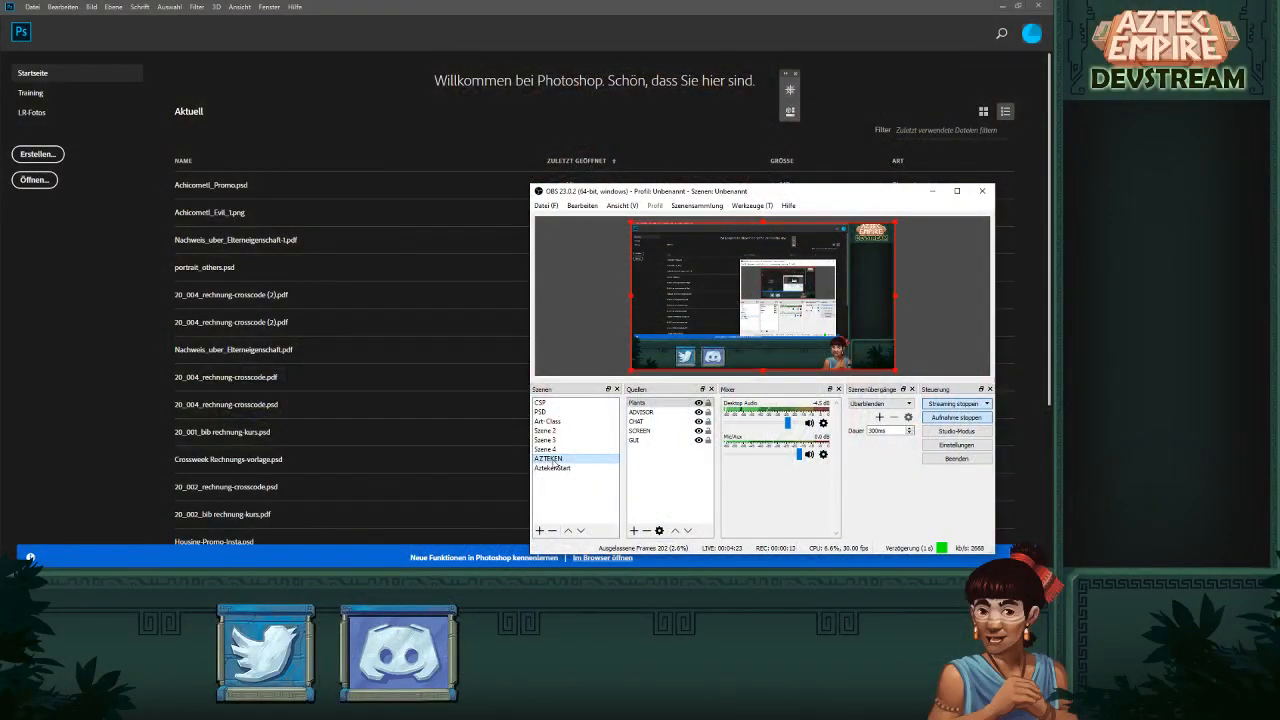
- Duplicate the win layer group and rename the copy Loose screen
left_click(930, 190)
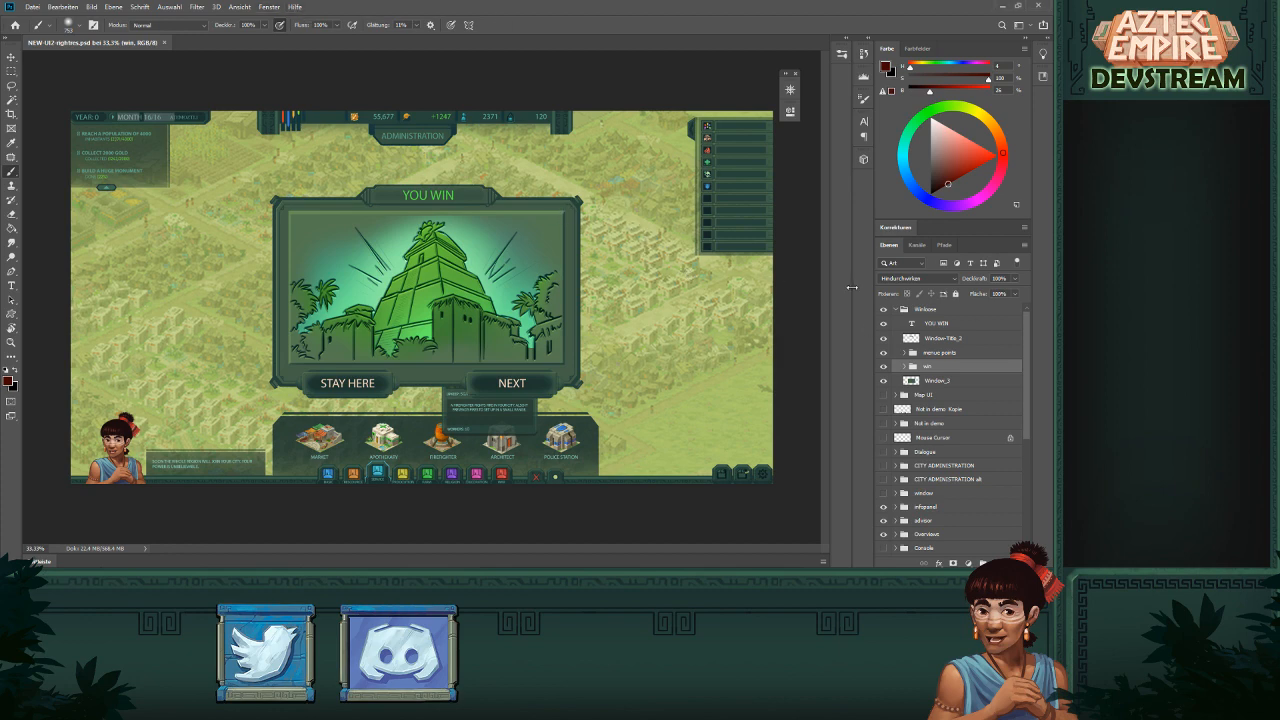
left_click(883, 366)
left_click(884, 367)
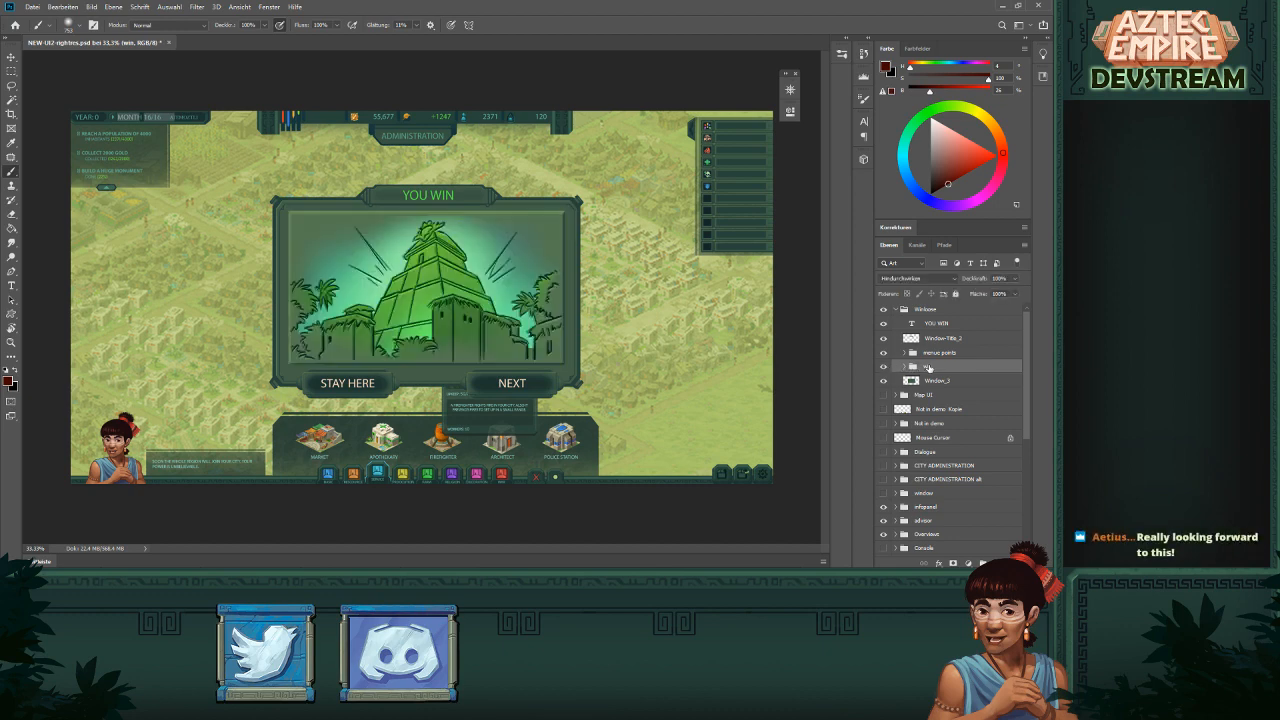
key("ctrl+j")
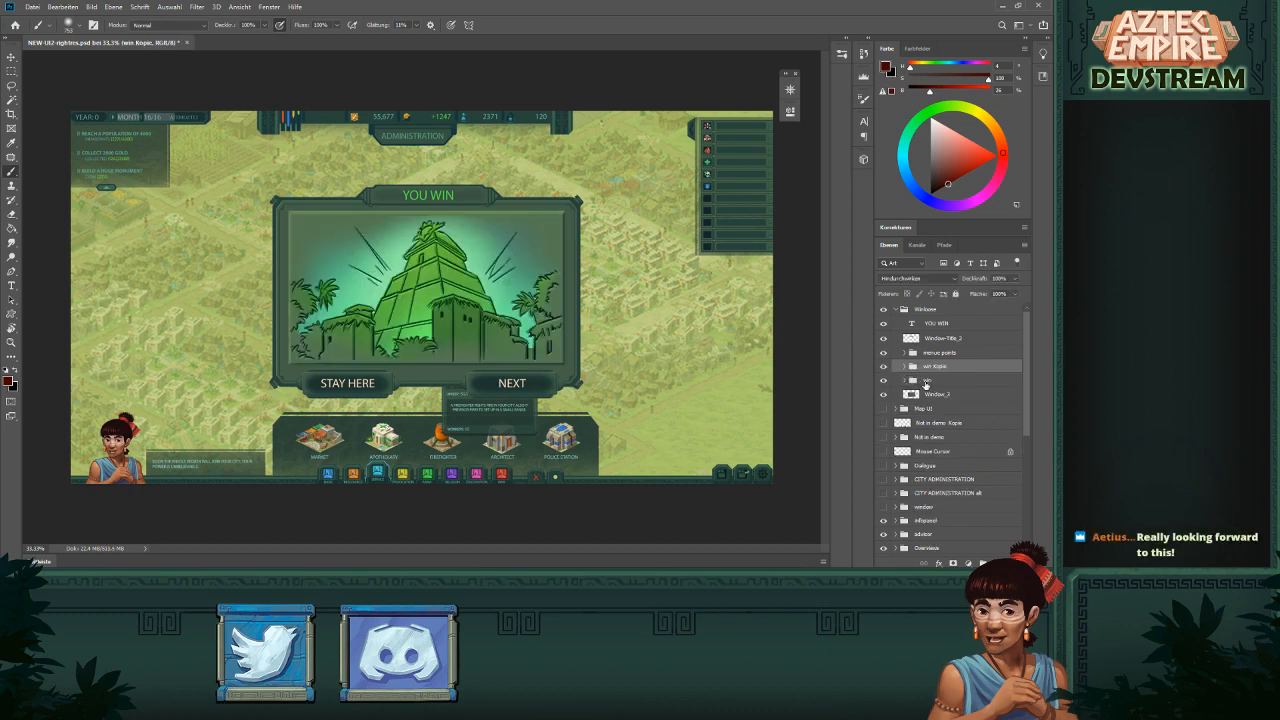
left_click(928, 381)
double_click(931, 367)
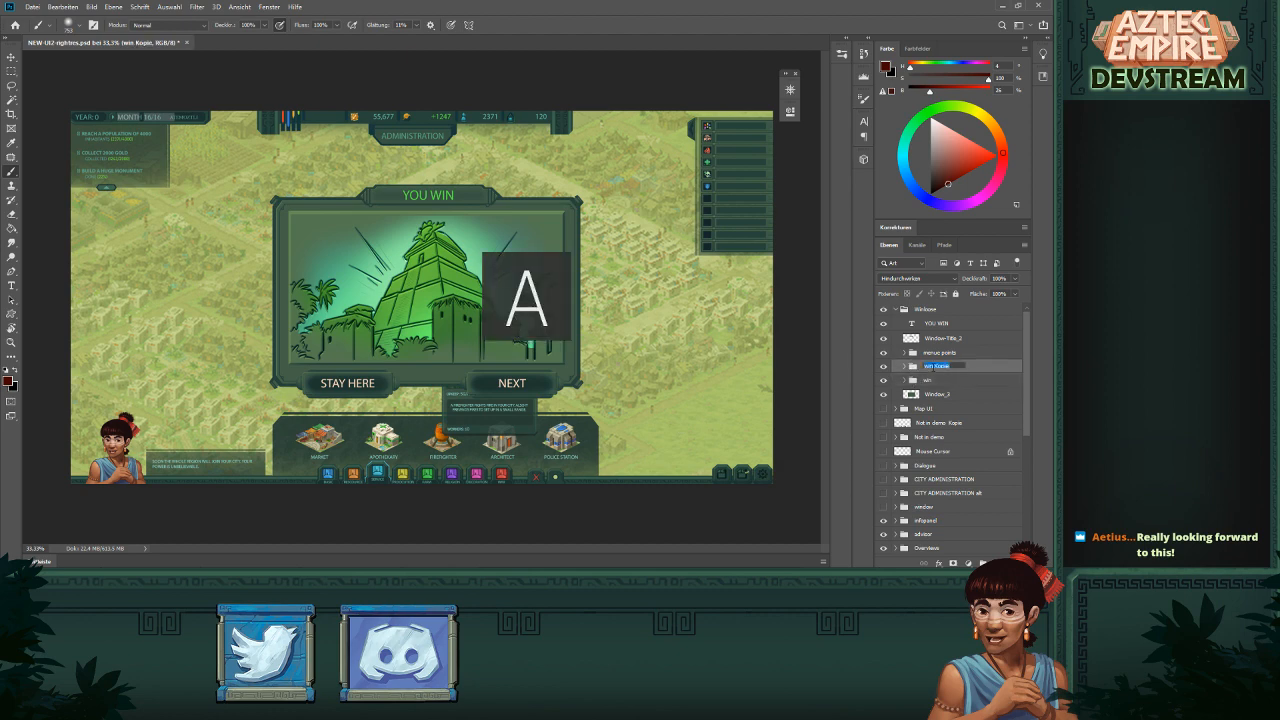
type("Loose scr")
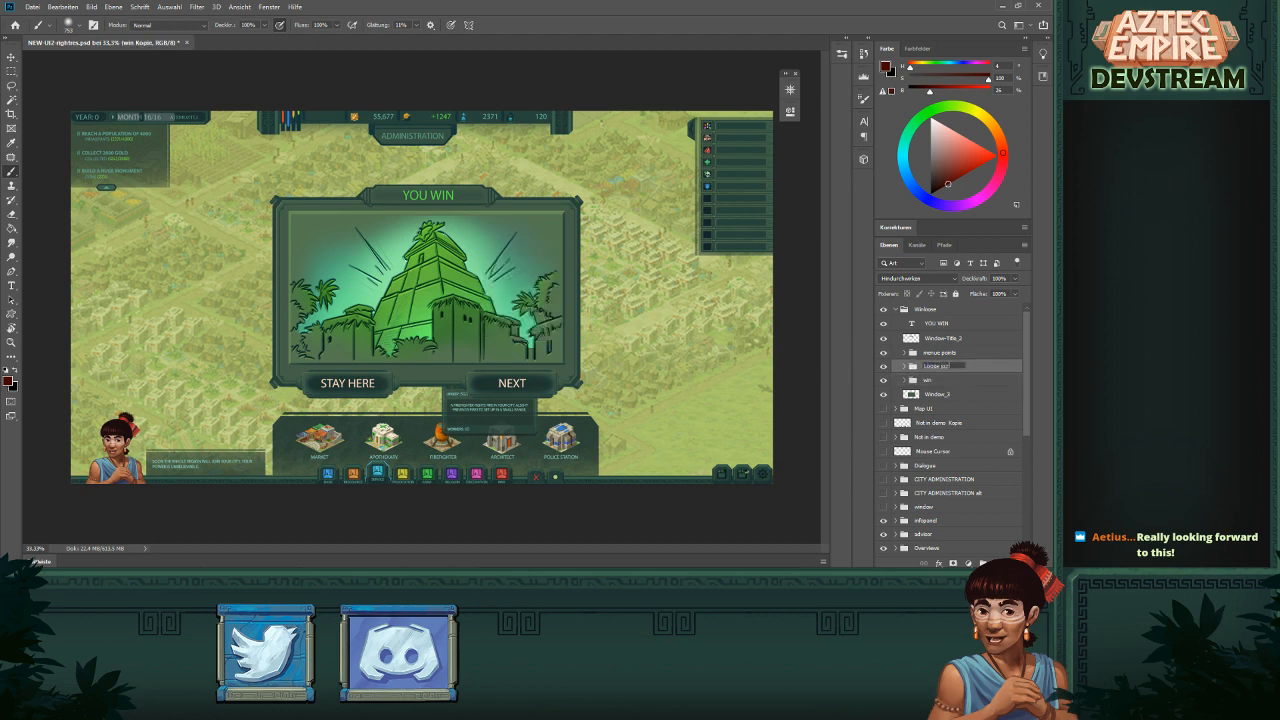
type("een")
key("Return")
- Place the YOU WIN title text inside the win group and a copy of it inside the Loose screen group
left_click_drag(937, 329, 930, 378)
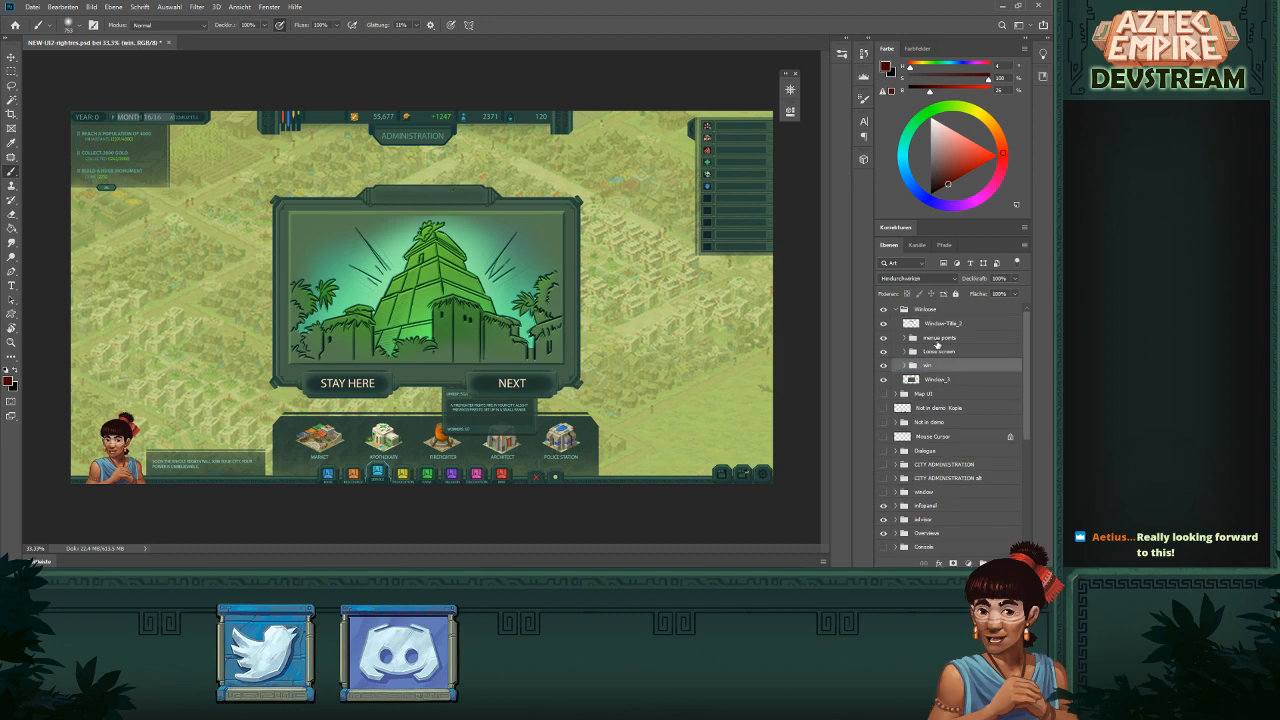
left_click(905, 366)
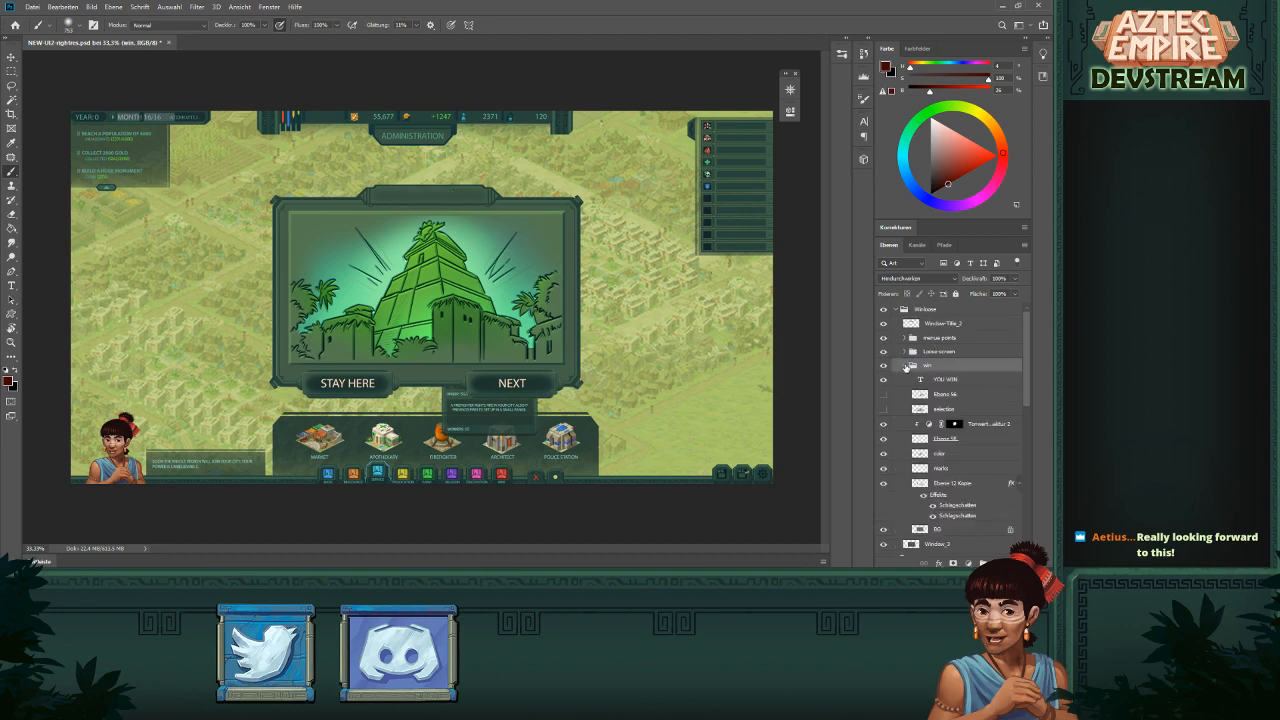
left_click(947, 354)
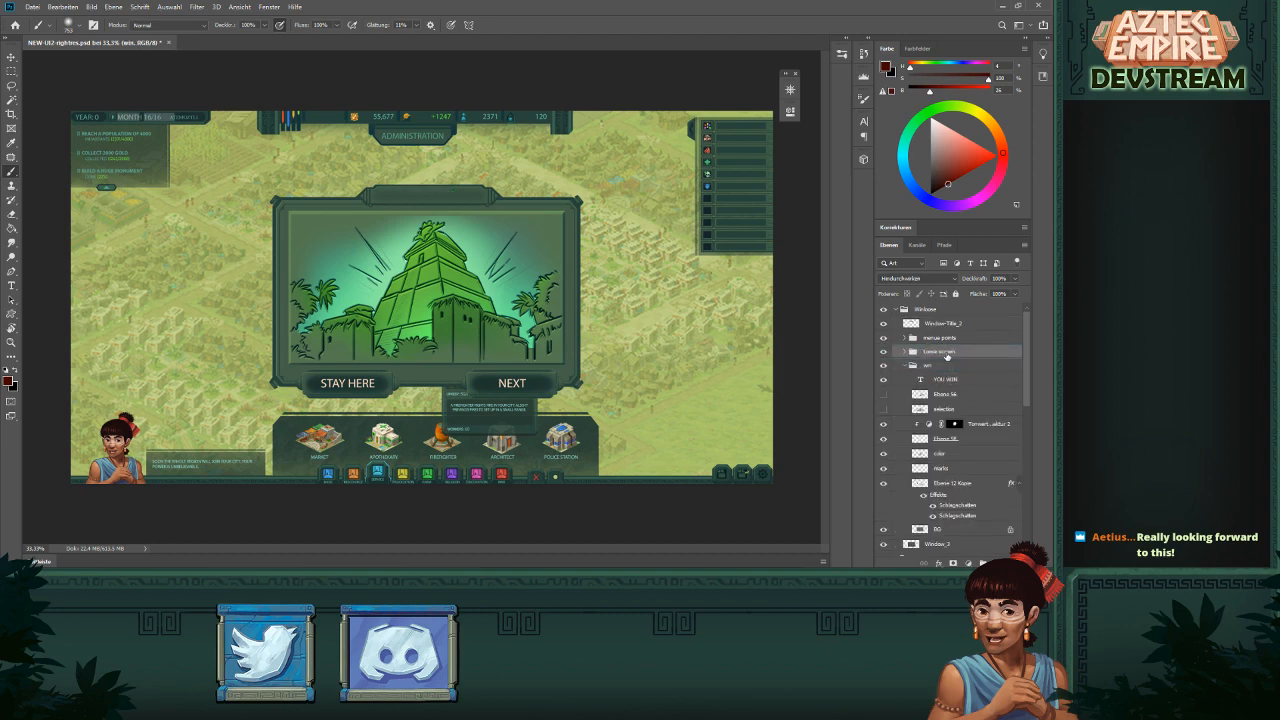
left_click(905, 366)
left_click(904, 352)
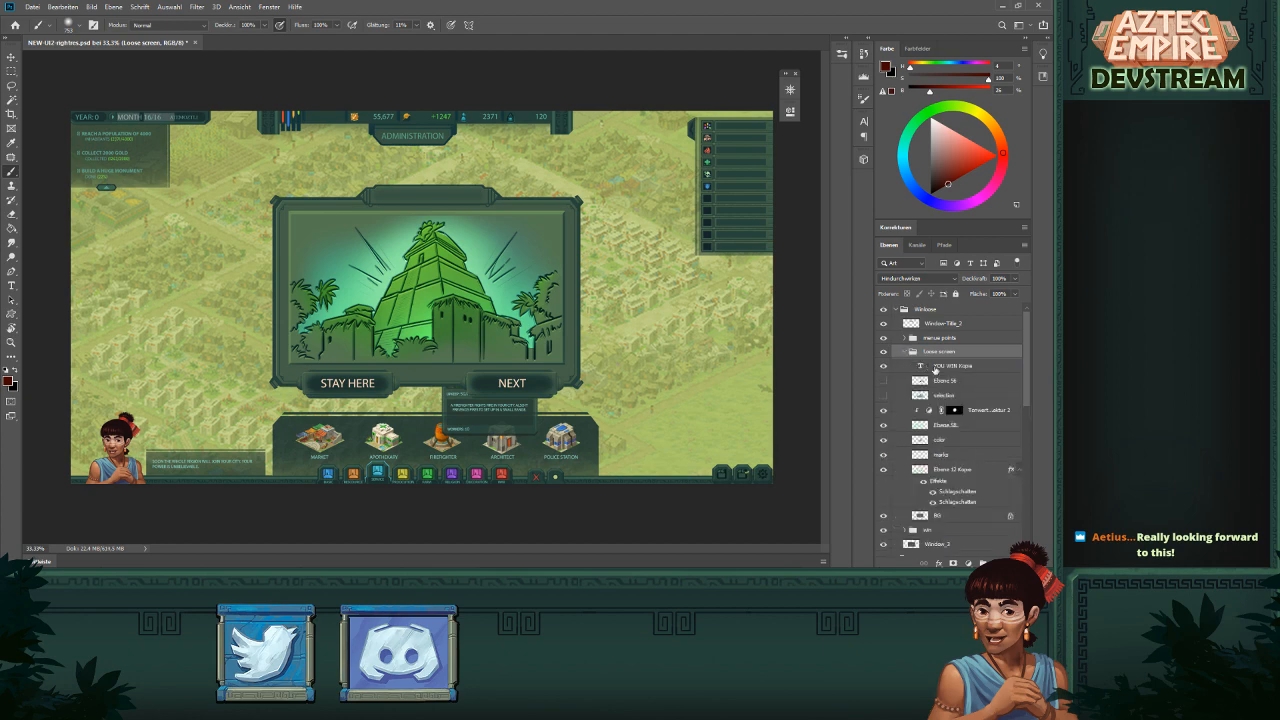
left_click(948, 370)
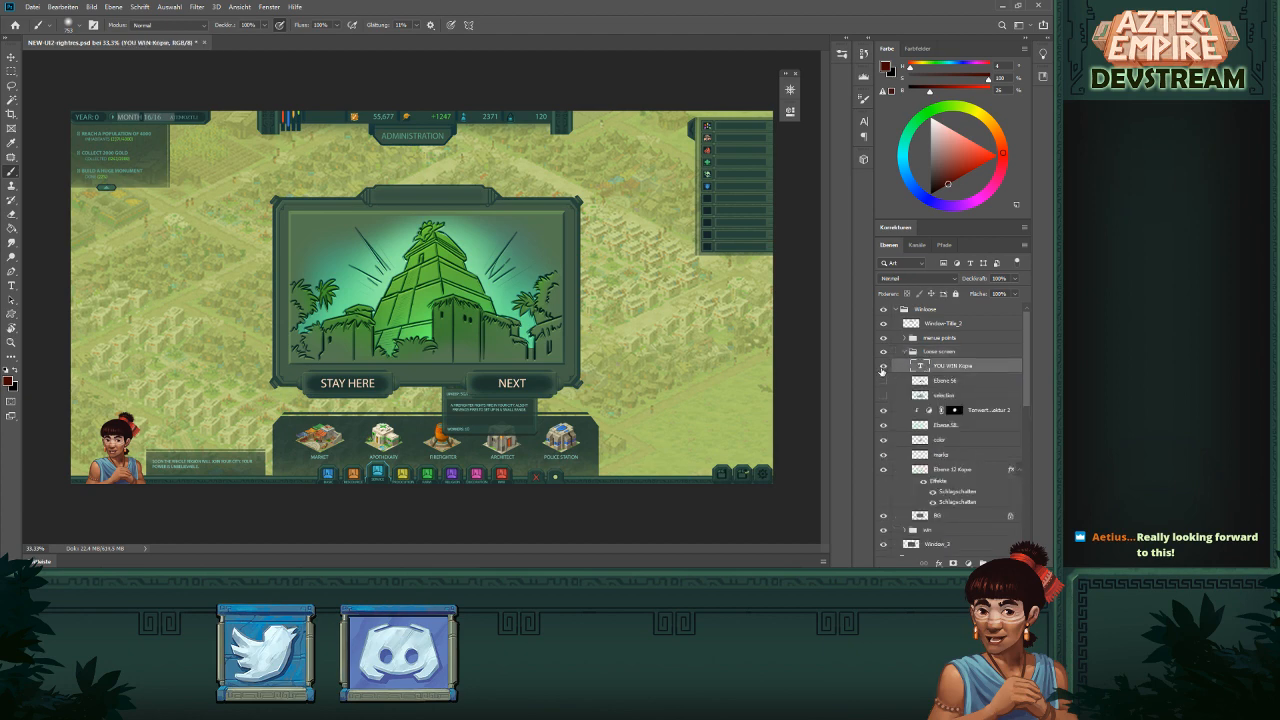
- Reorder the window's layers so that Loose screen and menue points sit above Window-Title_2, with the win group beneath it
left_click(883, 340)
left_click(883, 340)
left_click(883, 351)
left_click(930, 339)
left_click(904, 351)
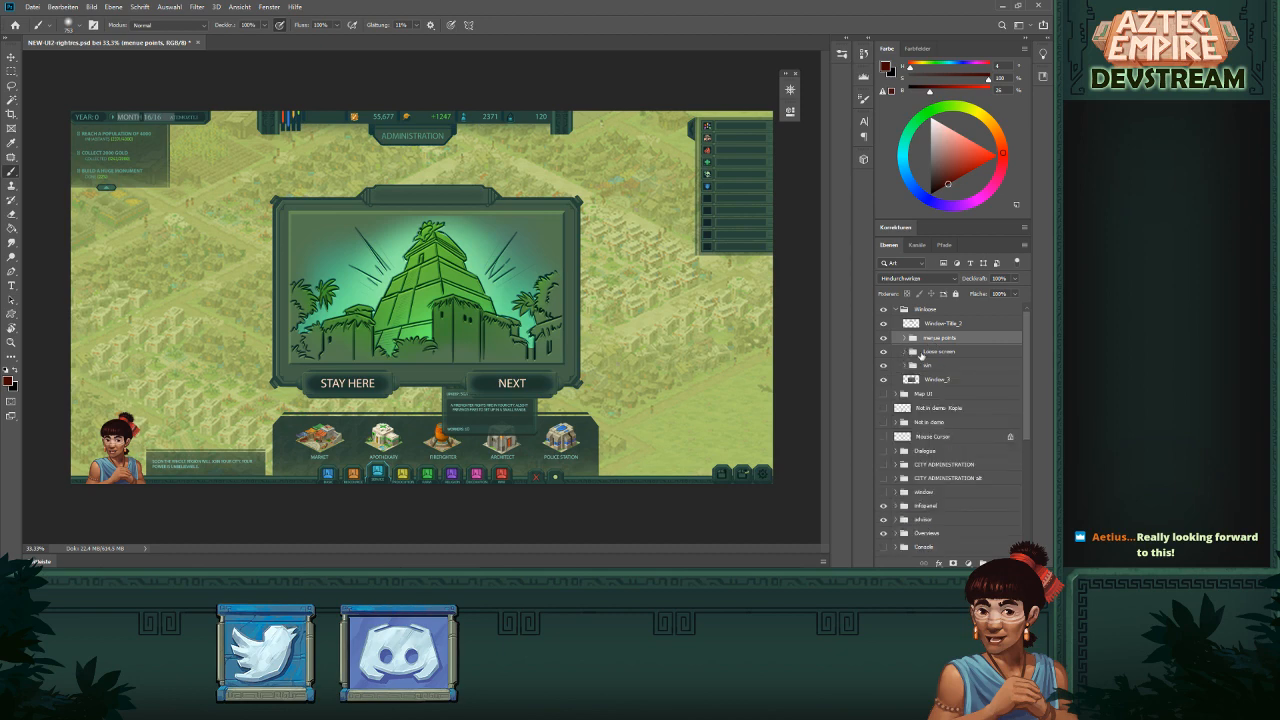
mouse_move(940, 340)
left_mouse_down()
mouse_move(940, 363)
mouse_move(957, 332)
mouse_move(950, 355)
left_mouse_up()
left_click(883, 325)
left_click(883, 325)
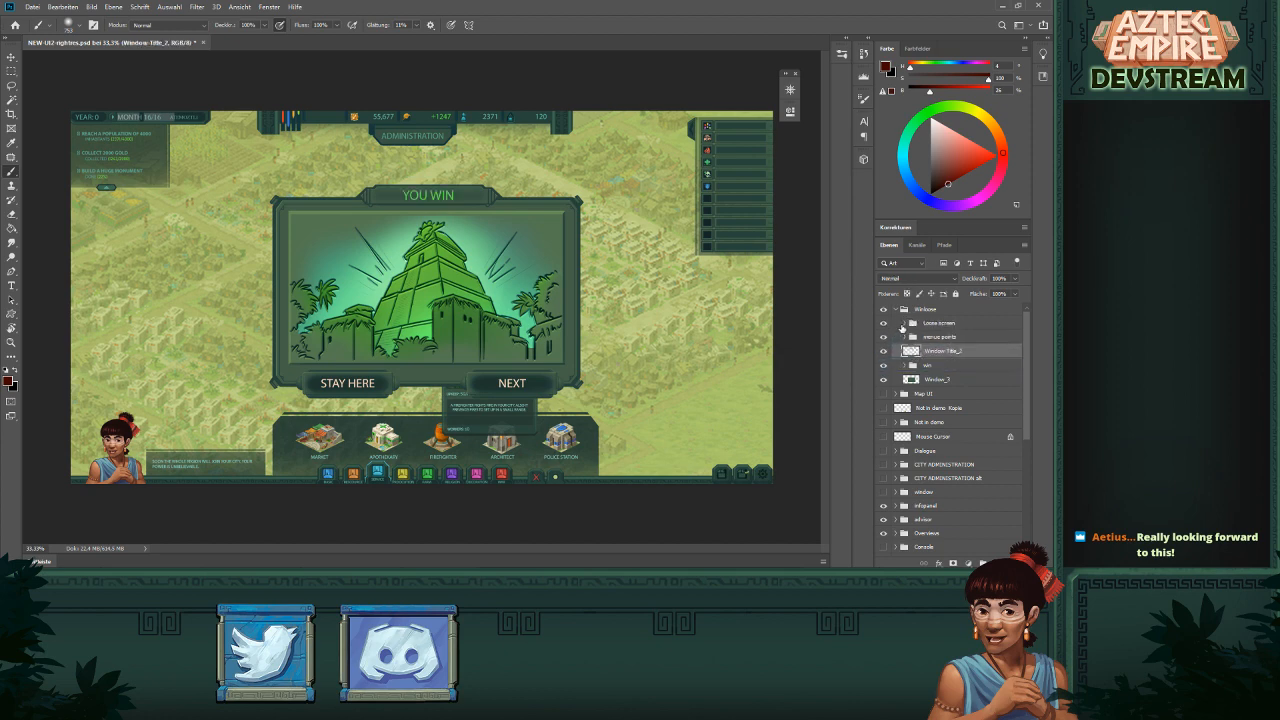
- Change the title text in the Loose screen group to YOU LOOSE
left_click(902, 325)
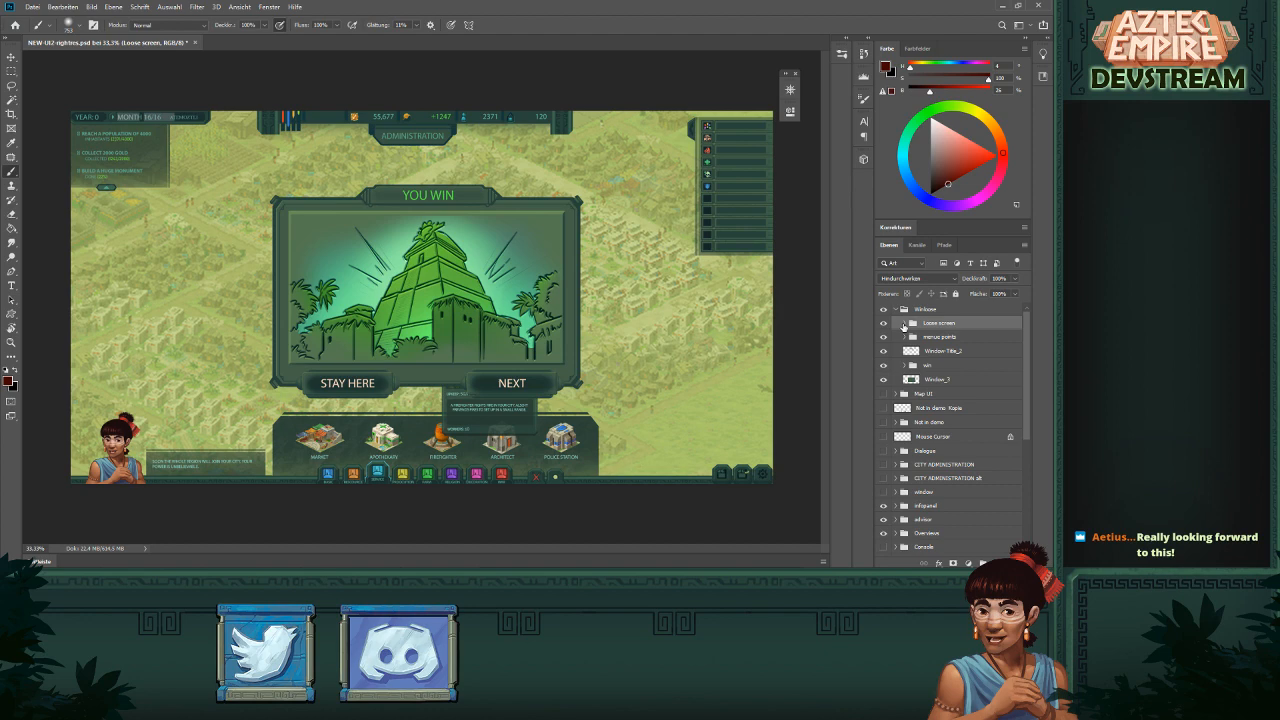
left_click(903, 325)
left_click(950, 338)
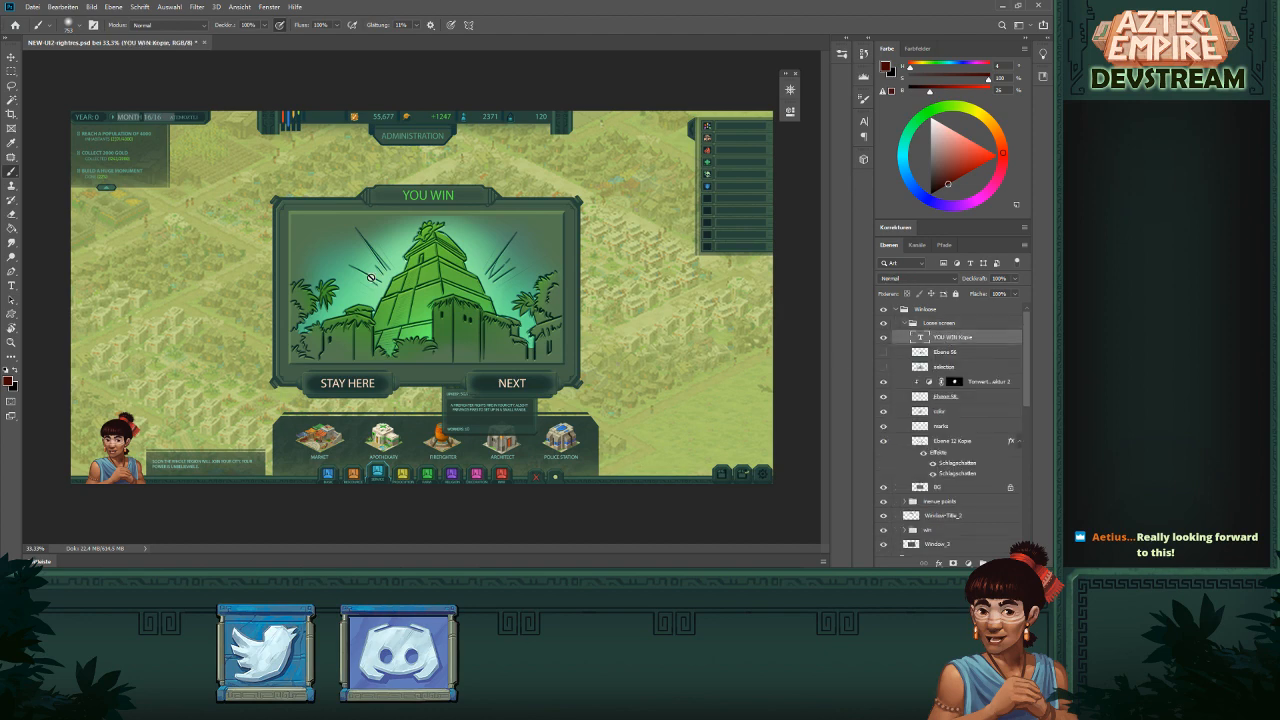
key("t")
left_click(428, 195)
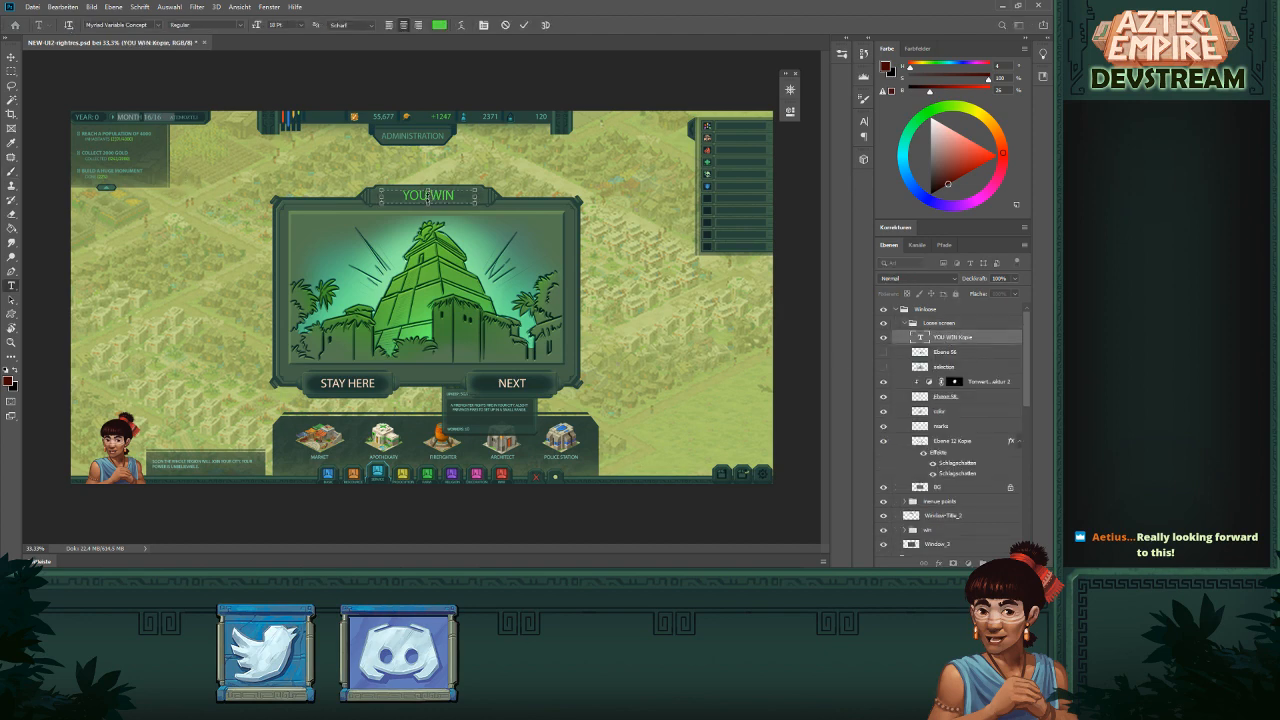
left_click_drag(454, 196, 431, 198)
type("LOOSE")
- Recolour the whole YOU LOOSE title to light red, RGB 235, 94, 94, and commit the text
key("ctrl+a")
left_click(439, 24)
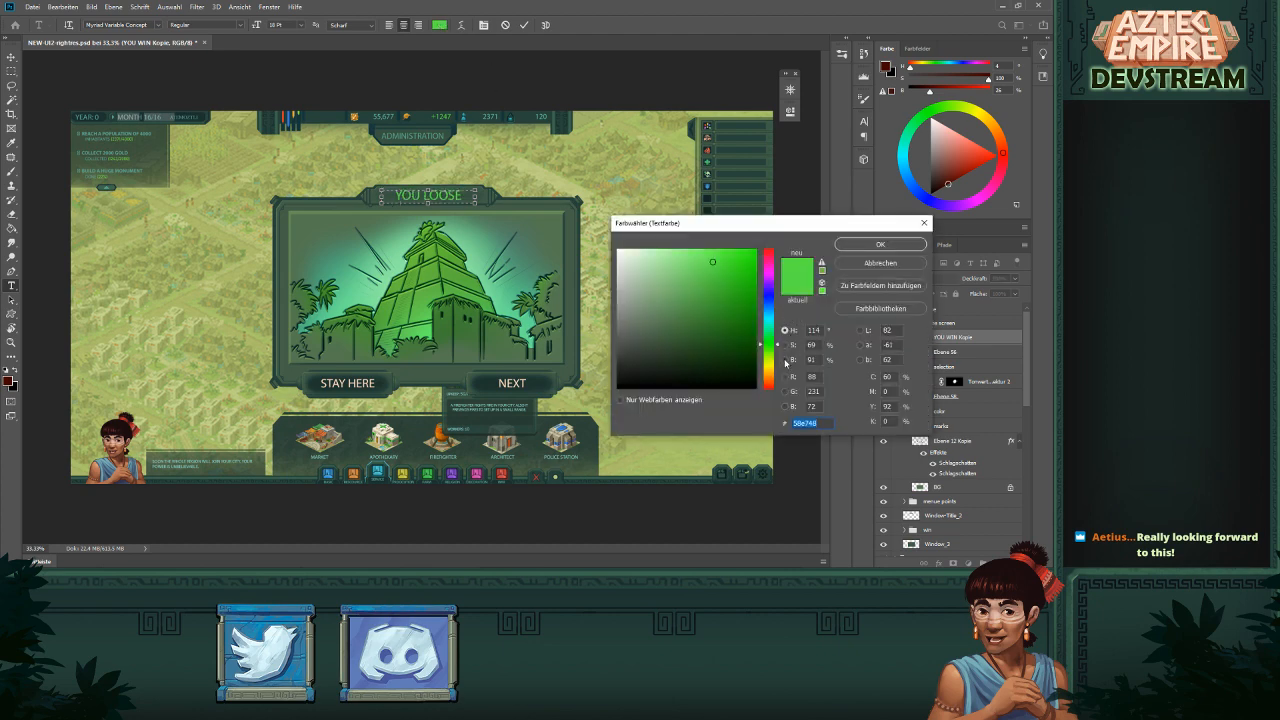
left_click_drag(772, 372, 771, 394)
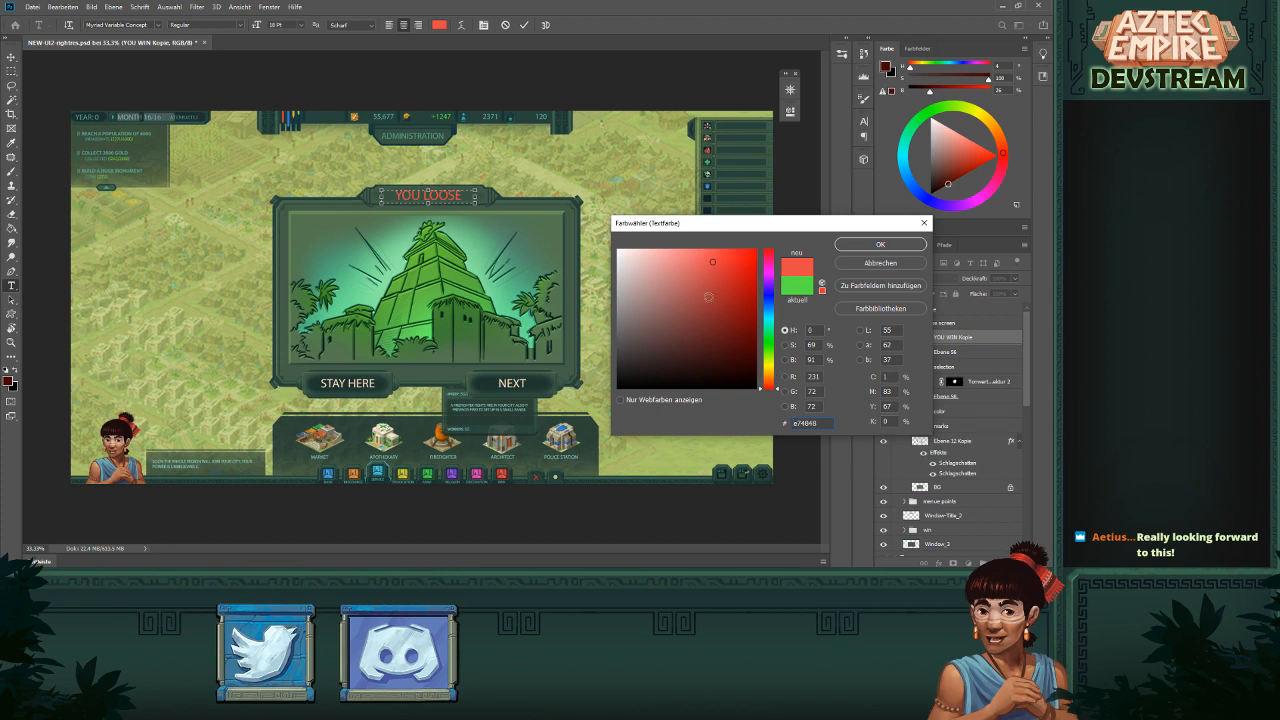
left_click_drag(716, 277, 700, 259)
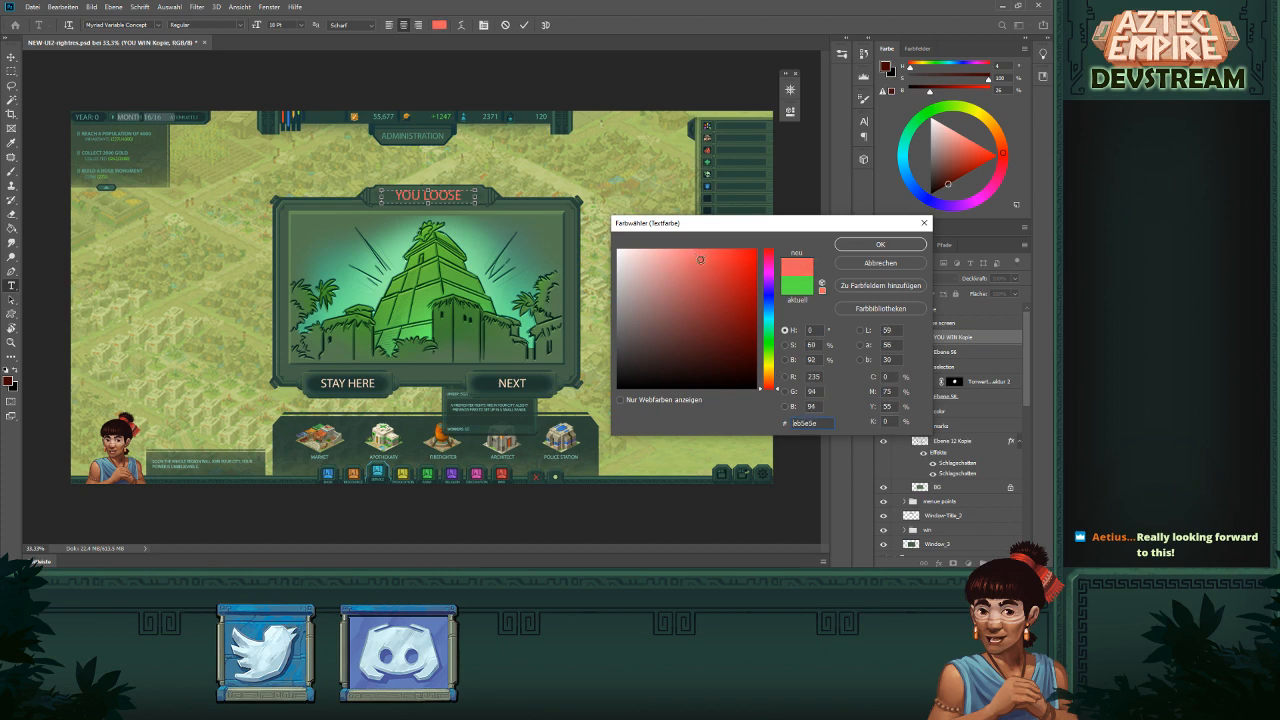
left_click(881, 244)
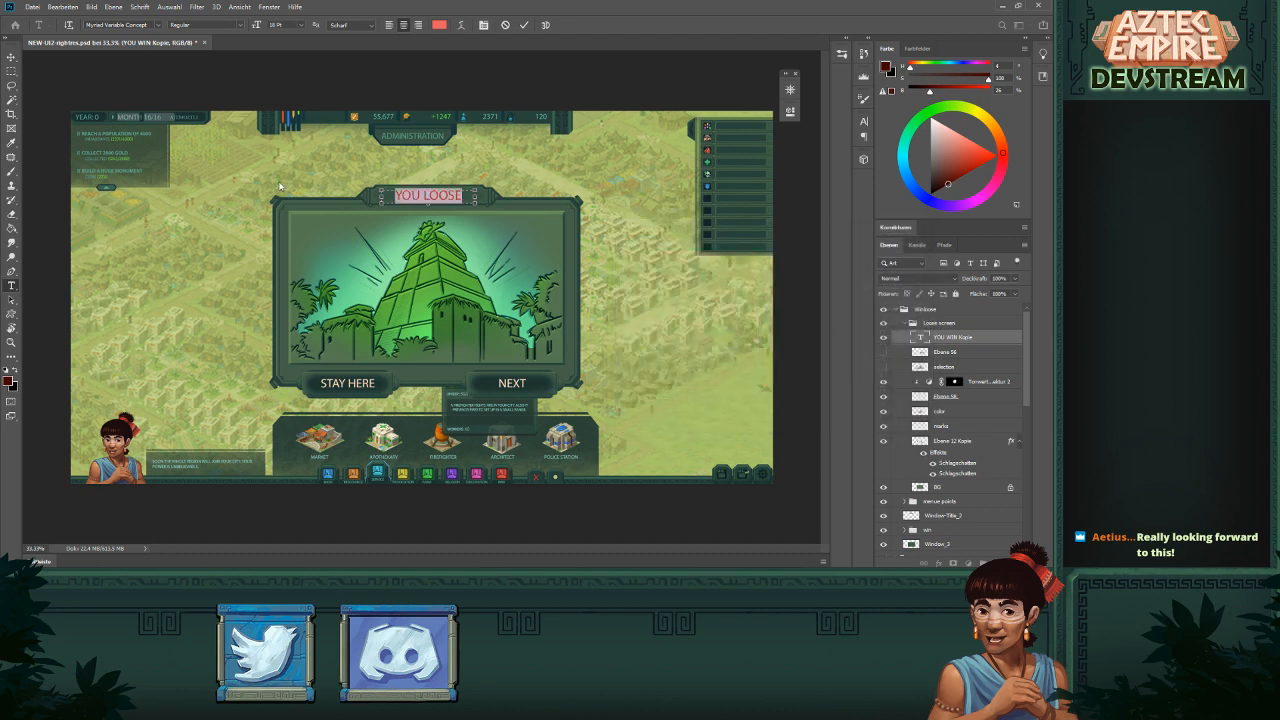
left_click(11, 71)
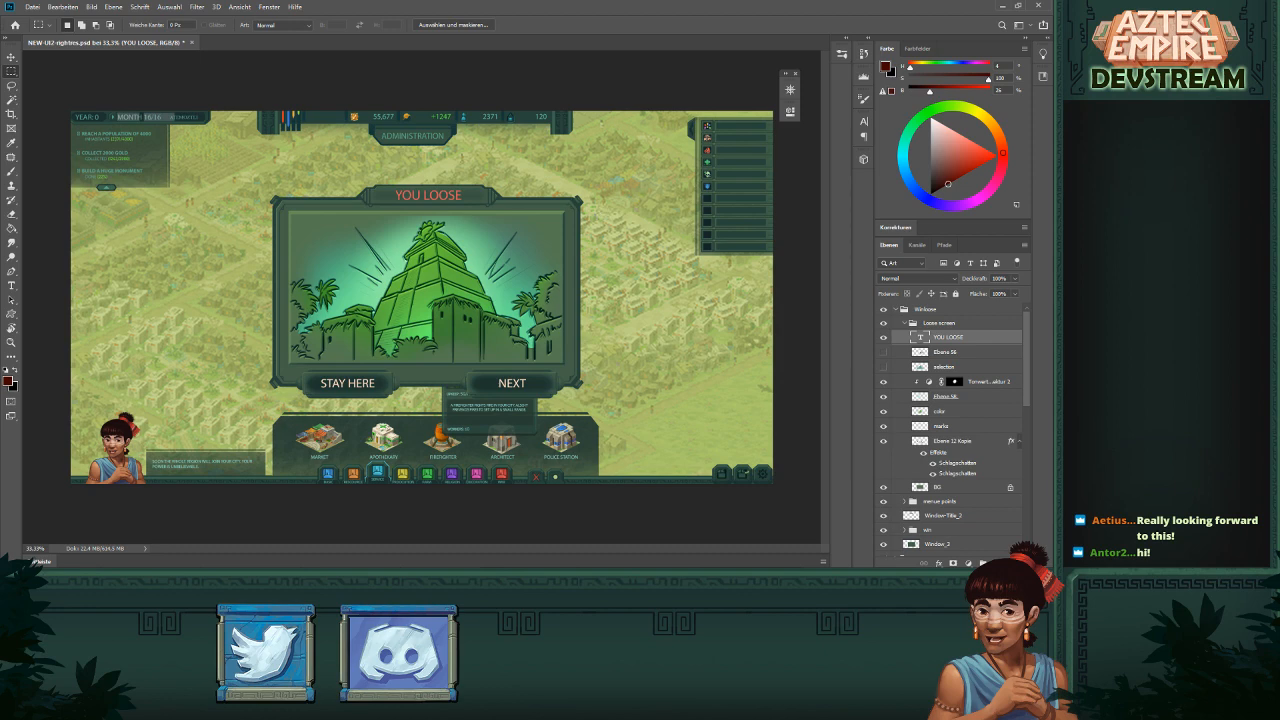
- Collapse the Loose screen group and the Winloose group that contains it, and hide the Winloose group
left_click(906, 323)
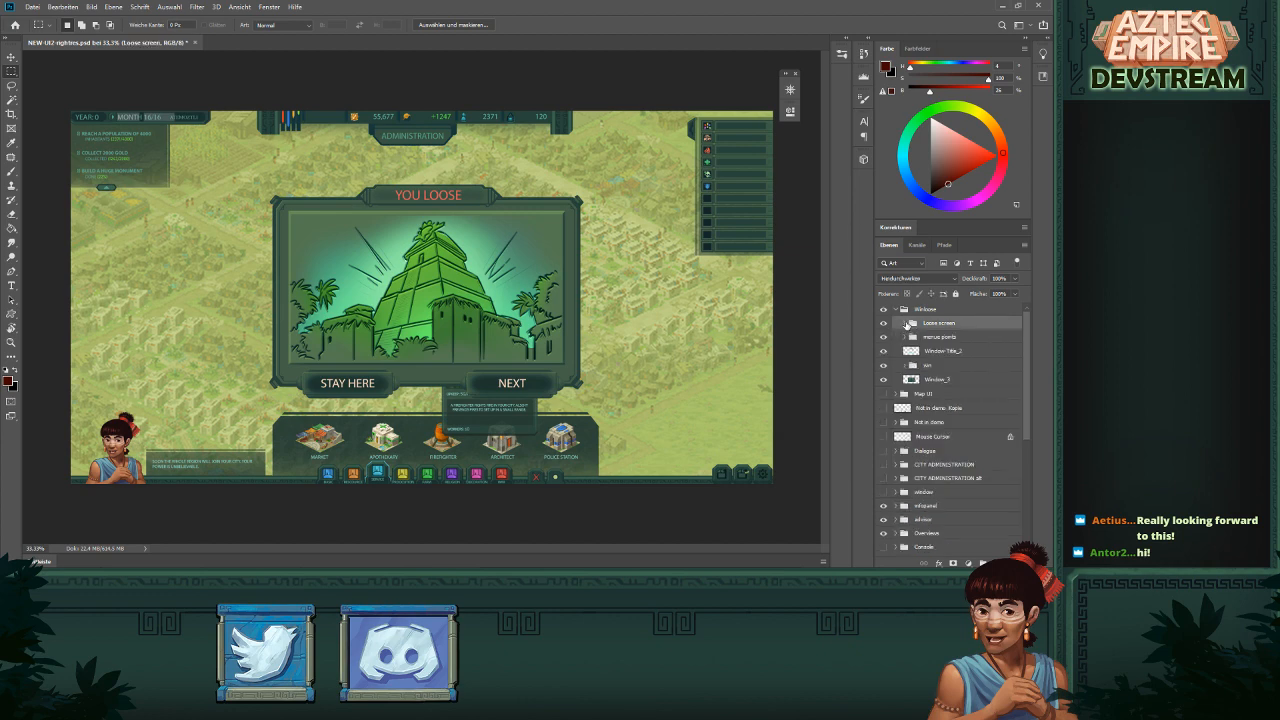
left_click(895, 310)
left_click(884, 310)
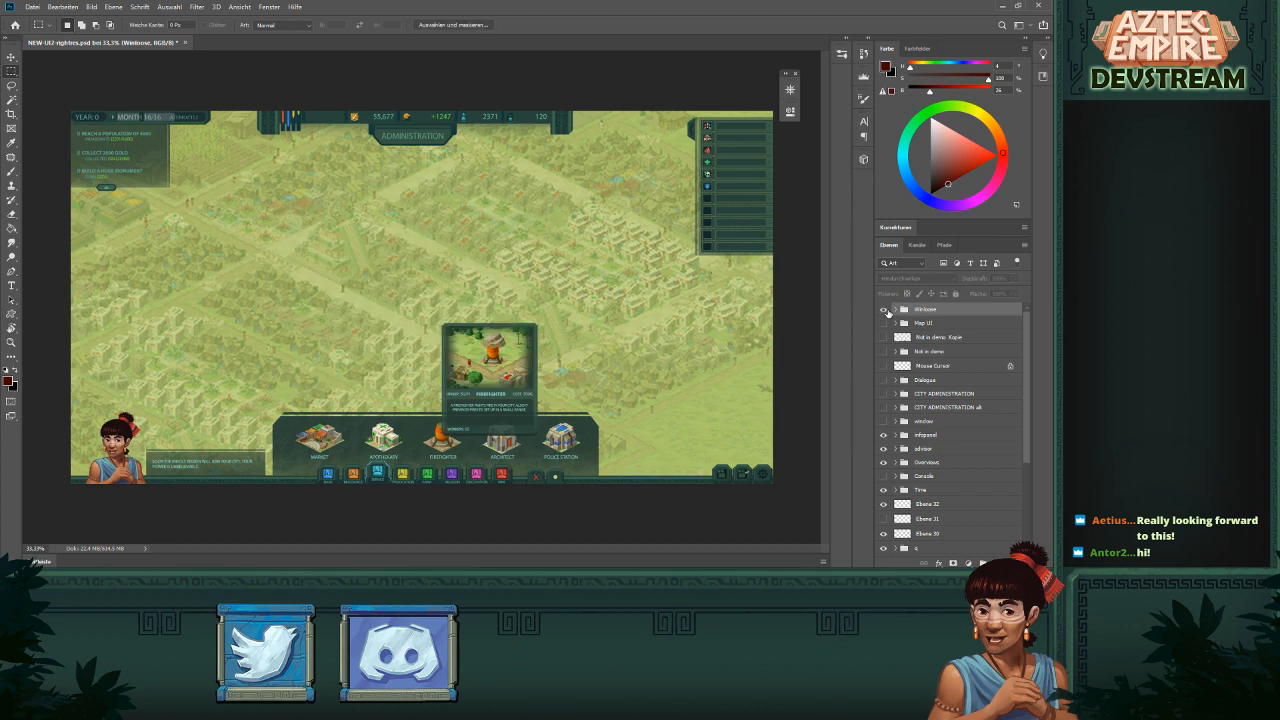
left_click(884, 310)
left_click(884, 310)
left_click(884, 310)
left_click(884, 310)
- Temporarily show and expand the window group to examine its frame design and layers
scroll(885, 395, "down", 1)
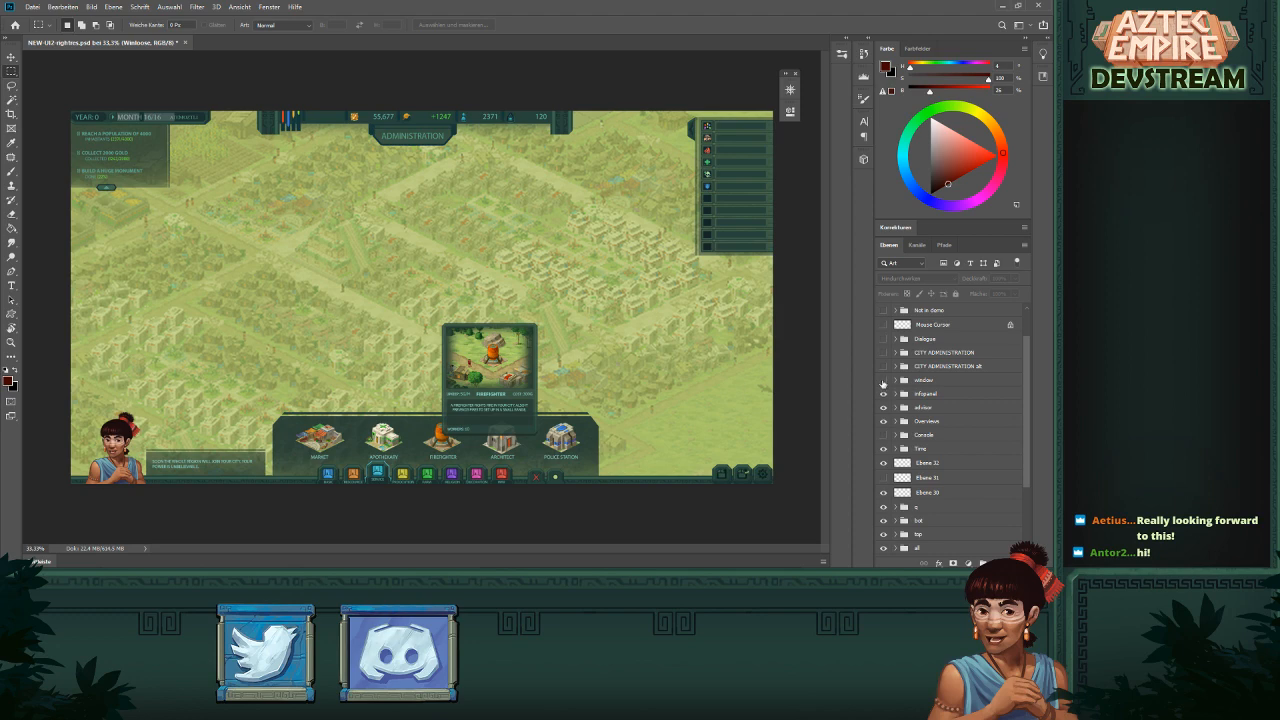
left_click(883, 381)
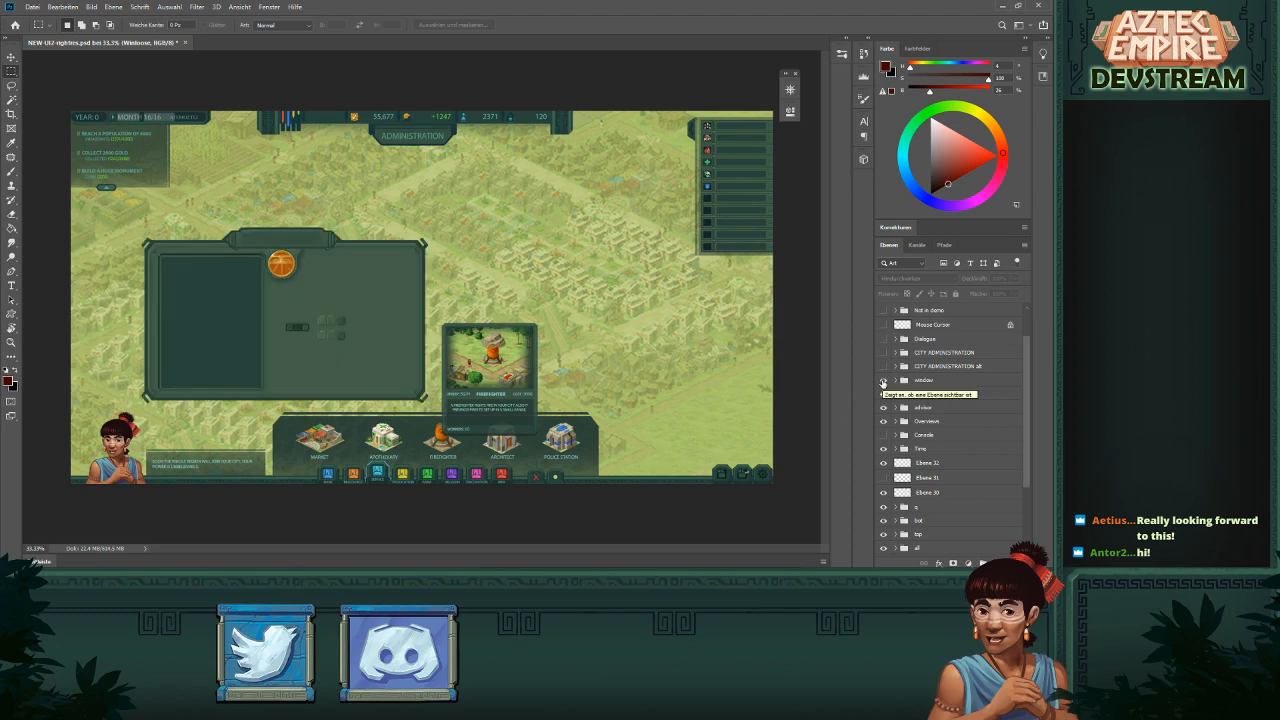
left_click(883, 381)
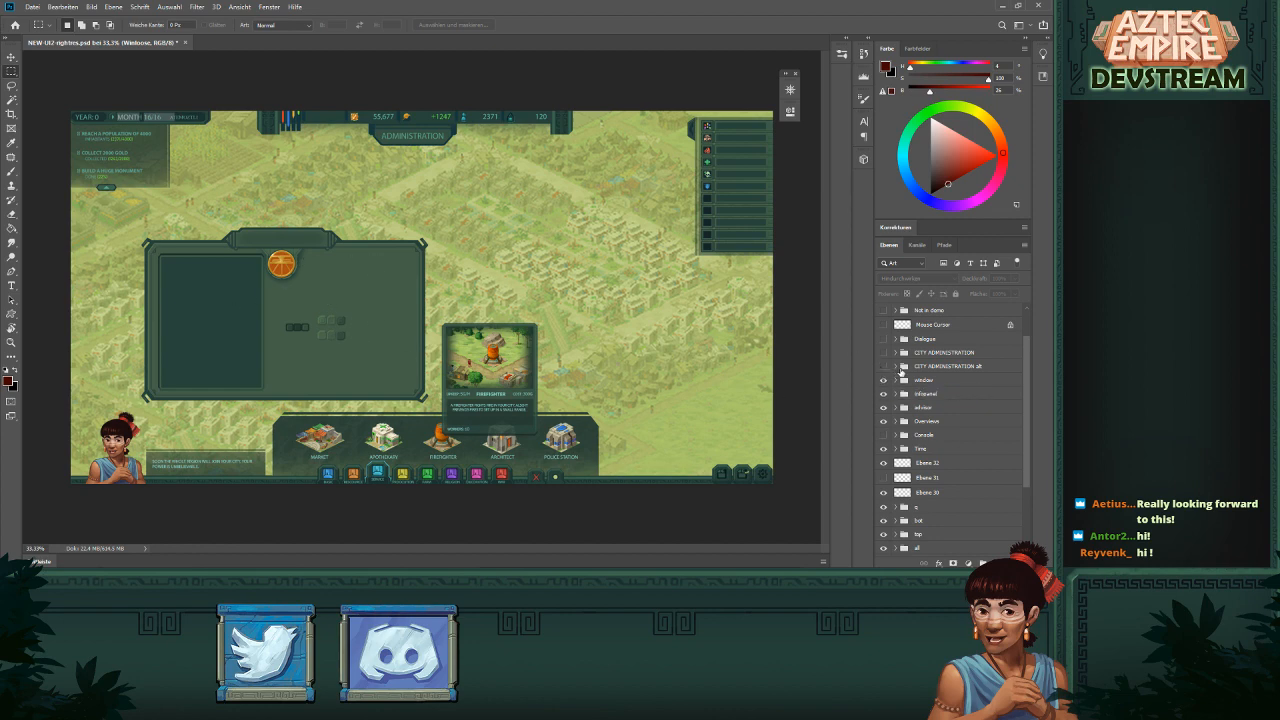
left_click(897, 380)
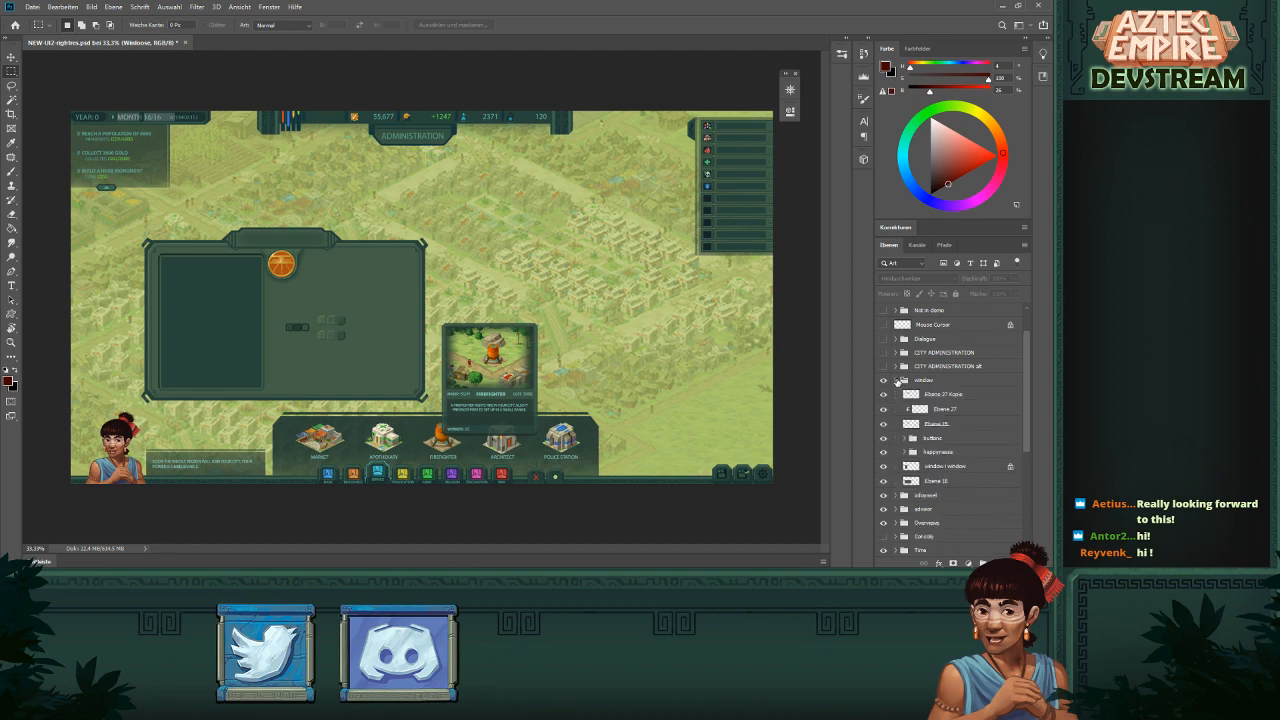
left_click(897, 380)
left_click(883, 380)
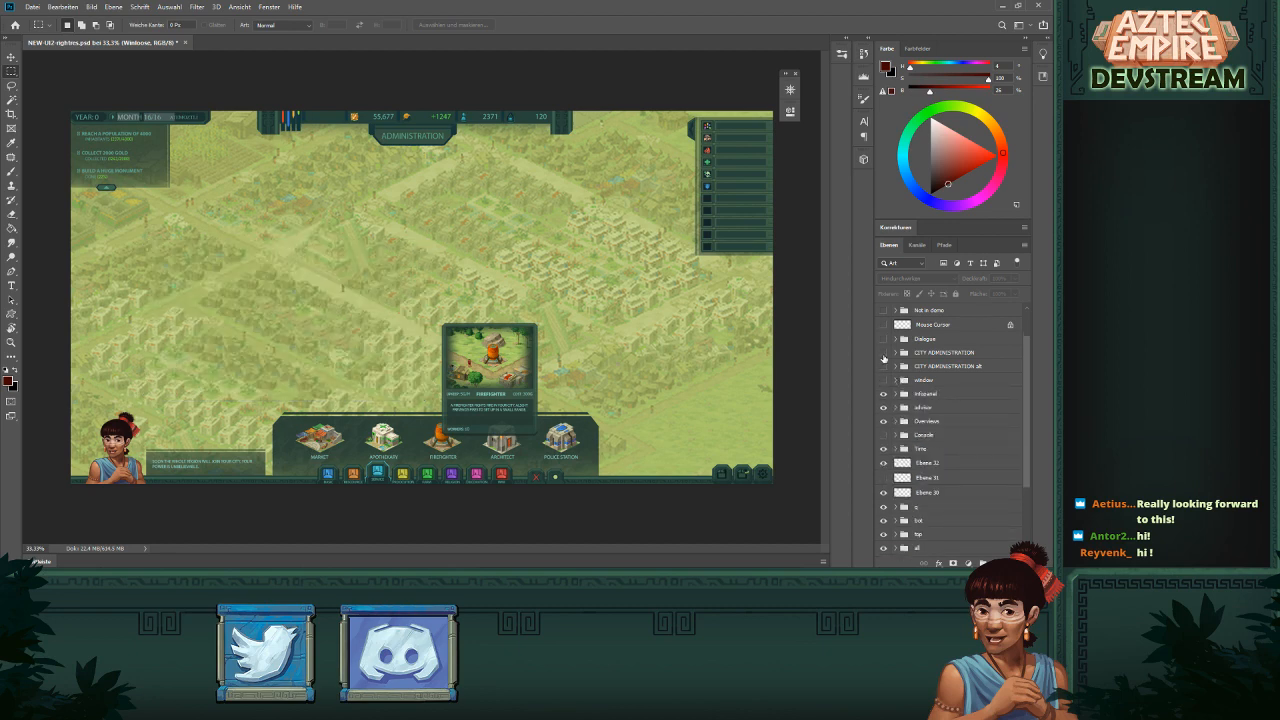
- Temporarily show the CITY ADMINISTRATION group to examine its design and sublayers, and look through the rest of the layer list
left_click(883, 352)
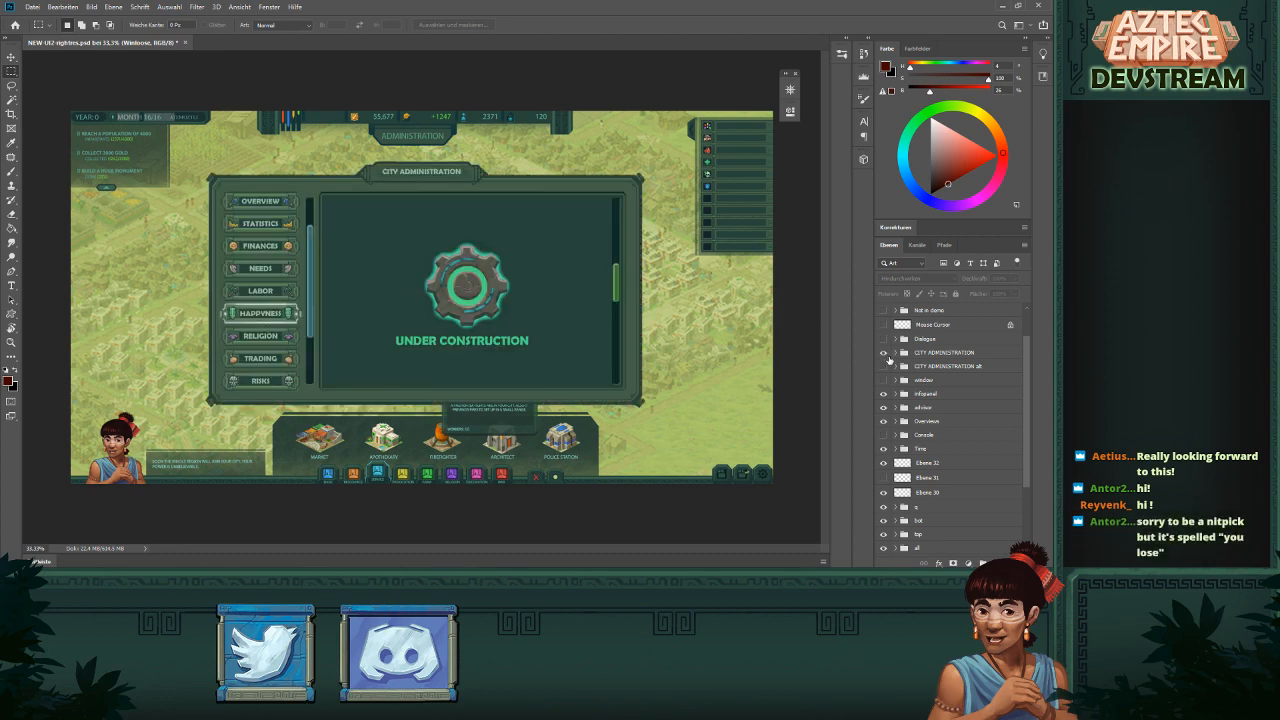
left_click(896, 353)
scroll(926, 430, "down", 5)
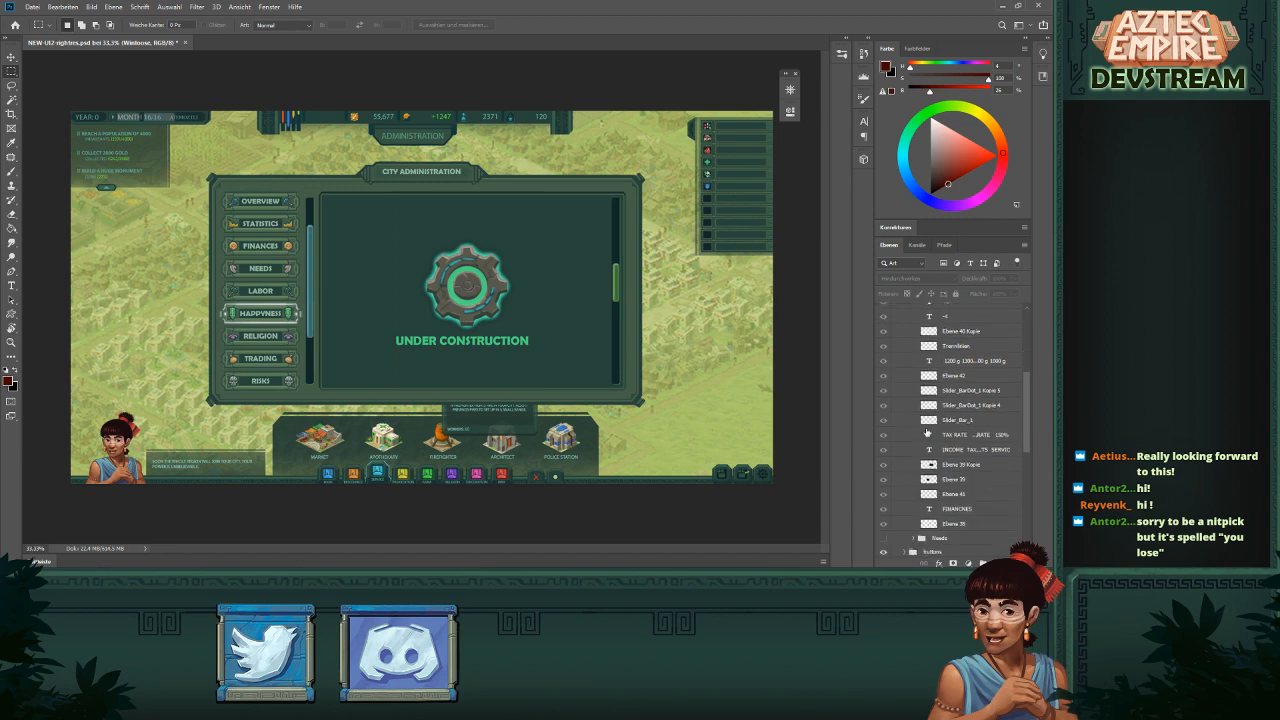
scroll(926, 430, "up", 5)
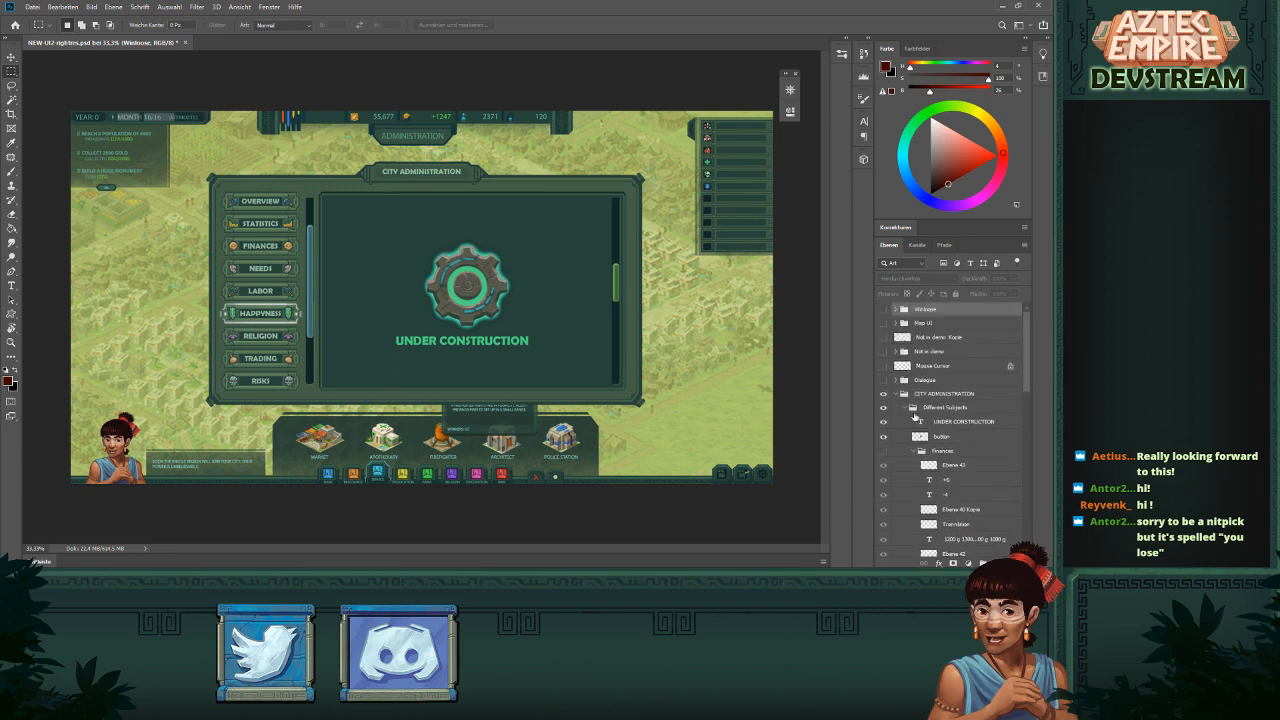
left_click(897, 394)
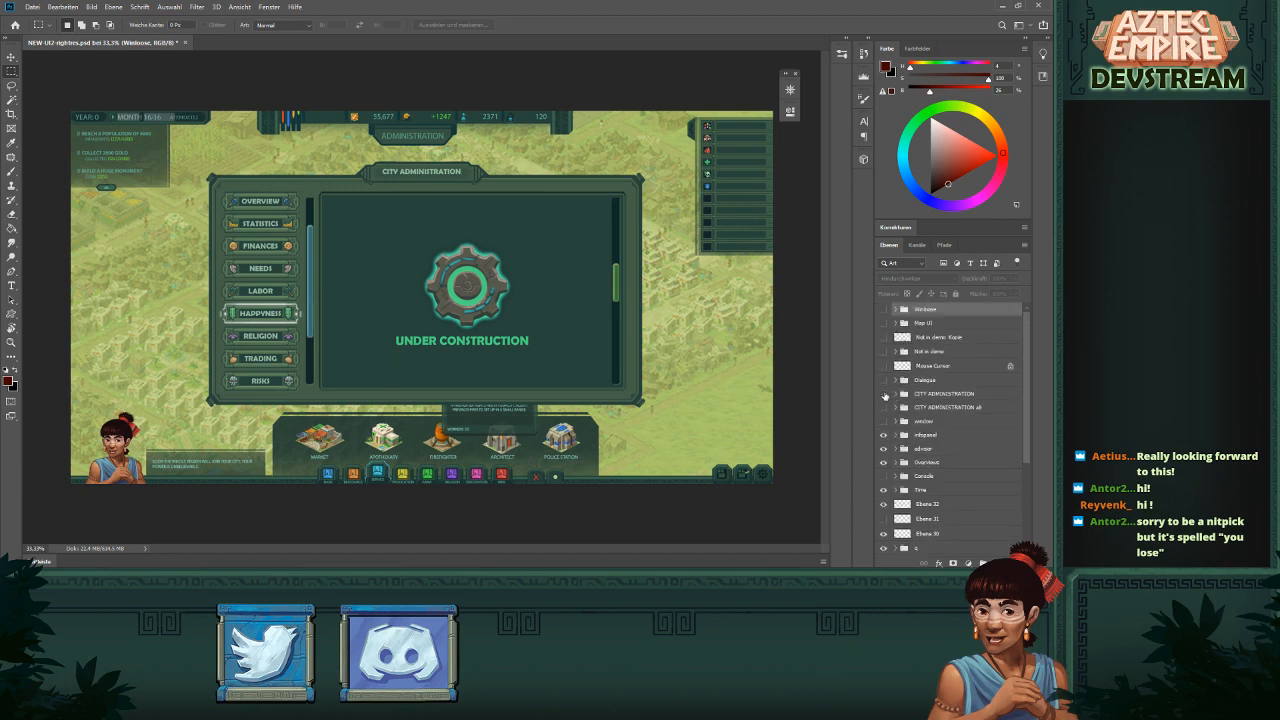
left_click(884, 394)
scroll(905, 406, "down", 3)
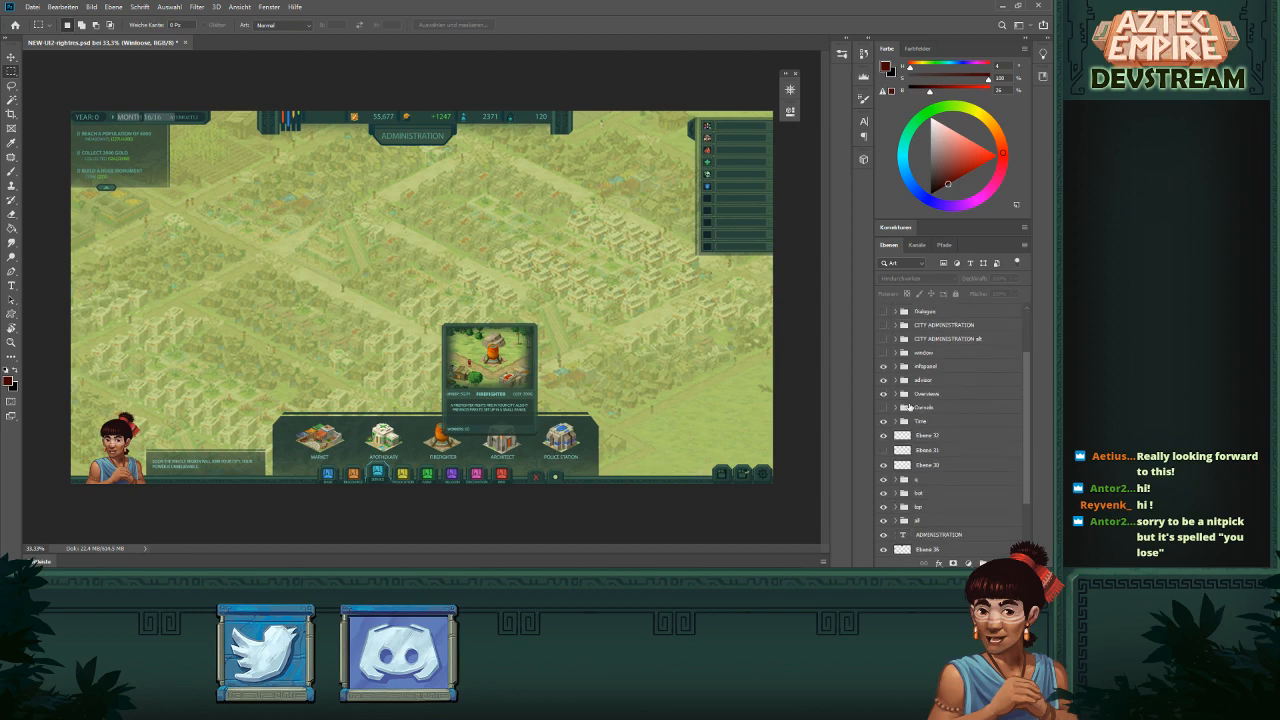
scroll(909, 407, "down", 1)
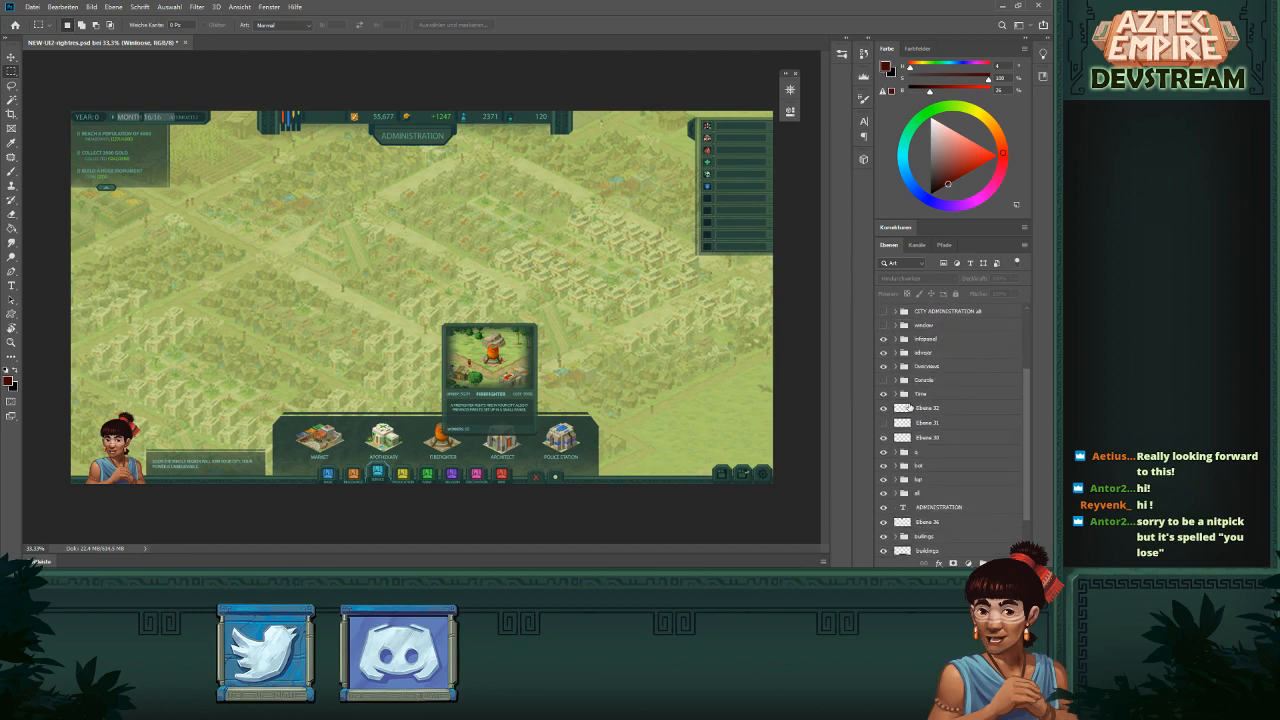
scroll(909, 407, "down", 2)
scroll(938, 410, "up", 5)
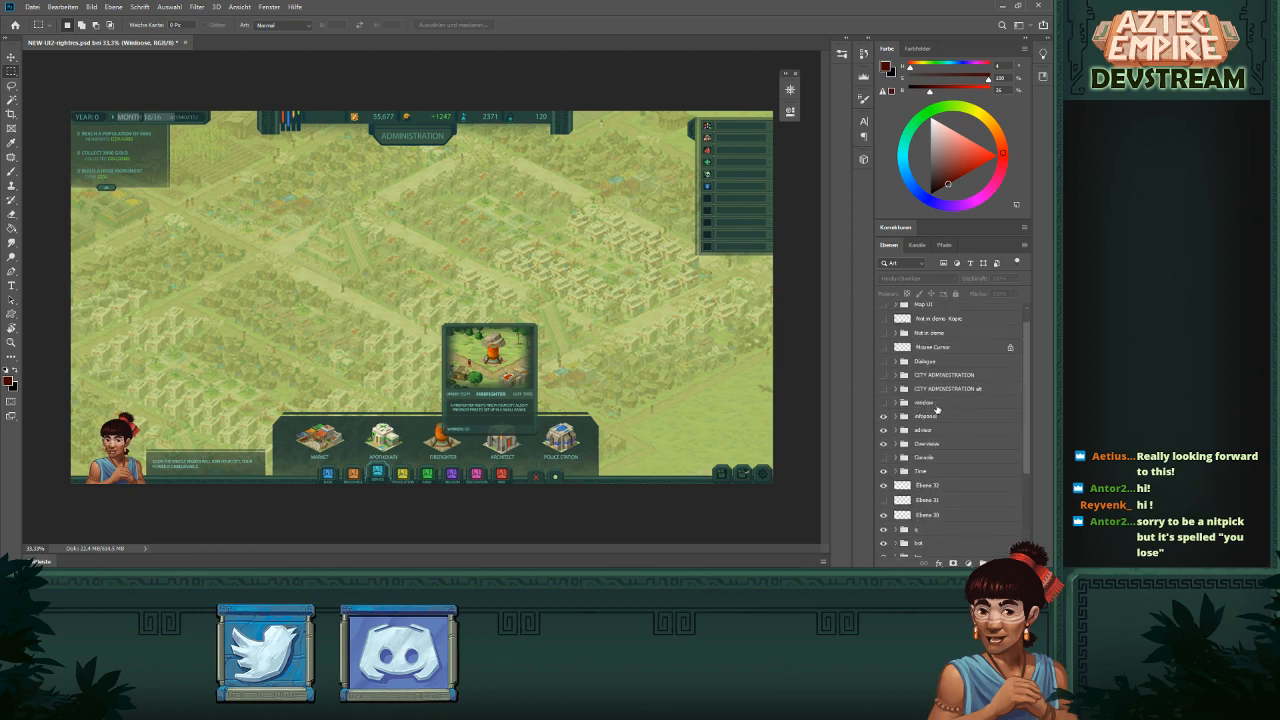
scroll(936, 410, "up", 1)
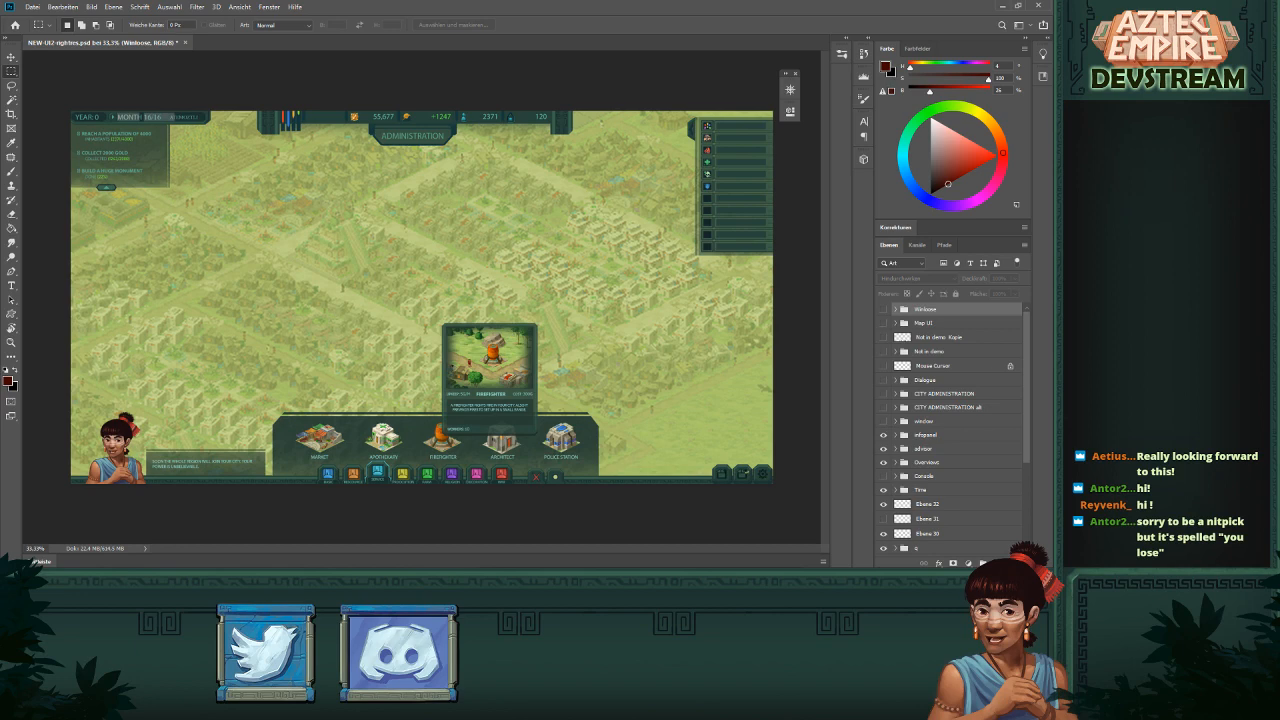
- Show and expand the Winloose group, and expand its Loose screen subgroup and rename it Lose screen
left_click(883, 310)
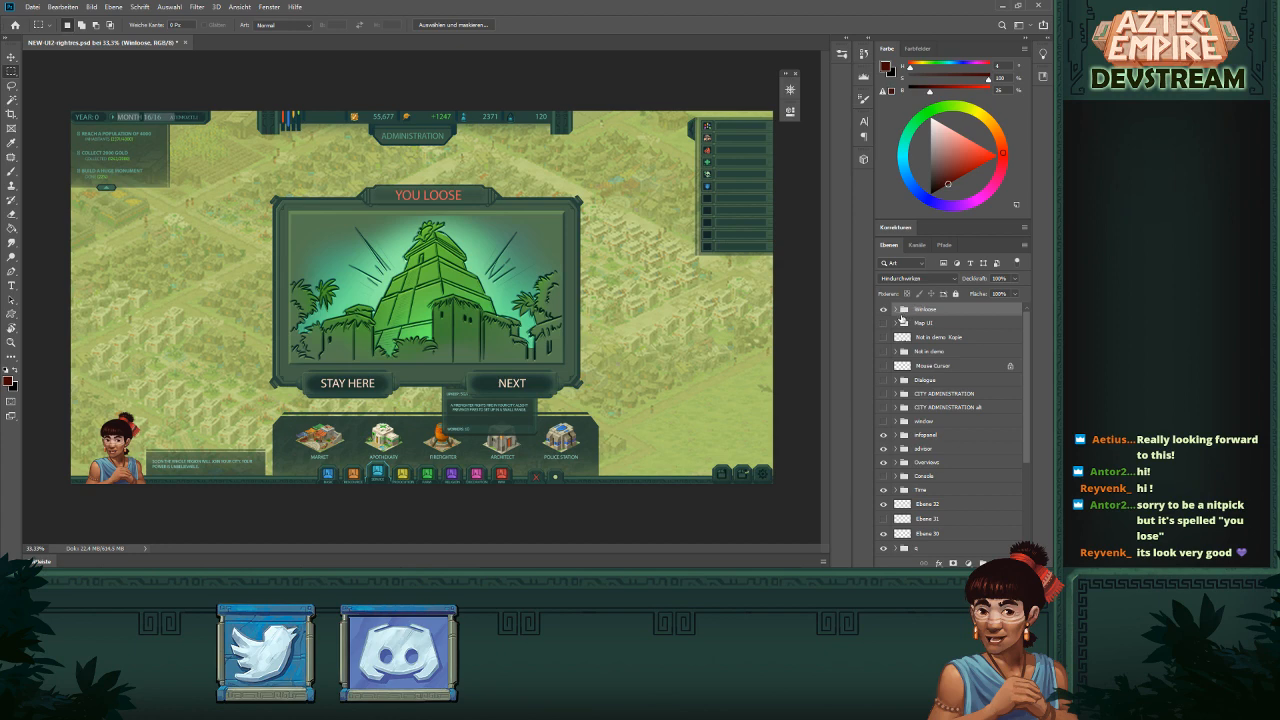
left_click(895, 311)
left_click(907, 324)
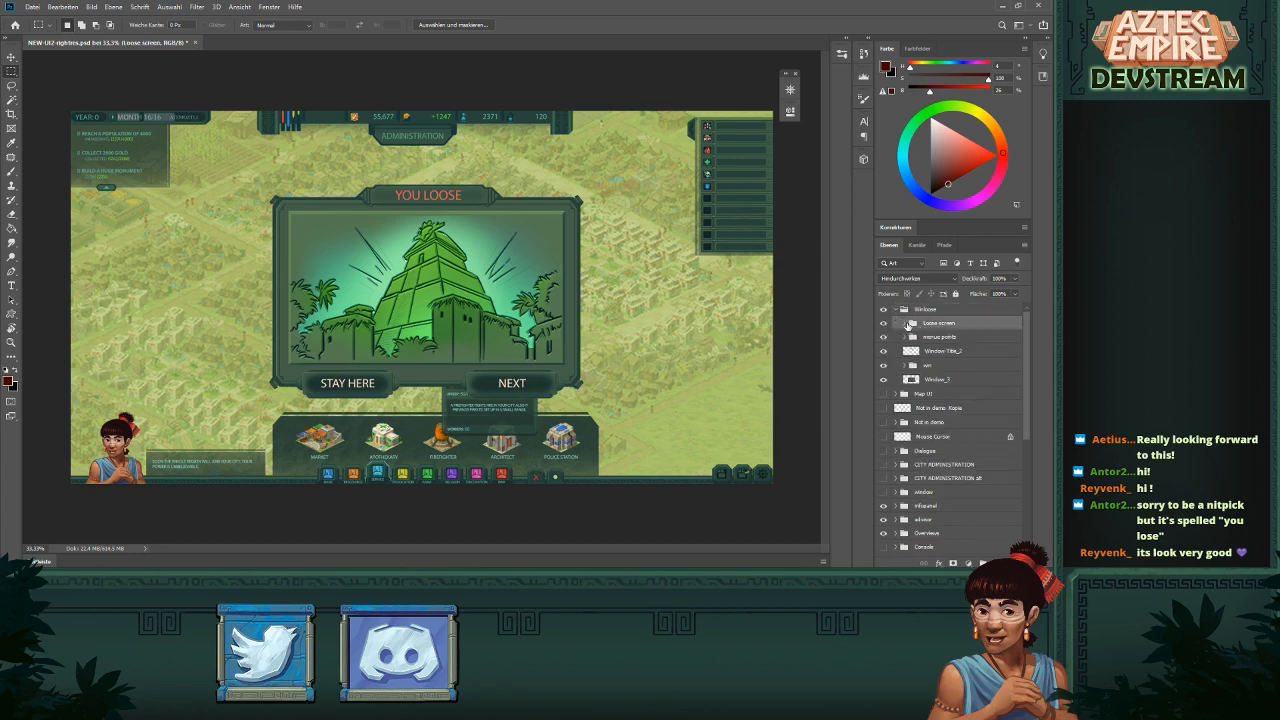
double_click(935, 324)
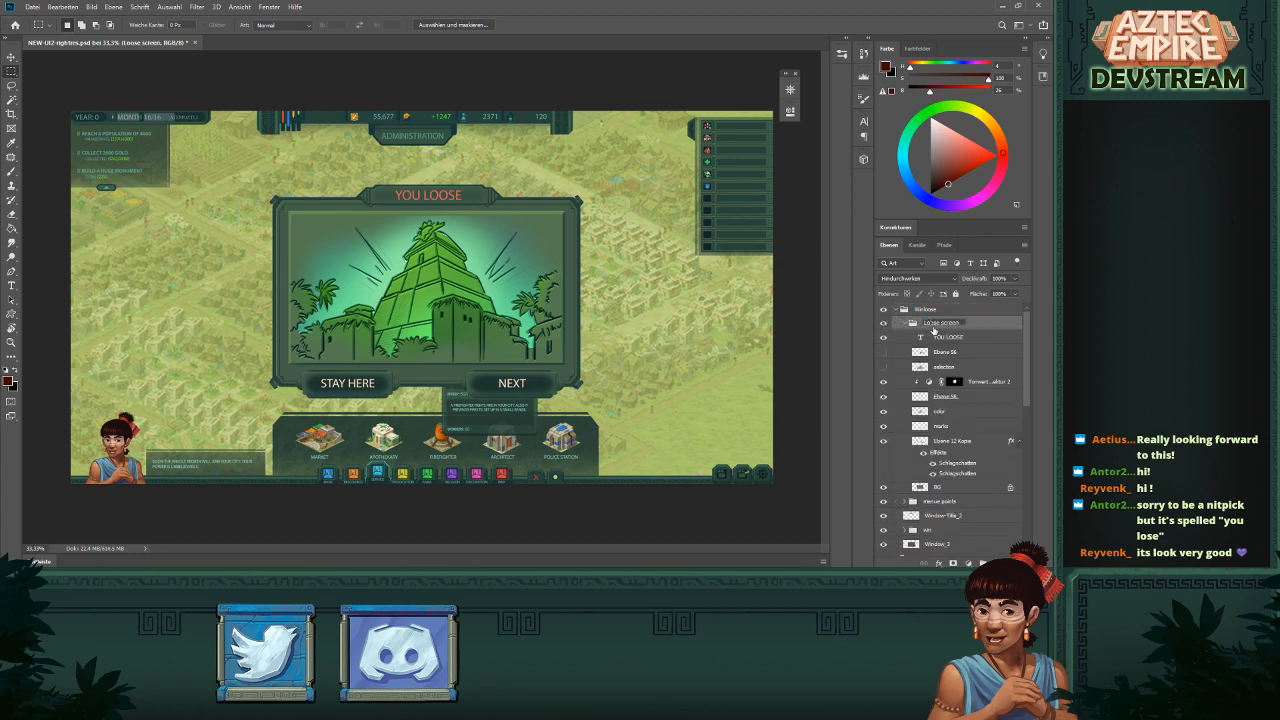
- Correct the red title text of the window to read YOU LOSE and commit the text
left_click(947, 338)
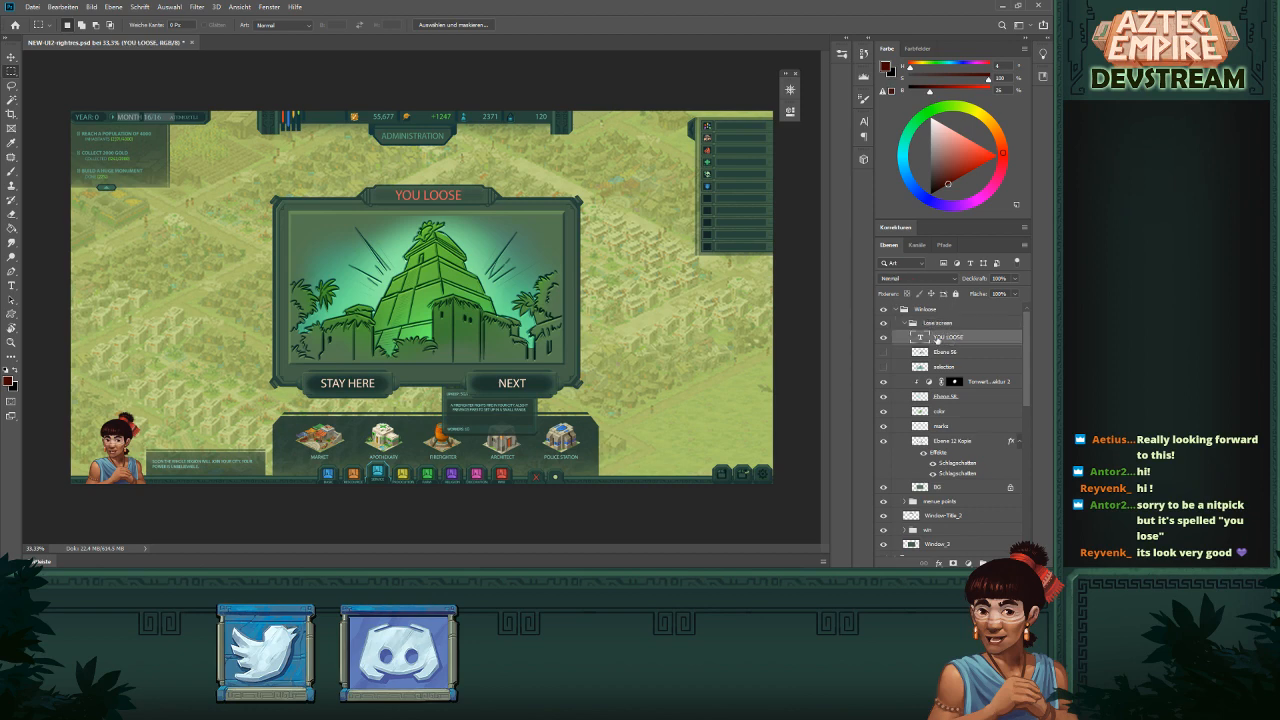
key("t")
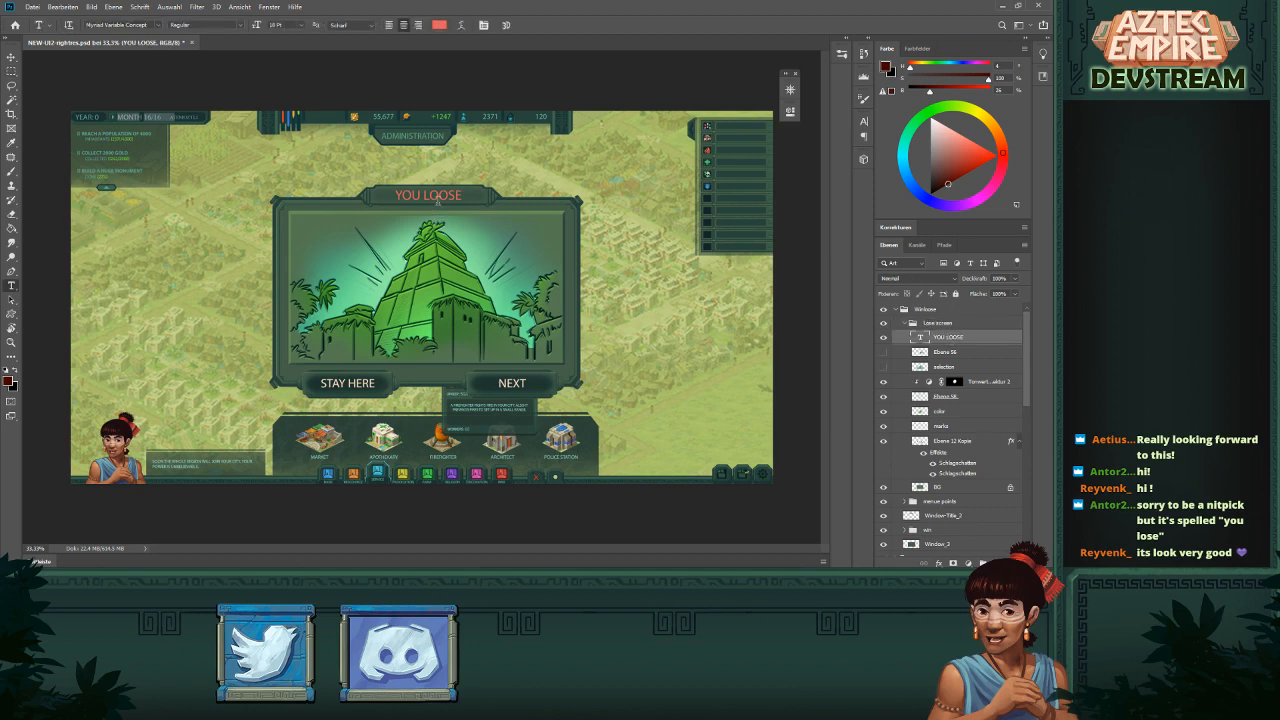
left_click(437, 196)
key("BackSpace")
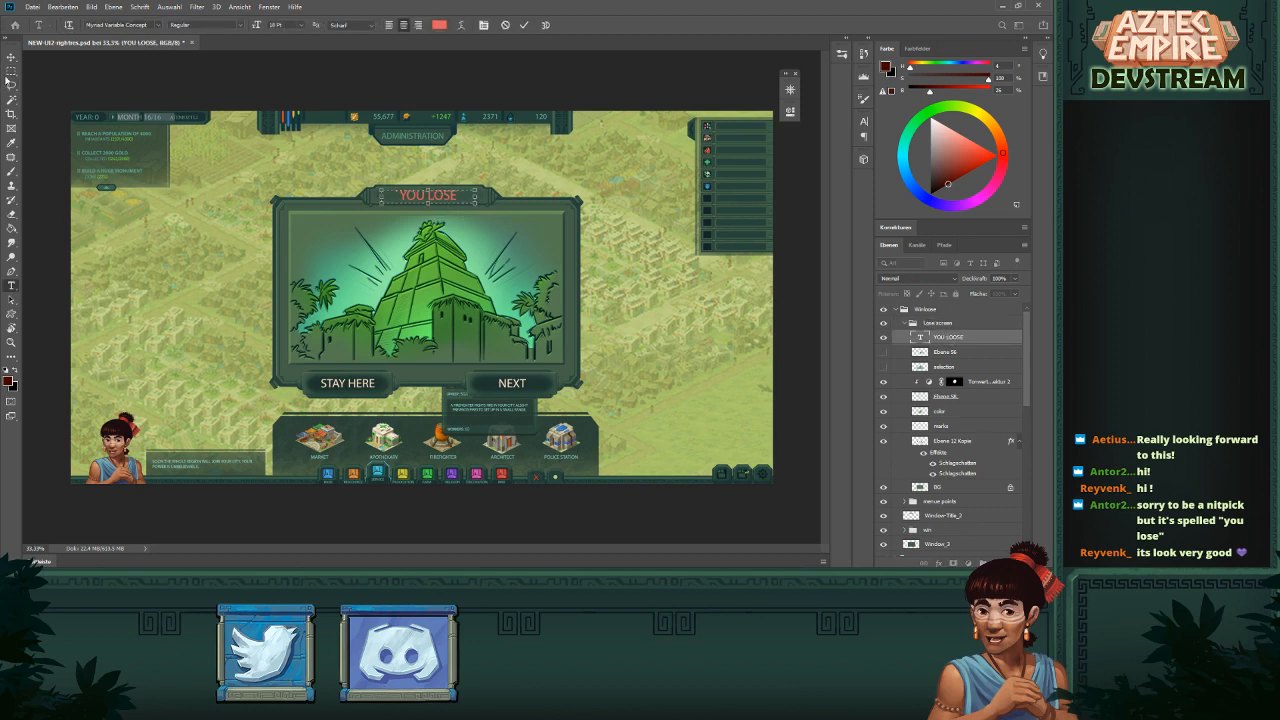
left_click(11, 71)
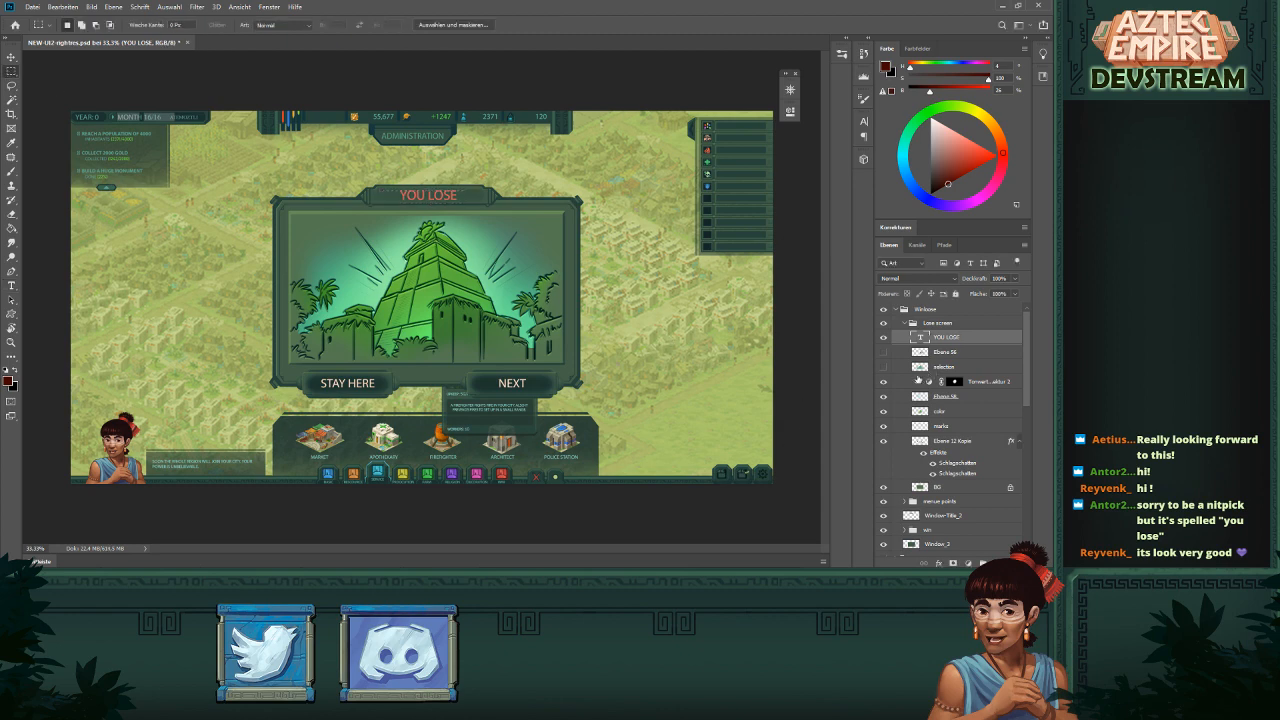
- Collapse and hide the Lose screen group, show the win group and move it directly below Lose screen
left_click(935, 352)
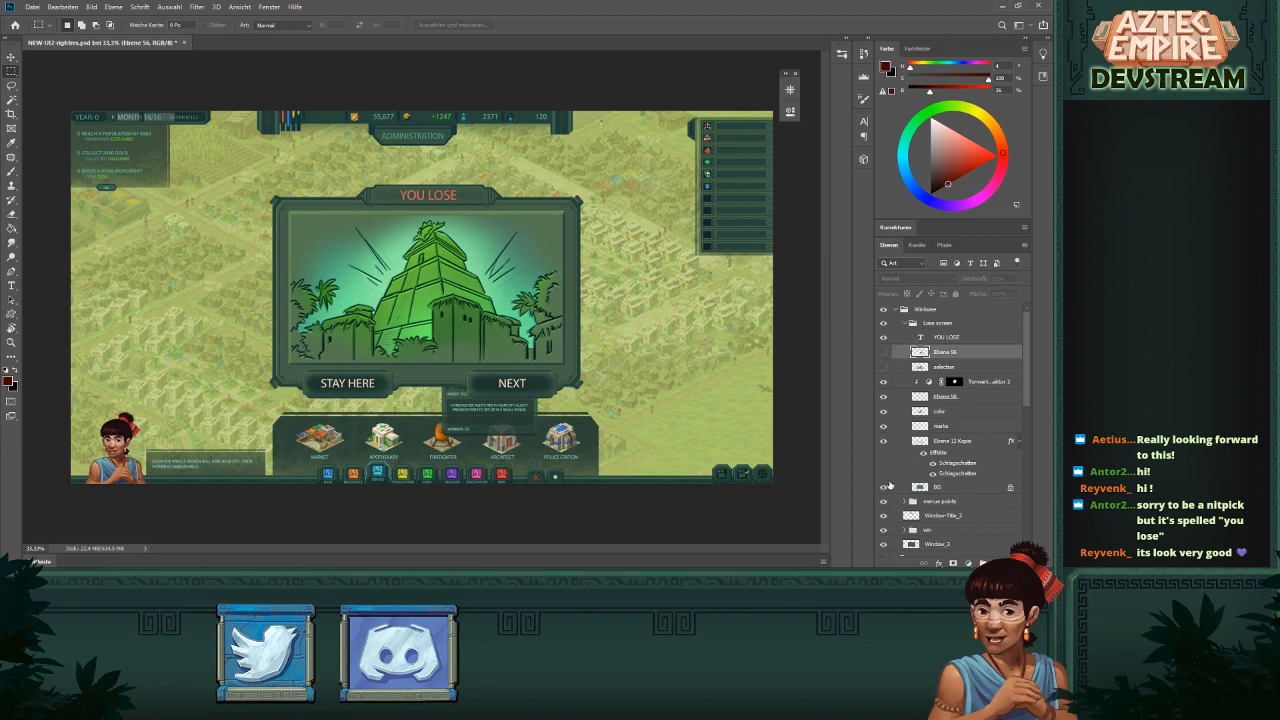
left_click(906, 325)
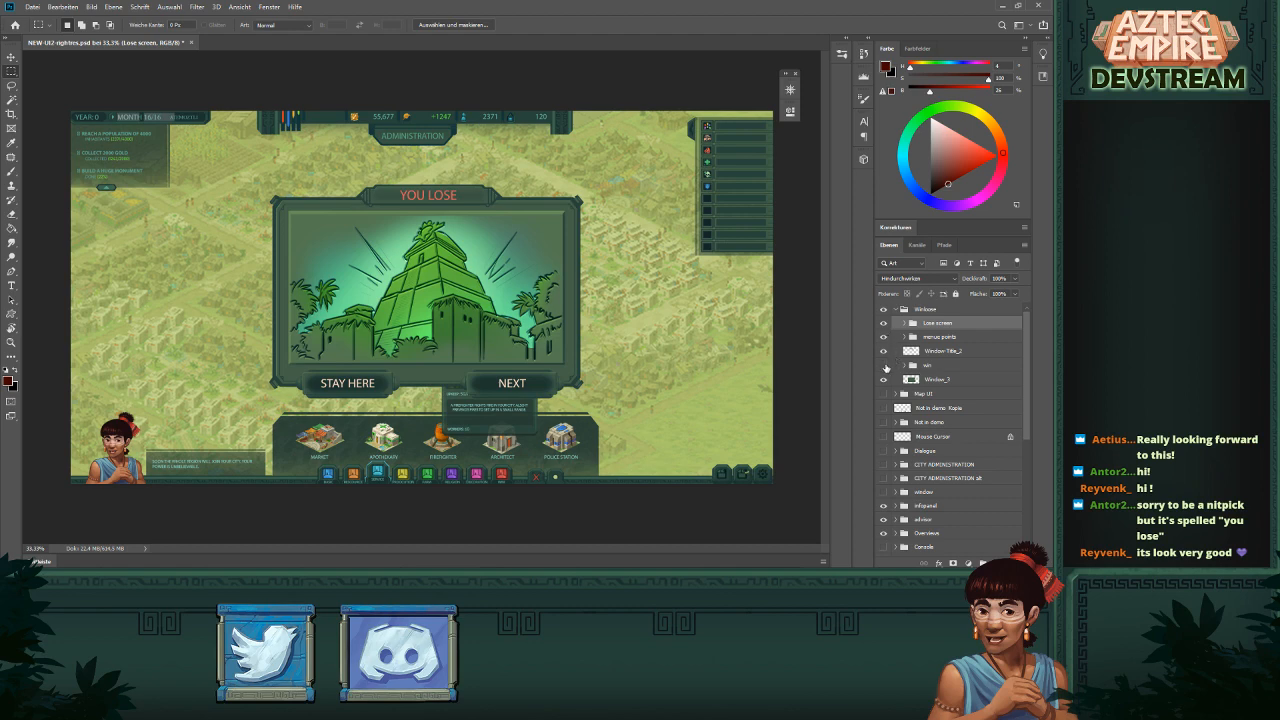
left_click(883, 323)
left_click(883, 365)
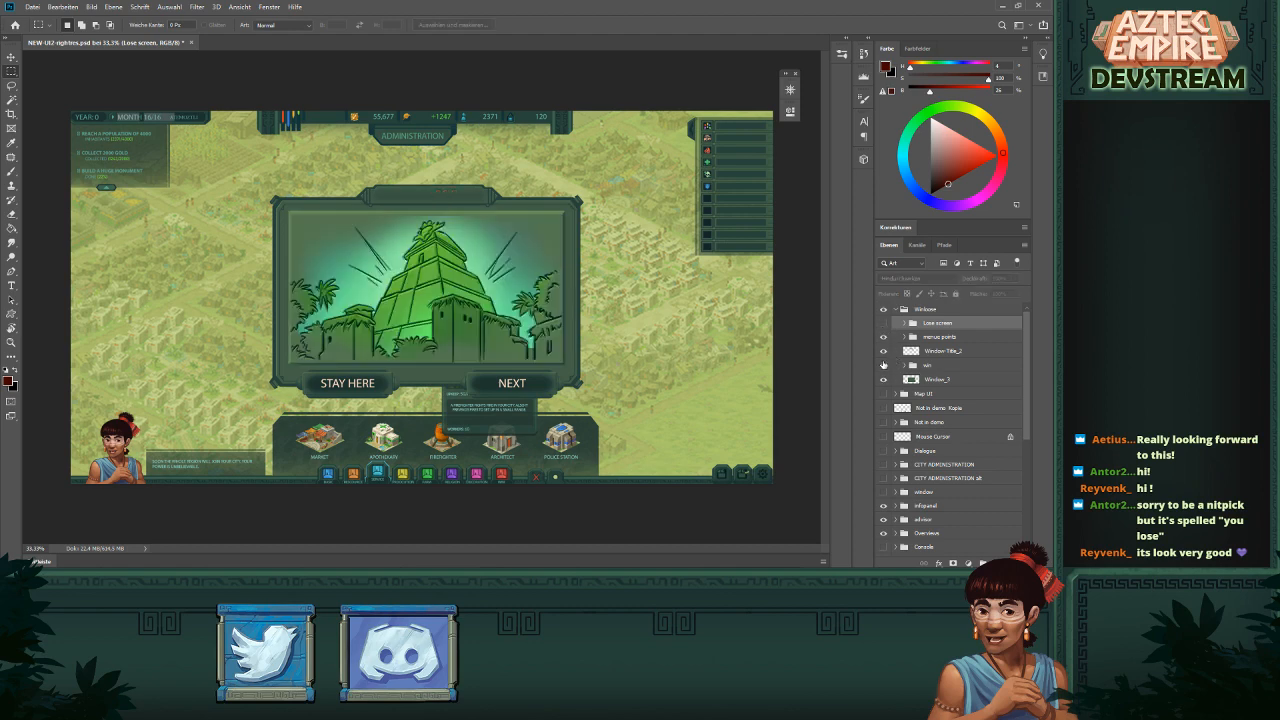
left_click(883, 365)
left_click(883, 365)
left_click(932, 368)
left_click_drag(932, 368, 929, 333)
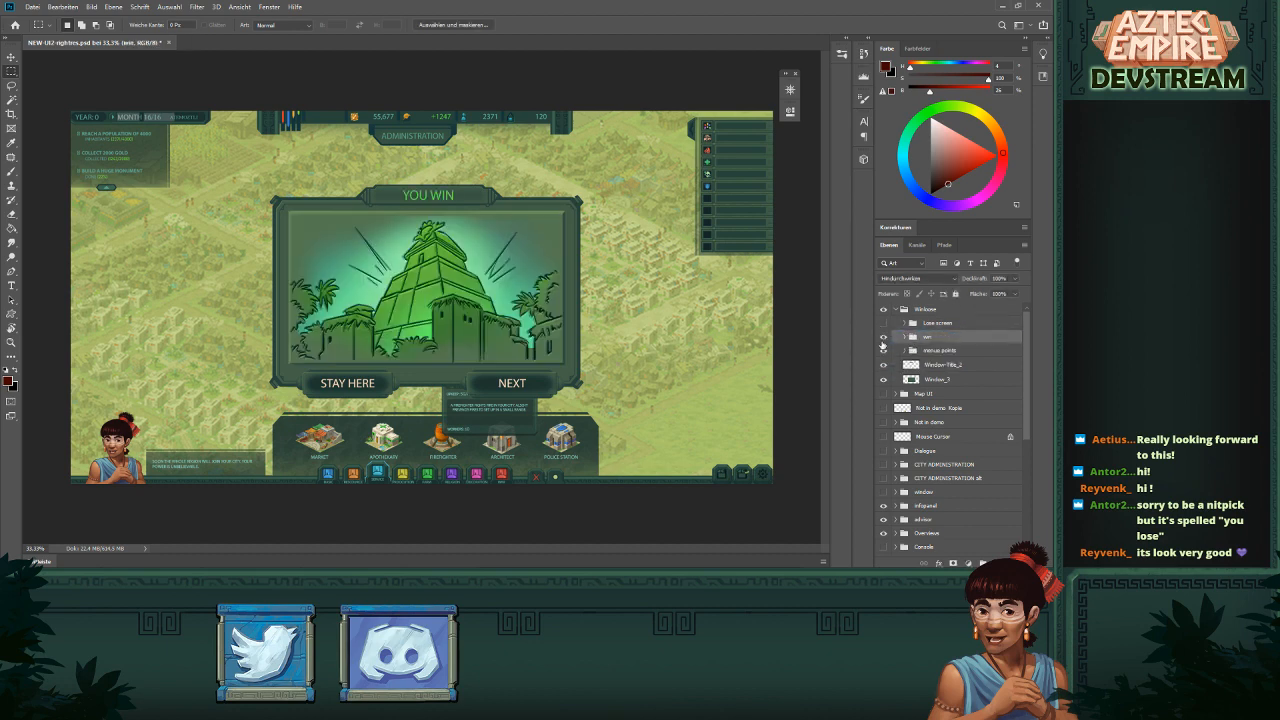
- Hide the win group, and show and expand the Lose screen group
left_click(883, 337)
left_click(883, 323)
left_click(904, 323)
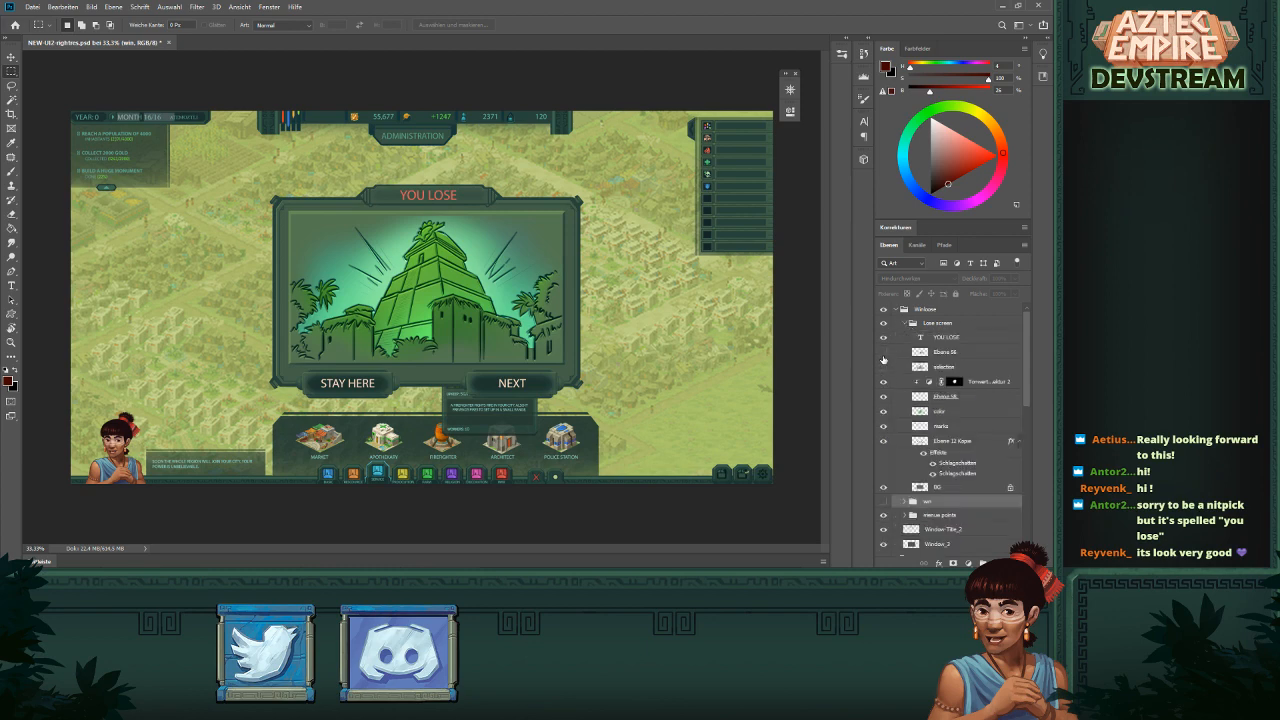
- Check the hidden selection layer in the Lose screen group and delete it
left_click(924, 356)
left_click(941, 367)
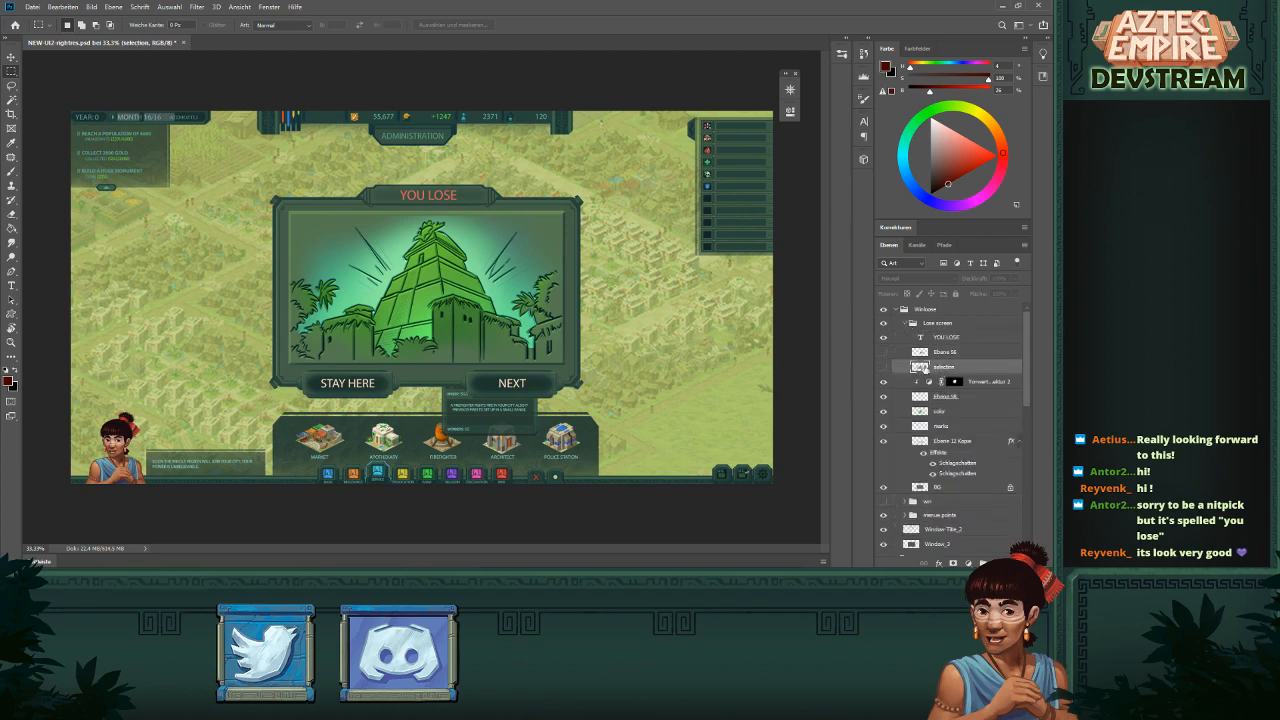
left_click(883, 367)
left_click(883, 367)
key("Delete")
- Show the rough sketch layer Ebene 56, and hide the glow and color layers of the Lose screen picture
left_click(950, 339)
left_click(883, 352)
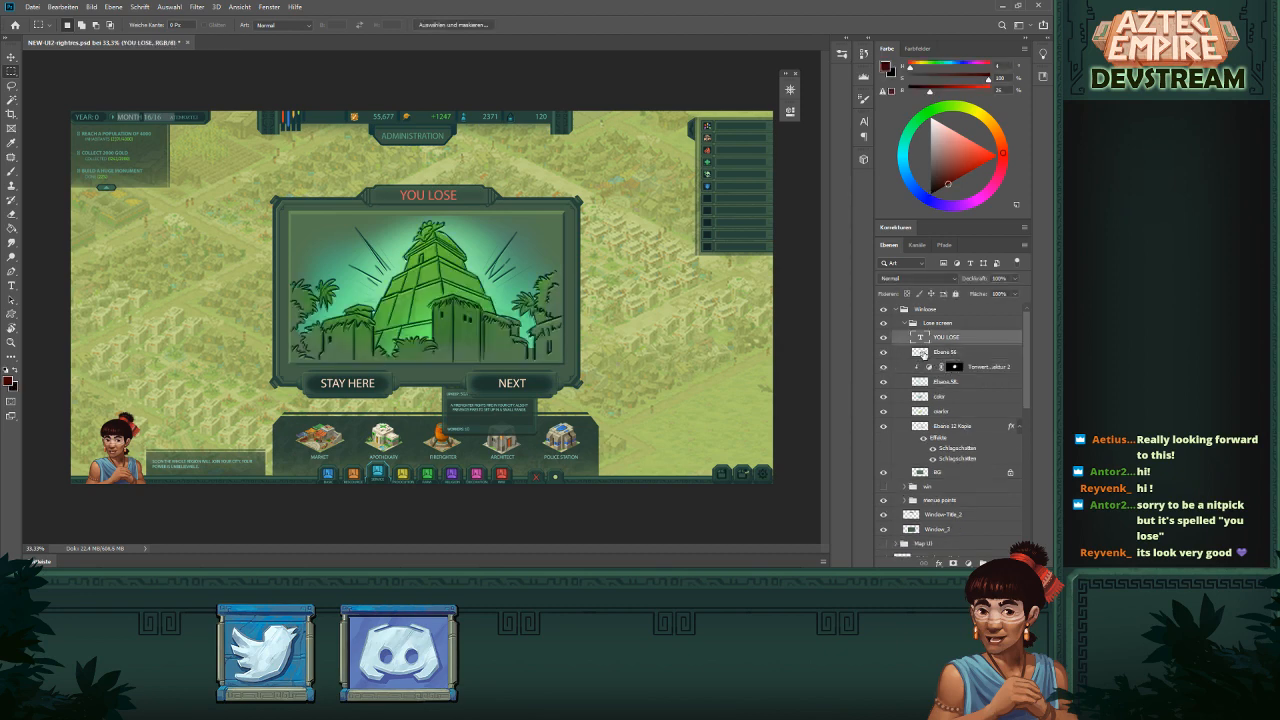
left_click(920, 354)
left_click(1000, 278)
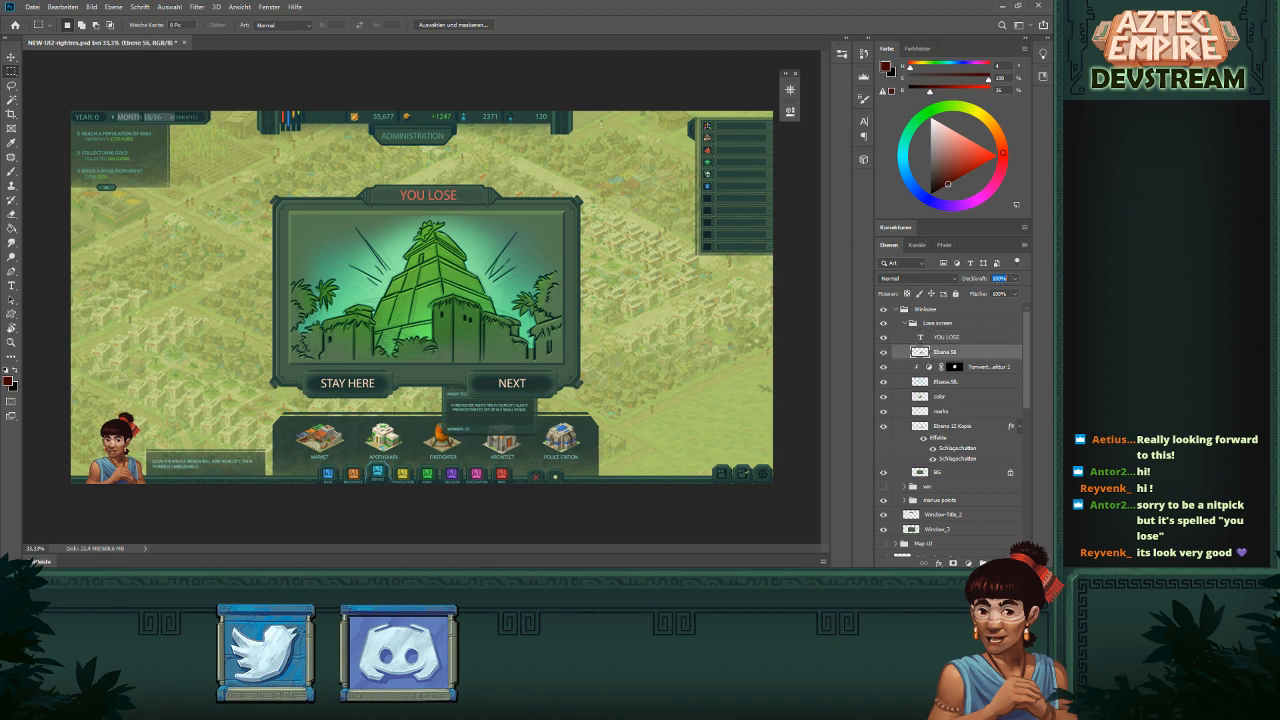
left_click(884, 382)
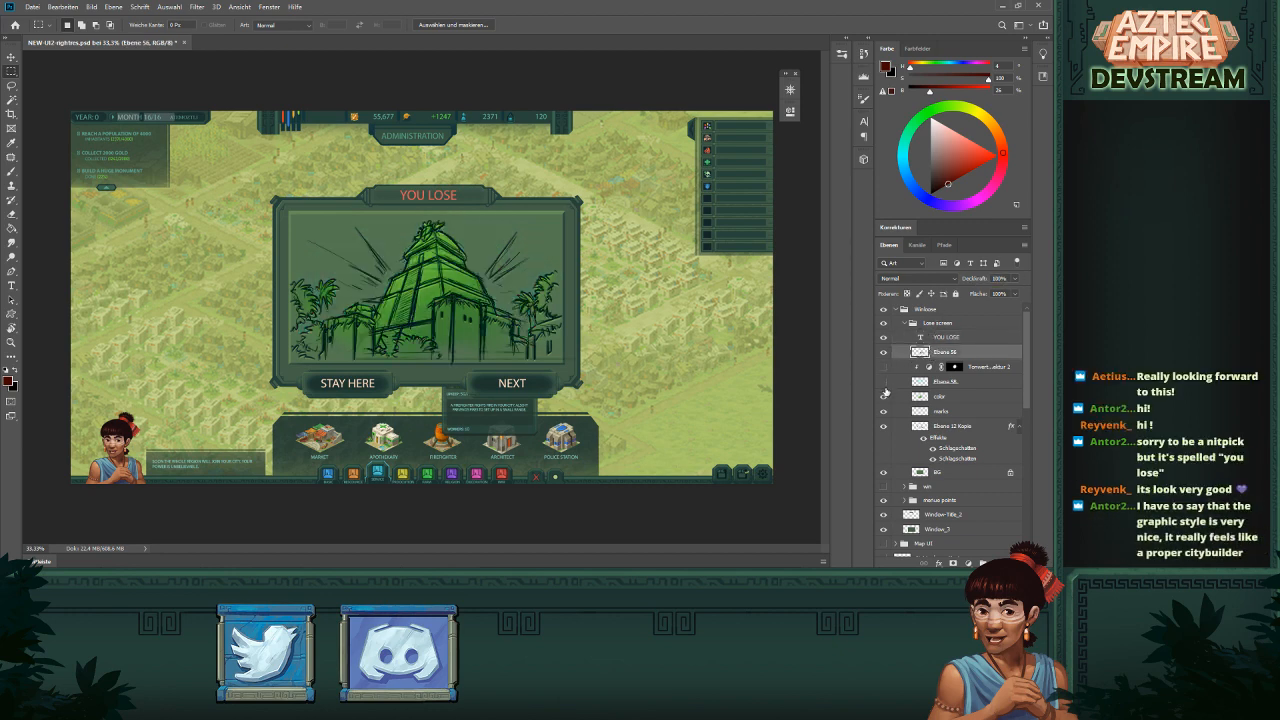
left_click(884, 398)
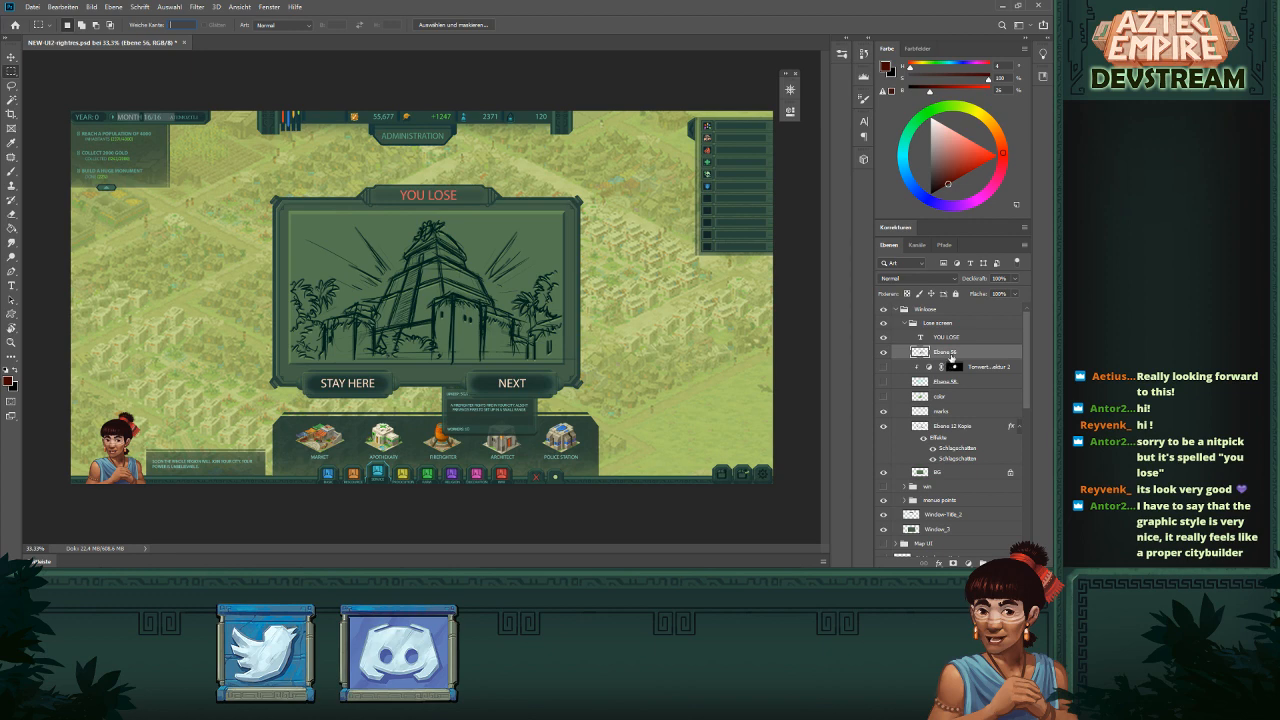
- Delete the rough sketch layer Ebene 56 from the Lose screen group
left_click(958, 356)
left_click(456, 216)
key("Delete")
left_click(934, 357)
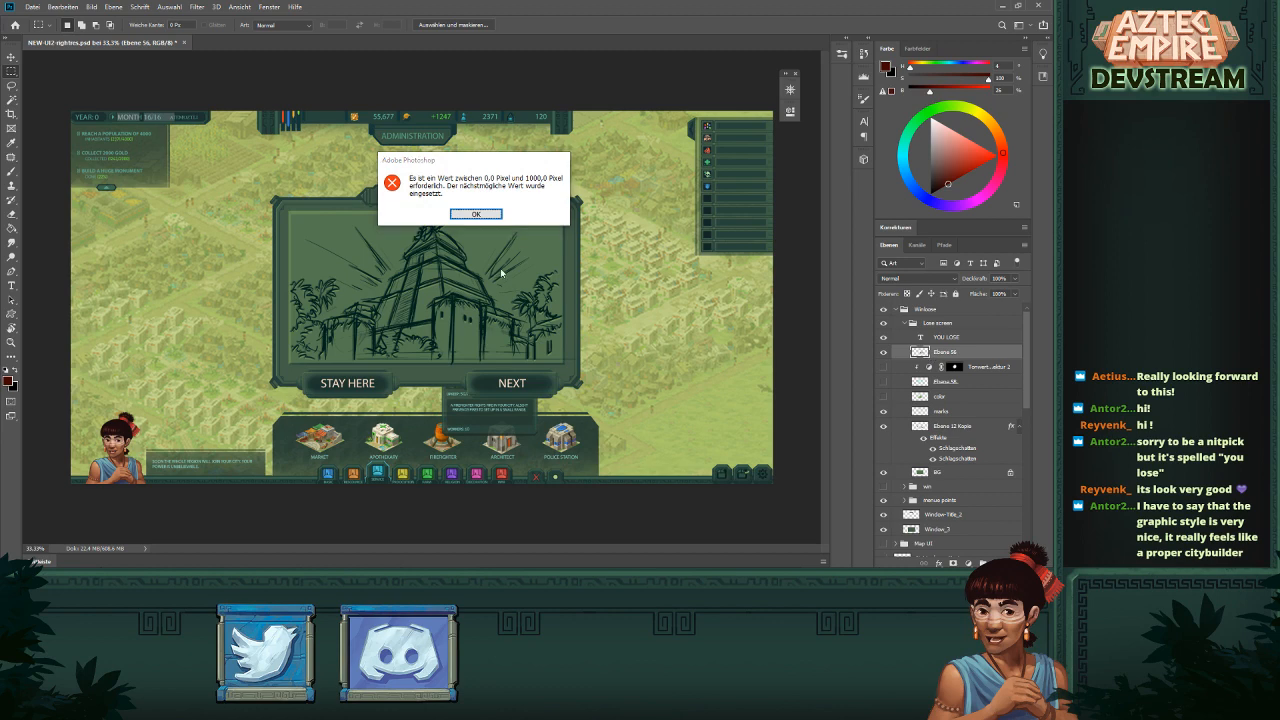
key("Return")
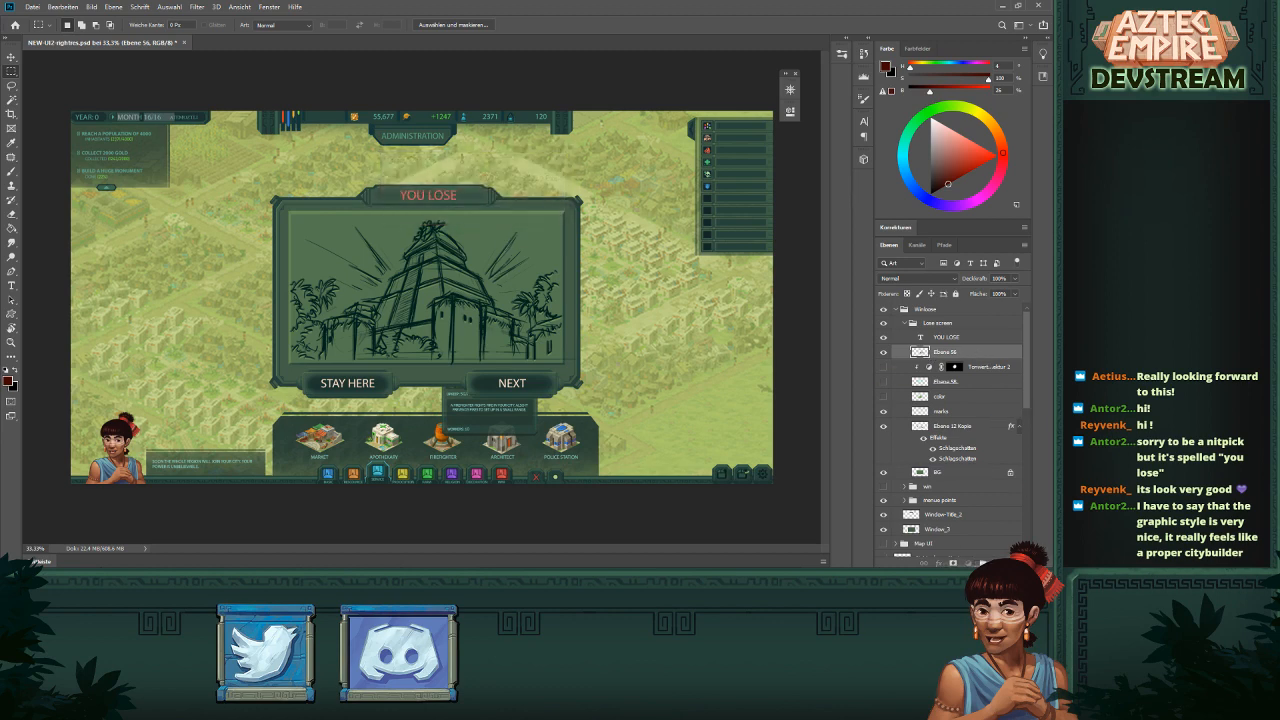
key("Delete")
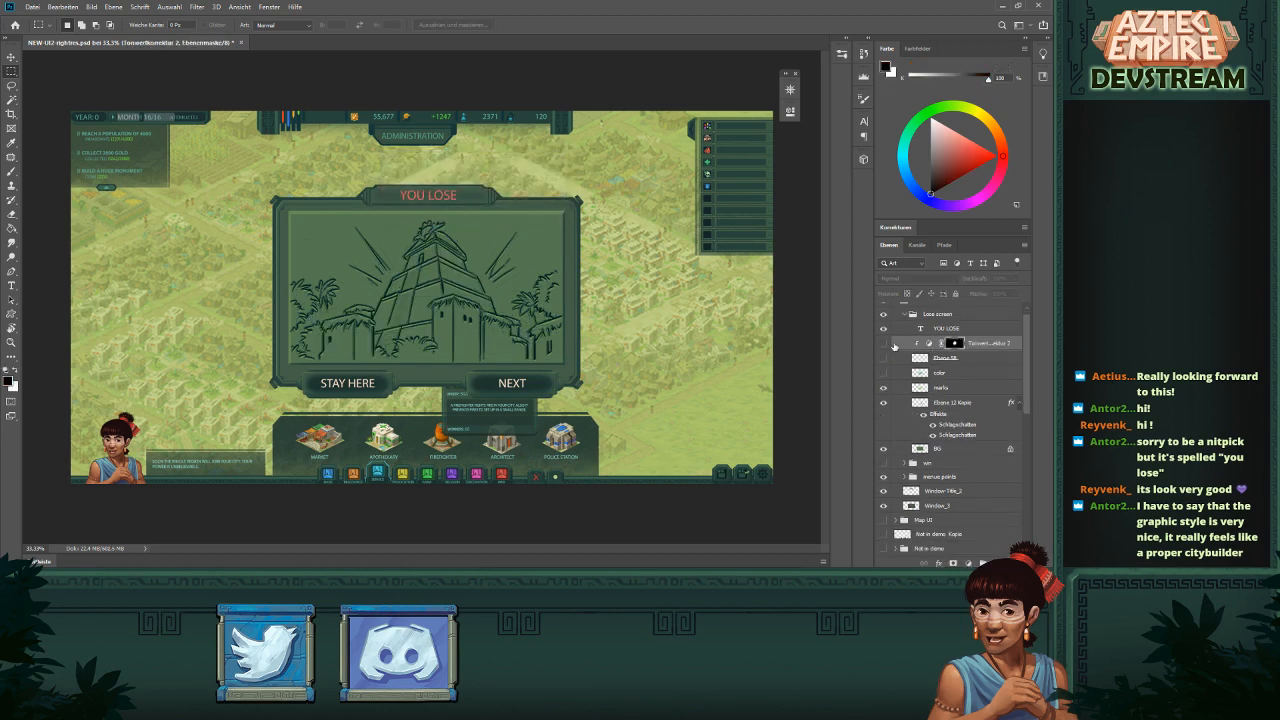
- Delete the Tonwertkorrektur 2 adjustment, the glow layer and the color layer from the Lose screen group
left_click(883, 356)
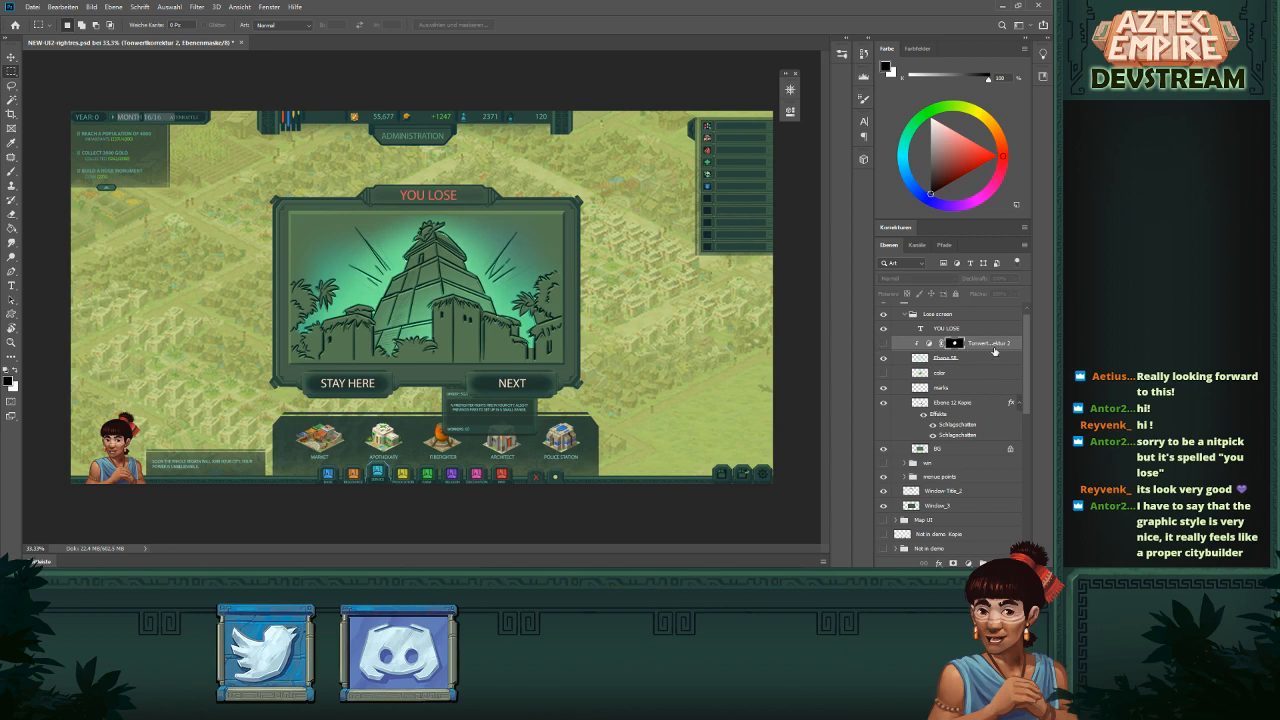
left_click(982, 358)
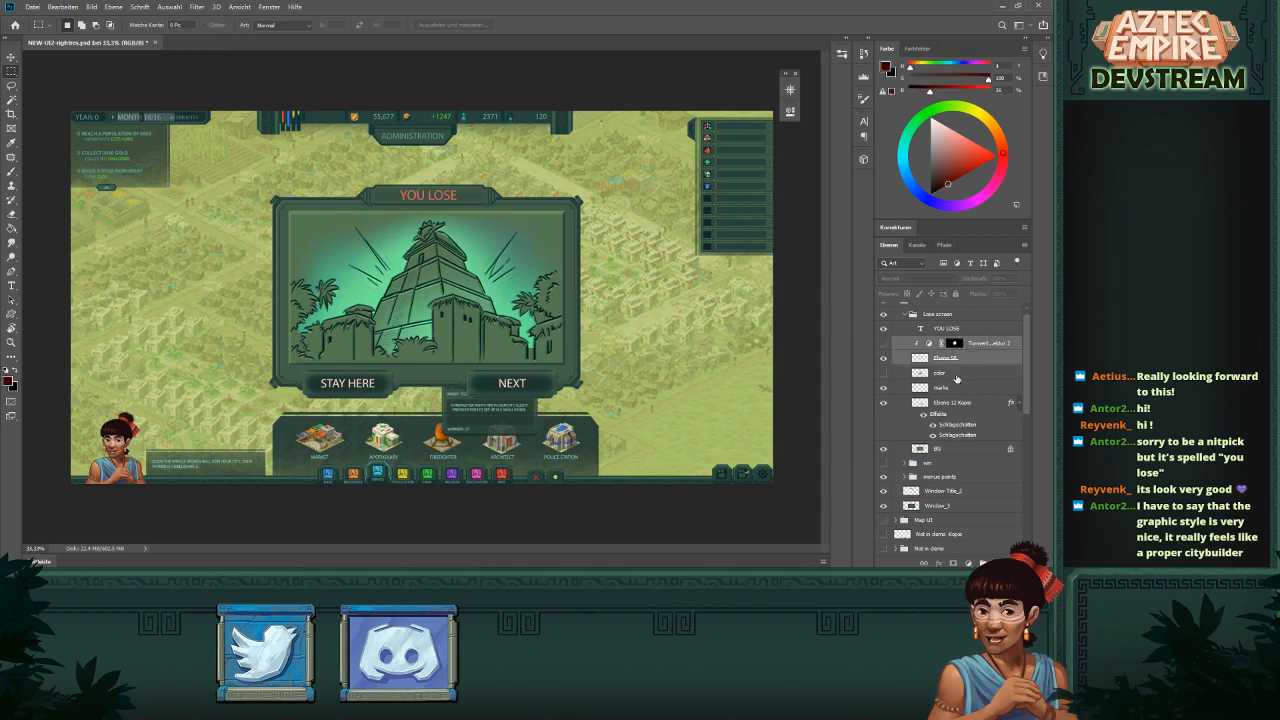
left_click(956, 376, "shift")
left_click(883, 372)
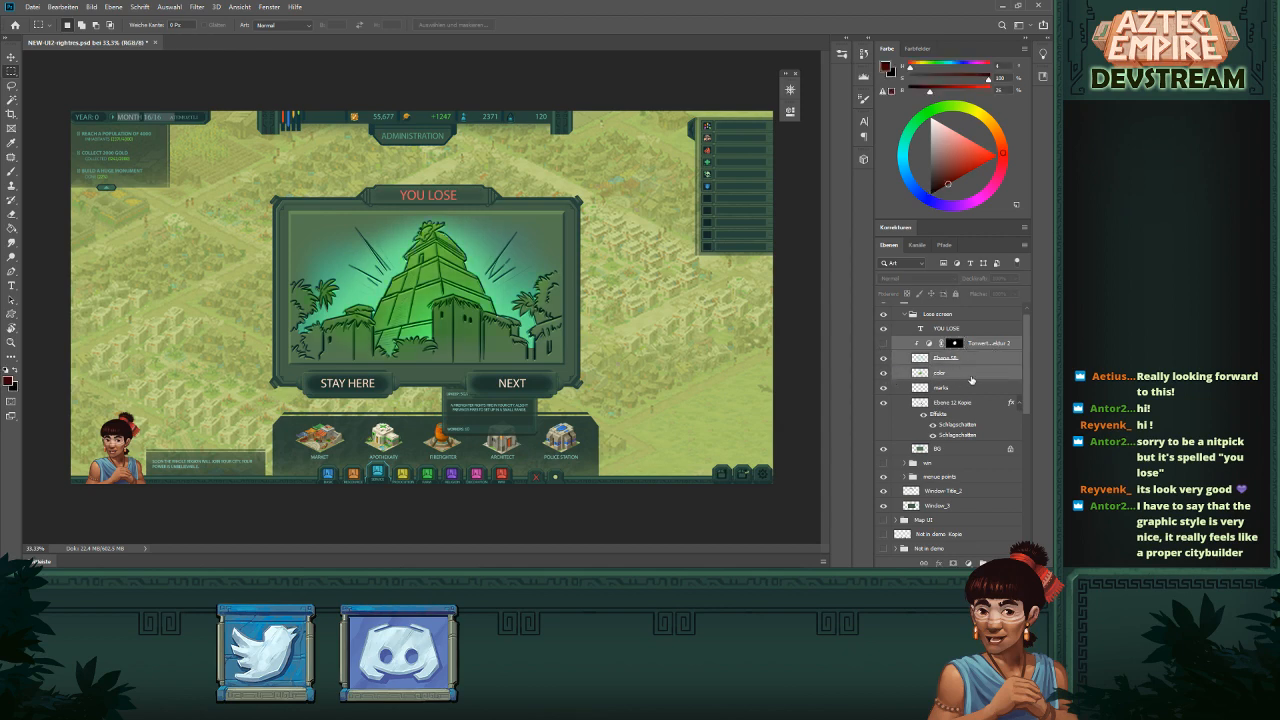
left_click_drag(966, 380, 1013, 564)
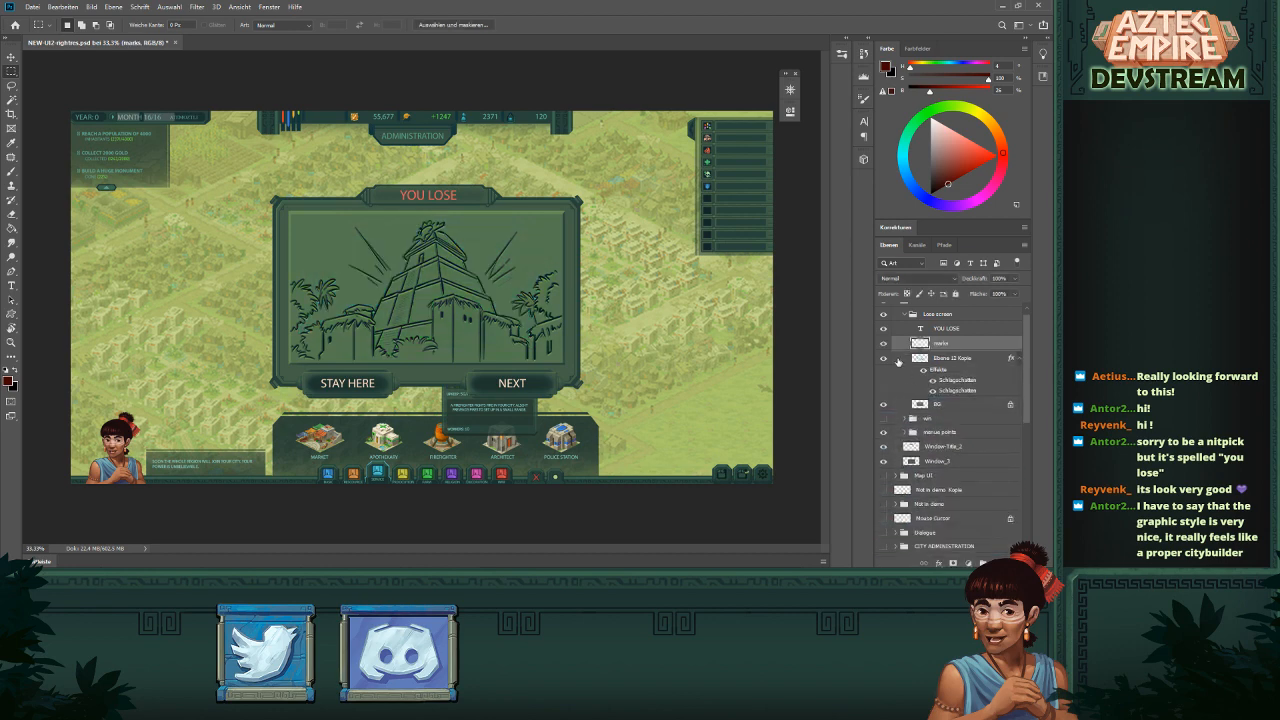
- Check the layer directly above Ebene 12 Kopie by toggling its visibility, and delete it
left_click(885, 344)
left_click(885, 344)
left_click_drag(951, 349, 1012, 564)
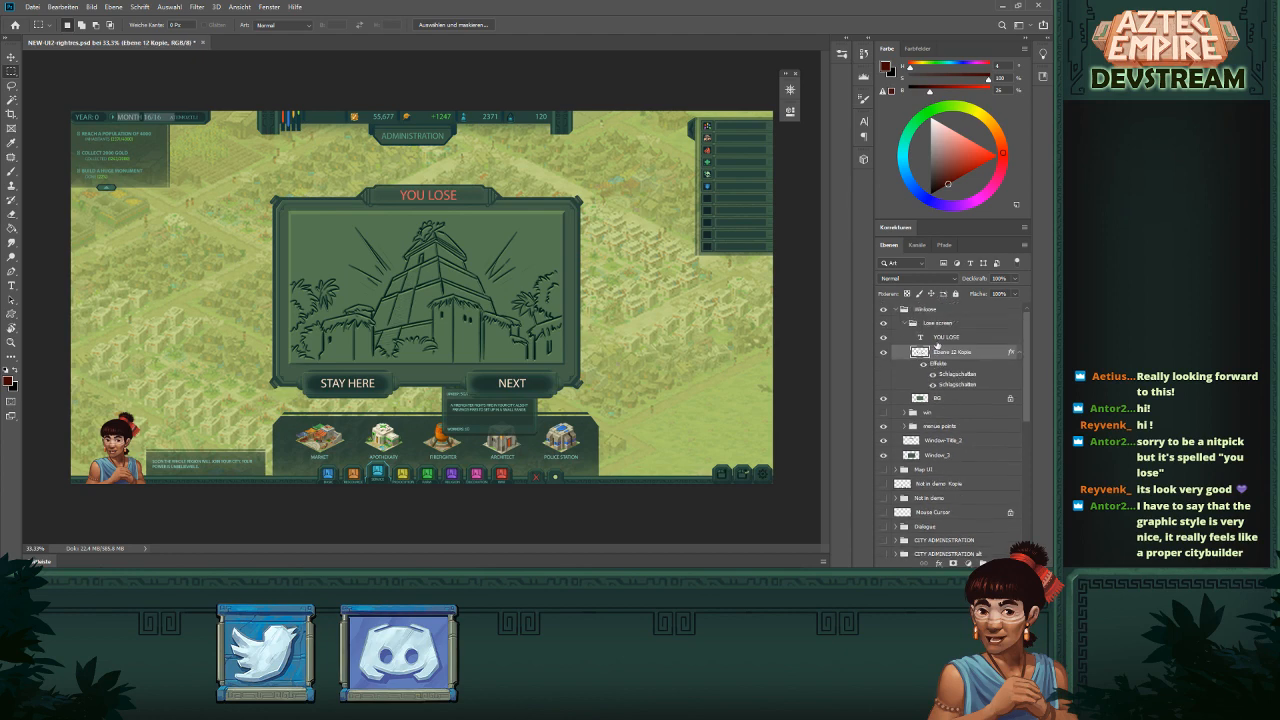
- Set up a small hard round brush on the Ebene 12 Kopie layer and sample the dark teal line colour
left_click(889, 352)
left_click(889, 352)
left_click_drag(473, 286, 544, 281)
left_click_drag(460, 307, 545, 327)
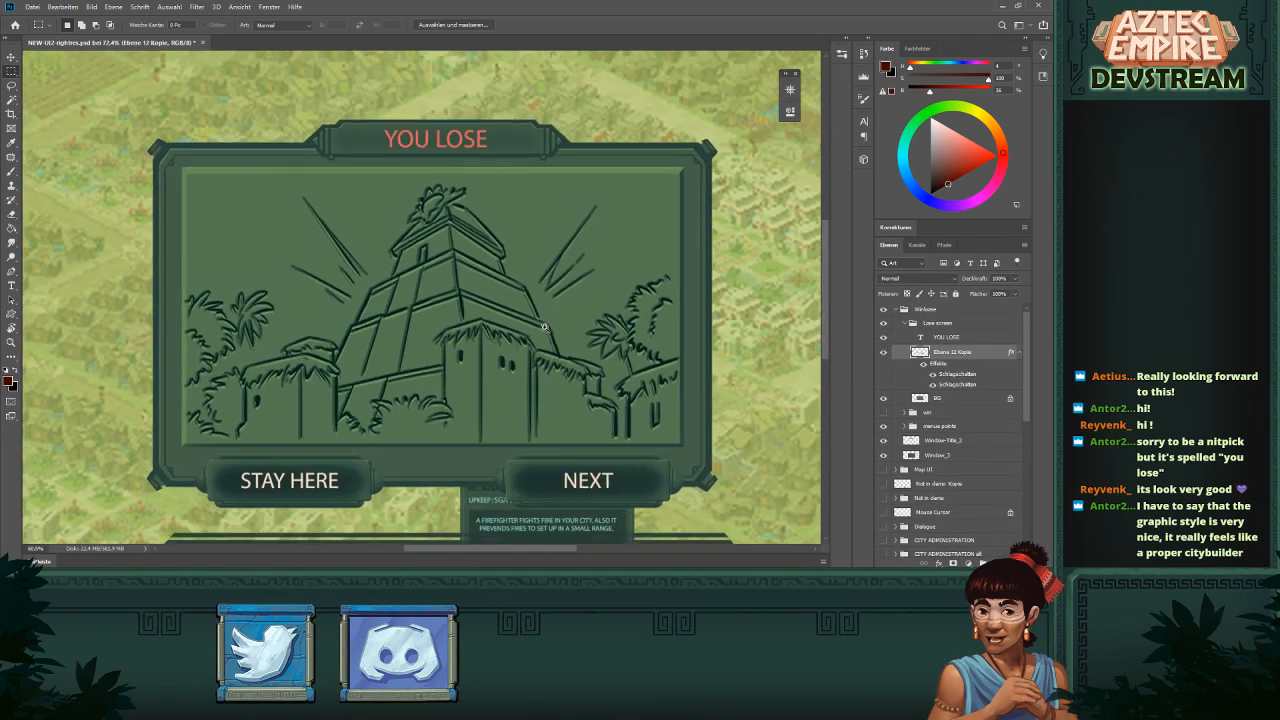
key("b")
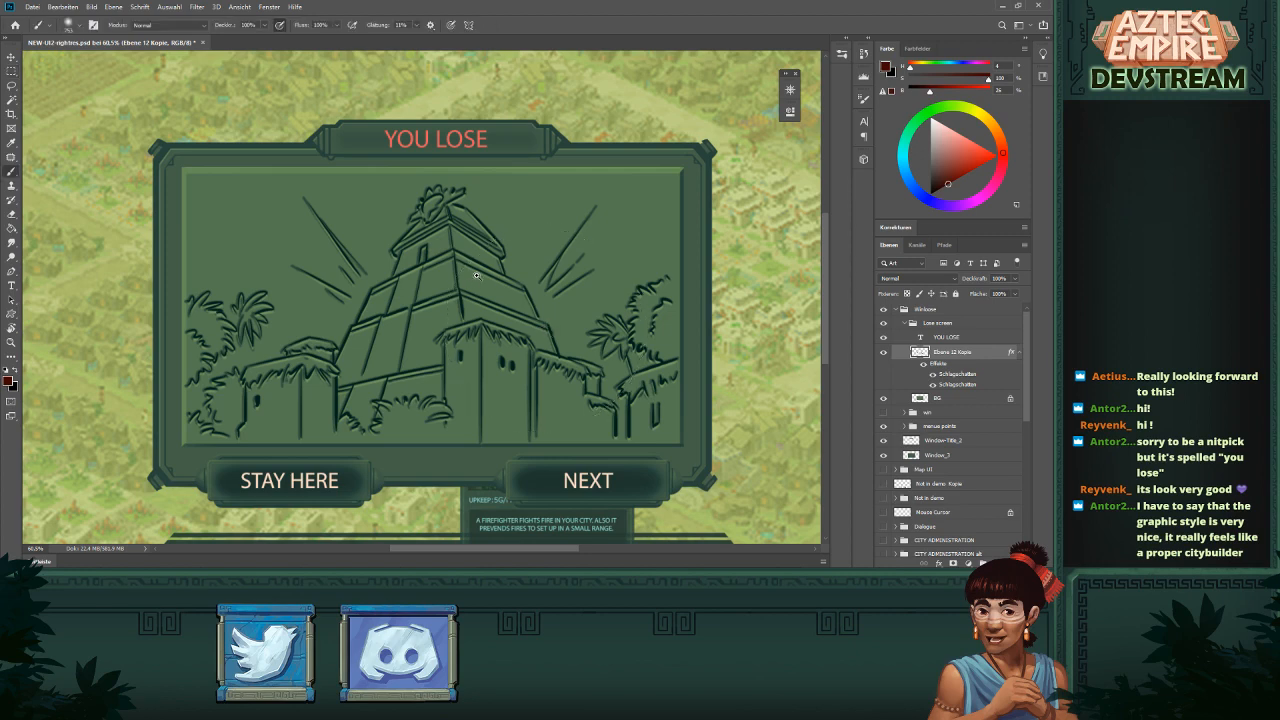
left_click_drag(478, 272, 512, 276)
right_click(512, 278)
left_click(581, 311)
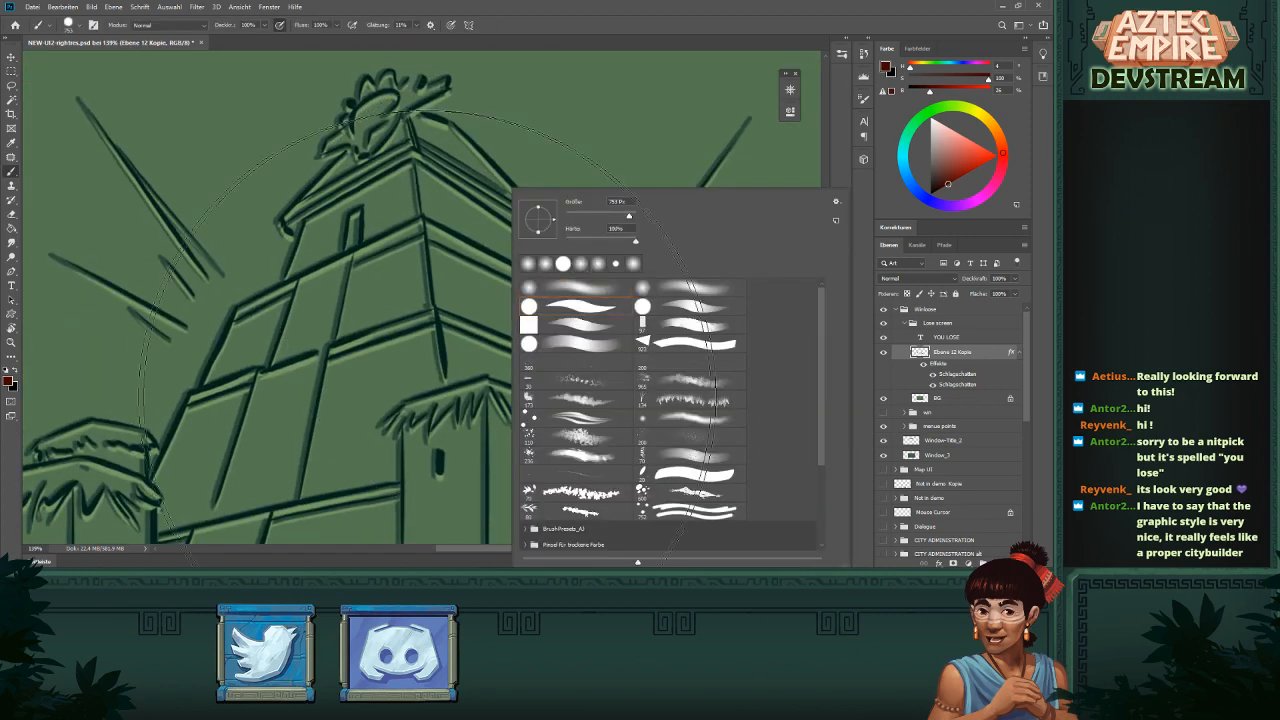
mouse_move(438, 326)
left_mouse_down()
mouse_move(282, 368)
mouse_move(155, 378)
left_mouse_up()
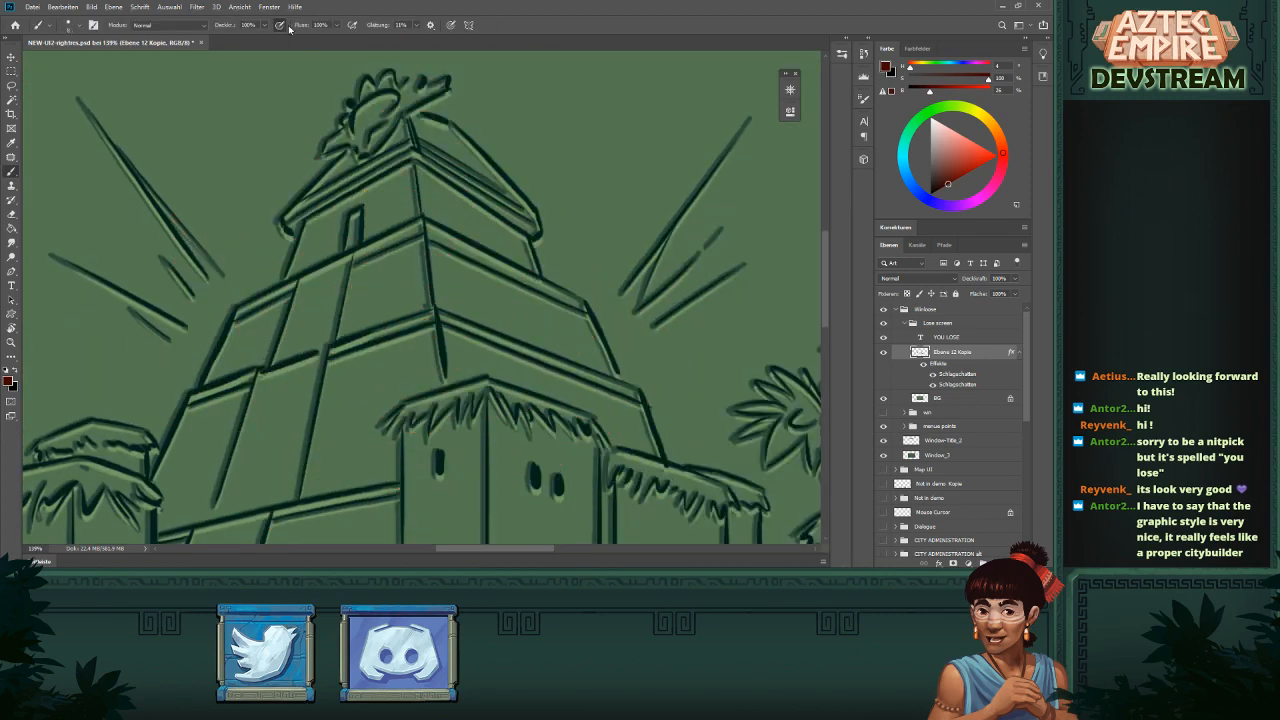
left_click(447, 335, "alt")
- Test the brush with curved freehand strokes in the sky to the right of the pyramid, undoing unwanted ones
mouse_move(556, 186)
left_mouse_down()
mouse_move(574, 246)
mouse_move(625, 195)
left_mouse_up()
mouse_move(632, 150)
left_mouse_down()
mouse_move(618, 228)
mouse_move(572, 290)
left_mouse_up()
scroll(628, 236, "down", 3)
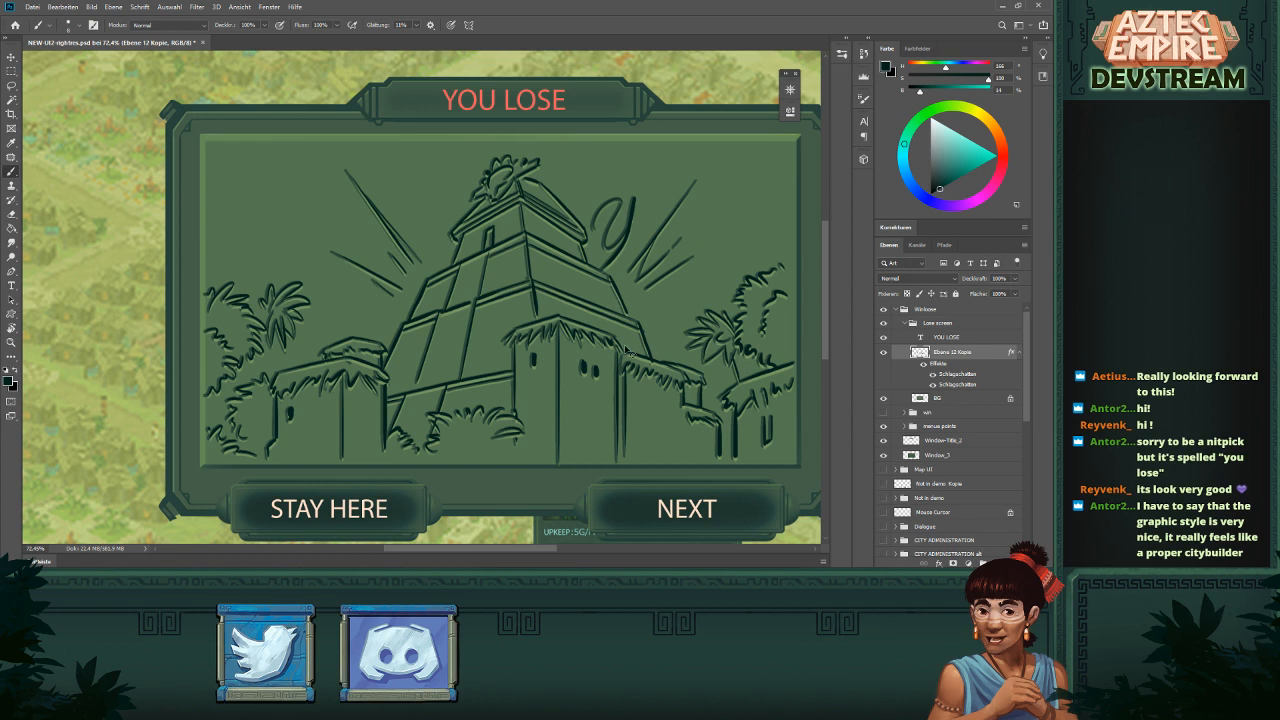
left_click_drag(684, 167, 588, 186)
left_click_drag(680, 157, 656, 160)
key("ctrl+z")
left_click_drag(739, 183, 636, 211)
key("ctrl+z")
mouse_move(742, 215)
left_mouse_down()
mouse_move(662, 238)
mouse_move(535, 311)
mouse_move(718, 288)
mouse_move(494, 346)
mouse_move(250, 200)
left_mouse_up()
key("ctrl+z")
left_click_drag(324, 185, 377, 168)
- Draw three long test strokes across the rays in the sky to the left of the pyramid
scroll(377, 168, "up", 2)
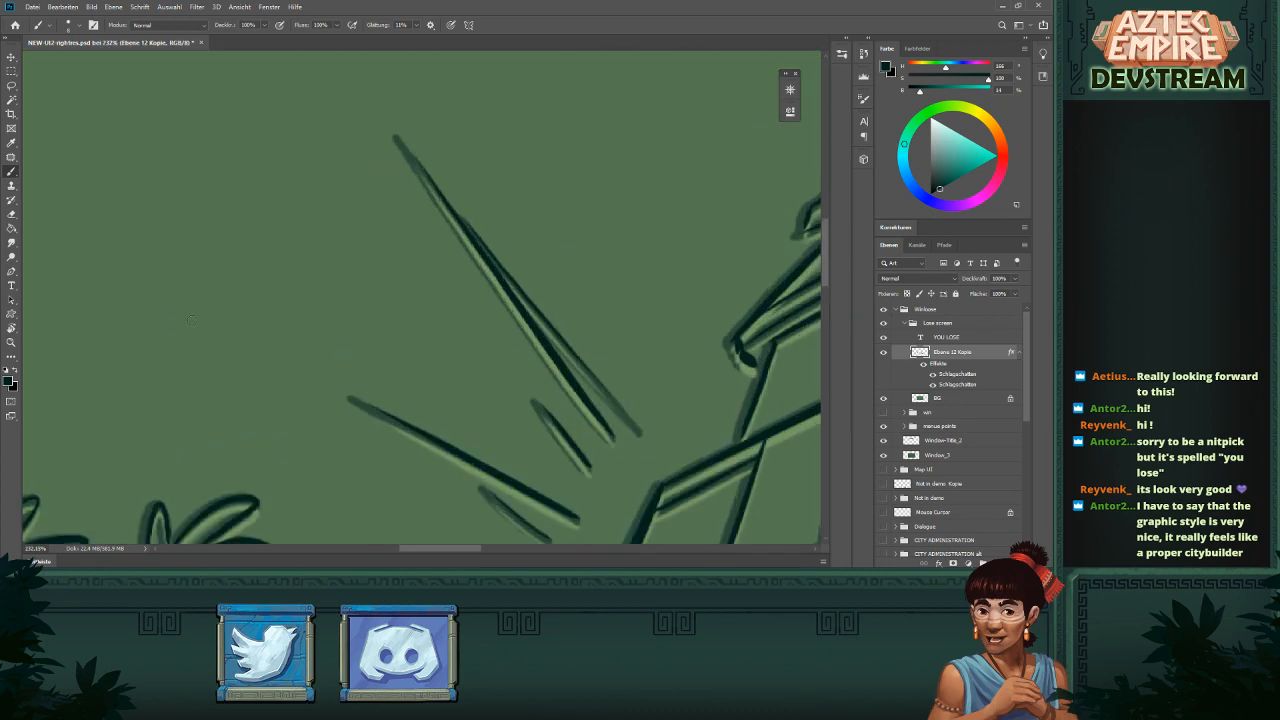
left_click_drag(166, 330, 624, 200)
left_click_drag(630, 248, 338, 345)
mouse_move(186, 417)
left_mouse_down()
mouse_move(176, 424)
mouse_move(355, 143)
left_mouse_up()
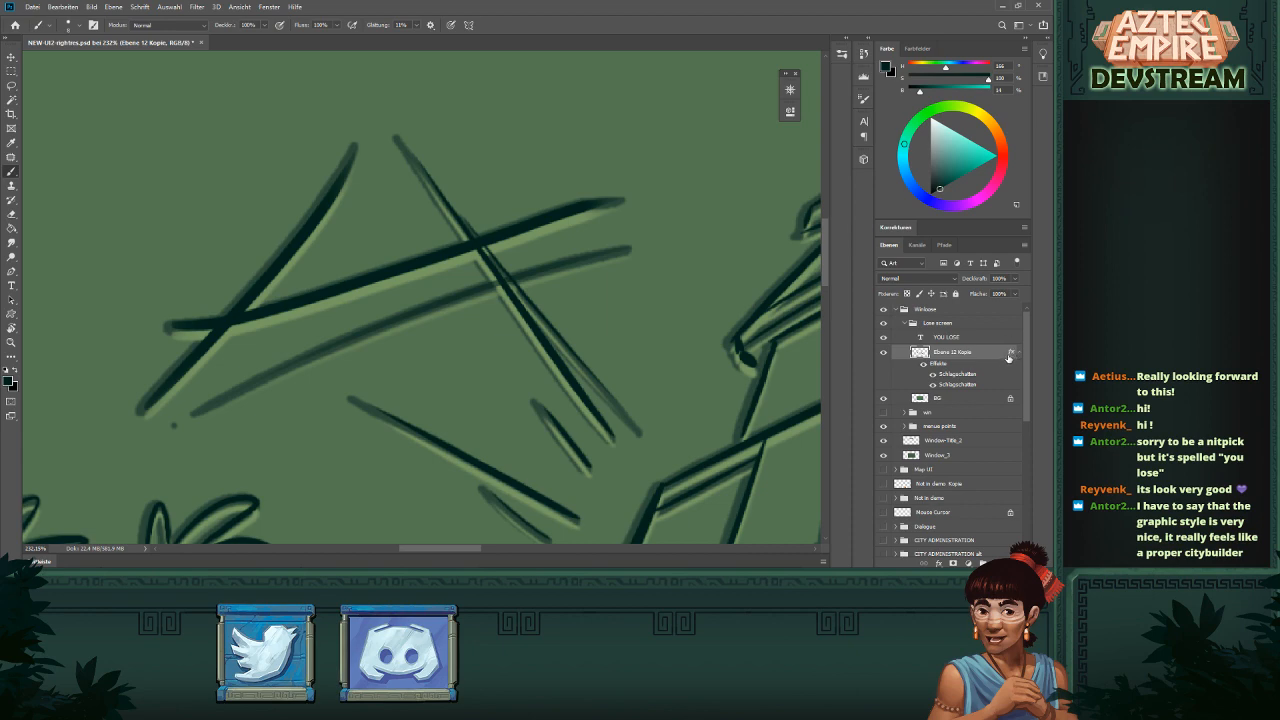
- Clear all the line art from the Ebene 12 Kopie layer using a rectangular selection around the whole illustration, then return to the brush
scroll(572, 308, "down", 6)
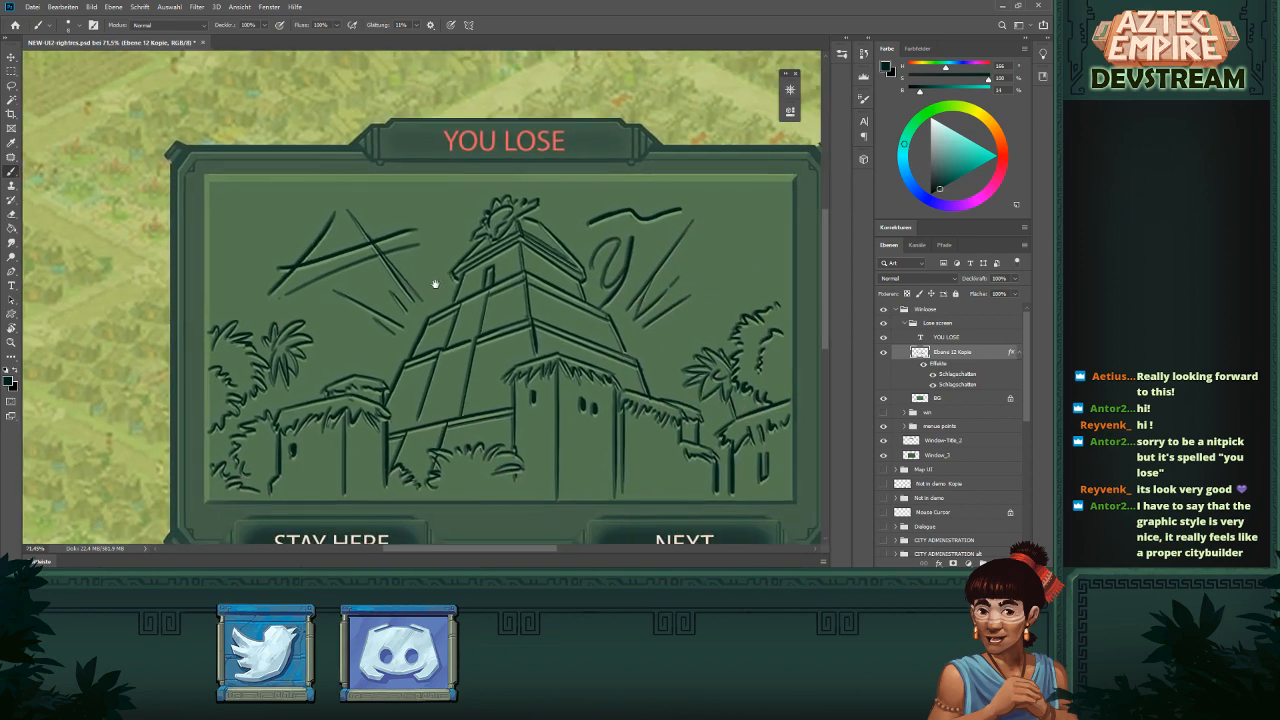
scroll(572, 308, "down", 3)
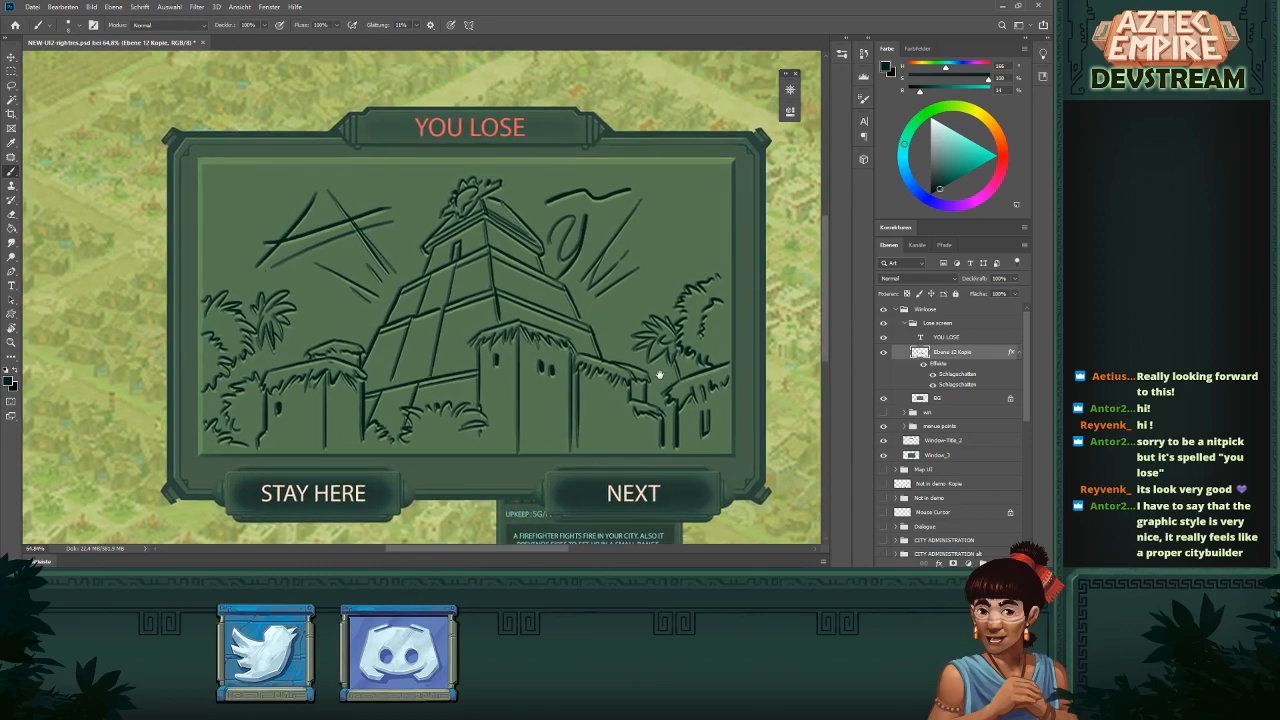
key("m")
mouse_move(128, 497)
left_mouse_down()
mouse_move(738, 272)
mouse_move(762, 100)
left_mouse_up()
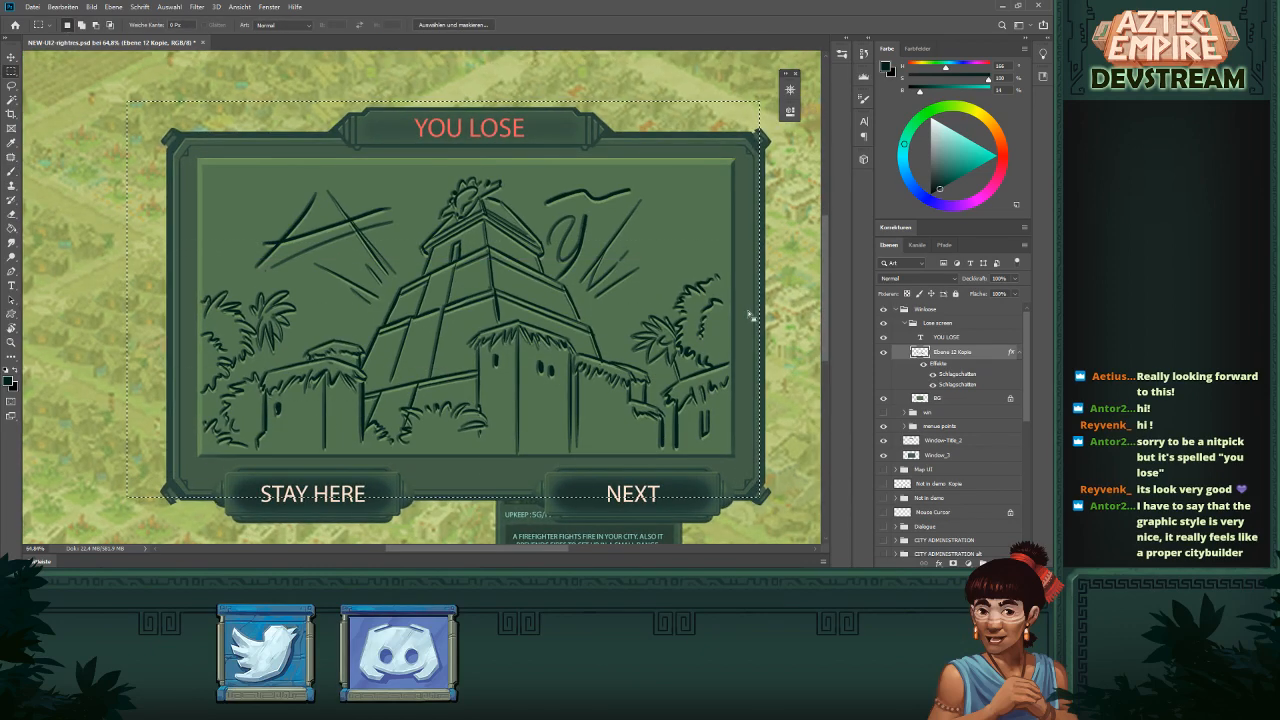
key("Delete")
key("ctrl+d")
key("b")
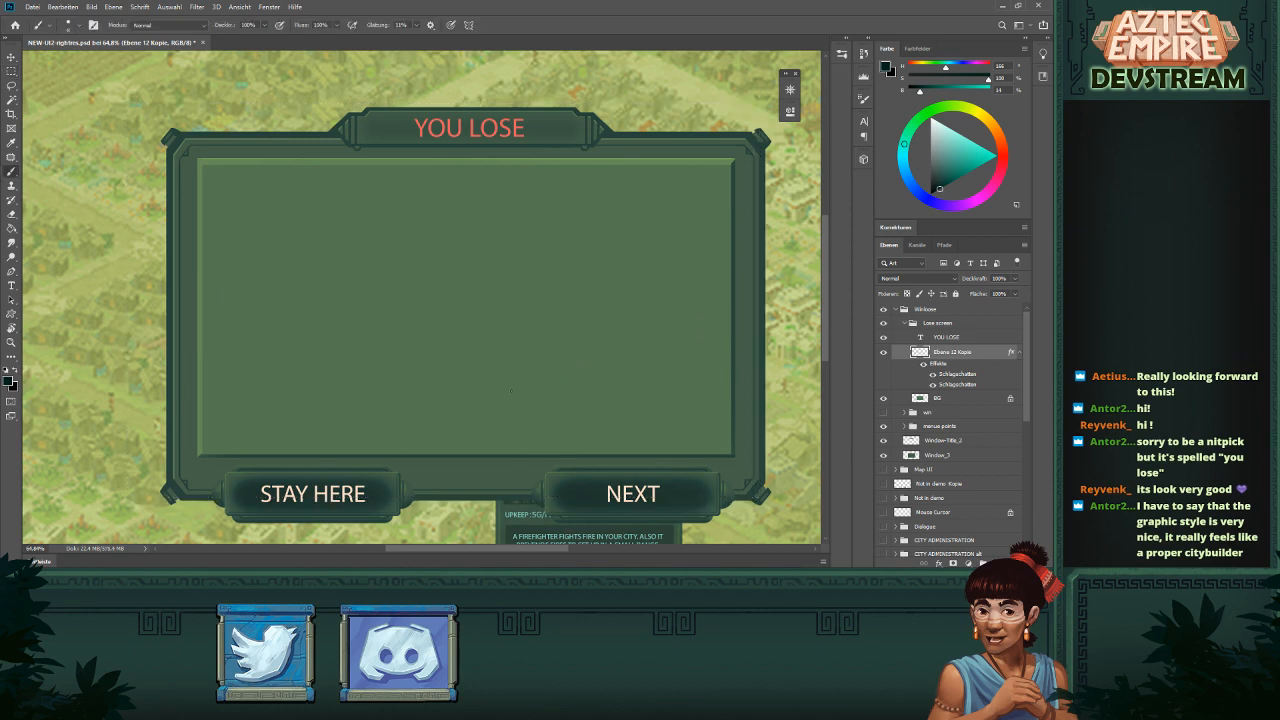
mouse_move(520, 289)
left_mouse_down()
mouse_move(424, 367)
mouse_move(565, 312)
left_mouse_up()
key("ctrl+z")
key("ctrl+z")
left_click_drag(470, 378, 562, 244)
key("ctrl+z")
left_click_drag(535, 320, 556, 258)
left_click_drag(545, 354, 570, 298)
key("ctrl+z")
key("ctrl+z")
left_click_drag(495, 398, 556, 312)
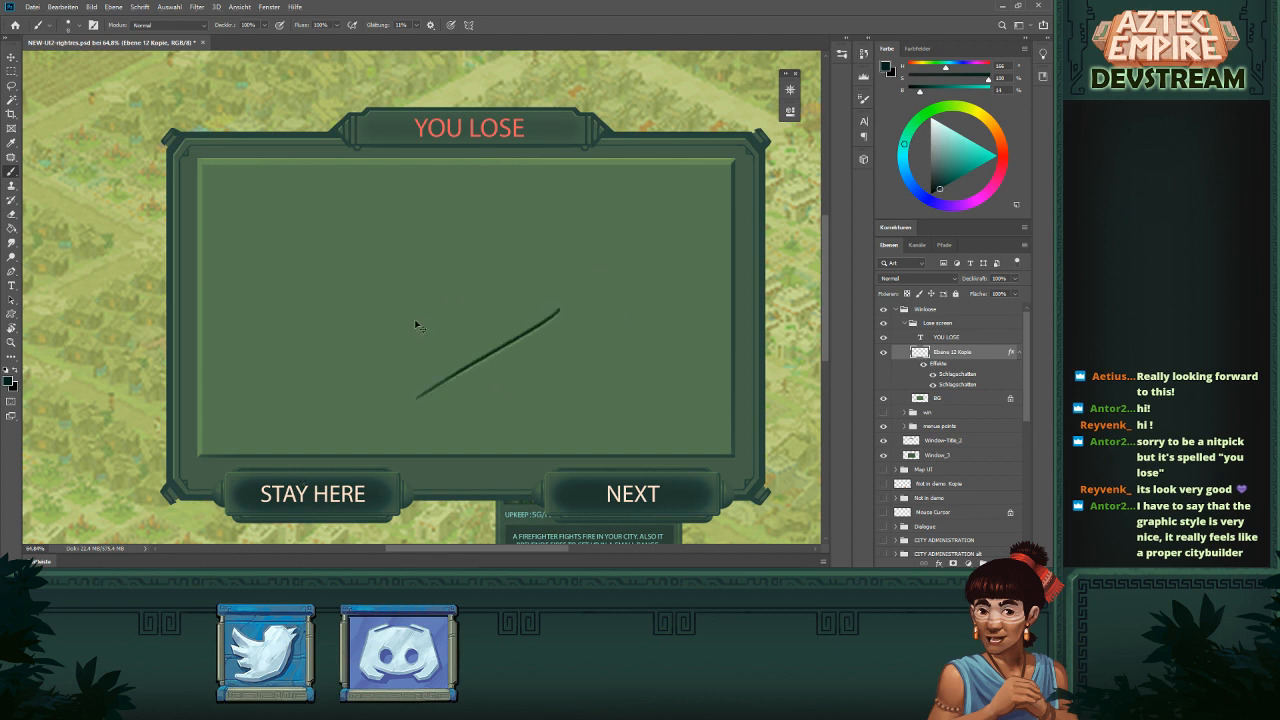
key("ctrl+z")
mouse_move(527, 242)
left_mouse_down()
mouse_move(509, 283)
mouse_move(402, 333)
mouse_move(578, 294)
mouse_move(630, 350)
left_mouse_up()
key("ctrl+z")
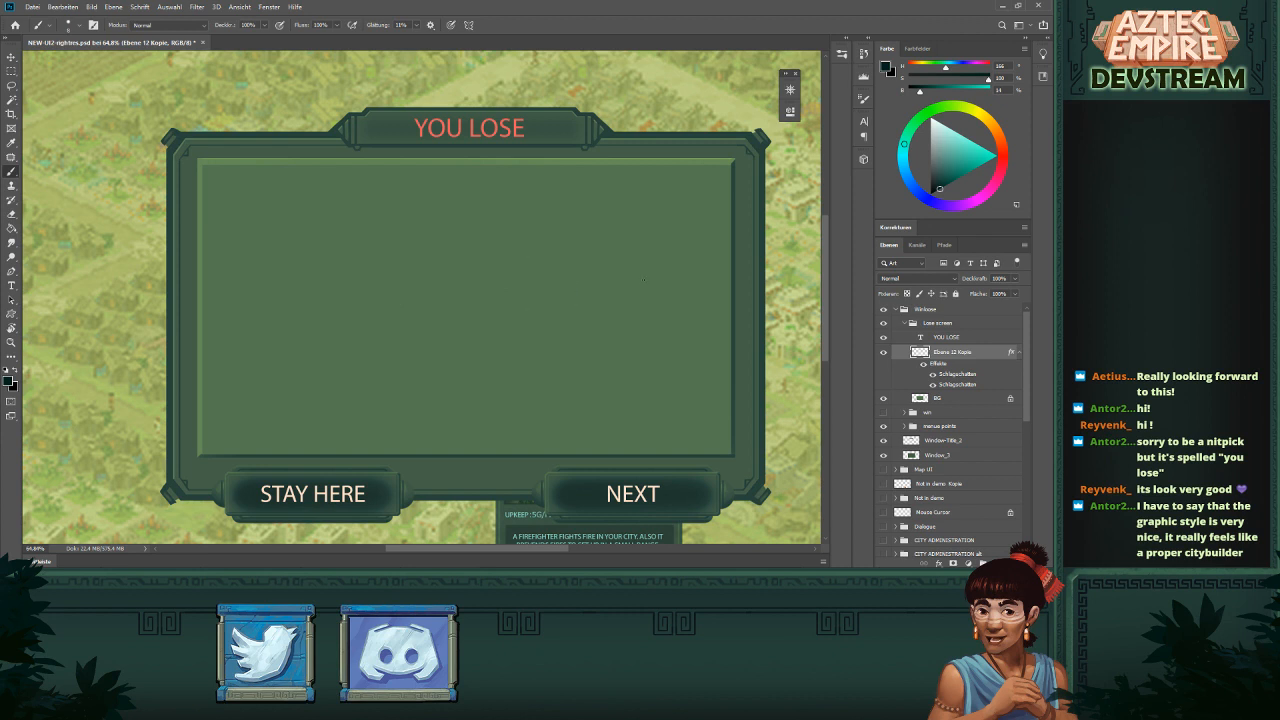
- Add a new layer above Ebene 12 Kopie, name it sketch, and collapse the Lose screen group
left_click(998, 562)
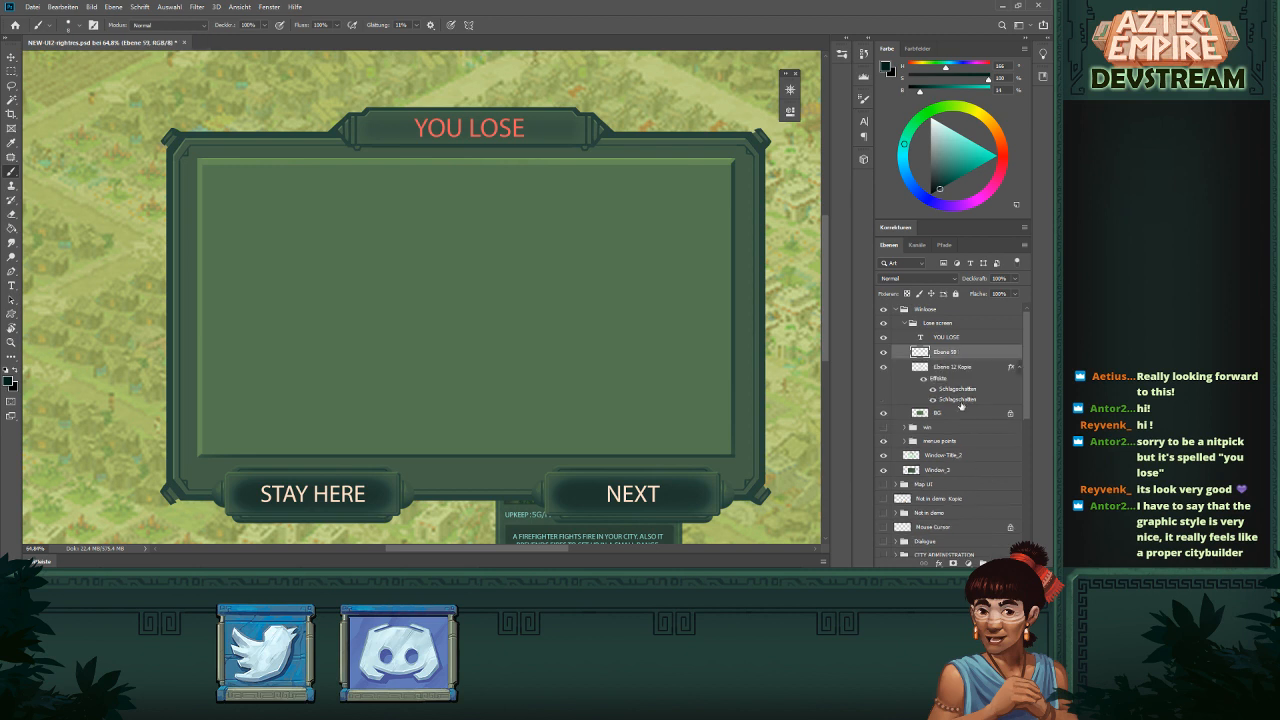
double_click(950, 353)
type("sketch")
key("Return")
left_click(912, 323)
left_click(904, 323)
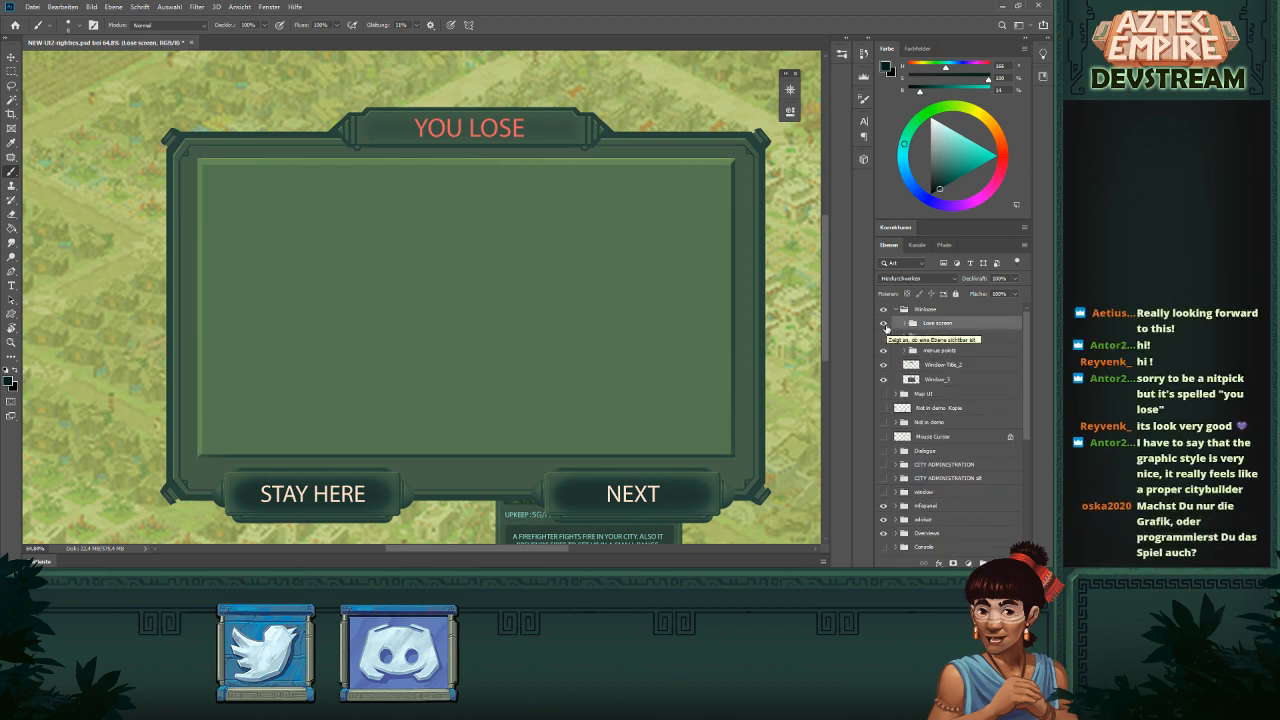
- Hide the Lose screen group and show the win group to review the YOU WIN illustration
left_click(884, 324)
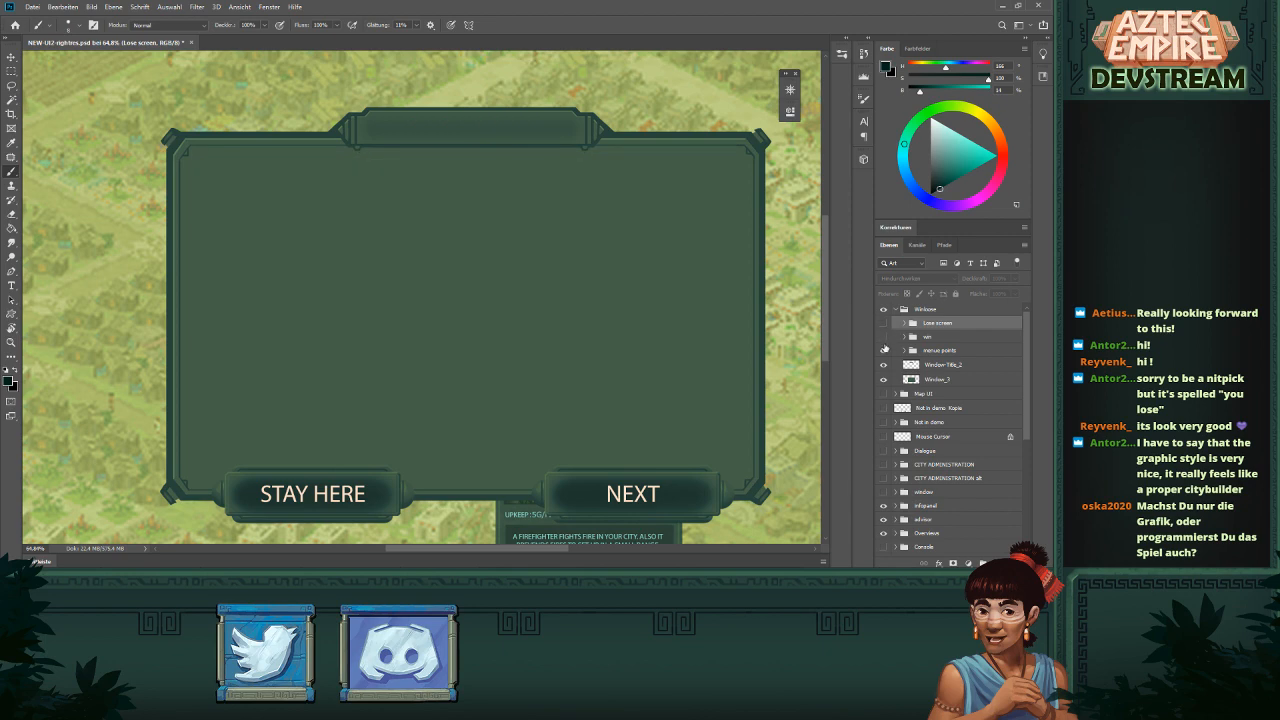
left_click(884, 338)
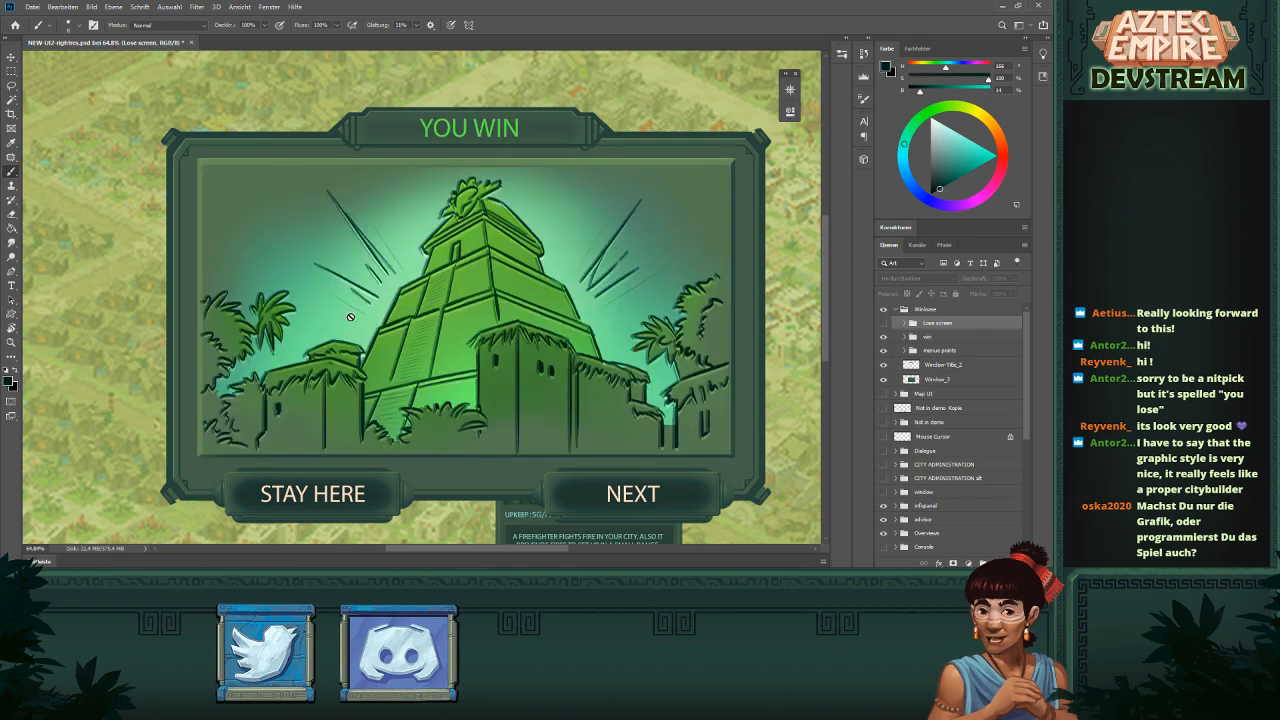
scroll(548, 305, "down", 3)
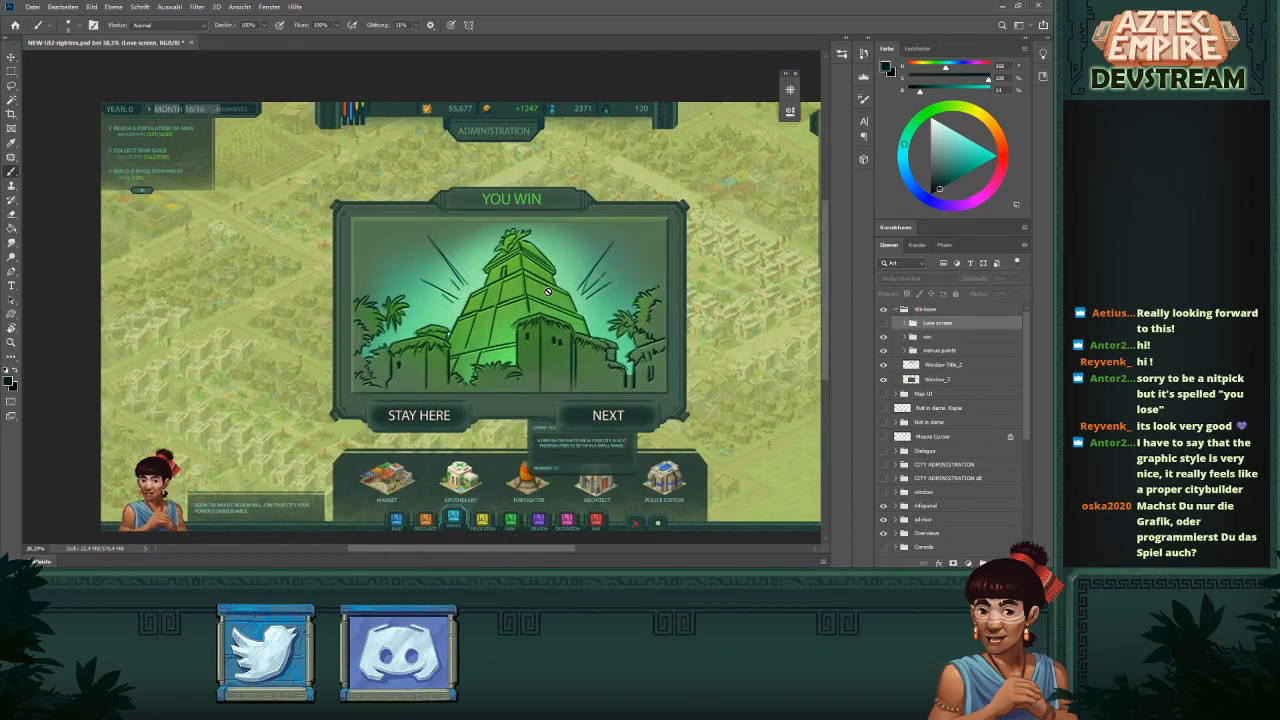
left_click(947, 339)
left_click(998, 563)
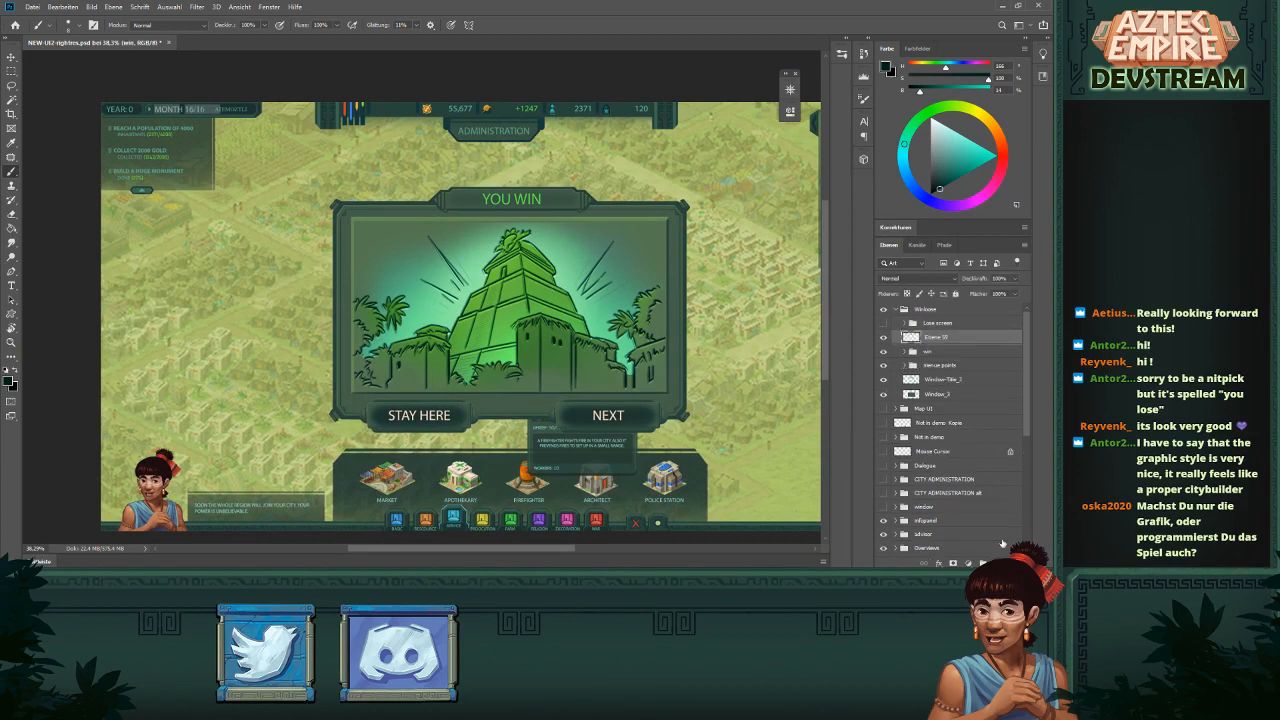
left_click_drag(963, 158, 999, 138)
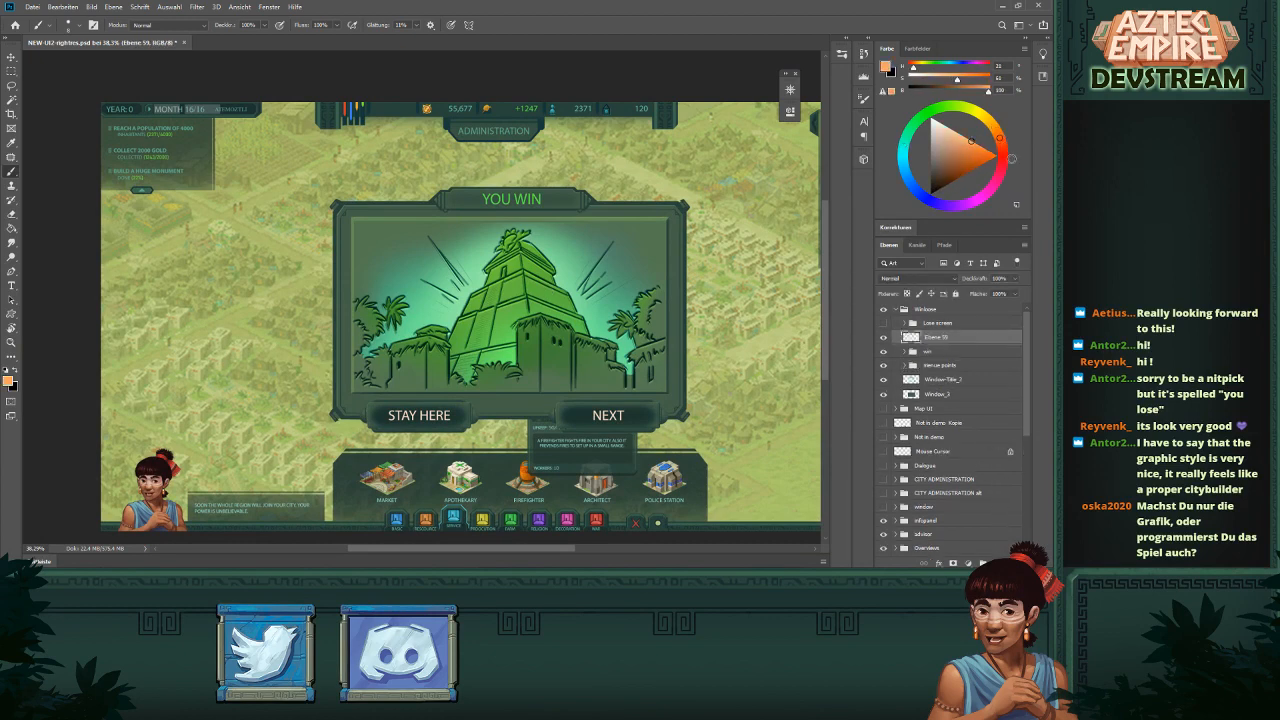
left_click_drag(391, 386, 589, 320)
key("ctrl+z")
left_click_drag(418, 368, 552, 300)
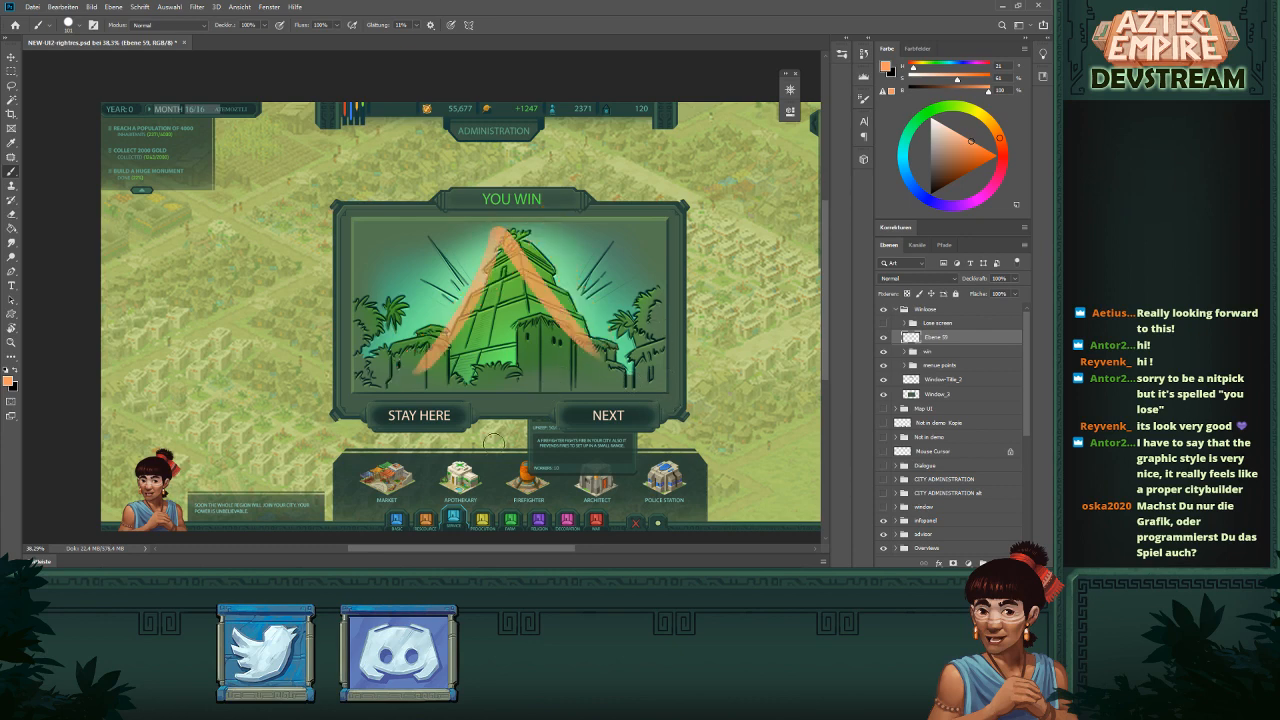
left_click_drag(504, 318, 498, 182)
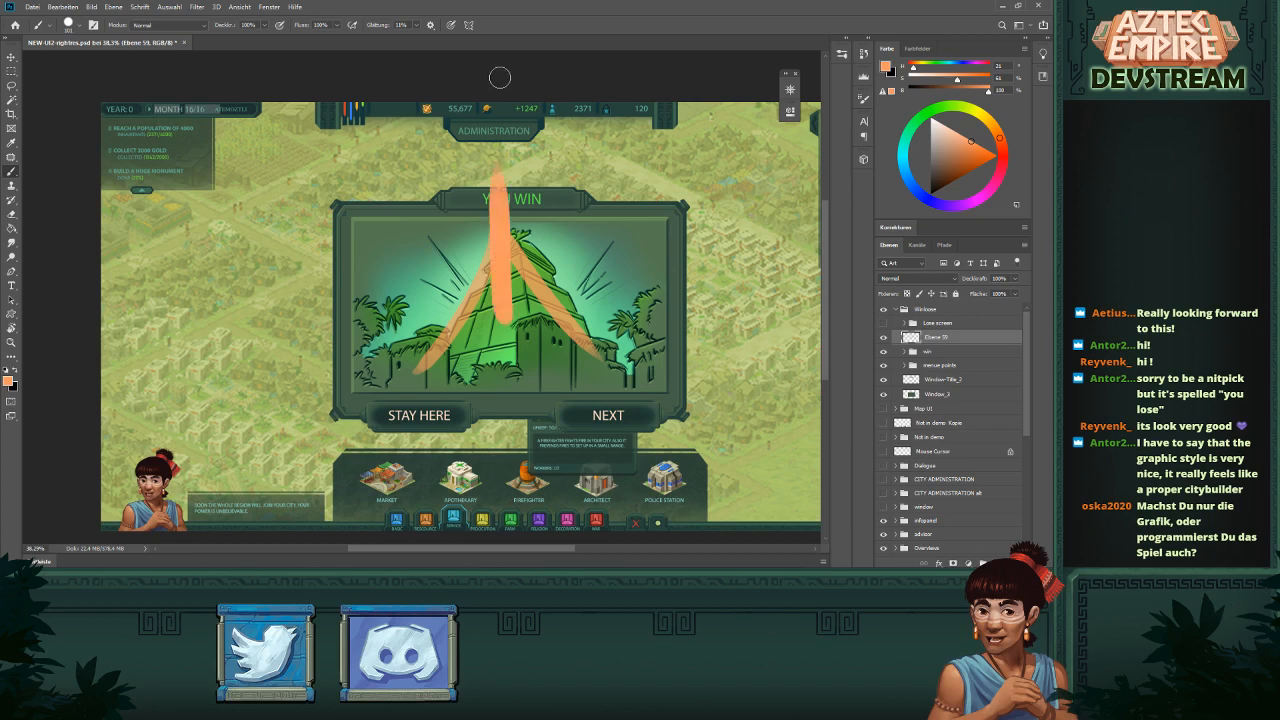
left_click_drag(498, 118, 531, 220)
left_click_drag(497, 150, 439, 263)
key("ctrl+z")
key("ctrl+z")
key("ctrl+z")
key("ctrl+z")
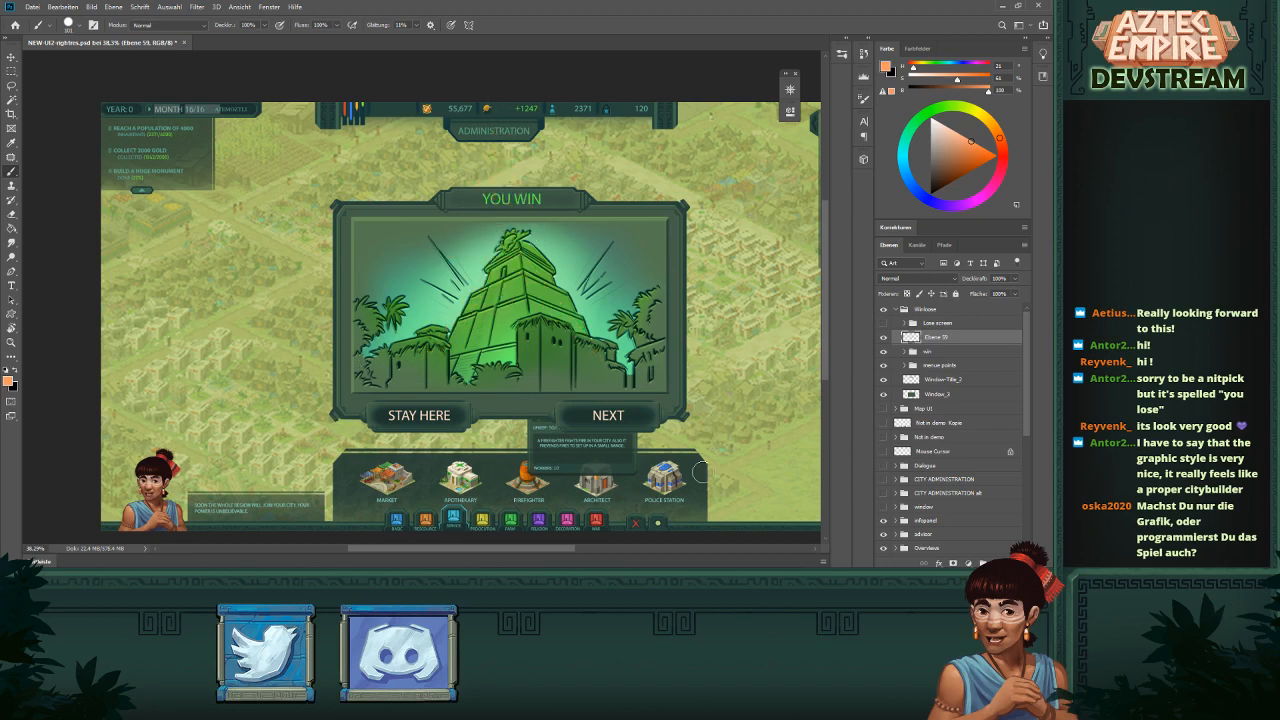
left_click(884, 338)
left_click(884, 338)
left_click_drag(946, 339, 1013, 563)
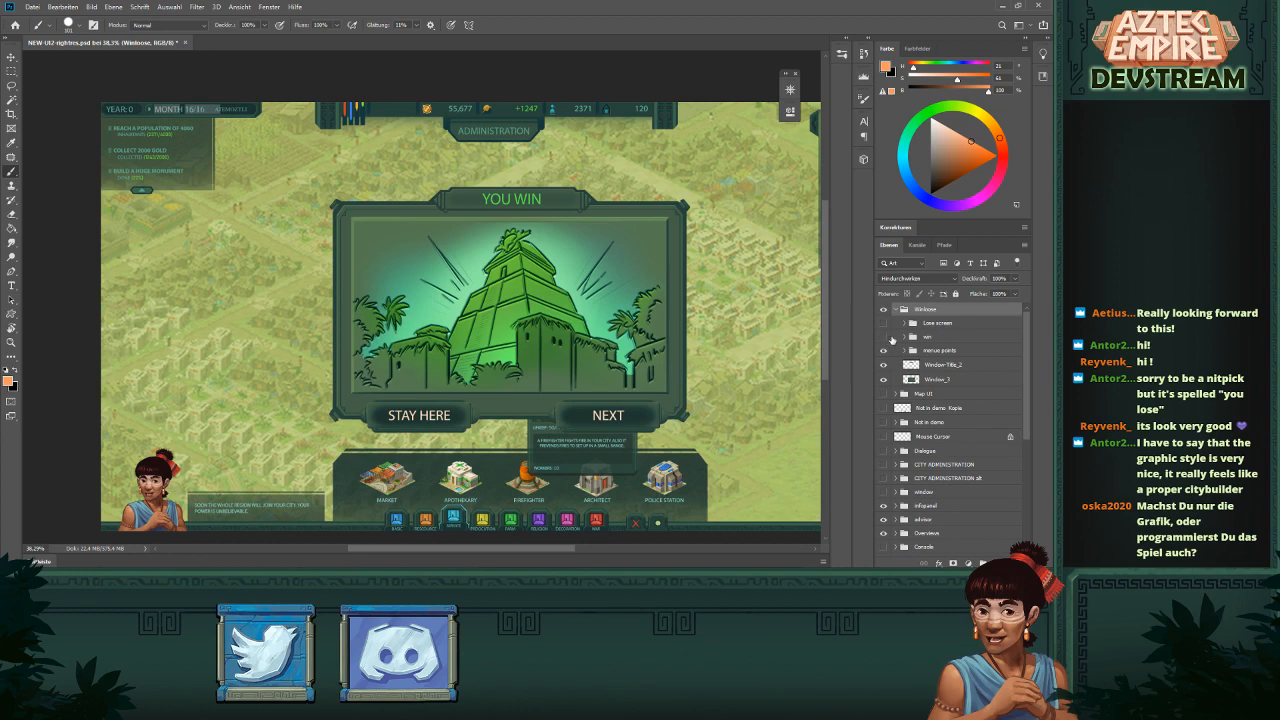
- Hide the win group, show the Lose screen group and expand it
left_click(884, 337)
left_click(884, 323)
left_click(904, 323)
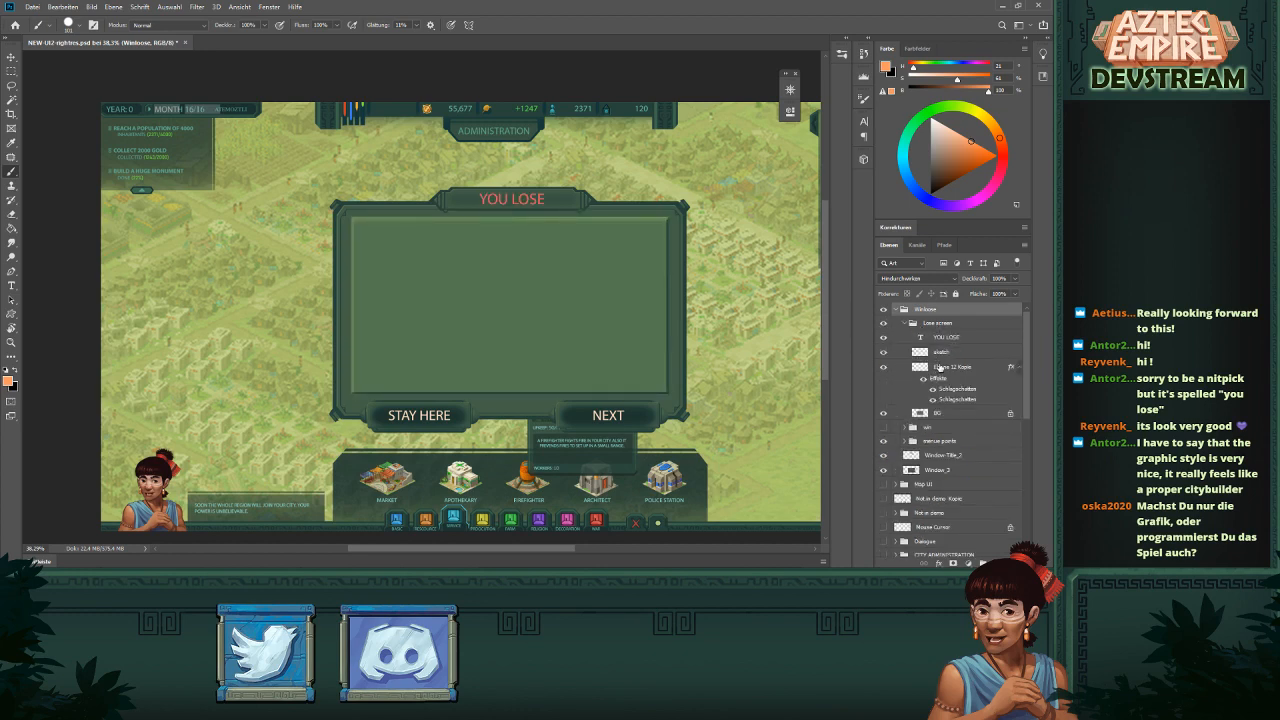
- Show the win group without the Lose screen and sample the dark green outline colour from the hut in front of the pyramid
left_click(884, 428)
left_click(884, 324)
left_click_drag(556, 312, 626, 344)
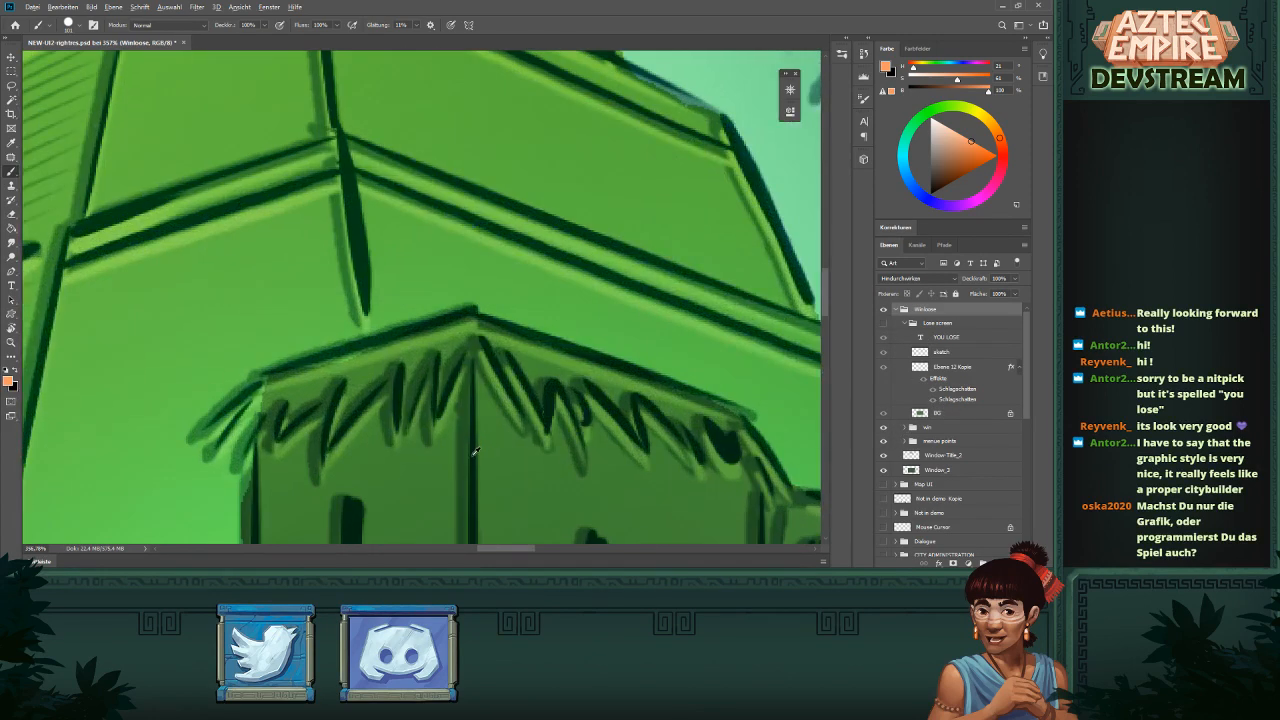
left_click(473, 457, "alt")
left_click_drag(449, 470, 429, 485)
key("ctrl+minus")
key("ctrl+minus")
key("ctrl+minus")
key("ctrl+minus")
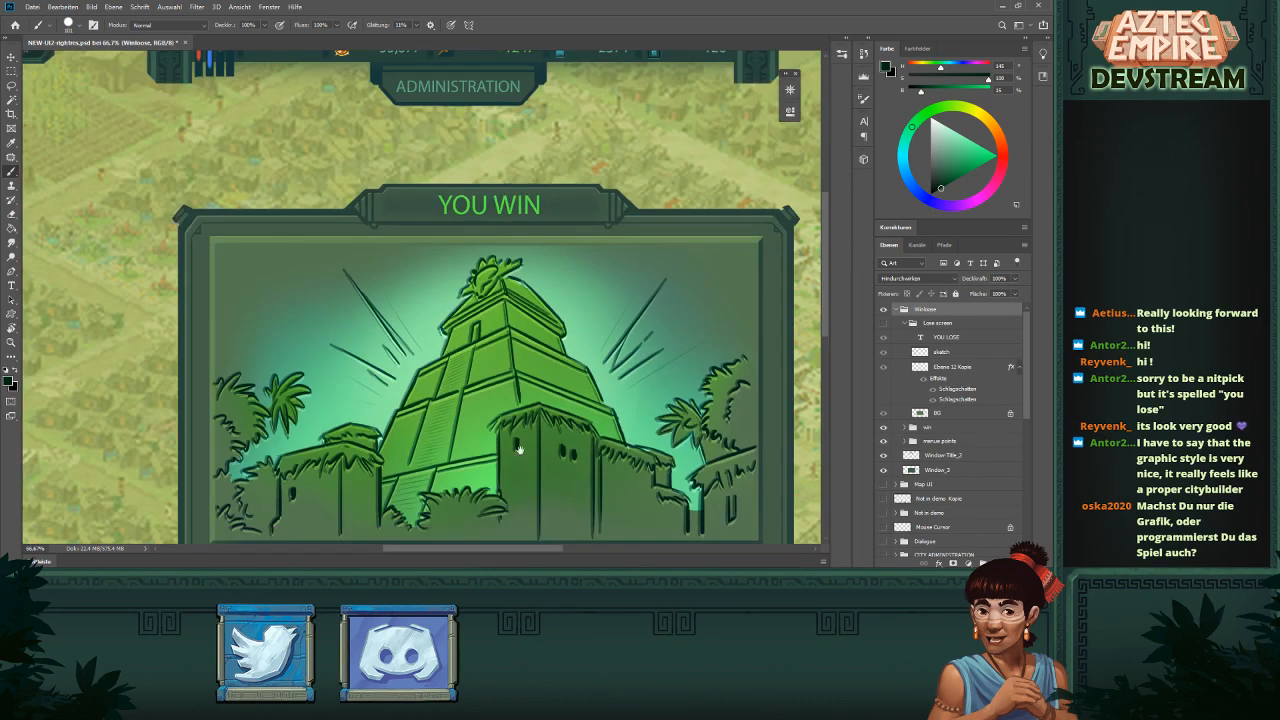
- Switch visibility back from the win group to the Lose screen group and select the sketch layer
left_click(884, 324)
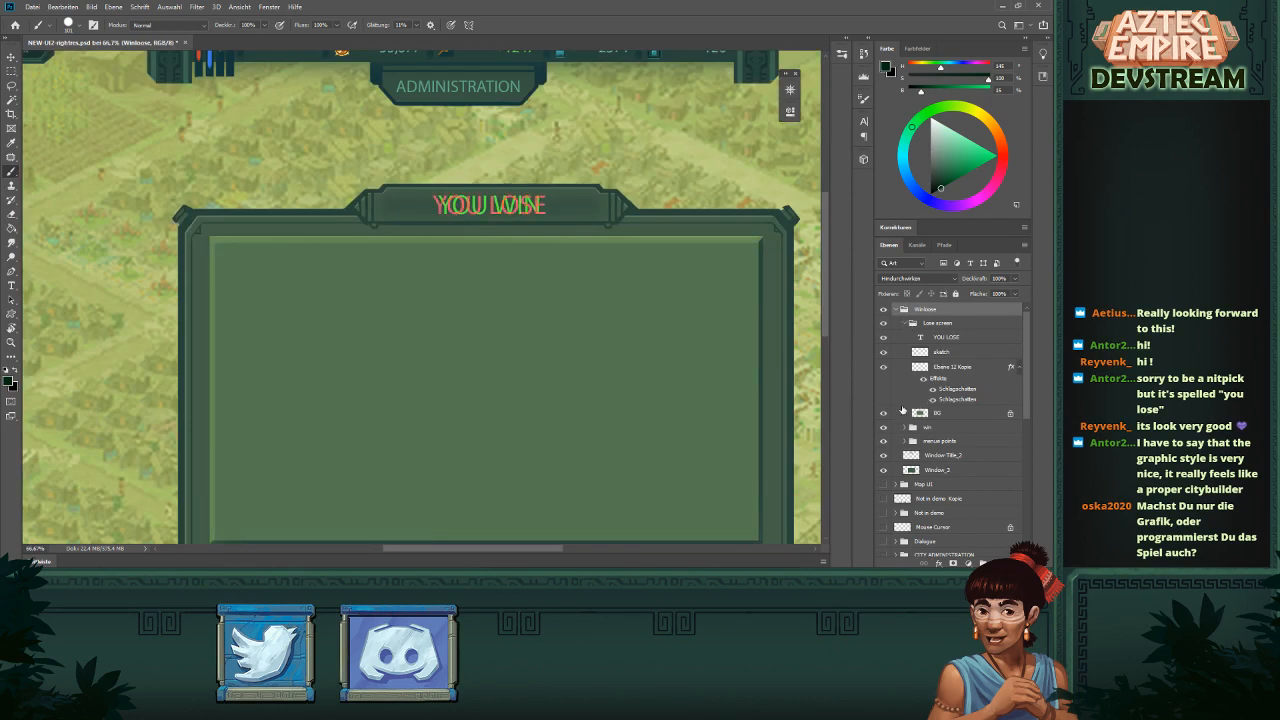
left_click(884, 427)
left_click(953, 351)
key("ctrl+minus")
key("ctrl+minus")
key("ctrl+minus")
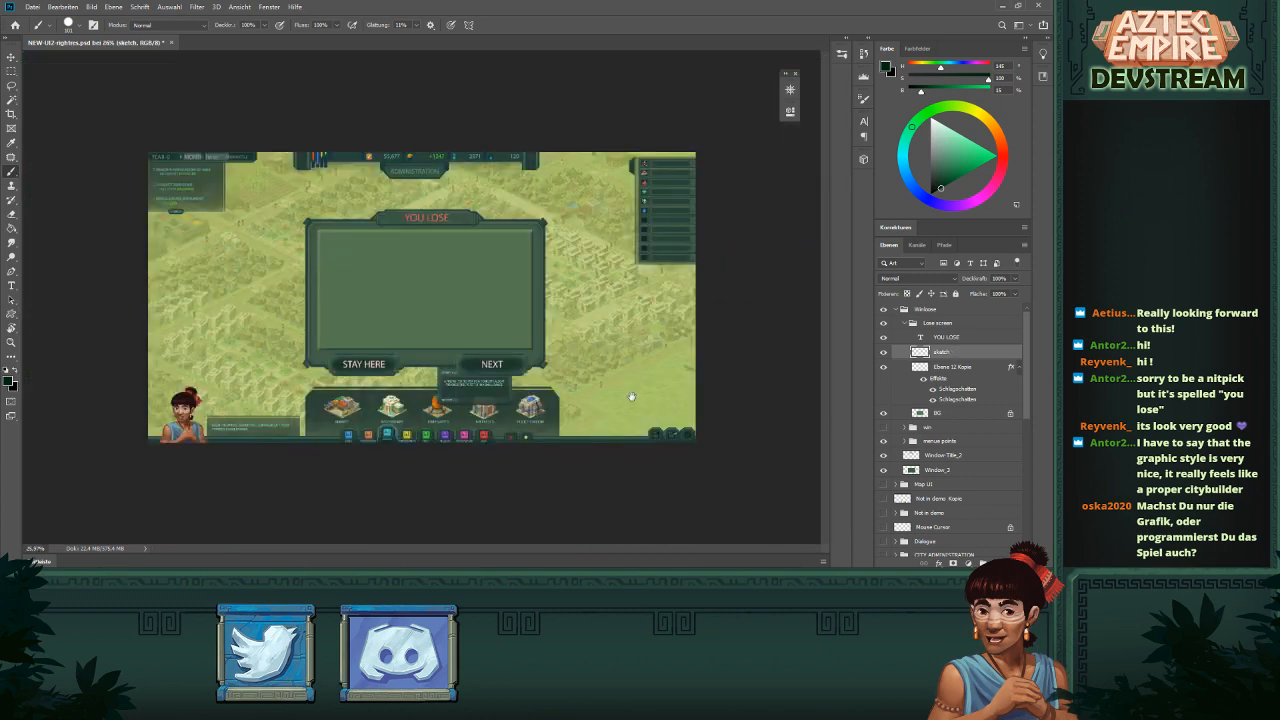
mouse_move(410, 270)
left_mouse_down()
mouse_move(654, 360)
mouse_move(641, 343)
left_mouse_up()
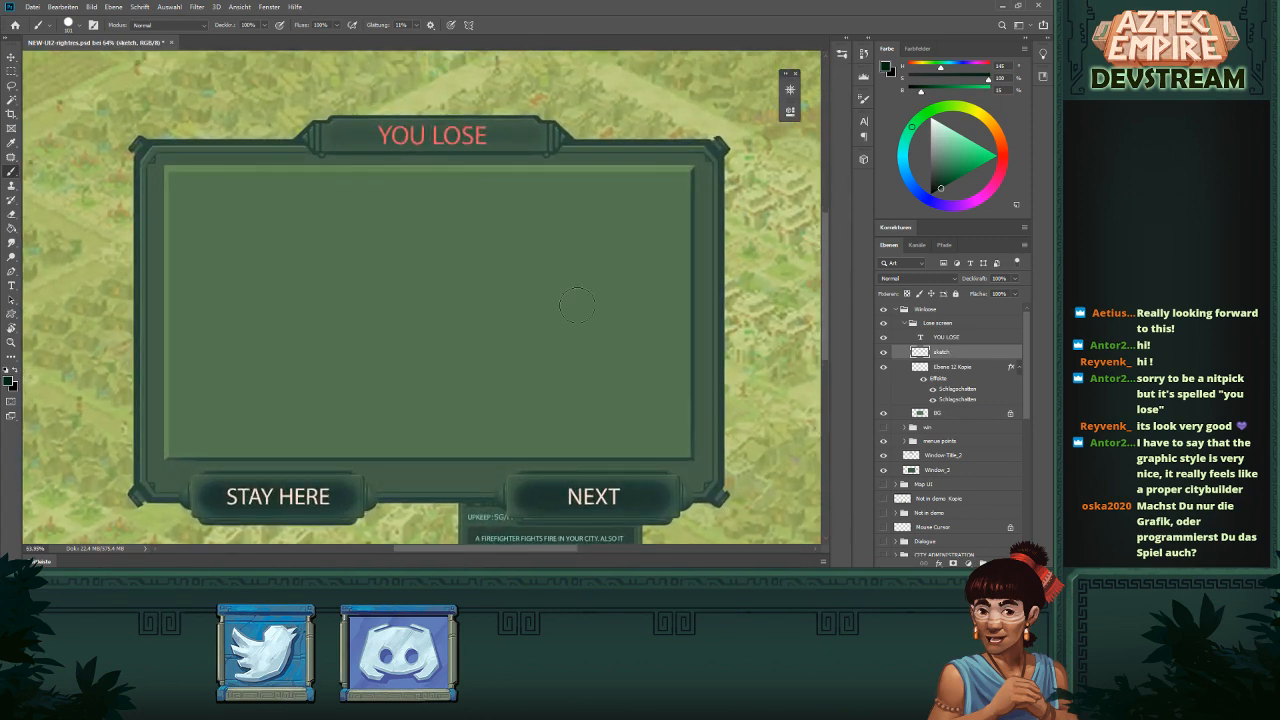
mouse_move(516, 275)
left_mouse_down()
mouse_move(533, 305)
mouse_move(502, 386)
left_mouse_up()
key("ctrl+z")
mouse_move(540, 344)
left_mouse_down()
mouse_move(512, 356)
mouse_move(506, 388)
mouse_move(547, 386)
left_mouse_up()
left_click_drag(582, 359, 572, 383)
left_click_drag(586, 366, 592, 387)
key("ctrl+z")
key("ctrl+z")
key("ctrl+z")
key("ctrl+z")
key("ctrl+z")
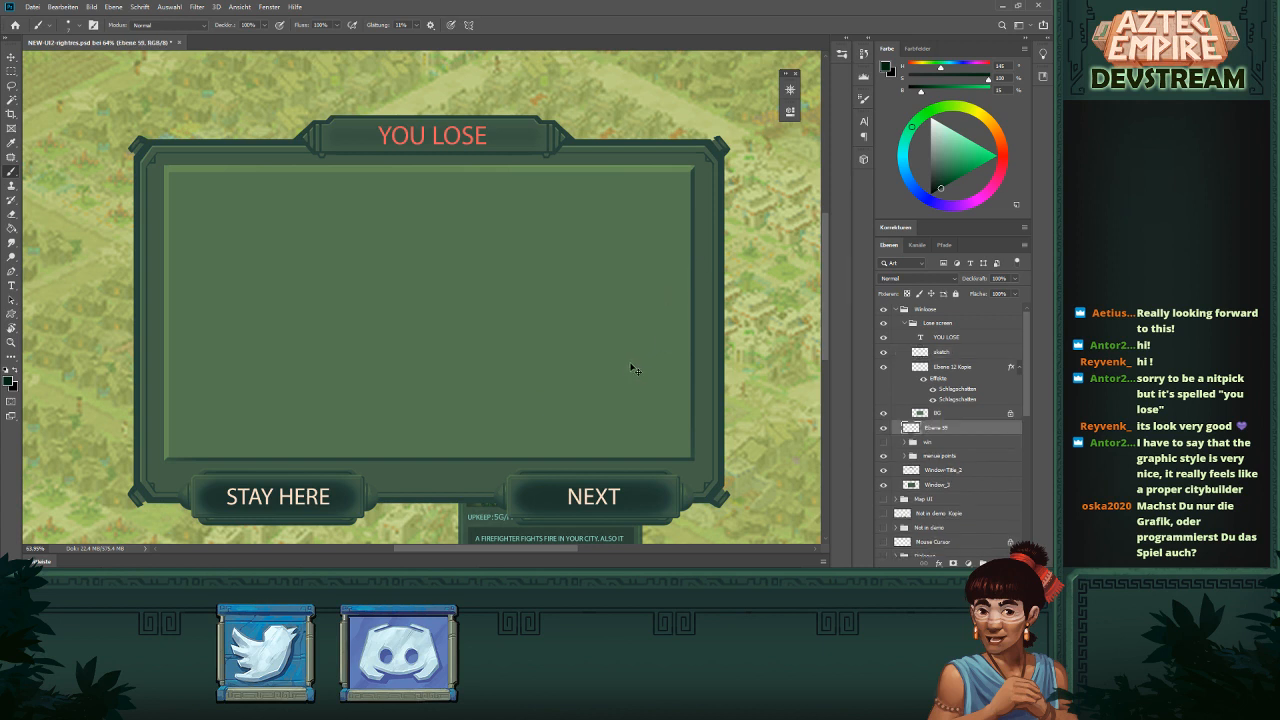
left_click(955, 353)
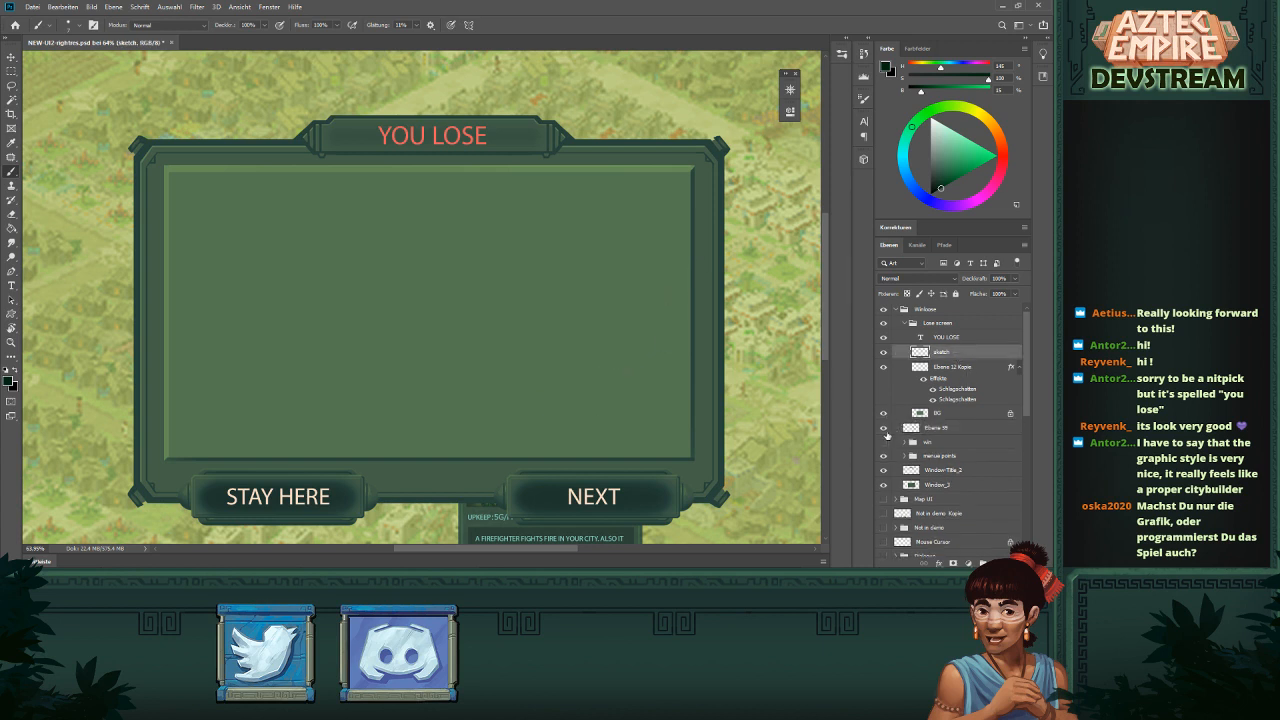
mouse_move(548, 343)
left_mouse_down()
mouse_move(558, 350)
mouse_move(545, 370)
mouse_move(571, 387)
left_mouse_up()
key("ctrl+z")
key("ctrl+z")
- Hide the Lose screen group and the stray layer above the win group, and rename that layer ??
left_click(934, 429)
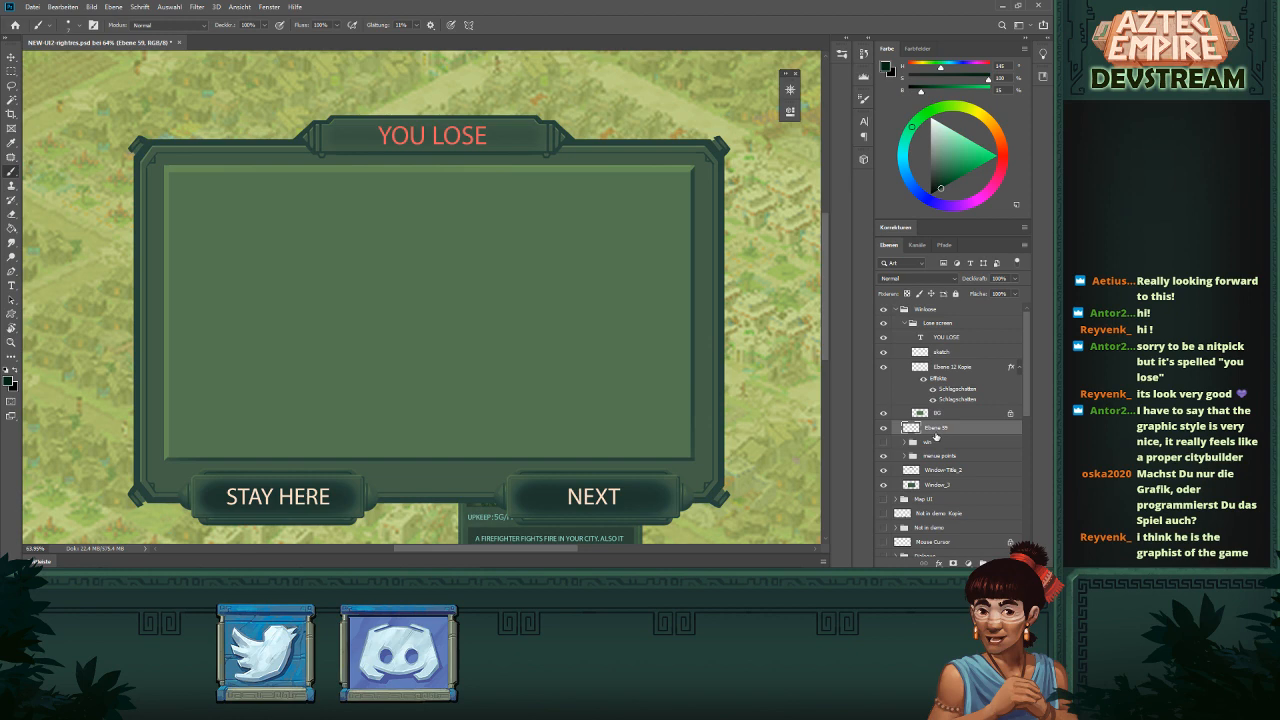
key("ctrl+minus")
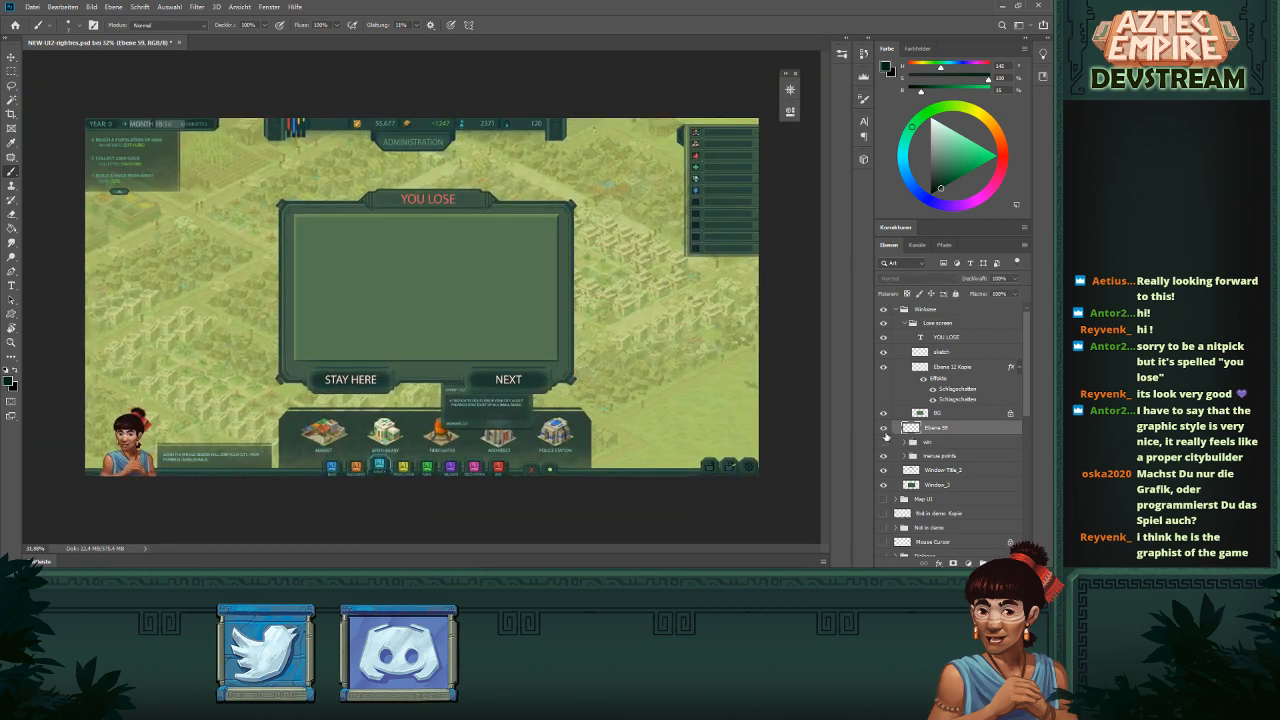
left_click(883, 323)
left_click(883, 427)
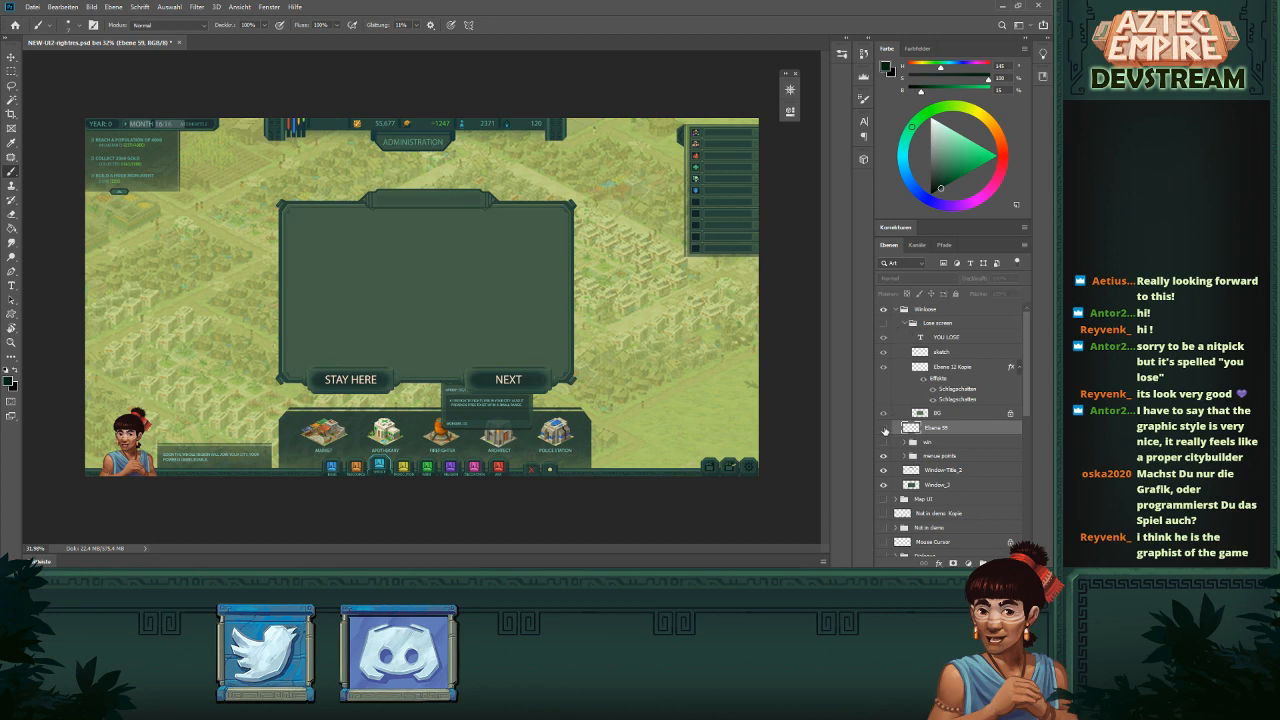
left_click(883, 428)
double_click(936, 428)
type("??")
key("Return")
- Toggle the win group on and off to check the YOU WIN window, then display the Lose screen group instead
left_click(883, 442)
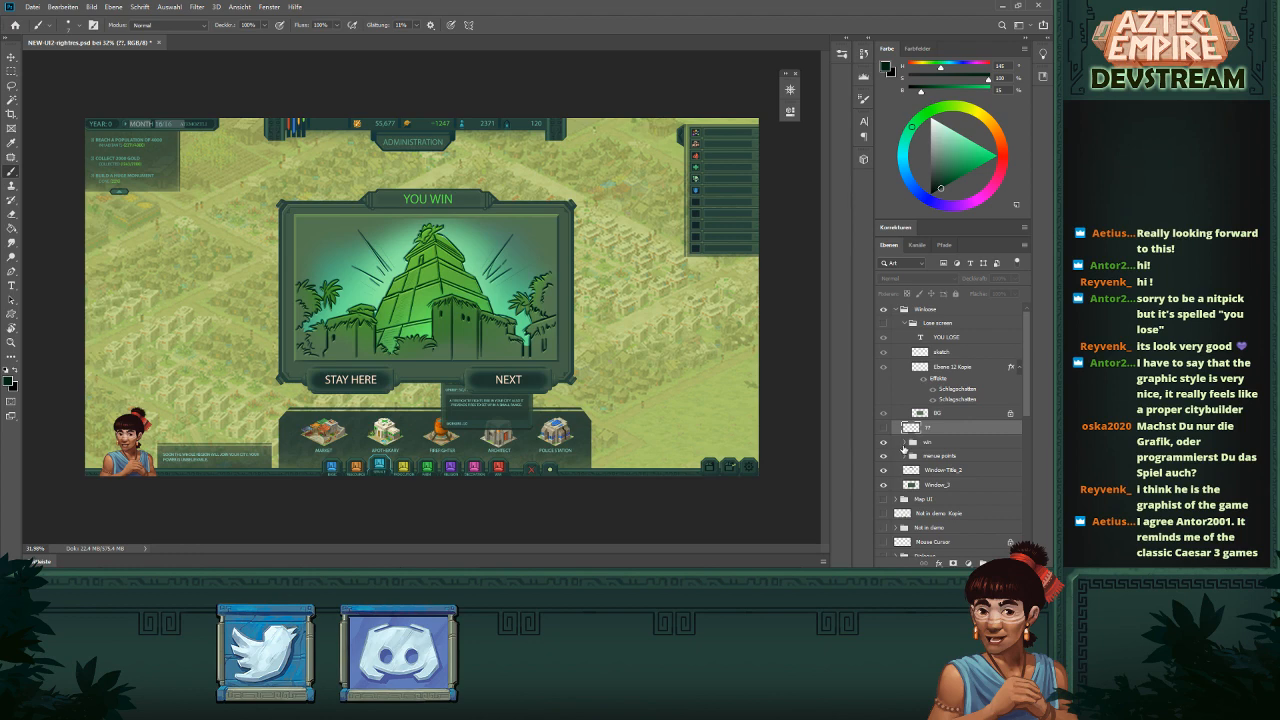
left_click(883, 442)
left_click(883, 442)
left_click(883, 442)
left_click(883, 442)
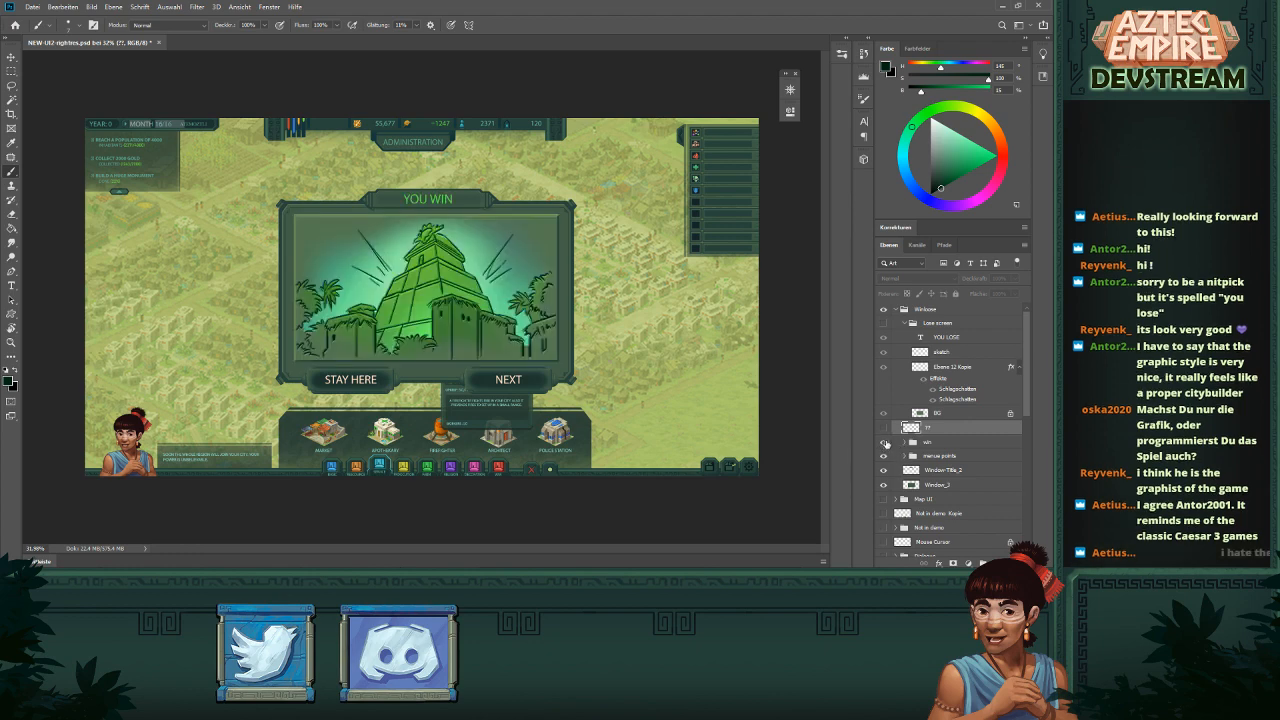
left_click(883, 442)
left_click(883, 323)
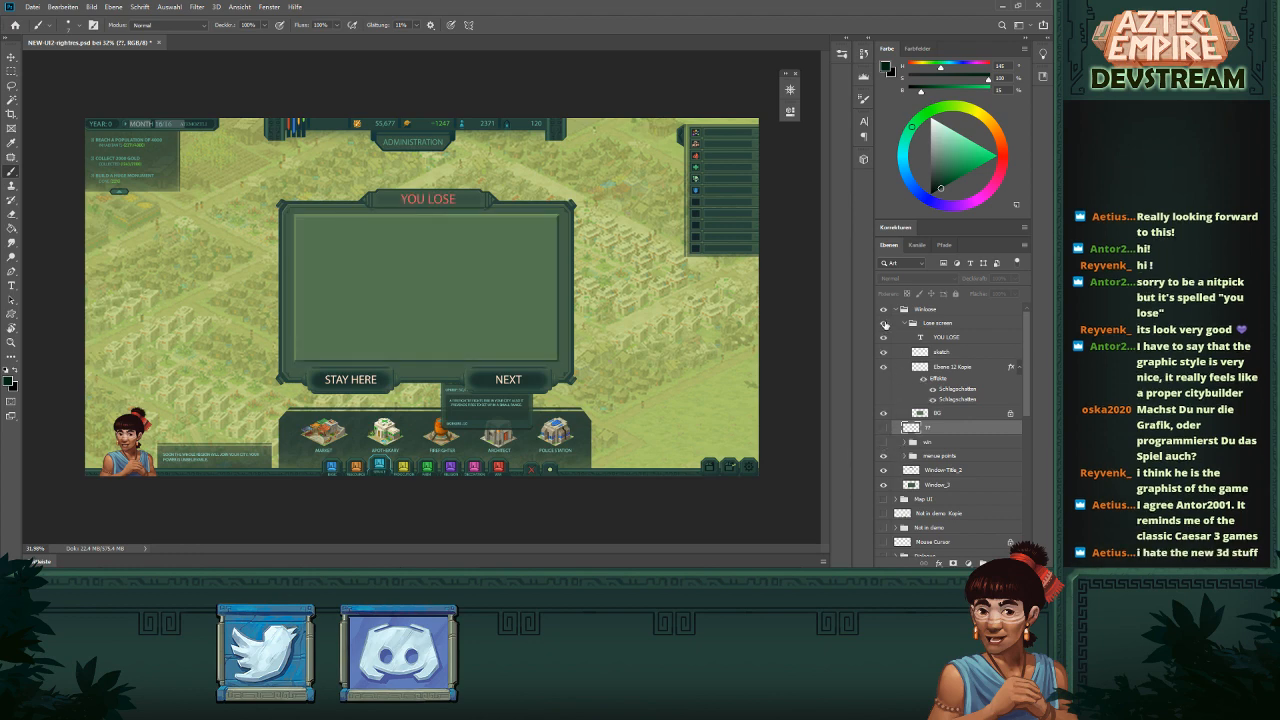
- Display the win group instead of the Lose screen and resample the dark green outline colour from its illustration
left_click(884, 442)
left_click(884, 353)
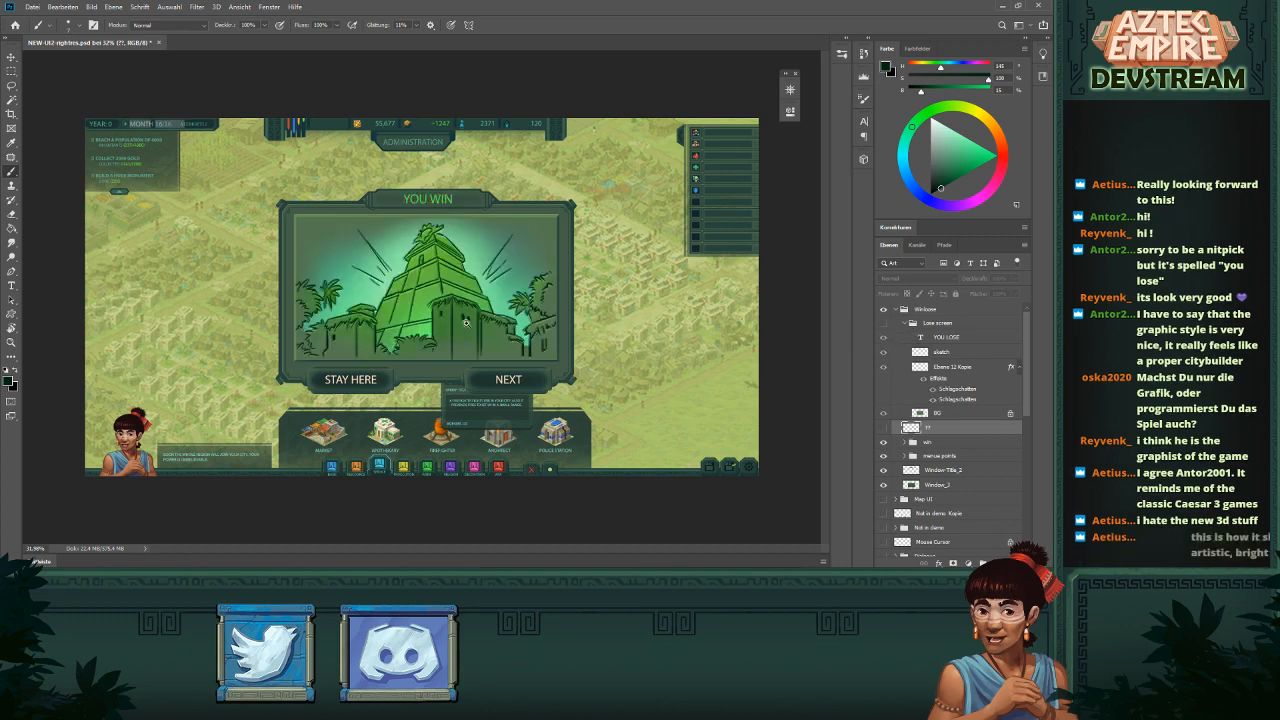
scroll(491, 330, "up", 5)
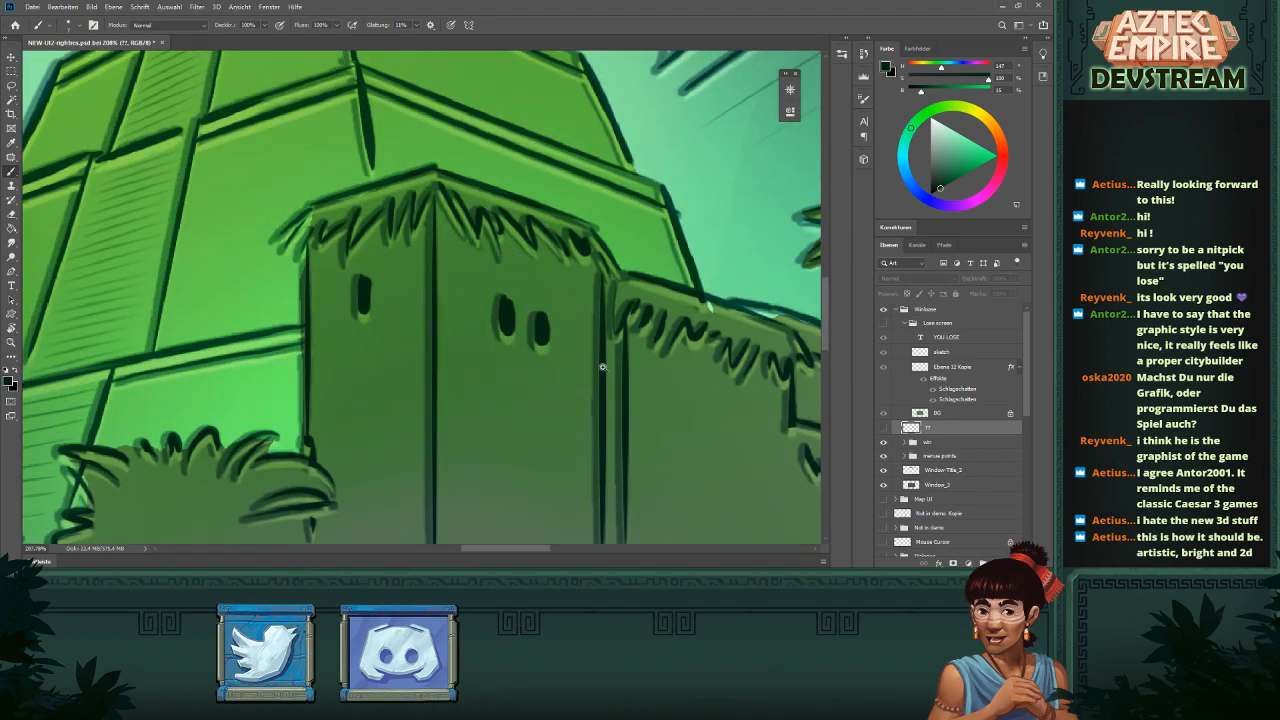
scroll(491, 330, "down", 5)
- Show the Lose screen group, hide the win group, and make the sketch layer active for drawing inside the empty frame
left_click(884, 323)
left_click(884, 441)
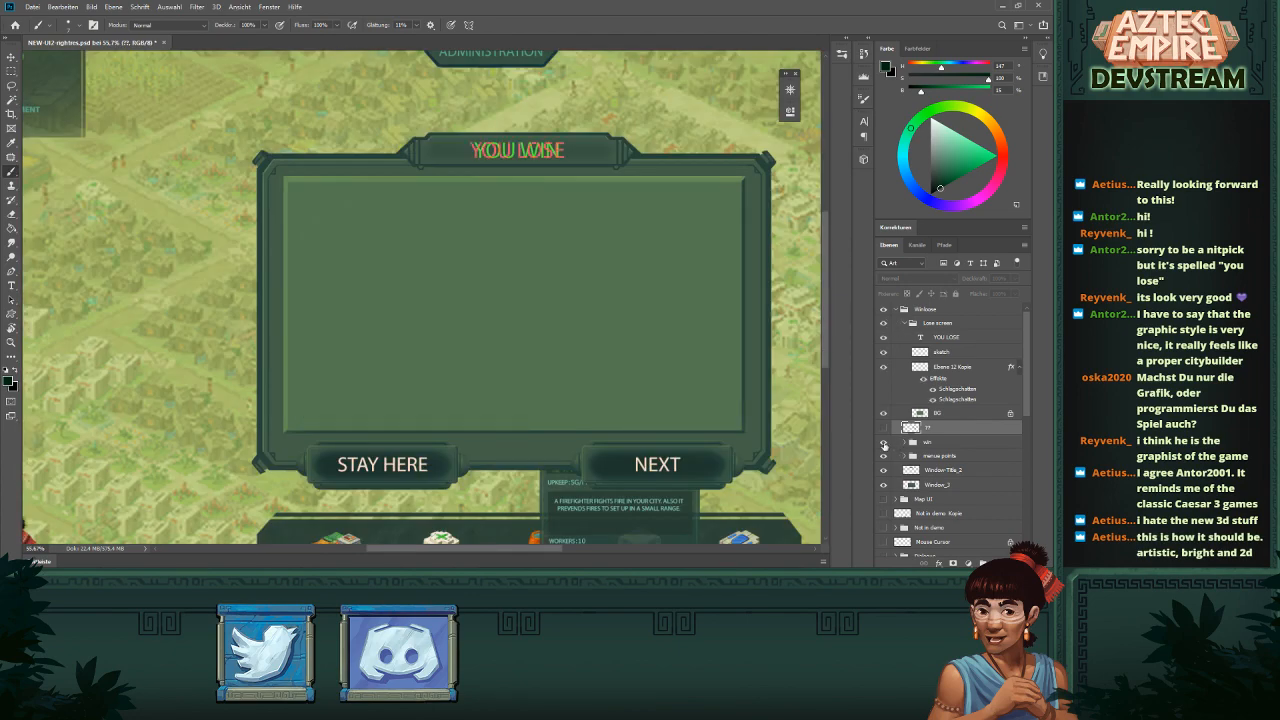
left_click(943, 351)
scroll(634, 329, "up", 3)
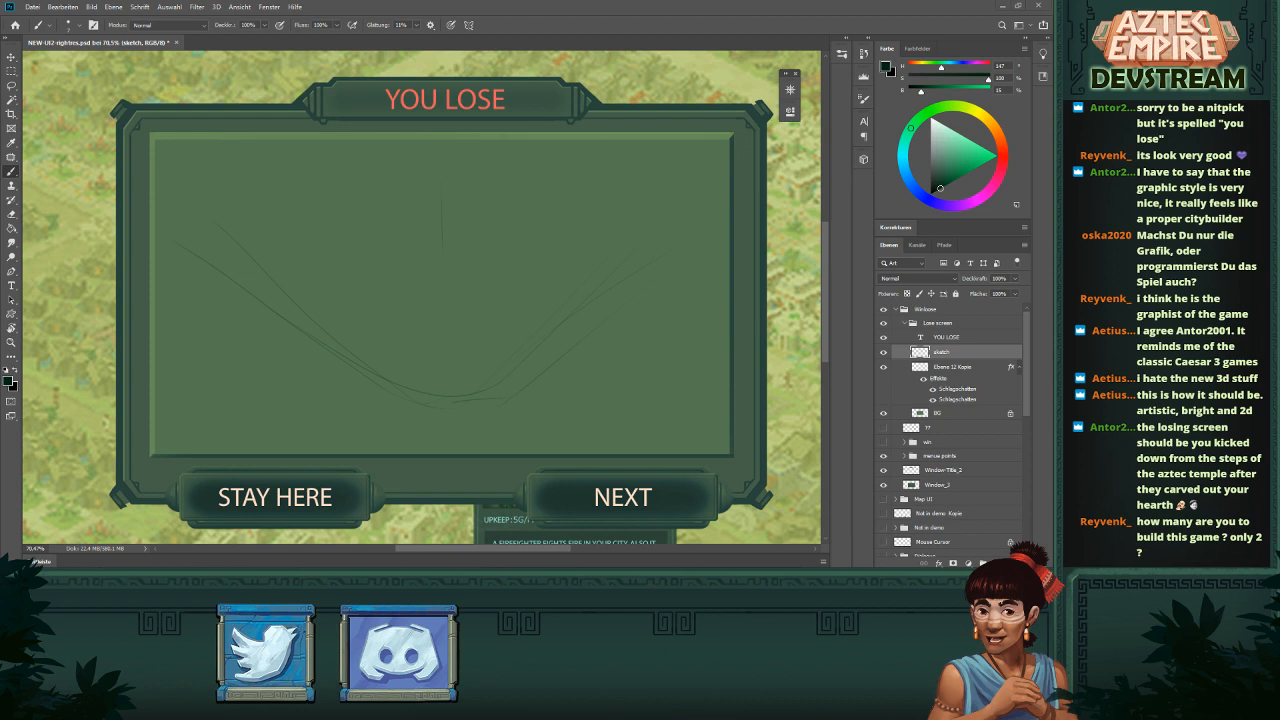
- Sketch the first roof and ledge lines on both slopes of the valley inside the YOU LOSE frame
left_click_drag(645, 261, 565, 311)
left_click_drag(600, 313, 545, 322)
left_click_drag(636, 303, 576, 316)
left_click_drag(180, 204, 212, 220)
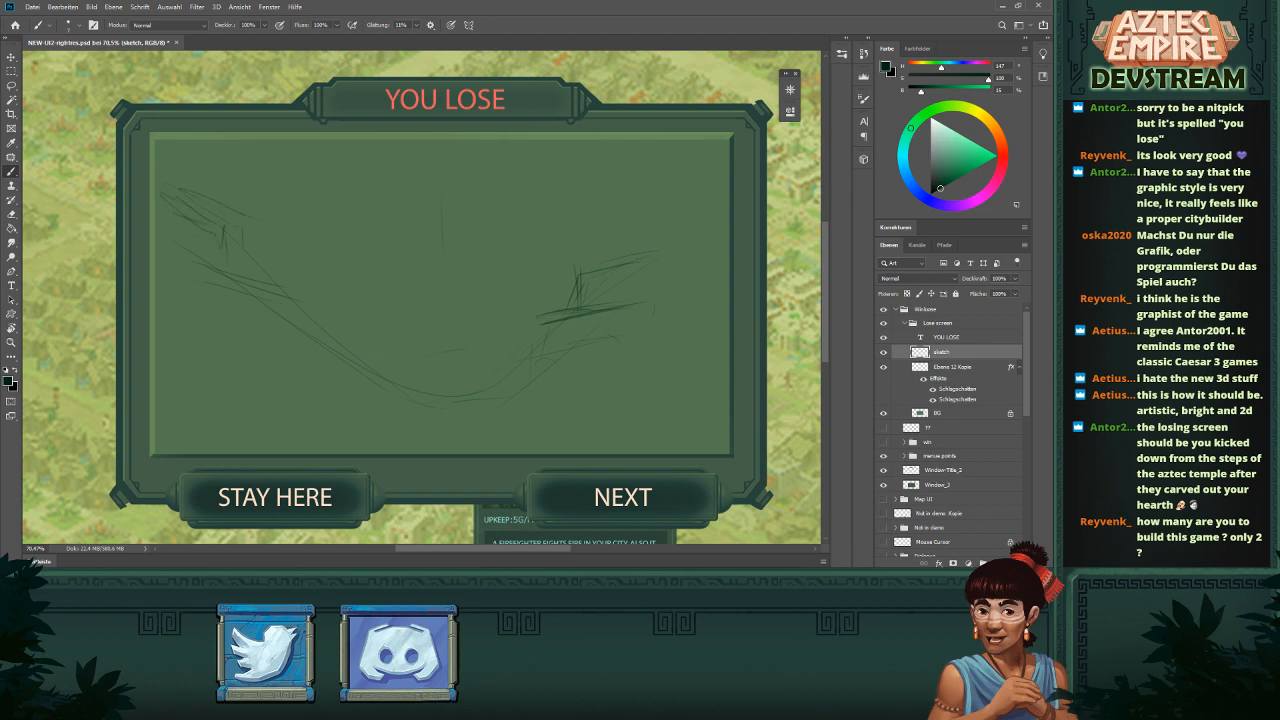
left_click_drag(584, 277, 674, 241)
left_click_drag(593, 308, 594, 282)
left_click_drag(560, 326, 640, 300)
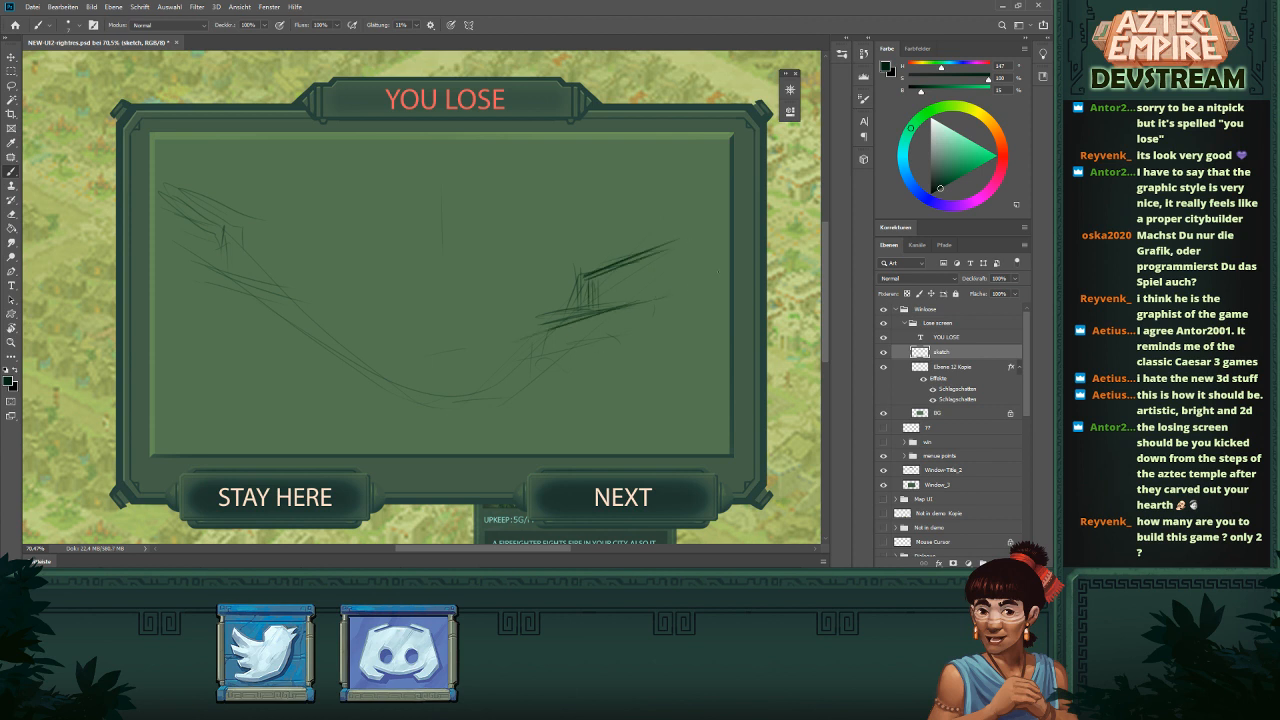
- Sketch the walls and slanted roof edges of the stepped building on the valley's right slope
left_click_drag(550, 382, 549, 420)
left_click_drag(548, 354, 548, 416)
left_click_drag(675, 302, 675, 398)
left_click_drag(676, 300, 730, 298)
mouse_move(640, 292)
left_mouse_down()
mouse_move(733, 297)
mouse_move(653, 290)
mouse_move(498, 328)
left_mouse_up()
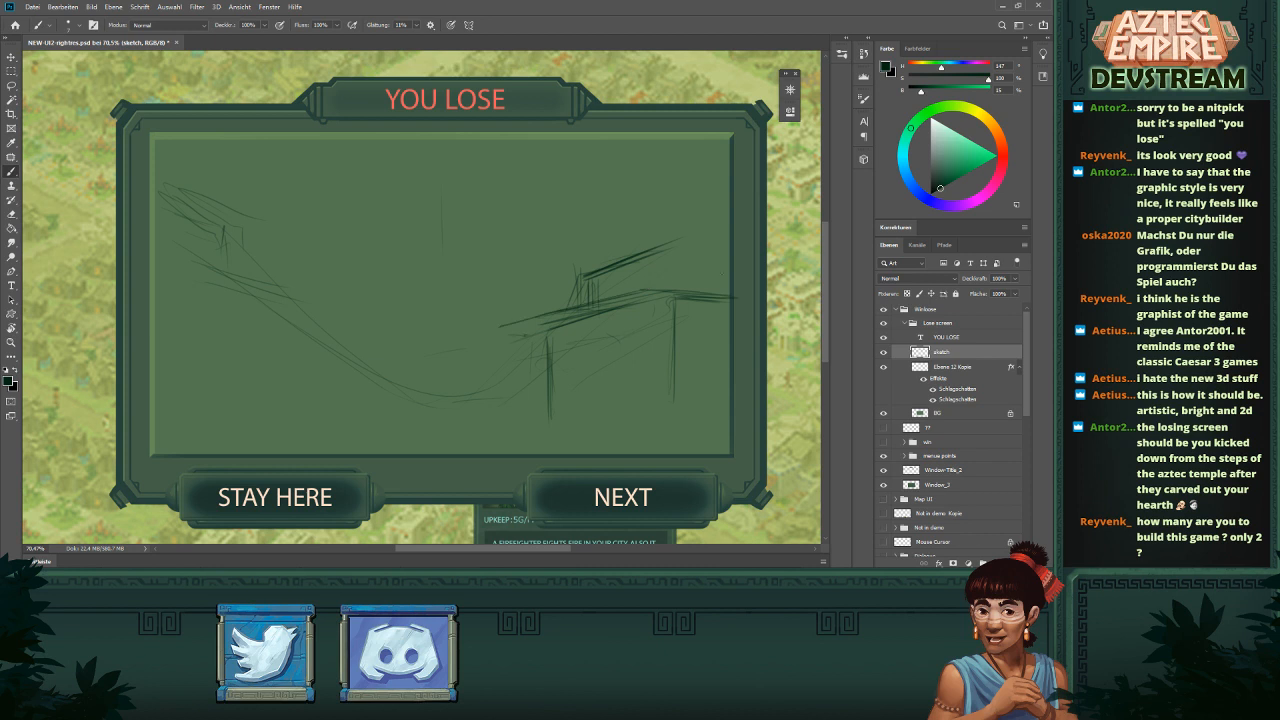
left_click_drag(578, 274, 680, 240)
mouse_move(562, 274)
left_mouse_down()
mouse_move(686, 230)
mouse_move(658, 240)
mouse_move(726, 237)
left_mouse_up()
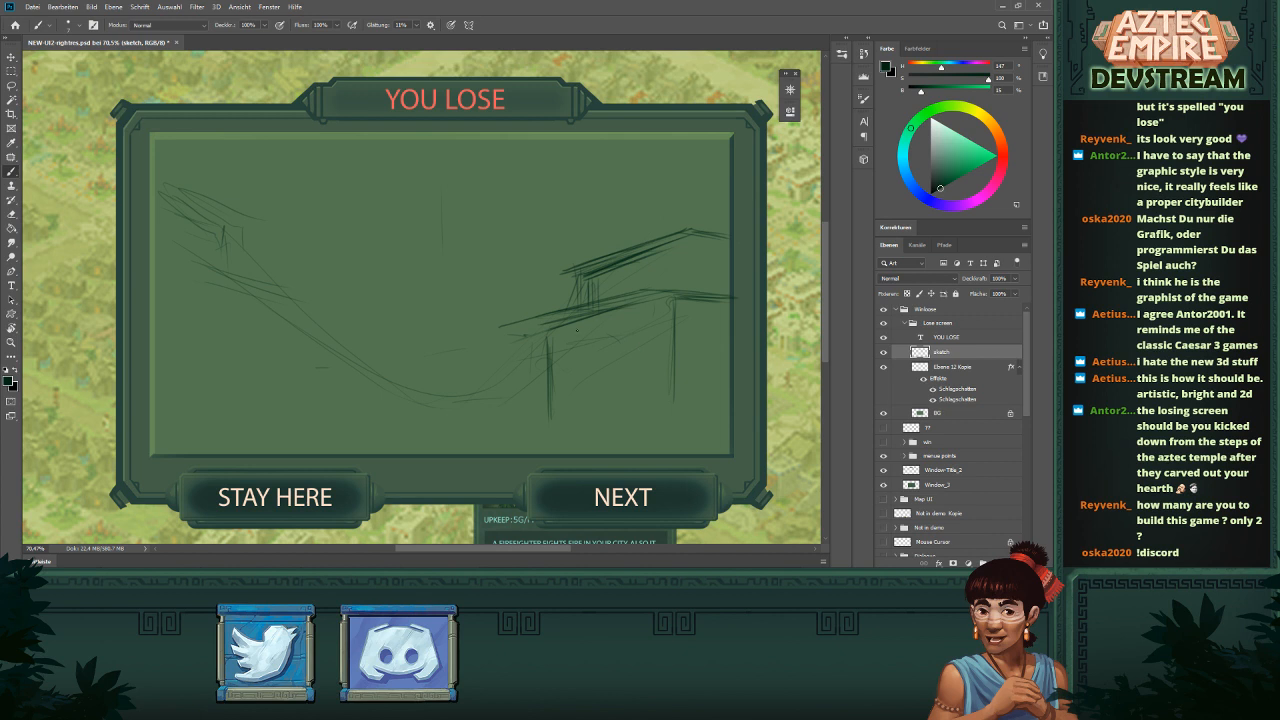
- Sketch a ledge and wall on the lower left slope and scribble foliage along the right slope
mouse_move(300, 322)
left_mouse_down()
mouse_move(341, 333)
mouse_move(296, 325)
left_mouse_up()
mouse_move(220, 310)
left_mouse_down()
mouse_move(340, 341)
mouse_move(328, 388)
left_mouse_up()
left_click_drag(334, 344, 354, 334)
scroll(473, 357, "down", 3)
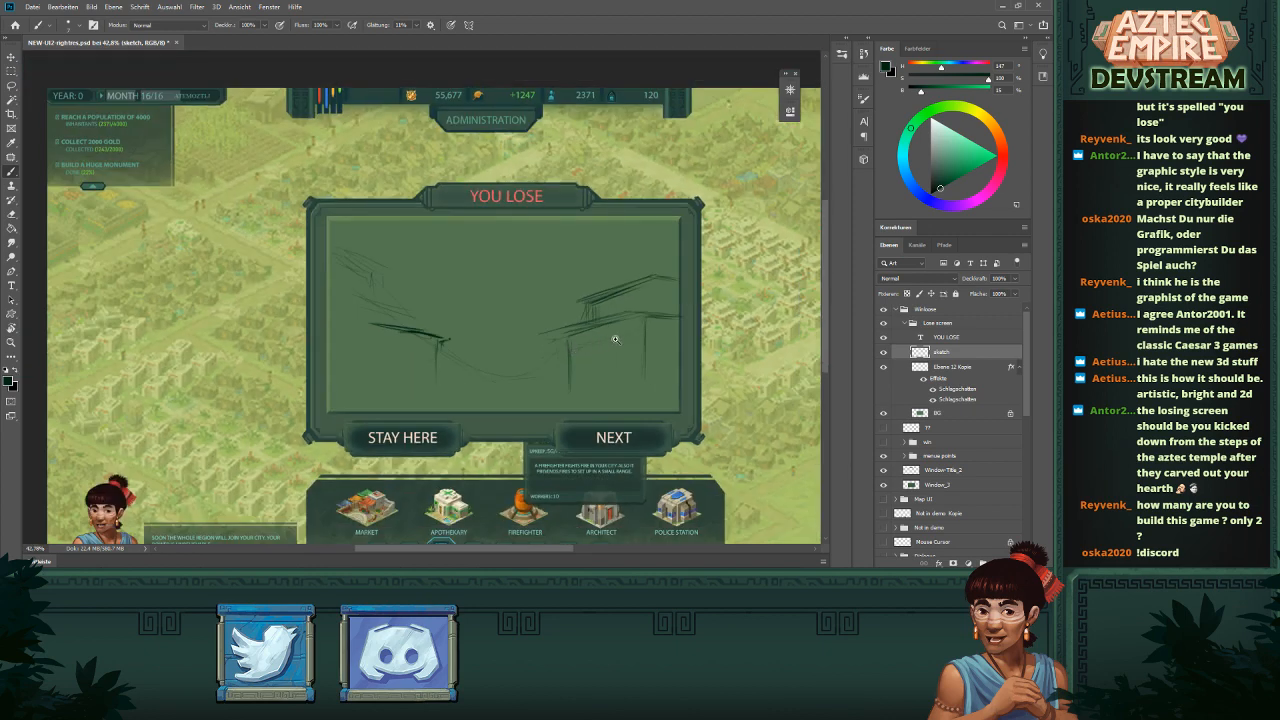
scroll(513, 375, "up", 1)
mouse_move(420, 362)
left_mouse_down()
mouse_move(464, 378)
mouse_move(433, 372)
mouse_move(441, 392)
mouse_move(507, 403)
mouse_move(546, 377)
mouse_move(485, 403)
mouse_move(546, 368)
left_mouse_up()
mouse_move(674, 360)
left_mouse_down()
mouse_move(686, 372)
mouse_move(628, 388)
mouse_move(672, 400)
mouse_move(692, 344)
mouse_move(696, 362)
mouse_move(600, 386)
mouse_move(642, 406)
mouse_move(623, 420)
left_mouse_up()
mouse_move(686, 322)
left_mouse_down()
mouse_move(660, 292)
mouse_move(690, 280)
left_mouse_up()
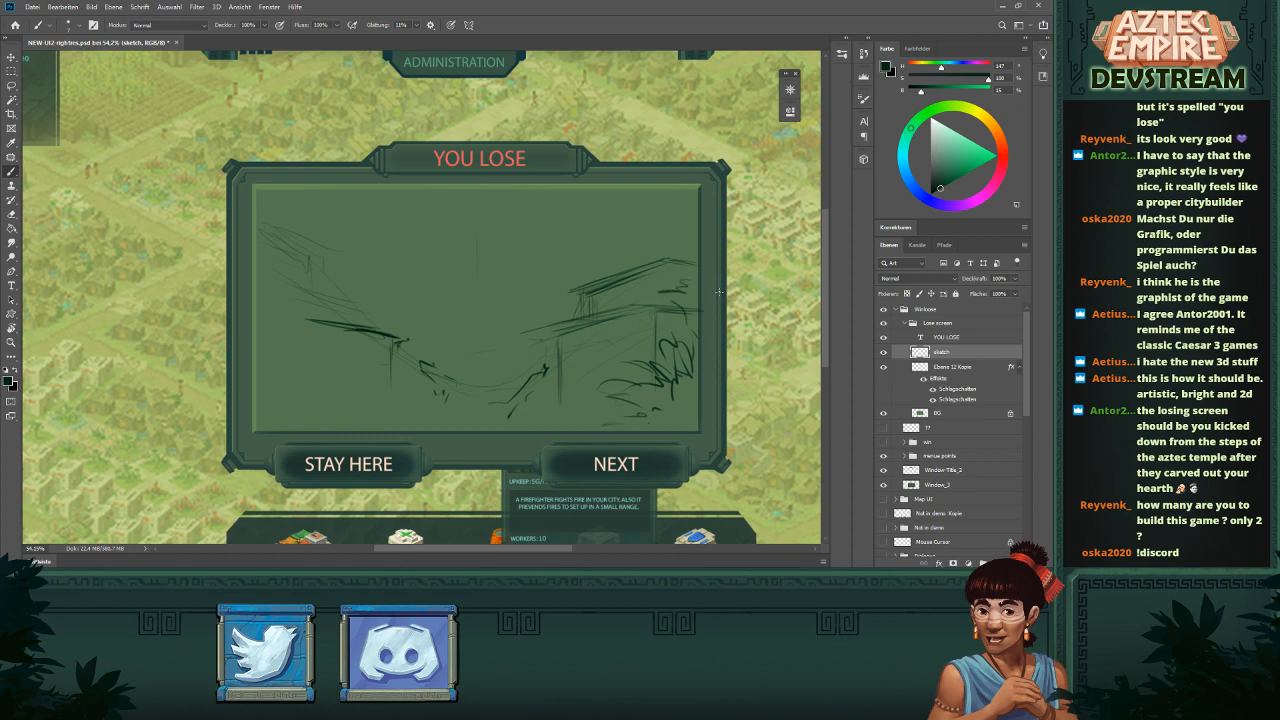
- Sketch foliage and slanting ground lines on the lower left, and add accent strokes to the right-hand building
mouse_move(269, 403)
left_mouse_down()
mouse_move(298, 374)
mouse_move(288, 418)
mouse_move(326, 410)
left_mouse_up()
mouse_move(292, 308)
left_mouse_down()
mouse_move(283, 360)
mouse_move(360, 388)
mouse_move(396, 375)
mouse_move(352, 398)
mouse_move(343, 421)
mouse_move(414, 374)
mouse_move(344, 421)
mouse_move(438, 429)
left_mouse_up()
mouse_move(594, 384)
left_mouse_down()
mouse_move(559, 380)
mouse_move(578, 416)
left_mouse_up()
mouse_move(572, 390)
left_mouse_down()
mouse_move(556, 394)
mouse_move(566, 418)
left_mouse_up()
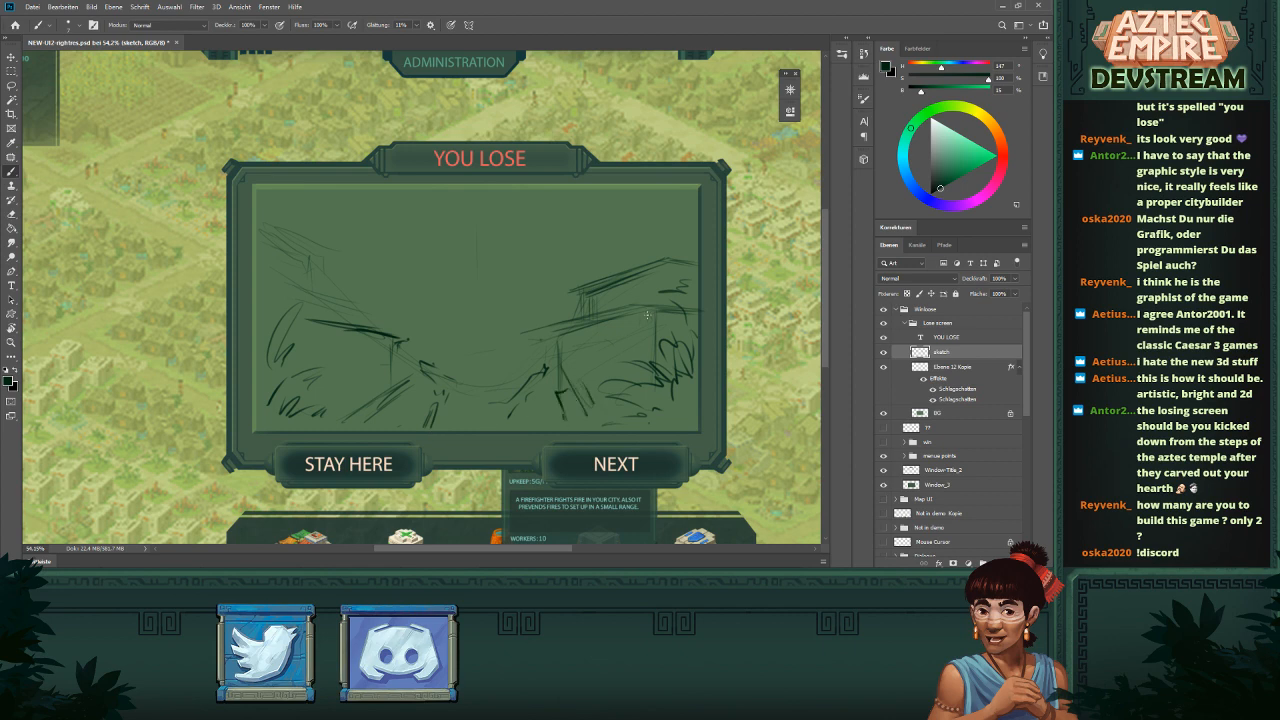
mouse_move(623, 256)
left_mouse_down()
mouse_move(648, 319)
mouse_move(627, 294)
left_mouse_up()
mouse_move(687, 264)
left_mouse_down()
mouse_move(682, 230)
mouse_move(680, 268)
left_mouse_up()
mouse_move(626, 344)
left_mouse_down()
mouse_move(596, 354)
mouse_move(623, 388)
left_mouse_up()
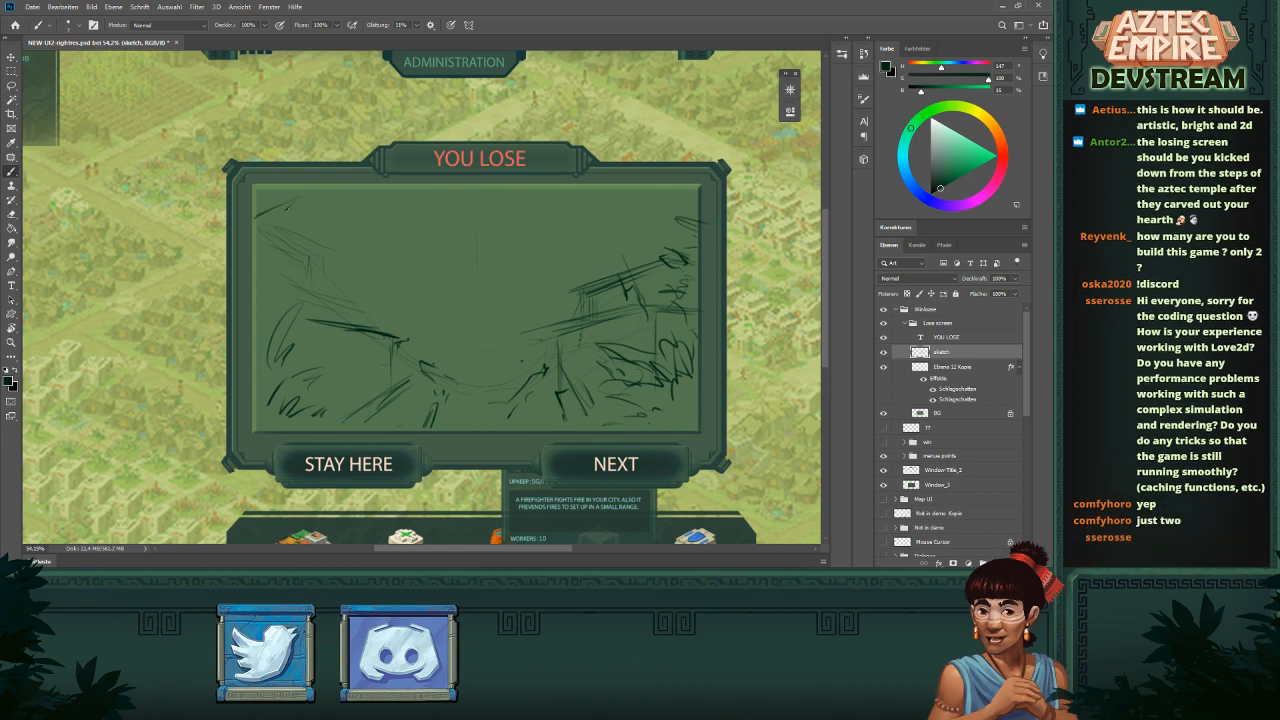
- Sketch darker stepped ledges and walls down the left slope and refine the edges near the valley floor
mouse_move(266, 240)
left_mouse_down()
mouse_move(282, 214)
mouse_move(296, 243)
mouse_move(332, 251)
left_mouse_up()
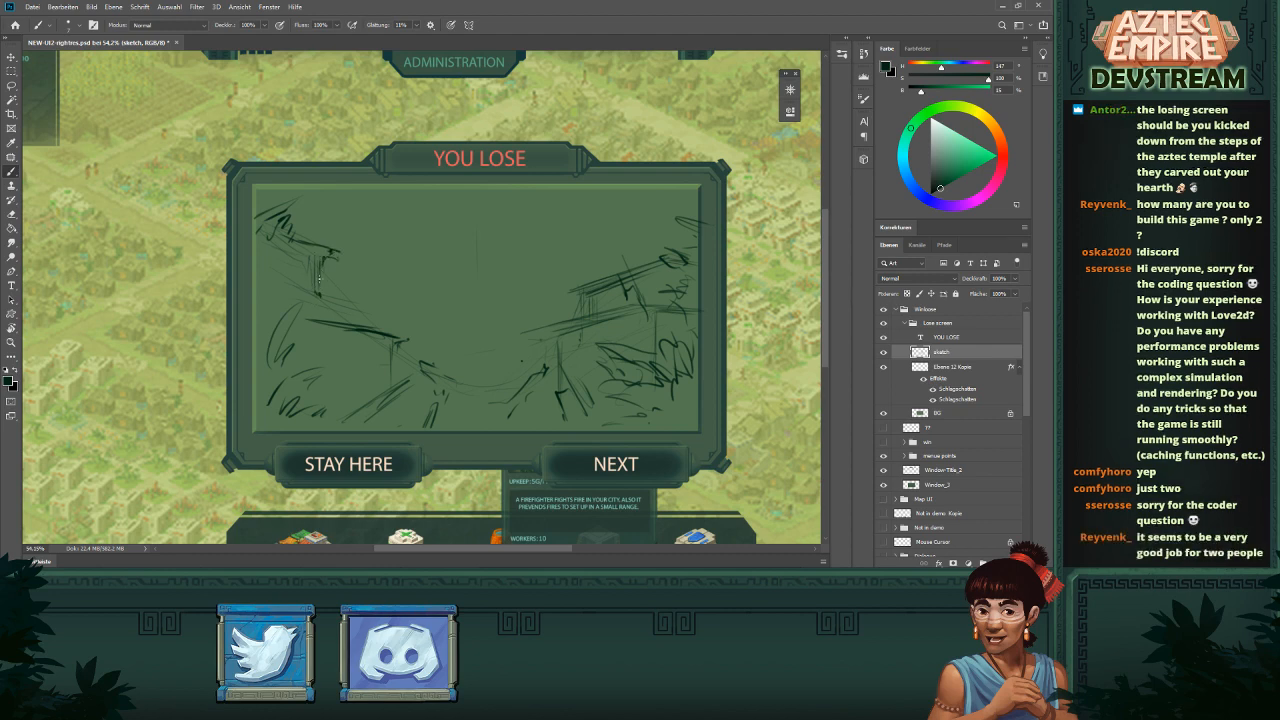
mouse_move(321, 276)
left_mouse_down()
mouse_move(317, 306)
mouse_move(376, 320)
left_mouse_up()
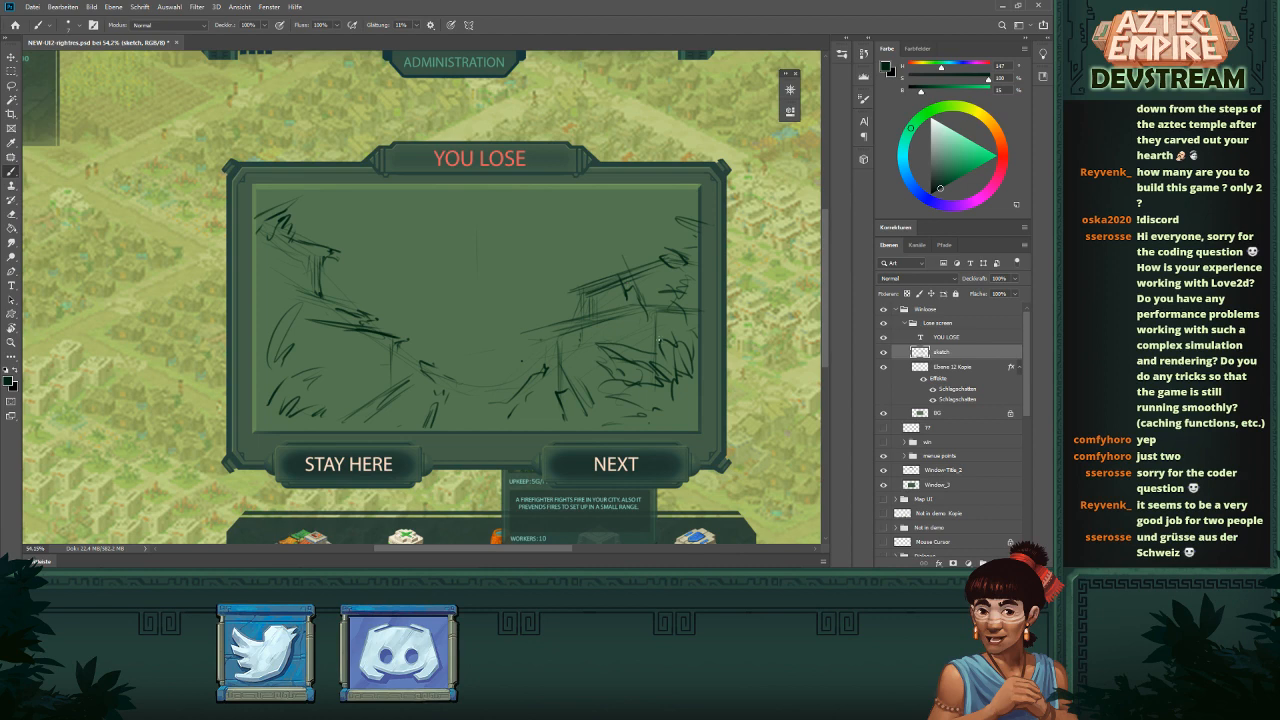
mouse_move(408, 354)
left_mouse_down()
mouse_move(431, 353)
mouse_move(432, 366)
left_mouse_up()
mouse_move(524, 348)
left_mouse_down()
mouse_move(566, 337)
mouse_move(514, 352)
left_mouse_up()
mouse_move(522, 348)
left_mouse_down()
mouse_move(512, 358)
mouse_move(526, 382)
left_mouse_up()
mouse_move(348, 282)
left_mouse_down()
mouse_move(376, 290)
mouse_move(376, 316)
mouse_move(340, 279)
mouse_move(374, 278)
mouse_move(367, 320)
left_mouse_up()
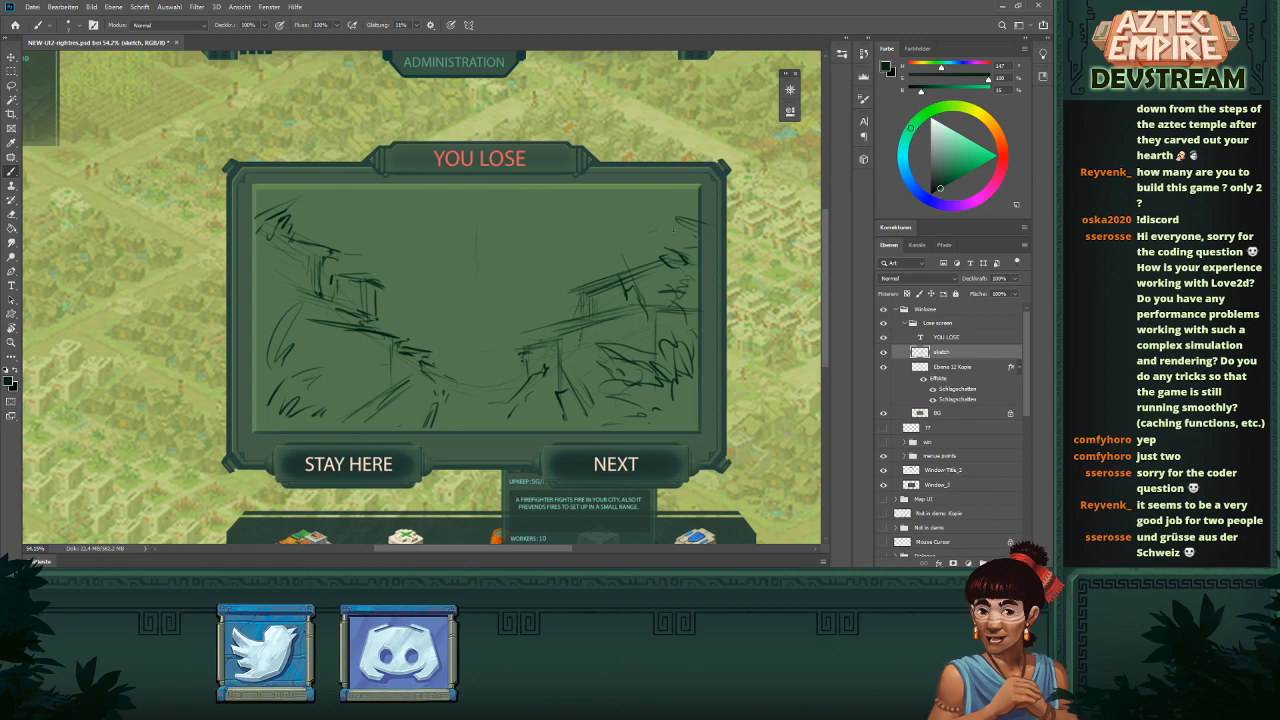
- Add foliage strokes to the upper right slope and rough rubble lines across the valley floor
left_click_drag(672, 230, 646, 246)
left_click_drag(452, 399, 490, 401)
mouse_move(467, 414)
left_mouse_down()
mouse_move(516, 392)
mouse_move(490, 424)
mouse_move(478, 419)
mouse_move(514, 420)
left_mouse_up()
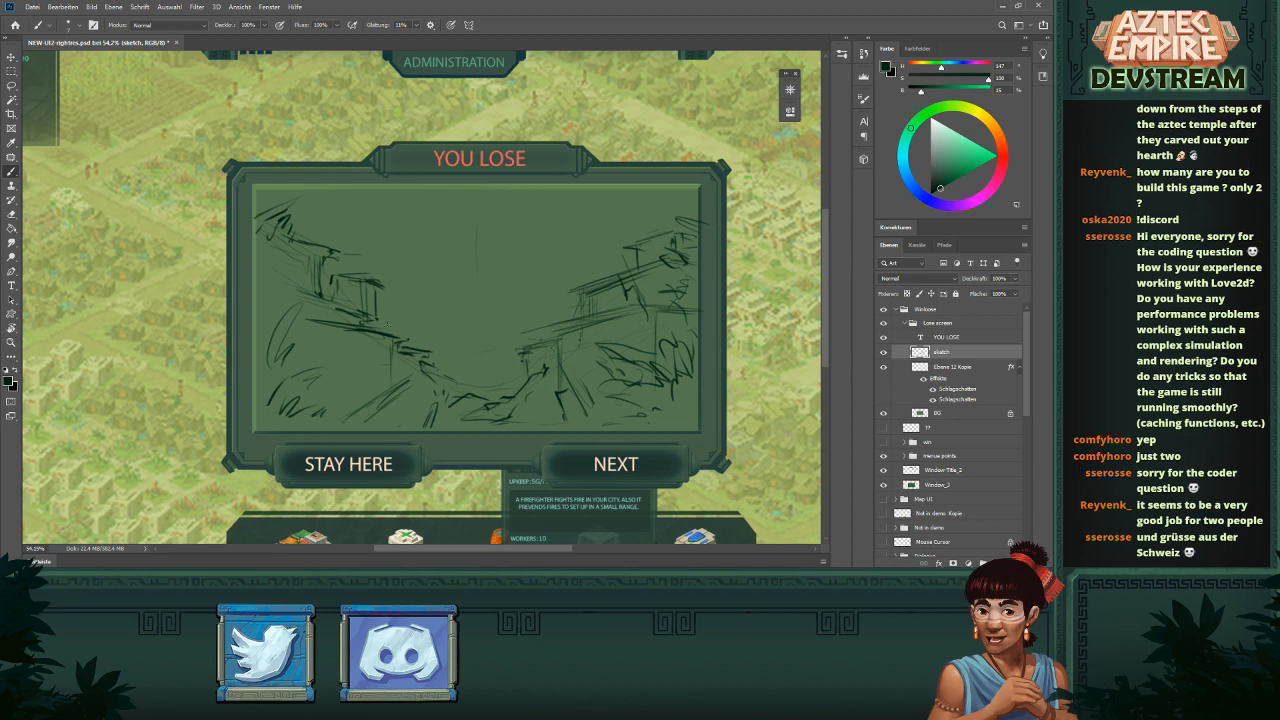
left_click_drag(386, 318, 412, 346)
left_click_drag(601, 259, 612, 285)
left_click_drag(610, 266, 624, 284)
left_click_drag(666, 212, 696, 204)
- Strengthen the building edges on both slopes with short strokes on the left walls and right roofs
scroll(662, 330, "down", 3)
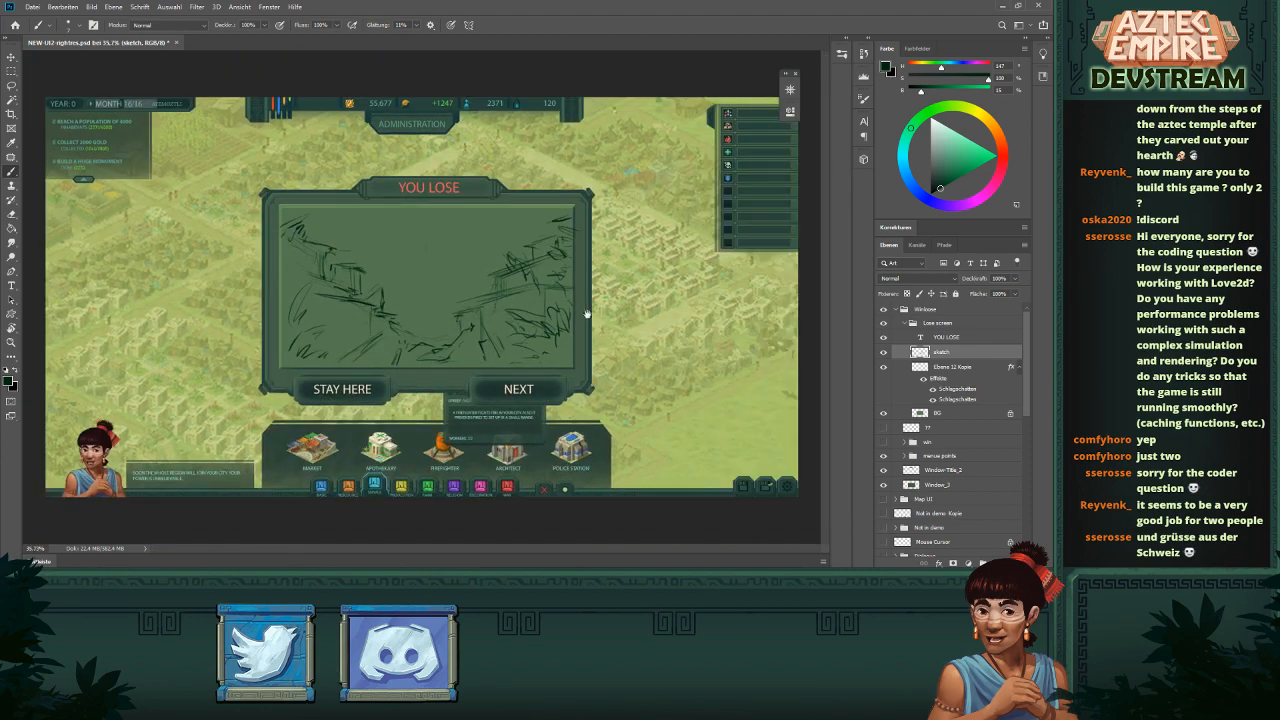
scroll(613, 313, "up", 7)
scroll(603, 315, "down", 1)
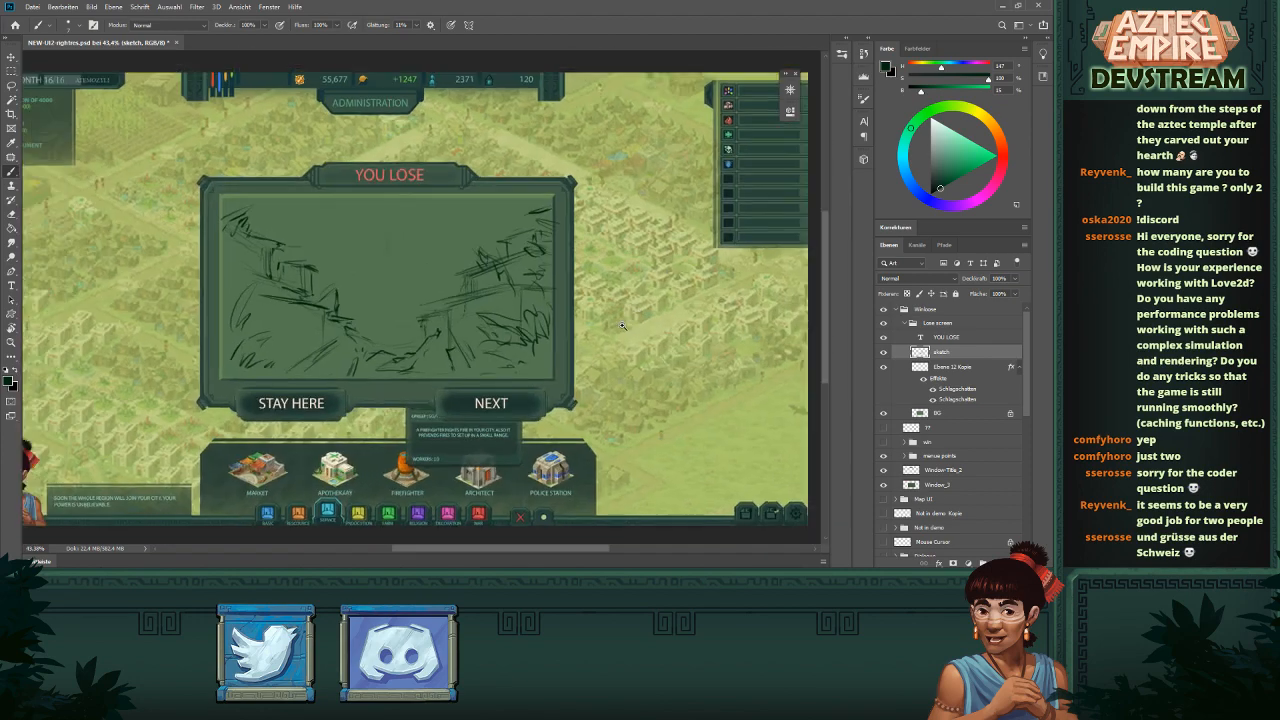
left_click_drag(585, 320, 651, 336)
scroll(600, 330, "up", 3)
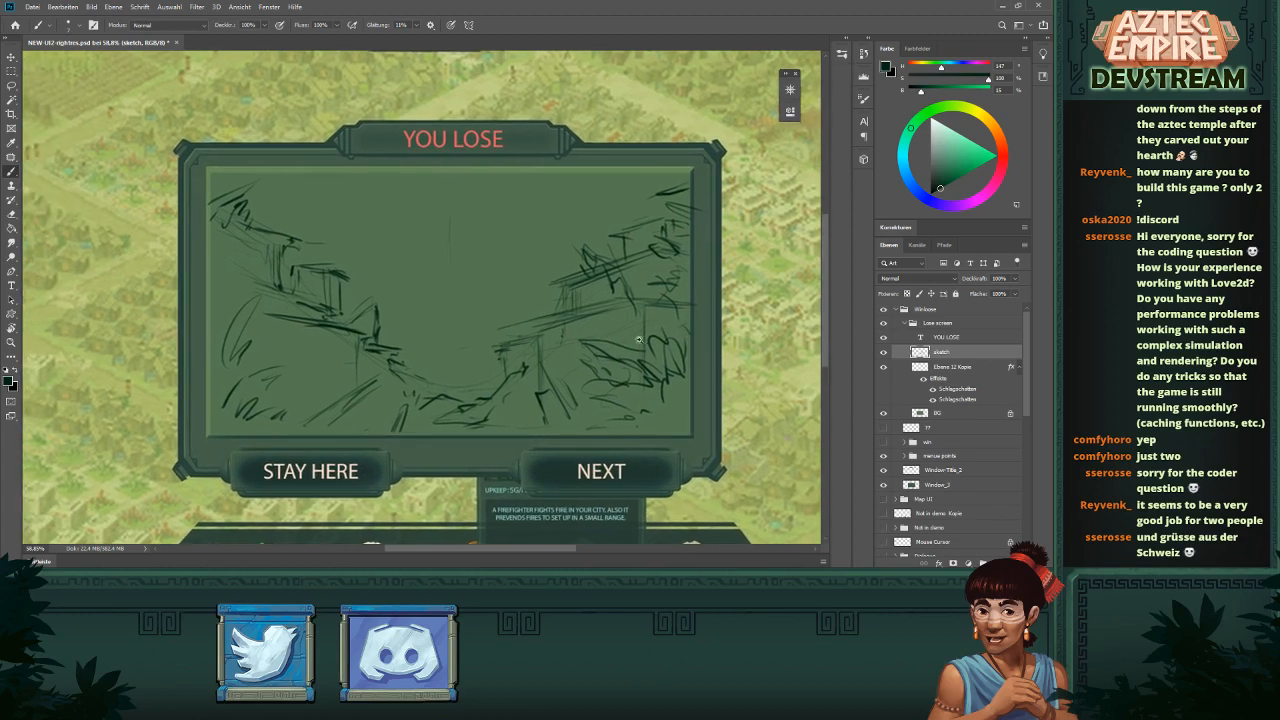
mouse_move(508, 290)
left_mouse_down()
mouse_move(548, 319)
mouse_move(553, 309)
left_mouse_up()
left_click_drag(350, 300, 372, 278)
left_click_drag(362, 298, 374, 280)
left_click_drag(328, 244, 318, 263)
left_click_drag(599, 301, 581, 299)
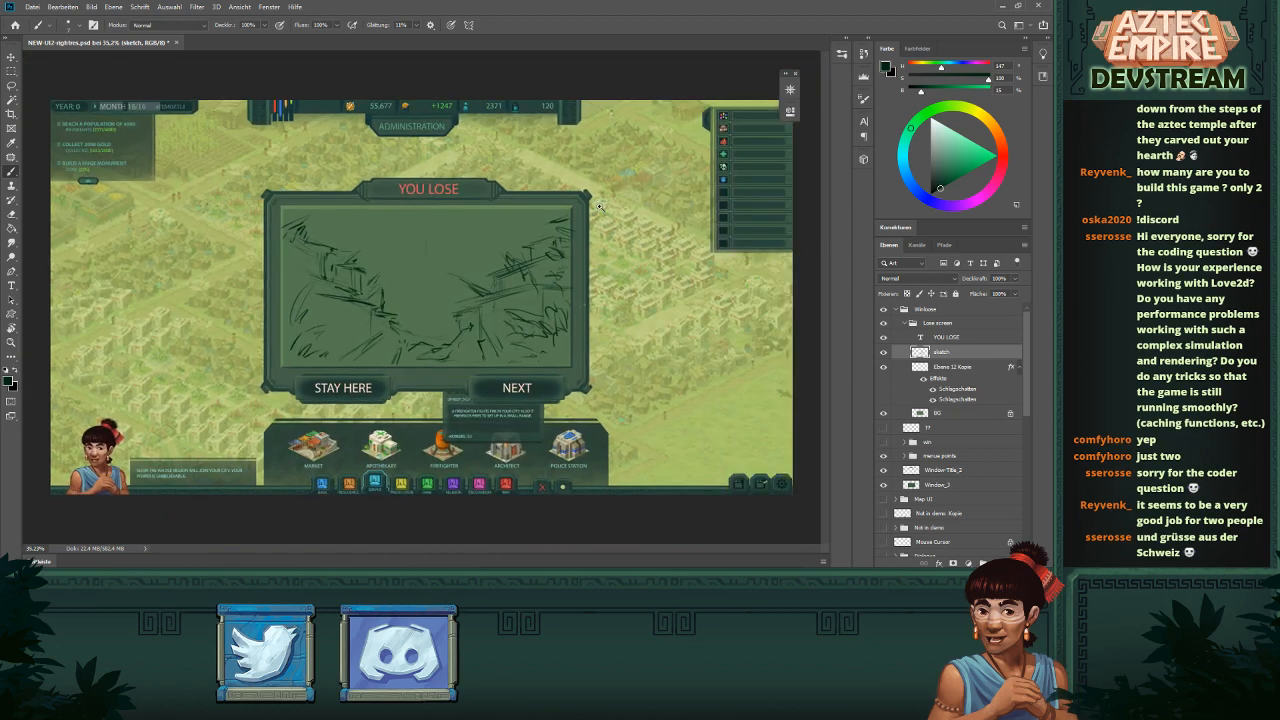
- Sketch a large skull with eye sockets, nose and surrounding smoke clouds in the sky between the two slopes
left_click_drag(601, 206, 618, 207)
left_click_drag(552, 297, 643, 289)
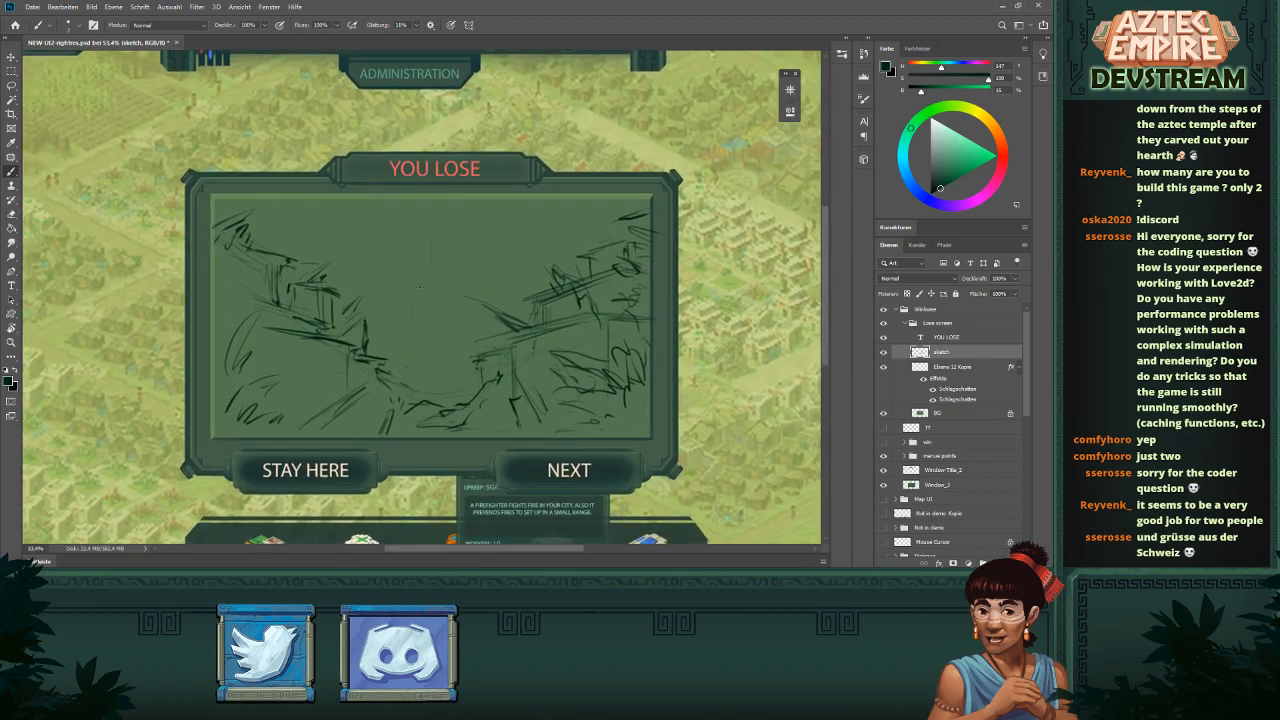
left_click_drag(421, 344, 418, 314)
left_click_drag(466, 348, 452, 320)
left_click_drag(490, 228, 478, 205)
mouse_move(450, 267)
left_mouse_down()
mouse_move(438, 275)
mouse_move(448, 267)
mouse_move(453, 288)
mouse_move(459, 264)
mouse_move(445, 271)
left_mouse_up()
left_click_drag(427, 294, 430, 308)
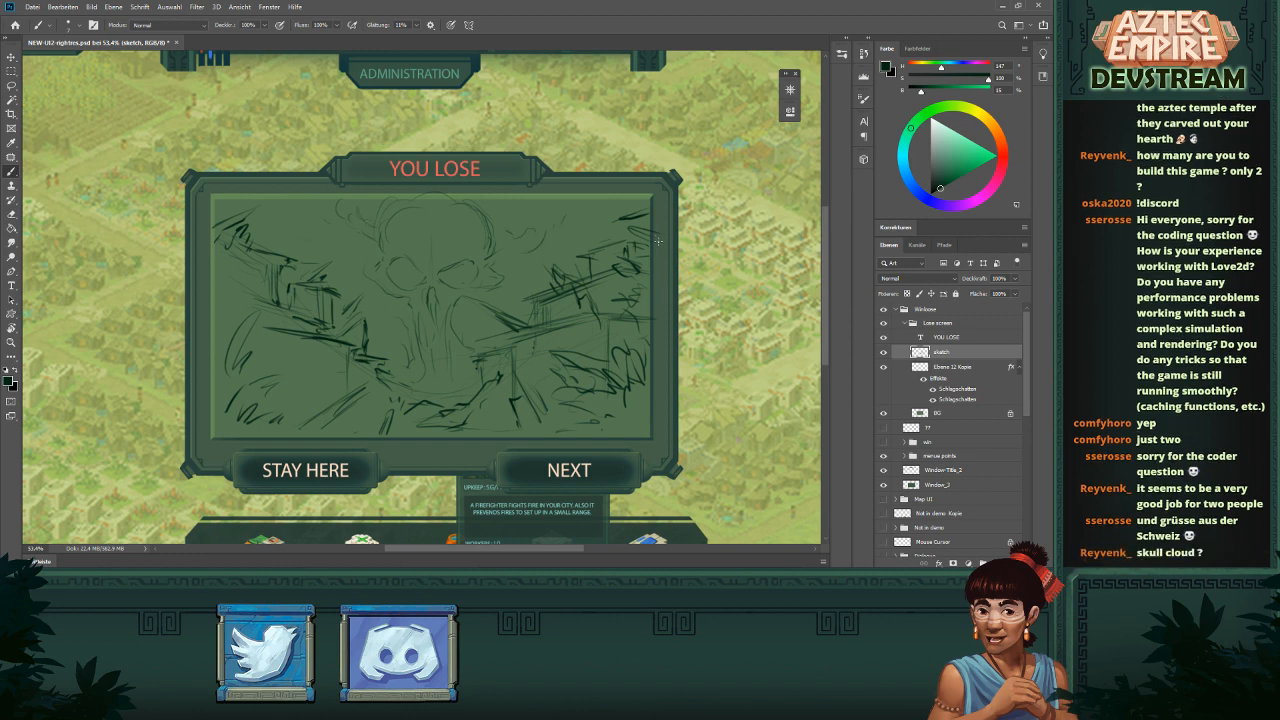
scroll(657, 241, "down", 3)
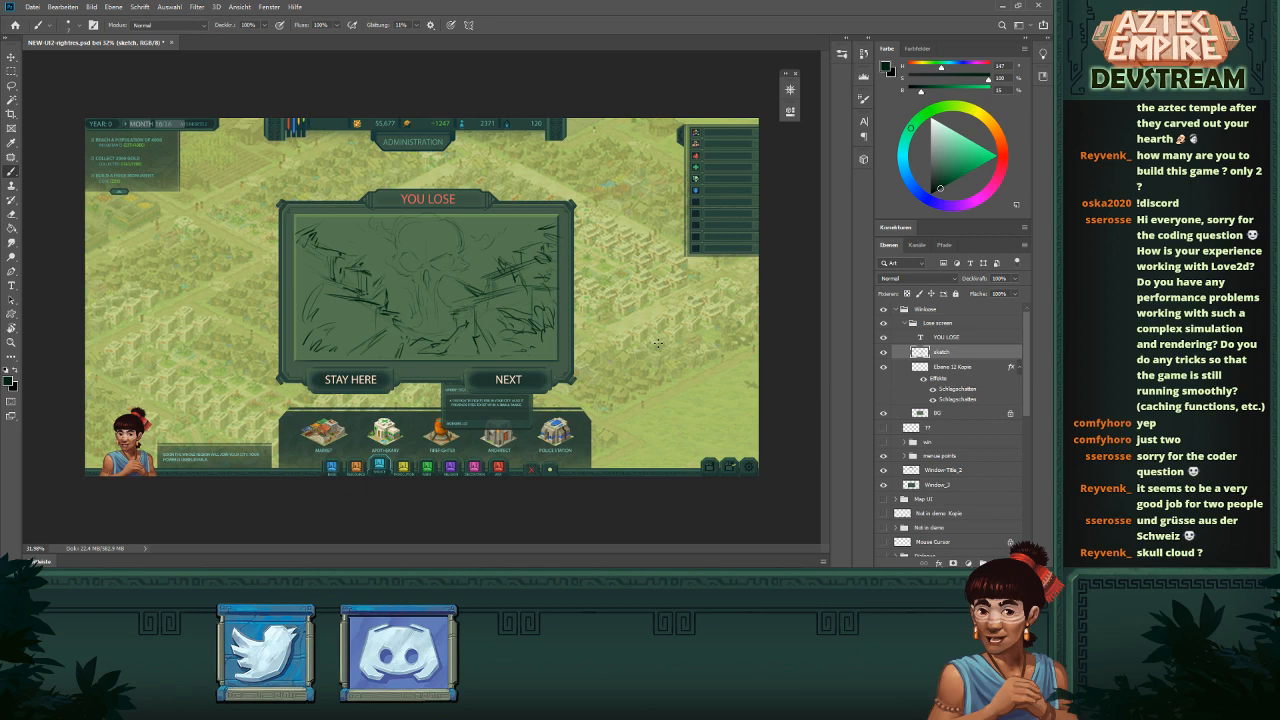
left_click_drag(340, 323, 355, 329)
mouse_move(478, 283)
left_mouse_down()
mouse_move(612, 320)
mouse_move(593, 337)
left_mouse_up()
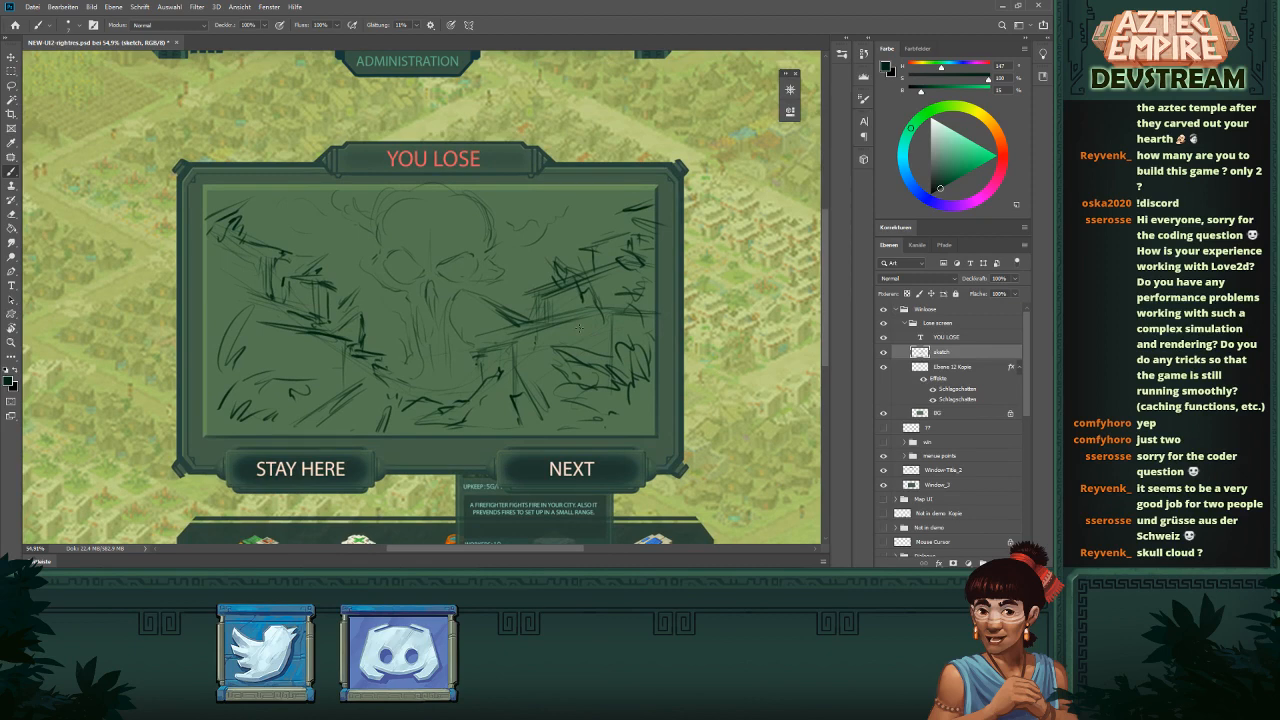
- Lower the sketch layer's opacity and try the brush on the Ebene 12 Kopie layer, undoing the test strokes
left_click_drag(985, 284, 977, 284)
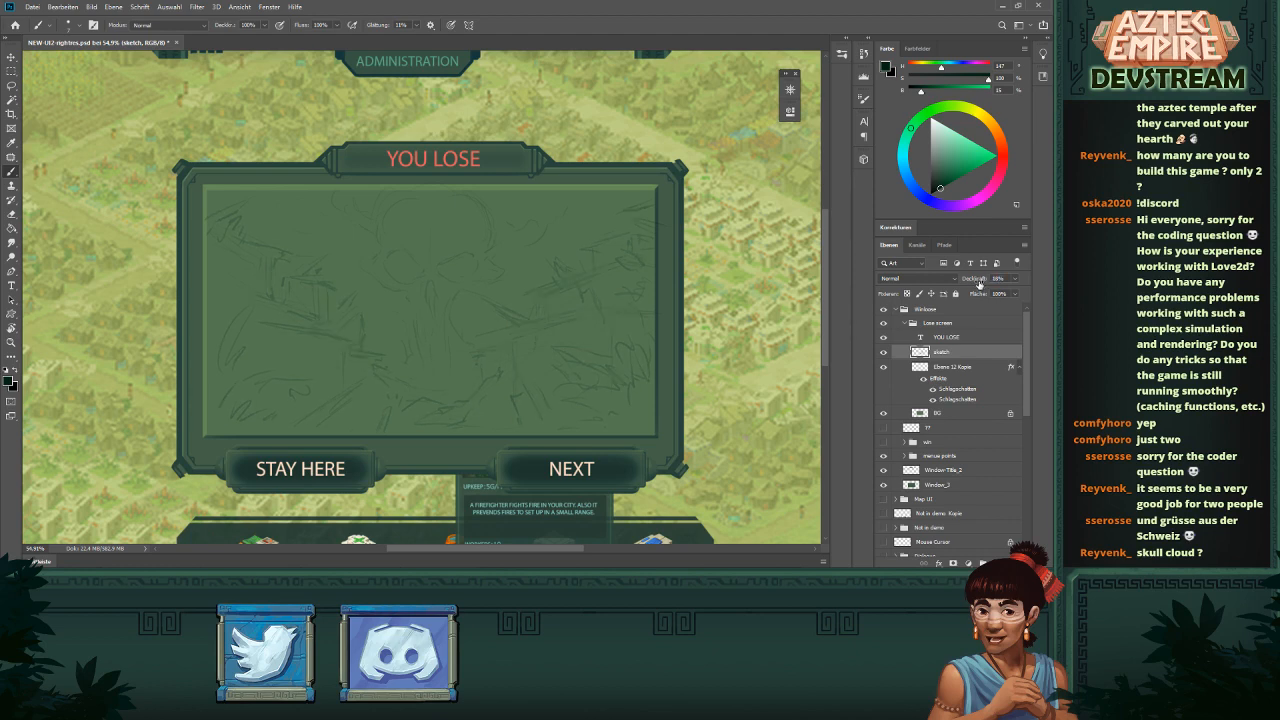
left_click(959, 372)
mouse_move(439, 381)
left_mouse_down()
mouse_move(509, 320)
mouse_move(405, 403)
mouse_move(594, 292)
mouse_move(596, 255)
left_mouse_up()
key("ctrl+z")
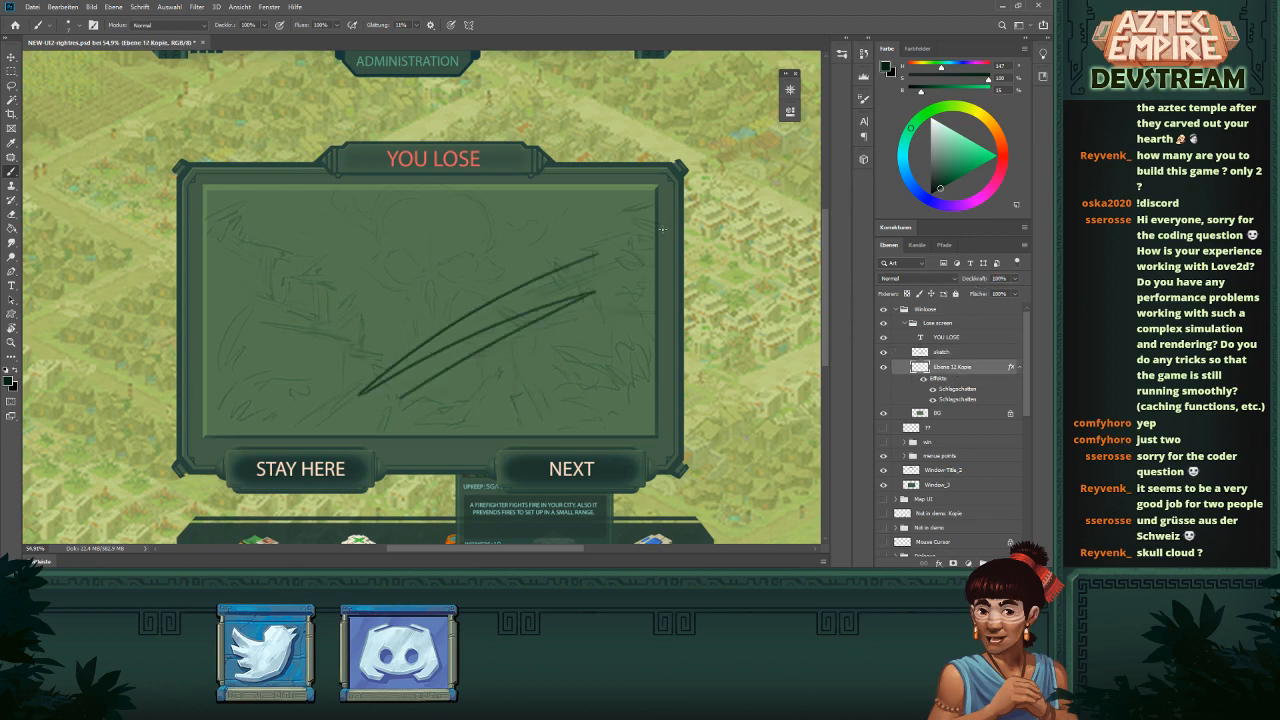
key("ctrl+z")
- Turn on pen pressure for brush size and test an enlarged brush in the frame, undoing each stroke
left_click(451, 25)
mouse_move(362, 334)
left_mouse_down()
mouse_move(582, 250)
mouse_move(491, 323)
mouse_move(524, 311)
left_mouse_up()
key("ctrl+z")
key("bracketright")
mouse_move(398, 362)
left_mouse_down()
mouse_move(466, 339)
mouse_move(478, 296)
mouse_move(395, 350)
left_mouse_up()
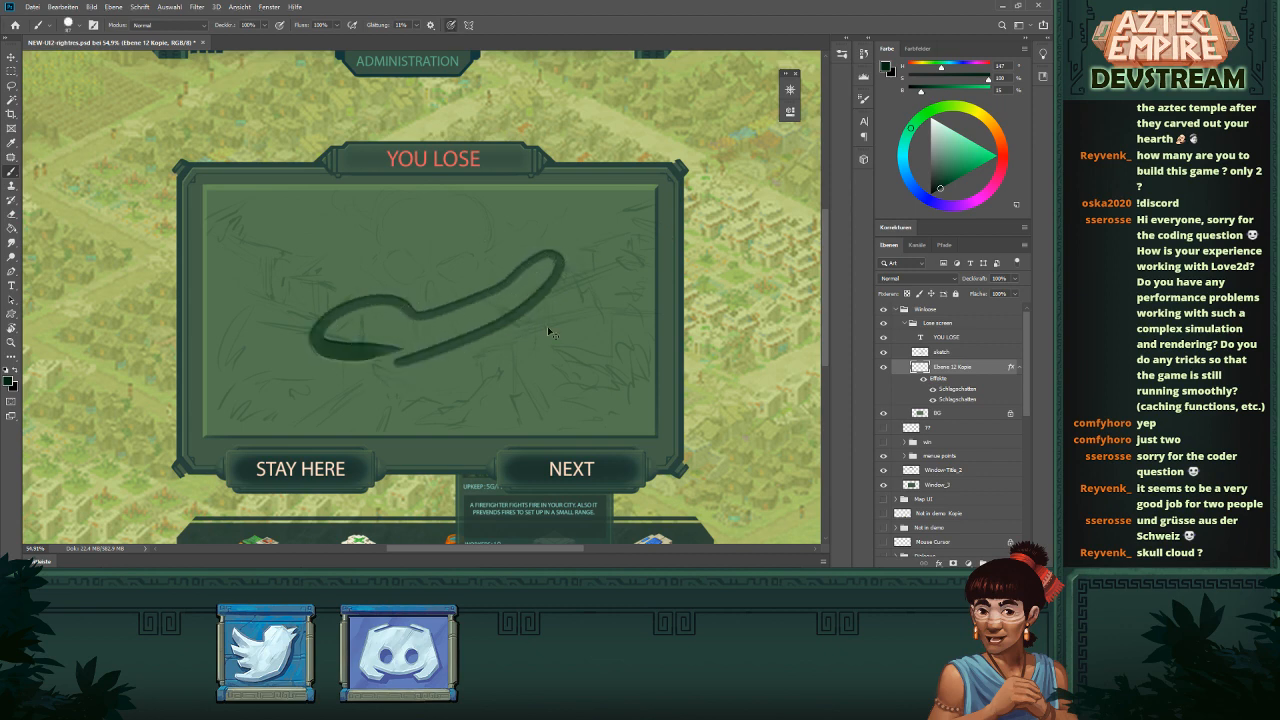
key("ctrl+z")
mouse_move(477, 372)
left_mouse_down()
mouse_move(535, 332)
mouse_move(430, 370)
mouse_move(434, 394)
mouse_move(378, 404)
left_mouse_up()
key("ctrl+z")
- Reduce the brush to a thin line size, checking it with test strokes that are undone
right_click(412, 268)
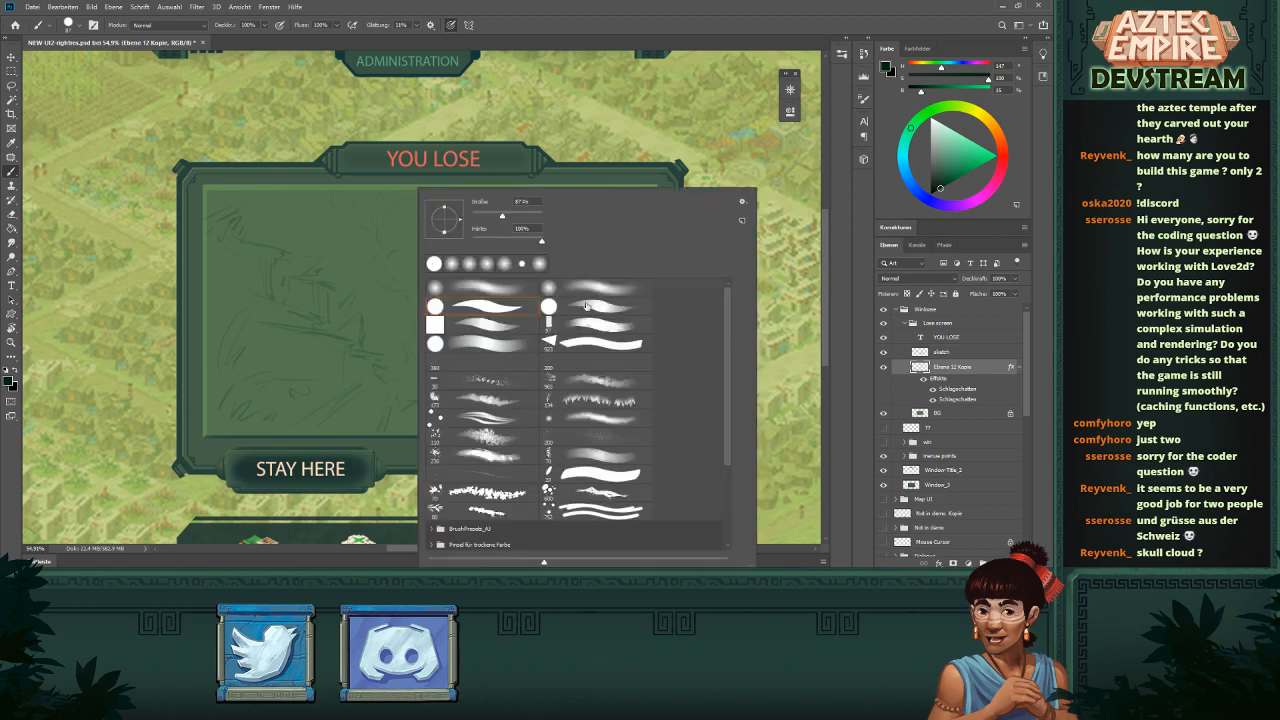
right_click(363, 344, "alt")
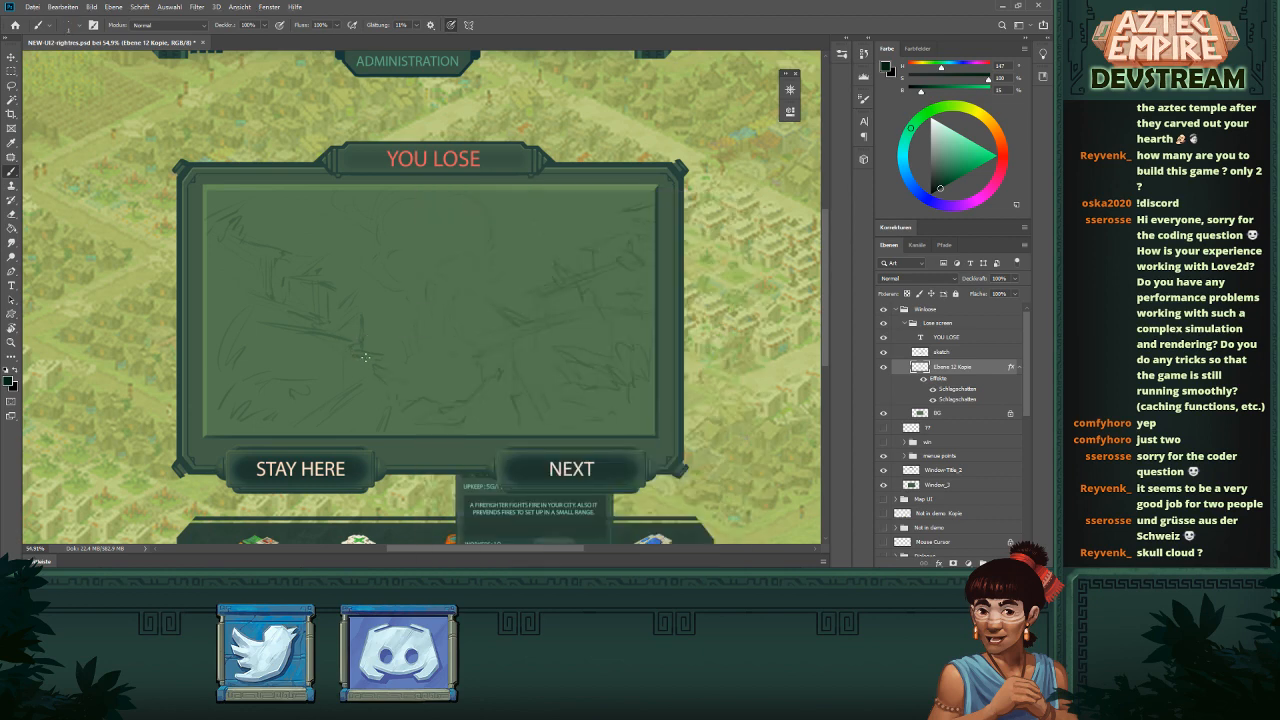
left_click_drag(368, 356, 452, 290)
key("ctrl+z")
right_click(463, 348, "alt")
mouse_move(403, 378)
left_mouse_down()
mouse_move(499, 323)
mouse_move(555, 320)
mouse_move(534, 371)
mouse_move(584, 392)
left_mouse_up()
key("ctrl+z")
- Fine-tune the thin brush size with test curves through the centre of the frame, undoing each curve
right_click(475, 352, "alt")
mouse_move(447, 376)
left_mouse_down()
mouse_move(487, 345)
mouse_move(480, 400)
mouse_move(488, 359)
left_mouse_up()
key("ctrl+z")
key("ctrl+z")
mouse_move(502, 340)
left_mouse_down()
mouse_move(481, 398)
mouse_move(514, 395)
left_mouse_up()
key("ctrl+z")
key("ctrl+z")
key("ctrl+z")
mouse_move(333, 364)
left_mouse_down()
mouse_move(463, 298)
mouse_move(453, 331)
mouse_move(505, 343)
mouse_move(520, 388)
left_mouse_up()
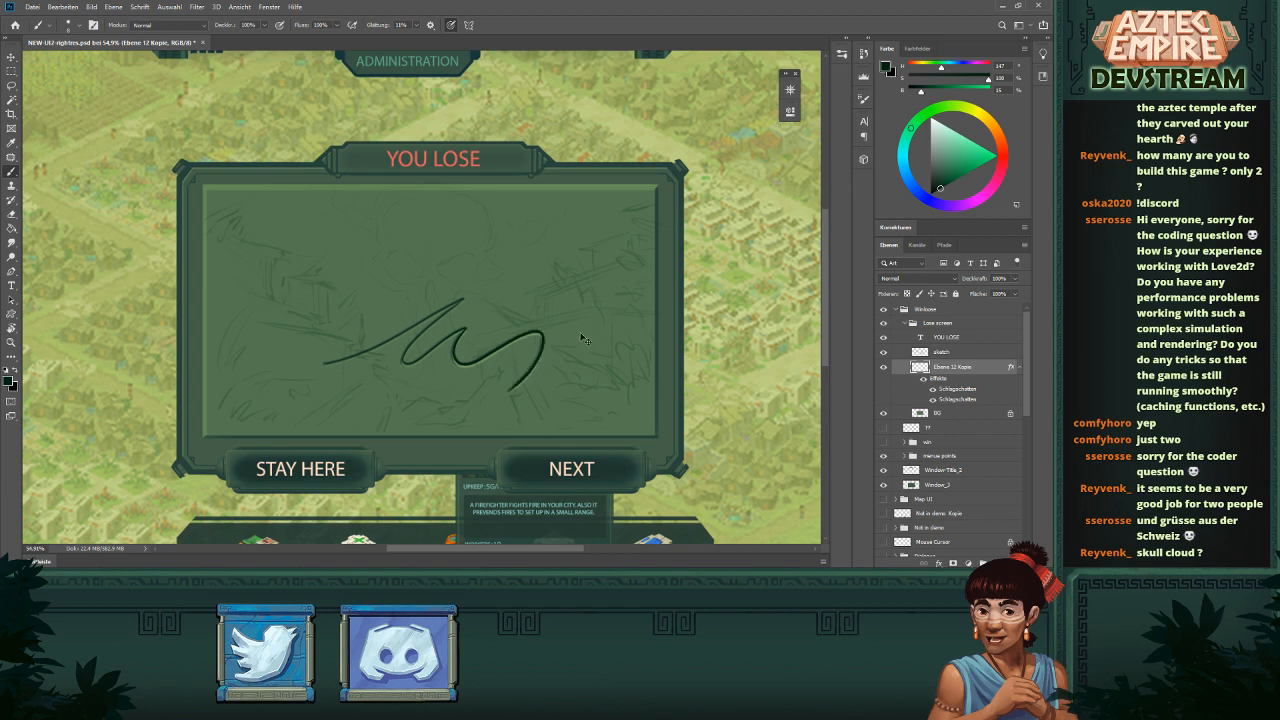
key("ctrl+z")
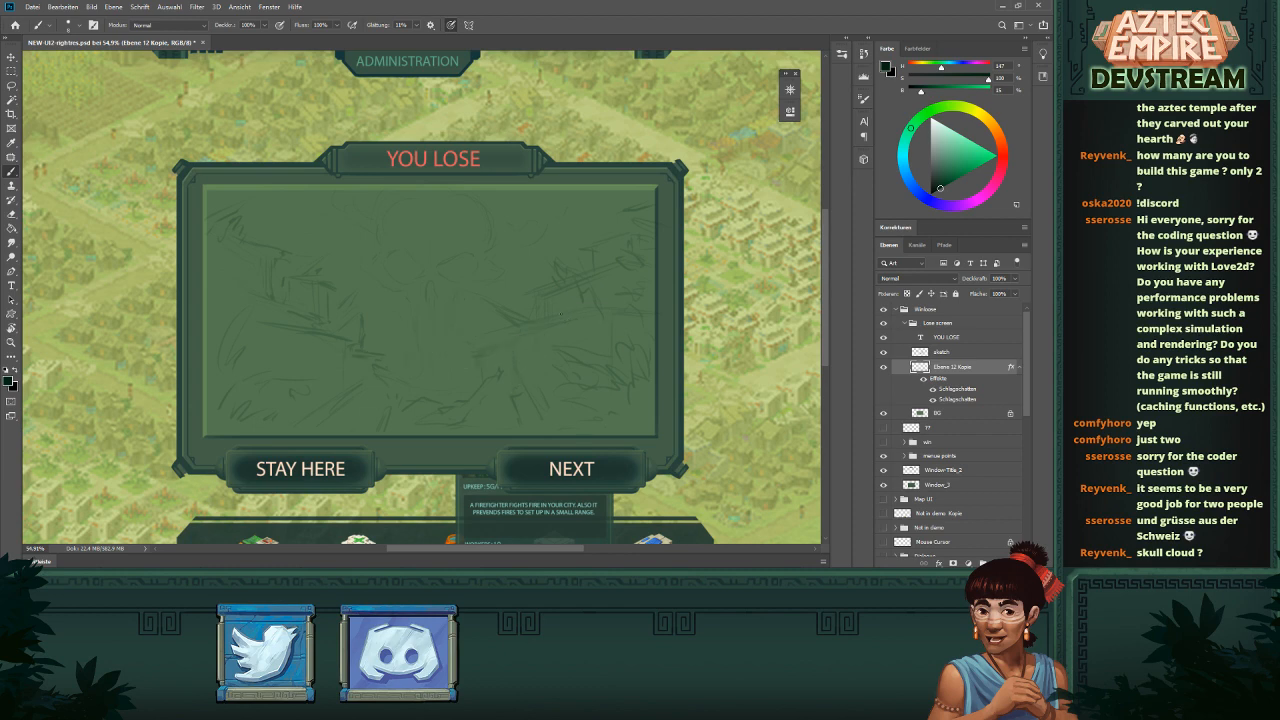
- Compare a long stroke at the current brush smoothing with one at 100% smoothing, and undo both
left_click_drag(242, 313, 576, 253)
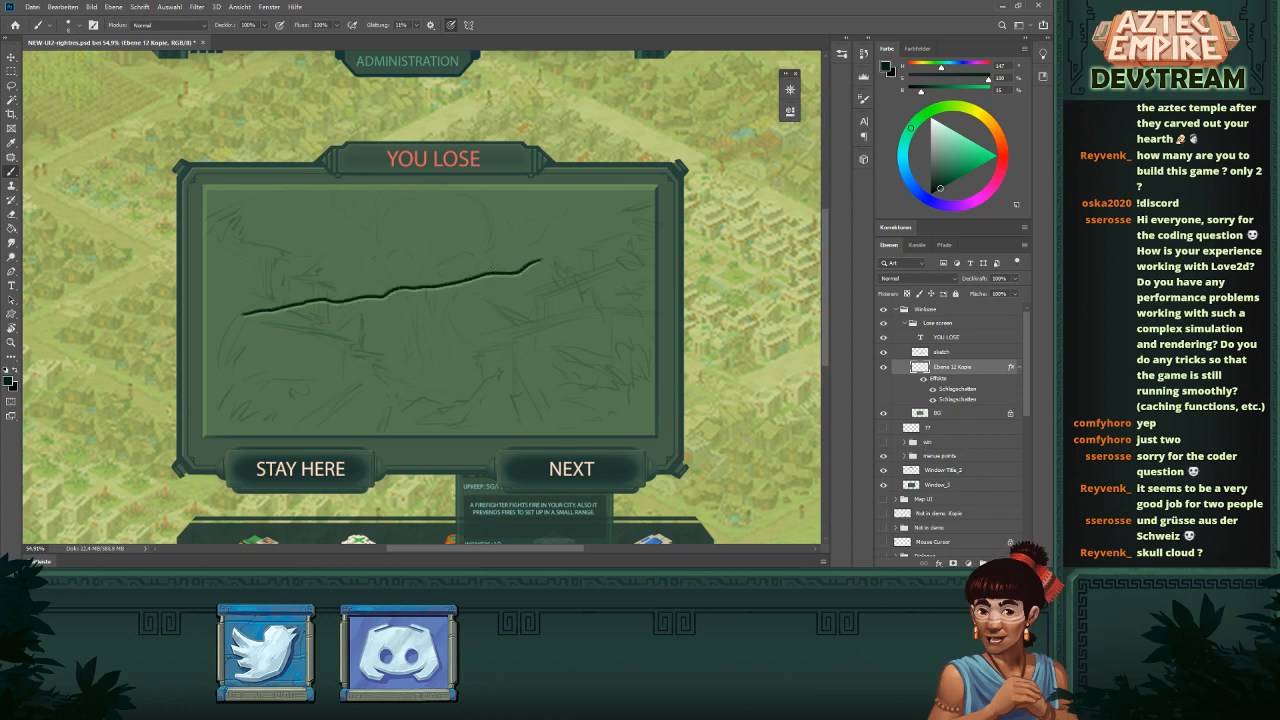
left_click(418, 27)
left_click_drag(424, 37, 461, 37)
key("Return")
left_click_drag(243, 362, 562, 287)
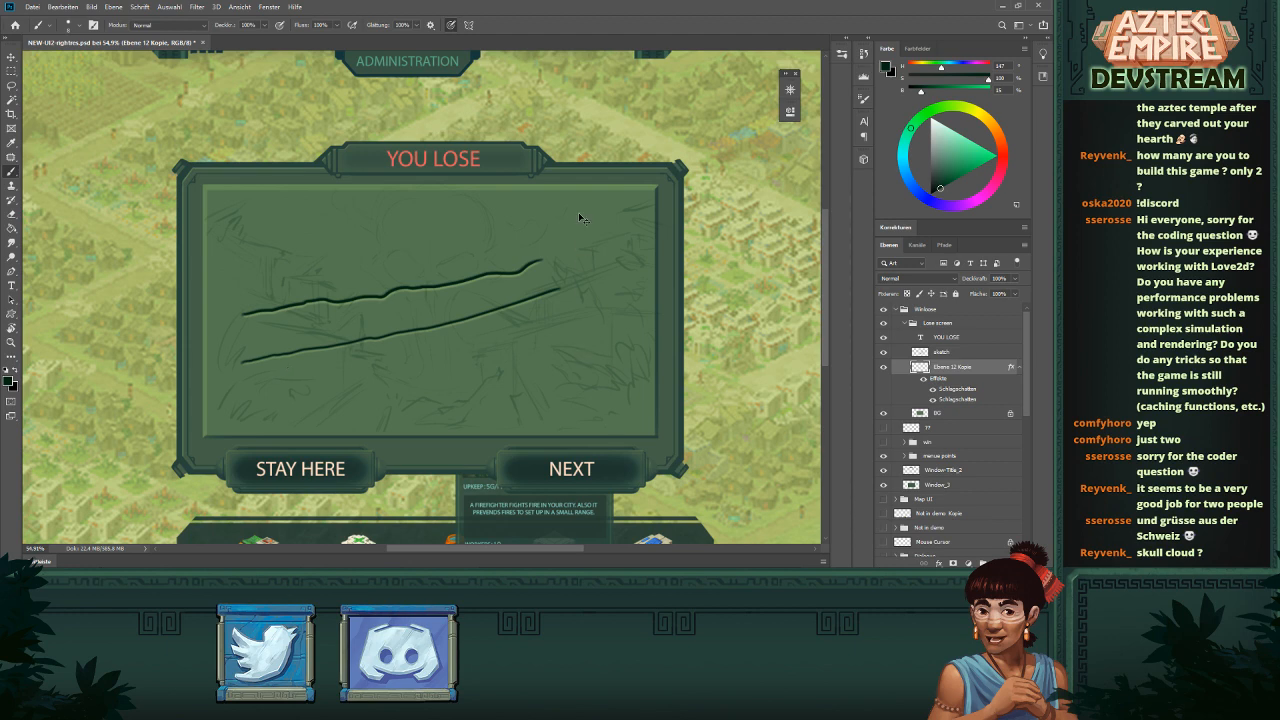
key("ctrl+z")
key("ctrl+z")
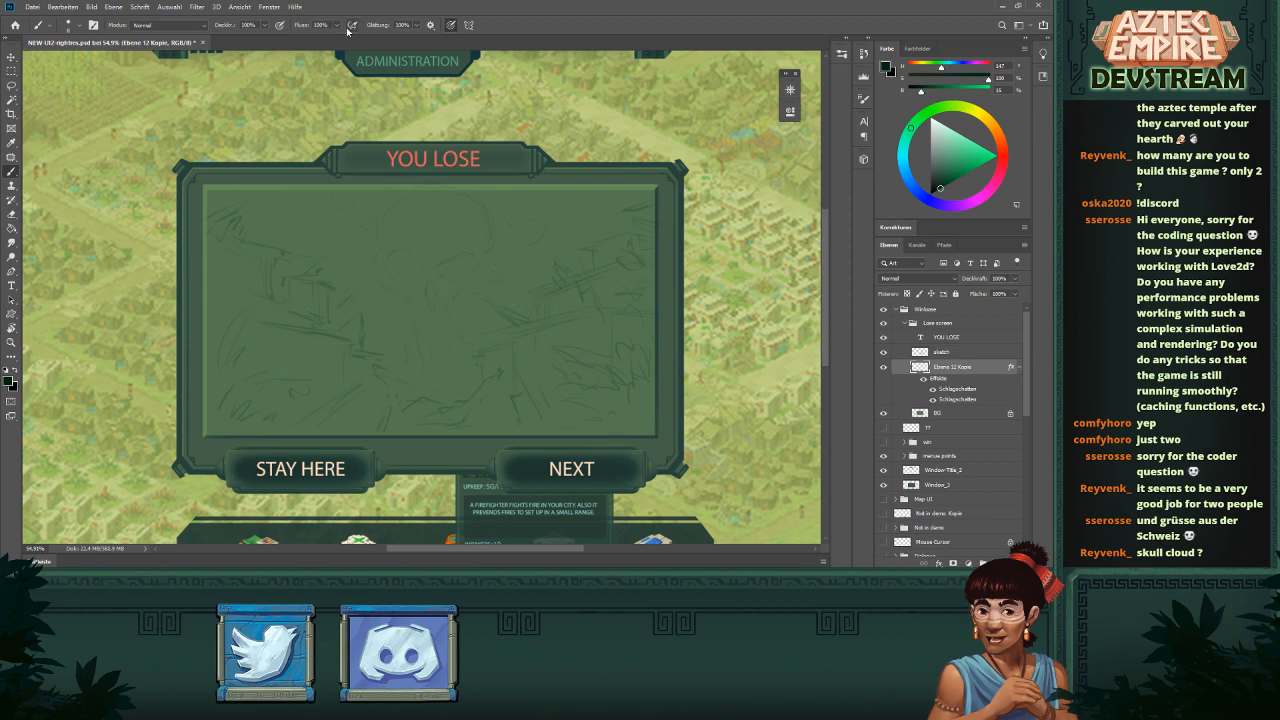
- Set the brush smoothing to 10% and toggle the rulers on and off
left_click_drag(418, 26, 373, 60)
left_click(481, 317)
key("ctrl+r")
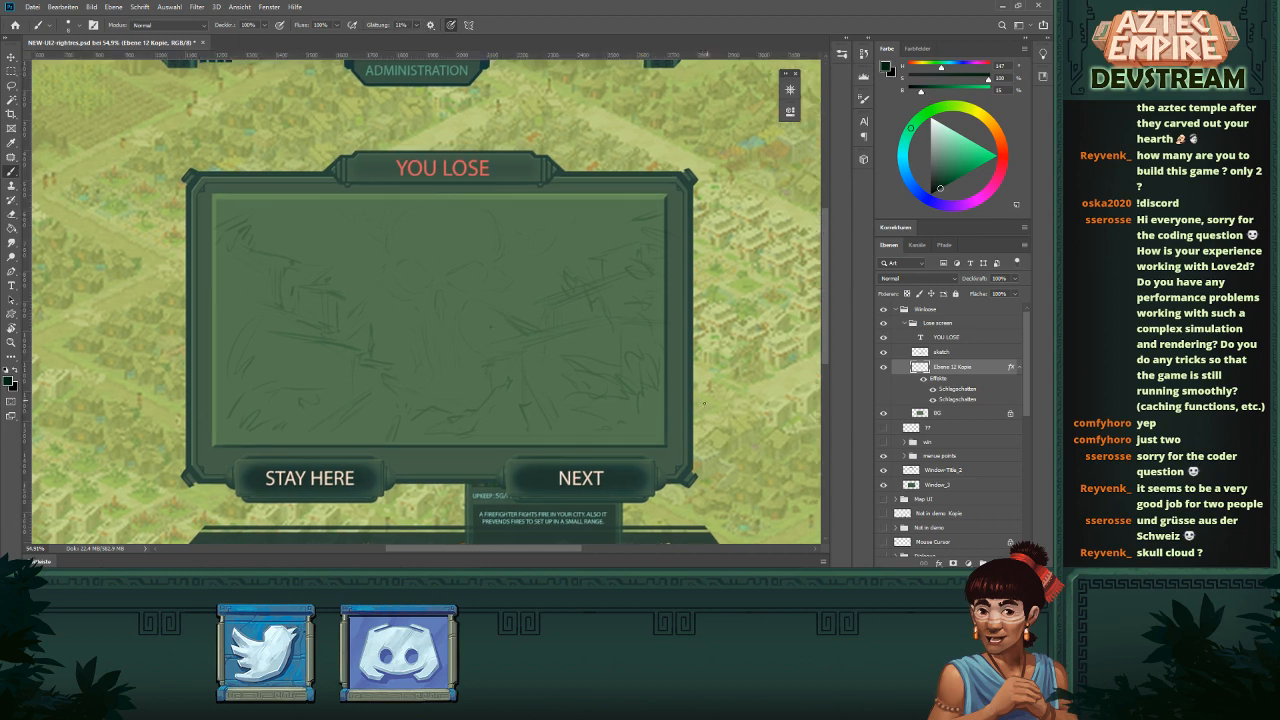
key("ctrl+r")
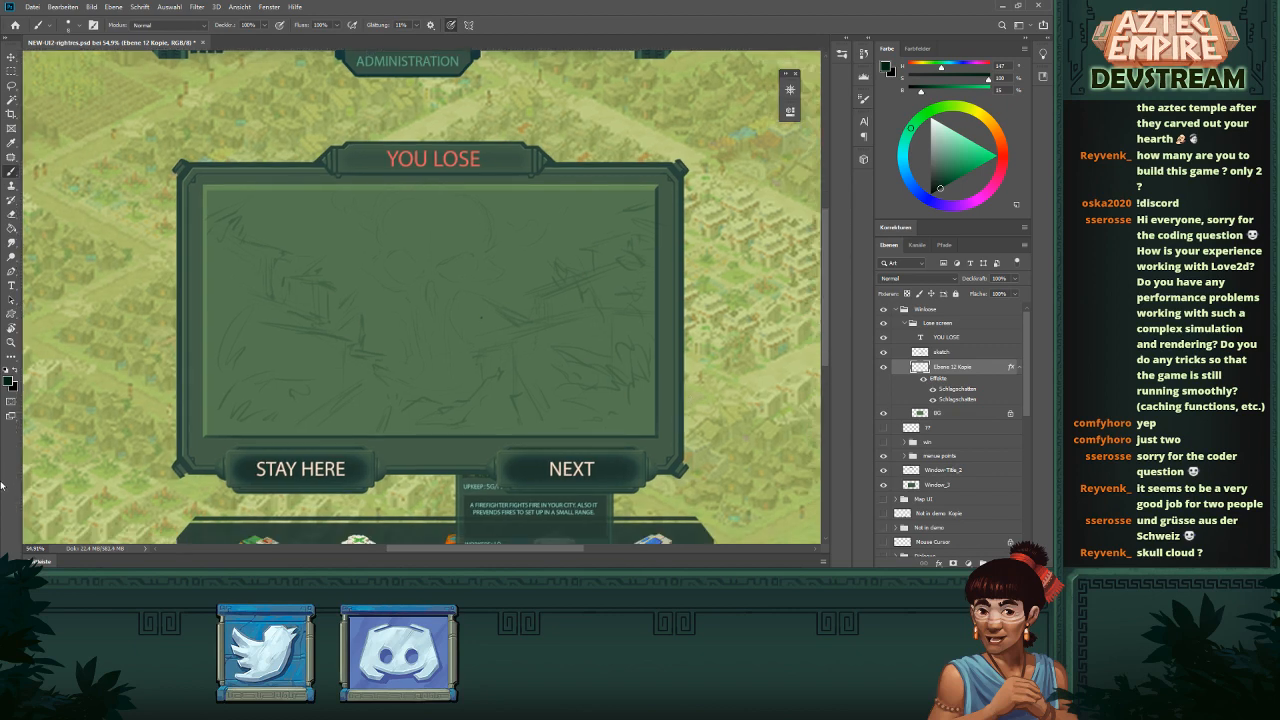
- Find and launch Lazy Nezumi Pro
key("super")
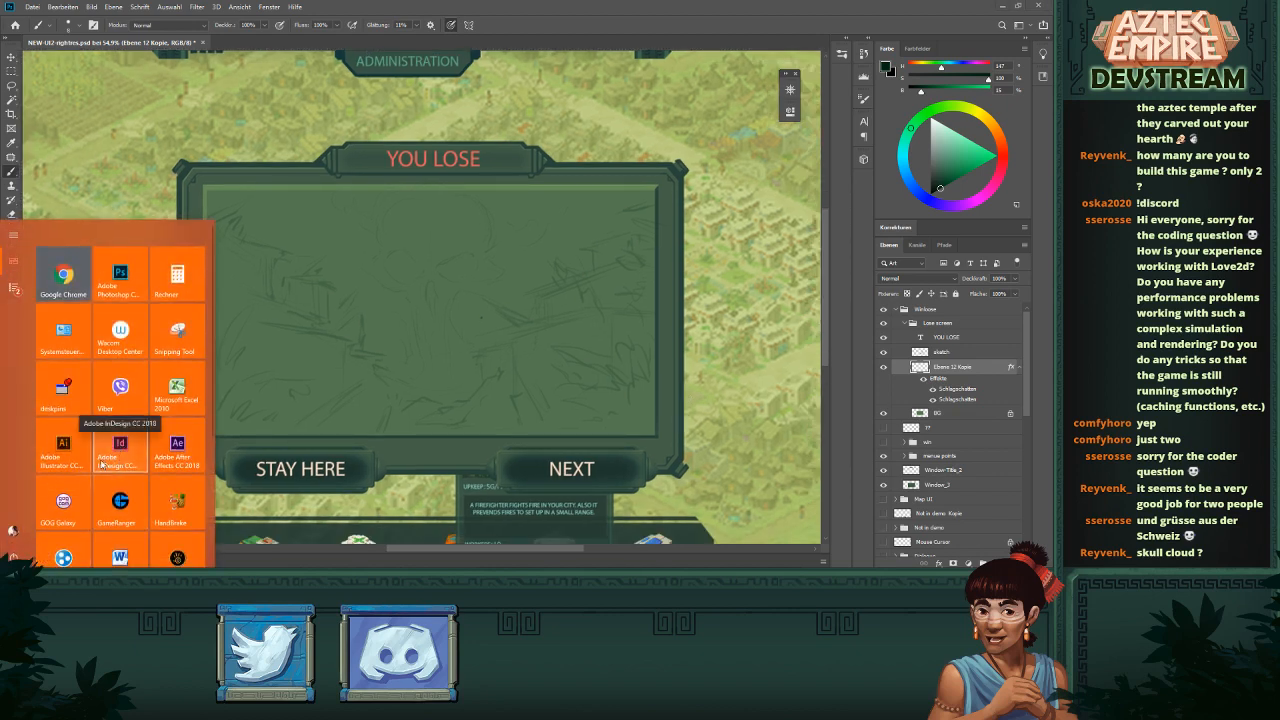
scroll(121, 461, "down", 3)
scroll(140, 455, "up", 4)
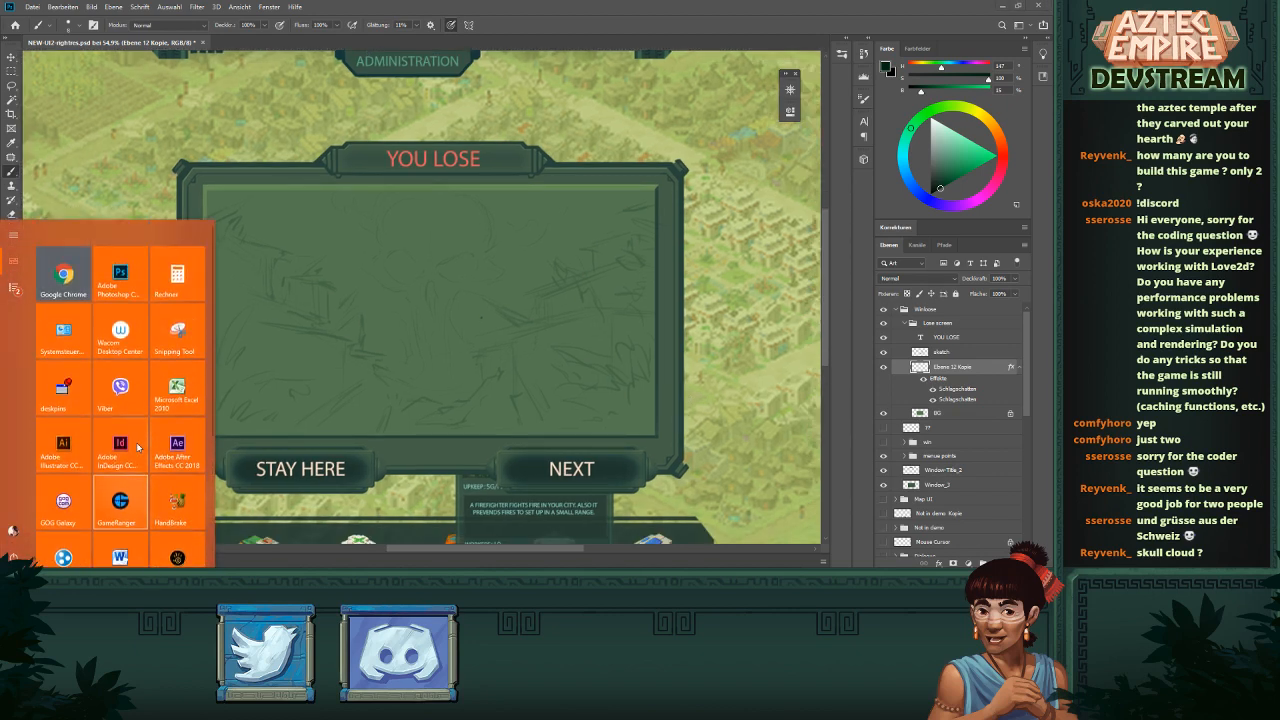
type("laz")
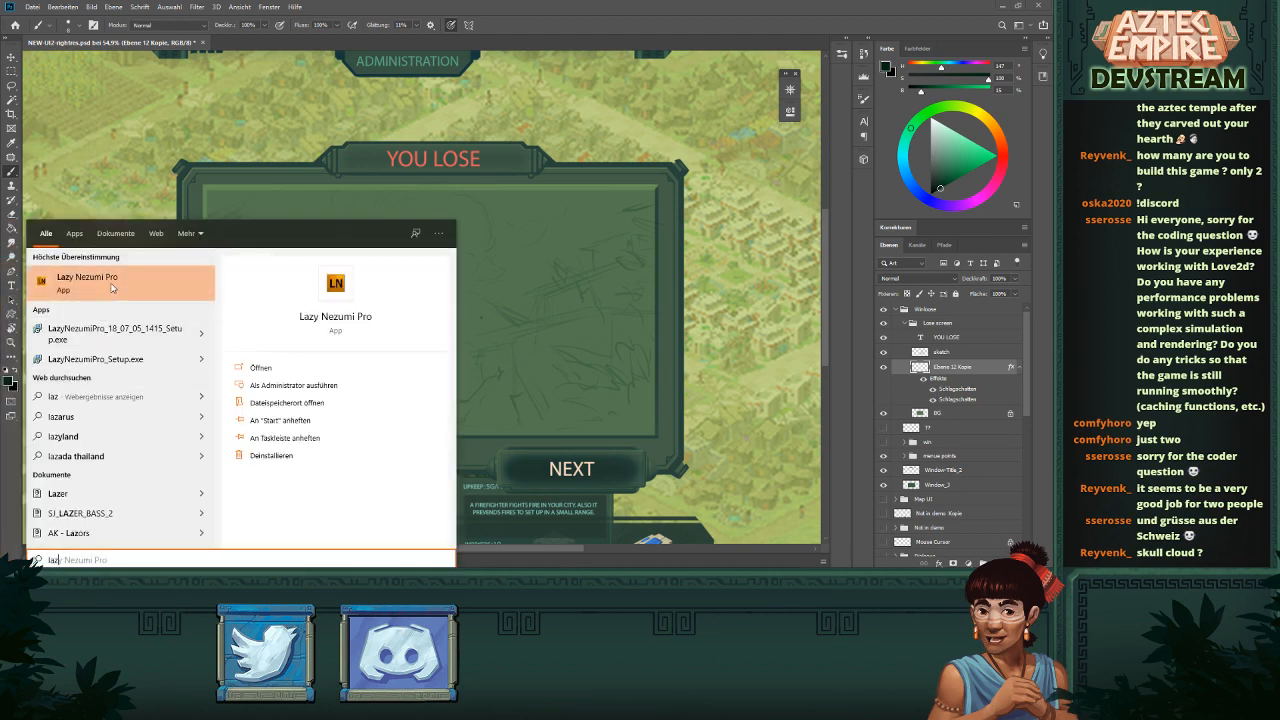
left_click(112, 285)
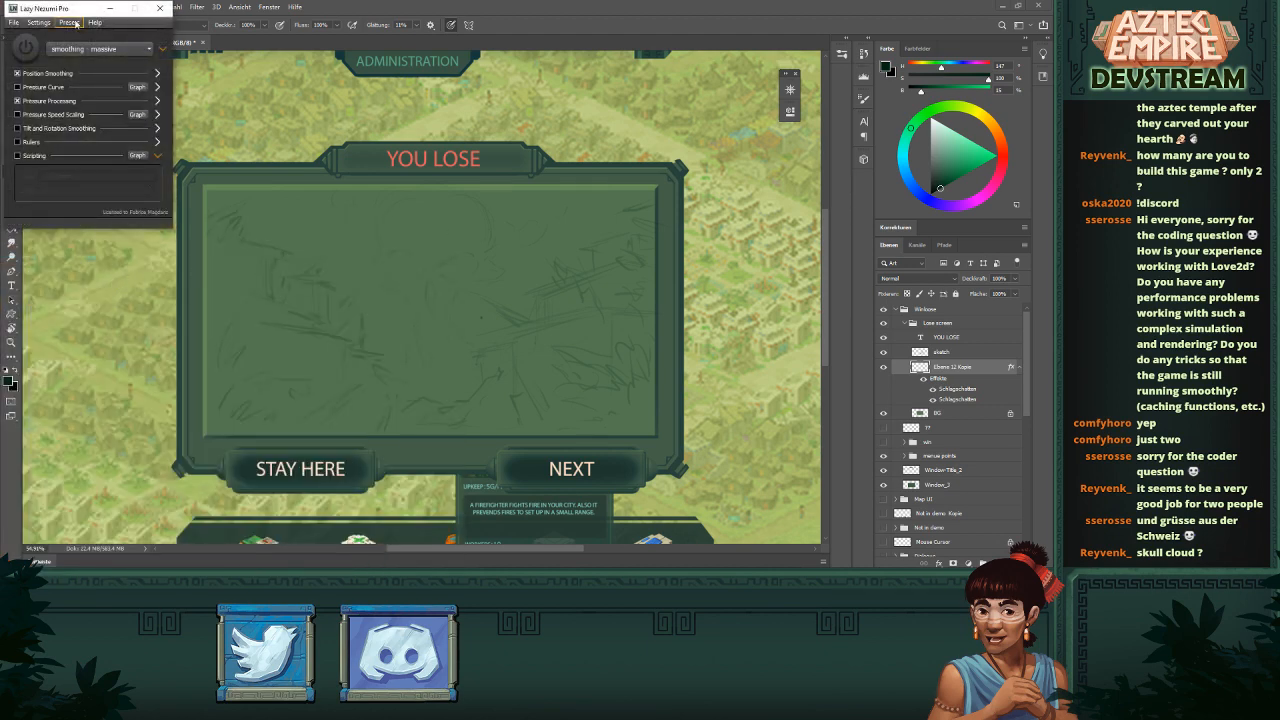
- Dismiss the new version notice, switch on Lazy Nezumi Pro stroke smoothing, and minimise its window
left_click_drag(74, 10, 205, 86)
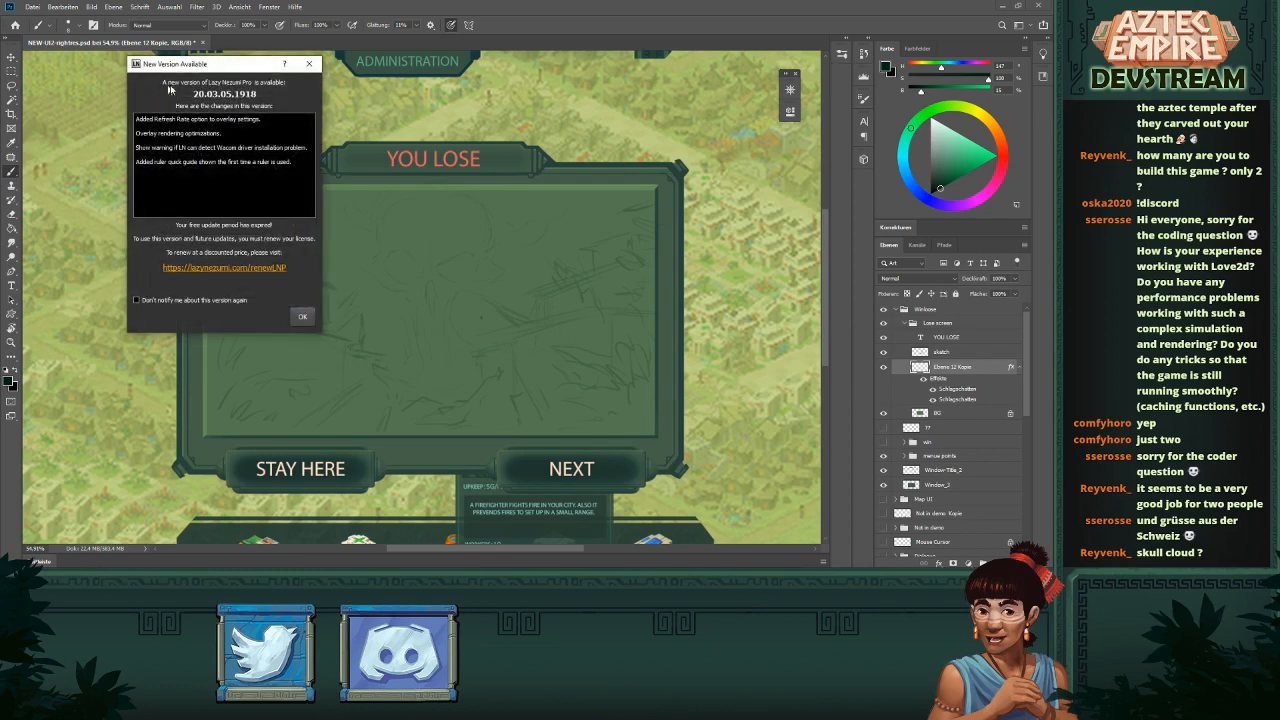
left_click(310, 64)
left_click_drag(80, 14, 128, 90)
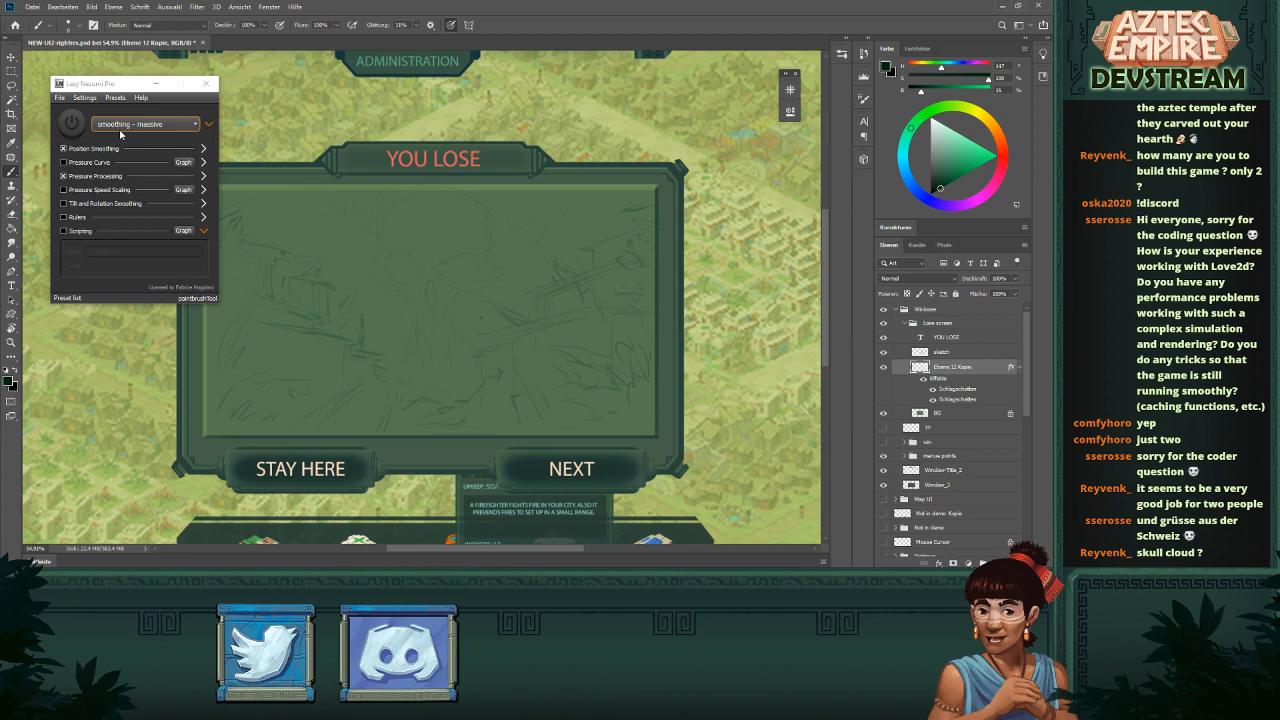
left_click(72, 126)
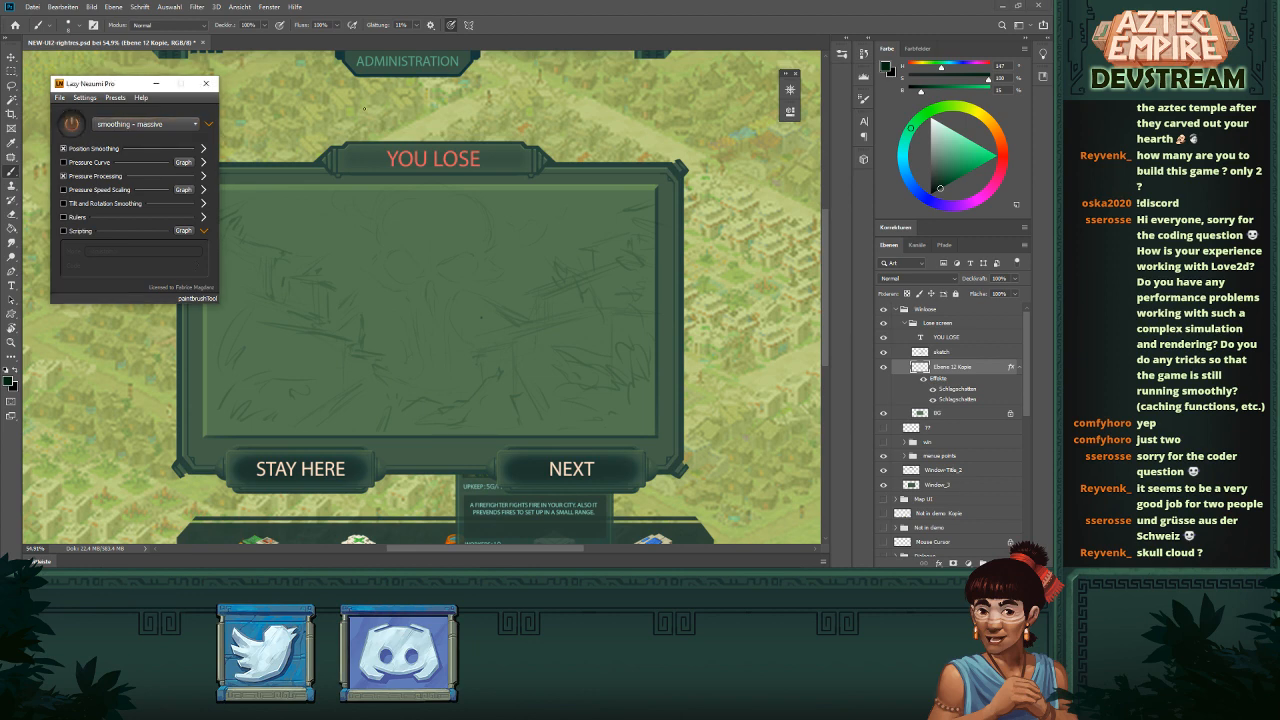
left_click(157, 84)
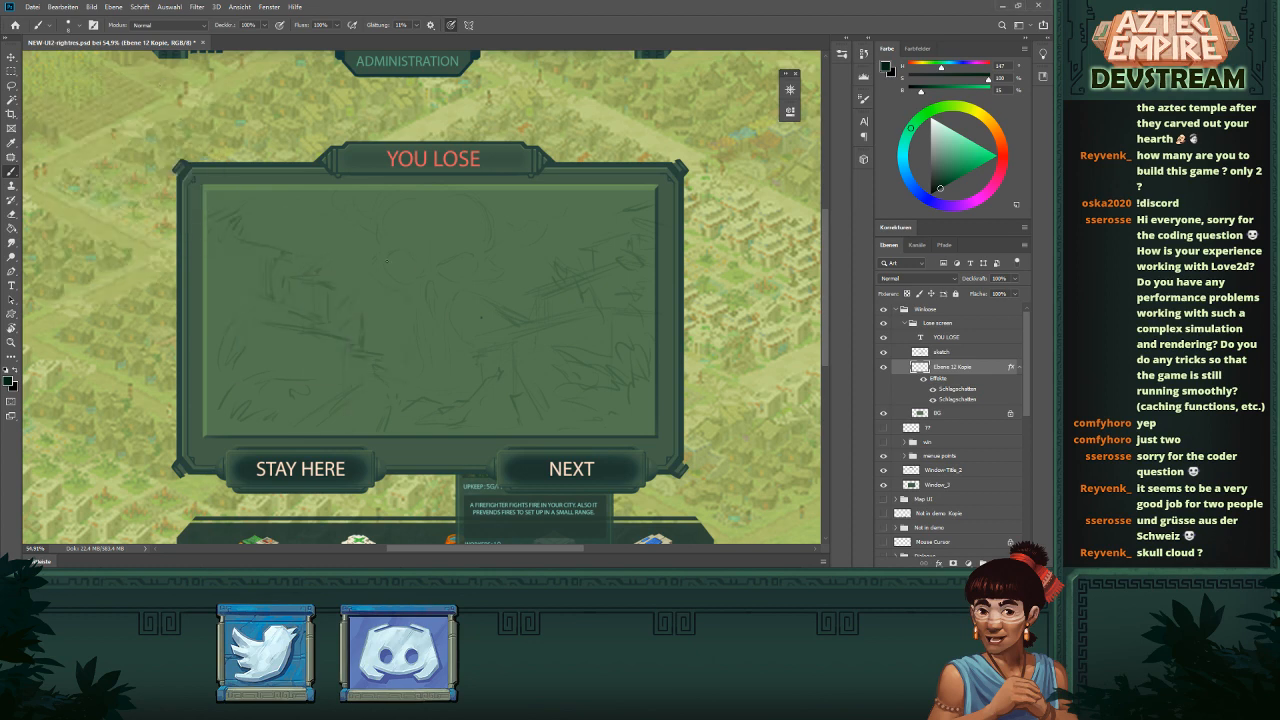
- Test the smoothing - massive preset with zigzag and curved strokes across the frame, undoing each one
mouse_move(285, 322)
left_mouse_down()
mouse_move(625, 264)
mouse_move(229, 393)
mouse_move(654, 316)
left_mouse_up()
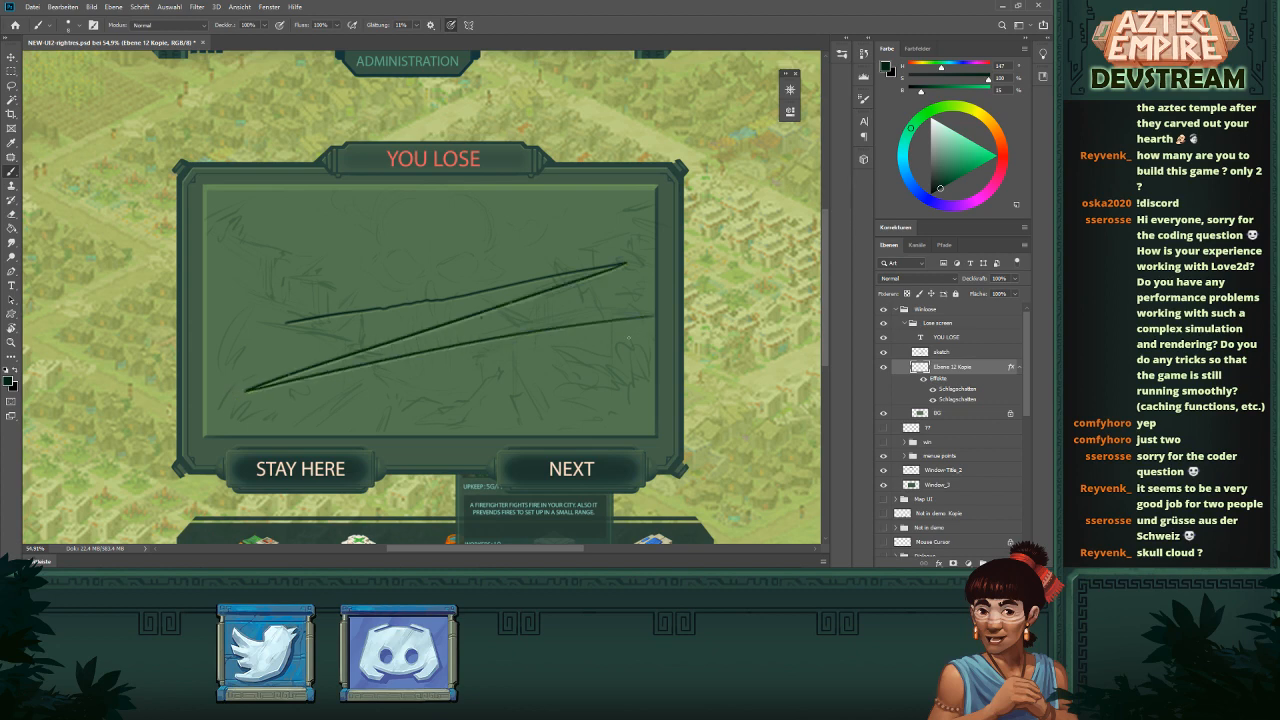
key("ctrl+z")
mouse_move(264, 342)
left_mouse_down()
mouse_move(303, 338)
mouse_move(393, 282)
mouse_move(398, 336)
mouse_move(476, 300)
mouse_move(572, 295)
mouse_move(295, 404)
left_mouse_up()
key("ctrl+z")
mouse_move(300, 324)
left_mouse_down()
mouse_move(303, 392)
mouse_move(360, 330)
mouse_move(237, 260)
mouse_move(378, 248)
mouse_move(481, 384)
left_mouse_up()
mouse_move(408, 335)
left_mouse_down()
mouse_move(500, 242)
mouse_move(500, 293)
left_mouse_up()
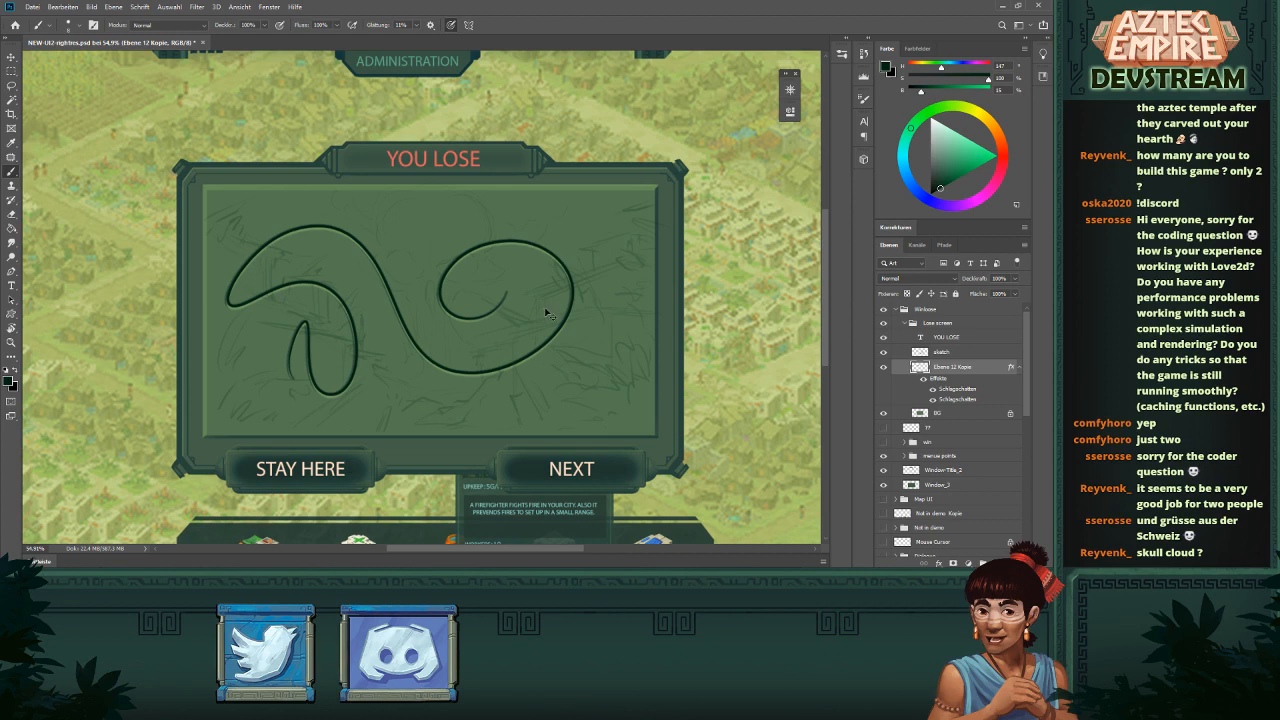
key("ctrl+z")
- Choose the ruler - ellipse preset in Lazy Nezumi Pro and draw three concentric test circles in the middle of the frame
left_click(668, 578)
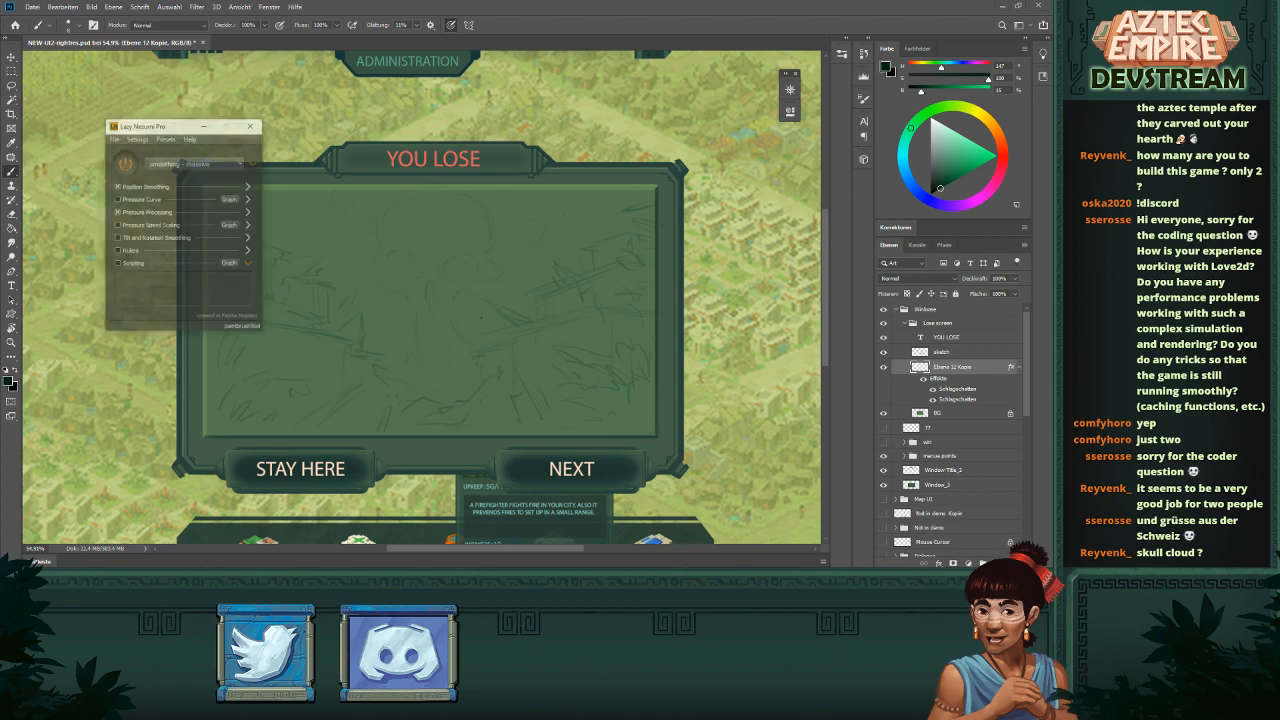
left_click(182, 125)
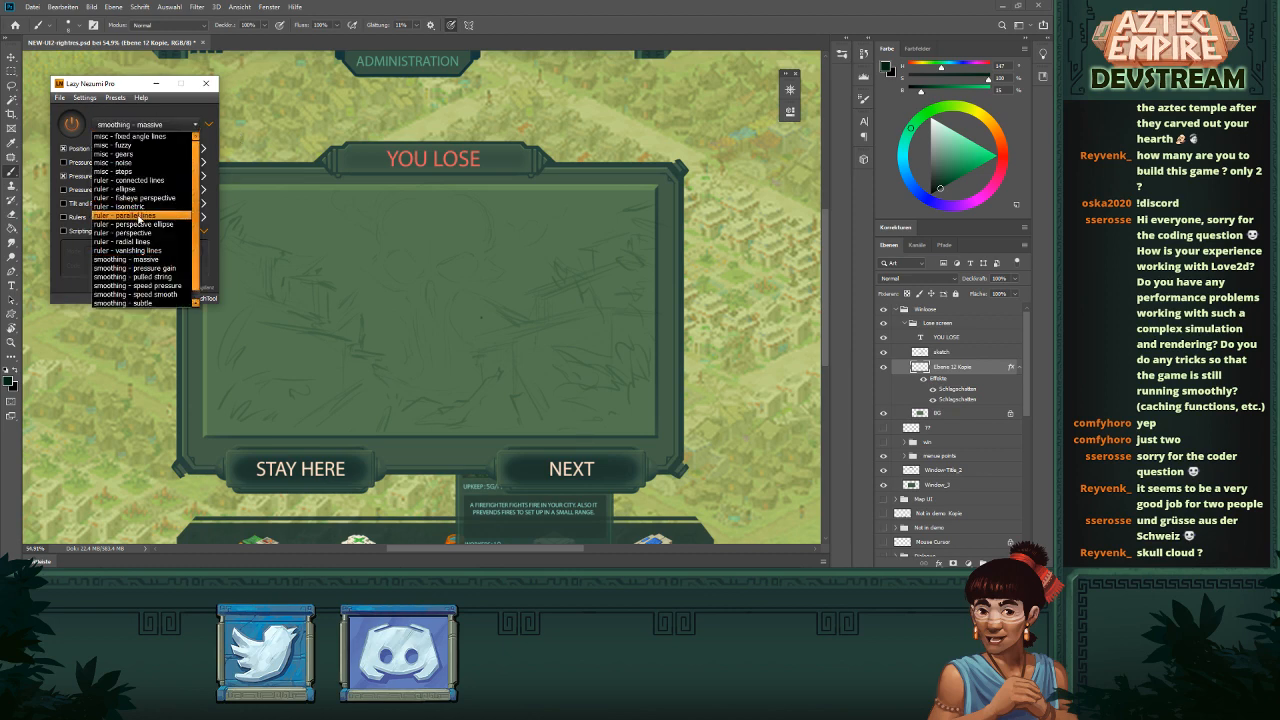
left_click(141, 189)
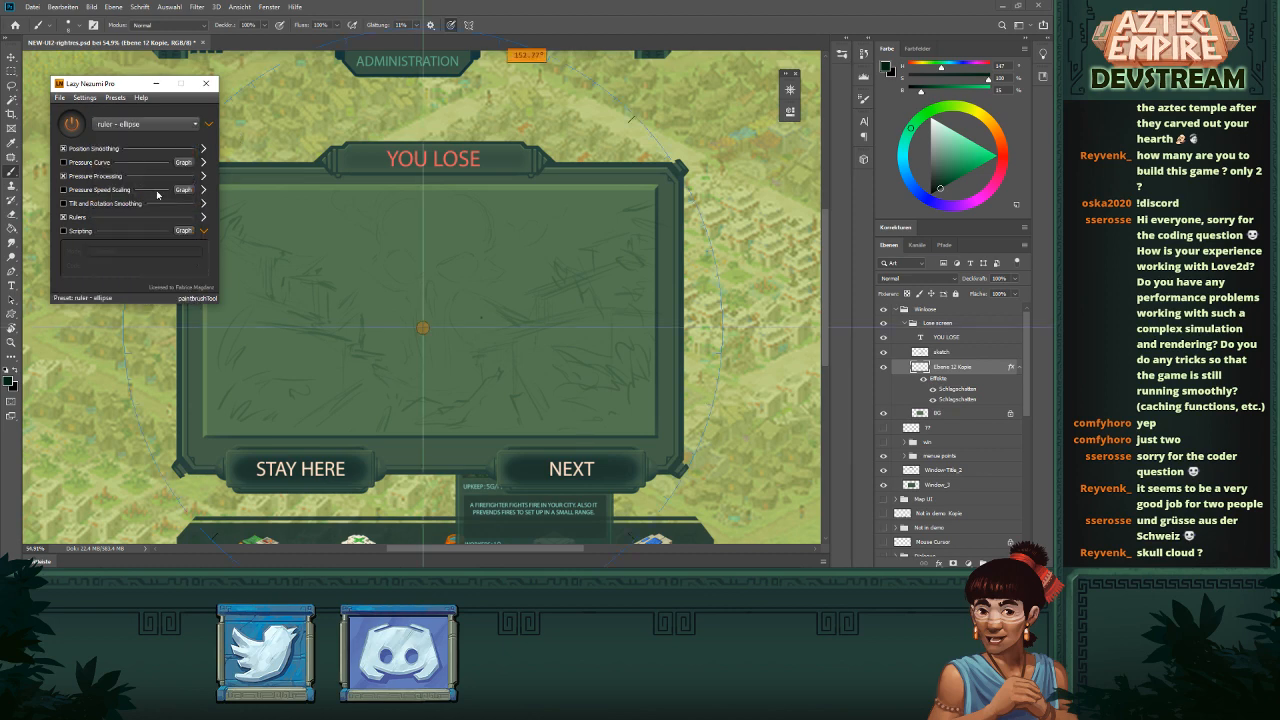
mouse_move(411, 418)
left_mouse_down()
mouse_move(500, 292)
mouse_move(479, 345)
mouse_move(490, 261)
mouse_move(474, 371)
left_mouse_up()
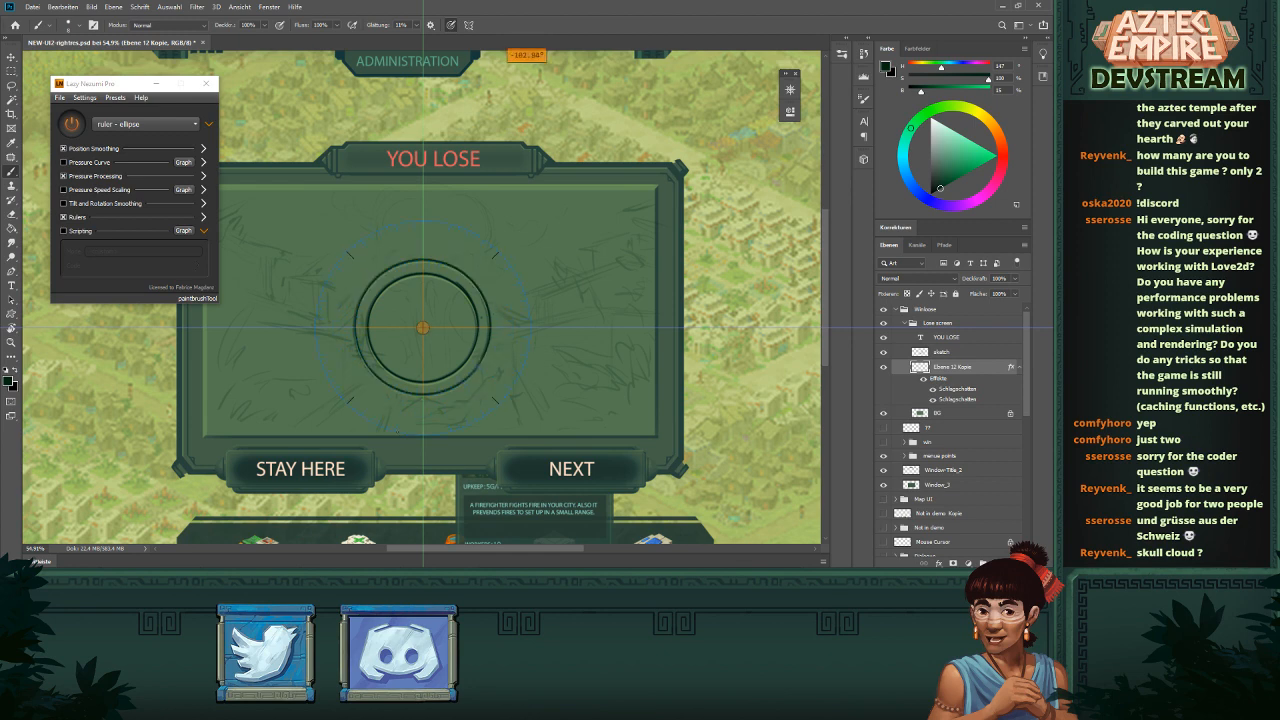
mouse_move(425, 413)
left_mouse_down()
mouse_move(481, 263)
mouse_move(496, 370)
left_mouse_up()
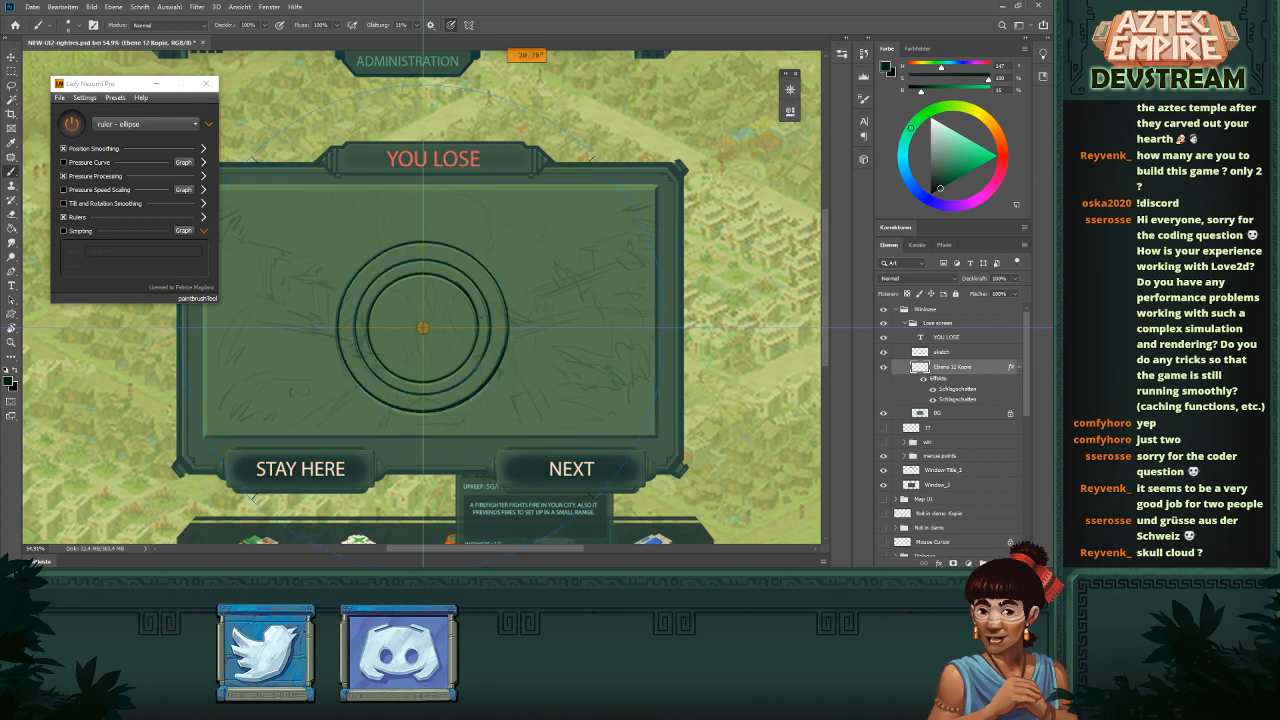
- Try to return Lazy Nezumi Pro to the smoothing - massive preset and draw a test curve across the circles
left_click(180, 126)
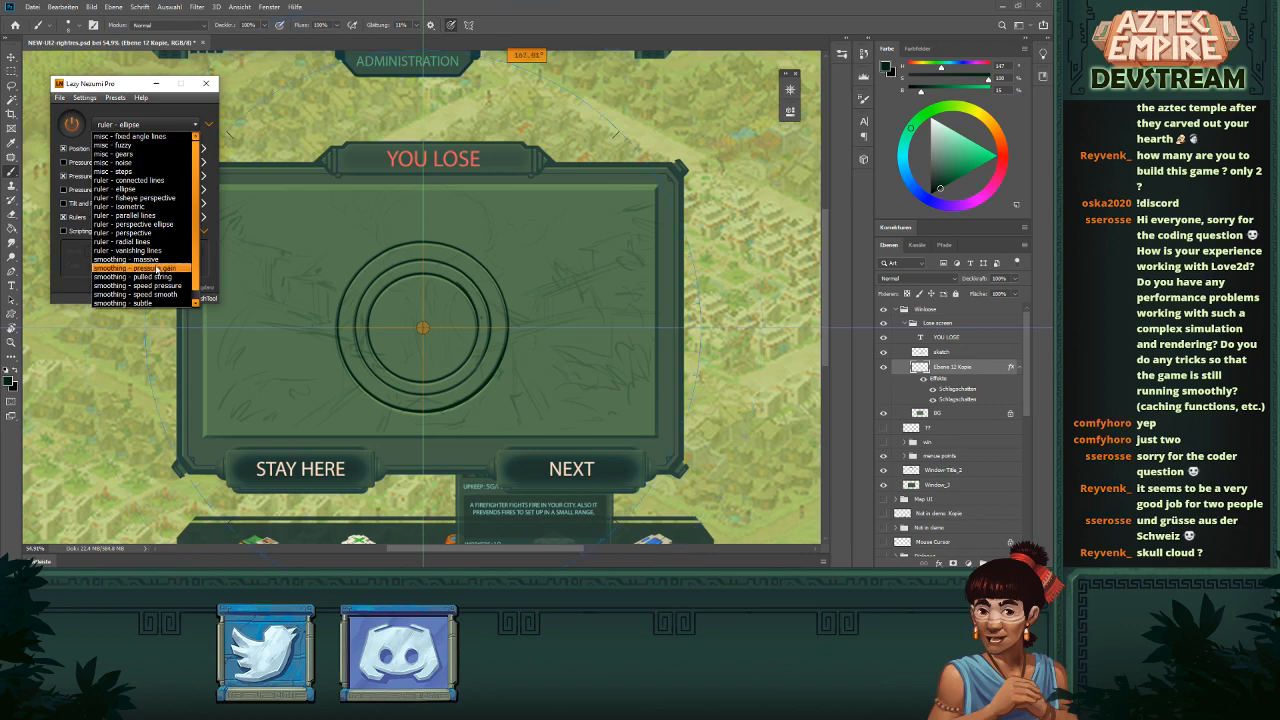
left_click(126, 259)
scroll(146, 124, "up", 5)
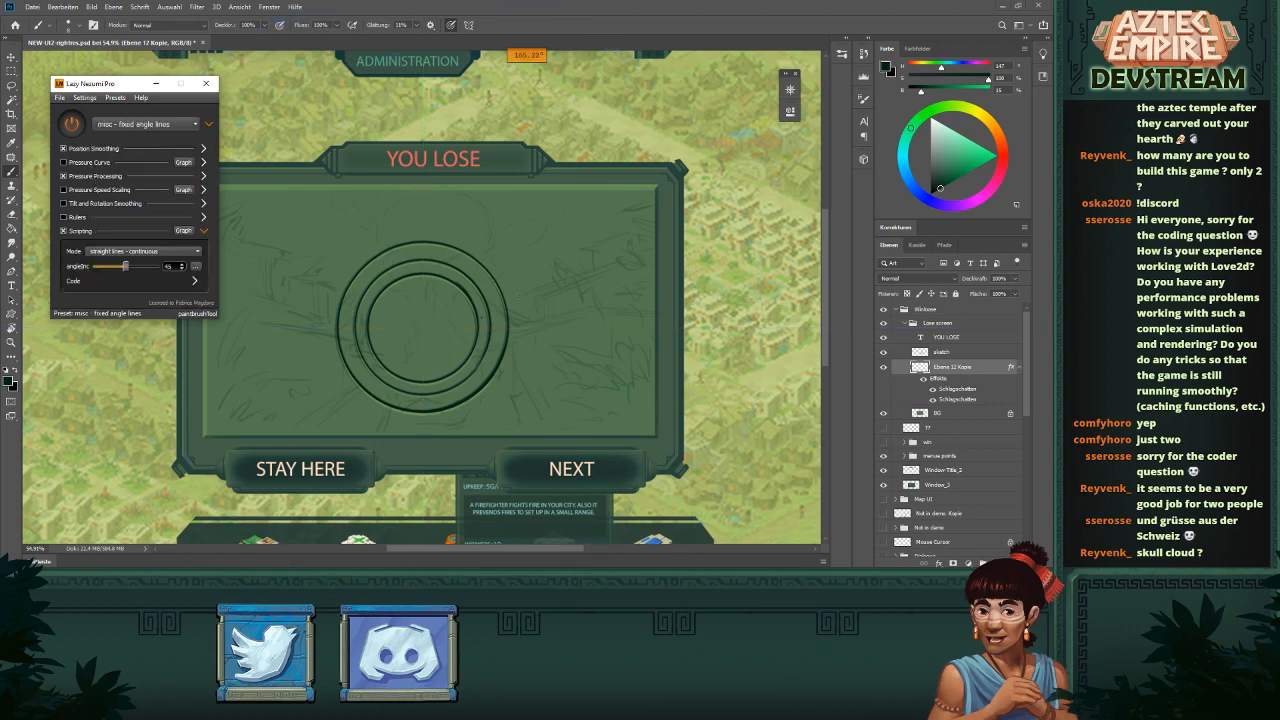
left_click(157, 85)
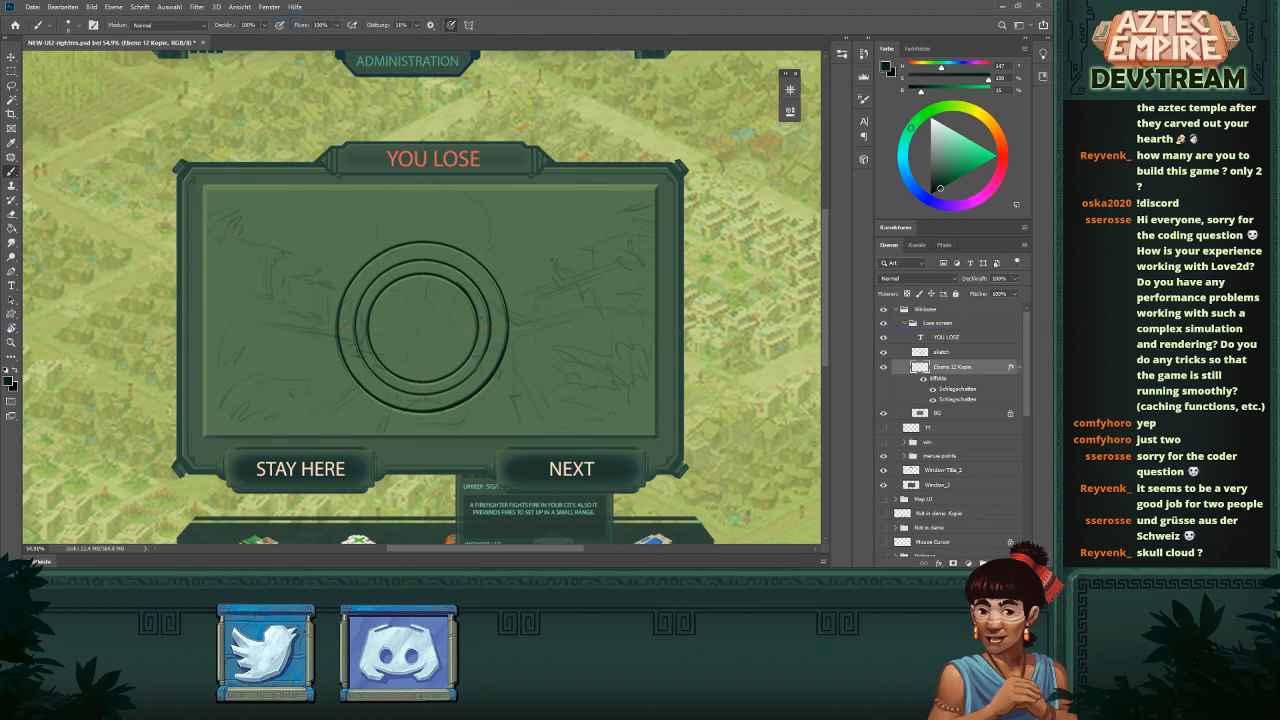
mouse_move(573, 302)
left_mouse_down()
mouse_move(563, 329)
mouse_move(433, 357)
mouse_move(384, 401)
left_mouse_up()
- Delete the test circles and curve with a rectangular selection, deselect, and try one more brush stroke that is undone
key("m")
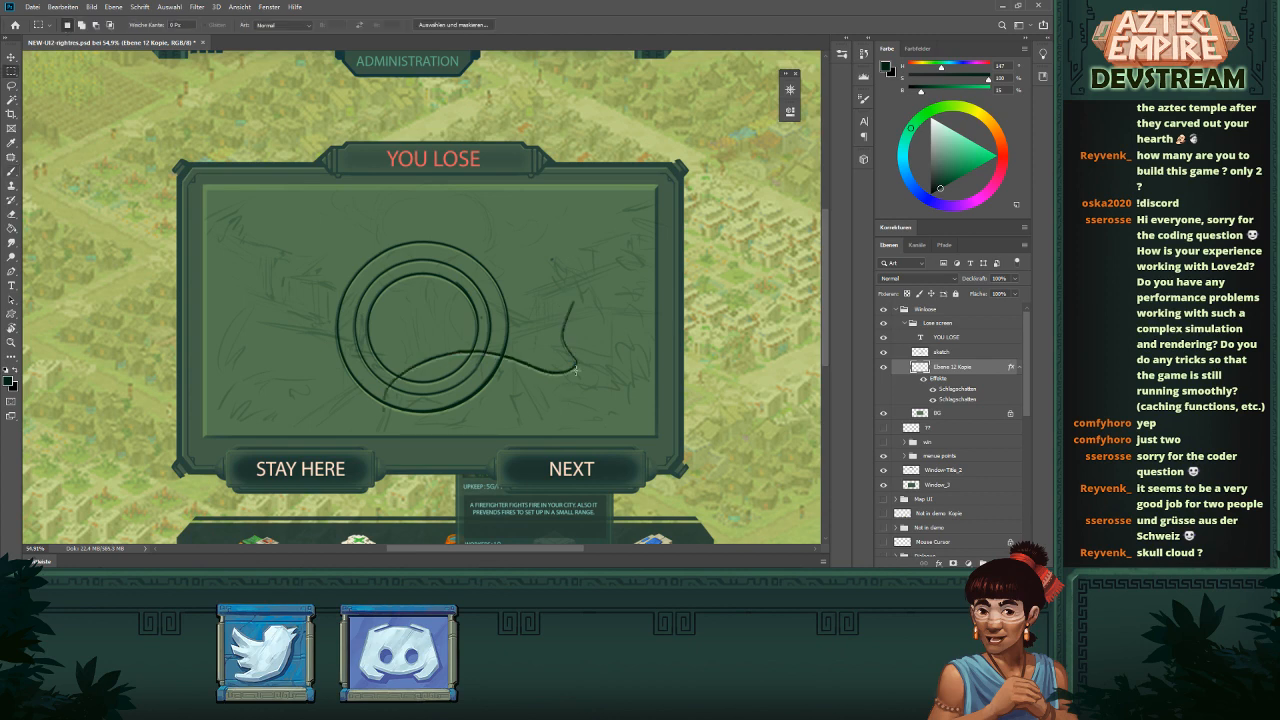
mouse_move(603, 219)
left_mouse_down()
mouse_move(473, 310)
mouse_move(245, 398)
mouse_move(261, 435)
left_mouse_up()
key("Delete")
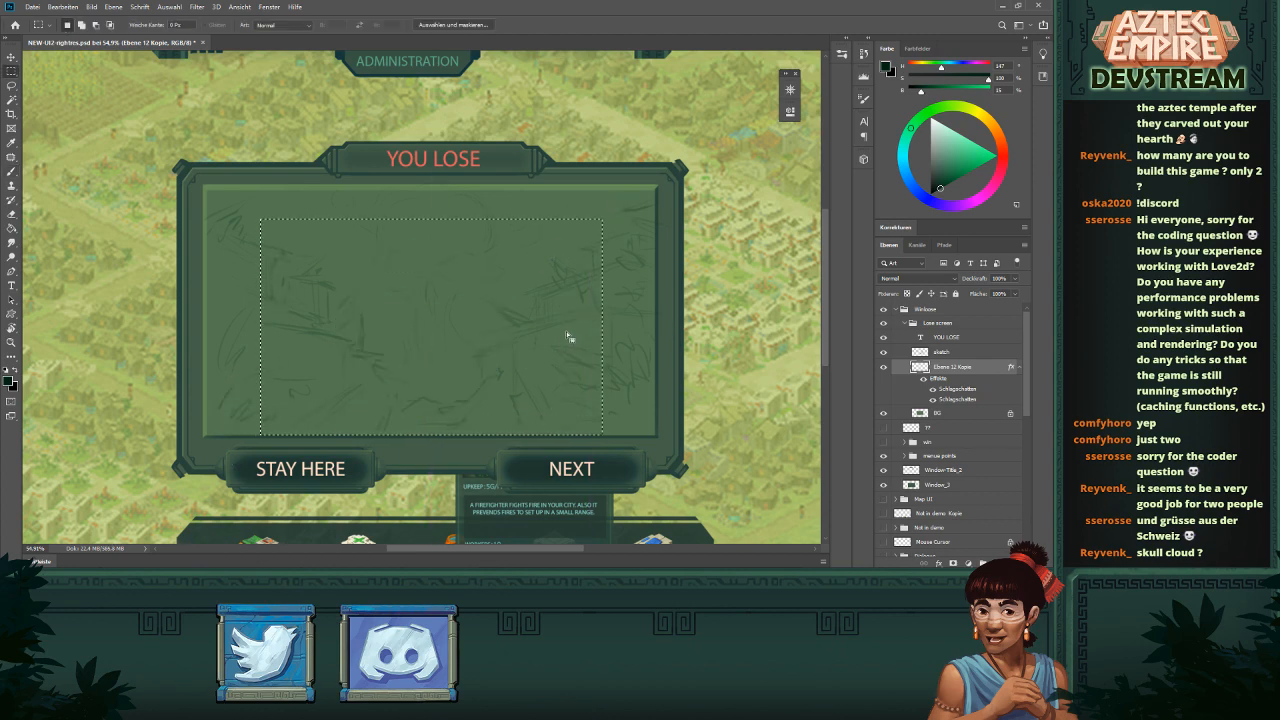
key("ctrl+d")
key("b")
mouse_move(572, 326)
left_mouse_down()
mouse_move(460, 352)
mouse_move(492, 380)
mouse_move(548, 292)
left_mouse_up()
key("ctrl+z")
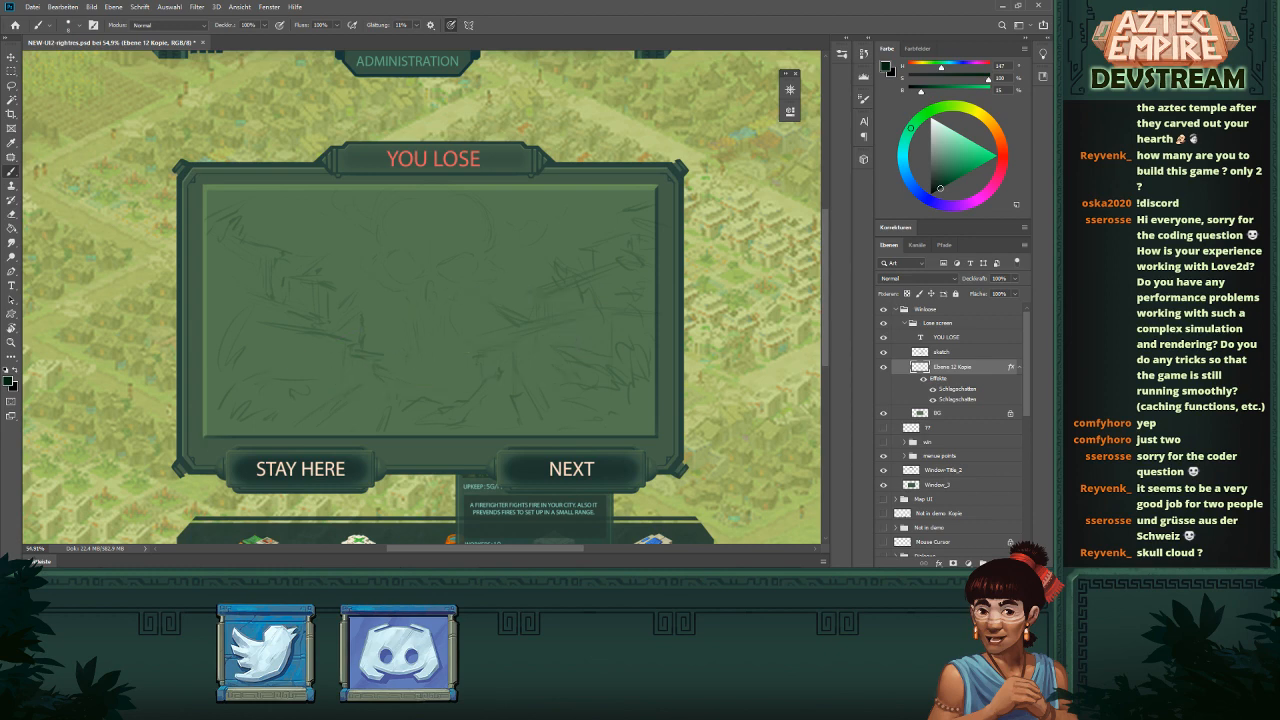
- Set the Lazy Nezumi Pro preset to smoothing - massive and minimise its window
left_click(686, 582)
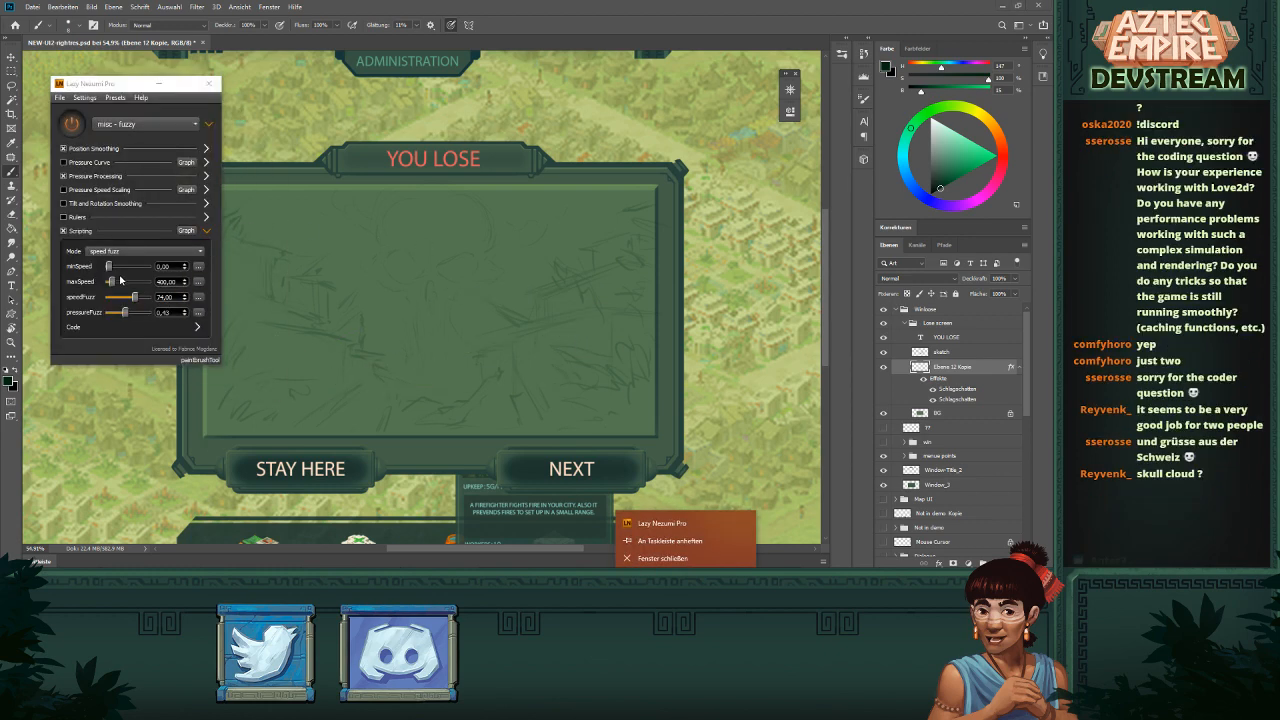
left_click(145, 124)
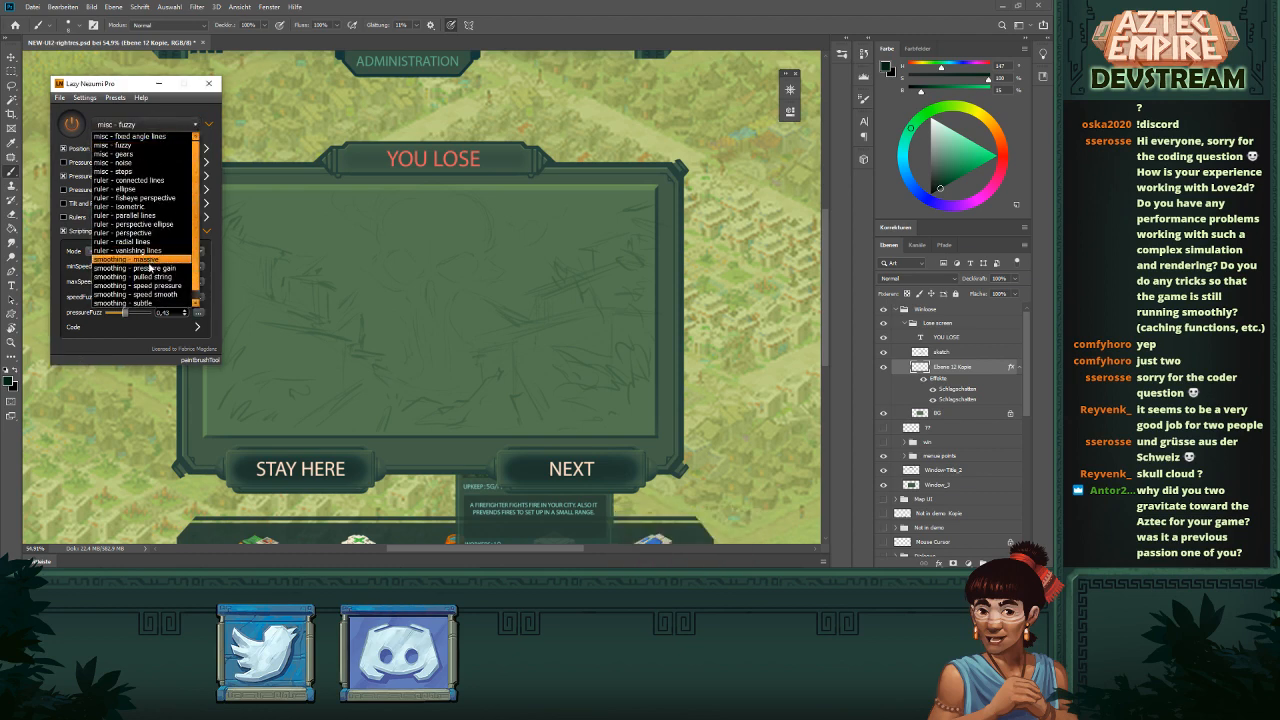
left_click(148, 263)
left_click(158, 83)
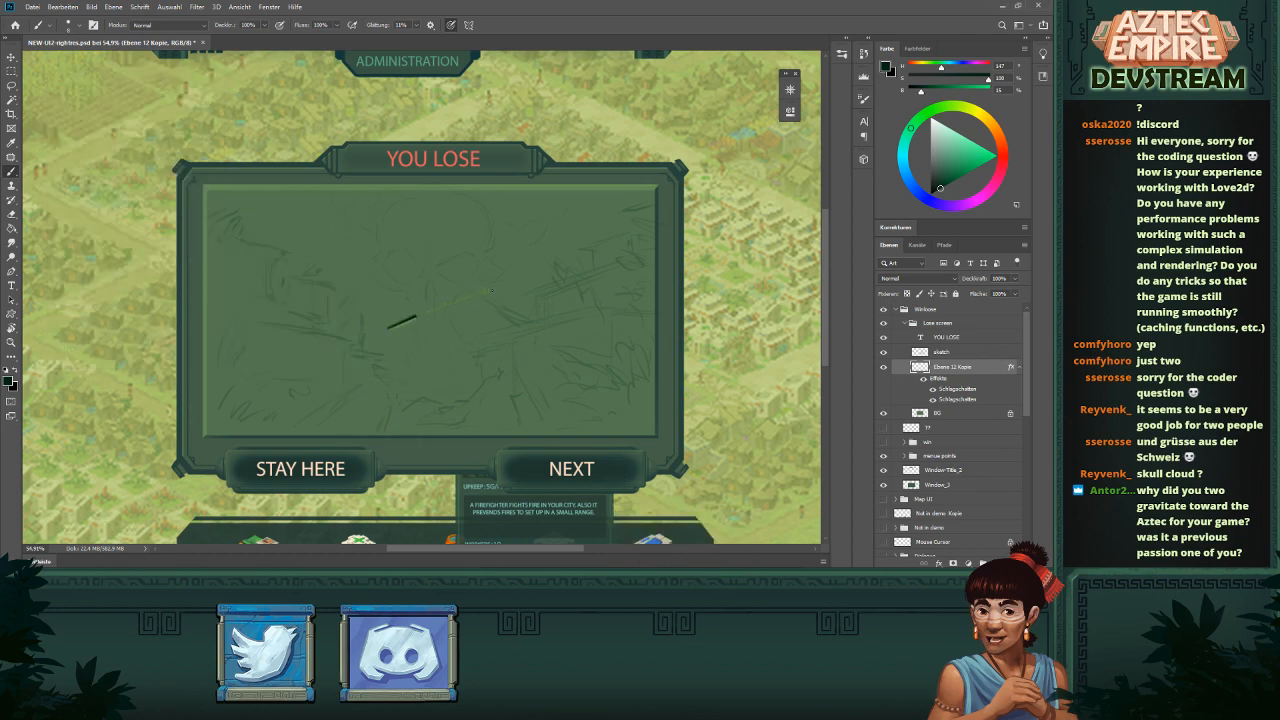
- Try smoothed strokes along the sketched beam in the right half of the frame, undoing them
mouse_move(492, 290)
left_mouse_down()
mouse_move(563, 290)
mouse_move(586, 262)
left_mouse_up()
key("ctrl+z")
left_click_drag(527, 293, 576, 277)
key("ctrl+z")
mouse_move(600, 303)
left_mouse_down()
mouse_move(572, 297)
mouse_move(603, 309)
mouse_move(571, 309)
mouse_move(615, 312)
left_mouse_up()
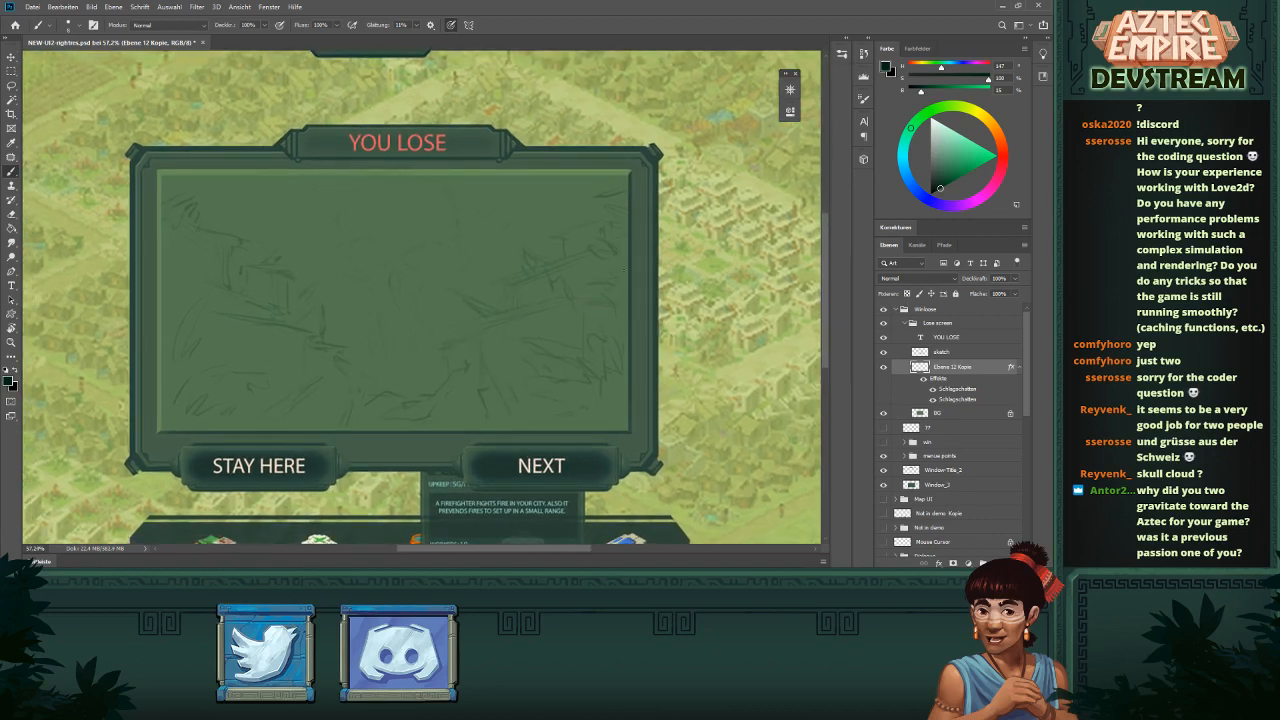
left_click_drag(590, 249, 465, 293)
left_click_drag(589, 250, 487, 282)
scroll(580, 272, "up", 2)
key("ctrl+z")
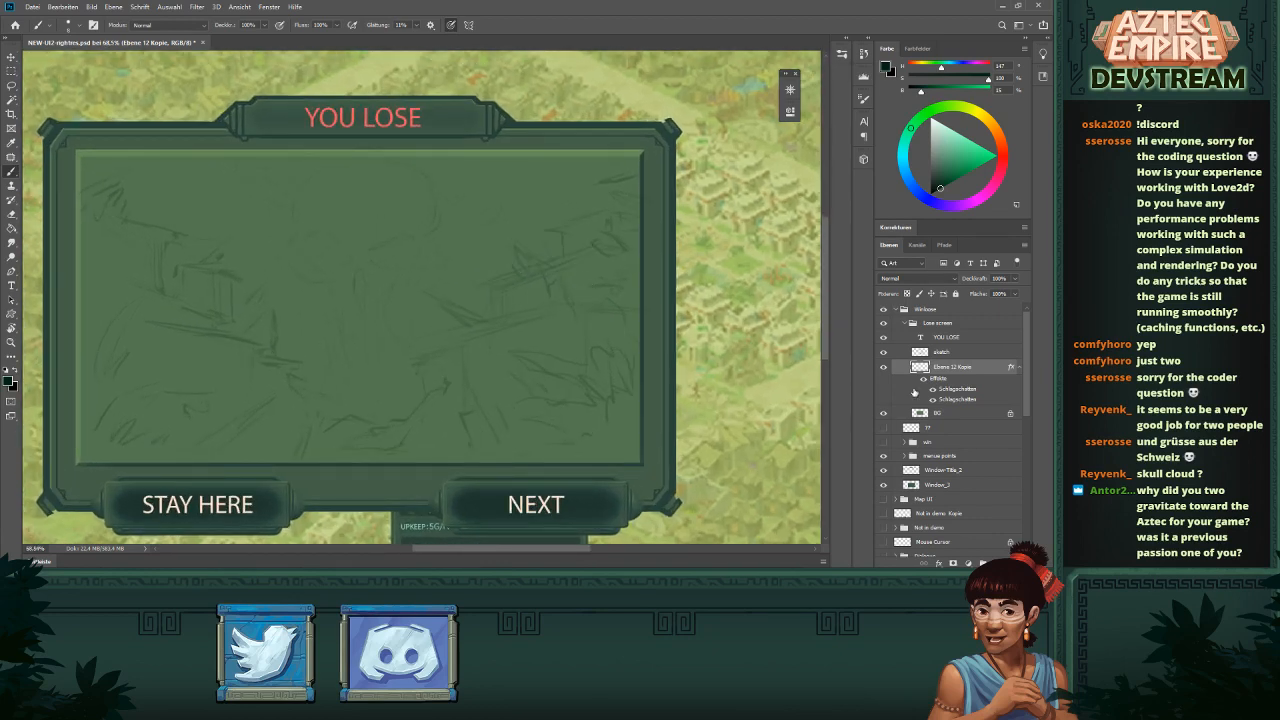
- Hide the Lose screen group and show the win group to examine the YOU WIN line art, and show the Lose screen again
left_click(884, 324)
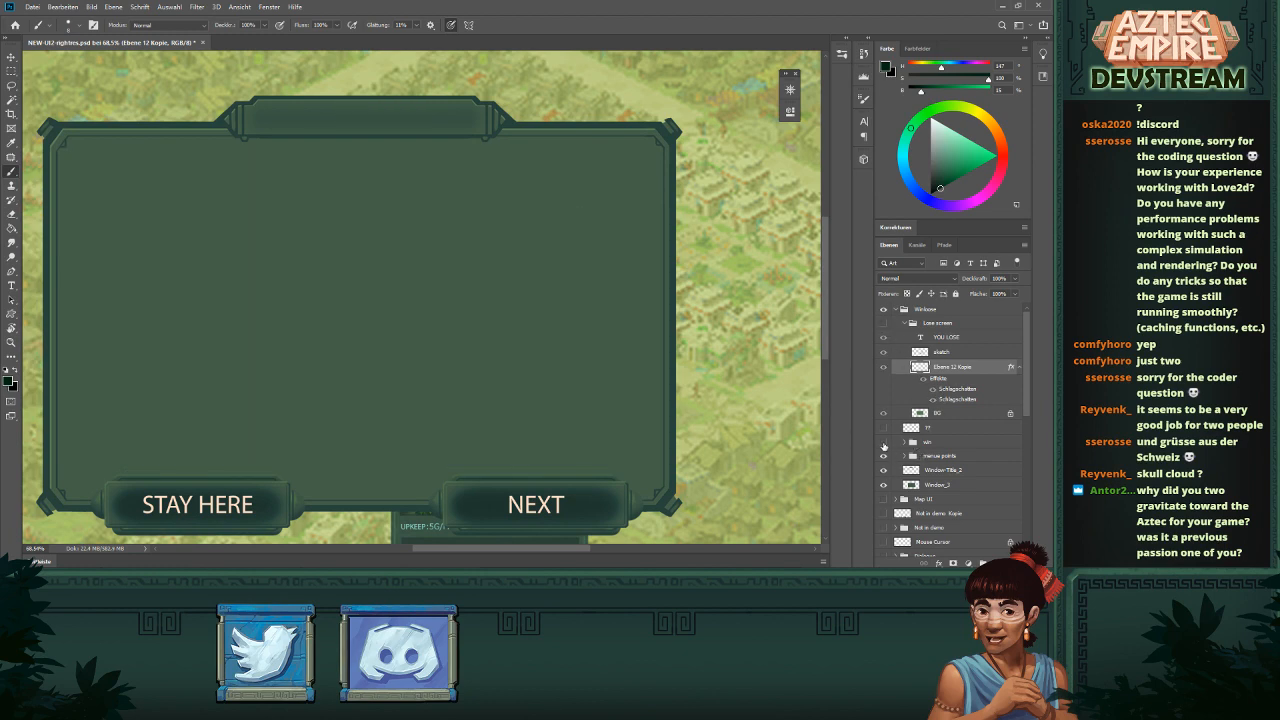
left_click(883, 442)
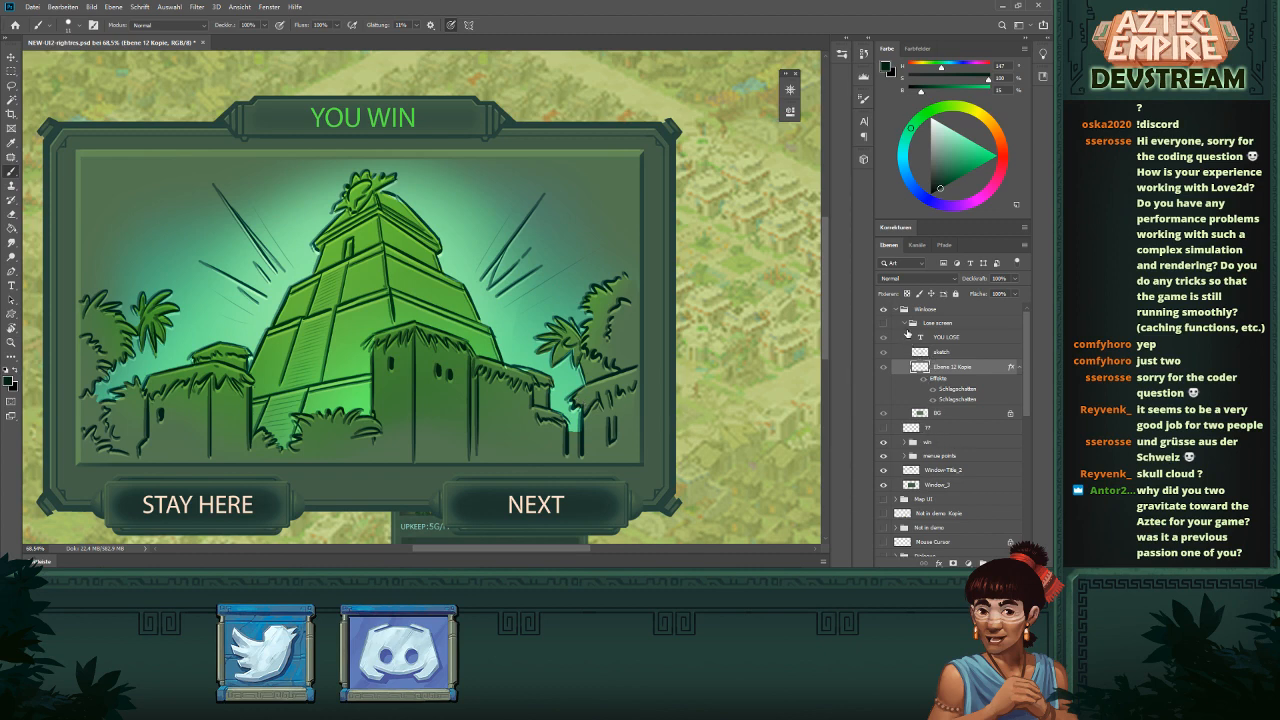
left_click(883, 323)
- Test brush thickness with short diagonal strokes over the right-hand ruins, undoing each stroke
mouse_move(578, 228)
left_mouse_down()
mouse_move(556, 318)
mouse_move(520, 306)
mouse_move(462, 402)
left_mouse_up()
key("ctrl+z")
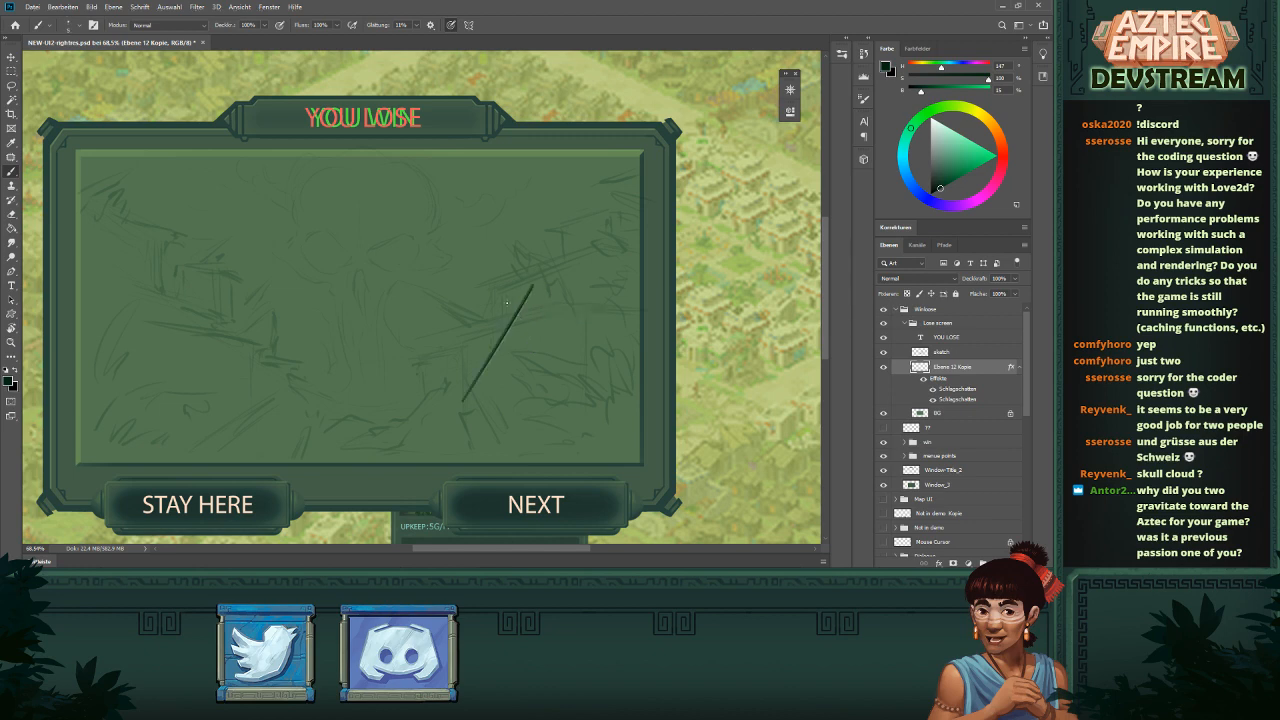
key("ctrl+z")
left_click_drag(516, 292, 492, 356)
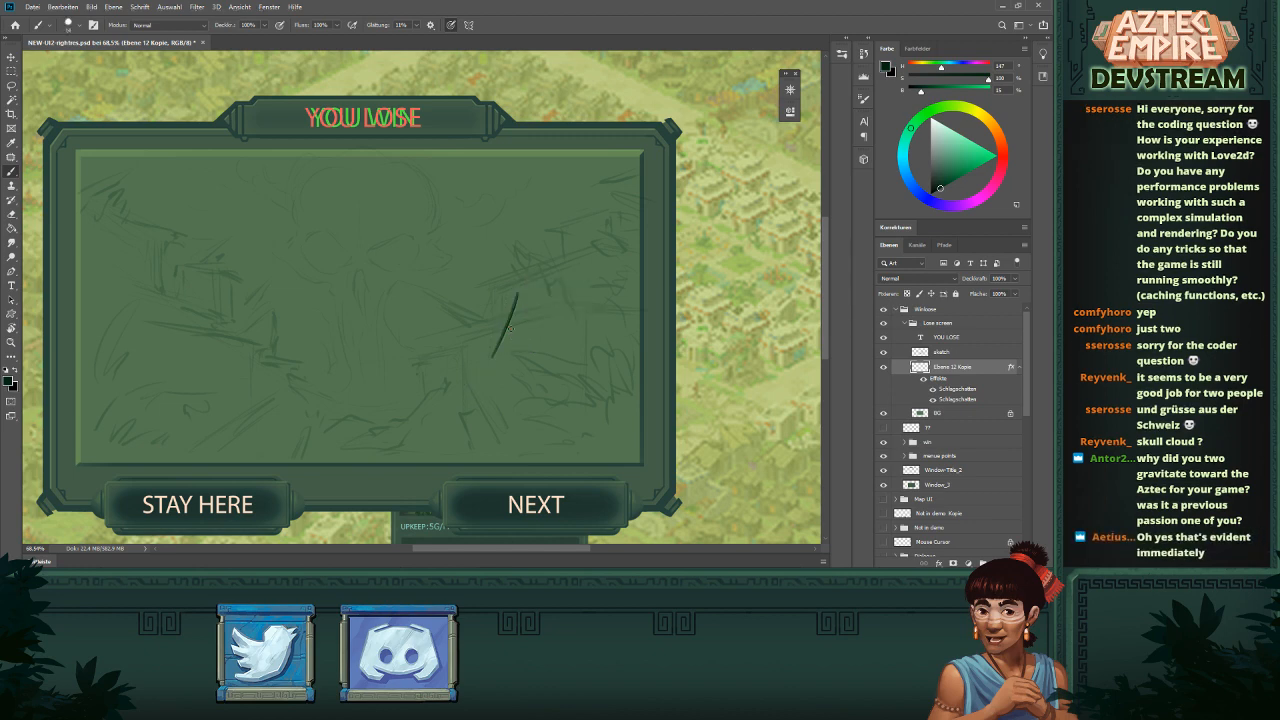
key("ctrl+z")
left_click_drag(514, 294, 496, 386)
key("ctrl+z")
mouse_move(525, 335)
left_mouse_down()
mouse_move(523, 348)
mouse_move(581, 370)
left_mouse_up()
- Hide the win group, check the sketch layer by toggling its visibility, and select the Ebene 12 Kopie layer for the line art
left_click(904, 324)
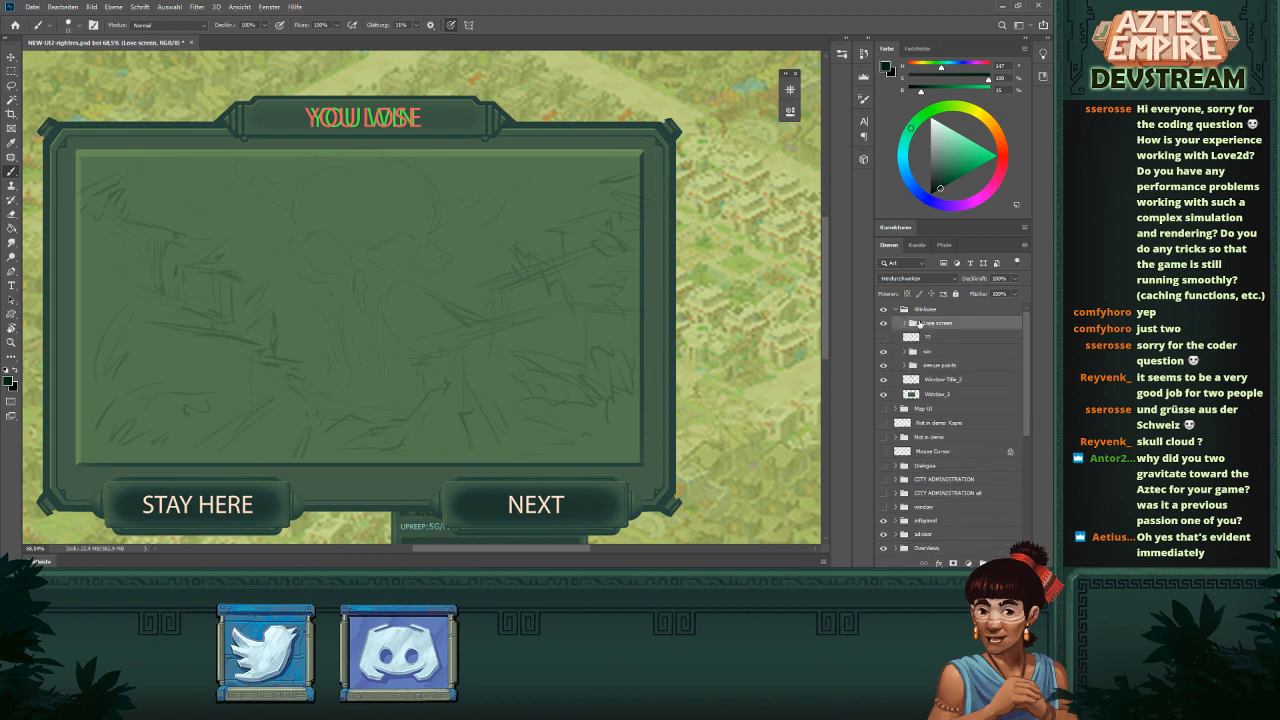
left_click(904, 324)
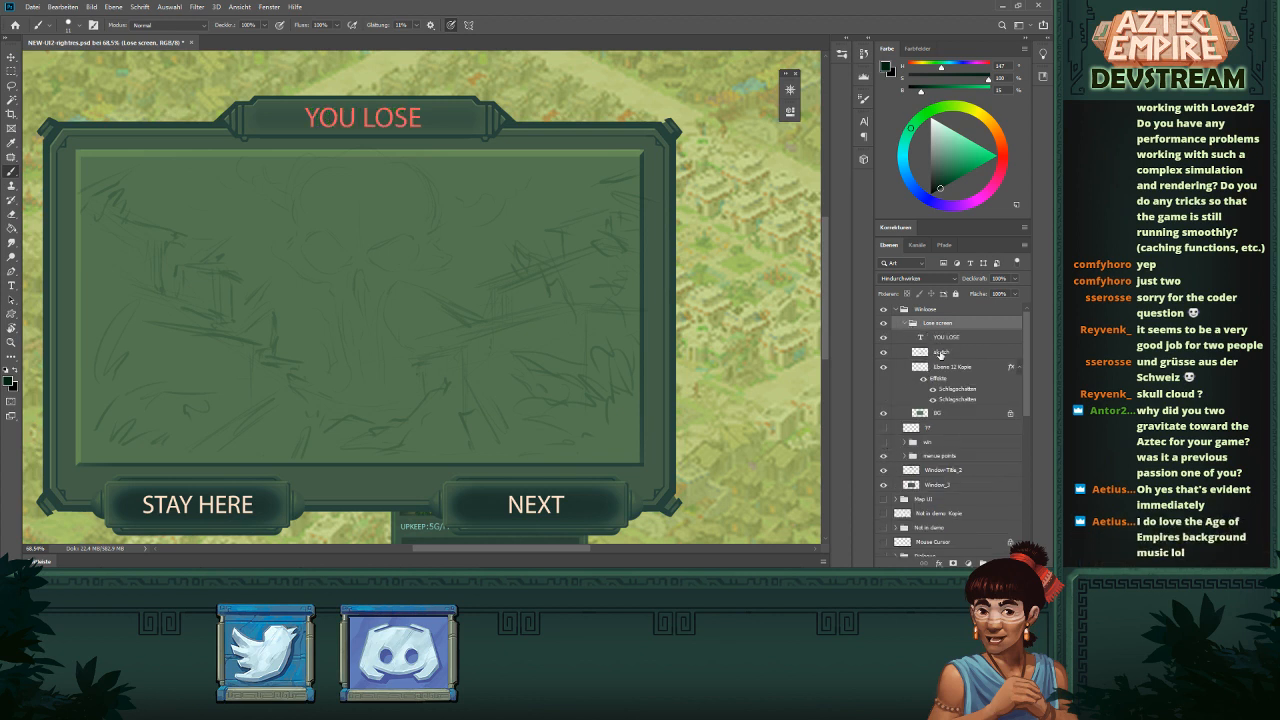
left_click(883, 352)
left_click(913, 355)
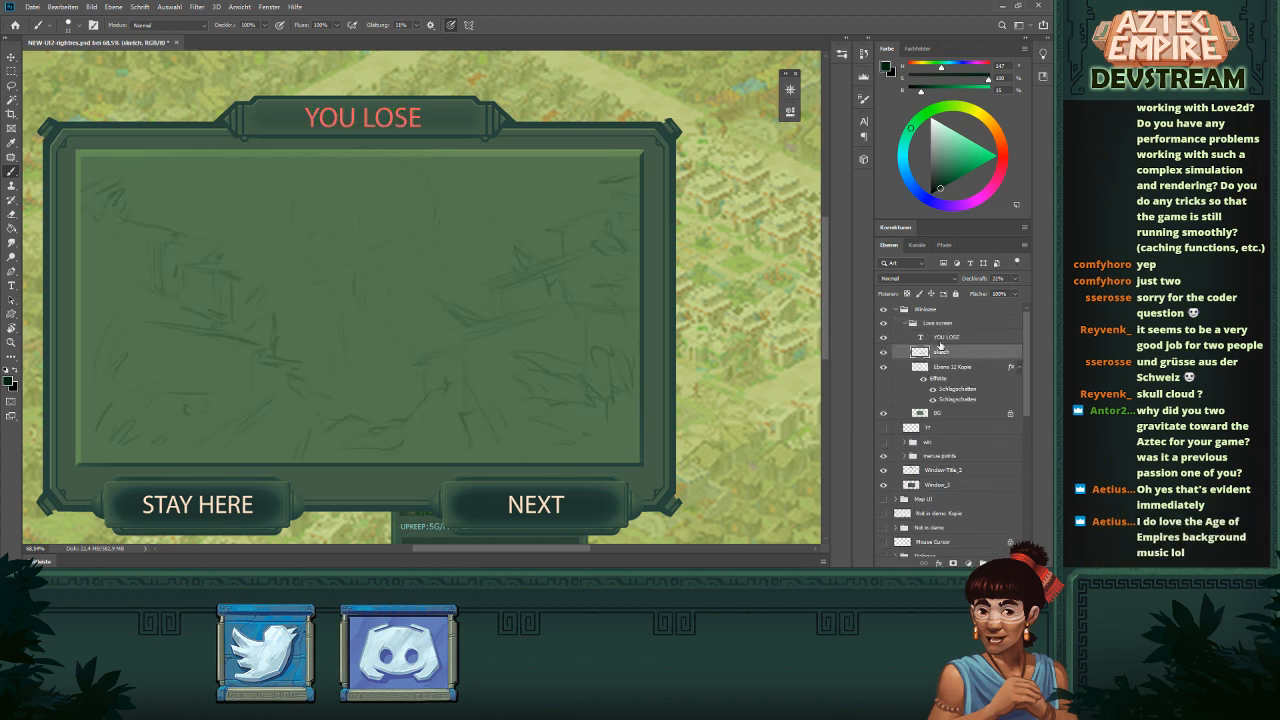
left_click(998, 366)
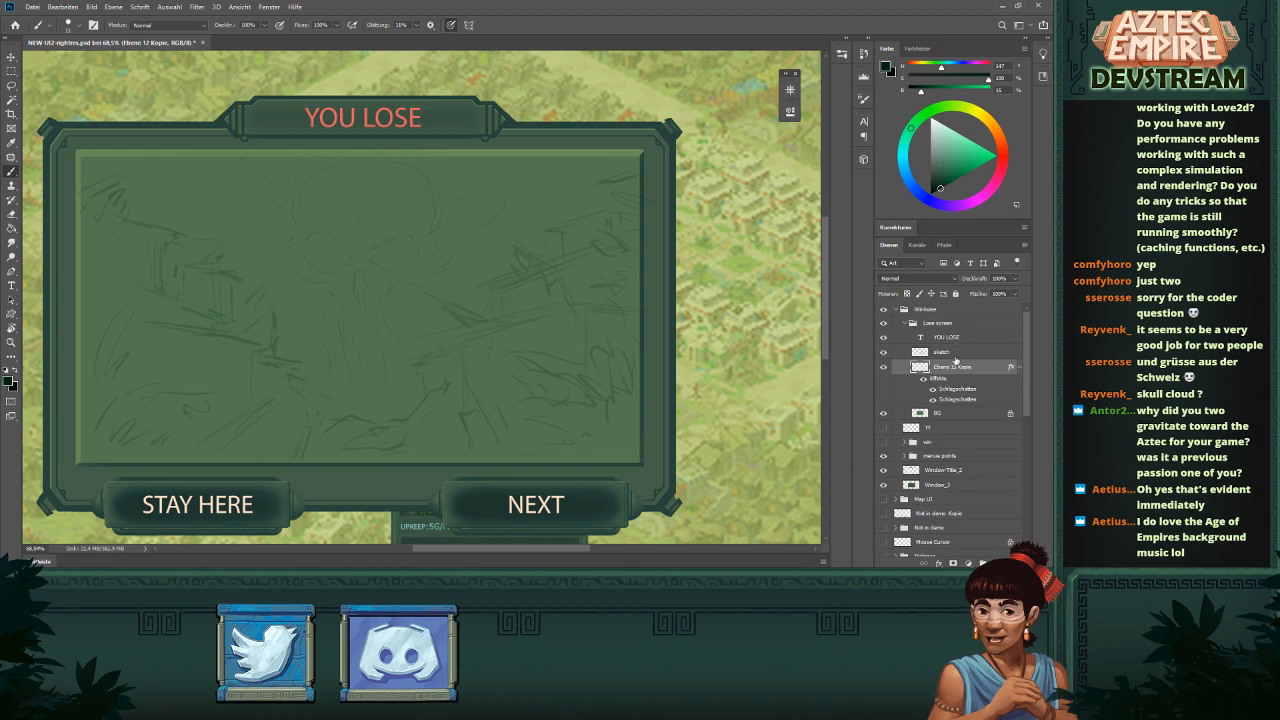
- Ink the lower house's roofline, rising from its left eave to the peak and sloping down to the frame's right edge
left_click_drag(424, 339, 566, 296)
left_click(632, 308, "shift")
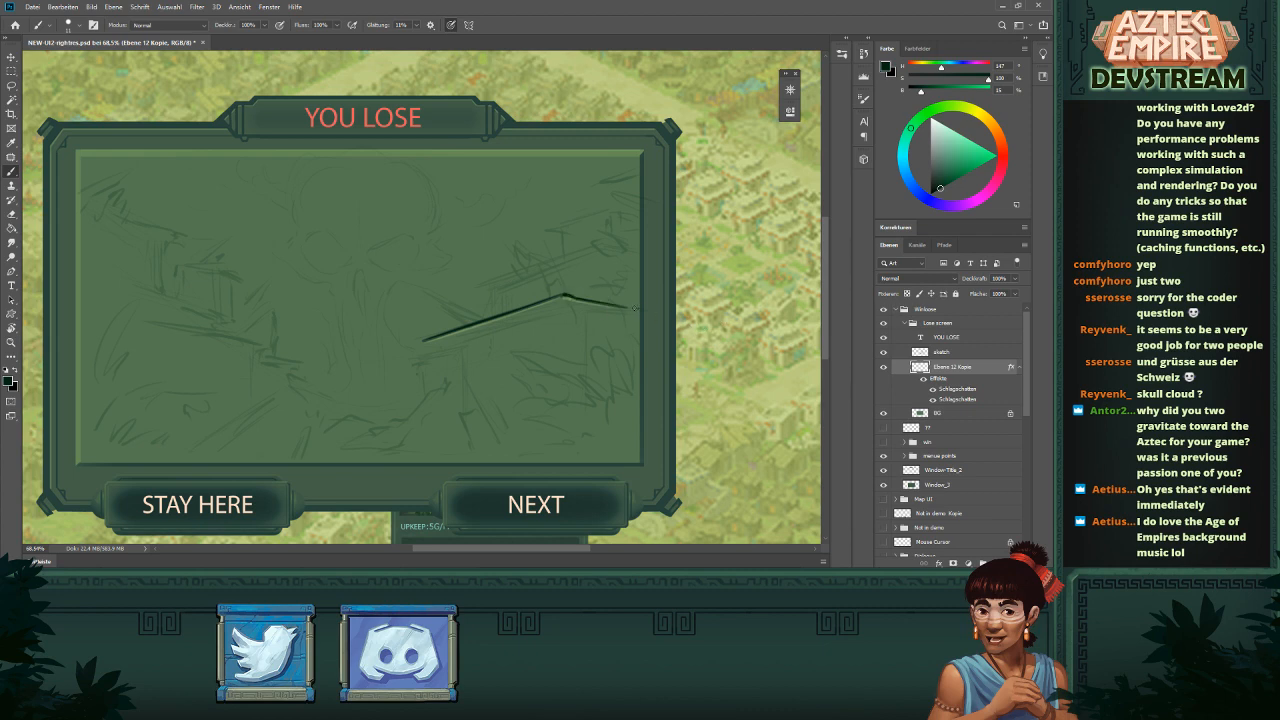
left_click_drag(568, 296, 640, 307)
scroll(574, 305, "up", 2)
left_click_drag(567, 289, 495, 313)
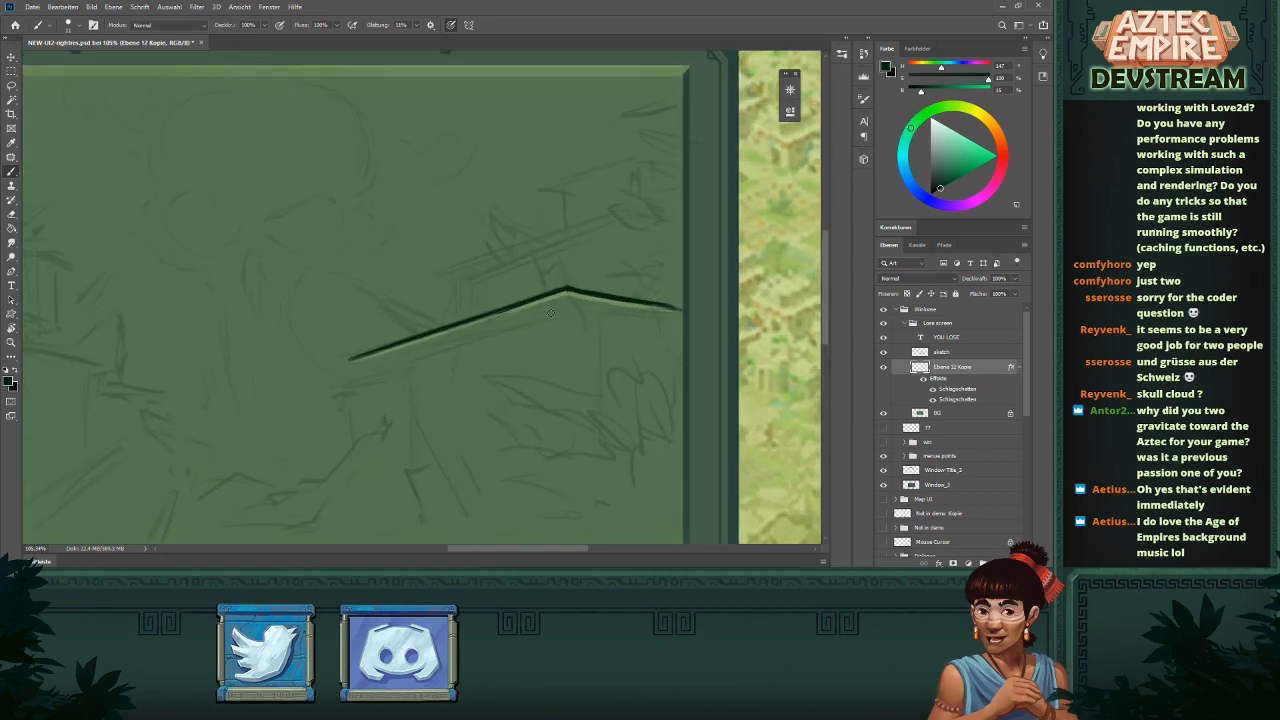
key("ctrl+z")
left_click_drag(567, 289, 394, 345)
mouse_move(548, 301)
left_mouse_down()
mouse_move(580, 313)
mouse_move(571, 307)
left_mouse_up()
key("ctrl+z")
key("ctrl+z")
key("ctrl+0")
scroll(524, 275, "up", 5)
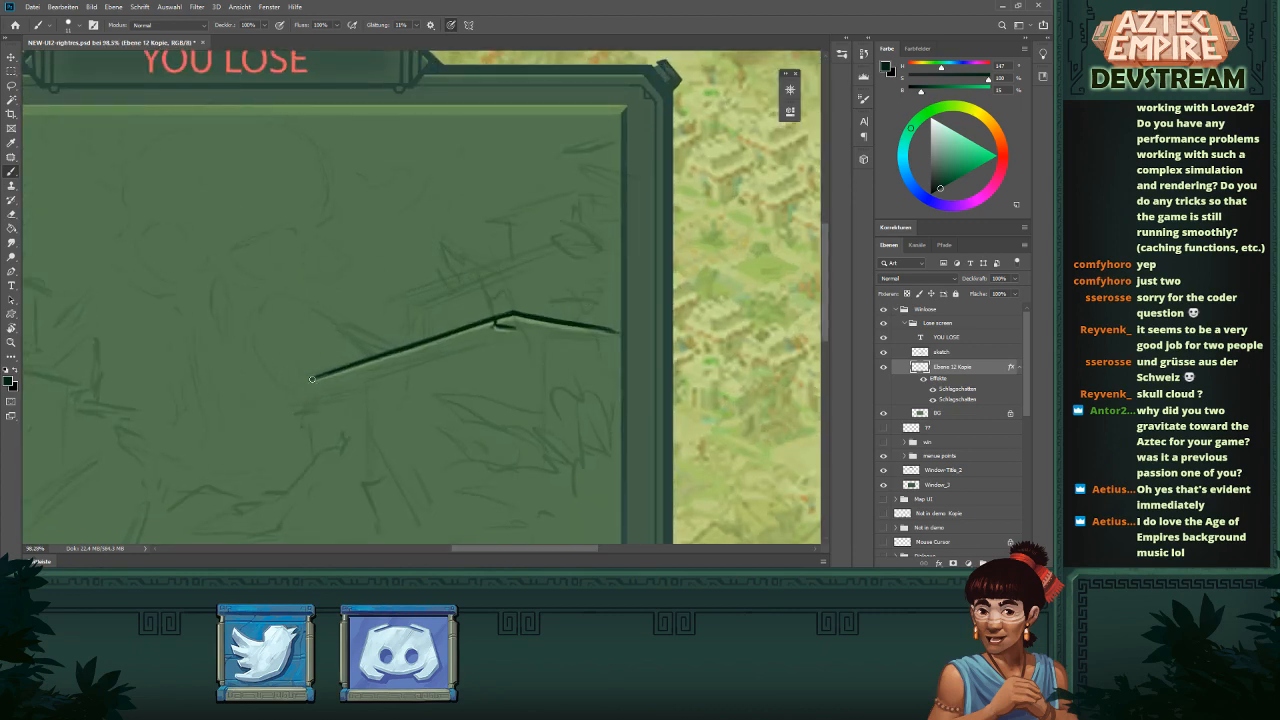
- Ink the short return under the roof's left eave and the vertical left wall below it, adjusting the brush size and redoing weak strokes
mouse_move(352, 390)
left_mouse_down()
mouse_move(444, 422)
mouse_move(423, 403)
mouse_move(346, 393)
mouse_move(357, 460)
mouse_move(348, 396)
mouse_move(345, 510)
left_mouse_up()
key("ctrl+z")
key("ctrl+z")
right_click(348, 397, "alt")
left_click_drag(346, 391, 344, 497)
left_click_drag(391, 437, 350, 470)
mouse_move(395, 431)
left_mouse_down()
mouse_move(451, 443)
mouse_move(447, 433)
left_mouse_up()
mouse_move(354, 423)
left_mouse_down()
mouse_move(385, 421)
mouse_move(350, 448)
mouse_move(349, 488)
left_mouse_up()
key("ctrl+z")
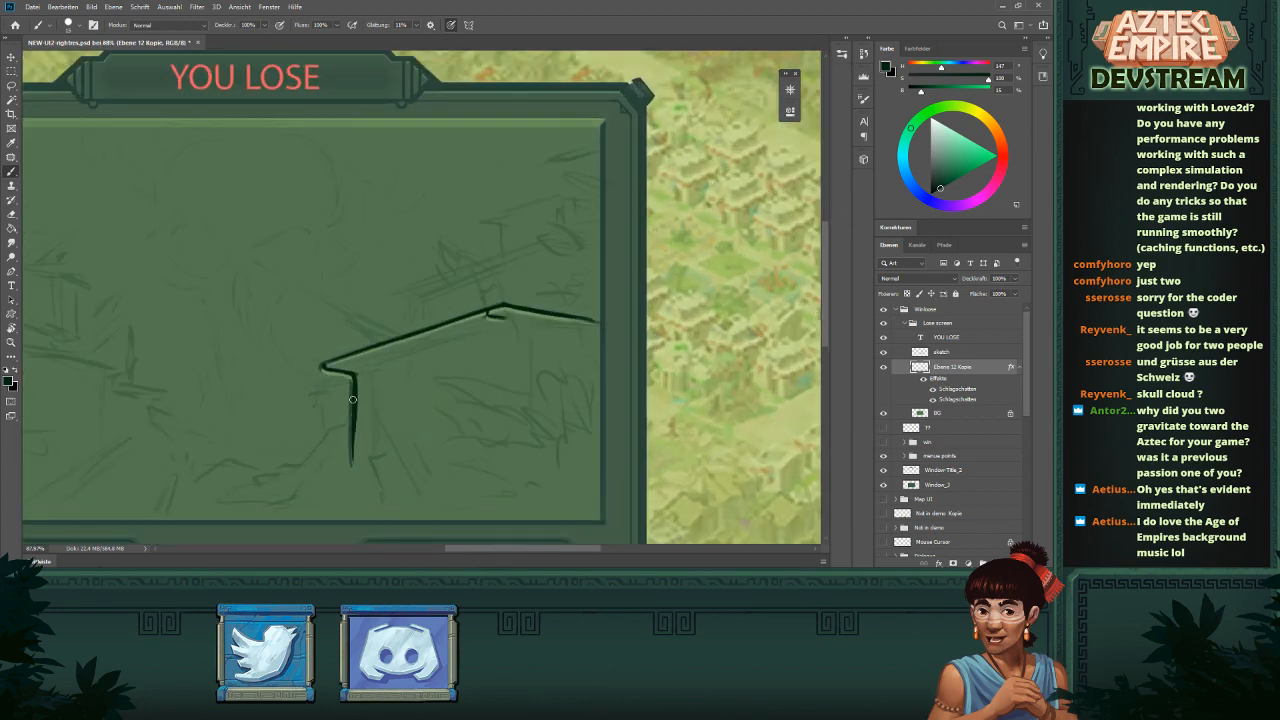
left_click_drag(354, 401, 349, 486)
key("ctrl+z")
left_click_drag(354, 418, 352, 485)
- Ink two small dark upright windows on the front wall of the lower house
mouse_move(387, 387)
left_mouse_down()
mouse_move(388, 404)
mouse_move(391, 388)
left_mouse_up()
left_click_drag(473, 364, 476, 380)
scroll(523, 389, "down", 4)
scroll(471, 382, "up", 3)
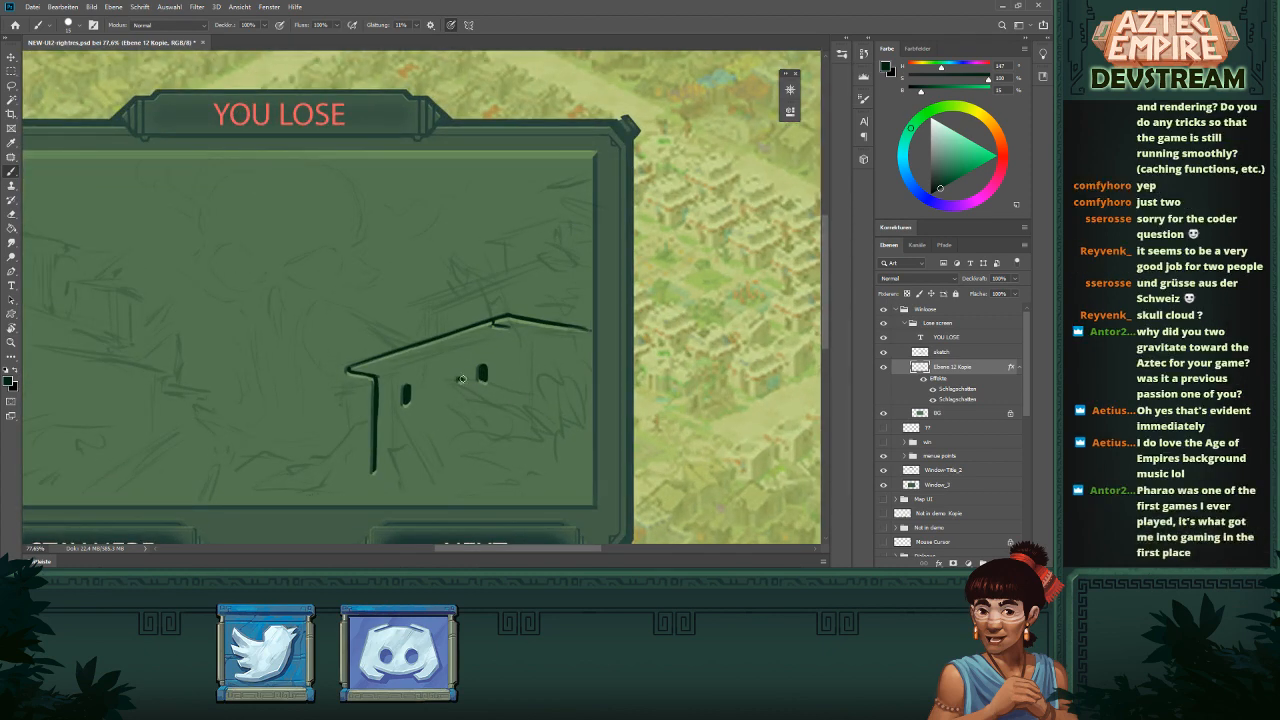
- Ink the slanted break line across the wall, a second edge under the roof's right slope, and the vertical corner of the house
left_click_drag(461, 379, 534, 392)
left_click_drag(518, 321, 594, 337)
mouse_move(537, 331)
left_mouse_down()
mouse_move(594, 344)
mouse_move(538, 373)
mouse_move(574, 353)
mouse_move(530, 361)
mouse_move(531, 329)
mouse_move(531, 421)
left_mouse_up()
key("ctrl+z")
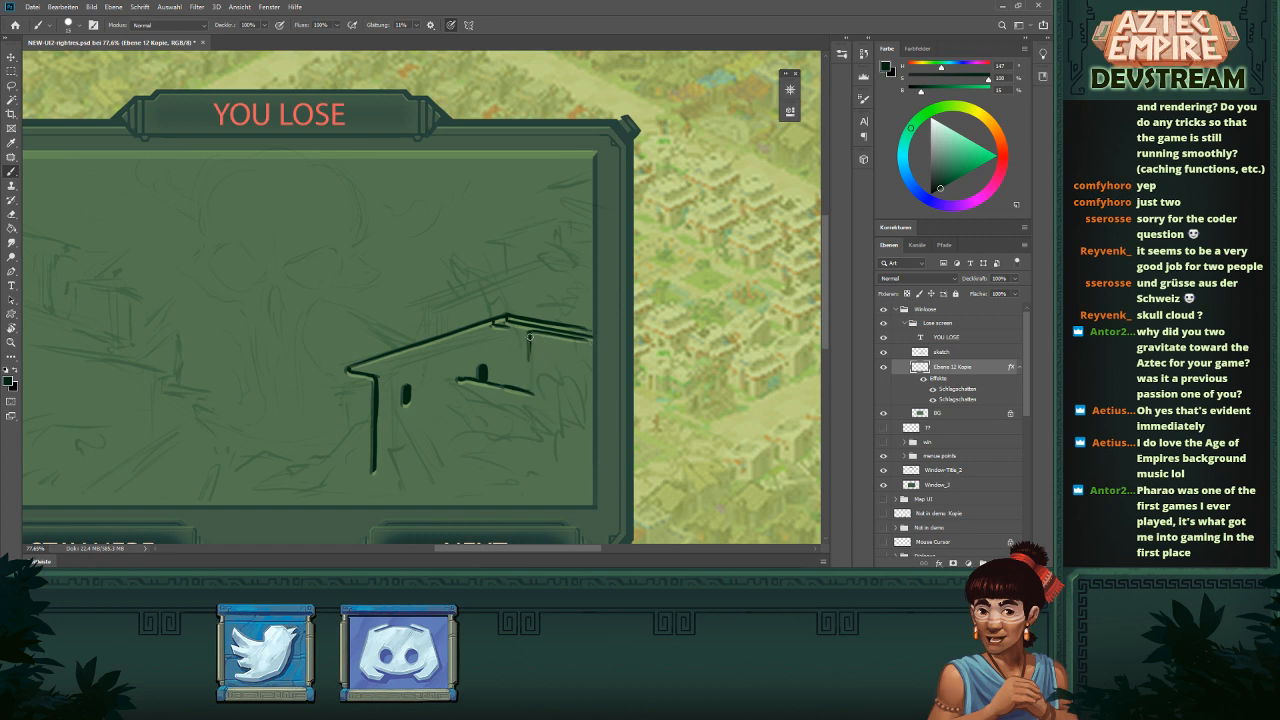
left_click_drag(530, 332, 530, 421)
key("ctrl+z")
left_click_drag(531, 332, 531, 430)
- Ink the underside of the roof from the house's right corner down to the left wall, redoing the stroke until it fits
left_click_drag(527, 334, 444, 360)
key("ctrl+z")
left_click_drag(527, 333, 362, 372)
key("ctrl+z")
key("ctrl+z")
mouse_move(528, 332)
left_mouse_down()
mouse_move(352, 384)
mouse_move(459, 333)
mouse_move(412, 371)
mouse_move(378, 377)
mouse_move(533, 331)
mouse_move(412, 366)
left_mouse_up()
key("ctrl+z")
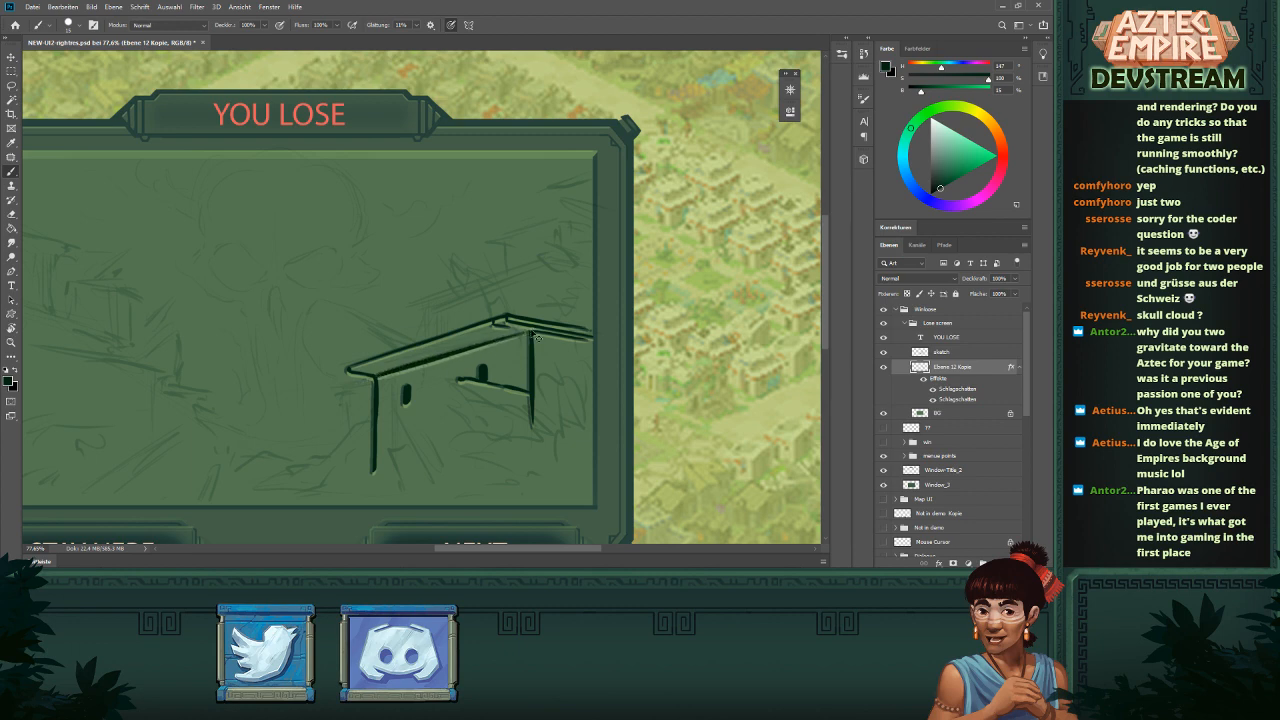
left_click_drag(531, 332, 468, 340)
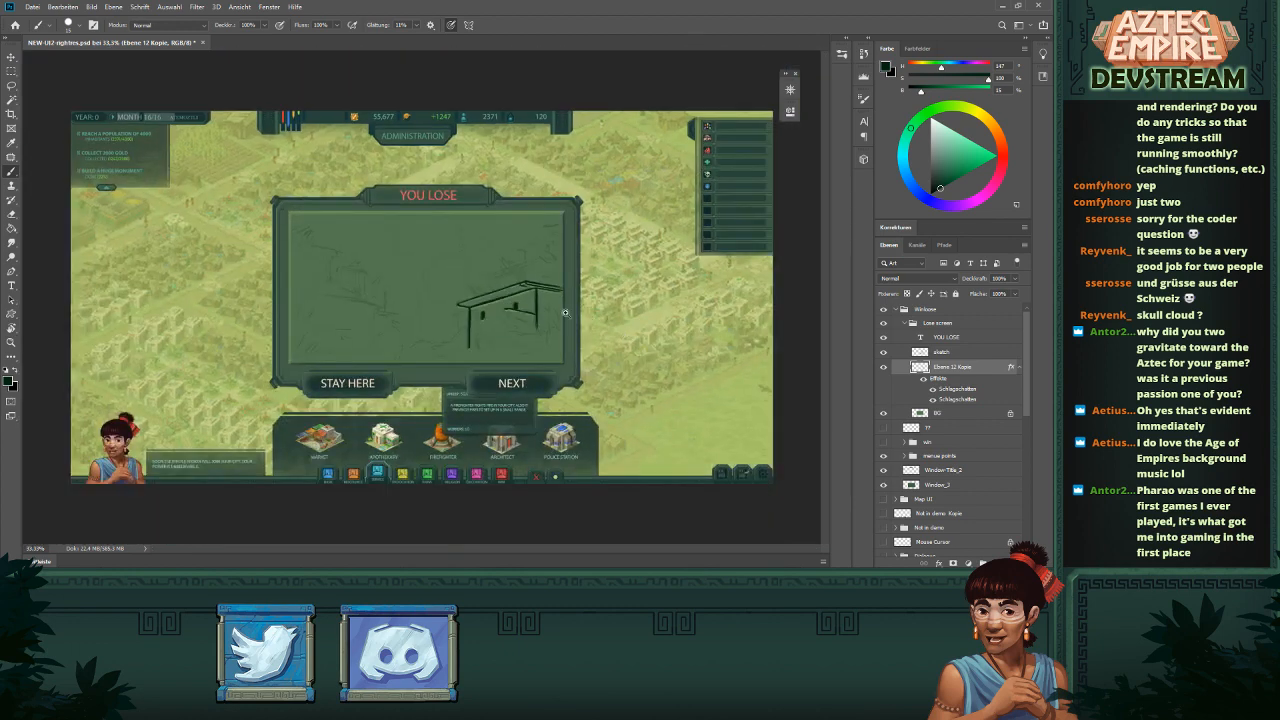
left_click_drag(500, 300, 580, 306)
mouse_move(409, 317)
left_mouse_down()
mouse_move(588, 270)
mouse_move(474, 293)
left_mouse_up()
key("ctrl+z")
key("ctrl+z")
mouse_move(578, 270)
left_mouse_down()
mouse_move(389, 322)
mouse_move(565, 305)
left_mouse_up()
key("ctrl+z")
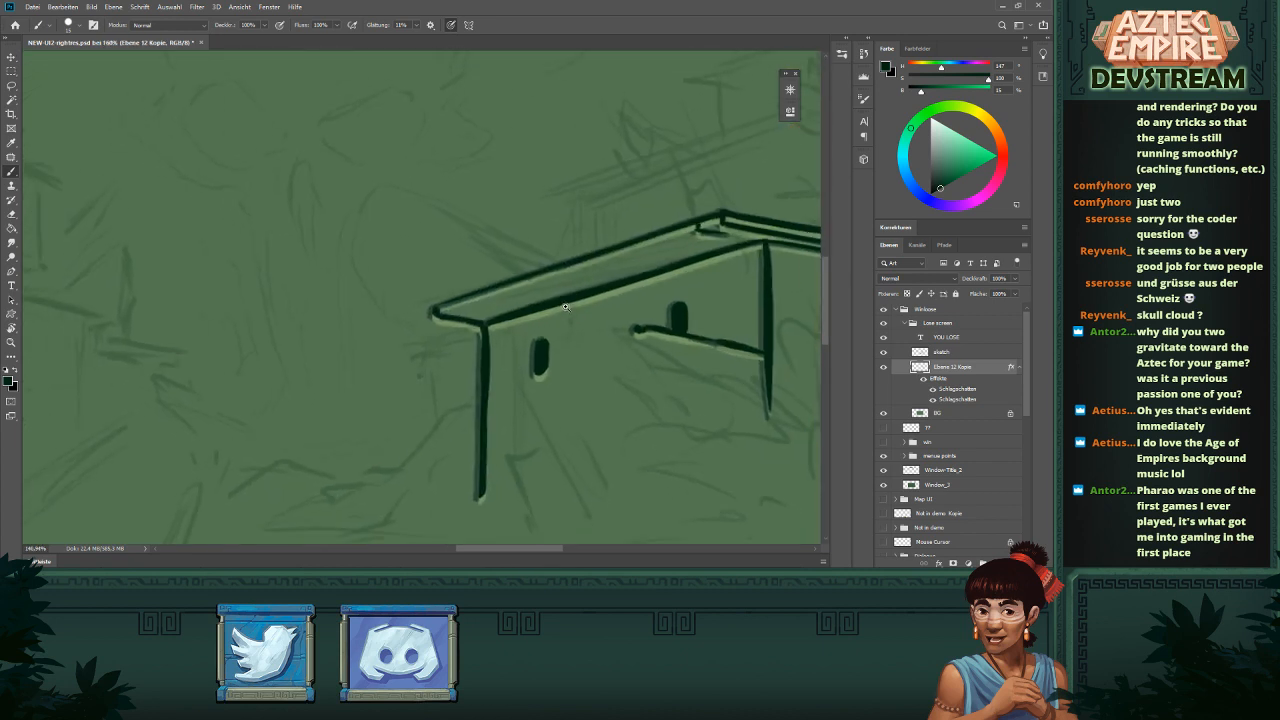
- Ink an inner edge parallel to the roof's long front slope and erase stray line ends around the windows
mouse_move(720, 225)
left_mouse_down()
mouse_move(390, 329)
mouse_move(432, 316)
mouse_move(405, 316)
left_mouse_up()
key("e")
left_click_drag(527, 339, 471, 366)
left_click_drag(665, 335, 632, 354)
scroll(493, 324, "up", 2)
key("b")
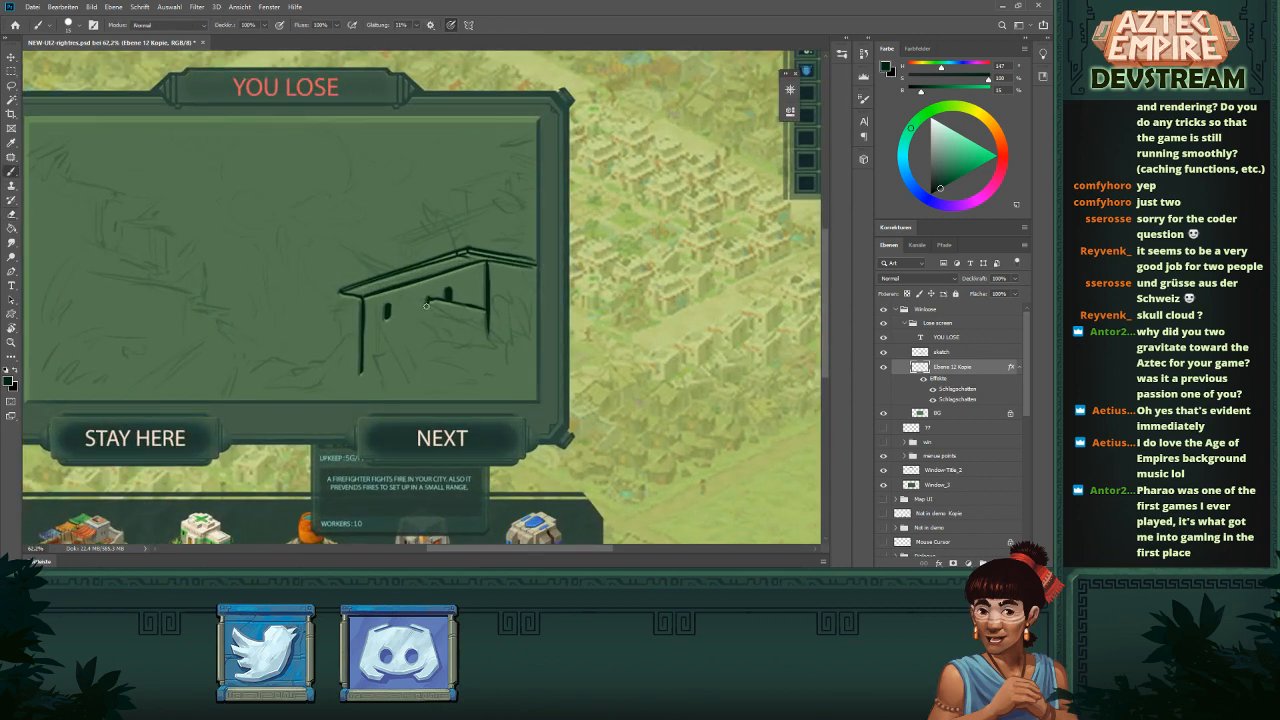
- Ink the jagged edge of the collapsed wall opening and erase the lower part of the house's right corner line
mouse_move(424, 308)
left_mouse_down()
mouse_move(460, 342)
mouse_move(487, 342)
mouse_move(428, 299)
mouse_move(500, 338)
mouse_move(468, 330)
mouse_move(429, 368)
left_mouse_up()
key("ctrl+z")
key("ctrl+z")
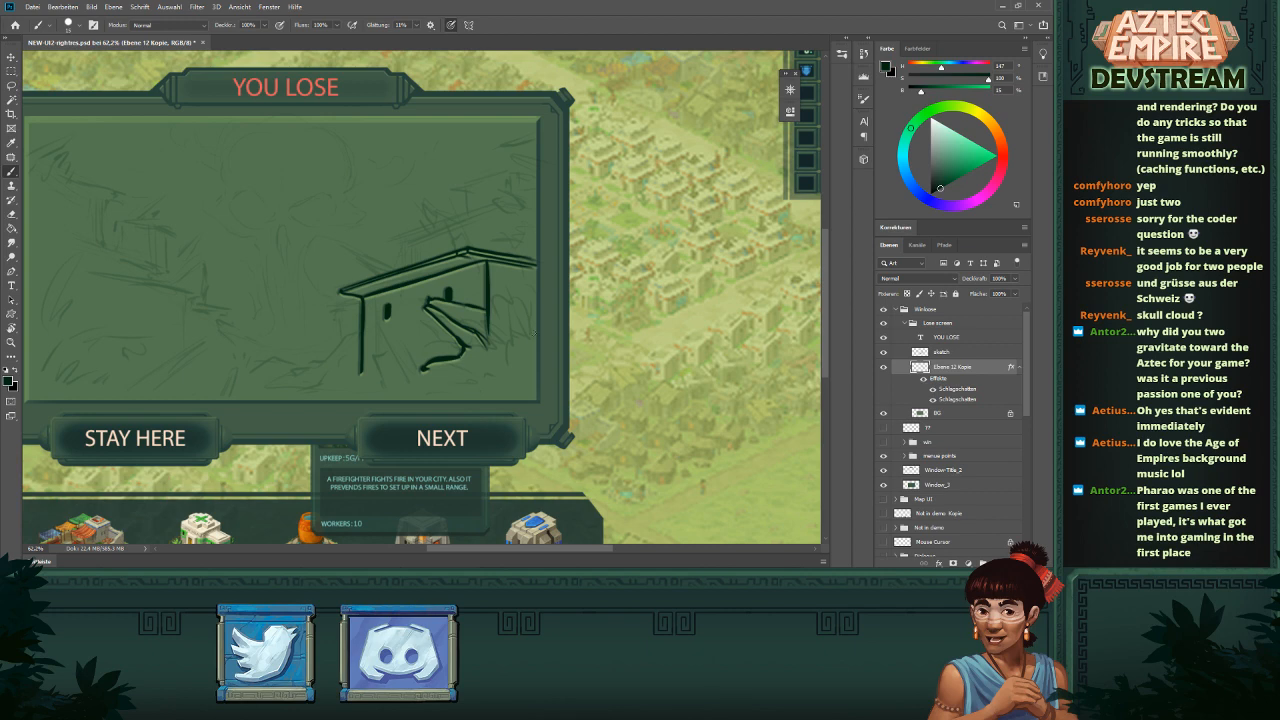
key("e")
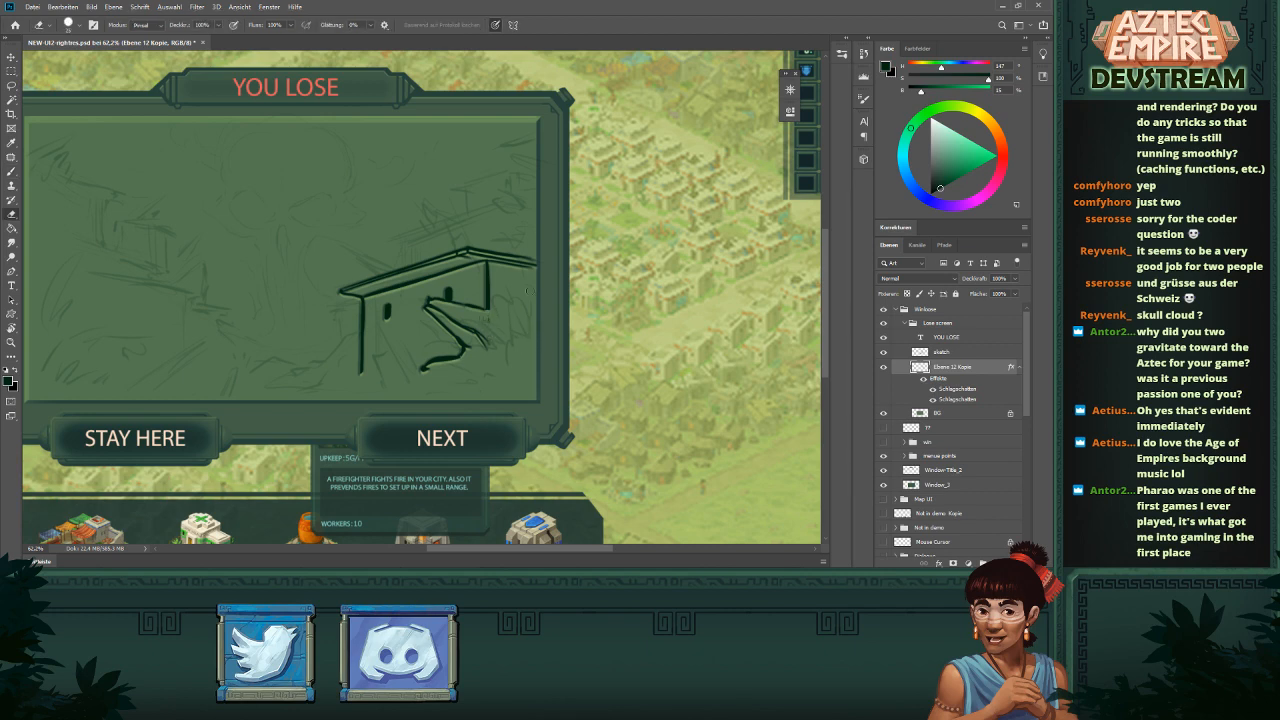
key("b")
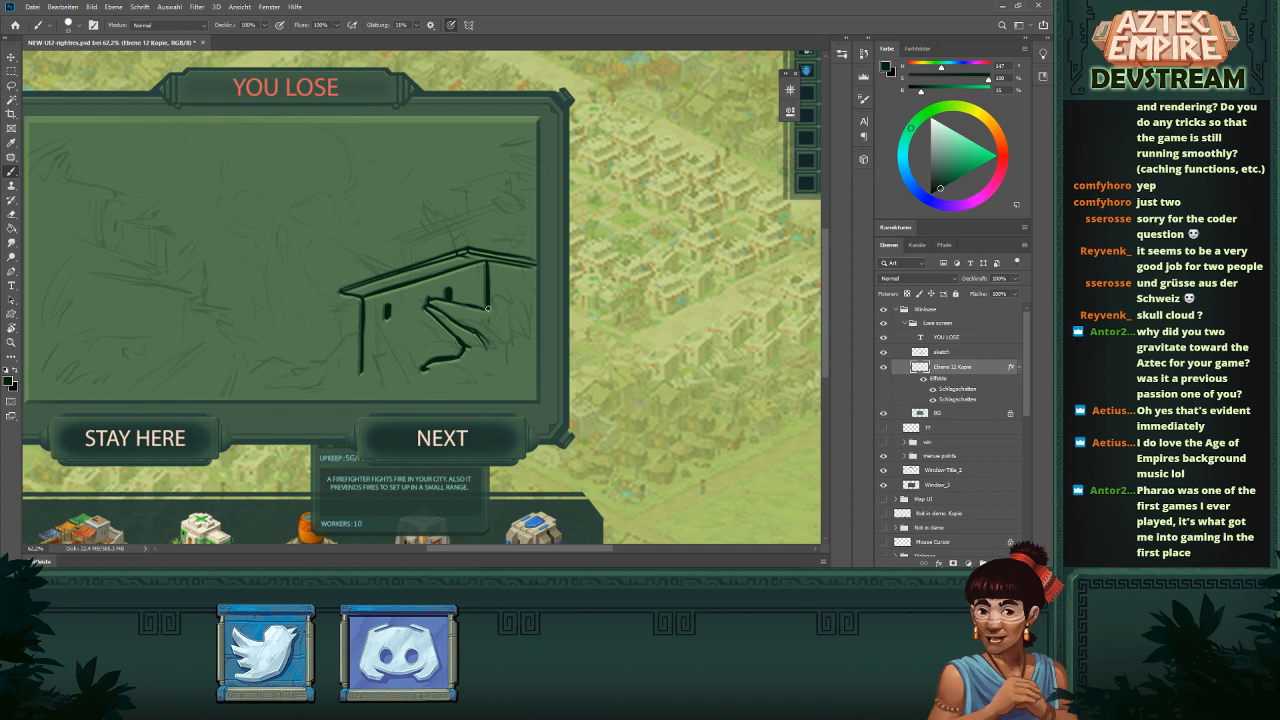
key("e")
key("b")
- Ink spiky foliage in front of the house's right corner near the frame edge, redoing unsatisfying strokes
mouse_move(506, 302)
left_mouse_down()
mouse_move(518, 297)
mouse_move(521, 319)
mouse_move(537, 286)
mouse_move(497, 369)
mouse_move(518, 367)
left_mouse_up()
key("ctrl+z")
key("ctrl+z")
key("ctrl+z")
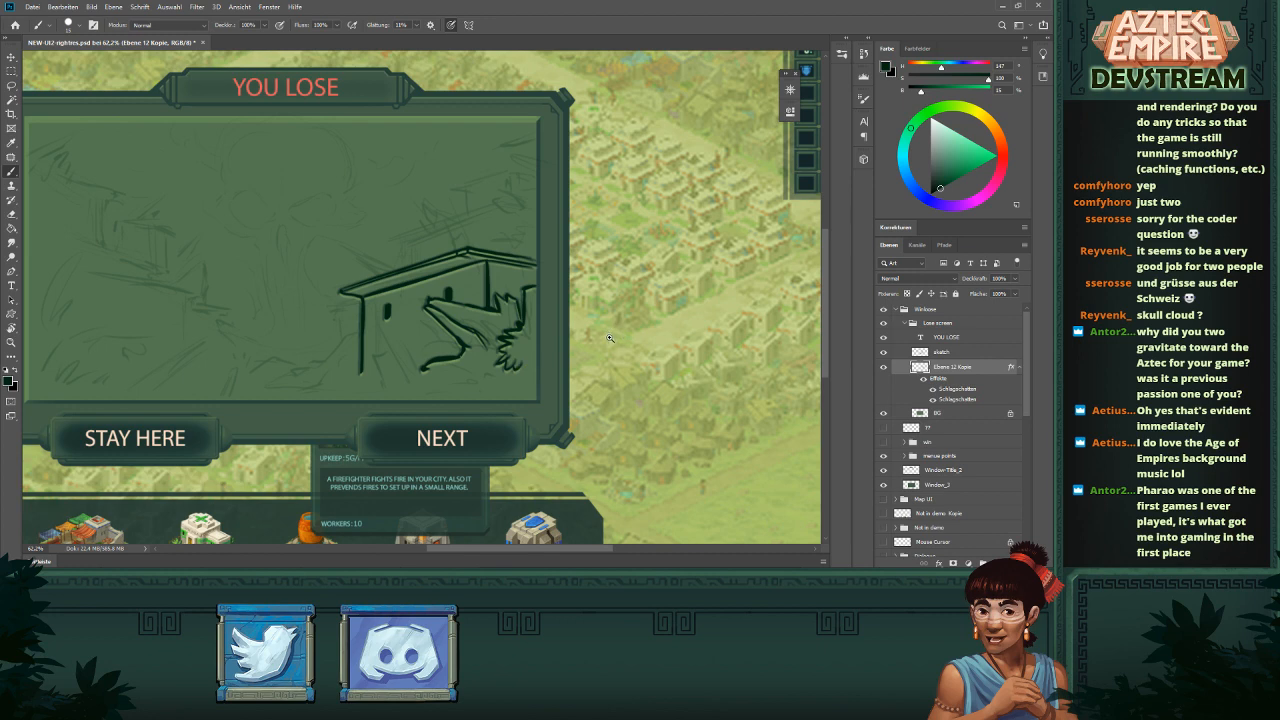
mouse_move(610, 338)
left_mouse_down()
mouse_move(526, 314)
mouse_move(584, 330)
left_mouse_up()
- Ink a rounded piece of rubble and jagged grass tufts on the ground below the broken wall
left_click_drag(515, 351, 481, 381)
left_click_drag(557, 361, 632, 362)
mouse_move(532, 338)
left_mouse_down()
mouse_move(547, 327)
mouse_move(482, 334)
mouse_move(489, 347)
mouse_move(460, 361)
left_mouse_up()
key("ctrl+z")
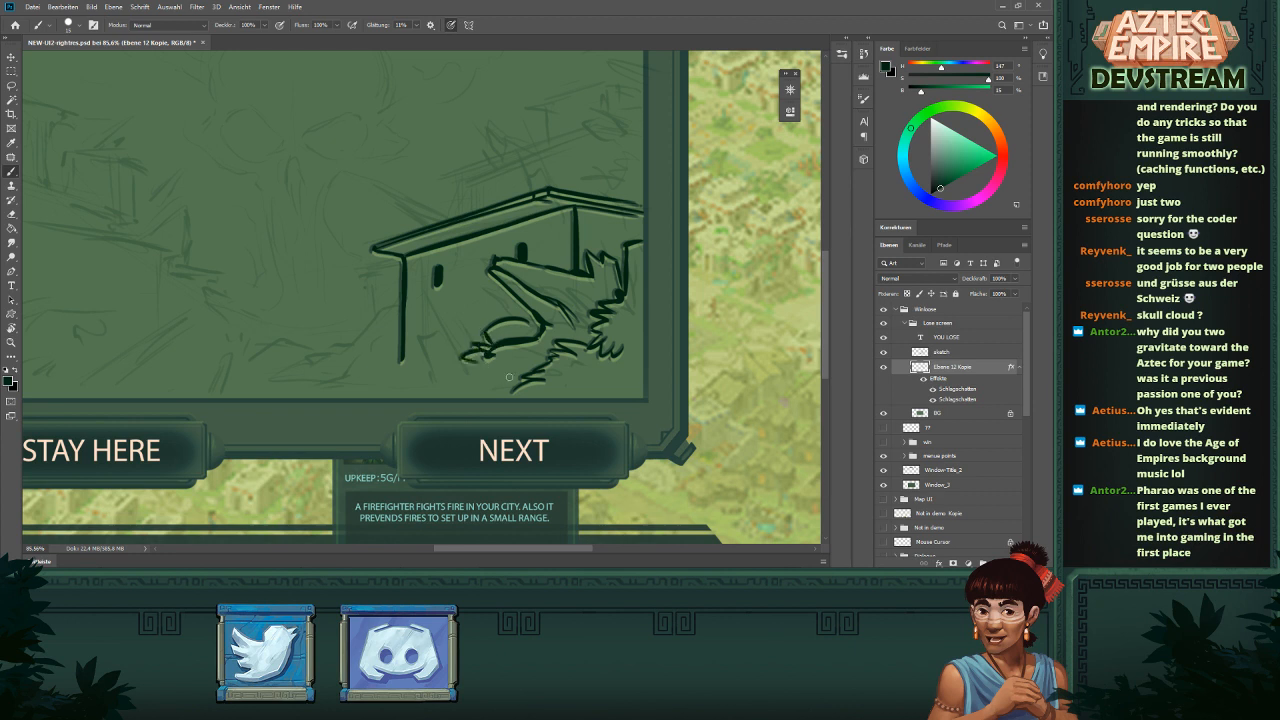
- Add curled rubble shapes at the base and extra crack lines inside the broken wall opening
mouse_move(609, 335)
left_mouse_down()
mouse_move(545, 335)
mouse_move(598, 335)
left_mouse_up()
left_click_drag(518, 319, 503, 303)
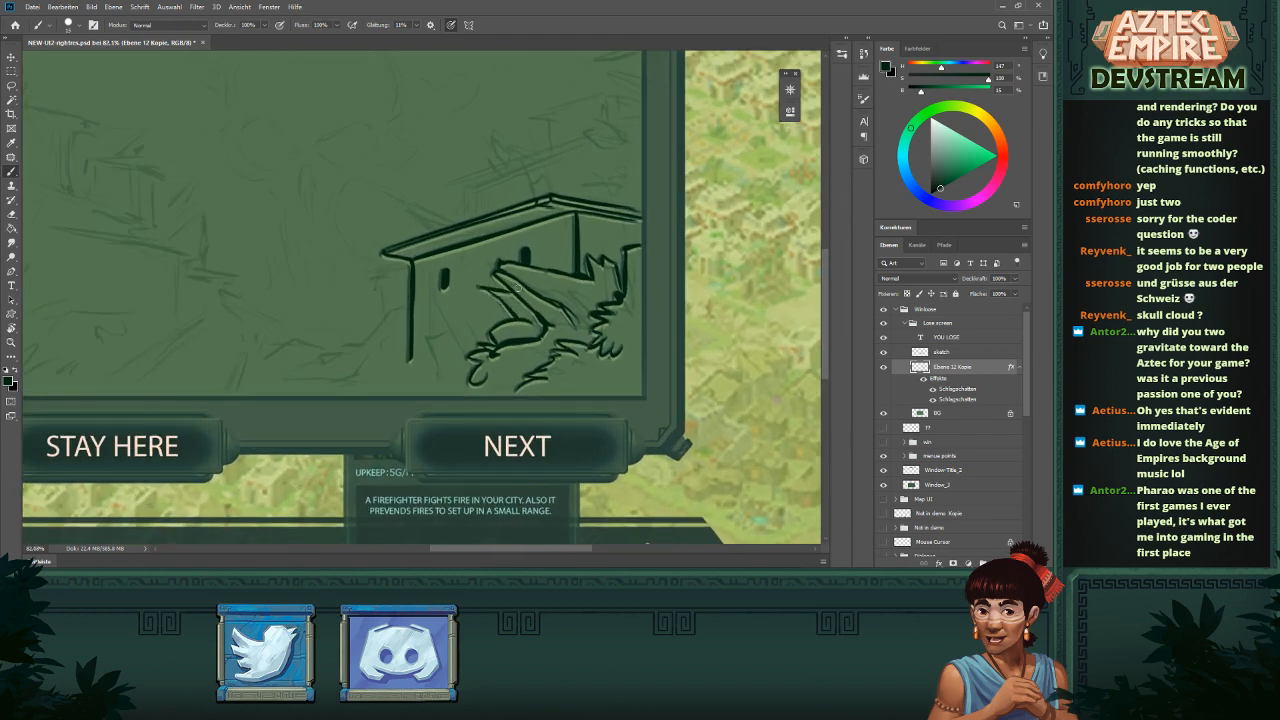
left_click_drag(518, 287, 452, 281)
left_click_drag(578, 331, 622, 338)
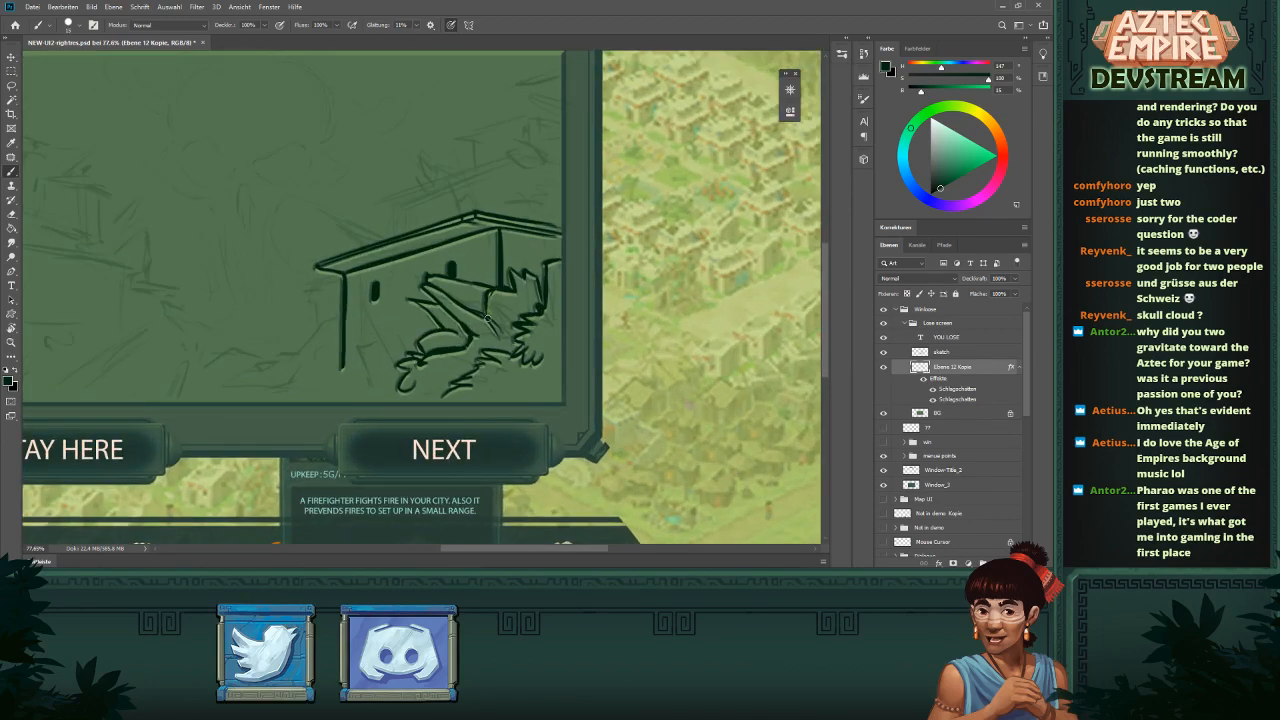
mouse_move(560, 315)
left_mouse_down()
mouse_move(522, 312)
mouse_move(599, 300)
left_mouse_up()
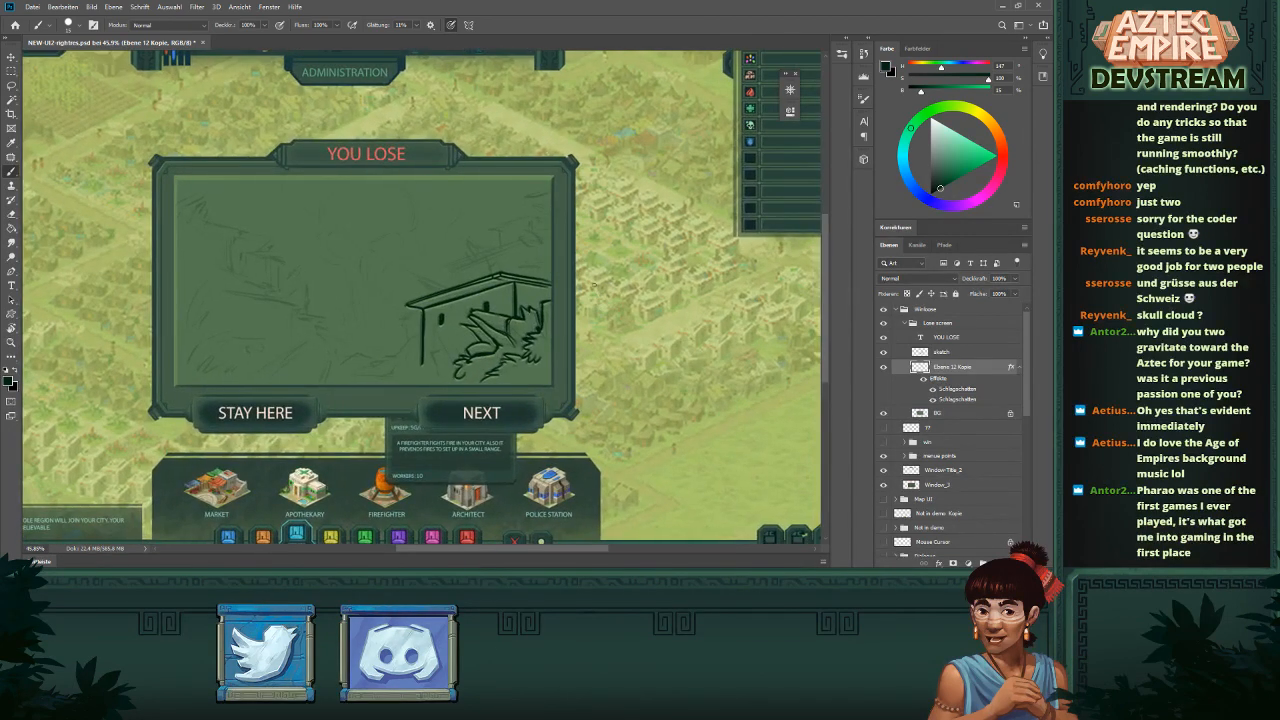
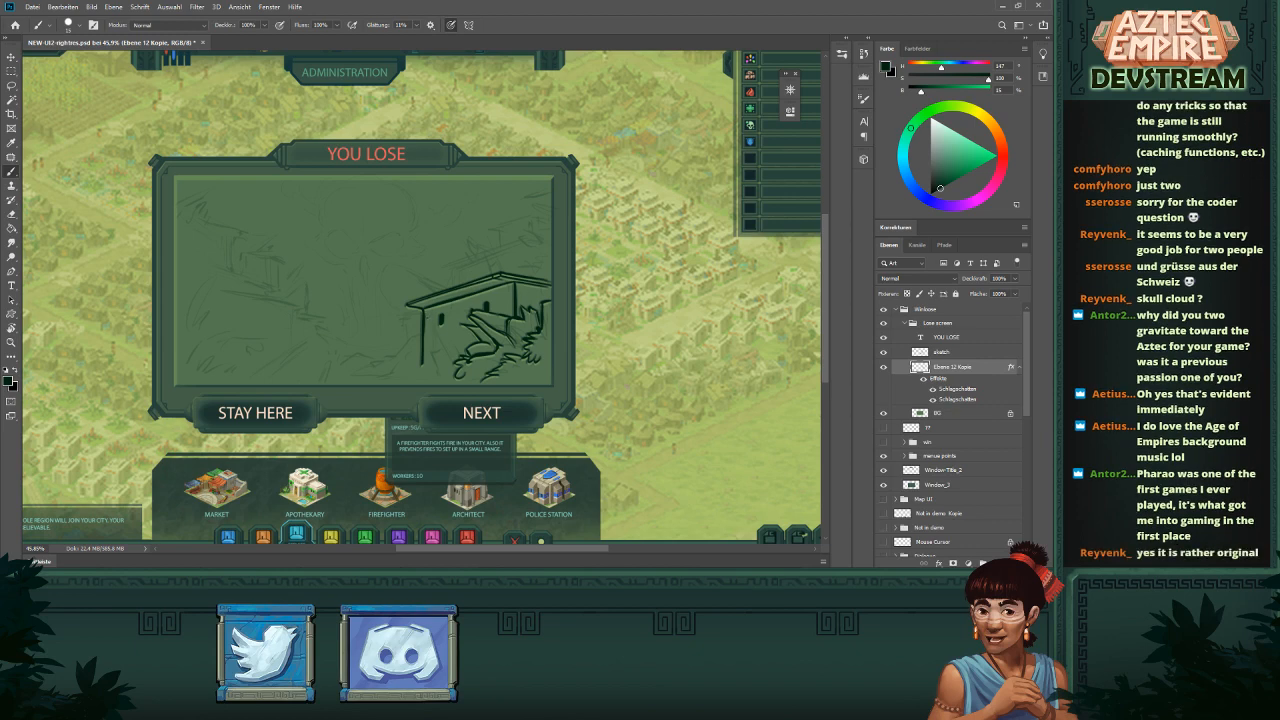
- Try extra vertical lines beside the lower house's left wall, undoing them
mouse_move(427, 306)
left_mouse_down()
mouse_move(431, 369)
mouse_move(434, 309)
mouse_move(454, 327)
mouse_move(456, 300)
mouse_move(460, 374)
left_mouse_up()
scroll(516, 303, "up", 3)
key("ctrl+z")
key("ctrl+z")
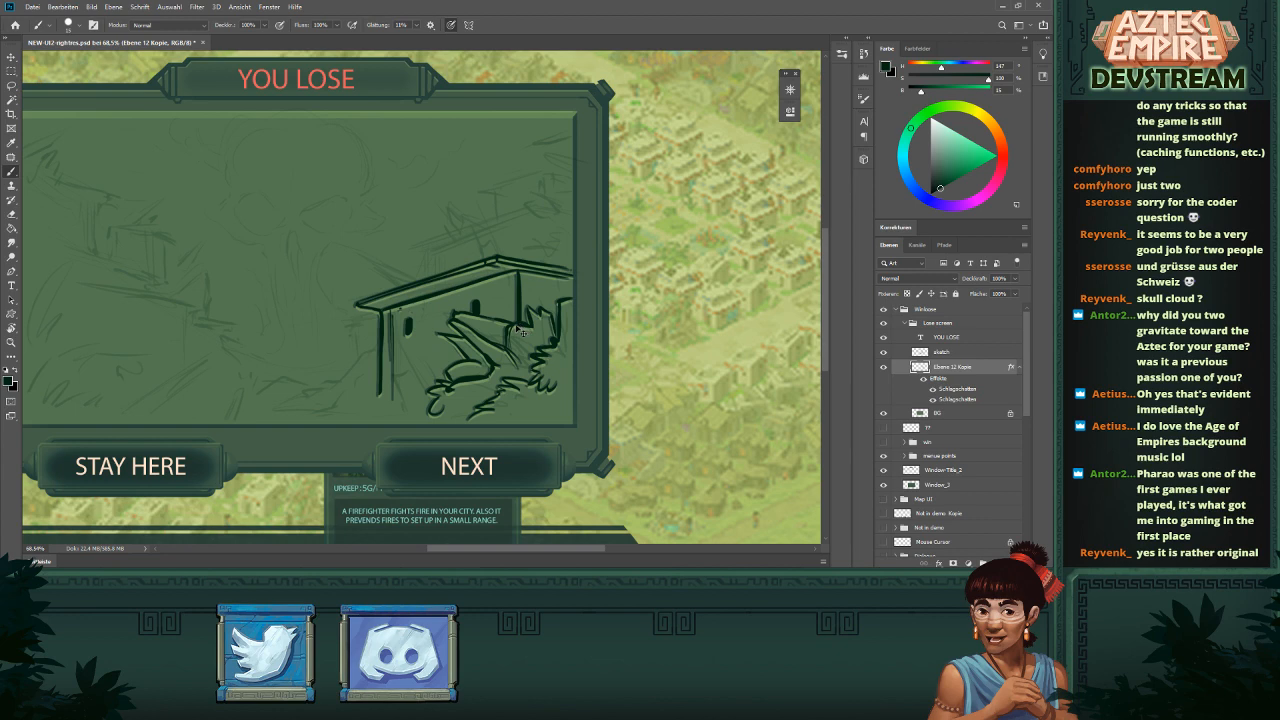
key("ctrl+z")
scroll(518, 340, "down", 3)
key("ctrl+z")
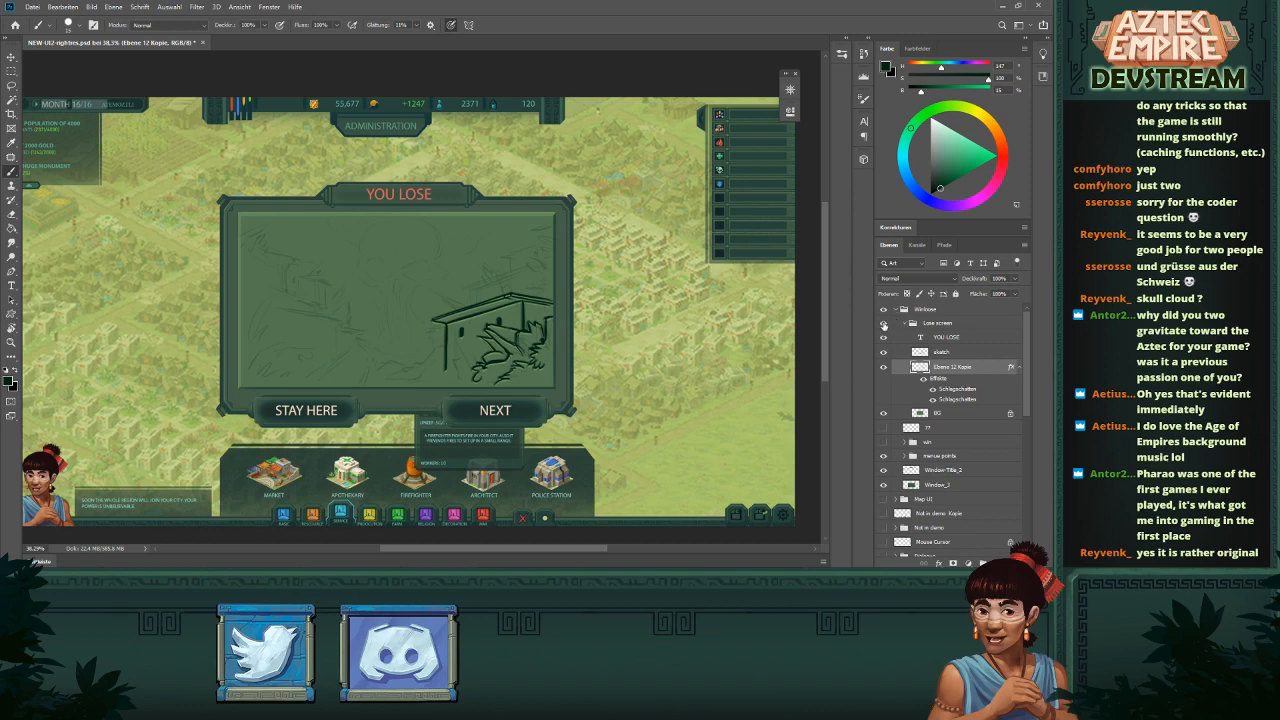
- Compare the Lose screen group with the win group and check the Ebene 12 Kopie line art by toggling their visibility
left_click(884, 324)
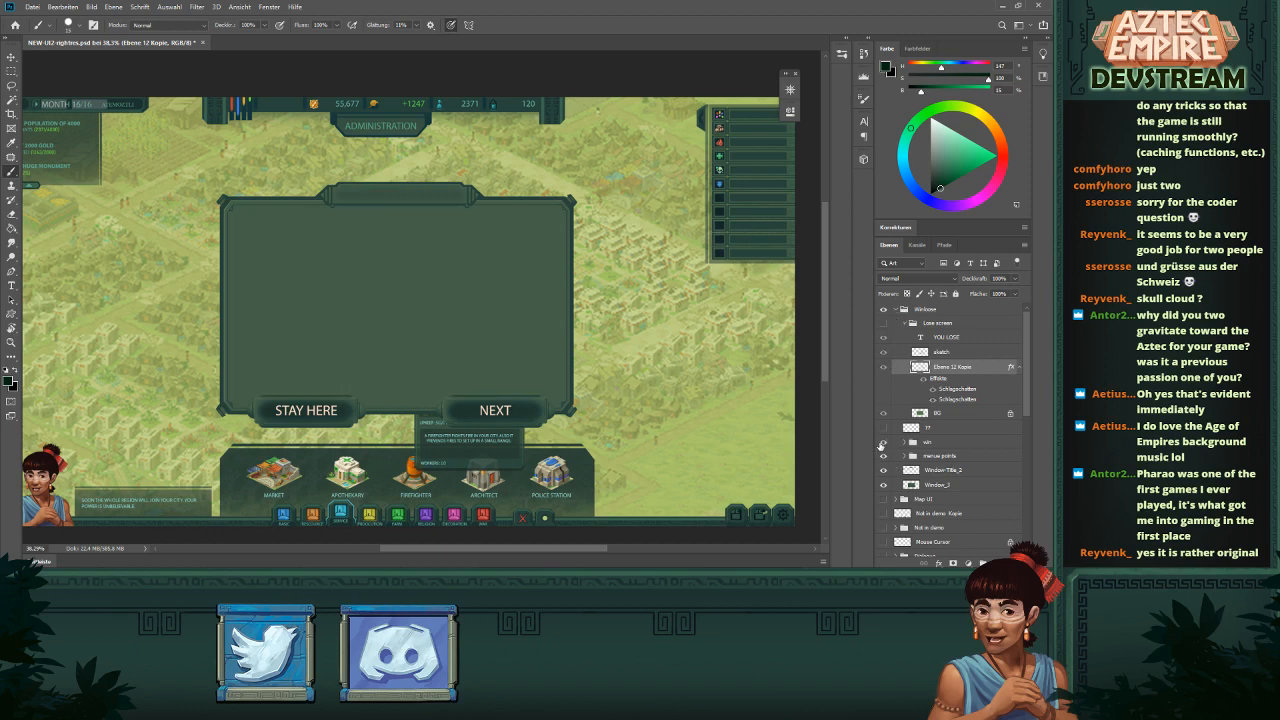
left_click(882, 442)
left_click(882, 443)
left_click(883, 324)
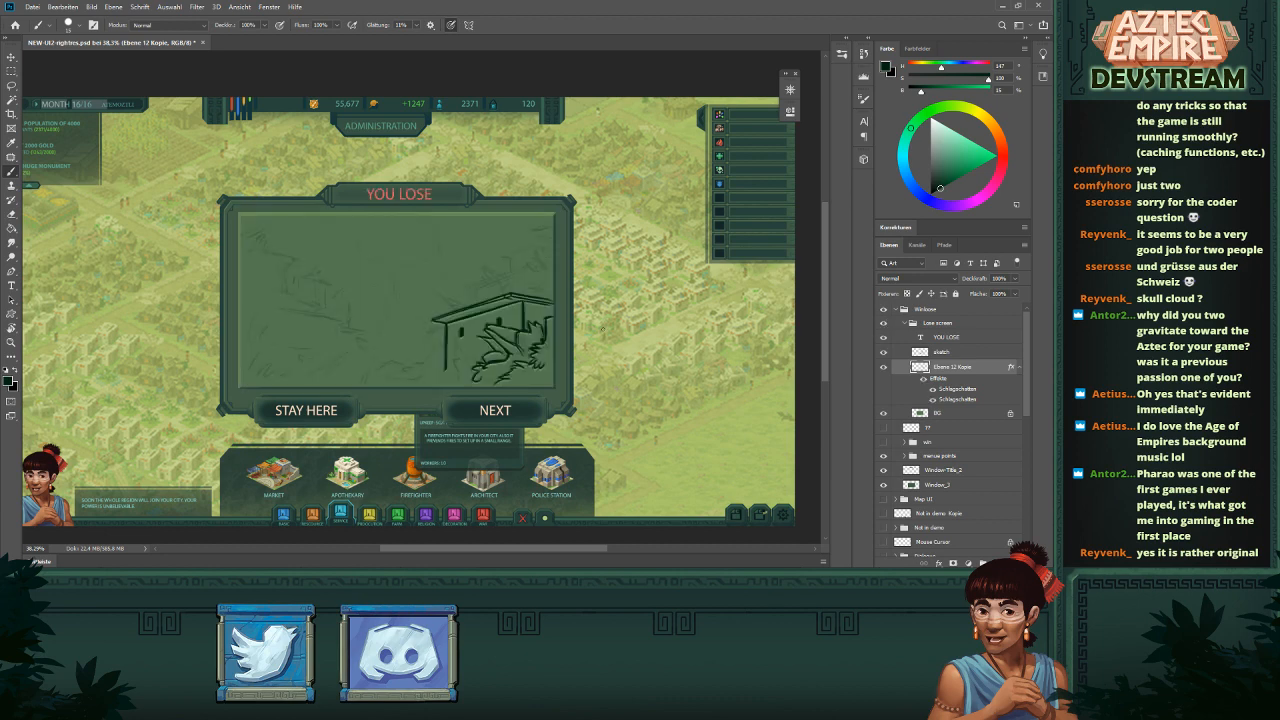
scroll(509, 302, "up", 3)
left_click(883, 367)
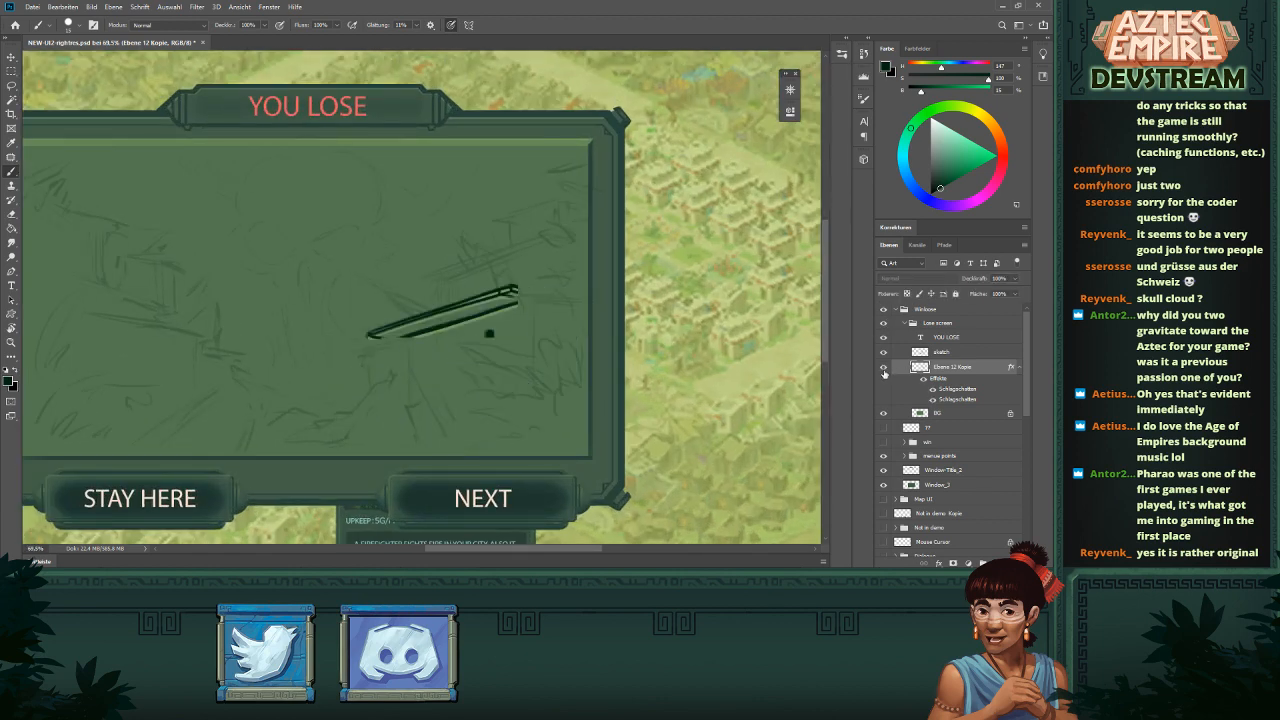
left_click(883, 368)
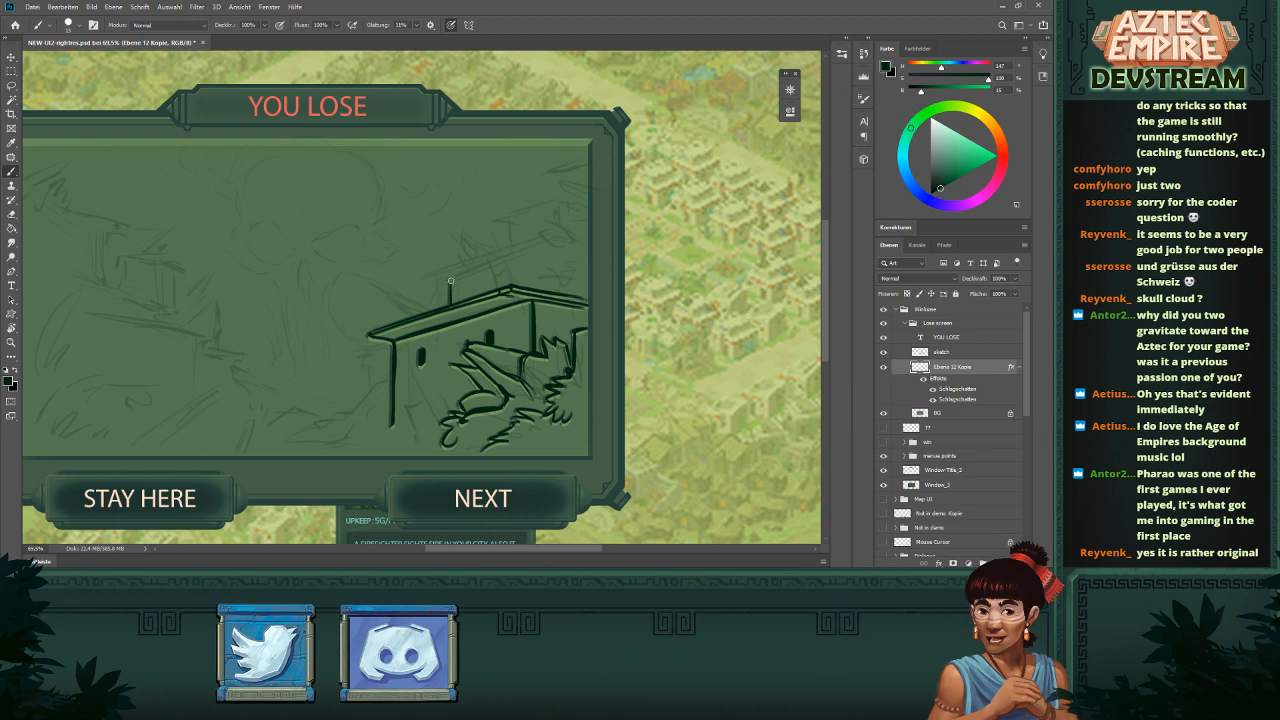
- Ink the second-tier building above the lower roof, with its doubled roofline, walls, small window and foliage at the frame edge
mouse_move(446, 281)
left_mouse_down()
mouse_move(441, 300)
mouse_move(428, 280)
mouse_move(442, 270)
mouse_move(538, 233)
mouse_move(583, 241)
left_mouse_up()
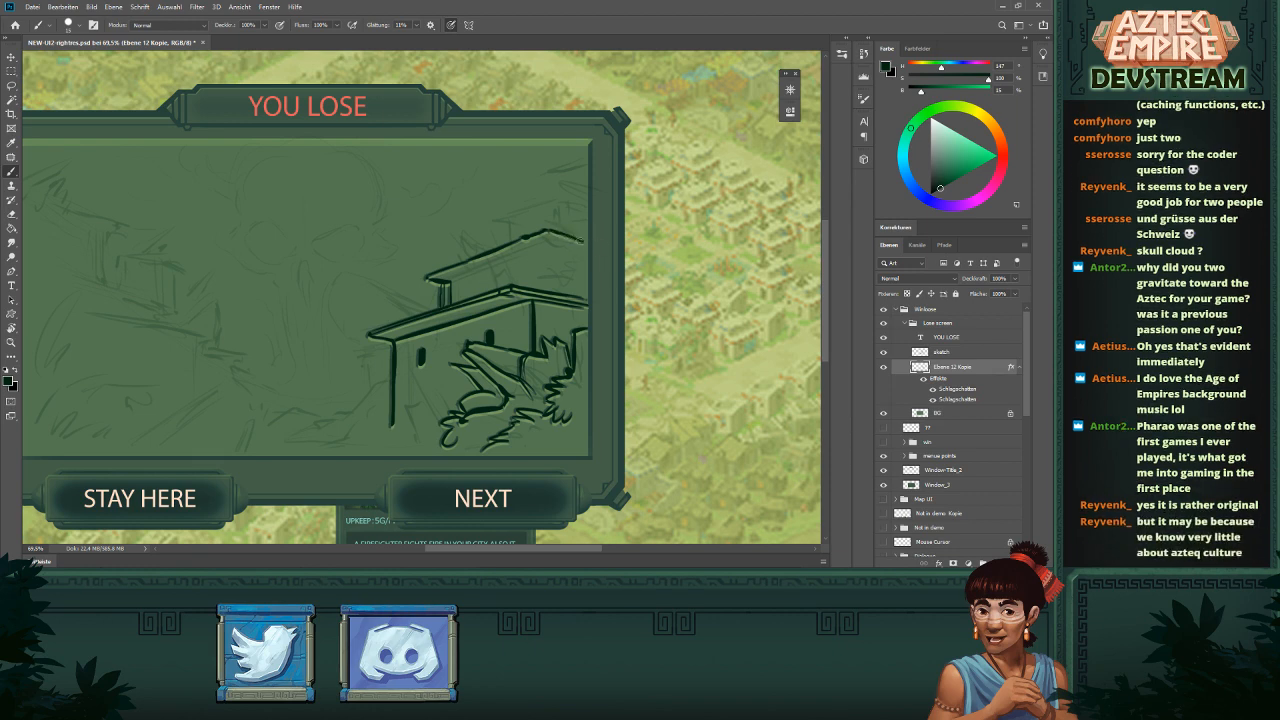
left_click_drag(558, 234, 589, 244)
left_click_drag(450, 282, 549, 237)
mouse_move(490, 256)
left_mouse_down()
mouse_move(596, 262)
mouse_move(550, 243)
mouse_move(589, 251)
left_mouse_up()
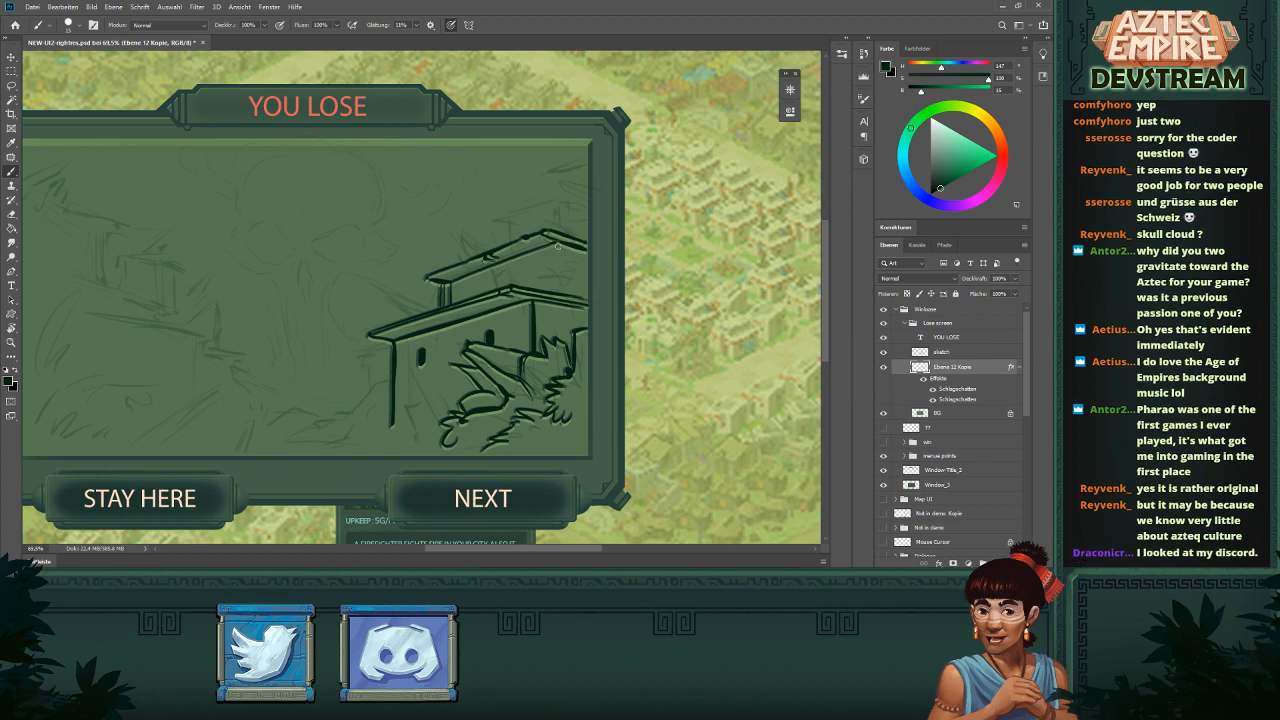
mouse_move(556, 244)
left_mouse_down()
mouse_move(557, 283)
mouse_move(551, 246)
left_mouse_up()
mouse_move(584, 273)
left_mouse_down()
mouse_move(579, 291)
mouse_move(581, 254)
left_mouse_up()
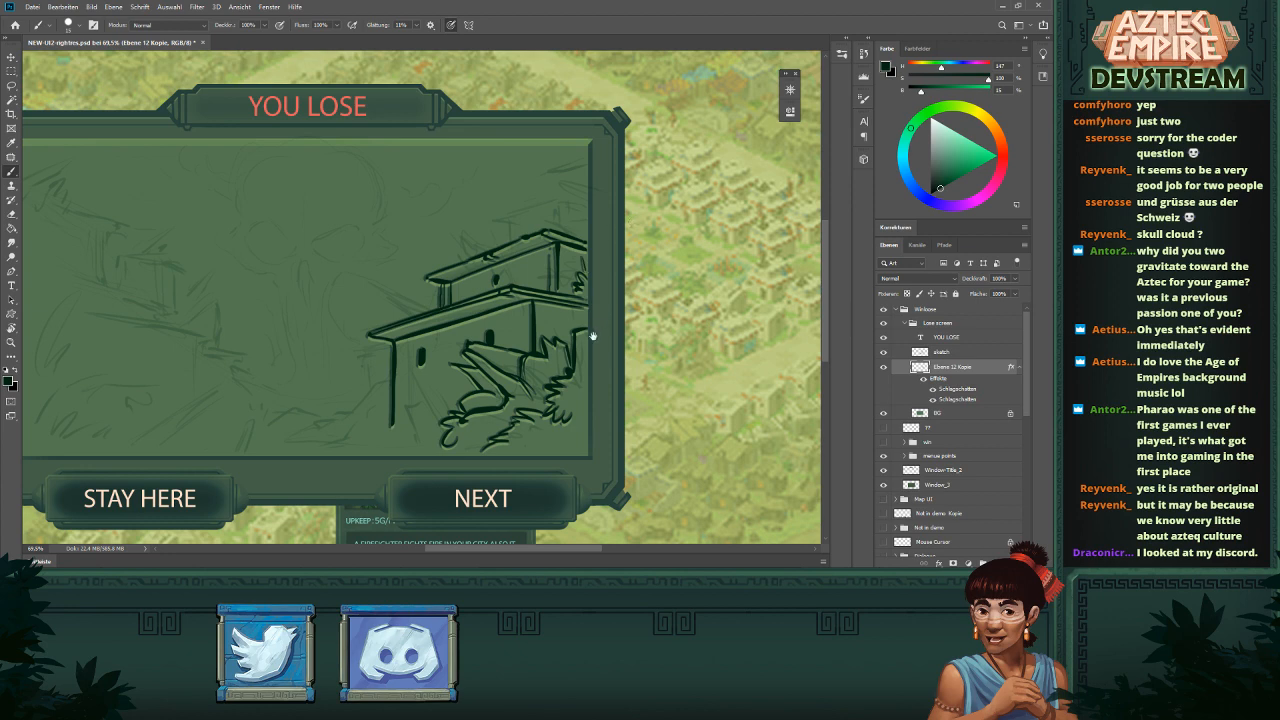
- Ink a small leafy plant on the second tier's roof and a third tier with a doubled roofline above it
left_click_drag(602, 336, 645, 357)
scroll(515, 268, "up", 1)
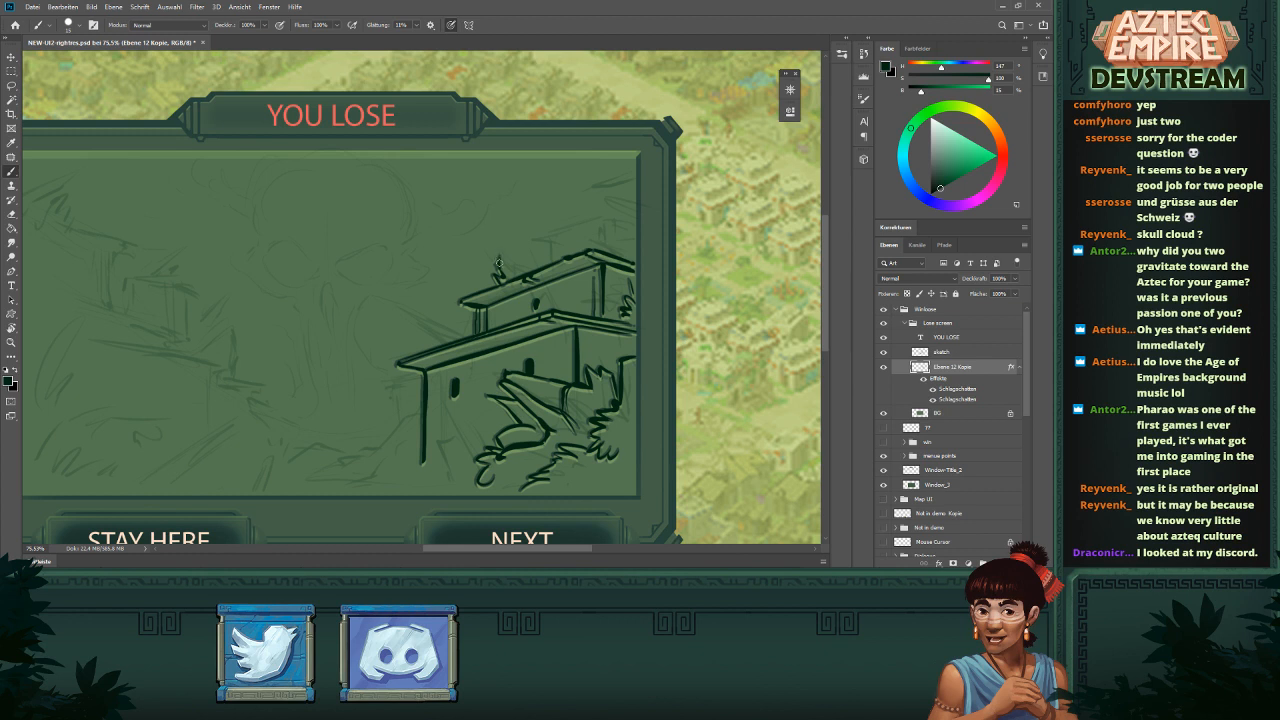
mouse_move(500, 254)
left_mouse_down()
mouse_move(554, 262)
mouse_move(558, 239)
mouse_move(536, 239)
mouse_move(615, 219)
mouse_move(596, 217)
mouse_move(641, 228)
mouse_move(602, 243)
mouse_move(605, 228)
mouse_move(607, 255)
mouse_move(617, 230)
mouse_move(547, 242)
mouse_move(604, 230)
left_mouse_up()
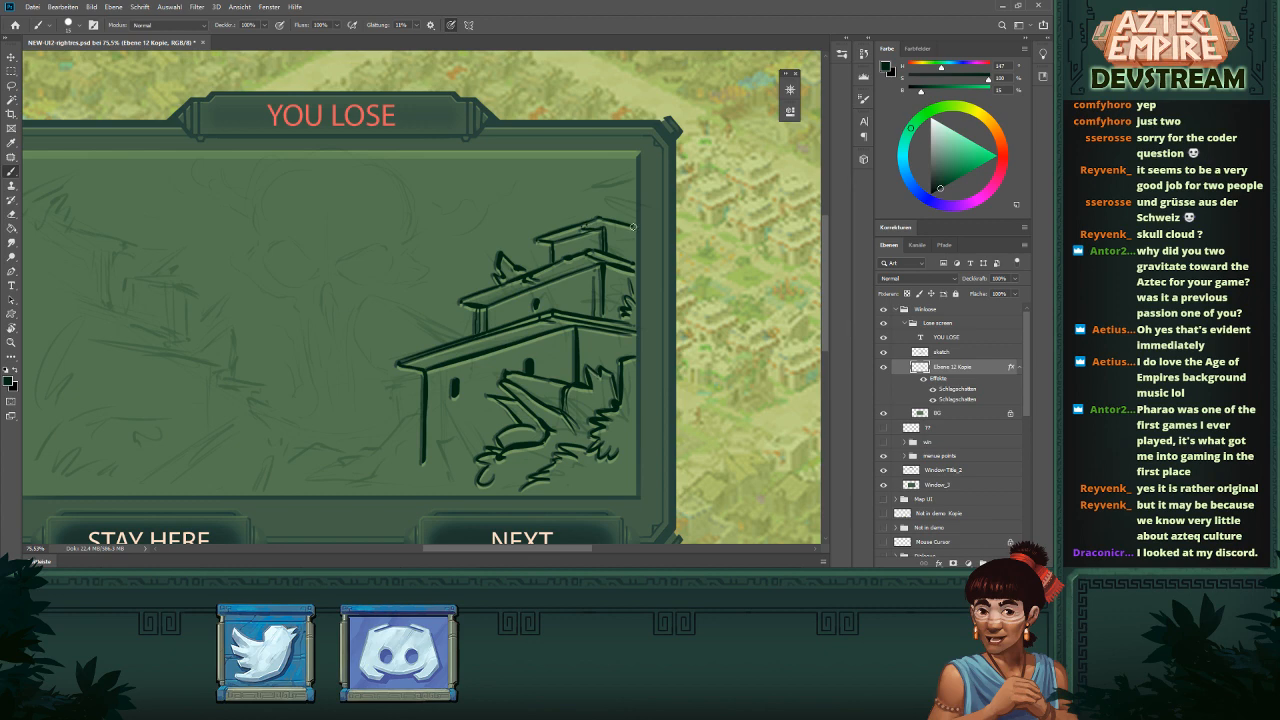
key("ctrl+z")
left_click_drag(604, 228, 639, 236)
key("e")
key("b")
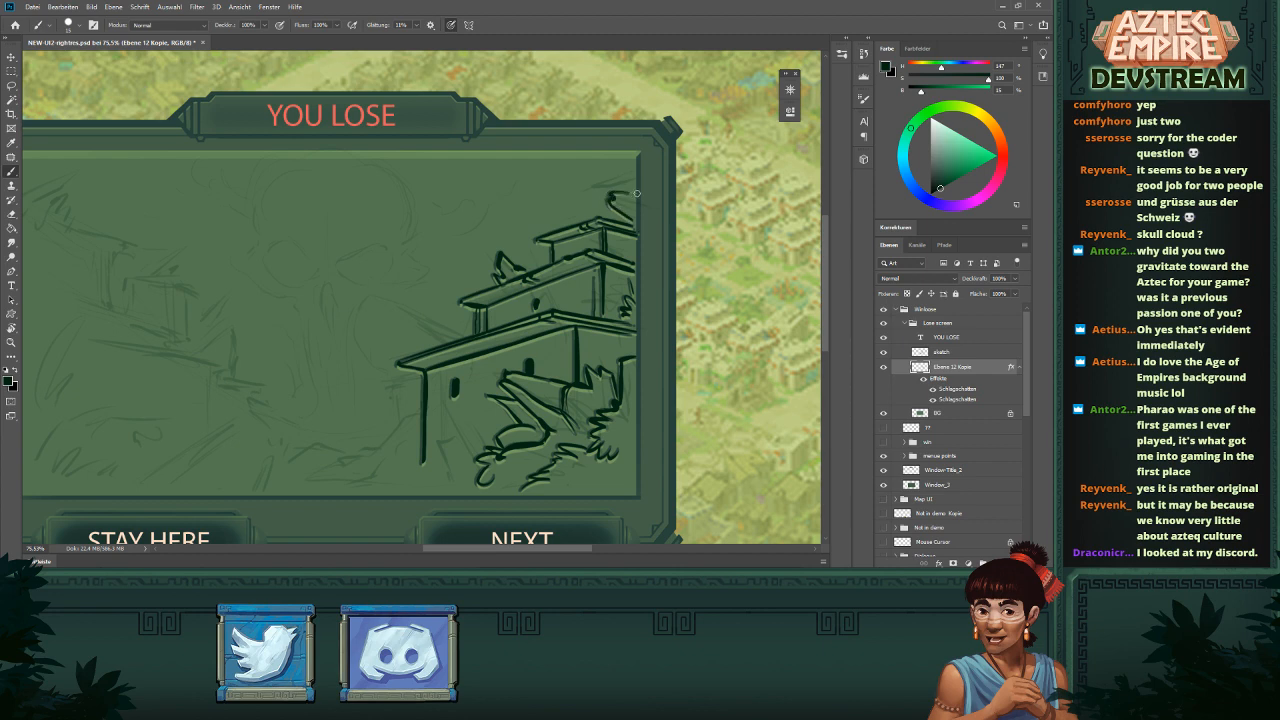
- Ink long pointed leaves above the third tier in the frame's upper right corner, replacing the curled strokes
key("ctrl+z")
mouse_move(610, 198)
left_mouse_down()
mouse_move(632, 194)
mouse_move(639, 206)
mouse_move(605, 208)
mouse_move(622, 216)
left_mouse_up()
key("ctrl+z")
left_click_drag(588, 187, 640, 160)
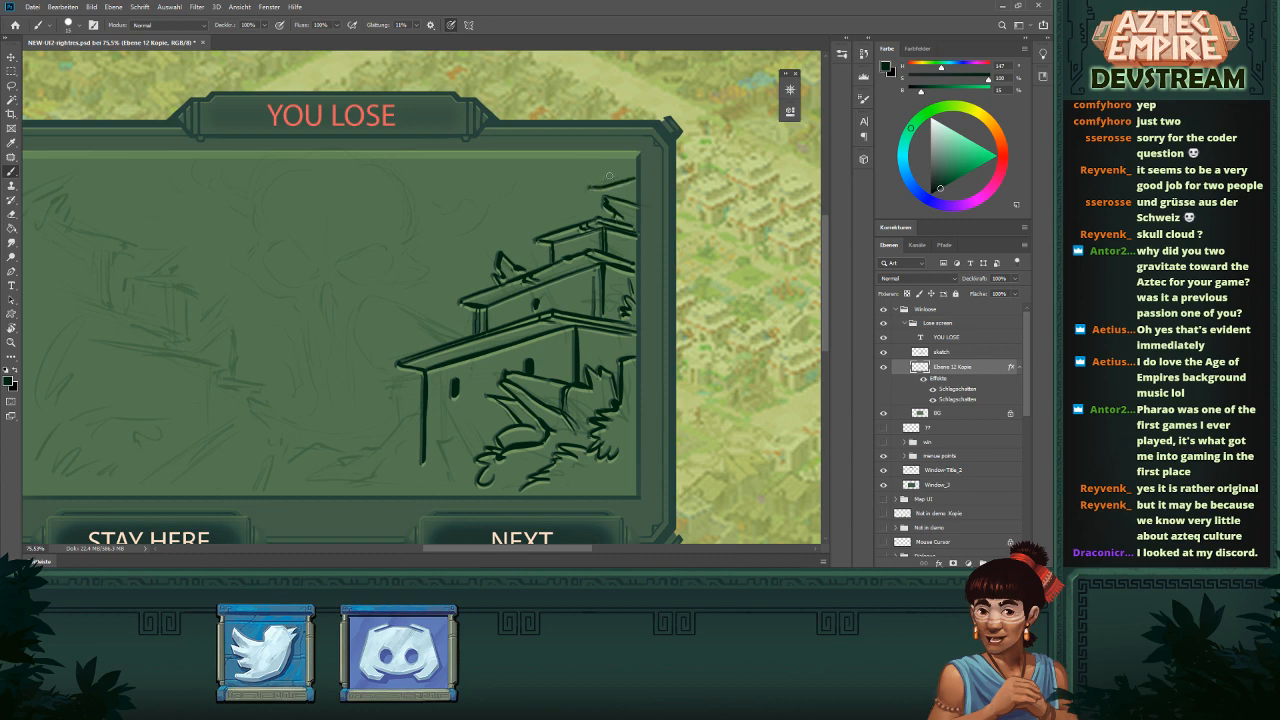
- Erase the line ends that overshoot the frame's right inner edge beside the leaves and upper tiers
key("e")
right_click(643, 165, "alt")
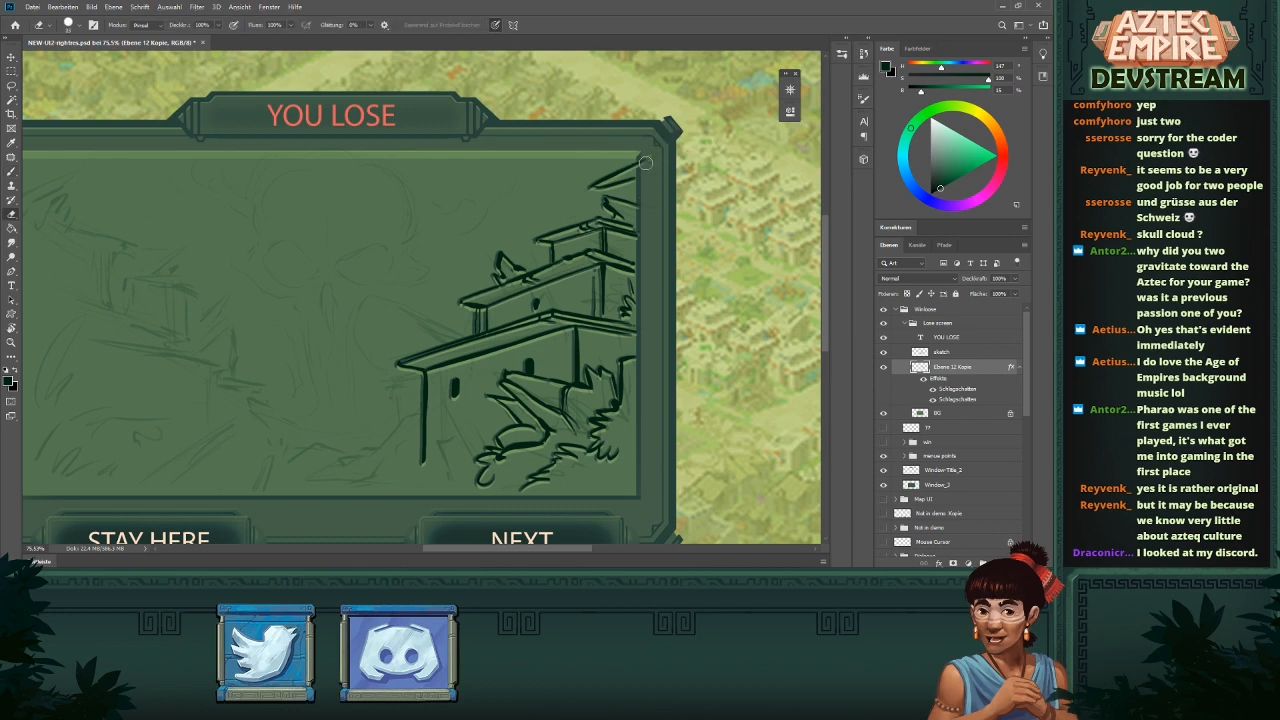
left_click_drag(637, 166, 634, 179)
left_click_drag(638, 233, 540, 274)
mouse_move(772, 319)
left_mouse_down()
mouse_move(653, 307)
mouse_move(672, 329)
left_mouse_up()
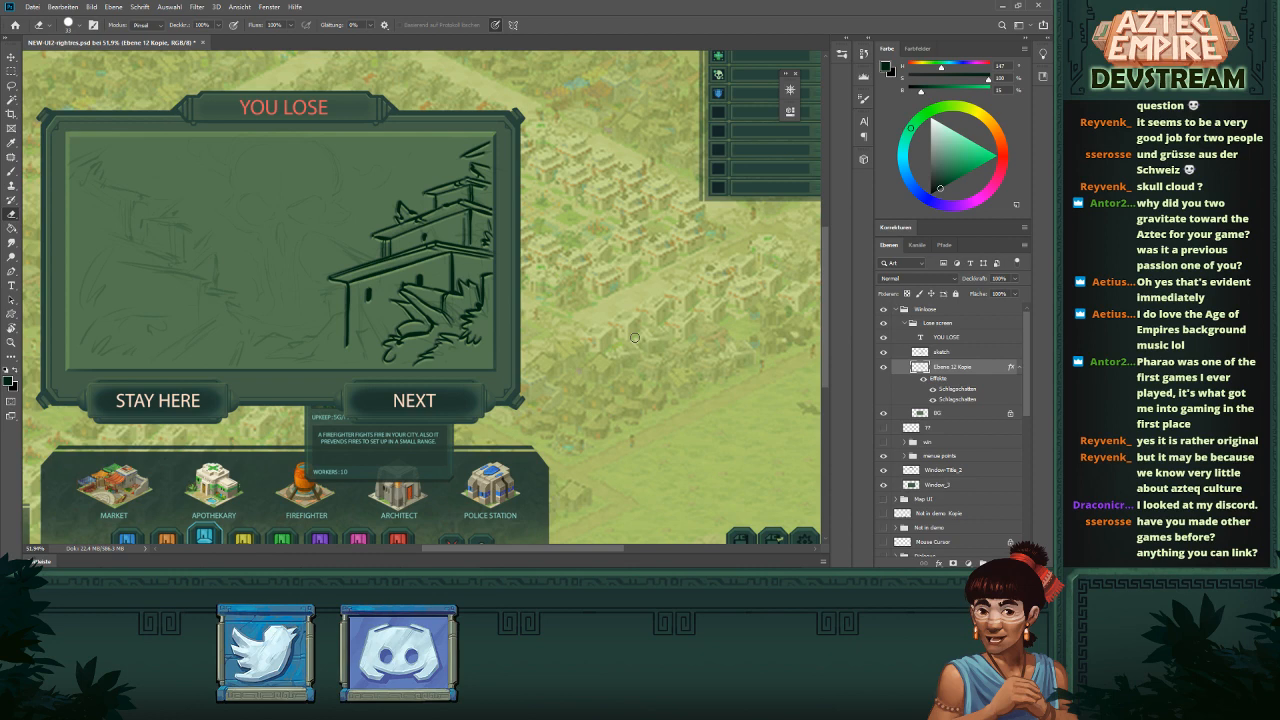
left_click_drag(282, 332, 505, 340)
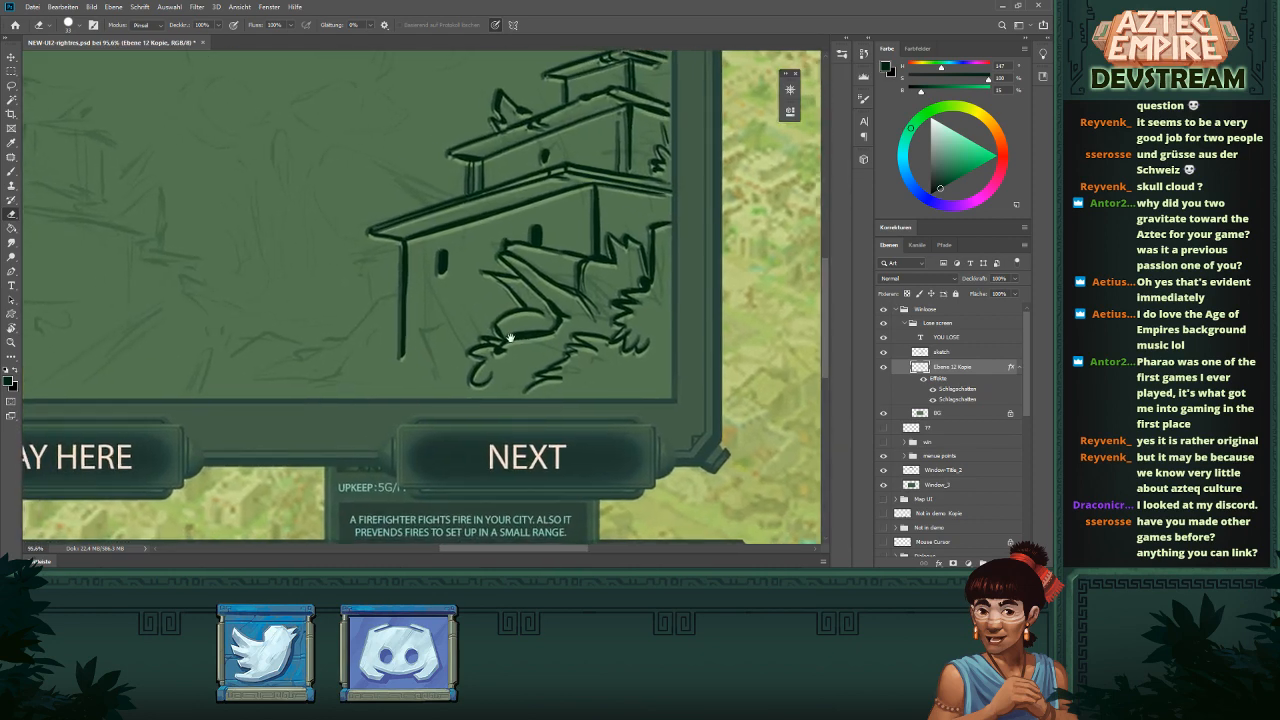
- Ink a slanted broken beam and a jagged wall fragment below the small window at the lower building's near end
key("b")
left_click_drag(421, 334, 437, 388)
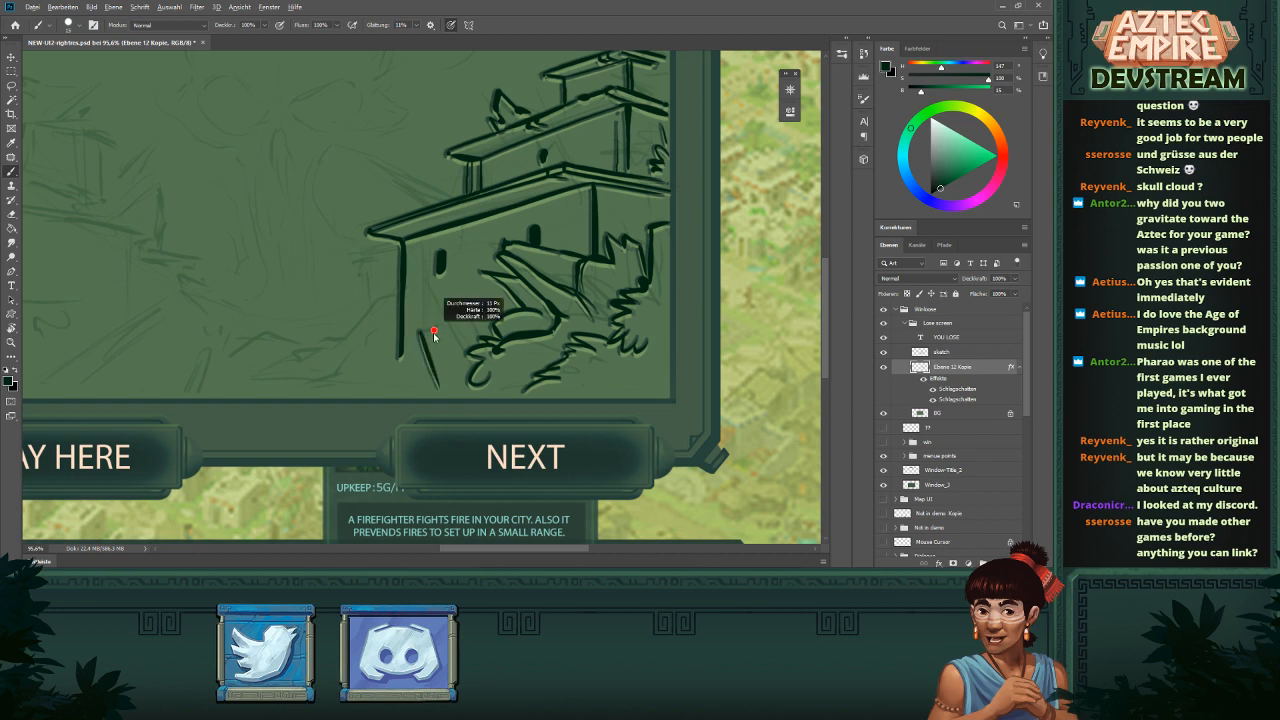
mouse_move(422, 334)
left_mouse_down()
mouse_move(443, 321)
mouse_move(420, 268)
mouse_move(468, 348)
left_mouse_up()
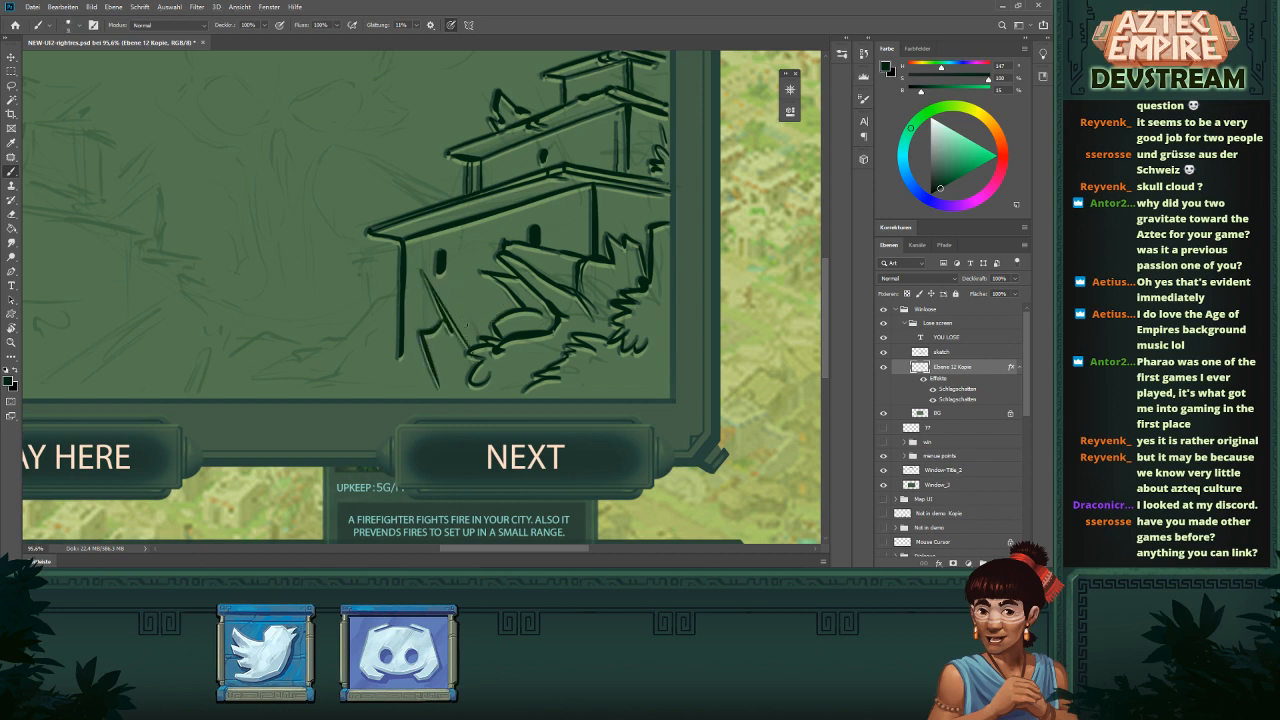
key("ctrl+z")
mouse_move(424, 275)
left_mouse_down()
mouse_move(467, 340)
mouse_move(457, 305)
left_mouse_up()
key("e")
scroll(460, 310, "down", 5)
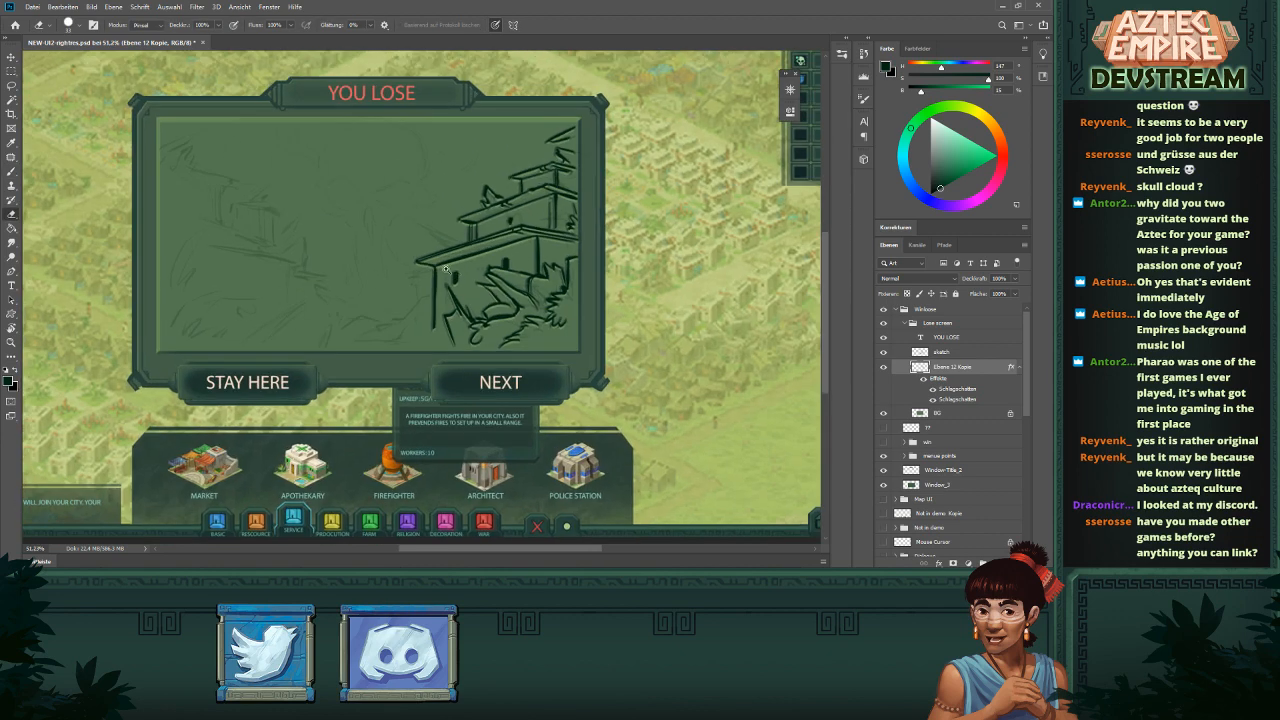
scroll(456, 313, "up", 8)
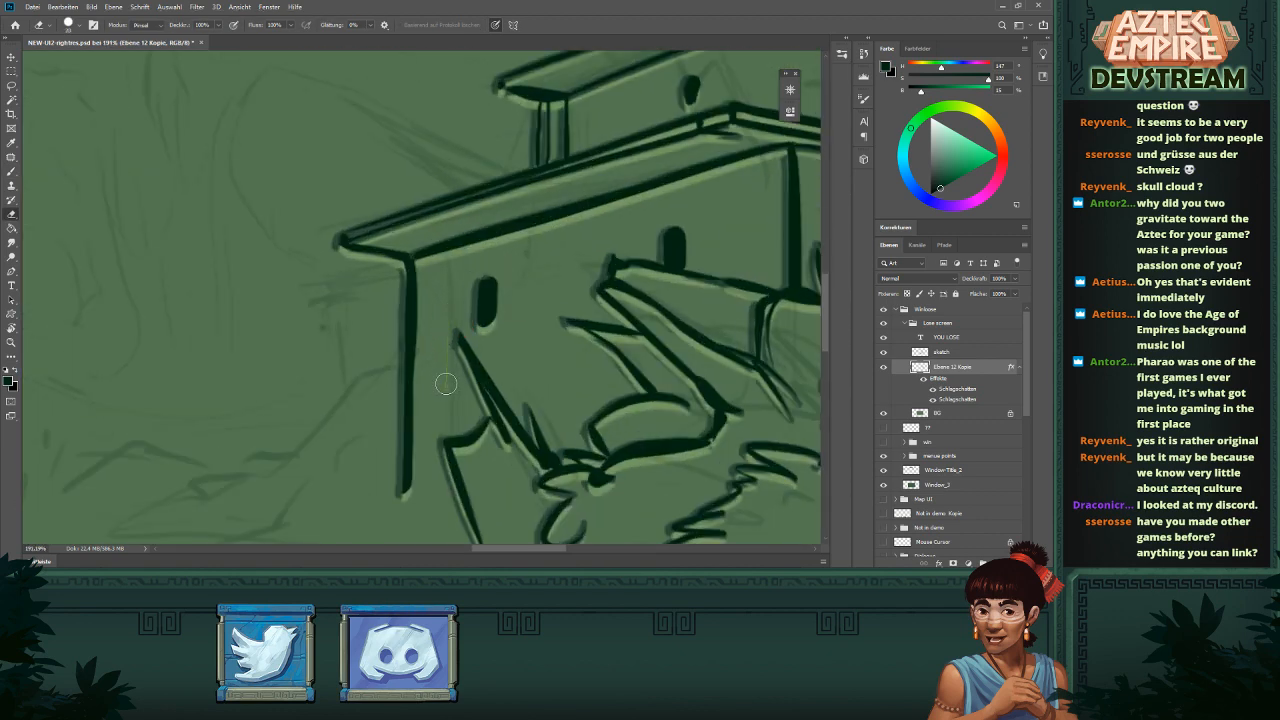
scroll(467, 373, "down", 5)
scroll(467, 373, "up", 3)
- Ink small jagged grass strokes at the foot of the lower building's outer wall
key("b")
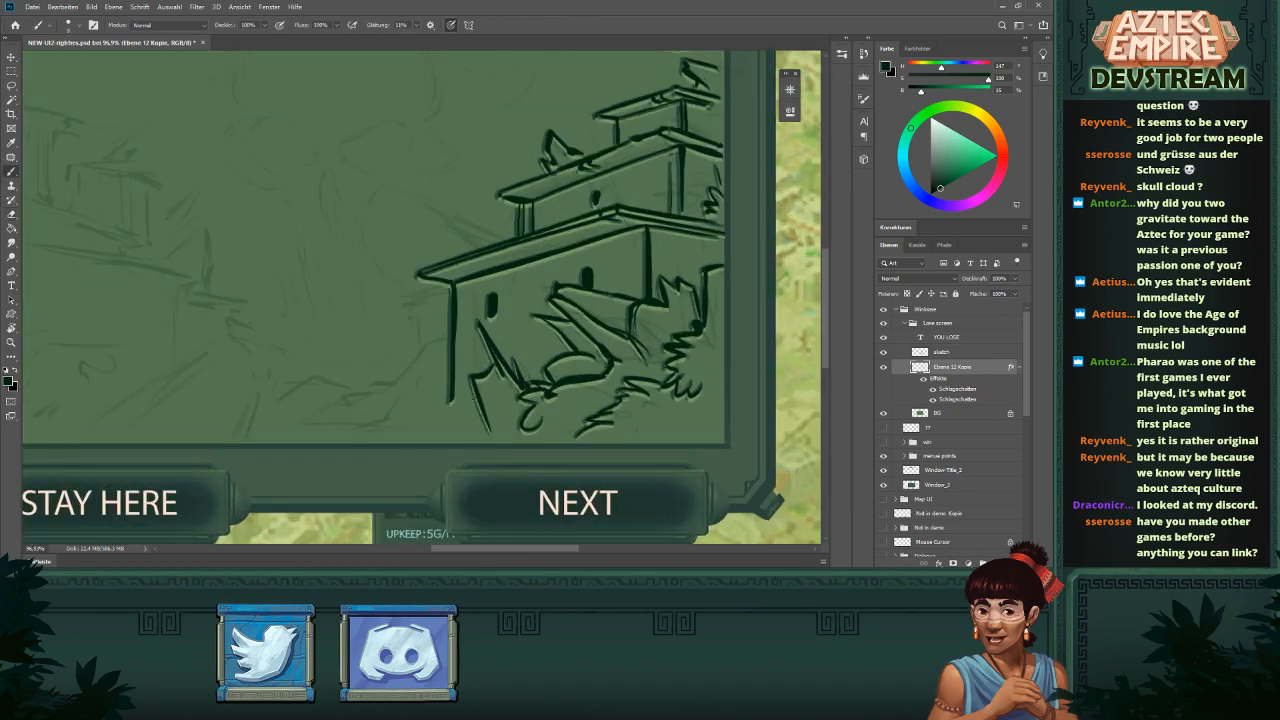
key("ctrl+z")
left_click_drag(452, 401, 430, 418)
left_click_drag(589, 367, 684, 373)
scroll(684, 373, "down", 5)
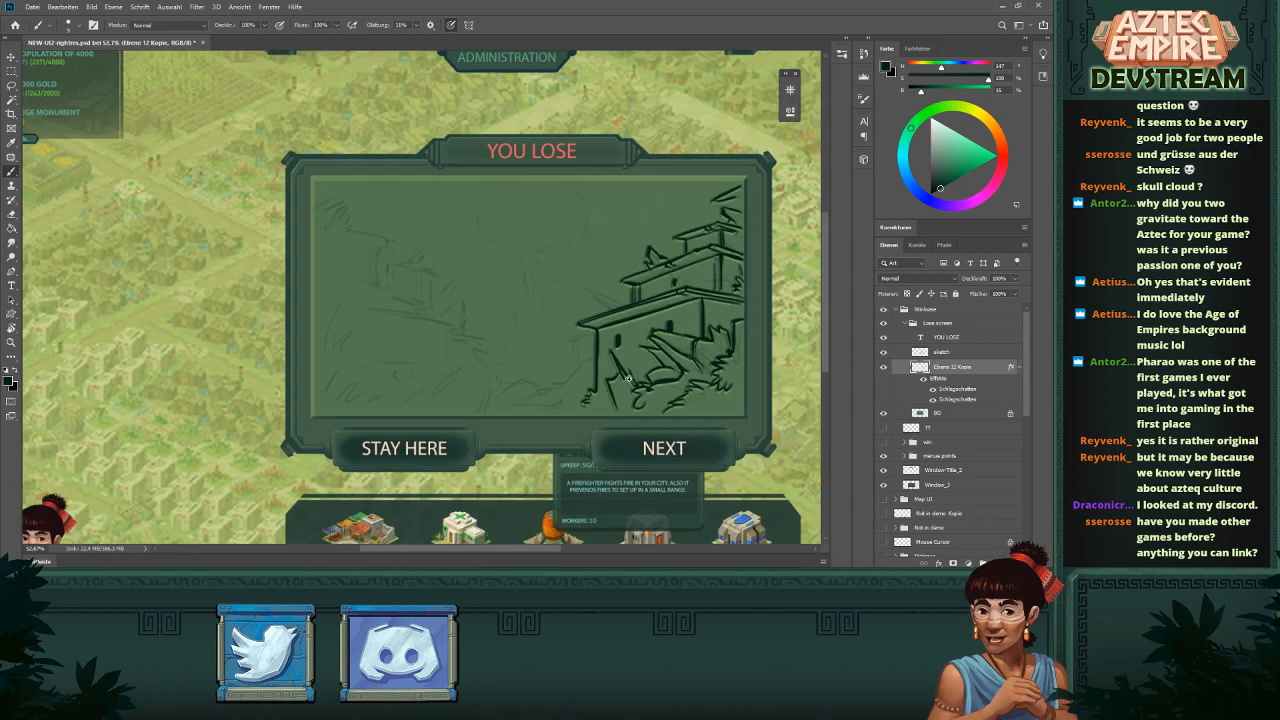
scroll(610, 355, "up", 4)
- Ink a sloping rubble outline running down from the lower building's outer wall, with jagged grass tufts beneath it
left_click_drag(602, 351, 537, 407)
key("ctrl+z")
key("ctrl+z")
mouse_move(580, 361)
left_mouse_down()
mouse_move(547, 407)
mouse_move(580, 359)
mouse_move(549, 423)
mouse_move(574, 386)
mouse_move(517, 425)
mouse_move(531, 406)
mouse_move(496, 421)
left_mouse_up()
mouse_move(548, 394)
left_mouse_down()
mouse_move(492, 416)
mouse_move(502, 403)
mouse_move(545, 429)
mouse_move(593, 375)
left_mouse_up()
mouse_move(628, 367)
left_mouse_down()
mouse_move(603, 375)
mouse_move(464, 334)
mouse_move(569, 355)
mouse_move(687, 355)
left_mouse_up()
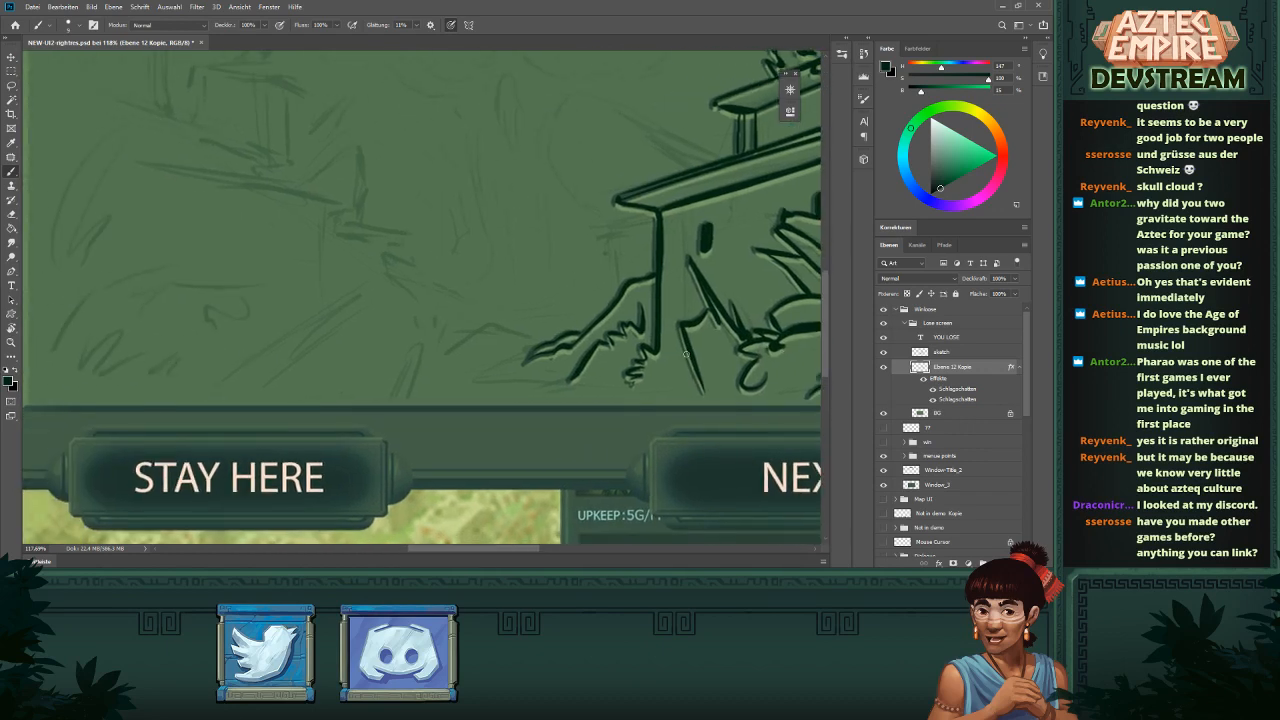
- Extend the rubble outline along the ground away from the building and end it with a spiky leafy plant
mouse_move(563, 379)
left_mouse_down()
mouse_move(538, 393)
mouse_move(531, 375)
mouse_move(543, 403)
mouse_move(593, 364)
mouse_move(627, 369)
mouse_move(548, 378)
left_mouse_up()
mouse_move(548, 377)
left_mouse_down()
mouse_move(577, 376)
mouse_move(536, 360)
mouse_move(494, 384)
left_mouse_up()
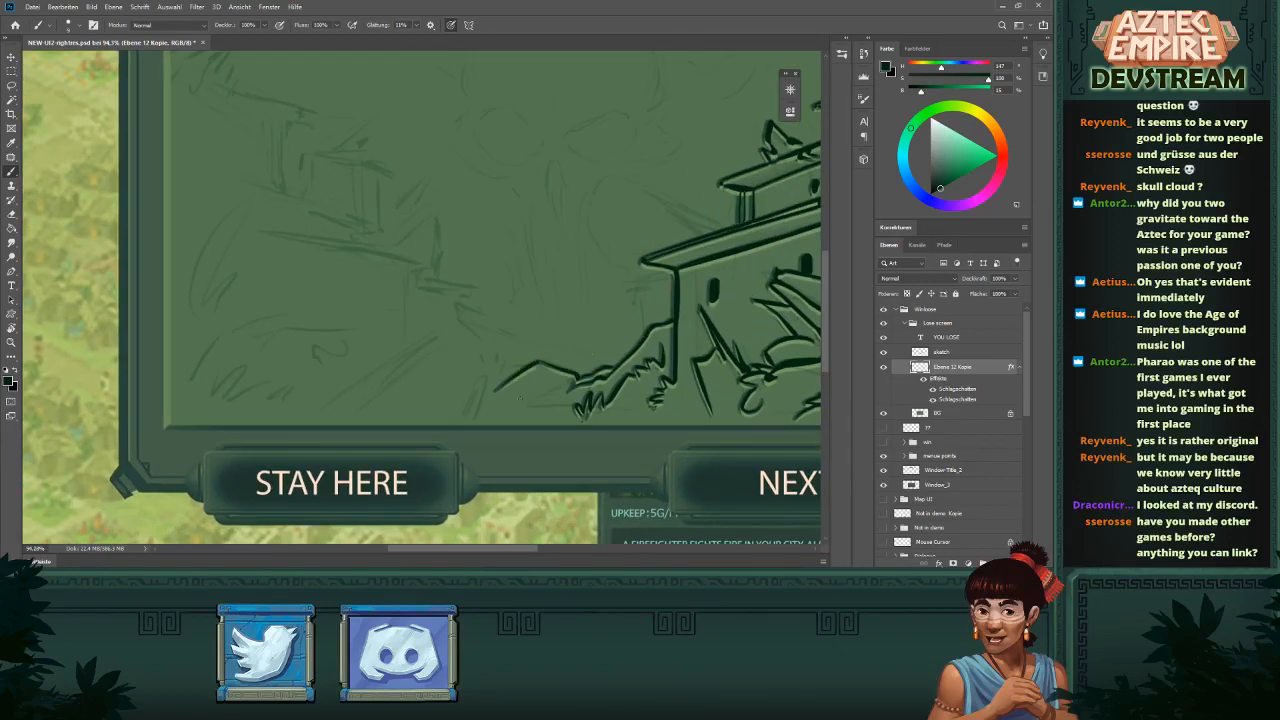
mouse_move(632, 360)
left_mouse_down("ctrl")
mouse_move(594, 357)
mouse_move(492, 390)
left_mouse_up("ctrl")
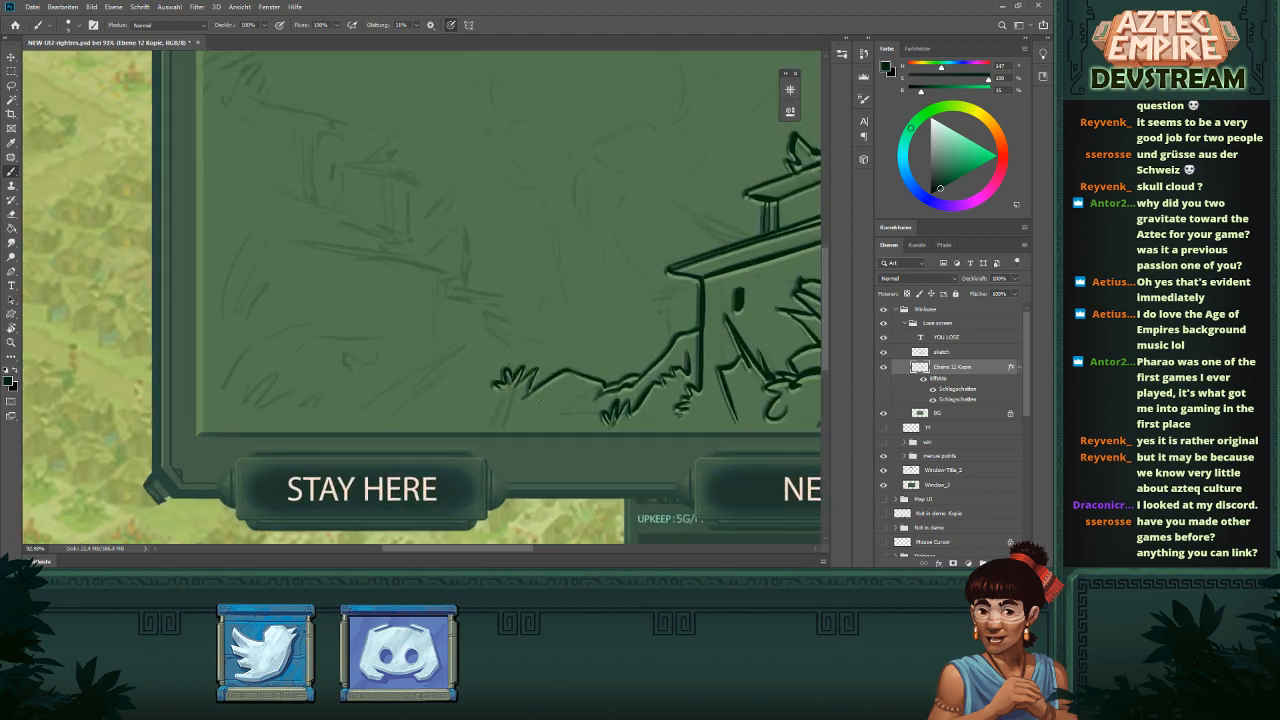
- Ink the stalks beneath the spiky plant, reaching down toward the frame's lower edge
left_click_drag(598, 362, 604, 363, "ctrl")
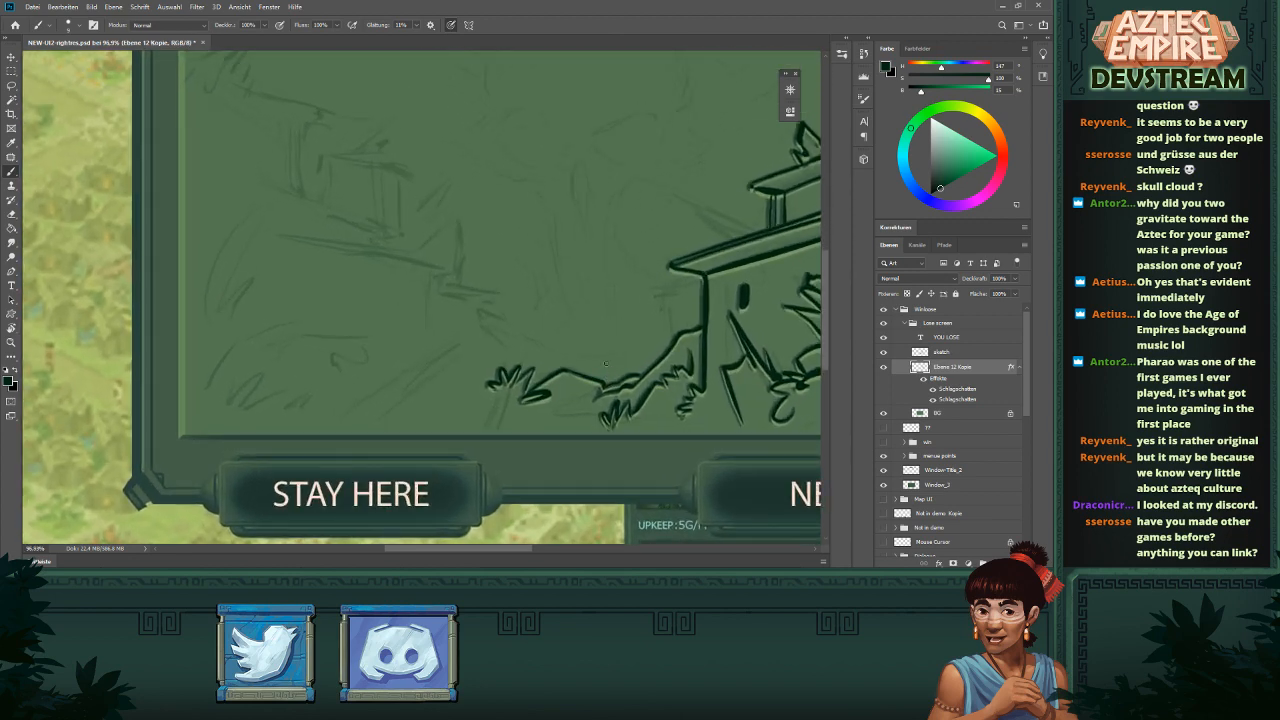
left_click_drag(540, 362, 488, 360, "ctrl")
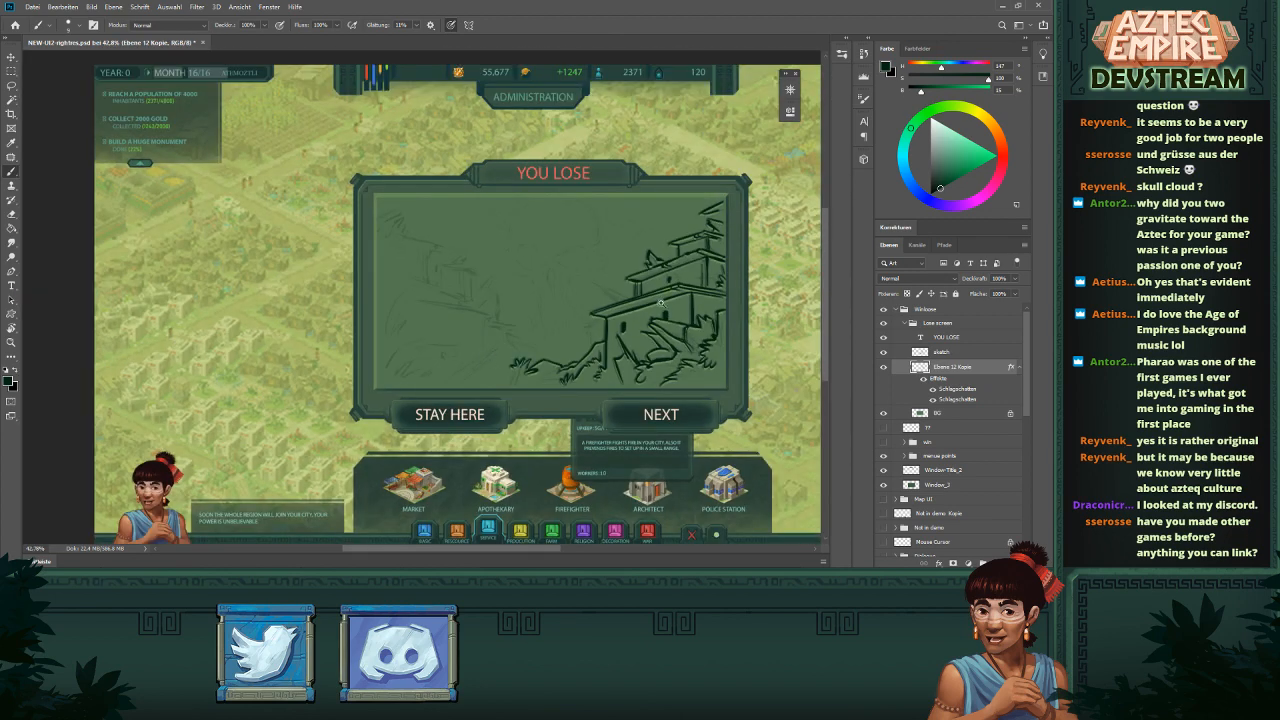
left_click_drag(660, 304, 690, 332, "ctrl")
left_click_drag(407, 375, 430, 375, "ctrl")
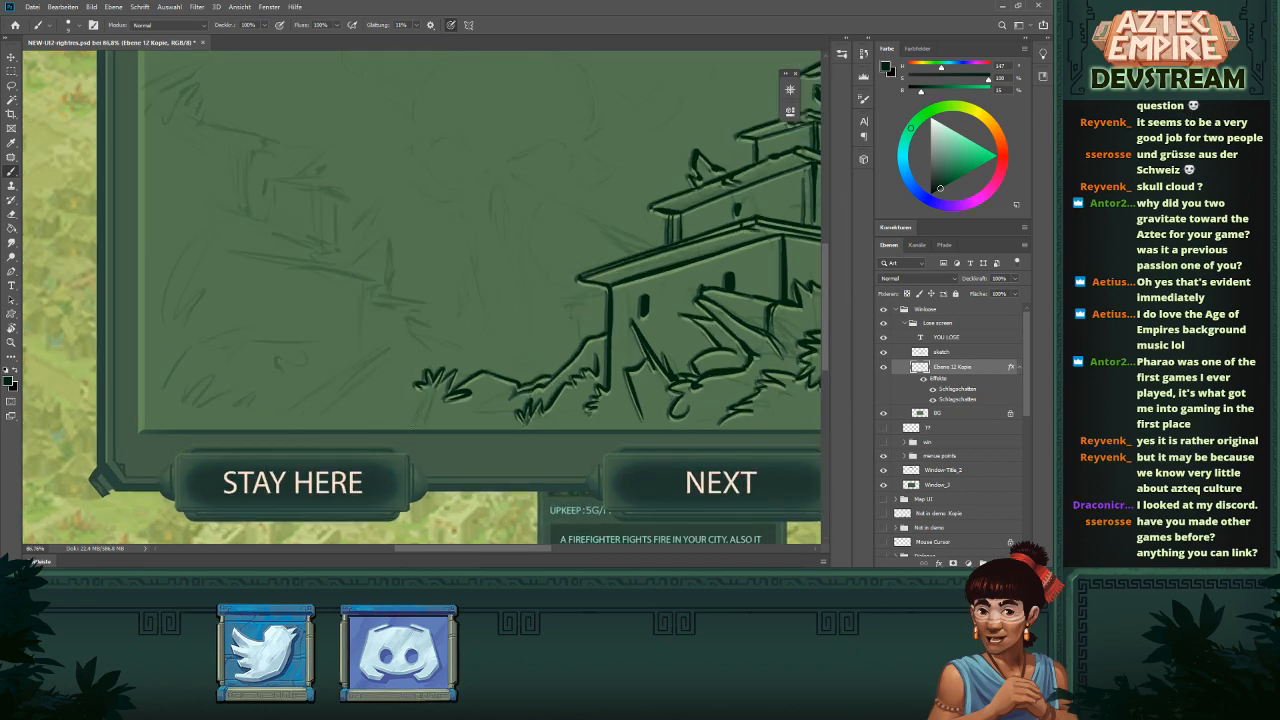
mouse_move(410, 429)
left_mouse_down()
mouse_move(422, 386)
mouse_move(425, 429)
left_mouse_up()
key("ctrl+z")
left_click_drag(486, 387, 450, 388, "ctrl")
left_click_drag(462, 392, 505, 393, "ctrl")
key("e")
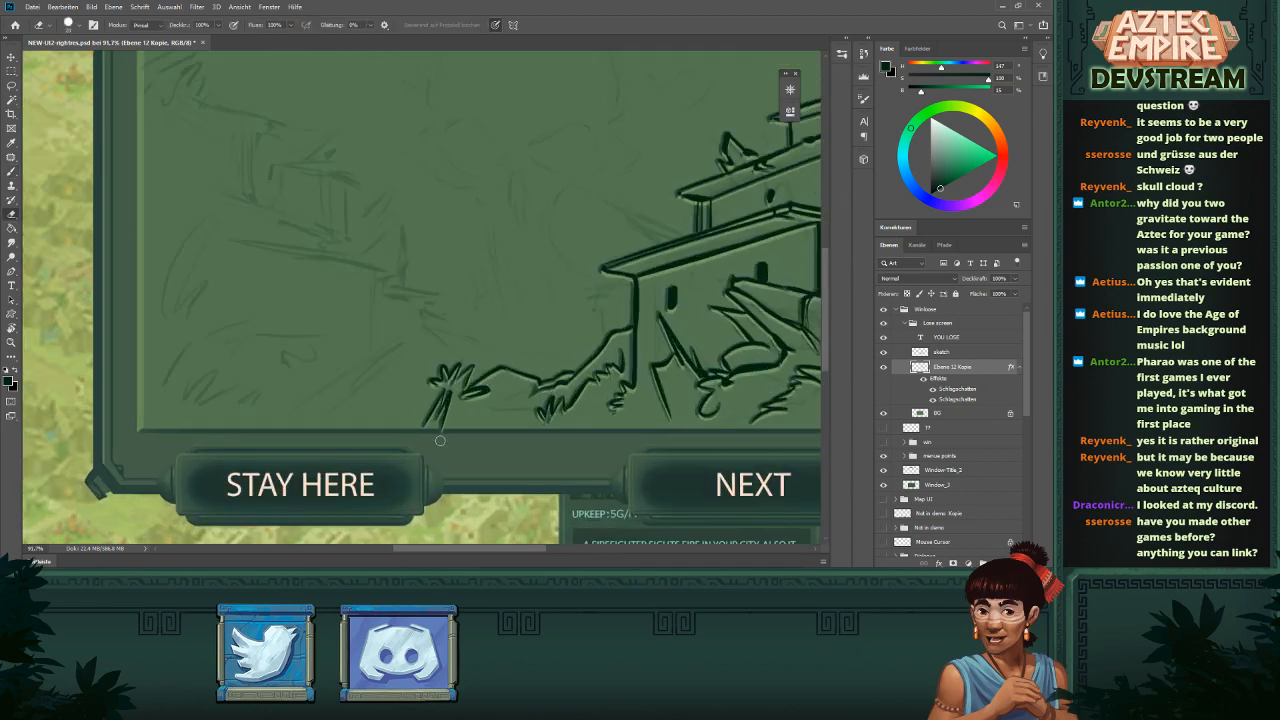
- Ink a long fallen beam with doubled edges and a broken end, leaning diagonally above the STAY HERE button, with prop lines beneath
key("b")
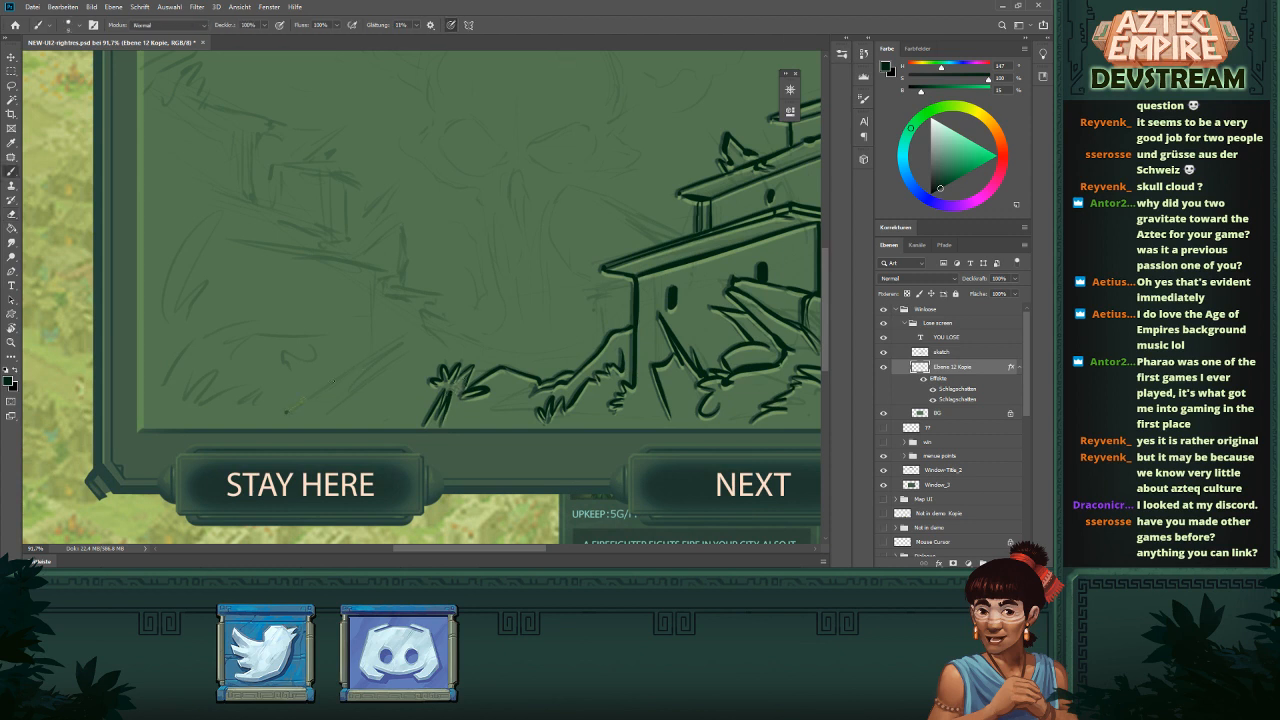
mouse_move(286, 411)
left_mouse_down()
mouse_move(410, 329)
mouse_move(413, 345)
mouse_move(317, 419)
left_mouse_up()
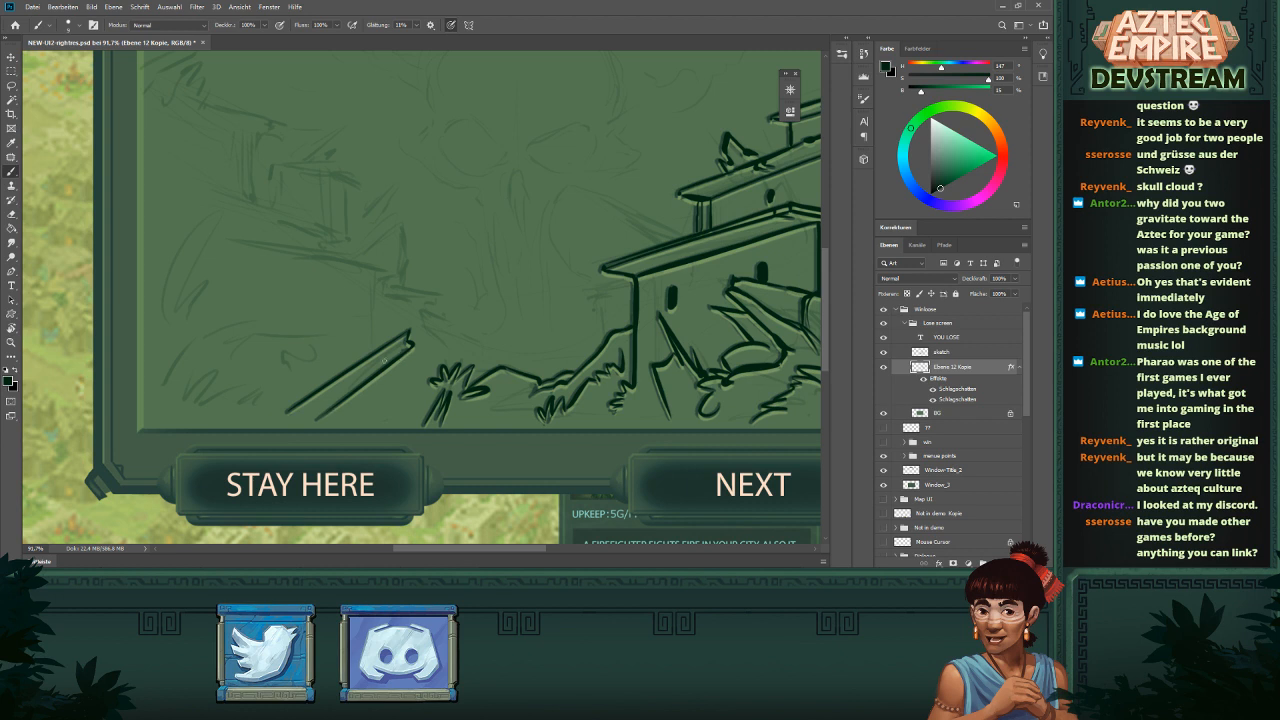
left_click_drag(379, 362, 299, 420)
left_click_drag(406, 341, 286, 425)
key("ctrl+z")
key("ctrl+z")
mouse_move(403, 343)
left_mouse_down()
mouse_move(283, 416)
mouse_move(334, 389)
mouse_move(285, 415)
left_mouse_up()
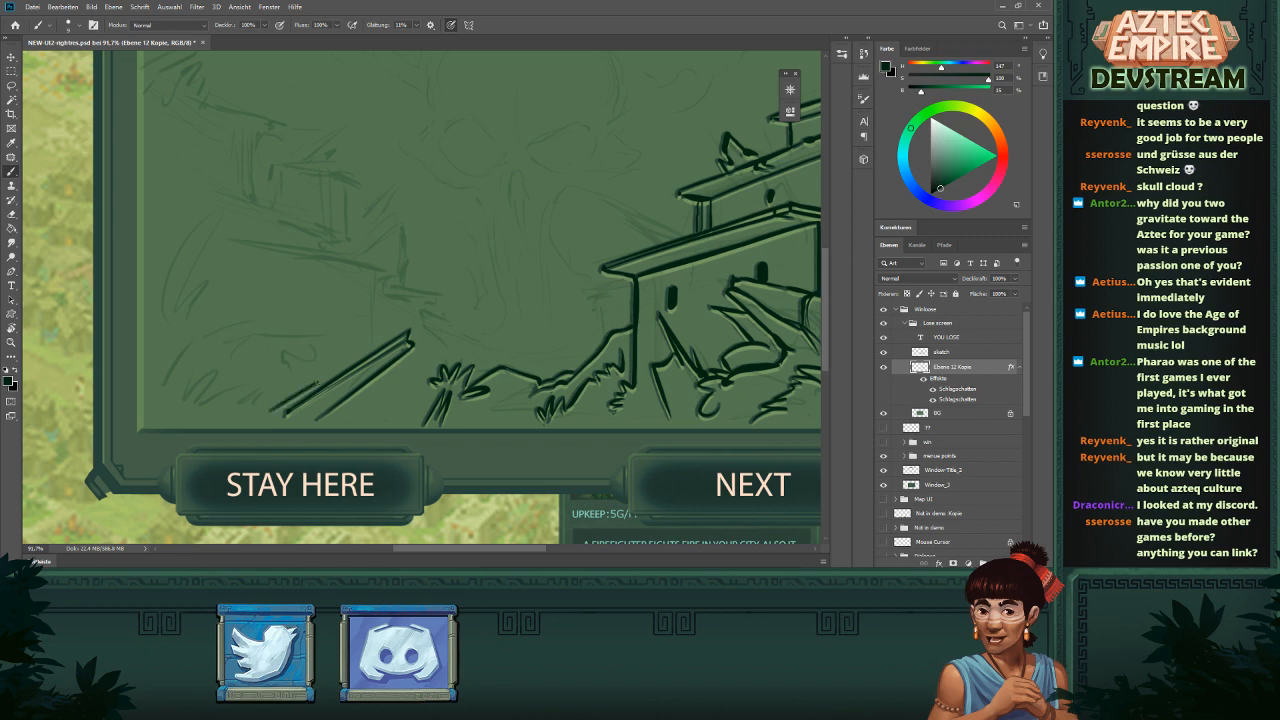
scroll(330, 386, "up", 2)
scroll(330, 386, "down", 5)
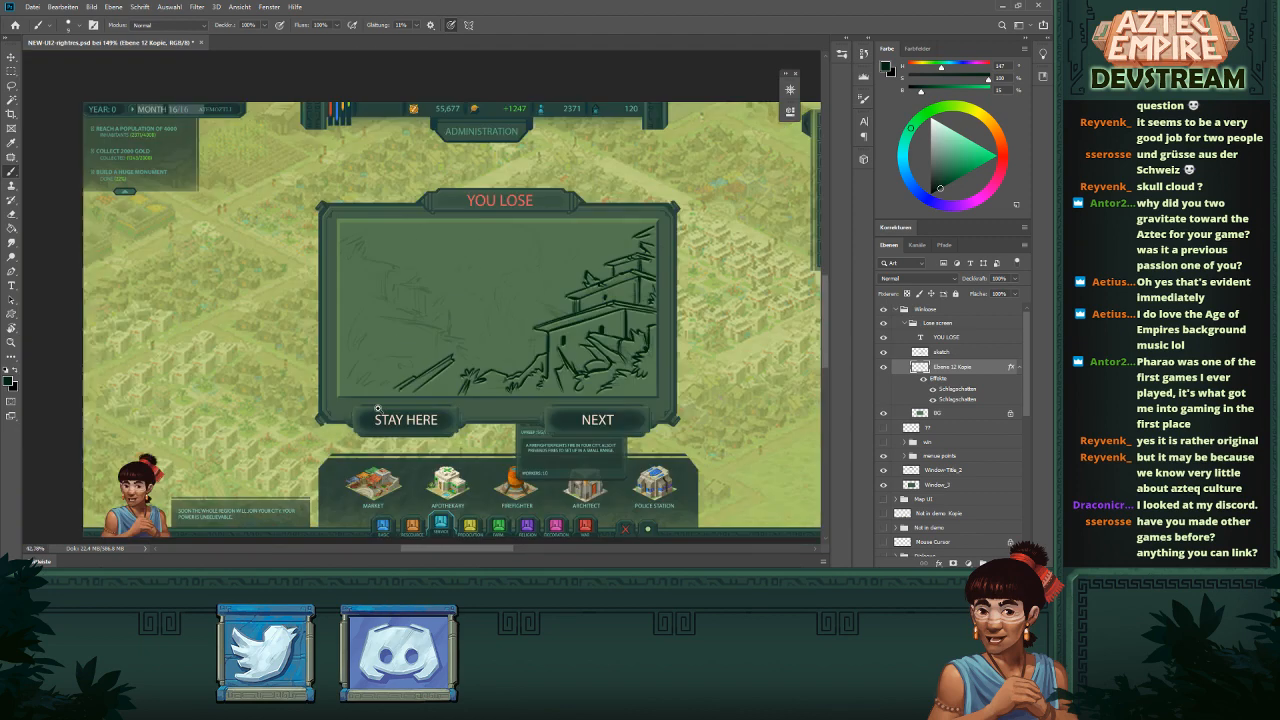
scroll(422, 389, "up", 3)
scroll(422, 389, "up", 2)
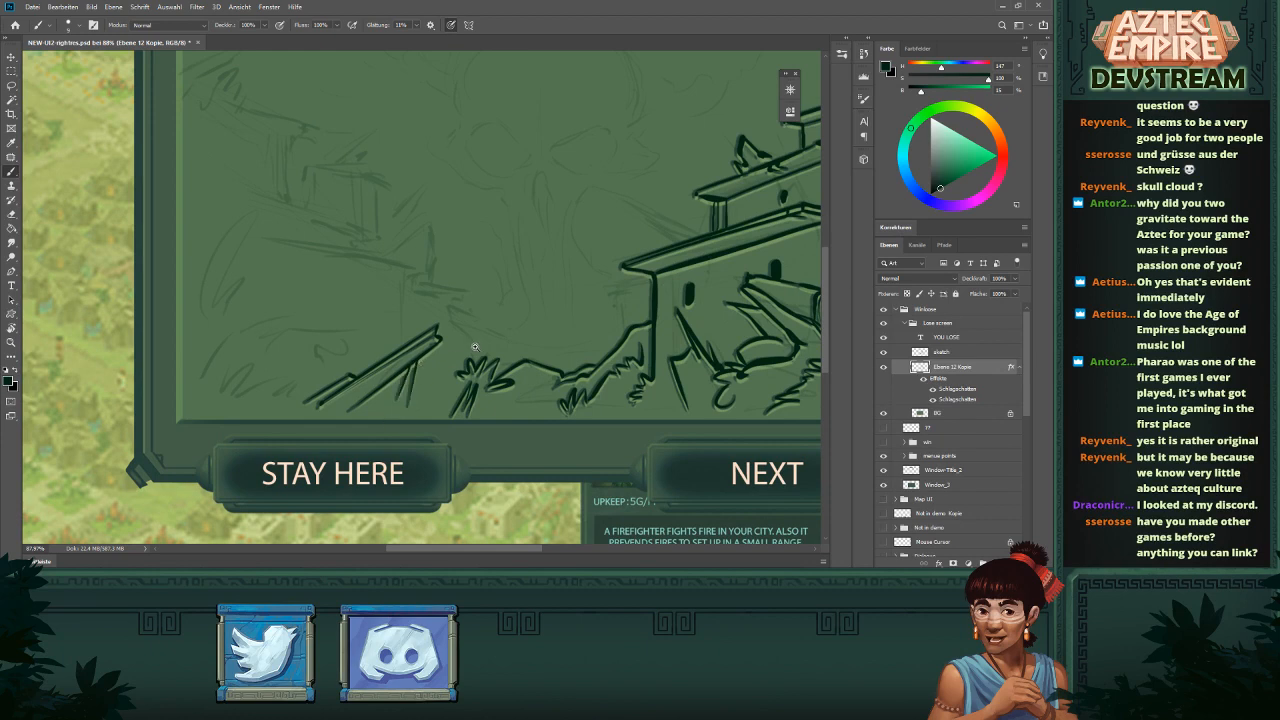
scroll(471, 349, "down", 5)
scroll(438, 376, "up", 5)
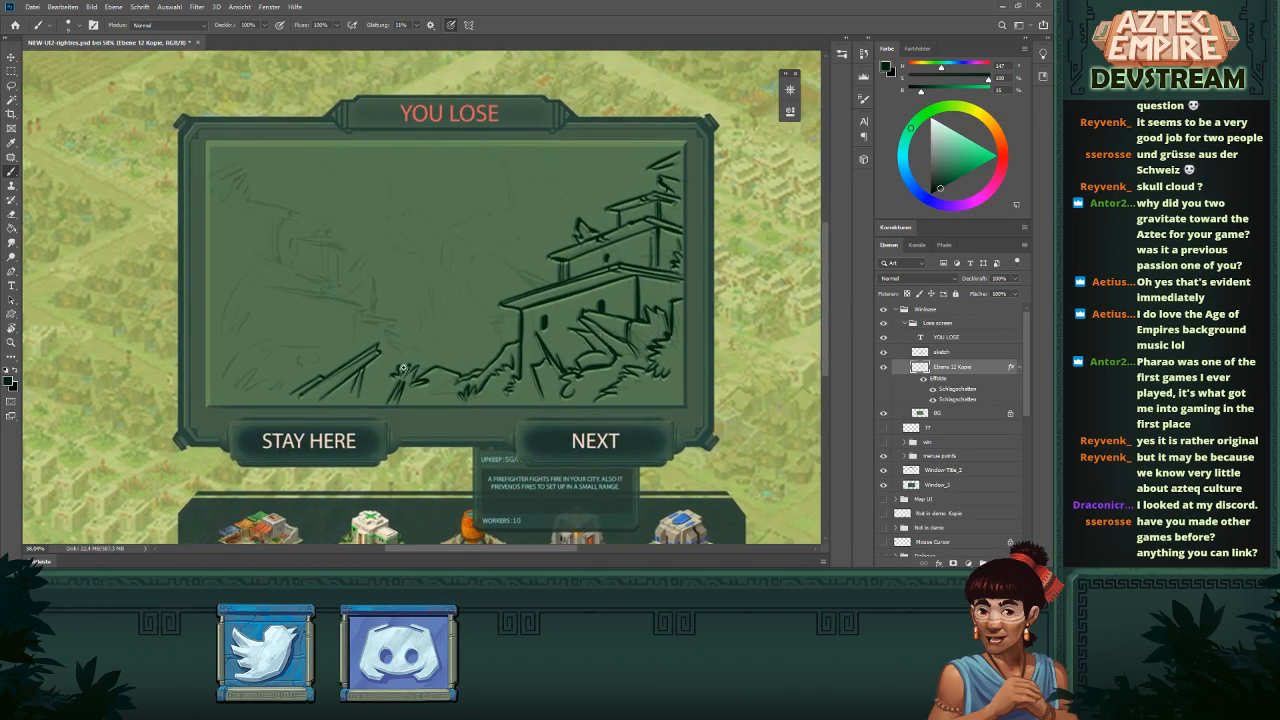
- Ink clusters of pointed leafy bushes in the frame's lower left corner beside the fallen beam
left_click_drag(568, 378, 572, 377)
mouse_move(369, 384)
left_mouse_down()
mouse_move(350, 388)
mouse_move(360, 403)
mouse_move(328, 390)
mouse_move(315, 400)
mouse_move(308, 366)
mouse_move(291, 366)
mouse_move(282, 388)
mouse_move(250, 372)
left_mouse_up()
key("ctrl+z")
mouse_move(341, 351)
left_mouse_down()
mouse_move(462, 389)
mouse_move(398, 357)
mouse_move(399, 382)
mouse_move(382, 358)
mouse_move(360, 375)
left_mouse_up()
left_click_drag(518, 372, 360, 310)
mouse_move(328, 360)
left_mouse_down()
mouse_move(354, 340)
mouse_move(330, 380)
mouse_move(333, 341)
mouse_move(368, 336)
mouse_move(384, 303)
mouse_move(408, 303)
left_mouse_up()
- Ink two small dark windows and a vertical wall edge for the left building above the fallen beam
mouse_move(409, 354)
left_mouse_down()
mouse_move(431, 376)
mouse_move(385, 386)
mouse_move(404, 346)
mouse_move(398, 358)
mouse_move(422, 348)
mouse_move(437, 366)
mouse_move(437, 390)
left_mouse_up()
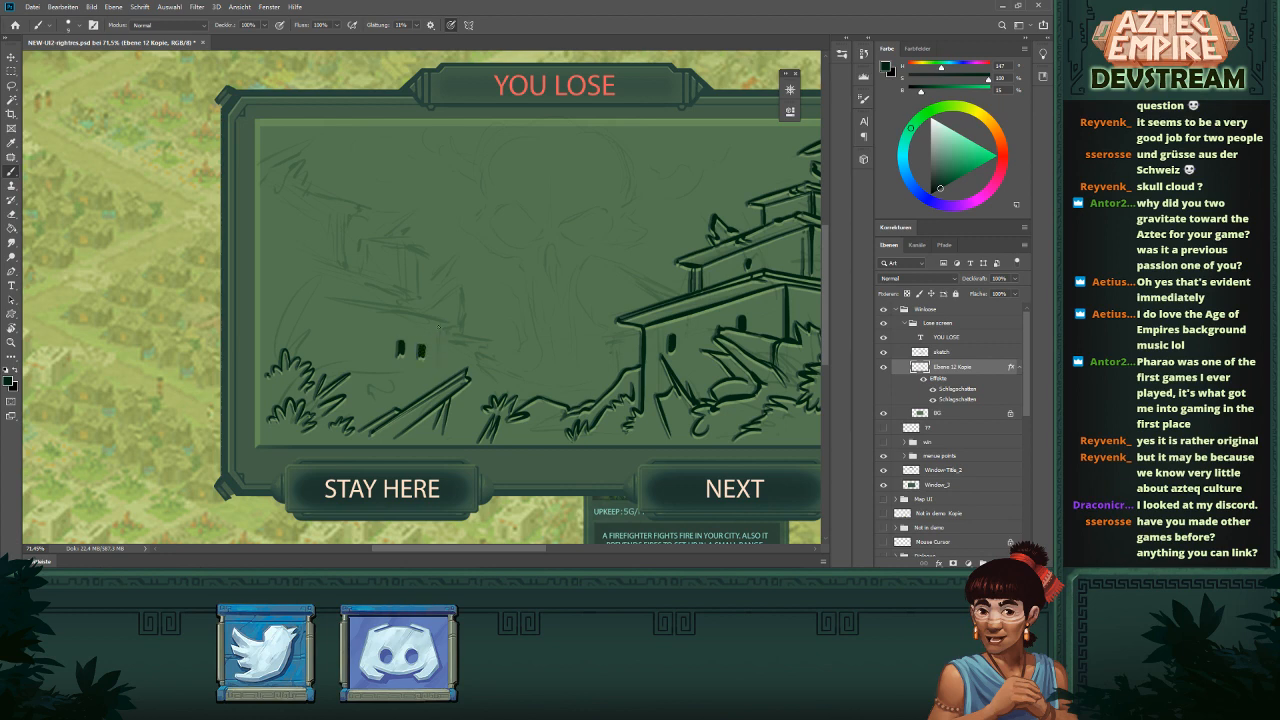
left_click_drag(438, 326, 437, 386)
scroll(535, 352, "down", 5)
scroll(519, 291, "up", 5)
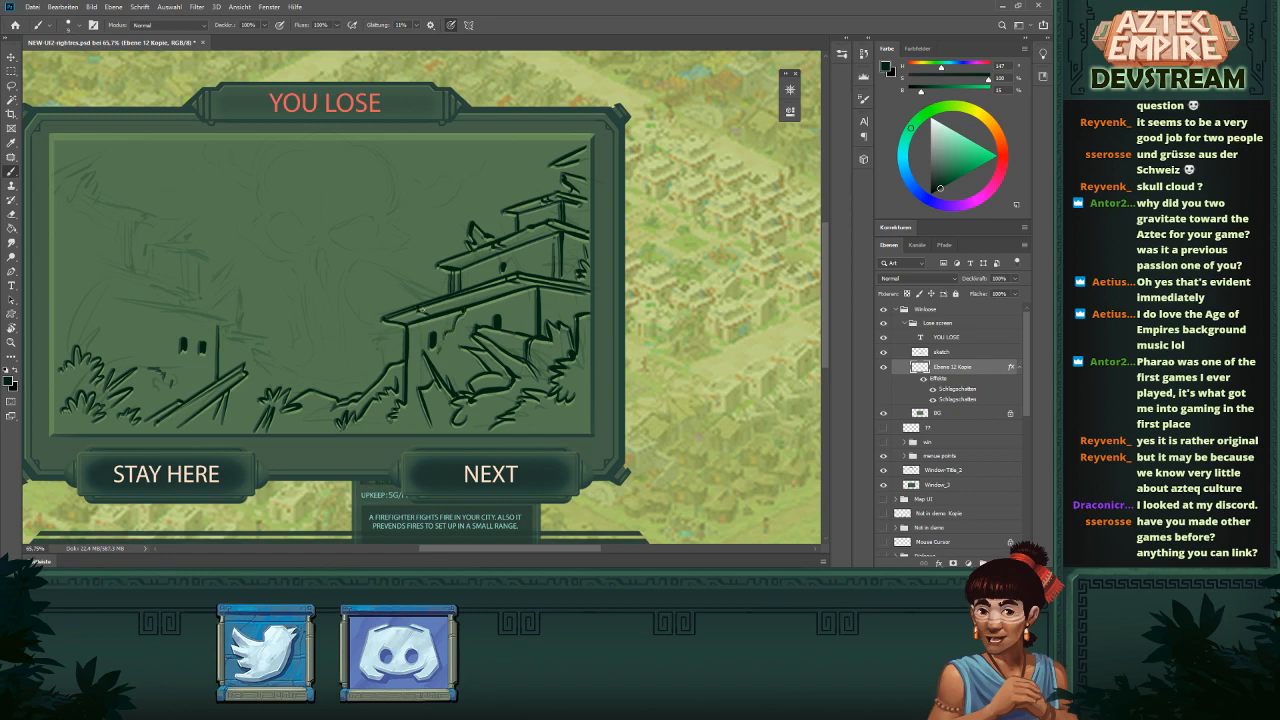
scroll(550, 280, "down", 6)
scroll(530, 285, "up", 3)
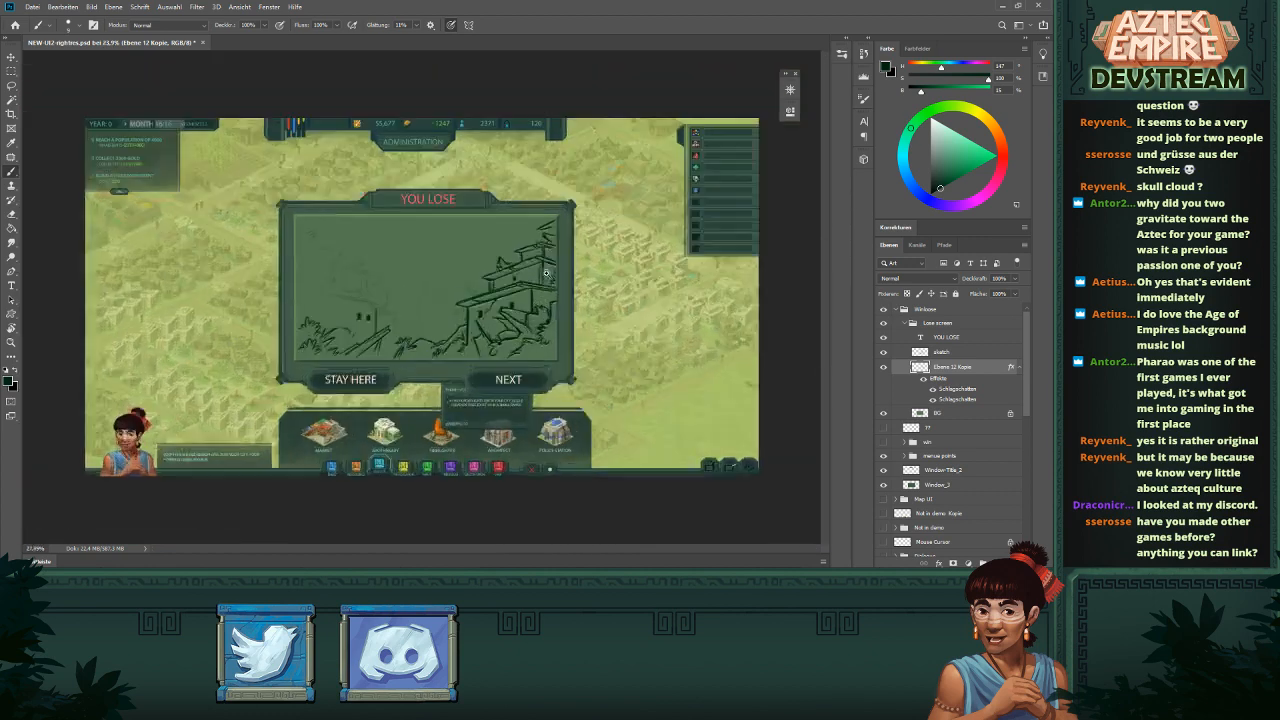
scroll(546, 272, "up", 3)
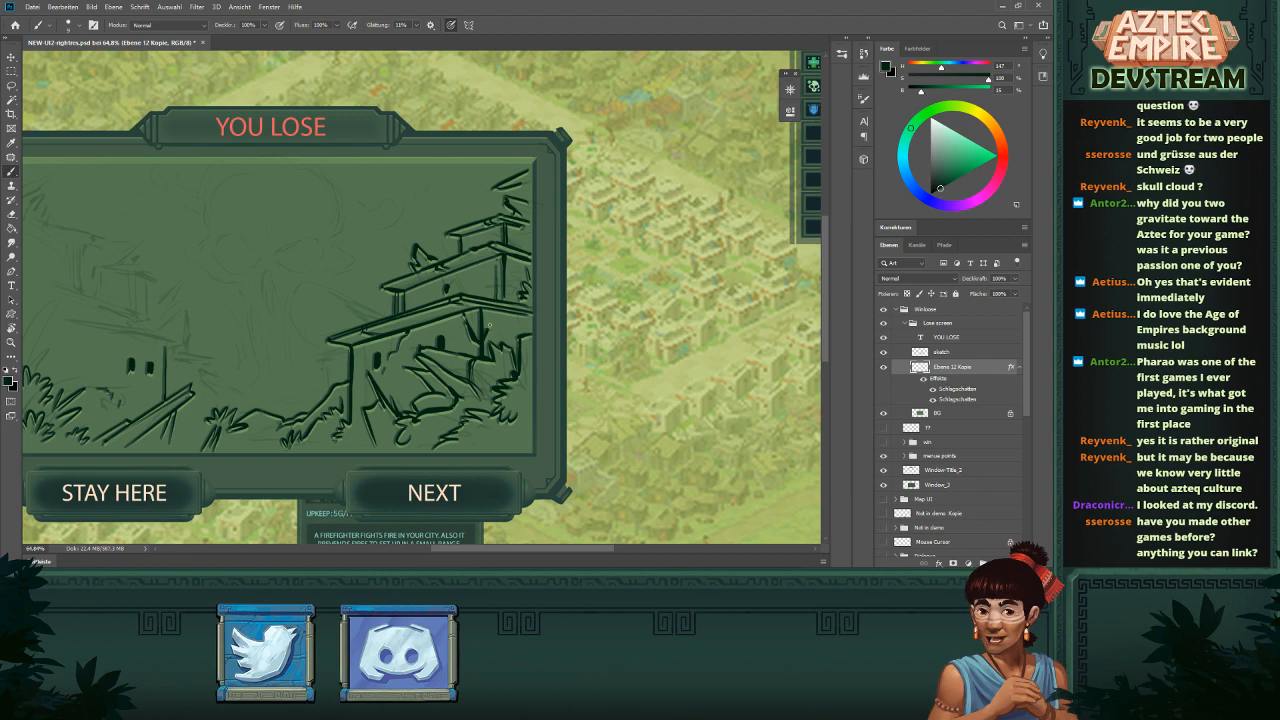
scroll(495, 312, "down", 4)
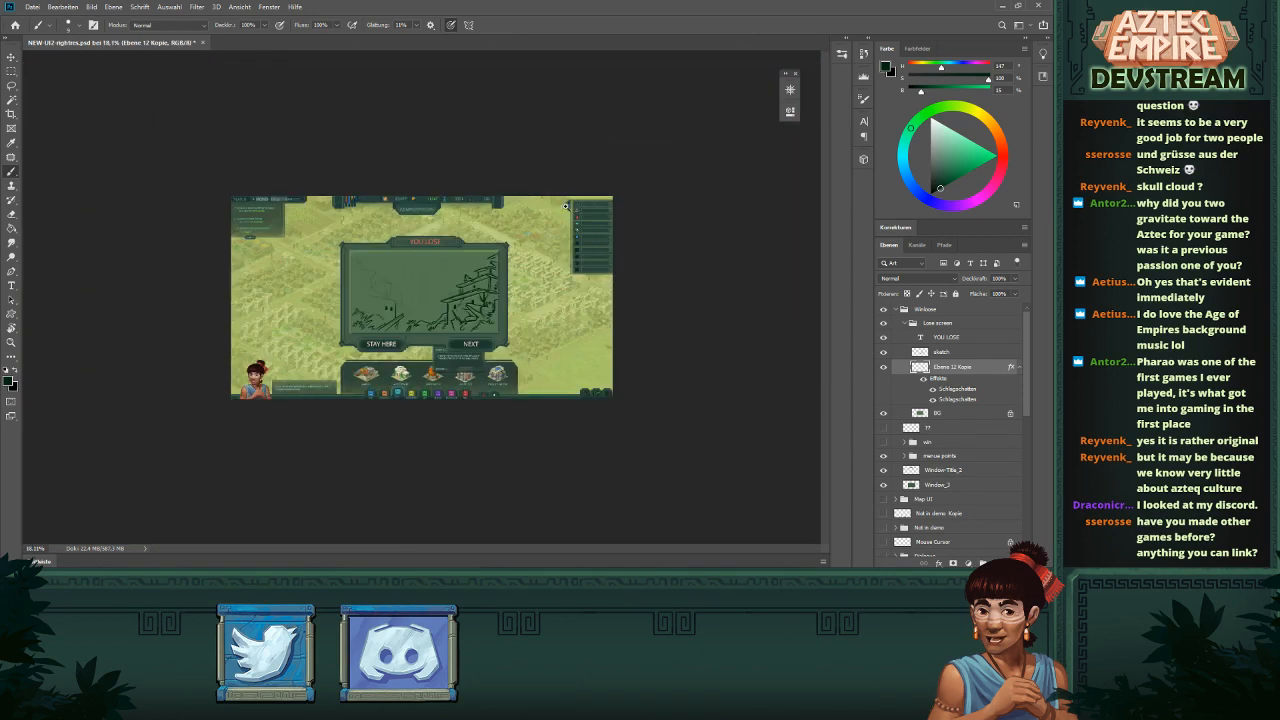
scroll(450, 274, "up", 3)
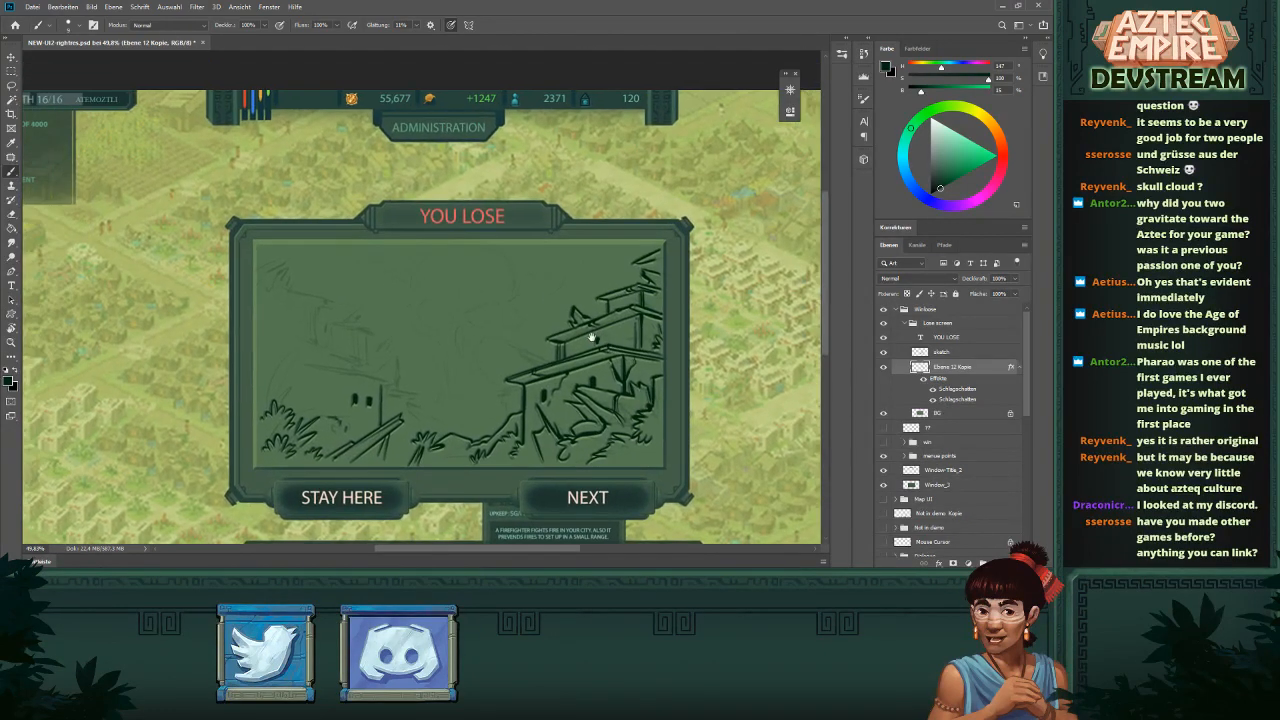
left_click_drag(592, 338, 591, 340)
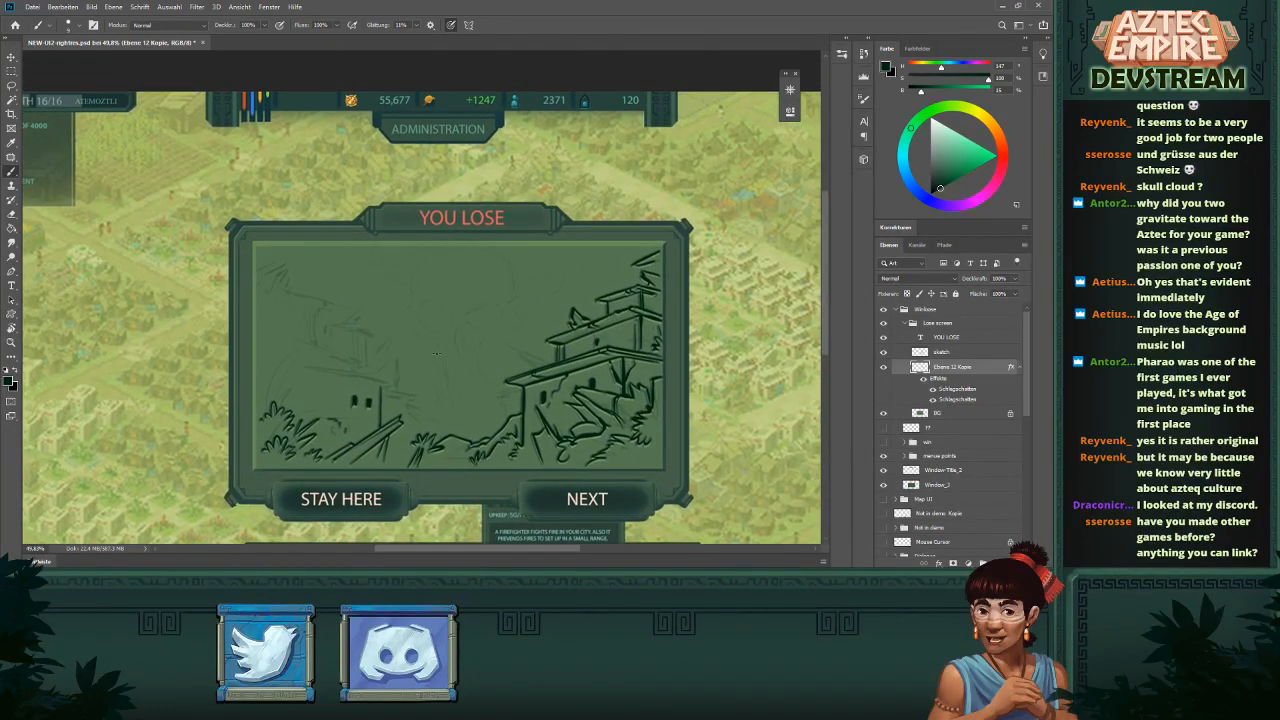
- Ink a jagged debris outline linking the fallen beam's upper end with the spiky plant and the ground line
mouse_move(420, 423)
left_mouse_down()
mouse_move(441, 408)
mouse_move(436, 425)
mouse_move(403, 424)
mouse_move(439, 411)
mouse_move(429, 431)
left_mouse_up()
scroll(405, 430, "down", 4)
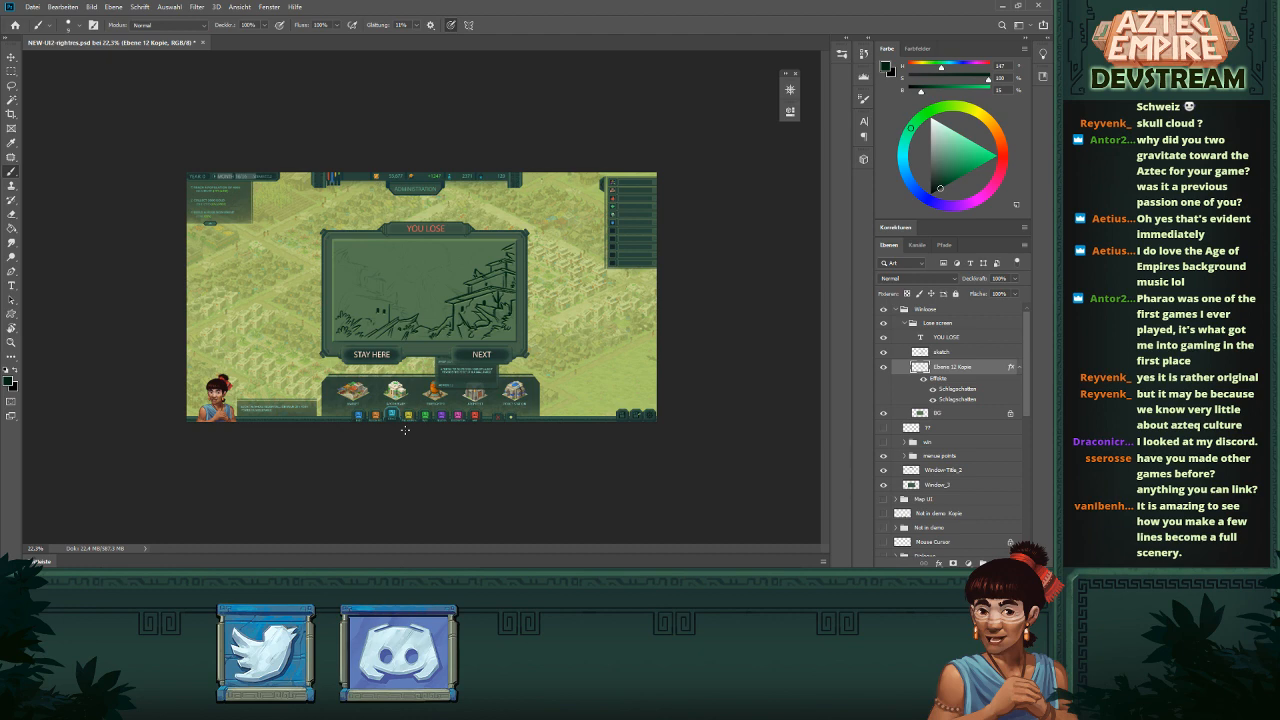
scroll(465, 298, "up", 2)
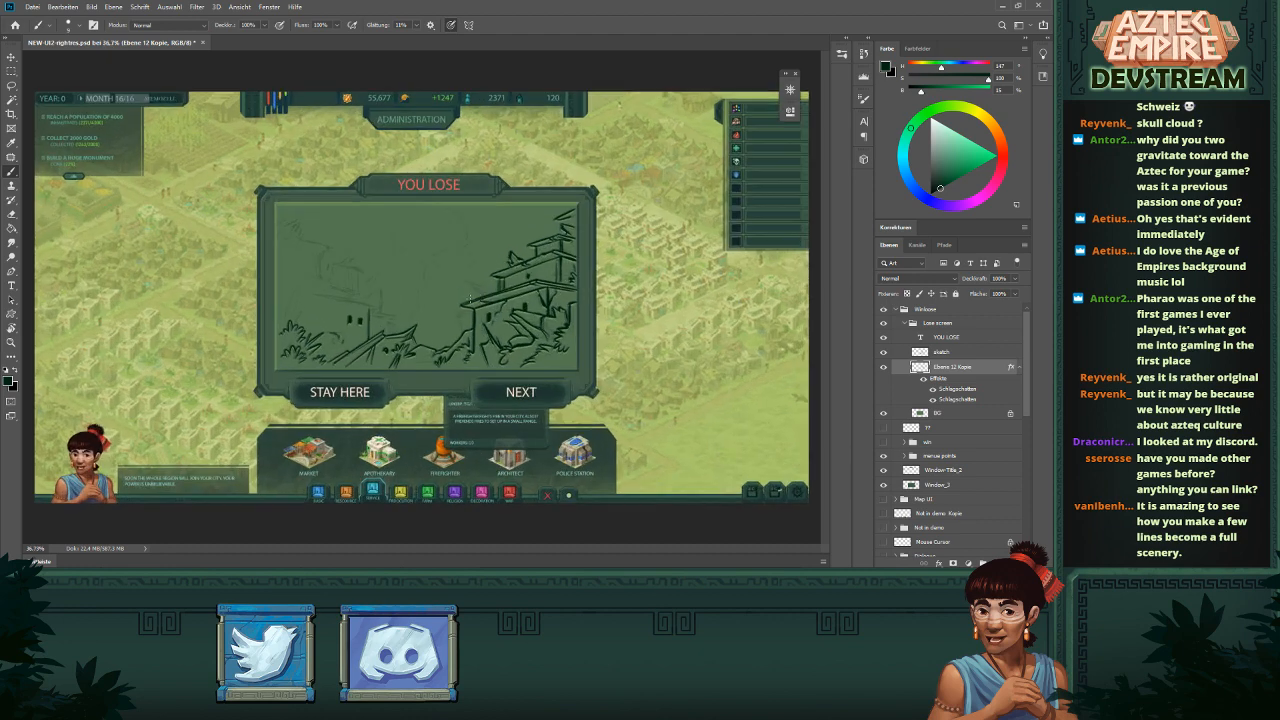
scroll(446, 253, "up", 3)
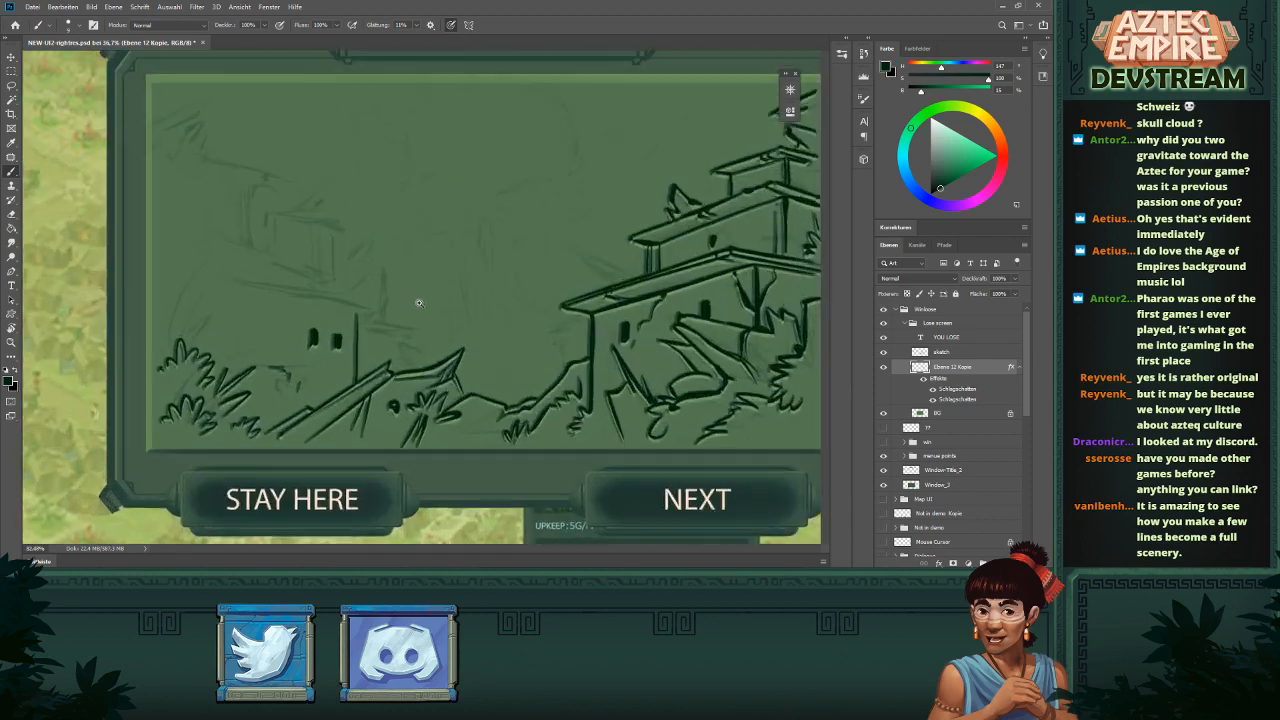
- Ink the left building's roofline and corner wall over the sketch, redoing the first strokes
mouse_move(357, 316)
left_mouse_down()
mouse_move(378, 312)
mouse_move(173, 273)
mouse_move(200, 275)
mouse_move(156, 283)
mouse_move(213, 308)
mouse_move(212, 359)
left_mouse_up()
key("ctrl+z")
key("ctrl+z")
key("ctrl+z")
mouse_move(367, 328)
left_mouse_down()
mouse_move(328, 339)
mouse_move(349, 350)
left_mouse_up()
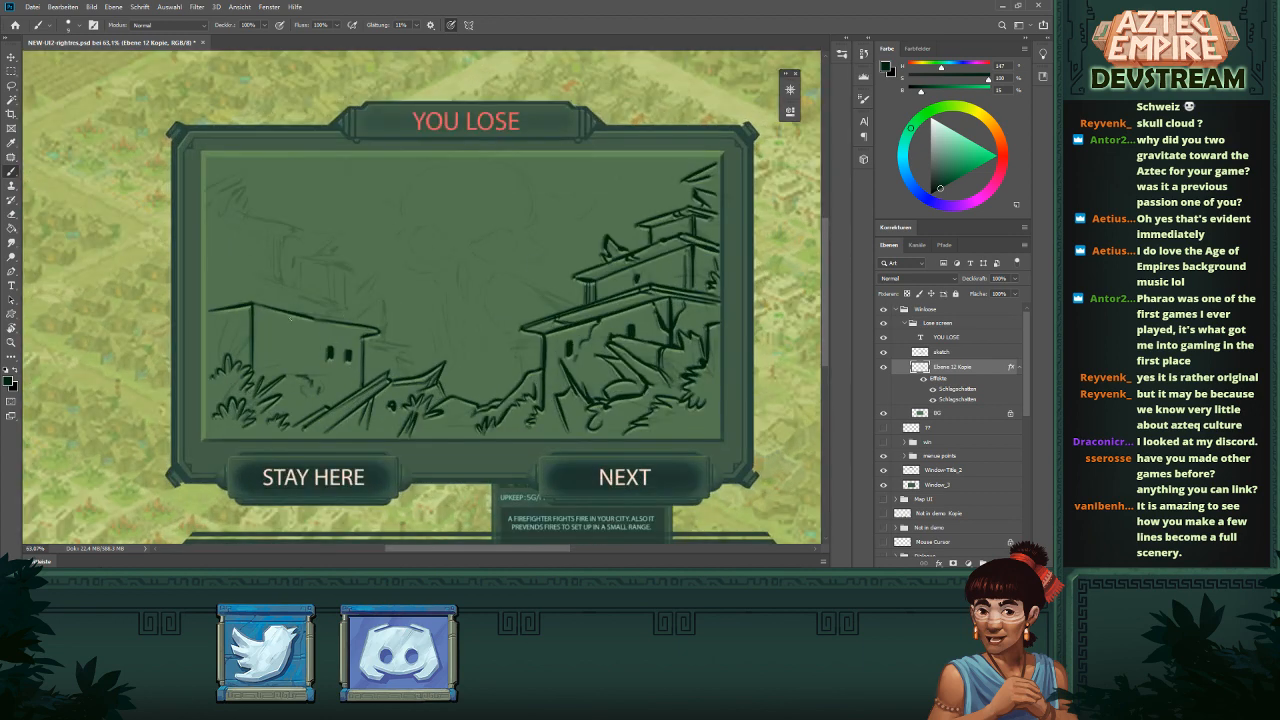
left_click_drag(252, 304, 328, 318)
key("ctrl+z")
mouse_move(252, 305)
left_mouse_down()
mouse_move(389, 327)
mouse_move(335, 326)
left_mouse_up()
key("ctrl+z")
- Rotate the canvas a quarter turn and ink the second roofline that gives the left building's roof its thickness
key("r")
mouse_move(548, 300)
left_mouse_down()
mouse_move(449, 170)
mouse_move(634, 247)
left_mouse_up()
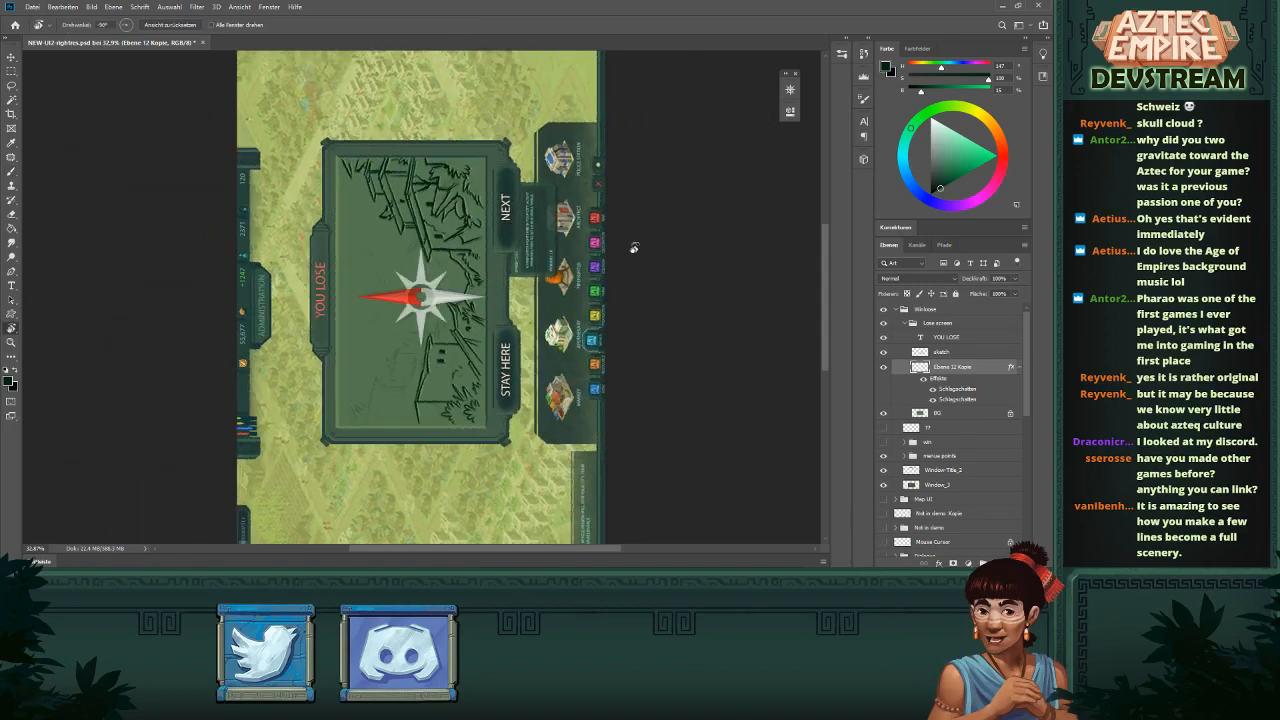
left_click_drag(460, 413, 504, 413)
key("b")
mouse_move(420, 356)
left_mouse_down()
mouse_move(419, 318)
mouse_move(421, 358)
left_mouse_up()
key("ctrl+z")
left_click_drag(420, 308, 398, 400)
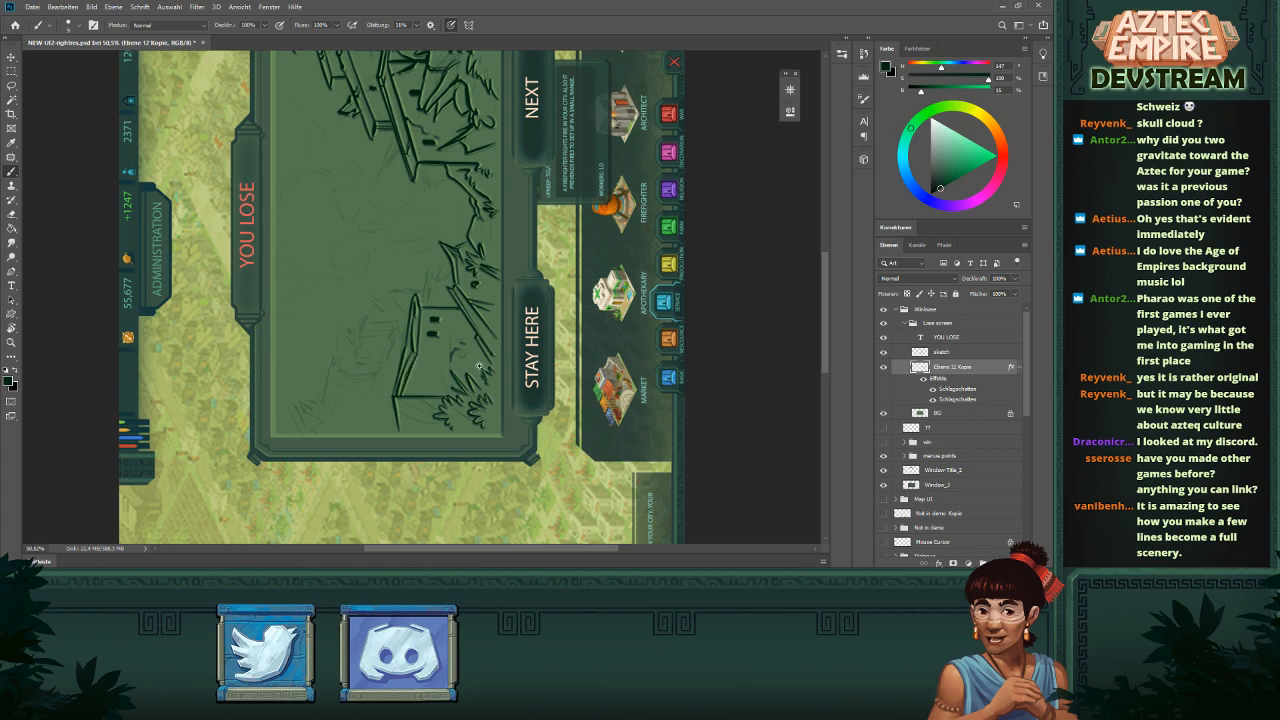
- Return the canvas rotation to 0° and bring the left building close into view
left_click_drag(480, 367, 380, 367)
key("r")
left_click_drag(630, 332, 586, 394)
scroll(586, 394, "up", 5)
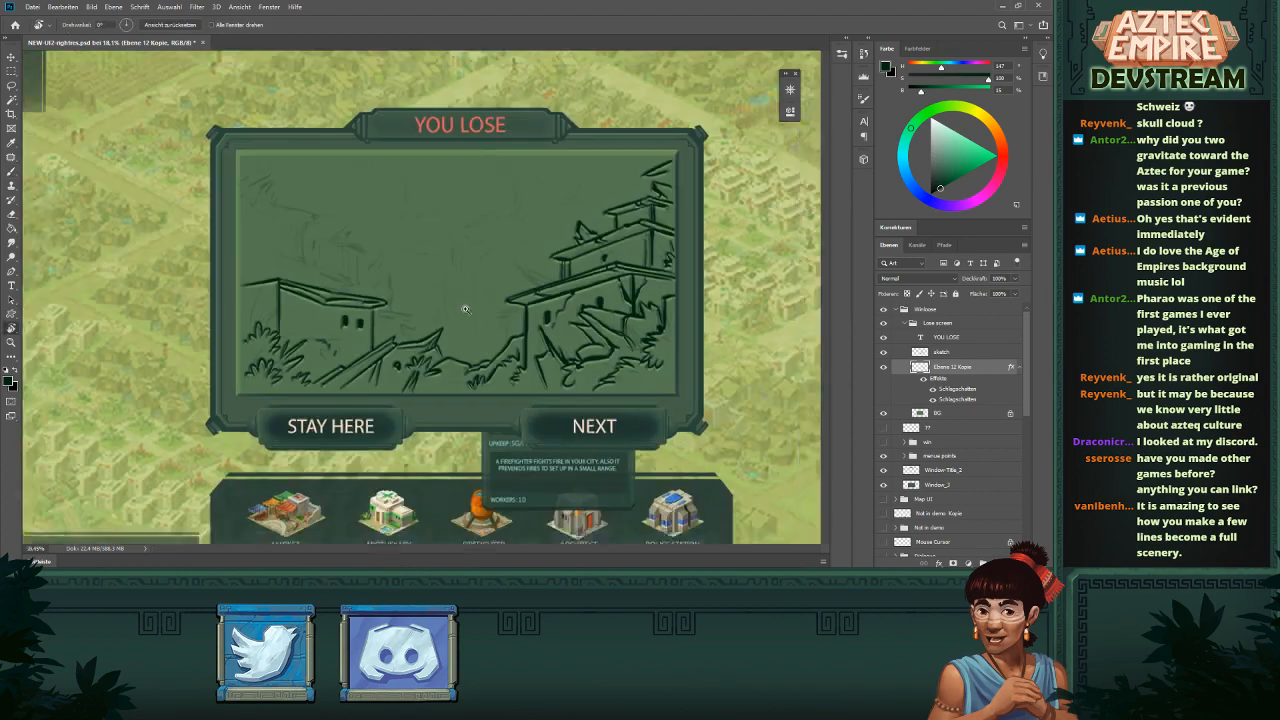
left_click_drag(704, 368, 650, 370)
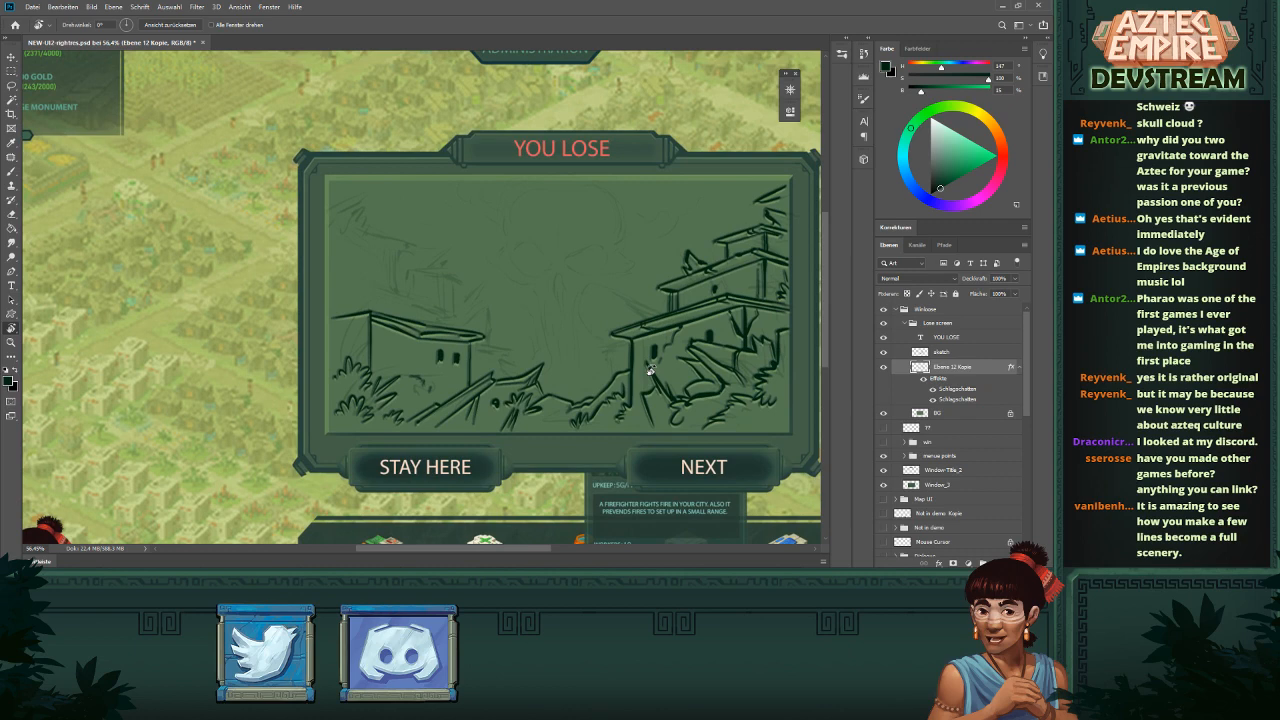
scroll(486, 358, "up", 3)
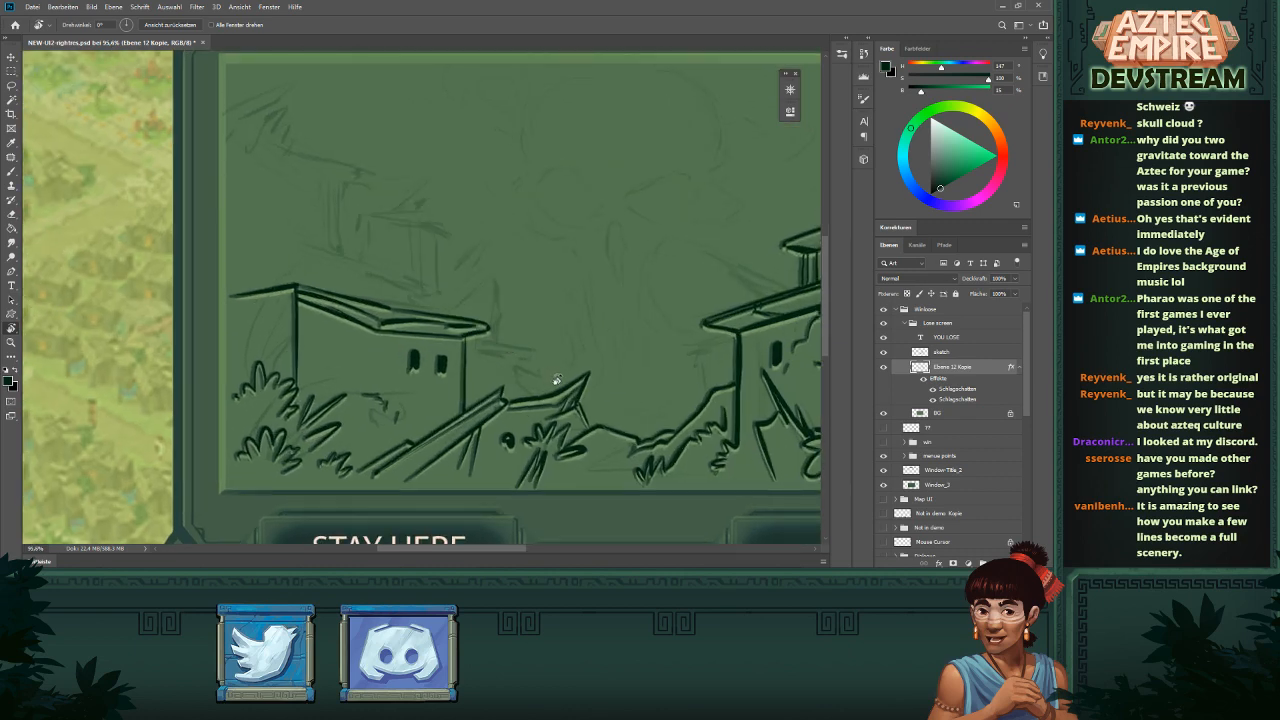
- Ink a small grass tuft behind the jagged debris outline beside the left building
key("b")
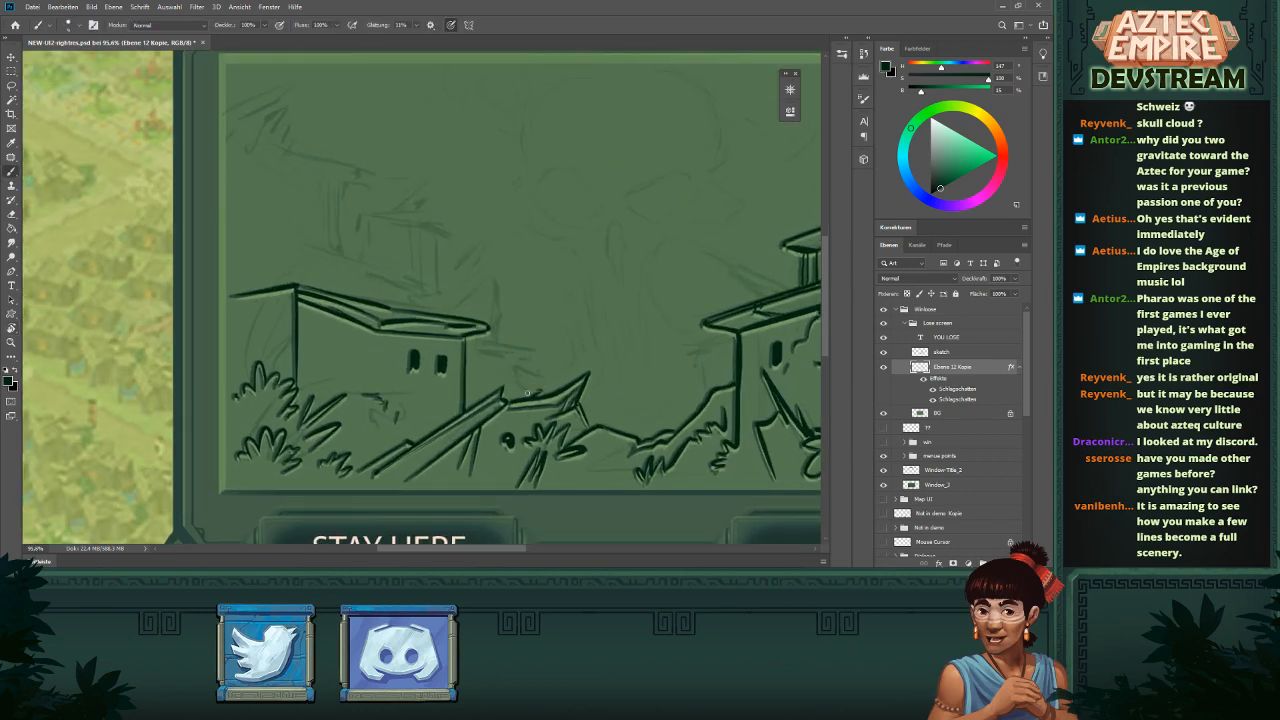
left_click_drag(521, 393, 526, 377)
scroll(500, 375, "up", 3)
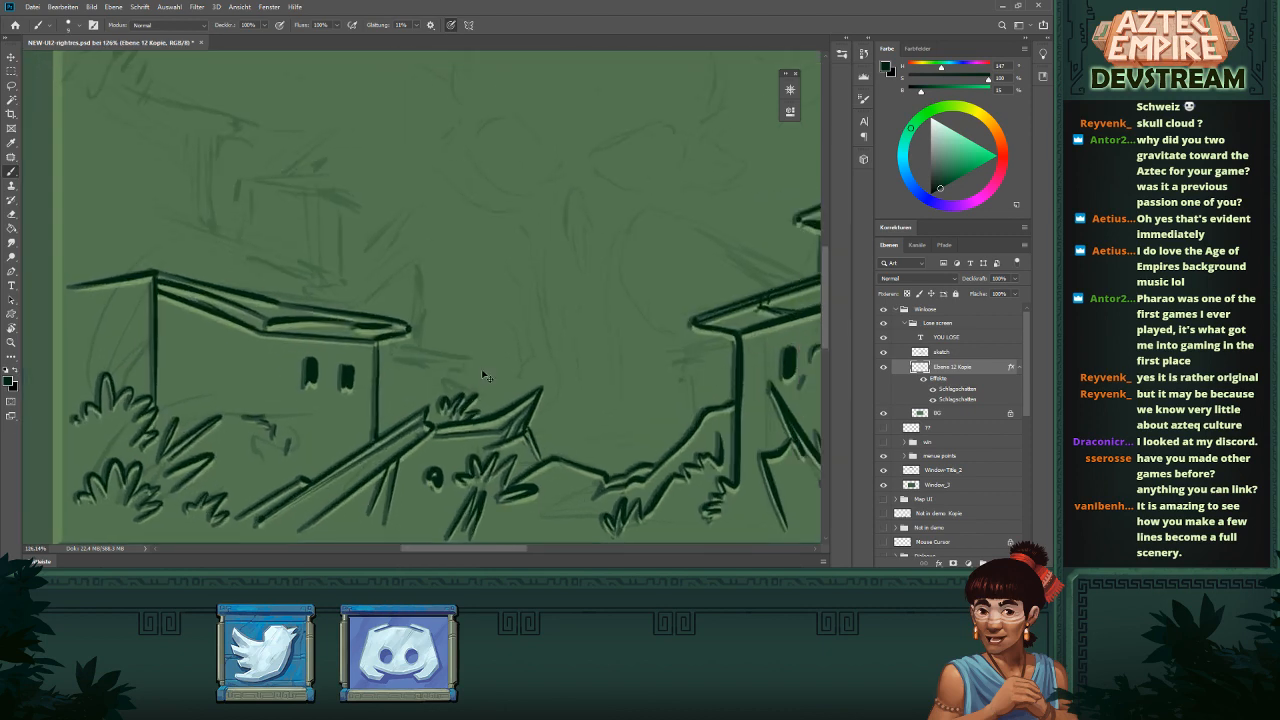
scroll(483, 375, "down", 4)
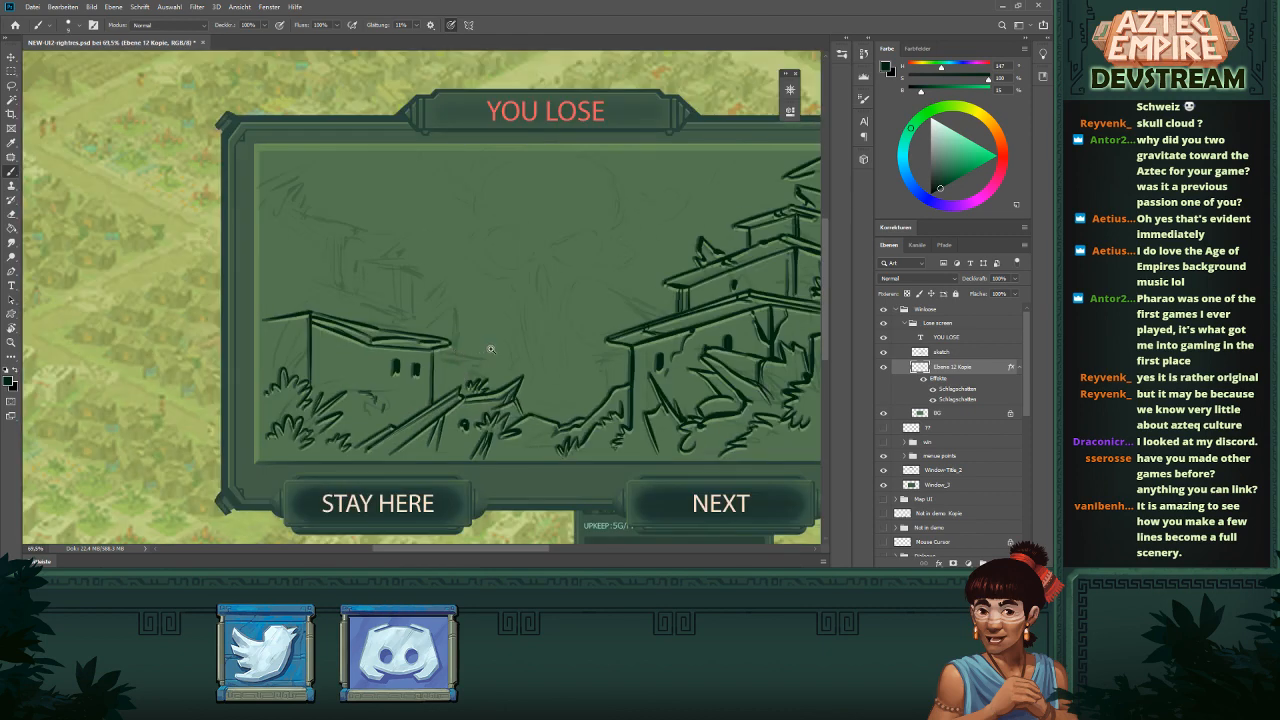
- Ink a small flat-roofed annex with its wall against the far side of the left building
scroll(456, 352, "up", 1)
mouse_move(440, 353)
left_mouse_down()
mouse_move(484, 358)
mouse_move(467, 380)
left_mouse_up()
left_click_drag(449, 363, 464, 369)
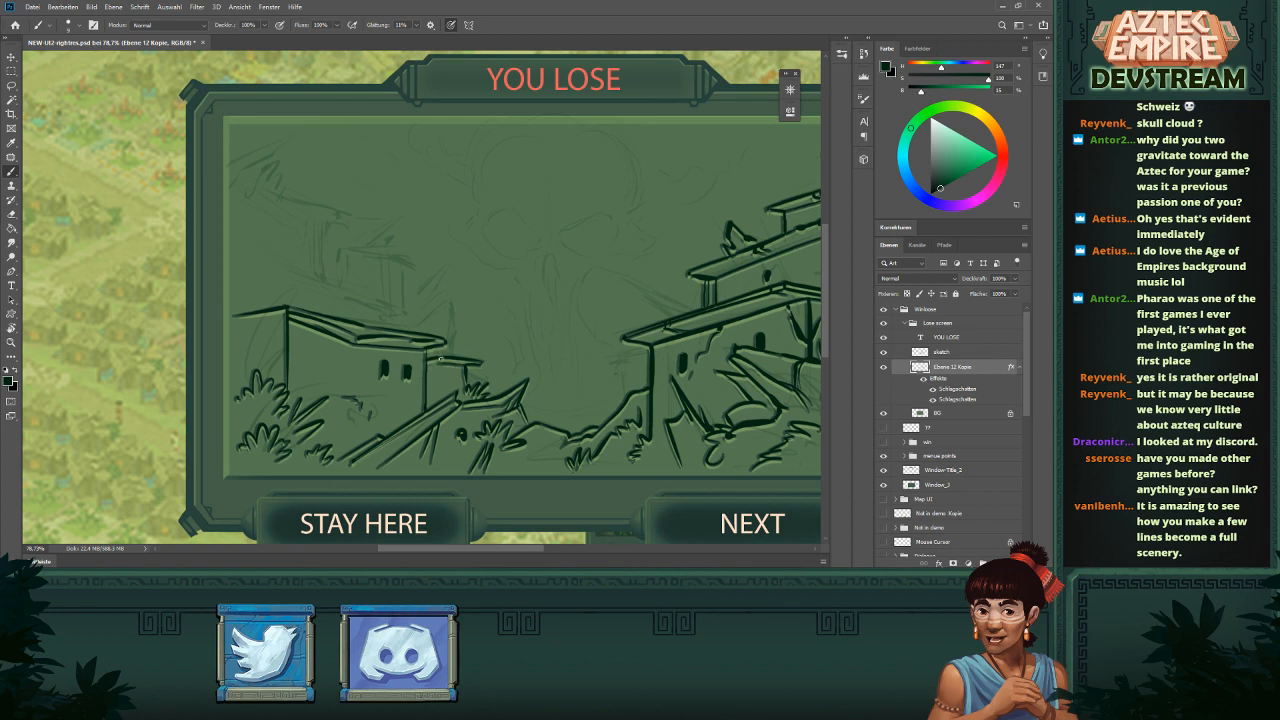
mouse_move(444, 374)
left_mouse_down()
mouse_move(461, 398)
mouse_move(437, 410)
left_mouse_up()
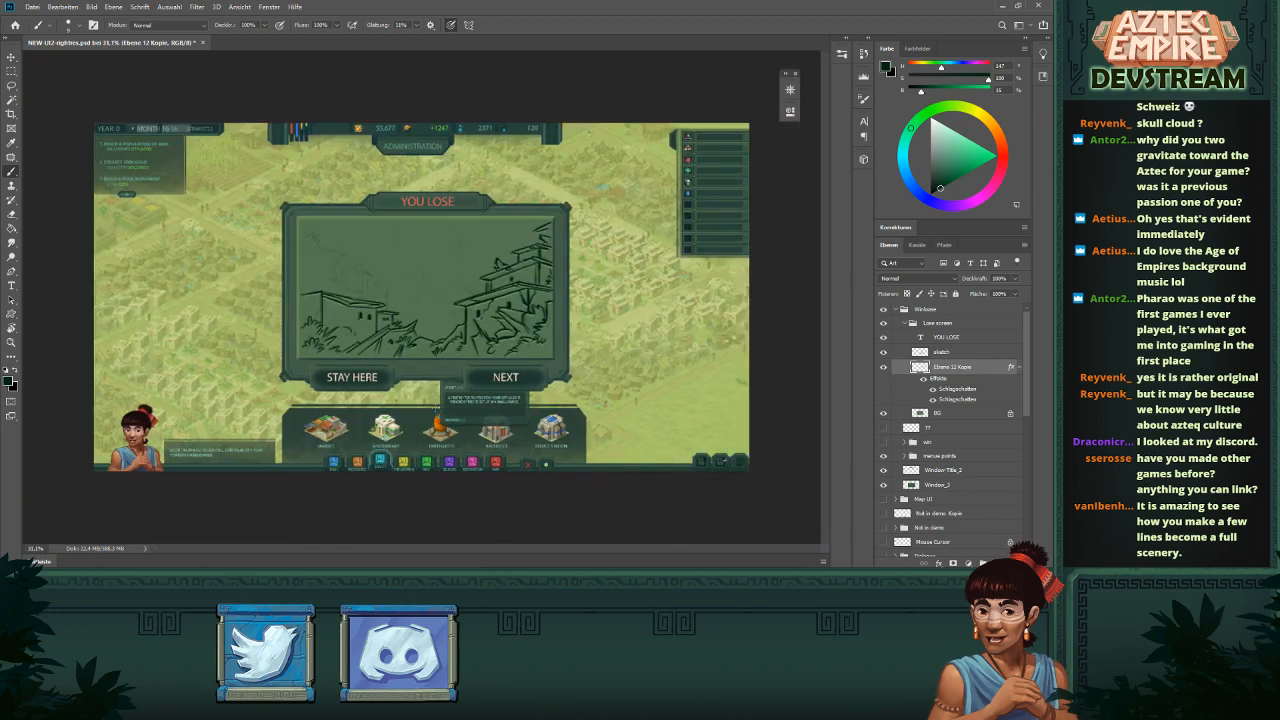
key("ctrl+1")
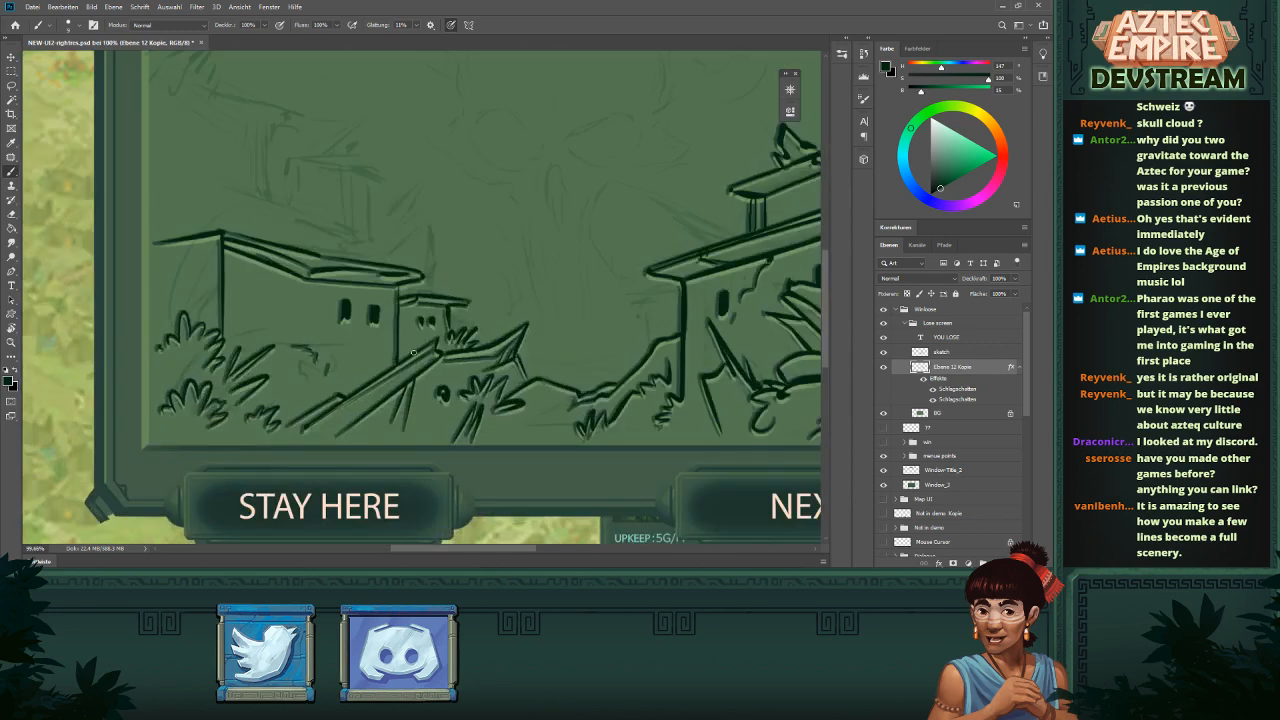
mouse_move(413, 353)
left_mouse_down()
mouse_move(413, 328)
mouse_move(397, 345)
left_mouse_up()
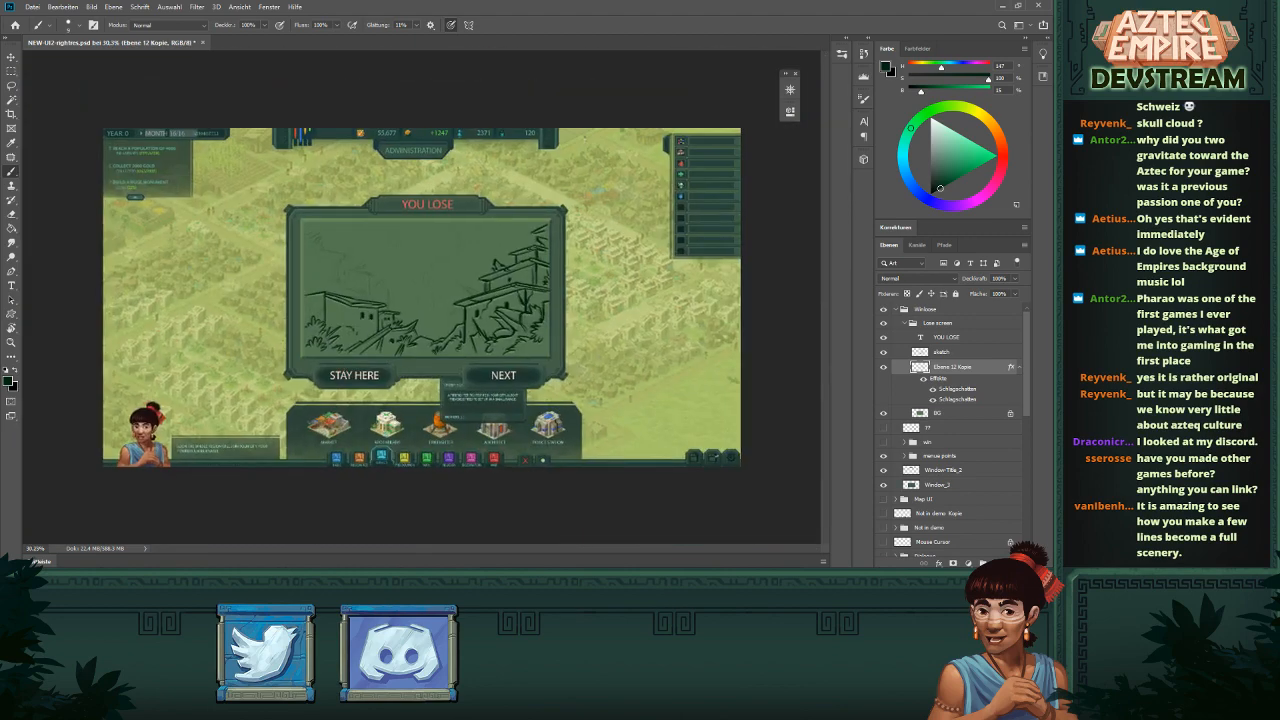
- Ink the annex's inner wall line and two small windows, redoing the wall stroke once
left_click_drag(388, 294, 446, 294)
left_click_drag(365, 369, 367, 421)
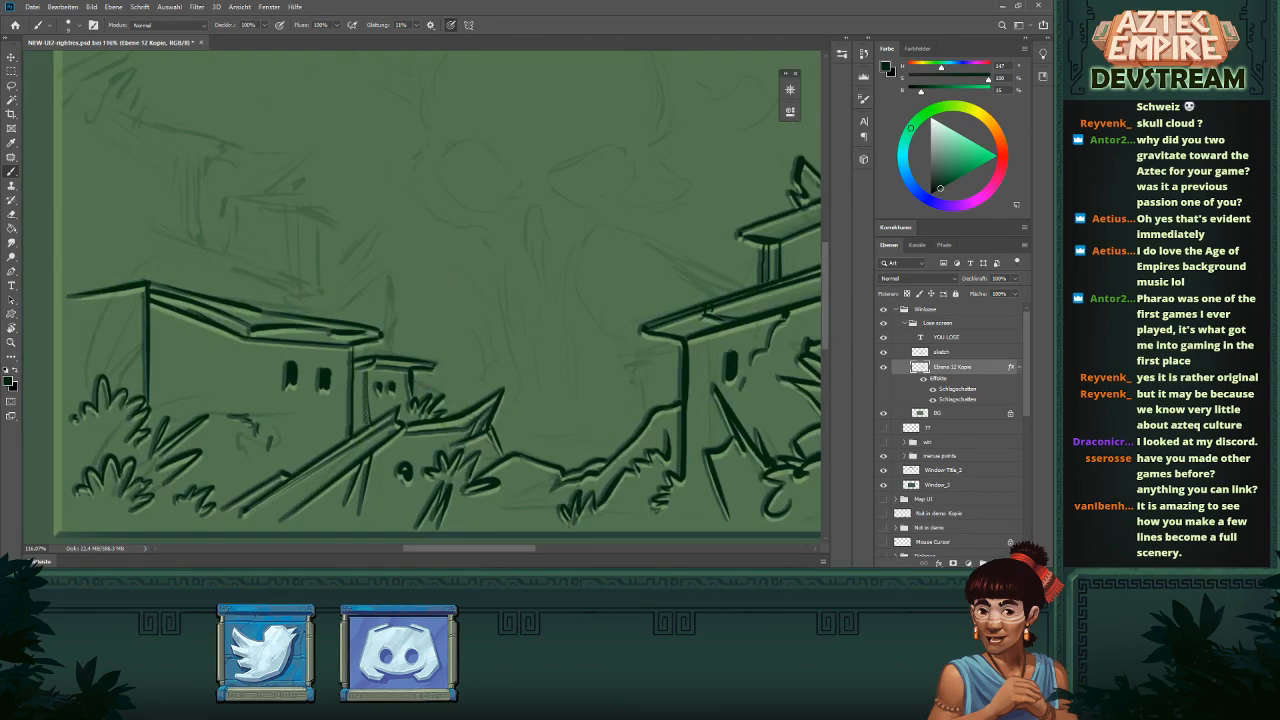
key("ctrl+z")
left_click_drag(367, 367, 369, 406)
left_click_drag(423, 351, 372, 351)
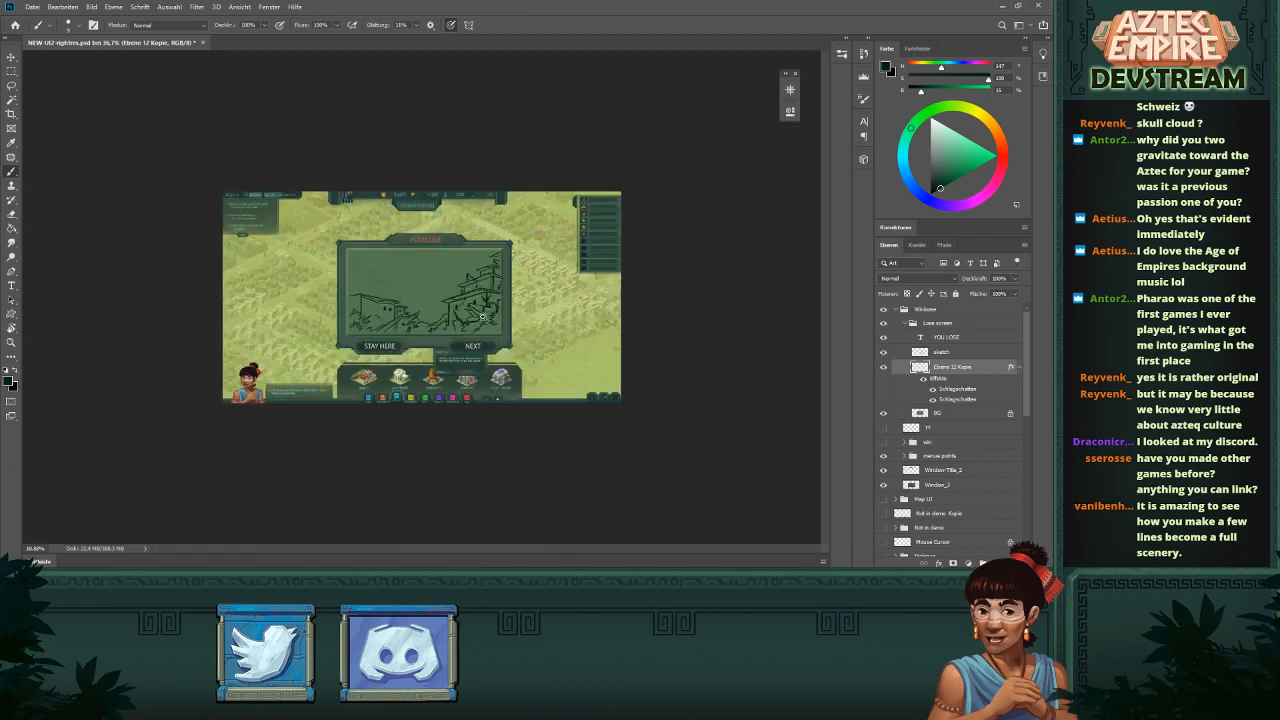
left_click_drag(406, 281, 440, 284)
left_click_drag(430, 315, 608, 333)
left_click_drag(486, 334, 505, 335)
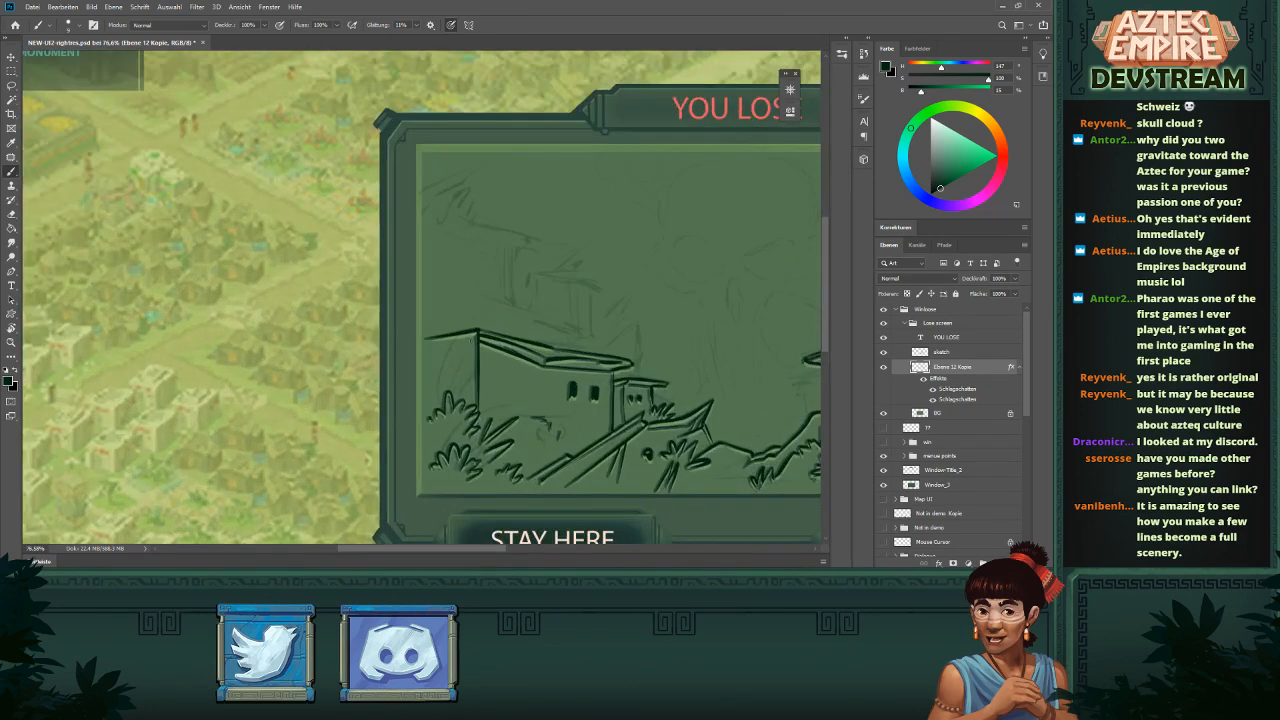
- Ink a broken wall outline on both sides of the left building's front corner, below the roof
mouse_move(424, 343)
left_mouse_down()
mouse_move(462, 350)
mouse_move(468, 373)
left_mouse_up()
left_click_drag(478, 384, 506, 407)
scroll(626, 395, "down", 8)
scroll(397, 307, "up", 7)
left_click_drag(466, 346, 592, 392)
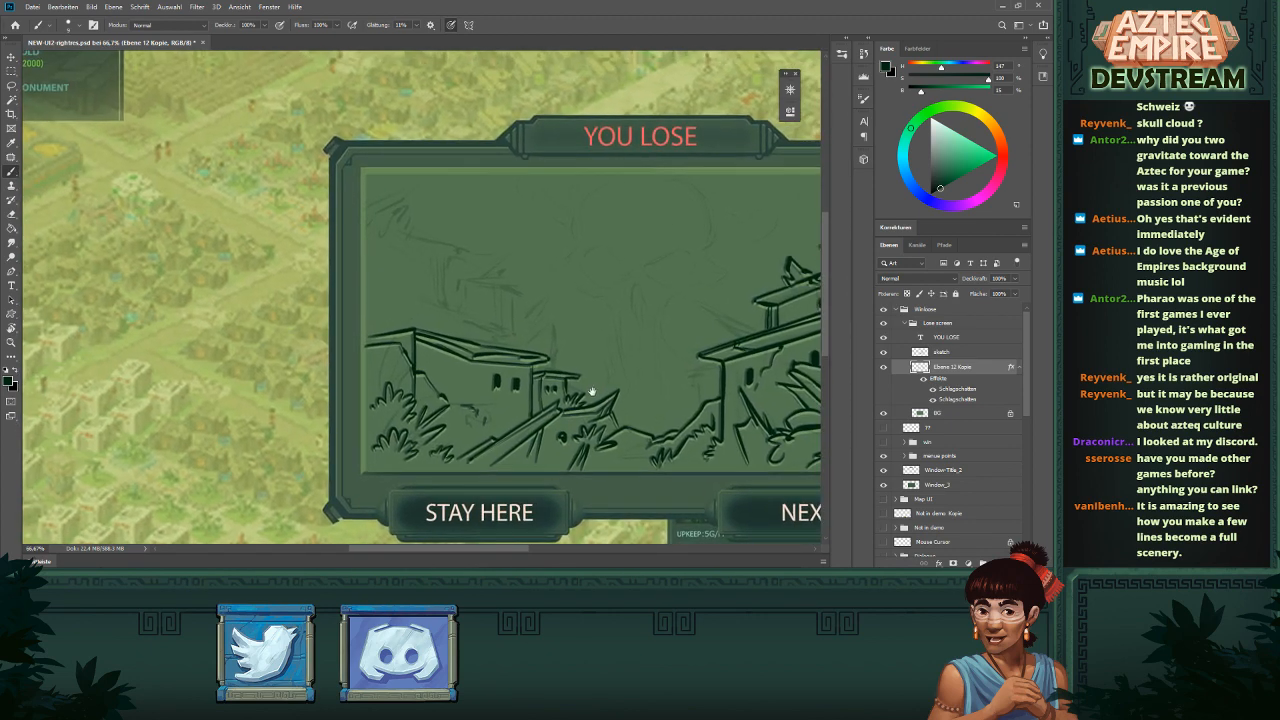
- Ink an upper storey with a slanted, damaged roof above the left building's roof, redoing the first stroke
scroll(538, 322, "up", 2)
mouse_move(493, 349)
left_mouse_down()
mouse_move(525, 342)
mouse_move(494, 349)
mouse_move(661, 364)
mouse_move(515, 331)
left_mouse_up()
key("ctrl+z")
left_click_drag(376, 283, 513, 330)
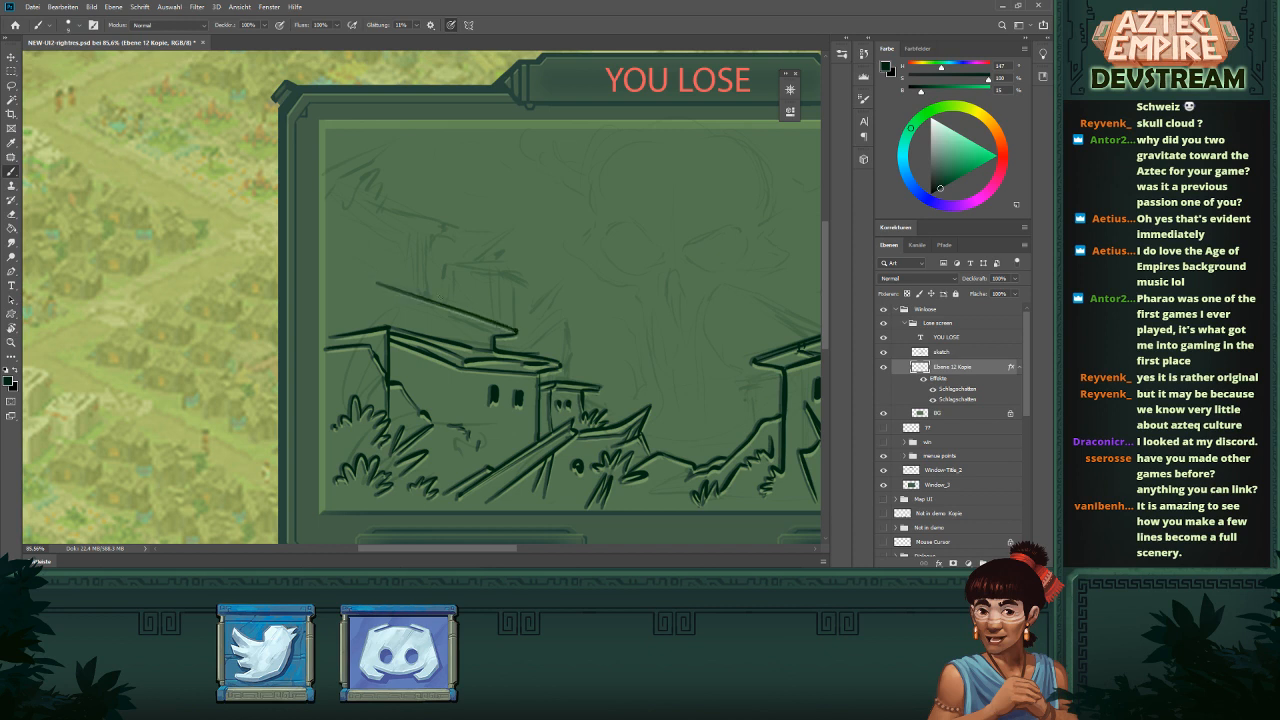
mouse_move(377, 283)
left_mouse_down()
mouse_move(326, 298)
mouse_move(377, 291)
mouse_move(384, 326)
mouse_move(402, 312)
mouse_move(486, 336)
left_mouse_up()
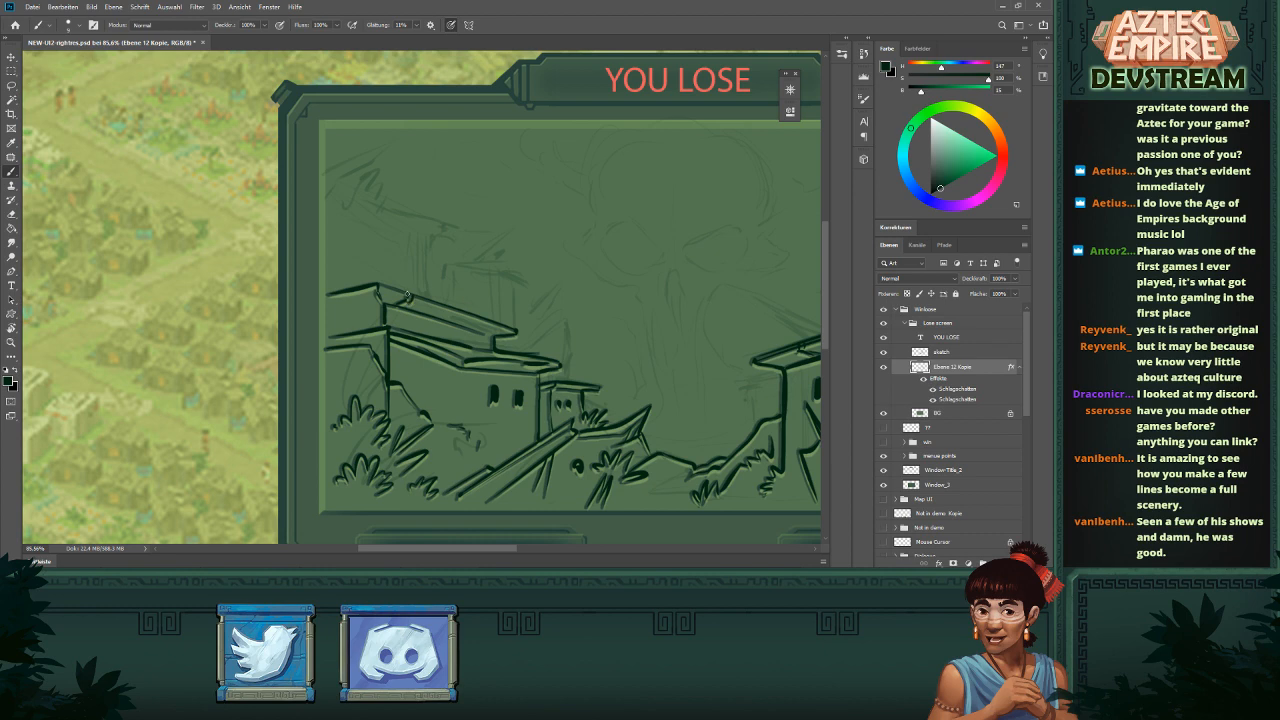
left_click_drag(340, 294, 364, 306)
scroll(367, 305, "down", 5)
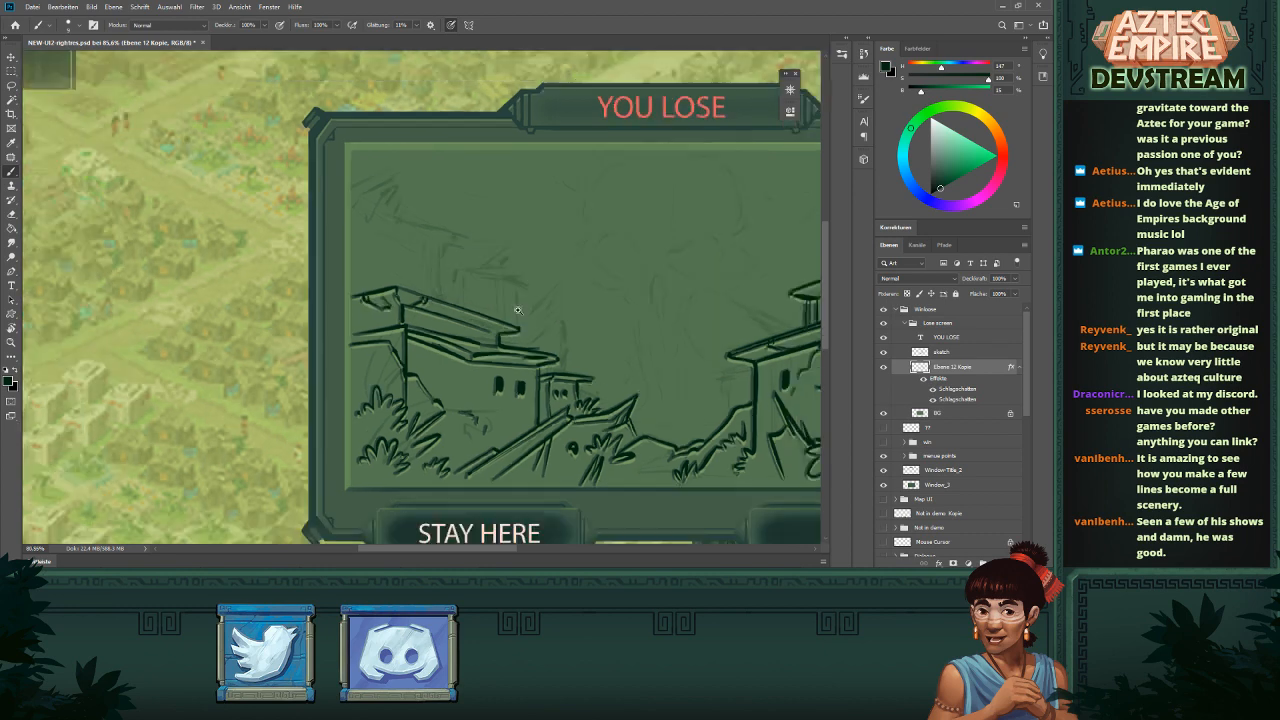
scroll(595, 292, "down", 1)
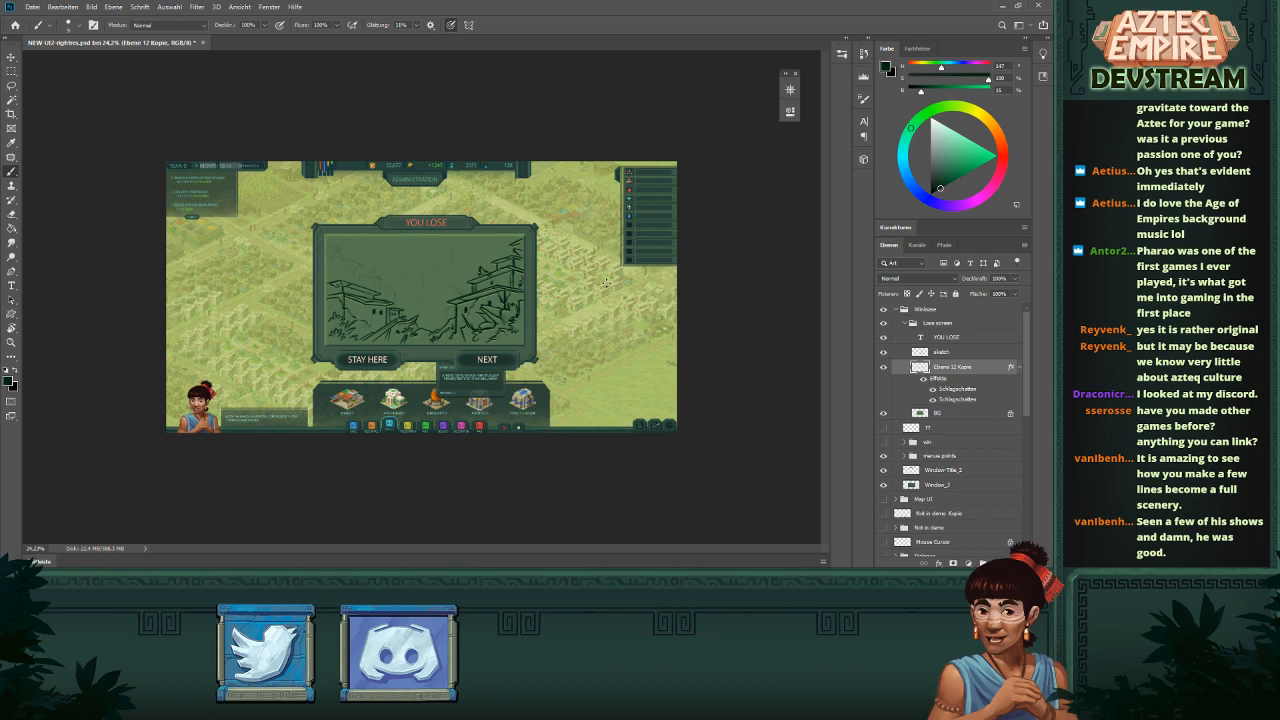
- Ink a jagged broken roof fragment with inner detail lines at the outer end of the left building's roof
scroll(491, 314, "up", 9)
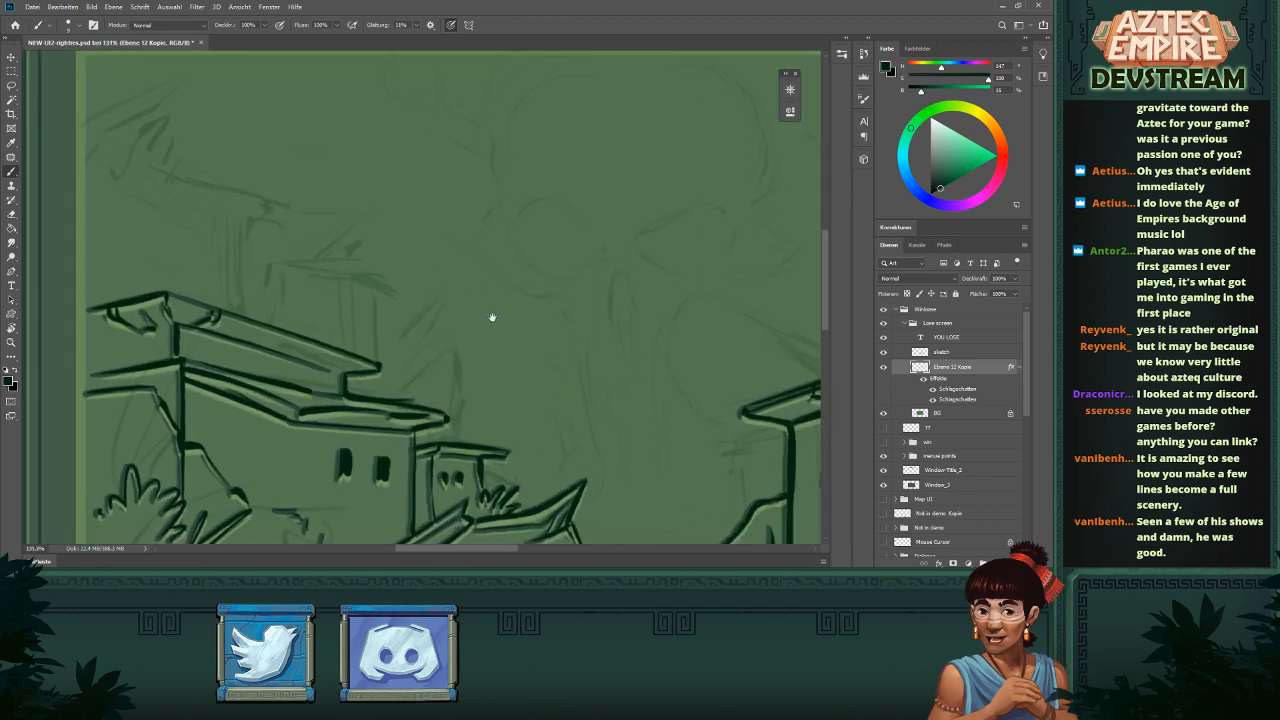
mouse_move(470, 401)
left_mouse_down()
mouse_move(527, 367)
mouse_move(538, 419)
mouse_move(528, 440)
left_mouse_up()
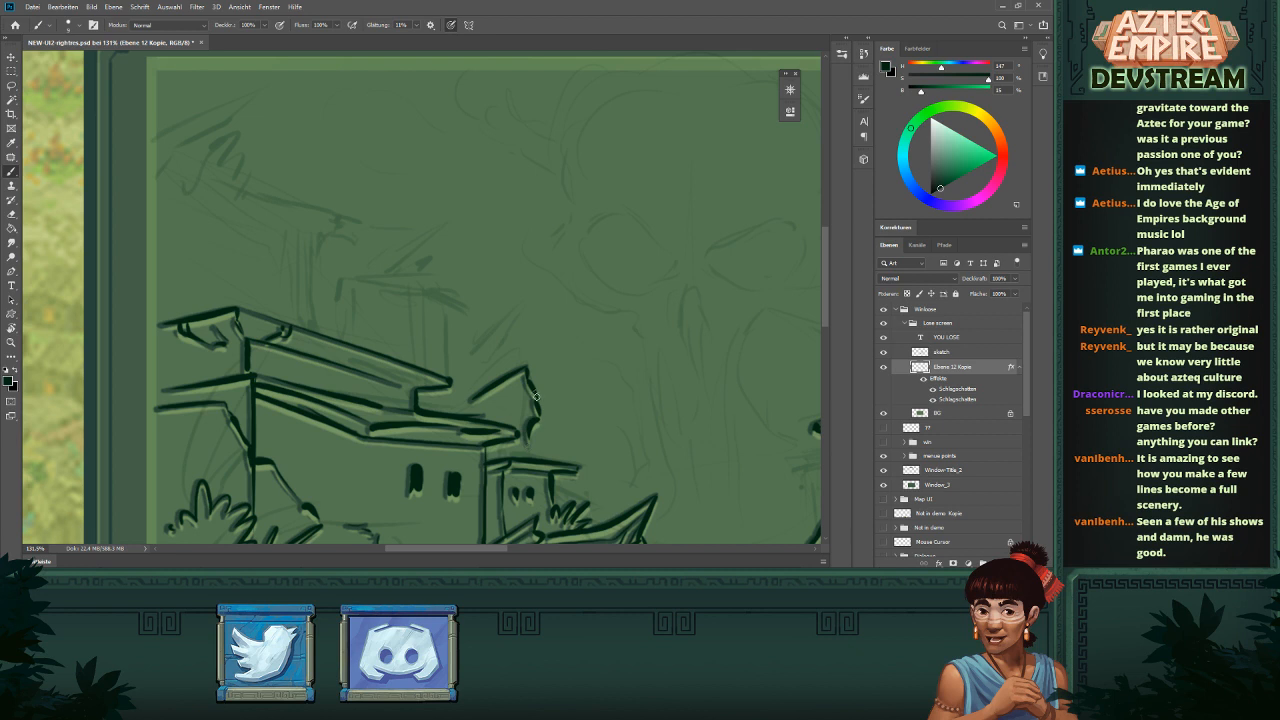
left_click_drag(535, 395, 528, 454)
left_click_drag(474, 401, 447, 407)
left_click_drag(517, 398, 466, 418)
left_click_drag(508, 381, 498, 409)
scroll(502, 378, "down", 5)
scroll(533, 348, "up", 2)
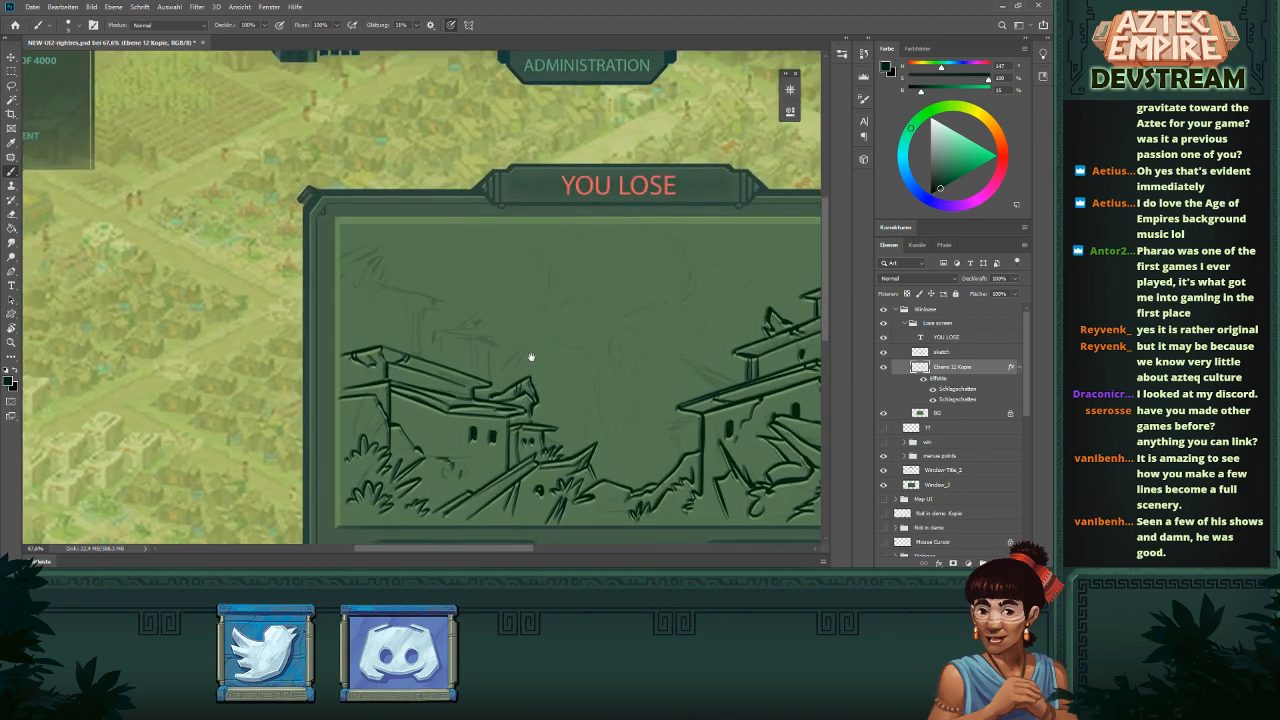
- Ink crack marks along the upper storey's slanted wall on the left building
left_click_drag(531, 357, 505, 355)
scroll(514, 377, "up", 3)
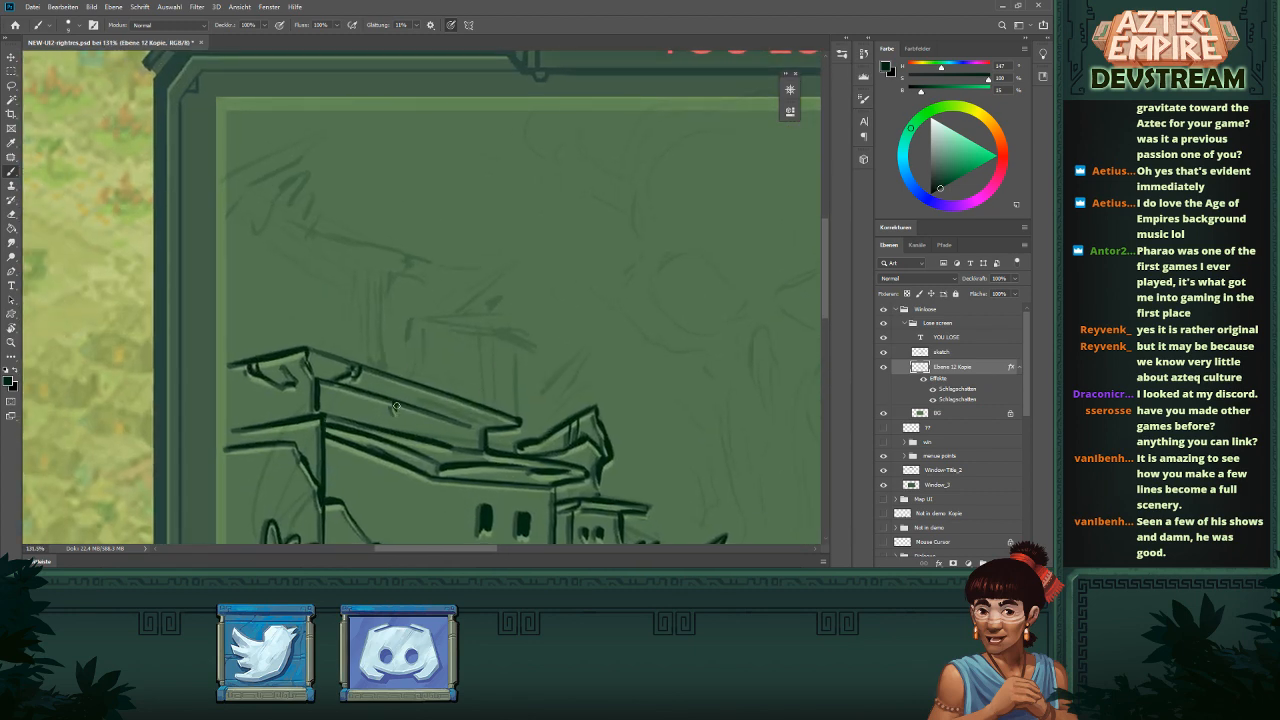
mouse_move(396, 407)
left_mouse_down()
mouse_move(411, 432)
mouse_move(435, 390)
mouse_move(426, 404)
left_mouse_up()
scroll(488, 397, "down", 6)
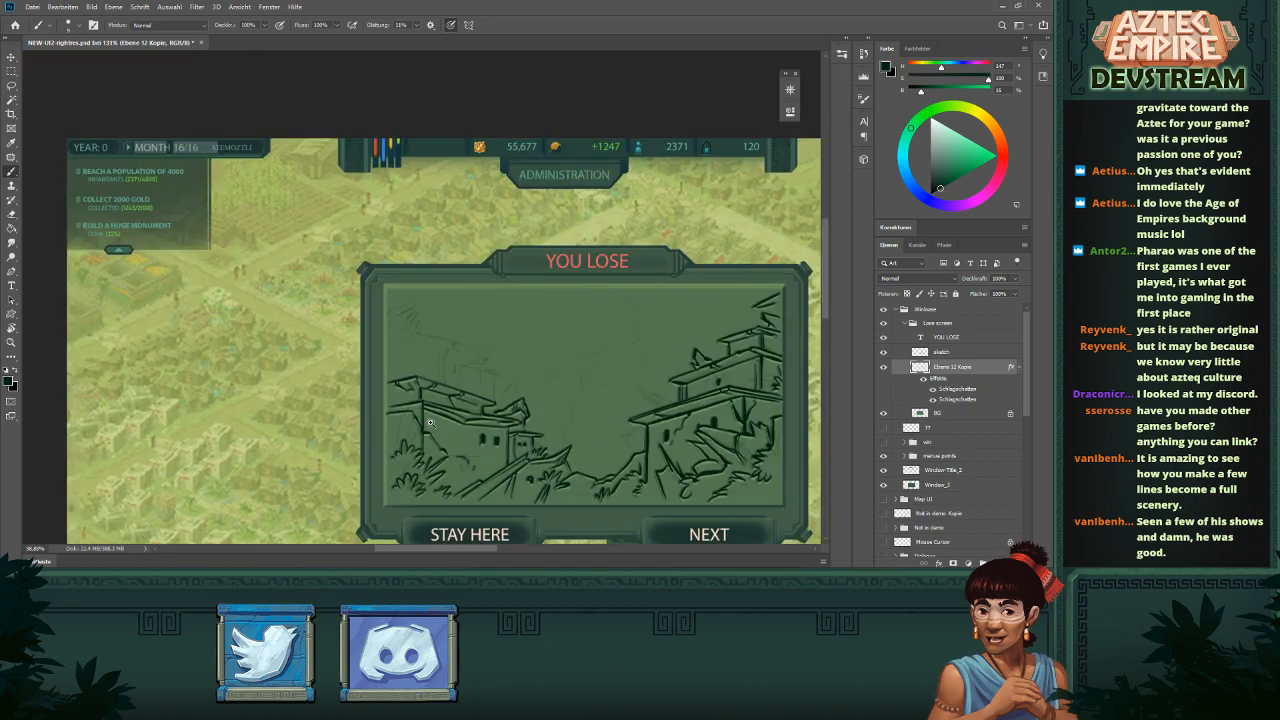
scroll(530, 361, "up", 1)
left_click_drag(547, 386, 501, 364)
- Ink a small tower's outer wall and flat roofline on top of the left building, redoing the roofline once
scroll(501, 364, "up", 5)
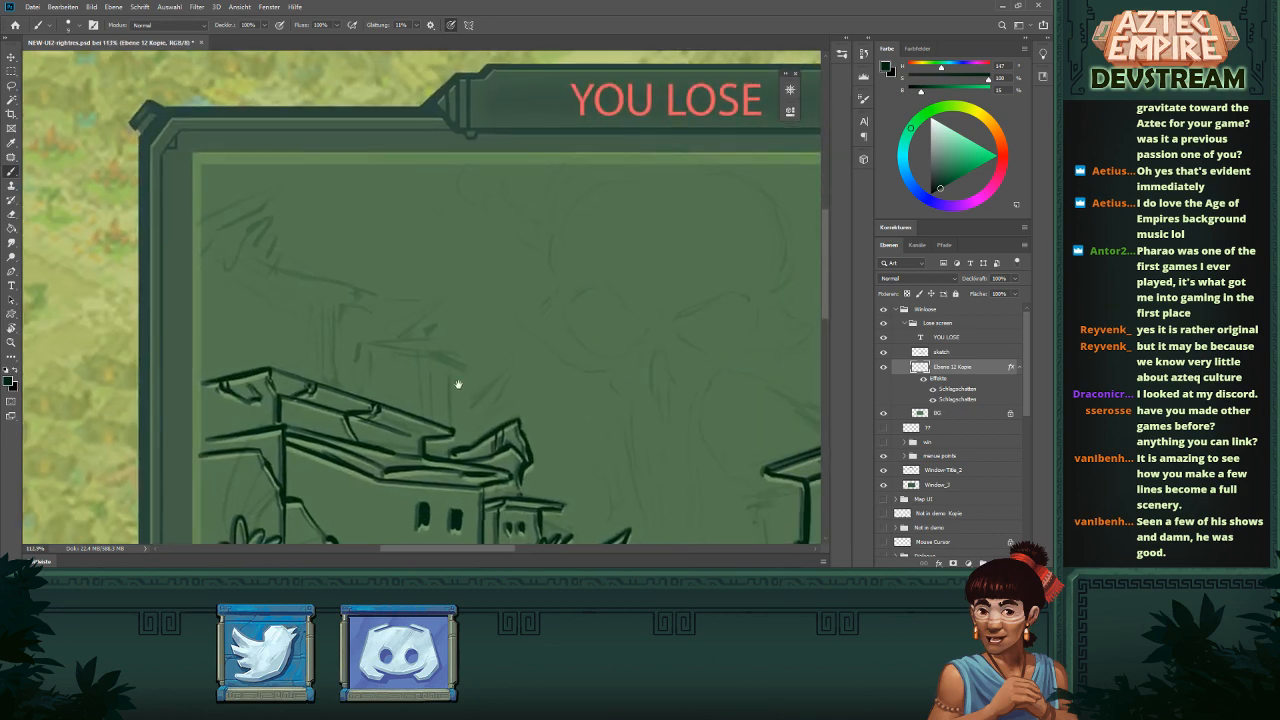
left_click_drag(452, 438, 454, 454)
left_click_drag(446, 360, 448, 424)
mouse_move(446, 365)
left_mouse_down()
mouse_move(462, 363)
mouse_move(414, 342)
mouse_move(338, 345)
left_mouse_up()
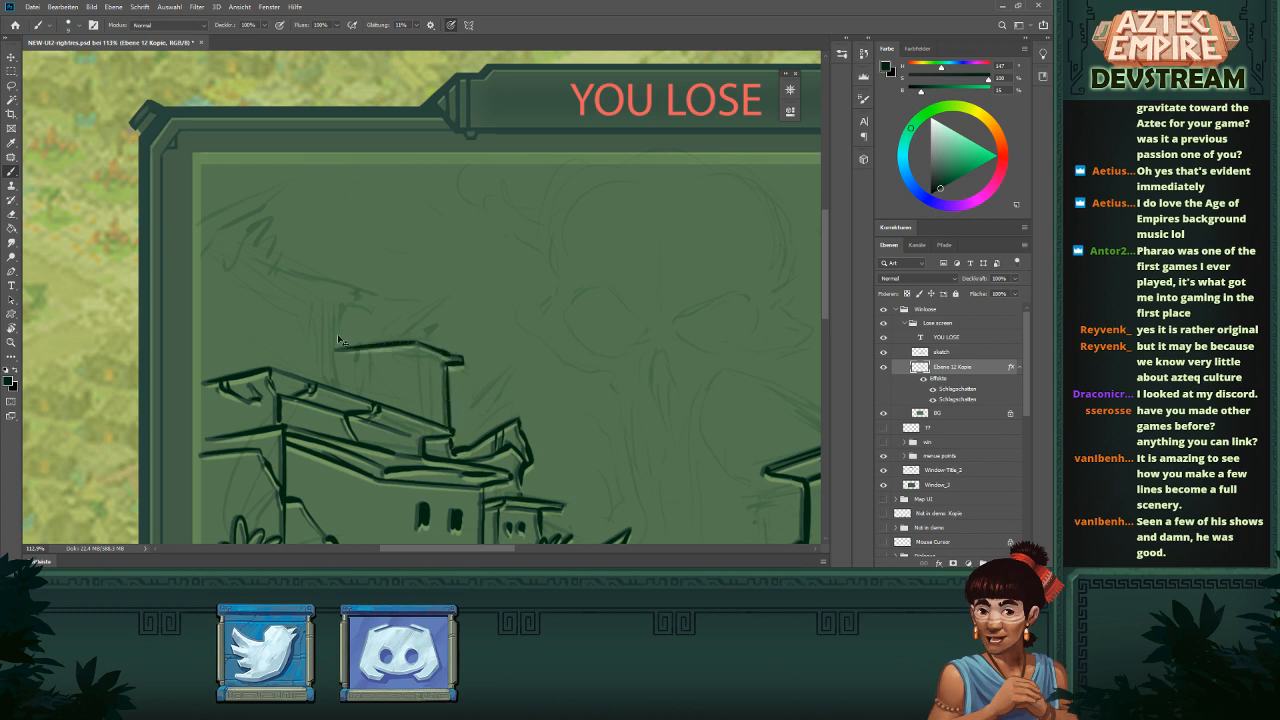
key("ctrl+z")
left_click_drag(420, 342, 322, 356)
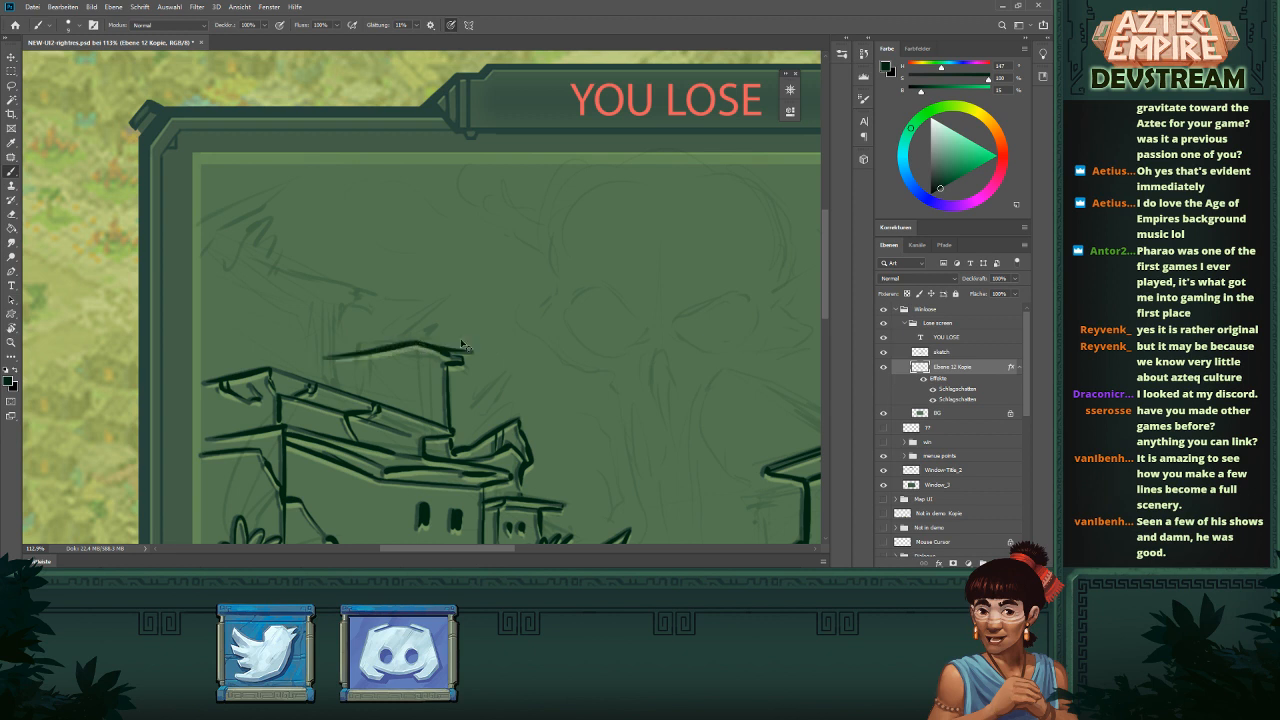
left_click_drag(422, 344, 442, 356)
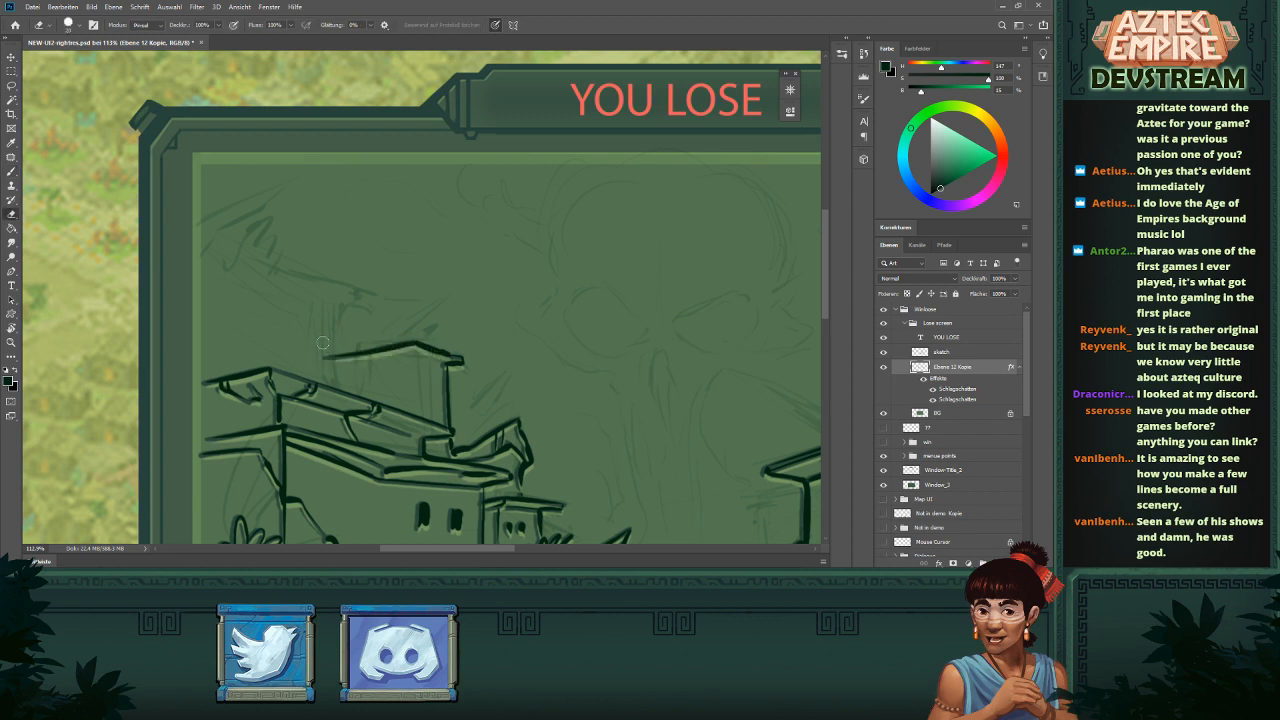
- Ink a tall vertical wall line behind the small tower, and add the tower's corner edge and roof thickness
left_click_drag(333, 388, 331, 310)
left_click_drag(281, 370, 352, 398)
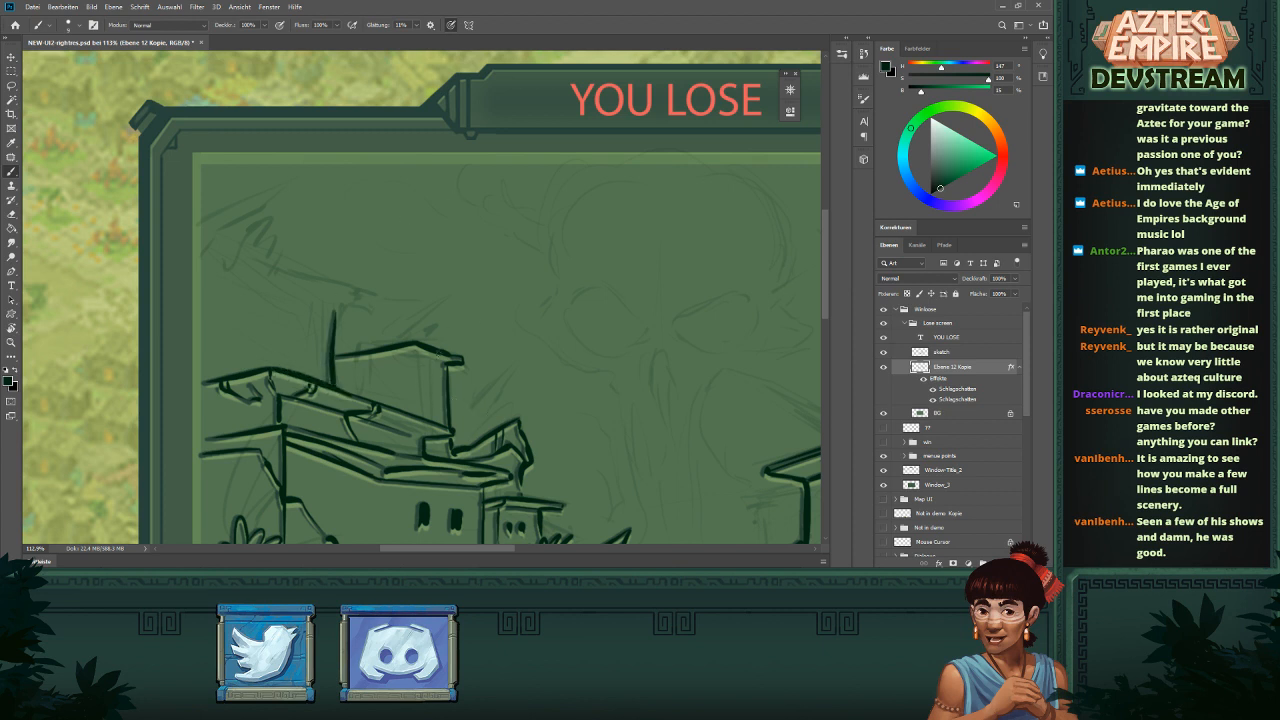
left_click_drag(405, 358, 406, 404)
left_click_drag(423, 348, 418, 357)
scroll(408, 372, "down", 5)
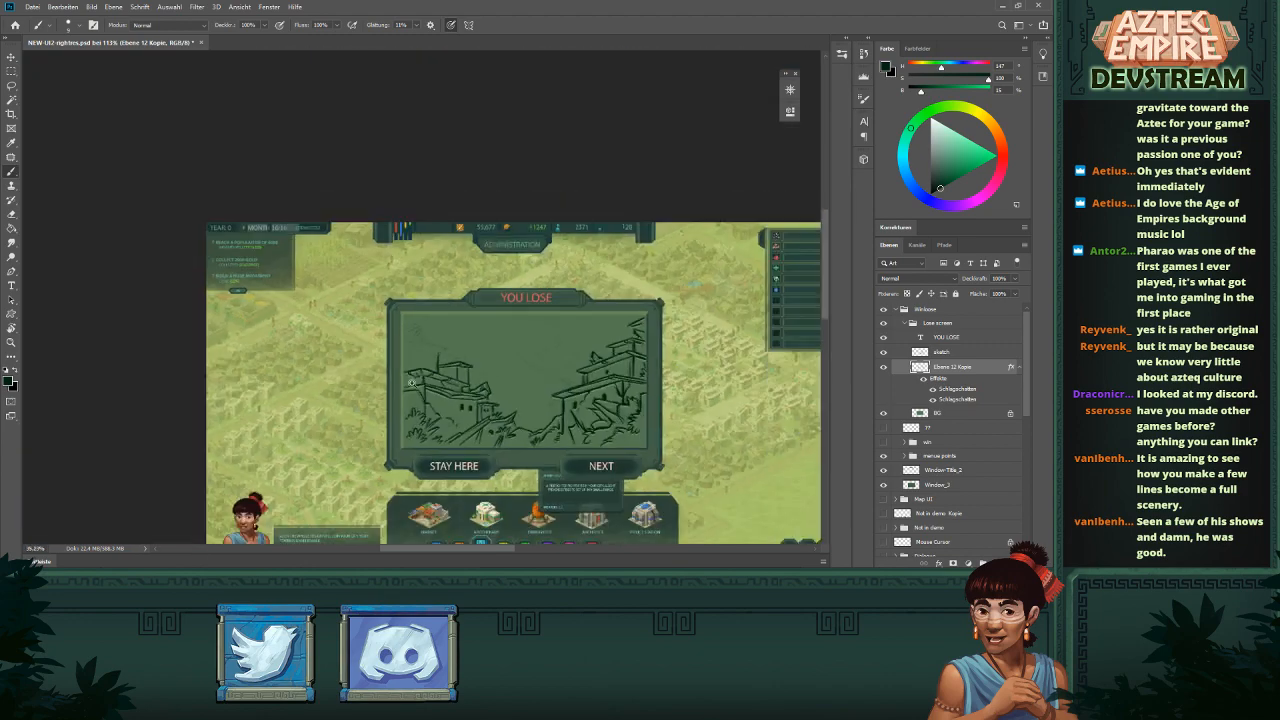
- Ink two small windows on the tower's front wall and touch up its side wall
scroll(367, 272, "up", 7)
mouse_move(364, 295)
left_mouse_down()
mouse_move(364, 310)
mouse_move(385, 313)
left_mouse_up()
scroll(424, 298, "down", 6)
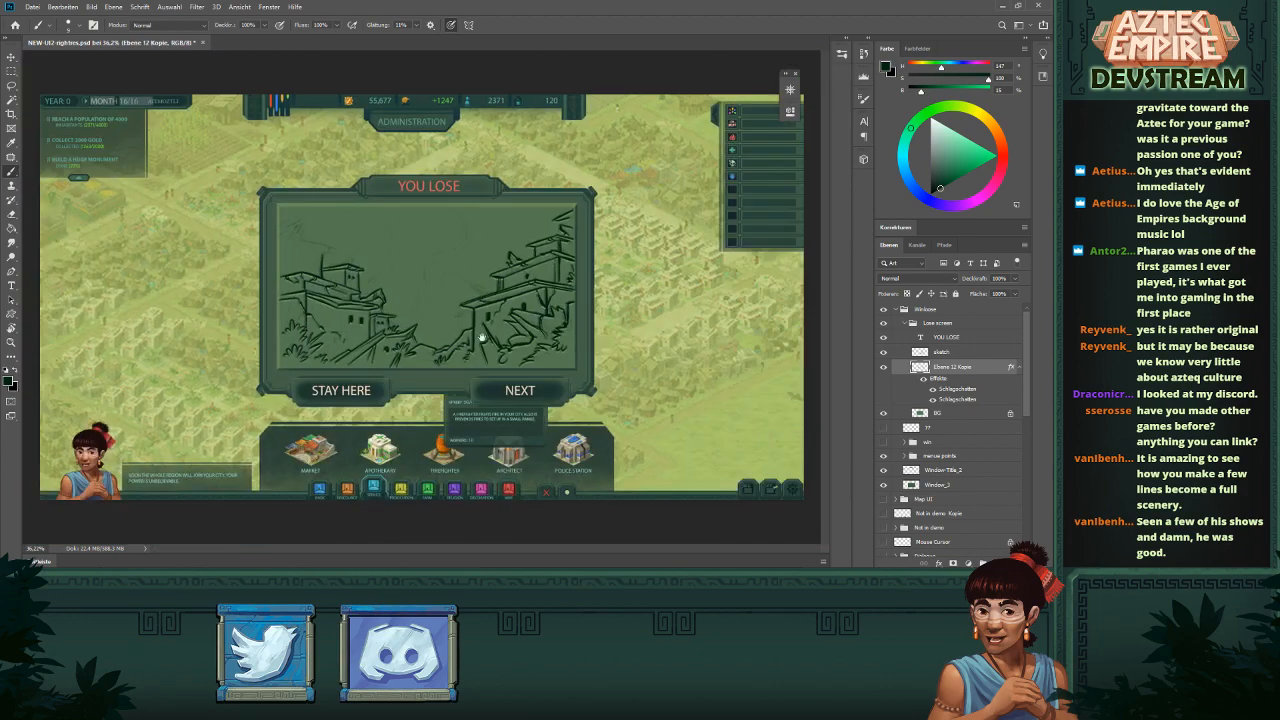
scroll(406, 315, "up", 5)
scroll(406, 315, "up", 3)
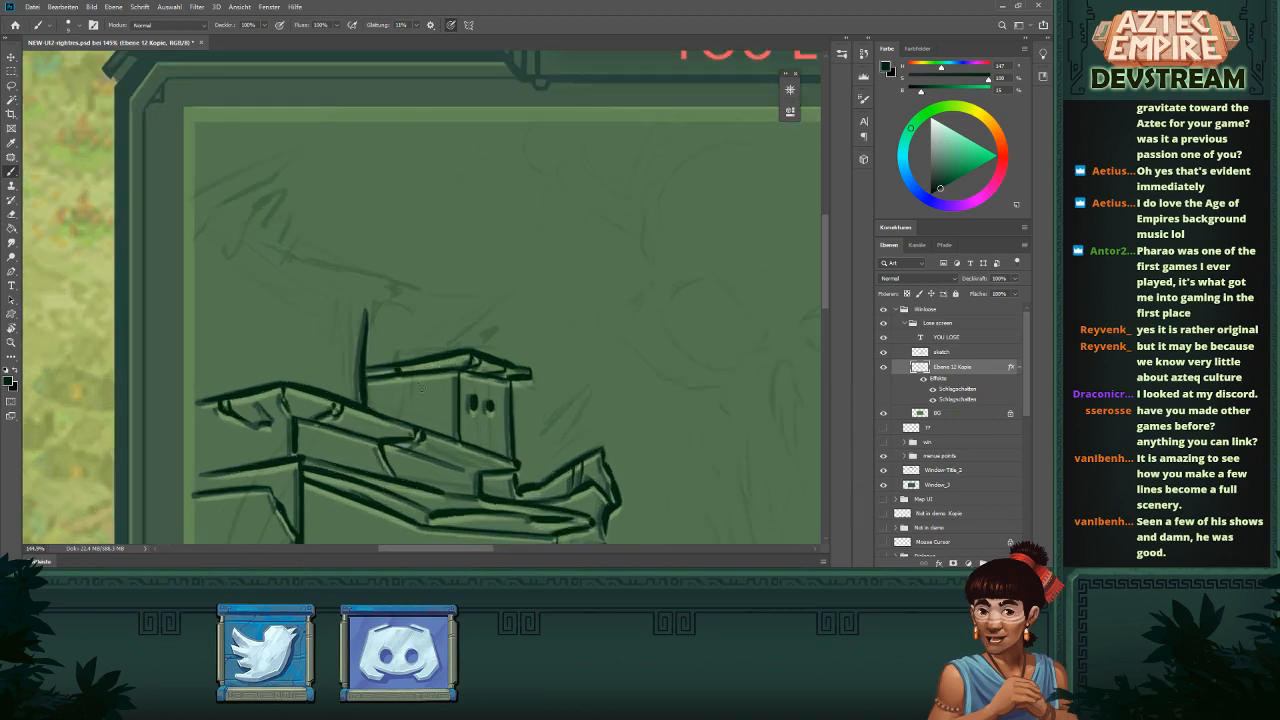
left_click_drag(404, 386, 450, 417)
scroll(433, 424, "down", 6)
scroll(402, 270, "up", 5)
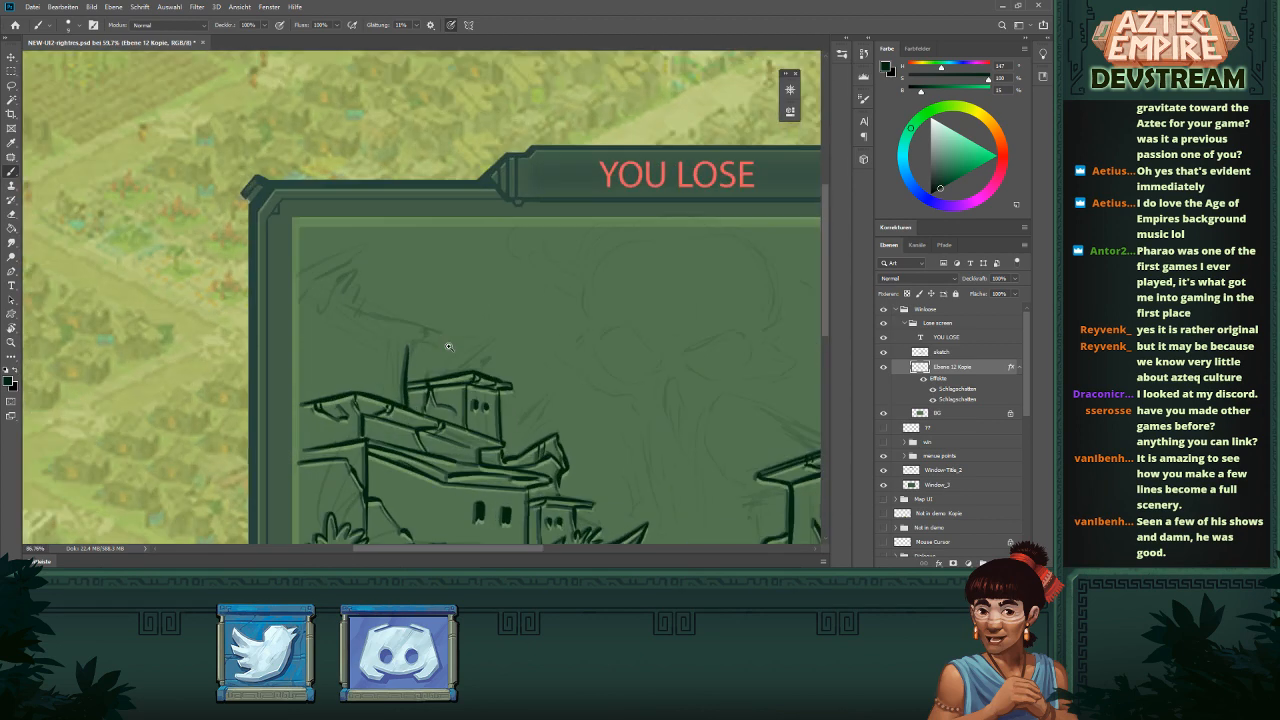
- Ink the uppermost slanted roof from the picture's edge to the tall wall line, with broken edge details
mouse_move(407, 348)
left_mouse_down()
mouse_move(437, 338)
mouse_move(316, 285)
mouse_move(400, 318)
left_mouse_up()
key("ctrl+z")
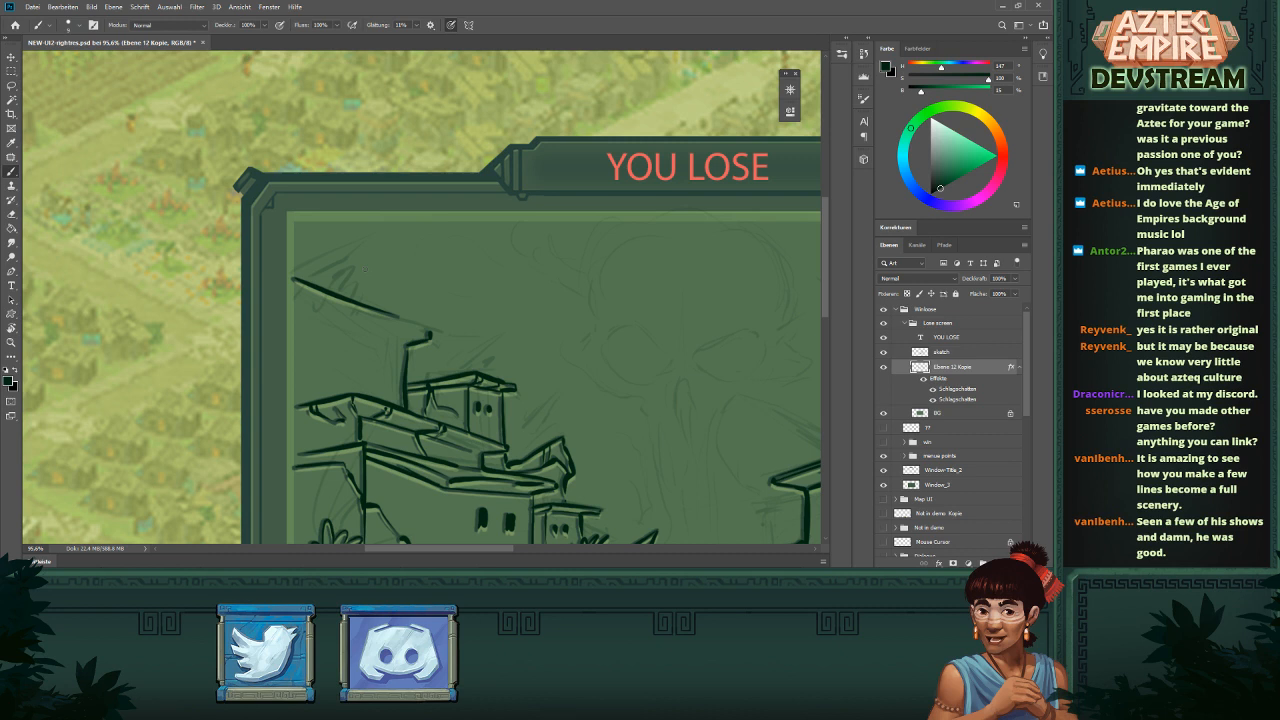
left_click_drag(366, 308, 432, 330)
left_click_drag(367, 313, 344, 318)
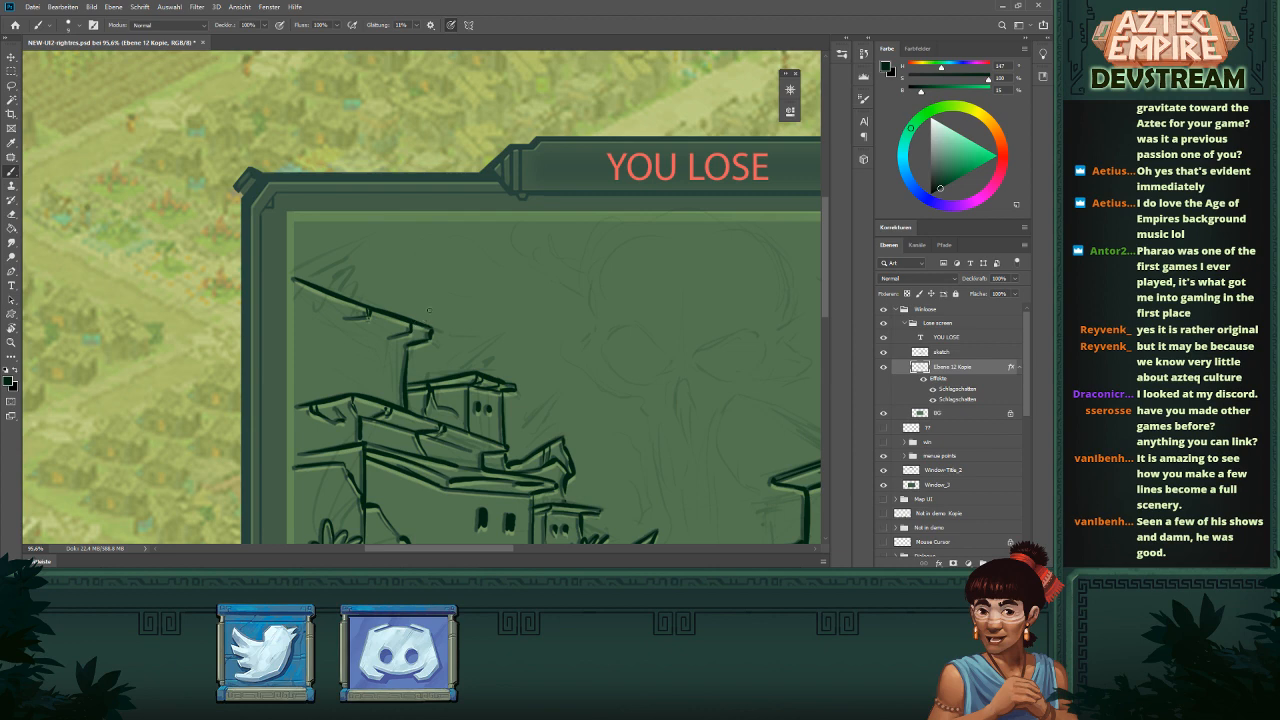
- Ink a second line beneath the uppermost roof's edge to give it thickness, redoing the stroke once
key("e")
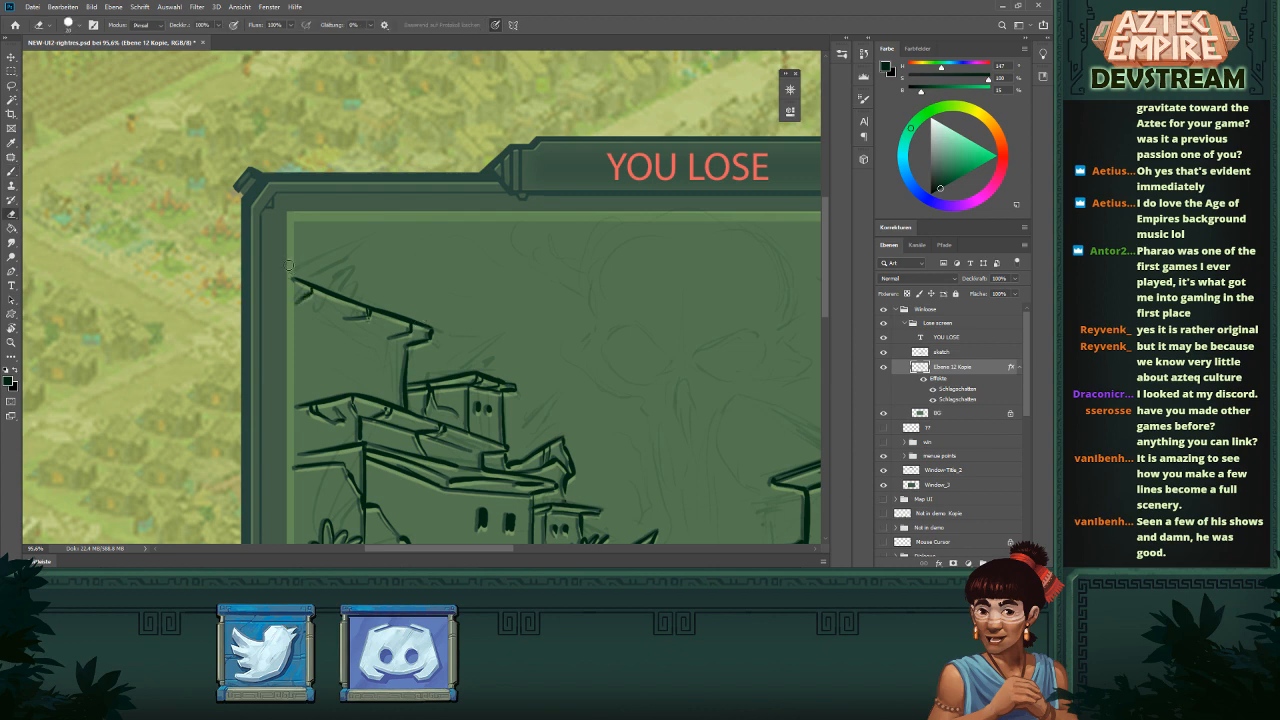
scroll(490, 372, "down", 5)
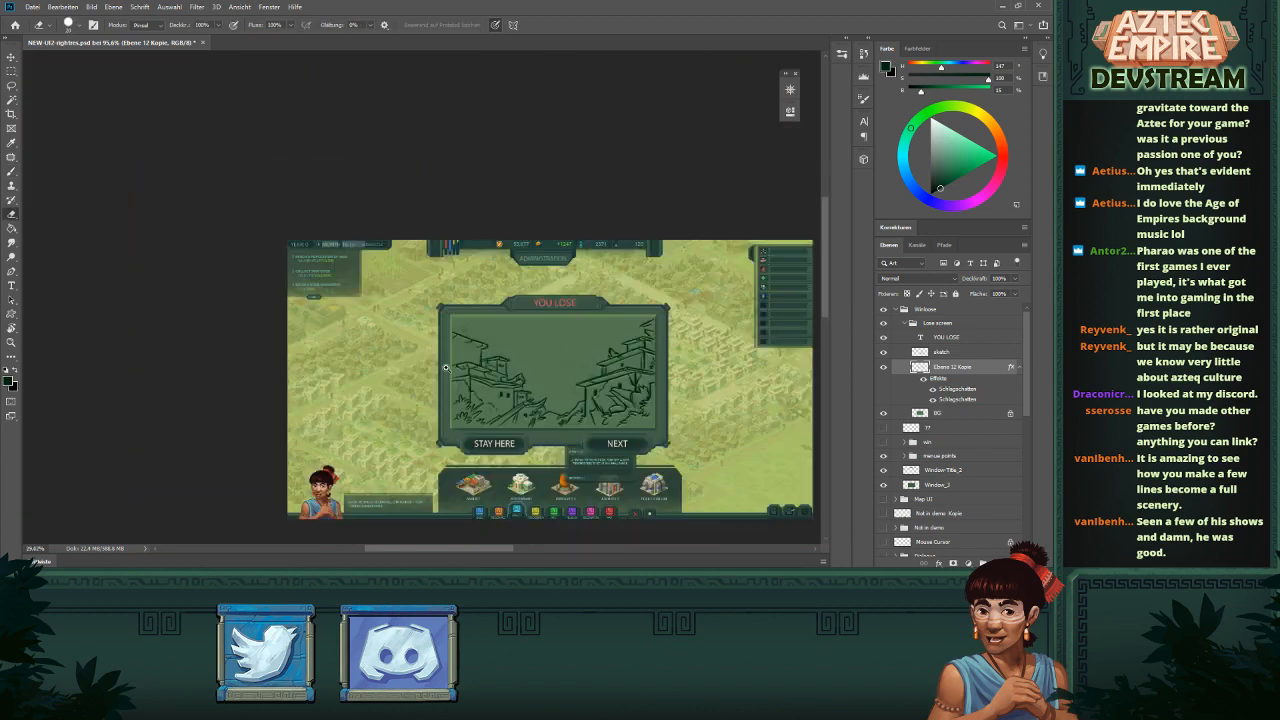
left_click_drag(490, 372, 543, 340)
scroll(359, 289, "up", 4)
key("b")
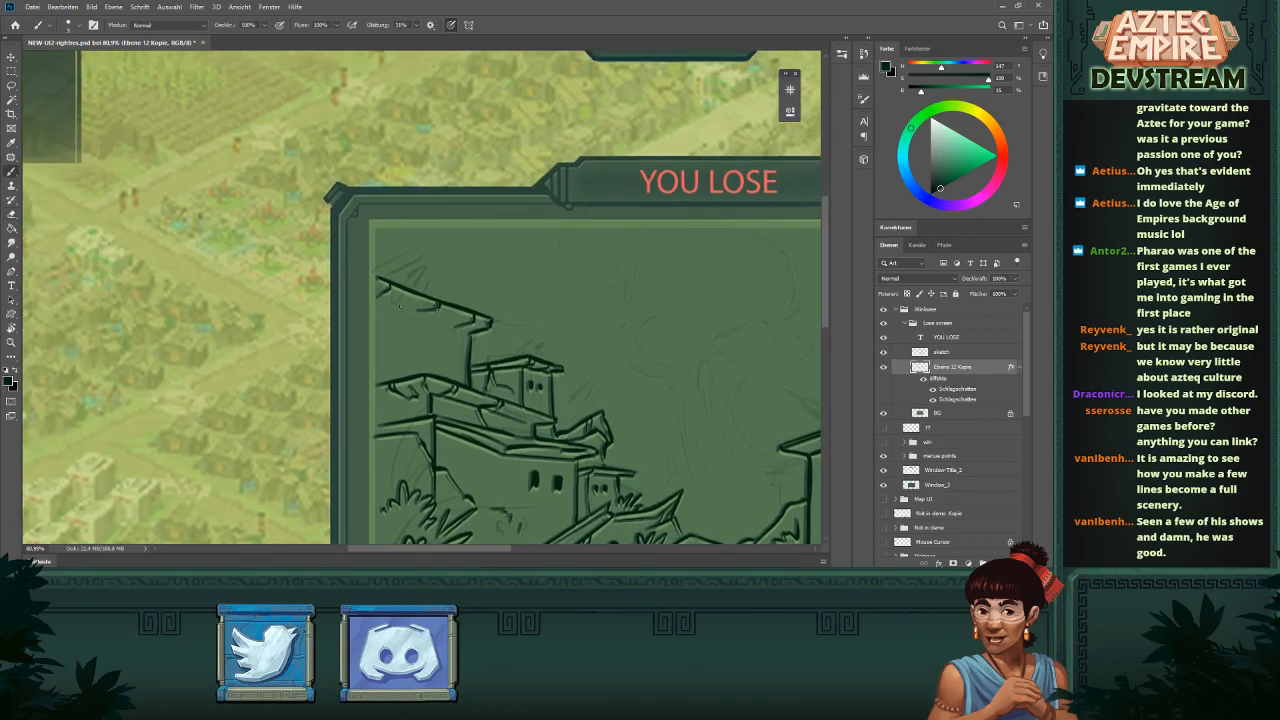
left_click_drag(375, 296, 447, 326)
key("ctrl+z")
left_click_drag(376, 292, 457, 327)
left_click_drag(620, 356, 444, 251)
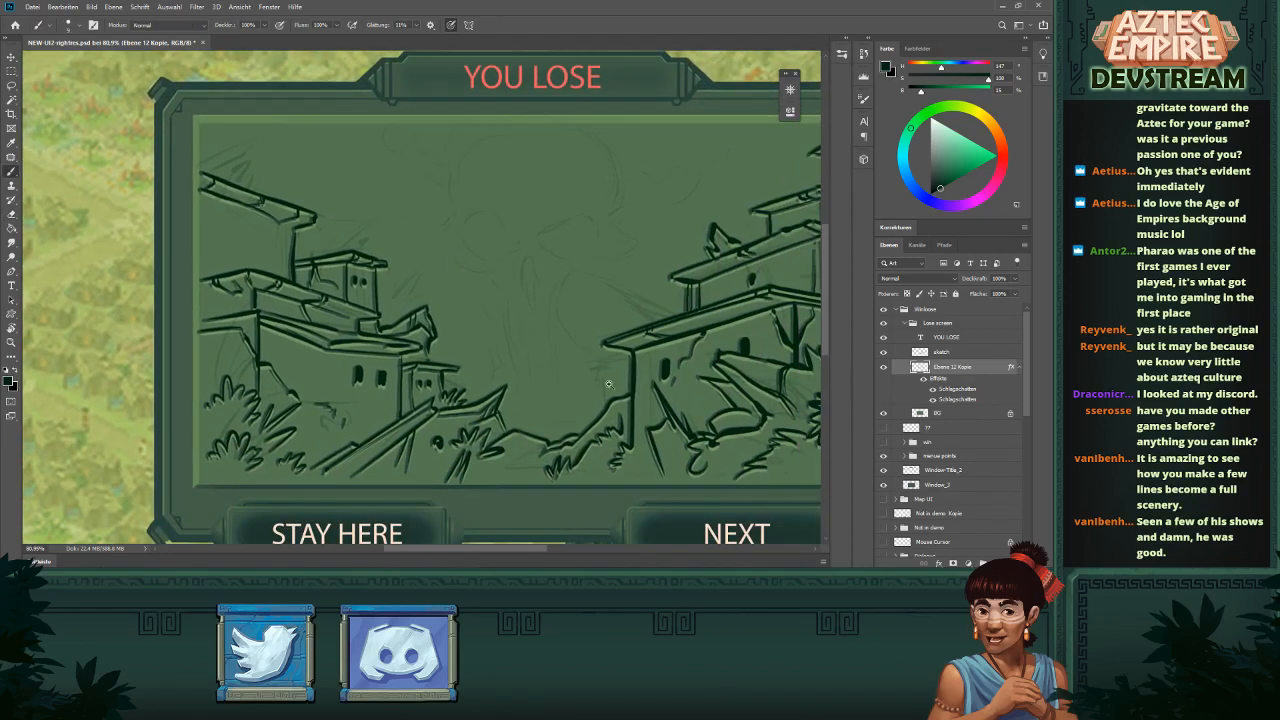
- Ink small leafy plants on the rubble slope beside the right building's corner wall
scroll(608, 383, "up", 3)
mouse_move(586, 434)
left_mouse_down()
mouse_move(578, 412)
mouse_move(566, 427)
mouse_move(592, 417)
left_mouse_up()
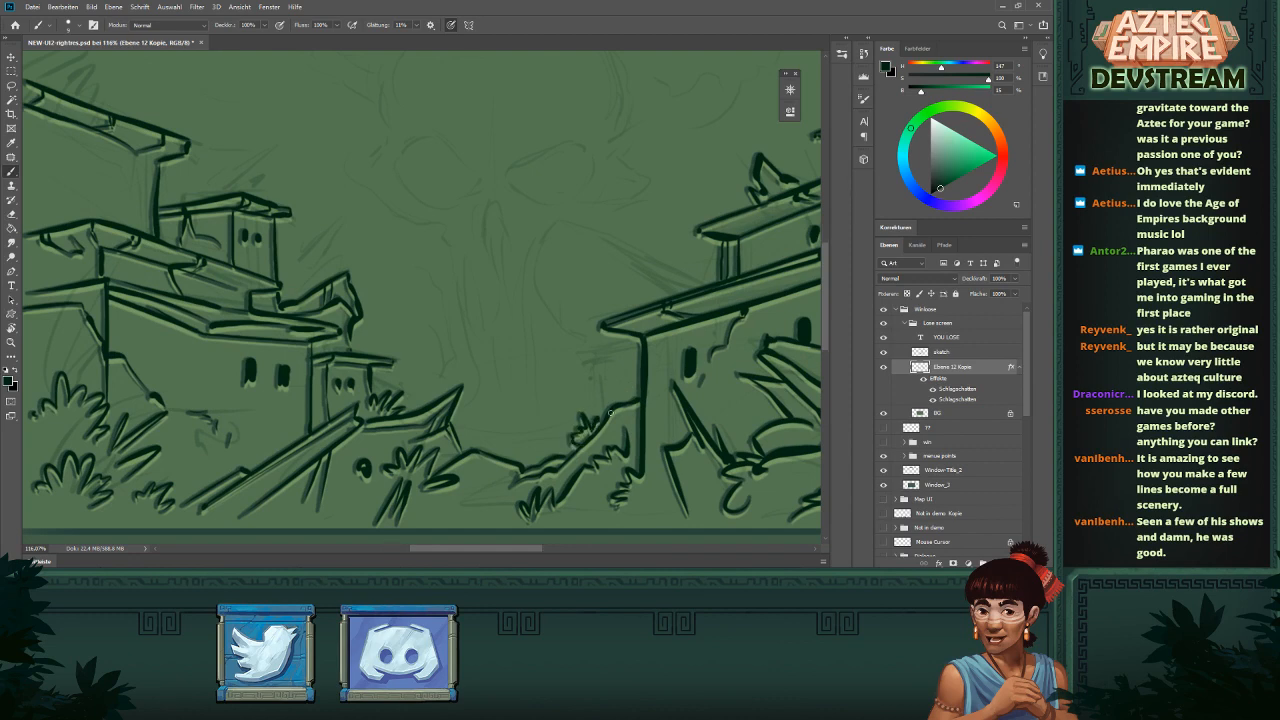
scroll(611, 413, "down", 4)
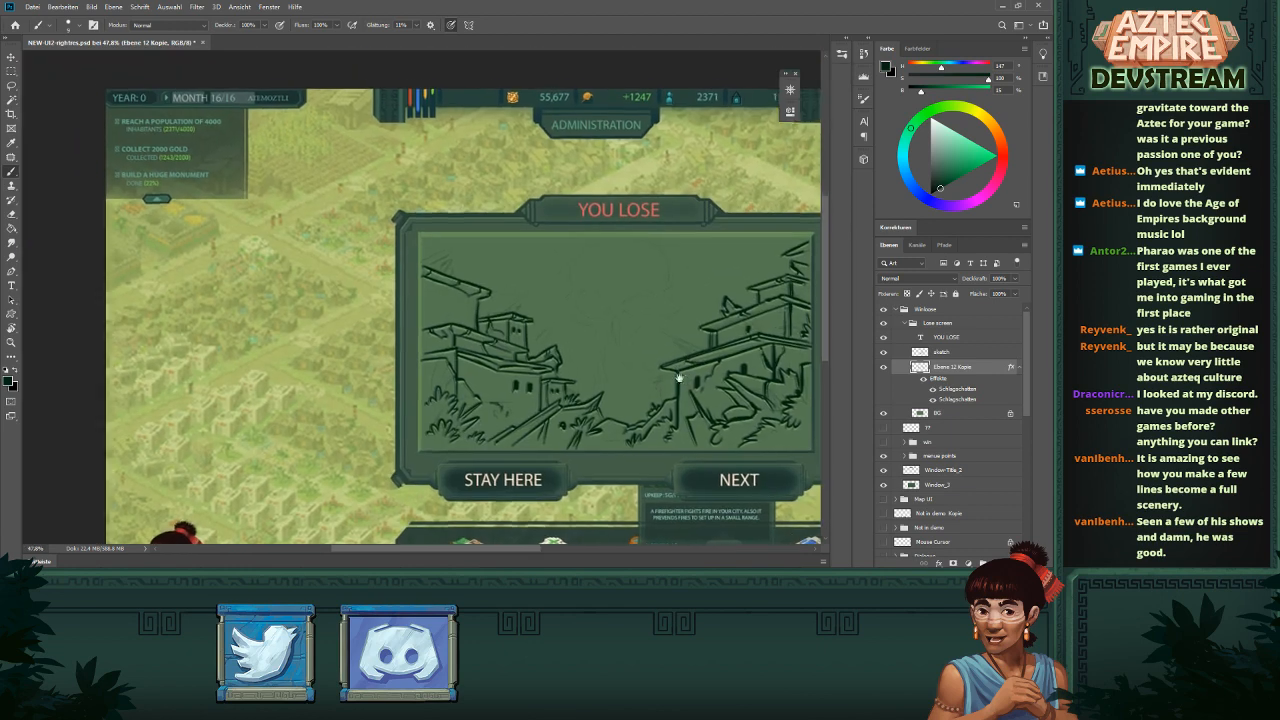
- Ink two small windows and a dark doorway on the wall of the uppermost left building
scroll(456, 370, "up", 3)
mouse_move(428, 358)
left_mouse_down()
mouse_move(427, 372)
mouse_move(472, 400)
left_mouse_up()
scroll(493, 378, "up", 2)
scroll(534, 378, "down", 4)
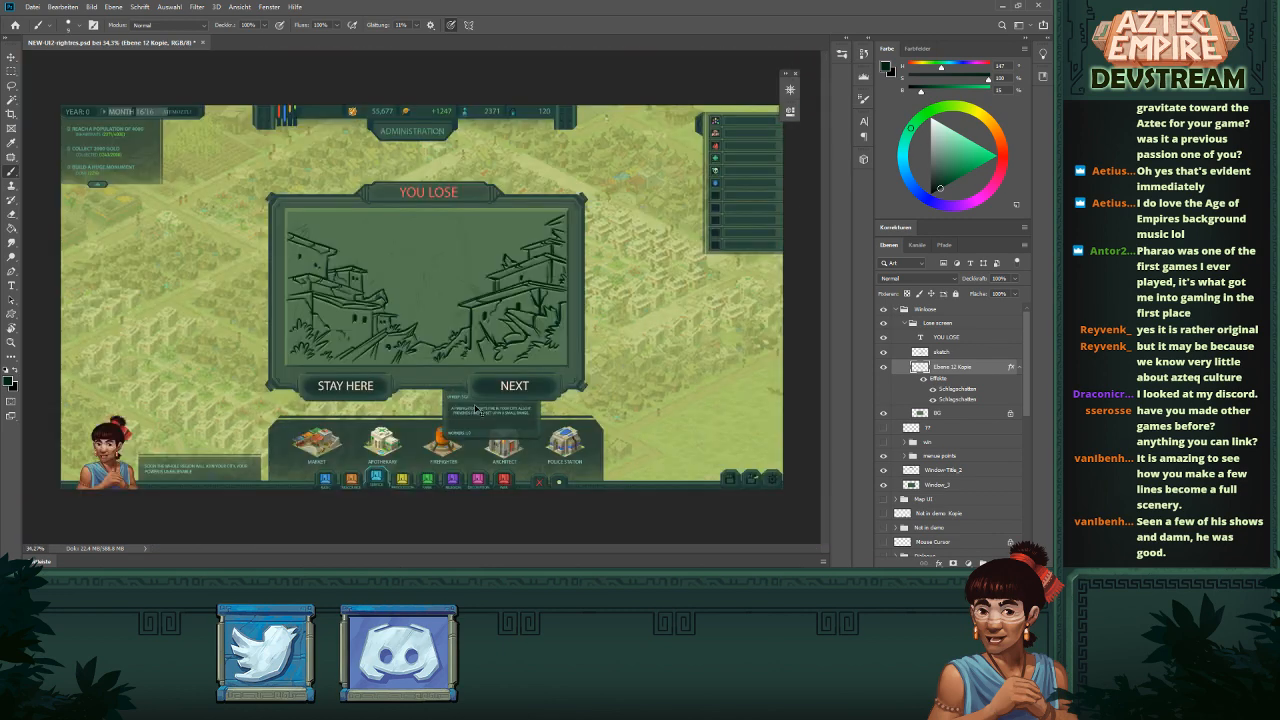
scroll(470, 340, "up", 5)
scroll(458, 338, "up", 2)
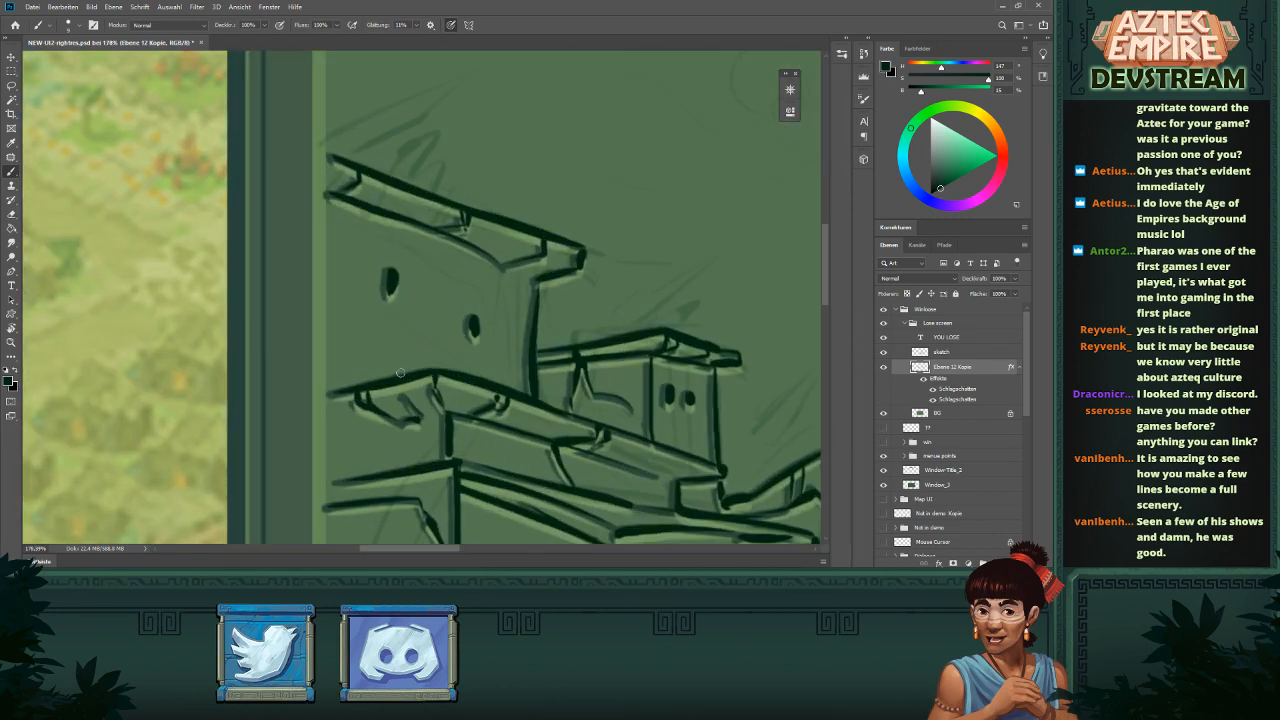
mouse_move(404, 326)
left_mouse_down()
mouse_move(398, 376)
mouse_move(411, 337)
mouse_move(410, 378)
mouse_move(412, 329)
mouse_move(421, 373)
mouse_move(397, 378)
left_mouse_up()
key("ctrl+0")
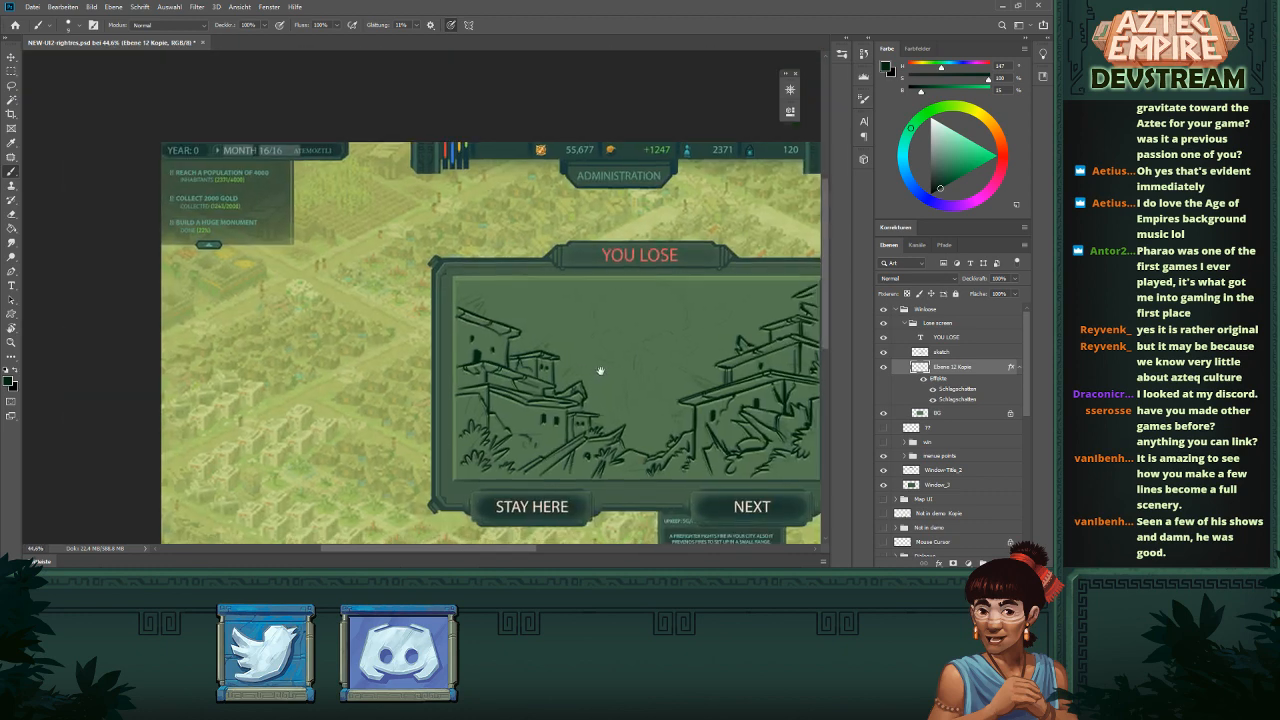
- Ink a low broken wall with a small roof ledge adjoining the right building's corner, above the rubble slope
scroll(569, 394, "up", 6)
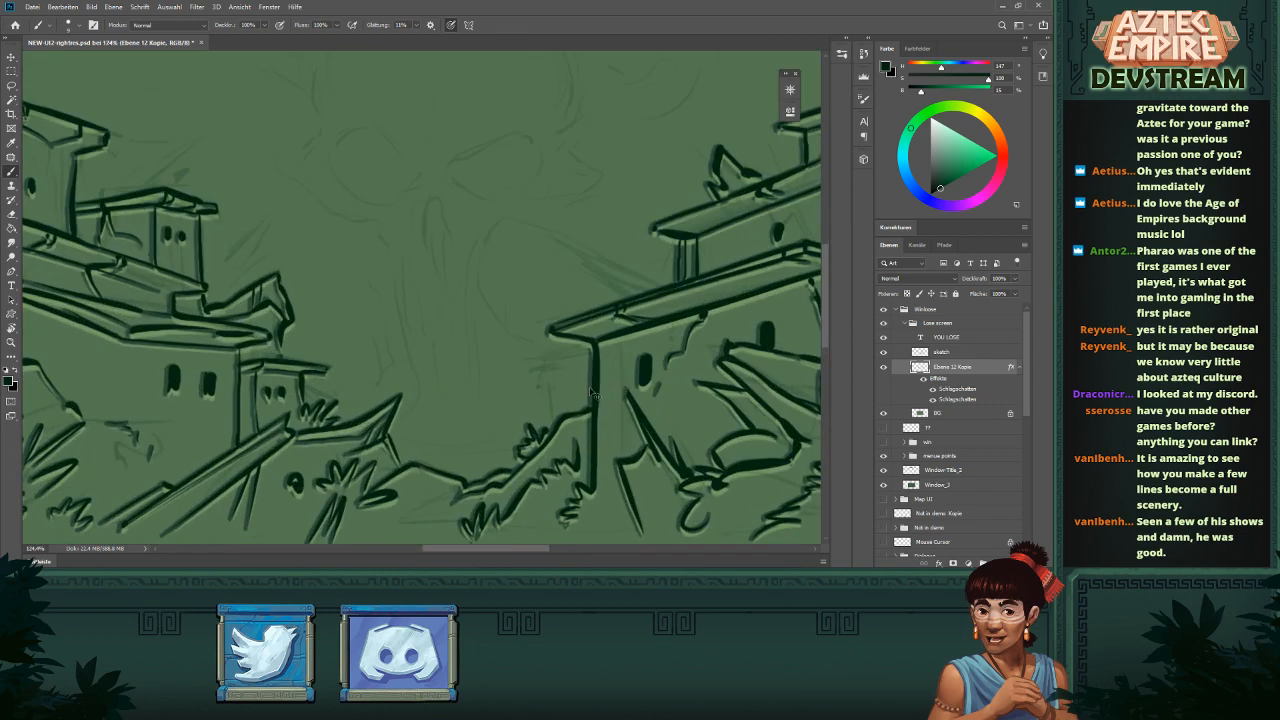
mouse_move(543, 446)
left_mouse_down()
mouse_move(538, 368)
mouse_move(513, 367)
left_mouse_up()
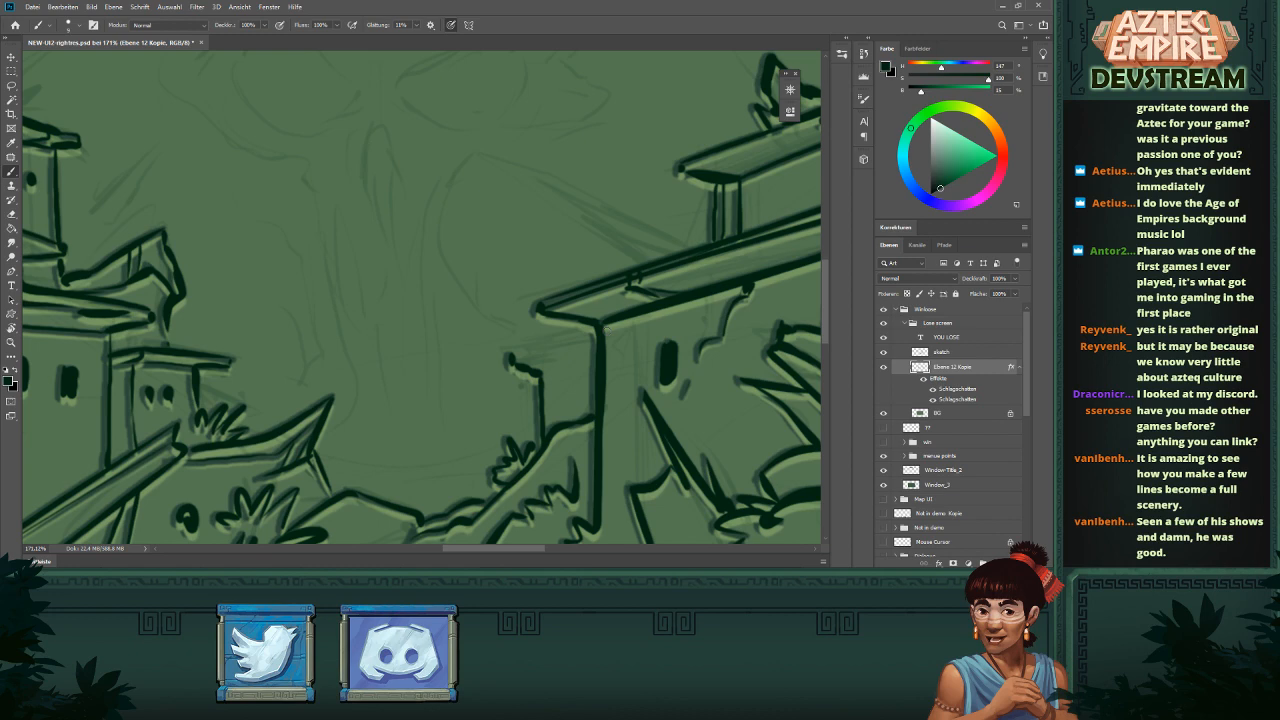
scroll(607, 336, "down", 2)
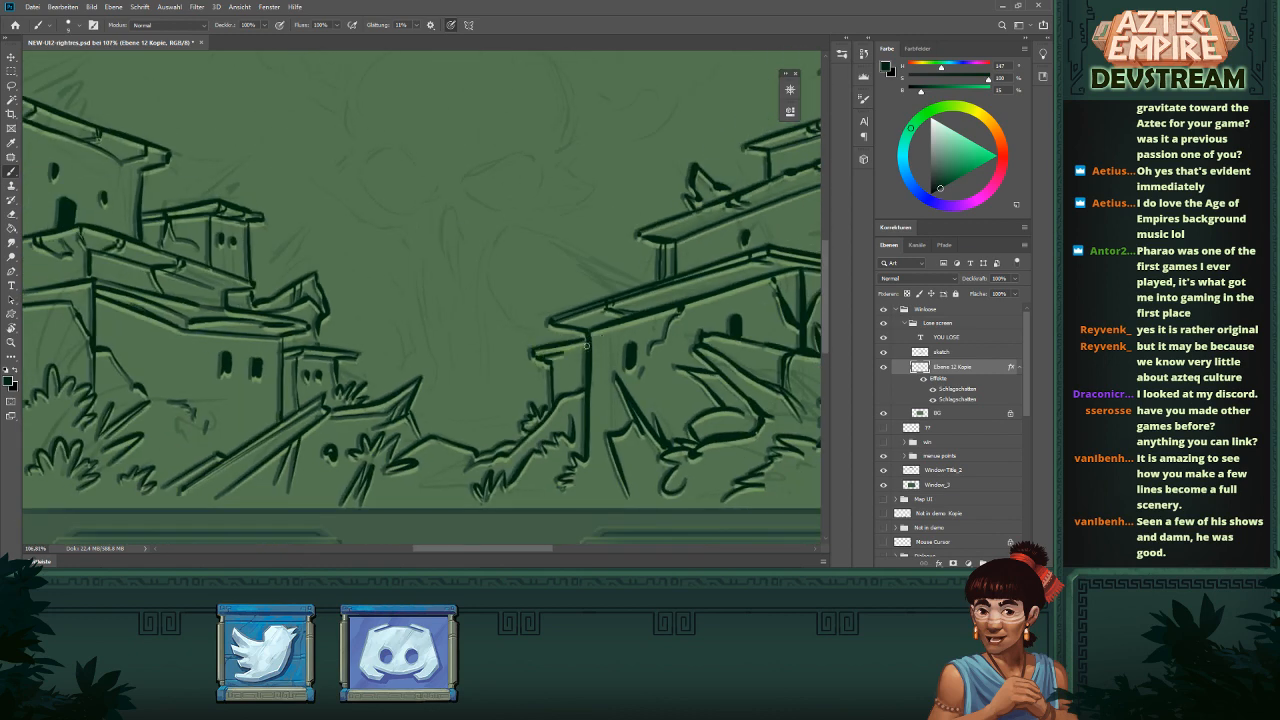
scroll(541, 358, "down", 5)
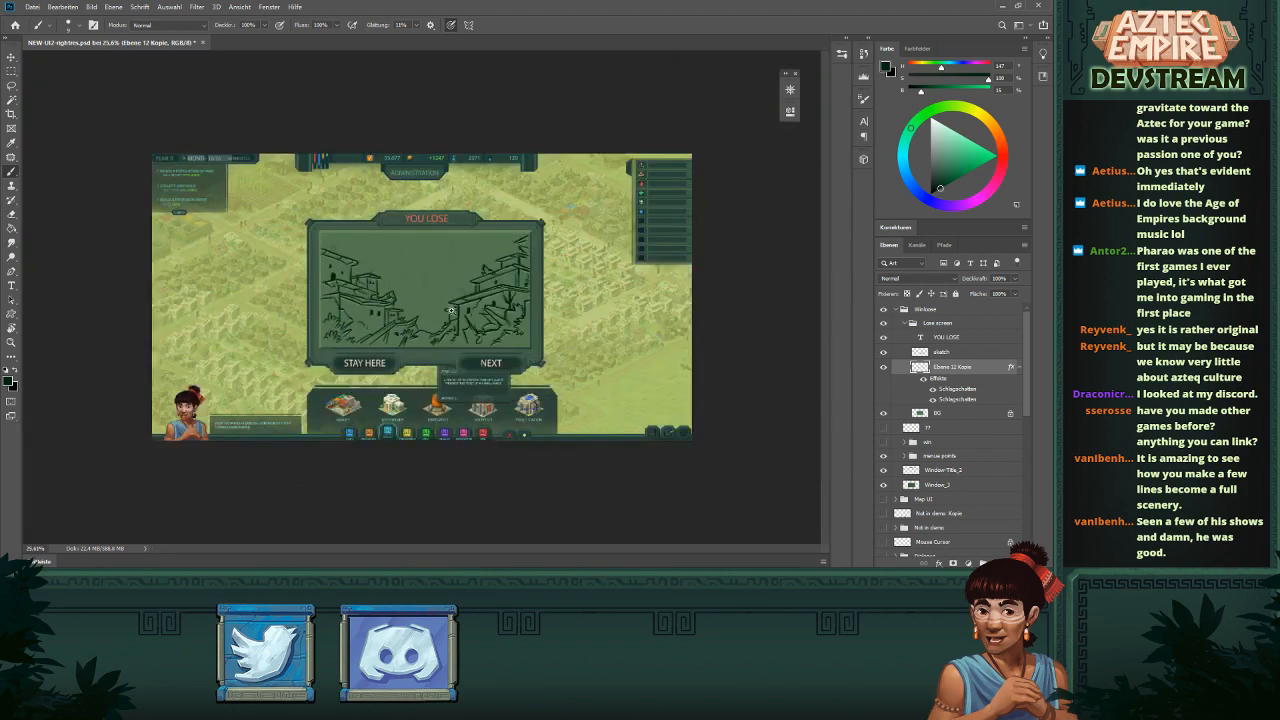
scroll(541, 358, "up", 6)
scroll(548, 355, "down", 5)
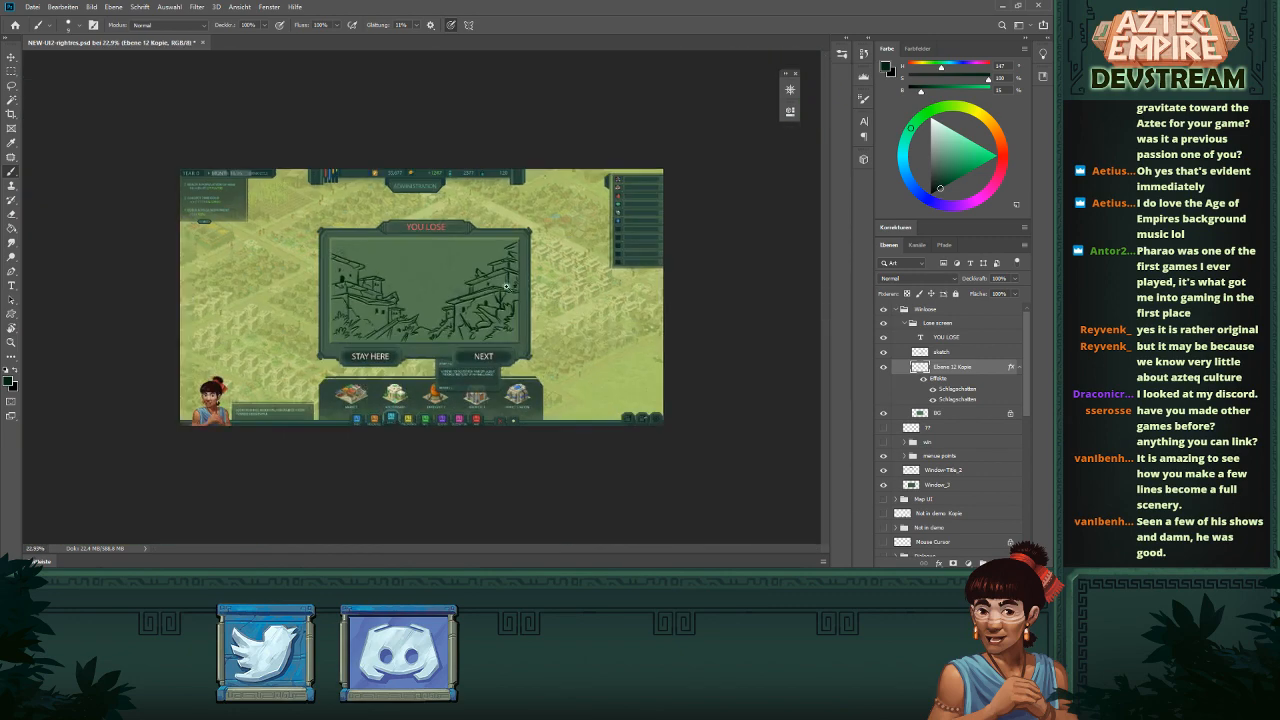
- Ink jagged broken beams rising above the uppermost left roof, redoing their long slanted top stroke once
scroll(381, 338, "up", 4)
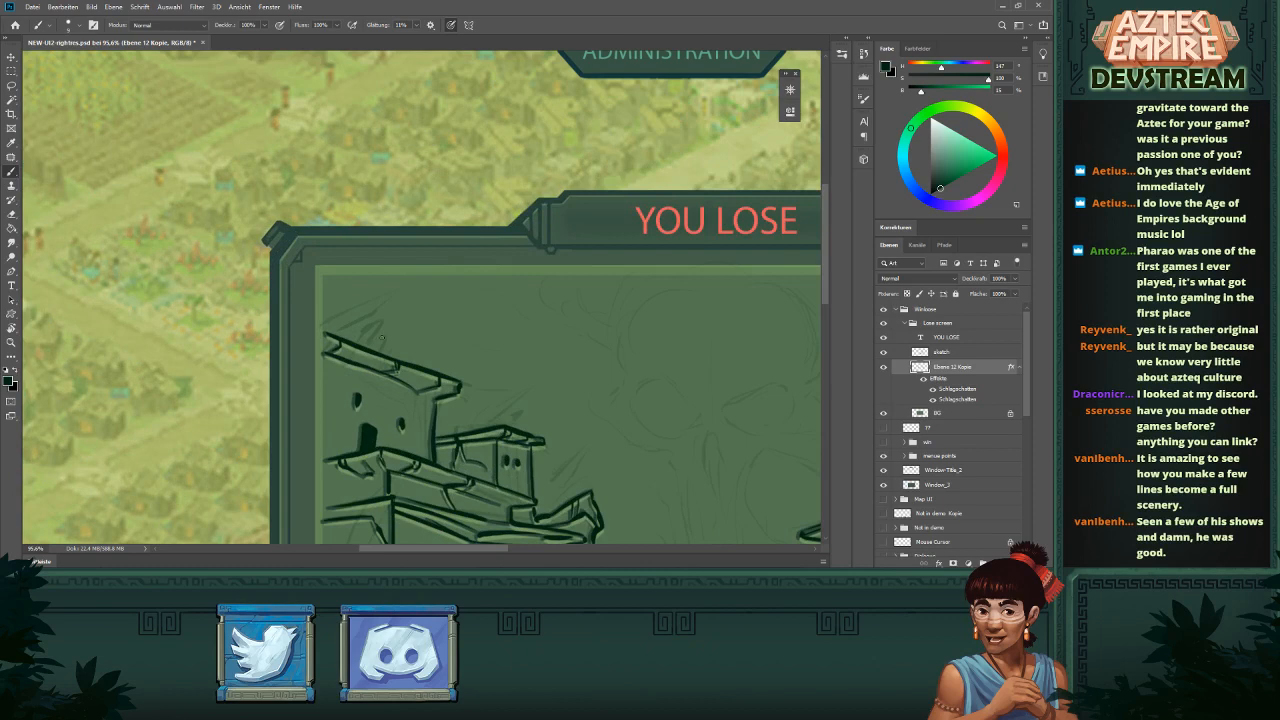
mouse_move(387, 335)
left_mouse_down()
mouse_move(384, 349)
mouse_move(369, 345)
mouse_move(385, 317)
mouse_move(355, 336)
left_mouse_up()
mouse_move(360, 333)
left_mouse_down()
mouse_move(349, 343)
mouse_move(410, 283)
left_mouse_up()
scroll(360, 327, "up", 1)
left_click_drag(369, 297, 312, 321)
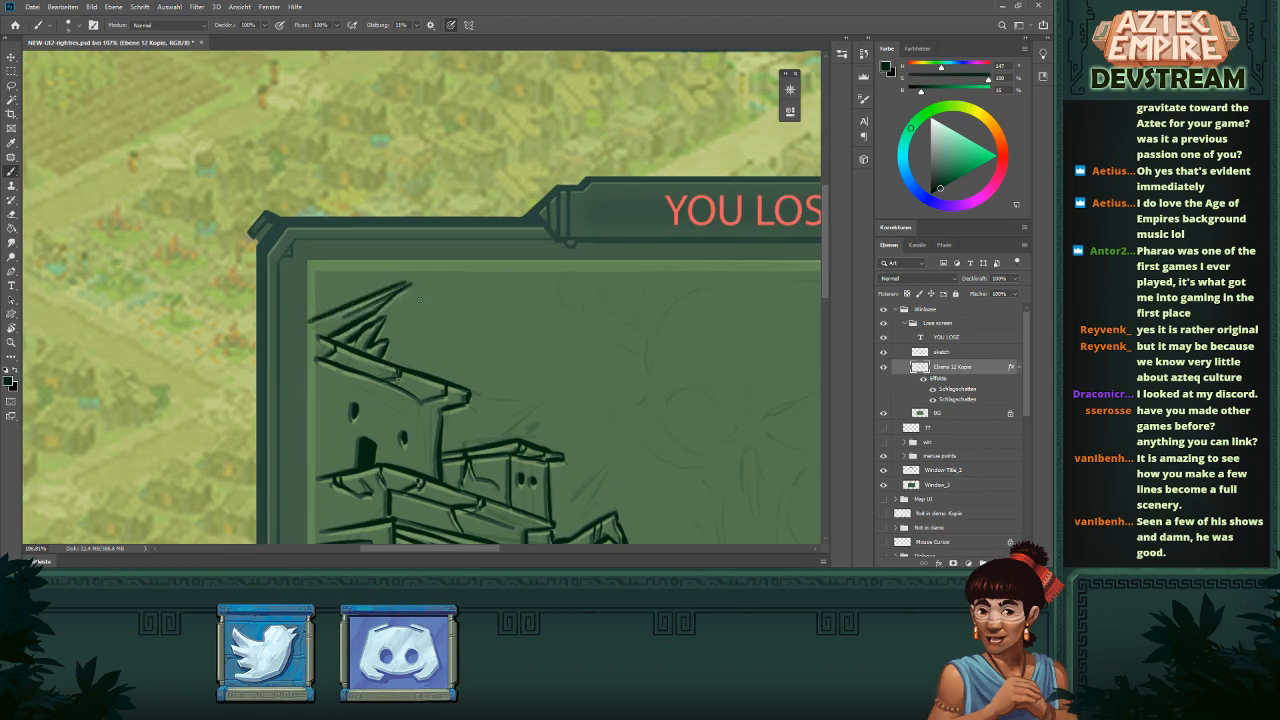
key("ctrl+z")
left_click_drag(407, 284, 312, 319)
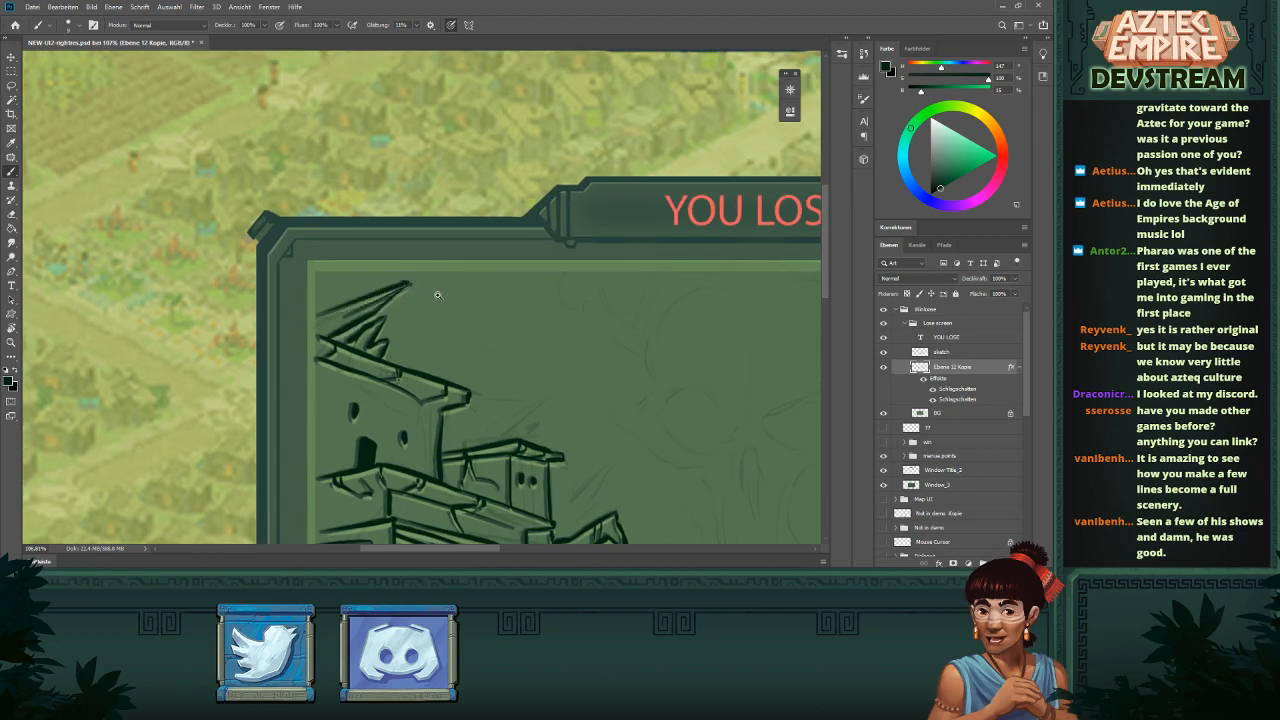
- Erase excess ink around the broken beams above the uppermost left roof and return to the brush
scroll(440, 295, "down", 5)
scroll(416, 294, "up", 6)
key("e")
mouse_move(362, 313)
left_mouse_down()
mouse_move(390, 306)
mouse_move(354, 320)
left_mouse_up()
left_click_drag(573, 324, 549, 363)
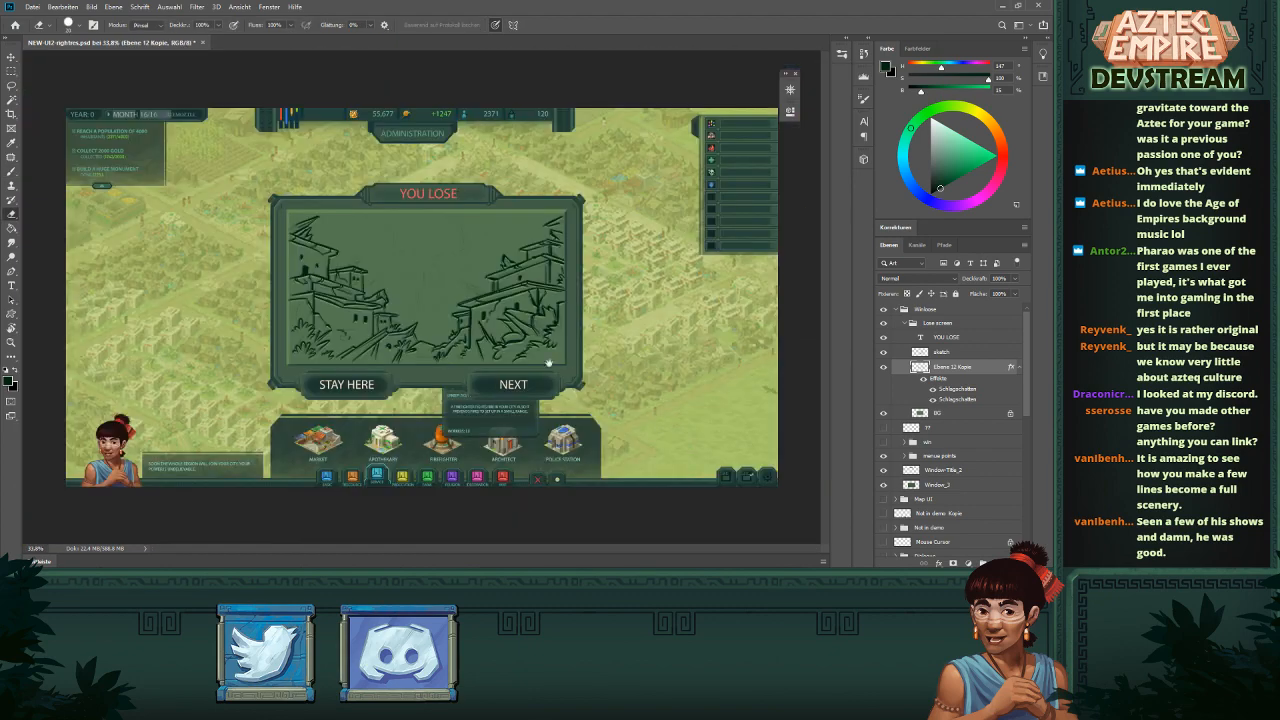
left_click_drag(423, 264, 481, 358)
key("b")
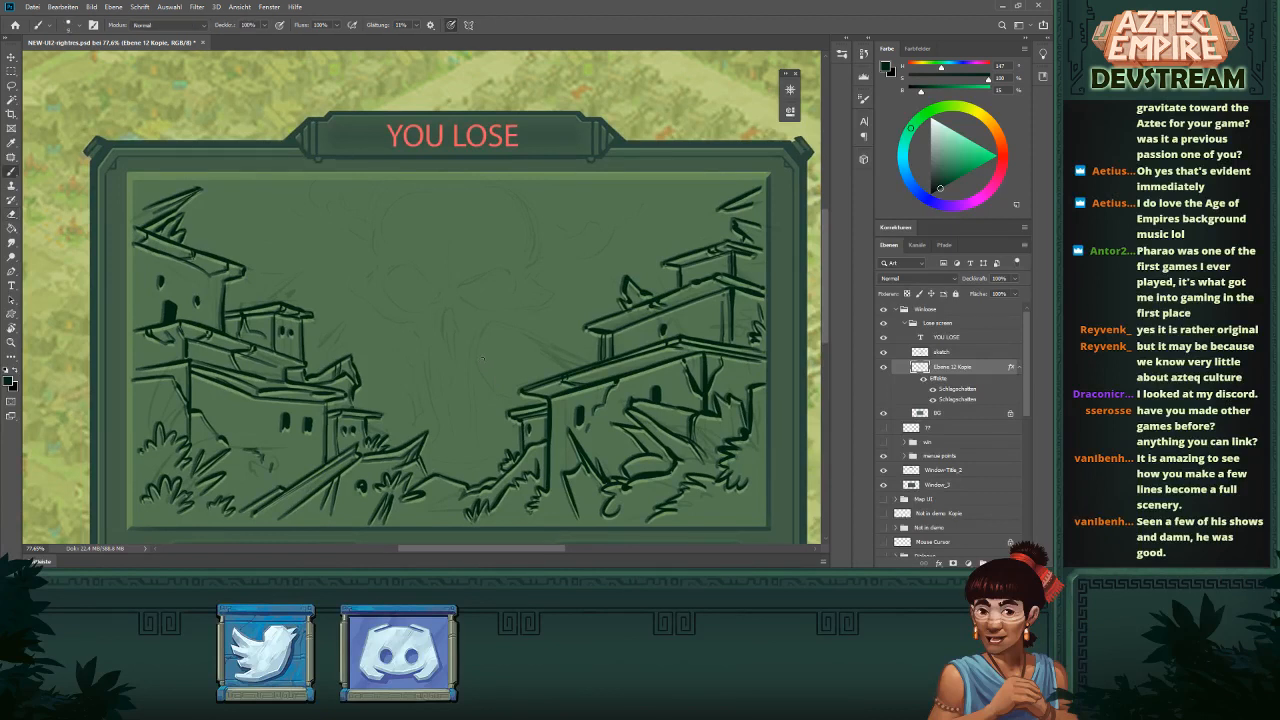
- Ink jagged broken roof pieces sticking up from the small left tower's roof
mouse_move(307, 361)
left_mouse_down()
mouse_move(319, 336)
mouse_move(317, 376)
left_mouse_up()
left_click_drag(276, 281, 248, 305)
mouse_move(277, 282)
left_mouse_down()
mouse_move(272, 304)
mouse_move(260, 302)
left_mouse_up()
scroll(366, 305, "down", 5)
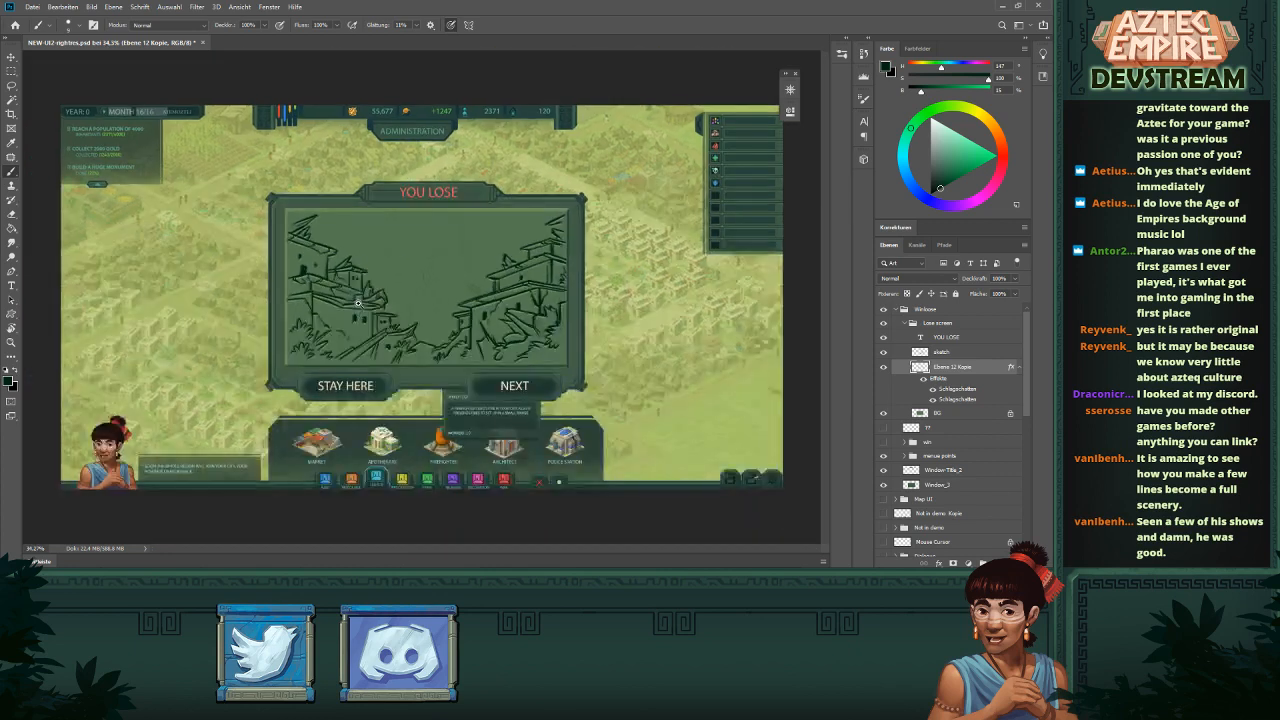
scroll(575, 261, "up", 4)
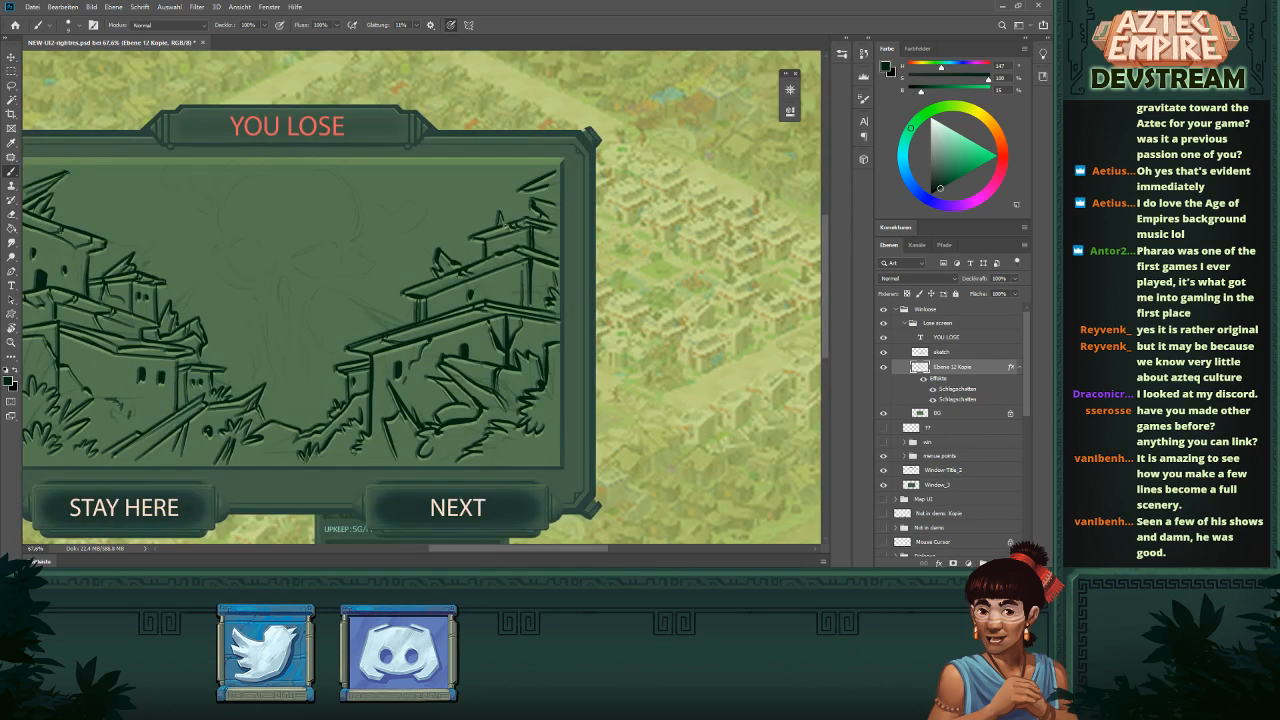
scroll(515, 275, "down", 4)
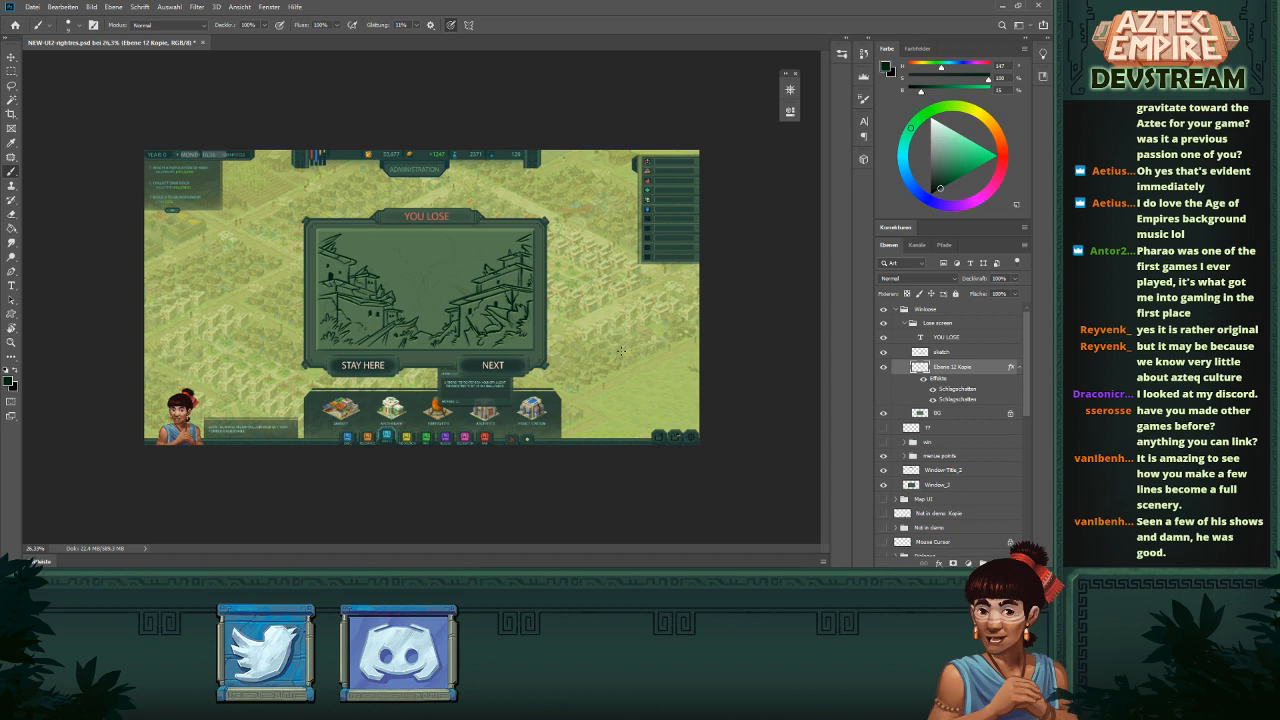
scroll(426, 316, "up", 3)
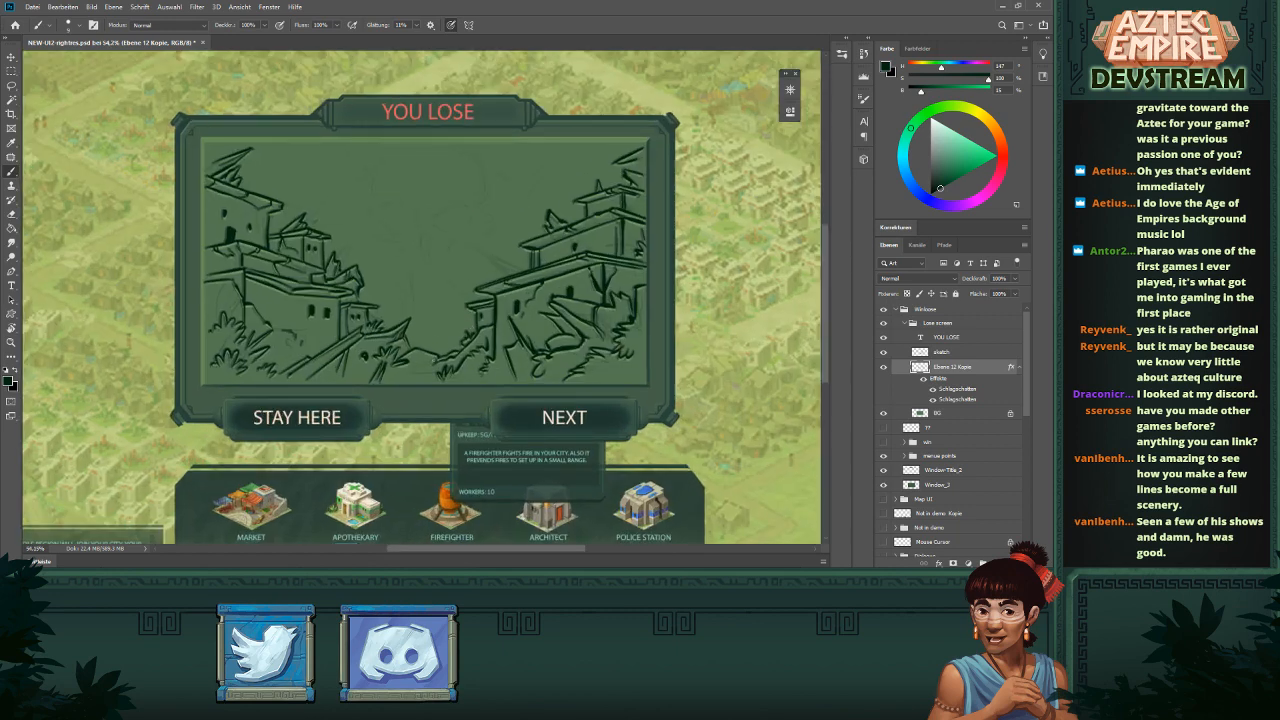
- Ink the curved ground line across the gap between the left and right ruins, and a broken beam on the right roof
mouse_move(412, 370)
left_mouse_down()
mouse_move(448, 299)
mouse_move(456, 323)
mouse_move(439, 350)
mouse_move(422, 349)
mouse_move(466, 333)
mouse_move(408, 341)
left_mouse_up()
left_click_drag(441, 342, 408, 336)
key("ctrl+z")
scroll(540, 333, "down", 4)
scroll(540, 333, "up", 3)
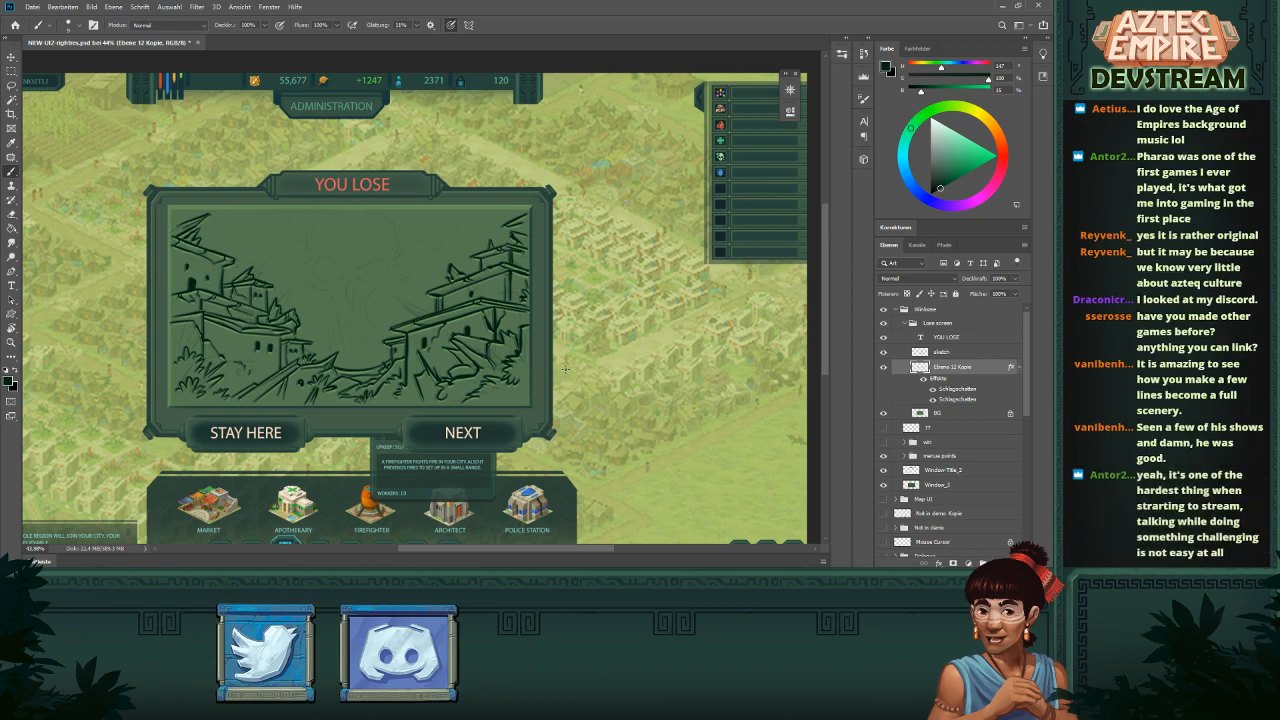
scroll(414, 308, "up", 2)
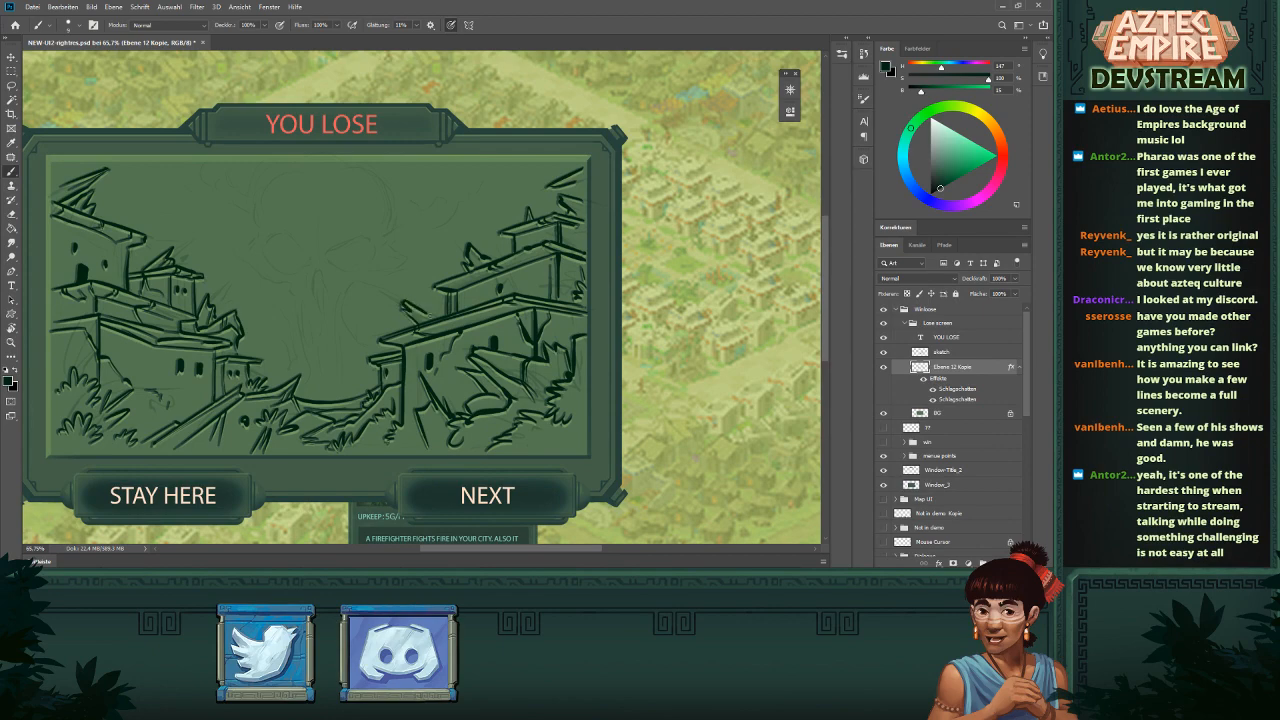
- Add jagged debris on the left ruin's middle roof, a spike on the uppermost right roof, and rubble beside the small annex
scroll(433, 302, "down", 4)
scroll(440, 285, "up", 5)
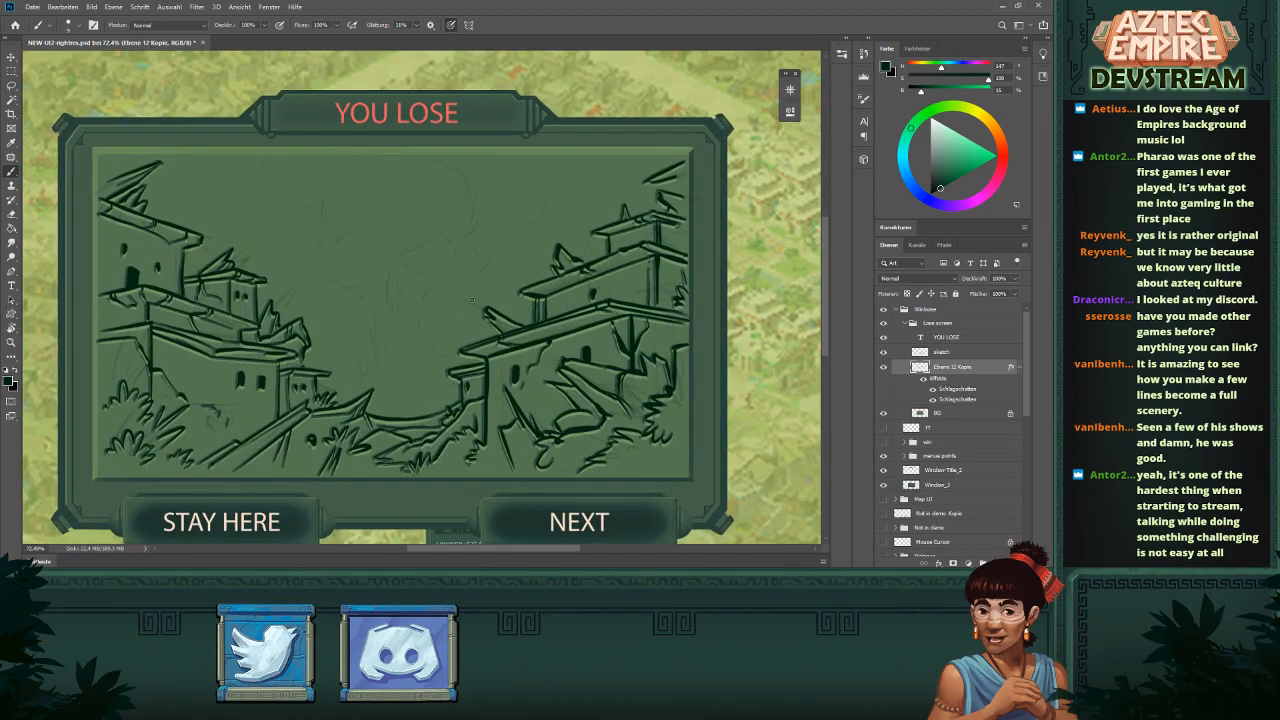
left_click_drag(409, 319, 415, 339)
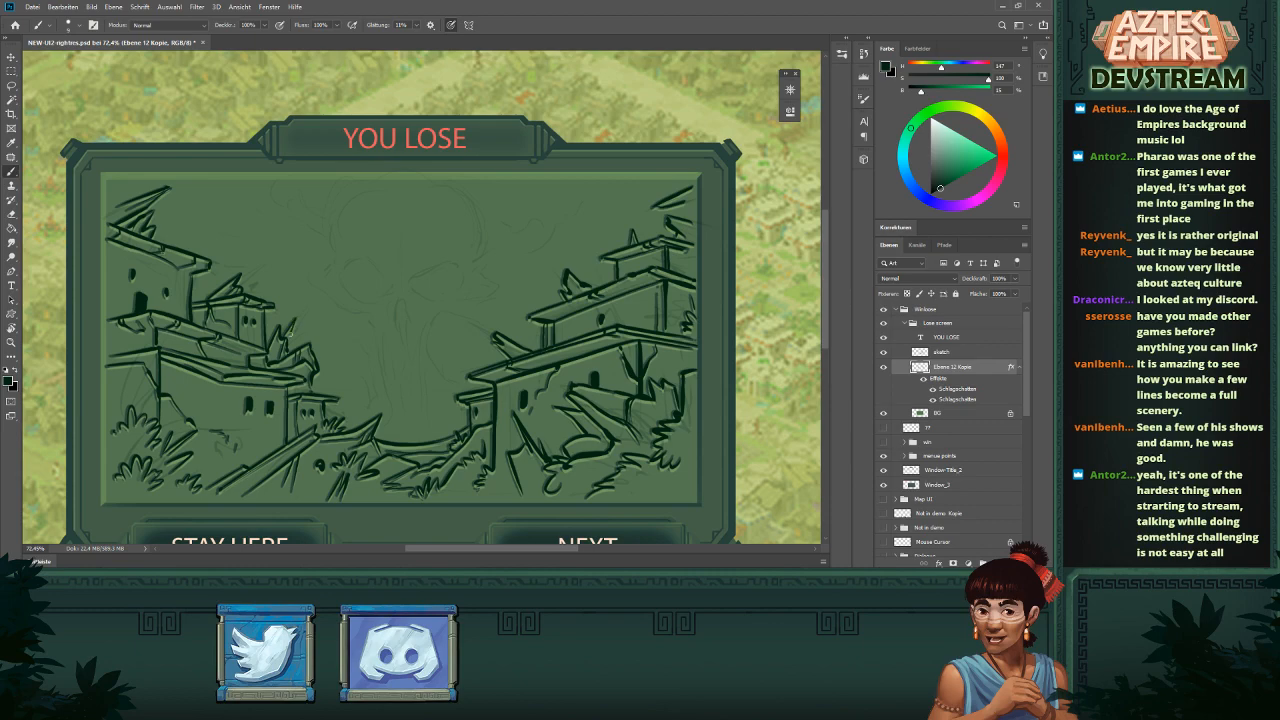
scroll(468, 334, "down", 4)
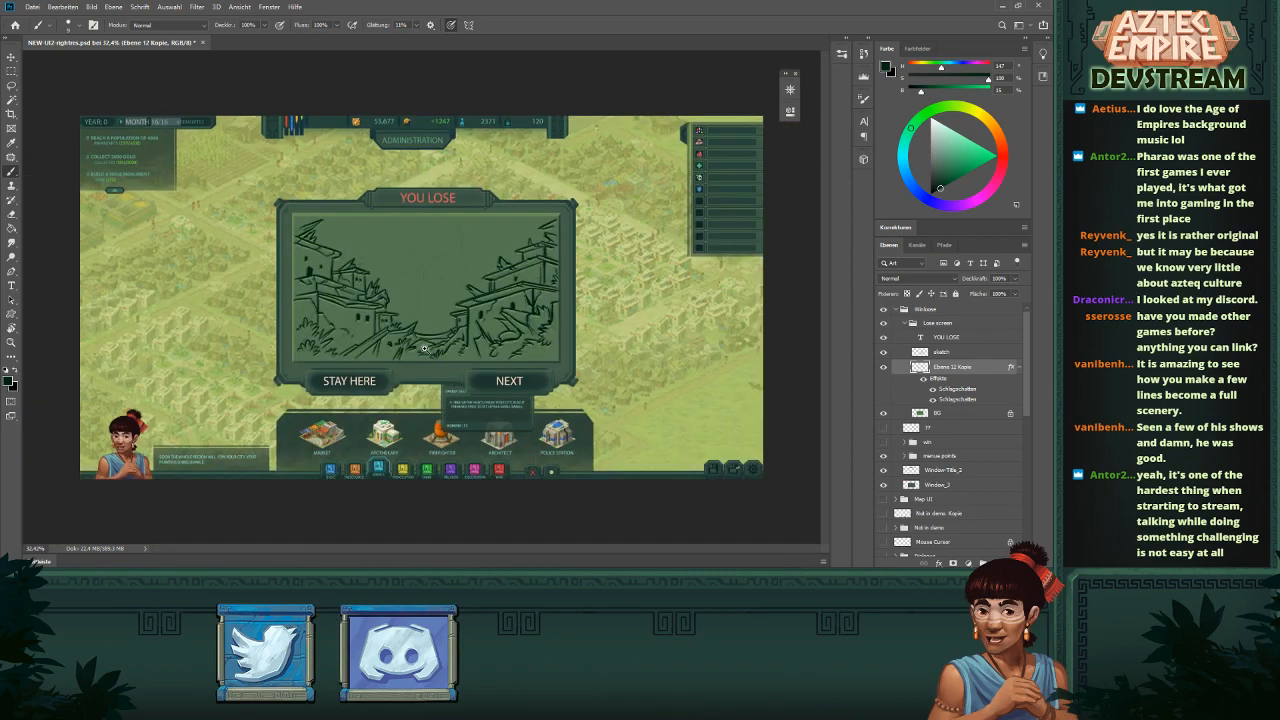
scroll(460, 297, "up", 5)
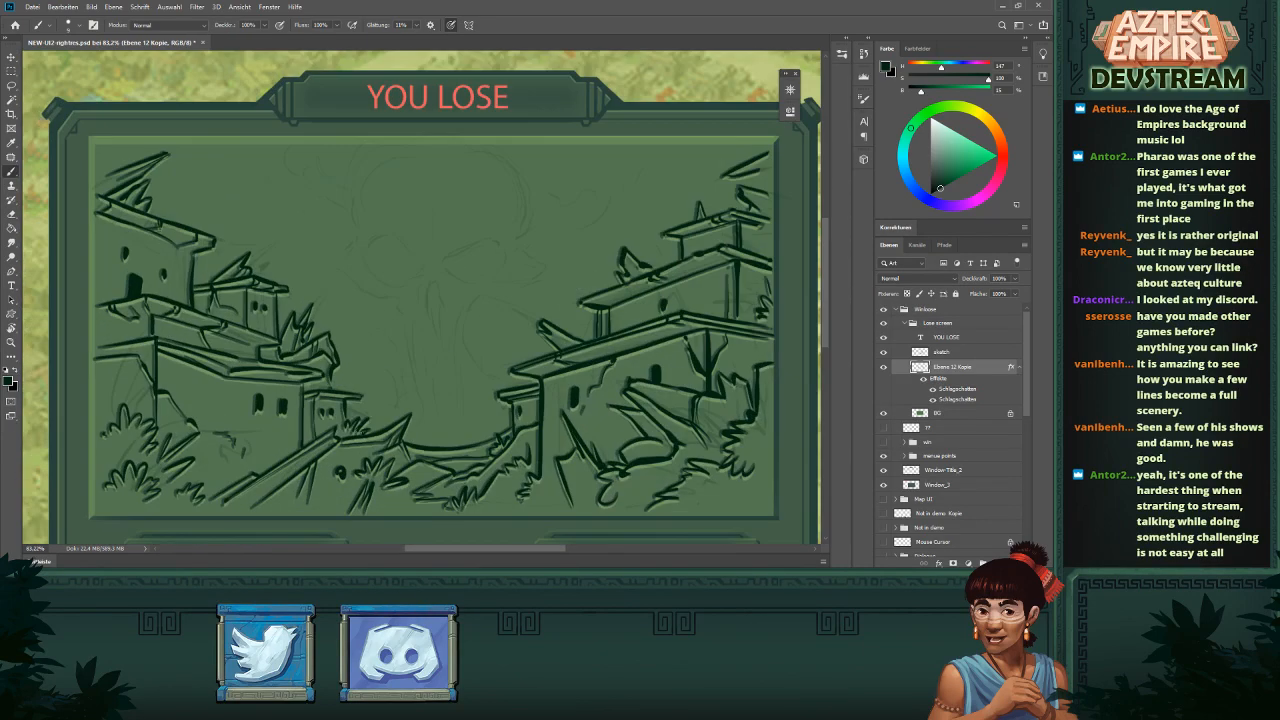
left_click_drag(345, 406, 392, 425)
scroll(471, 373, "down", 5)
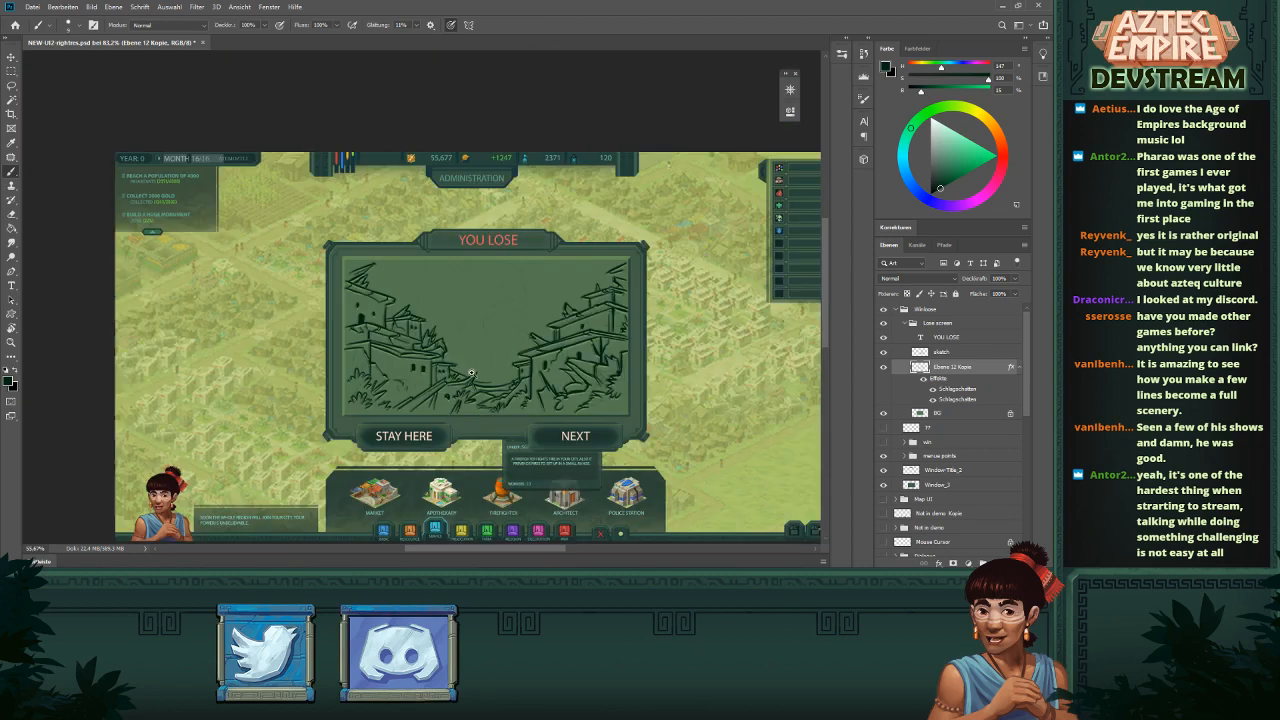
scroll(471, 373, "up", 5)
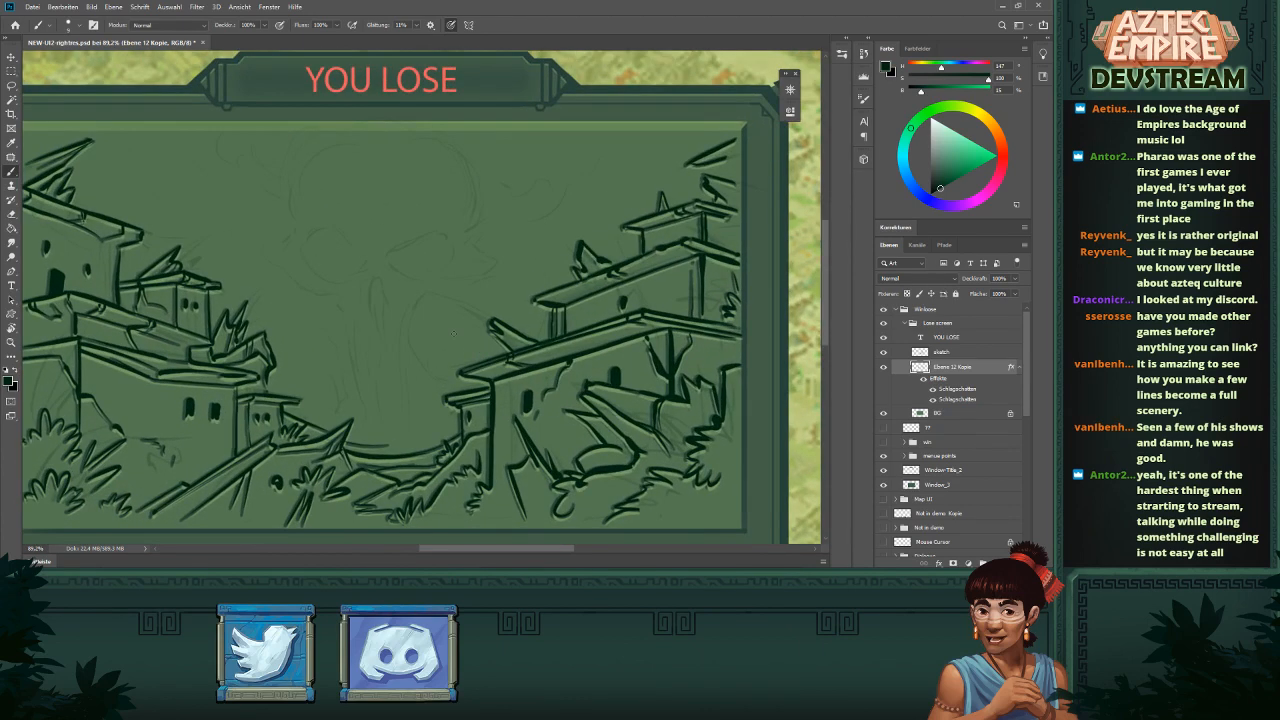
- Ink the smoke column's curved right edge with a small puff at its foot, redoing the curve until it fits
left_click_drag(418, 297, 416, 358)
key("ctrl+z")
mouse_move(419, 297)
left_mouse_down()
mouse_move(437, 381)
mouse_move(471, 381)
mouse_move(408, 332)
mouse_move(437, 381)
left_mouse_up()
key("ctrl+z")
key("ctrl+z")
mouse_move(418, 292)
left_mouse_down()
mouse_move(405, 345)
mouse_move(437, 381)
left_mouse_up()
key("ctrl+z")
mouse_move(419, 293)
left_mouse_down()
mouse_move(404, 345)
mouse_move(428, 378)
mouse_move(443, 366)
left_mouse_up()
scroll(476, 358, "down", 5)
scroll(490, 268, "up", 4)
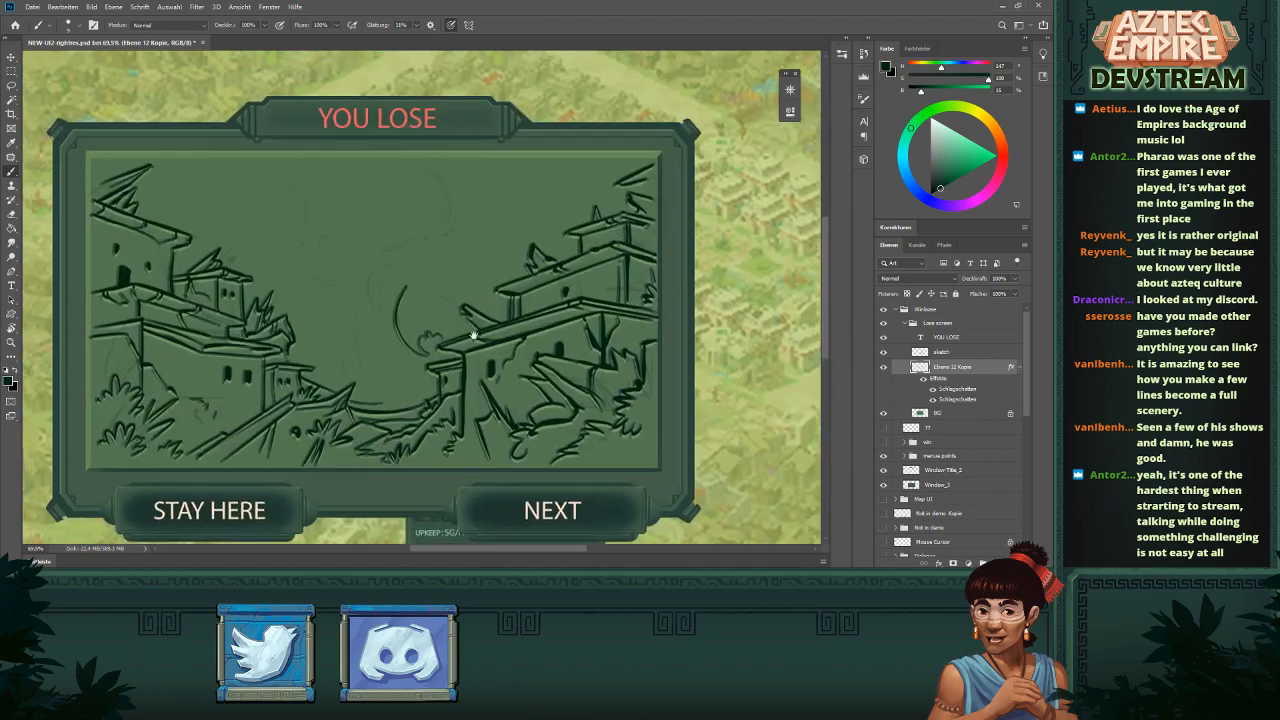
- Ink the smoke column's left edge with curling puffs at its base, and double its right edge, redoing several strokes
left_click_drag(449, 259, 475, 285)
mouse_move(367, 317)
left_mouse_down()
mouse_move(388, 410)
mouse_move(379, 429)
mouse_move(368, 389)
mouse_move(360, 415)
mouse_move(424, 398)
mouse_move(406, 420)
mouse_move(428, 400)
left_mouse_up()
key("ctrl+z")
key("ctrl+z")
scroll(502, 330, "down", 3)
scroll(416, 325, "up", 4)
key("ctrl+z")
mouse_move(538, 371)
left_mouse_down()
mouse_move(462, 418)
mouse_move(452, 444)
mouse_move(432, 399)
mouse_move(438, 431)
mouse_move(471, 442)
left_mouse_up()
key("ctrl+z")
mouse_move(578, 360)
left_mouse_down()
mouse_move(535, 387)
mouse_move(601, 292)
mouse_move(540, 285)
left_mouse_up()
left_click_drag(403, 300, 438, 440)
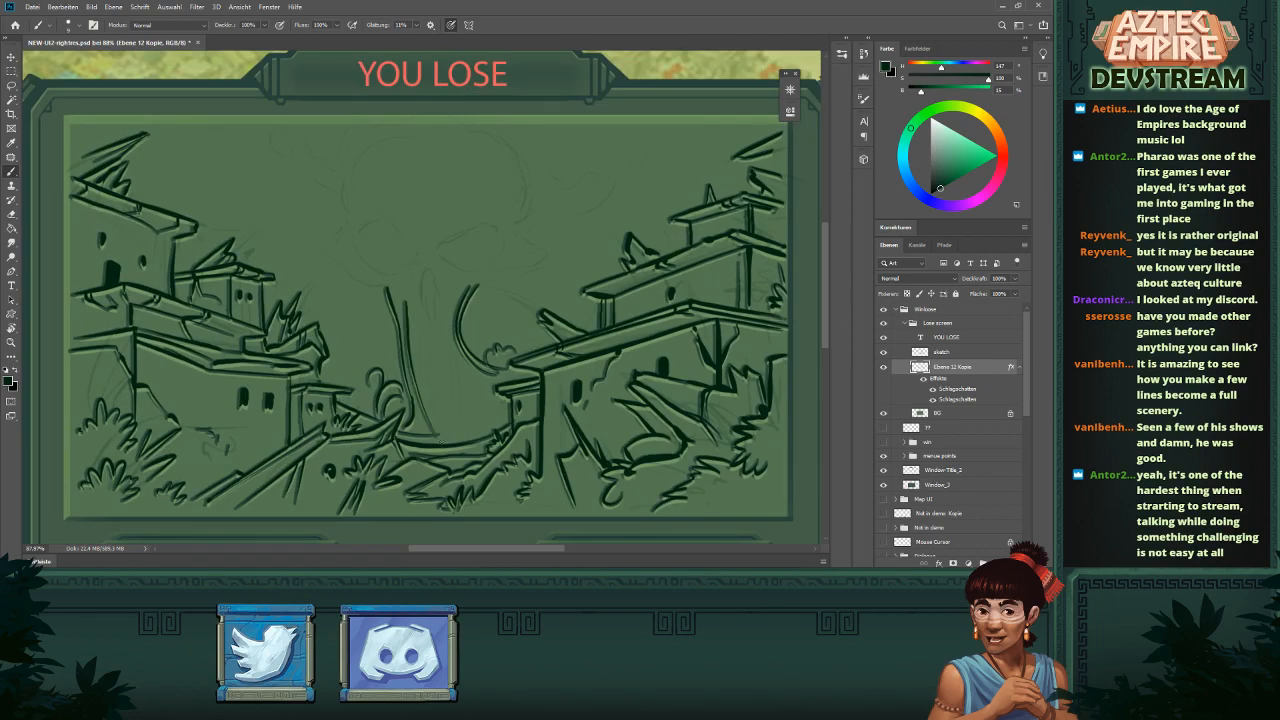
- Ink several long curved inner strands rising through the smoke column, redoing two of them
left_click_drag(406, 302, 436, 422)
left_click_drag(428, 341, 450, 431)
key("ctrl+z")
mouse_move(428, 341)
left_mouse_down()
mouse_move(441, 434)
mouse_move(437, 387)
left_mouse_up()
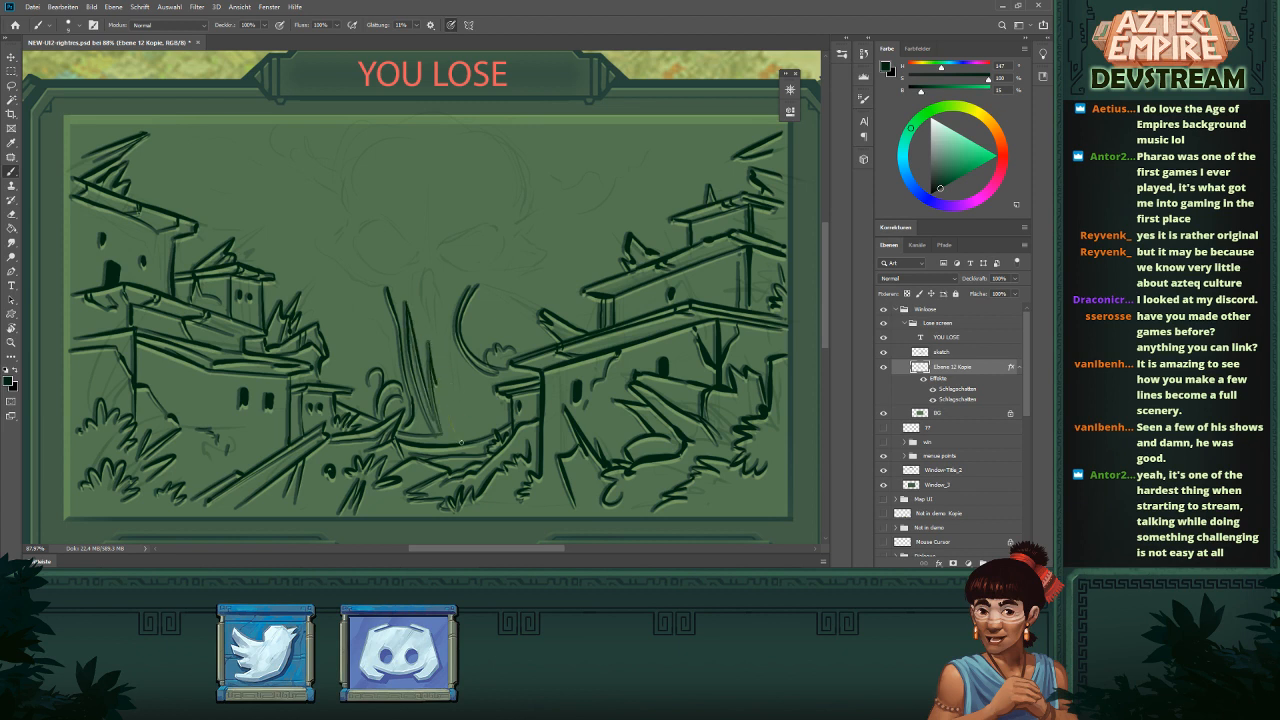
mouse_move(461, 441)
left_mouse_down()
mouse_move(434, 386)
mouse_move(466, 438)
left_mouse_up()
key("ctrl+z")
left_click_drag(447, 310, 466, 438)
mouse_move(446, 326)
left_mouse_down()
mouse_move(464, 392)
mouse_move(486, 414)
left_mouse_up()
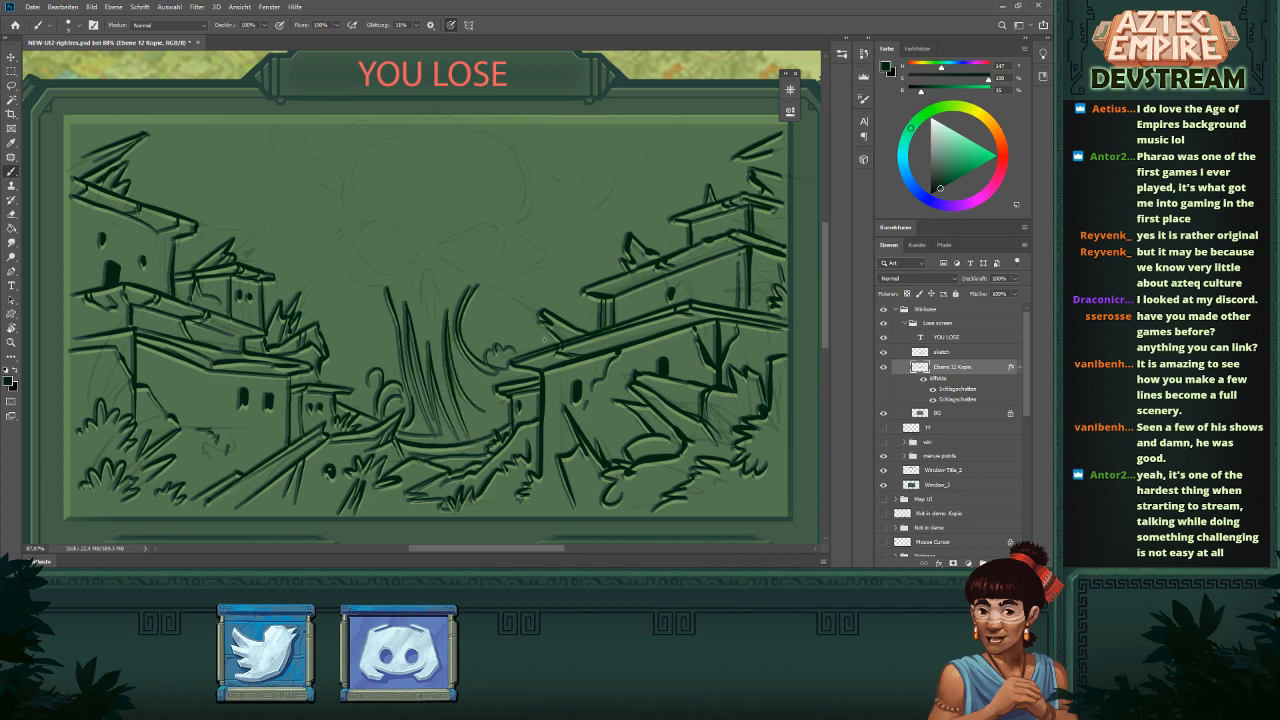
- Ink a pointed teardrop-shaped wisp at the top of the smoke column, beneath the skull sketch's eye sockets
key("ctrl+0")
scroll(432, 251, "up", 5)
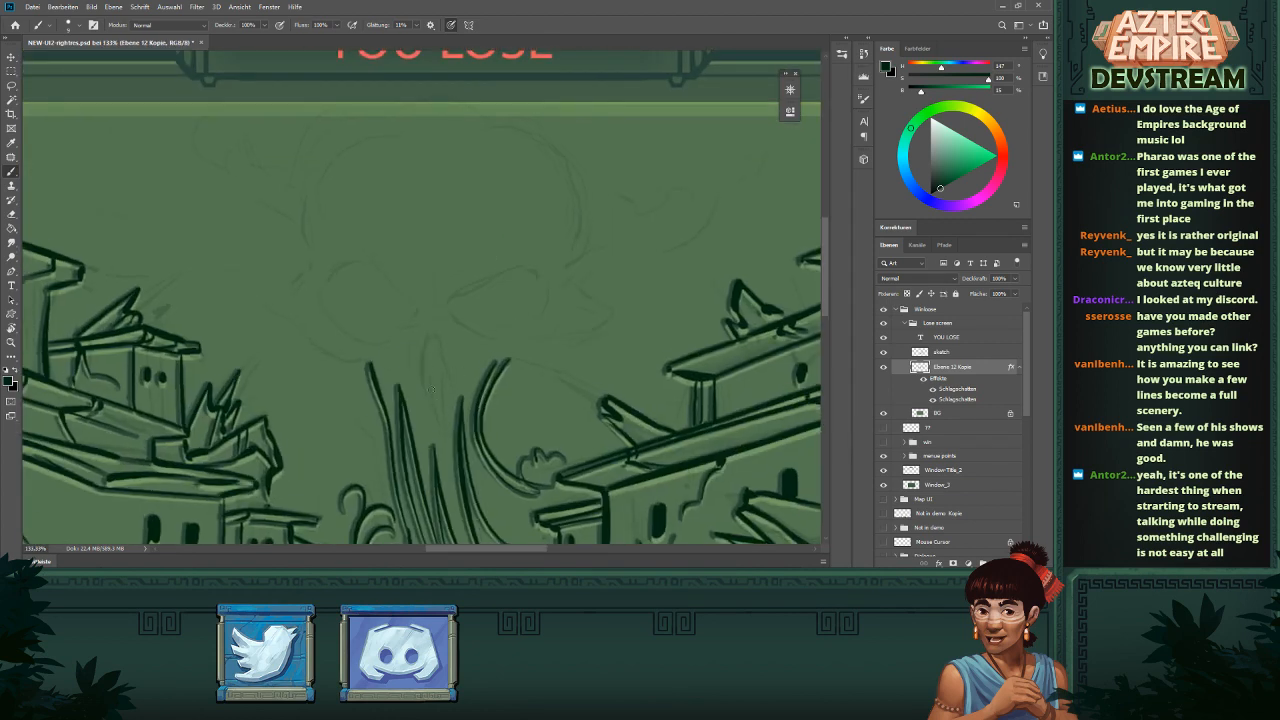
left_click_drag(434, 337, 415, 422)
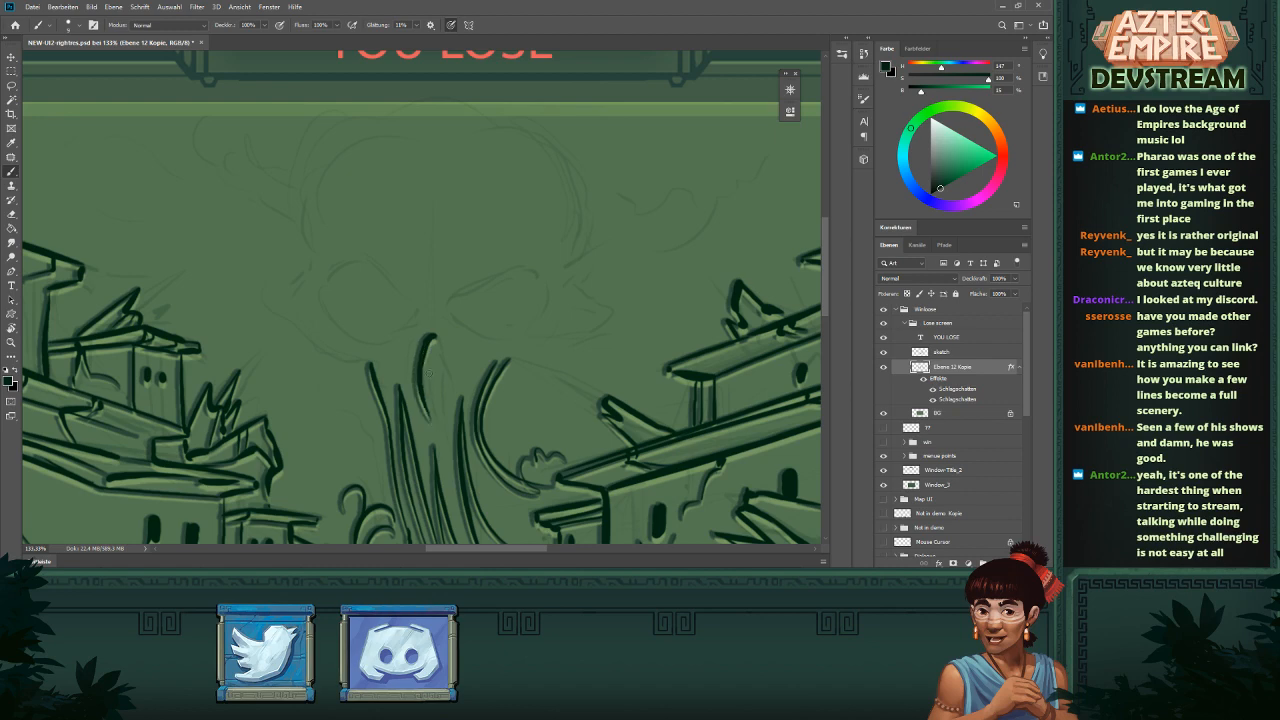
left_click_drag(429, 372, 443, 448)
left_click_drag(434, 337, 442, 444)
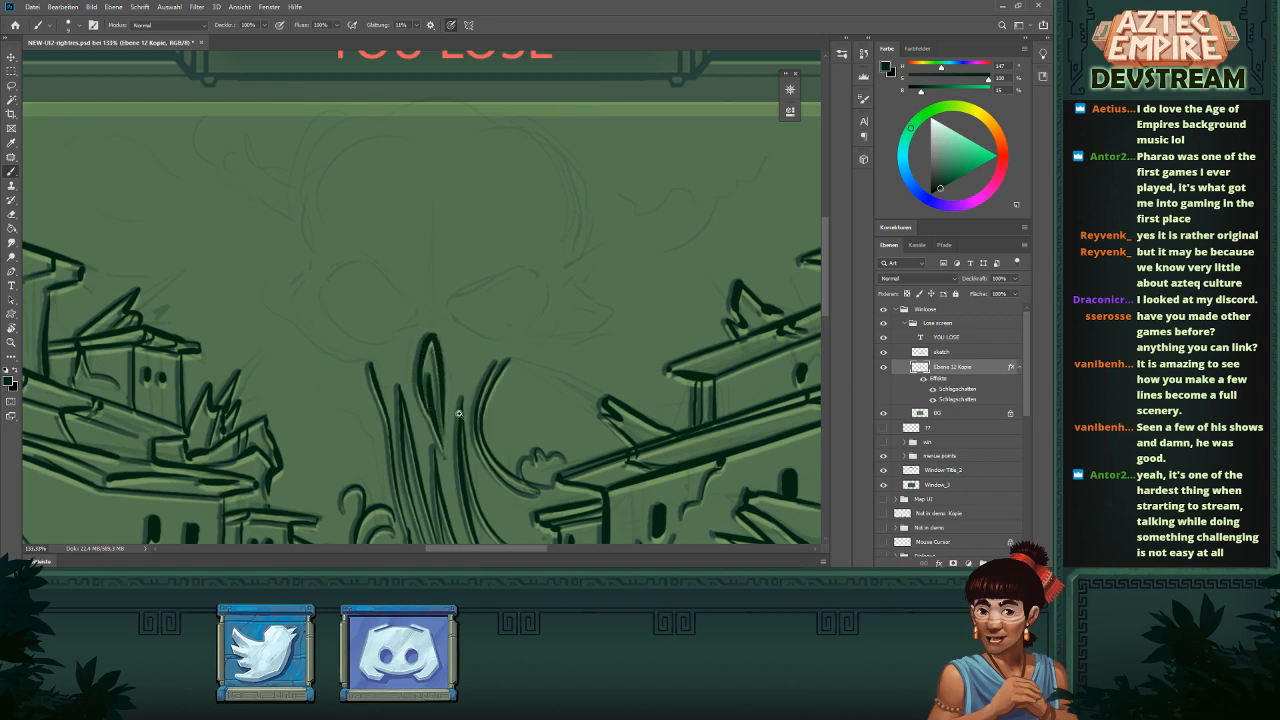
scroll(505, 381, "down", 5)
scroll(484, 244, "up", 4)
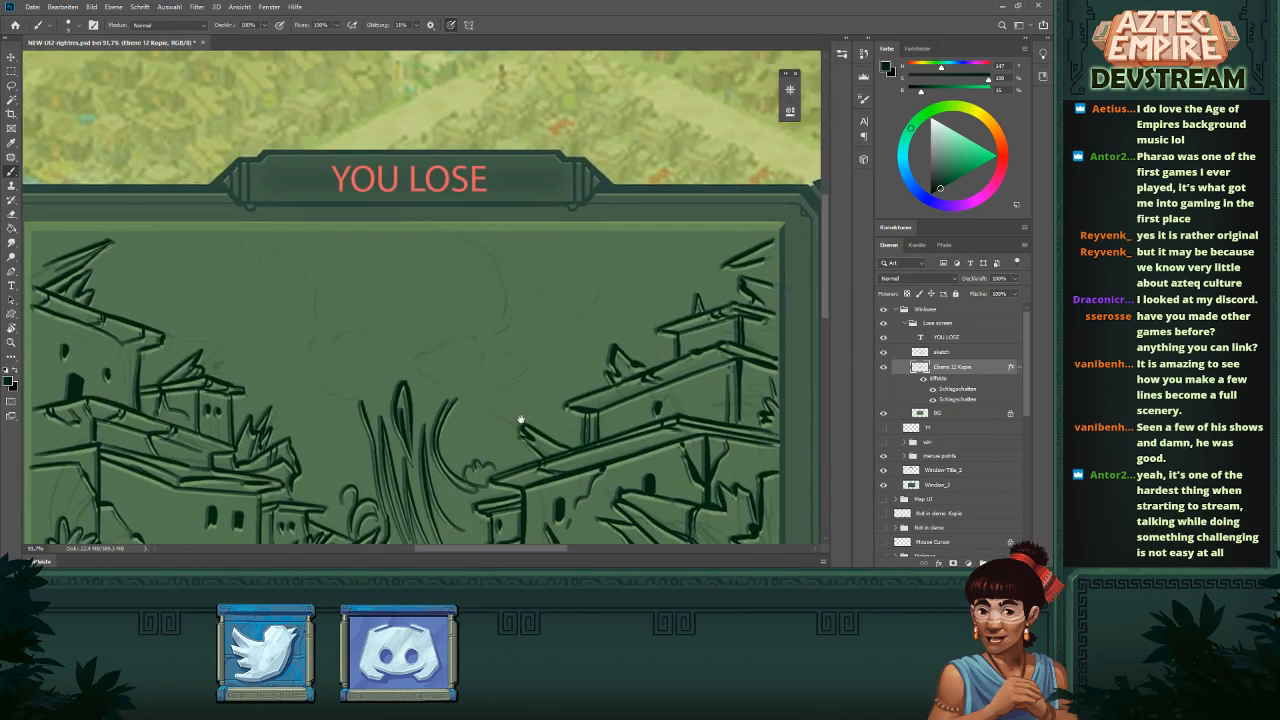
- Ink the skull cloud's right jaw and cheekbone contour and continue up around the cranium's right side, redoing strokes until they fit
mouse_move(447, 402)
left_mouse_down()
mouse_move(502, 392)
mouse_move(523, 370)
left_mouse_up()
key("ctrl+z")
left_click_drag(446, 403, 524, 368)
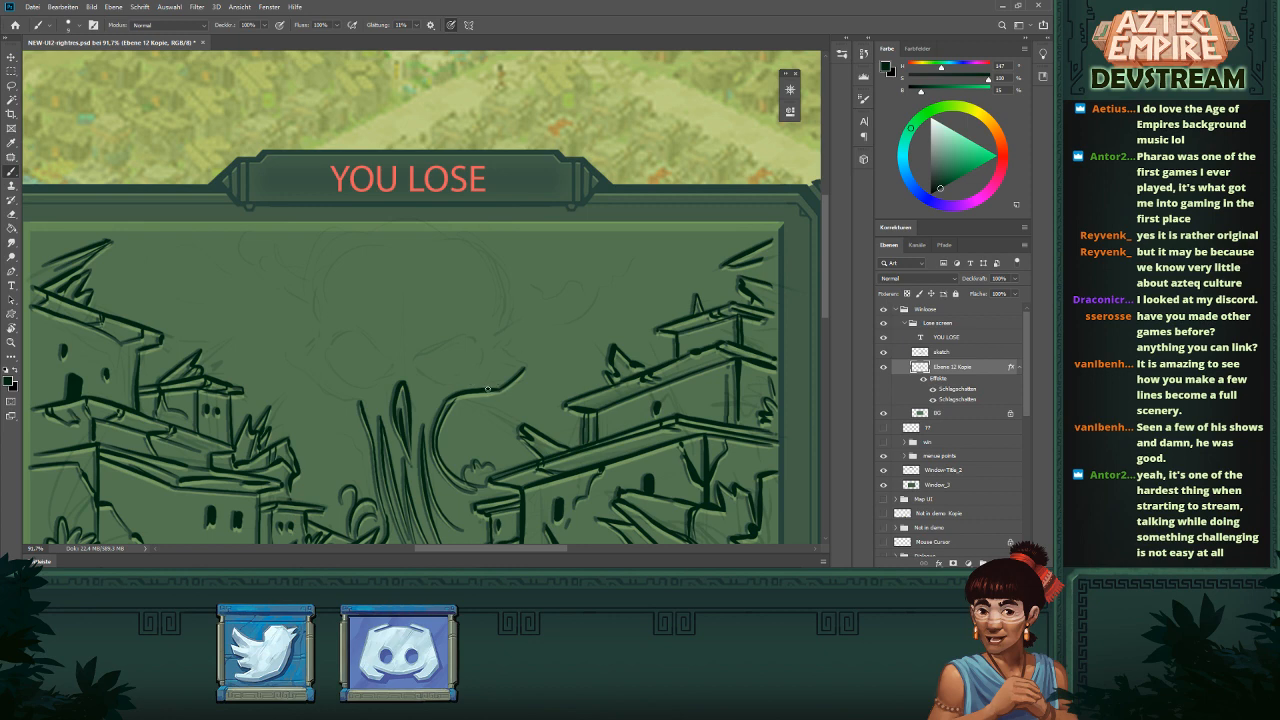
mouse_move(461, 392)
left_mouse_down()
mouse_move(522, 364)
mouse_move(498, 341)
mouse_move(487, 354)
mouse_move(508, 357)
mouse_move(496, 340)
mouse_move(504, 295)
mouse_move(455, 245)
mouse_move(395, 261)
left_mouse_up()
key("ctrl+z")
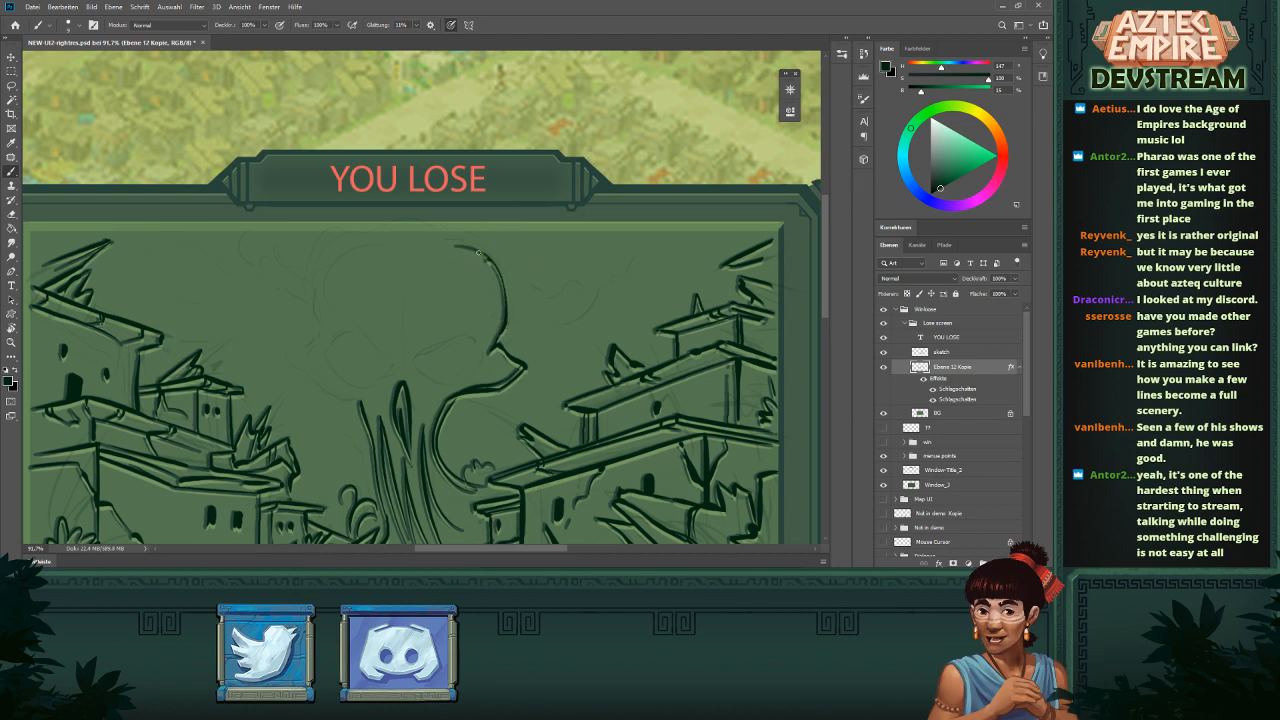
left_click_drag(478, 253, 420, 234)
- Ink parallel curved strokes for the cranium's left edge, redoing several of them
left_click_drag(322, 273, 333, 321)
key("ctrl+z")
mouse_move(353, 242)
left_mouse_down()
mouse_move(320, 292)
mouse_move(342, 320)
left_mouse_up()
key("ctrl+z")
mouse_move(355, 240)
left_mouse_down()
mouse_move(326, 300)
mouse_move(342, 320)
left_mouse_up()
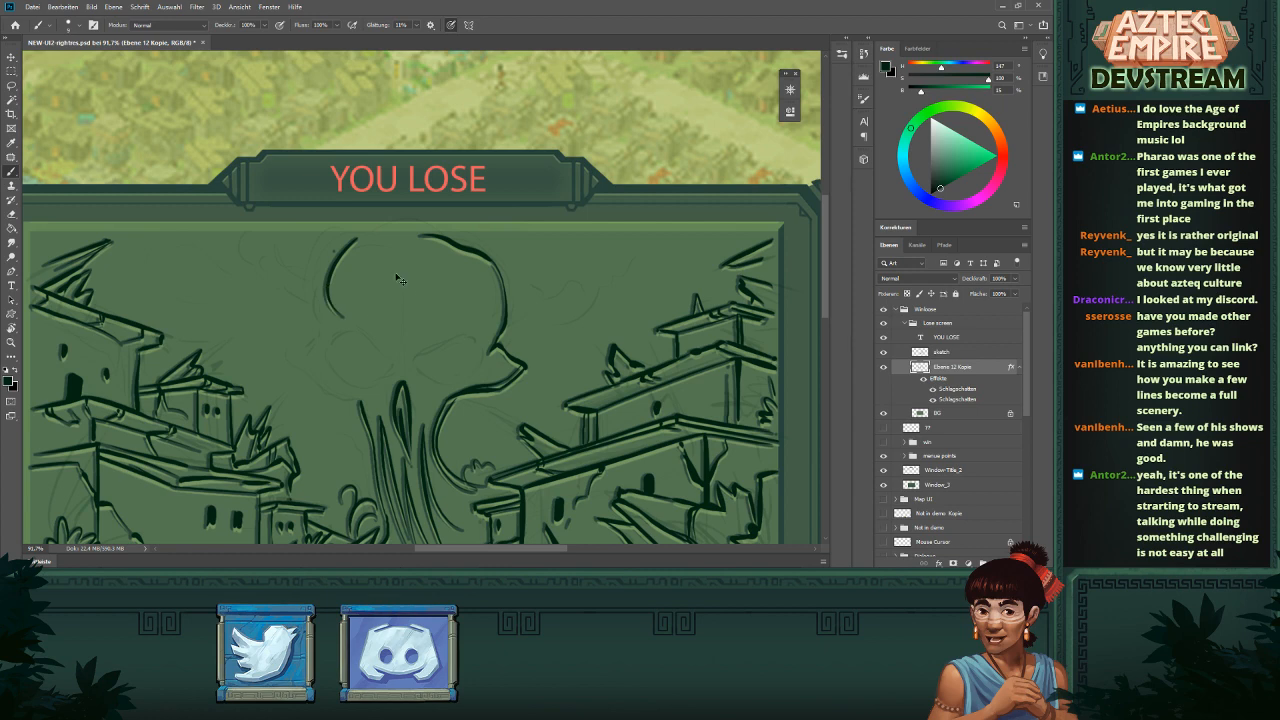
key("ctrl+z")
mouse_move(353, 242)
left_mouse_down()
mouse_move(350, 324)
mouse_move(311, 308)
mouse_move(303, 285)
mouse_move(340, 234)
left_mouse_up()
key("ctrl+z")
mouse_move(318, 330)
left_mouse_down()
mouse_move(313, 290)
mouse_move(356, 227)
mouse_move(336, 237)
mouse_move(316, 306)
mouse_move(336, 326)
left_mouse_up()
key("ctrl+z")
left_click_drag(325, 230, 309, 303)
- Double the cranium's right edge and ink wavy smoke wisps trailing from it toward the upper right
mouse_move(477, 299)
left_mouse_down()
mouse_move(459, 298)
mouse_move(546, 276)
left_mouse_up()
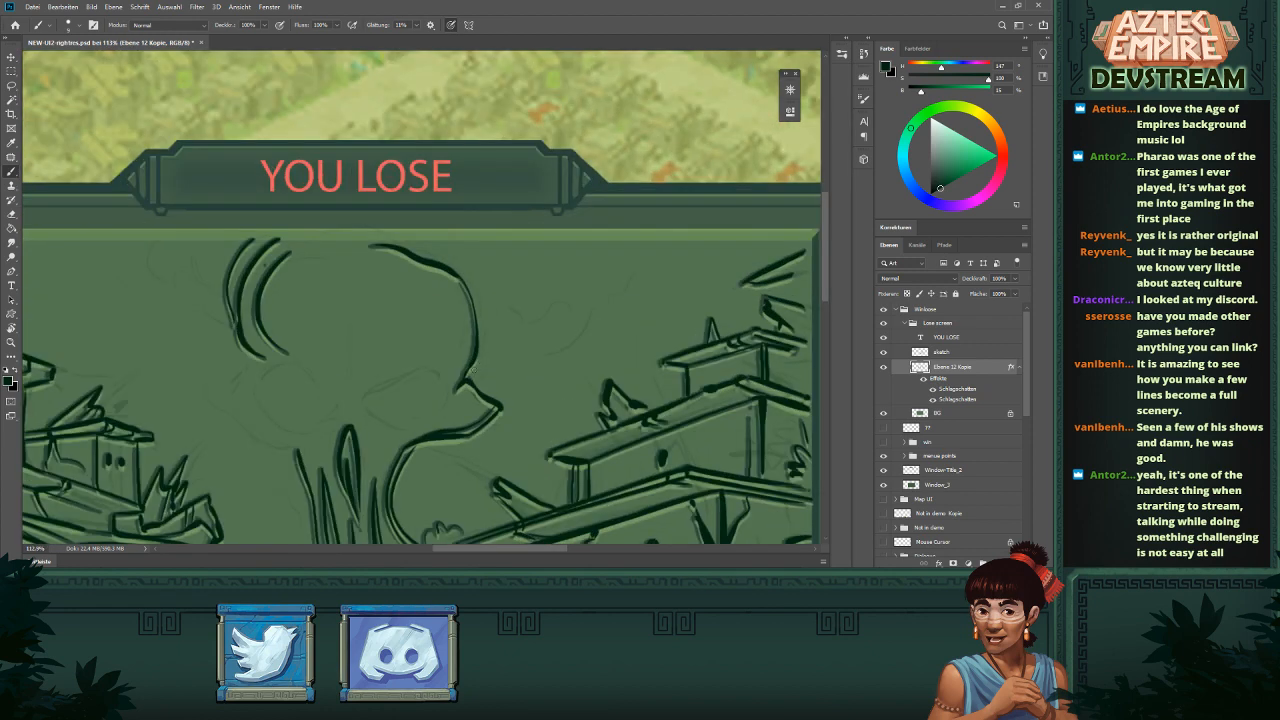
mouse_move(472, 372)
left_mouse_down()
mouse_move(483, 298)
mouse_move(442, 260)
left_mouse_up()
mouse_move(483, 337)
left_mouse_down()
mouse_move(500, 304)
mouse_move(522, 318)
mouse_move(575, 312)
left_mouse_up()
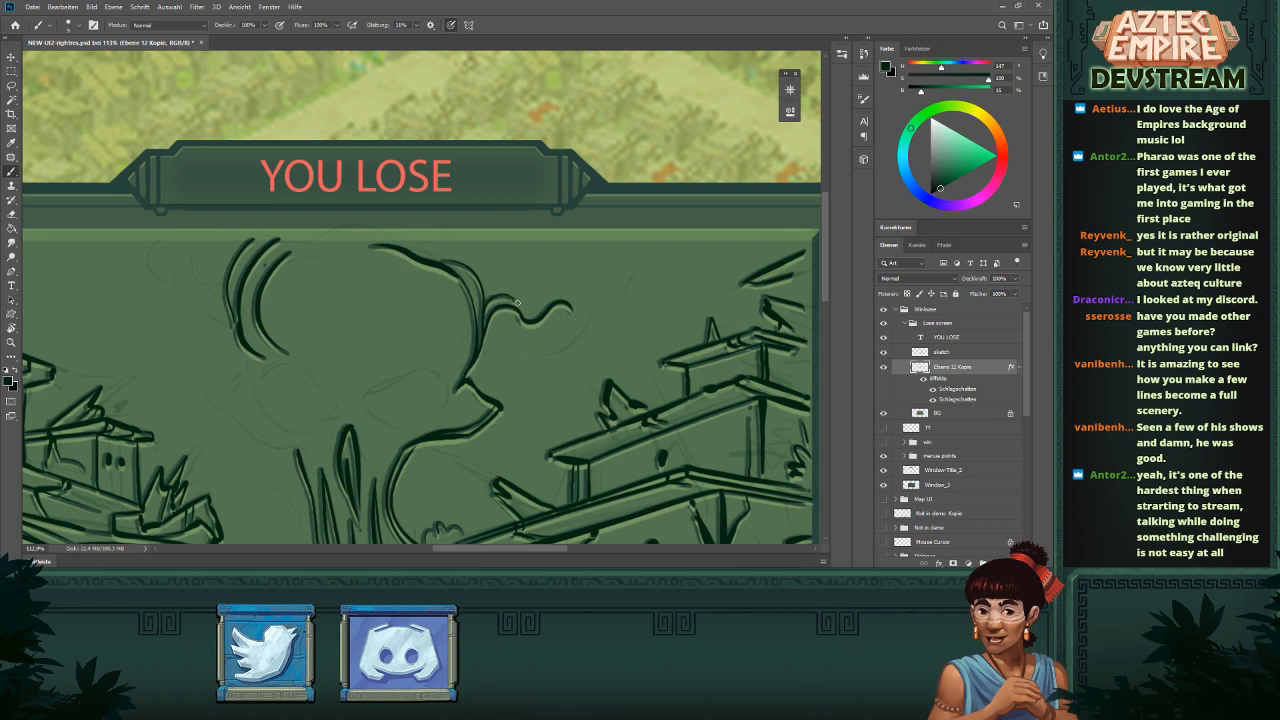
left_click_drag(538, 312, 600, 298)
mouse_move(548, 333)
left_mouse_down()
mouse_move(540, 299)
mouse_move(484, 316)
mouse_move(552, 312)
mouse_move(586, 291)
mouse_move(627, 232)
mouse_move(655, 252)
mouse_move(692, 224)
mouse_move(500, 214)
mouse_move(603, 287)
left_mouse_up()
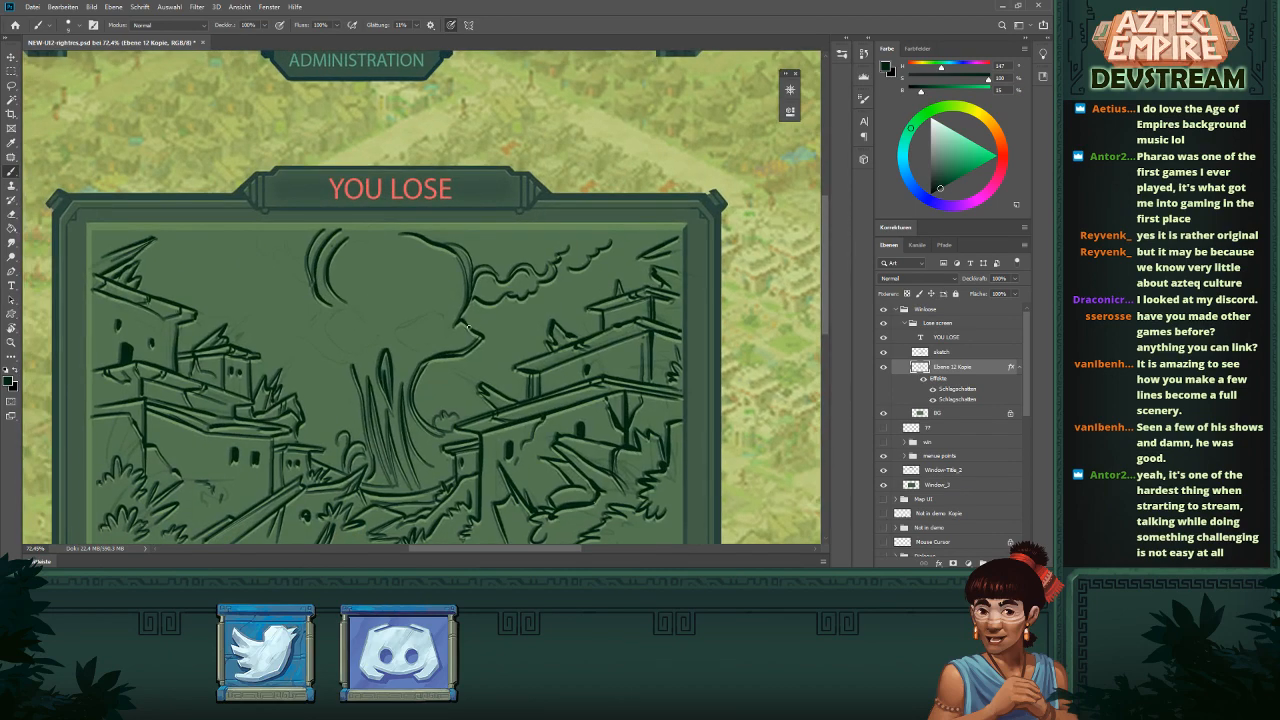
scroll(516, 301, "down", 4)
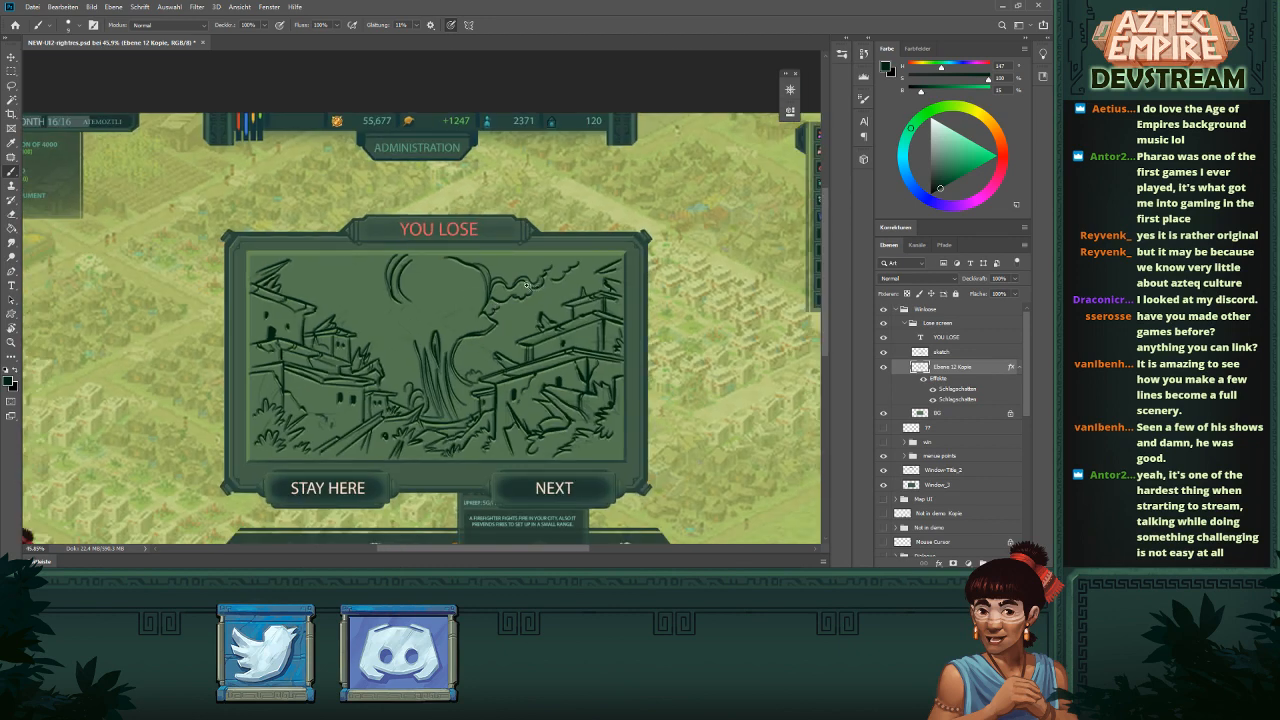
scroll(464, 304, "up", 6)
- Ink the skull's right eye socket outline and fill it with short vertical hatching
left_click_drag(417, 348, 460, 325)
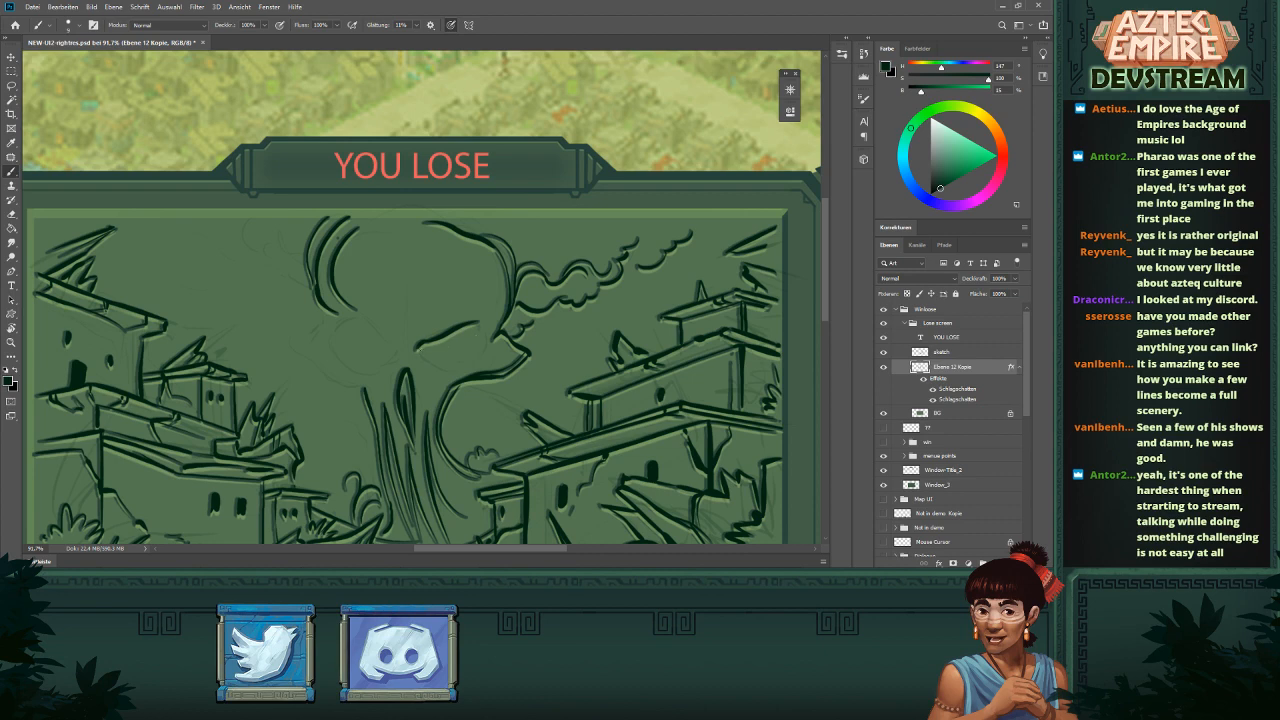
mouse_move(419, 347)
left_mouse_down()
mouse_move(478, 353)
mouse_move(423, 358)
mouse_move(420, 346)
mouse_move(446, 370)
mouse_move(480, 339)
mouse_move(425, 360)
mouse_move(439, 363)
mouse_move(448, 346)
mouse_move(435, 339)
mouse_move(447, 379)
mouse_move(450, 333)
mouse_move(478, 352)
left_mouse_up()
key("ctrl+z")
left_click_drag(544, 325, 504, 341)
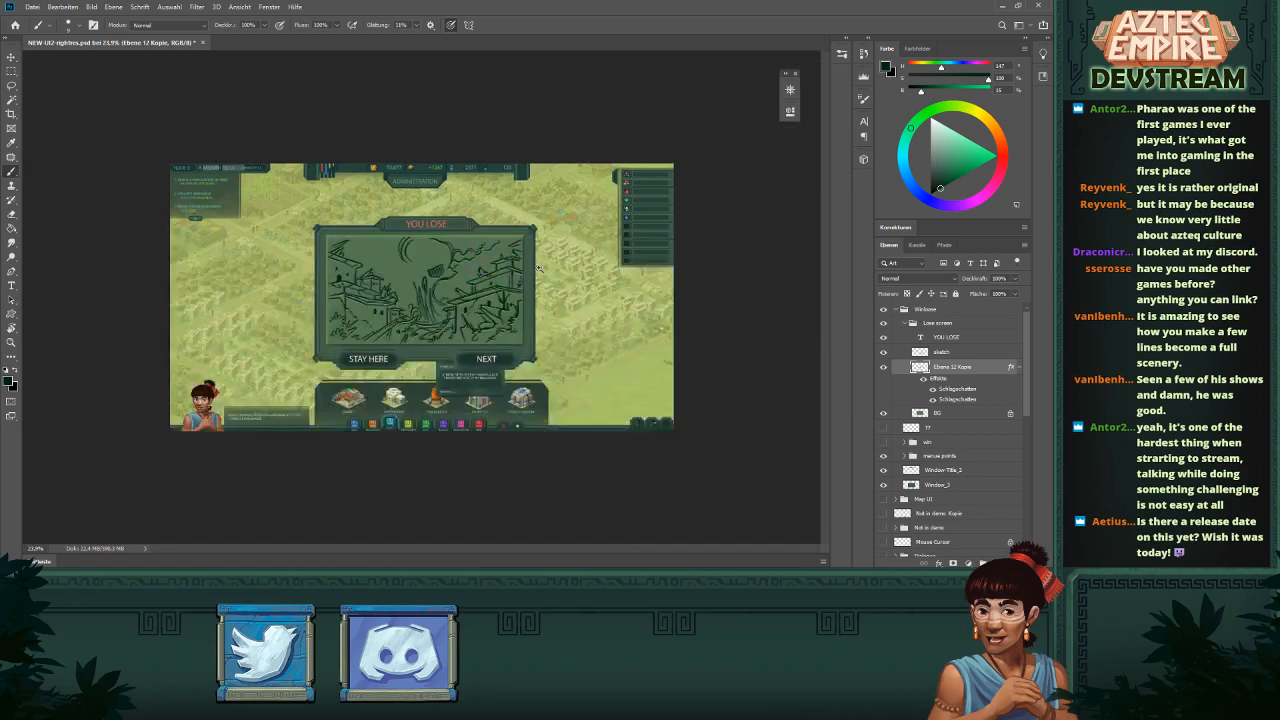
left_click_drag(444, 259, 467, 256)
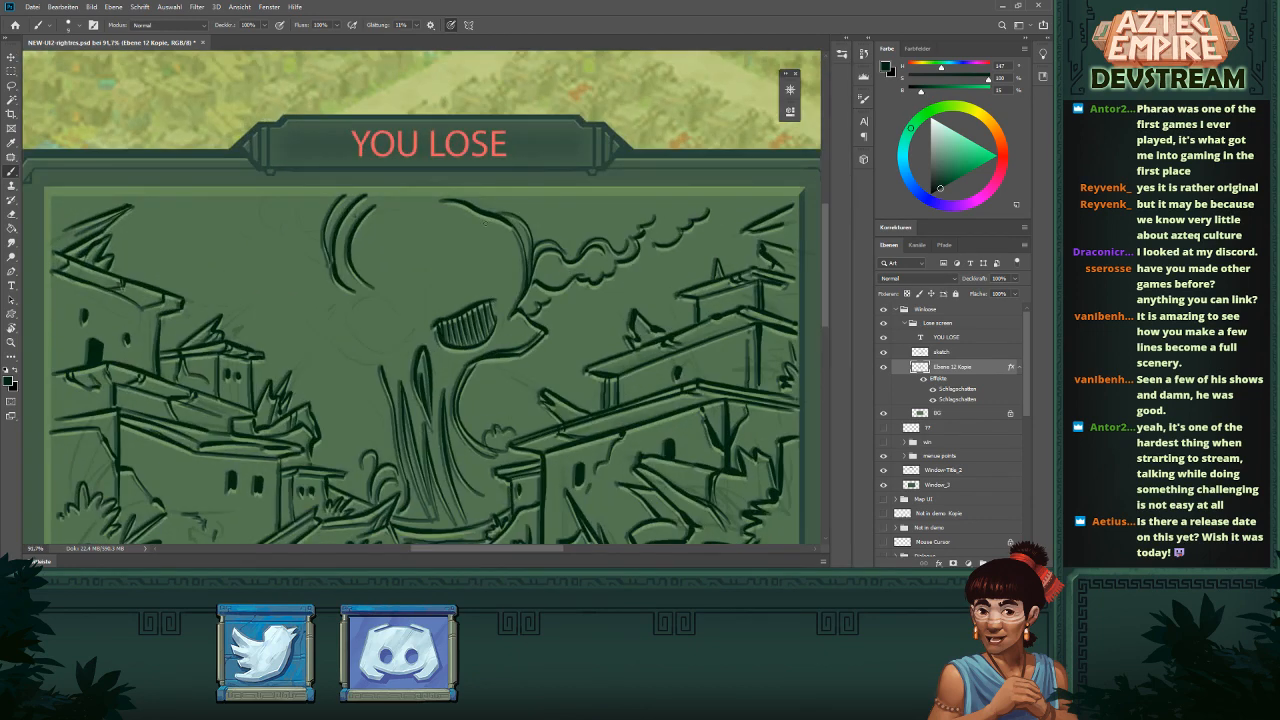
- Ink pointed shading strokes at the skull's right temple and short hatching along the underside of the right cheekbone
left_click_drag(494, 297, 514, 321)
key("ctrl+z")
key("ctrl+z")
mouse_move(506, 276)
left_mouse_down()
mouse_move(510, 319)
mouse_move(515, 303)
mouse_move(545, 354)
left_mouse_up()
scroll(622, 295, "down", 3)
scroll(606, 284, "up", 3)
left_click_drag(545, 340, 538, 358)
left_click_drag(539, 344, 528, 358)
left_click_drag(526, 352, 523, 362)
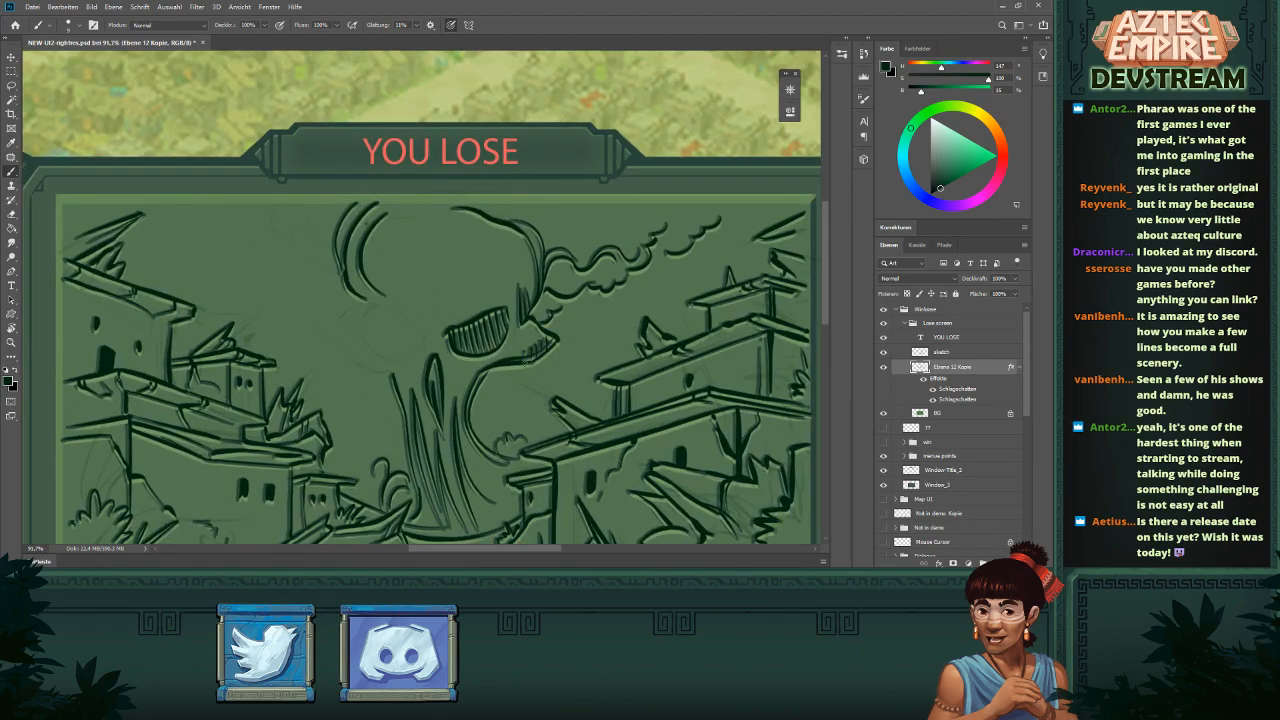
scroll(517, 338, "down", 3)
scroll(517, 338, "up", 3)
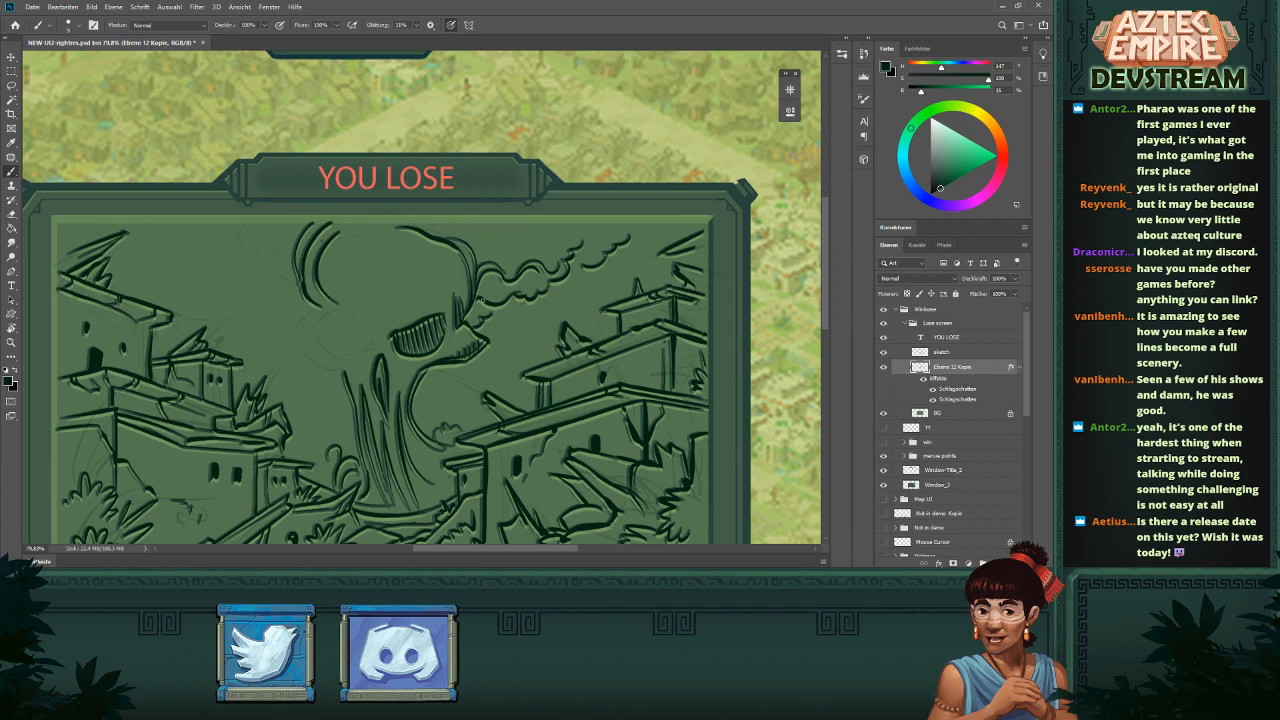
- Ink the outline of the skull's left eye socket and the nose bridge joining both sockets, redoing failed strokes
scroll(481, 299, "up", 2)
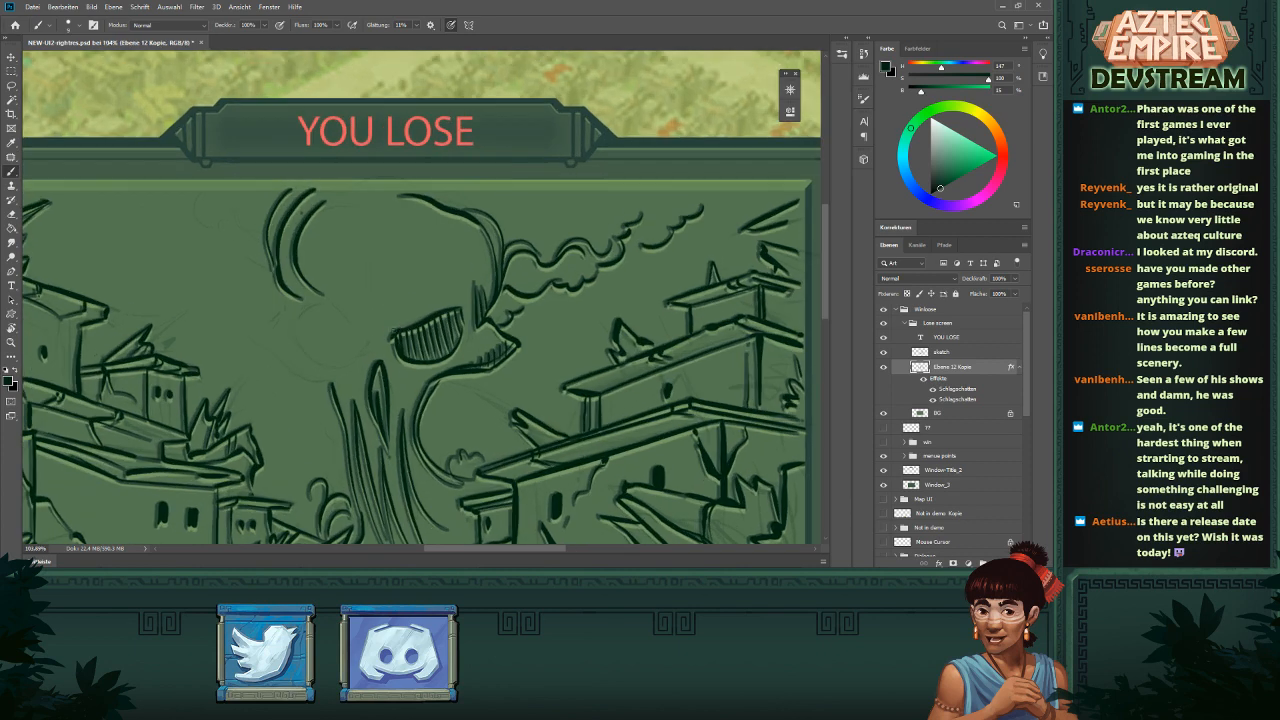
mouse_move(294, 321)
left_mouse_down()
mouse_move(333, 313)
mouse_move(389, 344)
mouse_move(372, 340)
mouse_move(348, 362)
mouse_move(321, 348)
mouse_move(338, 361)
left_mouse_up()
key("ctrl+z")
key("ctrl+z")
key("ctrl+z")
mouse_move(296, 323)
left_mouse_down()
mouse_move(343, 364)
mouse_move(358, 350)
left_mouse_up()
key("ctrl+z")
left_click_drag(504, 312, 427, 339)
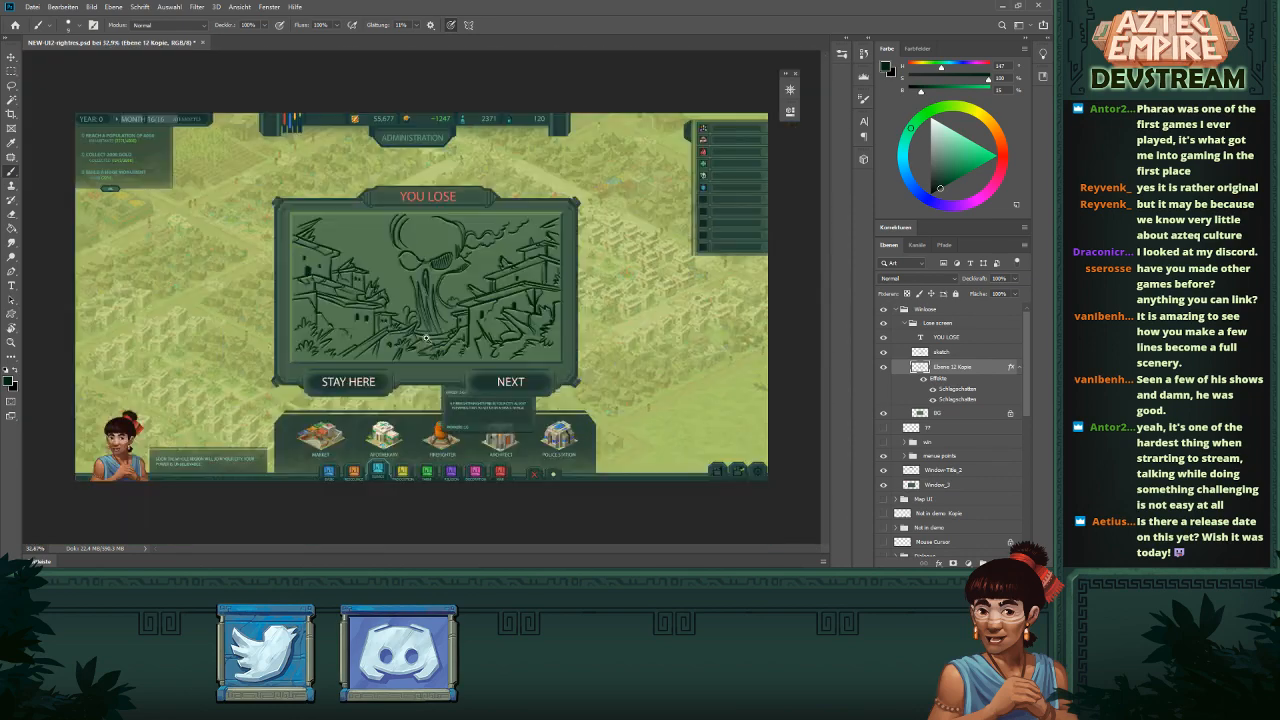
- Hatch the inside of the left eye socket with slanted strokes
mouse_move(411, 248)
left_mouse_down()
mouse_move(459, 278)
mouse_move(434, 322)
mouse_move(416, 324)
left_mouse_up()
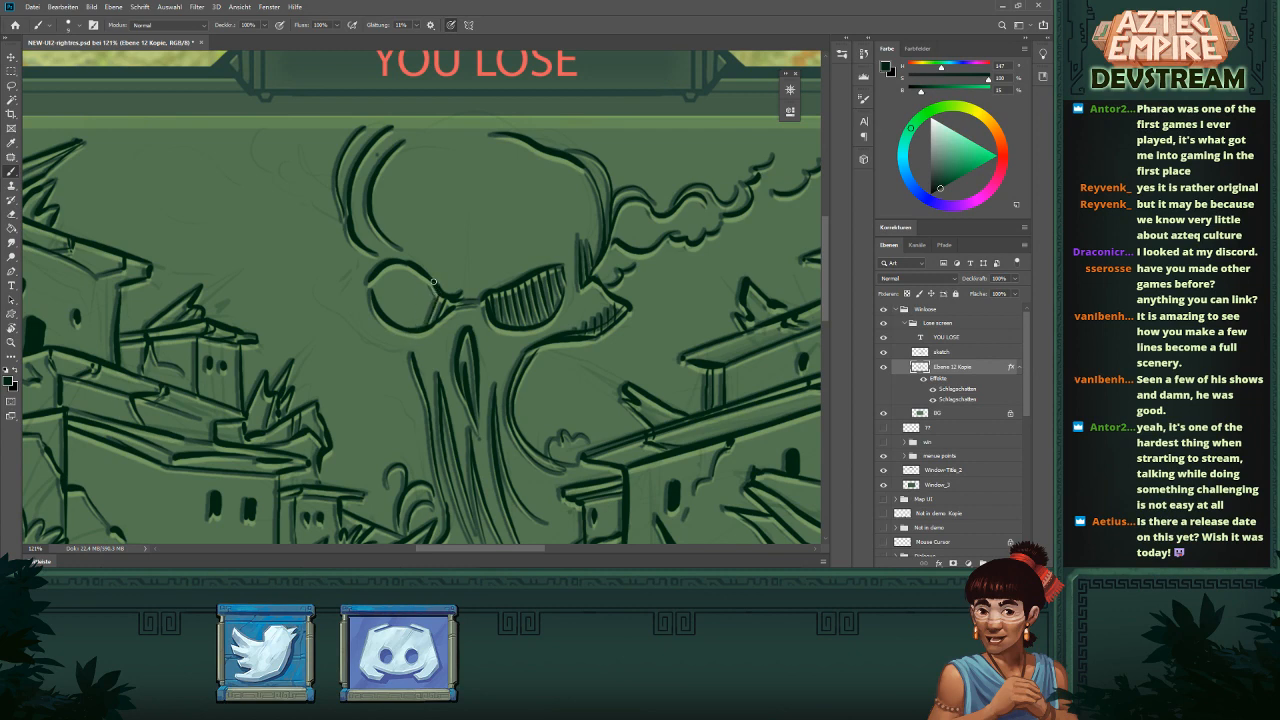
left_click_drag(426, 272, 409, 326)
mouse_move(421, 268)
left_mouse_down()
mouse_move(404, 328)
mouse_move(397, 296)
mouse_move(388, 318)
left_mouse_up()
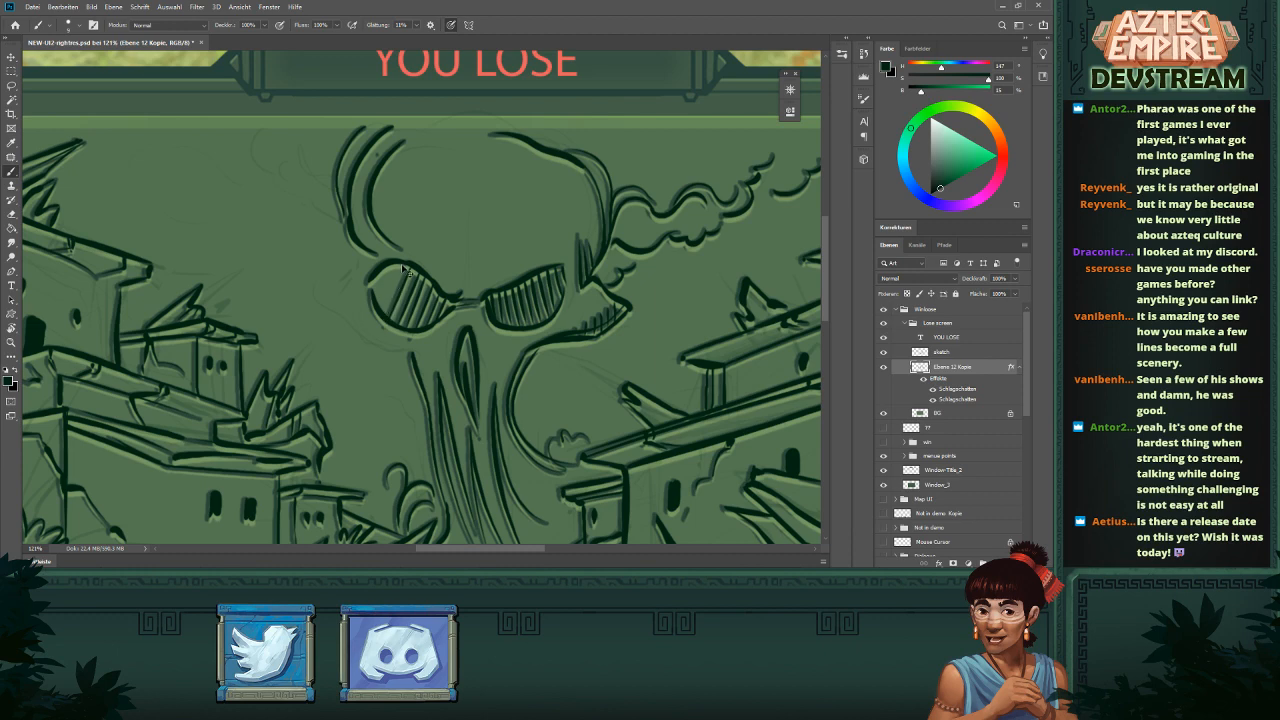
key("ctrl+z")
mouse_move(408, 265)
left_mouse_down()
mouse_move(390, 319)
mouse_move(397, 277)
mouse_move(383, 311)
mouse_move(373, 291)
left_mouse_up()
key("ctrl+z")
left_click_drag(487, 262, 400, 265)
mouse_move(575, 268)
left_mouse_down()
mouse_move(503, 262)
mouse_move(417, 322)
left_mouse_up()
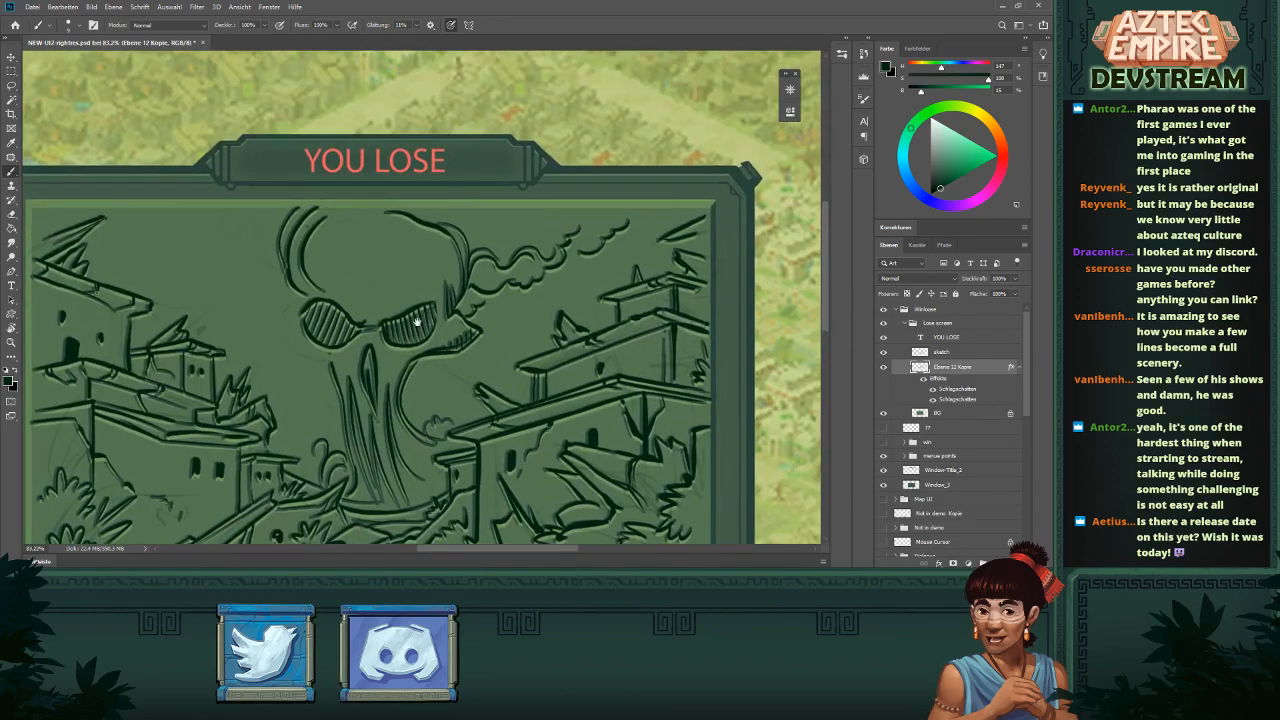
- Ink the skull's left jaw line, cheekbone and temple contour up to the cranium, redoing strokes that do not fit
left_click_drag(339, 343, 380, 345)
key("e")
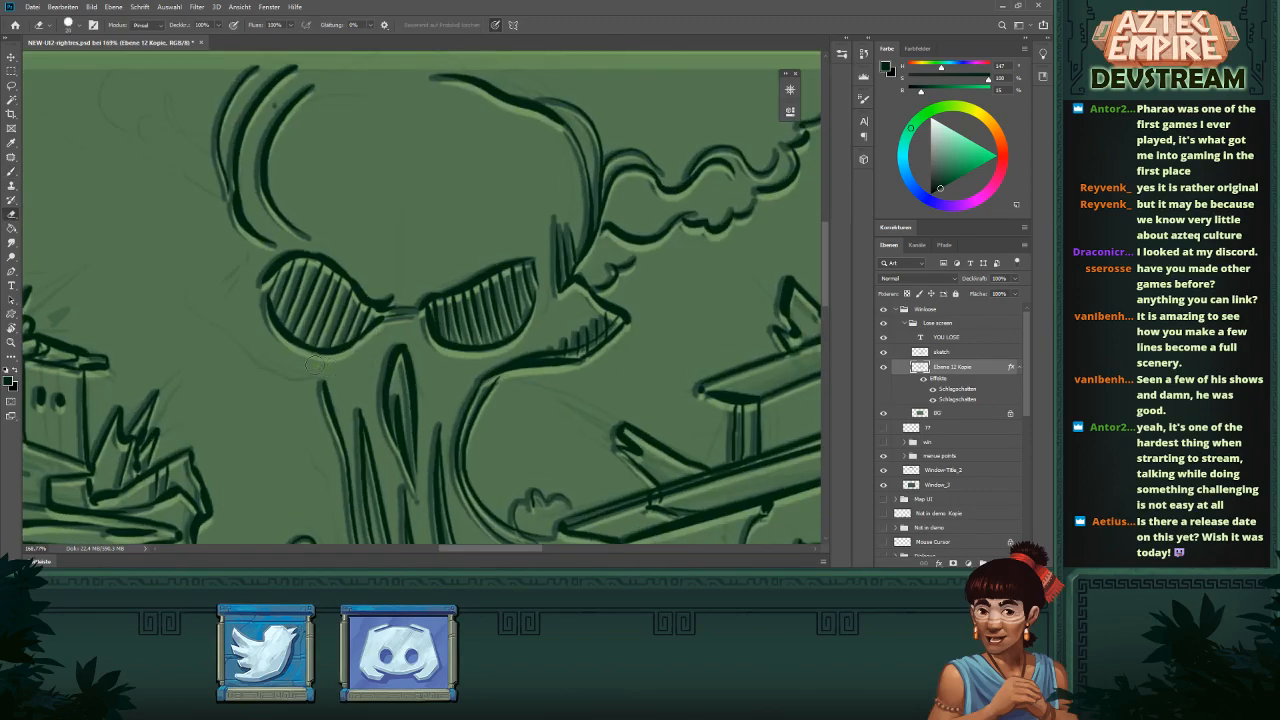
scroll(315, 365, "down", 6)
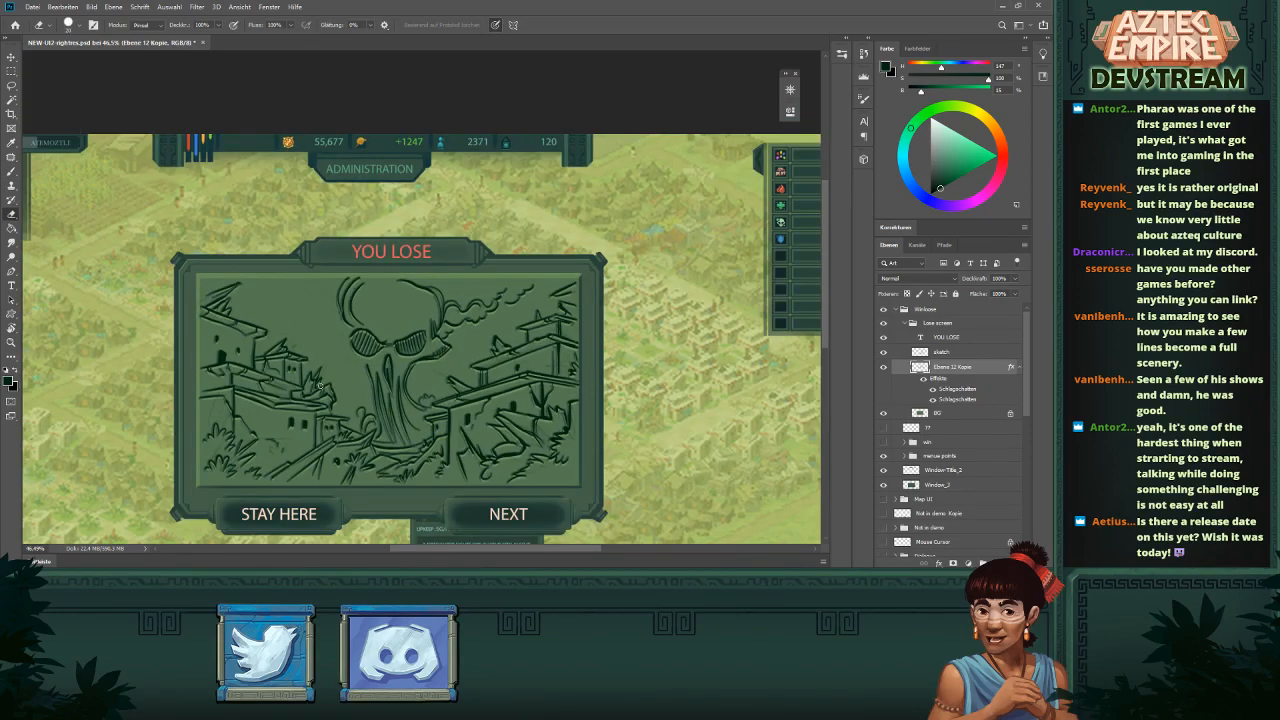
key("b")
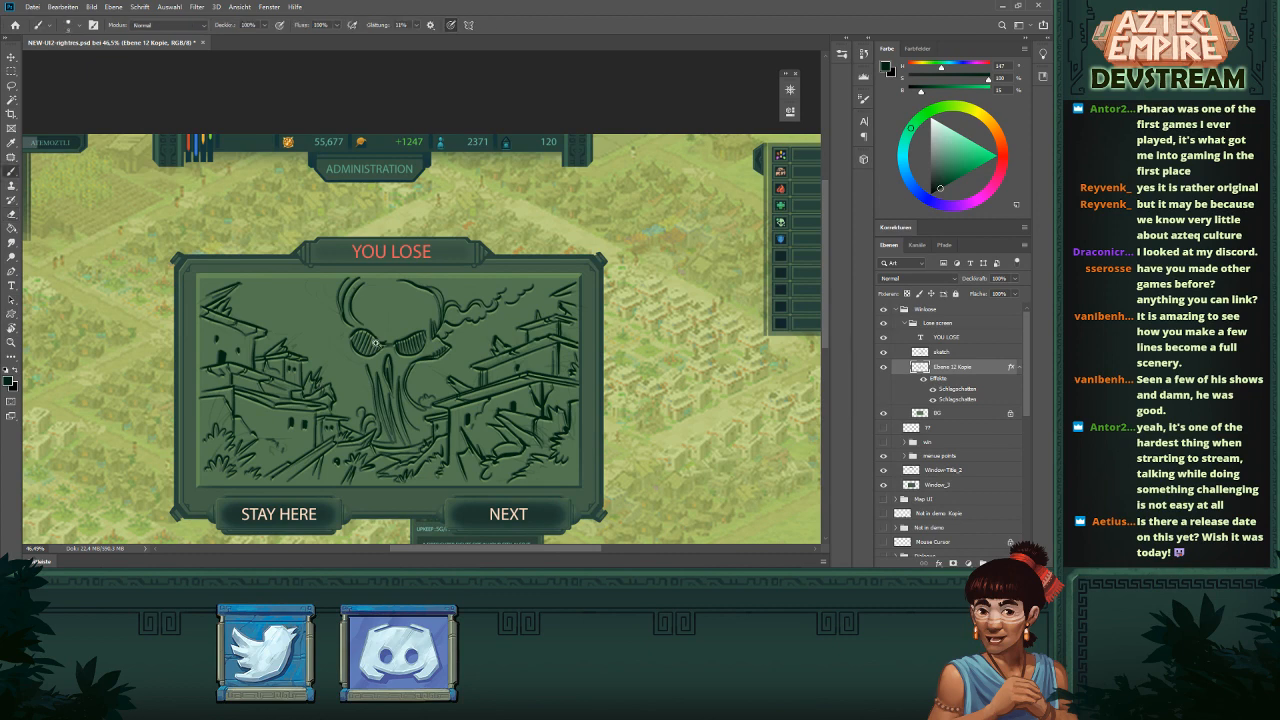
left_click_drag(377, 344, 420, 383)
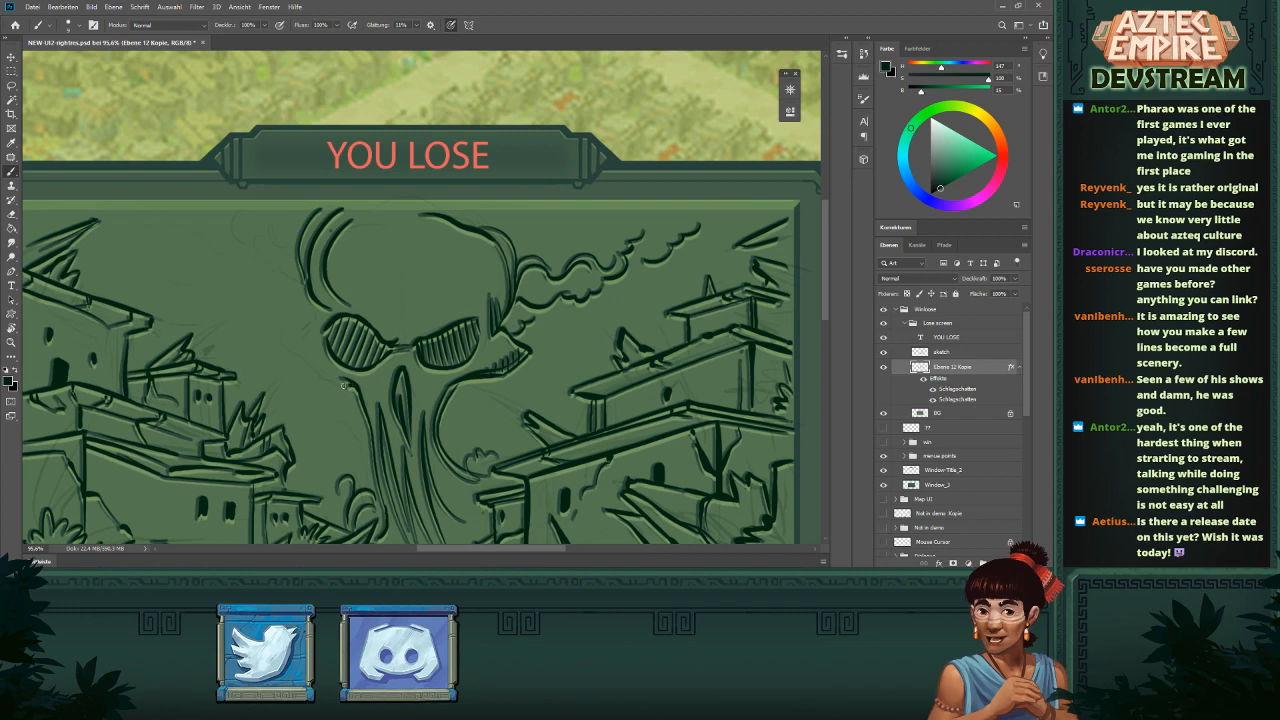
mouse_move(333, 379)
left_mouse_down()
mouse_move(280, 341)
mouse_move(334, 386)
mouse_move(283, 338)
mouse_move(317, 311)
left_mouse_up()
key("ctrl+z")
key("ctrl+z")
left_click_drag(480, 262, 350, 302)
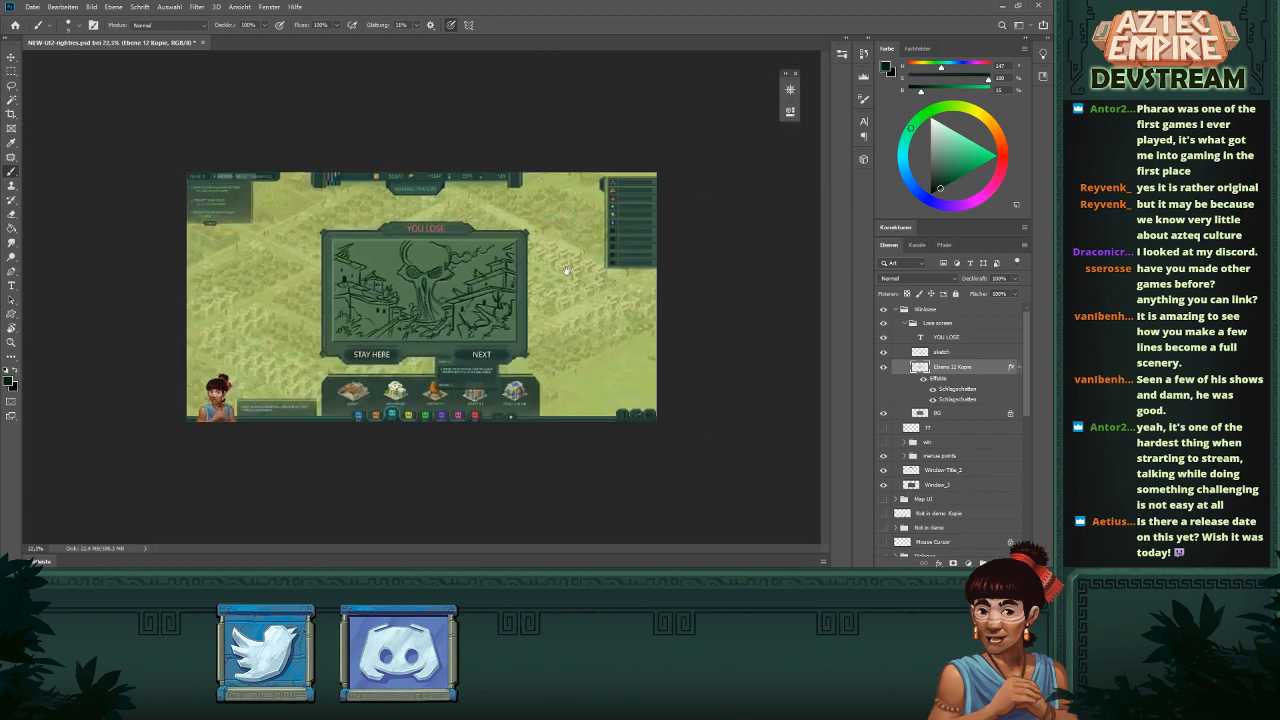
left_click_drag(419, 243, 497, 268)
- Erase the smooth contour line at the cranium's upper right and return to the Brush tool
mouse_move(447, 196)
left_mouse_down()
mouse_move(469, 275)
mouse_move(508, 307)
left_mouse_up()
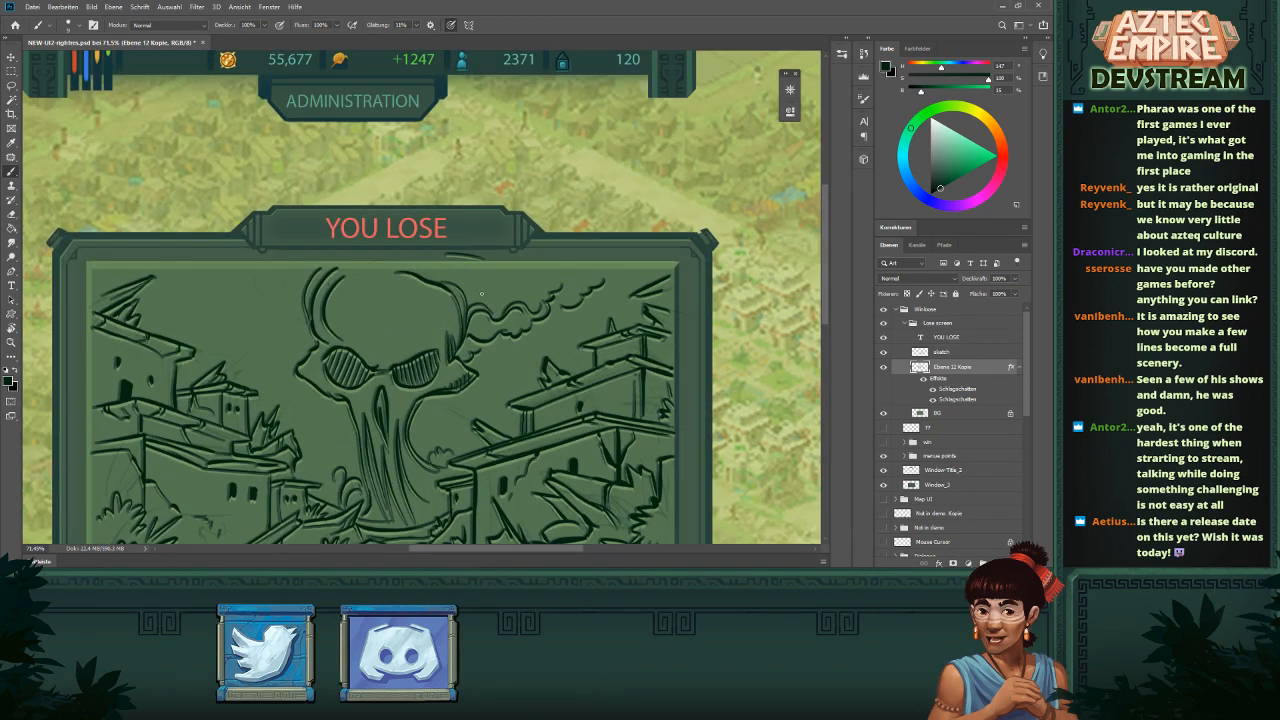
key("e")
left_click_drag(426, 296, 456, 288)
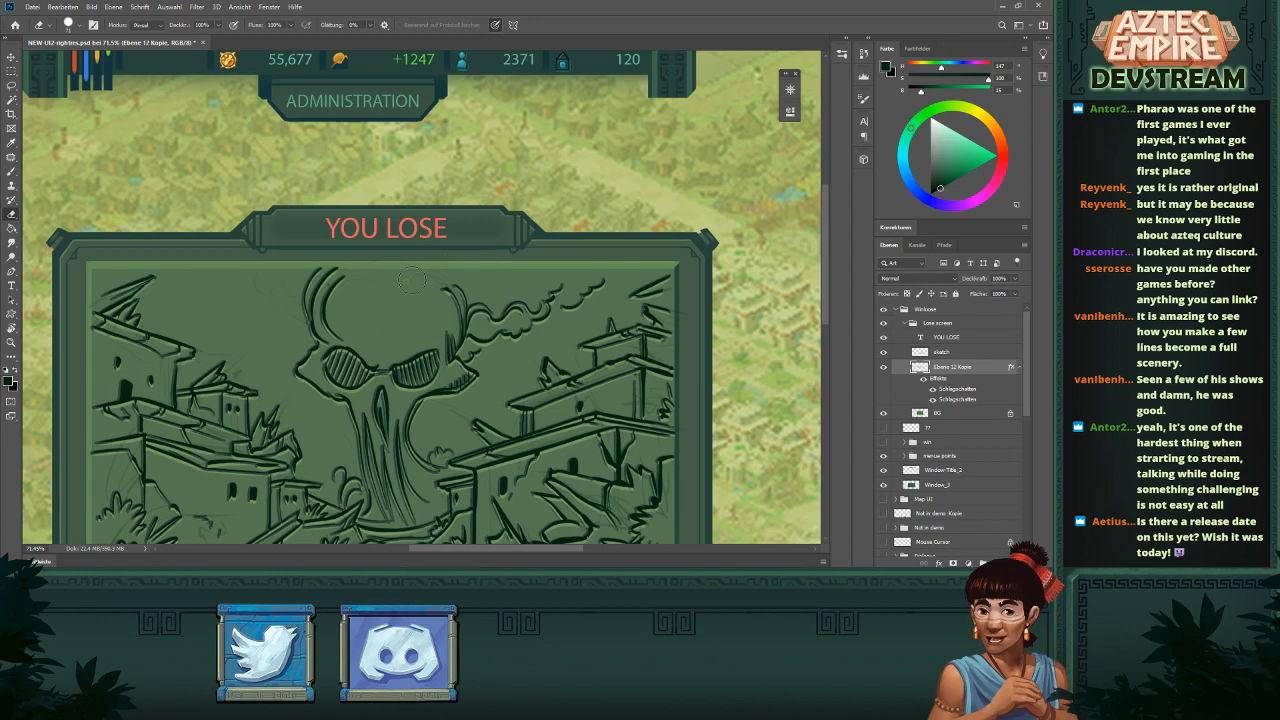
key("v")
key("b")
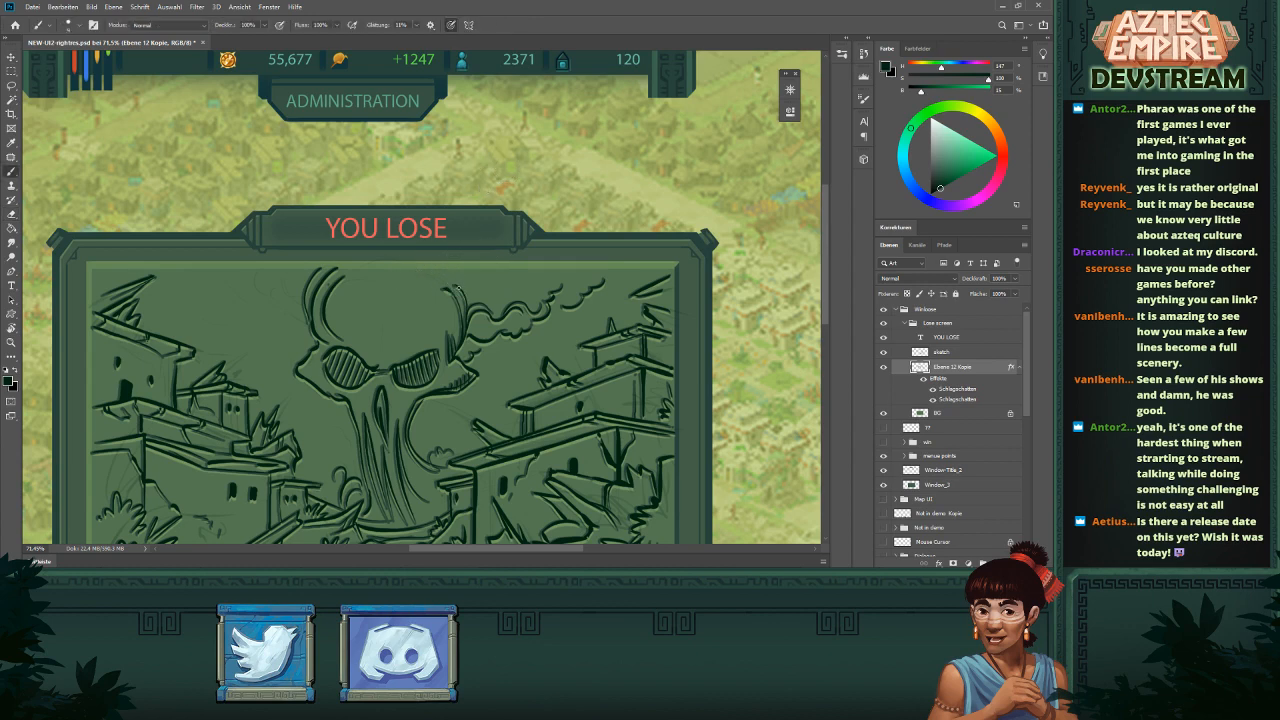
- Ink scalloped, puffy smoke edges across the cranium's upper right in place of the smooth contour
mouse_move(447, 290)
left_mouse_down()
mouse_move(437, 260)
mouse_move(431, 287)
mouse_move(405, 283)
mouse_move(429, 264)
mouse_move(386, 270)
left_mouse_up()
scroll(479, 248, "down", 5)
scroll(460, 207, "up", 6)
left_click_drag(504, 266, 494, 306)
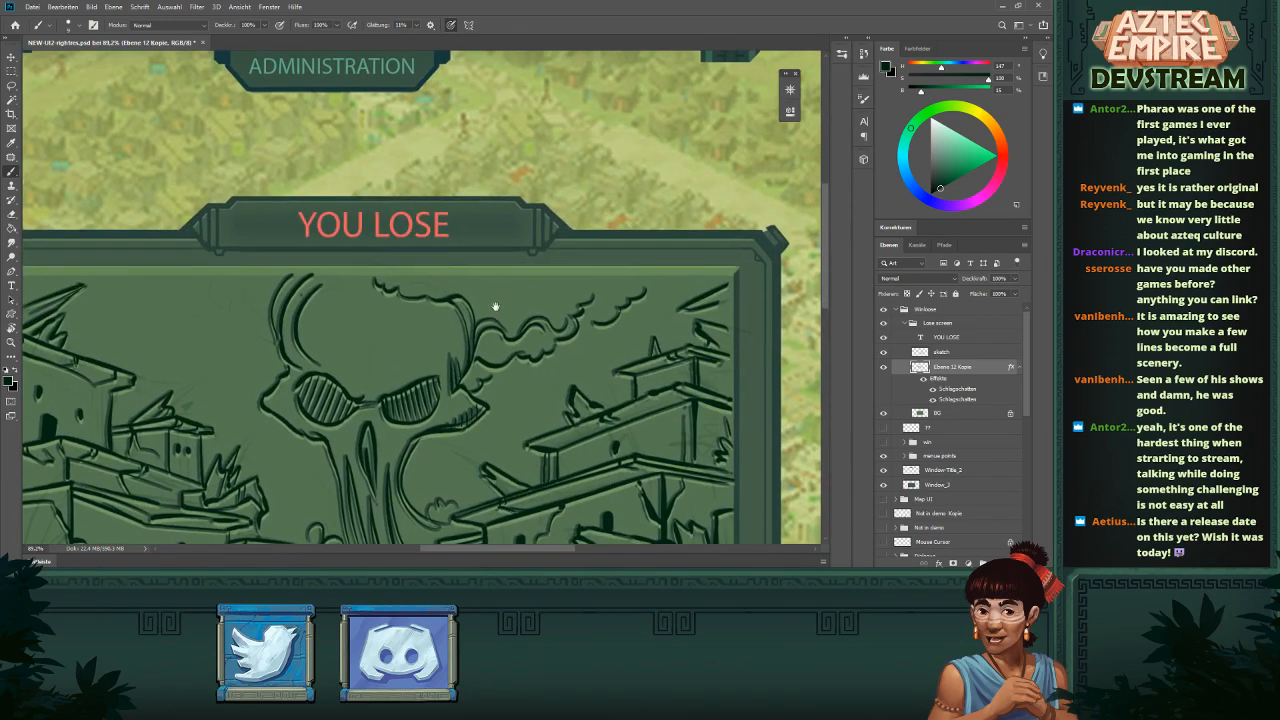
mouse_move(402, 311)
left_mouse_down()
mouse_move(390, 318)
mouse_move(433, 326)
left_mouse_up()
scroll(433, 326, "down", 5)
scroll(350, 304, "up", 4)
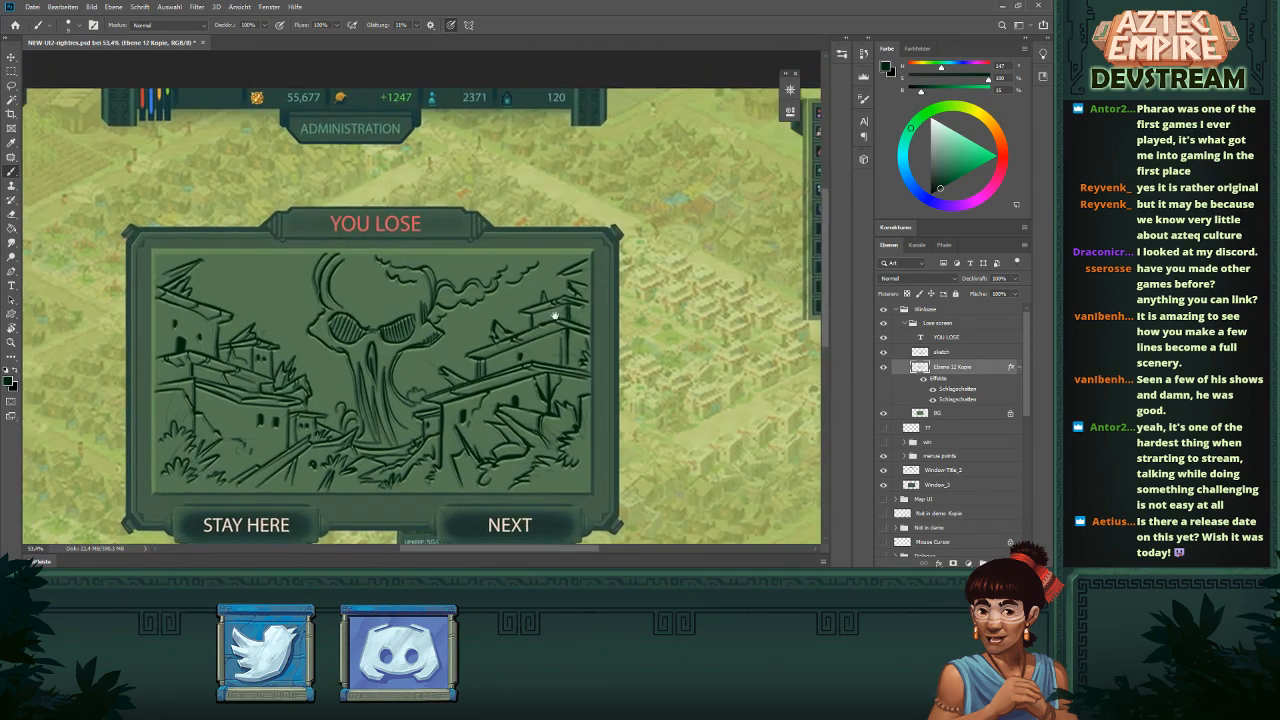
- Ink wavy smoke wisps in the sky left of the cranium, undoing the strokes that do not fit
mouse_move(350, 304)
left_mouse_down()
mouse_move(391, 343)
mouse_move(268, 291)
left_mouse_up()
left_click_drag(476, 269, 423, 303)
left_click_drag(390, 252, 445, 252)
mouse_move(324, 247)
left_mouse_down()
mouse_move(331, 279)
mouse_move(376, 287)
left_mouse_up()
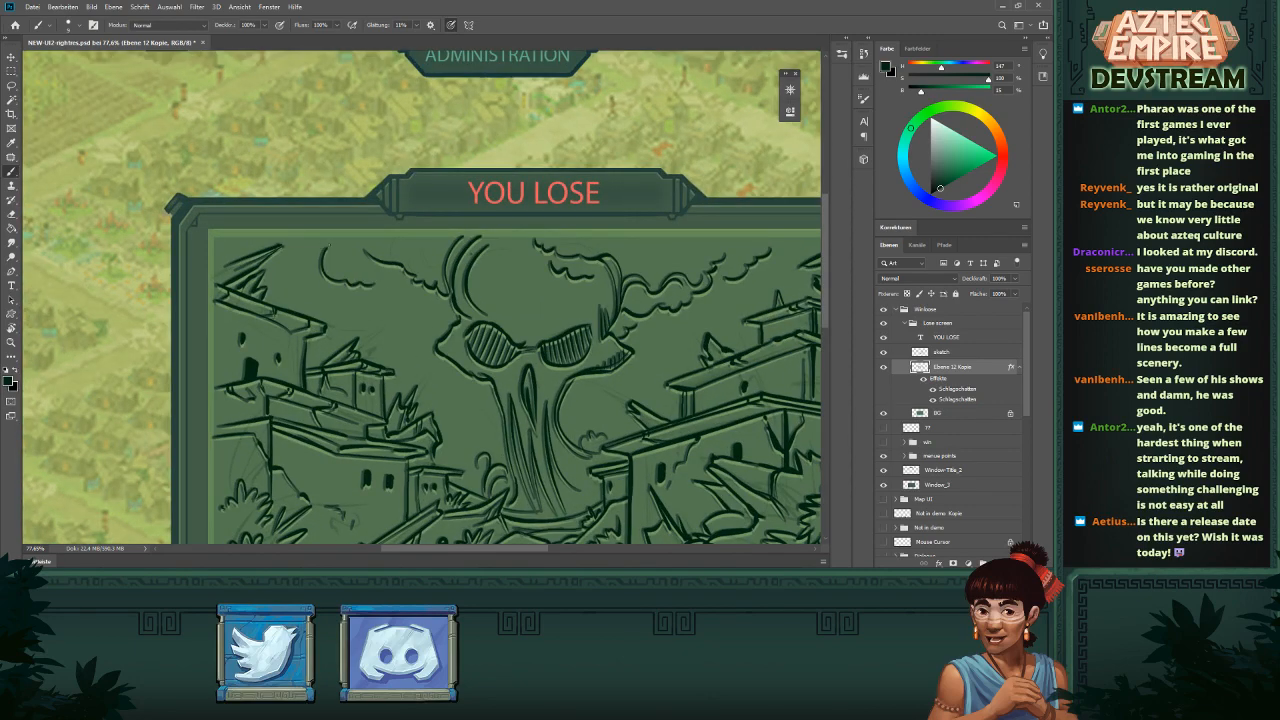
mouse_move(327, 245)
left_mouse_down()
mouse_move(346, 268)
mouse_move(315, 239)
mouse_move(319, 258)
mouse_move(303, 245)
left_mouse_up()
key("ctrl+z")
key("ctrl+z")
key("ctrl+z")
- Extend the left smoke trail toward the cranium and add small scalloped strokes along its underside
scroll(351, 200, "down", 5)
scroll(478, 227, "up", 5)
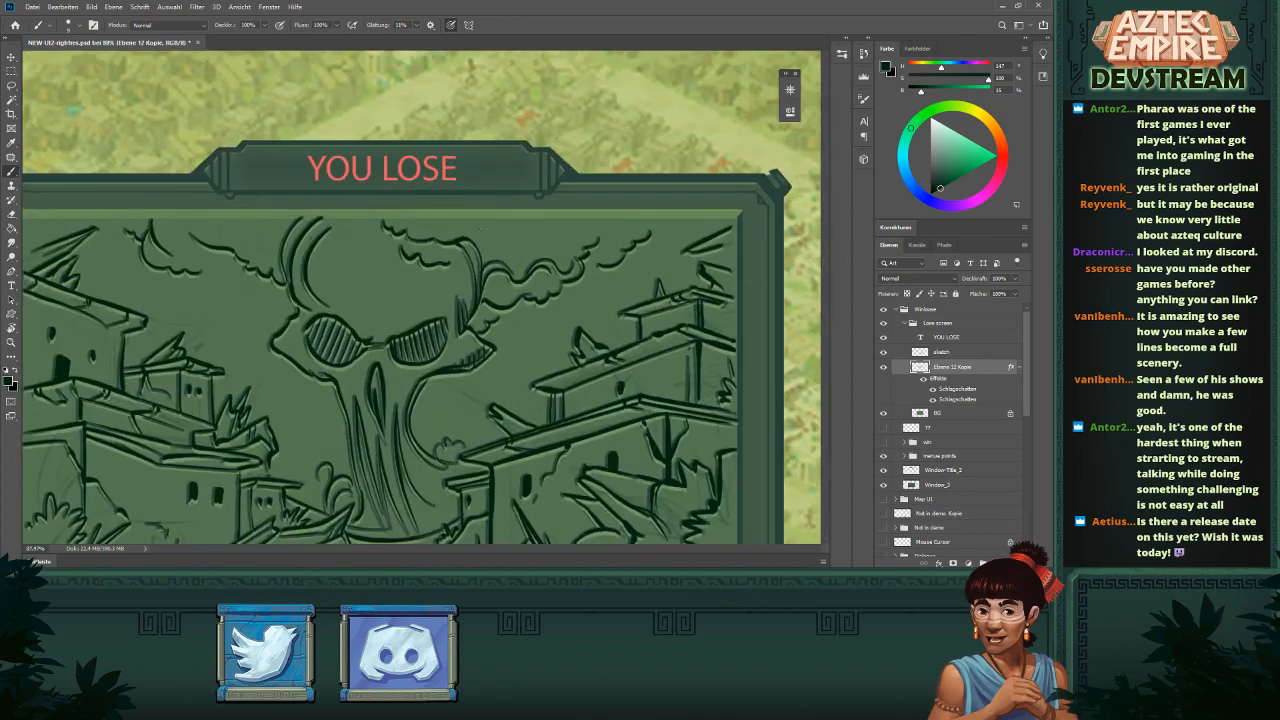
left_click_drag(481, 229, 556, 288)
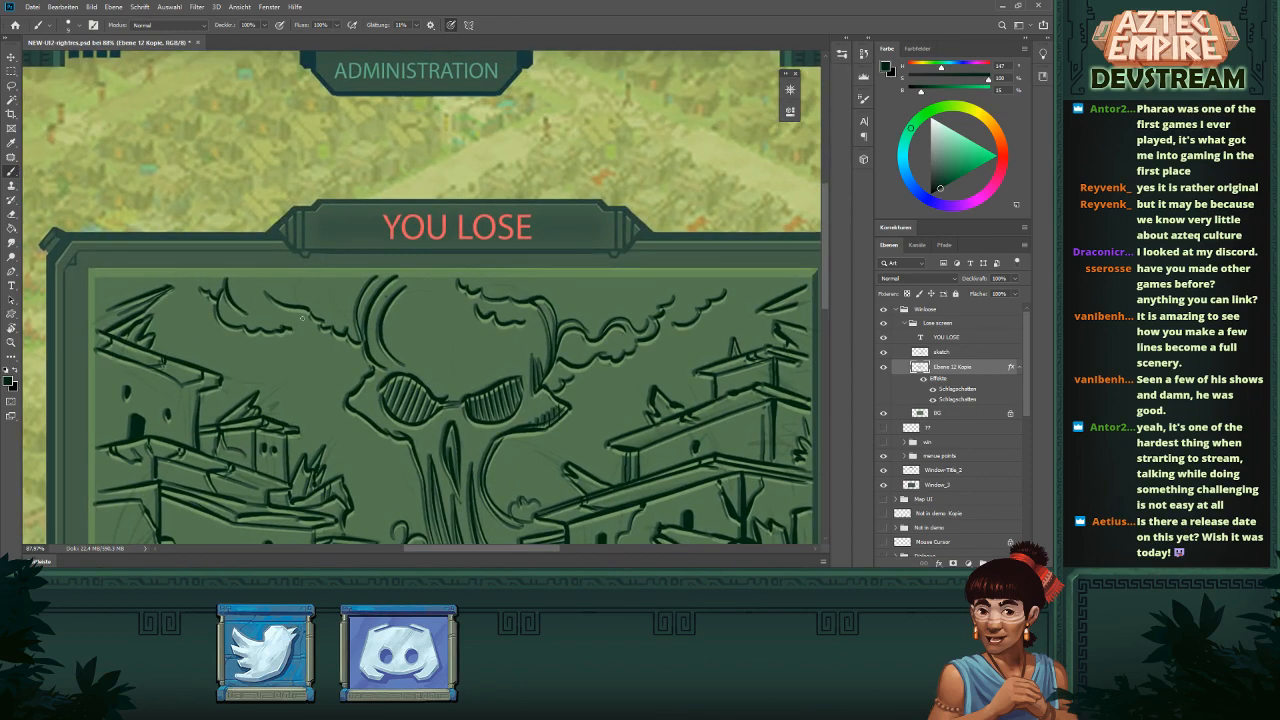
left_click_drag(292, 331, 313, 322)
scroll(518, 283, "down", 5)
scroll(410, 310, "up", 5)
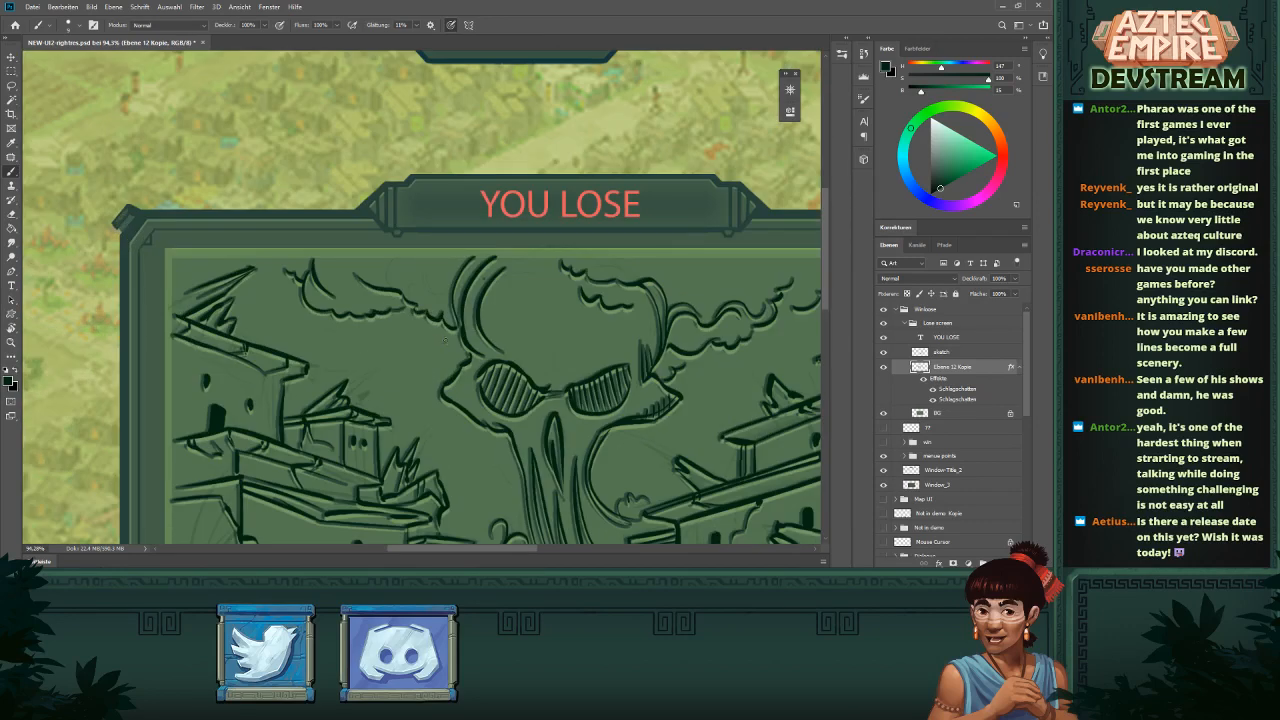
- Ink a small separate curling wisp below the left smoke trail, redoing its first stroke
mouse_move(444, 340)
left_mouse_down()
mouse_move(360, 337)
mouse_move(436, 354)
left_mouse_up()
key("ctrl+z")
left_click_drag(354, 347, 438, 343)
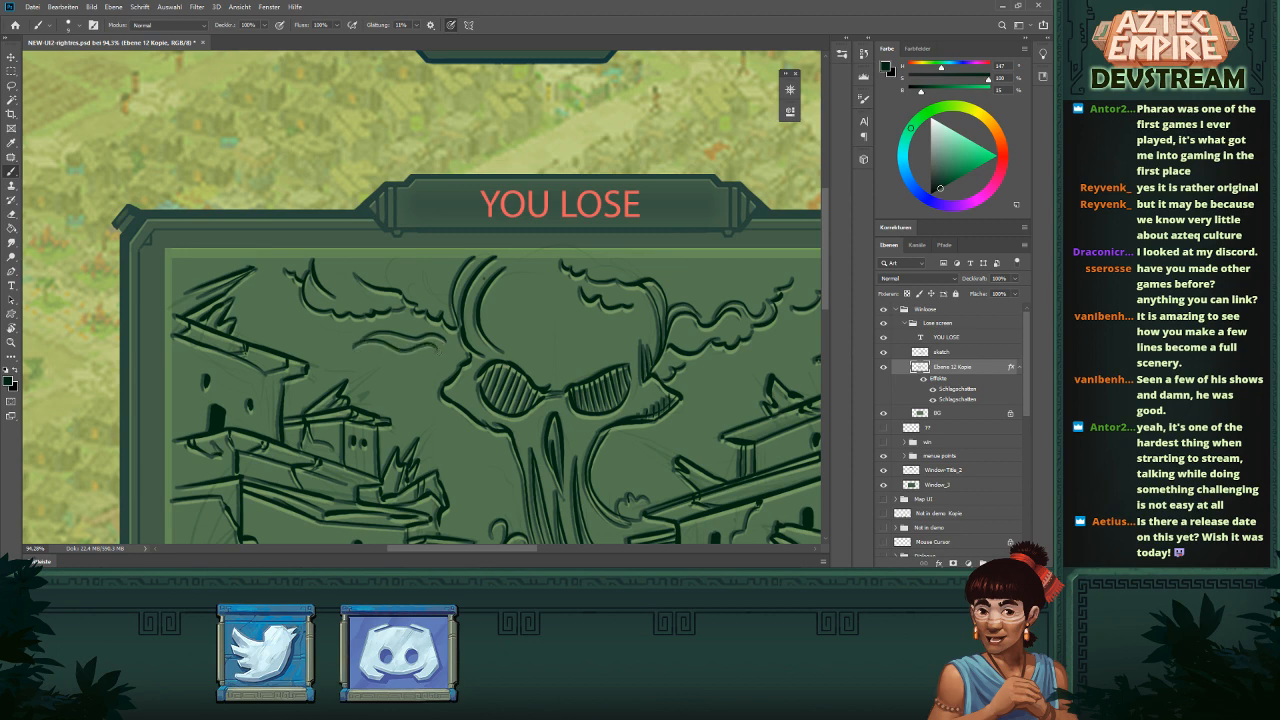
mouse_move(359, 343)
left_mouse_down()
mouse_move(354, 355)
mouse_move(372, 354)
left_mouse_up()
left_click_drag(516, 337, 426, 375)
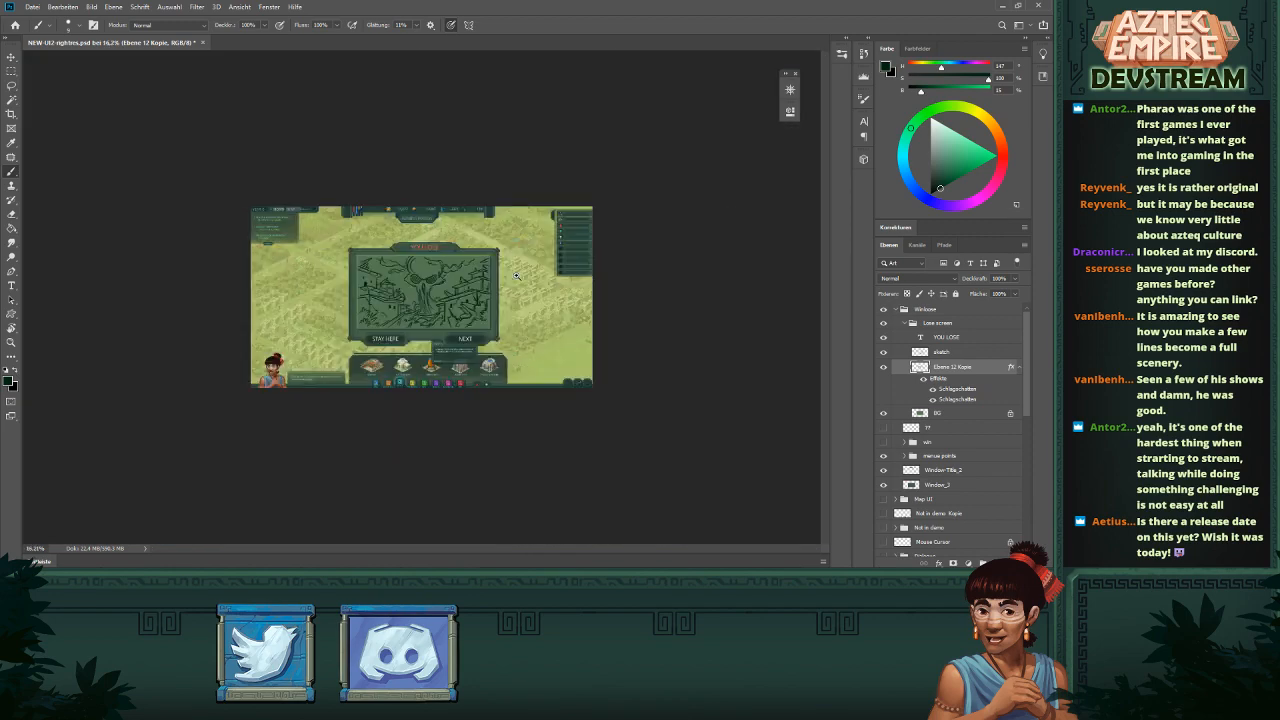
- Ink a small curling wisp beneath the smoke trail on the skull's right side, undoing the strokes that do not fit
left_click_drag(450, 297, 512, 322)
mouse_move(450, 275)
left_mouse_down()
mouse_move(486, 297)
mouse_move(446, 355)
mouse_move(435, 351)
left_mouse_up()
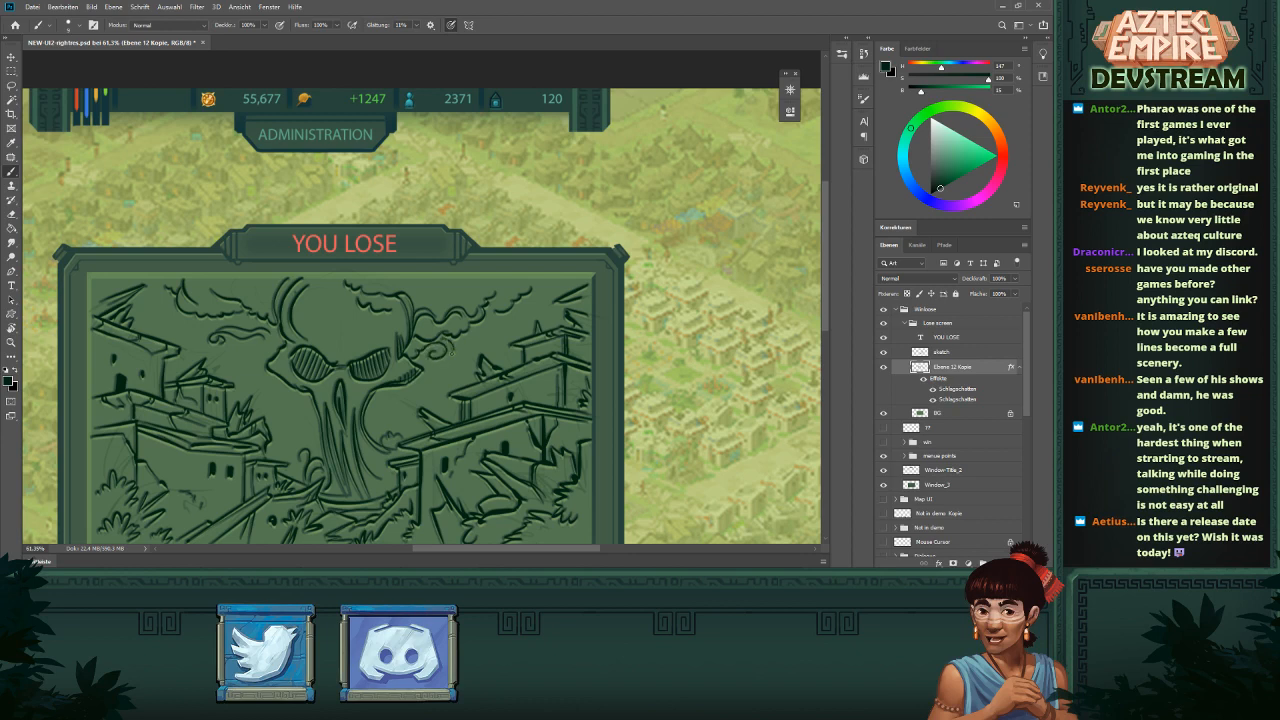
key("ctrl+z")
key("ctrl+z")
mouse_move(447, 355)
left_mouse_down()
mouse_move(466, 345)
mouse_move(458, 338)
left_mouse_up()
key("ctrl+z")
scroll(458, 341, "up", 3)
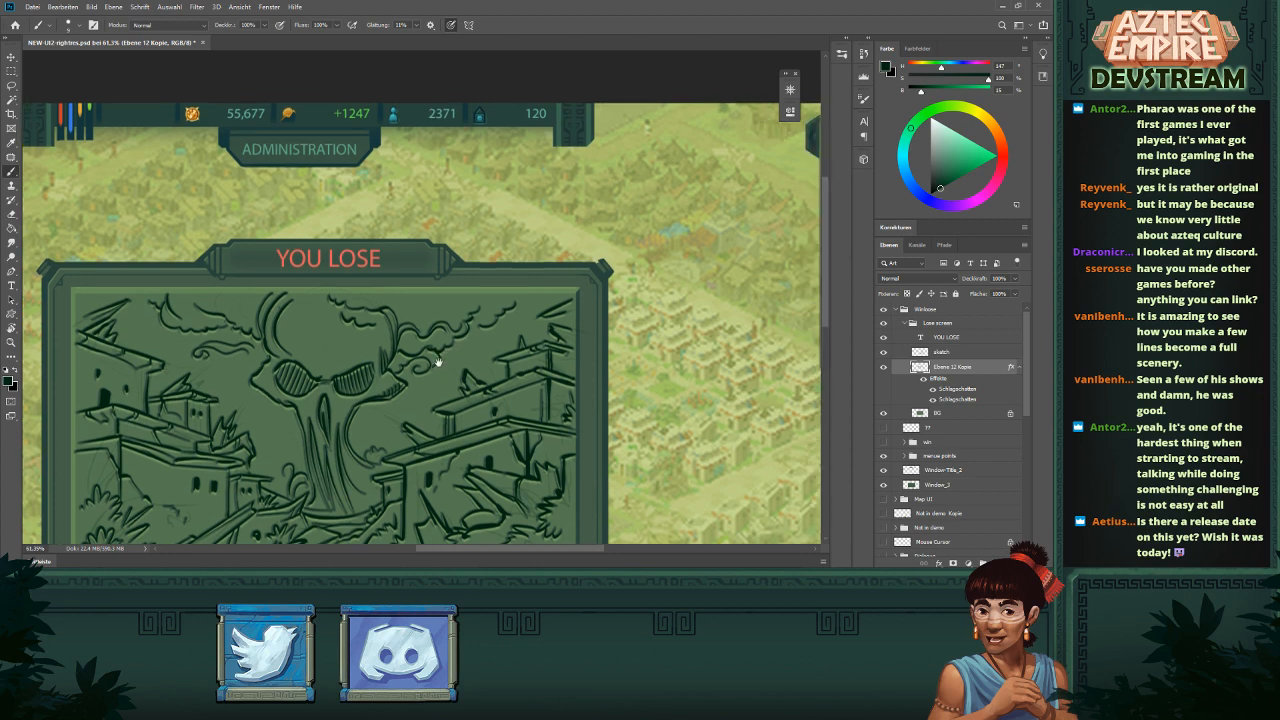
- Ink small round curls on the smoke trail right of the skull, including one at its outer tip
mouse_move(456, 363)
left_mouse_down()
mouse_move(486, 342)
mouse_move(475, 352)
left_mouse_up()
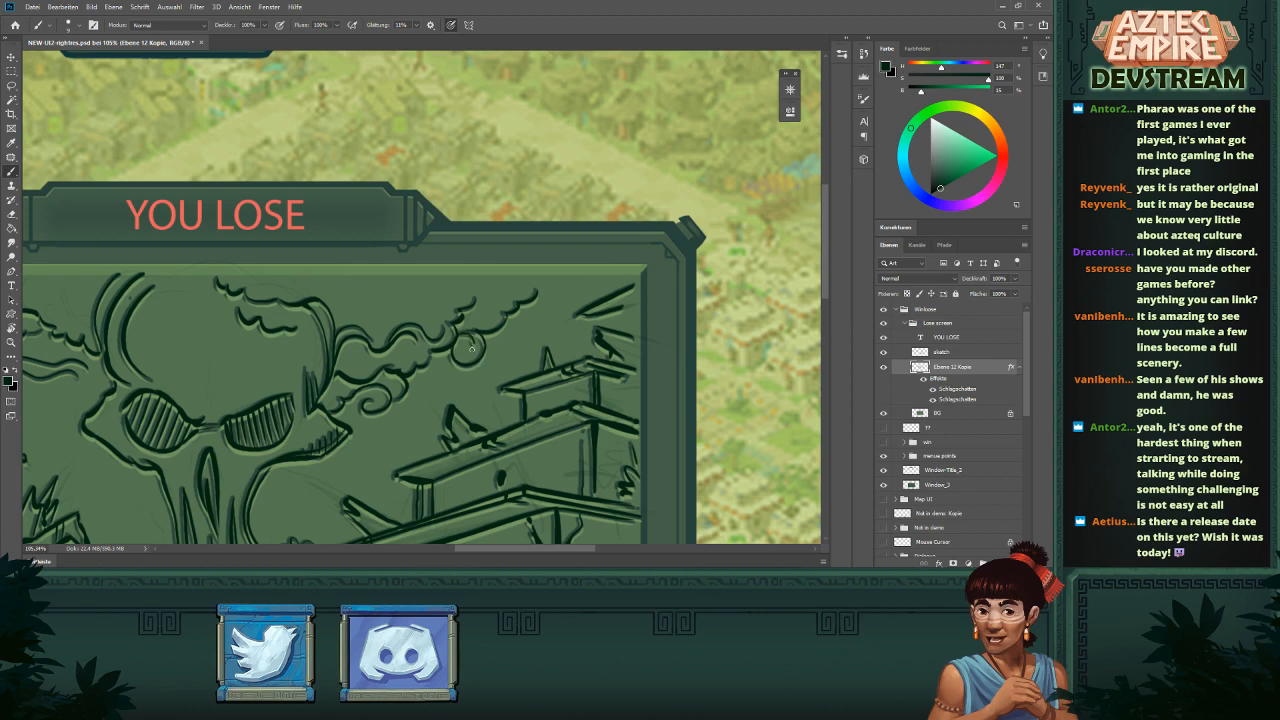
scroll(542, 288, "down", 3)
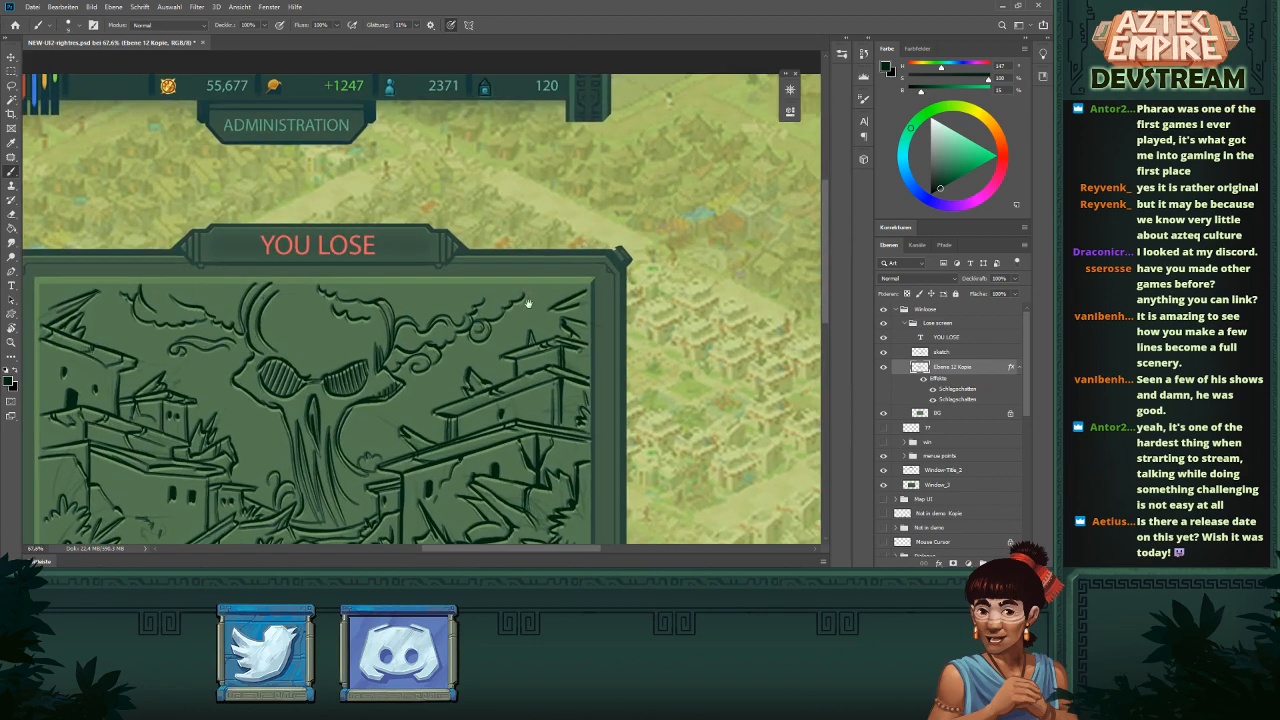
mouse_move(543, 307)
left_mouse_down()
mouse_move(546, 326)
mouse_move(561, 303)
left_mouse_up()
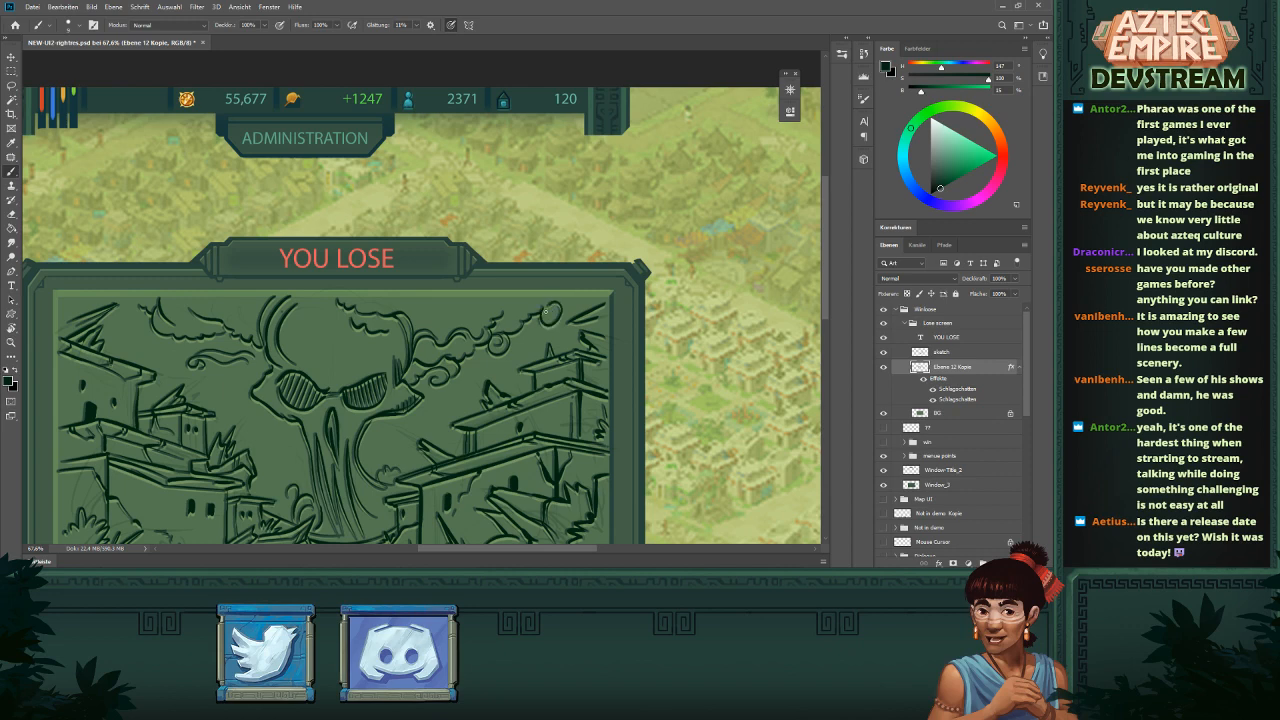
- Ink a large spiral curl at the outer end of the left smoke trail, undoing the stroke that does not fit
scroll(580, 292, "down", 2)
scroll(580, 290, "up", 2)
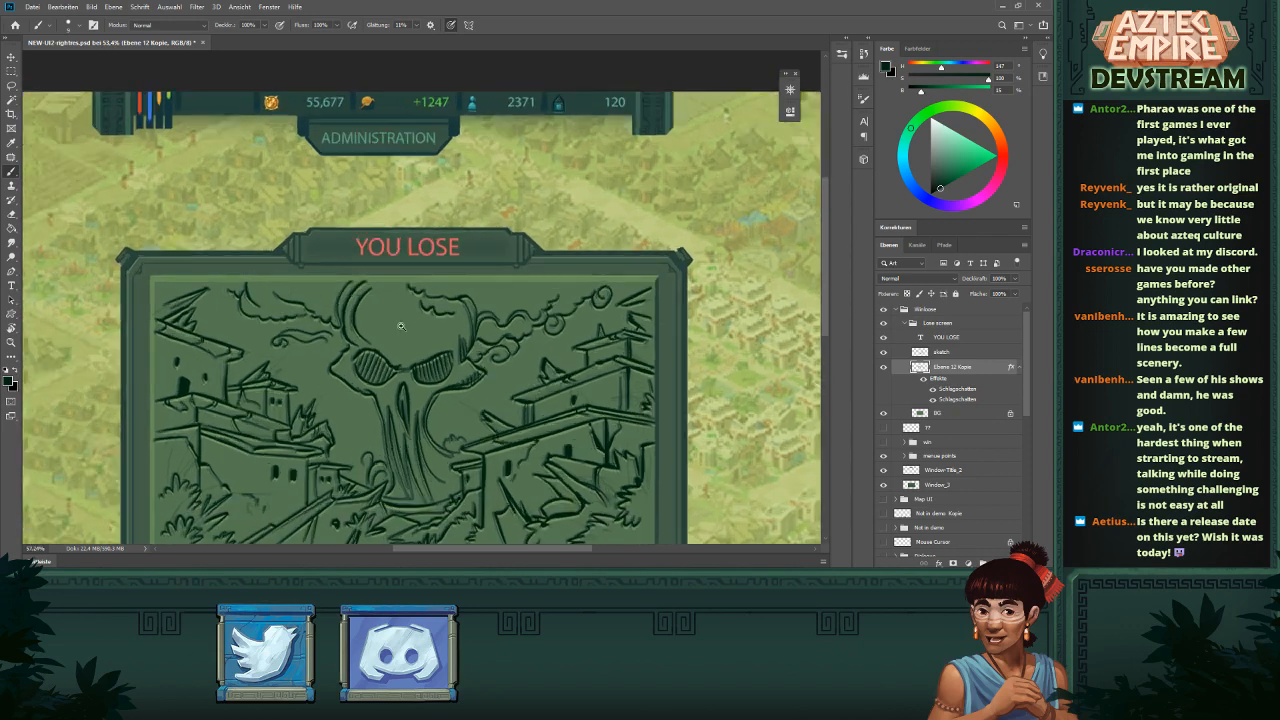
mouse_move(318, 299)
left_mouse_down()
mouse_move(312, 330)
mouse_move(284, 312)
mouse_move(305, 296)
mouse_move(316, 305)
mouse_move(265, 340)
mouse_move(323, 331)
left_mouse_up()
scroll(306, 292, "up", 2)
key("ctrl+z")
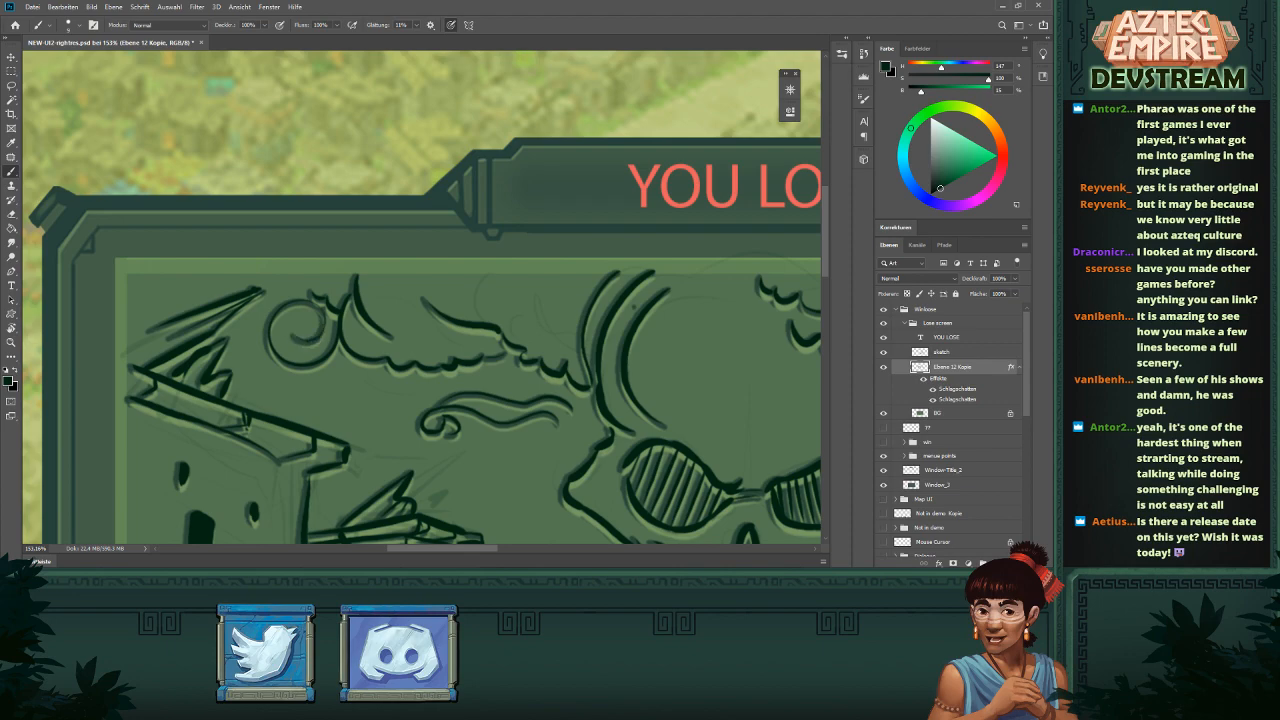
- Ink a smaller curl hanging just below the large spiral on the left smoke trail
scroll(391, 323, "down", 3)
scroll(453, 291, "up", 3)
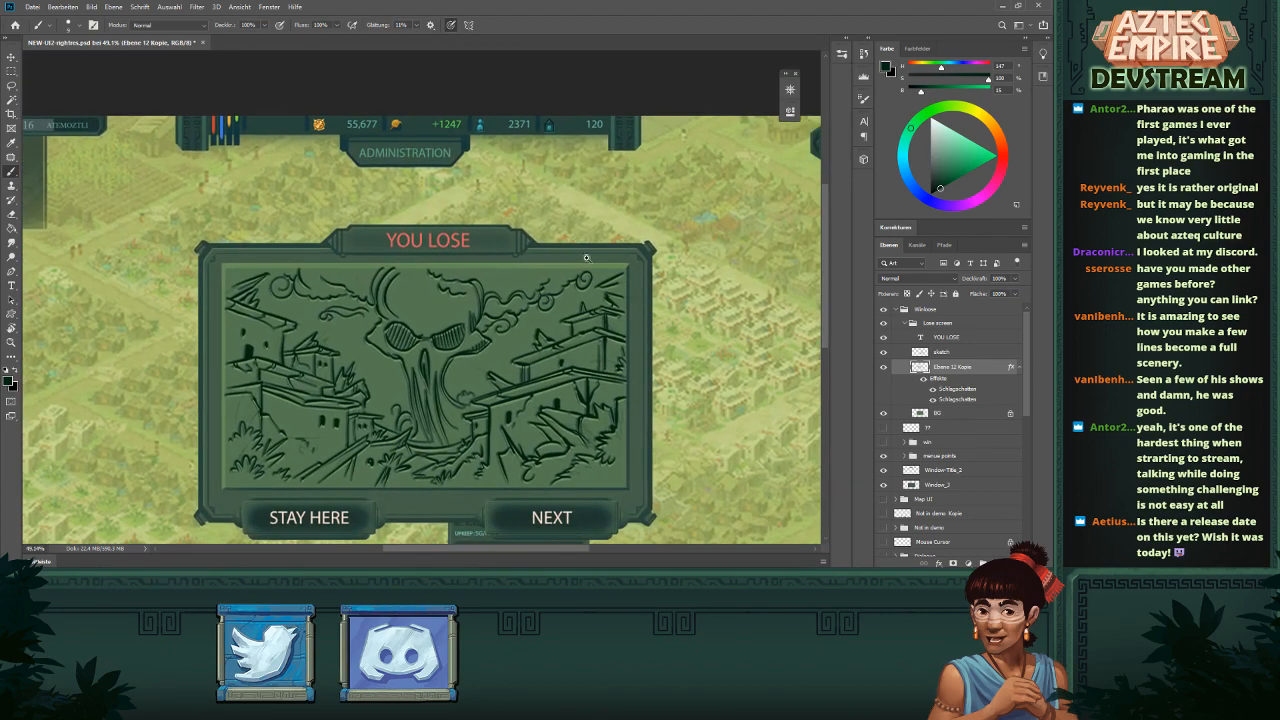
scroll(218, 292, "up", 3)
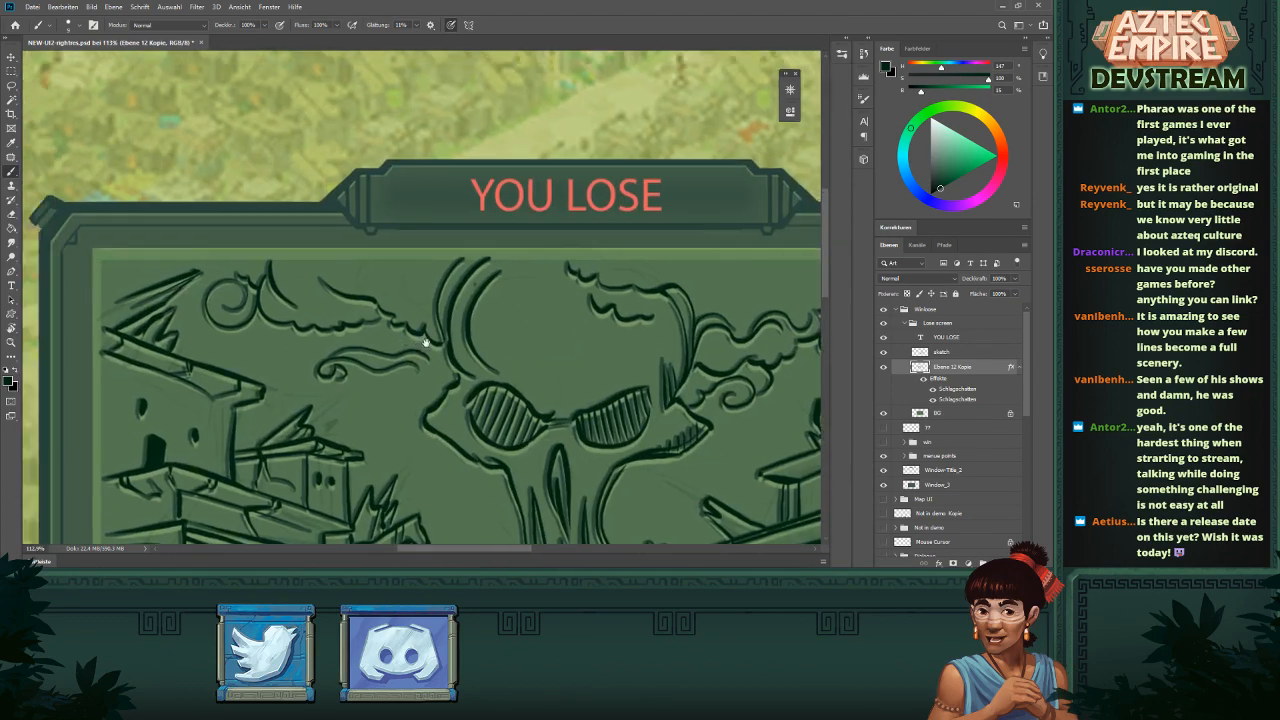
left_click_drag(314, 354, 307, 339)
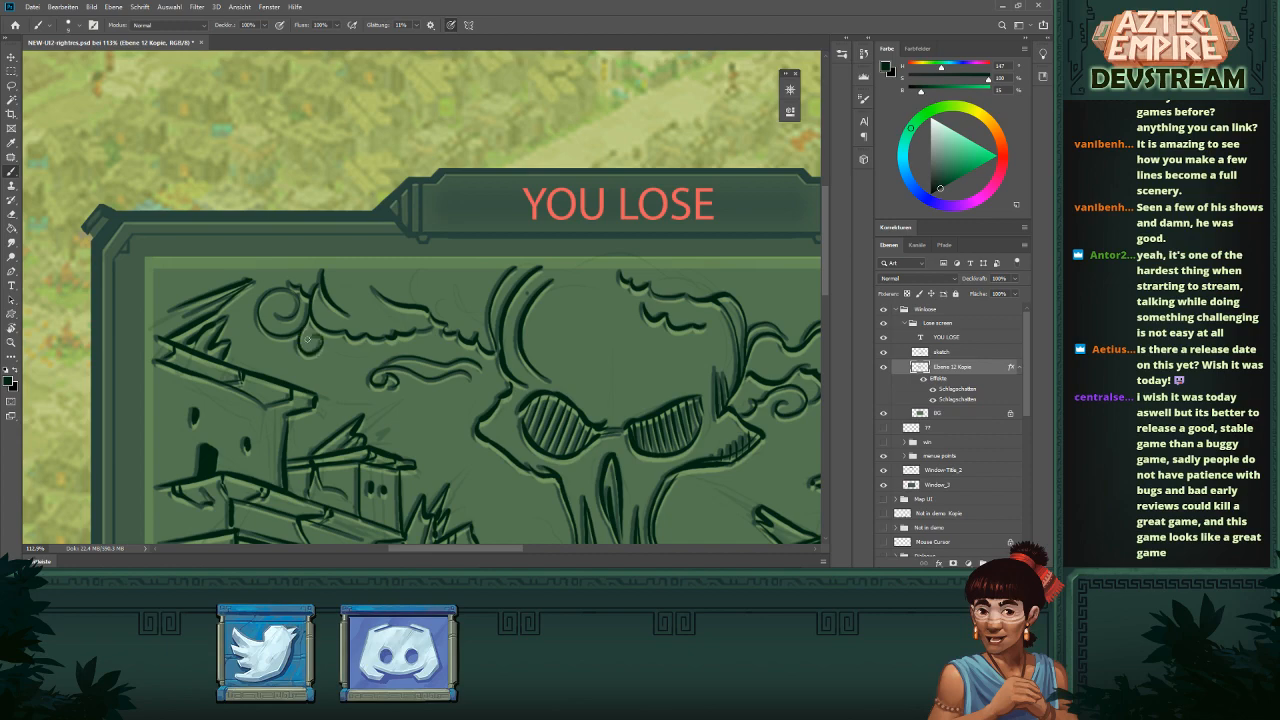
scroll(530, 318, "down", 5)
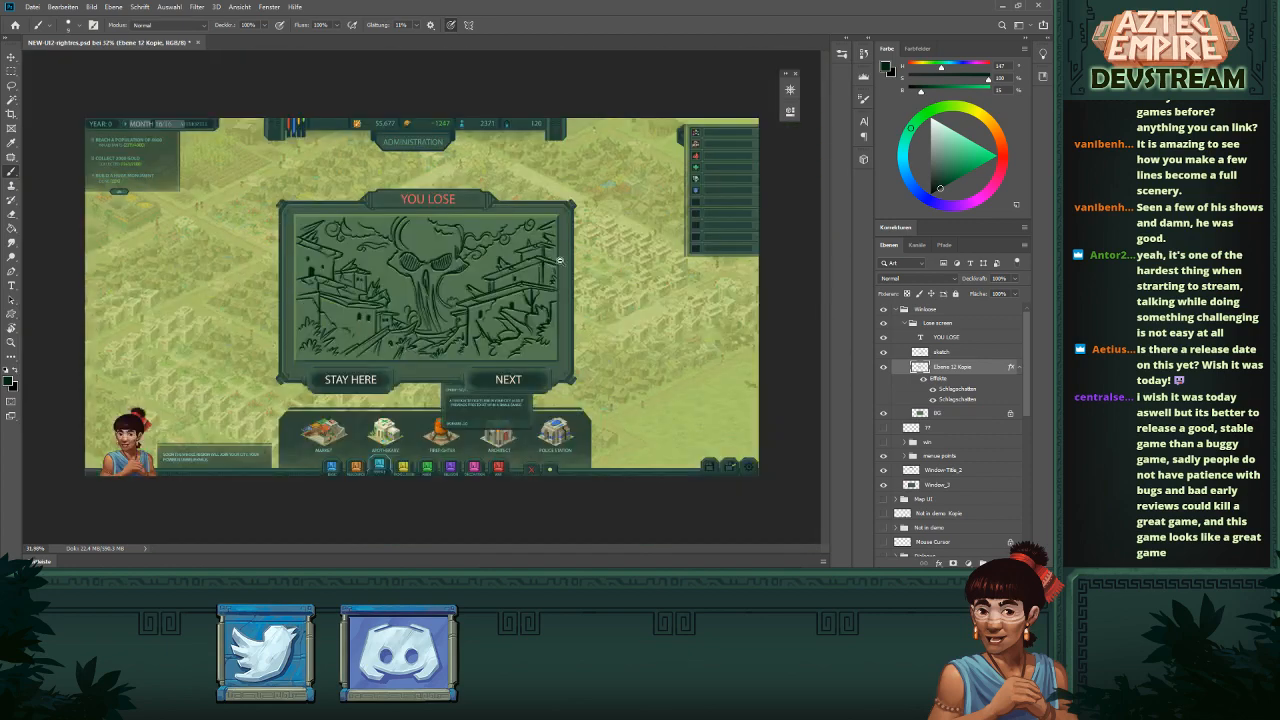
- Ink a spiral curl where the lower left wisp meets the side of the skull
scroll(525, 320, "up", 2)
scroll(530, 316, "up", 4)
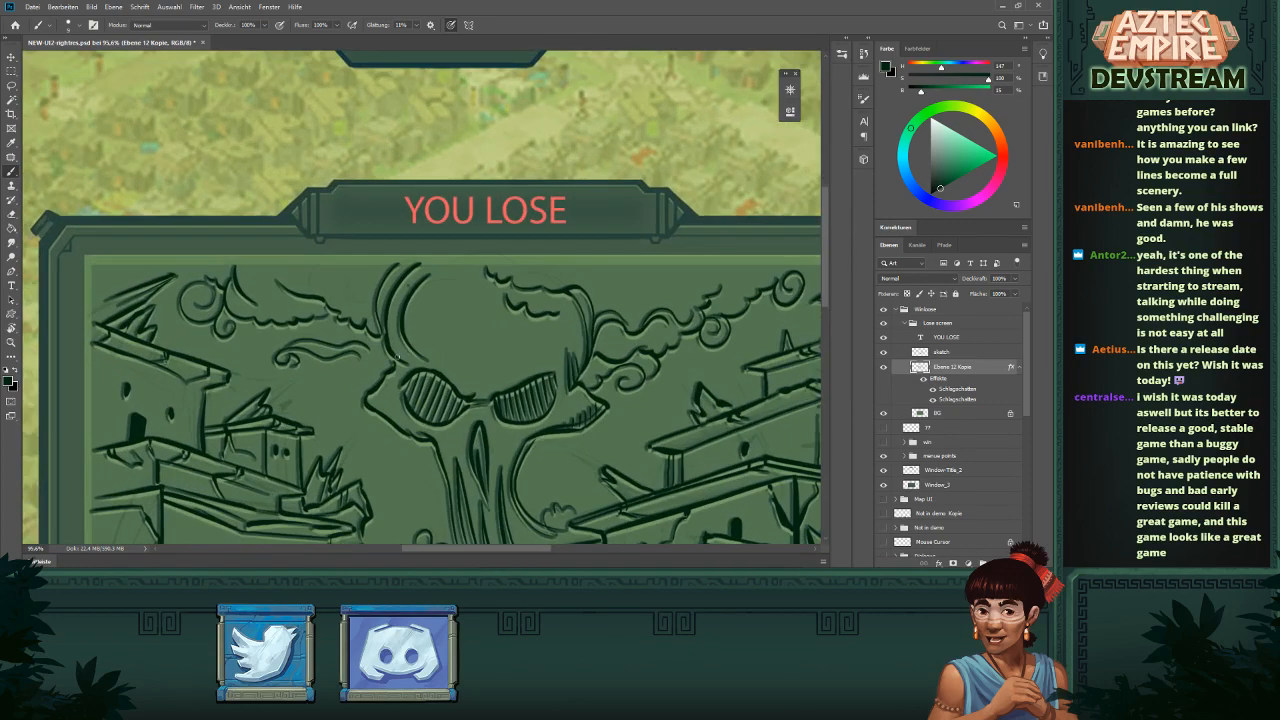
left_click_drag(358, 352, 376, 372)
scroll(459, 351, "down", 3)
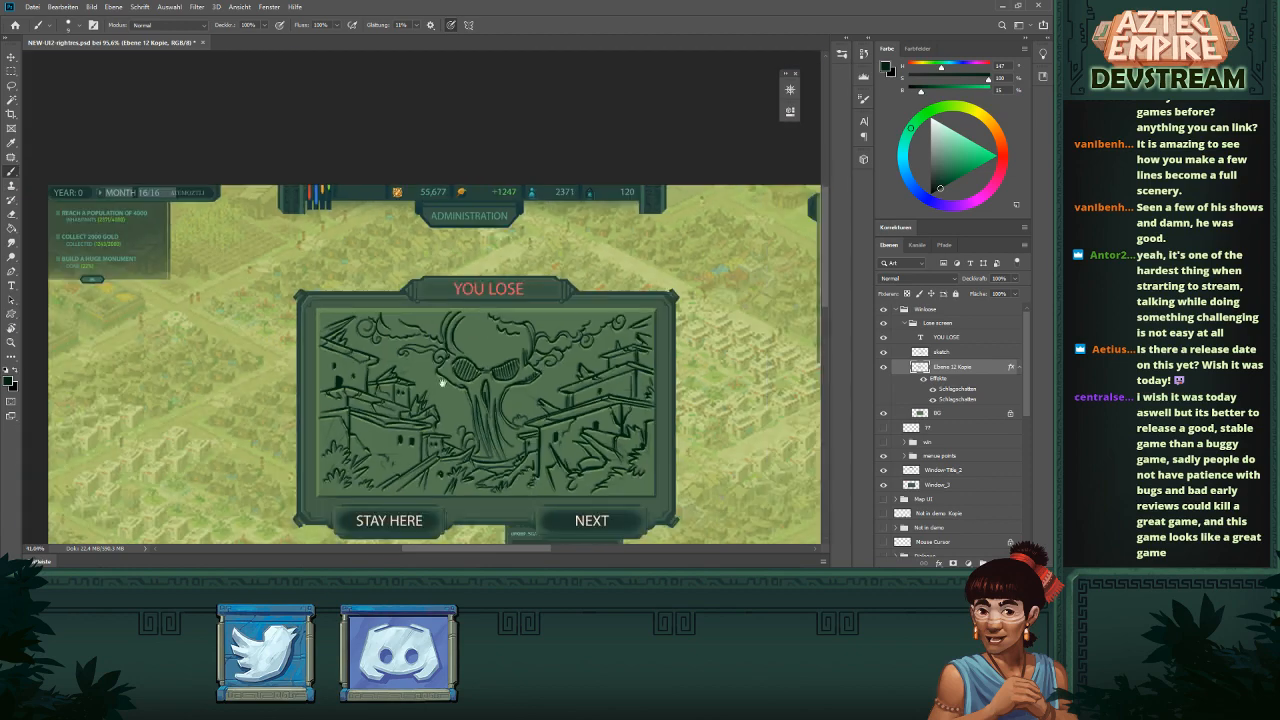
scroll(430, 385, "up", 4)
scroll(427, 387, "up", 2)
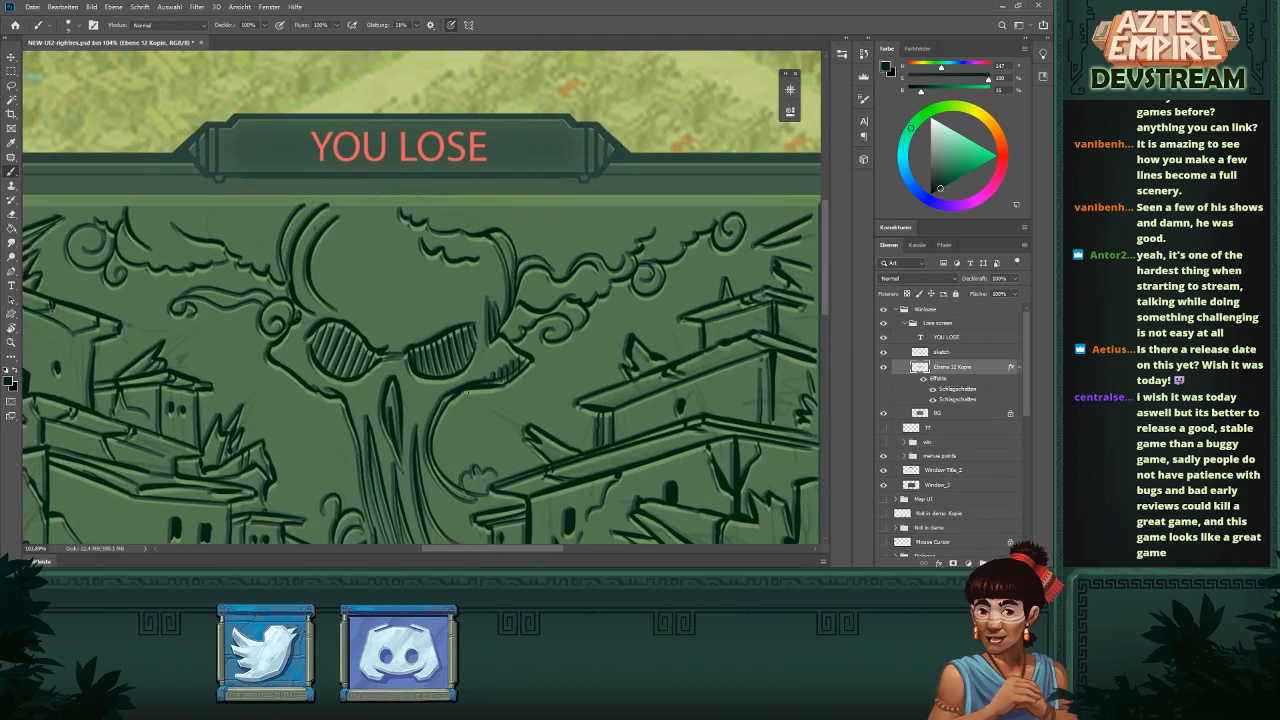
- Add small scalloped smoke strokes beneath the skull's cheekbones and extra strokes along the right smoke trail
mouse_move(467, 391)
left_mouse_down()
mouse_move(467, 402)
mouse_move(481, 395)
left_mouse_up()
left_click_drag(490, 342, 483, 339)
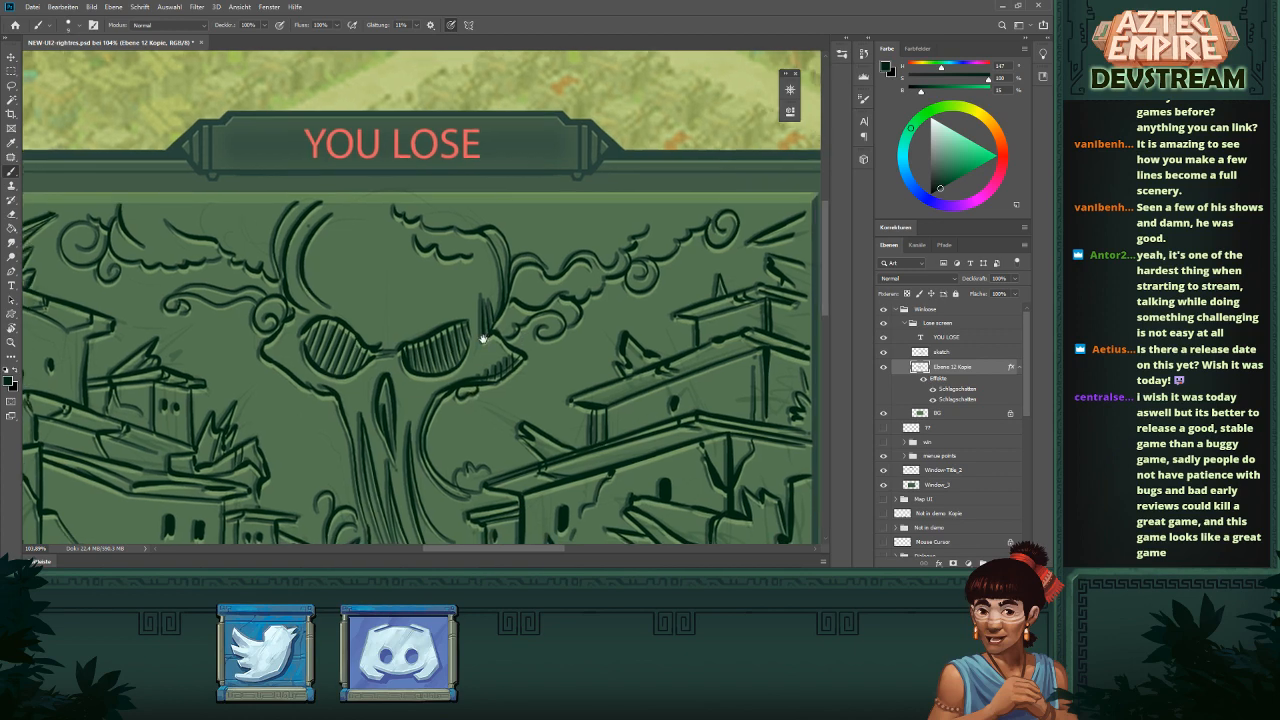
scroll(470, 388, "up", 2)
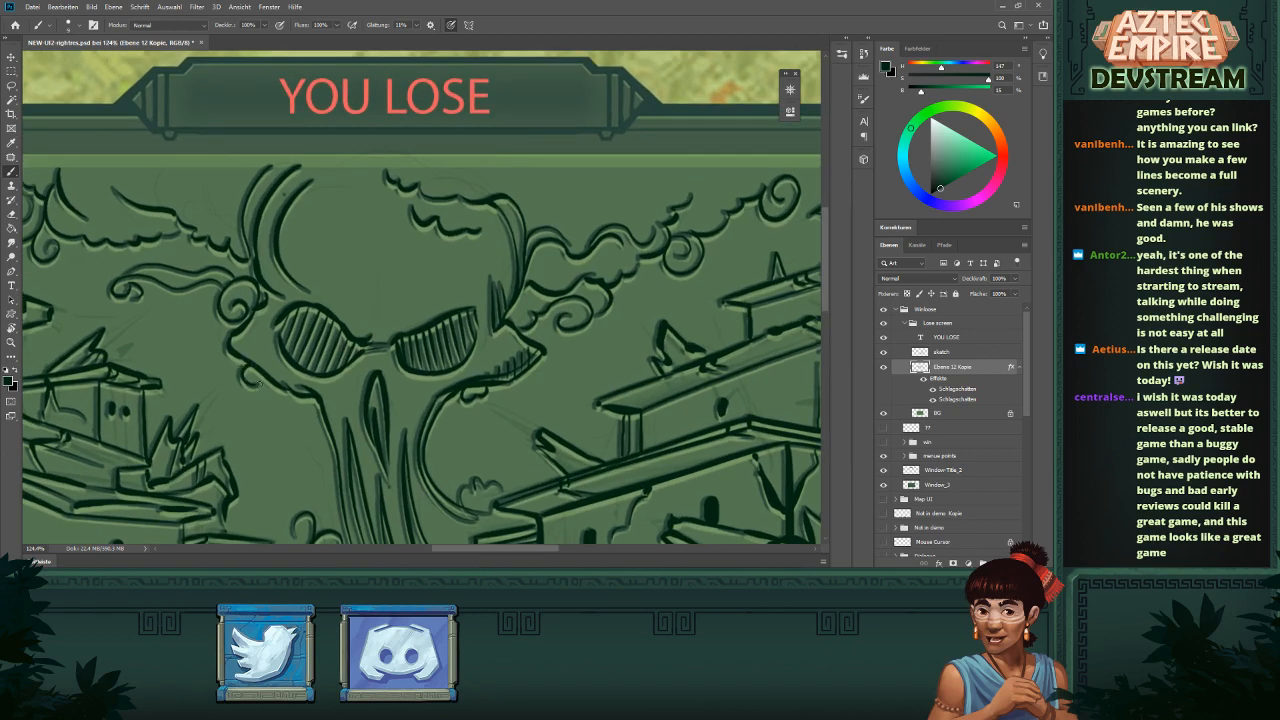
left_click_drag(458, 340, 422, 382)
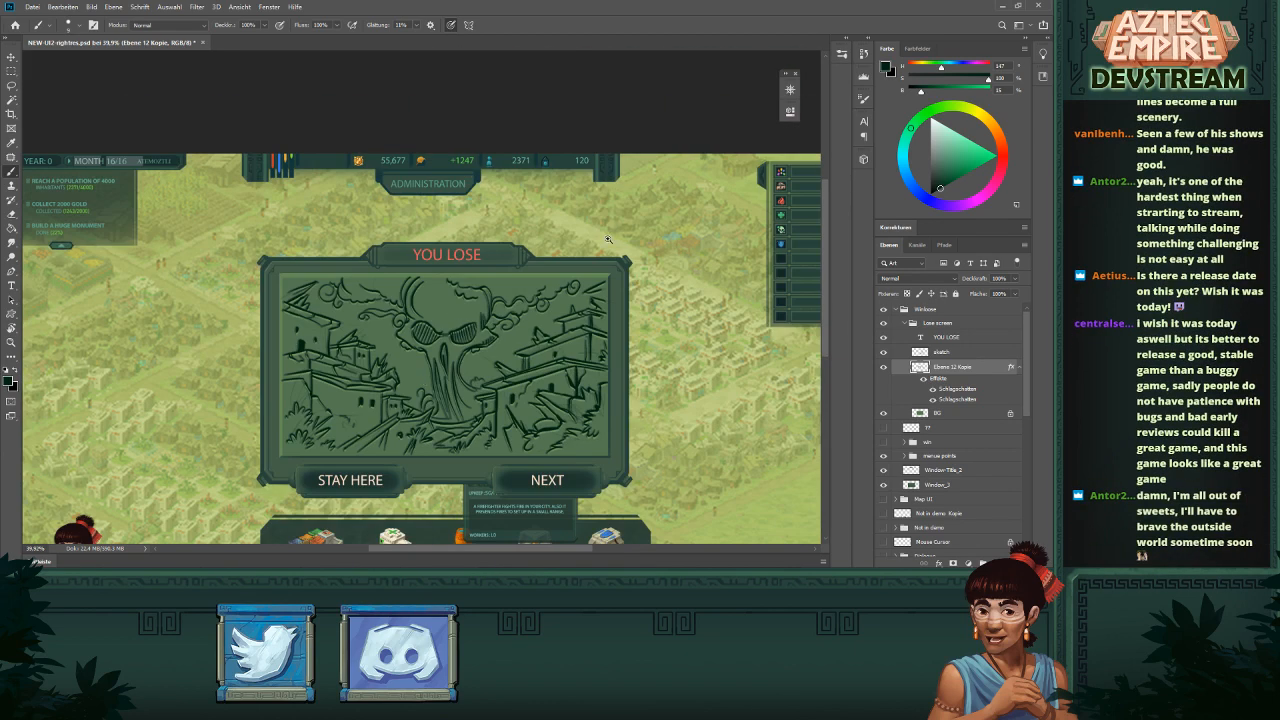
left_click_drag(578, 301, 601, 303)
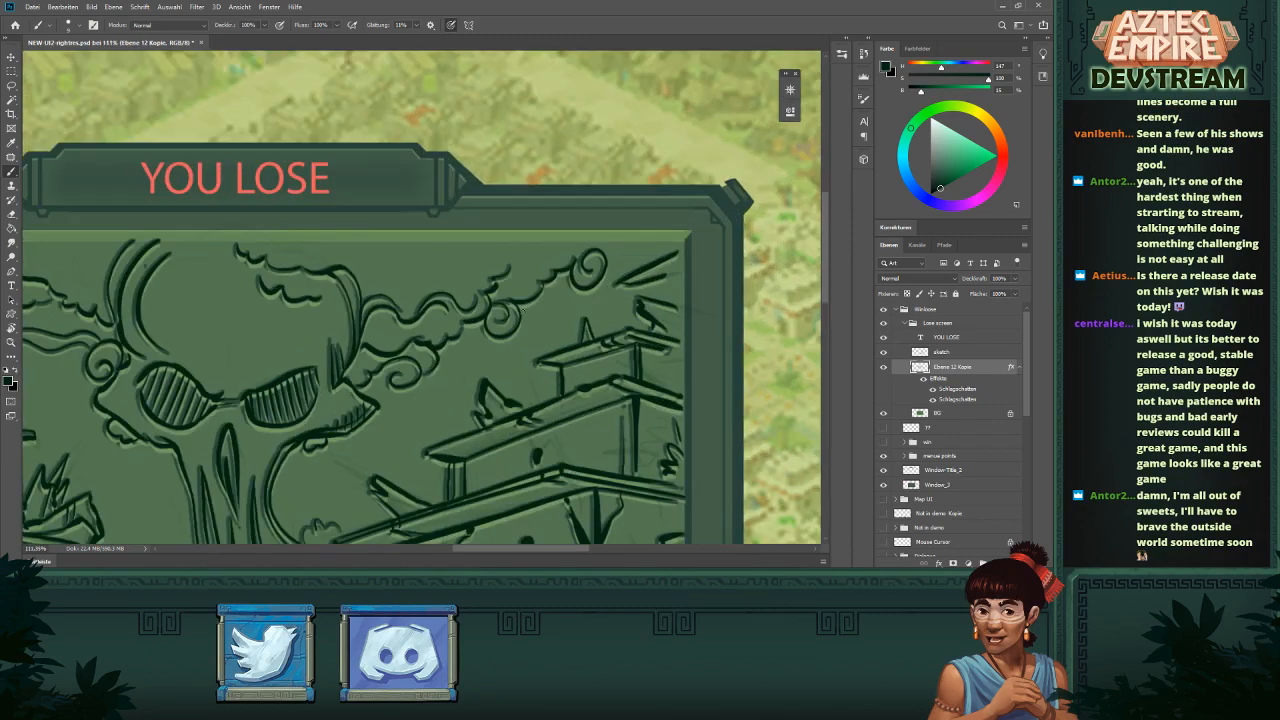
mouse_move(519, 310)
left_mouse_down()
mouse_move(526, 320)
mouse_move(552, 300)
left_mouse_up()
- Examine the smoke trails and the whole YOU LOSE illustration both close up and from a distance
scroll(600, 299, "down", 7)
scroll(383, 331, "up", 5)
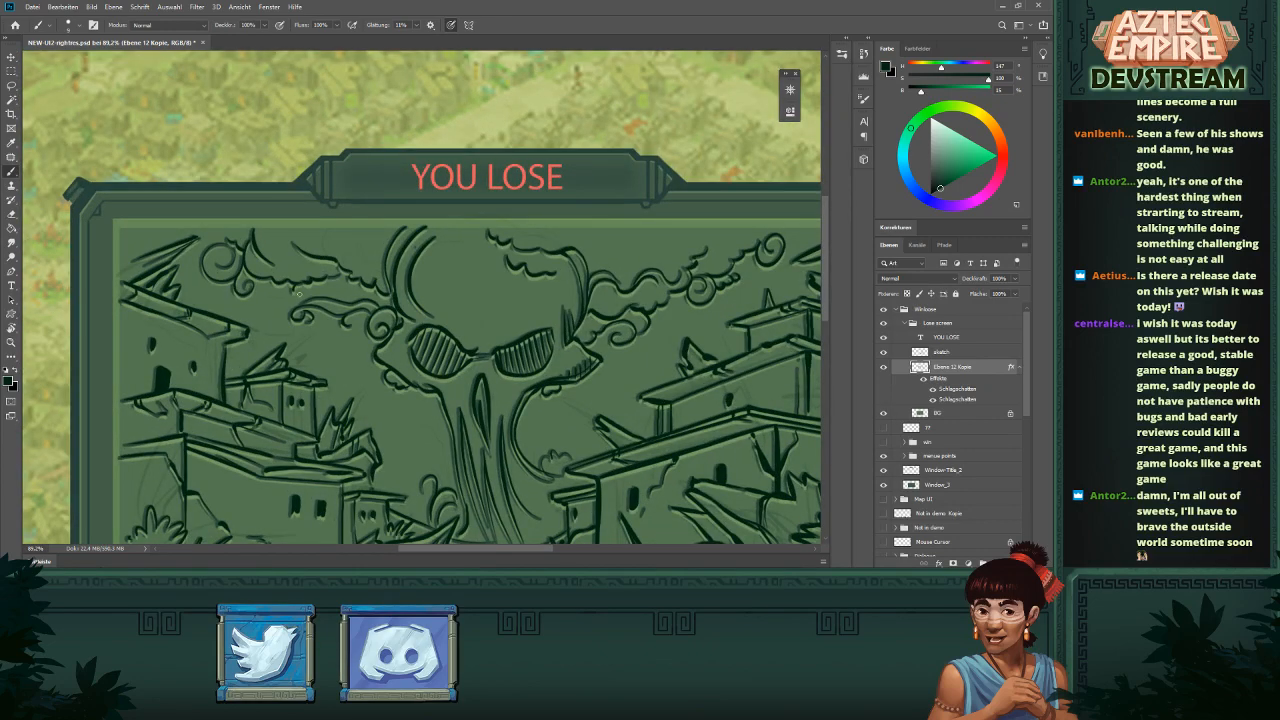
scroll(610, 287, "down", 8)
scroll(530, 257, "up", 2)
scroll(530, 257, "up", 8)
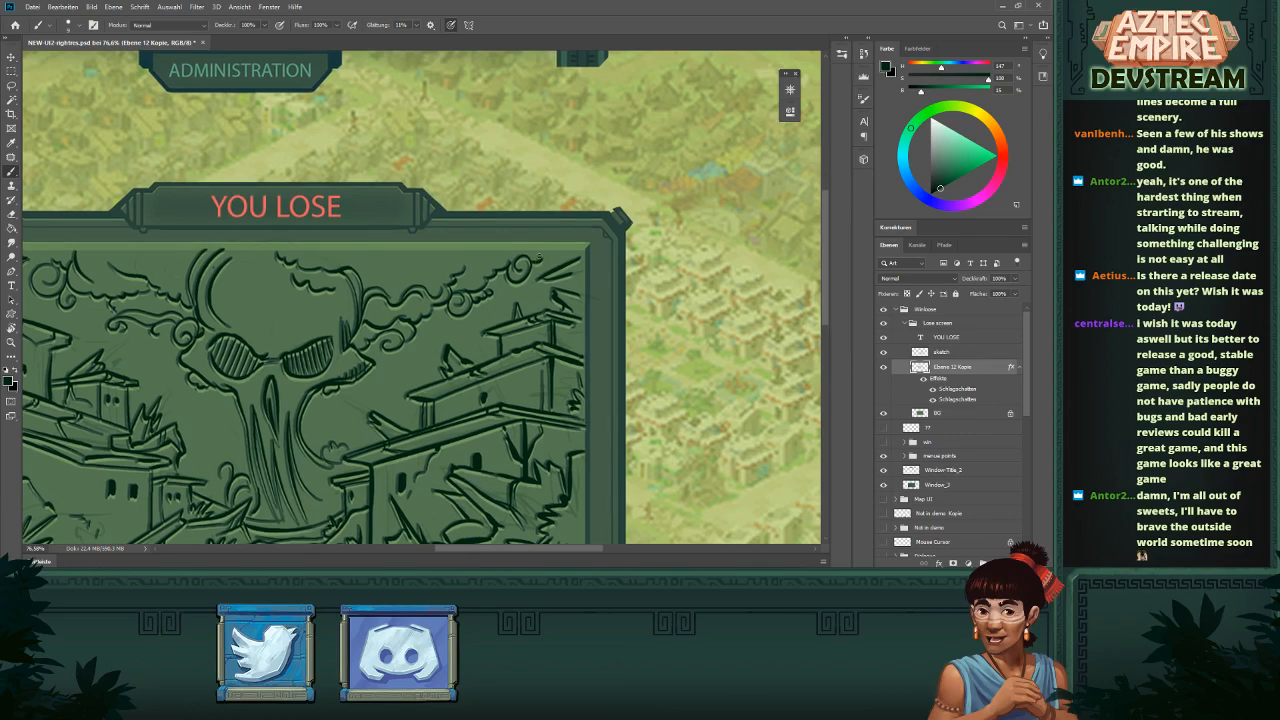
scroll(560, 256, "down", 8)
scroll(352, 225, "up", 8)
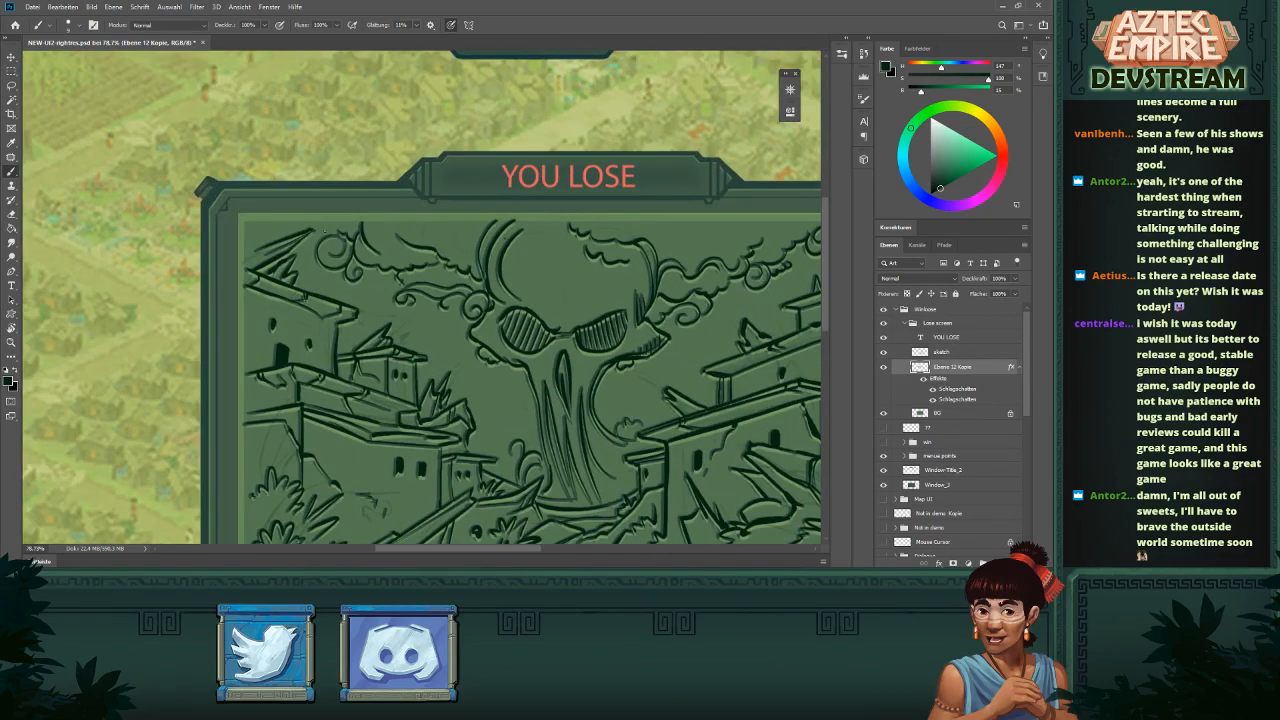
scroll(460, 268, "down", 4)
scroll(603, 297, "up", 3)
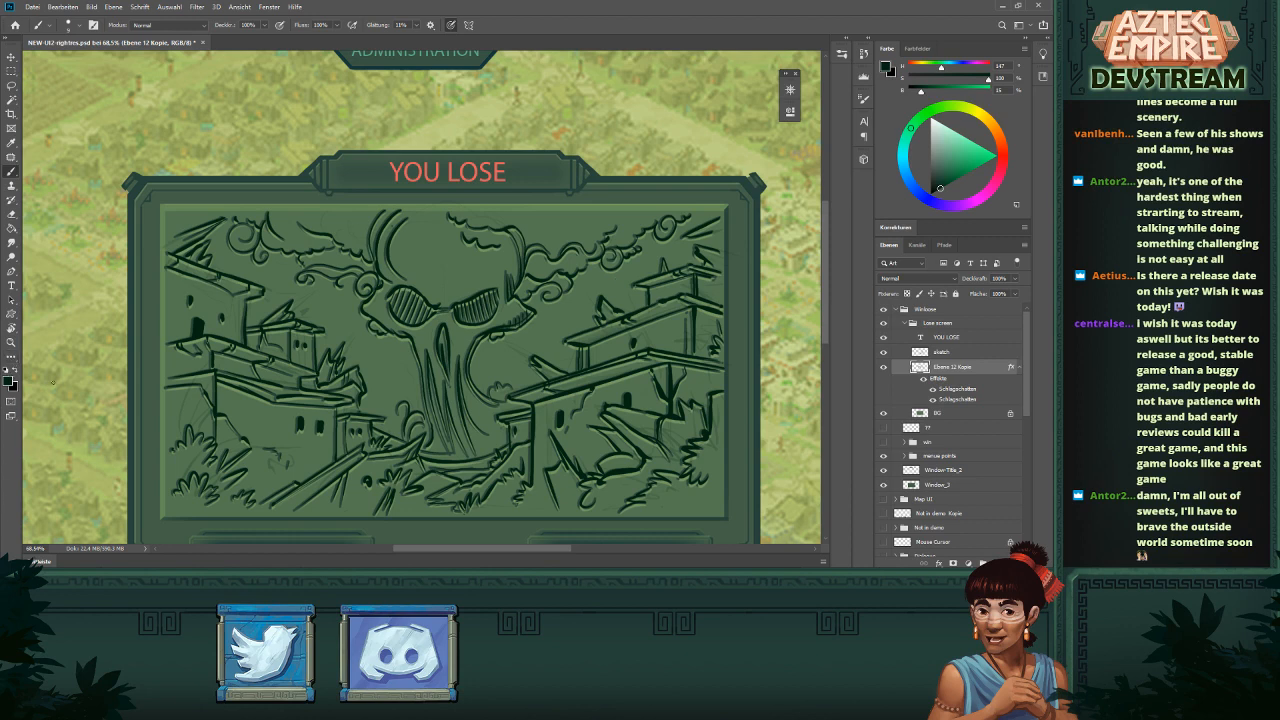
- Hide the sketch layer and check the inked illustration within the full UI mockup at different magnifications
left_click(11, 345)
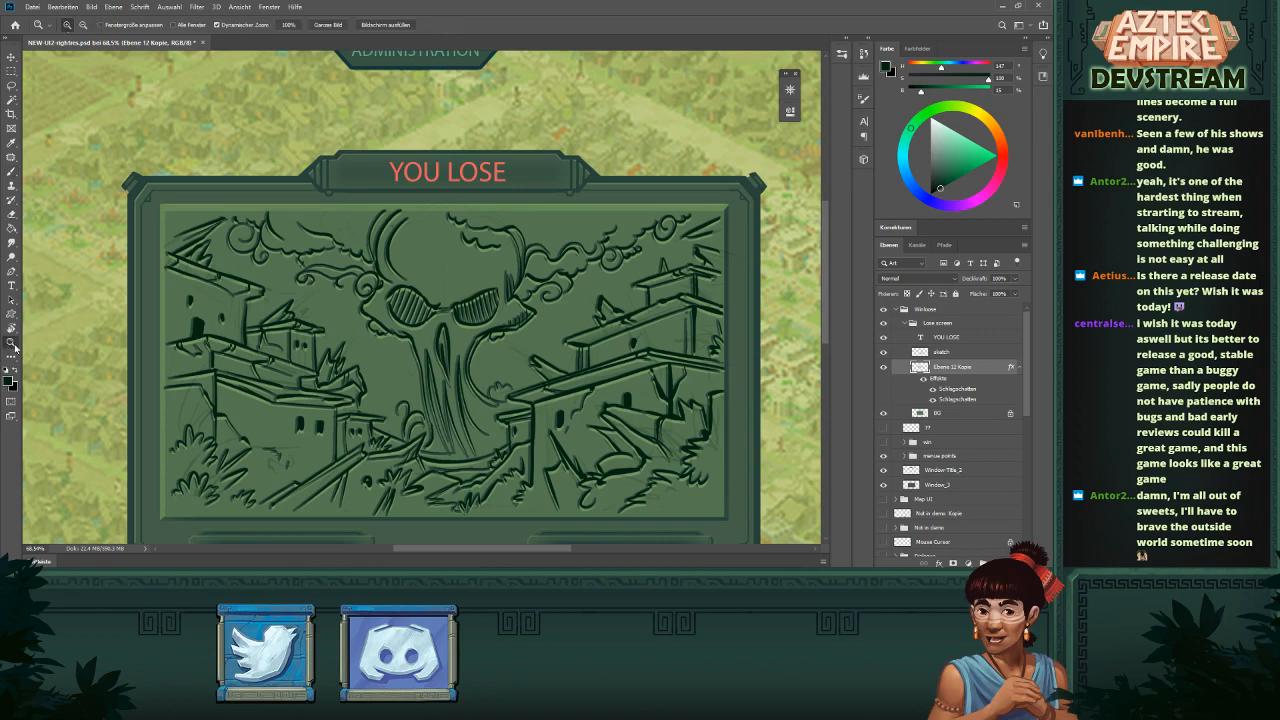
left_click_drag(536, 318, 505, 316)
left_click_drag(449, 268, 479, 274)
left_click(884, 354)
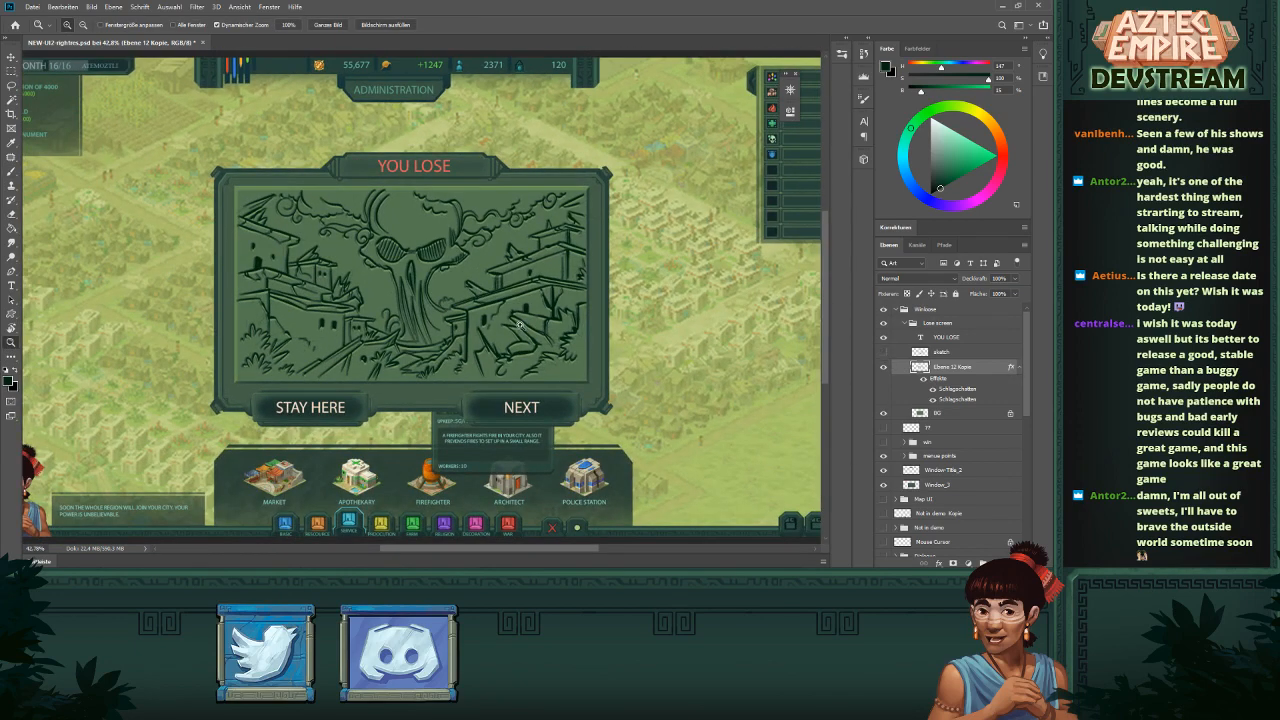
left_click_drag(522, 326, 470, 346)
left_click_drag(459, 290, 477, 287)
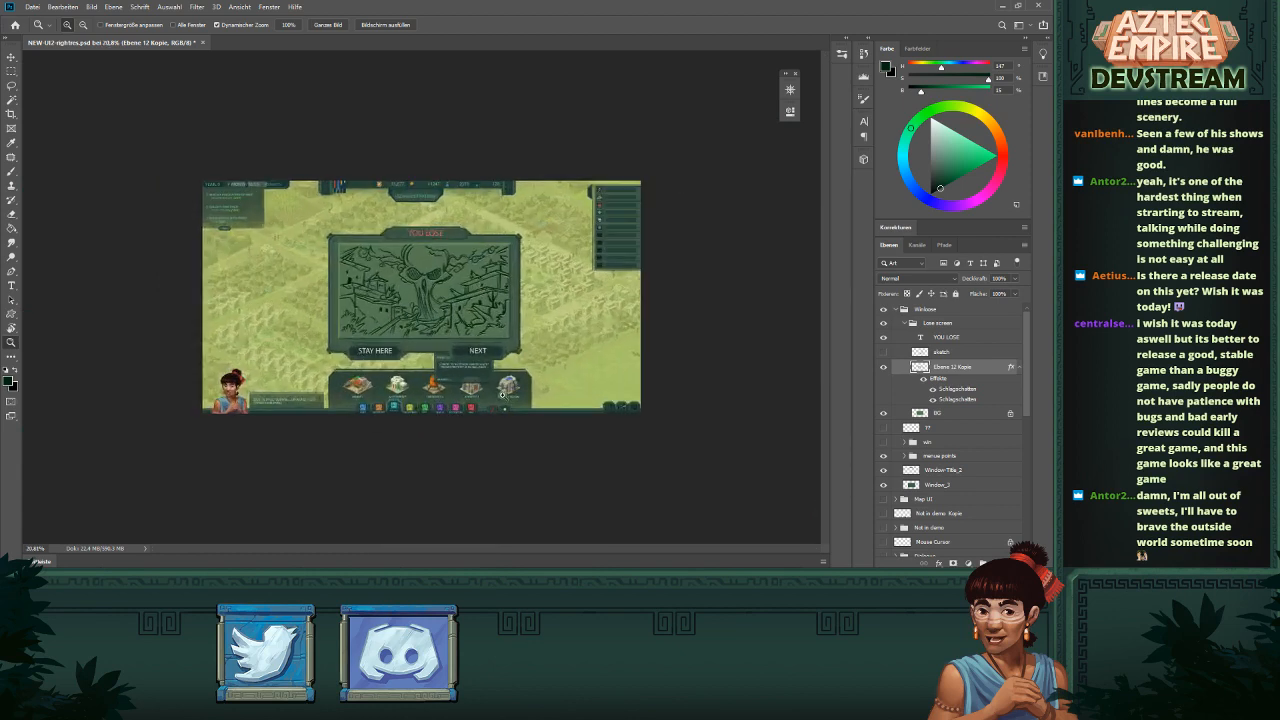
left_click_drag(488, 352, 465, 340)
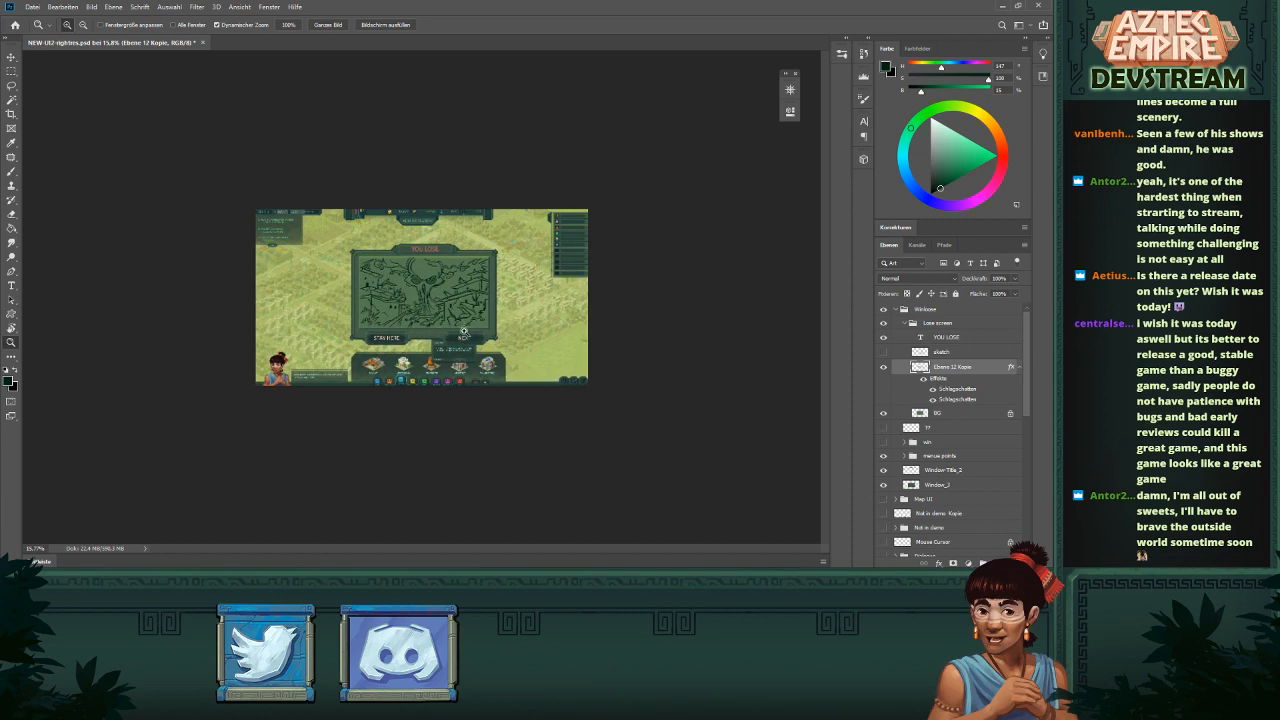
left_click_drag(462, 324, 480, 304)
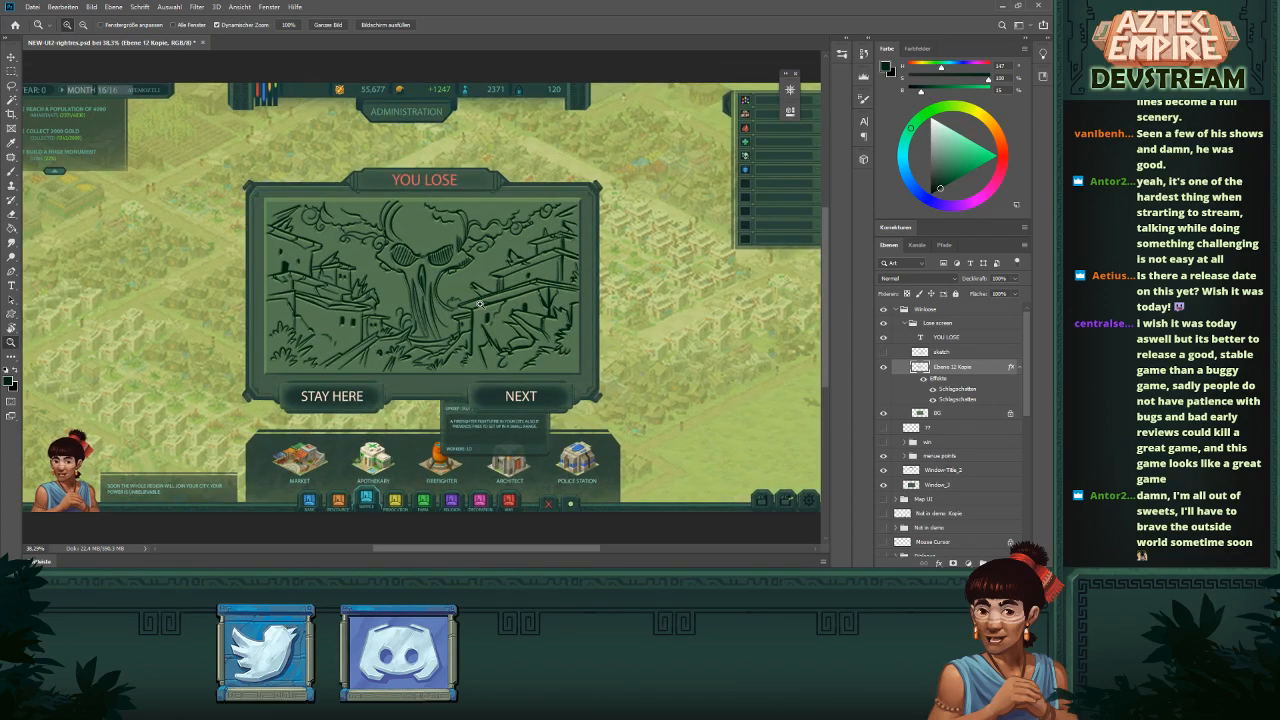
left_click_drag(480, 304, 521, 277)
left_click_drag(458, 204, 502, 265)
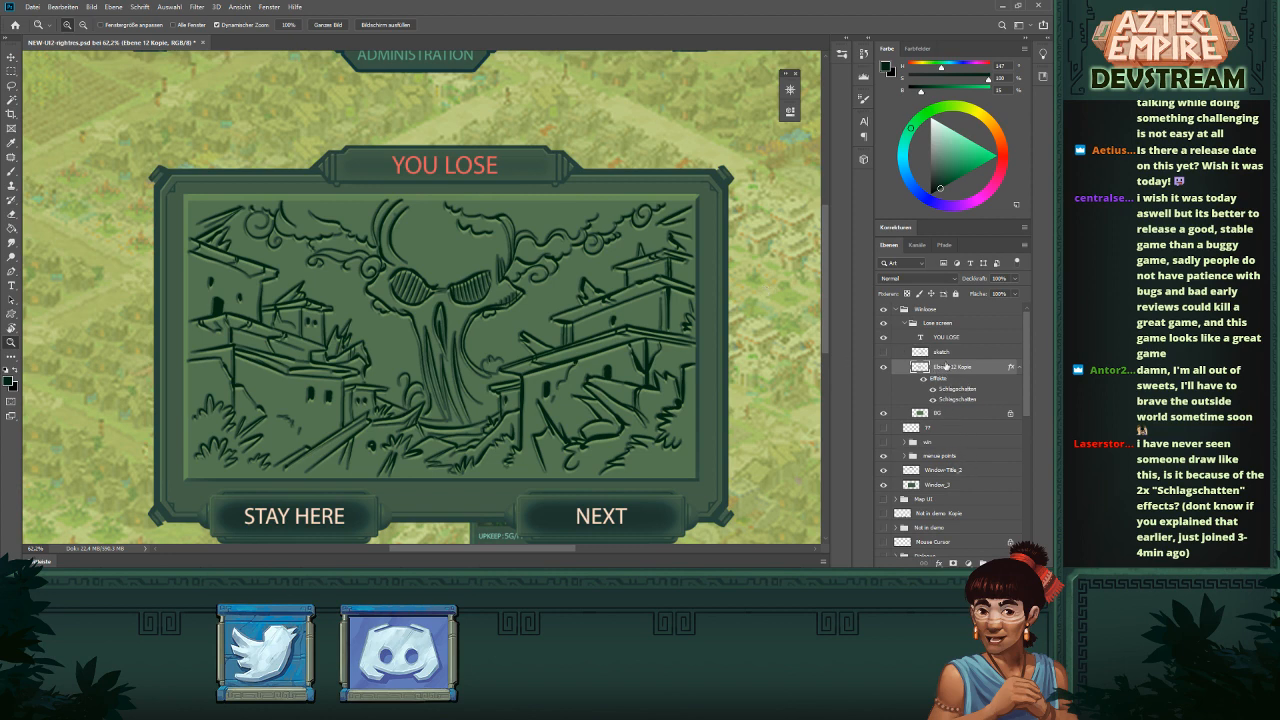
- Create a new layer above the ink layer and set a red brush colour for painting on it
left_click(996, 563)
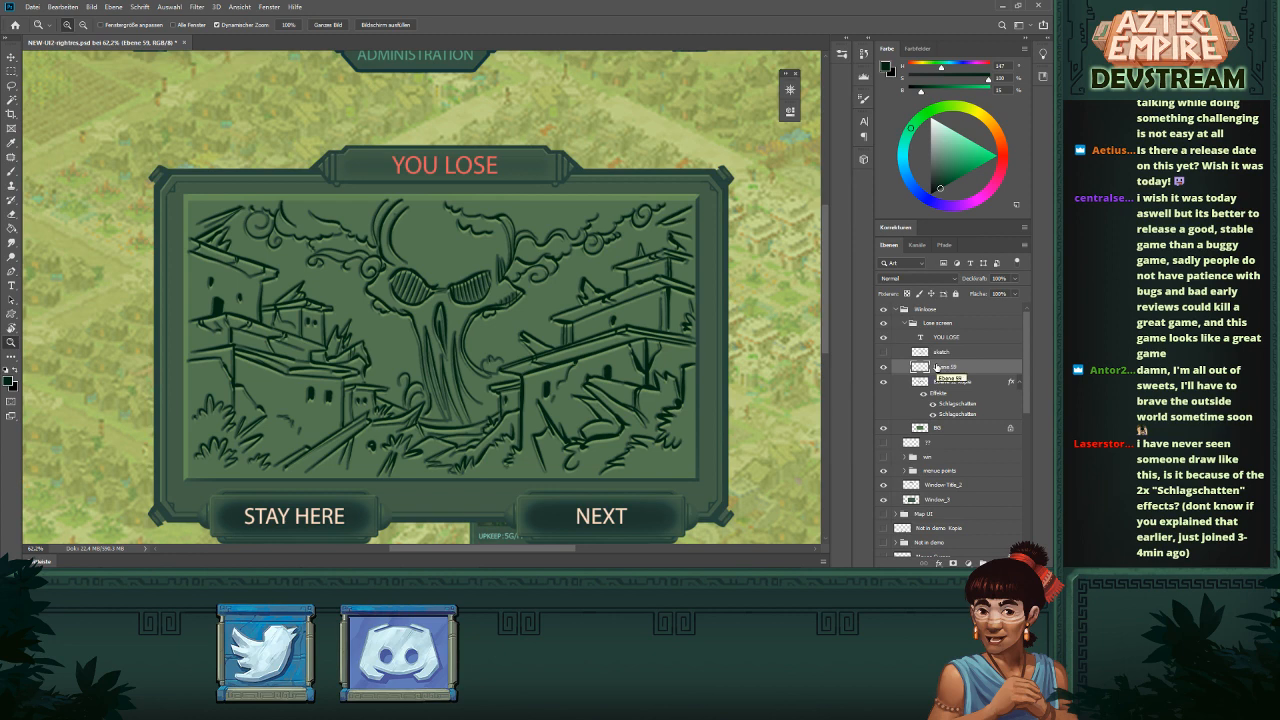
key("b")
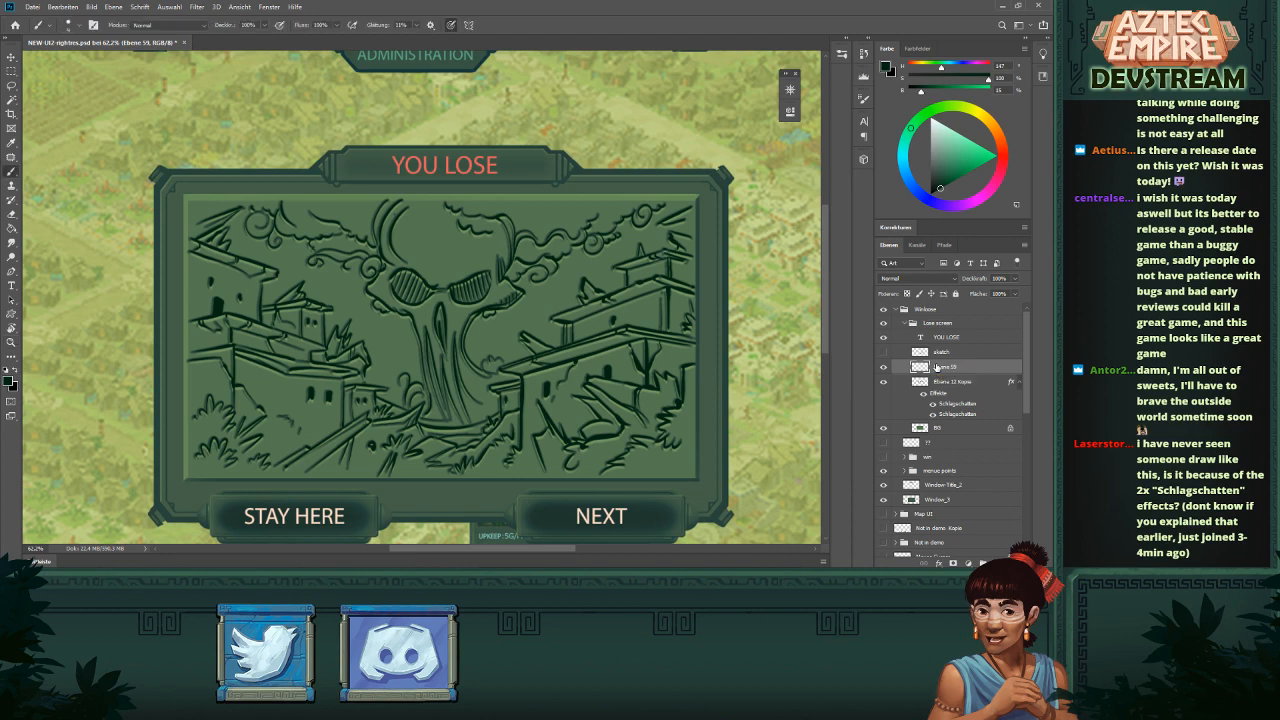
scroll(545, 350, "down", 2)
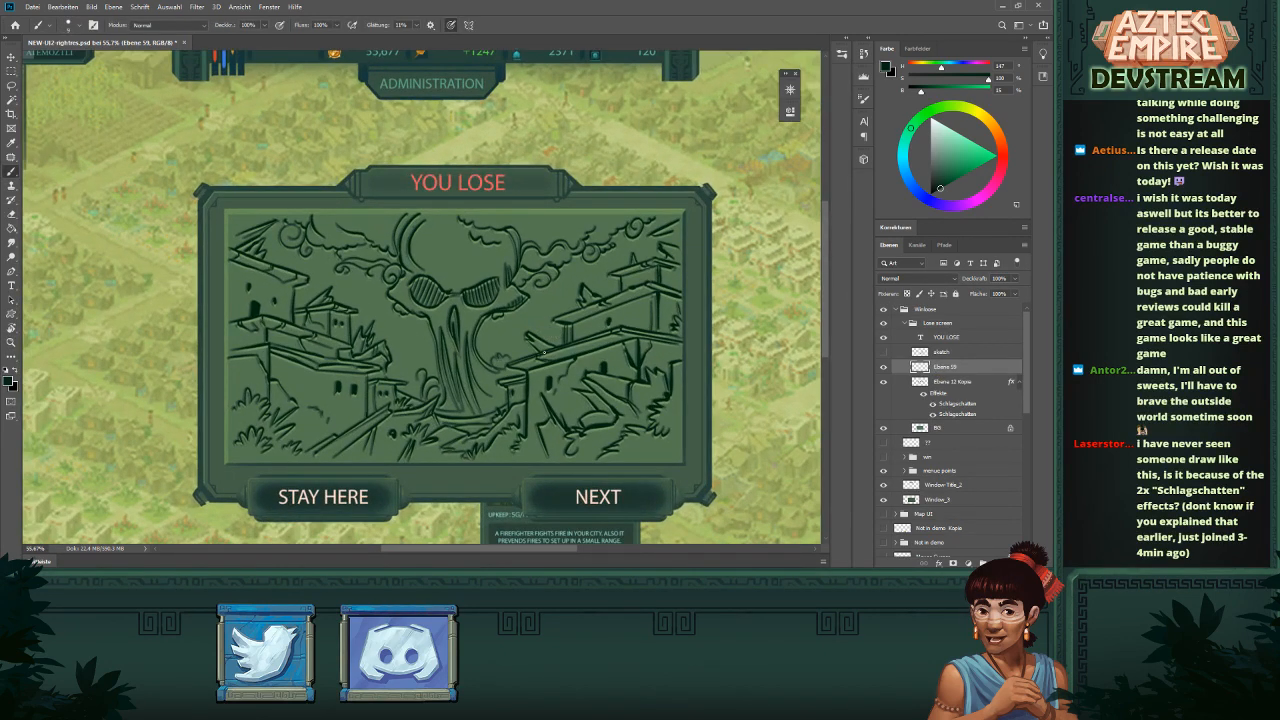
left_click(1001, 160)
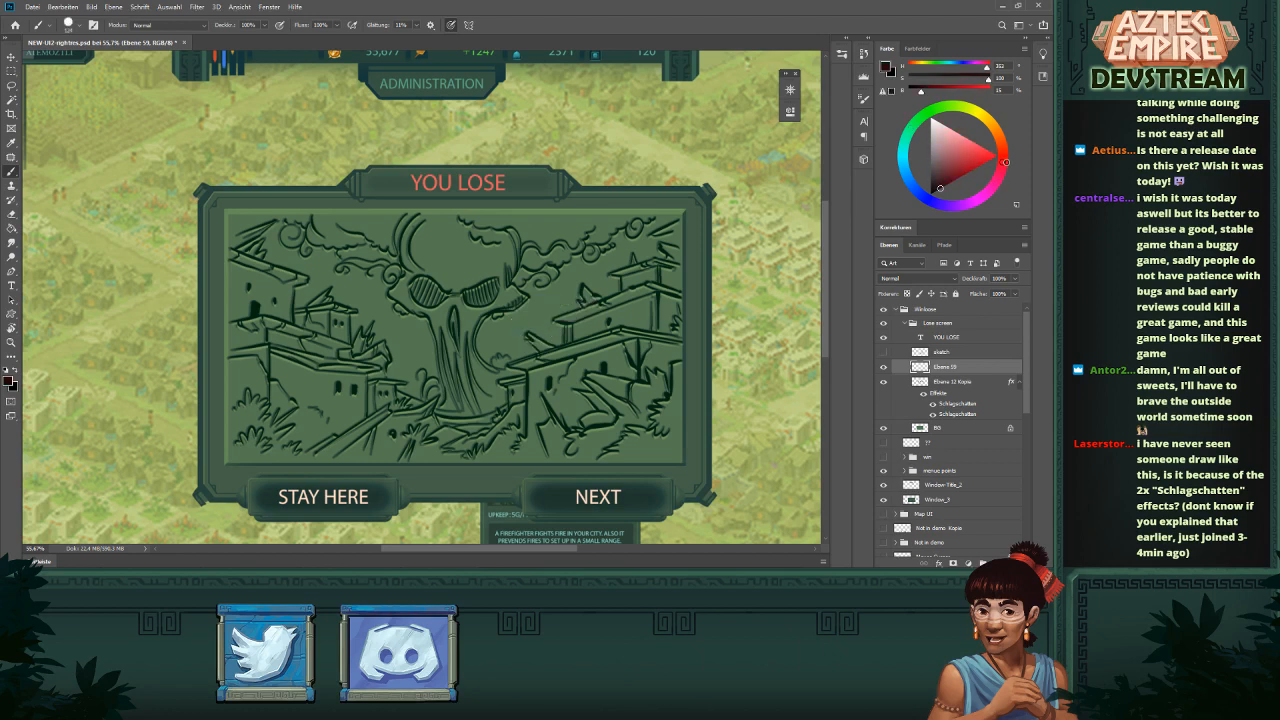
left_click(973, 151)
left_click_drag(974, 152, 976, 154)
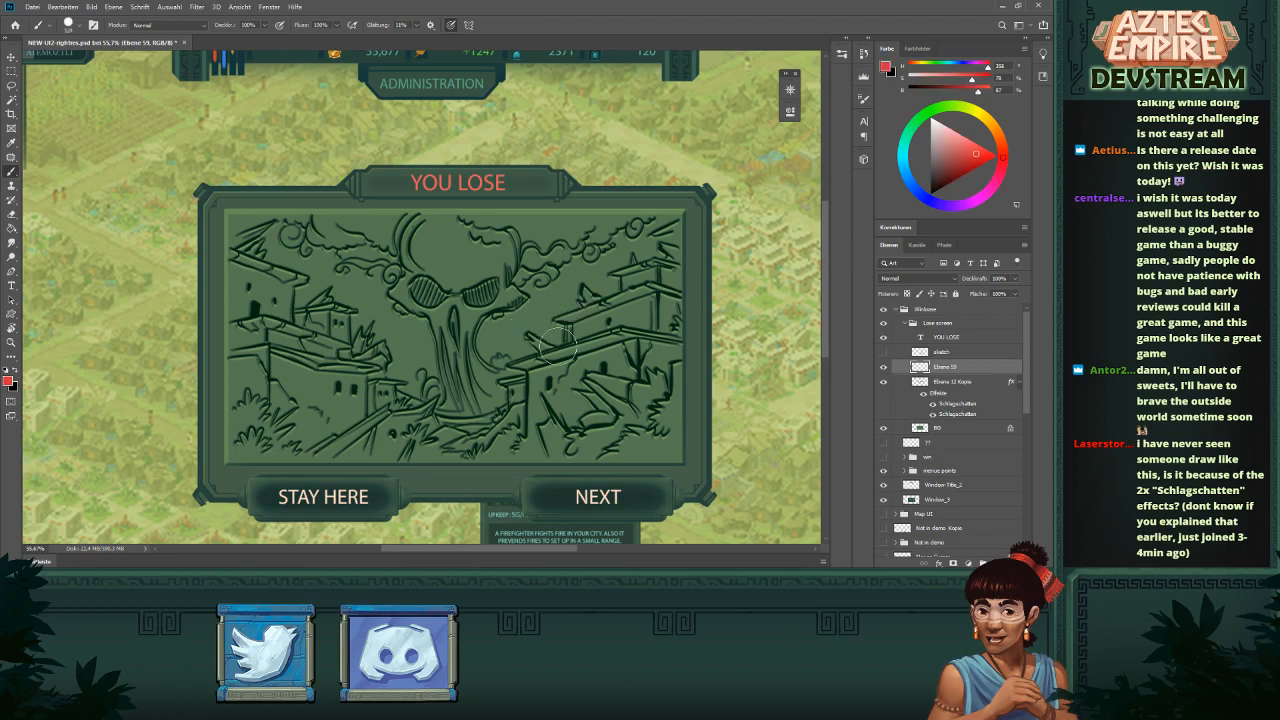
- Turn on pressure-controlled opacity for the brush and paint a translucent red stroke beside the skull's lower right side
left_click(280, 25)
left_click_drag(514, 317, 533, 311)
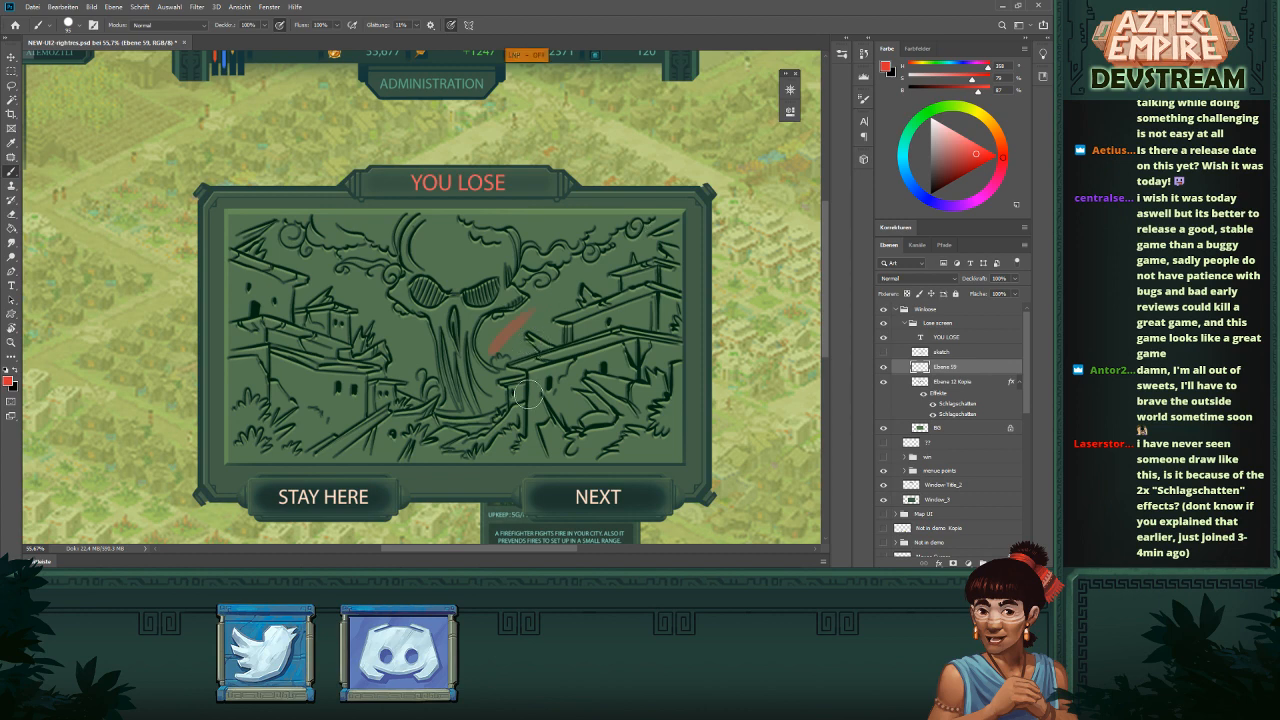
- Paint an opaque red patch beside the skull tree's trunk, above the house roofs
left_click(493, 344)
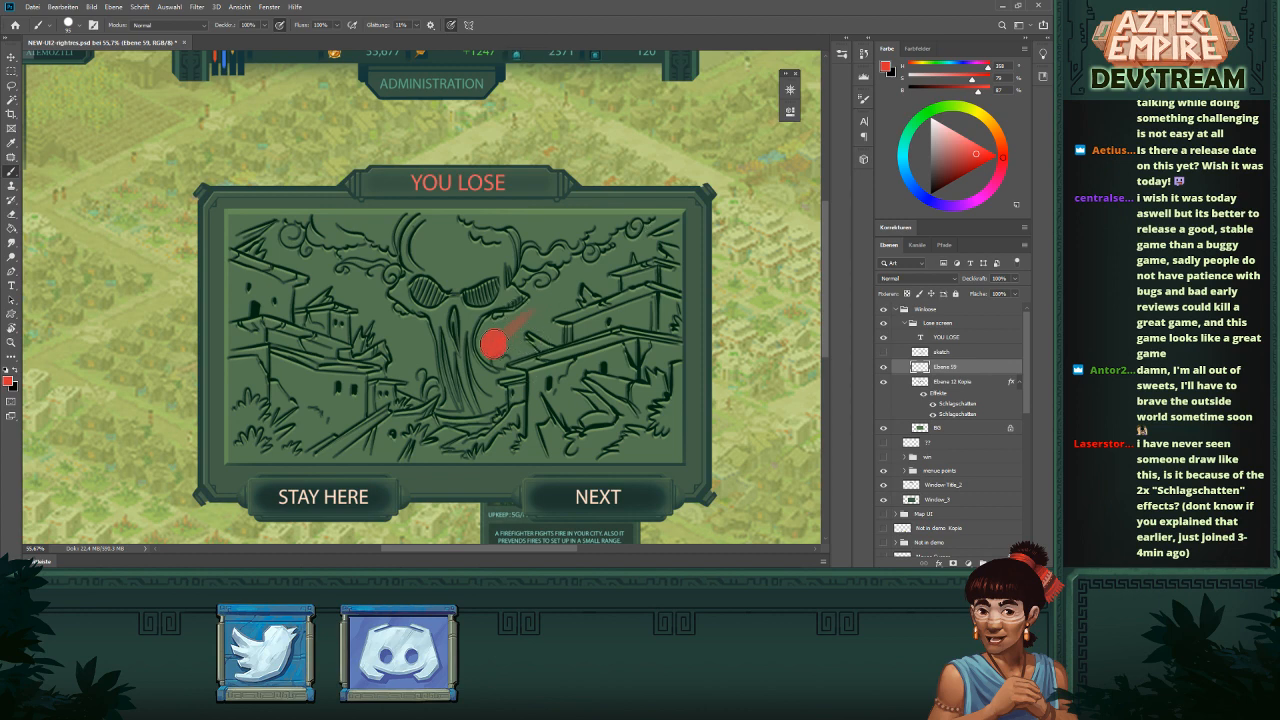
mouse_move(513, 341)
left_mouse_down()
mouse_move(520, 352)
mouse_move(538, 330)
mouse_move(552, 334)
mouse_move(555, 307)
mouse_move(504, 326)
mouse_move(488, 360)
mouse_move(536, 307)
mouse_move(534, 283)
mouse_move(546, 278)
mouse_move(540, 298)
mouse_move(566, 303)
left_mouse_up()
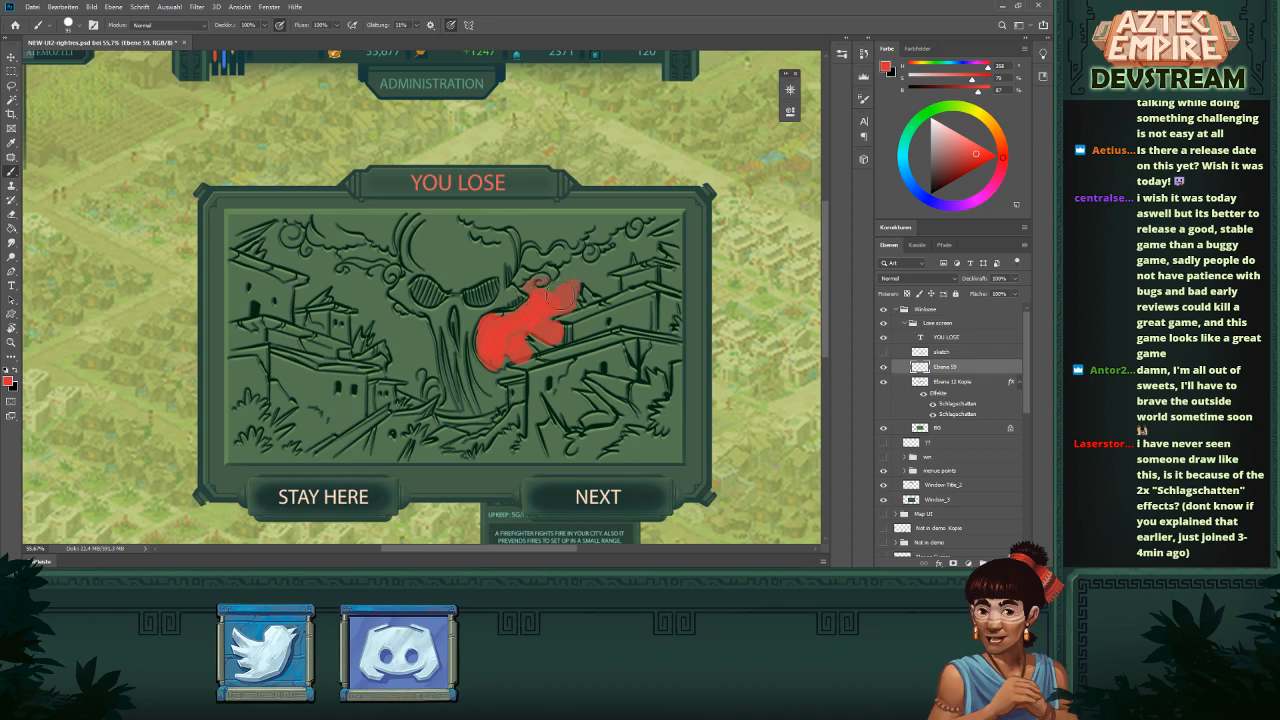
scroll(656, 351, "down", 5)
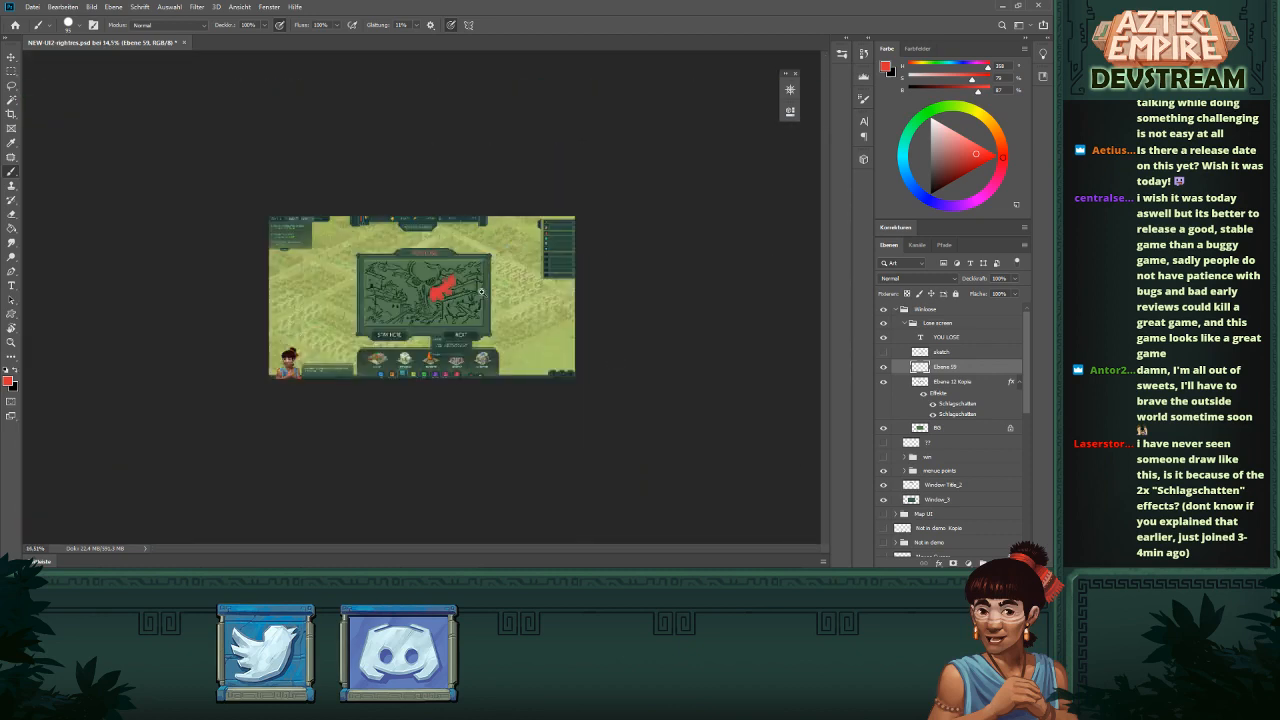
scroll(481, 292, "up", 2)
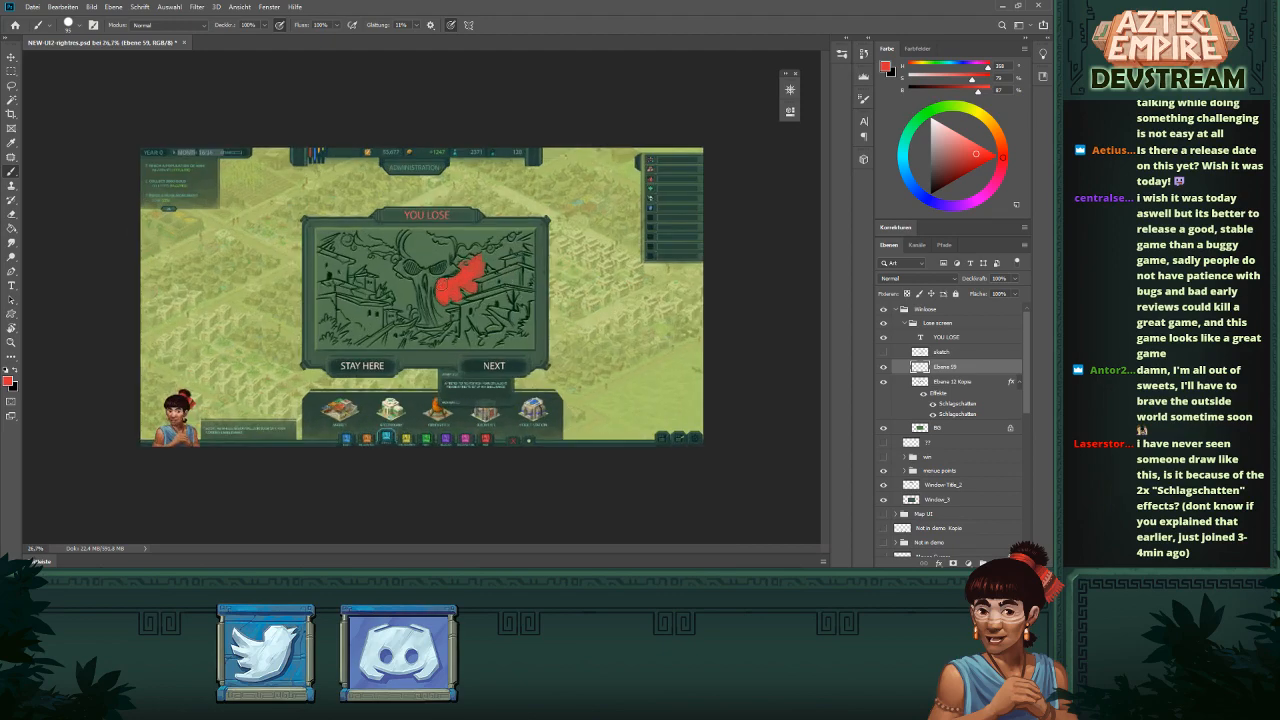
scroll(502, 286, "up", 5)
scroll(510, 298, "down", 3)
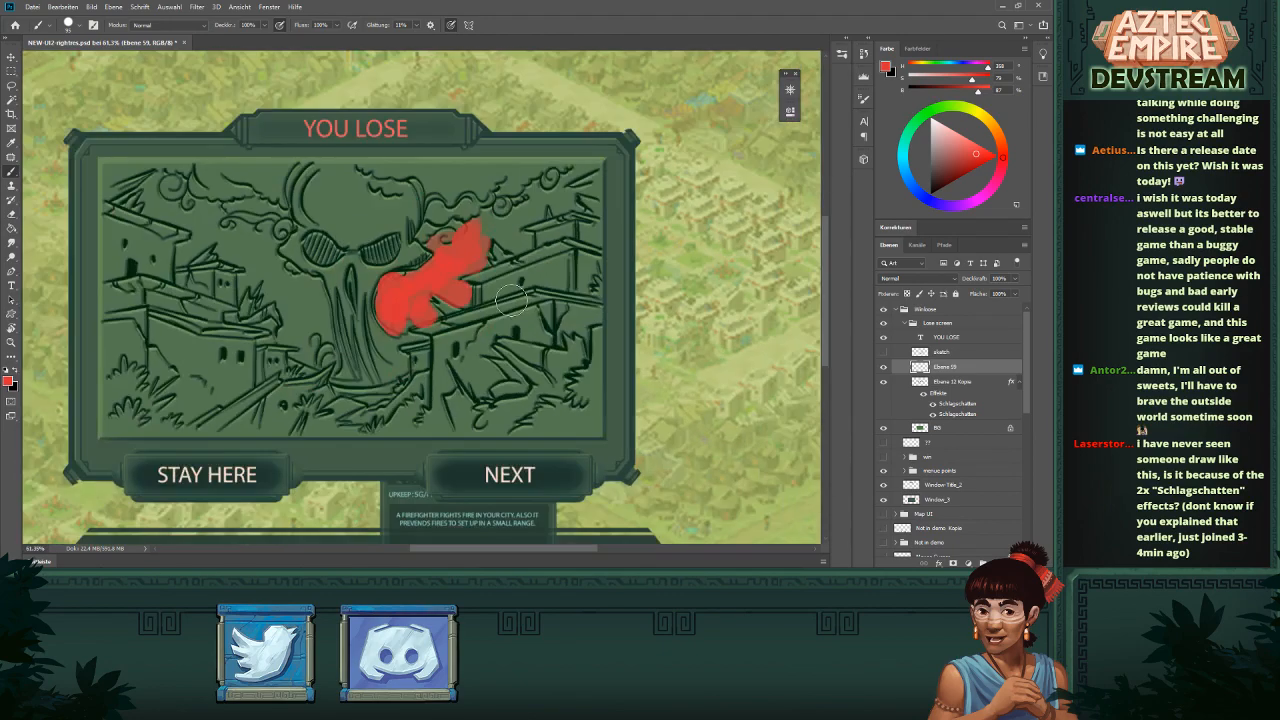
scroll(480, 272, "down", 2)
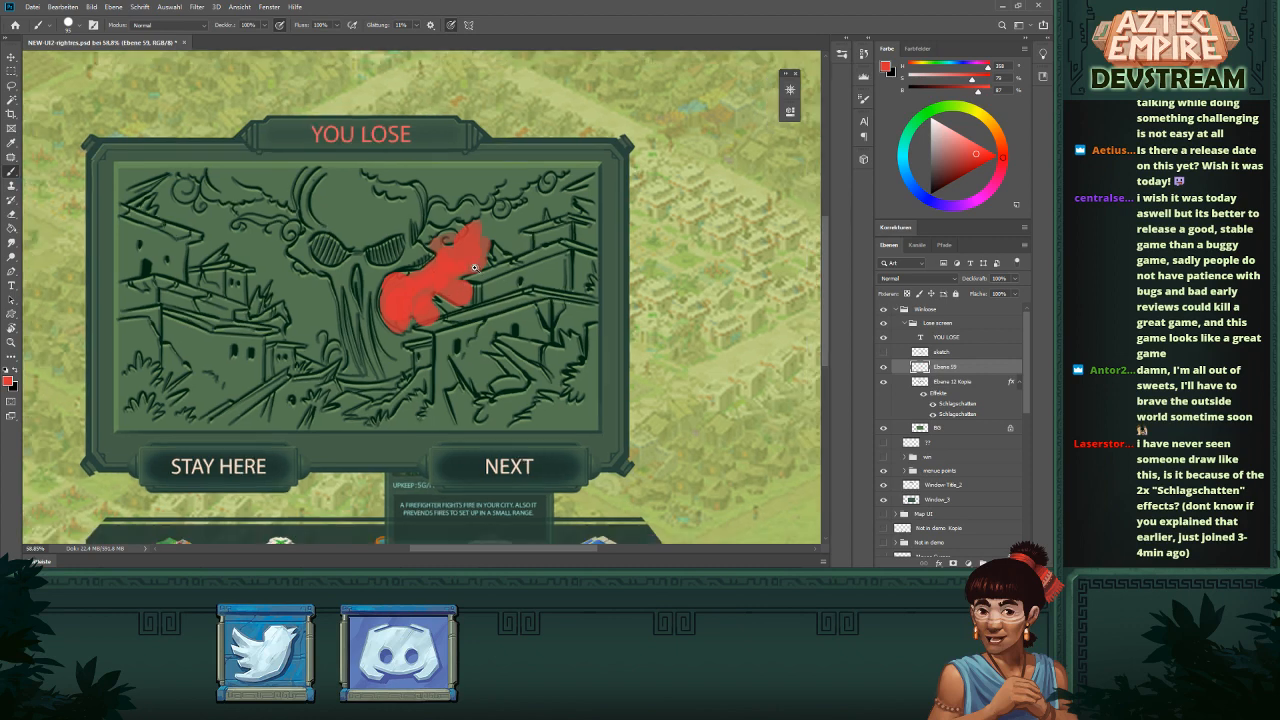
scroll(485, 276, "down", 2)
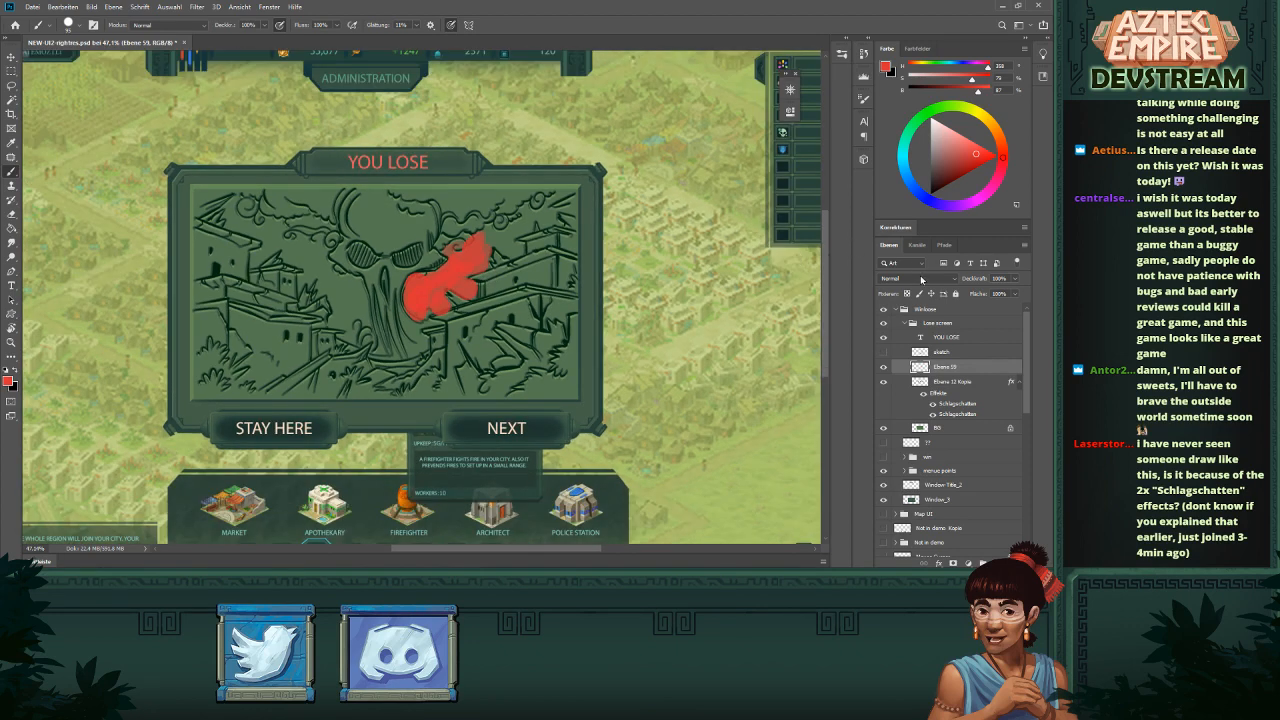
- Set the colour layer's blend mode to Ineinanderkopieren and its opacity to 67%
left_click(920, 278)
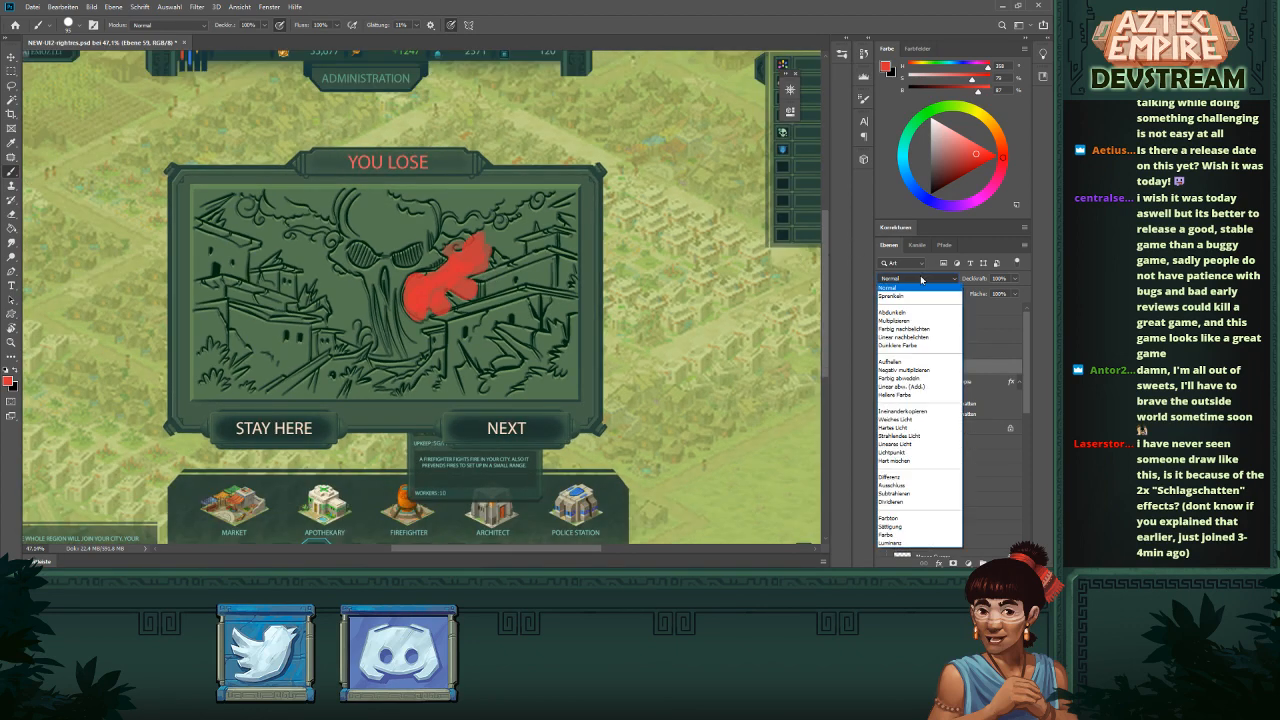
left_click(917, 411)
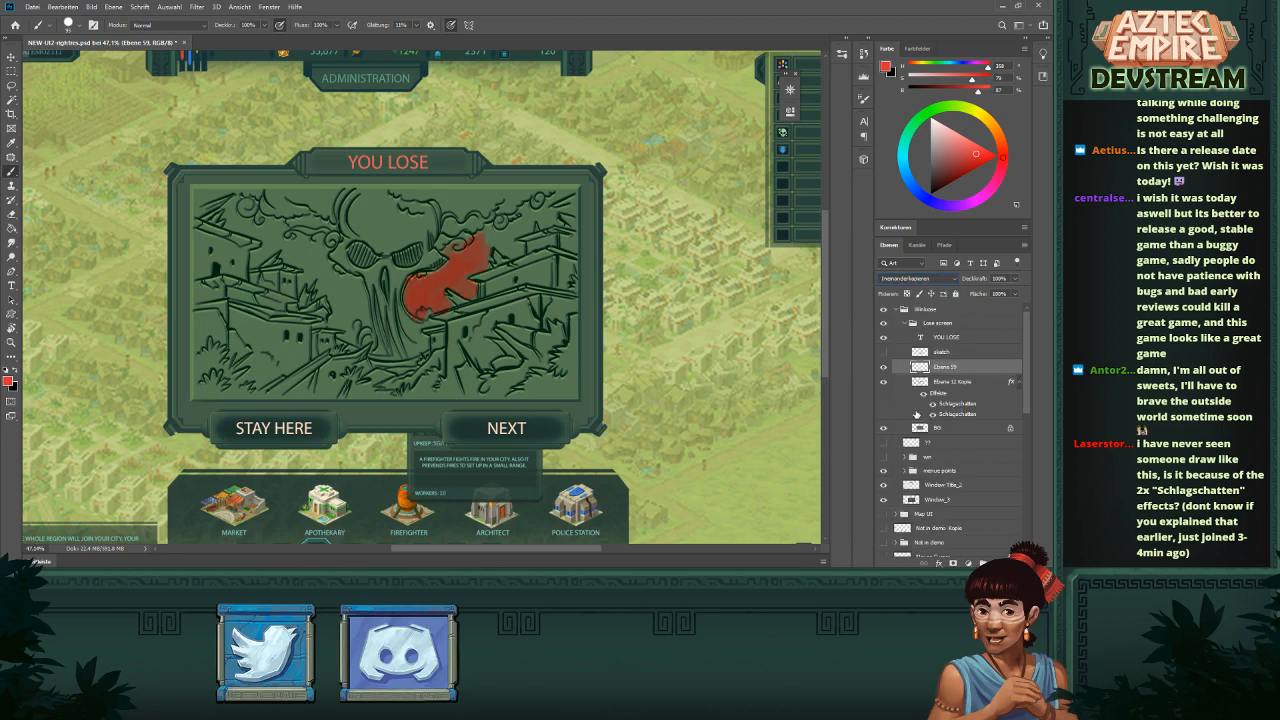
left_click_drag(978, 281, 978, 283)
left_click_drag(978, 283, 975, 282)
- Fade the outer edge of the red patch with a large soft eraser
left_click_drag(645, 309, 576, 296)
key("e")
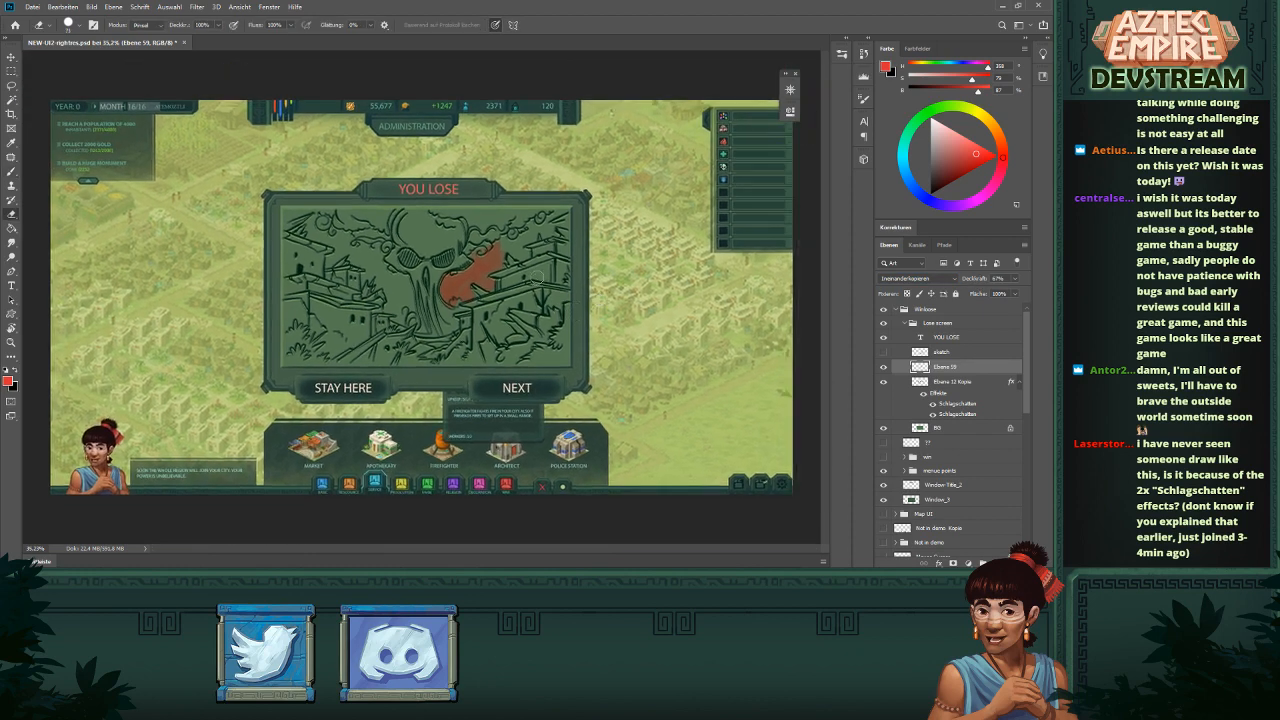
right_click(550, 254)
double_click(614, 286)
mouse_move(528, 249)
left_mouse_down()
mouse_move(524, 274)
mouse_move(491, 283)
left_mouse_up()
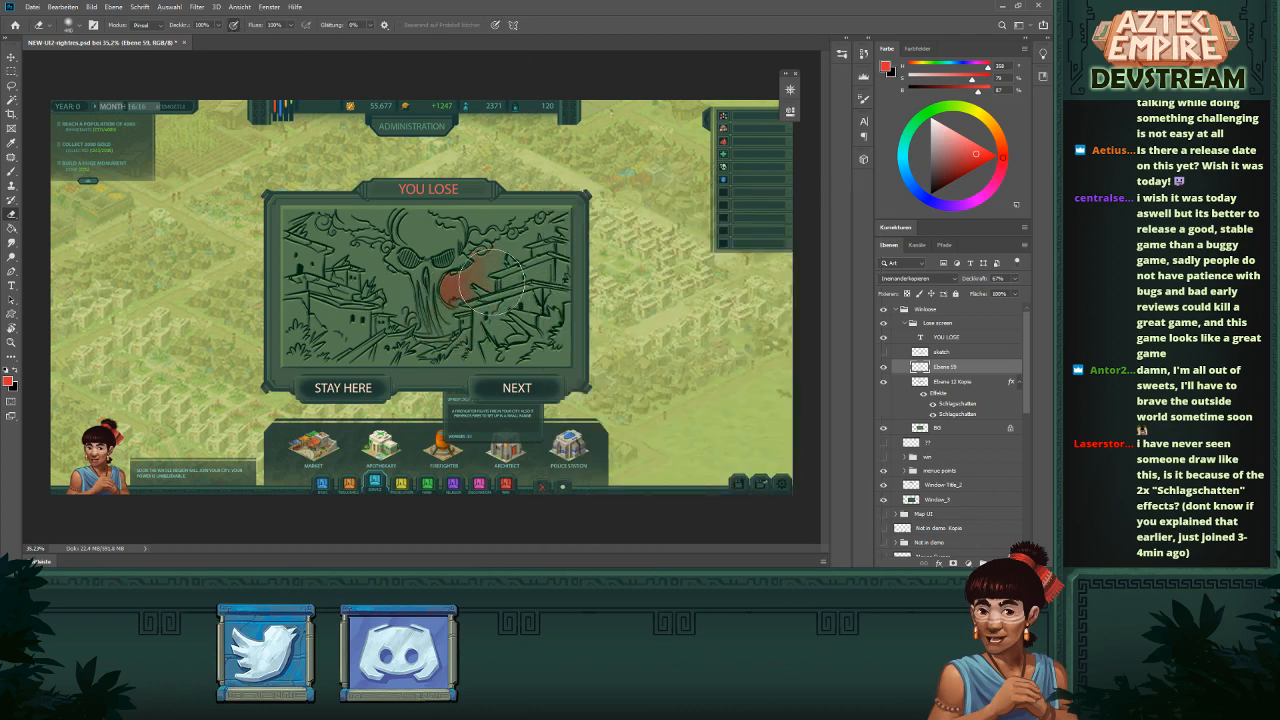
mouse_move(622, 323)
left_mouse_down()
mouse_move(528, 318)
mouse_move(561, 321)
left_mouse_up()
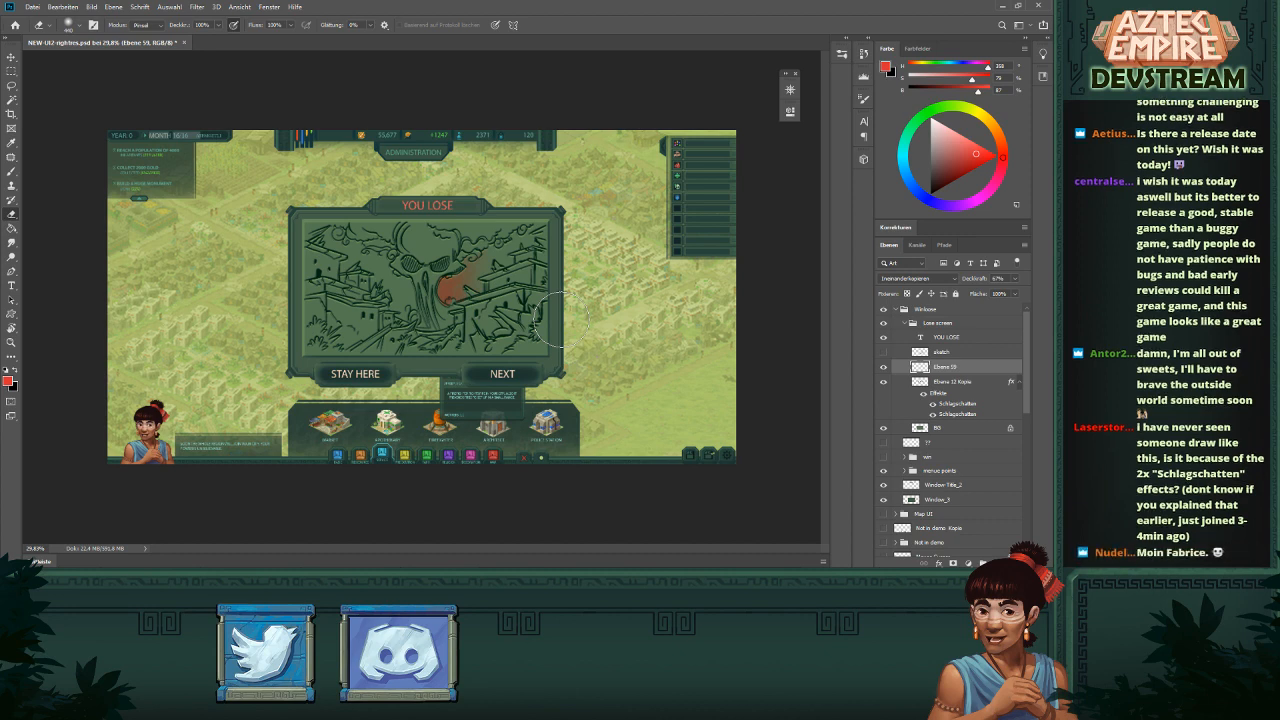
- Erase the remaining red glow between the skull tree and the houses
scroll(540, 325, "up", 4)
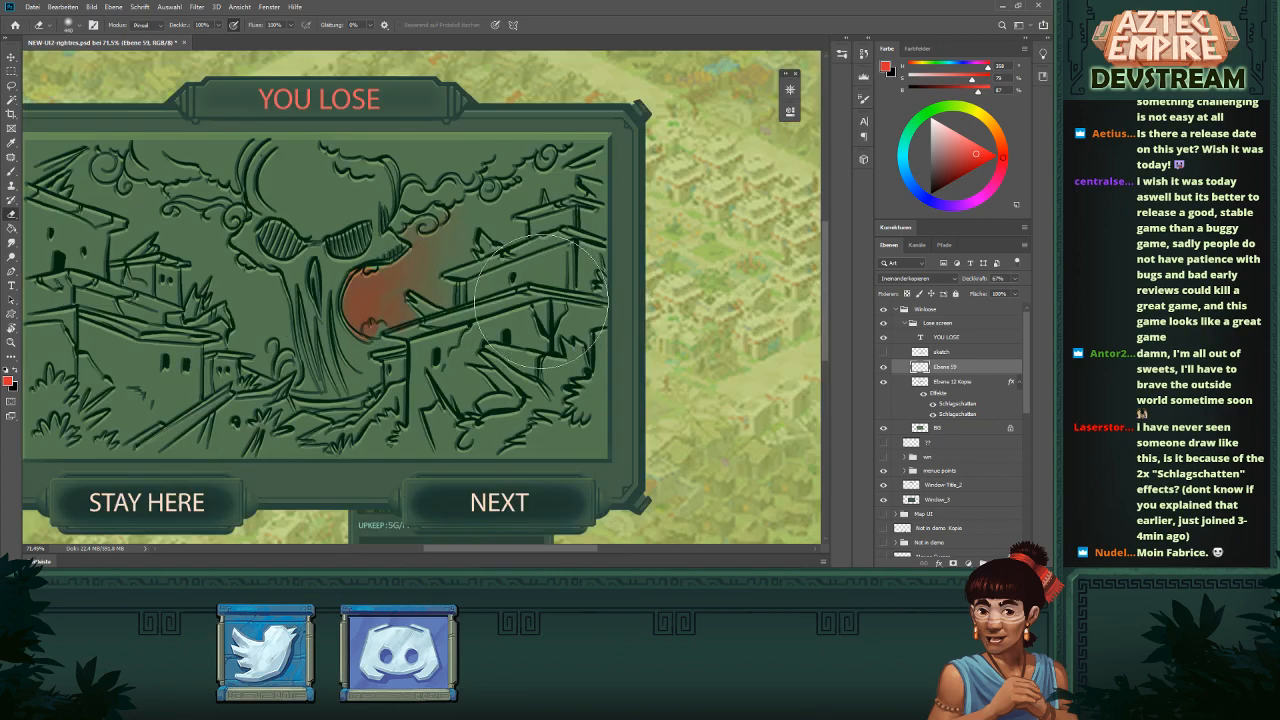
mouse_move(549, 357)
left_mouse_down()
mouse_move(521, 358)
mouse_move(444, 452)
left_mouse_up()
left_click_drag(456, 305, 548, 310)
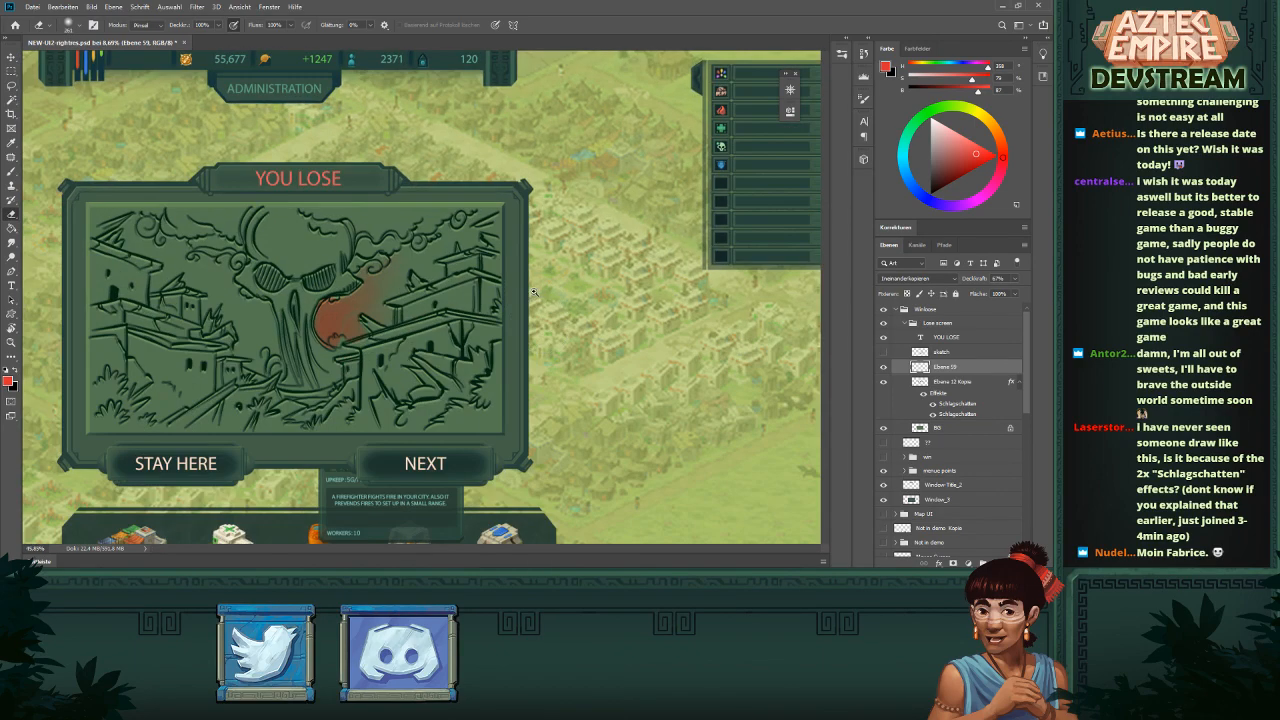
mouse_move(372, 356)
left_mouse_down()
mouse_move(461, 376)
mouse_move(510, 262)
left_mouse_up()
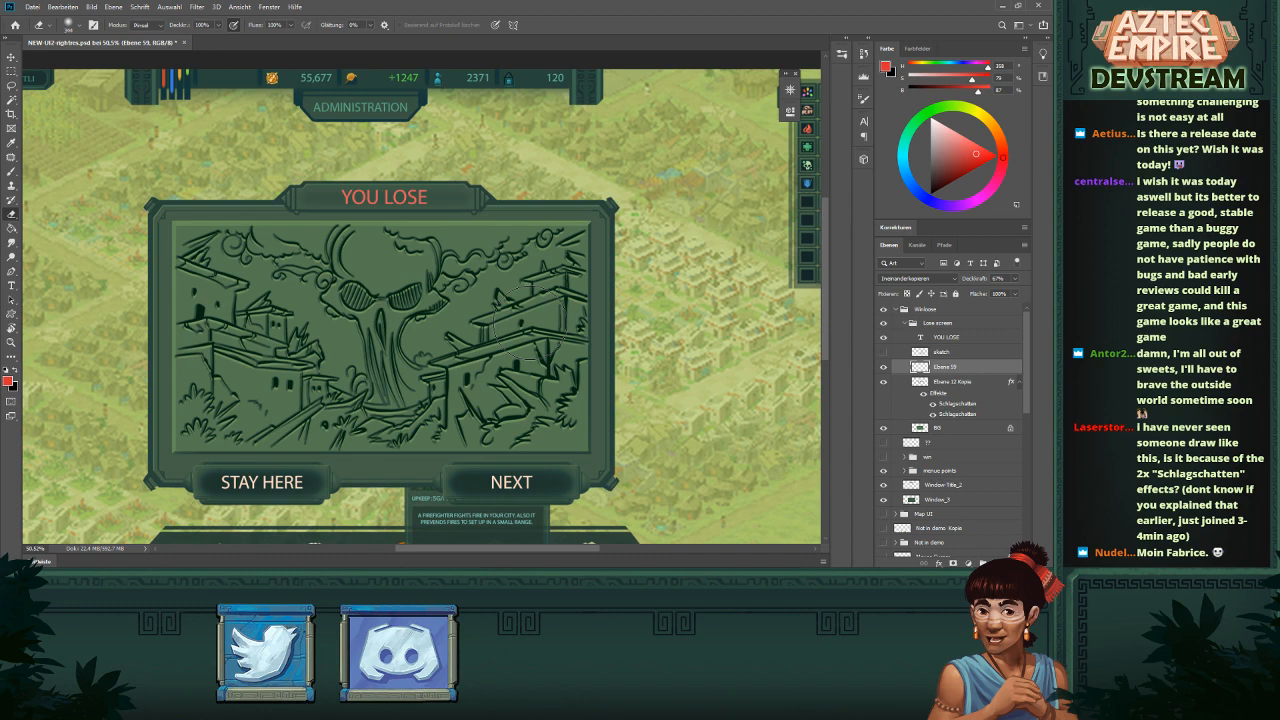
- Lasso the silhouette of the ruined houses on both sides together with the foreground below the tree
key("l")
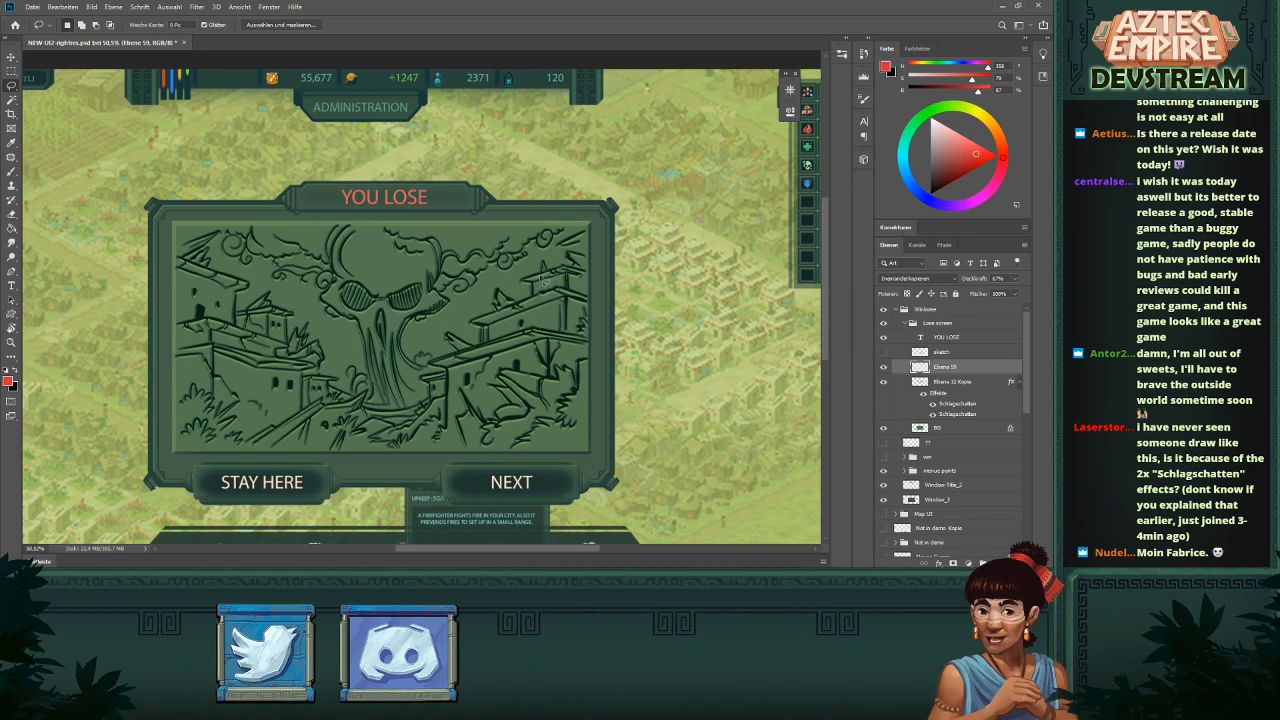
mouse_move(590, 228)
left_mouse_down()
mouse_move(563, 244)
mouse_move(566, 268)
mouse_move(522, 283)
mouse_move(535, 302)
mouse_move(495, 295)
mouse_move(500, 318)
mouse_move(473, 330)
mouse_move(488, 336)
mouse_move(479, 353)
mouse_move(448, 338)
mouse_move(454, 350)
mouse_move(430, 370)
mouse_move(452, 378)
mouse_move(429, 376)
mouse_move(428, 412)
mouse_move(360, 408)
mouse_move(372, 392)
mouse_move(342, 398)
mouse_move(310, 332)
mouse_move(298, 342)
mouse_move(278, 310)
mouse_move(250, 312)
mouse_move(240, 302)
mouse_move(254, 288)
mouse_move(208, 268)
mouse_move(212, 255)
mouse_move(196, 263)
mouse_move(222, 237)
mouse_move(184, 248)
mouse_move(183, 414)
mouse_move(199, 447)
mouse_move(587, 452)
mouse_move(591, 225)
left_mouse_up()
left_click(884, 368)
- Shade the upper houses beside the tree's right side in dark olive-brown with a large soft brush
key("b")
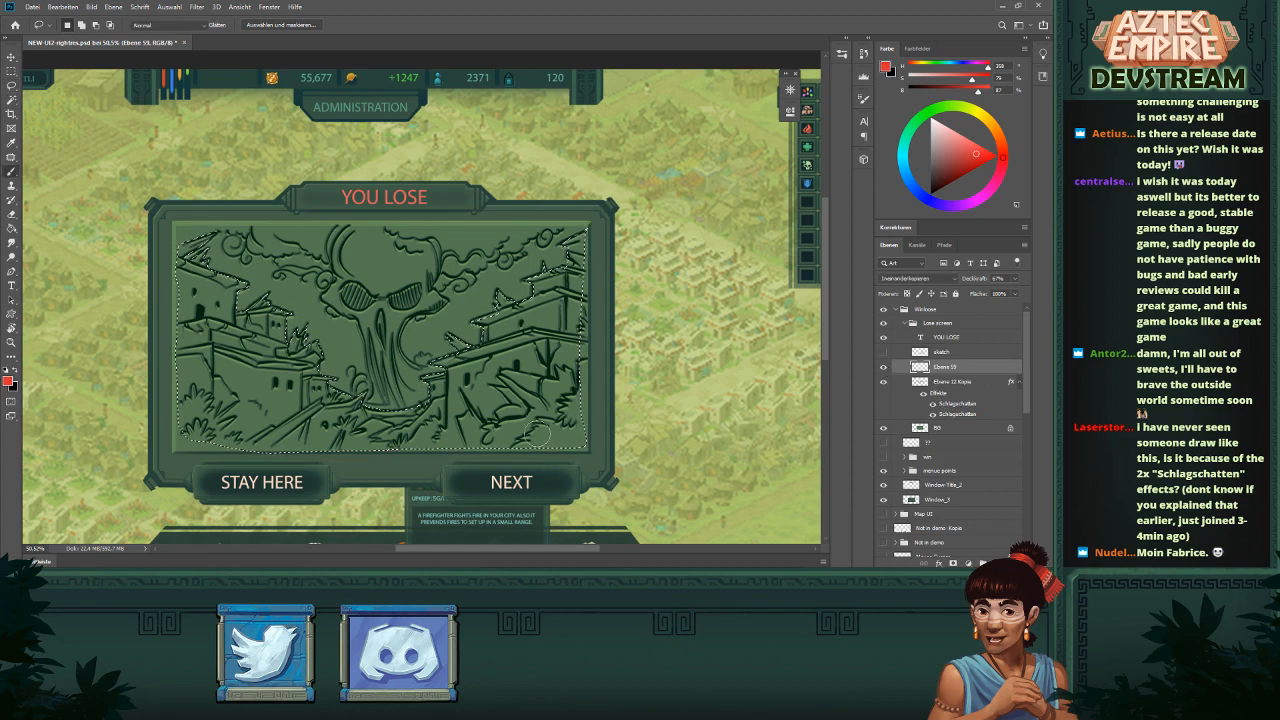
right_click(631, 348)
left_click(606, 289)
left_click_drag(423, 360, 446, 352)
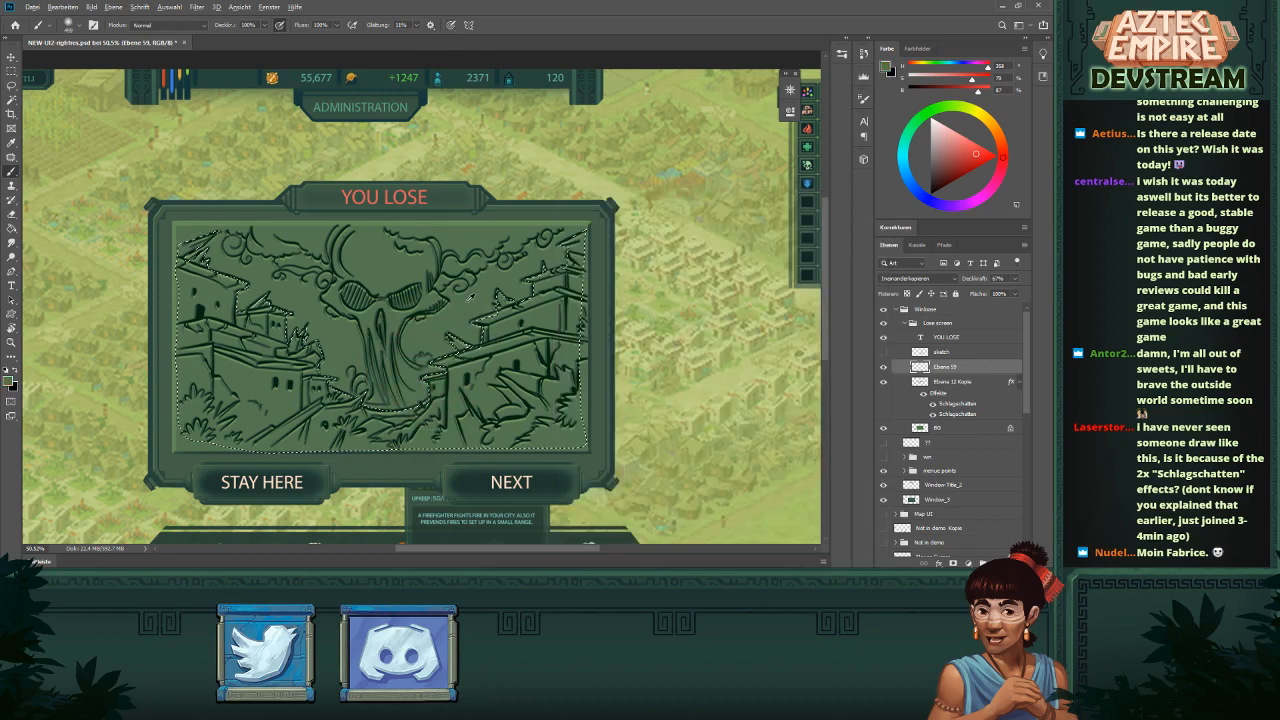
left_click_drag(957, 175, 940, 179)
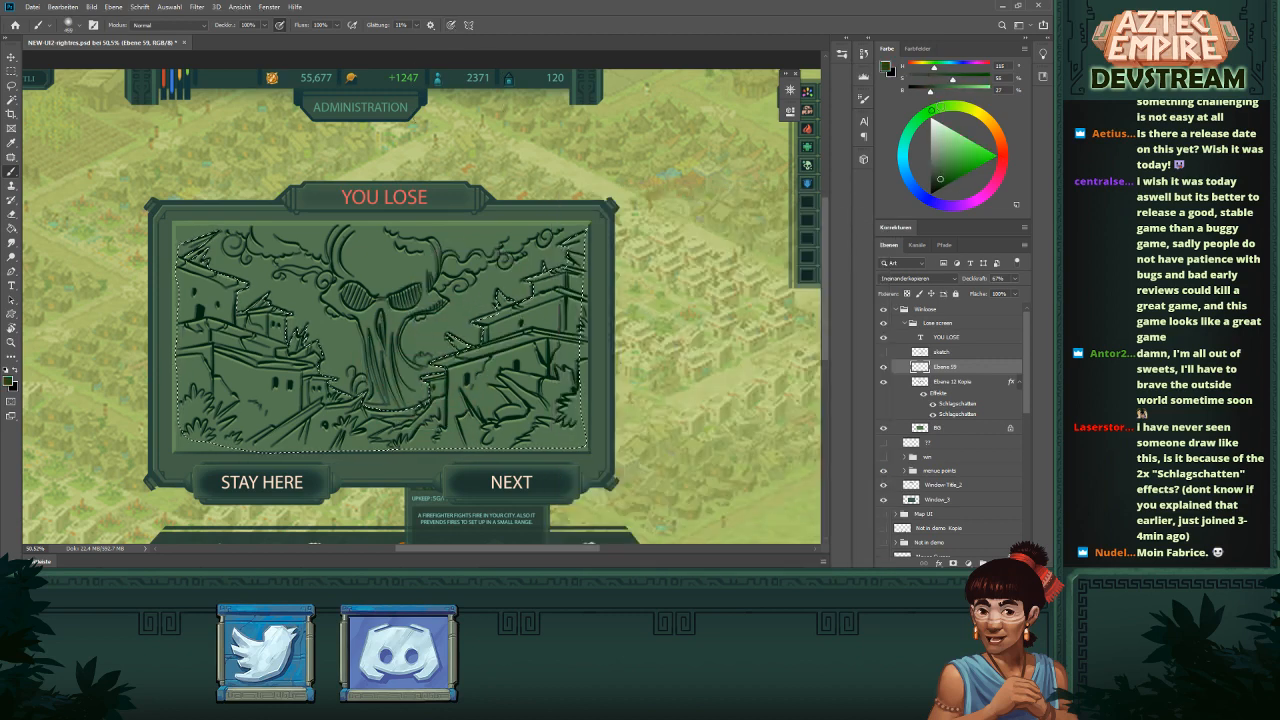
left_click_drag(942, 107, 983, 117)
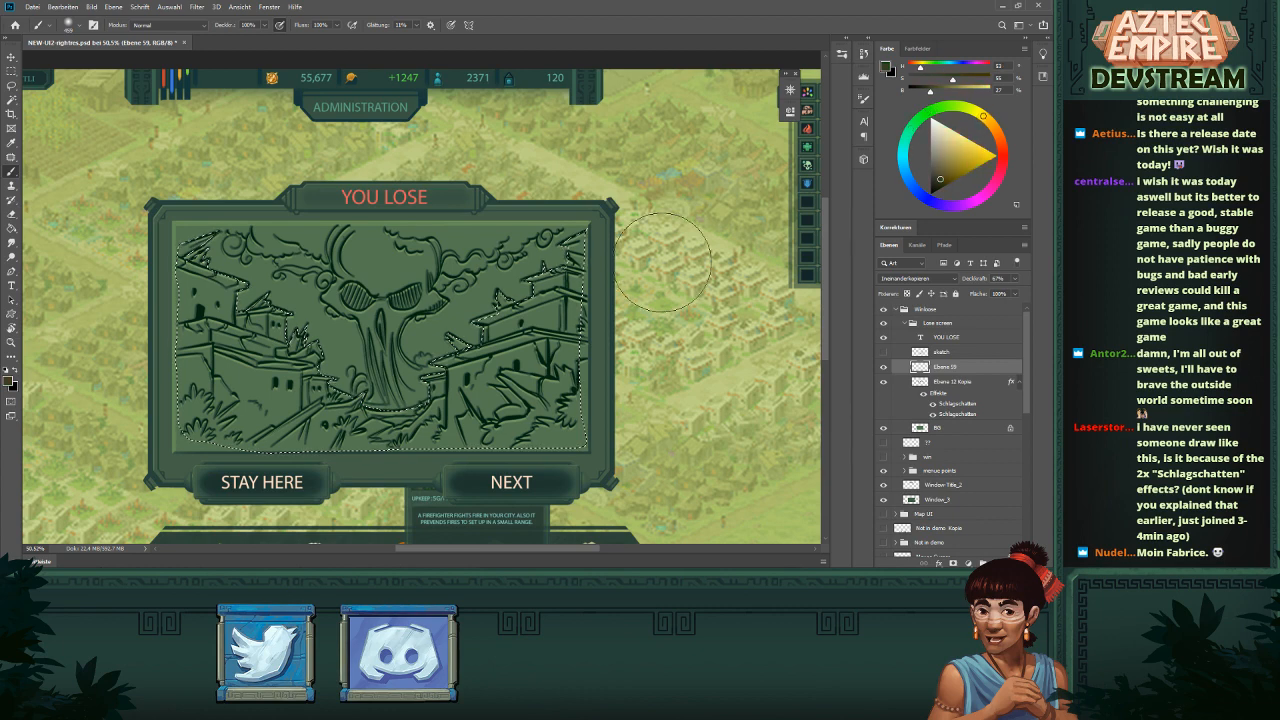
mouse_move(434, 346)
left_mouse_down()
mouse_move(457, 372)
mouse_move(552, 318)
left_mouse_up()
- Shade the lower right house, the left houses and the foreground ruins in dark reddish brown, keeping within the selection
left_click(1001, 171)
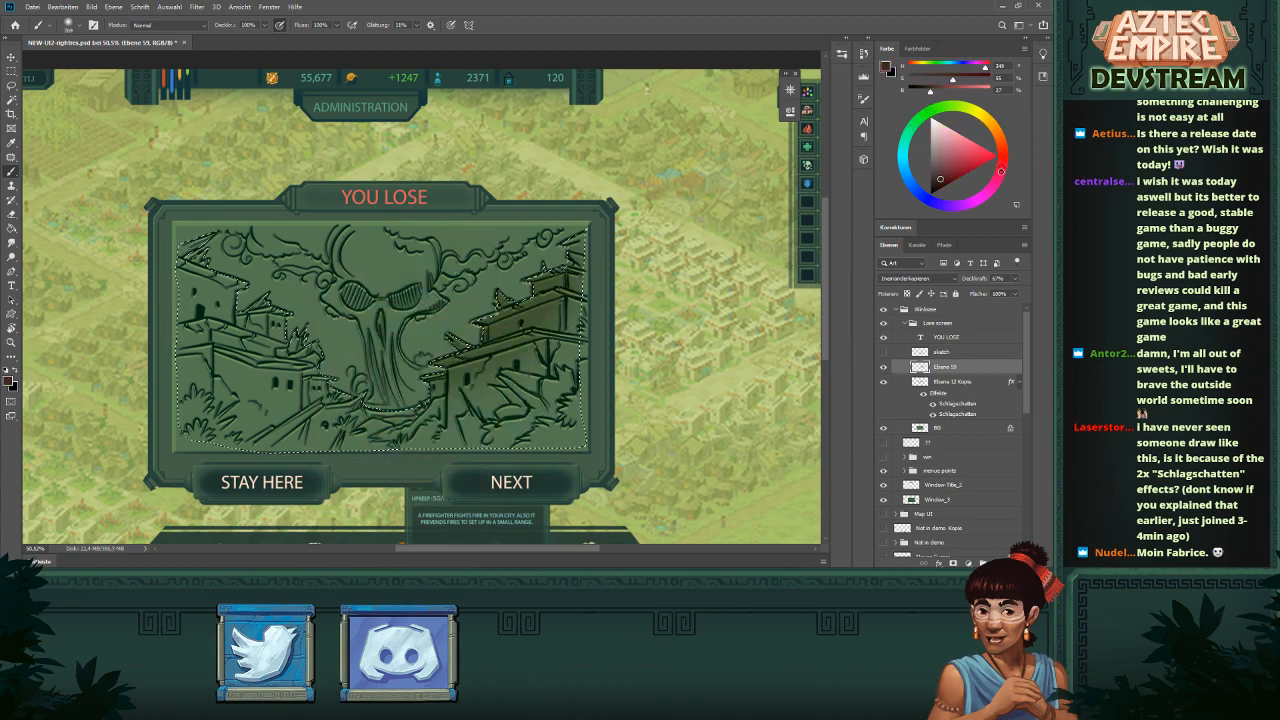
left_click_drag(1001, 171, 1001, 168)
left_click_drag(523, 265, 441, 366)
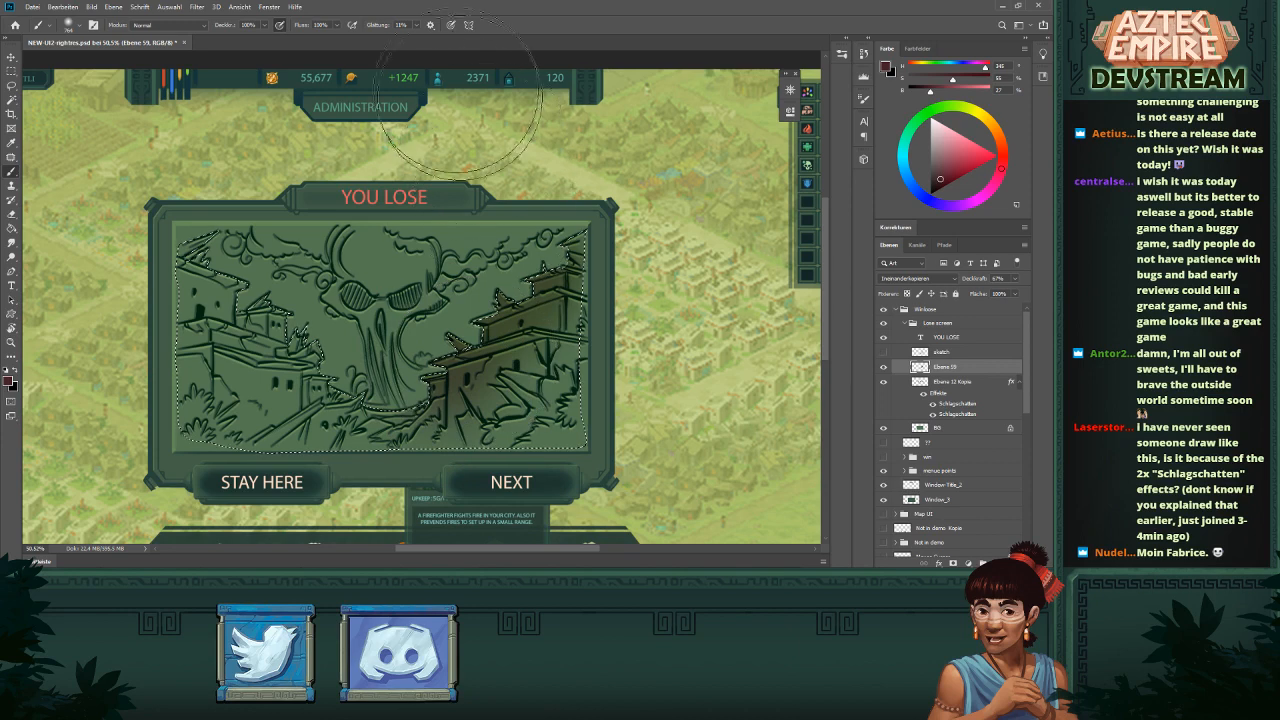
mouse_move(222, 298)
left_mouse_down()
mouse_move(284, 340)
mouse_move(208, 251)
mouse_move(265, 372)
left_mouse_up()
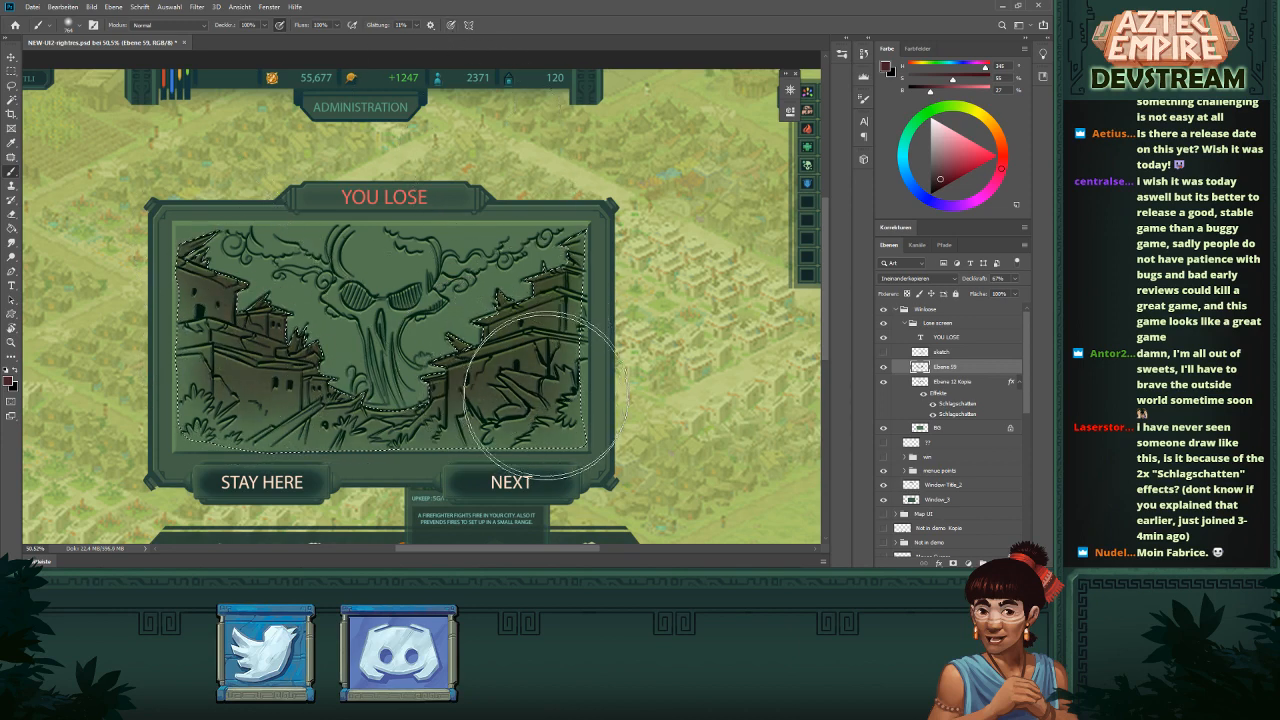
mouse_move(497, 399)
left_mouse_down()
mouse_move(380, 390)
mouse_move(540, 350)
mouse_move(553, 386)
mouse_move(540, 314)
mouse_move(569, 389)
mouse_move(568, 342)
left_mouse_up()
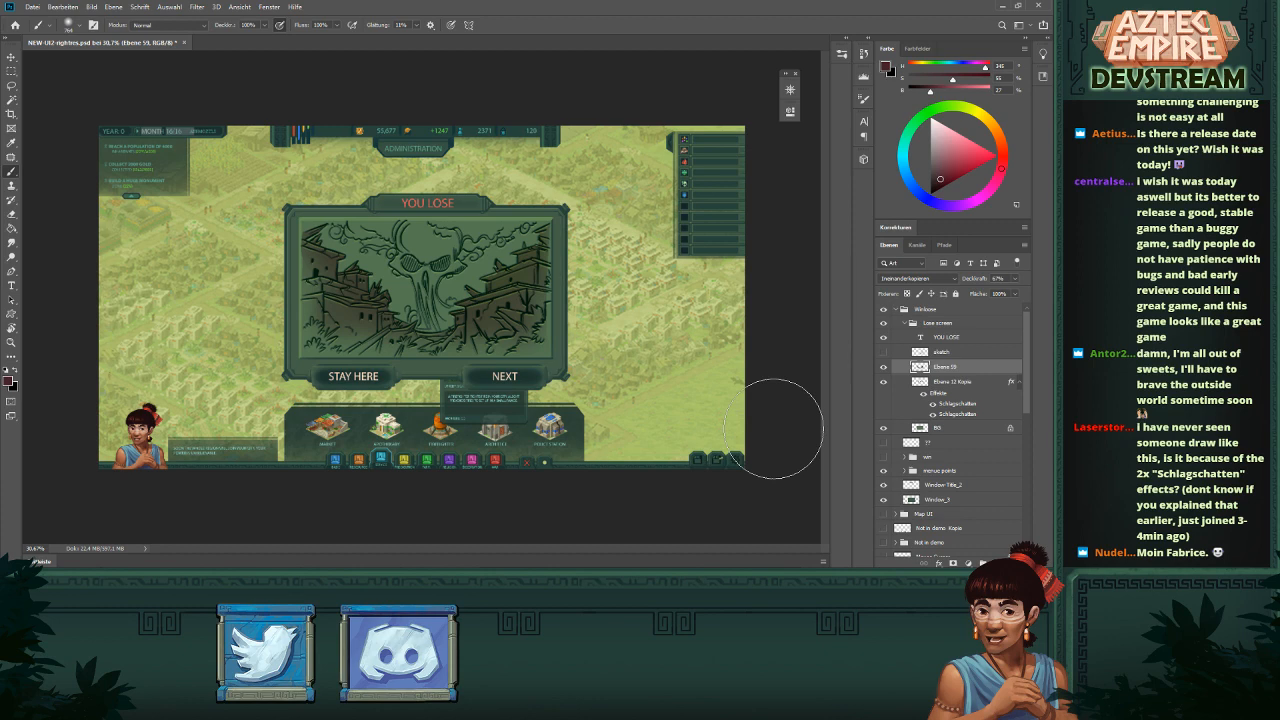
- Load the painted city area as a selection and fill it with bright pink on a new layer
left_click_drag(470, 268, 565, 310)
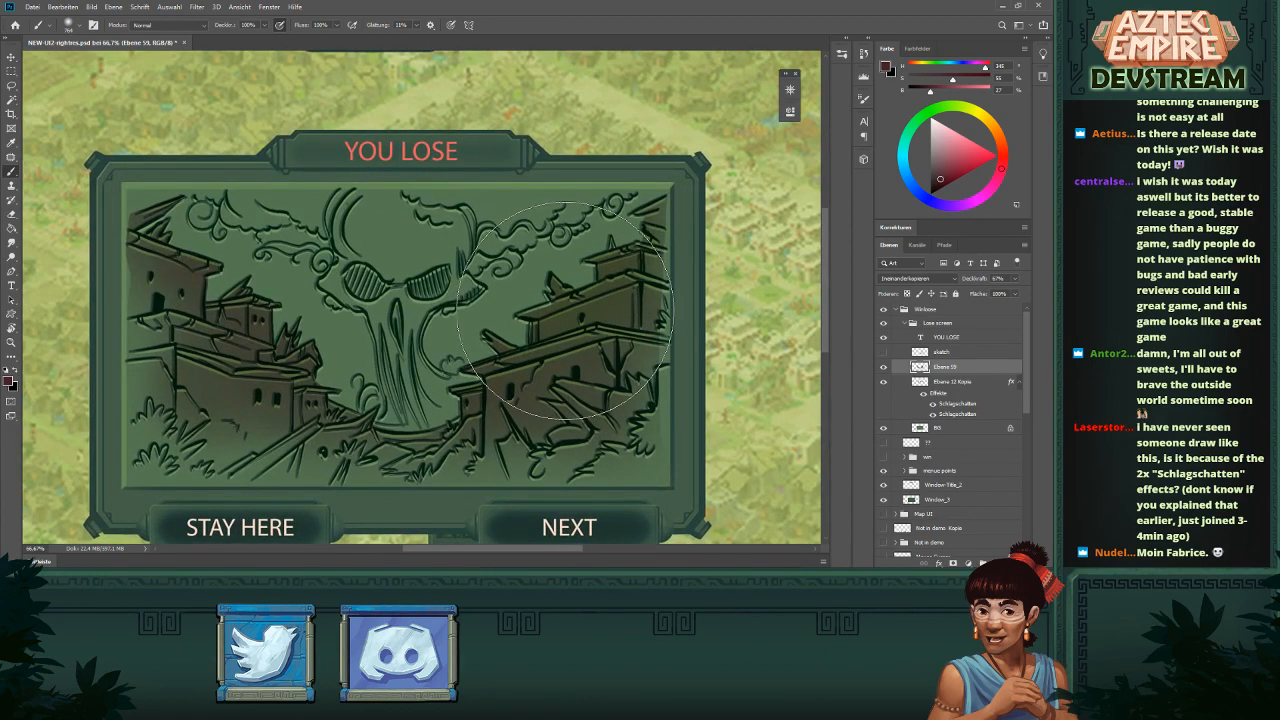
key("l")
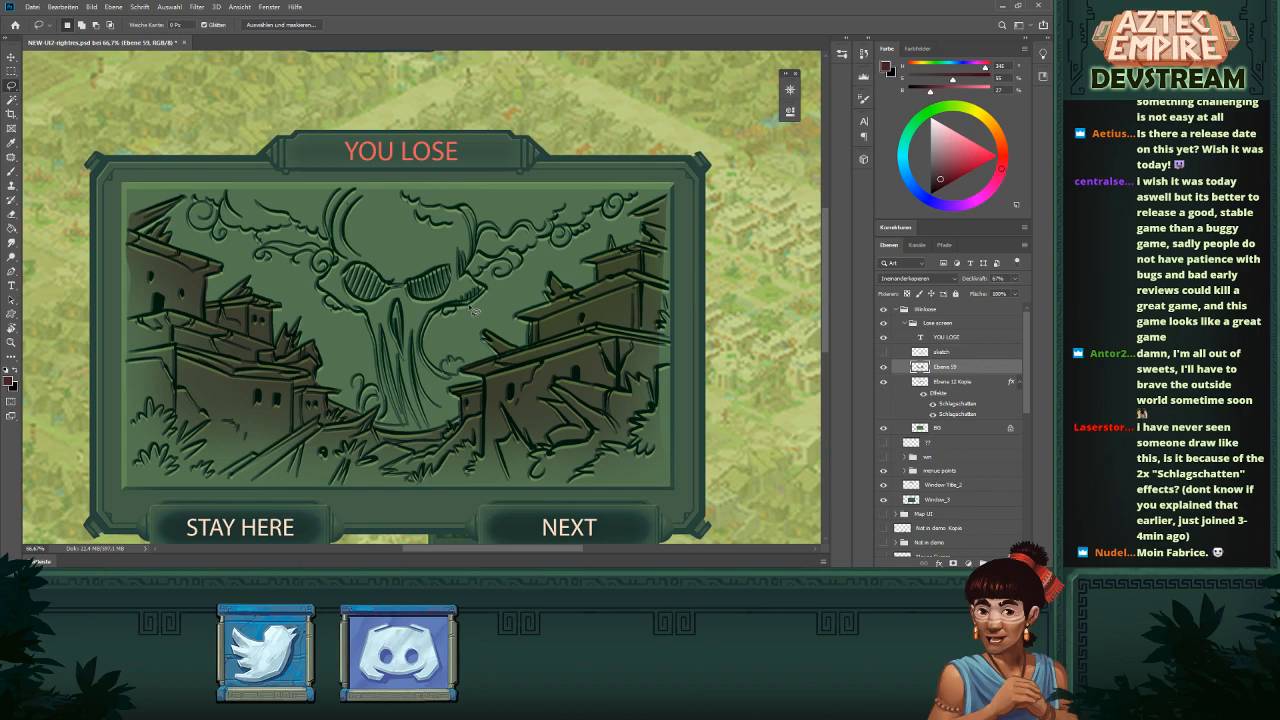
left_click(920, 367, "ctrl")
left_click(969, 563)
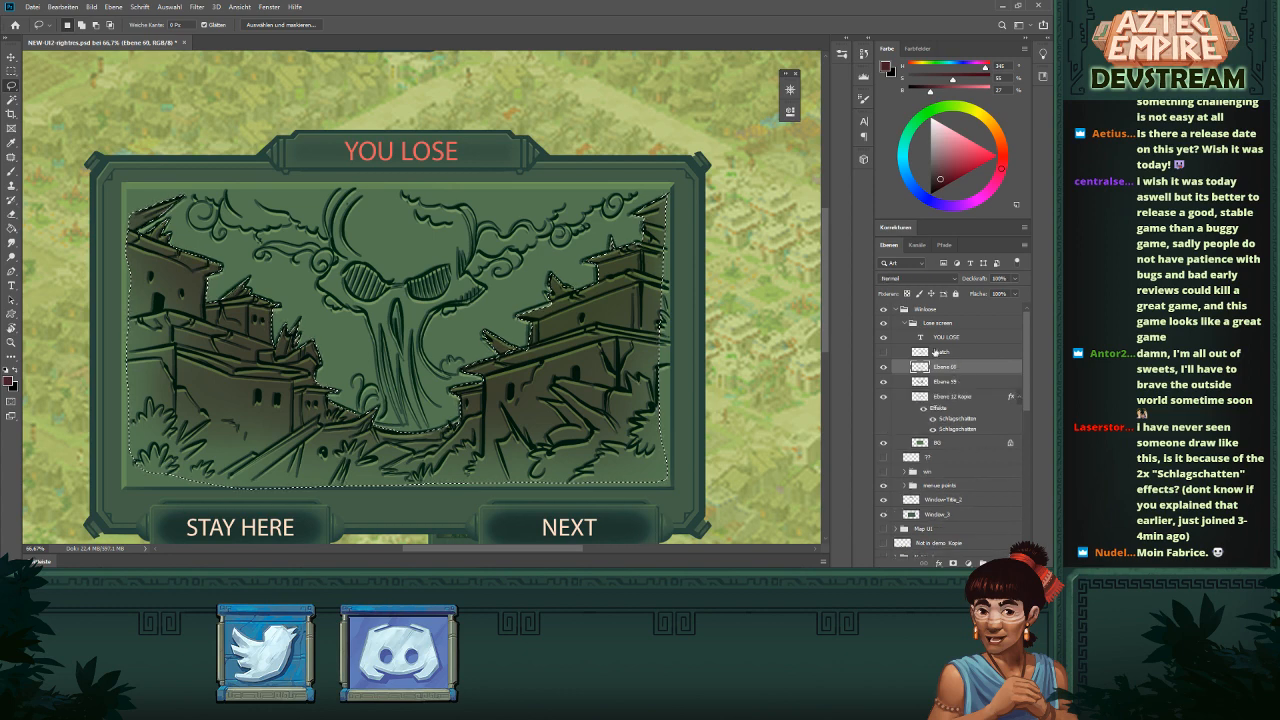
left_click(979, 146)
key("g")
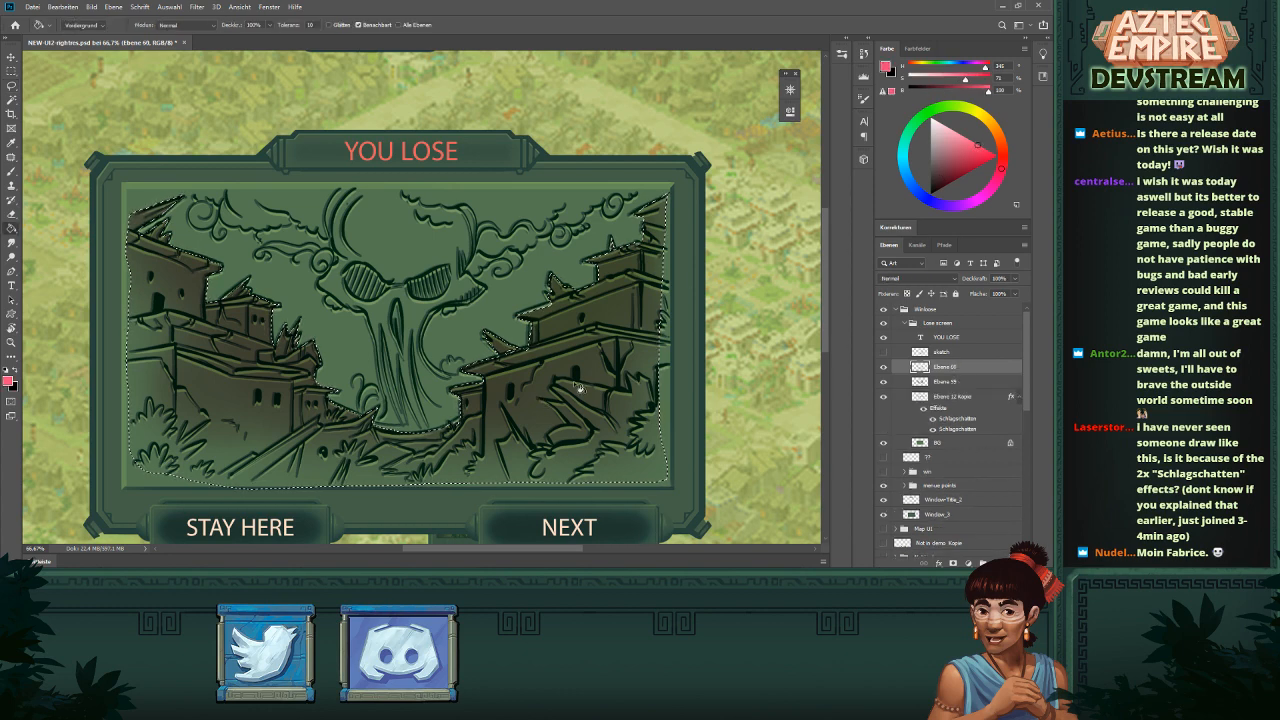
left_click(575, 384)
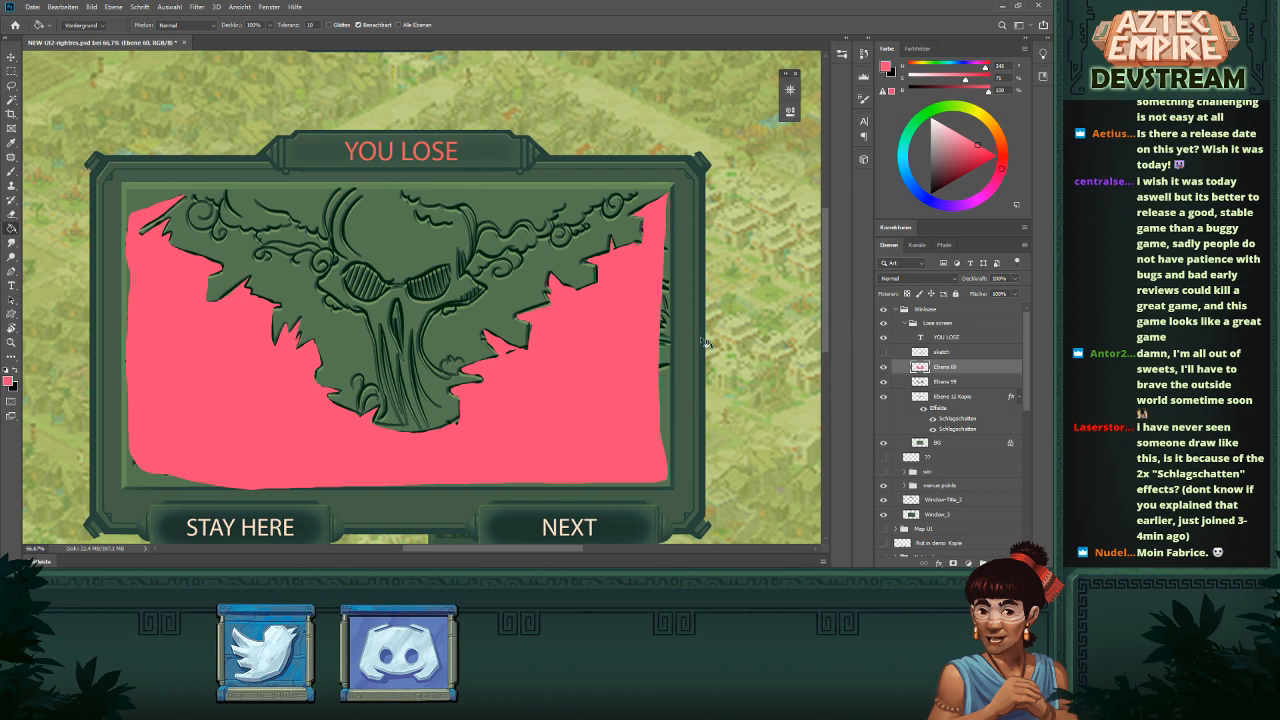
- Hide the pink city mask layer, test loading its outline as a selection, and deselect
left_click(883, 370)
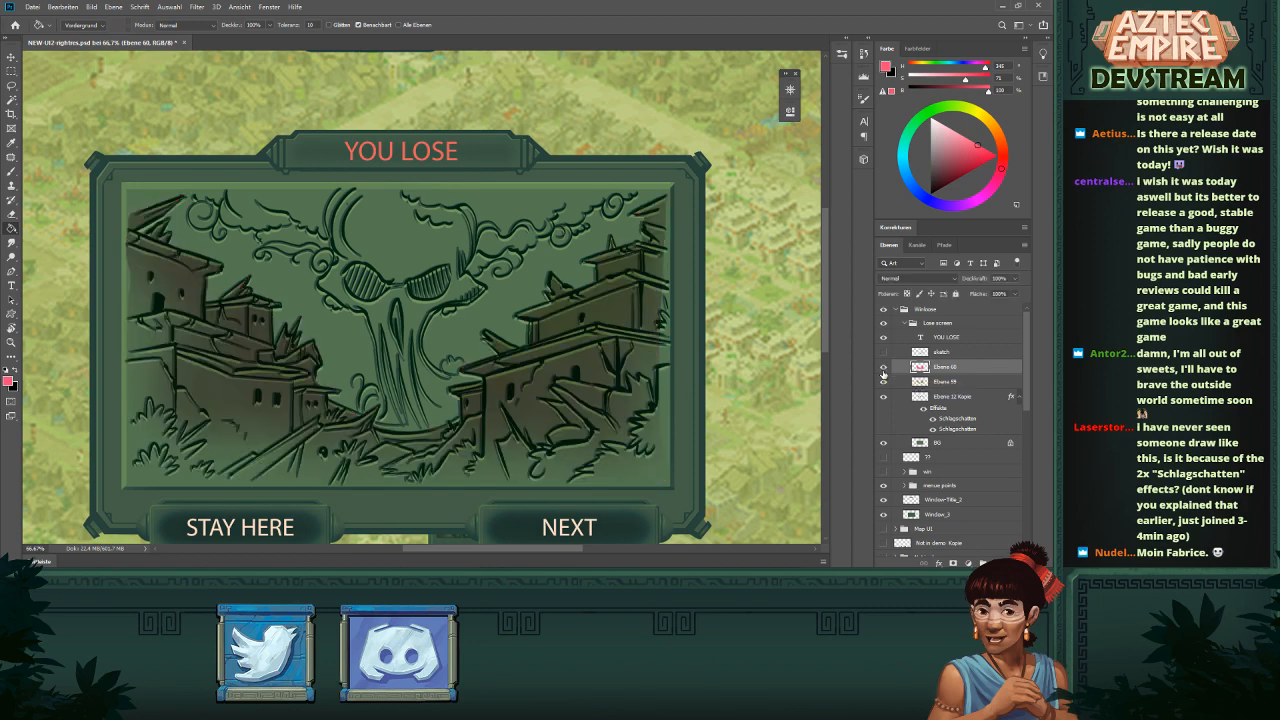
left_click(912, 368, "ctrl")
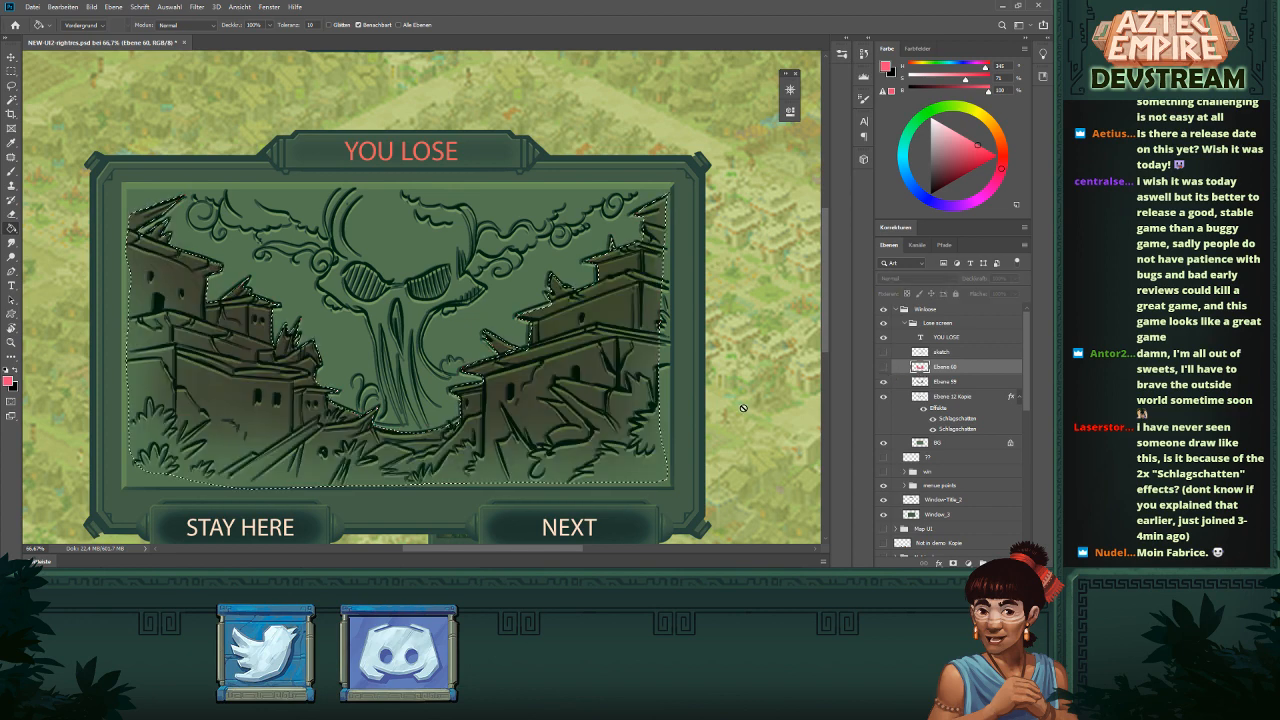
key("ctrl+d")
- Lasso the outline of the skull tree, including its trunk, face, curling branches and base plants
key("l")
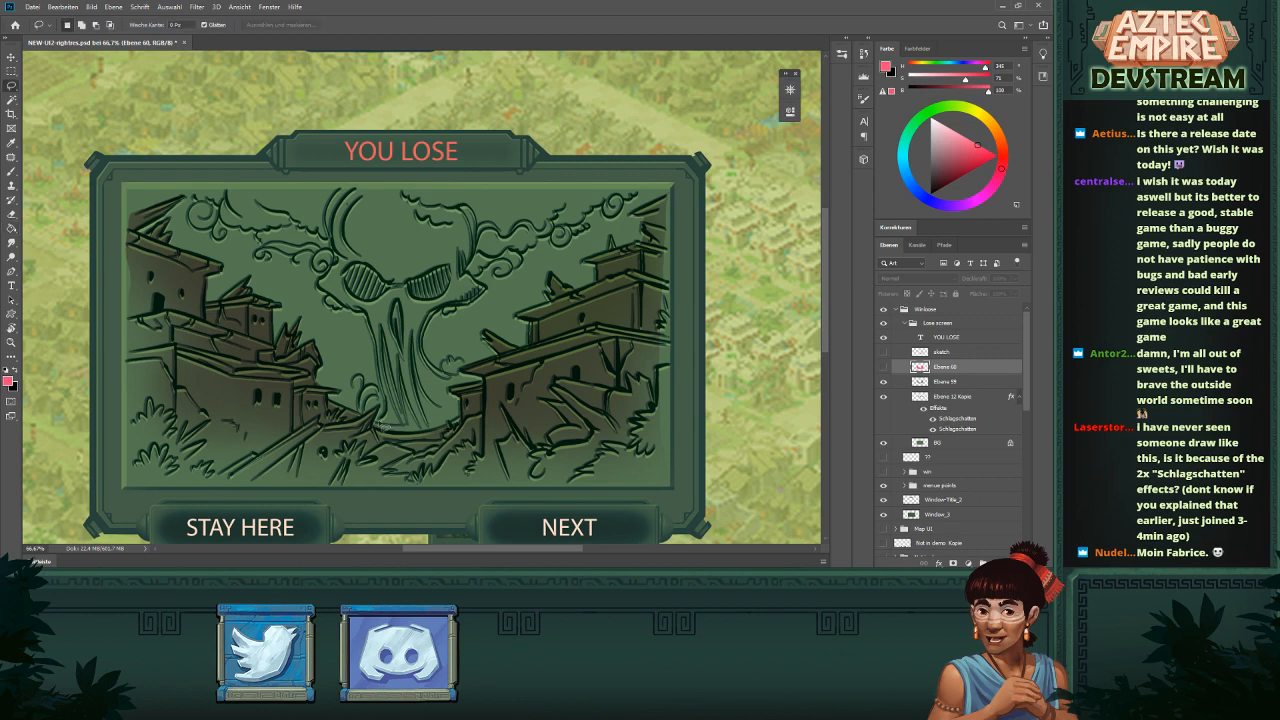
mouse_move(386, 428)
left_mouse_down()
mouse_move(378, 342)
mouse_move(324, 292)
mouse_move(331, 276)
mouse_move(314, 255)
mouse_move(272, 250)
mouse_move(268, 262)
mouse_move(241, 233)
mouse_move(205, 230)
mouse_move(198, 198)
mouse_move(645, 194)
mouse_move(535, 252)
mouse_move(507, 283)
mouse_move(482, 281)
mouse_move(483, 304)
mouse_move(437, 324)
mouse_move(432, 366)
mouse_move(442, 376)
mouse_move(462, 364)
mouse_move(482, 382)
mouse_move(453, 398)
mouse_move(466, 420)
mouse_move(428, 436)
mouse_move(376, 428)
left_mouse_up()
key("b")
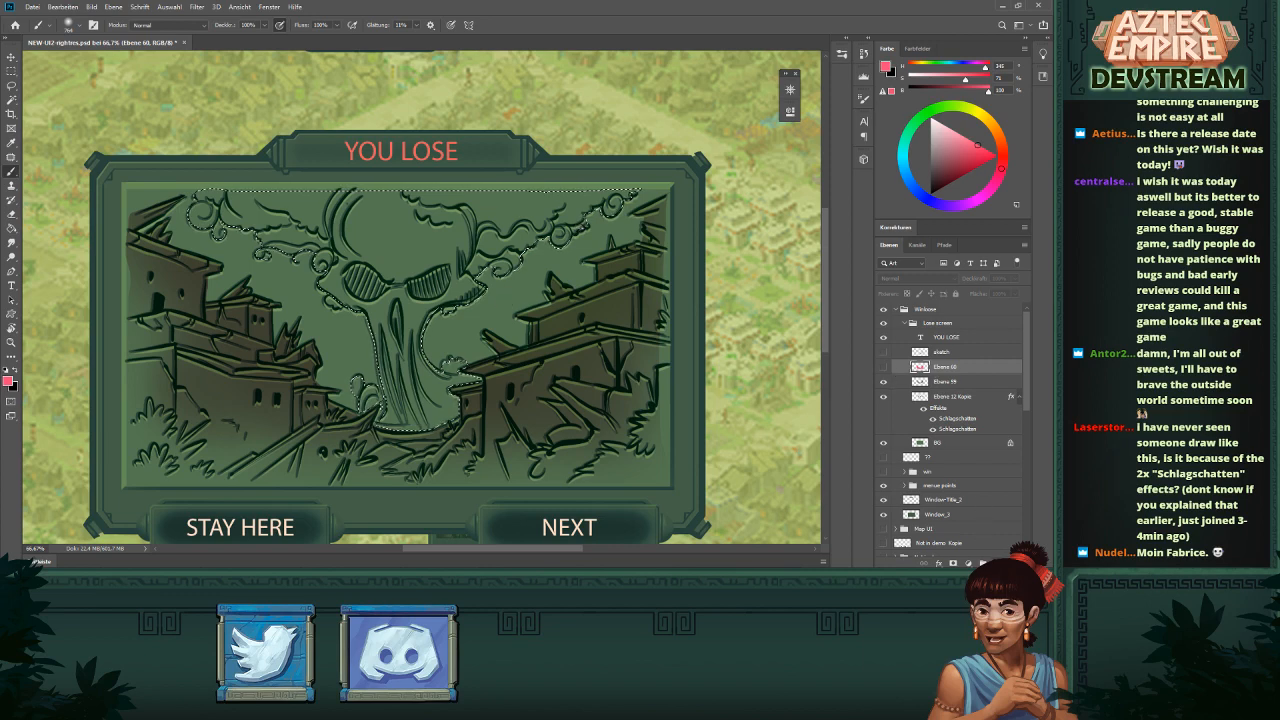
- Fill the skull tree selection with bright pink on a new layer, then hide that layer and deselect
left_click(997, 563)
key("g")
left_click(452, 252)
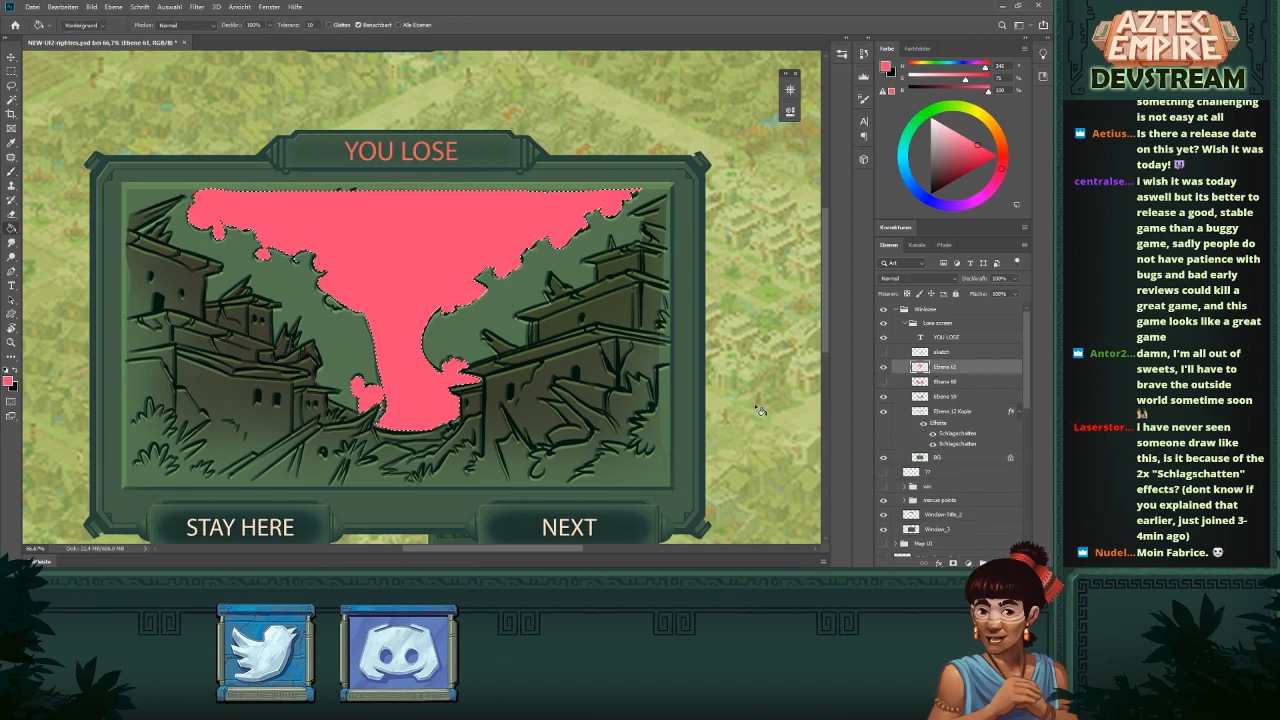
left_click(883, 366)
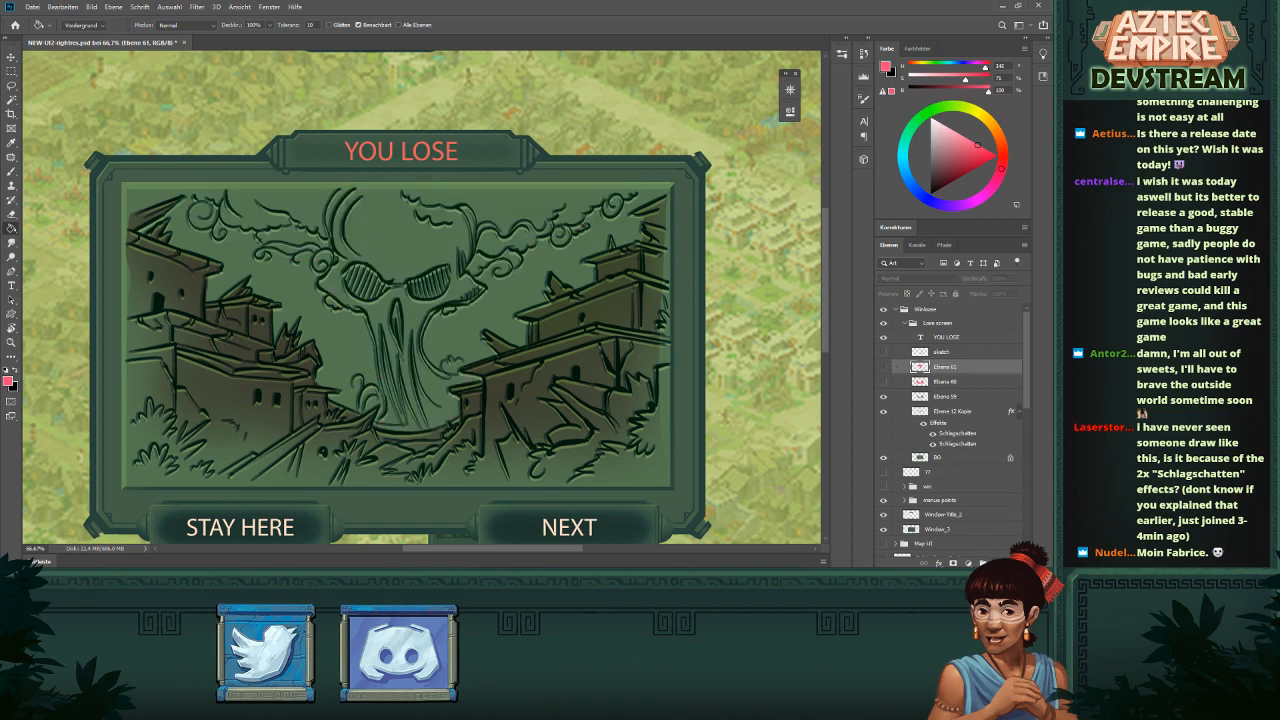
- Create a new layer, load the skull tree mask as a selection, and sample dark green for the brush
key("ctrl+shift+alt+n")
key("b")
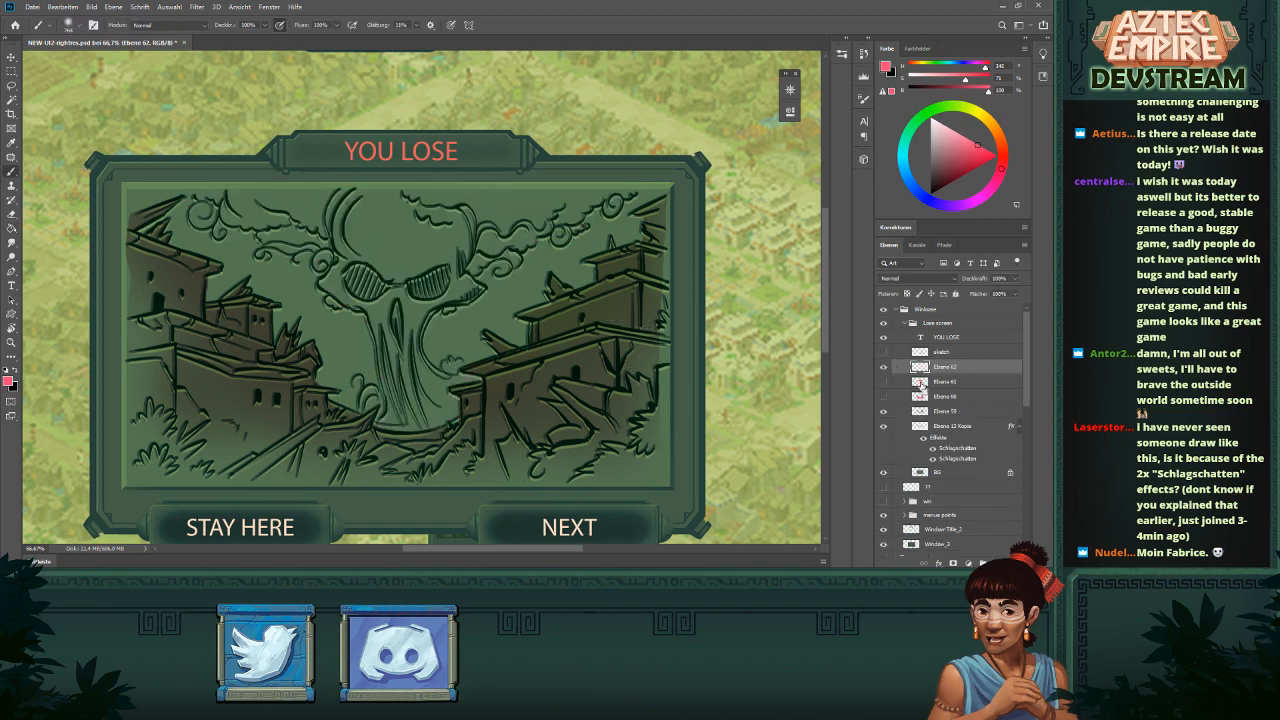
left_click(920, 382, "ctrl")
left_click(427, 274, "alt")
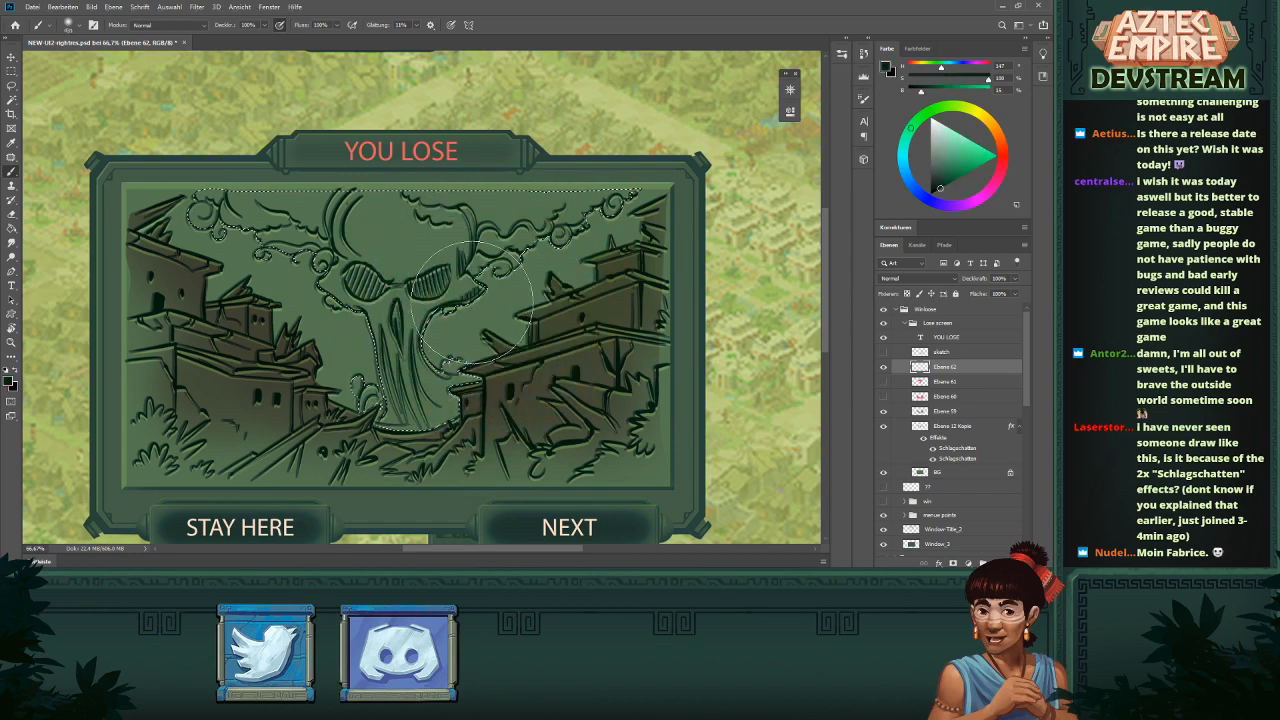
key("l")
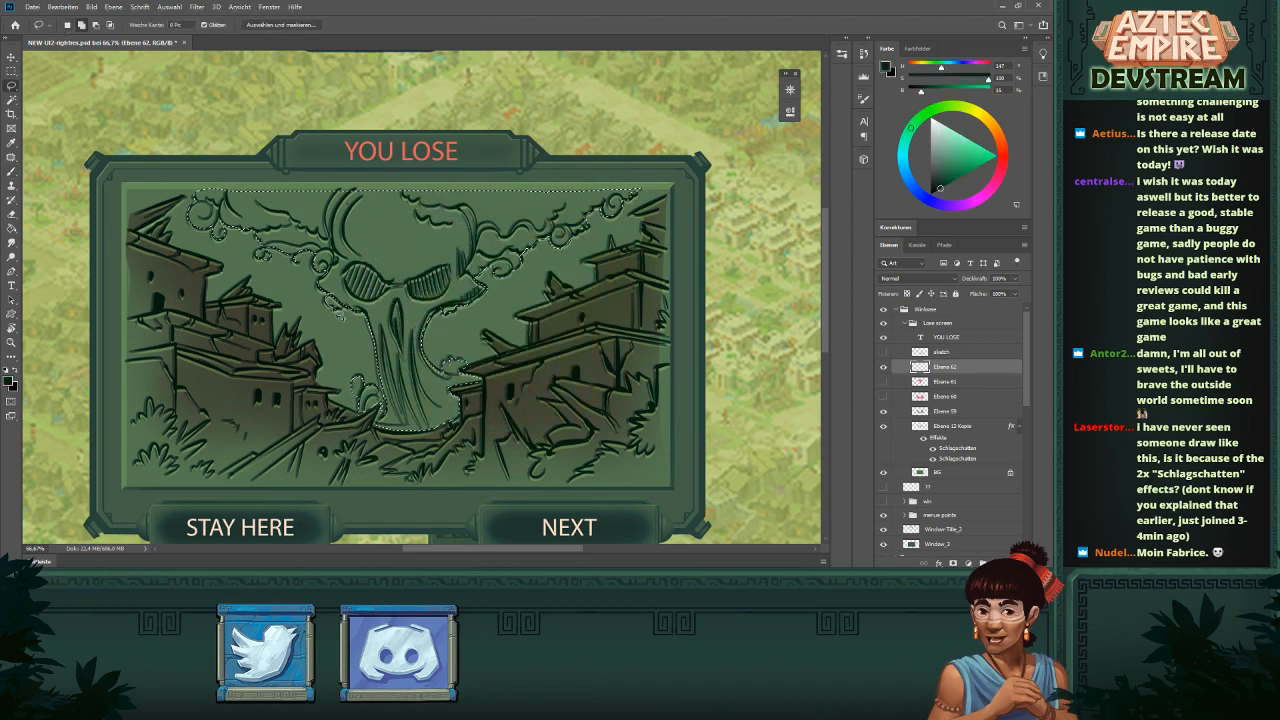
key("b")
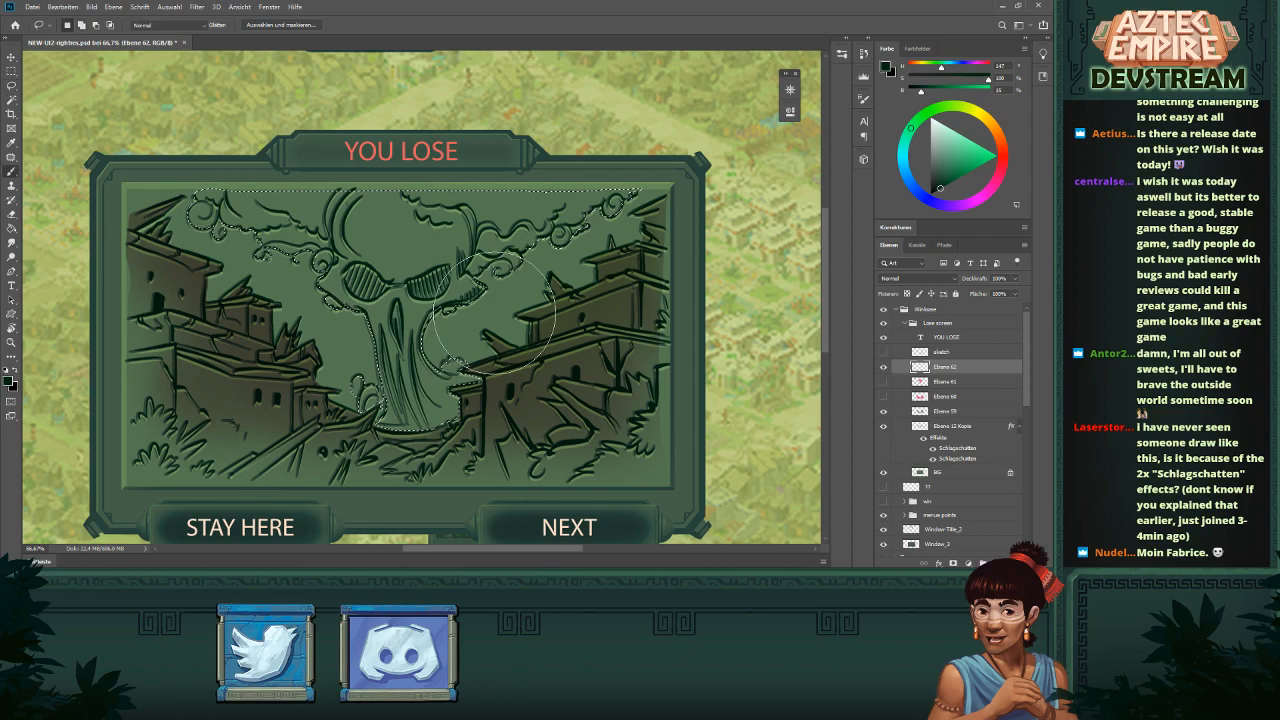
- Try shading the selected skull tree in dark green with a very large soft brush, and undo the strokes
mouse_move(470, 300)
left_mouse_down()
mouse_move(449, 349)
mouse_move(384, 373)
mouse_move(332, 300)
mouse_move(418, 270)
left_mouse_up()
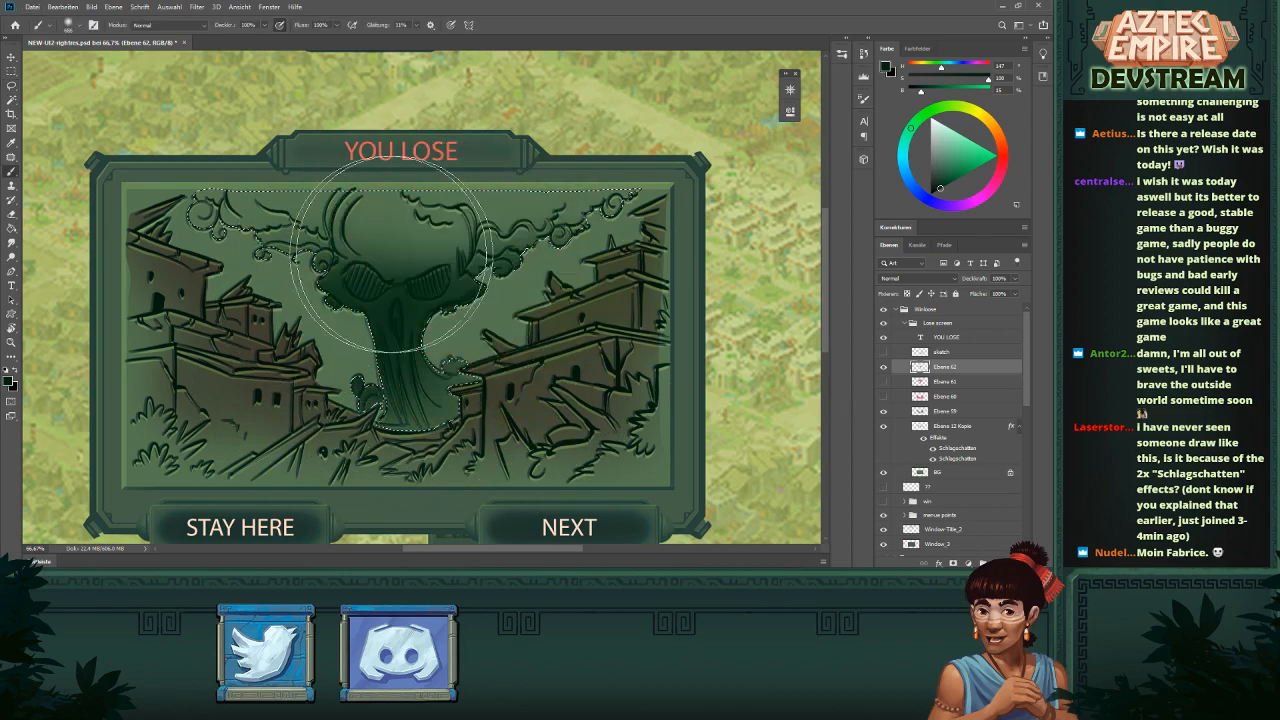
left_click(450, 26)
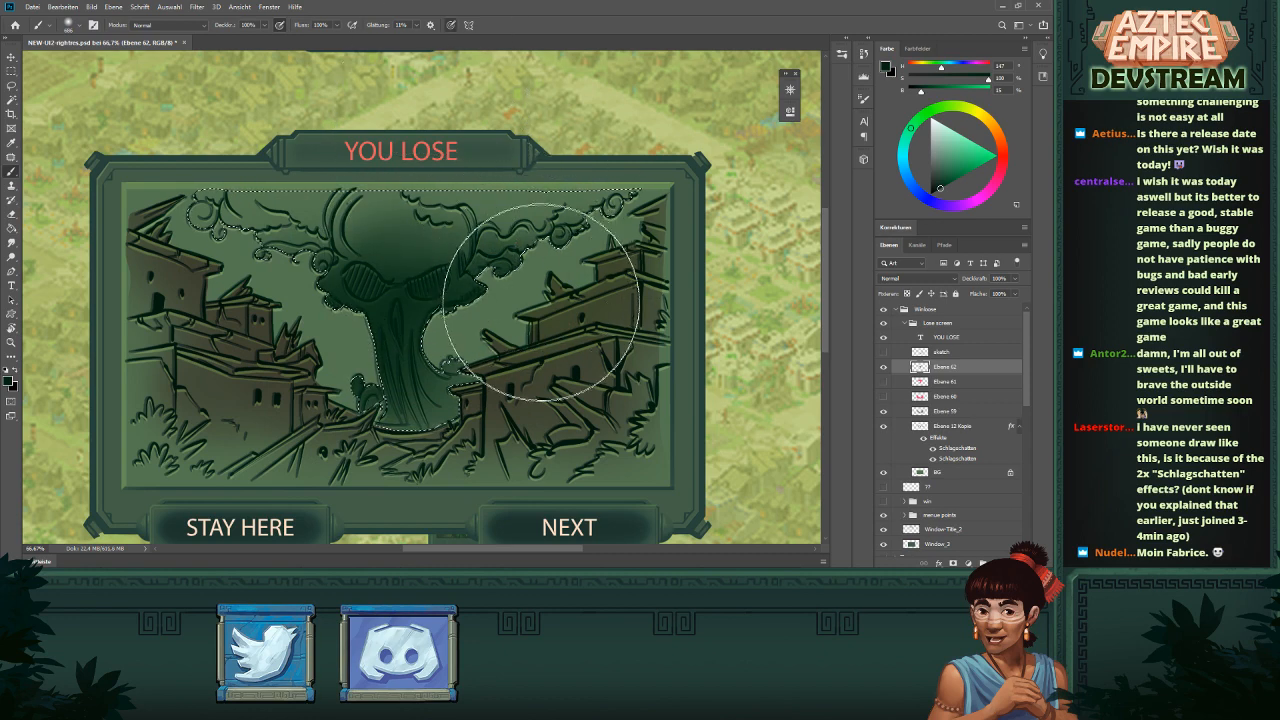
right_click(492, 302)
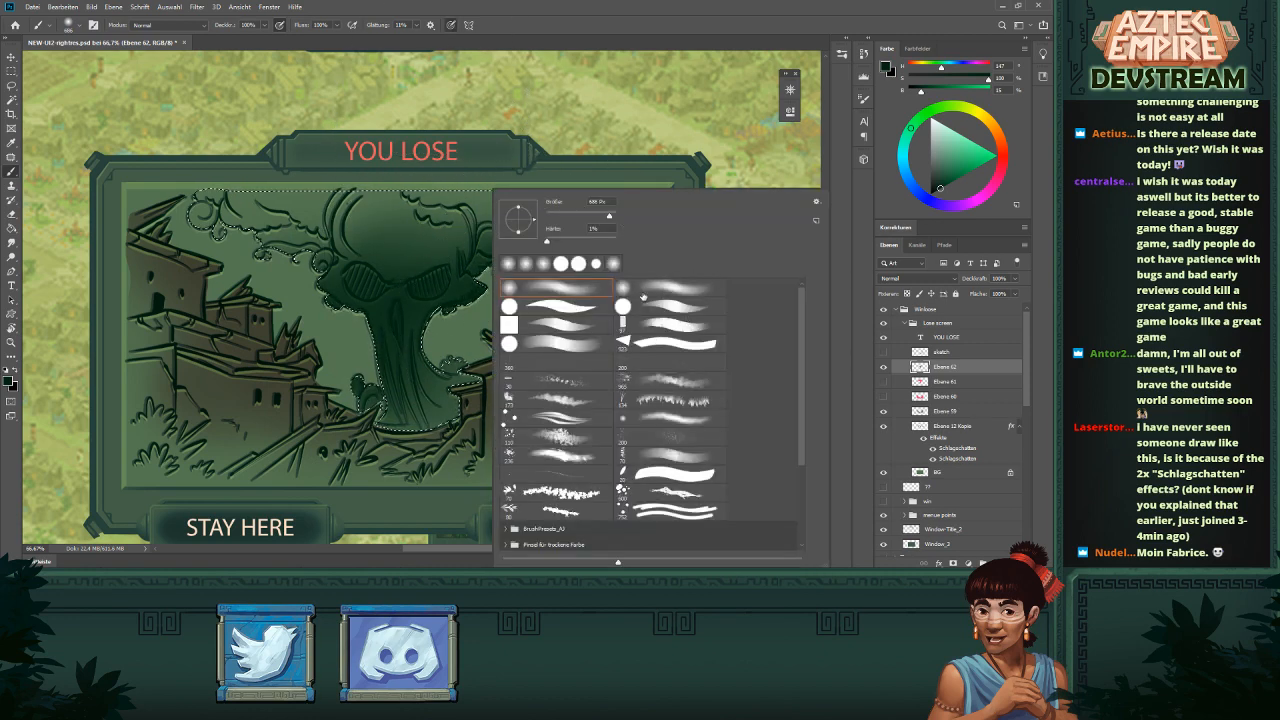
key("Escape")
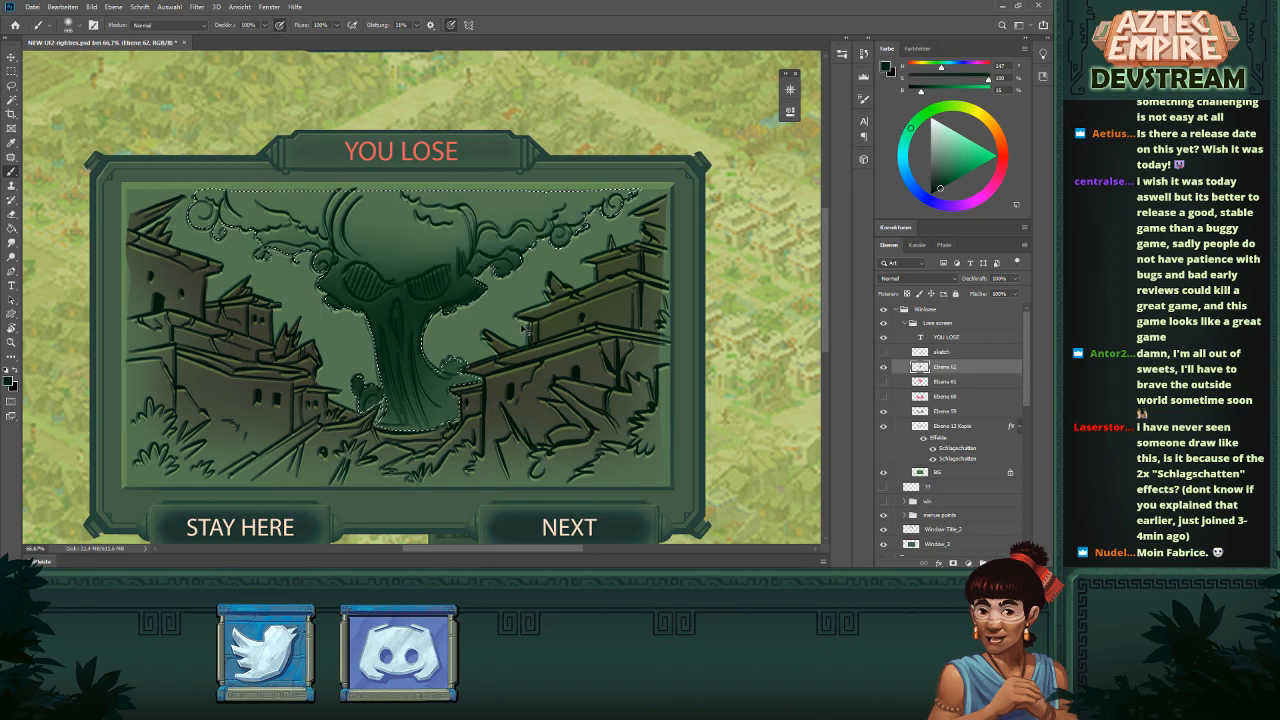
key("ctrl+z")
key("ctrl+z")
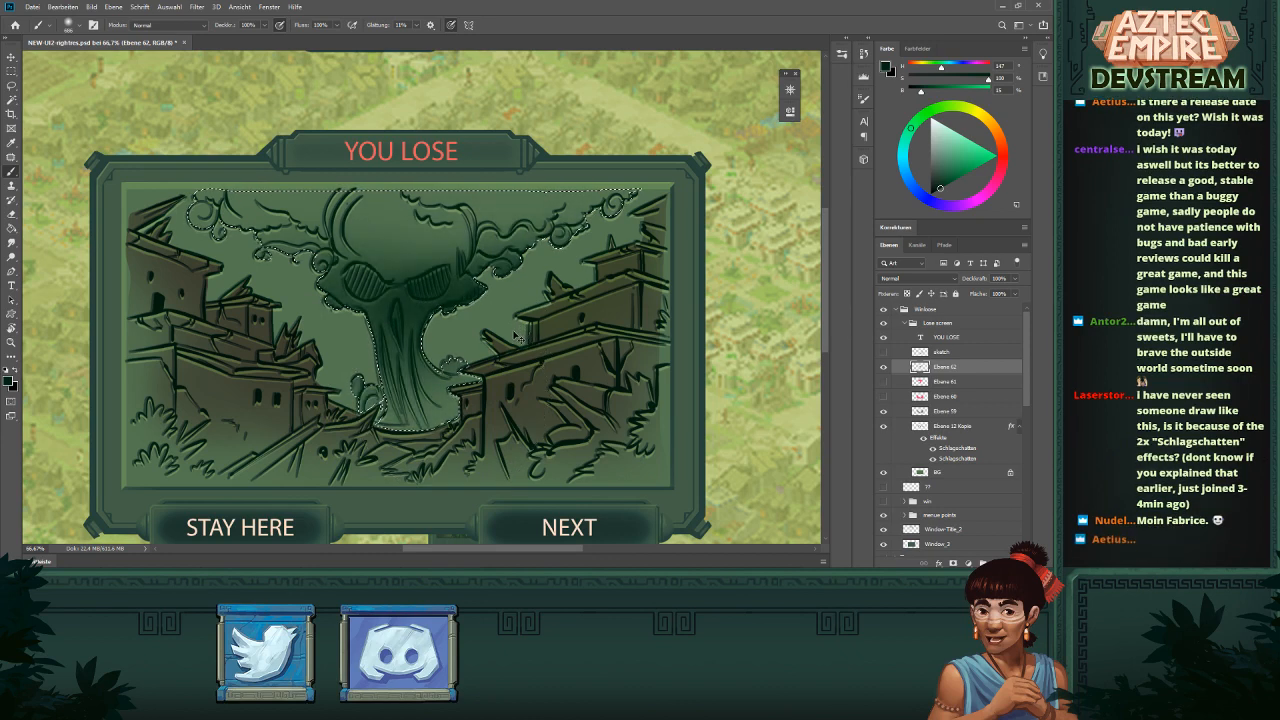
- Test soft dark green strokes on the skull's forehead while toggling pressure-controlled brush size, and undo each one
left_click_drag(448, 314, 443, 302)
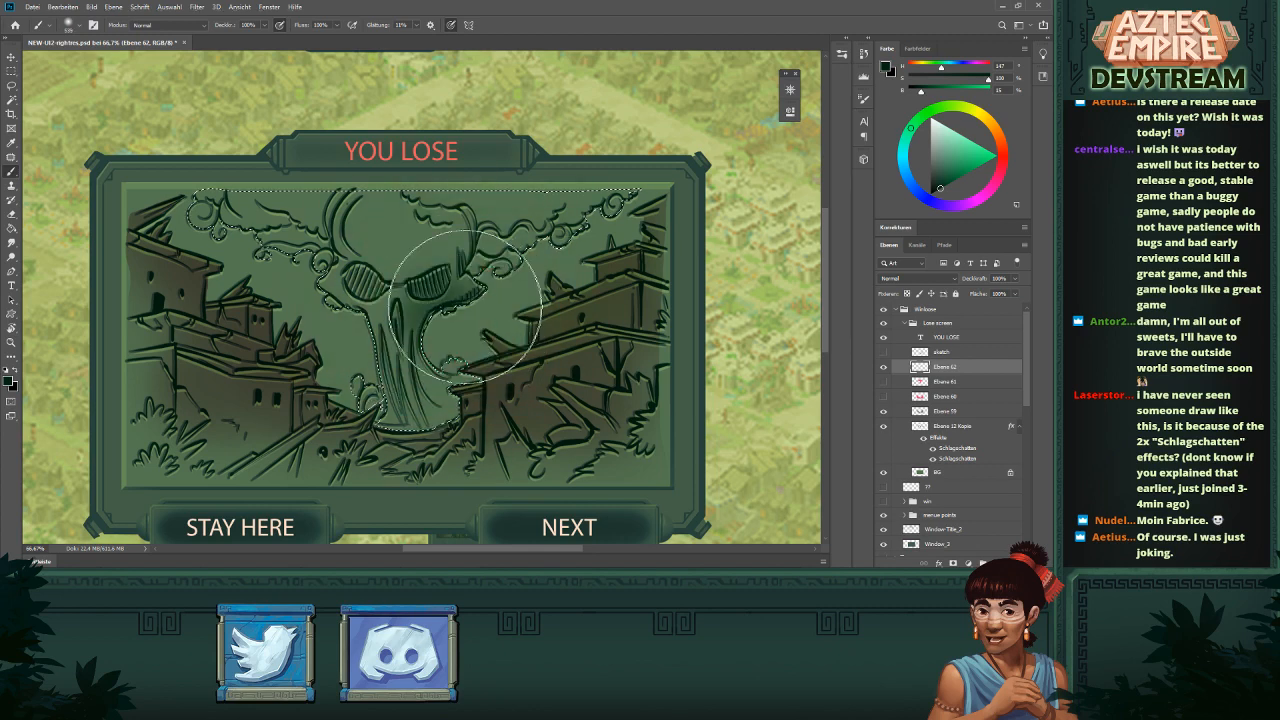
right_click(422, 241)
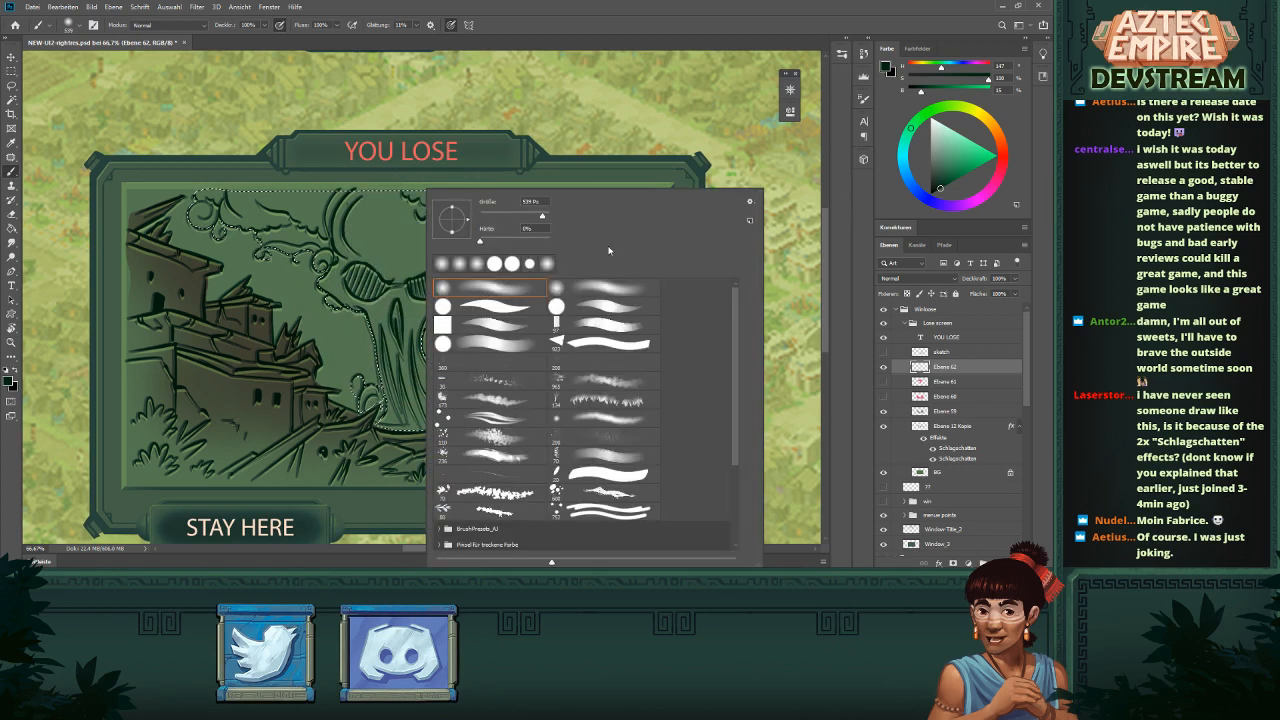
left_click(452, 25)
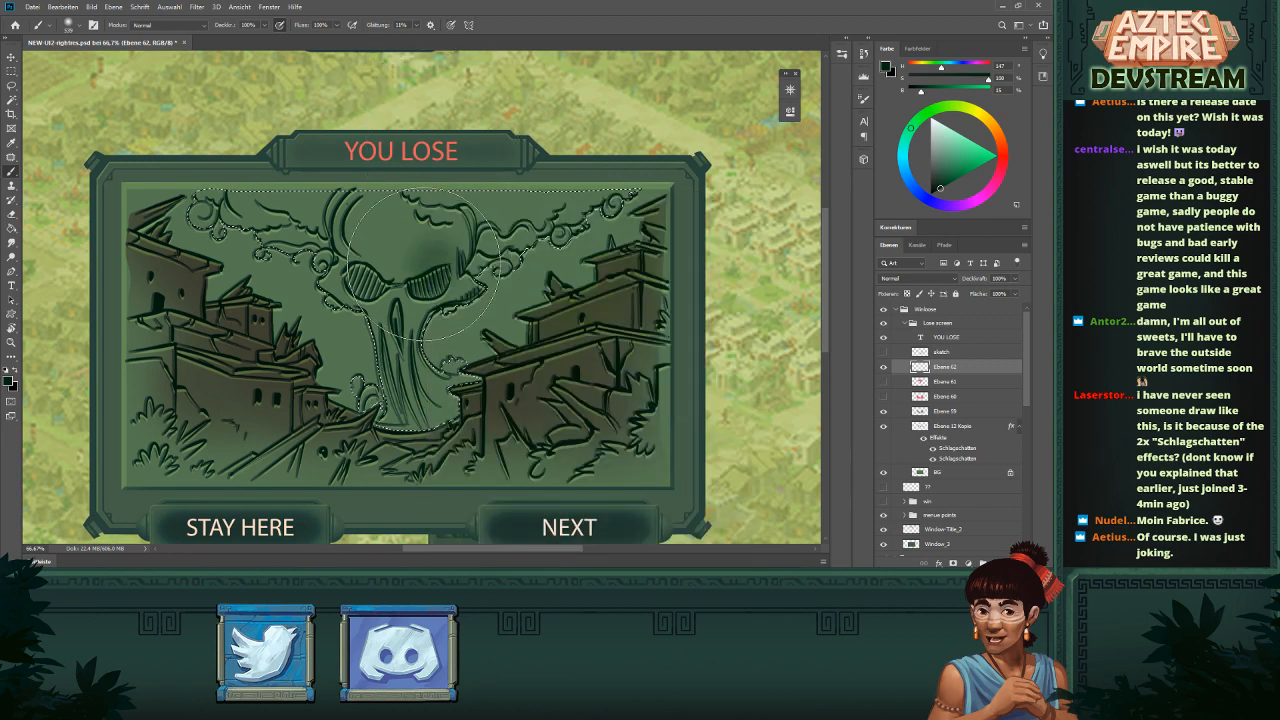
left_click(452, 25)
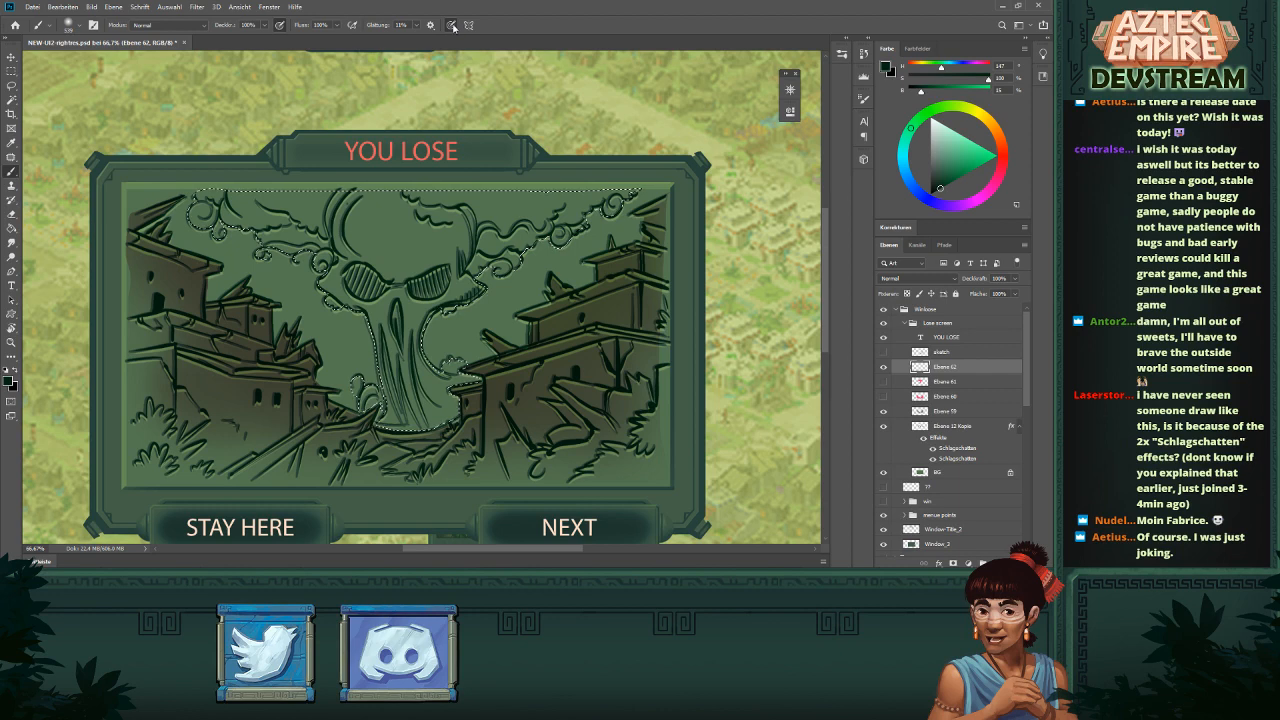
left_click(390, 250)
left_click_drag(404, 252, 447, 250)
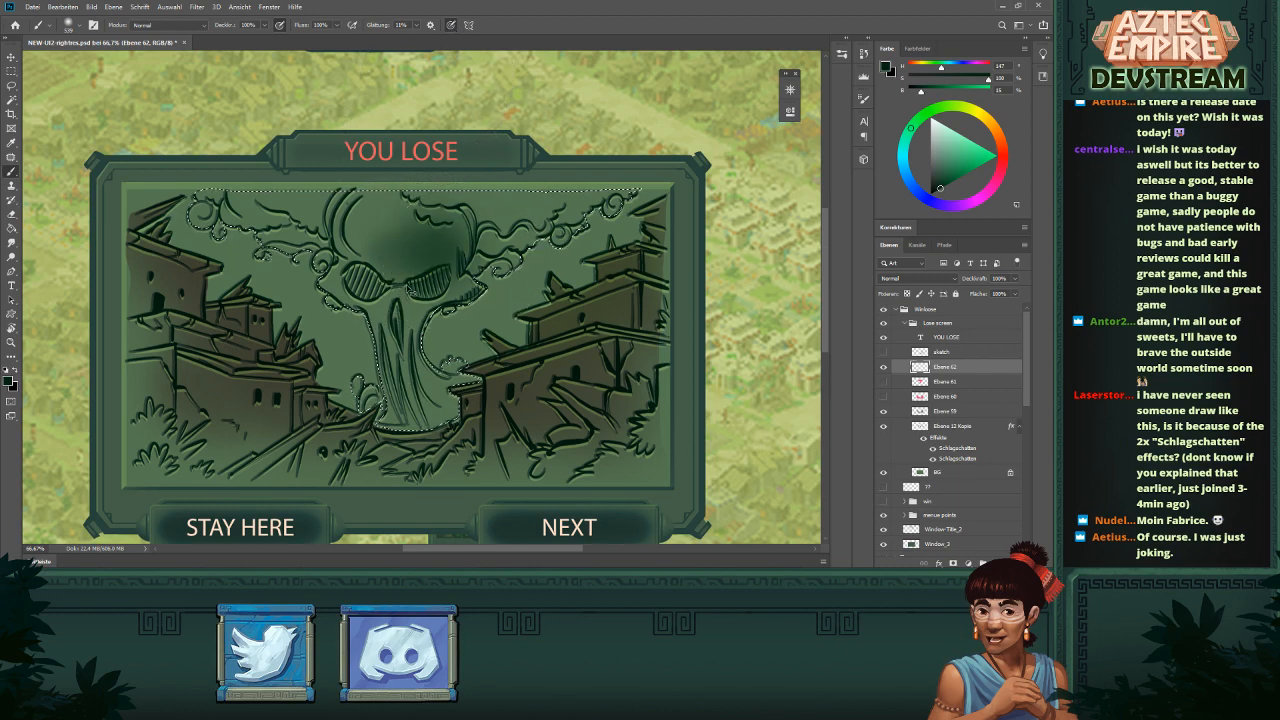
key("ctrl+z")
key("ctrl+z")
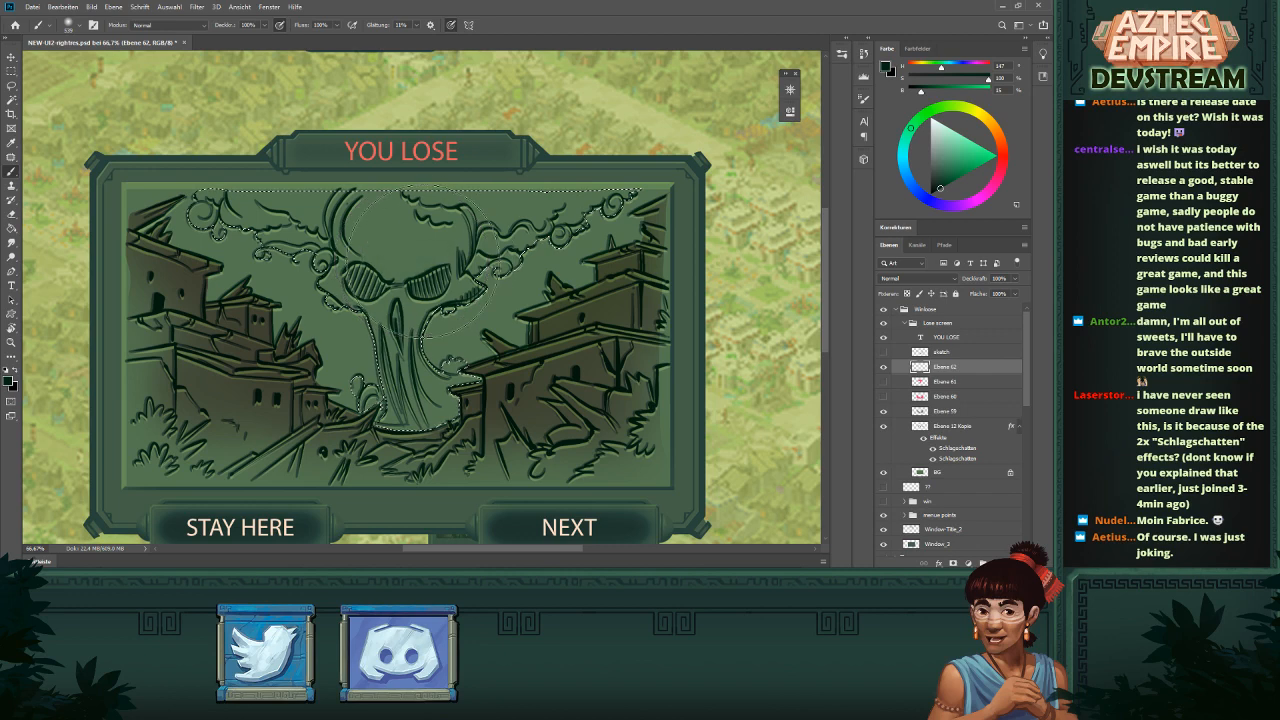
mouse_move(388, 240)
left_mouse_down()
mouse_move(471, 245)
mouse_move(436, 285)
mouse_move(376, 284)
left_mouse_up()
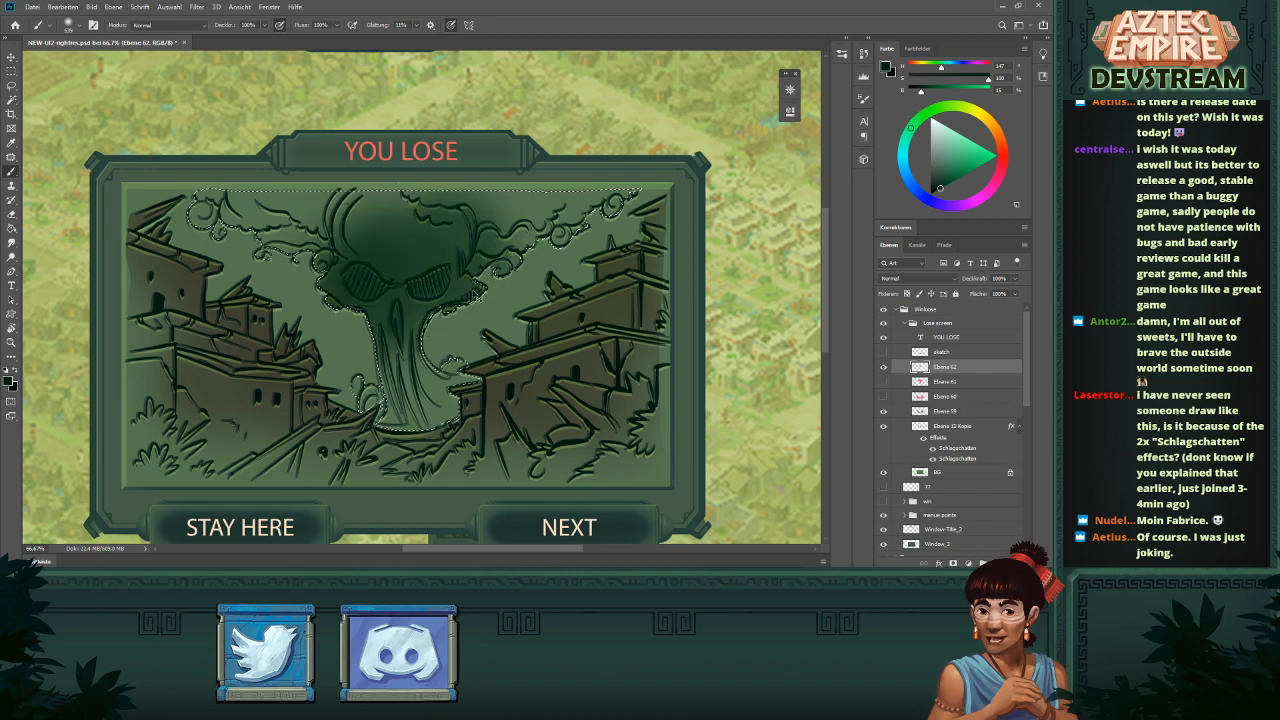
key("ctrl+z")
- Try the hard round brush in dark green across the skull's forehead and branches, undoing every stroke
right_click(410, 259)
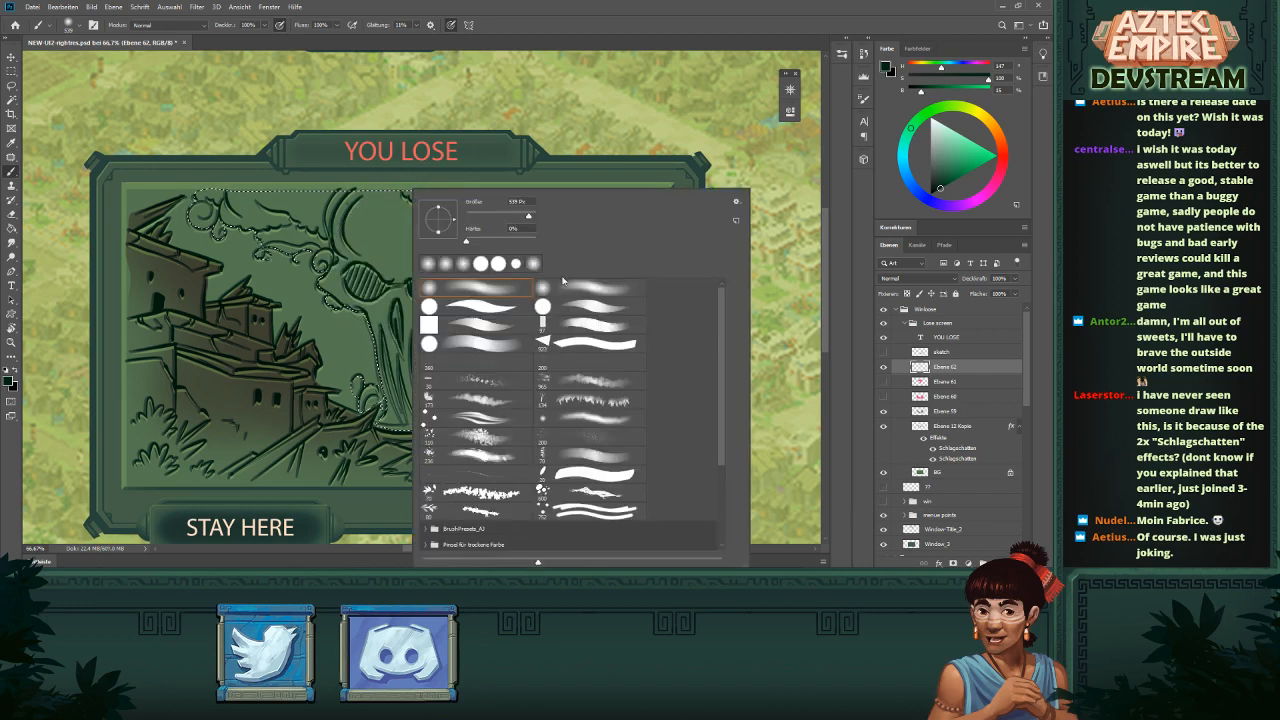
left_click(500, 305)
right_click(383, 246, "alt")
mouse_move(376, 243)
left_mouse_down()
mouse_move(424, 240)
mouse_move(418, 265)
mouse_move(358, 262)
mouse_move(378, 212)
mouse_move(423, 237)
mouse_move(487, 230)
left_mouse_up()
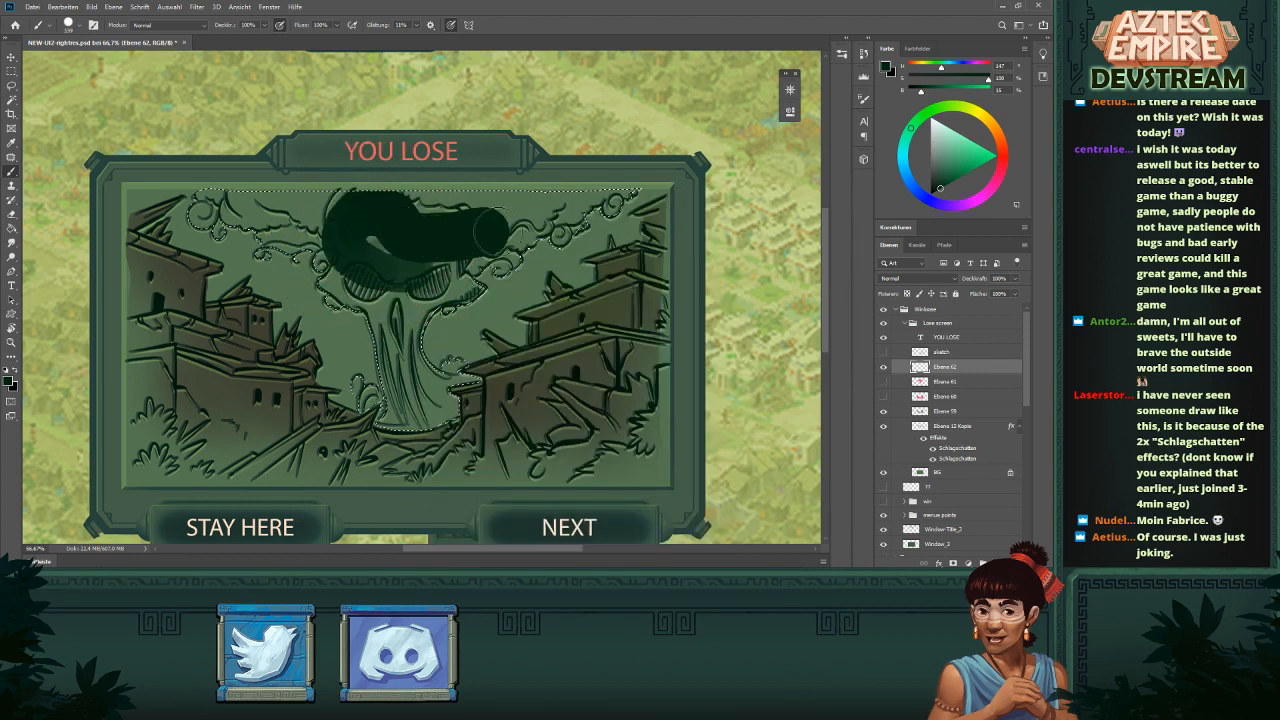
key("ctrl+z")
left_click(378, 244)
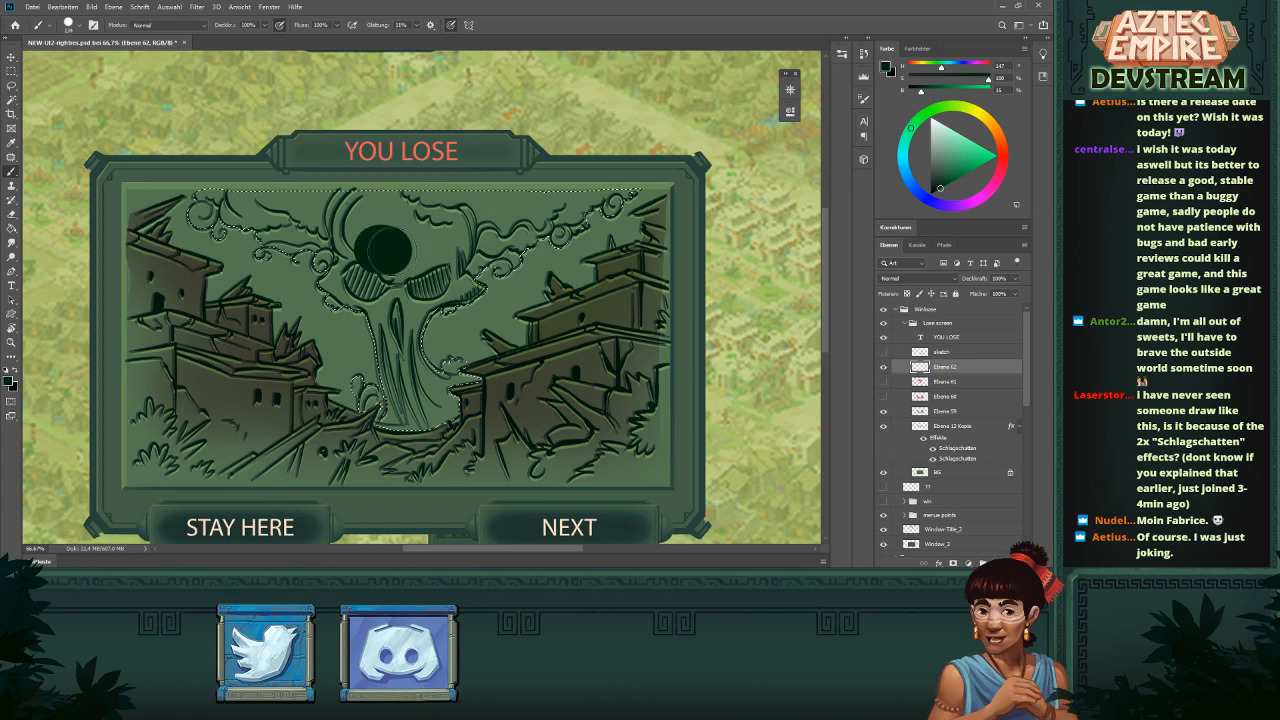
mouse_move(383, 248)
left_mouse_down()
mouse_move(455, 247)
mouse_move(478, 225)
left_mouse_up()
key("ctrl+z")
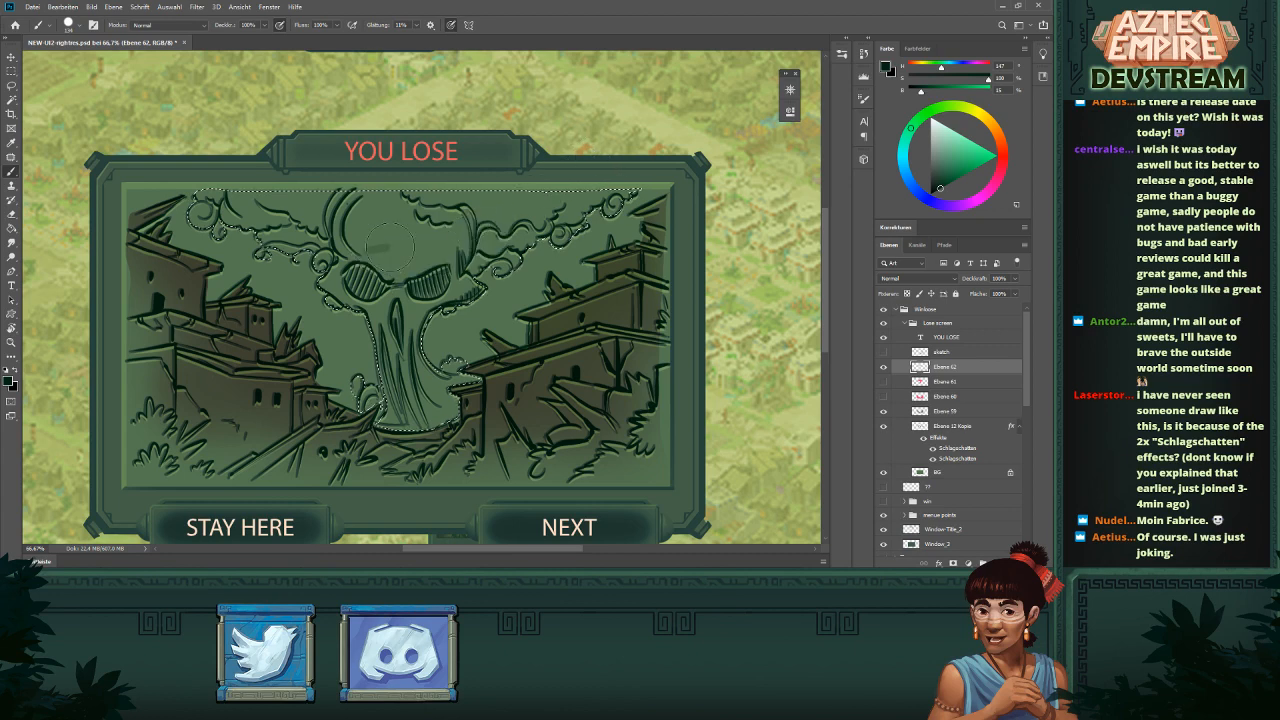
left_click_drag(390, 243, 577, 200)
key("ctrl+z")
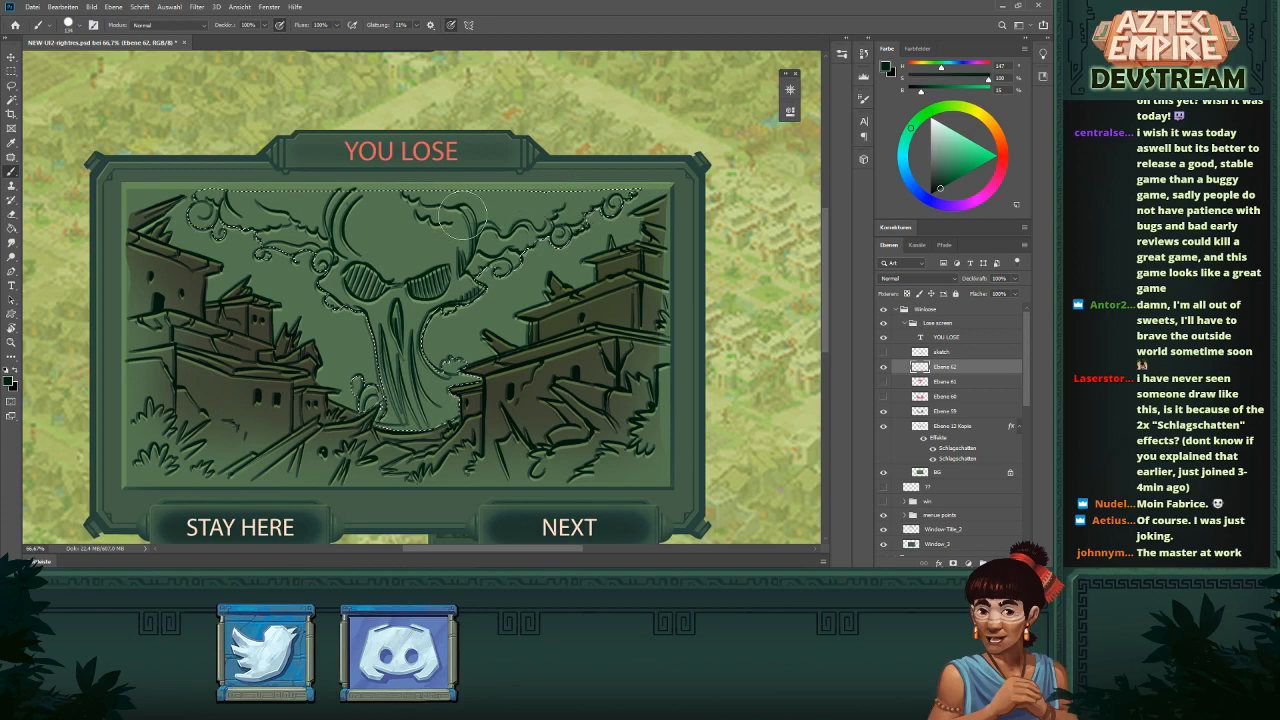
left_click_drag(376, 249, 460, 232)
key("ctrl+z")
- Toggle pressure-controlled brush size, test broad hard strokes from the forehead into the branches, and undo them
left_click(451, 24)
mouse_move(360, 242)
left_mouse_down()
mouse_move(482, 215)
mouse_move(590, 212)
left_mouse_up()
key("ctrl+z")
mouse_move(345, 250)
left_mouse_down()
mouse_move(427, 222)
mouse_move(488, 245)
mouse_move(588, 214)
left_mouse_up()
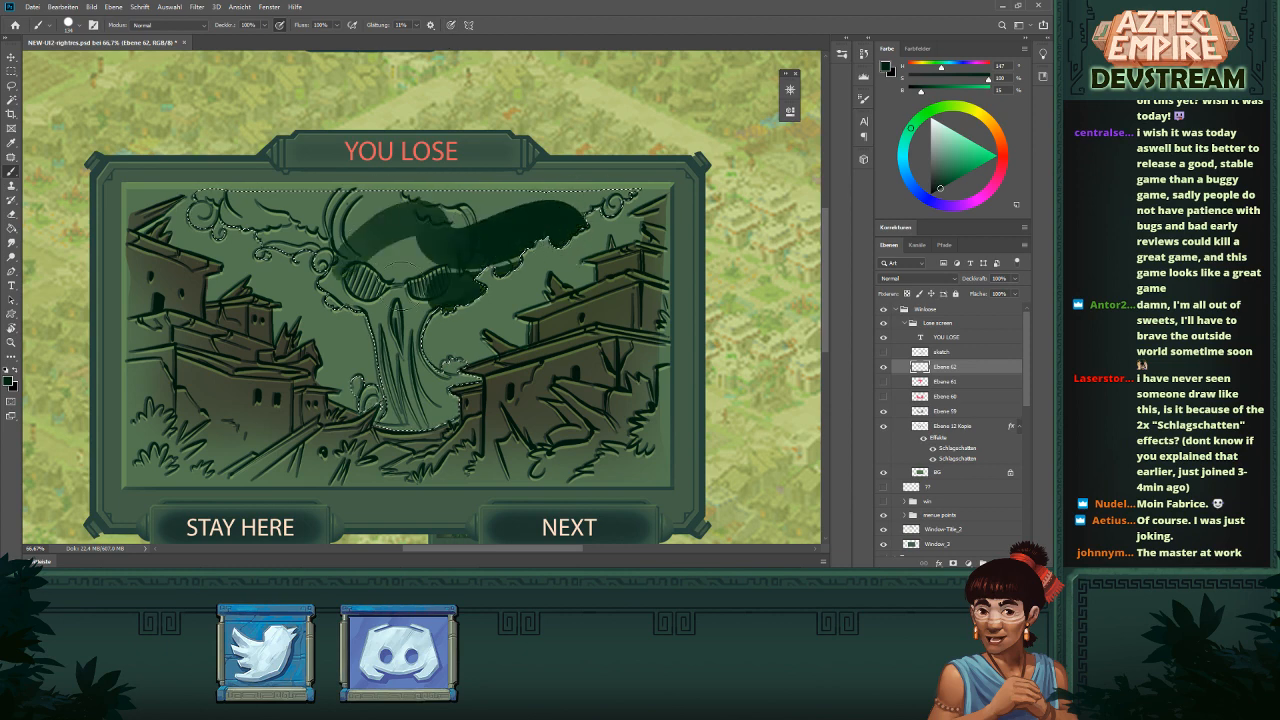
mouse_move(402, 286)
left_mouse_down()
mouse_move(448, 238)
mouse_move(420, 244)
left_mouse_up()
key("ctrl+z")
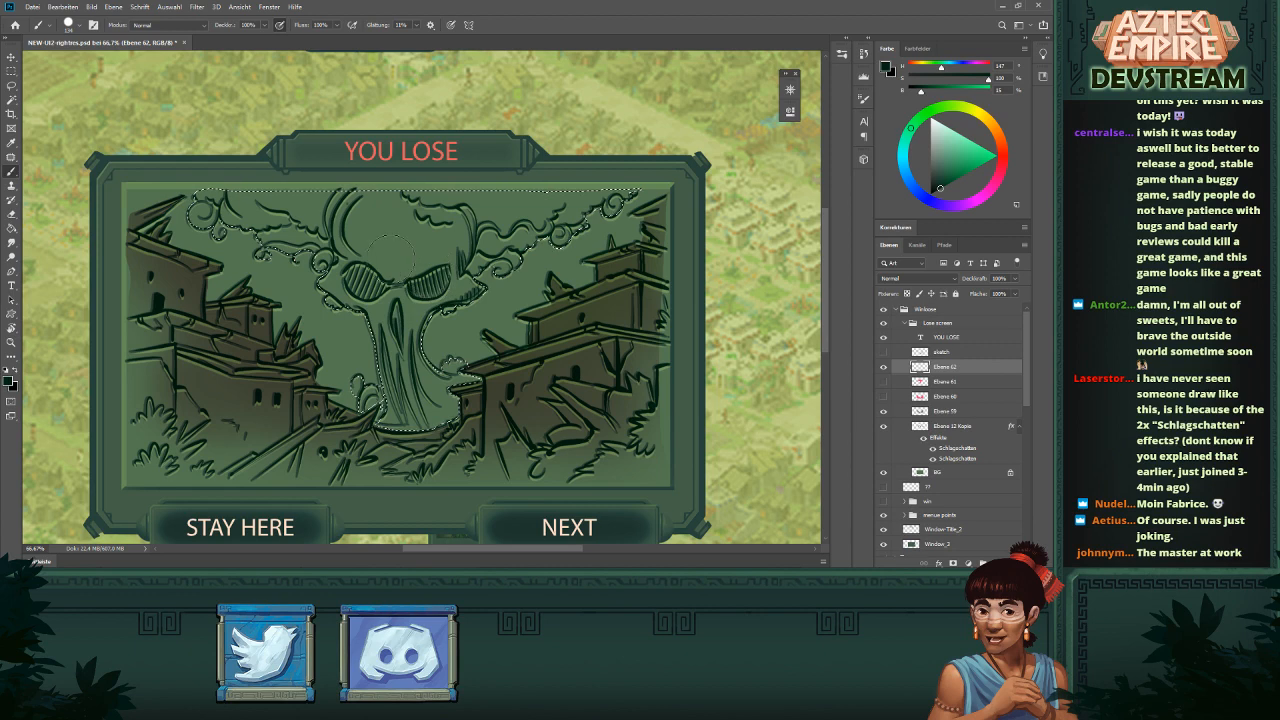
- Try an 80 px hard round brush and another hard-edged preset on the skull's forehead, and undo the strokes
right_click(398, 192)
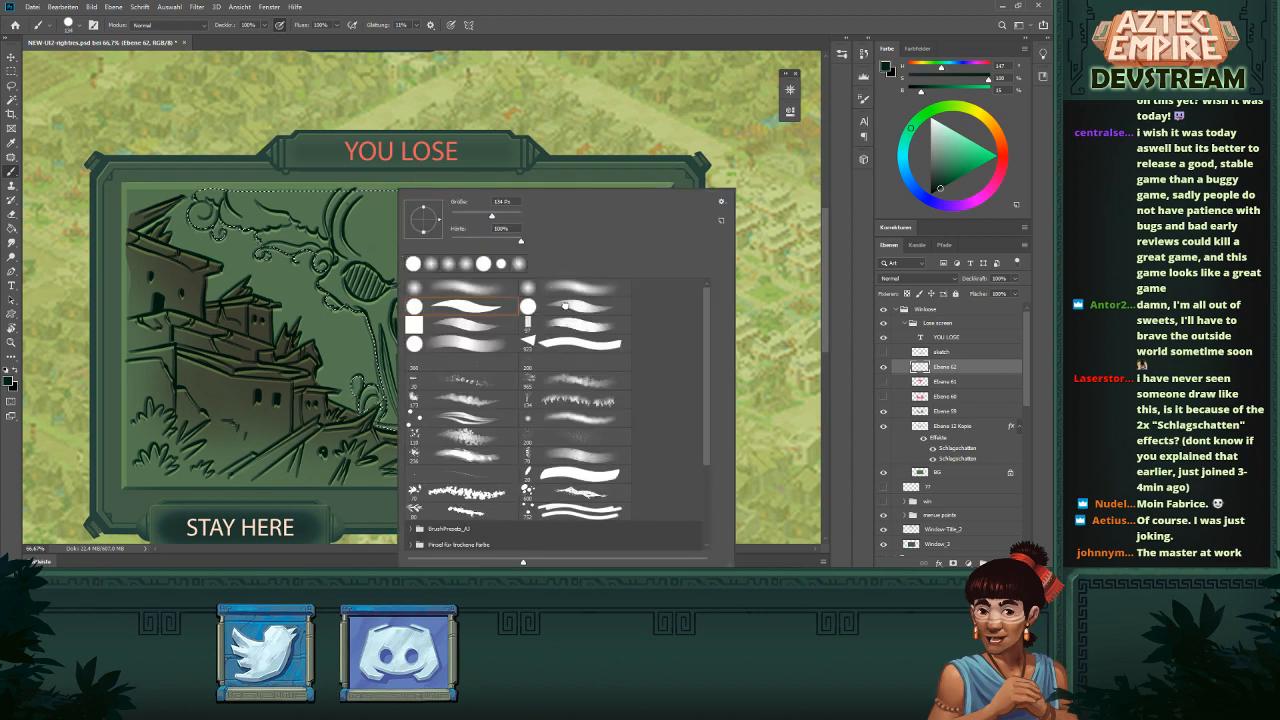
right_click(368, 282, "alt")
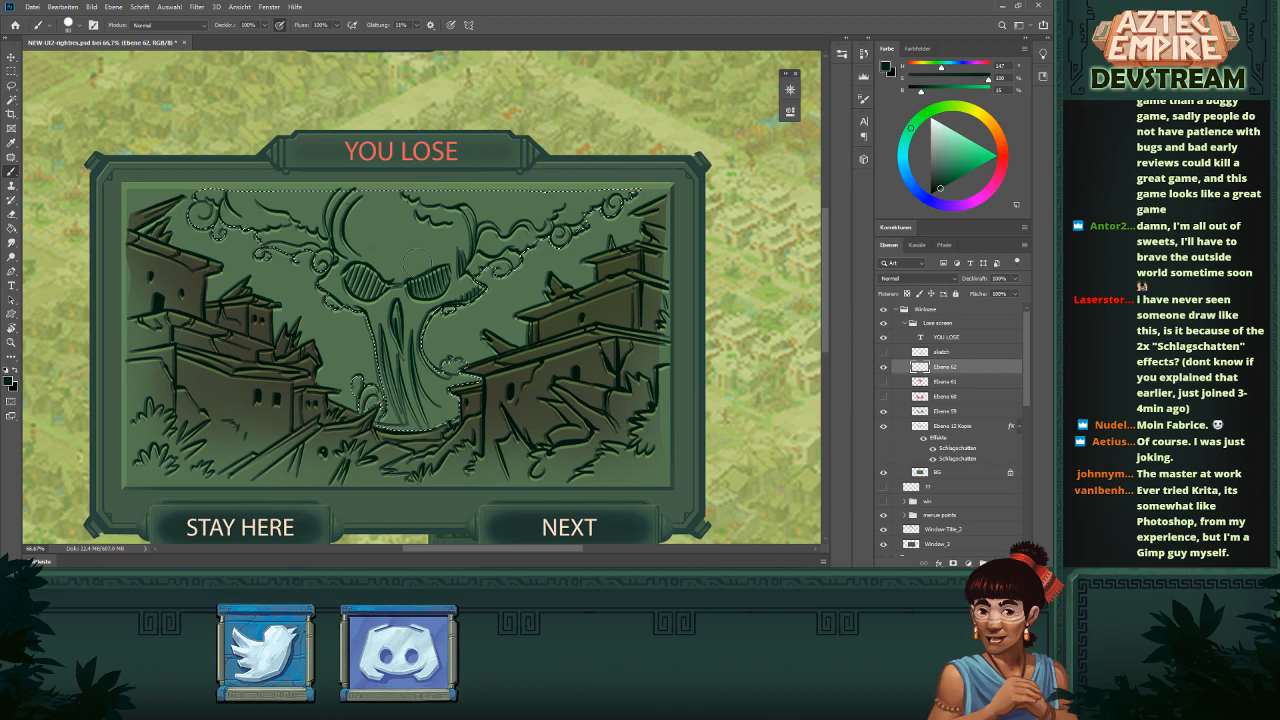
left_click_drag(382, 246, 394, 245)
right_click(600, 214)
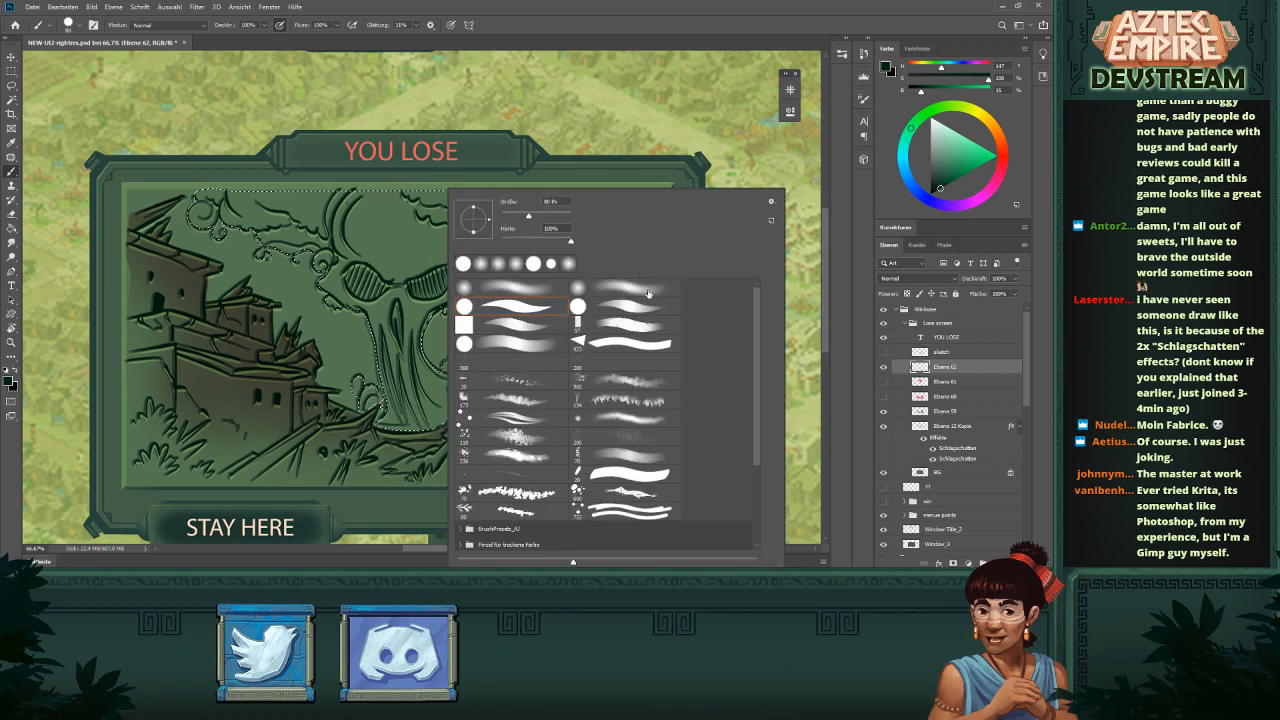
double_click(530, 343)
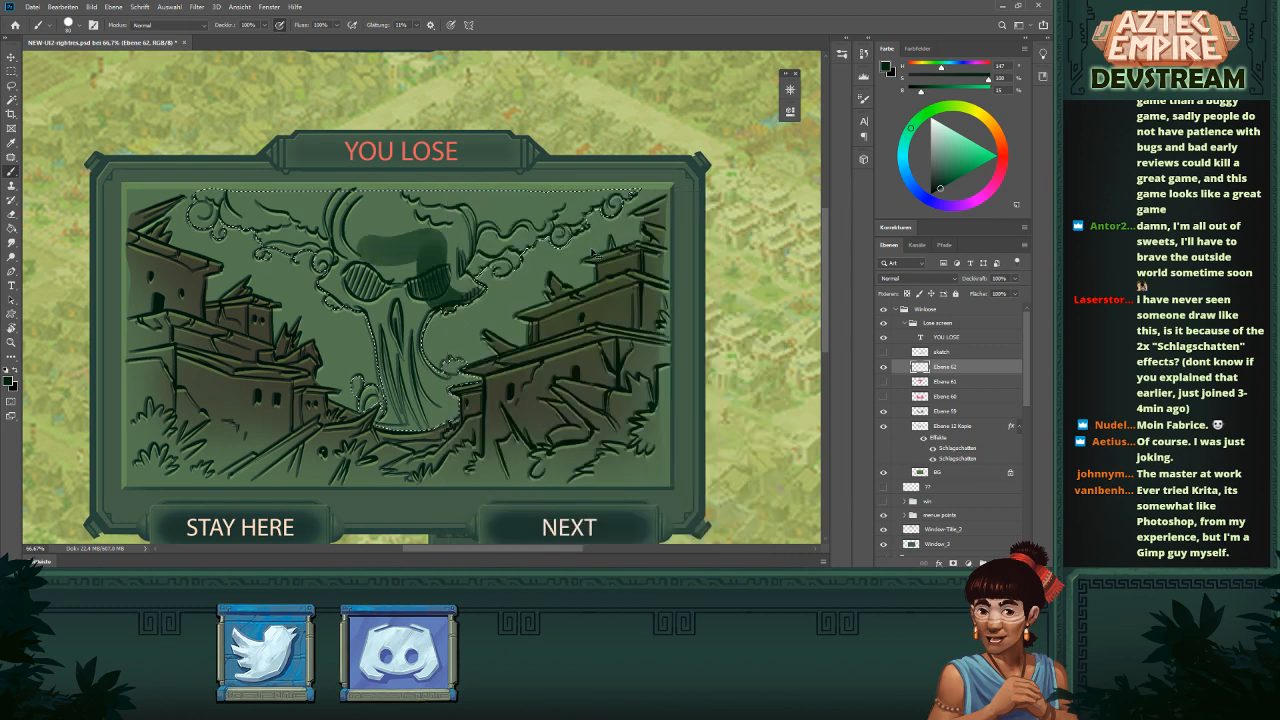
left_click(452, 26)
left_click_drag(418, 232, 384, 262)
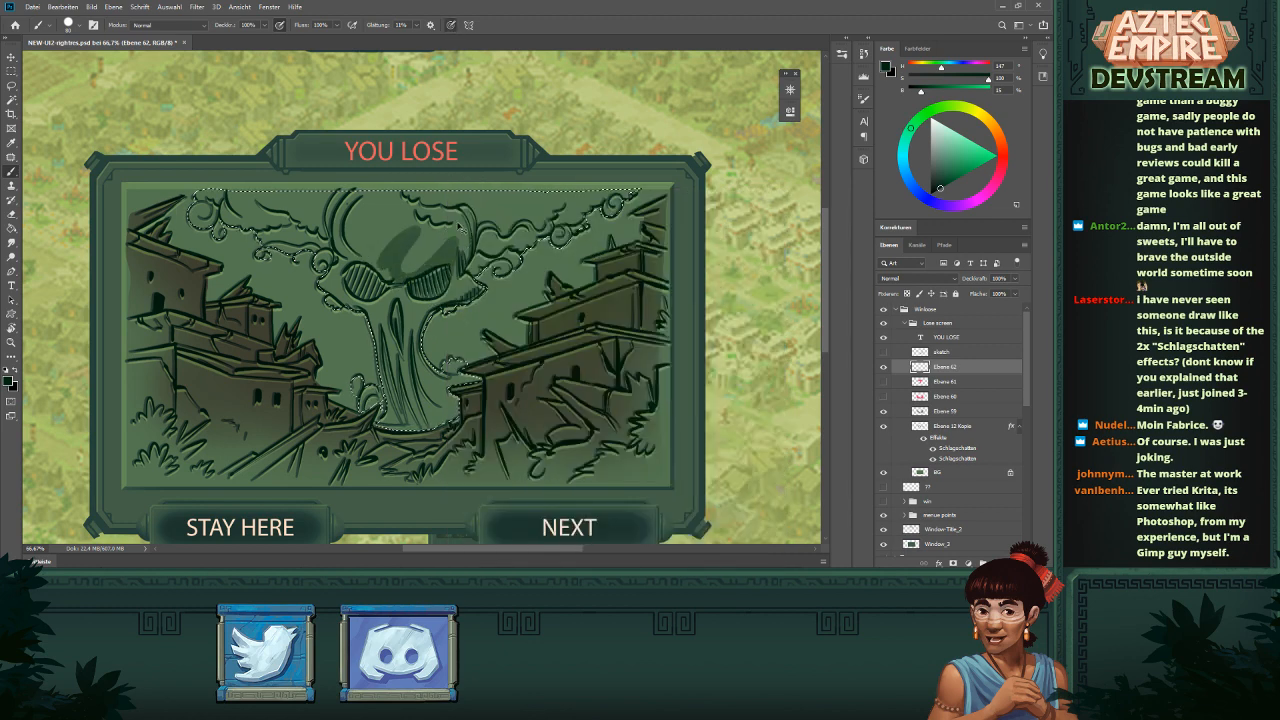
key("ctrl+z")
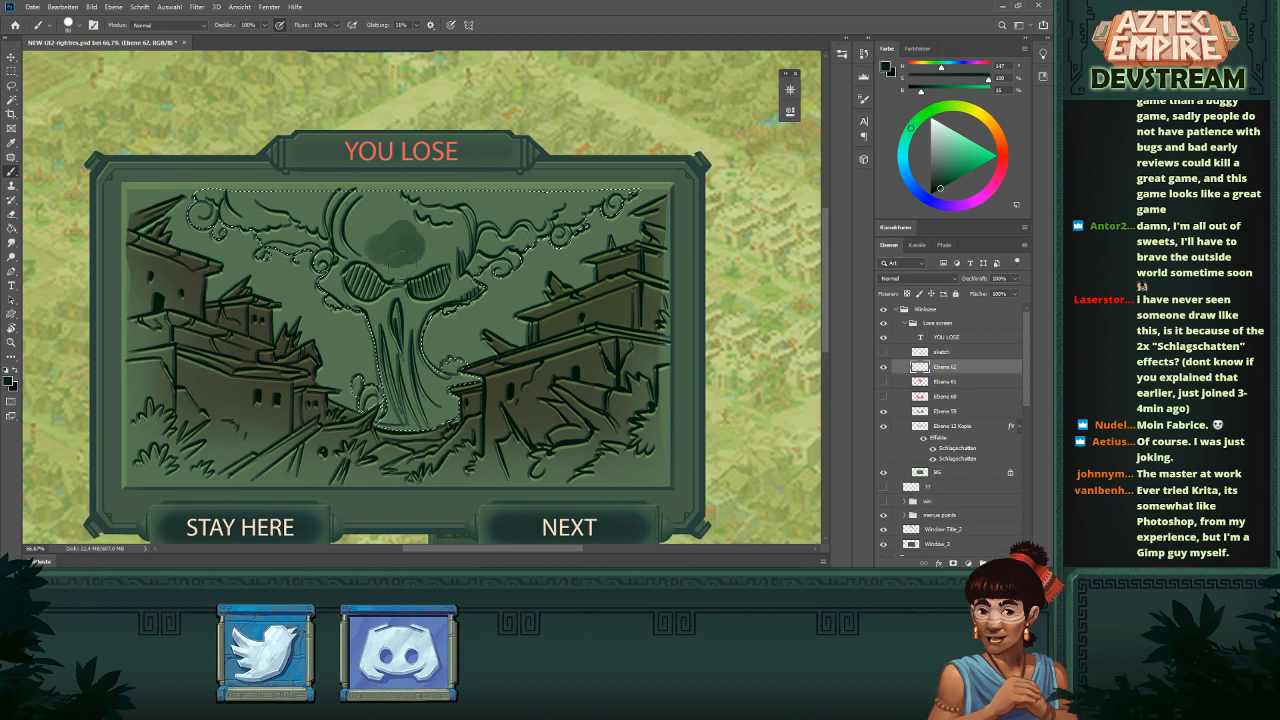
key("ctrl+z")
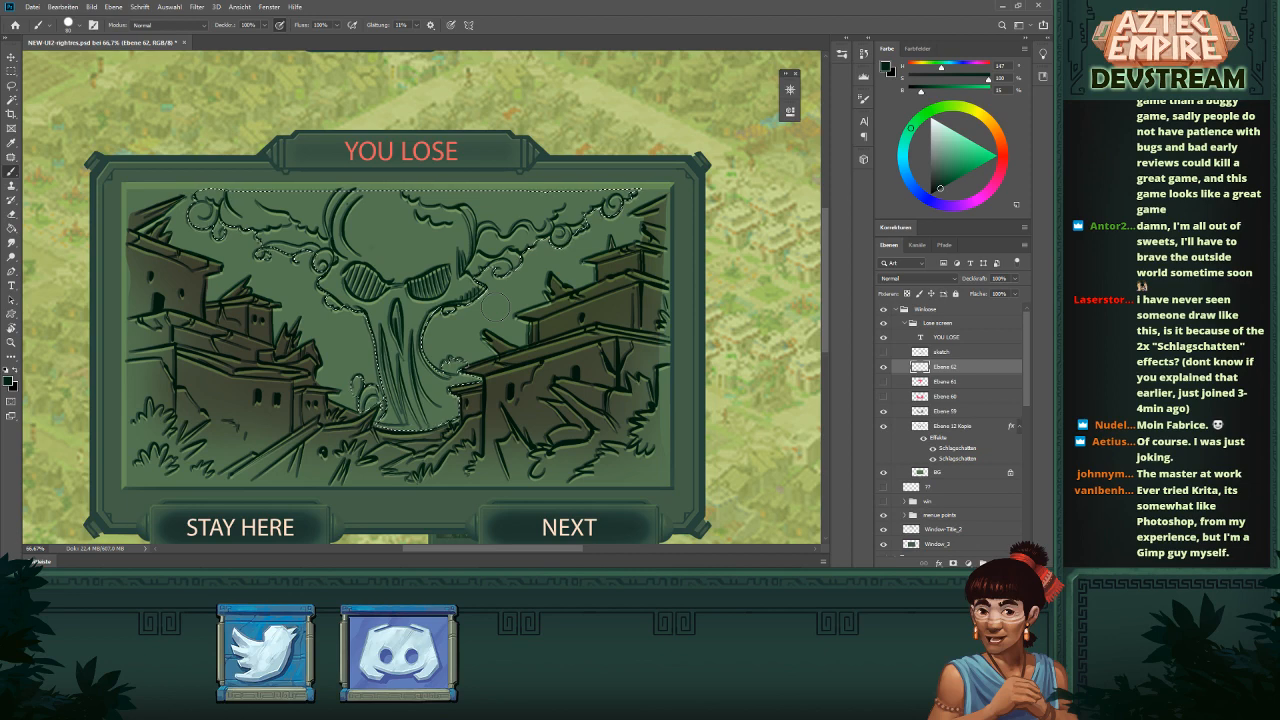
- Pick the soft round brush, enlarge it, and shade the selected skull tree's trunk, face and branches in dark green
right_click(465, 287)
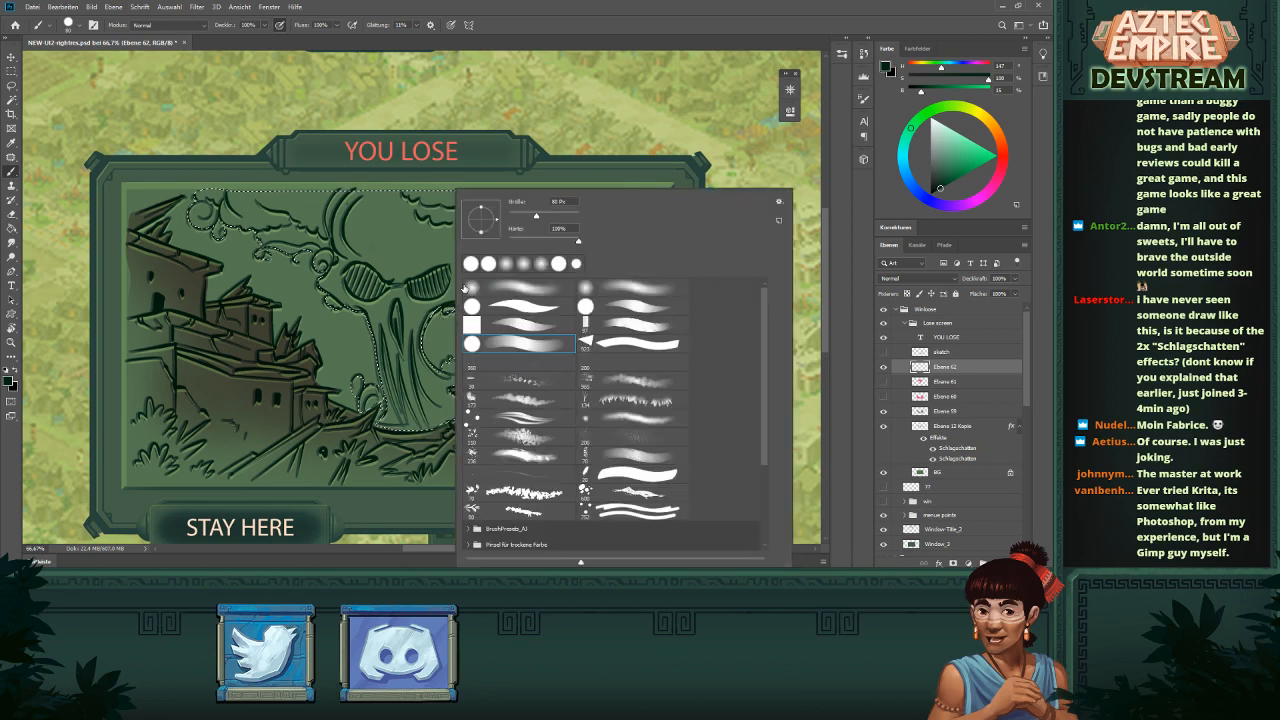
double_click(523, 291)
left_click_drag(416, 313, 455, 309)
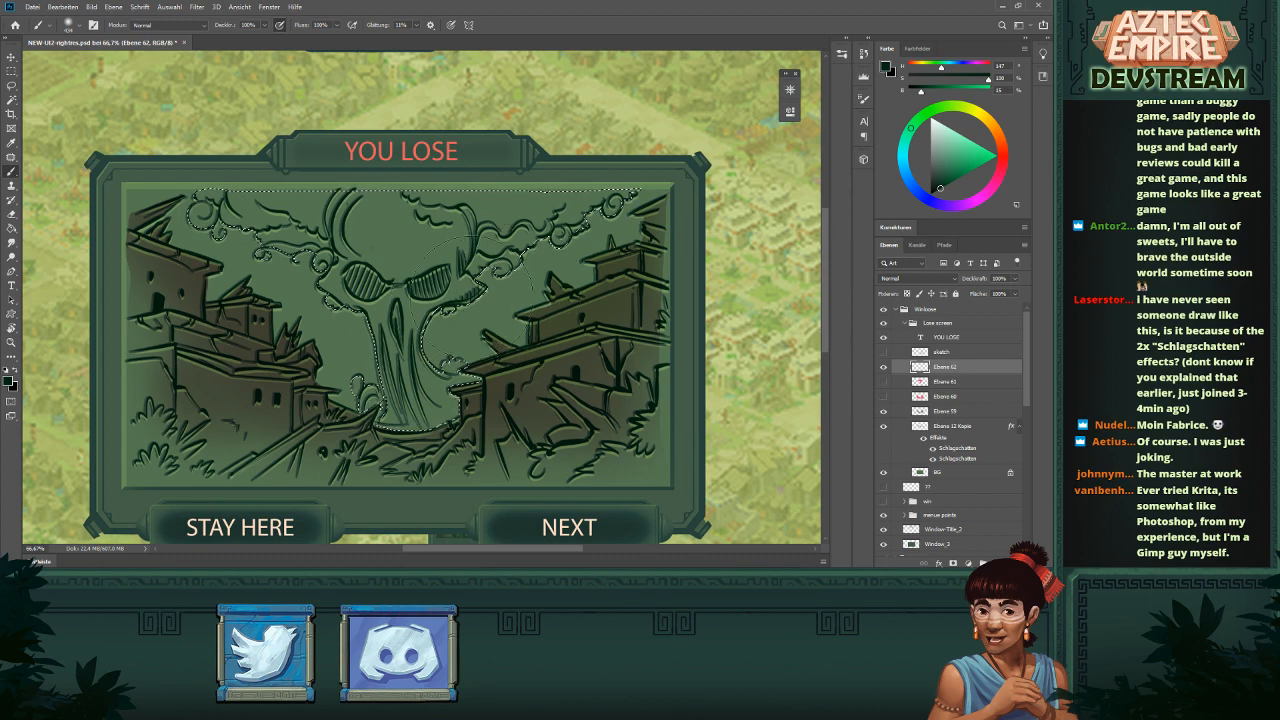
mouse_move(325, 383)
left_mouse_down()
mouse_move(375, 370)
mouse_move(350, 320)
mouse_move(430, 290)
mouse_move(514, 292)
mouse_move(290, 220)
mouse_move(526, 287)
mouse_move(470, 306)
mouse_move(440, 250)
mouse_move(549, 306)
mouse_move(440, 270)
mouse_move(442, 390)
mouse_move(553, 296)
mouse_move(430, 270)
mouse_move(400, 250)
left_mouse_up()
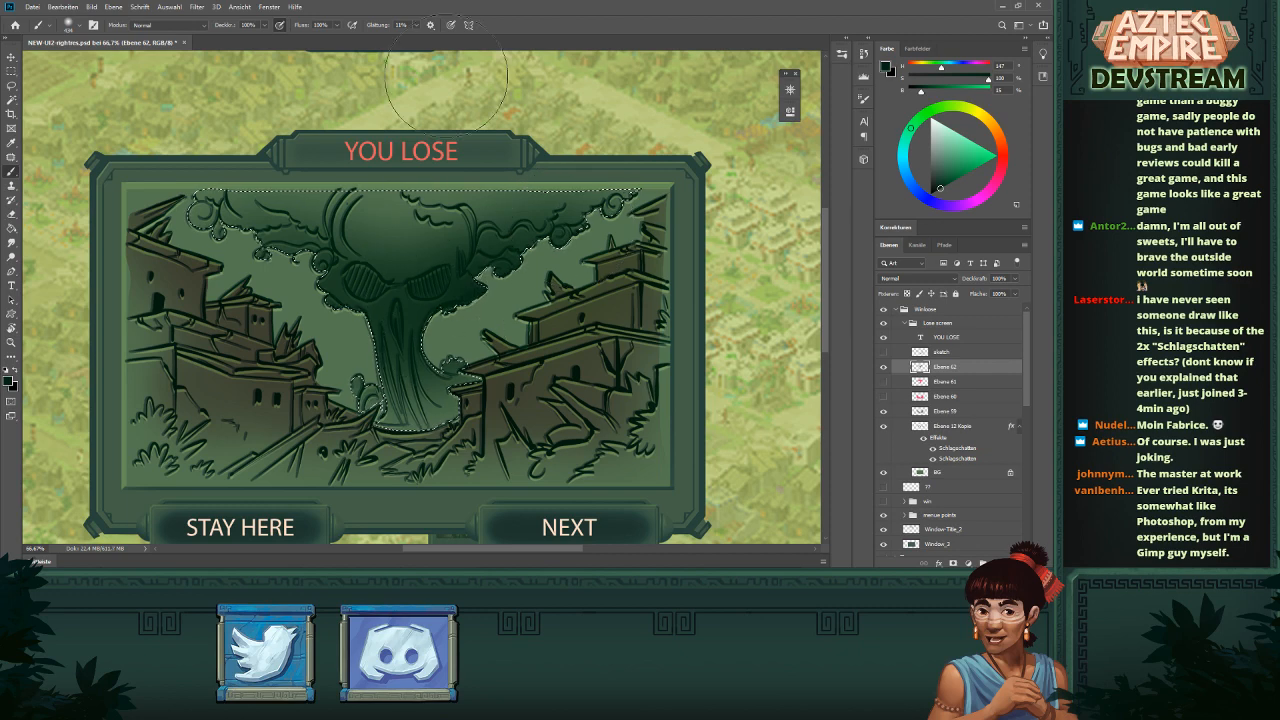
right_click(457, 219)
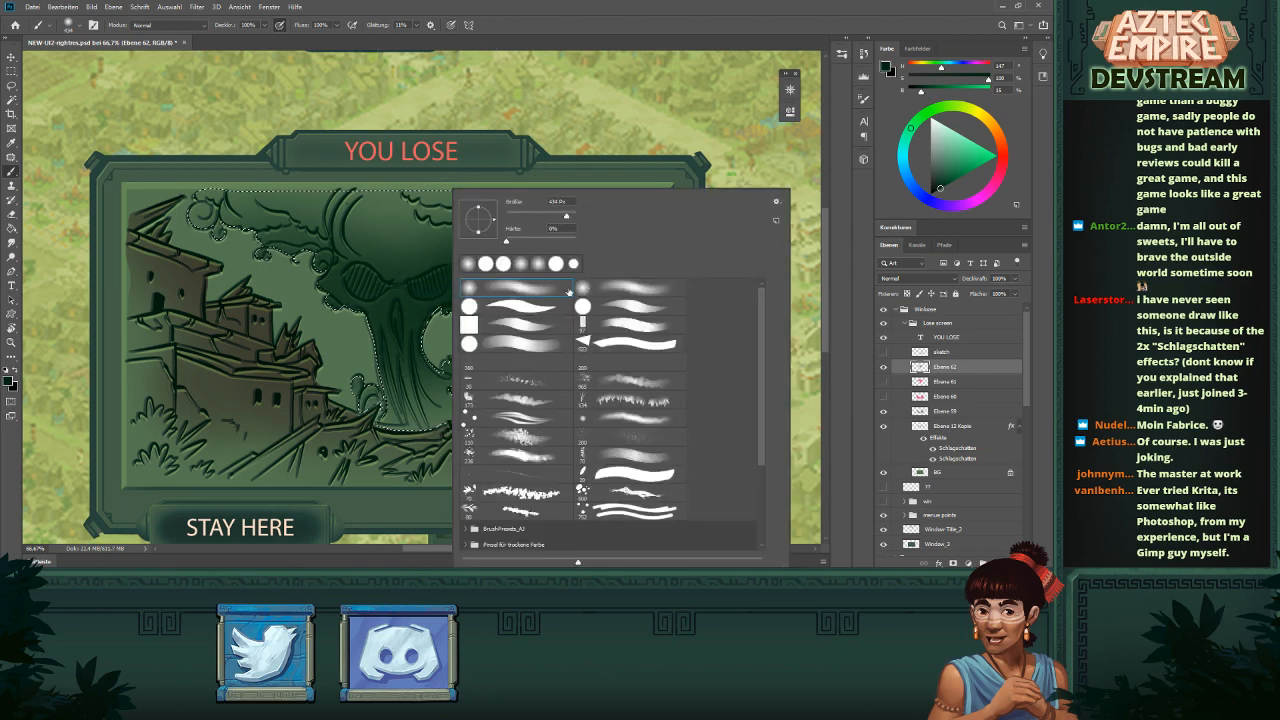
double_click(515, 286)
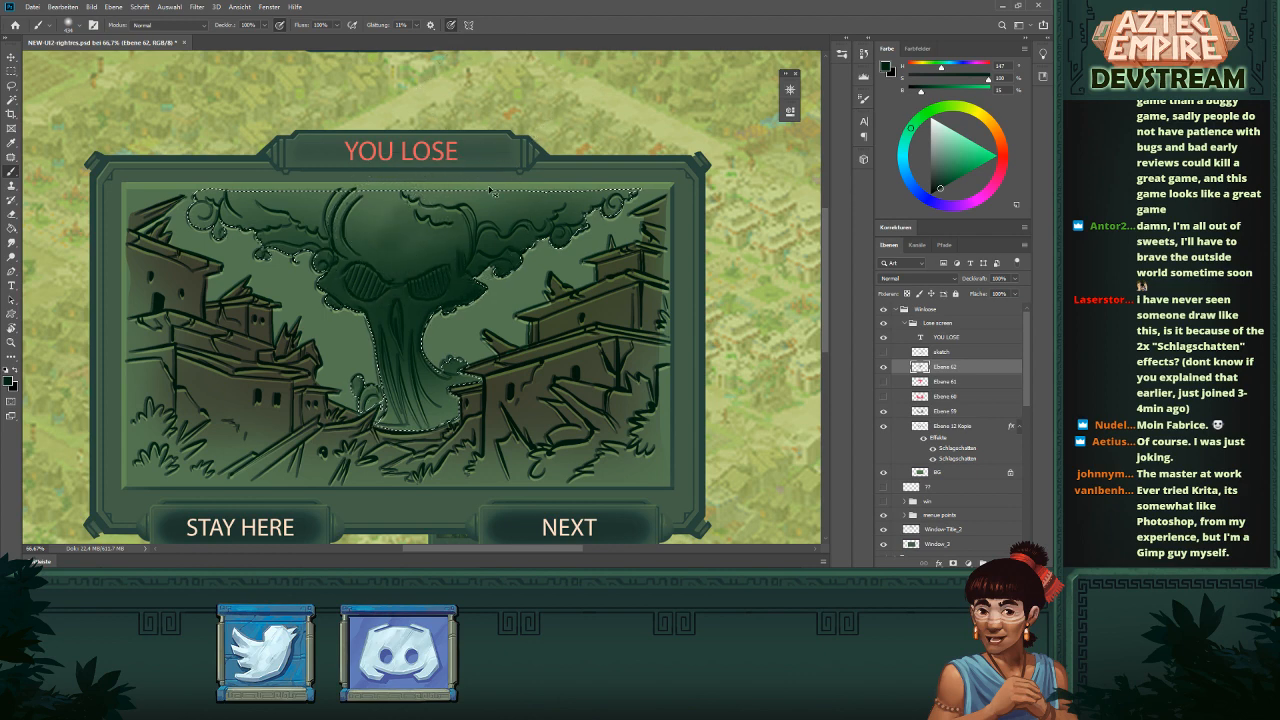
- Turn off pressure-controlled brush size, try large soft strokes of sampled green over the skull's forehead and face, and undo them
left_click(451, 25)
mouse_move(402, 231)
left_mouse_down()
mouse_move(410, 215)
mouse_move(449, 208)
mouse_move(432, 311)
mouse_move(448, 285)
left_mouse_up()
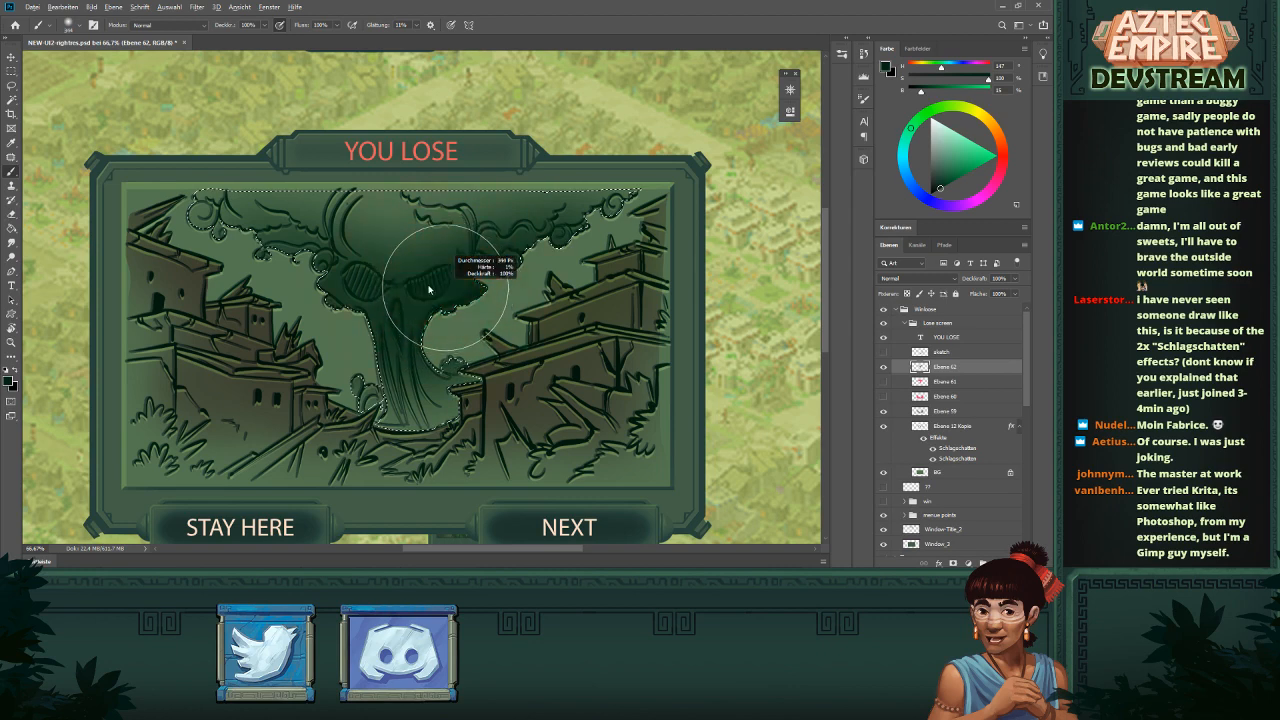
left_click(374, 206, "alt")
mouse_move(380, 222)
left_mouse_down()
mouse_move(420, 222)
mouse_move(420, 279)
left_mouse_up()
key("ctrl+z")
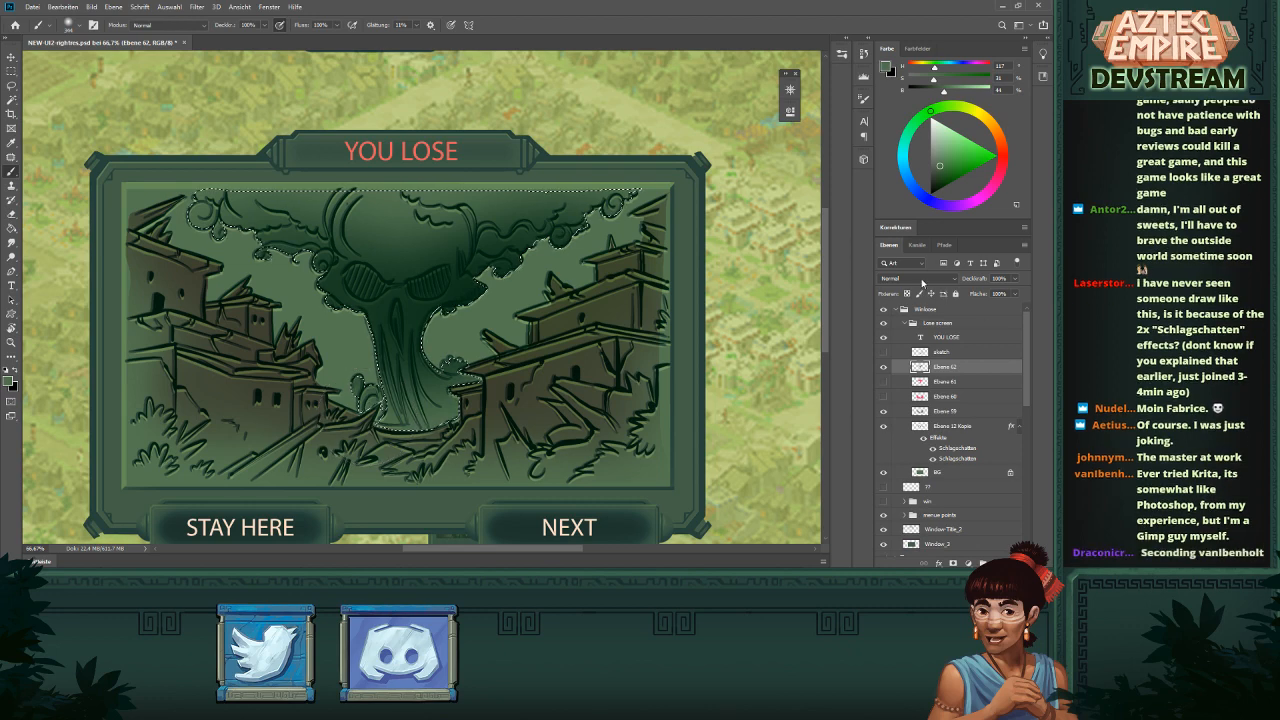
- Set the blend mode of the skull tree's shading layer Ebene 62 to Ineinanderkopieren
left_click(917, 278)
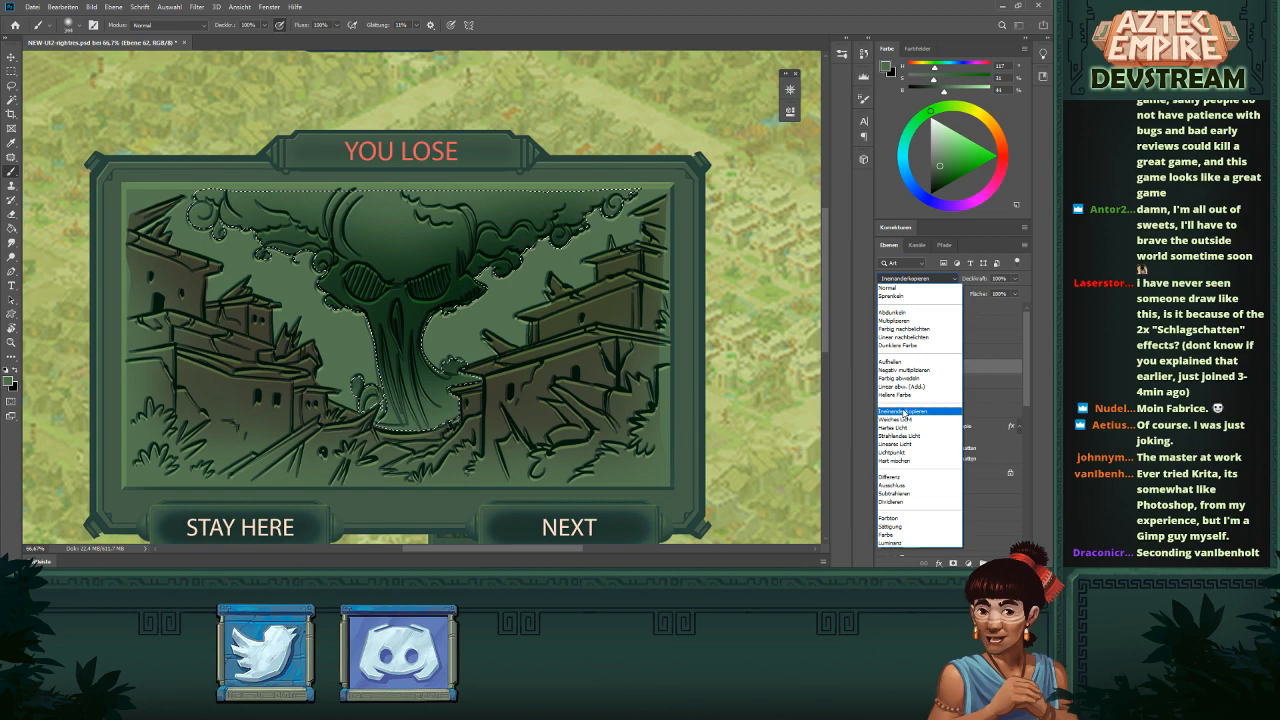
left_click(904, 411)
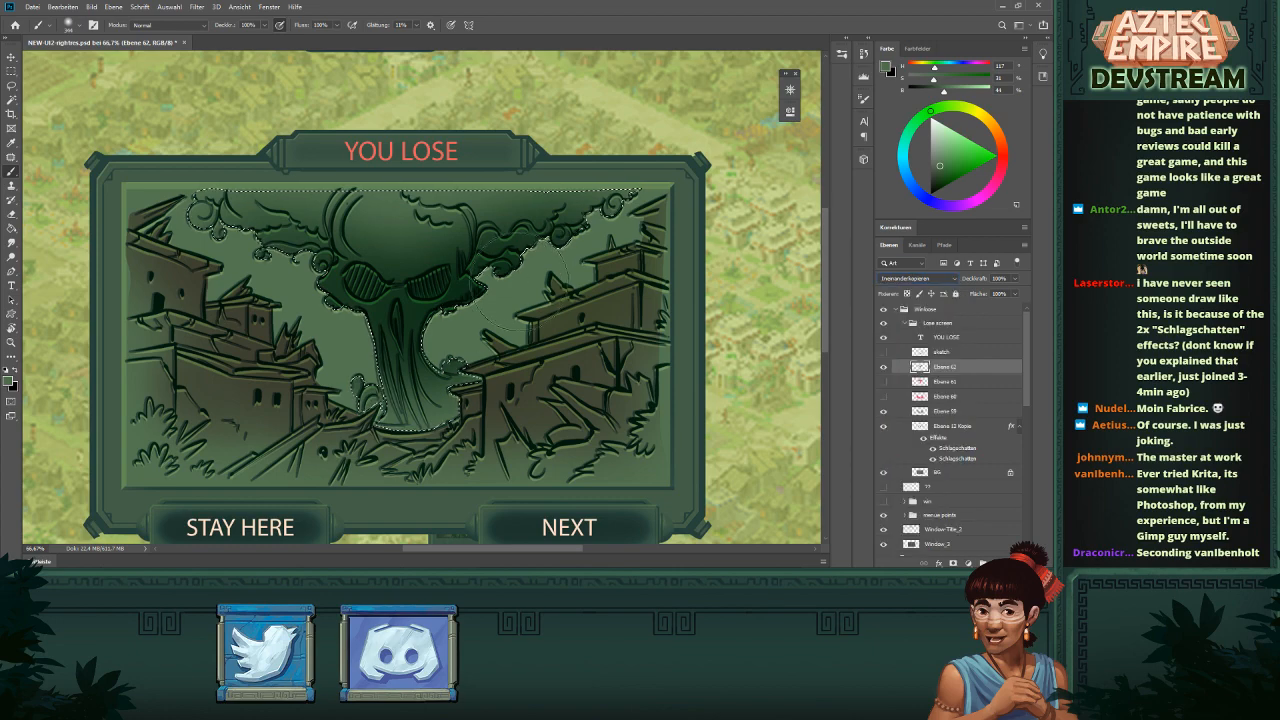
left_click_drag(587, 301, 538, 301)
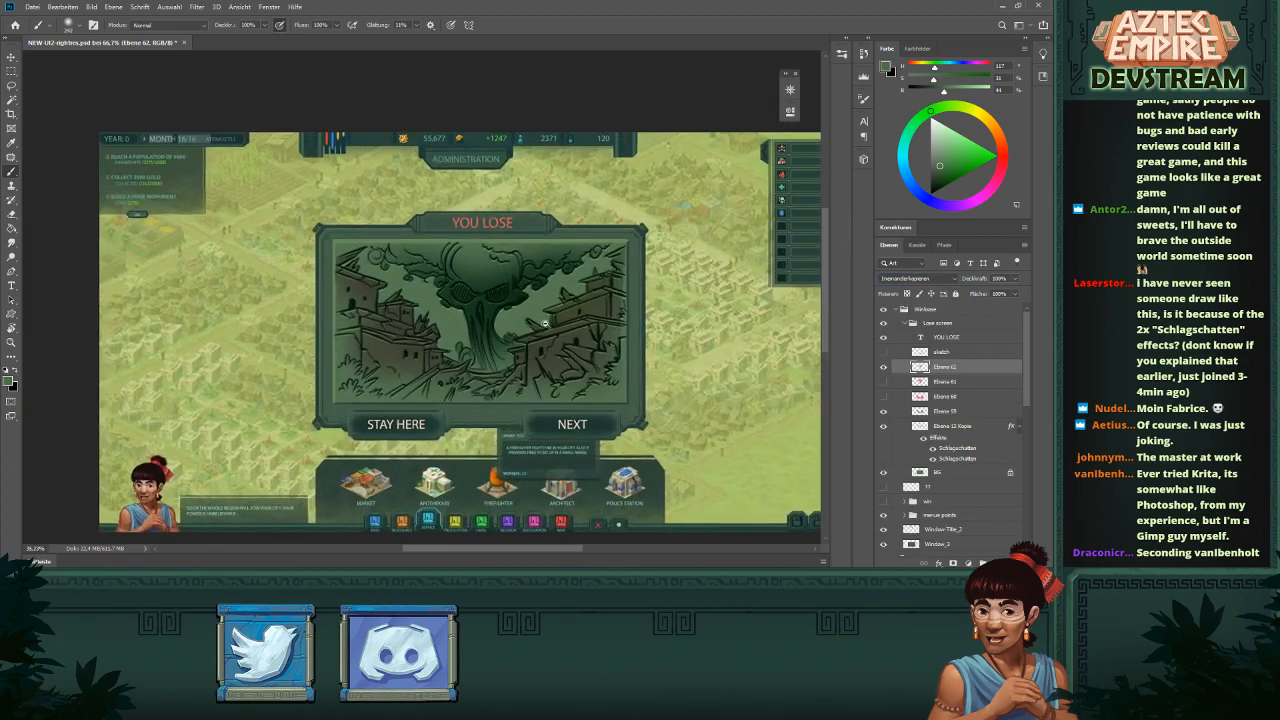
left_click_drag(596, 357, 537, 286)
left_click_drag(537, 286, 551, 356)
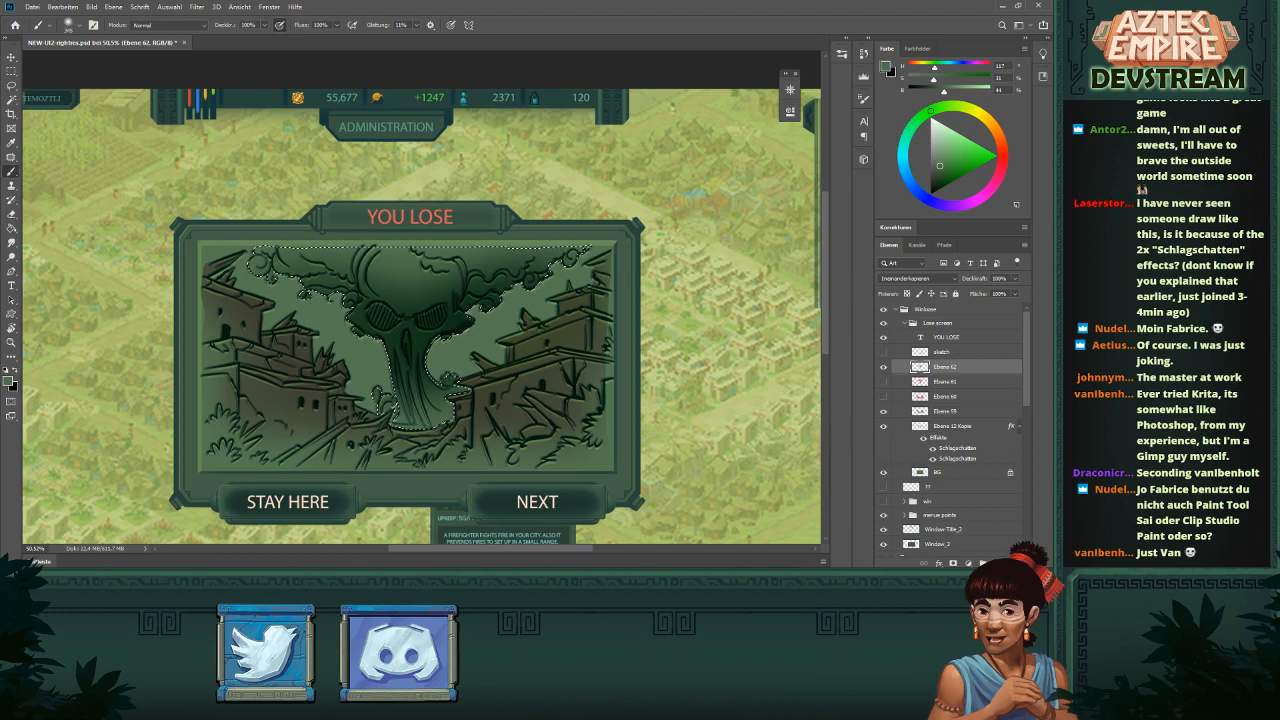
left_click_drag(533, 341, 562, 341)
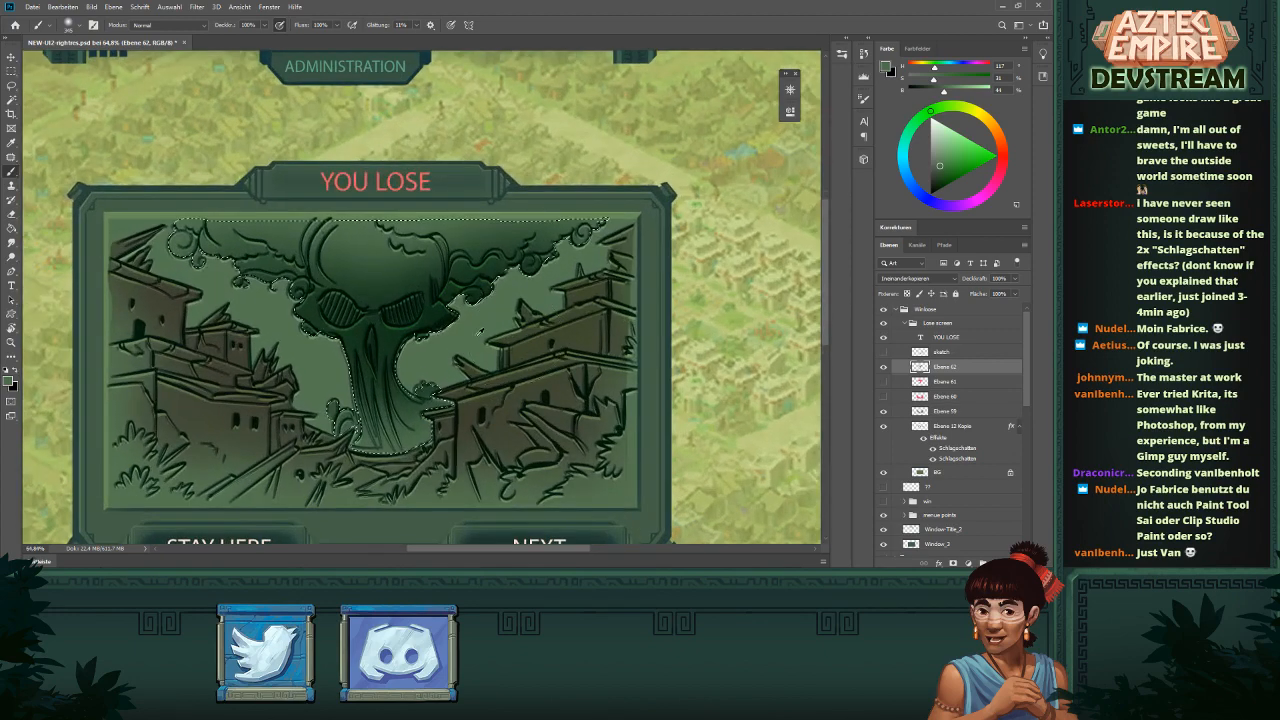
- Brush the sampled green softly over the skull's face and trunk within the selection
mouse_move(452, 333)
left_mouse_down()
mouse_move(372, 330)
mouse_move(378, 374)
mouse_move(355, 397)
mouse_move(366, 348)
mouse_move(389, 349)
left_mouse_up()
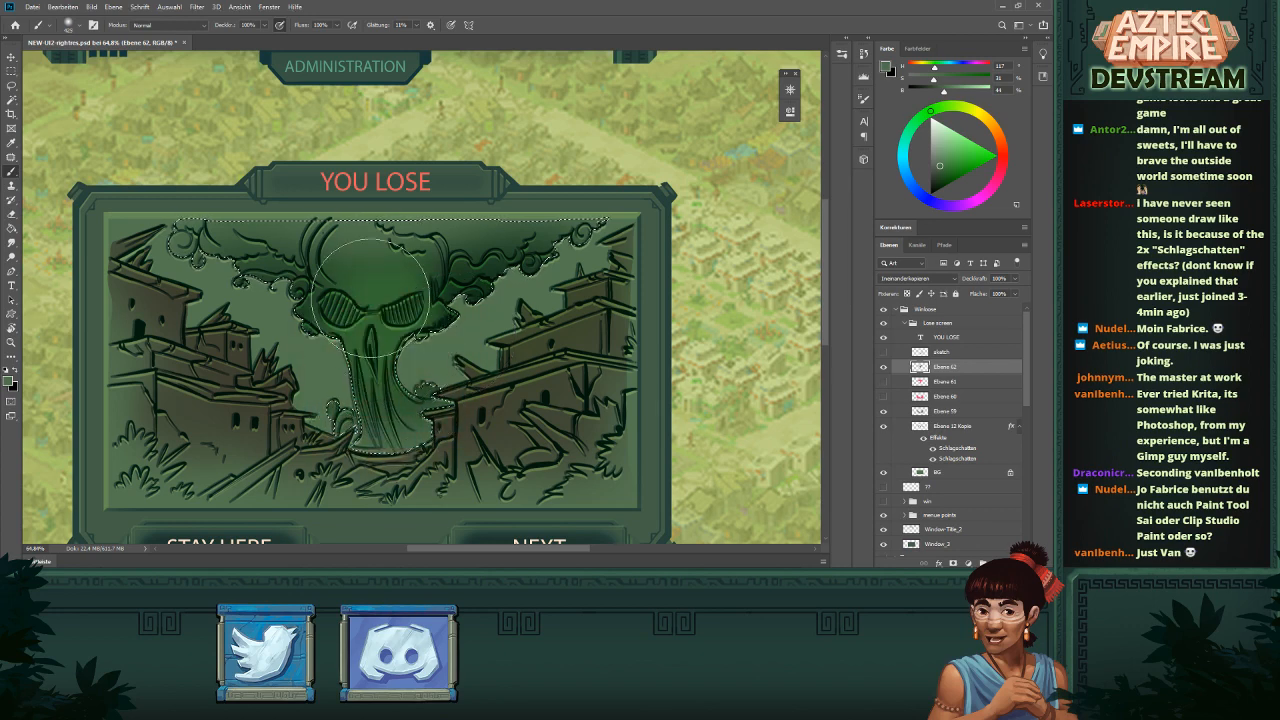
scroll(510, 350, "down", 7)
scroll(517, 356, "up", 5)
left_click_drag(504, 335, 517, 379)
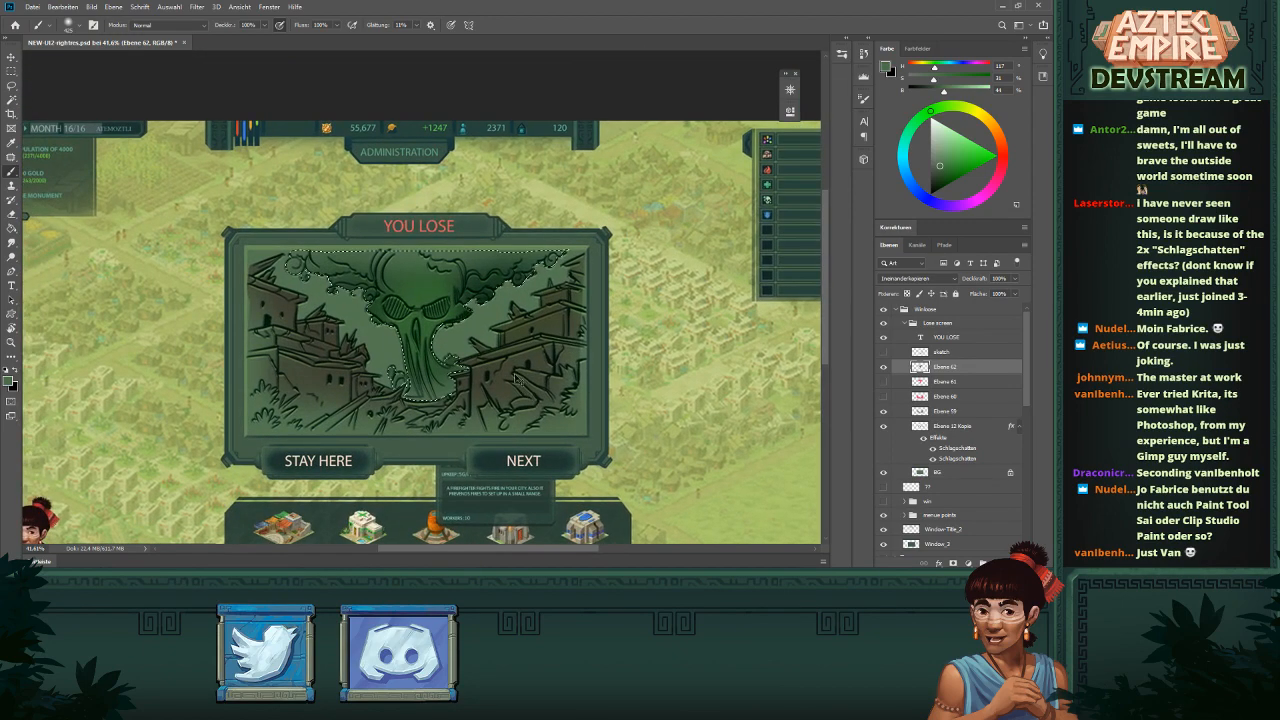
- Choose warm orange and red tones and brush them softly over the skull's face, forehead and trunk
left_click(998, 154)
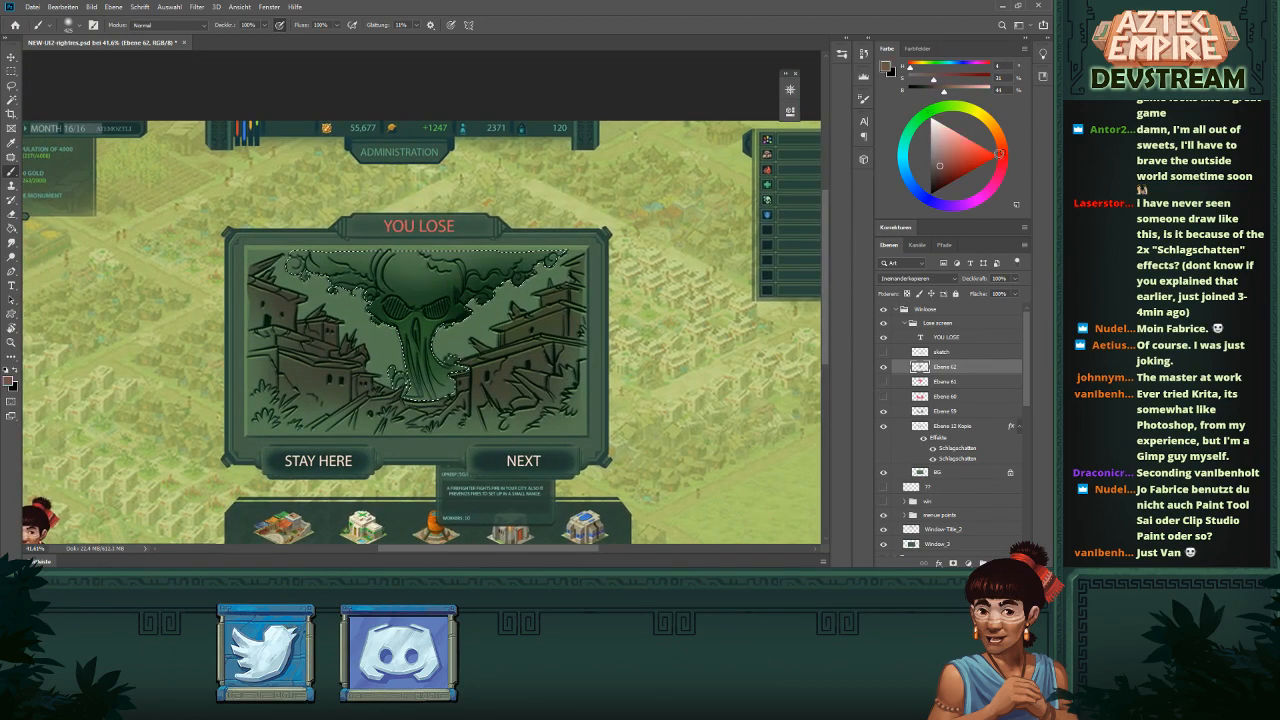
left_click(1003, 147)
left_click_drag(960, 157, 974, 155)
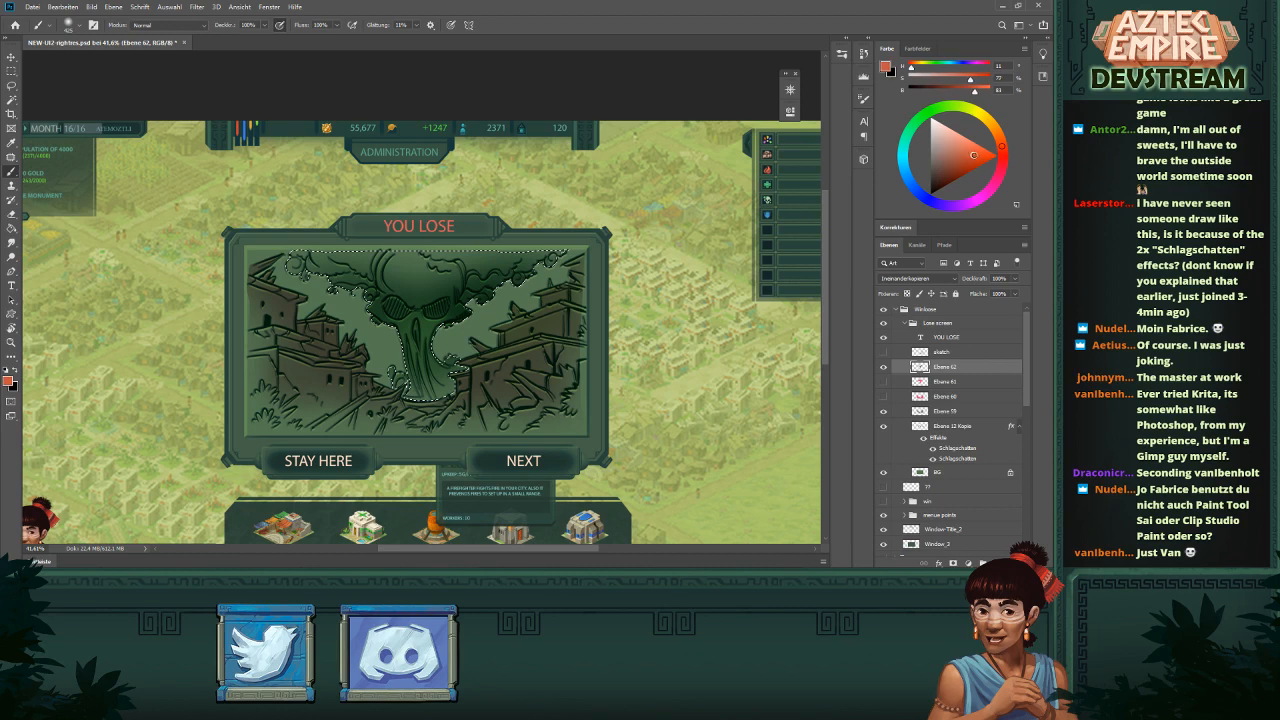
mouse_move(422, 352)
left_mouse_down()
mouse_move(422, 291)
mouse_move(418, 327)
mouse_move(406, 322)
mouse_move(419, 340)
mouse_move(426, 280)
mouse_move(440, 322)
left_mouse_up()
left_click(988, 154)
left_click(1003, 155)
key("ctrl+z")
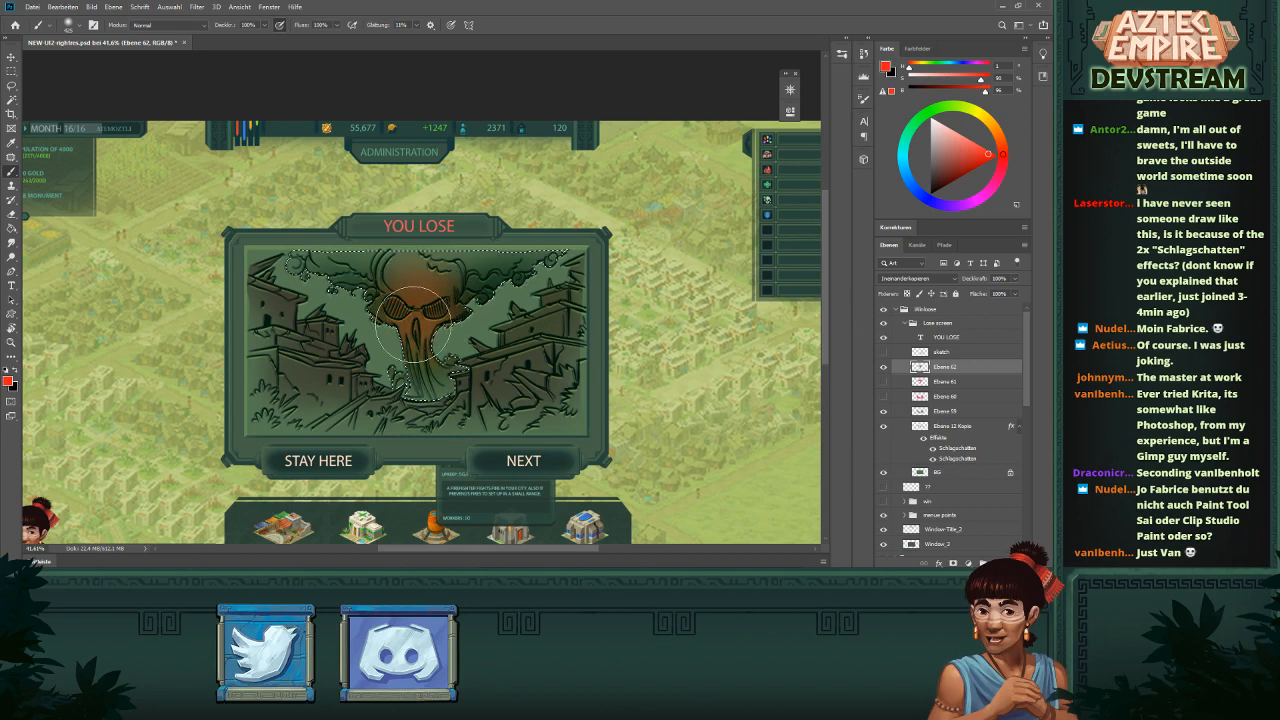
mouse_move(422, 355)
left_mouse_down()
mouse_move(430, 372)
mouse_move(420, 283)
left_mouse_up()
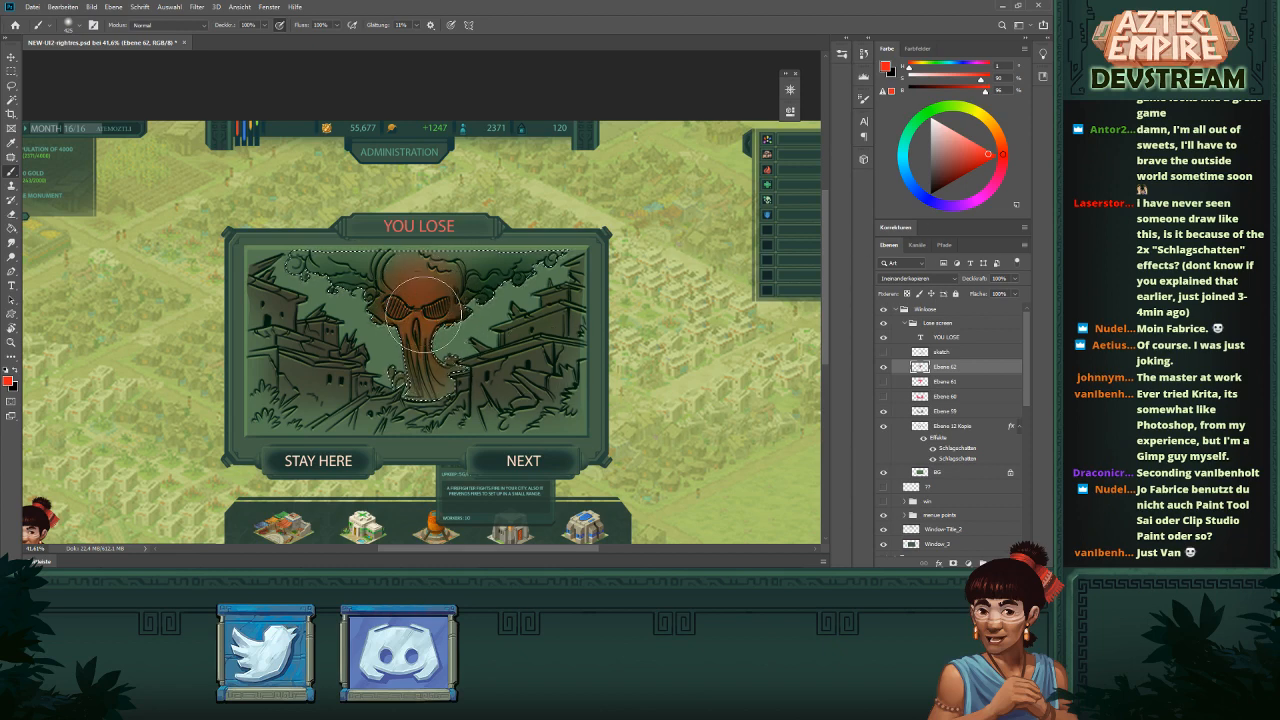
left_click_drag(505, 325, 560, 315)
left_click_drag(526, 327, 534, 349)
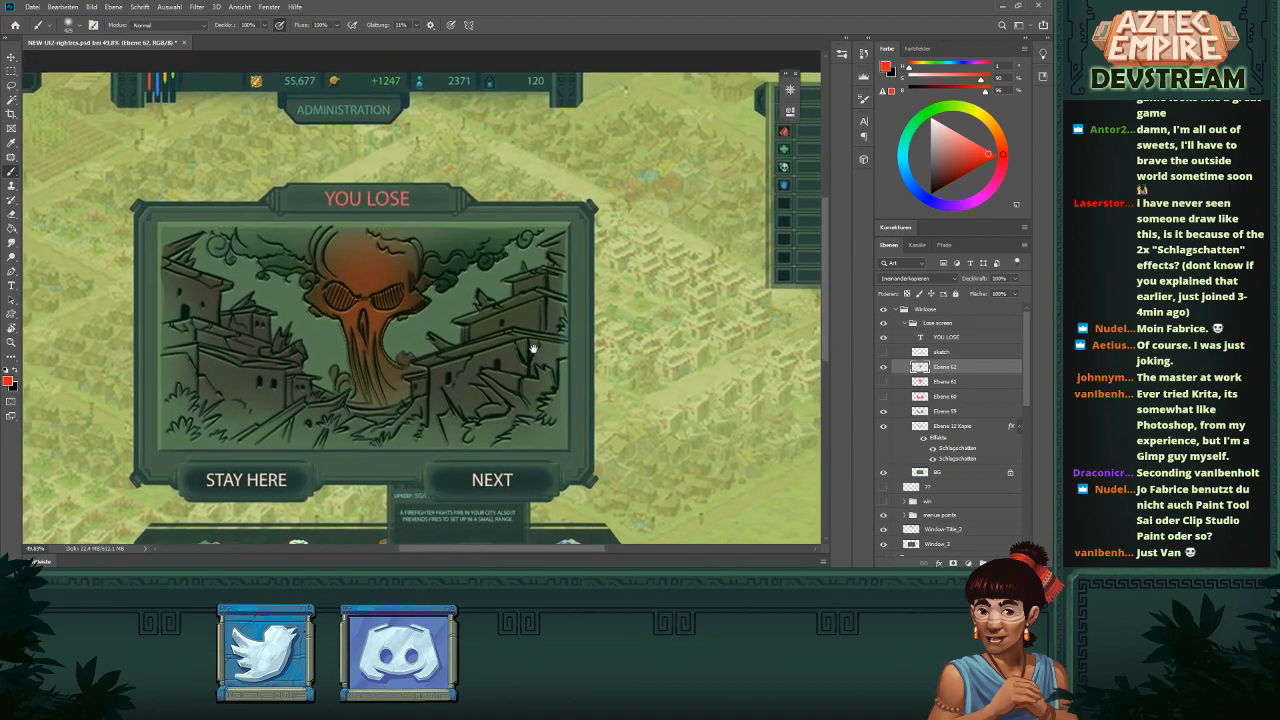
left_click_drag(450, 330, 499, 345)
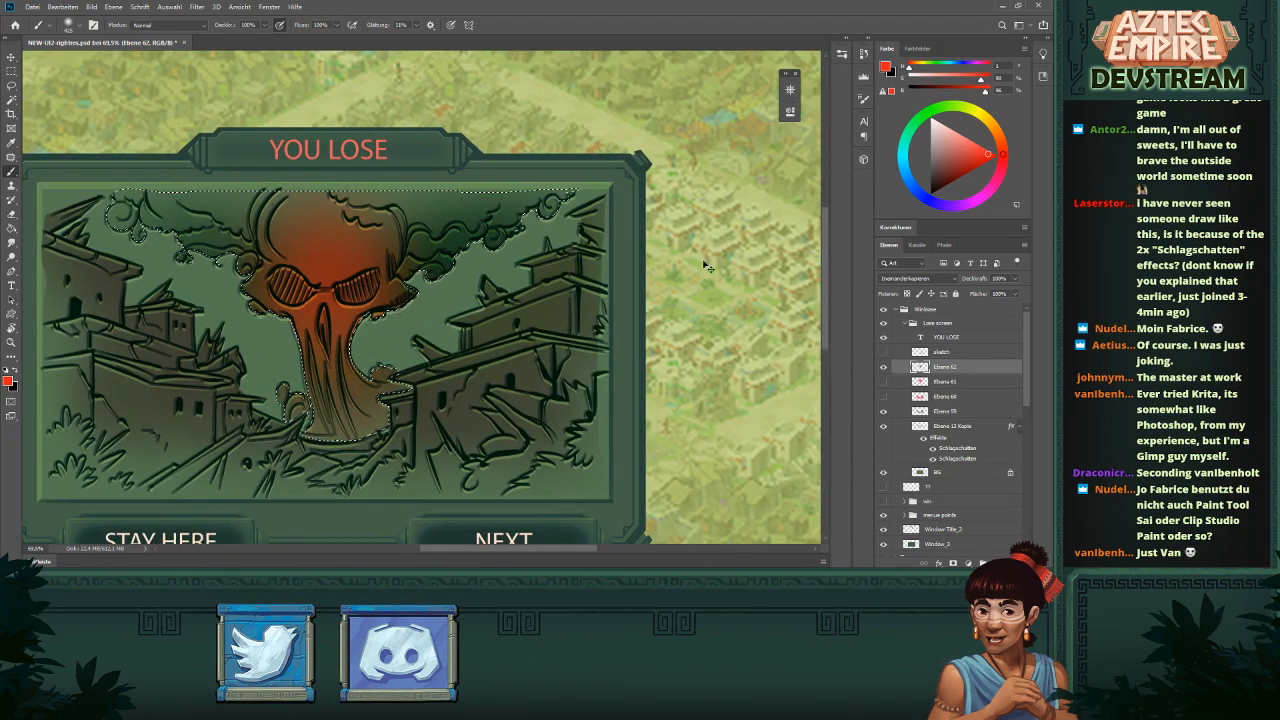
- Shift the paint colour to a brighter orange and brush it over the skull's eyes and lower forehead
left_click(1002, 142)
left_click(983, 148)
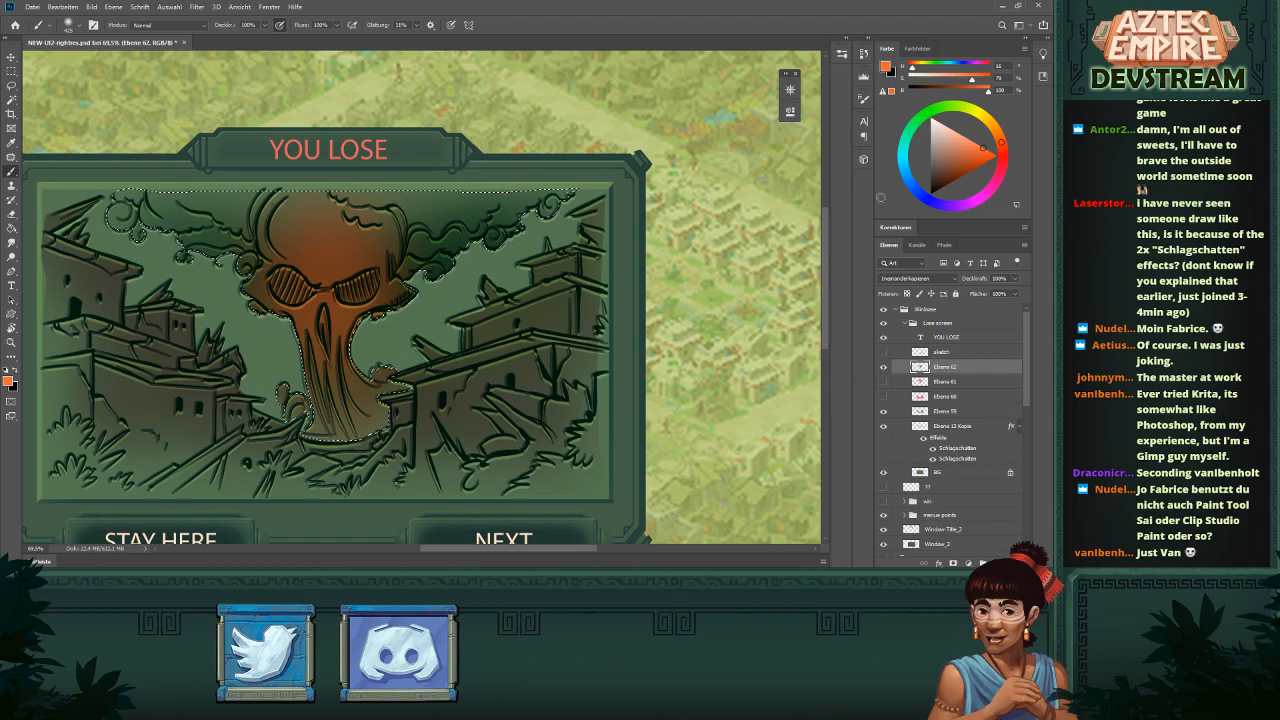
mouse_move(339, 294)
left_mouse_down()
mouse_move(316, 298)
mouse_move(329, 281)
left_mouse_up()
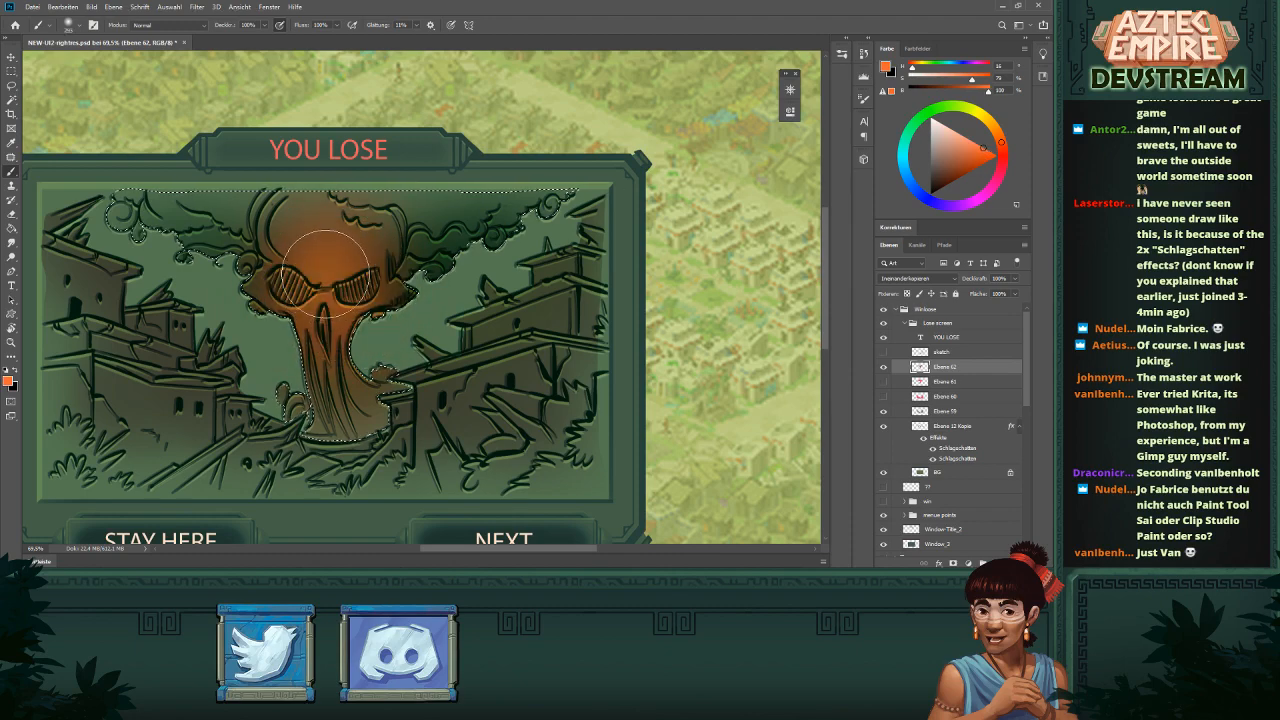
left_click_drag(470, 312, 506, 286)
left_click_drag(506, 286, 528, 350)
- Change the paint colour to a redder orange and glaze it over the skull's face and forehead
left_click(1002, 150)
left_click(985, 151)
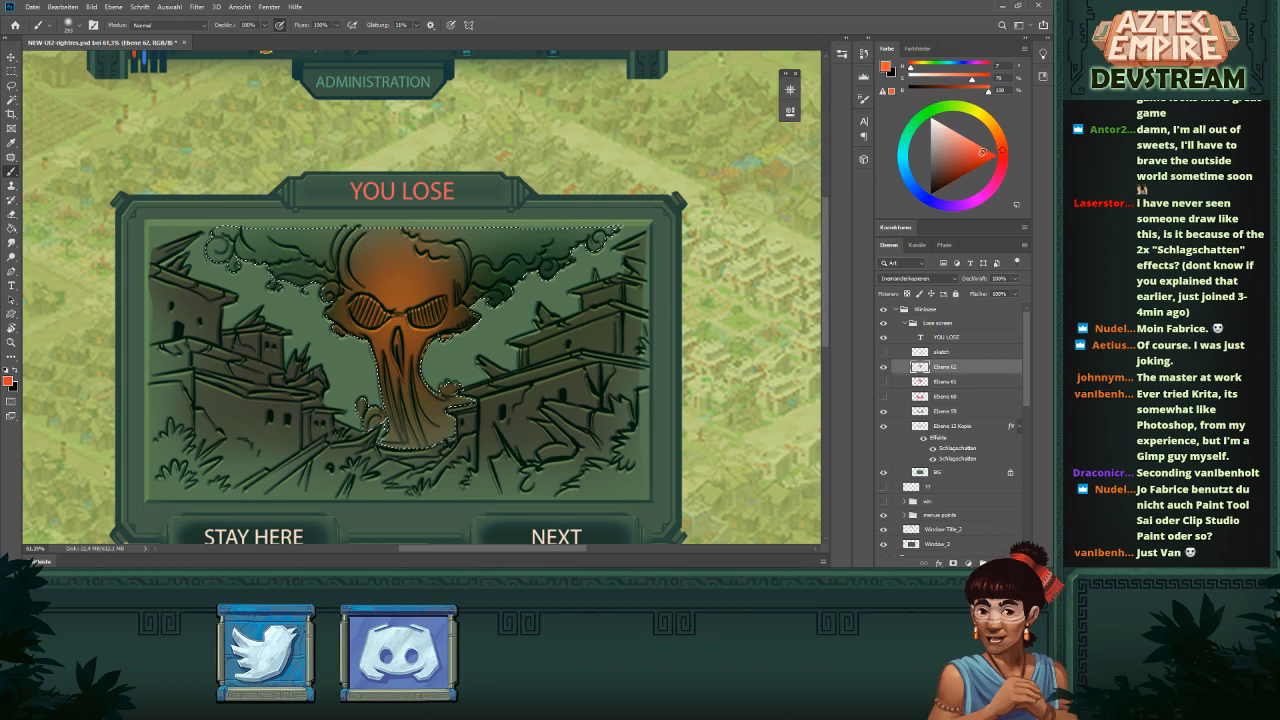
mouse_move(454, 308)
left_mouse_down()
mouse_move(386, 308)
mouse_move(390, 275)
mouse_move(417, 265)
left_mouse_up()
left_click(530, 318, "ctrl+alt")
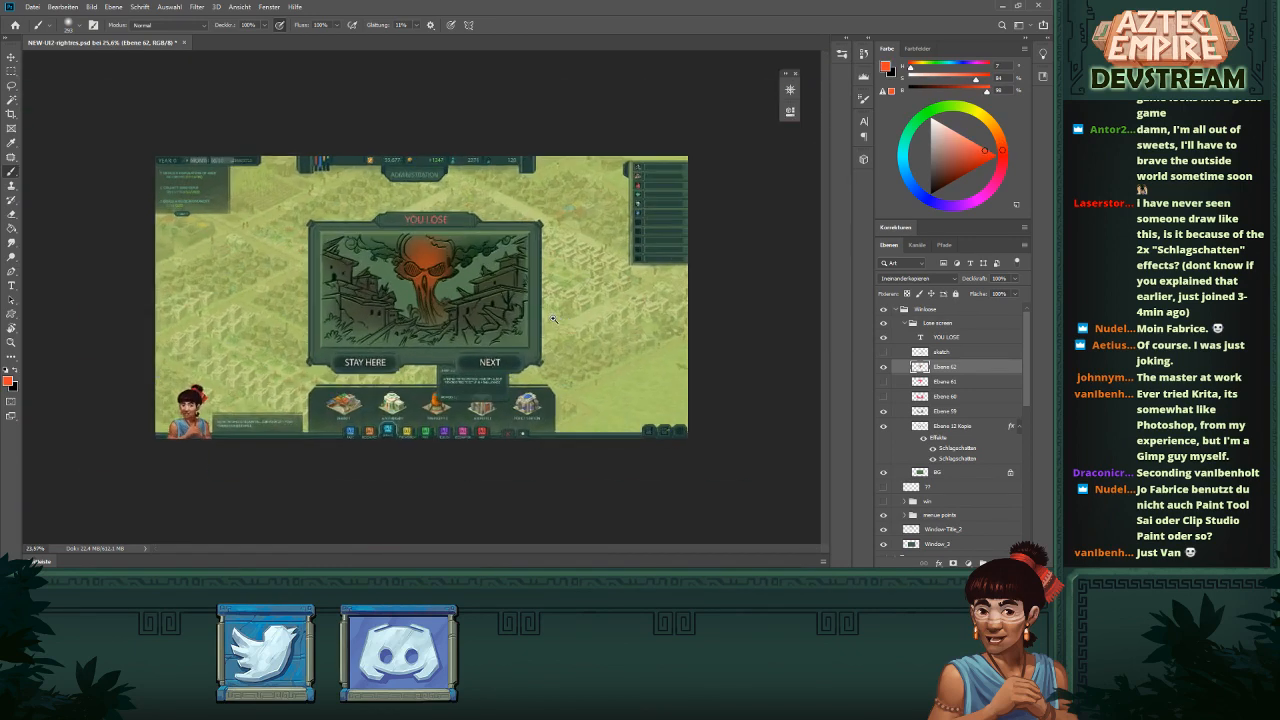
left_click(551, 318, "ctrl")
left_click_drag(551, 318, 564, 373)
left_click(549, 330, "ctrl")
- Deselect, duplicate the mask layers Ebene 61 and Ebene 60, and merge the visible copies into one mask layer
key("d")
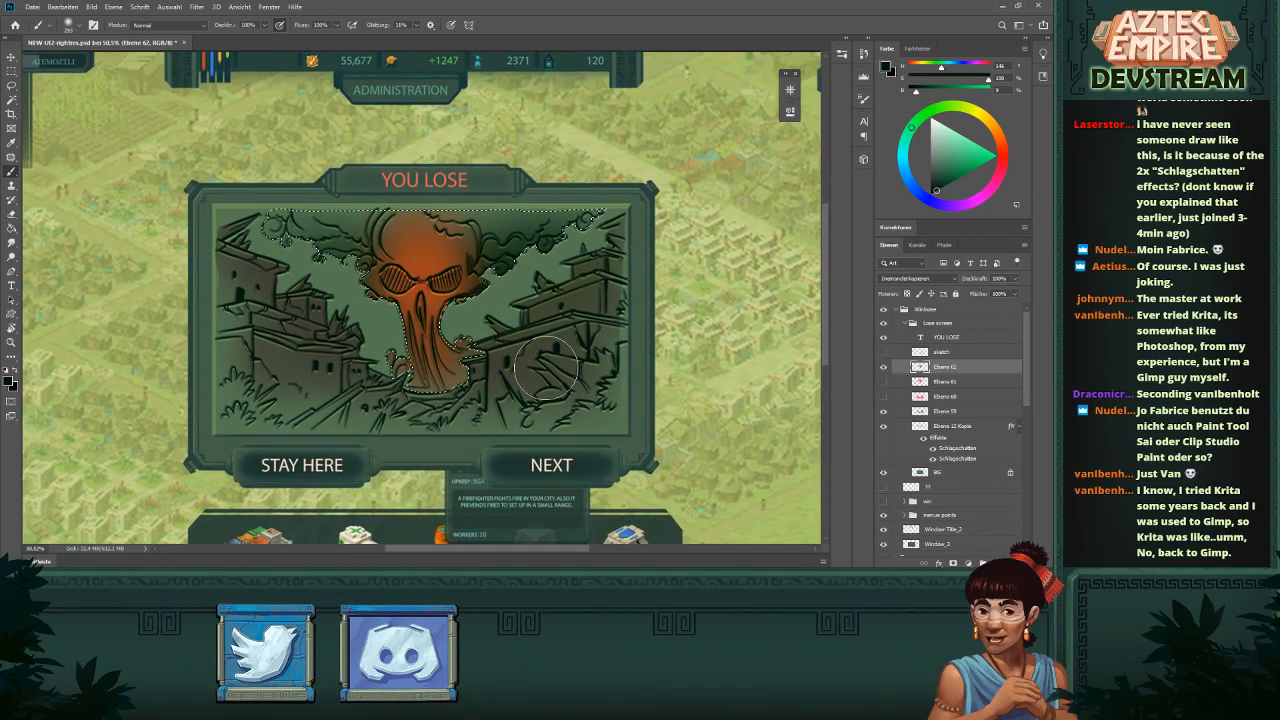
key("ctrl+d")
left_click(937, 383)
left_click(937, 397, "shift")
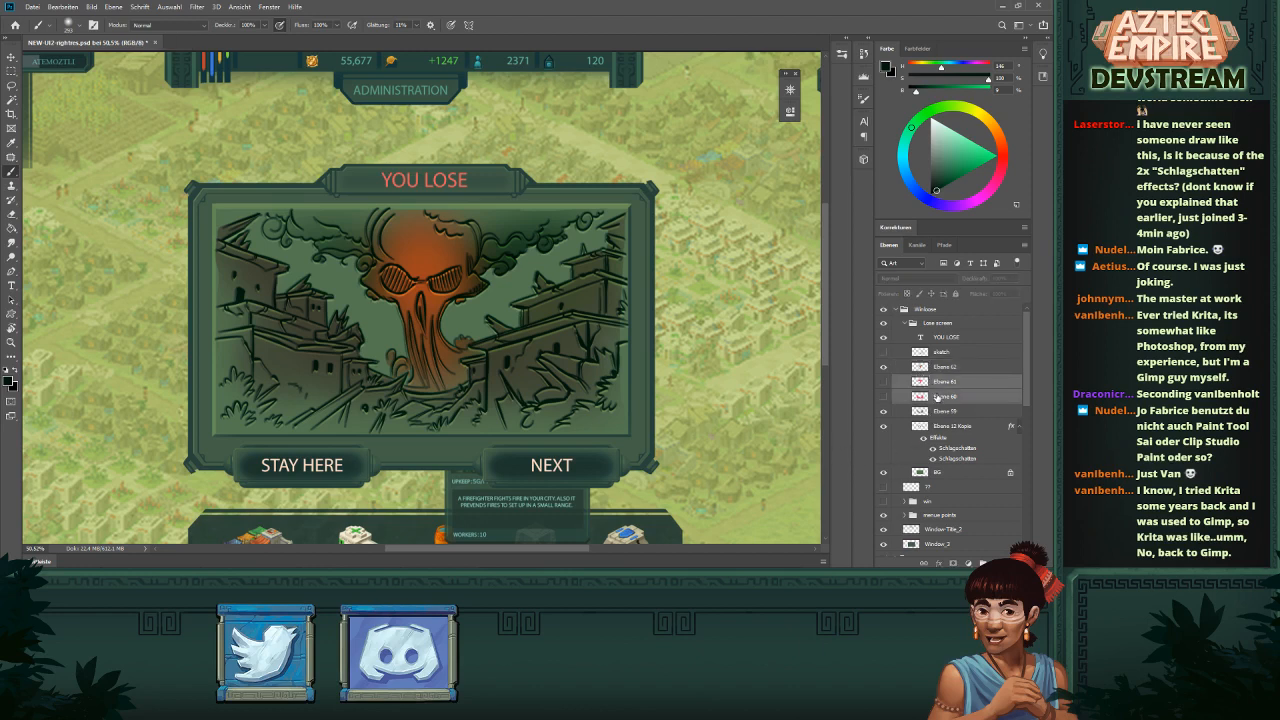
key("ctrl+j")
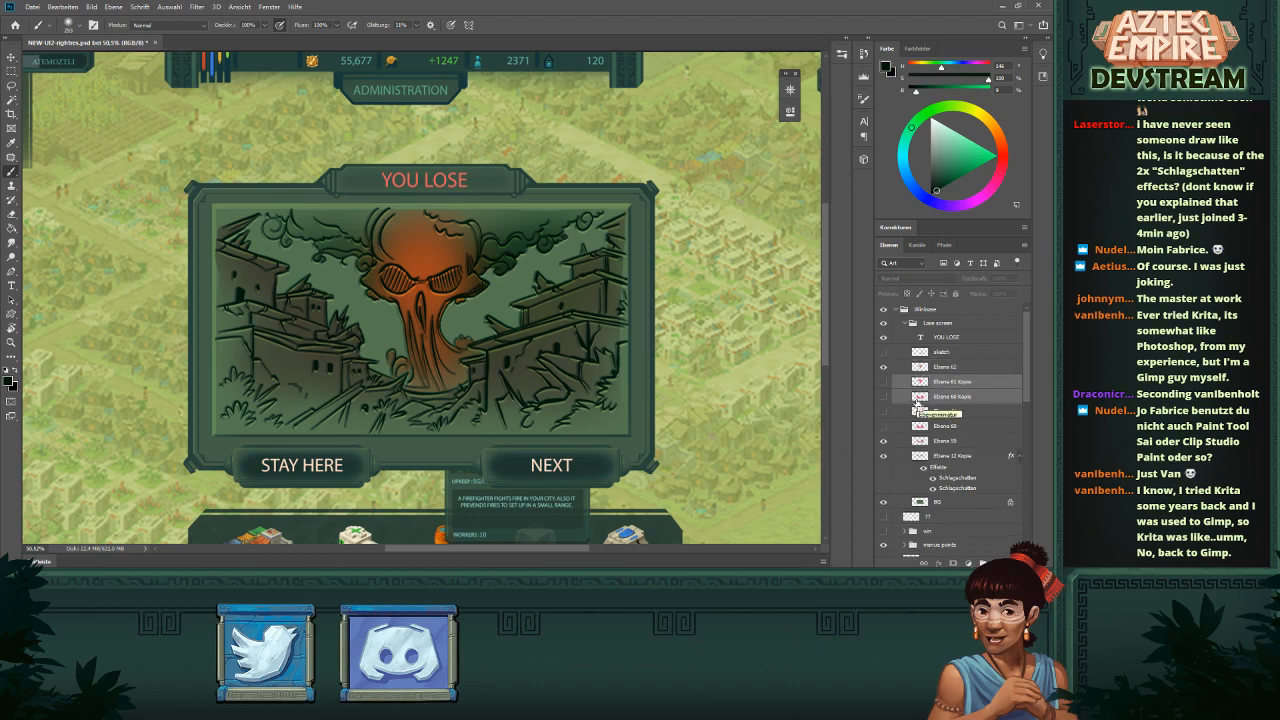
left_click(884, 396)
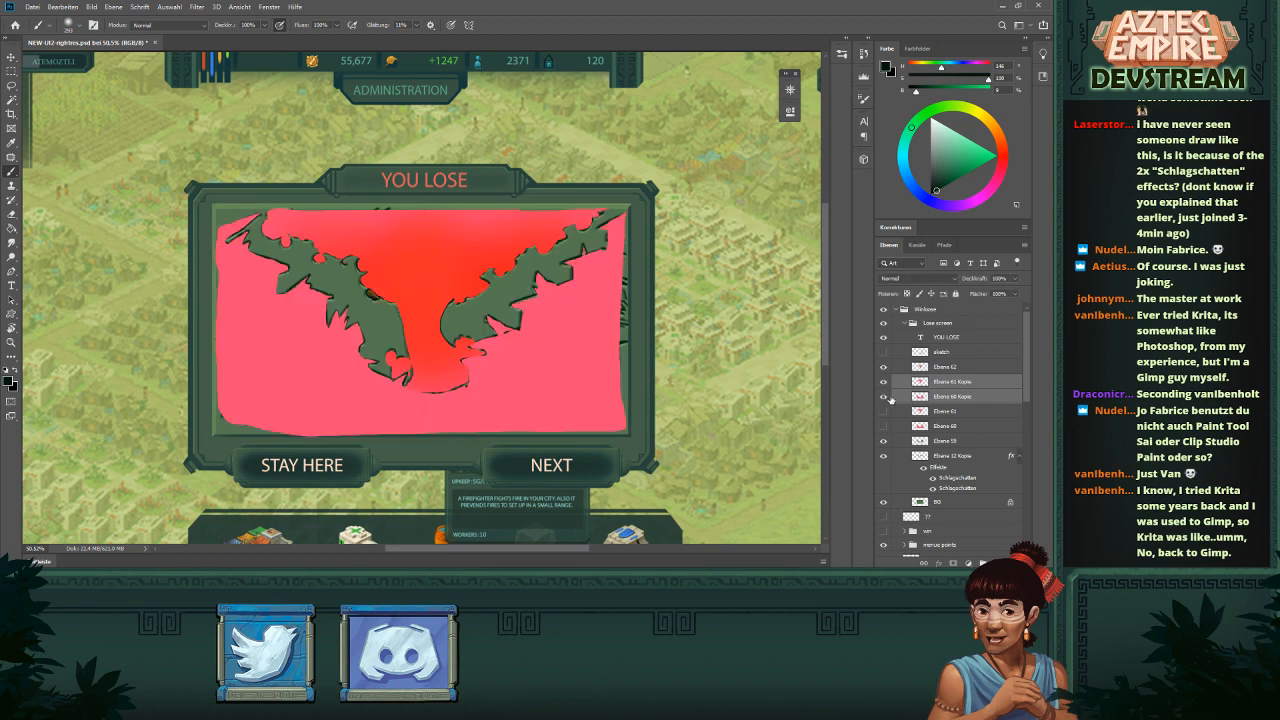
key("ctrl+e")
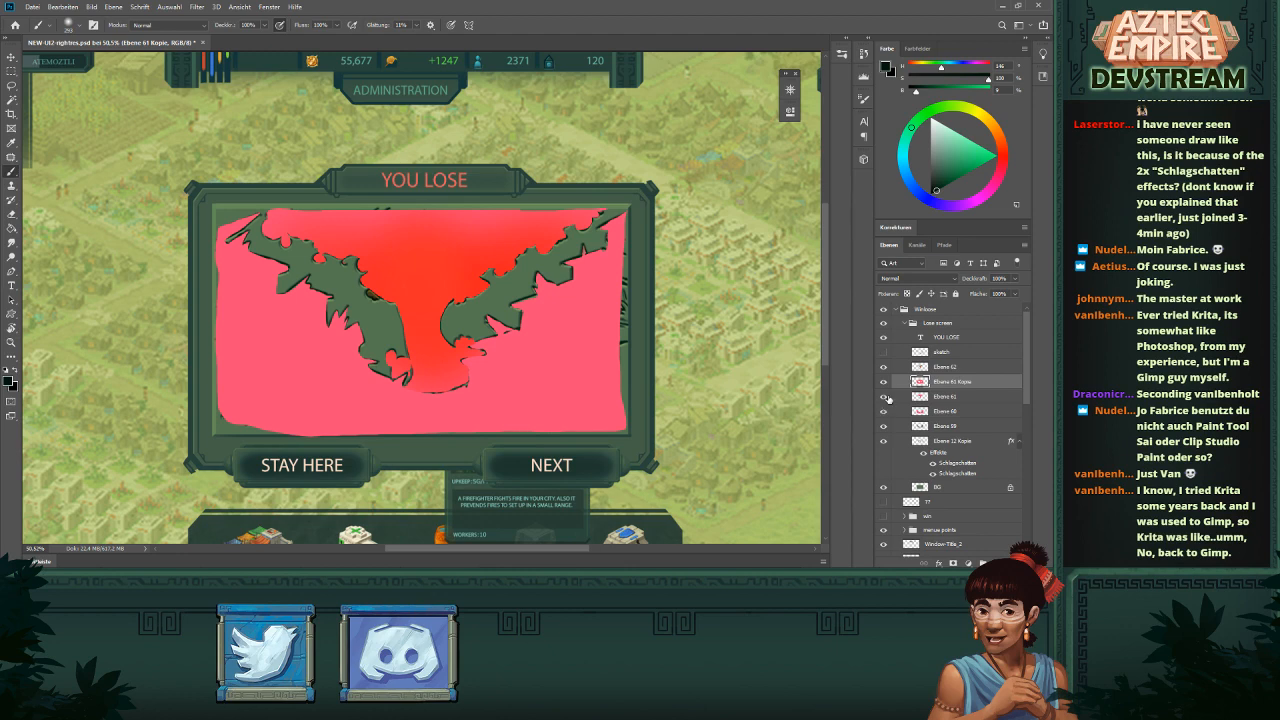
- Load the merged mask layer Ebene 61 Kopie as a selection and hide that layer
left_click(923, 387, "ctrl")
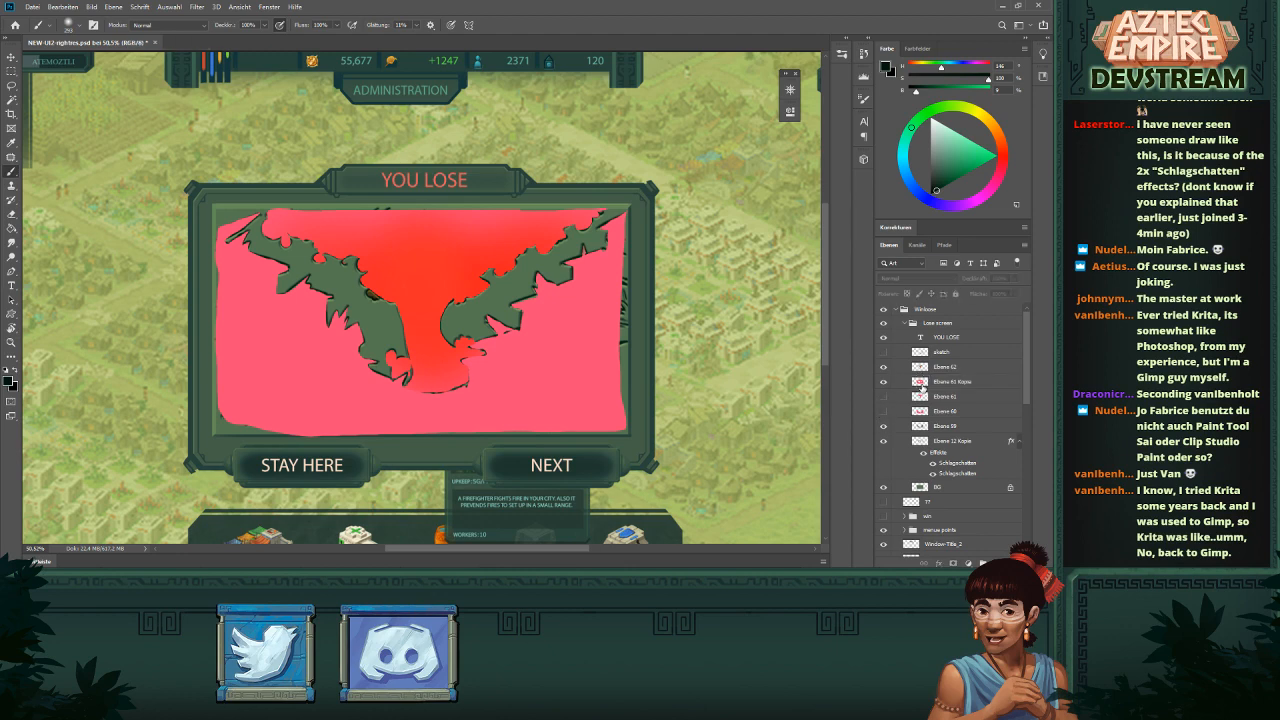
left_click(921, 385, "ctrl")
left_click(884, 382)
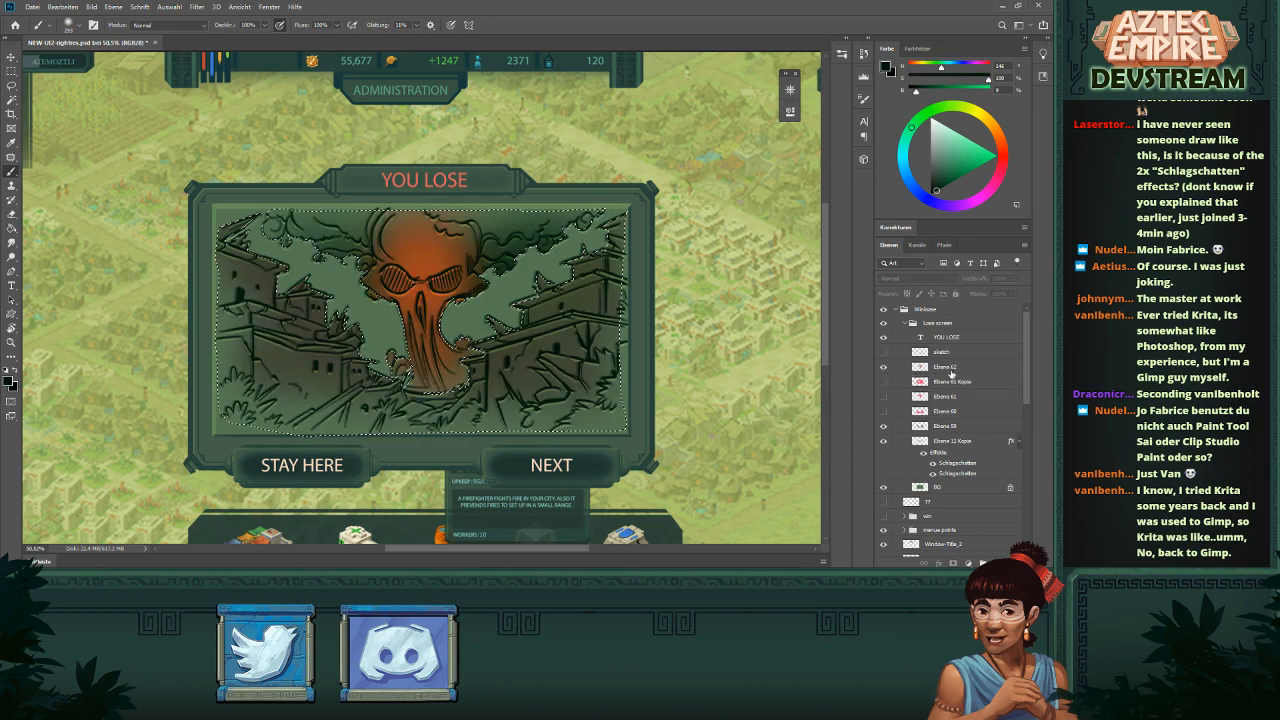
- Move the skull shading layer Ebene 62 down above Ebene 59 and merge it into that layer
left_click(950, 370)
left_click_drag(935, 383, 935, 416)
key("ctrl+e")
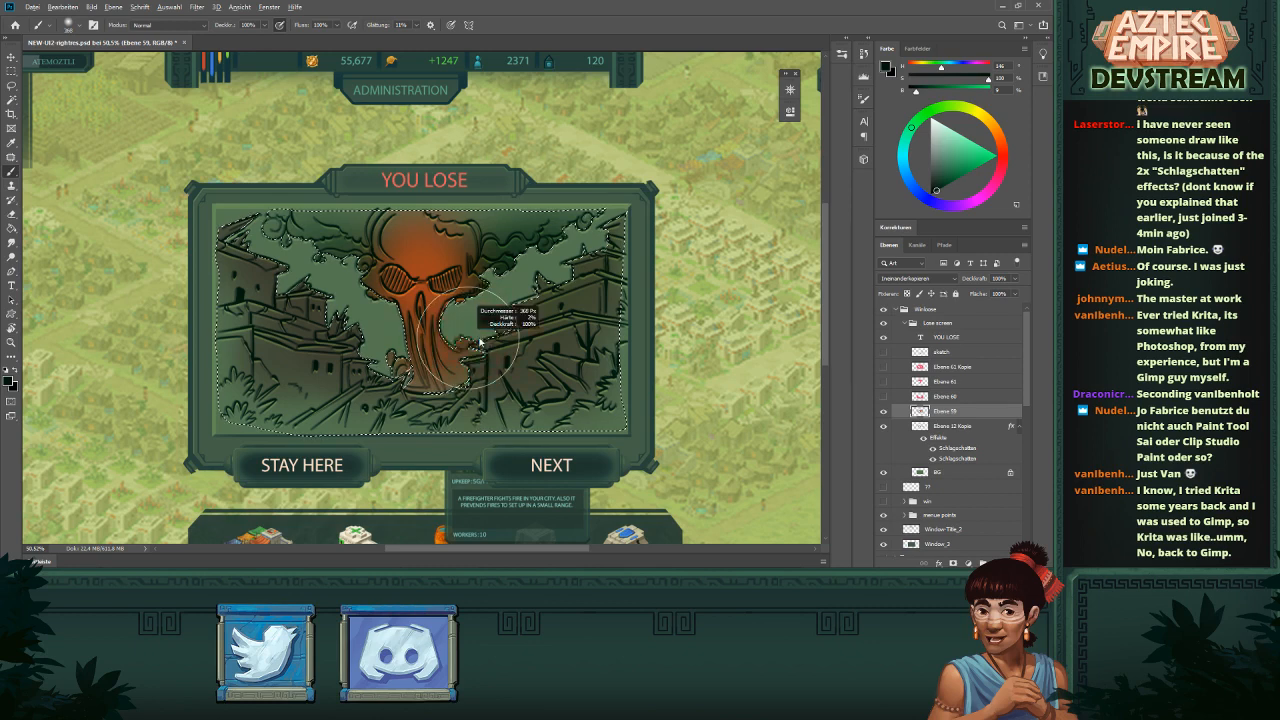
- Invert the selection and brush the sky around the skull tree yellow-orange, adding orange-red sampled from the skull close to the trunk
left_click(430, 280, "alt")
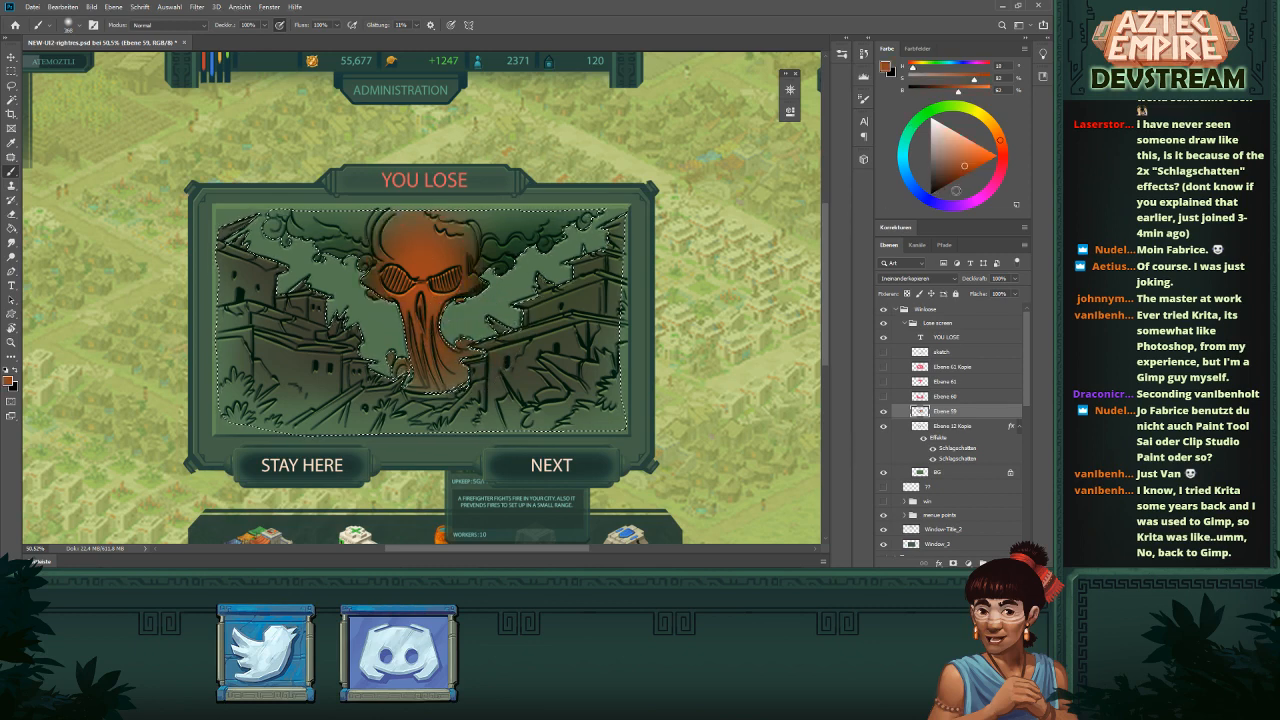
left_click_drag(999, 137, 995, 128)
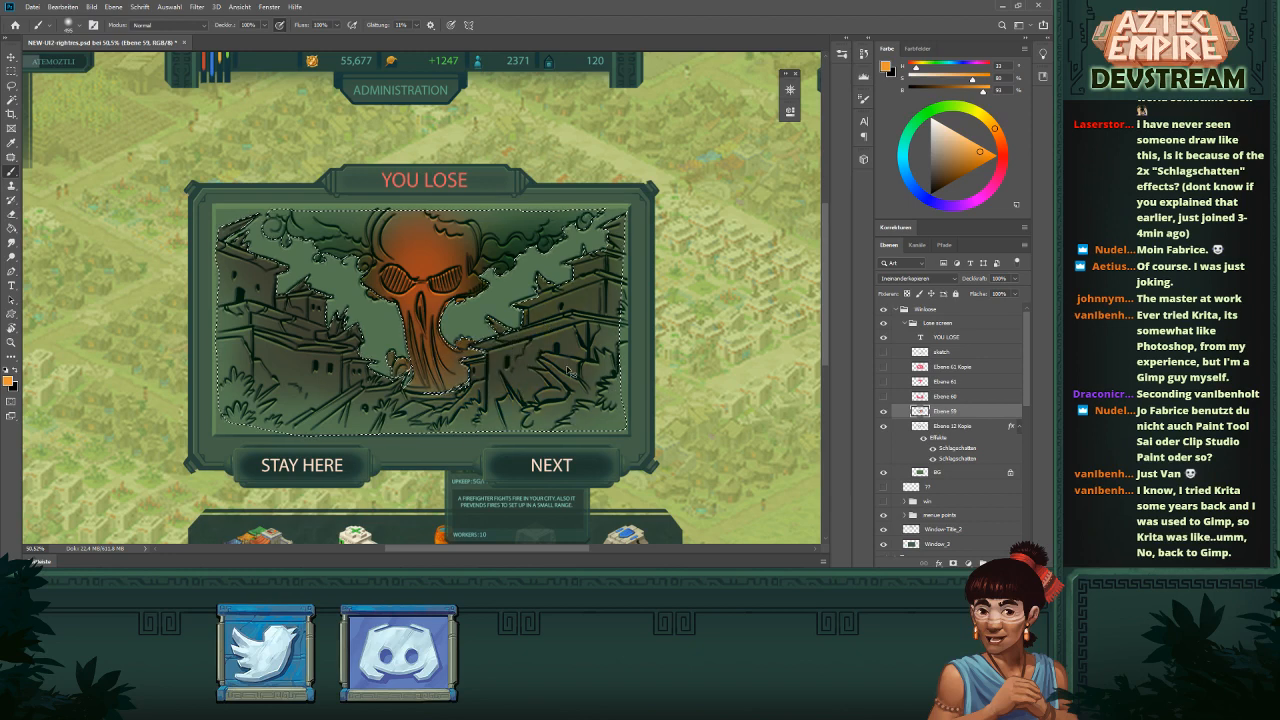
key("ctrl+shift+i")
mouse_move(424, 318)
left_mouse_down()
mouse_move(429, 364)
mouse_move(360, 300)
mouse_move(440, 335)
mouse_move(524, 327)
mouse_move(370, 300)
mouse_move(575, 317)
left_mouse_up()
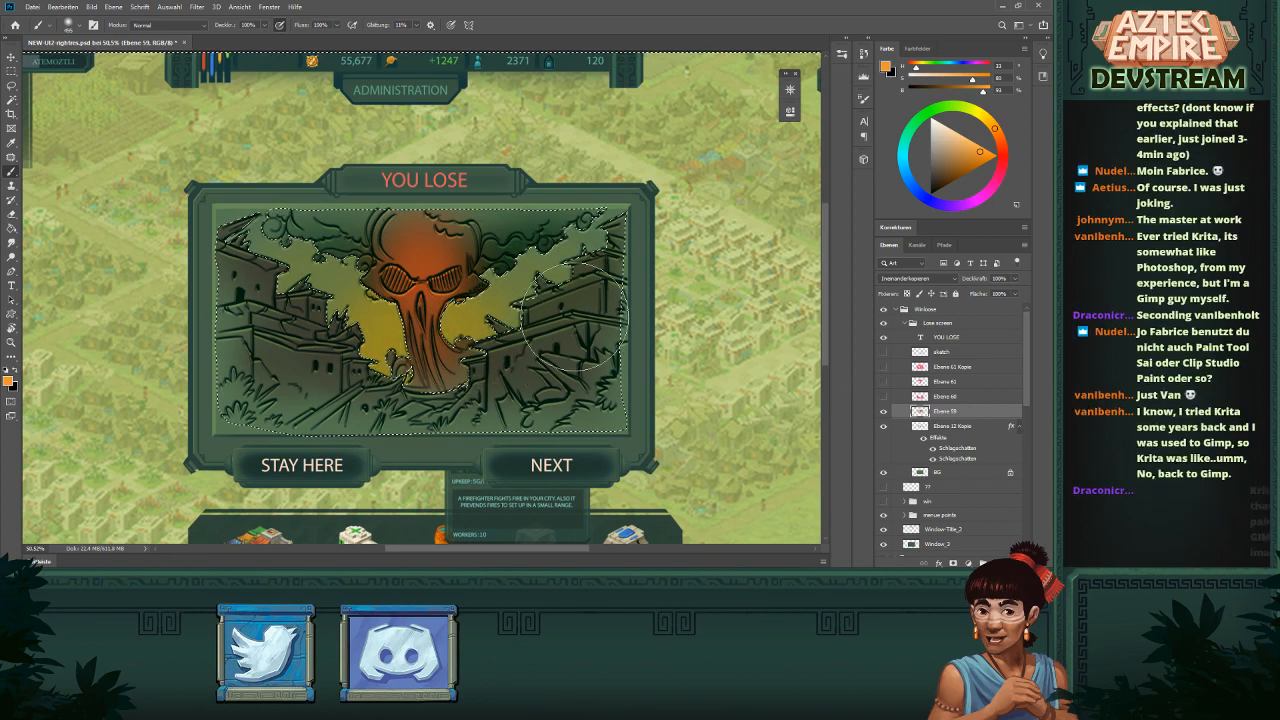
left_click(438, 325, "alt")
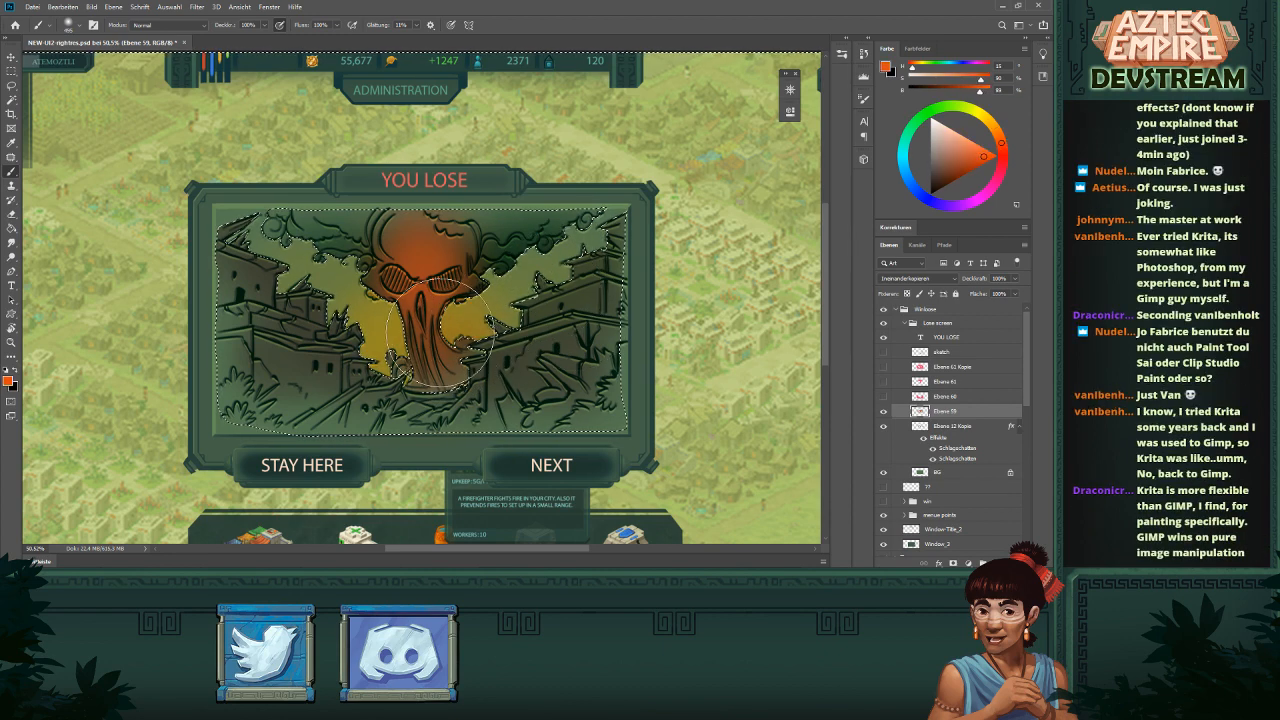
mouse_move(437, 337)
left_mouse_down()
mouse_move(414, 292)
mouse_move(401, 350)
mouse_move(494, 335)
mouse_move(543, 300)
left_mouse_up()
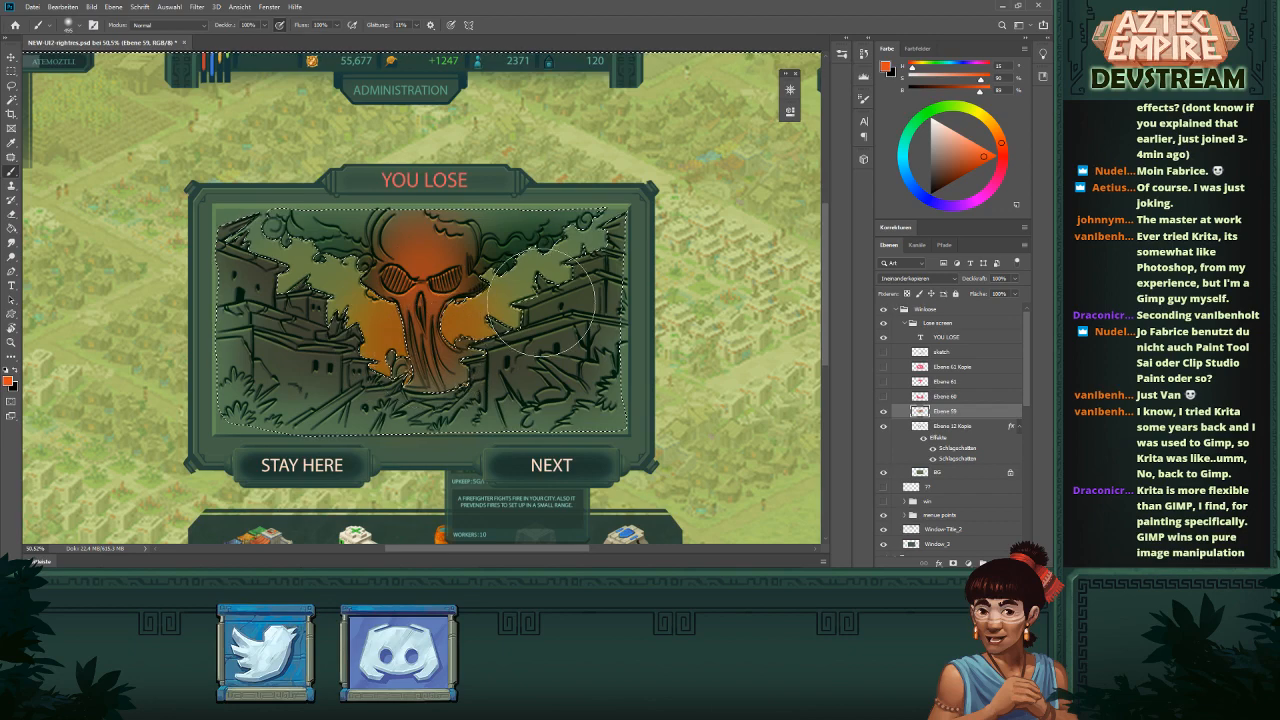
- Load the buildings' mask layer Ebene 60 as a selection
left_click_drag(575, 370, 509, 389)
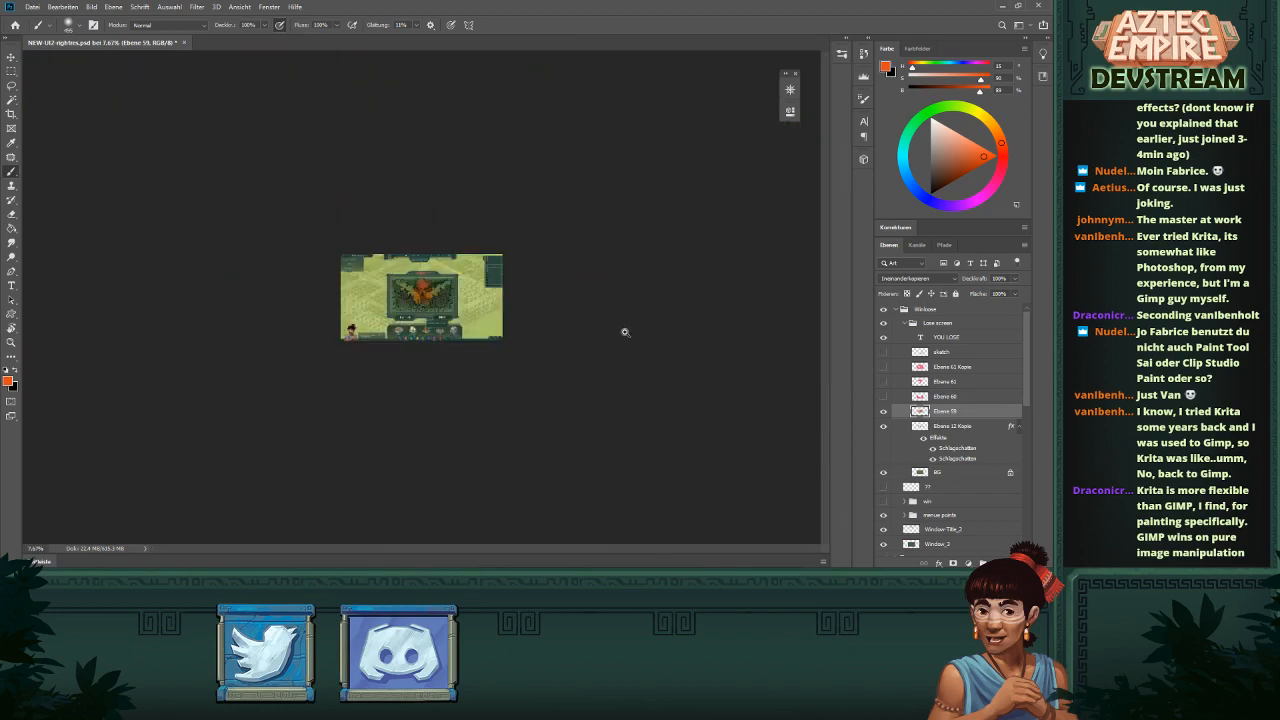
left_click_drag(605, 341, 650, 345)
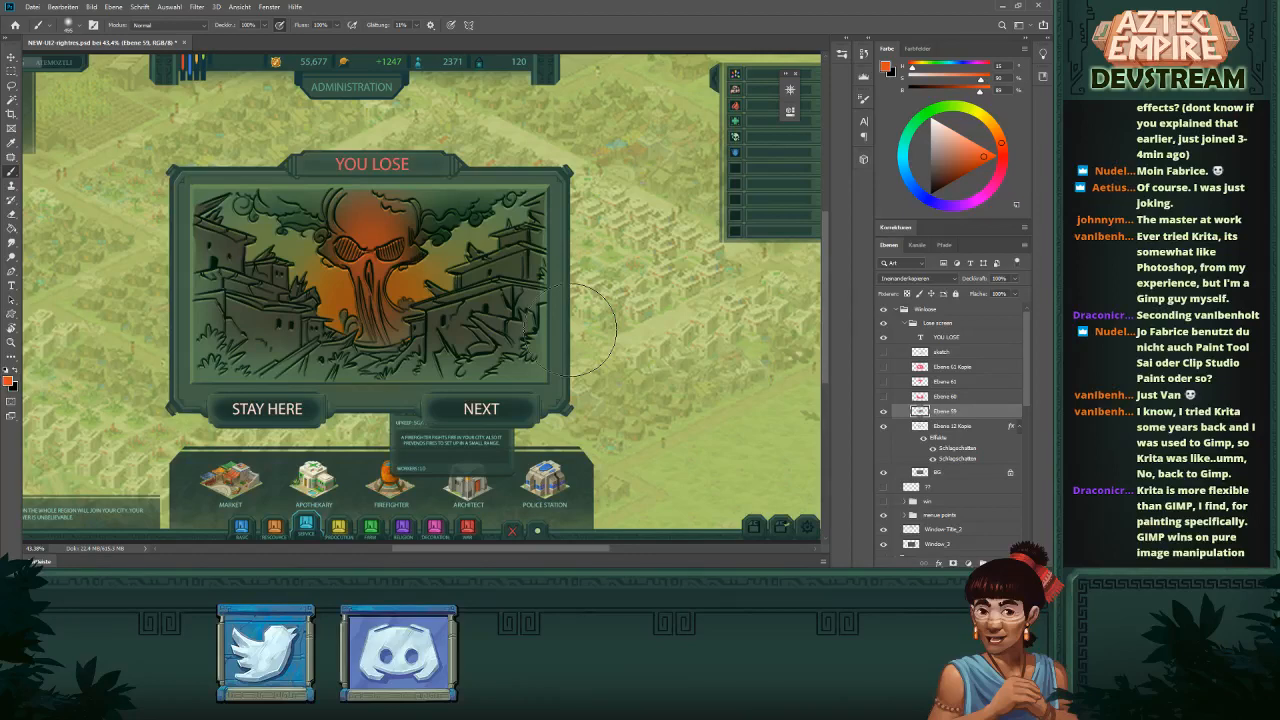
left_click(921, 397, "ctrl")
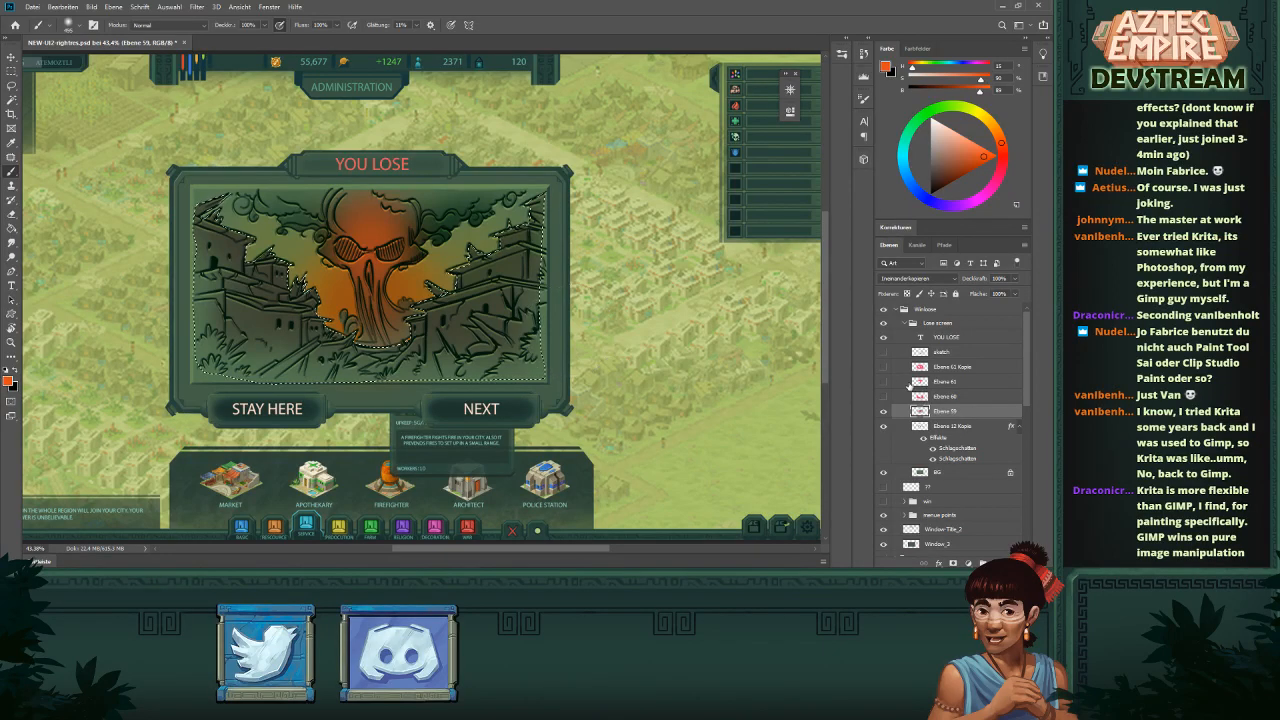
- Invert the buildings selection, brush orange over the buildings and ground around the foot of the skull tree, and deselect
key("ctrl+shift+i")
mouse_move(281, 303)
left_mouse_down()
mouse_move(500, 296)
mouse_move(462, 352)
mouse_move(499, 355)
left_mouse_up()
key("ctrl+d")
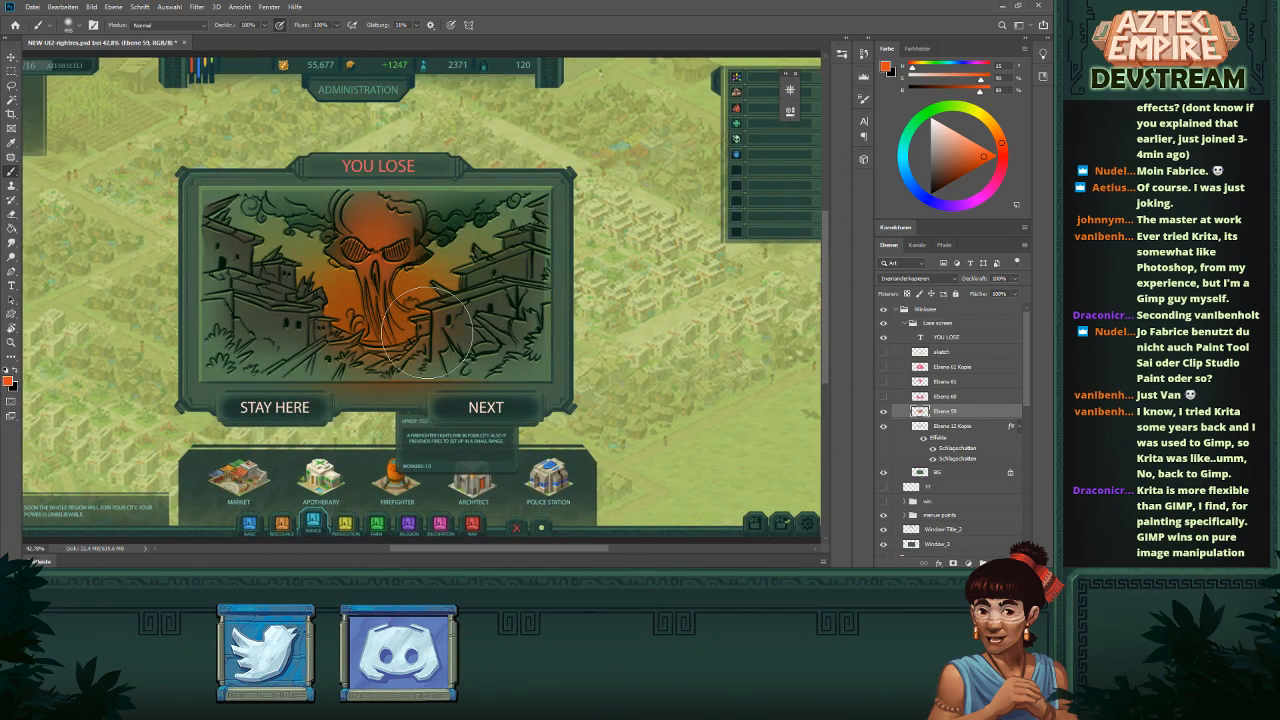
left_click_drag(515, 316, 482, 322)
mouse_move(575, 352)
left_mouse_down()
mouse_move(527, 343)
mouse_move(536, 312)
left_mouse_up()
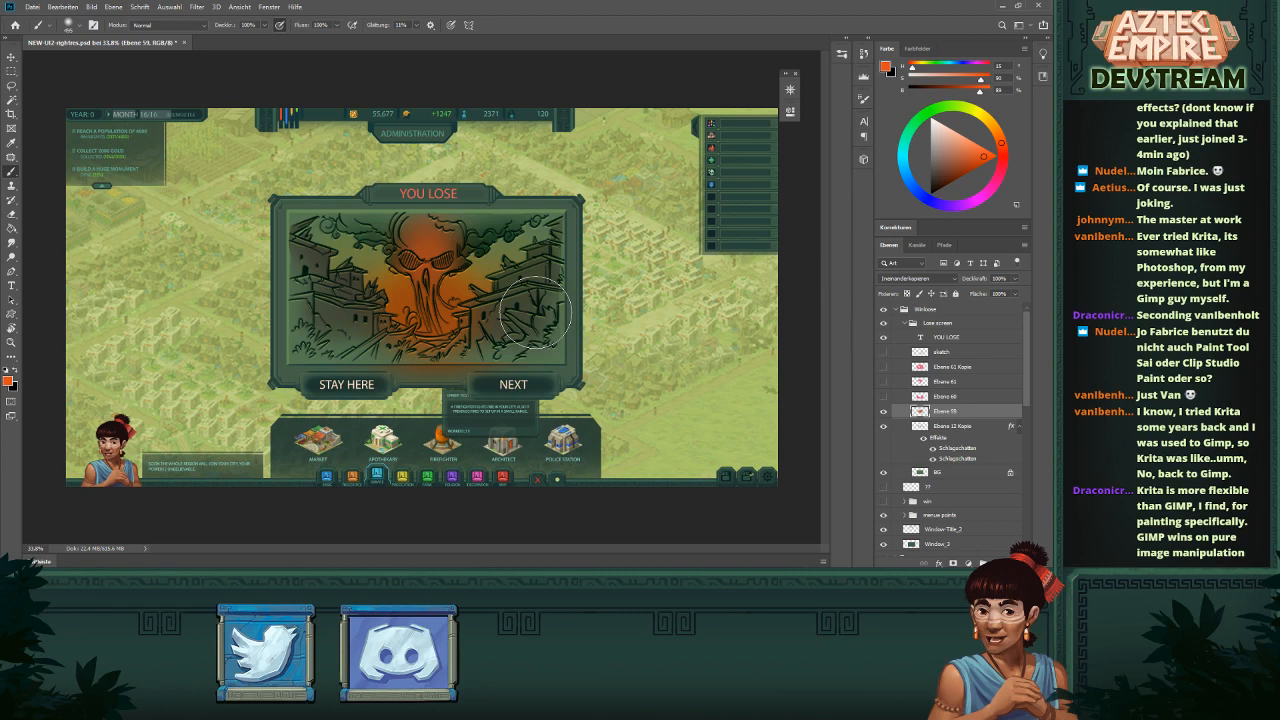
- Compare the illustration with and without the colour layer Ebene 59, checking it both from afar and close up
key("m")
mouse_move(341, 421)
left_mouse_down()
mouse_move(580, 361)
mouse_move(527, 388)
left_mouse_up()
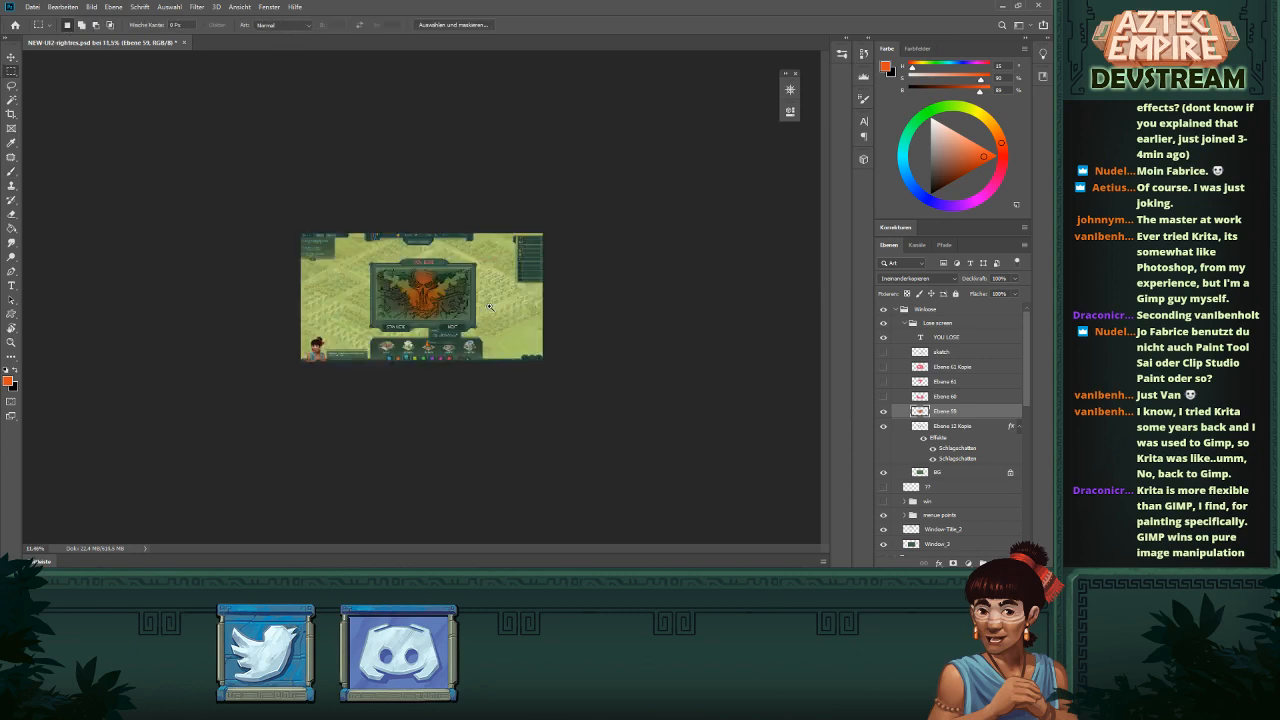
left_click_drag(489, 306, 590, 363)
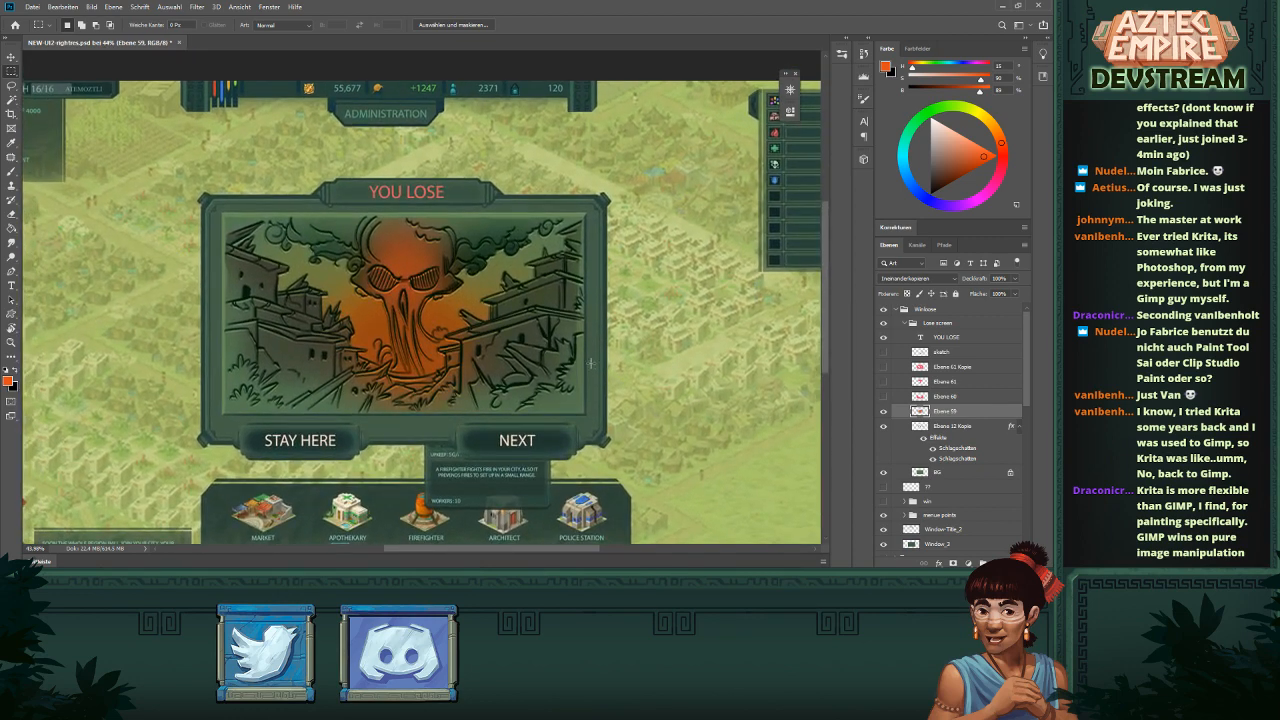
key("e")
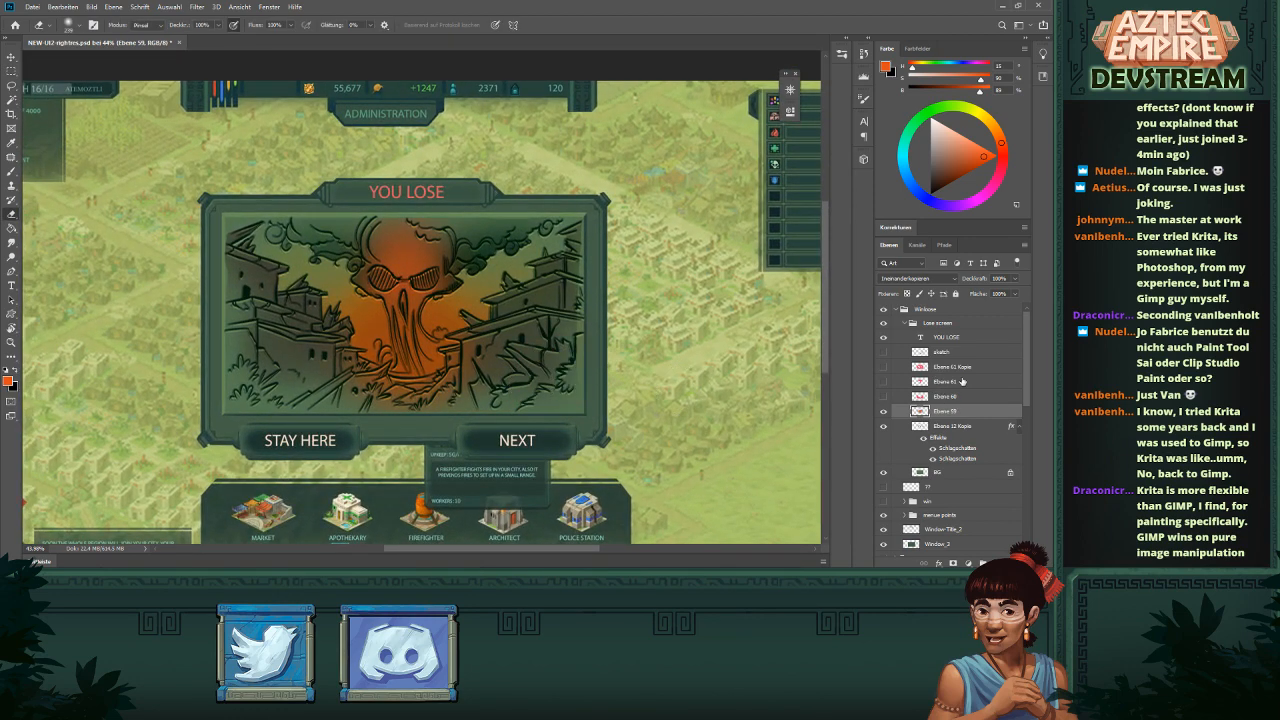
left_click(884, 414)
left_click(884, 414)
left_click(884, 415)
left_click(884, 415)
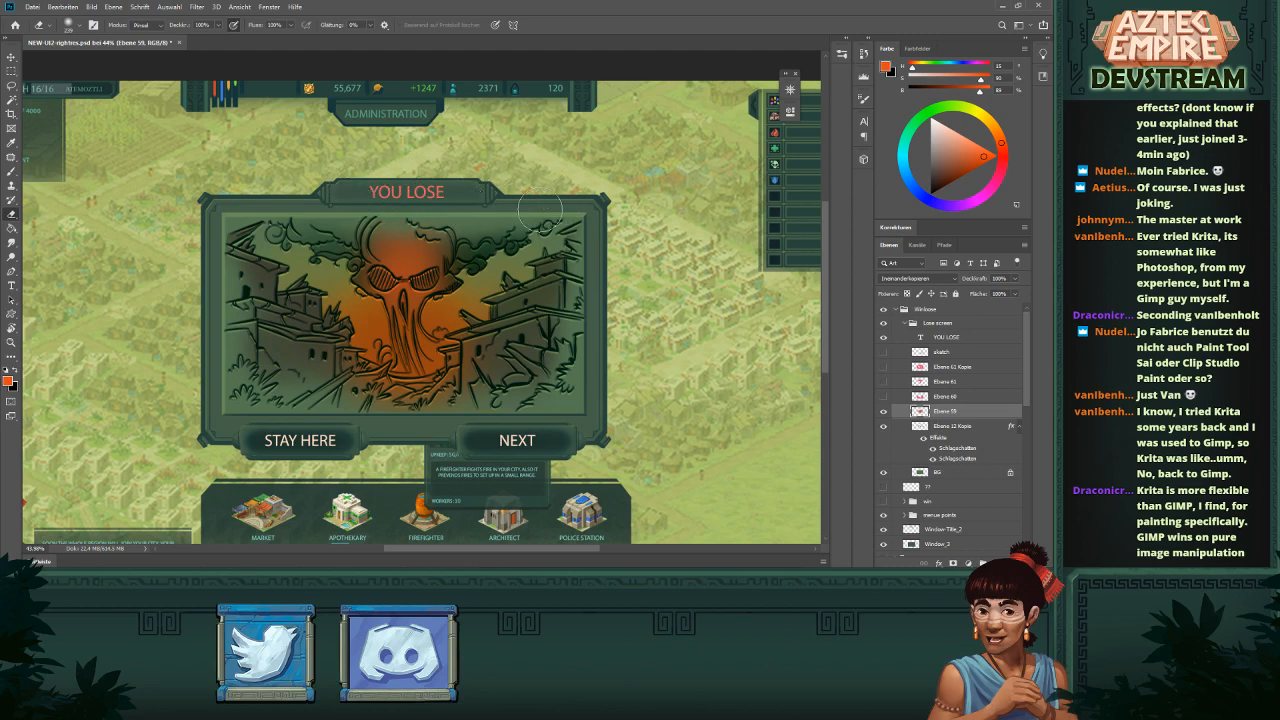
scroll(590, 225, "down", 5)
scroll(522, 327, "down", 3)
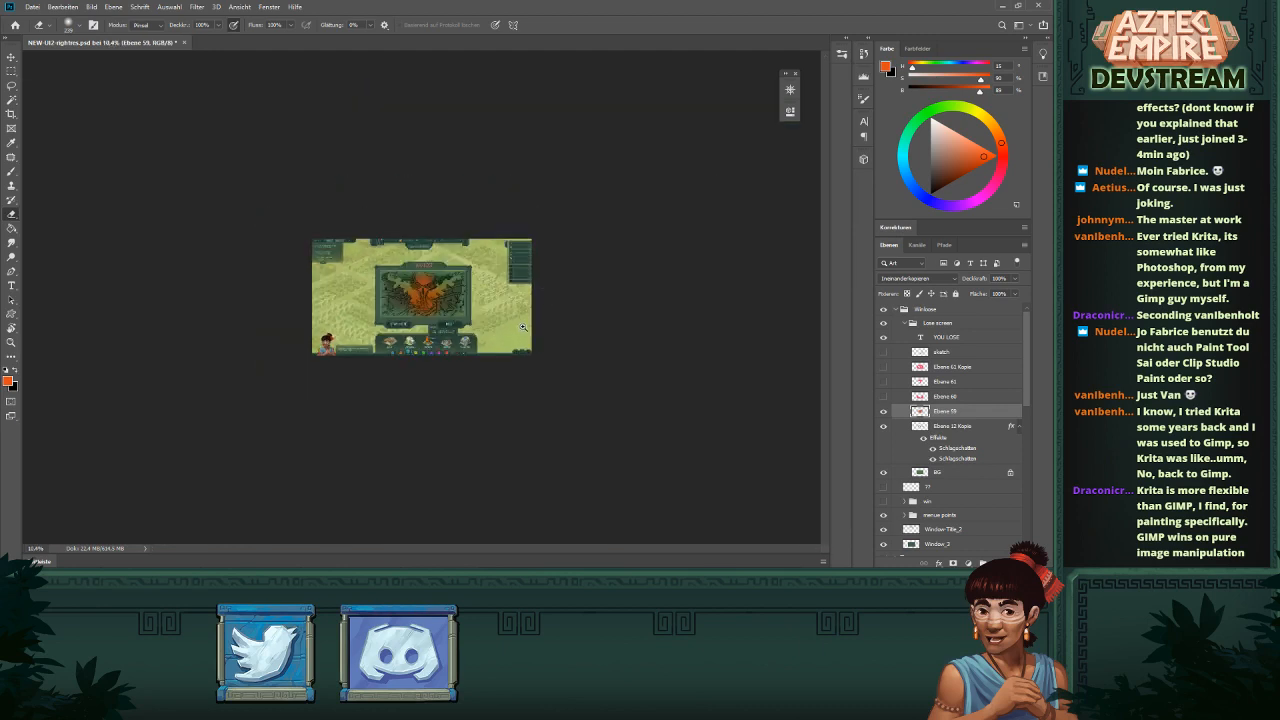
scroll(430, 283, "up", 7)
scroll(450, 209, "up", 2)
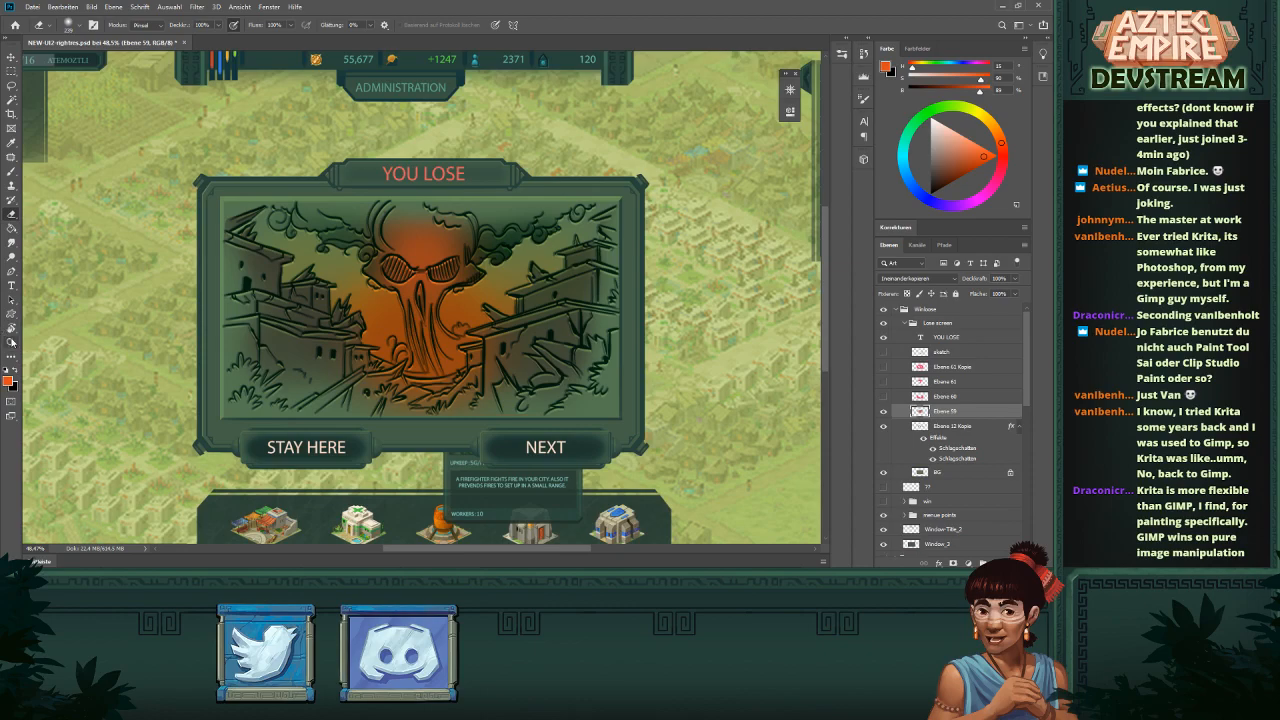
left_click(12, 343)
mouse_move(462, 289)
left_mouse_down()
mouse_move(335, 206)
mouse_move(285, 241)
mouse_move(470, 285)
mouse_move(330, 282)
mouse_move(440, 290)
mouse_move(402, 297)
mouse_move(485, 291)
left_mouse_up()
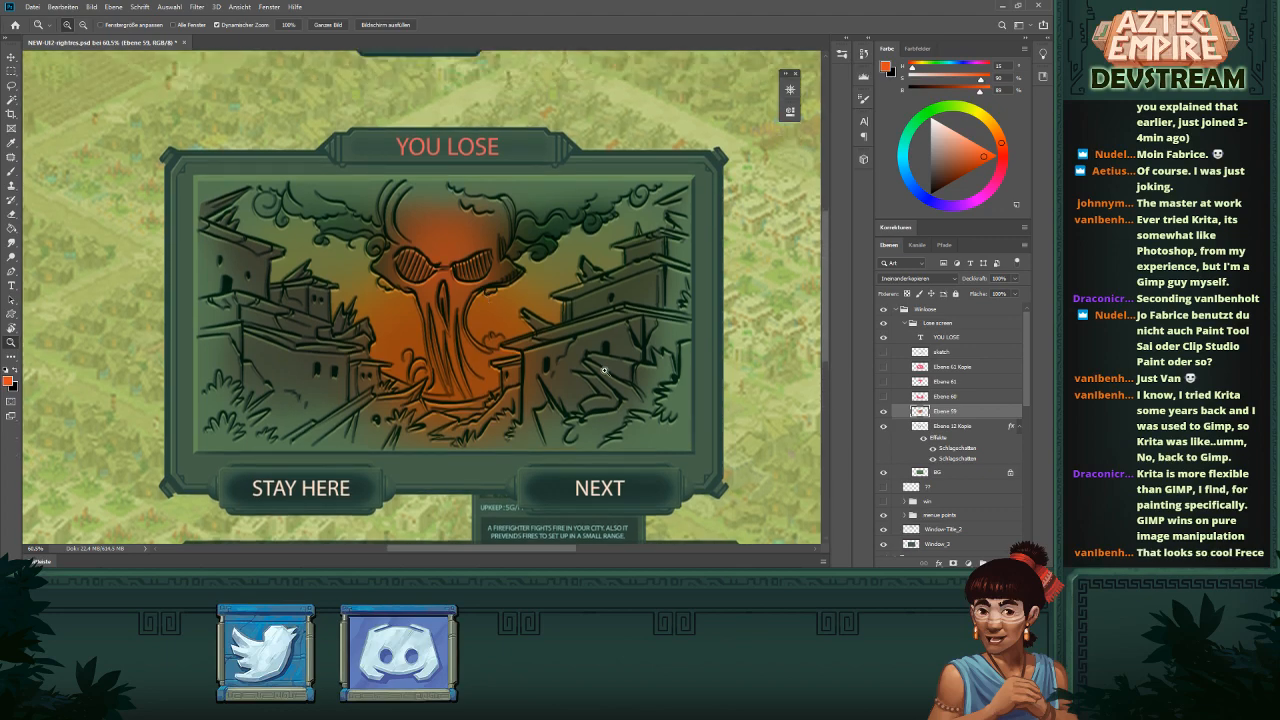
left_click_drag(538, 360, 398, 274)
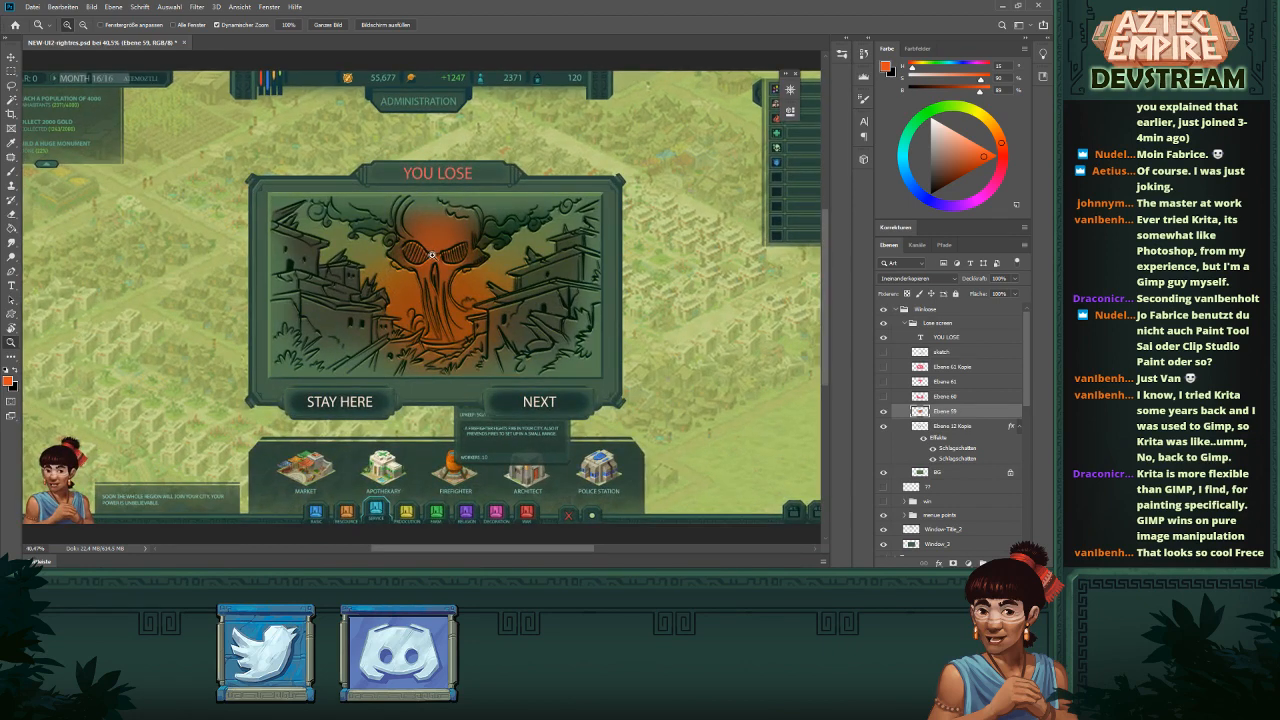
left_click(884, 412)
left_click(884, 412)
- Lasso the rear buildings on both sides of the skull tree, brush orange onto them, and deselect
left_click_drag(559, 268, 697, 335)
key("l")
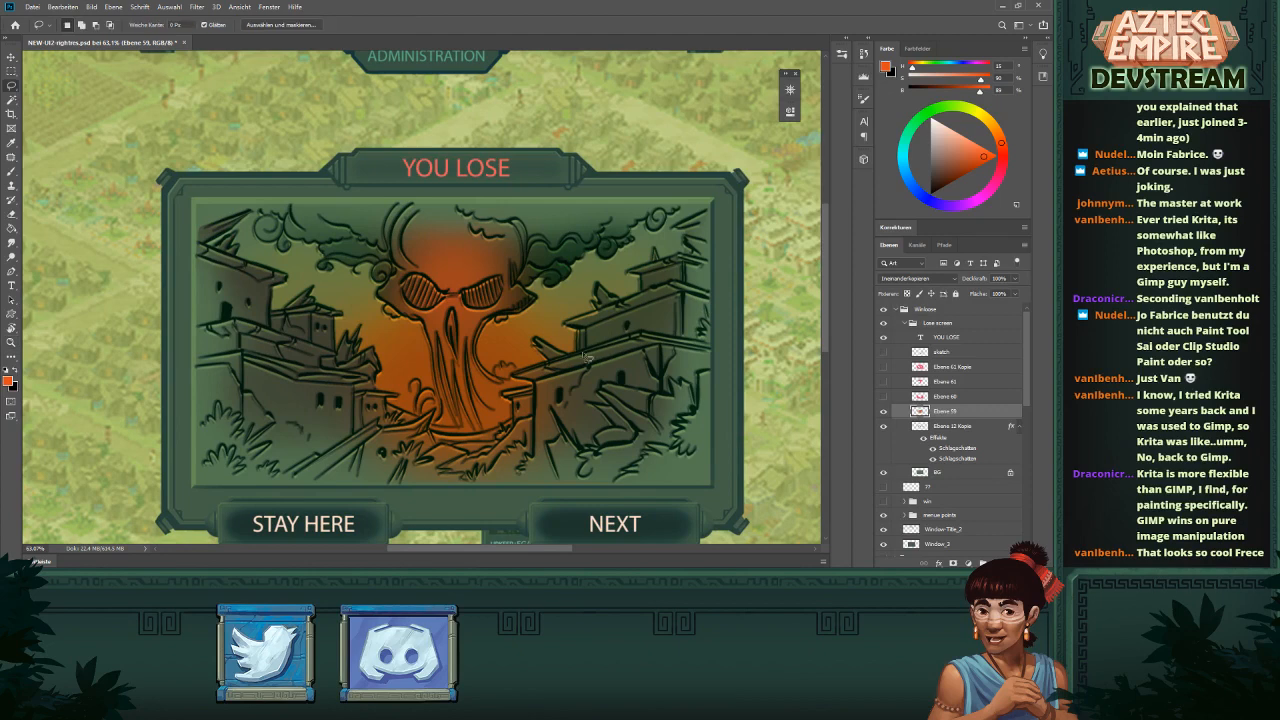
left_click(563, 357)
mouse_move(550, 361)
left_mouse_down()
mouse_move(638, 339)
mouse_move(708, 348)
mouse_move(710, 277)
mouse_move(676, 237)
mouse_move(550, 258)
mouse_move(493, 340)
mouse_move(550, 372)
left_mouse_up()
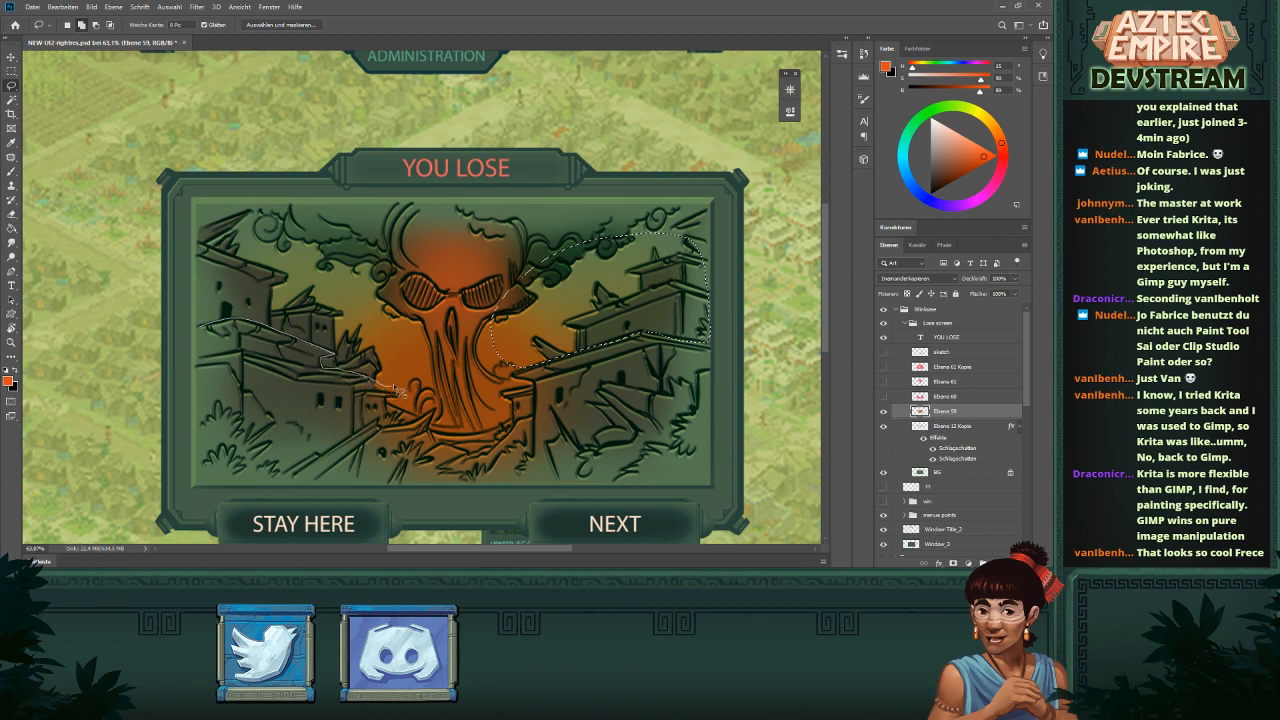
left_click_drag(272, 220, 201, 322)
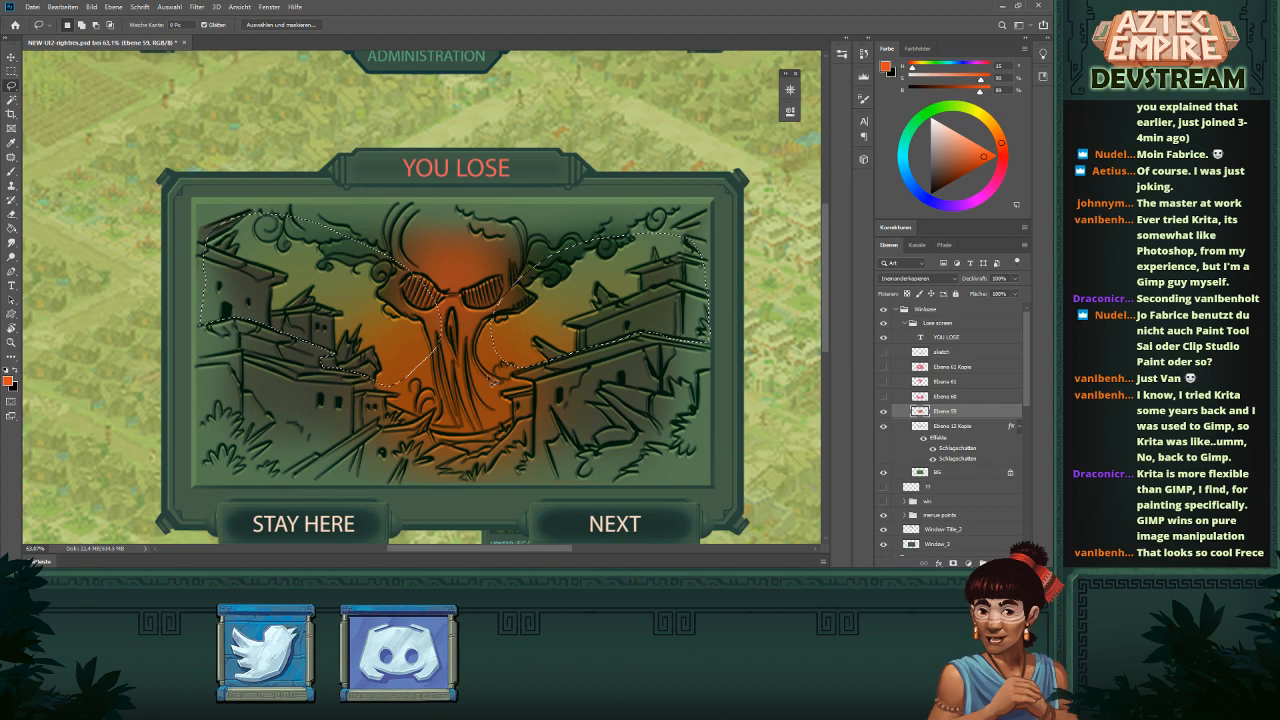
key("b")
left_click_drag(390, 363, 325, 327)
key("bracketleft")
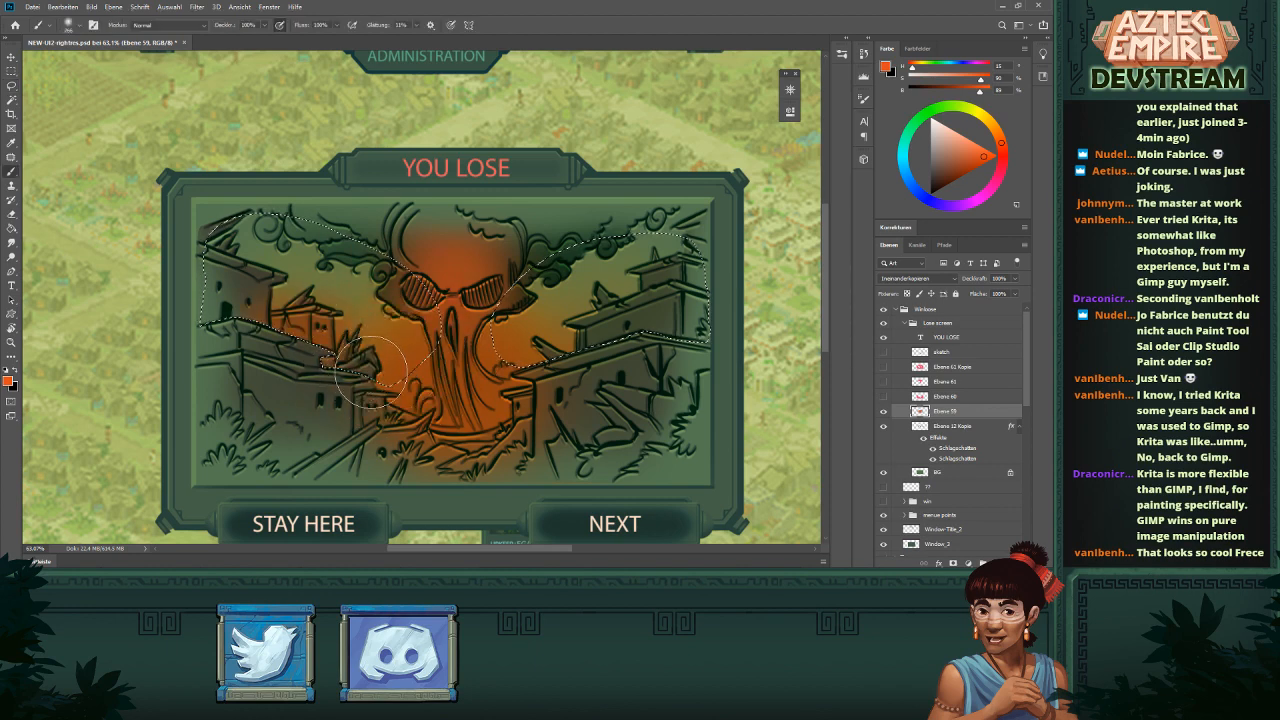
mouse_move(230, 336)
left_mouse_down()
mouse_move(308, 395)
mouse_move(253, 341)
mouse_move(380, 419)
mouse_move(443, 415)
mouse_move(305, 374)
mouse_move(362, 424)
mouse_move(304, 380)
left_mouse_up()
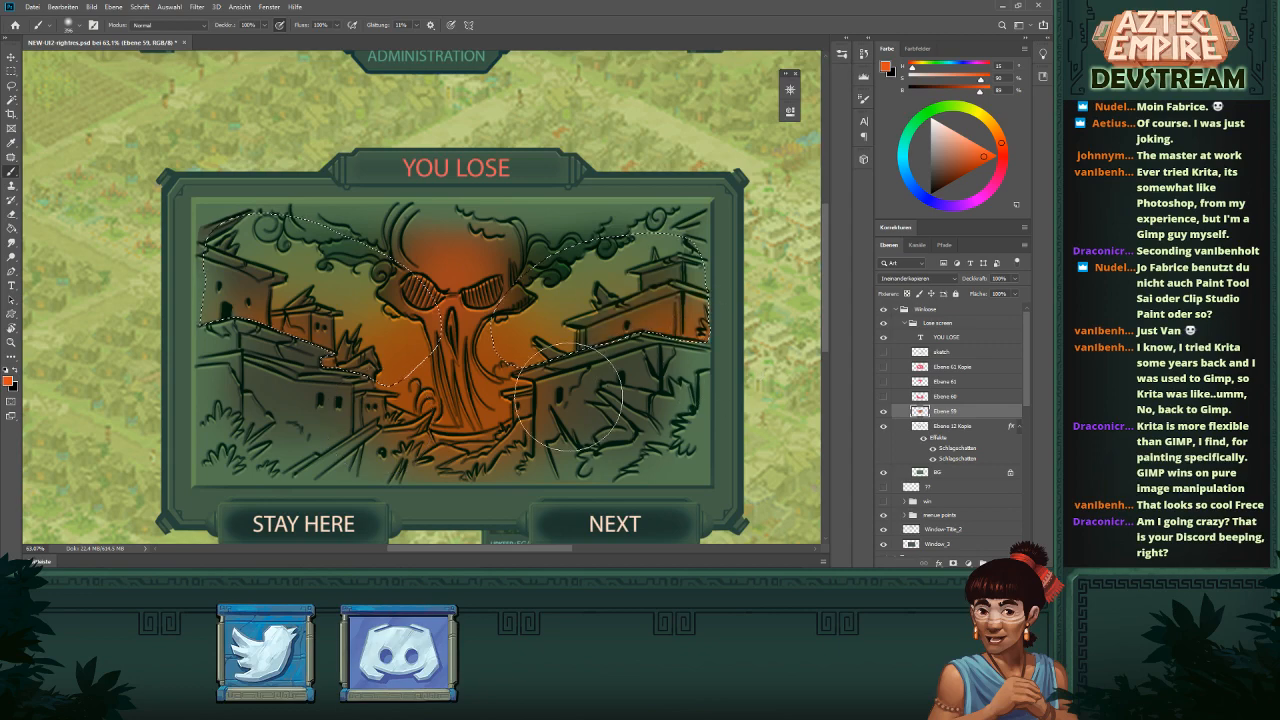
scroll(675, 379, "down", 3)
mouse_move(675, 379)
left_mouse_down()
mouse_move(481, 310)
mouse_move(555, 292)
mouse_move(602, 313)
left_mouse_up()
- Soften the colour on the front buildings on both sides of the trunk with the Eraser
key("e")
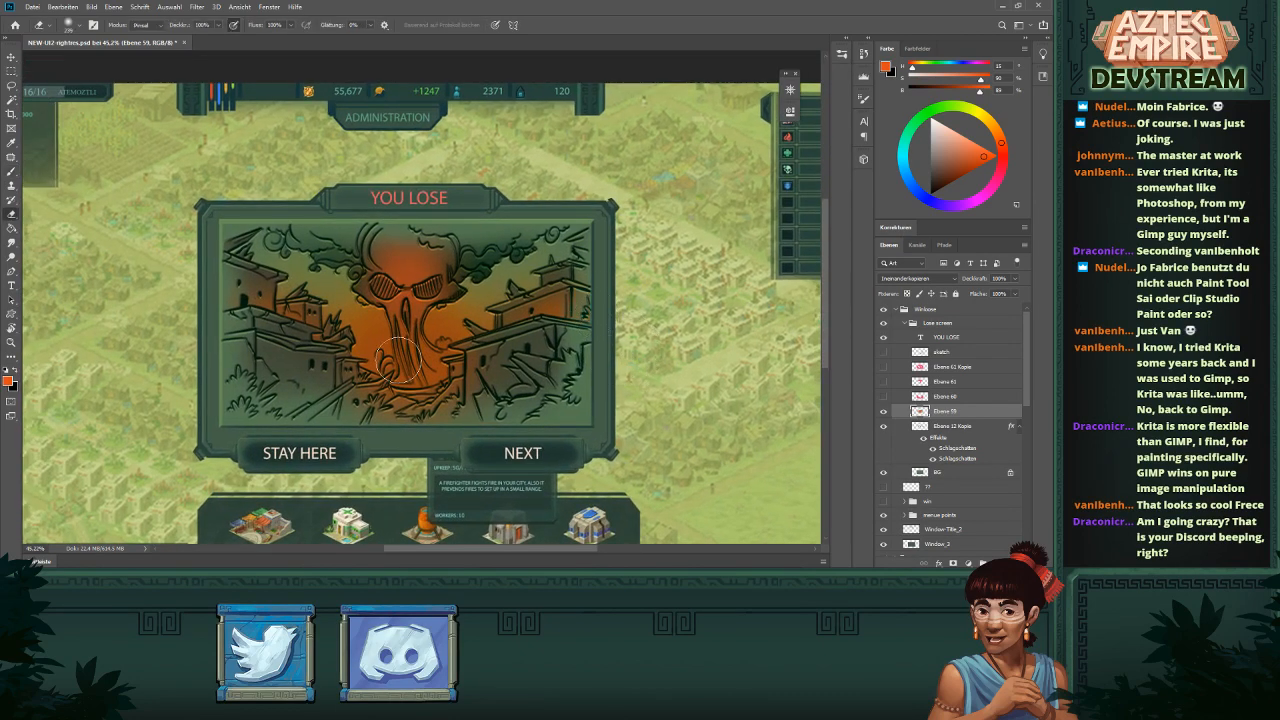
left_click_drag(274, 366, 252, 367)
left_click_drag(443, 376, 464, 377)
mouse_move(630, 340)
left_mouse_down()
mouse_move(666, 360)
mouse_move(638, 364)
left_mouse_up()
- Lasso the end of the front-left house facing the trunk, brush an orange glow onto it, and deselect
left_click_drag(454, 300, 503, 303)
left_click_drag(503, 303, 647, 344)
key("l")
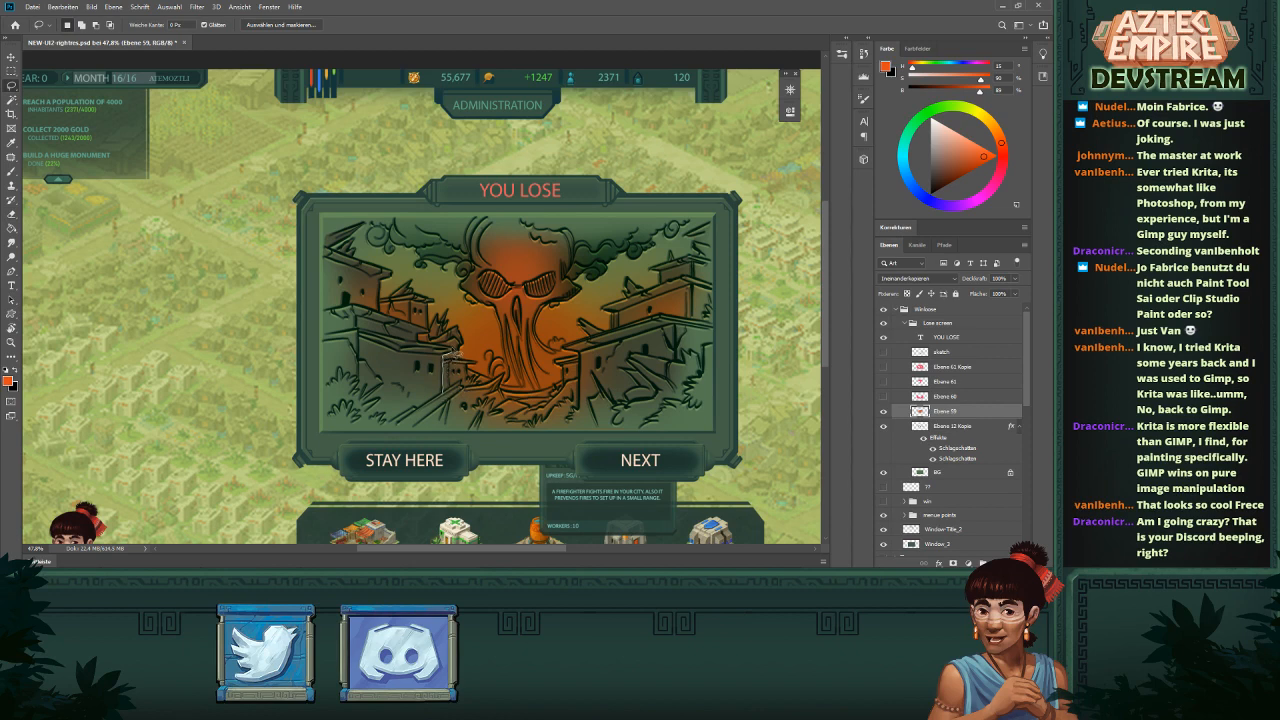
mouse_move(432, 349)
left_mouse_down()
mouse_move(564, 340)
mouse_move(579, 385)
mouse_move(507, 375)
mouse_move(444, 390)
left_mouse_up()
key("b")
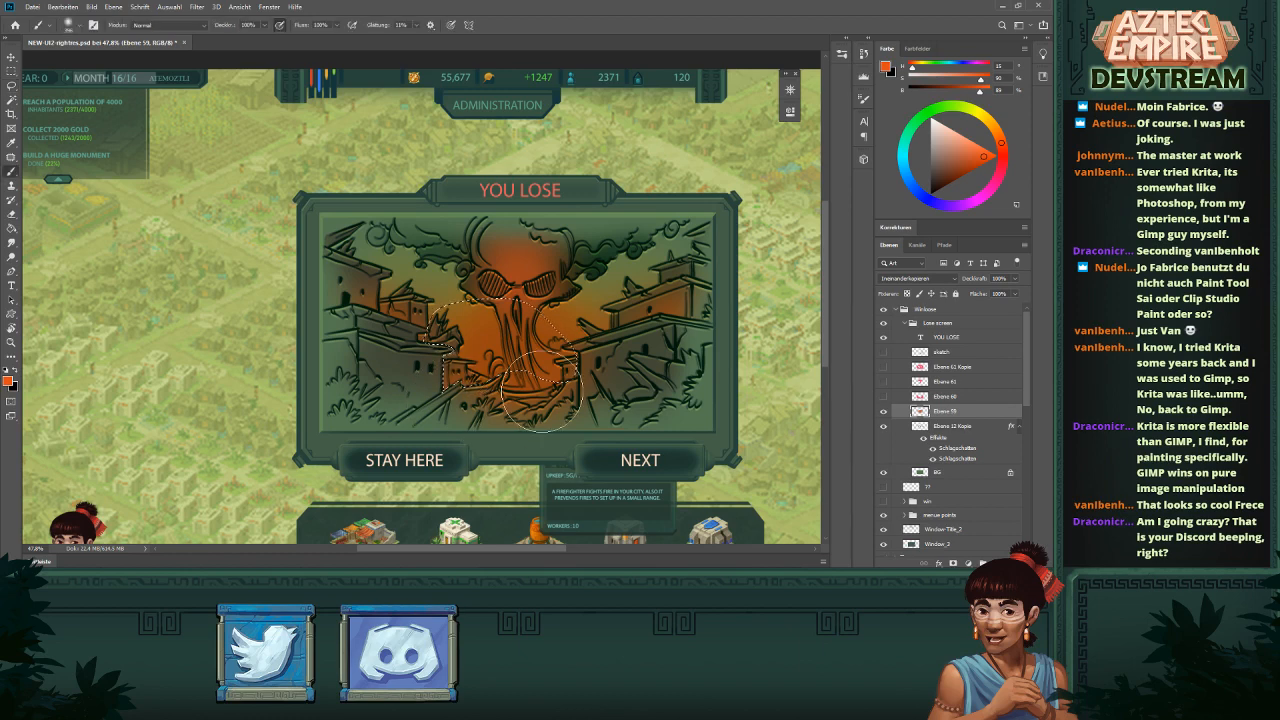
mouse_move(660, 348)
left_mouse_down()
mouse_move(610, 371)
mouse_move(691, 332)
mouse_move(666, 342)
left_mouse_up()
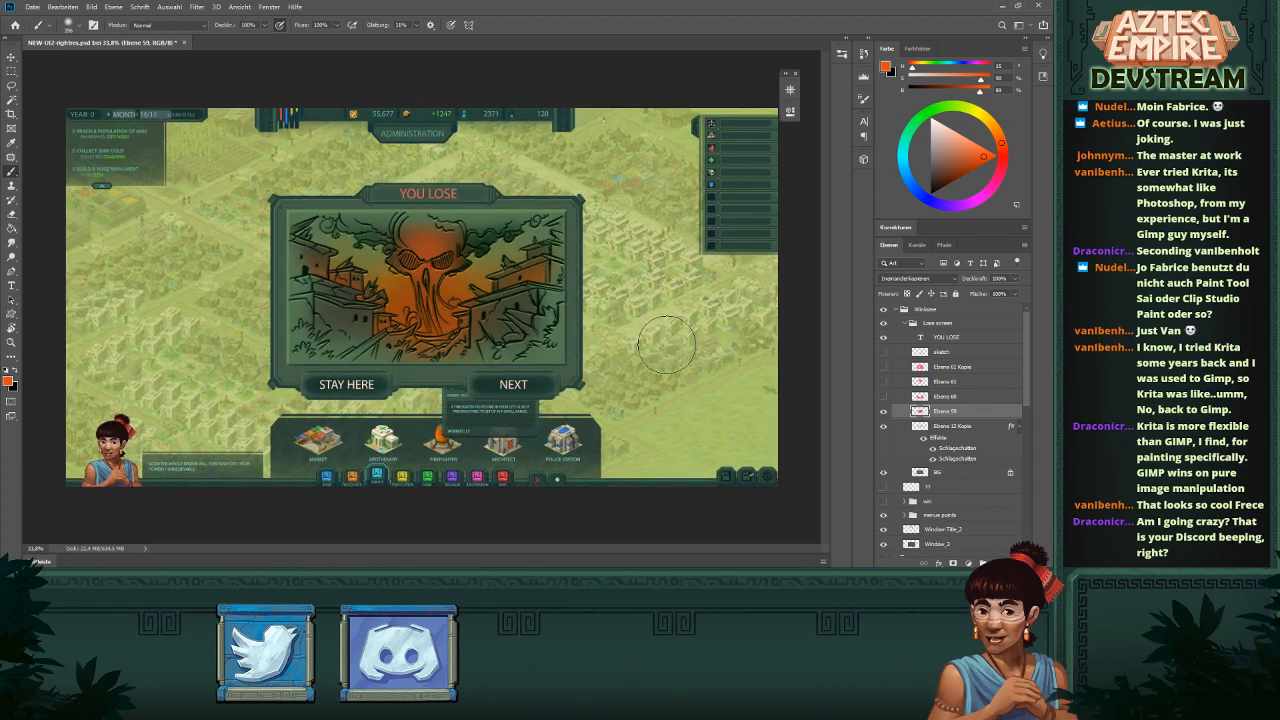
- Lasso the trunk and the area around it, pick a yellow-orange, and brush it over the trunk's base
left_click_drag(453, 323, 499, 334)
key("l")
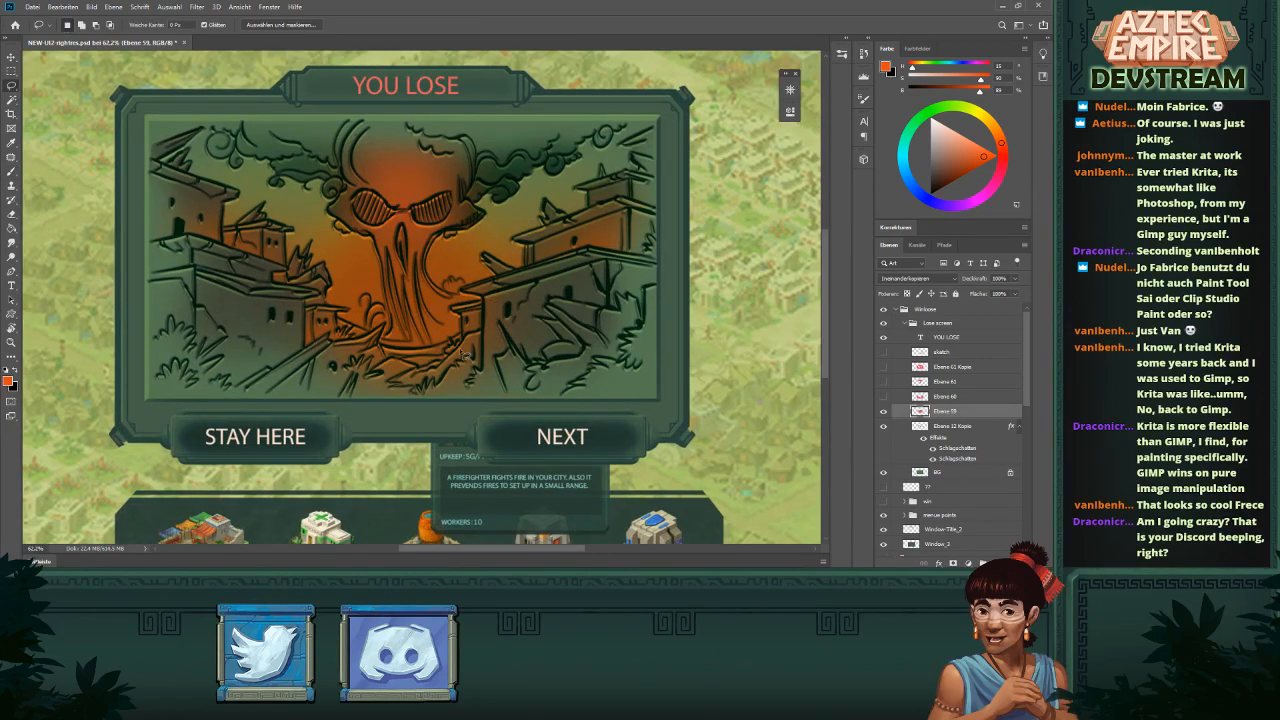
mouse_move(338, 318)
left_mouse_down()
mouse_move(392, 330)
mouse_move(382, 346)
mouse_move(418, 355)
mouse_move(468, 335)
mouse_move(456, 314)
mouse_move(487, 304)
mouse_move(462, 293)
mouse_move(486, 284)
mouse_move(484, 253)
mouse_move(399, 193)
mouse_move(333, 230)
mouse_move(350, 318)
left_mouse_up()
key("b")
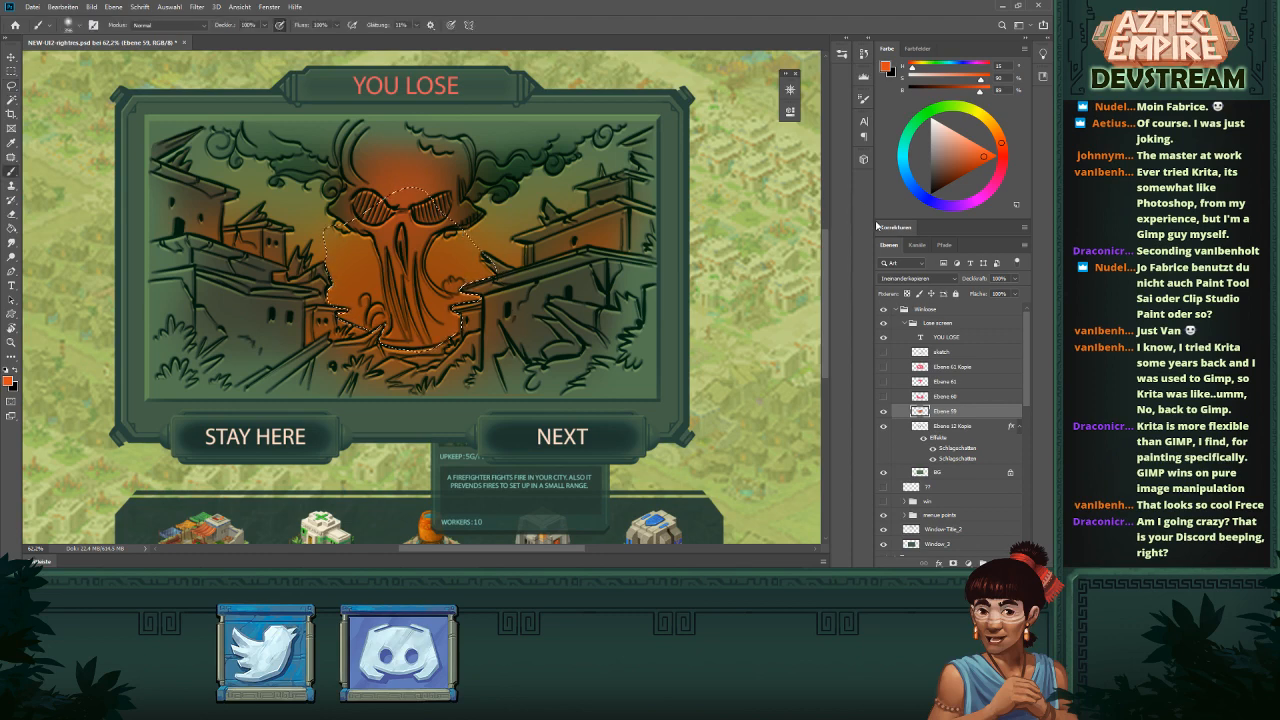
mouse_move(999, 137)
left_mouse_down()
mouse_move(990, 122)
mouse_move(984, 154)
left_mouse_up()
mouse_move(386, 361)
left_mouse_down()
mouse_move(351, 339)
mouse_move(403, 357)
mouse_move(384, 328)
left_mouse_up()
left_click_drag(561, 327, 500, 322)
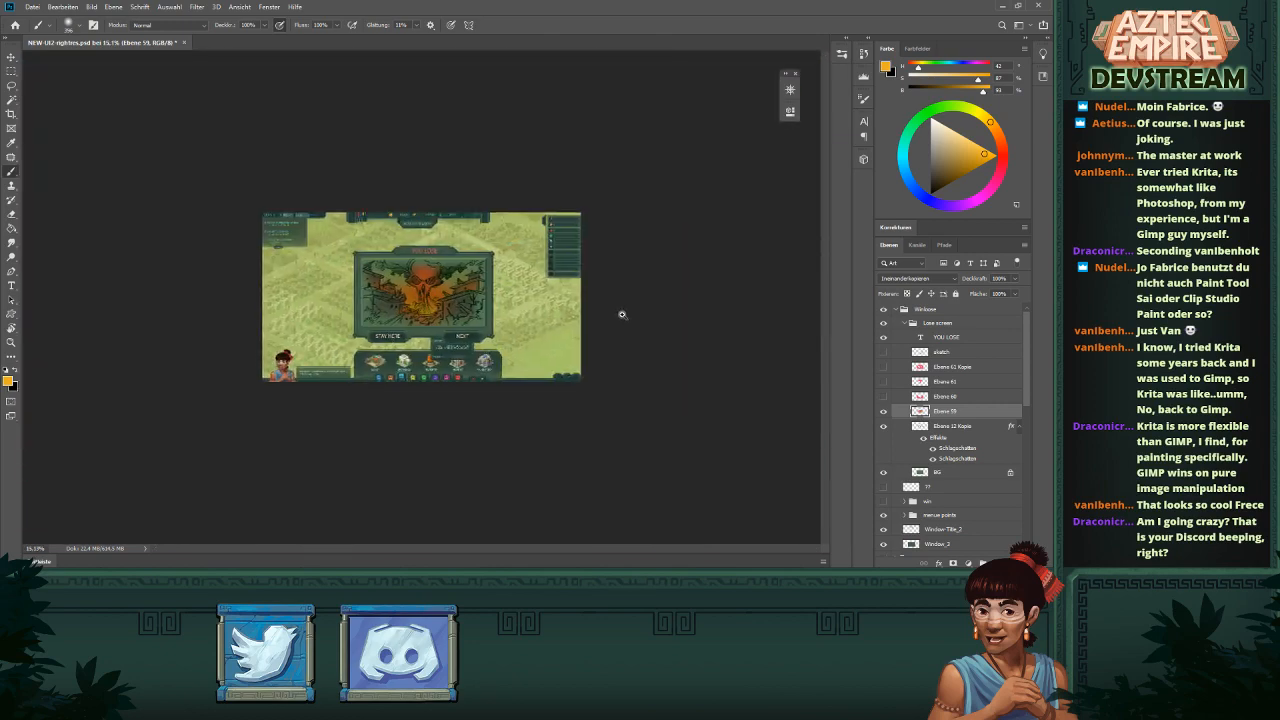
- Check the glow at several zoom levels, comparing the illustration with and without the colour layer Ebene 59
left_click_drag(660, 298, 628, 285)
mouse_move(530, 284)
left_mouse_down()
mouse_move(583, 303)
mouse_move(537, 355)
mouse_move(591, 325)
mouse_move(646, 337)
left_mouse_up()
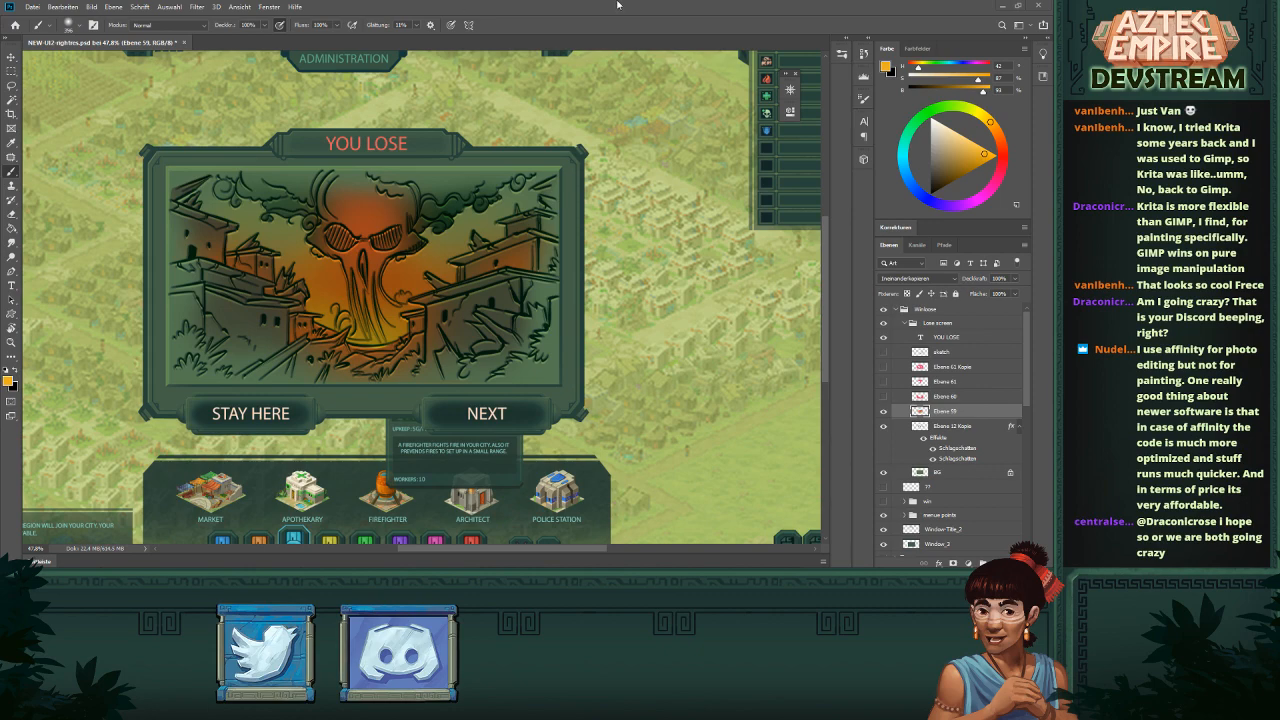
mouse_move(505, 208)
left_mouse_down()
mouse_move(454, 217)
mouse_move(497, 295)
left_mouse_up()
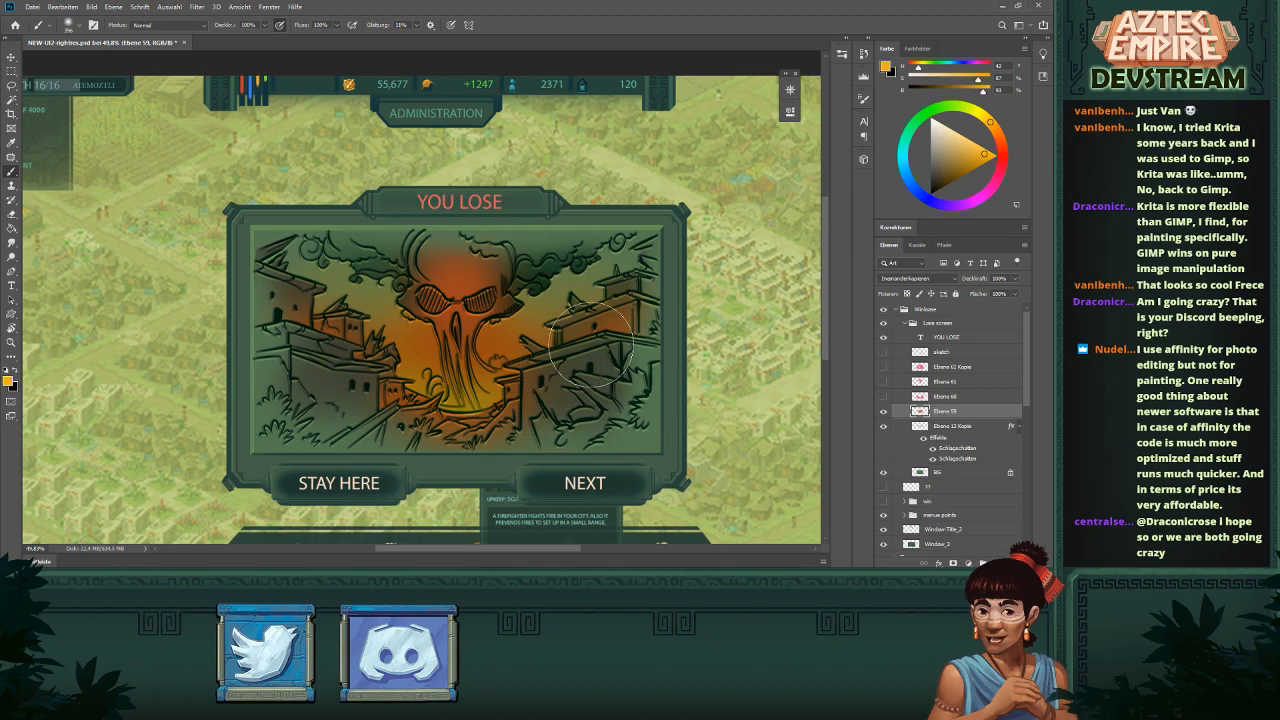
left_click(884, 411)
left_click(884, 411)
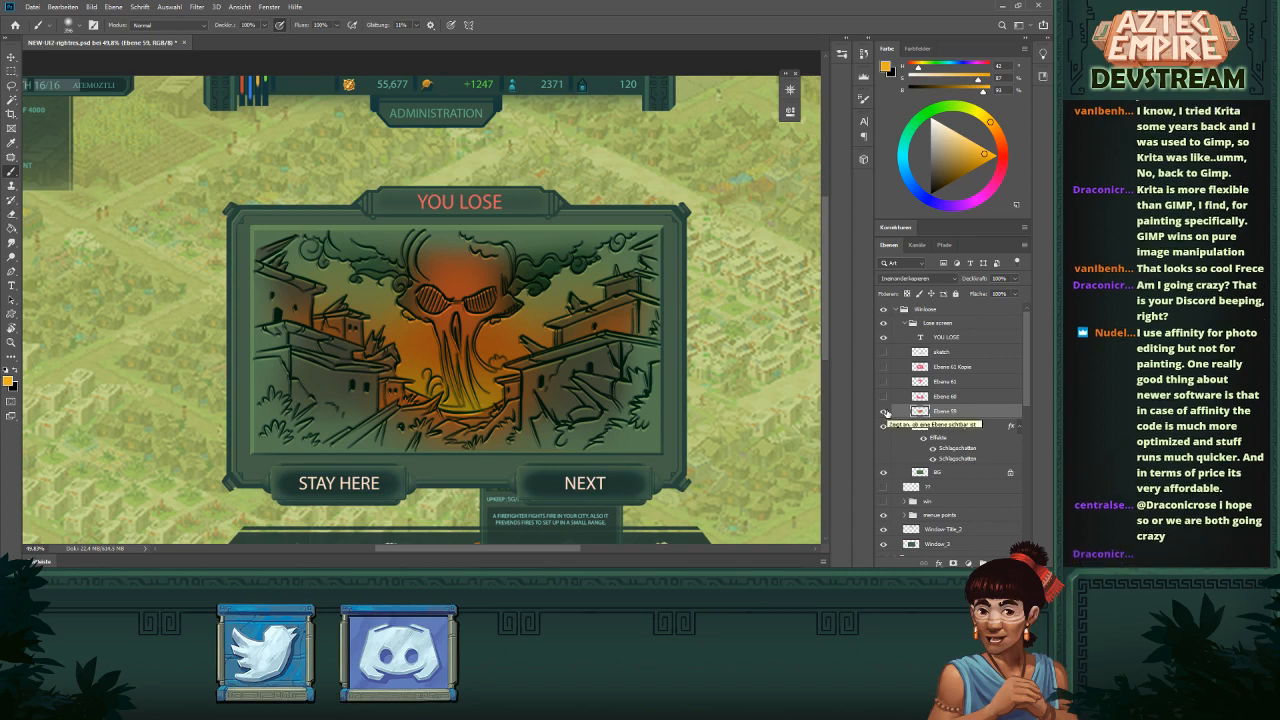
key("e")
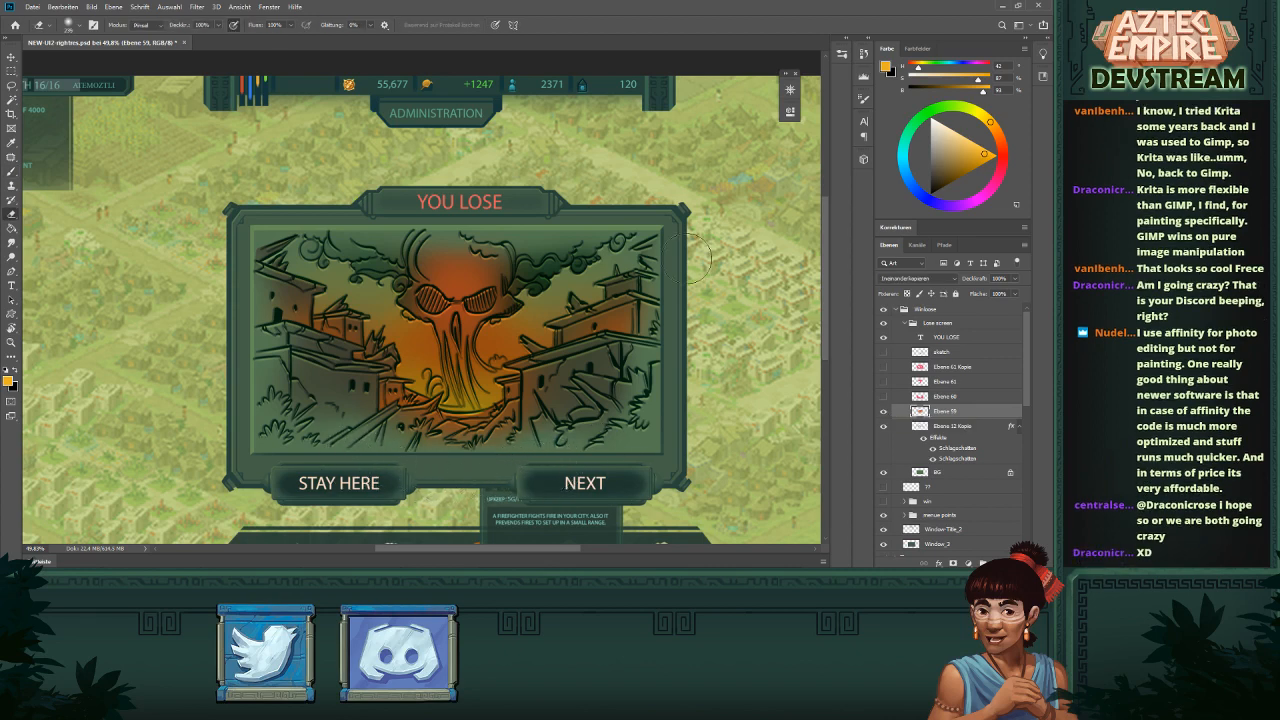
scroll(675, 255, "down", 3)
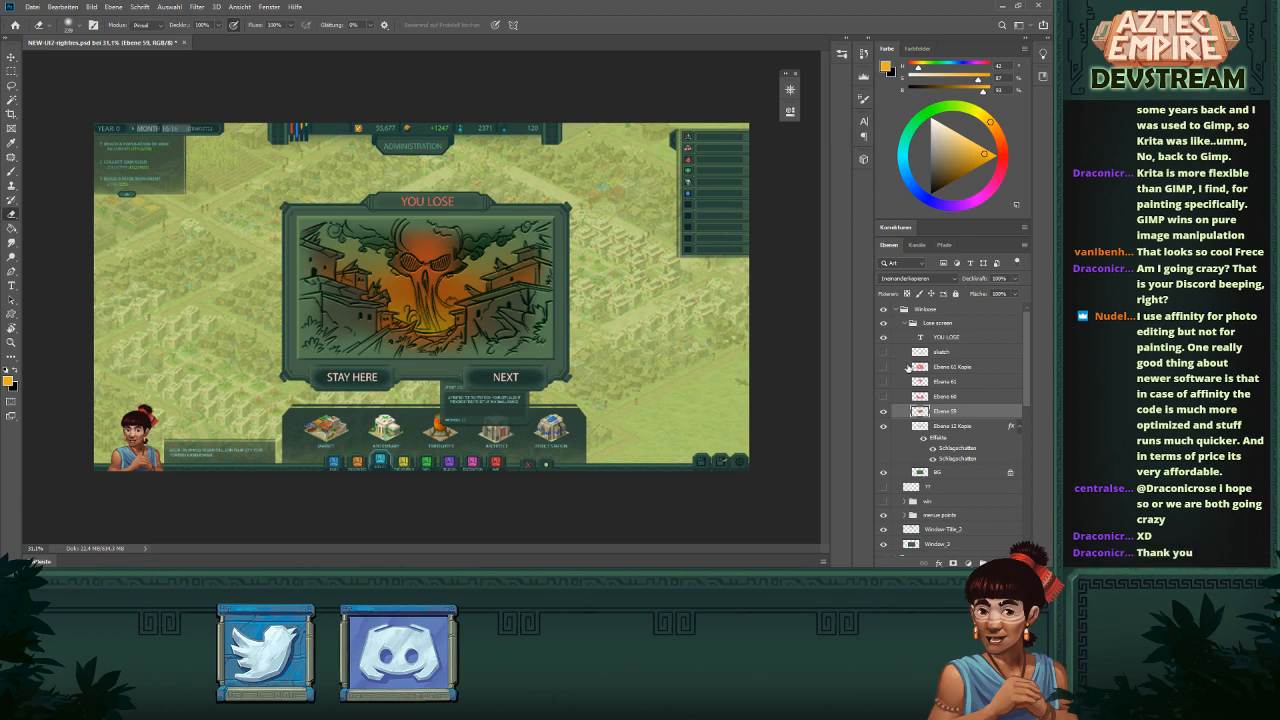
- Collapse the Lose screen group and compare the window with and without the whole group
left_click(905, 323)
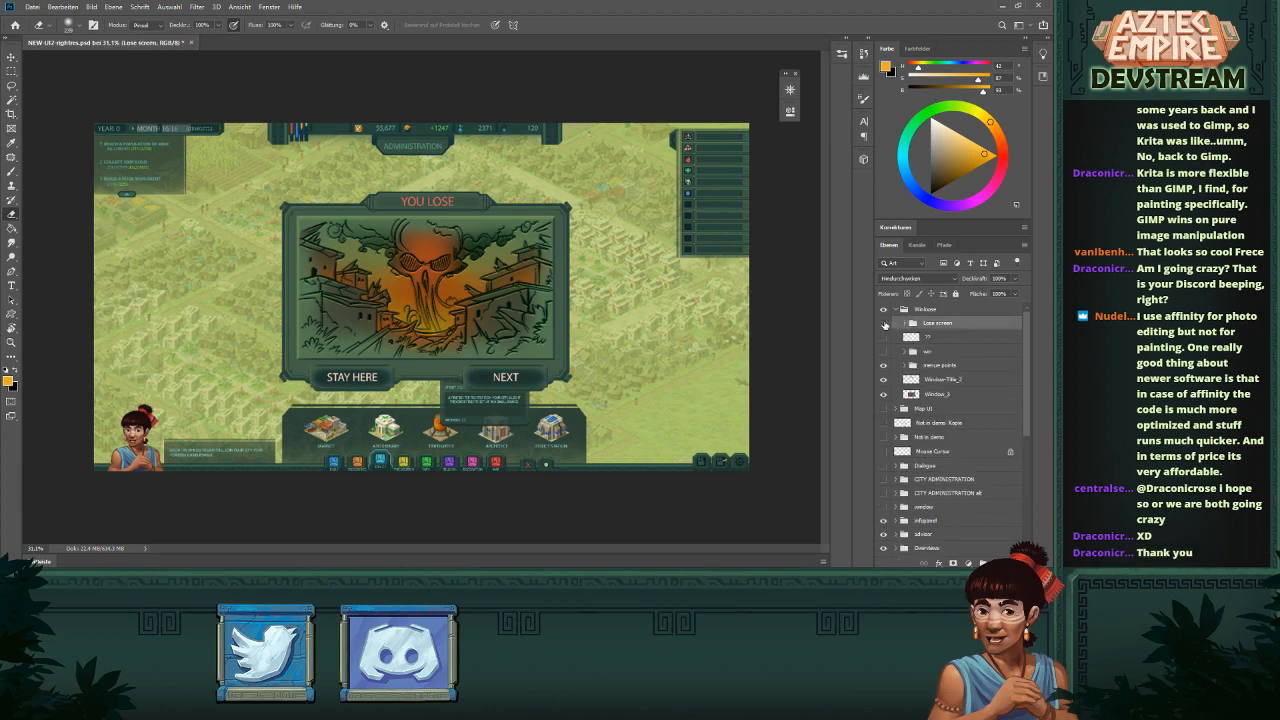
left_click(884, 324)
left_click(884, 324)
left_click(884, 324)
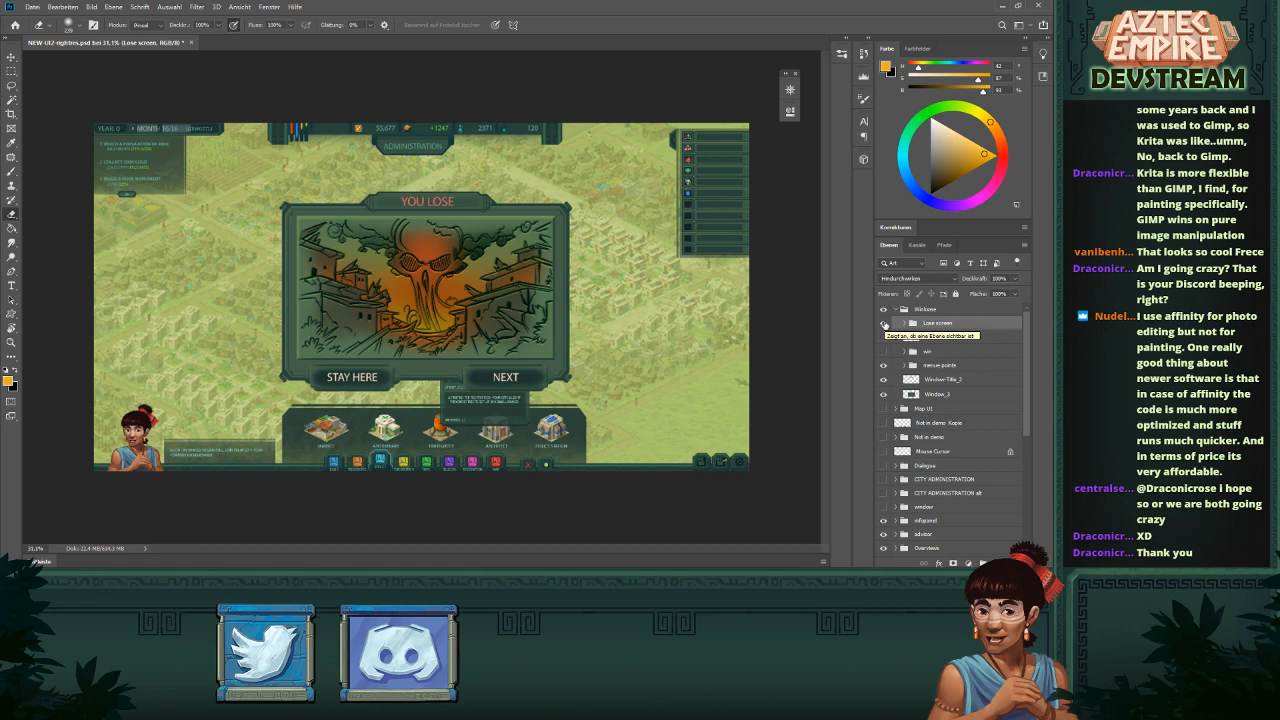
scroll(320, 220, "down", 5)
scroll(400, 190, "up", 5)
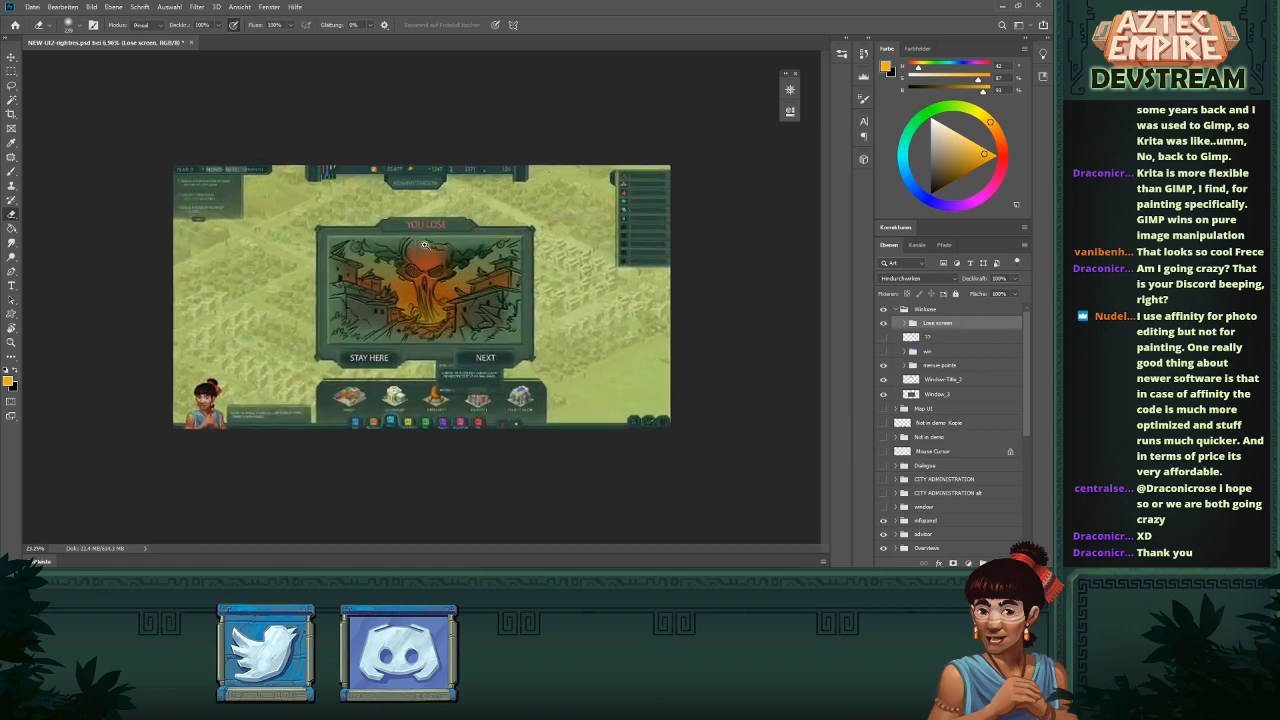
- Save the document under its existing name
left_click(32, 7)
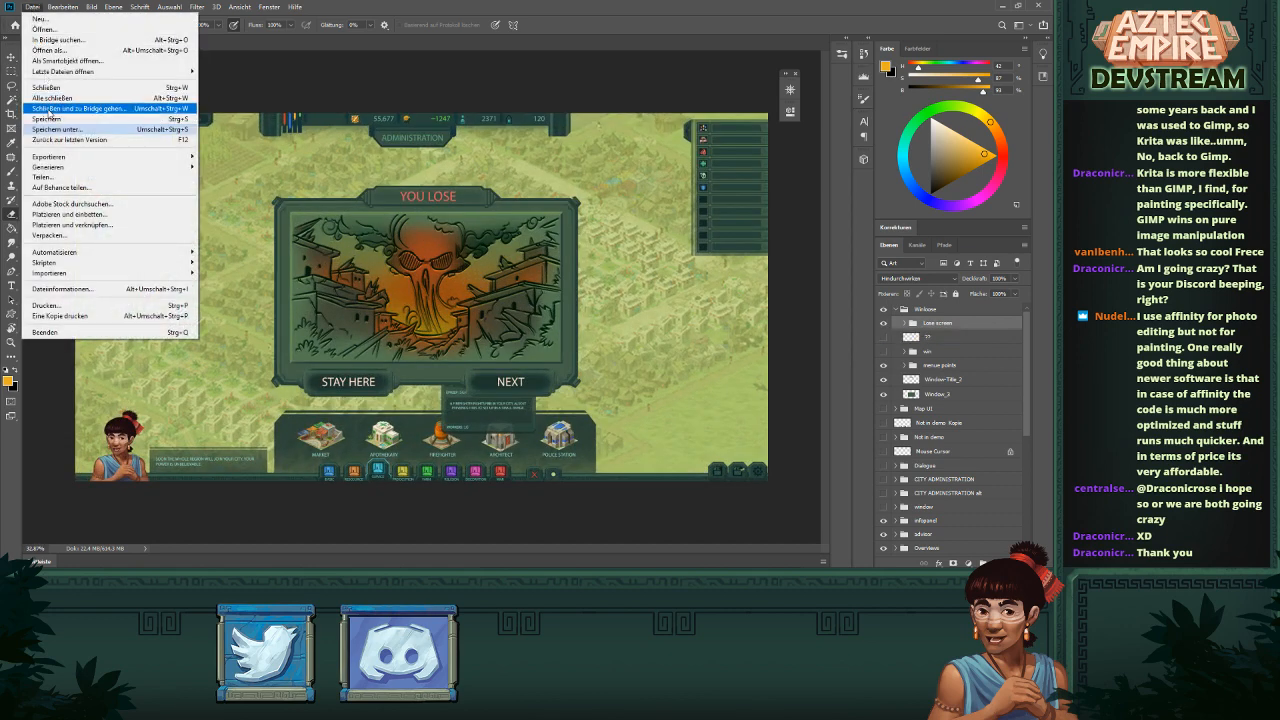
left_click(49, 119)
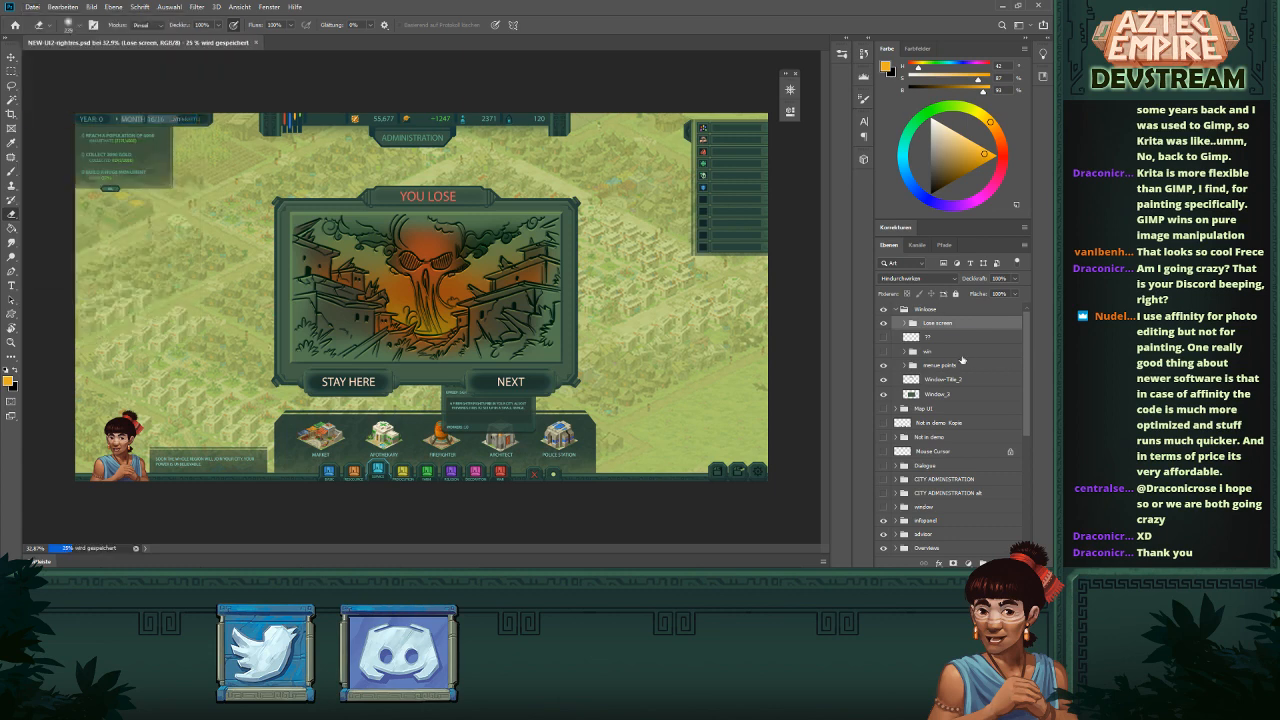
- Add a Levels (Tonwertkorrektur) adjustment layer above the Lose screen group and set its black input level to 12
left_click(967, 563)
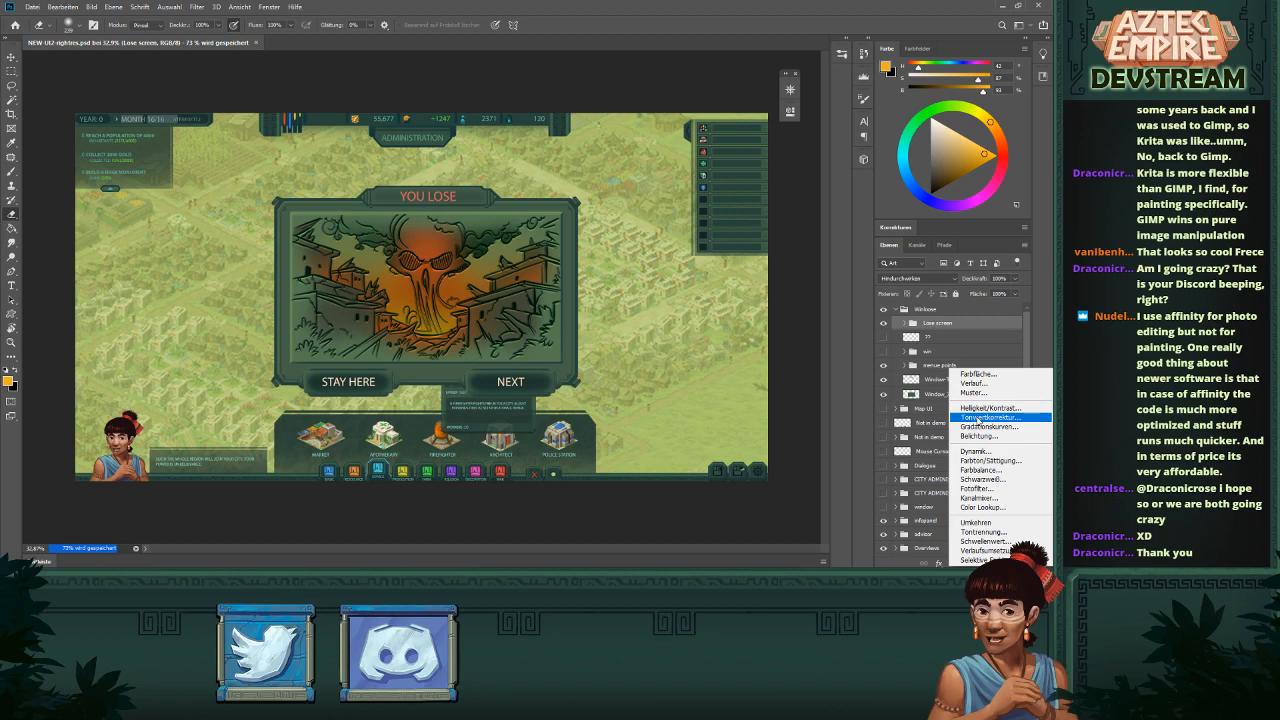
left_click(978, 418)
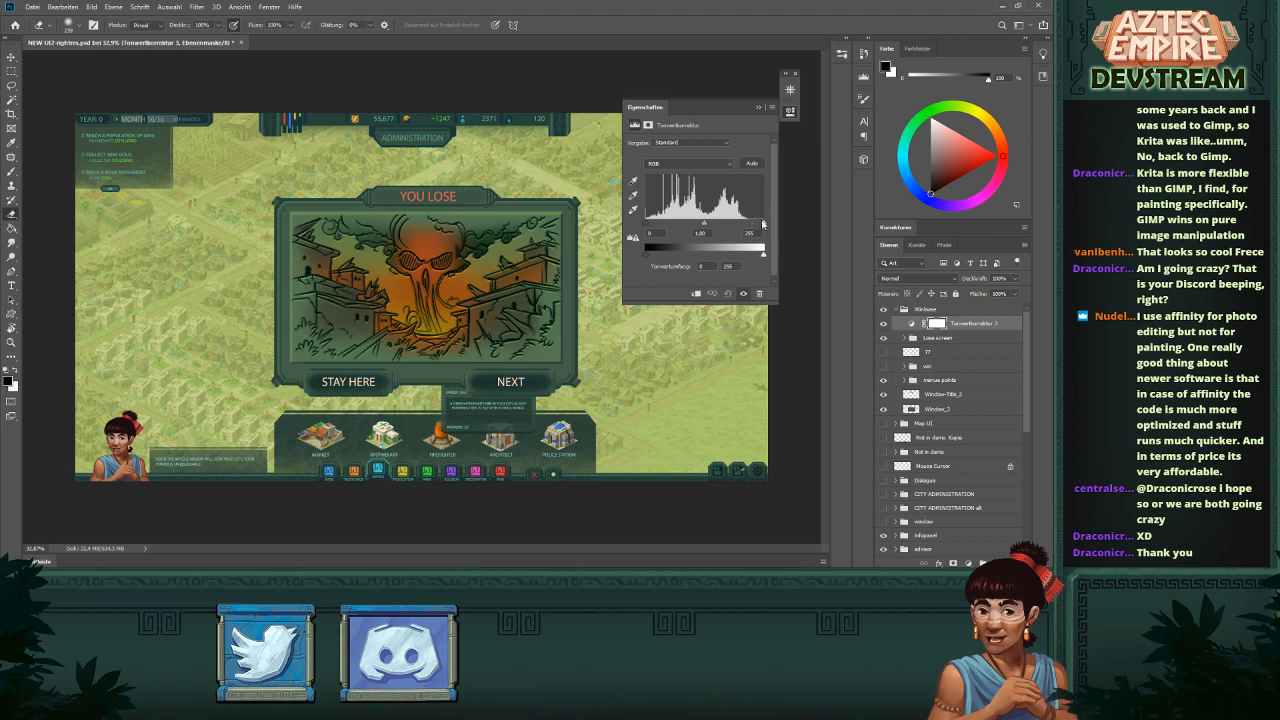
left_click_drag(763, 224, 798, 218)
mouse_move(643, 228)
left_mouse_down()
mouse_move(738, 225)
mouse_move(652, 226)
left_mouse_up()
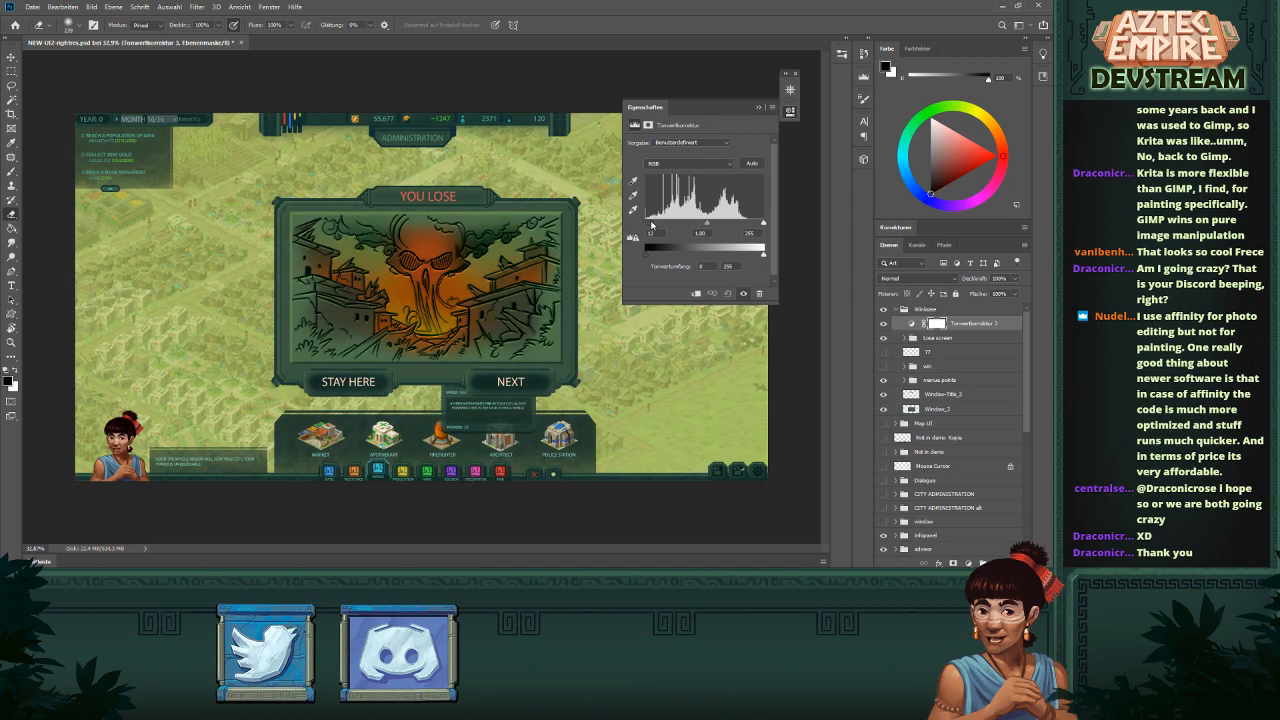
- Brighten the highlights by lowering the white input level of the Levels adjustment layer above the Lose screen group
left_click_drag(763, 224, 742, 227)
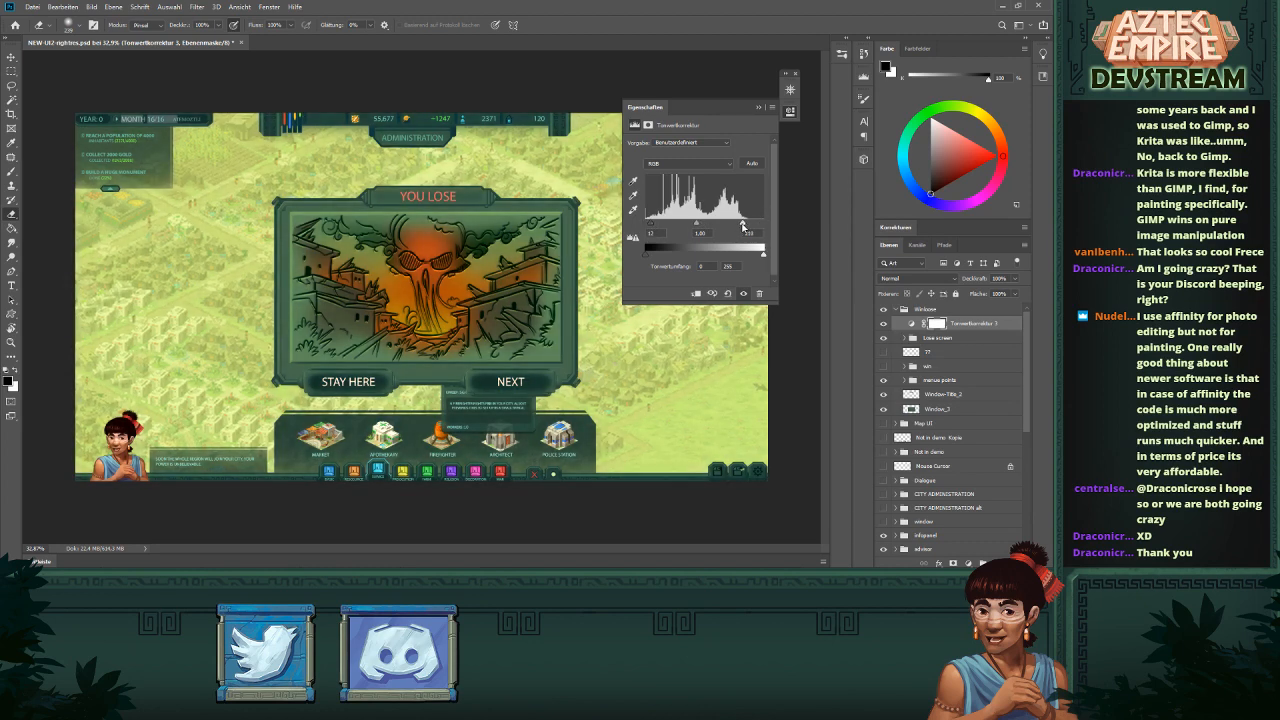
left_click(757, 107)
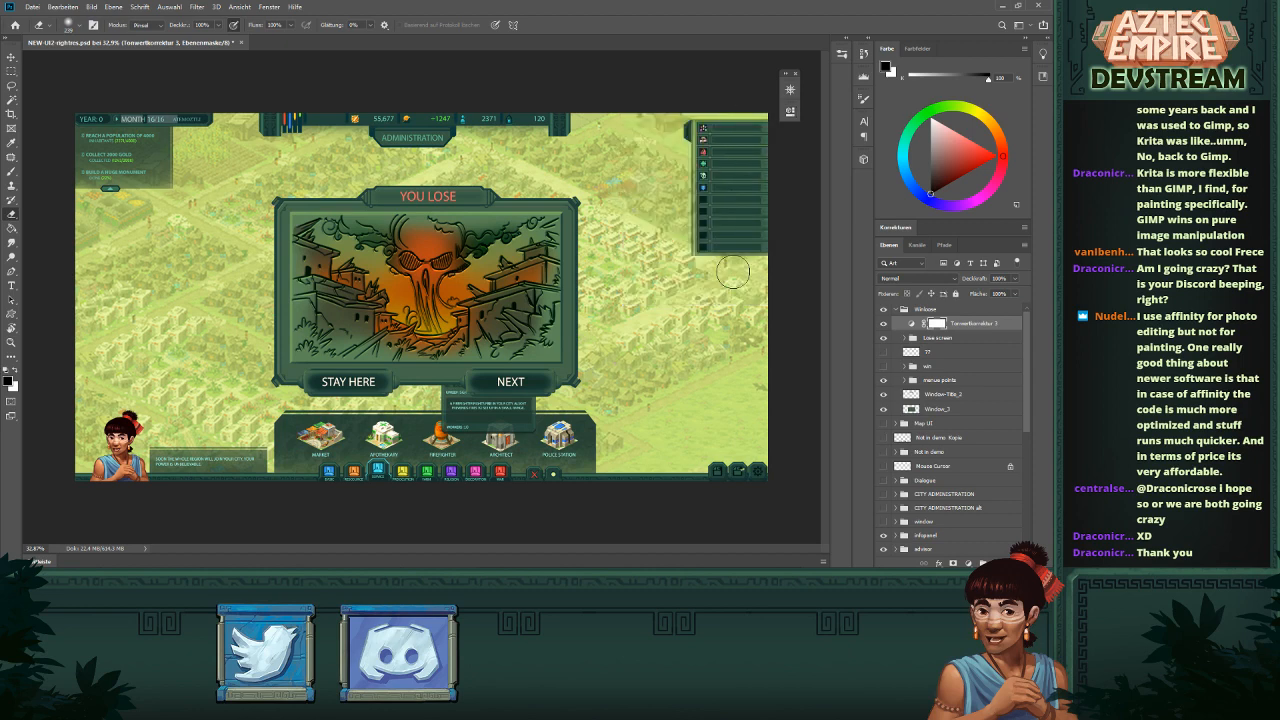
- Invert the Levels layer's mask to black and paint white on it over the glowing skull at the centre of the illustration
key("b")
key("ctrl+i")
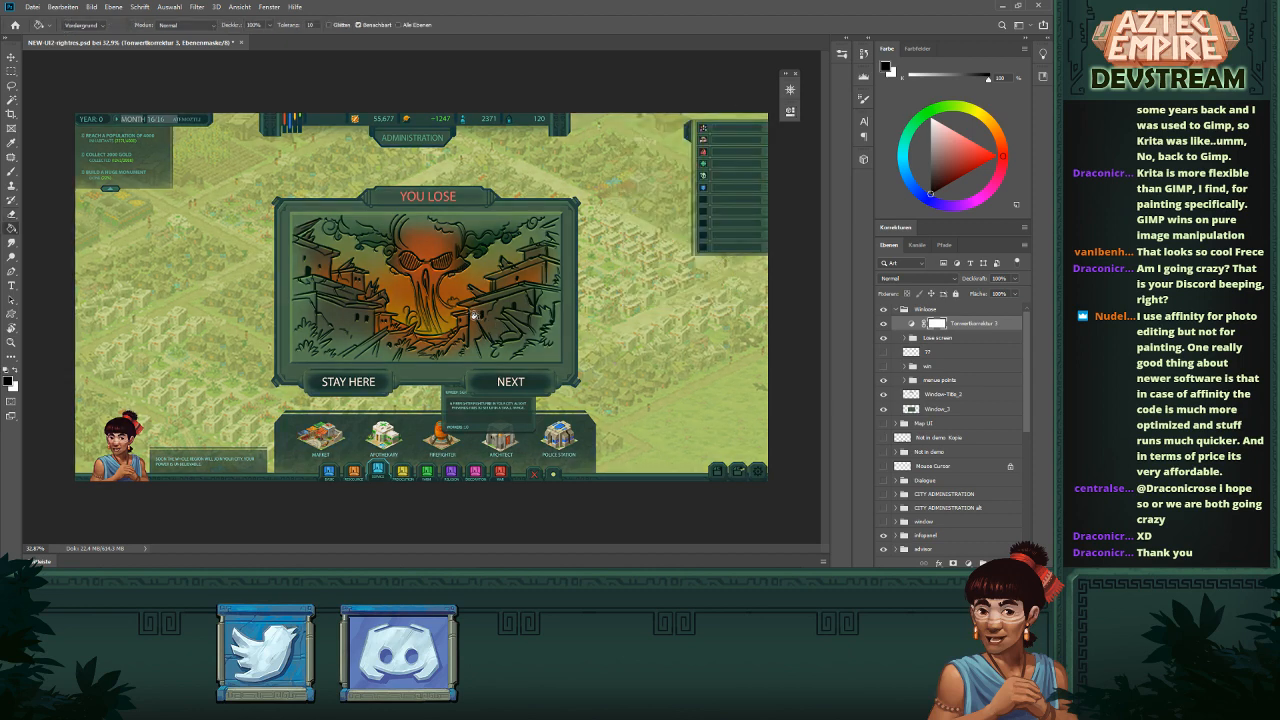
key("x")
mouse_move(460, 290)
left_mouse_down()
mouse_move(411, 270)
mouse_move(478, 295)
mouse_move(443, 262)
mouse_move(433, 310)
mouse_move(404, 301)
left_mouse_up()
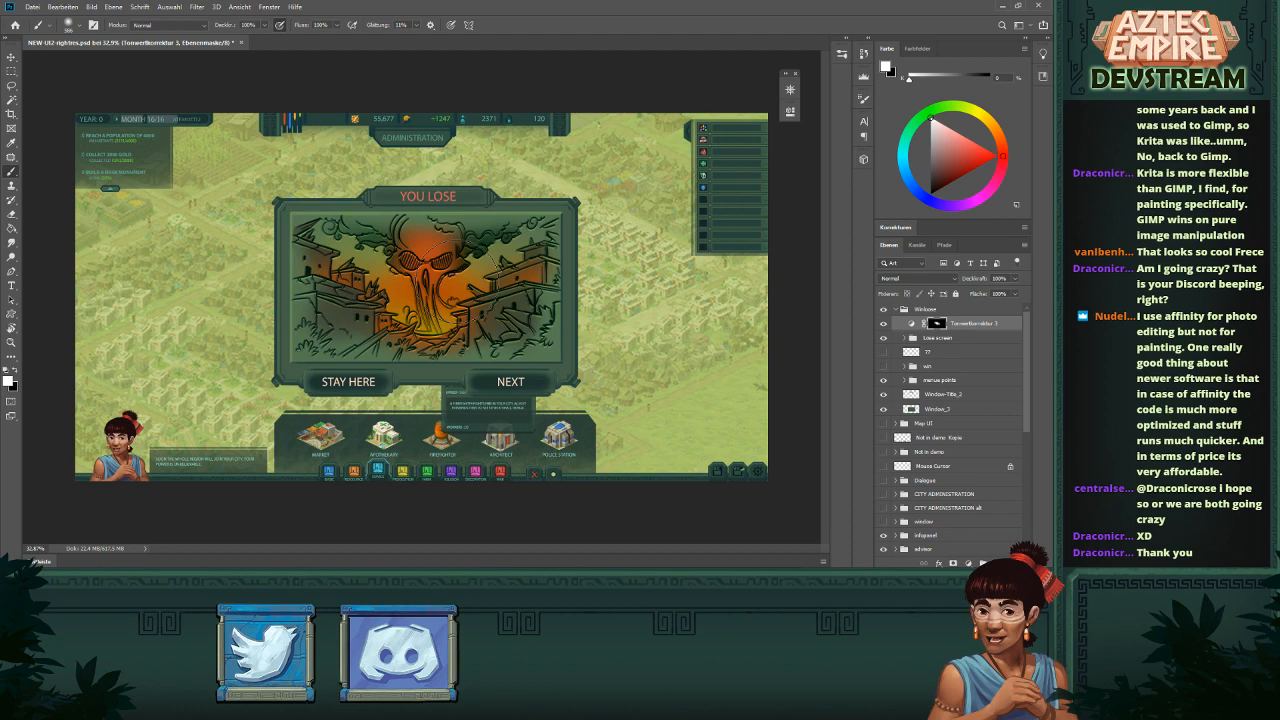
scroll(508, 300, "up", 1)
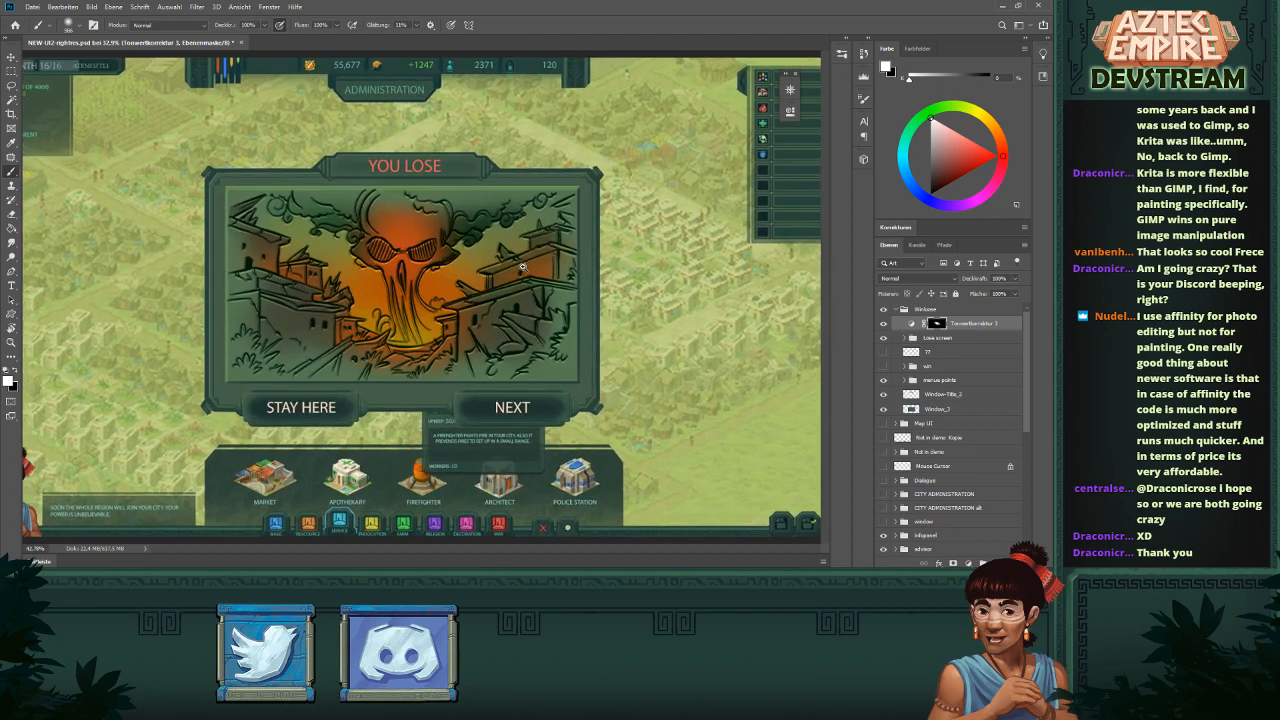
scroll(522, 267, "up", 3)
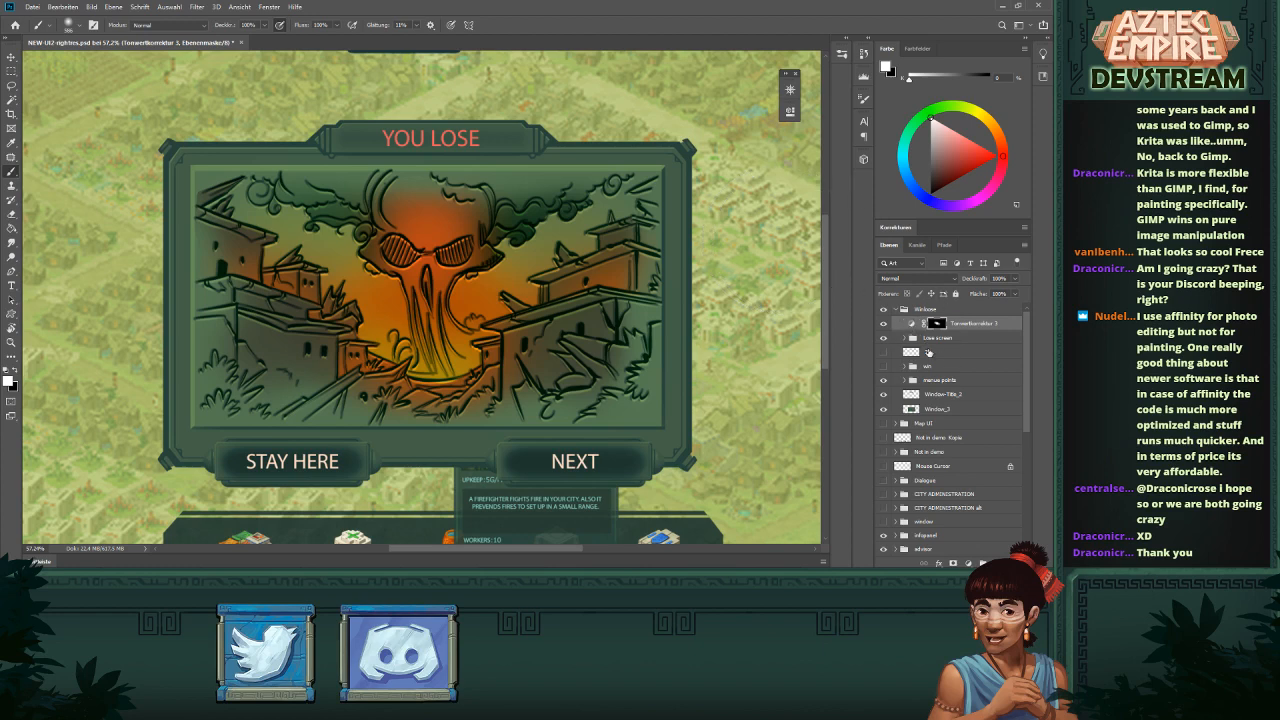
- Duplicate the Levels layer and the Lose screen group together into a new document, and return to NEW-UI2-rightres.psd
left_click(940, 339)
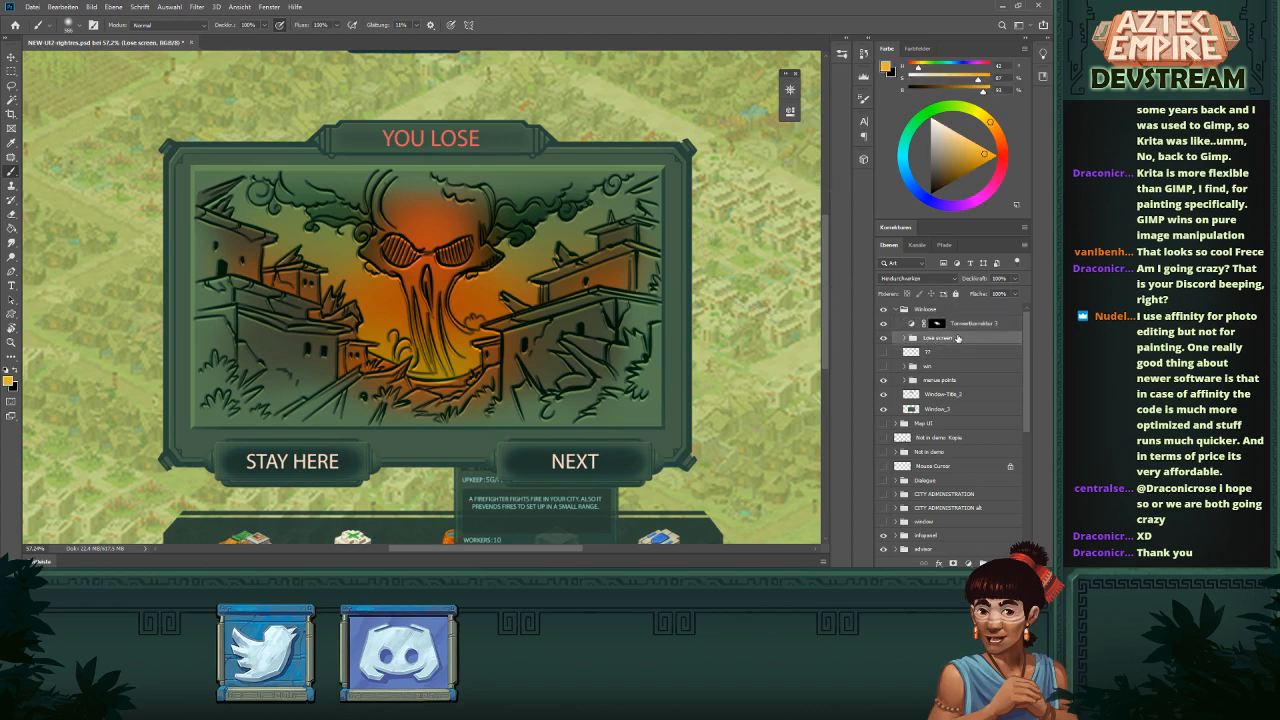
right_click(963, 326)
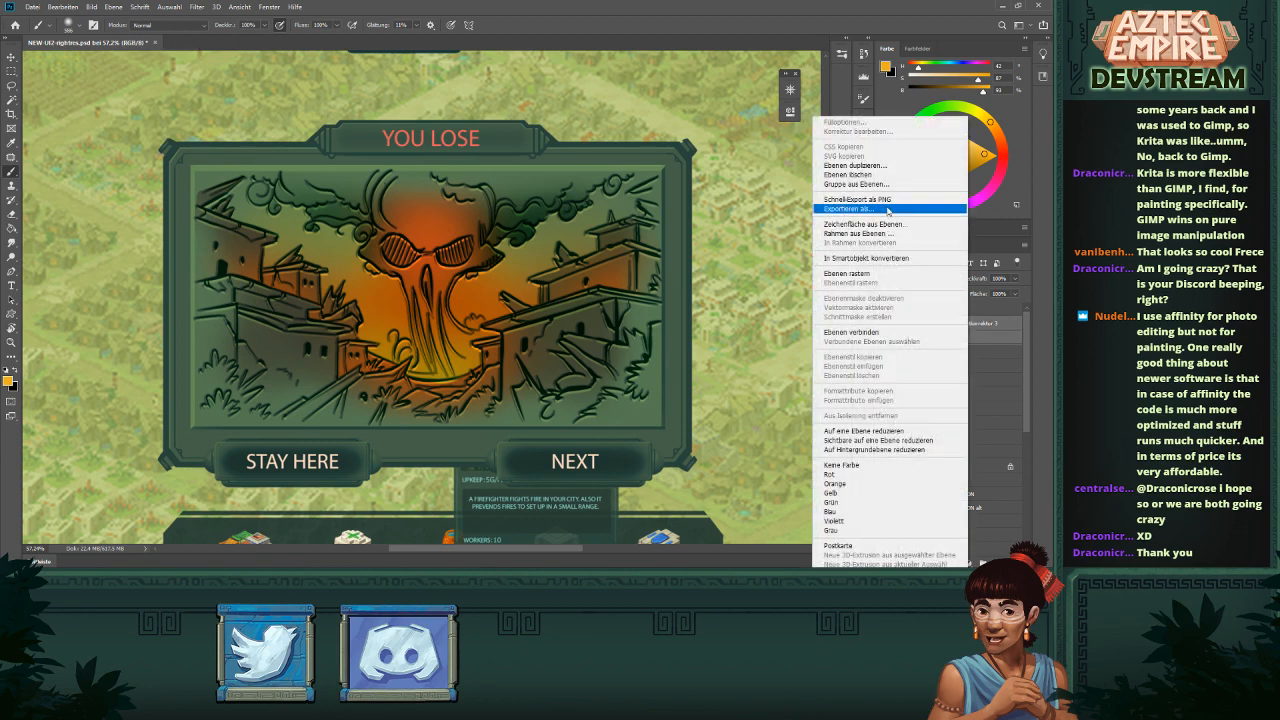
left_click(887, 166)
left_click(479, 262)
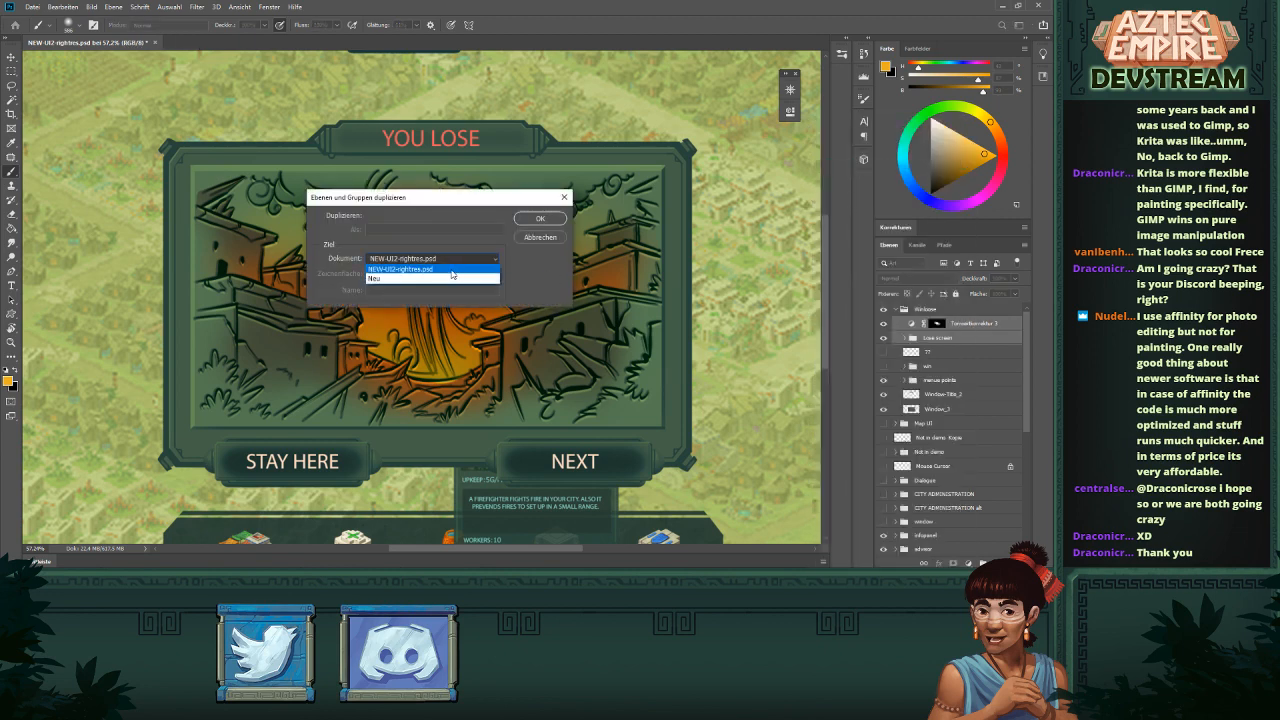
left_click(440, 277)
left_click(540, 218)
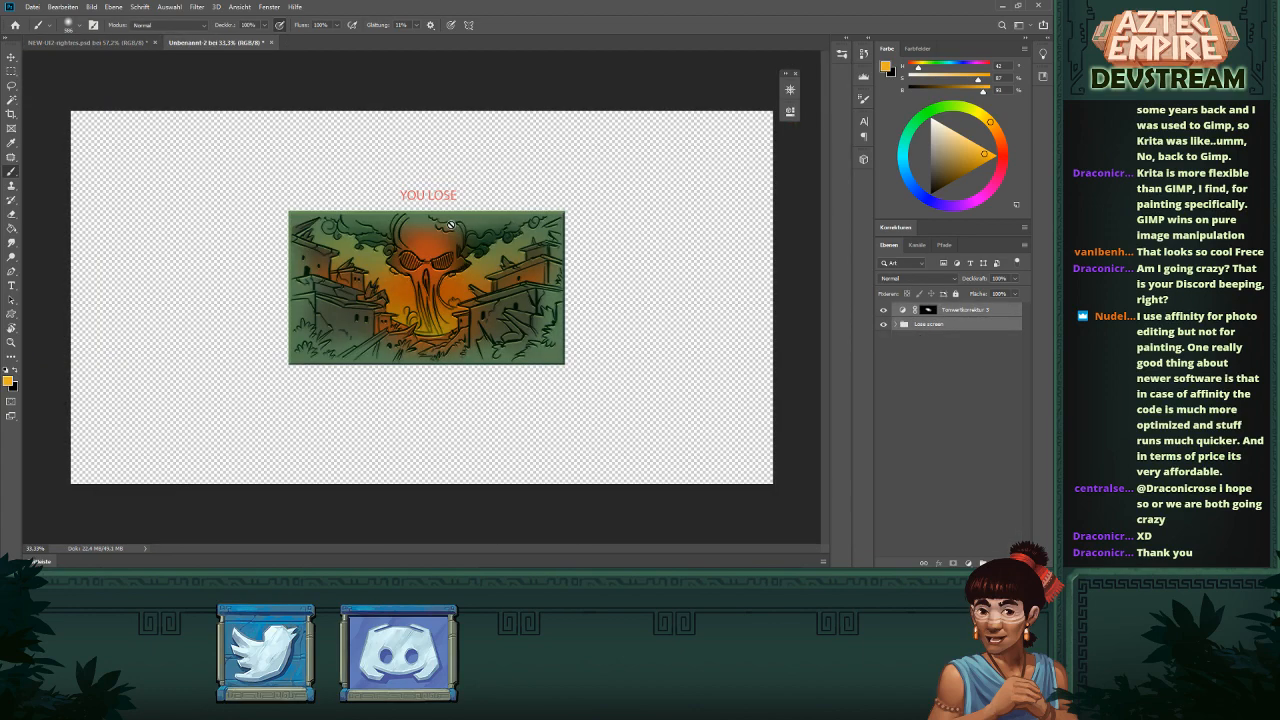
left_click(120, 44)
scroll(412, 290, "up", 3)
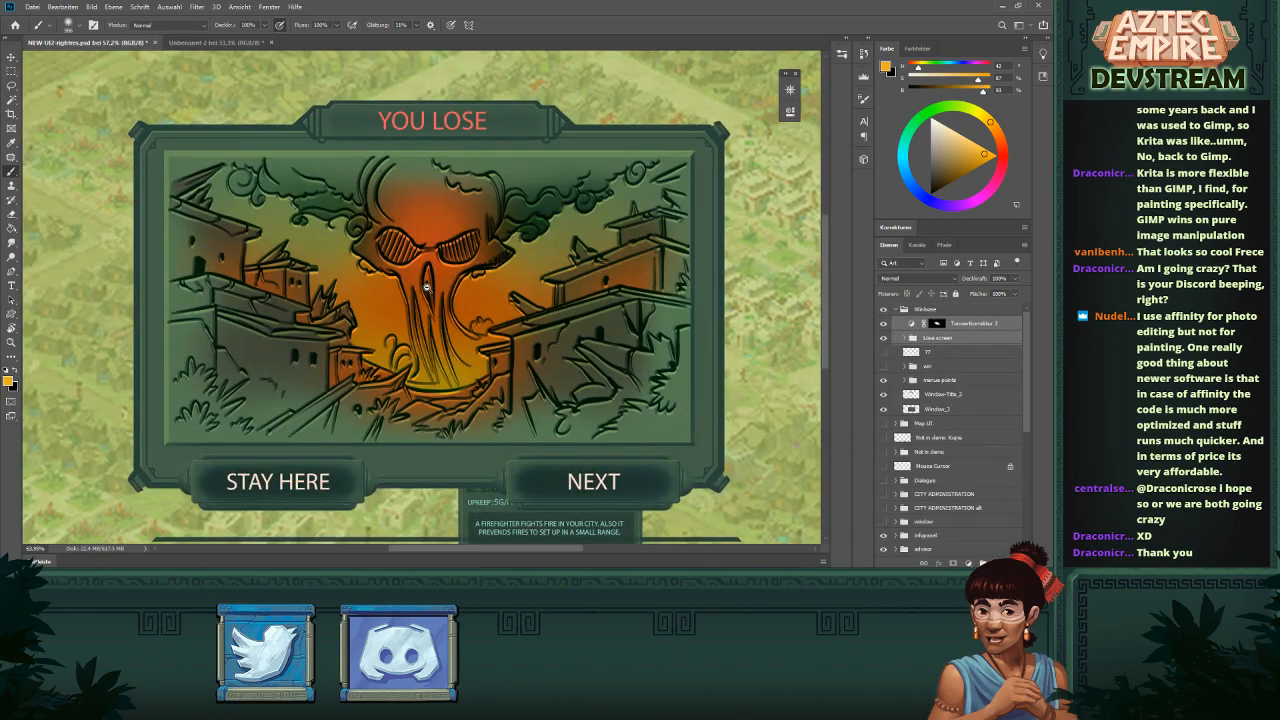
key("m")
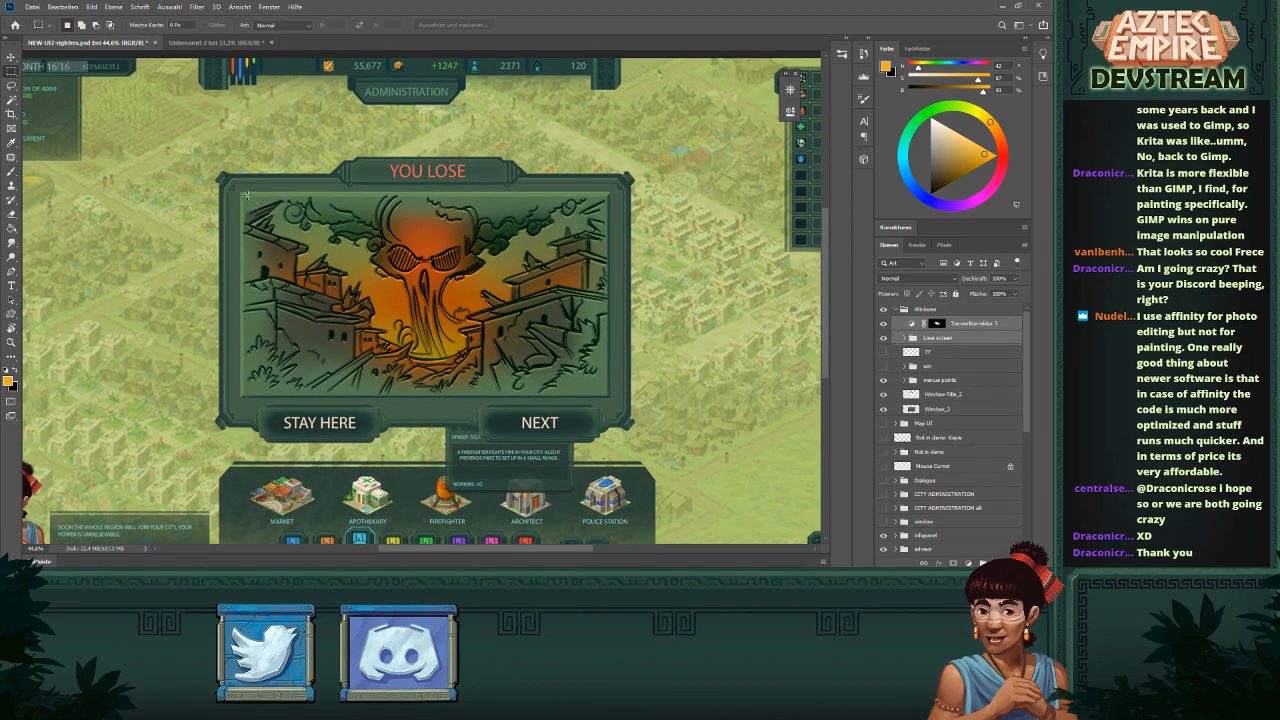
left_click_drag(242, 193, 608, 400)
scroll(730, 378, "down", 2)
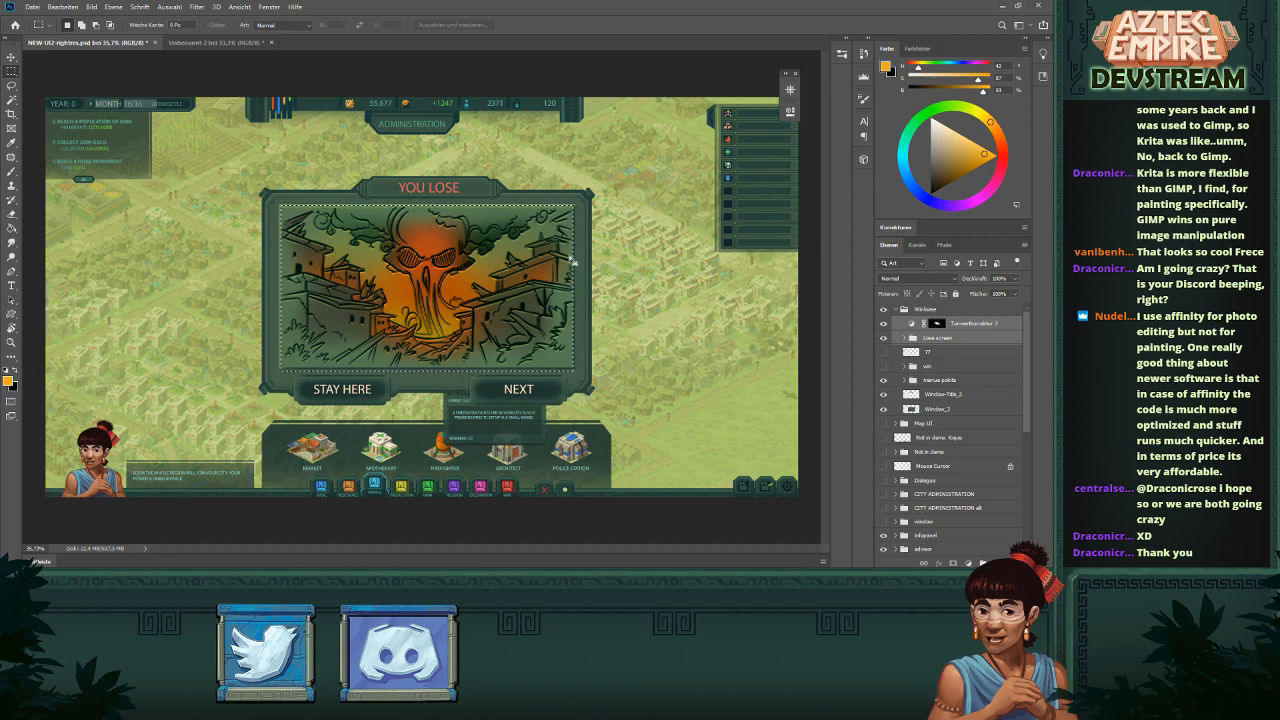
key("ctrl+d")
- Save NEW-UI2-rightres.psd under its existing name
left_click(33, 7)
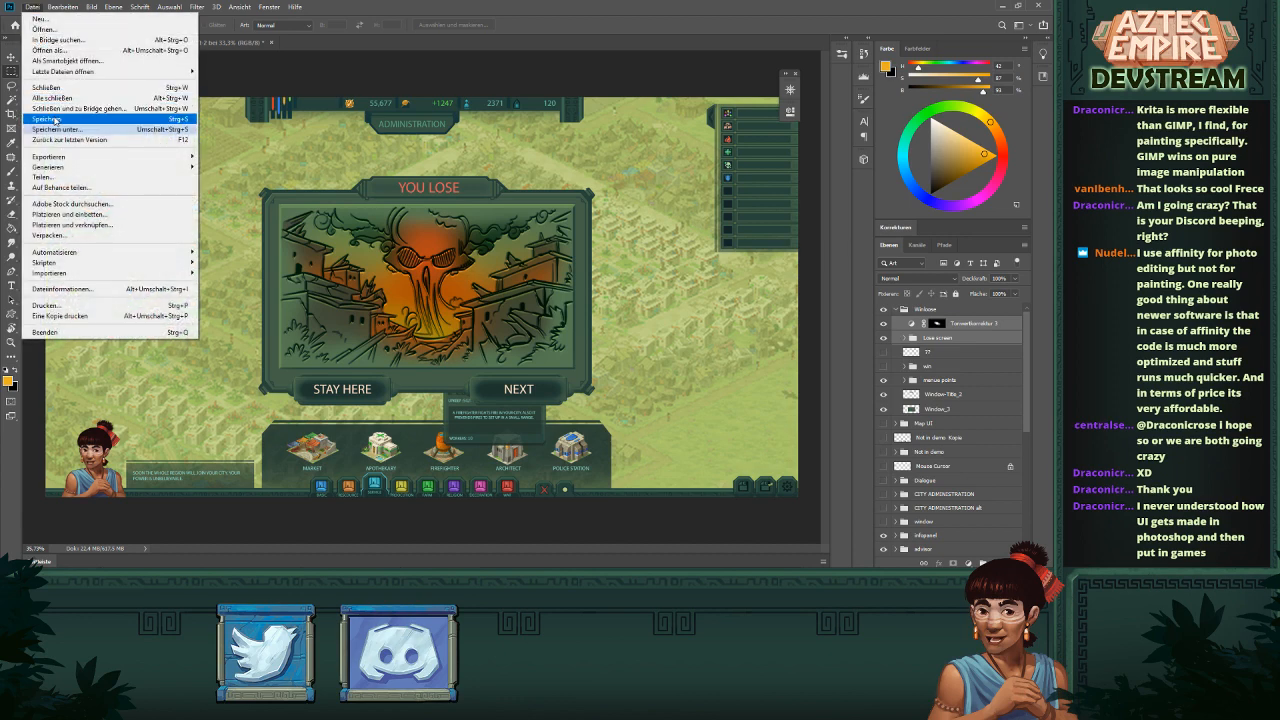
left_click(57, 120)
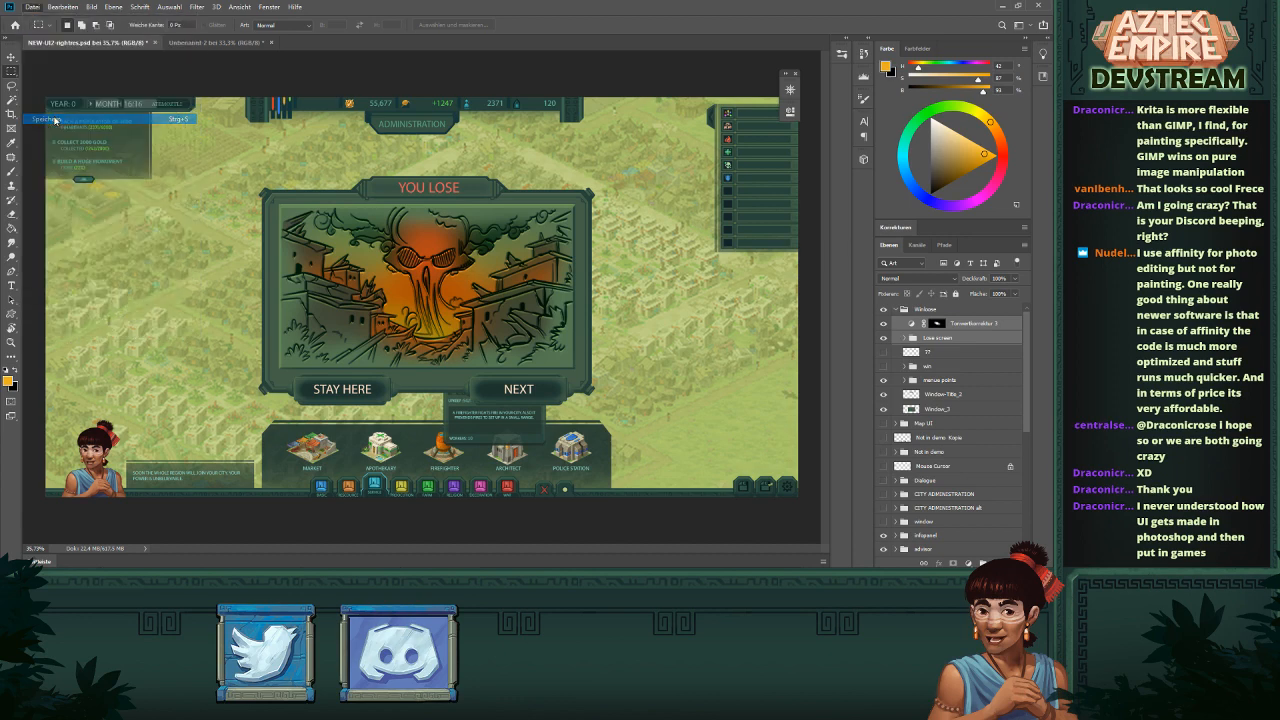
- In the new untitled document, merge the Levels layer and the Lose screen group into a single layer
left_click(250, 53)
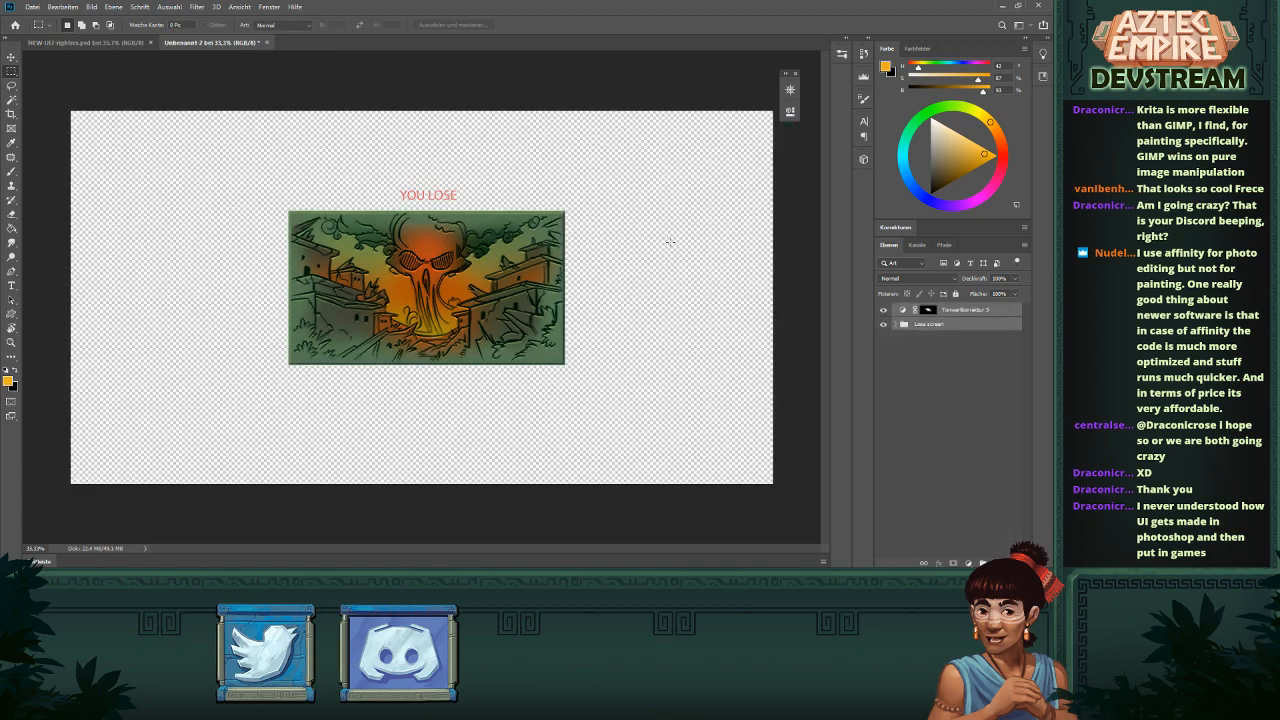
left_click(928, 311)
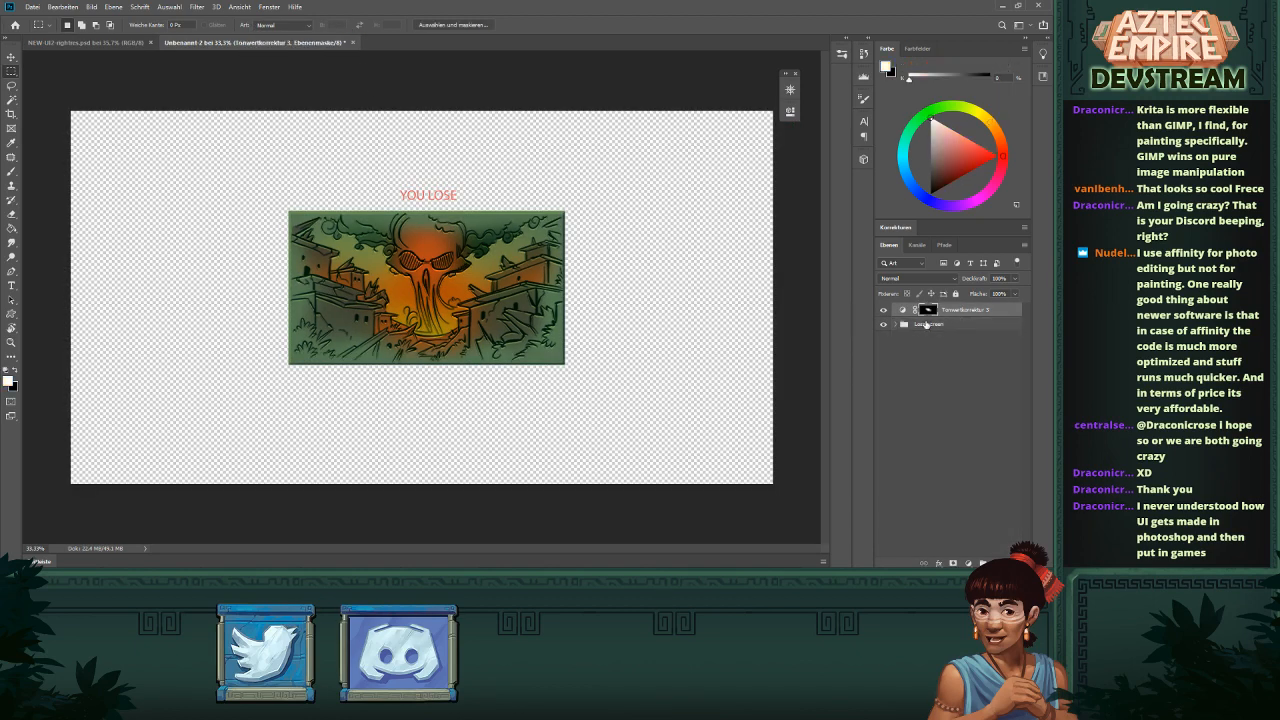
left_click(931, 330, "shift")
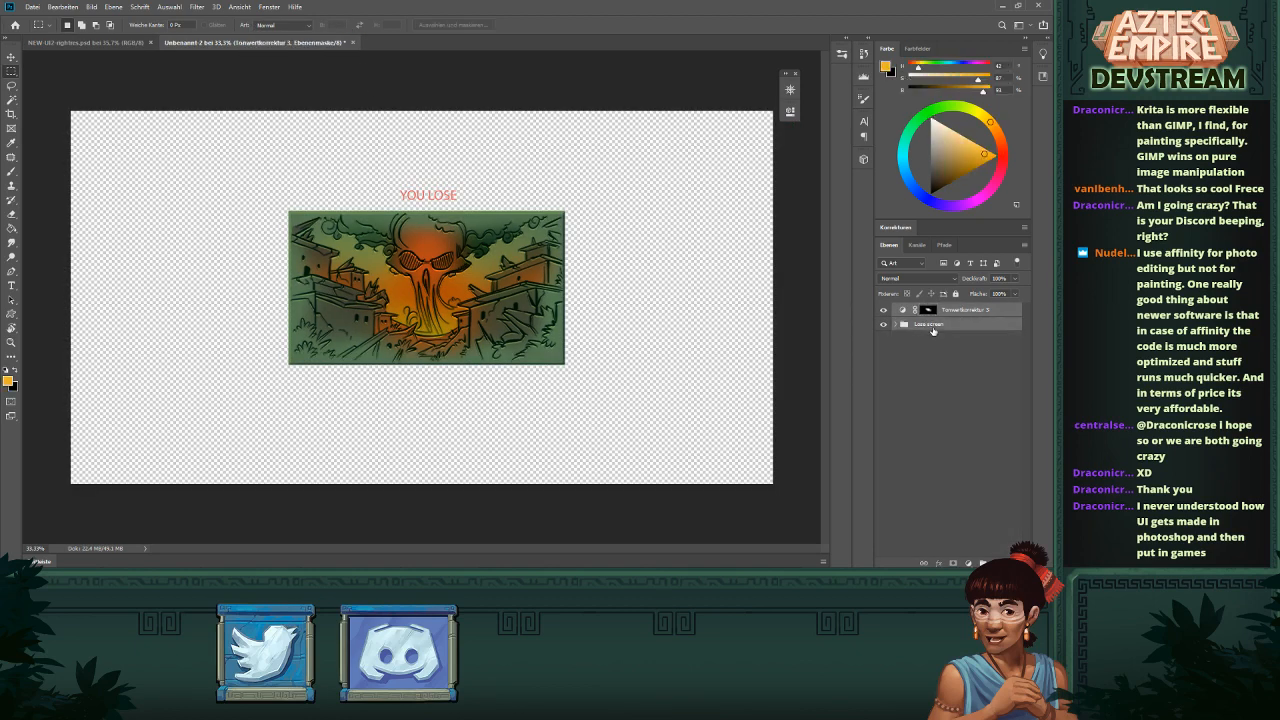
key("ctrl+e")
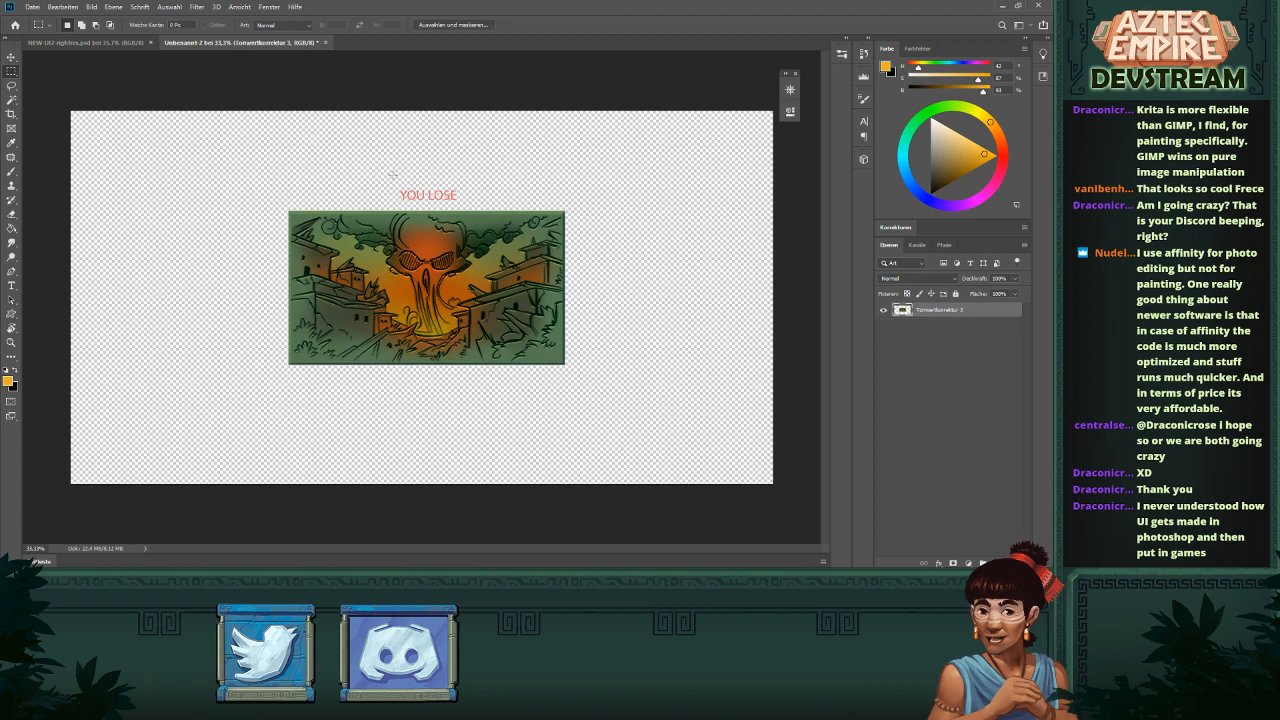
- Delete the YOU LOSE title above the illustration from the merged layer using a rectangular selection
left_click_drag(394, 170, 482, 208)
key("Delete")
key("ctrl+d")
- Load the merged layer's outline as a selection, crop the canvas to it, and deselect
left_click(901, 311, "ctrl")
left_click(90, 6)
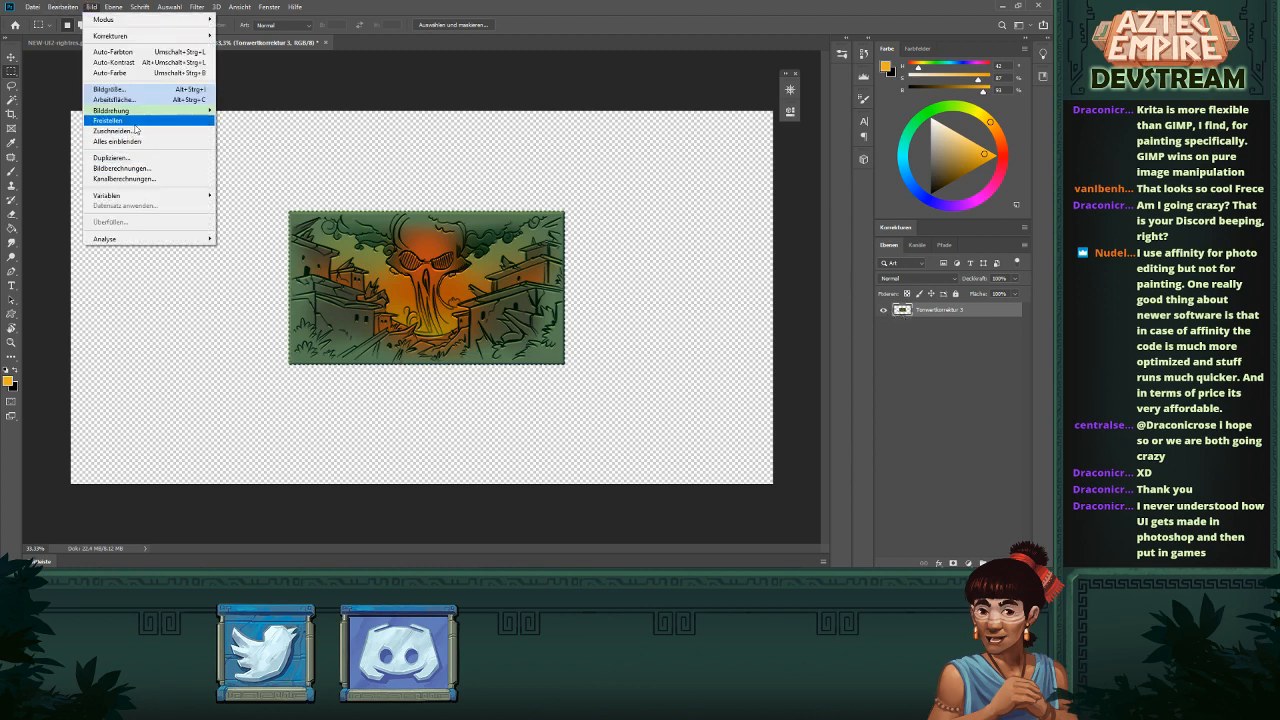
left_click(134, 124)
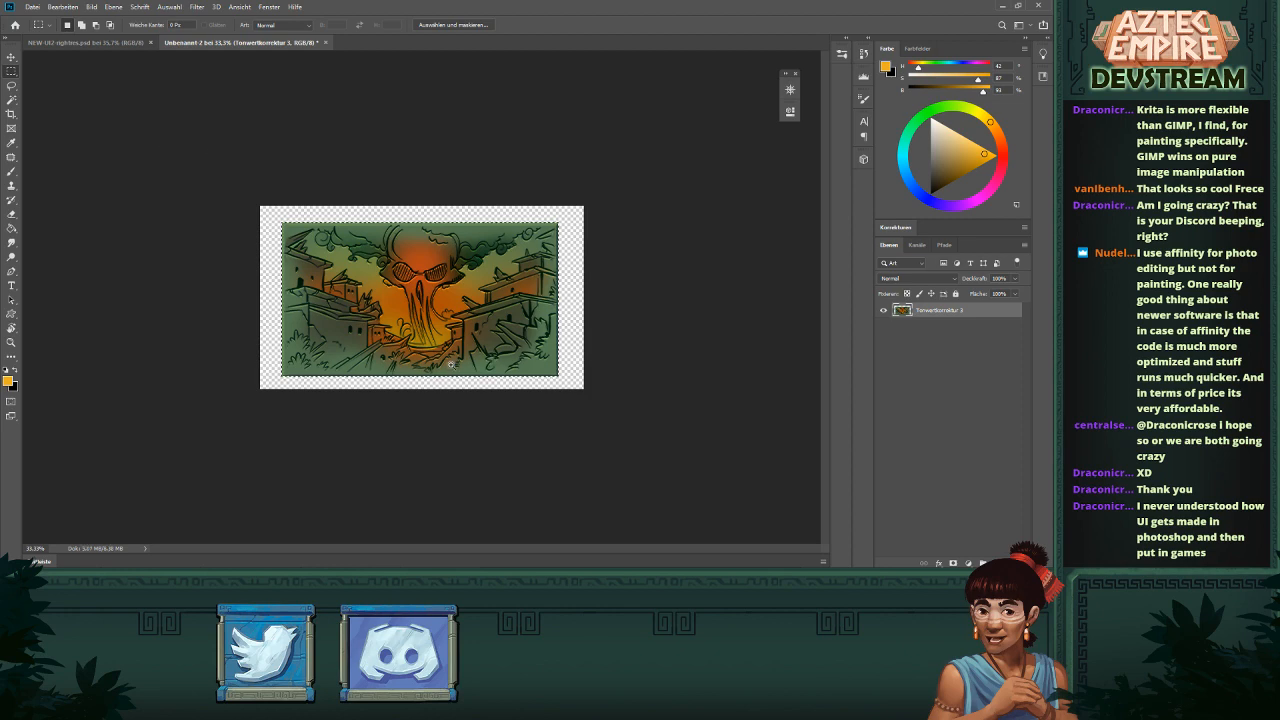
key("ctrl+plus")
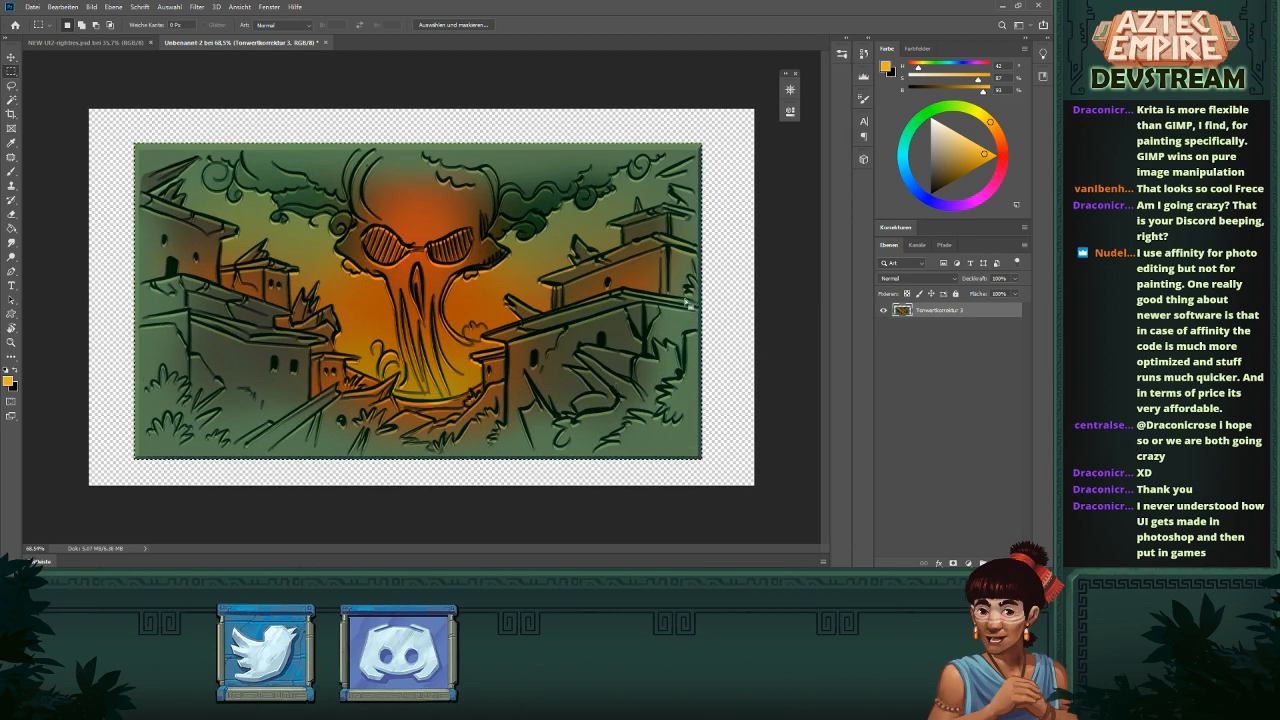
key("ctrl+d")
- Mark the illustration's exact upper and lower borders with small rectangular selections that end at the transparent margin
scroll(422, 123, "up", 10)
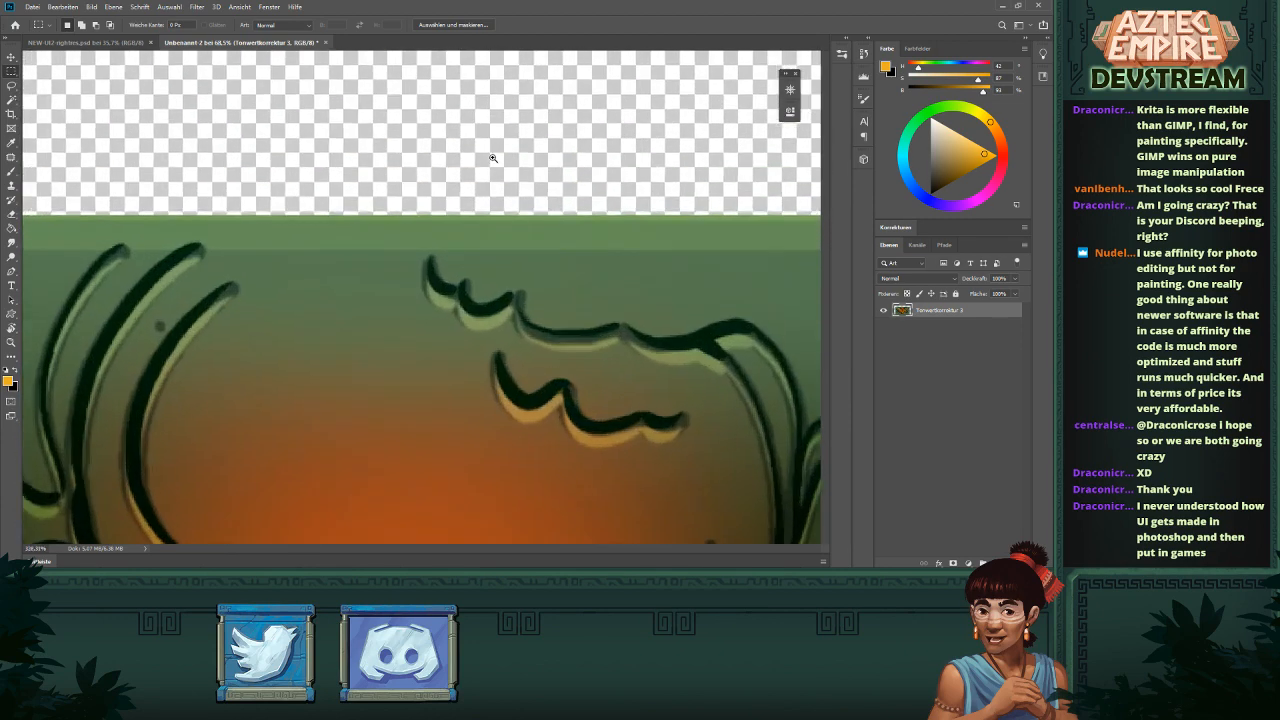
scroll(549, 385, "down", 10)
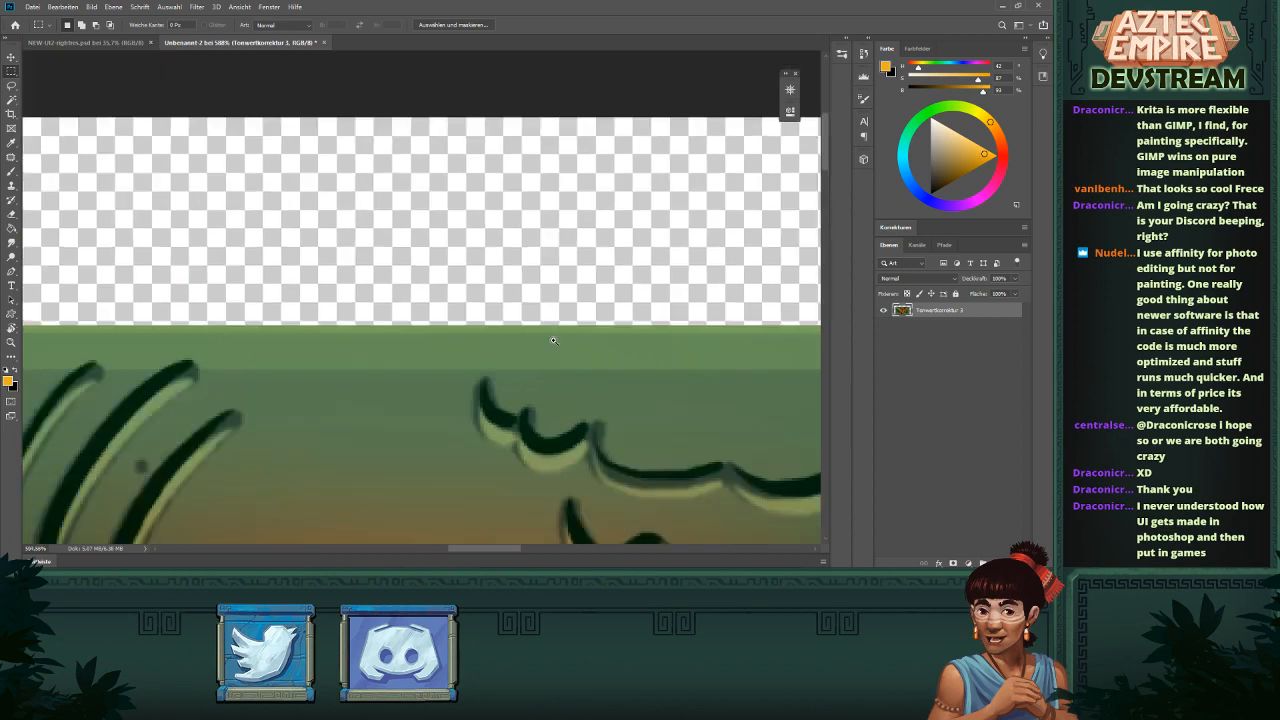
scroll(398, 478, "up", 10)
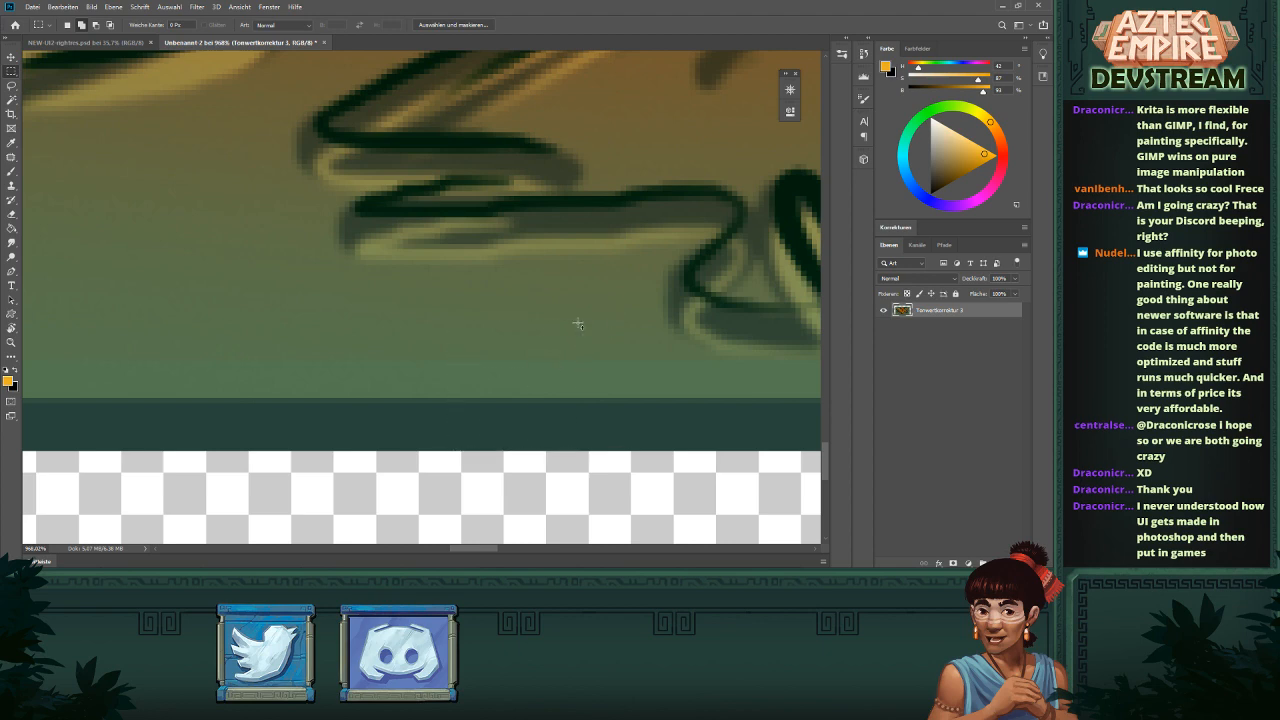
scroll(600, 340, "down", 5)
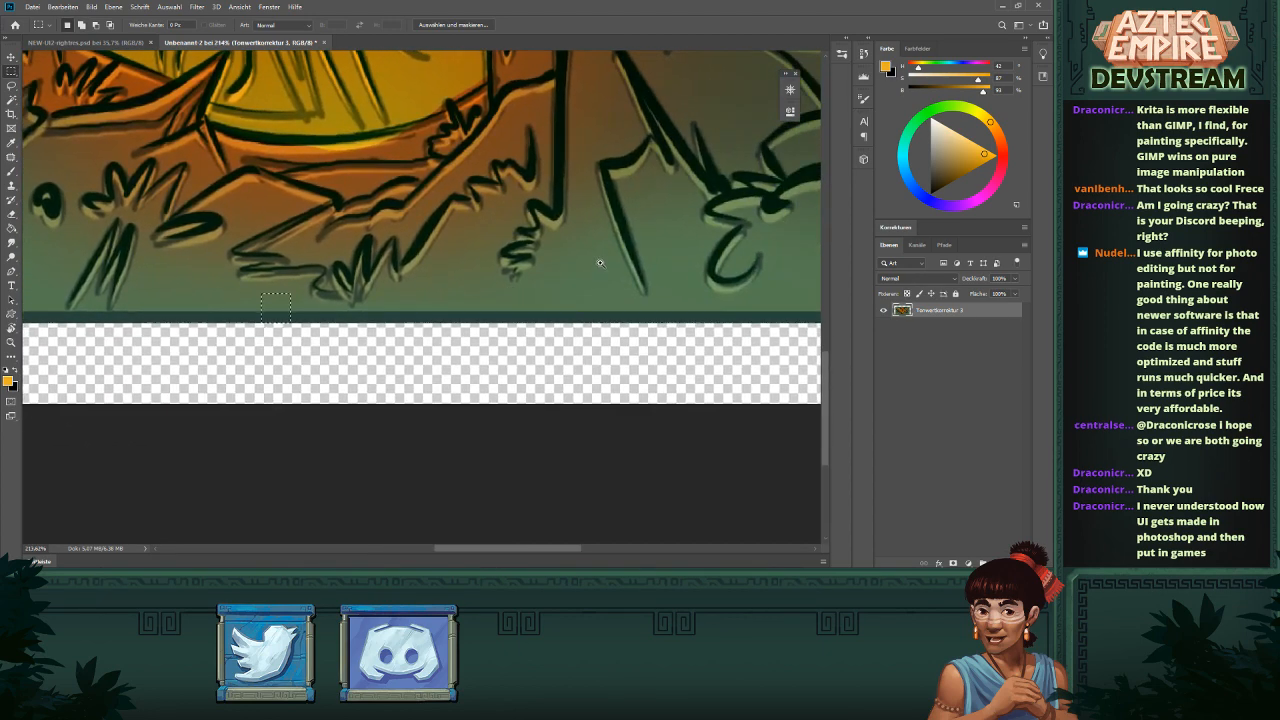
scroll(585, 263, "down", 3)
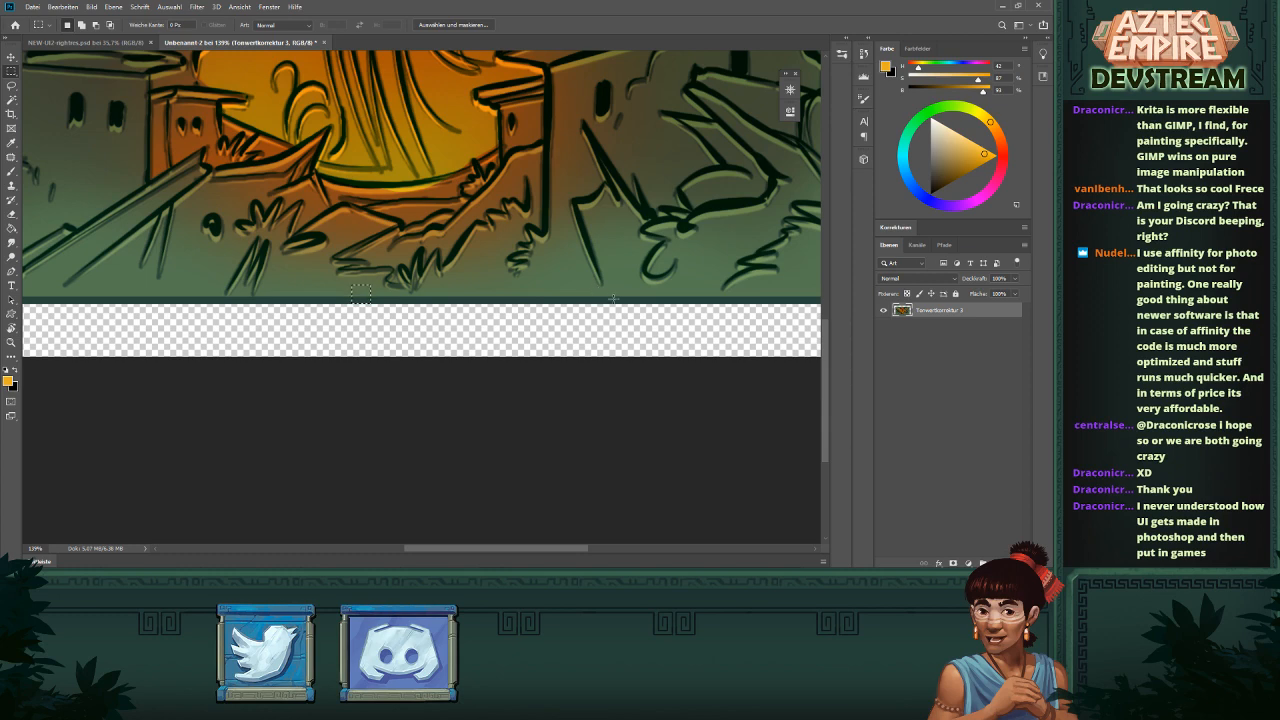
- Add small rectangular selections that end exactly at the illustration's right and left borders
left_click_drag(720, 243, 565, 263)
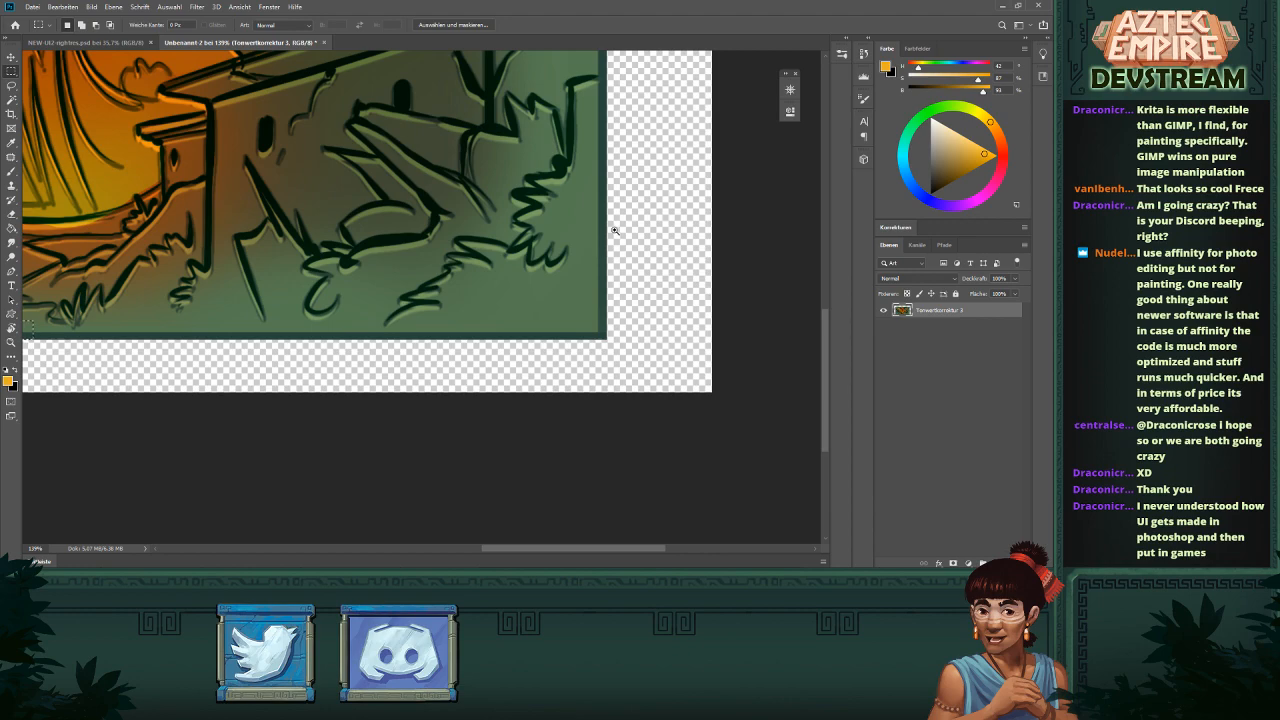
scroll(615, 231, "up", 5)
left_click_drag(520, 259, 560, 302)
scroll(555, 319, "down", 6)
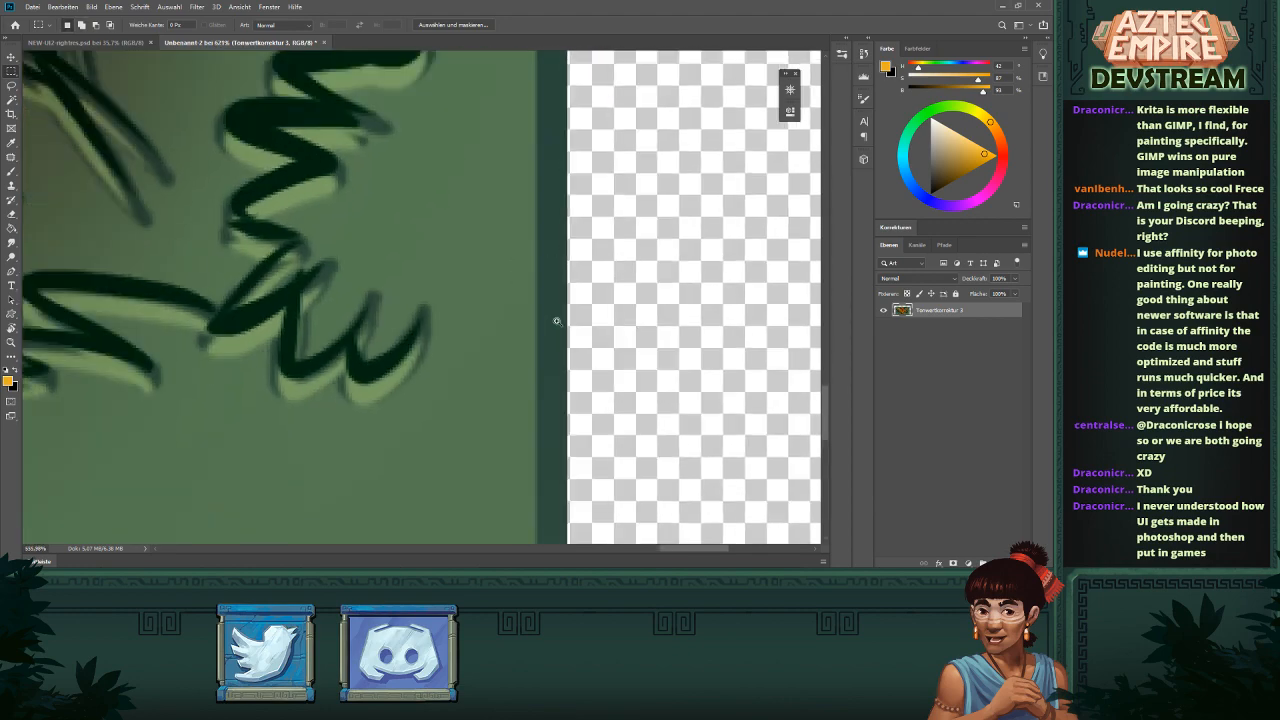
left_click_drag(325, 320, 698, 298)
scroll(477, 300, "up", 5)
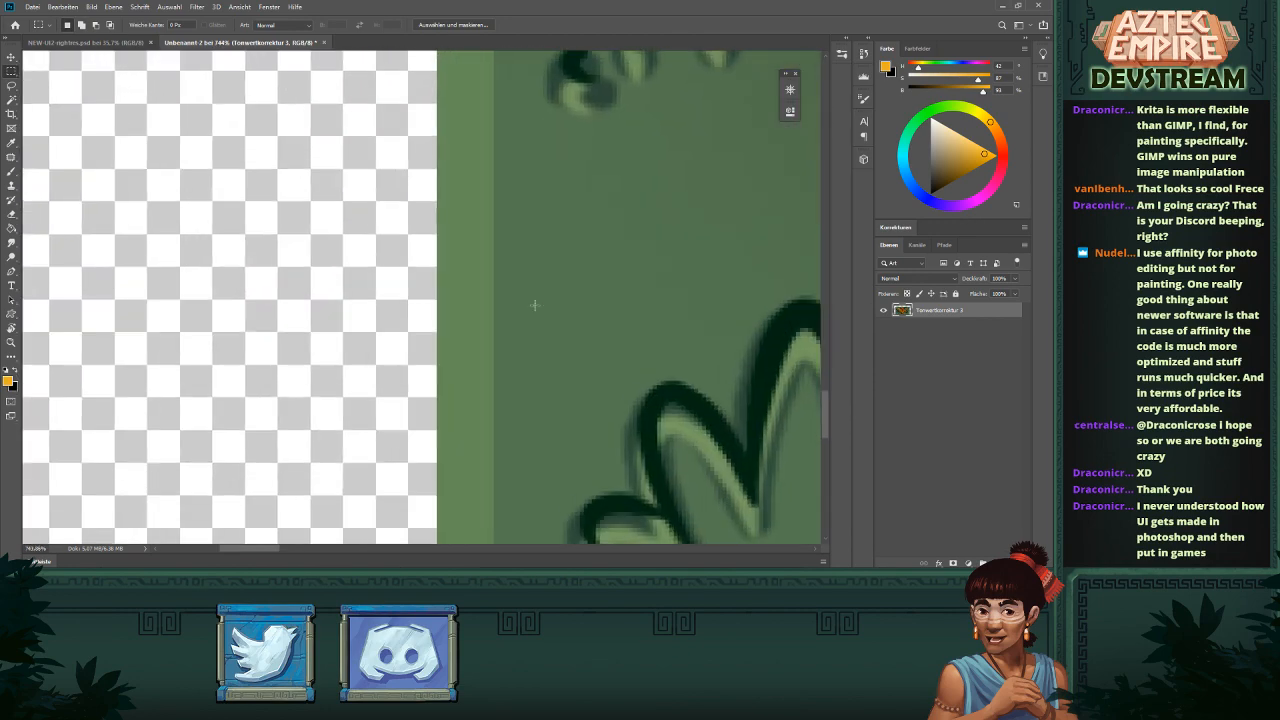
left_click_drag(436, 306, 567, 368)
left_click_drag(391, 275, 436, 377)
- Crop the canvas to the combined border selections to remove the transparent margin around the illustration
key("ctrl+0")
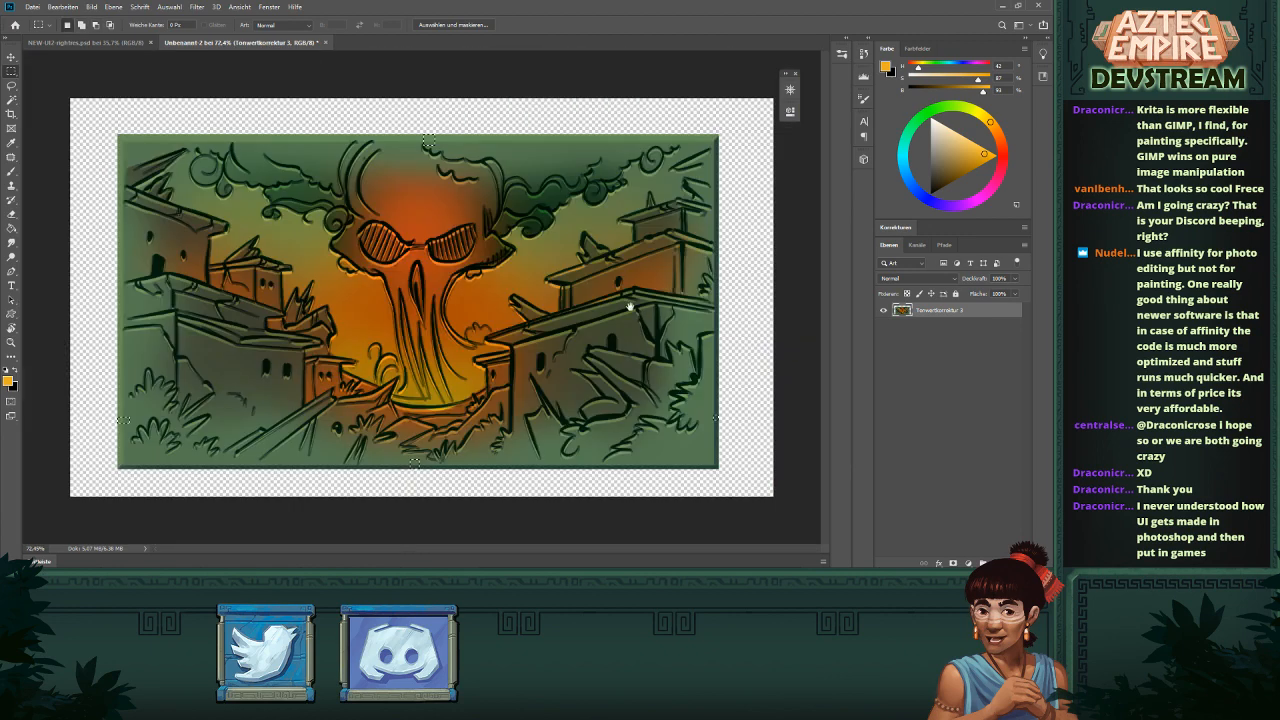
left_click(91, 7)
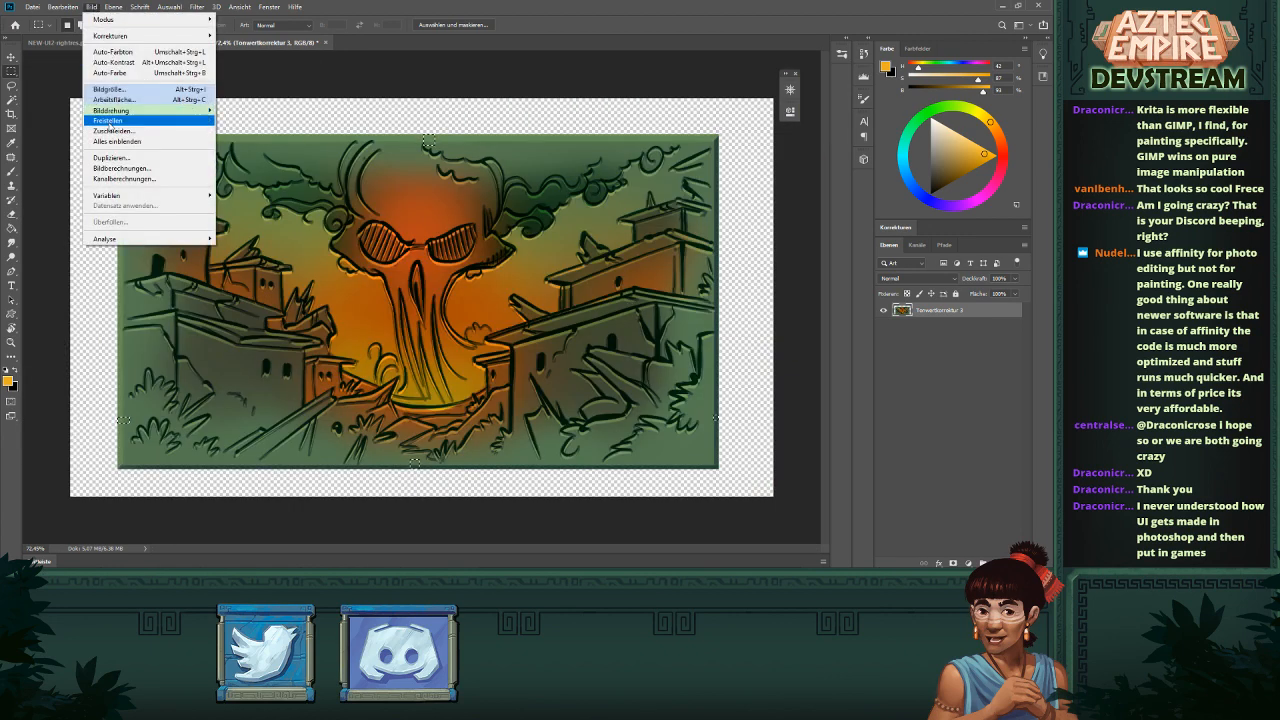
left_click(110, 118)
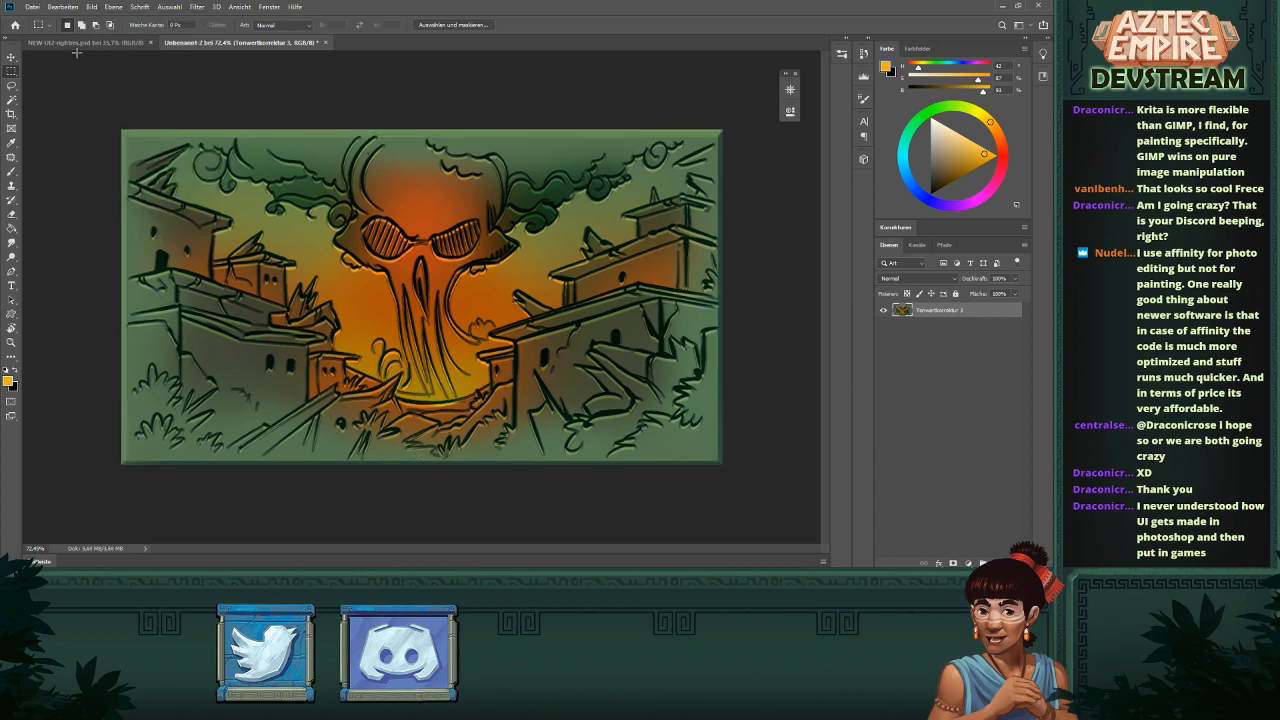
- Start saving the cropped illustration under a new name in Aztec-Empire/GUI Kram/Gui 3, with PNG as the file type
left_click(43, 7)
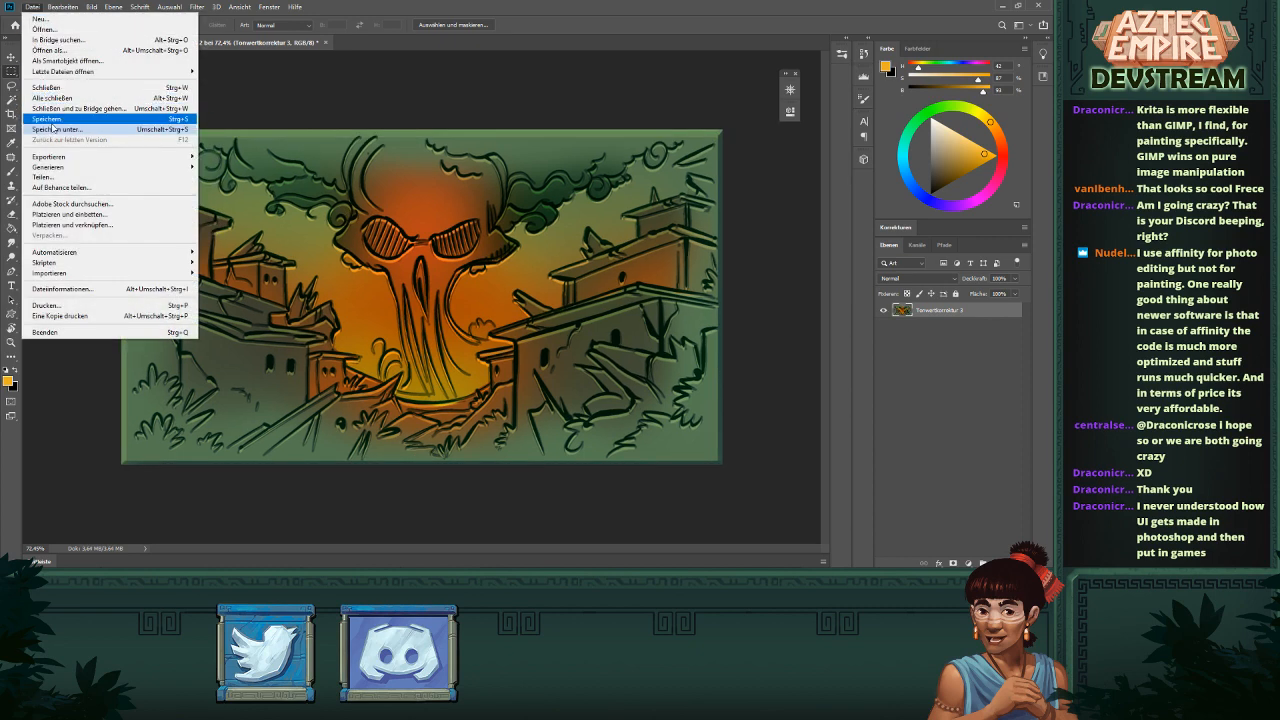
left_click(52, 131)
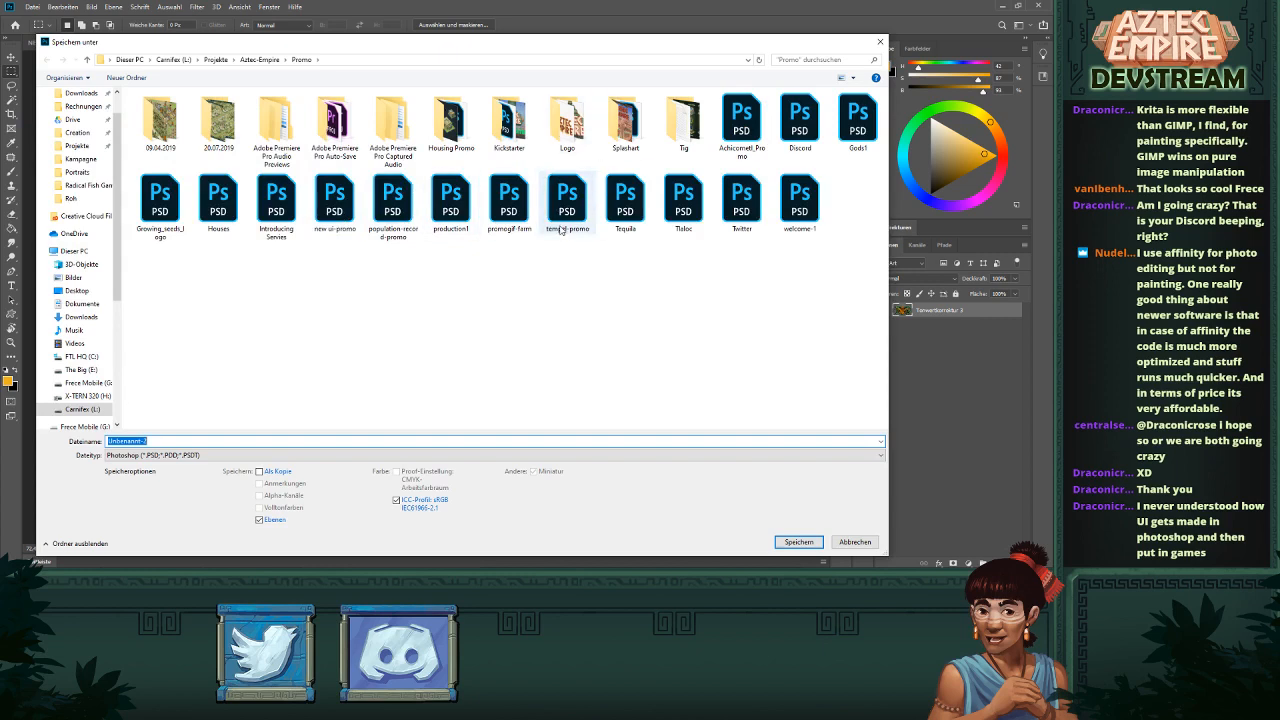
left_click(262, 60)
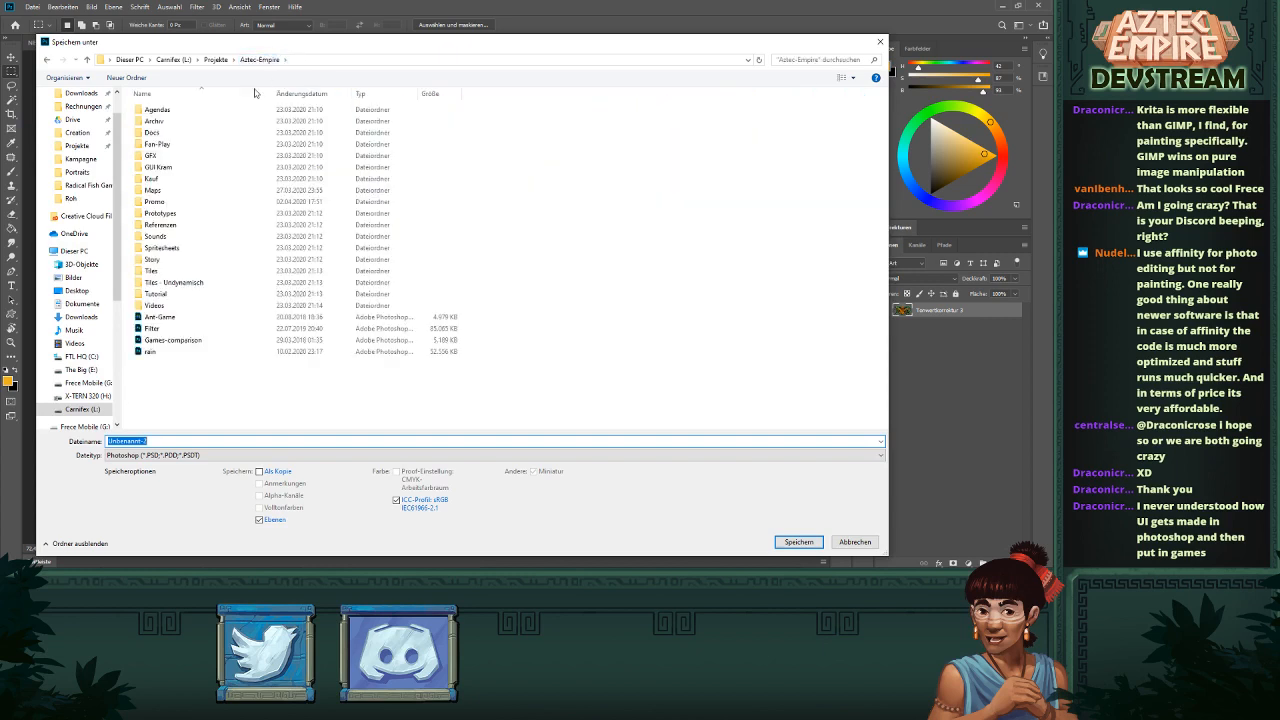
double_click(156, 167)
double_click(276, 120)
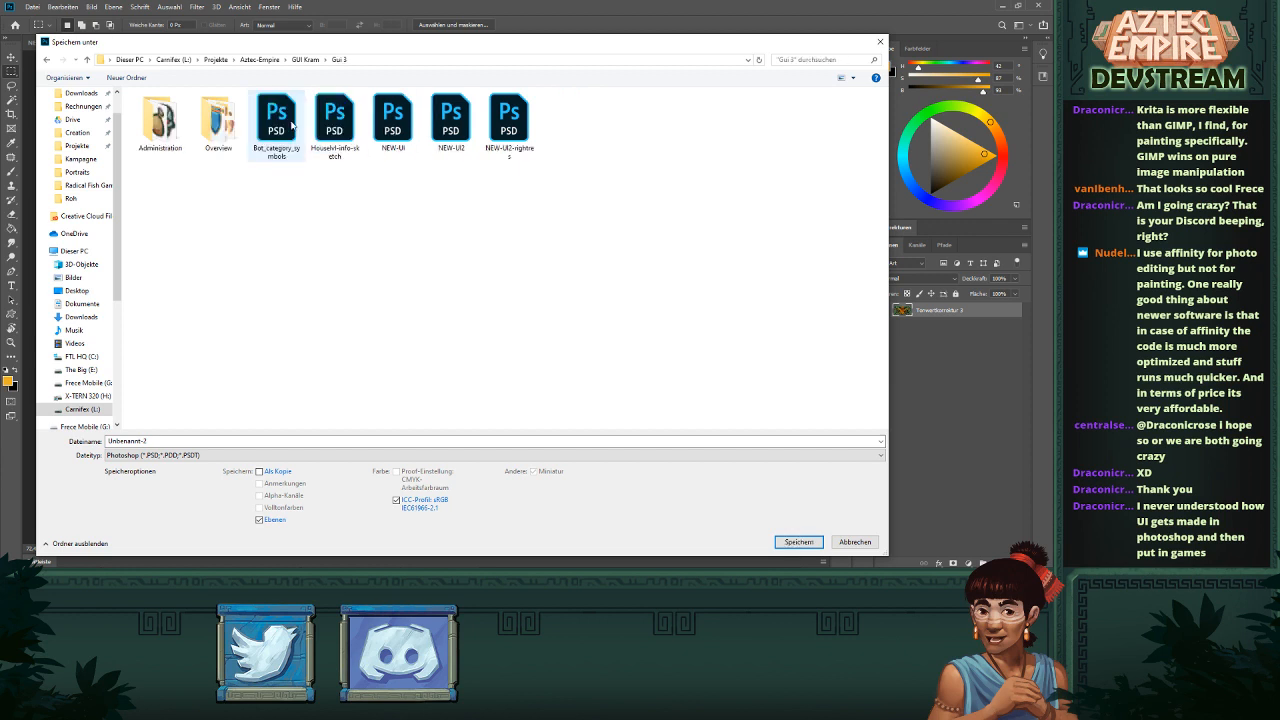
right_click(349, 200)
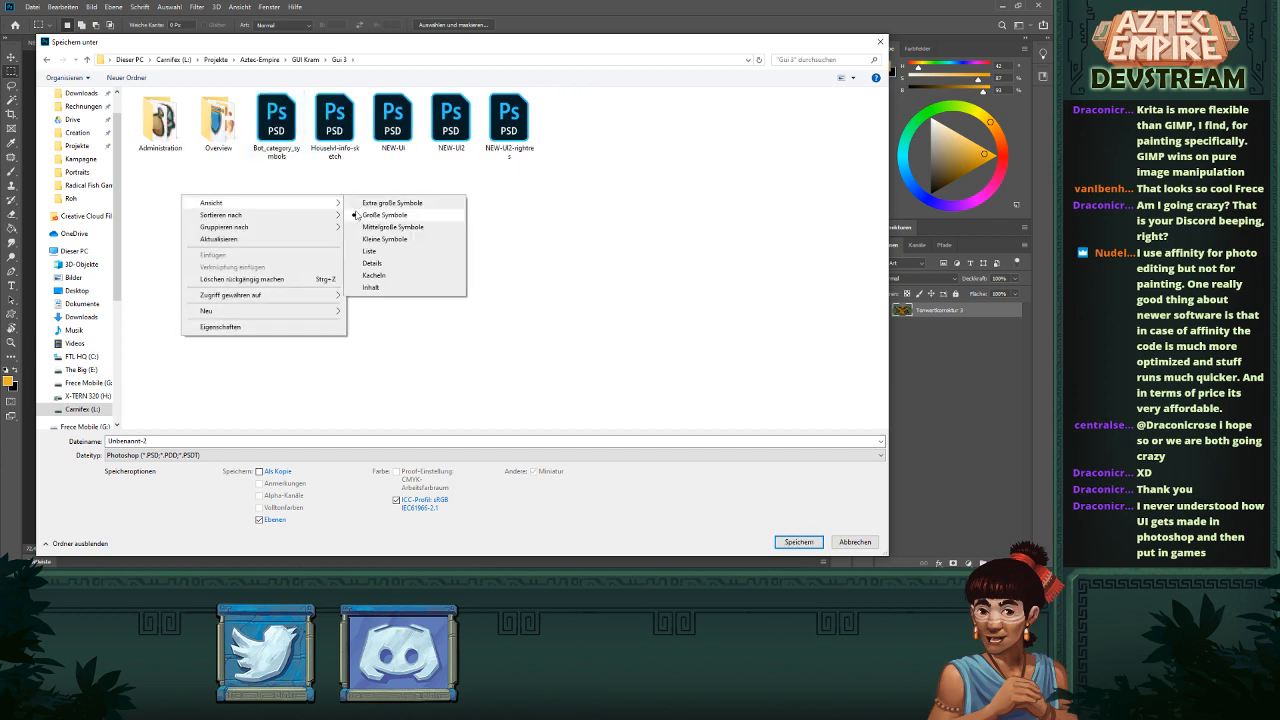
left_click(366, 215)
right_click(365, 215)
left_click(236, 452)
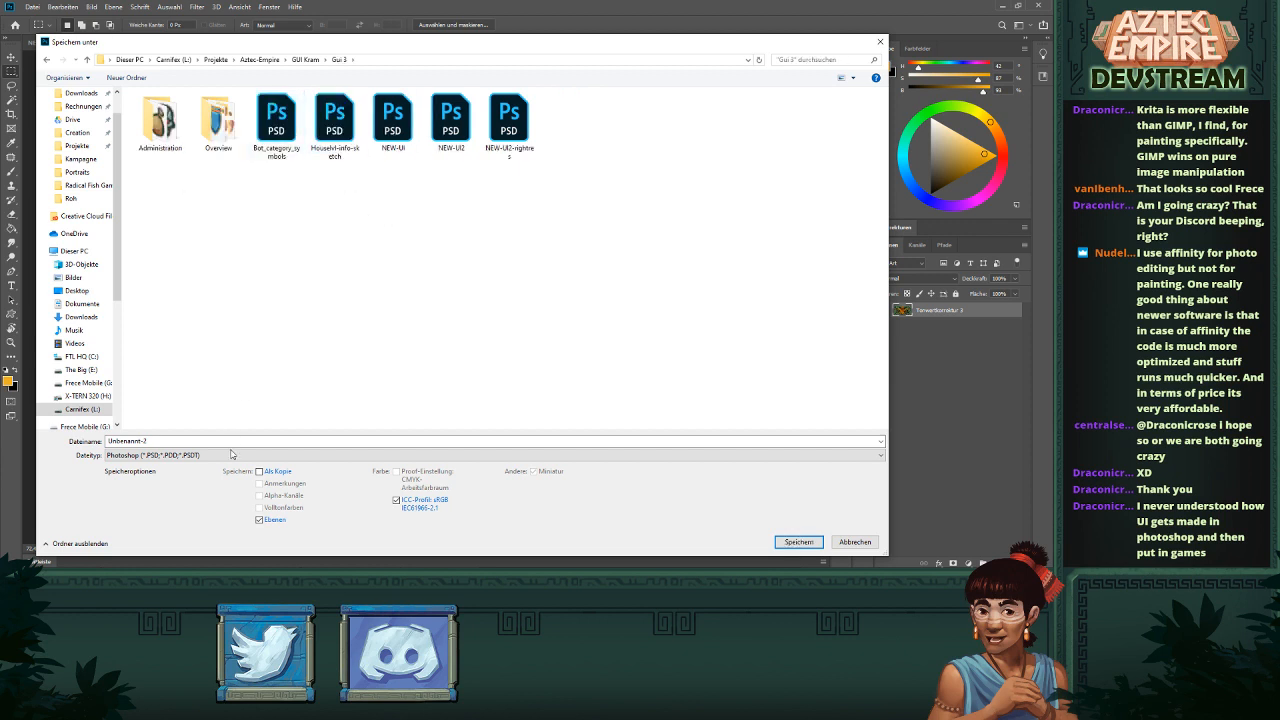
left_click(236, 455)
left_click(182, 411)
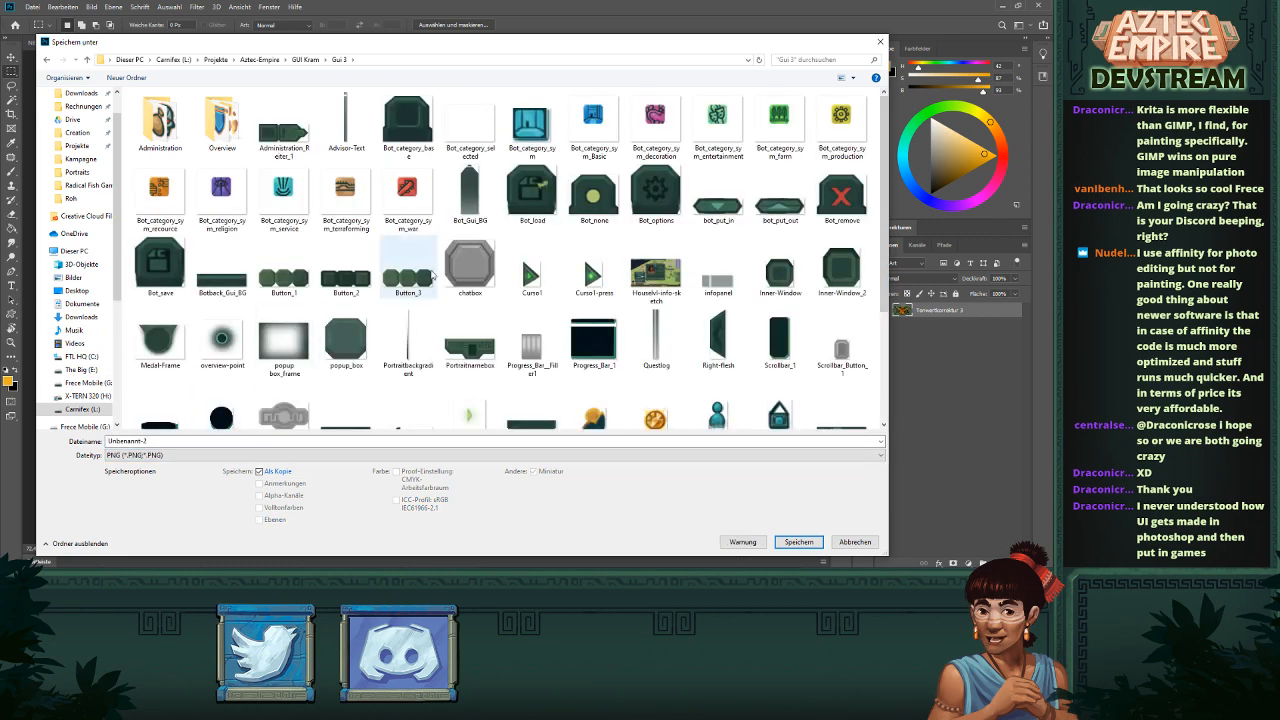
- Save the PNG as Losescreen_1, based on the existing Winscreen_1 name, and close the extracted document without saving its changes
scroll(289, 420, "down", 5)
left_click(160, 404)
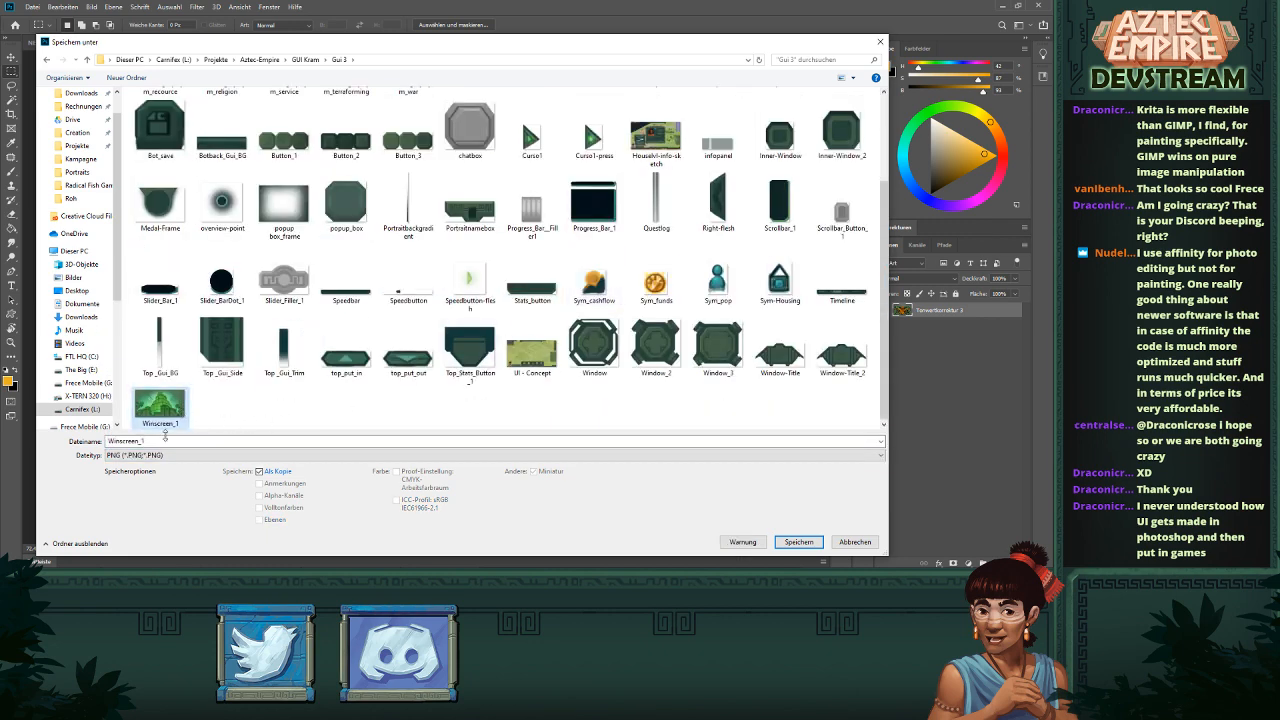
double_click(126, 441)
left_click(143, 441)
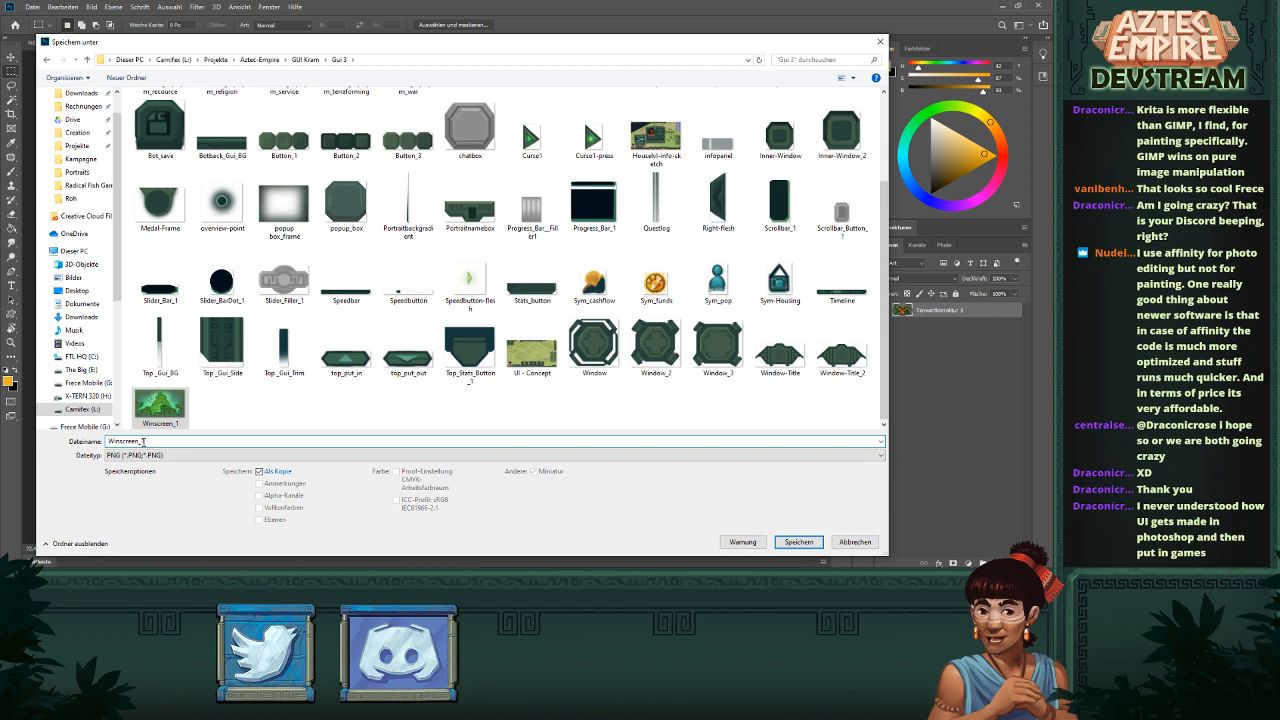
key("Home")
key("Delete")
key("Delete")
key("Delete")
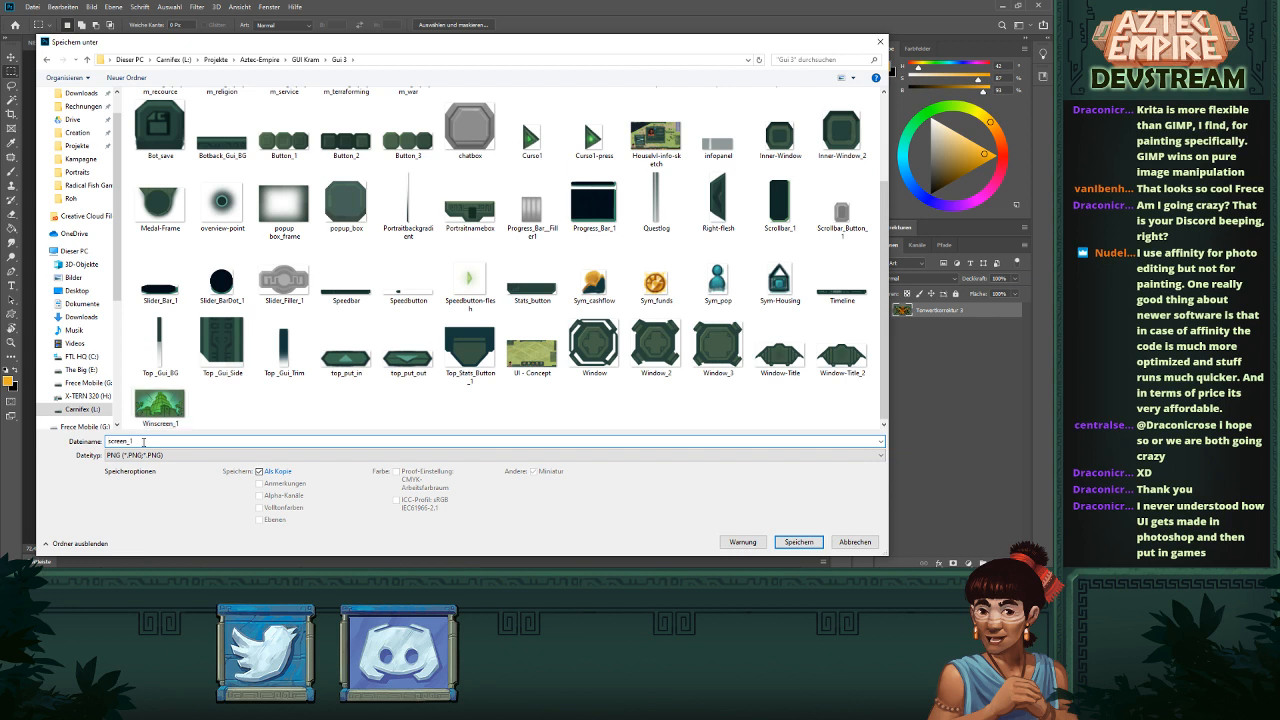
type("Lose")
left_click(800, 542)
left_click(650, 226)
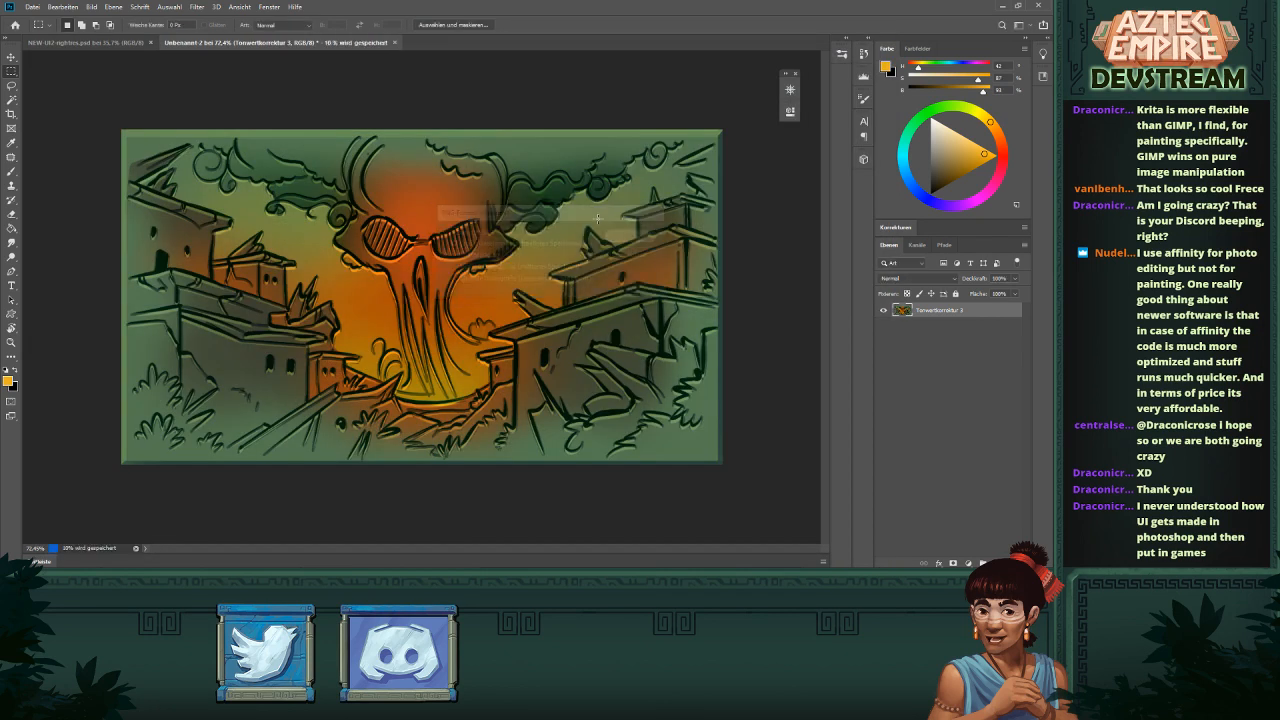
left_click(330, 45)
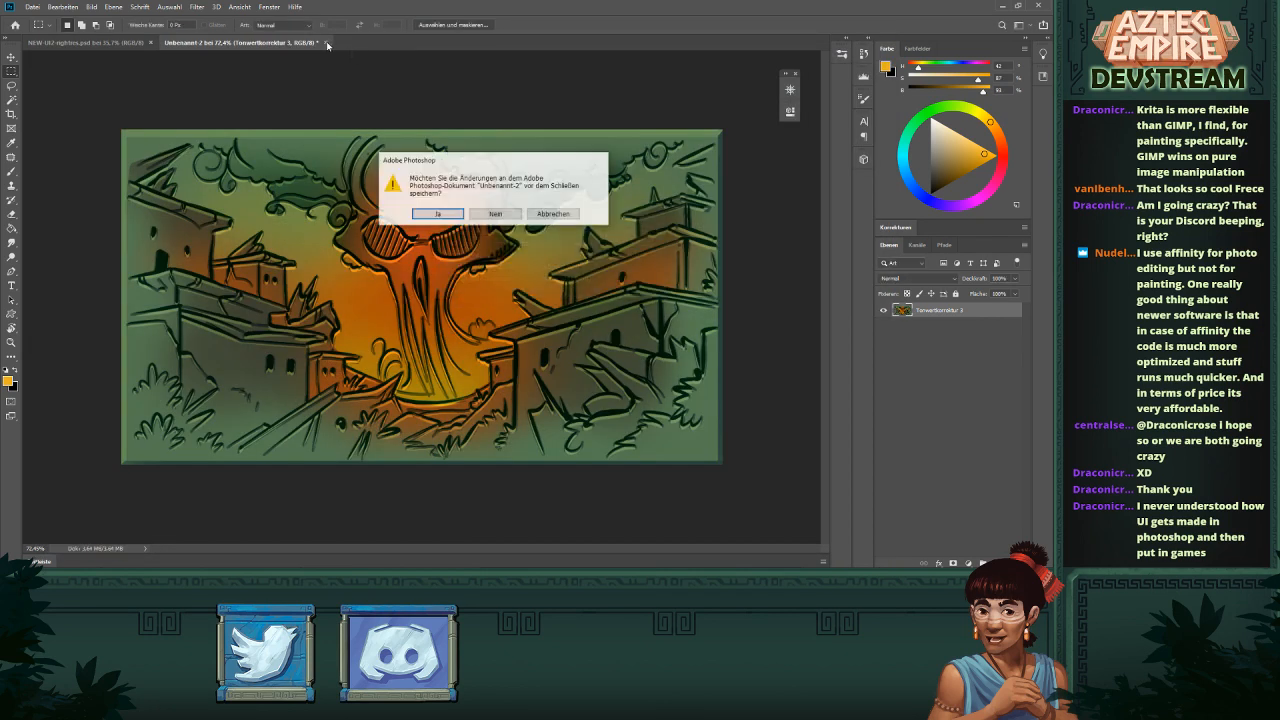
left_click(491, 213)
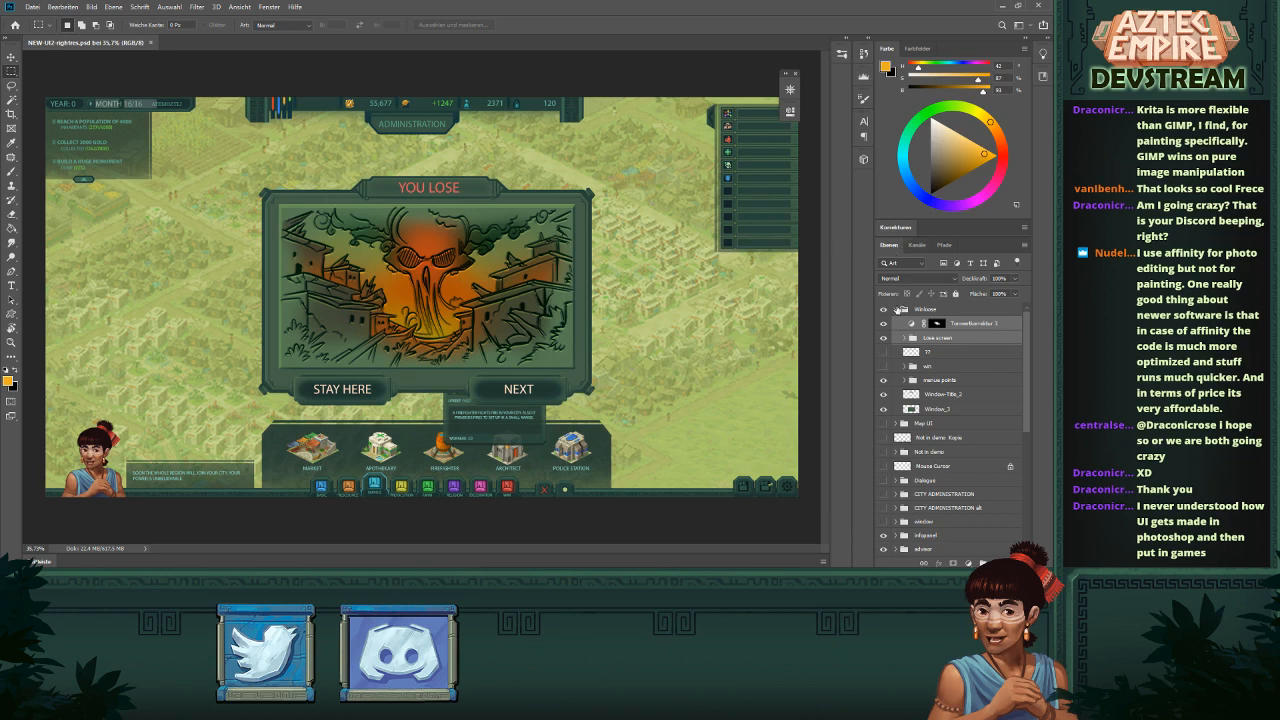
- Collapse the topmost layer group containing the YOU LOSE window and hide it in the UI mockup
left_click(897, 310)
left_click(884, 310)
left_click(884, 310)
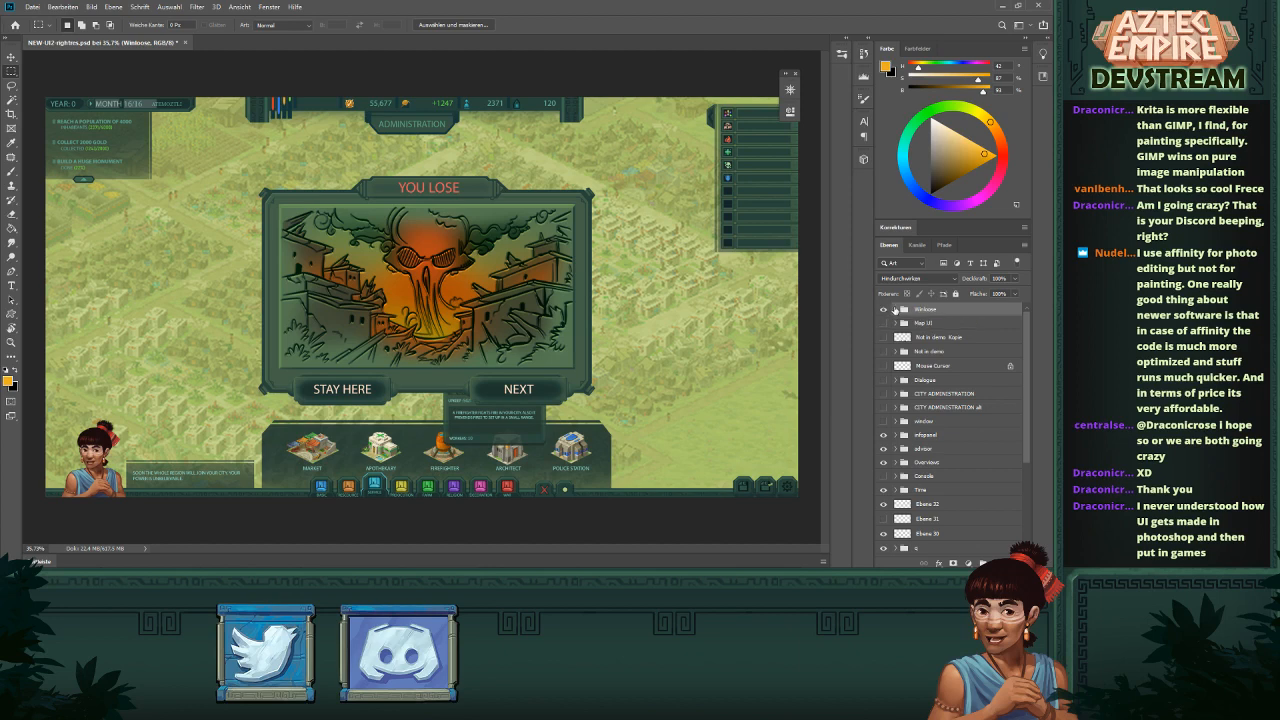
left_click(884, 310)
left_click(884, 310)
left_click(884, 310)
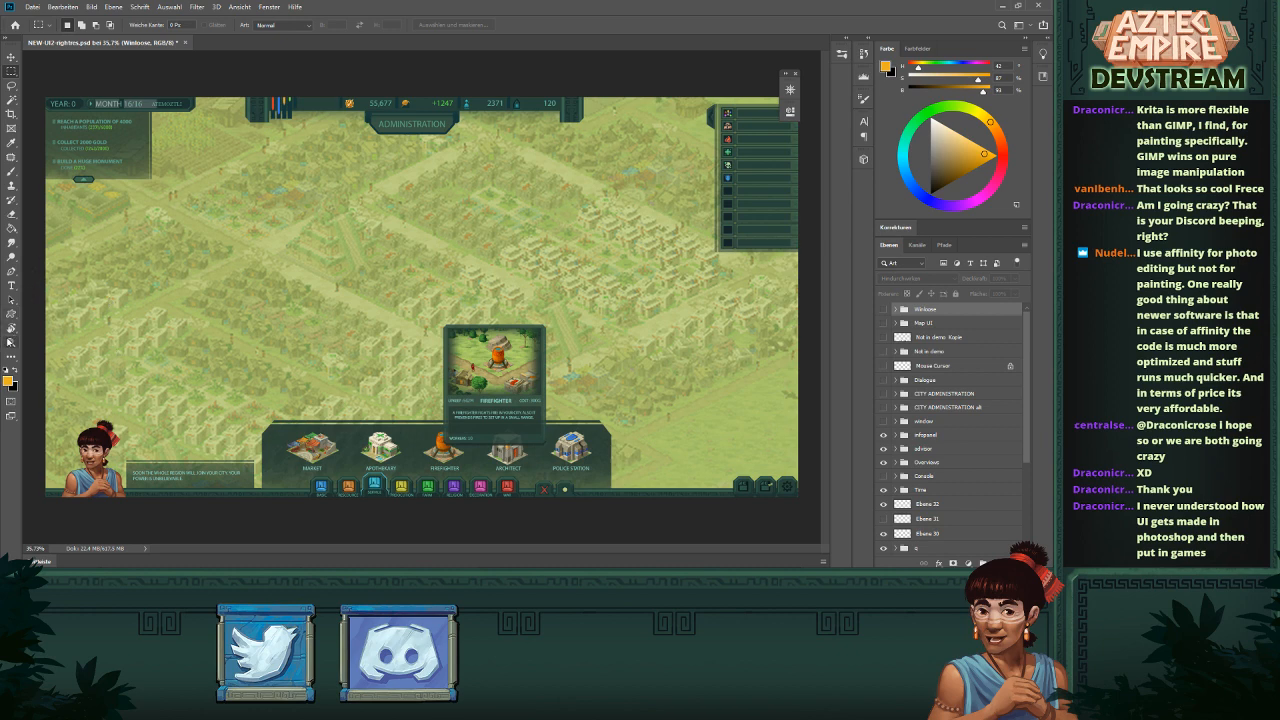
- Identify the layer holding the plate behind the ADMINISTRATION title by toggling layer visibility, and select that layer, Ebene 36
left_click(11, 341)
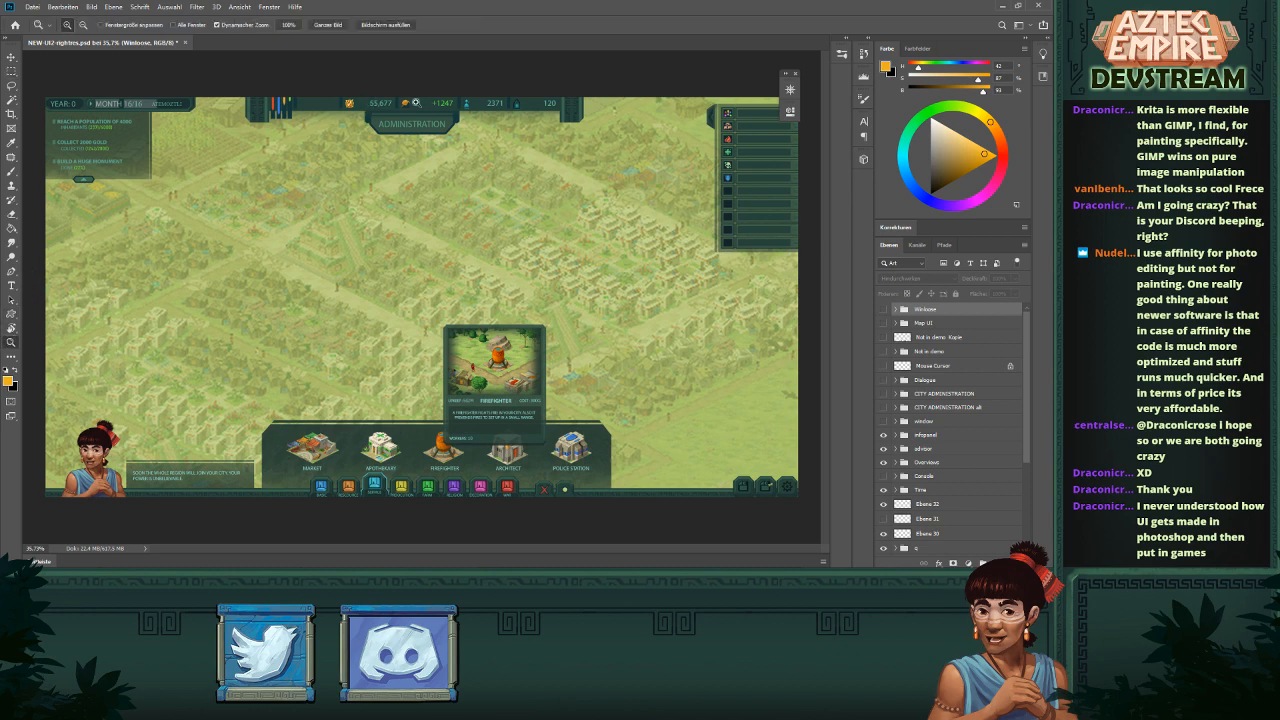
left_click_drag(417, 102, 467, 241)
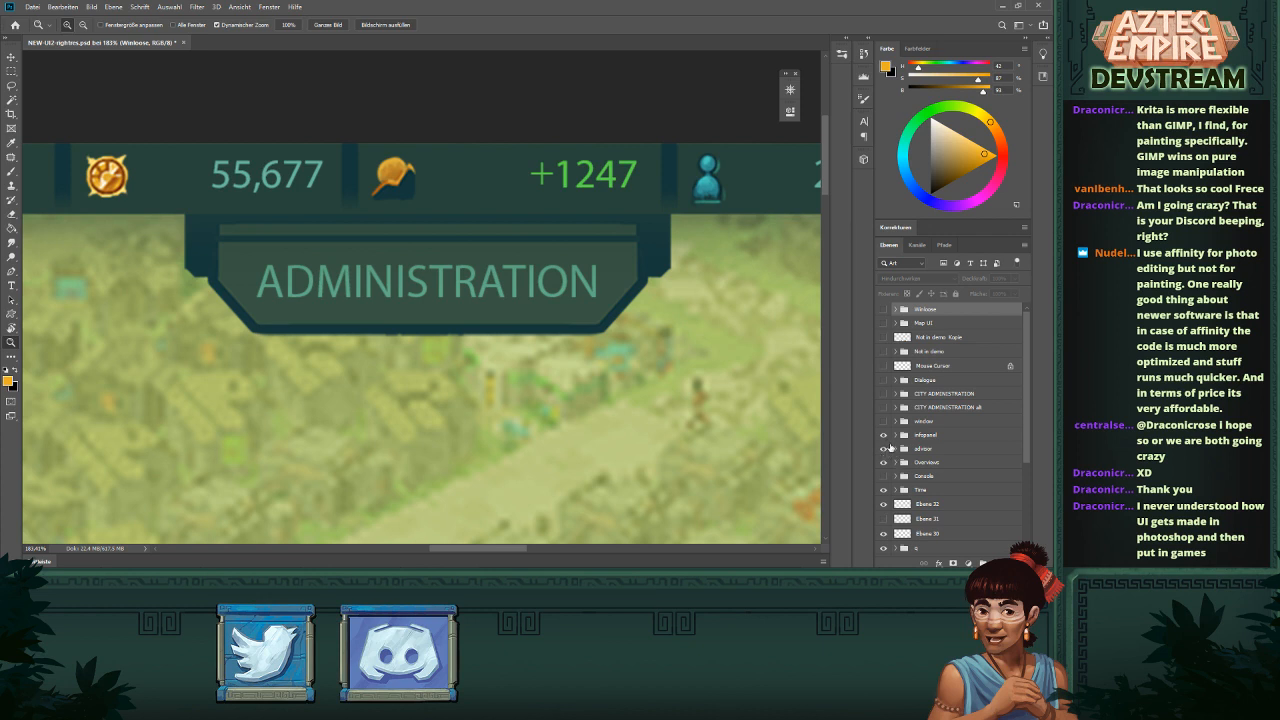
scroll(890, 446, "down", 3)
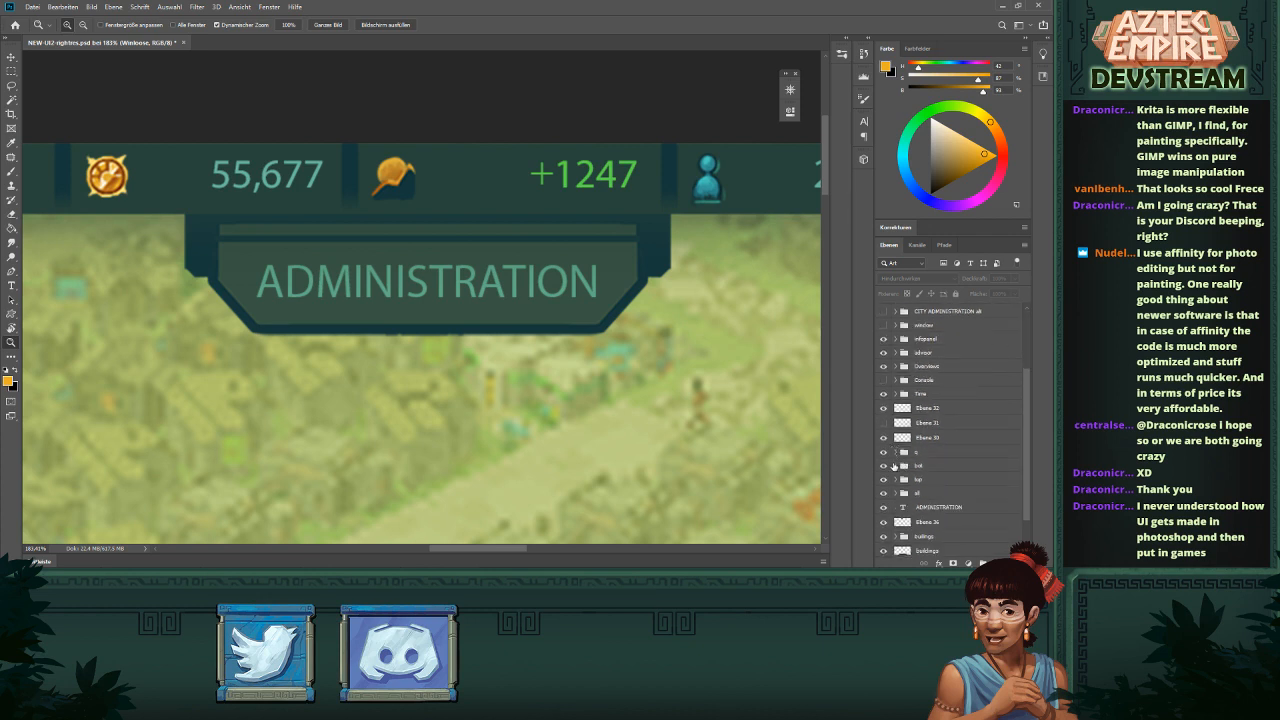
scroll(892, 394, "up", 1)
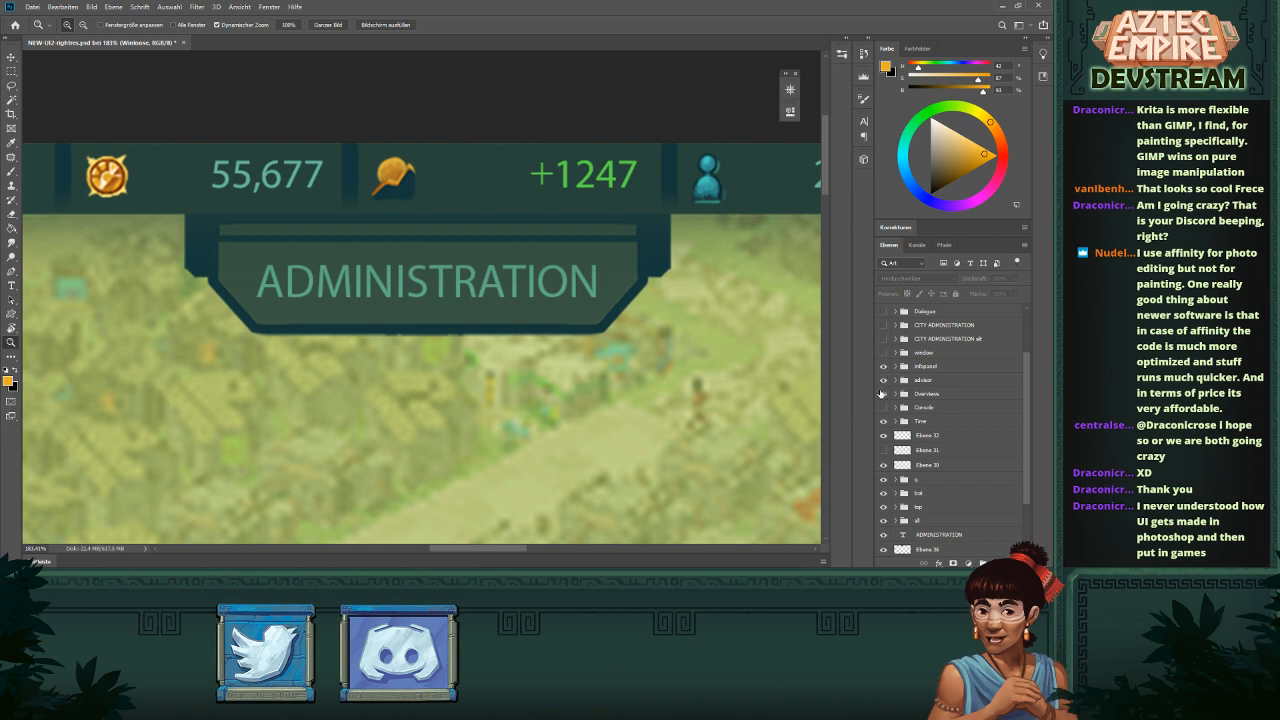
scroll(884, 372, "down", 3)
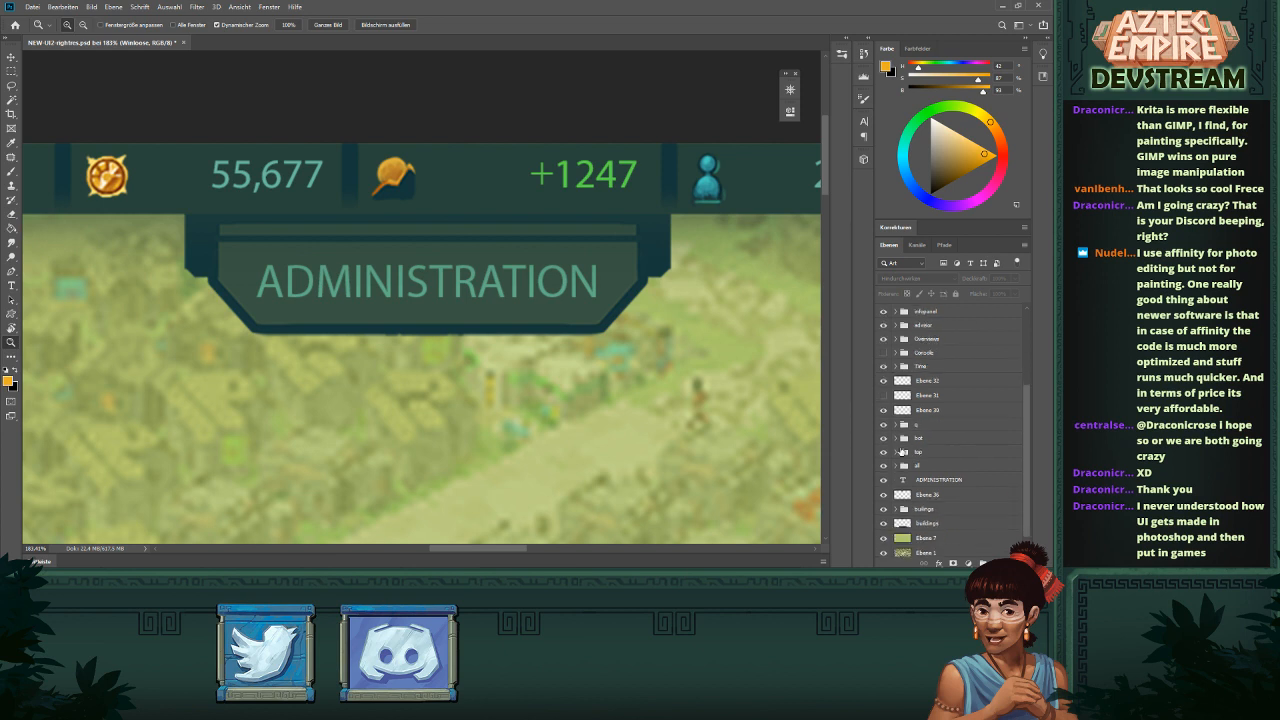
left_click(882, 448)
left_click(882, 448)
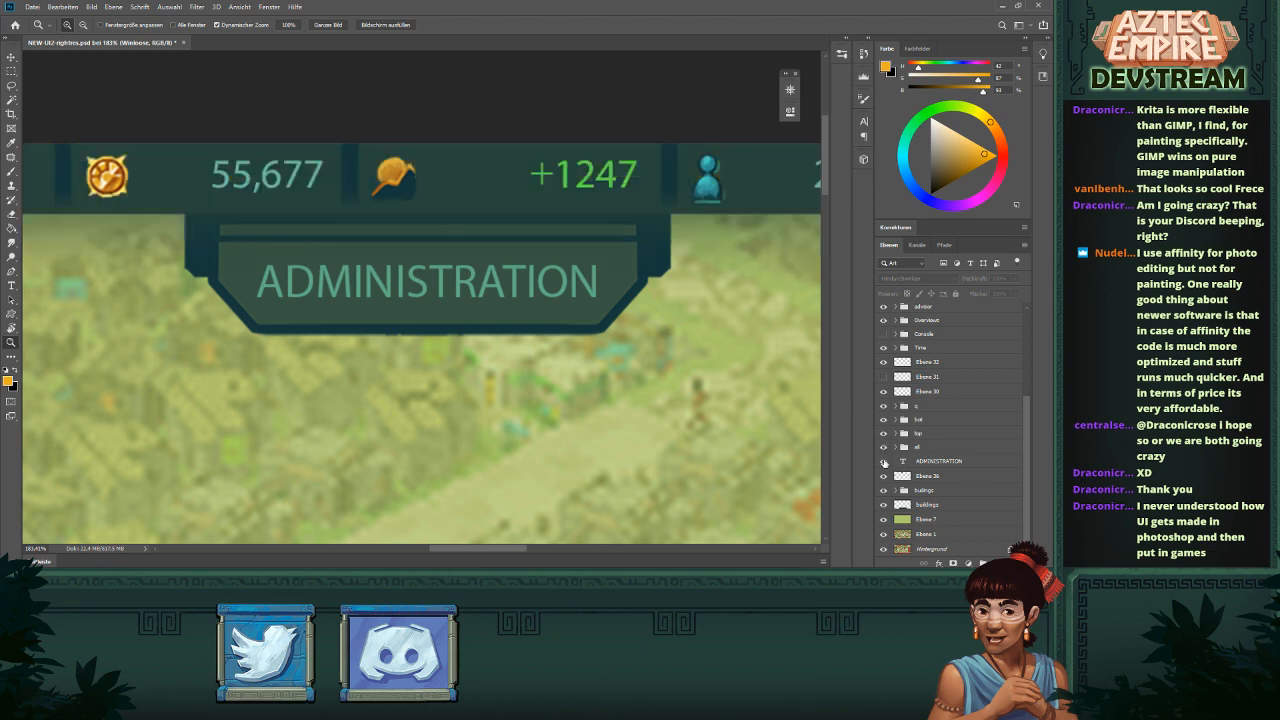
left_click(882, 476)
left_click(882, 476)
left_click(928, 476)
- Duplicate the ADMINISTRATION title plate and place the copy on the open map area below the original
scroll(559, 261, "down", 3)
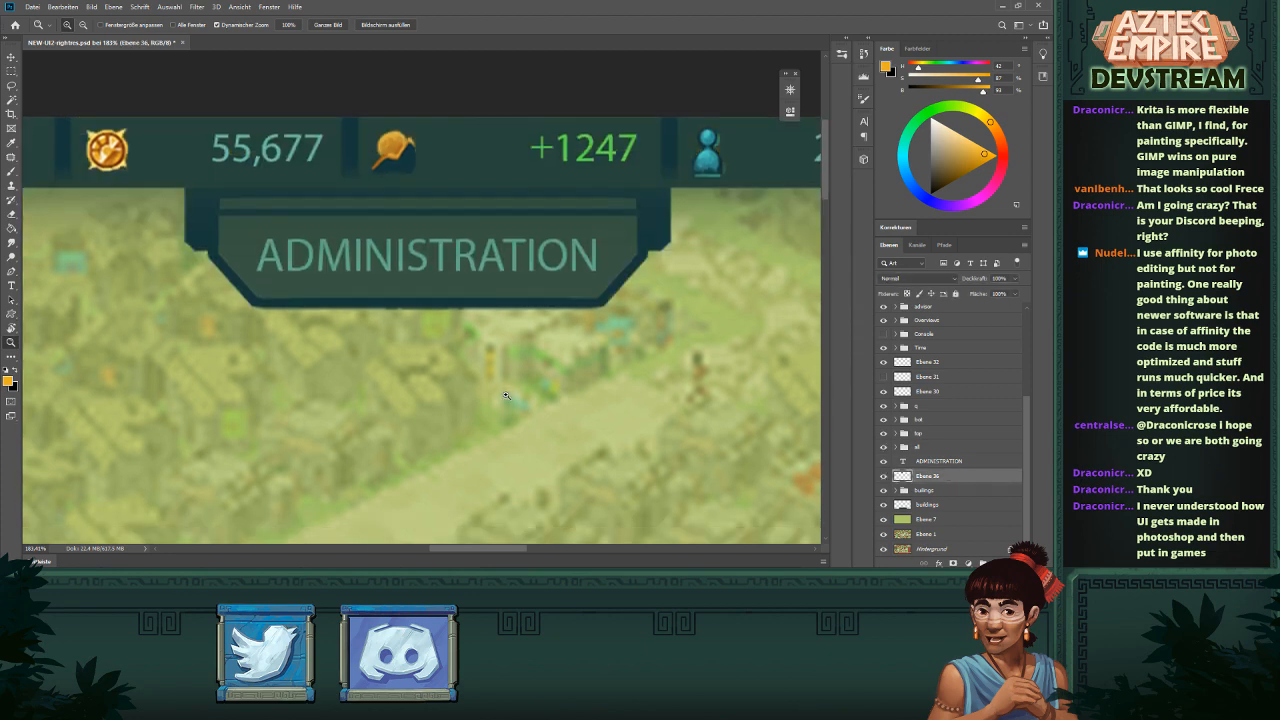
left_click_drag(559, 261, 585, 453)
key("v")
left_click_drag(655, 396, 569, 298)
left_click_drag(427, 249, 471, 261)
left_click_drag(471, 261, 523, 202)
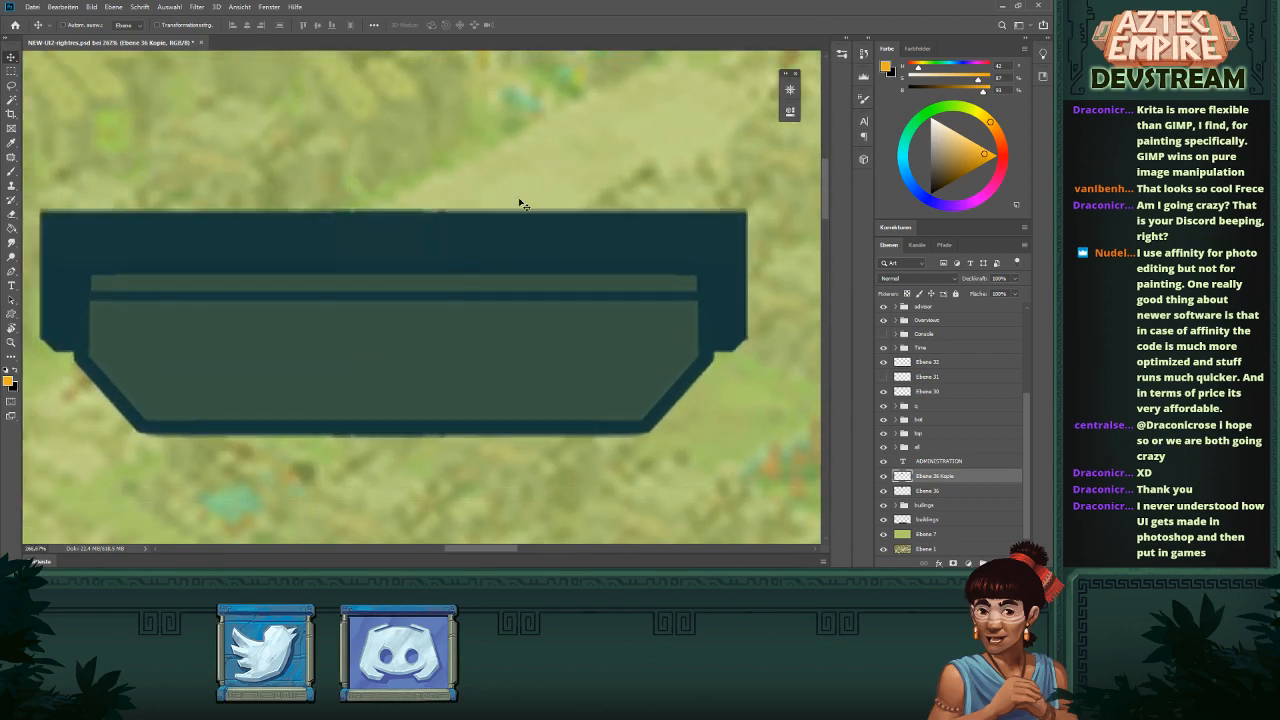
- Switch to the Gui 3 folder window, examine the Top_Stats_Button_1 image next to the copied plate, and close the image viewer
key("m")
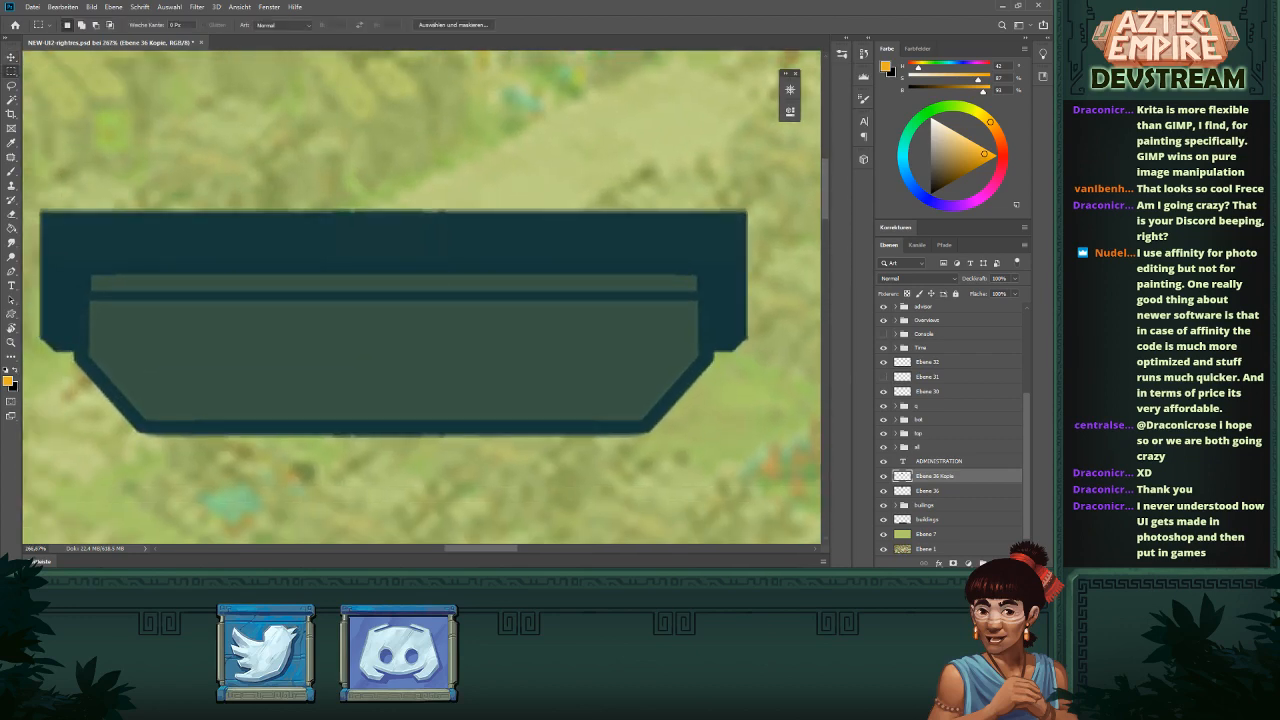
mouse_move(74, 577)
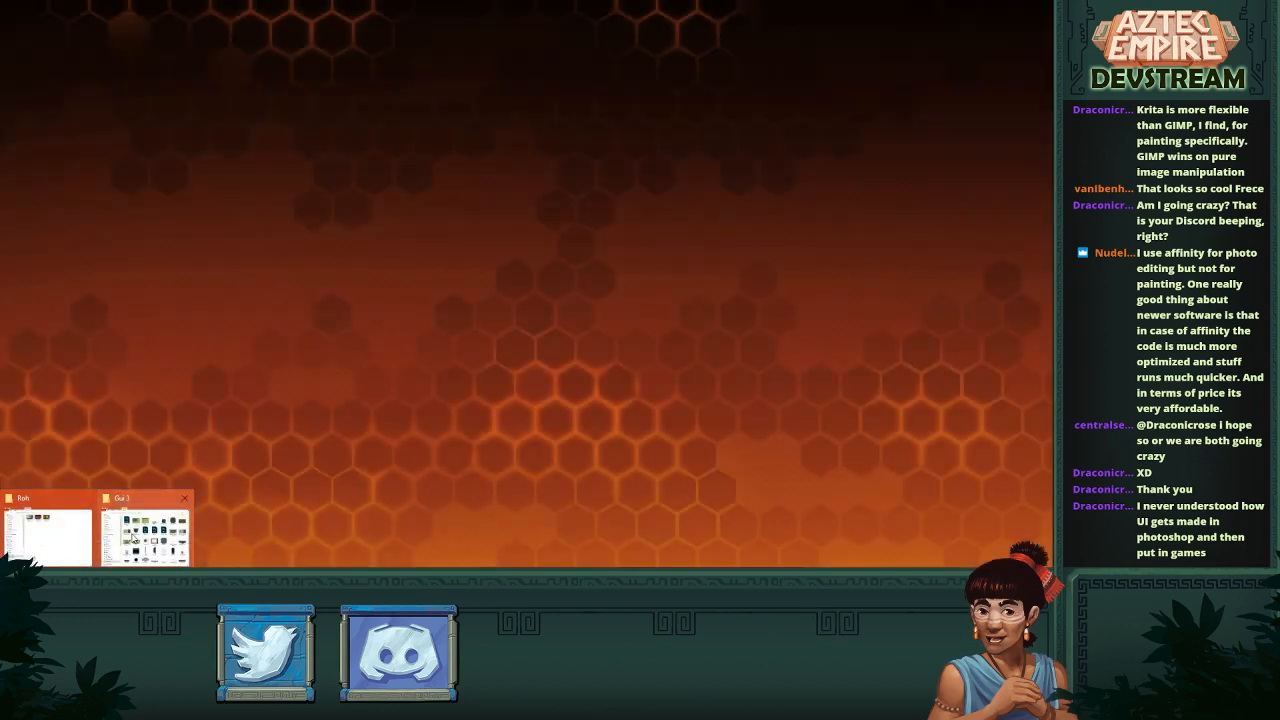
left_click(144, 532)
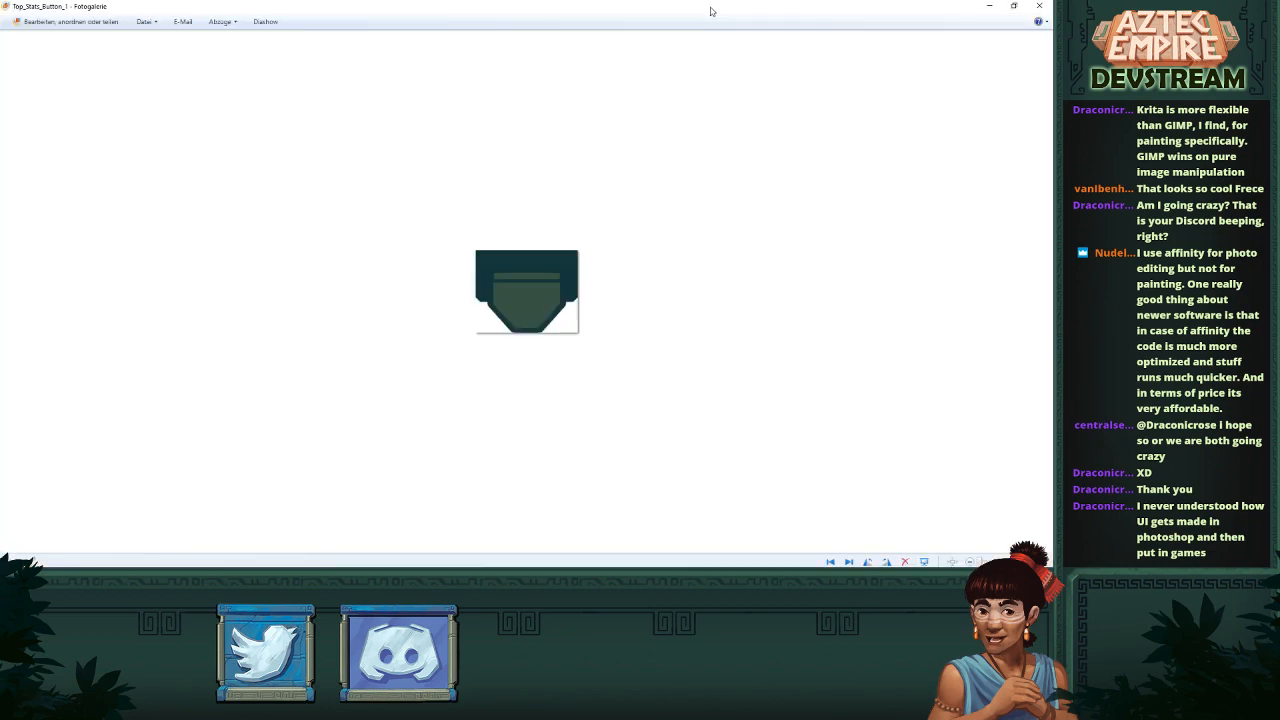
left_click_drag(711, 11, 645, 43)
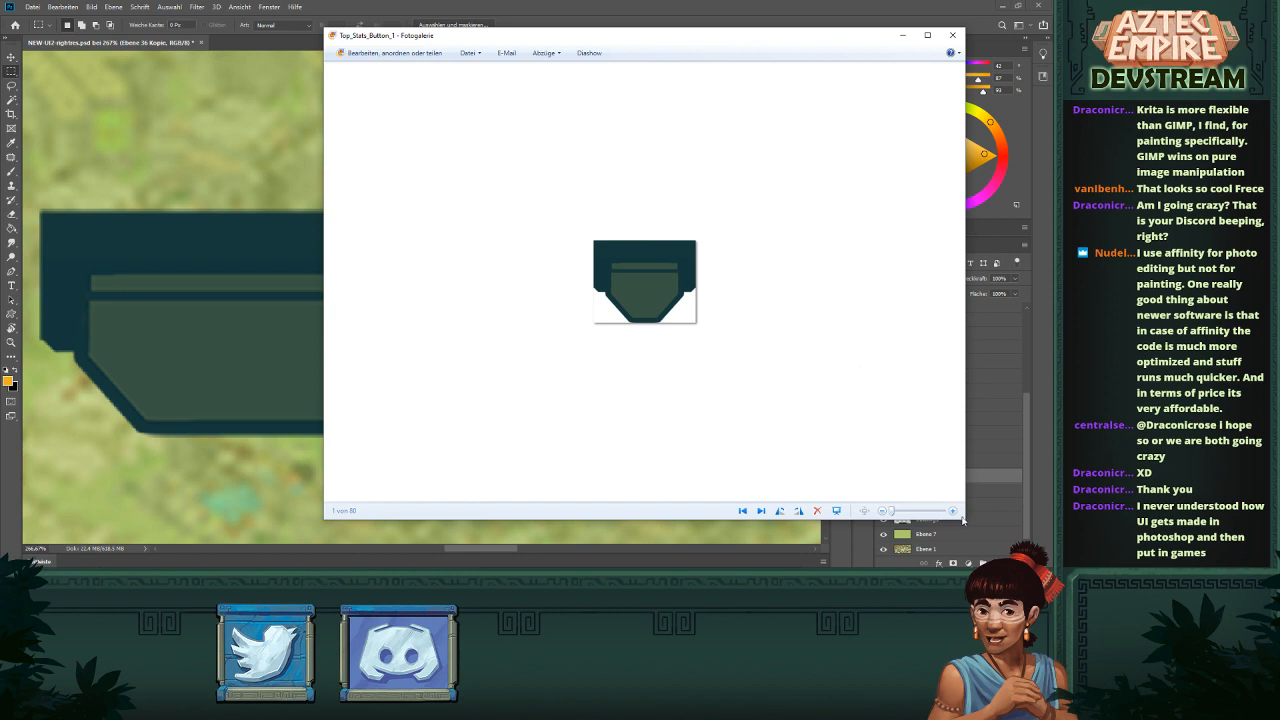
left_click_drag(963, 517, 688, 301)
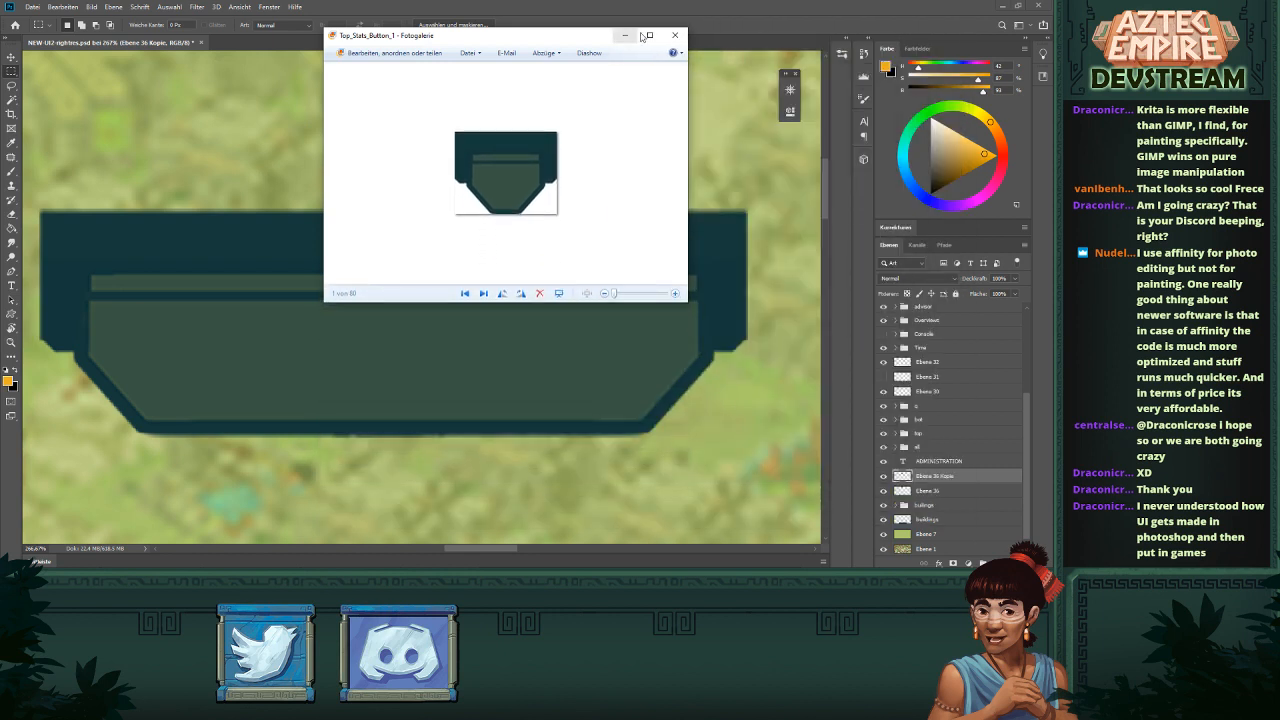
left_click(672, 36)
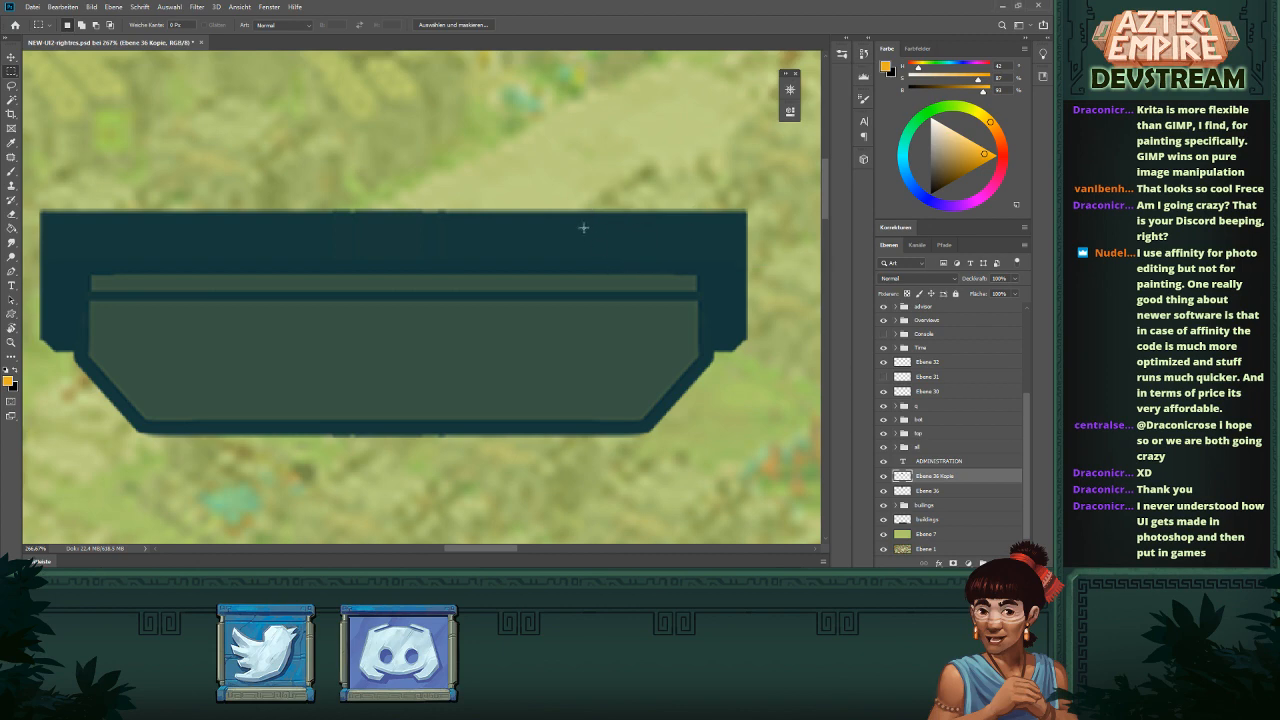
- Try placing the Top_Stats_Button_1 image beside the copied plate for comparison, and undo the placement
scroll(550, 218, "down", 5)
left_click_drag(627, 280, 597, 262)
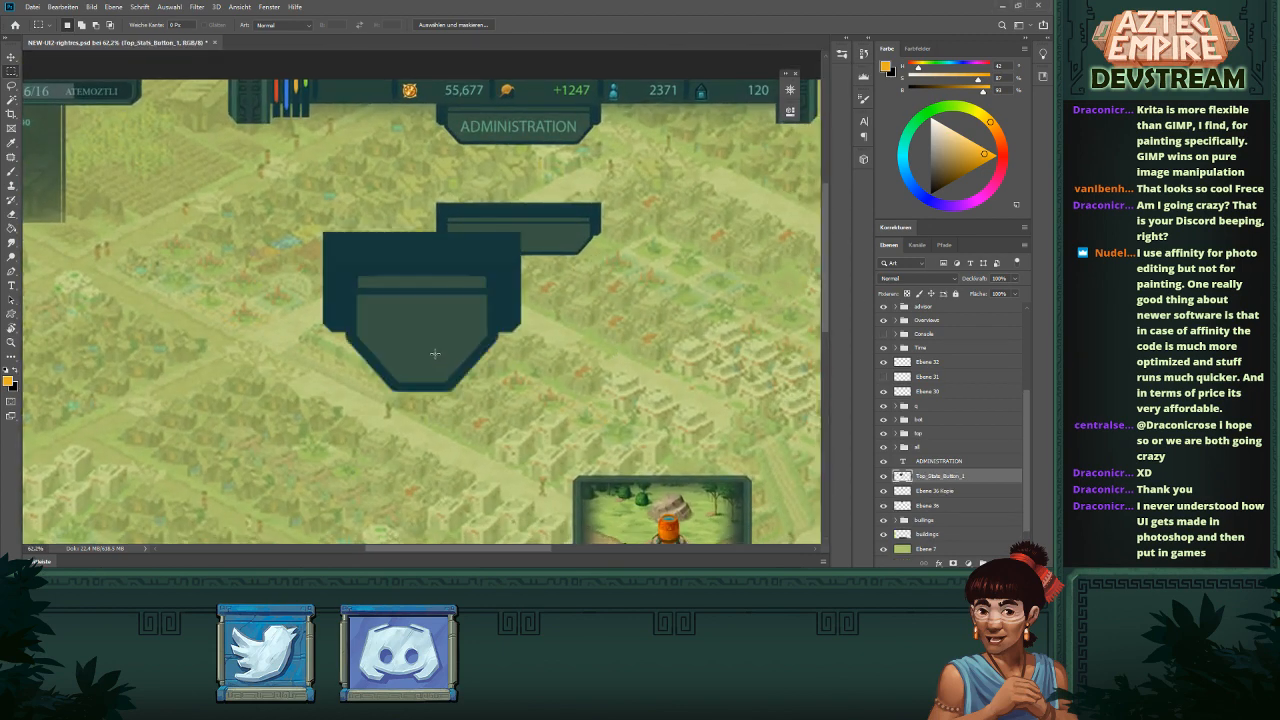
key("ctrl+v")
key("ctrl+z")
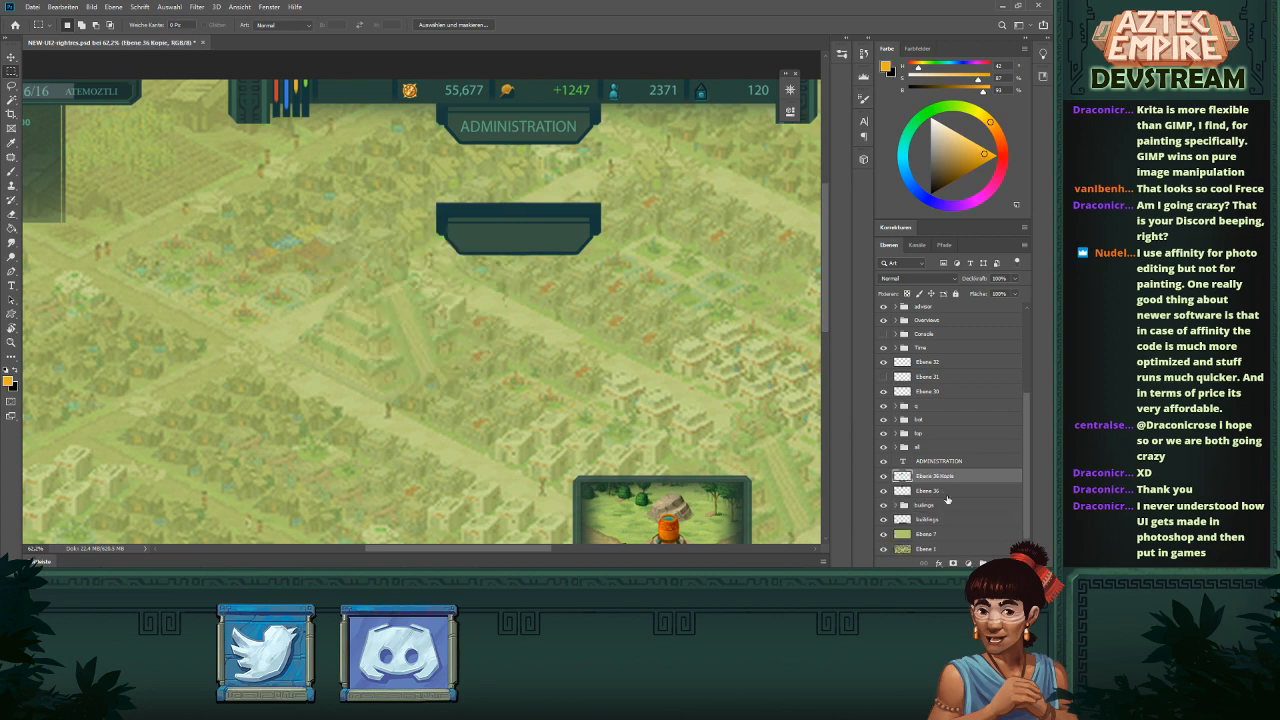
- Remove the middle section of the copied plate and join its two ends into a short, narrow plate
scroll(568, 186, "up", 5)
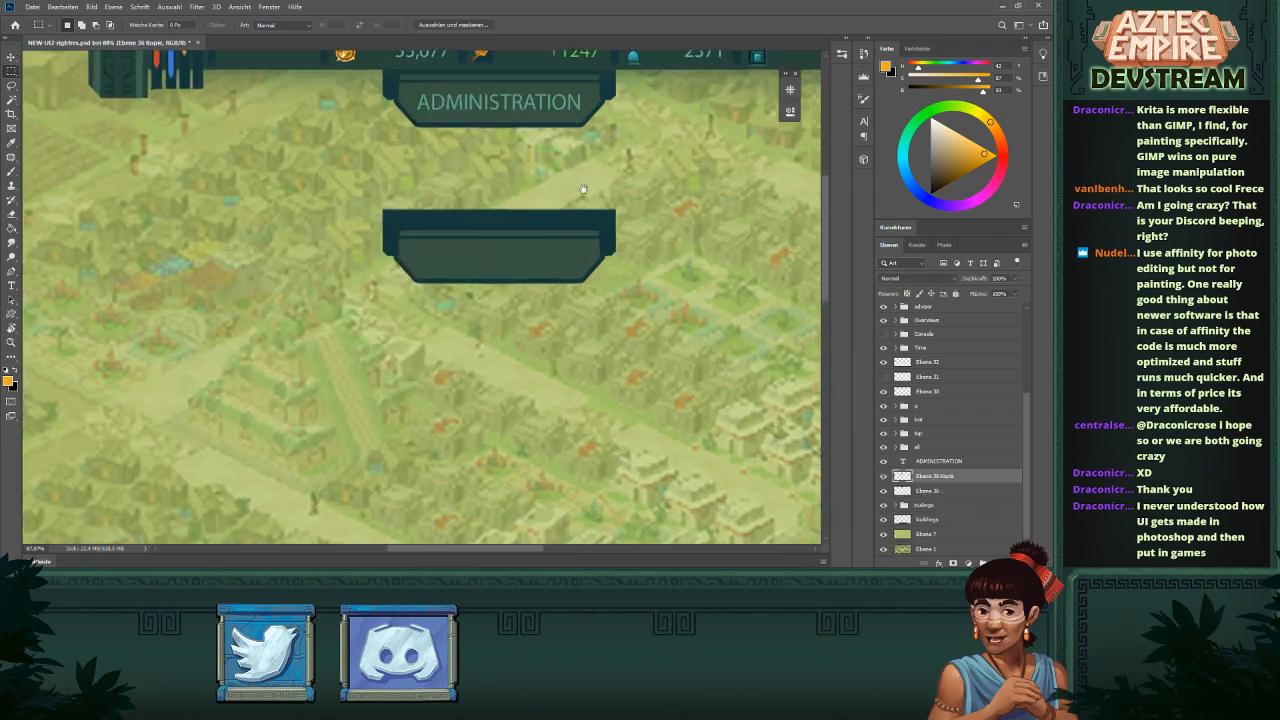
left_click_drag(583, 189, 545, 185)
left_click_drag(383, 192, 379, 296)
key("Delete")
key("ctrl+d")
key("v")
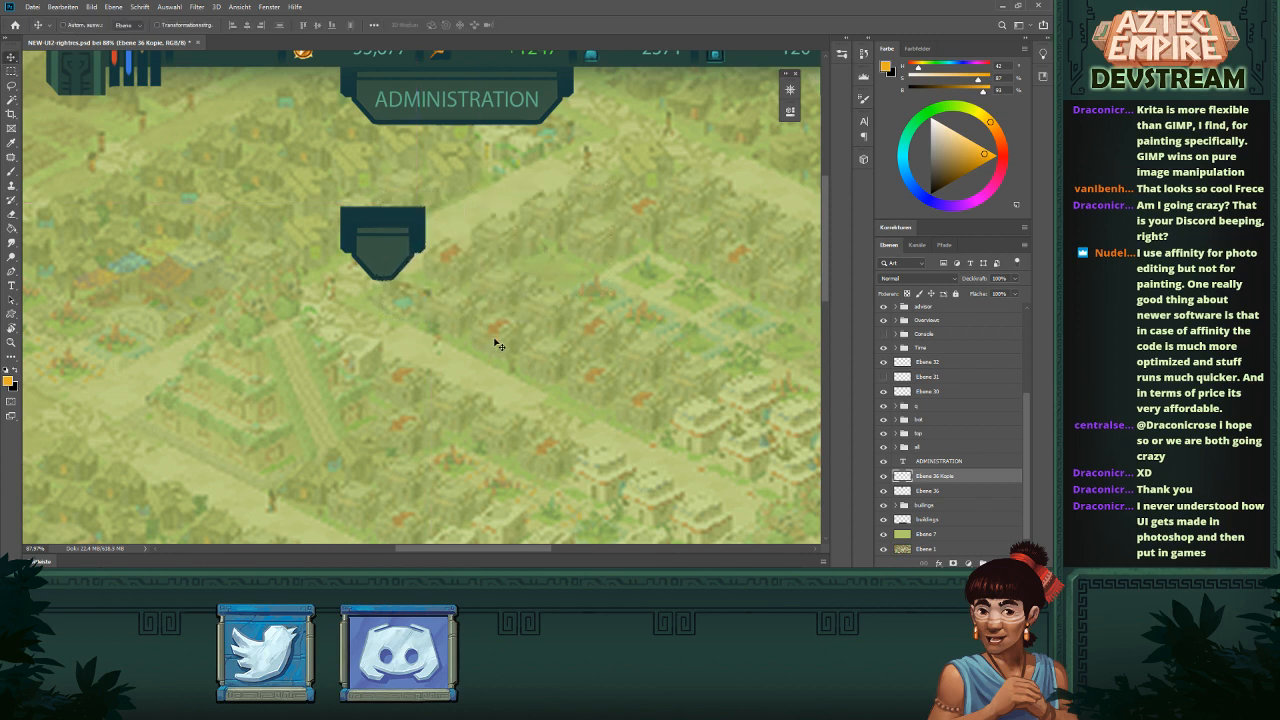
- Split the narrow plate copy at its centre and move the two end pieces far apart to either side
key("m")
left_click_drag(387, 289, 737, 238)
key("v")
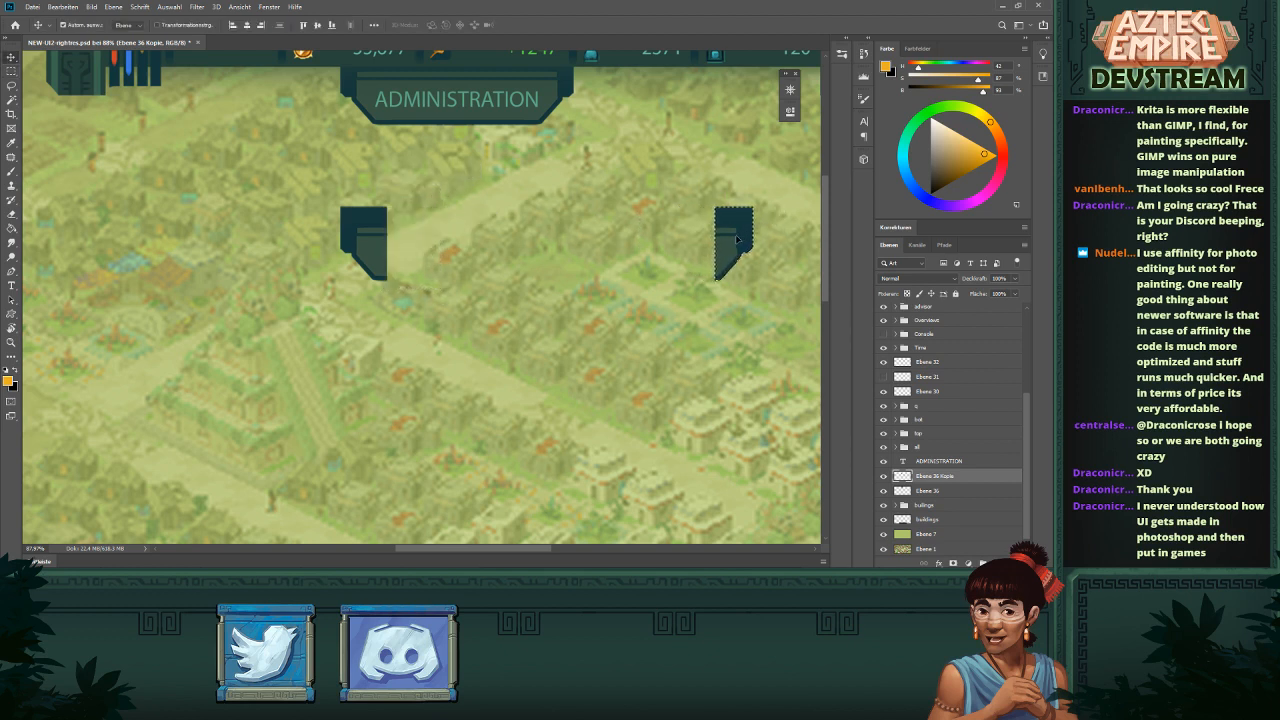
key("ctrl+d")
key("m")
mouse_move(337, 183)
left_mouse_down()
mouse_move(449, 320)
mouse_move(425, 339)
left_mouse_up()
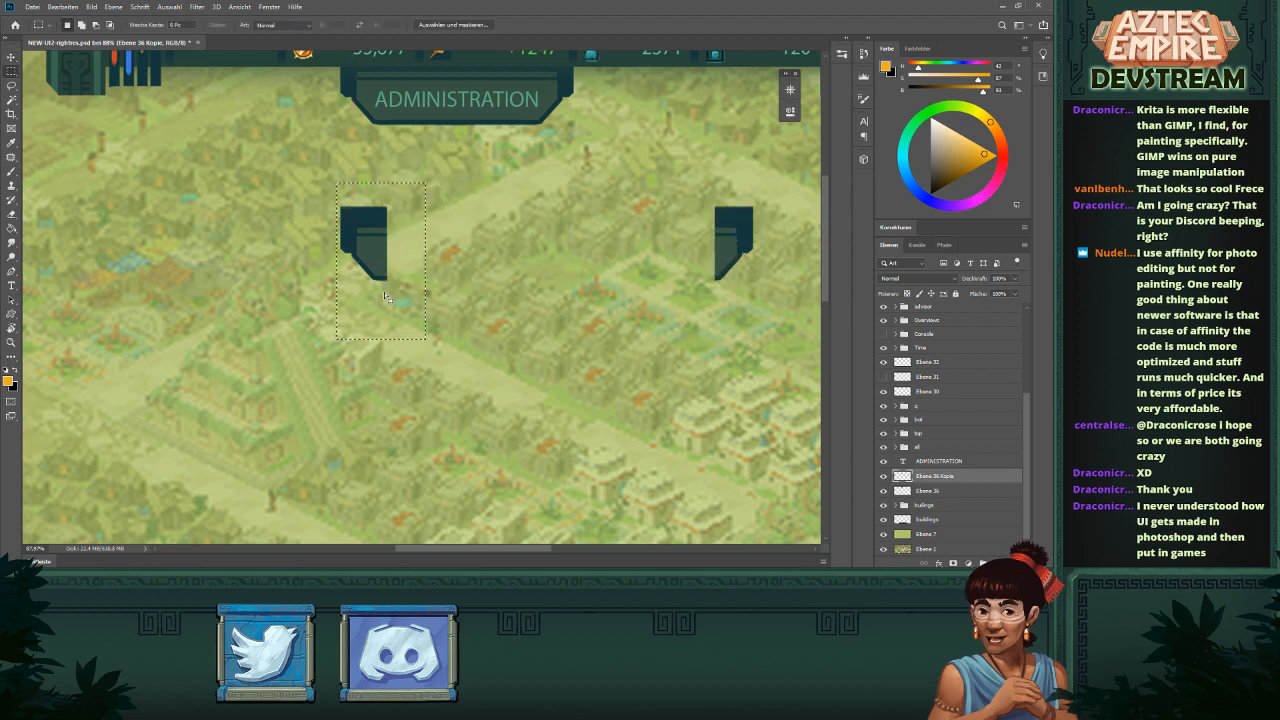
key("v")
left_click_drag(385, 292, 124, 200)
- Extend the left end piece inward by repeatedly duplicating a thin strip of its cut edge
key("m")
key("v")
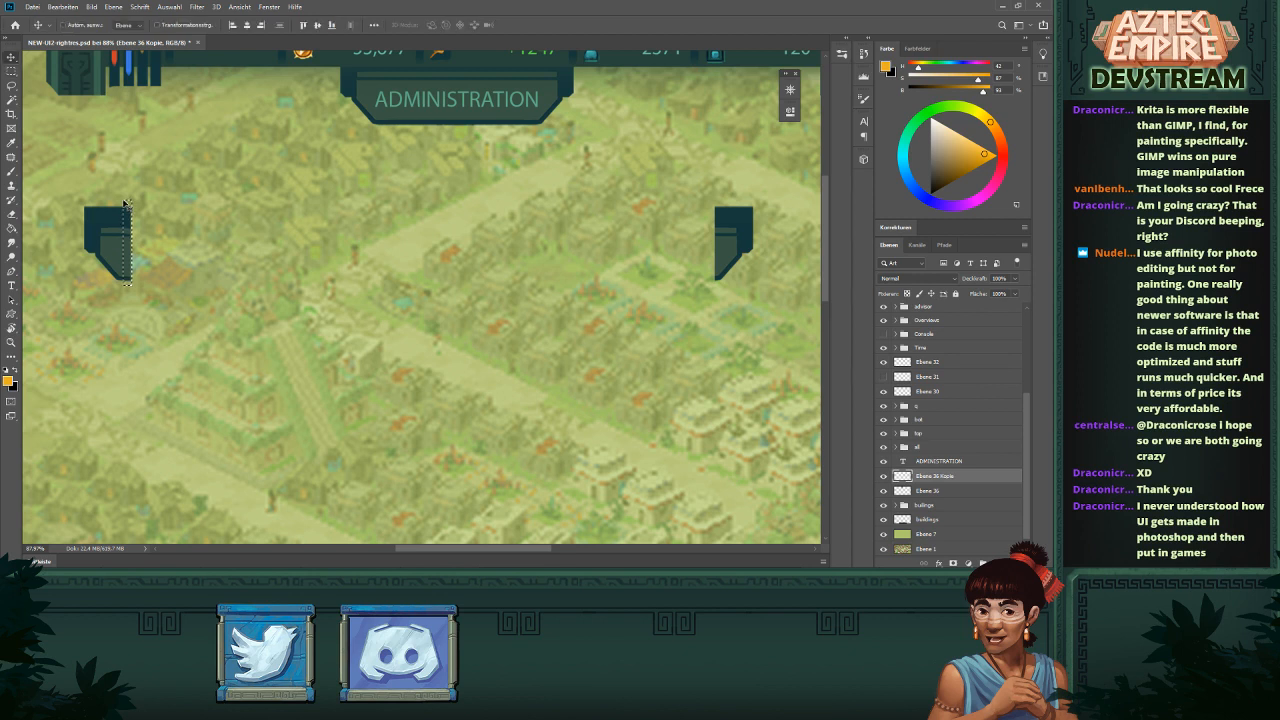
key("Right")
key("Left")
key("alt+shift+Right")
key("alt+shift+Right")
key("alt+shift+Right")
key("alt+shift+Right")
key("alt+shift+Right")
key("alt+shift+Right")
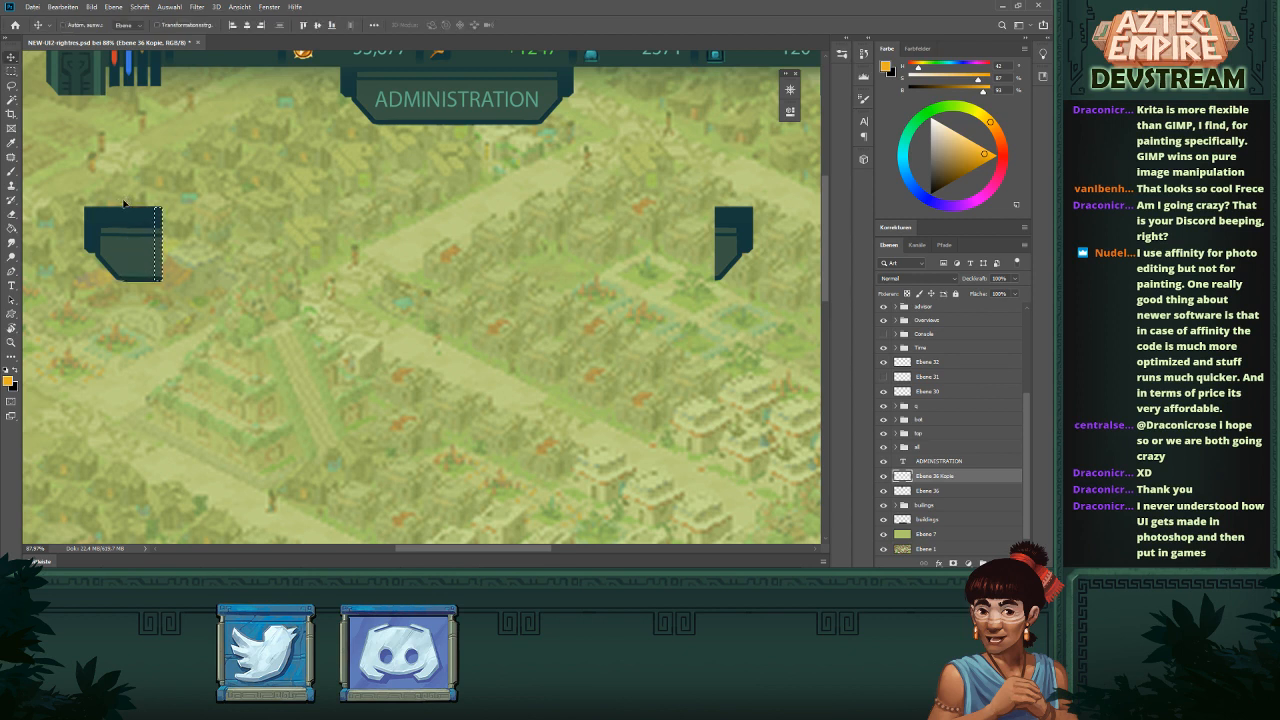
- Stretch a section of the extended left piece across the gap to the right end piece, forming one wide plate
key("ctrl+d")
key("m")
left_click_drag(127, 268, 156, 195)
key("ctrl+t")
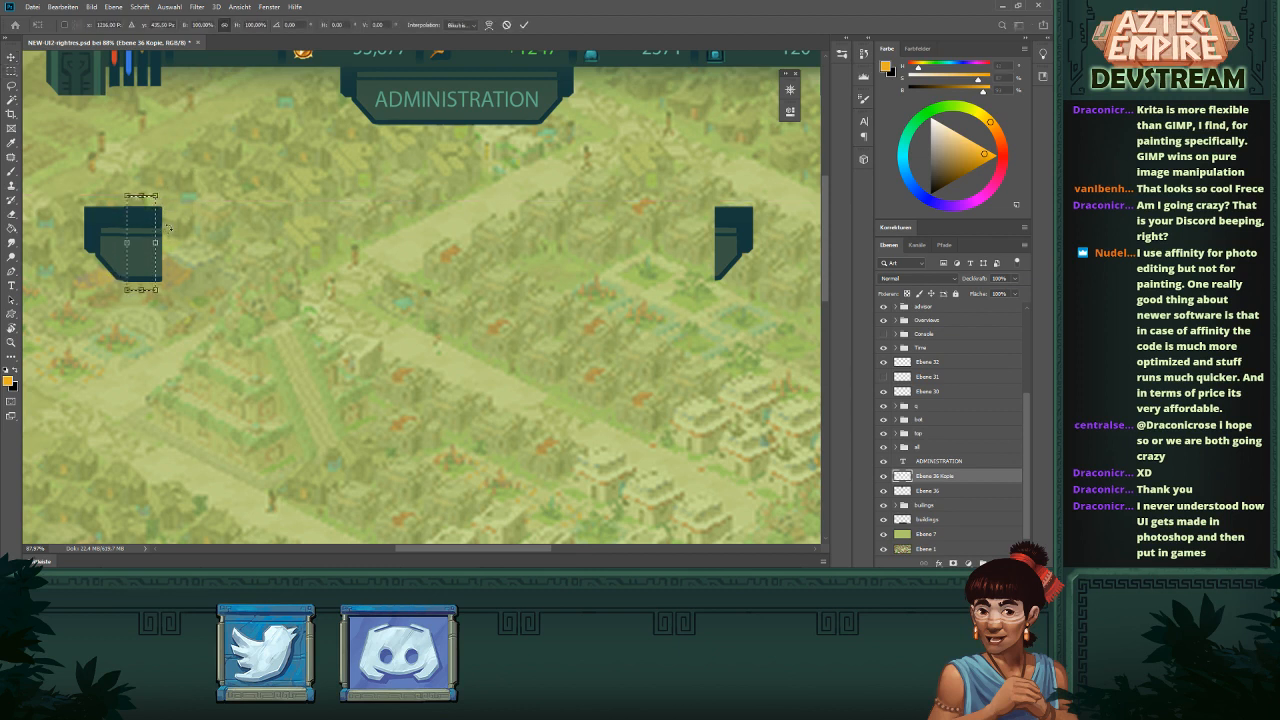
left_click_drag(156, 242, 717, 240)
key("Return")
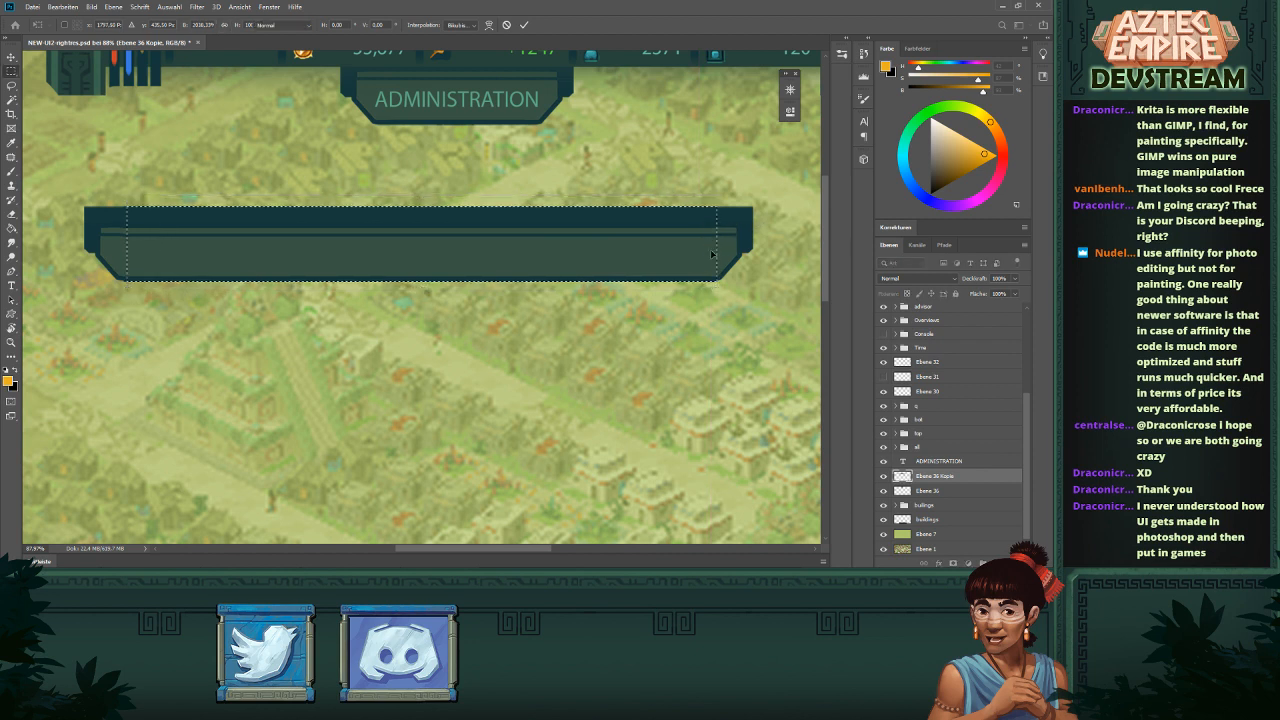
key("ctrl+d")
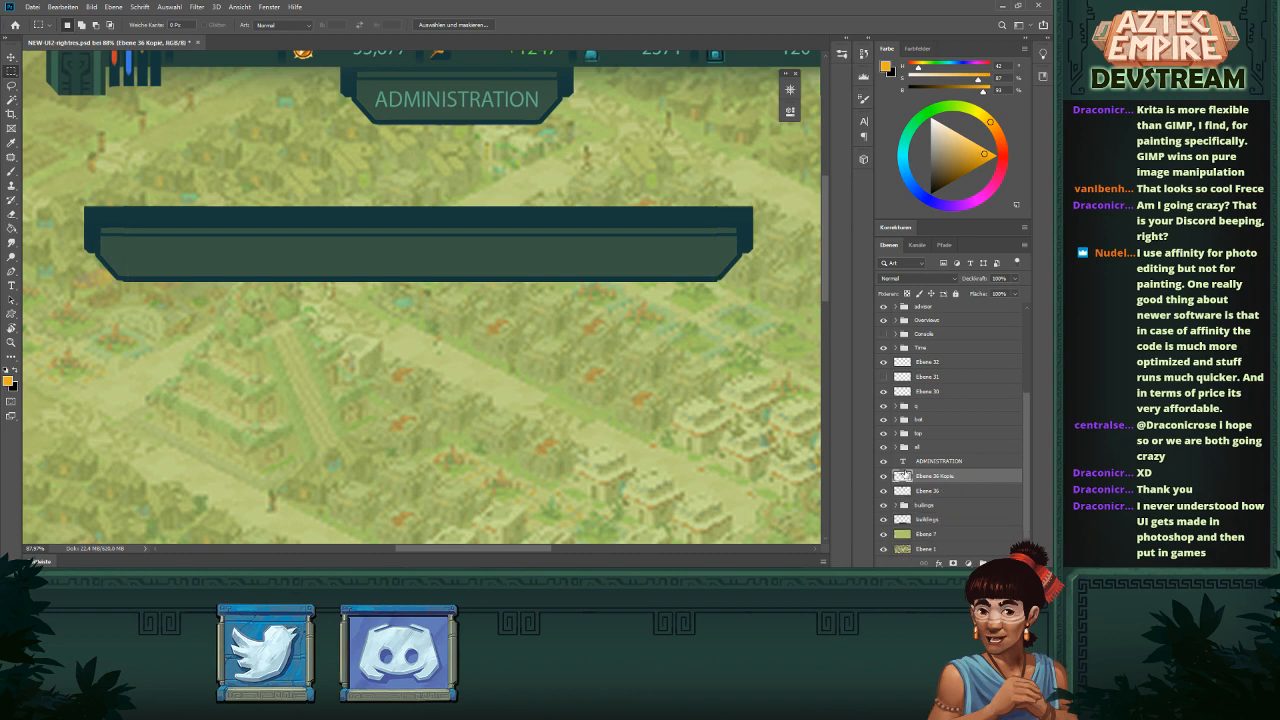
- Examine the widened plate in the whole mockup and inspect the repeating icon rows of the side panel up close
key("ctrl+minus")
key("ctrl+minus")
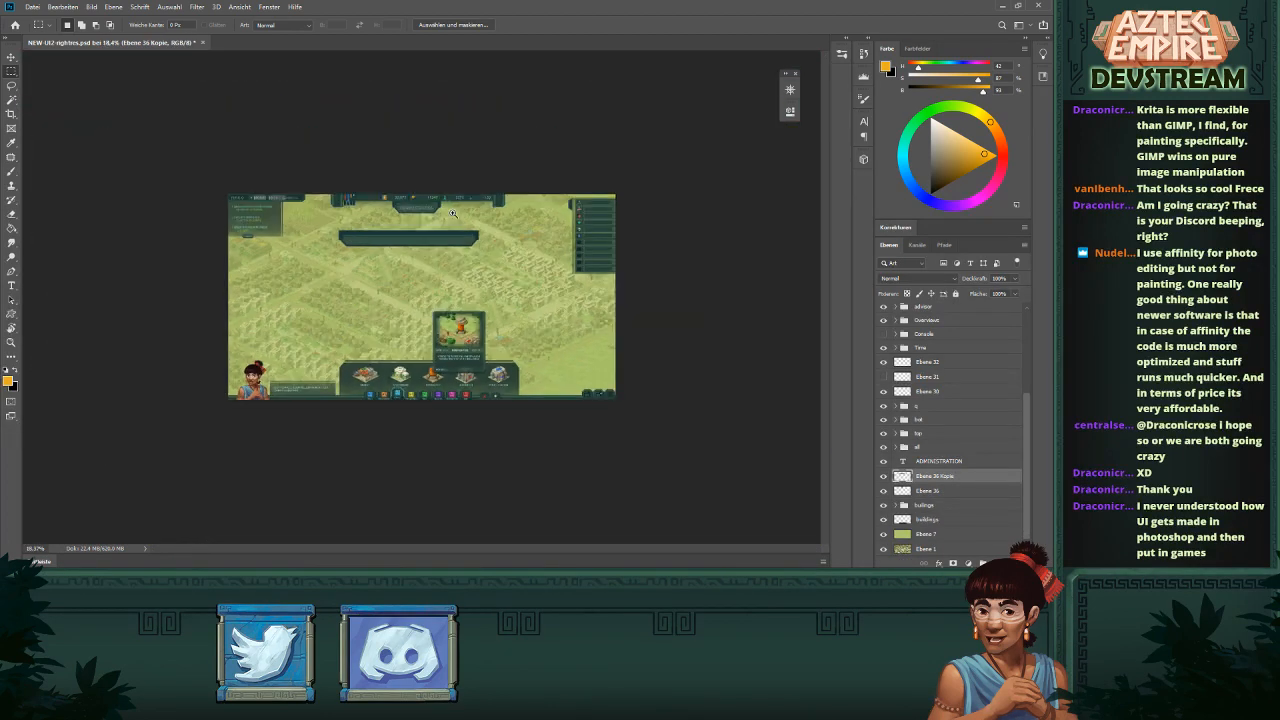
scroll(476, 218, "up", 1)
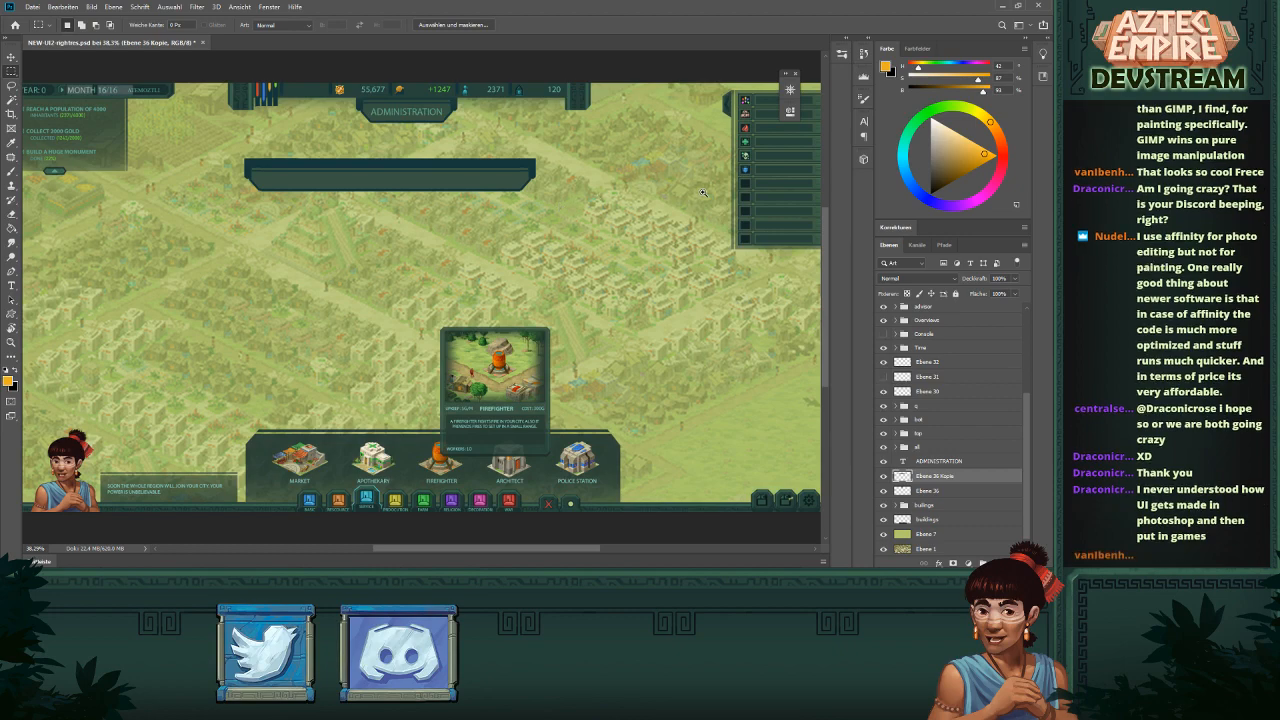
scroll(703, 193, "up", 10)
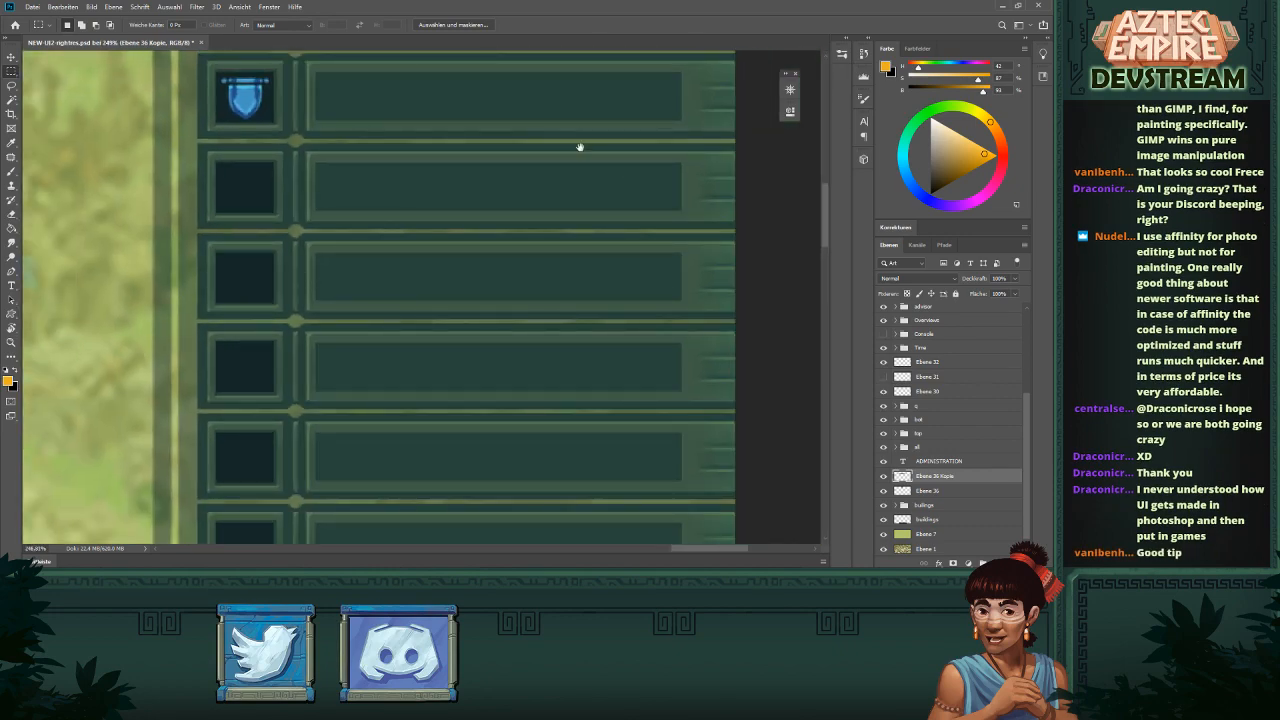
left_click_drag(580, 147, 514, 383)
left_click_drag(249, 181, 291, 303)
left_click_drag(496, 372, 333, 145)
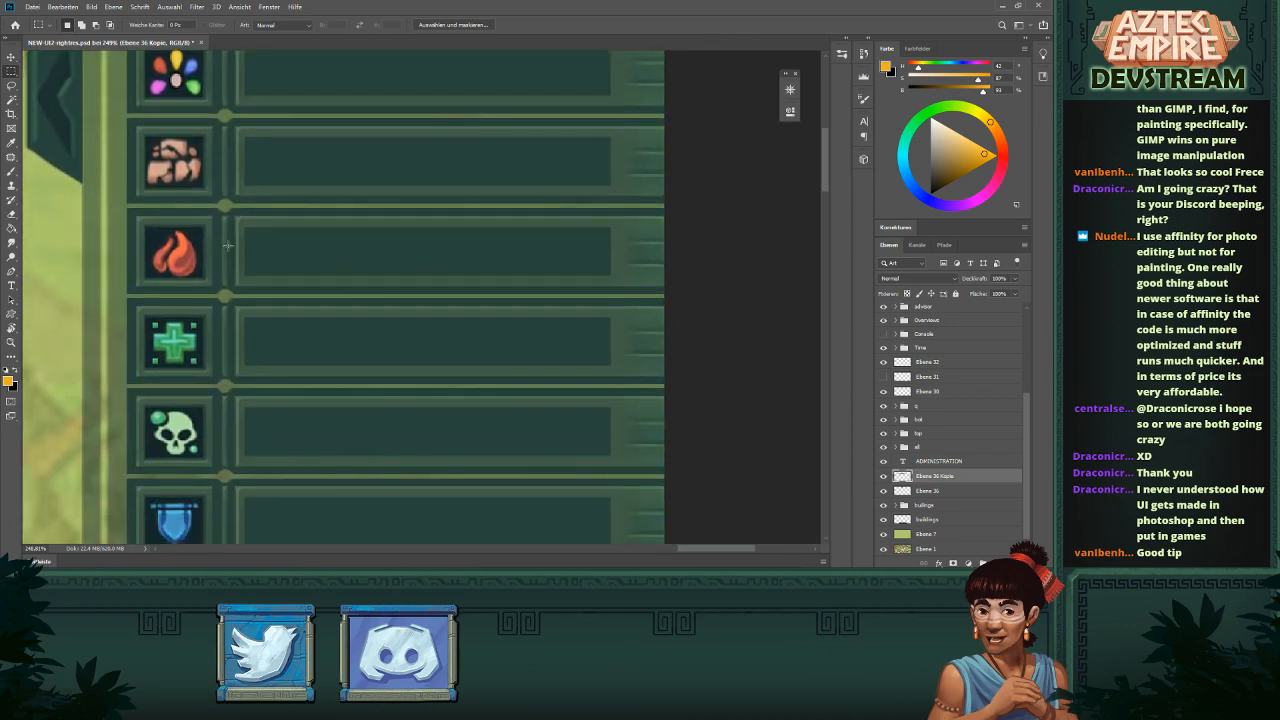
scroll(586, 209, "down", 5)
scroll(575, 250, "down", 4)
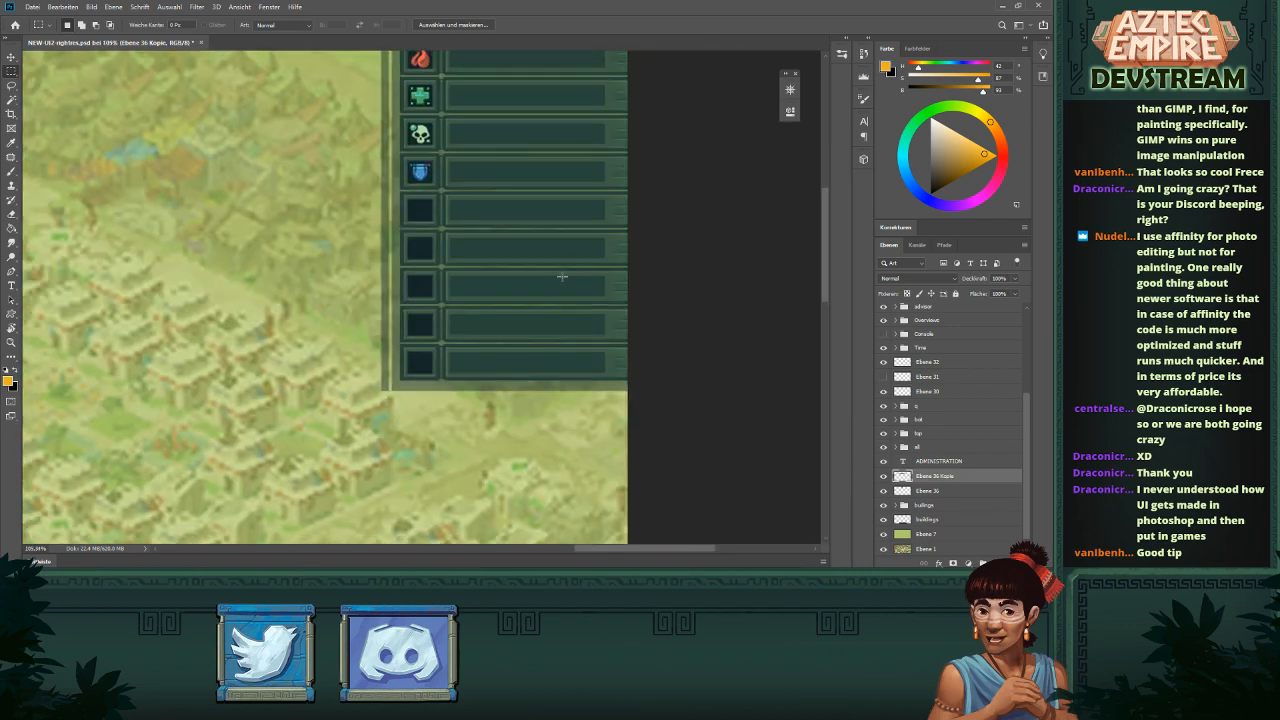
left_click_drag(512, 266, 588, 343)
scroll(548, 283, "down", 2)
left_click_drag(351, 248, 549, 283)
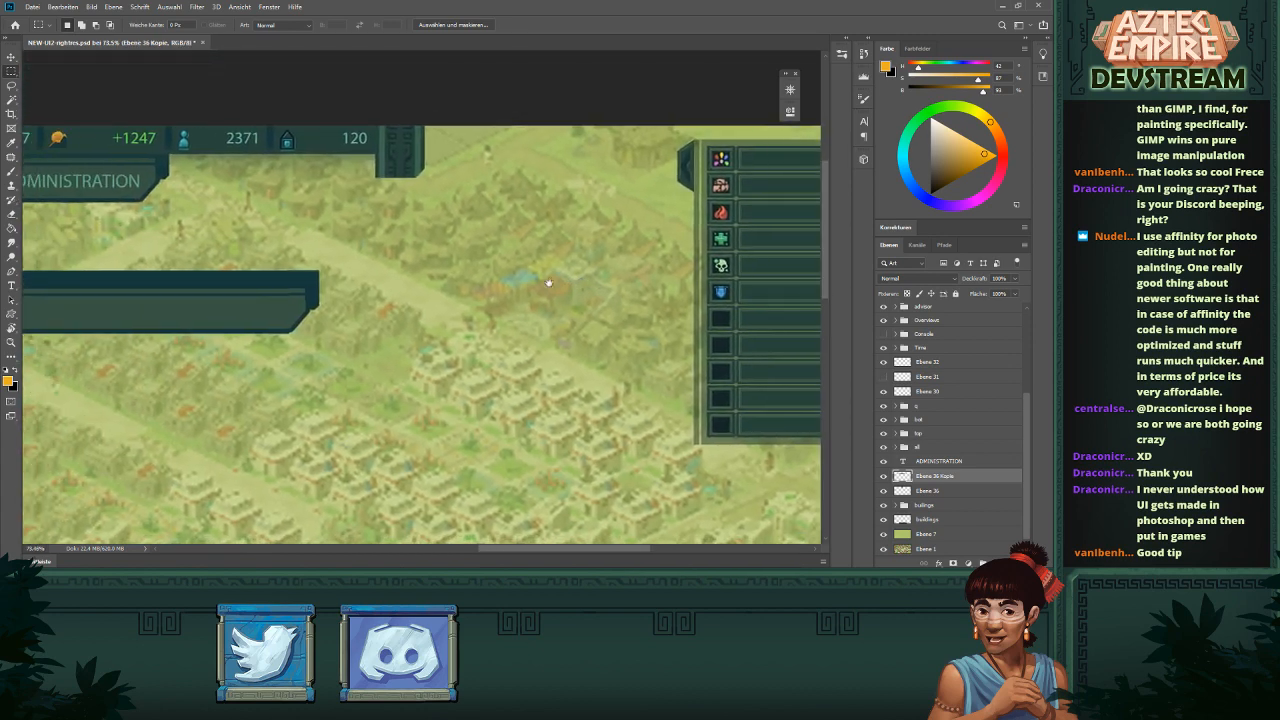
left_click_drag(272, 296, 544, 284)
scroll(503, 258, "down", 3)
scroll(491, 255, "up", 4)
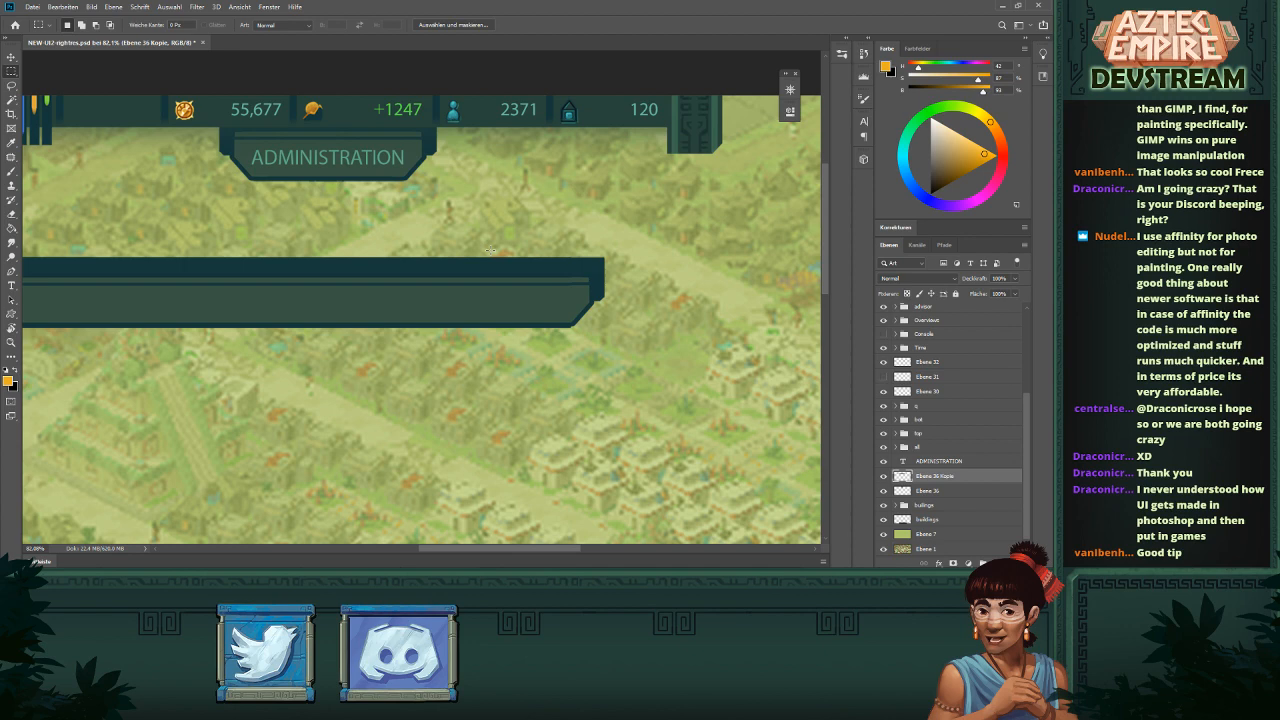
scroll(440, 256, "down", 3)
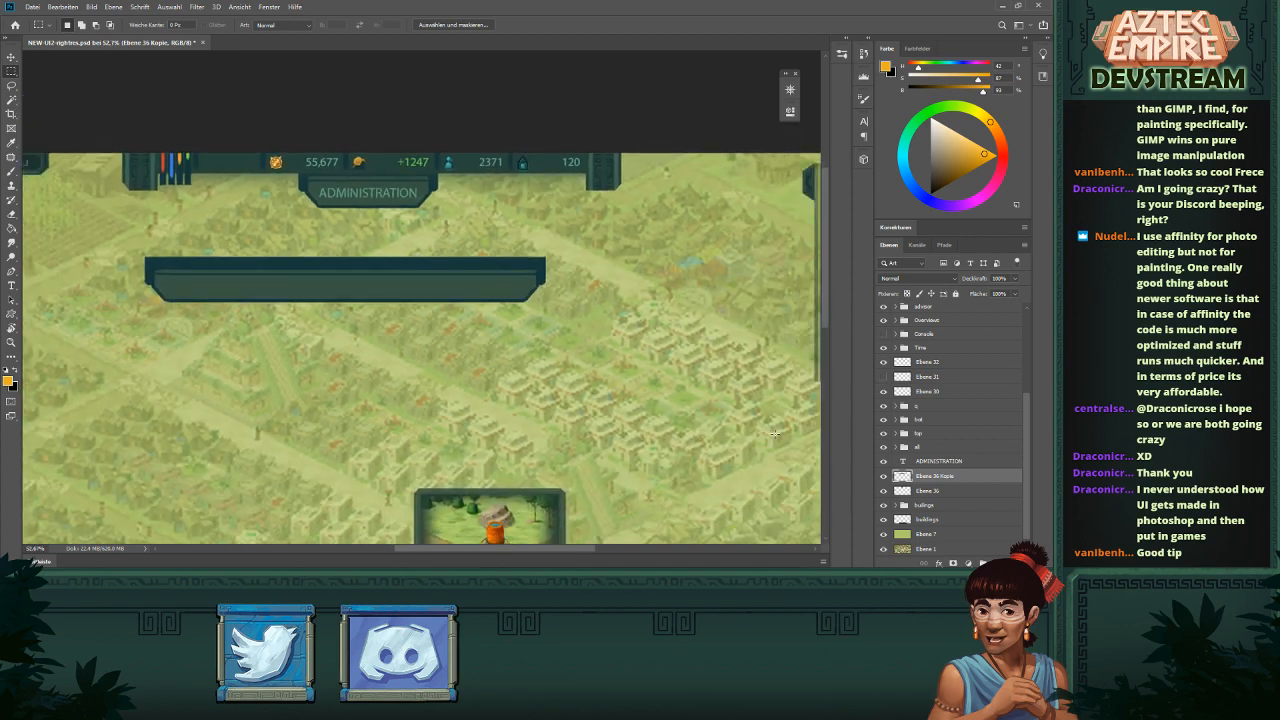
- Check the widened plate by toggling its visibility, and delete its layer Ebene 36 Kopie
left_click(884, 476)
left_click(884, 476)
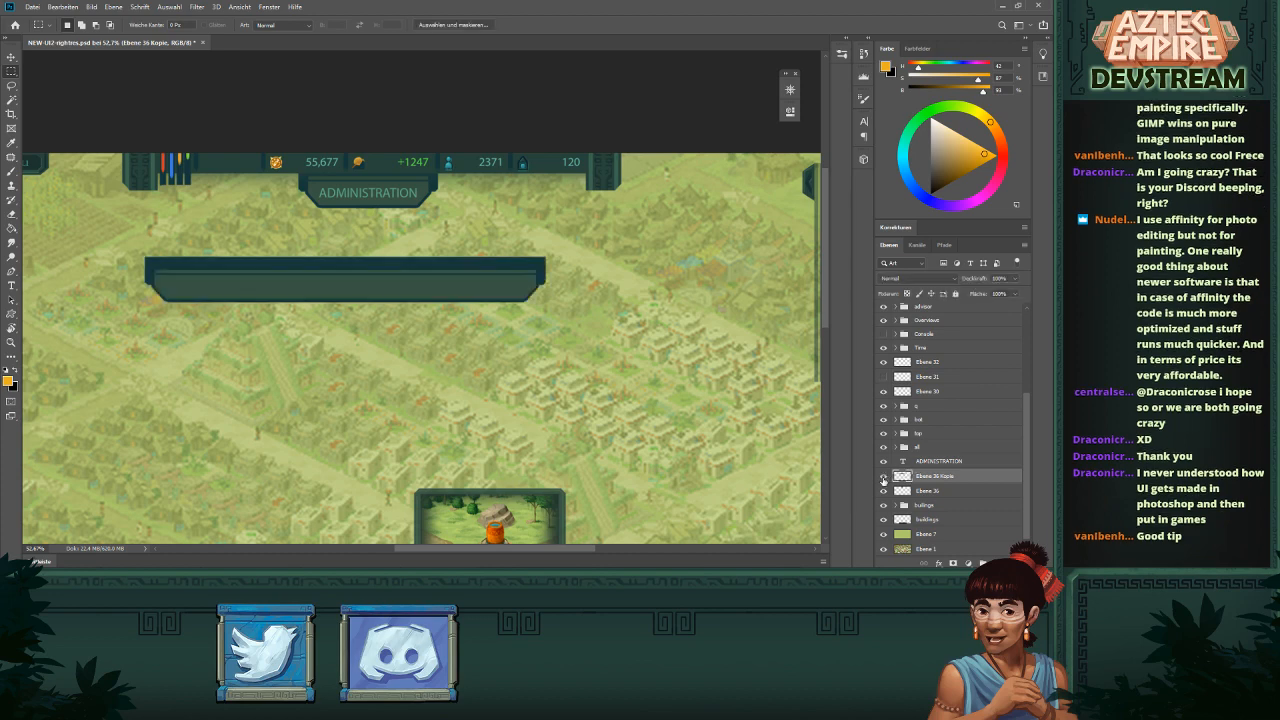
left_click_drag(934, 479, 1012, 563)
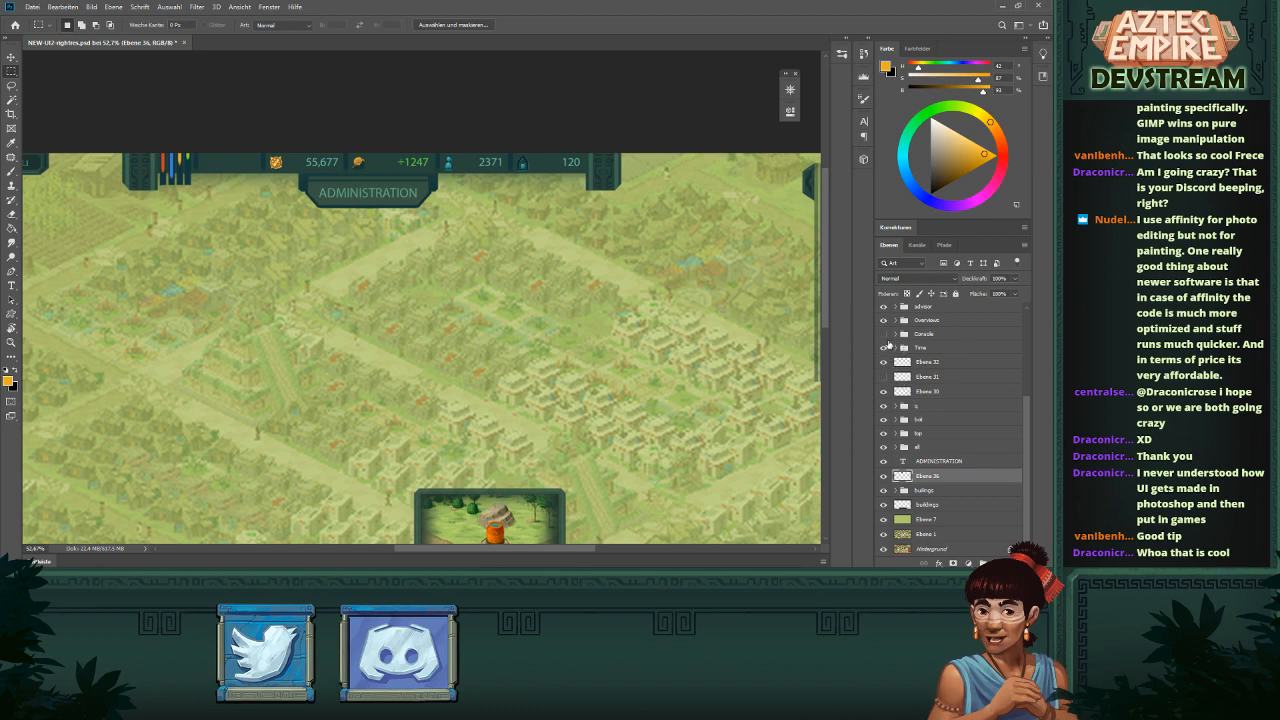
- Show the Winlose layer group containing the YOU LOSE window over the map
scroll(893, 361, "up", 1)
scroll(895, 362, "up", 4)
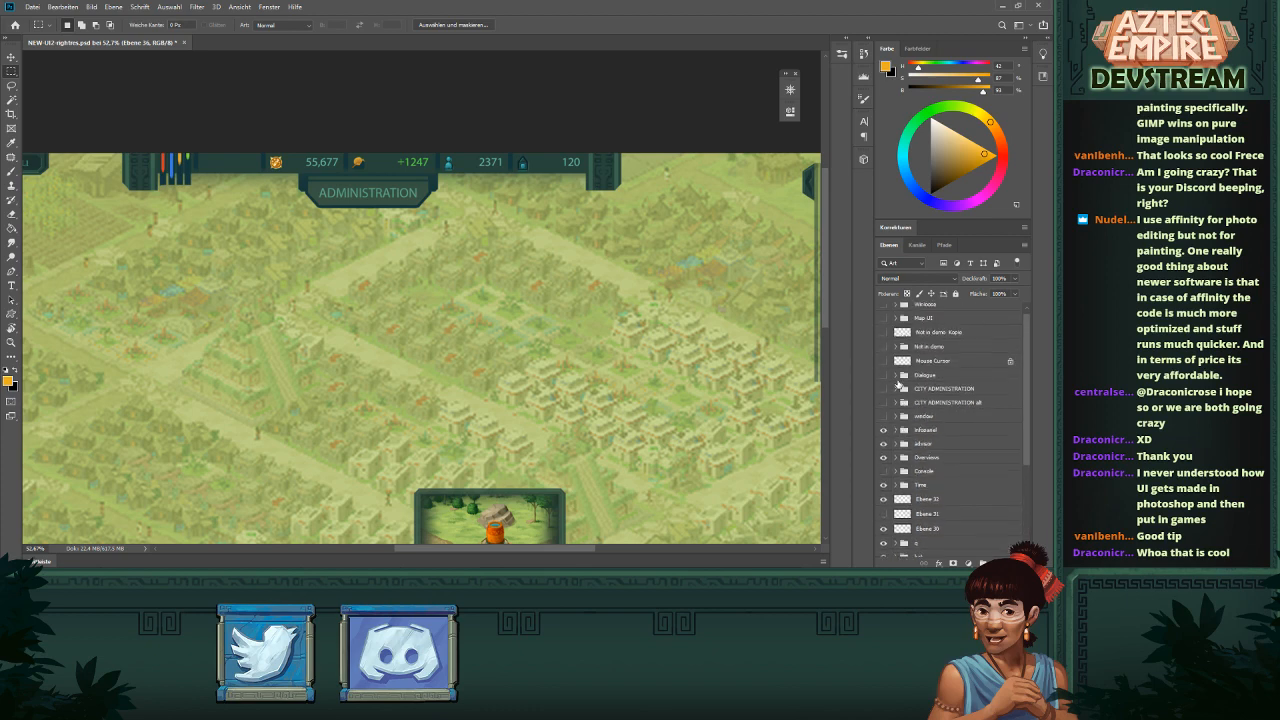
left_click(883, 310)
scroll(322, 340, "down", 5)
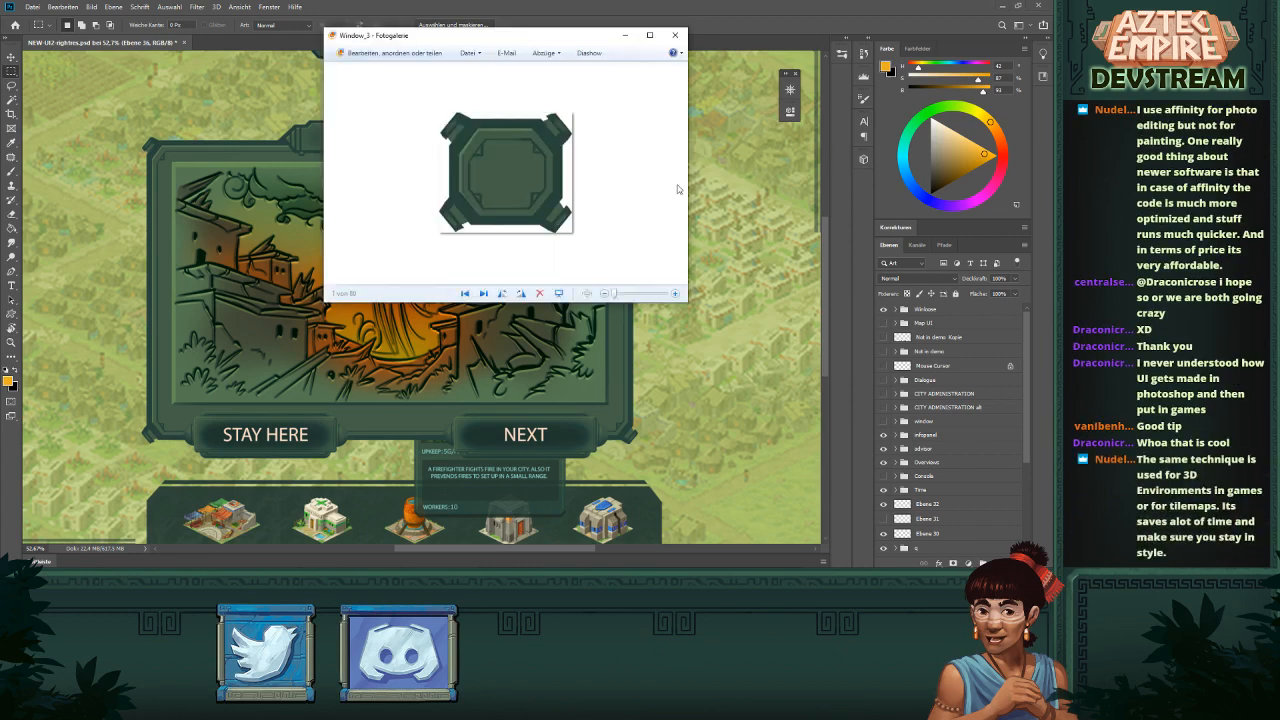
- Examine the Window_3 image enlarged beside the YOU LOSE window, and close the image viewer
left_click_drag(547, 37, 874, 84)
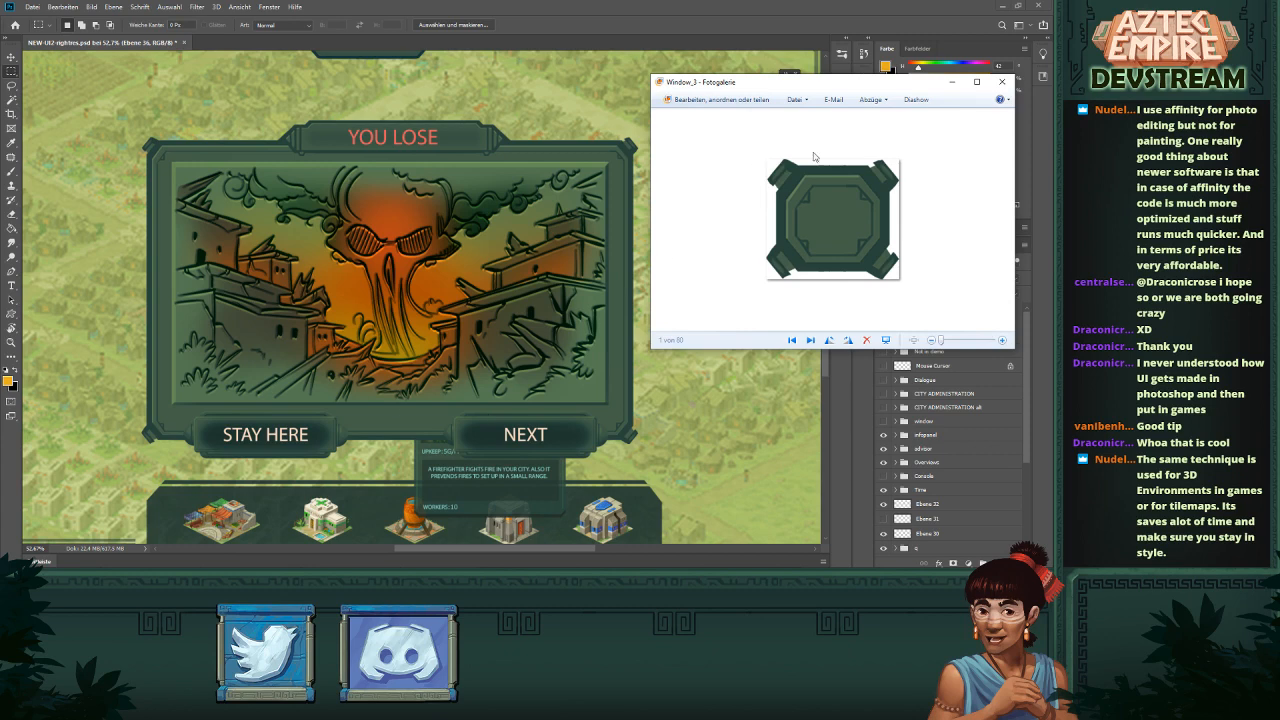
scroll(886, 174, "up", 3)
scroll(878, 193, "down", 1)
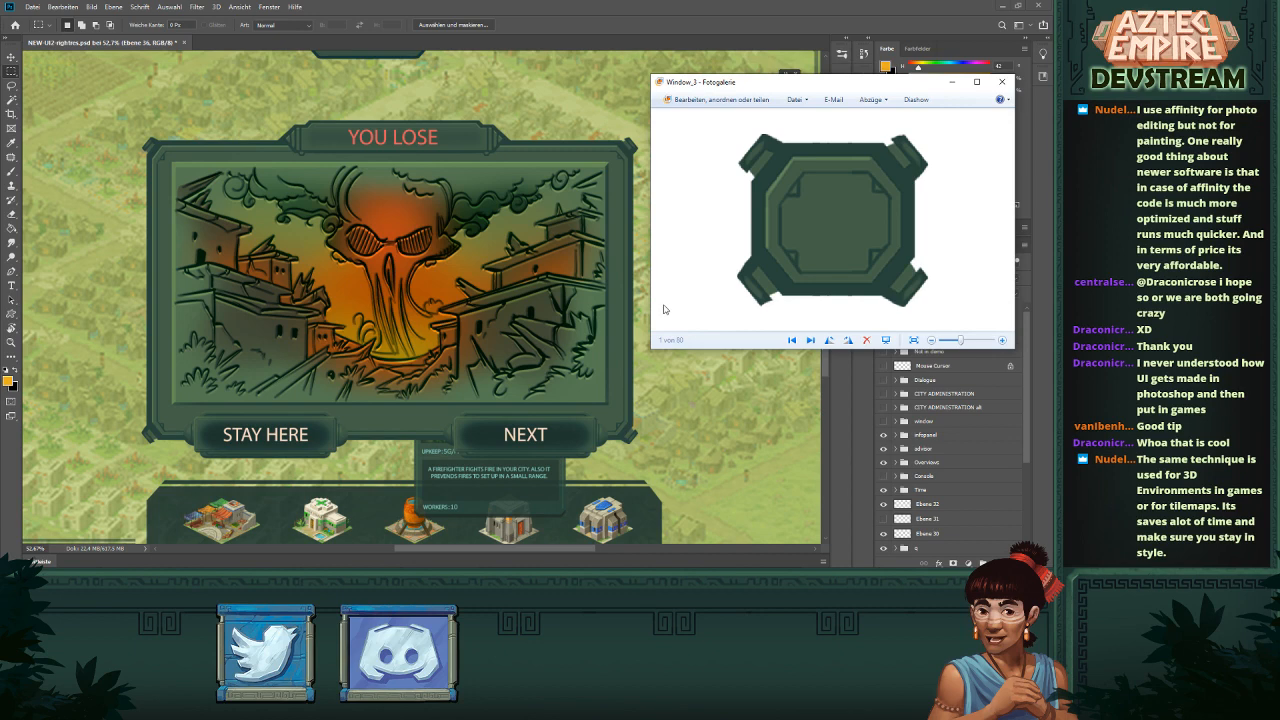
left_click(1002, 82)
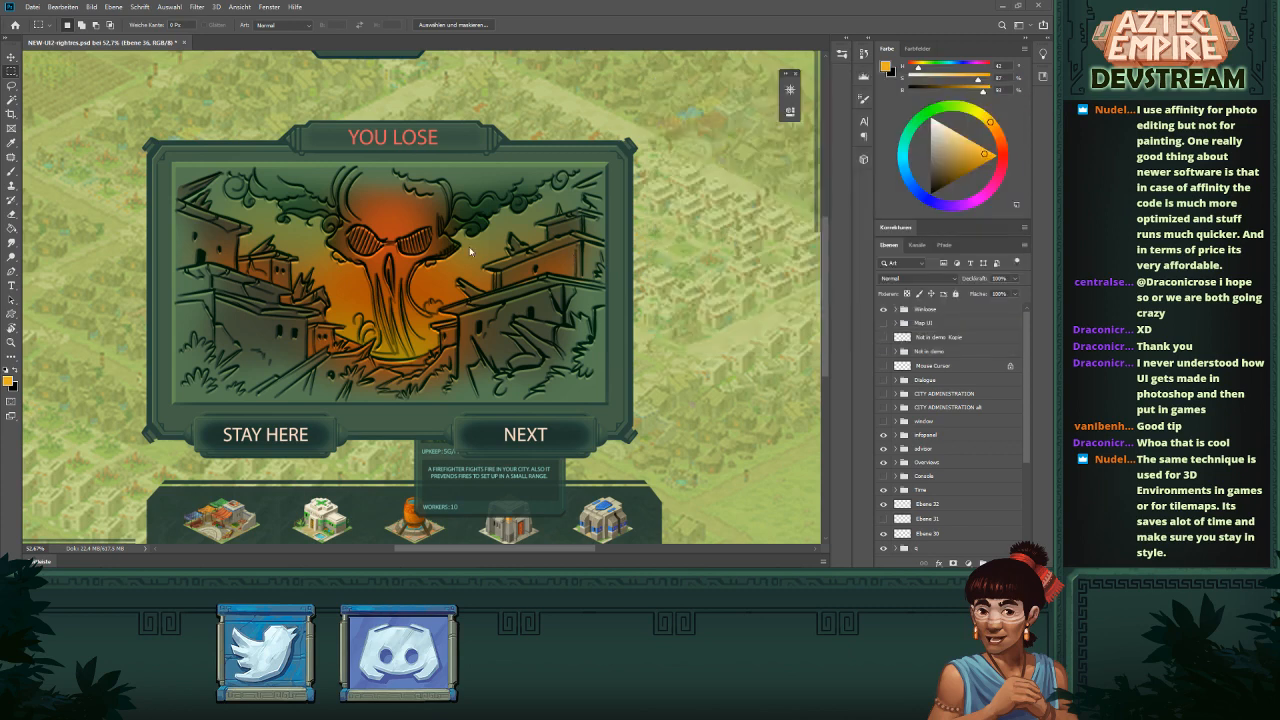
- Examine the skull illustration and frame of the YOU LOSE window up close and within the full mockup
key("z")
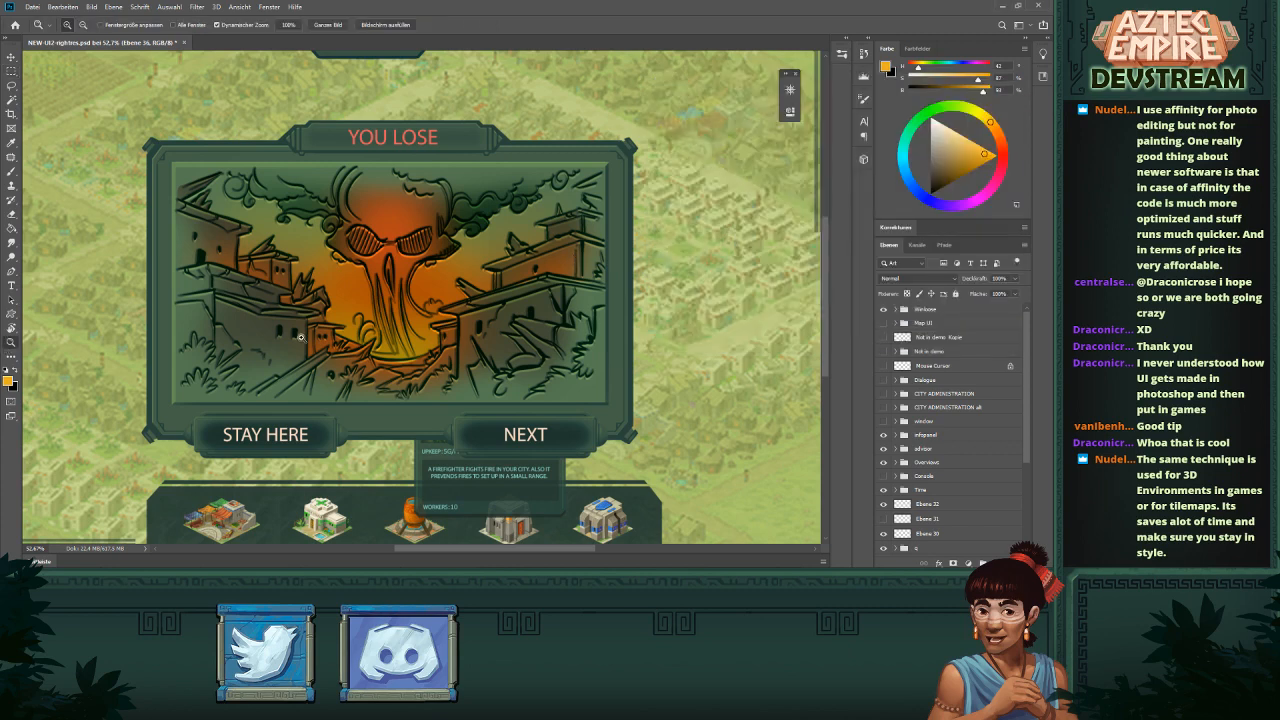
left_click_drag(302, 336, 415, 348)
scroll(414, 318, "up", 2)
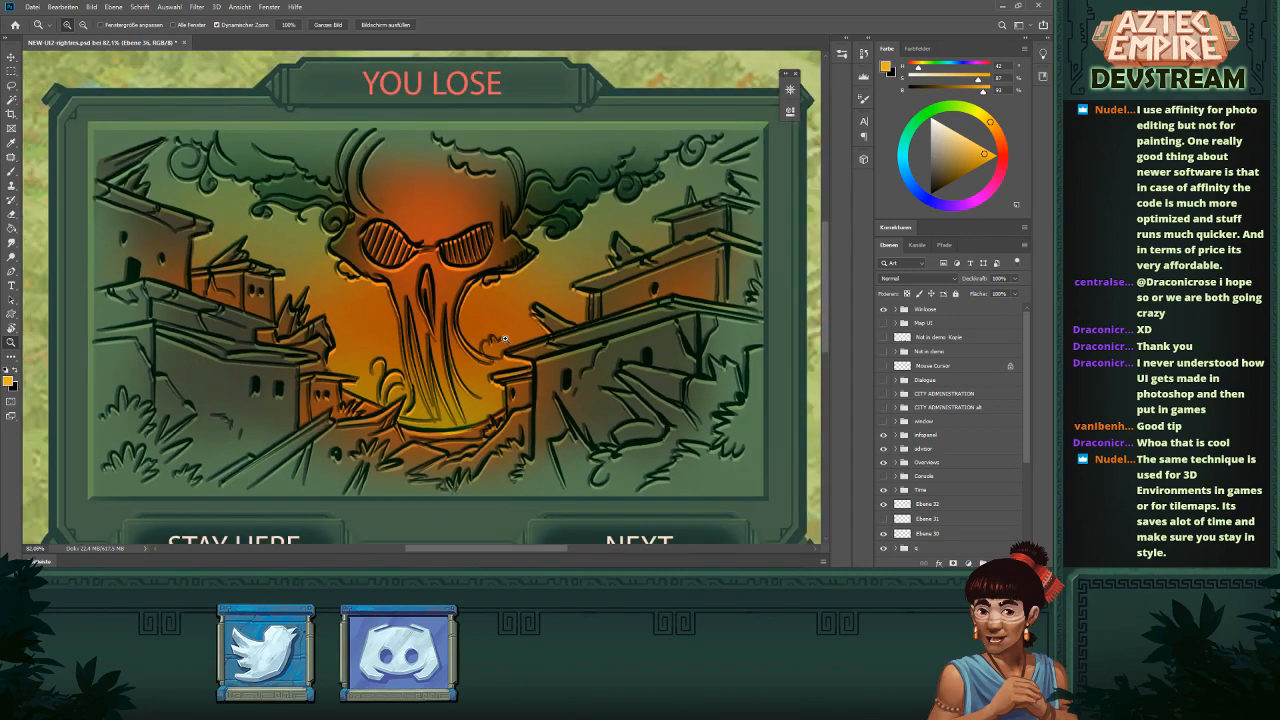
left_click_drag(507, 340, 447, 317)
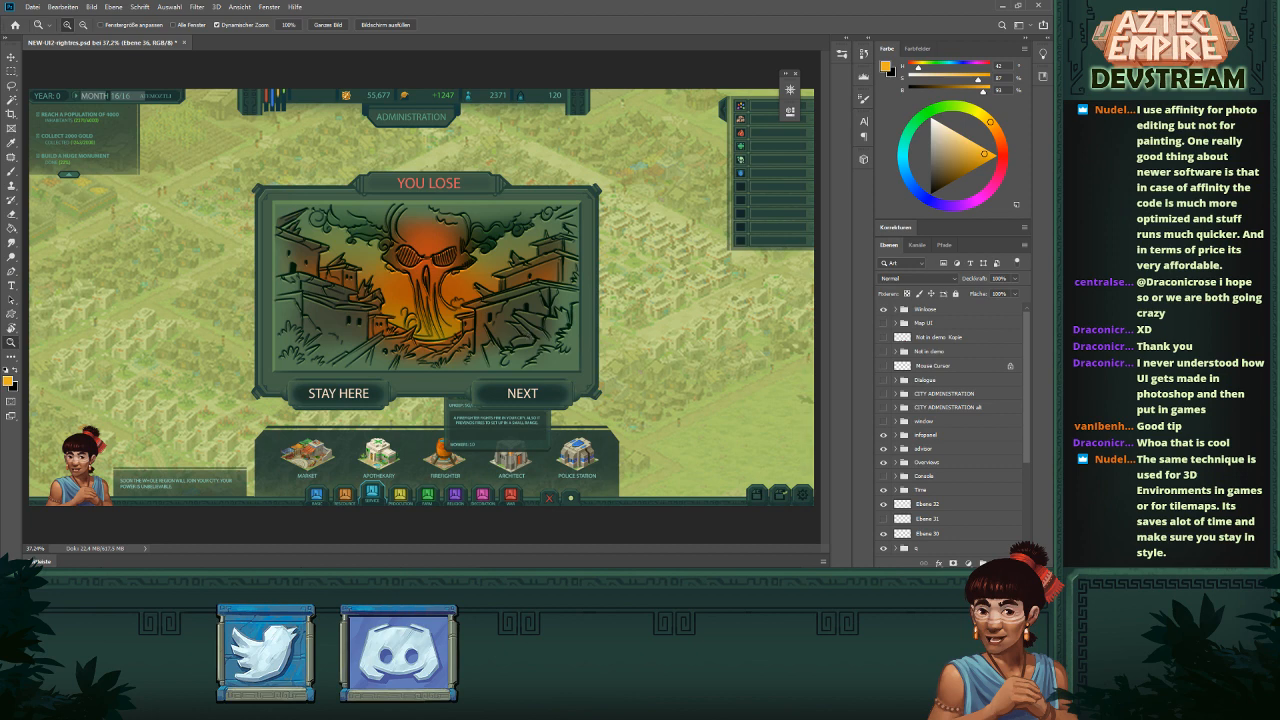
left_click(478, 68)
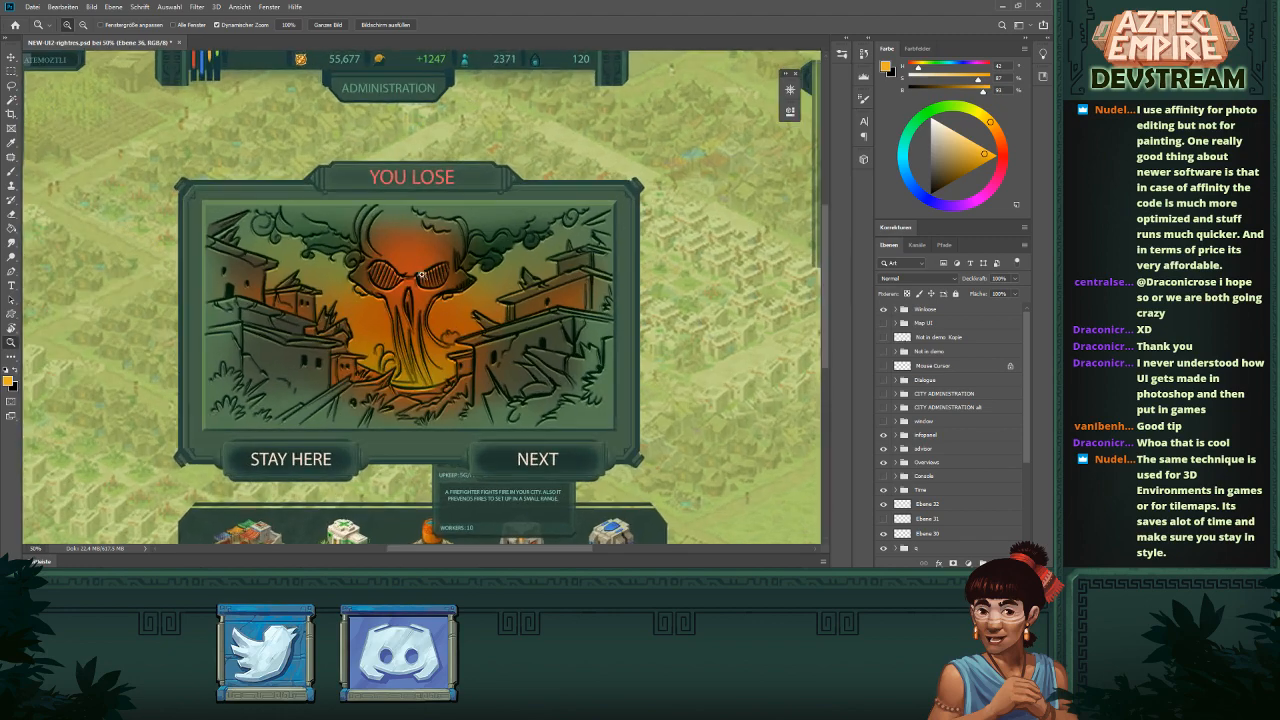
left_click_drag(421, 274, 438, 315)
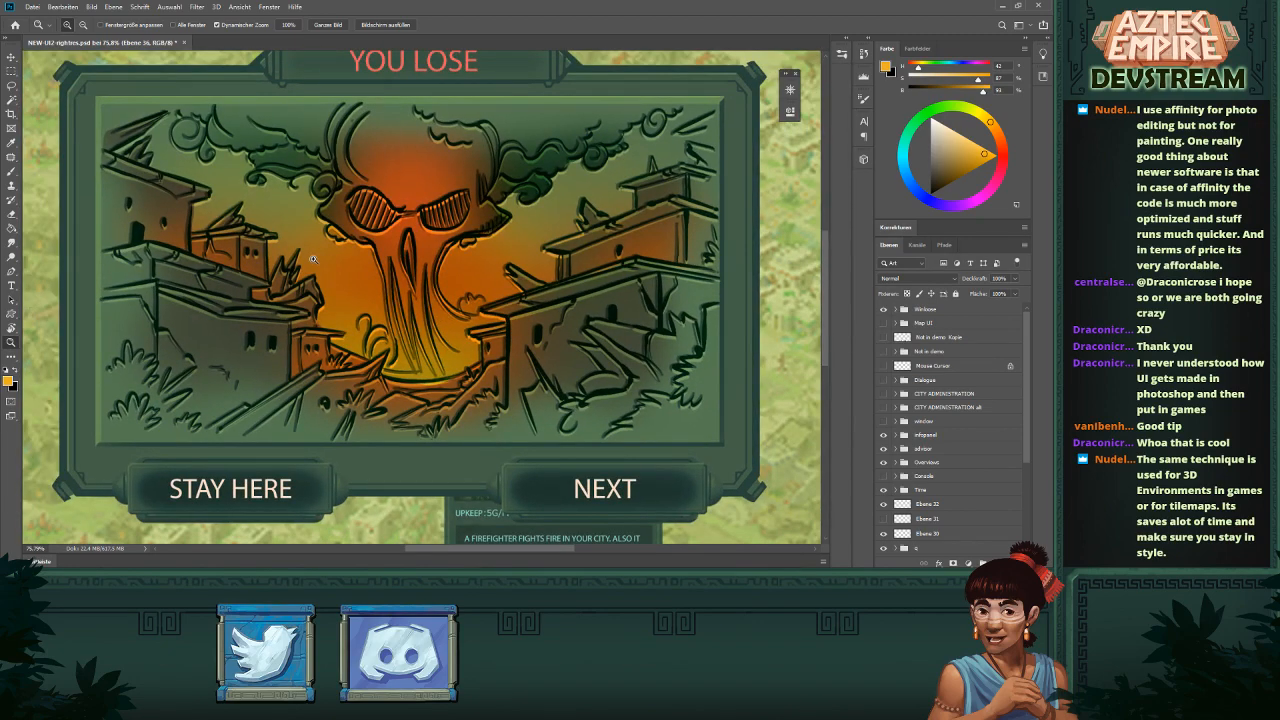
scroll(320, 270, "up", 1)
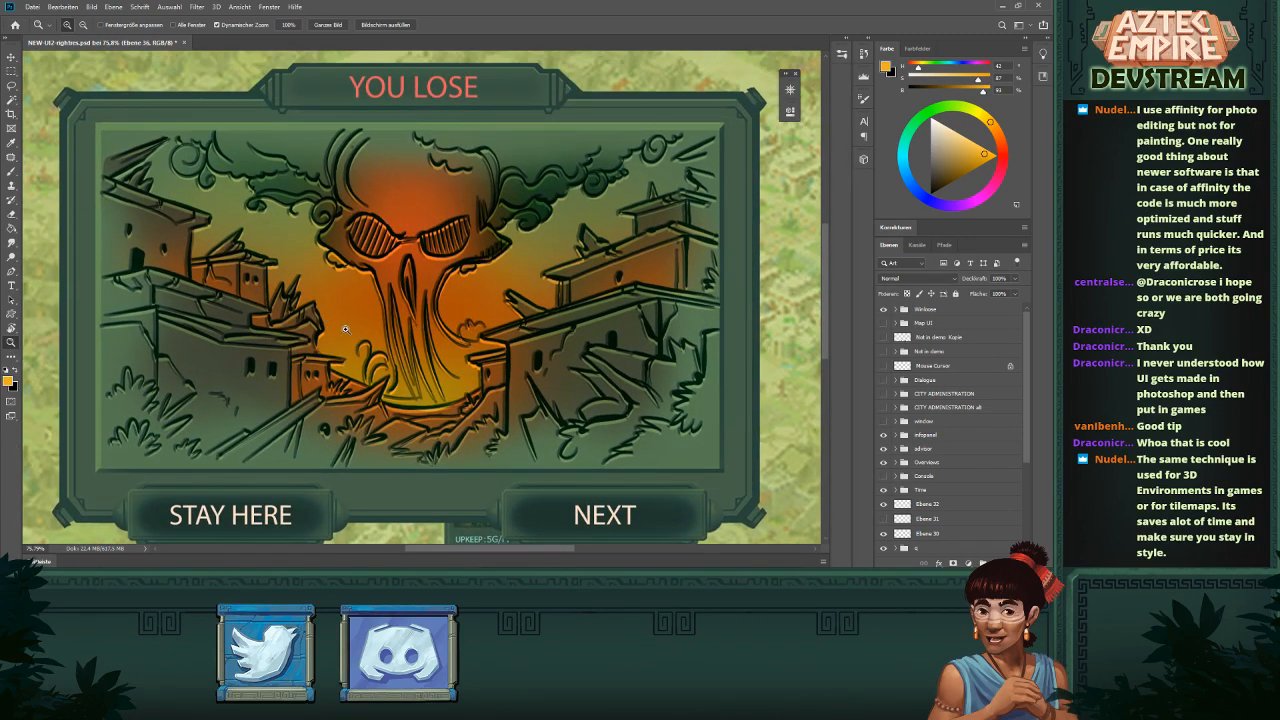
left_click_drag(424, 275, 452, 270)
left_click_drag(540, 298, 524, 308)
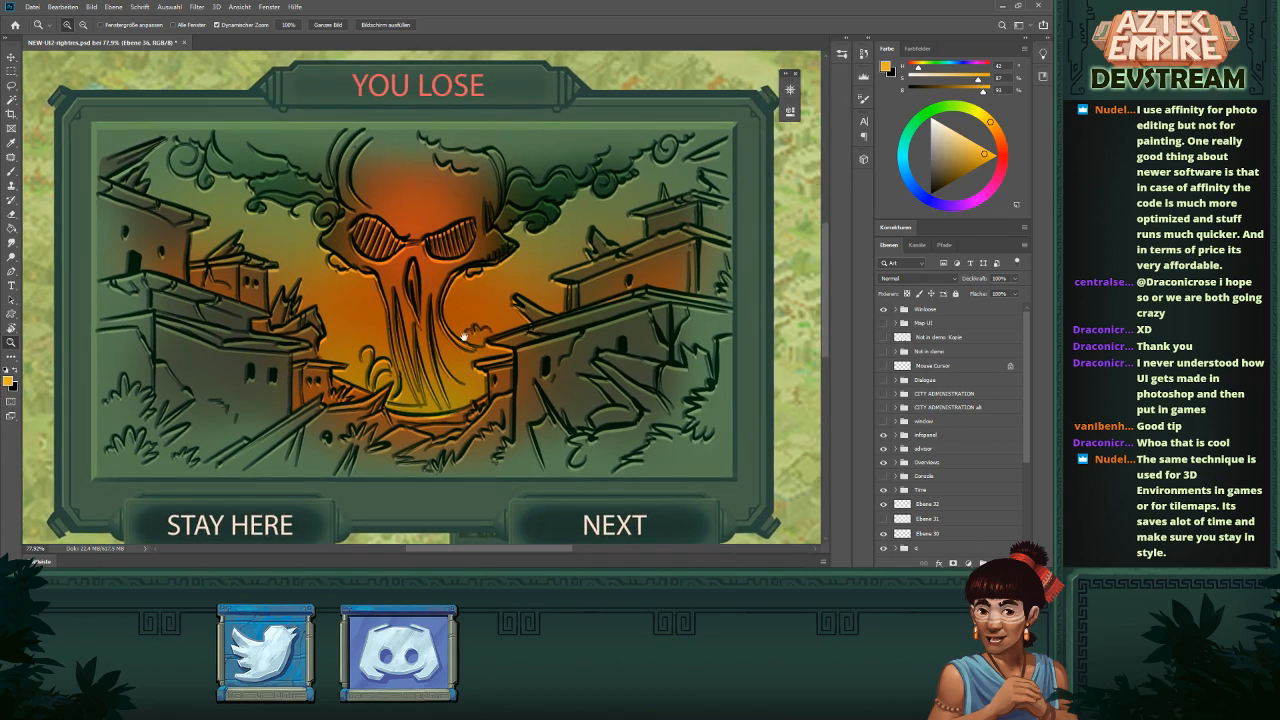
mouse_move(464, 335)
left_mouse_down()
mouse_move(489, 319)
mouse_move(463, 331)
mouse_move(469, 346)
left_mouse_up()
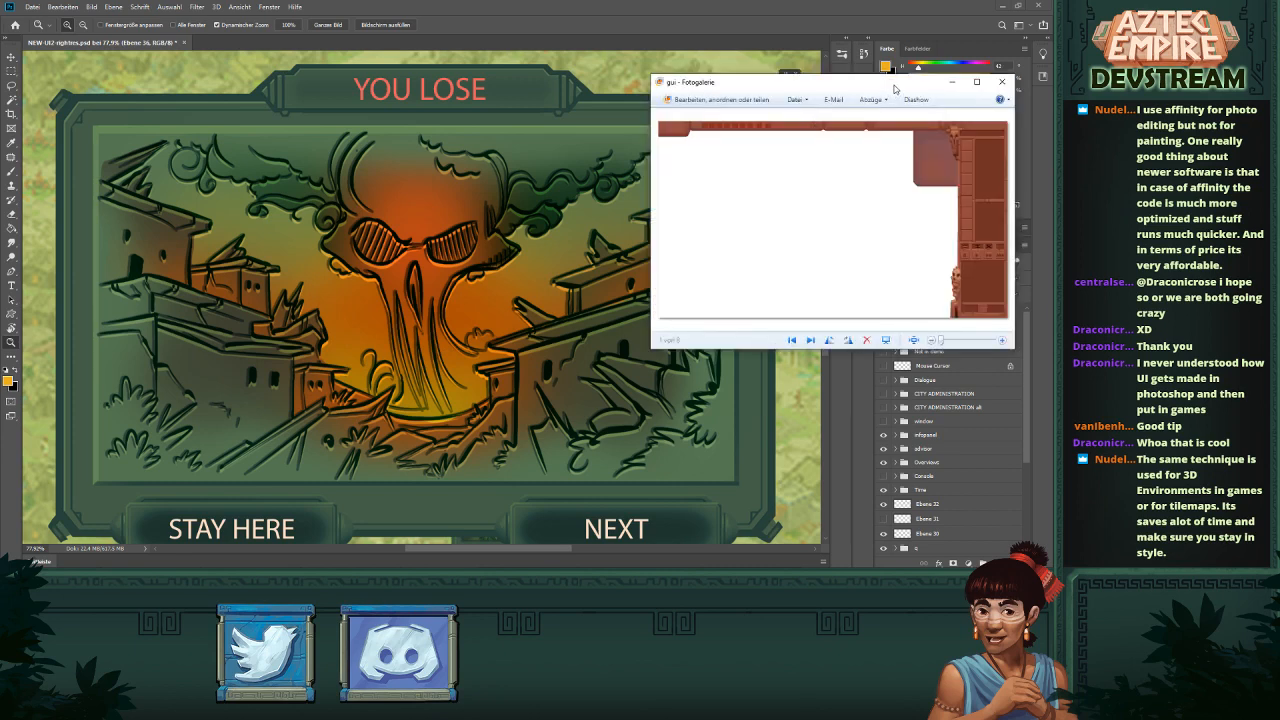
- Examine the red gui image enlarged in the image viewer, and switch to gui.psd to view it over the game scene
double_click(896, 88)
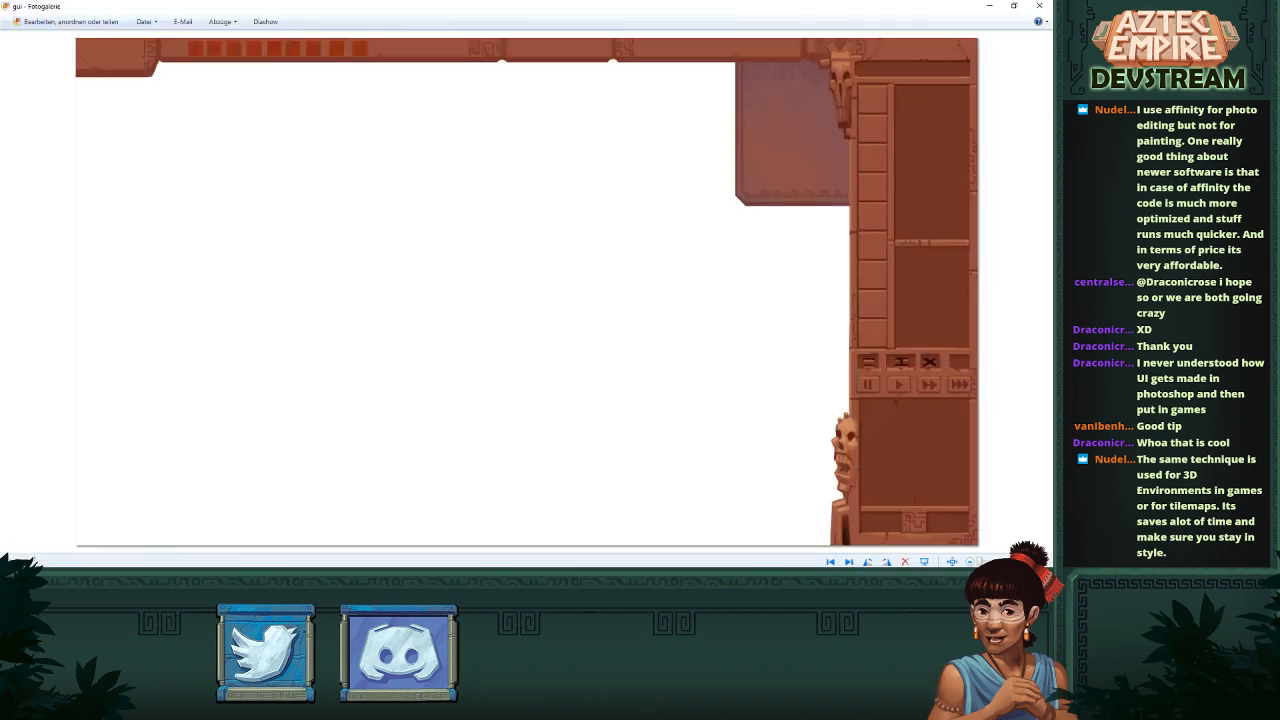
key("alt+Tab")
key("ctrl+Tab")
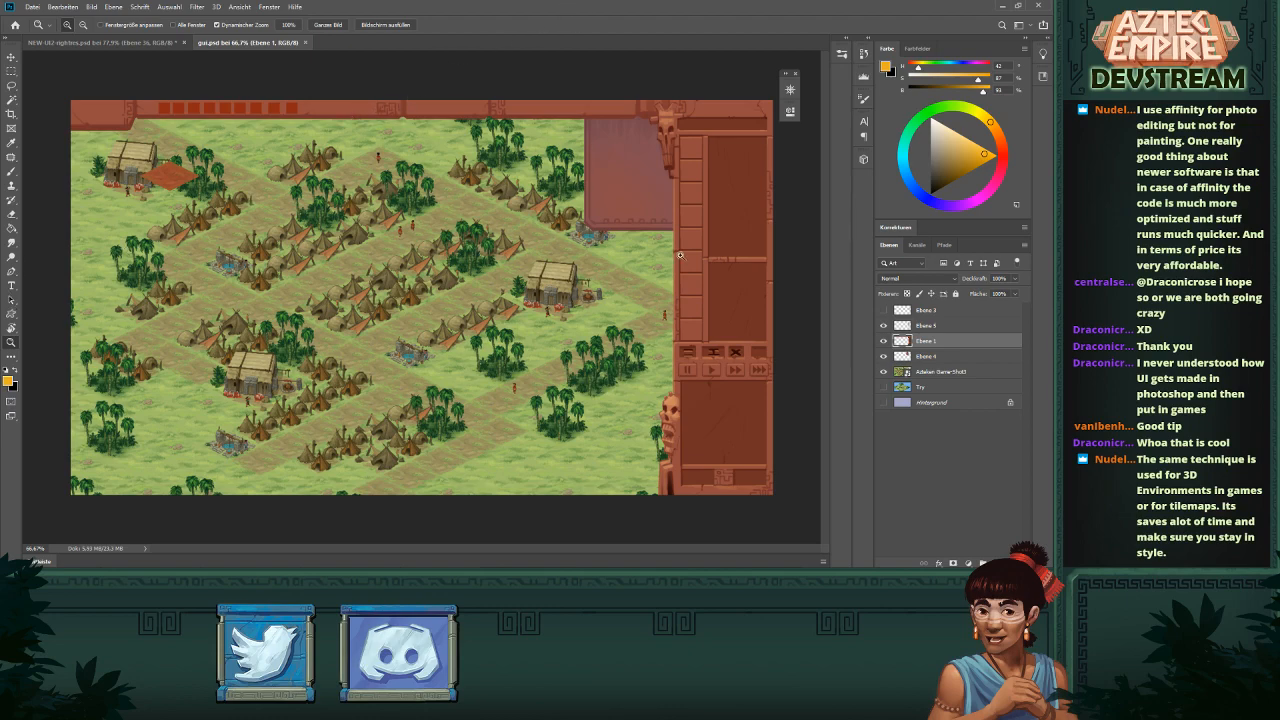
left_click_drag(734, 280, 648, 264)
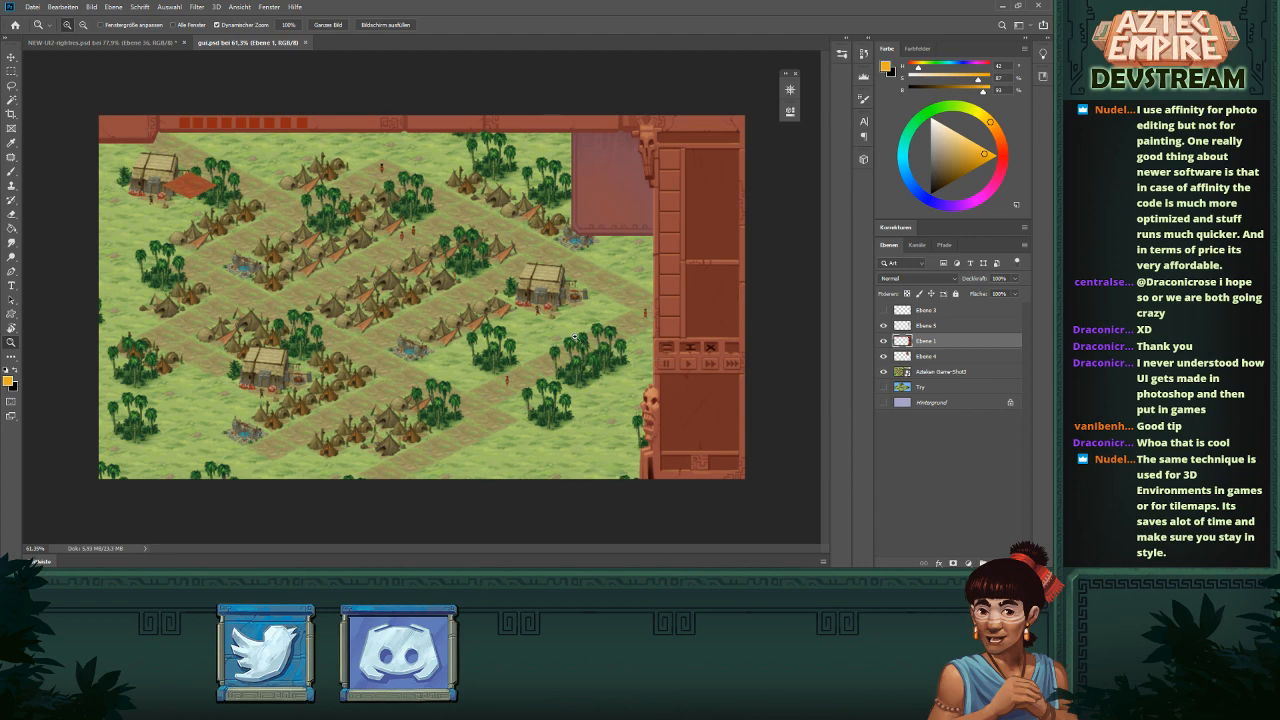
- Return to the UI mockup document and view the YOU LOSE window within the whole interface
left_click(161, 44)
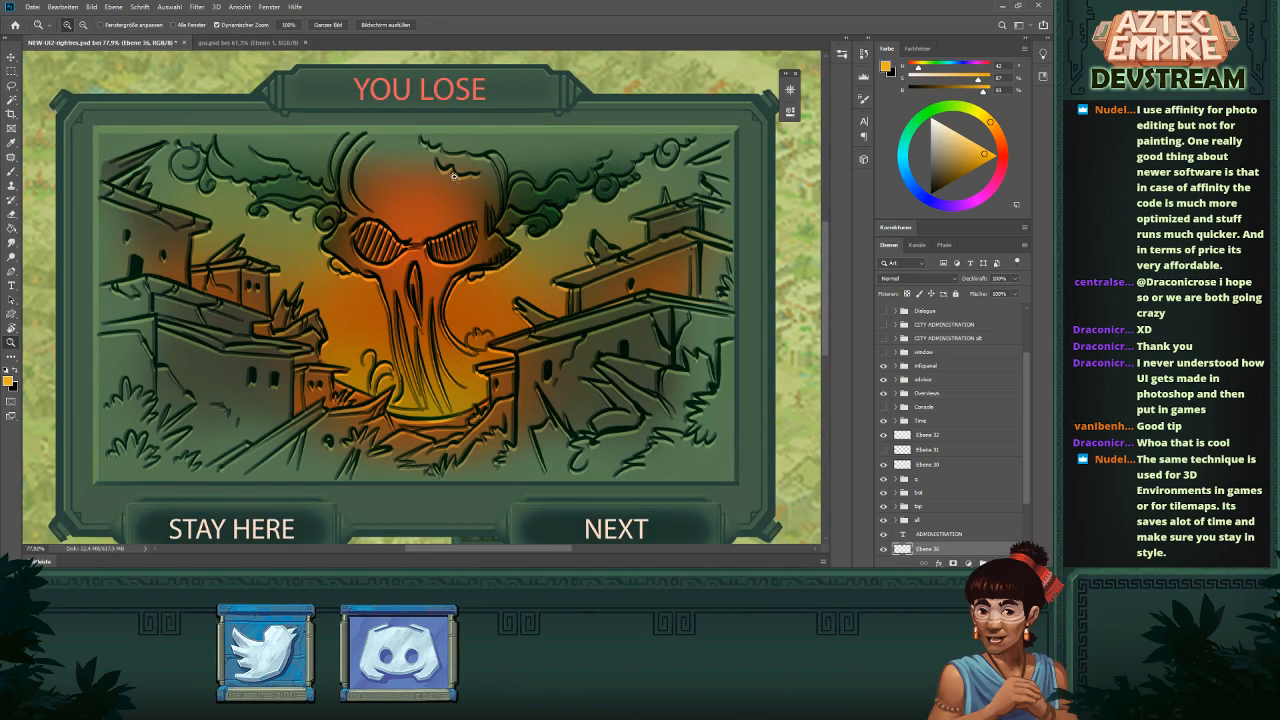
scroll(450, 180, "down", 5)
scroll(311, 230, "up", 3)
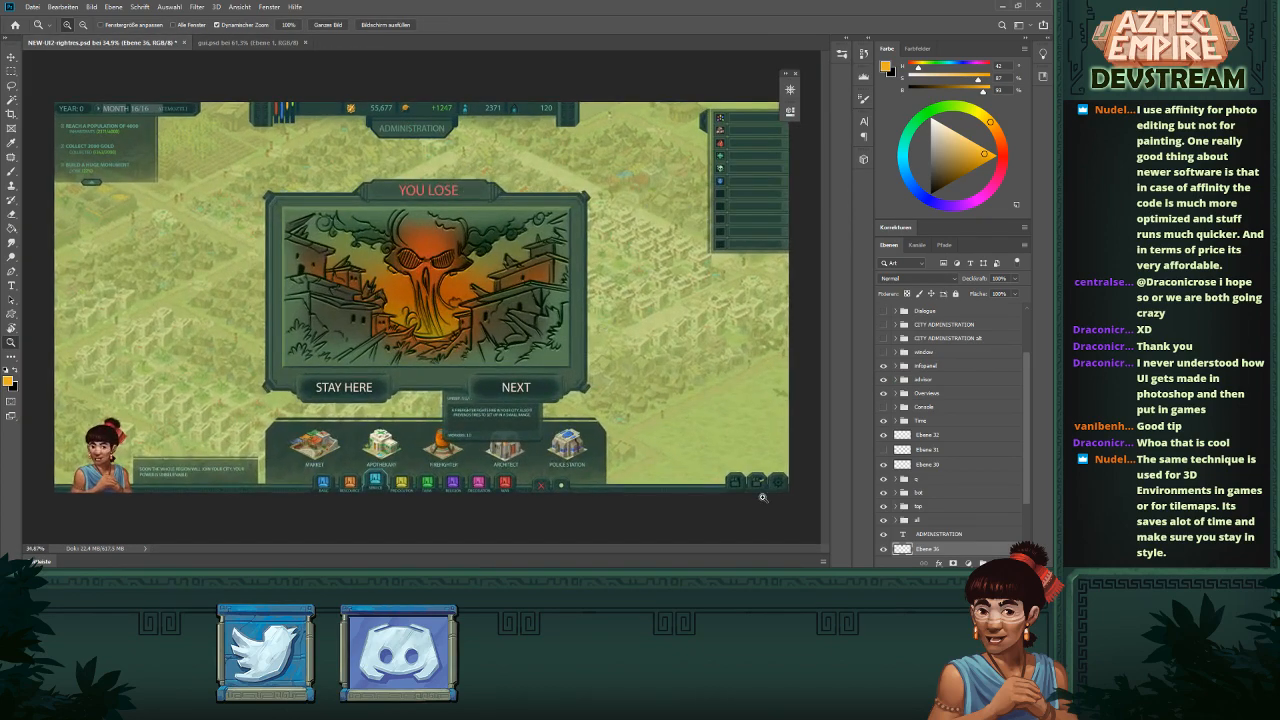
- Close the gui.psd document and examine the skull illustration of the YOU LOSE window up close
left_click(302, 44)
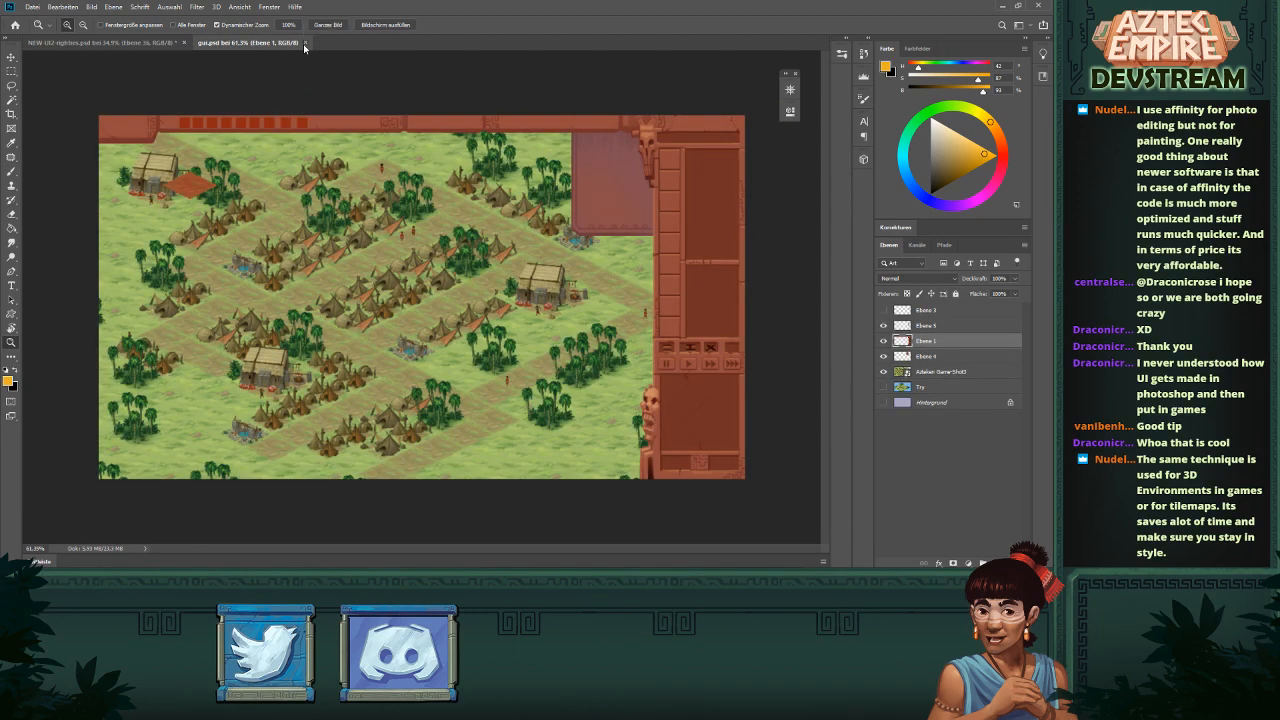
left_click(305, 43)
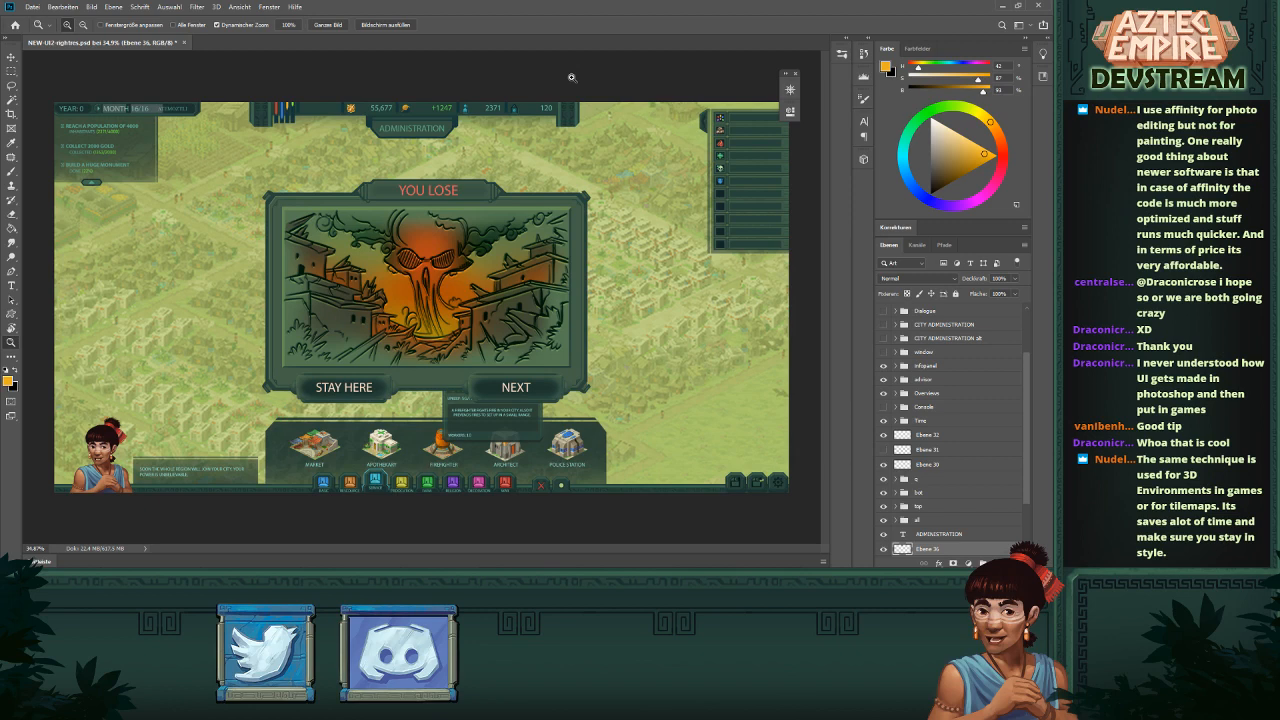
left_click_drag(463, 279, 515, 281)
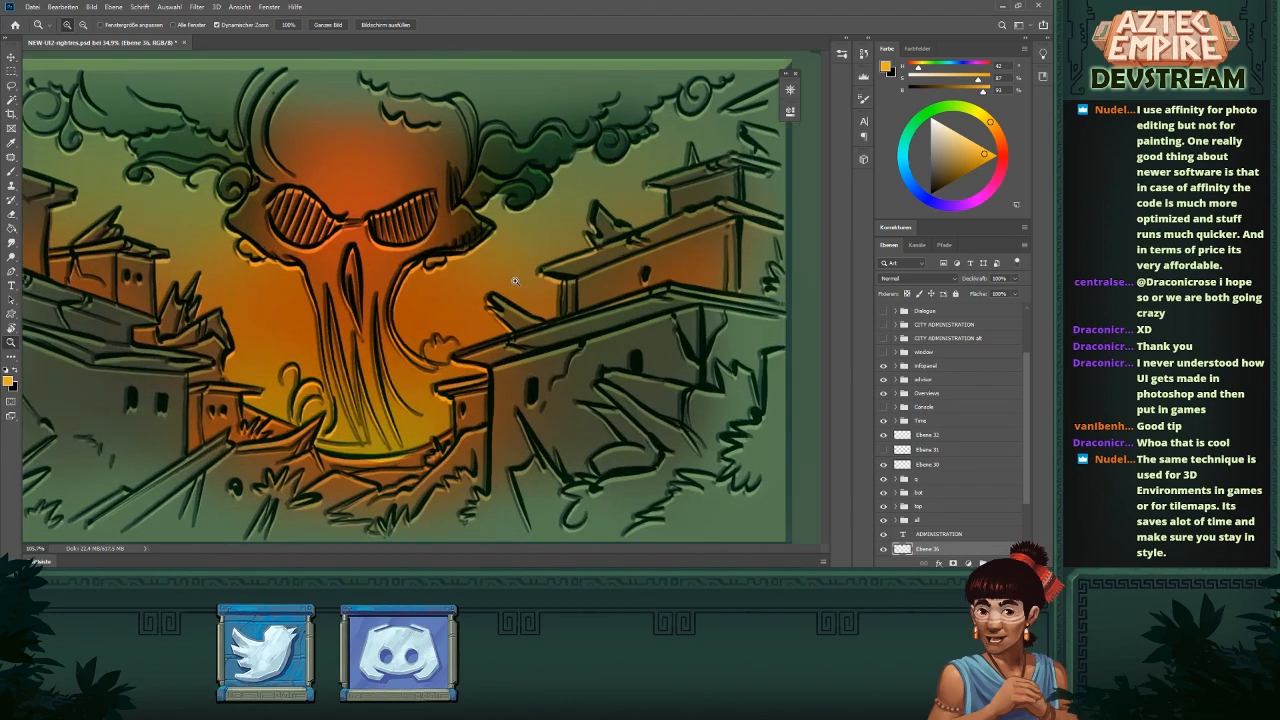
left_click_drag(469, 318, 521, 314)
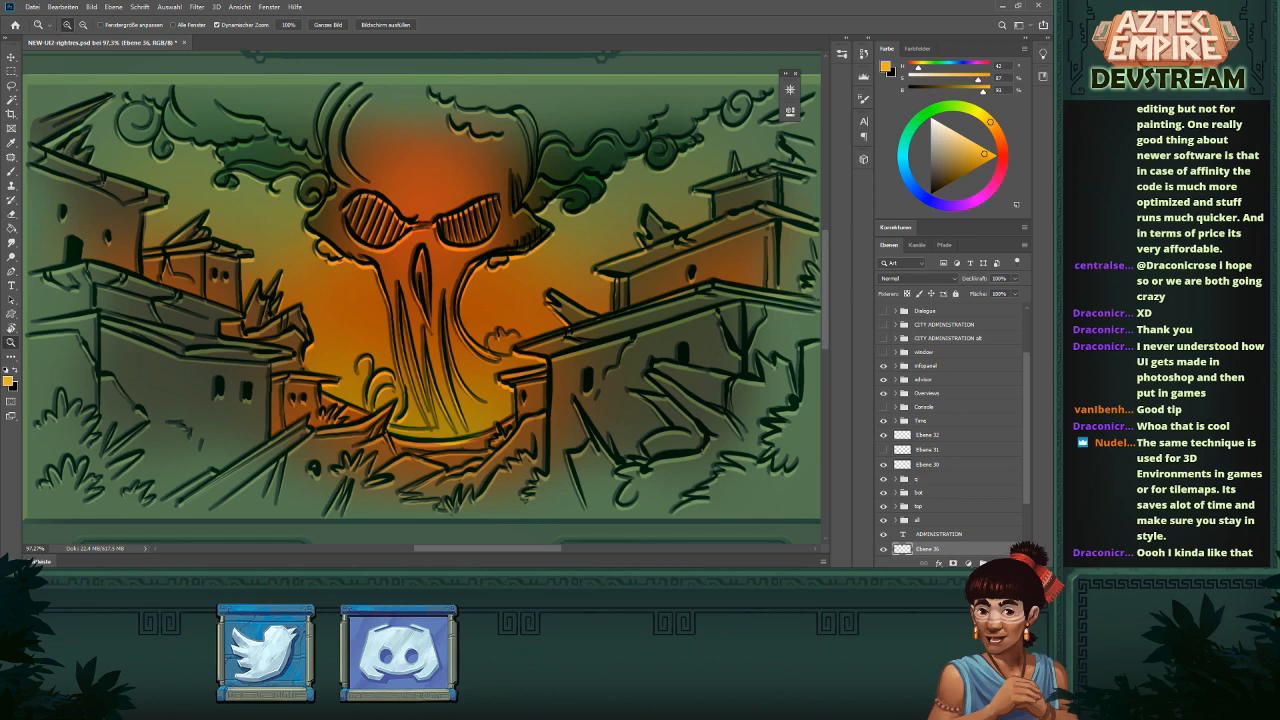
- Set up a hard round brush in orange sampled from the illustration and add an empty layer above the Winlose group
key("b")
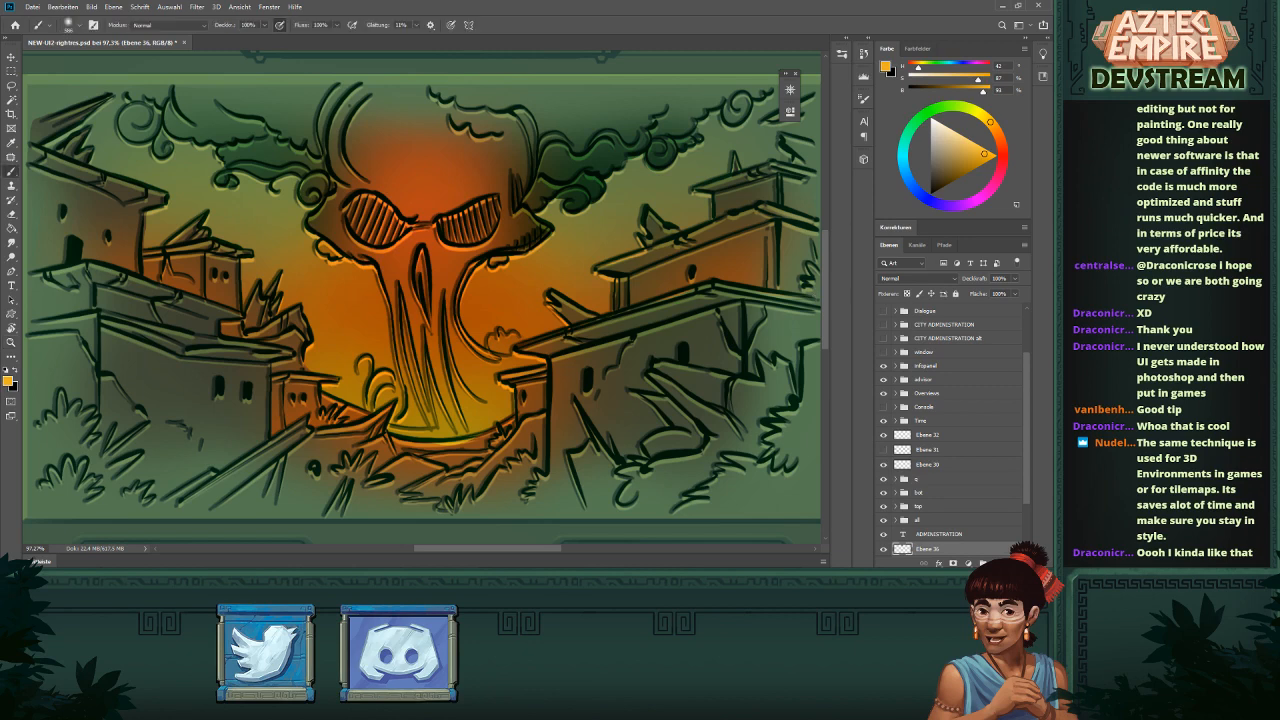
left_click(475, 405, "alt")
right_click(522, 284)
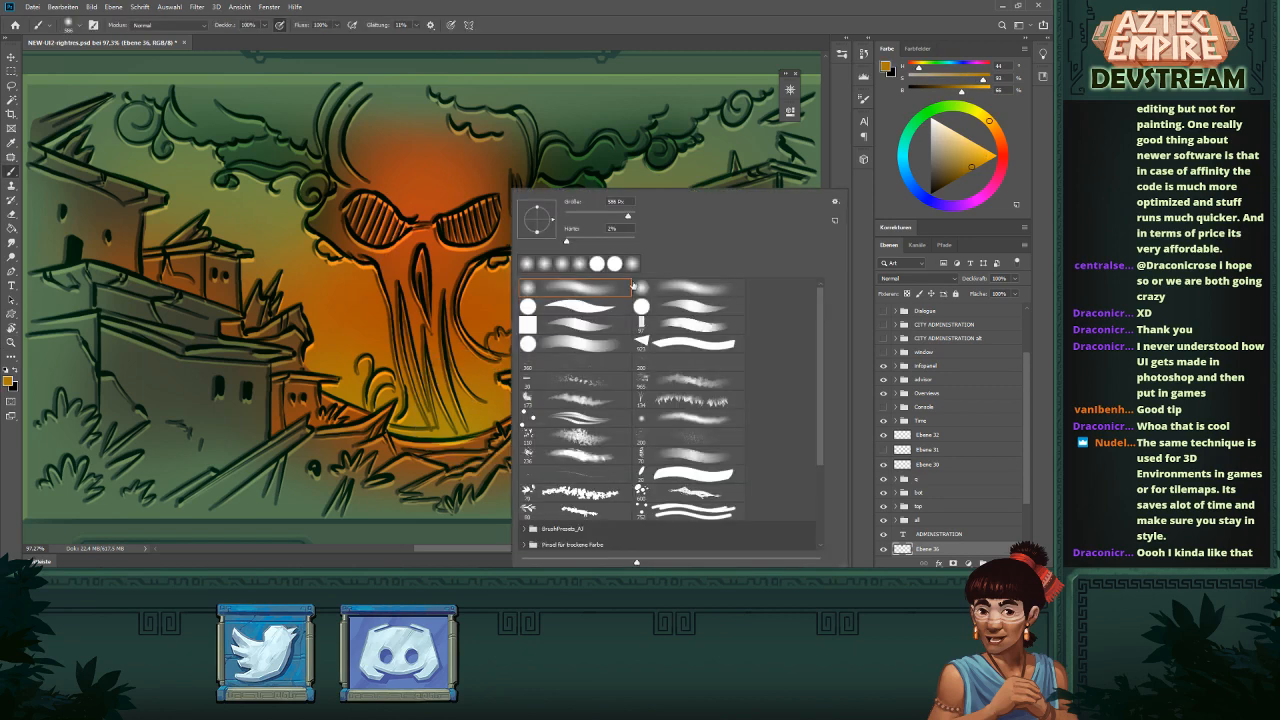
left_click(583, 309)
left_click_drag(430, 287, 282, 298)
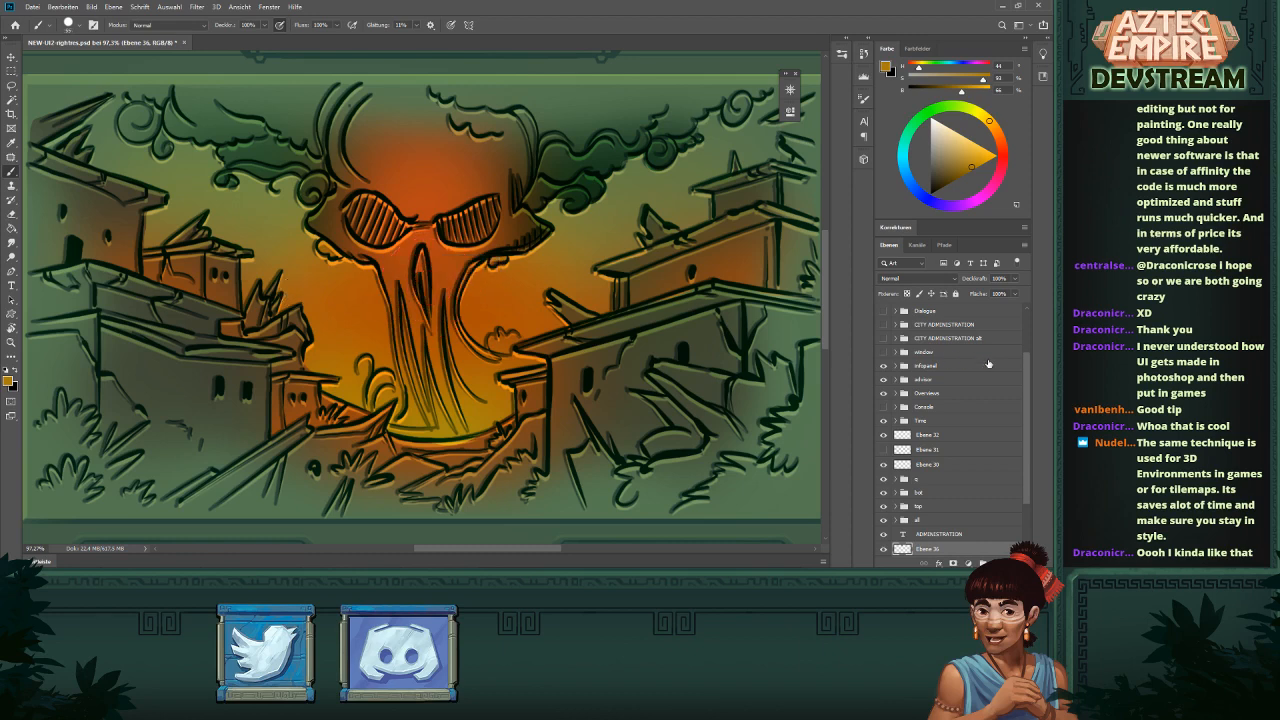
scroll(1030, 370, "up", 3)
left_click(988, 313)
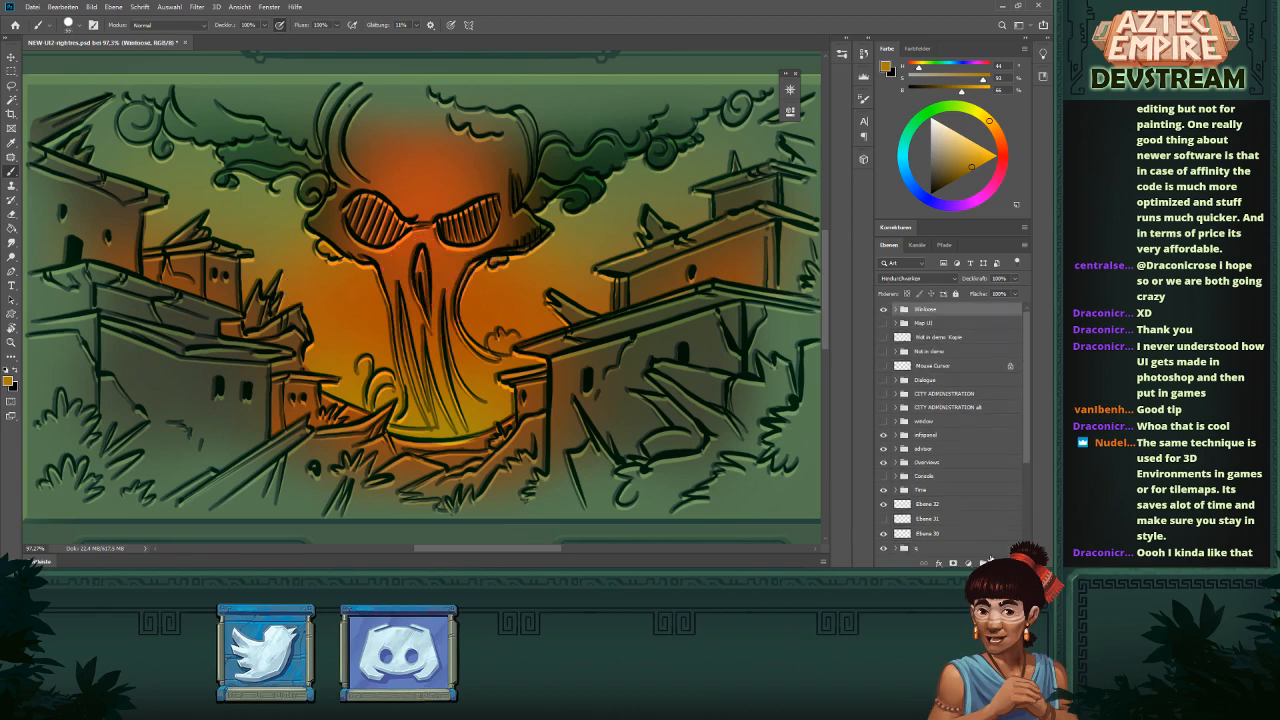
left_click(968, 563)
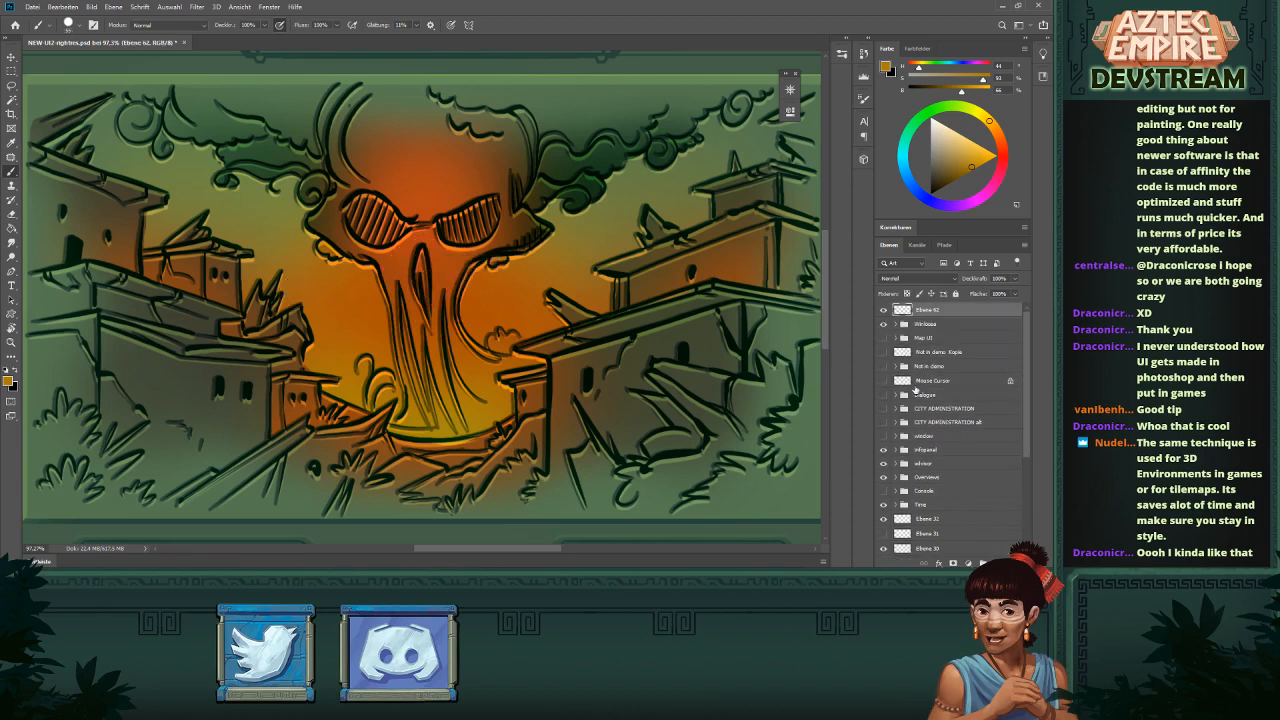
left_click(446, 250, "alt")
left_click_drag(446, 250, 440, 240)
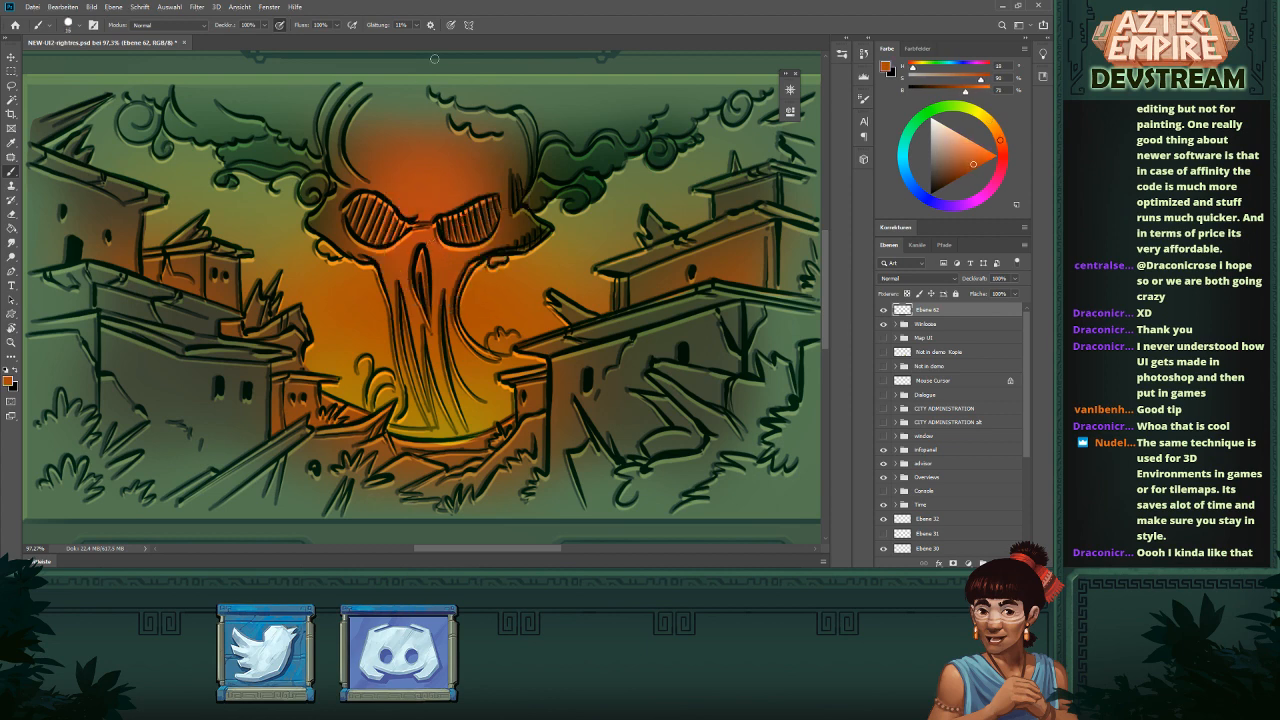
- Turn off pressure-controlled opacity and handwrite the letters BRB across the upper part of the skull illustration
left_click(280, 25)
left_click_drag(516, 77, 500, 162)
key("ctrl+z")
mouse_move(507, 70)
left_mouse_down()
mouse_move(509, 118)
mouse_move(545, 75)
mouse_move(515, 108)
mouse_move(575, 146)
mouse_move(500, 160)
left_mouse_up()
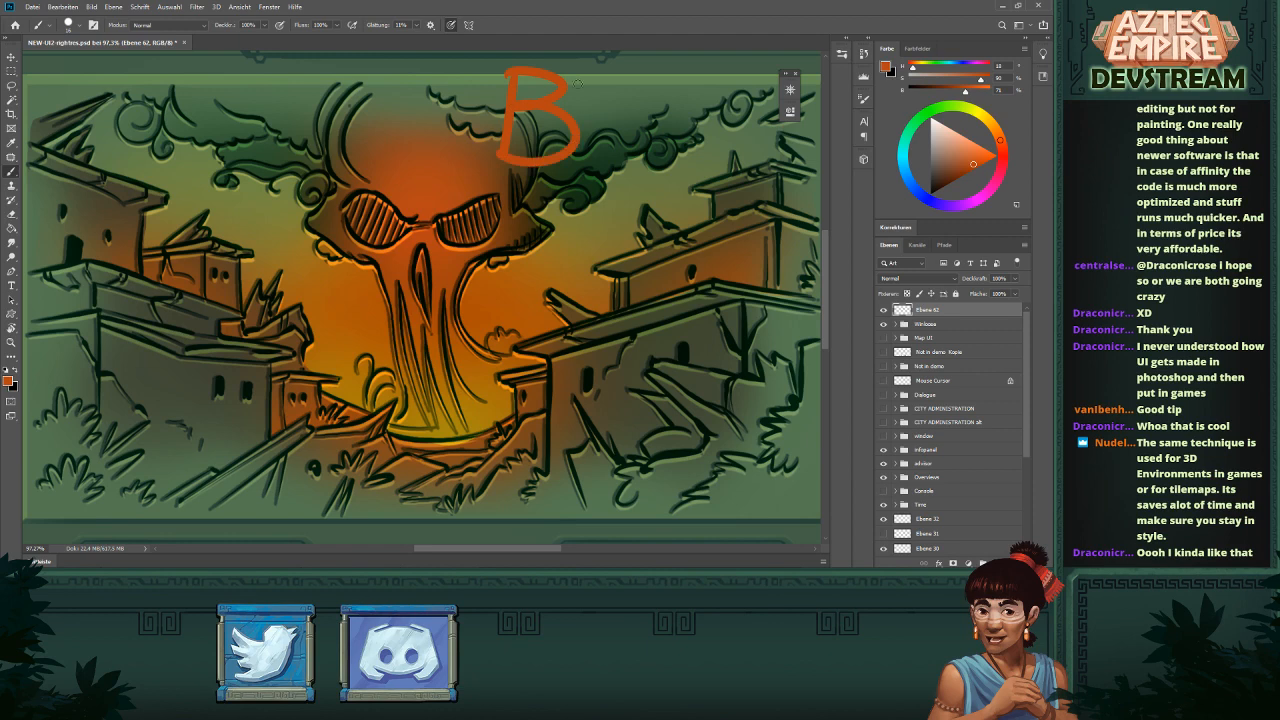
left_click_drag(573, 78, 632, 152)
left_click_drag(640, 80, 636, 160)
mouse_move(638, 76)
left_mouse_down()
mouse_move(695, 102)
mouse_move(633, 158)
left_mouse_up()
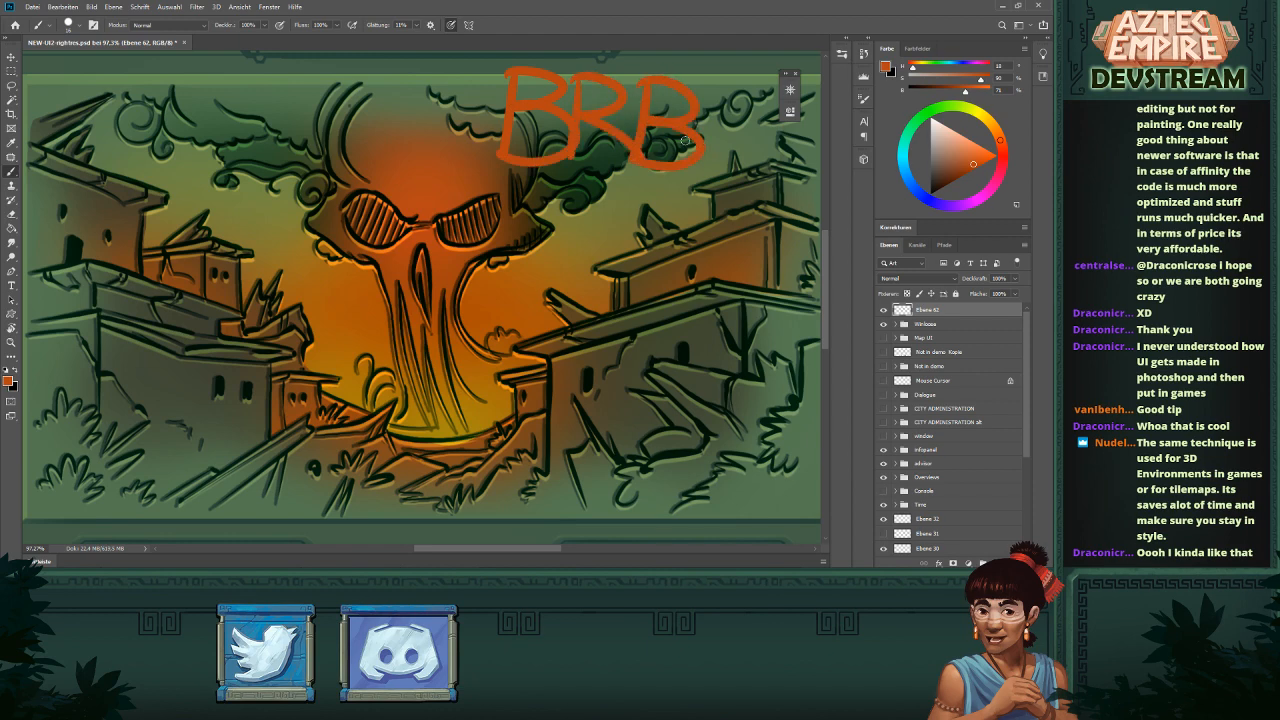
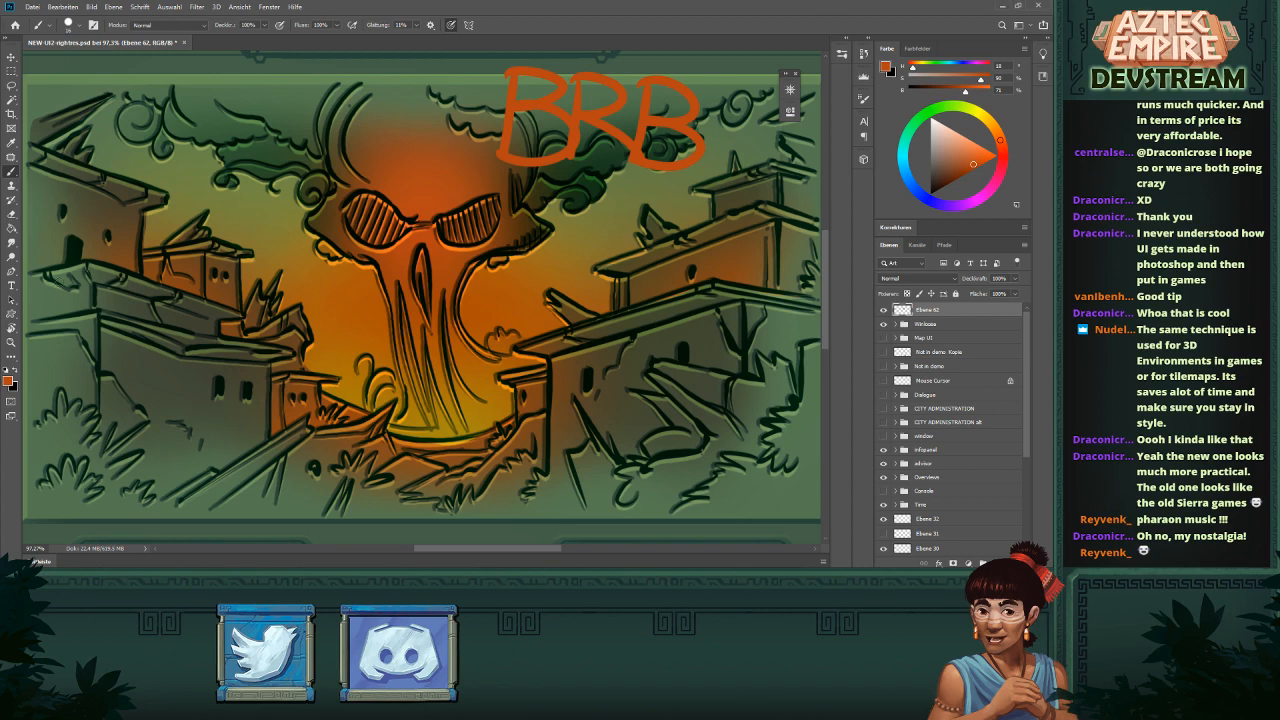
- Toggle the visibility of the BRB lettering layer, delete it, and save the mockup document
left_click(11, 345)
mouse_move(525, 320)
left_mouse_down()
mouse_move(511, 337)
mouse_move(545, 333)
left_mouse_up()
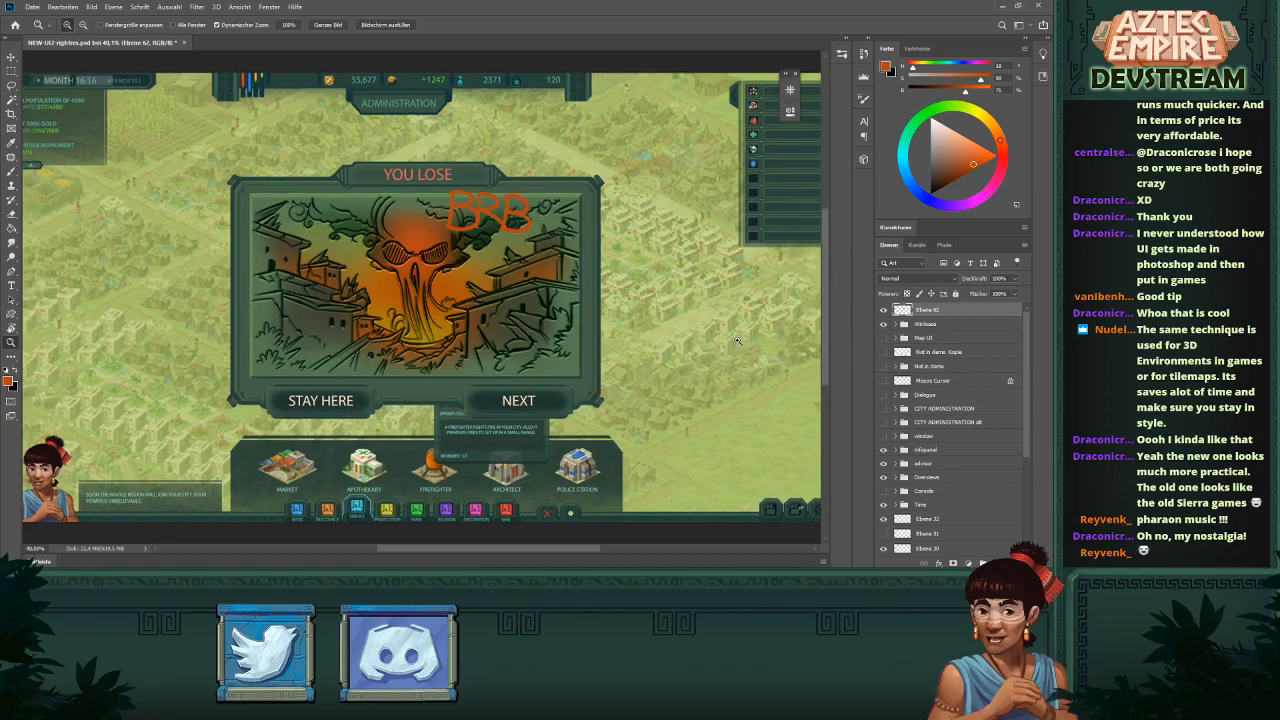
left_click(884, 310)
left_click(884, 310)
left_click(884, 310)
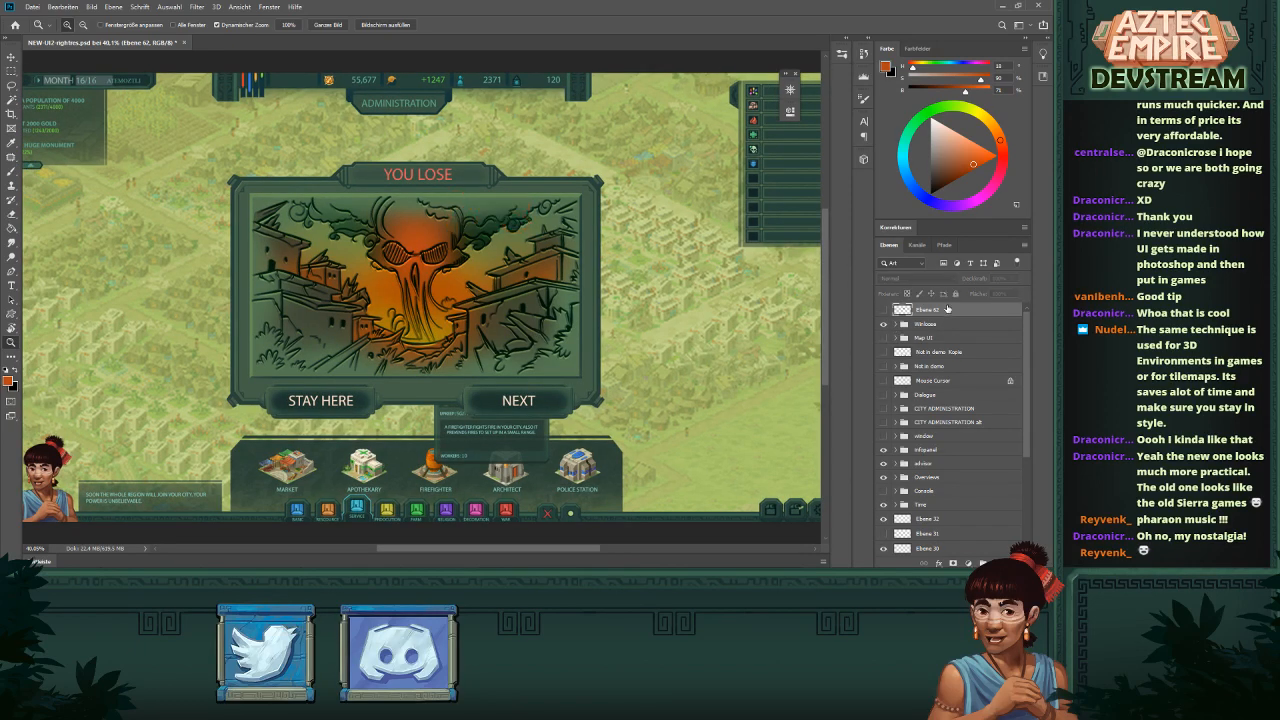
left_click_drag(949, 311, 1009, 563)
left_click(32, 7)
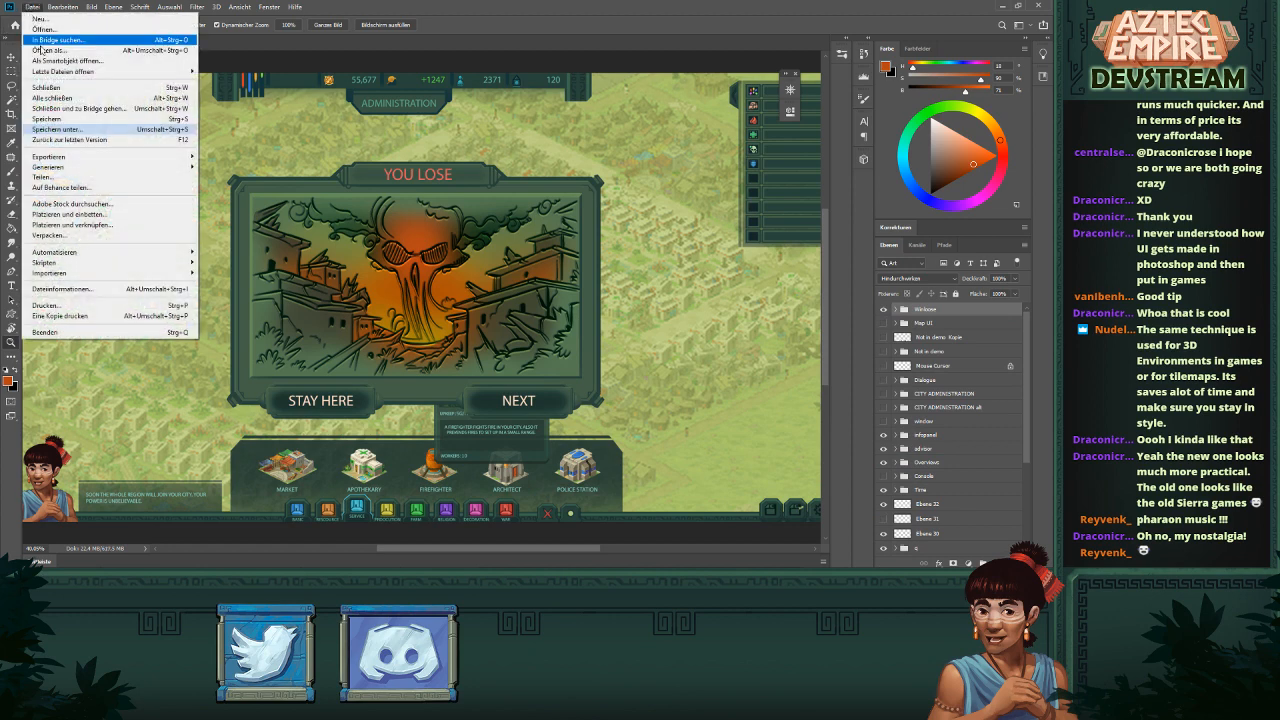
left_click(61, 119)
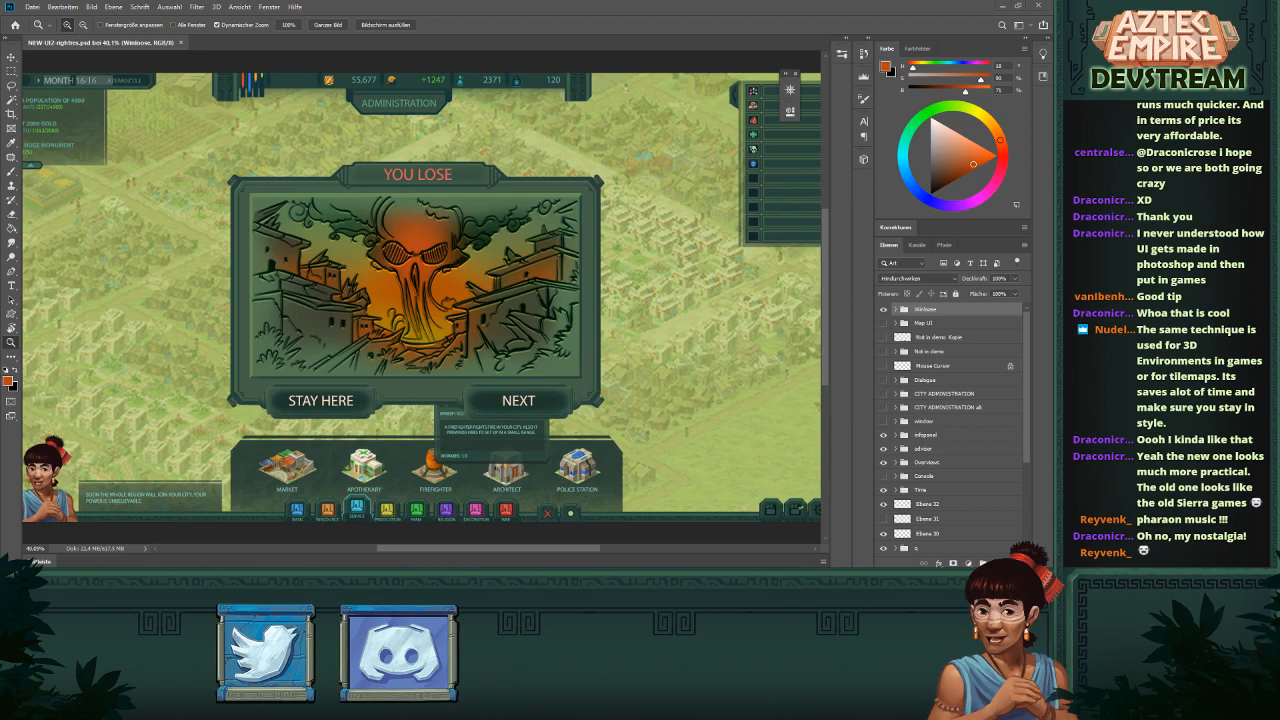
- Switch to the Portraits folder in File Explorer, view the Advisor_Happy_1 portrait in an enlarged image viewer, and close it
key("super+d")
key("super+d")
left_click_drag(1270, 45, 724, 107)
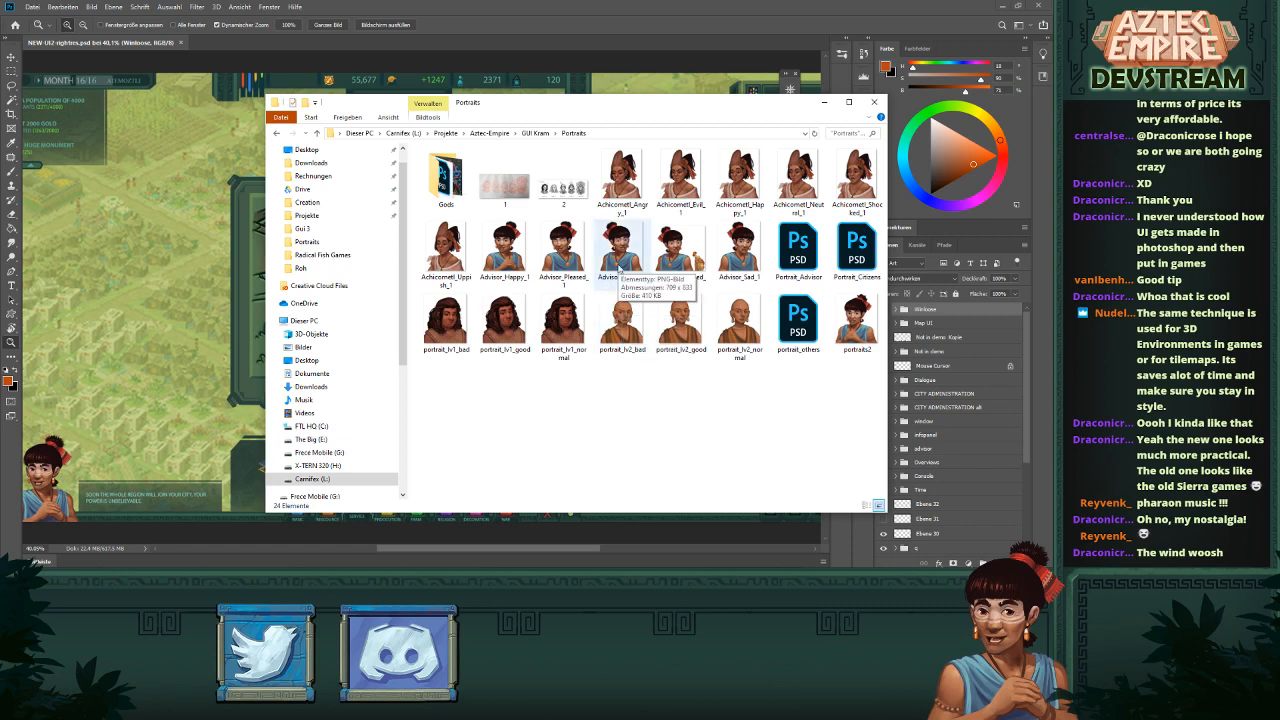
left_click(516, 263)
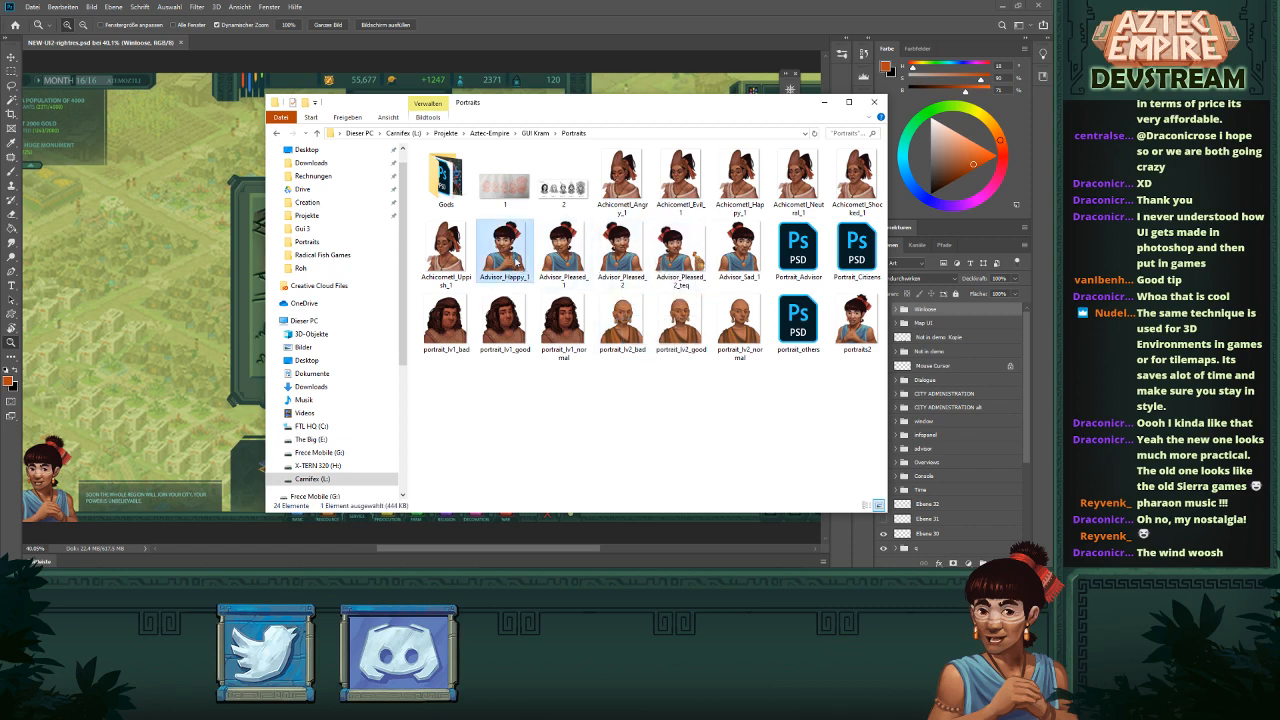
double_click(516, 263)
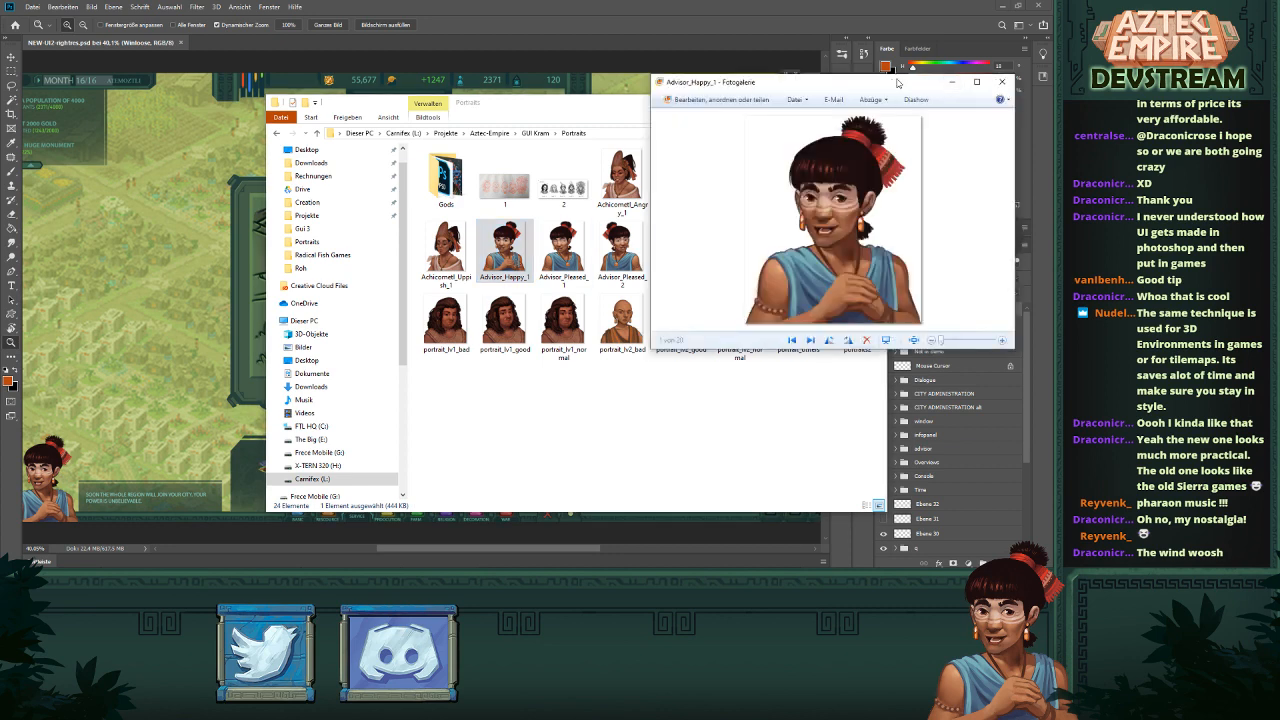
left_click_drag(897, 83, 709, 97)
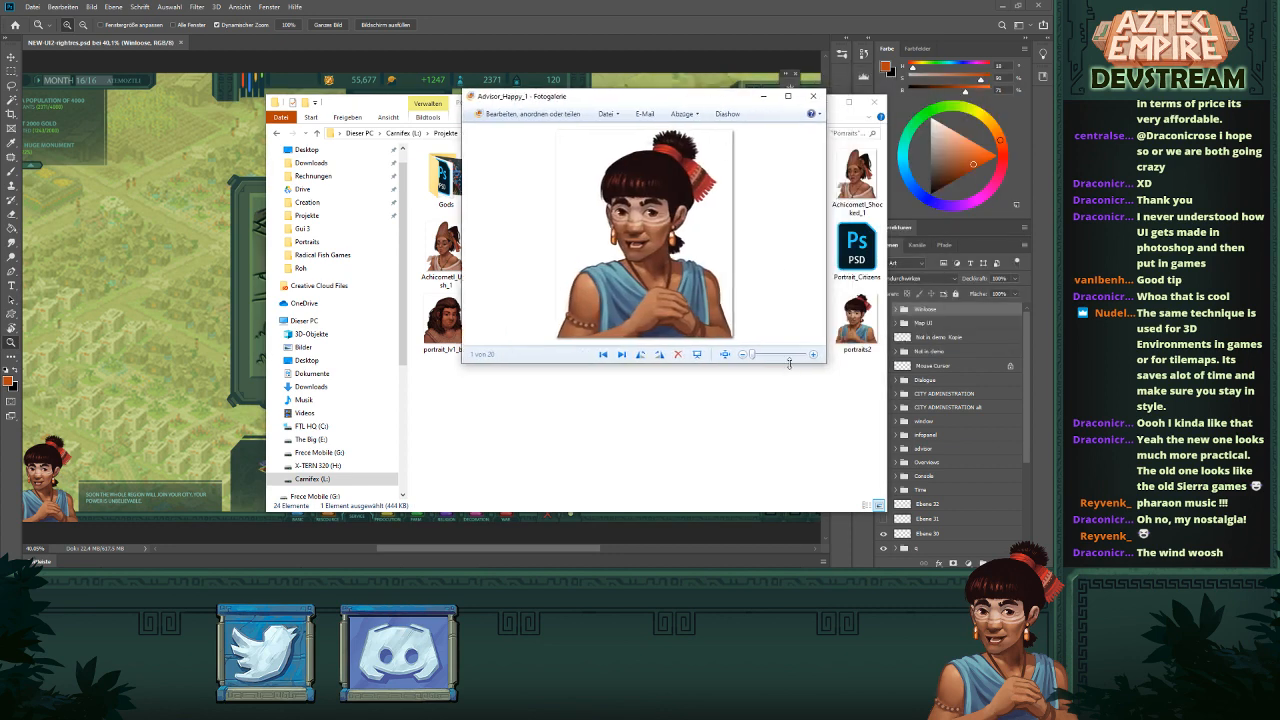
left_click_drag(789, 362, 789, 529)
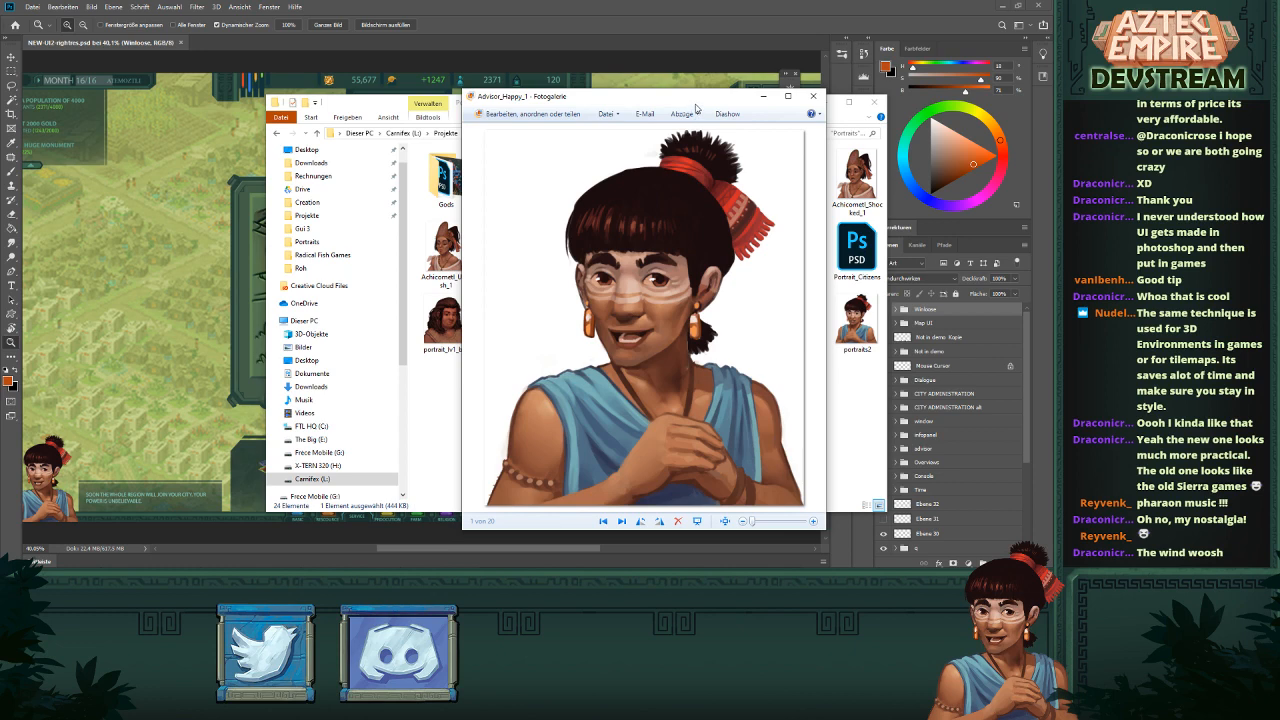
left_click_drag(698, 104, 723, 98)
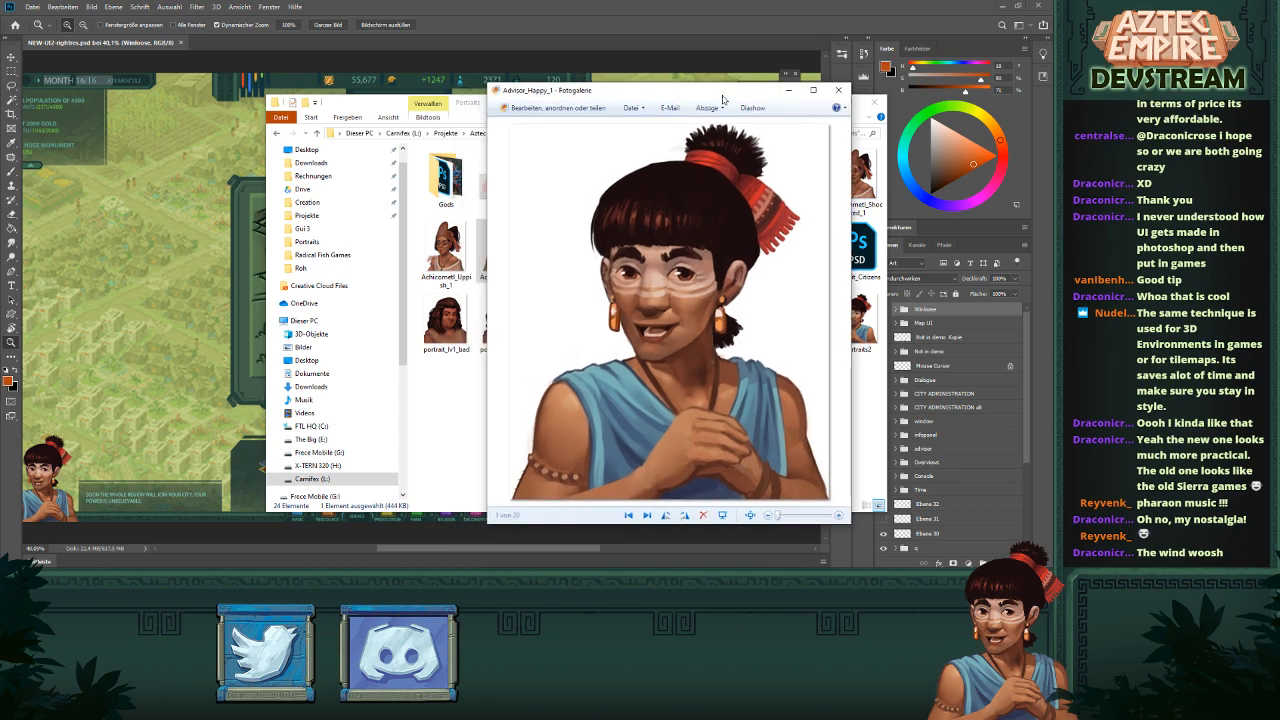
left_click(843, 94)
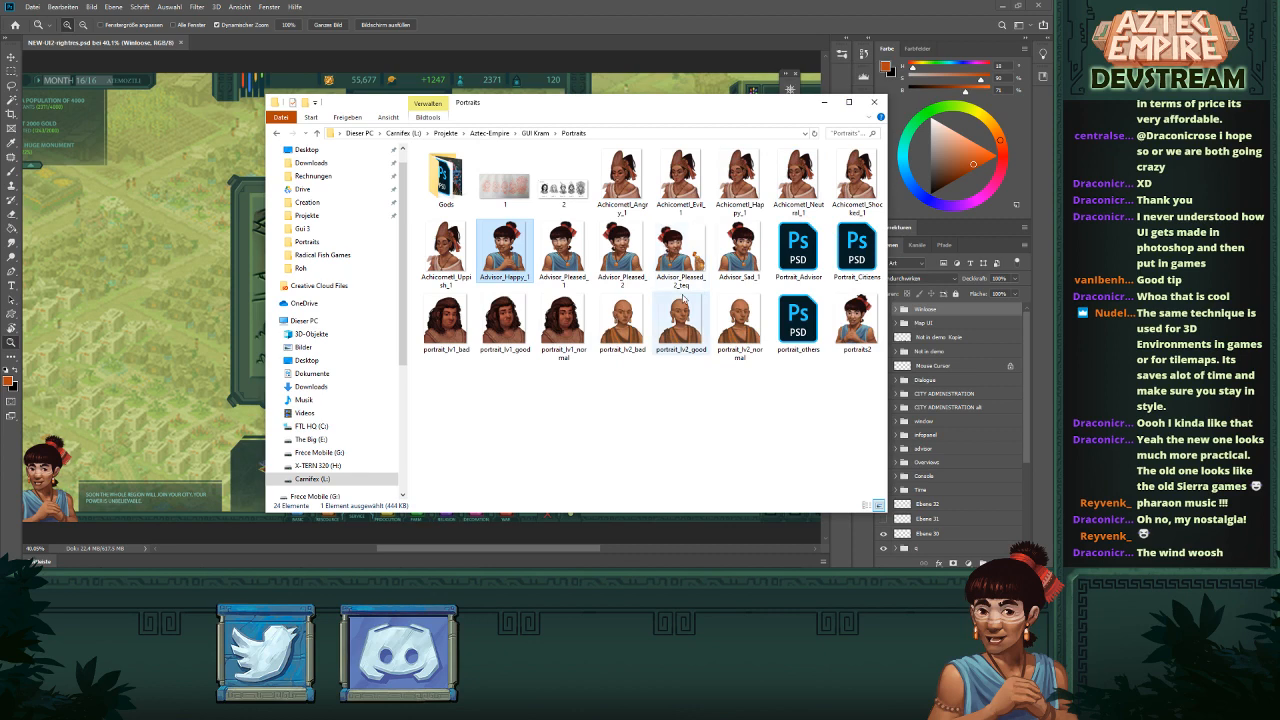
- View the Achicometl_Evil_1 portrait in the image viewer beside the Portraits folder window, and close the viewer
double_click(680, 180)
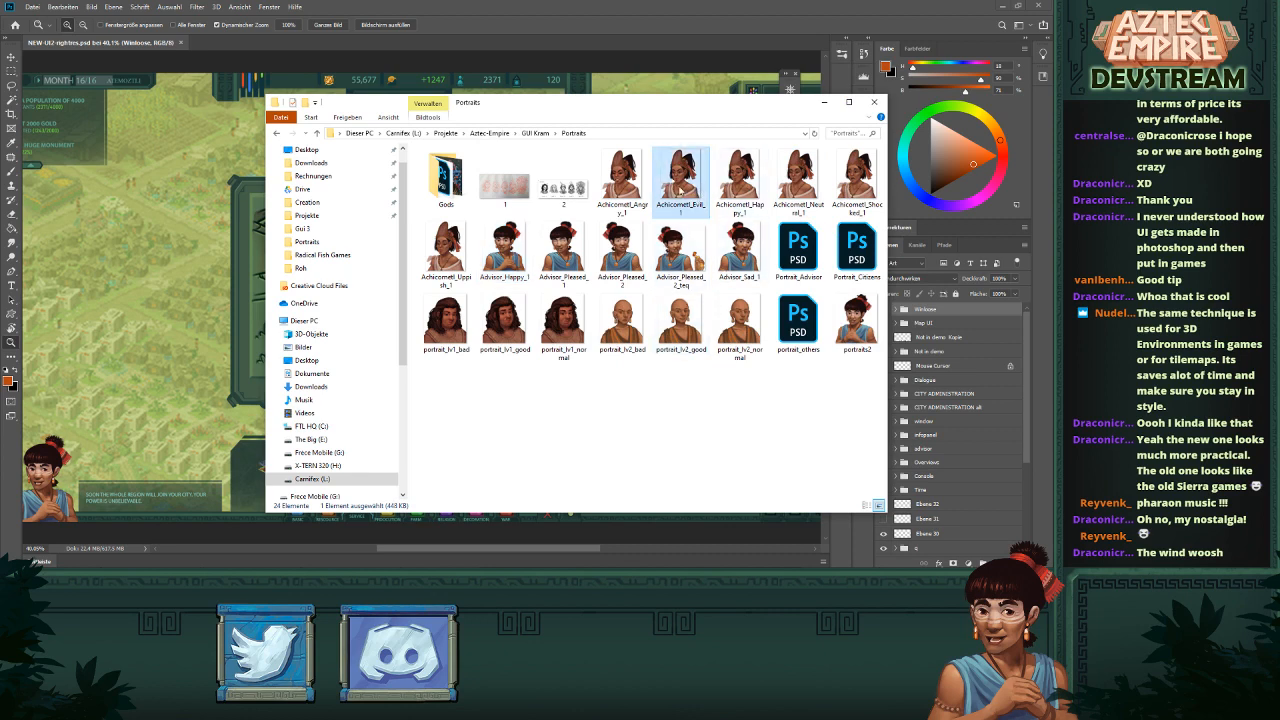
left_click_drag(704, 103, 835, 62)
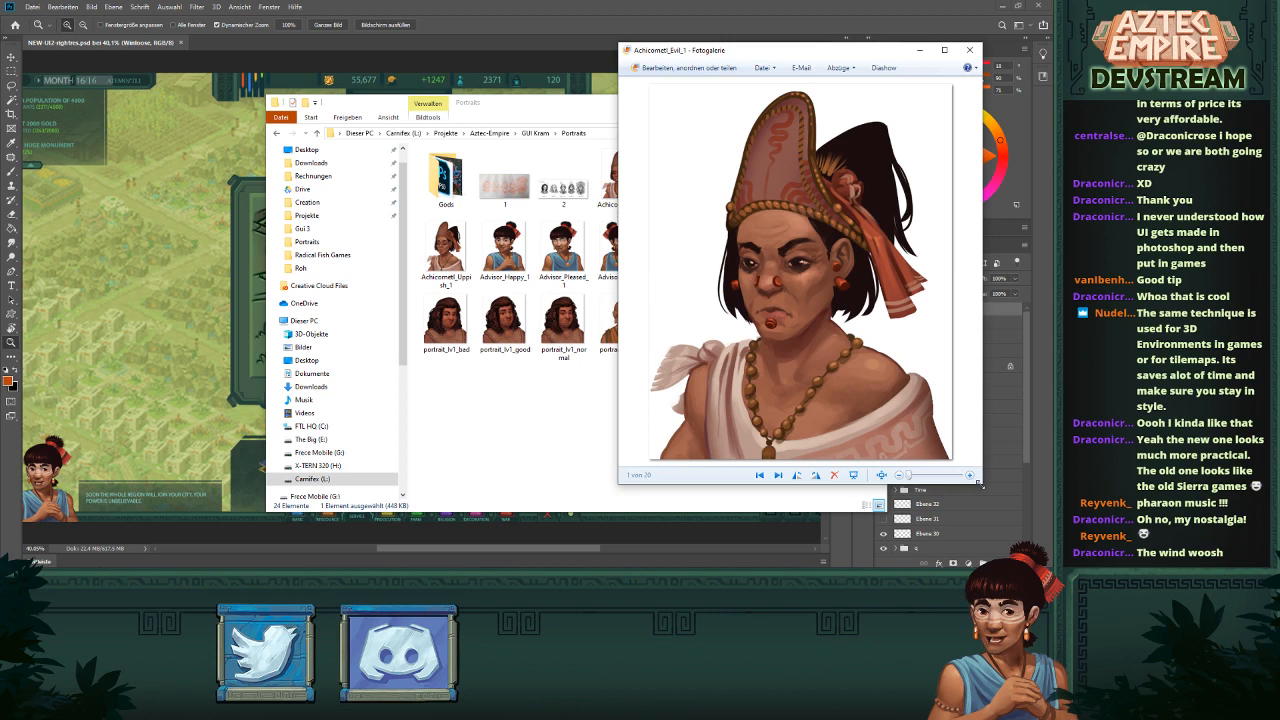
left_click_drag(979, 485, 979, 490)
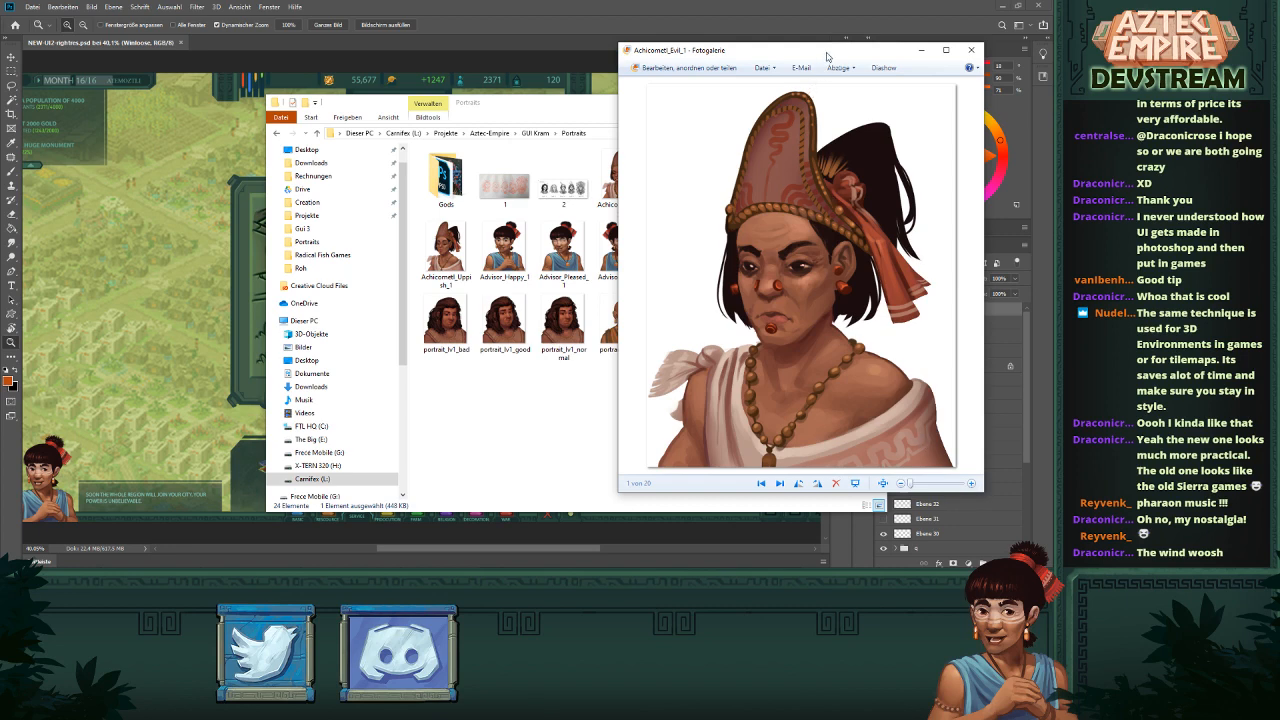
left_click_drag(829, 54, 867, 33)
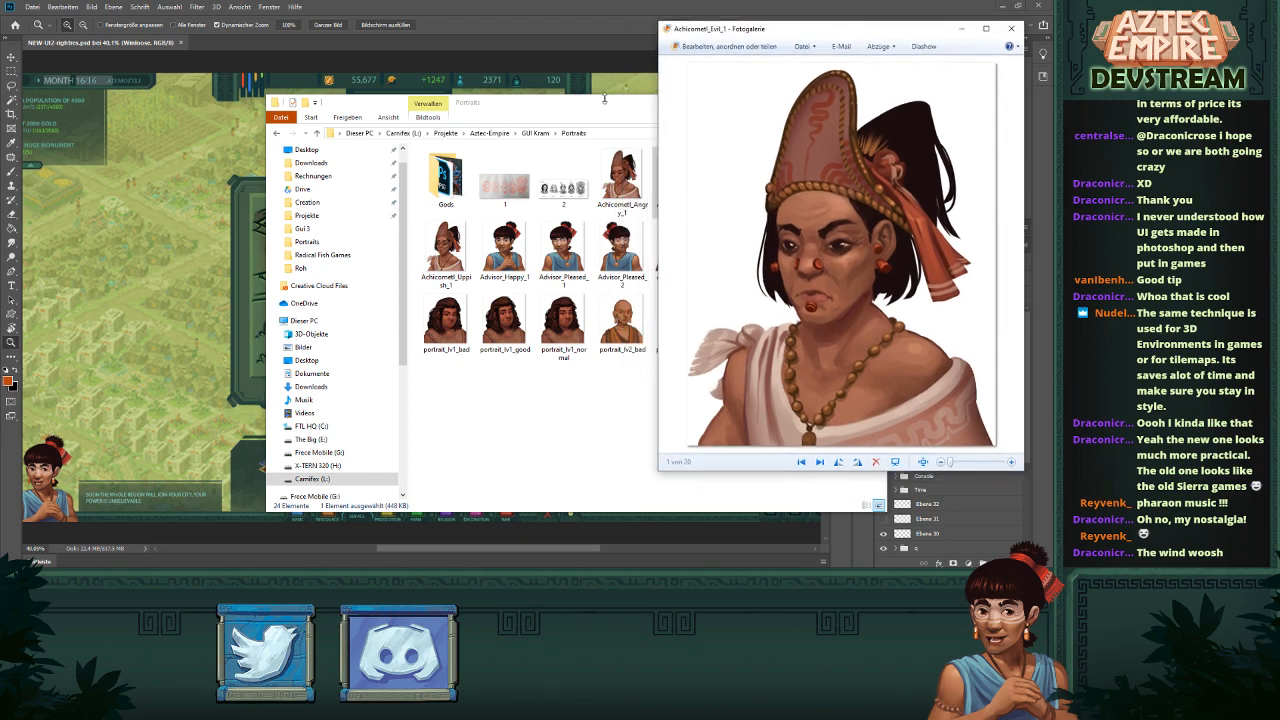
left_click_drag(593, 109, 352, 88)
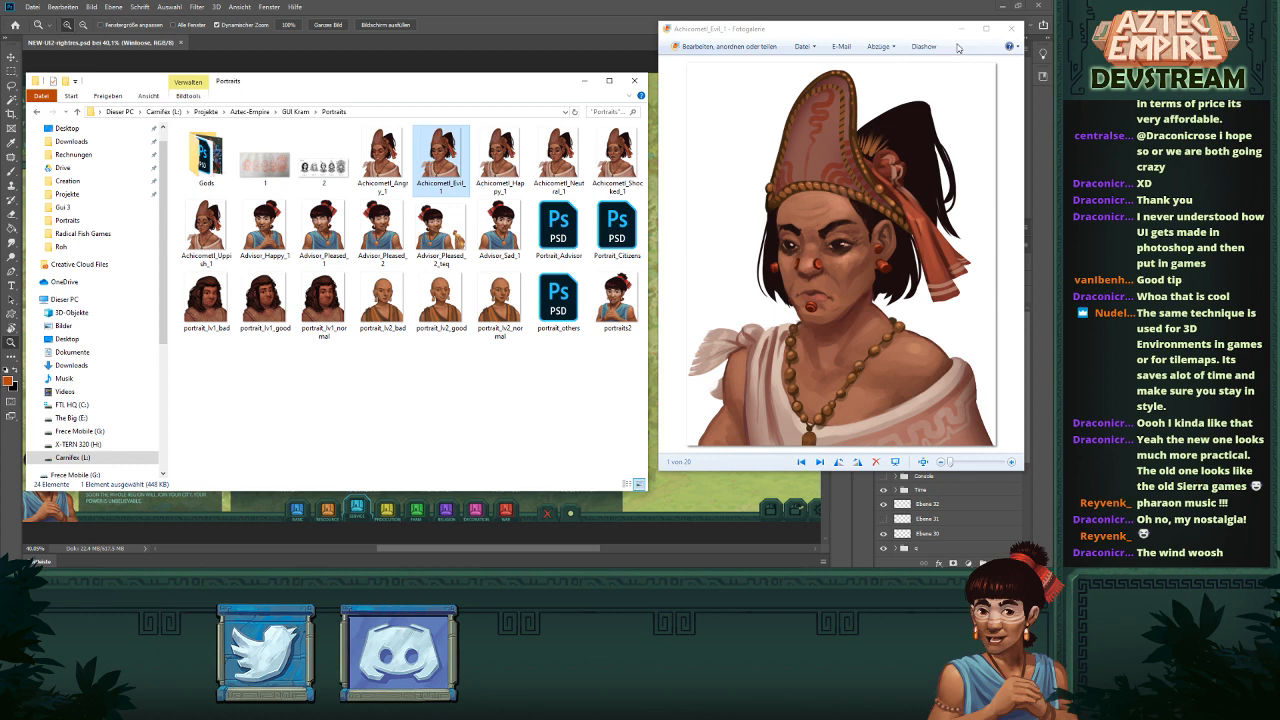
left_click(1011, 28)
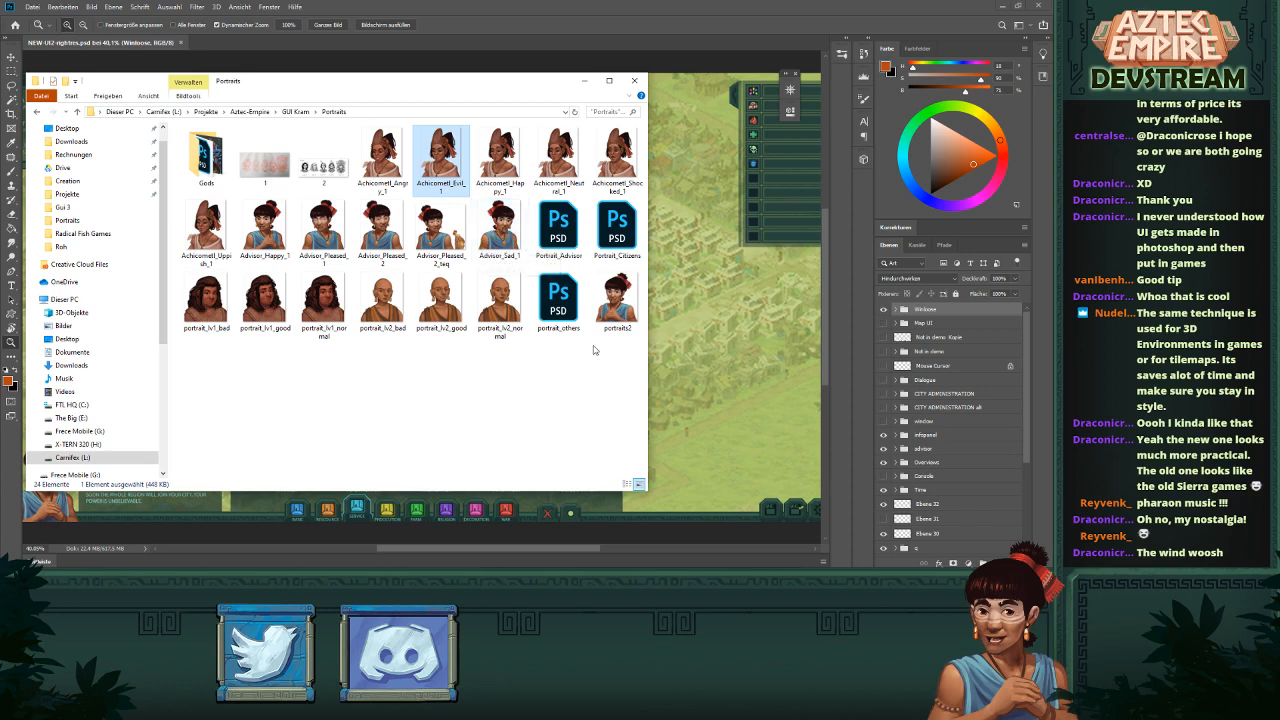
- Compare the advisor's expressions by viewing Advisor_Sad_1, Advisor_Pleased_2 and Advisor_Happy_1 one after another, closing each image
double_click(499, 228)
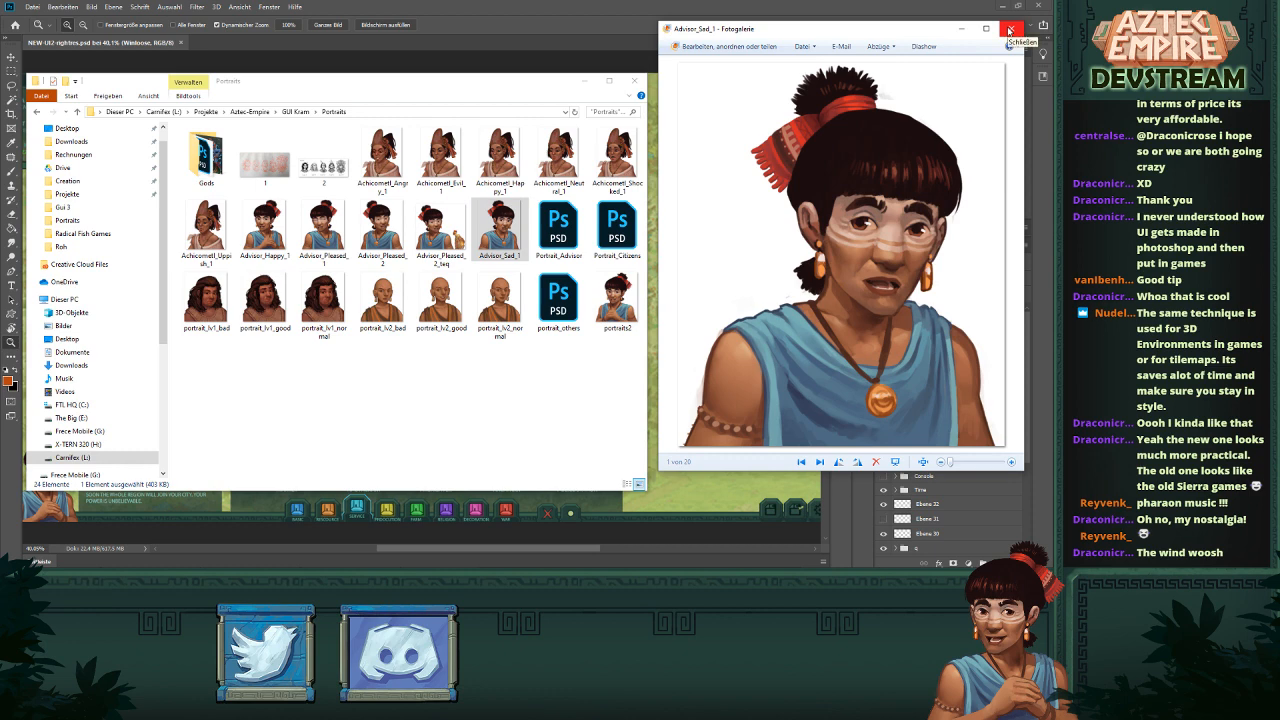
left_click(1010, 29)
double_click(393, 229)
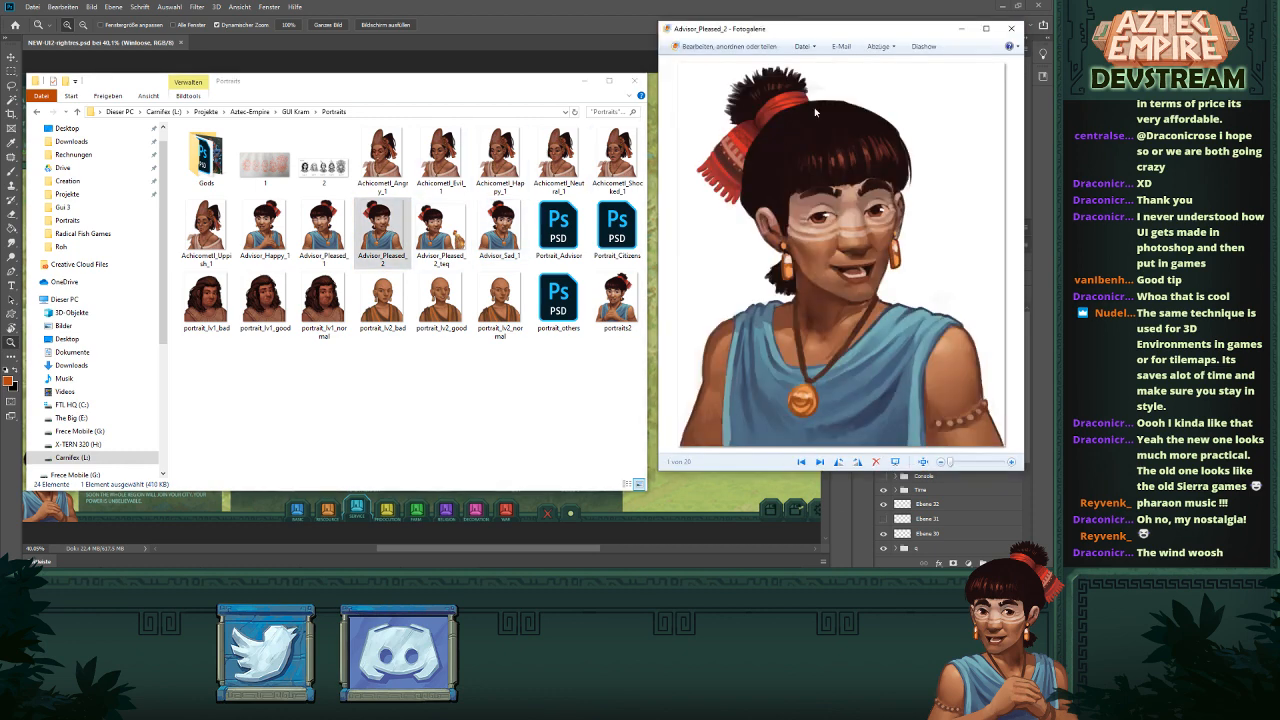
left_click(1010, 29)
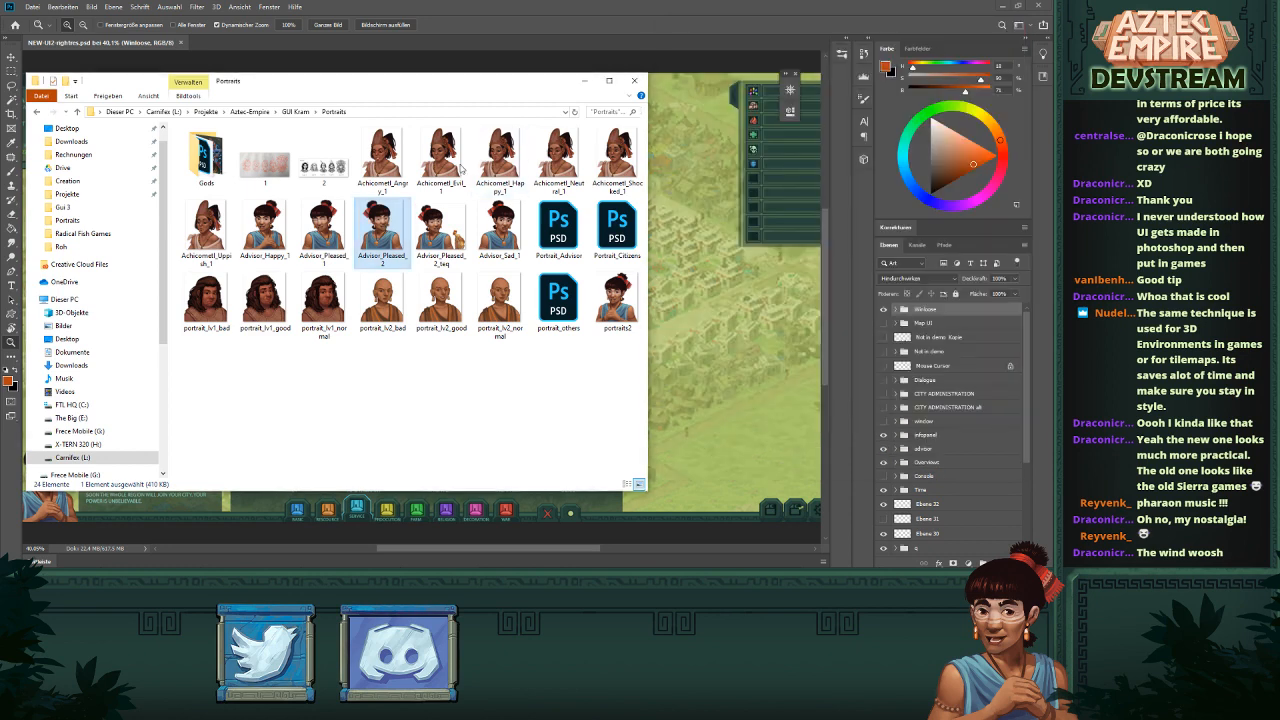
double_click(265, 229)
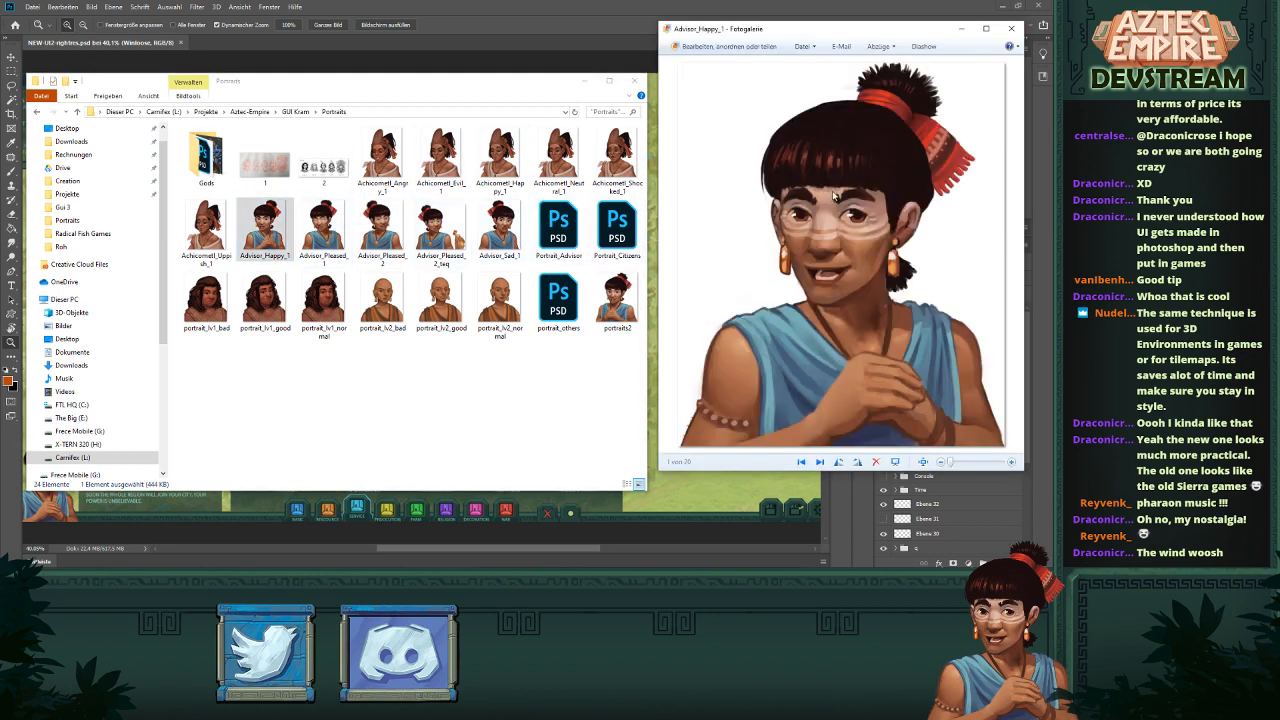
left_click(1011, 29)
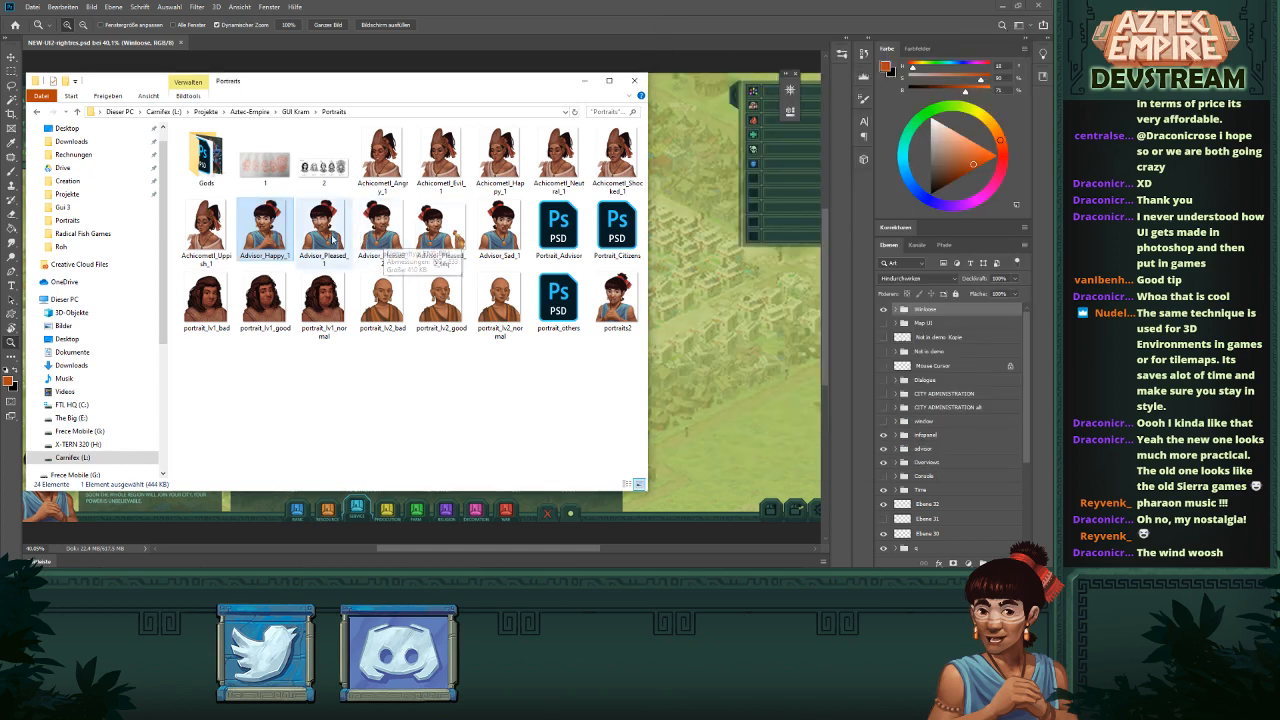
- Open the Portrait_Advisor PSD, hide the Ebene 2 portrait and show the Ebene 7 expression
double_click(564, 244)
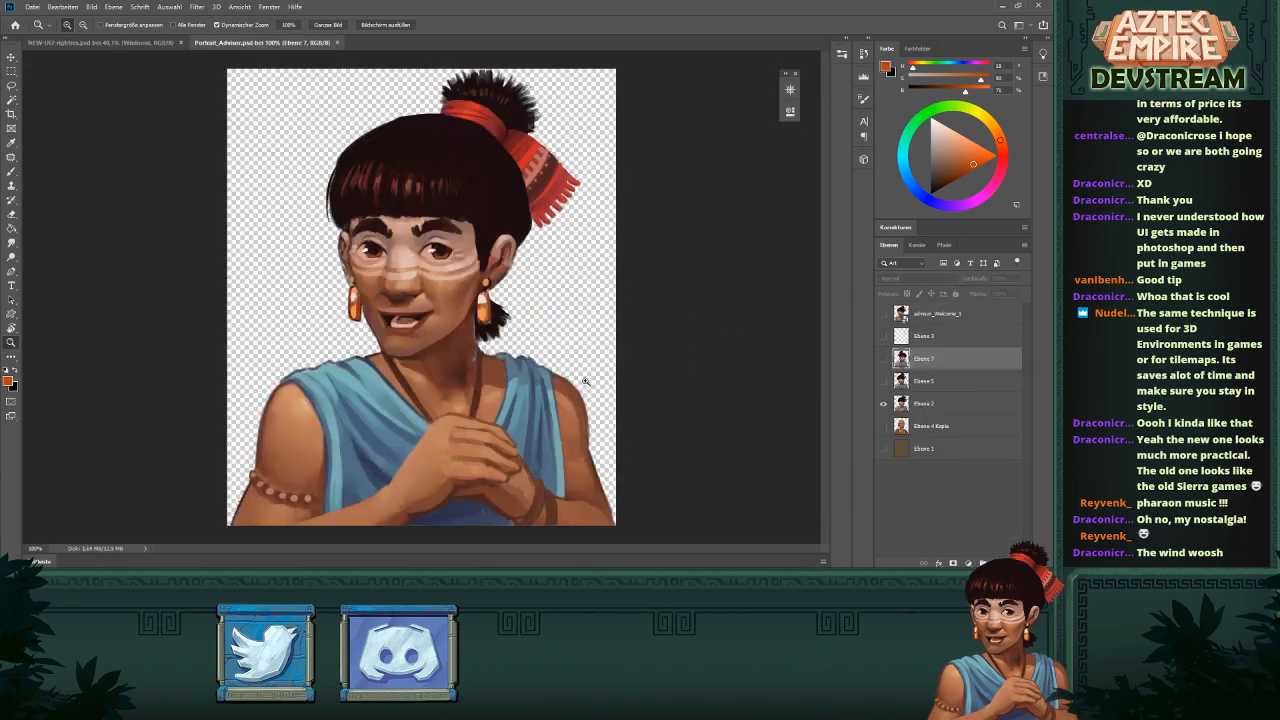
left_click(883, 404)
left_click(883, 383)
left_click(883, 383)
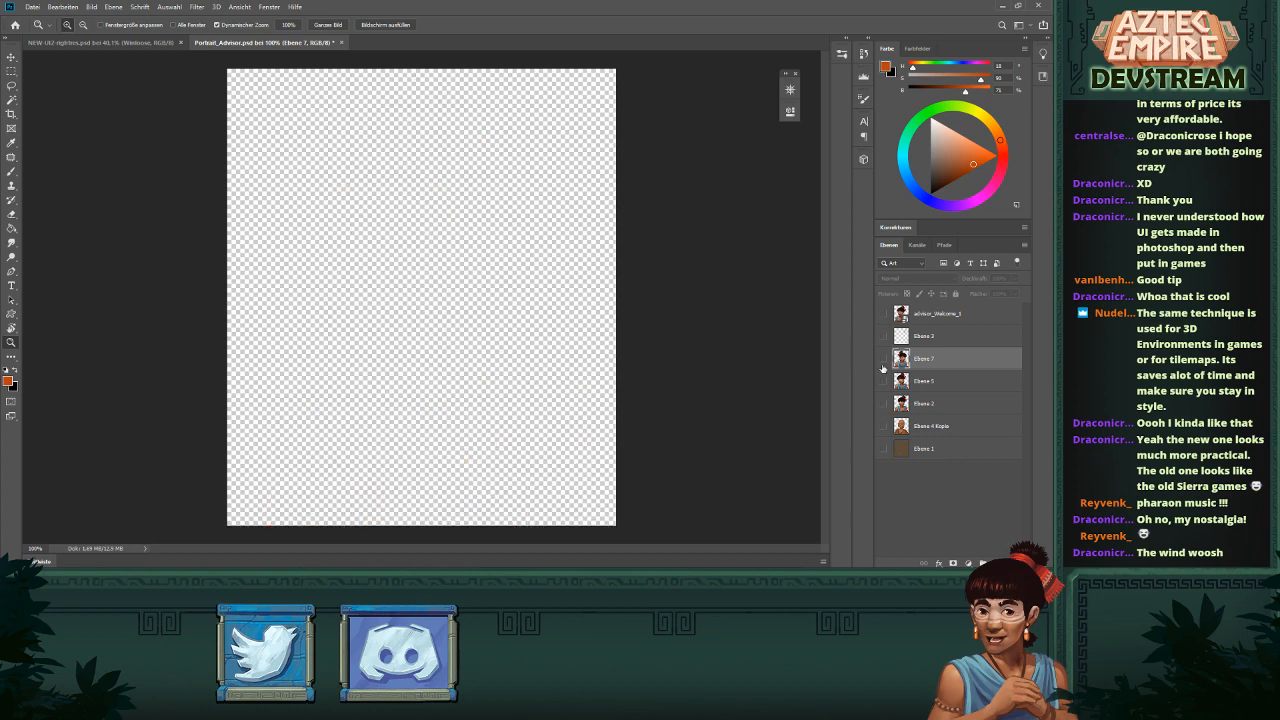
left_click(883, 366)
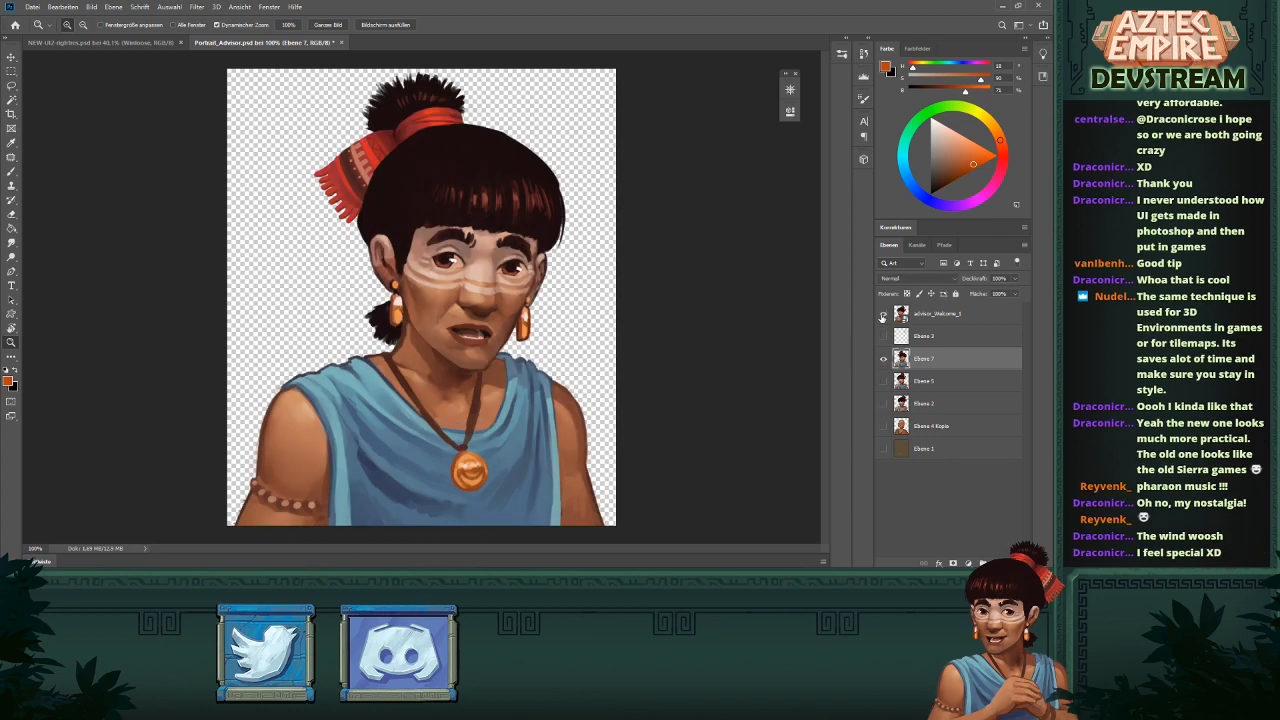
- Compare the advisor_Welcome_1 sketch with the Ebene 7 portrait by toggling its visibility, leaving only the sketch visible
left_click(882, 316)
left_click(882, 316)
left_click(882, 316)
left_click(882, 316)
left_click(882, 316)
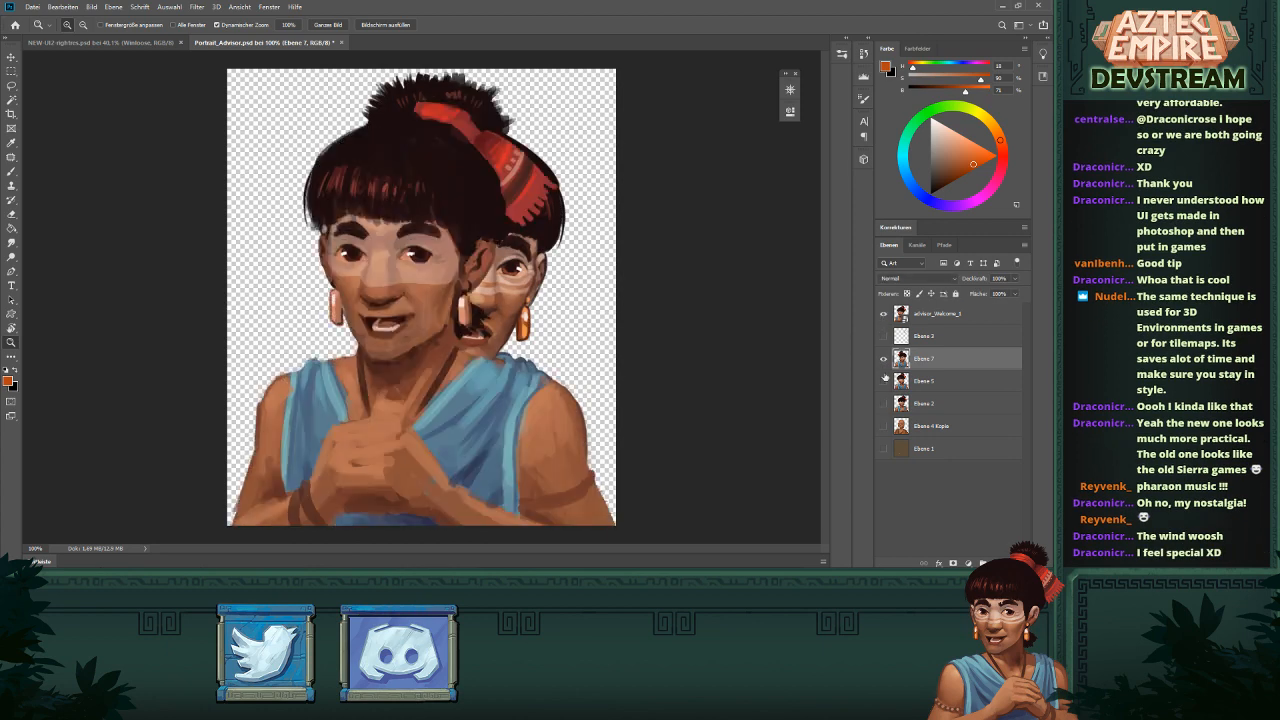
left_click(884, 360)
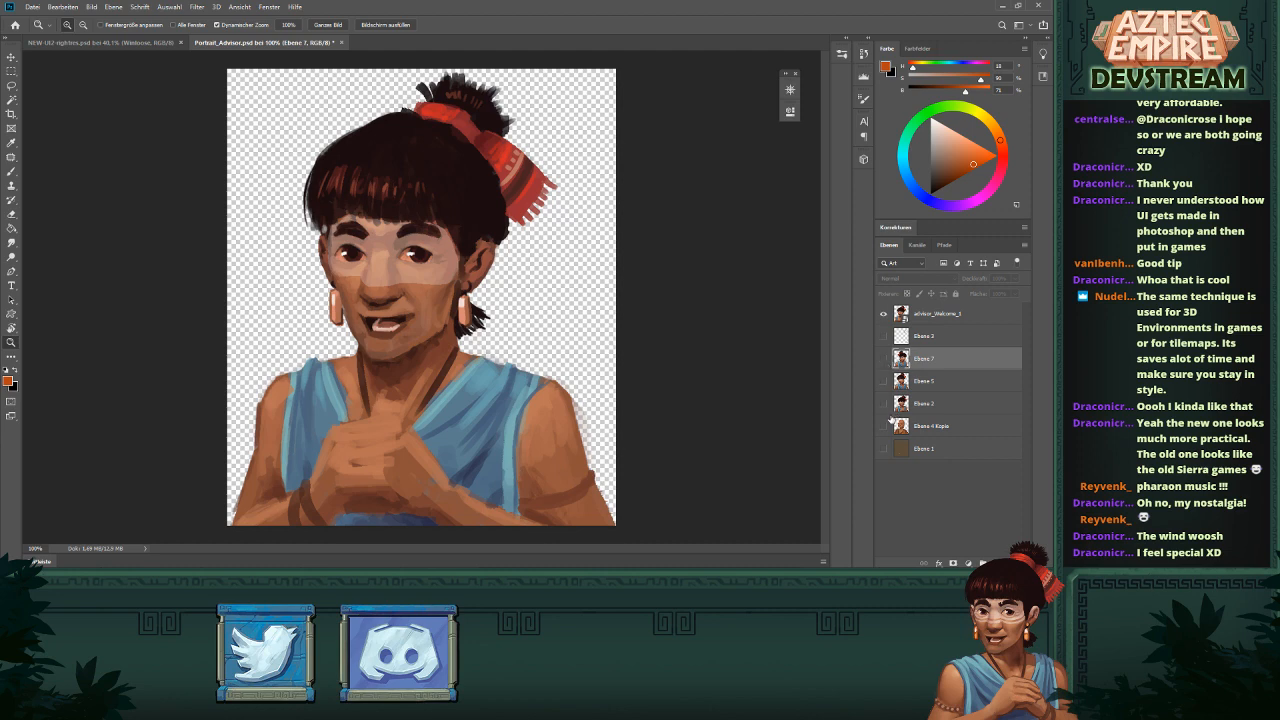
- Delete the Ebene 4 Kopie layer, and display only the Ebene 7 portrait over the Ebene 1 background
left_click_drag(921, 426, 1012, 563)
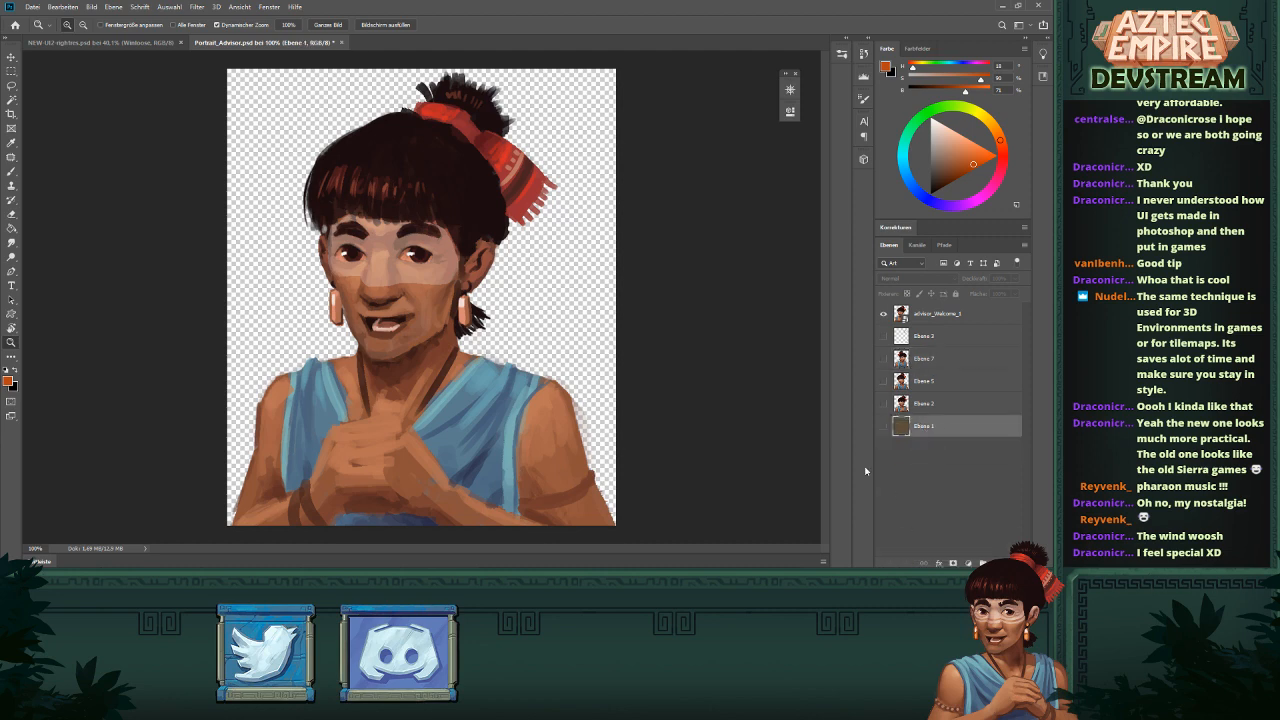
left_click(882, 427)
left_click(882, 427)
left_click(882, 427)
left_click(883, 313)
left_click(883, 358)
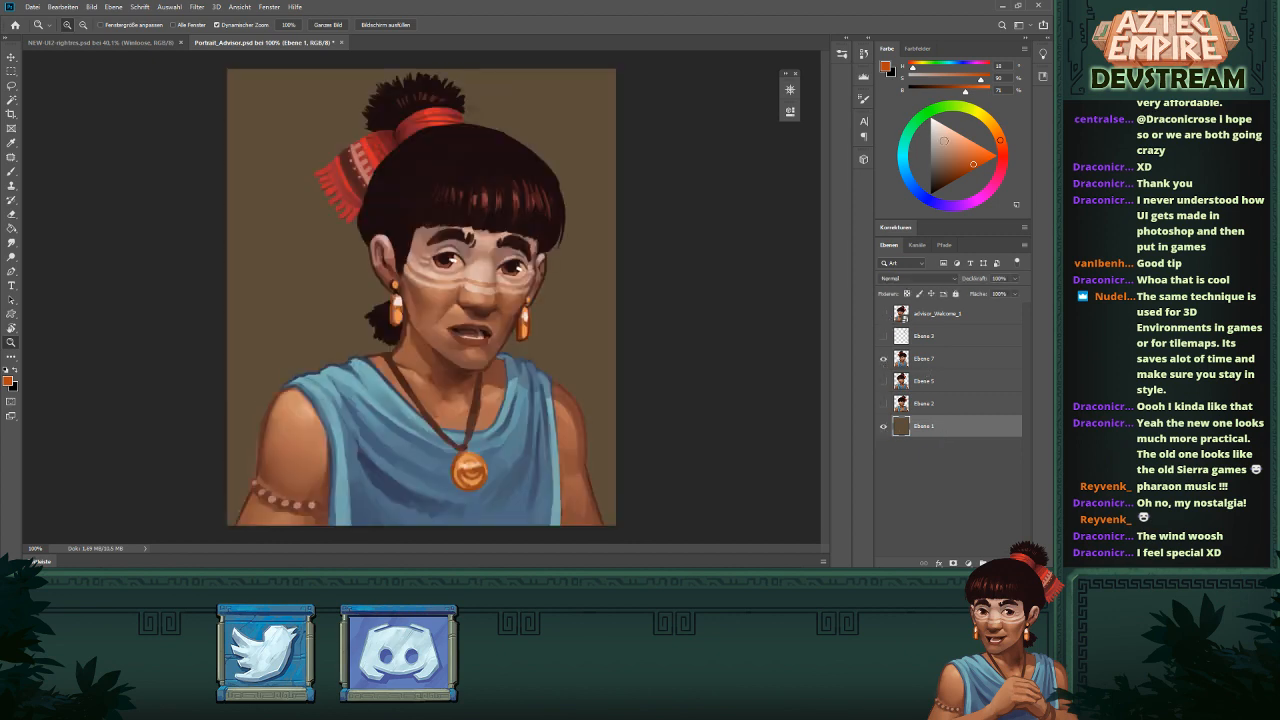
- Fill the Ebene 1 background with a bright yellow-green and refill it with a muted green
left_click(944, 107)
left_click(968, 148)
left_click(961, 106)
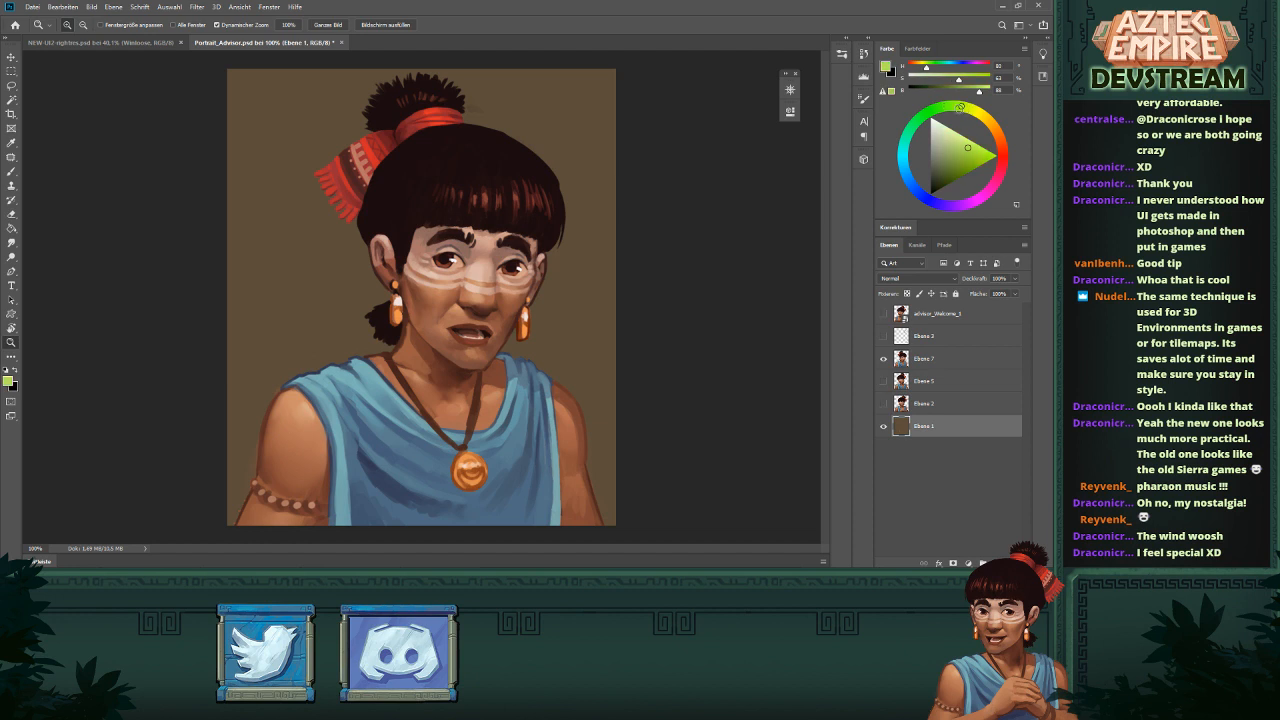
key("g")
left_click(558, 237)
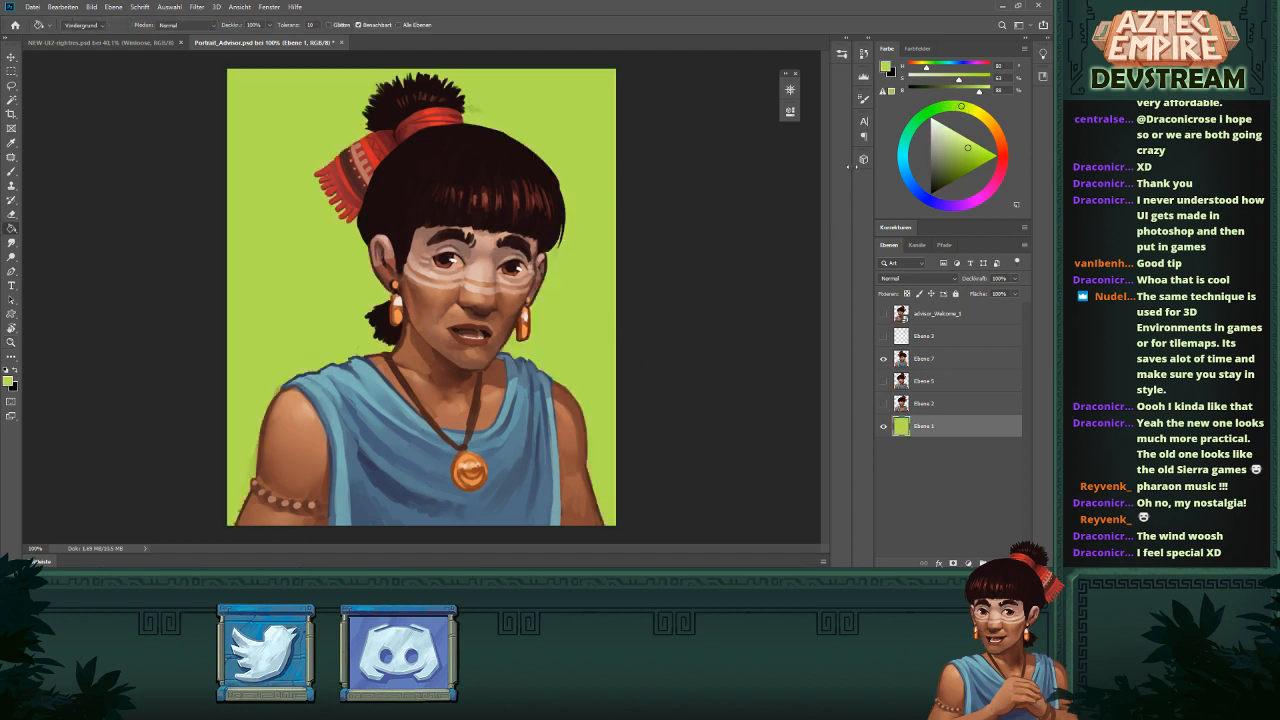
left_click(945, 105)
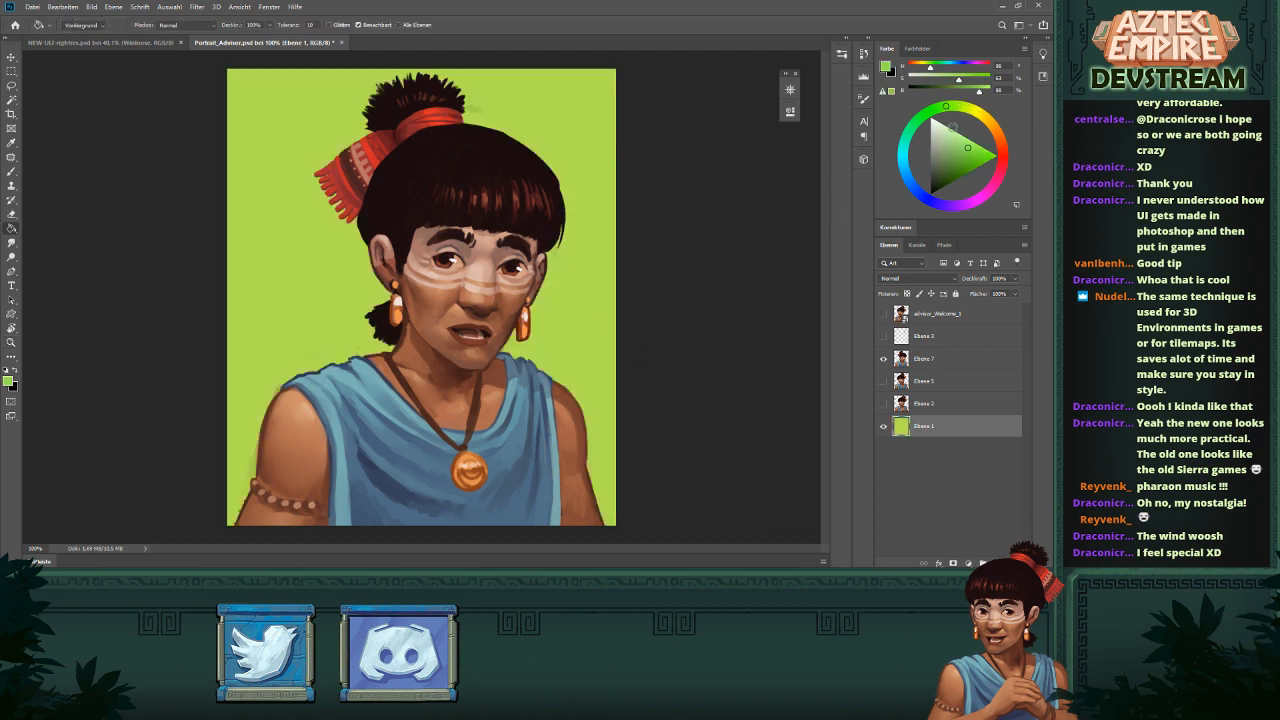
left_click(950, 148)
left_click(556, 215)
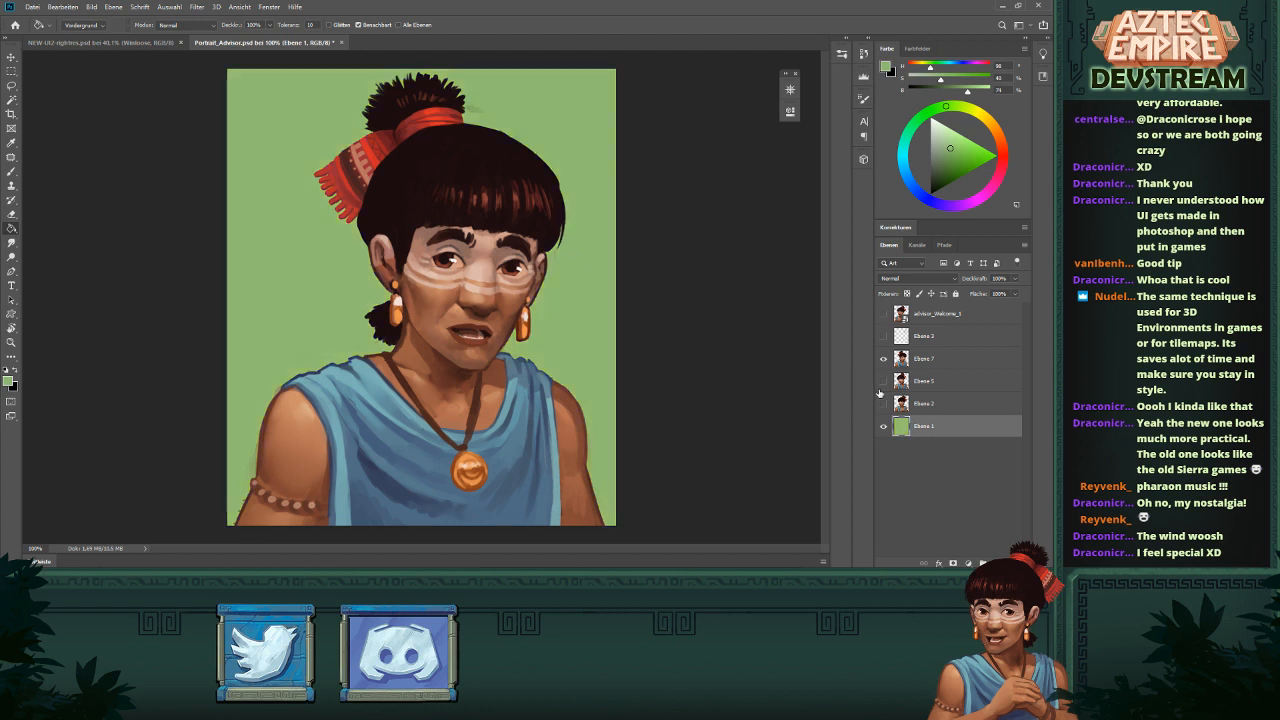
- Hide Ebene 7 and paint over the leftover brown patch on the Ebene 1 background with the same green
left_click(916, 360)
left_click(883, 362)
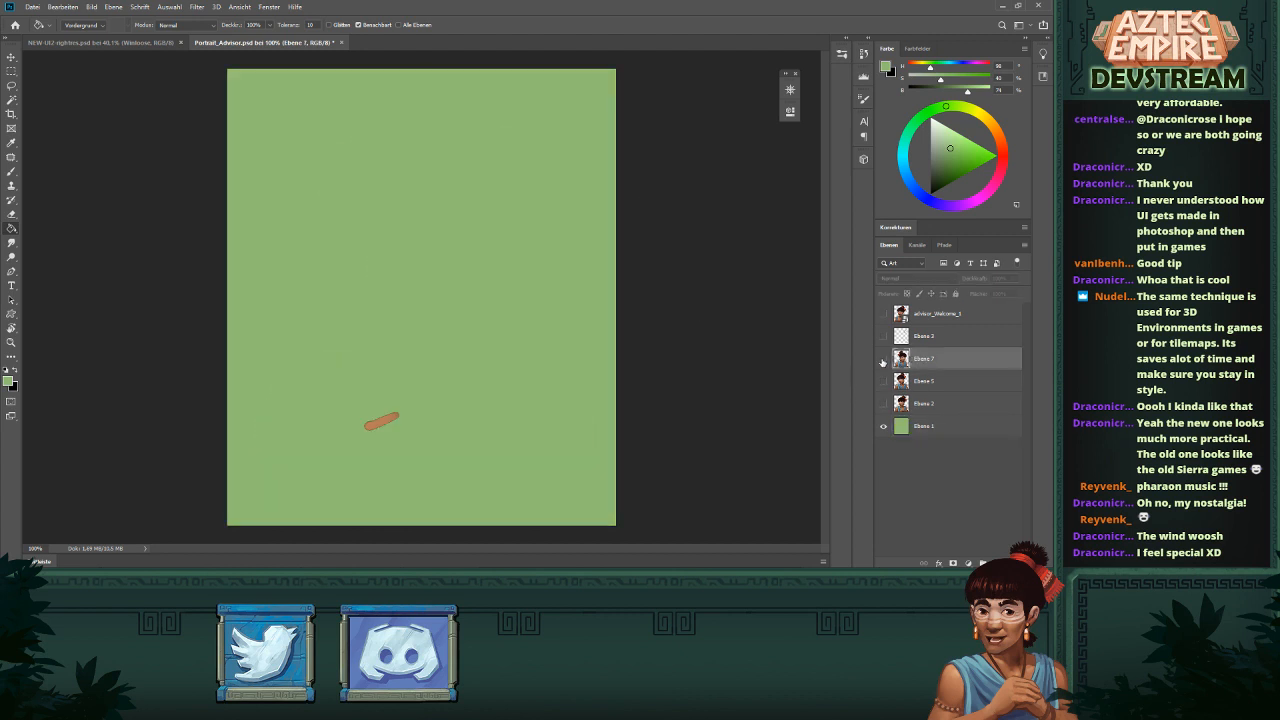
left_click(927, 441)
left_click(927, 437)
key("b")
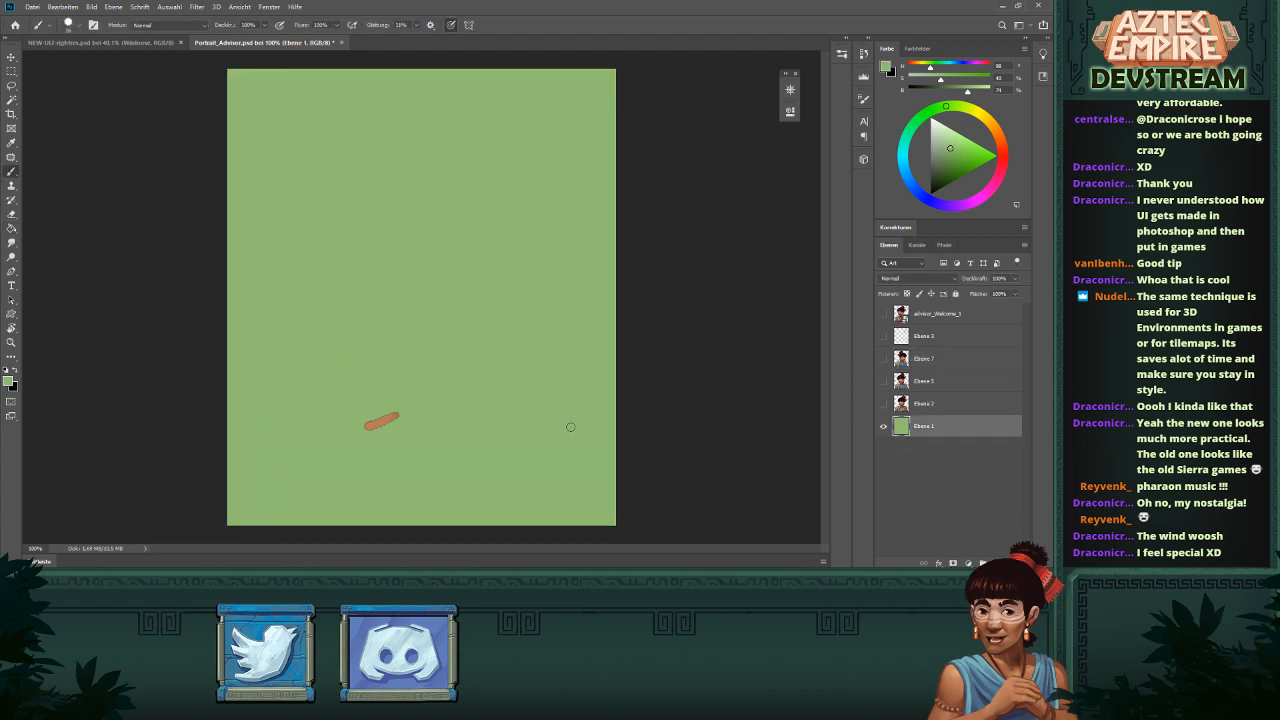
left_click_drag(395, 415, 350, 431)
left_click_drag(410, 336, 398, 336)
- View the advisor_Welcome_1 sketch, the Ebene 3 strokes, and the Ebene 7 and Ebene 5 portraits against the green background
left_click(883, 314)
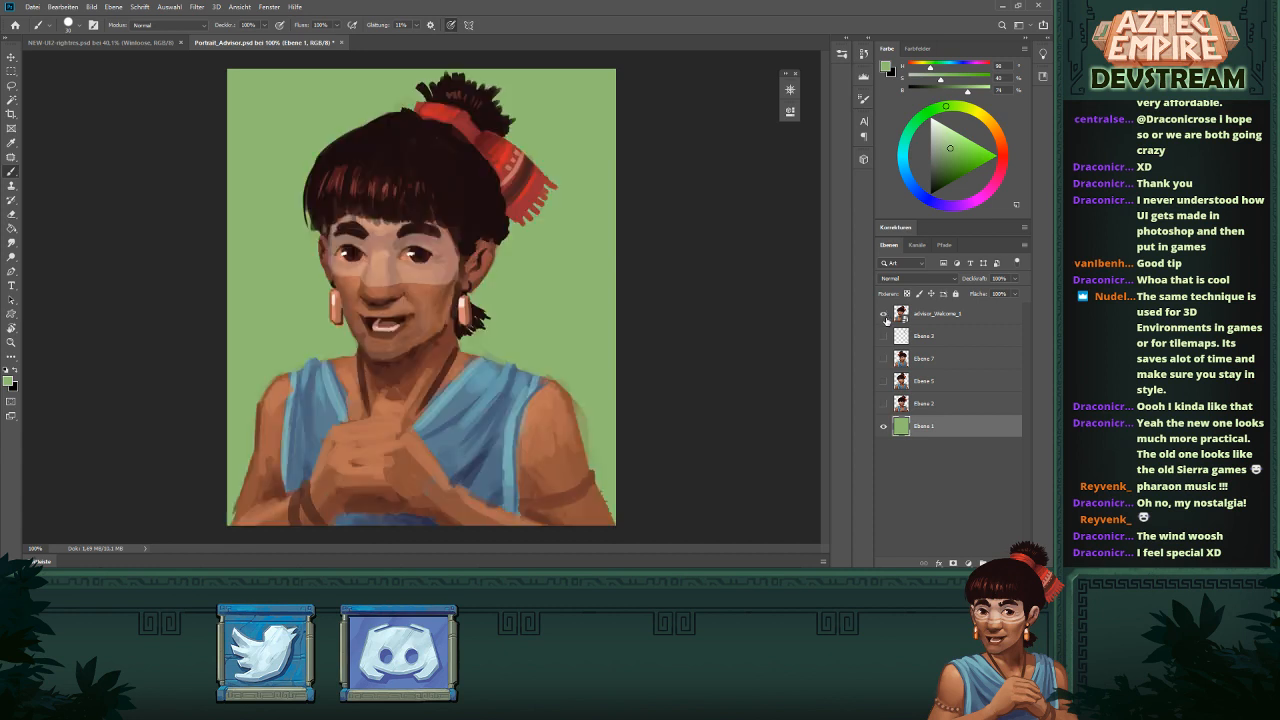
left_click(890, 318)
left_click(883, 314)
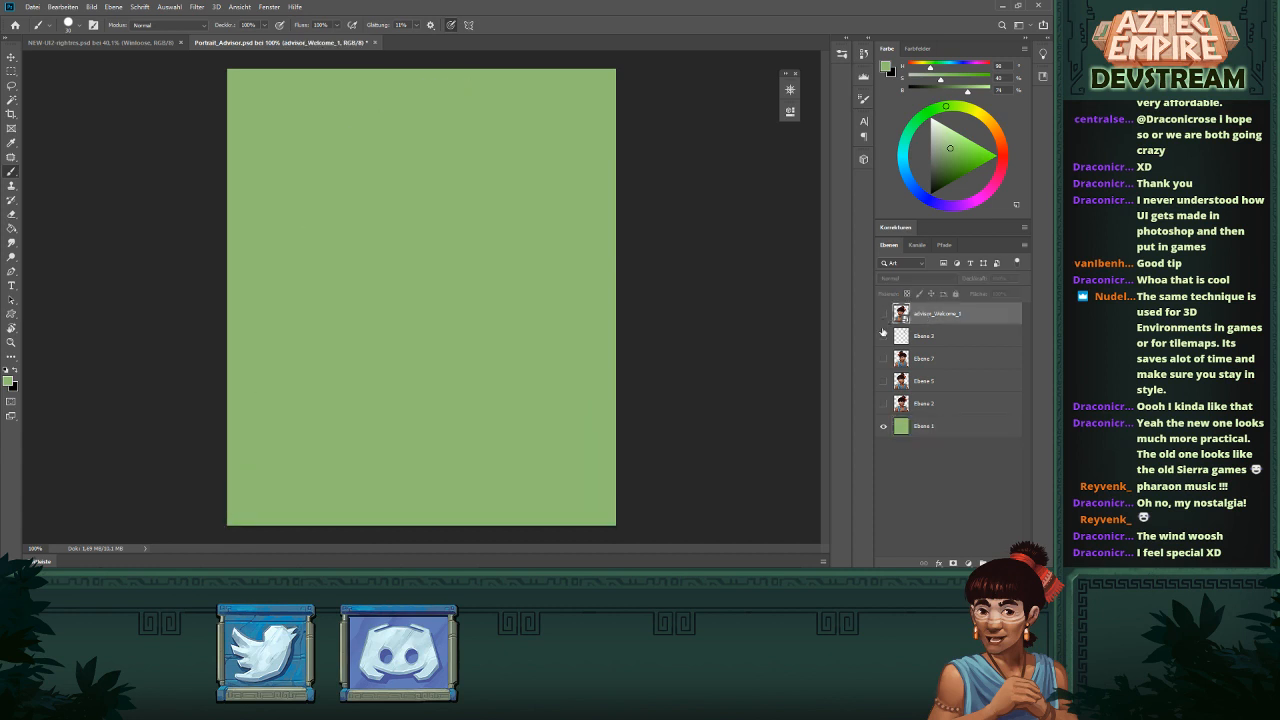
left_click(883, 336)
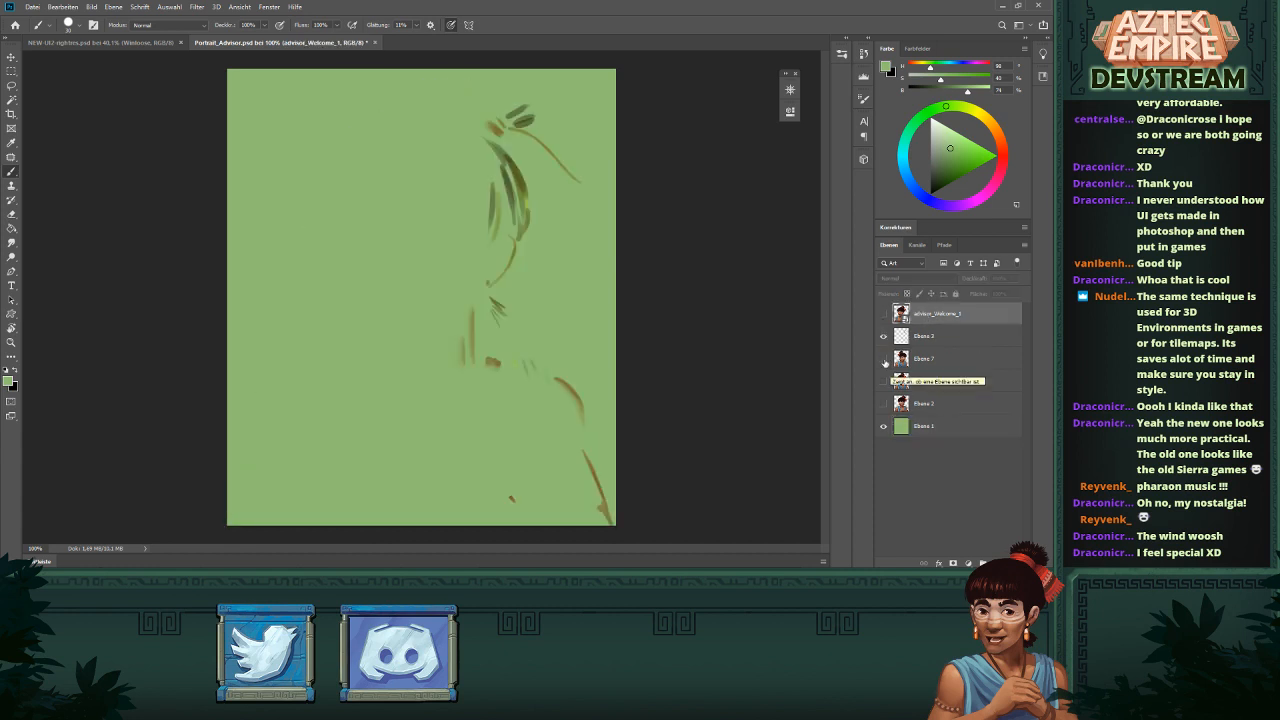
left_click(883, 358)
left_click(883, 358)
left_click(883, 381)
left_click(883, 382)
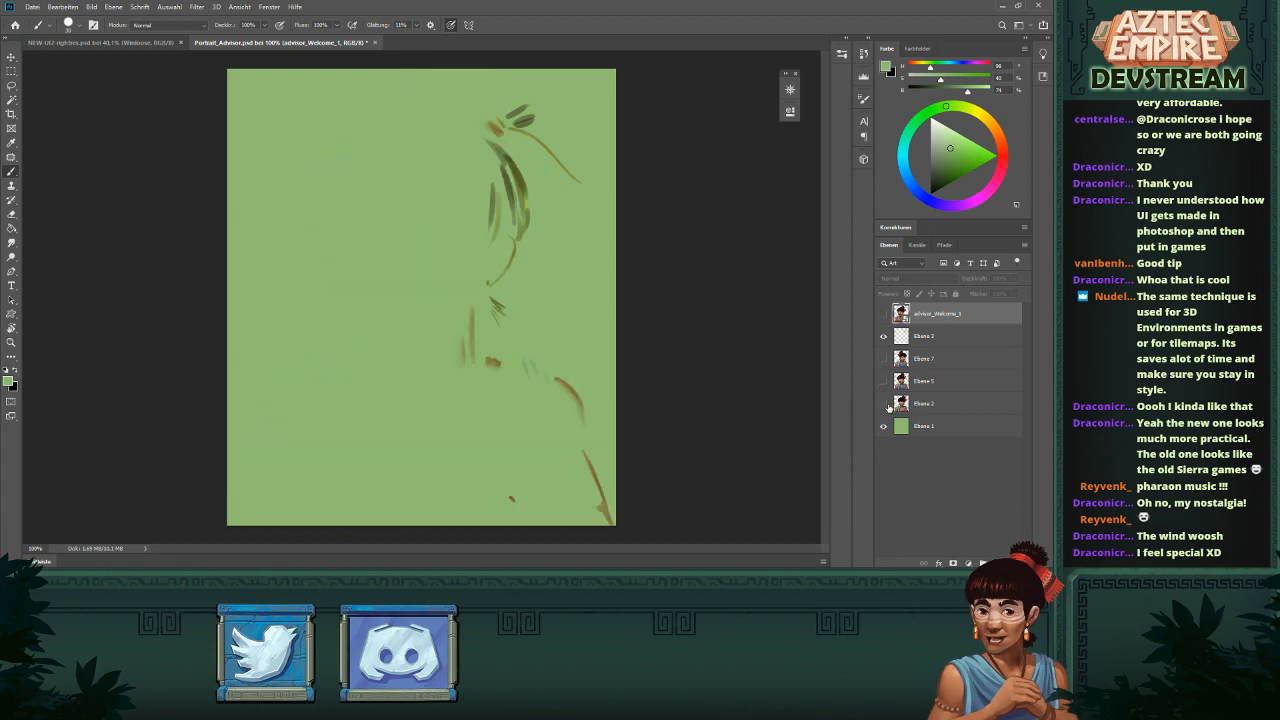
- Show the Ebene 2 portrait, compare it at reduced size with and without the Ebene 3 strokes, and hide both layers
left_click(884, 405)
scroll(634, 349, "down", 5)
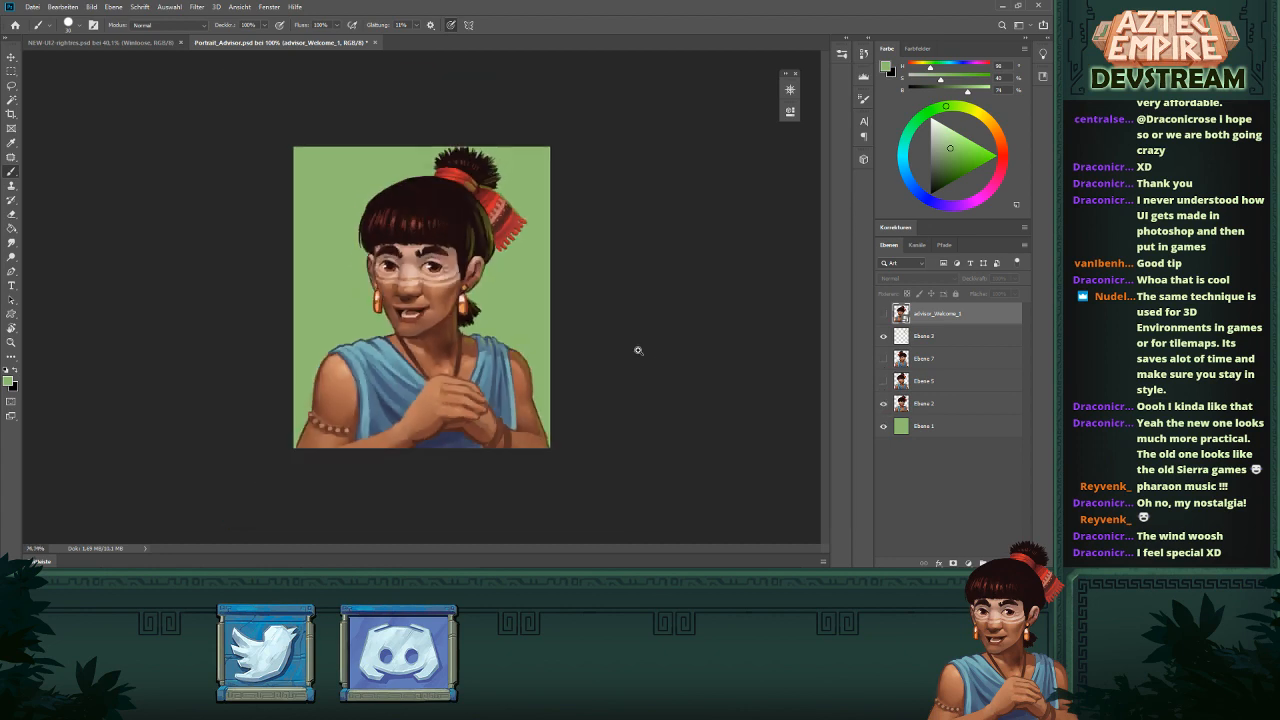
left_click(883, 340)
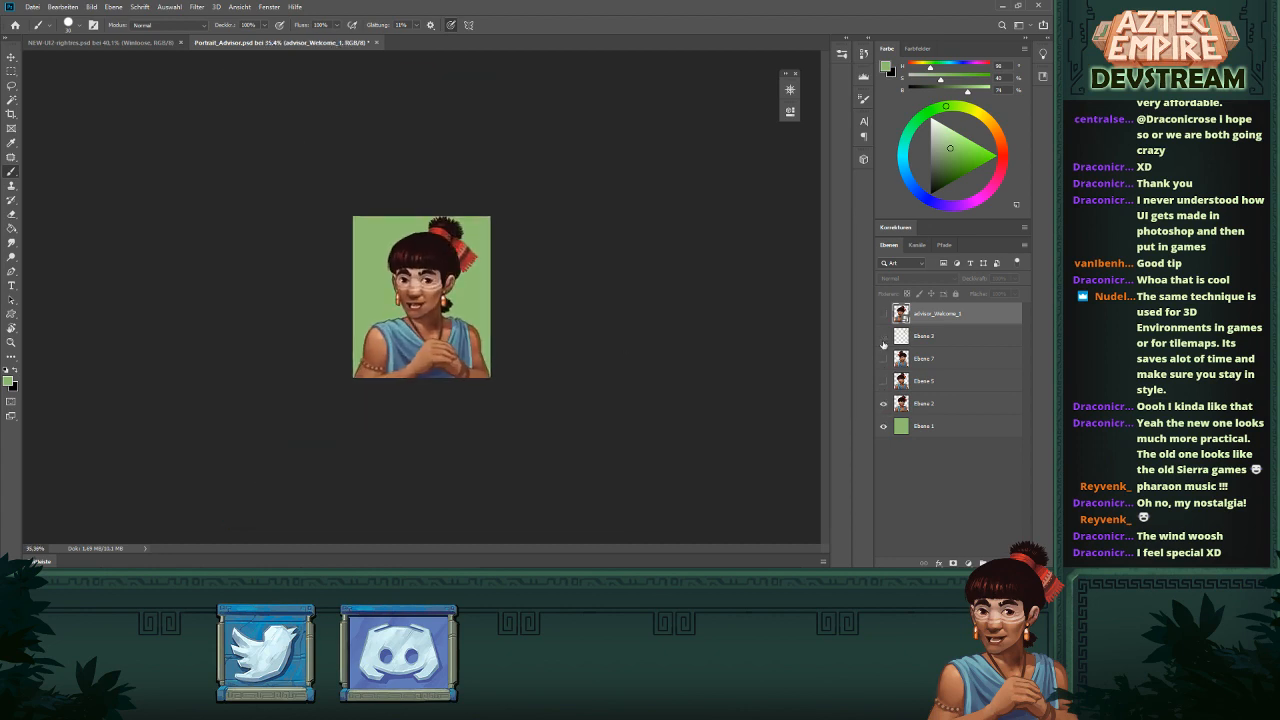
left_click(883, 340)
left_click(883, 340)
left_click(883, 340)
left_click(883, 338)
left_click(883, 338)
left_click(883, 405)
left_click(883, 405)
left_click(883, 403)
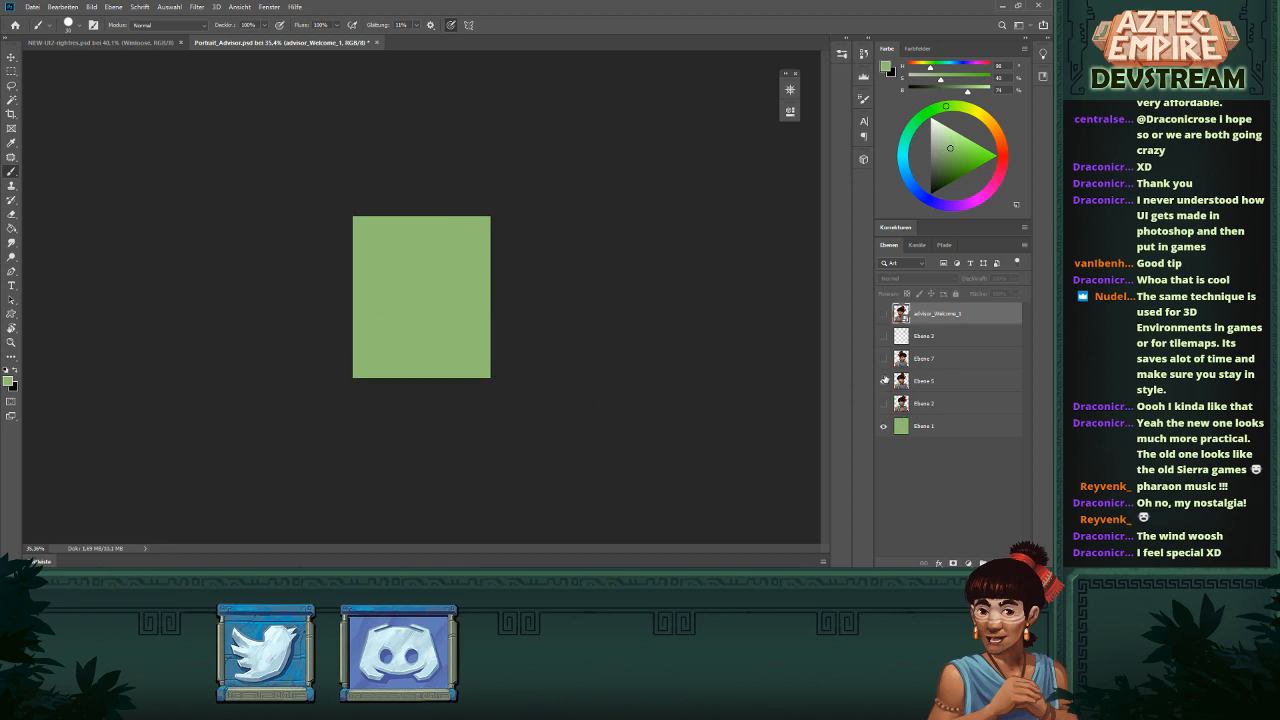
- View the Ebene 5 and Ebene 7 expressions enlarged, one after the other, hiding each again
left_click(883, 381)
left_click_drag(433, 320, 472, 310)
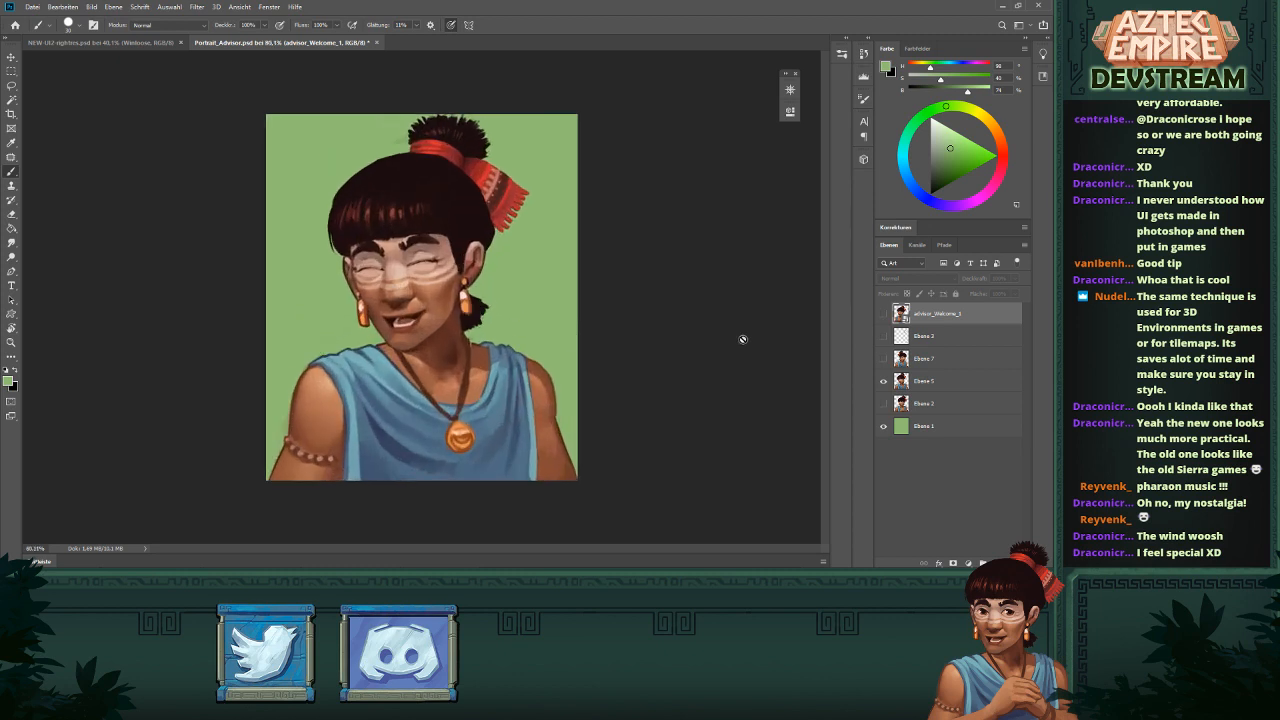
left_click(883, 380)
left_click(883, 358)
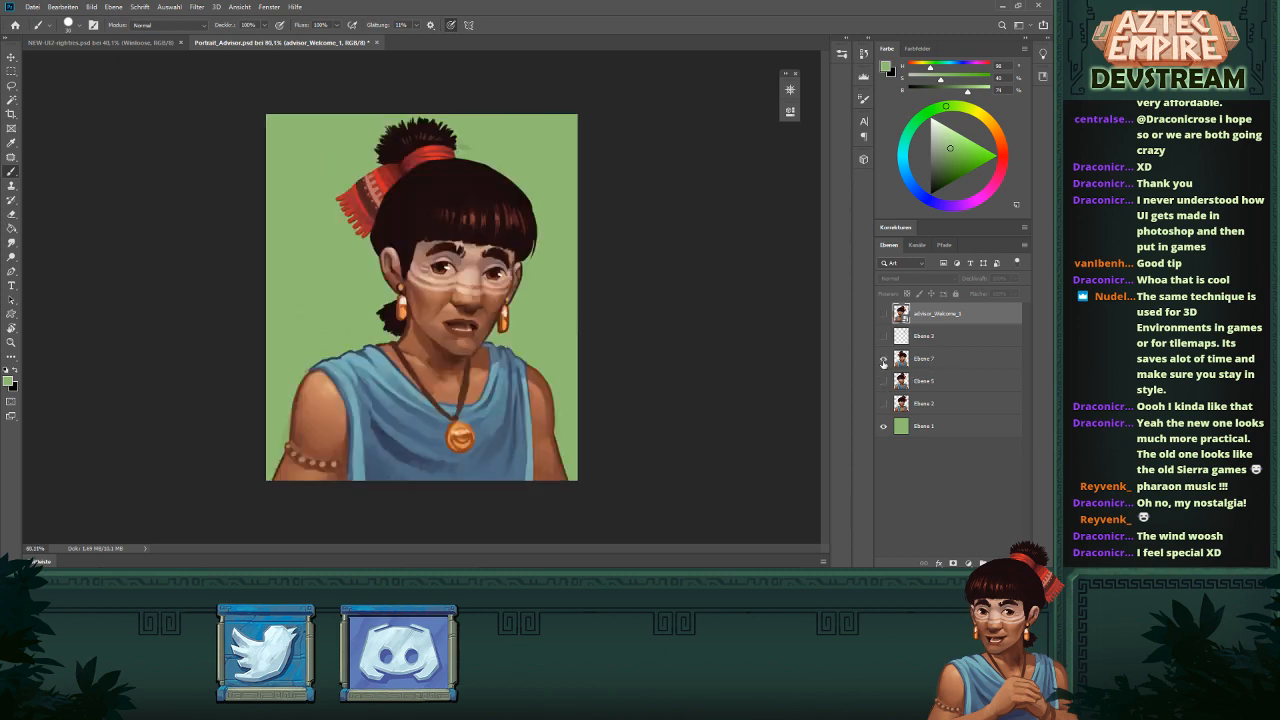
left_click(883, 358)
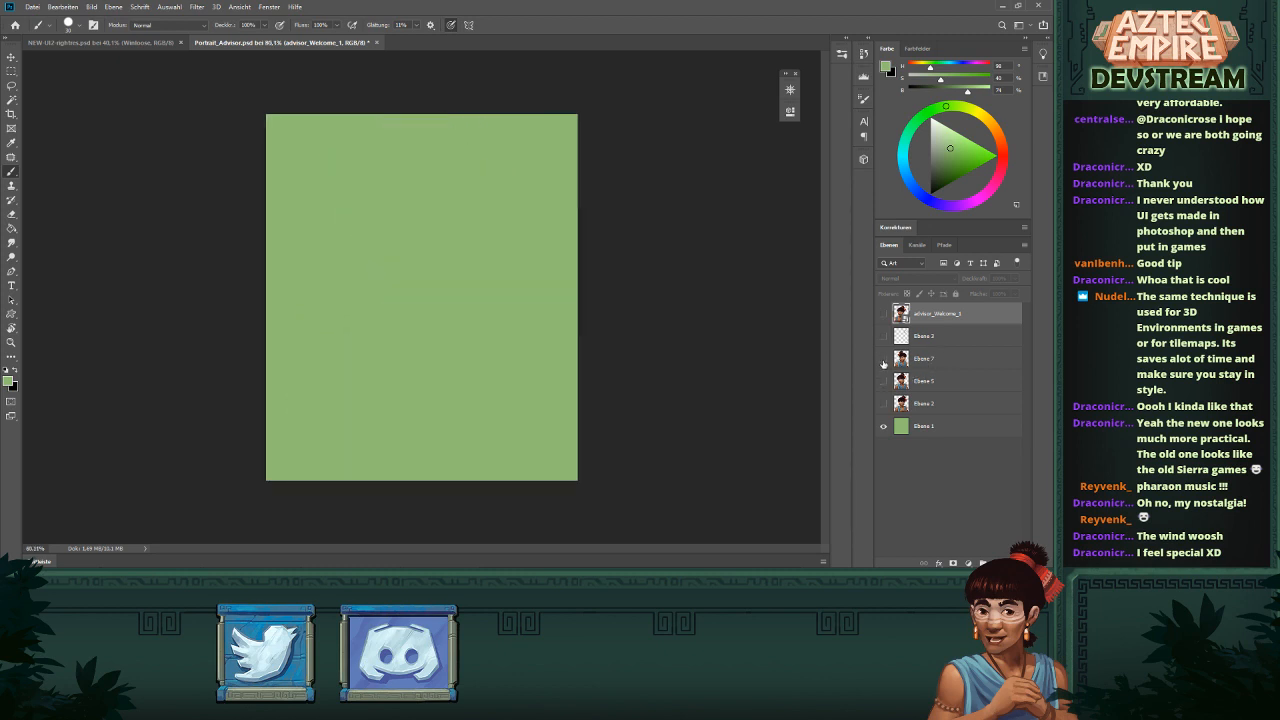
- Duplicate the Ebene 5 portrait layer, hide both the original and the copy, and show Ebene 2
left_click(883, 381)
left_click(928, 382)
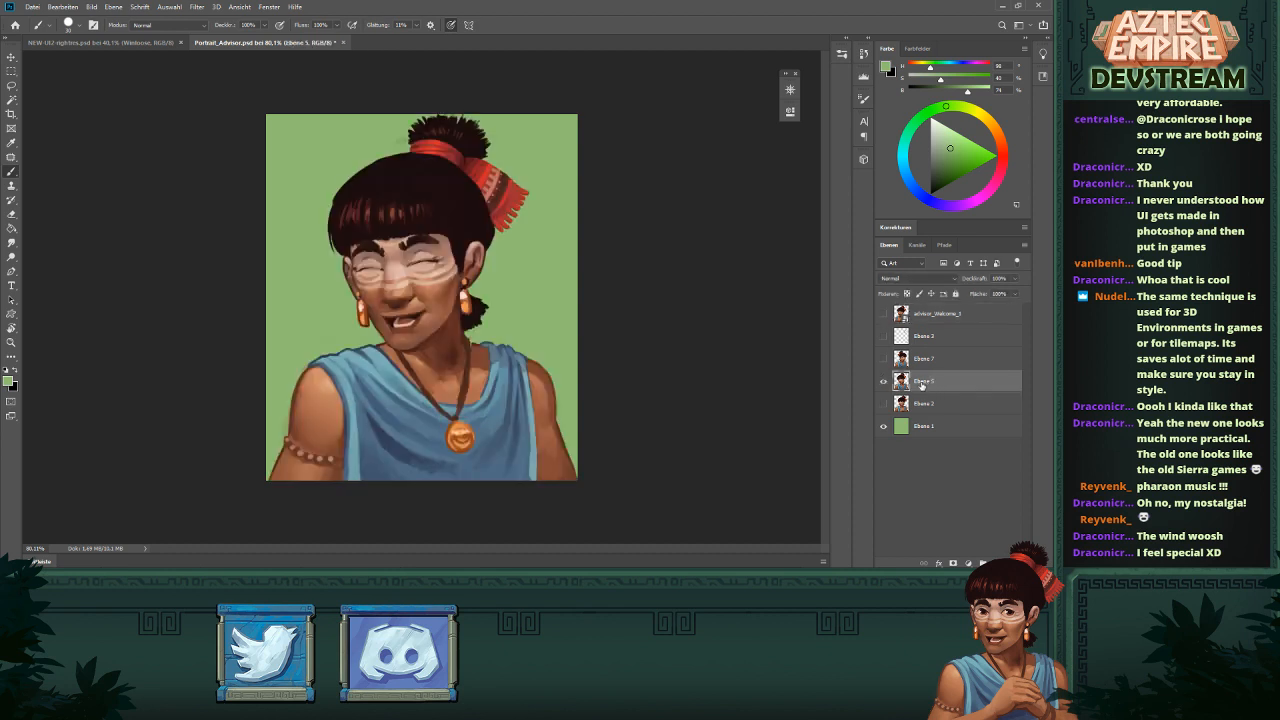
key("ctrl+j")
left_click(883, 403)
left_click(883, 426)
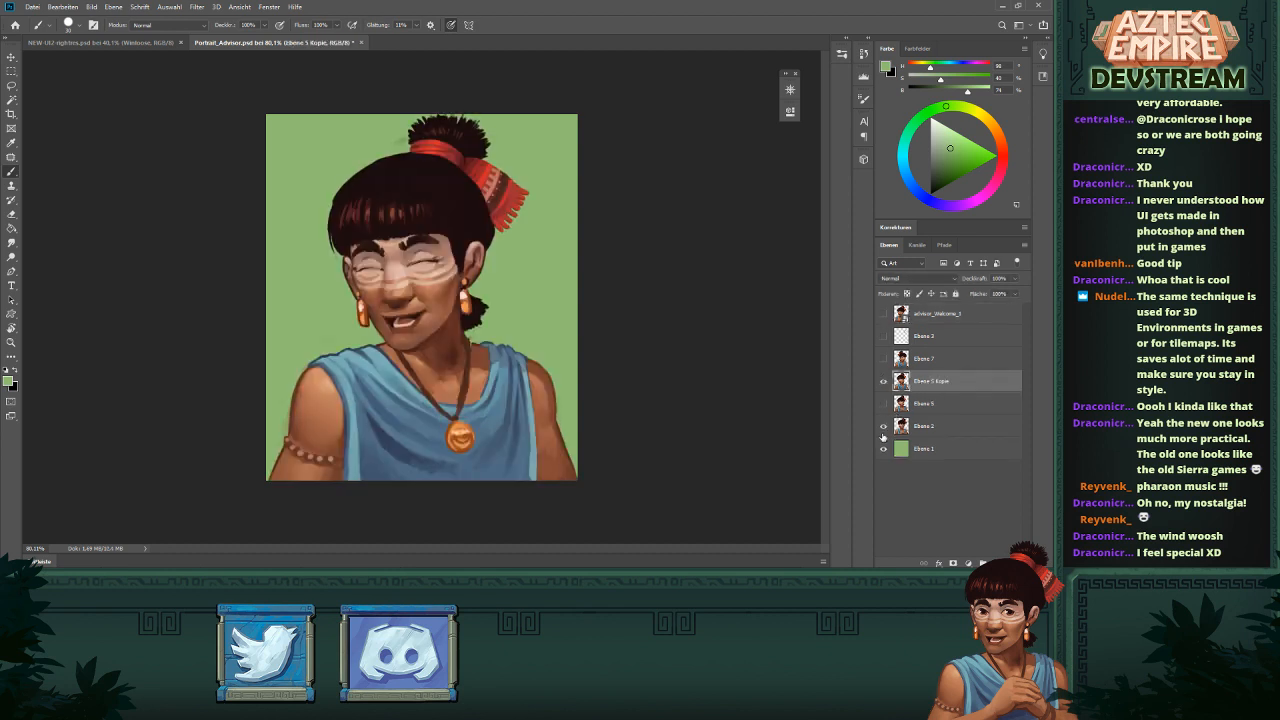
left_click(883, 381)
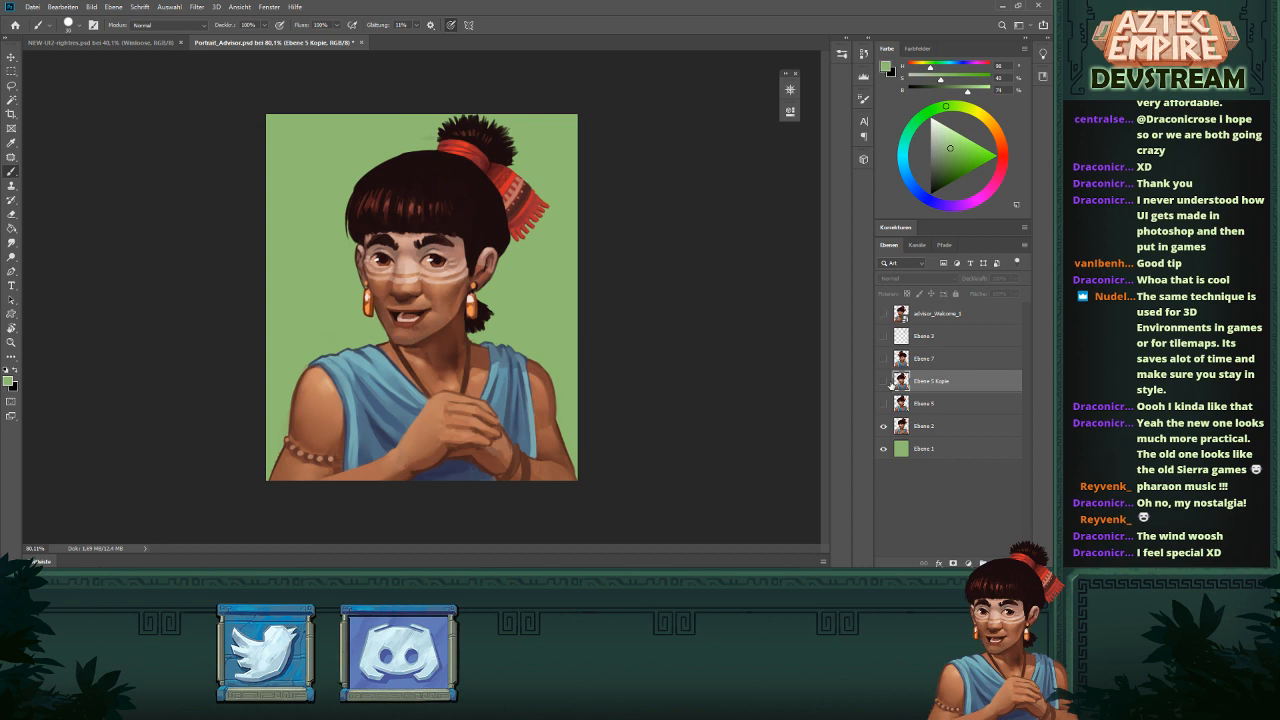
- Duplicate the Ebene 2 portrait layer, hide the original, and move the copy directly below Ebene 5 Kopie
left_click(938, 425)
key("ctrl+j")
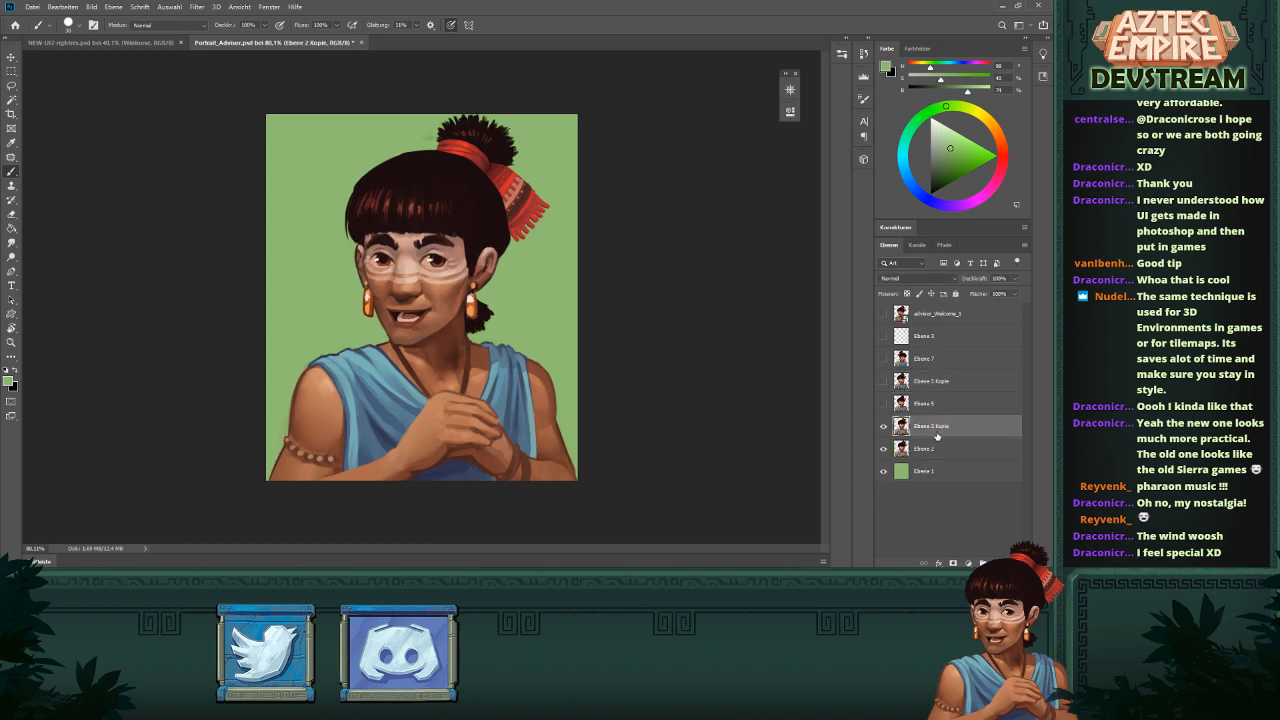
left_click(884, 450)
left_click(884, 450)
left_click_drag(932, 427, 933, 403)
- Group the Ebene 5 Kopie and Ebene 2 Kopie layers and rename the group neurtal
left_click(931, 387, "ctrl")
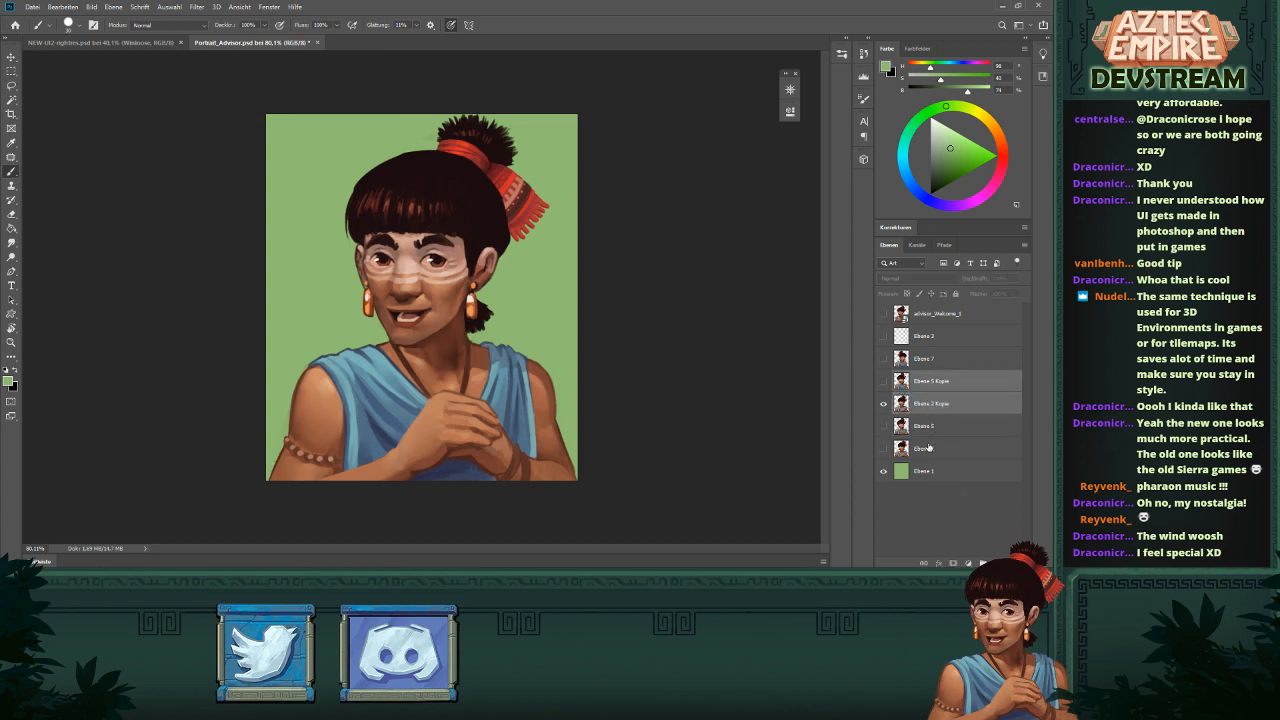
key("ctrl+g")
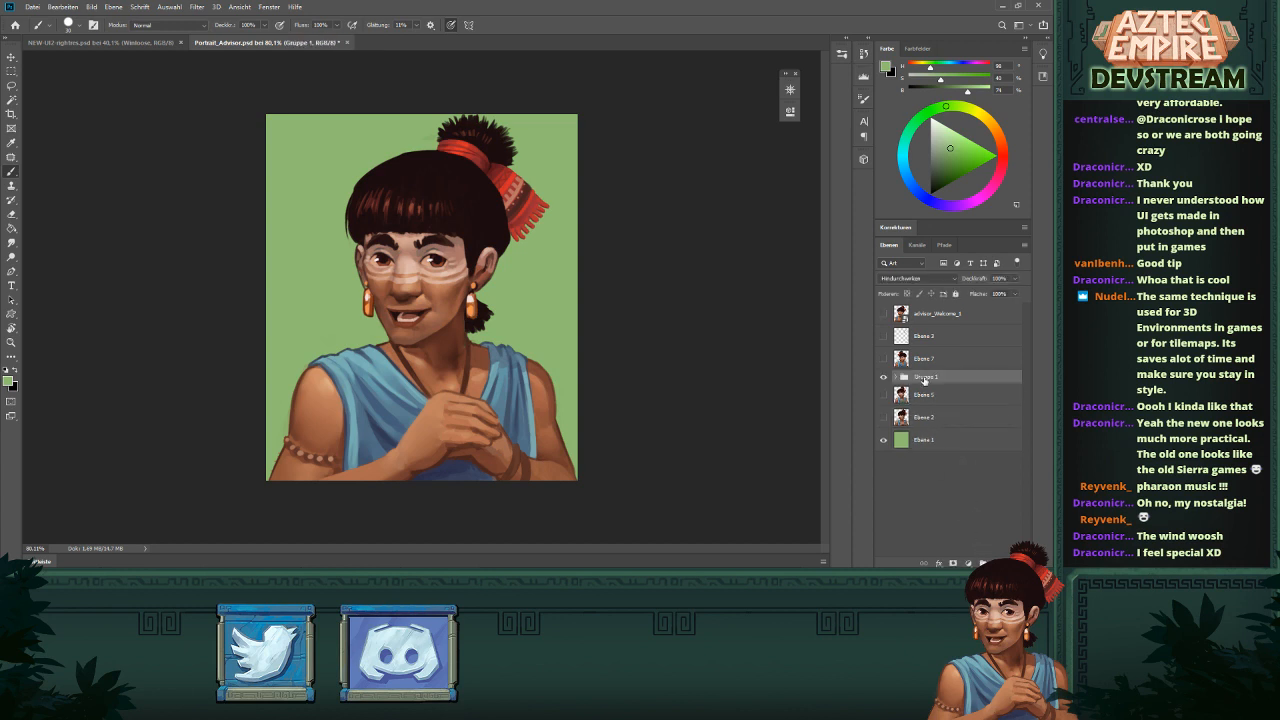
double_click(925, 377)
type("Haural")
key("Return")
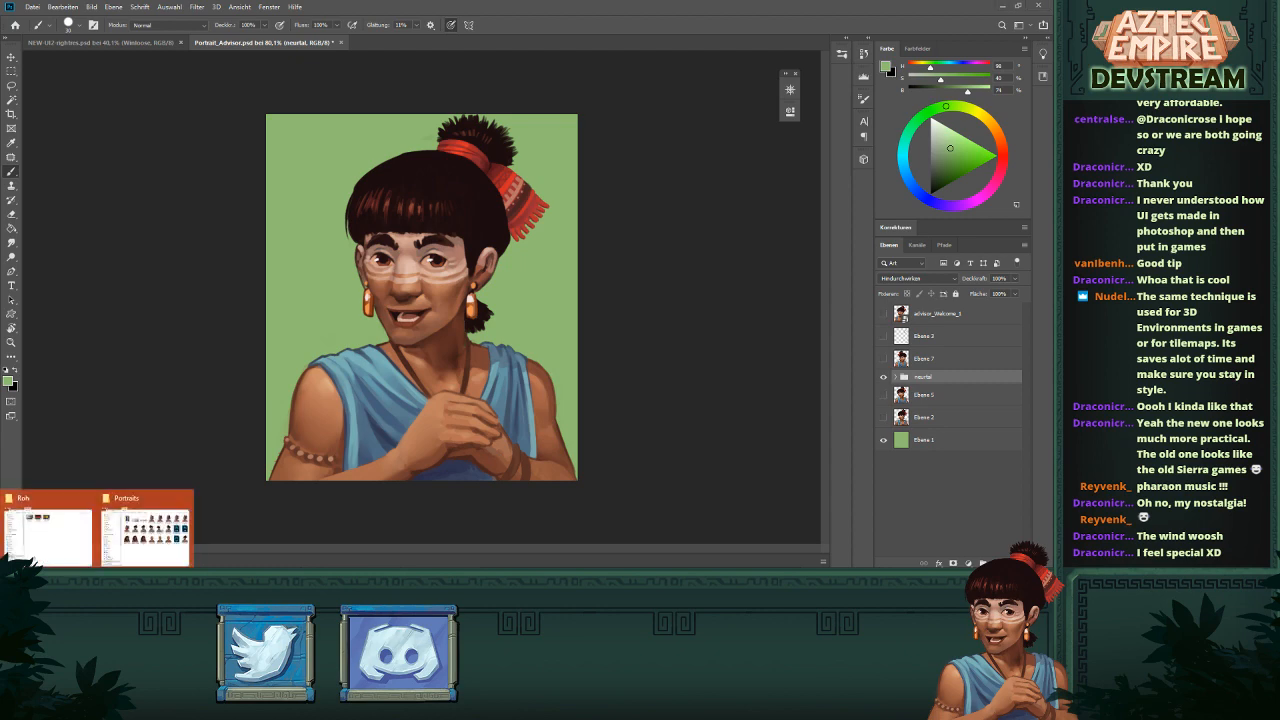
- Switch to the Portraits folder, open Achicometl_Evil_1 in the image viewer, and compare it repeatedly with Achicometl_Angry_1
left_click(134, 538)
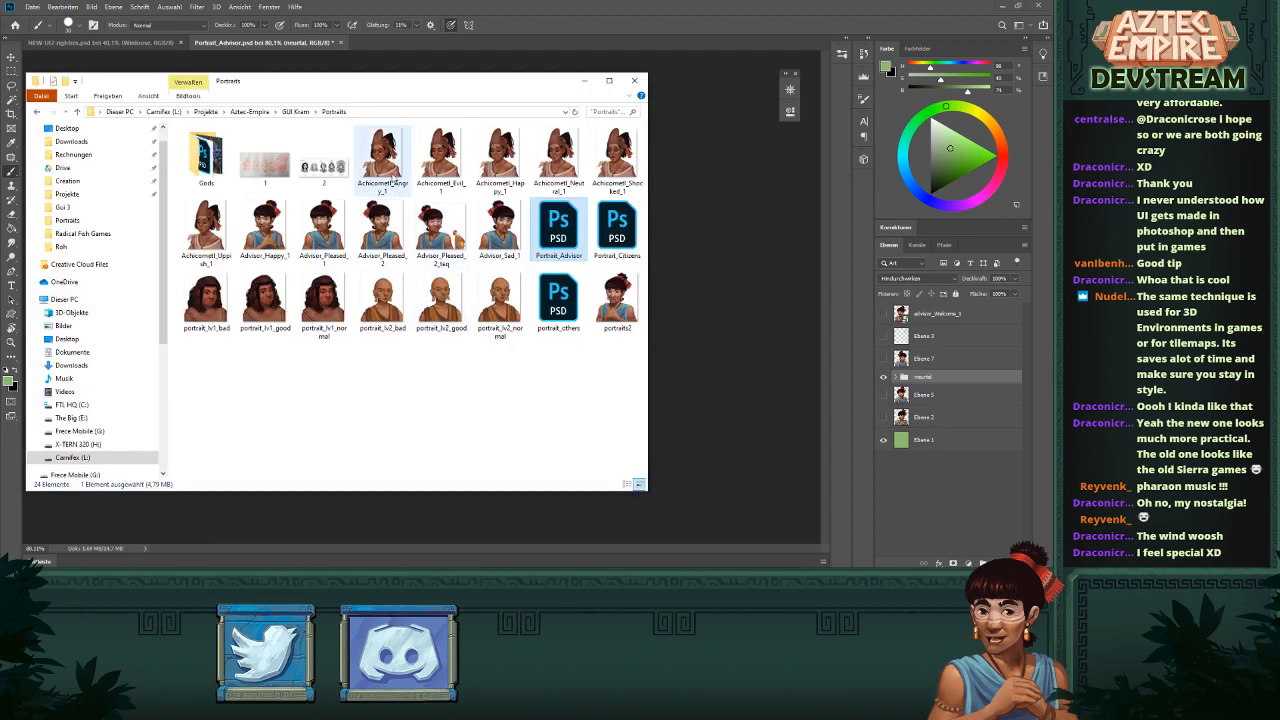
double_click(441, 158)
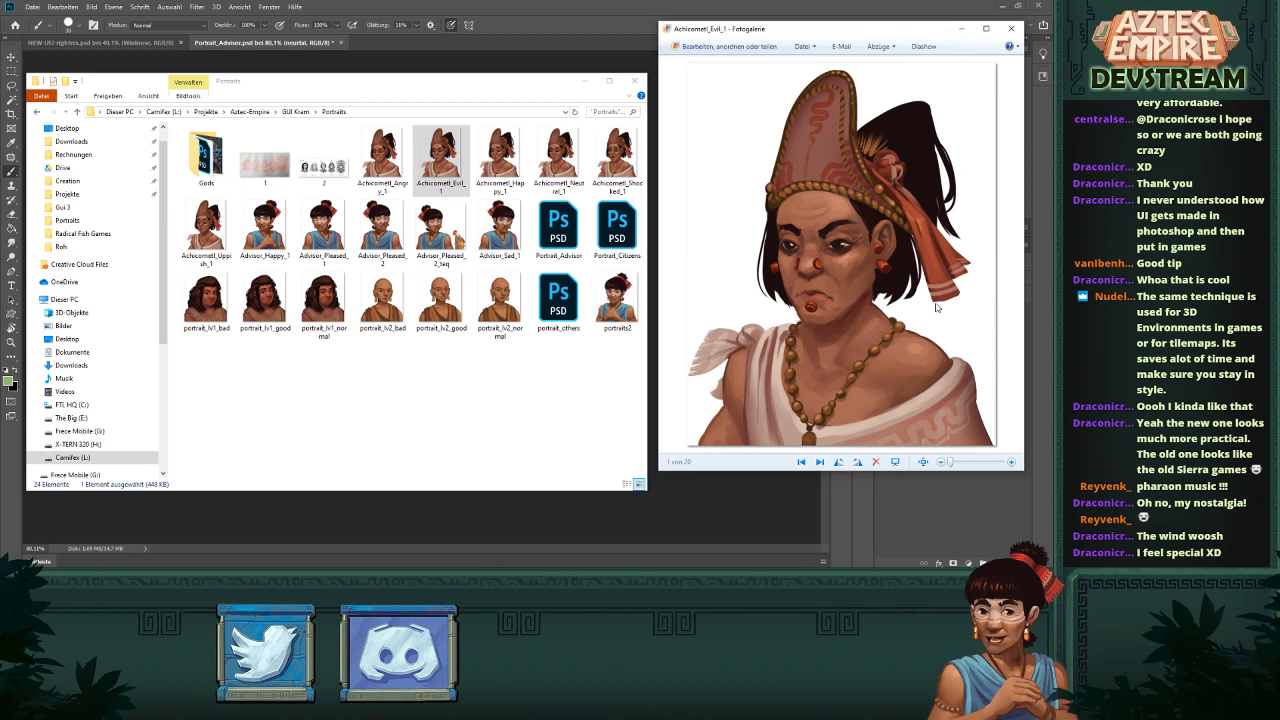
key("Left")
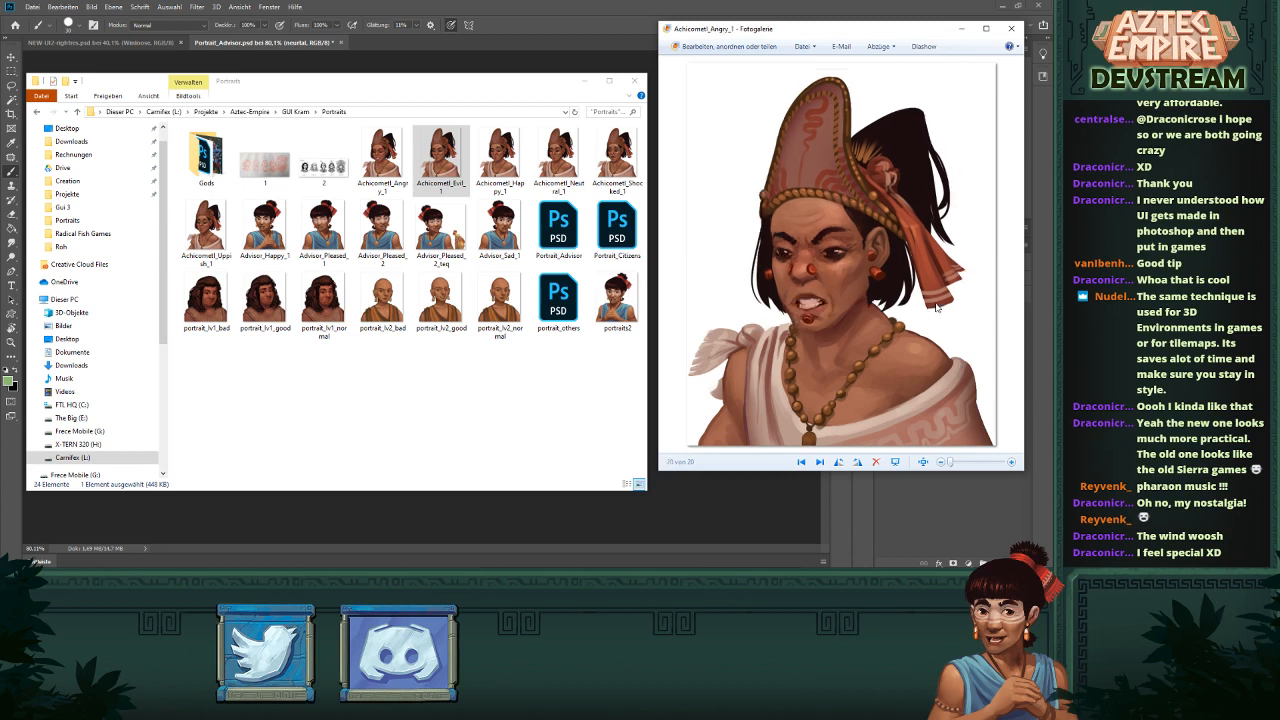
key("Right")
key("Left")
key("Right")
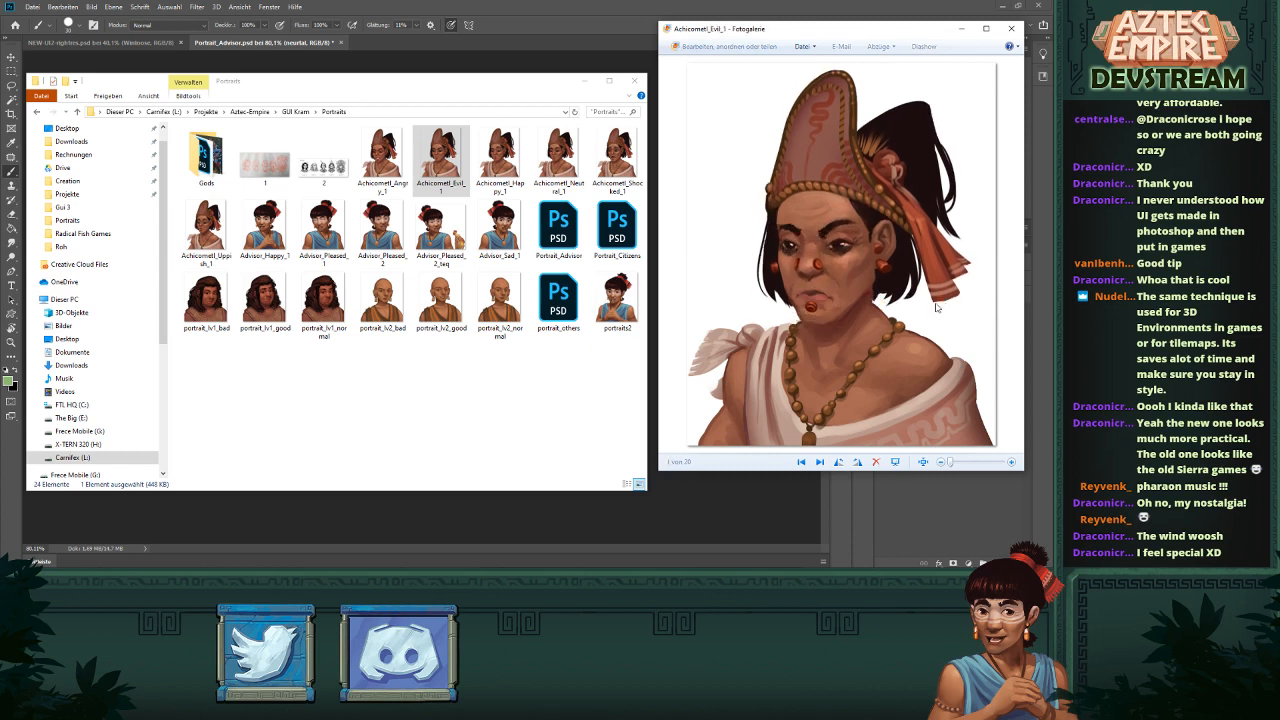
key("Left")
key("Right")
- Compare the Achicometl_Happy_1 portrait with the one following it by flipping back and forth, ending on Achicometl_Happy_1
key("Right")
key("Right")
key("Left")
key("Right")
key("Left")
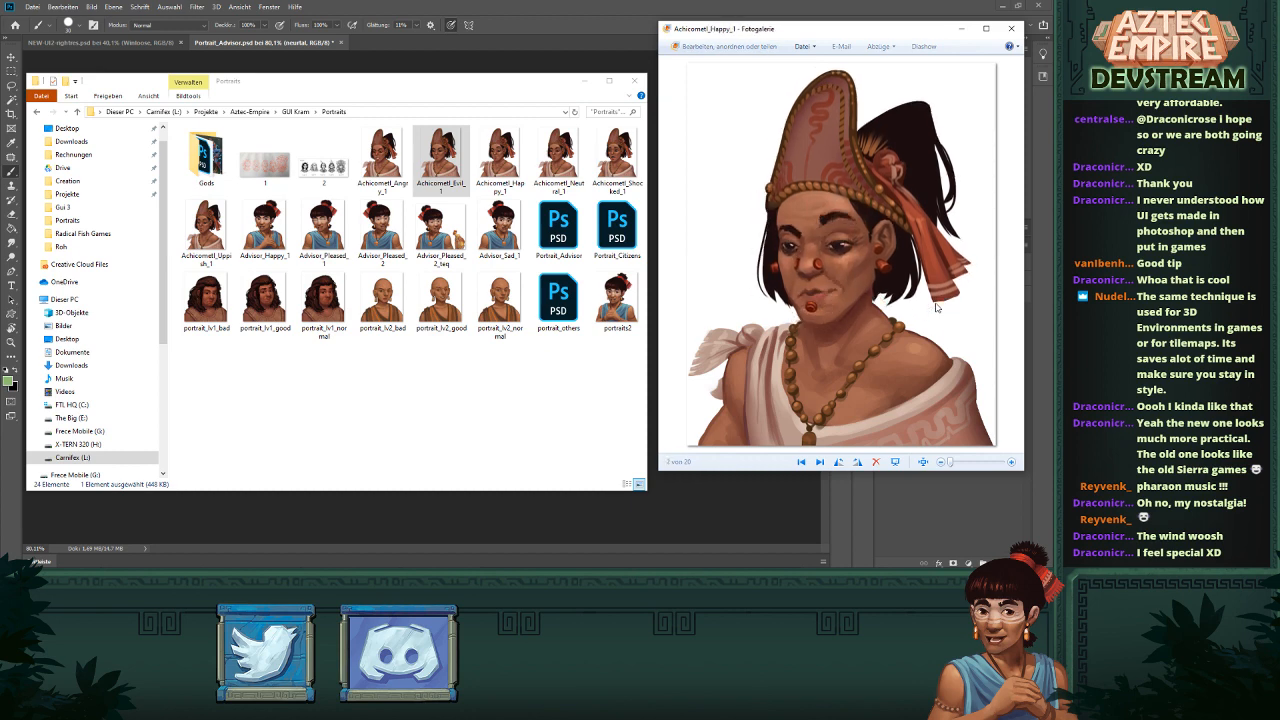
- Browse forward through the Achicometl portraits from Achicometl_Happy_1 past Achicometl_Shocked_1 and Achicometl_Uppish_1 to examine the expression variants
key("Right")
key("Left")
key("Right")
key("Right")
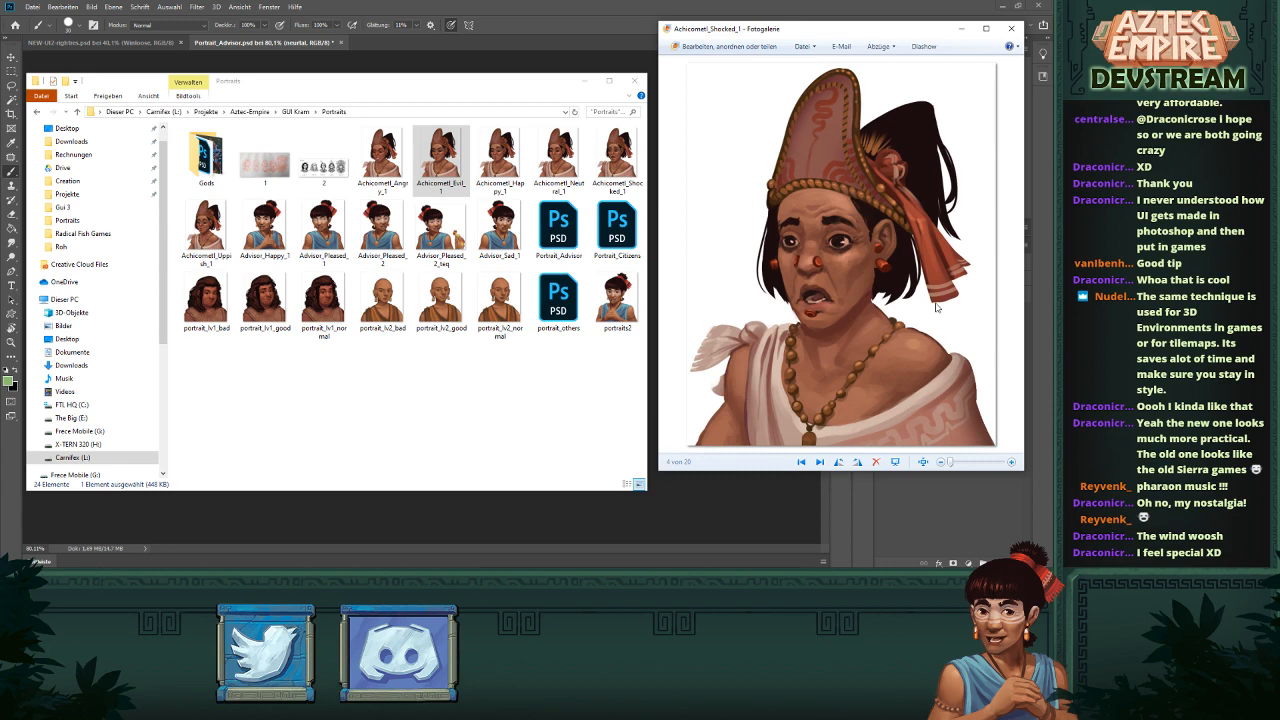
key("Right")
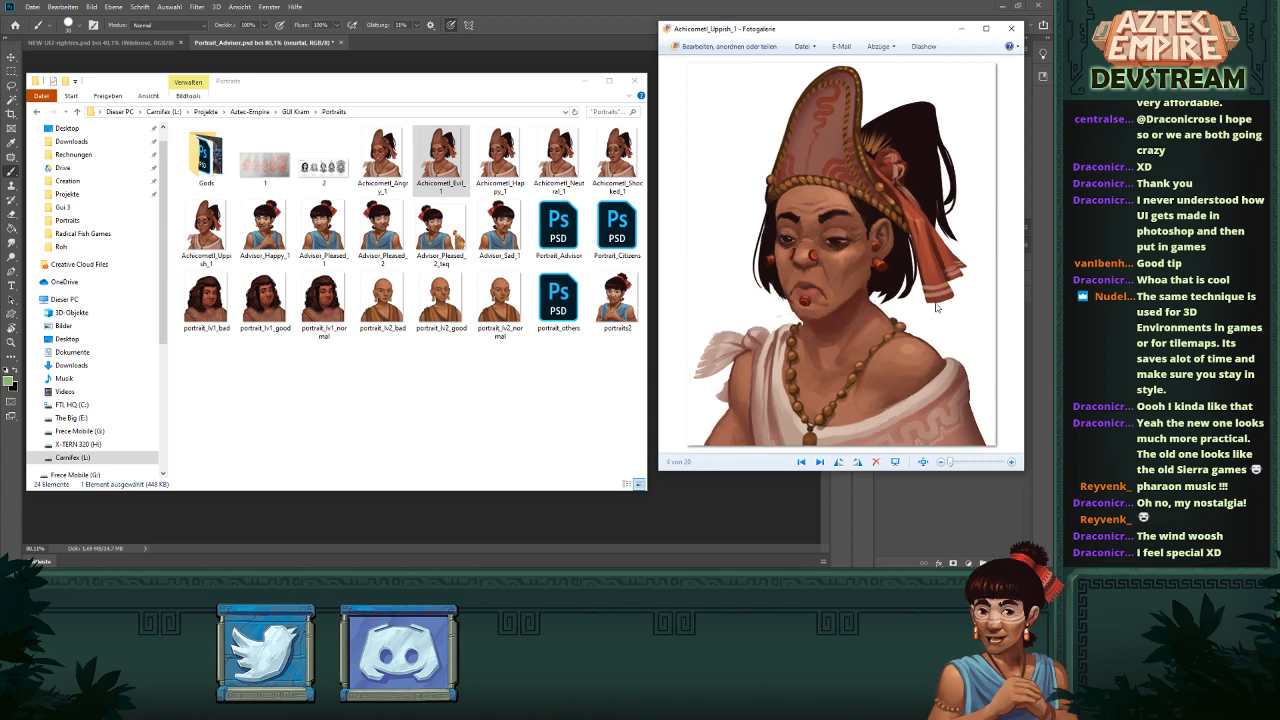
key("Right")
- Compare Achicometl_Happy_1 with Achicometl_Shocked_1 again, then close the image viewer and minimize the Portraits folder window
key("Left")
key("Left")
key("Left")
key("Left")
key("Left")
key("Left")
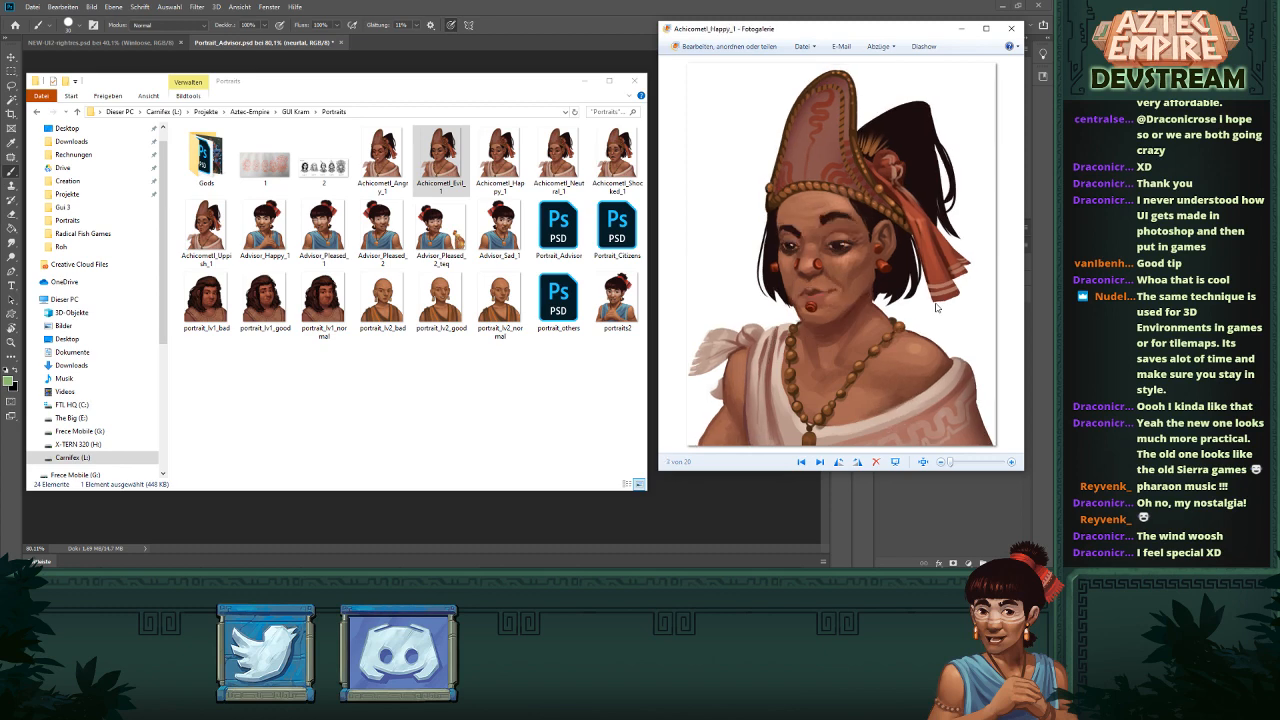
key("Right")
key("Right")
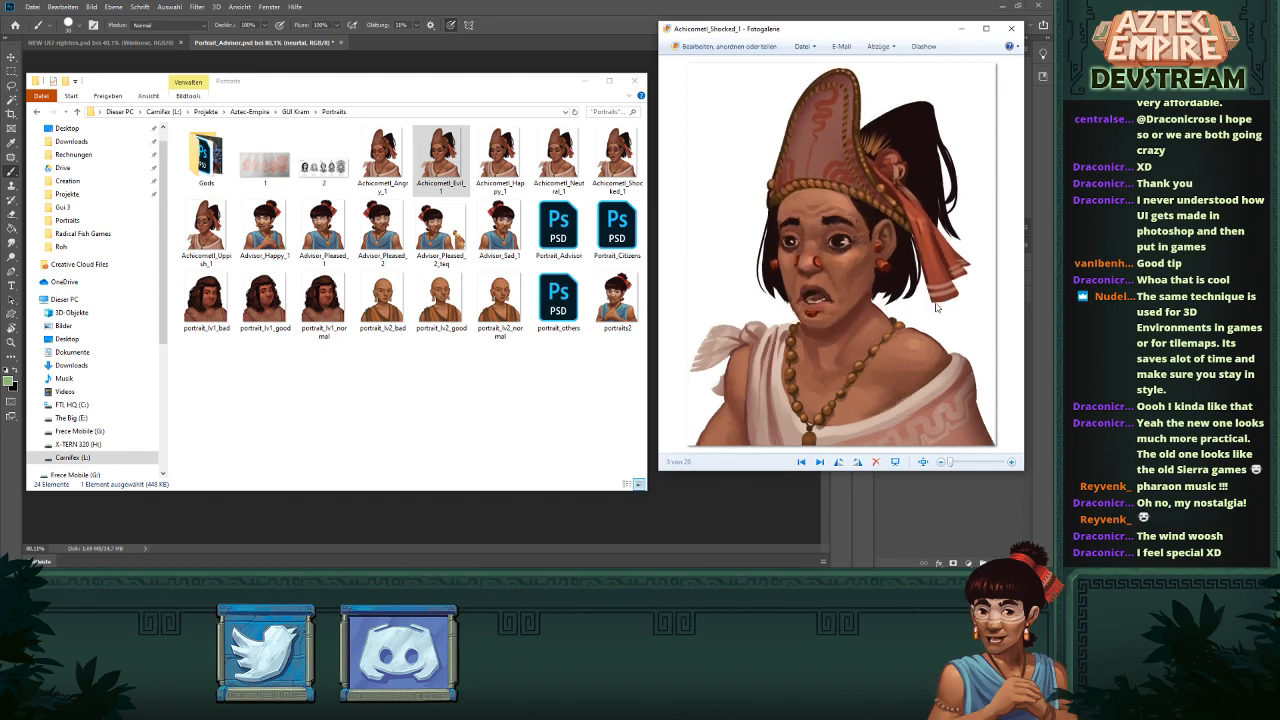
left_click(1011, 28)
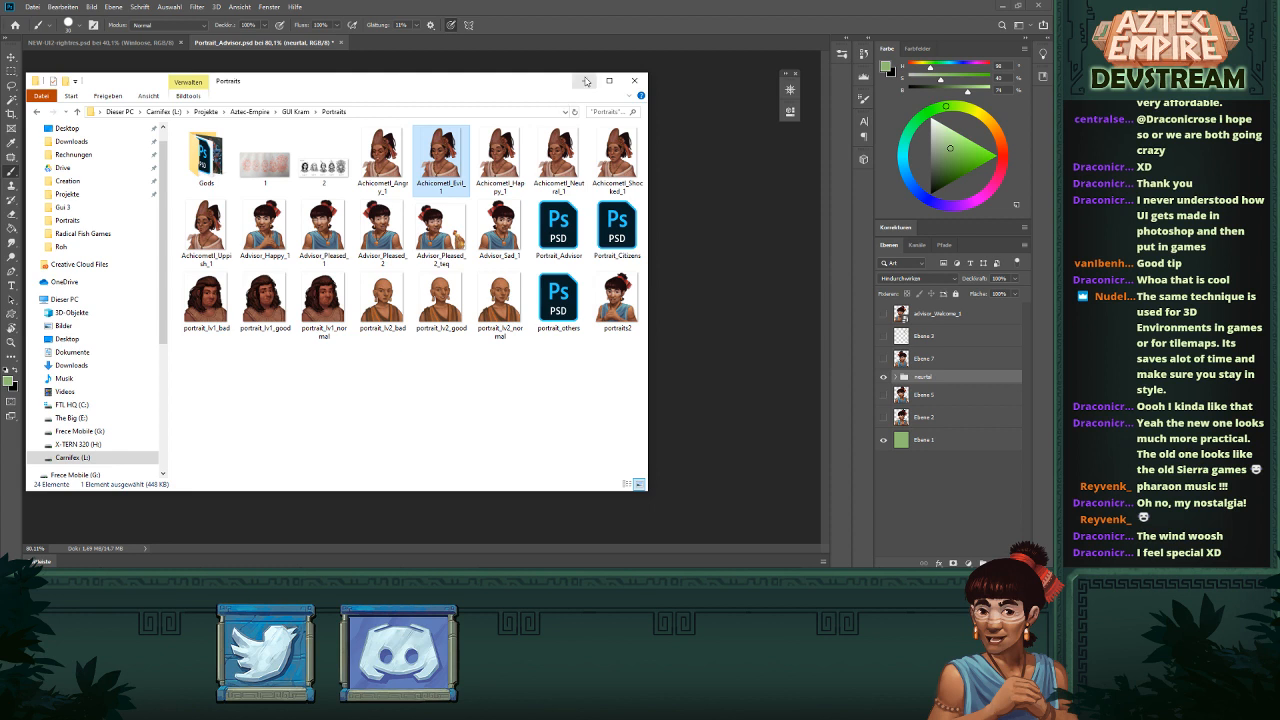
left_click(586, 81)
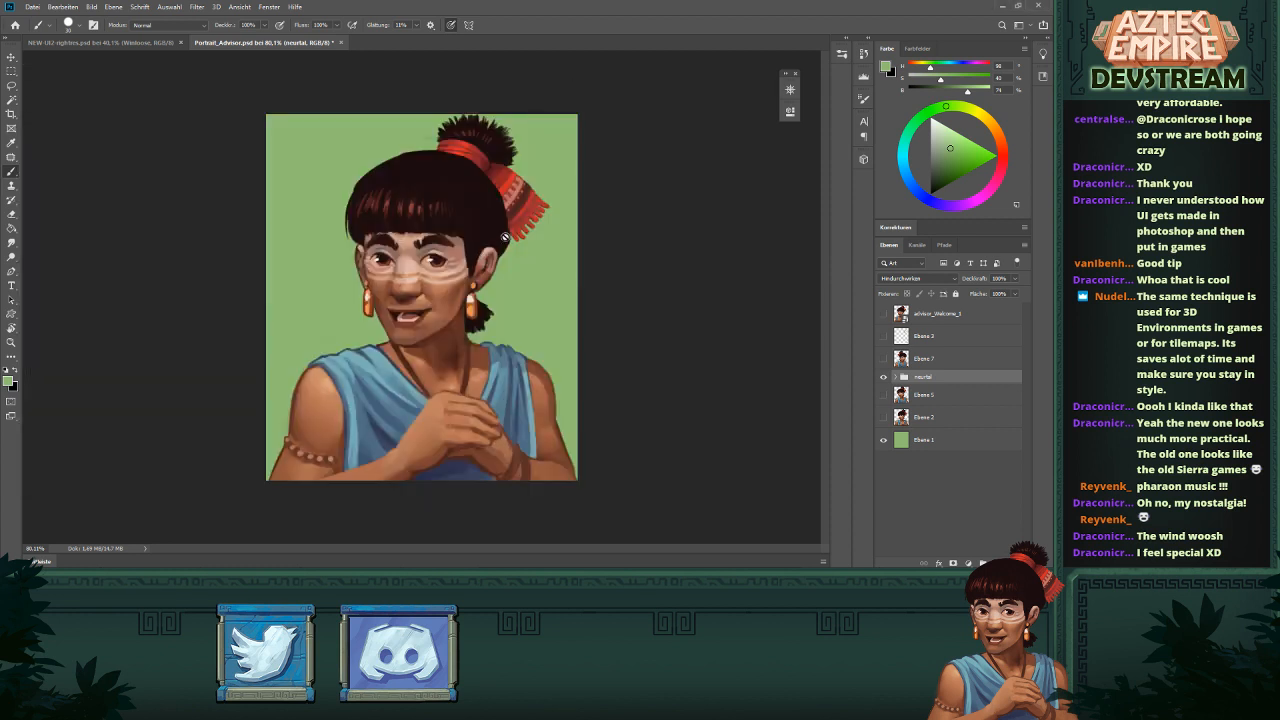
- Expand the neurtal group, lasso the advisor's head on Ebene 2 Kopie, and put the selected head on its own layer
left_click(884, 378)
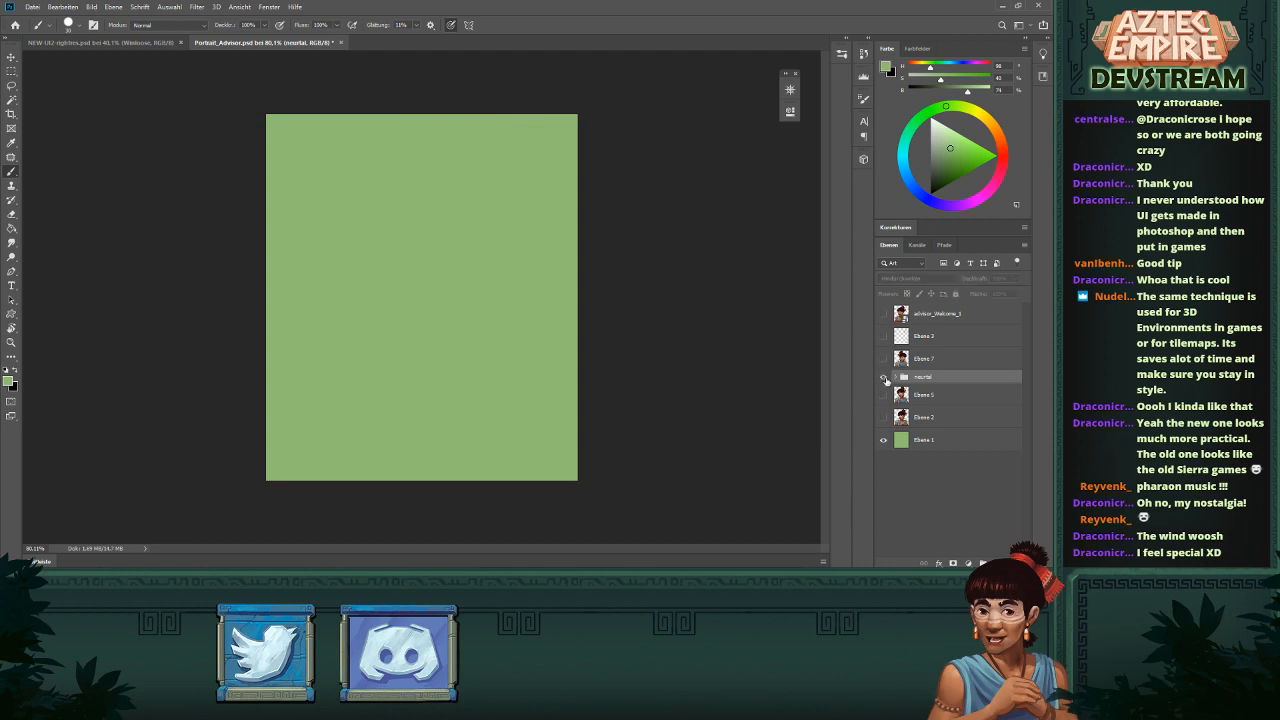
left_click(884, 378)
left_click(897, 378)
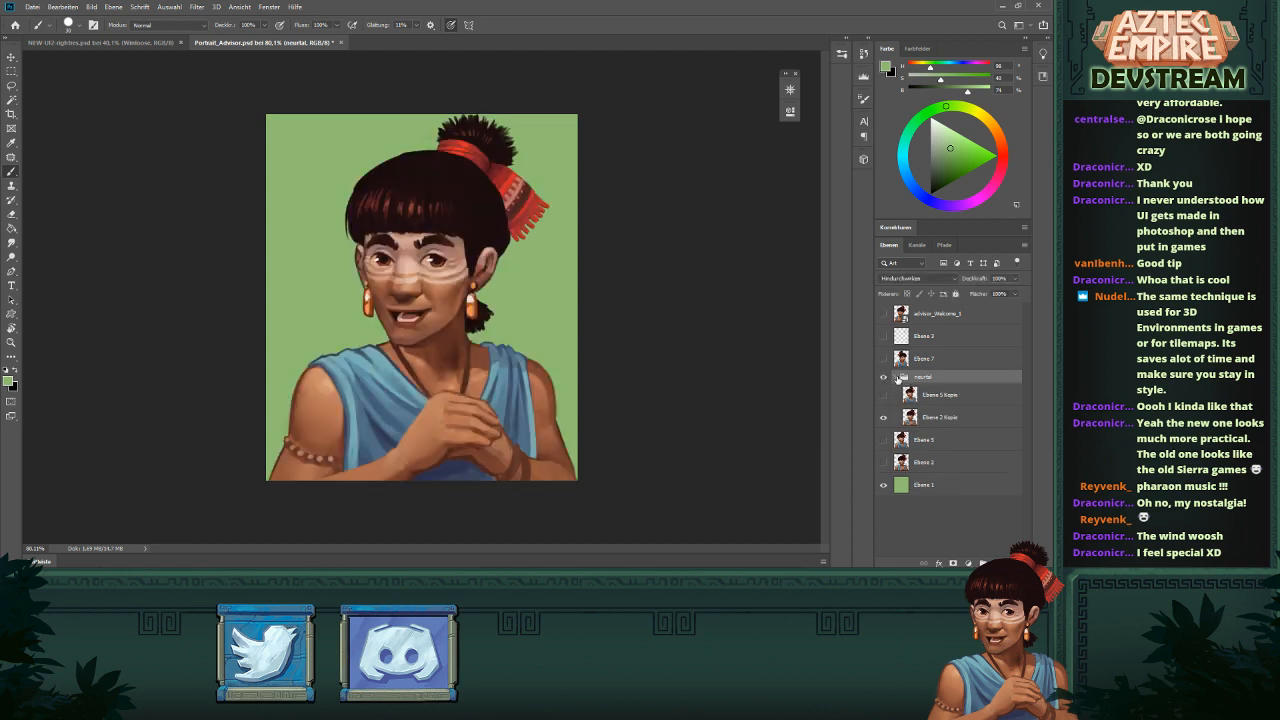
left_click(884, 417)
left_click(910, 418)
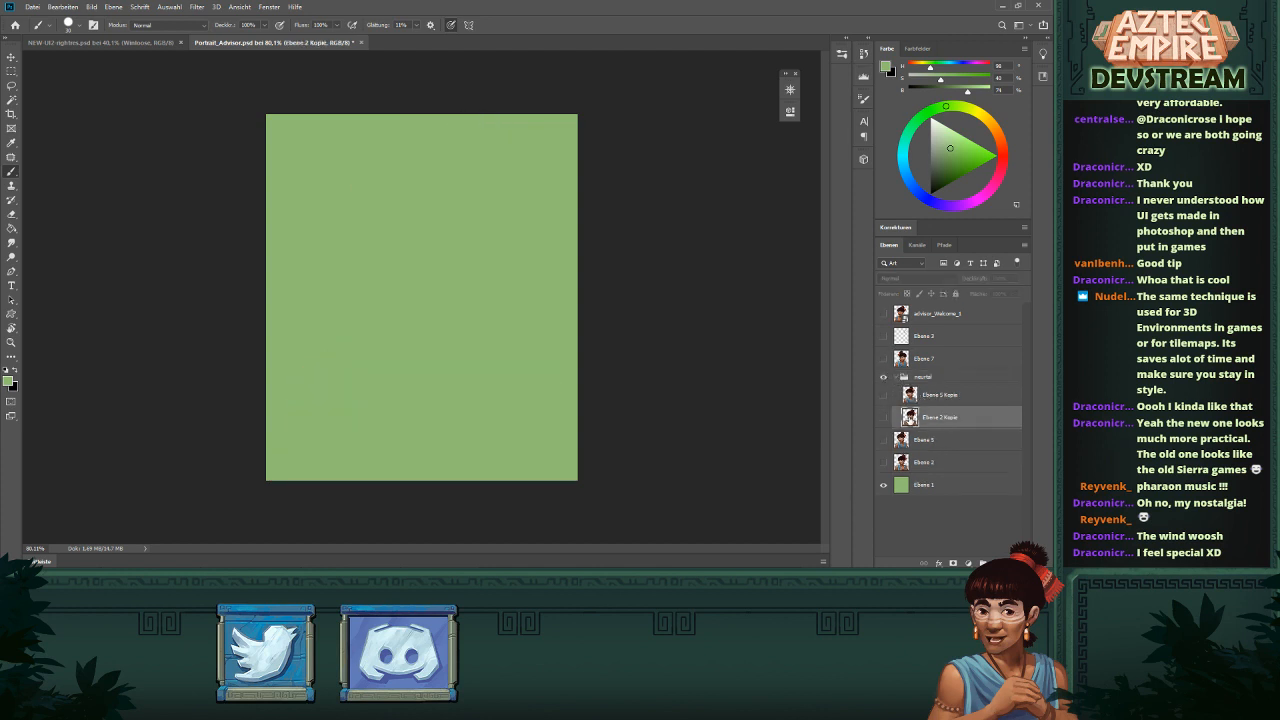
left_click(884, 418)
key("l")
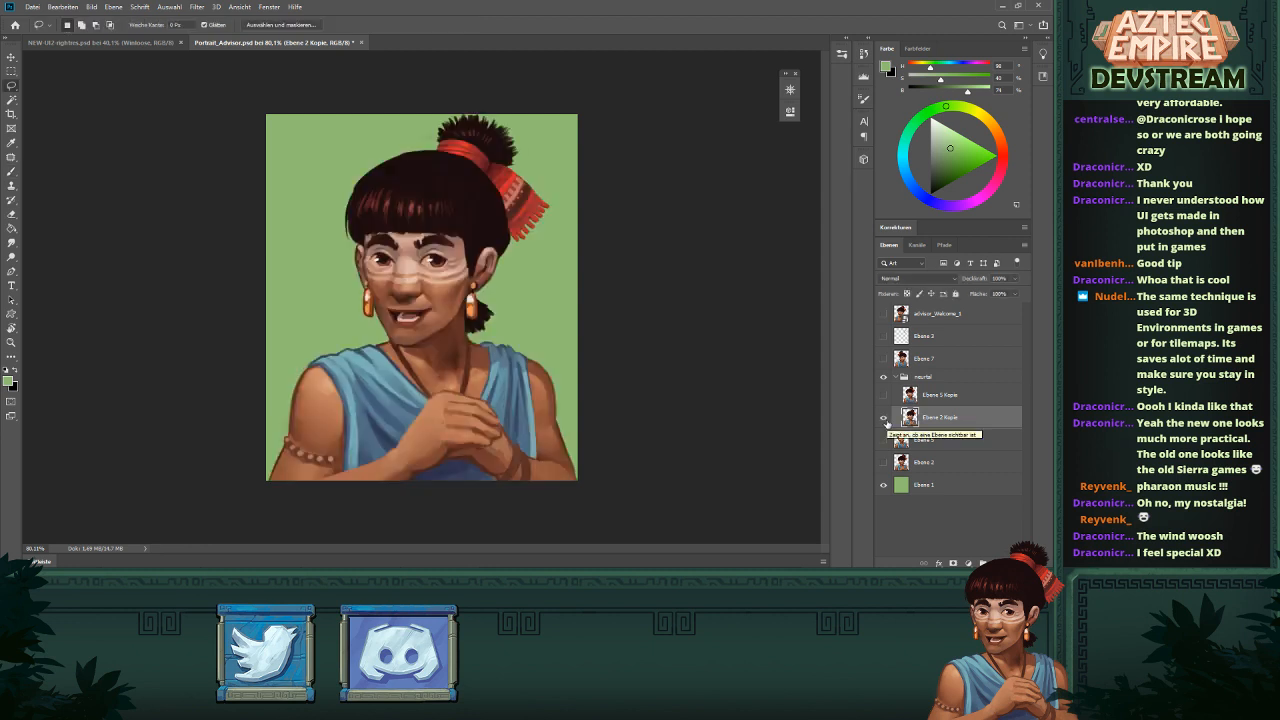
mouse_move(386, 118)
left_mouse_down()
mouse_move(346, 314)
mouse_move(385, 345)
mouse_move(486, 343)
mouse_move(551, 94)
mouse_move(540, 96)
left_mouse_up()
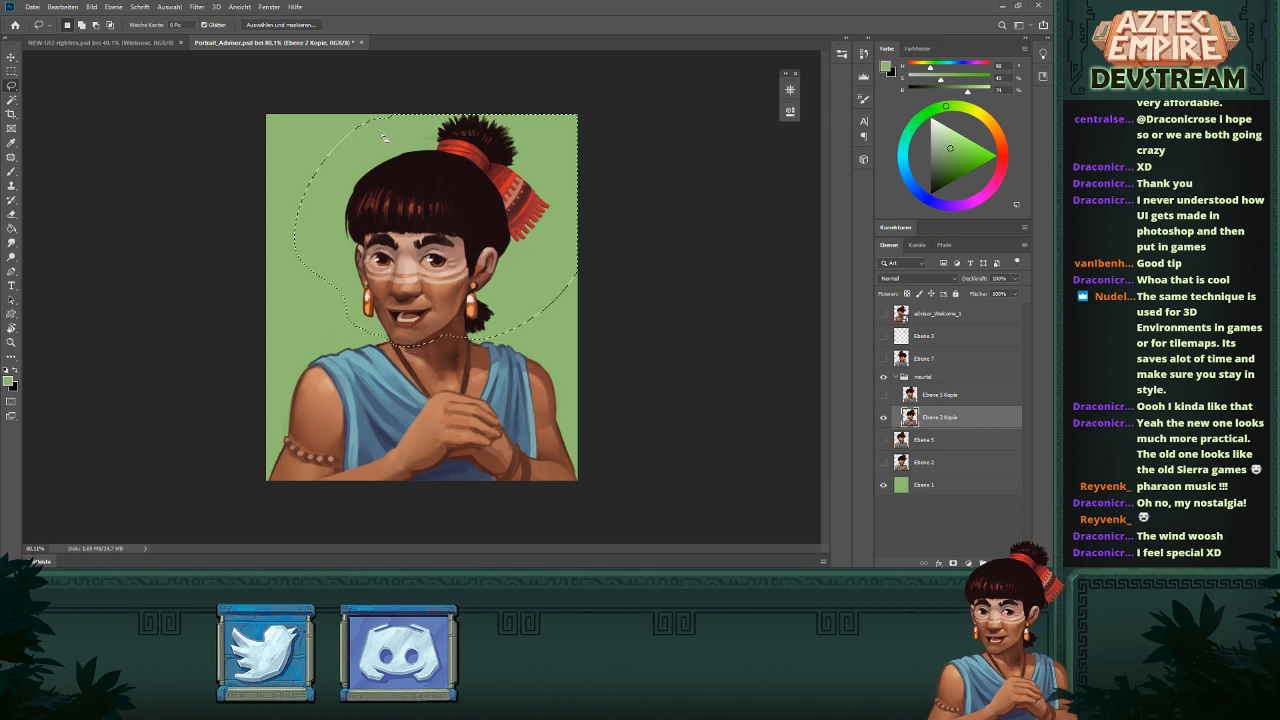
key("ctrl+shift+alt+n")
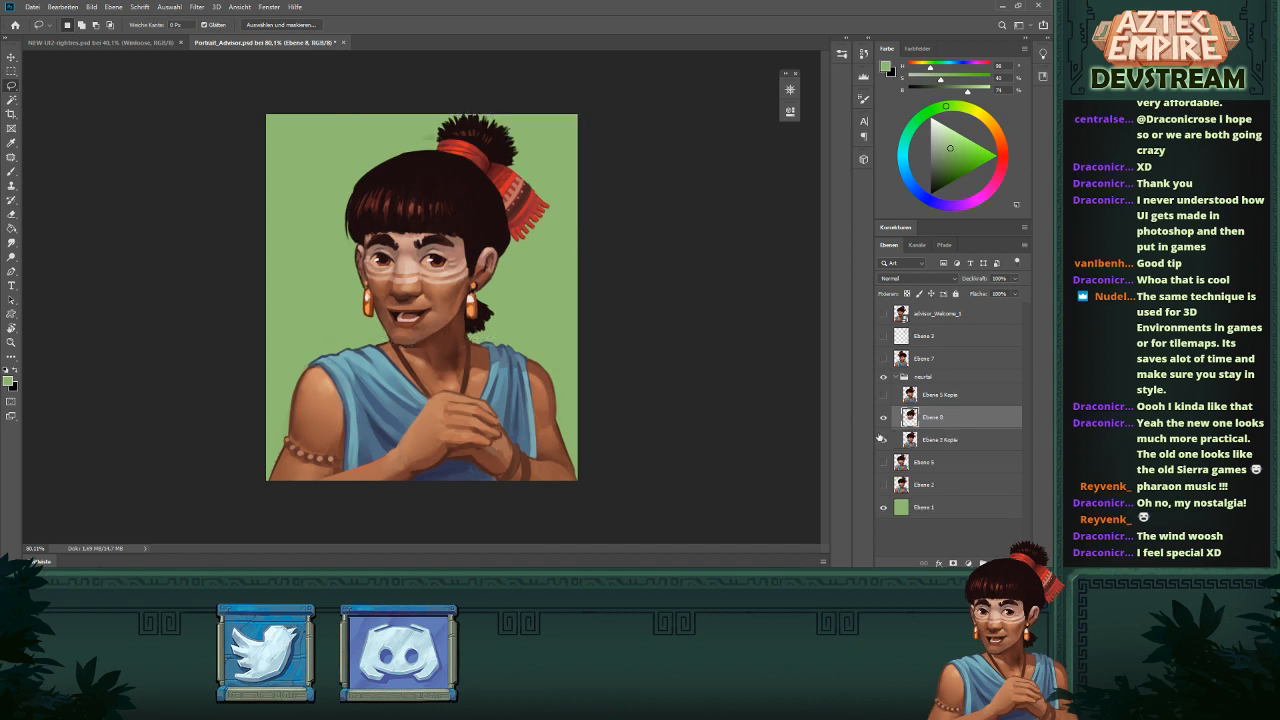
- Hide and delete the Ebene 2 Kopie layer, keeping the separate head layer in the neurtal group
left_click(883, 440)
left_click(937, 446)
left_click_drag(963, 450, 1013, 564)
- Show Ebene 5 Kopie, erase its head with a lasso selection, and merge the remaining body with the head layer
left_click(884, 395)
left_click(918, 400)
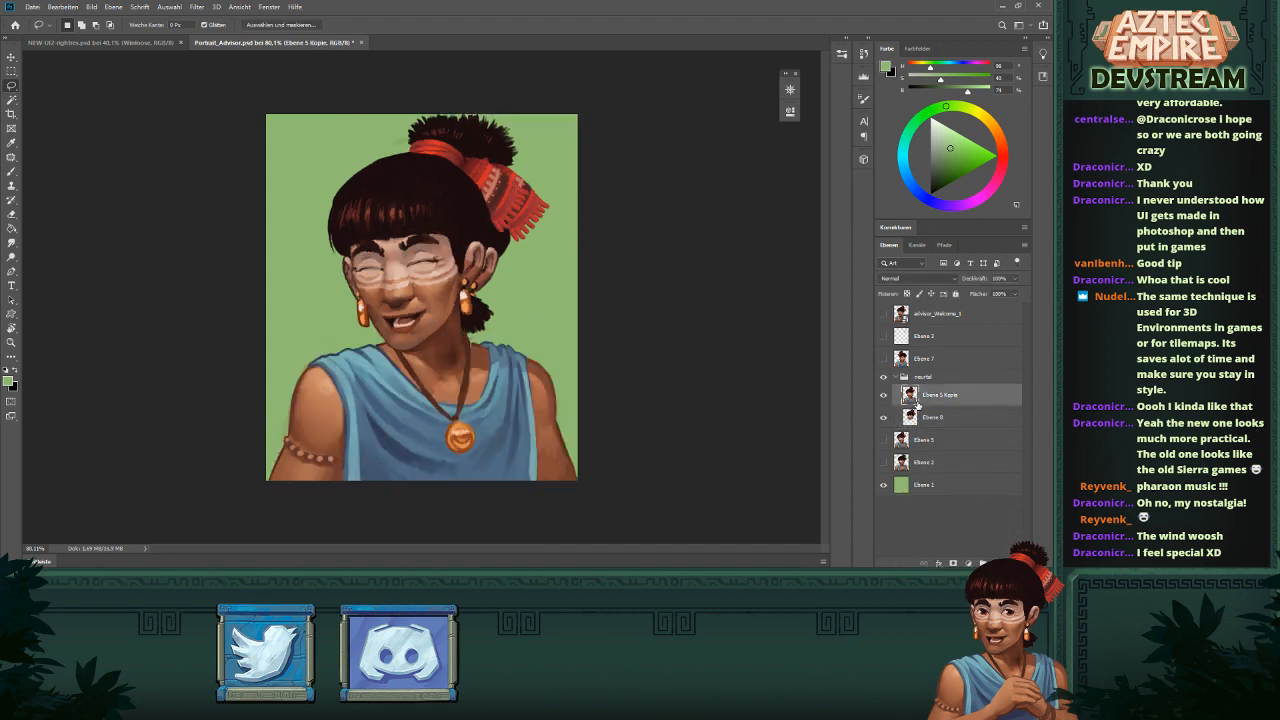
mouse_move(576, 186)
left_mouse_down()
mouse_move(552, 112)
mouse_move(326, 324)
mouse_move(390, 350)
mouse_move(474, 338)
mouse_move(612, 54)
left_mouse_up()
key("Delete")
key("ctrl+d")
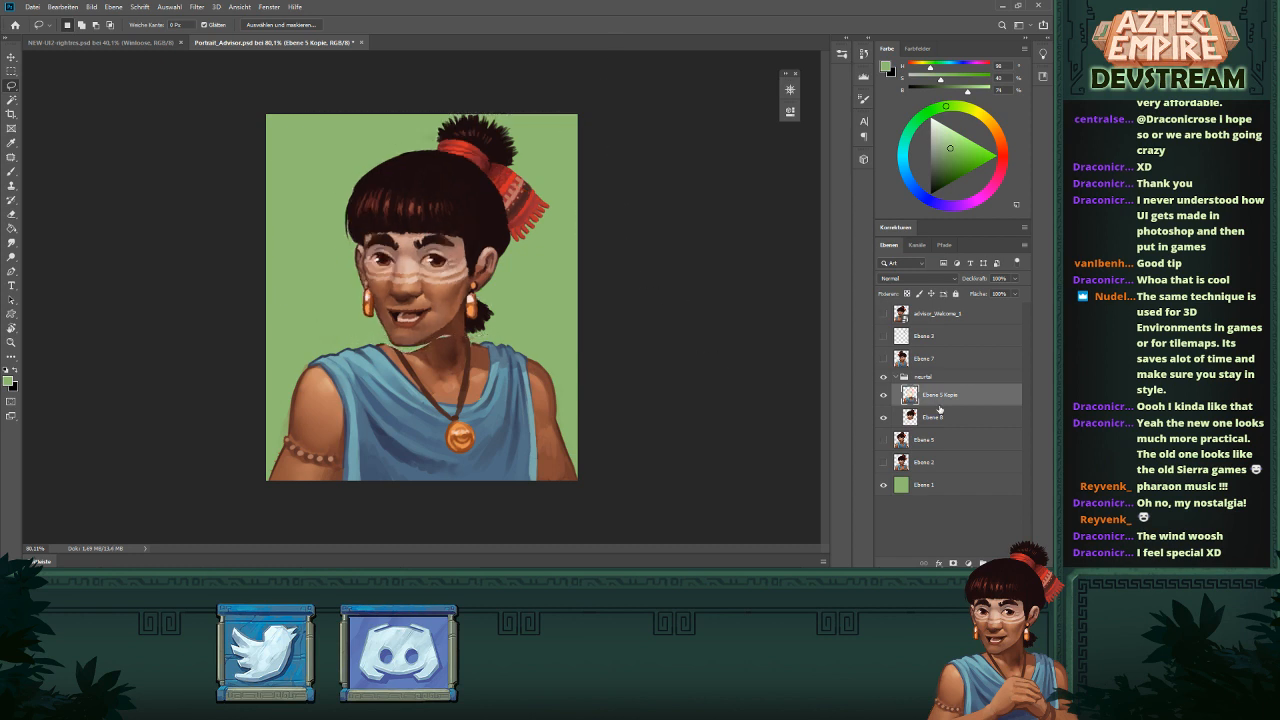
key("ctrl+e")
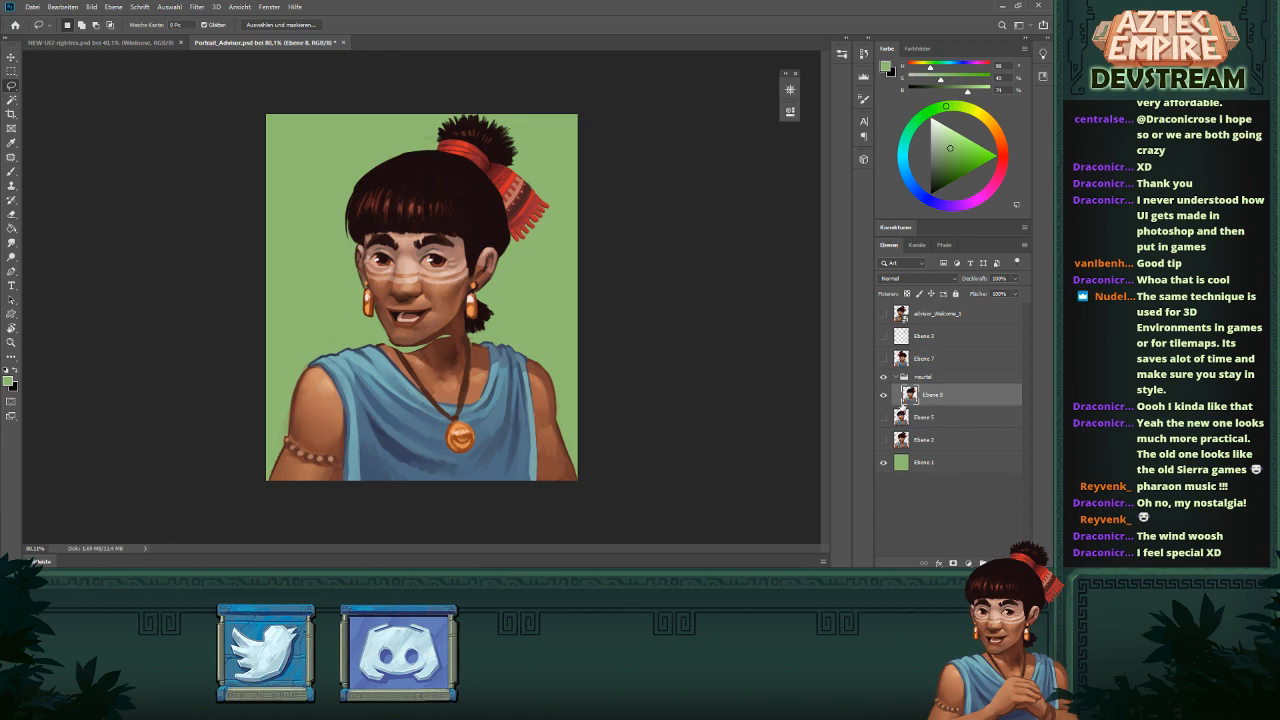
- Paint over the green gap between the chin and neck using skin and necklace tones sampled from the surrounding area
key("b")
mouse_move(407, 334)
left_mouse_down()
mouse_move(473, 349)
mouse_move(527, 337)
left_mouse_up()
key("ctrl+z")
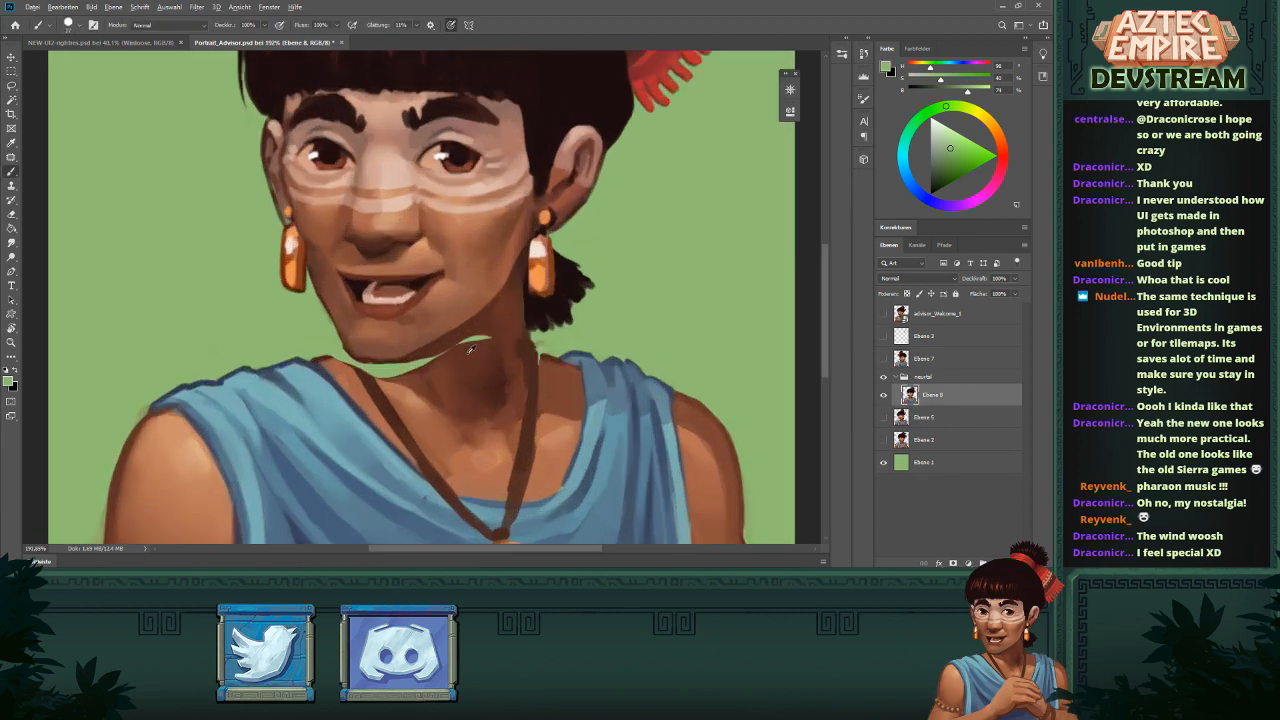
left_click(470, 348, "alt")
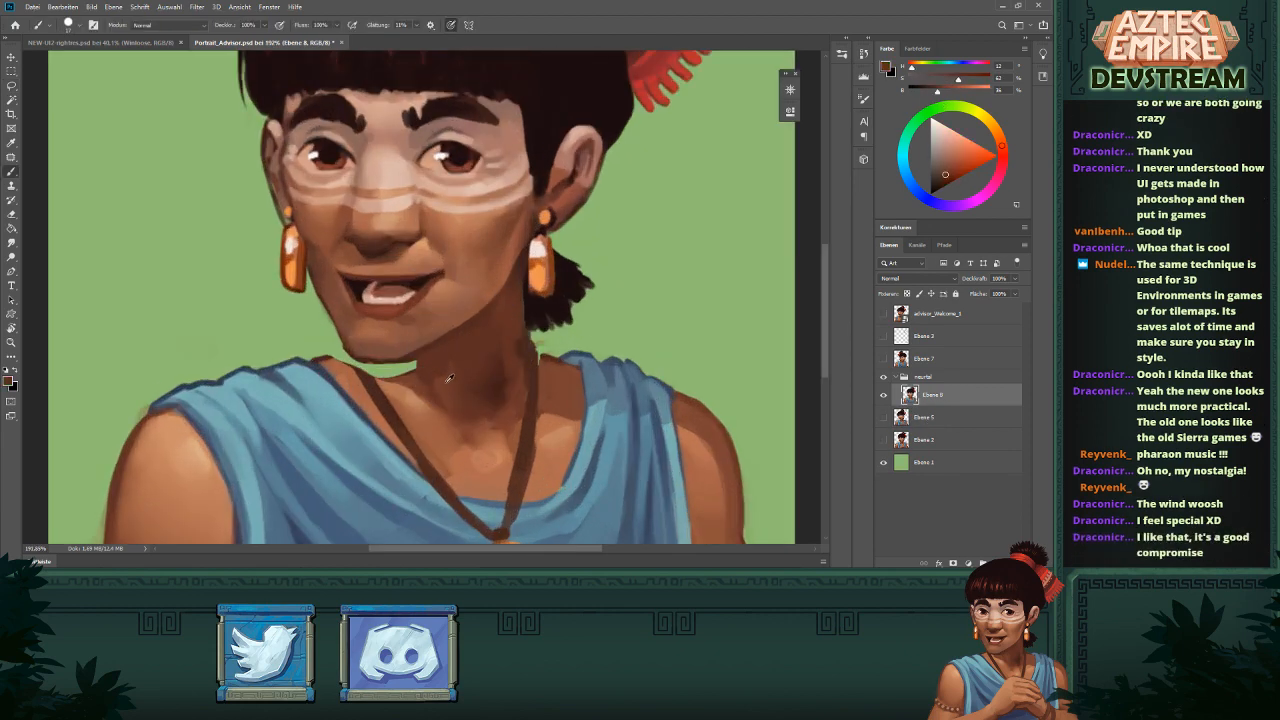
left_click(447, 380, "alt")
right_click(425, 352, "alt")
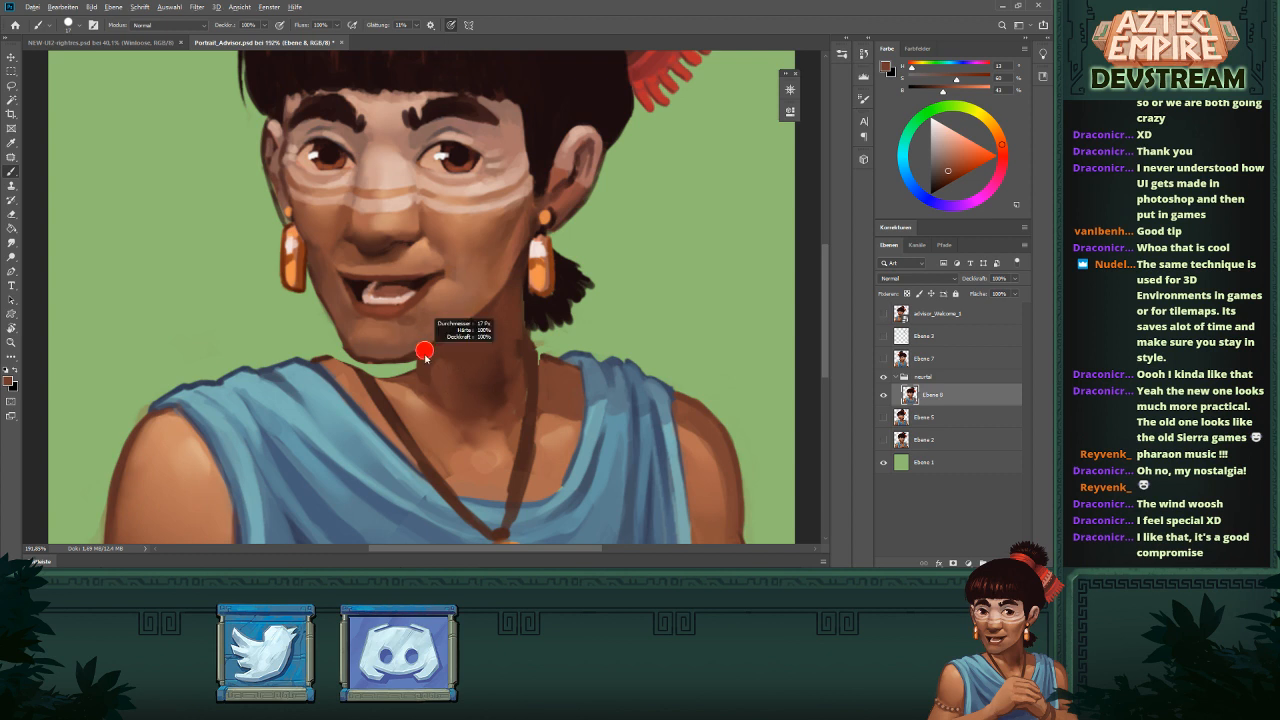
left_click(425, 352, "alt")
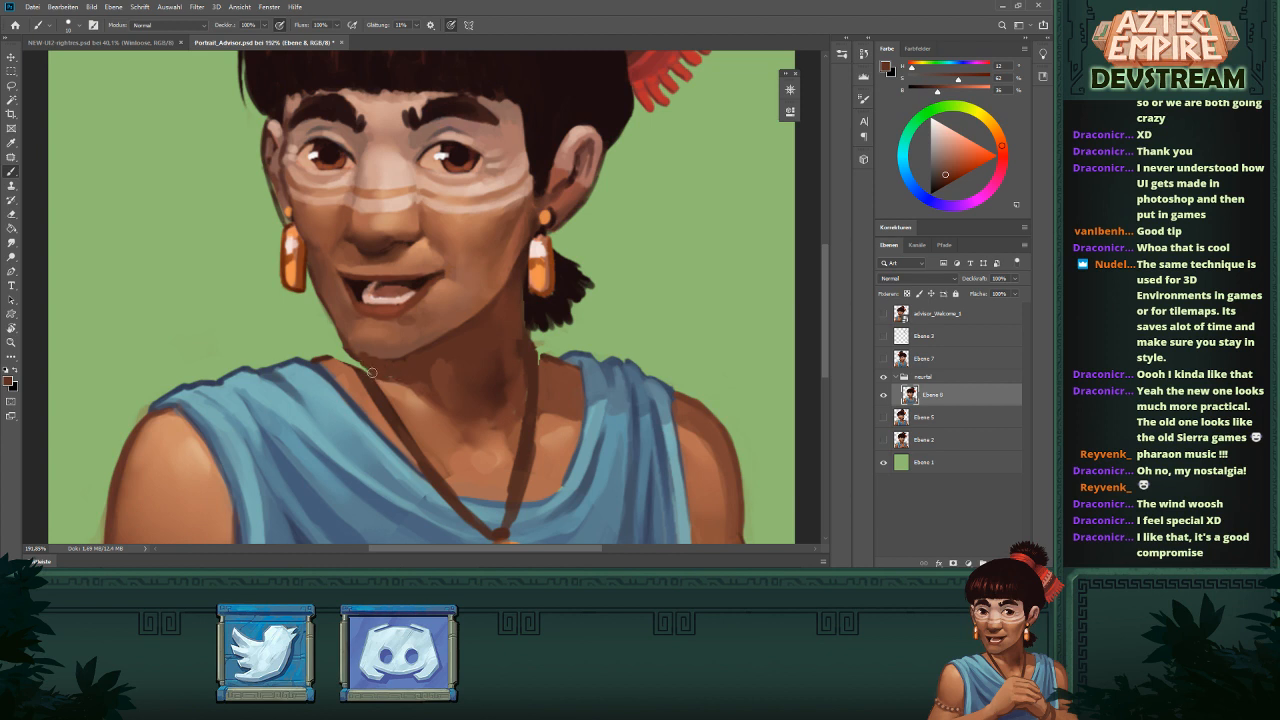
left_click(391, 389, "alt")
left_click(386, 368, "alt")
left_click(372, 377, "alt")
scroll(388, 387, "down", 5)
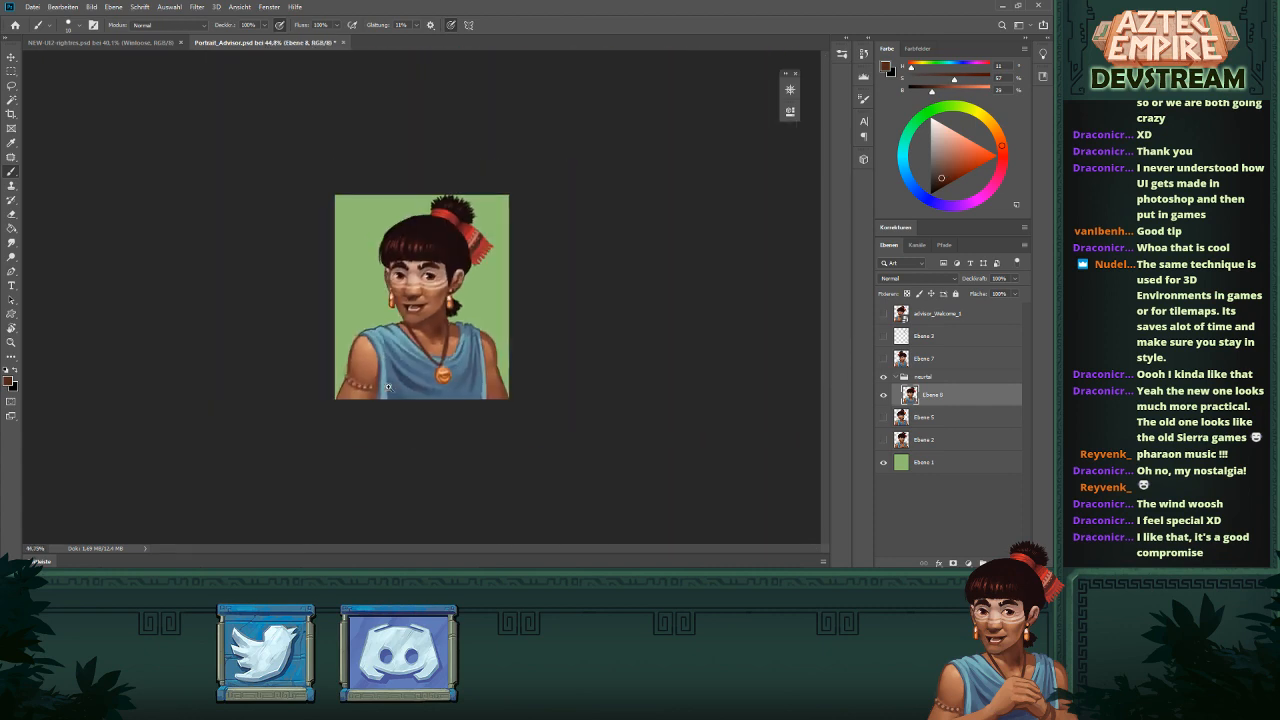
- Touch up the chin's lower edge with a skin tone sampled from the chin
scroll(420, 312, "up", 5)
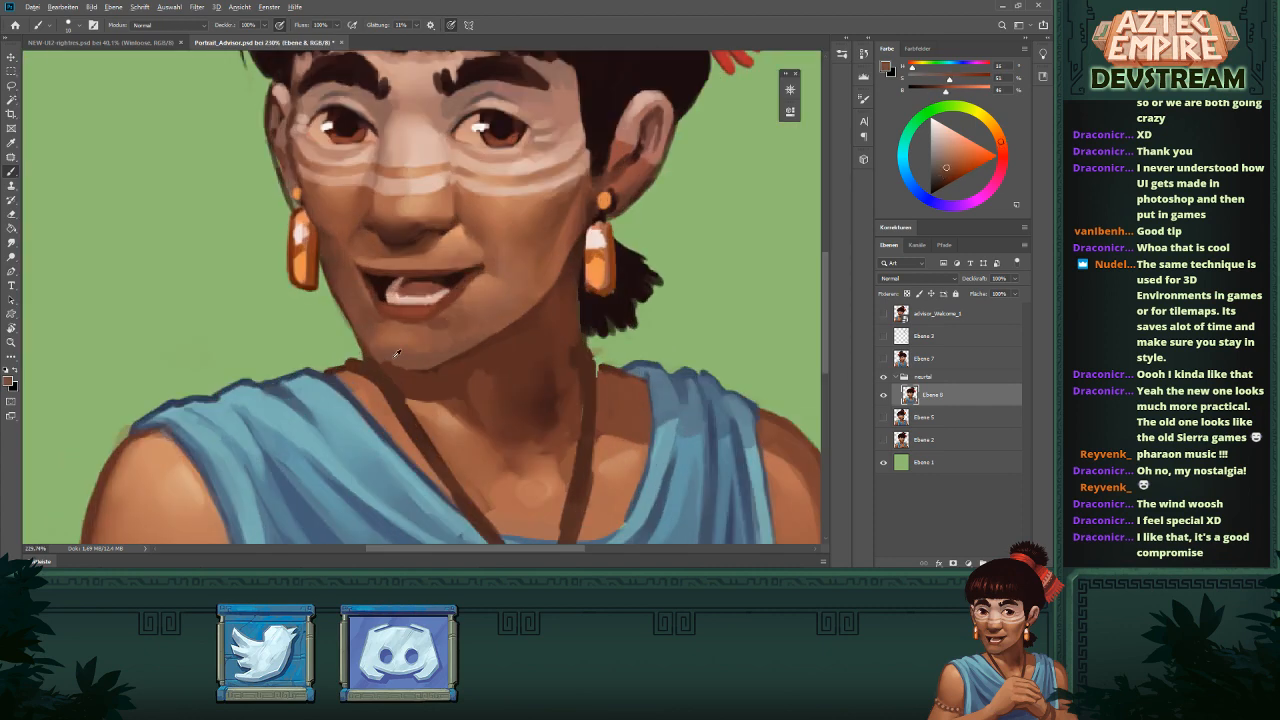
left_click(396, 353, "alt")
scroll(418, 390, "down", 5)
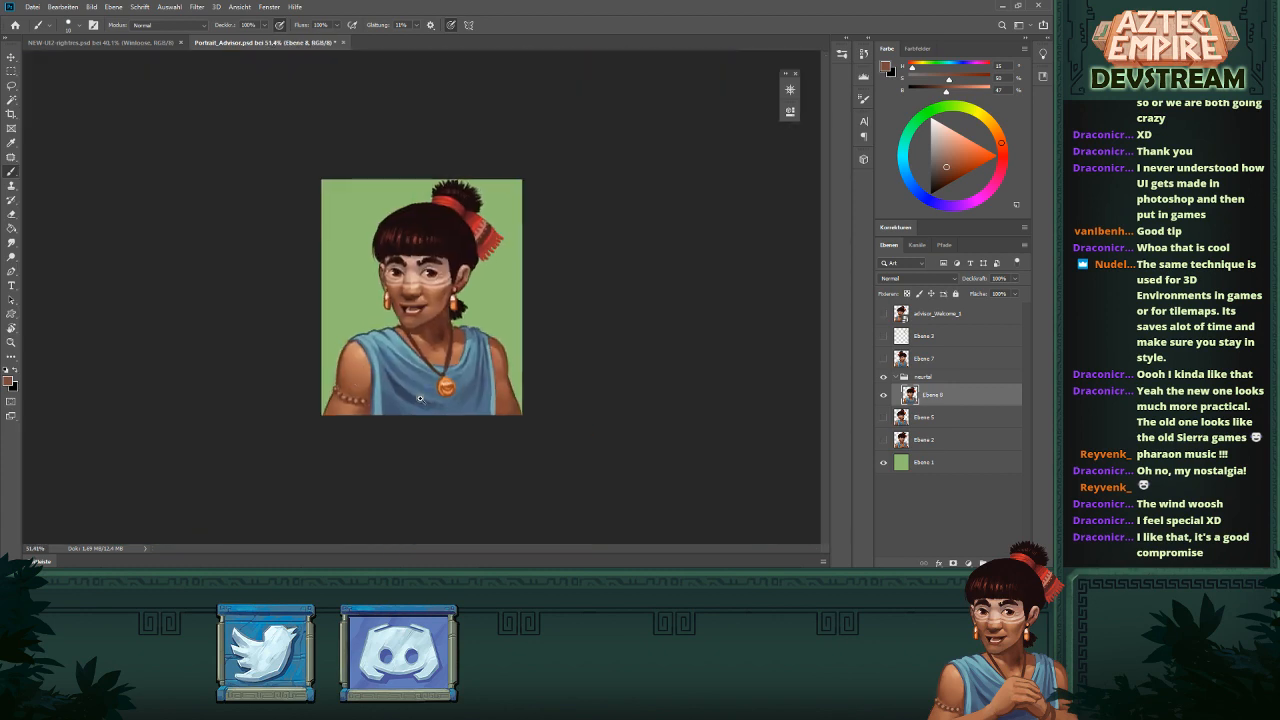
scroll(632, 338, "up", 2)
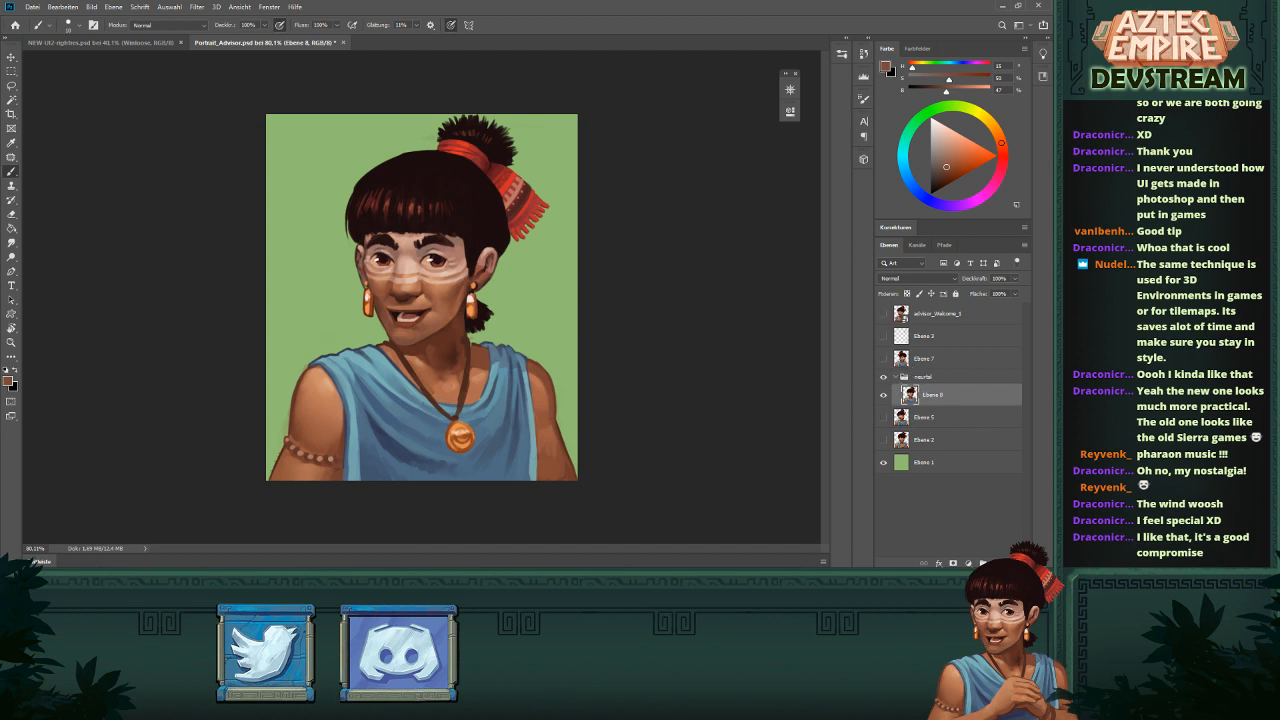
- Create a frame animation from the portrait and duplicate its frame three times for a total of four frames
left_click(42, 561)
left_click(466, 542)
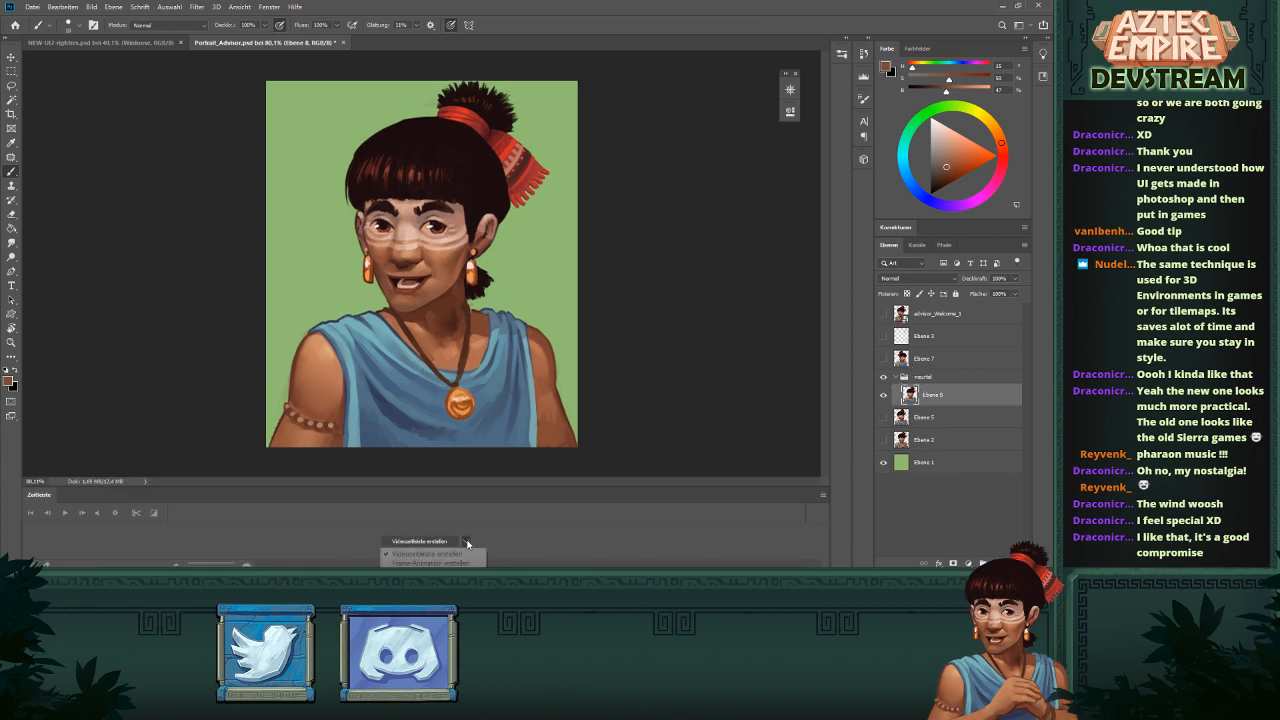
left_click(438, 564)
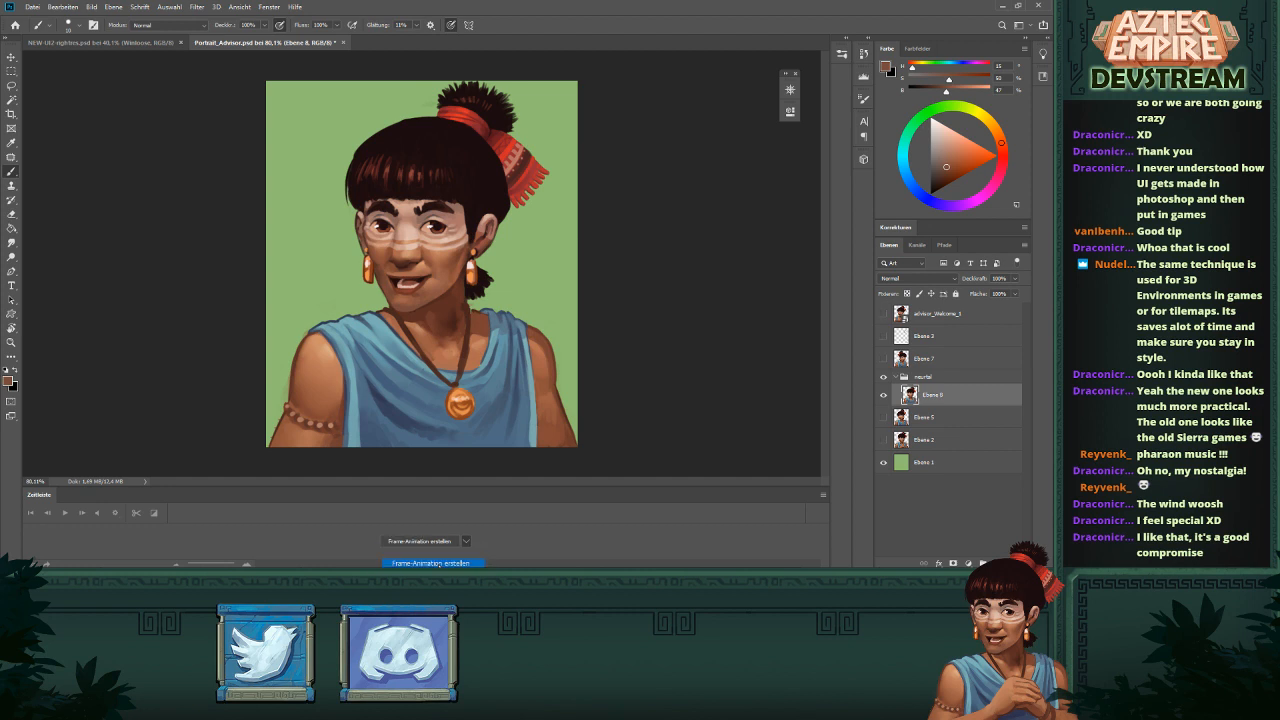
left_click(425, 541)
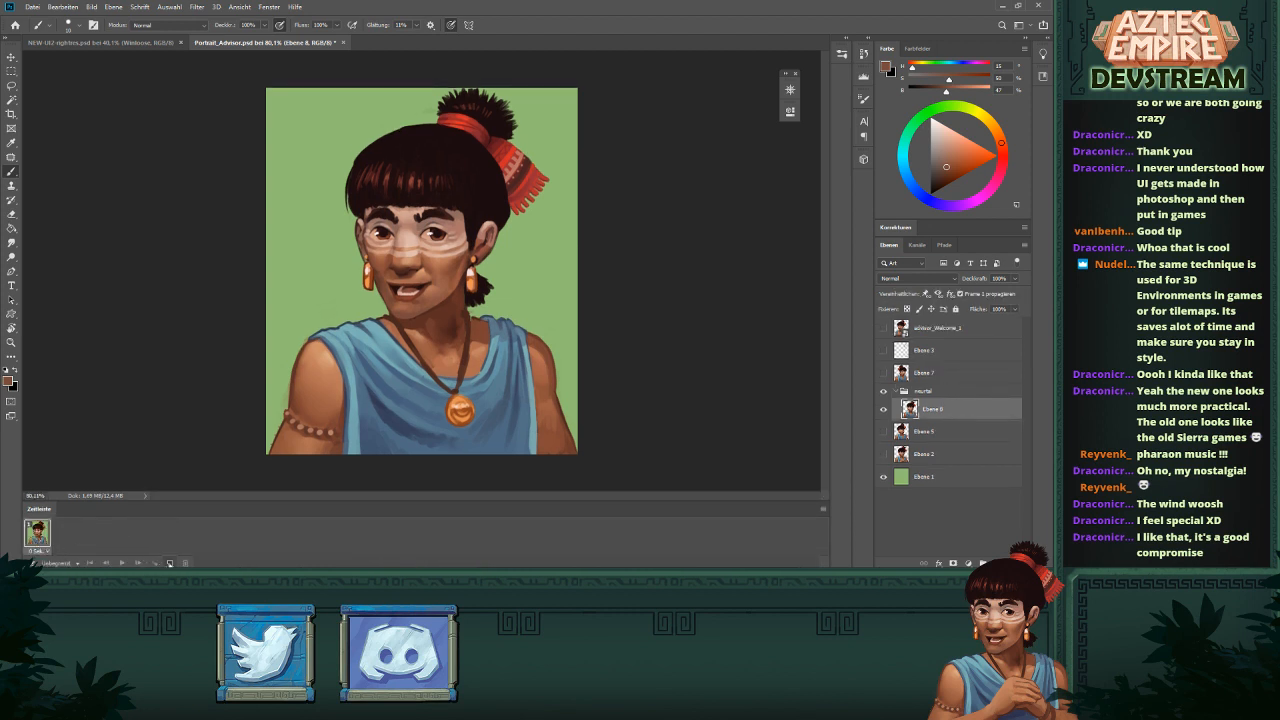
left_click(170, 562)
left_click(170, 562)
left_click(170, 562)
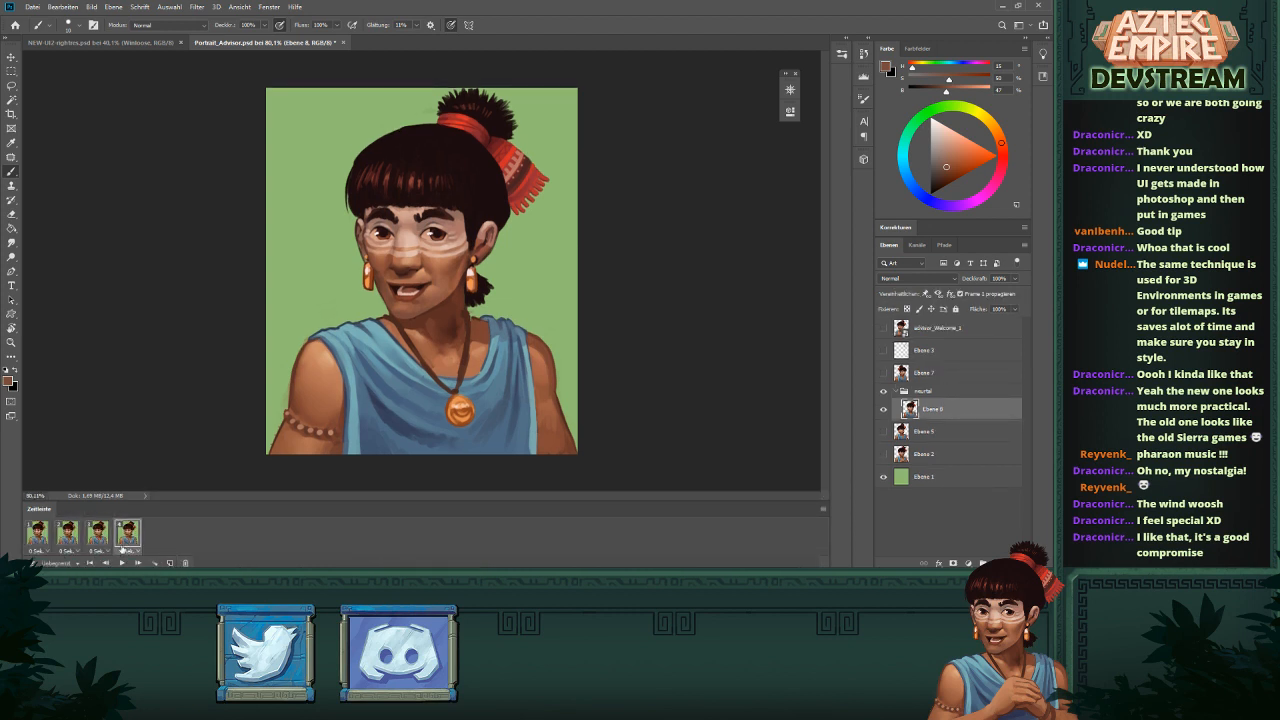
- Merge the neurtal group into a single layer with the first animation frame active
left_click(67, 533)
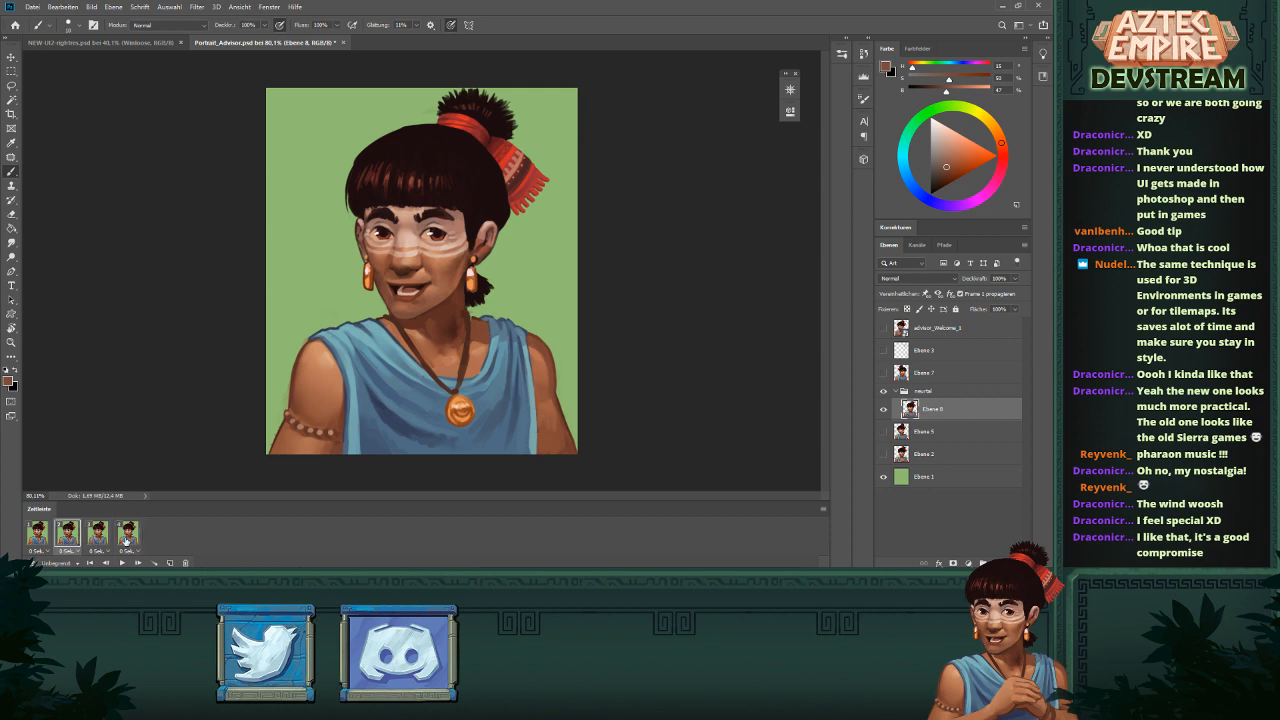
left_click(884, 409)
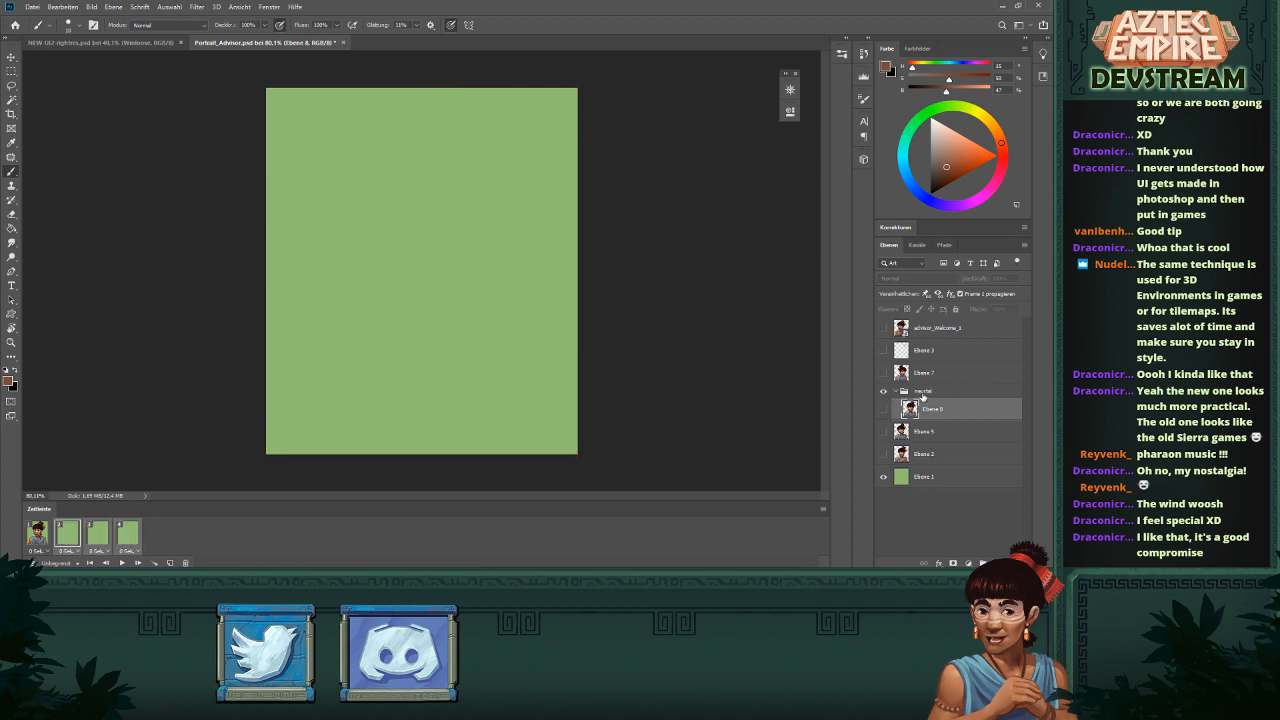
left_click(921, 392)
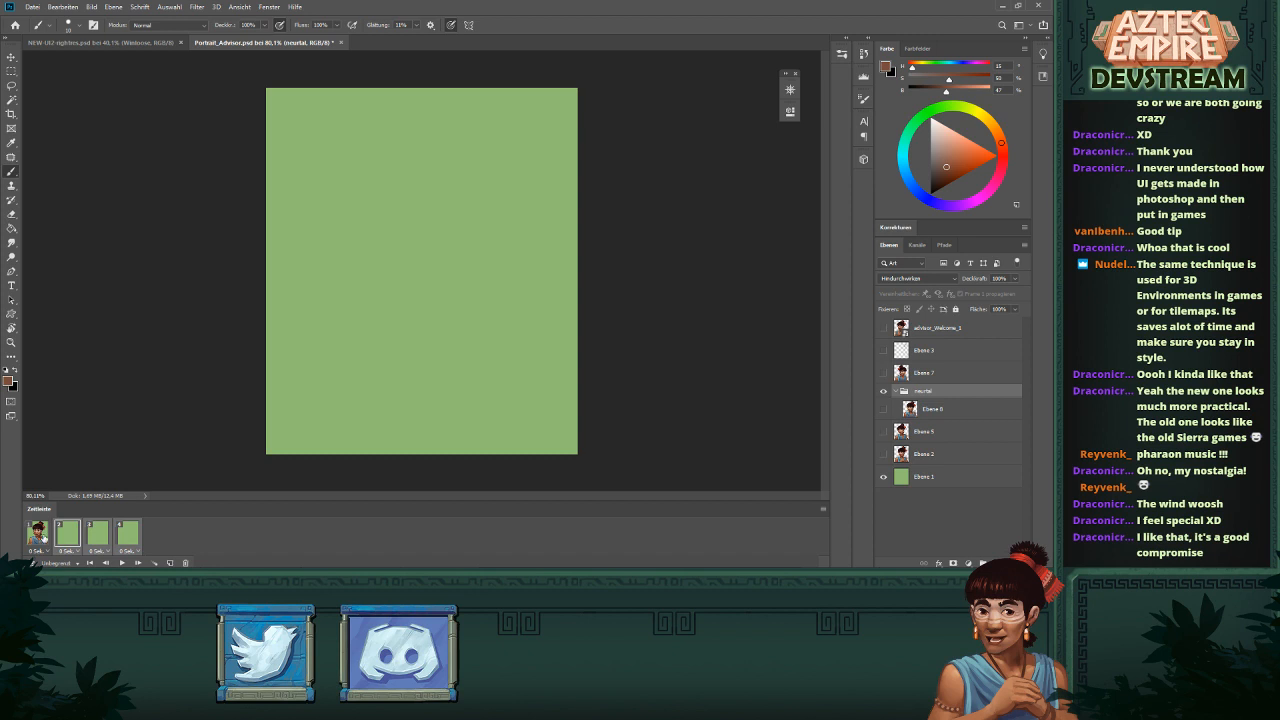
left_click(42, 536)
key("ctrl+e")
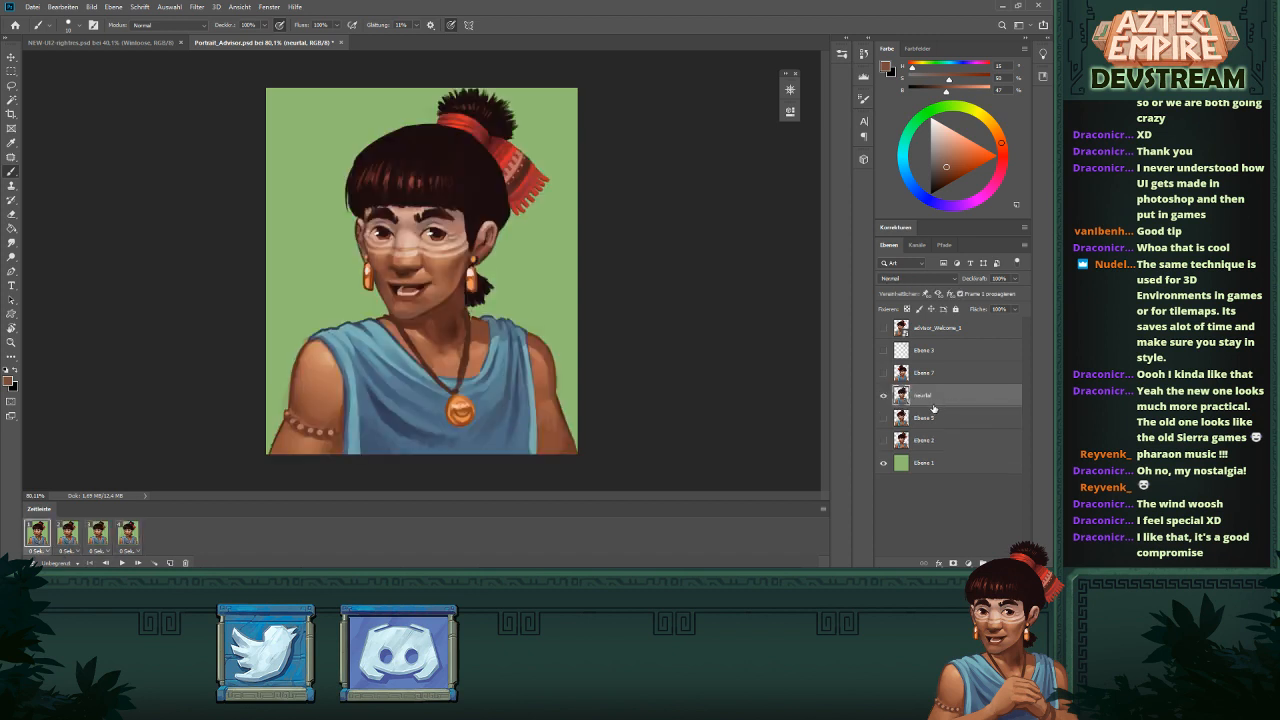
- Make the second animation frame show Ebene 7 instead of the neurtal layer, and select the third frame
left_click(76, 532)
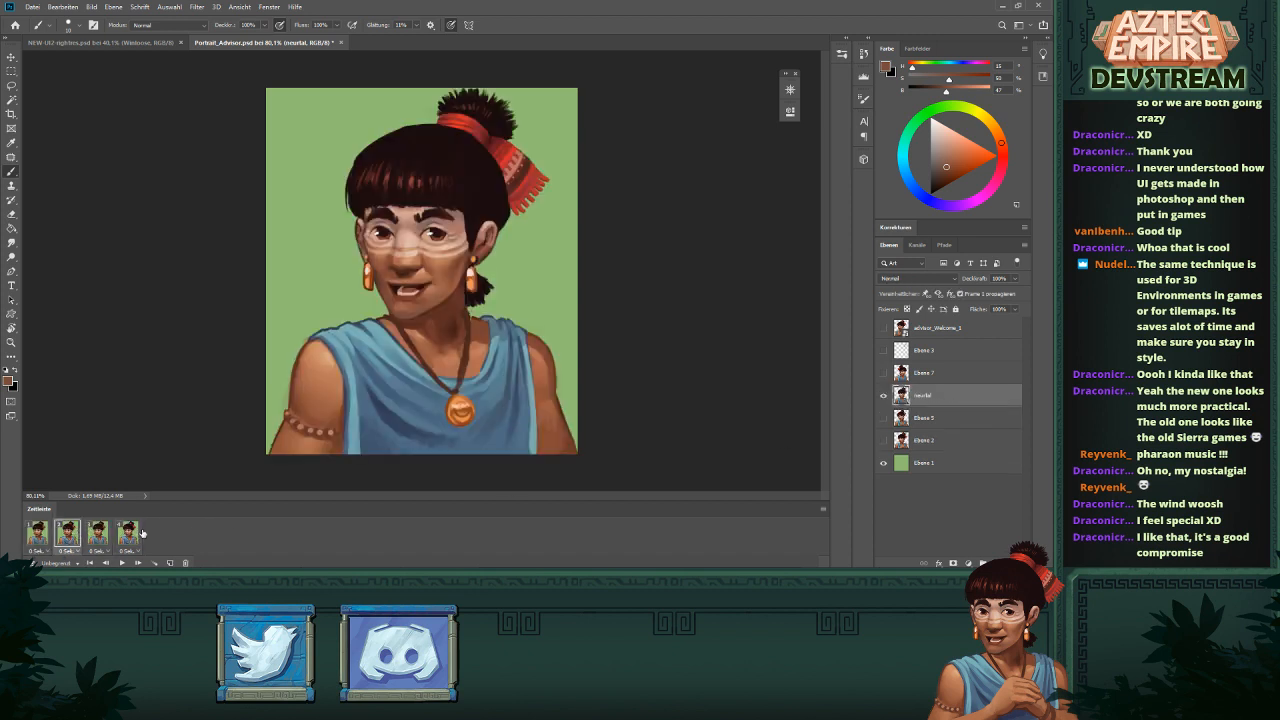
left_click(884, 395)
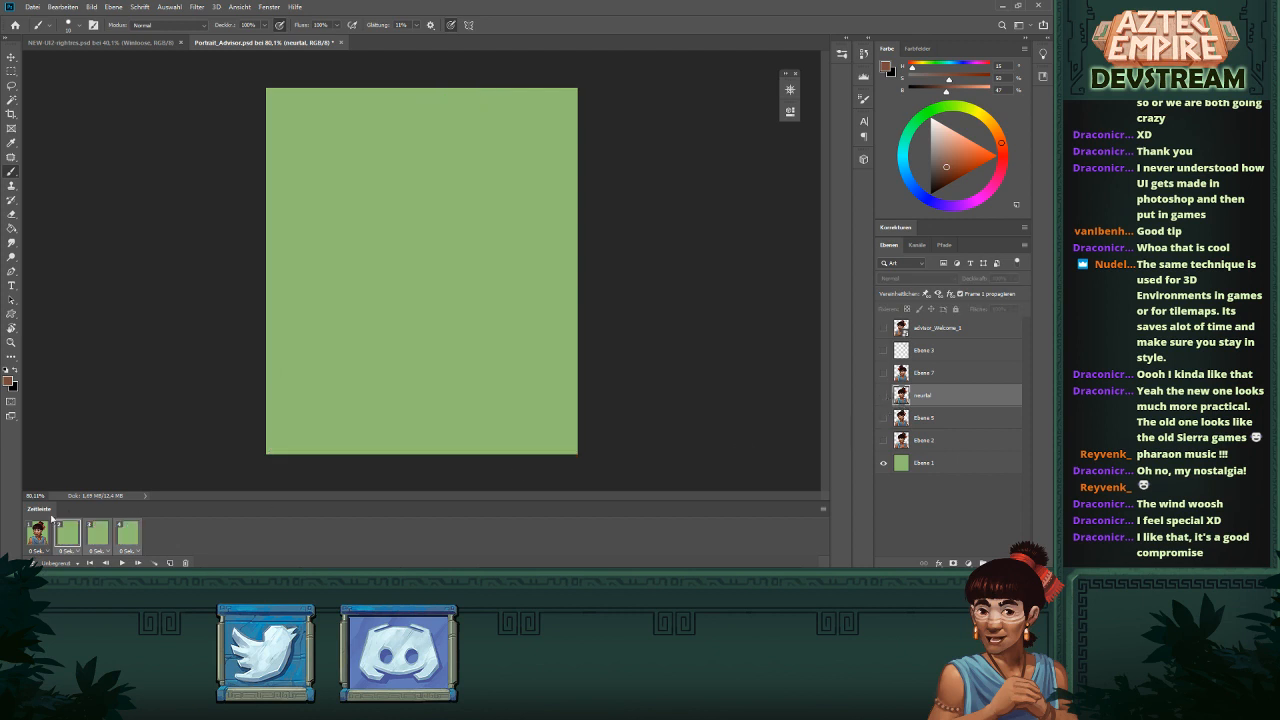
left_click(883, 372)
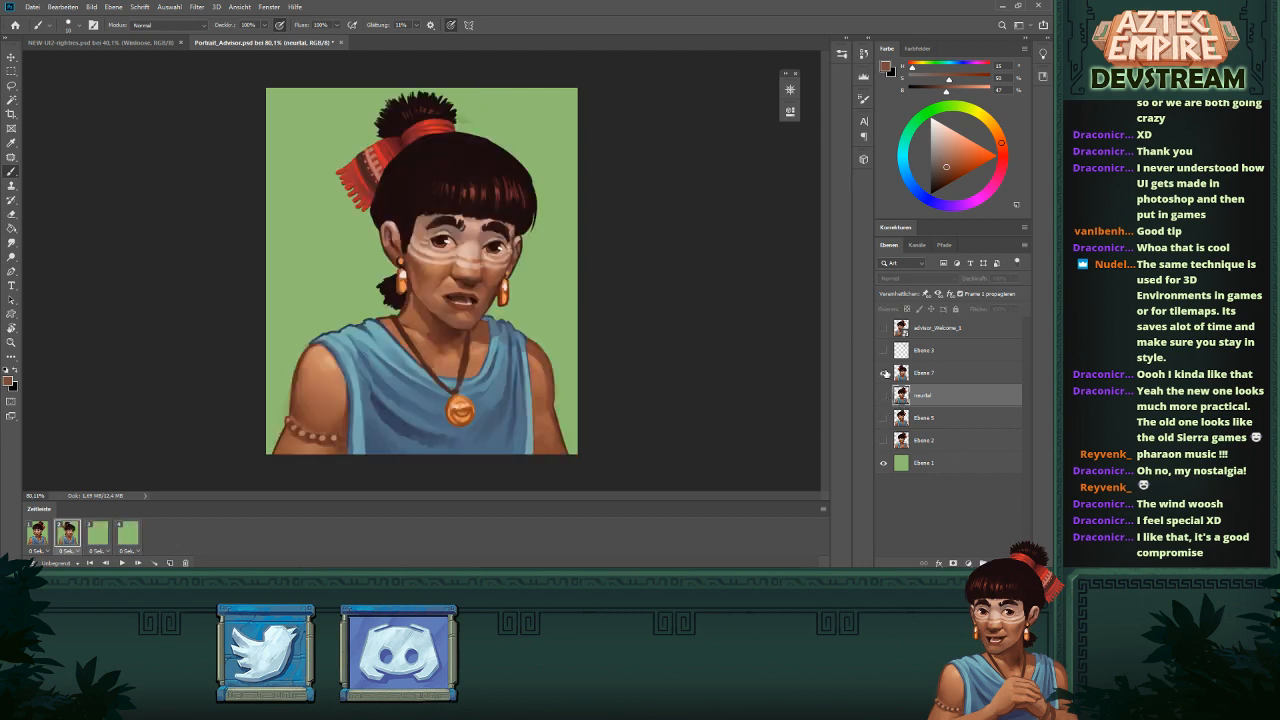
left_click(99, 533)
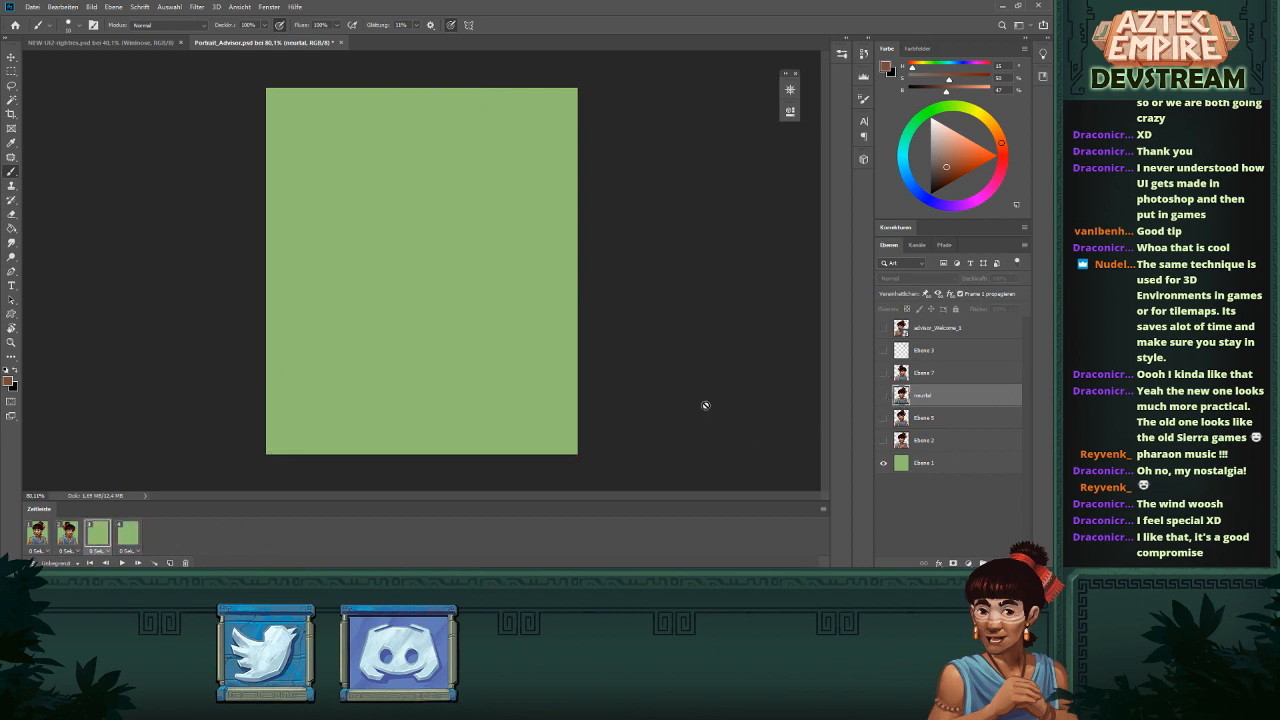
- Make the third animation frame show Ebene 5 and the fourth frame show Ebene 2
left_click(883, 417)
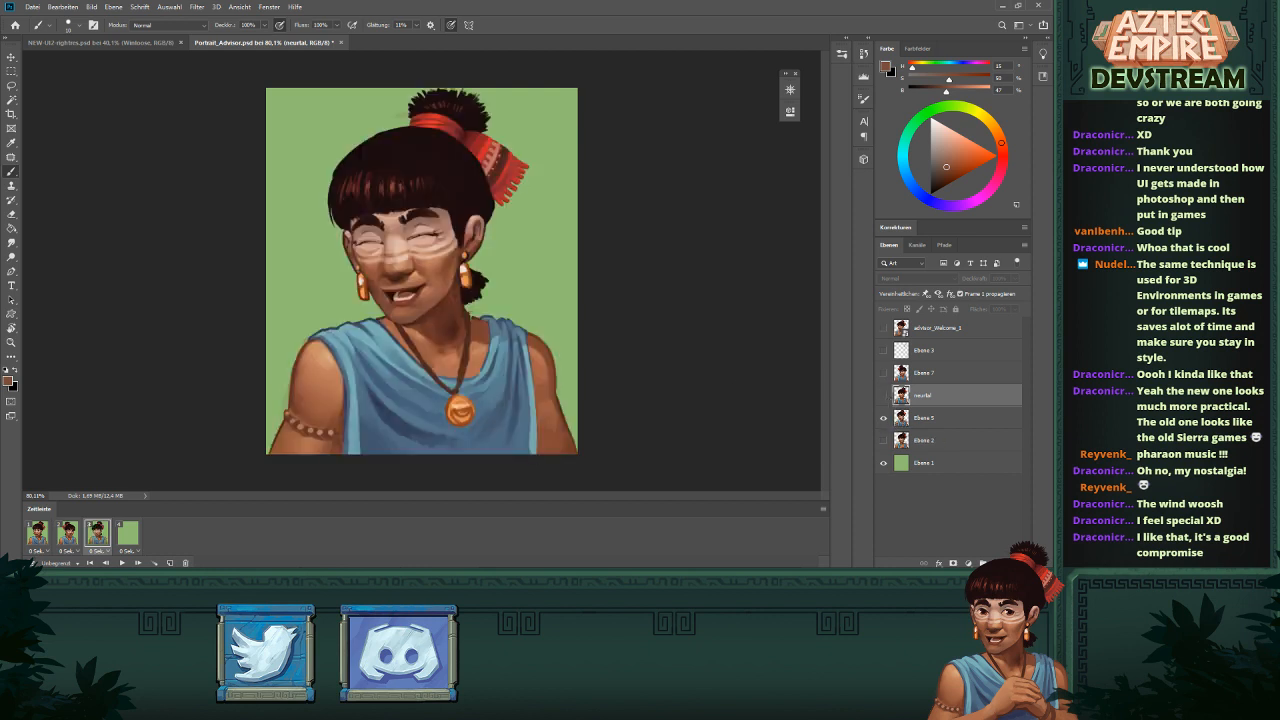
left_click(127, 533)
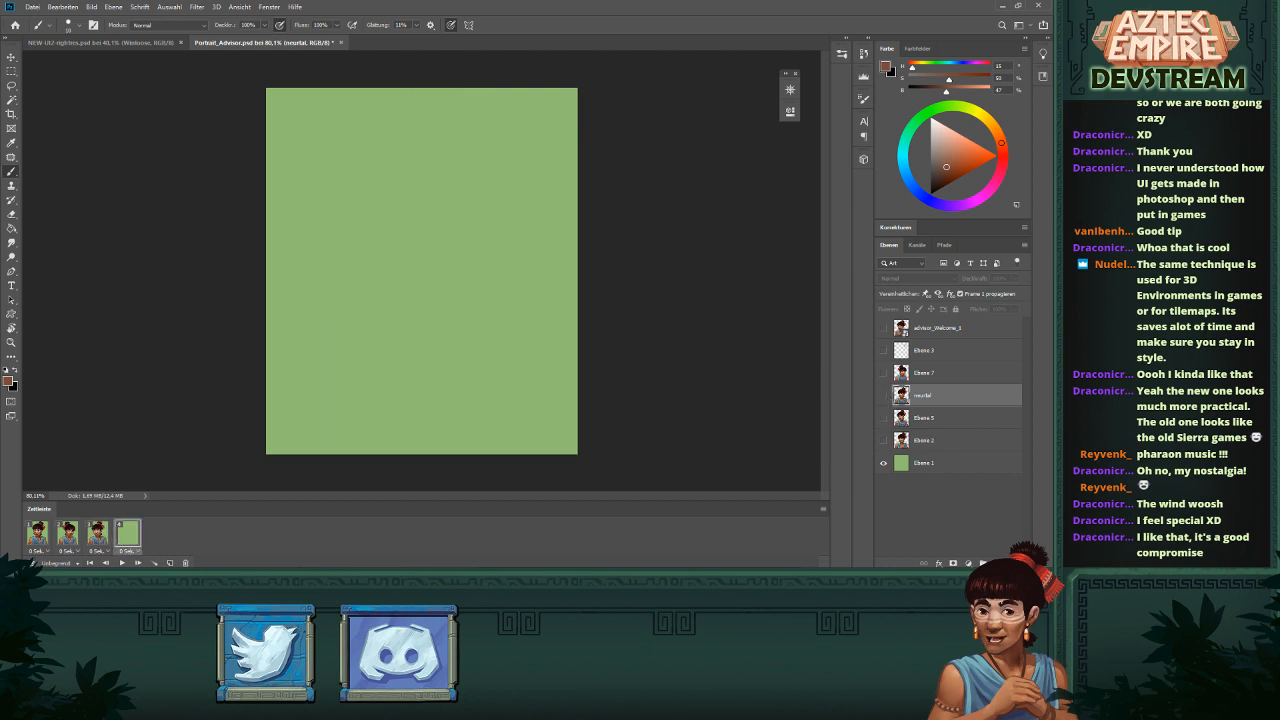
left_click(883, 440)
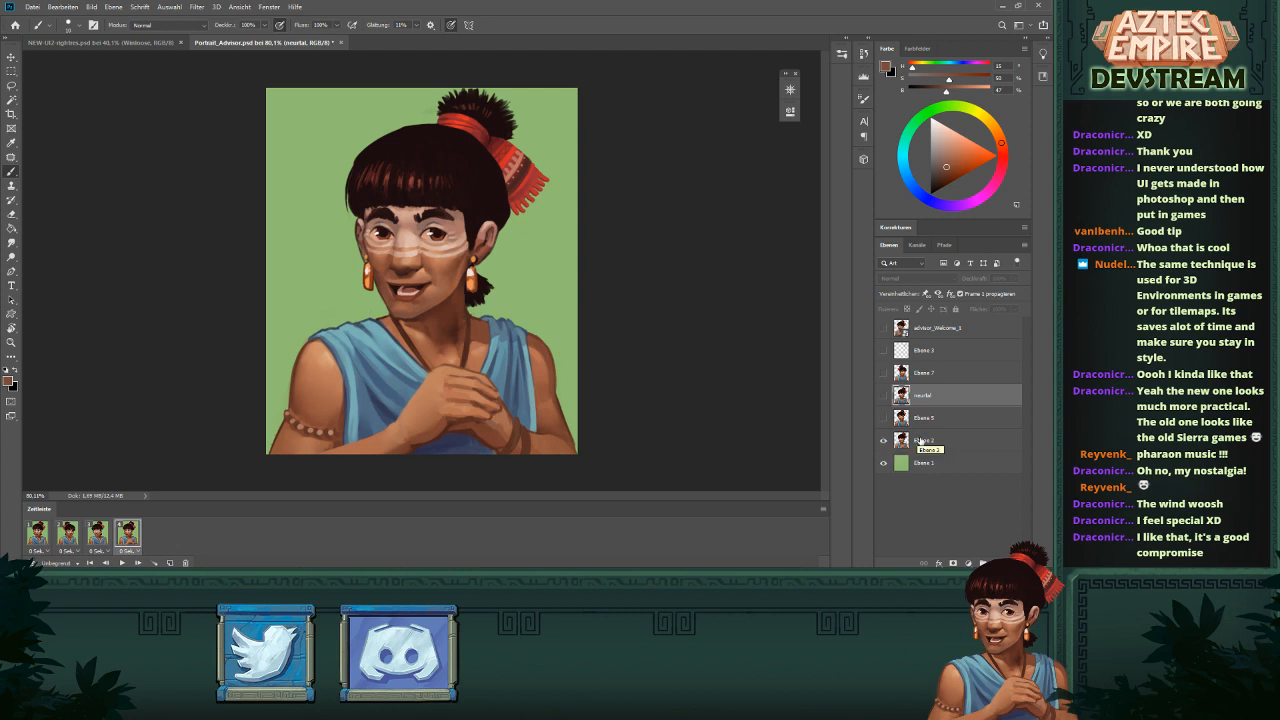
- Rename the layers Ebene 2 to happy, Ebene 5 to pleased and Ebene 7 to sad
double_click(920, 440)
type("n")
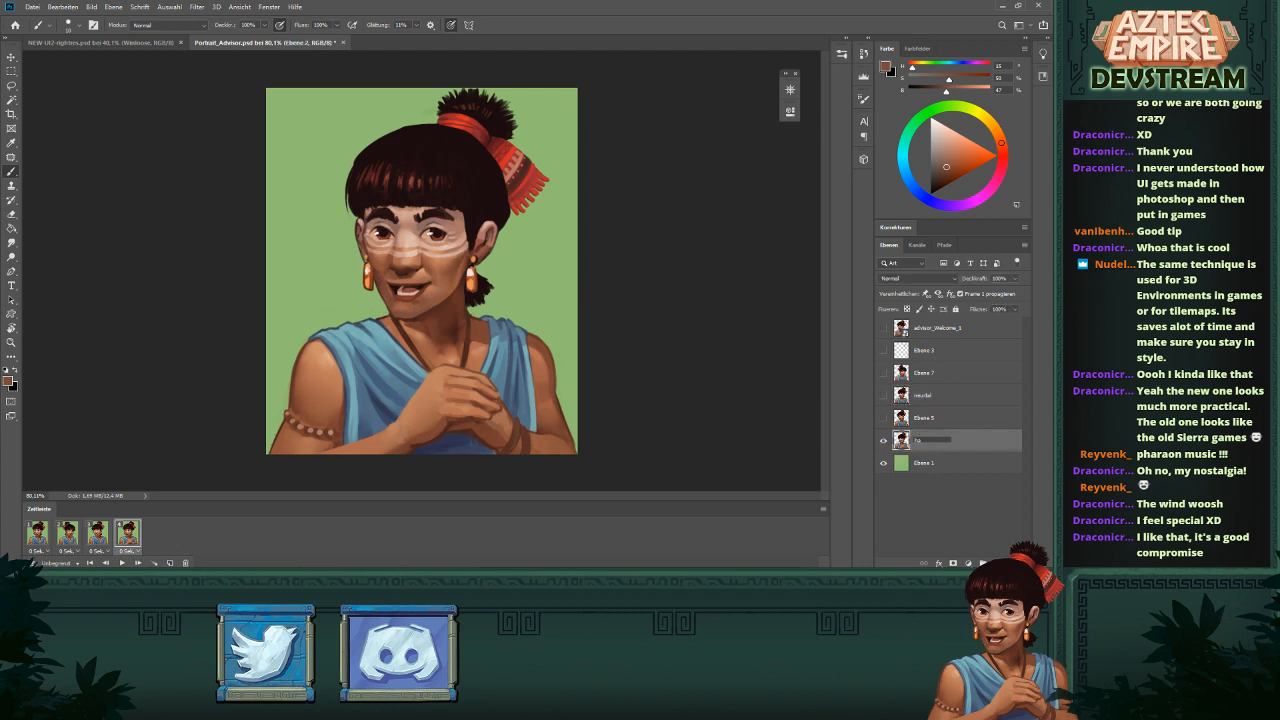
type("appy")
double_click(922, 418)
type("plea")
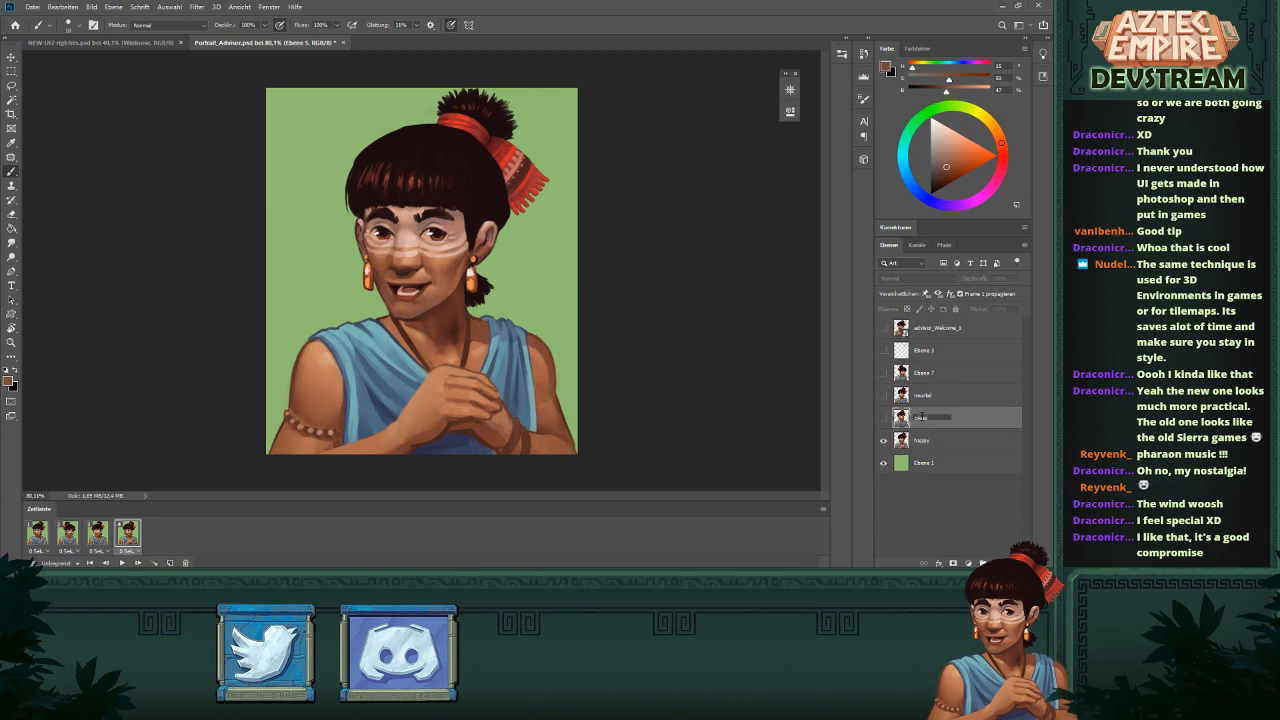
type("sed")
key("Return")
double_click(921, 372)
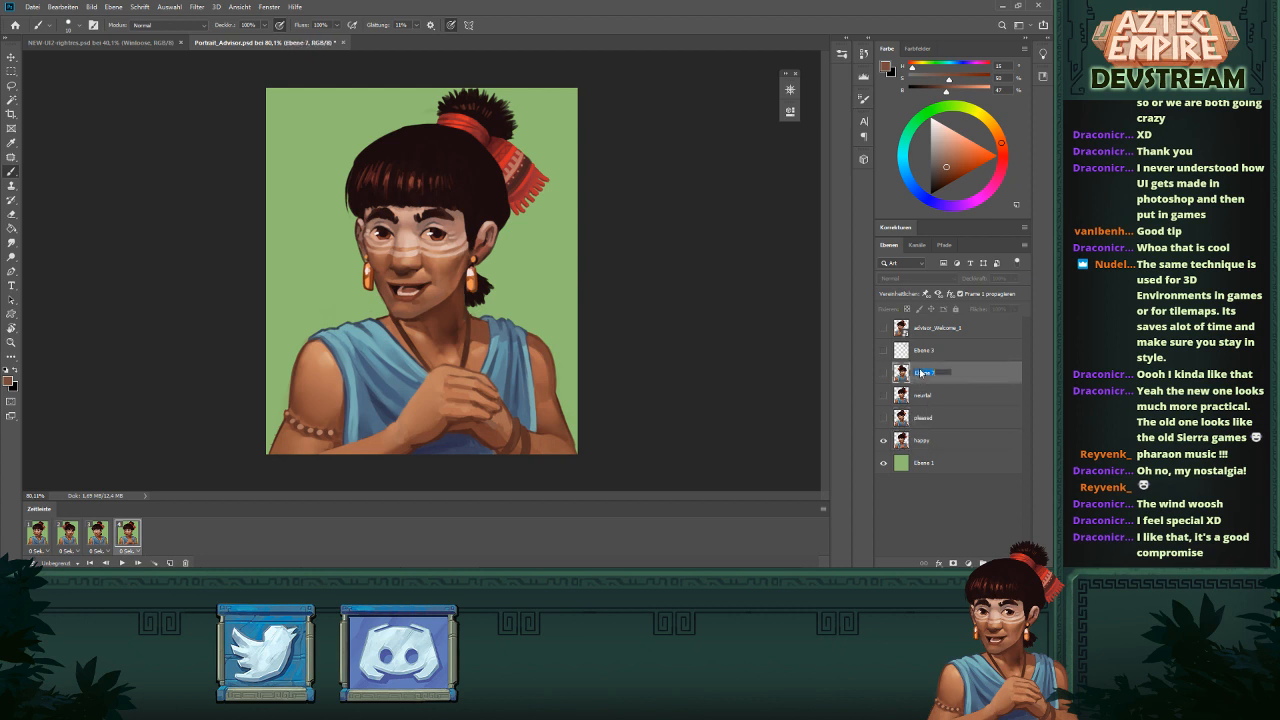
type("sad")
key("Return")
- Step through the four animation frames in both directions to compare the advisor's expressions
left_click(100, 540)
left_click(60, 538)
left_click(41, 541)
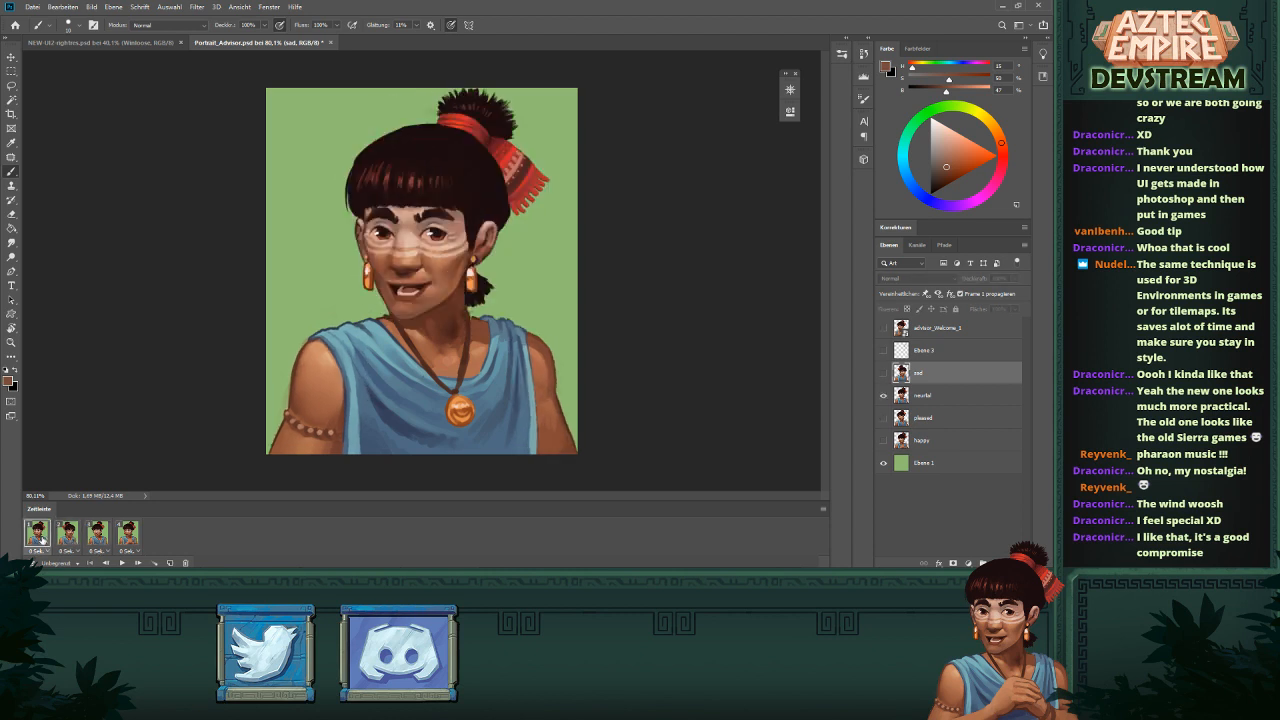
left_click(67, 539)
left_click(95, 538)
left_click(124, 537)
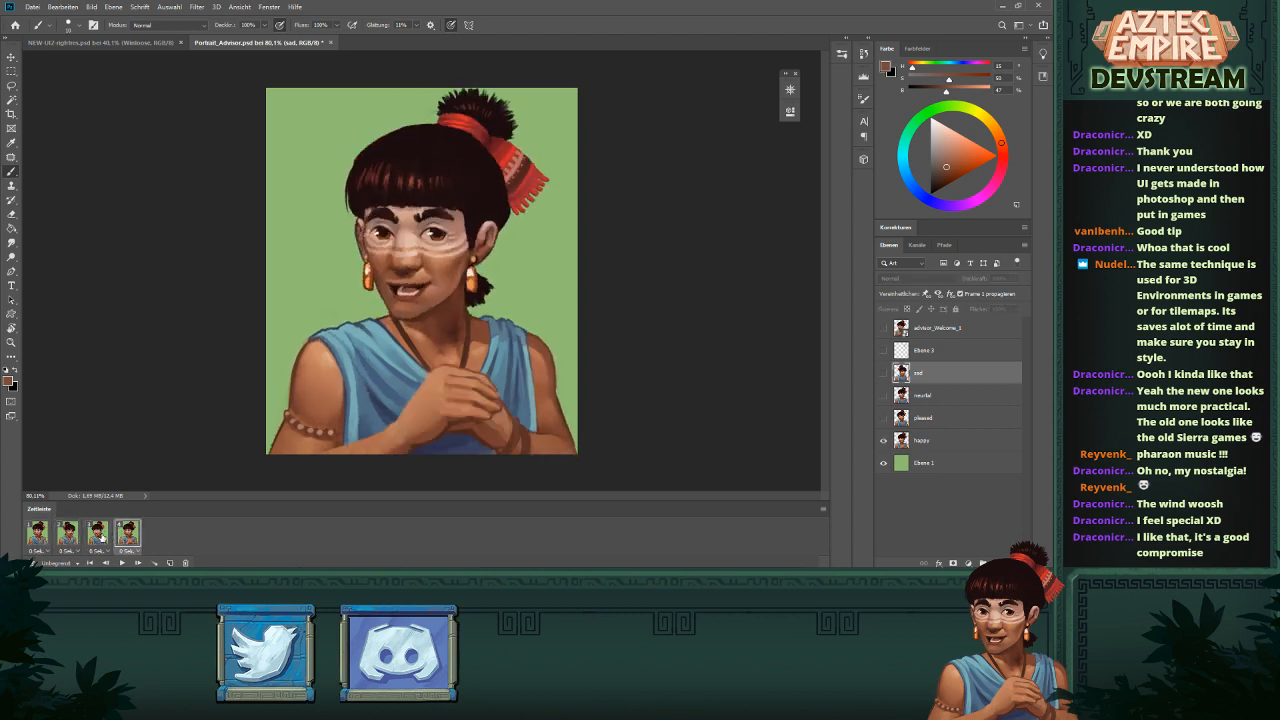
left_click(96, 538)
left_click(62, 539)
left_click(41, 541)
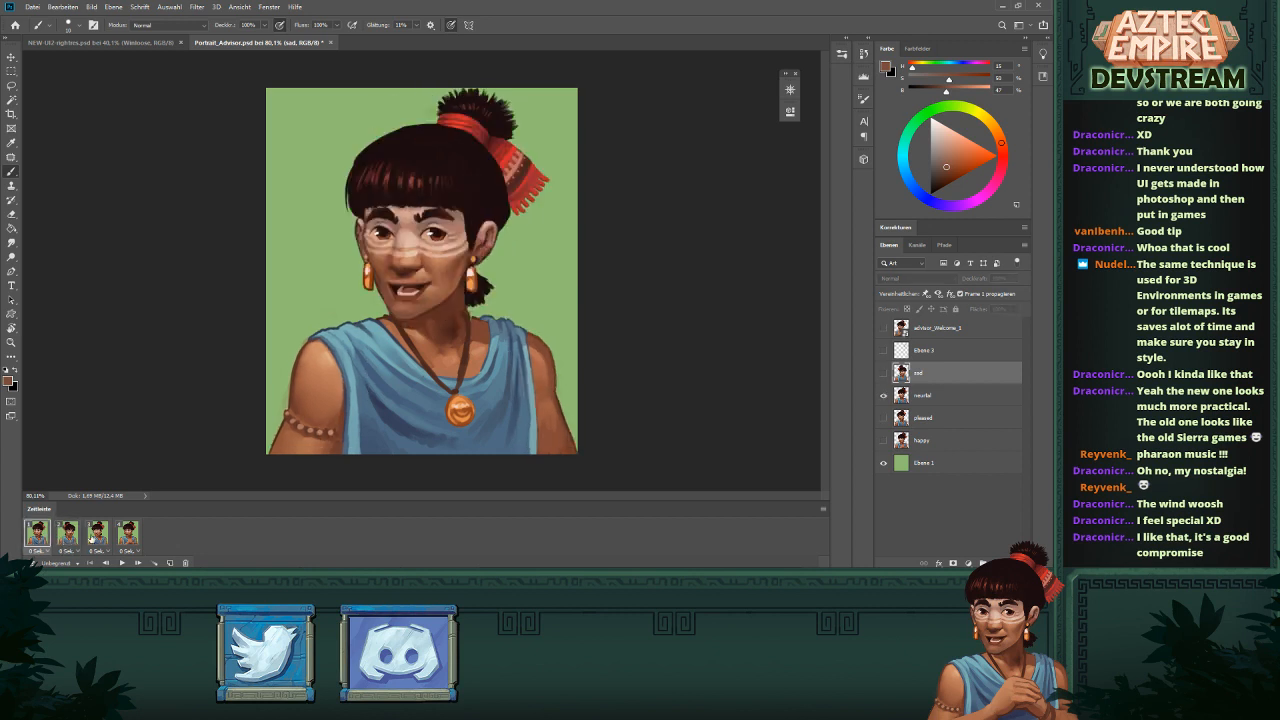
- On the neurtal layer in the first frame, reshape the upper lip with skin and lip tones sampled around the mouth
left_click(938, 396)
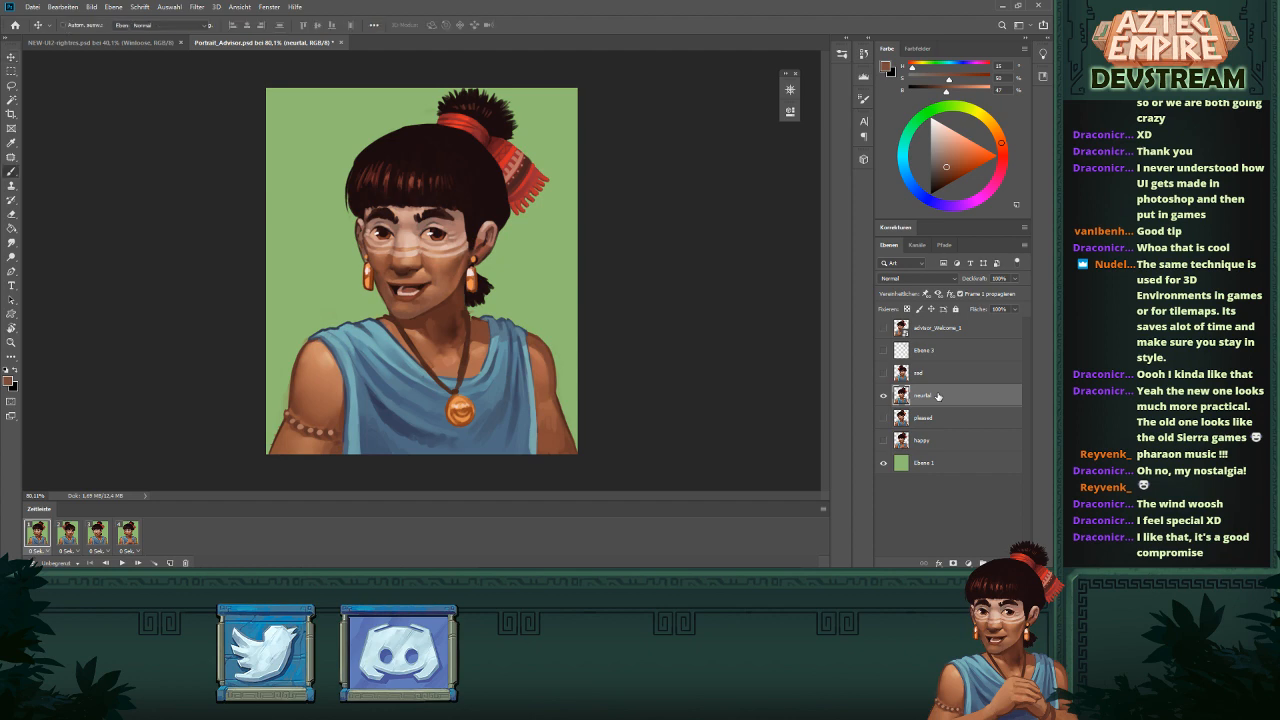
left_click_drag(434, 295, 480, 299)
left_click_drag(480, 299, 601, 364)
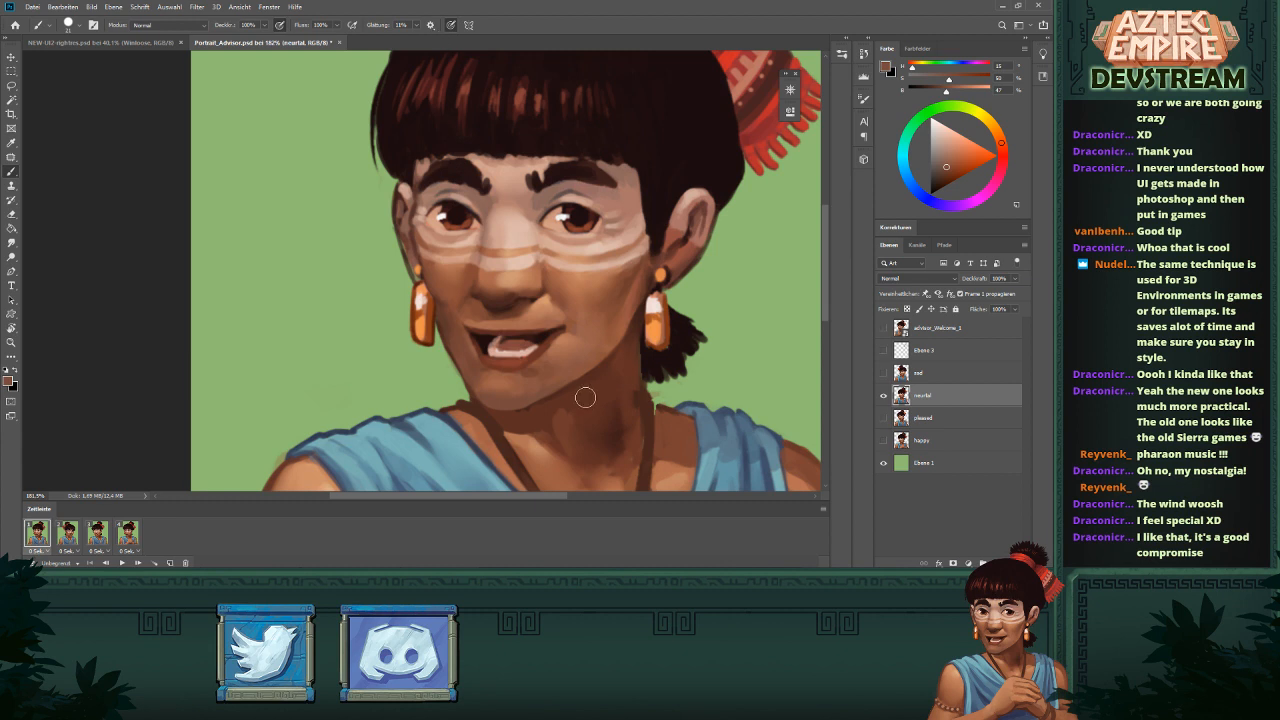
left_click(530, 324, "alt")
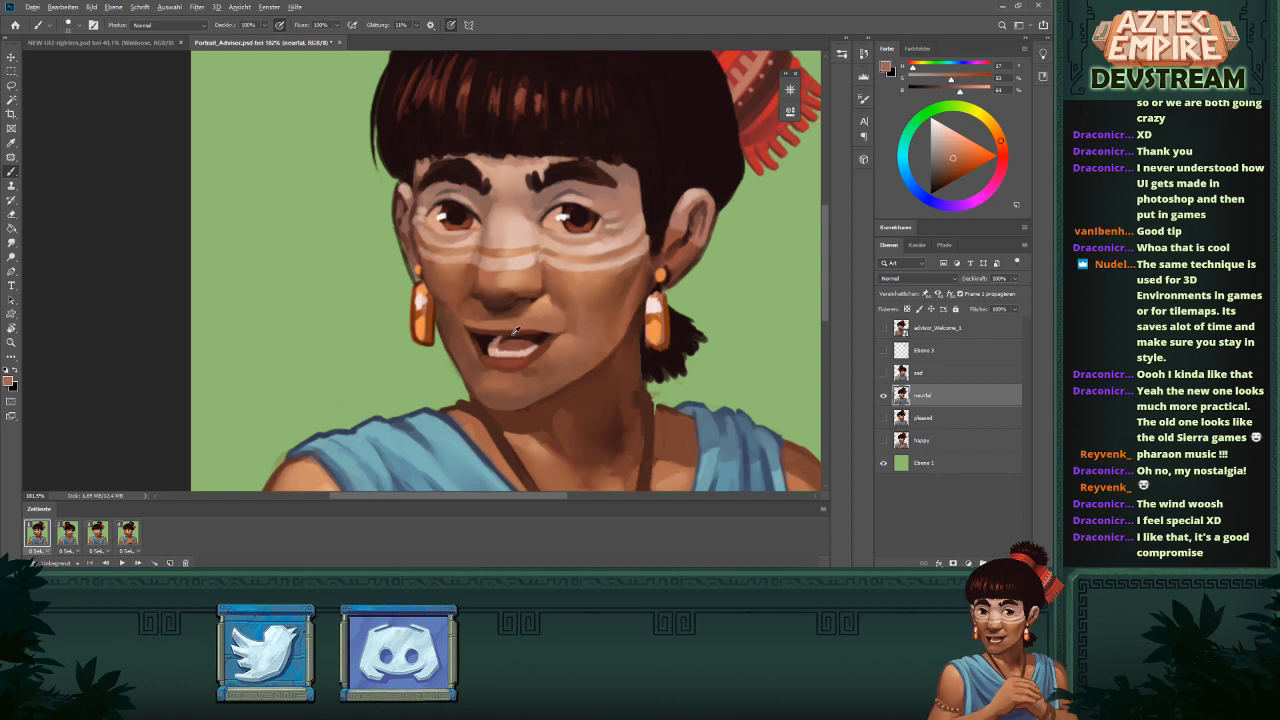
left_click(516, 330, "alt")
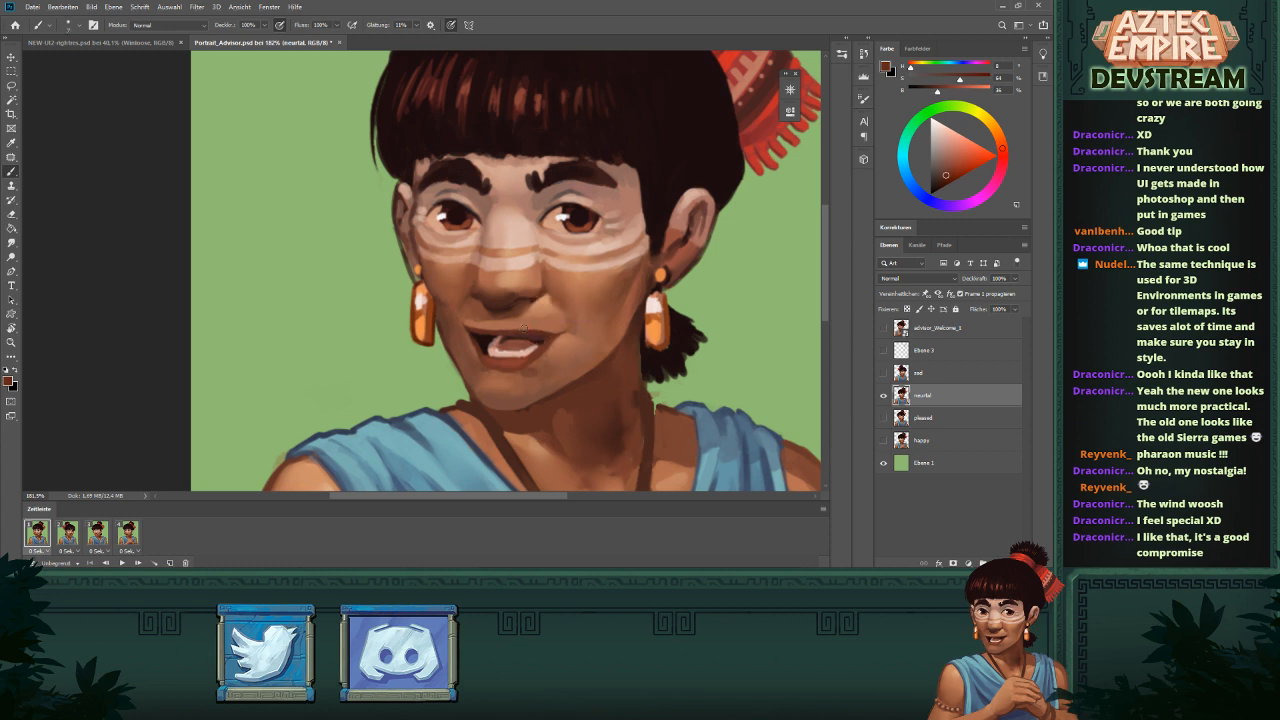
left_click(489, 325, "alt")
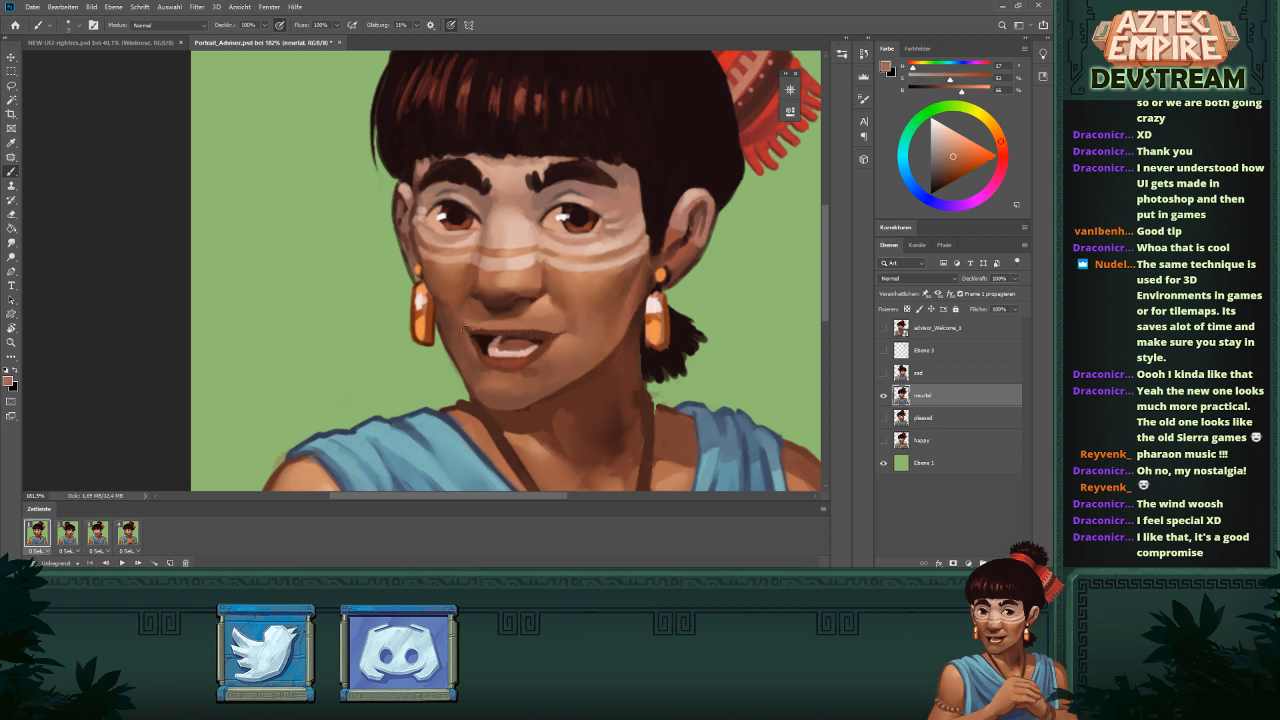
left_click(466, 322, "alt")
left_click(476, 324, "alt")
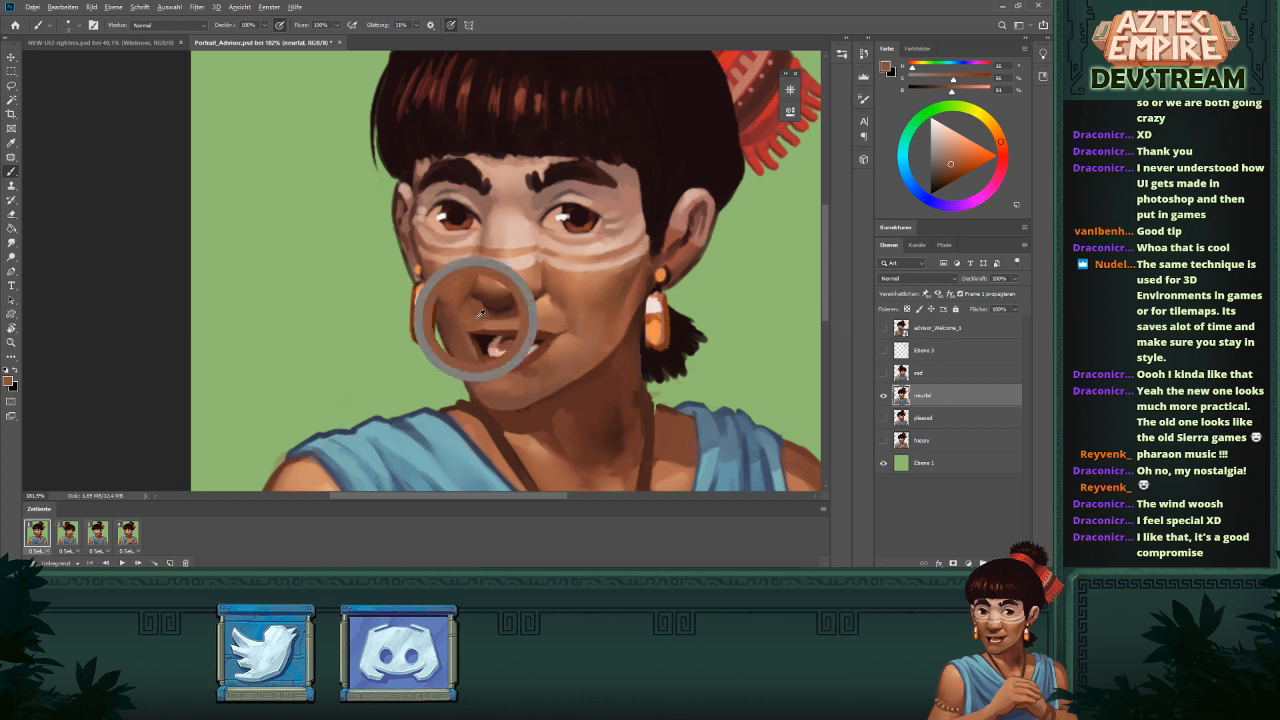
- Paint over the teeth and mouth opening with sampled lip colors to close the mouth
left_click(497, 365, "alt")
left_click_drag(482, 345, 504, 343)
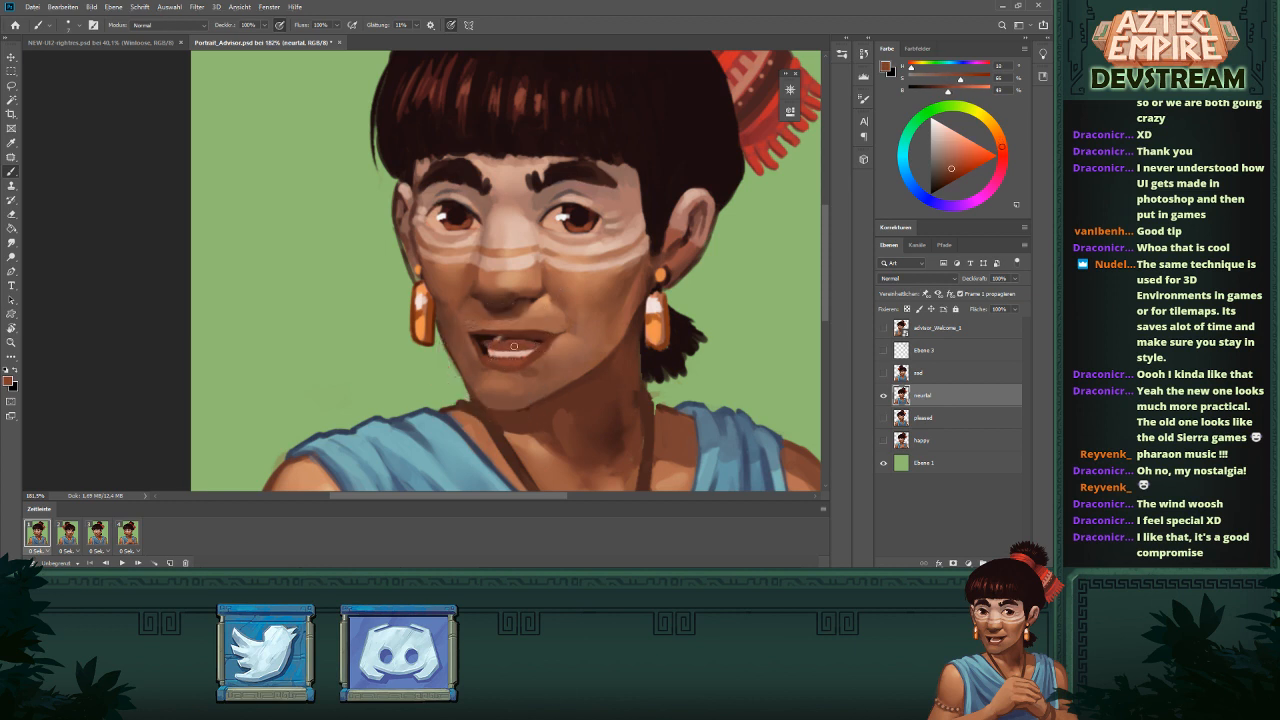
left_click(549, 344, "alt")
mouse_move(525, 343)
left_mouse_down()
mouse_move(475, 339)
mouse_move(492, 357)
mouse_move(532, 355)
mouse_move(483, 356)
left_mouse_up()
left_click(478, 354, "alt")
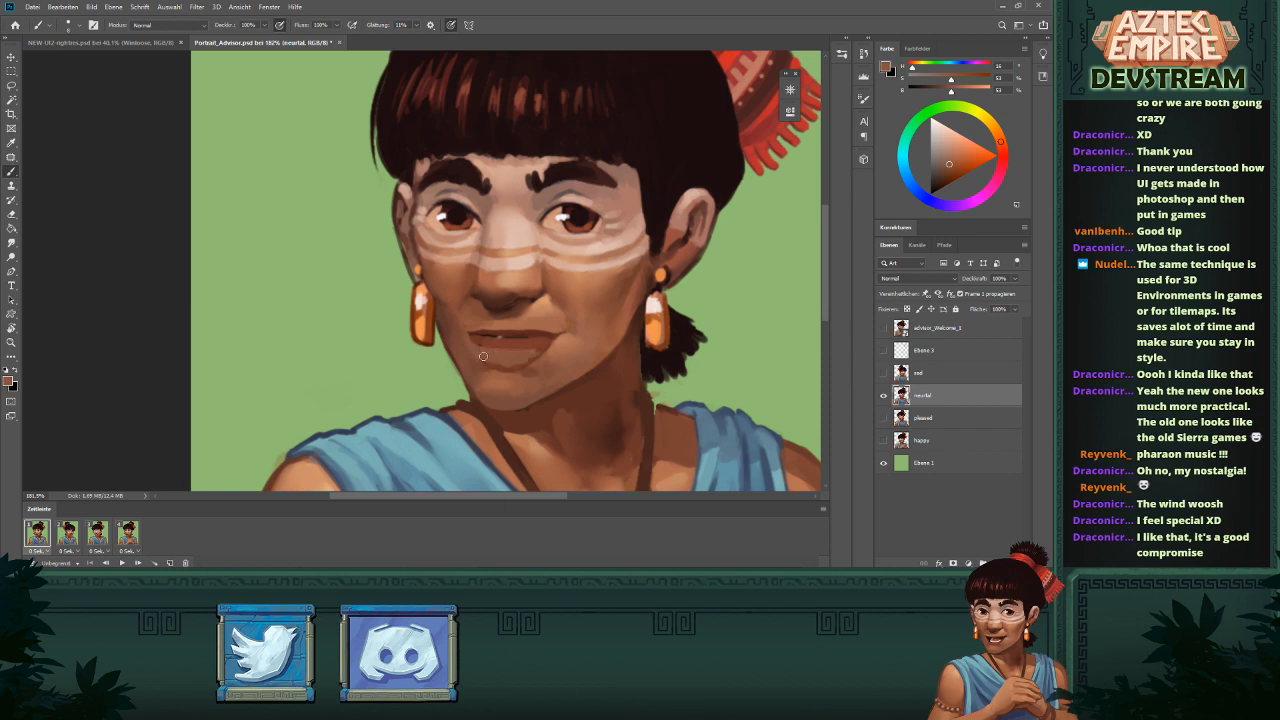
- Shape the closed lower lip and blend the skin beneath it using tones sampled around the mouth
left_click(502, 345, "alt")
left_click(556, 350, "alt")
left_click(541, 364, "alt")
left_click(538, 356, "alt")
left_click(520, 366, "alt")
left_click(503, 373, "alt")
mouse_move(497, 374)
left_mouse_down()
mouse_move(531, 374)
mouse_move(517, 374)
left_mouse_up()
left_click(507, 360, "alt")
- Refine the lip line and mouth corner on the earring side with sampled lip and skin tones, checking the face at reduced size
mouse_move(675, 281)
left_mouse_down()
mouse_move(631, 290)
mouse_move(595, 329)
left_mouse_up()
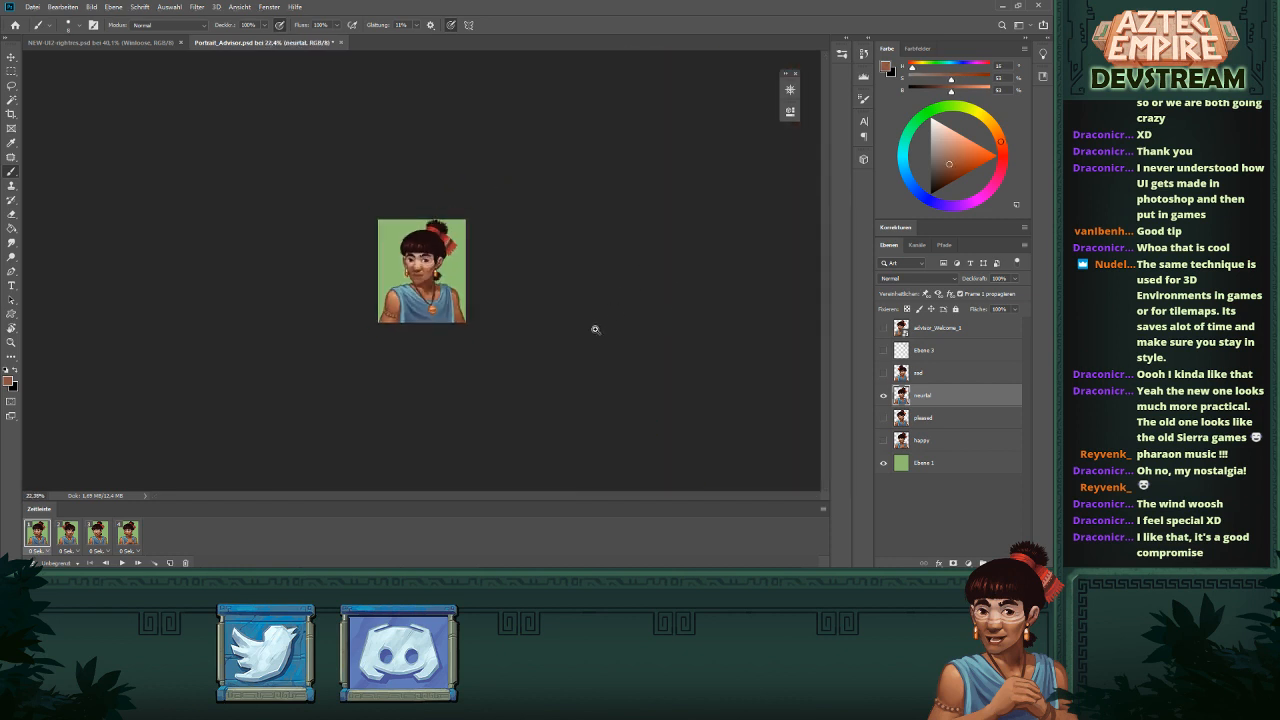
left_click_drag(458, 306, 566, 341)
left_click_drag(440, 181, 677, 386)
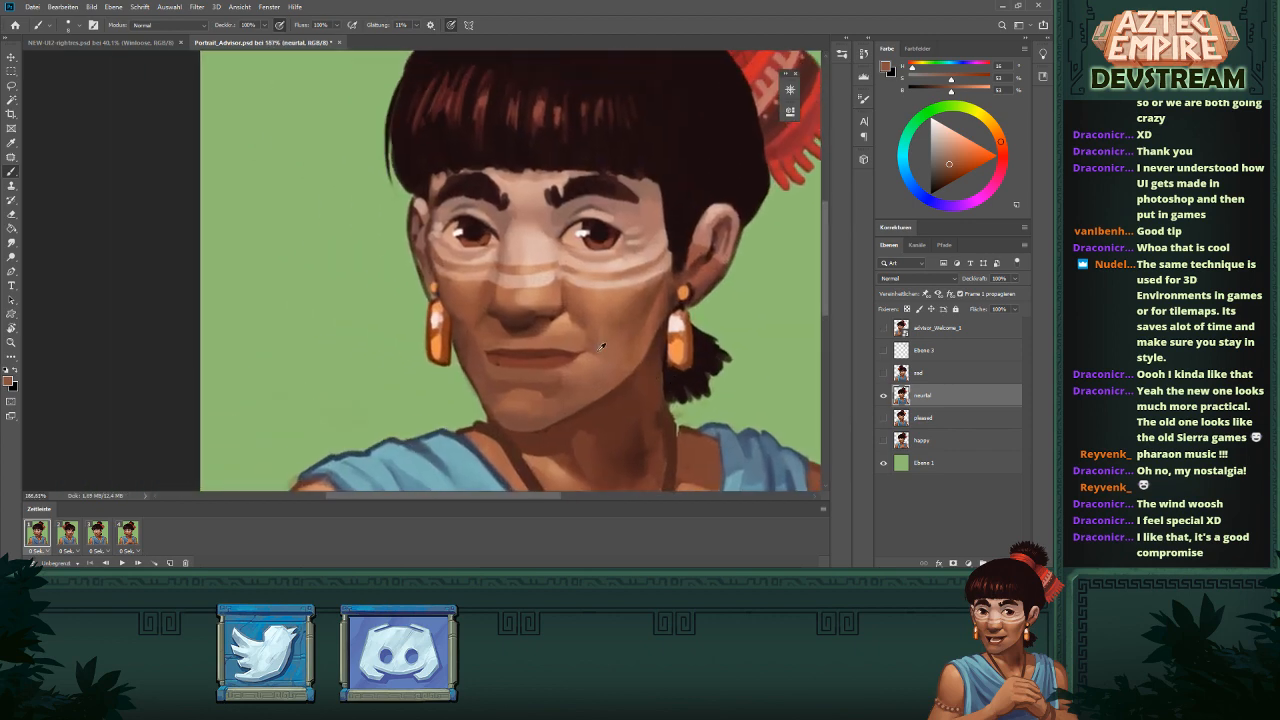
left_click(566, 368, "alt")
left_click(586, 358, "alt")
left_click_drag(587, 365, 543, 391)
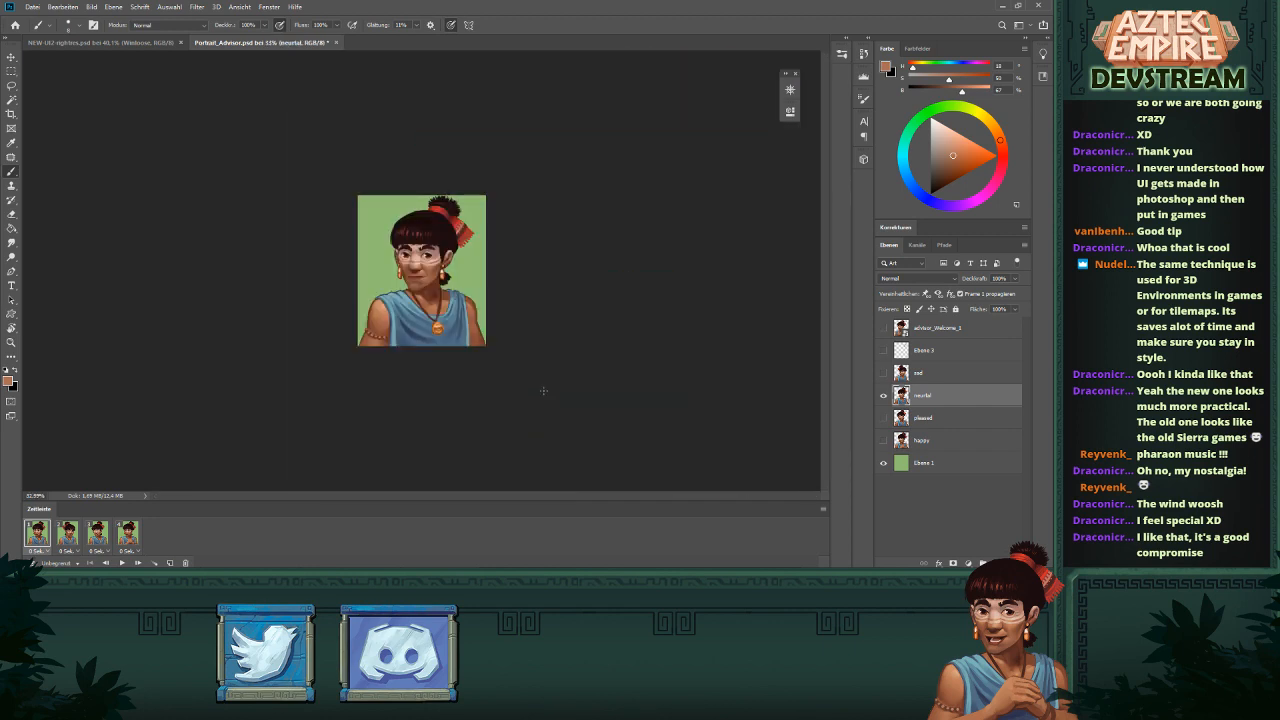
- Lasso the chin and jawline, shift the selection slightly upward to shorten the chin, and deselect
left_click_drag(417, 273, 575, 376)
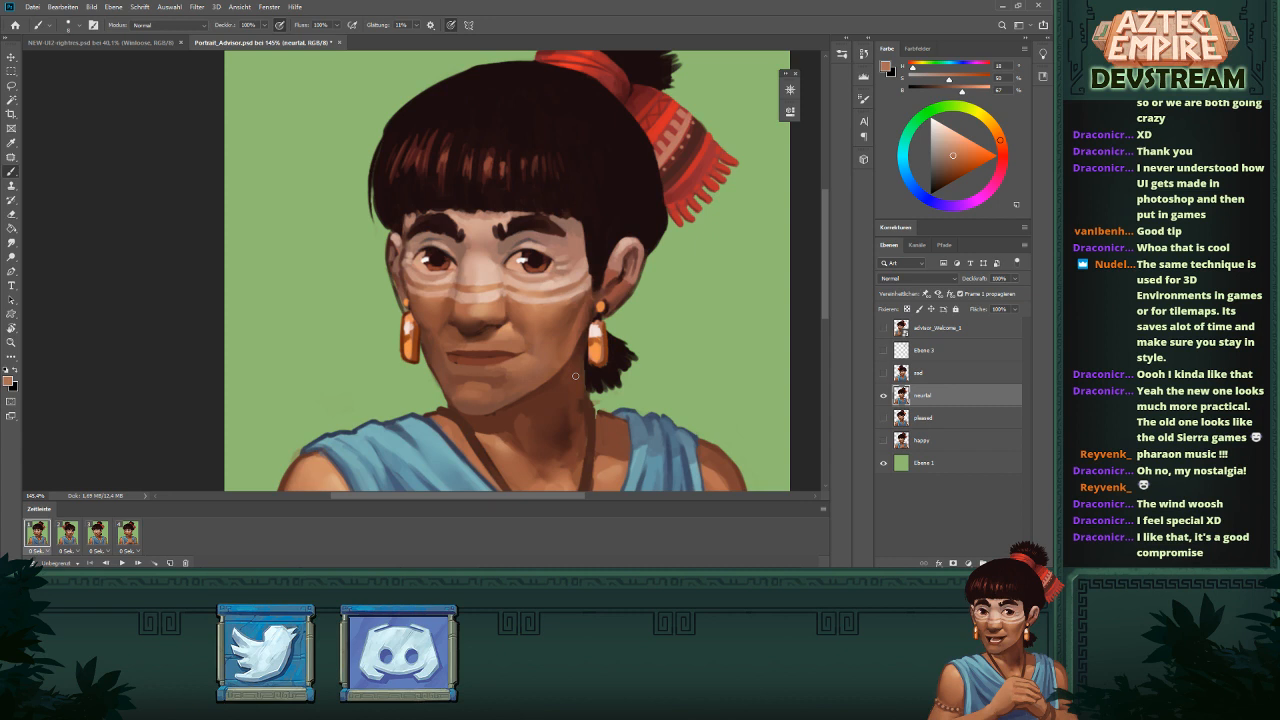
key("l")
mouse_move(424, 346)
left_mouse_down()
mouse_move(445, 400)
mouse_move(487, 424)
mouse_move(557, 388)
mouse_move(584, 351)
mouse_move(582, 327)
mouse_move(480, 388)
mouse_move(435, 370)
mouse_move(428, 336)
left_mouse_up()
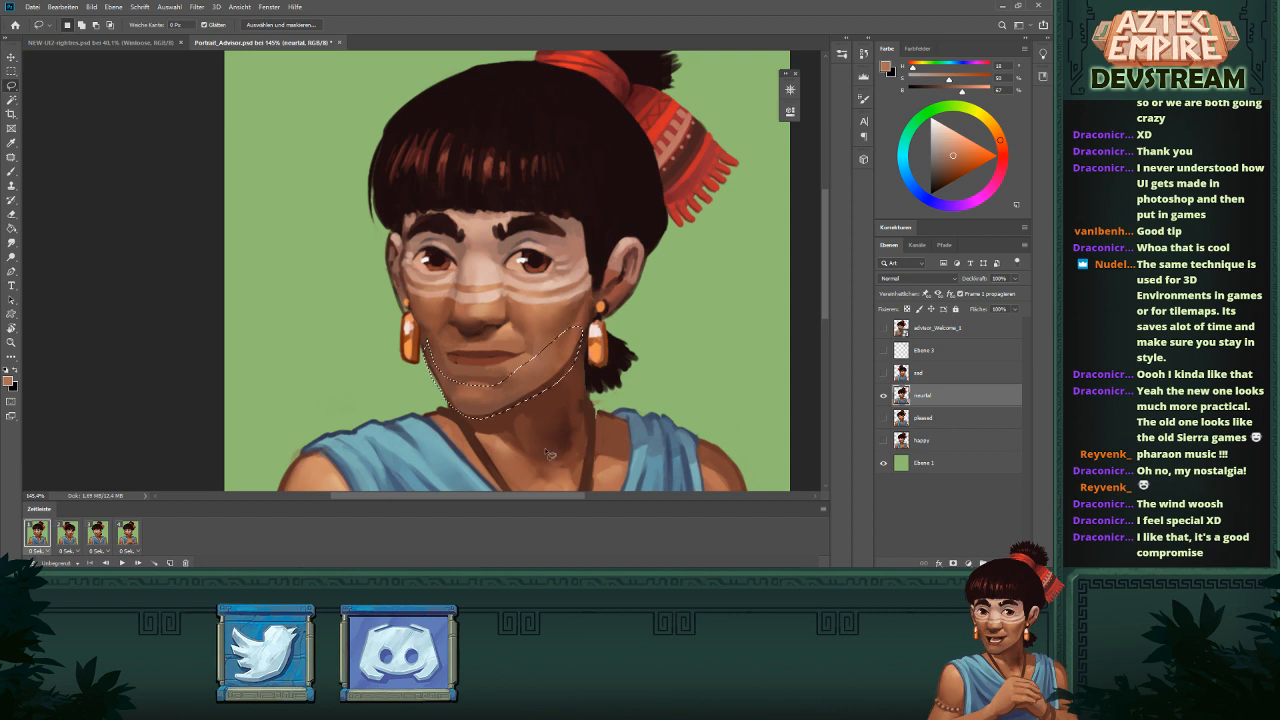
key("v")
mouse_move(567, 358)
left_mouse_down()
mouse_move(588, 357)
mouse_move(563, 353)
left_mouse_up()
key("Right")
key("Right")
key("Right")
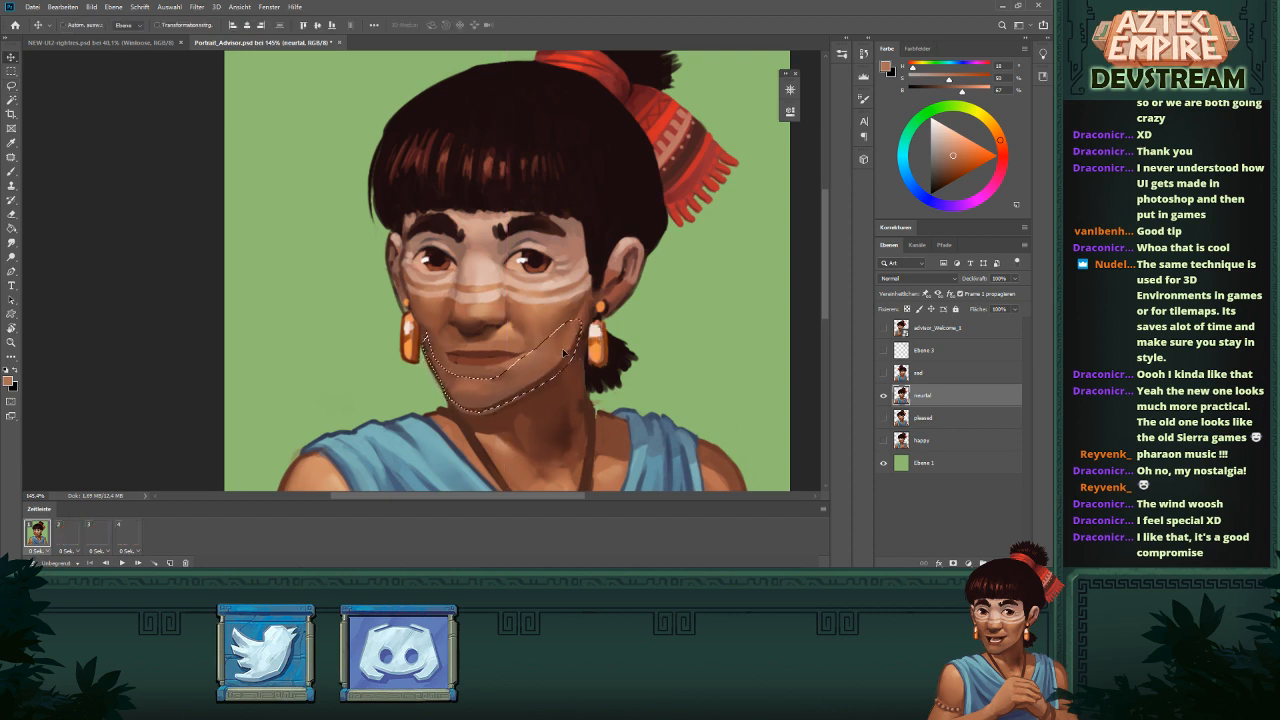
key("Up")
key("Up")
key("ctrl+d")
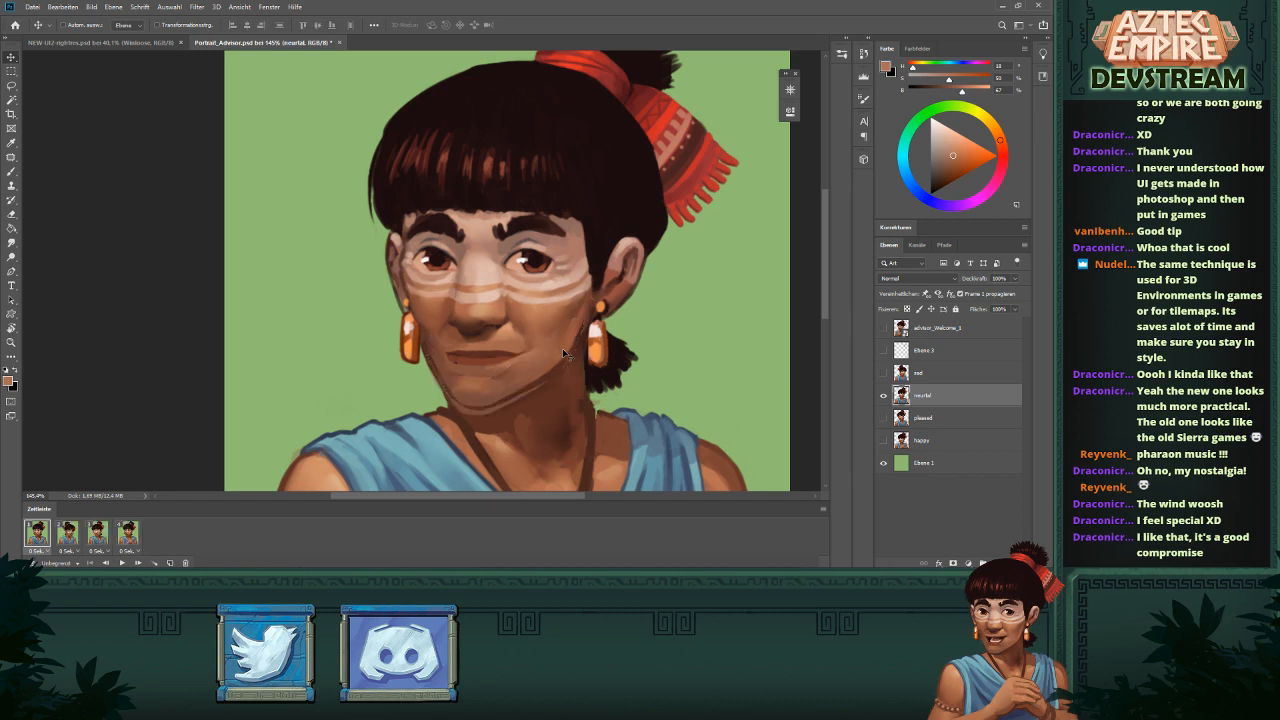
- Erase the stray marks above the shoulder with a hard round eraser and compare the first frame with the third and fourth
key("e")
right_click(410, 360)
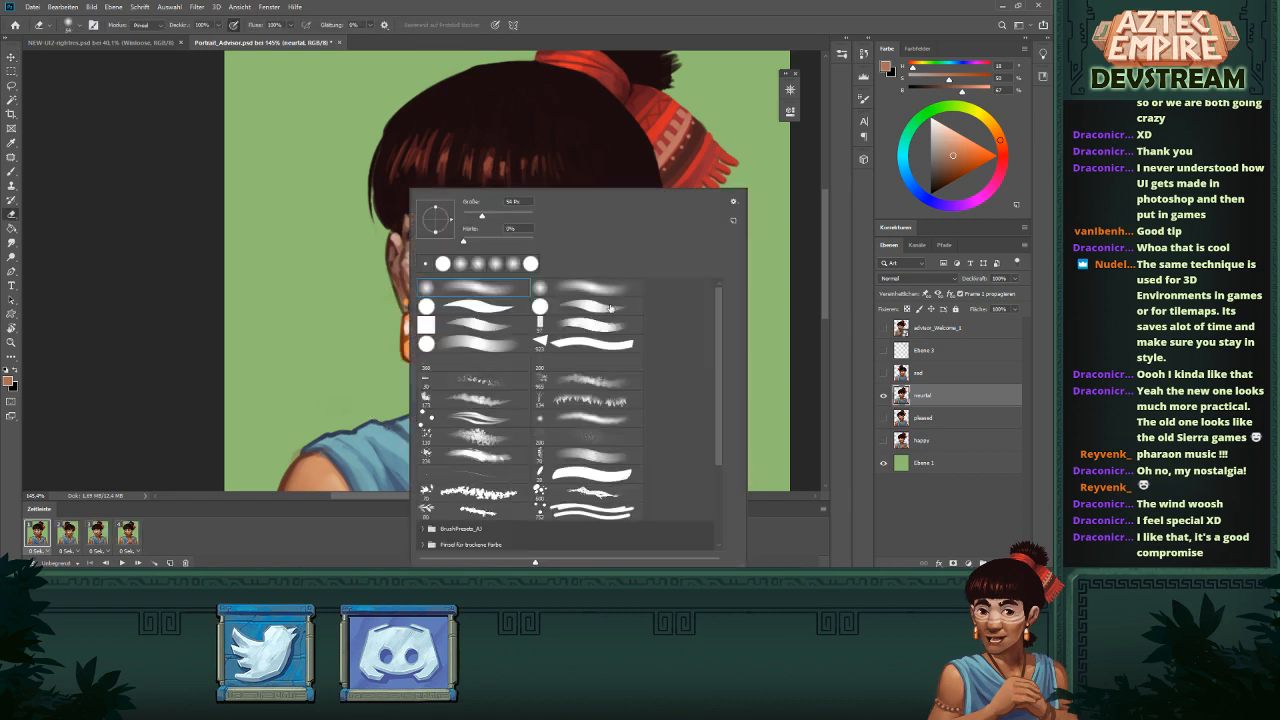
left_click(600, 306)
left_click_drag(349, 397, 371, 388)
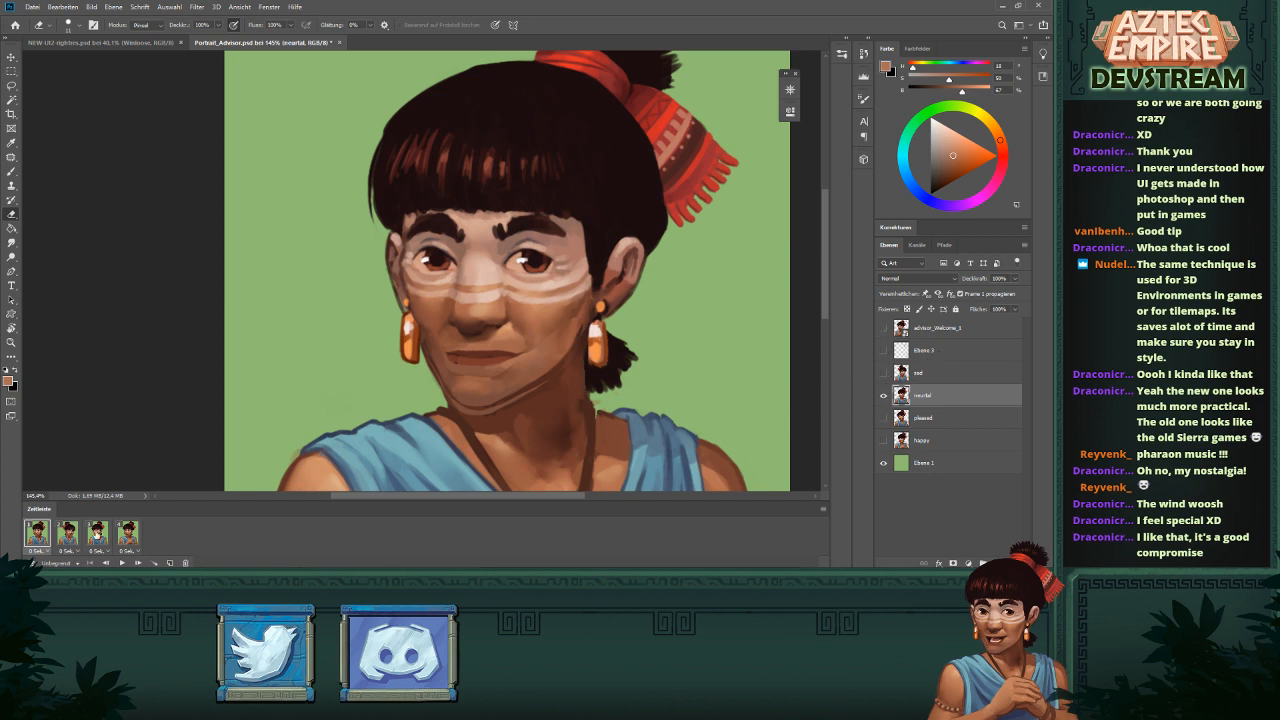
left_click(97, 535)
left_click(132, 541)
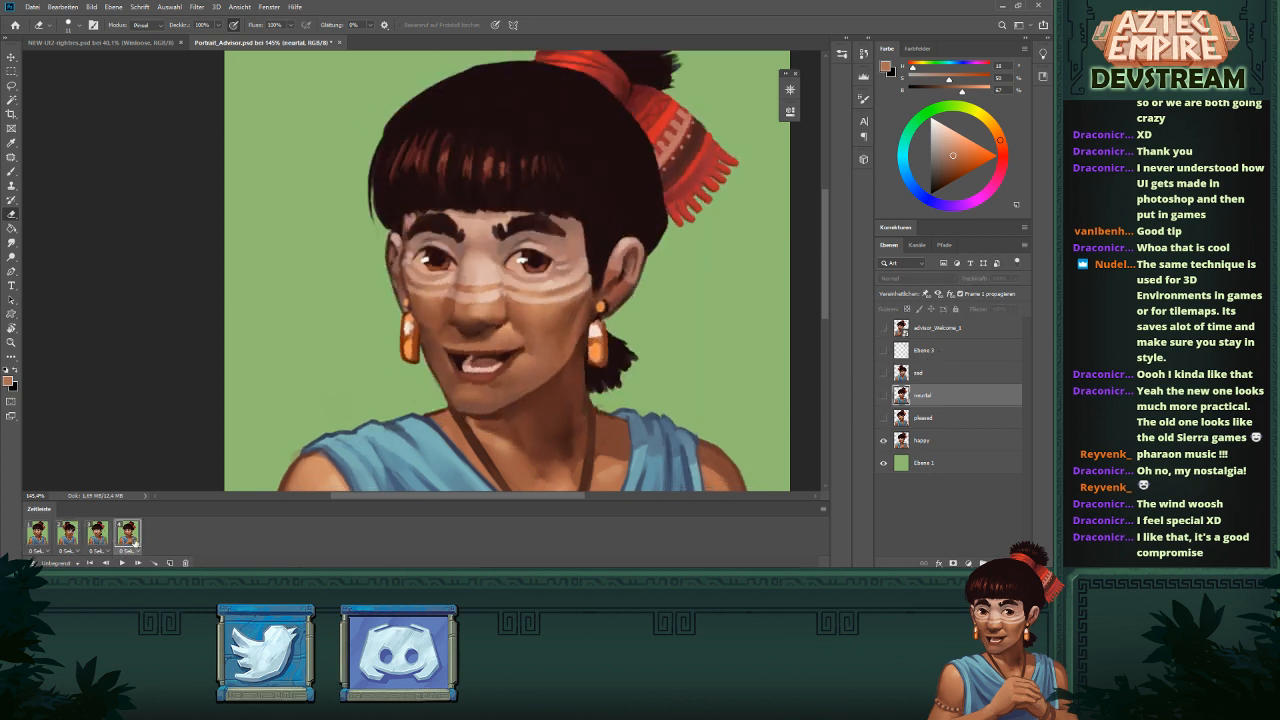
left_click(44, 537)
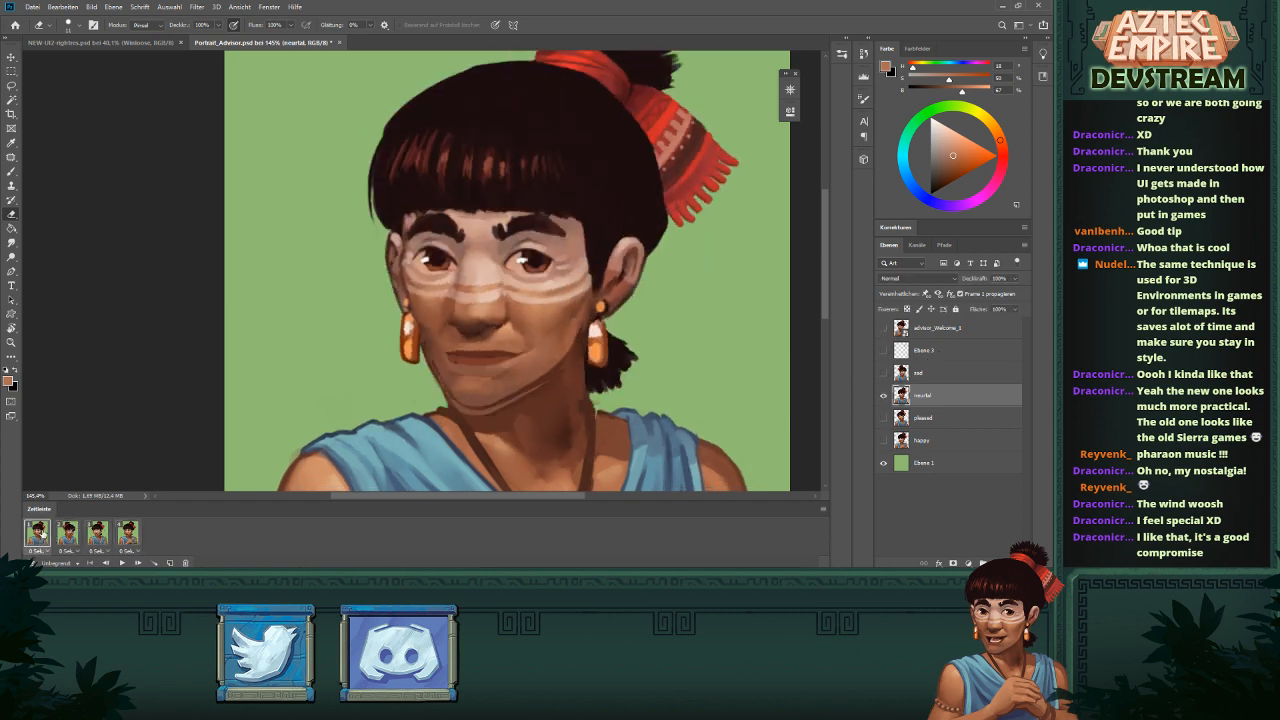
- Reshape the chin and jawline on the neutral portrait layer with sampled skin shadow tones, and erase the excess along the jaw's outer edge
left_click(499, 410)
left_click(504, 213)
key("b")
left_click(538, 394, "alt")
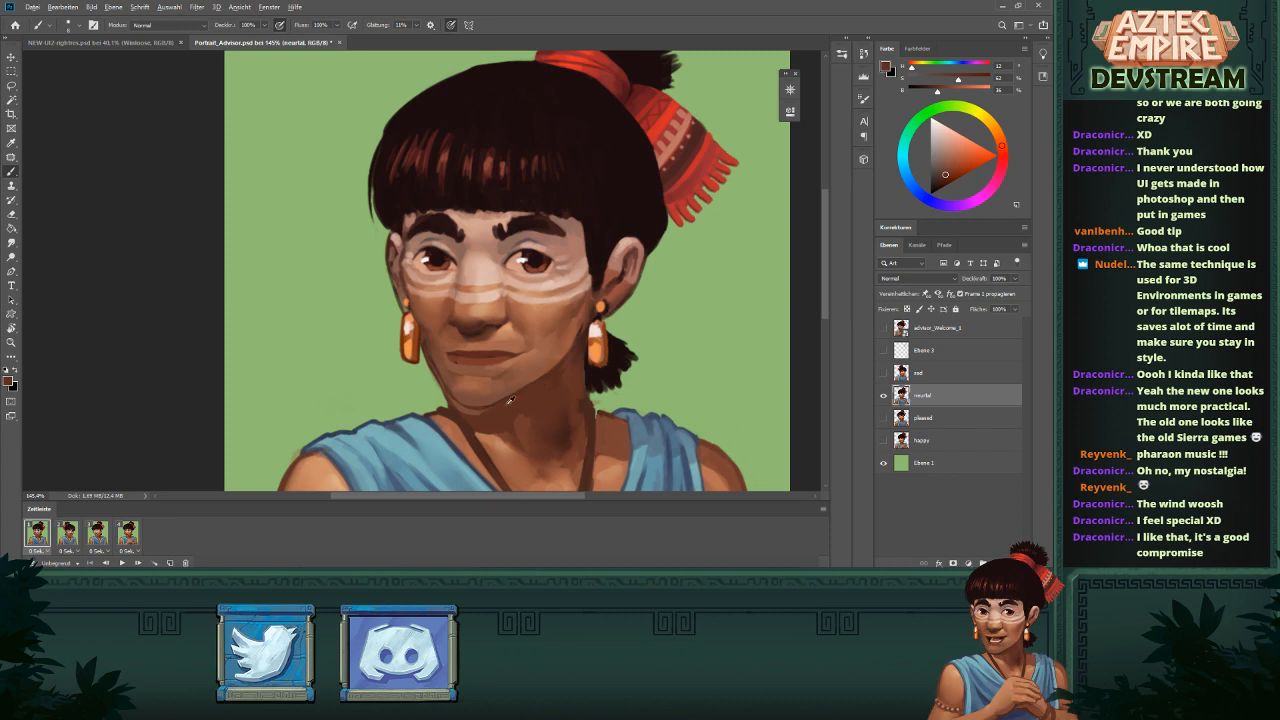
left_click(577, 345, "alt")
left_click(495, 408, "alt")
key("e")
left_click_drag(422, 352, 440, 383)
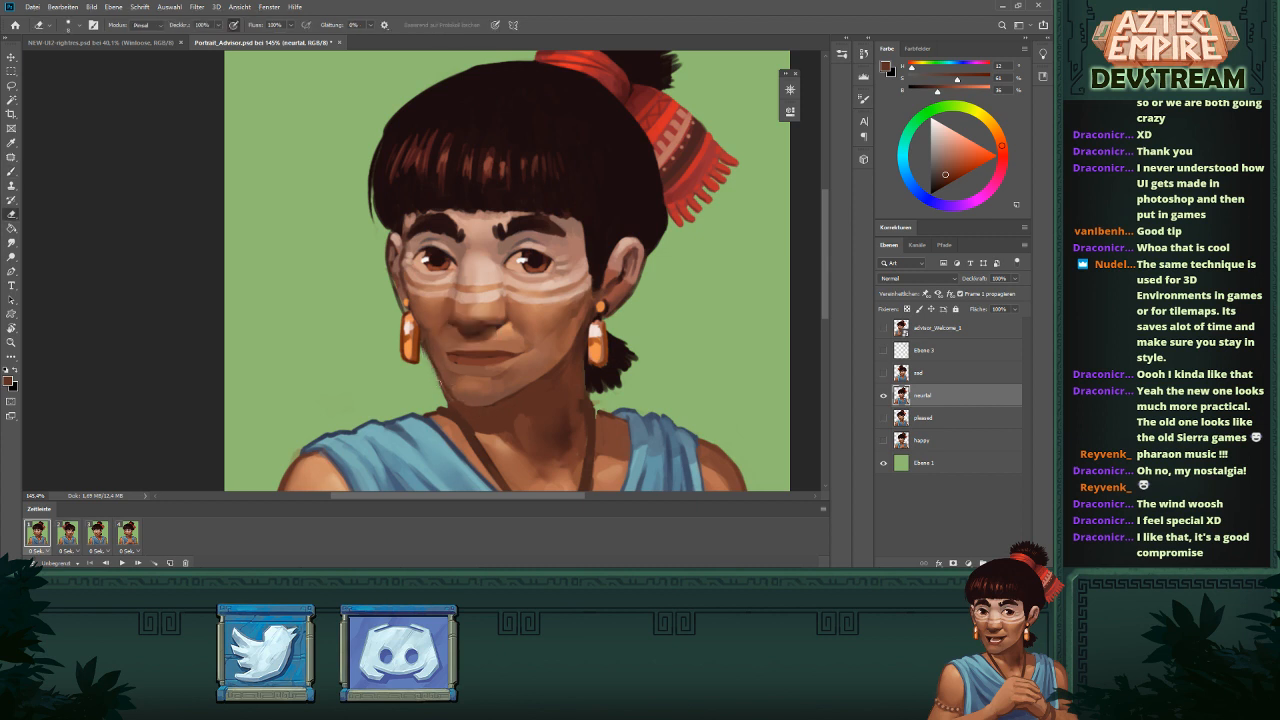
- Repaint the skin above the mouth with a sampled skin tone and strengthen the upper lip with a sampled dark lip colour
scroll(448, 399, "down", 5)
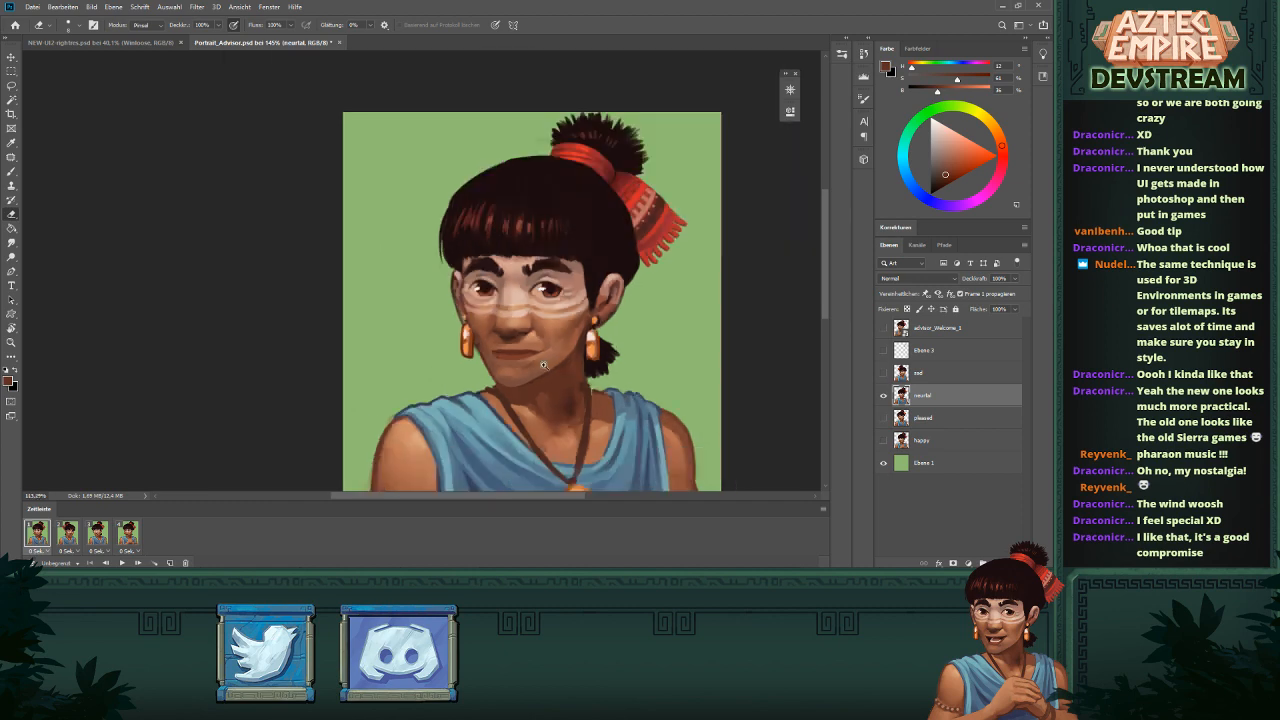
scroll(571, 294, "up", 6)
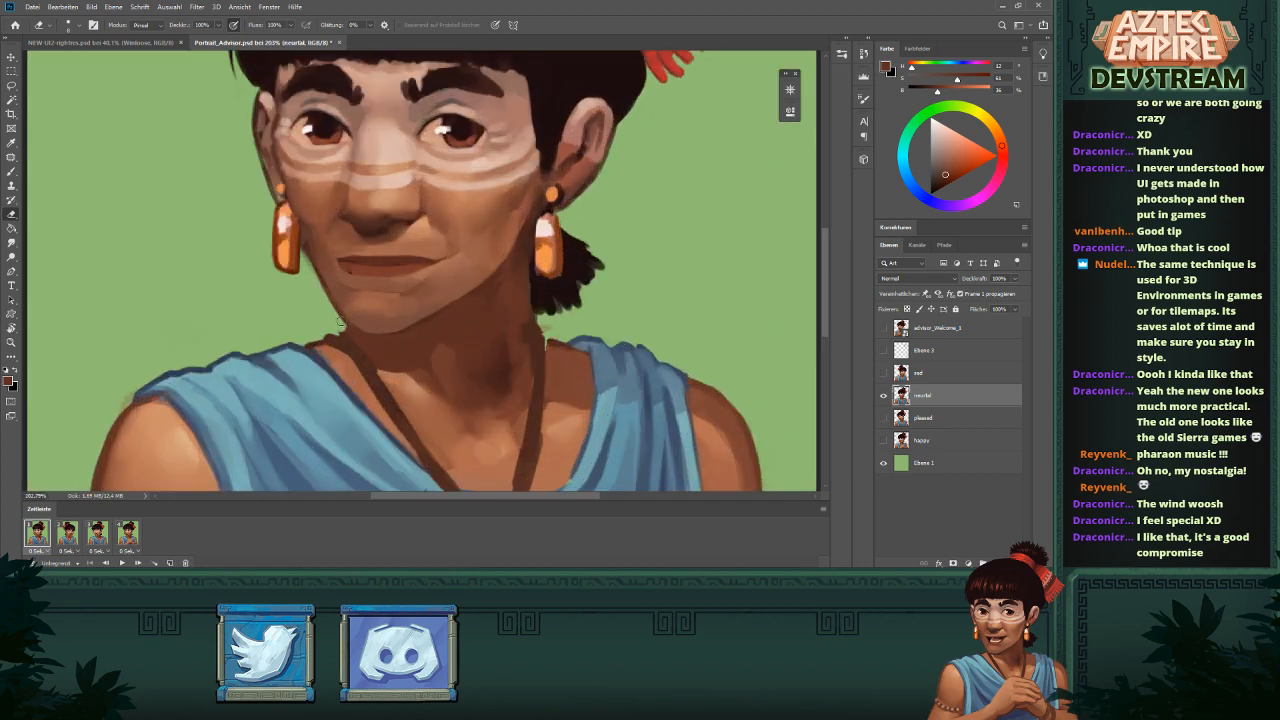
scroll(429, 338, "down", 5)
scroll(597, 288, "up", 6)
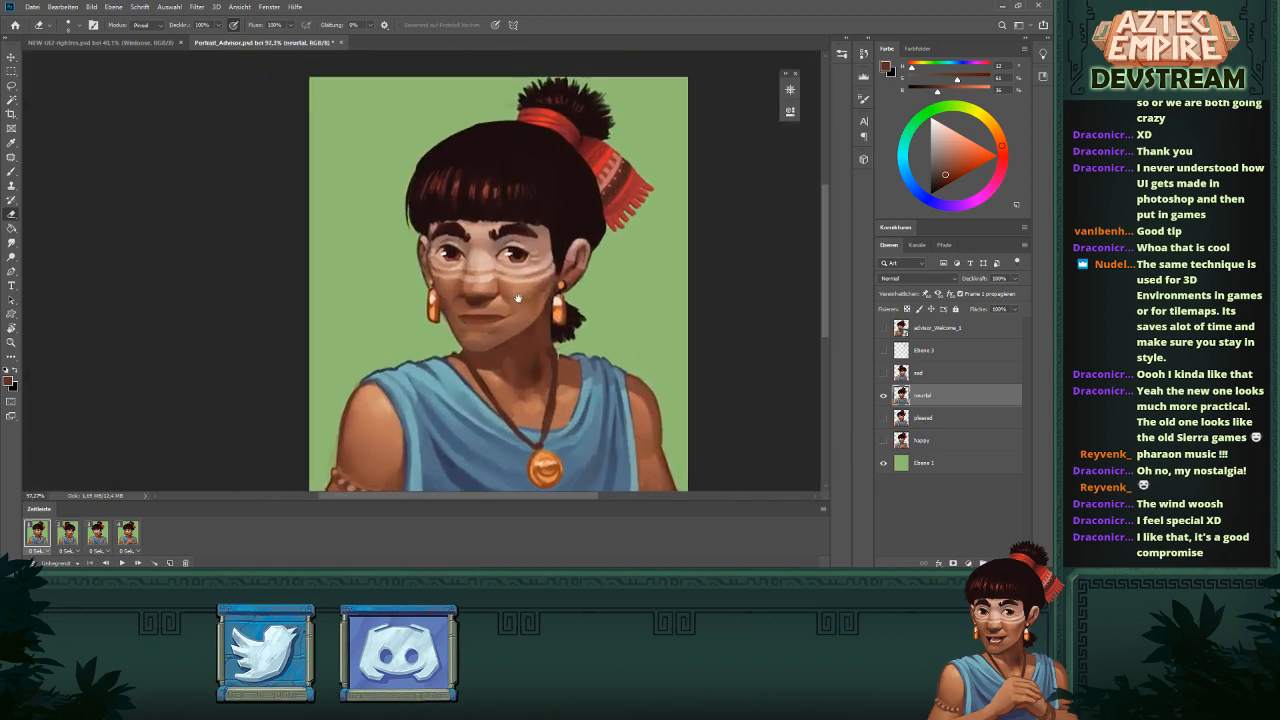
key("b")
left_click(531, 356, "alt")
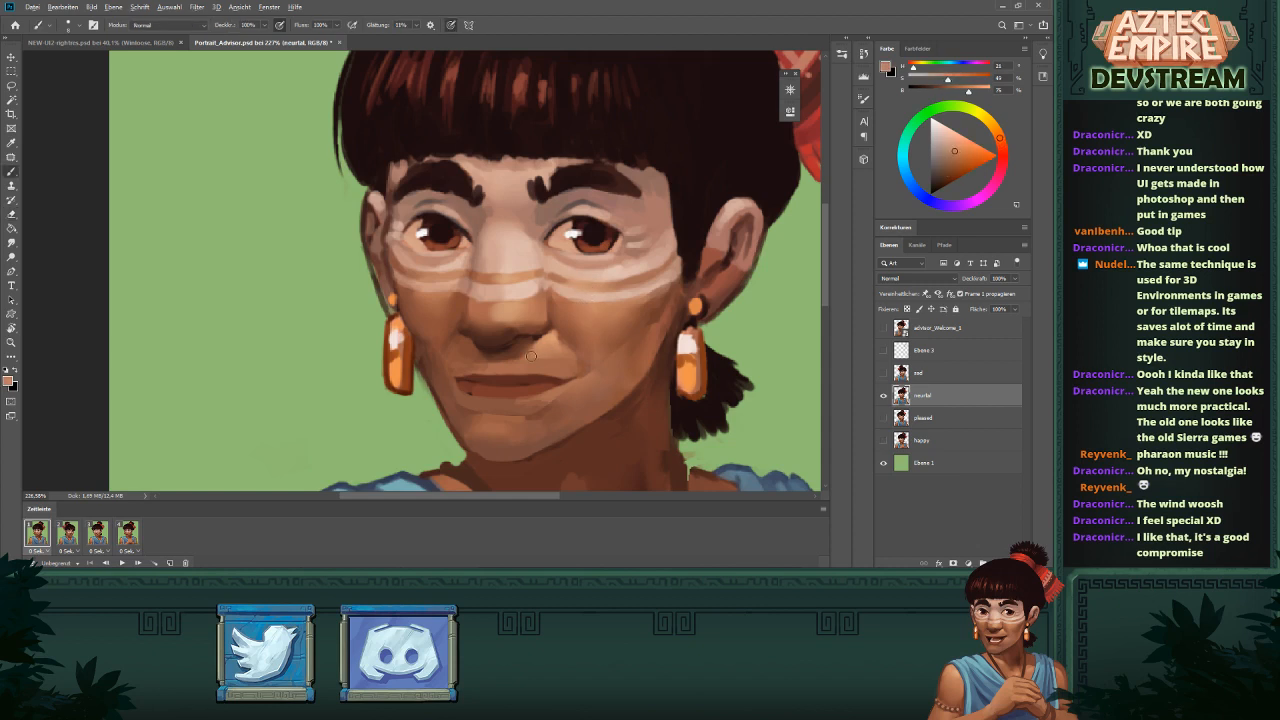
mouse_move(509, 360)
left_mouse_down()
mouse_move(546, 366)
mouse_move(470, 376)
left_mouse_up()
left_click(501, 377, "alt")
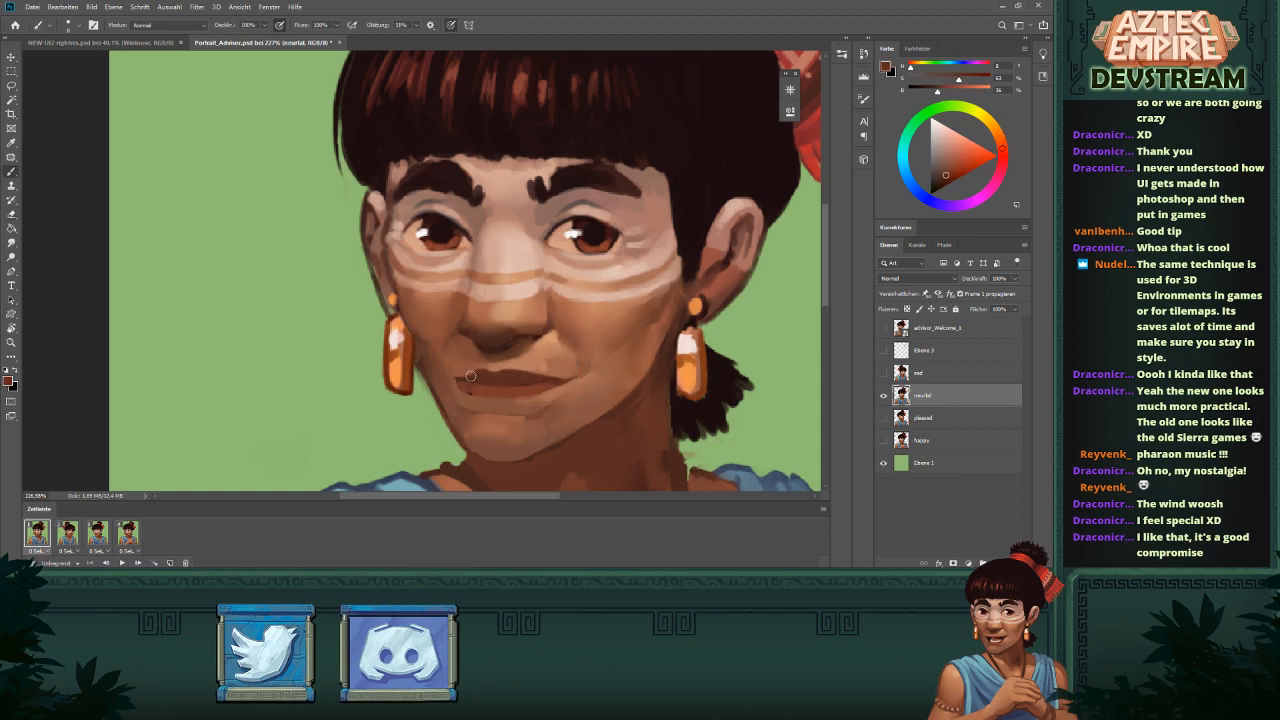
left_click_drag(572, 375, 533, 377)
left_click_drag(427, 284, 485, 273)
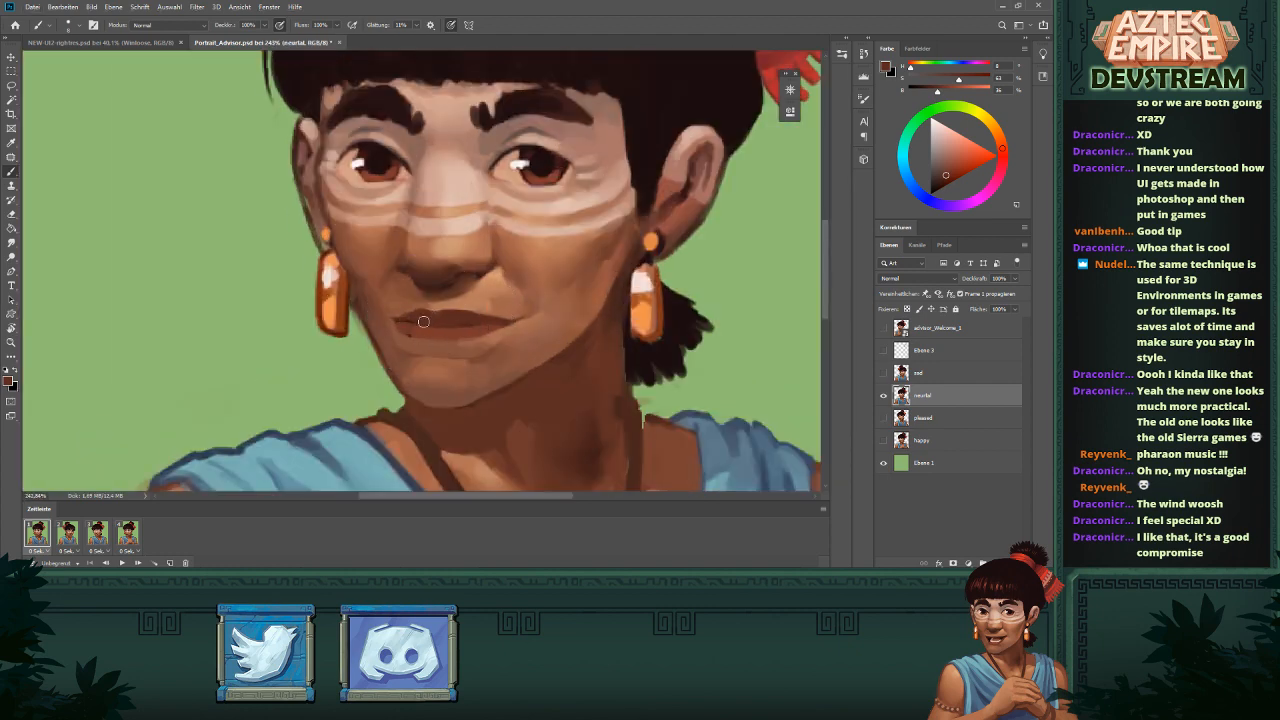
- Lasso the mouth, copy it to a new layer and scale the copy slightly narrower horizontally
key("l")
mouse_move(460, 320)
left_mouse_down()
mouse_move(400, 309)
mouse_move(406, 343)
mouse_move(508, 345)
mouse_move(528, 325)
mouse_move(513, 308)
mouse_move(441, 307)
mouse_move(390, 342)
mouse_move(457, 329)
mouse_move(514, 339)
mouse_move(542, 314)
mouse_move(514, 340)
left_mouse_up()
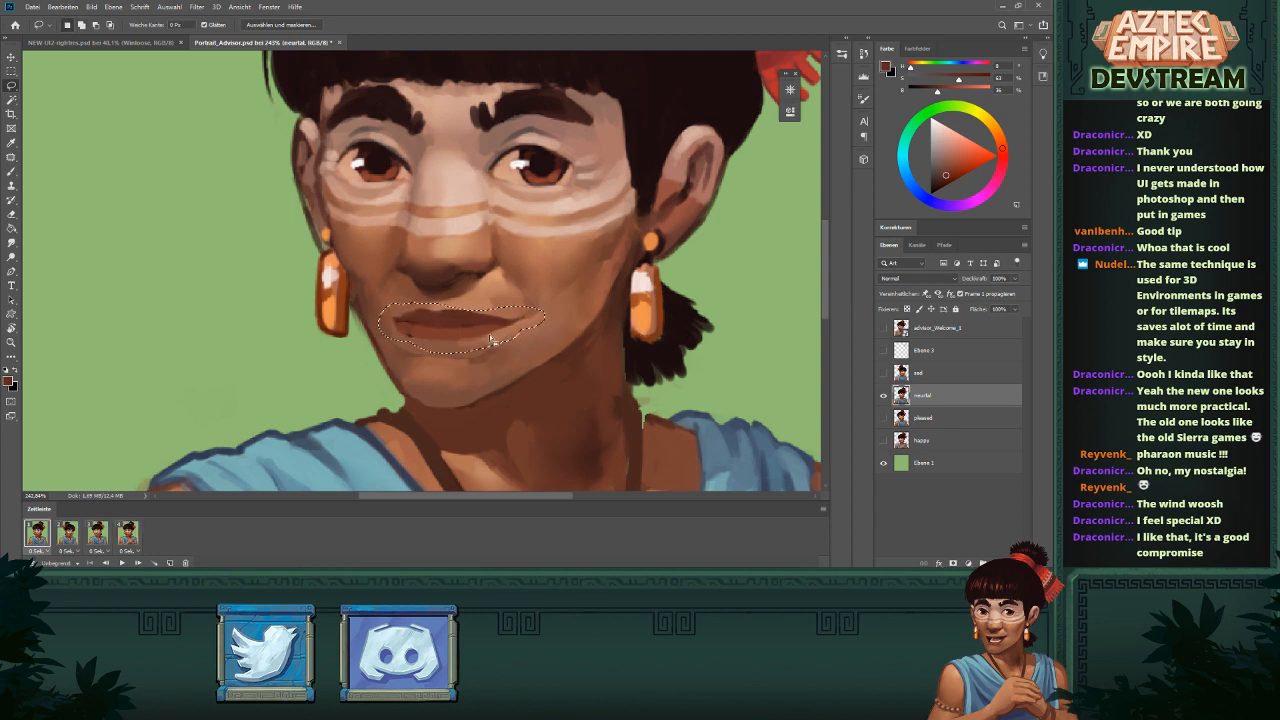
key("ctrl+j")
key("ctrl+t")
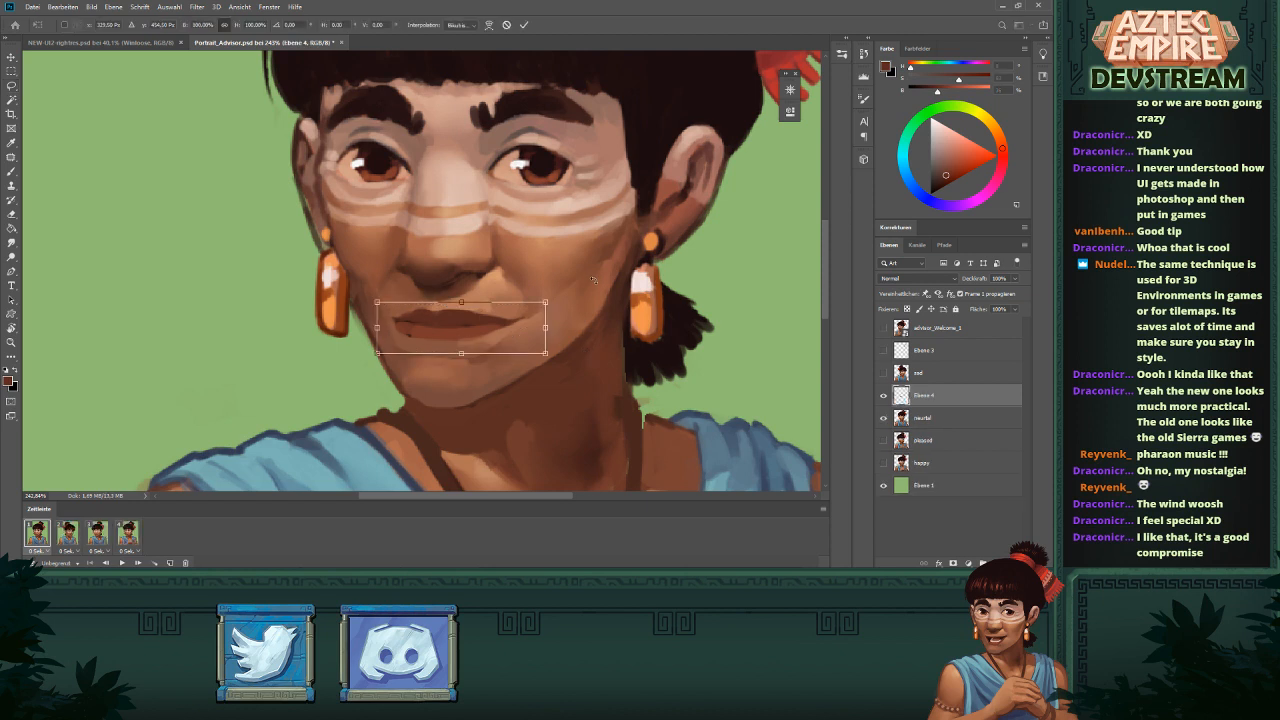
left_click_drag(545, 327, 524, 327)
key("Return")
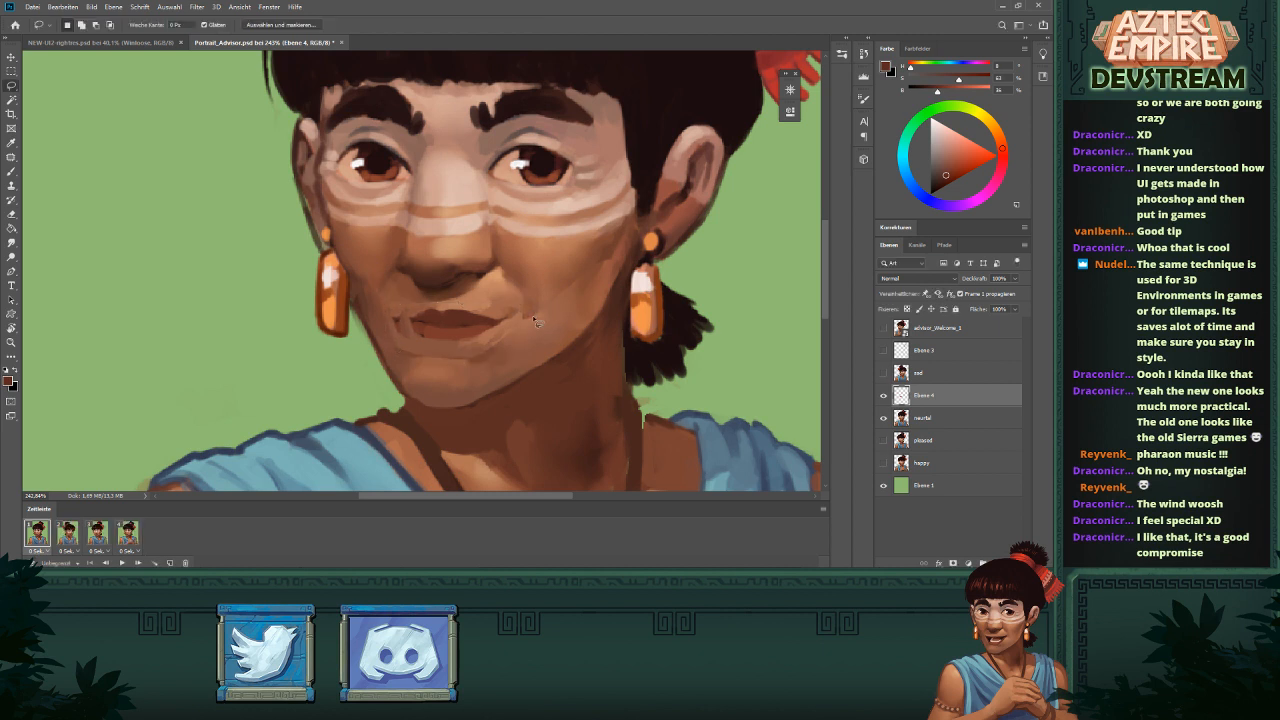
- Paint sampled skin tones around both corners of the narrowed mouth to blend its edges into the face
key("b")
left_click(496, 330, "alt")
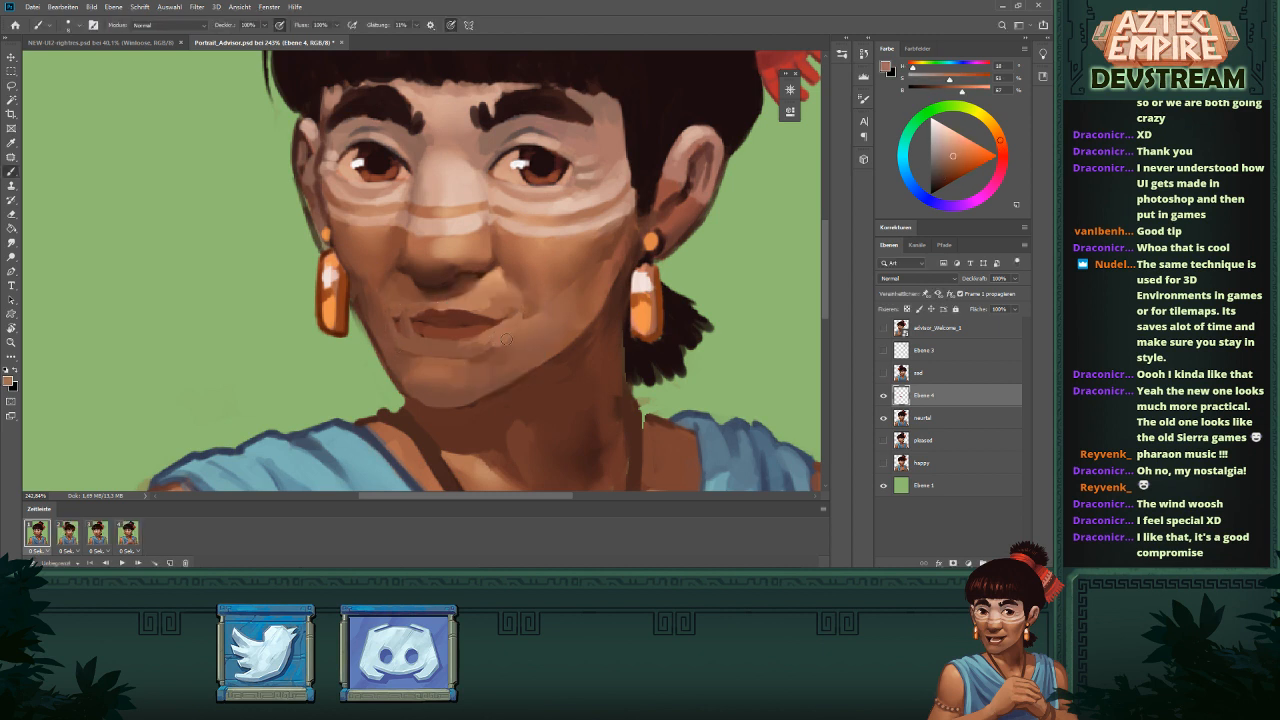
left_click(518, 337, "alt")
left_click(506, 349, "alt")
left_click(405, 318, "alt")
left_click_drag(502, 313, 424, 394)
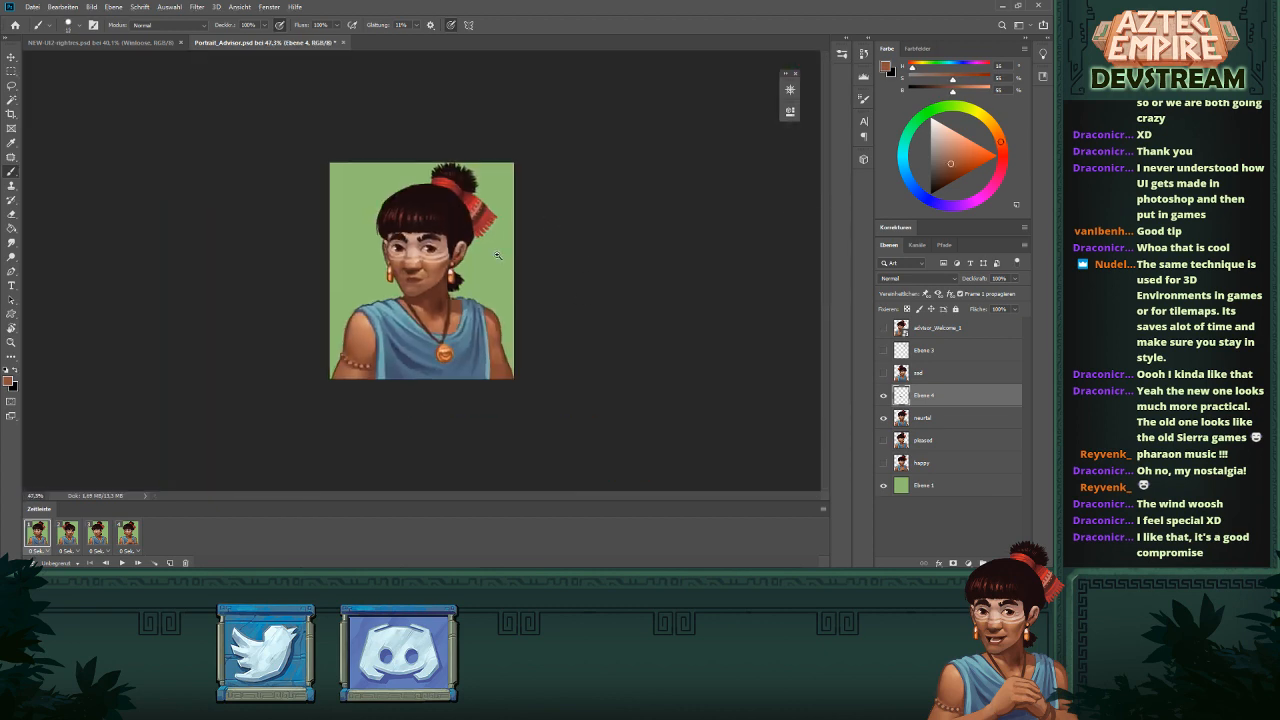
left_click_drag(497, 255, 477, 279)
- Redefine the line between the lips with a sampled dark red-brown and clean up the skin around the mouth
left_click(389, 305, "alt")
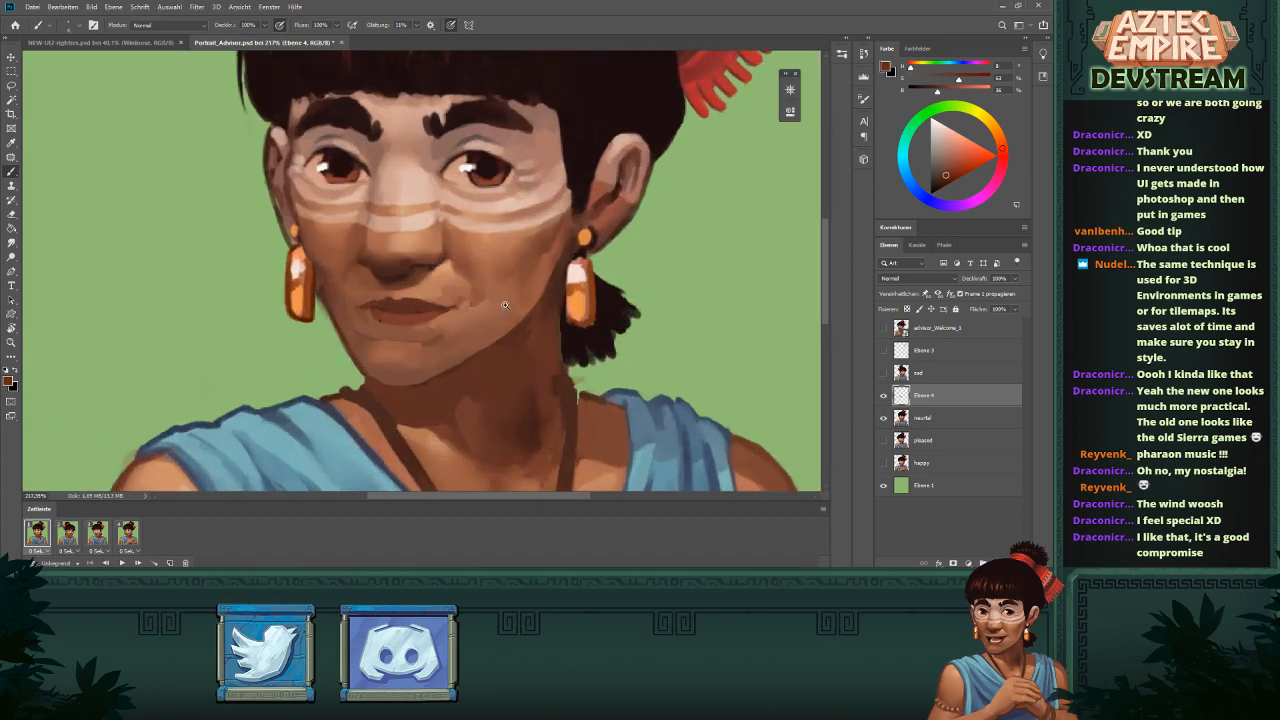
left_click_drag(506, 306, 442, 338)
left_click_drag(499, 287, 531, 289)
left_click_drag(426, 288, 553, 345)
left_click(519, 338, "alt")
left_click(499, 338, "alt")
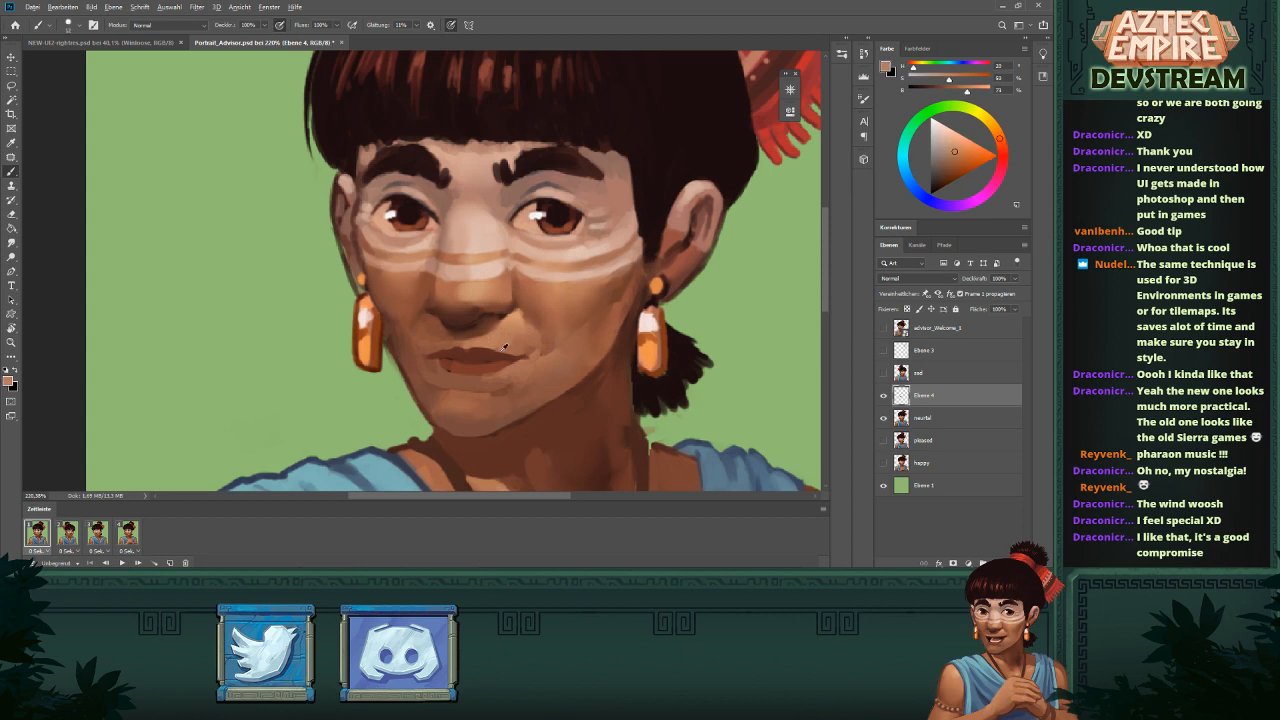
- Fill out the upper and lower lips with sampled lip colours to give the mouth a fuller shape
left_click(484, 356, "alt")
left_click_drag(458, 356, 484, 374)
left_click(464, 372, "alt")
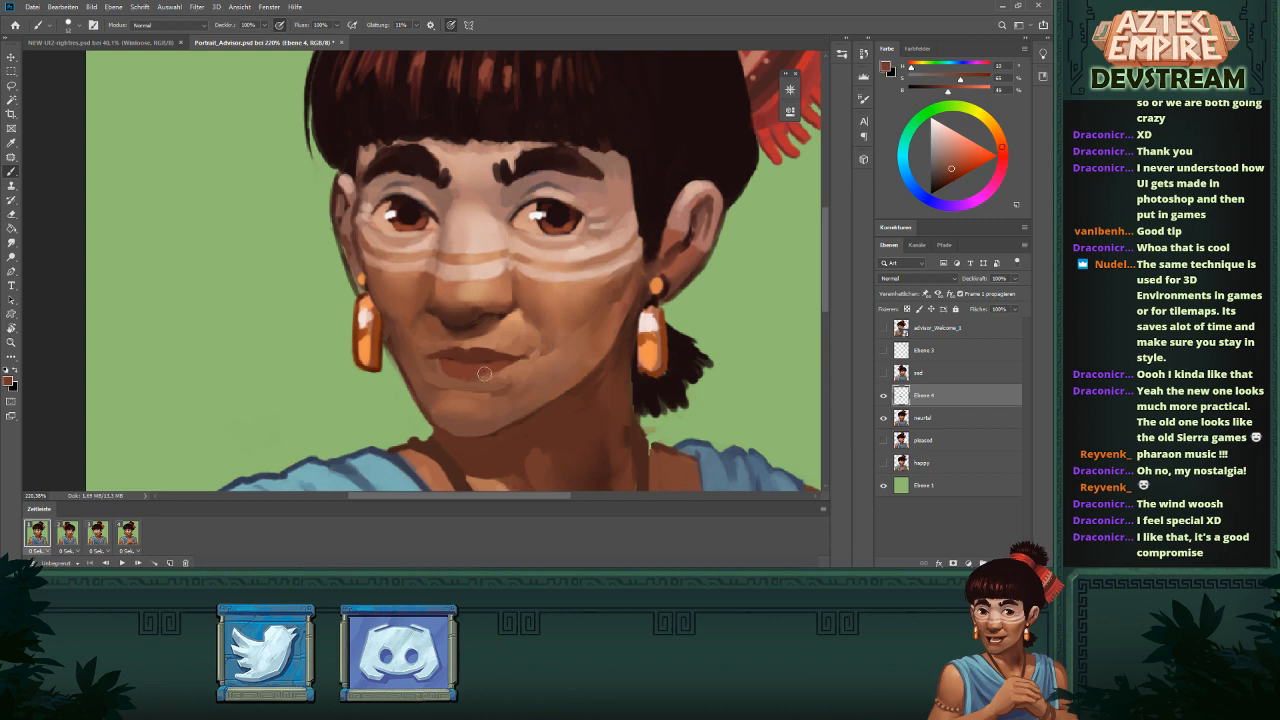
left_click_drag(580, 350, 517, 373)
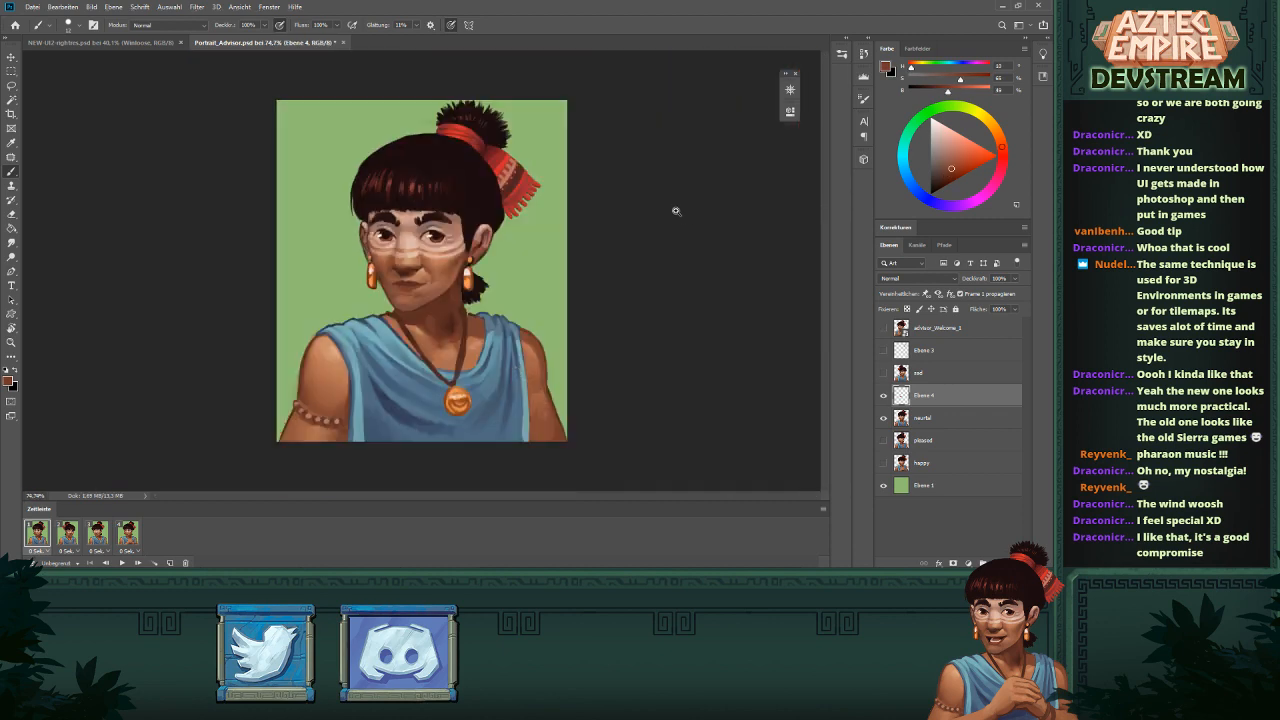
left_click_drag(420, 265, 478, 270)
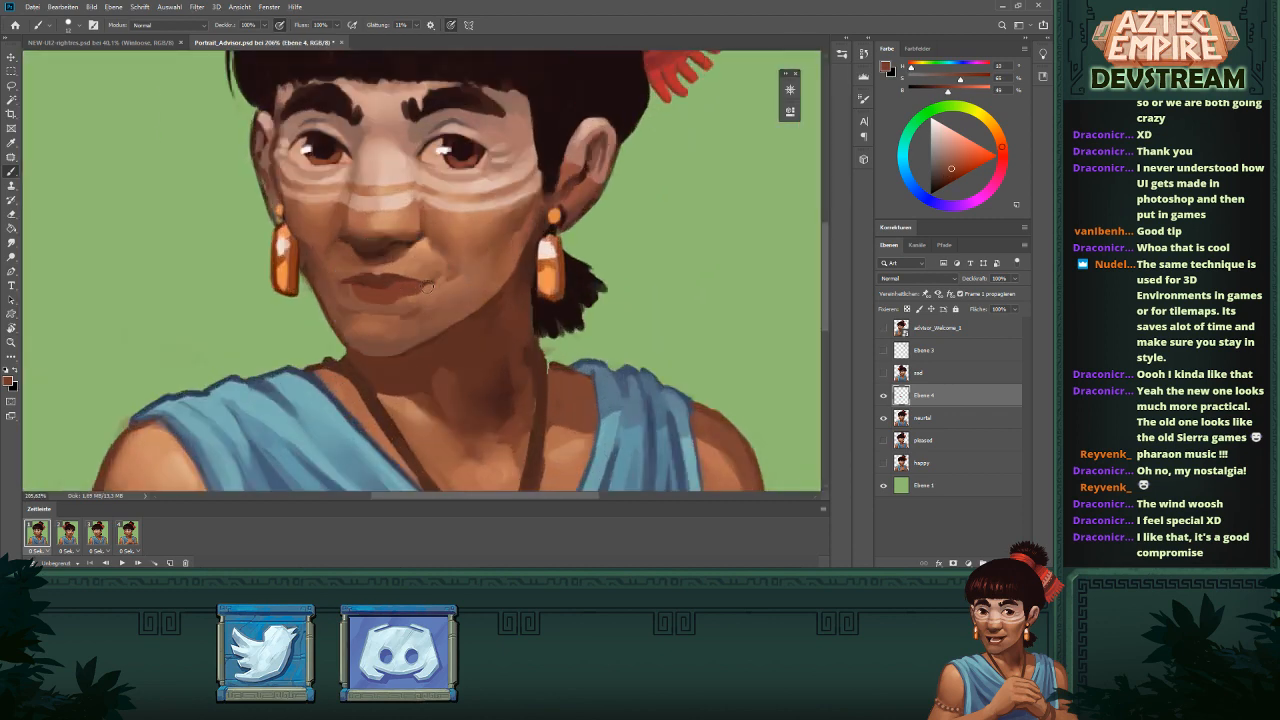
- Resize the brush, refine the mouth corner and paint soft shading under the lower lip with a sampled skin shadow tone
right_click(427, 290, "alt")
left_click_drag(424, 288, 407, 296)
left_click_drag(506, 297, 449, 325)
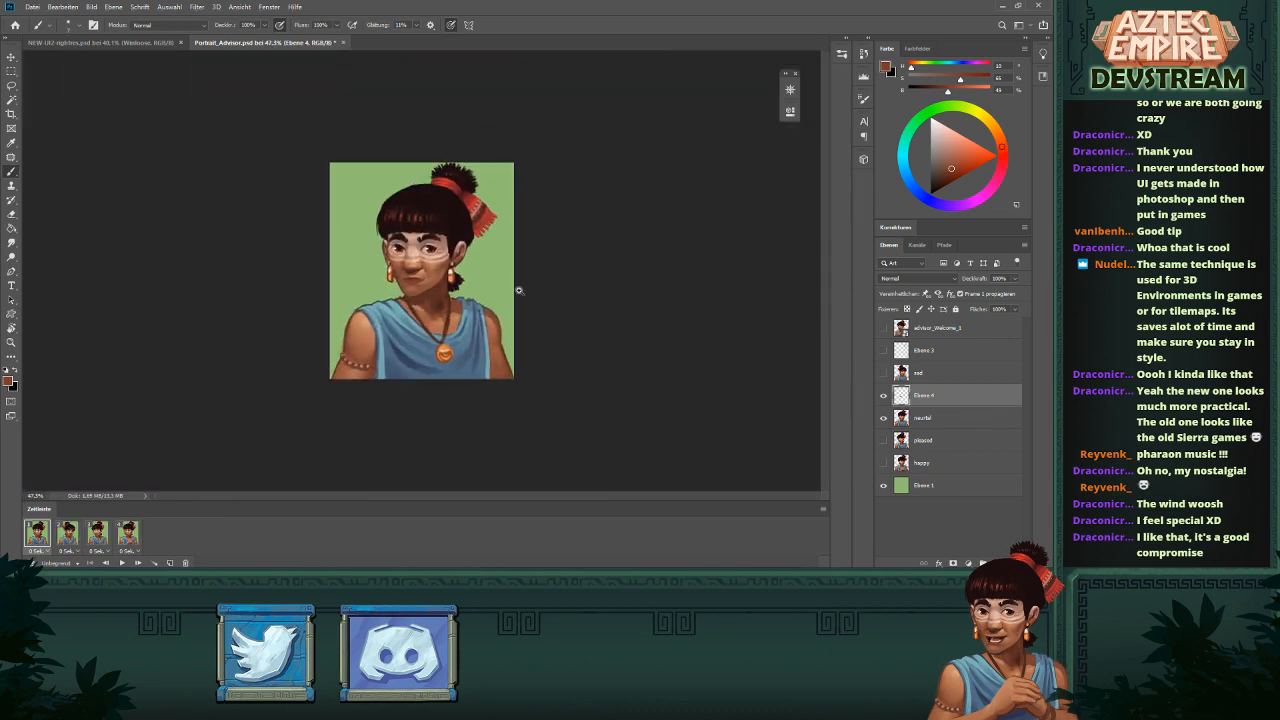
left_click_drag(438, 266, 520, 366)
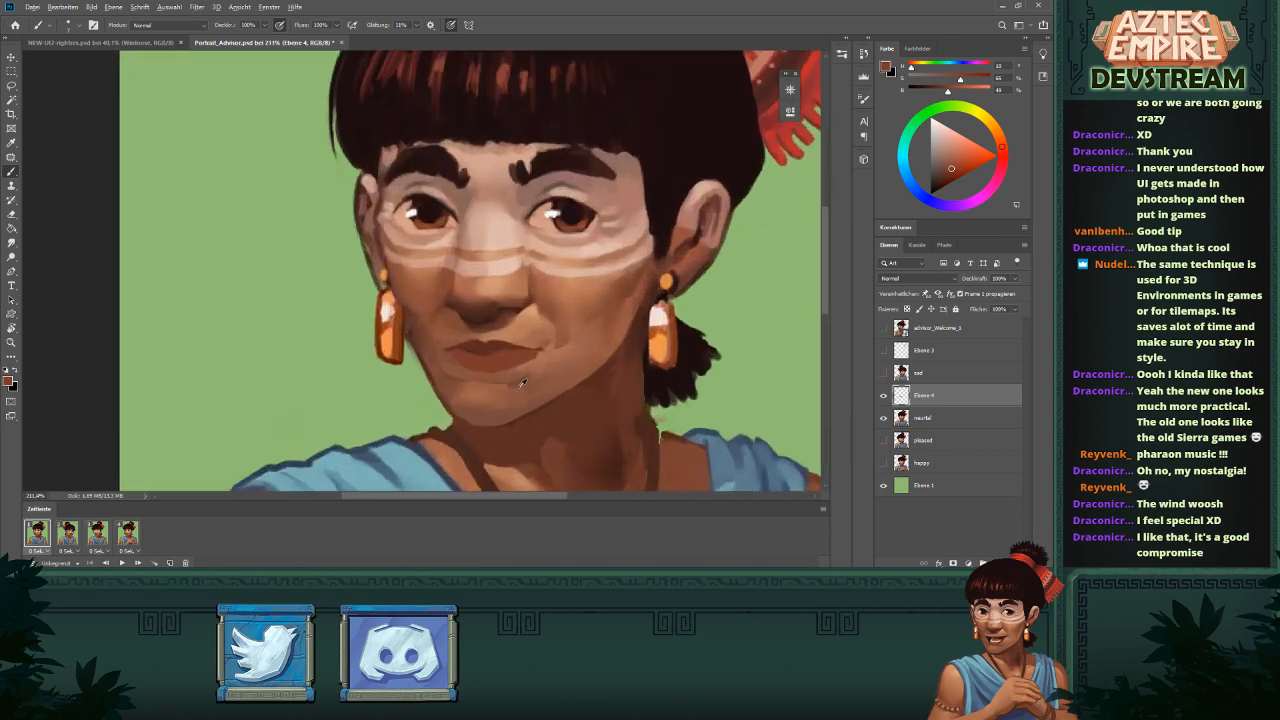
left_click(461, 379, "alt")
left_click_drag(616, 353, 538, 390)
mouse_move(455, 301)
left_mouse_down()
mouse_move(482, 278)
mouse_move(508, 303)
mouse_move(637, 352)
left_mouse_up()
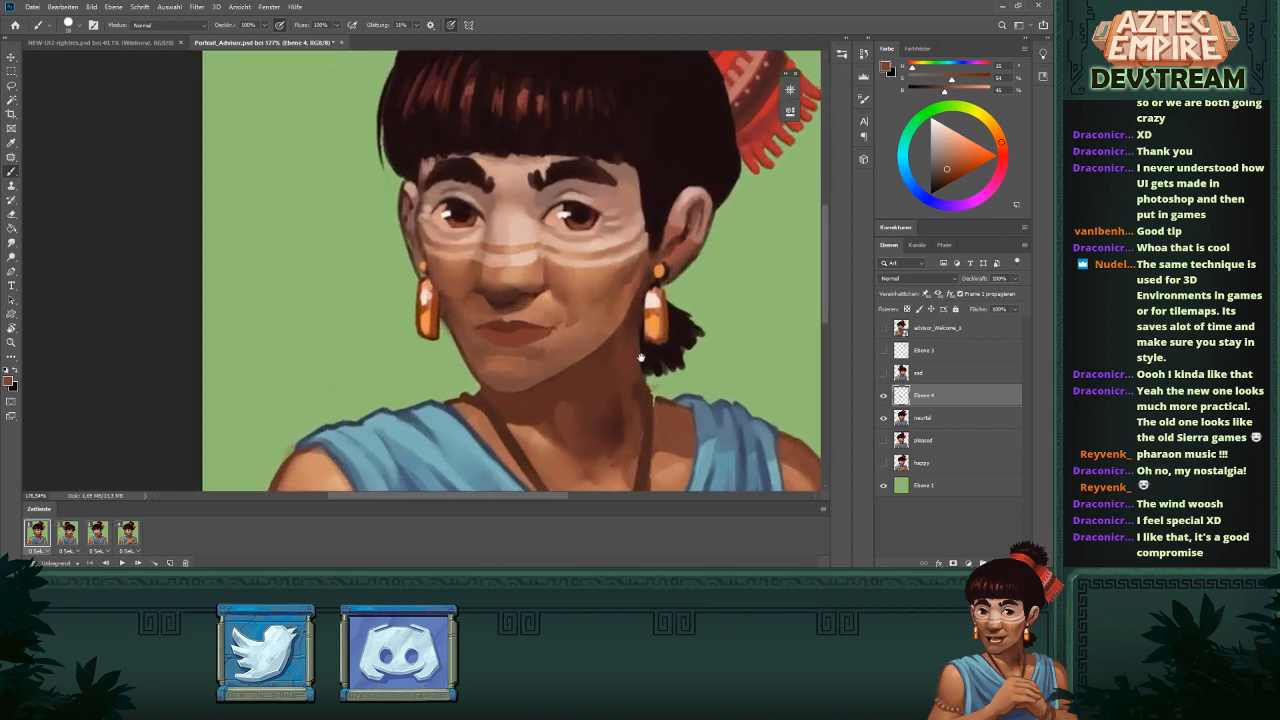
- Adjust the brush size and soften the lower lip and the cheek beside the mouth with sampled reddish skin tones
left_click(503, 338, "alt")
right_click(503, 338, "alt")
left_click(555, 316, "alt")
left_click_drag(598, 328, 543, 346)
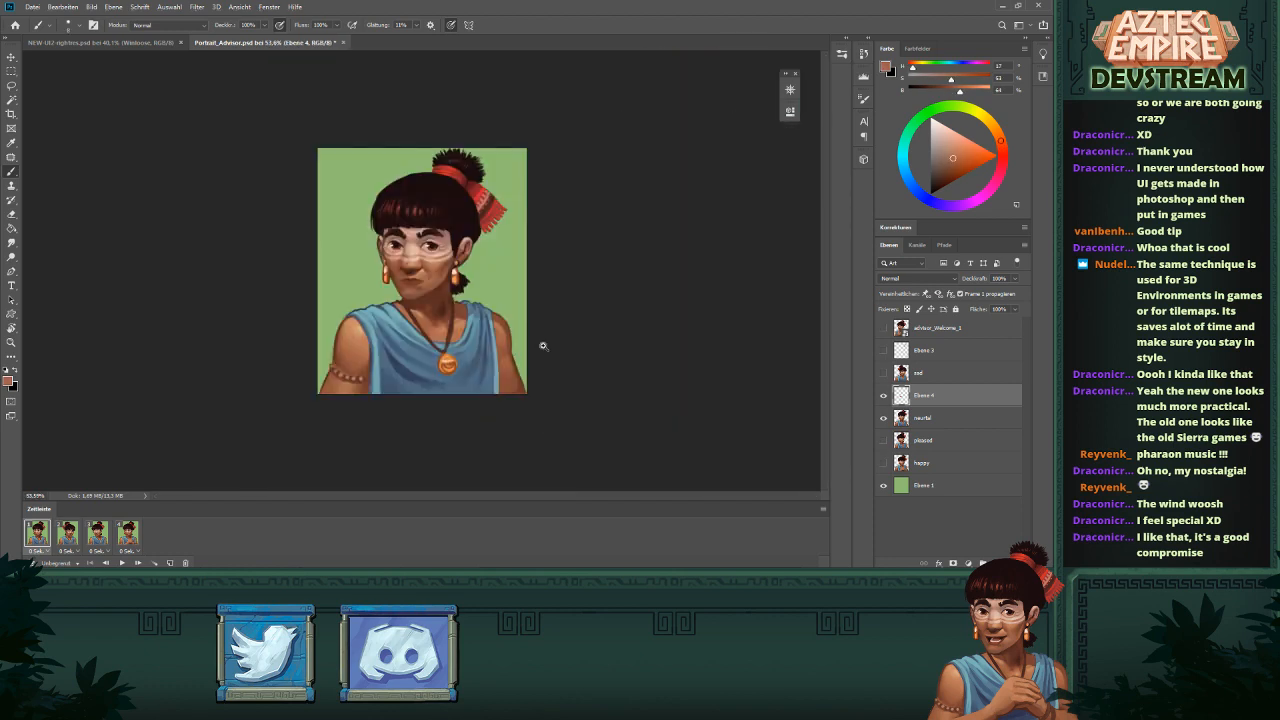
left_click_drag(430, 284, 467, 290)
left_click_drag(468, 291, 463, 370)
left_click(495, 340, "alt")
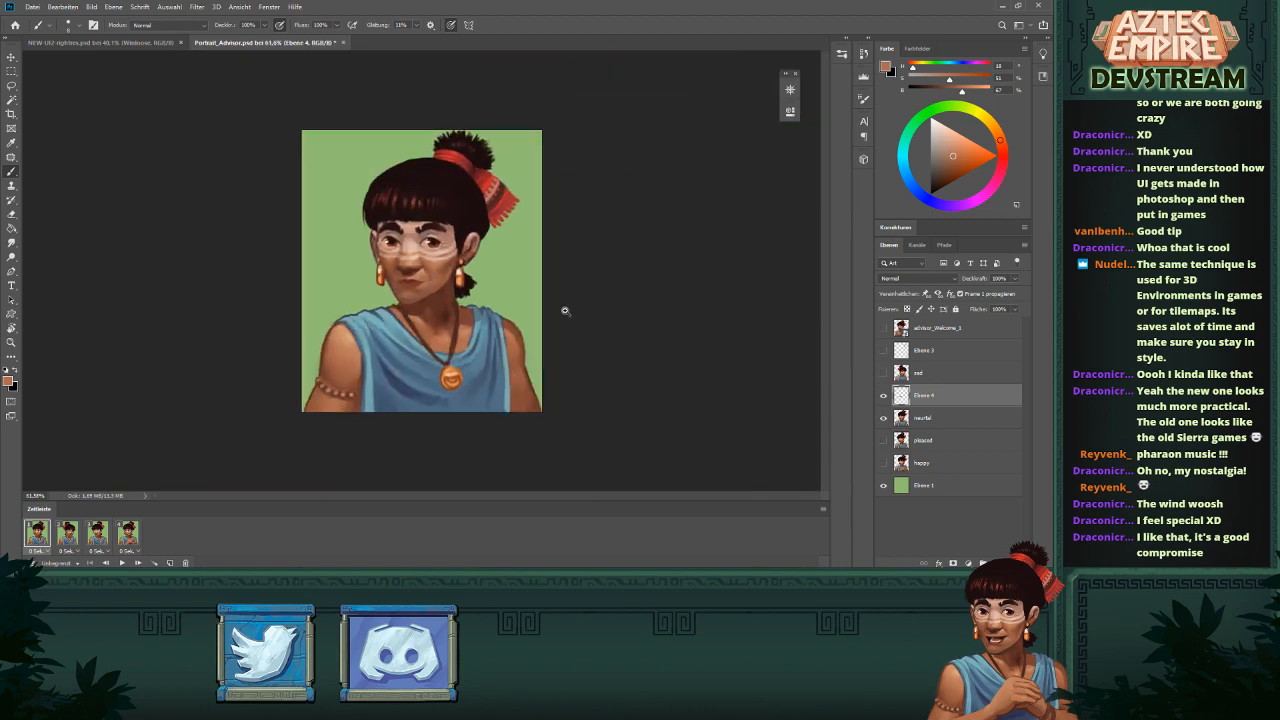
- Touch up the upper lip edge and the dark lip line with colours sampled from the mouth
left_click_drag(394, 282, 642, 346)
left_click(517, 337, "alt")
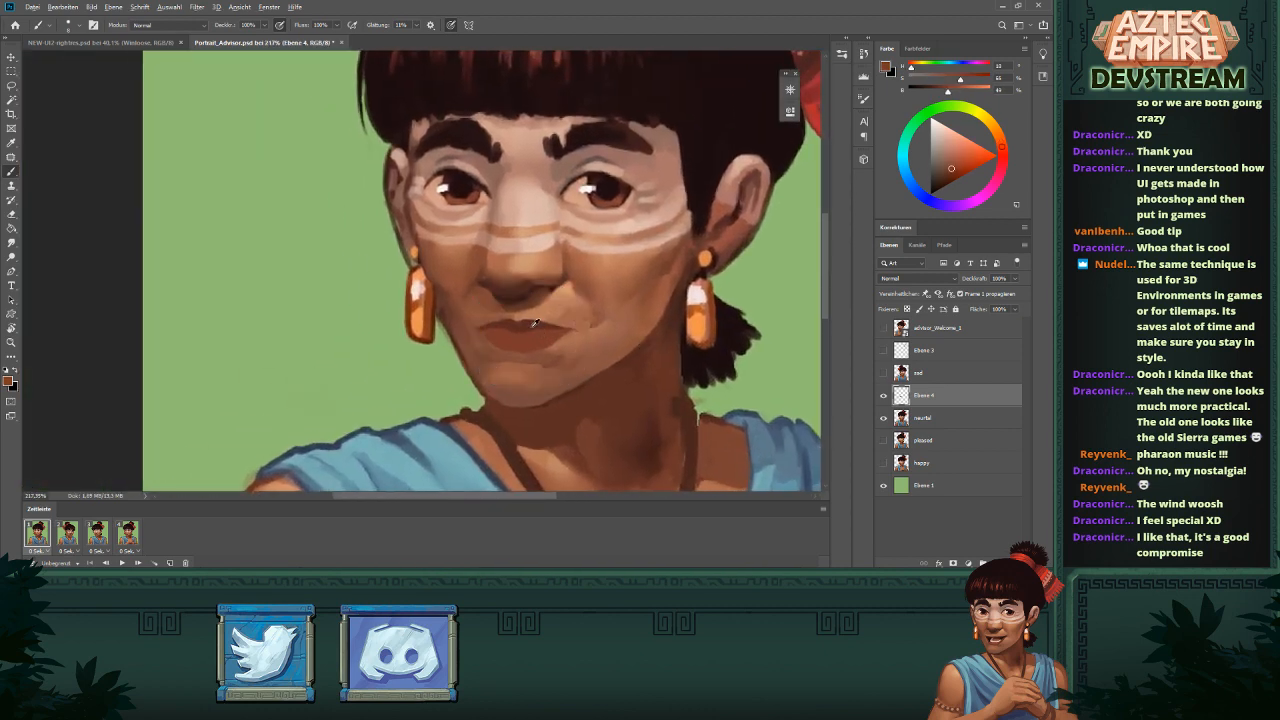
left_click(534, 322, "alt")
mouse_move(666, 303)
left_mouse_down()
mouse_move(594, 328)
mouse_move(623, 308)
mouse_move(625, 327)
left_mouse_up()
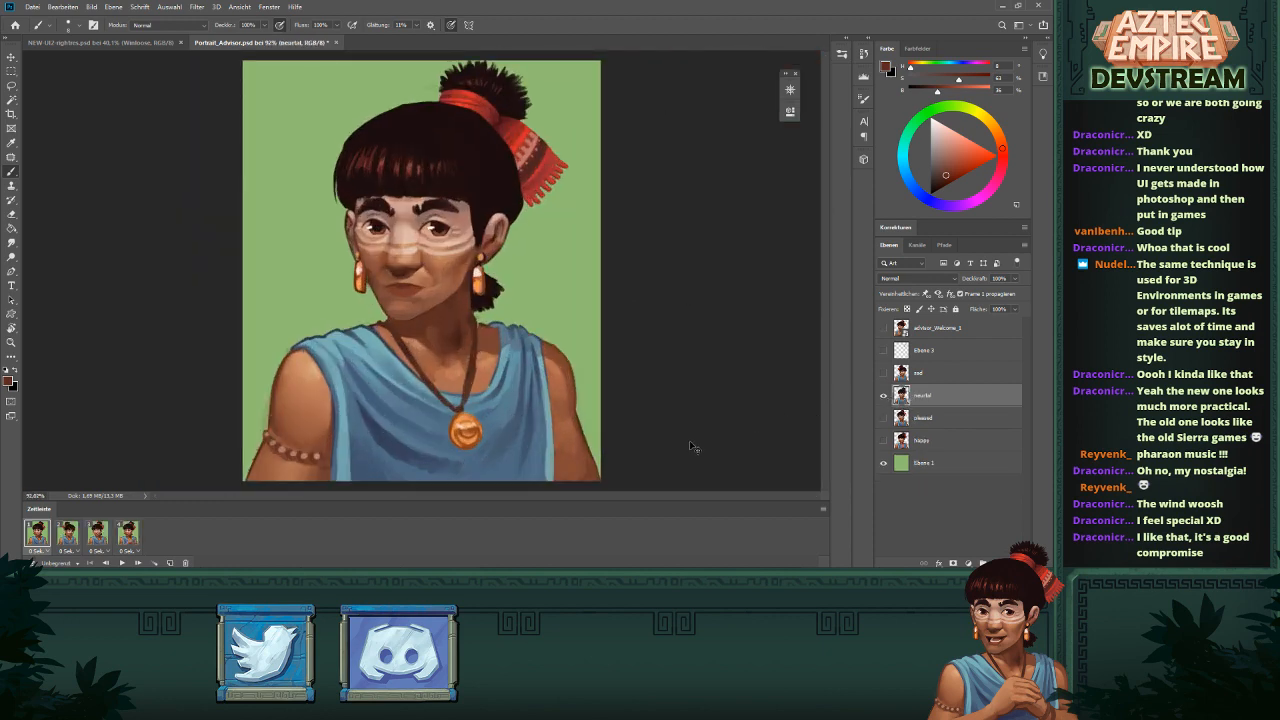
- Merge the mouth copy into the neutral layer and flip the portrait horizontally to check the face
key("Delete")
left_click_drag(665, 356, 656, 312)
left_click_drag(462, 266, 508, 285)
left_click_drag(576, 316, 690, 349)
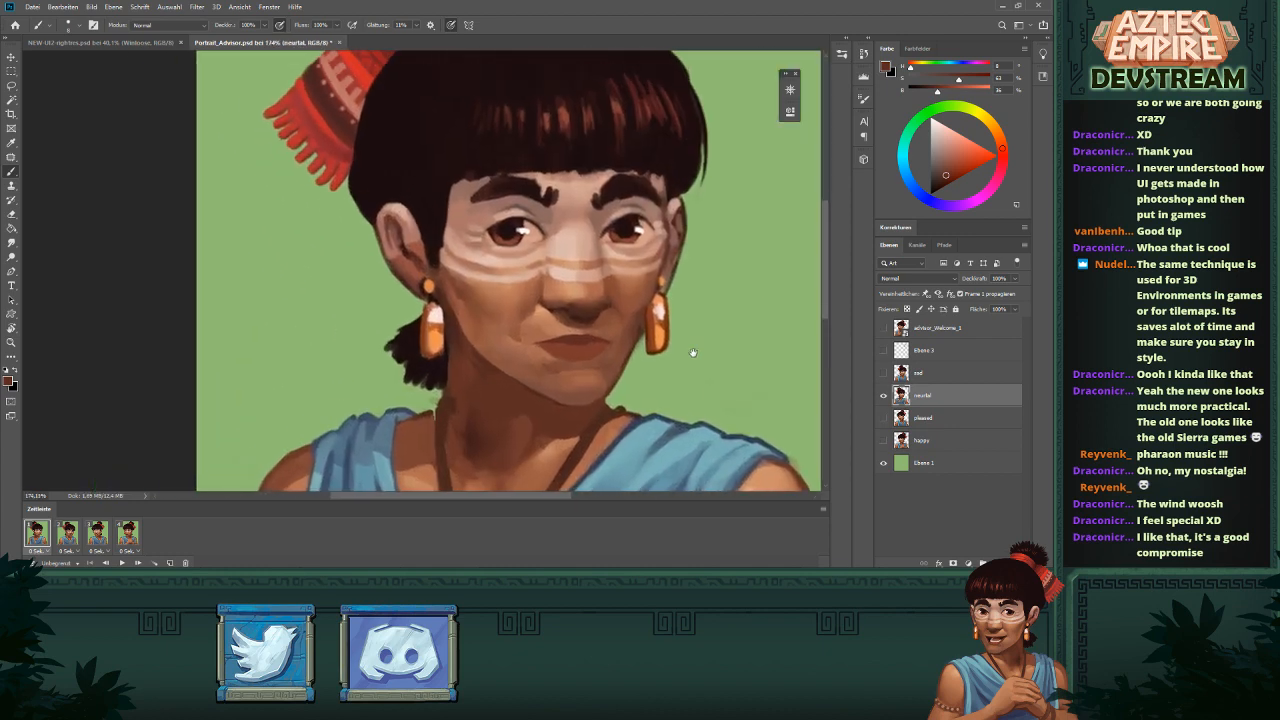
- Refine the lower lip and the near mouth corner on the mirrored portrait with sampled skin and dark lip colours
left_click(607, 352, "alt")
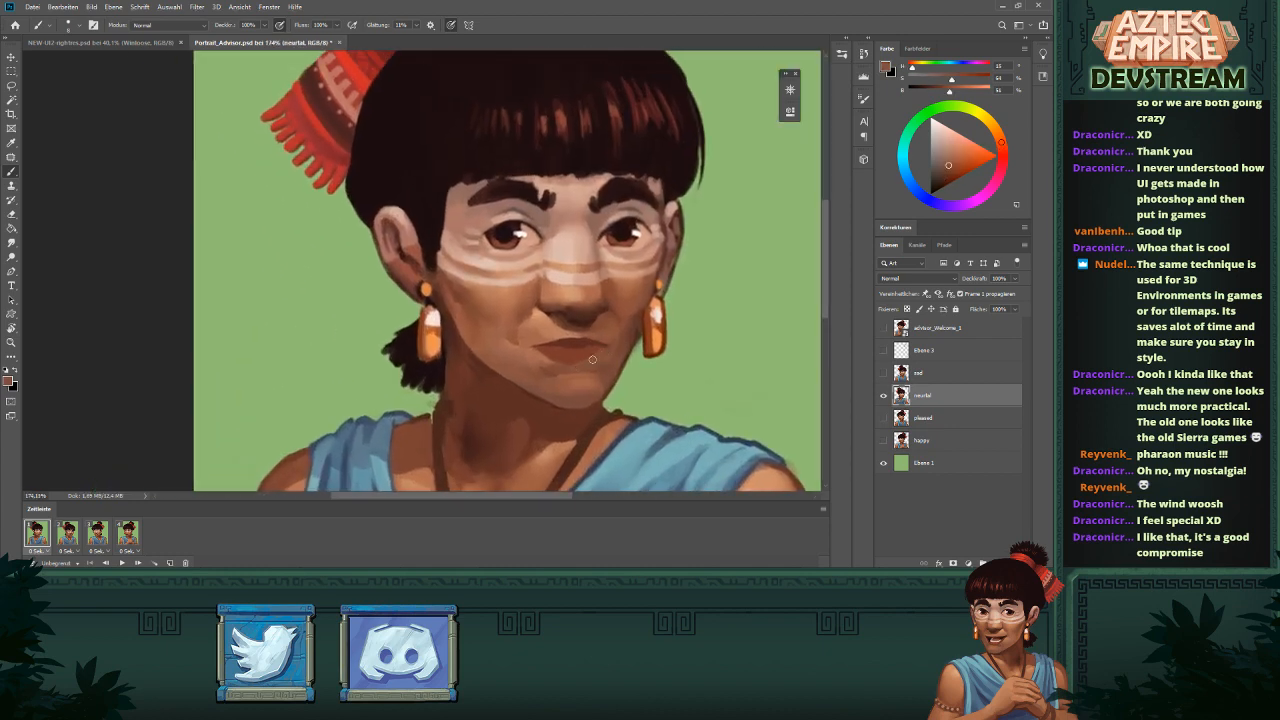
left_click(577, 354, "alt")
left_click_drag(544, 353, 564, 360)
left_click(595, 340, "alt")
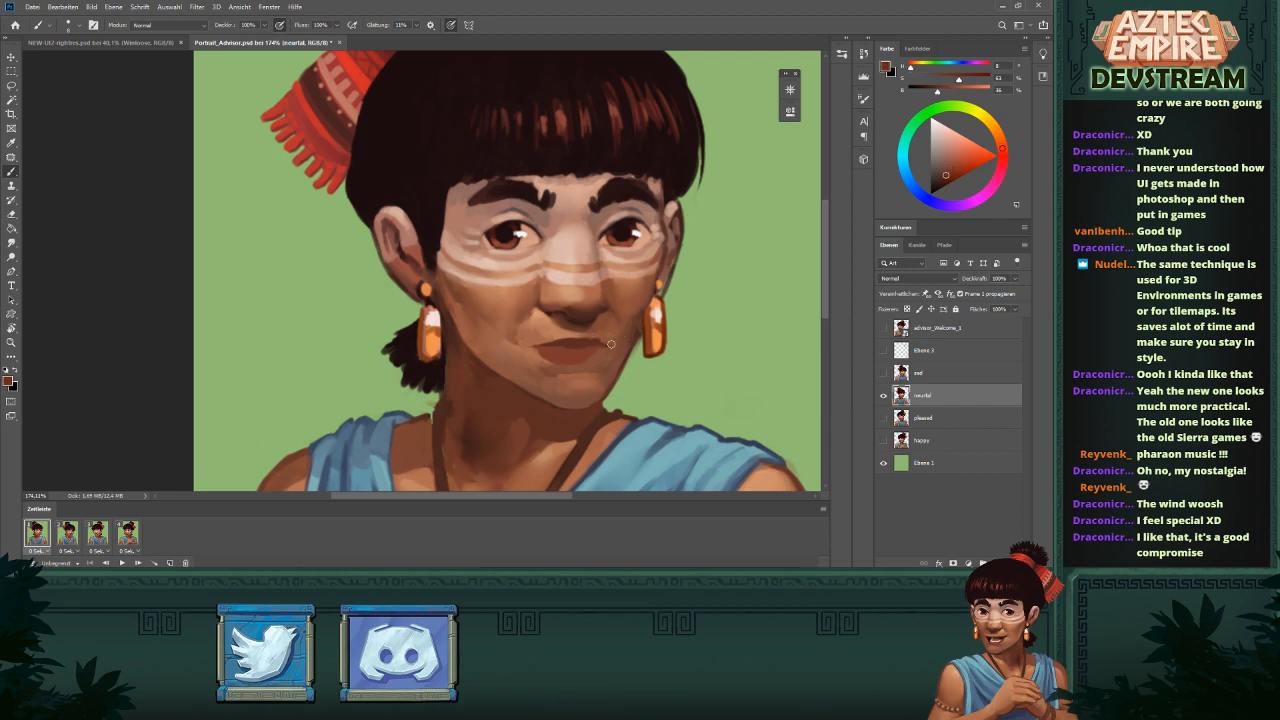
left_click(606, 345, "alt")
left_click_drag(614, 356, 552, 405)
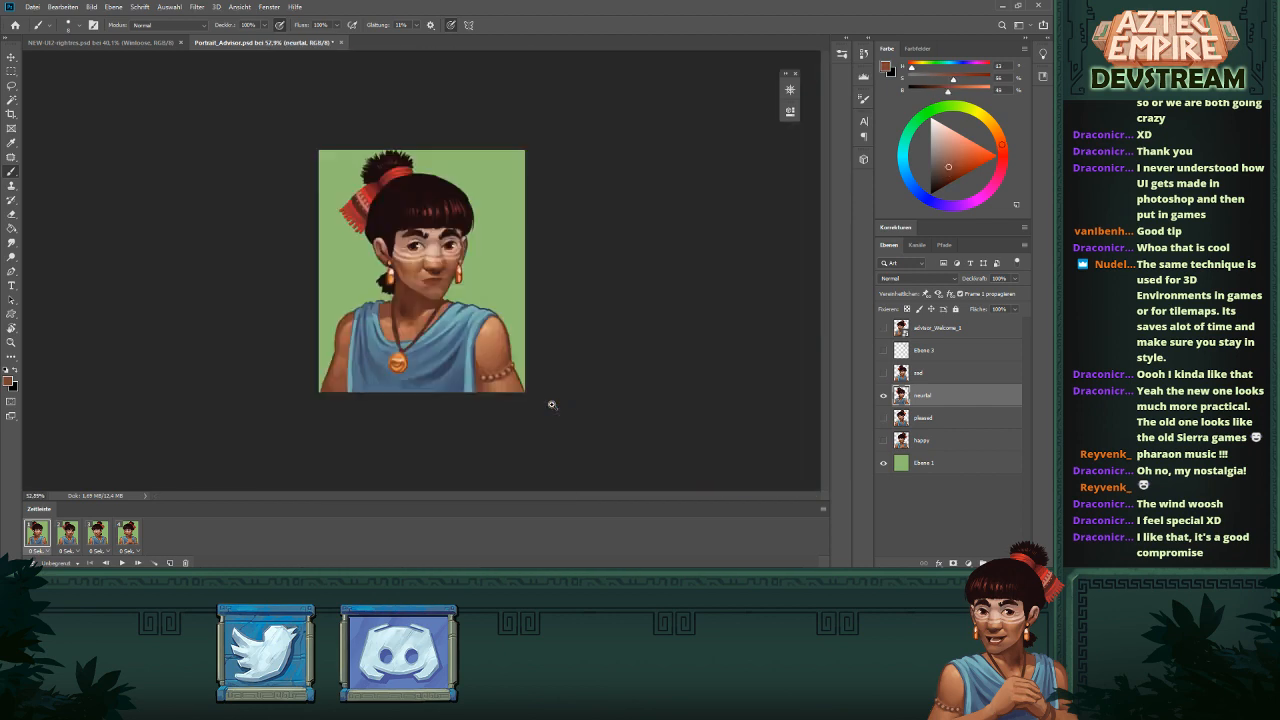
- Rework the mirrored mouth's lip line and outer corner, blending them with sampled lip and skin tones
left_click_drag(458, 271, 562, 328)
left_click(554, 335, "alt")
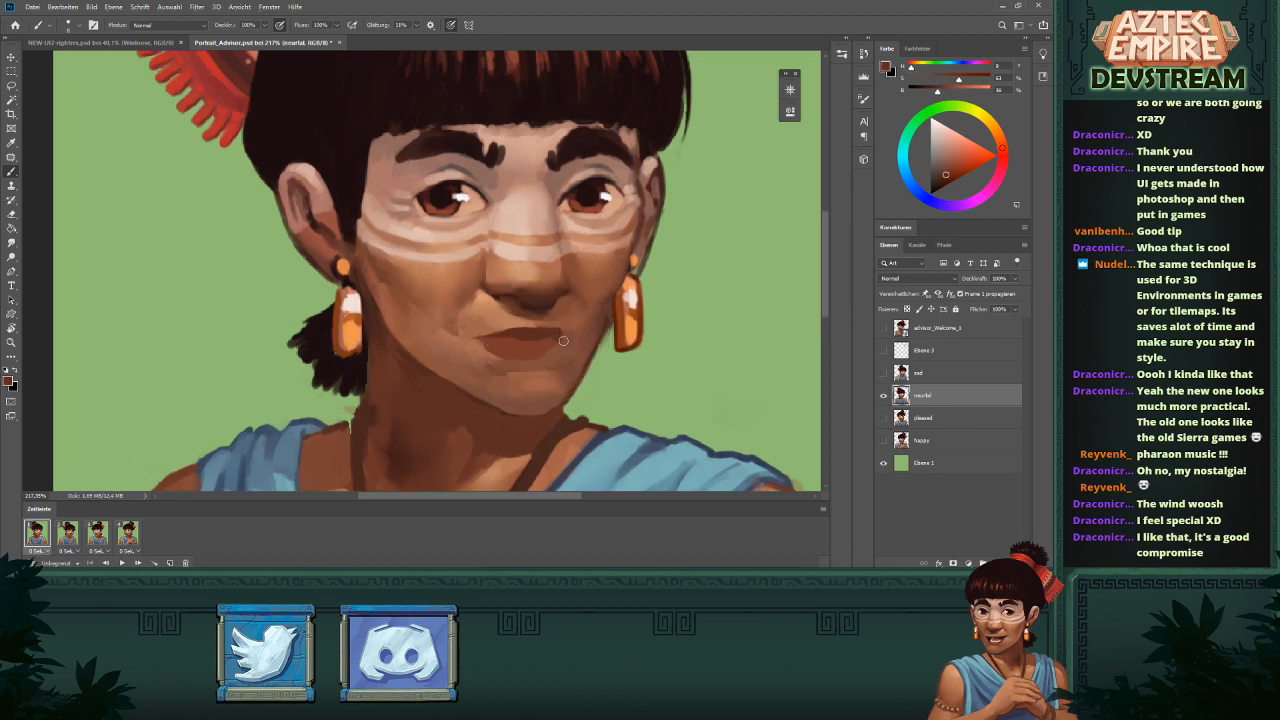
left_click_drag(637, 335, 563, 357)
left_click_drag(460, 285, 535, 292)
left_click_drag(574, 290, 611, 341)
left_click_drag(500, 332, 448, 407)
left_click(494, 364, "alt")
left_click_drag(504, 285, 545, 398)
left_click(450, 346, "alt")
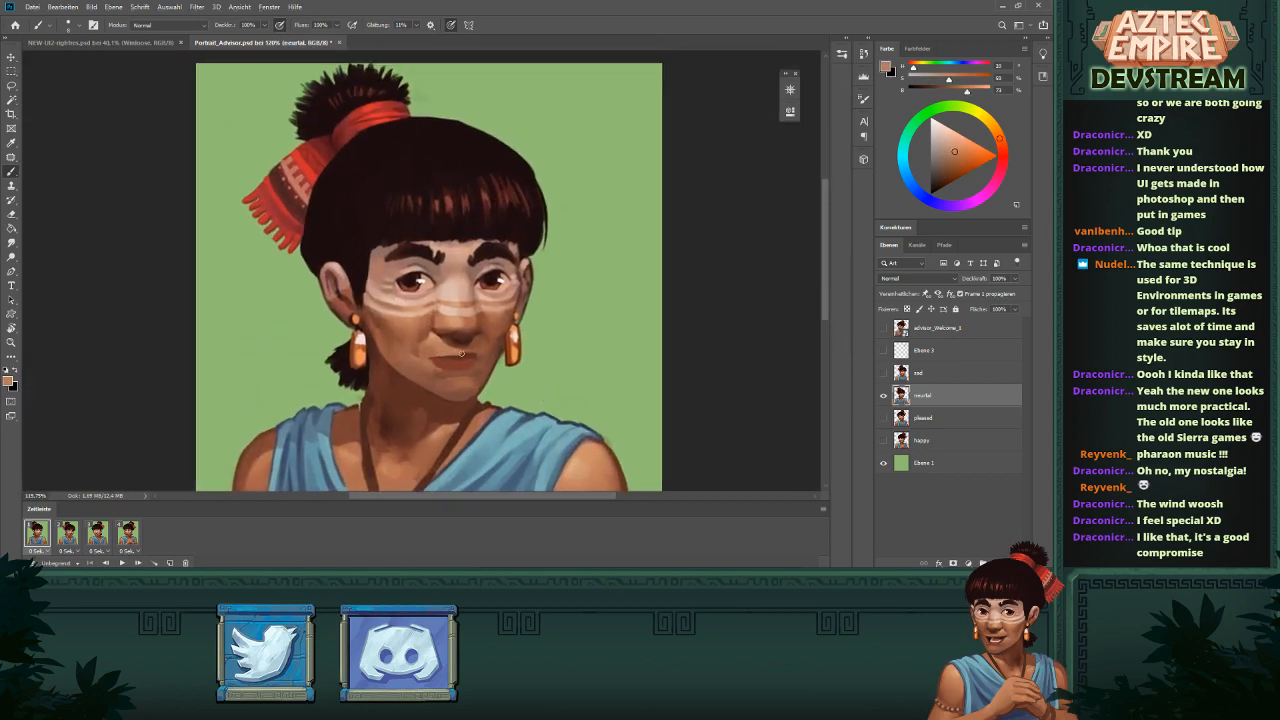
- Finish the lip contours and the skin around the mouth with small strokes of freshly sampled lip and skin colours
left_click(475, 345, "alt")
left_click(467, 352, "alt")
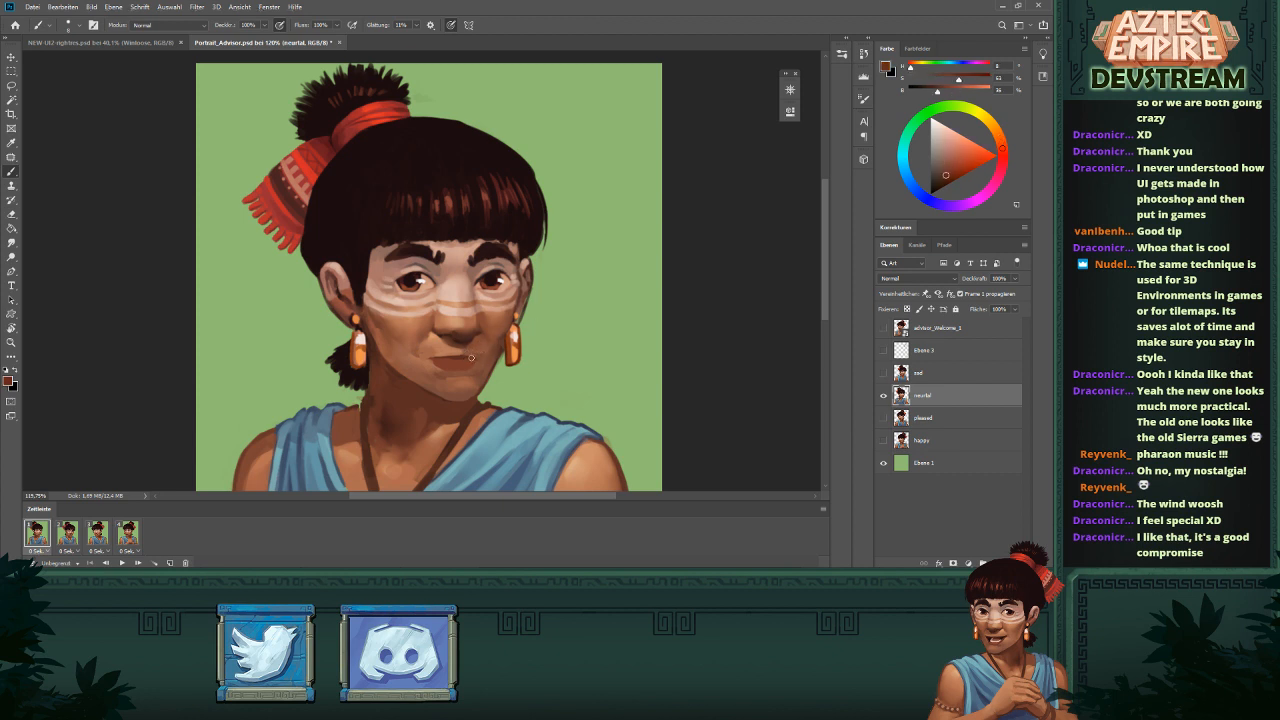
left_click(460, 371, "alt")
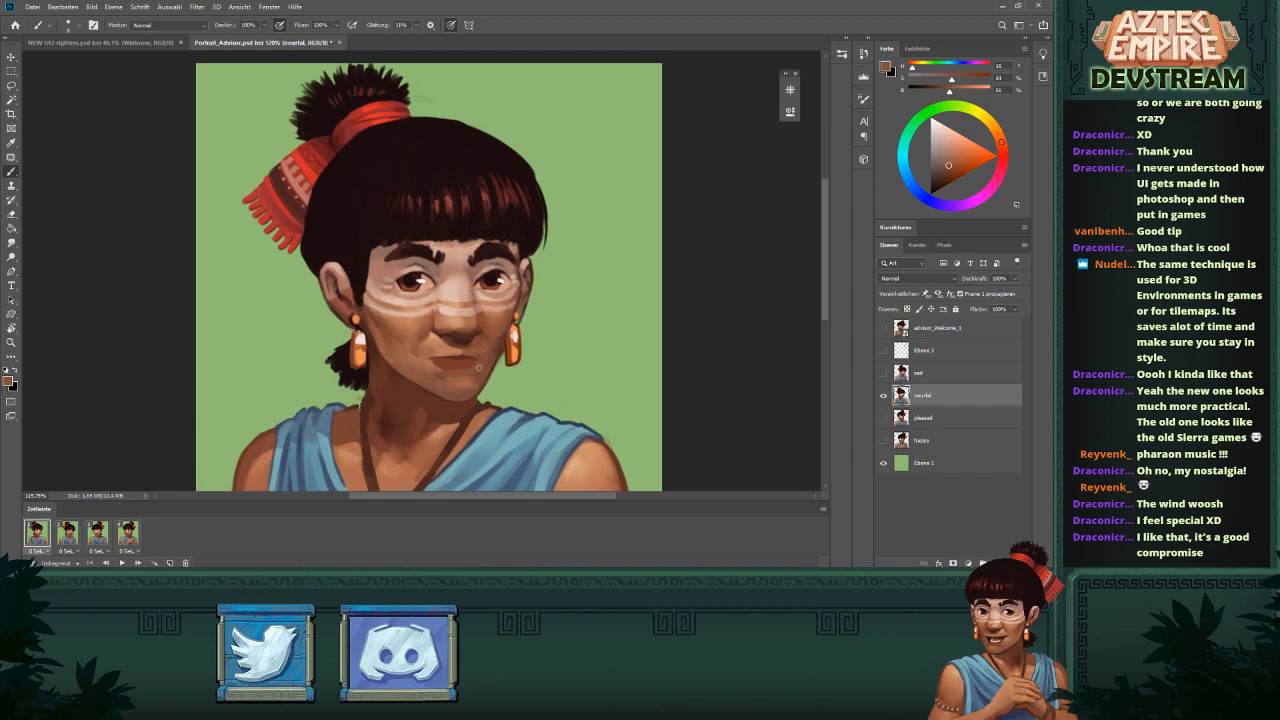
left_click(435, 363, "alt")
scroll(518, 346, "down", 4)
scroll(509, 285, "up", 5)
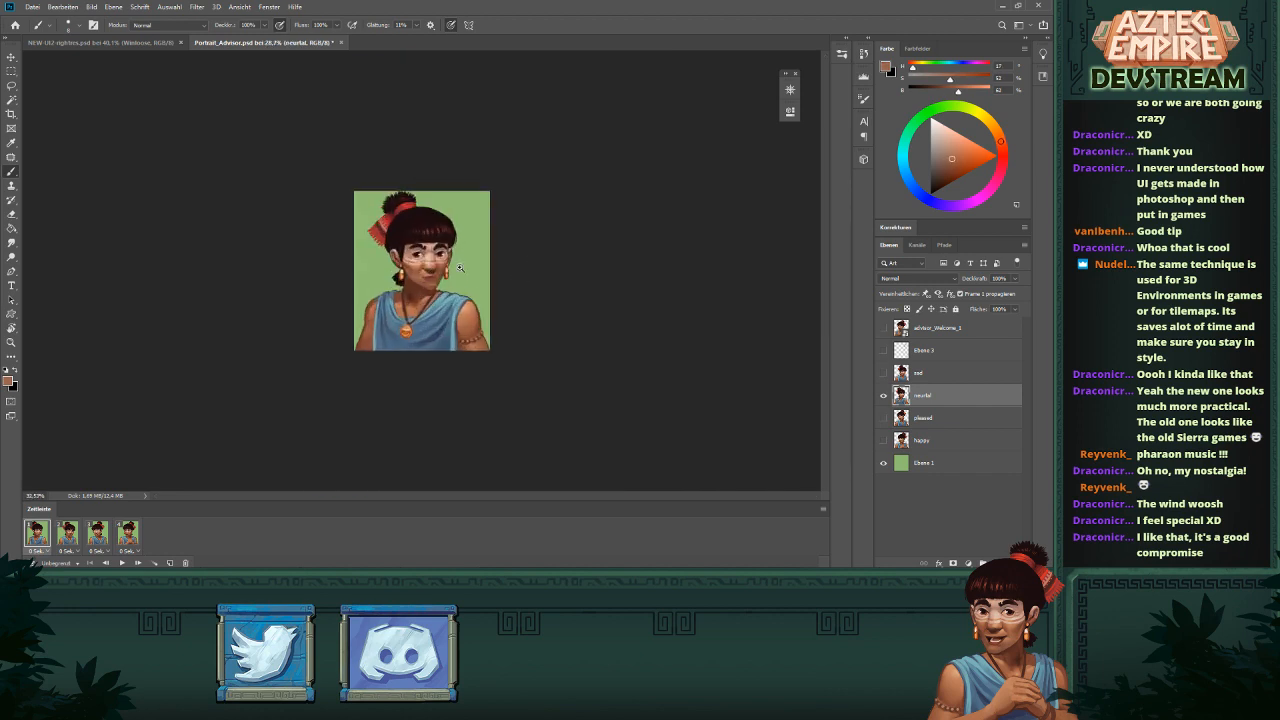
left_click(436, 306, "alt")
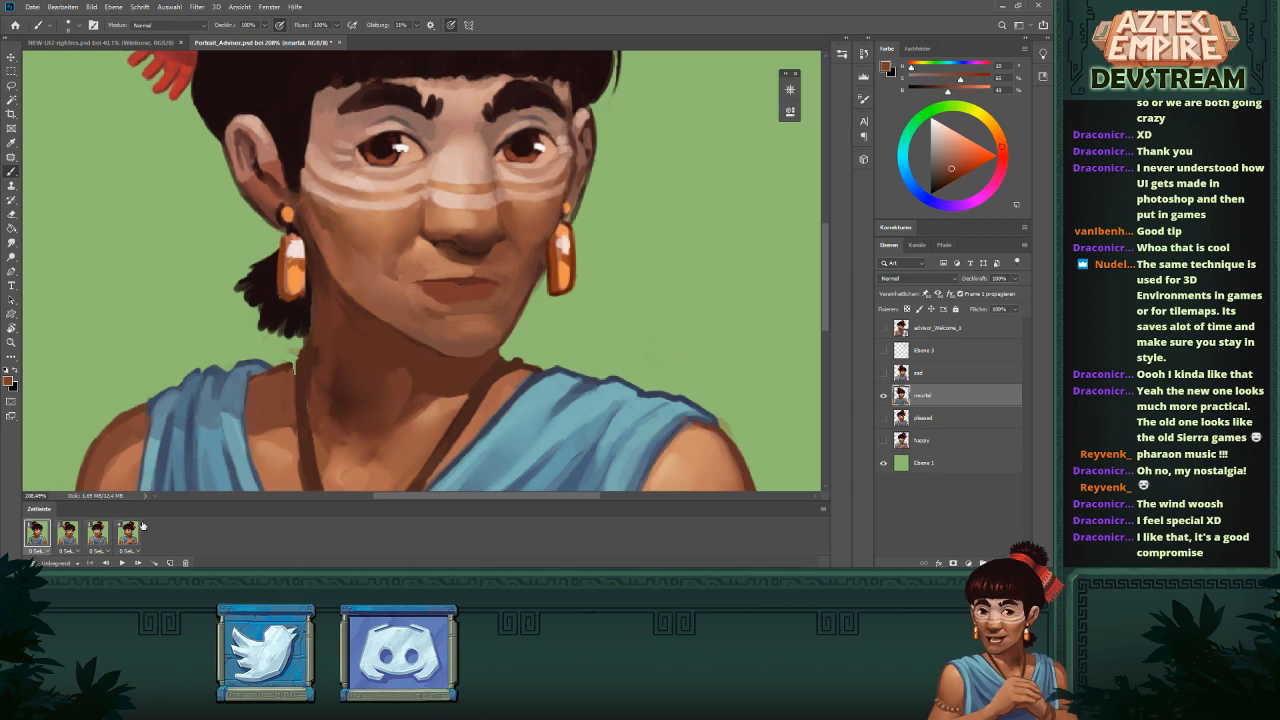
- Compare the neutral face with the second animation frame and touch up the skin below the lower lip with sampled skin tones
left_click(70, 534)
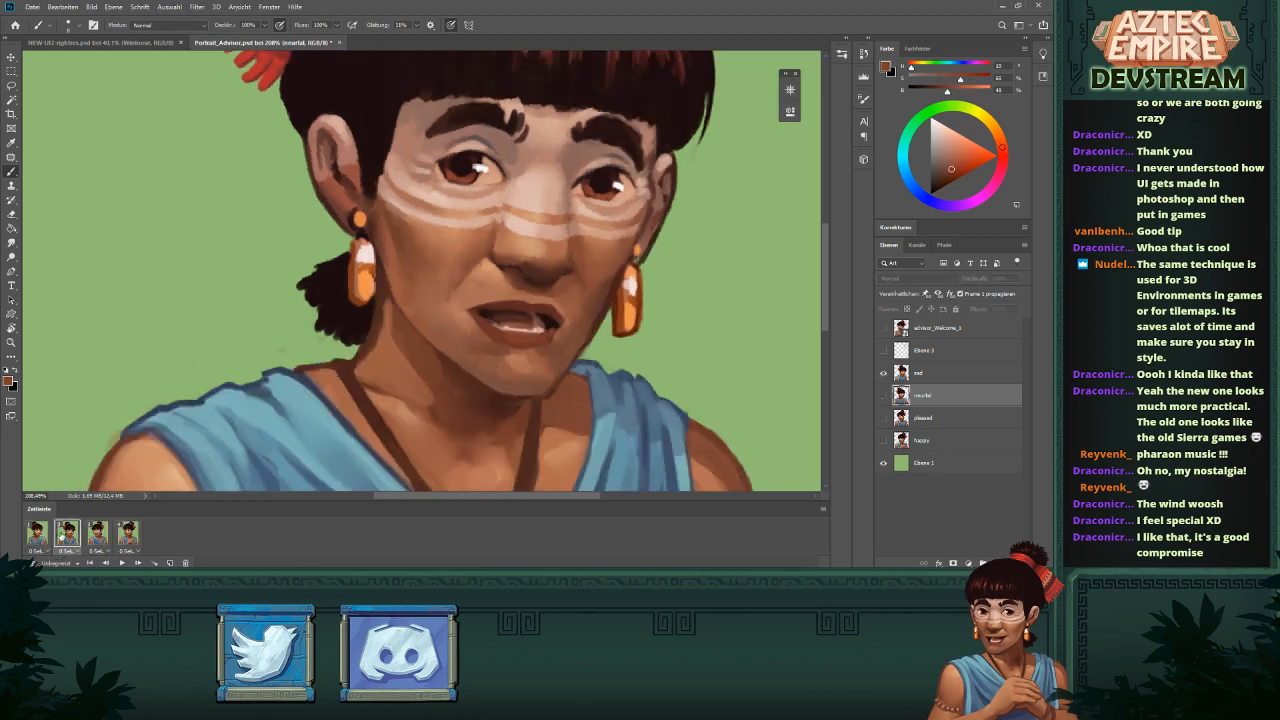
left_click(45, 536)
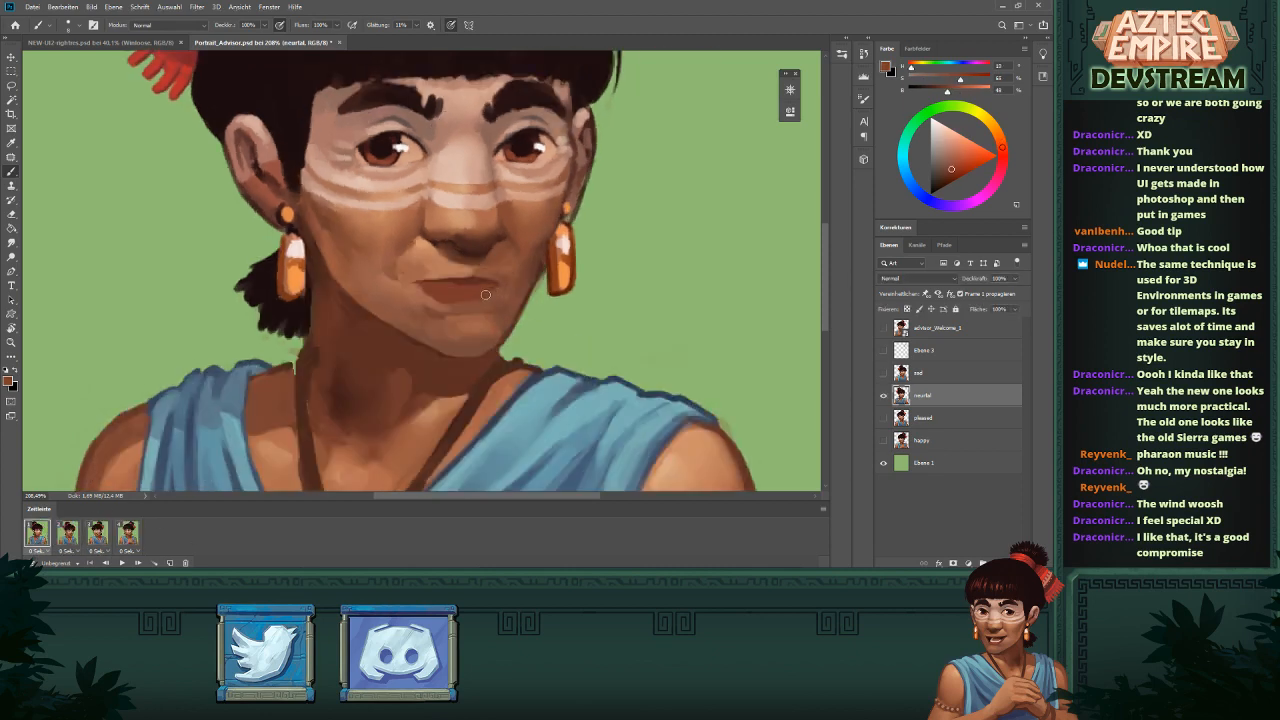
left_click(415, 290, "alt")
left_click(458, 308, "alt")
left_click_drag(500, 297, 437, 337)
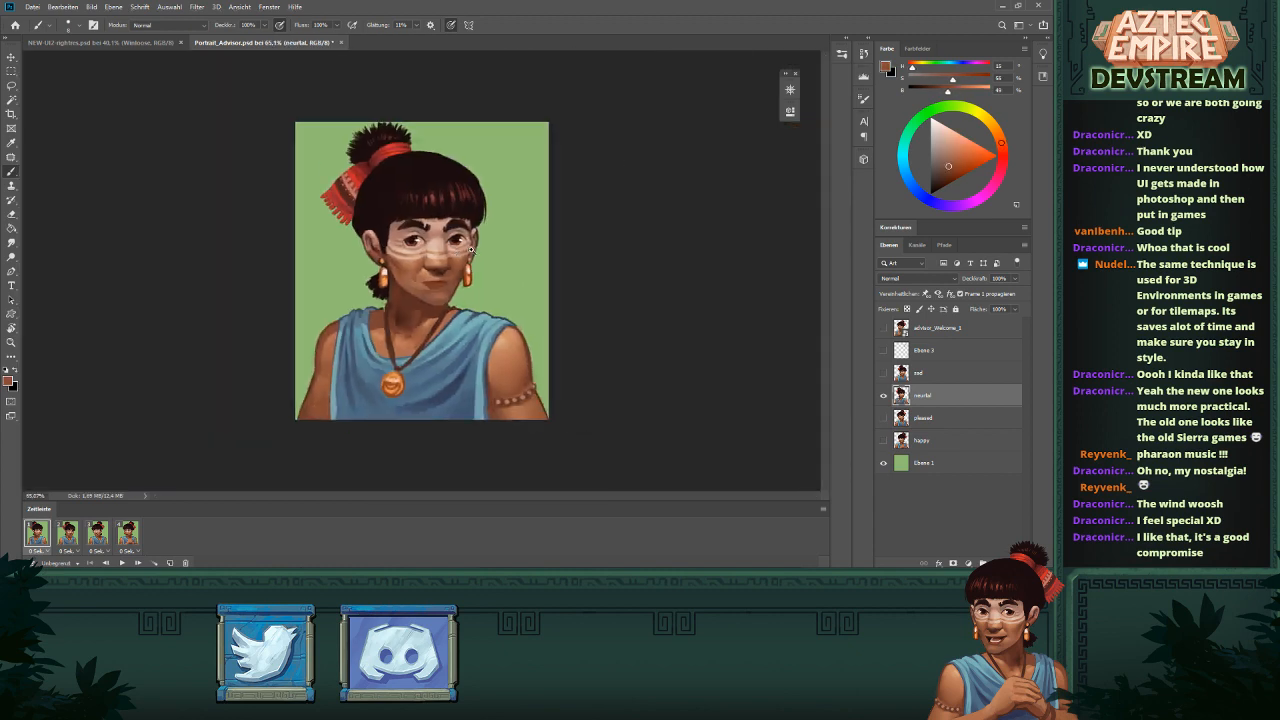
left_click_drag(440, 235, 489, 240)
left_click_drag(489, 240, 549, 262)
left_click_drag(524, 346, 545, 349)
left_click(523, 377, "alt")
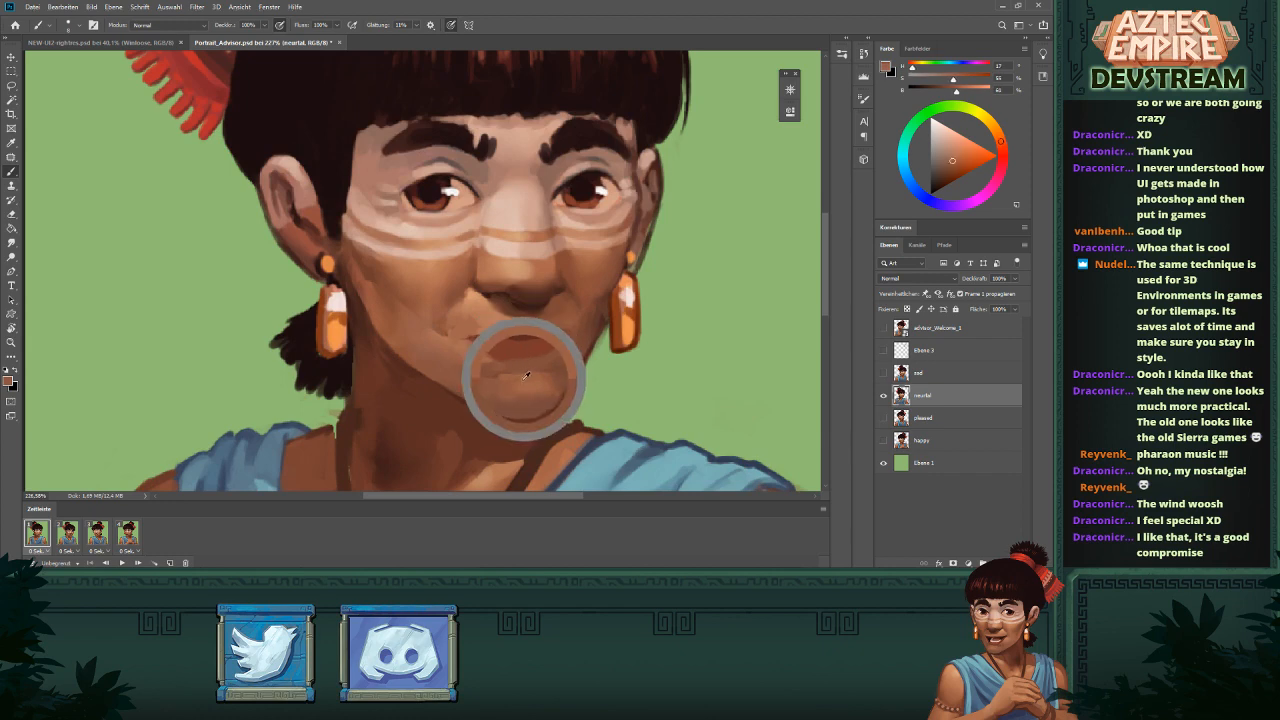
left_click_drag(628, 321, 583, 308)
- Check the neutral portrait against the second frame at small size and retouch the lip line with a sampled dark lip colour
left_click(66, 535)
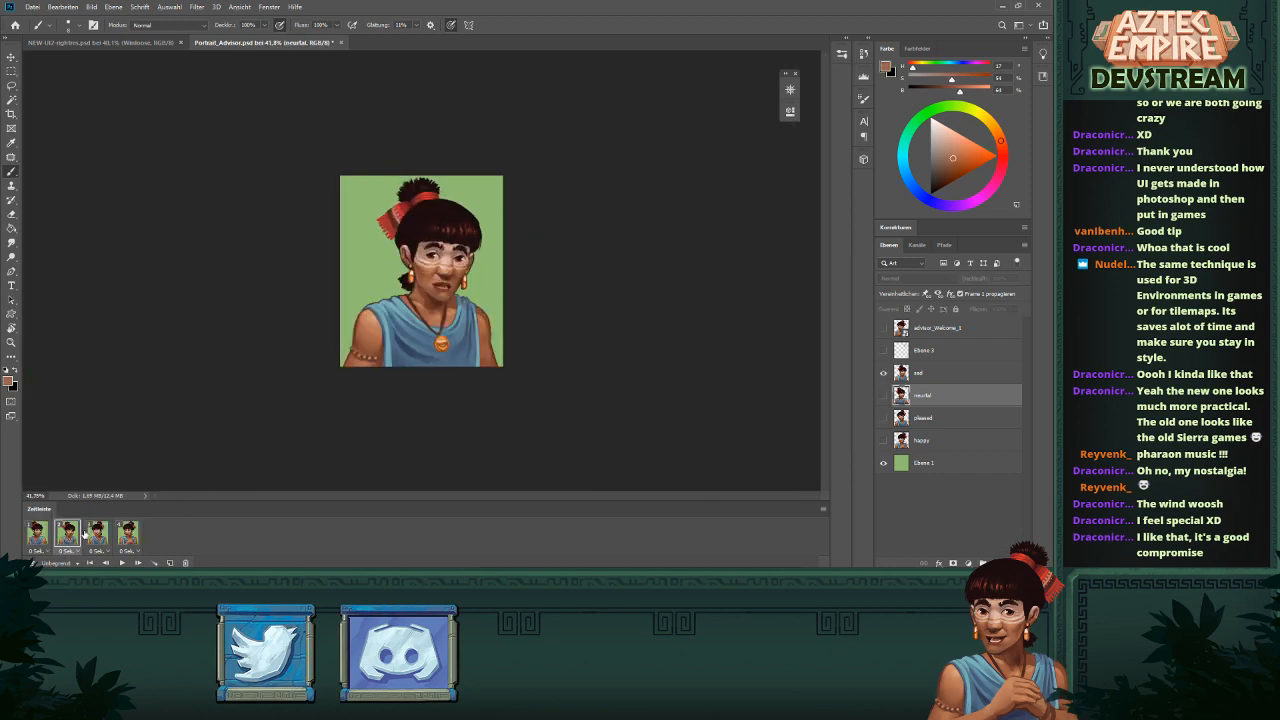
left_click(40, 535)
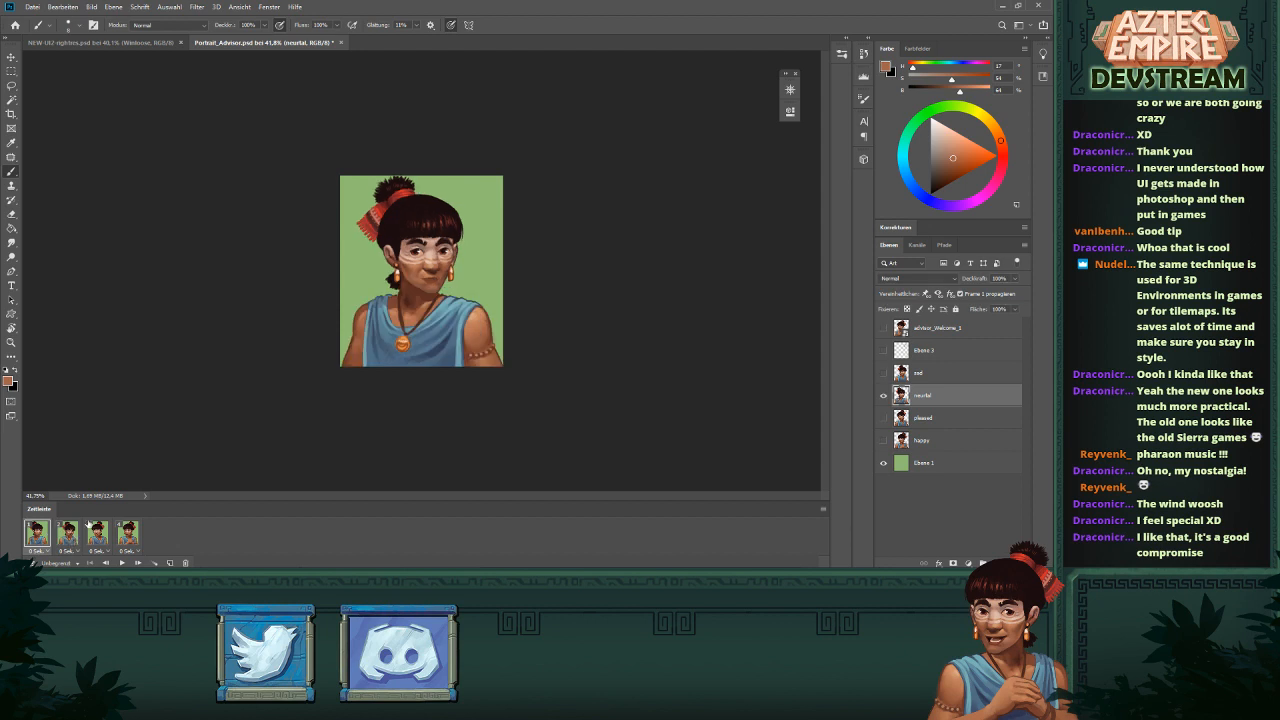
scroll(482, 259, "up", 4)
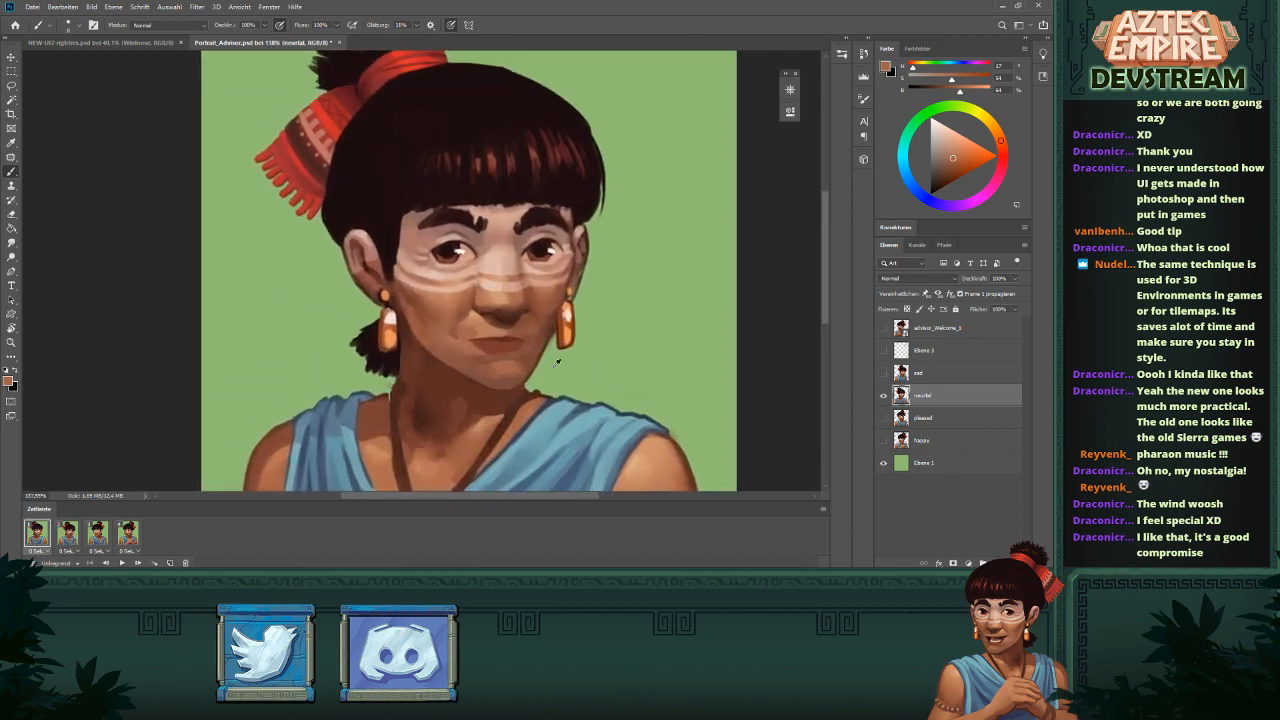
left_click(512, 335, "alt")
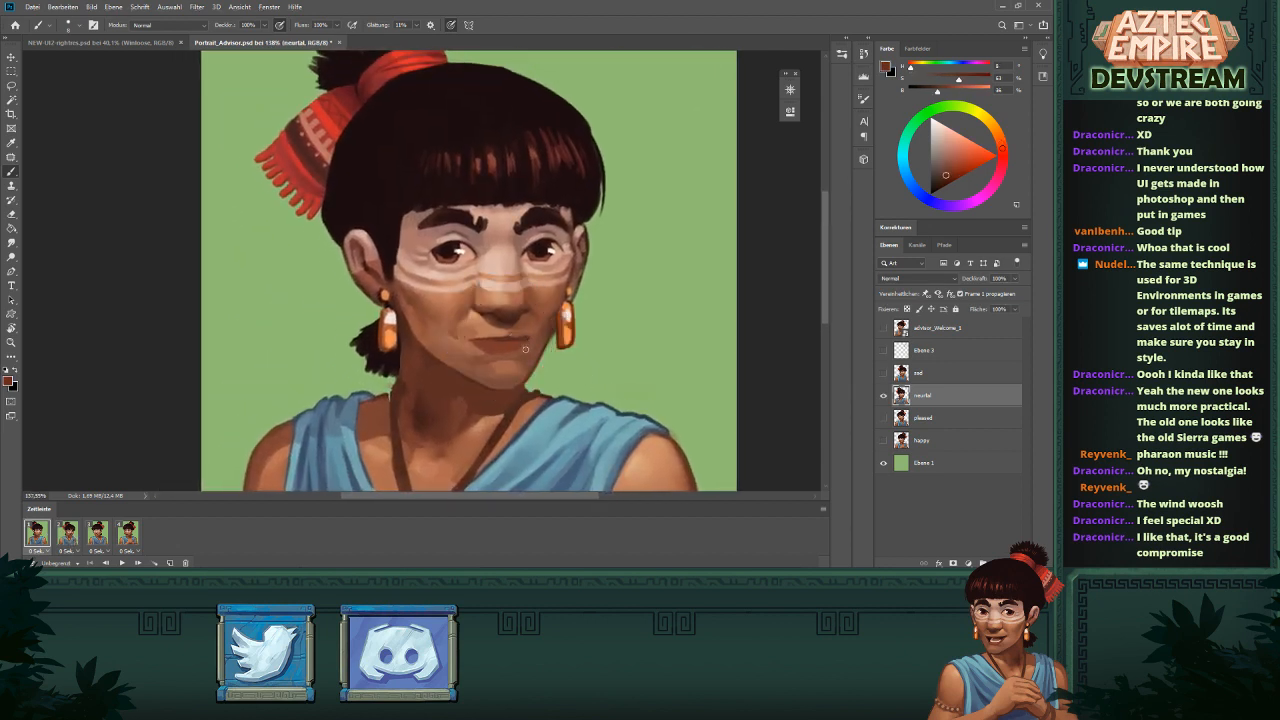
scroll(529, 361, "down", 5)
scroll(529, 361, "up", 6)
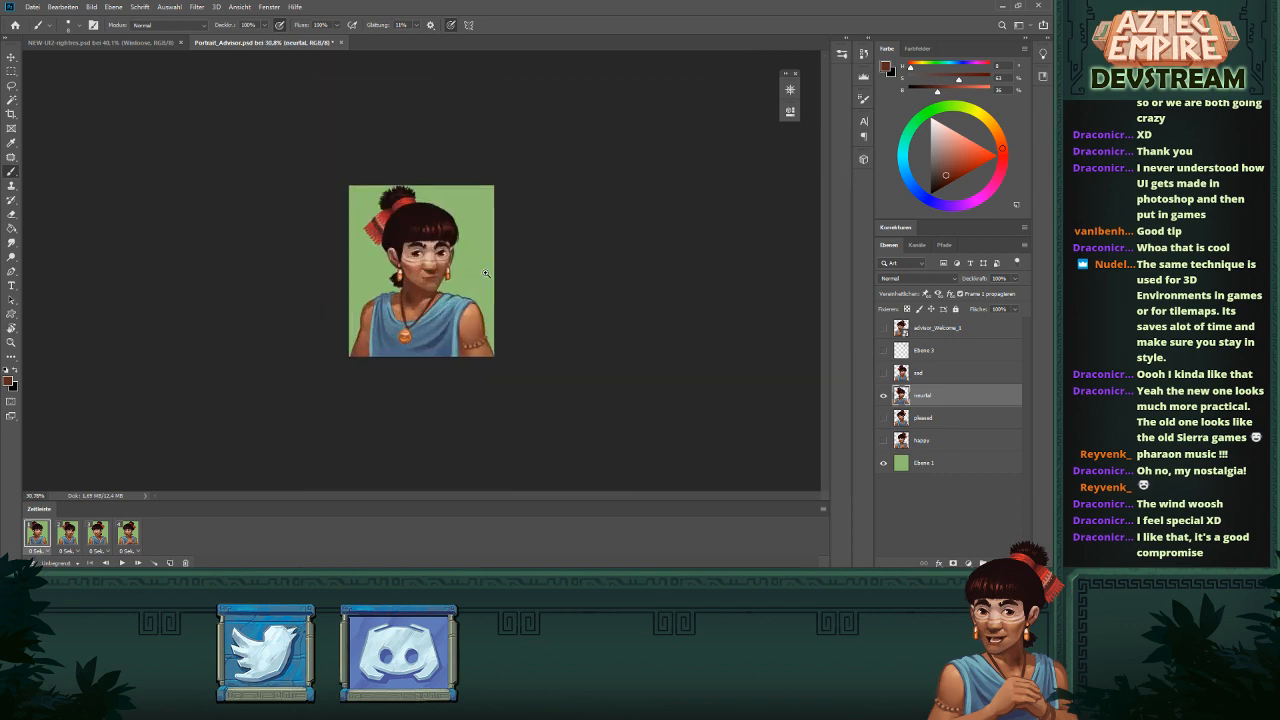
scroll(606, 380, "down", 2)
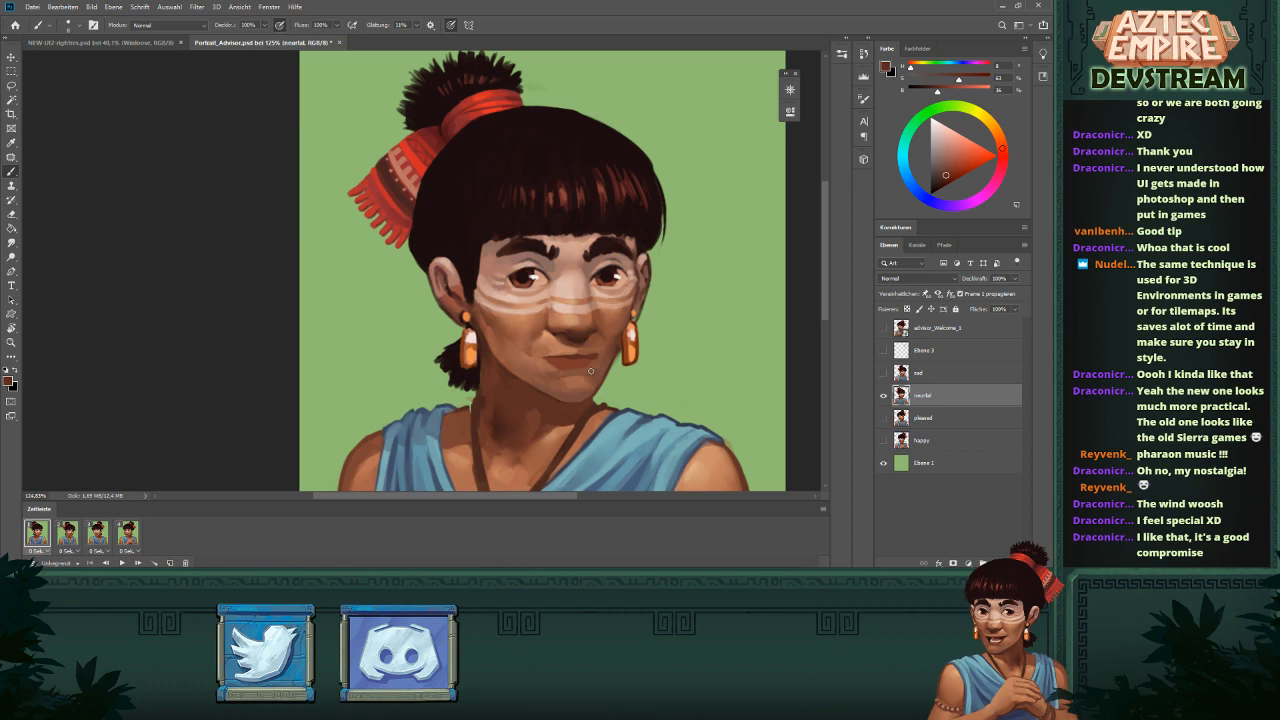
- Rework the upper lip toward the far mouth corner with lip tones and deepen the line using a sampled dark brown
scroll(590, 371, "up", 5)
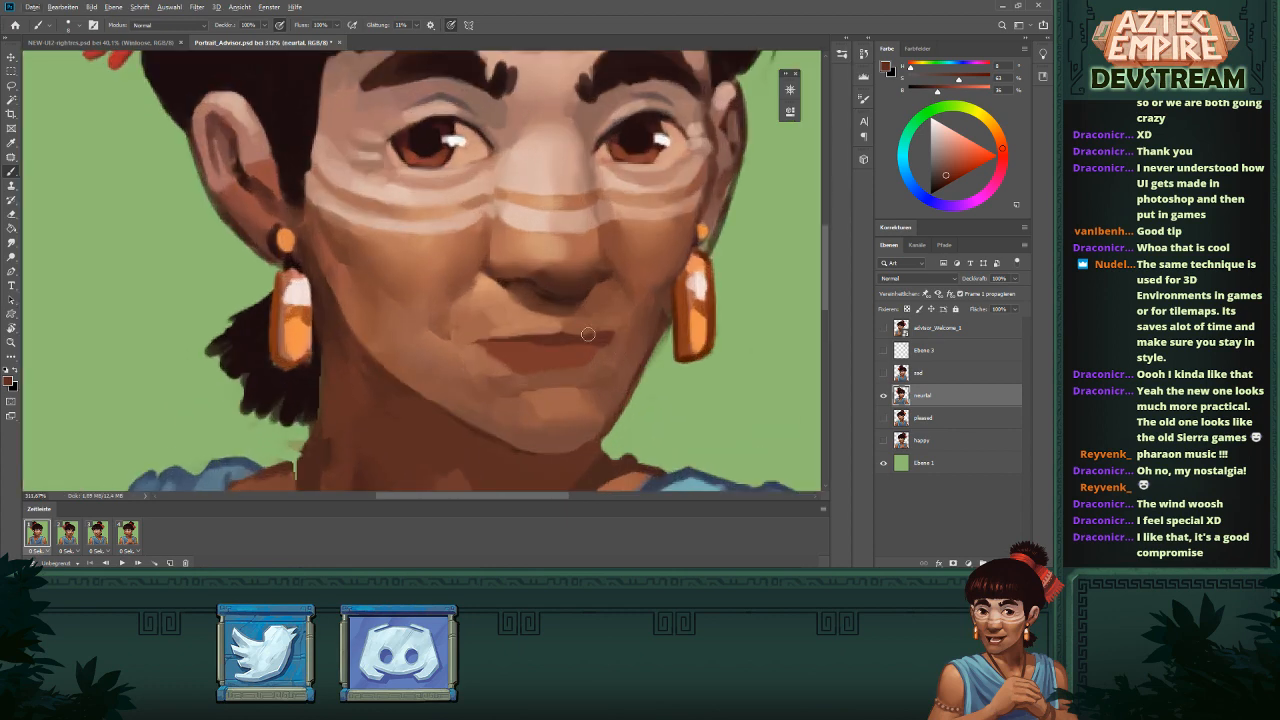
scroll(604, 330, "down", 6)
scroll(574, 294, "up", 4)
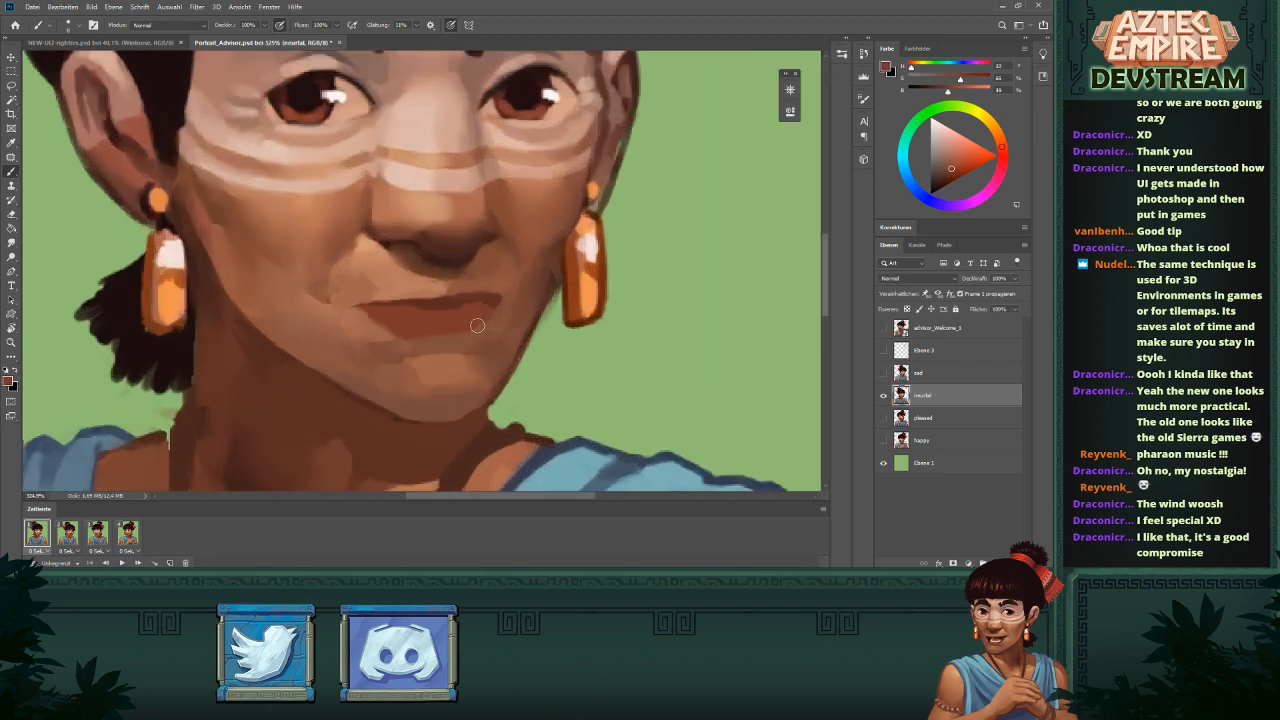
scroll(487, 348, "down", 3)
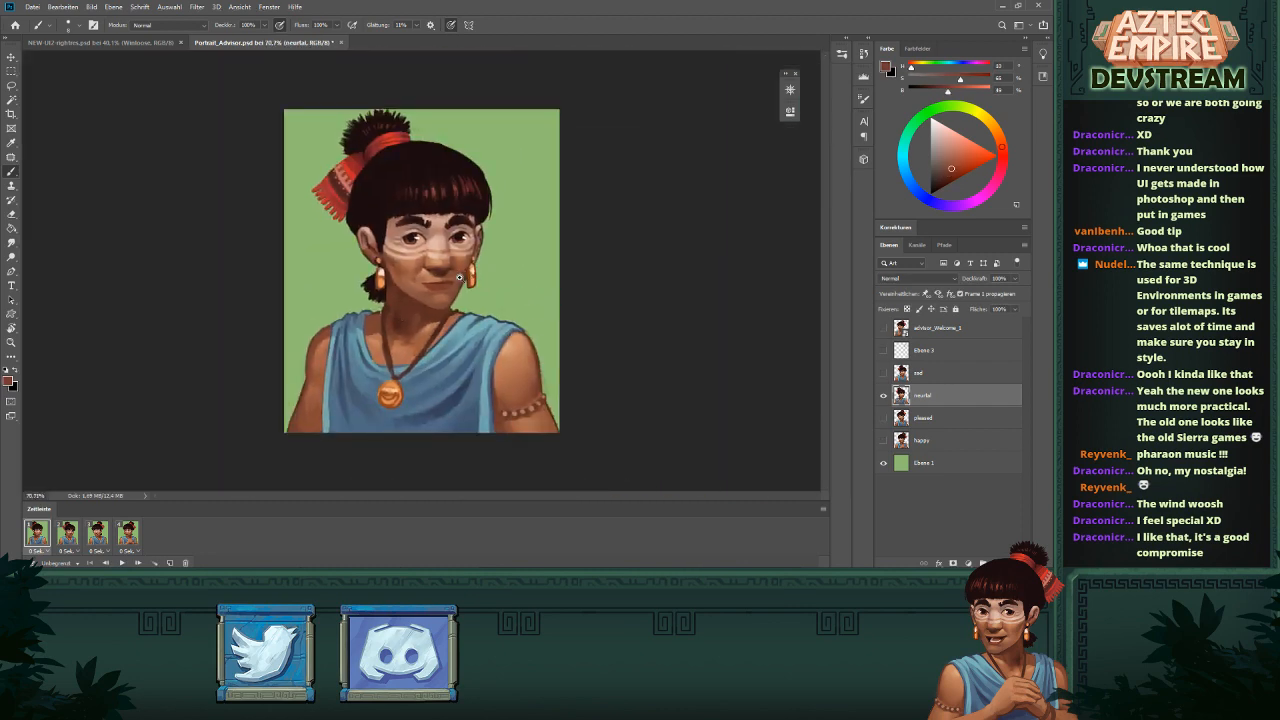
scroll(461, 278, "up", 4)
left_click(522, 326, "alt")
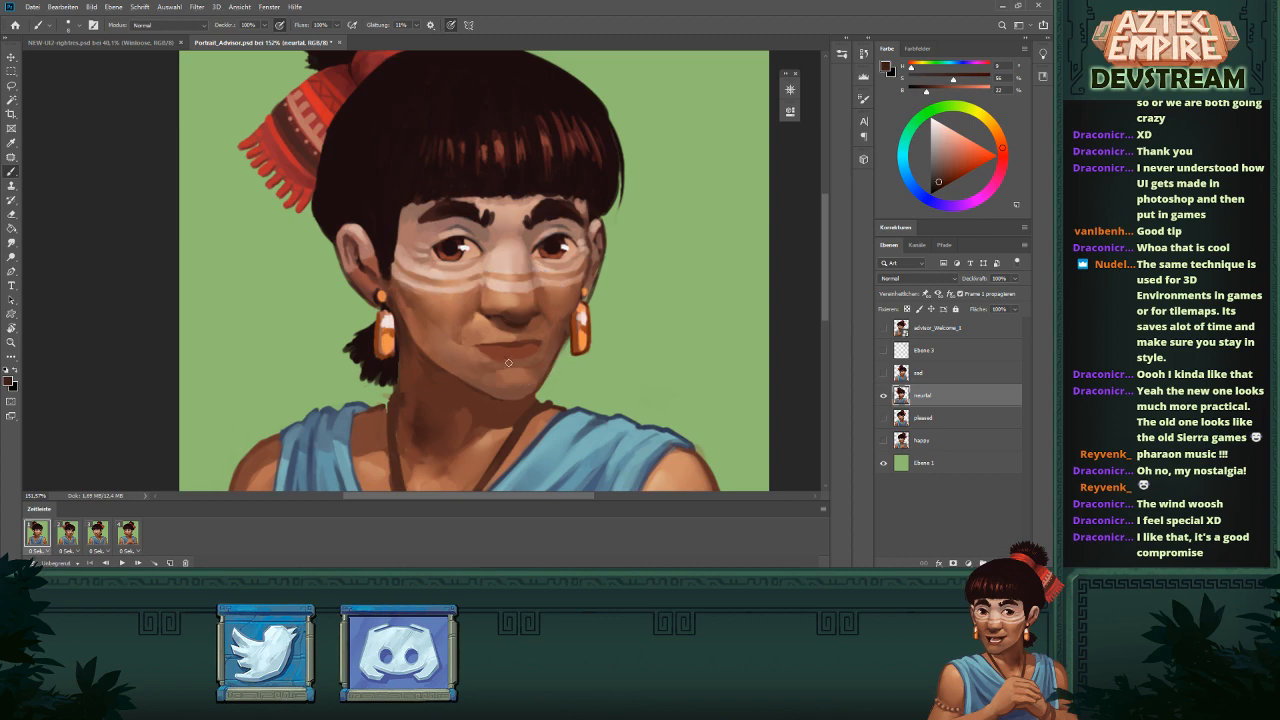
scroll(548, 341, "down", 5)
scroll(461, 270, "up", 5)
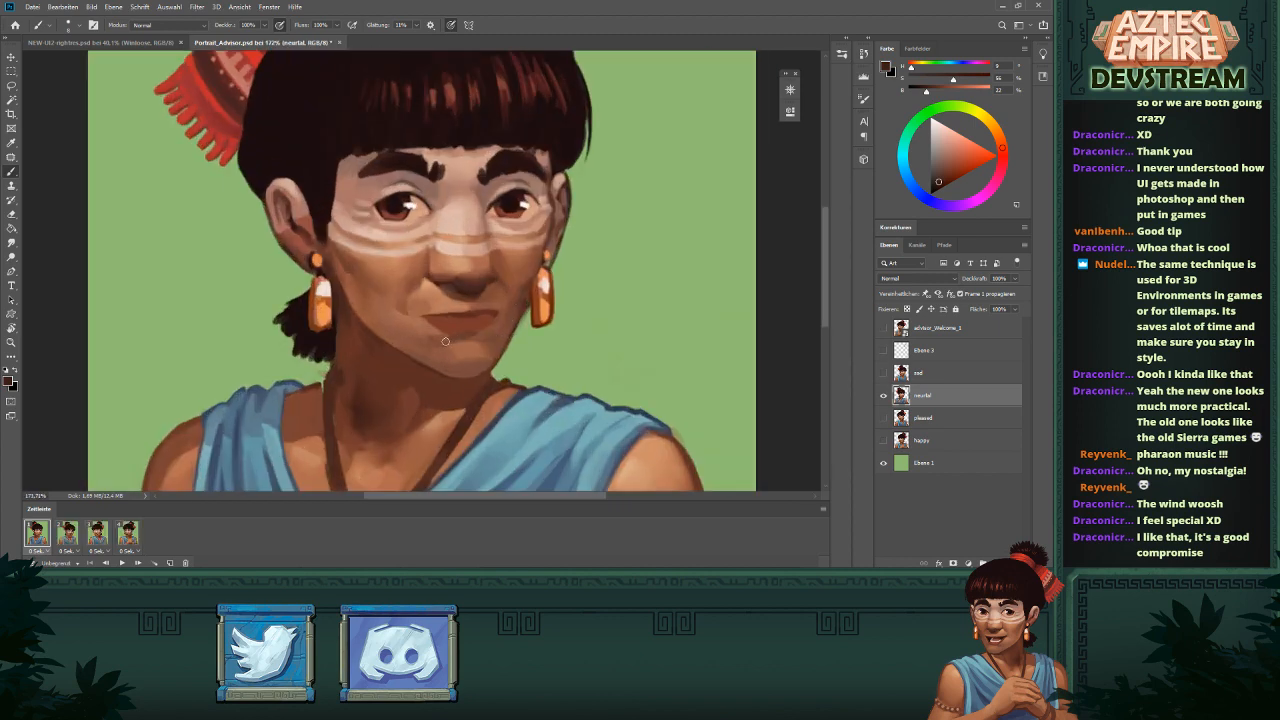
- Flip the neutral portrait horizontally and check the face both at small size and up close
scroll(537, 326, "down", 6)
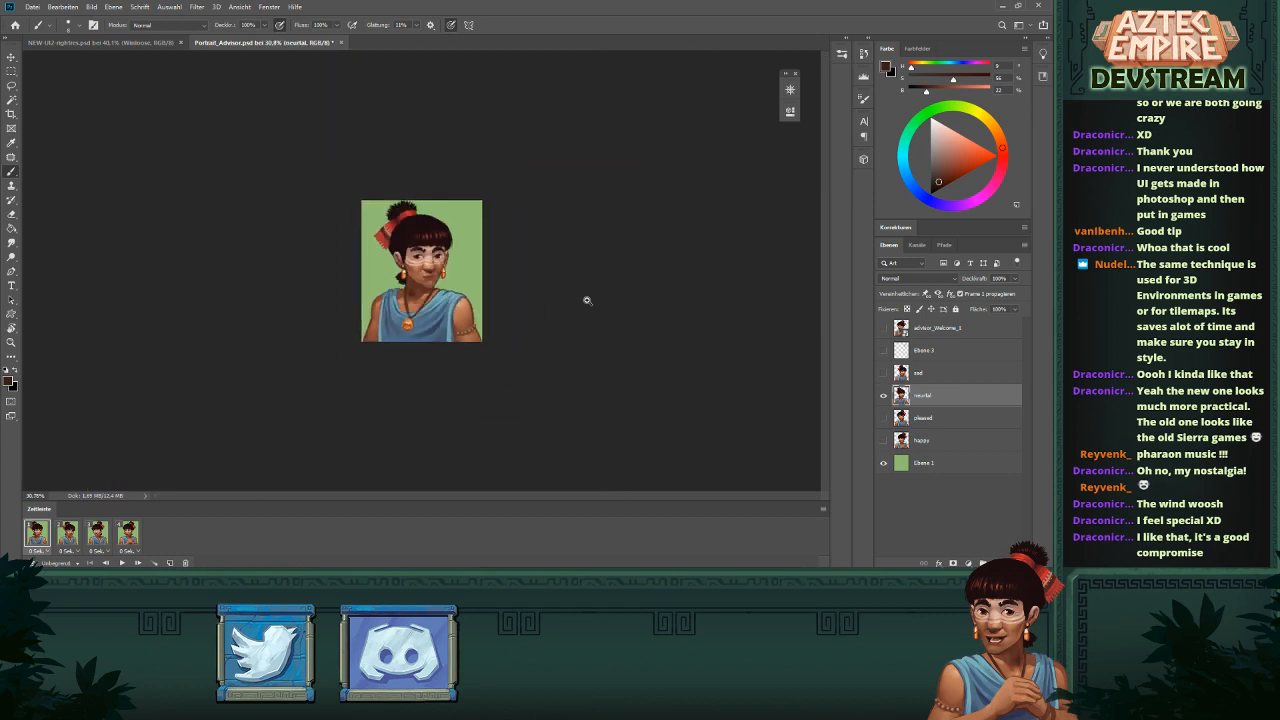
scroll(586, 300, "up", 2)
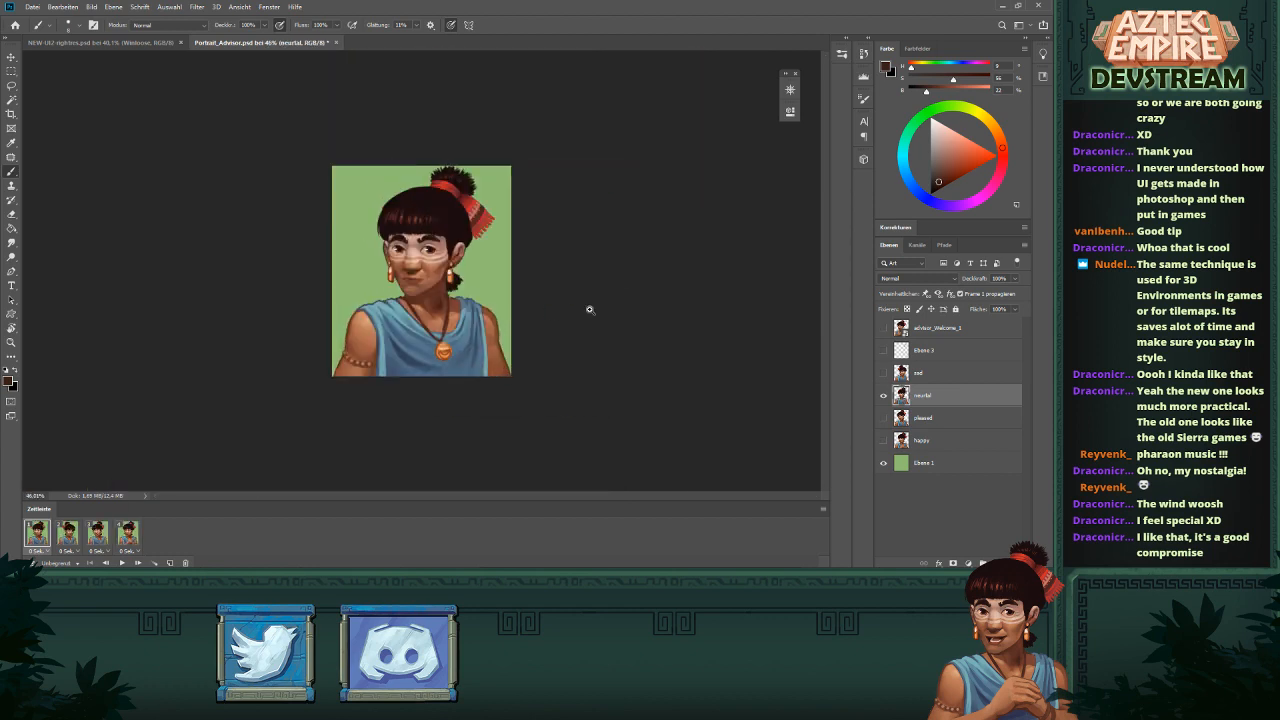
scroll(455, 275, "up", 5)
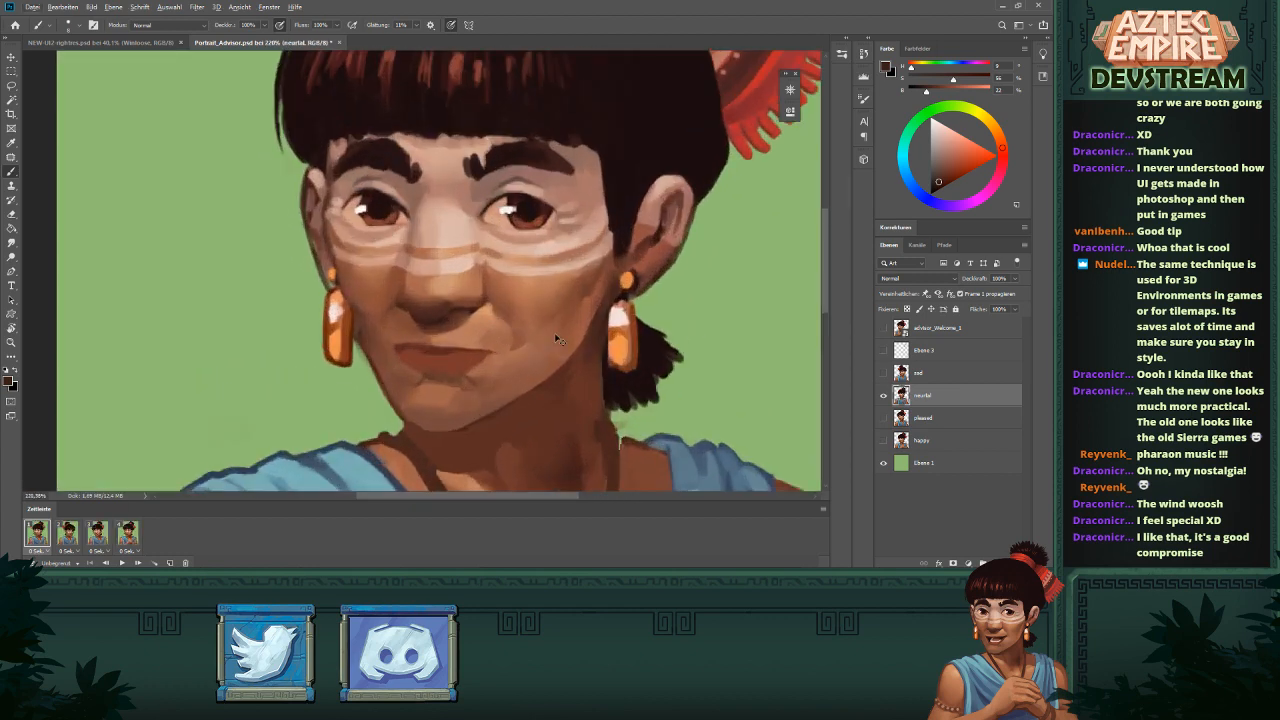
scroll(556, 339, "down", 5)
scroll(629, 315, "up", 2)
left_click_drag(628, 315, 640, 343)
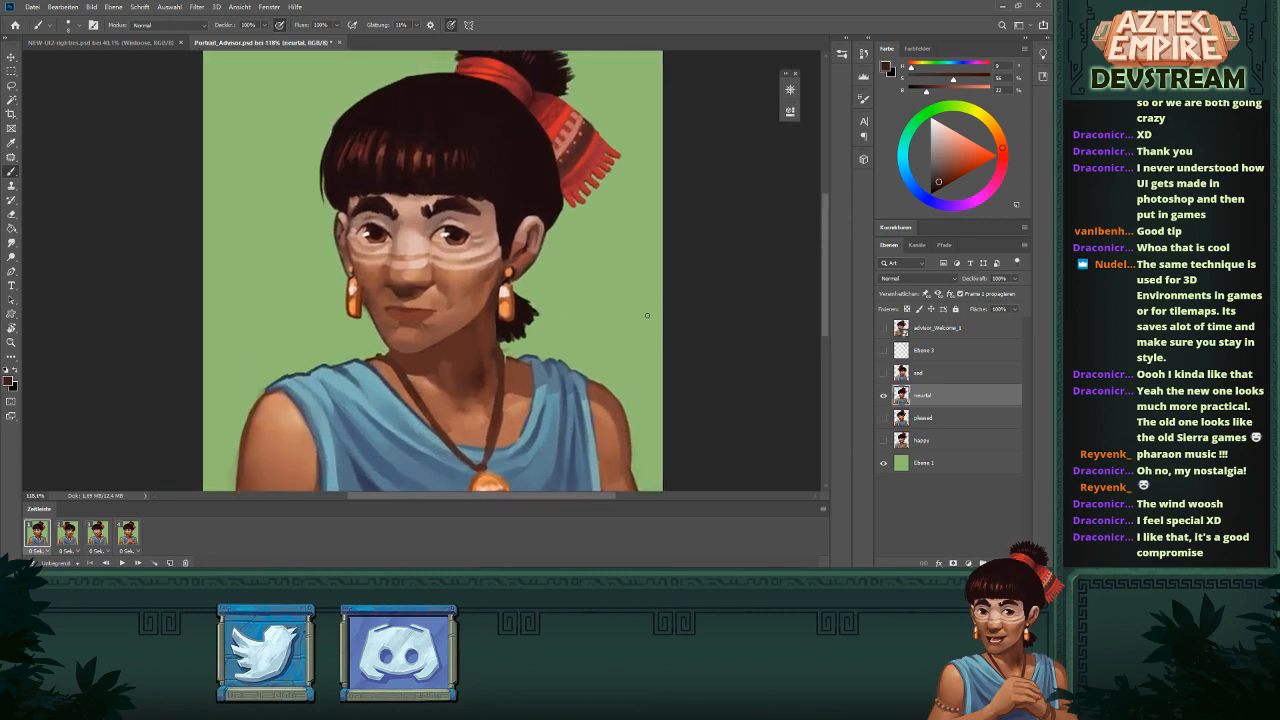
- Lasso the mouth on the mirrored neutral portrait, rotate it slightly with Free Transform and deselect it
key("l")
mouse_move(416, 303)
left_mouse_down()
mouse_move(390, 328)
mouse_move(448, 325)
mouse_move(441, 309)
mouse_move(435, 319)
left_mouse_up()
key("v")
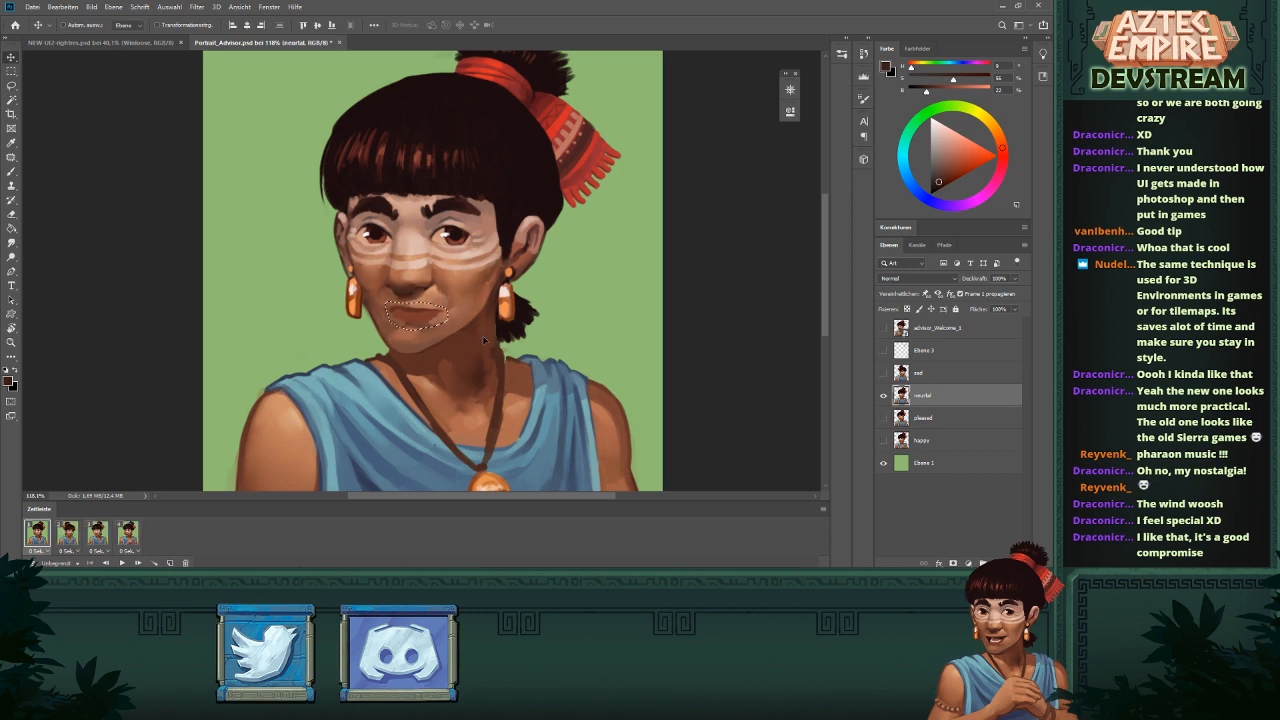
key("ctrl+t")
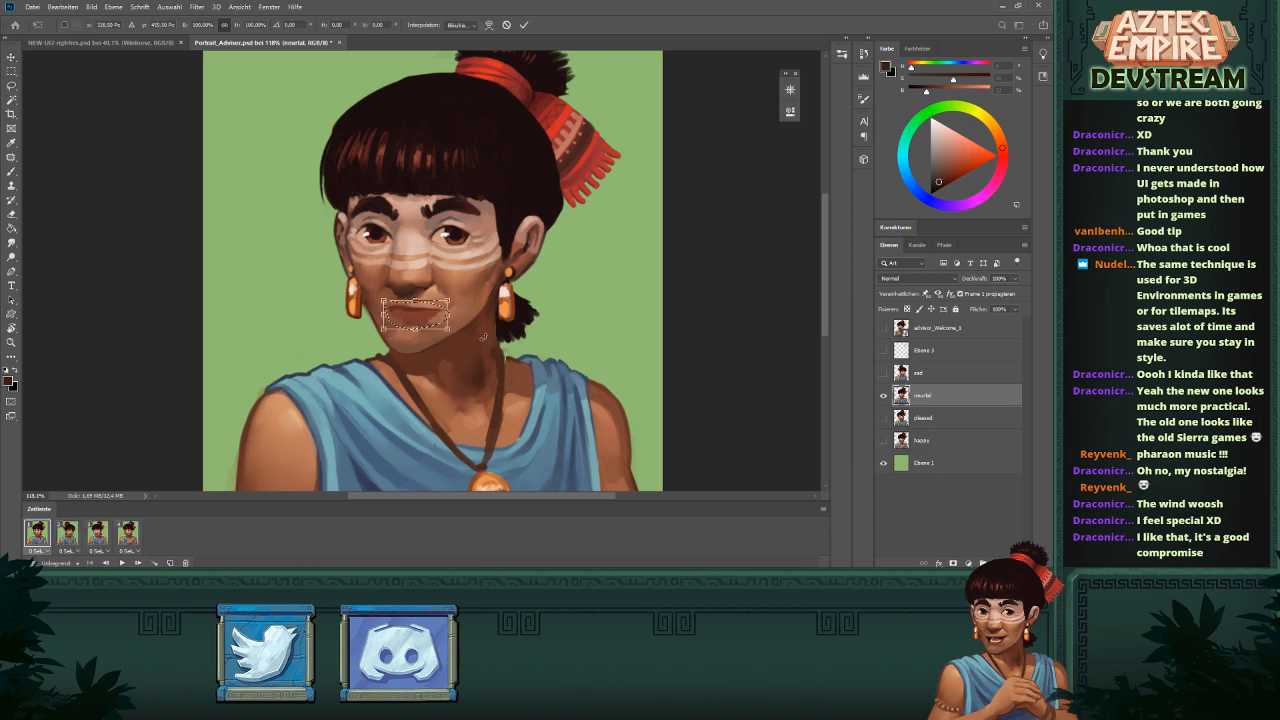
left_click_drag(464, 288, 465, 284)
key("Return")
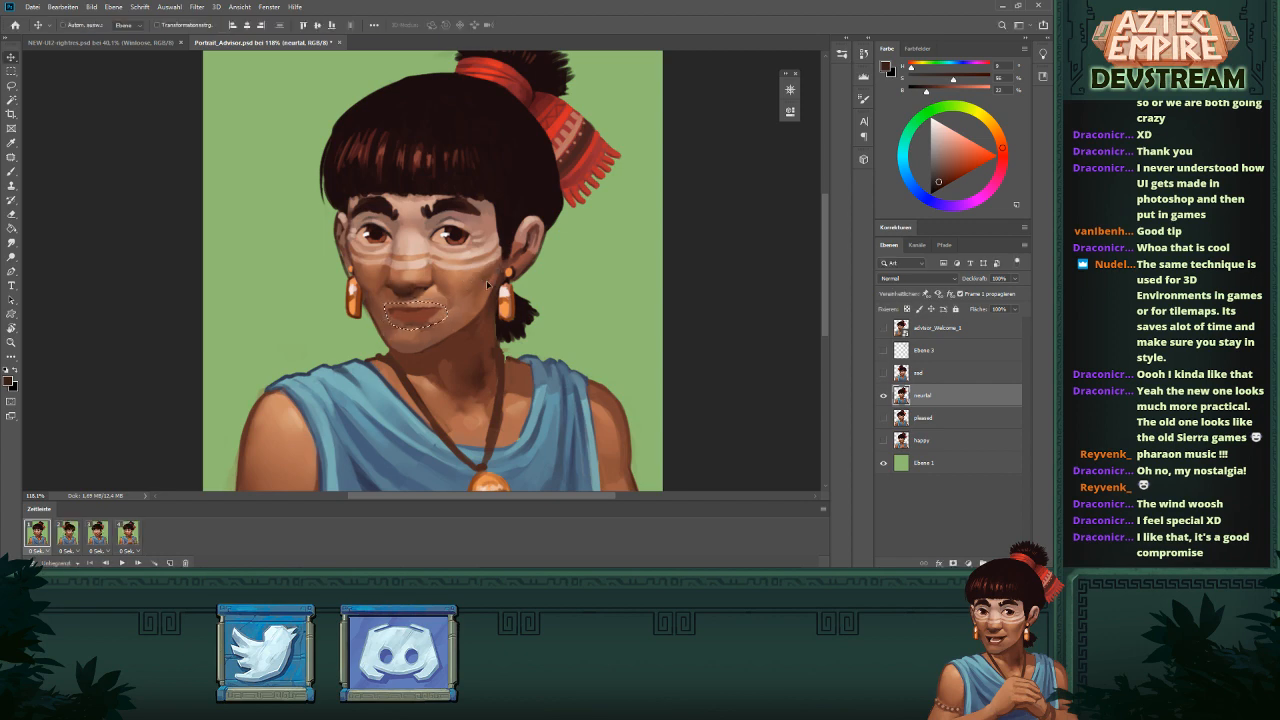
key("ctrl+d")
left_click_drag(656, 335, 588, 343)
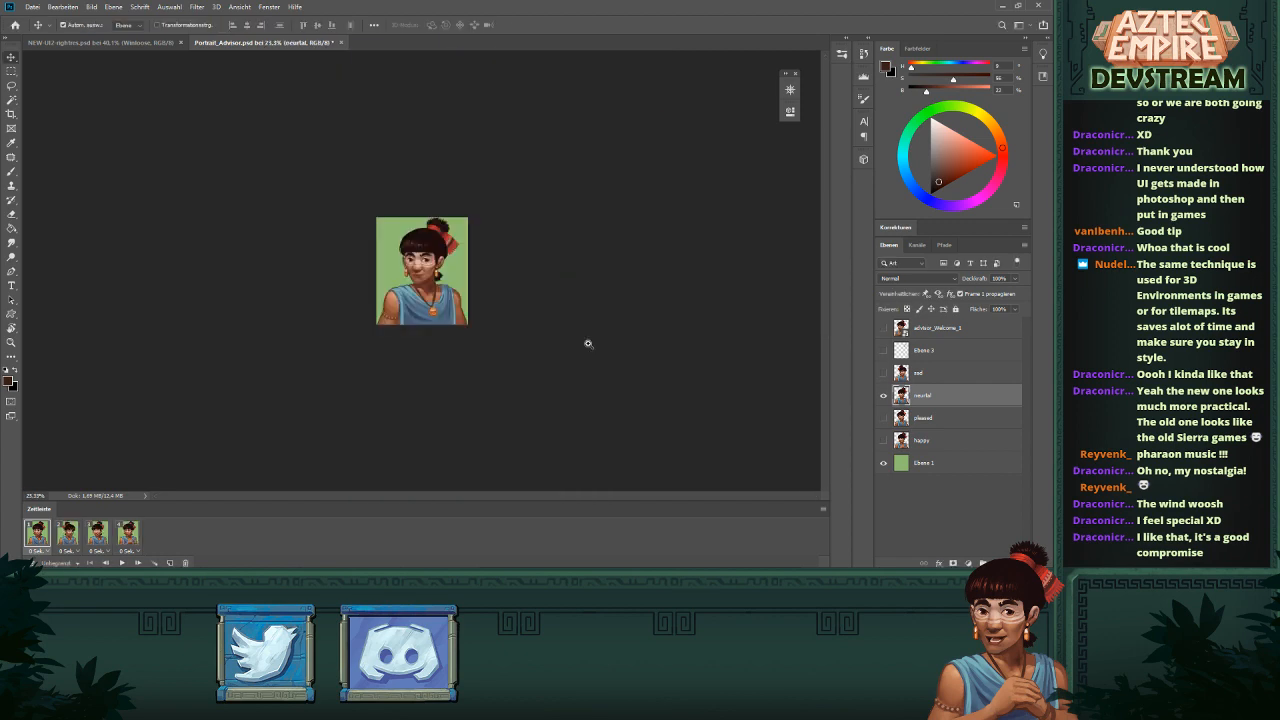
- Repaint the skin around the near mouth corner and beside the lower lip with sampled light skin tones
left_click_drag(460, 274, 560, 316)
left_click_drag(420, 280, 455, 320)
key("b")
left_click(455, 320, "alt")
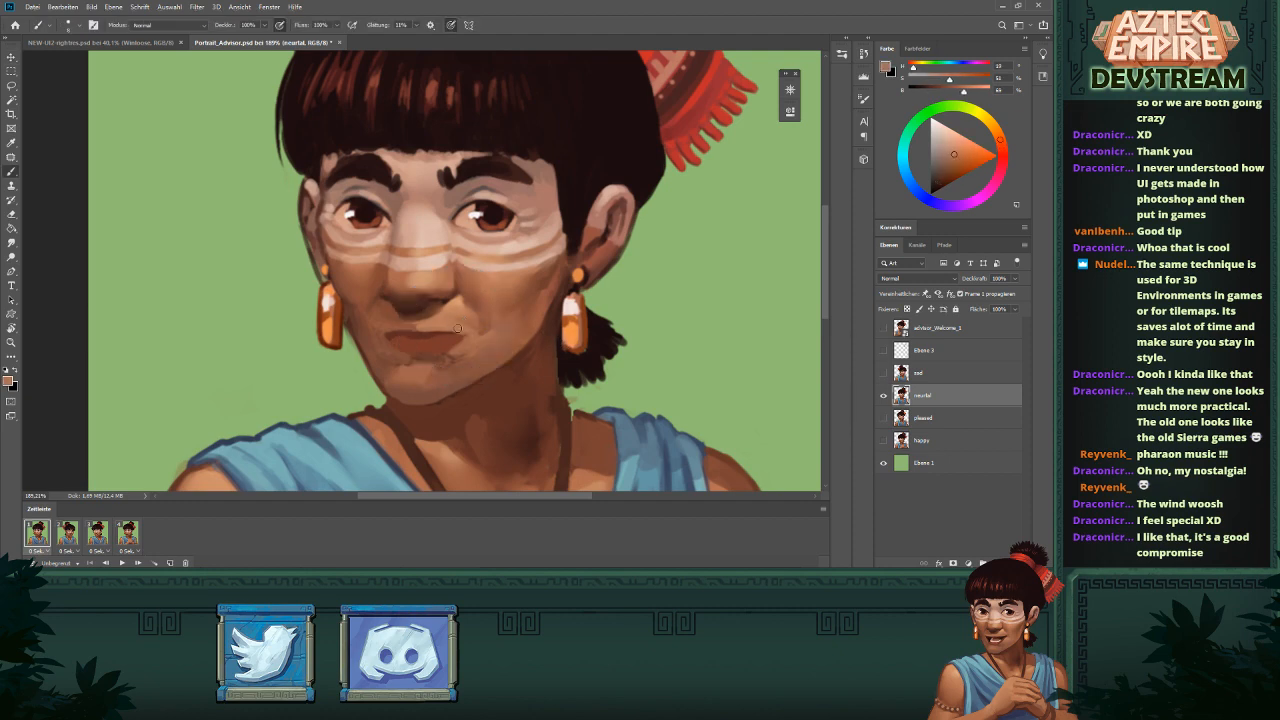
left_click_drag(499, 333, 457, 376)
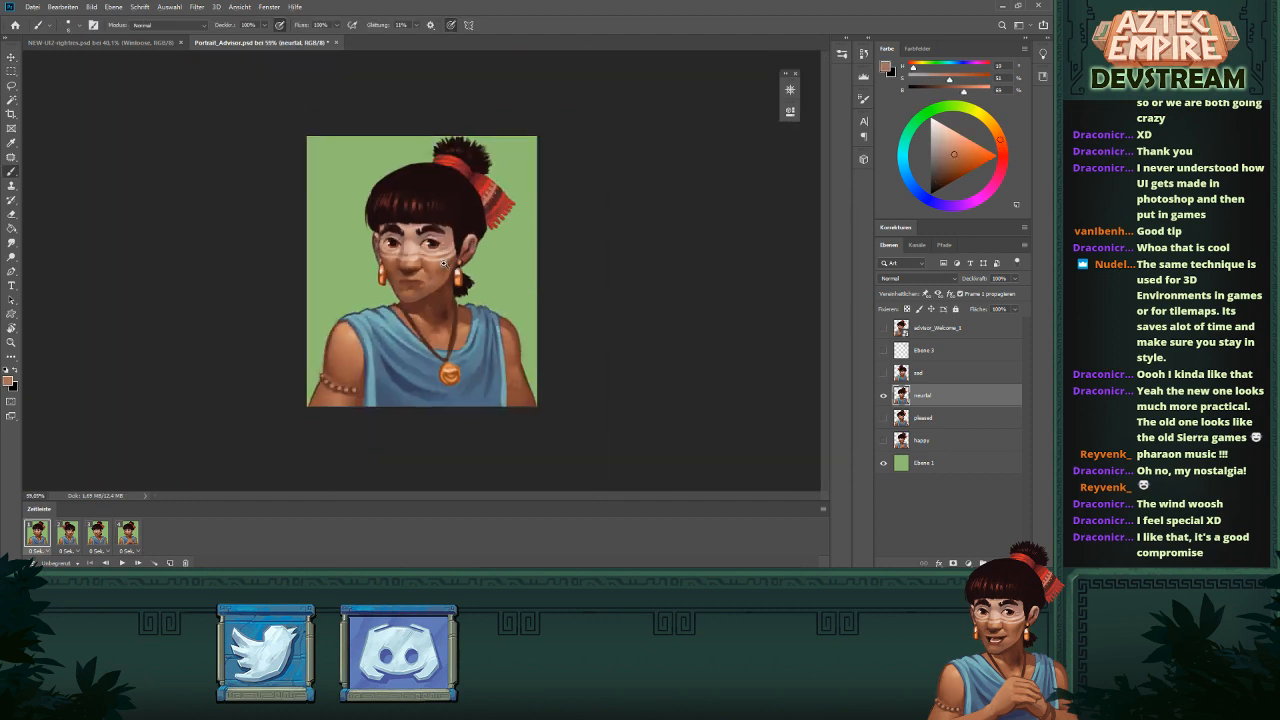
left_click_drag(446, 265, 476, 275)
left_click_drag(436, 280, 475, 318)
mouse_move(465, 317)
left_mouse_down()
mouse_move(483, 317)
mouse_move(465, 338)
mouse_move(488, 342)
left_mouse_up()
left_click(465, 315, "alt")
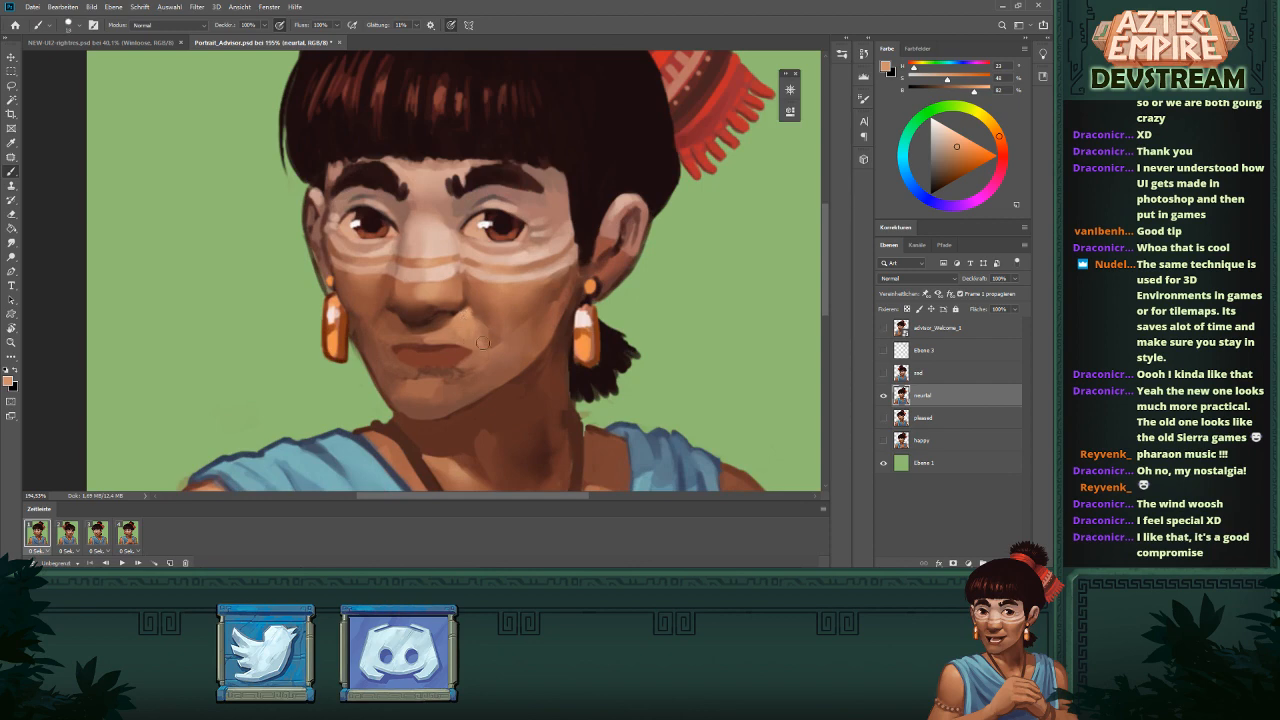
left_click_drag(551, 301, 507, 352)
- Redraw the lip line and its near corner with a sampled dark red-brown lip colour
left_click_drag(669, 206, 594, 292)
left_click_drag(408, 268, 500, 286)
left_click(407, 307, "alt")
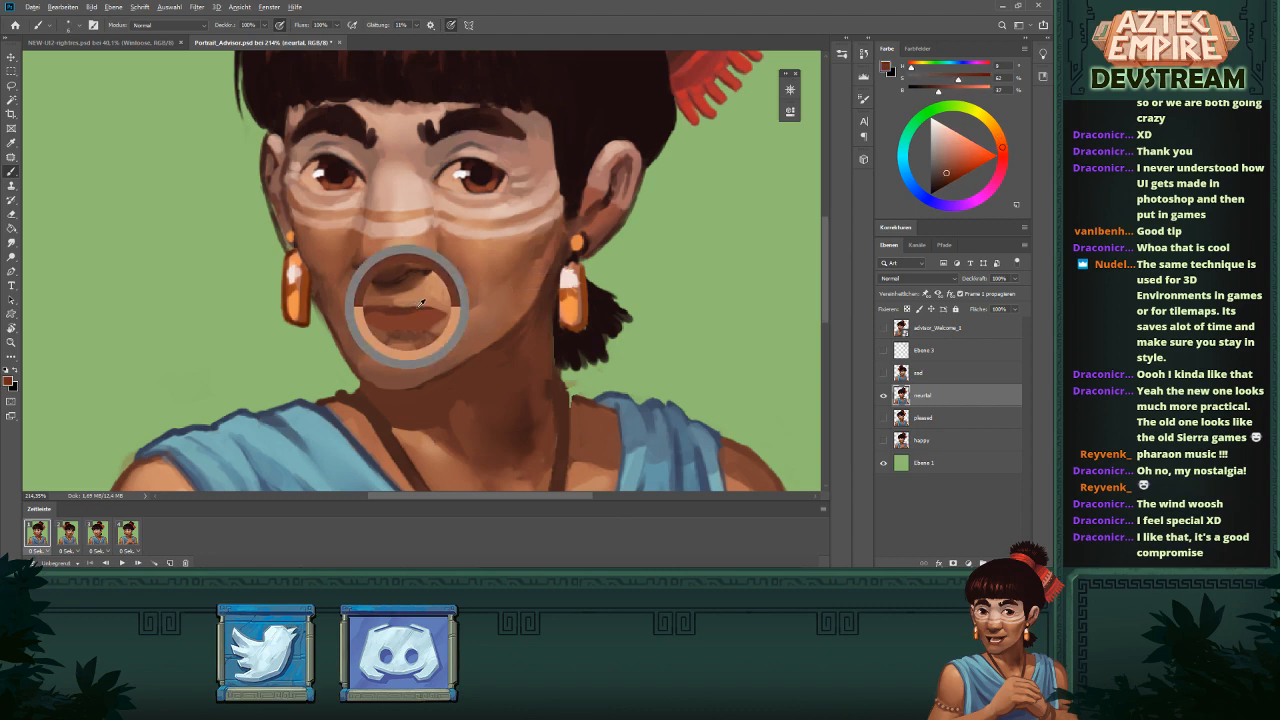
left_click_drag(488, 318, 432, 338)
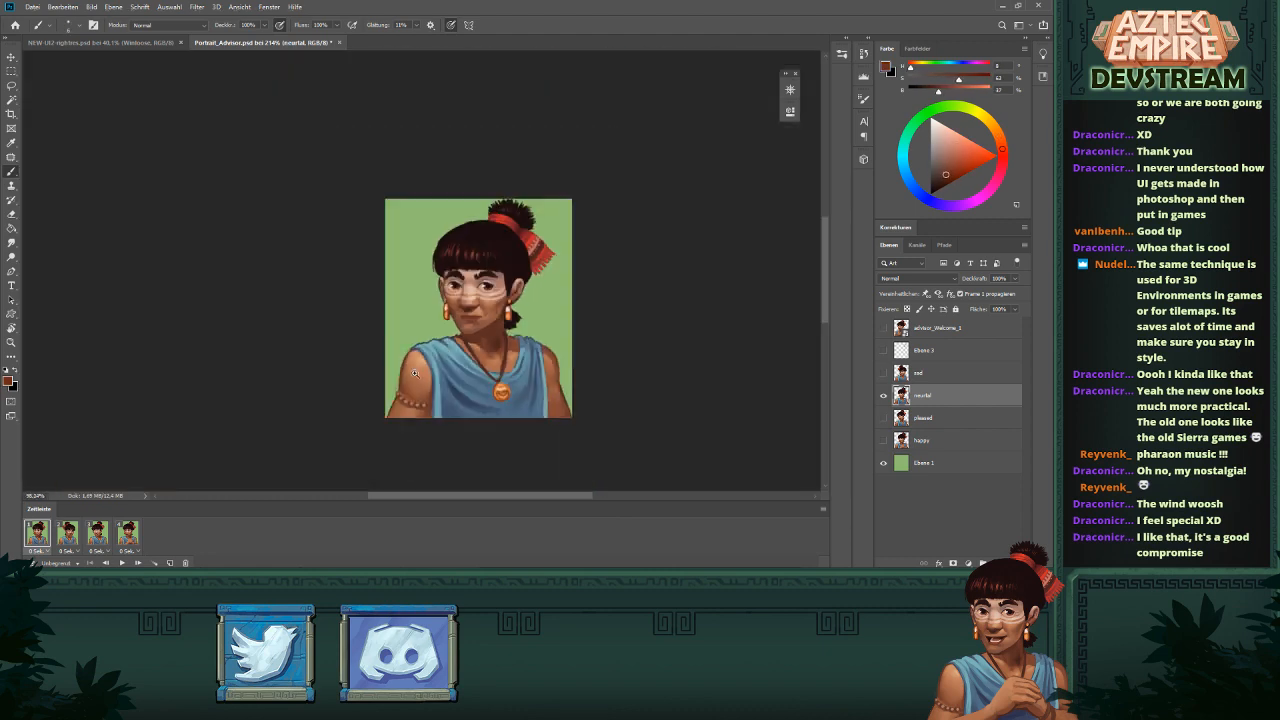
left_click_drag(419, 263, 400, 300)
left_click_drag(500, 298, 530, 292)
mouse_move(448, 268)
left_mouse_down()
mouse_move(521, 340)
mouse_move(475, 374)
mouse_move(280, 407)
left_mouse_up()
- Soften the lower lip's edge by smudging it and painting with sampled lip and chin skin colours
key("r")
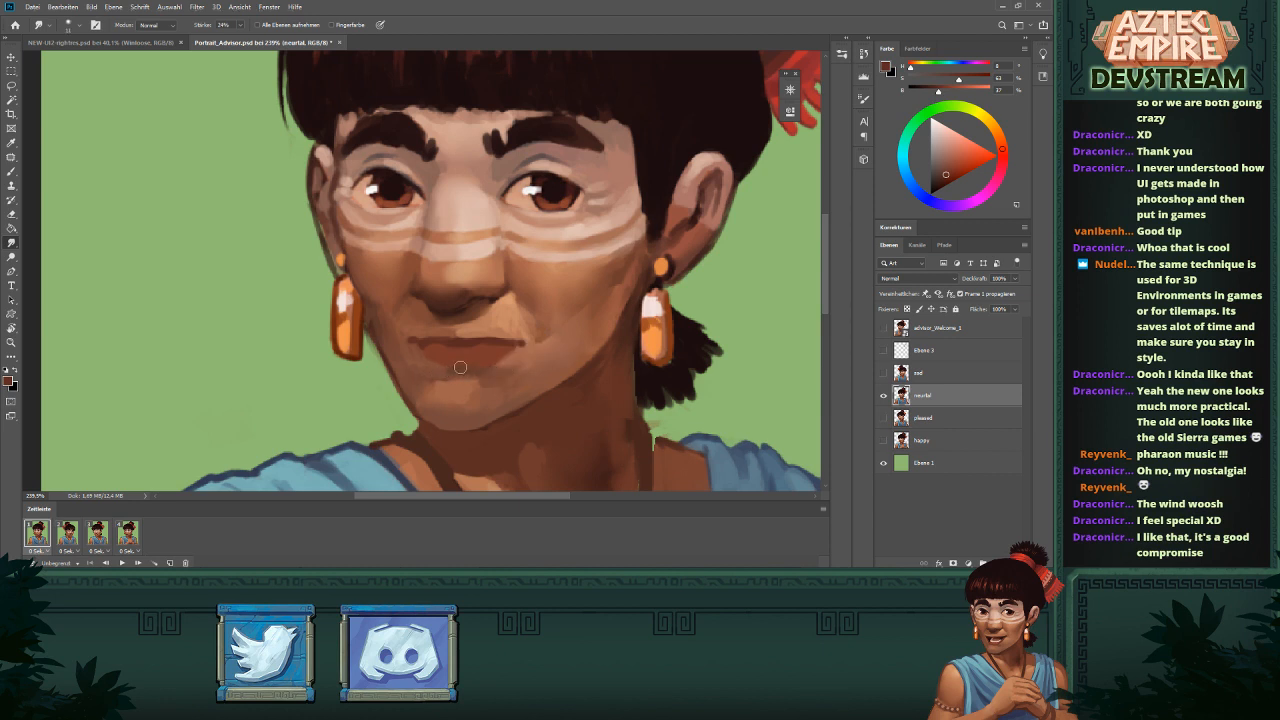
key("b")
left_click_drag(471, 343, 460, 370)
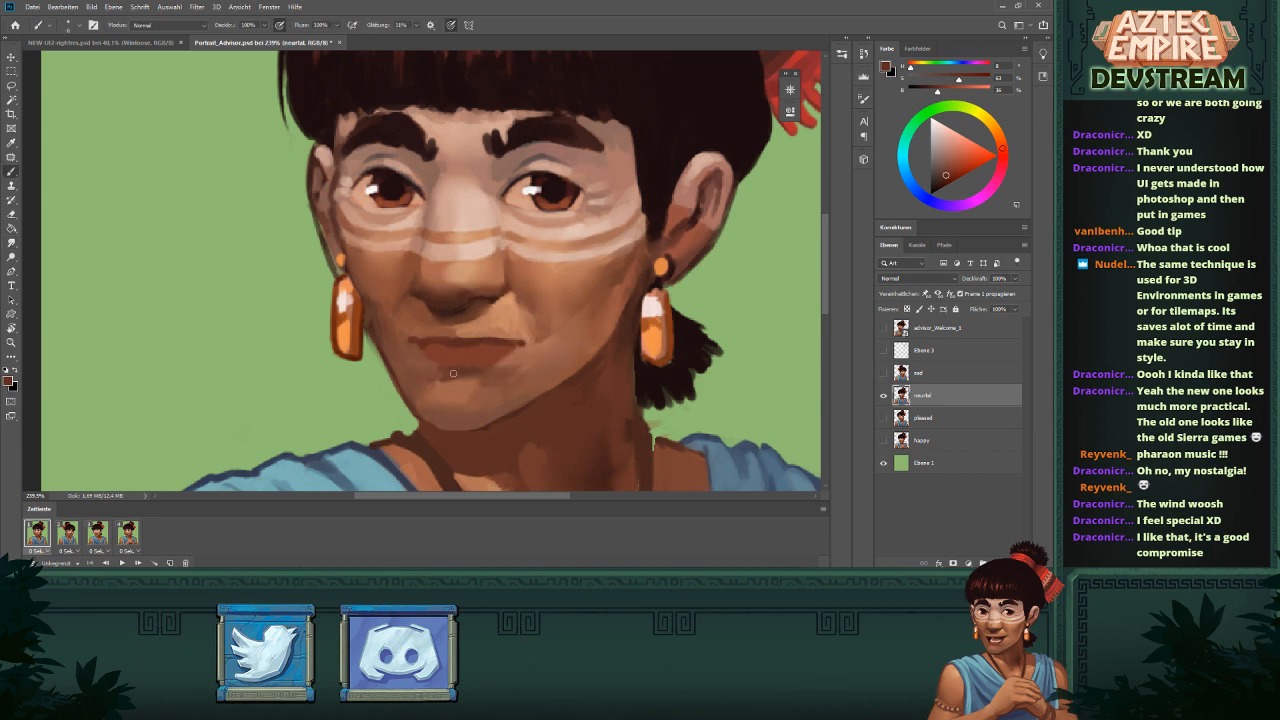
left_click(459, 385, "alt")
key("r")
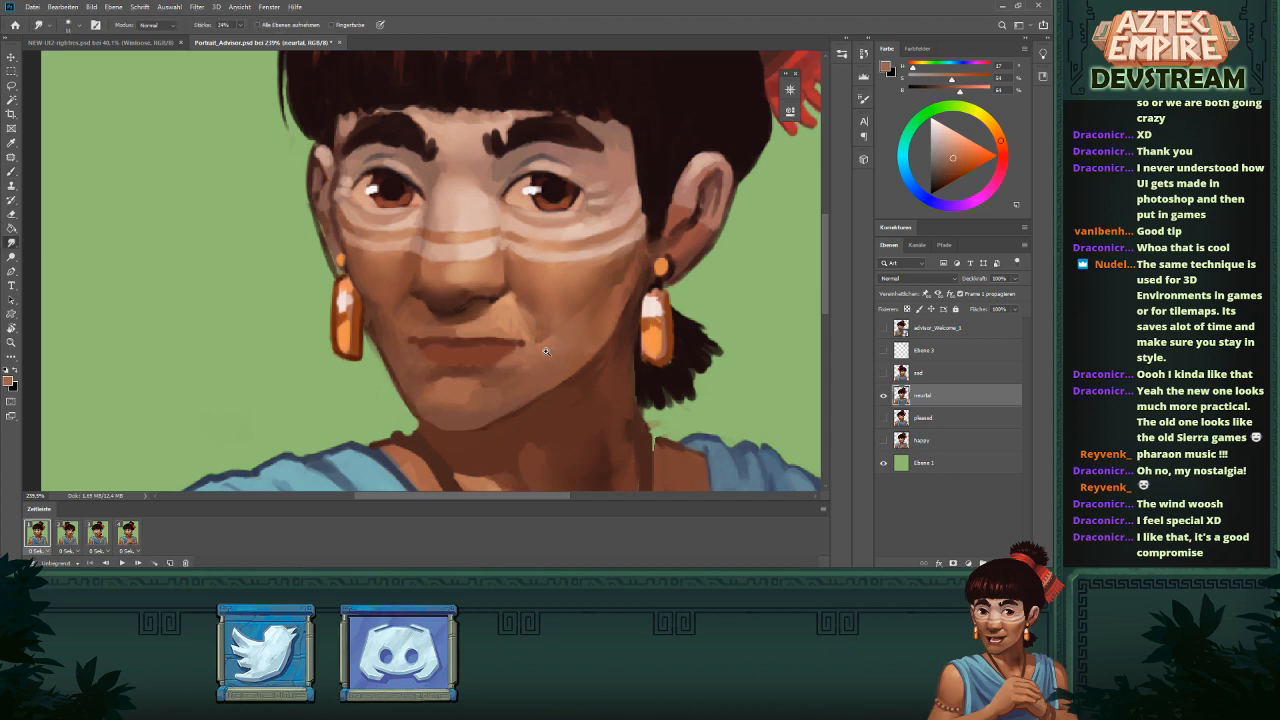
- Tint the lips with a lighter, redder tone mixed from the sampled lip colour and compare the result with the second animation frame
scroll(547, 352, "down", 5)
scroll(437, 300, "up", 4)
key("b")
left_click(397, 300, "alt")
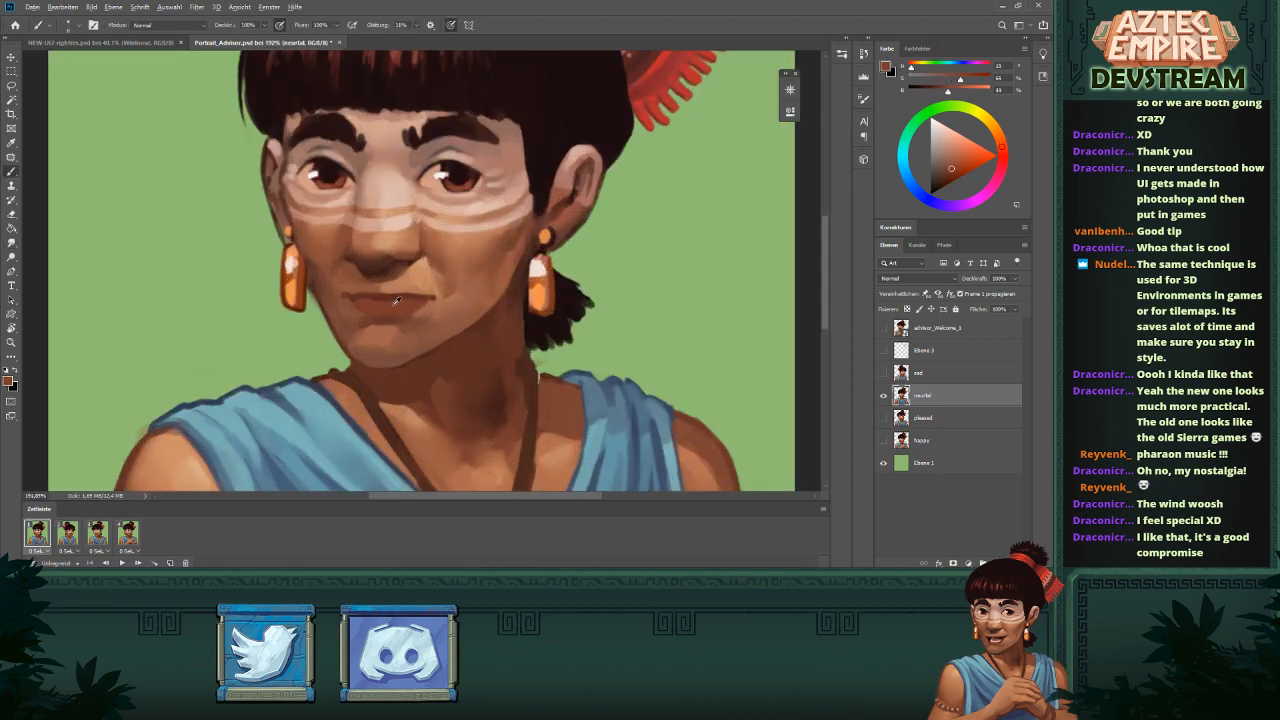
left_click_drag(971, 170, 962, 157)
left_click(1005, 152)
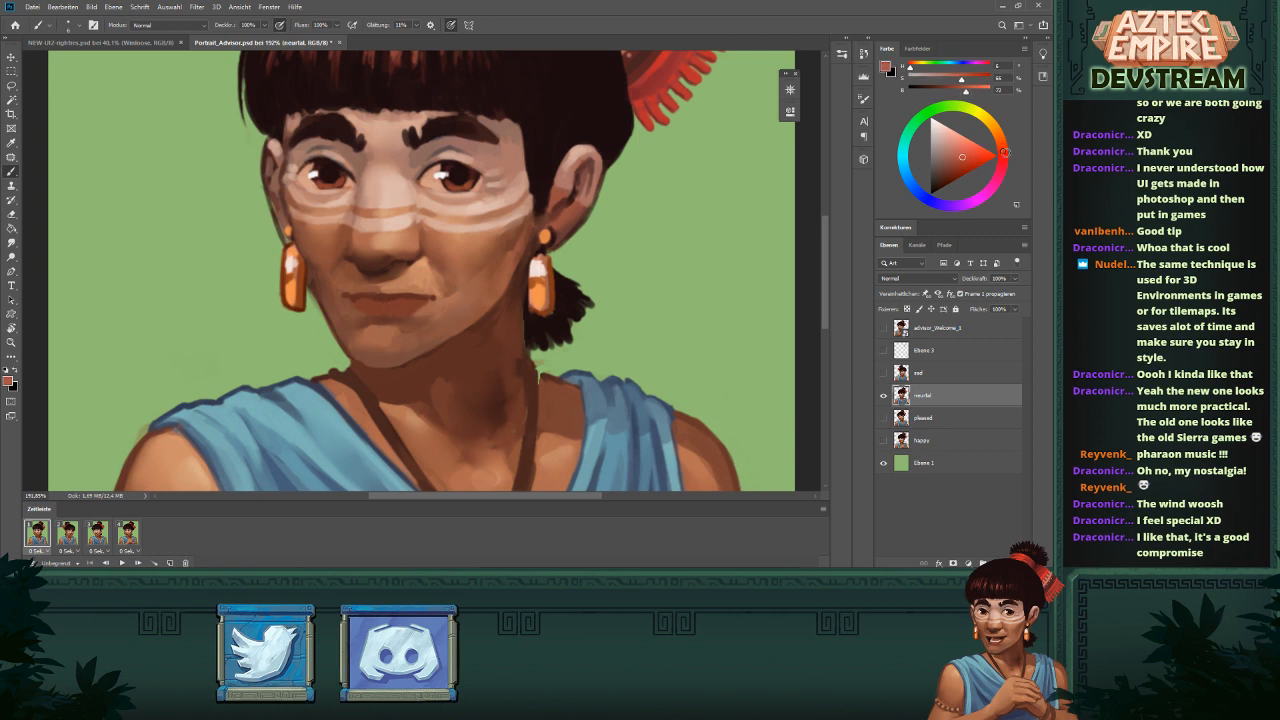
left_click_drag(370, 306, 424, 303)
key("ctrl+z")
left_click(382, 305, "alt")
left_click_drag(600, 302, 539, 305)
left_click_drag(641, 322, 620, 328)
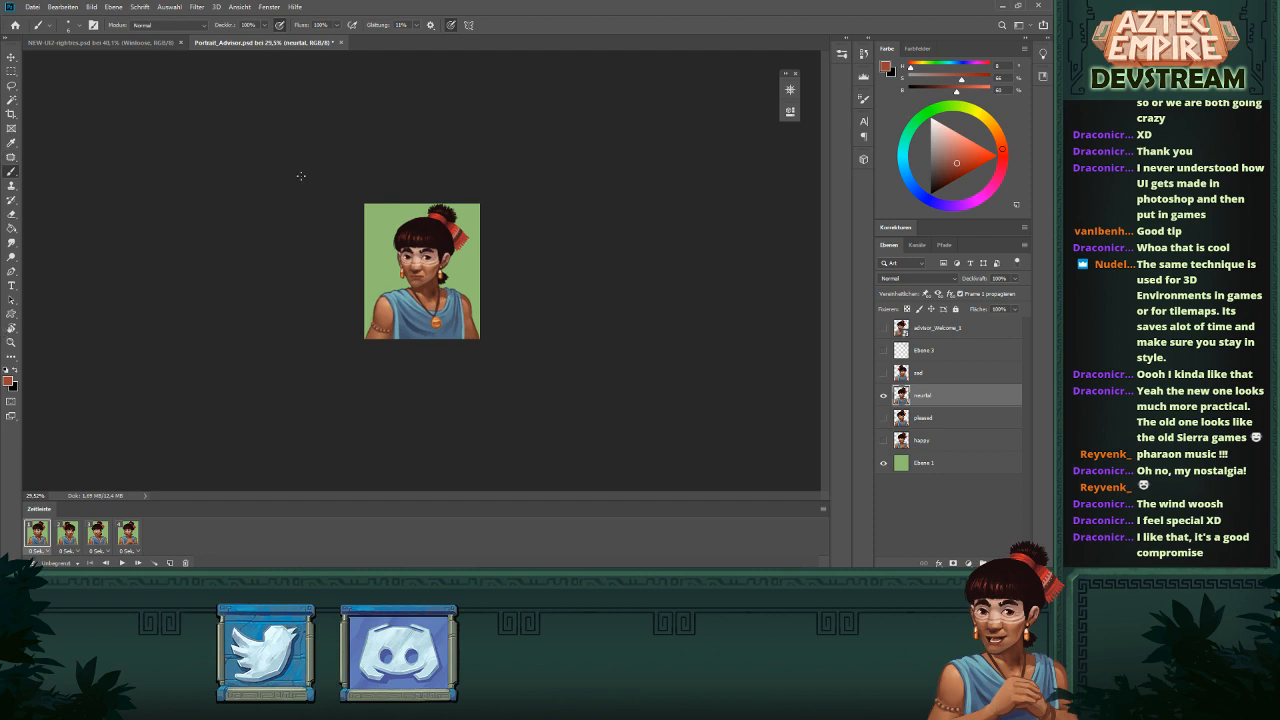
left_click(67, 538)
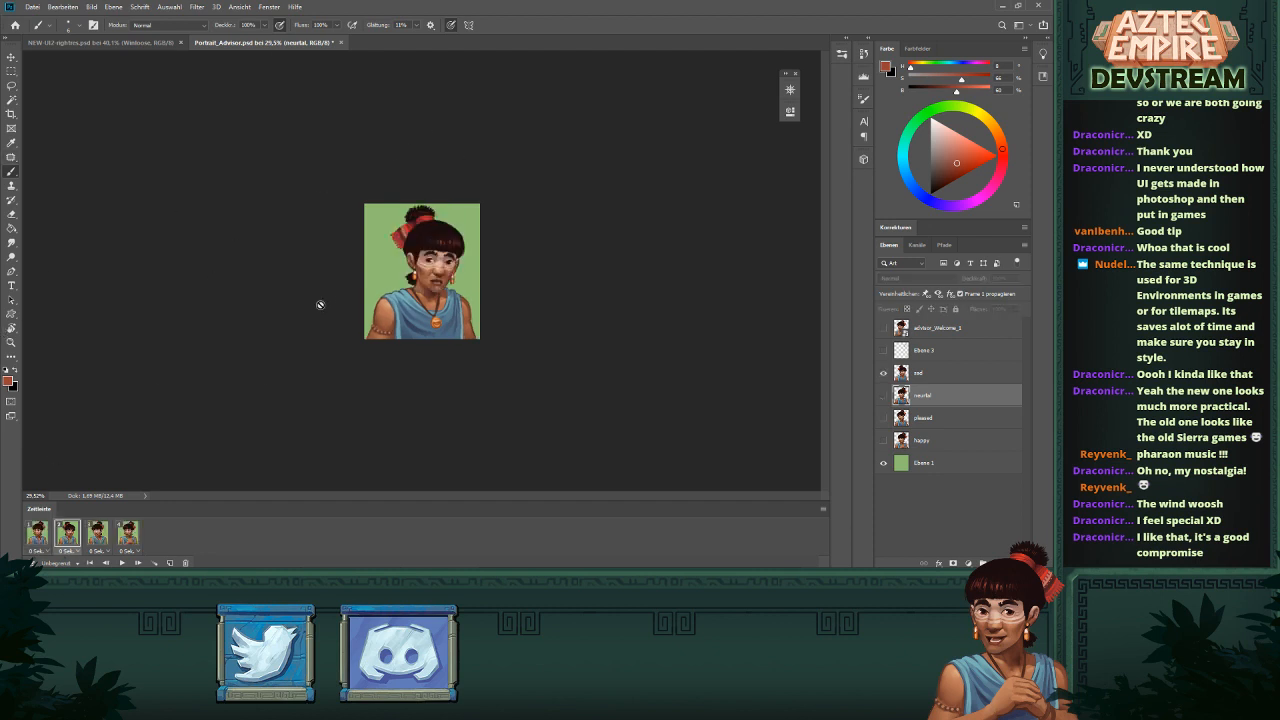
- Set the delay of all four animation frames to 1.0 second and play the animation
scroll(525, 266, "up", 4)
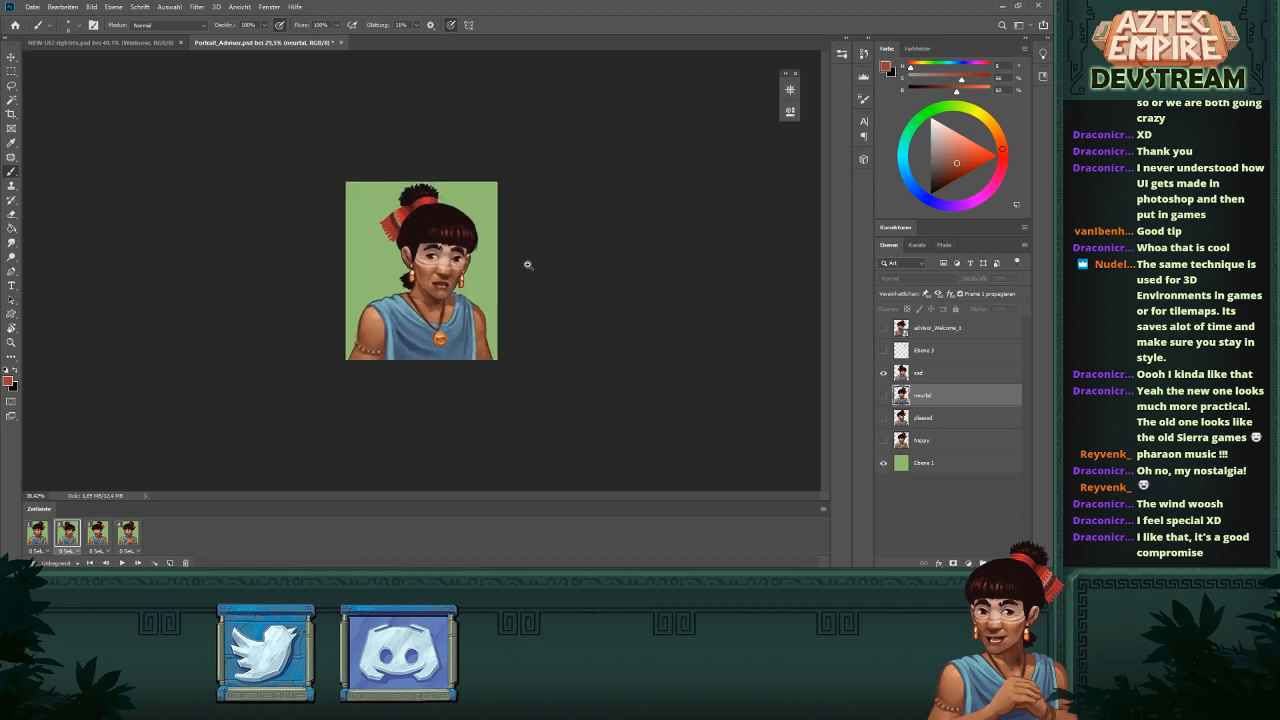
left_click(133, 535)
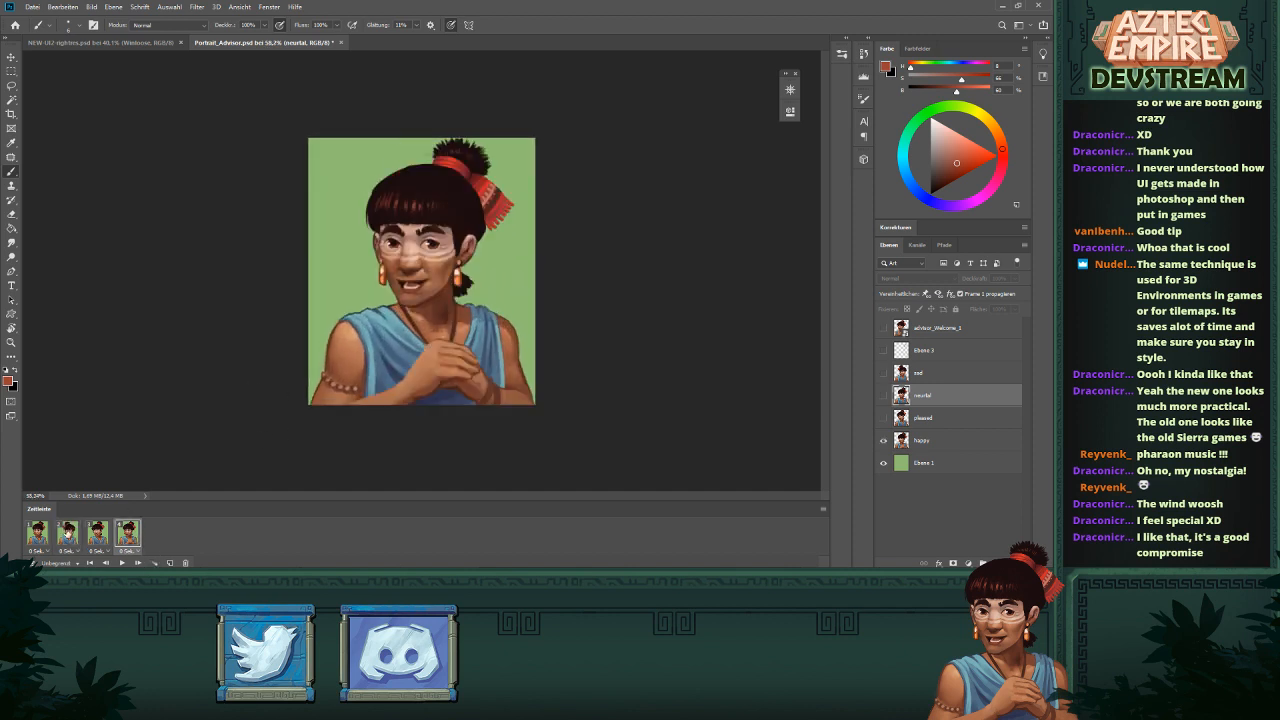
left_click(43, 551)
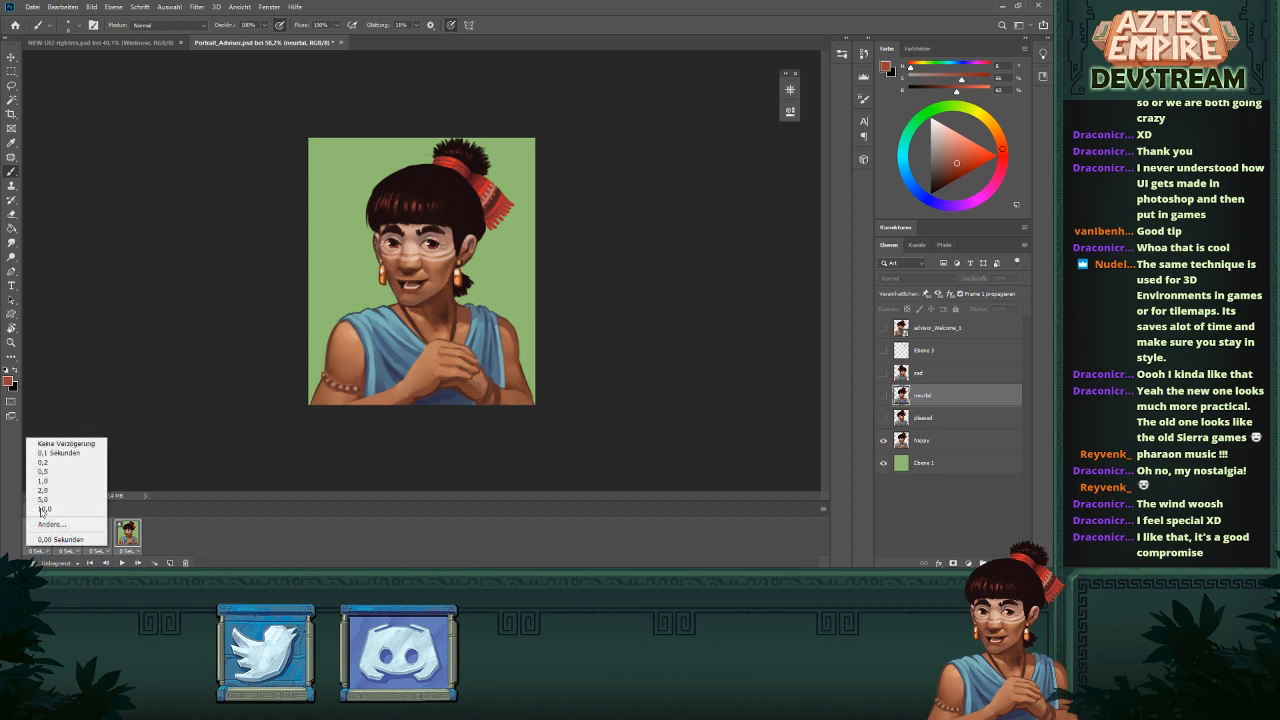
left_click(45, 482)
left_click(123, 562)
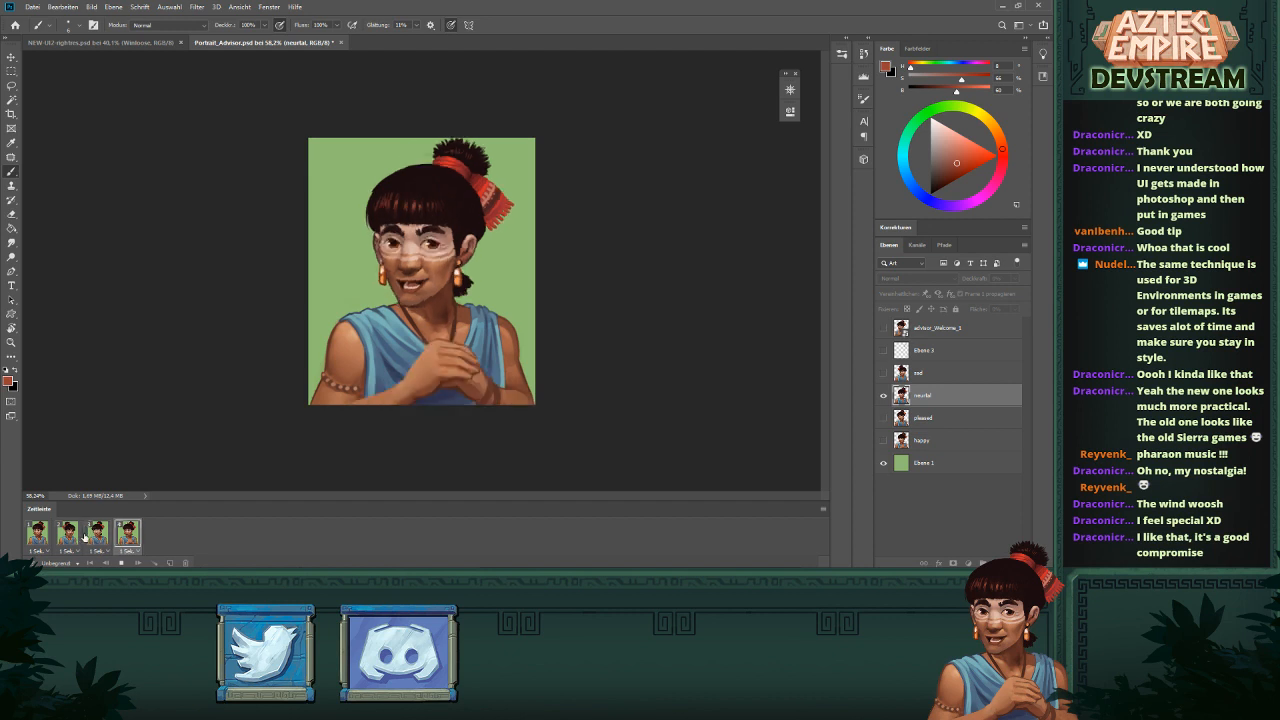
- Compare the neutral expression in the first frame with the third and fourth animation frames
left_click(123, 535)
left_click(34, 535)
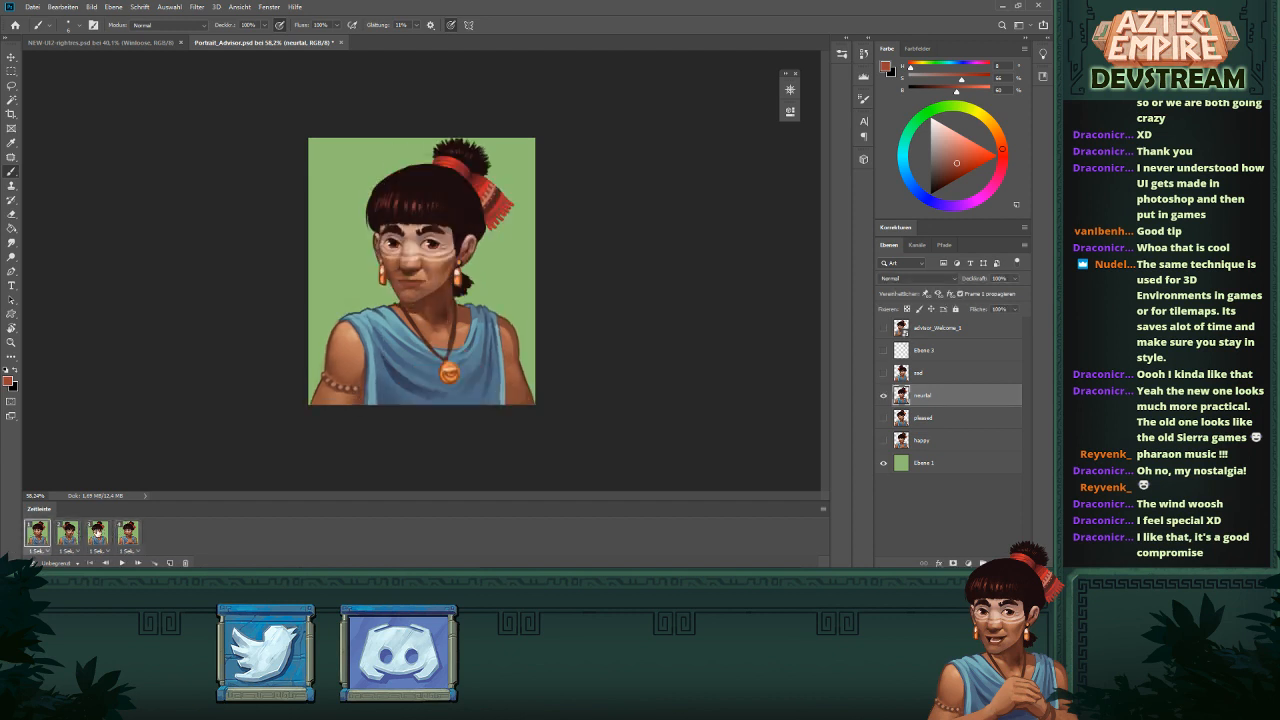
left_click(97, 533)
left_click(36, 535)
left_click(128, 535)
left_click(35, 540)
- Touch up the skin shading beside the mouth and along the jaw with sampled brown skin tones
scroll(428, 313, "up", 5)
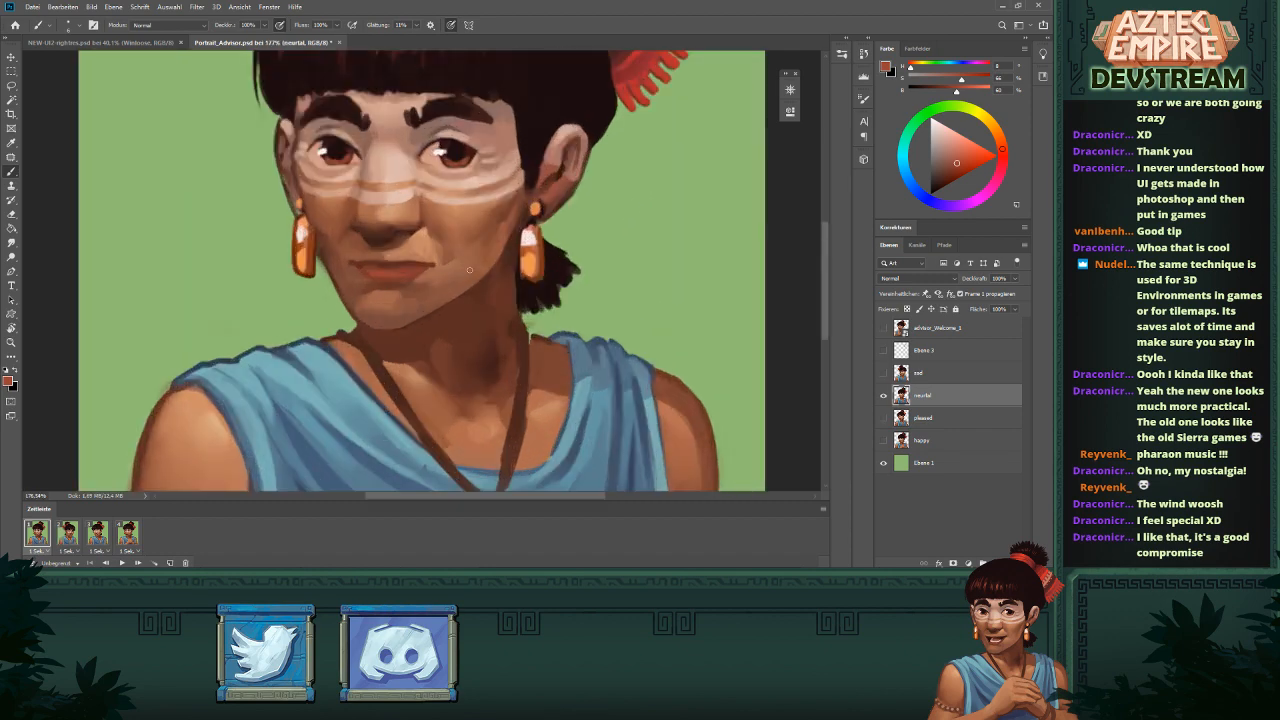
left_click(428, 313, "alt")
left_click(462, 287, "alt")
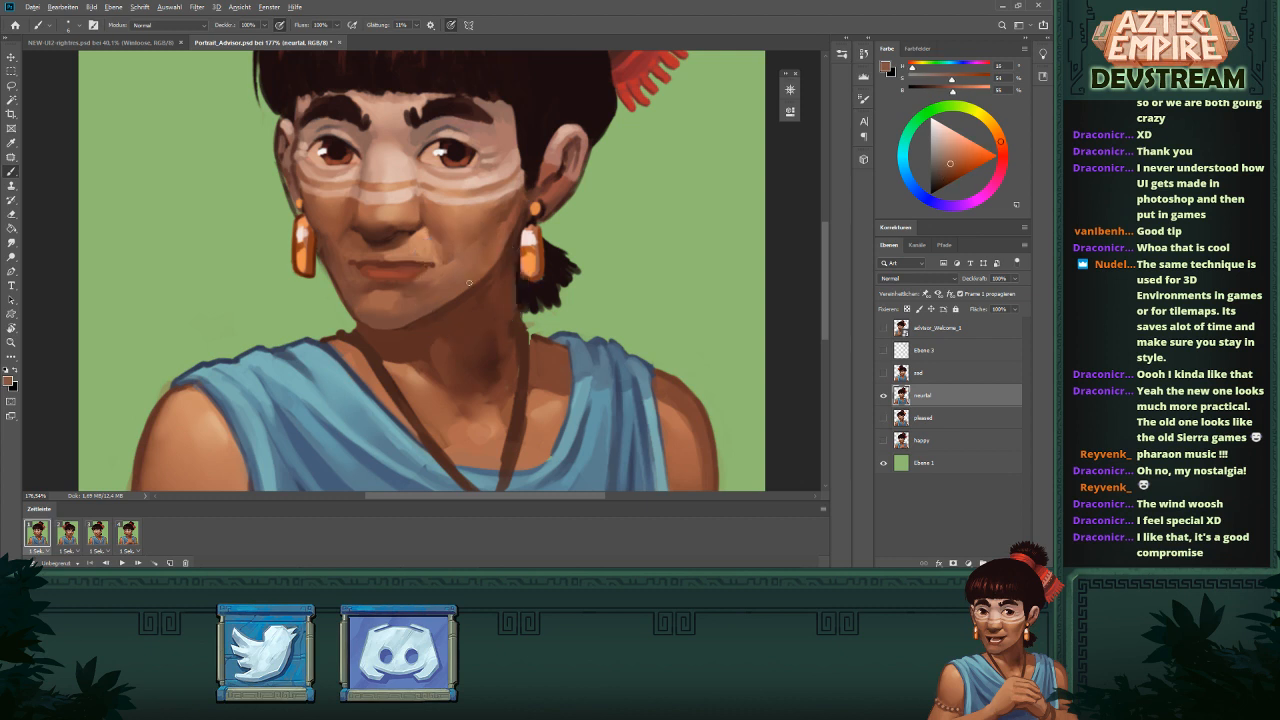
left_click(423, 303, "alt")
left_click_drag(655, 212, 597, 225)
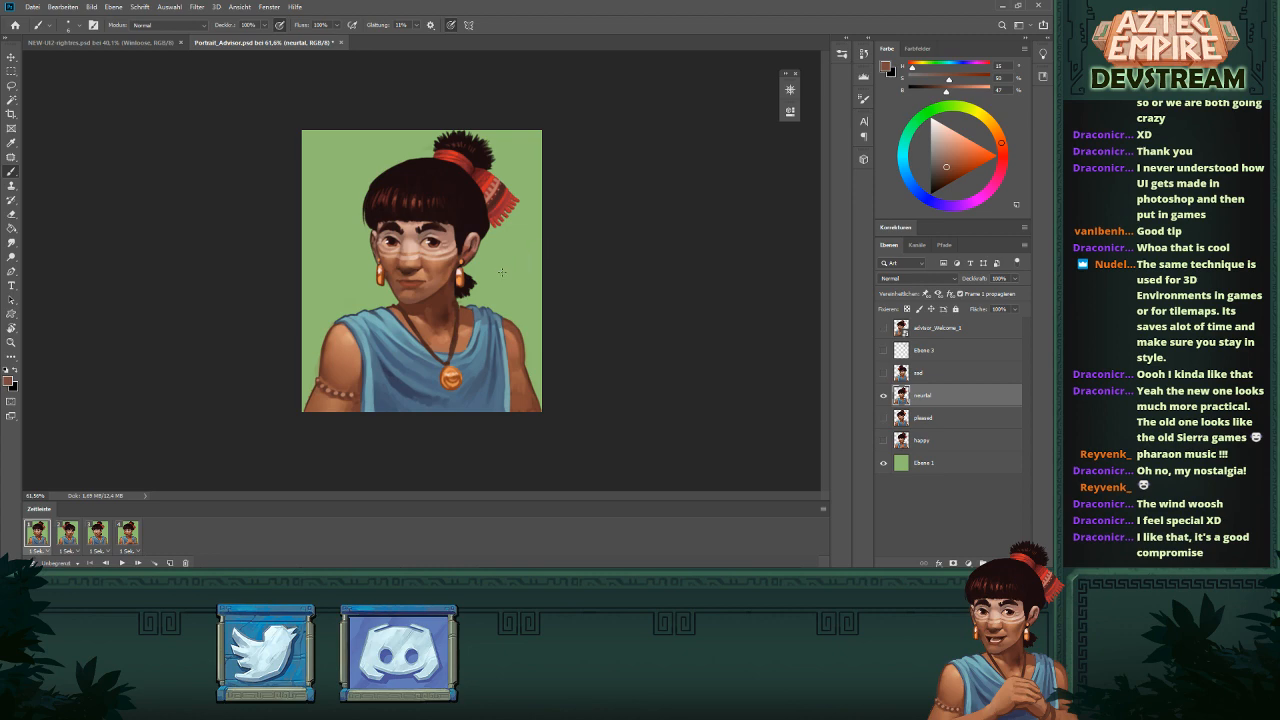
left_click_drag(503, 272, 538, 285)
left_click_drag(538, 285, 560, 326)
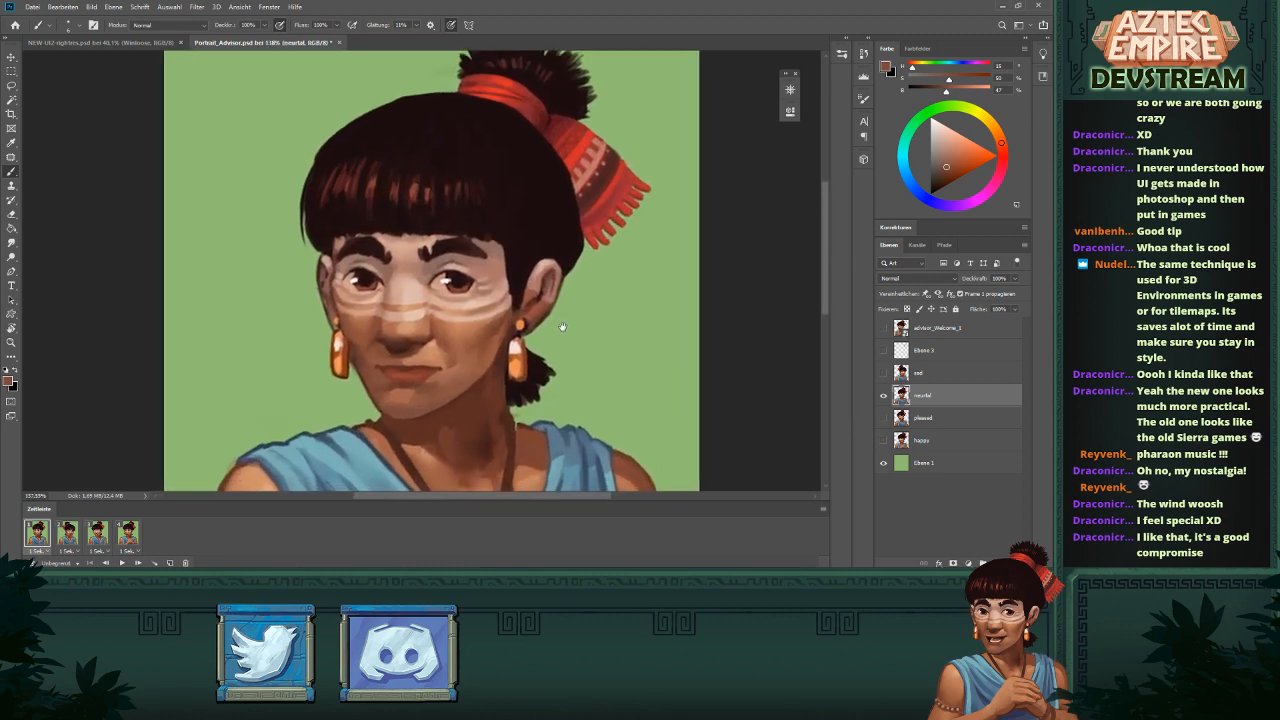
mouse_move(630, 352)
left_mouse_down()
mouse_move(609, 346)
mouse_move(643, 360)
left_mouse_up()
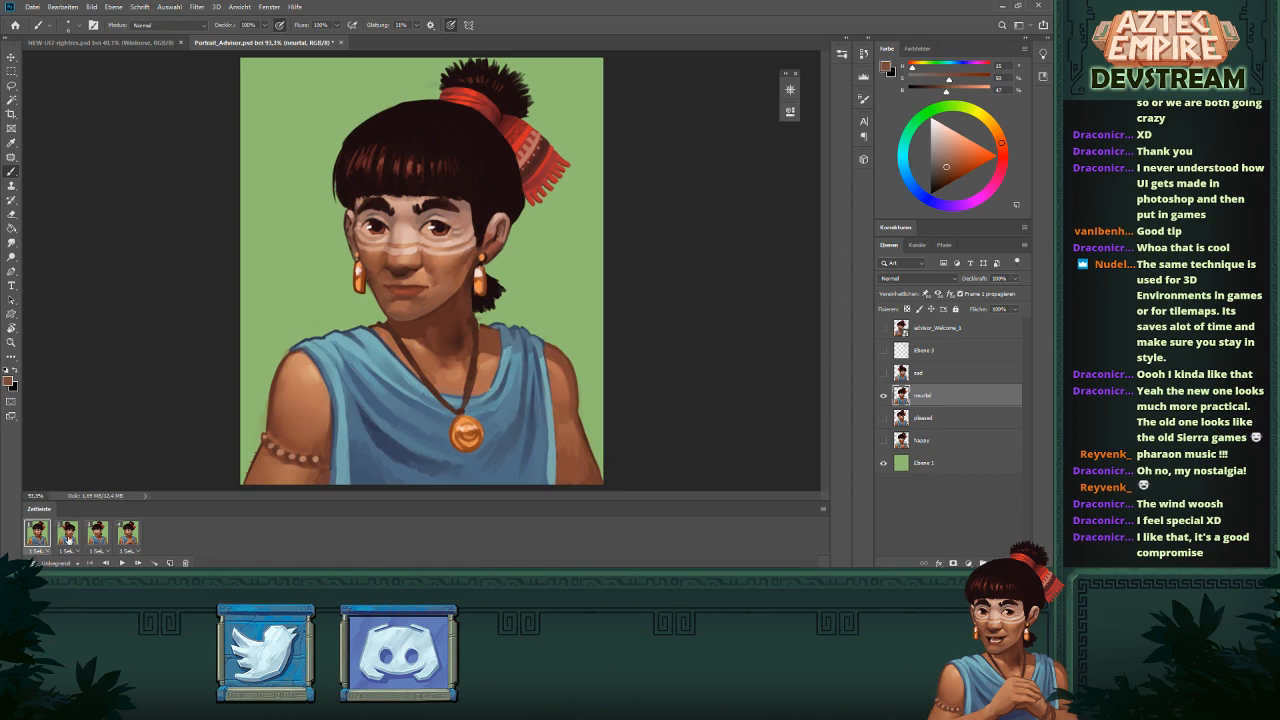
- Retouch the dark details of the neutral portrait with a sampled near-black brown
mouse_move(384, 281)
left_mouse_down()
mouse_move(475, 281)
mouse_move(489, 301)
mouse_move(426, 305)
left_mouse_up()
left_click(714, 96, "alt")
right_click(499, 272, "alt")
mouse_move(577, 263)
left_mouse_down()
mouse_move(446, 264)
mouse_move(530, 280)
left_mouse_up()
left_click_drag(415, 299, 390, 299)
left_click_drag(481, 301, 446, 301)
left_click_drag(580, 301, 472, 314)
mouse_move(588, 292)
left_mouse_down()
mouse_move(602, 287)
mouse_move(596, 300)
mouse_move(587, 287)
left_mouse_up()
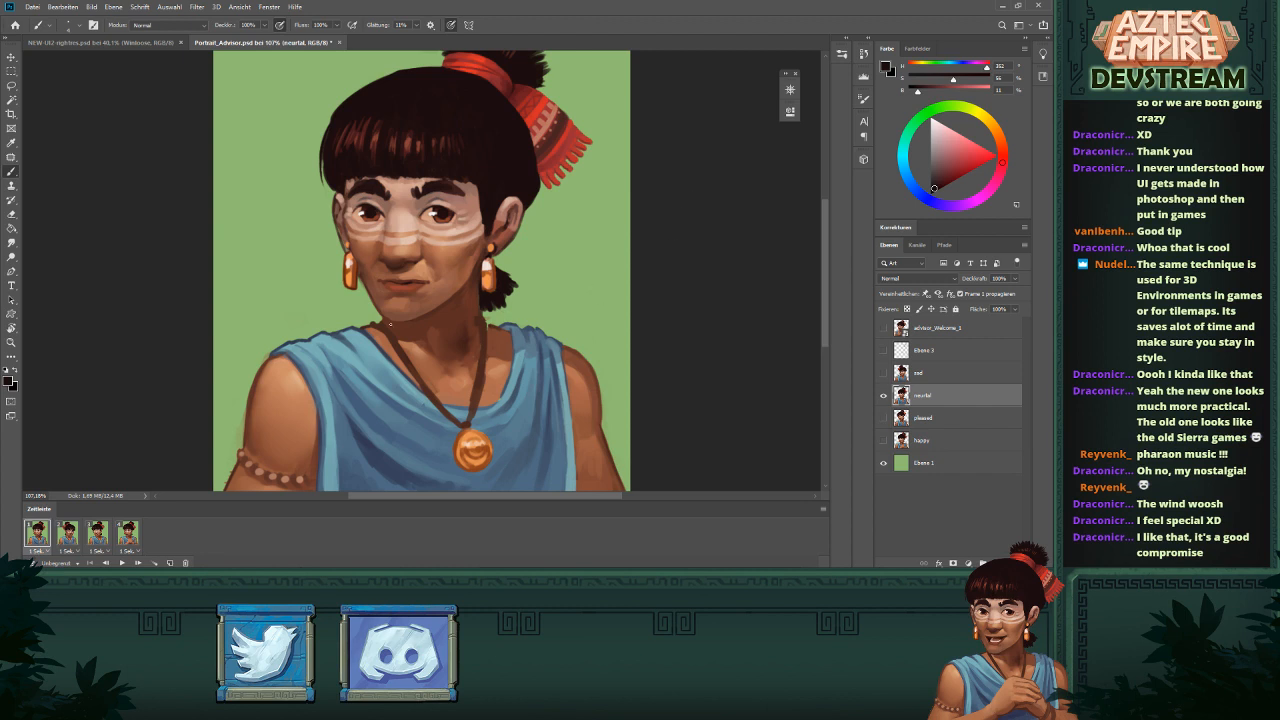
- Move the happy frame to third place, ahead of the pleased frame, and return to the neutral frame
left_click(66, 540)
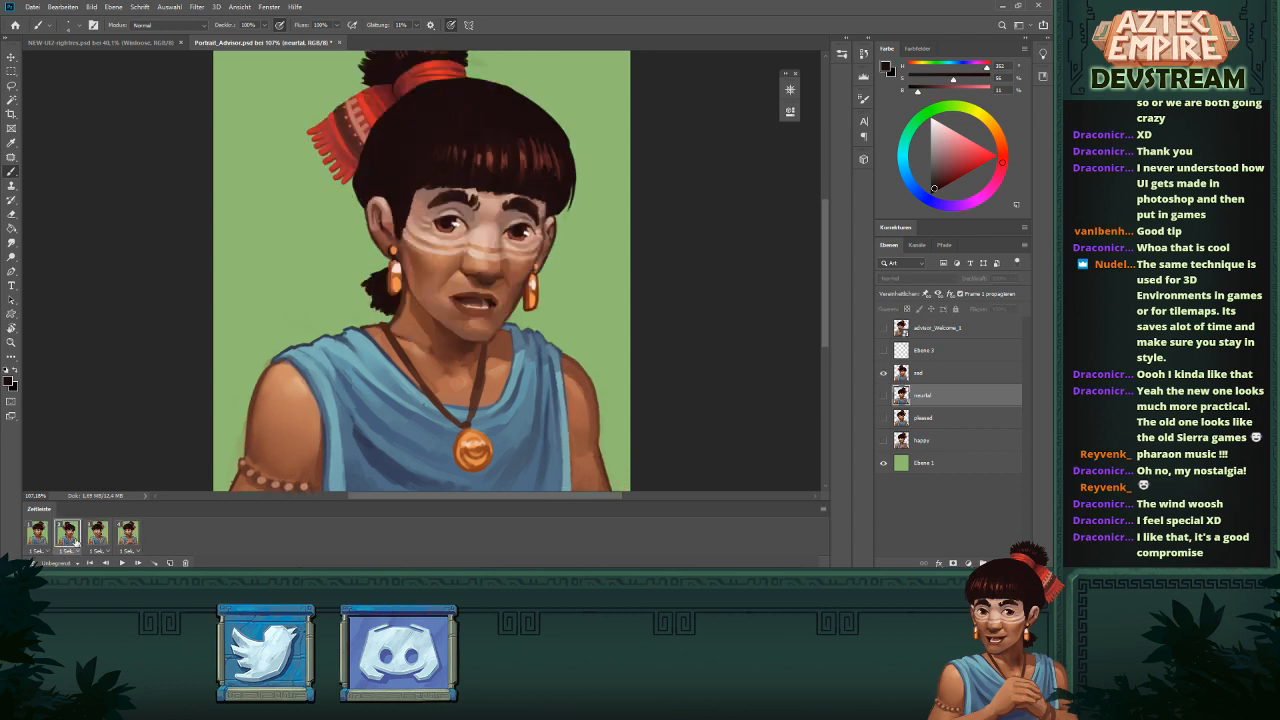
left_click(97, 537)
left_click(128, 535)
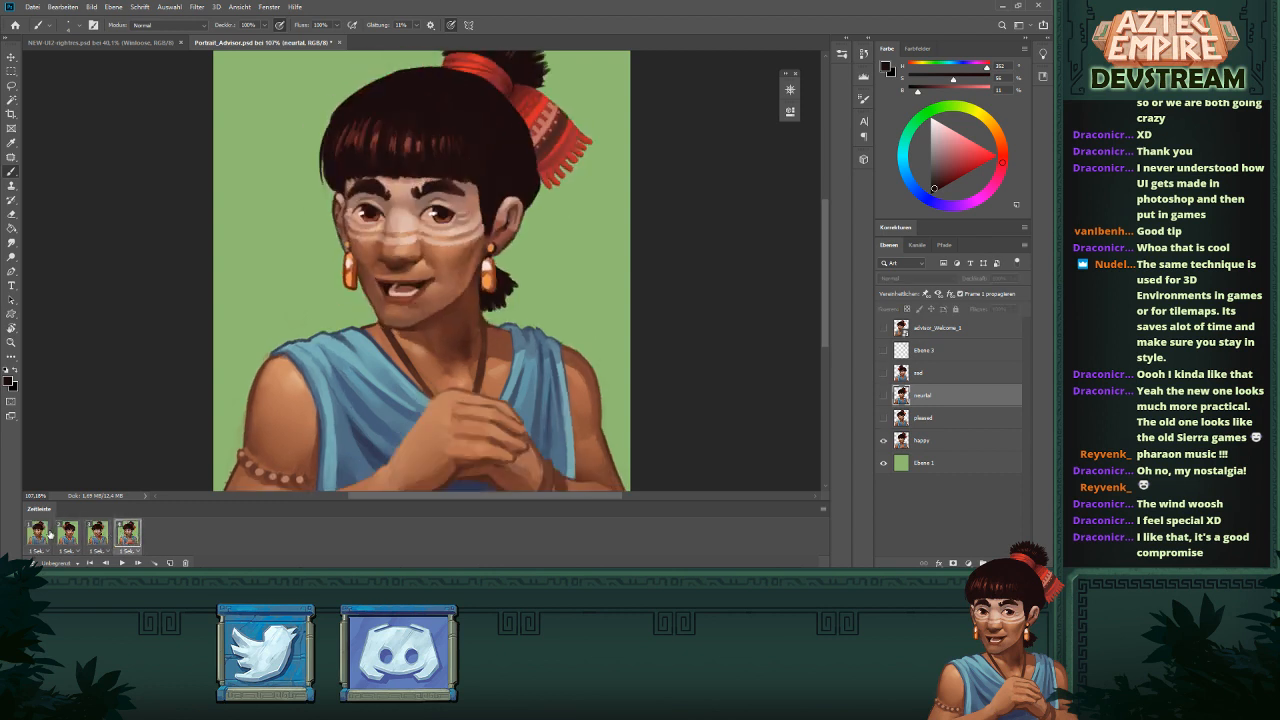
left_click(97, 537)
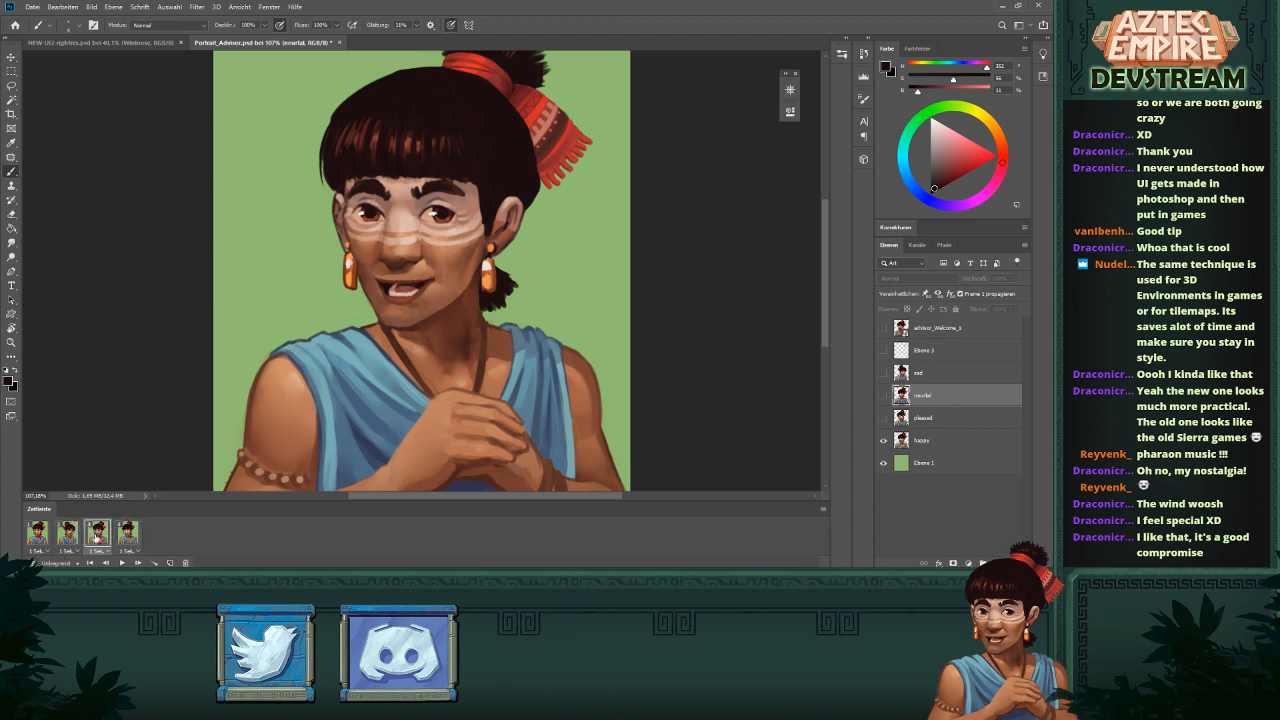
left_click(45, 539)
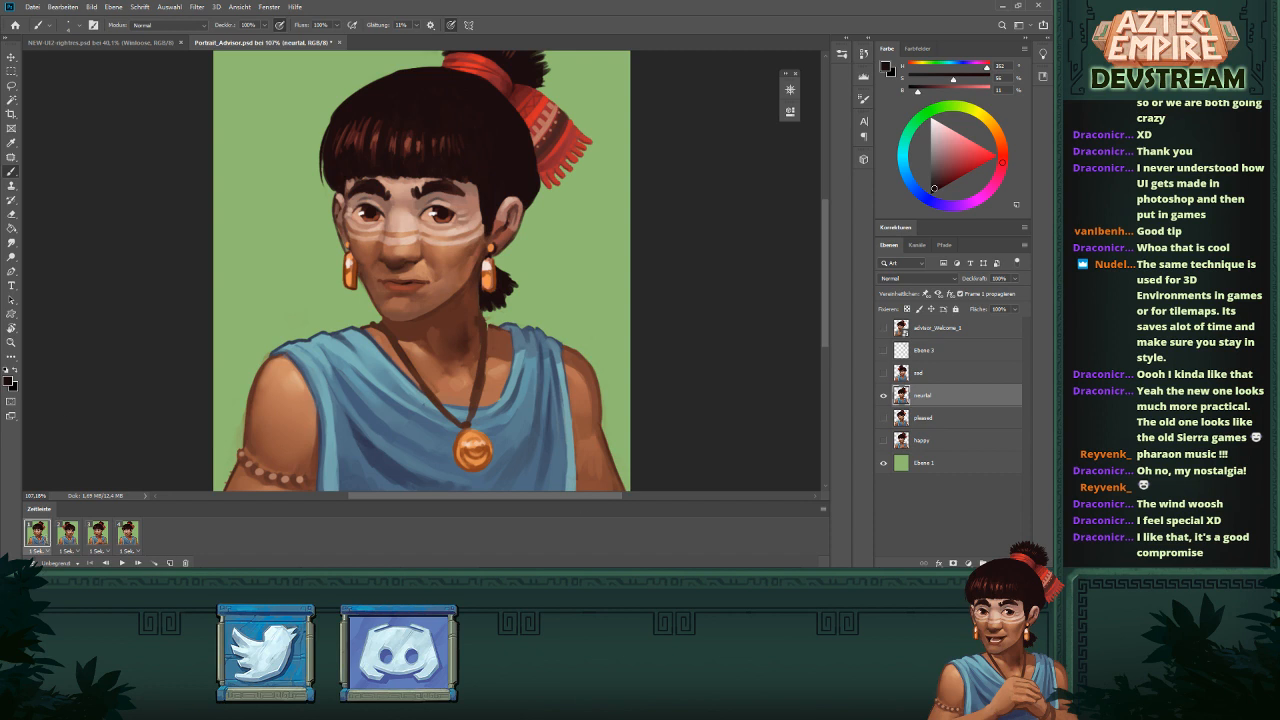
- Review the neutral, sad, happy and pleased expressions frame by frame in their new order
mouse_move(642, 320)
left_mouse_down()
mouse_move(609, 326)
mouse_move(638, 330)
left_mouse_up()
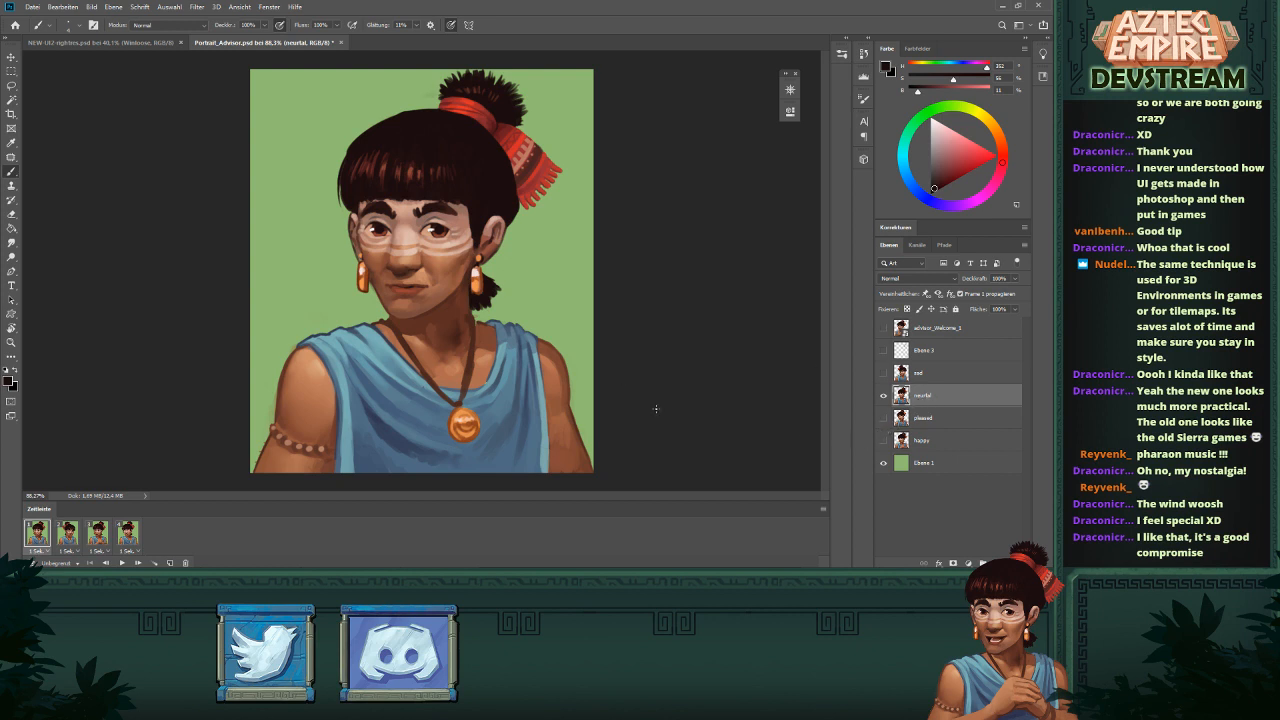
left_click(62, 533)
left_click(97, 533)
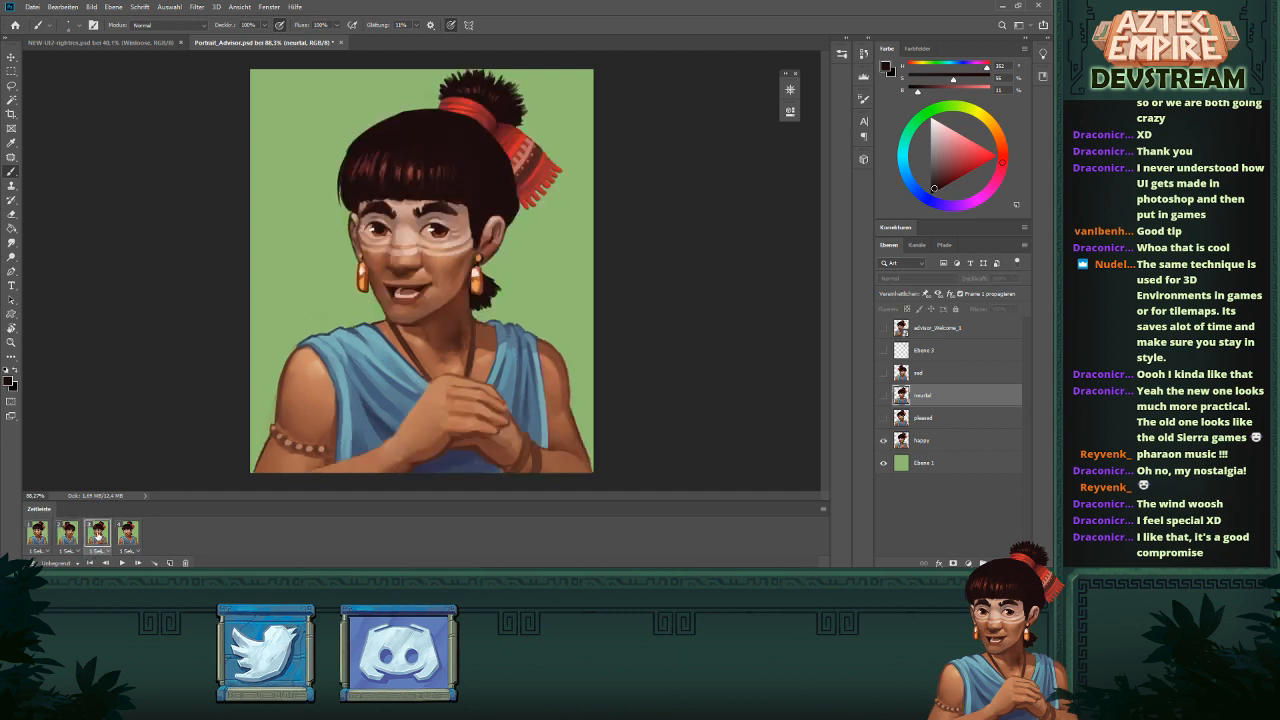
left_click(136, 537)
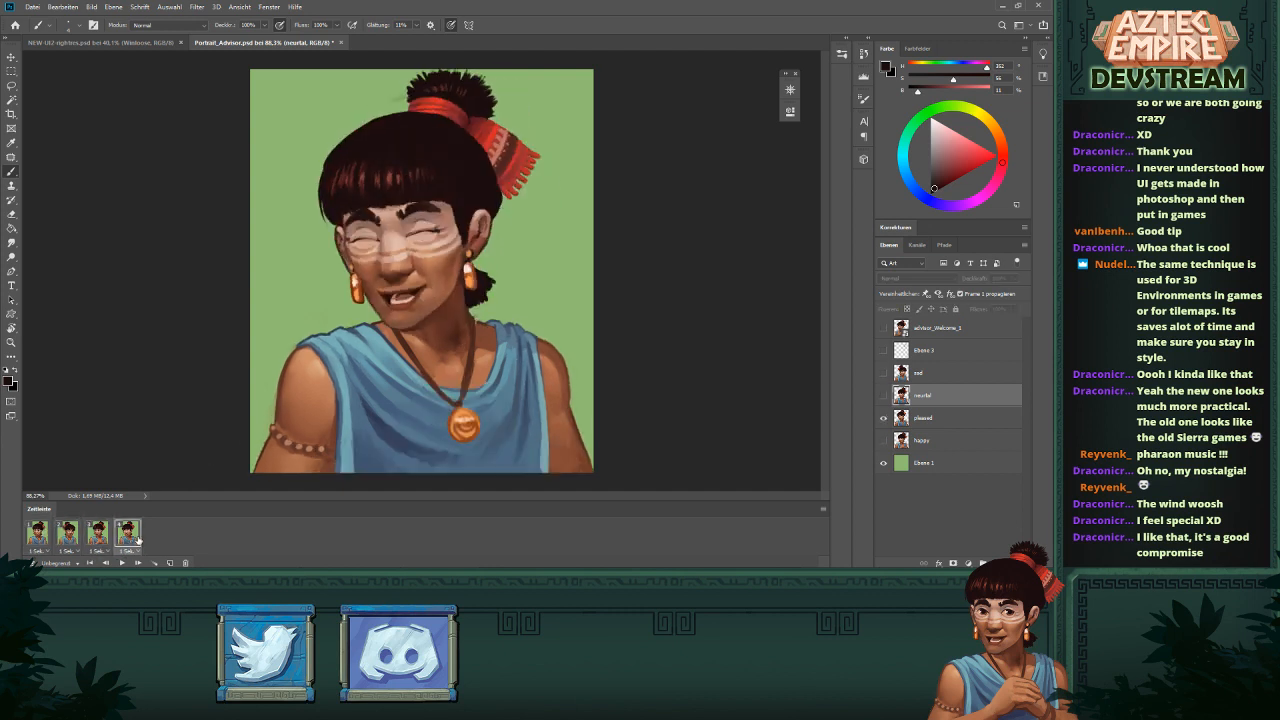
left_click(46, 540)
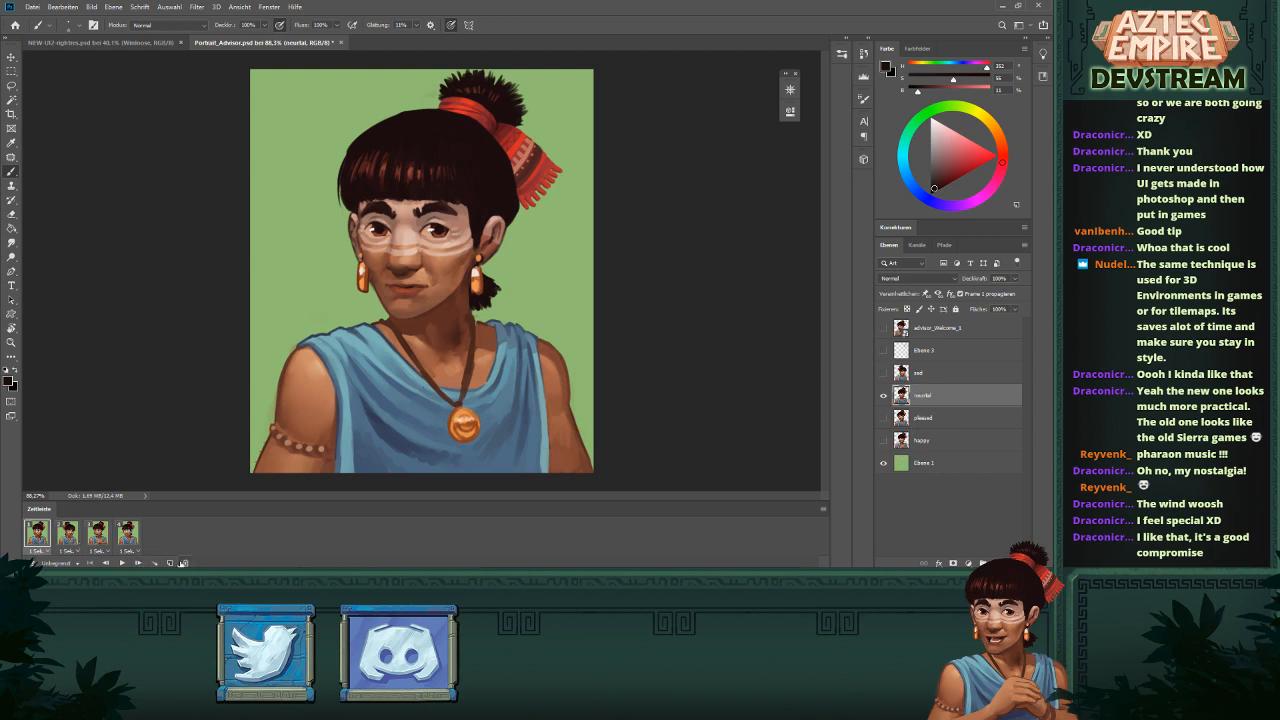
- Add a second animation frame that shows a duplicate of the neutral layer, named "strict", in place of the neutral layer
left_click(170, 562)
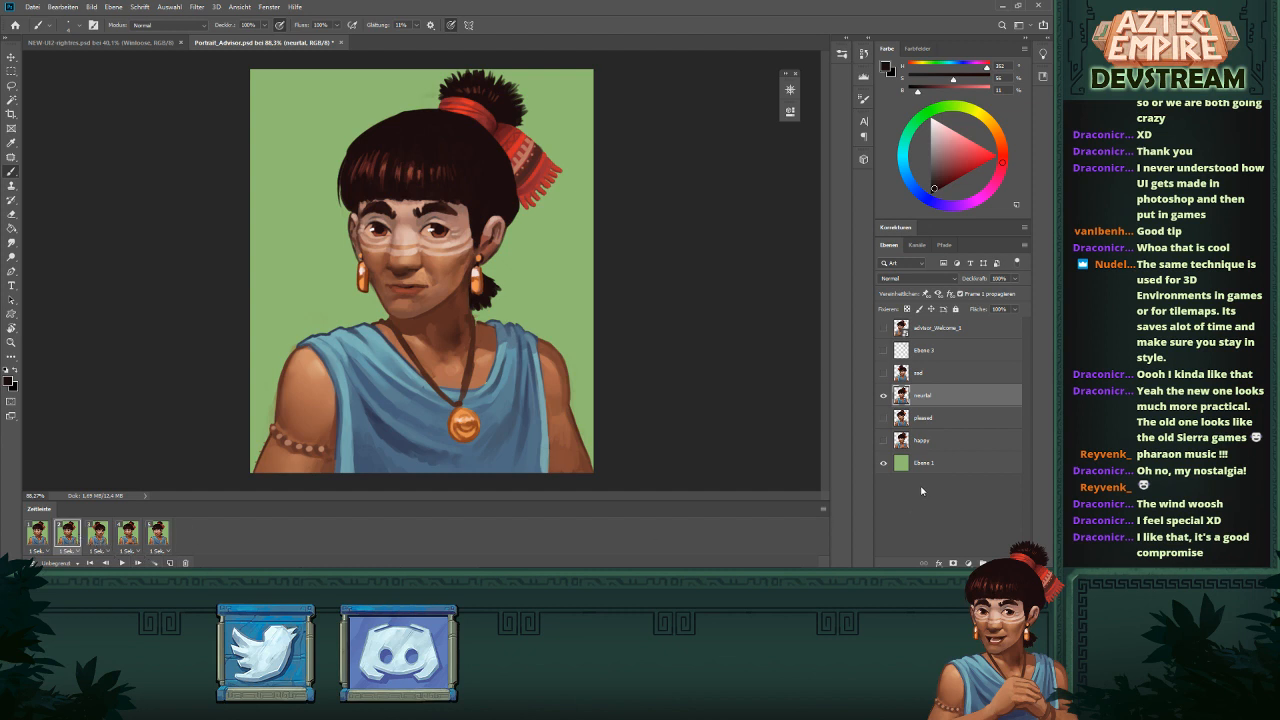
left_click(884, 396)
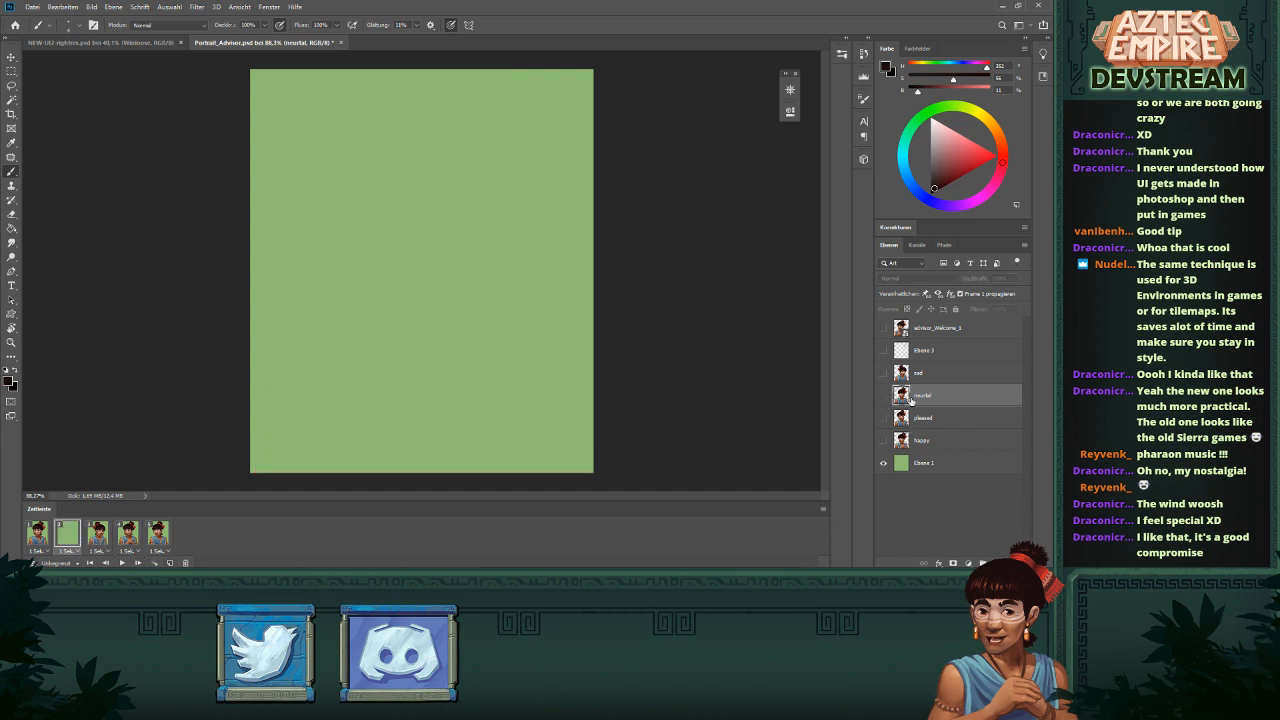
key("ctrl+j")
left_click(884, 396)
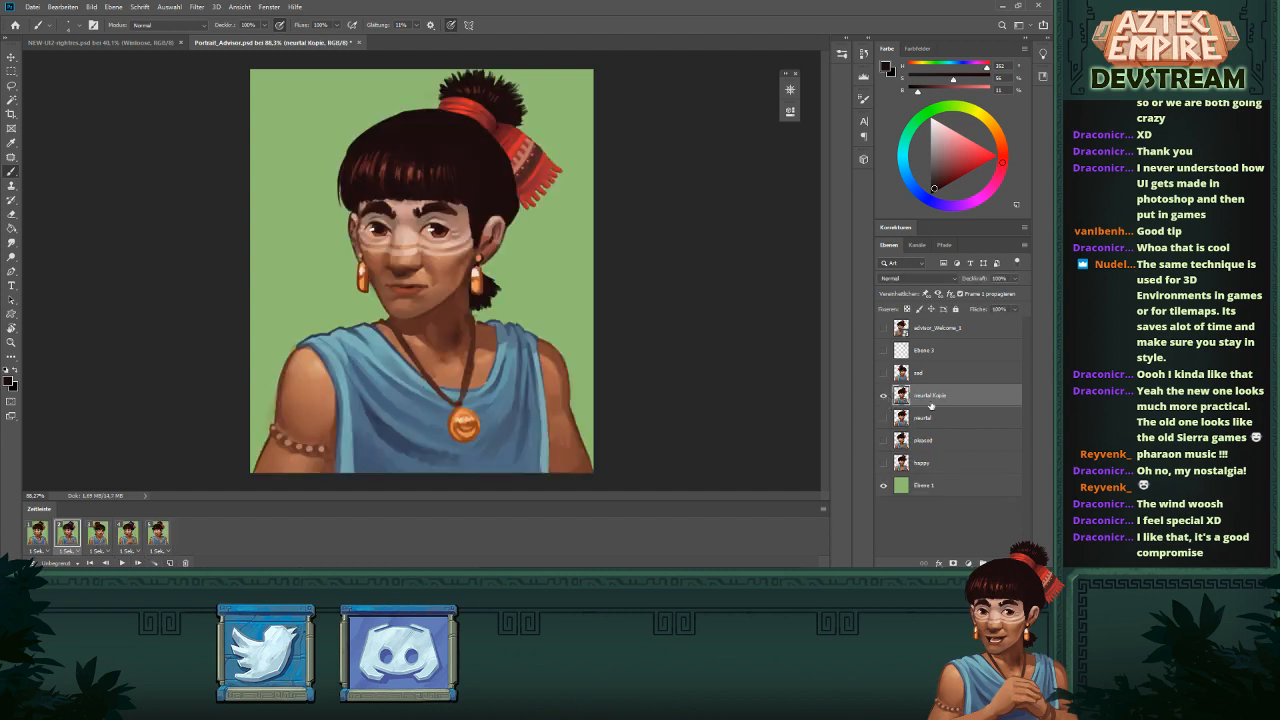
double_click(931, 396)
type("dtrict")
key("Return")
left_click_drag(462, 281, 504, 280)
mouse_move(504, 280)
left_mouse_down()
mouse_move(530, 310)
mouse_move(551, 289)
left_mouse_up()
left_click_drag(634, 309, 590, 310)
left_click_drag(462, 326, 525, 295)
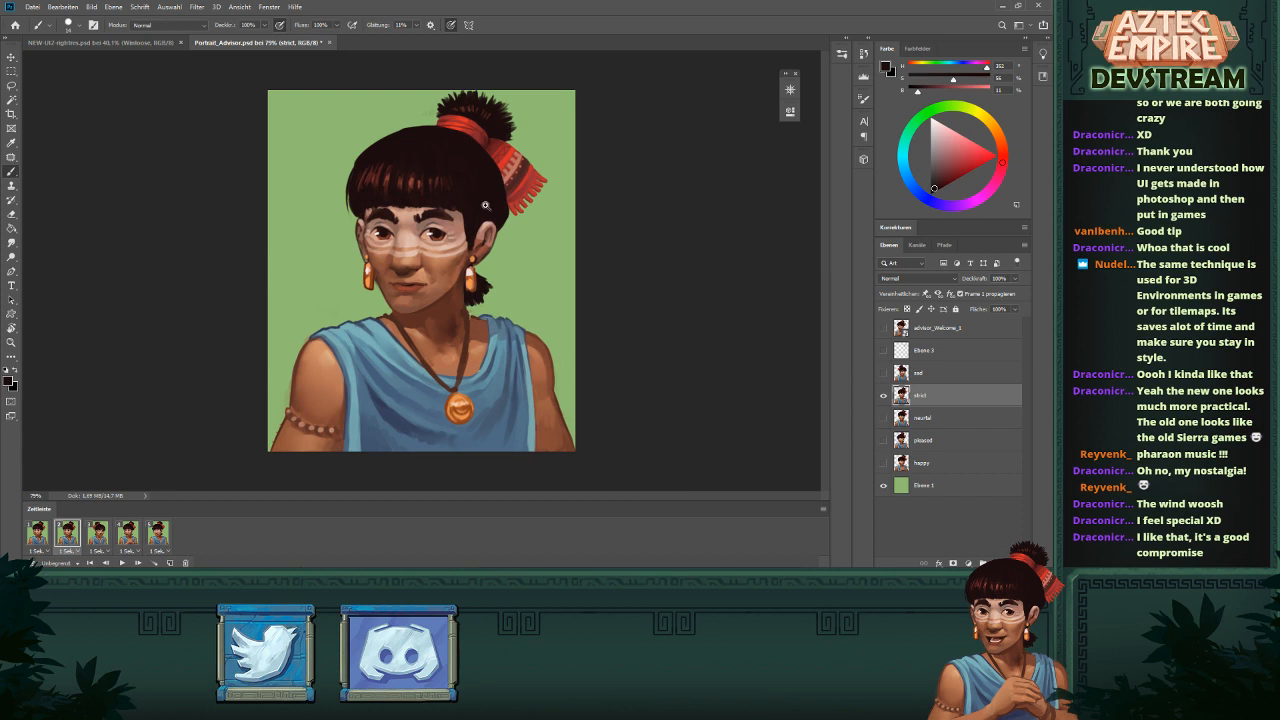
left_click_drag(486, 206, 543, 320)
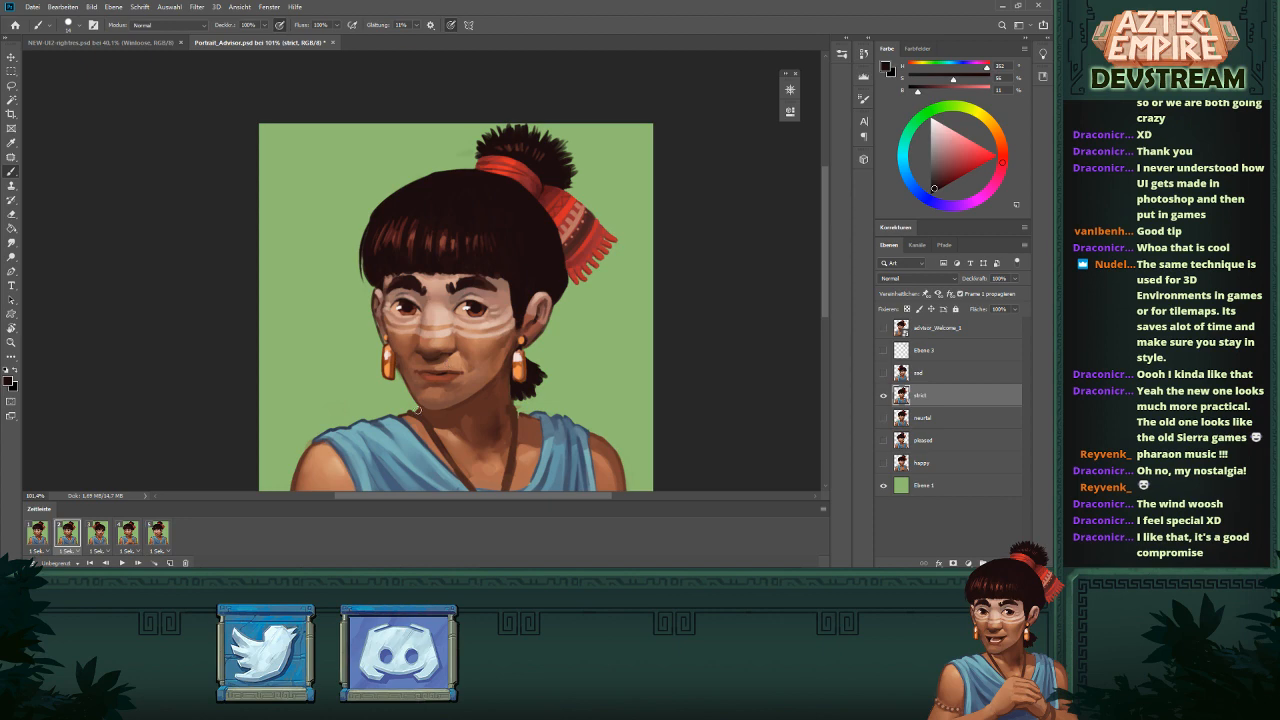
- Enlarge the canvas to 800 x 900 pixels, anchored at the bottom centre
left_click(98, 9)
left_click(90, 10)
left_click(91, 9)
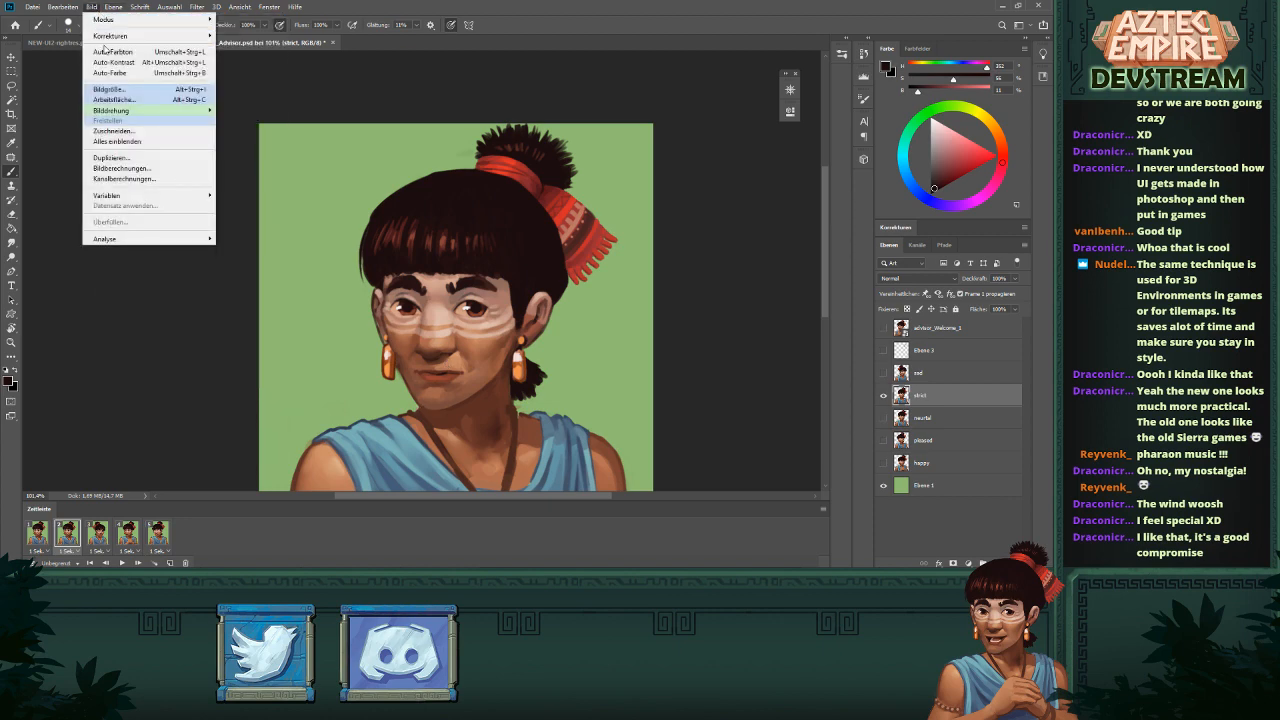
left_click(116, 100)
left_click(587, 331)
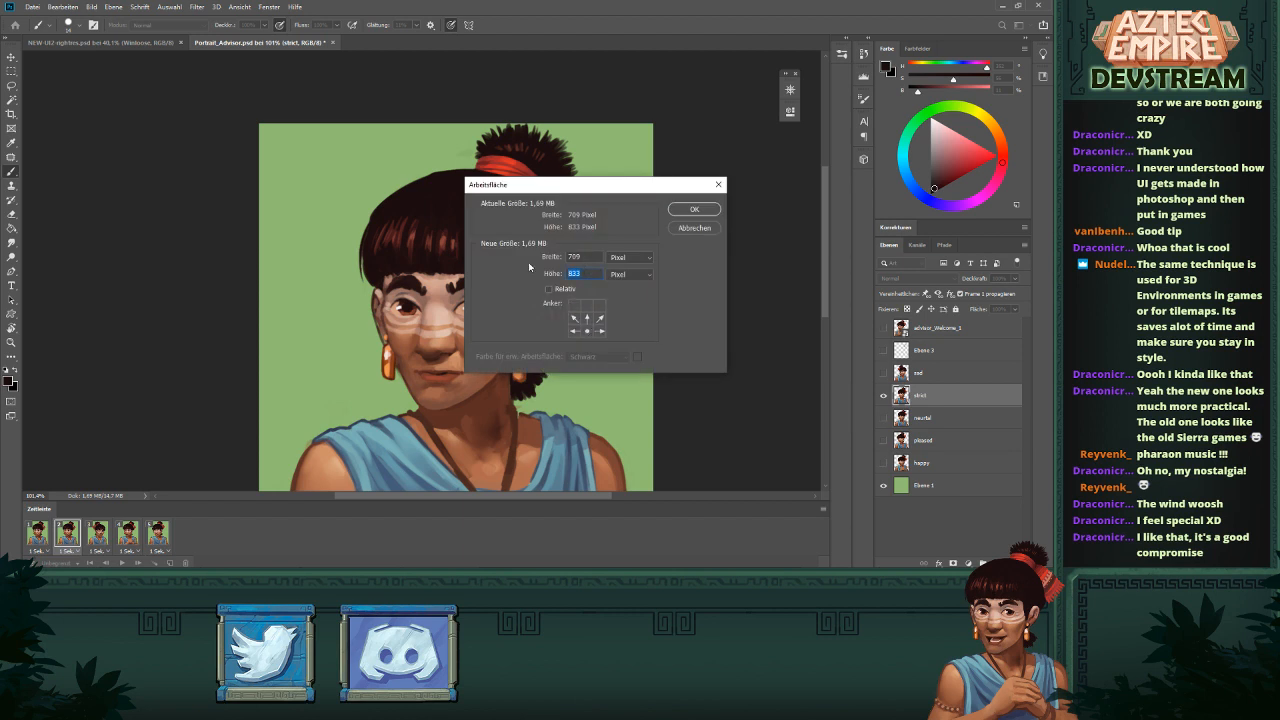
type("900")
double_click(585, 256)
type("800")
left_click(690, 208)
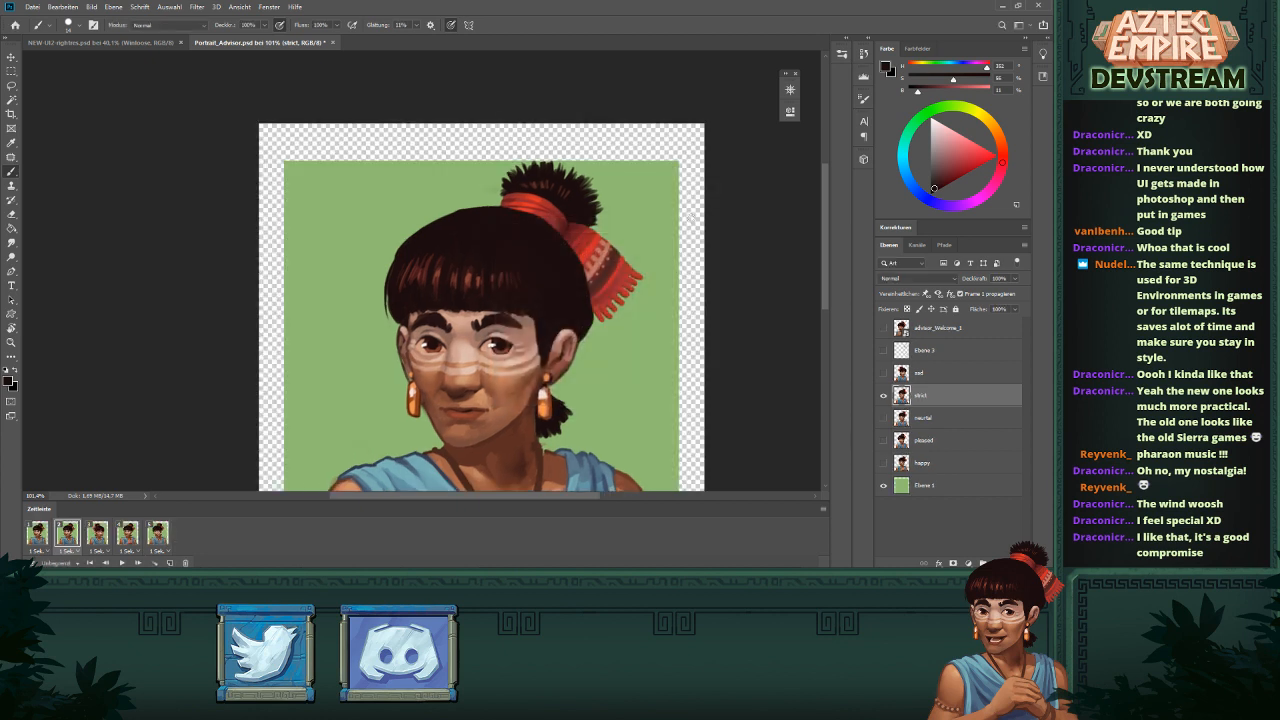
- Fill the empty canvas margin on the background layer Ebene 1 with the sampled background green
left_click(920, 485)
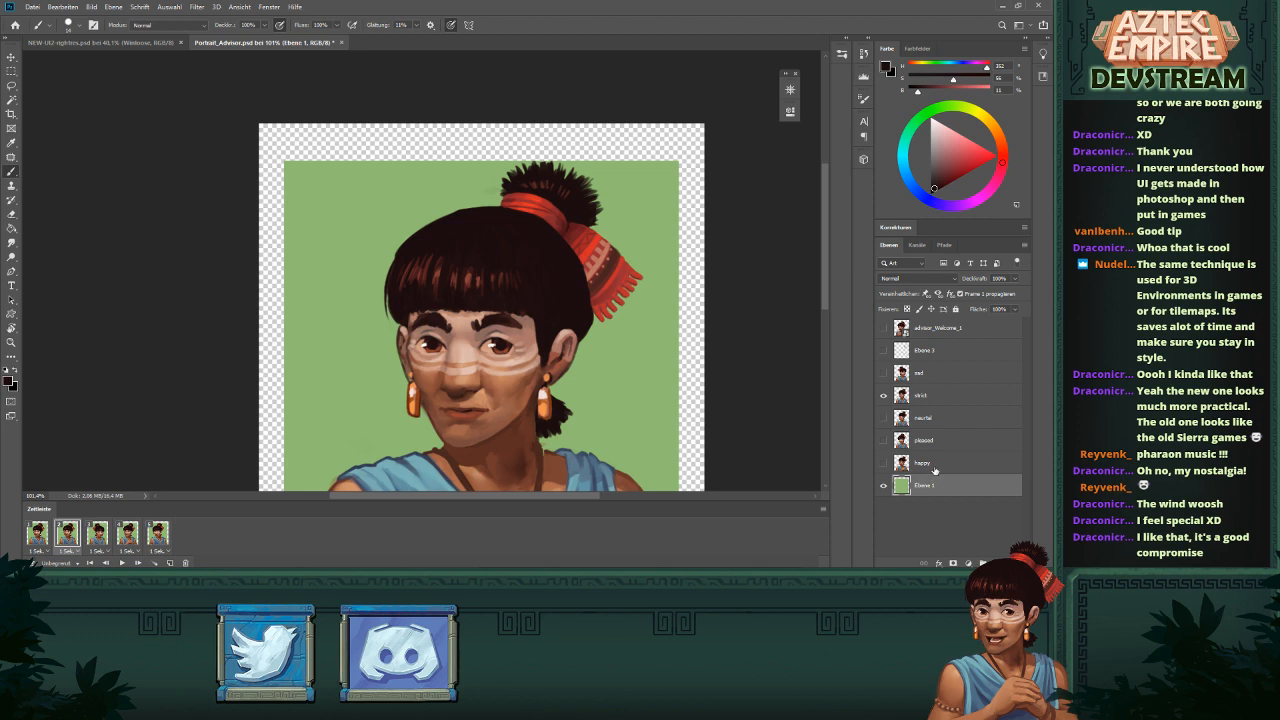
key("g")
left_click(663, 335, "alt")
left_click(700, 345)
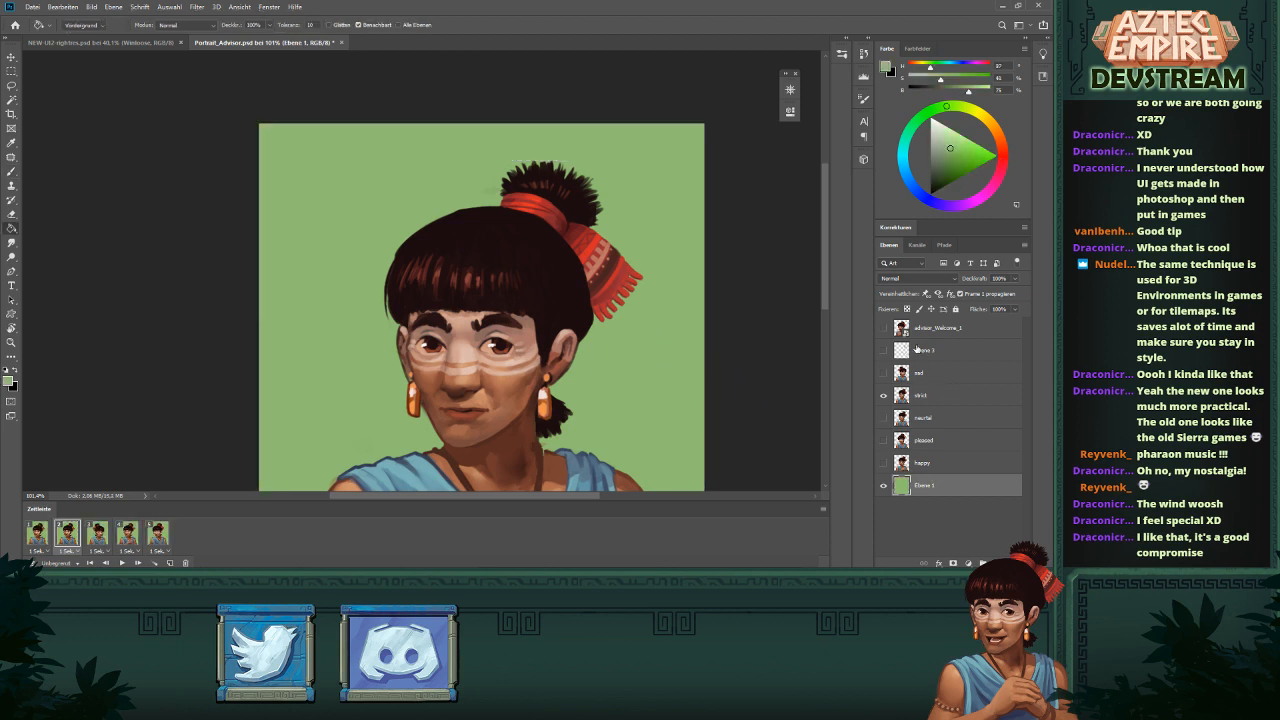
- Select the head on the strict layer with a freehand selection along the jawline and rotate it about 2° clockwise
left_click(918, 400)
key("b")
scroll(617, 289, "down", 3)
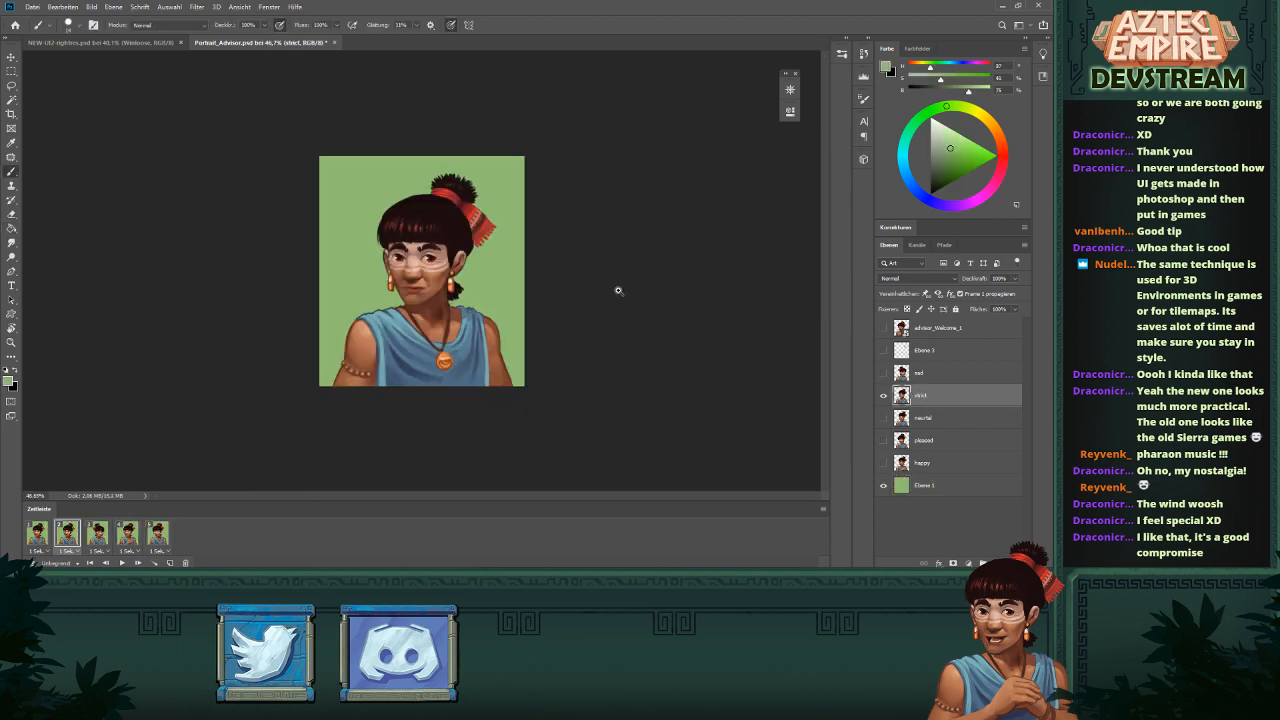
scroll(610, 295, "up", 2)
scroll(605, 293, "up", 1)
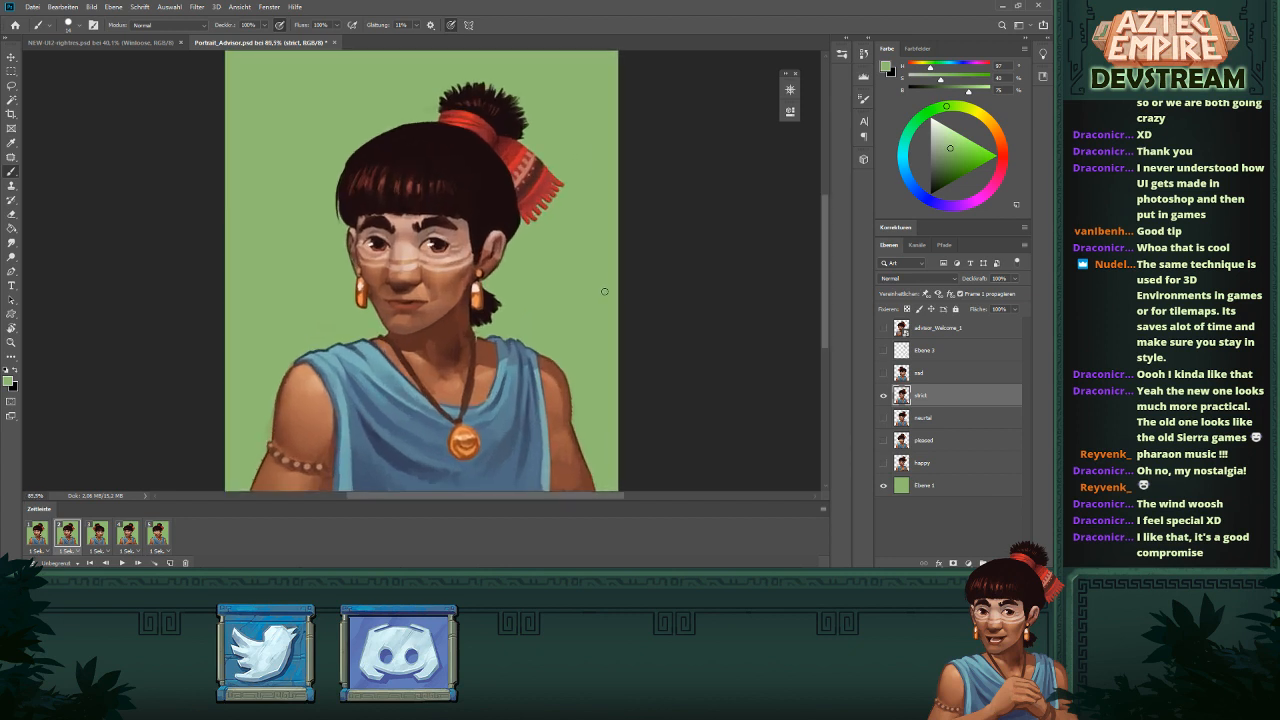
scroll(604, 291, "up", 3)
scroll(590, 285, "down", 2)
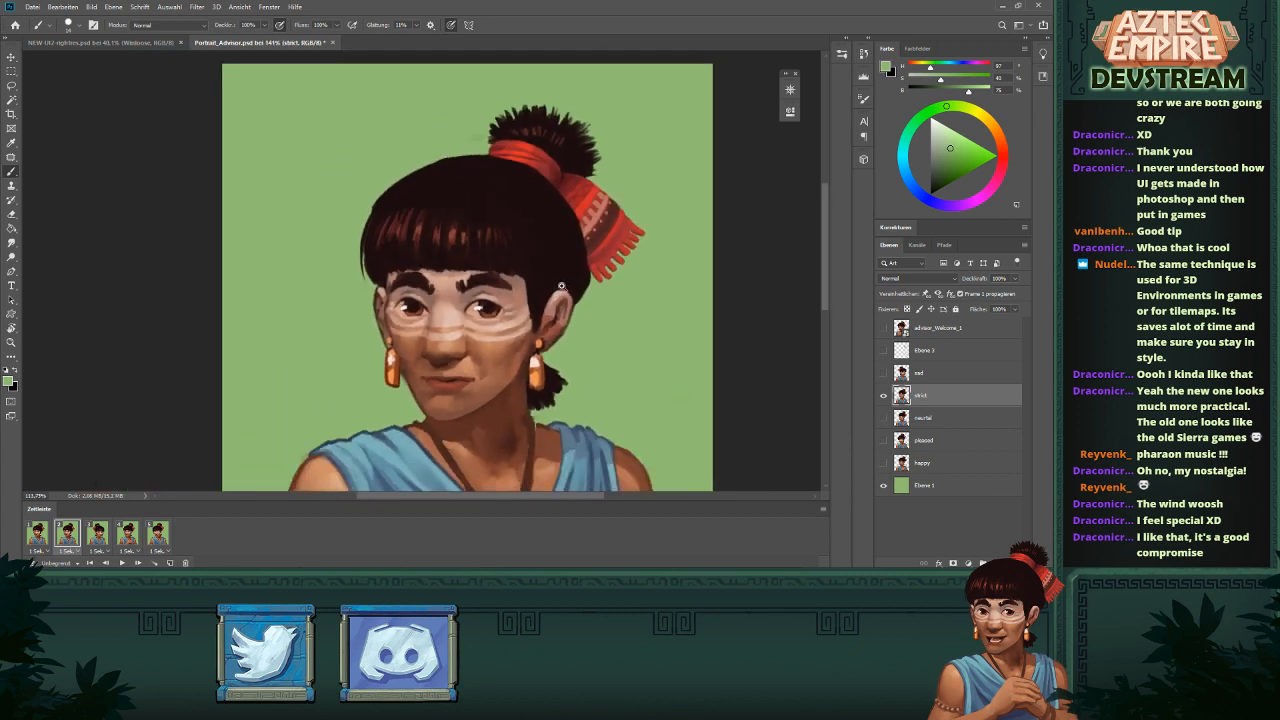
key("l")
mouse_move(415, 102)
left_mouse_down()
mouse_move(318, 204)
mouse_move(342, 313)
mouse_move(378, 393)
mouse_move(417, 420)
mouse_move(454, 428)
mouse_move(512, 403)
mouse_move(536, 413)
mouse_move(619, 381)
mouse_move(652, 292)
mouse_move(653, 159)
mouse_move(565, 66)
left_mouse_up()
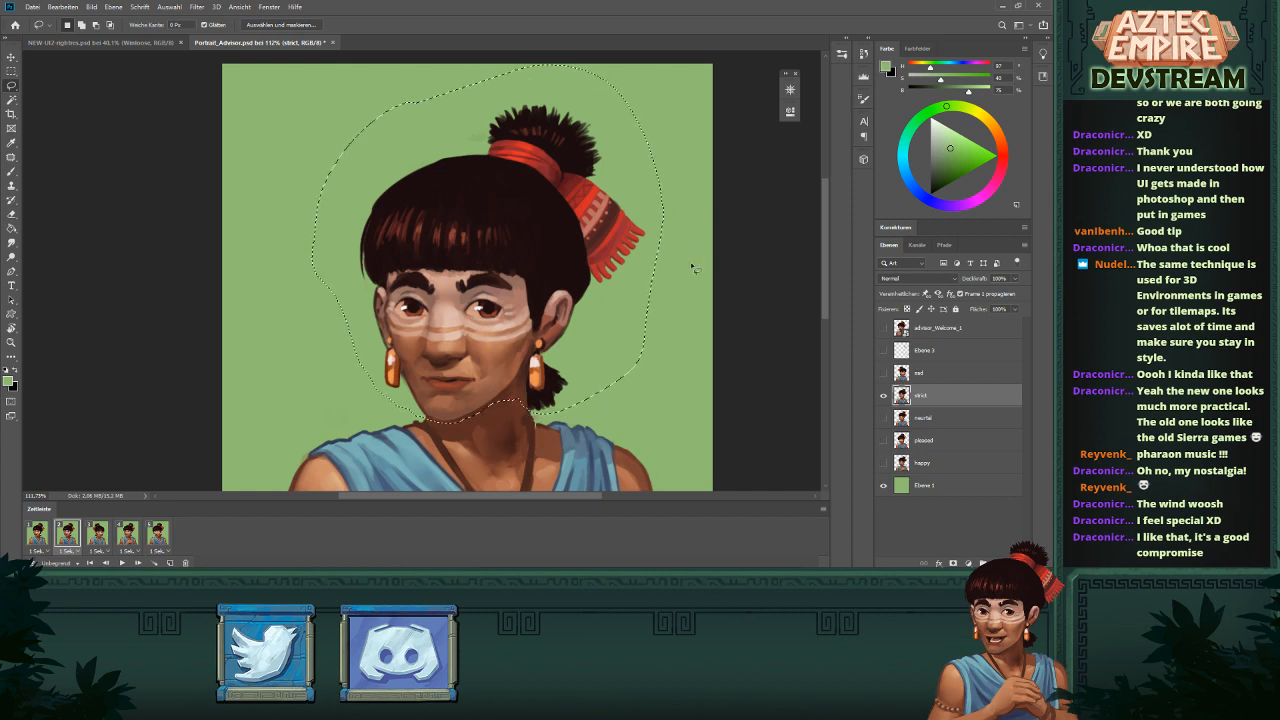
key("ctrl+t")
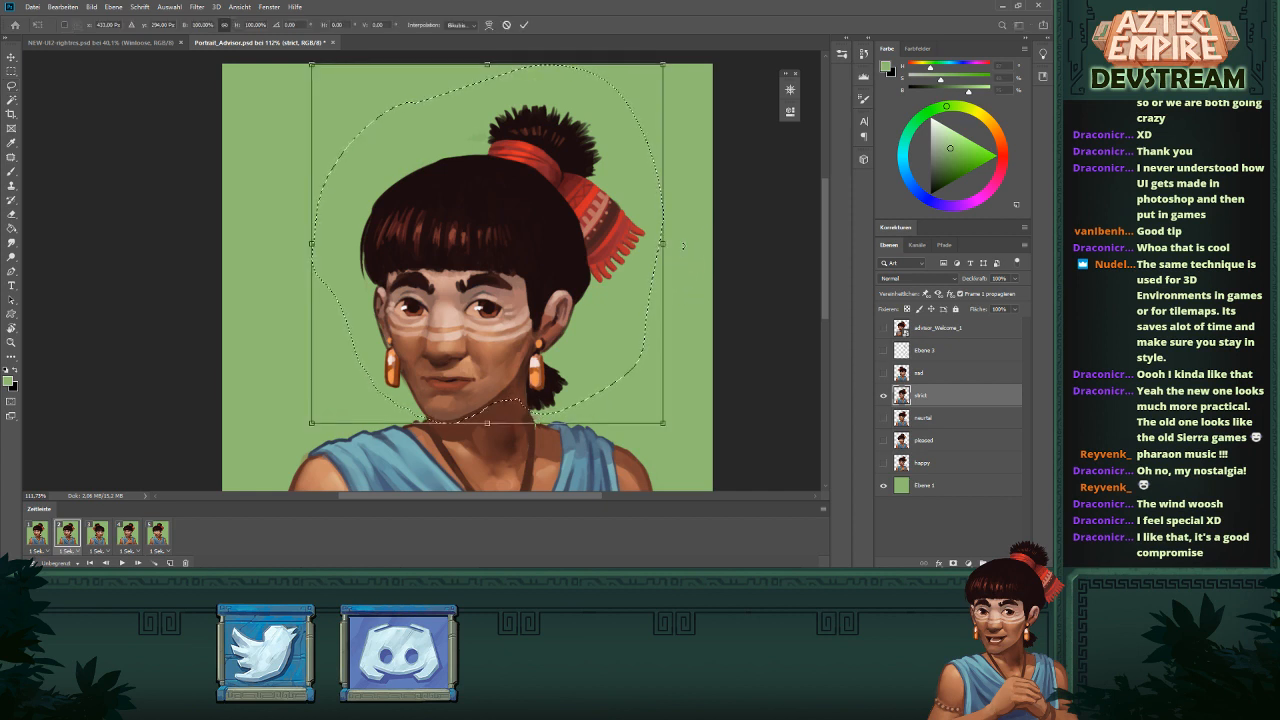
left_click_drag(686, 292, 634, 300)
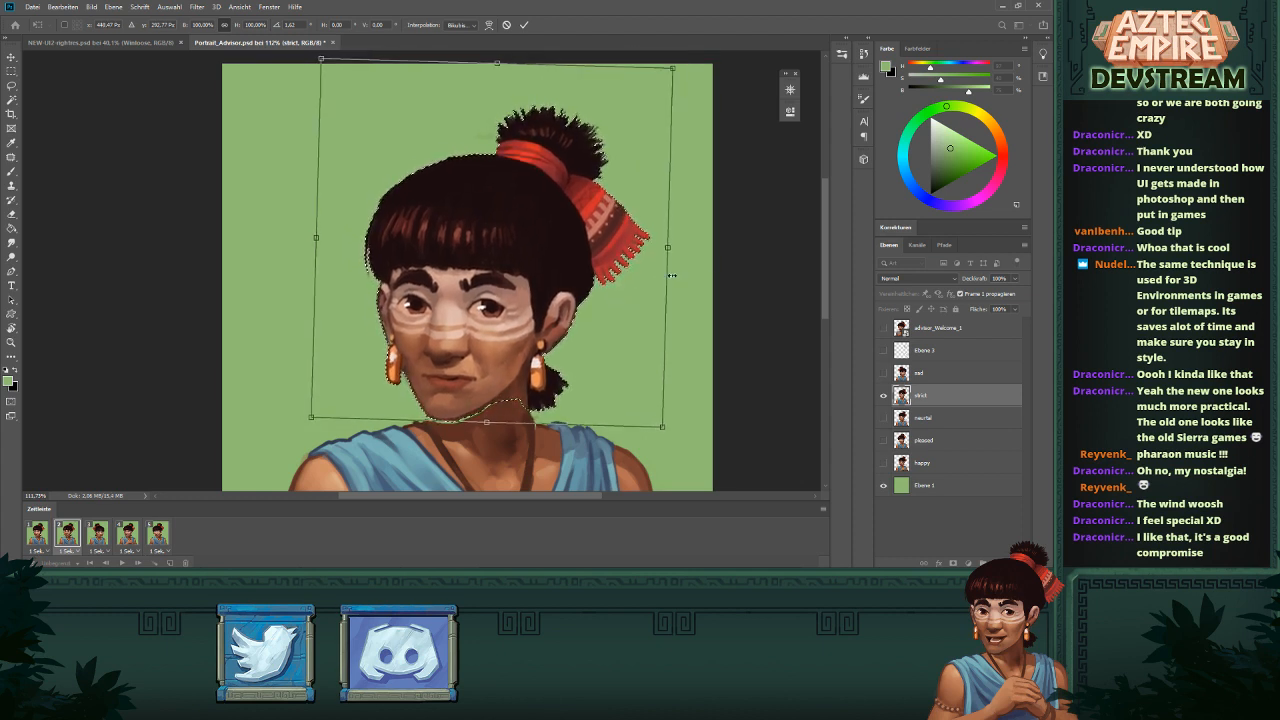
left_click_drag(684, 244, 684, 250)
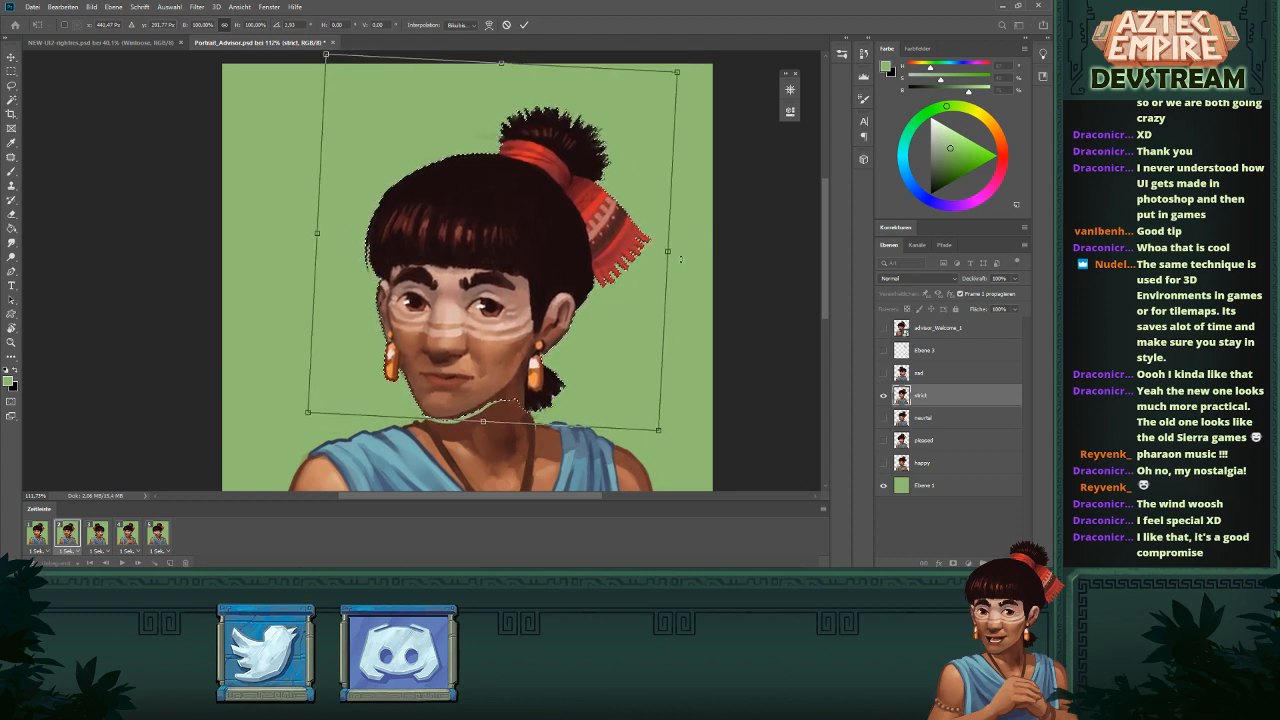
key("Return")
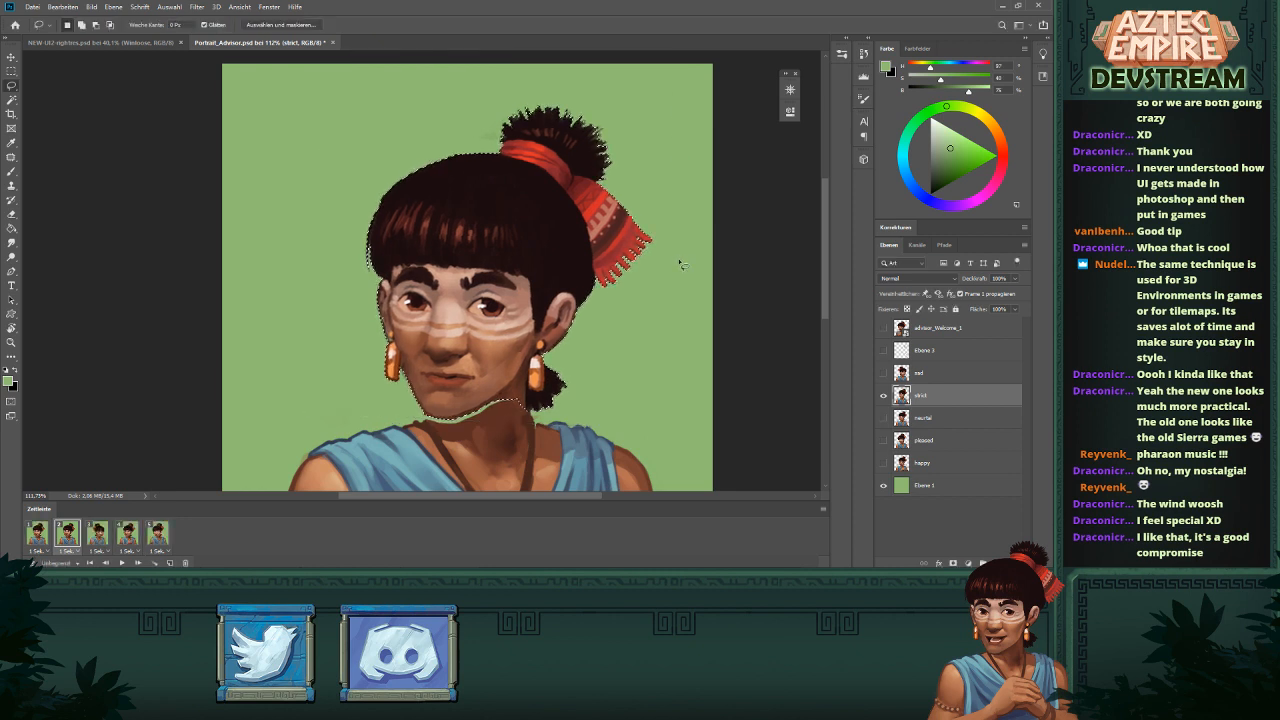
key("ctrl+d")
- Paint over the gap between chin and neck with skin tones sampled from the surrounding neck and jaw
key("b")
left_click(522, 383, "alt")
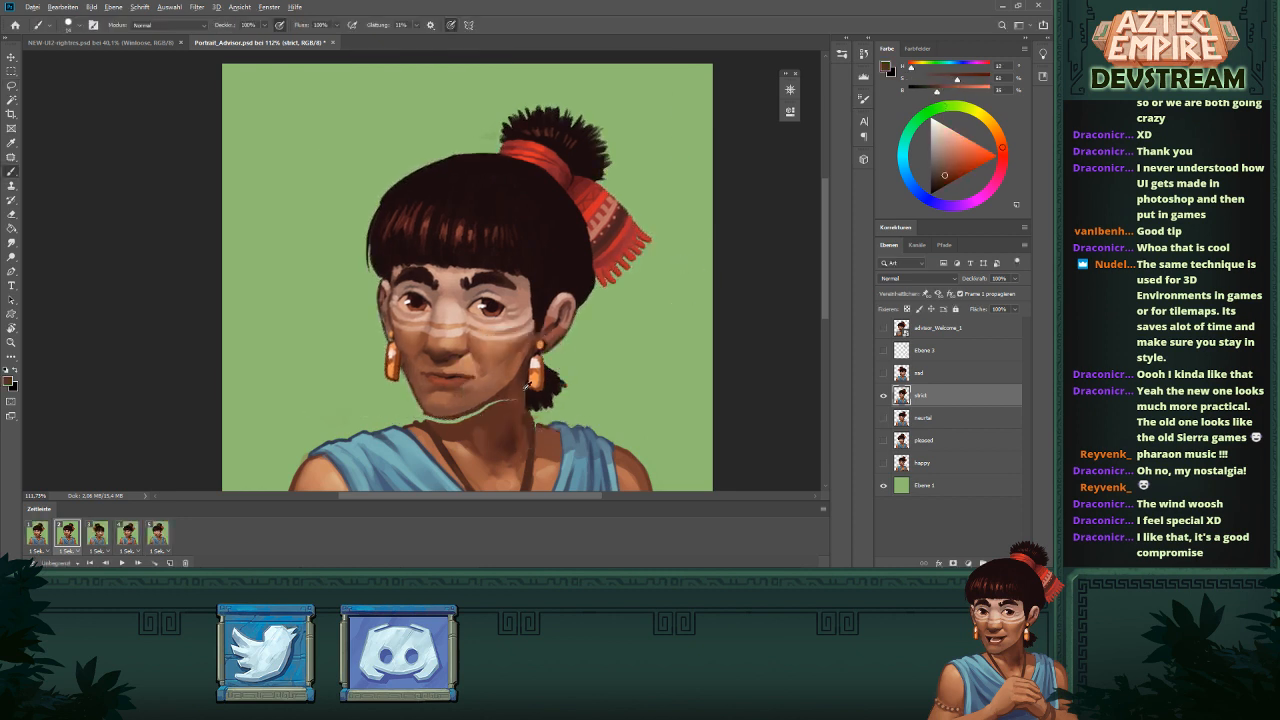
left_click(513, 406, "alt")
left_click(499, 397, "alt")
left_click(501, 411, "alt")
left_click(495, 401, "alt")
key("e")
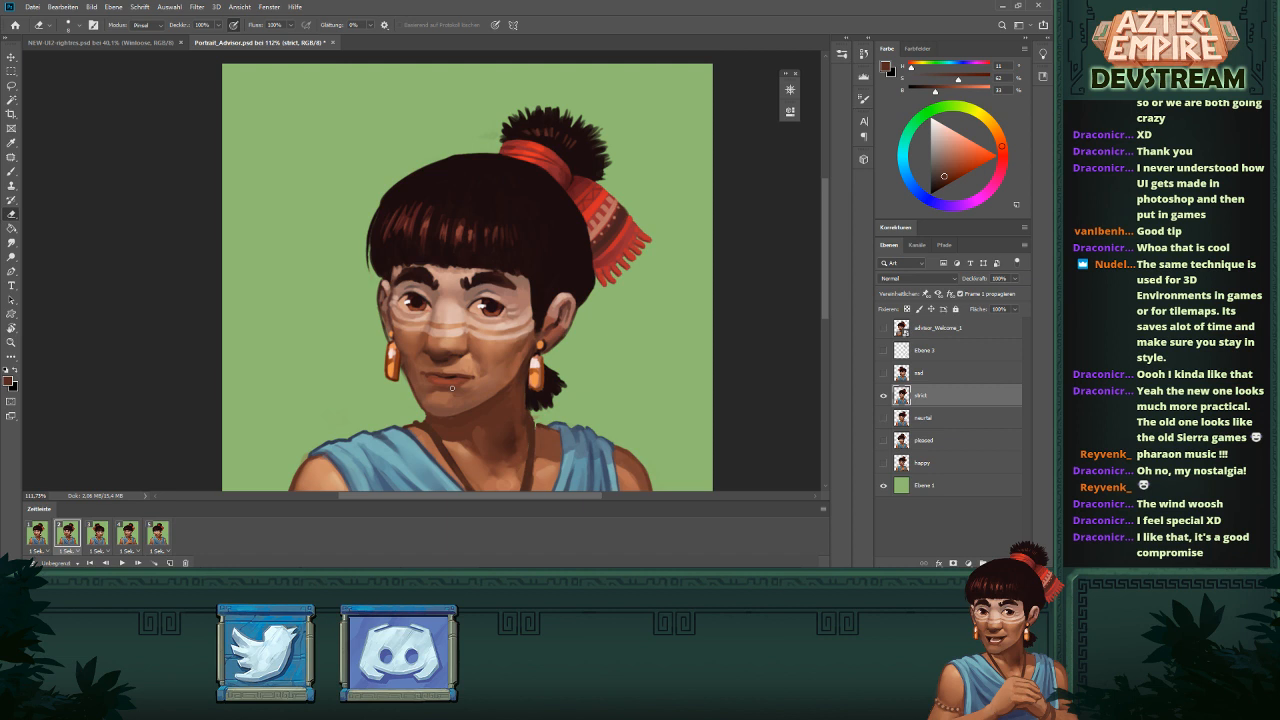
- Lower the upper eyelid of the eye beside the visible ear by painting lid skin tone over the top of the eye
key("b")
mouse_move(562, 274)
left_mouse_down()
mouse_move(427, 257)
mouse_move(587, 304)
left_mouse_up()
left_click_drag(587, 304, 668, 310)
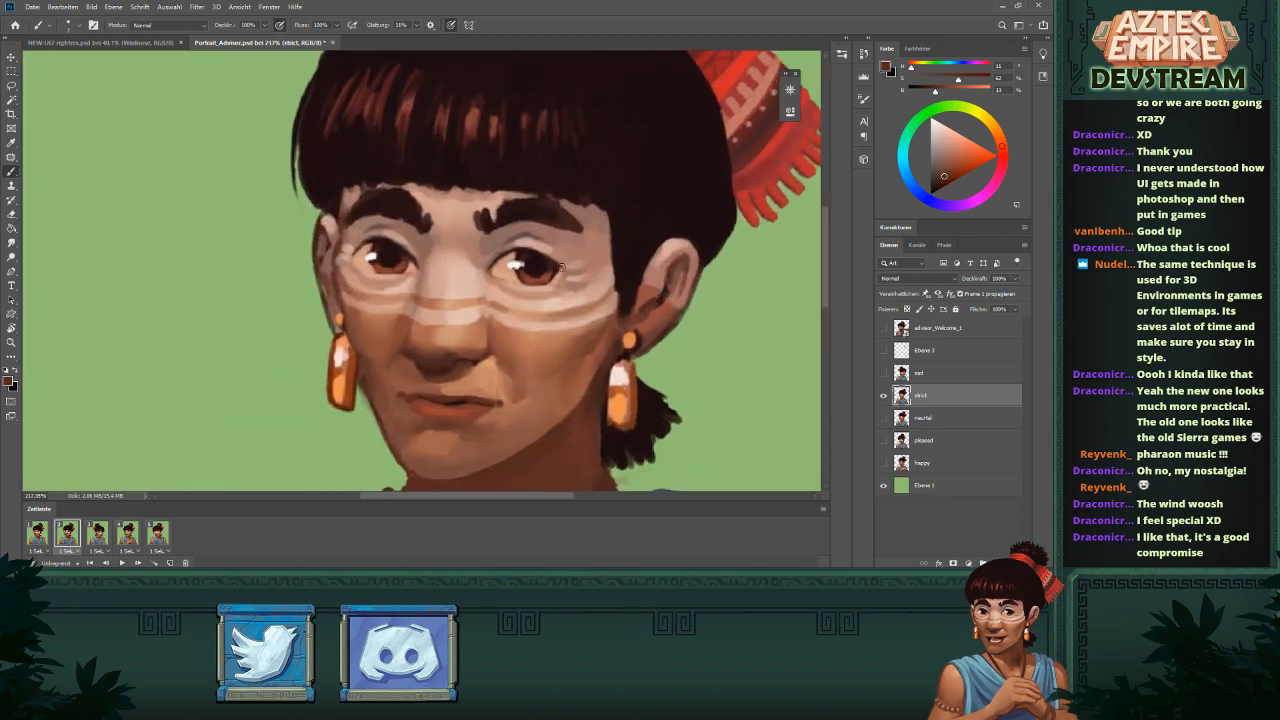
left_click(535, 245, "alt")
mouse_move(555, 261)
left_mouse_down()
mouse_move(506, 257)
mouse_move(532, 253)
mouse_move(516, 254)
left_mouse_up()
key("ctrl+z")
key("ctrl+z")
left_click(548, 258, "alt")
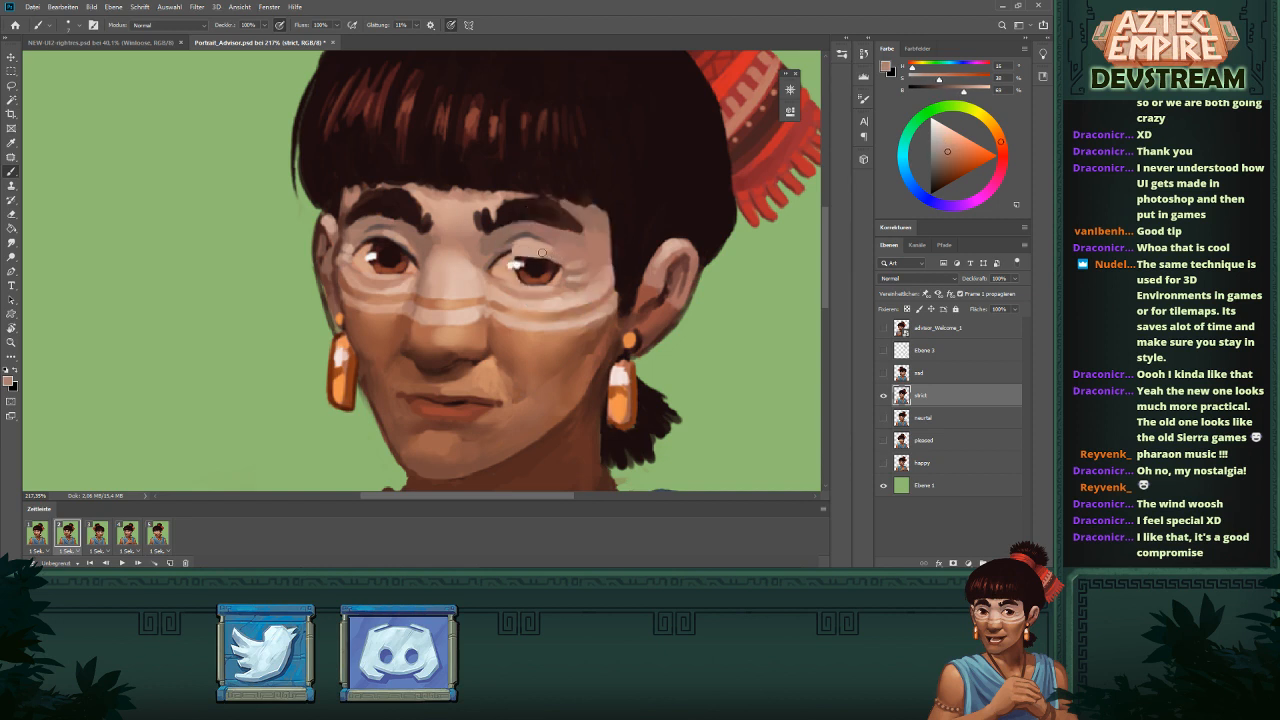
- Redraw the dark lash line on the lowered eyelid and blend the lid above it with sampled skin tones
left_click(406, 253, "alt")
left_click(405, 253, "alt")
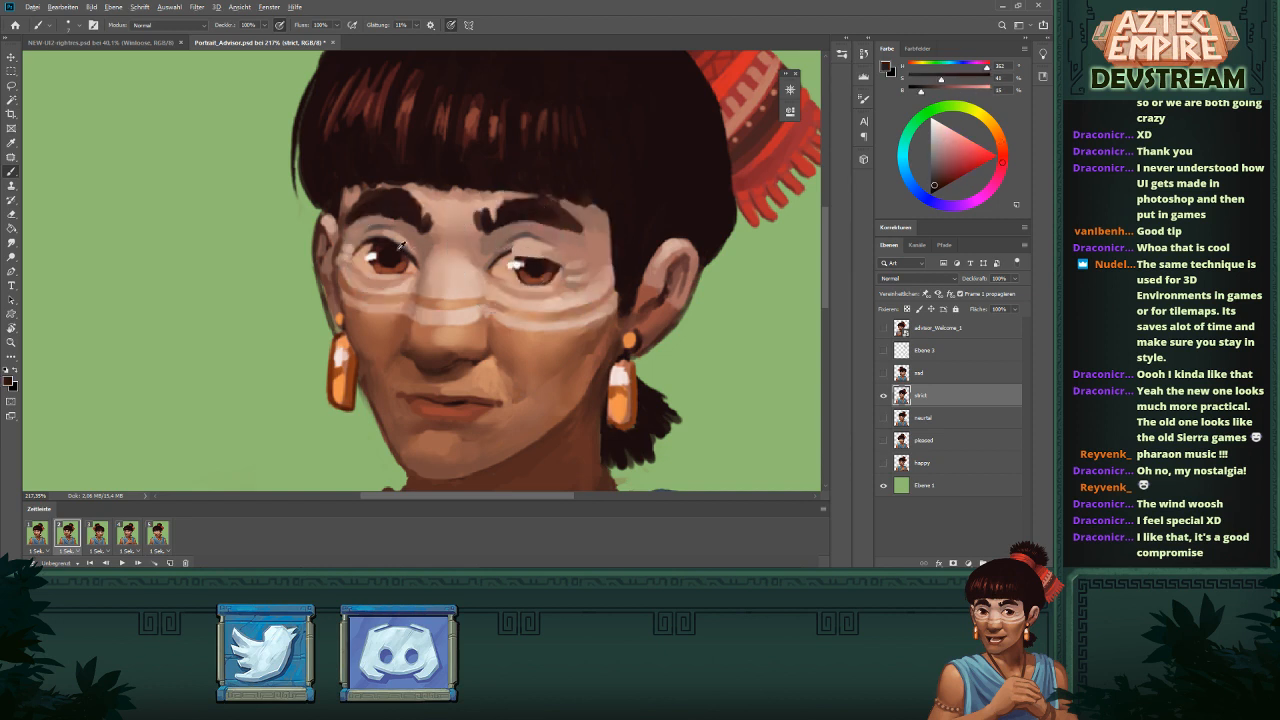
left_click(393, 245, "alt")
right_click(505, 256, "alt")
mouse_move(523, 257)
left_mouse_down()
mouse_move(556, 263)
mouse_move(497, 256)
left_mouse_up()
left_click(509, 247, "alt")
left_click(507, 247, "alt")
left_click(523, 245, "alt")
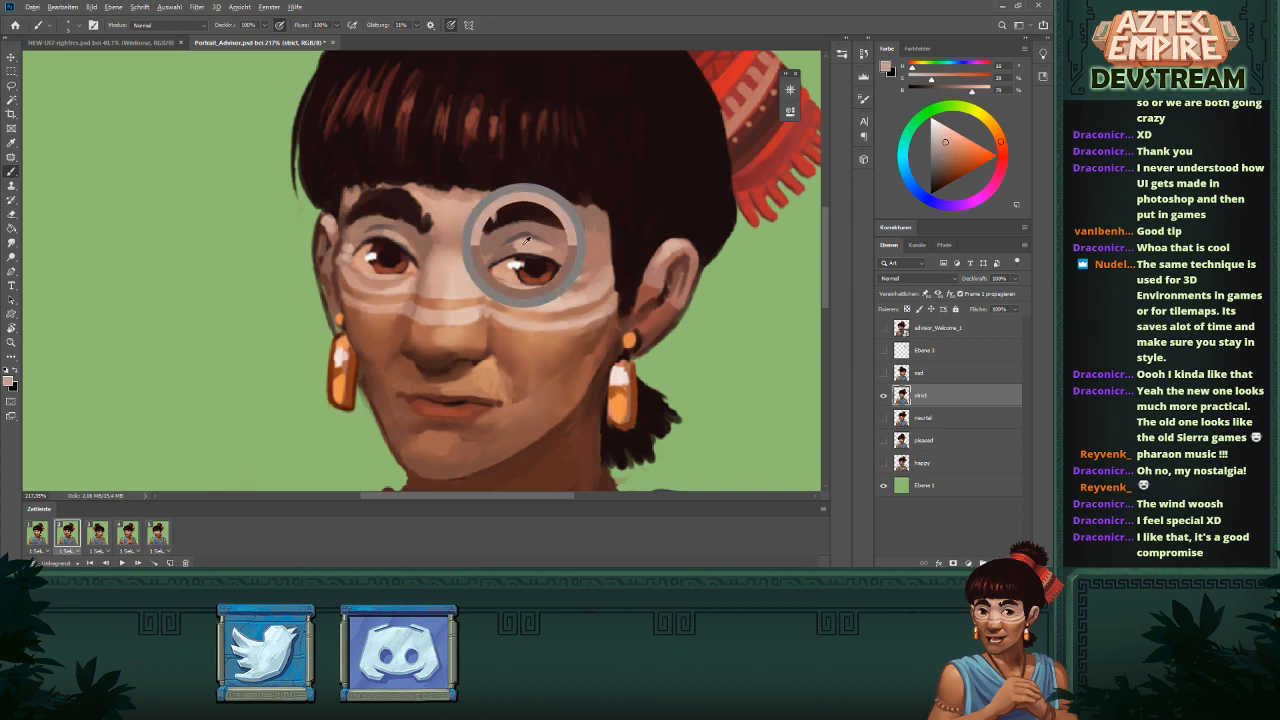
left_click(504, 246, "alt")
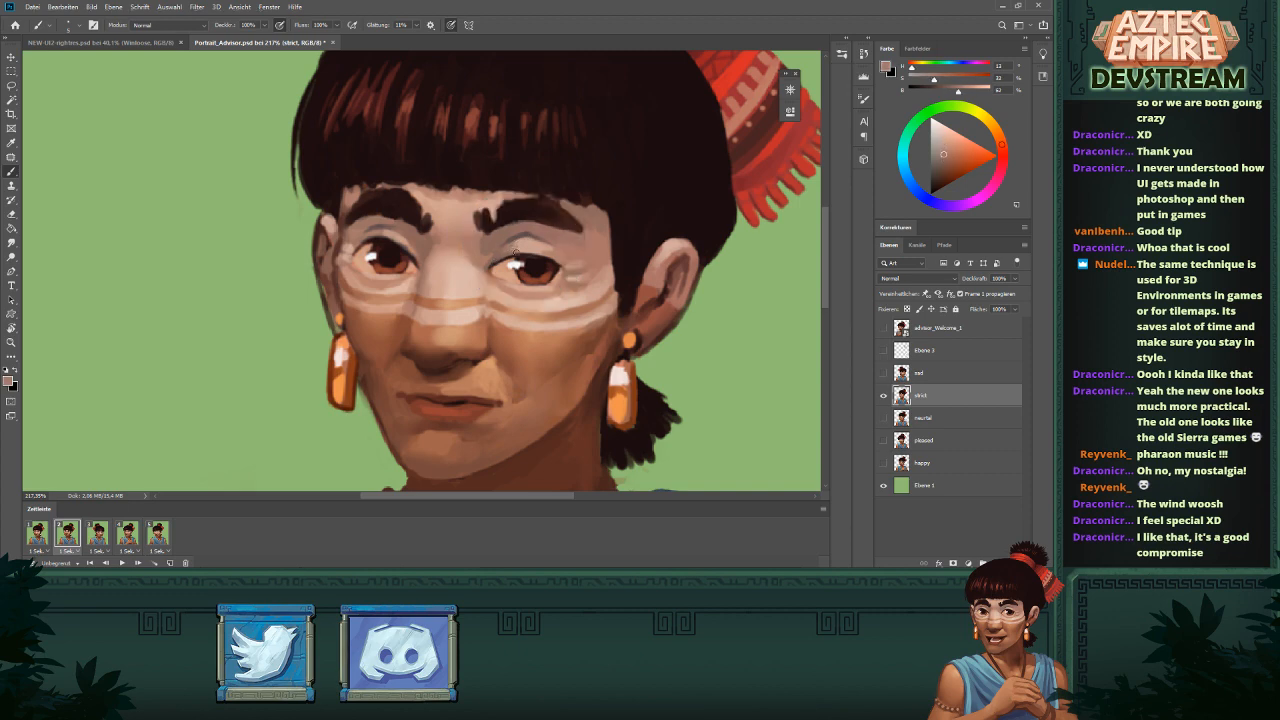
left_click(546, 250, "alt")
left_click_drag(610, 269, 545, 295)
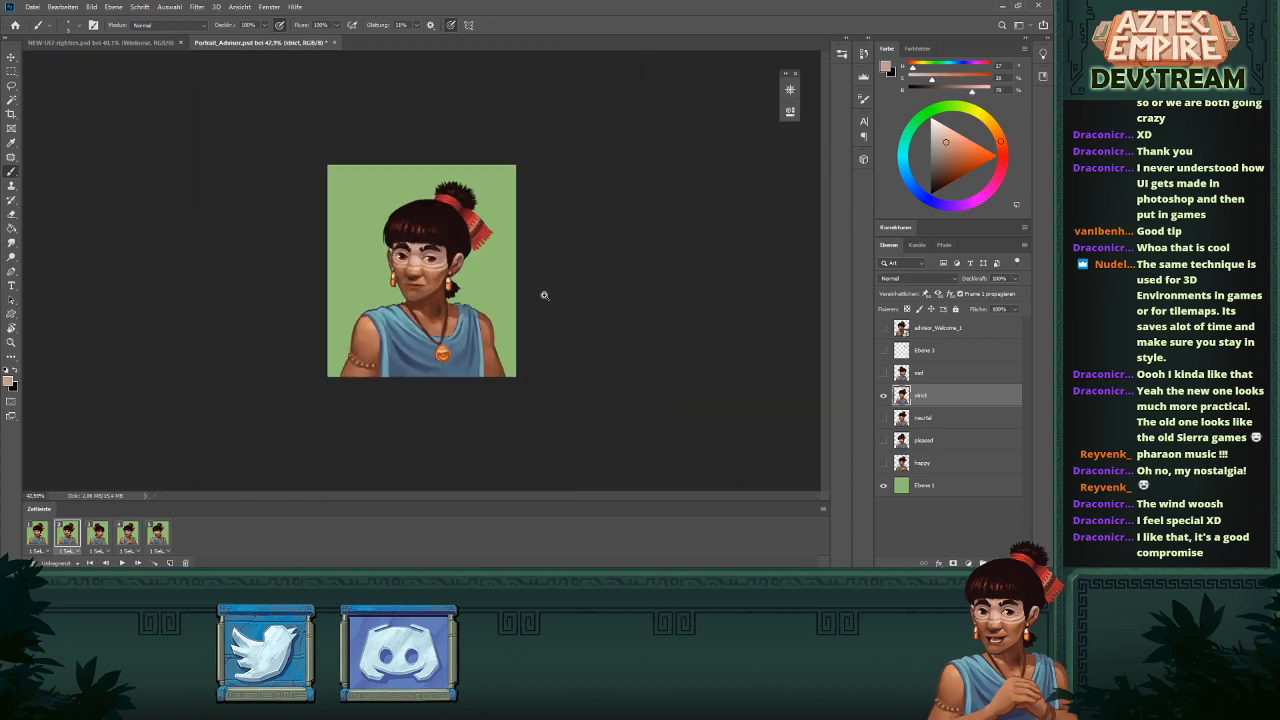
- Repaint the other eye's upper lash line and lid crease with sampled dark and skin tones to match
left_click_drag(448, 263, 530, 237)
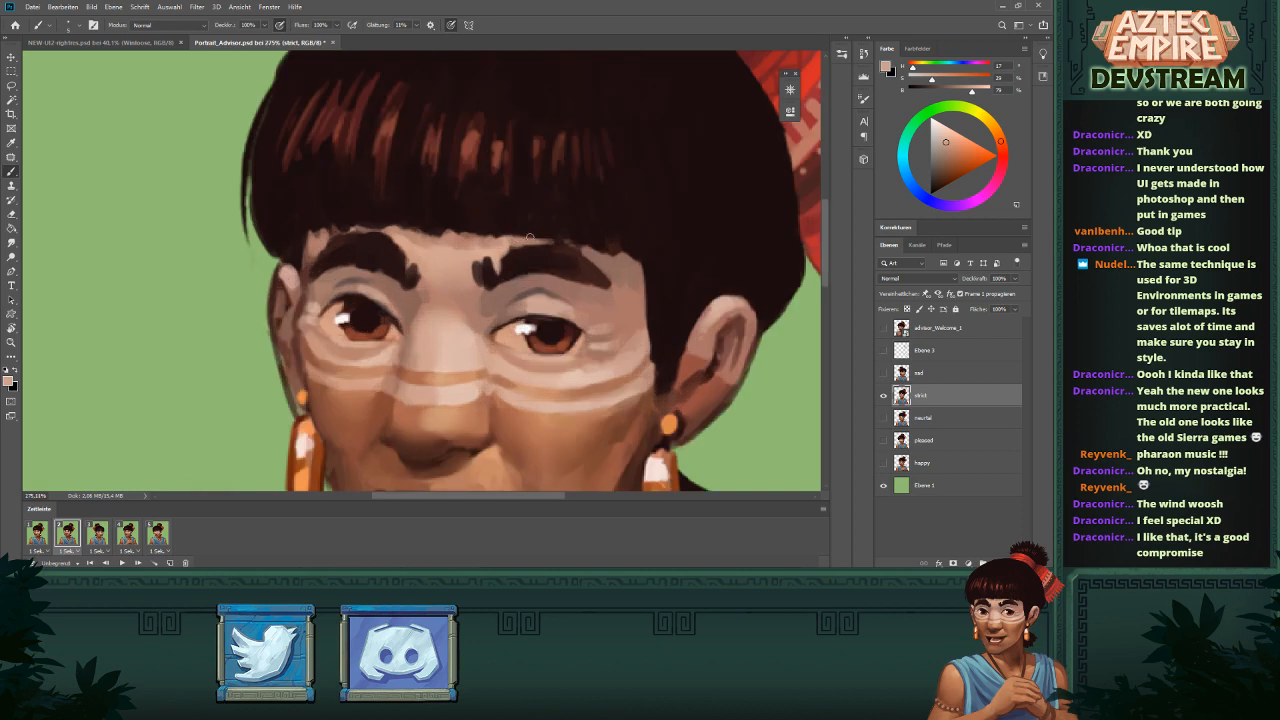
left_click(382, 310, "alt")
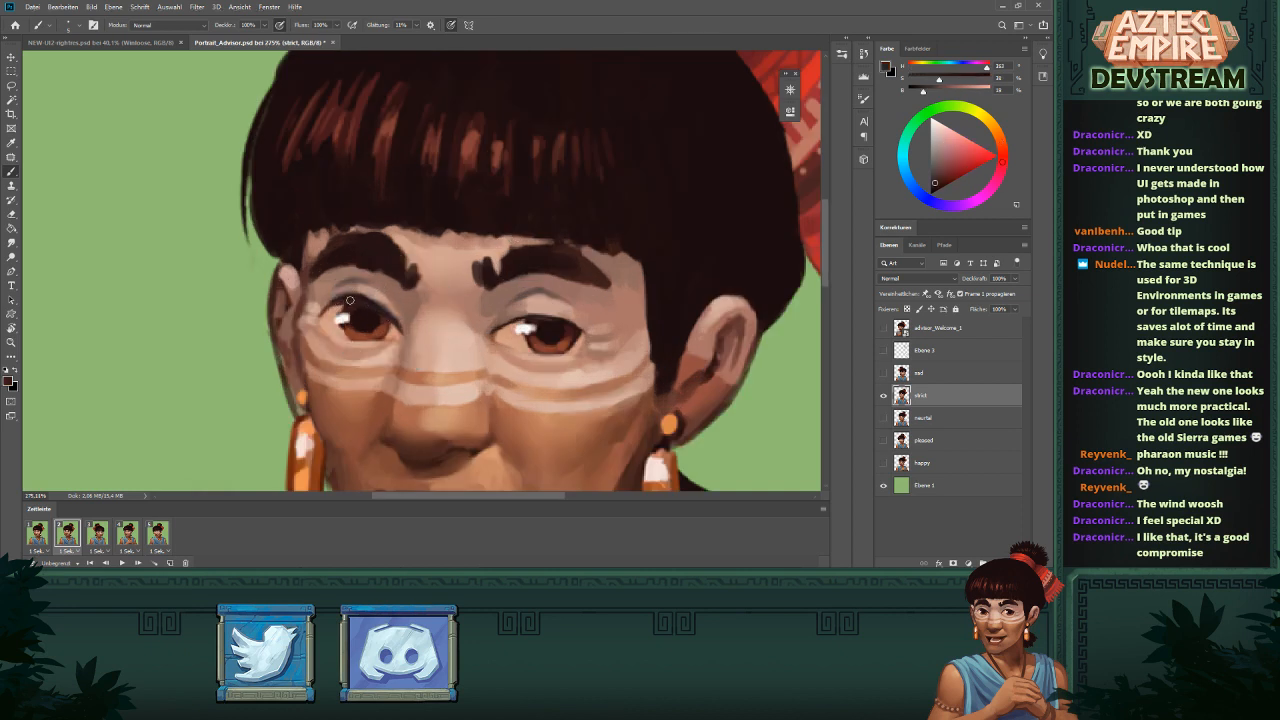
left_click(377, 294, "alt")
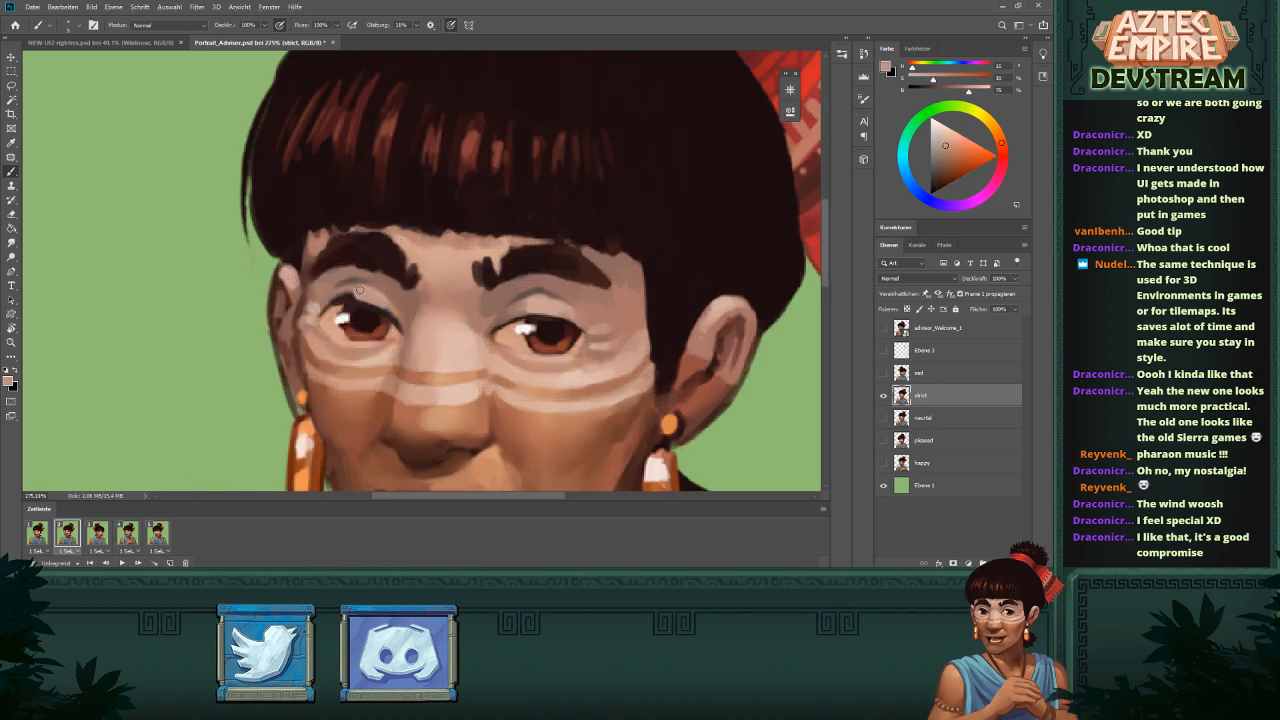
left_click(344, 290, "alt")
left_click(325, 295, "alt")
left_click(360, 292, "alt")
scroll(350, 300, "down", 5)
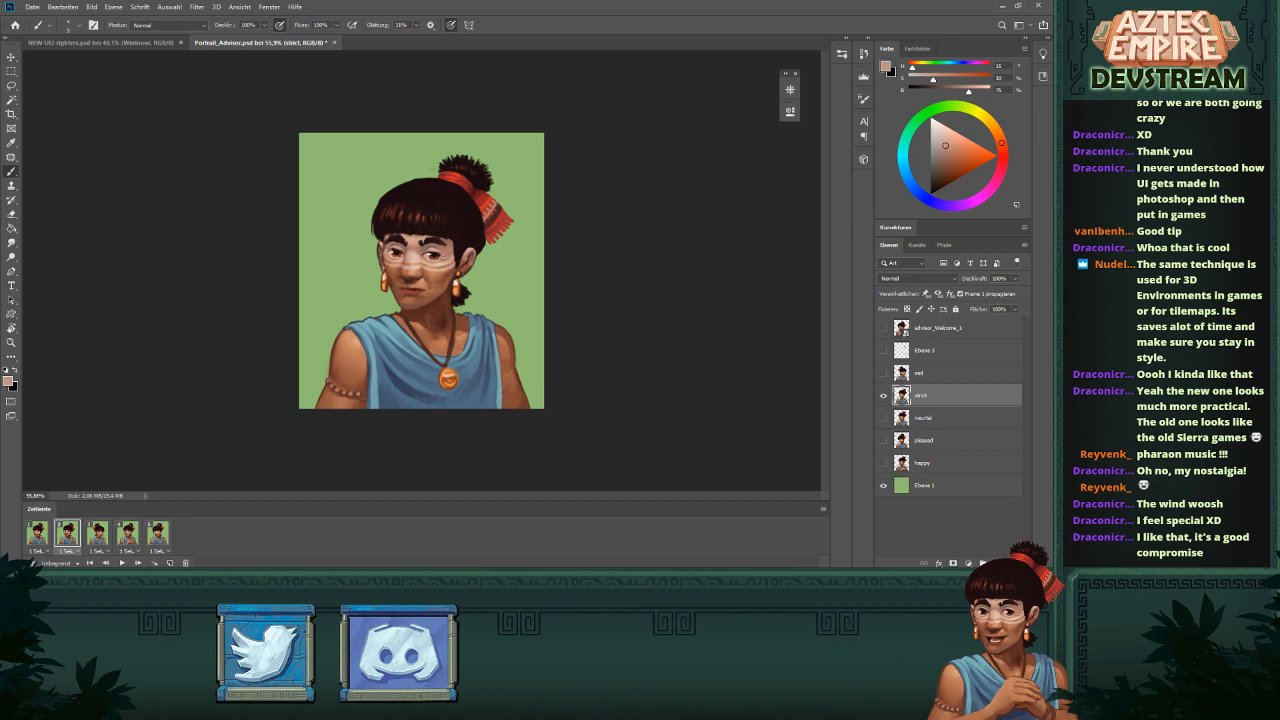
- Move the eyebrow nearer the visible ear slightly up toward the fringe and paint over its leftover edges
scroll(405, 225, "up", 3)
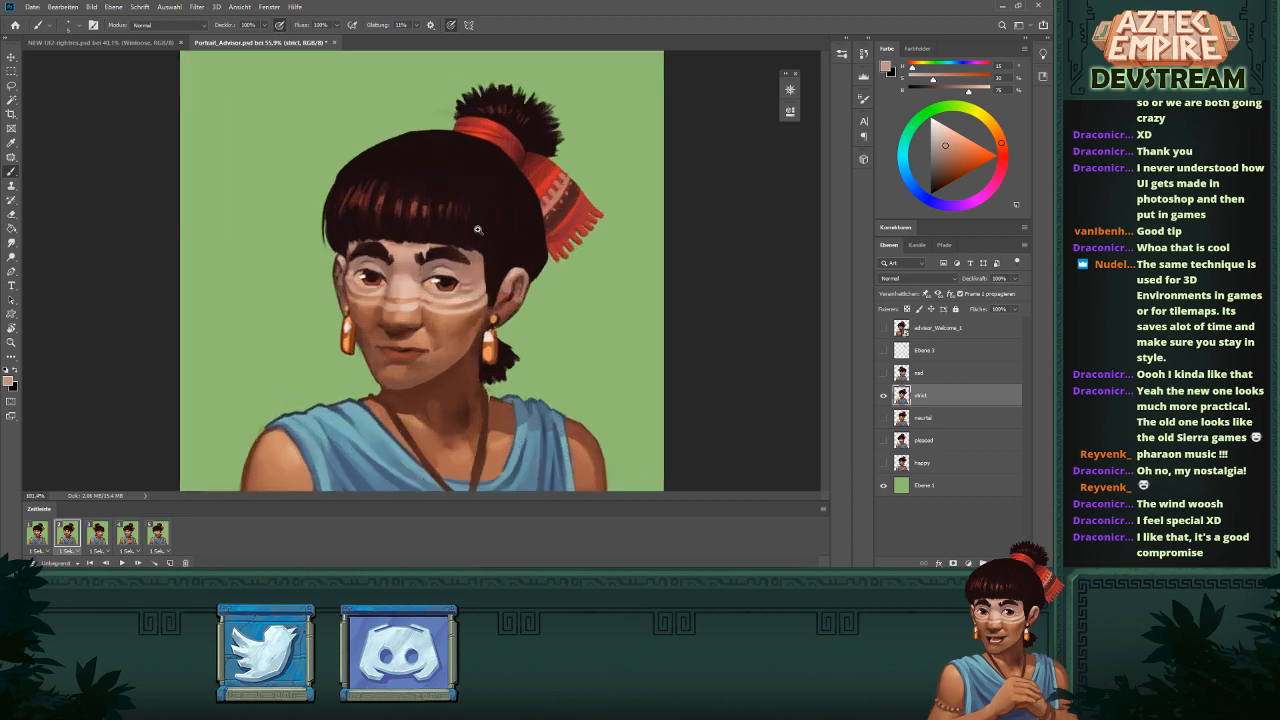
key("l")
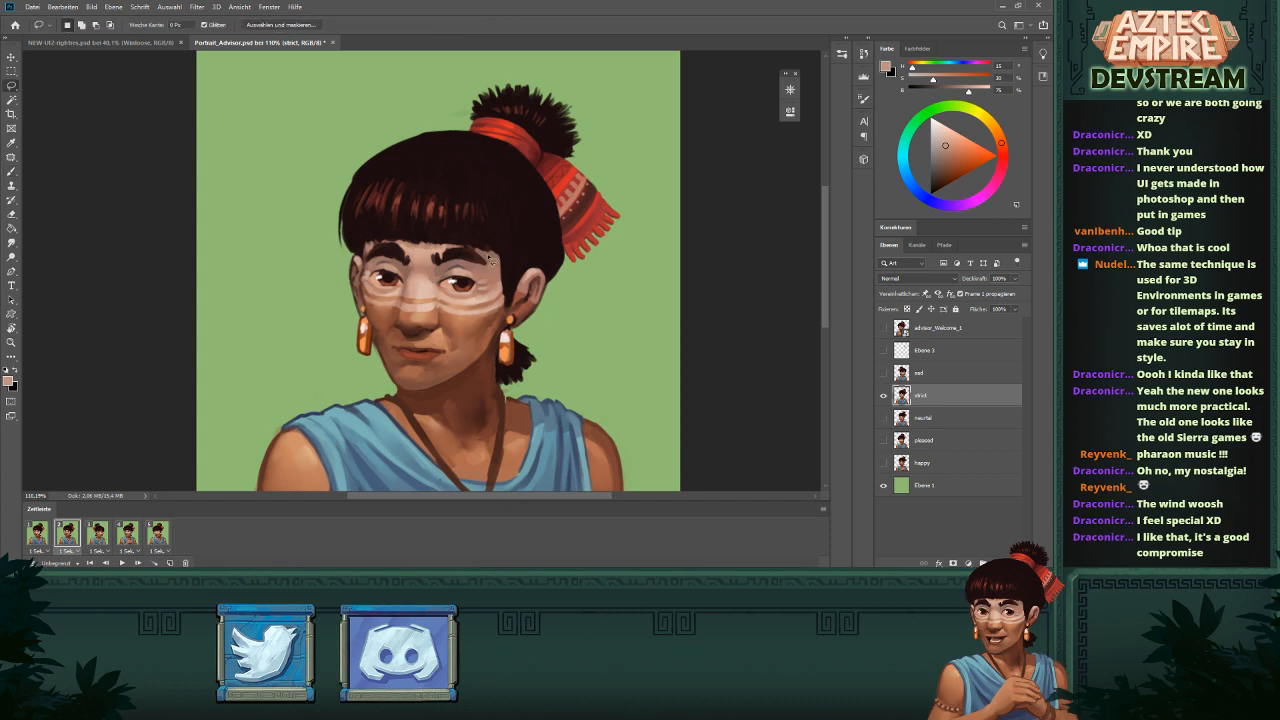
scroll(450, 250, "up", 2)
mouse_move(427, 255)
left_mouse_down()
mouse_move(430, 285)
mouse_move(515, 290)
mouse_move(480, 246)
mouse_move(445, 250)
mouse_move(493, 260)
left_mouse_up()
key("v")
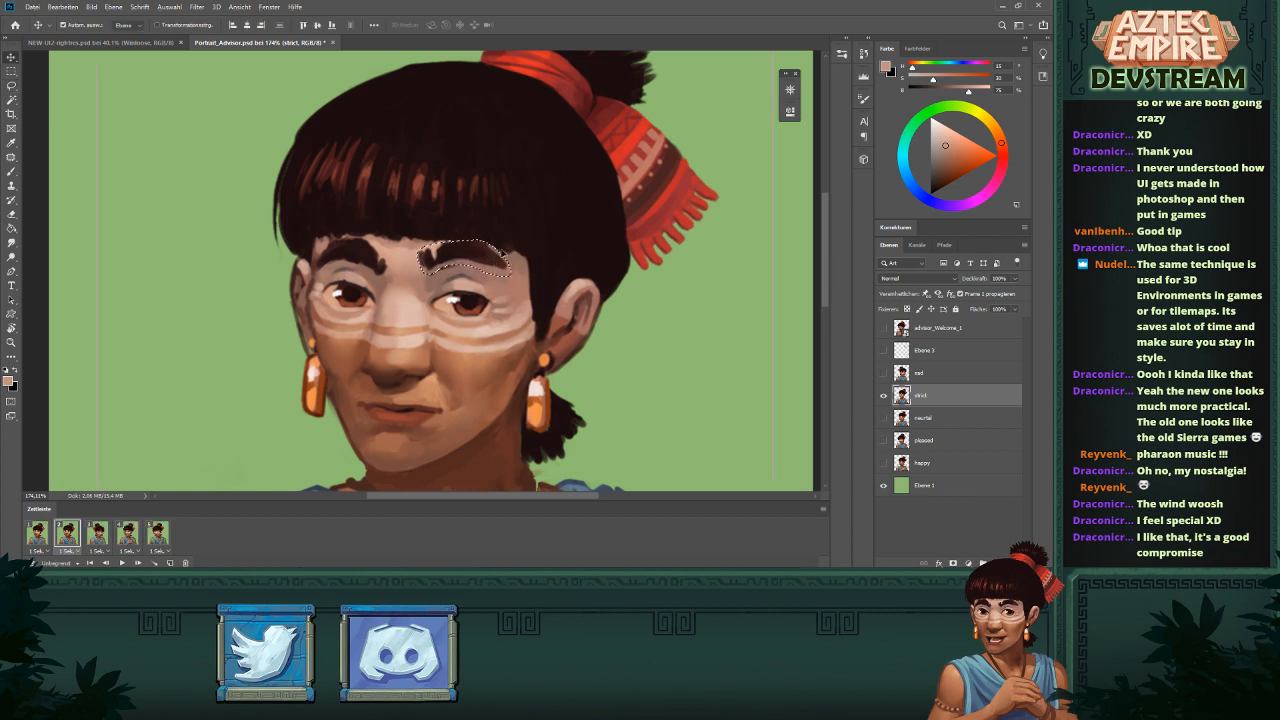
key("ctrl+d")
key("b")
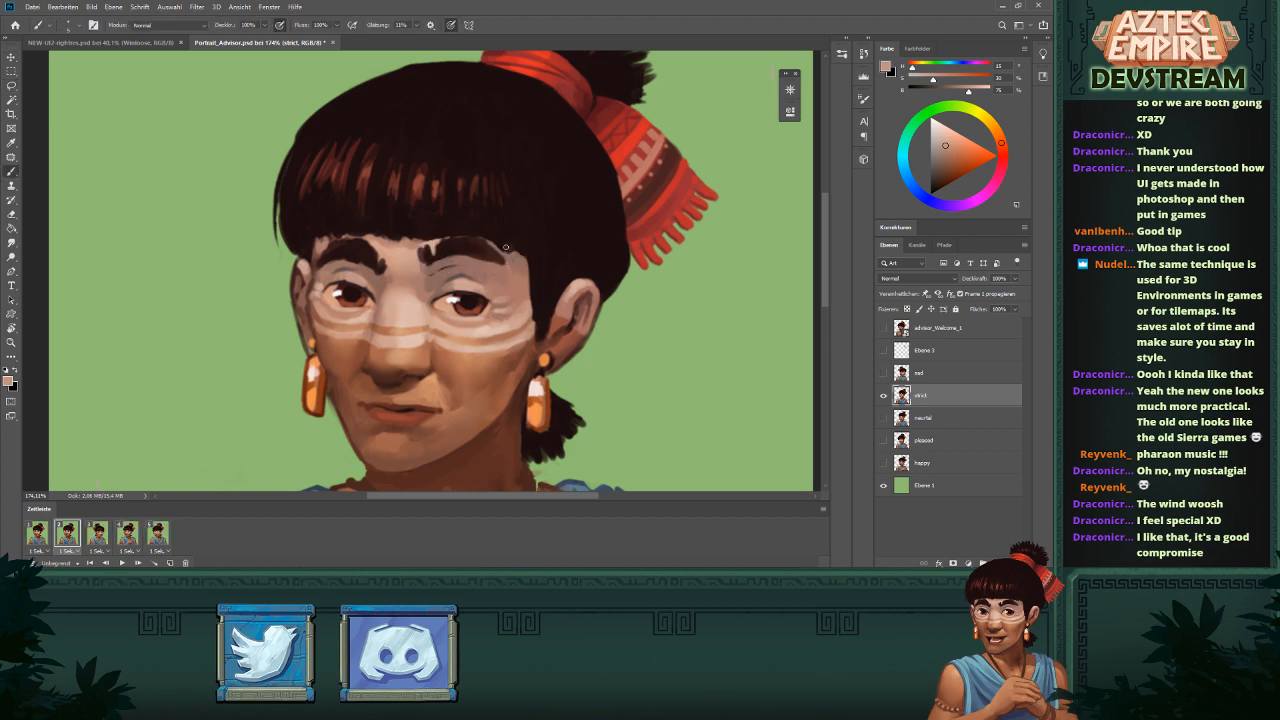
left_click(492, 237, "alt")
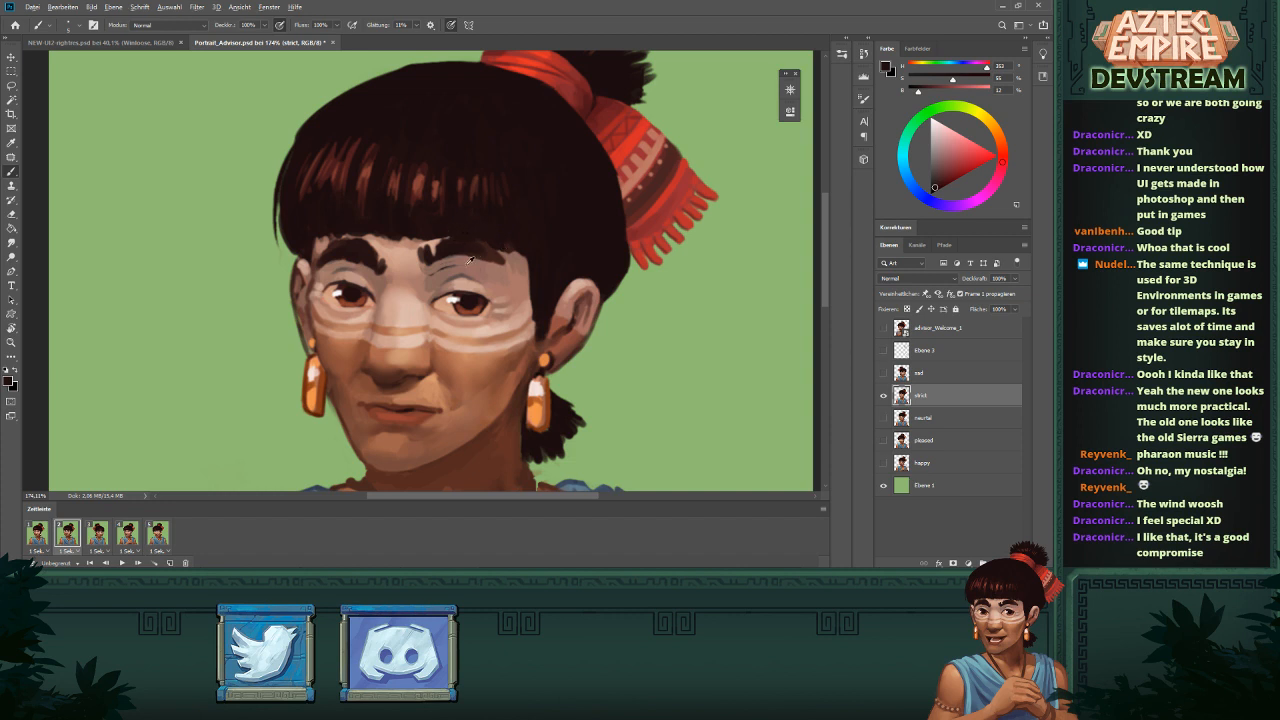
left_click(470, 259, "alt")
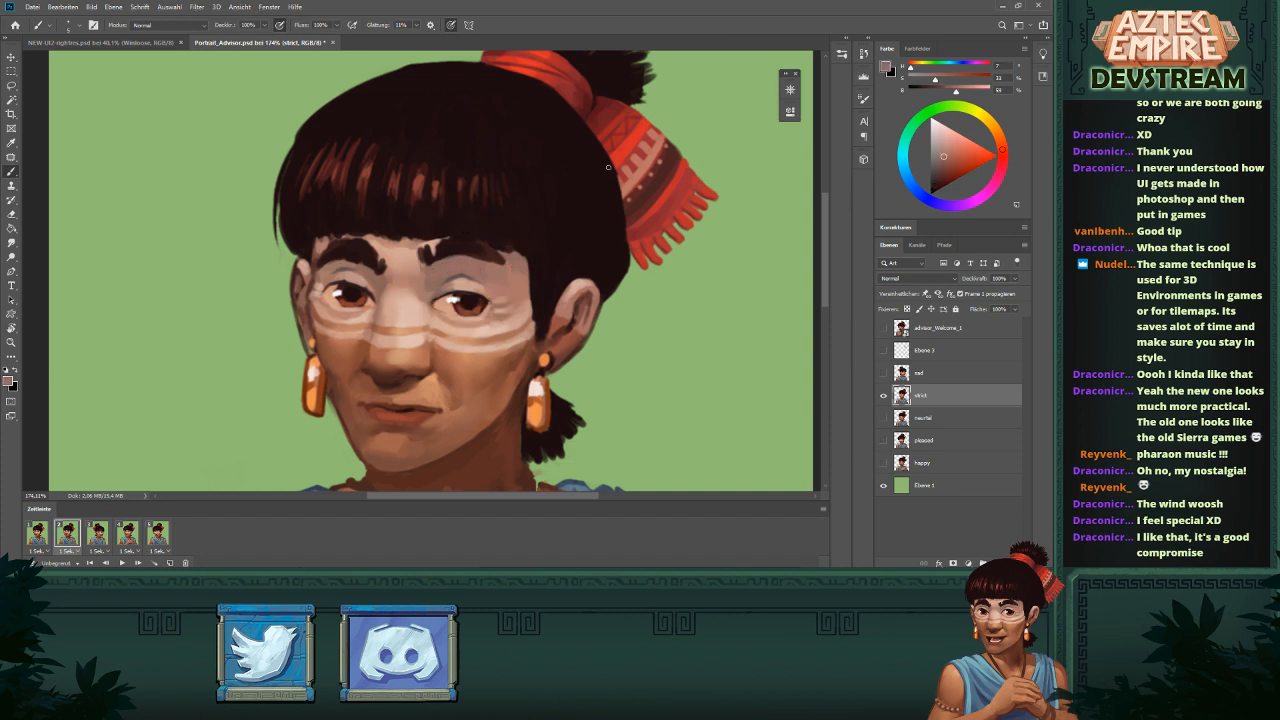
- Raise the other eyebrow slightly with a freehand selection and paint over the leftover strokes beneath it with skin tone
key("l")
mouse_move(322, 276)
left_mouse_down()
mouse_move(320, 258)
mouse_move(368, 244)
mouse_move(388, 262)
mouse_move(352, 280)
mouse_move(318, 264)
left_mouse_up()
scroll(520, 246, "down", 2)
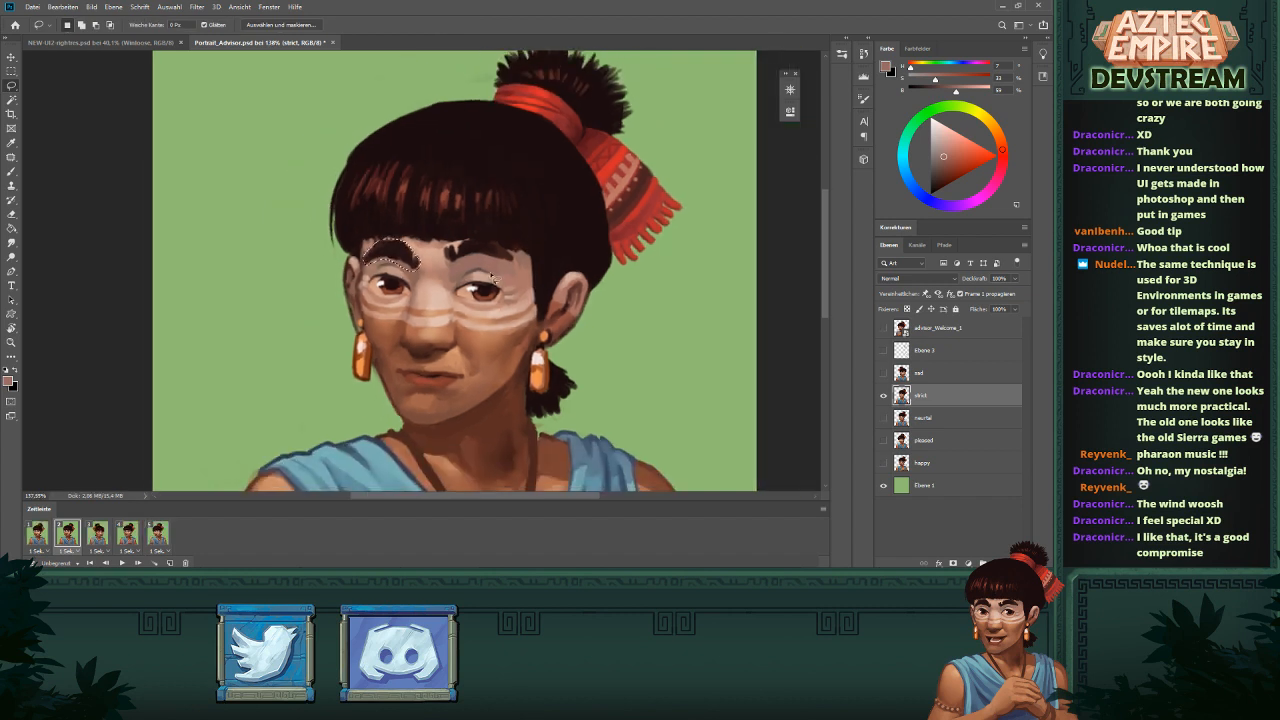
key("v")
mouse_move(413, 253)
left_mouse_down()
mouse_move(417, 263)
mouse_move(418, 251)
left_mouse_up()
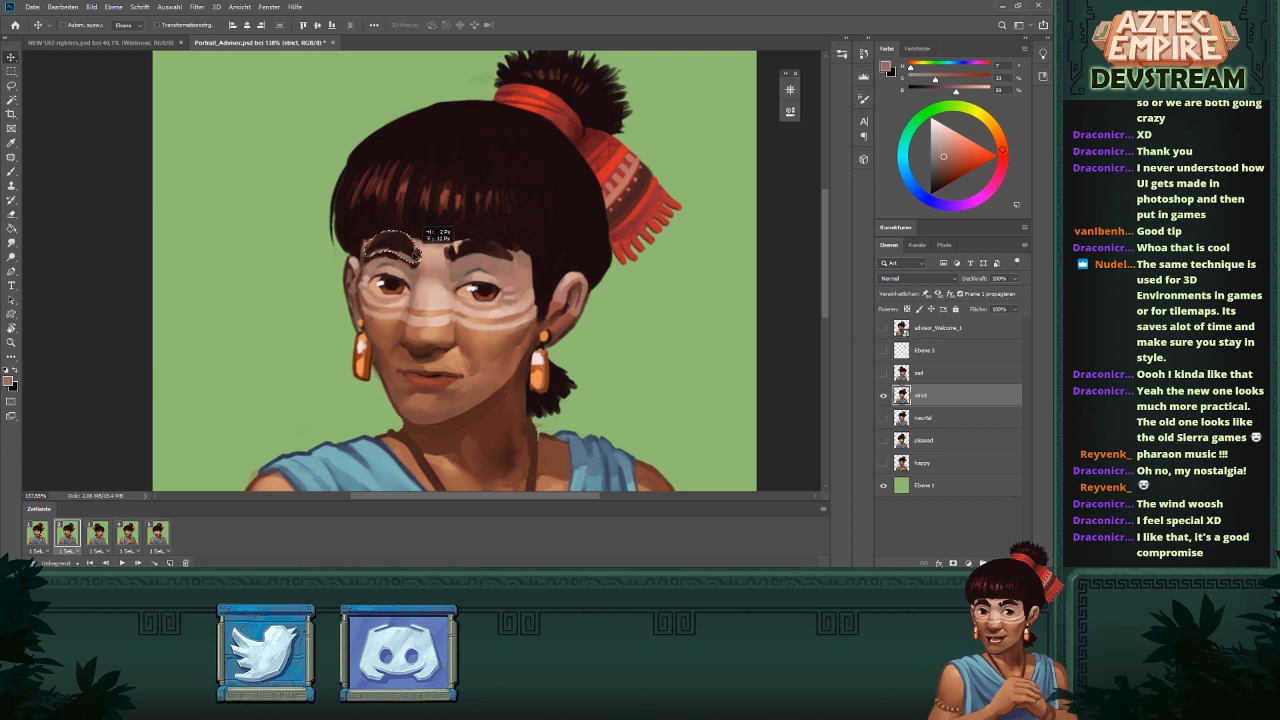
key("ctrl+d")
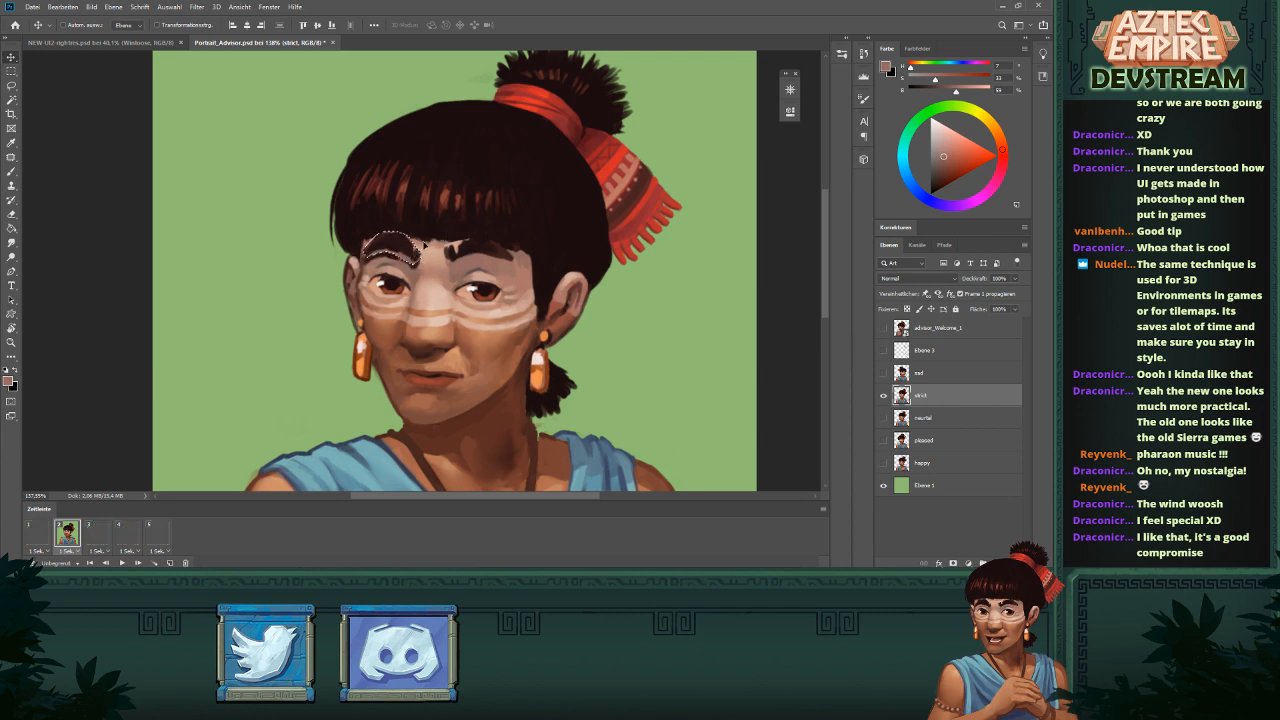
key("b")
scroll(412, 275, "up", 5)
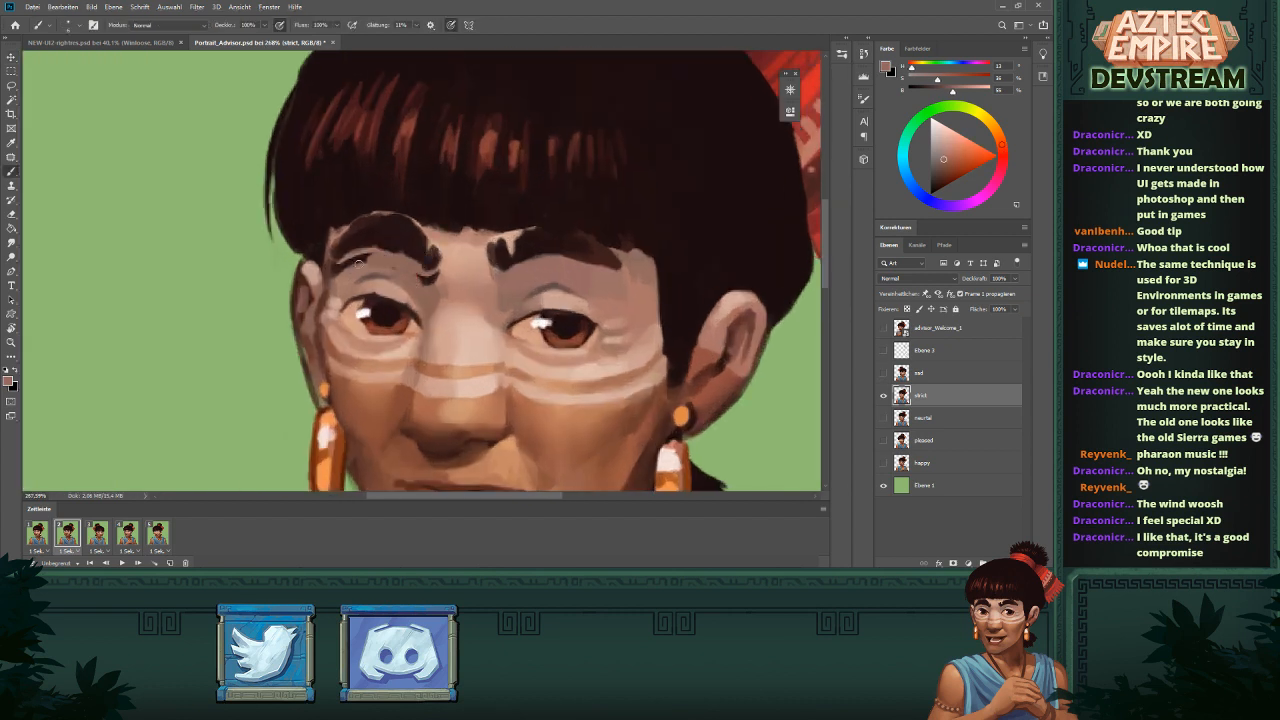
left_click_drag(356, 259, 335, 272)
- Examine the whole strict portrait and compare it with the pleased, happy and sad expression frames
scroll(430, 280, "down", 10)
scroll(546, 191, "up", 3)
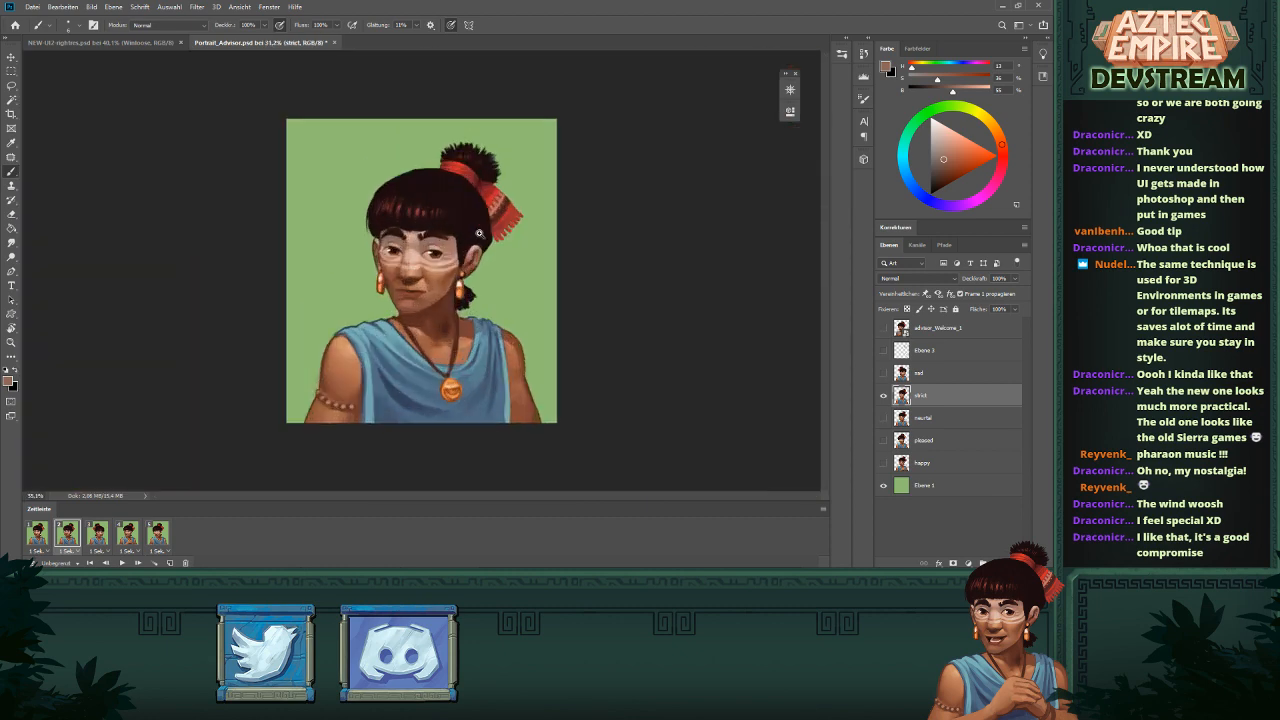
scroll(481, 249, "up", 5)
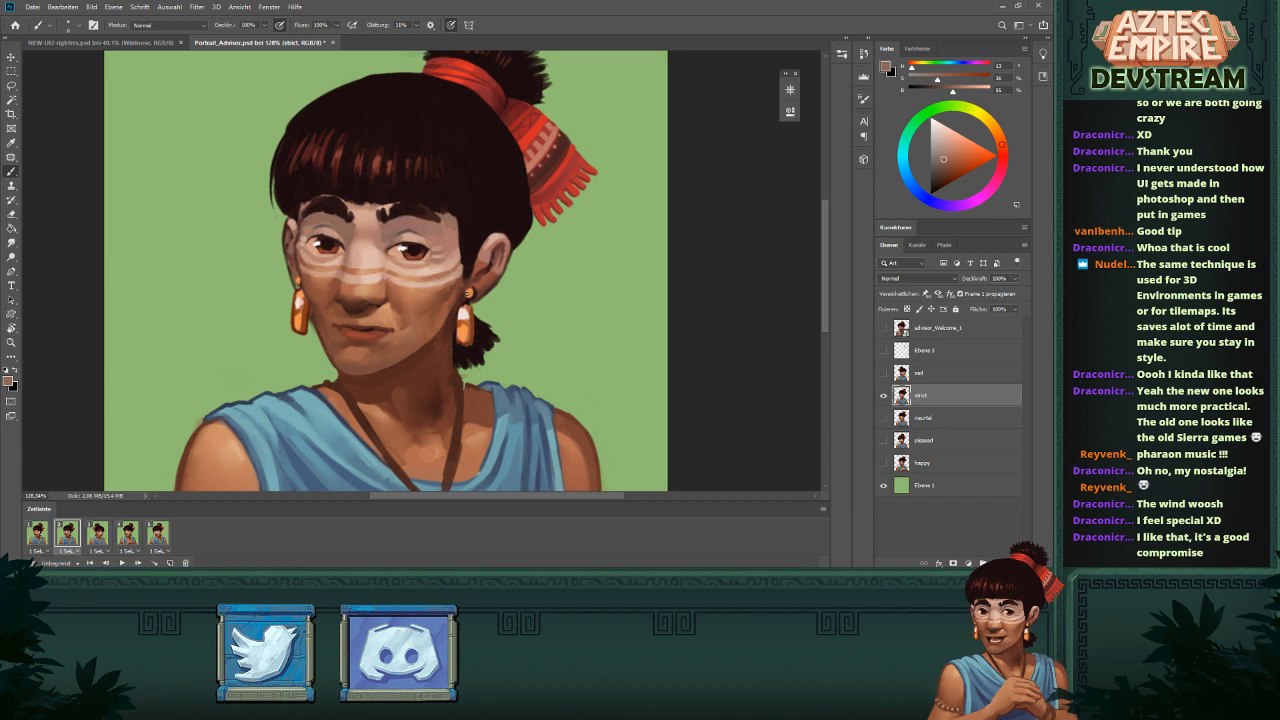
left_click(446, 296, "alt")
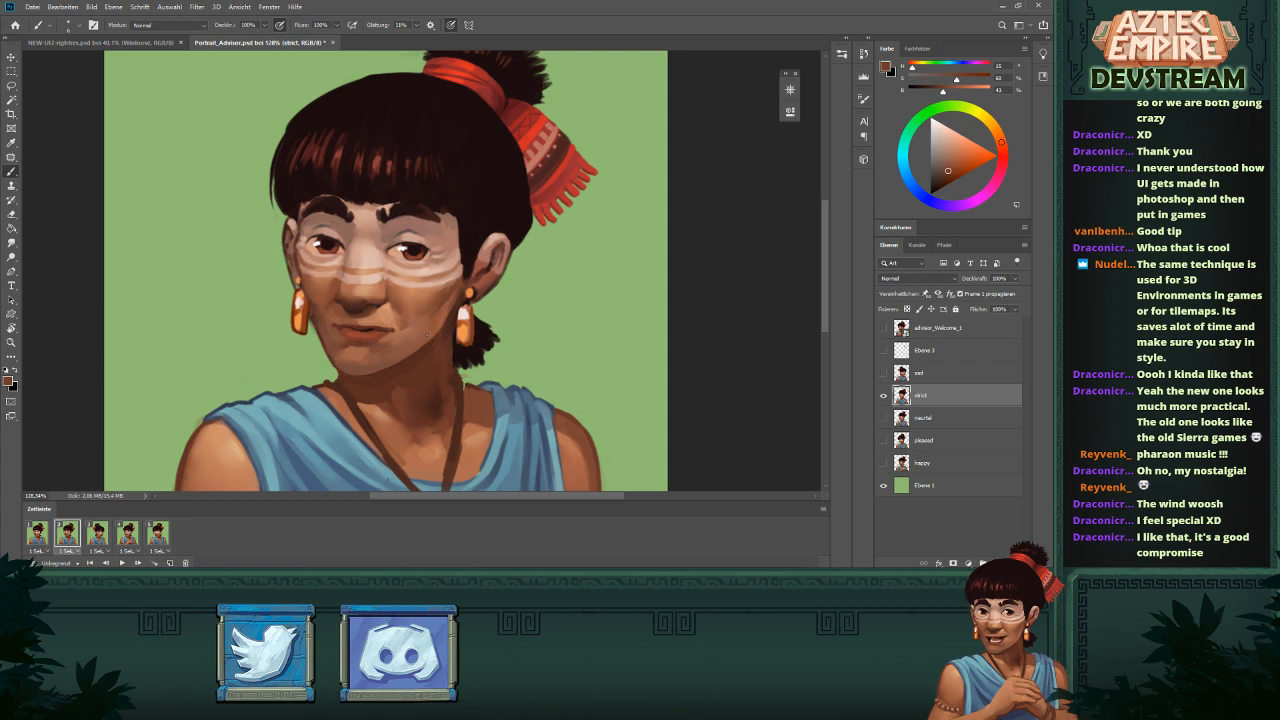
left_click(158, 532)
left_click(128, 533)
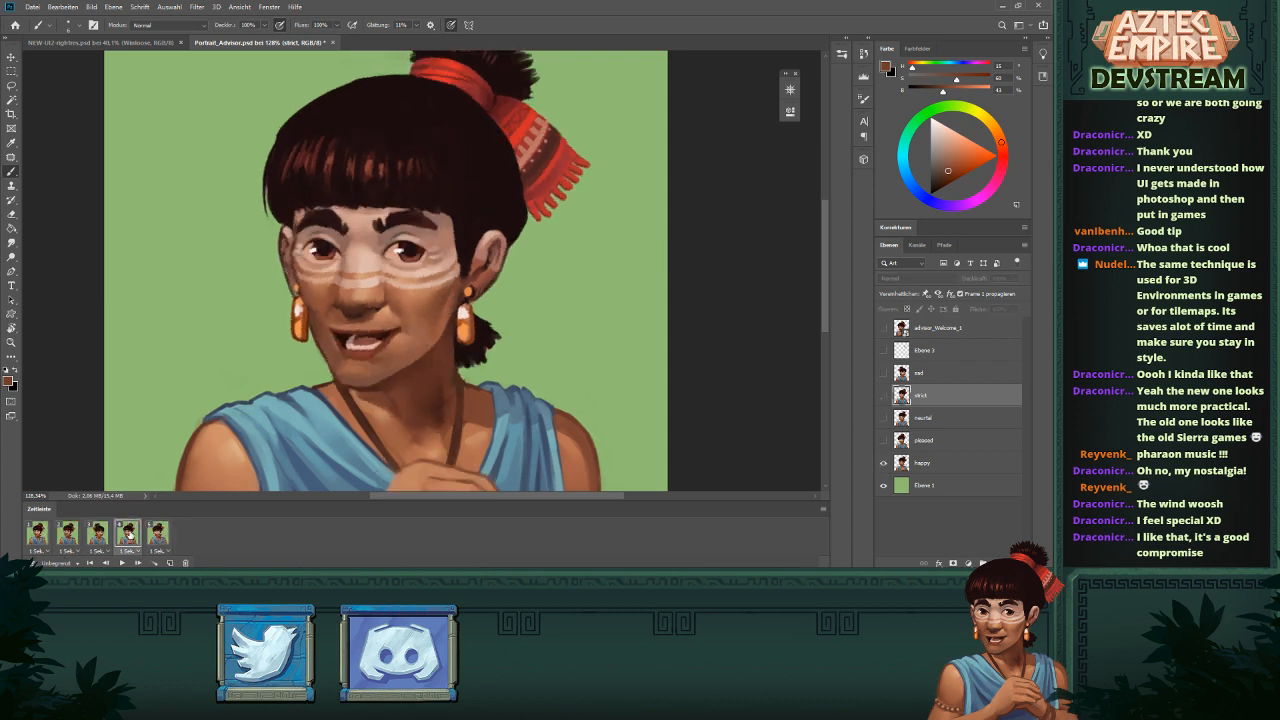
left_click(97, 533)
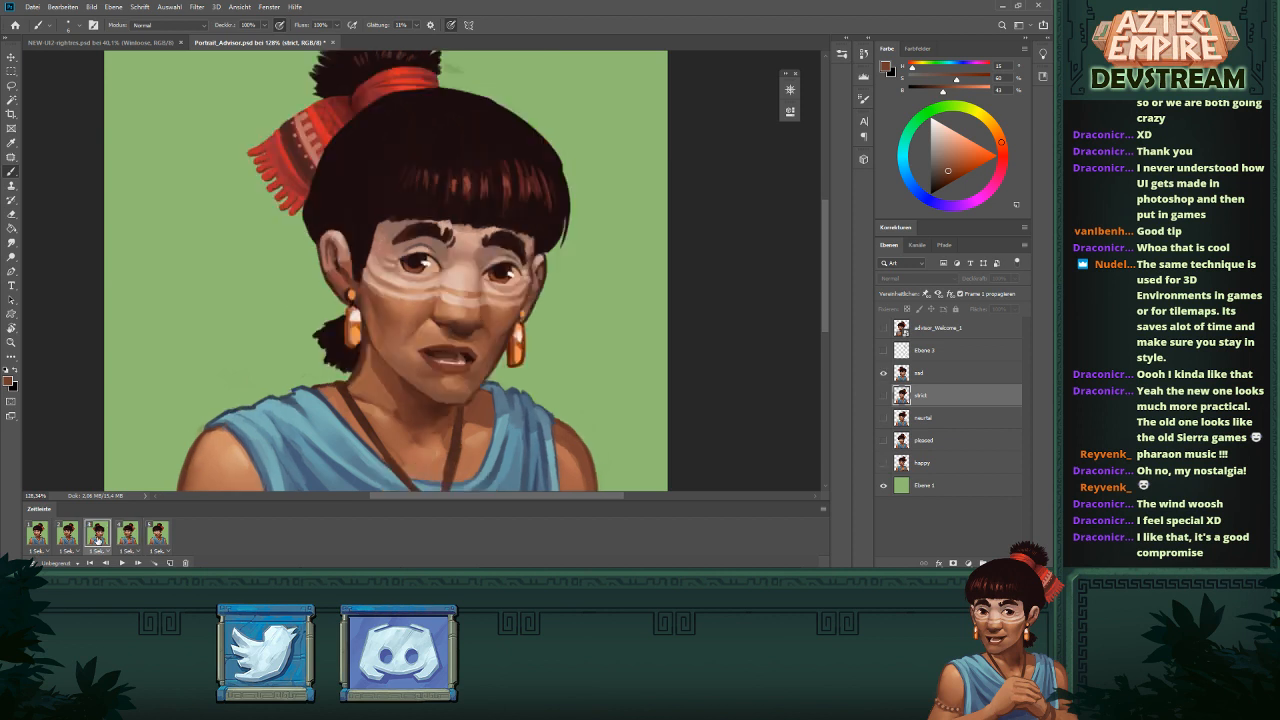
key("l")
left_click(939, 373)
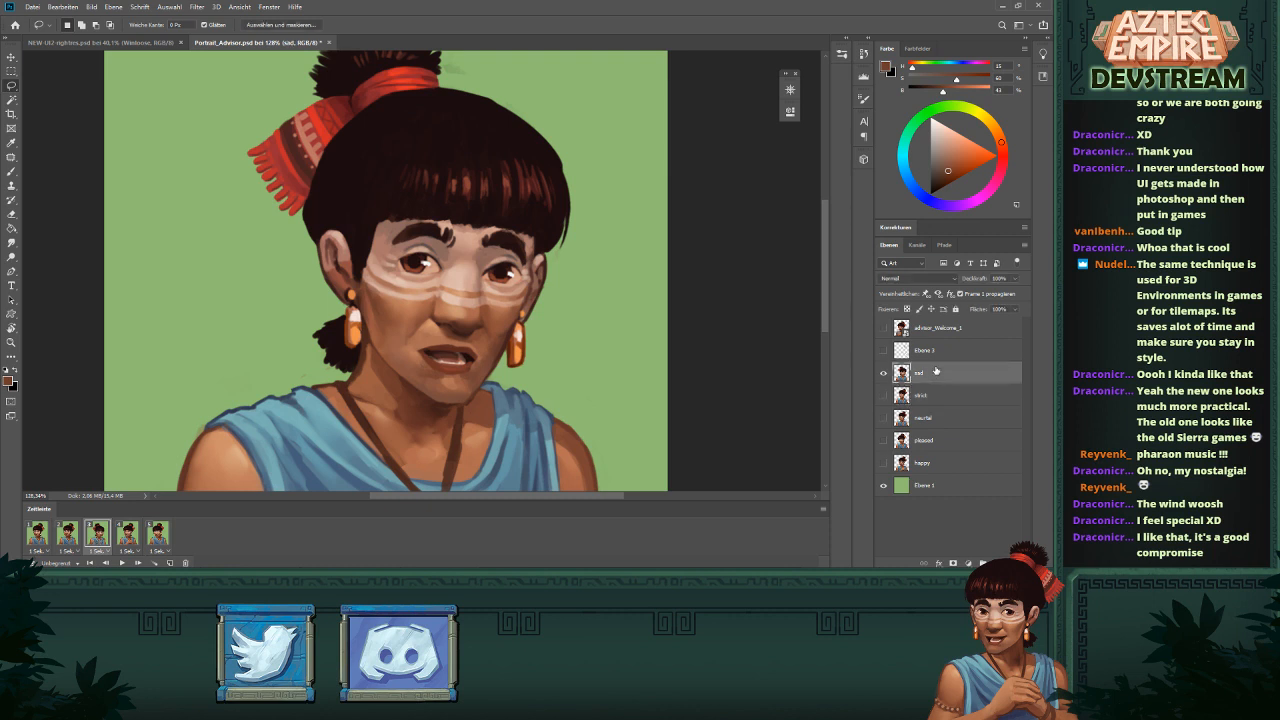
mouse_move(451, 351)
left_mouse_down()
mouse_move(413, 356)
mouse_move(472, 352)
mouse_move(486, 360)
mouse_move(470, 384)
mouse_move(410, 372)
mouse_move(440, 342)
left_mouse_up()
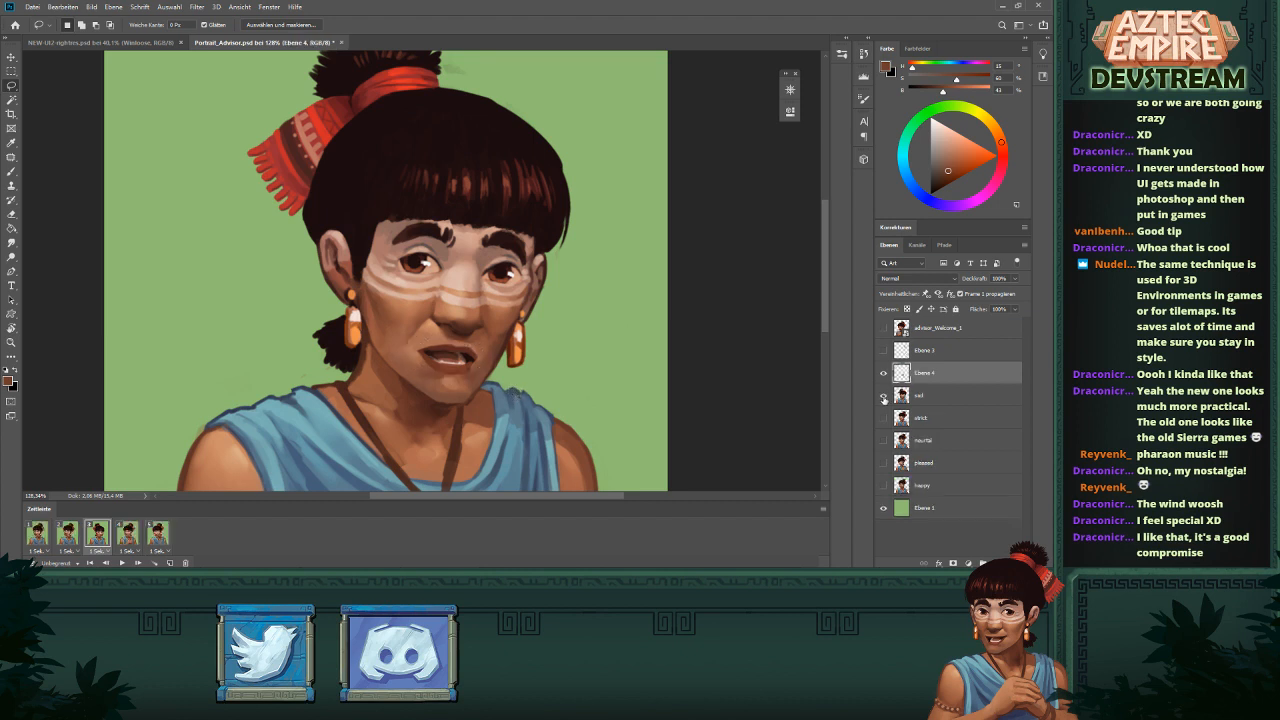
left_click(883, 396)
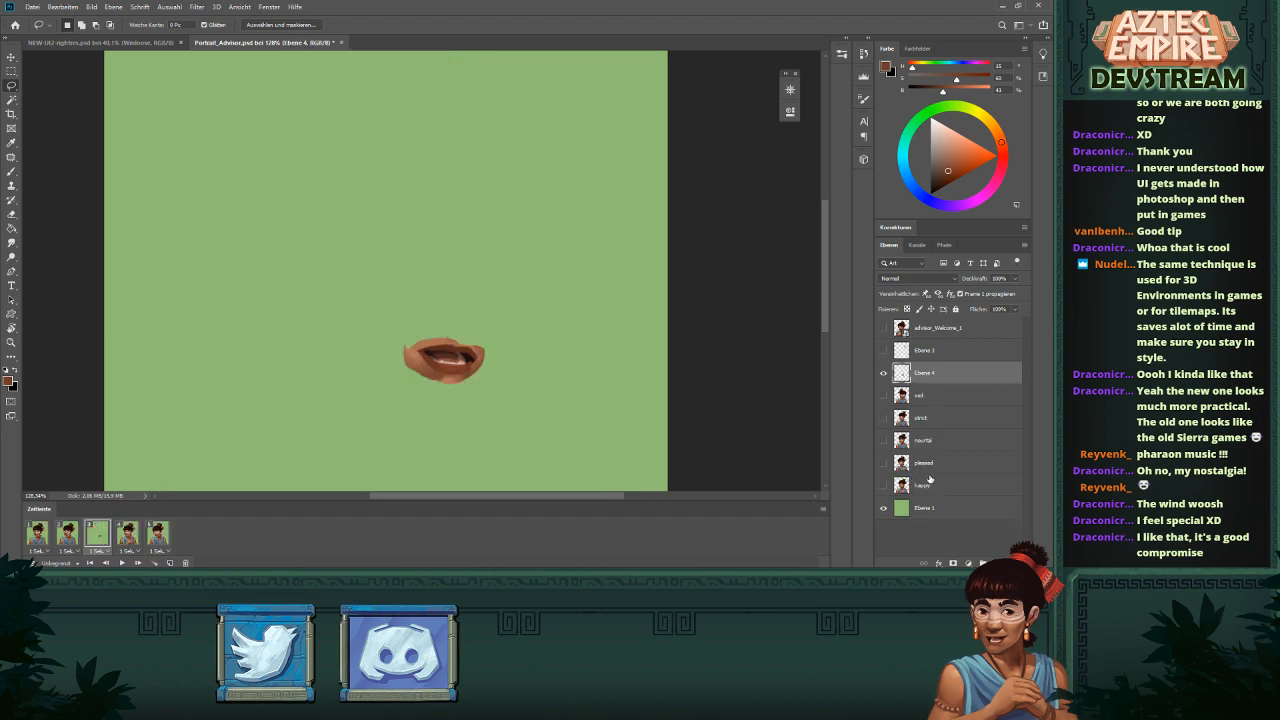
left_click(883, 418)
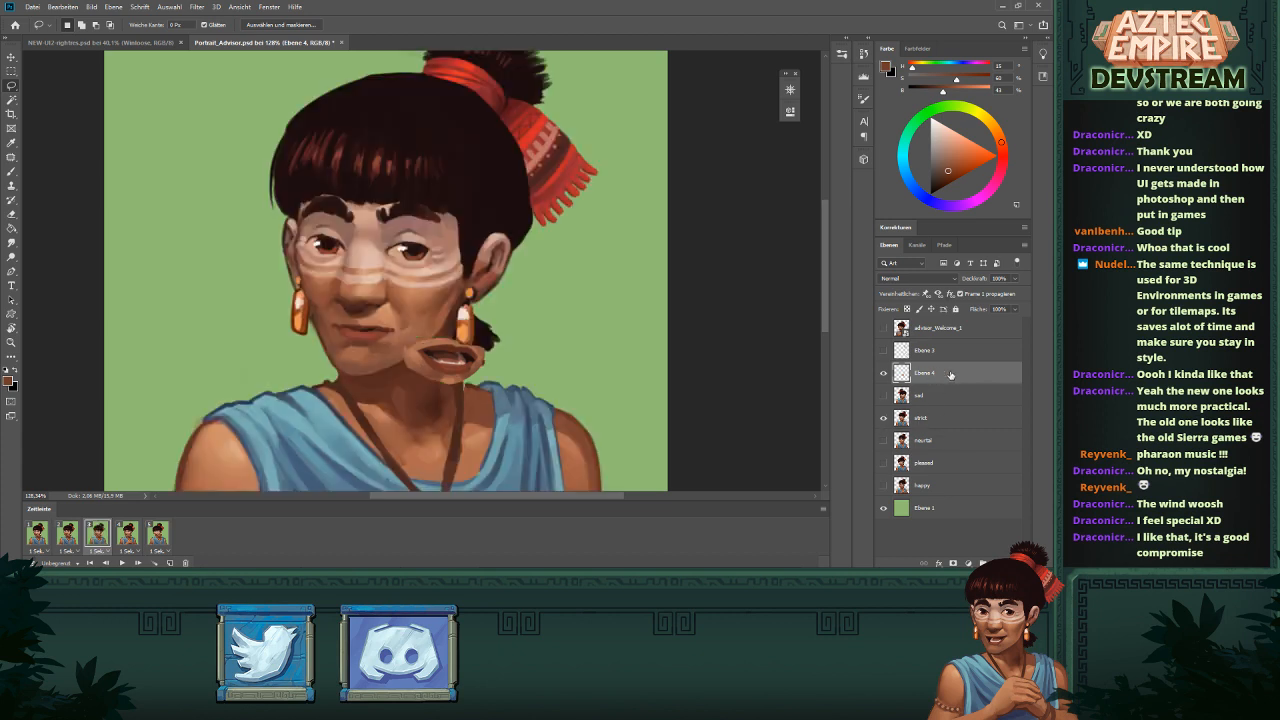
key("v")
mouse_move(470, 355)
left_mouse_down()
mouse_move(400, 328)
mouse_move(474, 370)
left_mouse_up()
key("ctrl")
key("ctrl+shift+h")
left_click_drag(960, 374, 1012, 563)
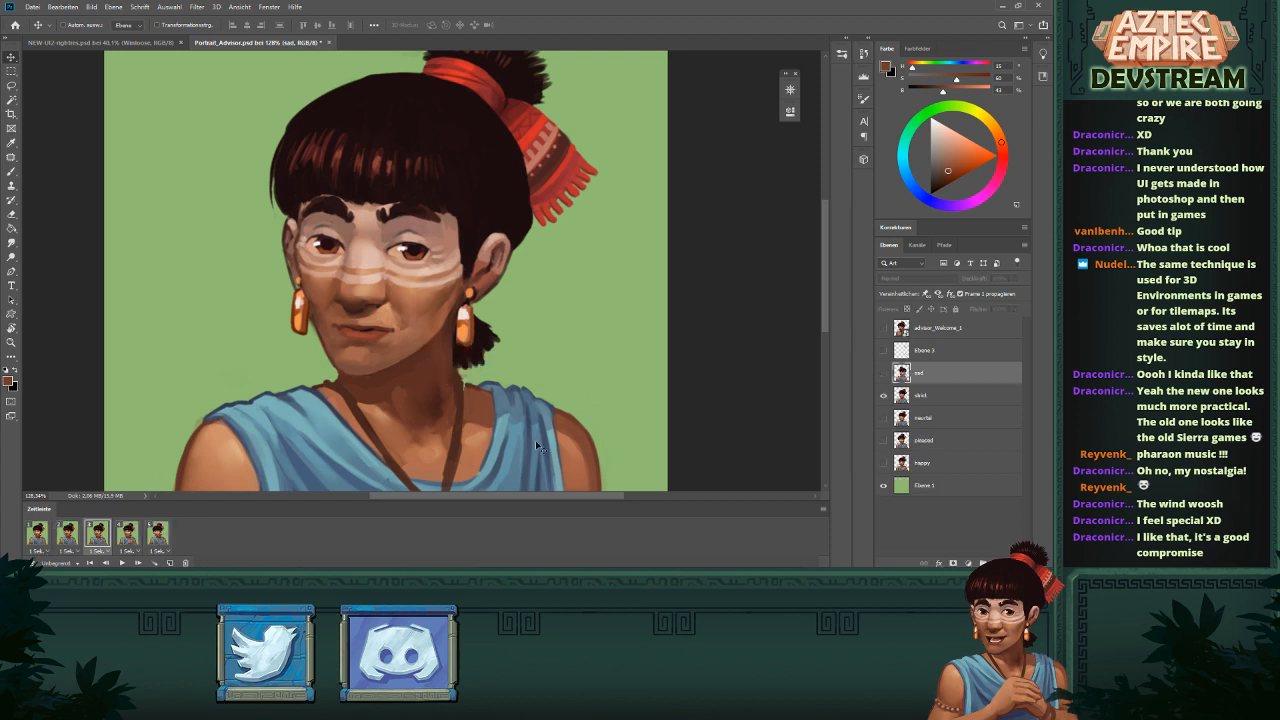
- Copy the nose, mouth and chin area of the sad portrait to its own layer and hide the sad layer
left_click(884, 373)
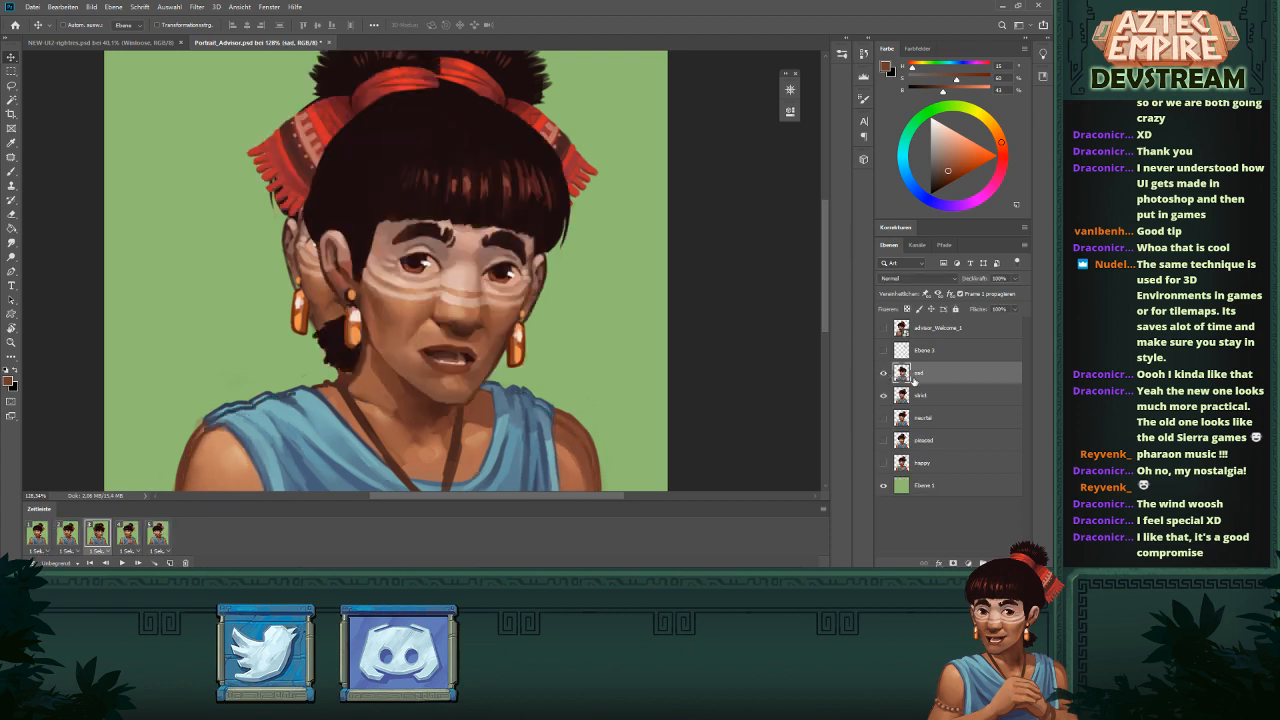
key("l")
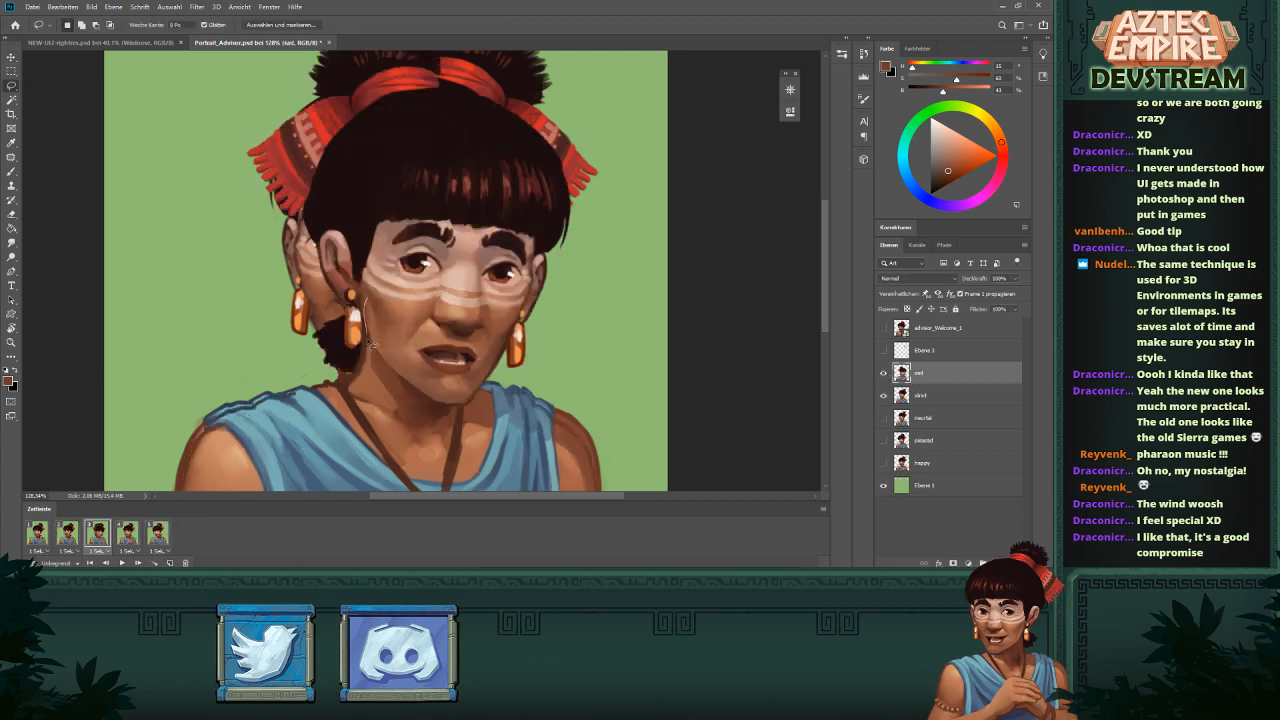
mouse_move(370, 345)
left_mouse_down()
mouse_move(432, 424)
mouse_move(470, 412)
mouse_move(504, 356)
mouse_move(368, 298)
left_mouse_up()
key("ctrl+j")
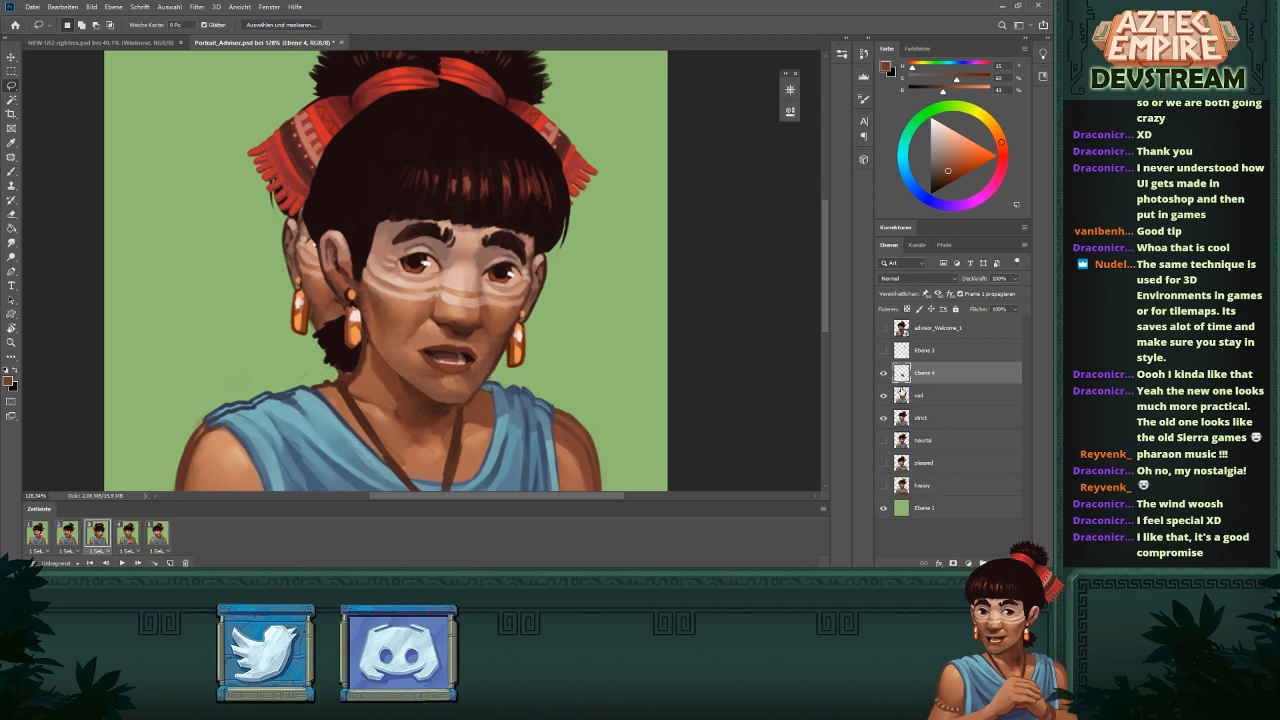
left_click(884, 396)
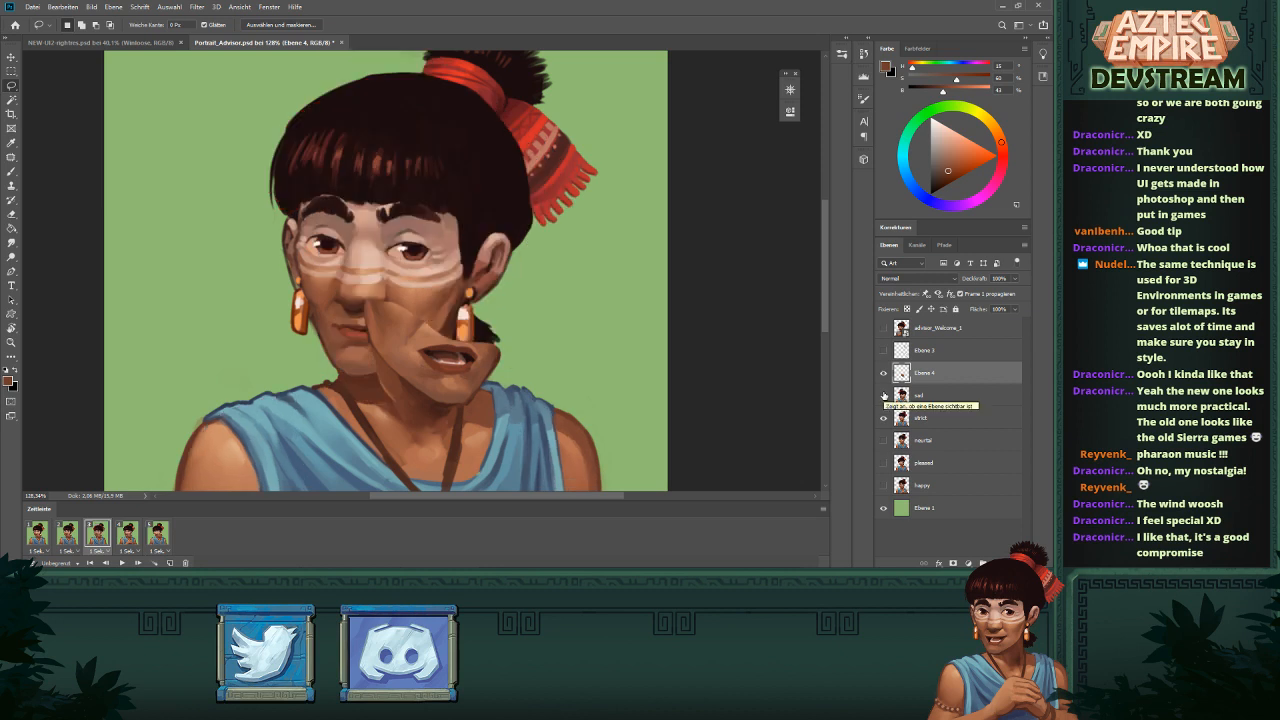
left_click(883, 395)
left_click(883, 395)
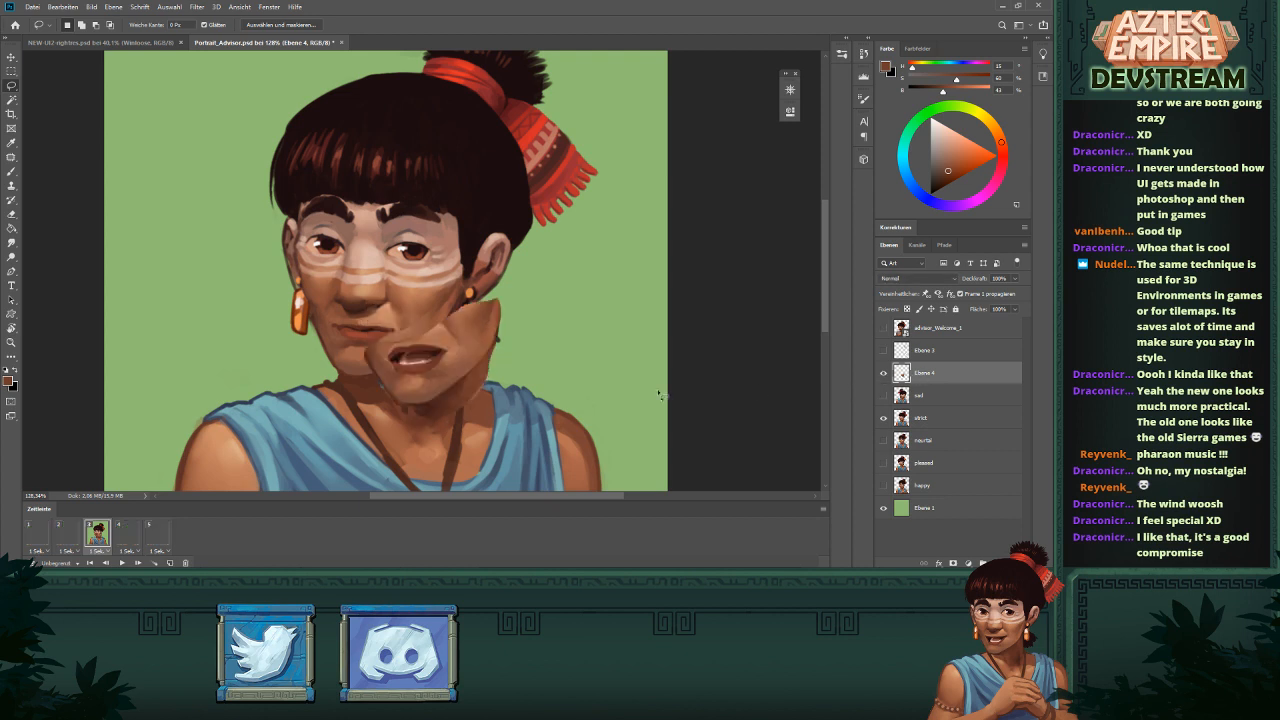
- Move the horizontally flipped lower-face copy over the strict portrait's nose and mouth and rotate it to follow the head's tilt
key("v")
mouse_move(466, 382)
left_mouse_down()
mouse_move(421, 383)
mouse_move(413, 353)
mouse_move(460, 333)
left_mouse_up()
key("ctrl+t")
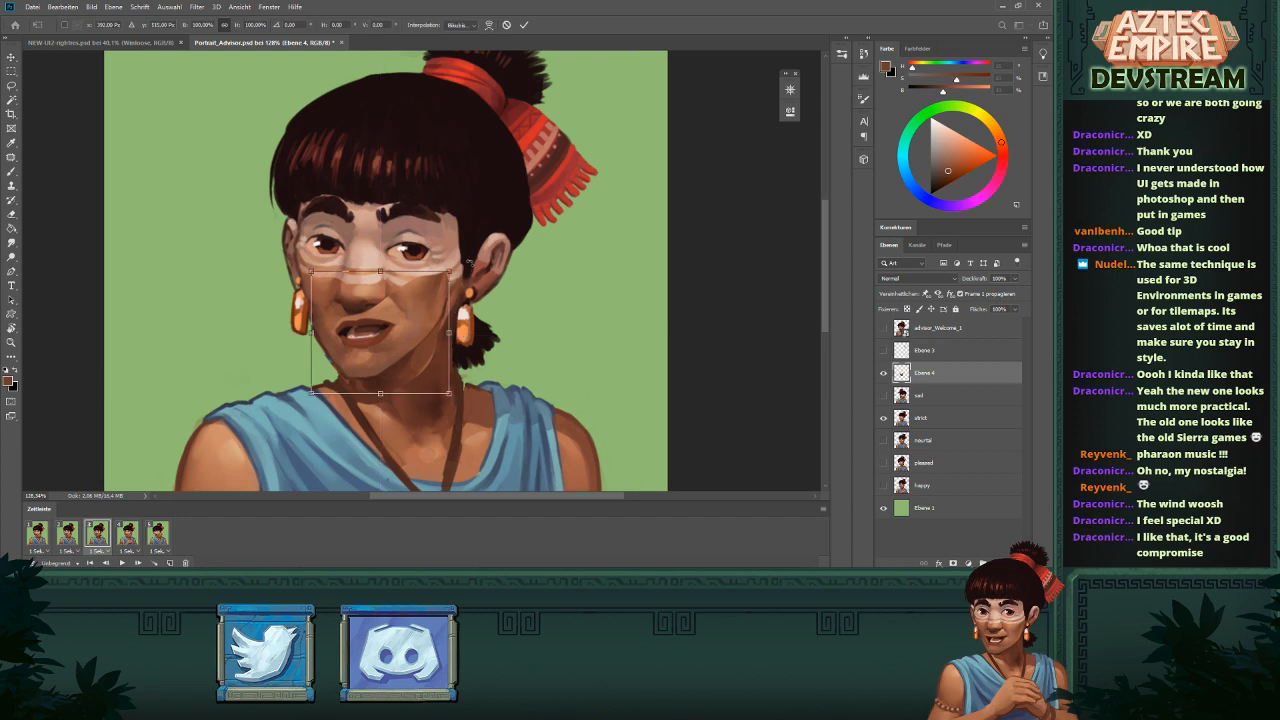
left_click_drag(472, 260, 478, 272)
key("Return")
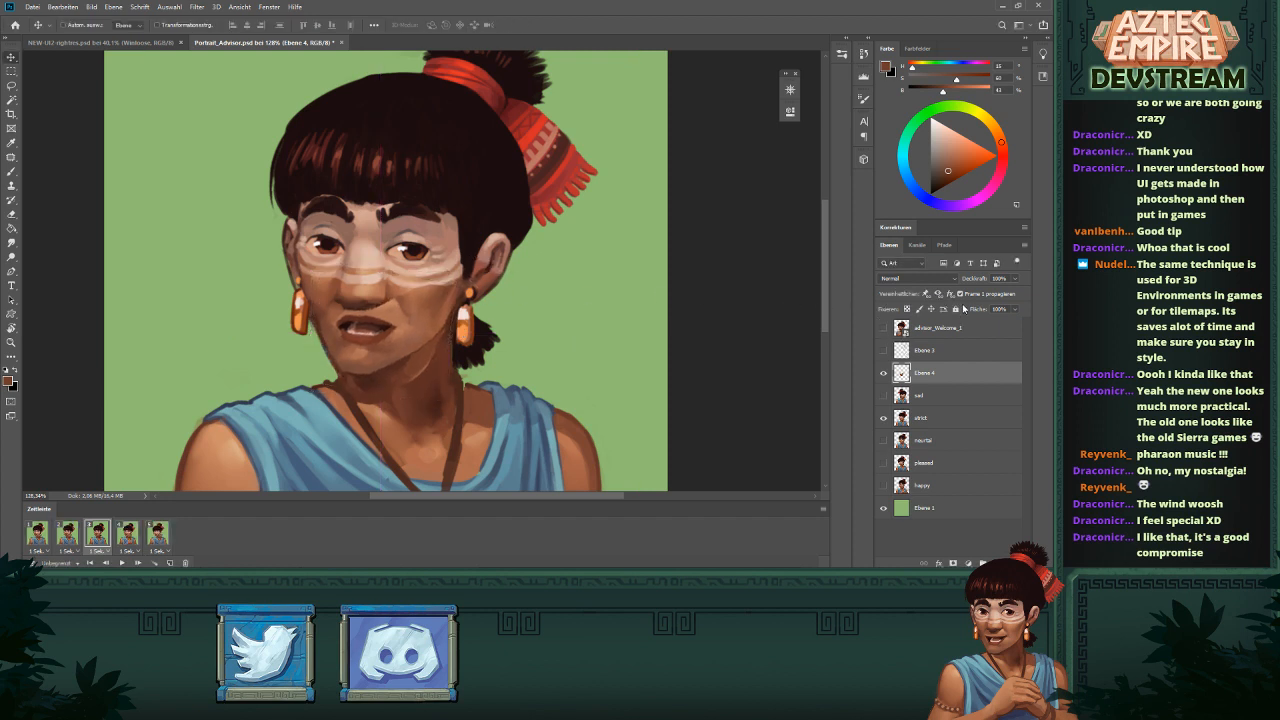
- Make the copied lower face semi-transparent, fine-tune its position and rotation against the strict face, and restore its opacity to 100%
left_click_drag(972, 283, 963, 283)
left_click_drag(443, 335, 441, 334)
key("ctrl")
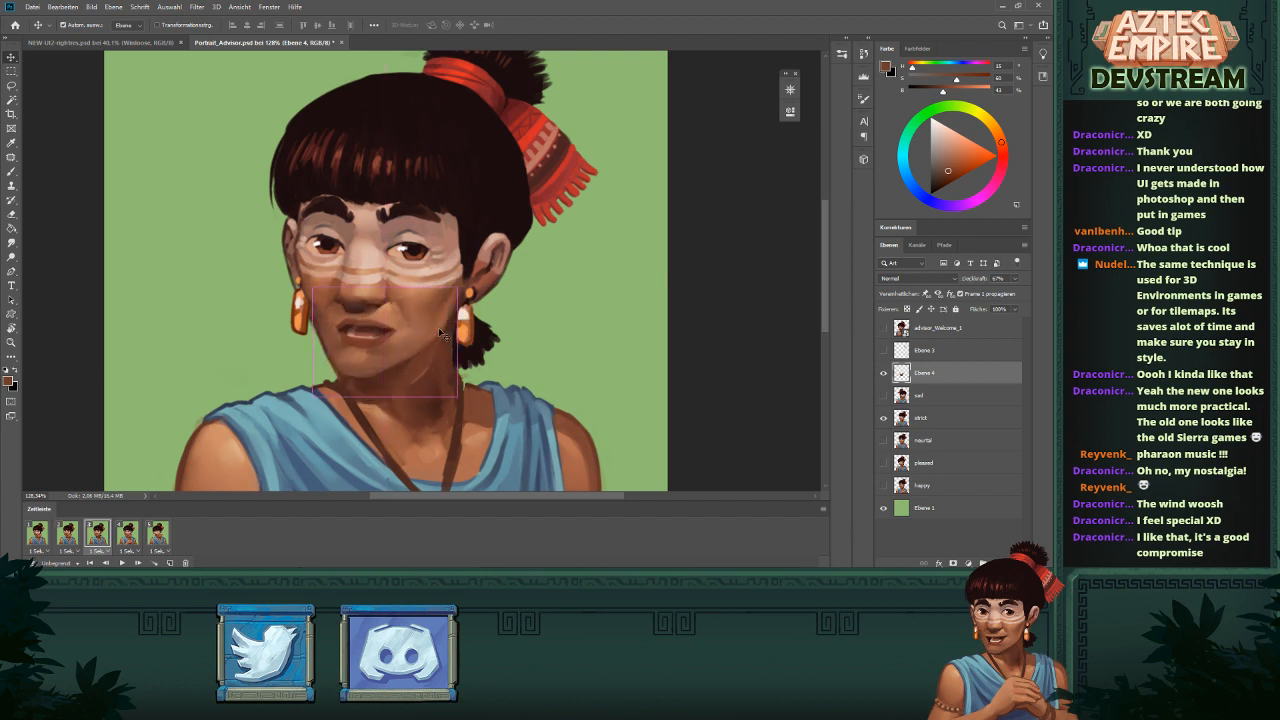
key("ctrl+t")
mouse_move(476, 275)
left_mouse_down()
mouse_move(505, 255)
mouse_move(479, 273)
left_mouse_up()
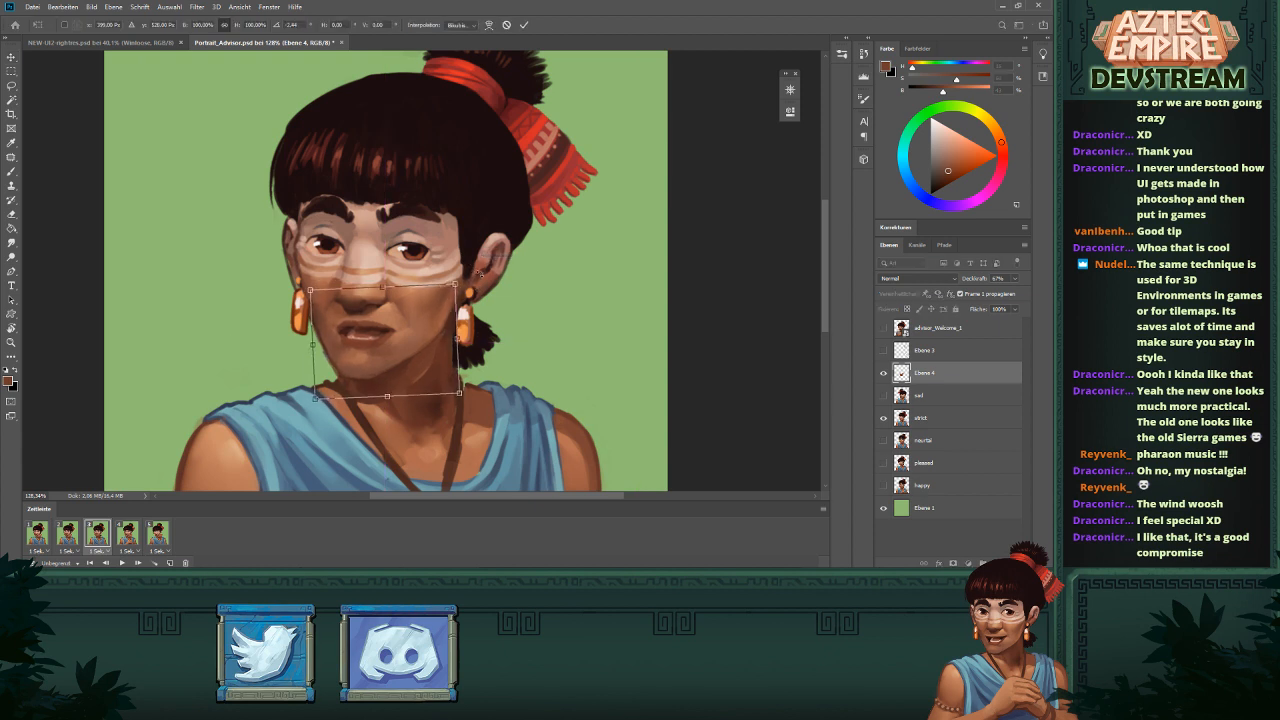
key("Return")
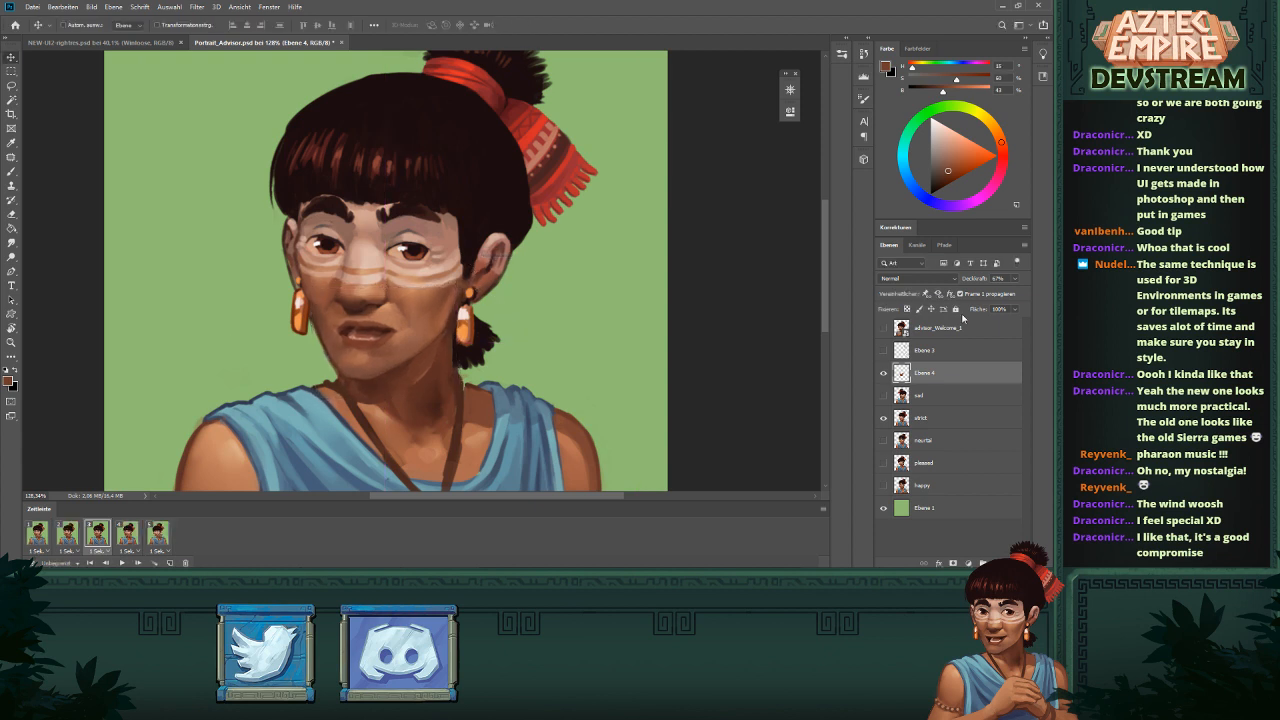
left_click_drag(969, 281, 1047, 287)
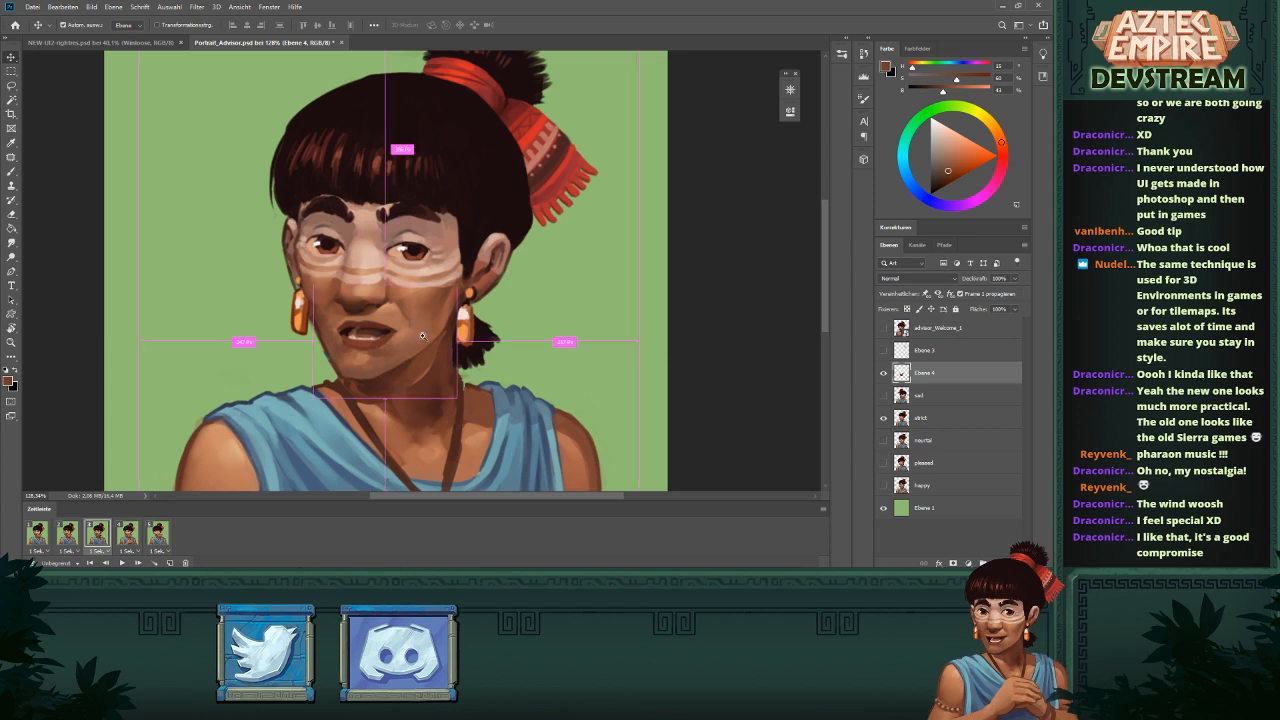
- Erase the surplus edges of the copied lower face and merge it into the strict layer
left_click_drag(421, 334, 503, 355)
mouse_move(503, 355)
left_mouse_down()
mouse_move(565, 349)
mouse_move(548, 354)
left_mouse_up()
key("e")
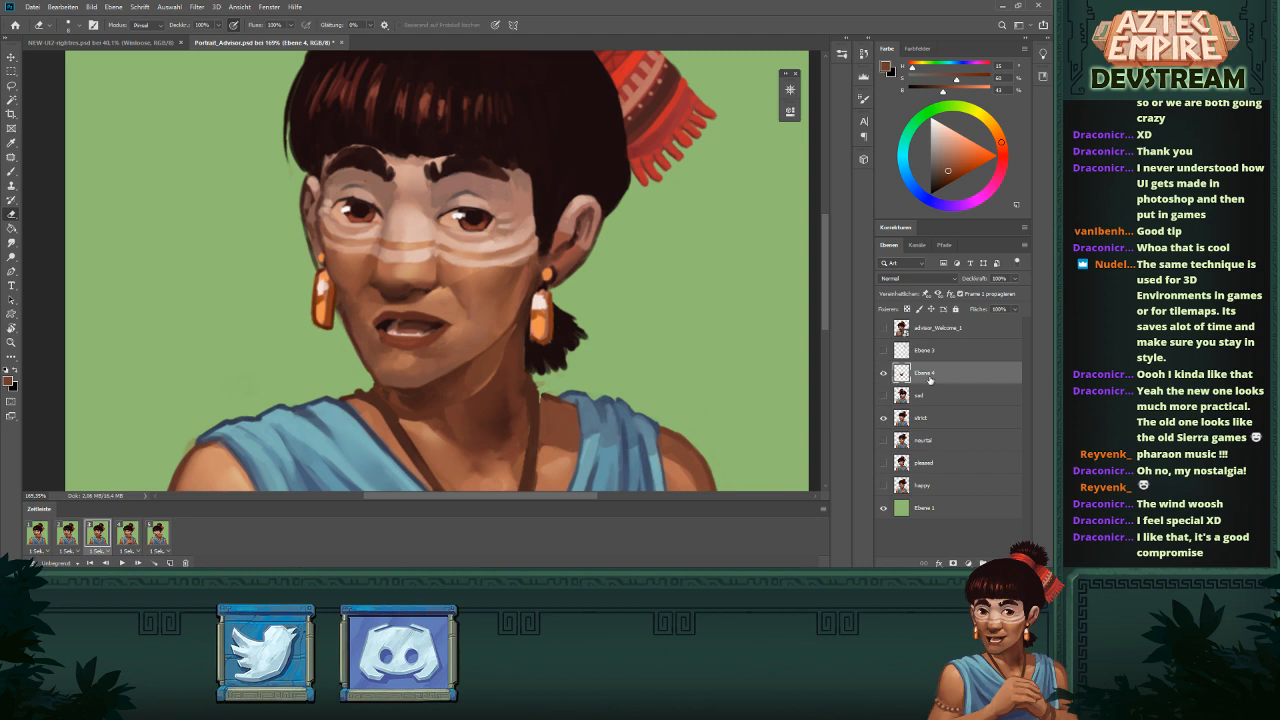
key("Delete")
key("b")
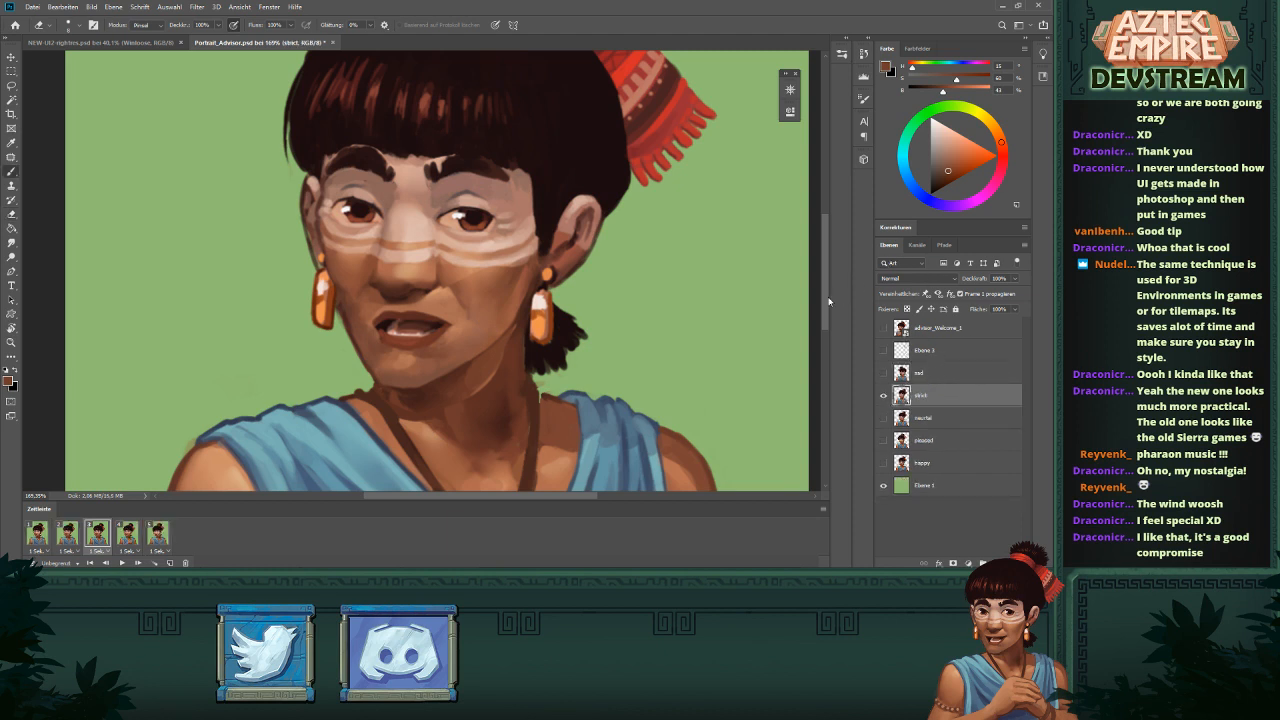
- Blend the merged mouth area into the nose side and cheek by painting with sampled skin tones
left_click(452, 281, "alt")
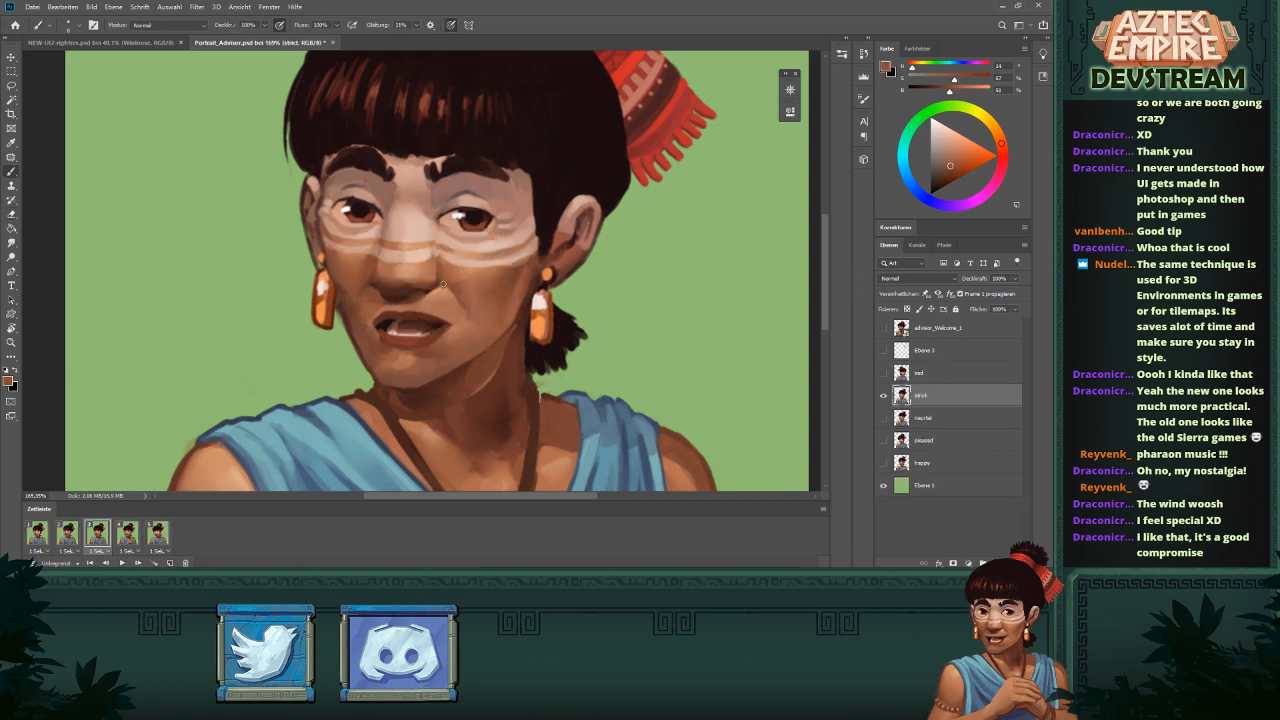
left_click(462, 269, "alt")
left_click(452, 290, "alt")
left_click(471, 266, "alt")
left_click(470, 284, "alt")
left_click(488, 291, "alt")
left_click(519, 275, "alt")
- Paint over the seams along the jaw and neck below the visible ear with sampled shadow tones
left_click(530, 274, "alt")
left_click(522, 318, "alt")
left_click(516, 334, "alt")
left_click(501, 365, "alt")
left_click(508, 352, "alt")
left_click(486, 392, "alt")
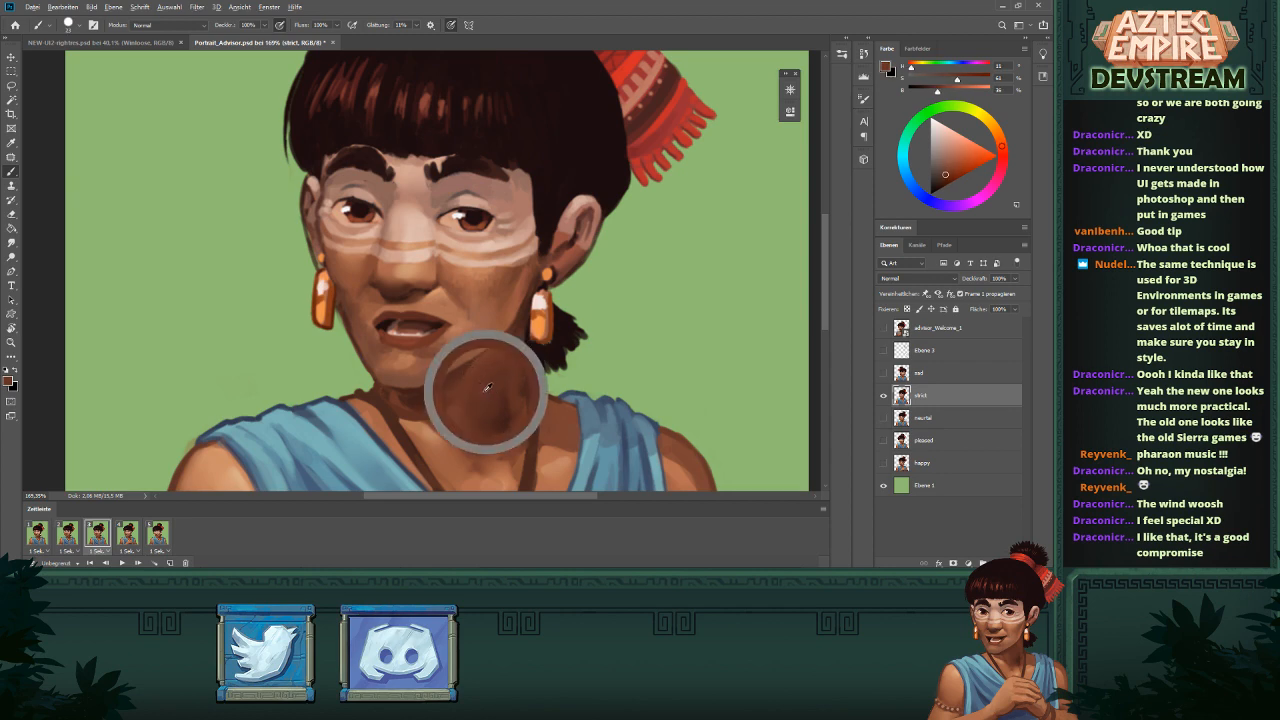
- Clean up the ragged edge where the neck meets the shoulder below the hair bun, using a smaller brush and sampled skin tones
scroll(465, 365, "down", 2)
scroll(430, 404, "down", 5)
scroll(470, 320, "up", 3)
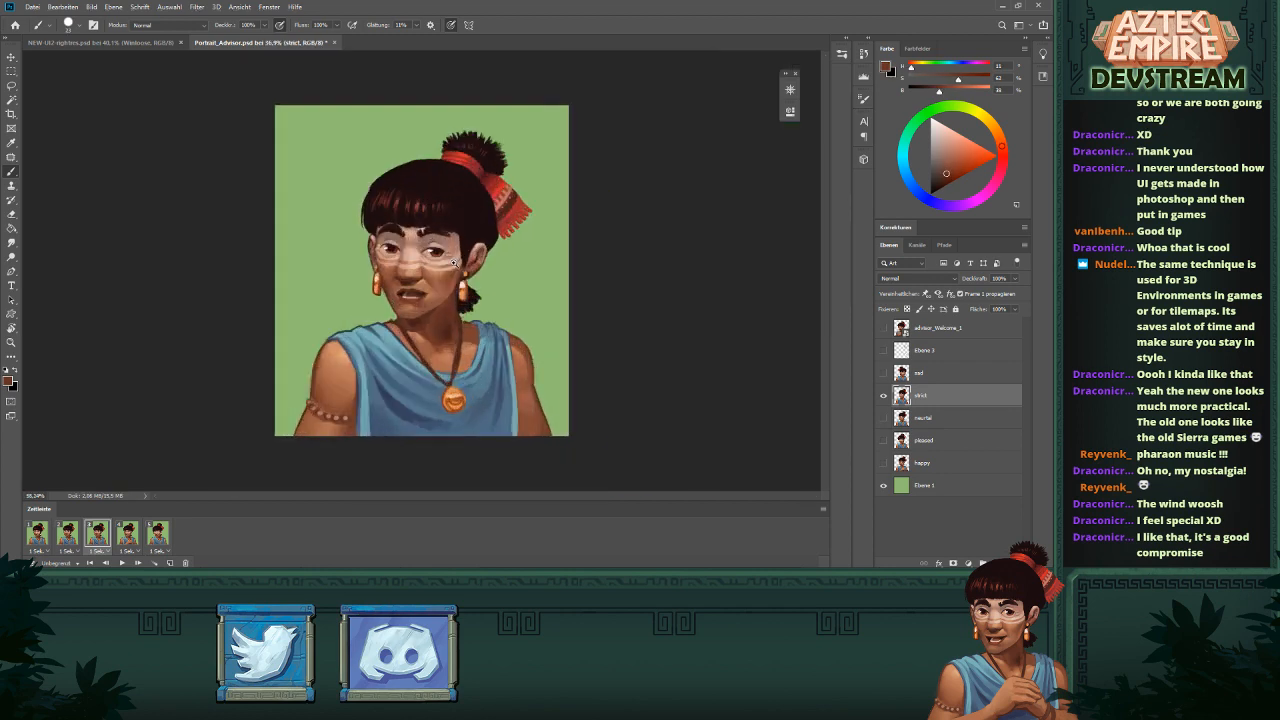
scroll(510, 292, "down", 3)
scroll(490, 288, "up", 3)
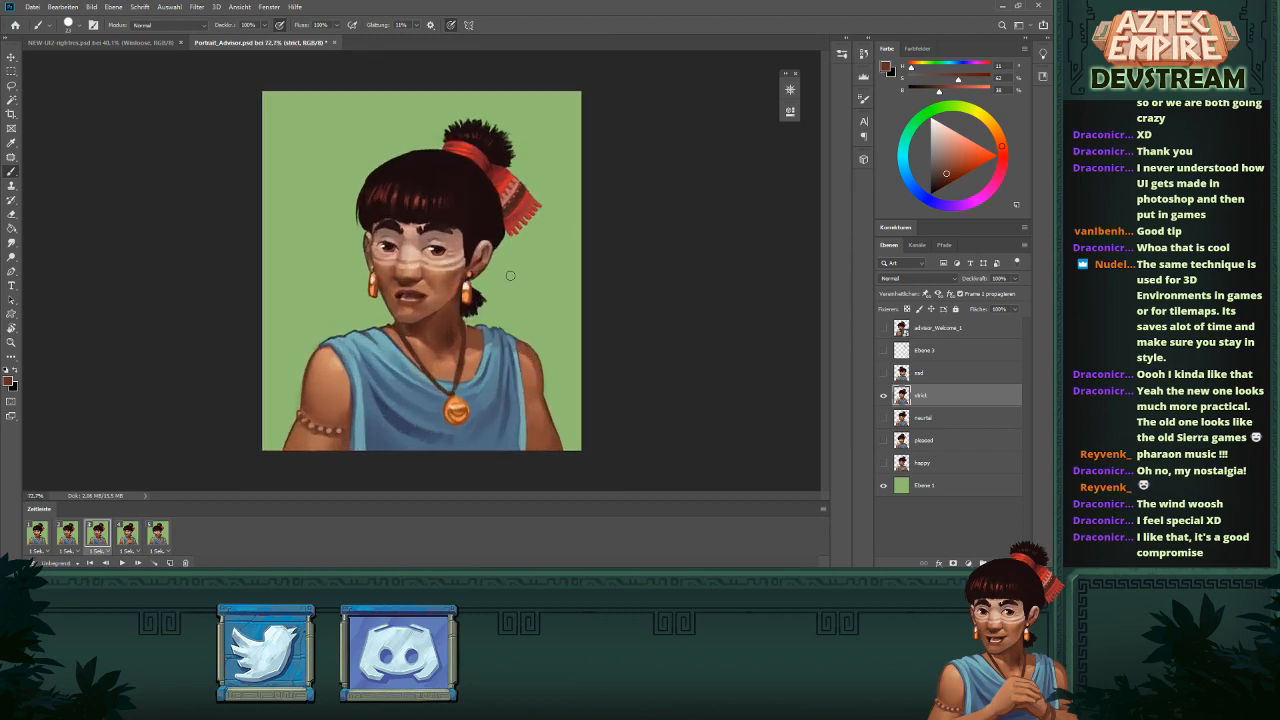
scroll(482, 310, "up", 6)
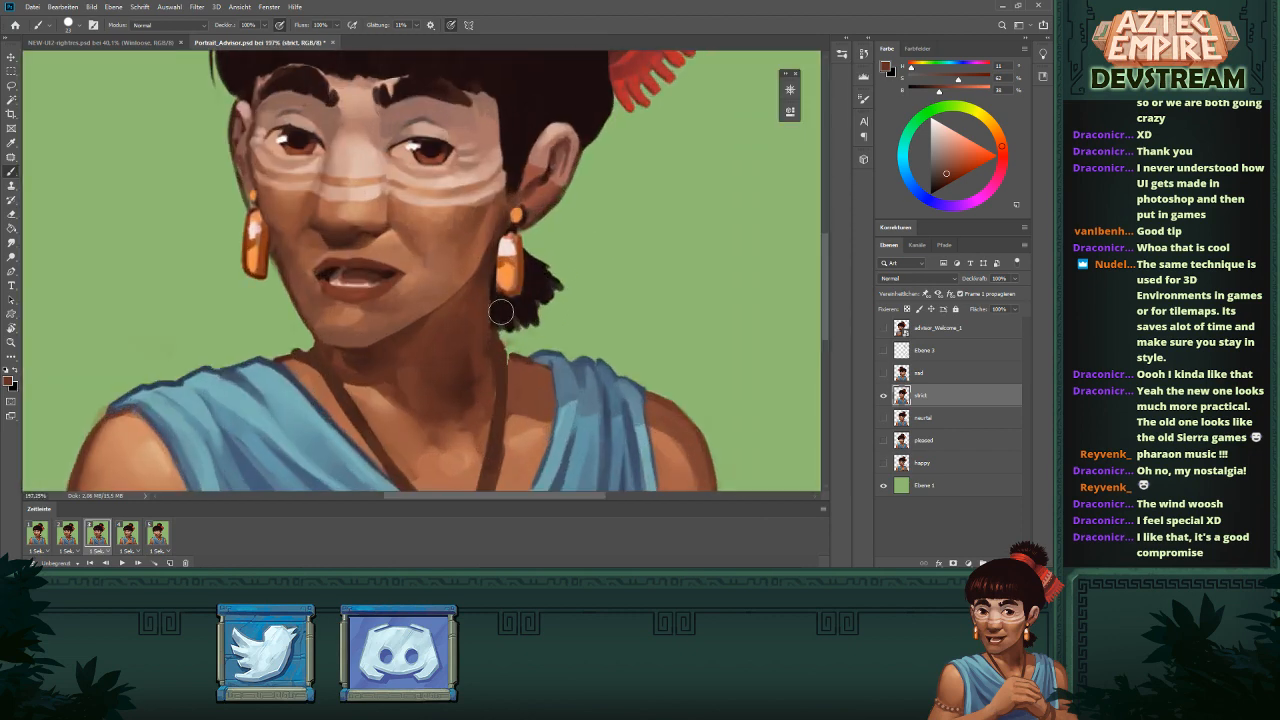
right_click(484, 312, "alt")
left_click(512, 343, "alt")
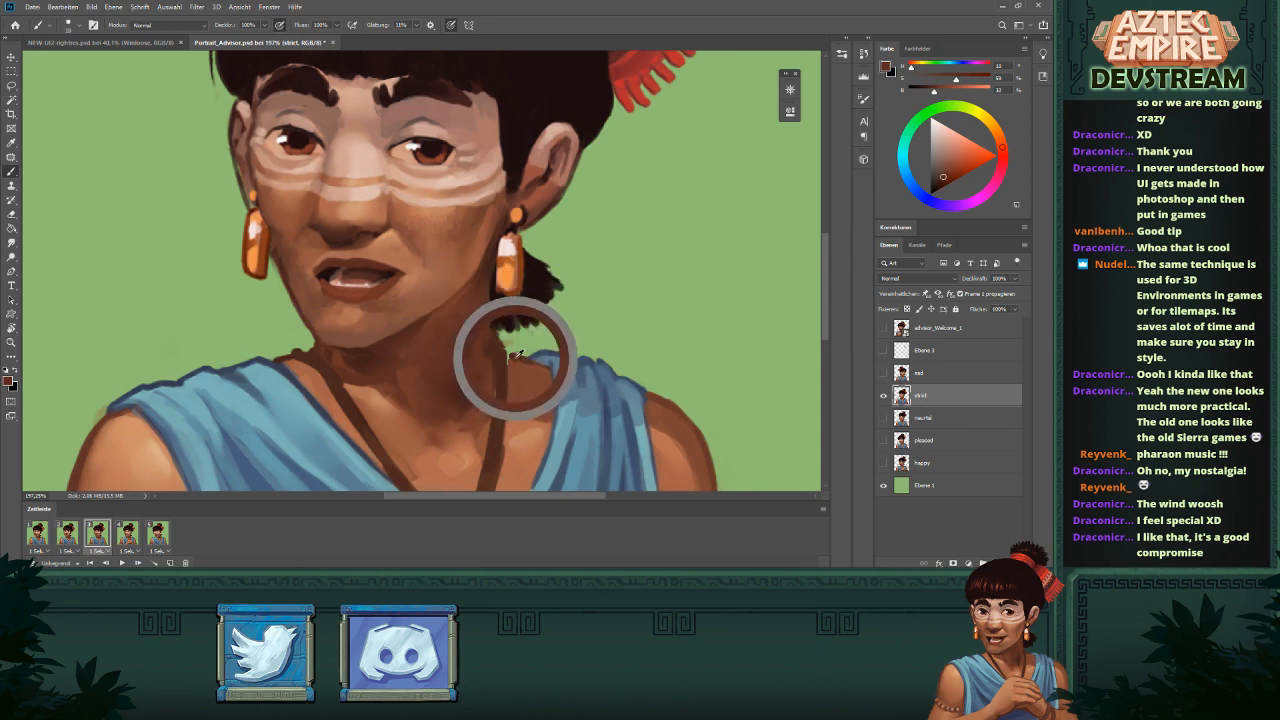
right_click(509, 343, "alt")
left_click(511, 380, "alt")
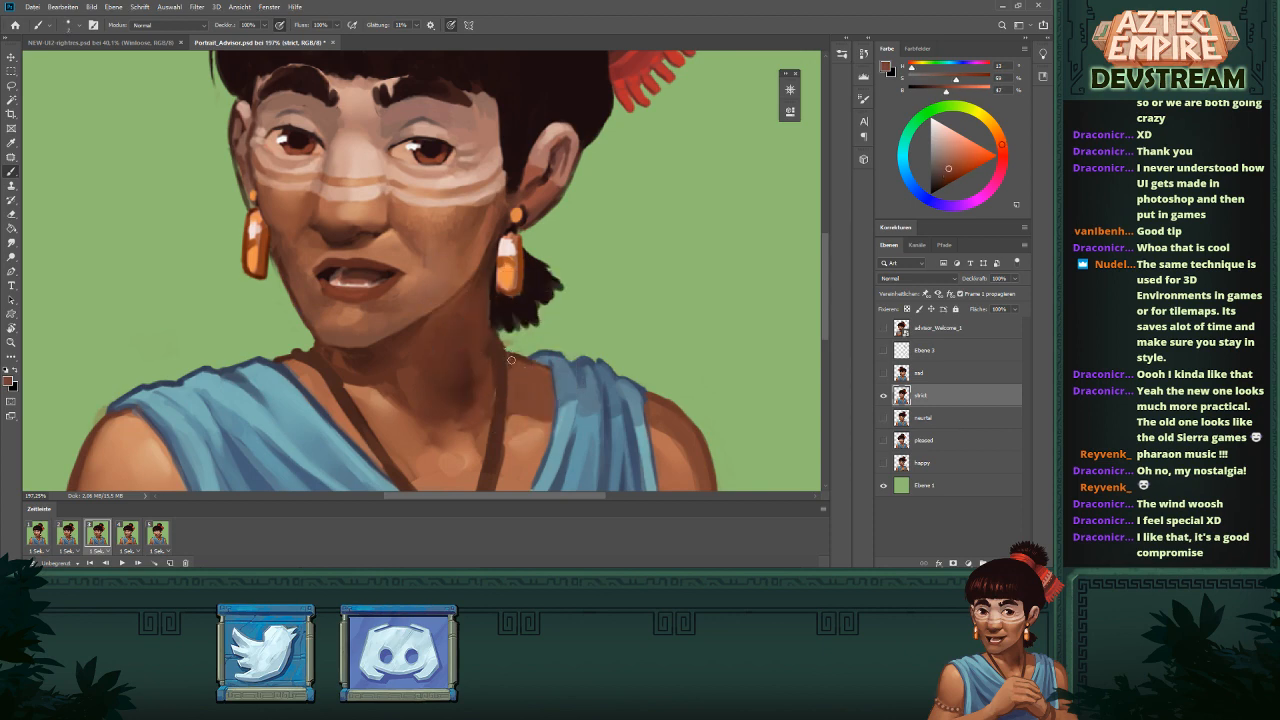
- On a new layer above the strict portrait, block in a hand with a raised index finger beside the pendant in sampled skin tone
scroll(520, 370, "down", 6)
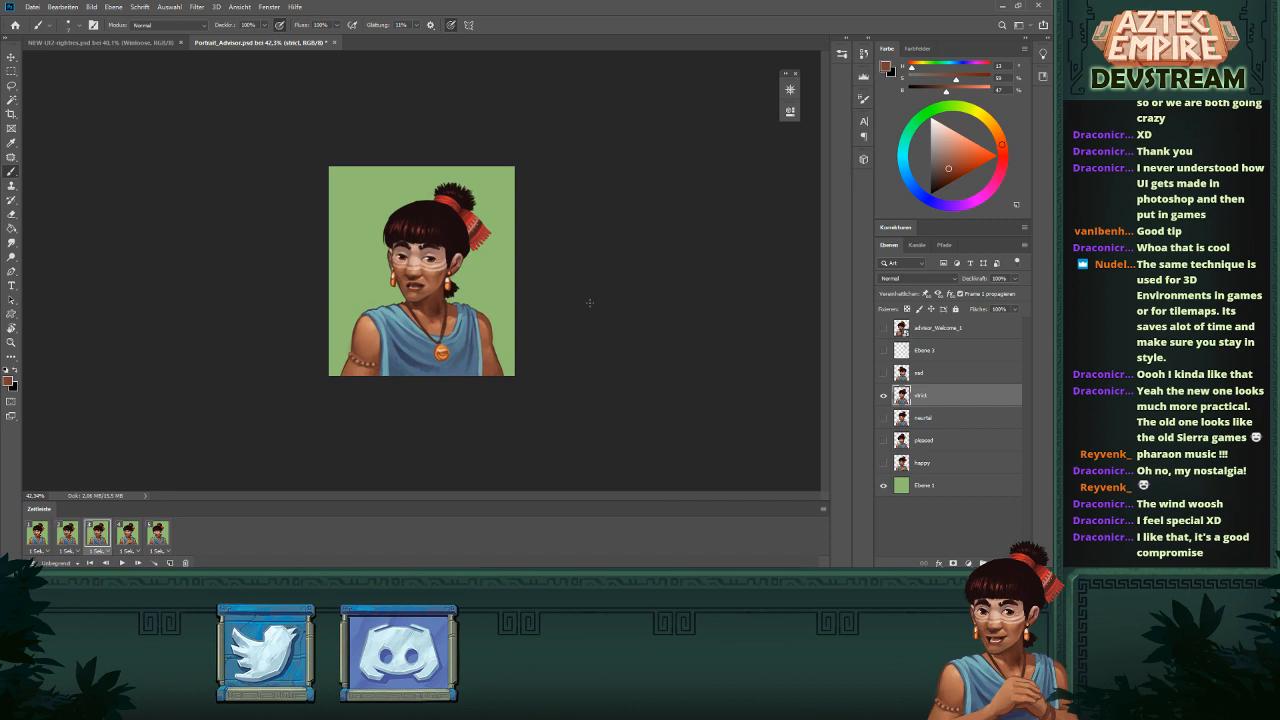
key("ctrl+plus")
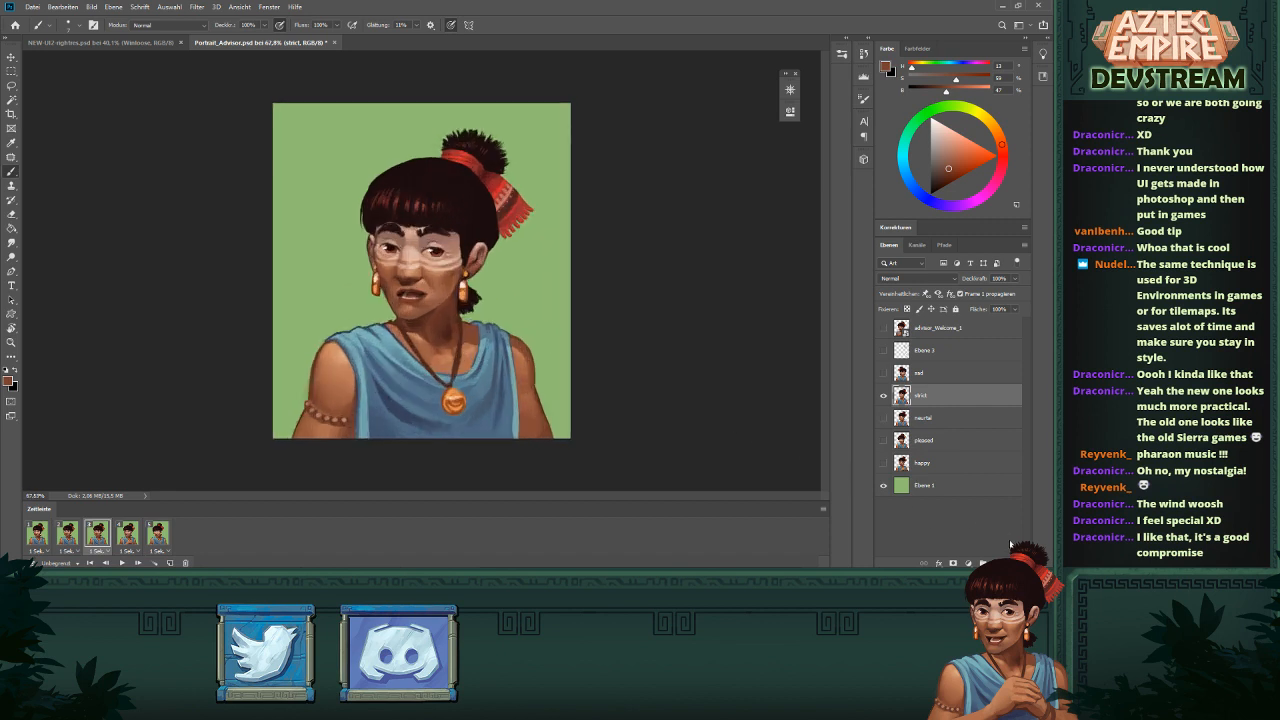
key("ctrl+shift+alt+n")
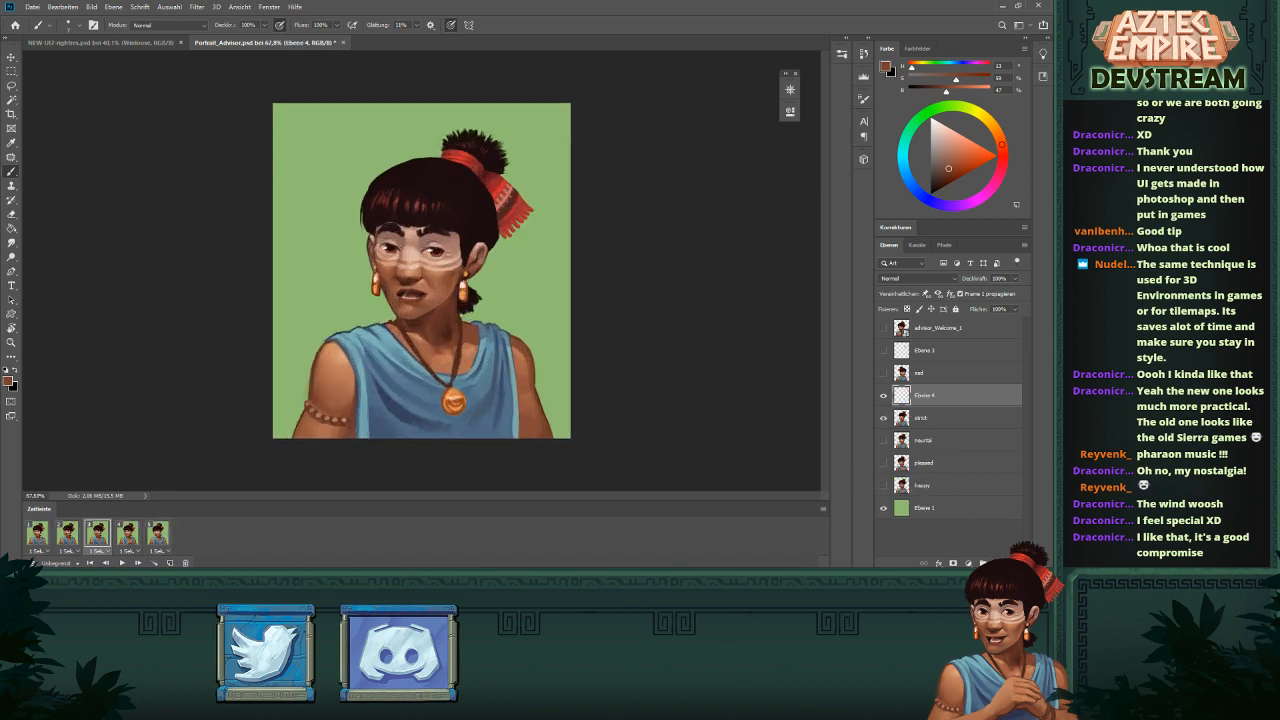
left_click(527, 418, "alt")
mouse_move(498, 408)
left_mouse_down()
mouse_move(510, 415)
mouse_move(490, 380)
mouse_move(508, 368)
mouse_move(502, 316)
left_mouse_up()
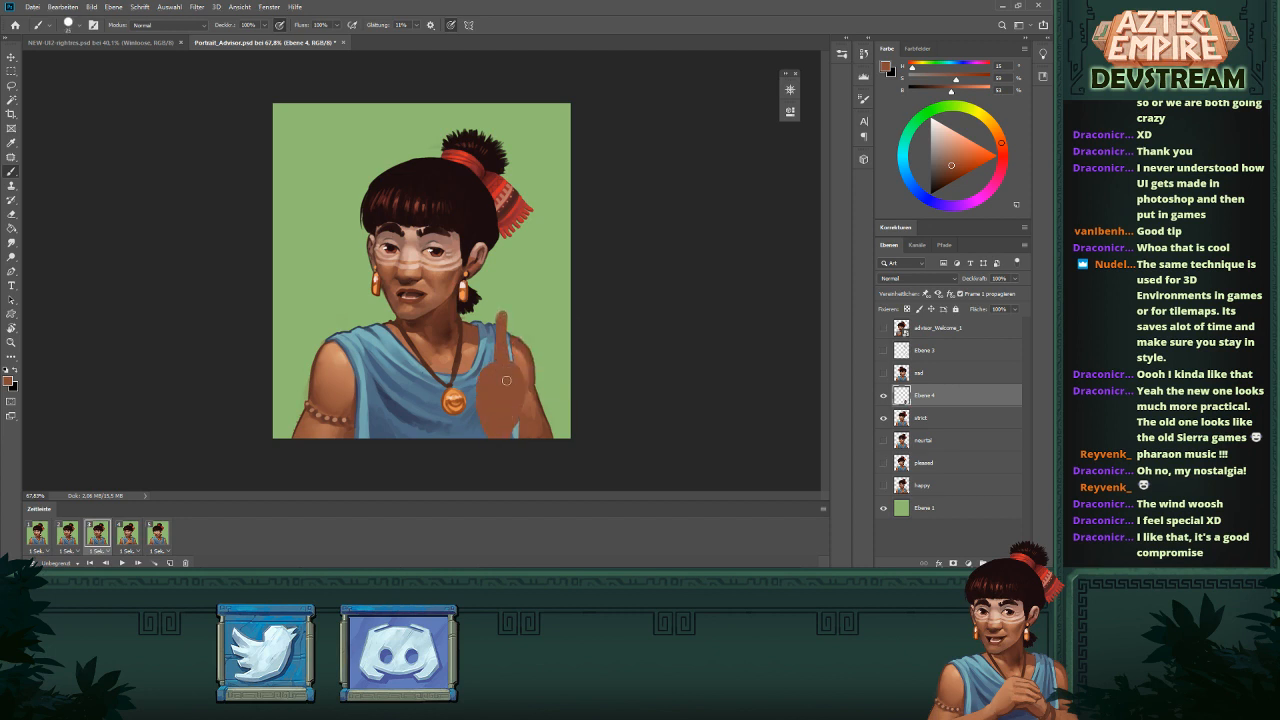
key("ctrl+z")
left_click_drag(499, 360, 494, 315)
key("e")
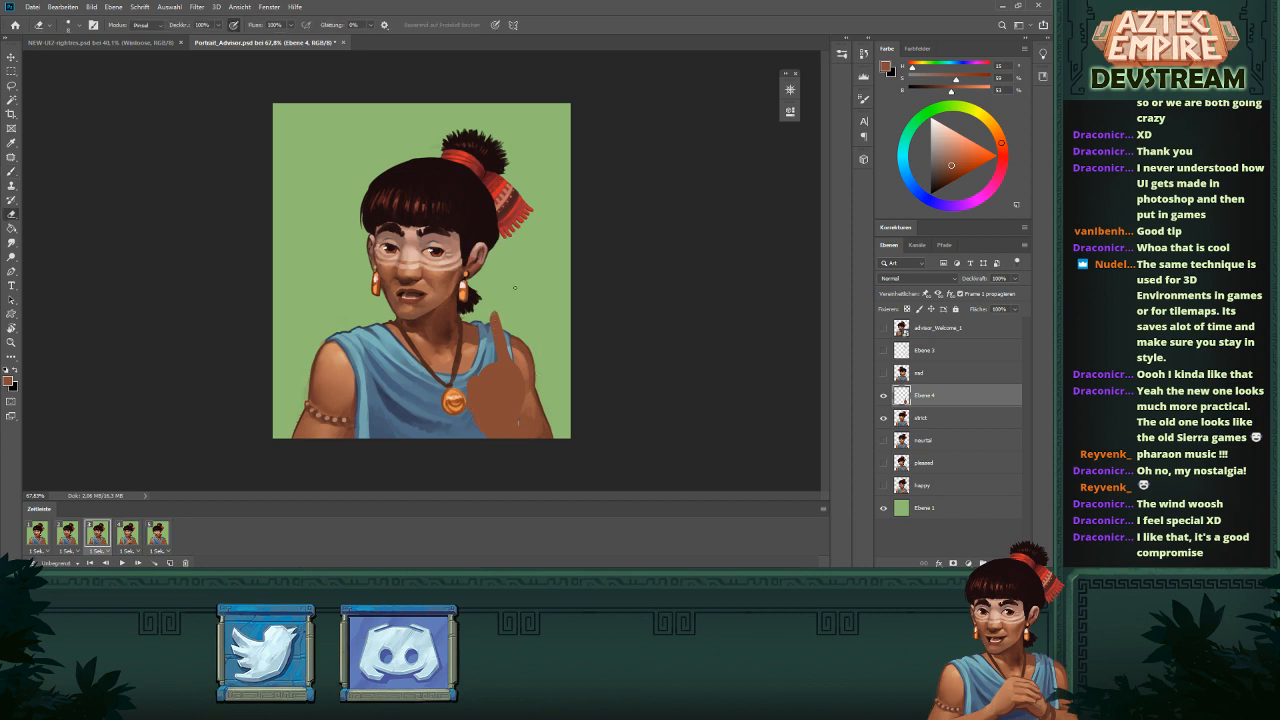
- Paint a lighter plane across the upper part of the fist and darker skin tones below it
key("b")
left_click(470, 349, "alt")
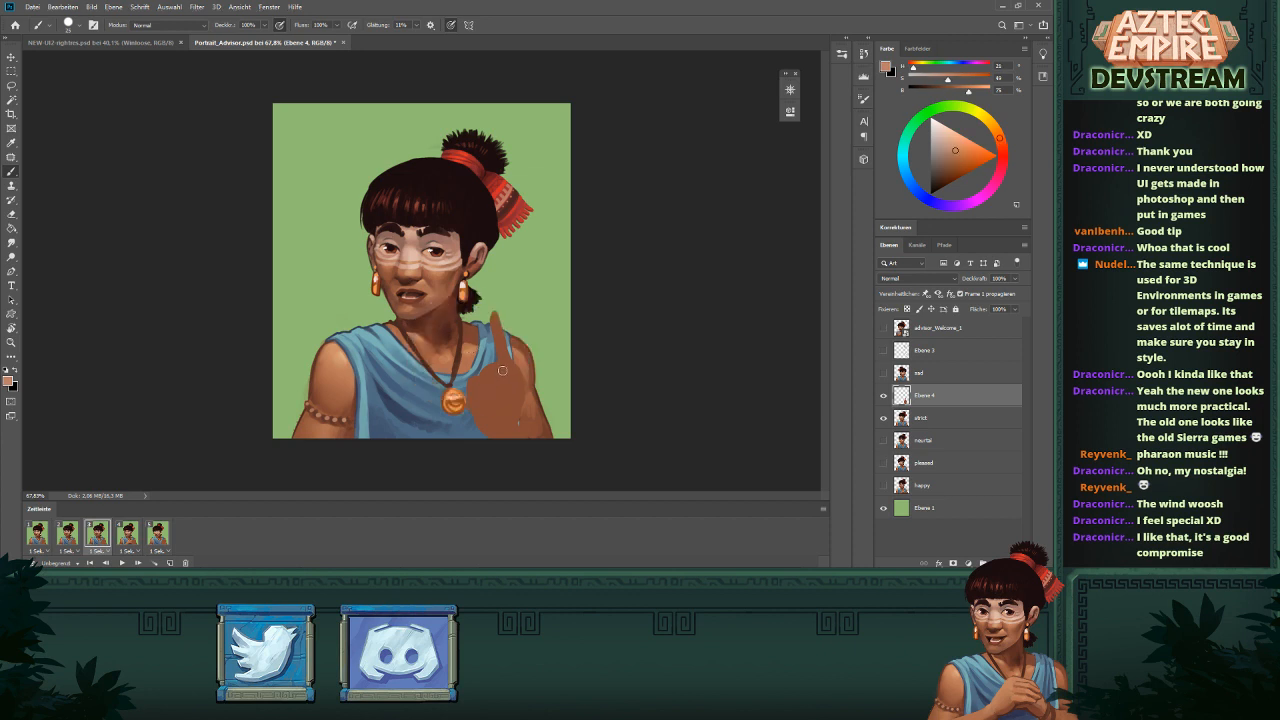
left_click(490, 379, "alt")
left_click_drag(487, 379, 506, 397)
left_click(510, 388, "alt")
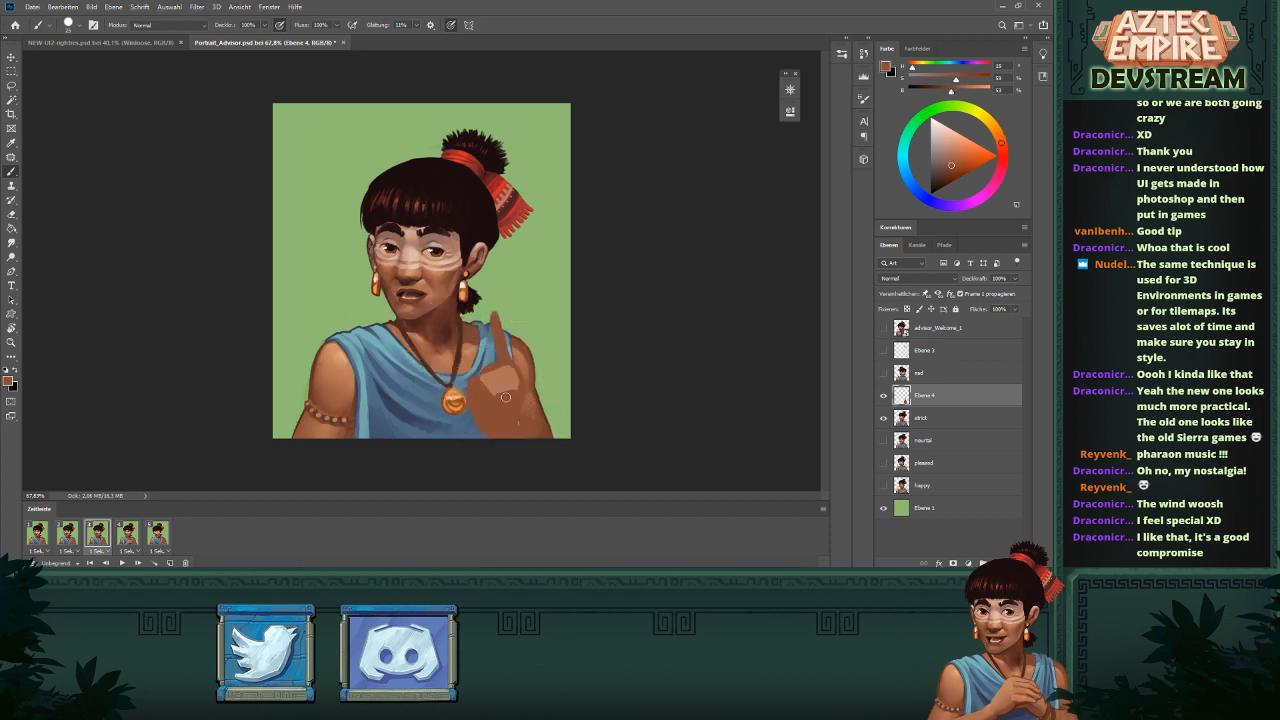
left_click(518, 348, "alt")
mouse_move(505, 425)
left_mouse_down()
mouse_move(520, 396)
mouse_move(505, 422)
left_mouse_up()
left_click(501, 361, "alt")
- Define the thumb and folded fingers of the fist with sampled lighter and darker skin tones
key("ctrl+minus")
key("ctrl+minus")
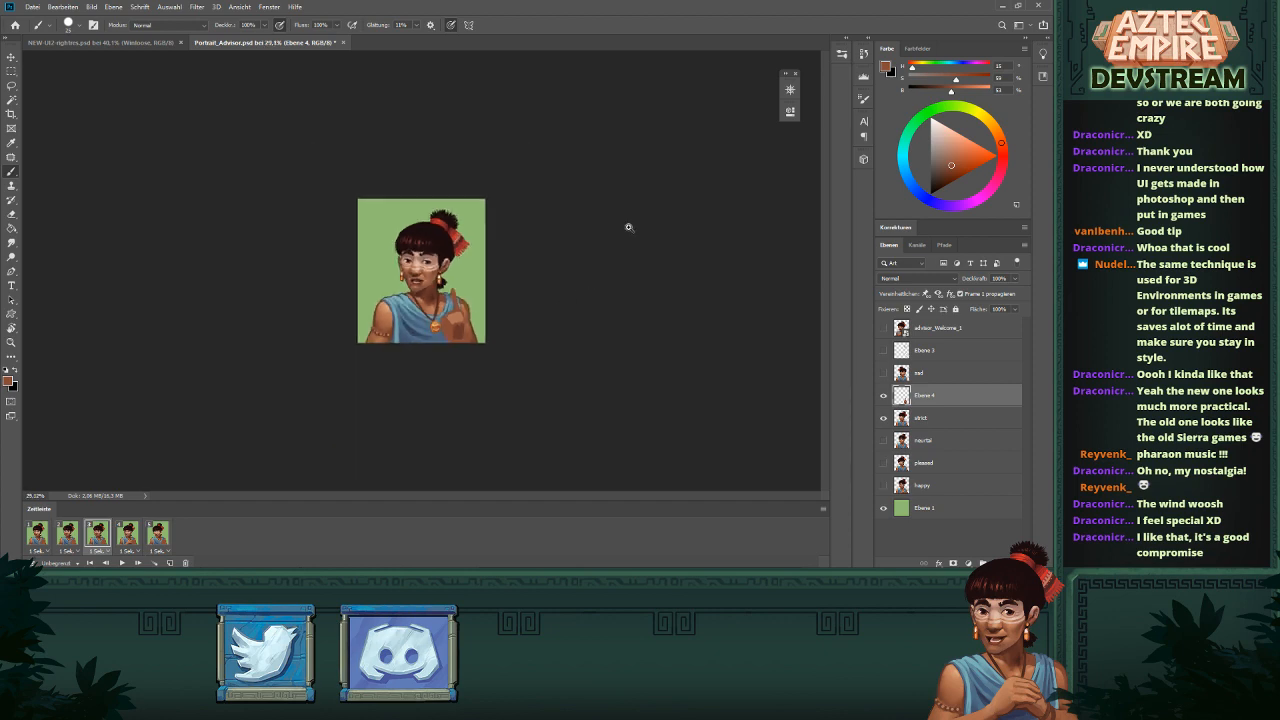
key("ctrl+0")
left_click(531, 452, "alt")
mouse_move(499, 424)
left_mouse_down()
mouse_move(503, 459)
mouse_move(497, 423)
left_mouse_up()
left_click(512, 410, "alt")
left_click_drag(600, 388, 543, 384)
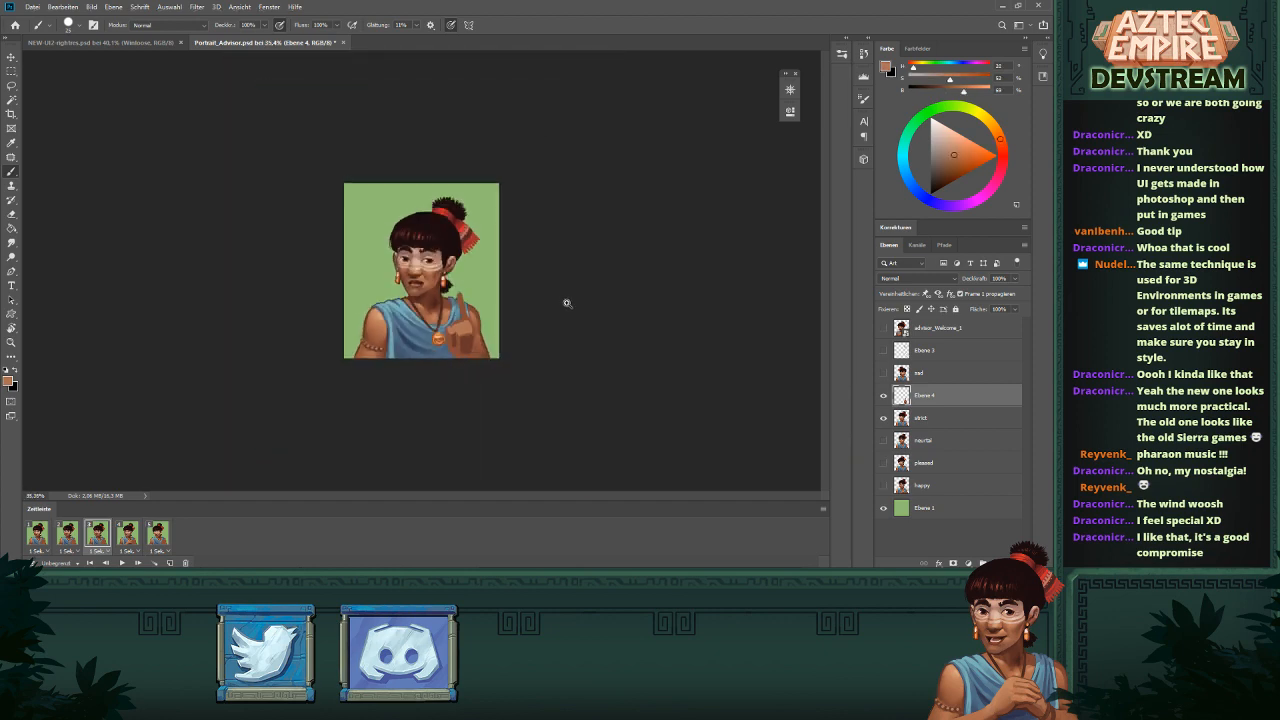
mouse_move(485, 322)
left_mouse_down()
mouse_move(532, 315)
mouse_move(522, 320)
left_mouse_up()
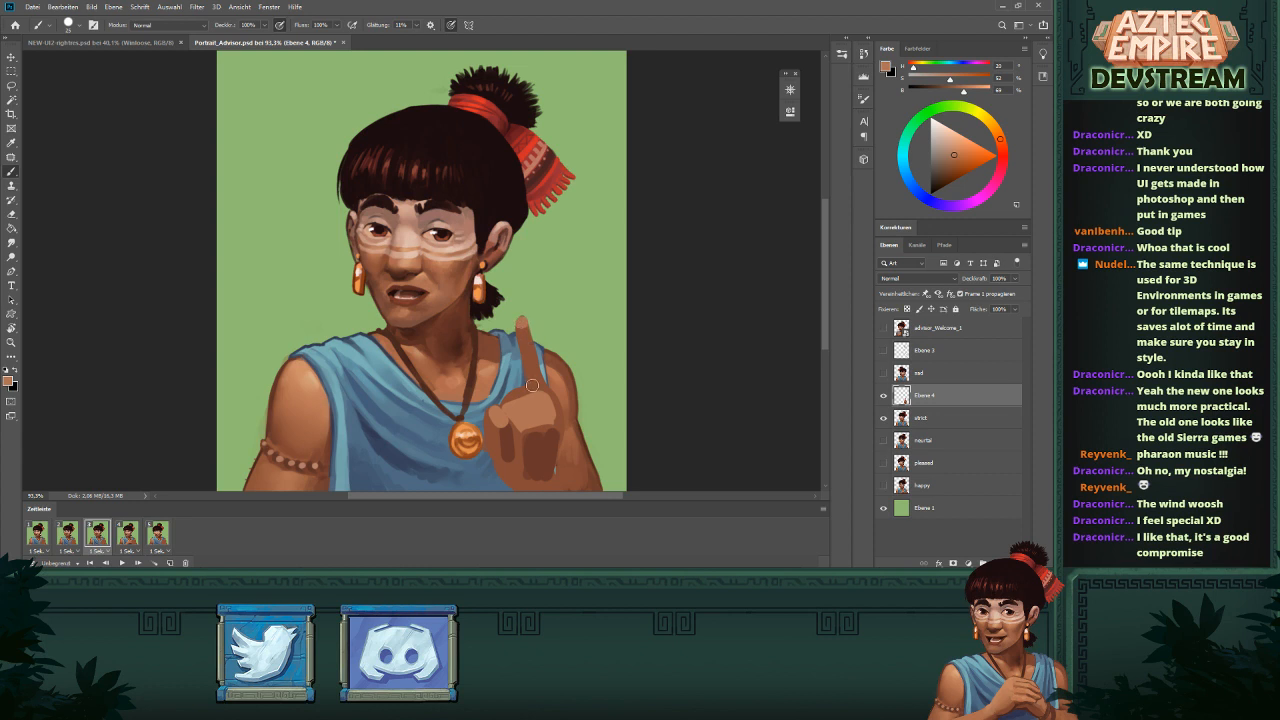
key("e")
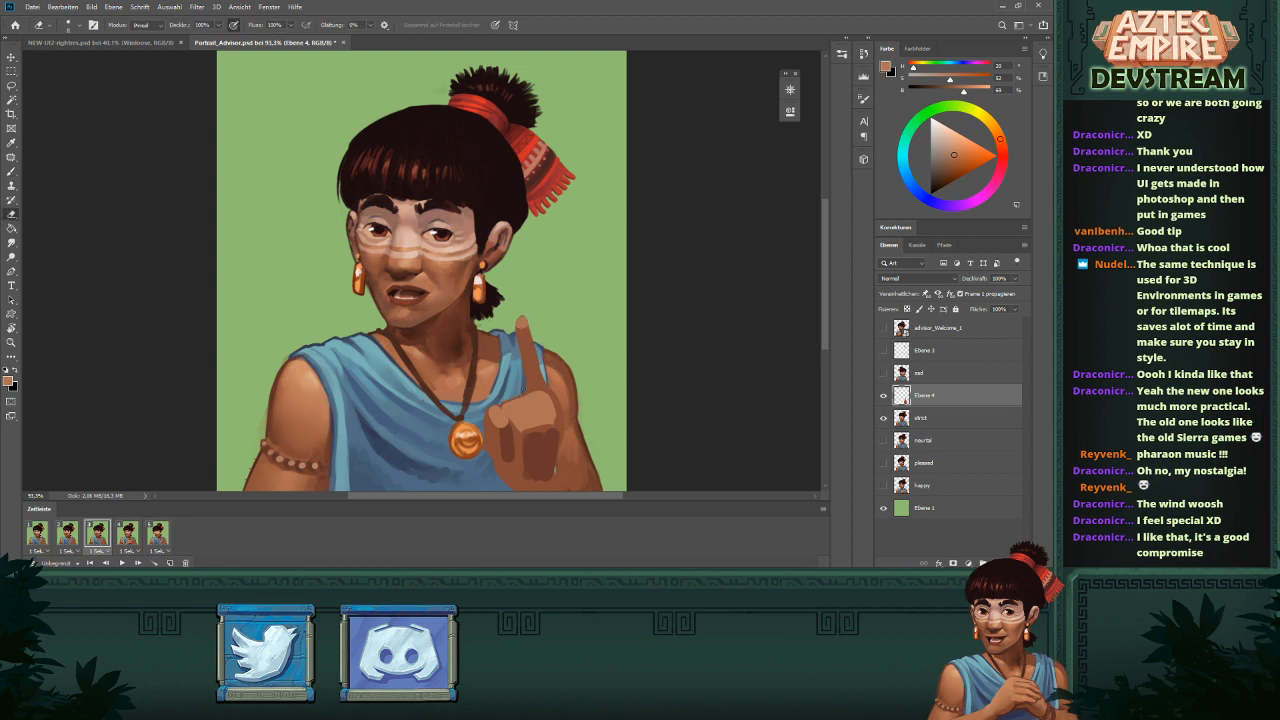
key("b")
left_click_drag(602, 382, 541, 399)
left_click_drag(633, 234, 569, 349)
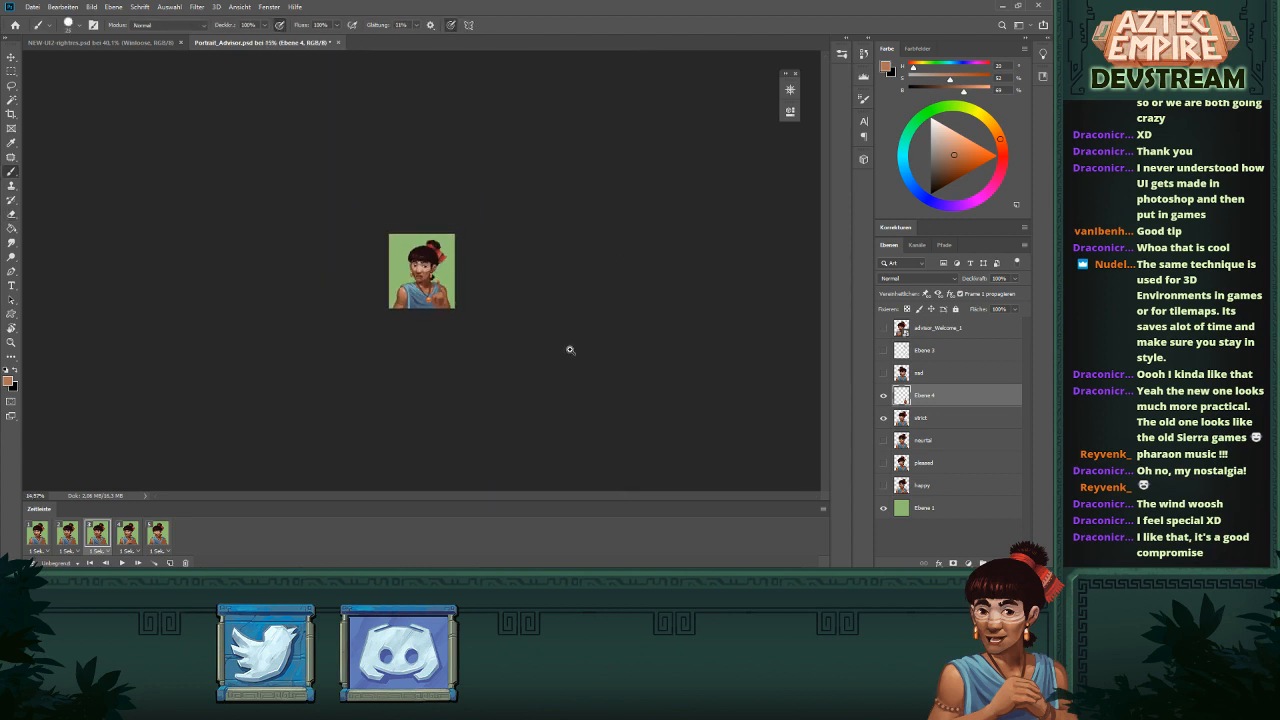
mouse_move(509, 291)
left_mouse_down()
mouse_move(552, 306)
mouse_move(523, 363)
mouse_move(520, 305)
mouse_move(525, 352)
left_mouse_up()
- Move the painted hand across the chest to the other side of the pendant and rotate it about 24° counter-clockwise
key("l")
key("v")
key("ctrl+d")
left_click_drag(662, 279, 616, 294)
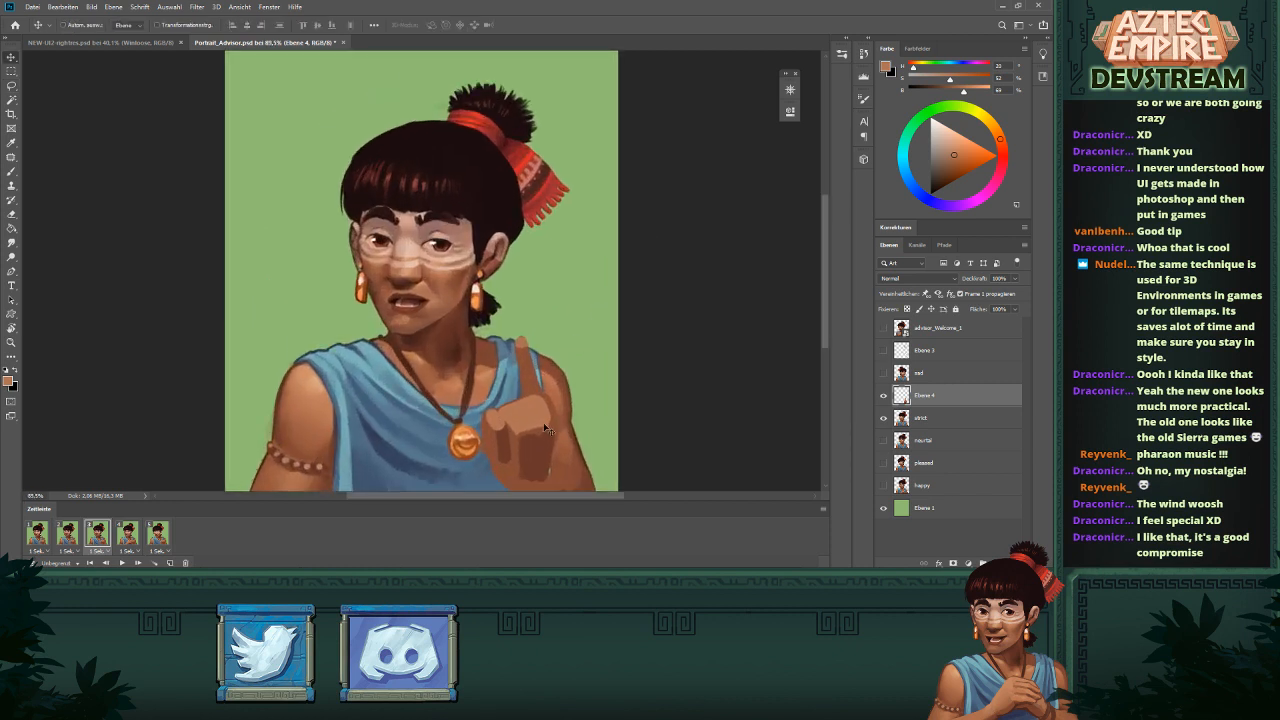
left_click_drag(548, 400, 680, 314)
left_click_drag(535, 359, 406, 422)
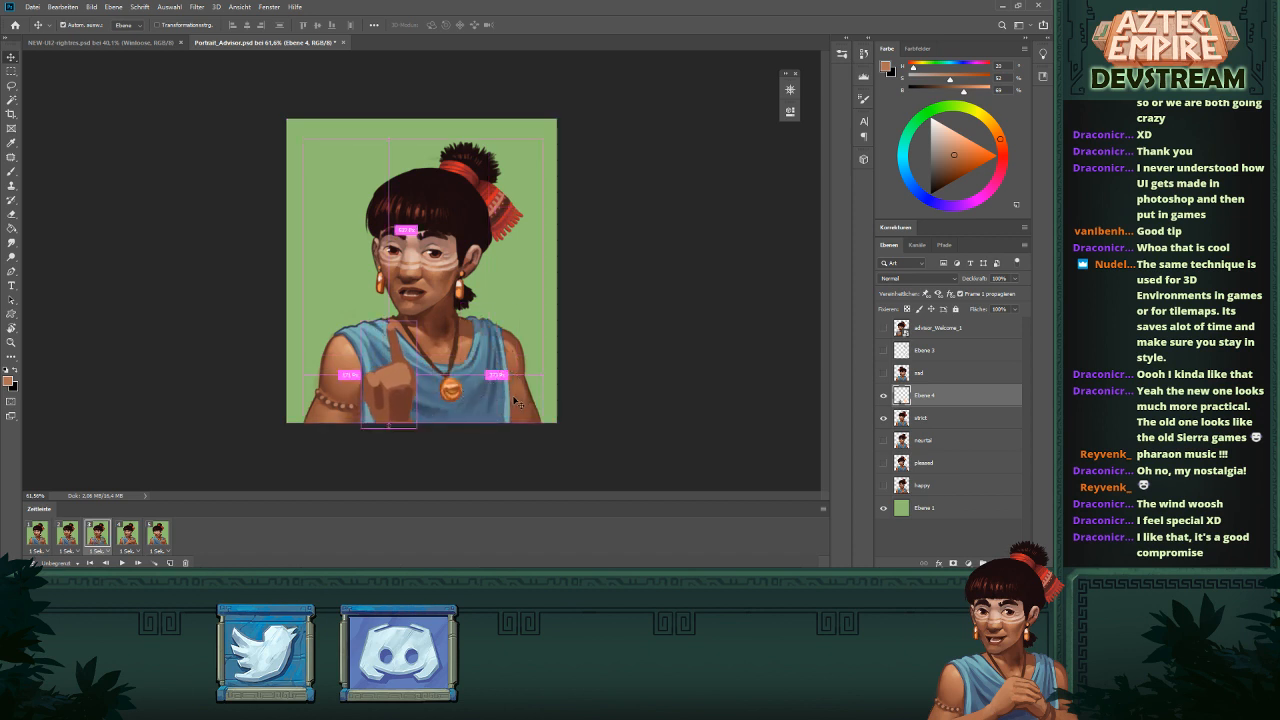
left_click_drag(542, 375, 495, 371)
left_click_drag(515, 298, 567, 291)
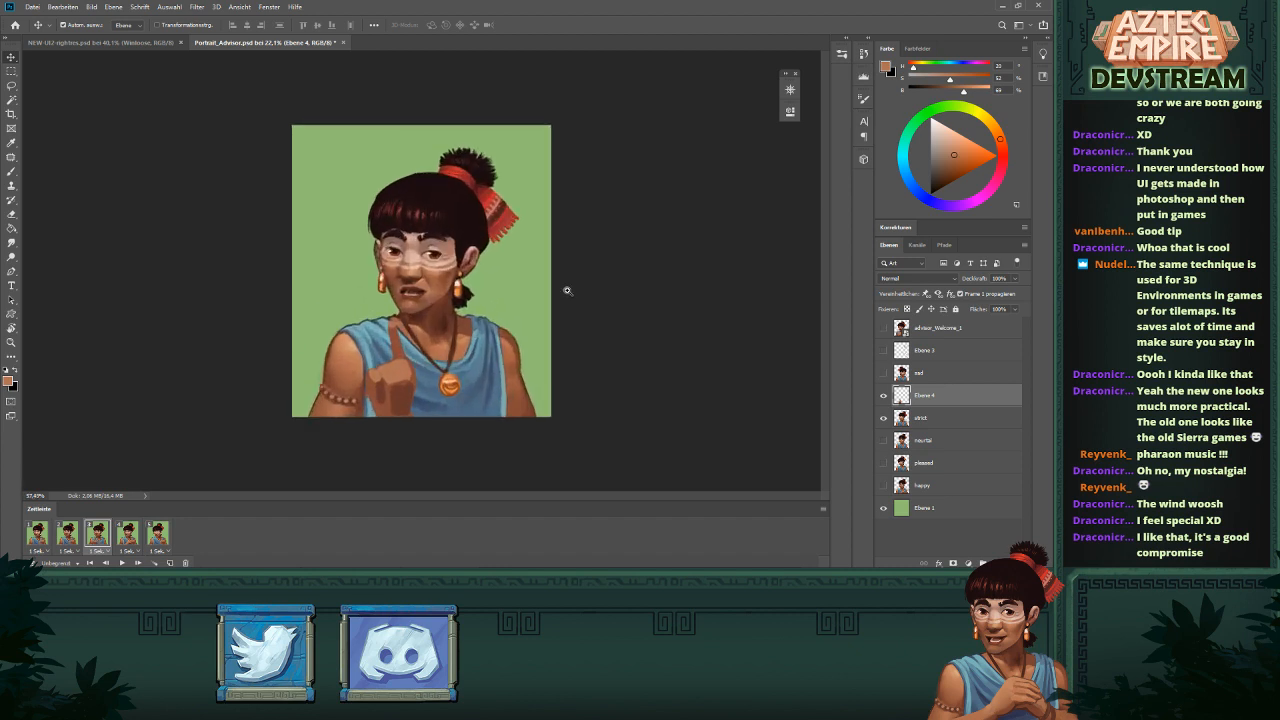
key("ctrl+t")
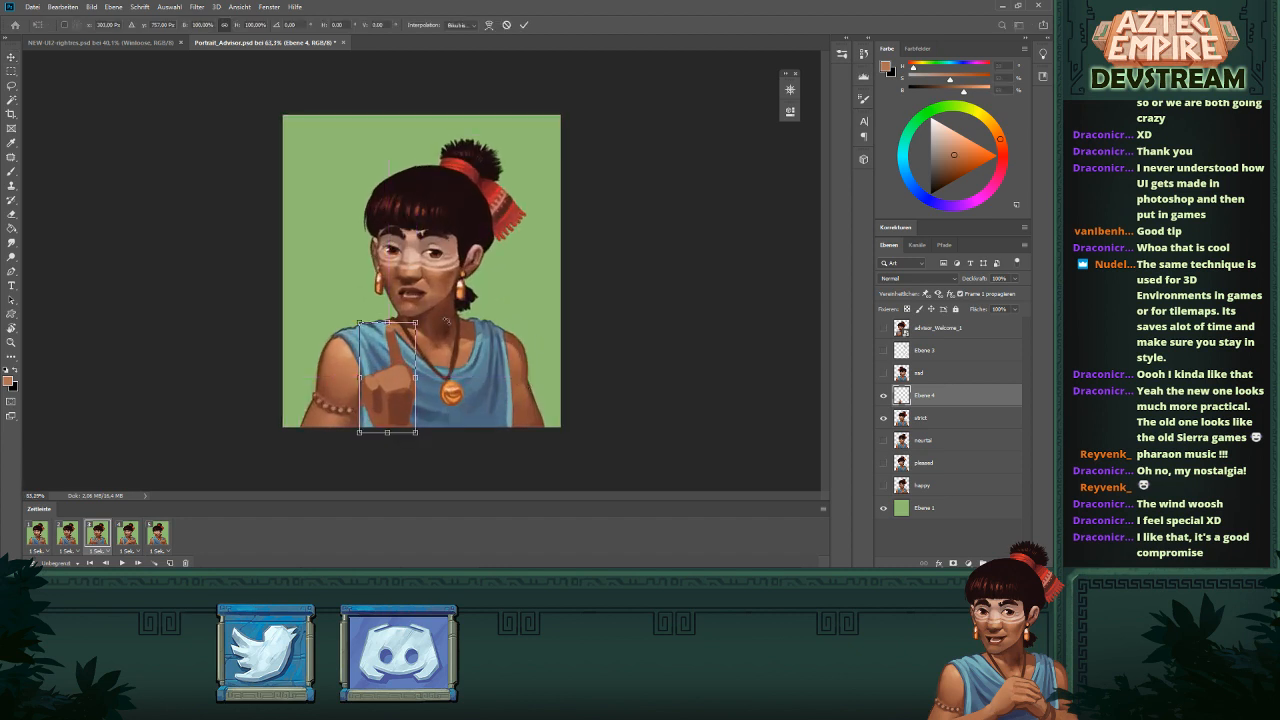
left_click_drag(446, 321, 424, 283)
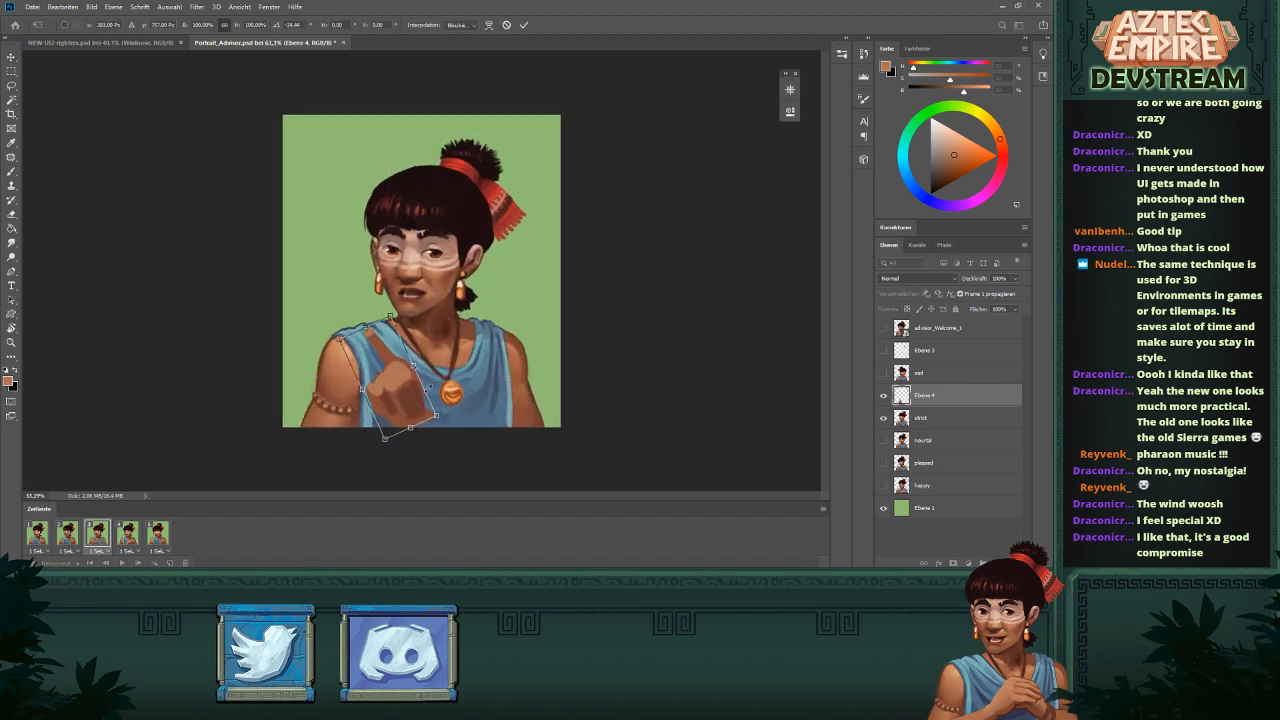
key("Return")
- Repaint the planes of the rotated fist with sampled dark skin tone on the shaded side and lighter tone on the knuckles
key("b")
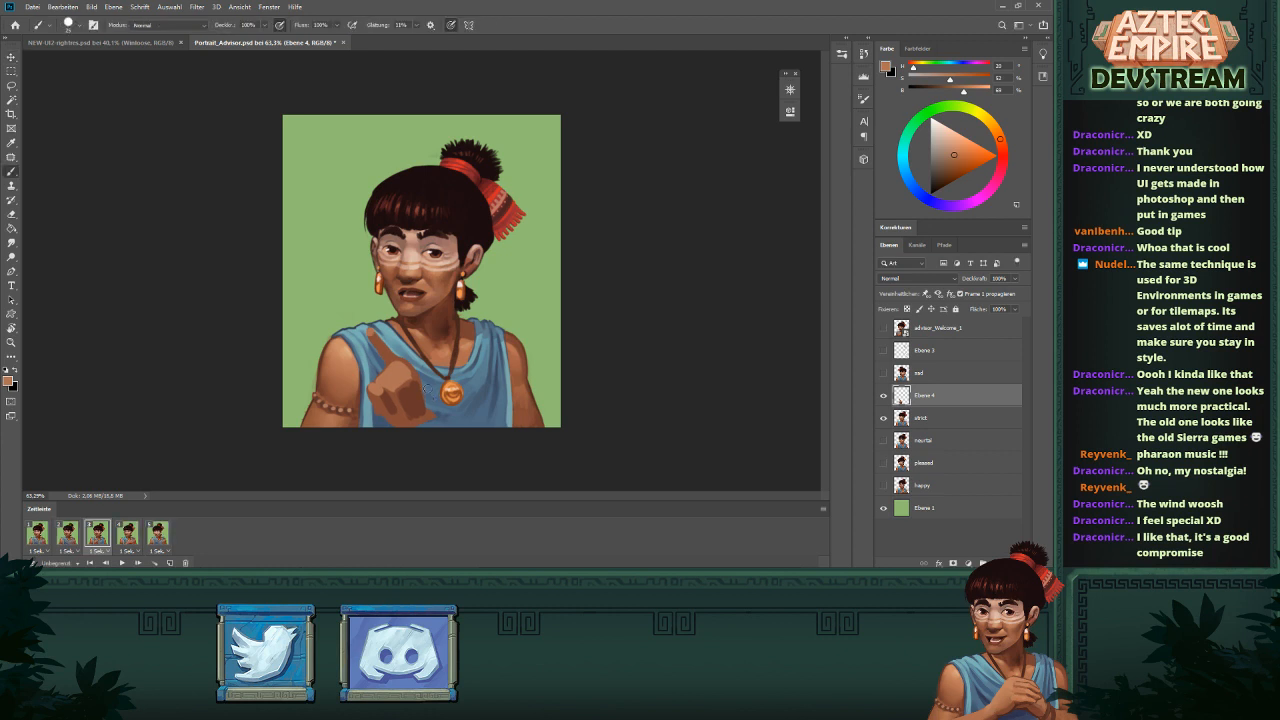
left_click(428, 343, "alt")
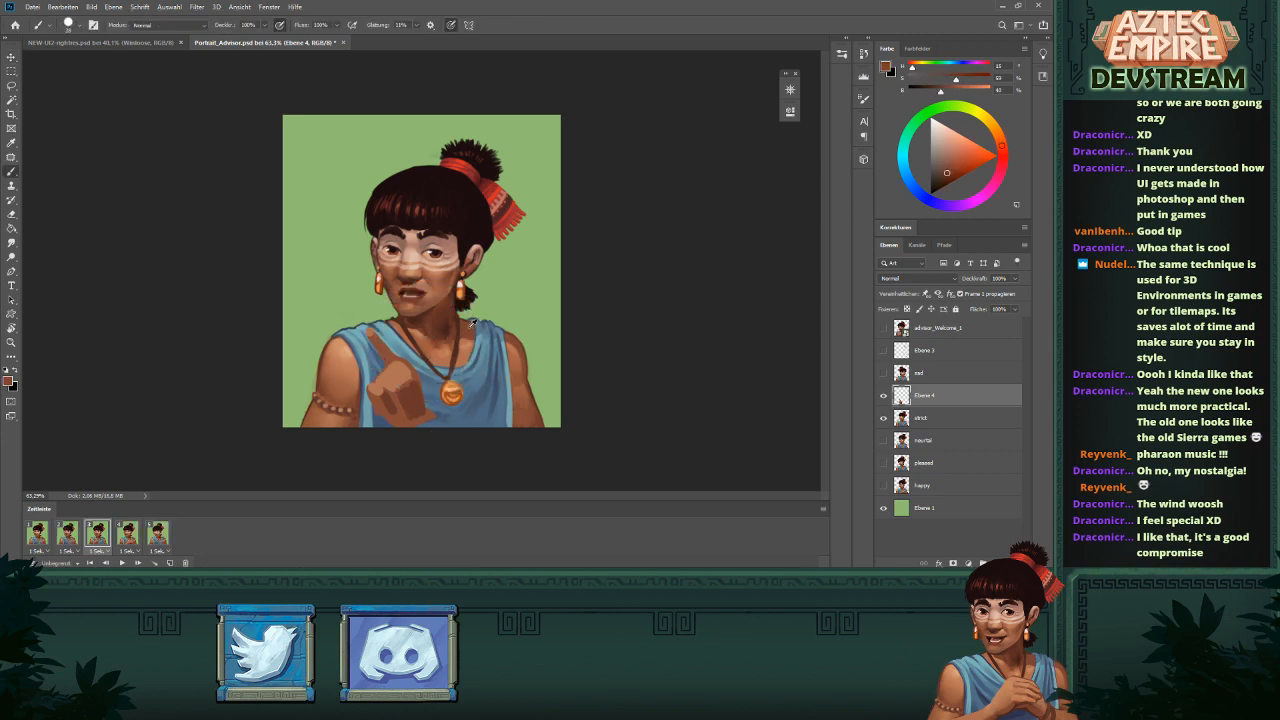
left_click_drag(407, 375, 412, 406)
left_click(389, 390, "alt")
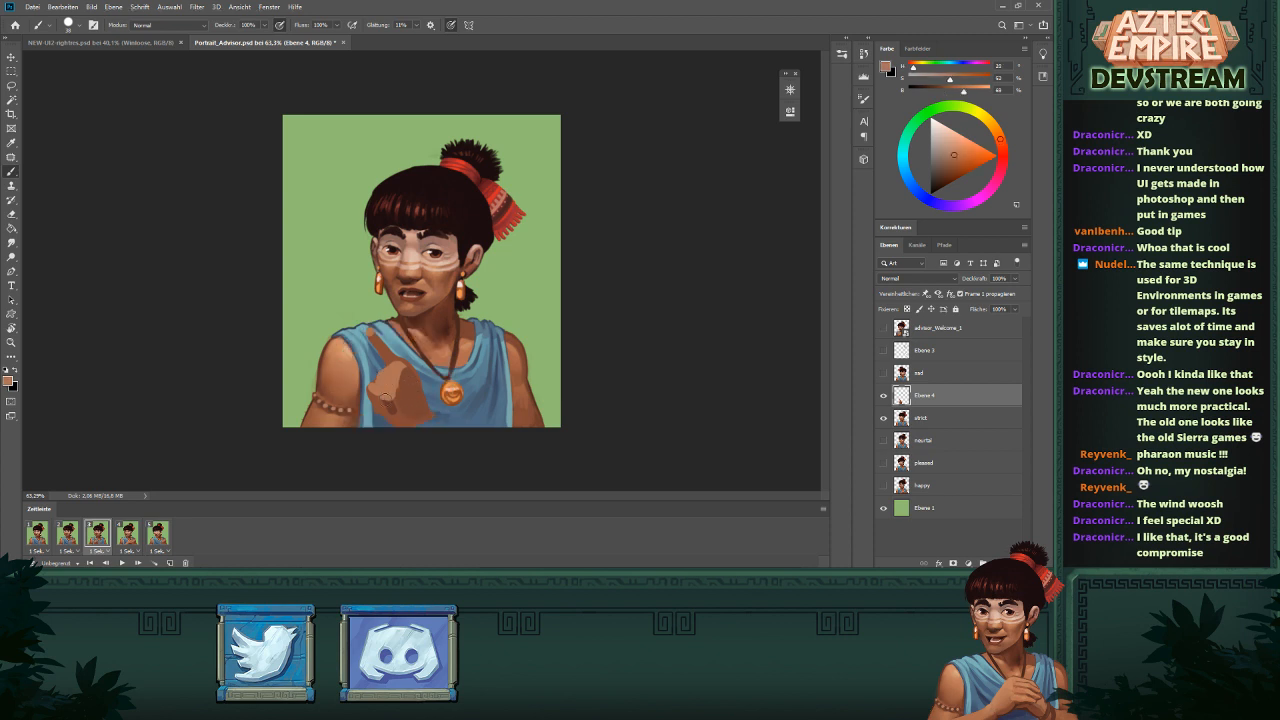
left_click(392, 408, "alt")
left_click_drag(392, 404, 396, 420)
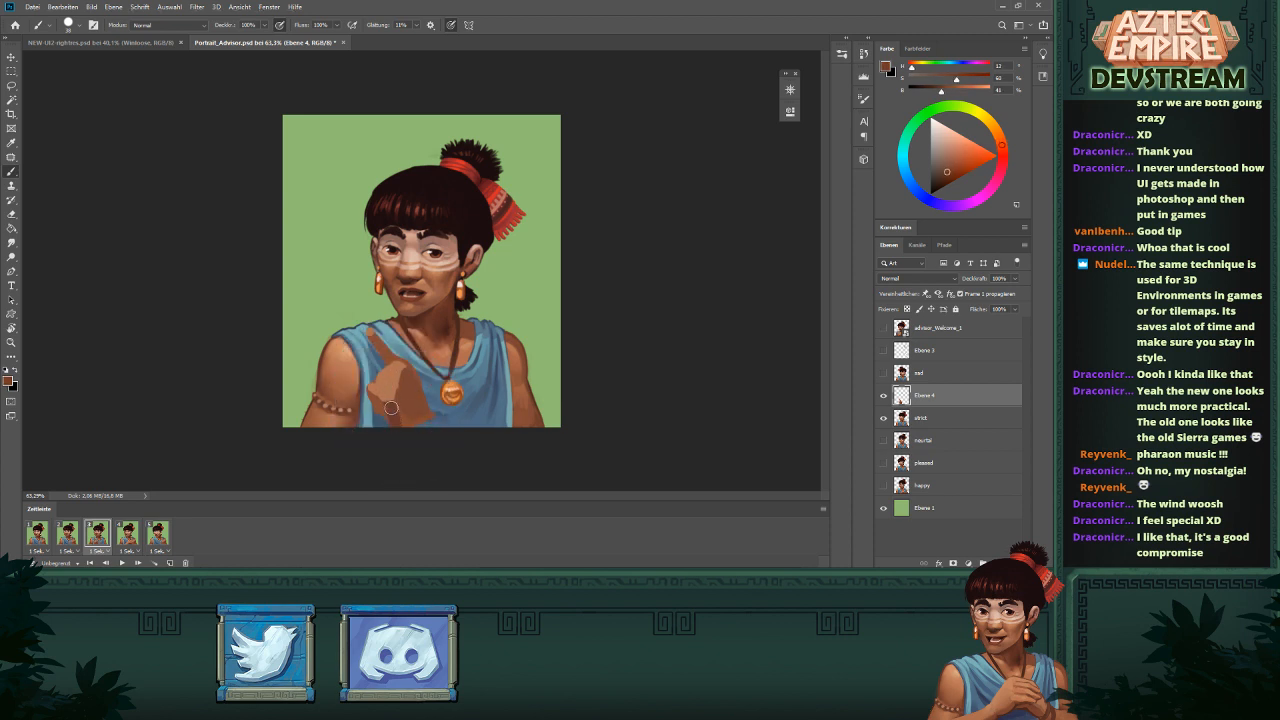
left_click(371, 389, "alt")
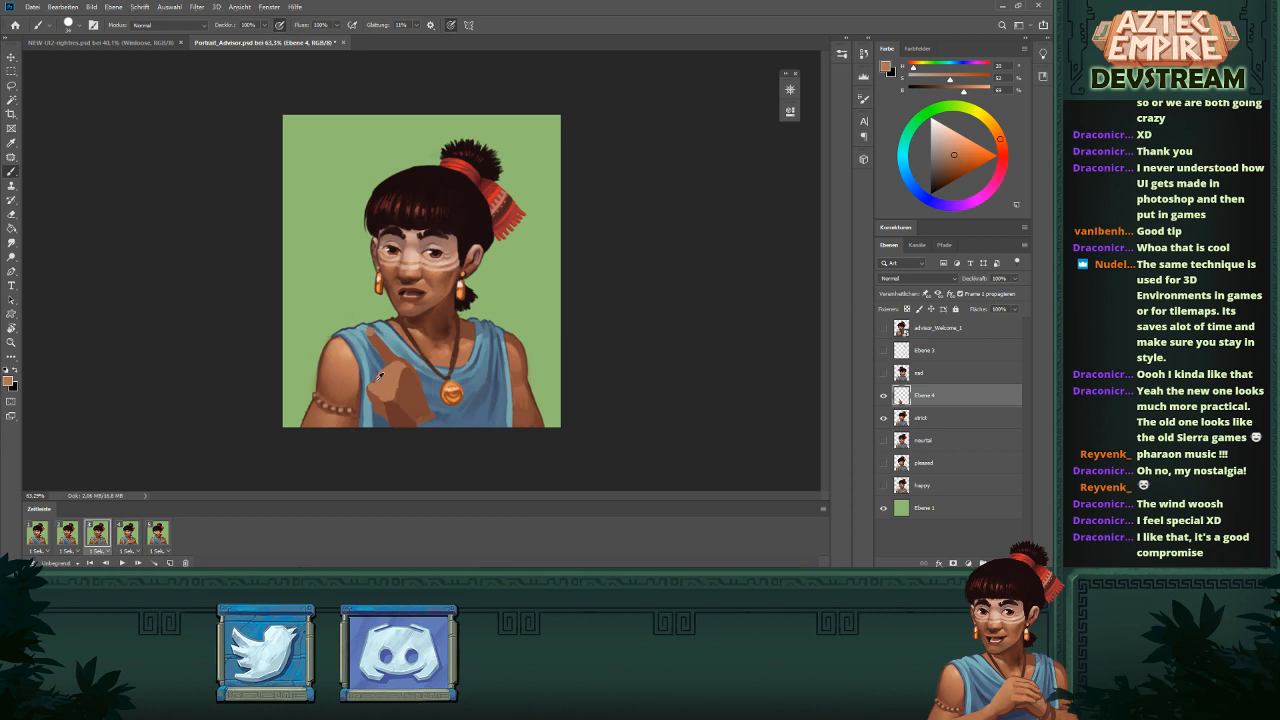
key("bracketright")
scroll(453, 354, "down", 2)
scroll(484, 303, "up", 3)
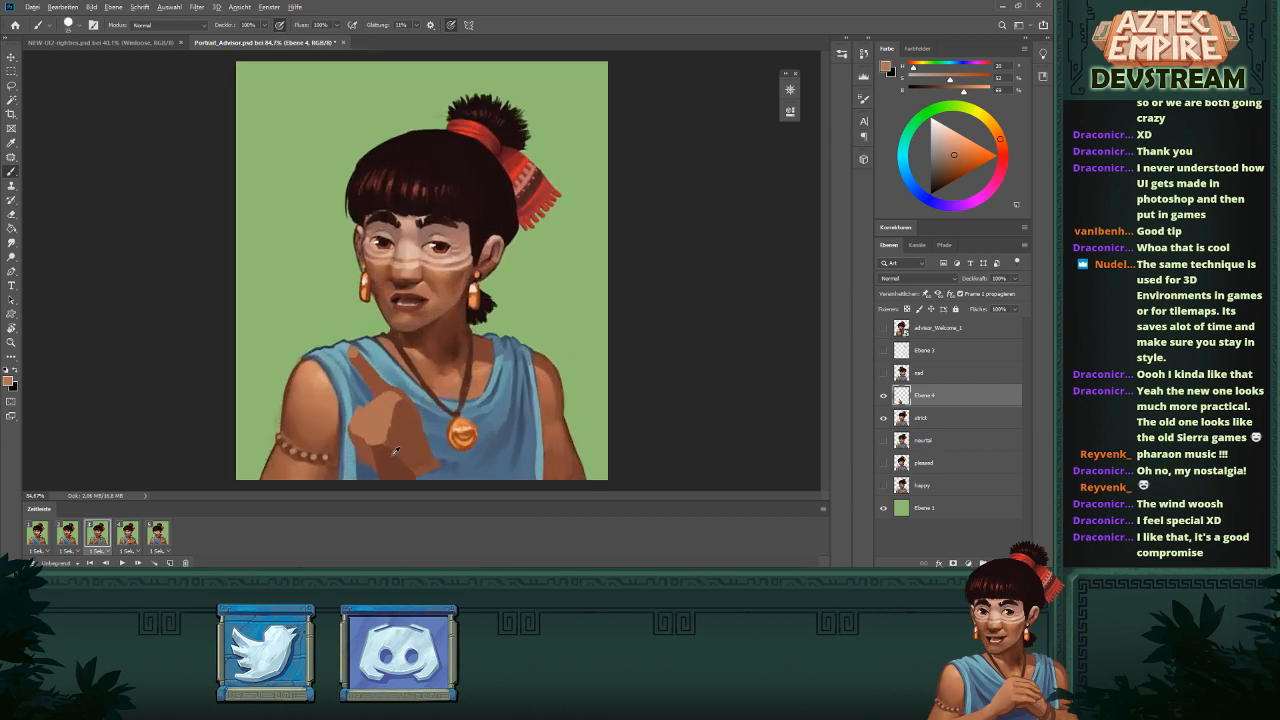
- Paint the wrist and forearm below the fist down to the portrait's lower edge in sampled dark skin tones
left_click(394, 452, "alt")
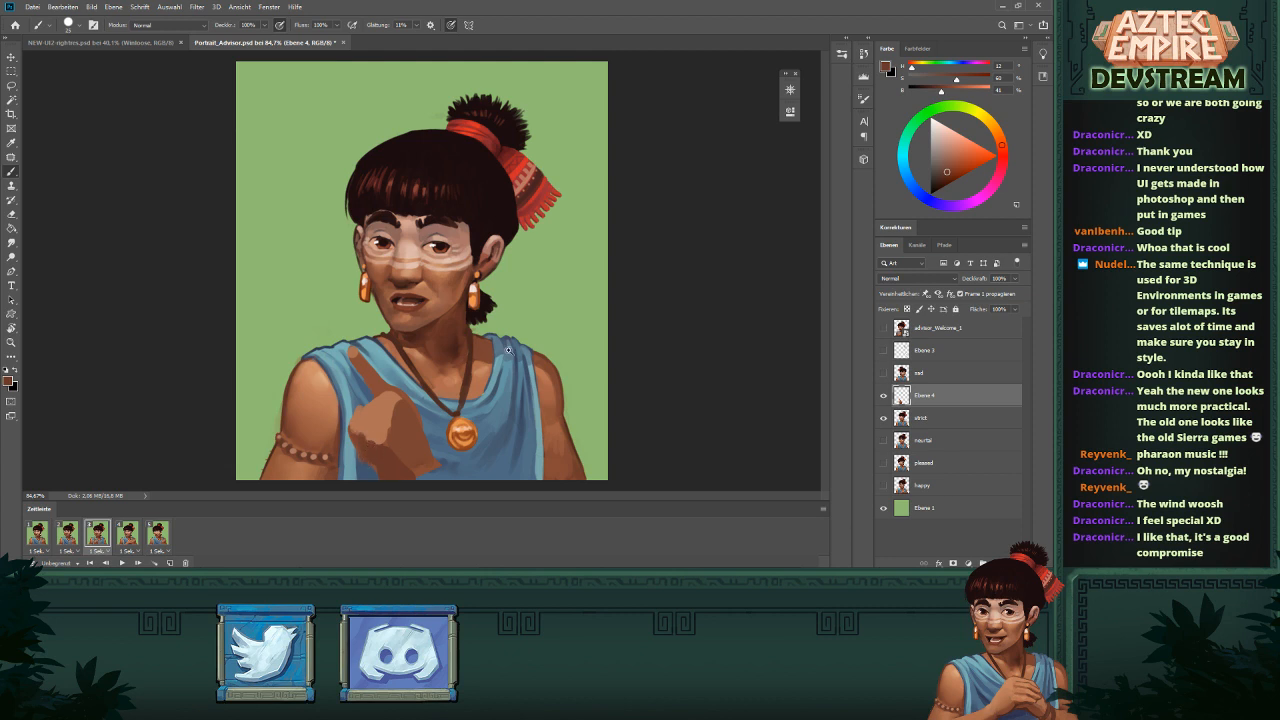
left_click_drag(510, 351, 482, 382)
left_click_drag(514, 295, 525, 328)
left_click(423, 432, "alt")
left_click_drag(424, 438, 457, 445)
mouse_move(700, 346)
left_mouse_down()
mouse_move(632, 352)
mouse_move(668, 326)
left_mouse_up()
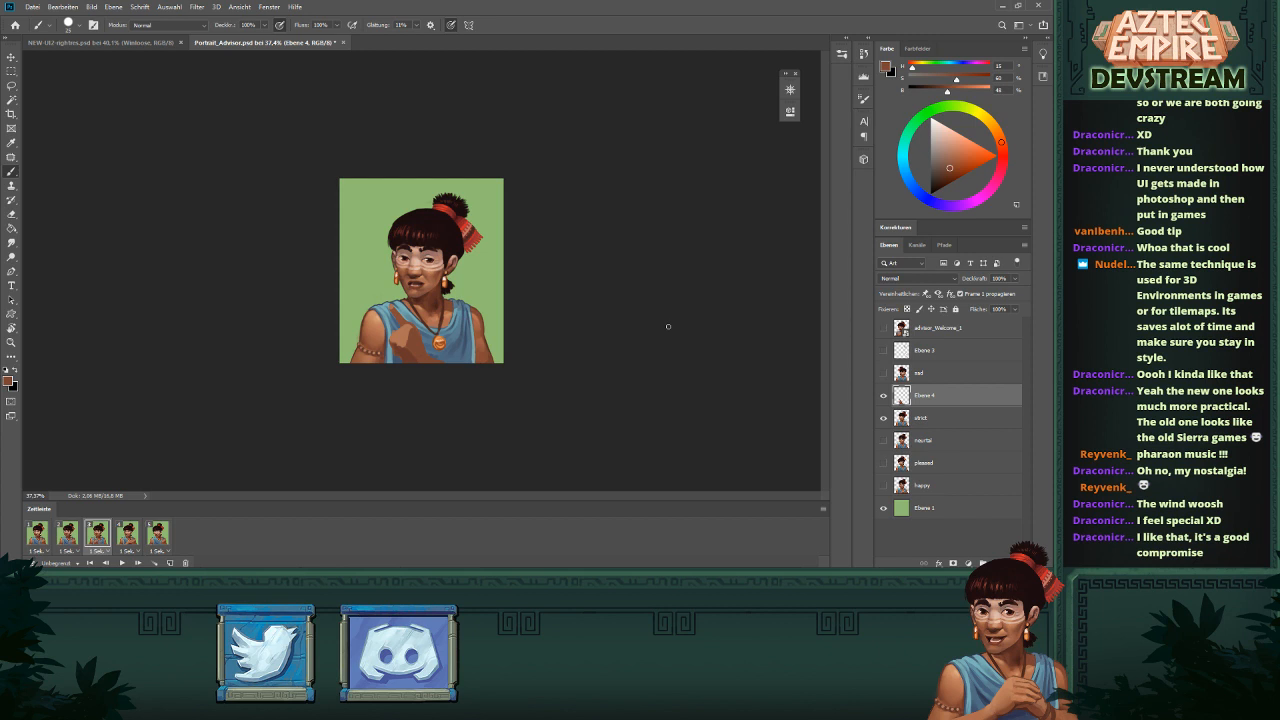
- Group the hand layer with the strict portrait layer and name the group "strict"
left_click(965, 418, "shift")
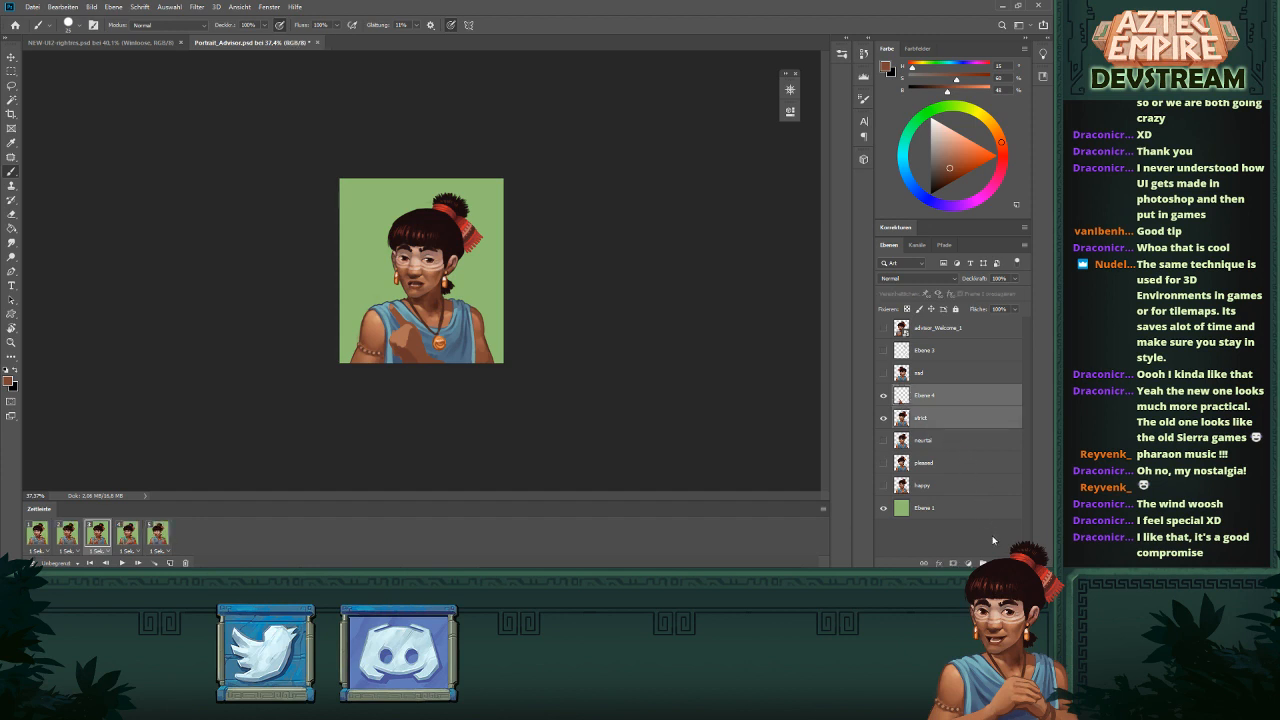
key("ctrl+g")
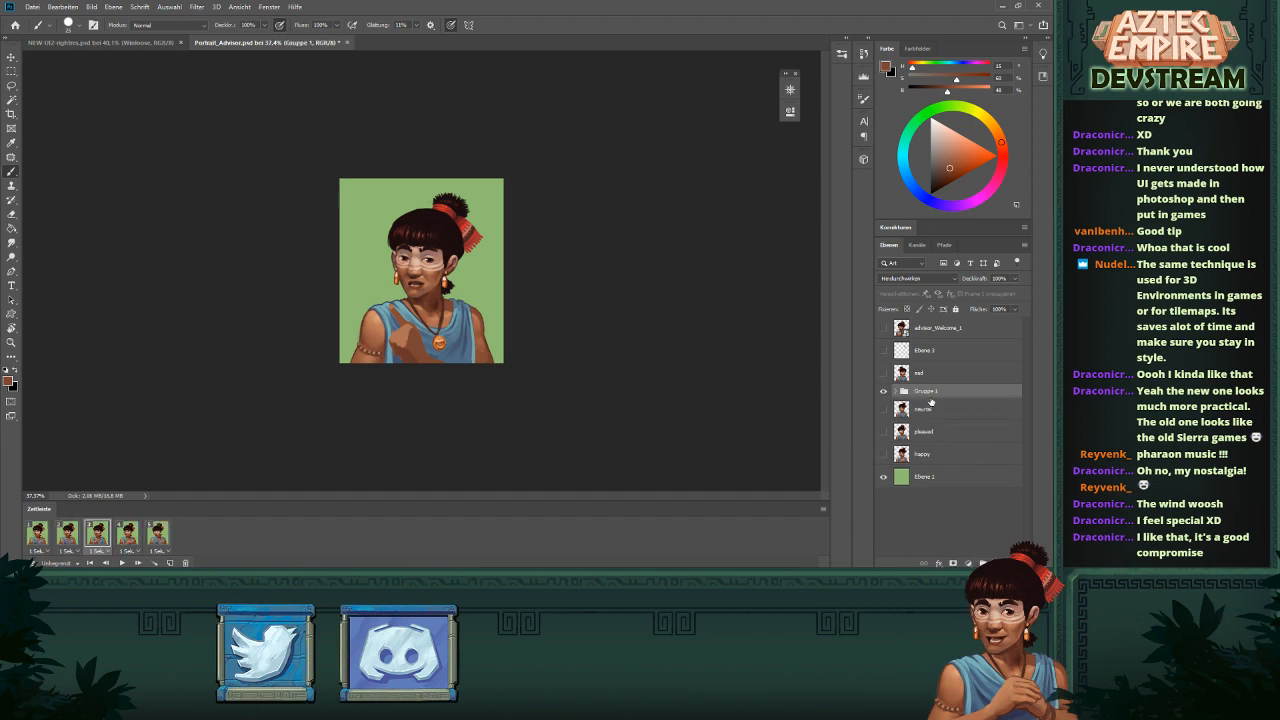
double_click(928, 391)
type("e")
type("trict")
key("Return")
- Rename the layer with the painted hand inside the group as "hand"
left_click(895, 391)
left_click(927, 407)
double_click(932, 408)
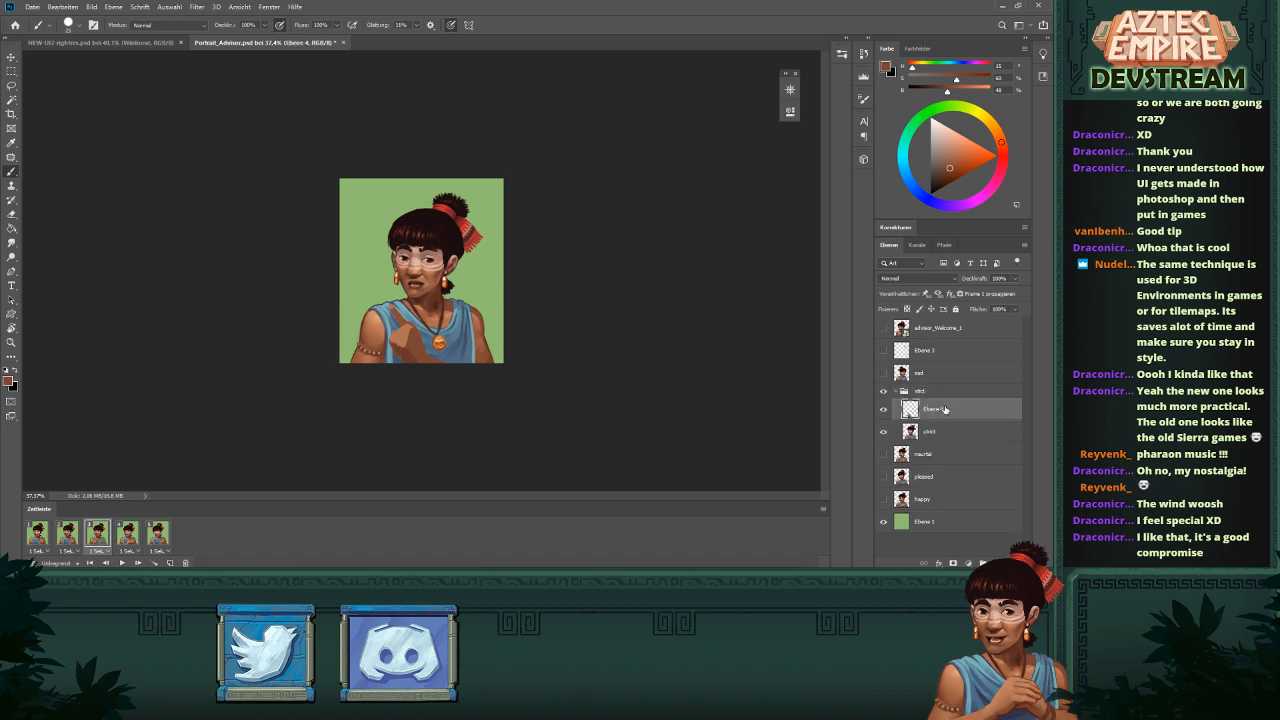
type("nand")
key("Return")
- Paint dark reddish-brown shadow lines beneath the curled fingers, then soften them with sampled skin tone
scroll(470, 331, "up", 10)
left_click_drag(442, 413, 440, 363)
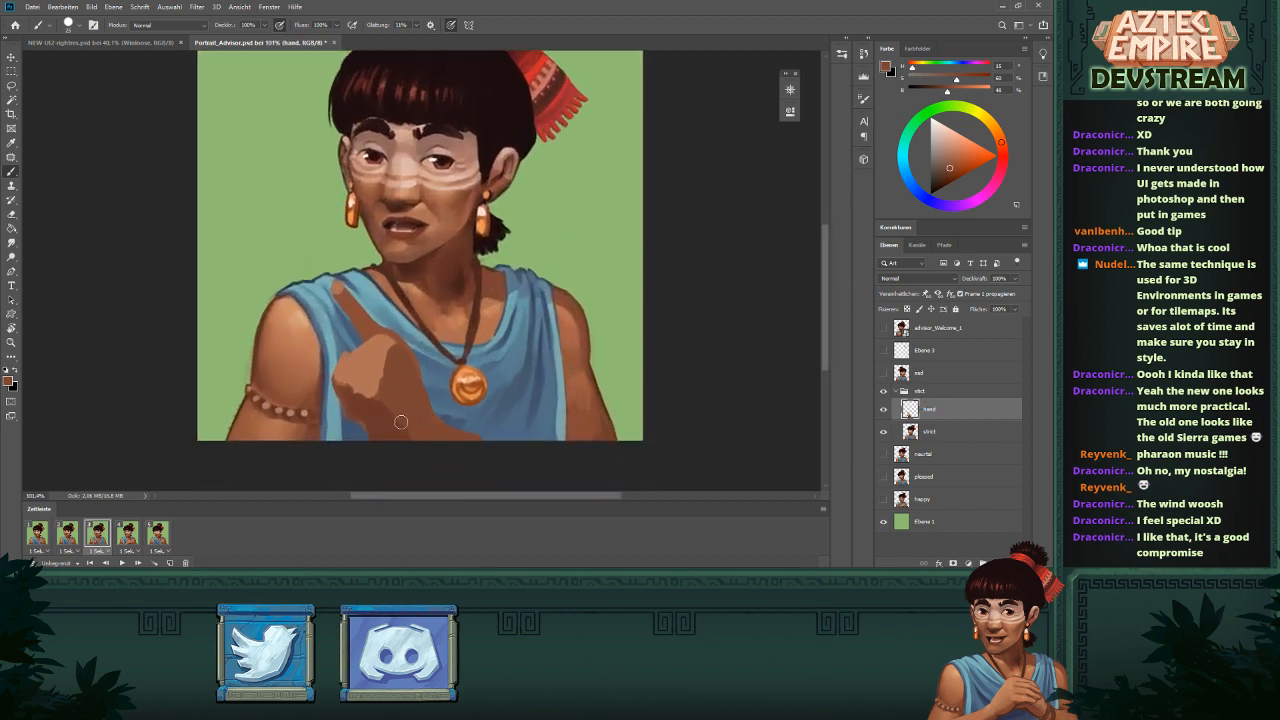
left_click(948, 181)
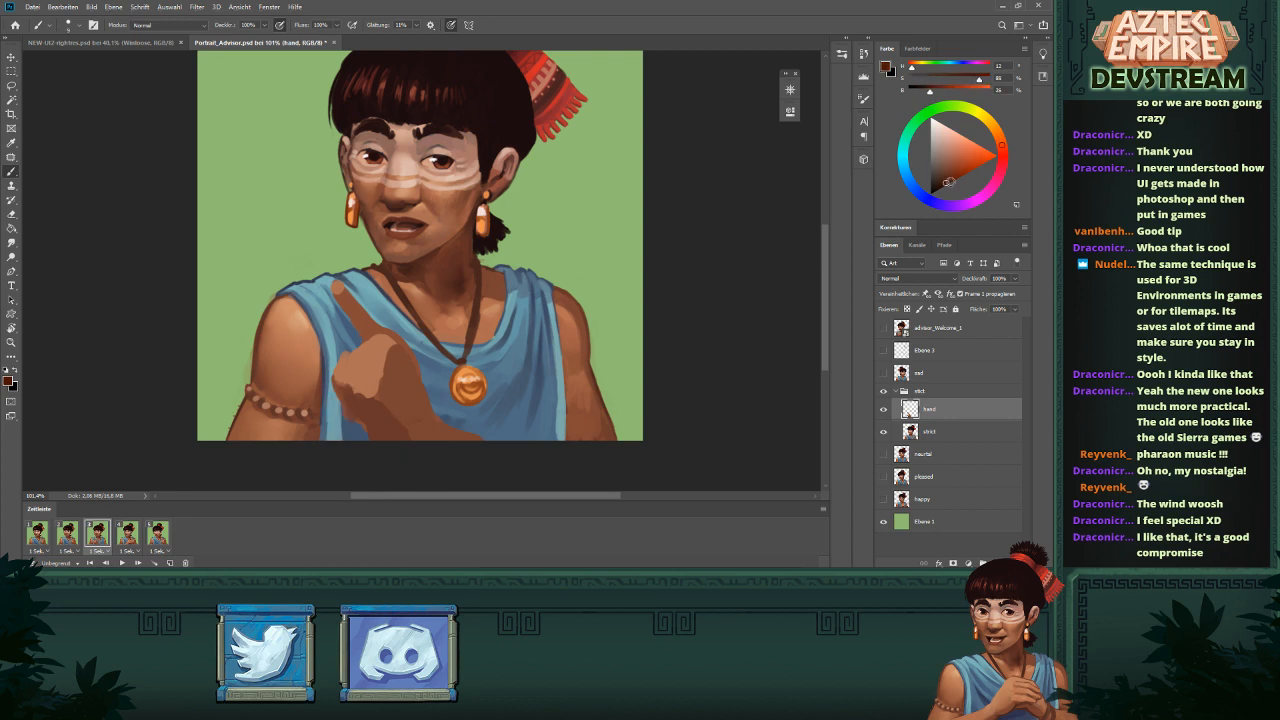
left_click(1003, 155)
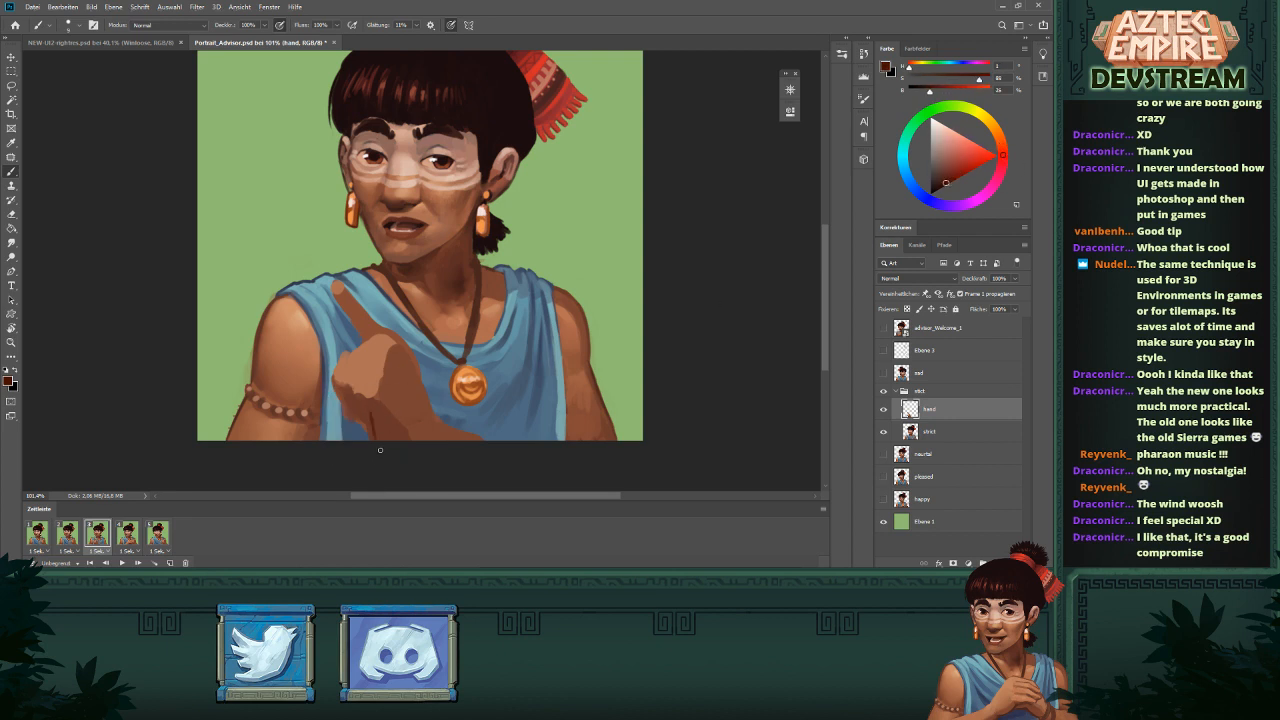
left_click_drag(375, 441, 363, 393)
left_click(378, 406, "alt")
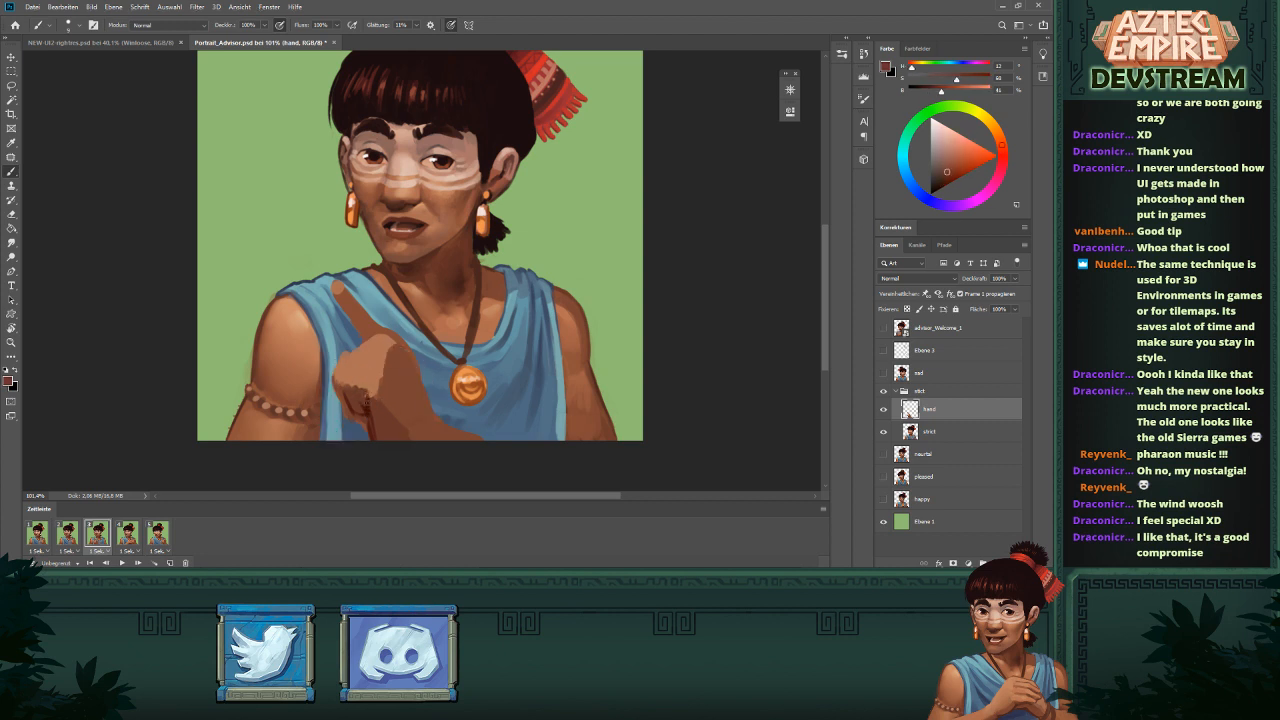
right_click(384, 399, "alt")
right_click(408, 399, "alt")
- Model the curled fingers and knuckles of the fist with sampled light and mid skin tones
left_click(386, 388, "alt")
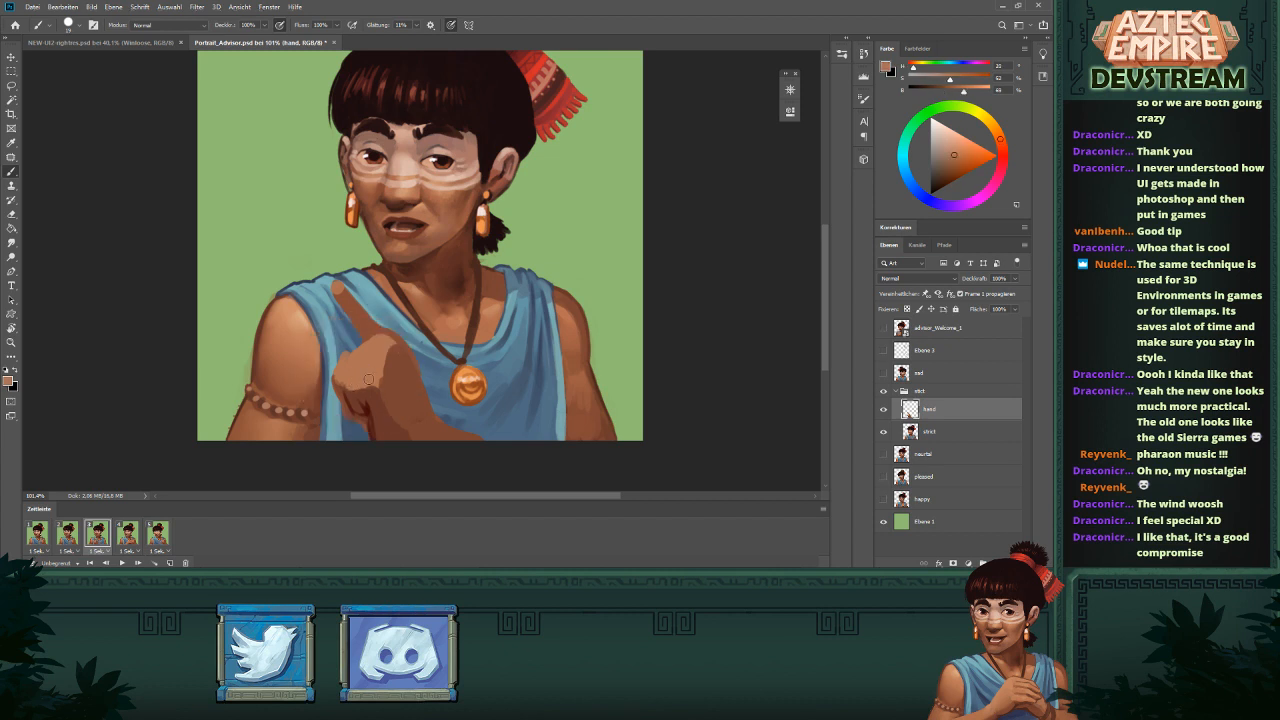
left_click(355, 386, "alt")
left_click(353, 388, "alt")
right_click(352, 377, "alt")
right_click(347, 374, "alt")
left_click_drag(345, 387, 372, 337)
- Refine the raised index finger and its tip with sampled darker and lighter skin tones
left_click(404, 364, "alt")
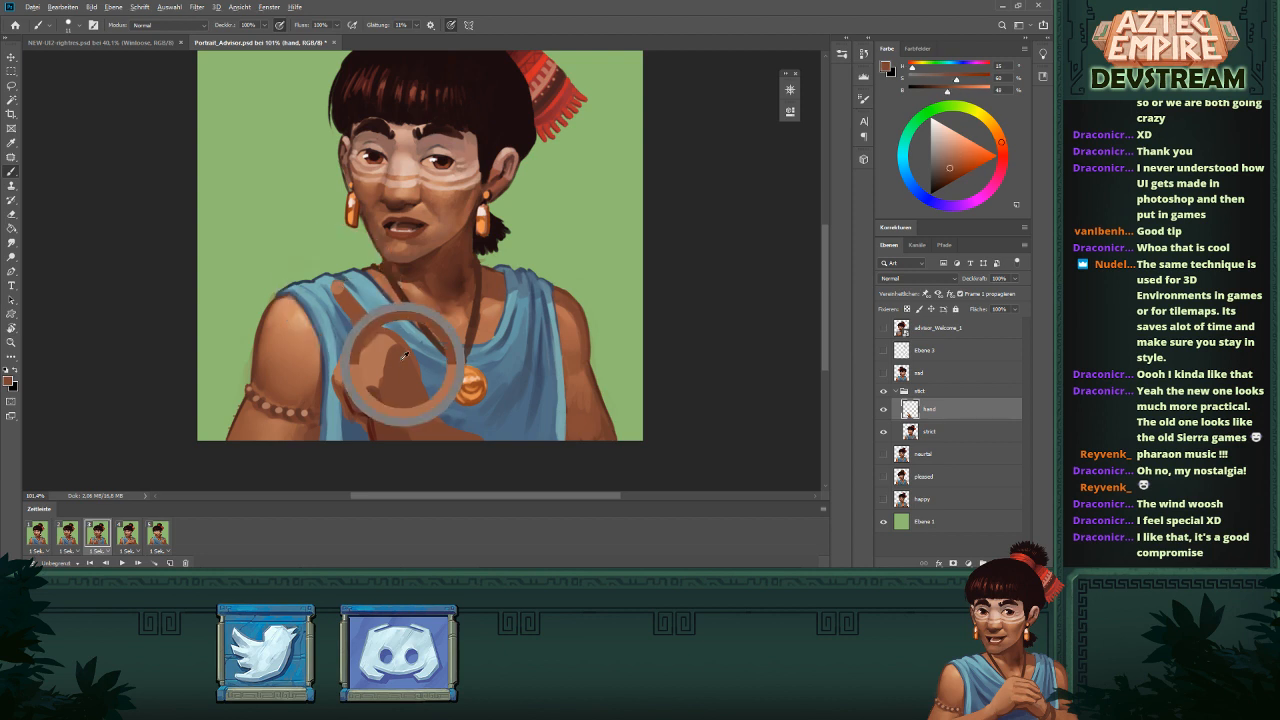
left_click(338, 283, "alt")
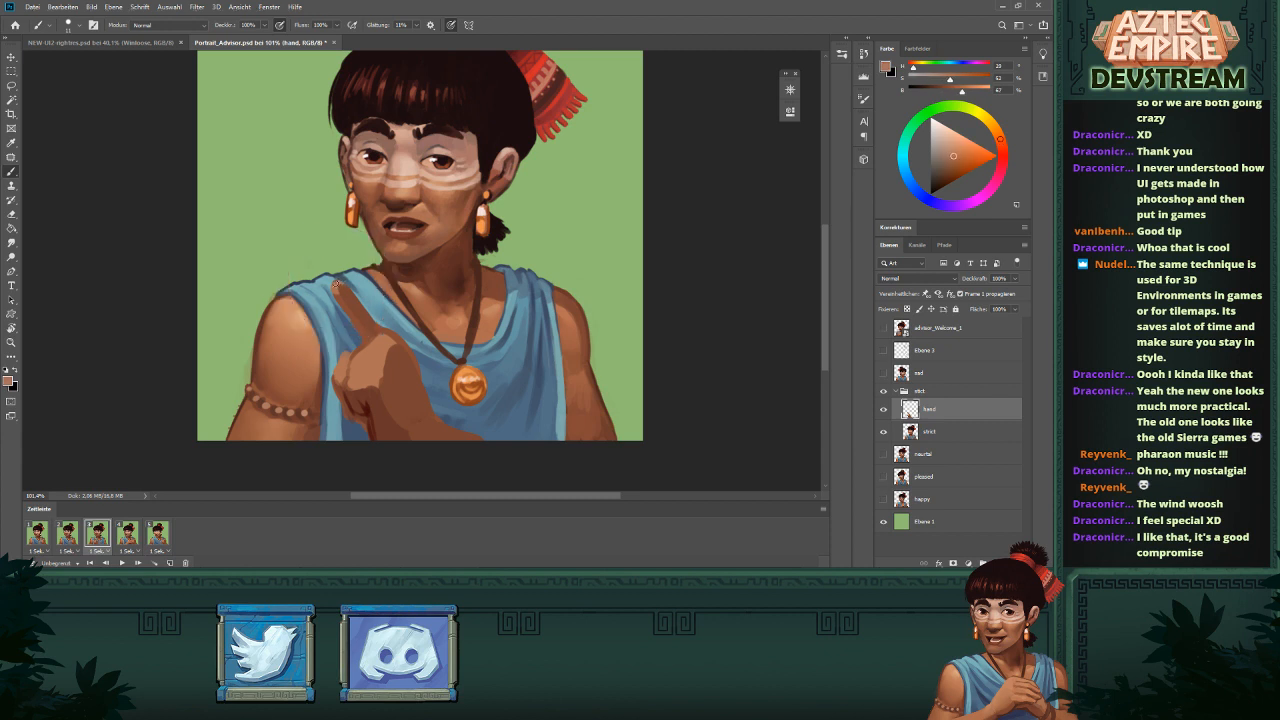
left_click_drag(465, 288, 430, 325)
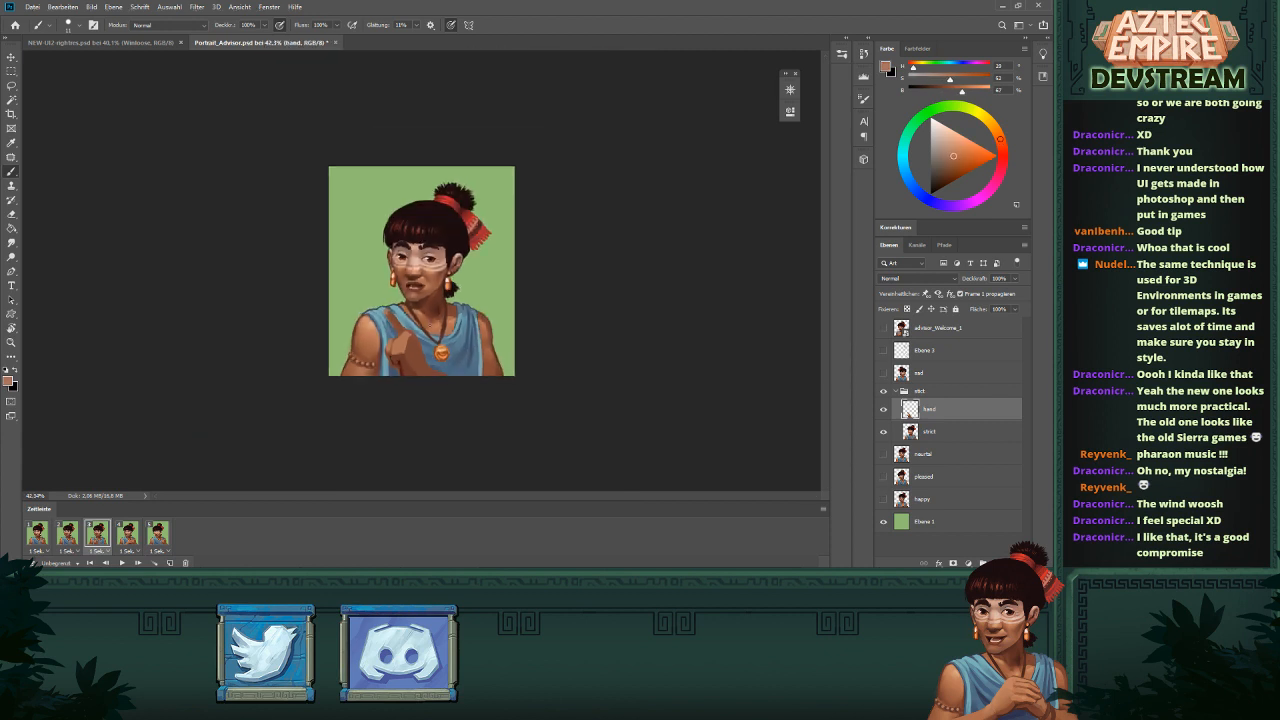
left_click_drag(403, 324, 438, 323)
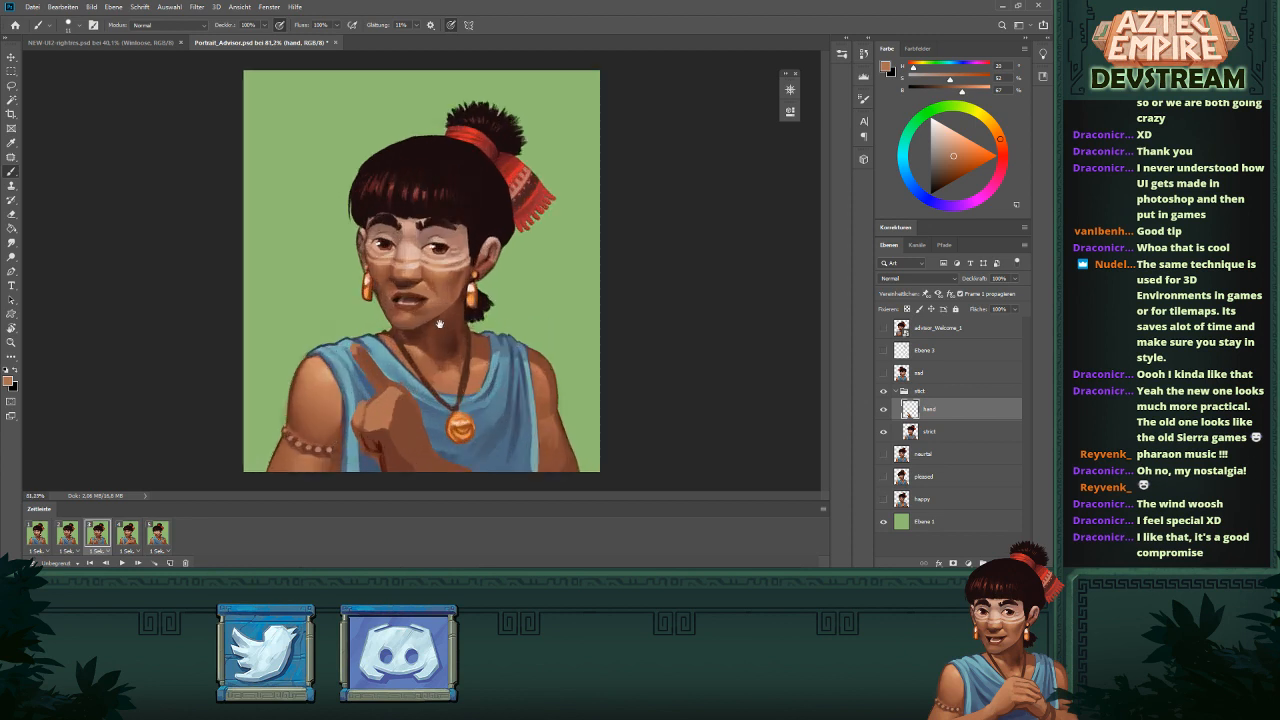
- Erase stray paint along the outer edges of the fist and wrist to tidy the hand's outline
key("e")
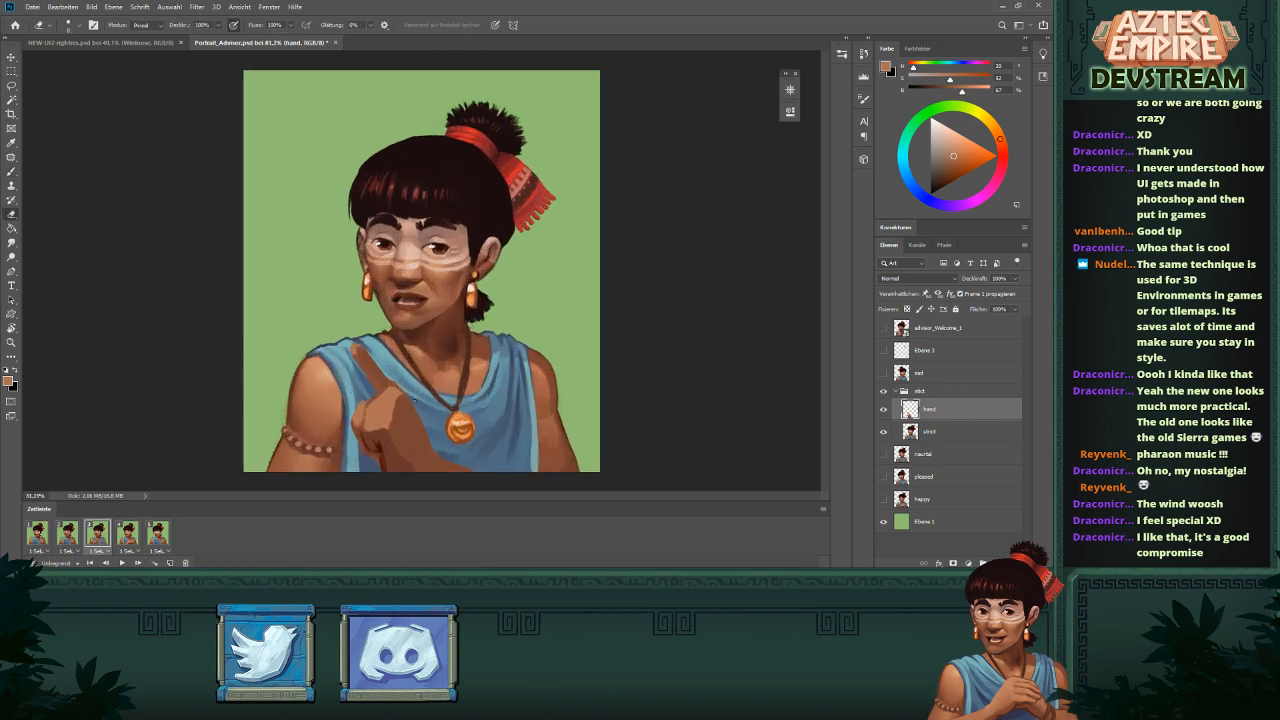
left_click_drag(458, 330, 424, 409)
left_click_drag(493, 289, 530, 289)
left_click_drag(437, 421, 412, 331)
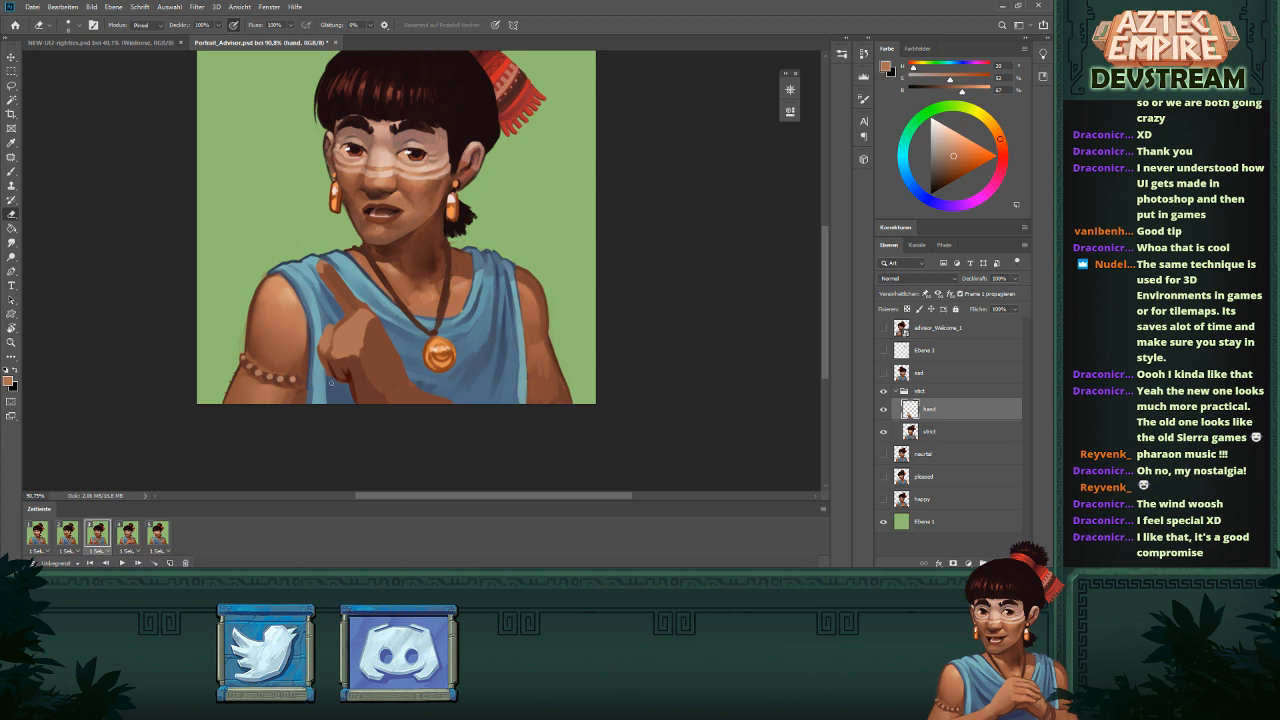
scroll(511, 357, "up", 3)
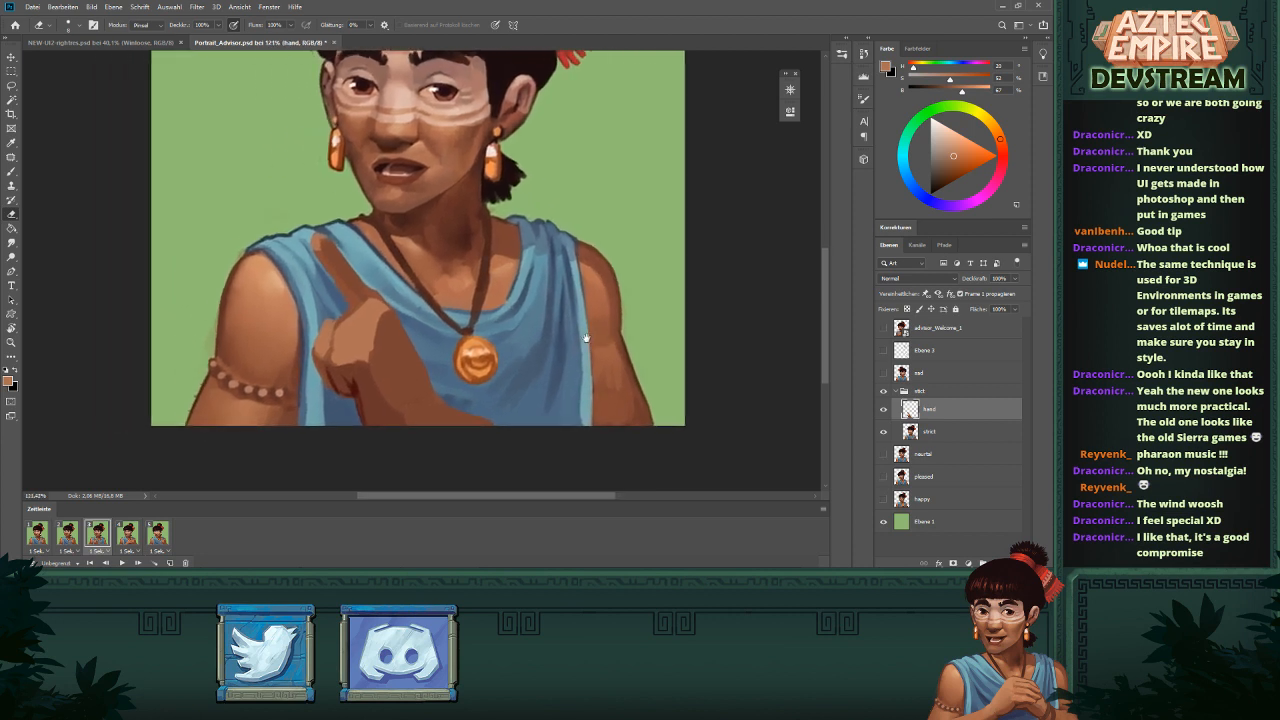
- Add a new empty layer above the hand layer for guide lines and choose a red brush colour
key("b")
left_click_drag(411, 339, 416, 354)
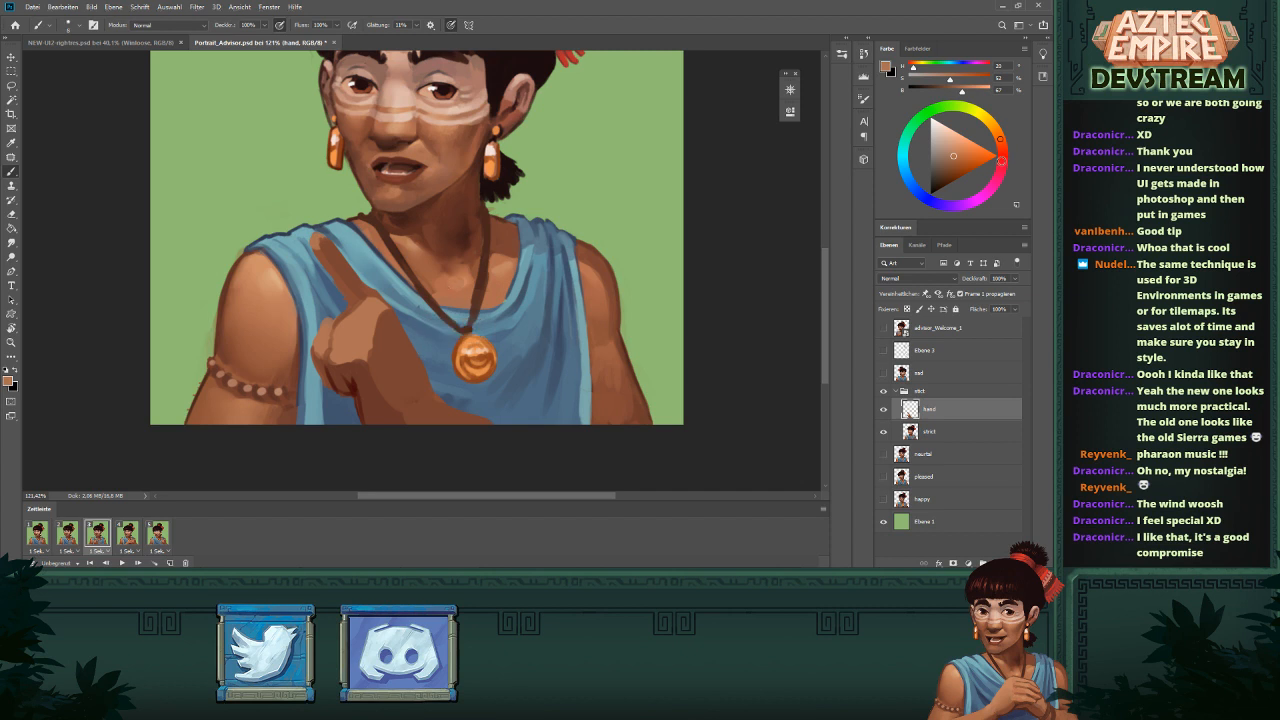
left_click(1002, 161)
left_click(977, 146)
left_click_drag(437, 341, 434, 348)
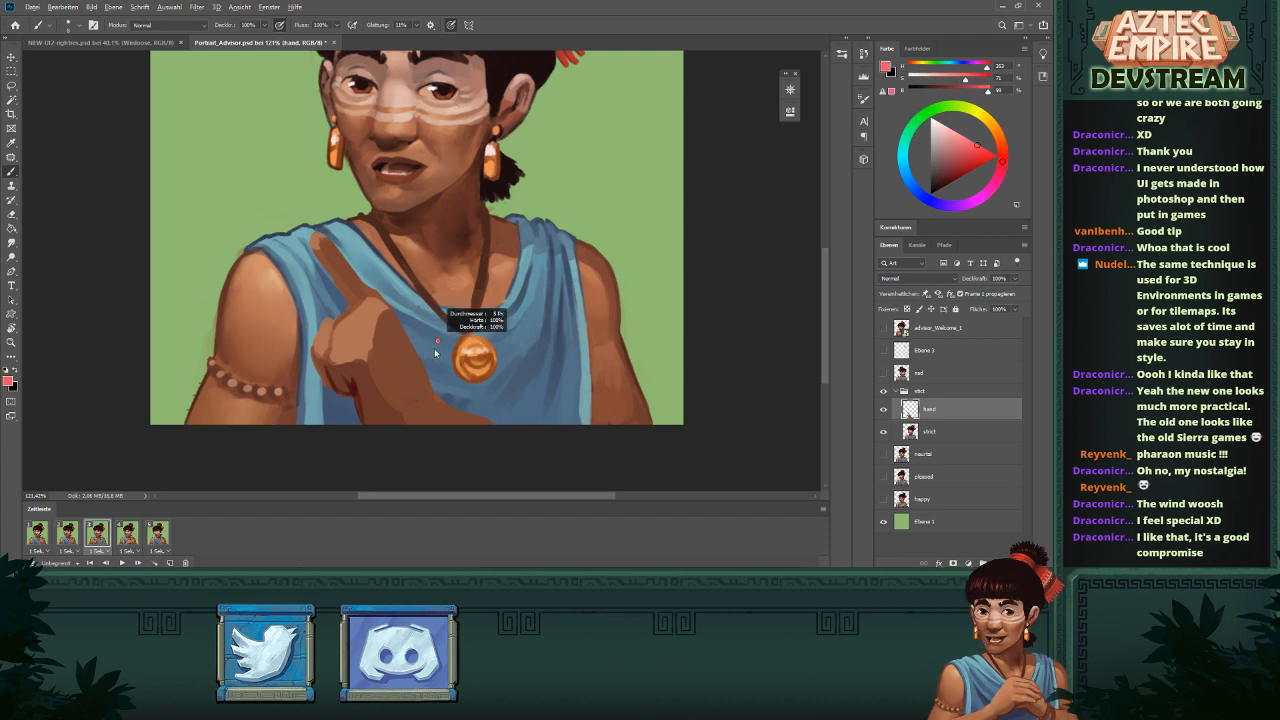
key("ctrl+shift+alt+n")
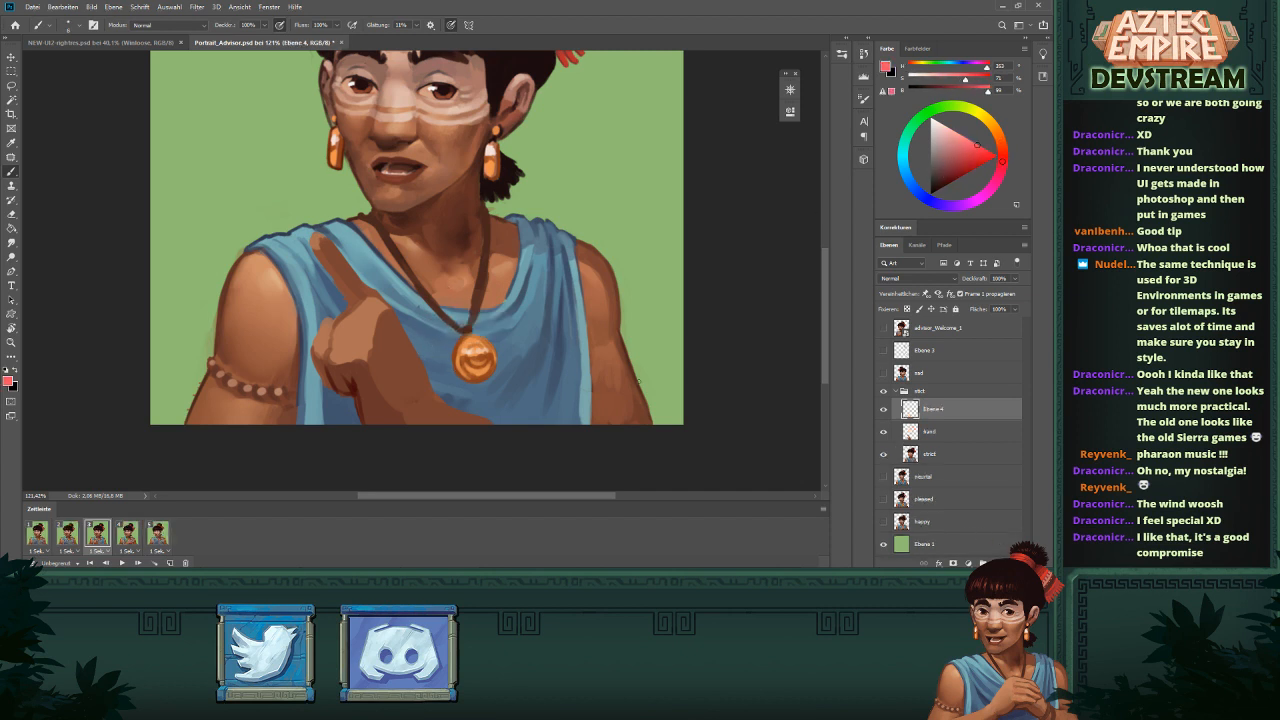
left_click_drag(377, 302, 368, 362)
left_click(992, 158)
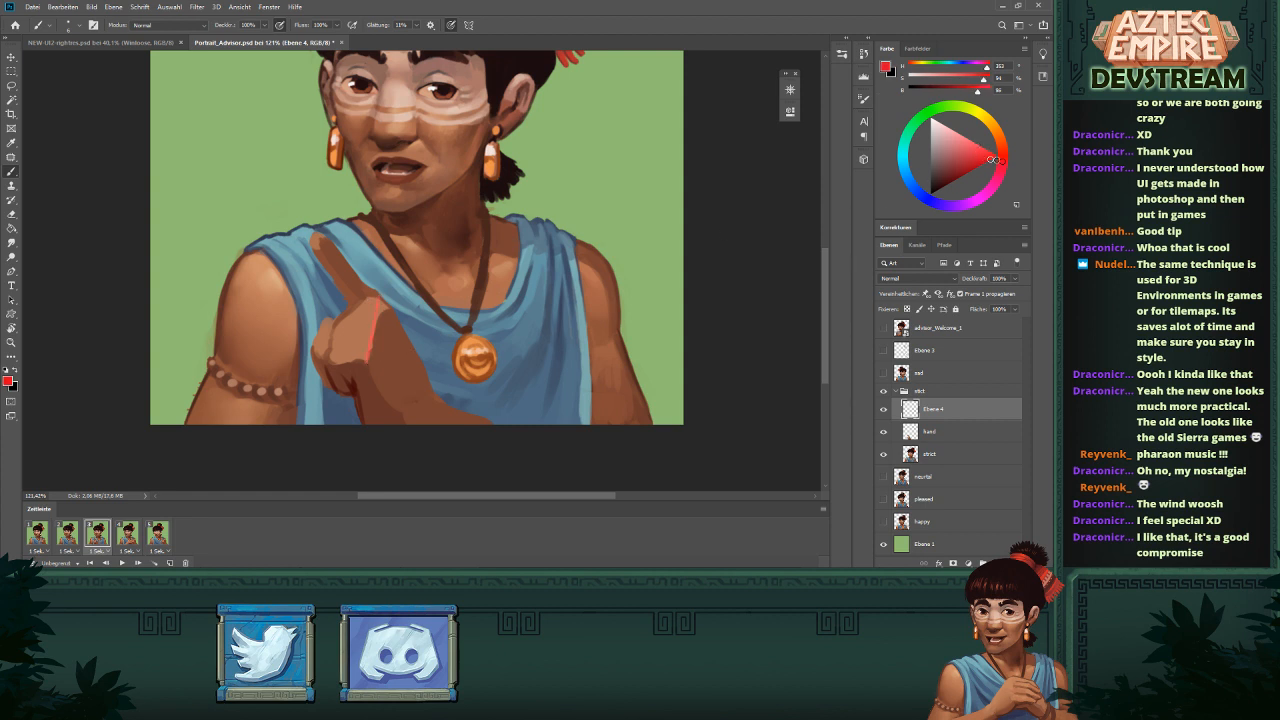
left_click_drag(377, 300, 366, 360)
key("ctrl+z")
- Sketch bright blue construction lines over the fist, marking the back of the hand, the curled fingers and the wrist
left_click(436, 339, "alt")
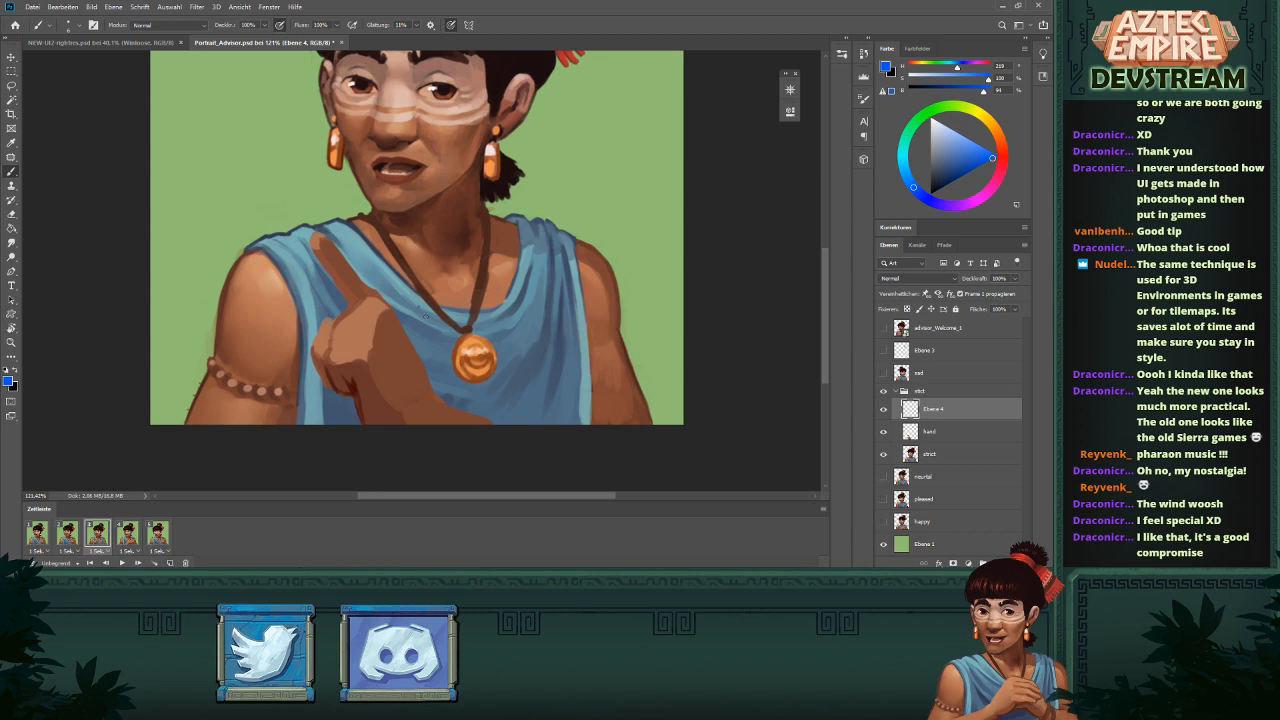
left_click_drag(379, 297, 362, 422)
mouse_move(330, 362)
left_mouse_down()
mouse_move(325, 365)
mouse_move(336, 392)
mouse_move(352, 357)
mouse_move(326, 359)
mouse_move(329, 349)
mouse_move(362, 342)
left_mouse_up()
mouse_move(360, 338)
left_mouse_down()
mouse_move(366, 351)
mouse_move(368, 319)
mouse_move(325, 349)
mouse_move(371, 291)
mouse_move(360, 321)
left_mouse_up()
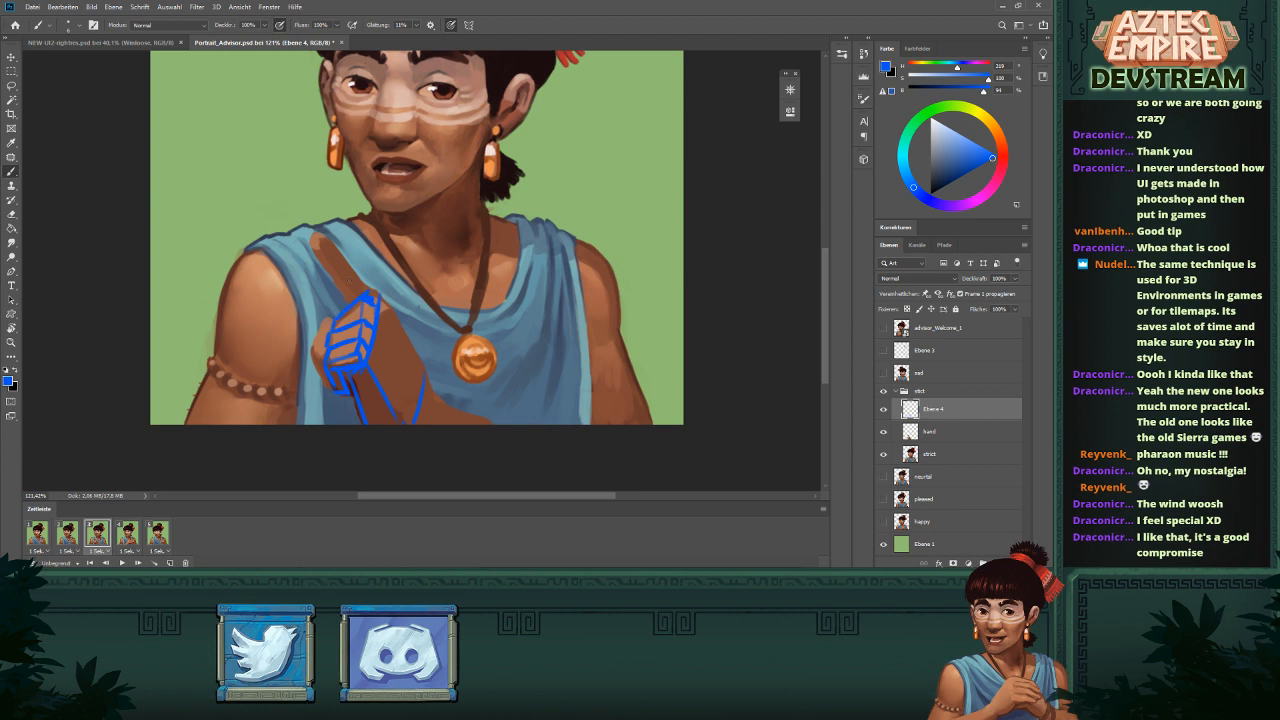
- Sketch the raised index finger's contours in blue and add the remaining guide lines beside the knuckles
mouse_move(319, 243)
left_mouse_down()
mouse_move(326, 235)
mouse_move(383, 296)
left_mouse_up()
left_click_drag(311, 246, 349, 305)
mouse_move(330, 325)
left_mouse_down()
mouse_move(303, 346)
mouse_move(332, 345)
left_mouse_up()
scroll(592, 334, "down", 4)
scroll(574, 390, "up", 2)
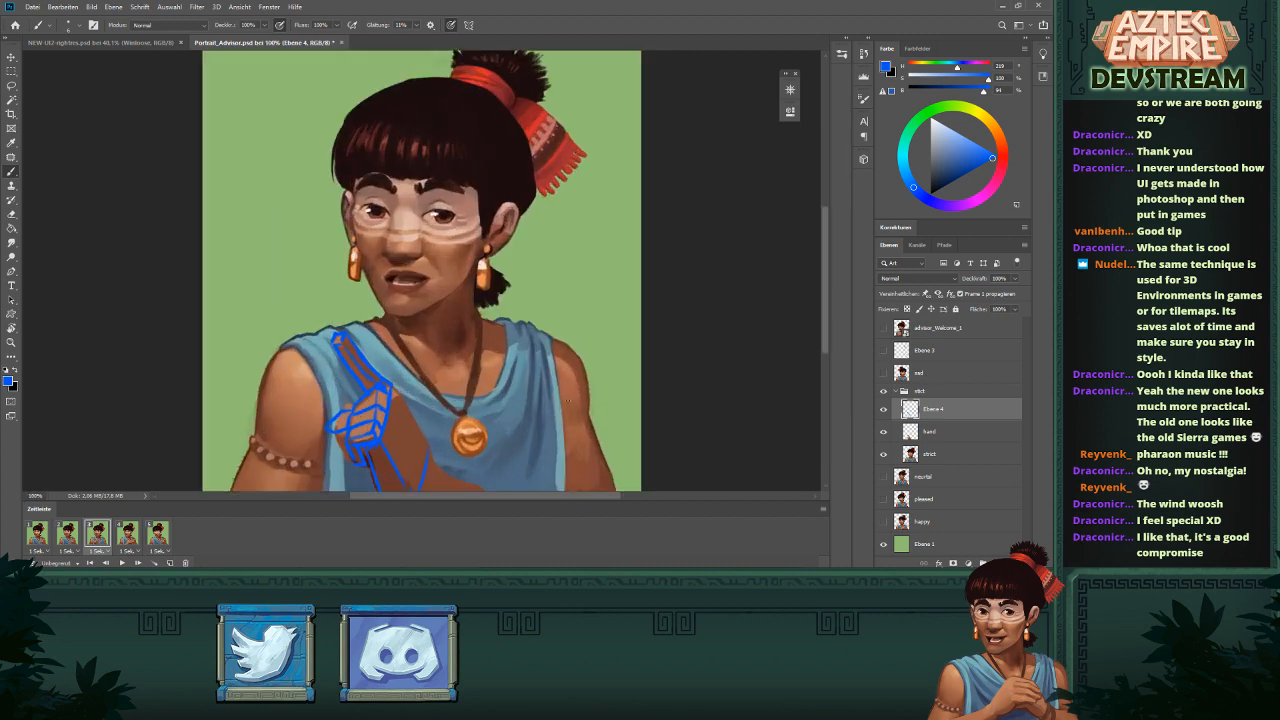
- Reduce the blue guide layer's opacity to 39%, hide the layer, and make the hand layer active
left_click_drag(977, 280, 937, 282)
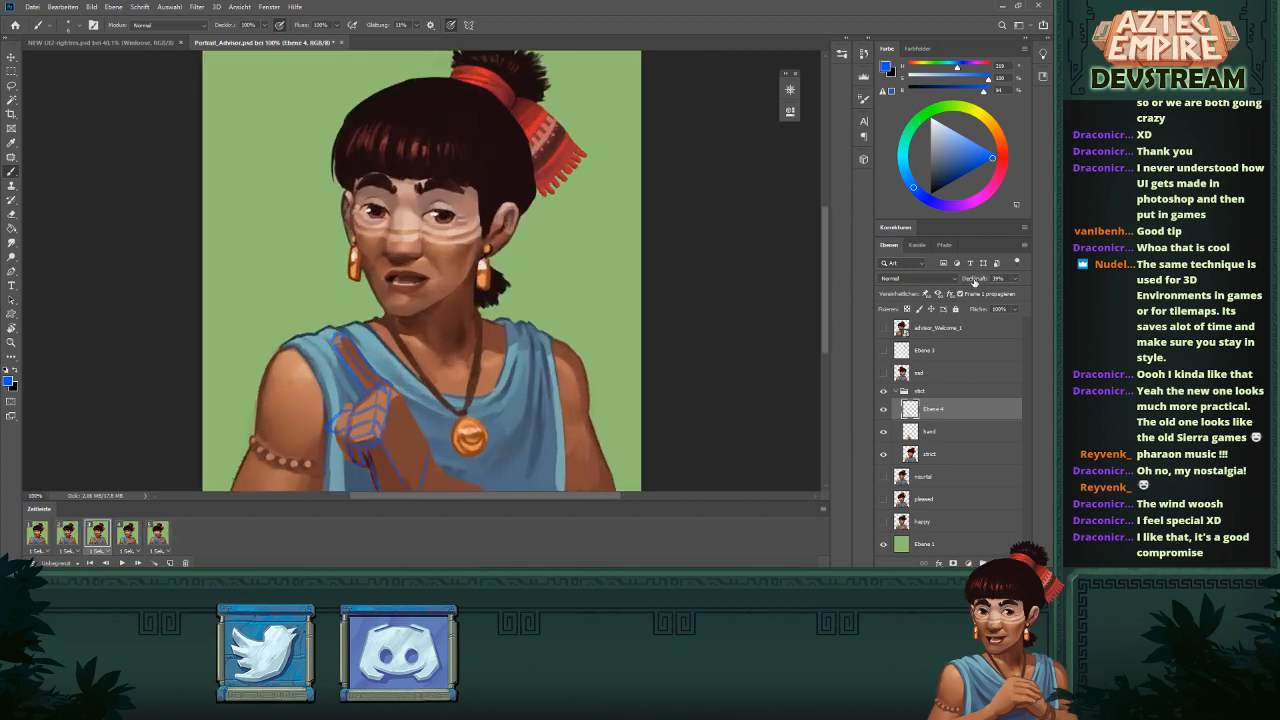
left_click(884, 409)
left_click(884, 432)
left_click(884, 432)
left_click(930, 430)
- Deepen the shadow between the thumb and the fist with a dark reddish brown sampled from the hand
key("e")
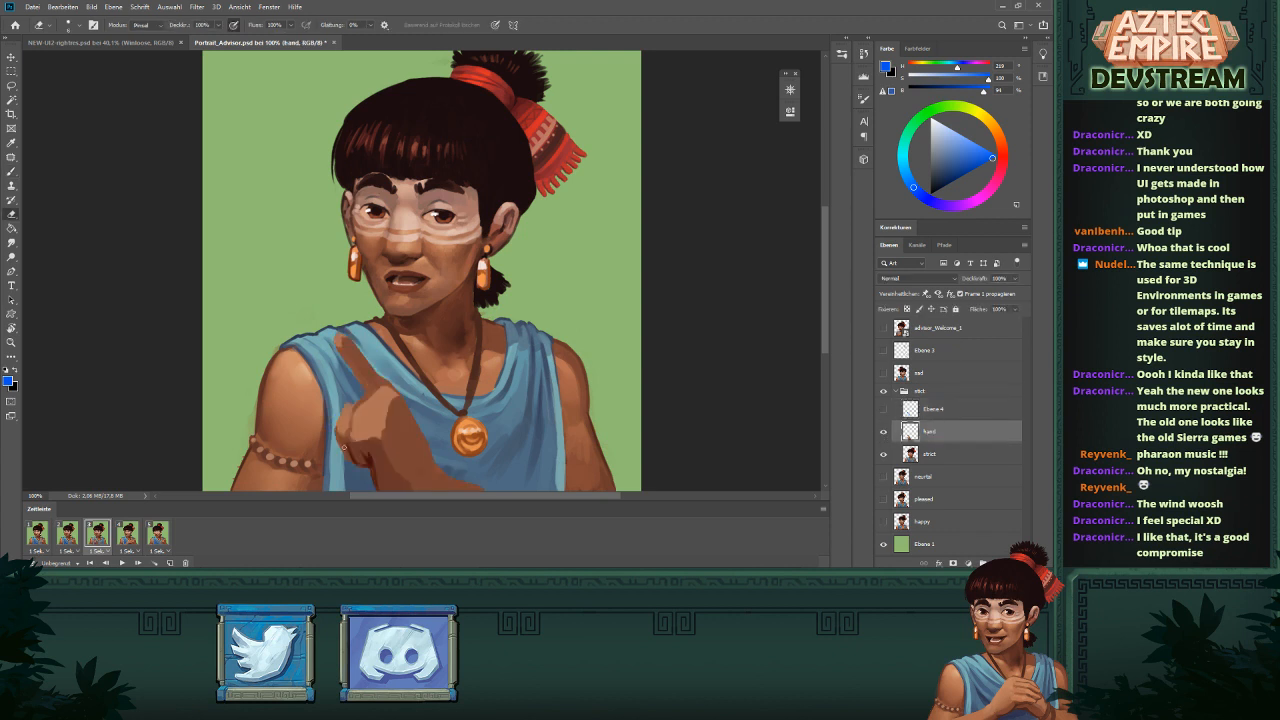
key("b")
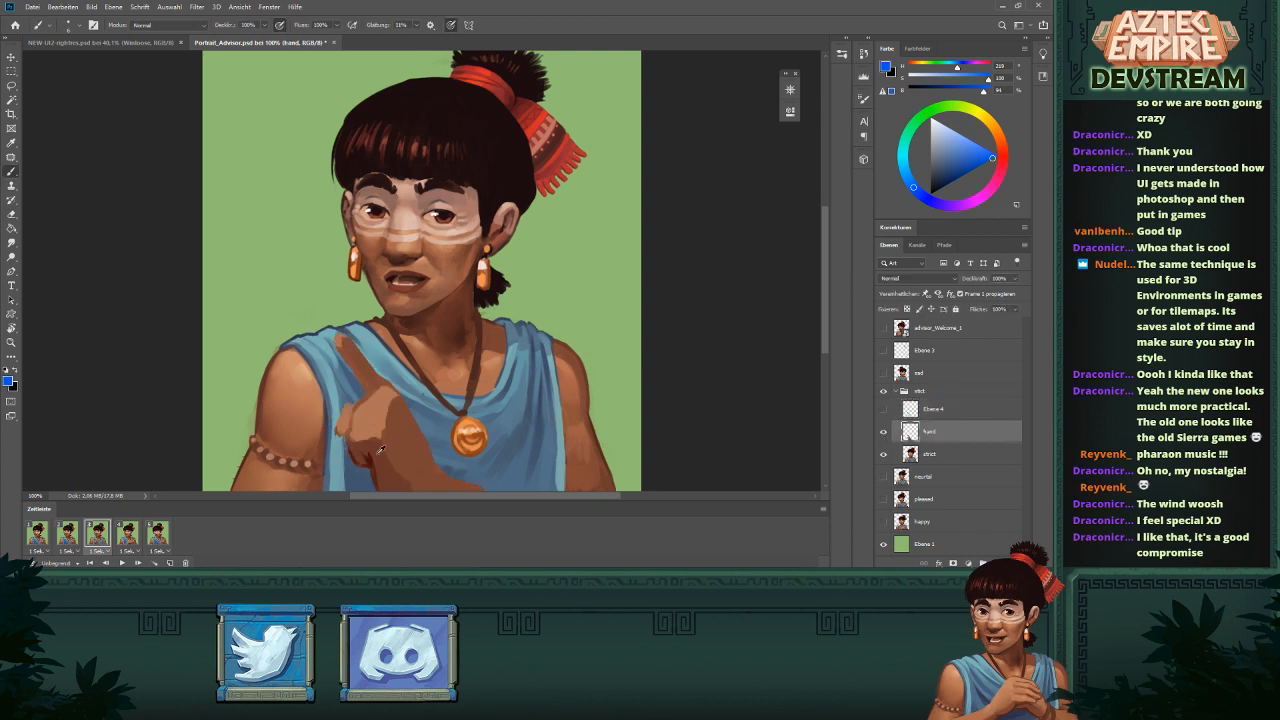
left_click(377, 453, "alt")
scroll(355, 445, "up", 2)
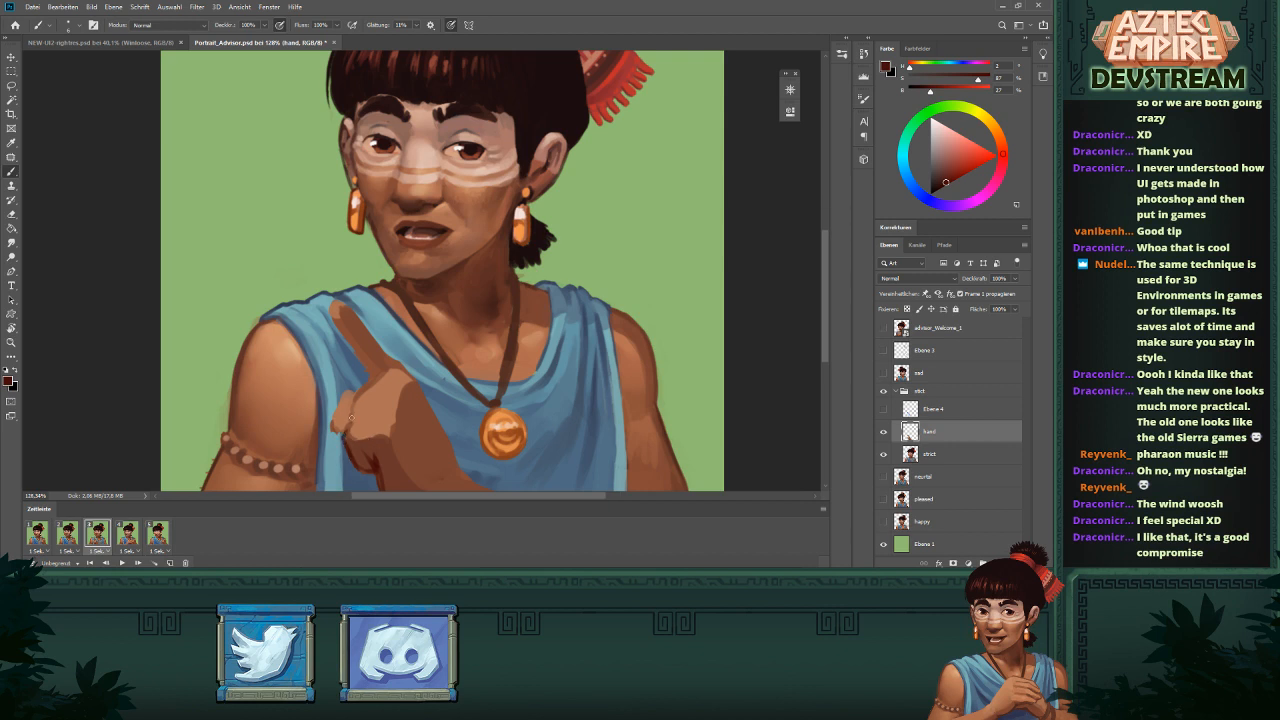
left_click_drag(345, 432, 352, 412)
- Extend the thumb outward from the fist with sampled mid brown and trim its edges with the Eraser
left_click(377, 377, "alt")
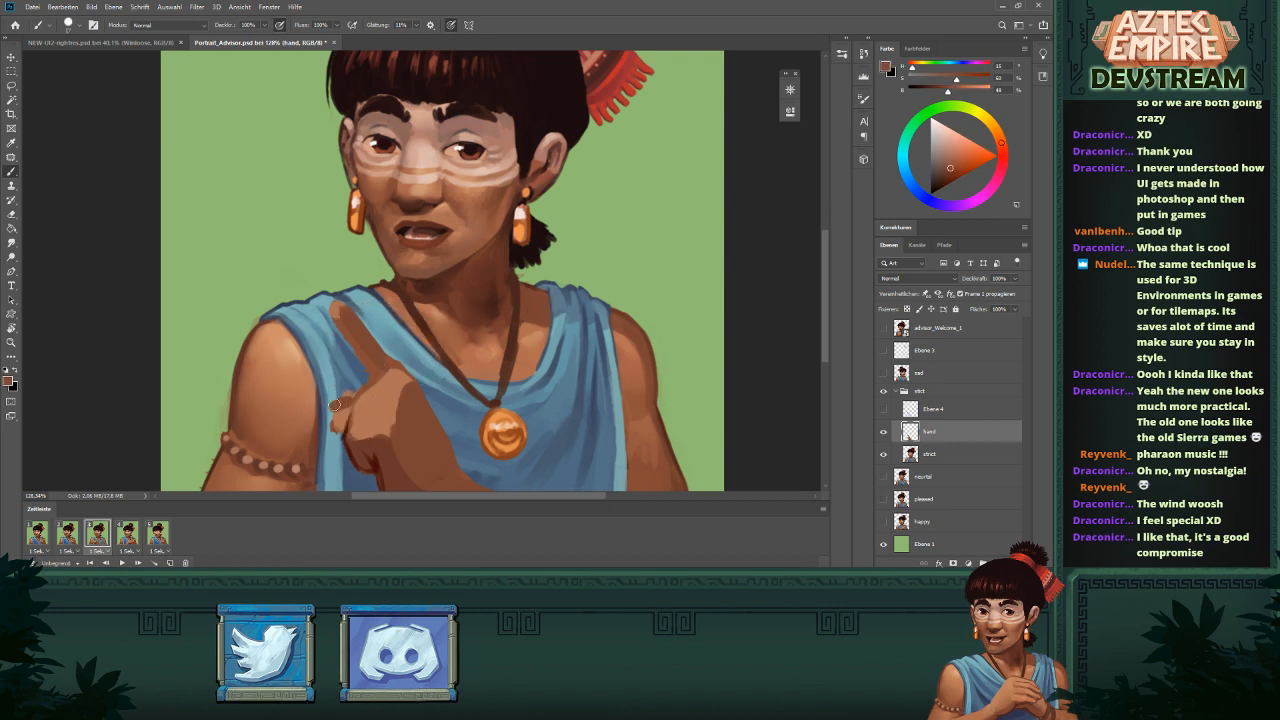
mouse_move(335, 405)
left_mouse_down()
mouse_move(325, 413)
mouse_move(355, 417)
mouse_move(323, 415)
mouse_move(344, 417)
left_mouse_up()
key("e")
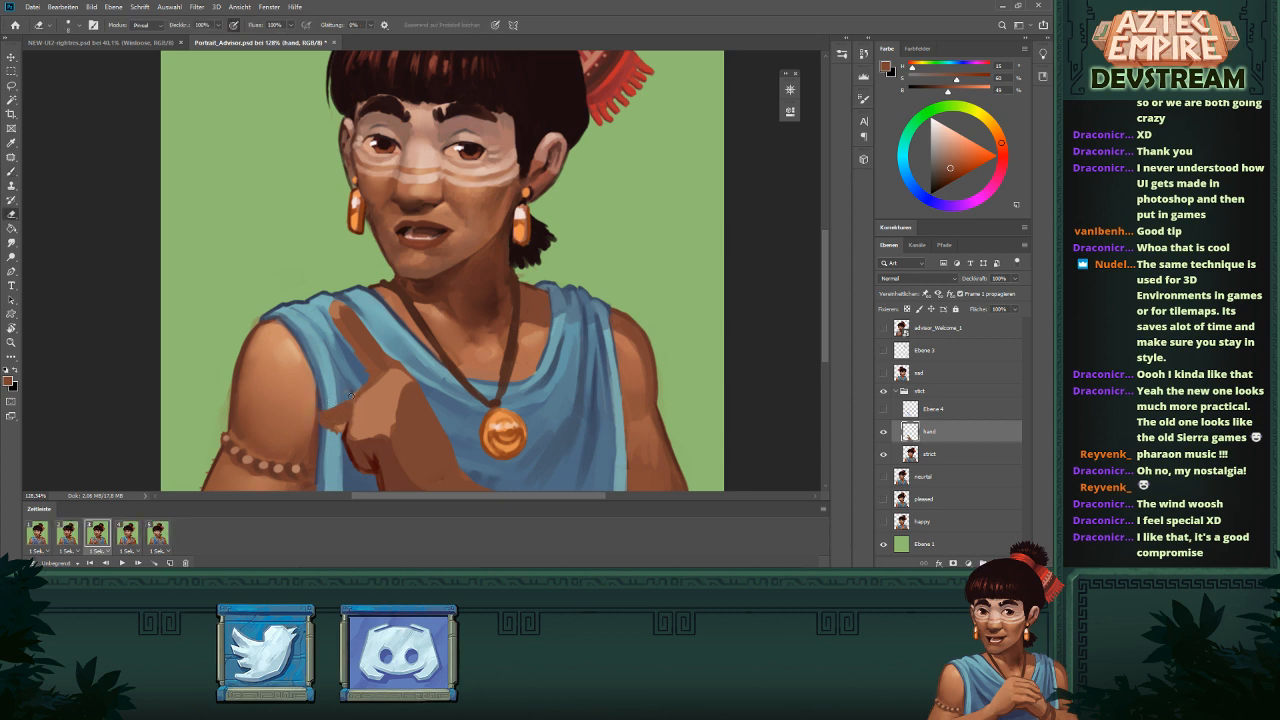
key("b")
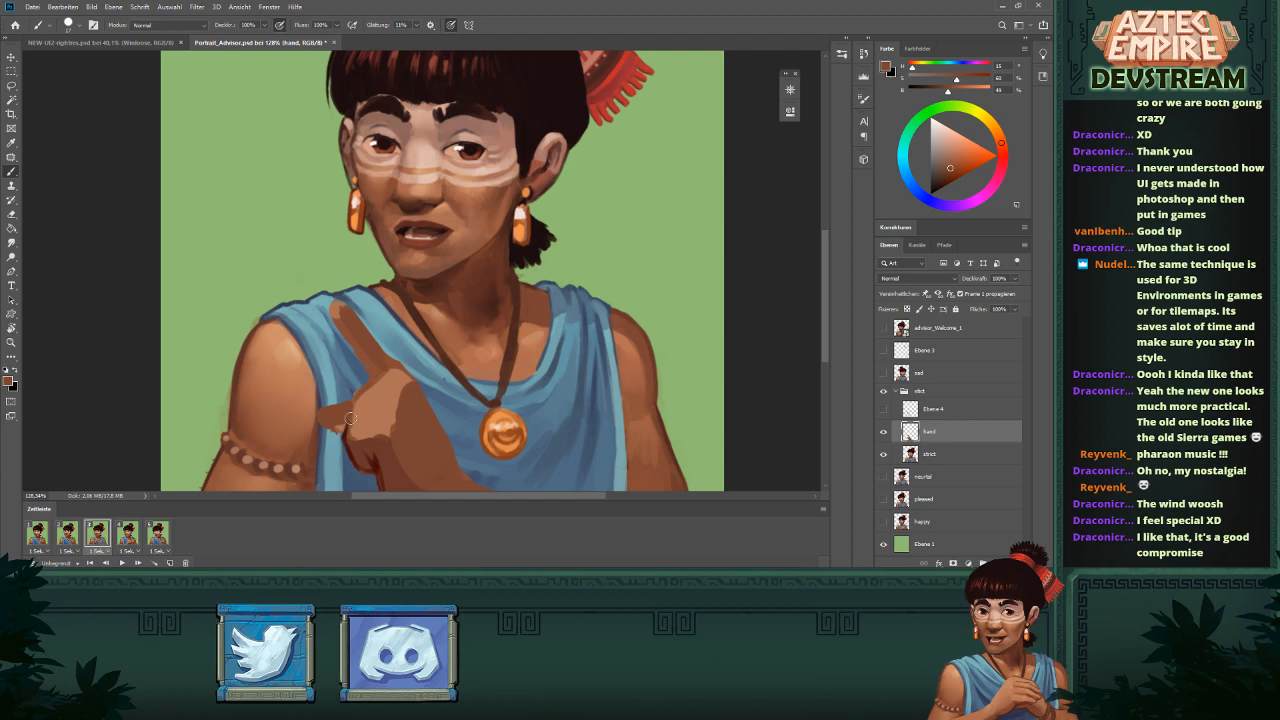
key("e")
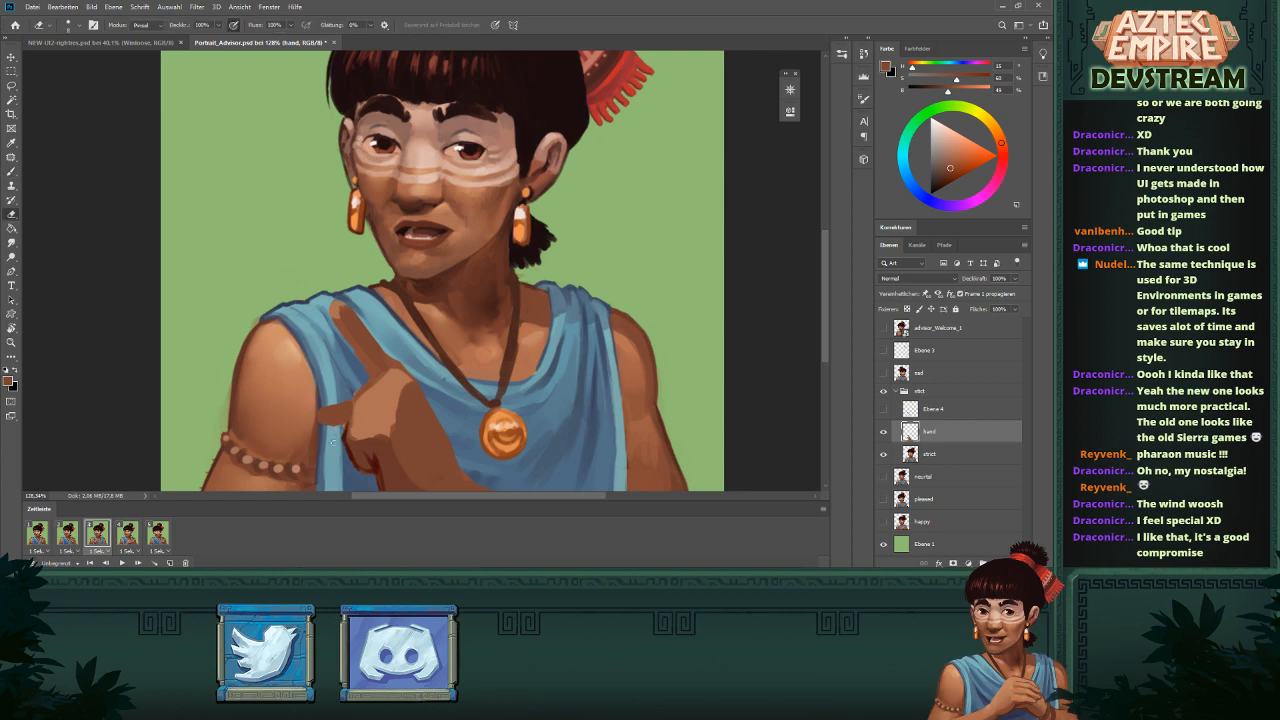
scroll(333, 441, "down", 5)
scroll(334, 445, "up", 5)
- Outline the raised finger's outer edge with sampled dark reddish brown, alternating with the Eraser to keep it slim
key("b")
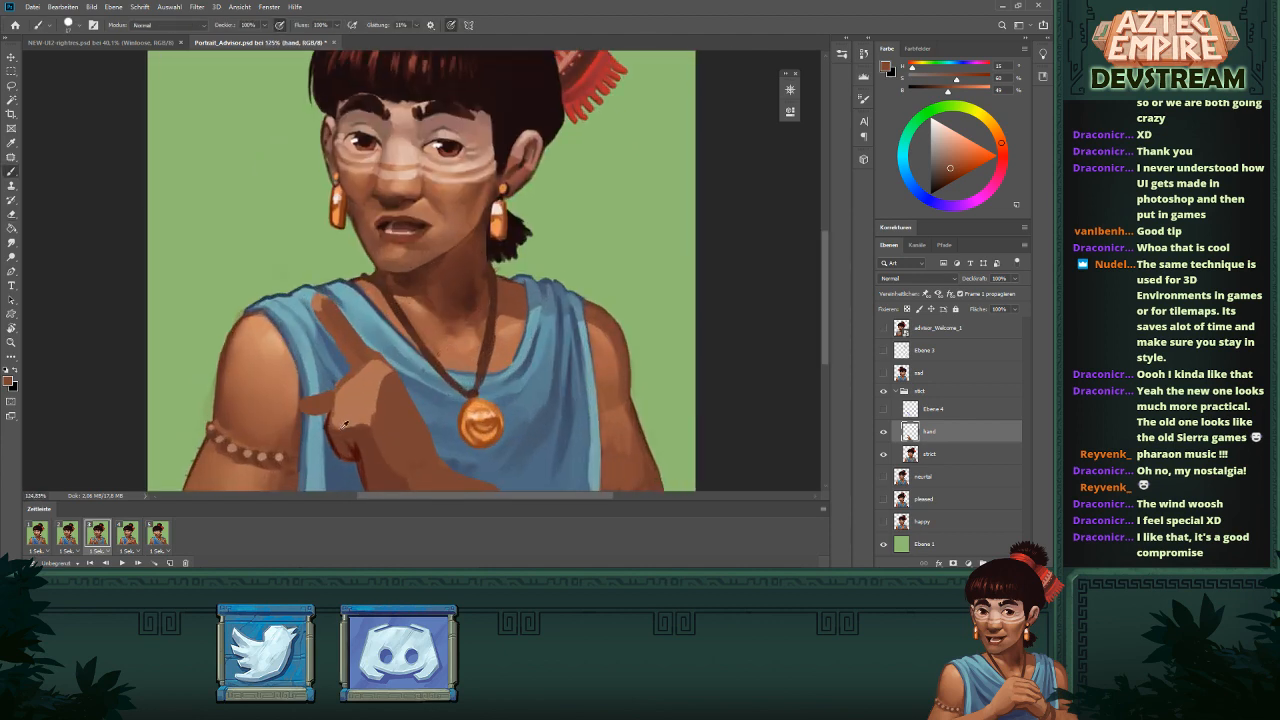
left_click(325, 428, "alt")
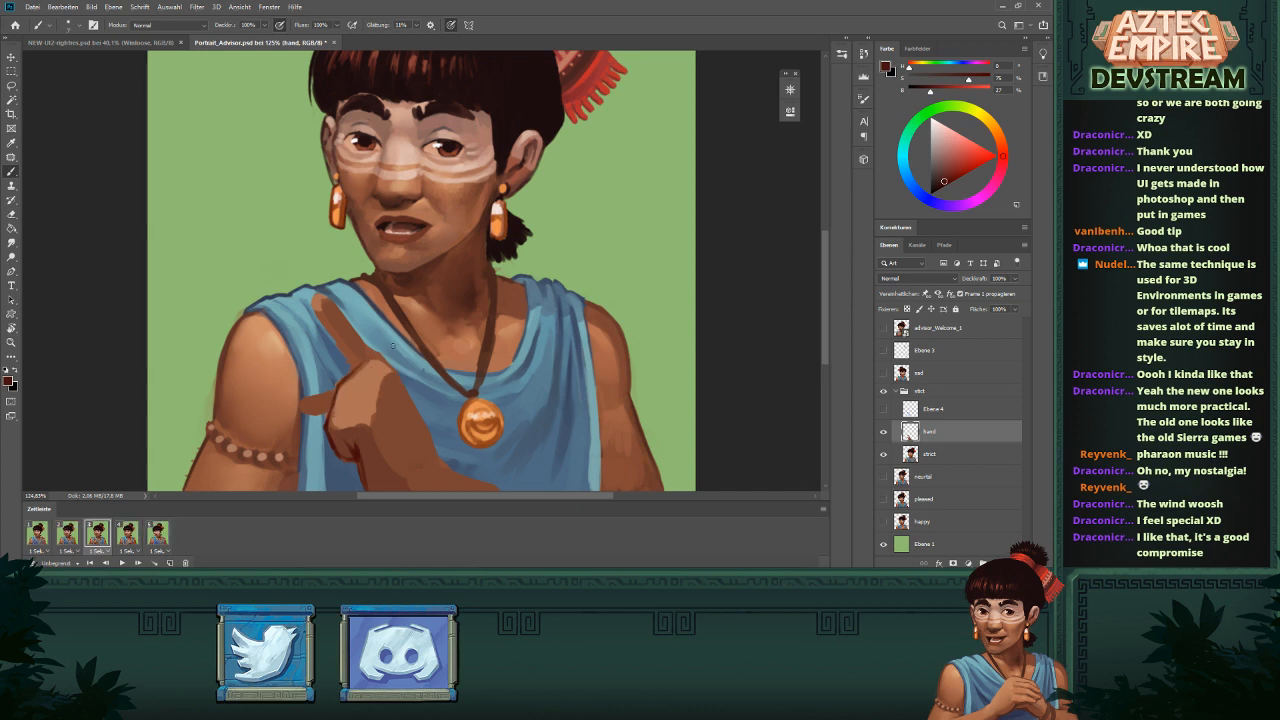
key("e")
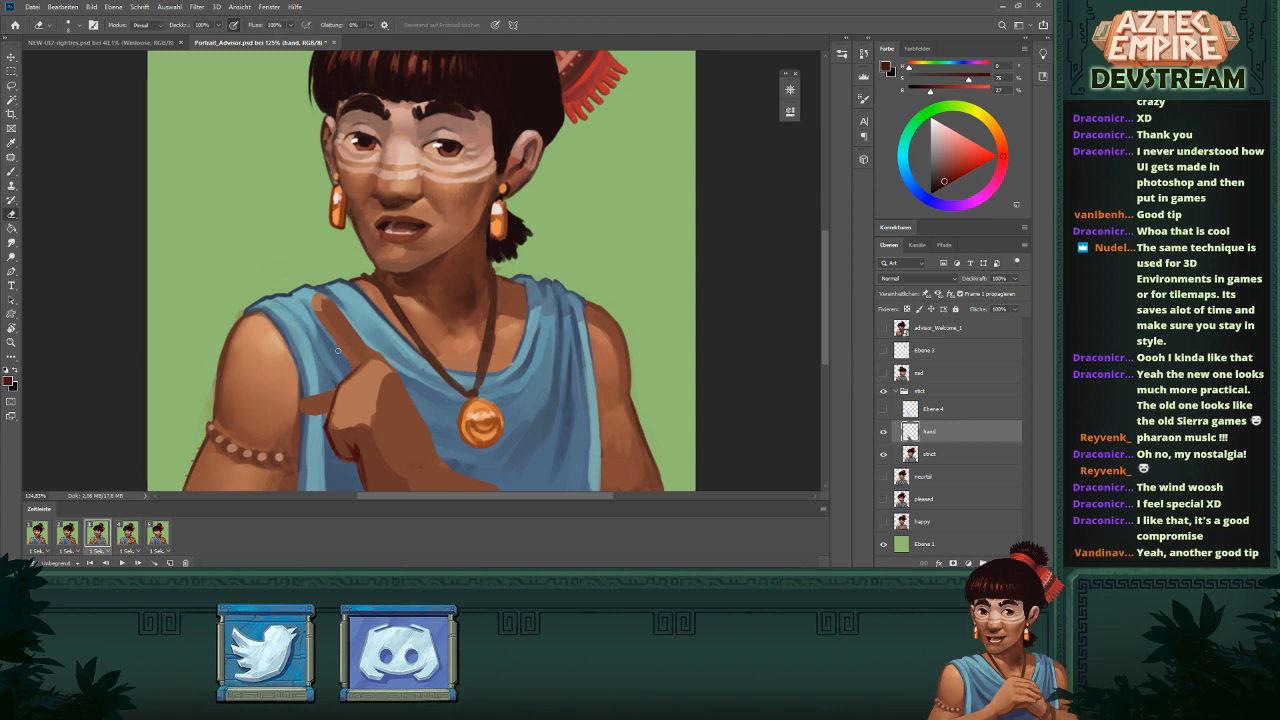
key("b")
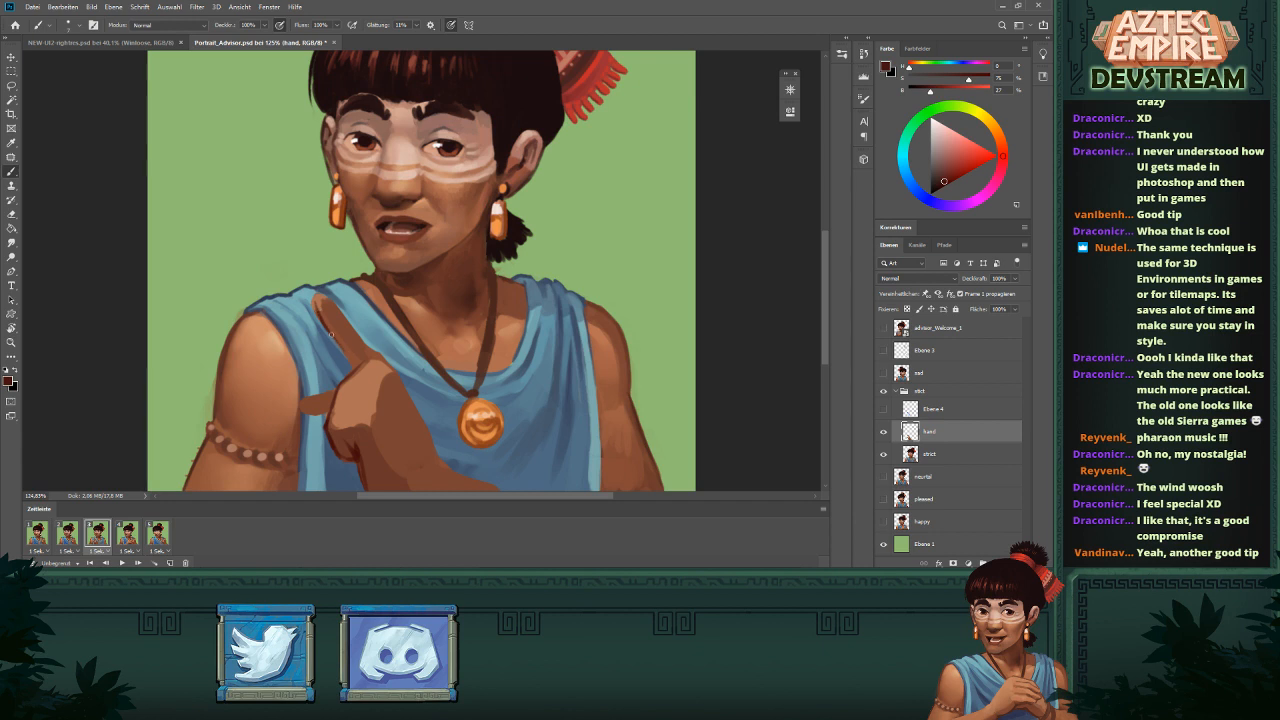
key("e")
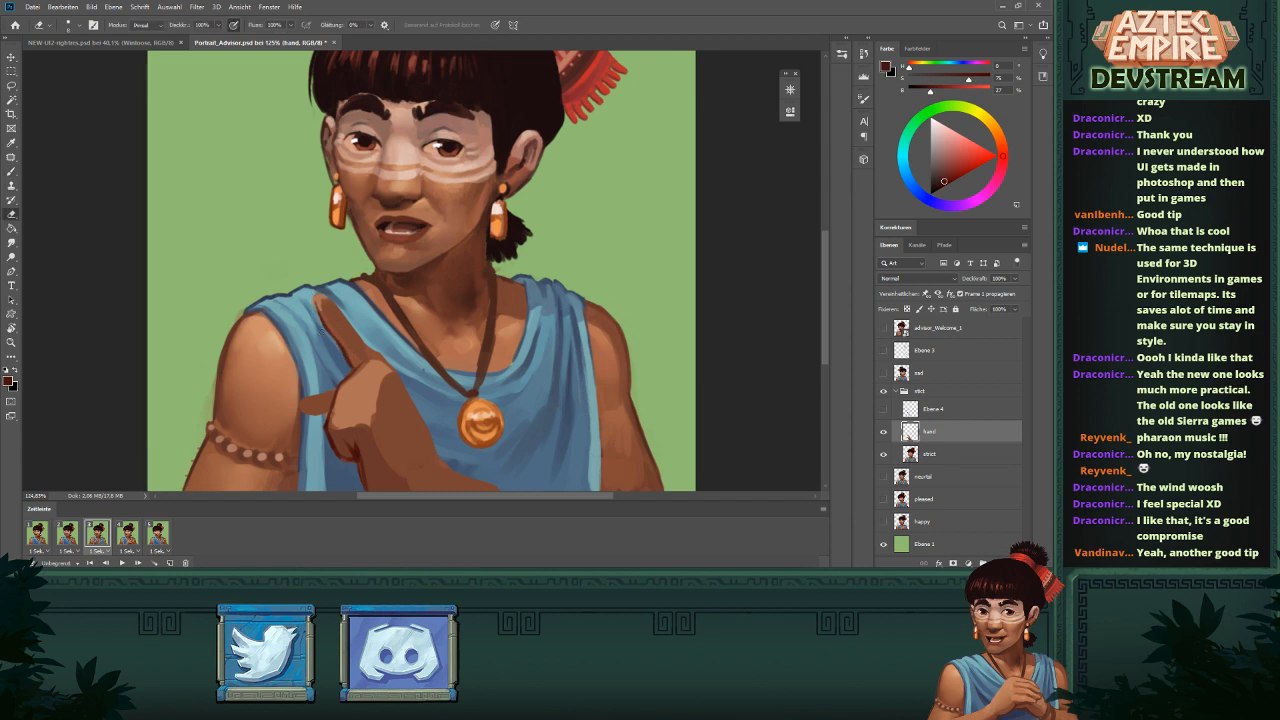
key("b")
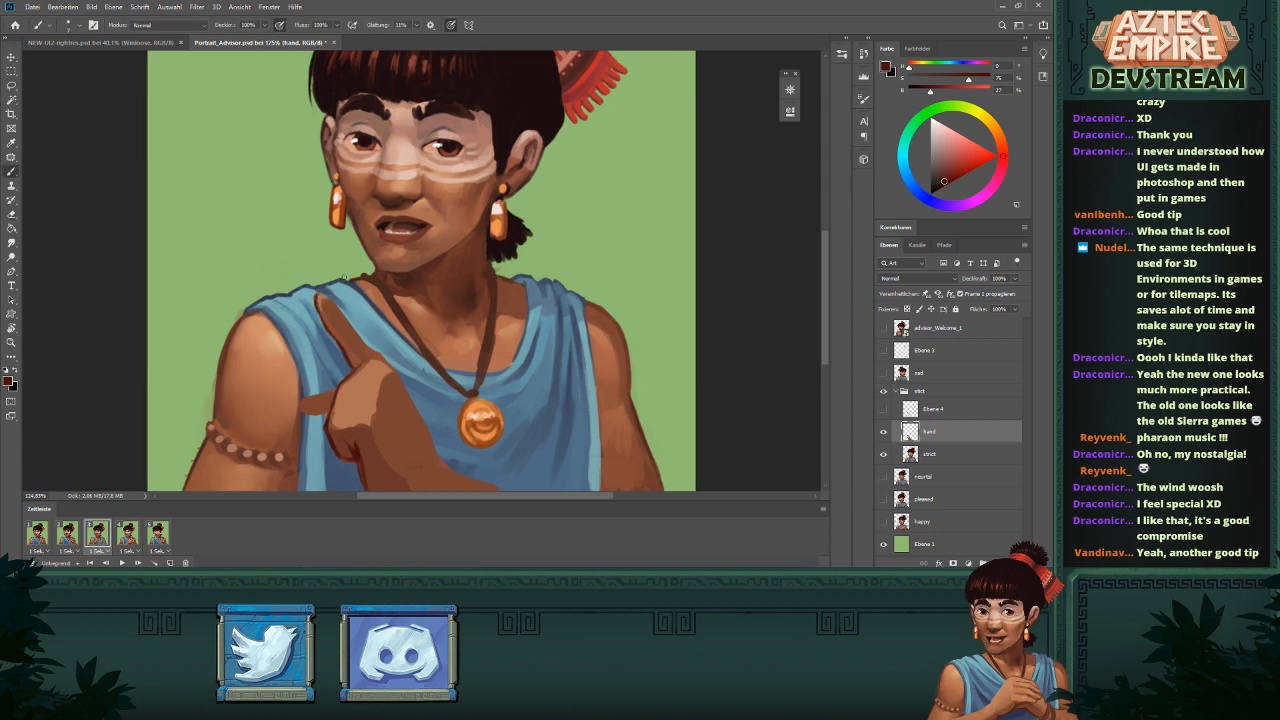
- Refine the raised fingertip with sampled skin tones and draw a dark outline along the finger's inner edge
left_click(323, 296, "alt")
left_click(326, 308, "alt")
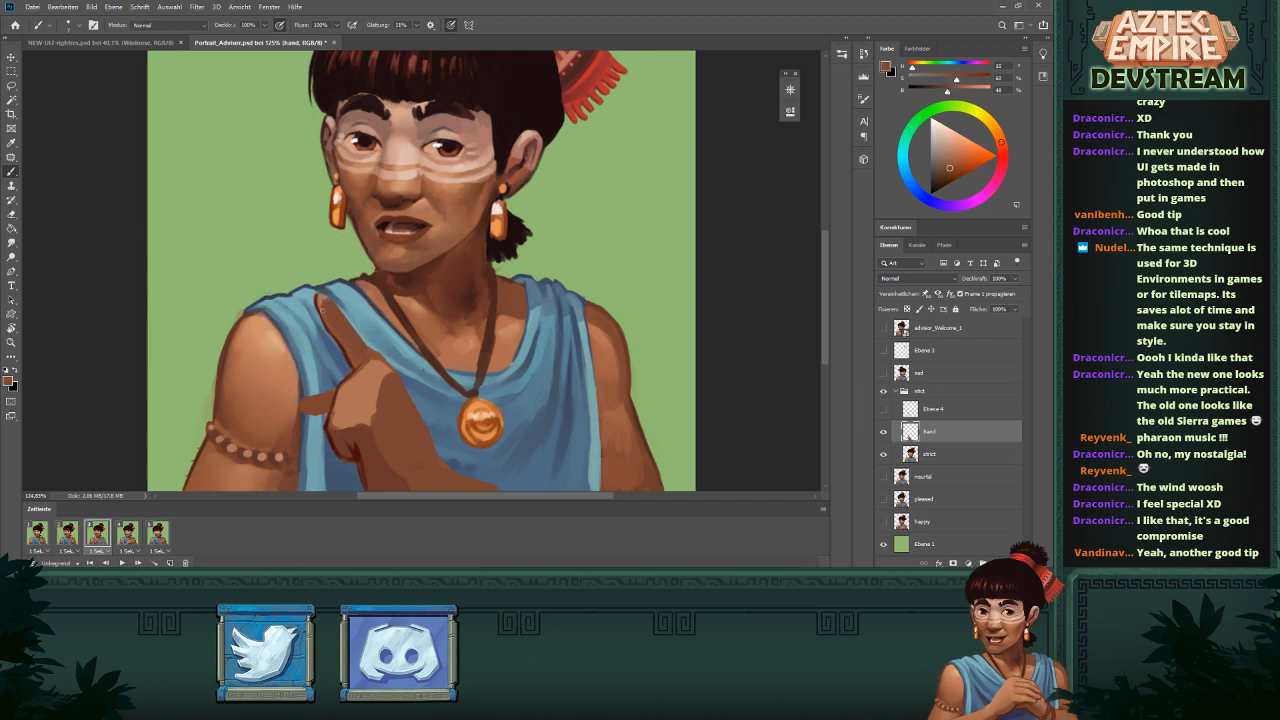
left_click(325, 300, "alt")
left_click(319, 297, "alt")
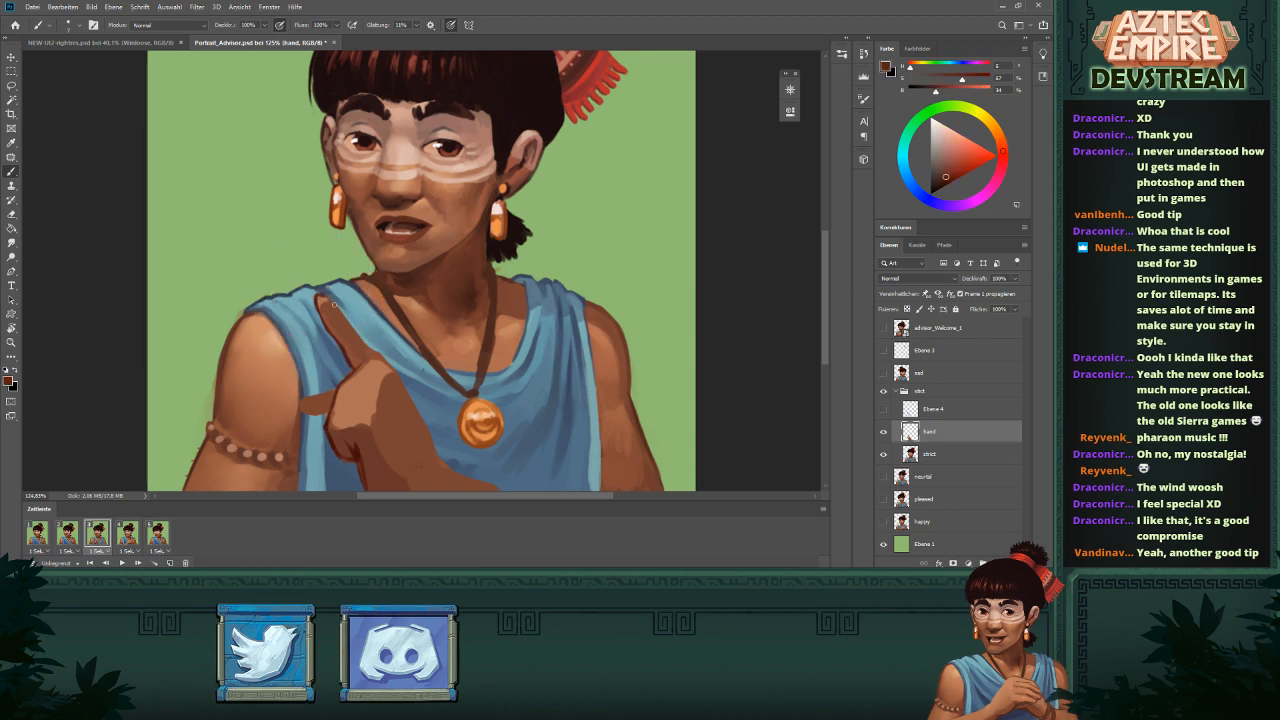
left_click_drag(328, 297, 357, 335)
- Model the fingertip with sampled light and mid skin tones, then clean its contour with the Eraser
scroll(395, 375, "down", 8)
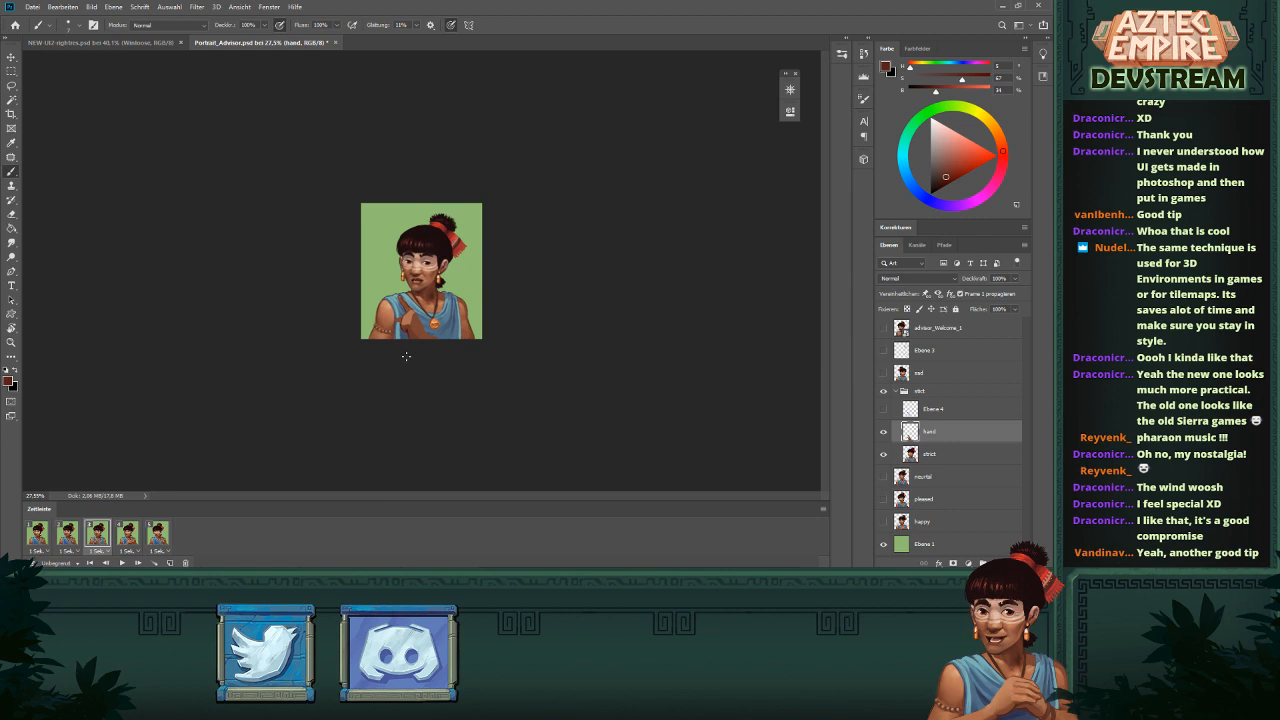
scroll(409, 301, "up", 3)
scroll(386, 376, "up", 3)
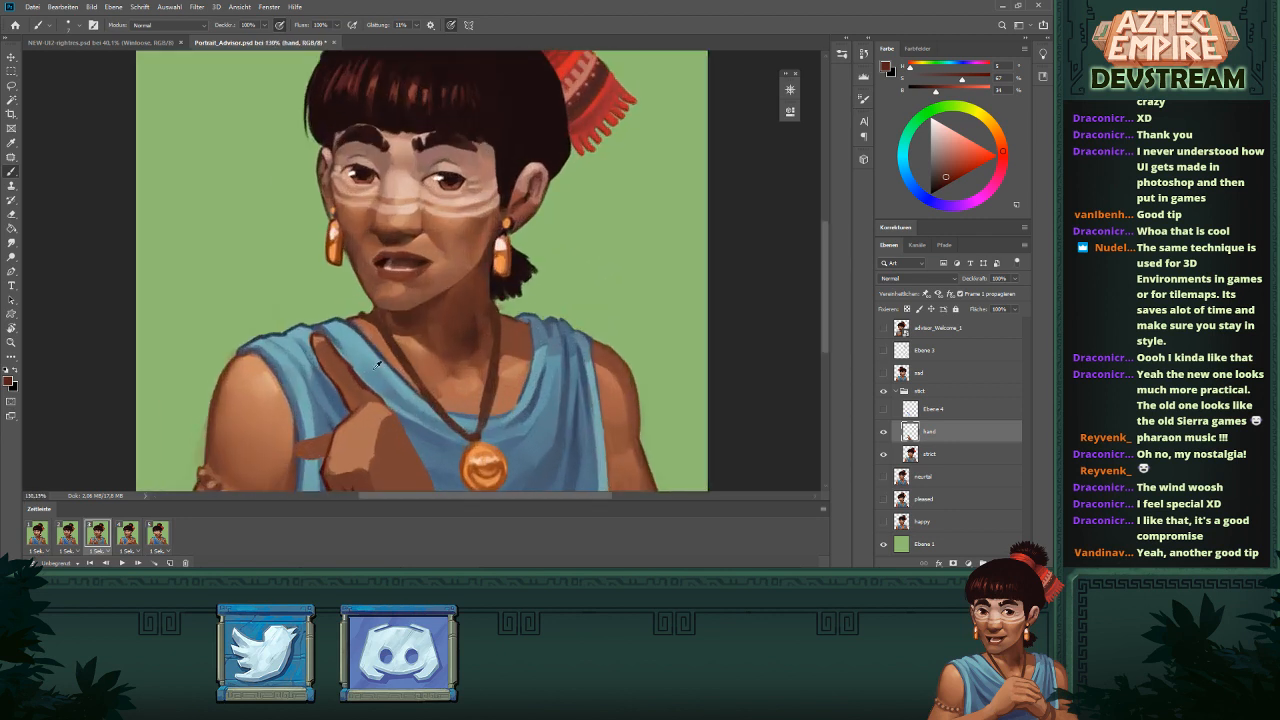
left_click(320, 337, "alt")
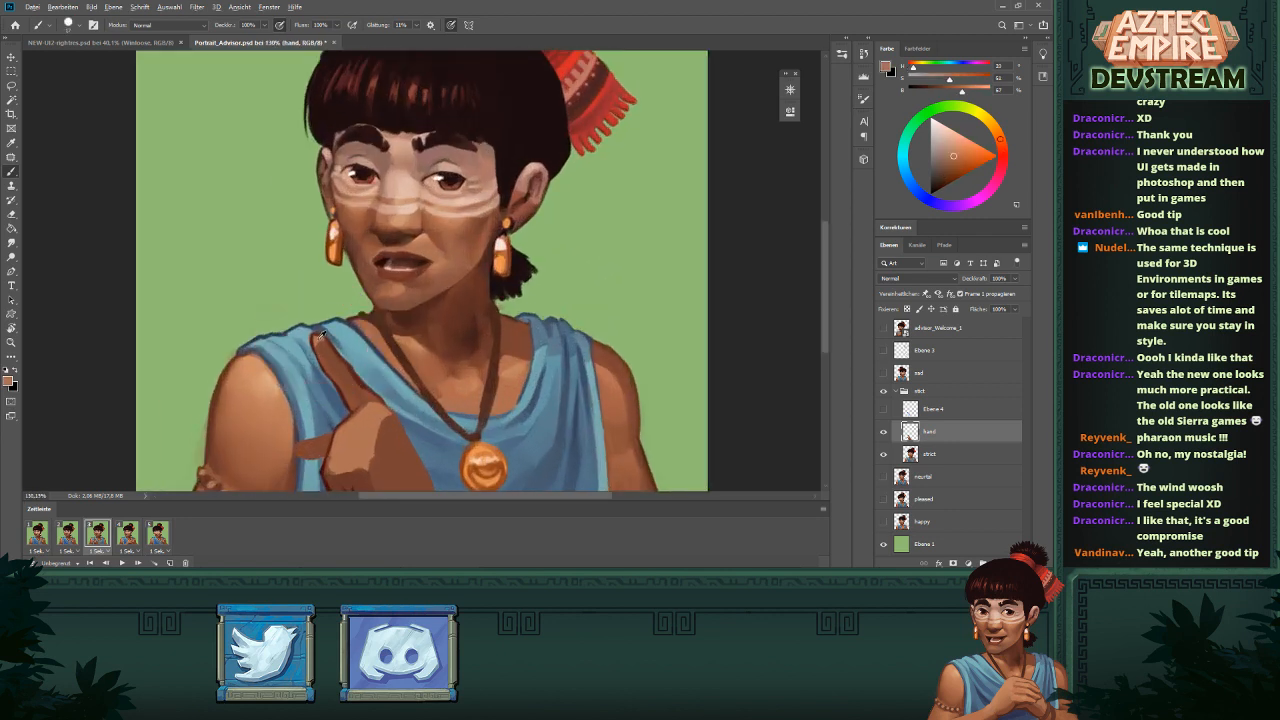
left_click(321, 344, "alt")
scroll(376, 314, "down", 5)
scroll(430, 258, "up", 5)
key("e")
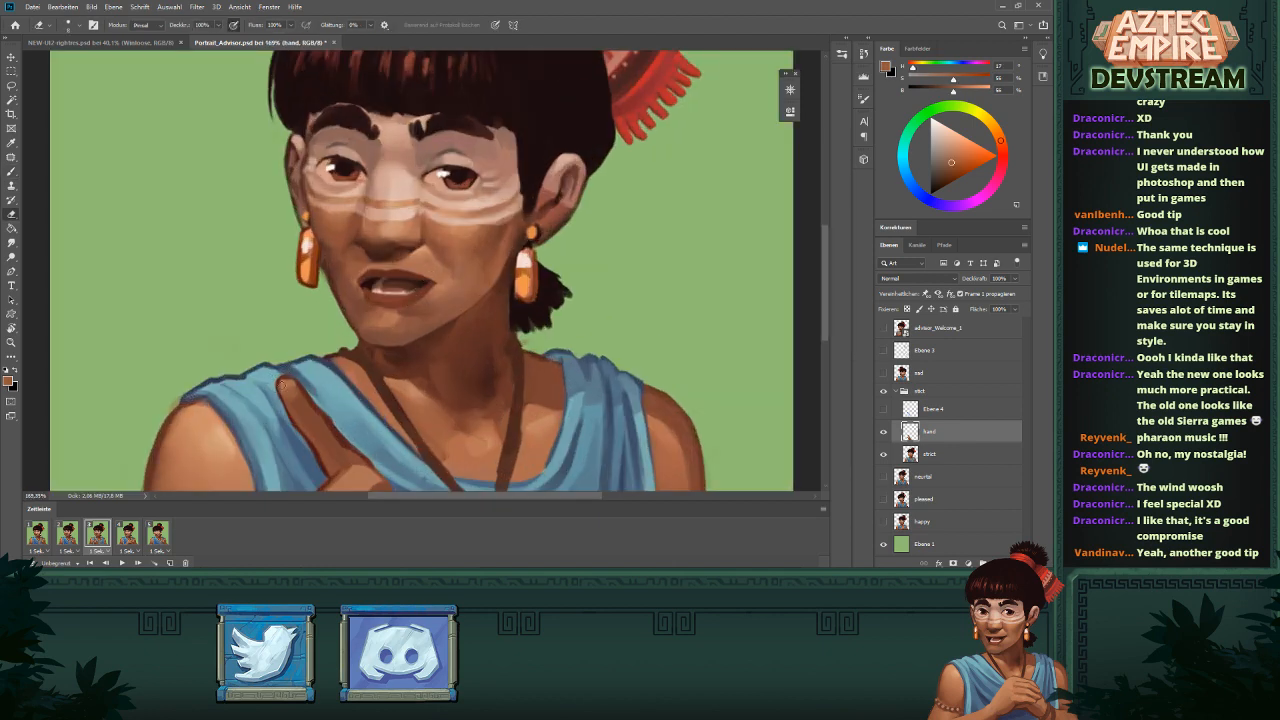
key("b")
- Shade the raised finger down to its base knuckle with reddish browns sampled near the fingertip
scroll(412, 342, "down", 4)
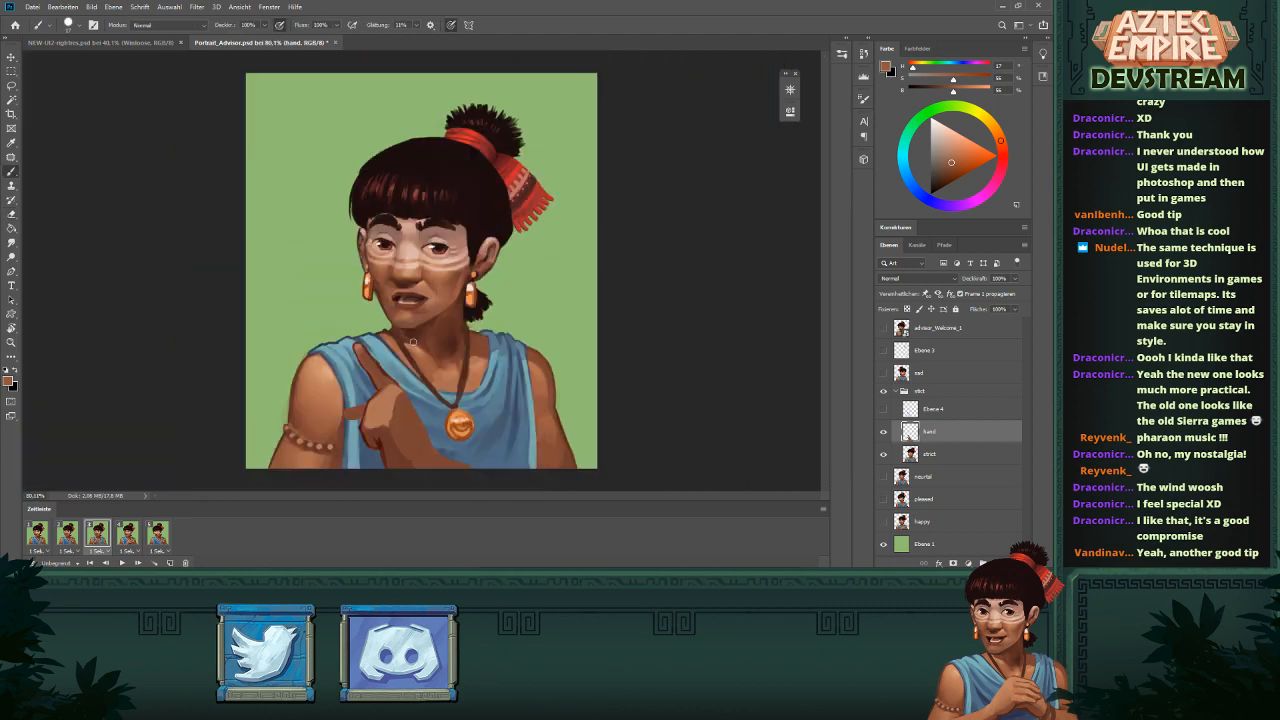
scroll(423, 378, "up", 3)
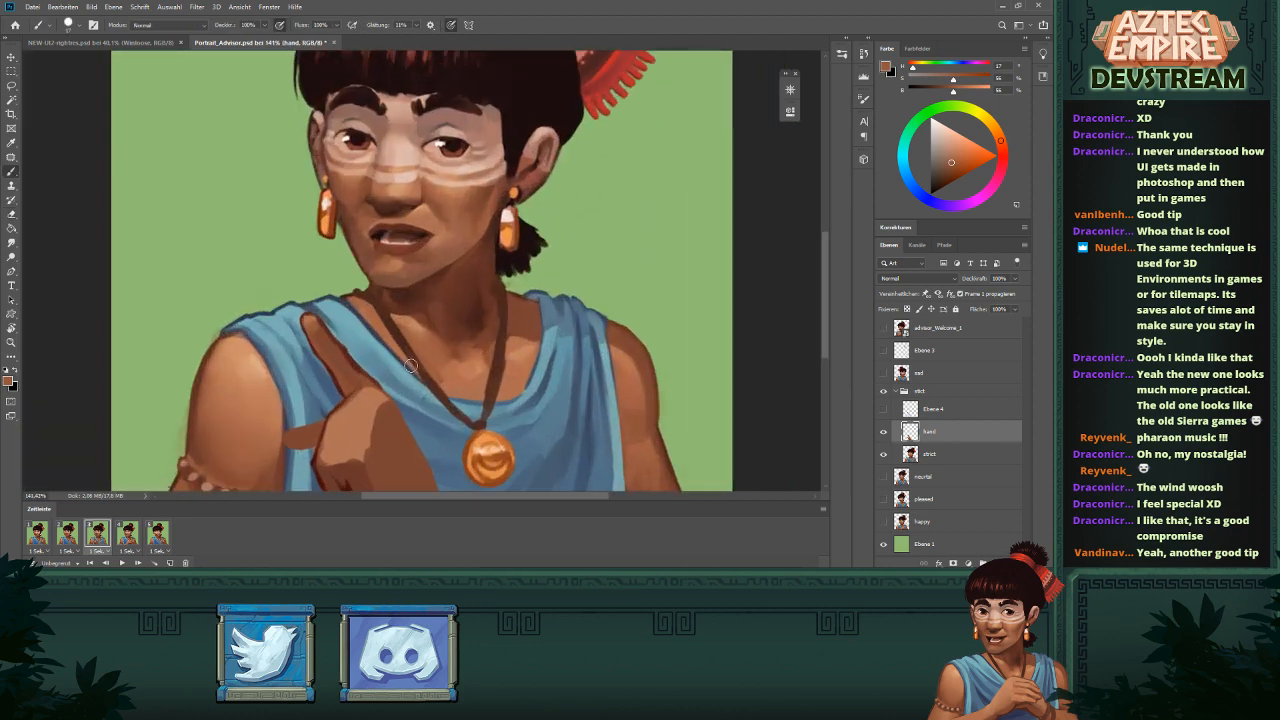
left_click(314, 338, "alt")
left_click(315, 348, "alt")
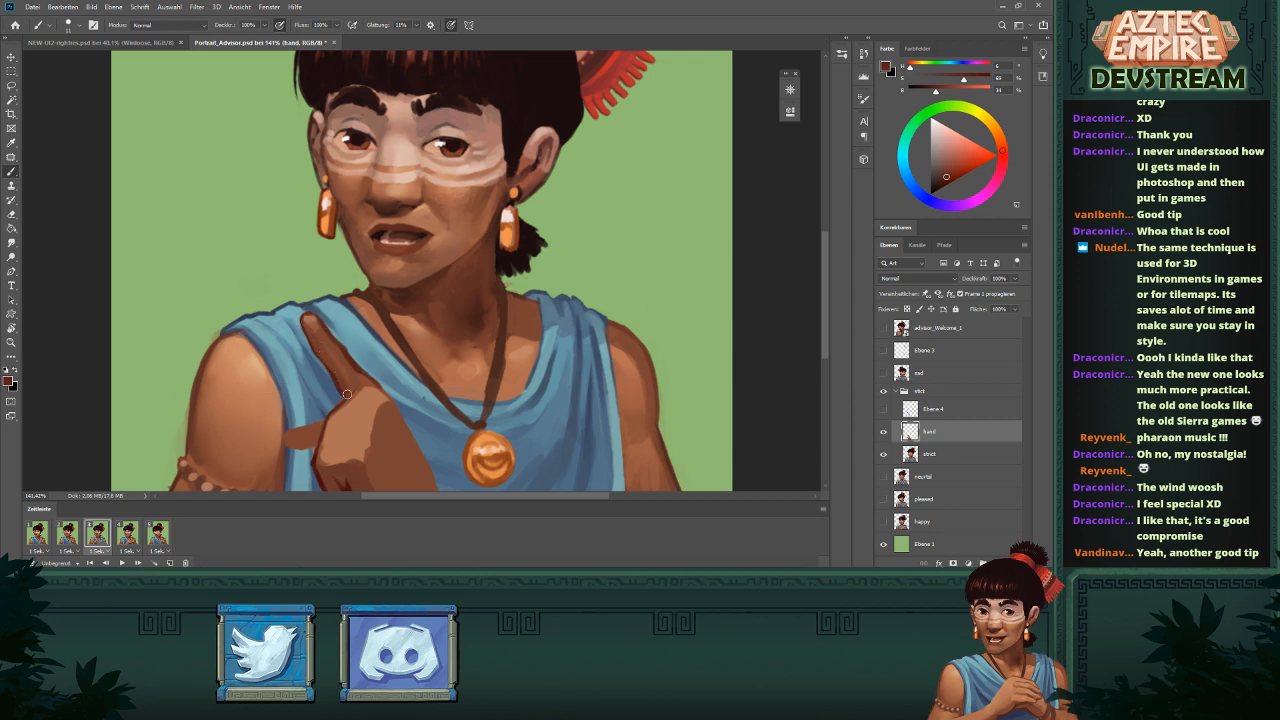
- Brighten the base of the raised finger with sampled light skin tone and tidy the finger's edge with the Eraser
scroll(379, 404, "down", 5)
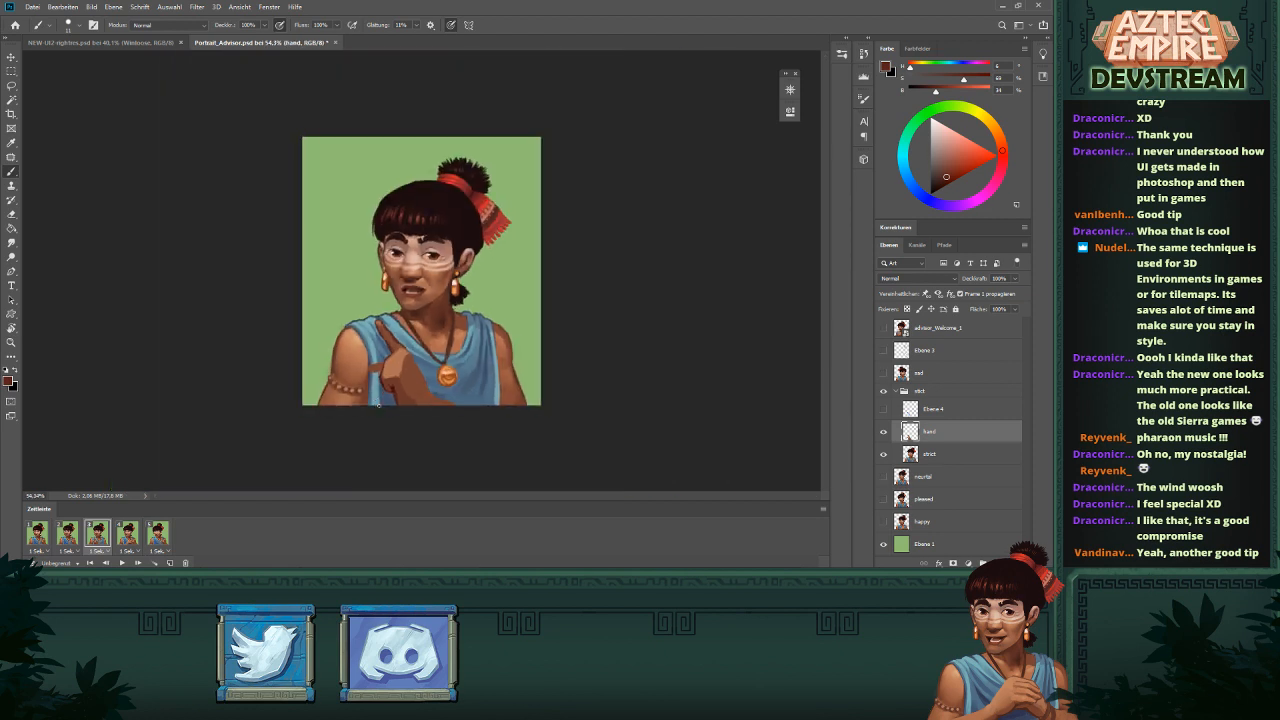
scroll(398, 340, "up", 3)
left_click(385, 385, "alt")
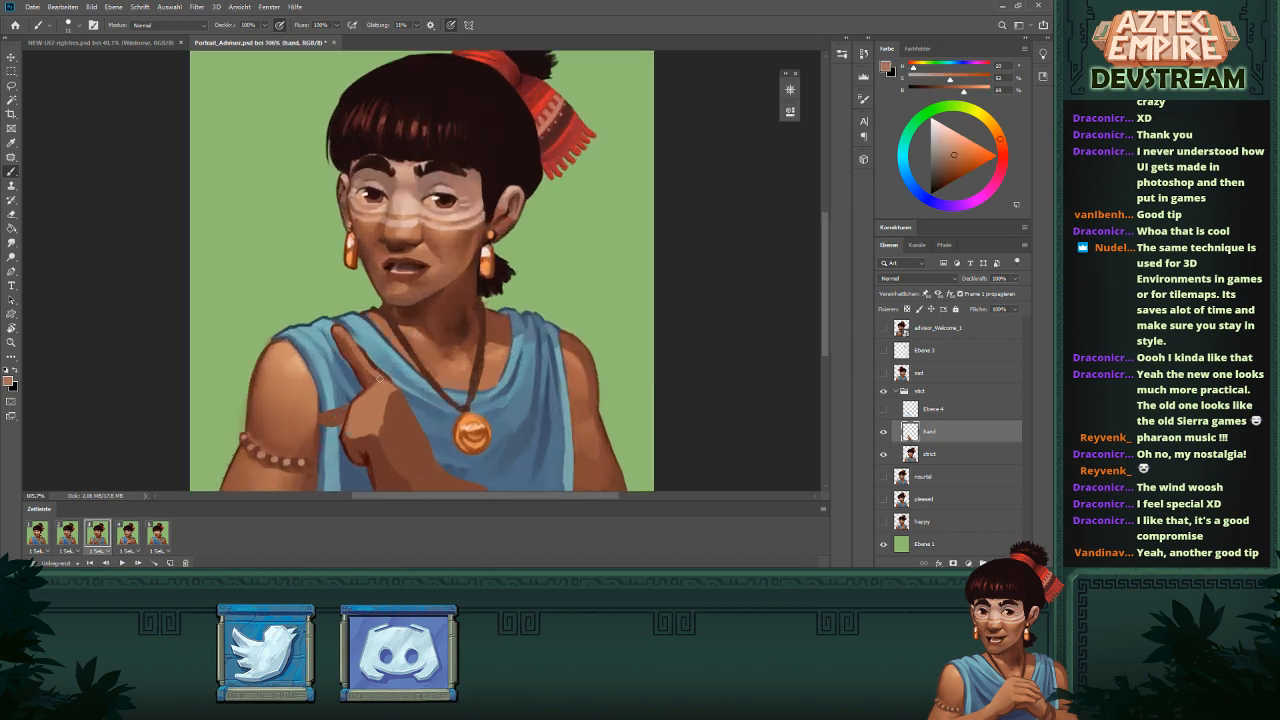
scroll(540, 329, "down", 5)
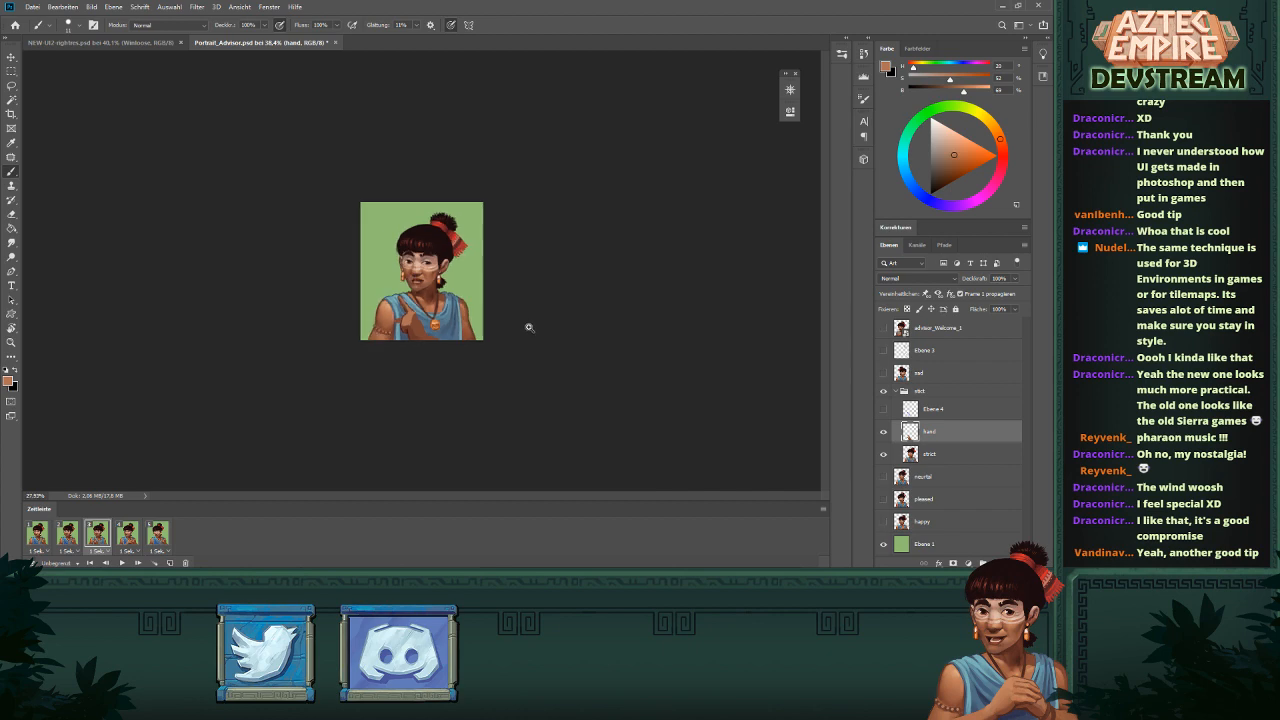
scroll(535, 327, "up", 6)
key("e")
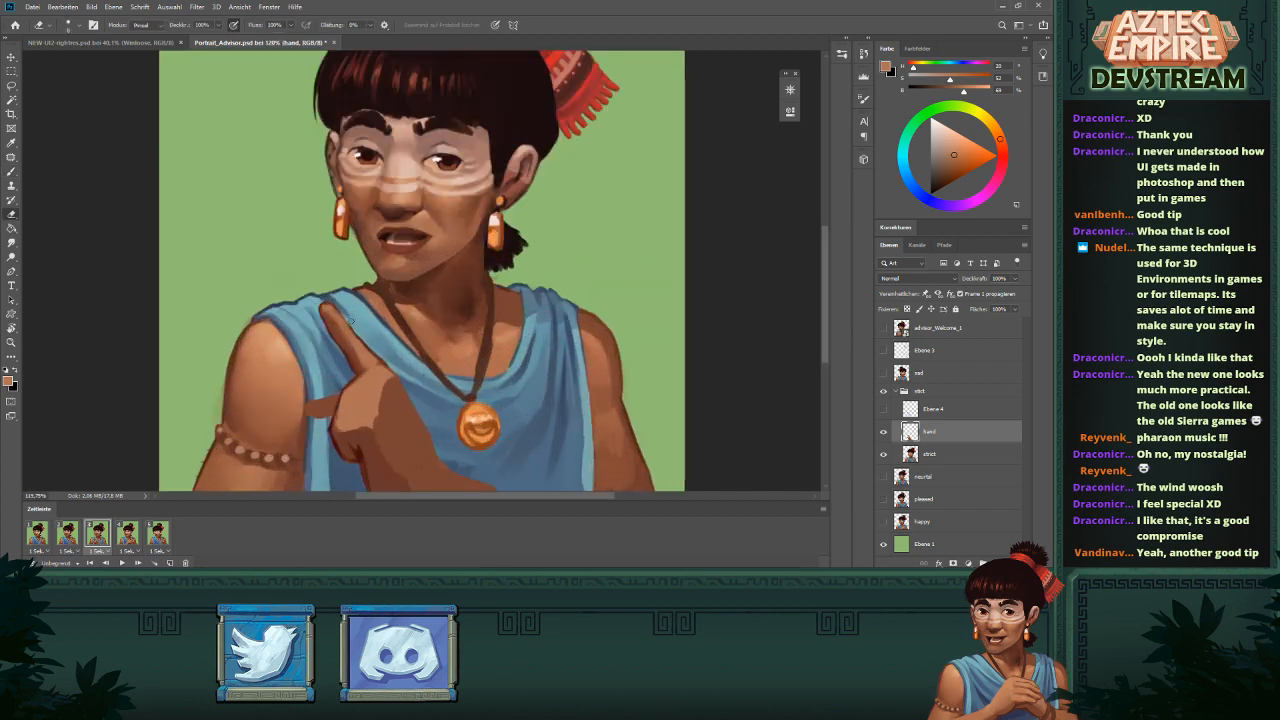
scroll(474, 308, "down", 5)
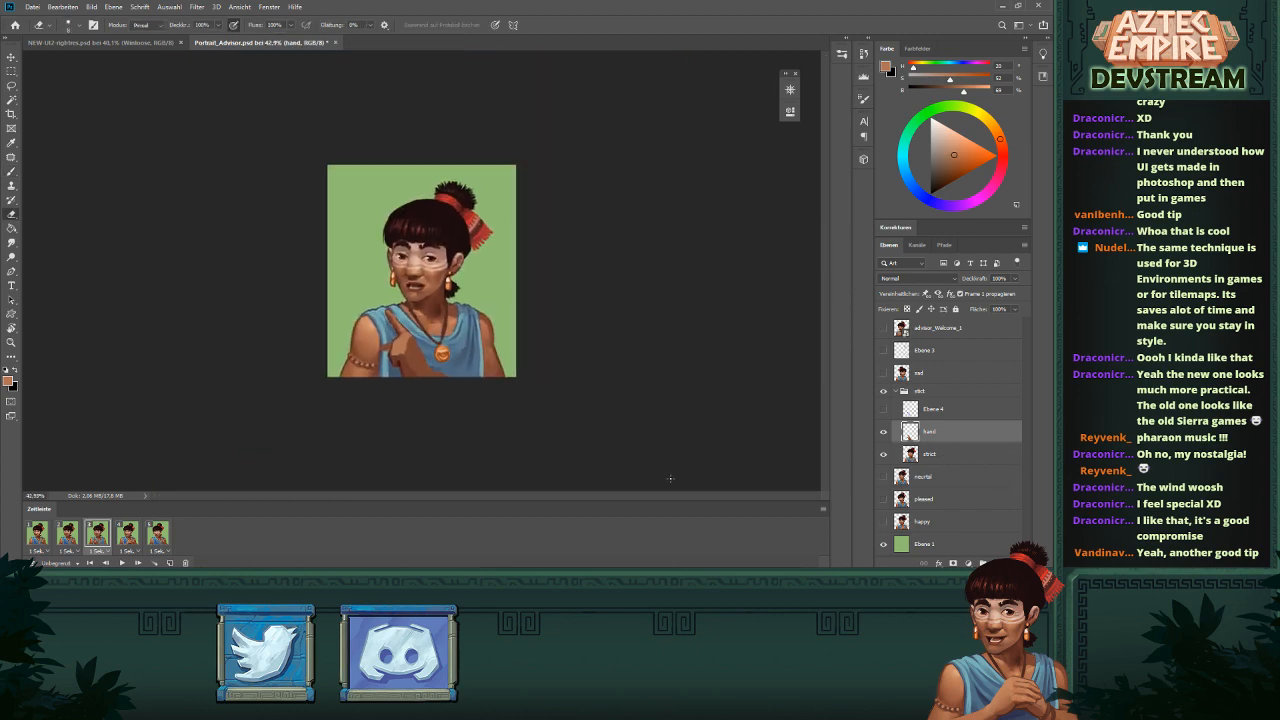
- Hide the hand layer and the blue sketch layer in the fourth animation frame, and return to the third frame
left_click(128, 535)
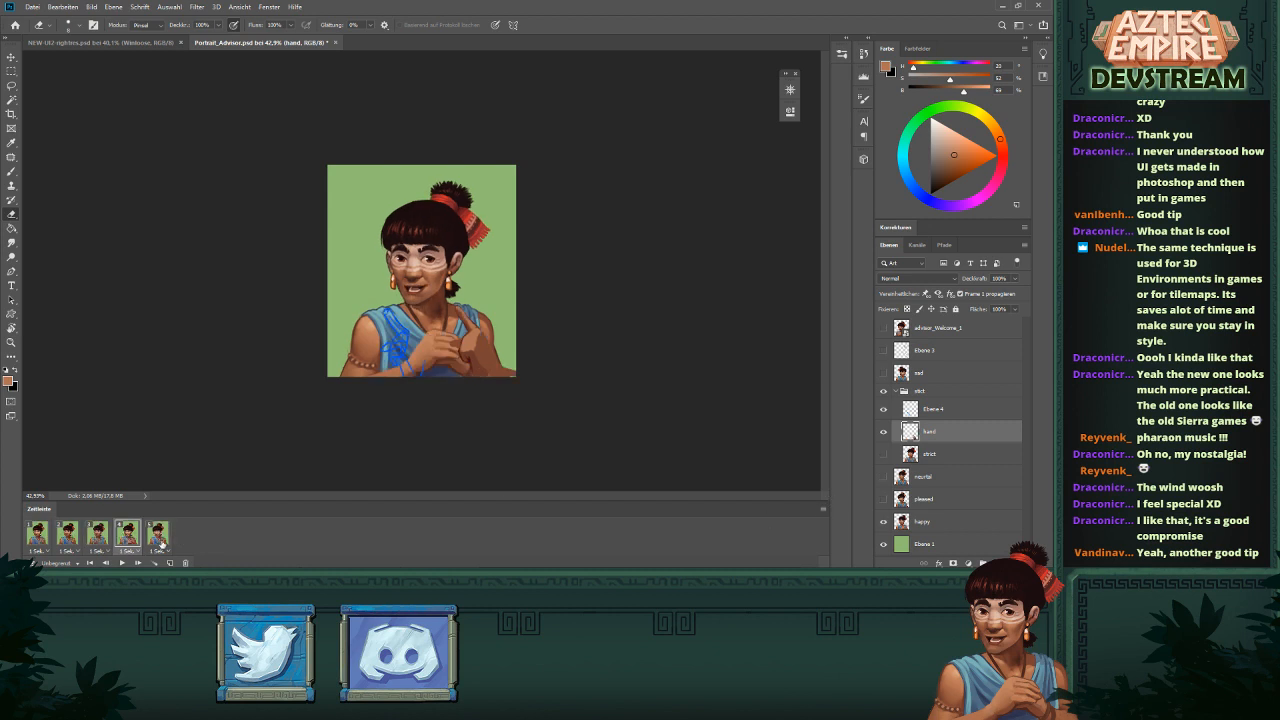
left_click(882, 431)
left_click(882, 430)
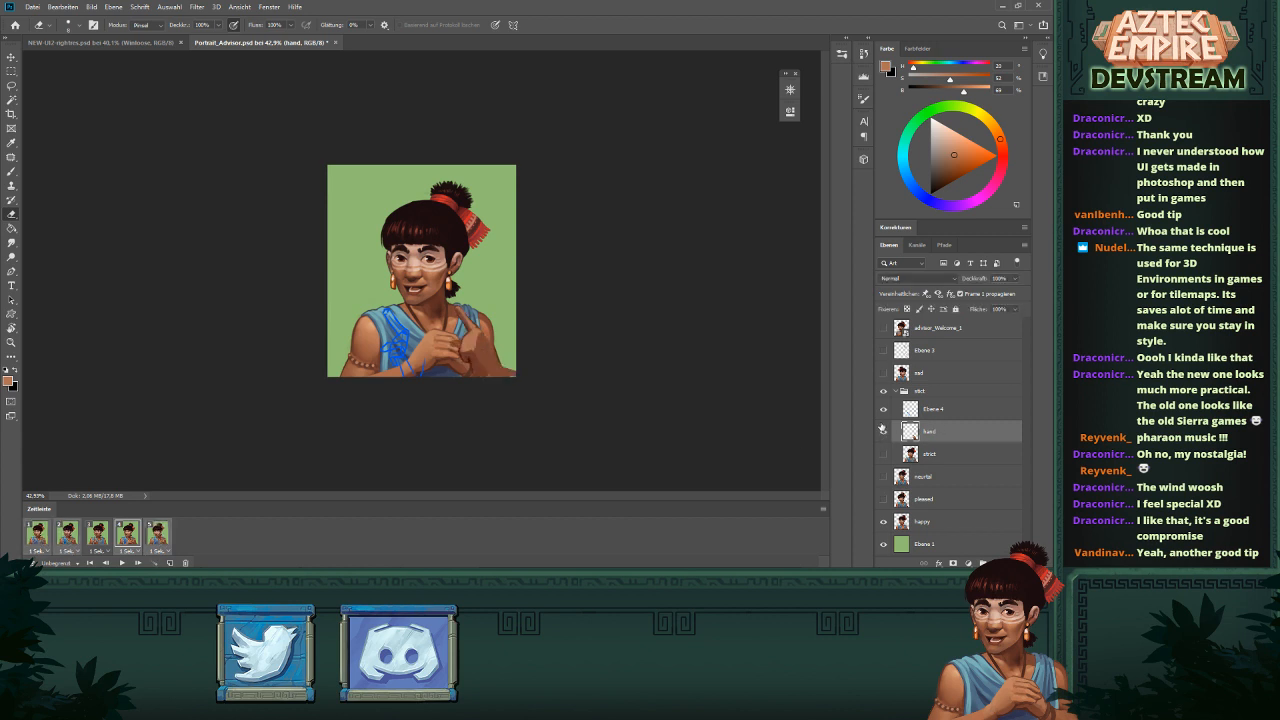
left_click(882, 428)
left_click(883, 418)
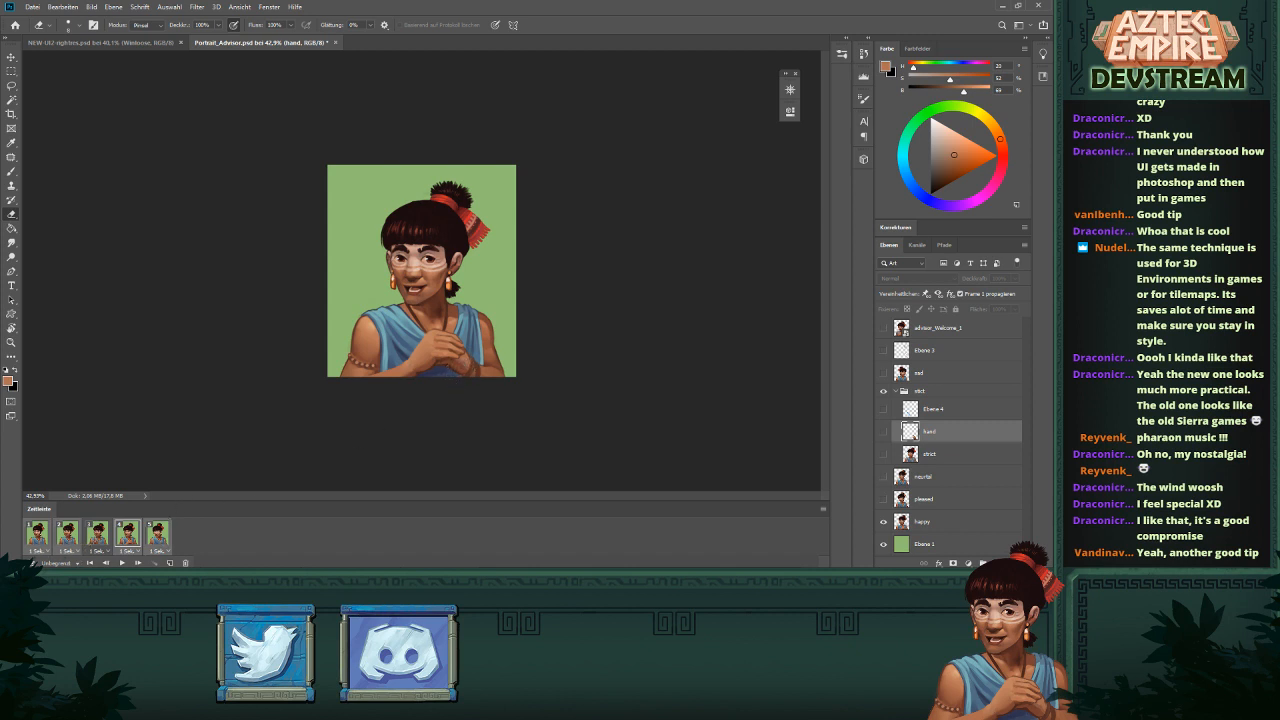
mouse_move(92, 580)
left_click(97, 540)
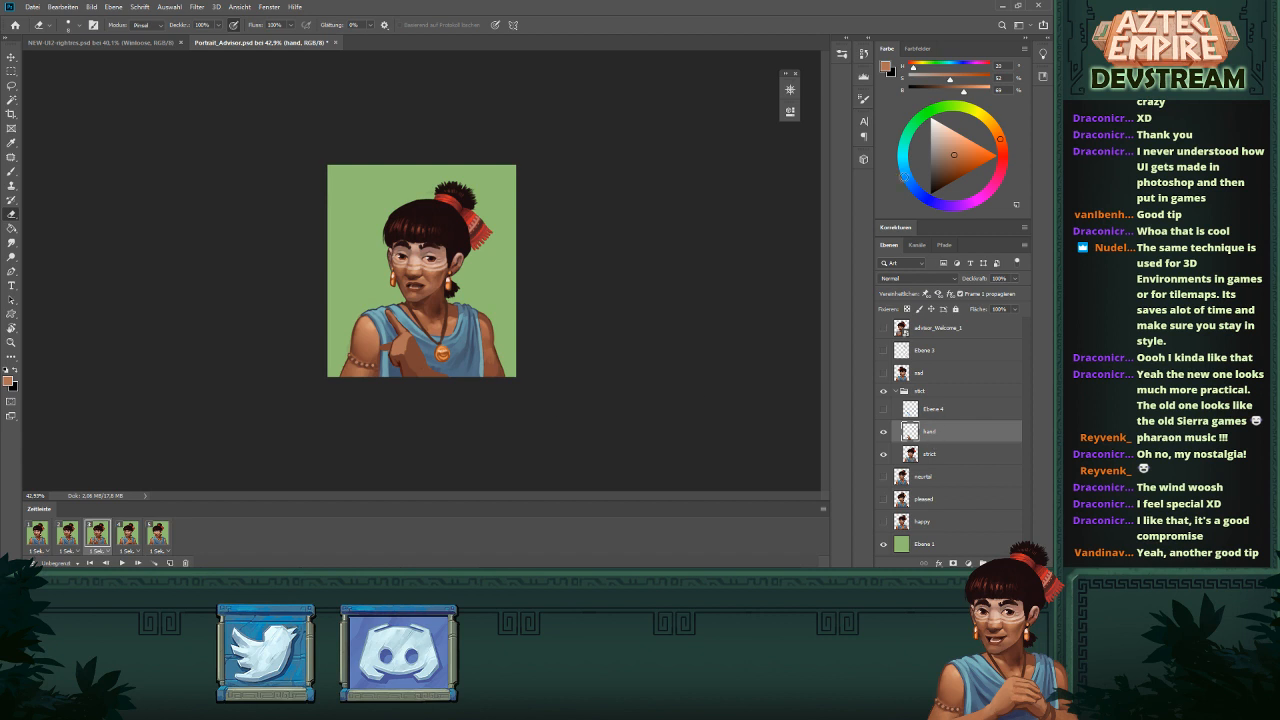
- Shade the folded fingers and knuckles below the raised index finger with brown skin tones sampled from the hand
key("b")
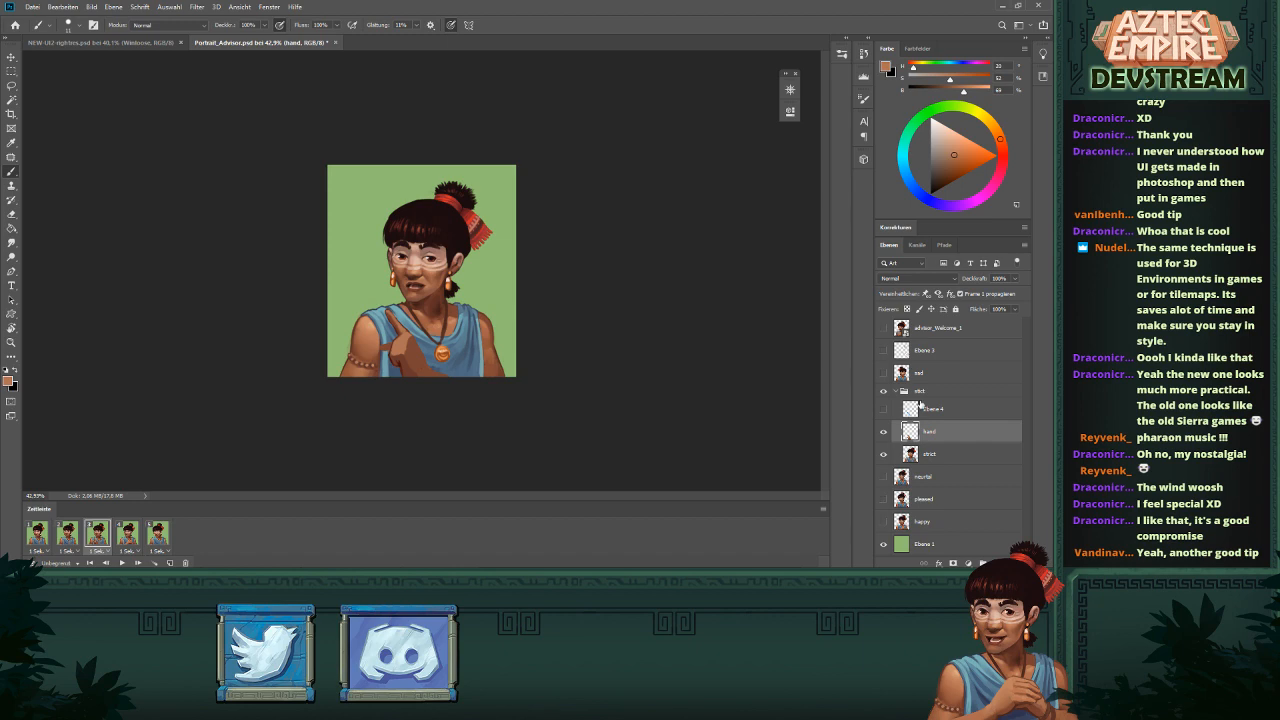
scroll(423, 337, "up", 5)
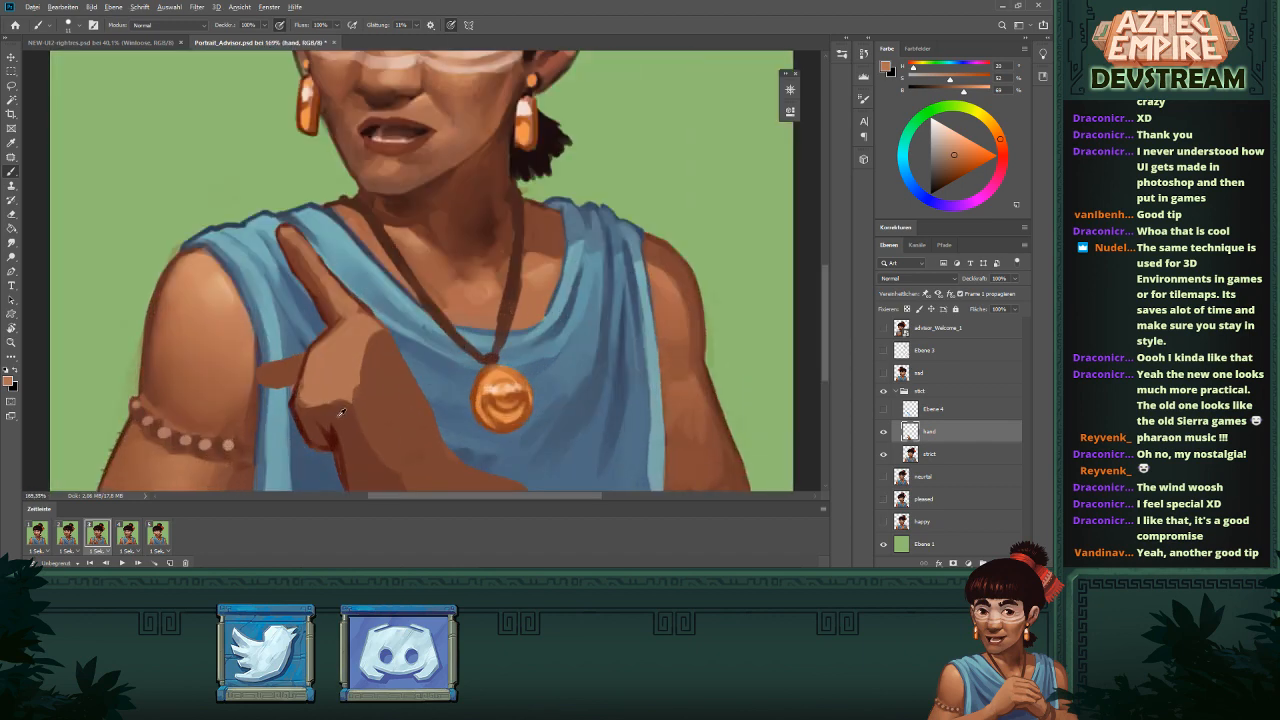
left_click(375, 378, "alt")
right_click(315, 376, "alt")
left_click_drag(303, 385, 348, 374)
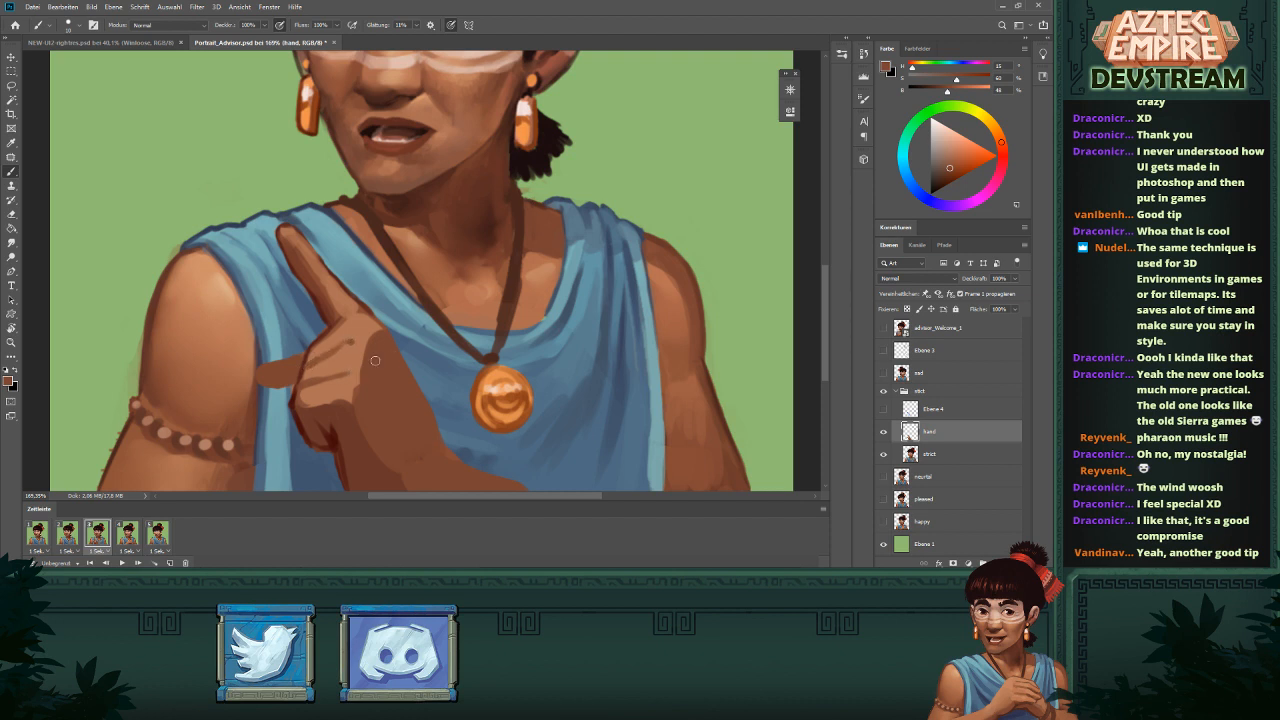
left_click(355, 338, "alt")
left_click_drag(415, 328, 400, 400)
left_click(297, 400, "alt")
left_click_drag(303, 404, 342, 391)
- Draw a thin dark reddish-brown outline along the thumb's upper edge where it meets the raised finger
scroll(322, 404, "up", 2)
left_click(354, 375, "alt")
right_click(347, 380, "alt")
right_click(343, 383, "alt")
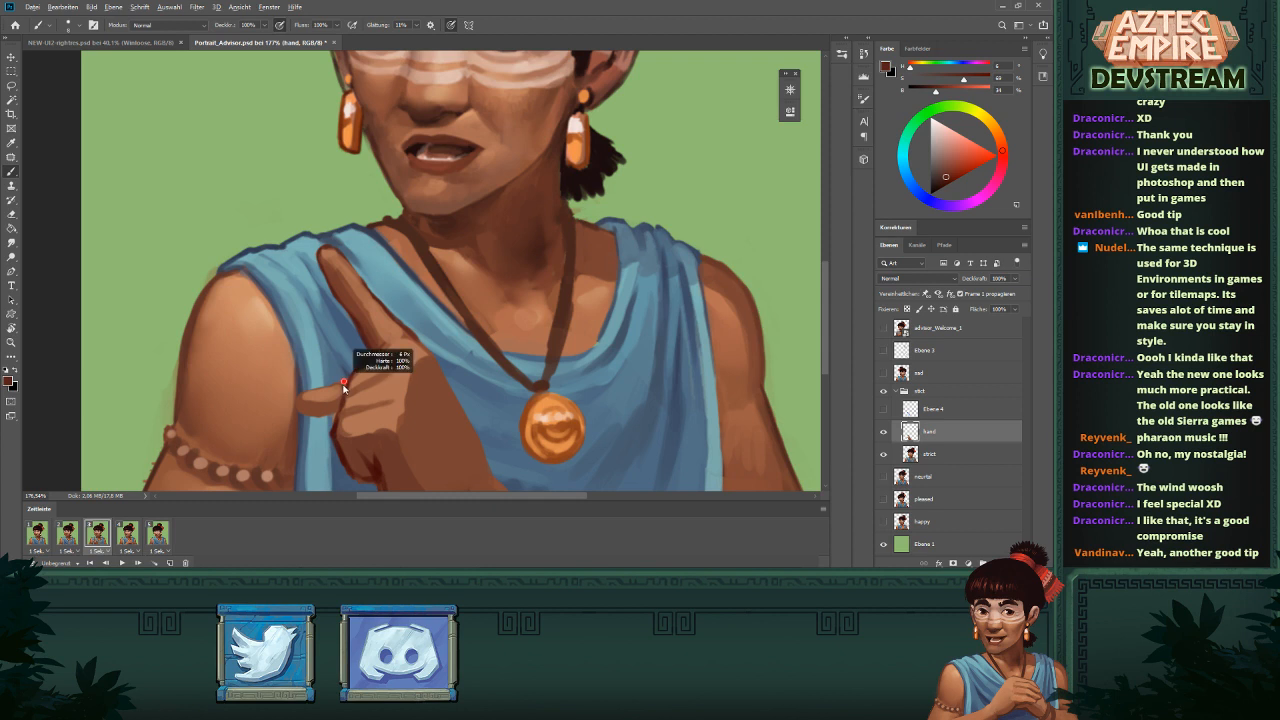
right_click(346, 381, "alt")
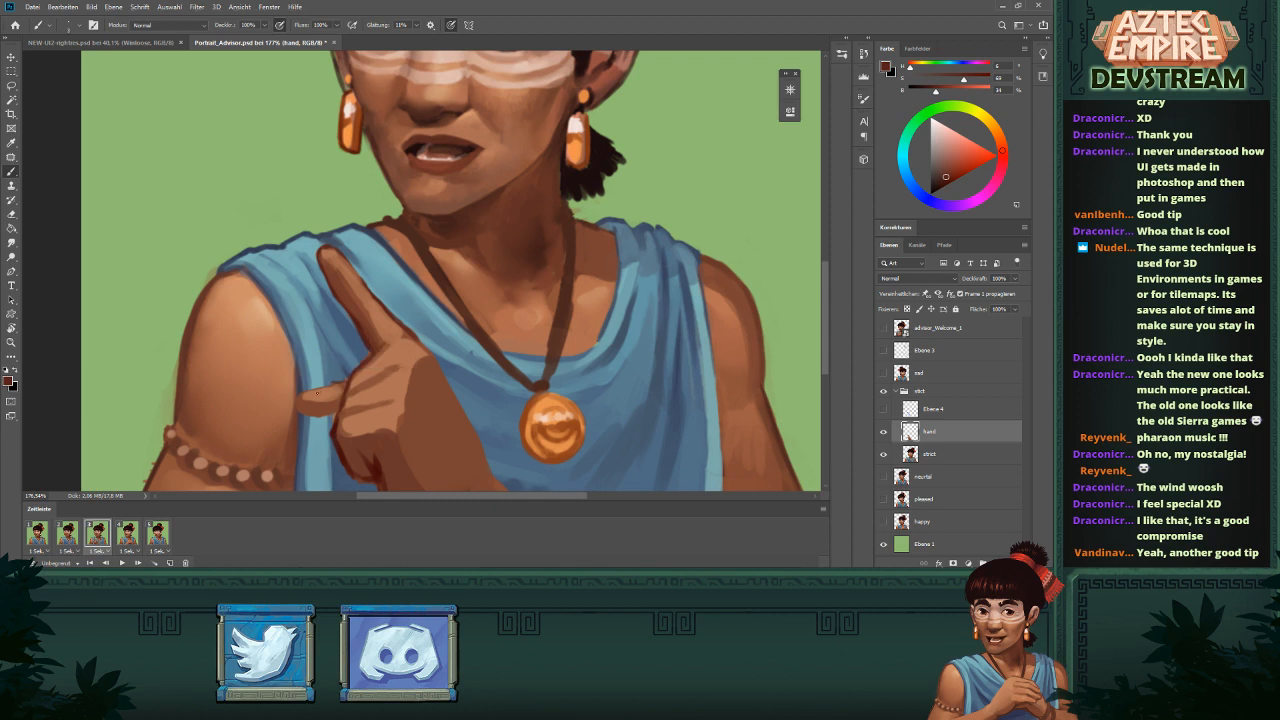
right_click(341, 383, "alt")
mouse_move(397, 379)
left_mouse_down()
mouse_move(384, 428)
mouse_move(398, 420)
left_mouse_up()
right_click(358, 407, "alt")
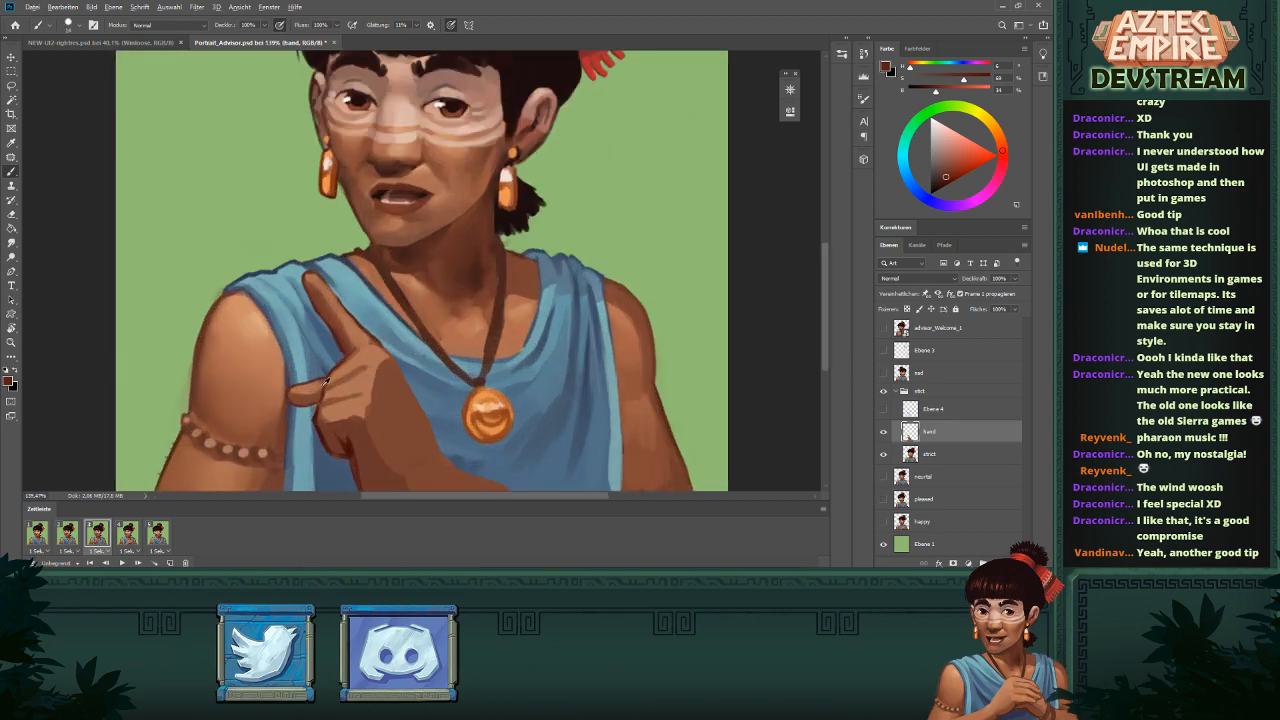
- Blend the area between the thumb and the raised finger's base with sampled light and mid skin tones
left_click(310, 389, "alt")
left_click_drag(377, 360, 320, 446)
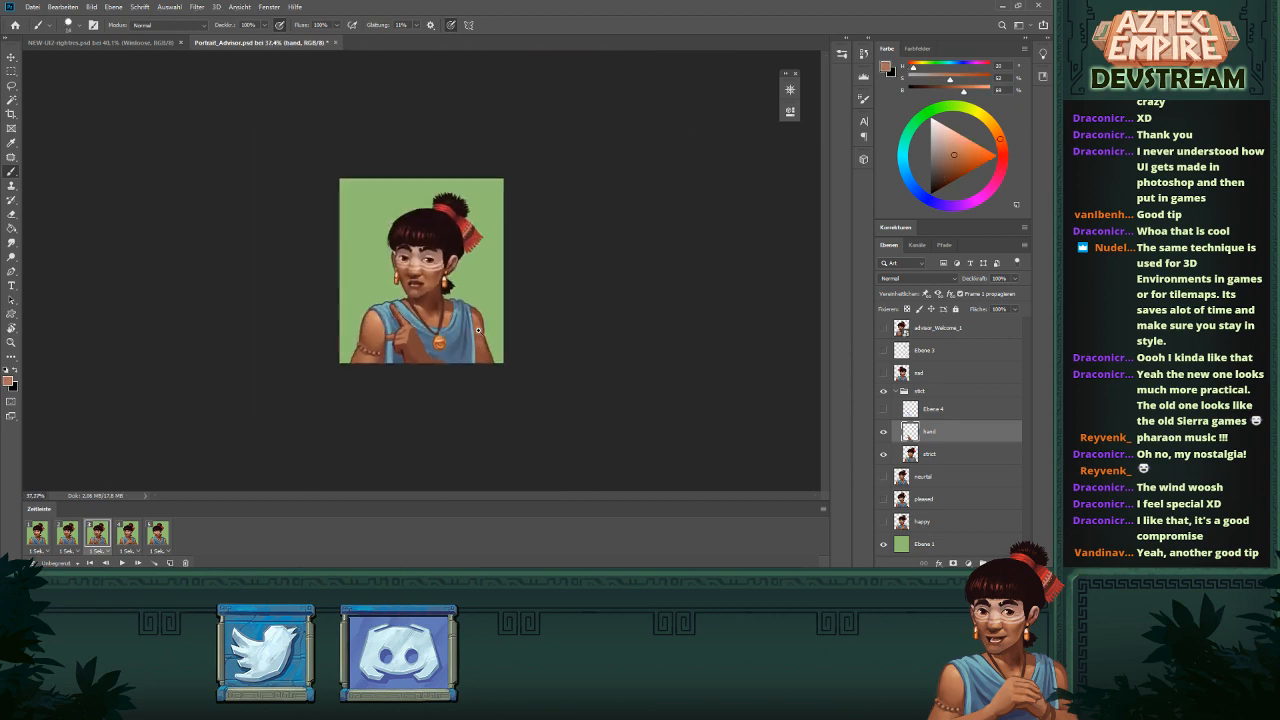
left_click_drag(480, 333, 468, 331)
left_click_drag(414, 275, 450, 280)
left_click_drag(410, 350, 447, 354)
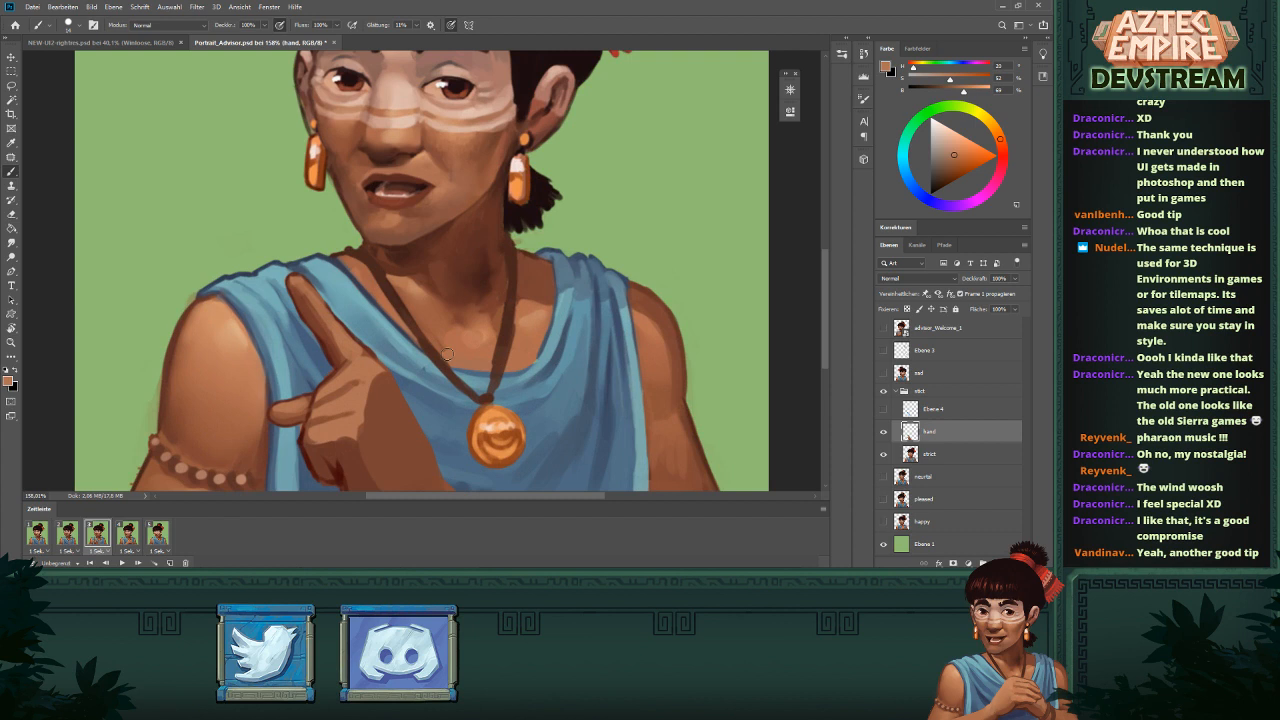
left_click(338, 367, "alt")
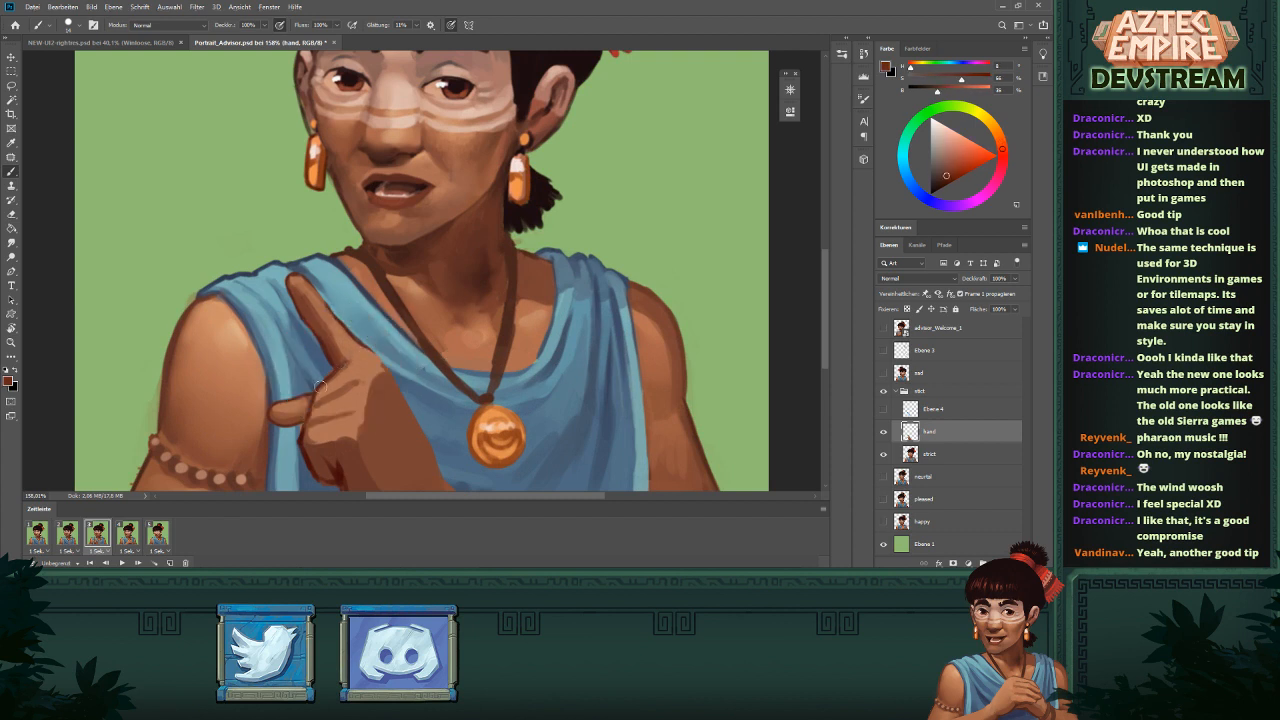
left_click(321, 385, "alt")
left_click(344, 367, "alt")
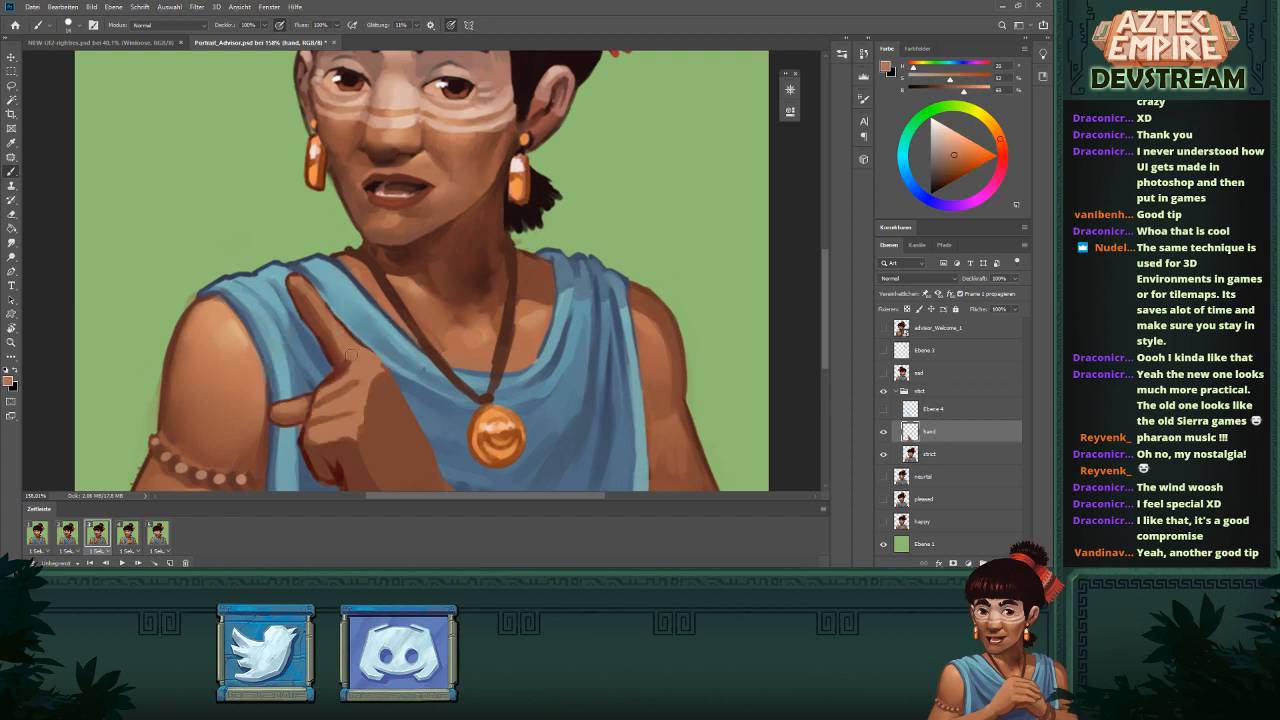
left_click(340, 347, "alt")
left_click_drag(417, 334, 344, 415)
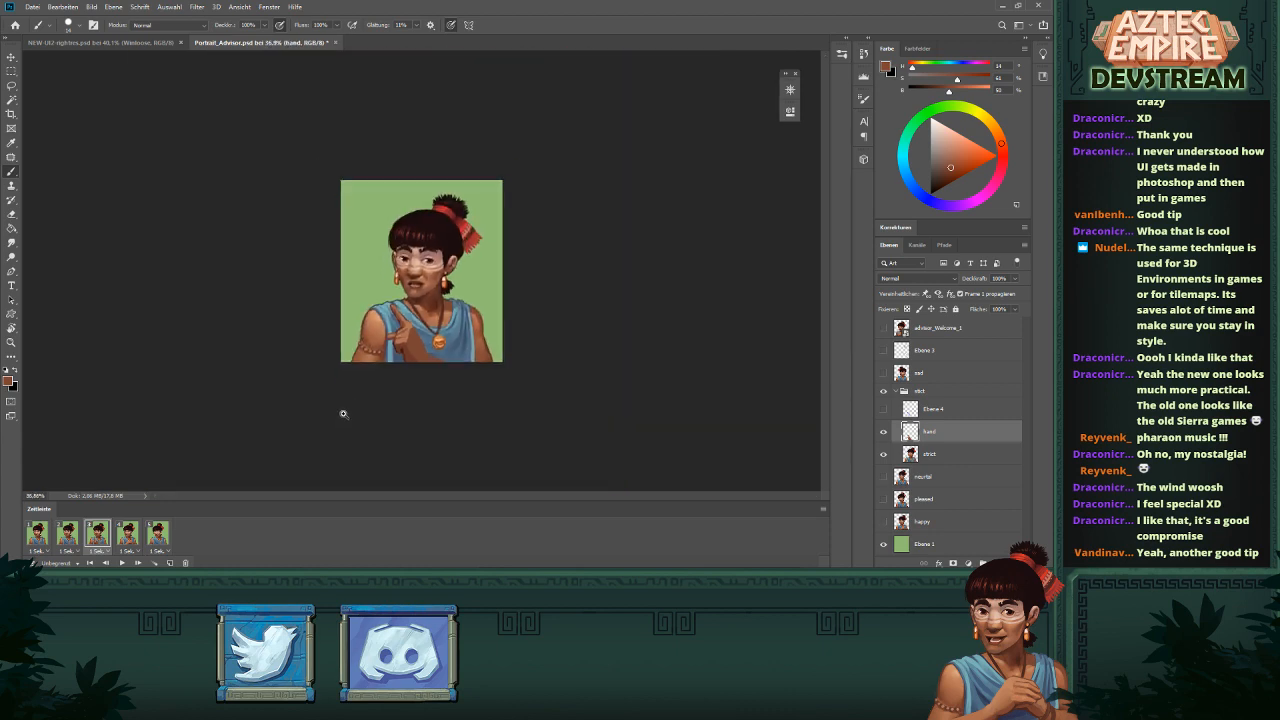
- Clean the edge at the raised finger's base with the Eraser and redraw its outline in sampled dark reddish brown
left_click_drag(433, 315, 490, 320)
key("e")
mouse_move(341, 365)
left_mouse_down()
mouse_move(362, 369)
mouse_move(336, 388)
left_mouse_up()
mouse_move(418, 335)
left_mouse_down()
mouse_move(365, 377)
mouse_move(464, 346)
left_mouse_up()
key("b")
left_click_drag(360, 386, 354, 388)
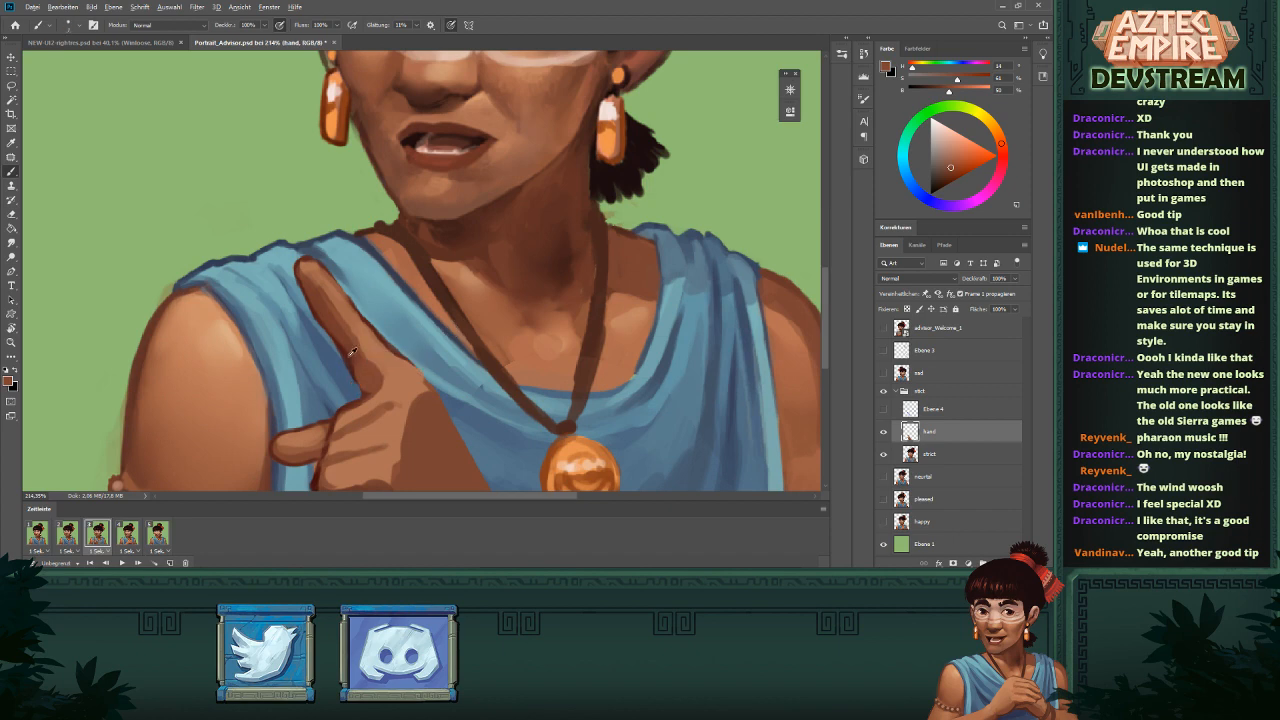
left_click(331, 452, "alt")
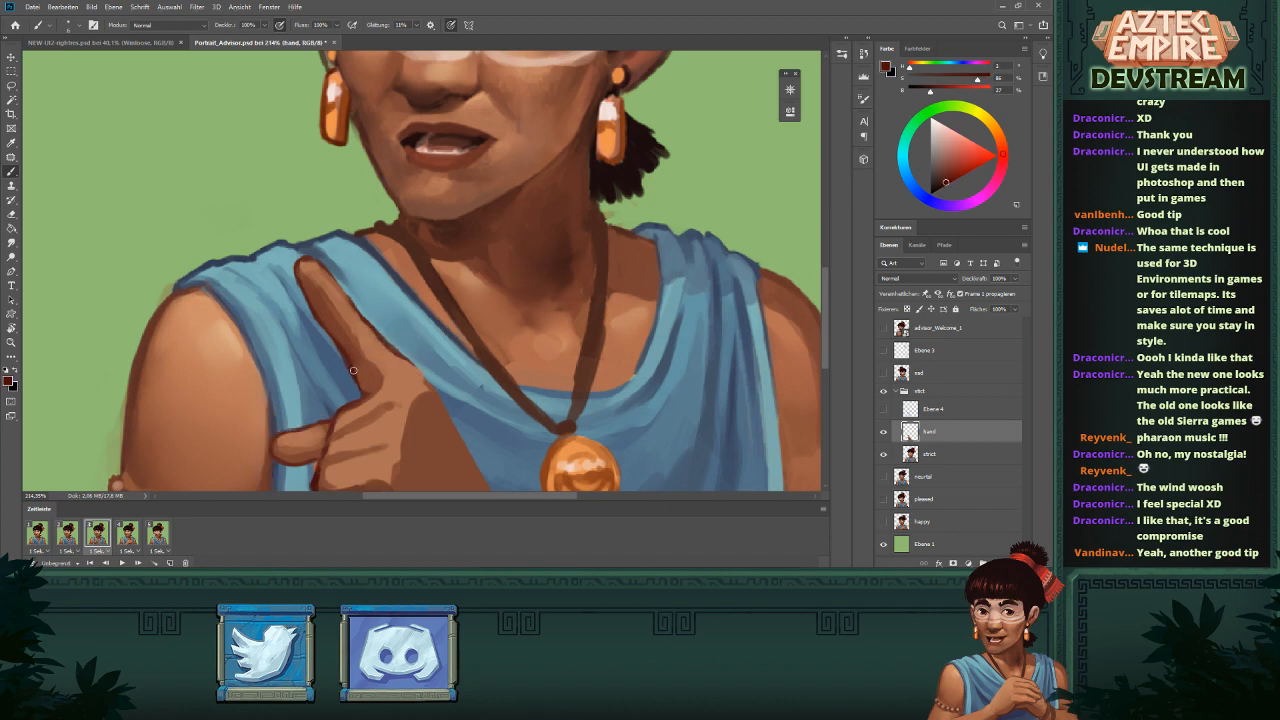
left_click_drag(353, 370, 364, 399)
- Model the raised finger's lower part and the adjoining knuckles with sampled mid-brown and light skin tones
left_click_drag(421, 350, 350, 463)
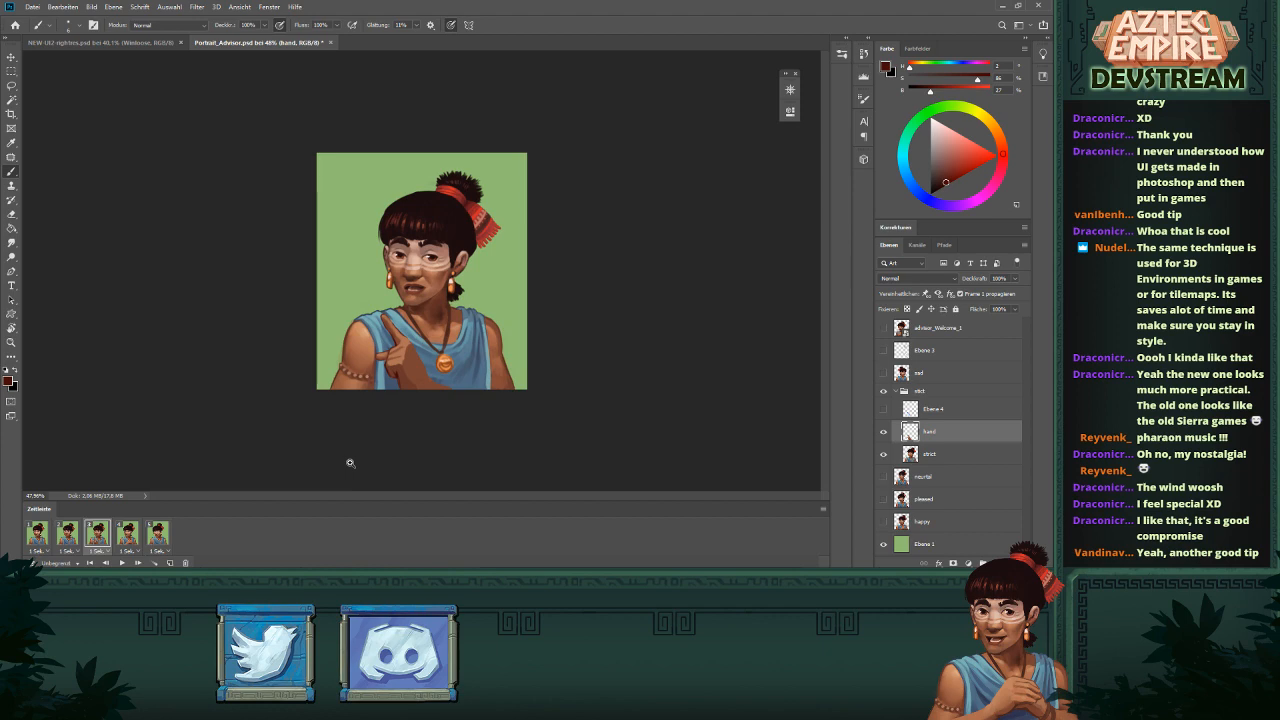
mouse_move(402, 341)
left_mouse_down()
mouse_move(445, 341)
mouse_move(381, 353)
left_mouse_up()
left_click(352, 356, "alt")
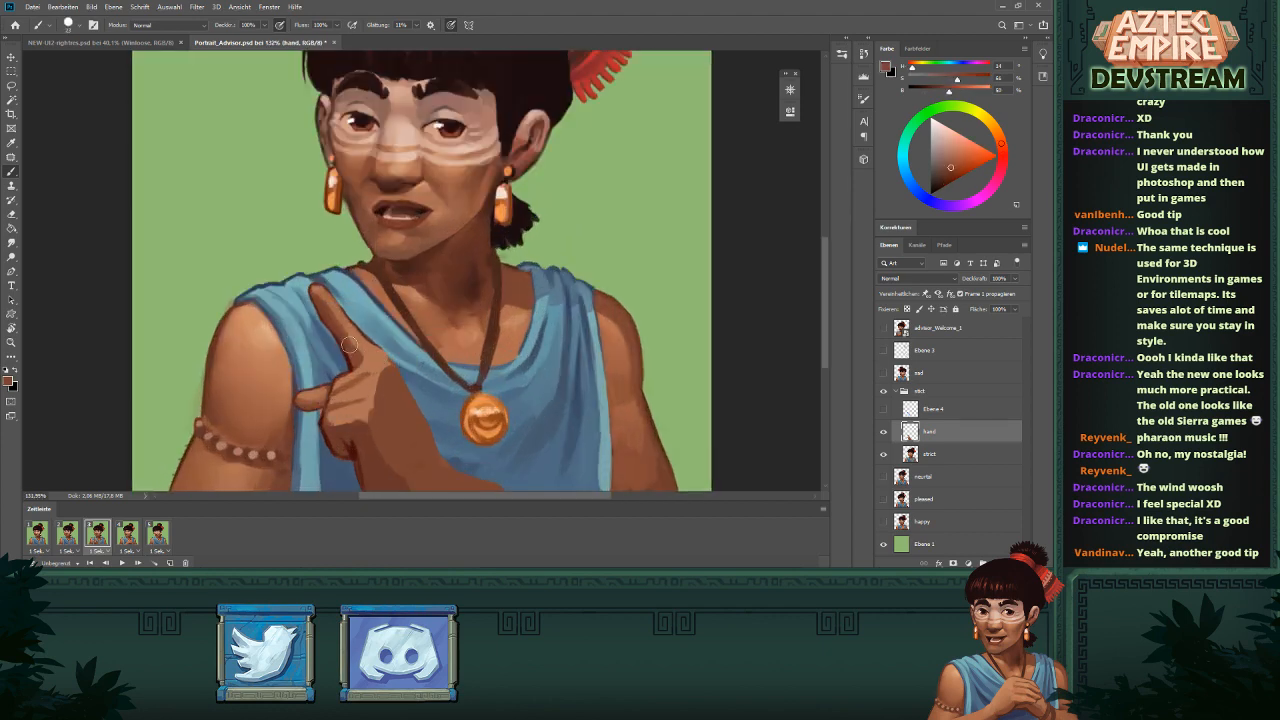
left_click_drag(458, 323, 414, 385)
left_click_drag(400, 335, 441, 356)
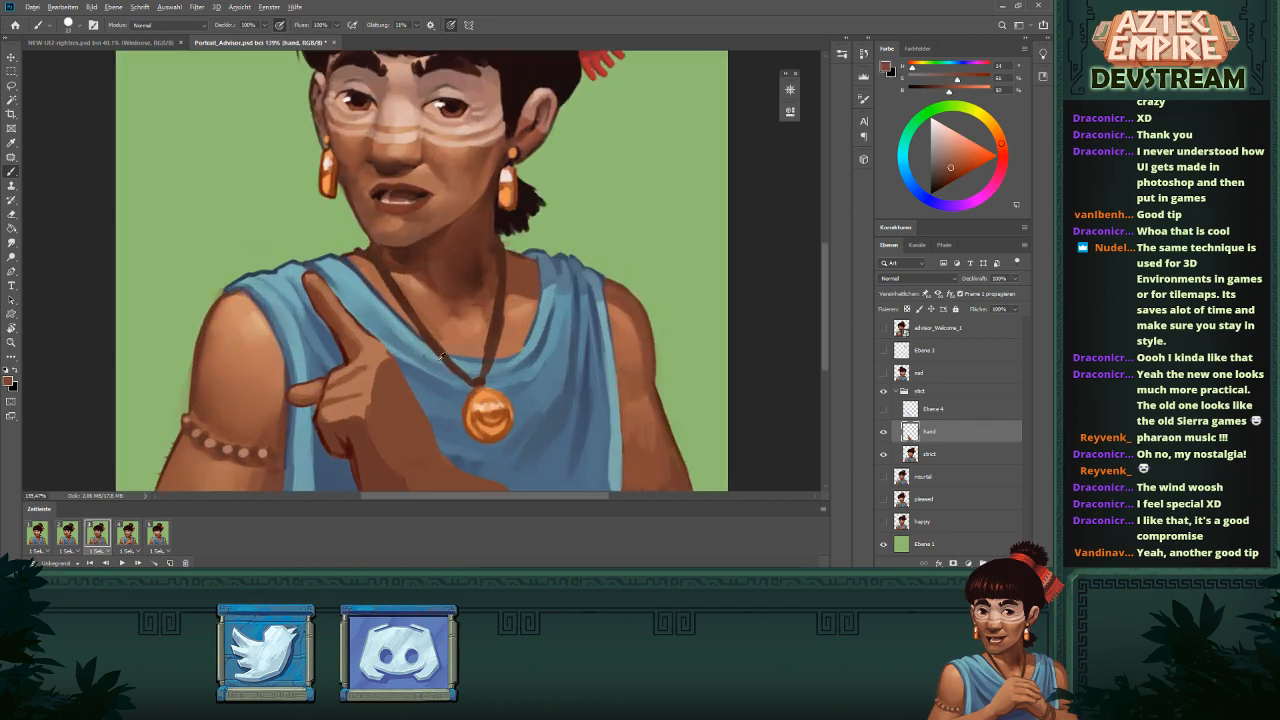
left_click(377, 361, "alt")
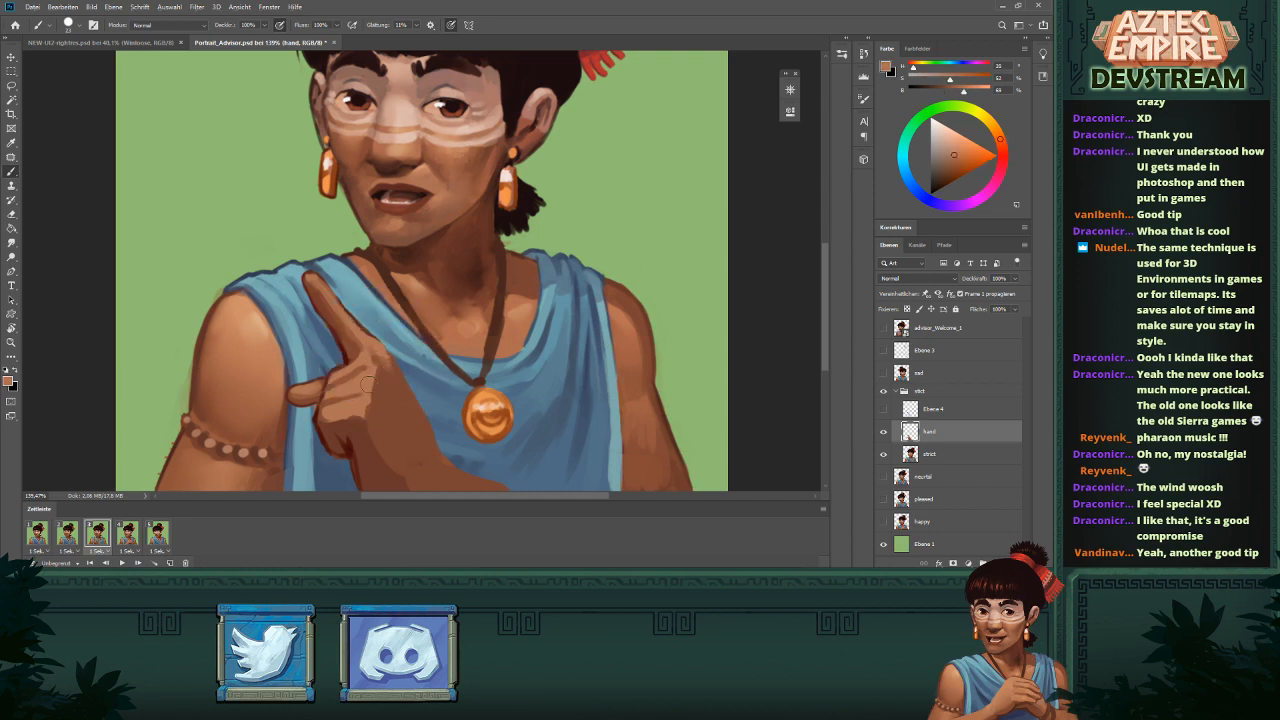
left_click(380, 390, "alt")
left_click(362, 404, "alt")
- Shade the back of the hand down toward the wrist with a larger brush and brown tones sampled from the hand
scroll(455, 410, "down", 8)
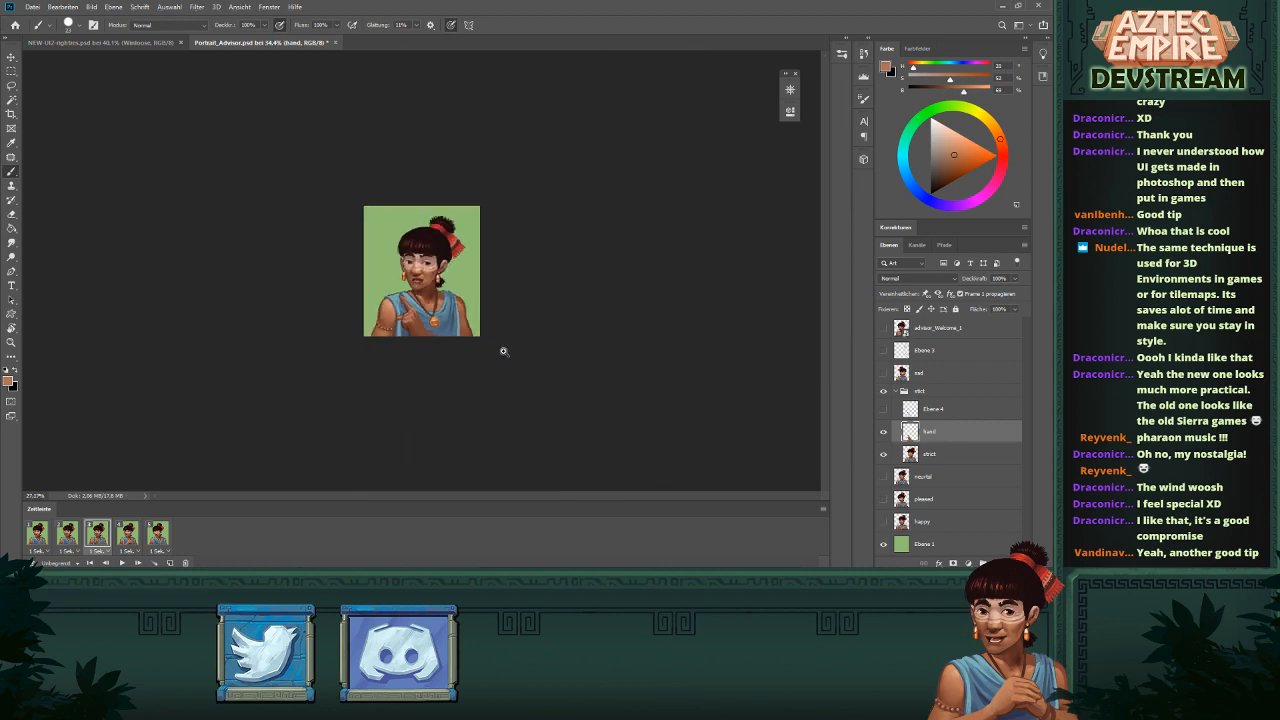
scroll(461, 317, "up", 6)
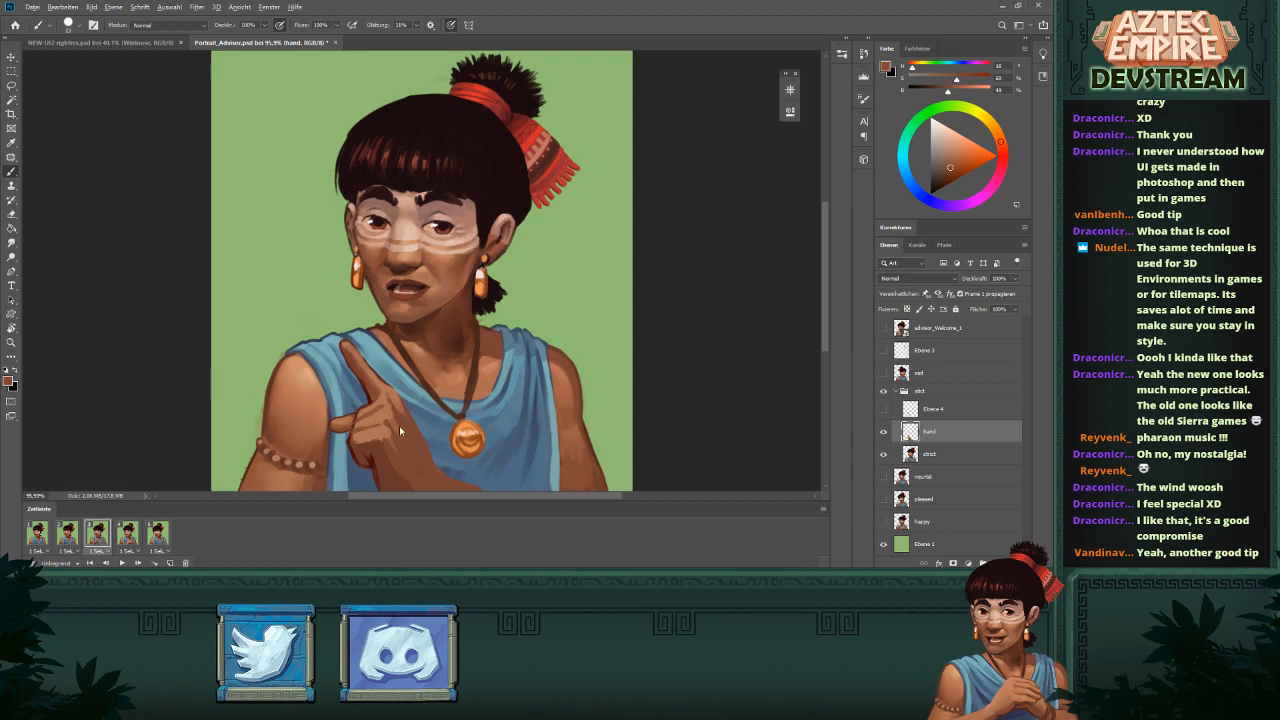
right_click(377, 440, "alt")
scroll(413, 407, "down", 3)
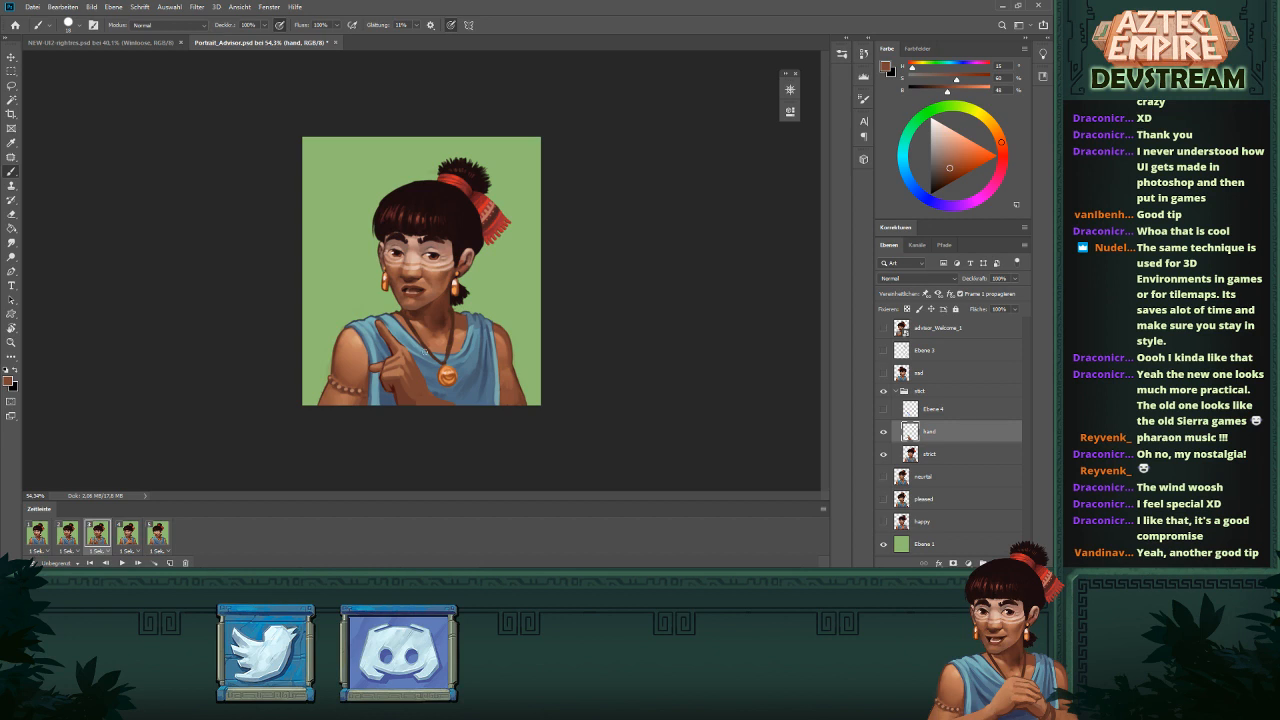
scroll(410, 322, "up", 3)
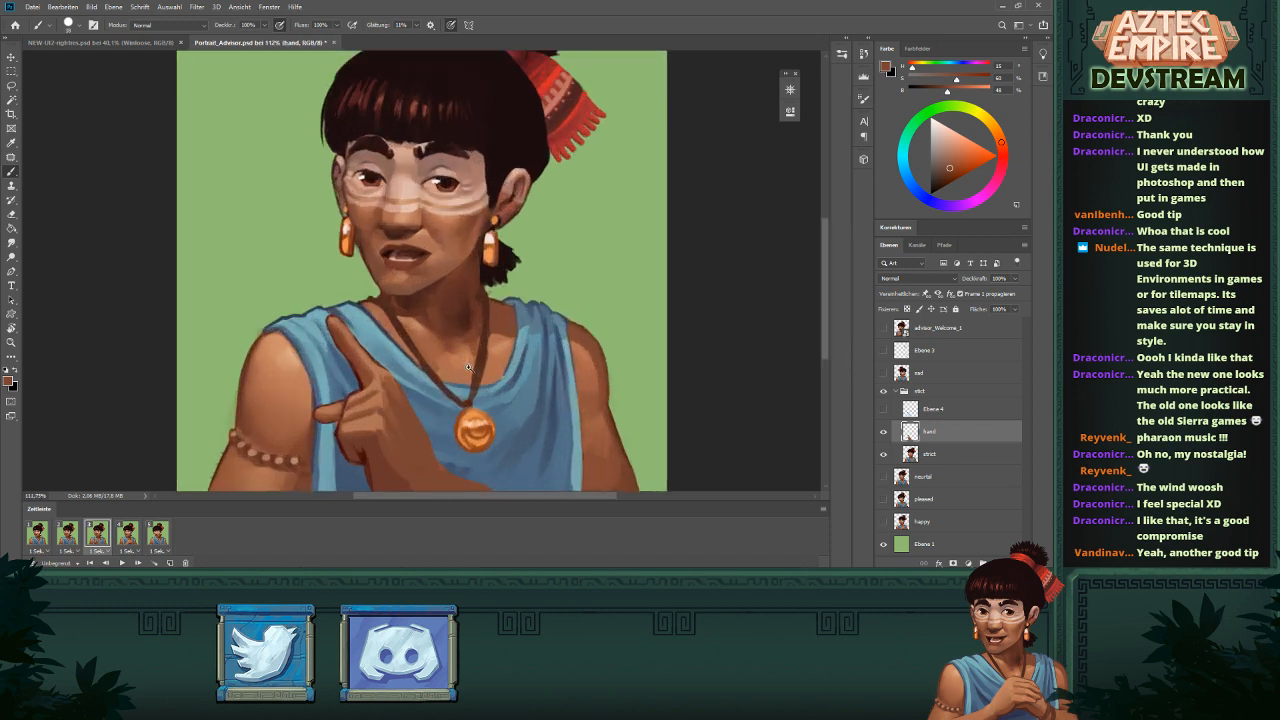
scroll(411, 448, "down", 3)
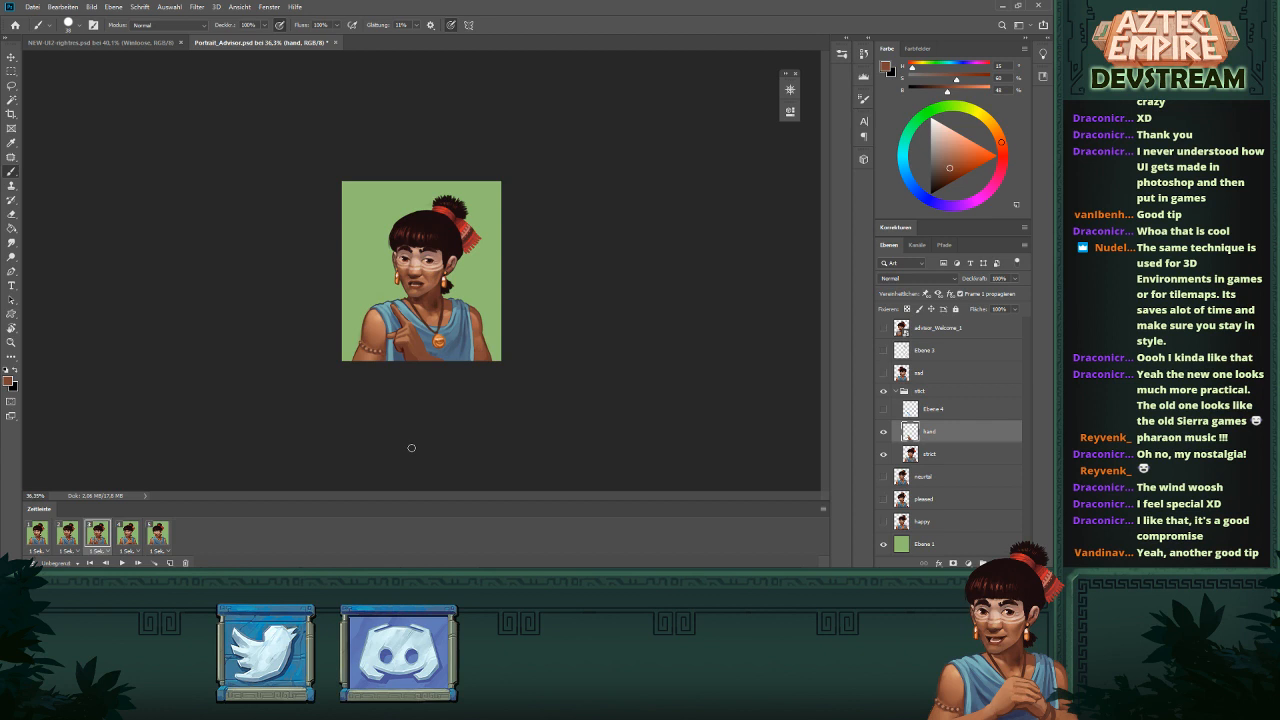
scroll(437, 340, "up", 2)
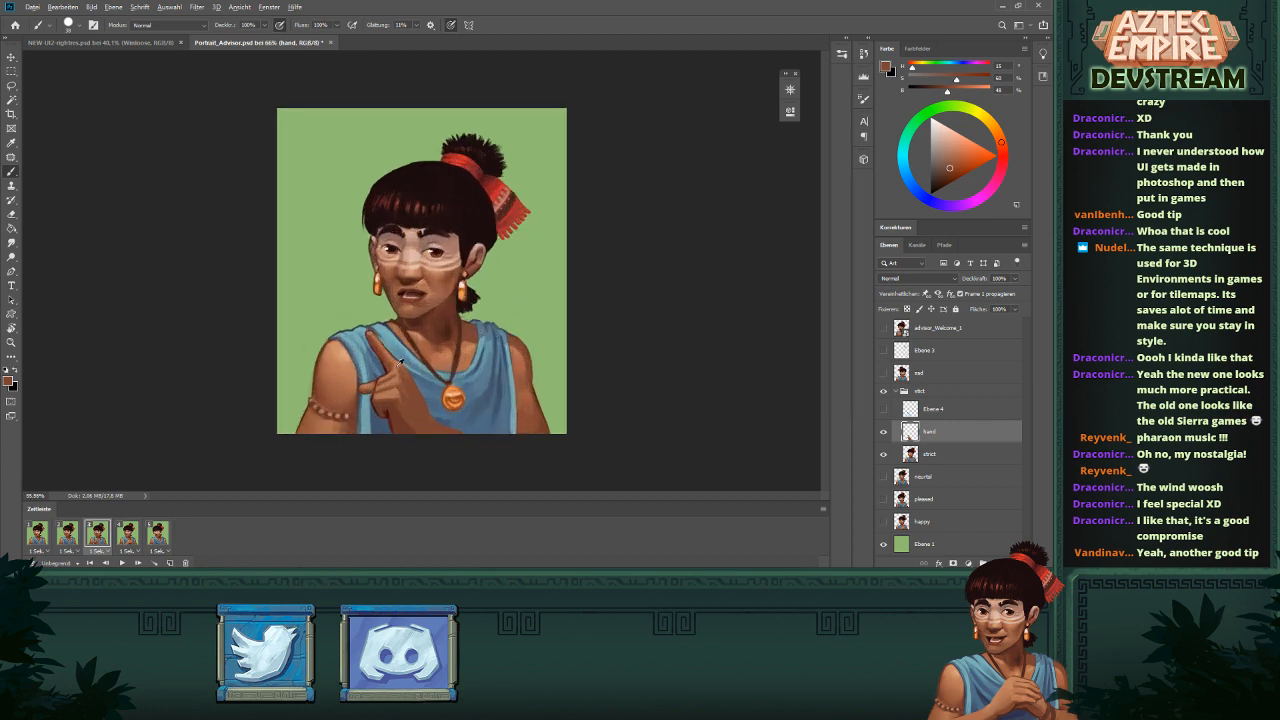
left_click(441, 427, "alt")
left_click(427, 424, "alt")
left_click_drag(471, 405, 447, 412)
left_click_drag(601, 304, 608, 314)
mouse_move(545, 350)
left_mouse_down()
mouse_move(557, 354)
mouse_move(547, 338)
mouse_move(557, 345)
left_mouse_up()
mouse_move(557, 345)
left_mouse_down()
mouse_move(535, 339)
mouse_move(558, 342)
left_mouse_up()
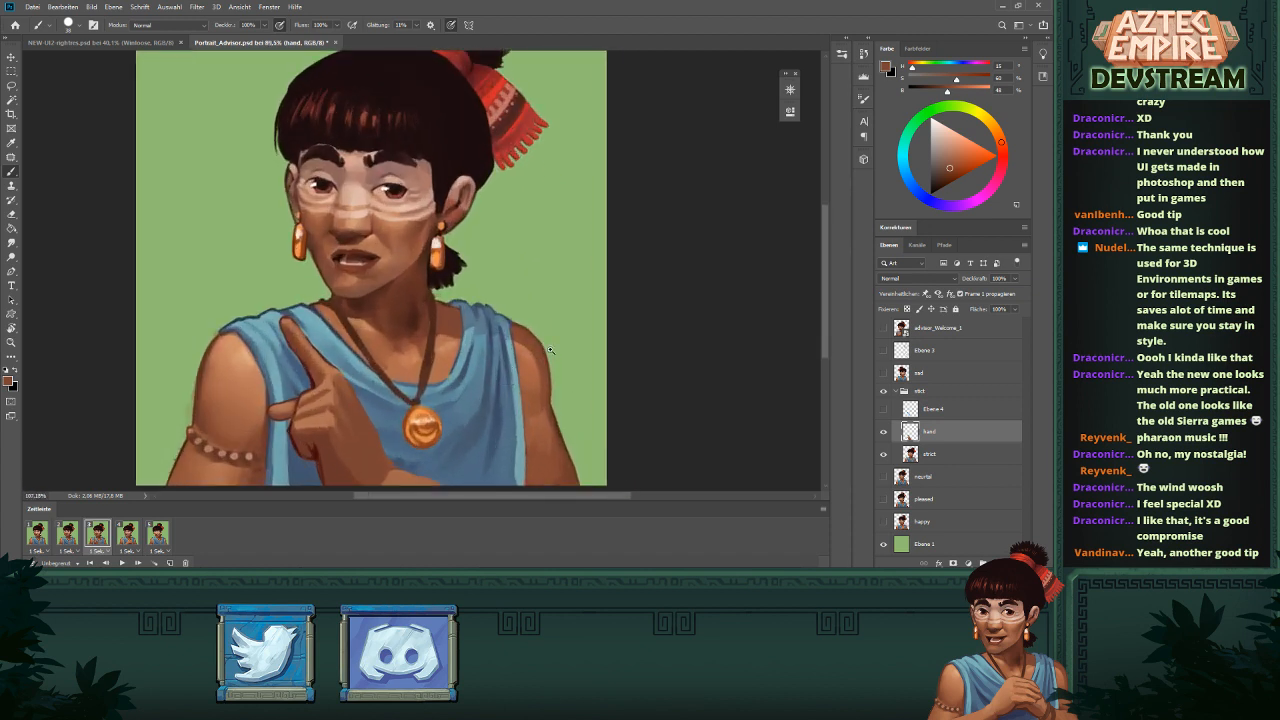
left_click_drag(326, 442, 313, 451)
- Outline the back of the hand down to the wrist in sampled dark reddish brown
left_click(317, 440, "alt")
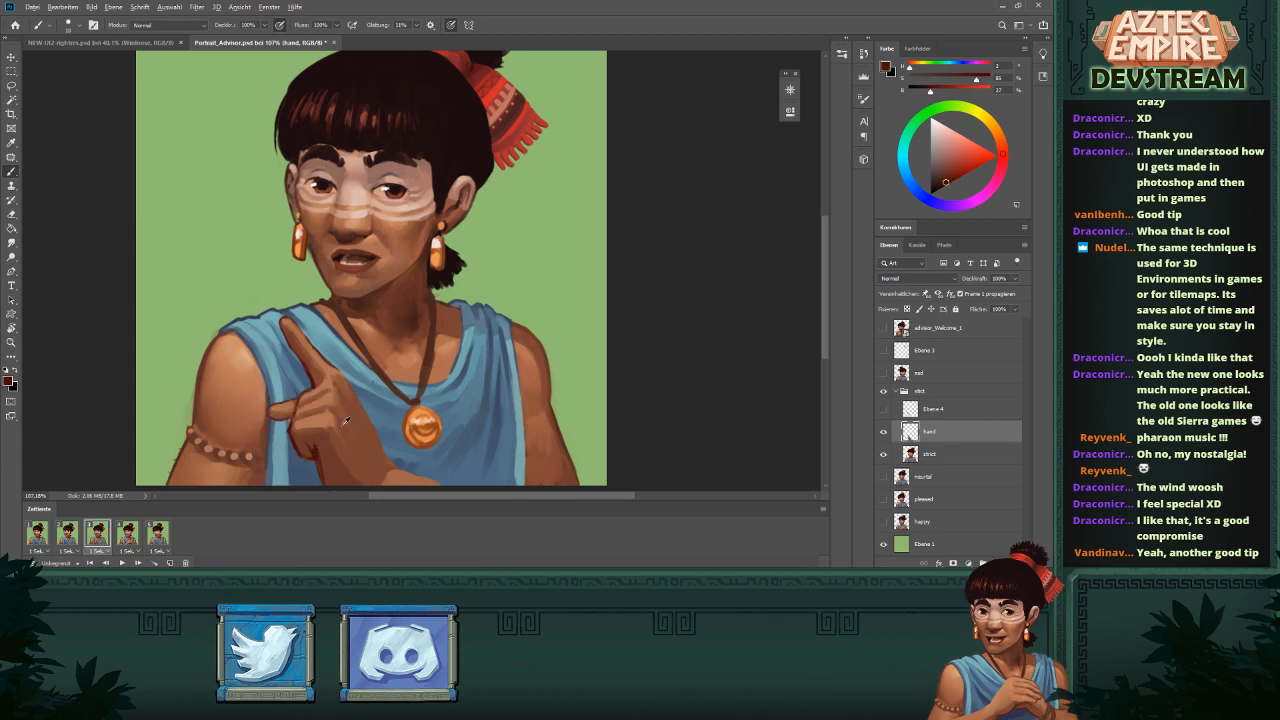
left_click_drag(359, 405, 387, 452)
left_click_drag(505, 385, 472, 388)
mouse_move(580, 317)
left_mouse_down()
mouse_move(560, 320)
mouse_move(561, 295)
mouse_move(550, 342)
left_mouse_up()
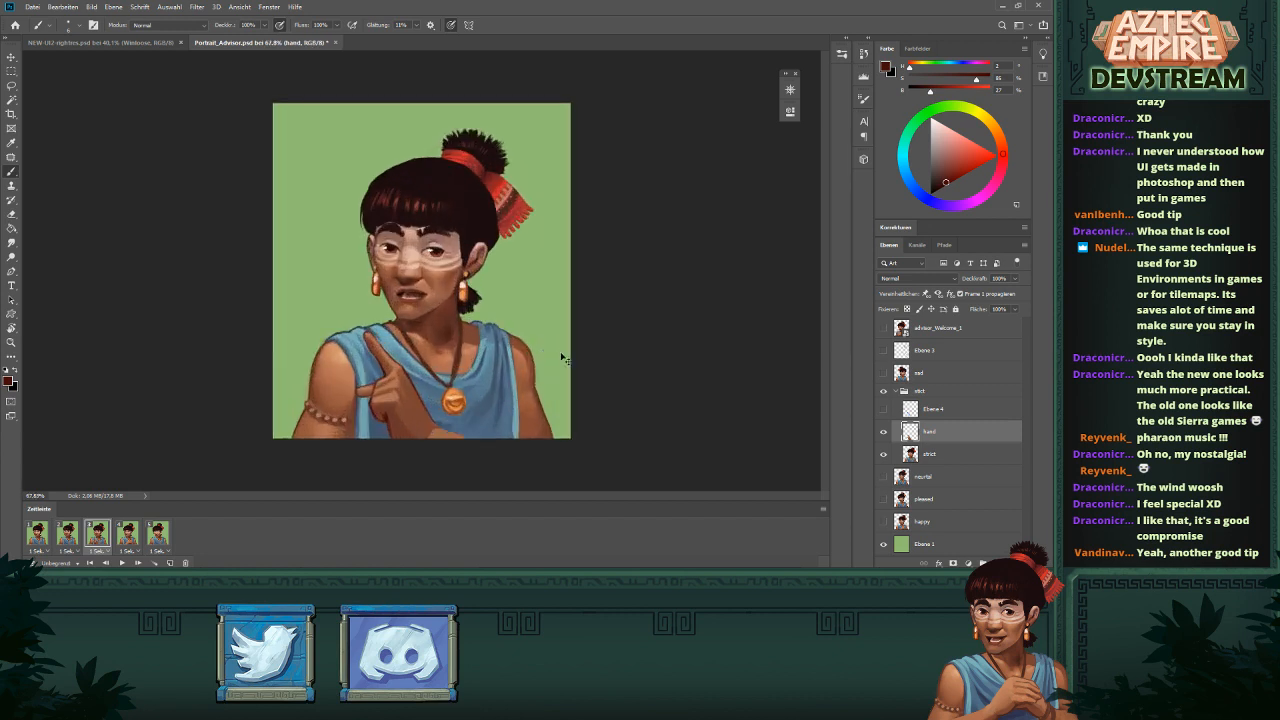
- Transform the hand layer, rotating the hand slightly clockwise so the finger stands more upright, and shift it lower on the chest
key("ctrl+t")
left_click_drag(467, 331, 452, 346)
left_click_drag(438, 376, 443, 380)
mouse_move(476, 337)
left_mouse_down()
mouse_move(490, 355)
mouse_move(484, 343)
left_mouse_up()
key("Return")
- Smooth the shading on the back of the hand and knuckles with a larger brush and mid-brown tones sampled from the hand
scroll(422, 403, "up", 5)
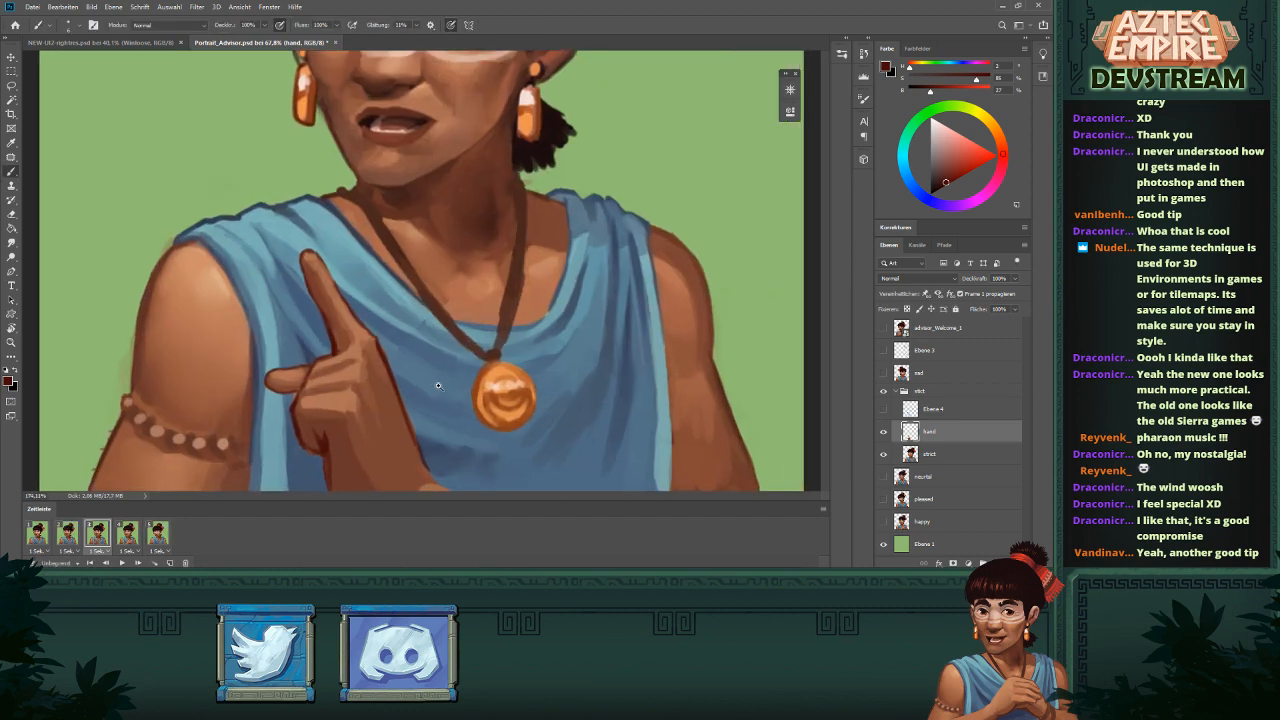
left_click(352, 390, "alt")
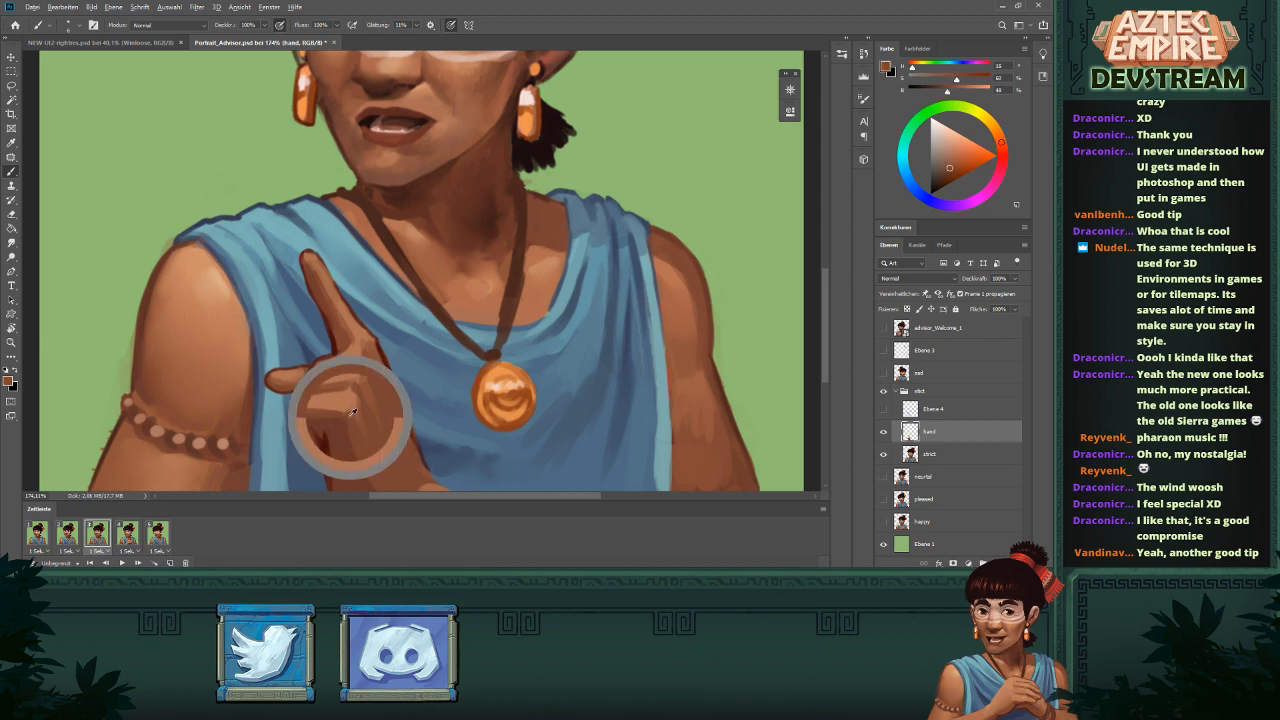
left_click(350, 418, "alt")
left_click(353, 389, "alt")
key("bracketright")
left_click(348, 388, "alt")
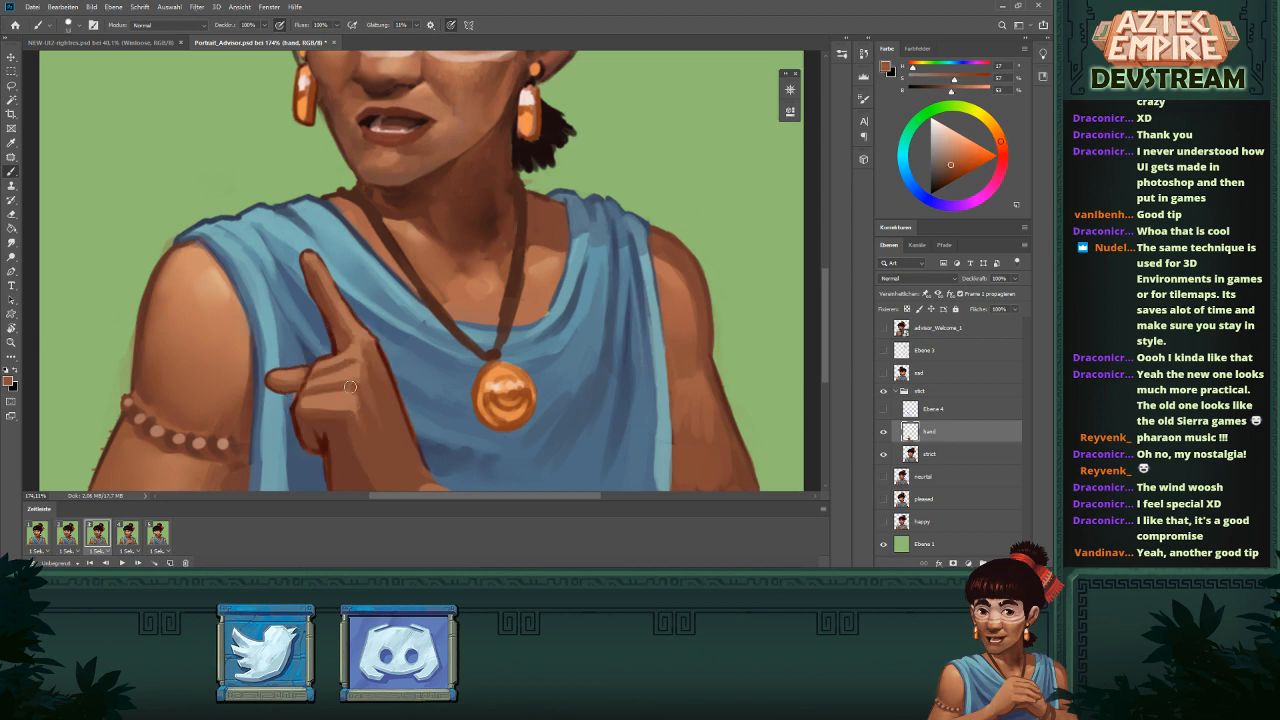
scroll(349, 430, "down", 10)
scroll(430, 300, "up", 8)
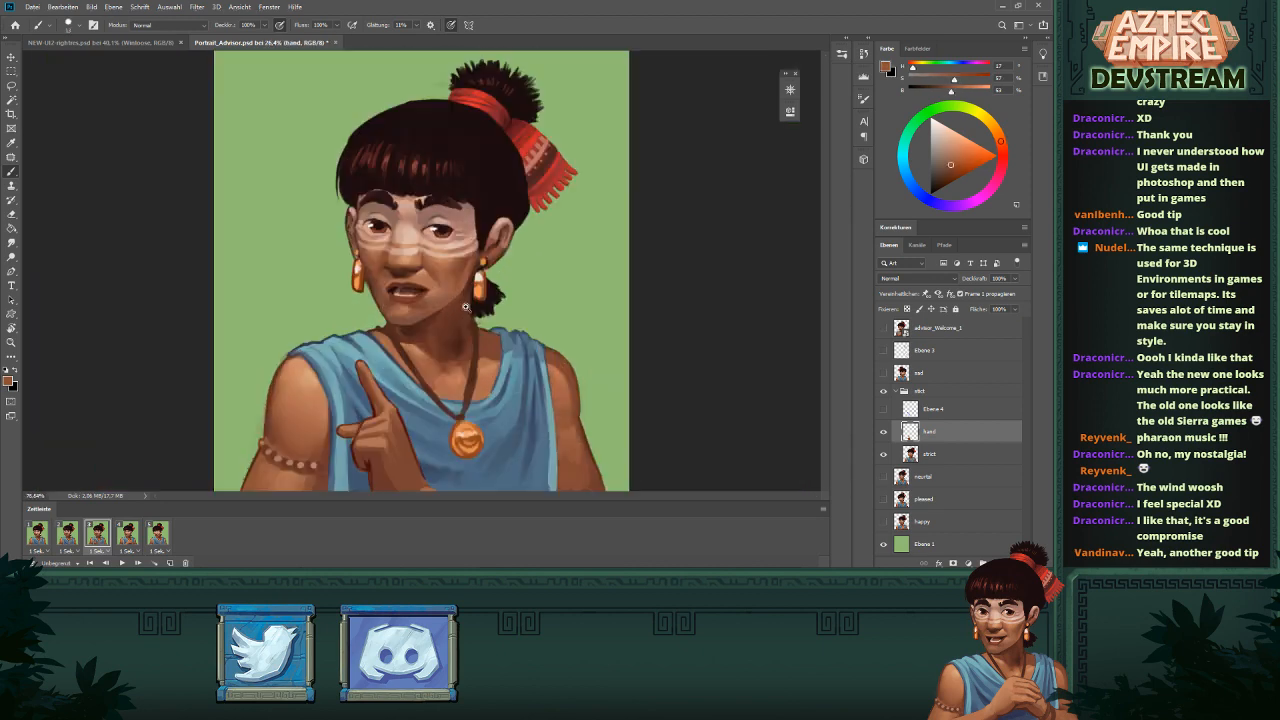
- Brighten the curled fingers with a lighter skin tone sampled from the hand, checking the portrait as a whole
left_click(349, 430, "alt")
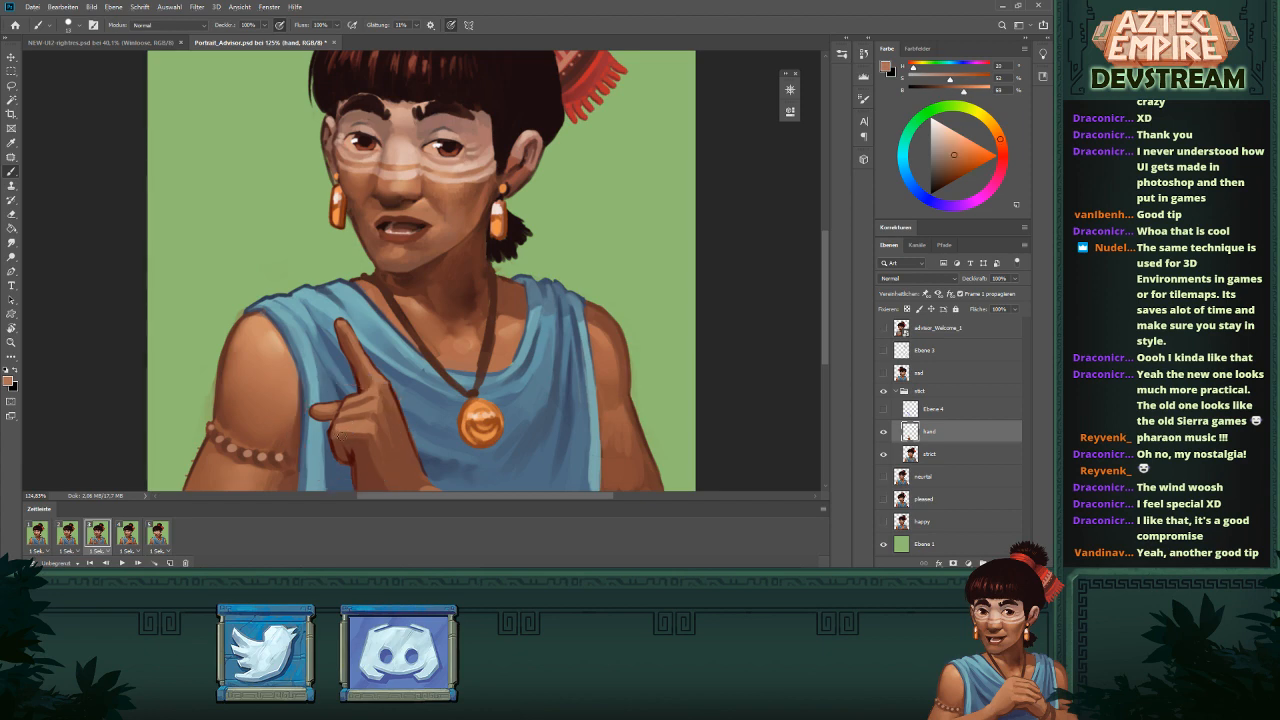
scroll(339, 429, "down", 4)
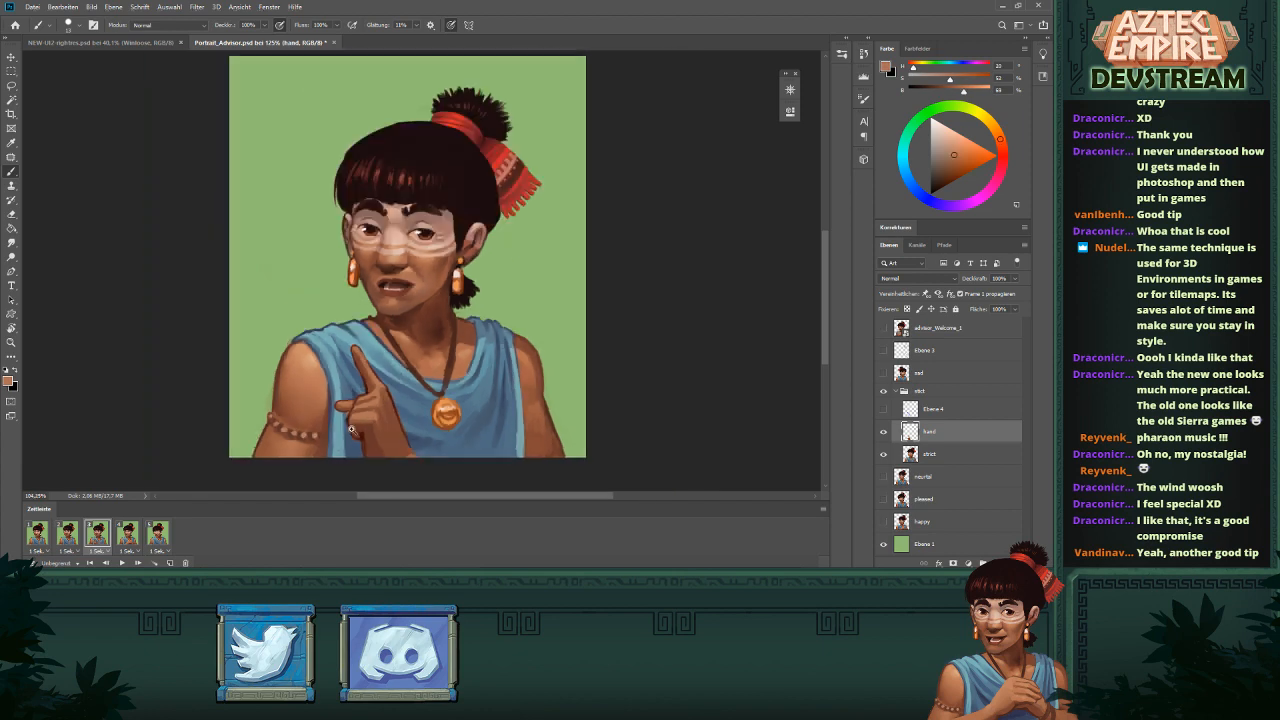
scroll(333, 390, "up", 7)
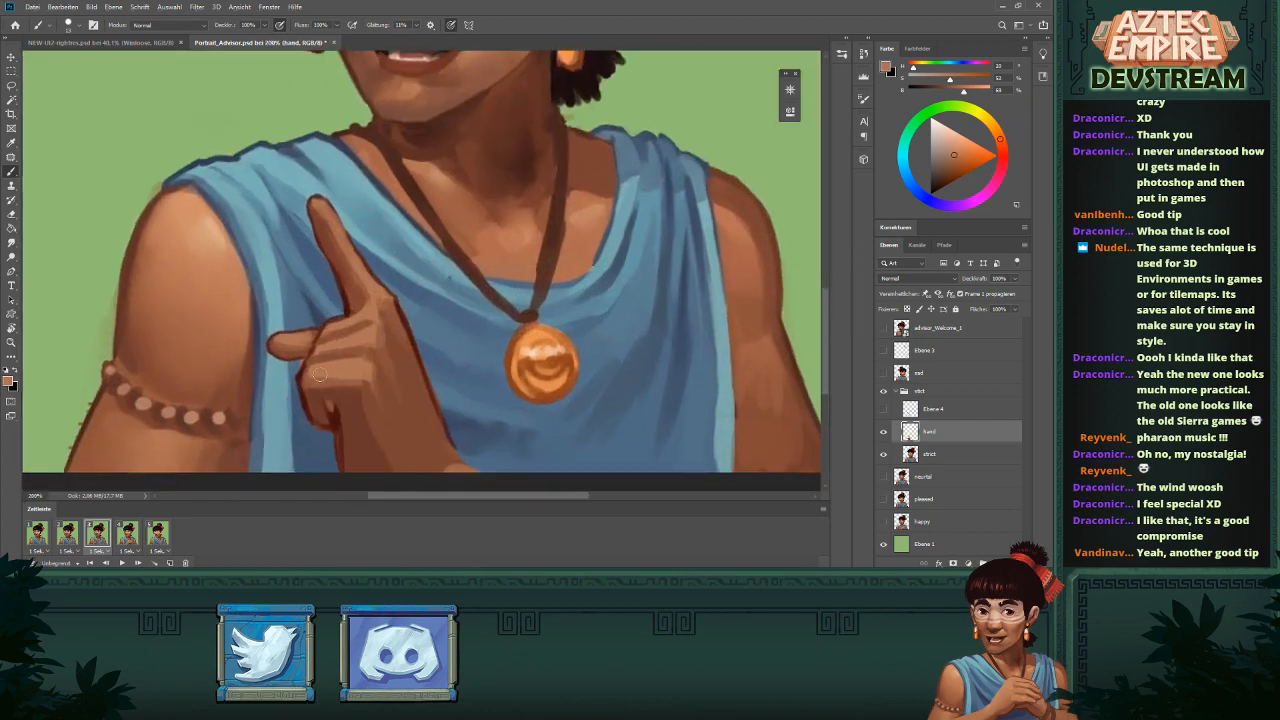
scroll(322, 412, "down", 7)
scroll(421, 275, "down", 2)
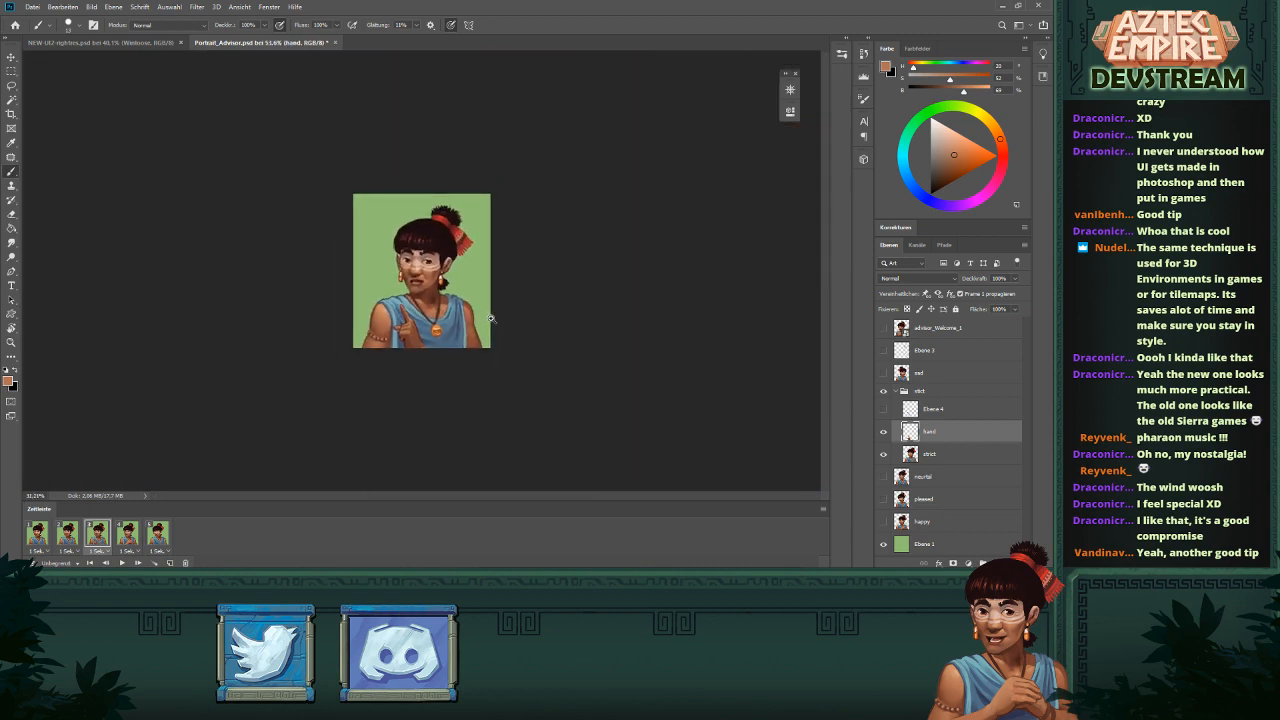
scroll(421, 275, "up", 4)
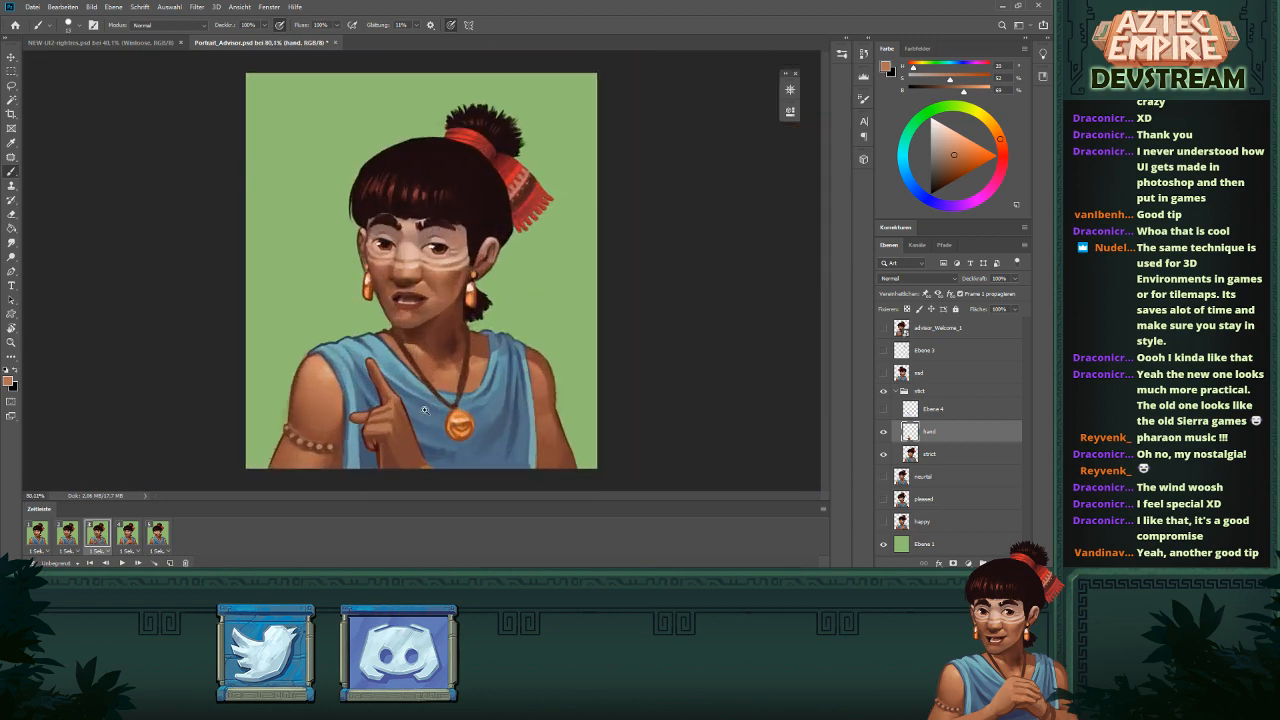
scroll(426, 411, "down", 3)
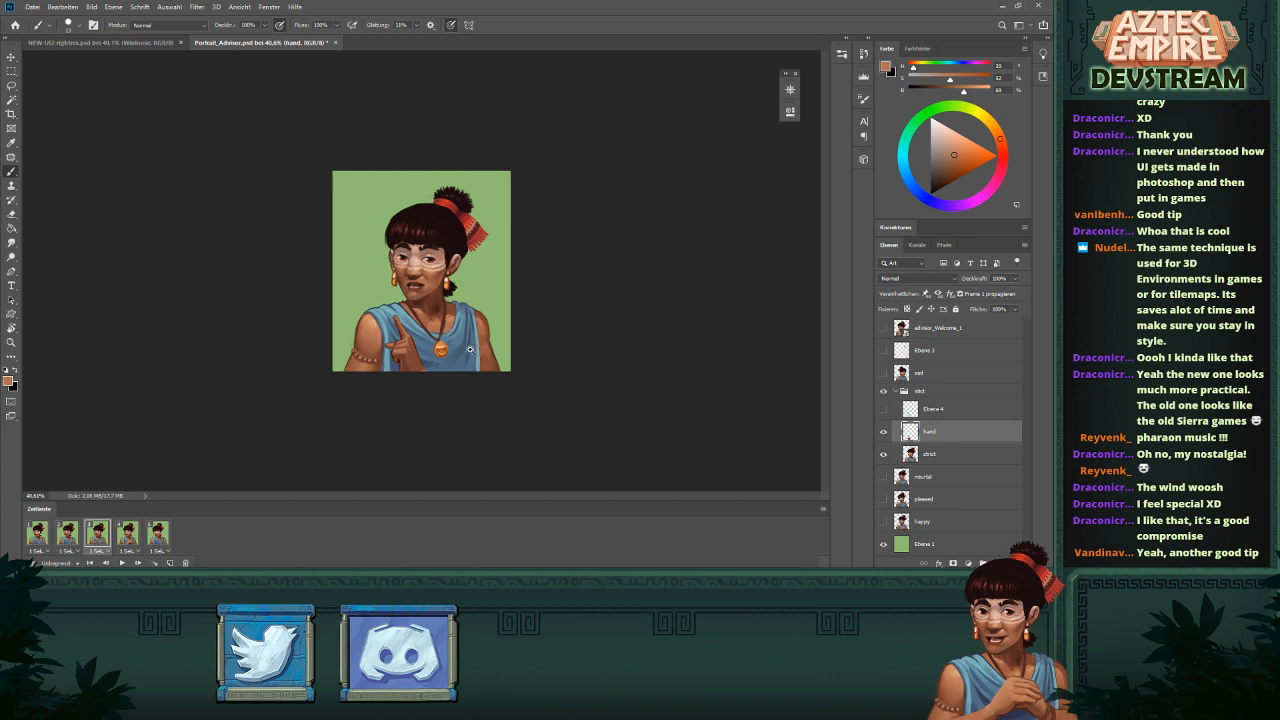
scroll(469, 349, "up", 3)
scroll(404, 408, "up", 2)
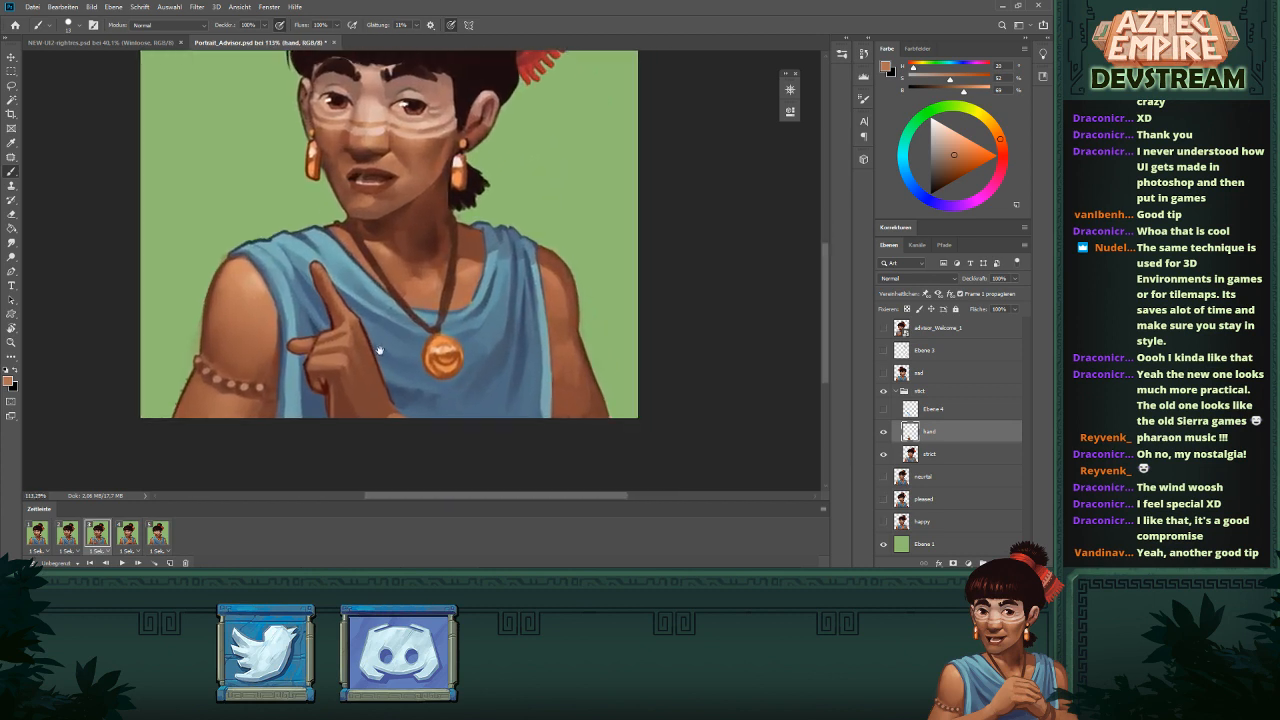
- Paint a dark brown beaded bracelet around the raised hand's wrist, using the happy pose in frame 4 as reference
left_click(330, 385, "alt")
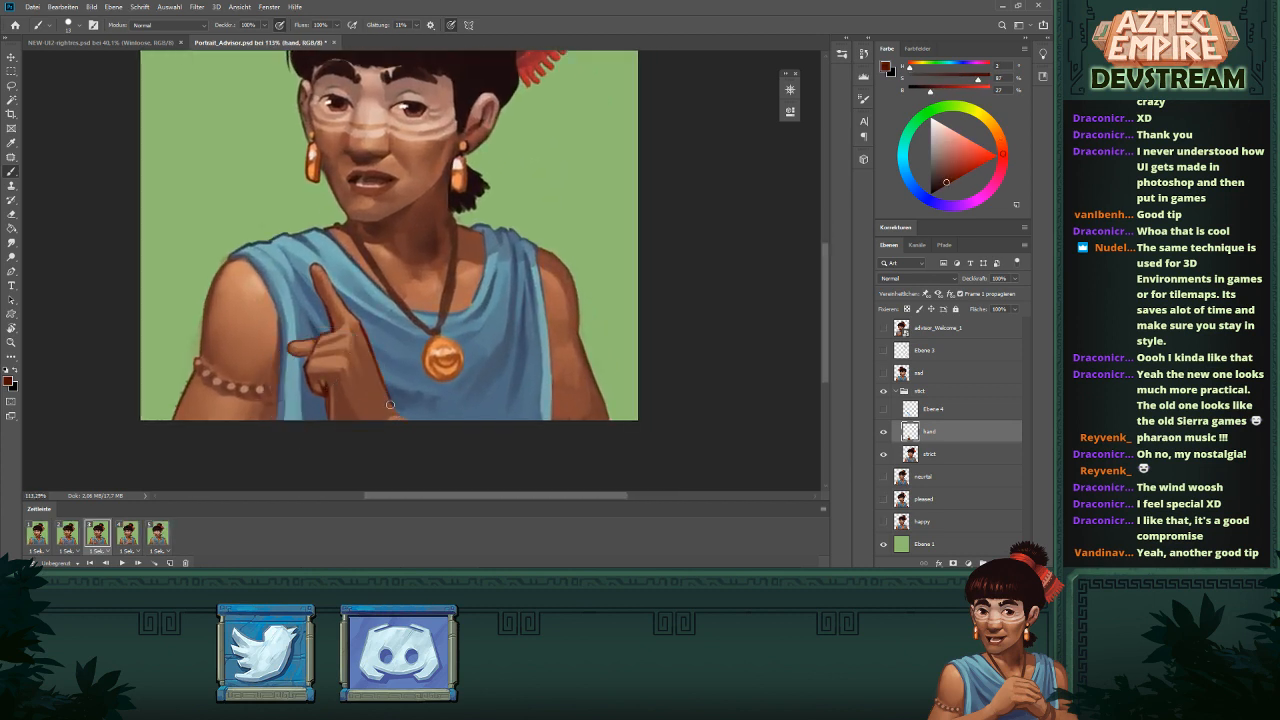
scroll(580, 336, "down", 3)
left_click(121, 536)
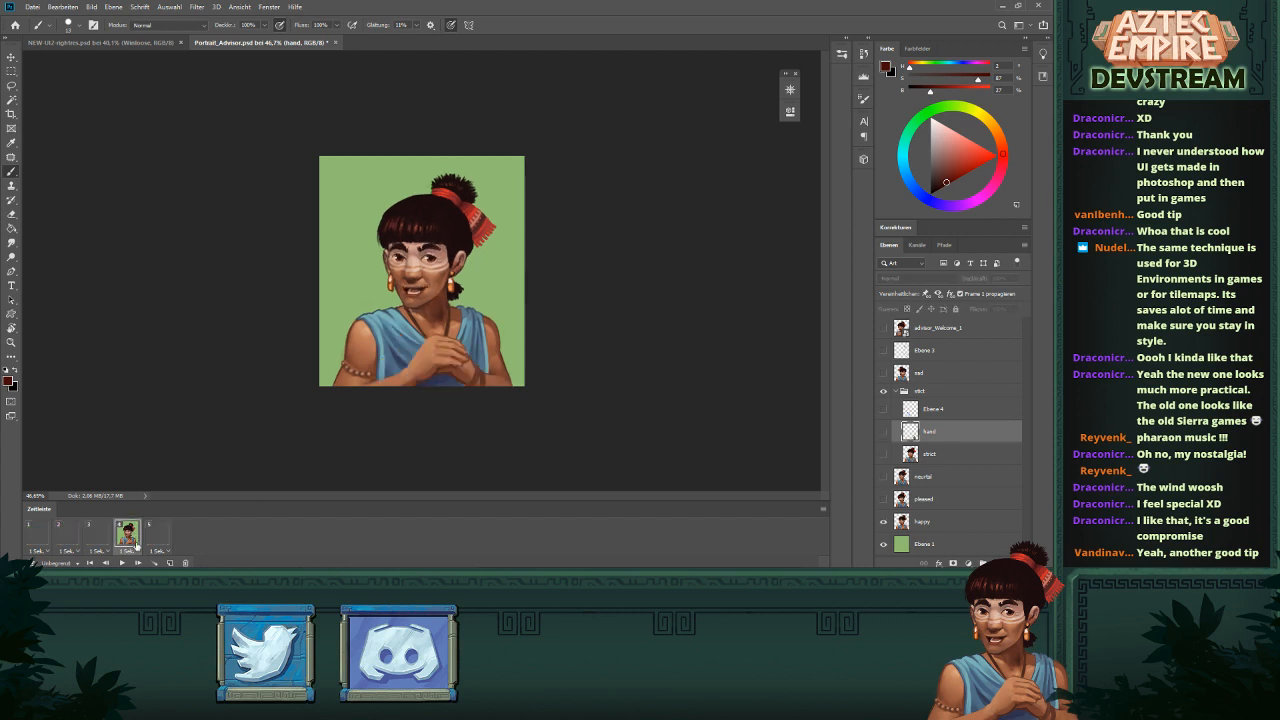
left_click(97, 535)
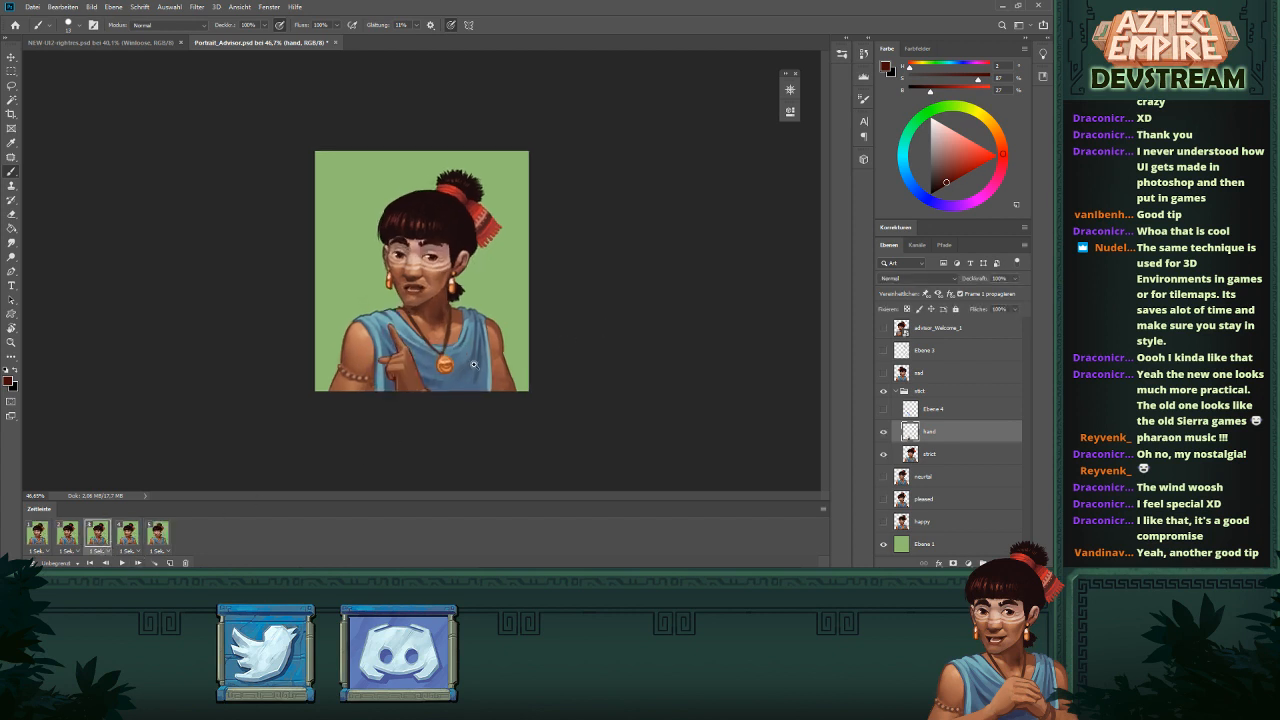
scroll(459, 366, "up", 2)
left_click_drag(477, 391, 493, 315)
left_click(129, 532)
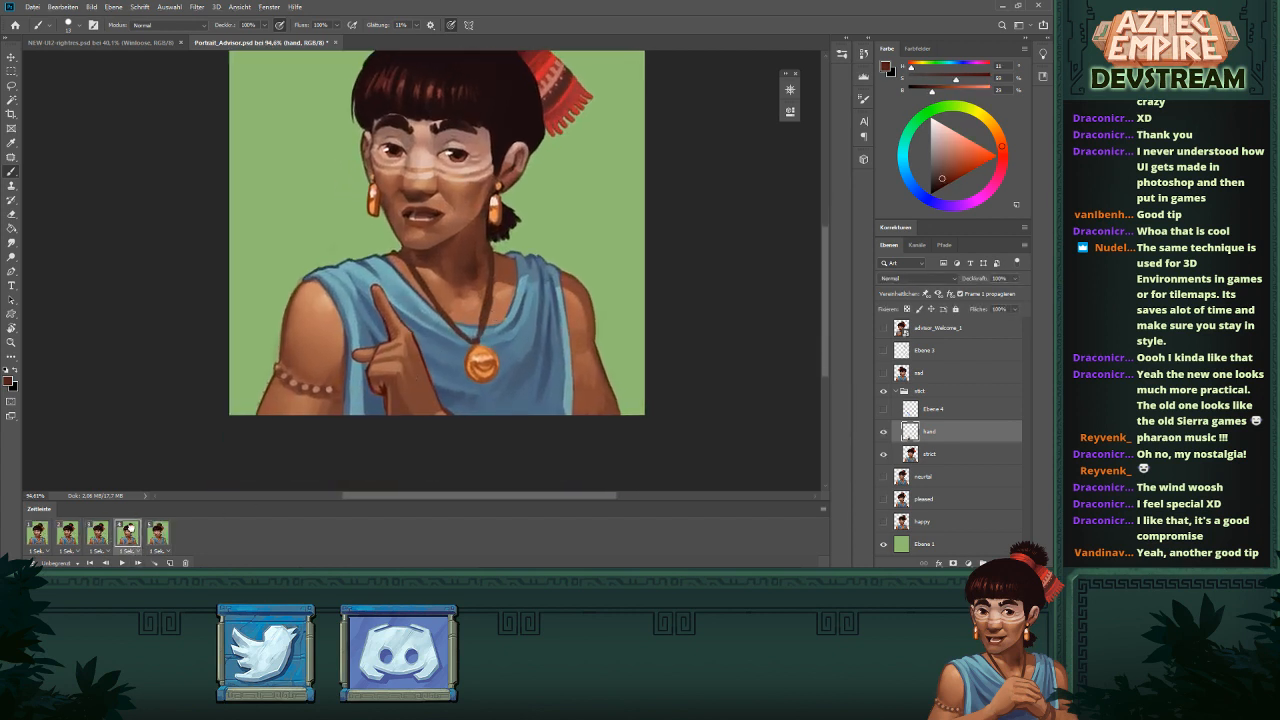
left_click(106, 536)
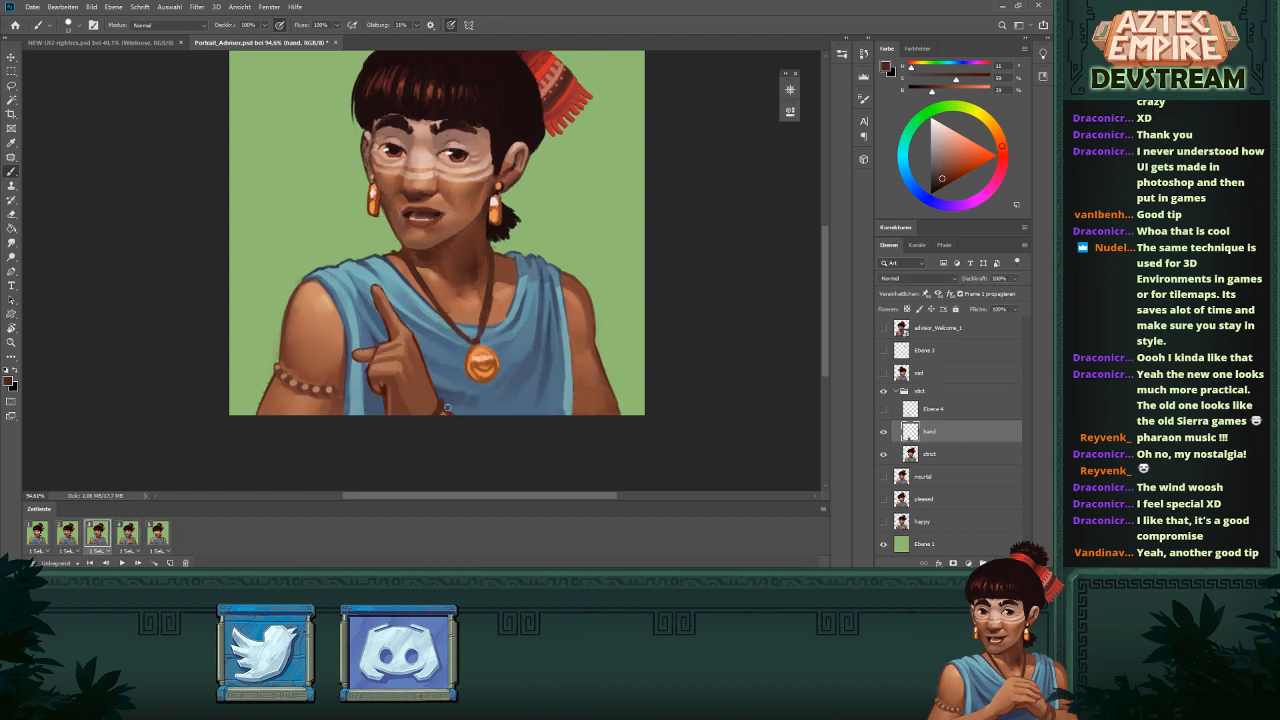
scroll(447, 407, "down", 4)
scroll(540, 322, "up", 3)
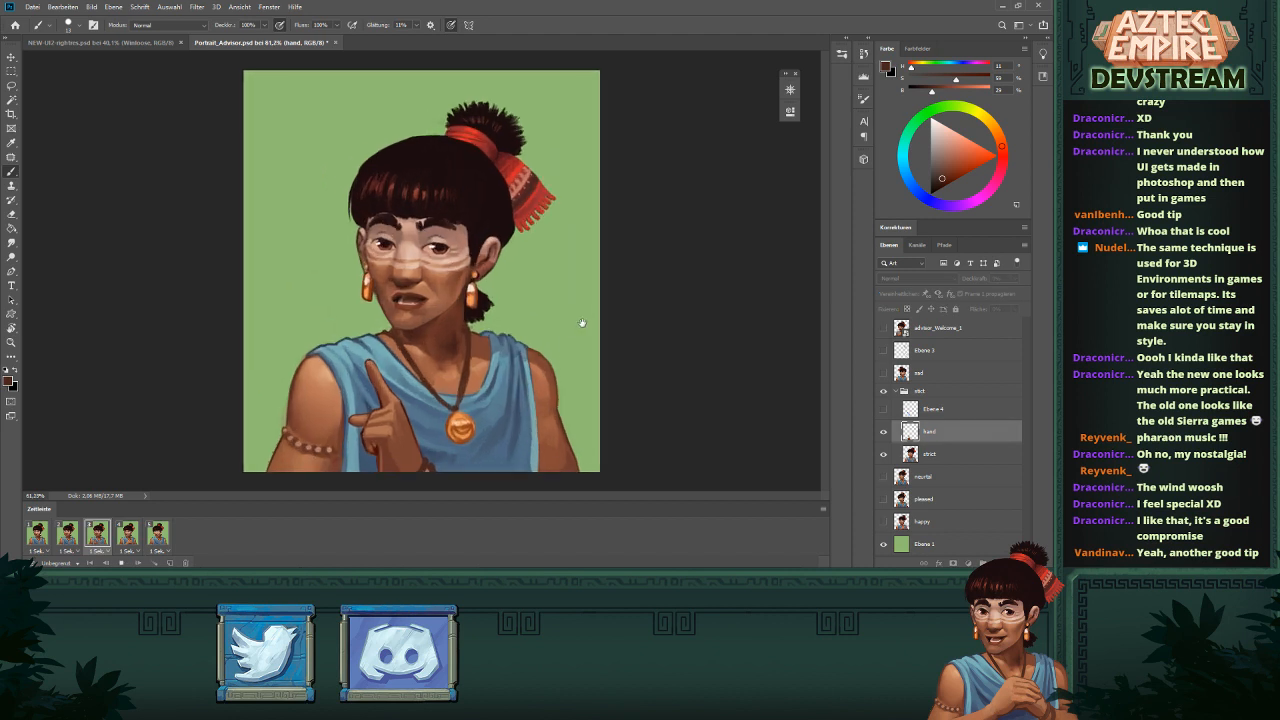
- Delete the unused layer Ebene 4 from the strict group
scroll(480, 394, "down", 4)
scroll(546, 271, "up", 3)
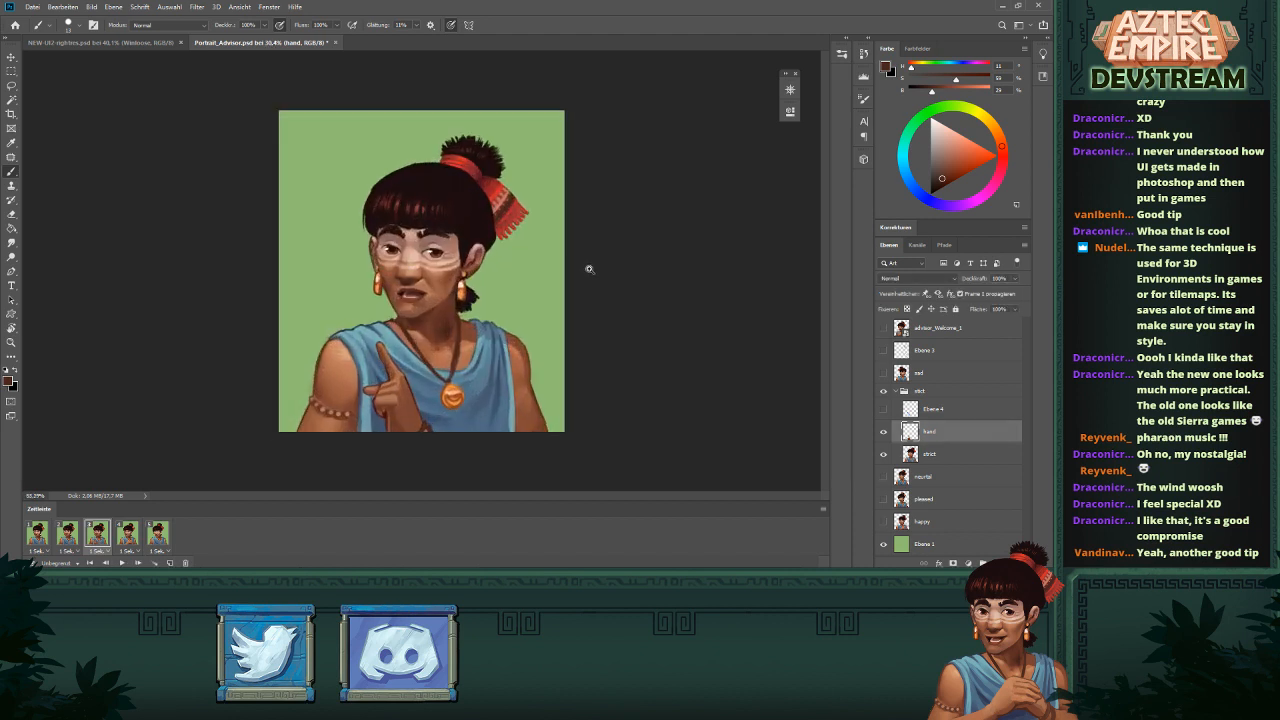
scroll(595, 262, "up", 1)
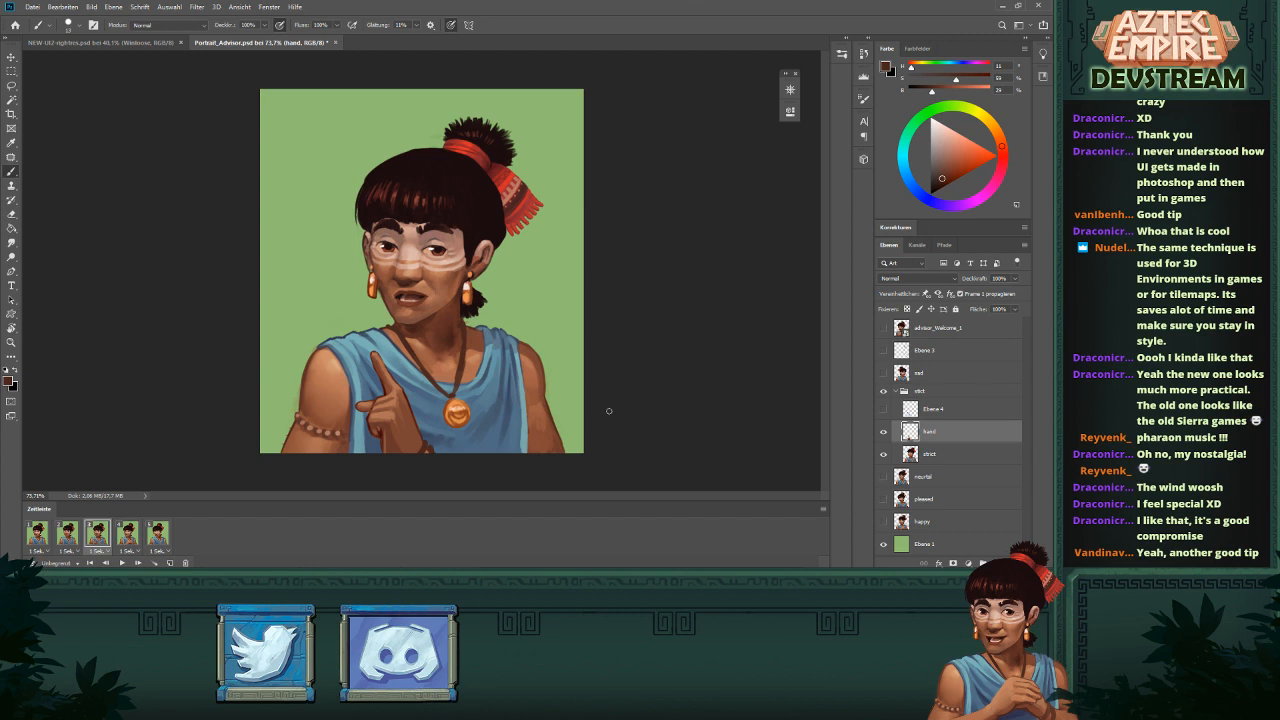
left_click_drag(922, 415, 1010, 563)
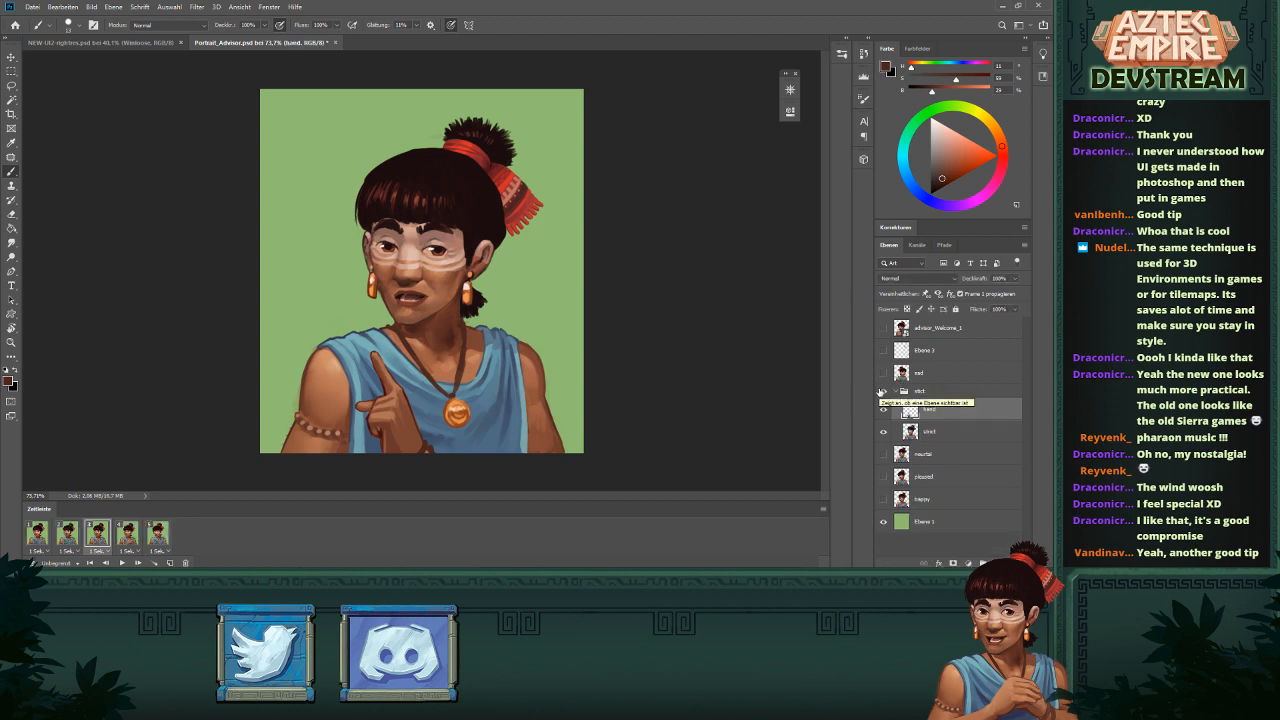
left_click(882, 432)
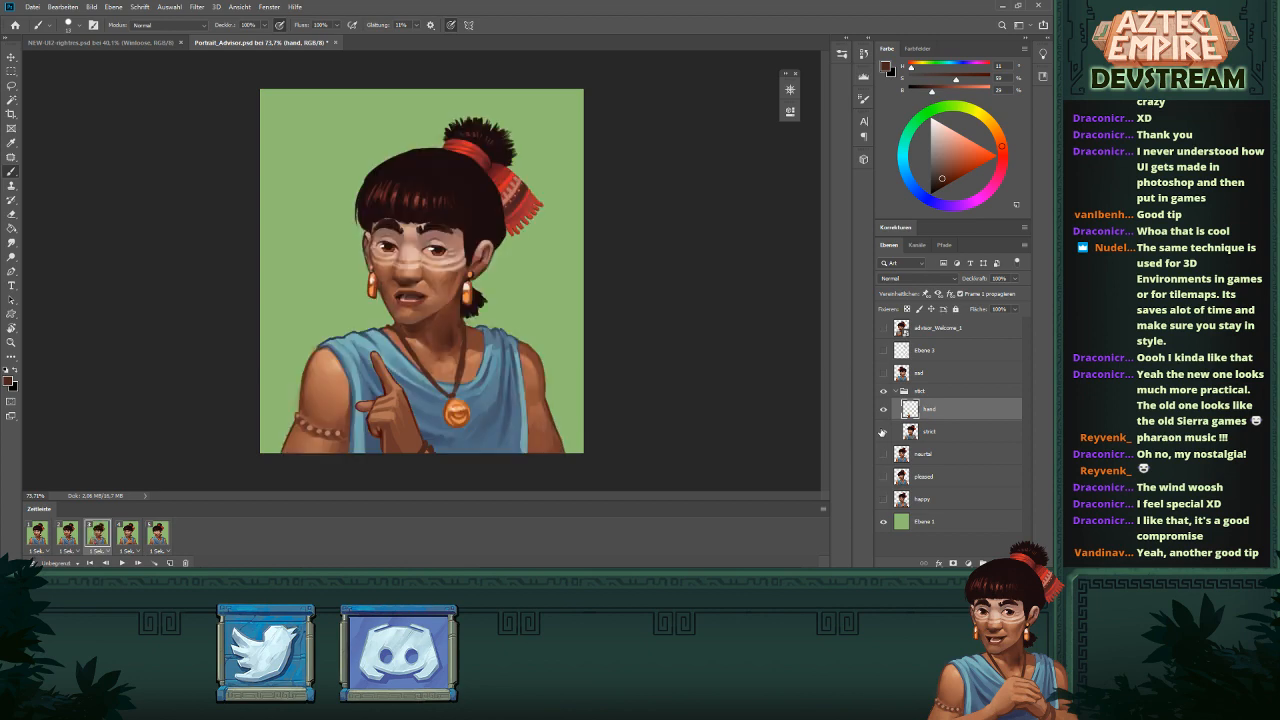
- Select the strict portrait layer and reshape the mouth into a more downturned scolding expression with tones sampled around the lips
left_click(922, 435)
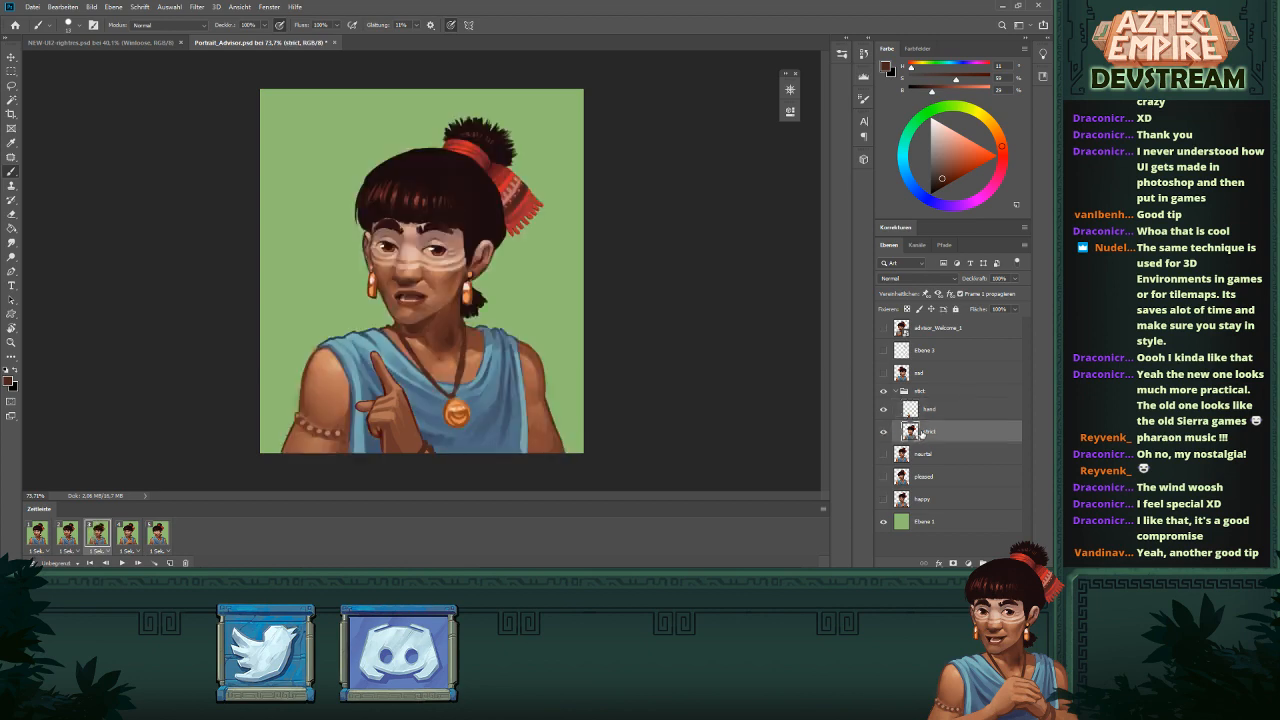
scroll(422, 296, "up", 10)
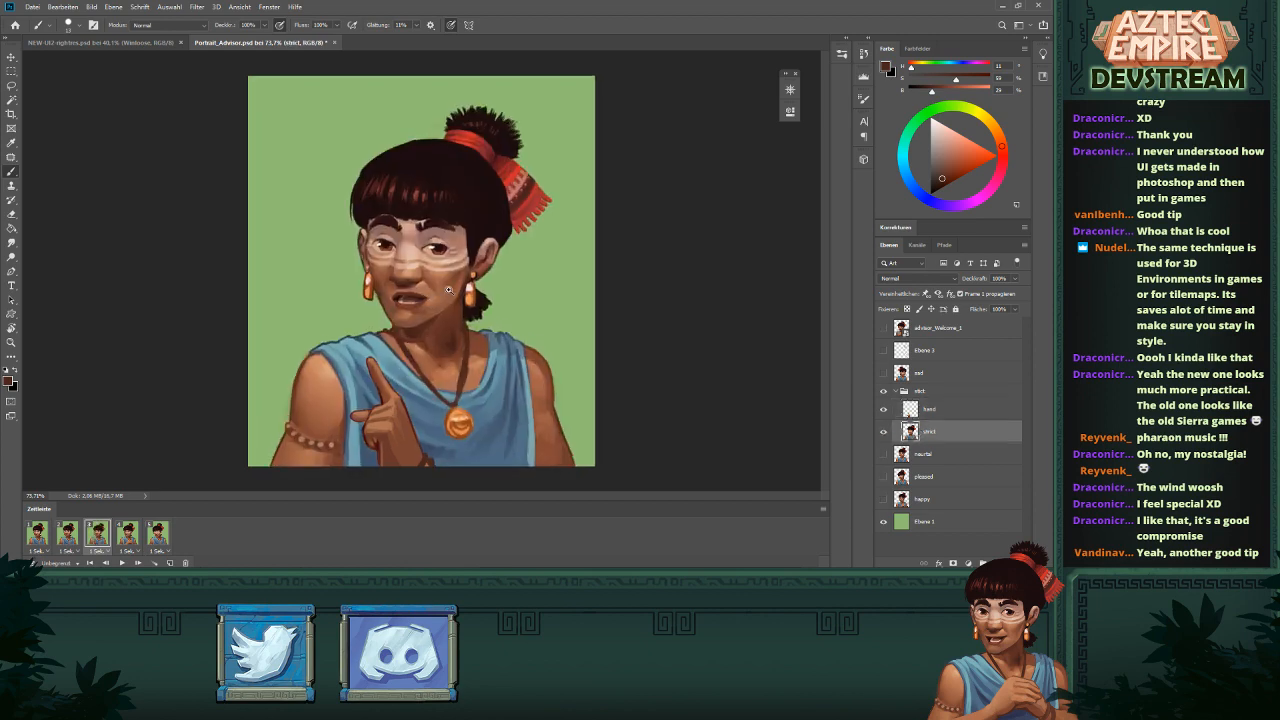
left_click(419, 285, "alt")
mouse_move(412, 286)
left_mouse_down()
mouse_move(428, 308)
mouse_move(419, 291)
mouse_move(412, 313)
left_mouse_up()
left_click(407, 293, "alt")
scroll(467, 283, "down", 8)
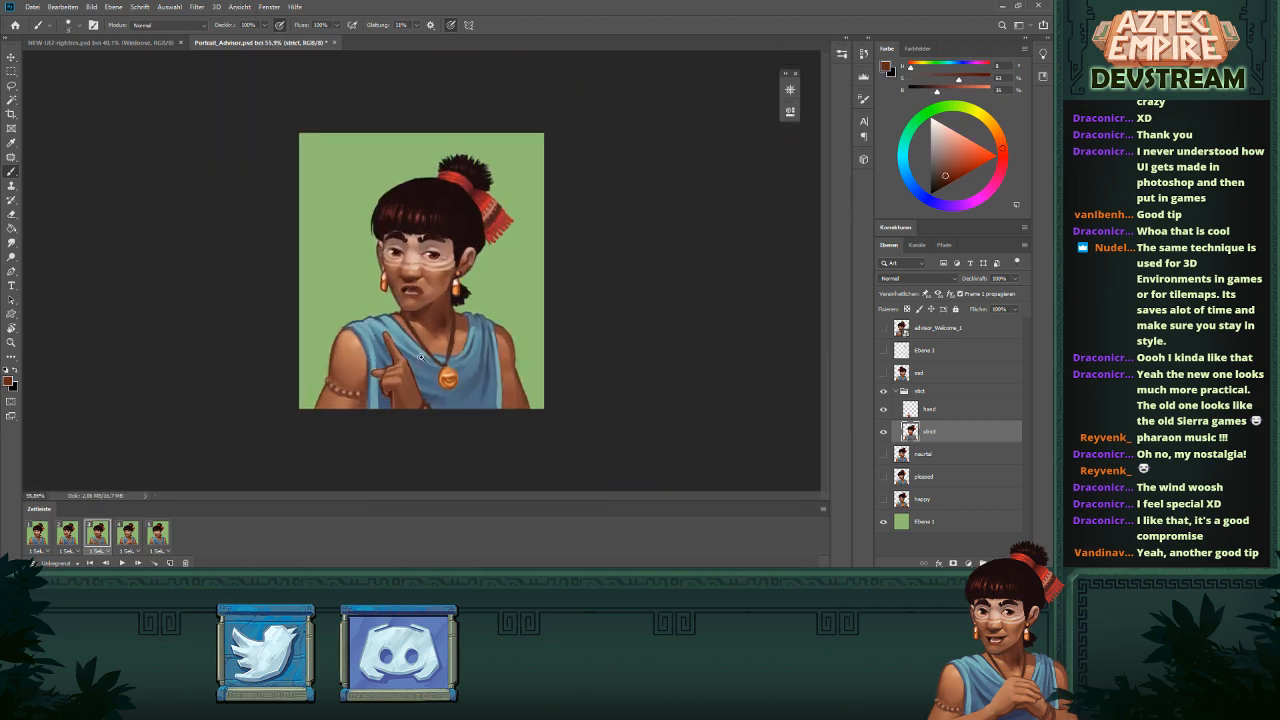
scroll(550, 281, "up", 1)
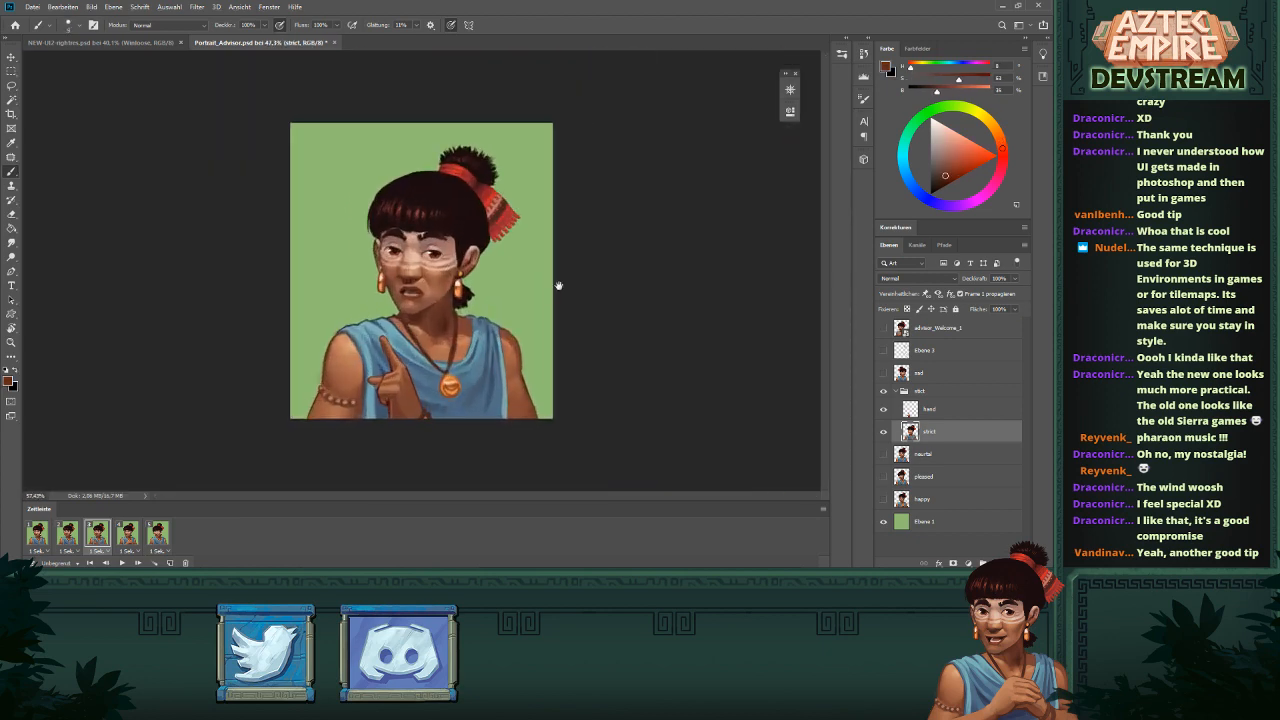
scroll(580, 298, "up", 1)
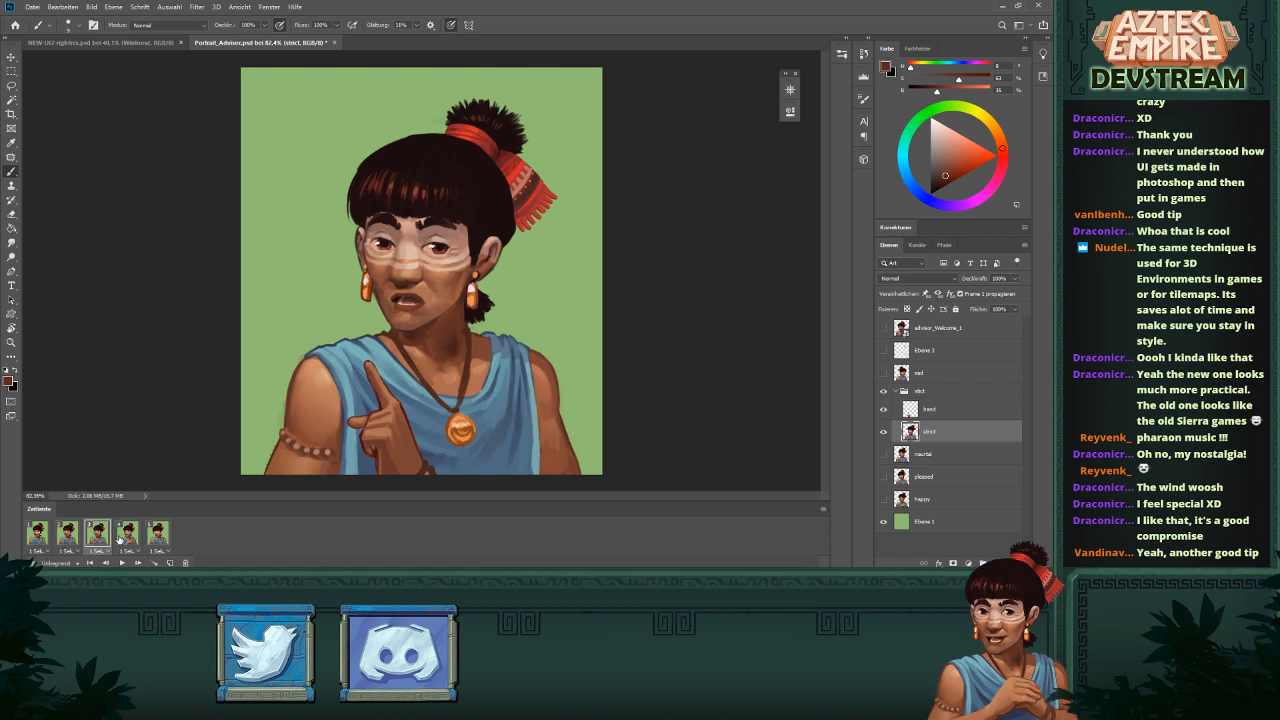
- Add a sixth frame after the pleased frame and hide the strict group and pleased layer in it
left_click(156, 538)
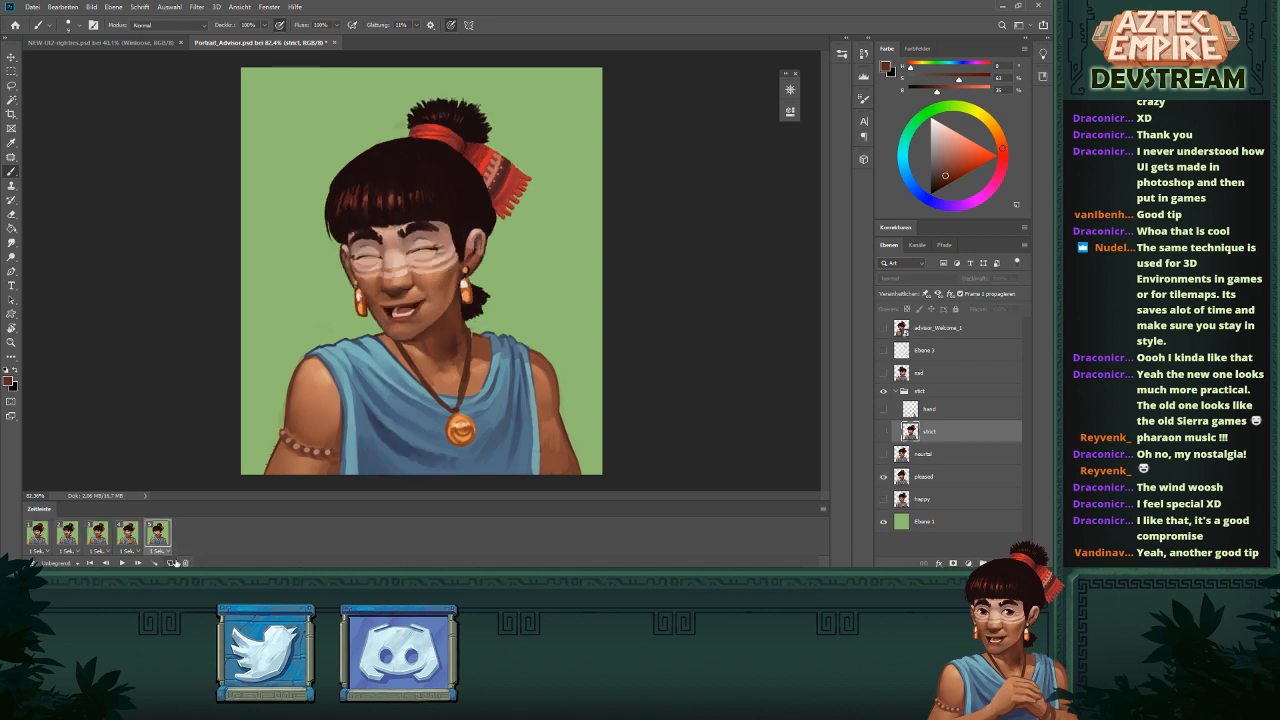
left_click(171, 562)
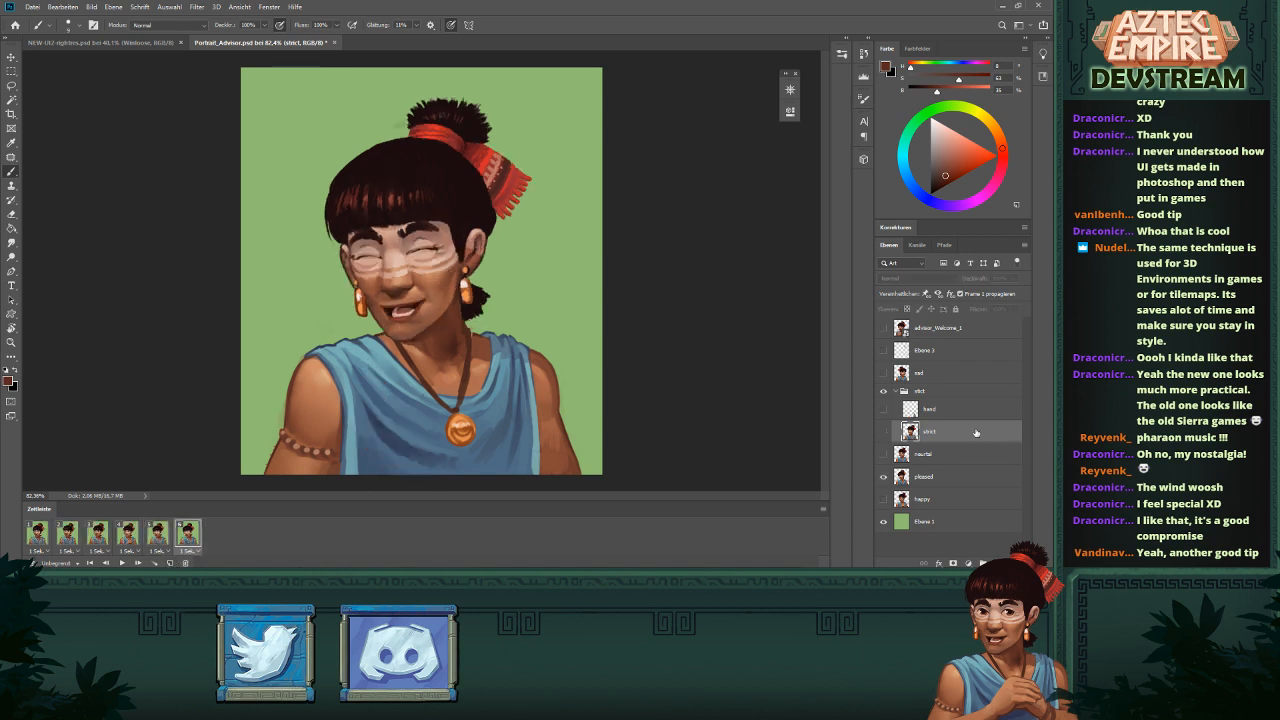
left_click(893, 391)
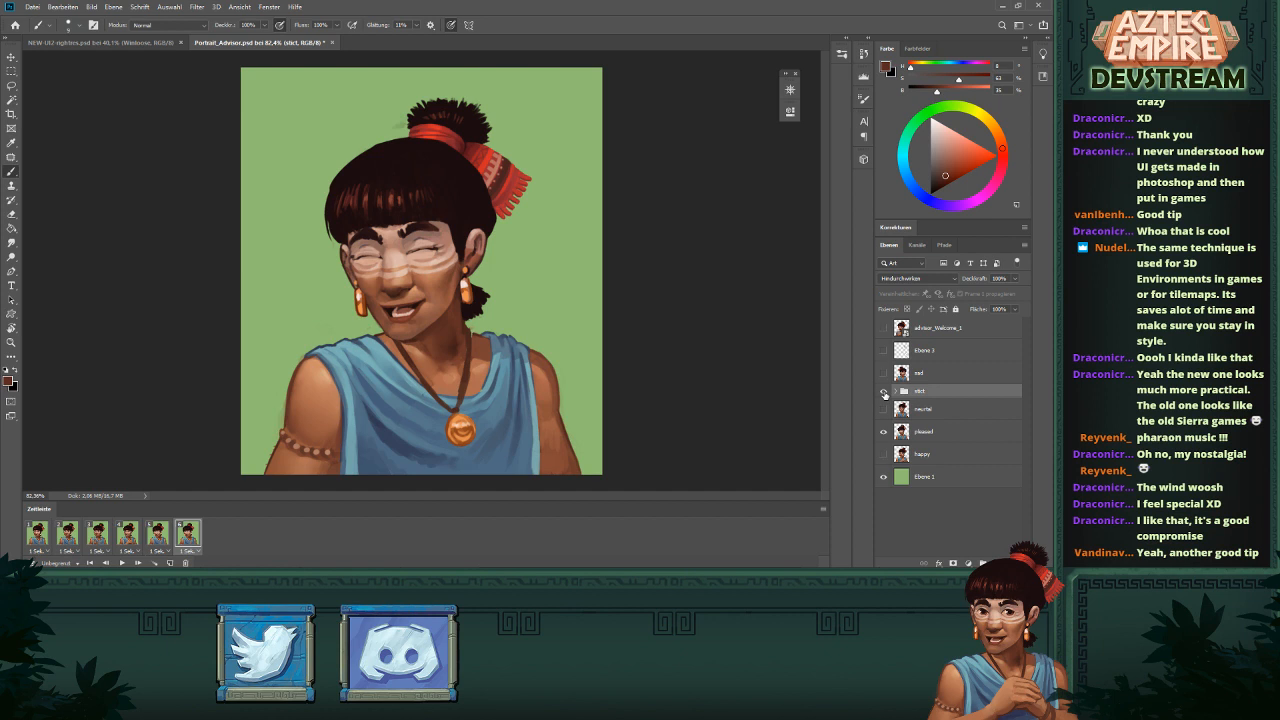
left_click(883, 391)
left_click(157, 535)
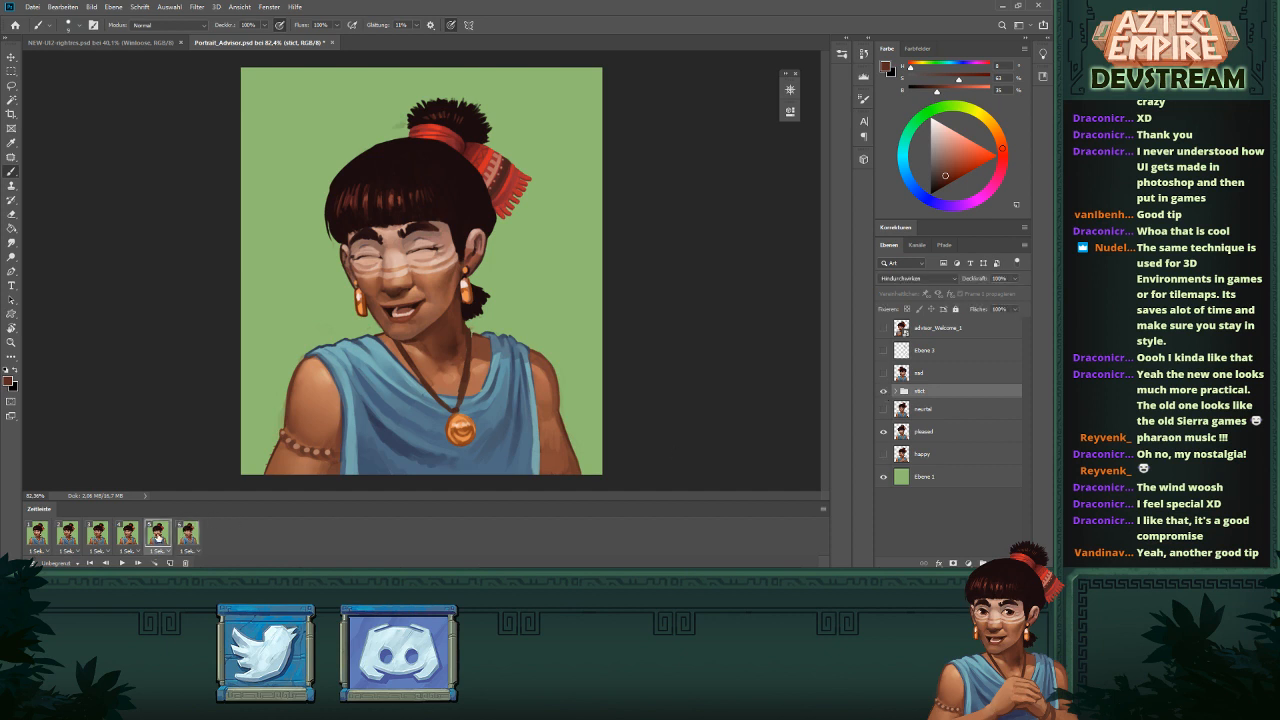
left_click(139, 536)
left_click(197, 536)
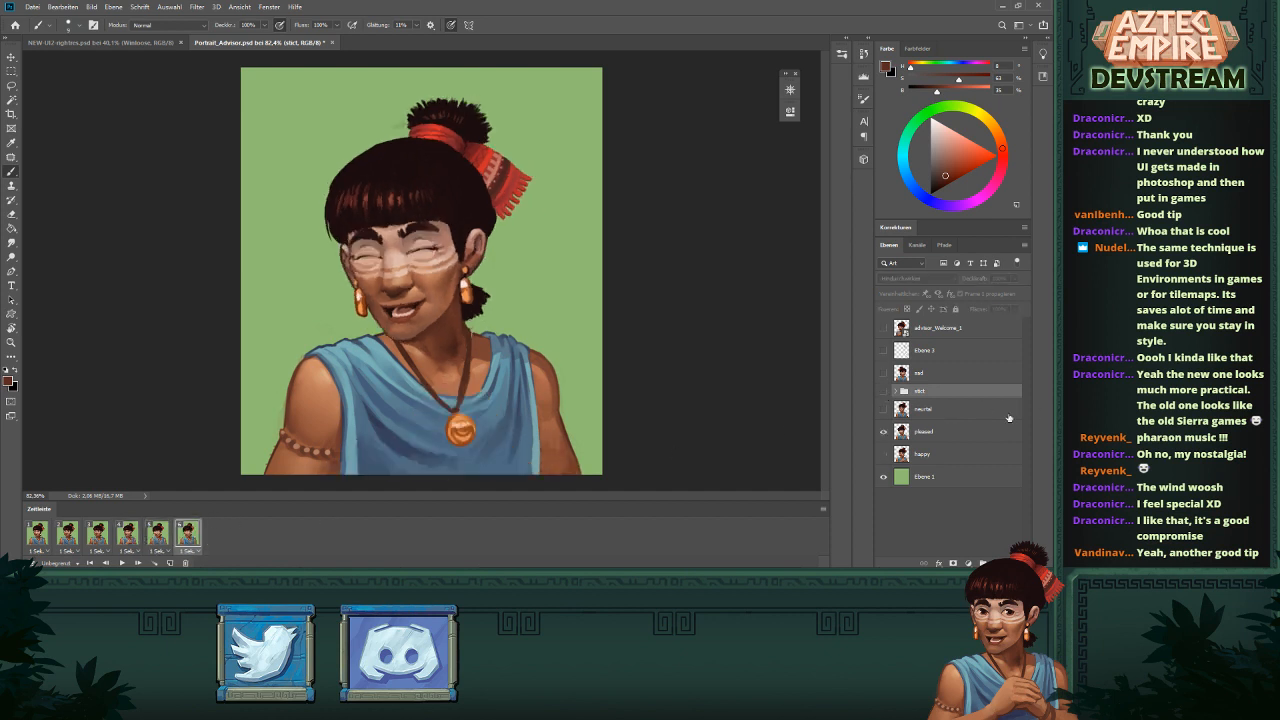
left_click(883, 432)
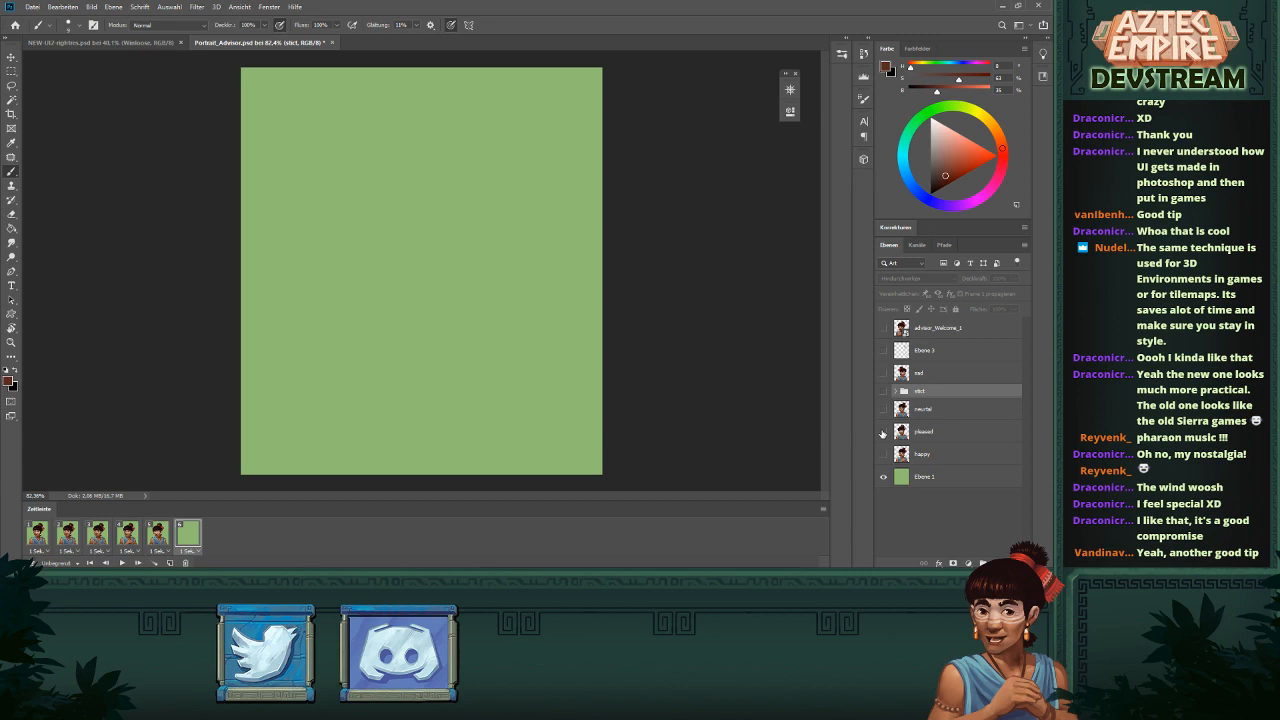
- Review the existing expression frames from frame 5 back to frame 2
left_click(157, 532)
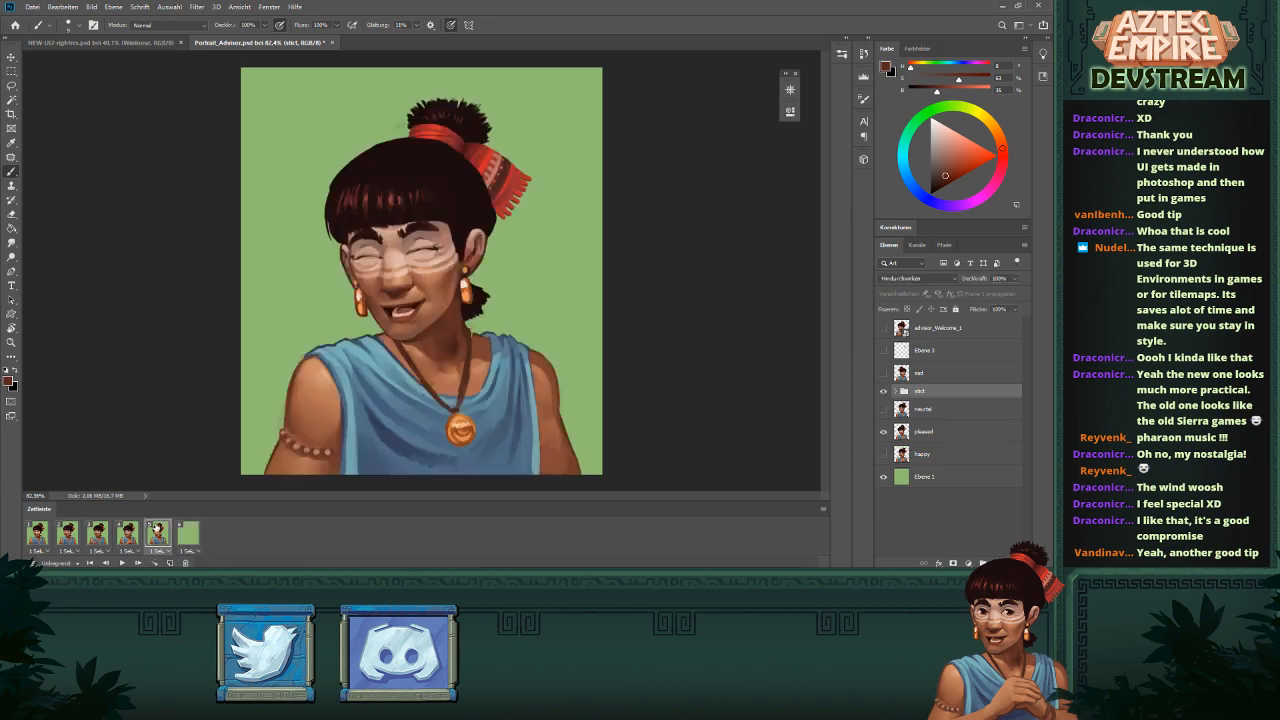
left_click(127, 534)
left_click(108, 536)
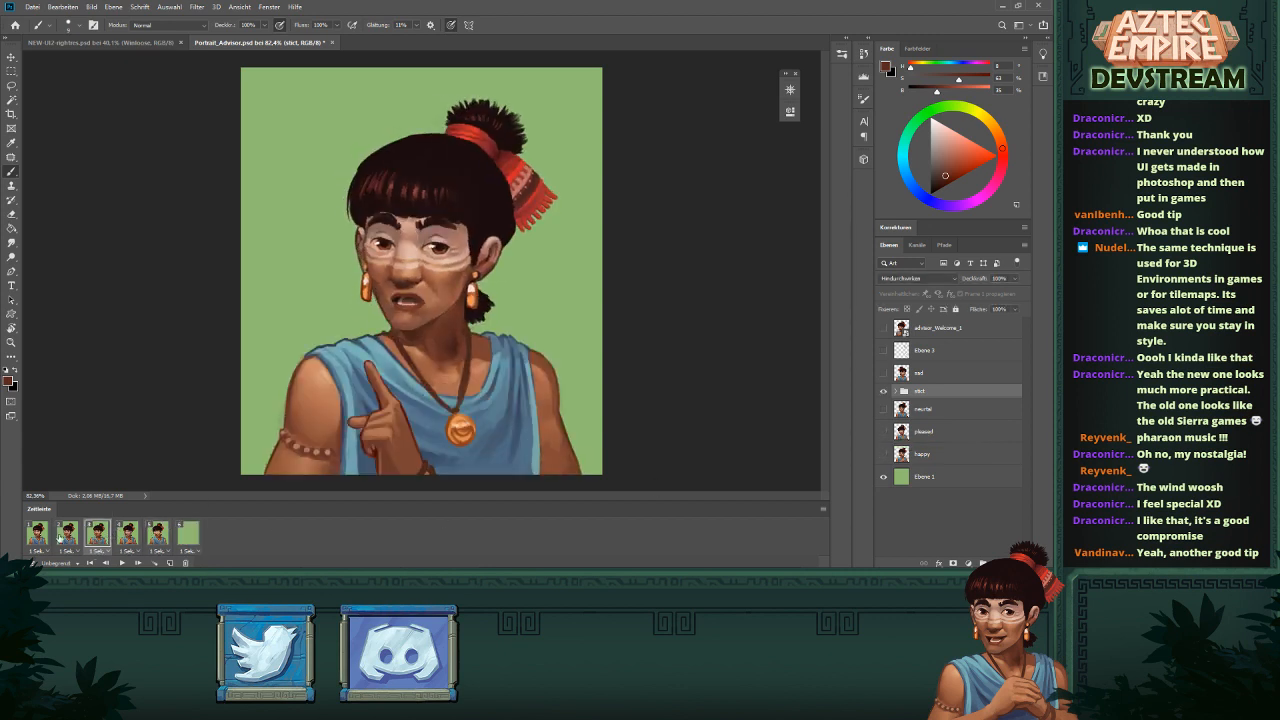
left_click(62, 536)
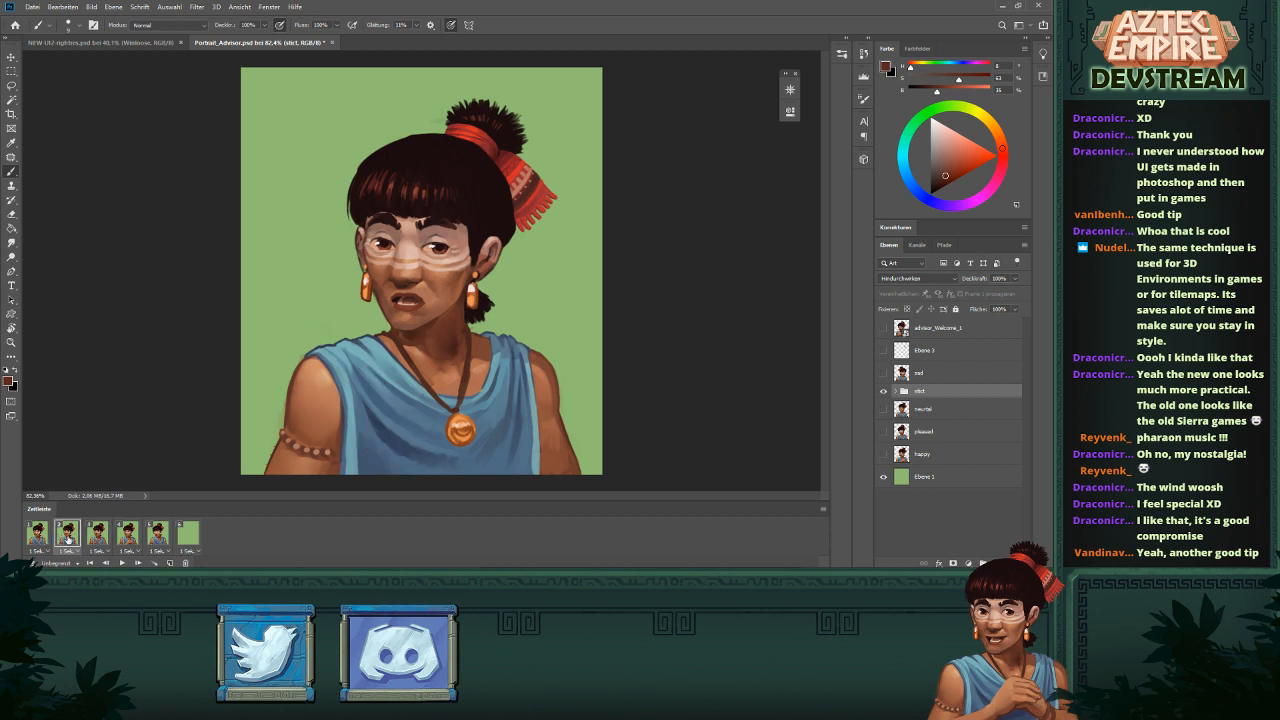
- In frame 2, hide the strict group and show the sad layer, and compare the result with frame 3
left_click(44, 540)
left_click(71, 540)
left_click(879, 391)
left_click(883, 372)
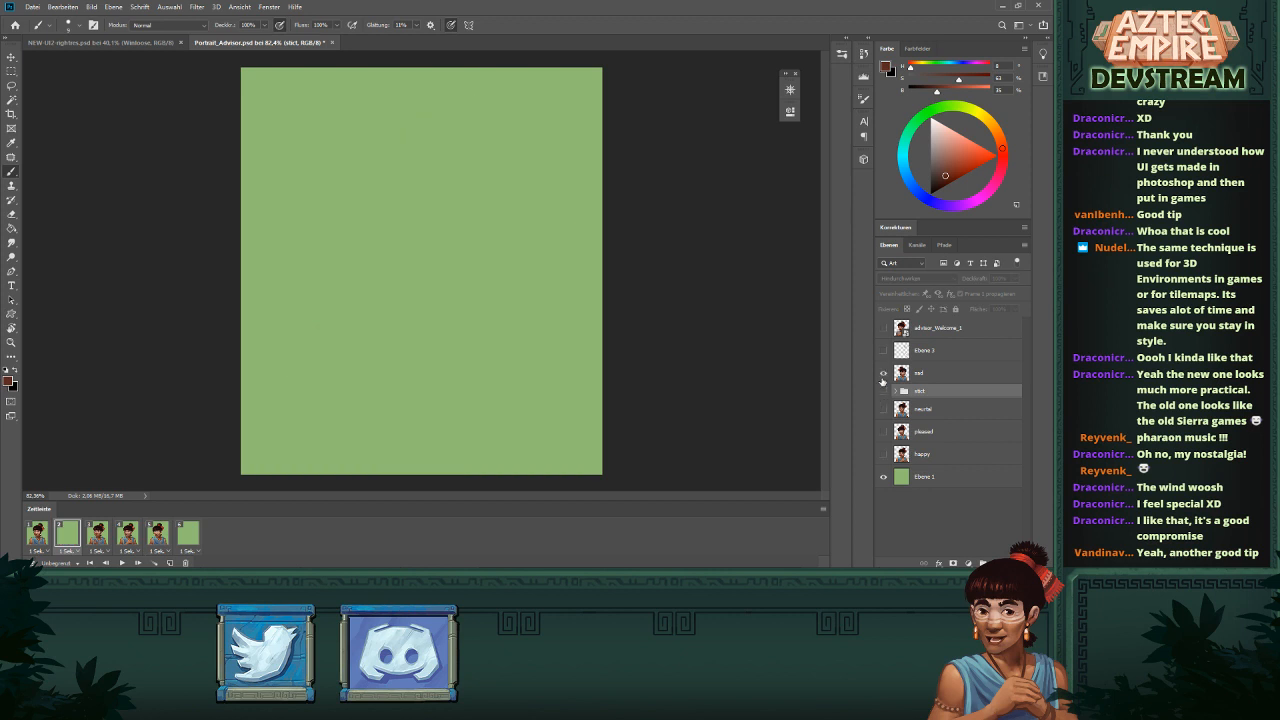
left_click(102, 535)
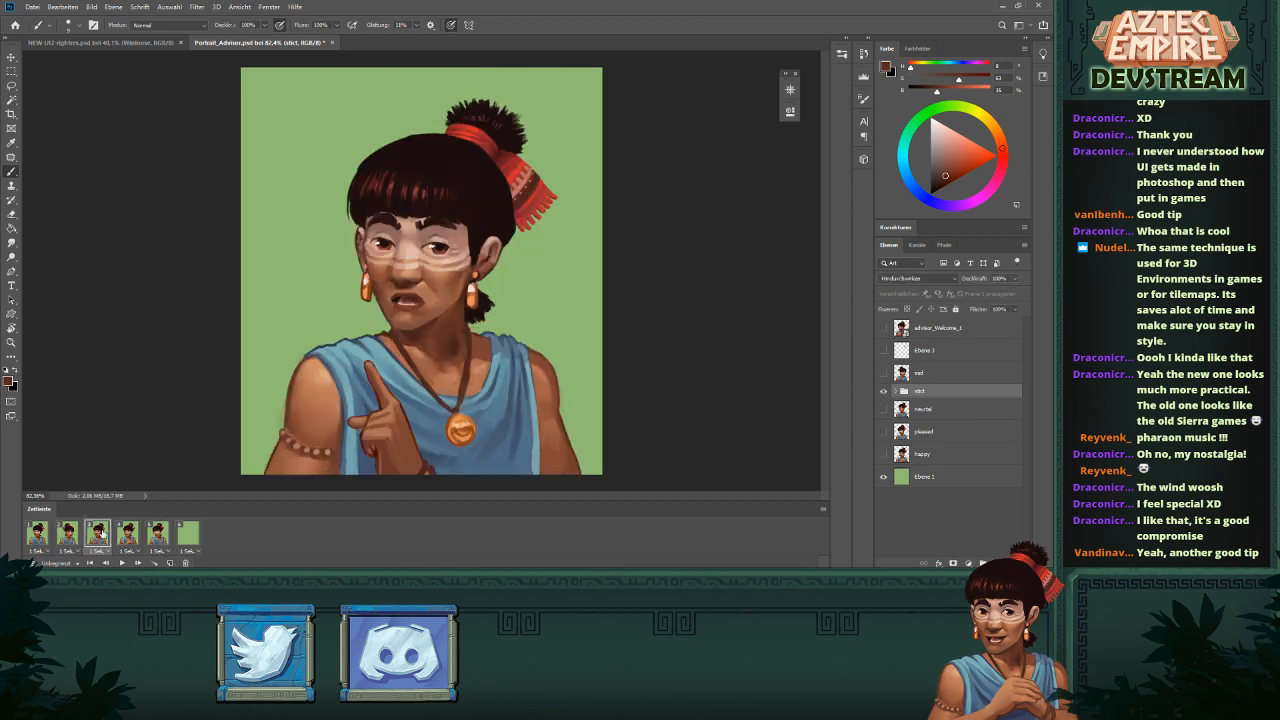
left_click(68, 537)
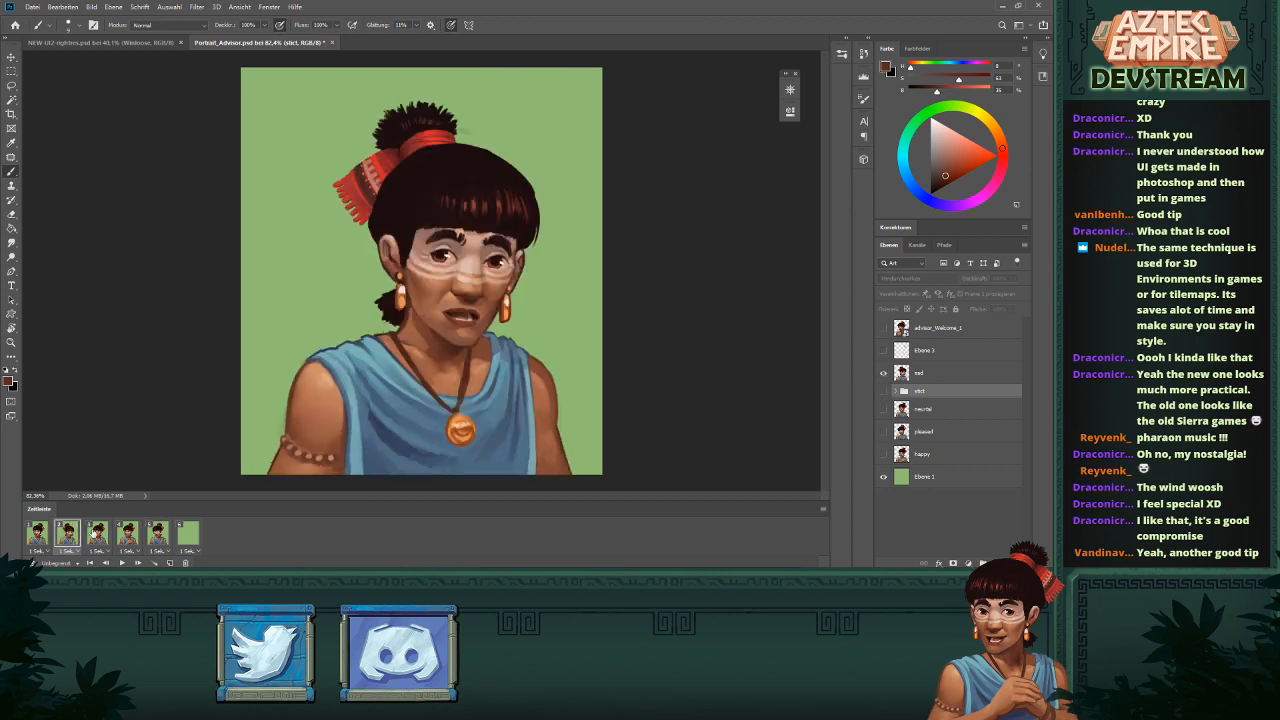
left_click(95, 534)
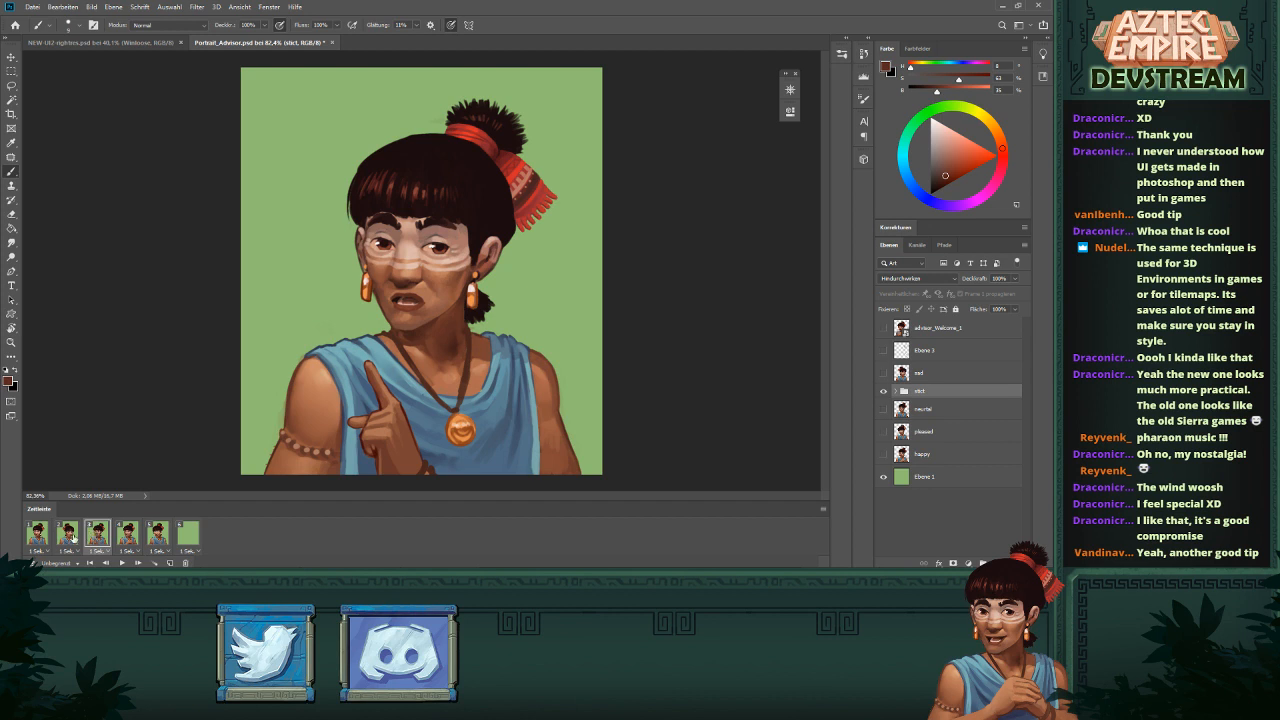
left_click(72, 538)
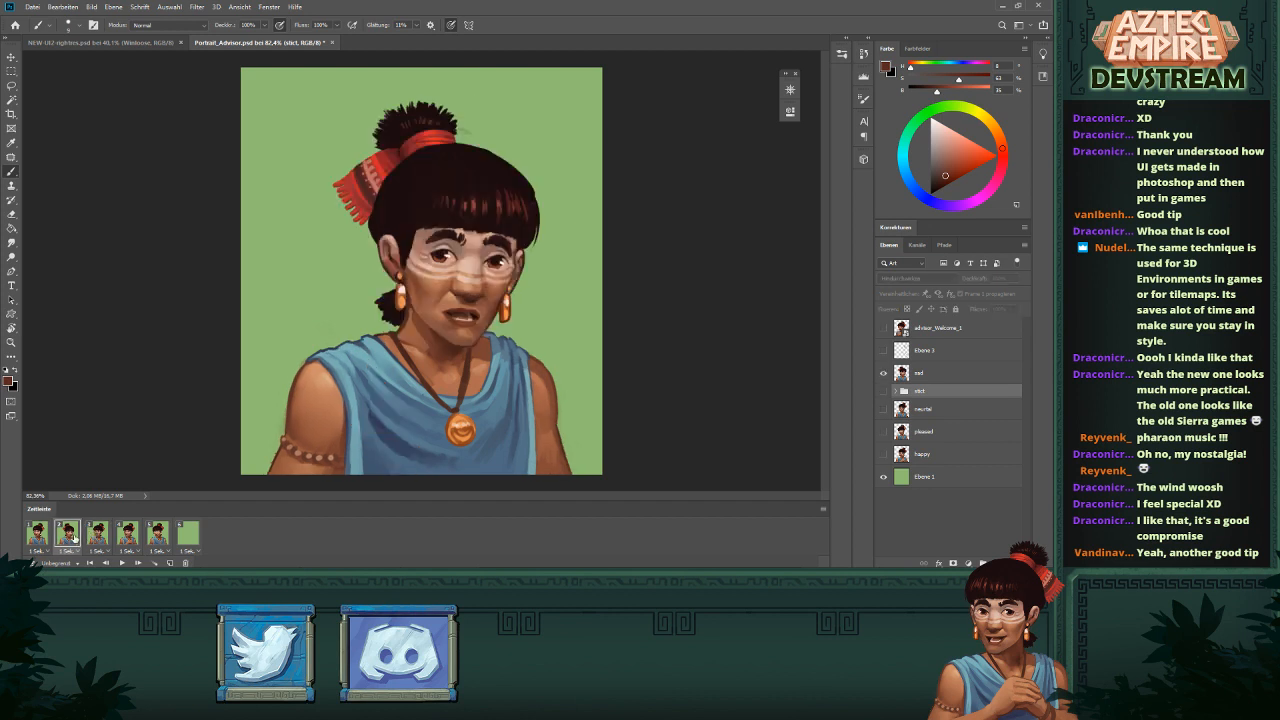
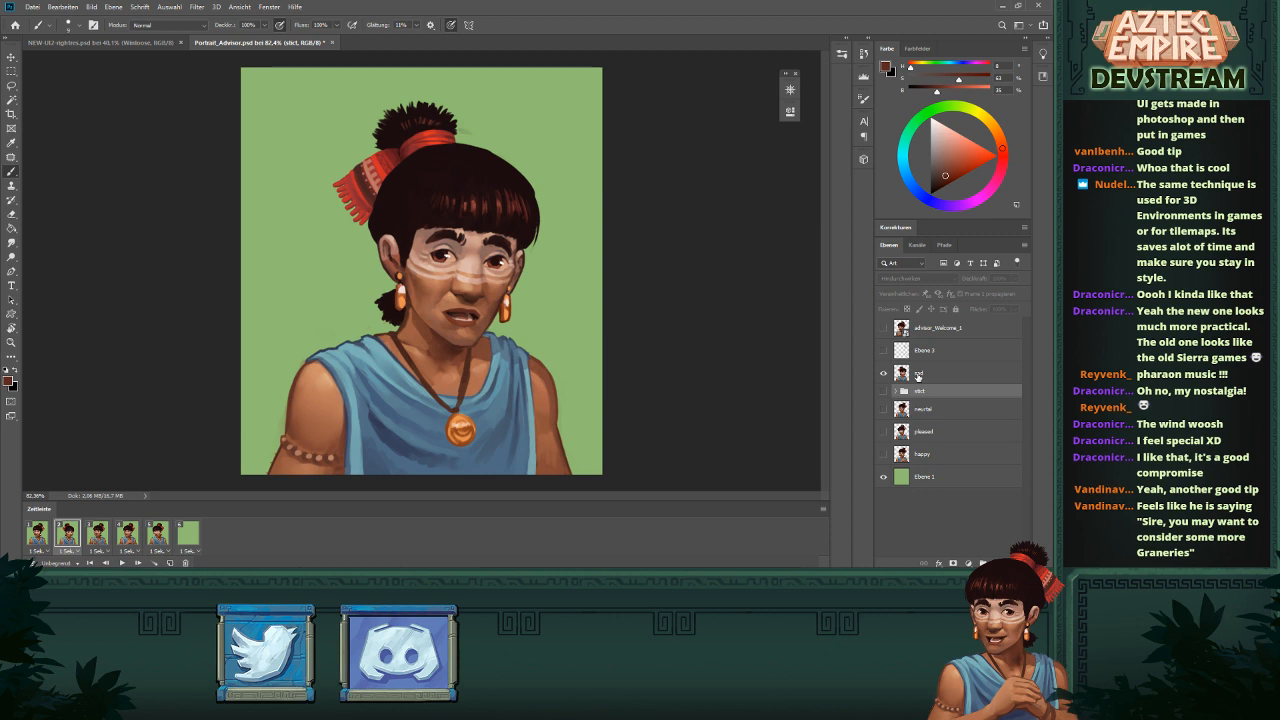
- In frame 6, duplicate the sad layer, make the copy visible and rename it "worried"
left_click(187, 540)
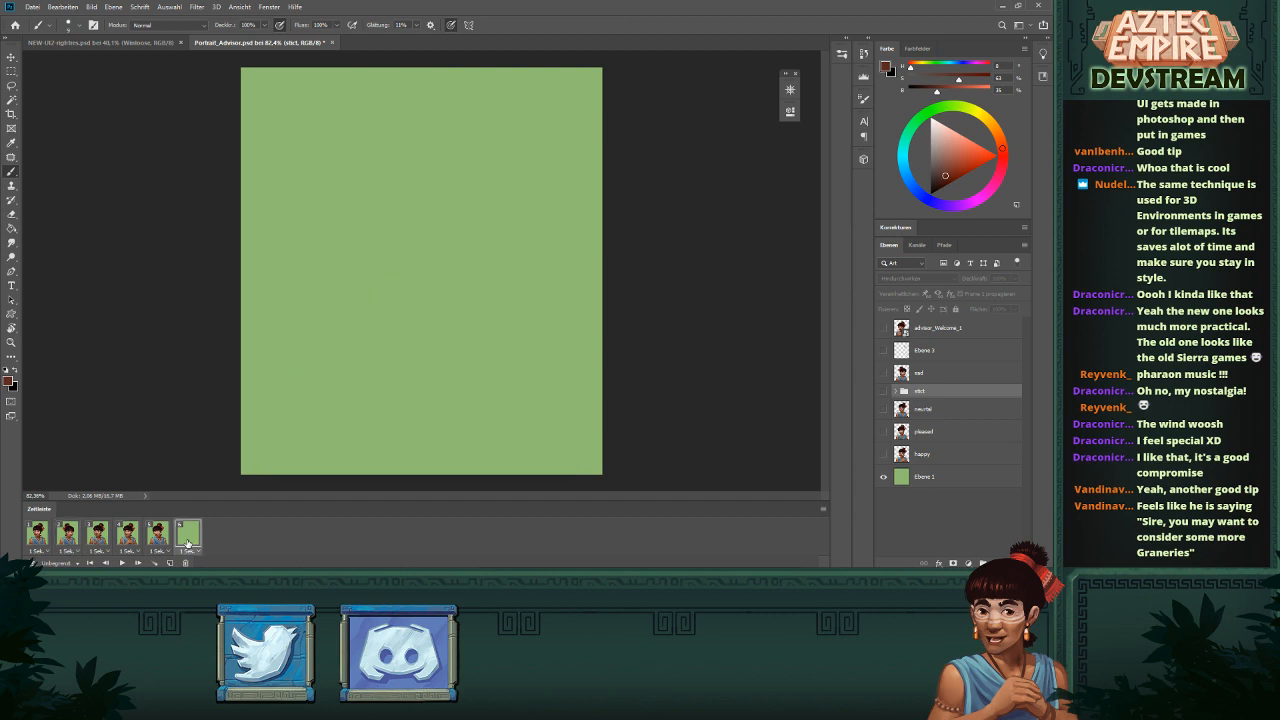
left_click(918, 374)
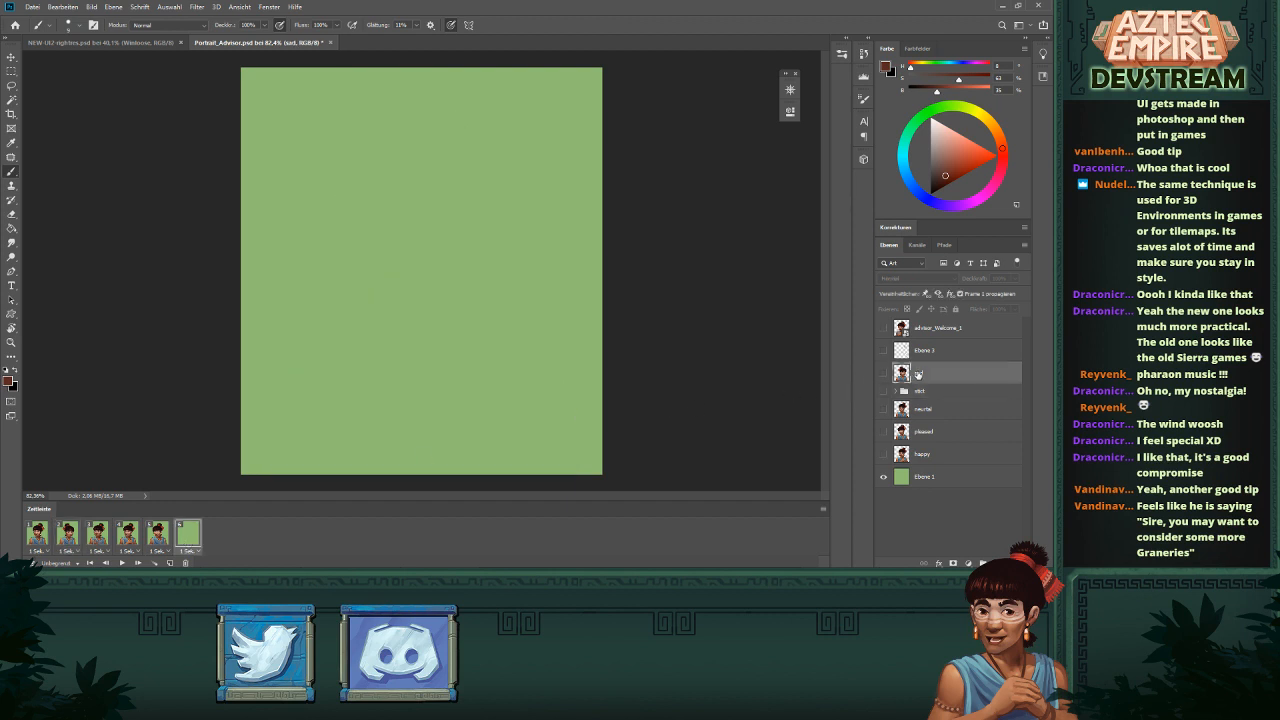
key("ctrl+j")
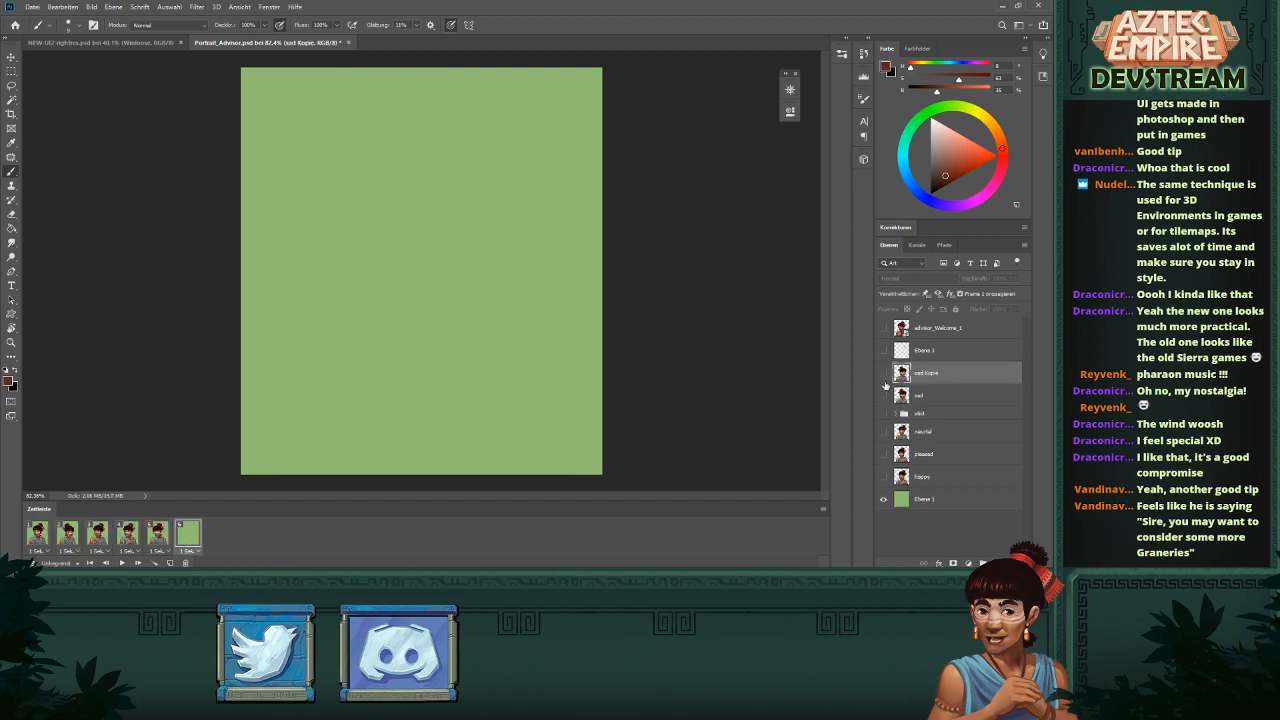
left_click(883, 373)
double_click(931, 373)
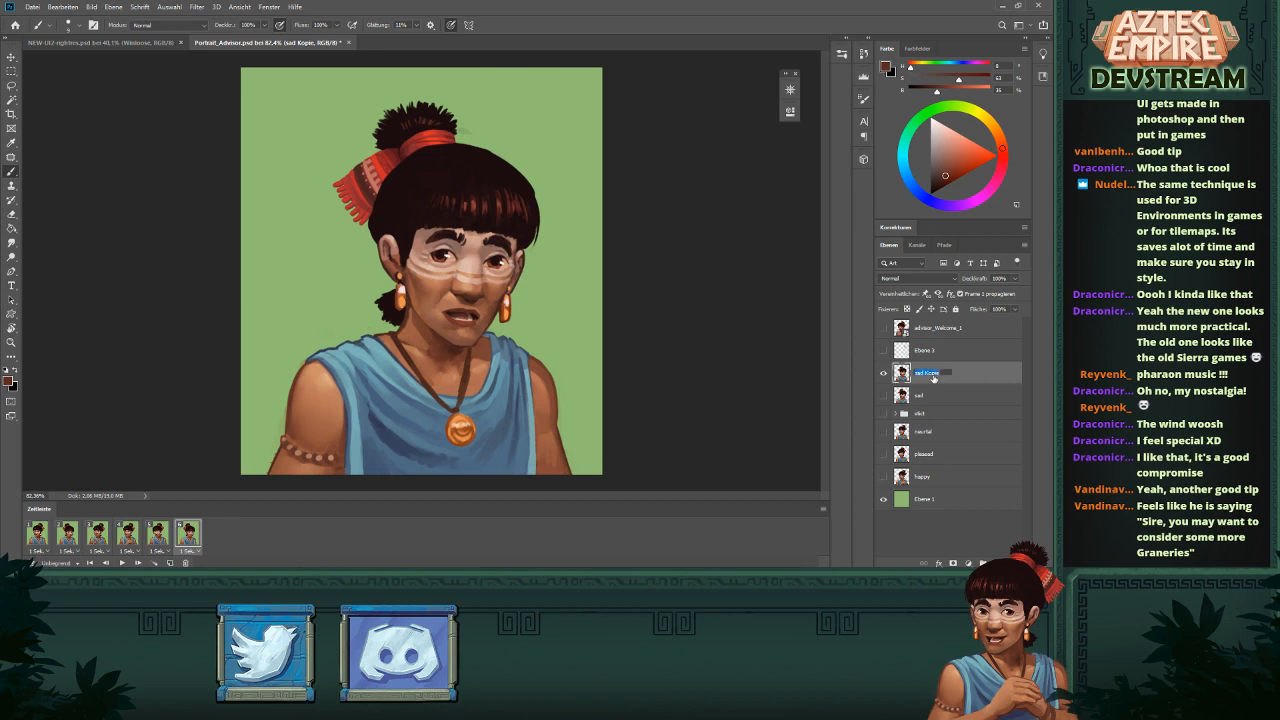
type("norried")
key("Return")
- Lasso the head on the worried layer and flip it horizontally
key("l")
mouse_move(505, 127)
left_mouse_down()
mouse_move(376, 68)
mouse_move(293, 282)
mouse_move(356, 340)
mouse_move(389, 328)
mouse_move(476, 352)
mouse_move(494, 332)
mouse_move(534, 329)
mouse_move(554, 188)
mouse_move(508, 120)
left_mouse_up()
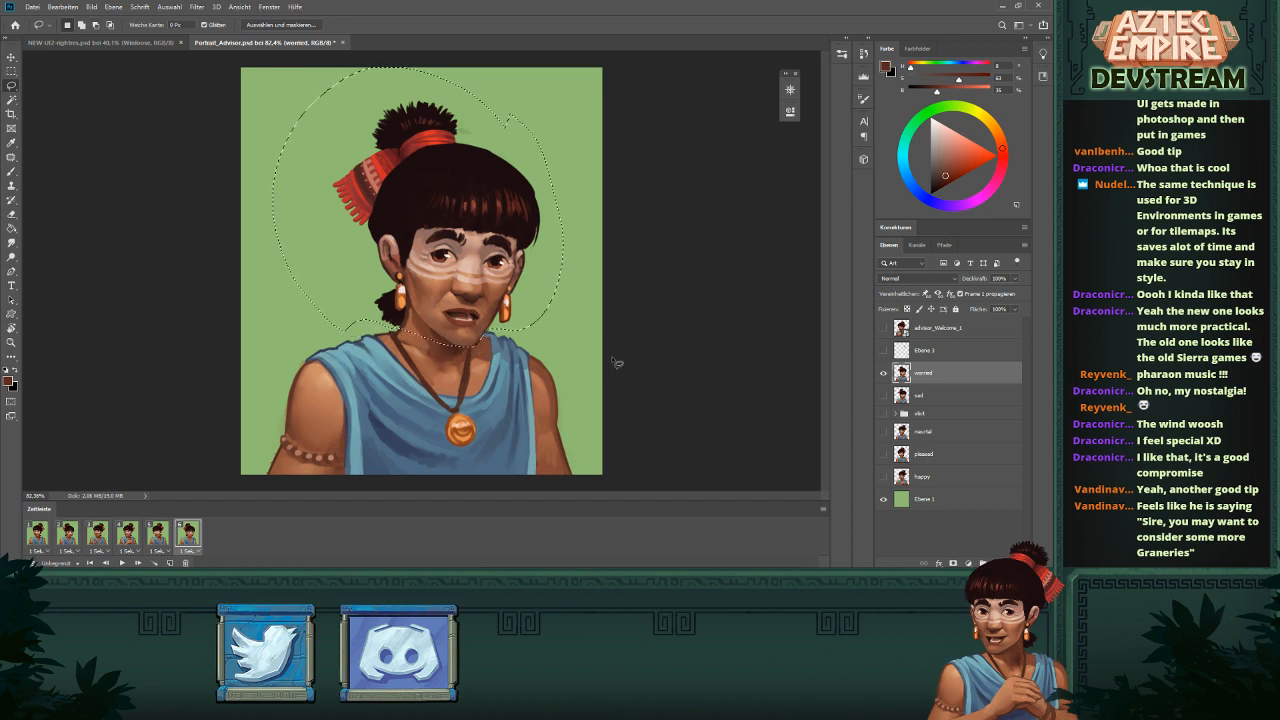
key("ctrl+shift+h")
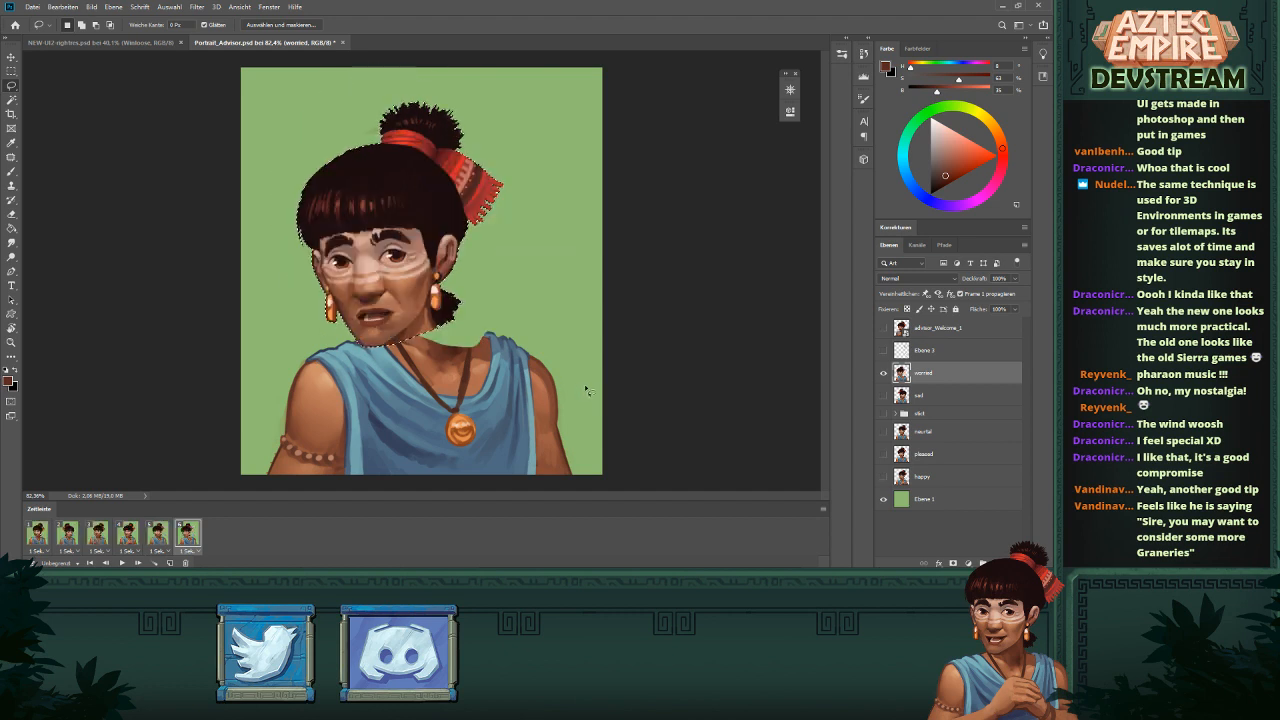
- Move the flipped head back over the neck and rotate it slightly clockwise
key("v")
left_click_drag(429, 264, 485, 253)
key("ctrl+t")
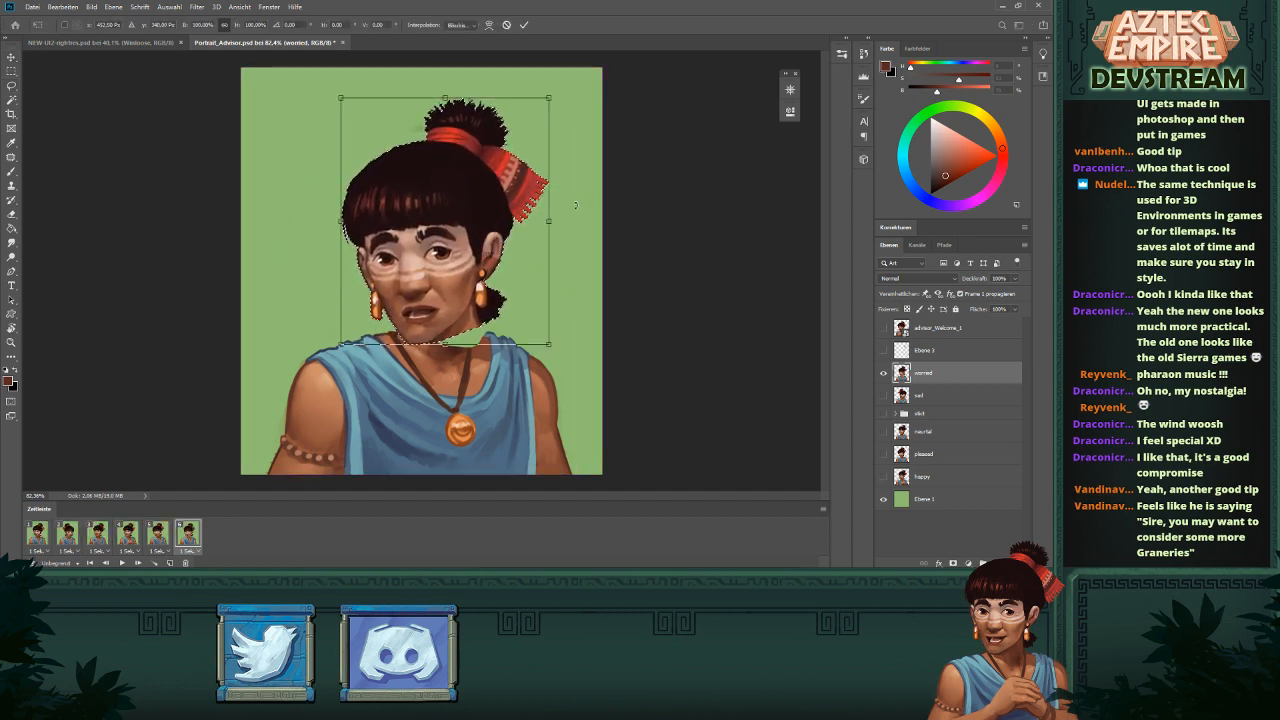
left_click_drag(575, 205, 578, 221)
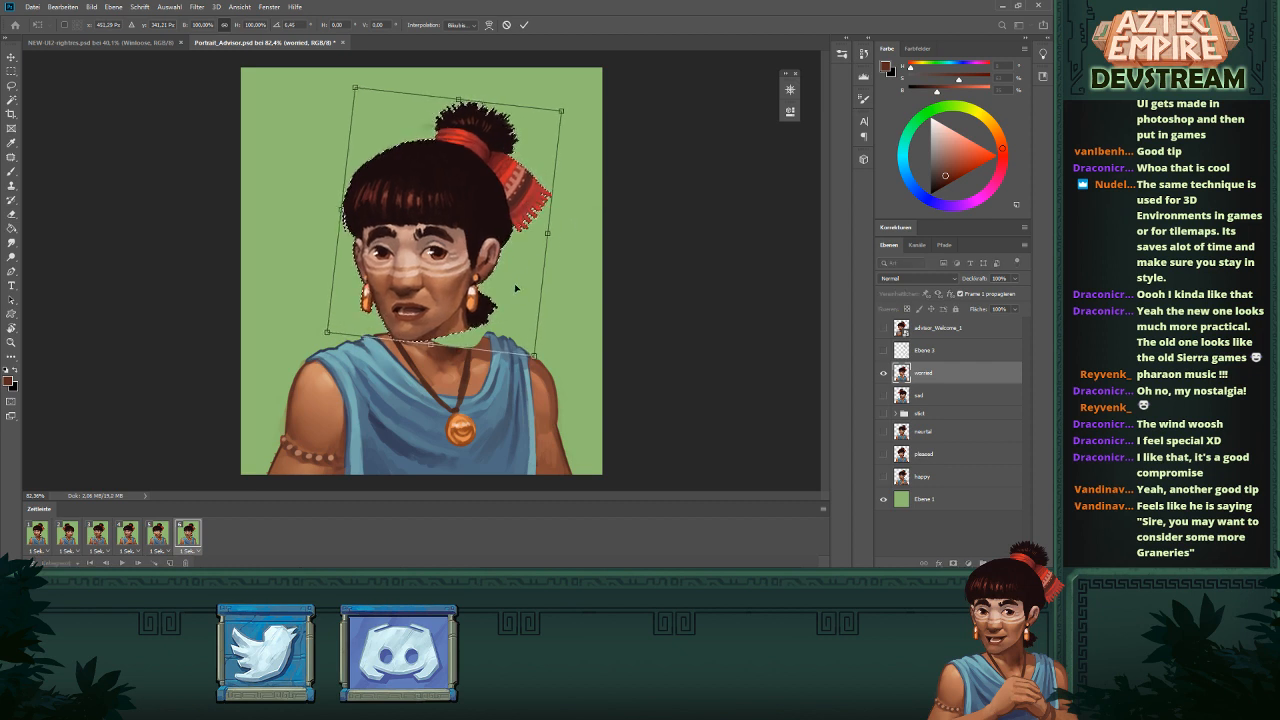
key("Return")
- Fill the green gap between the worried portrait's jaw and neck with skin tones sampled nearby
scroll(472, 347, "up", 2)
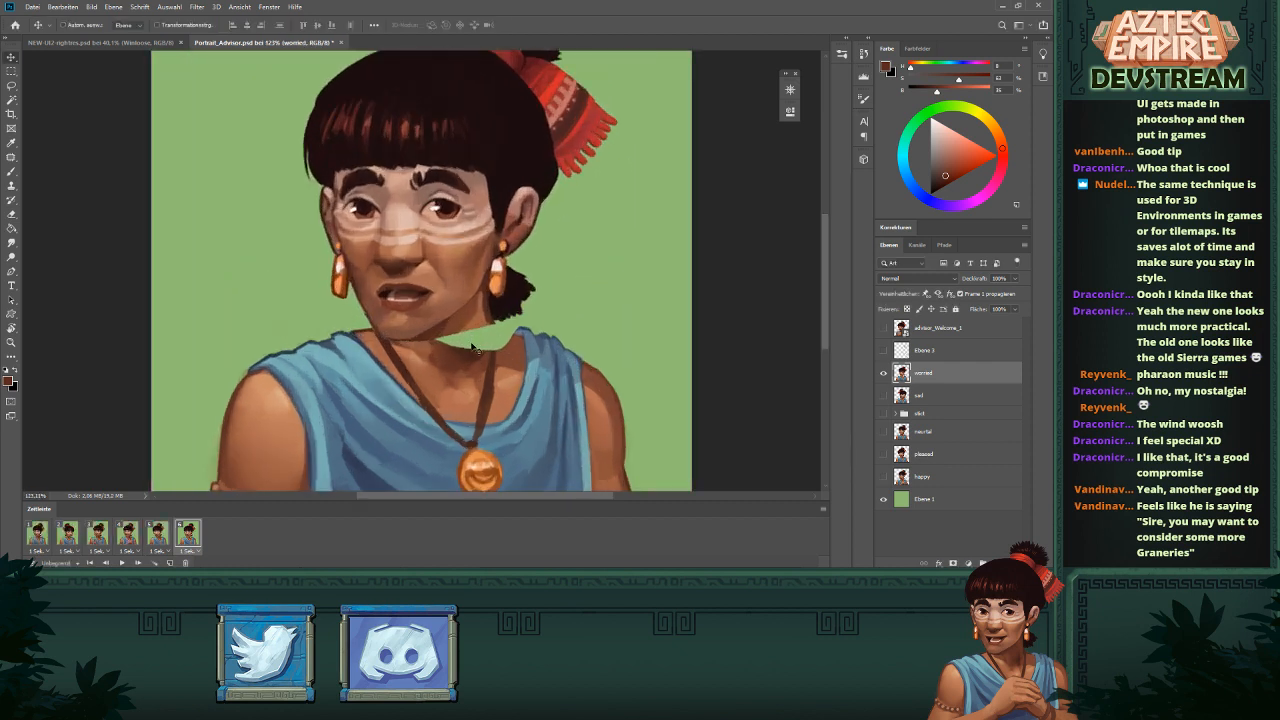
key("b")
left_click(448, 338, "alt")
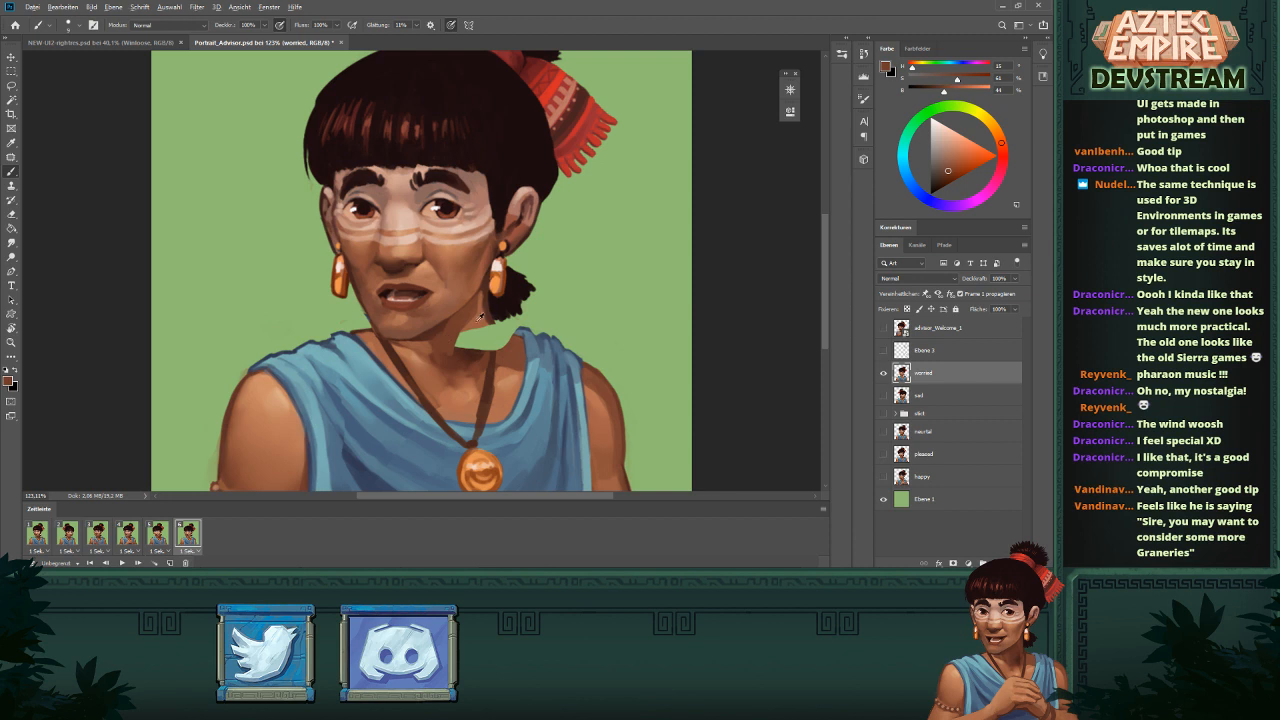
left_click(480, 317, "alt")
mouse_move(459, 344)
left_mouse_down()
mouse_move(477, 328)
mouse_move(462, 347)
mouse_move(482, 334)
mouse_move(486, 348)
mouse_move(465, 358)
mouse_move(498, 330)
mouse_move(491, 322)
mouse_move(508, 342)
mouse_move(491, 360)
mouse_move(480, 306)
mouse_move(484, 344)
left_mouse_up()
left_click(457, 332, "alt")
left_click(473, 331, "alt")
left_click(486, 355, "alt")
- Blend the neck and jaw shading of the worried portrait with a larger brush and sampled skin tones
key("bracketright")
key("bracketright")
key("bracketright")
left_click(459, 337, "alt")
left_click(463, 322, "alt")
left_click(493, 303, "alt")
left_click(485, 291, "alt")
left_click(486, 316, "alt")
left_click(500, 329, "alt")
left_click(473, 312, "alt")
left_click(469, 312, "alt")
left_click(440, 364, "alt")
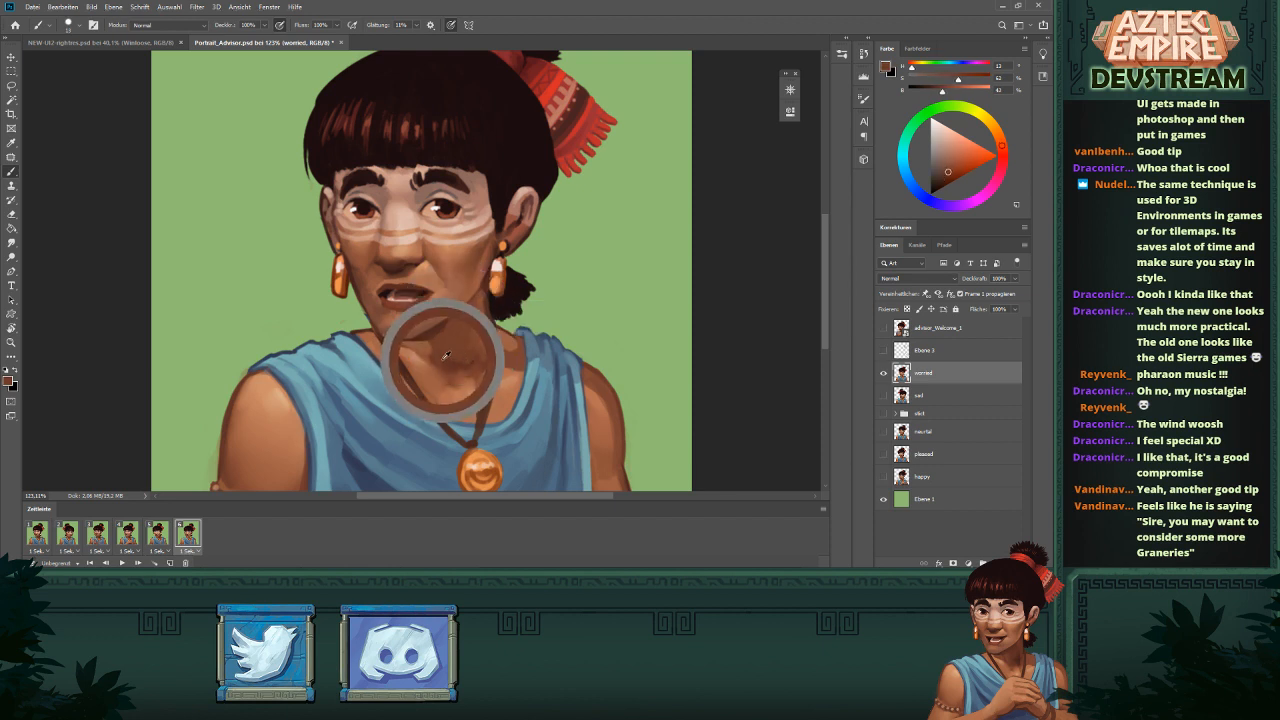
- Compare the worried portrait's neck in frame 6 with the portraits in frames 1, 2 and 3
left_click(68, 534)
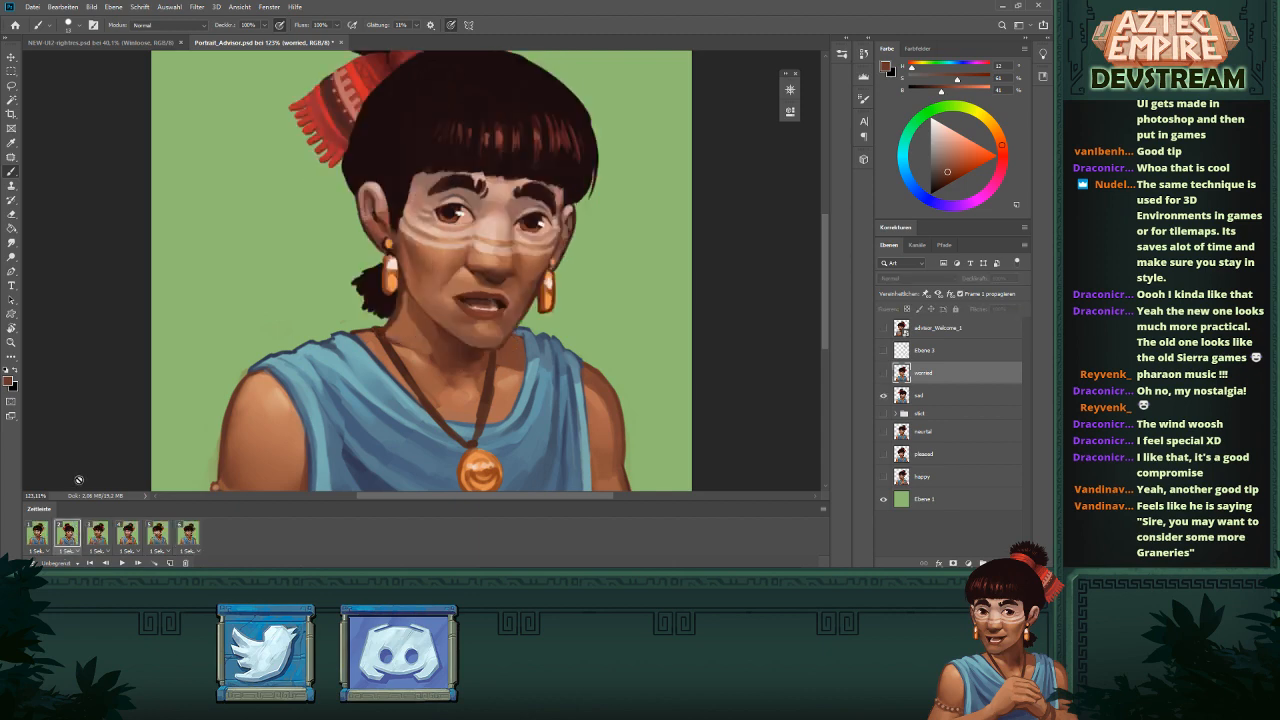
left_click(97, 534)
left_click(67, 534)
left_click(97, 534)
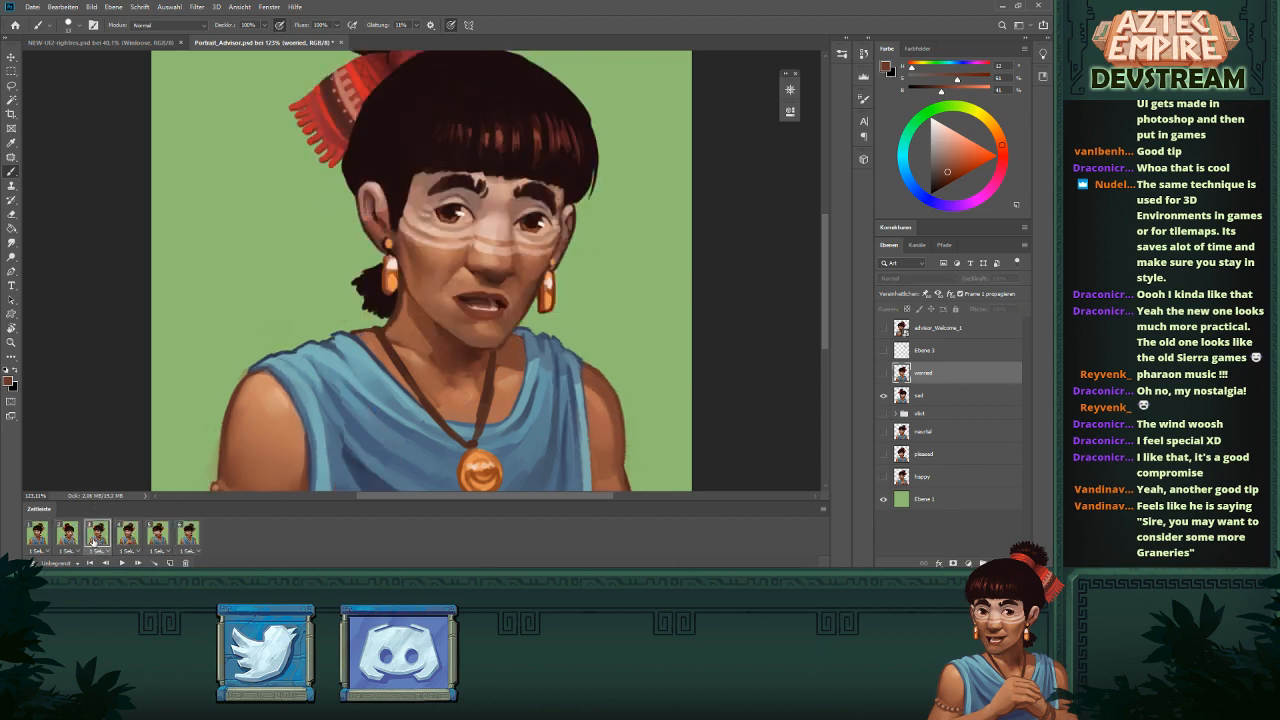
left_click(190, 534)
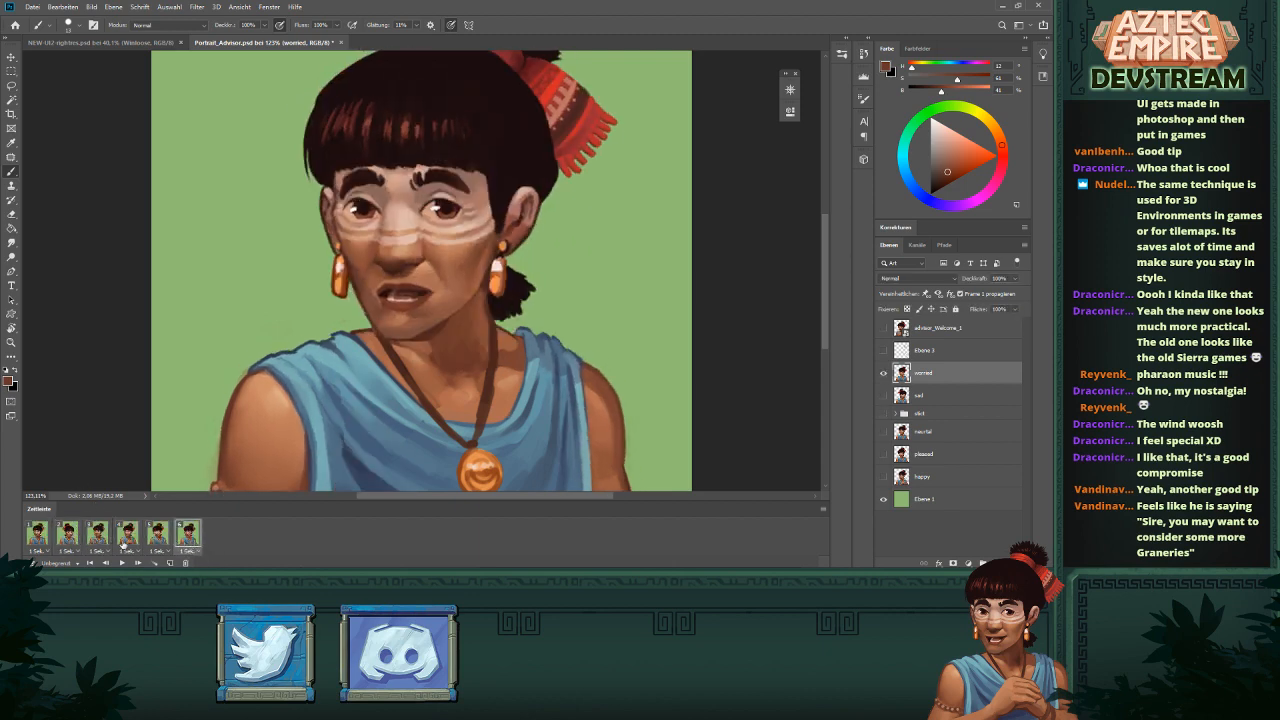
left_click(40, 532)
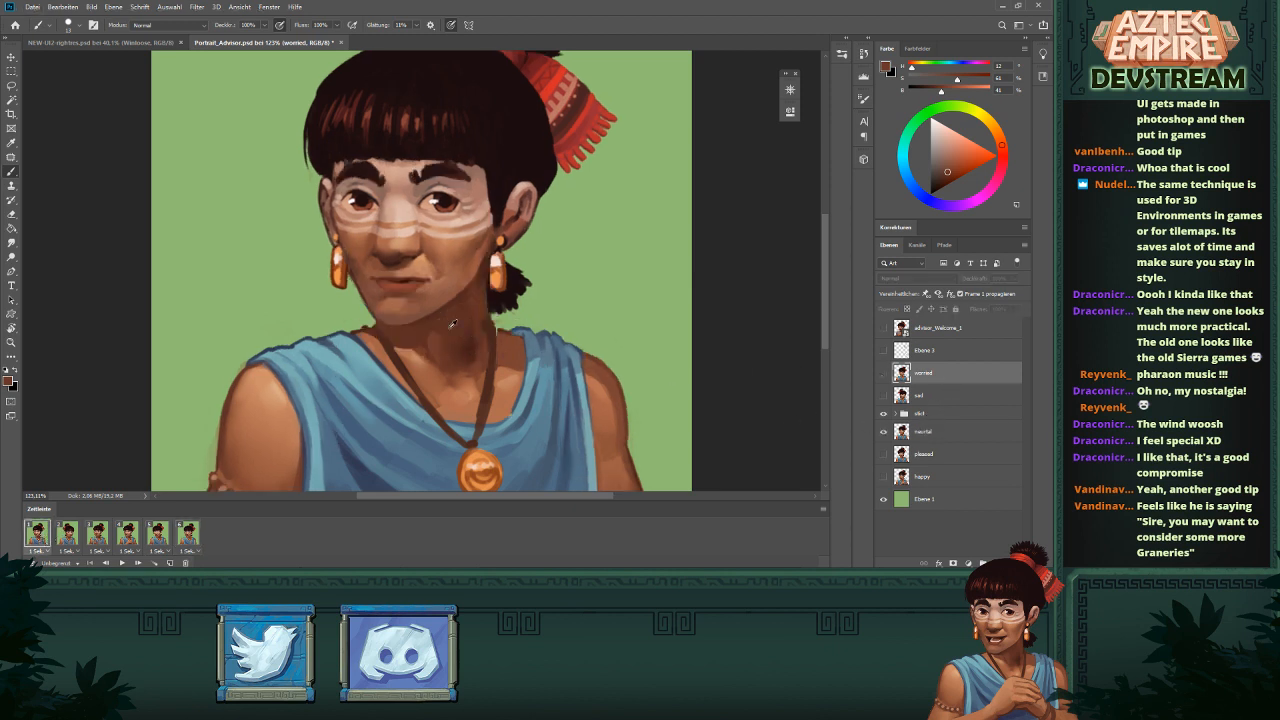
left_click(188, 534)
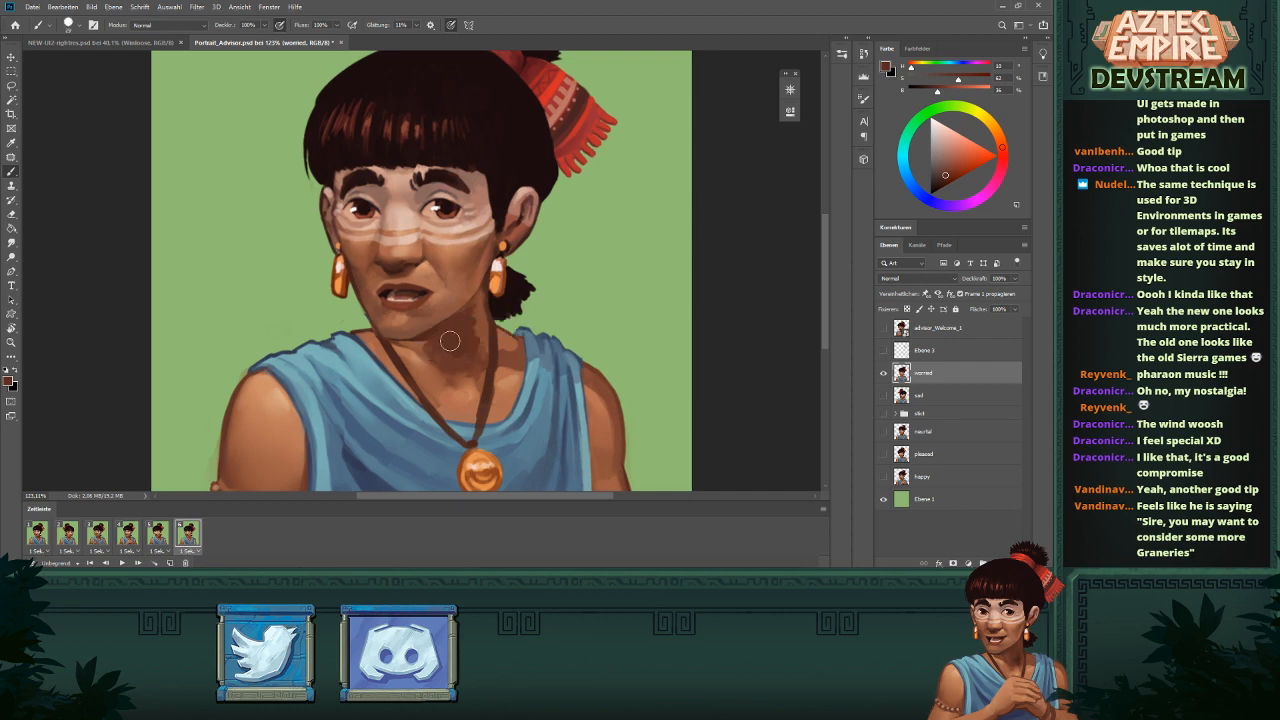
- Deepen the shadow under the worried portrait's jaw with dark neck tones, using the neutral portrait in frame 1 as reference
scroll(477, 371, "down", 5)
scroll(514, 279, "up", 5)
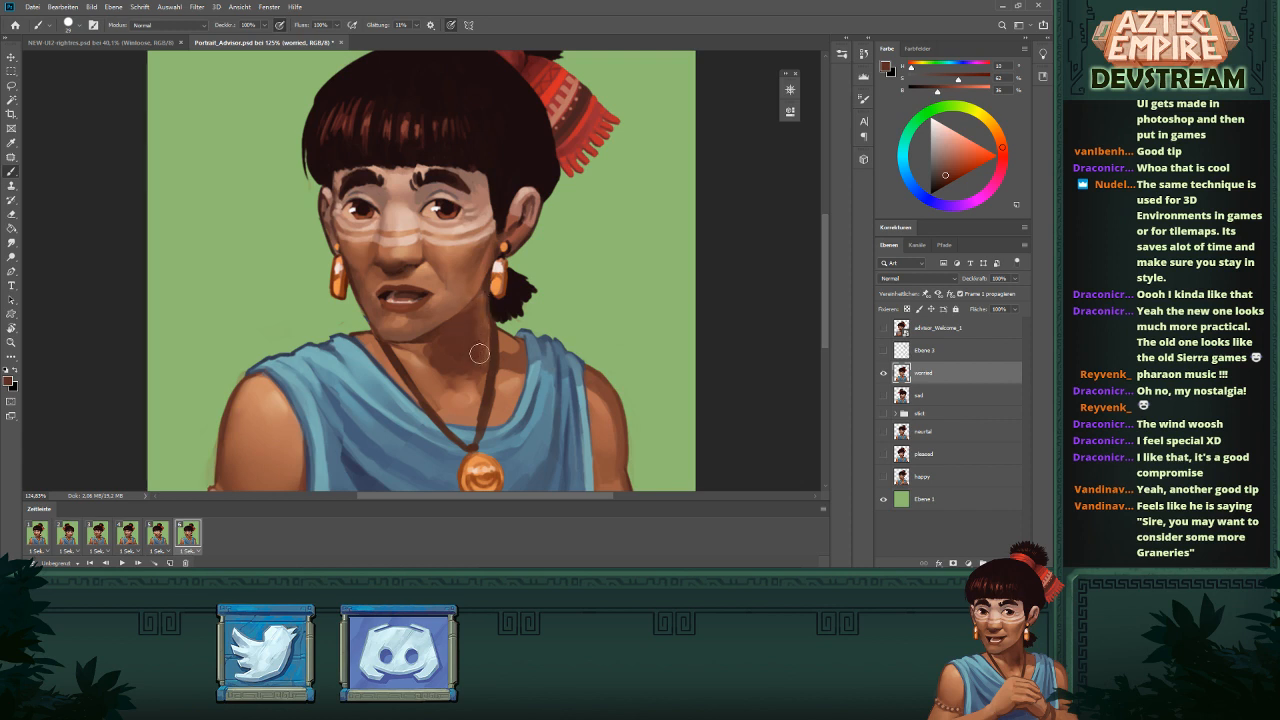
left_click(37, 537)
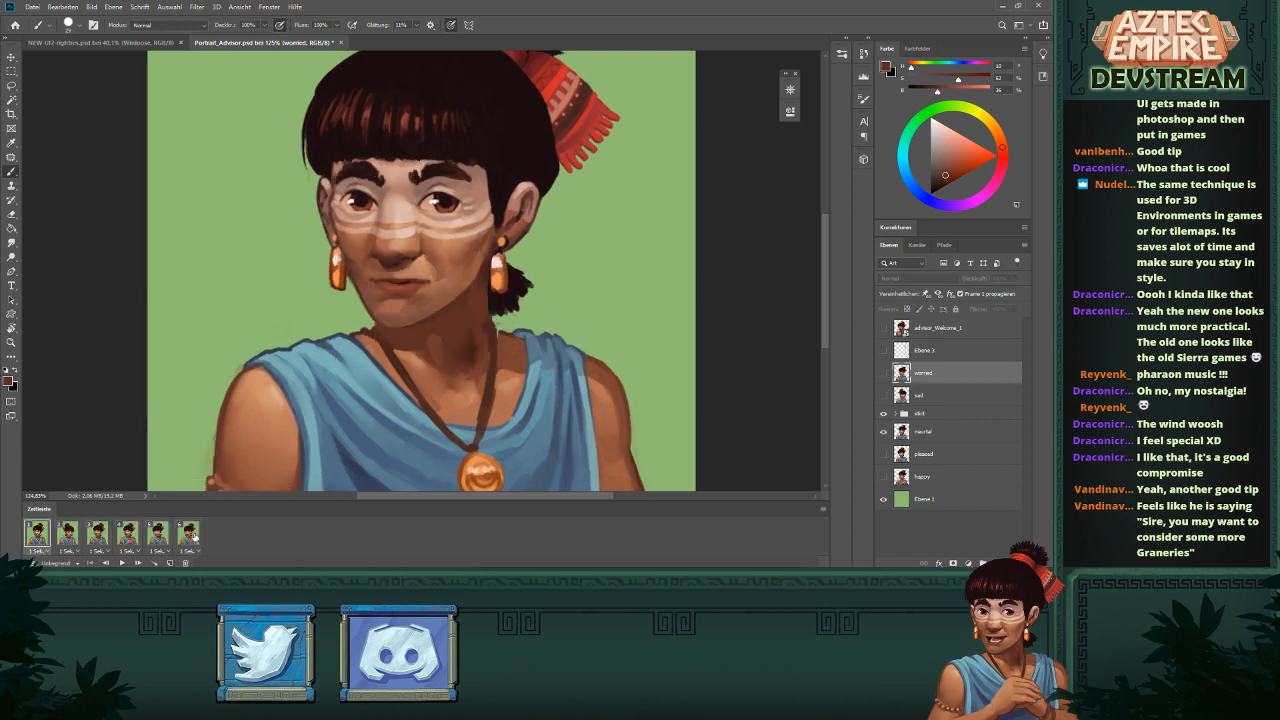
left_click(192, 536)
left_click(465, 338, "alt")
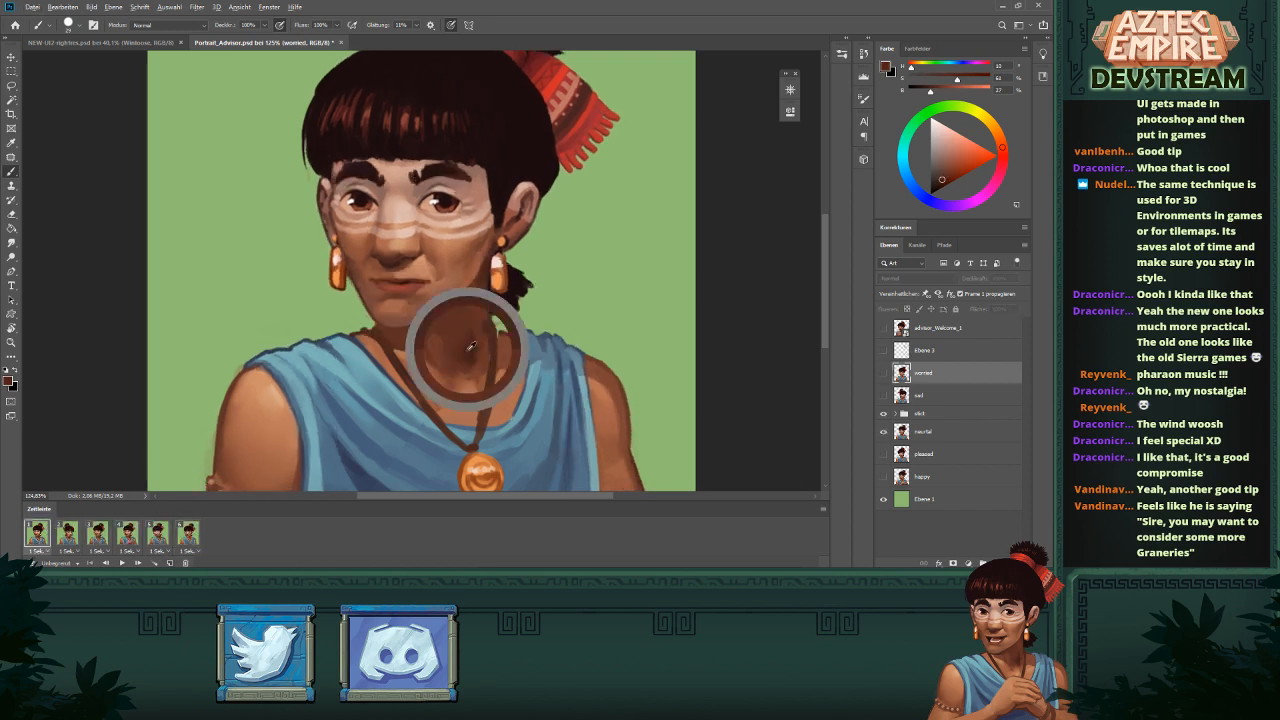
left_click_drag(476, 365, 470, 345)
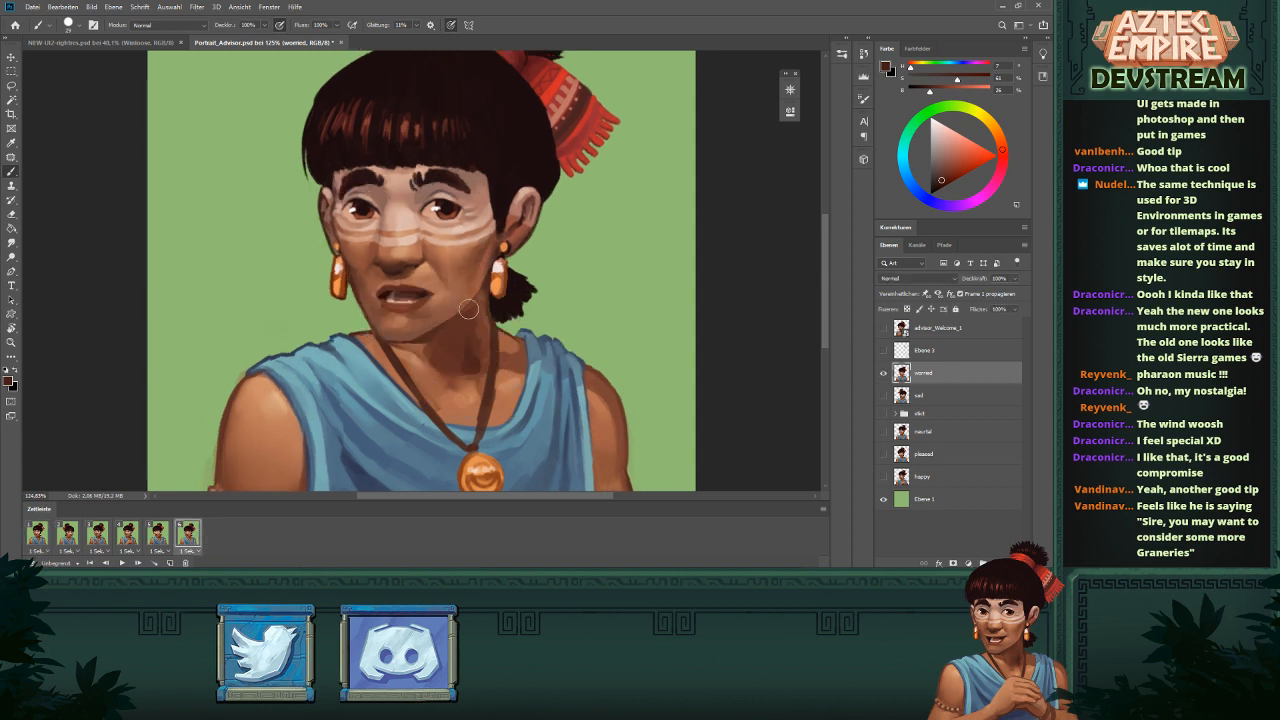
left_click(438, 340, "alt")
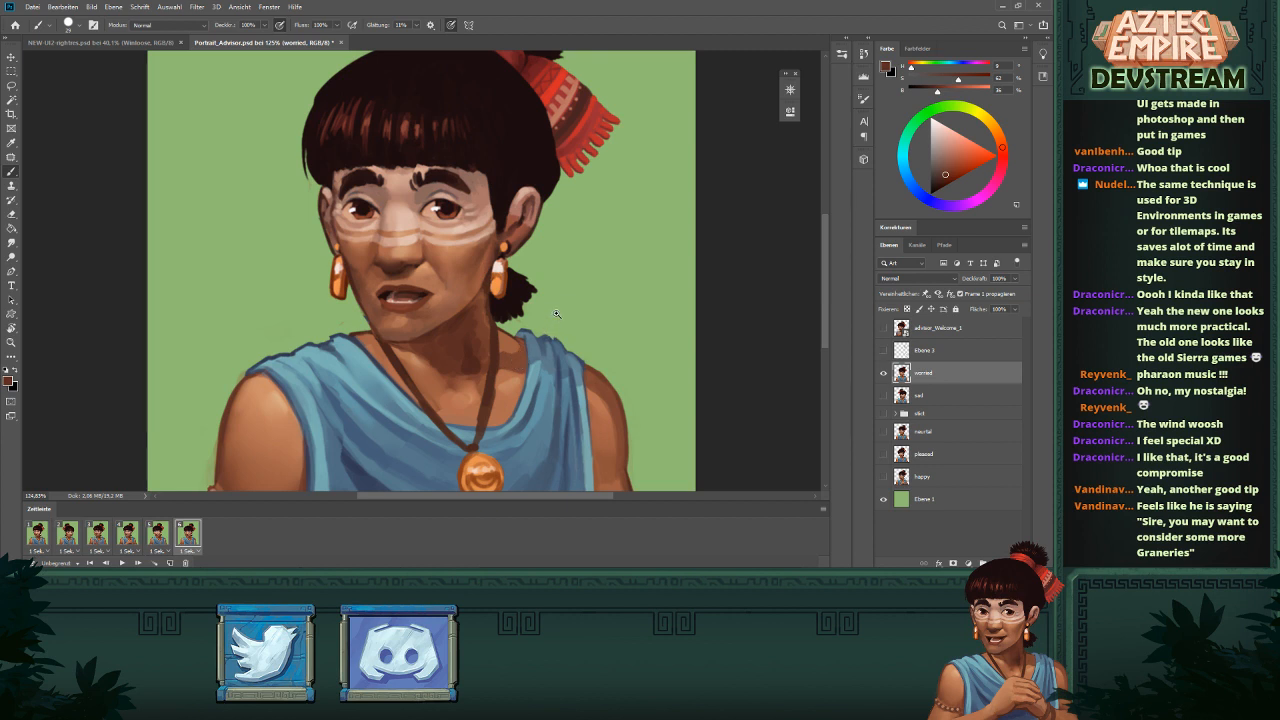
- Examine the worried portrait's face and neck up close and as a whole, and compare frame 6 with frames 1 and 2
scroll(557, 308, "down", 1)
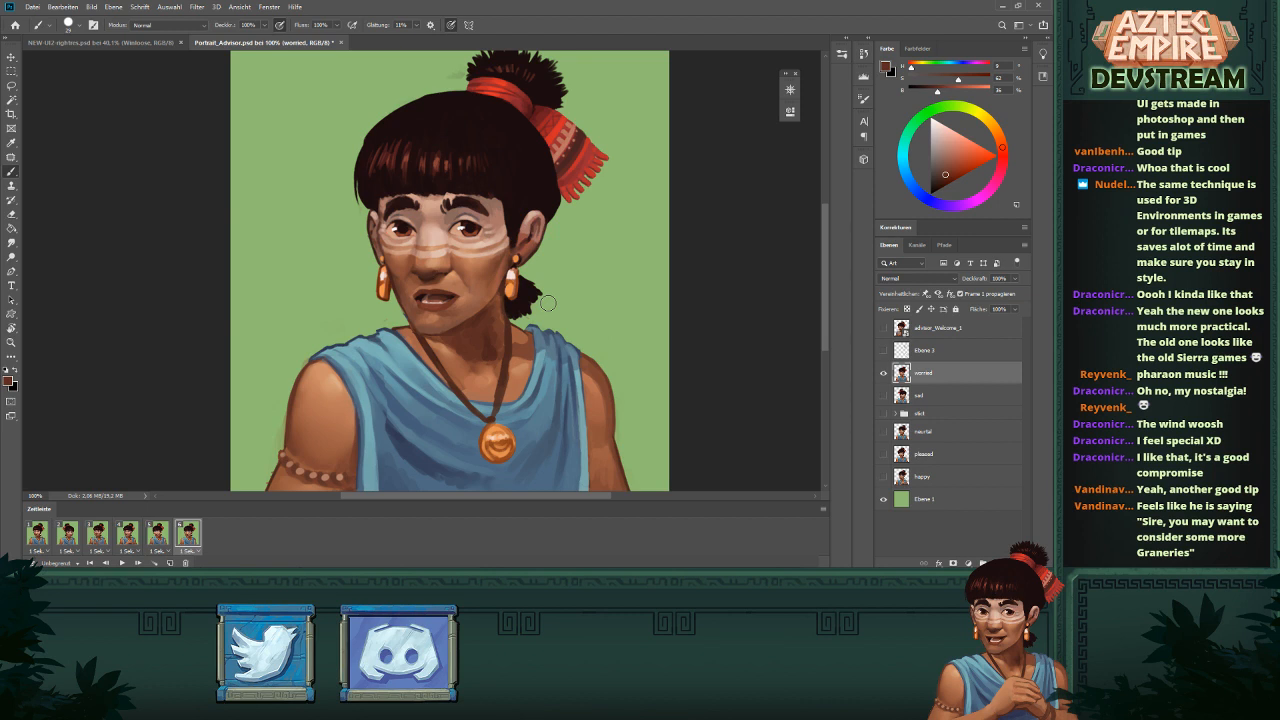
scroll(548, 303, "down", 3)
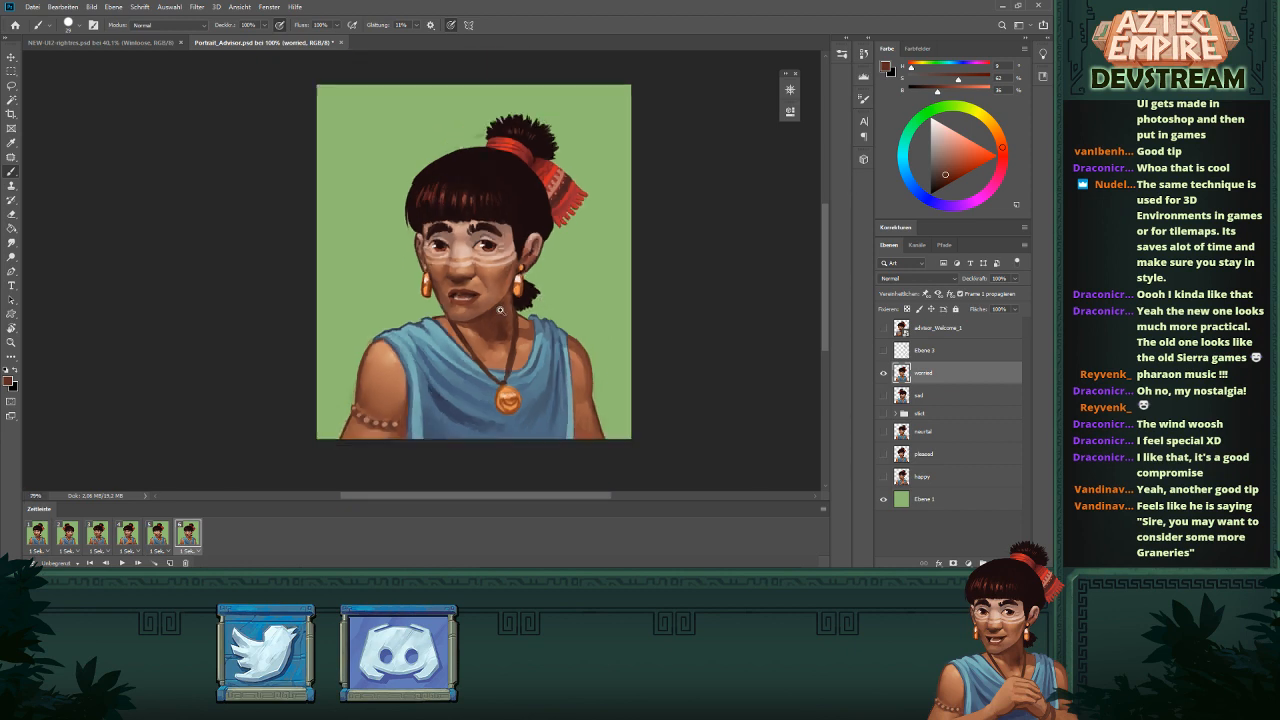
left_click_drag(548, 303, 507, 329)
scroll(483, 322, "up", 3)
scroll(507, 329, "up", 3)
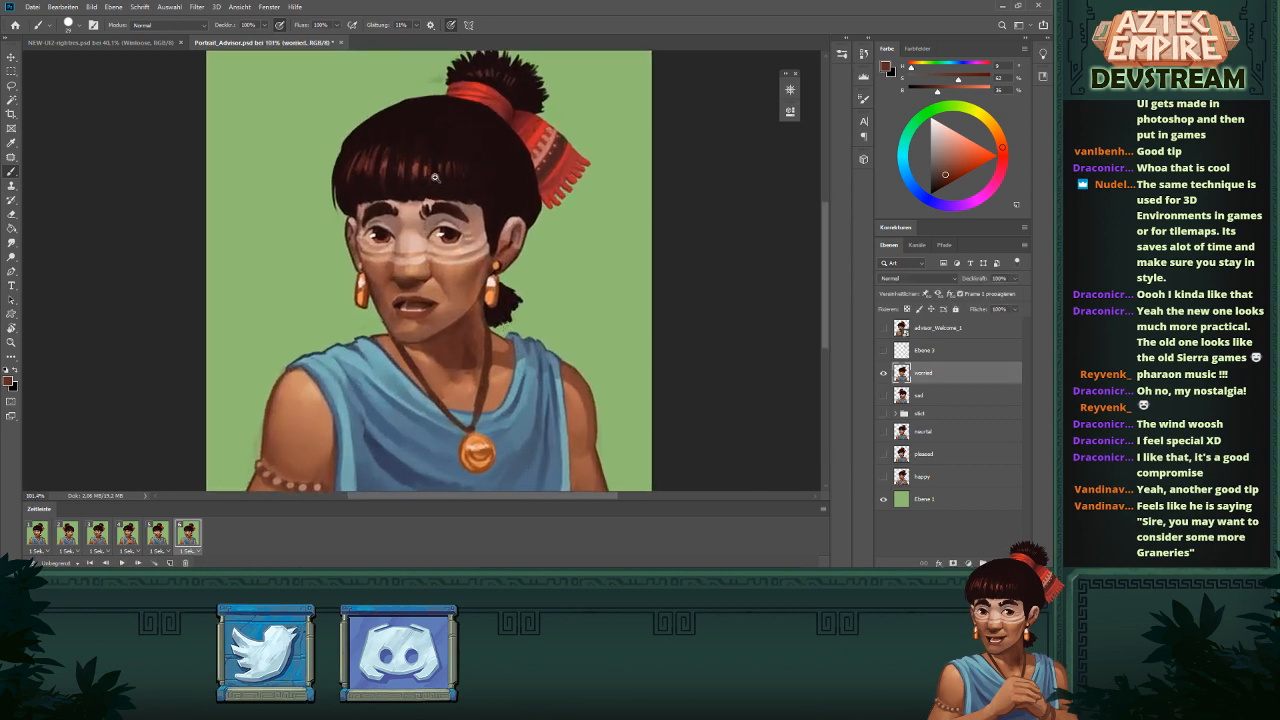
scroll(517, 307, "down", 4)
scroll(517, 307, "up", 3)
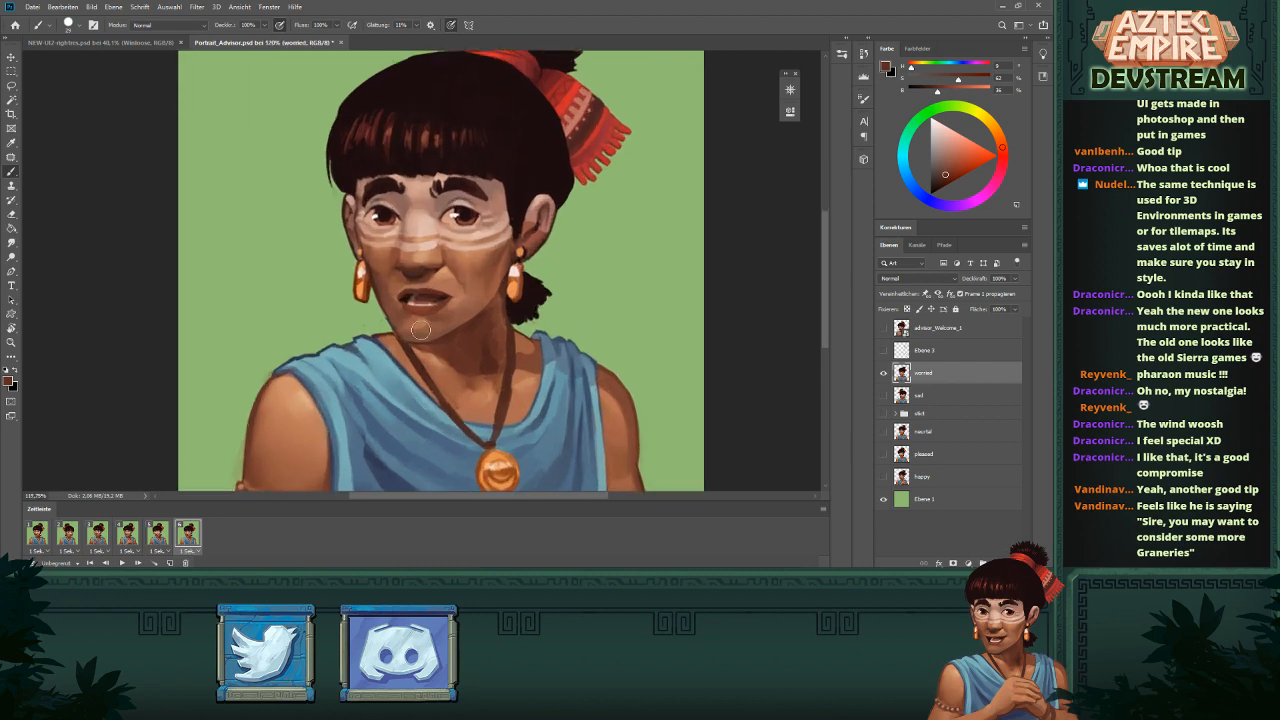
key("e")
scroll(420, 345, "up", 2)
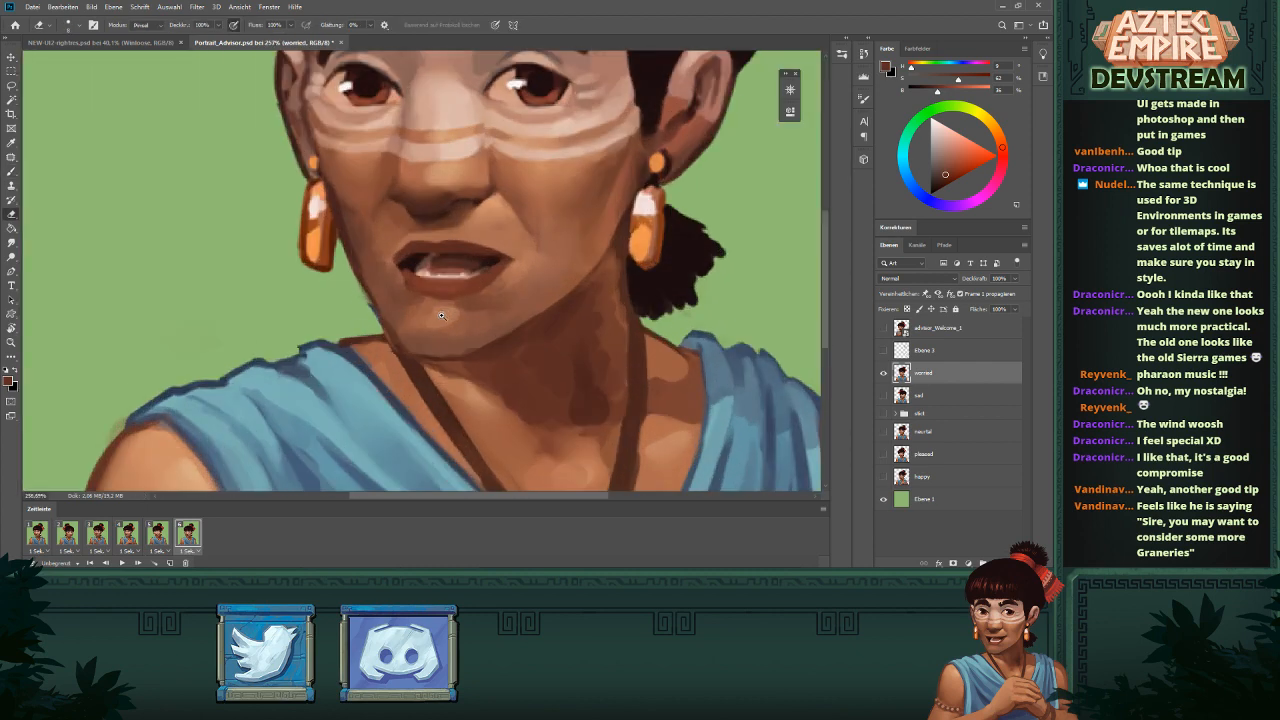
scroll(443, 347, "down", 6)
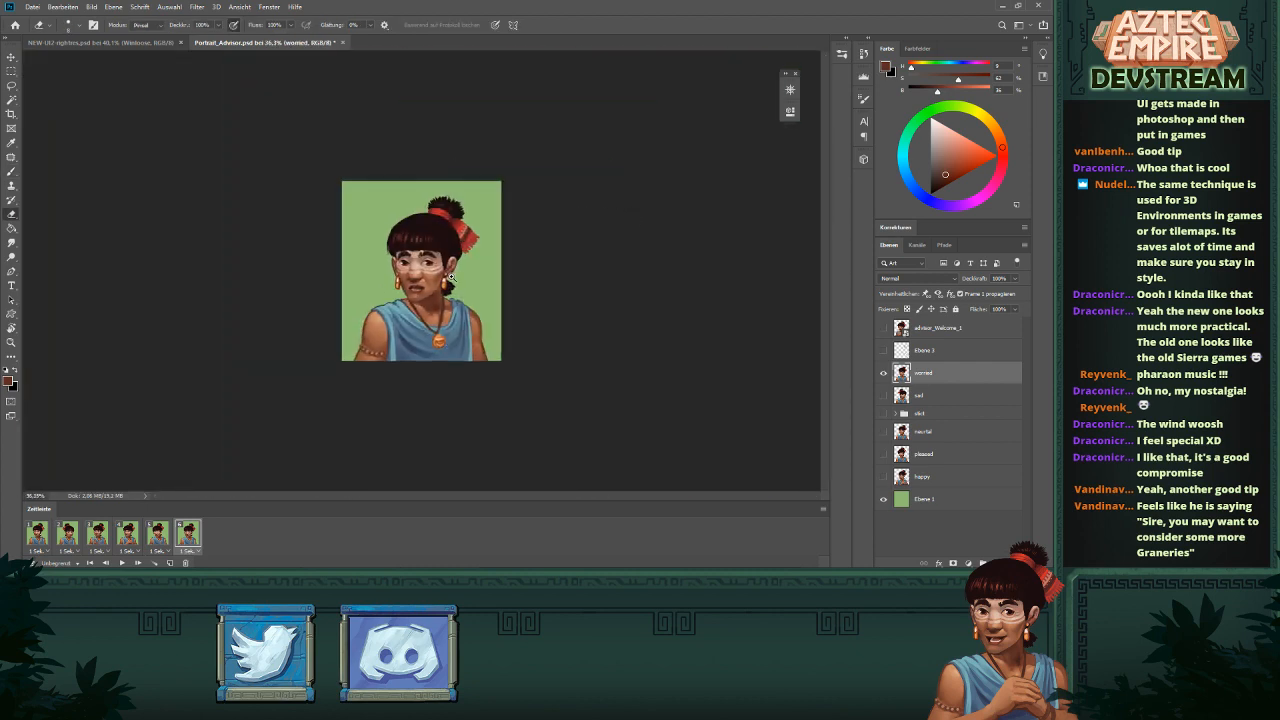
scroll(452, 278, "up", 2)
left_click(44, 537)
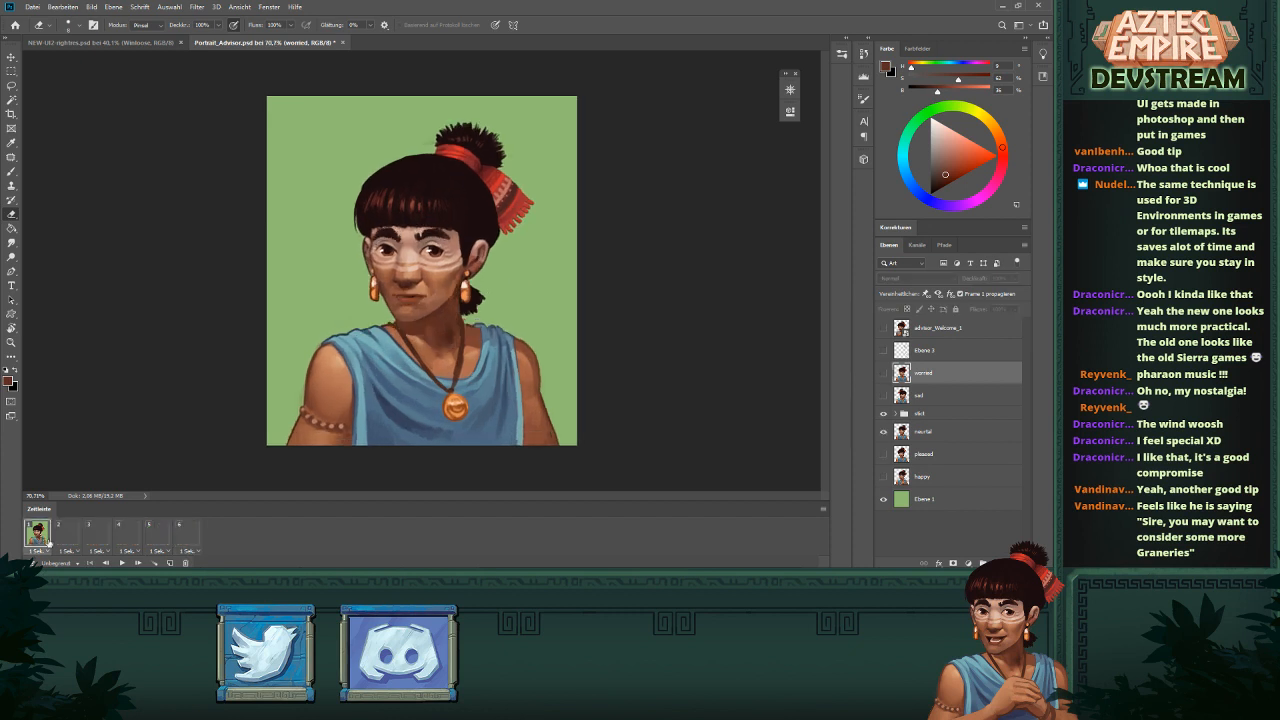
left_click(76, 545)
left_click(188, 540)
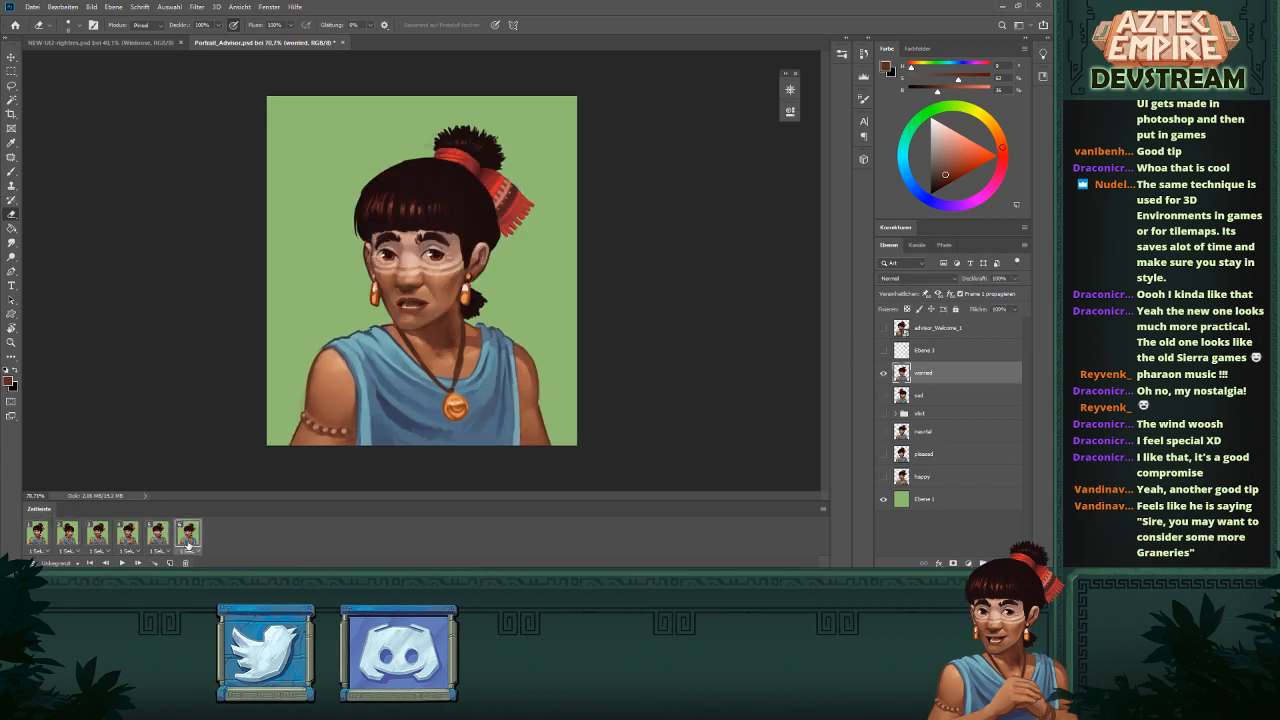
- Compare the worried portrait in frame 6 with the neutral portrait in frame 1, and examine it up close and as a whole
key("b")
scroll(424, 329, "up", 4)
left_click(499, 336, "alt")
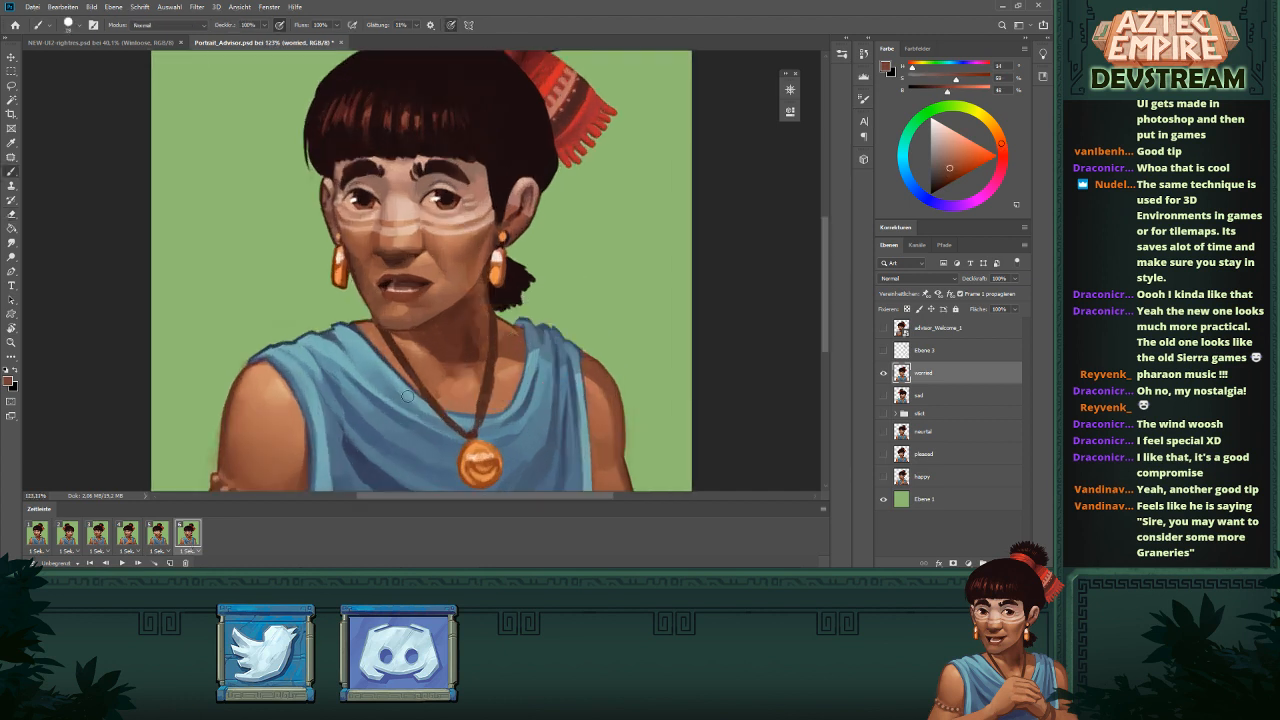
left_click(37, 537)
left_click(188, 537)
scroll(512, 334, "down", 5)
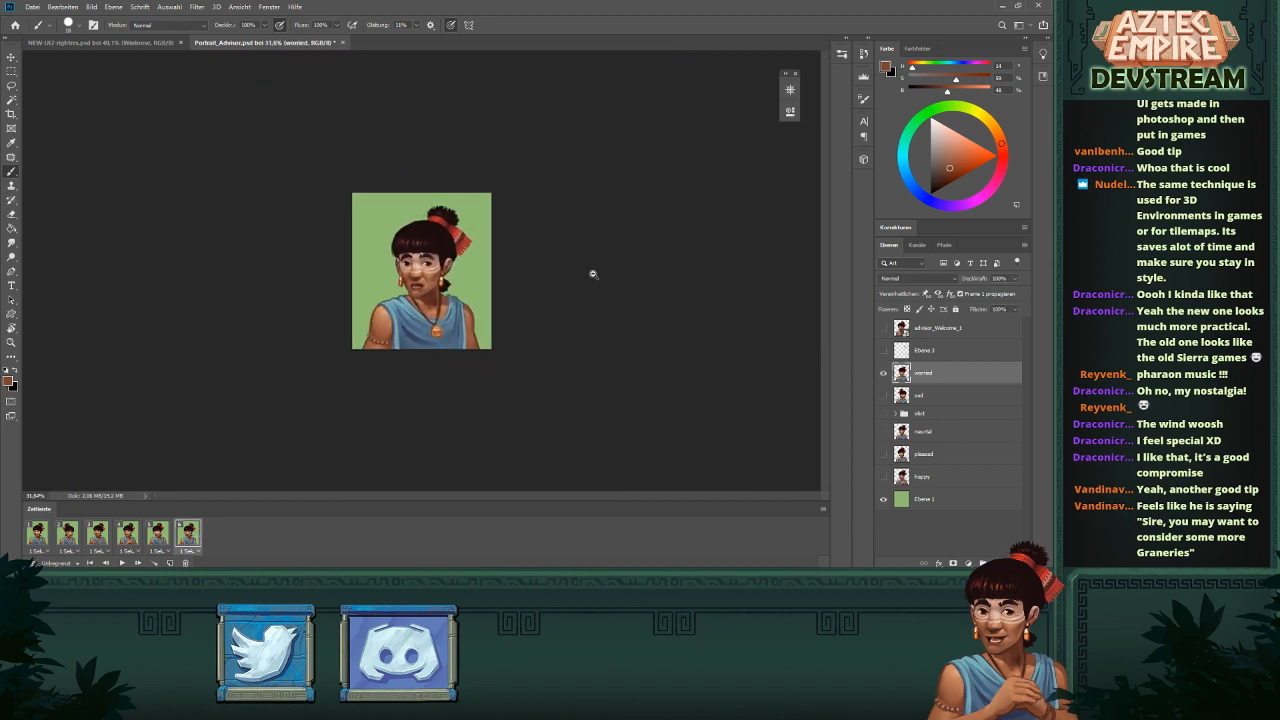
scroll(554, 297, "up", 5)
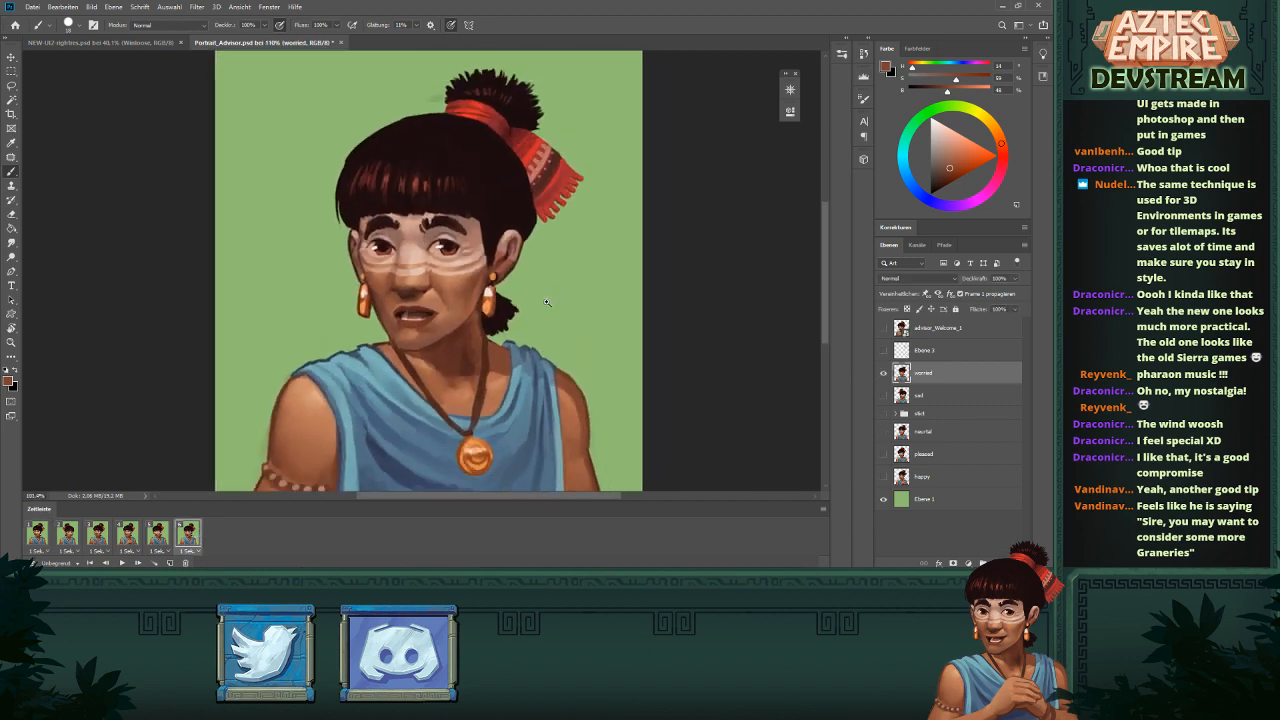
scroll(546, 302, "down", 2)
scroll(413, 229, "up", 2)
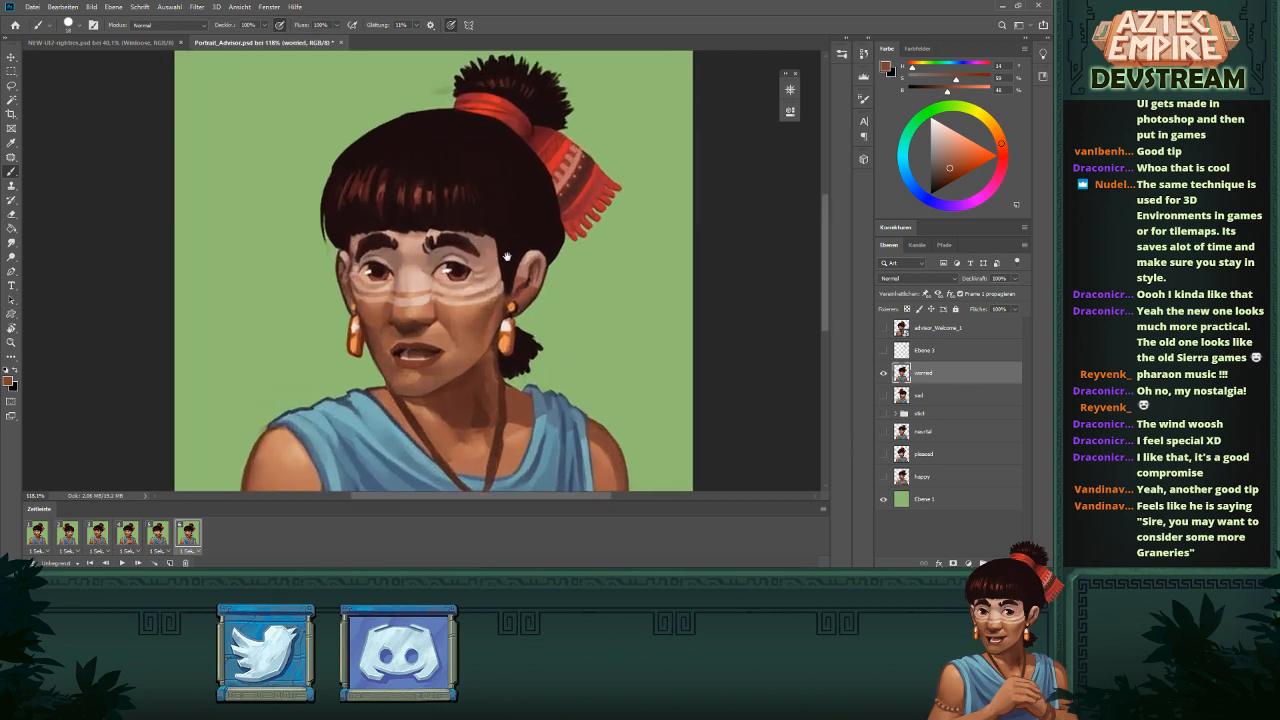
- Clean up the shape of the worried portrait's left eyebrow with dark hair and pale skin tones sampled around it
left_click(343, 236, "alt")
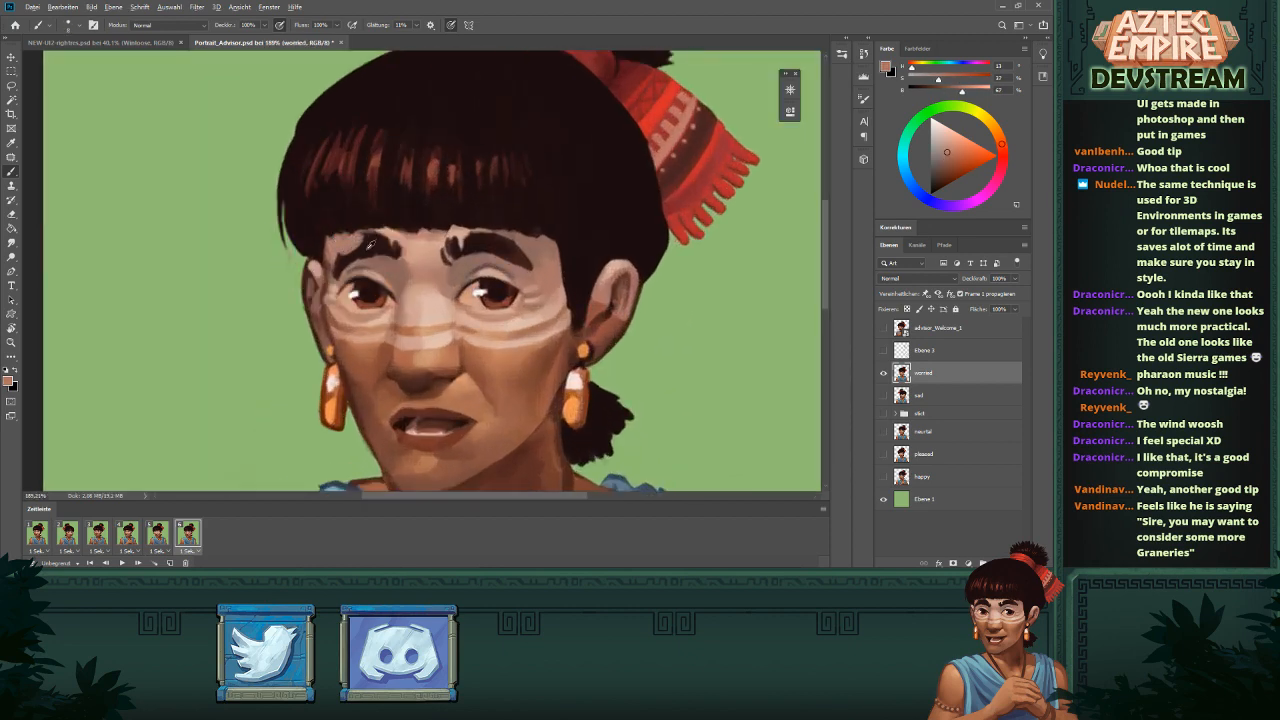
left_click(362, 245, "alt")
mouse_move(380, 235)
left_mouse_down()
mouse_move(398, 240)
mouse_move(397, 256)
mouse_move(346, 266)
left_mouse_up()
left_click(366, 257, "alt")
left_click(383, 243, "alt")
left_click(367, 259, "alt")
scroll(351, 313, "down", 5)
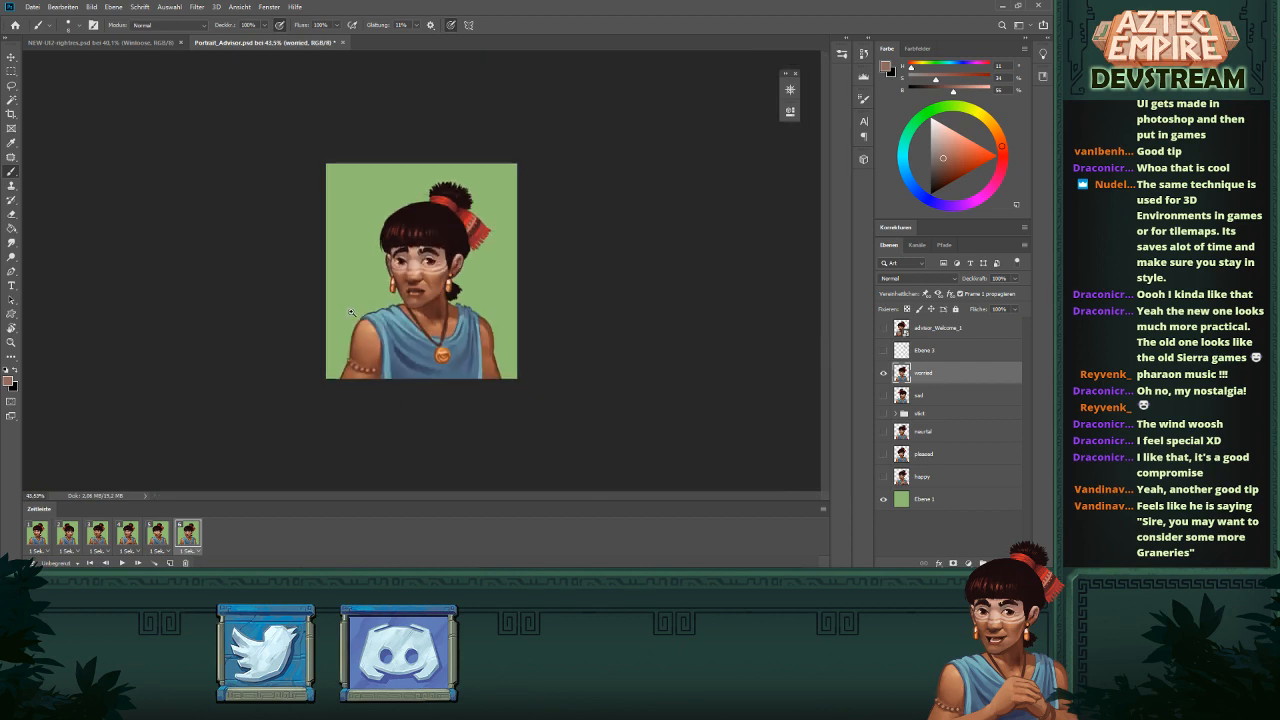
- Reshape the inner end of the worried portrait's right eyebrow, painting over stray hairs with sampled forehead and brow tones
scroll(446, 234, "up", 5)
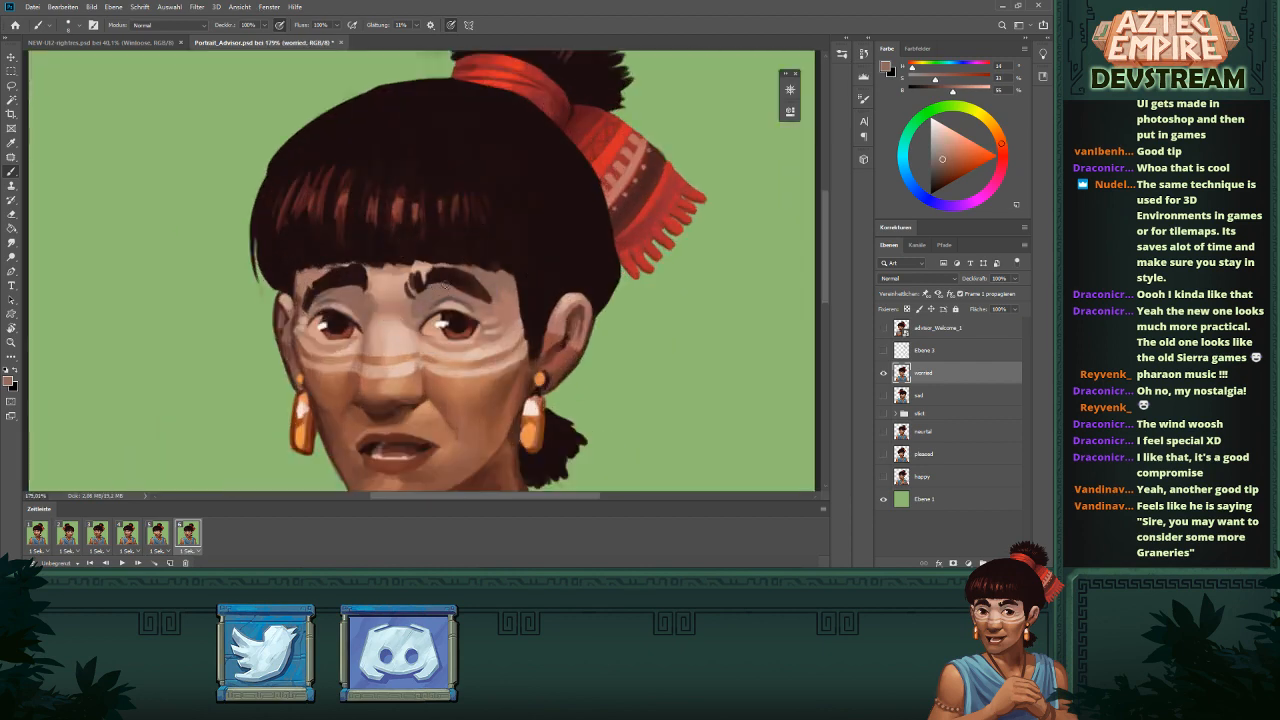
left_click(429, 277, "alt")
mouse_move(430, 277)
left_mouse_down()
mouse_move(424, 268)
mouse_move(459, 268)
mouse_move(409, 297)
left_mouse_up()
left_click(436, 289, "alt")
left_click(398, 290, "alt")
left_click(422, 293, "alt")
left_click(408, 292, "alt")
left_click(415, 271, "alt")
scroll(415, 271, "down", 5)
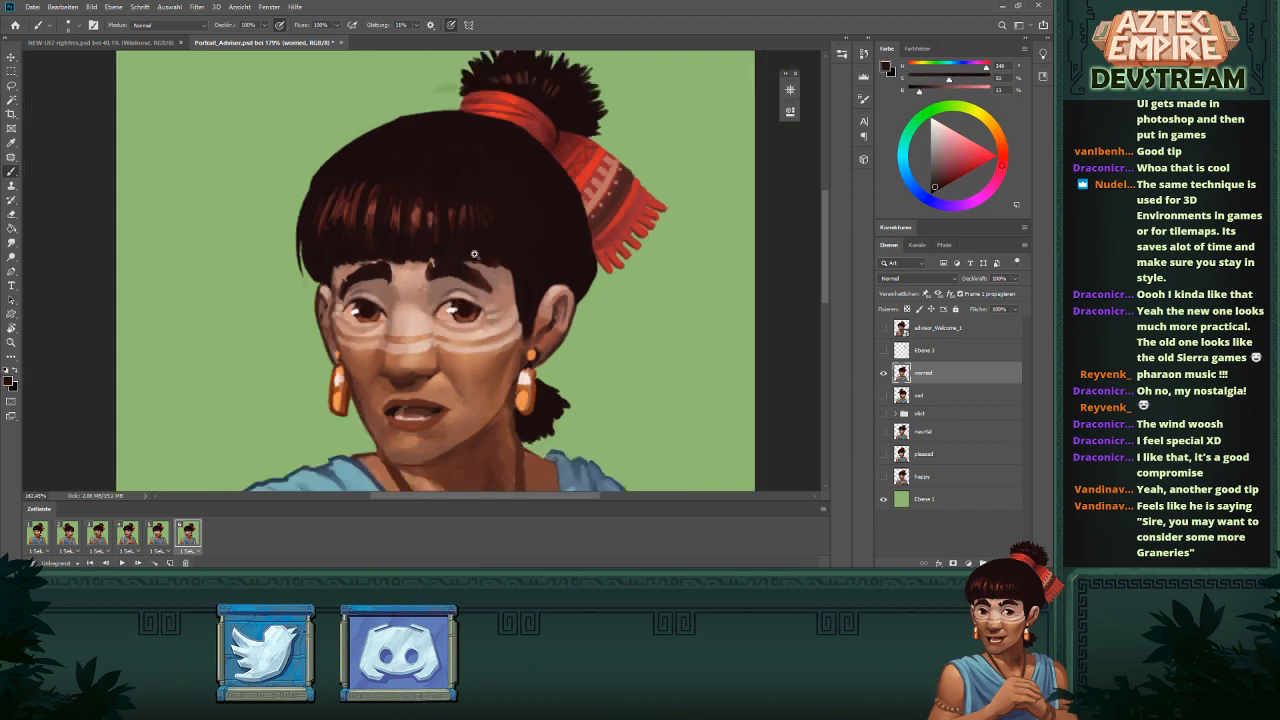
scroll(452, 258, "up", 2)
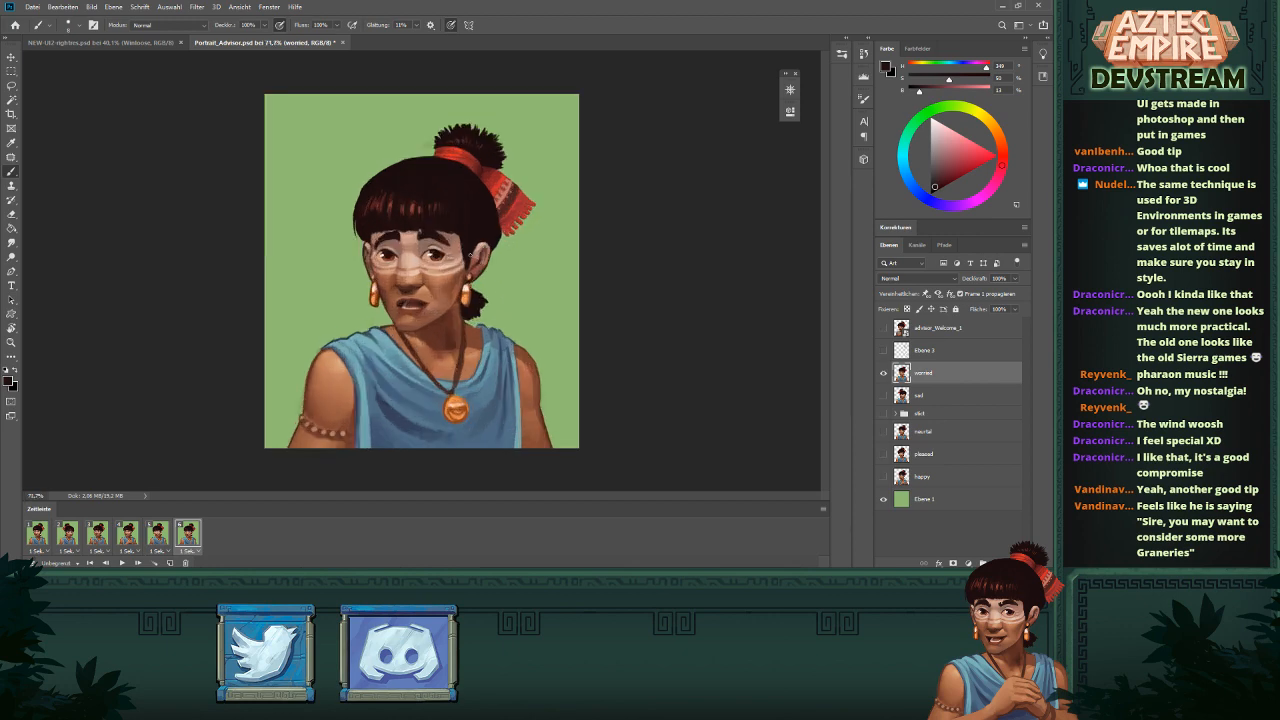
- Select the worried portrait's left earring with a freehand selection and rotate it slightly counterclockwise
scroll(468, 254, "up", 6)
scroll(440, 318, "down", 3)
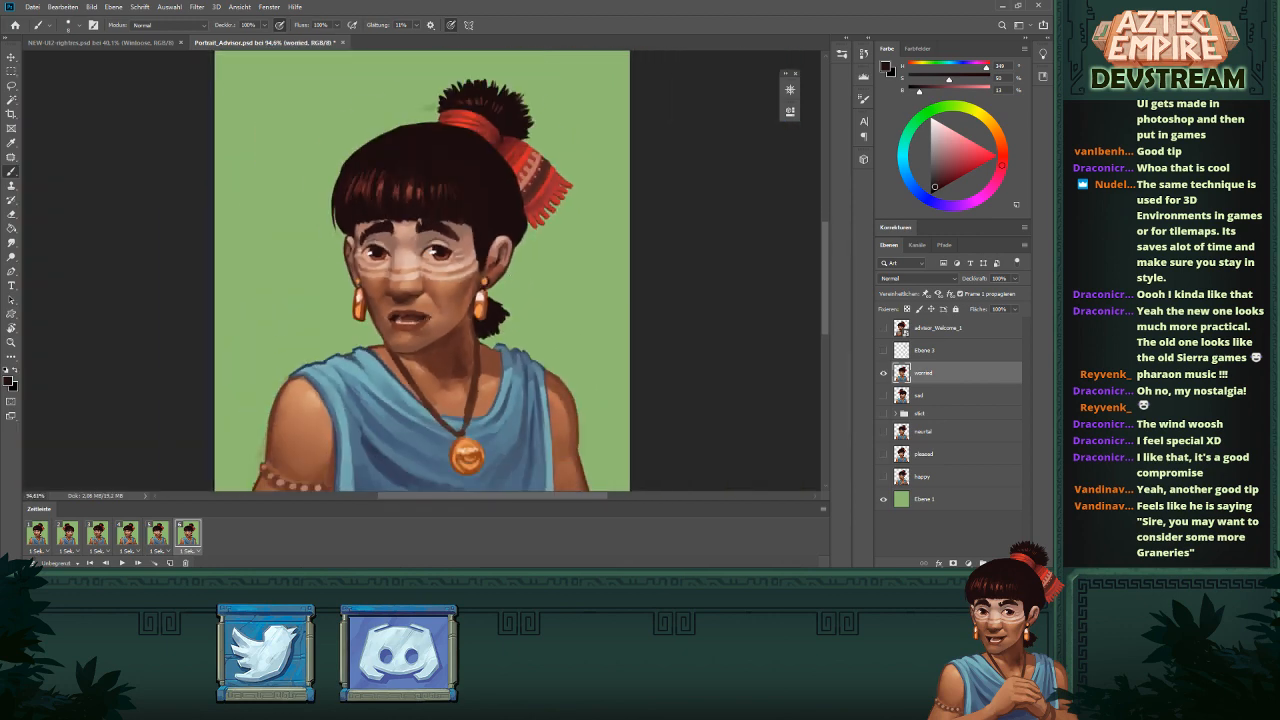
scroll(525, 275, "up", 2)
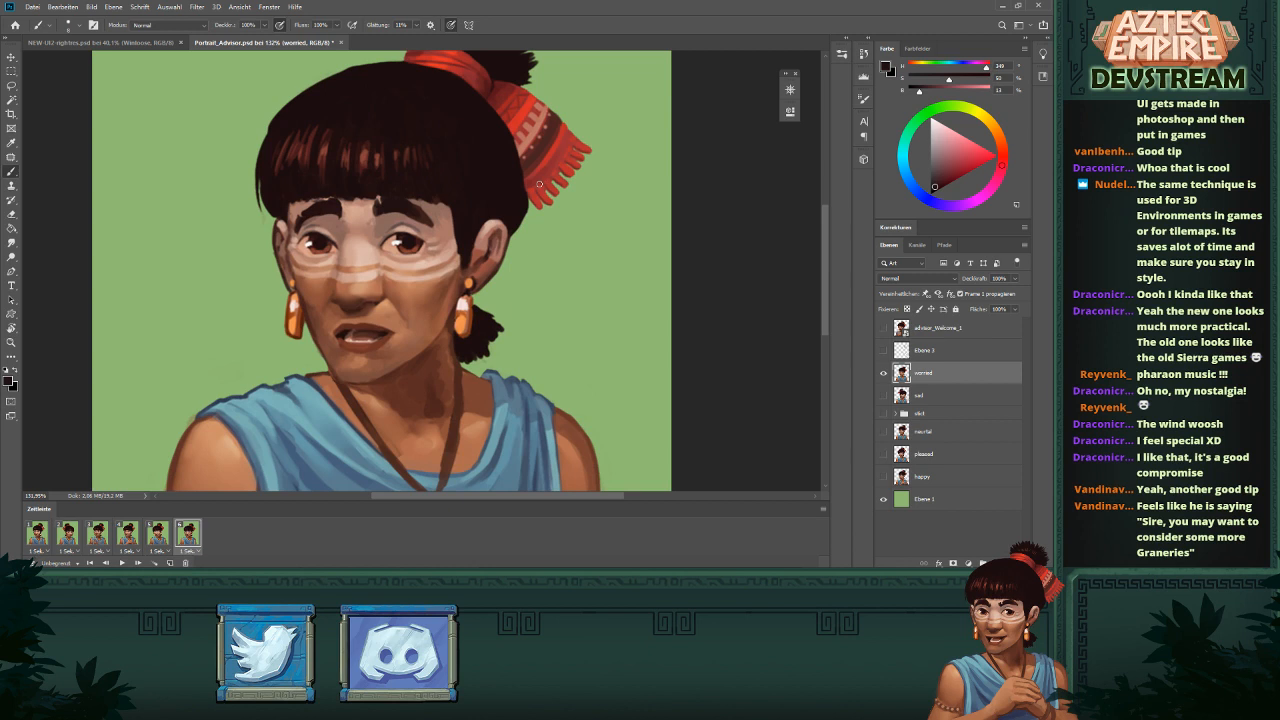
key("l")
mouse_move(282, 294)
left_mouse_down()
mouse_move(312, 345)
mouse_move(300, 298)
mouse_move(283, 293)
left_mouse_up()
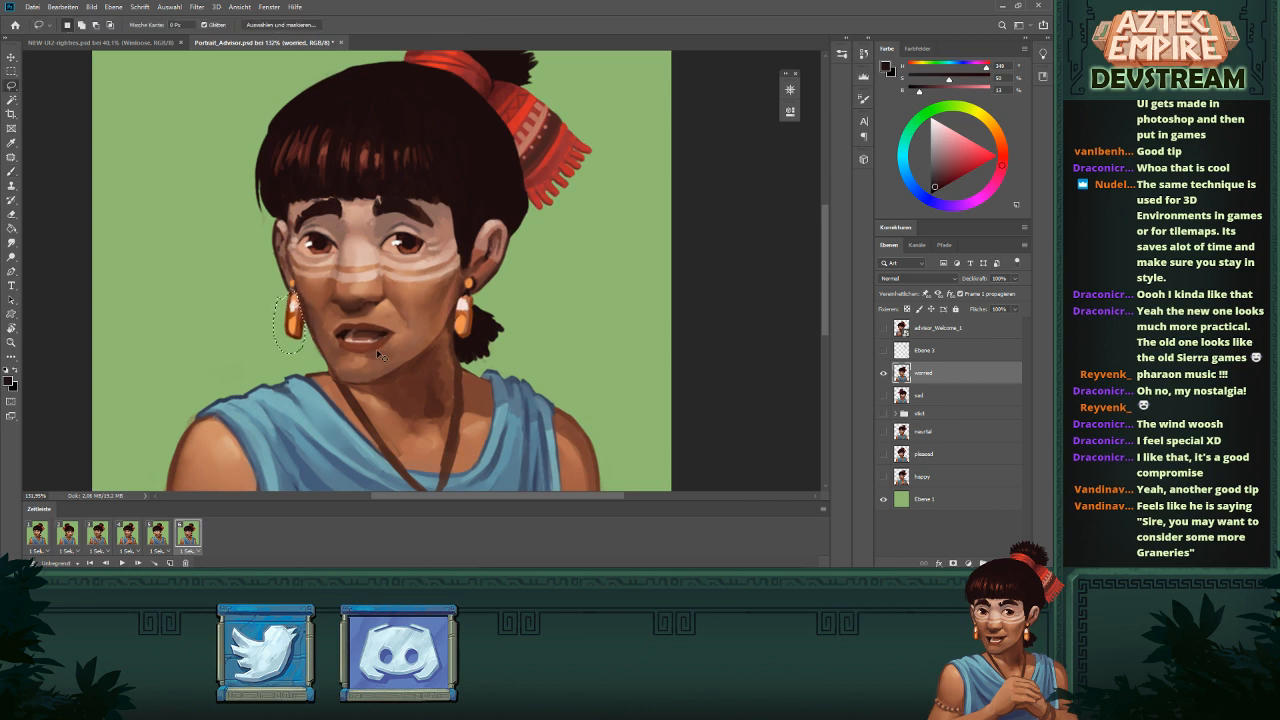
key("ctrl+t")
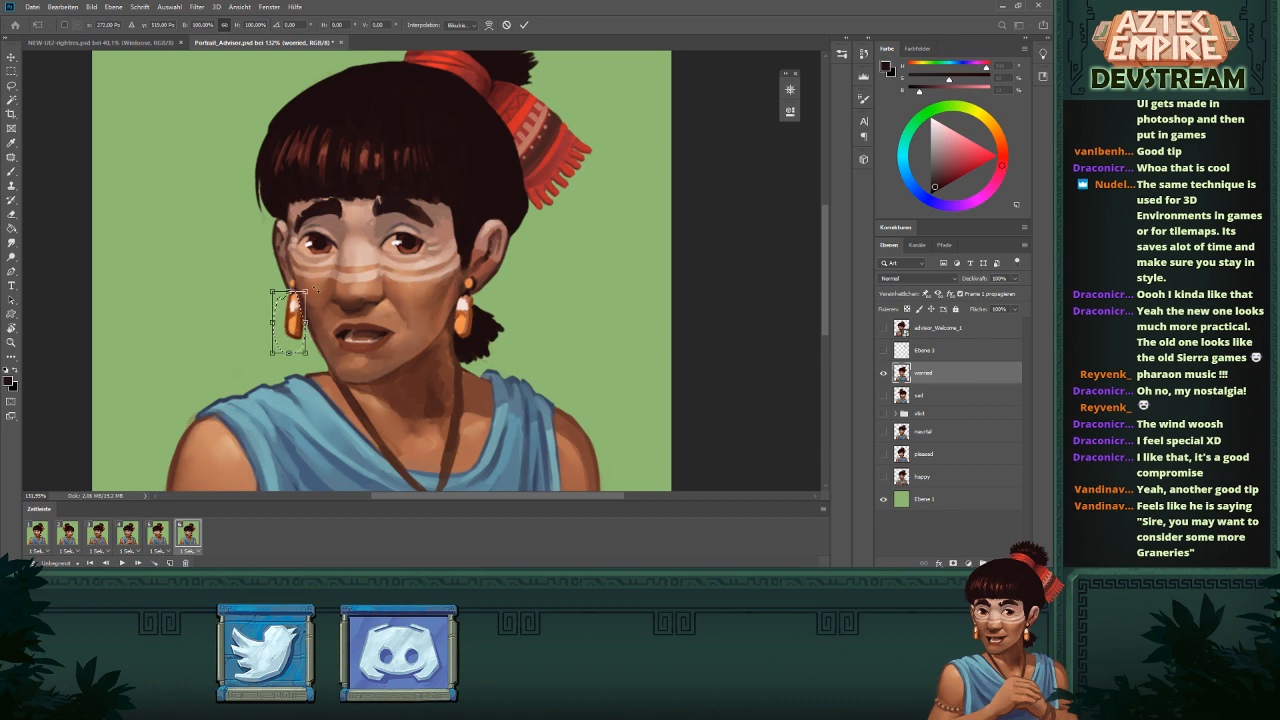
left_click_drag(316, 288, 318, 279)
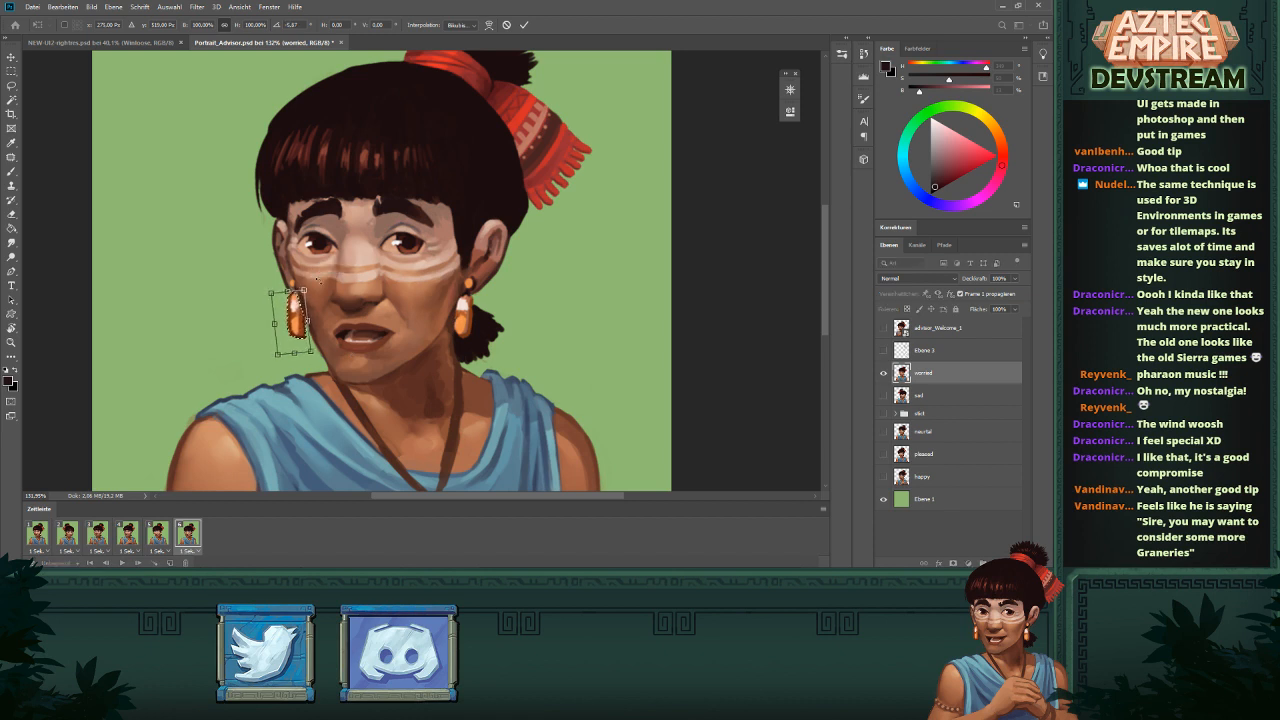
key("Return")
left_click_drag(531, 299, 487, 330)
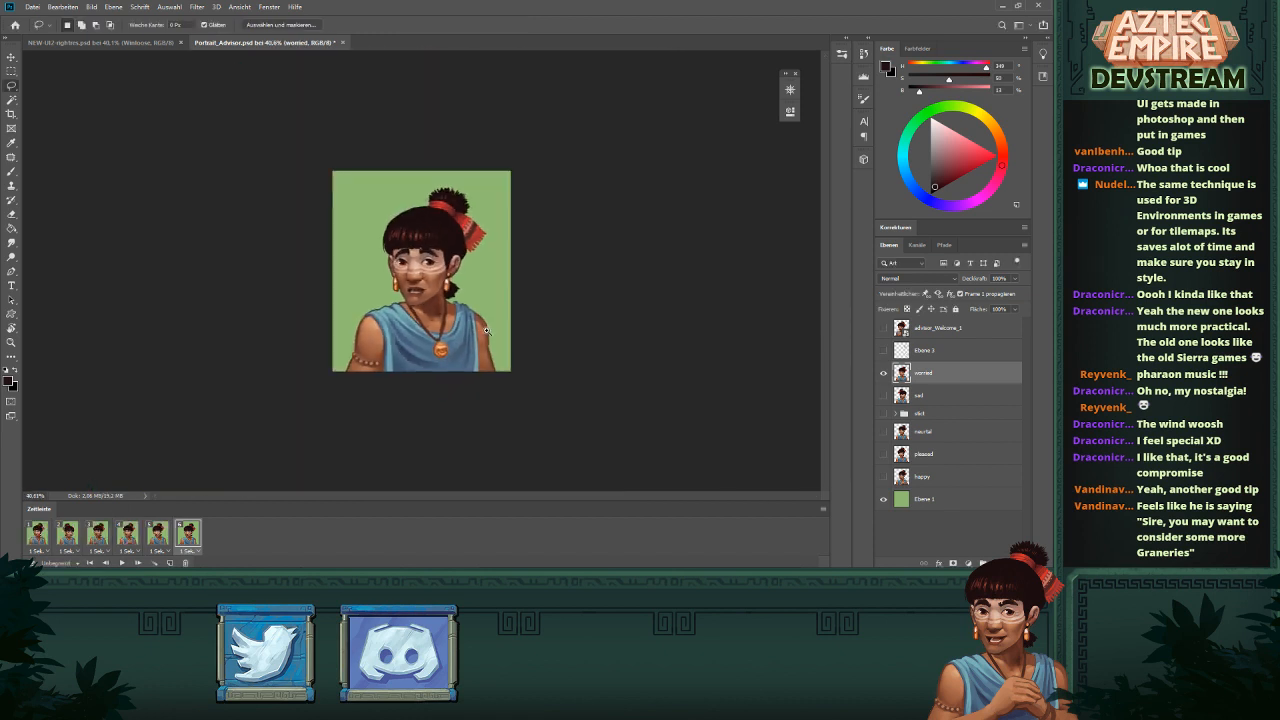
left_click_drag(490, 262, 527, 255)
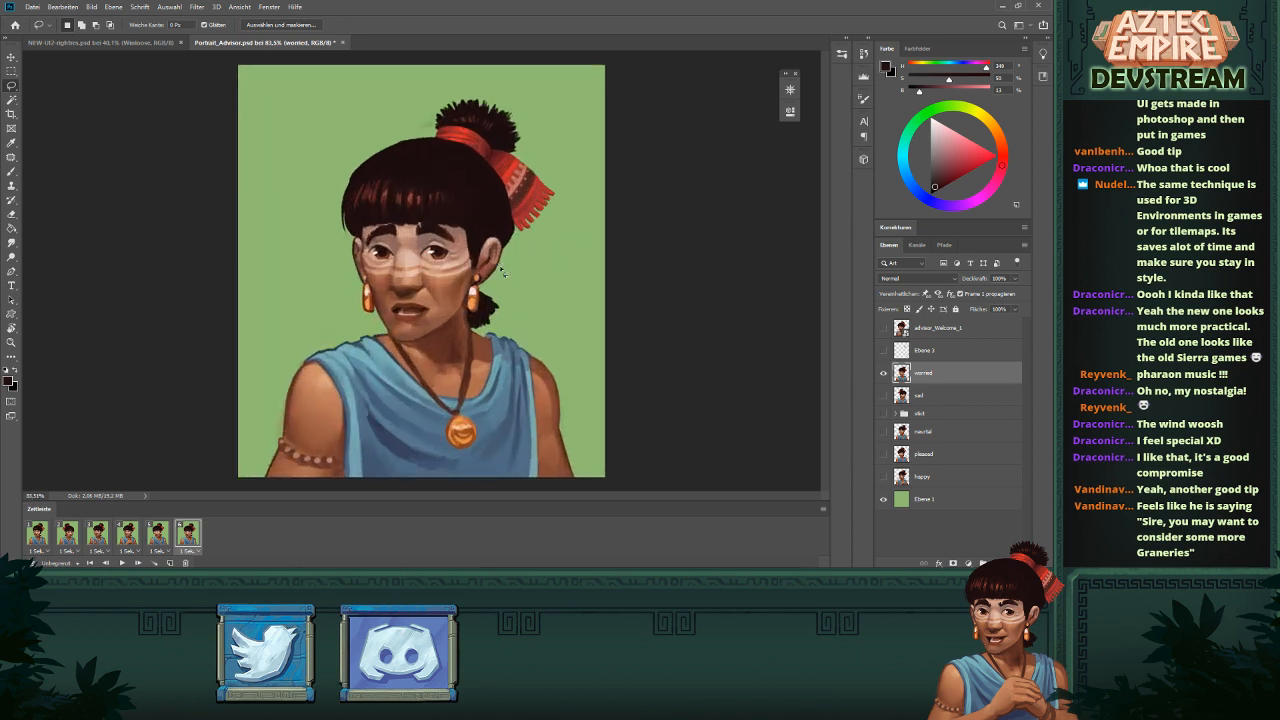
- Repaint the skin between the worried portrait's nose, mouth and right cheek with sampled skin tones
key("b")
mouse_move(415, 302)
left_mouse_down()
mouse_move(445, 314)
mouse_move(452, 302)
mouse_move(428, 322)
left_mouse_up()
left_click(428, 299, "alt")
left_click(382, 318, "alt")
left_click(428, 304, "alt")
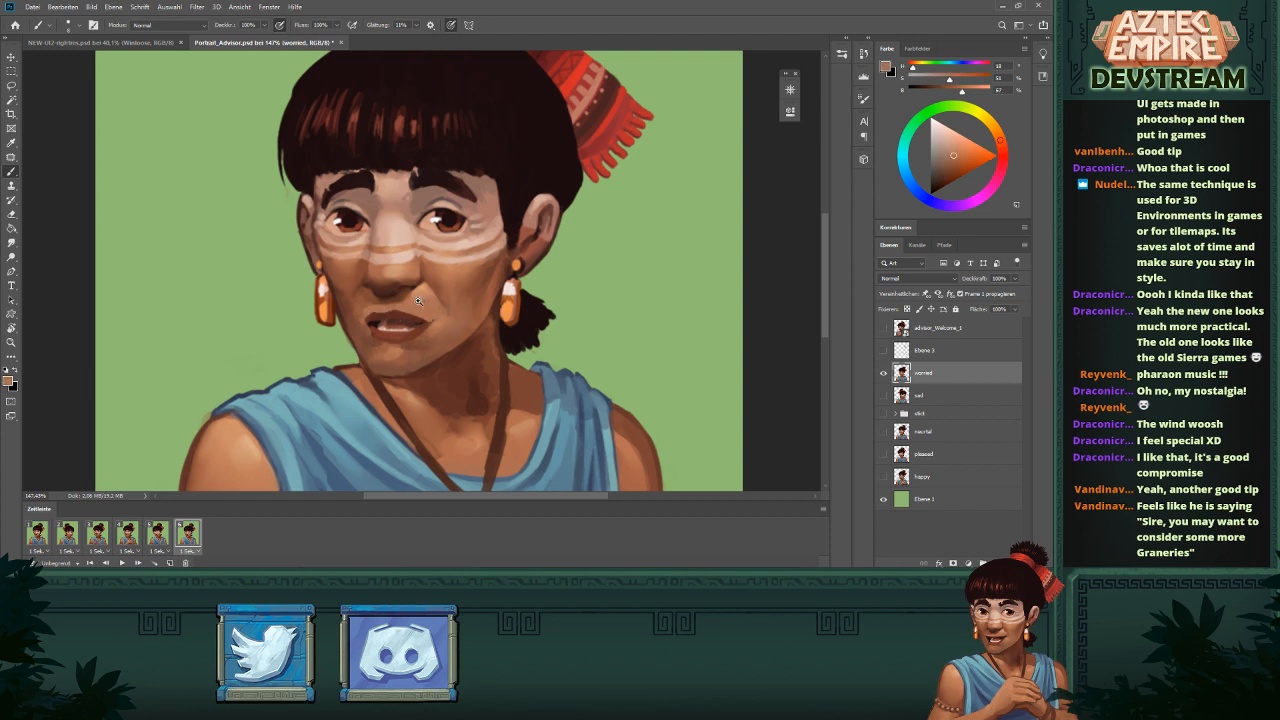
scroll(461, 278, "down", 5)
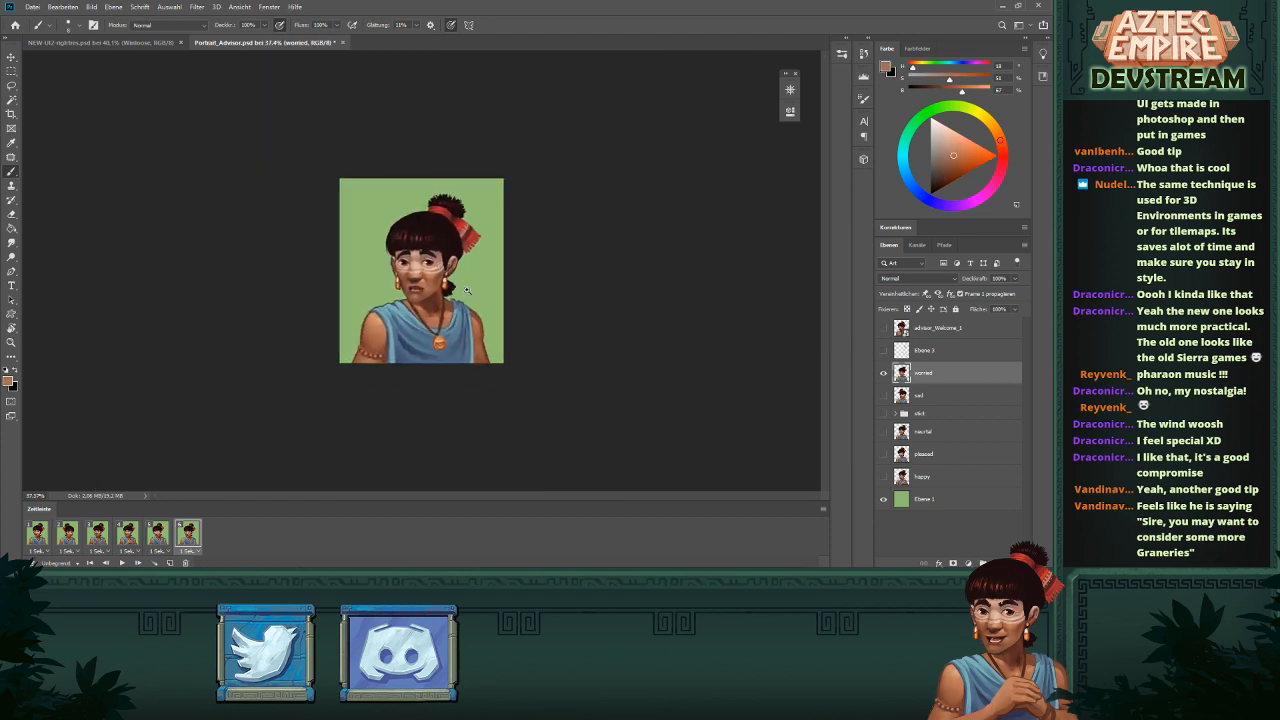
scroll(466, 290, "up", 5)
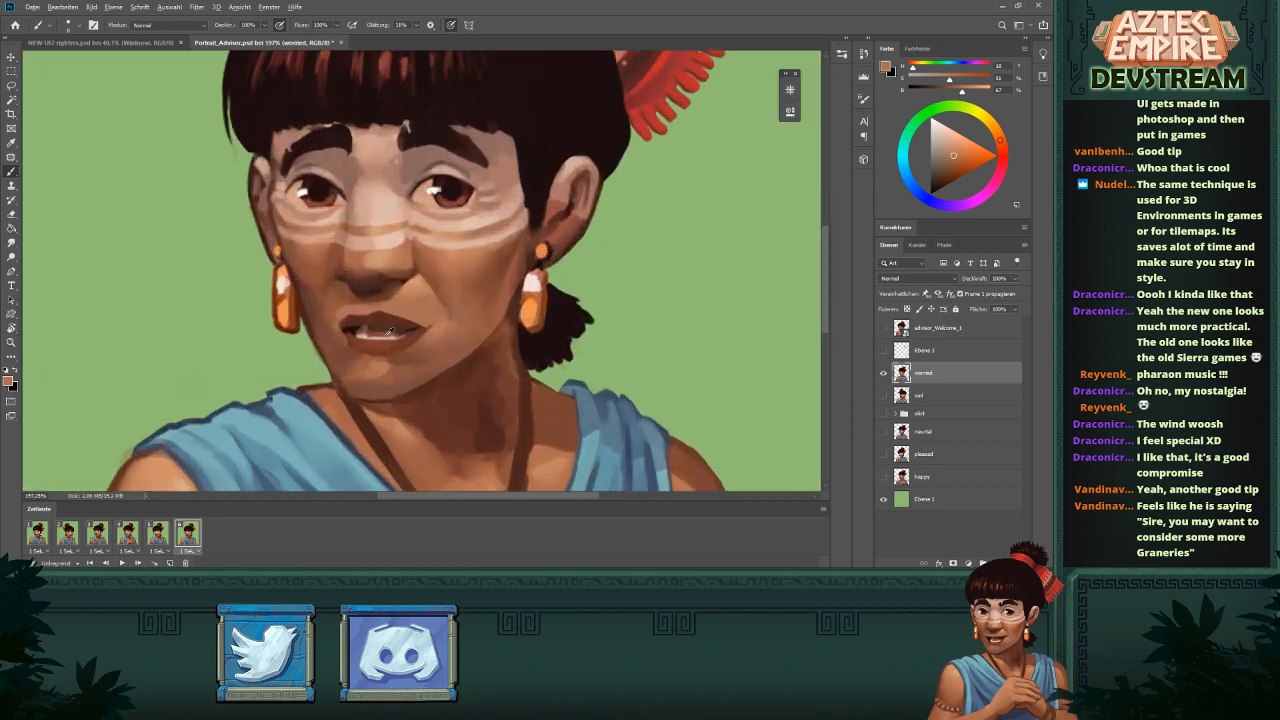
- Close the worried portrait's mouth by painting over the teeth with lip colour and adding a dark line between the lips
left_click(386, 340, "alt")
left_click_drag(360, 338, 406, 334)
scroll(474, 269, "down", 5)
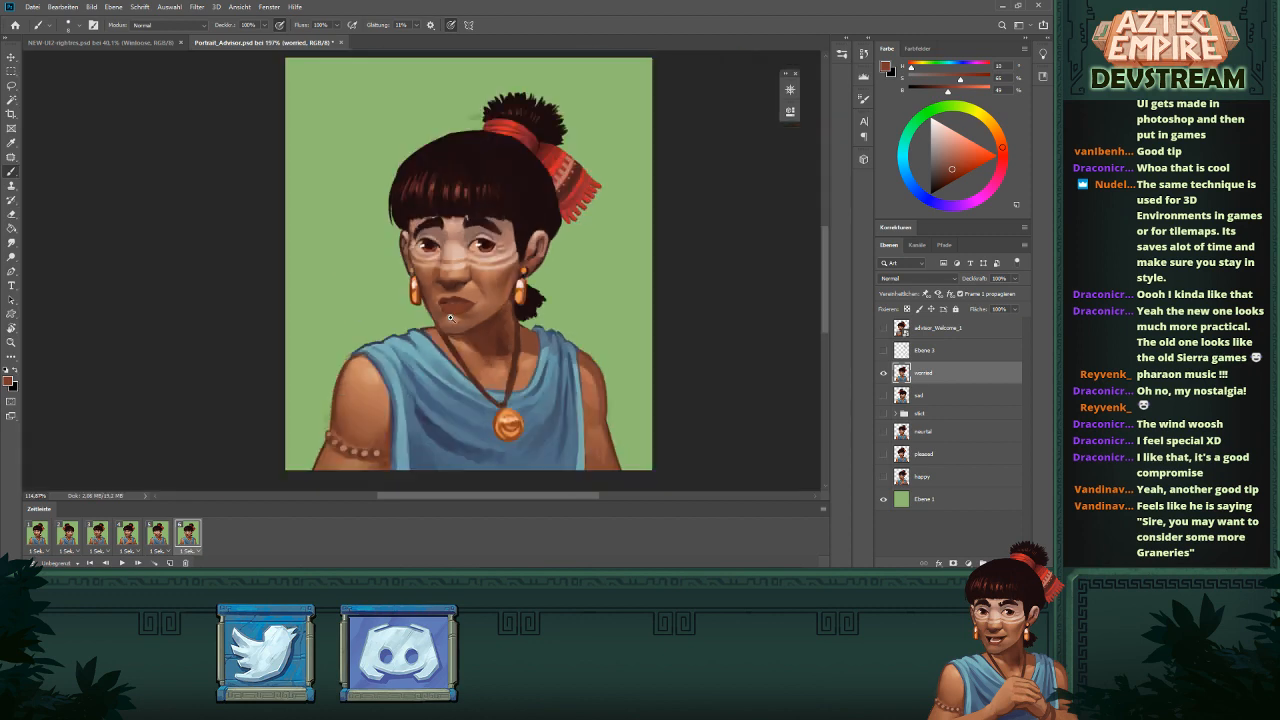
scroll(463, 276, "up", 4)
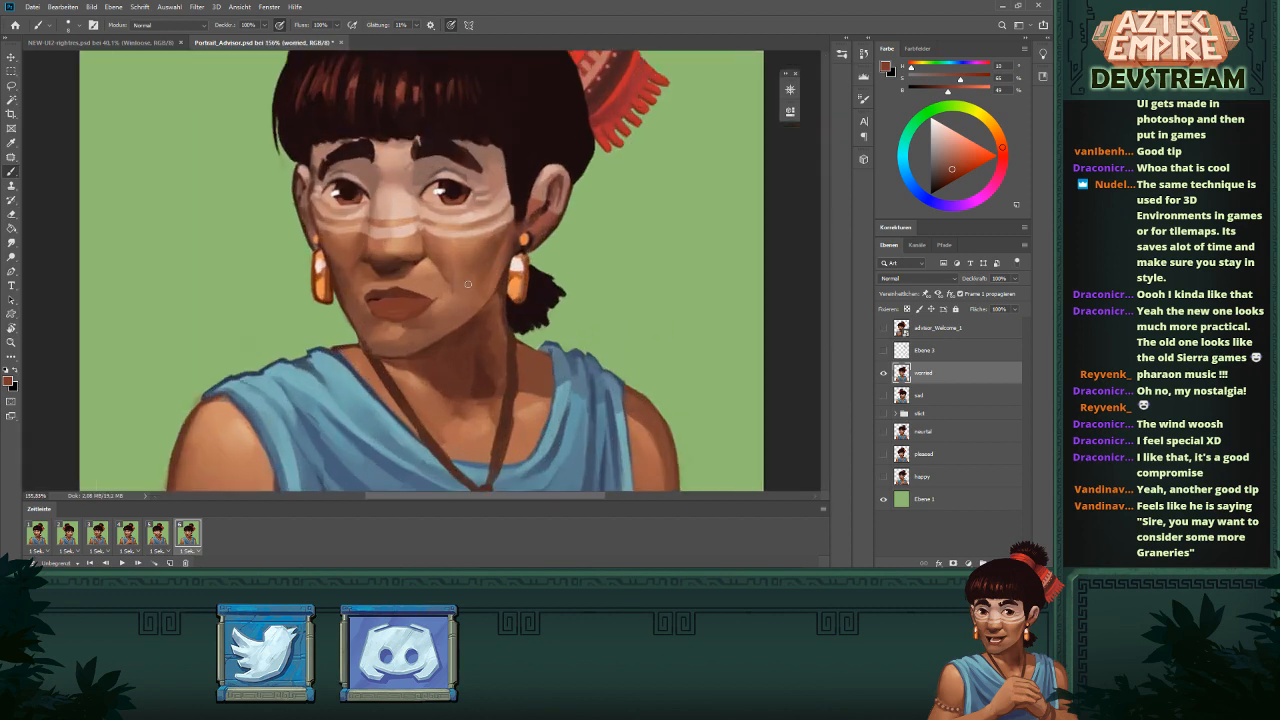
left_click(376, 300, "alt")
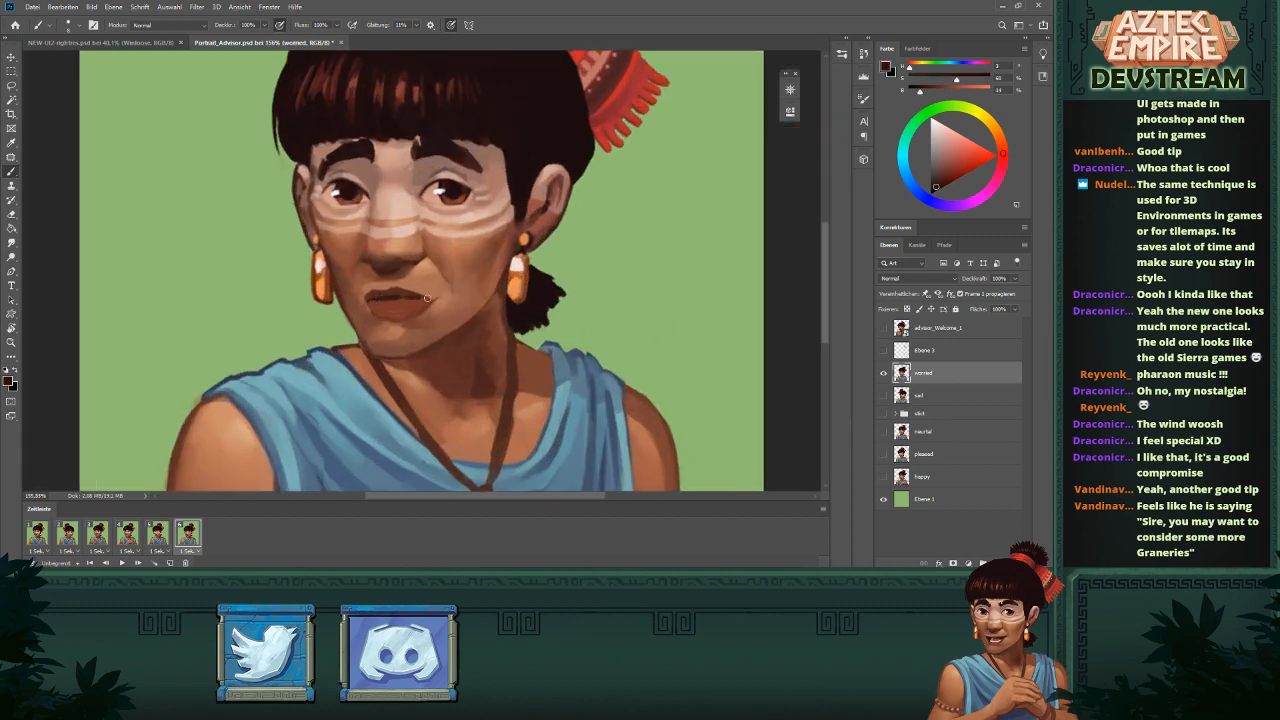
scroll(495, 285, "down", 4)
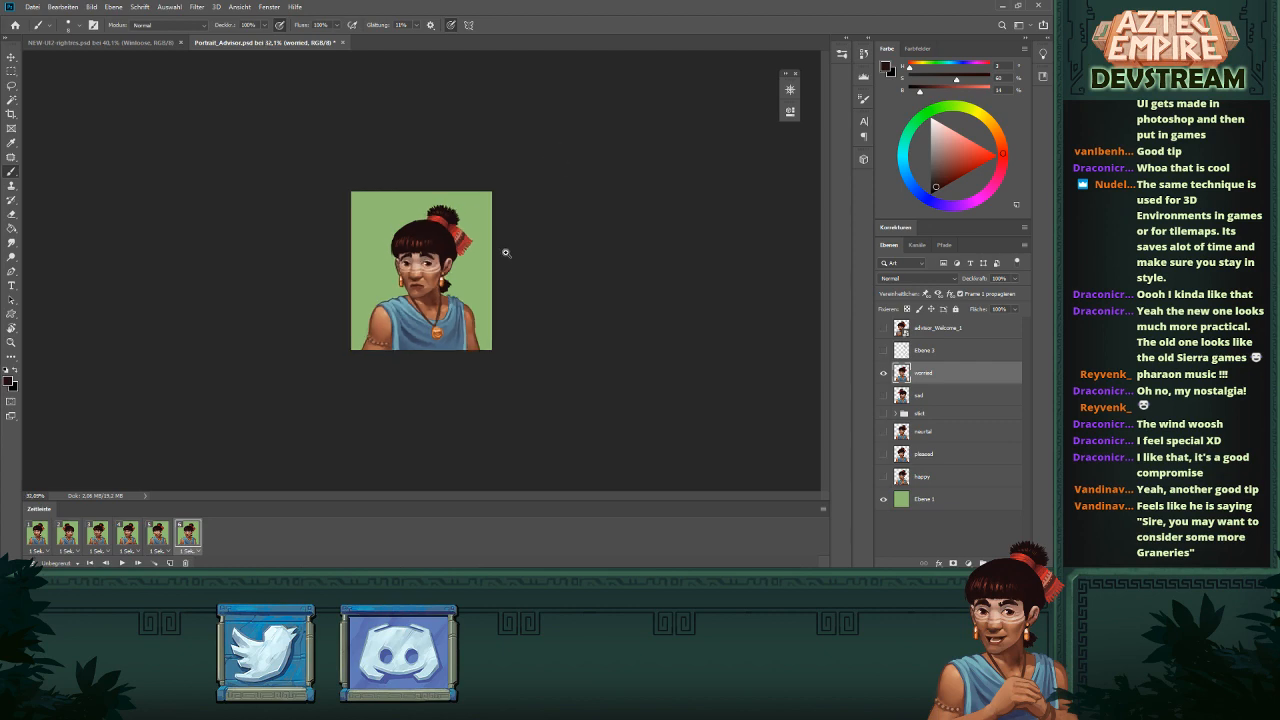
scroll(413, 288, "up", 4)
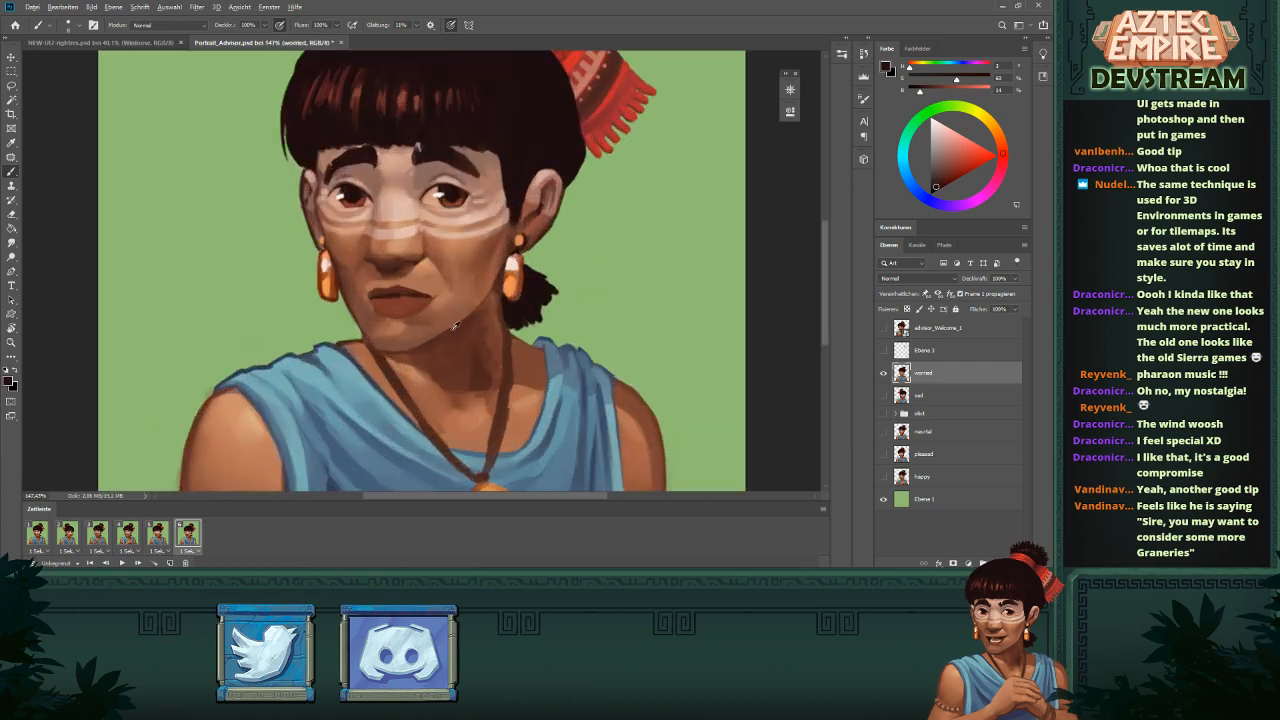
- Refine the closed mouth of the worried portrait with sampled lip and skin tones and a brighter orange-brown
left_click(396, 268, "alt")
left_click(517, 273, "alt")
left_click(466, 263, "alt")
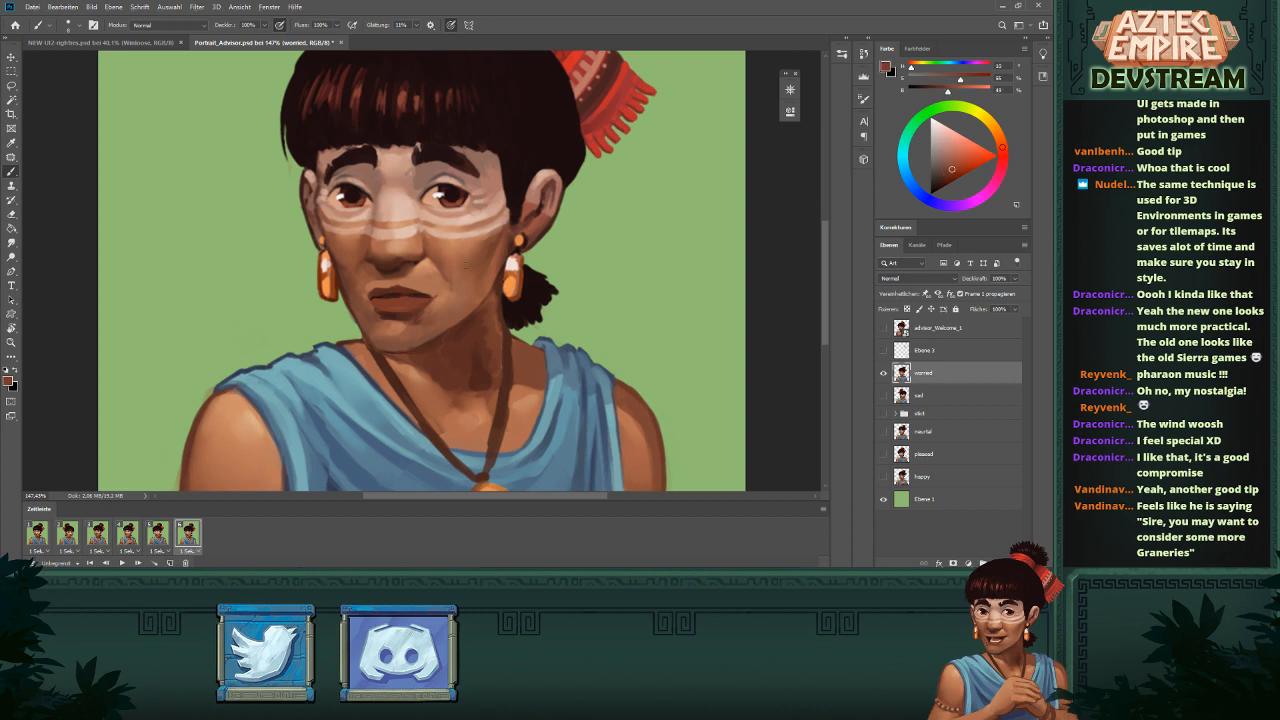
left_click(961, 161)
left_click(1001, 145)
scroll(513, 262, "down", 5)
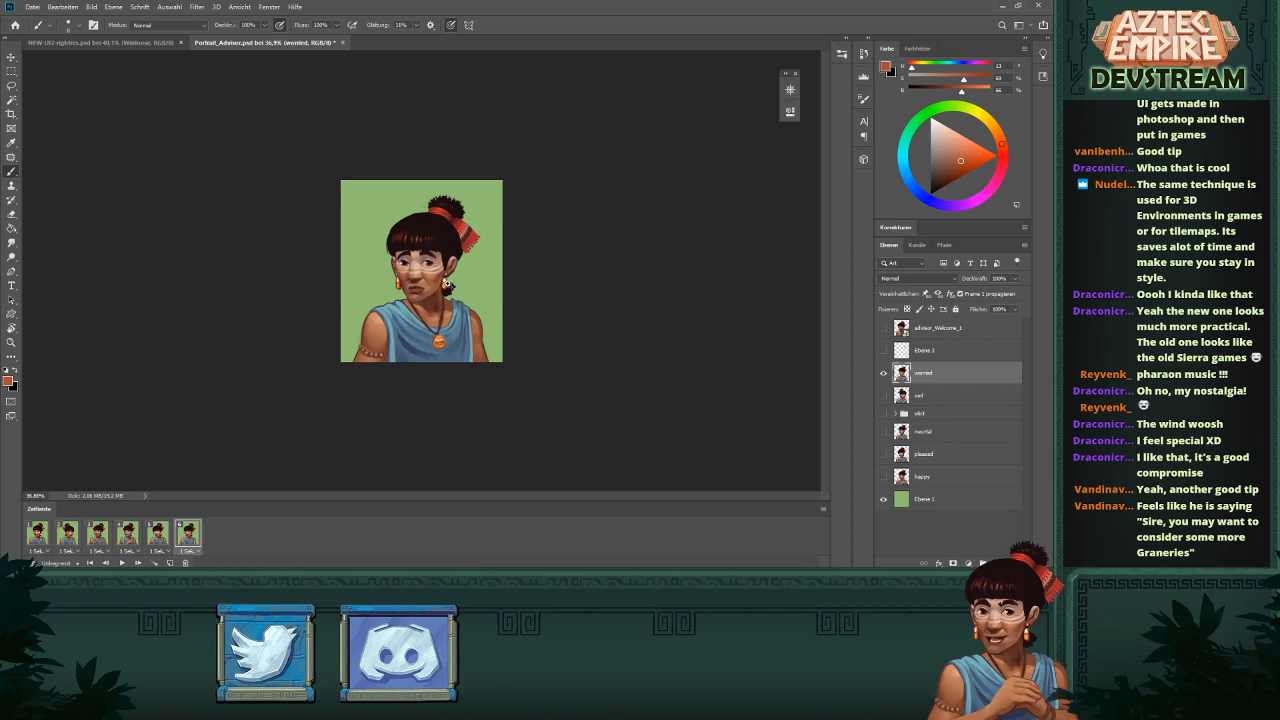
scroll(448, 285, "up", 4)
- Play the frame animation and compare the worried portrait in frame 6 with the neutral one in frame 1
left_click(122, 563)
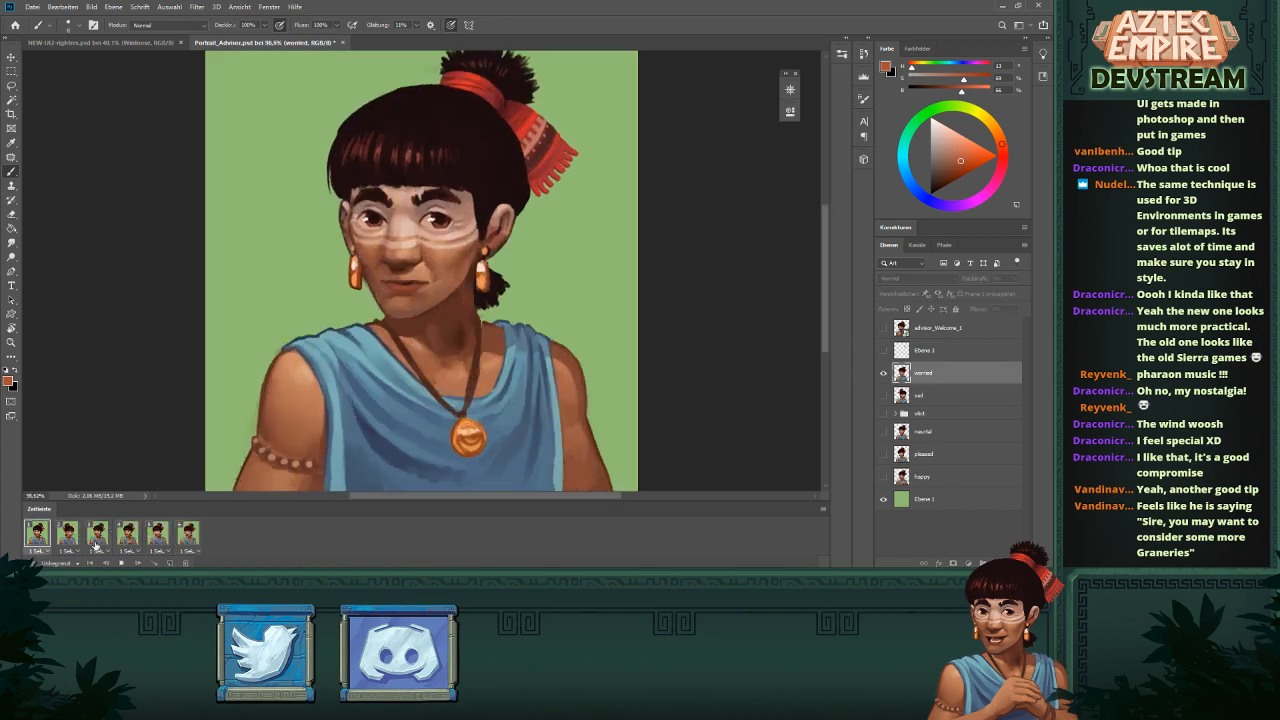
left_click(188, 542)
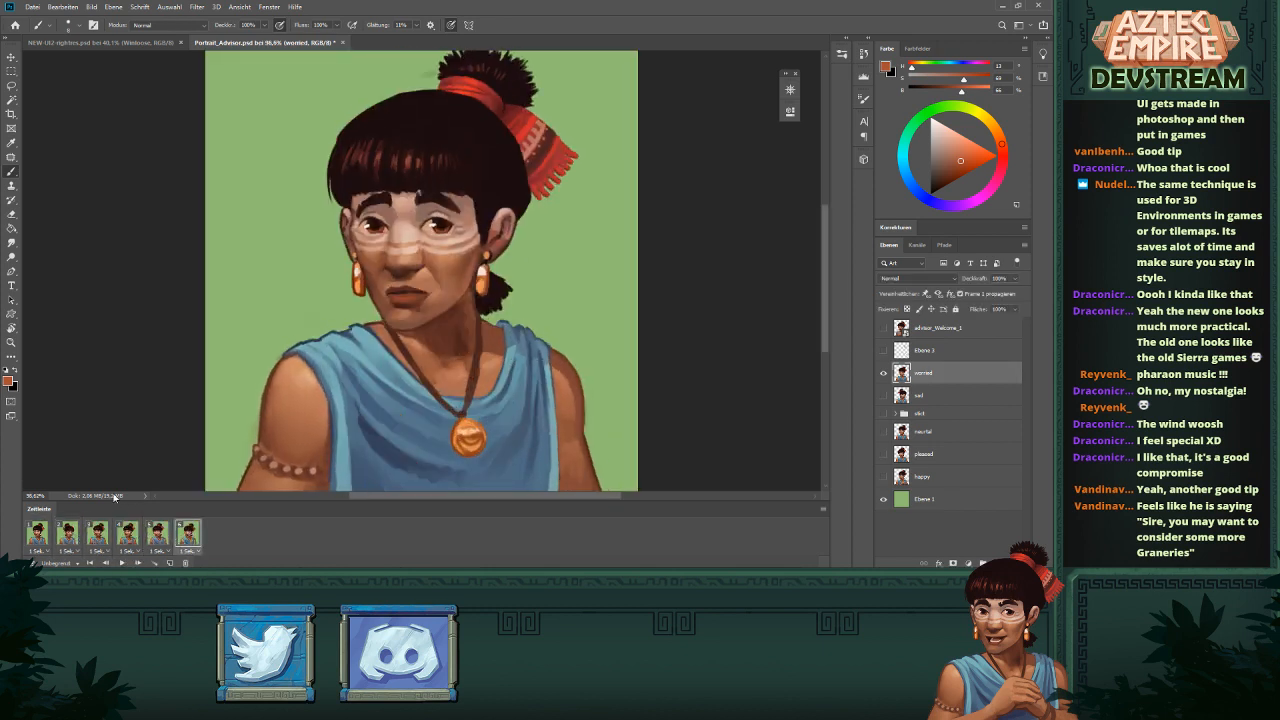
left_click(37, 535)
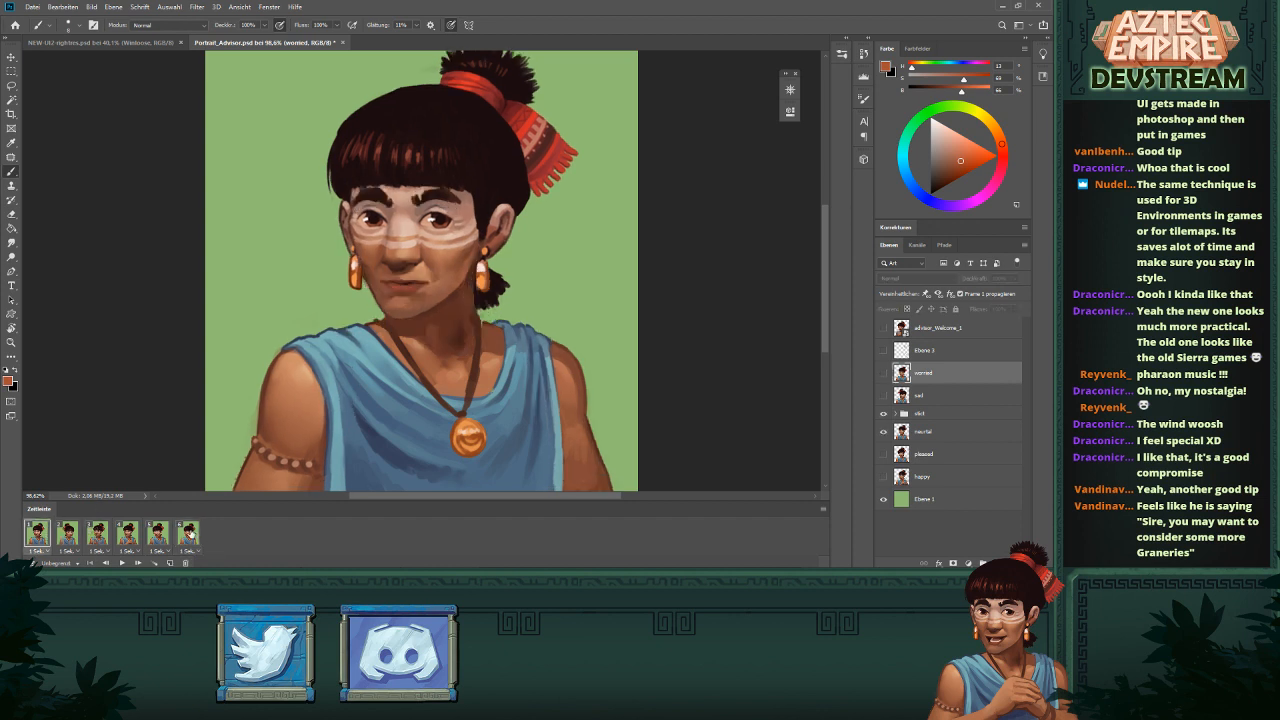
left_click(186, 537)
- Refine the worried portrait's lips and the skin around the mouth with sampled skin and lip tones
left_click_drag(389, 286, 460, 264)
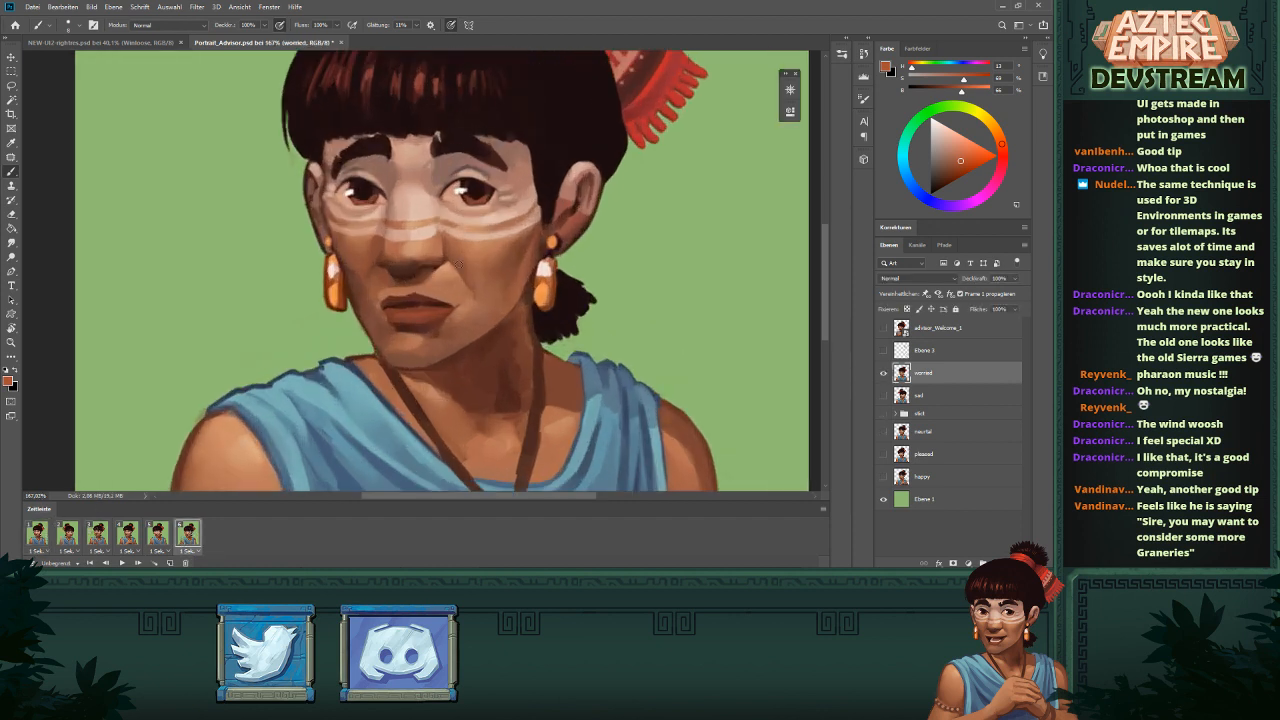
left_click(375, 289, "alt")
left_click_drag(690, 215, 532, 265)
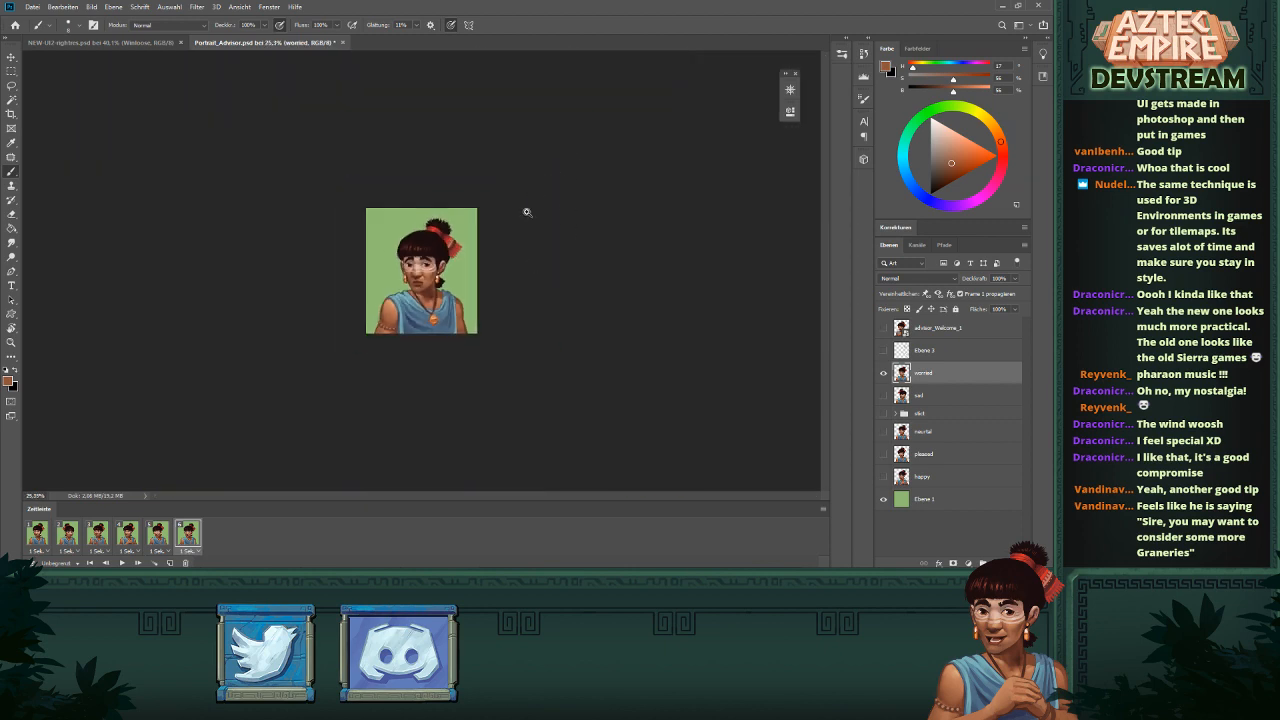
left_click_drag(410, 272, 513, 273)
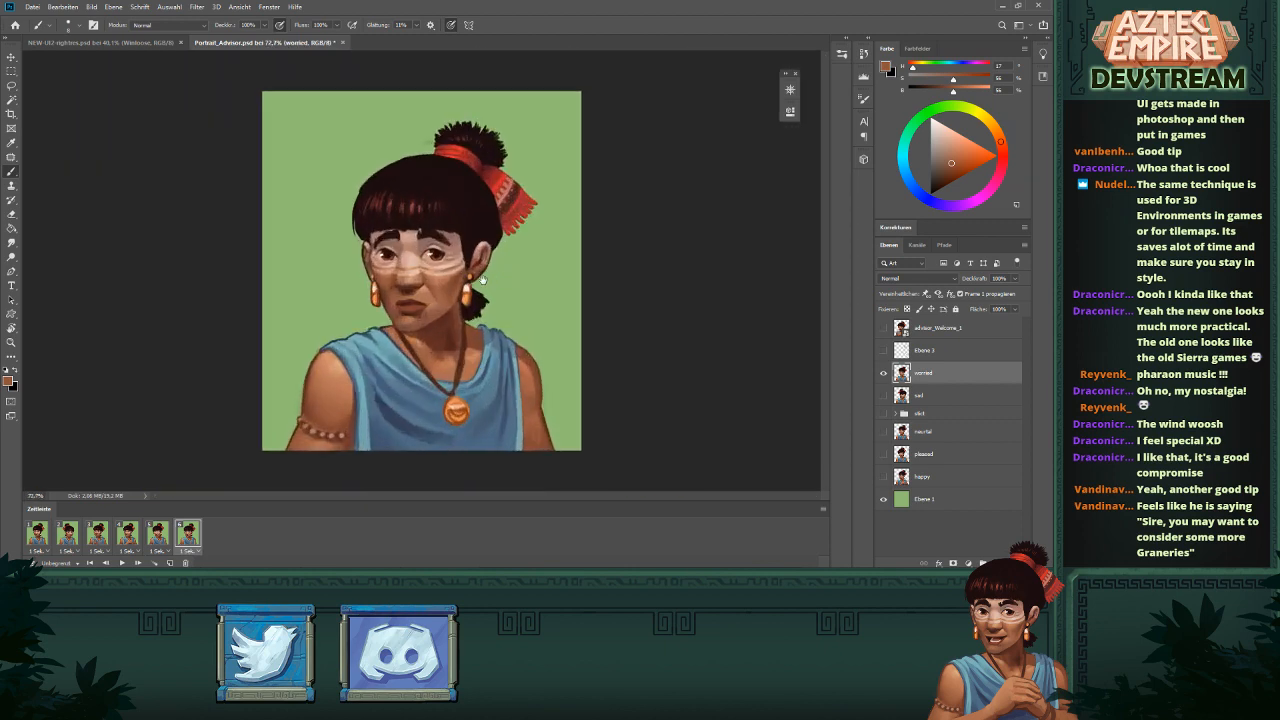
left_click_drag(415, 296, 392, 334)
left_click(384, 320, "alt")
left_click_drag(417, 288, 480, 319)
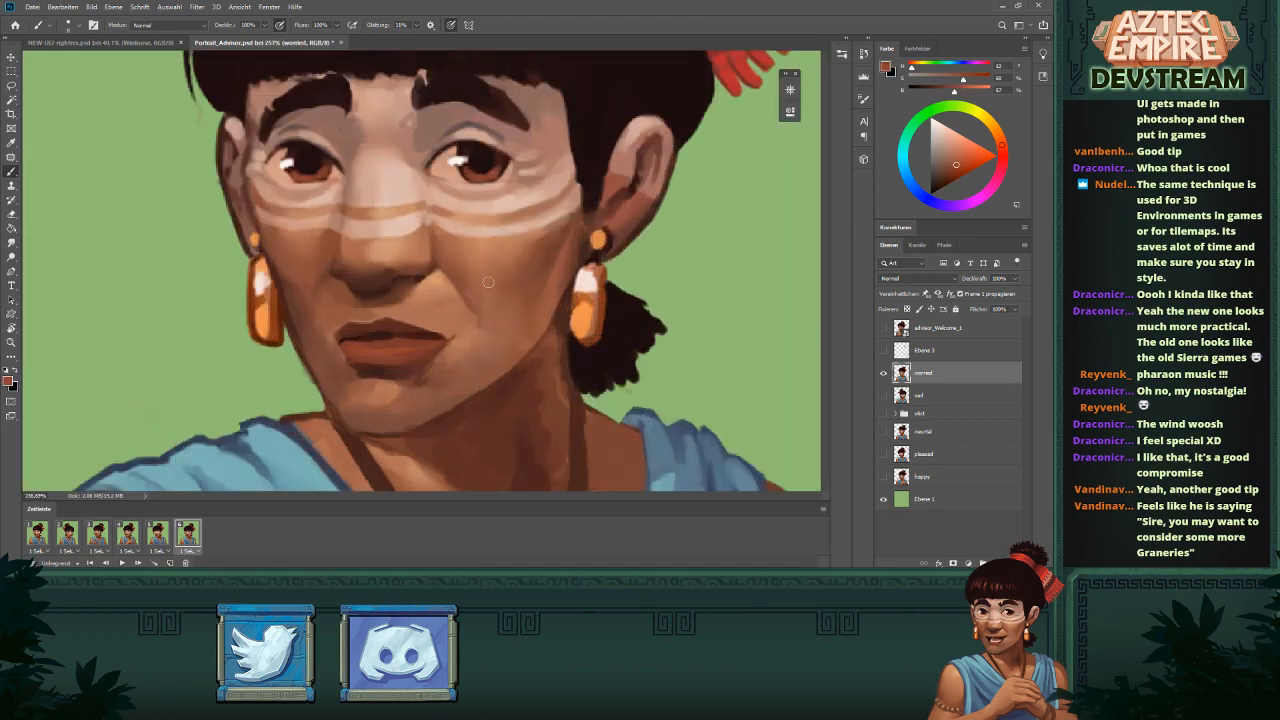
- Shade the worried portrait's lower lip with sampled lip tones and check it against the sad portrait in frame 2
left_click(392, 343, "alt")
left_click_drag(373, 357, 404, 350)
left_click(369, 351, "alt")
left_click_drag(475, 313, 136, 497)
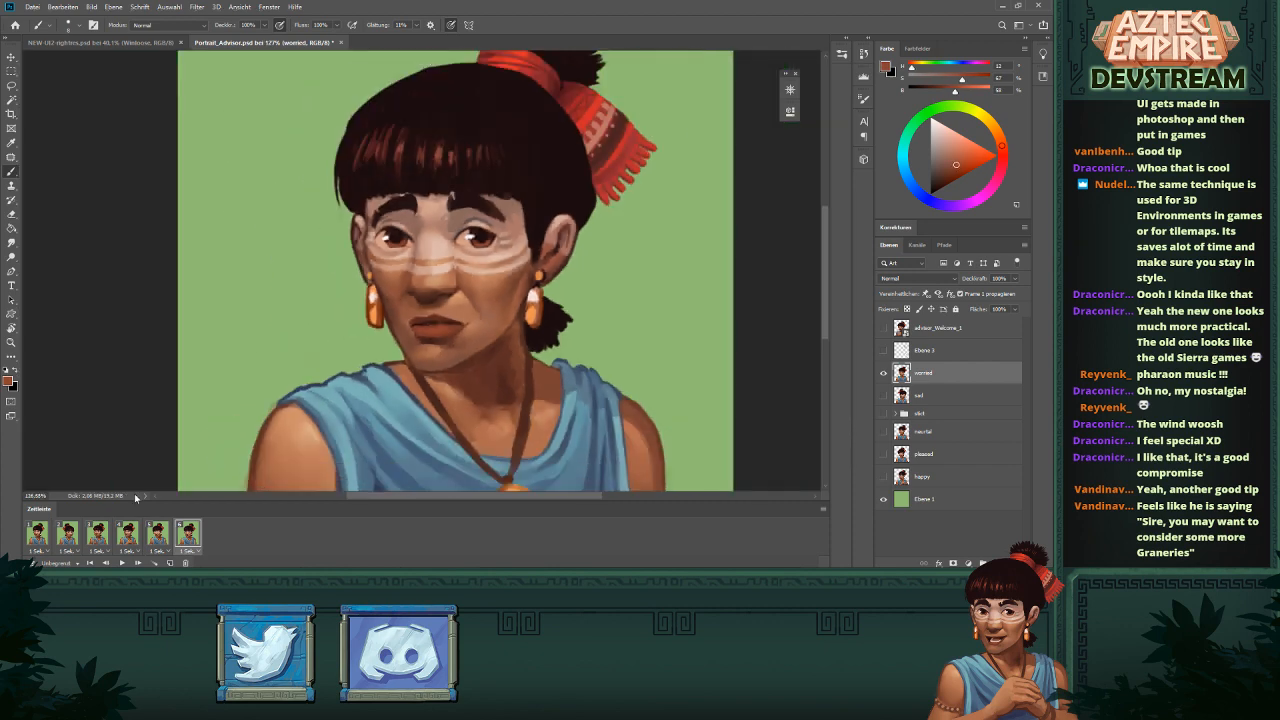
left_click(67, 543)
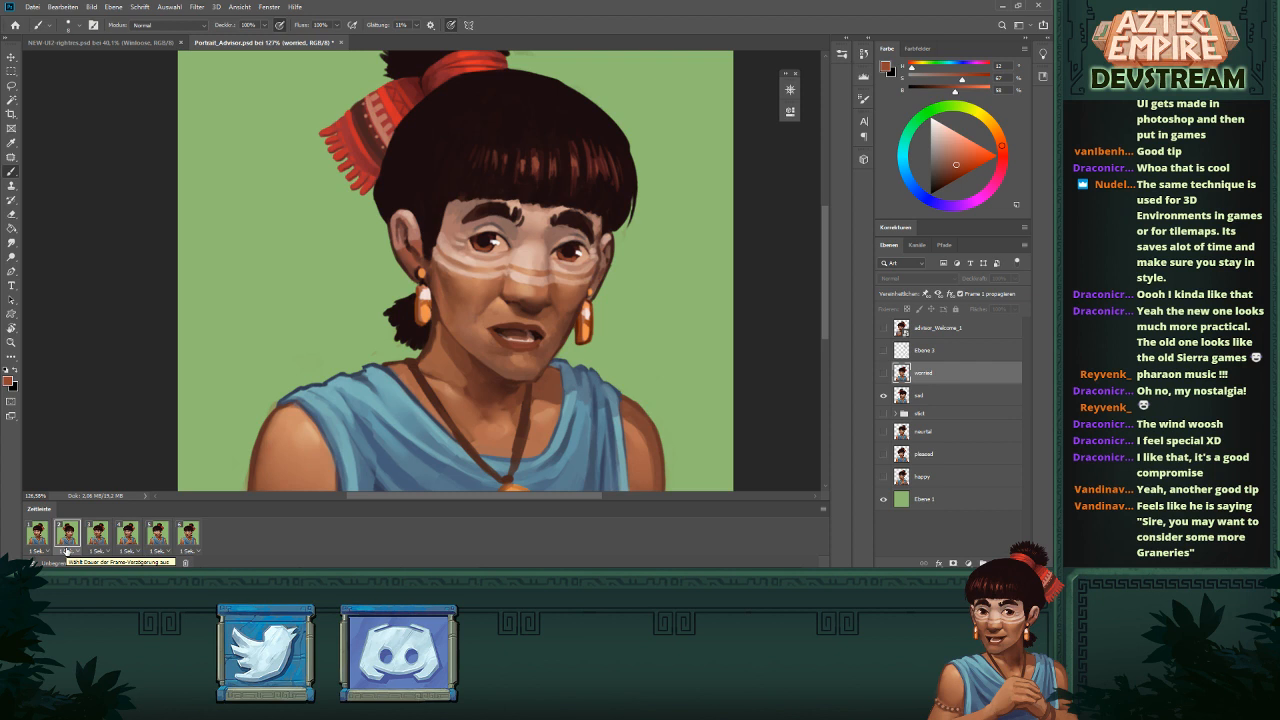
- Switch between animation frames 6 and 1 to compare the worried portrait with the neutral one at a reduced view size
left_click(188, 534)
scroll(561, 246, "down", 6)
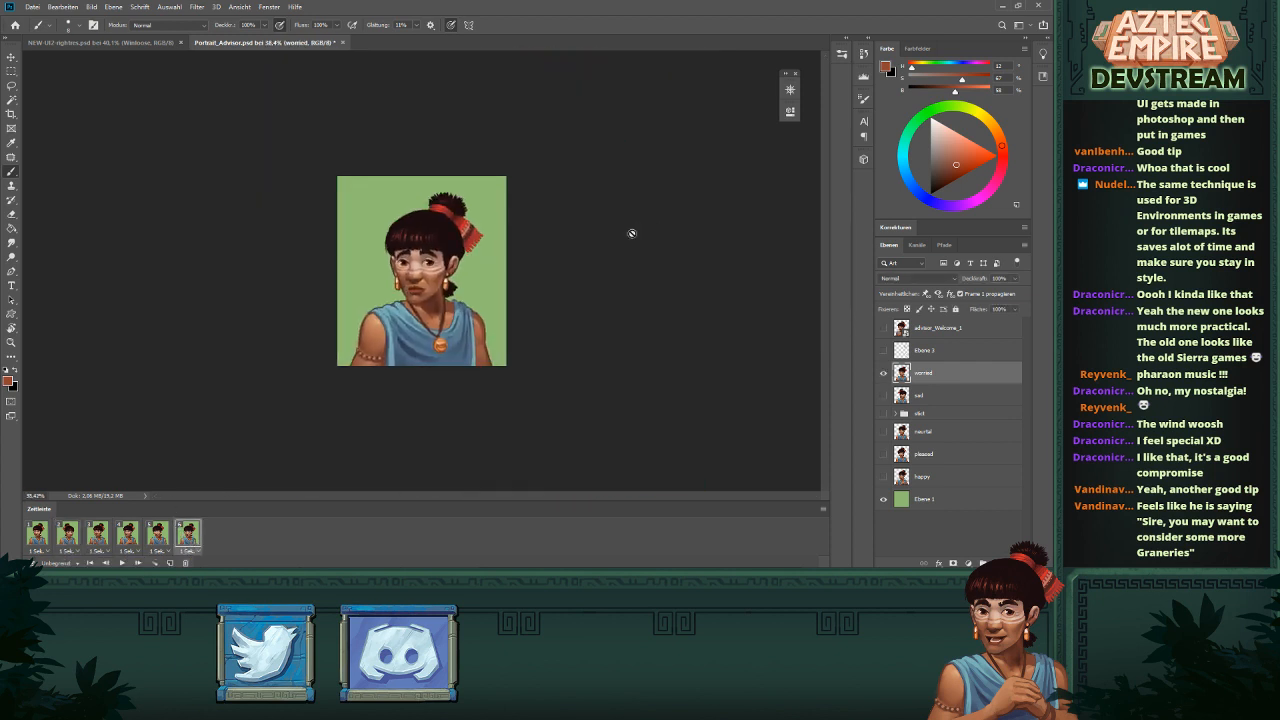
key("space")
scroll(551, 277, "up", 2)
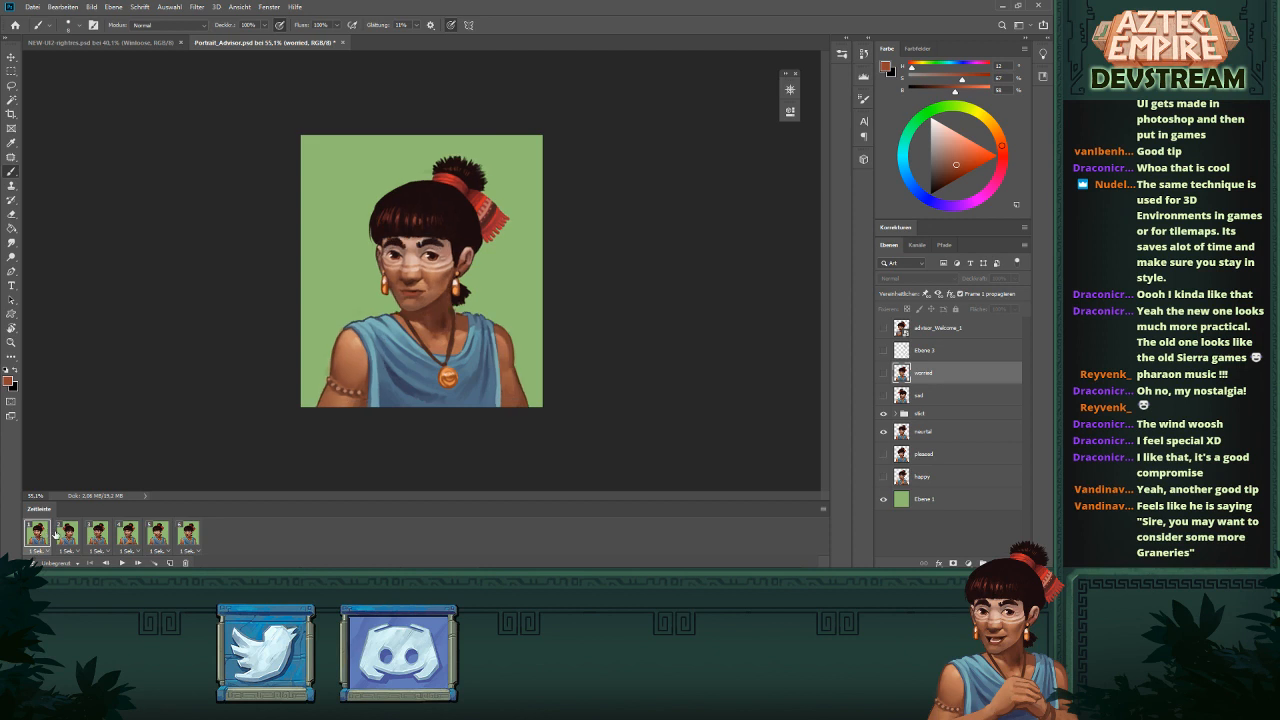
left_click(179, 536)
left_click(44, 533)
left_click(188, 535)
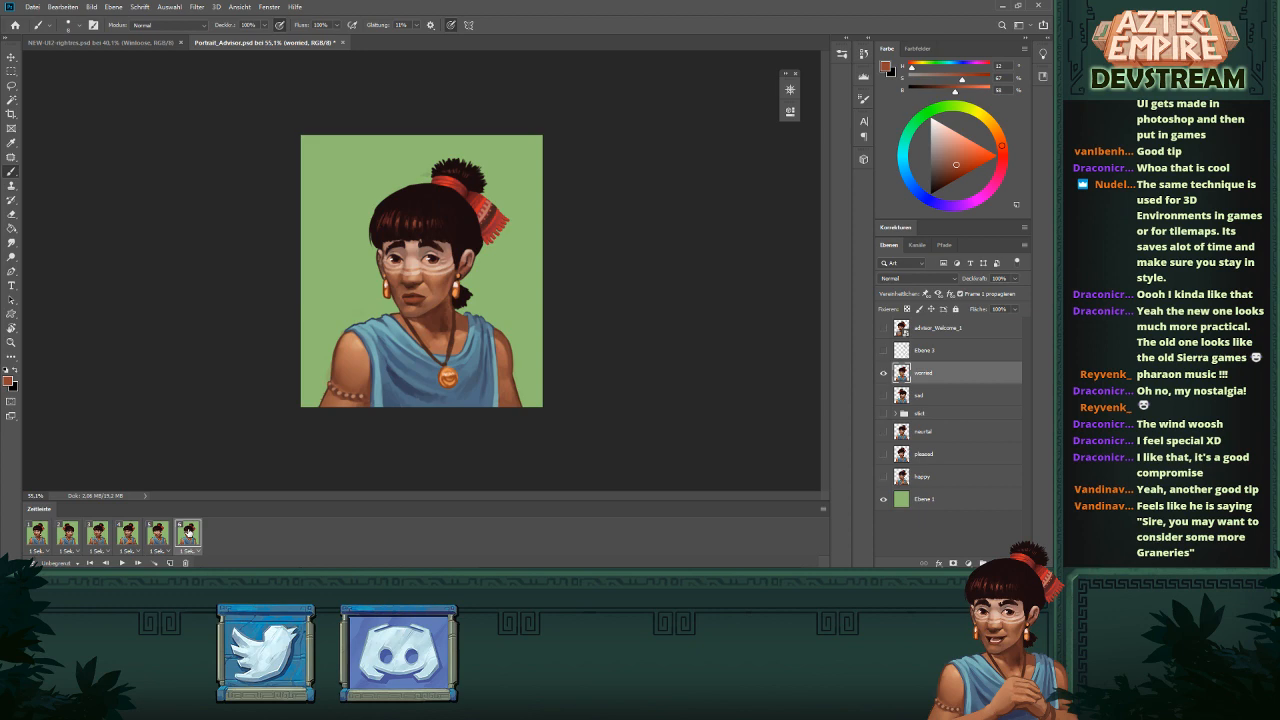
- Sample the shadow and skin tones from the worried portrait's neck below the jaw and check the whole figure
scroll(471, 299, "up", 5)
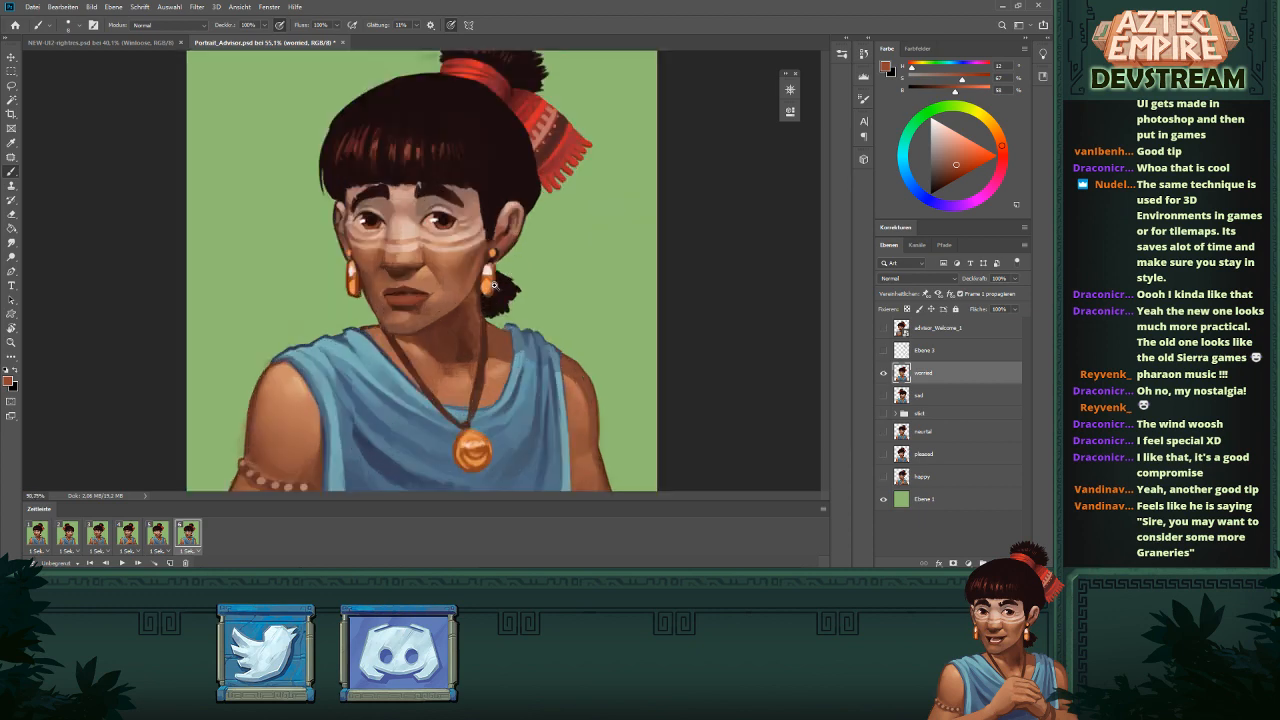
left_click(507, 366, "alt")
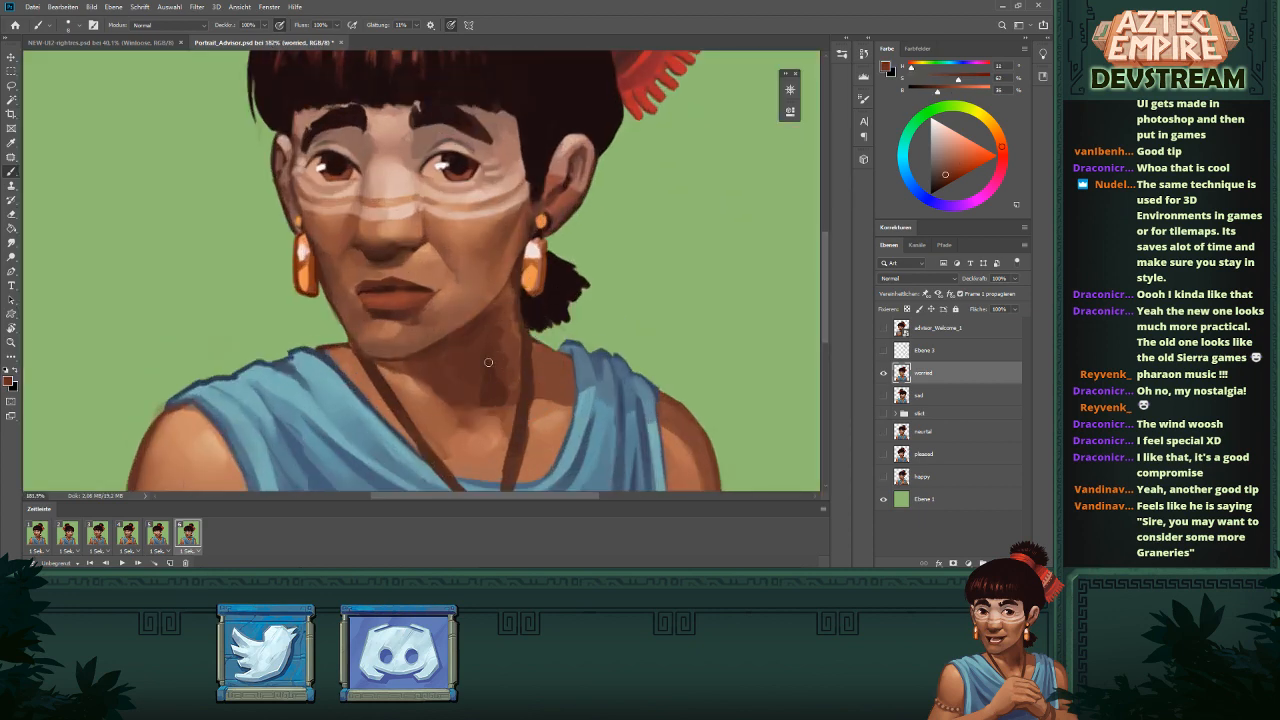
left_click(490, 321, "alt")
left_click(510, 320, "alt")
scroll(638, 255, "down", 5)
scroll(638, 255, "down", 1)
scroll(630, 251, "up", 2)
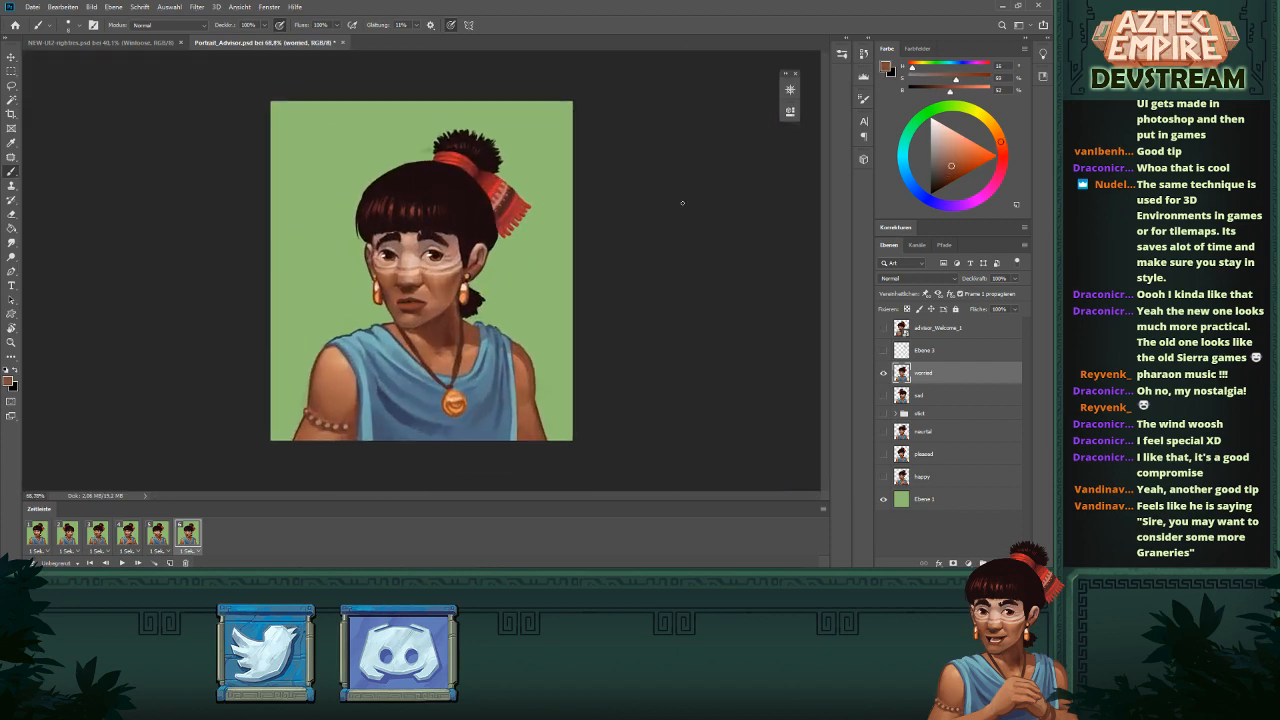
- Sample the mid blue from the folds of the tunic as the foreground colour on the worried portrait
scroll(415, 340, "up", 3)
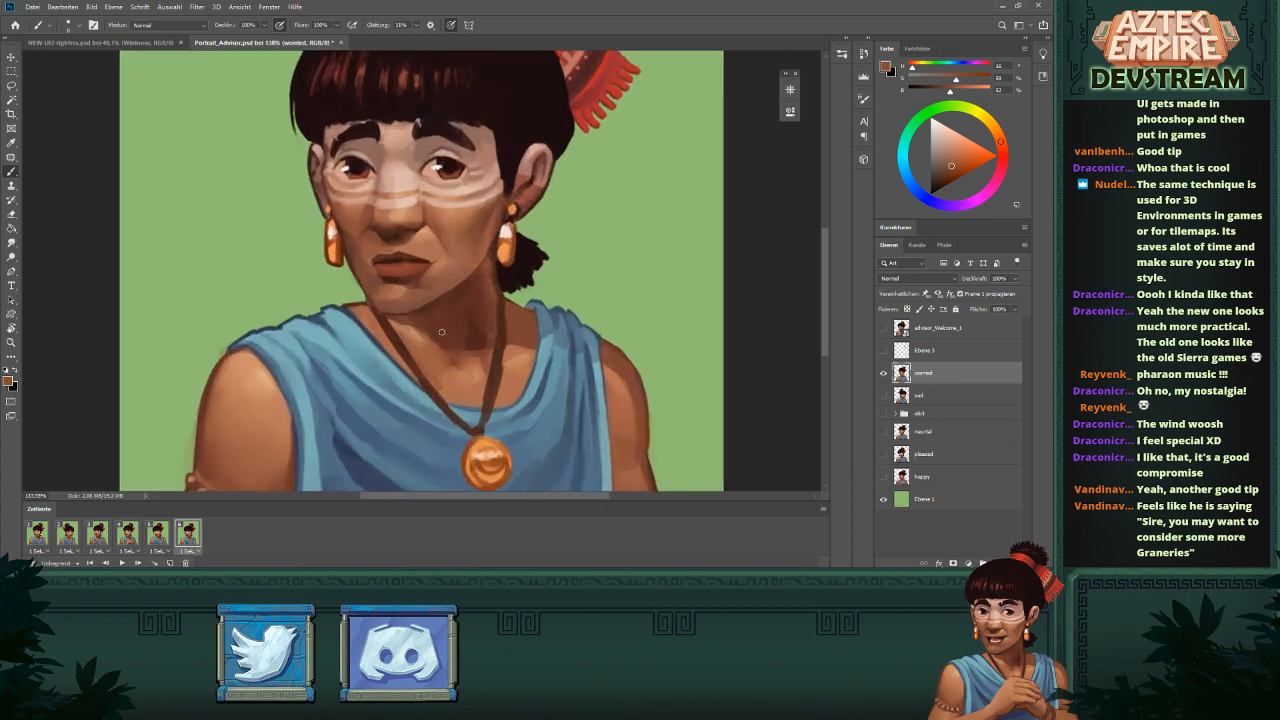
left_click(341, 433, "alt")
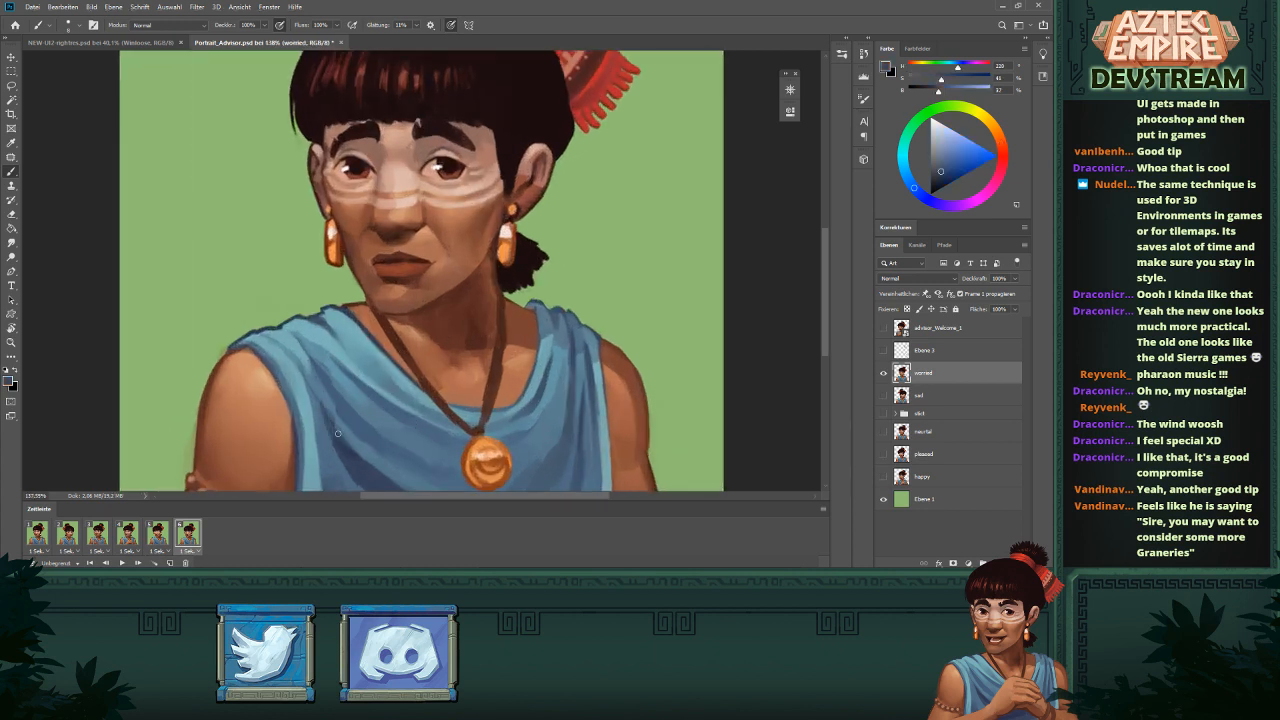
left_click(342, 420, "alt")
left_click(338, 394, "alt")
left_click_drag(435, 320, 370, 325)
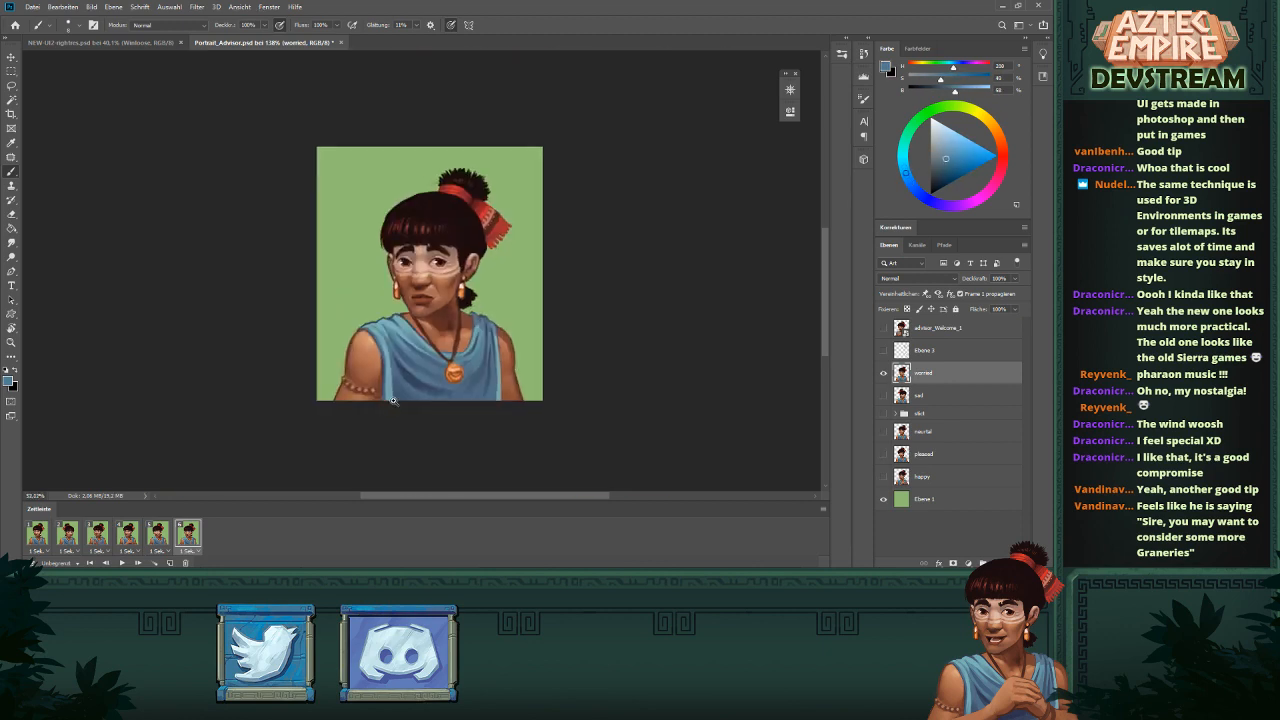
left_click_drag(540, 265, 642, 252)
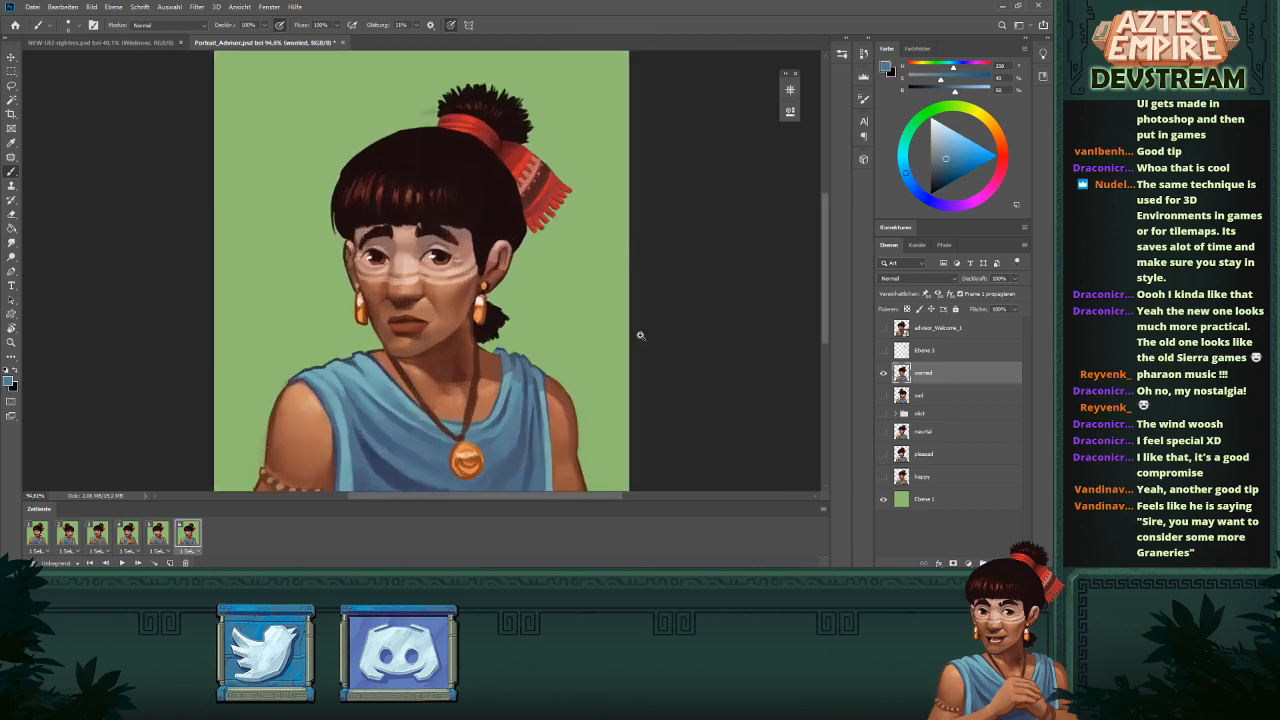
left_click_drag(640, 334, 614, 343)
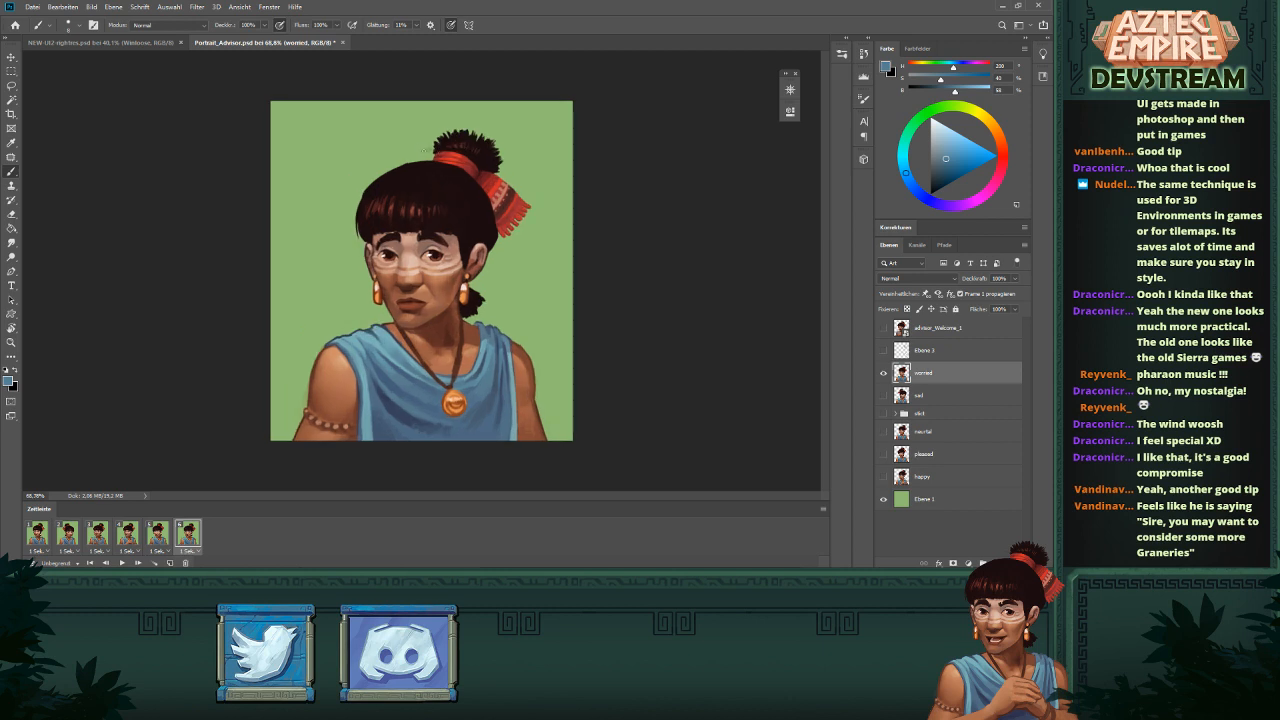
key("l")
mouse_move(416, 109)
left_mouse_down()
mouse_move(428, 160)
mouse_move(437, 145)
left_mouse_up()
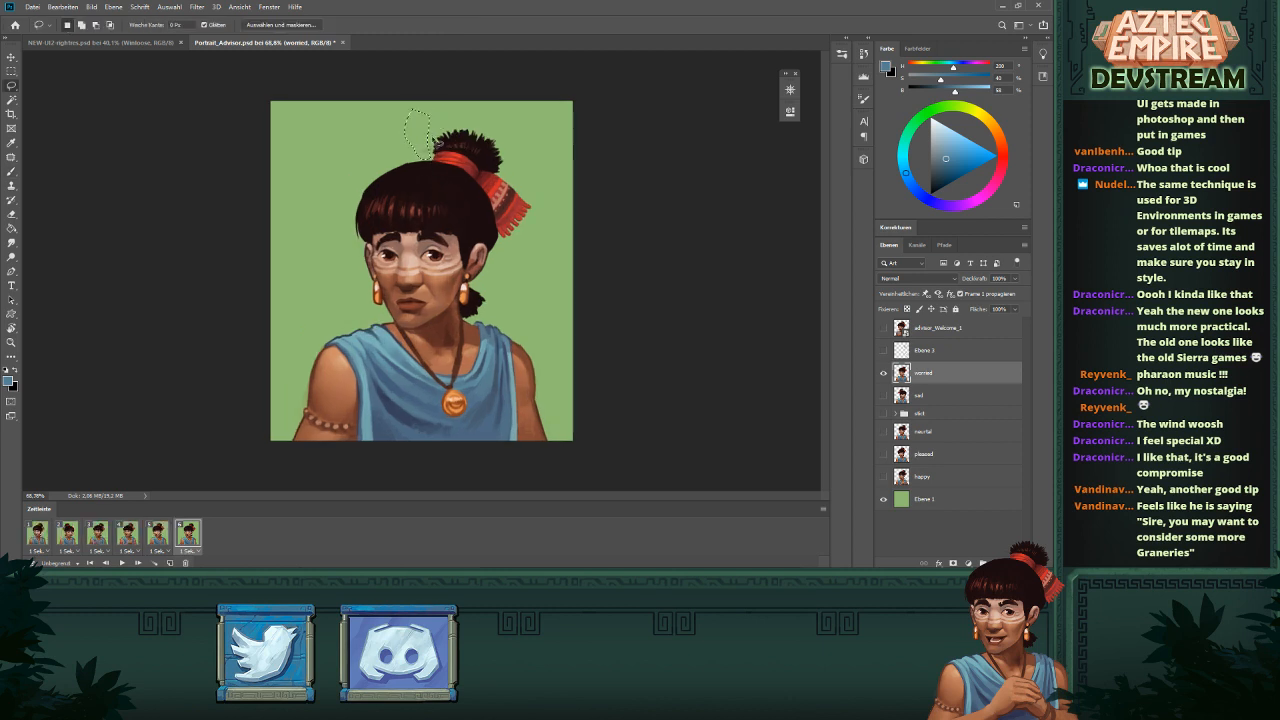
left_click_drag(352, 302, 382, 318)
left_click(369, 280)
key("ctrl+d")
mouse_move(336, 251)
left_mouse_down()
mouse_move(360, 254)
mouse_move(347, 239)
left_mouse_up()
- Compare the neutral, sad, happy, pleased and worried advisor portraits across the six animation frames
left_click(160, 546)
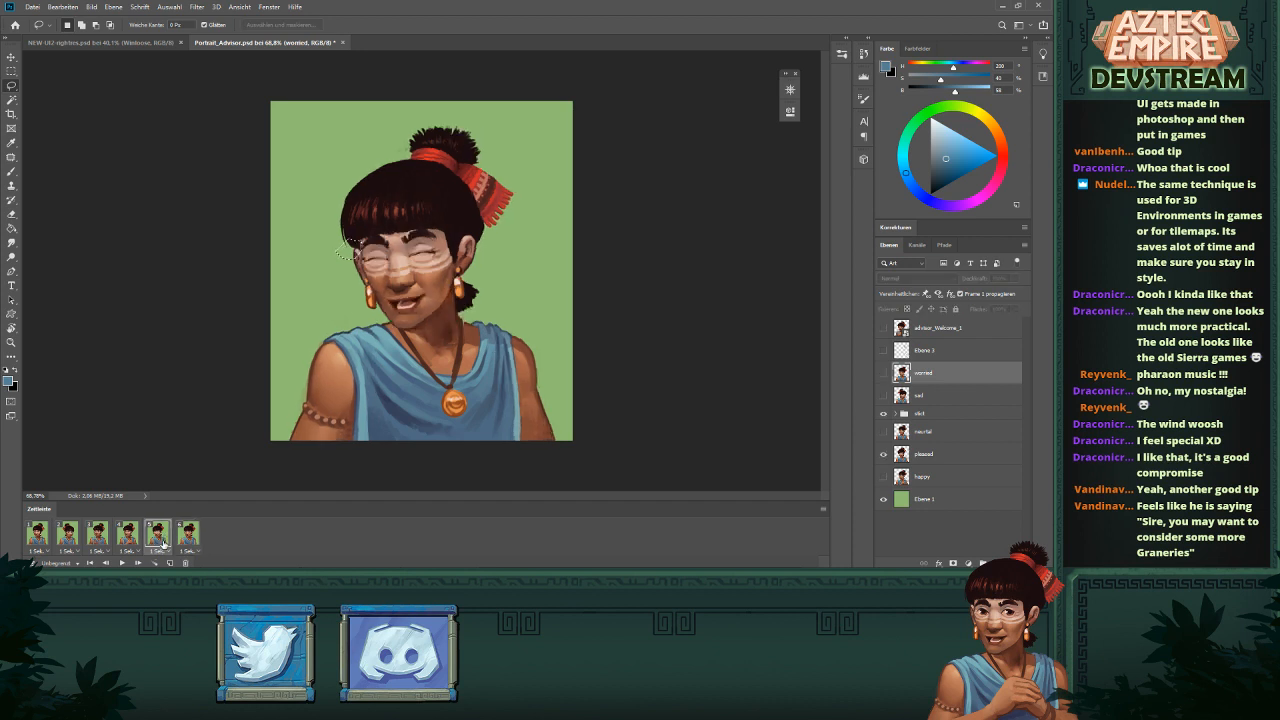
left_click_drag(369, 324, 381, 314)
left_click(927, 454)
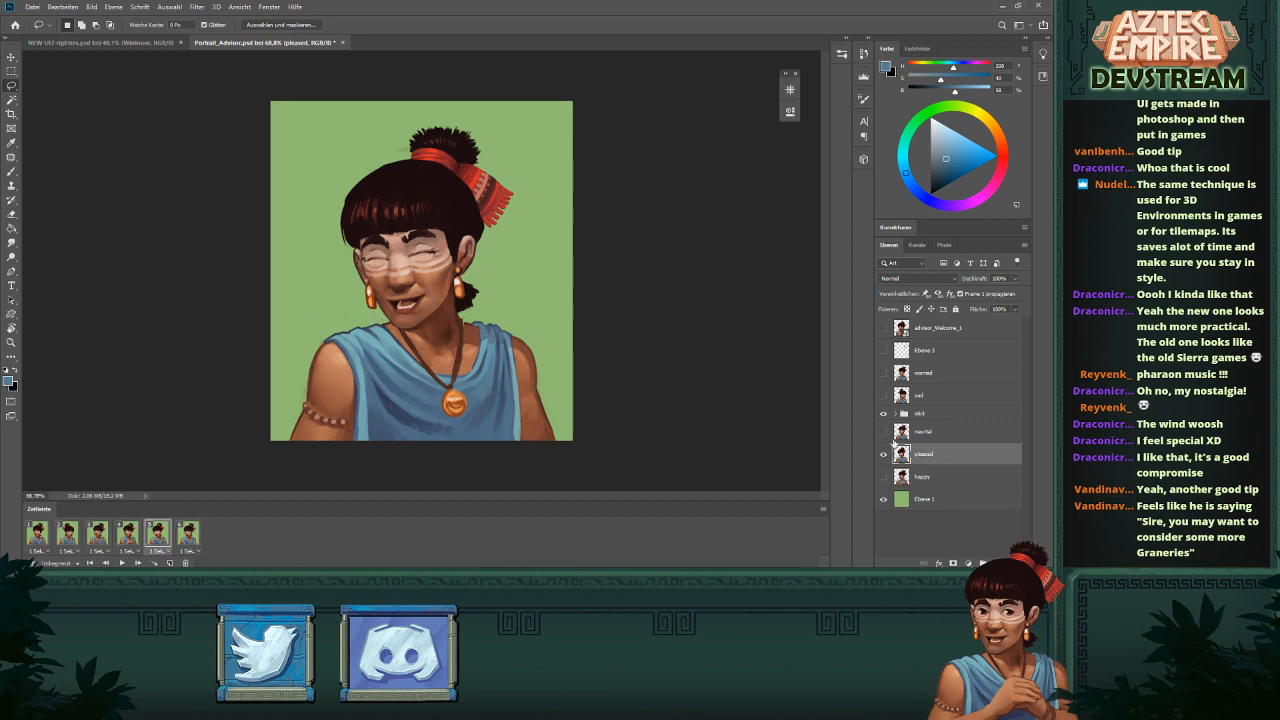
left_click(131, 545)
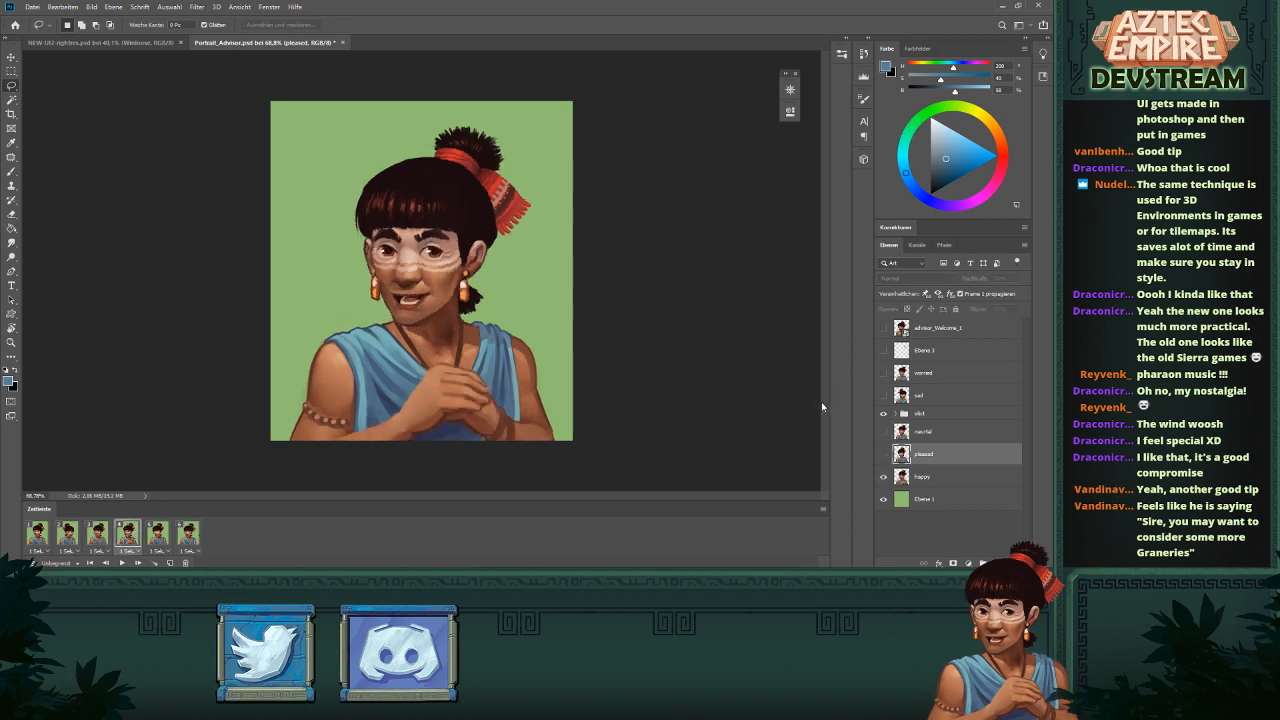
left_click(98, 537)
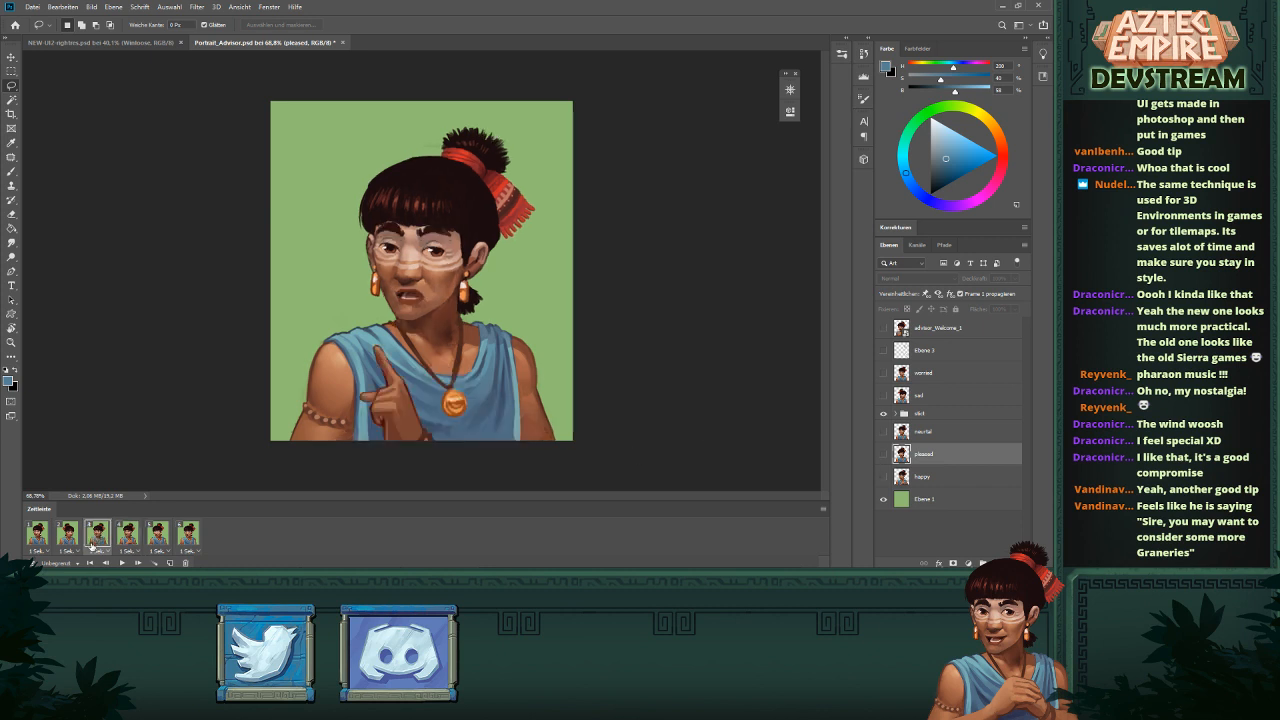
left_click(128, 537)
left_click(157, 537)
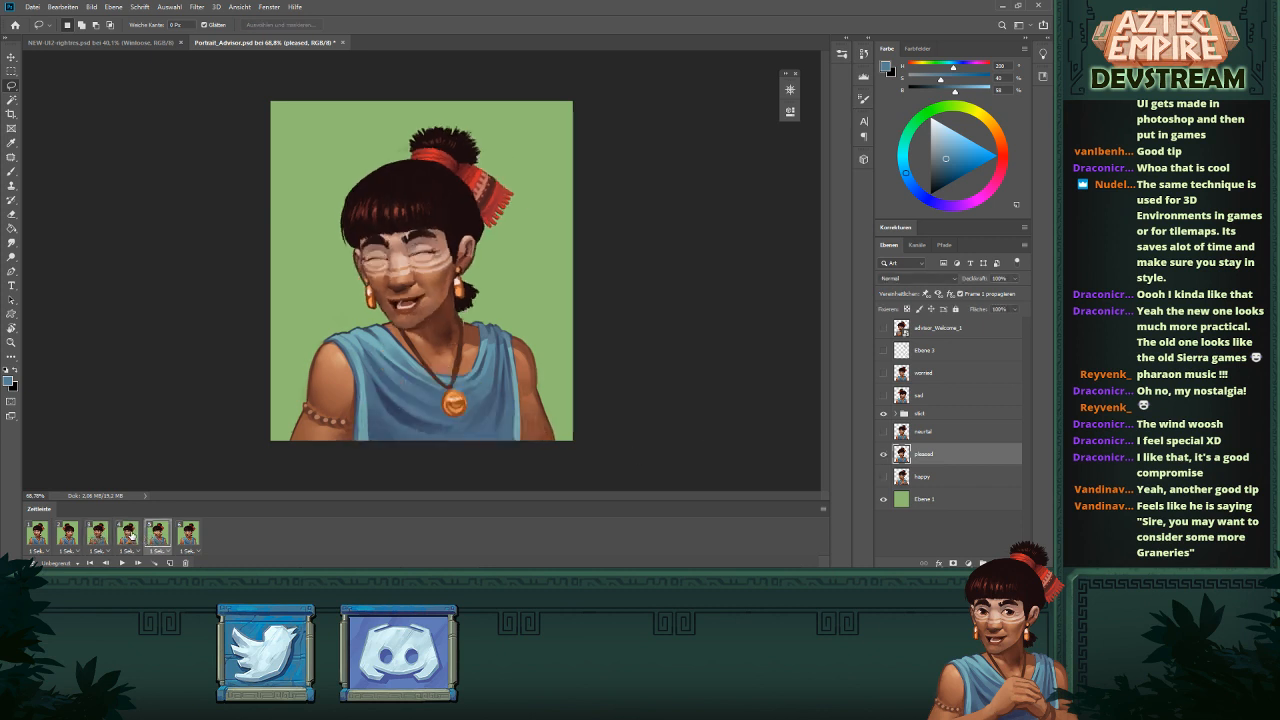
left_click(97, 537)
left_click(67, 537)
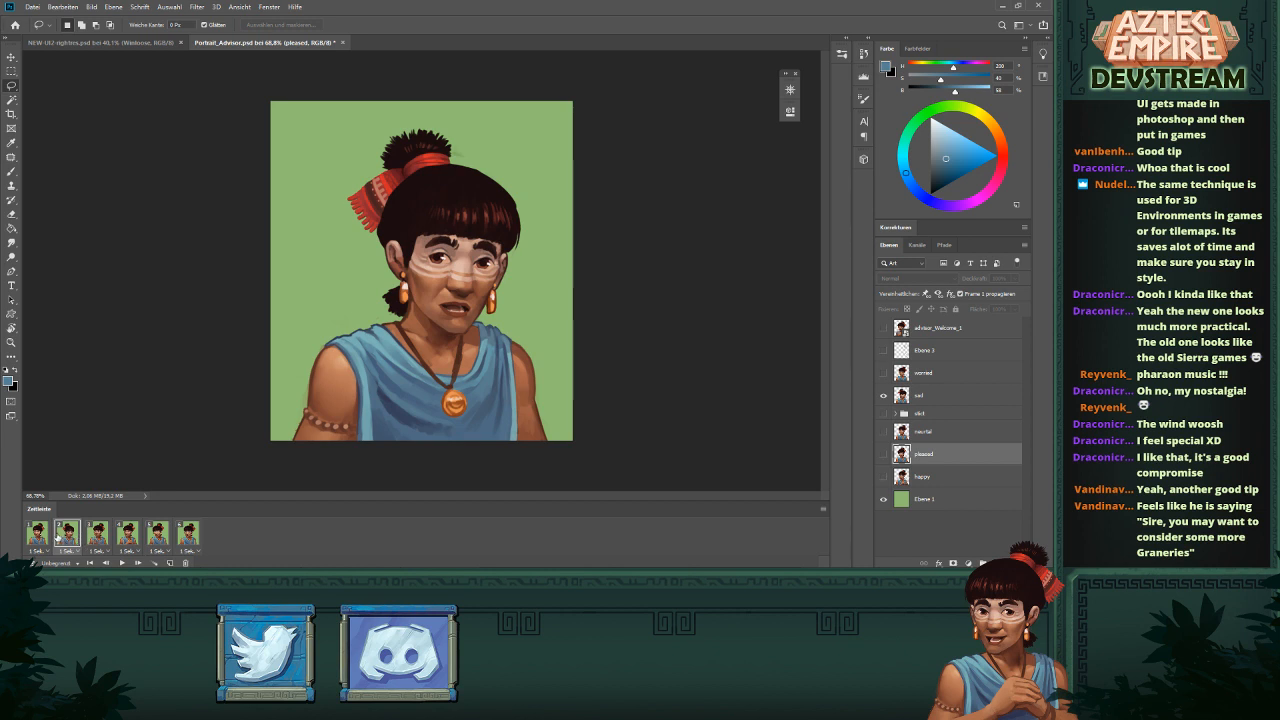
left_click(45, 531)
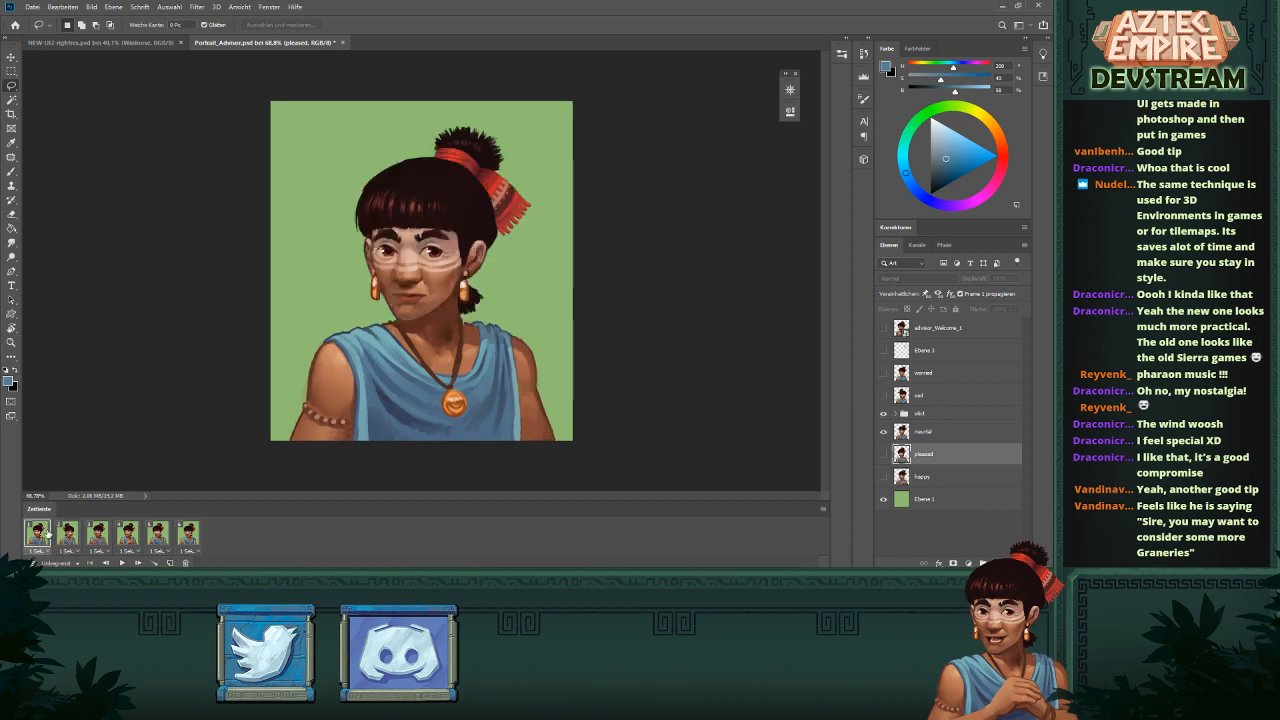
left_click(63, 539)
left_click(44, 536)
left_click(69, 537)
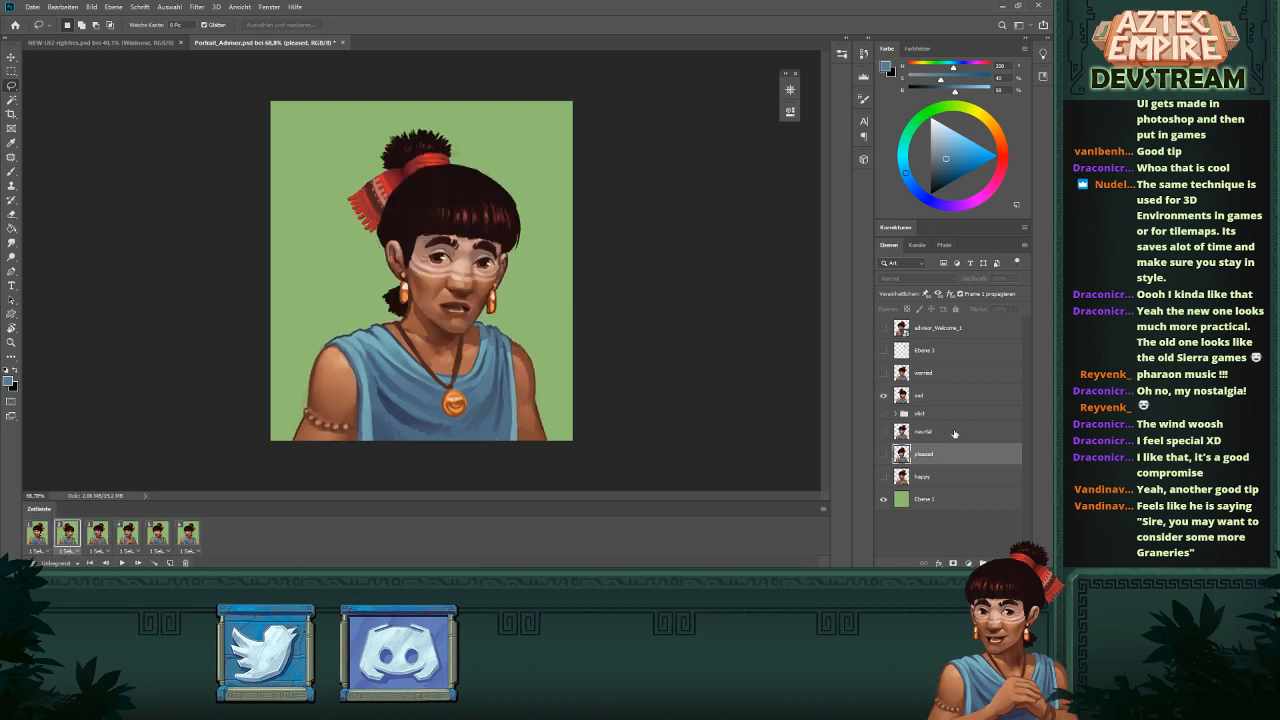
left_click(939, 373)
left_click(933, 396)
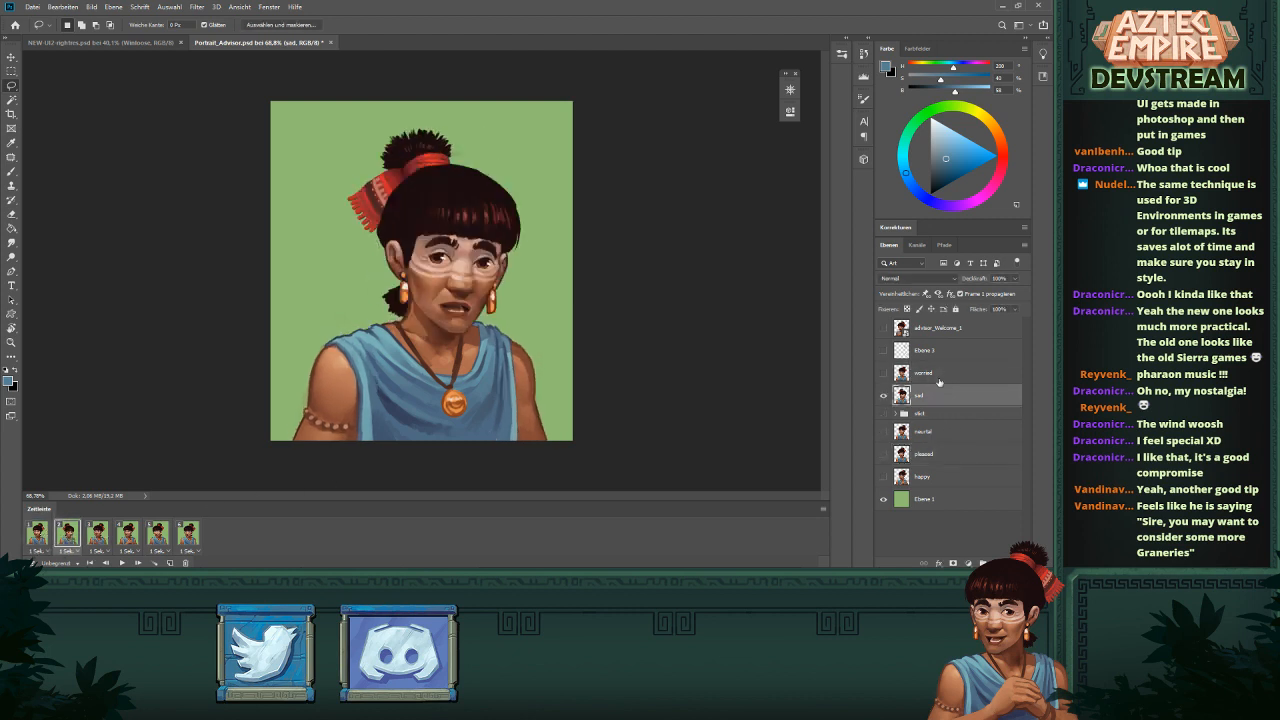
left_click_drag(375, 307, 377, 326)
left_click(188, 533)
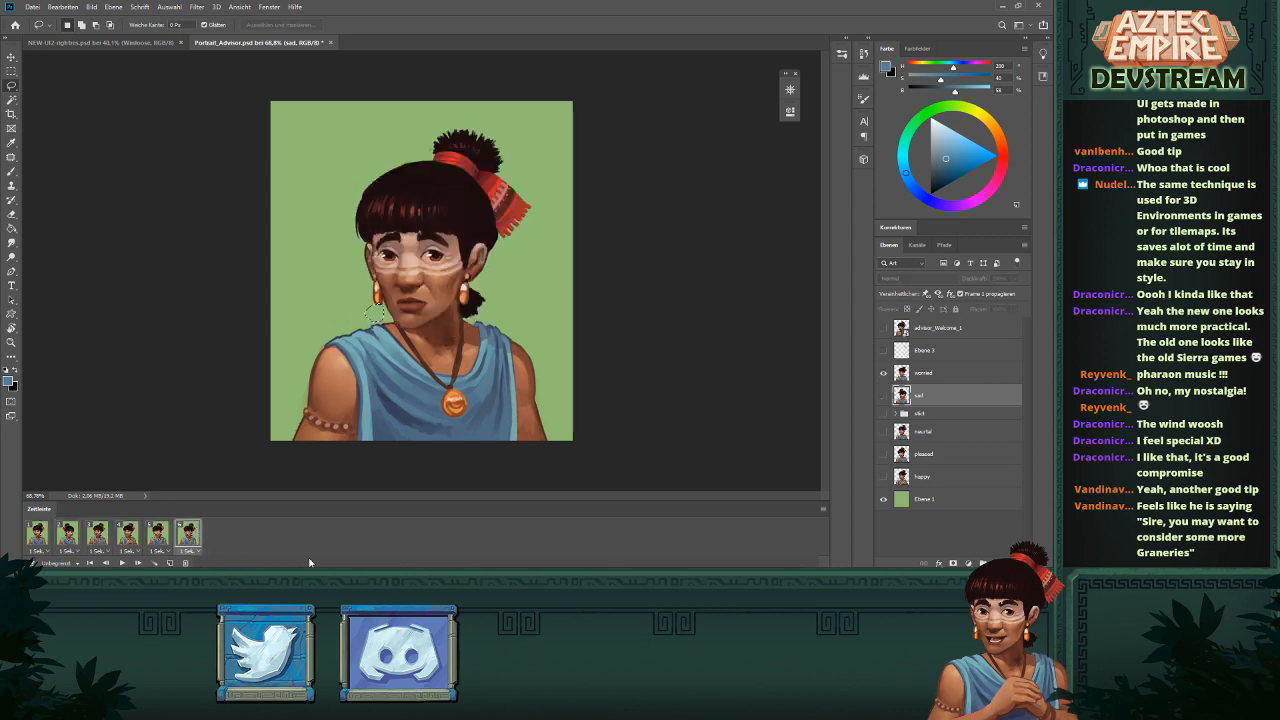
left_click(505, 448)
left_click(150, 538)
left_click(133, 538)
left_click(98, 535)
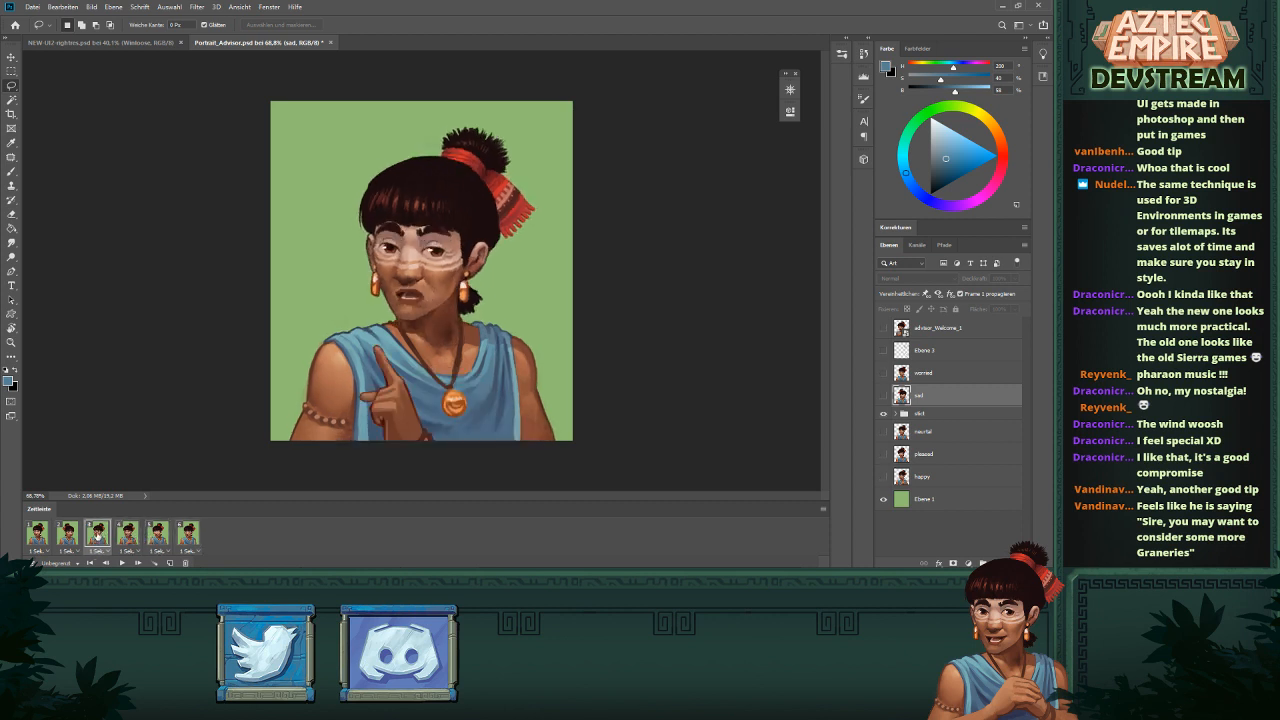
left_click(70, 535)
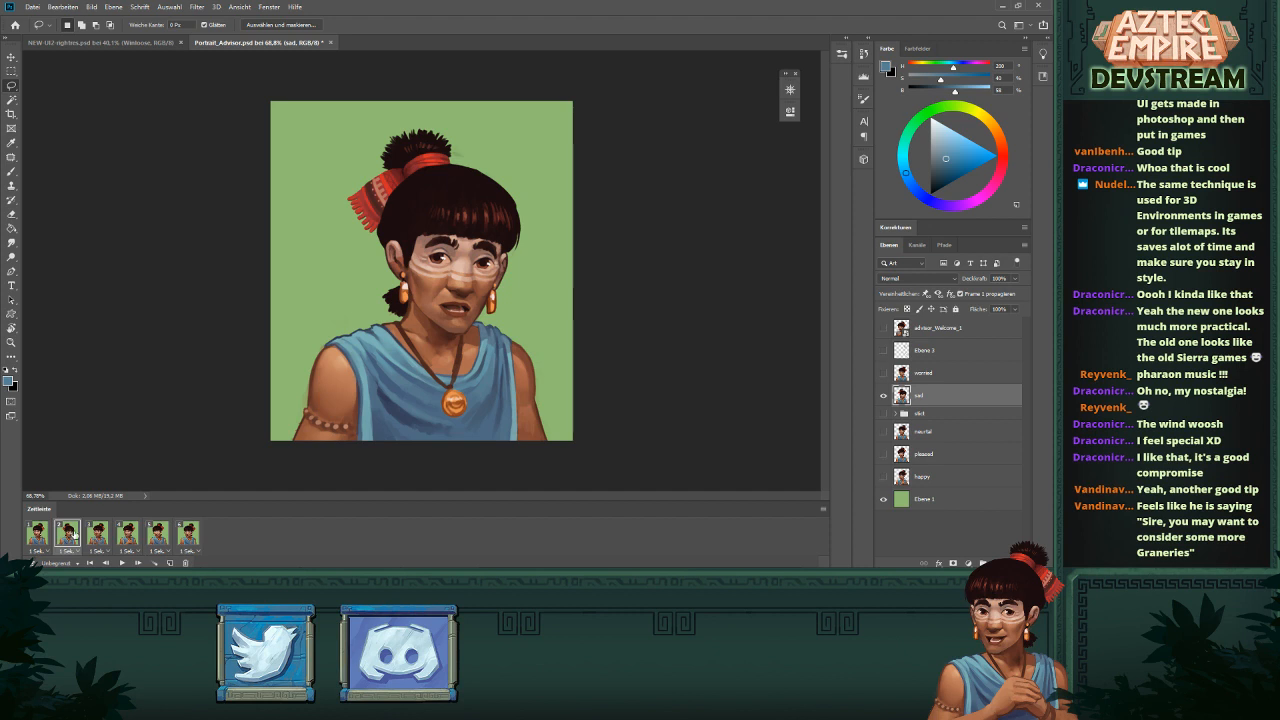
left_click(188, 535)
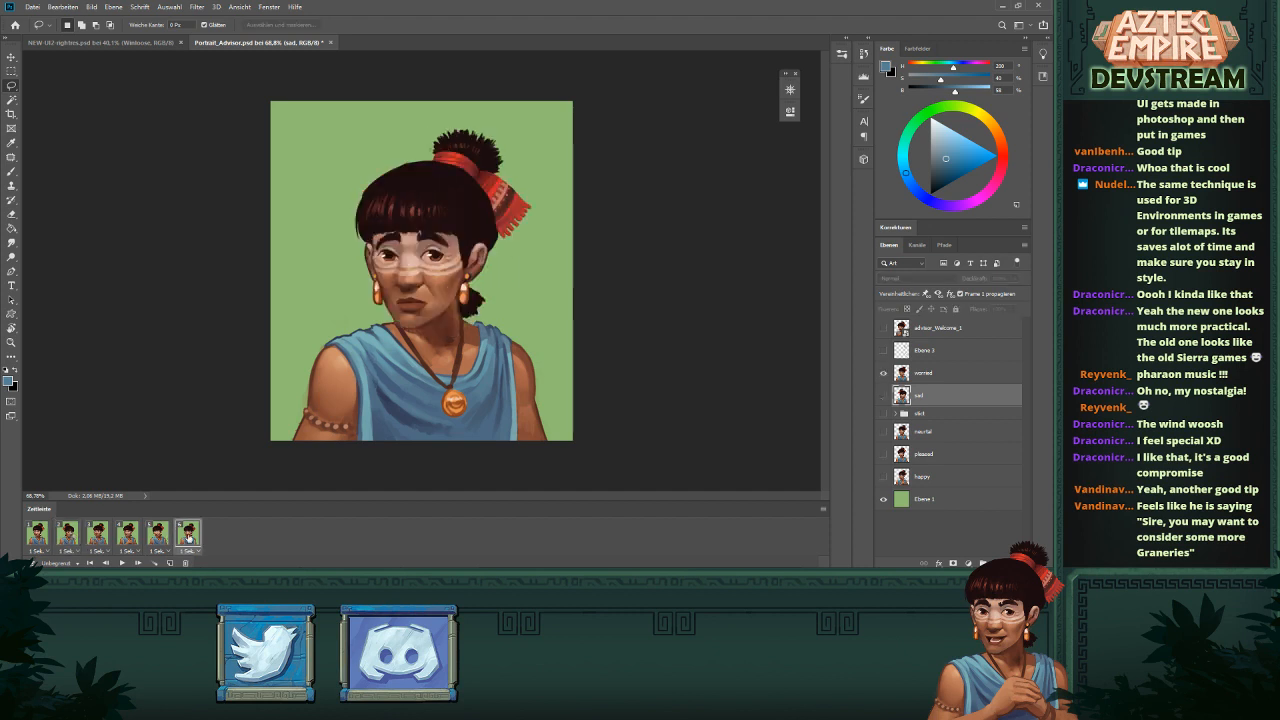
left_click(46, 531)
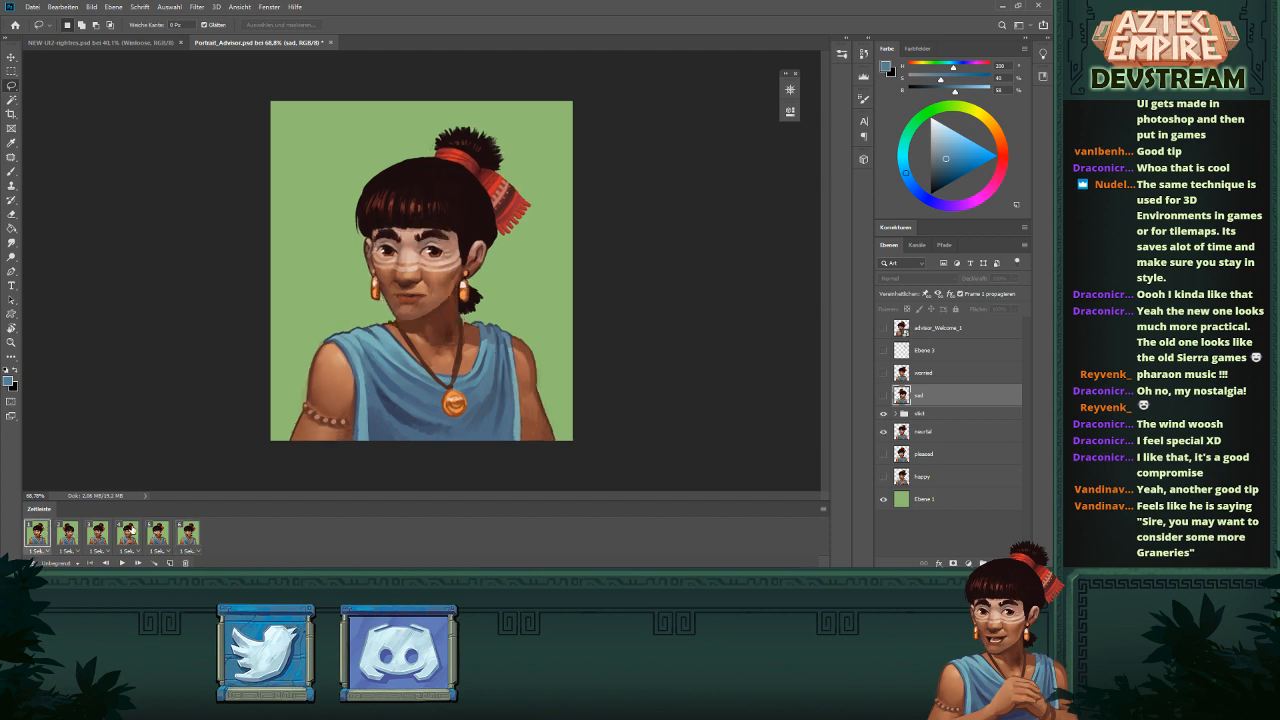
- Duplicate the worried frame as a new frame at the end of the animation, with the worried layer selected
left_click(186, 537)
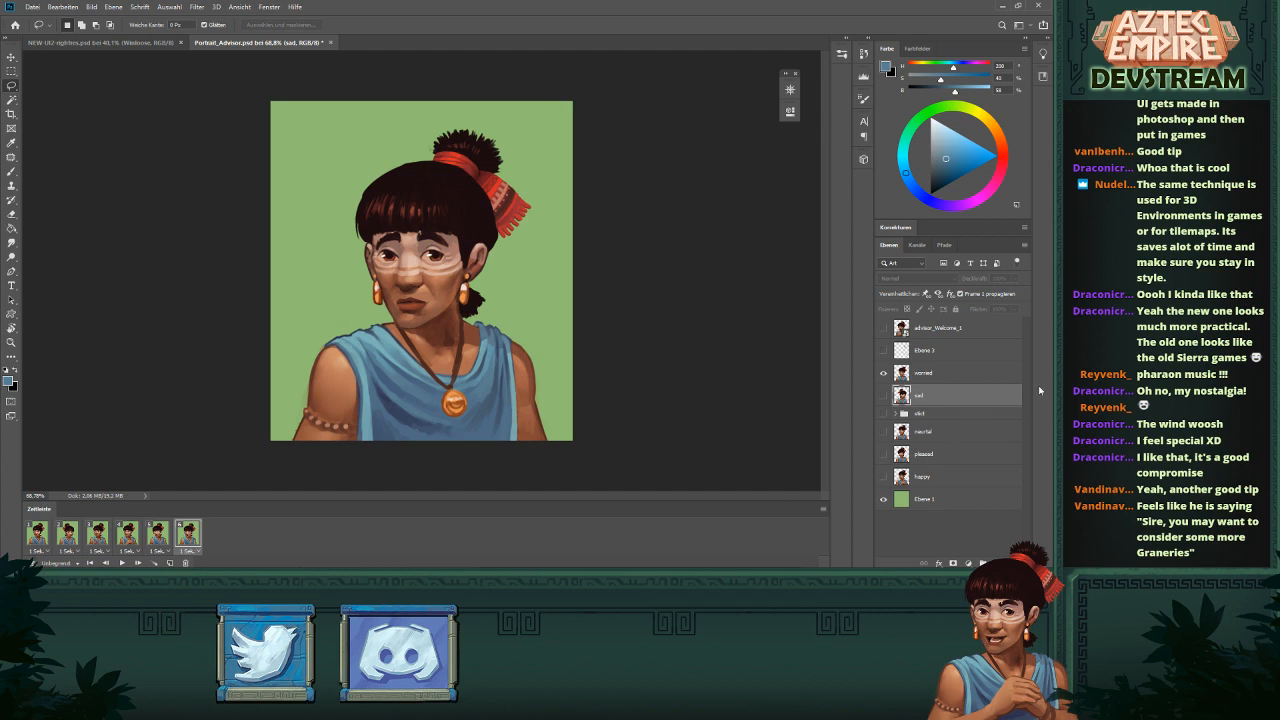
left_click(955, 372)
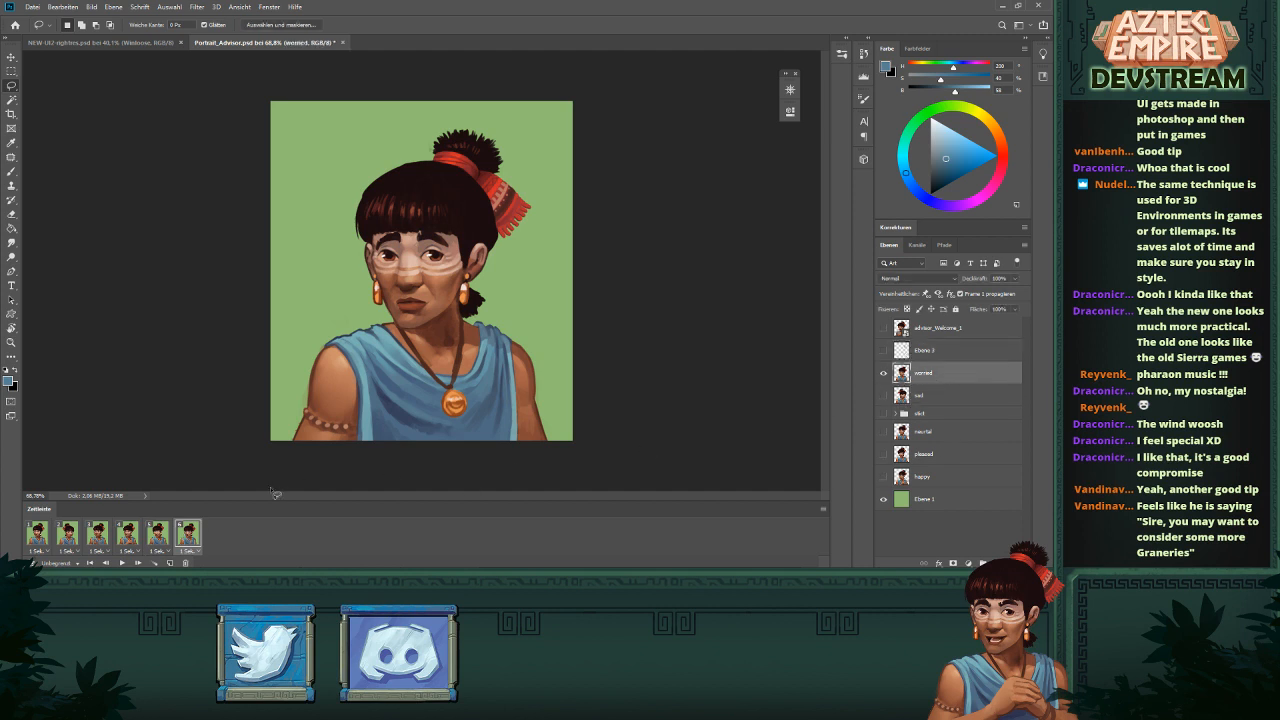
left_click(169, 563)
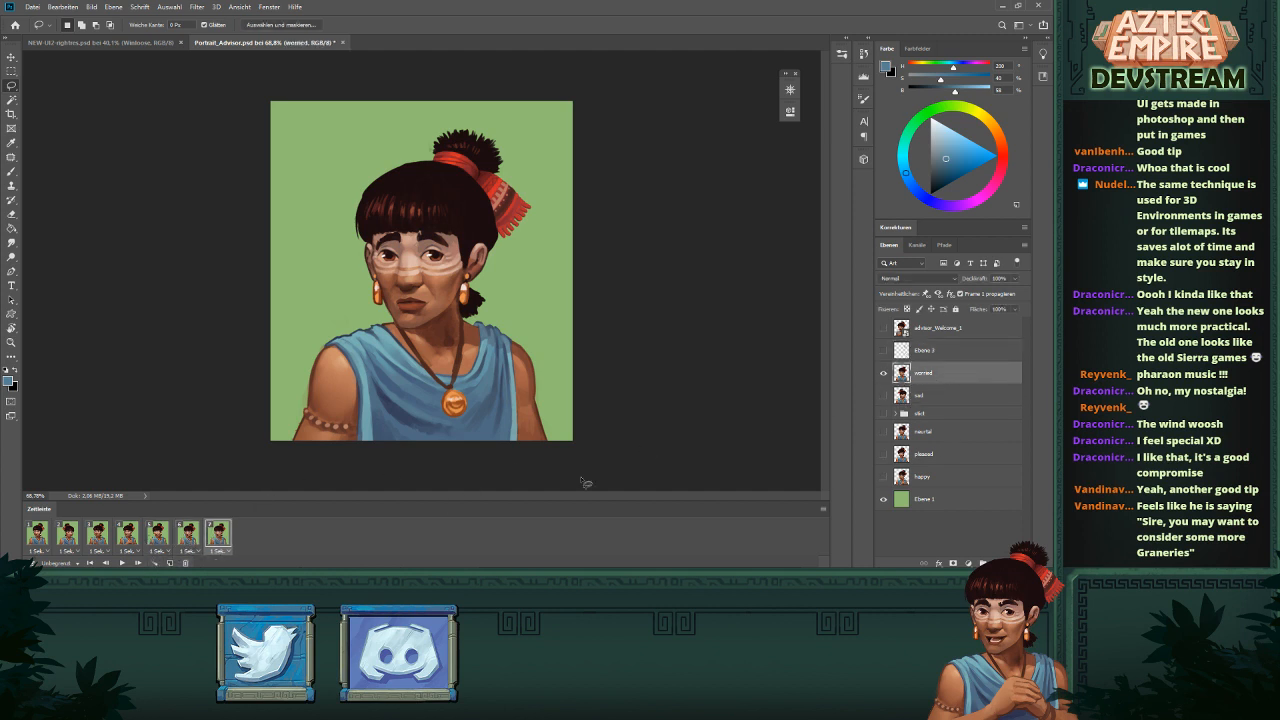
- Duplicate the worried layer and hide the original worried layer in the new seventh frame
key("ctrl+j")
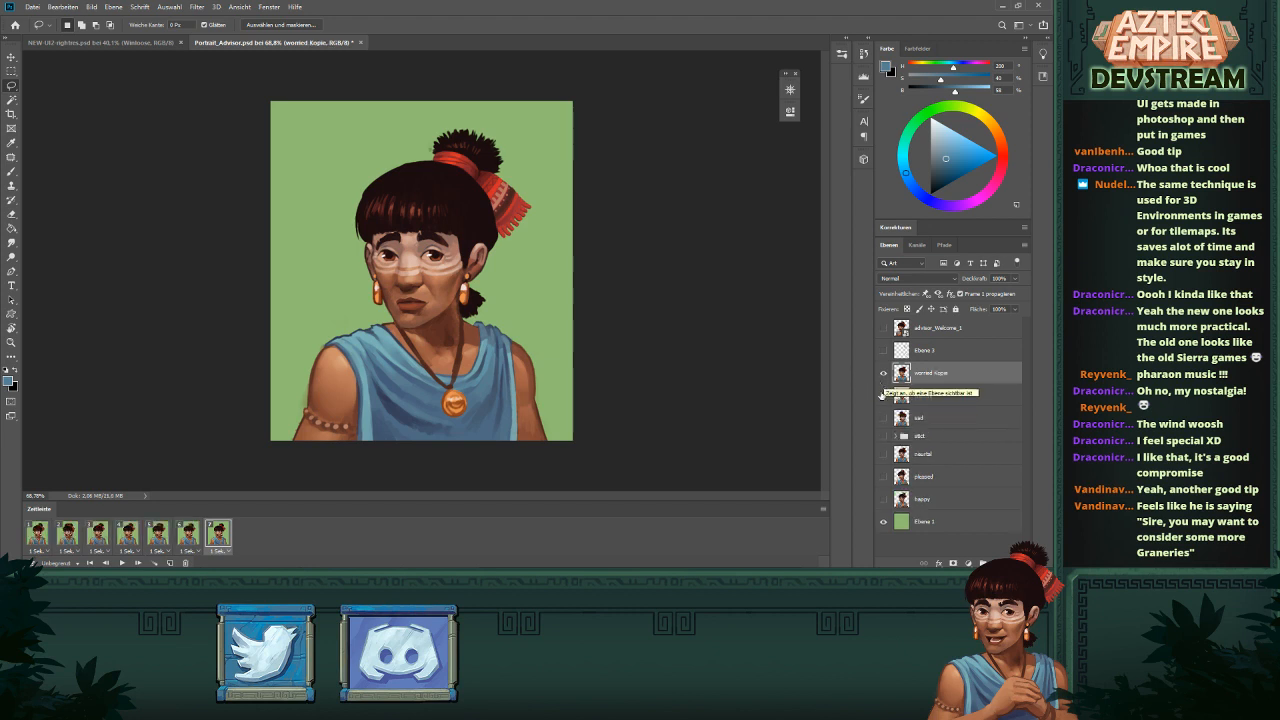
left_click(882, 395)
left_click(183, 530)
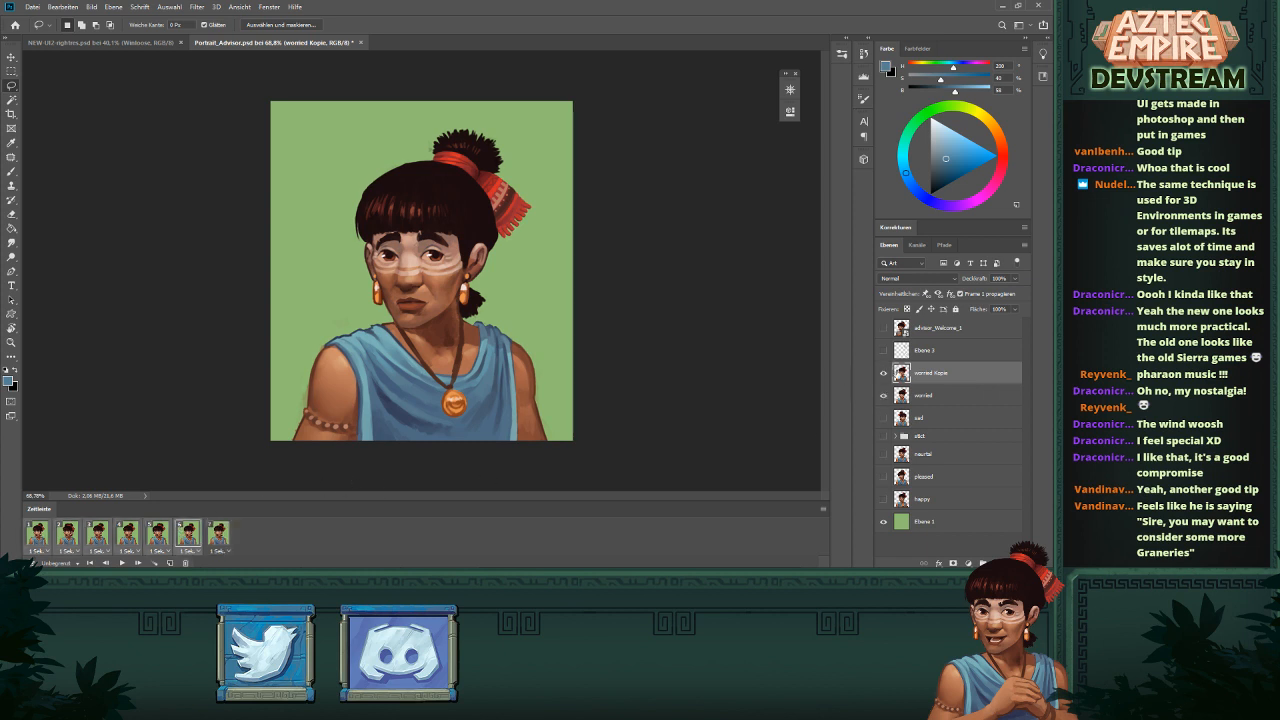
left_click(215, 531)
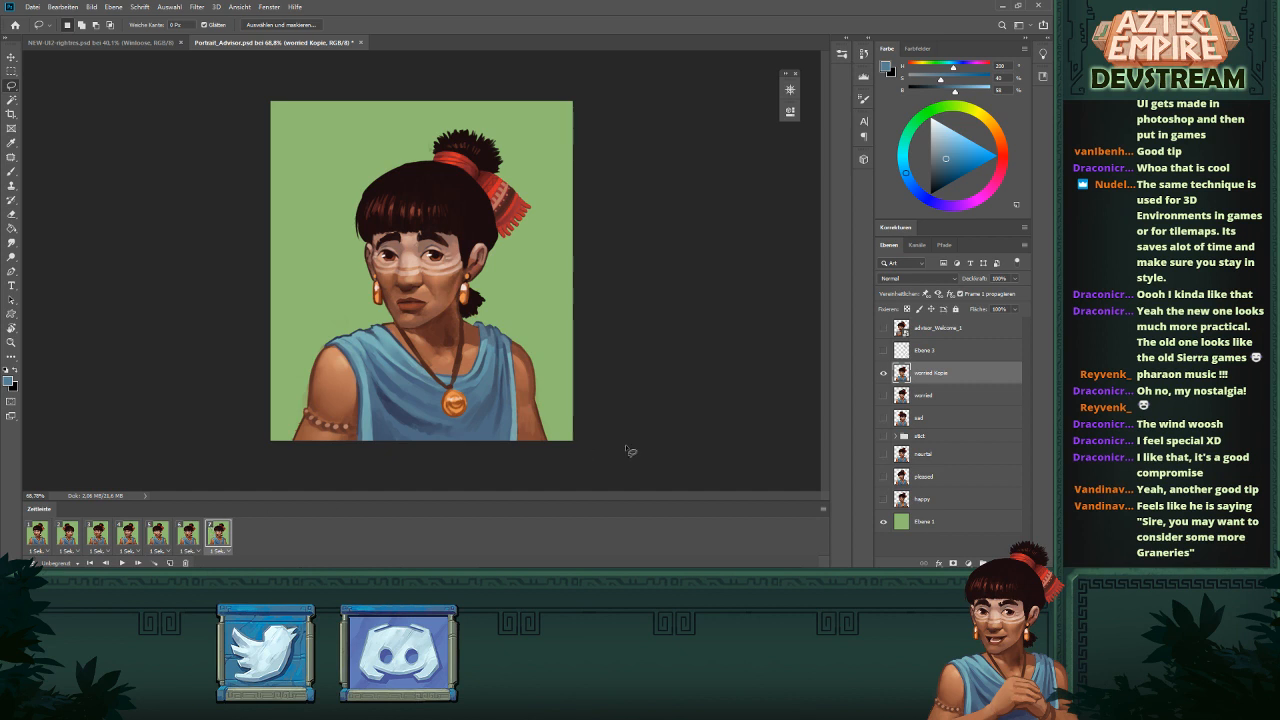
- Check the earlier frames, return to the seventh frame and rename the copied worried layer as panic
left_click(160, 533)
left_click(130, 534)
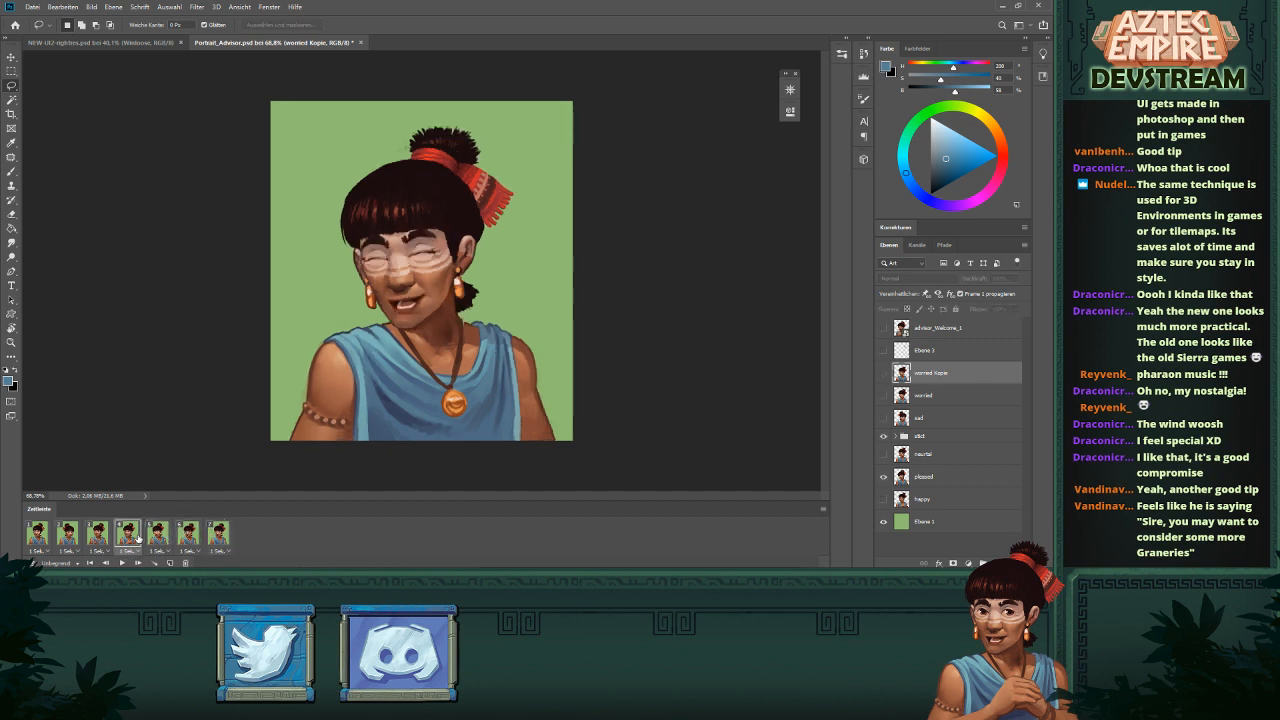
left_click(213, 530)
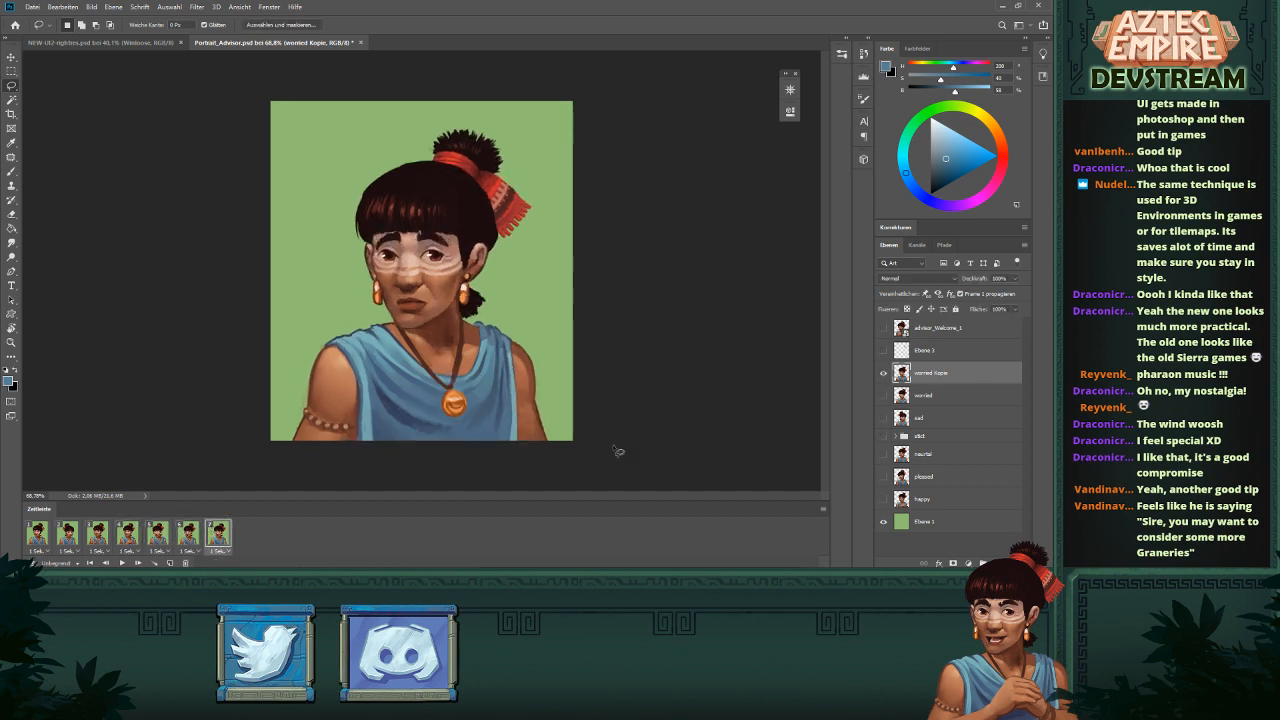
double_click(930, 373)
type("panic")
key("Return")
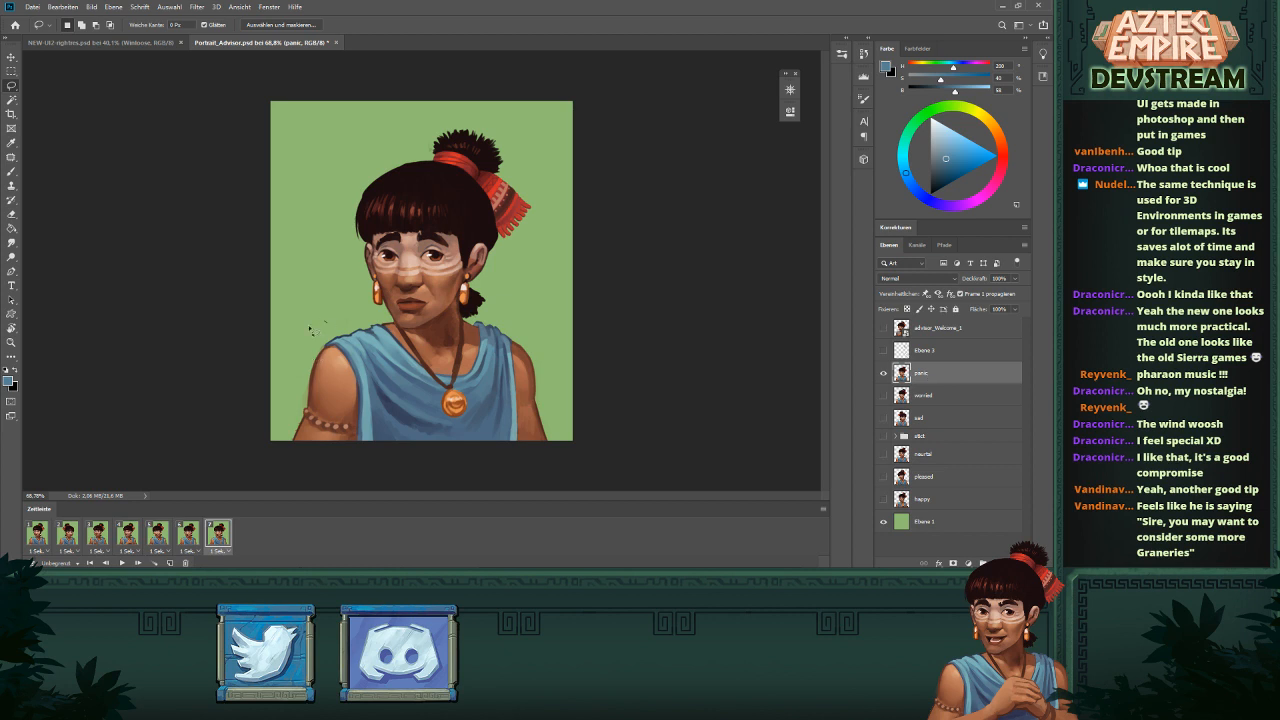
- Lasso the shoulder and arm with the beaded armband on the panic layer and raise them slightly
mouse_move(309, 330)
left_mouse_down()
mouse_move(311, 488)
mouse_move(377, 459)
mouse_move(386, 421)
mouse_move(358, 340)
left_mouse_up()
key("v")
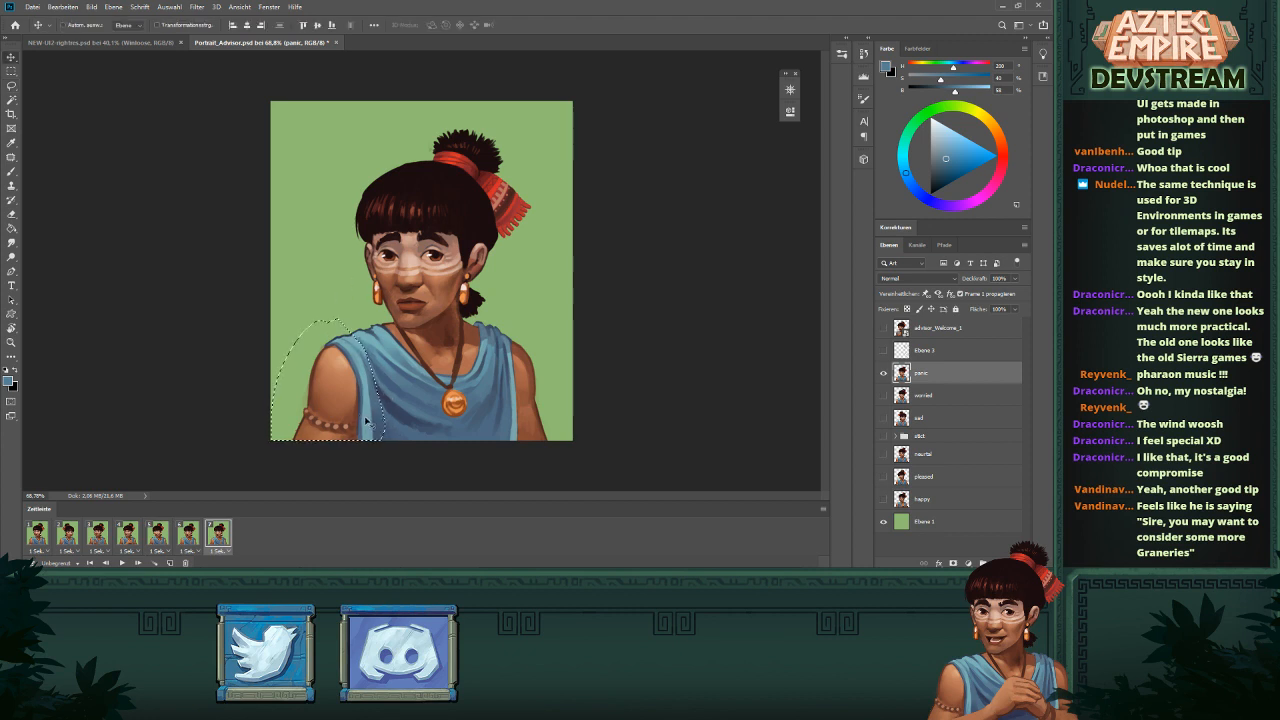
left_click_drag(370, 417, 369, 410)
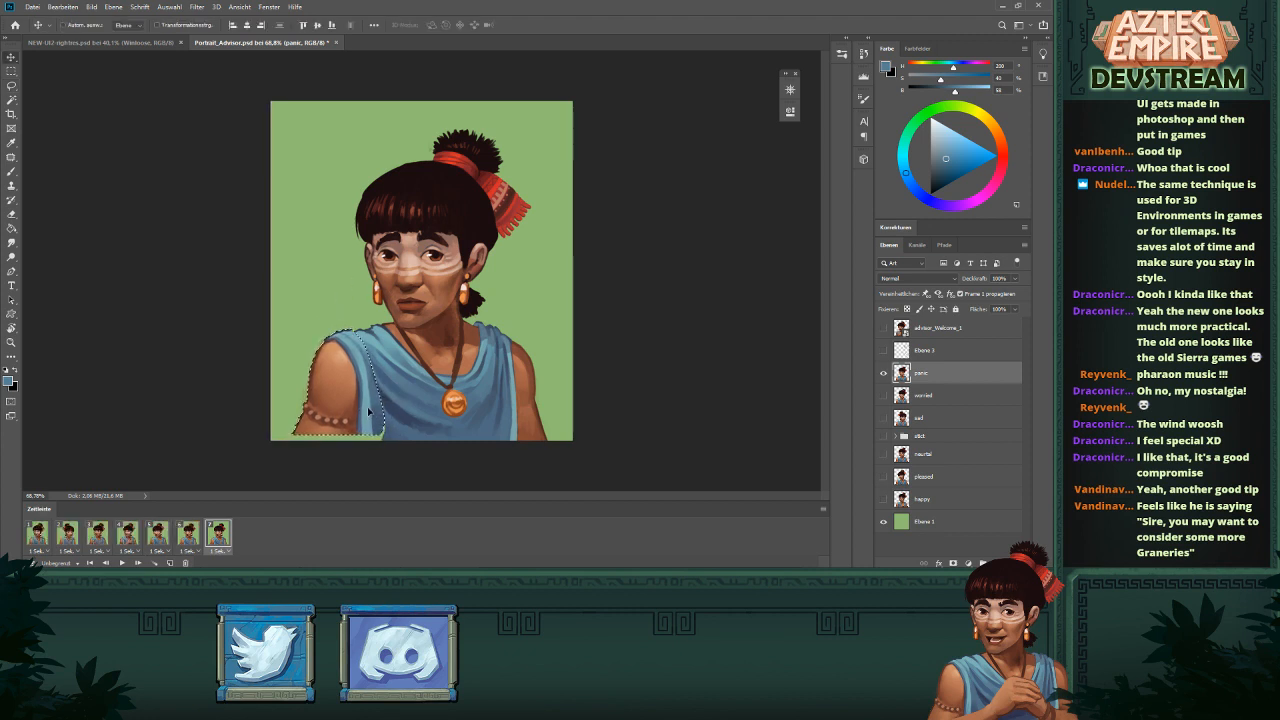
key("ctrl+d")
- Lasso the opposite shoulder and arm on the panic layer, raise them and rotate and nudge them slightly into place
key("l")
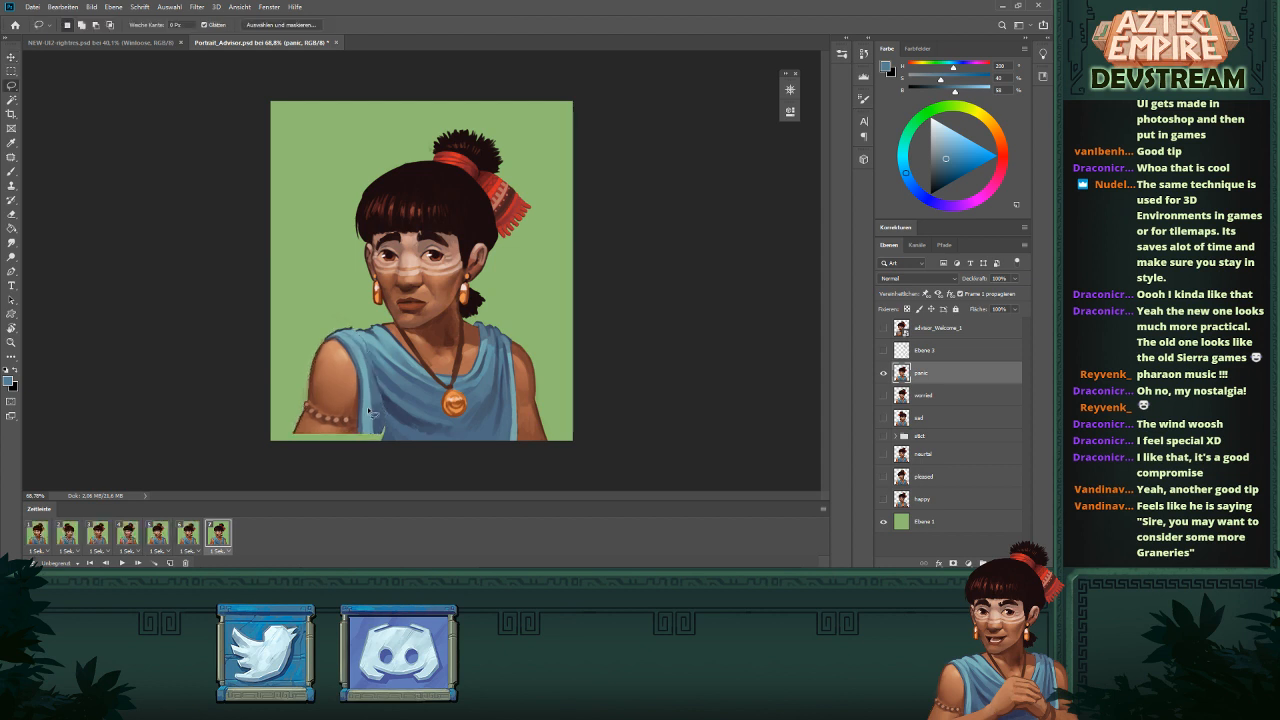
mouse_move(505, 319)
left_mouse_down()
mouse_move(484, 406)
mouse_move(504, 478)
mouse_move(554, 364)
mouse_move(515, 320)
left_mouse_up()
key("v")
left_click_drag(533, 376, 556, 305)
key("ctrl+t")
key("Right")
key("Right")
key("Right")
key("Right")
key("Right")
key("Down")
key("Return")
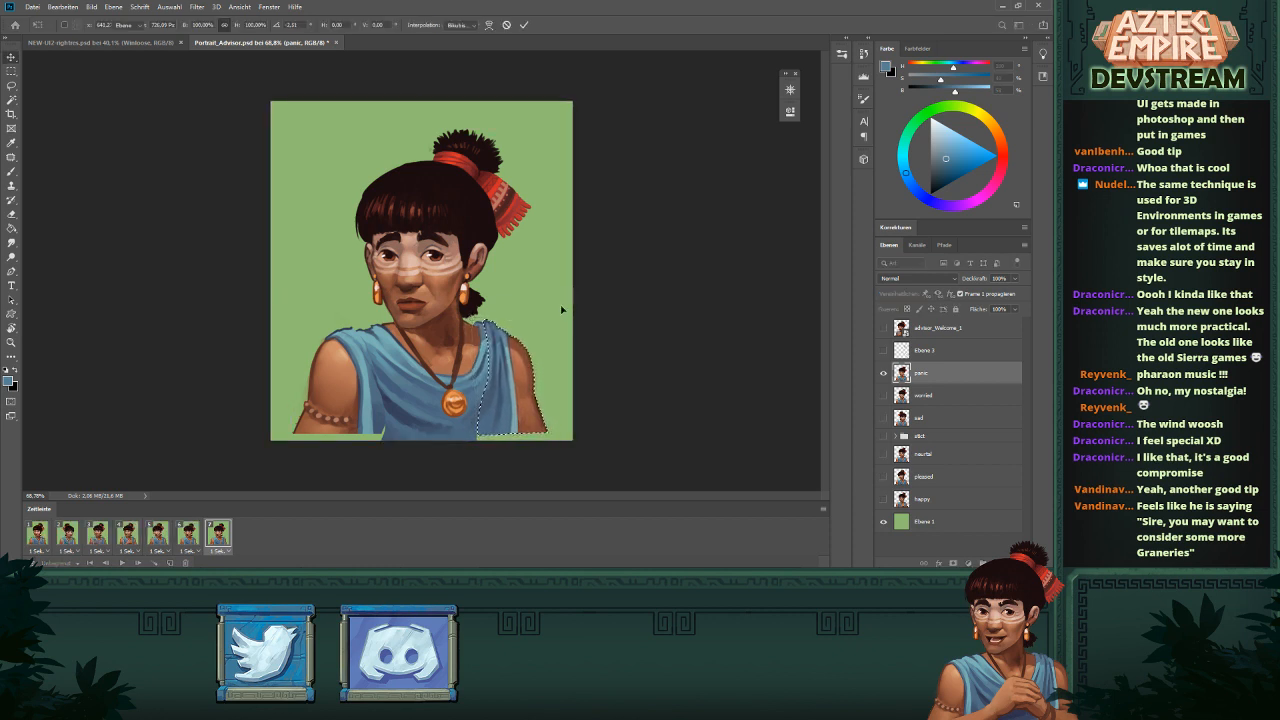
key("ctrl+d")
- Lasso the whole head on the panic layer, flip it horizontally and place it over the neck
key("b")
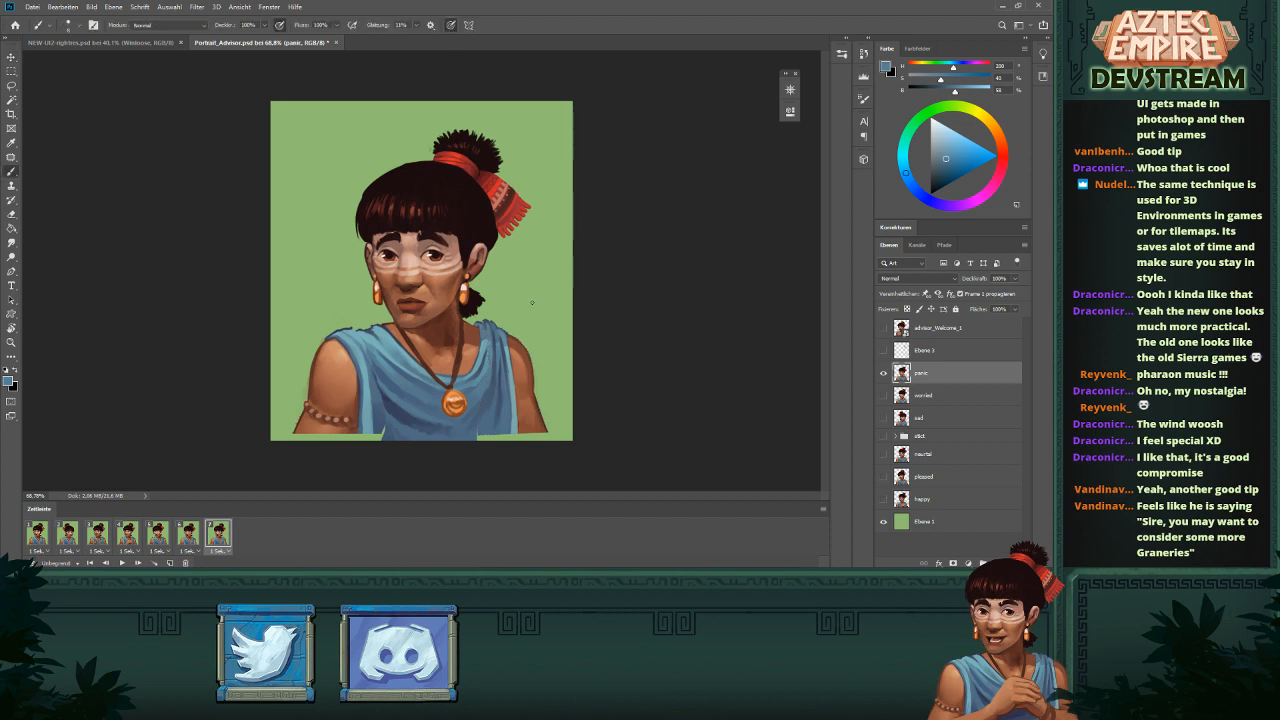
key("l")
mouse_move(327, 190)
left_mouse_down()
mouse_move(350, 292)
mouse_move(398, 328)
mouse_move(432, 332)
mouse_move(543, 128)
mouse_move(587, 199)
mouse_move(583, 251)
mouse_move(471, 276)
mouse_move(499, 262)
mouse_move(487, 272)
left_mouse_up()
key("ctrl+shift+h")
key("v")
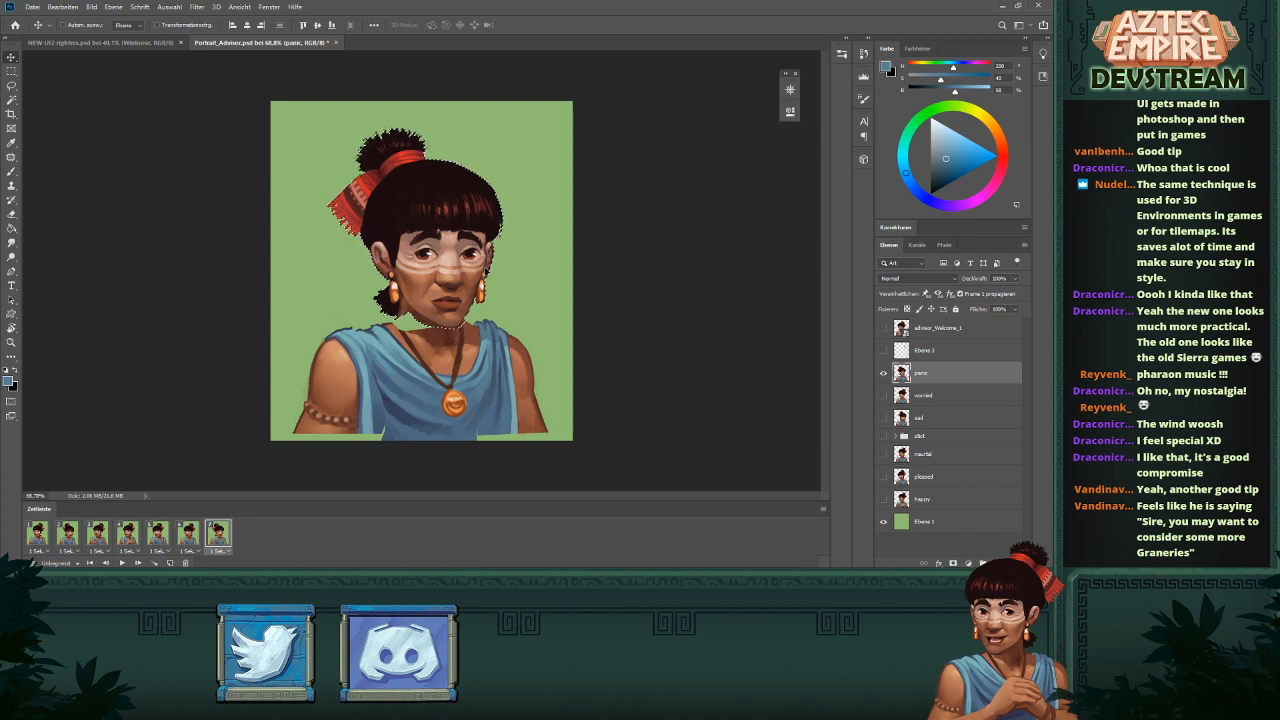
- Rotate the flipped head slightly counterclockwise, nudge it up over the neck and clear the selection
key("ctrl+t")
left_click_drag(514, 113, 505, 107)
key("Up")
key("Return")
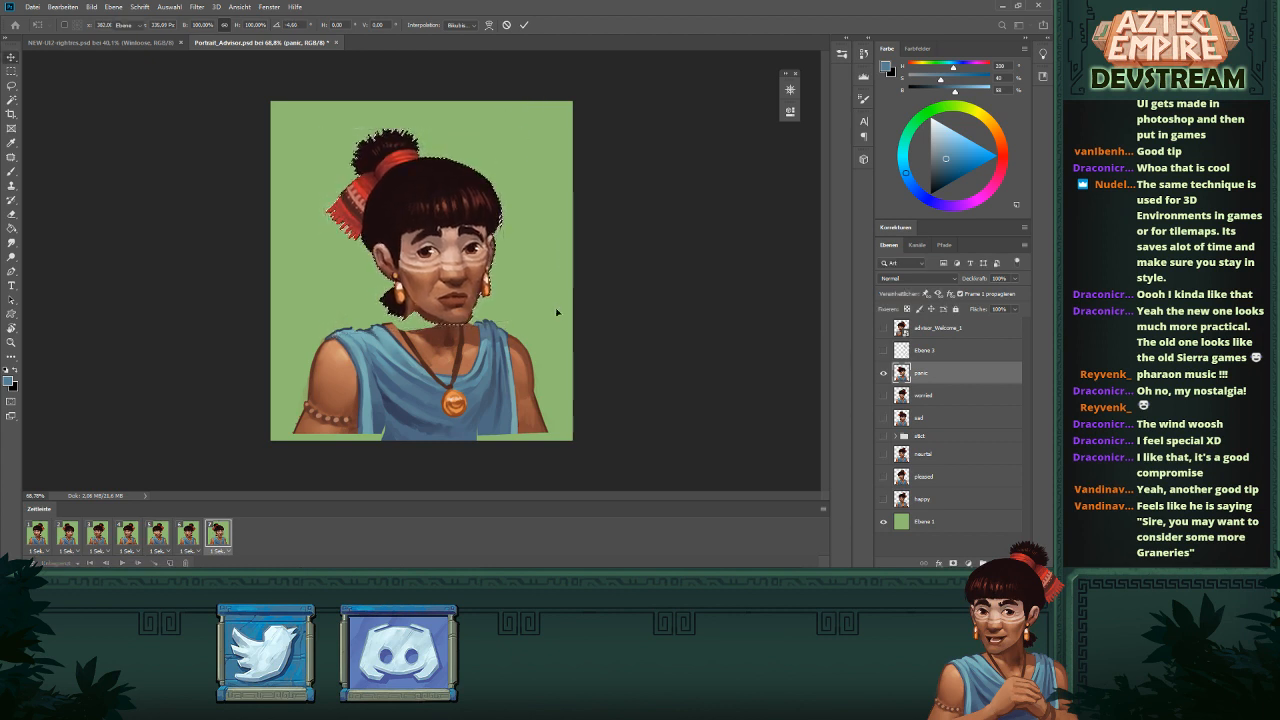
key("ctrl+d")
- Lasso the chin and jaw below the mouth on the panic layer and shift them down with a free transform to lengthen the face
key("l")
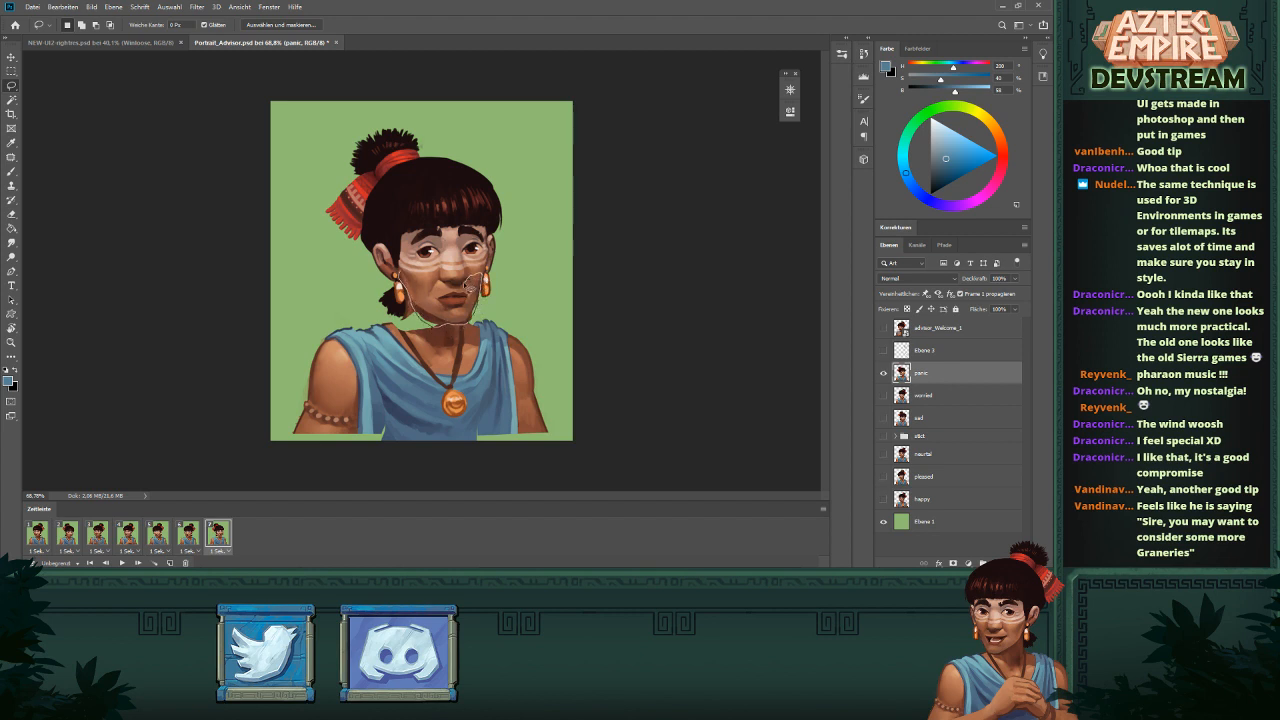
mouse_move(470, 284)
left_mouse_down()
mouse_move(457, 292)
mouse_move(400, 270)
mouse_move(478, 254)
left_mouse_up()
key("alt")
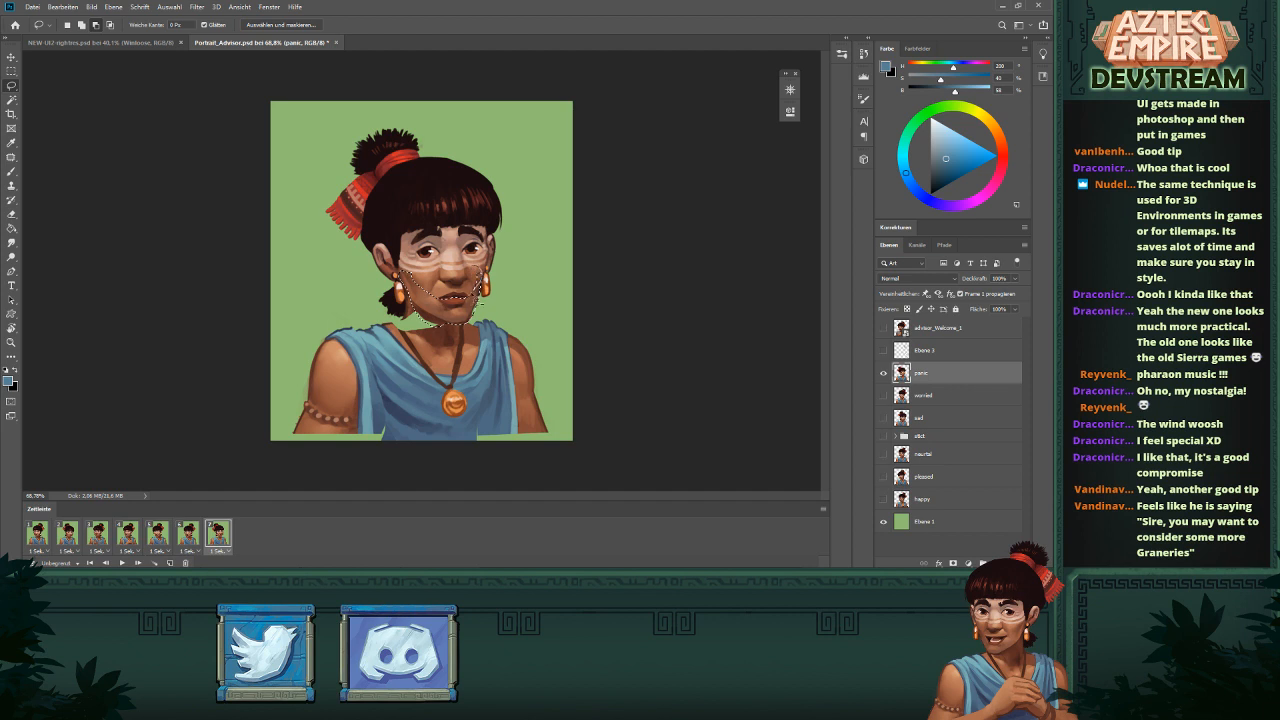
mouse_move(482, 304)
left_mouse_down()
mouse_move(499, 250)
mouse_move(472, 291)
mouse_move(500, 257)
left_mouse_up()
key("v")
key("ctrl+t")
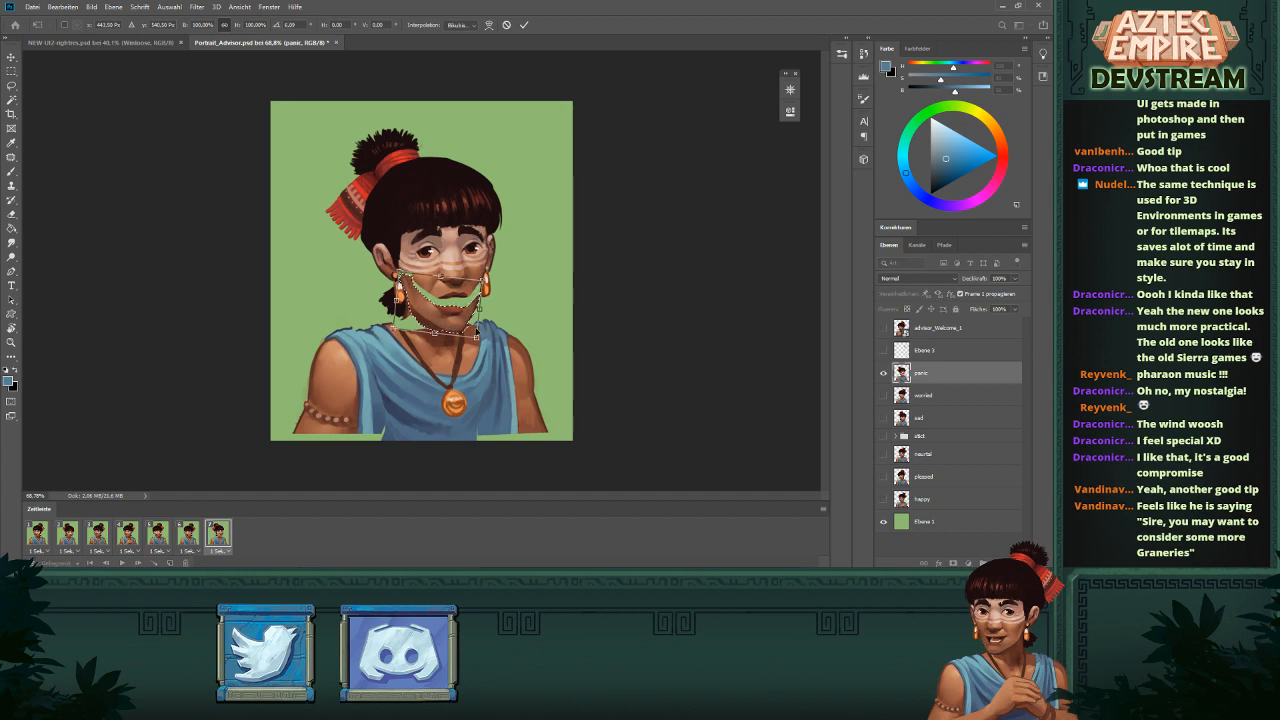
left_click_drag(476, 338, 435, 334)
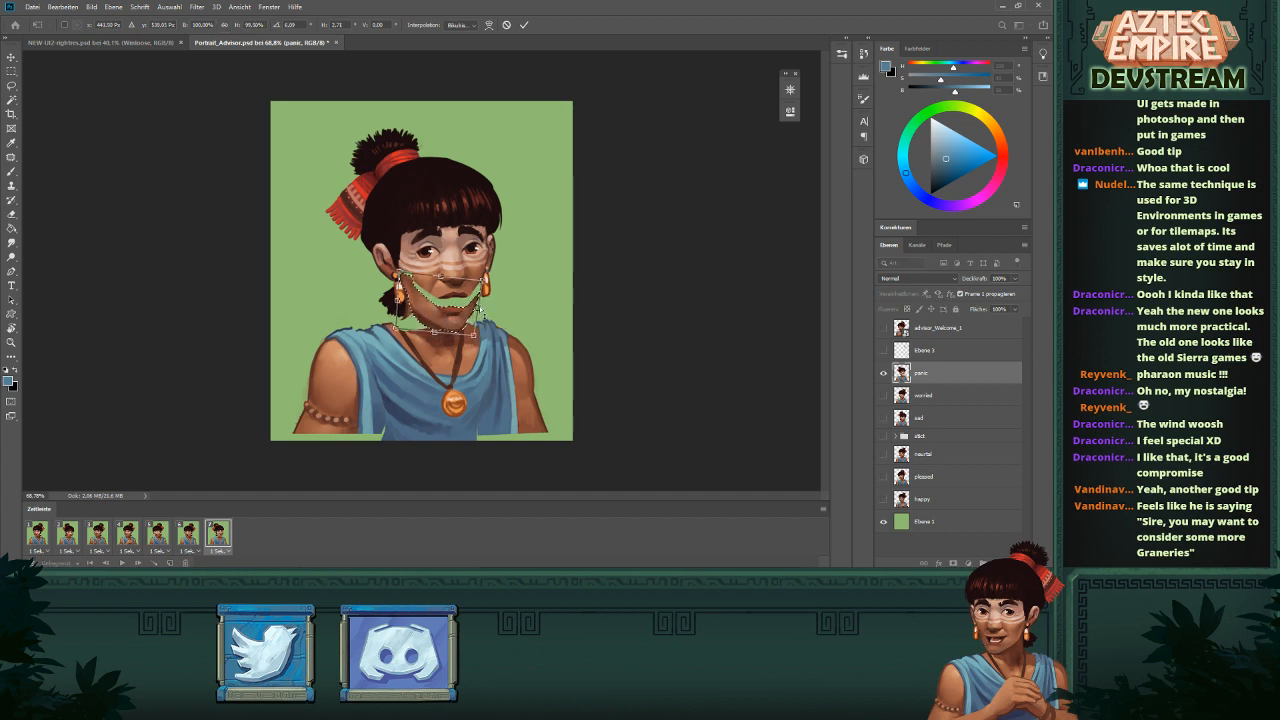
left_click_drag(481, 282, 516, 231)
key("Return")
key("ctrl+d")
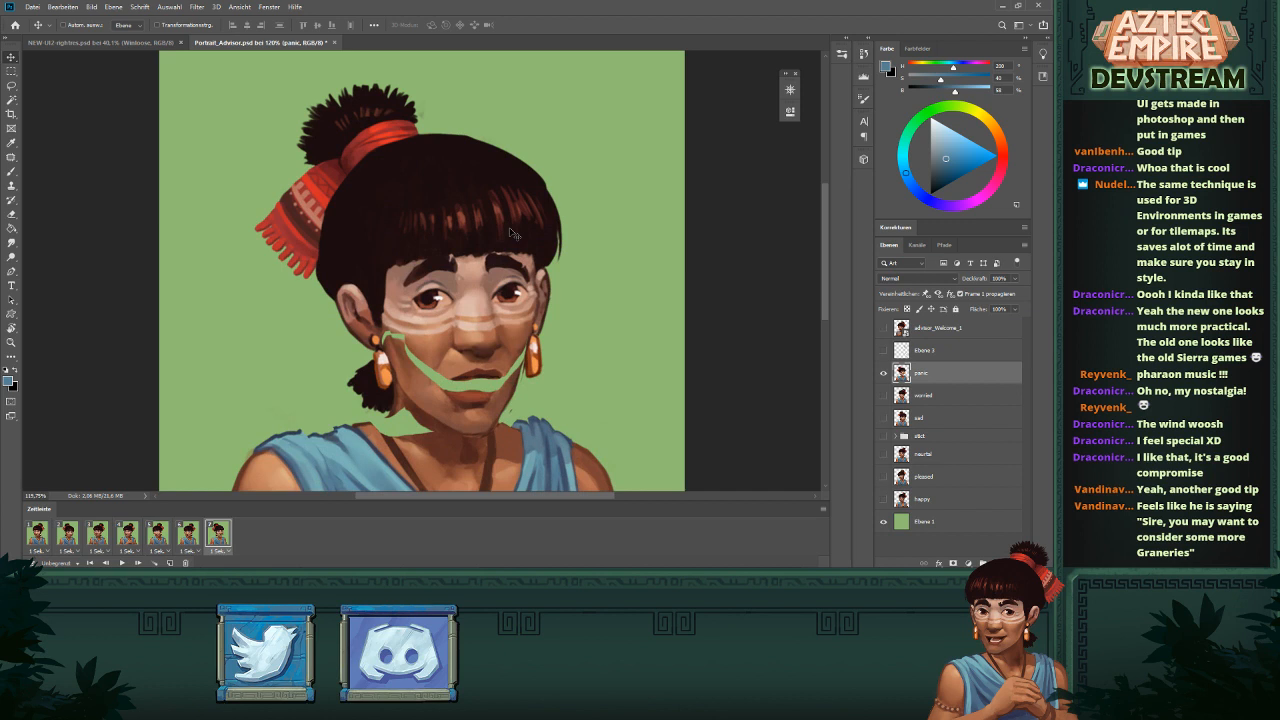
- Brush over the eye on the bun side with sampled skin and dark lash tones to widen it
key("b")
left_click_drag(422, 290, 465, 291)
left_click(455, 291, "alt")
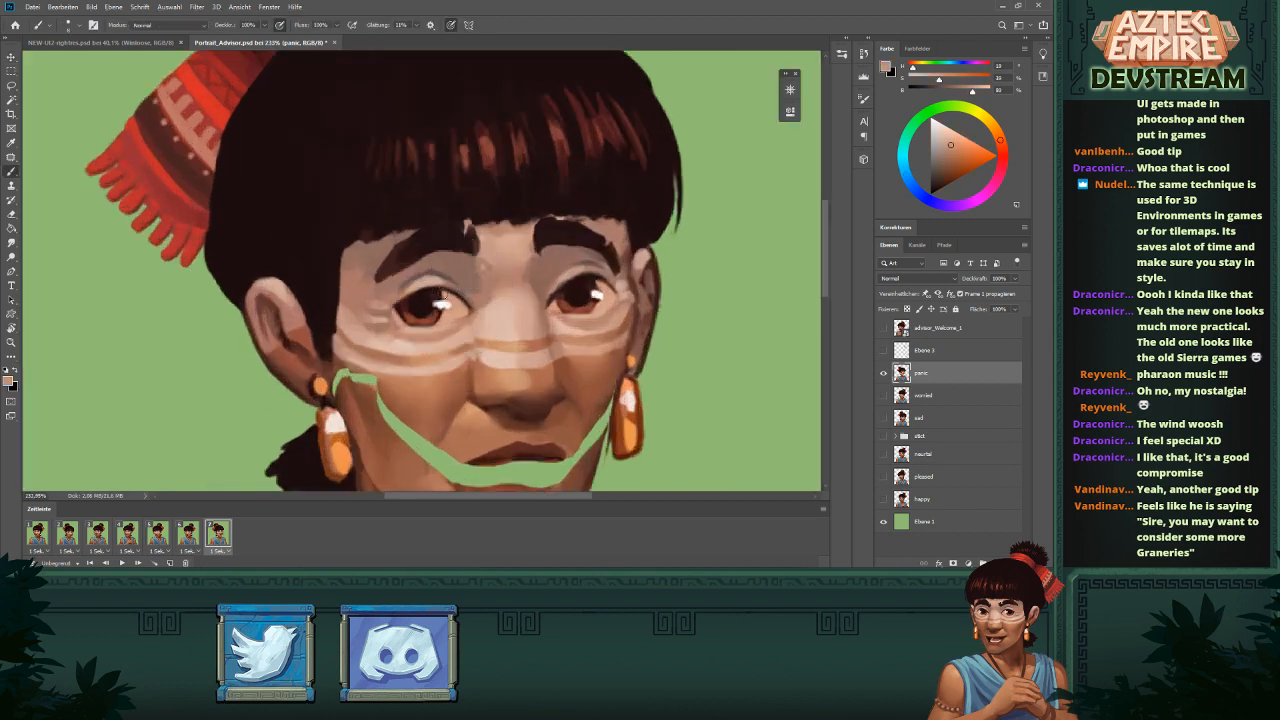
left_click(440, 287, "alt")
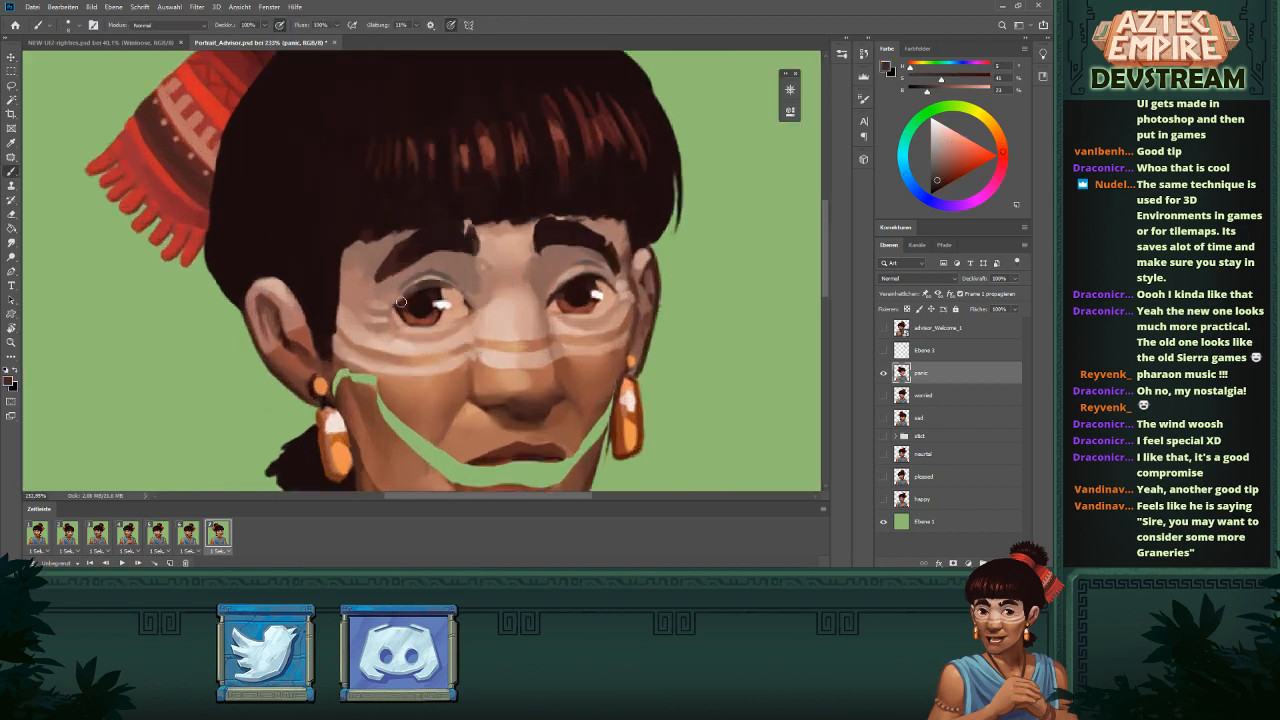
left_click(410, 295, "alt")
left_click(423, 297, "alt")
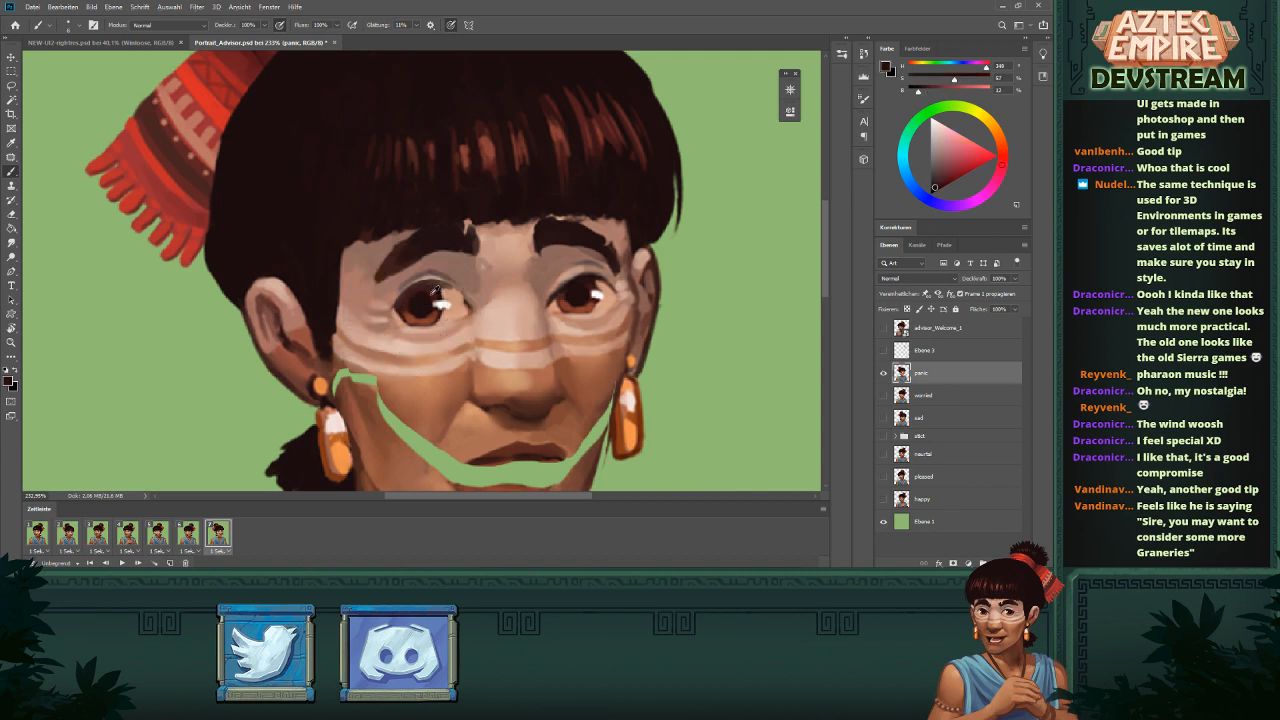
left_click(434, 287, "alt")
left_click(409, 306, "alt")
left_click_drag(401, 296, 463, 295)
- Rework the upper lid and inner corner of the opposite eye with sampled dark and skin tones to match
mouse_move(585, 277)
left_mouse_down()
mouse_move(557, 288)
mouse_move(607, 283)
left_mouse_up()
left_click(555, 301, "alt")
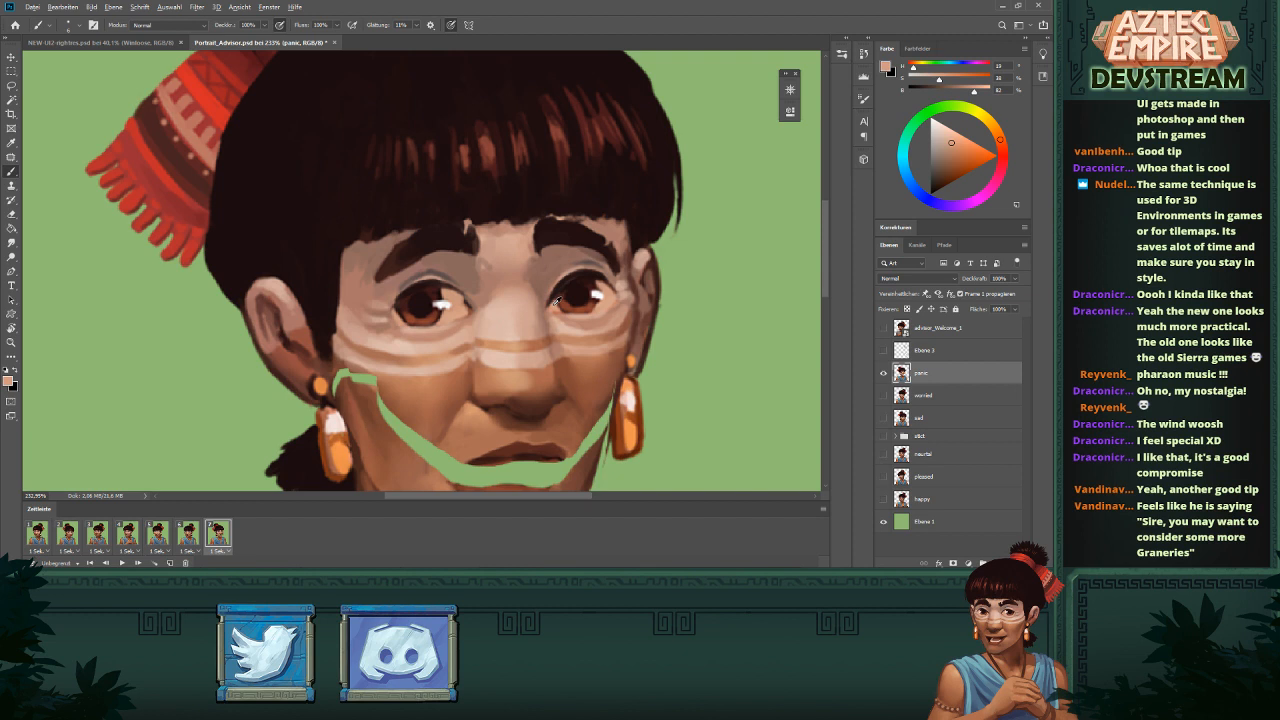
left_click(567, 287, "alt")
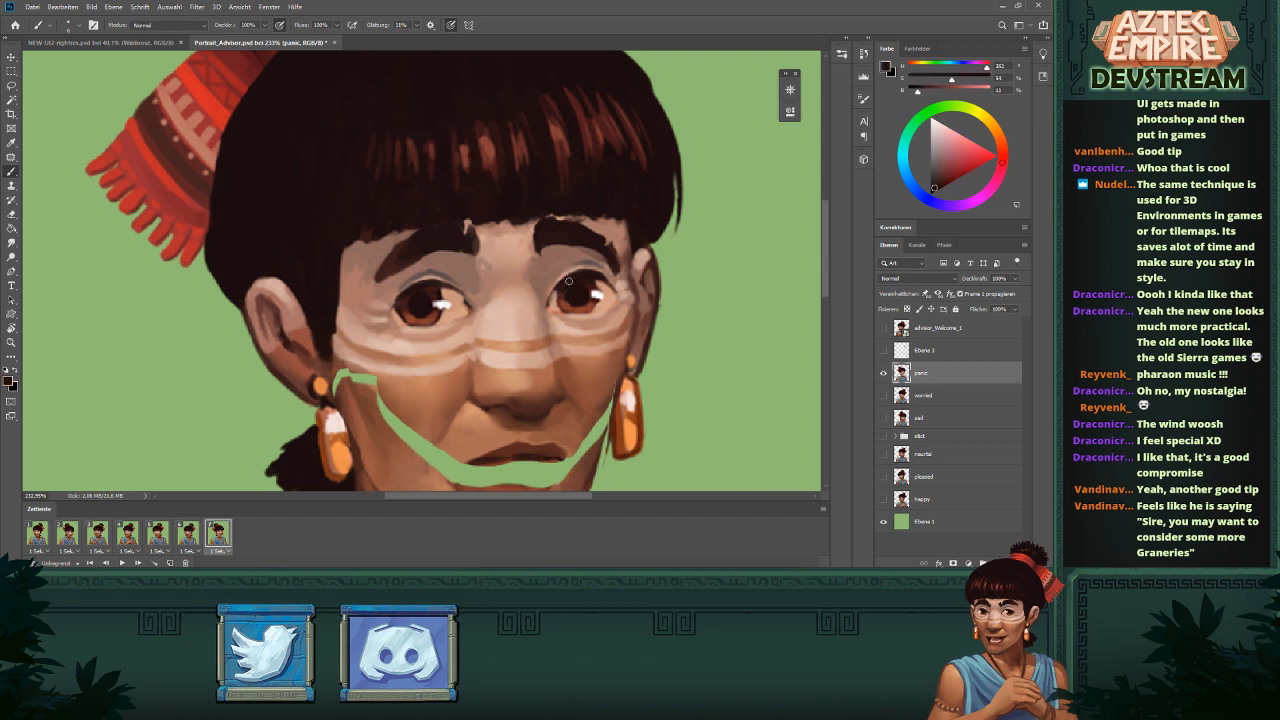
left_click(553, 306, "alt")
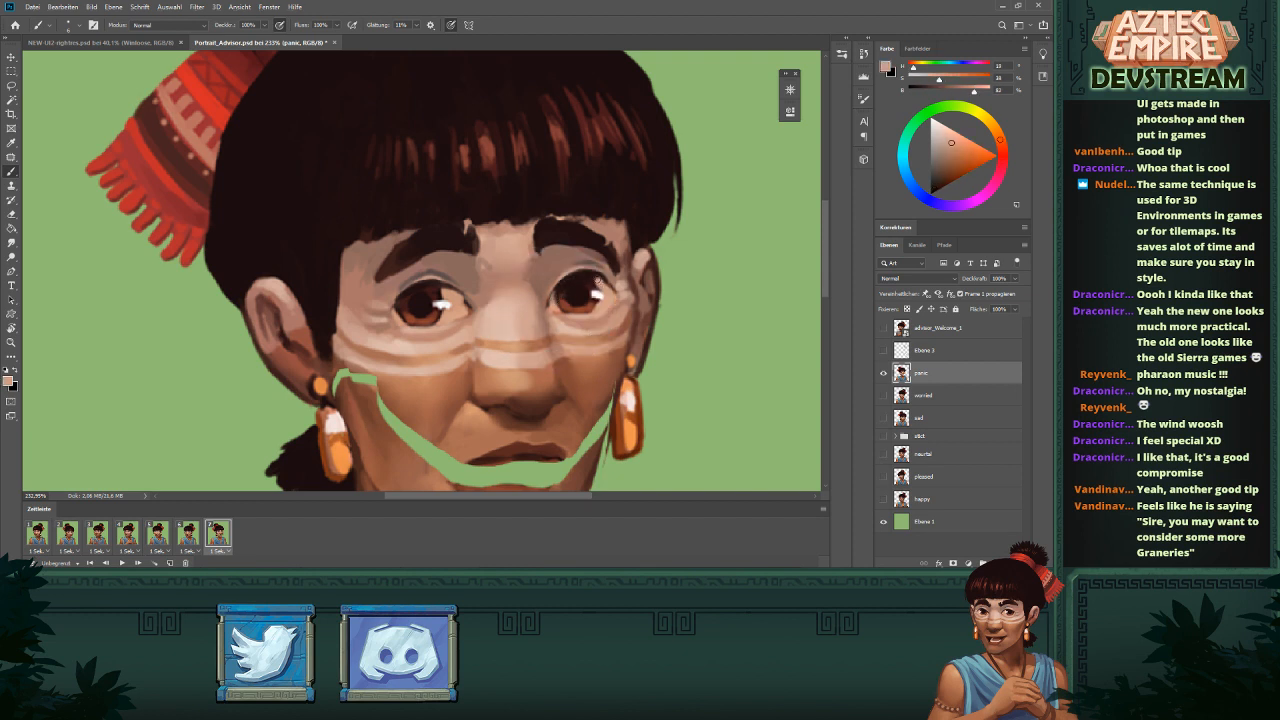
left_click(590, 278, "alt")
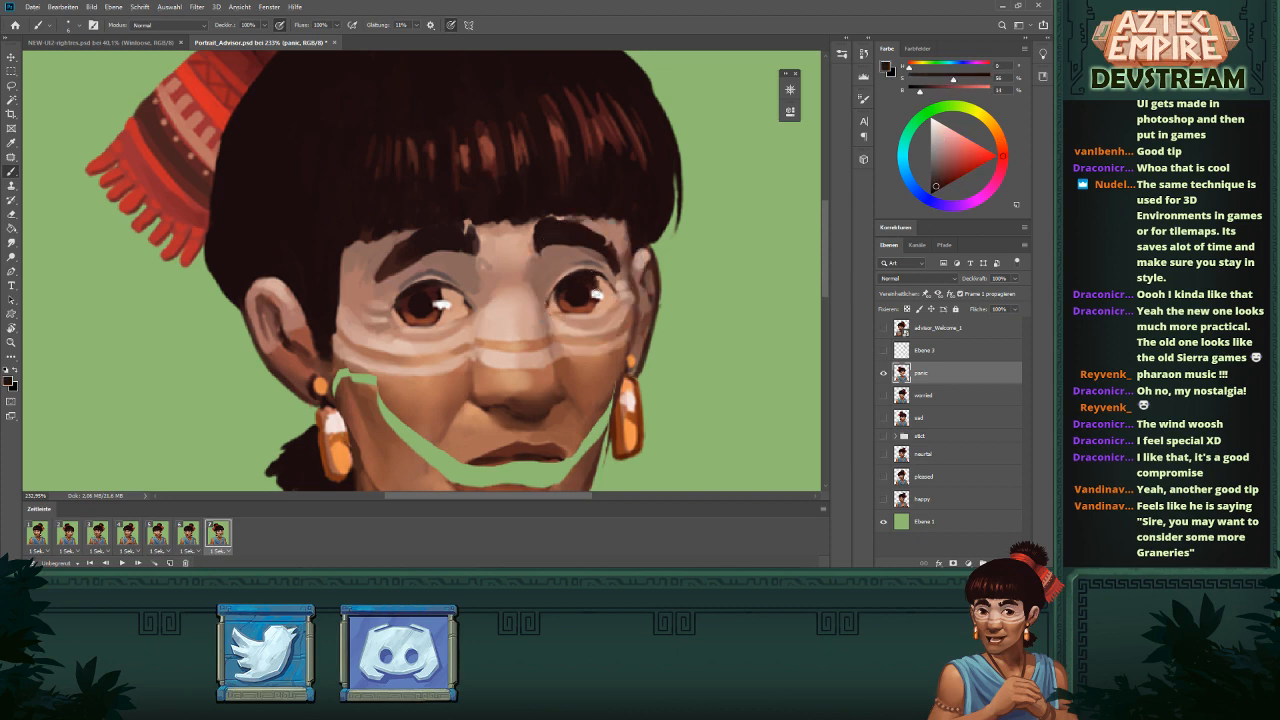
left_click(457, 289, "alt")
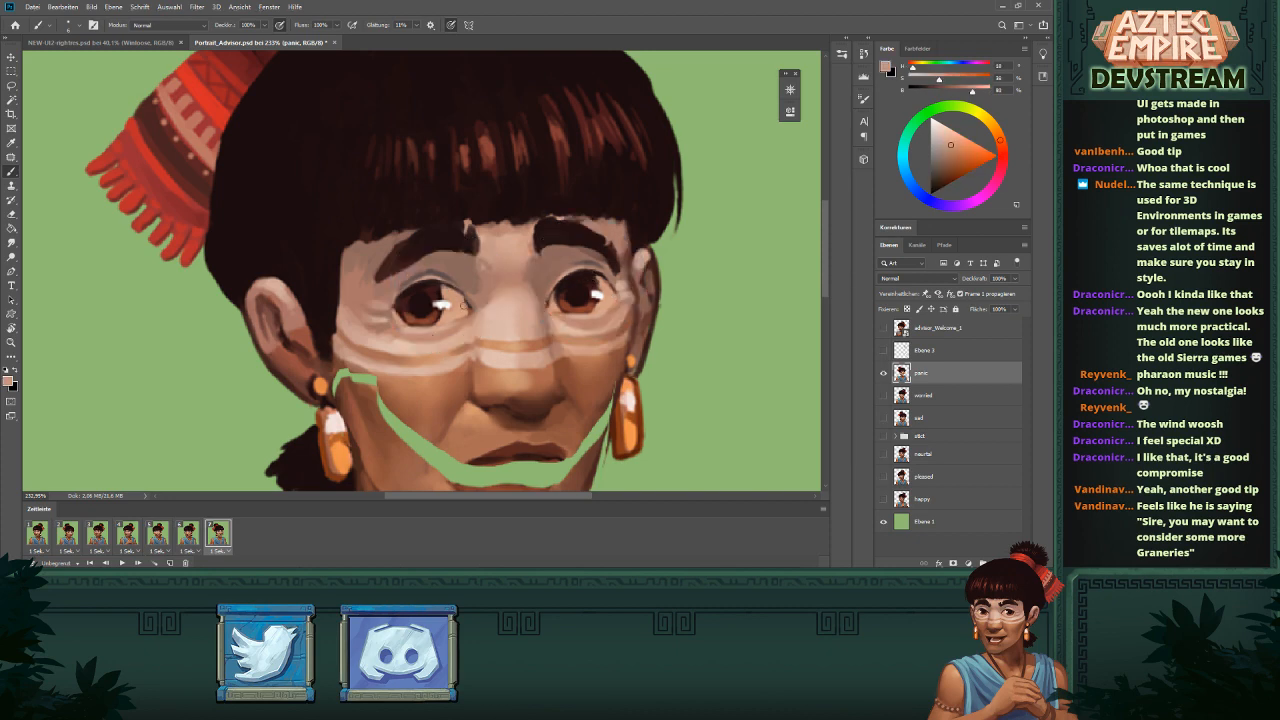
scroll(462, 331, "down", 10)
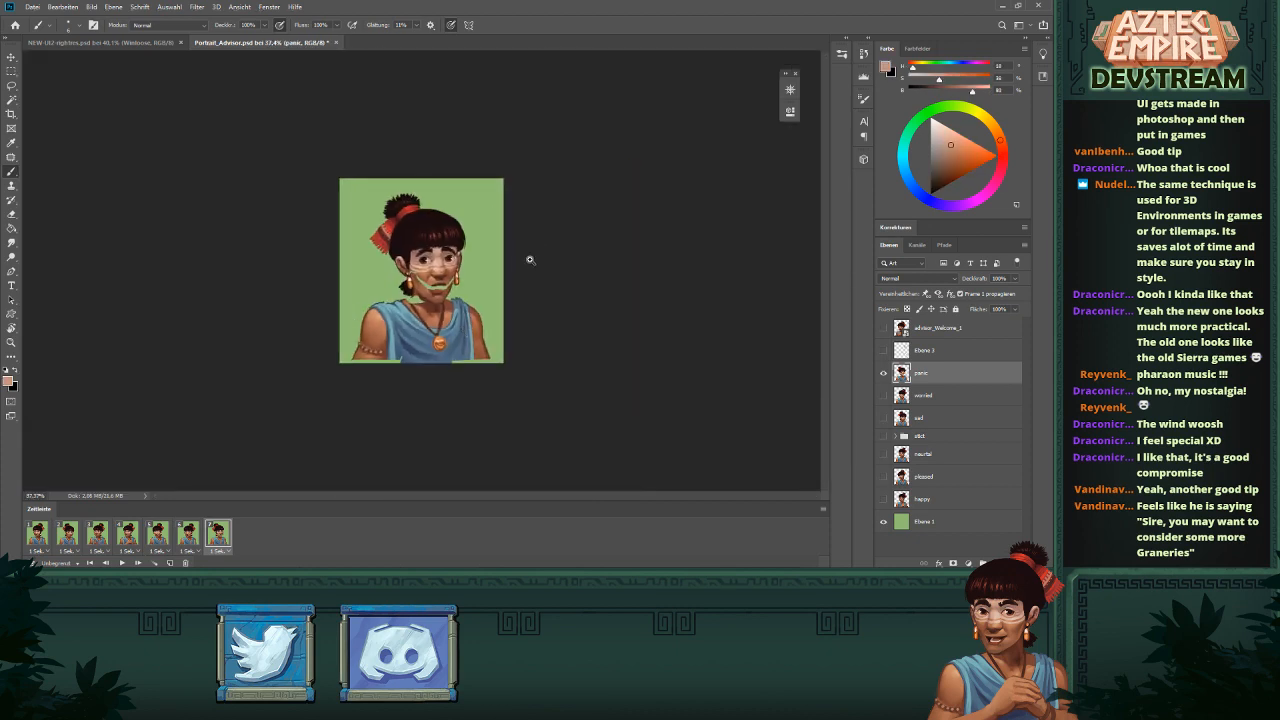
- Paint in the necklace cord and the garment's shoulder edge beside the neck with sampled brown and blue tones
scroll(540, 270, "up", 3)
scroll(530, 290, "up", 2)
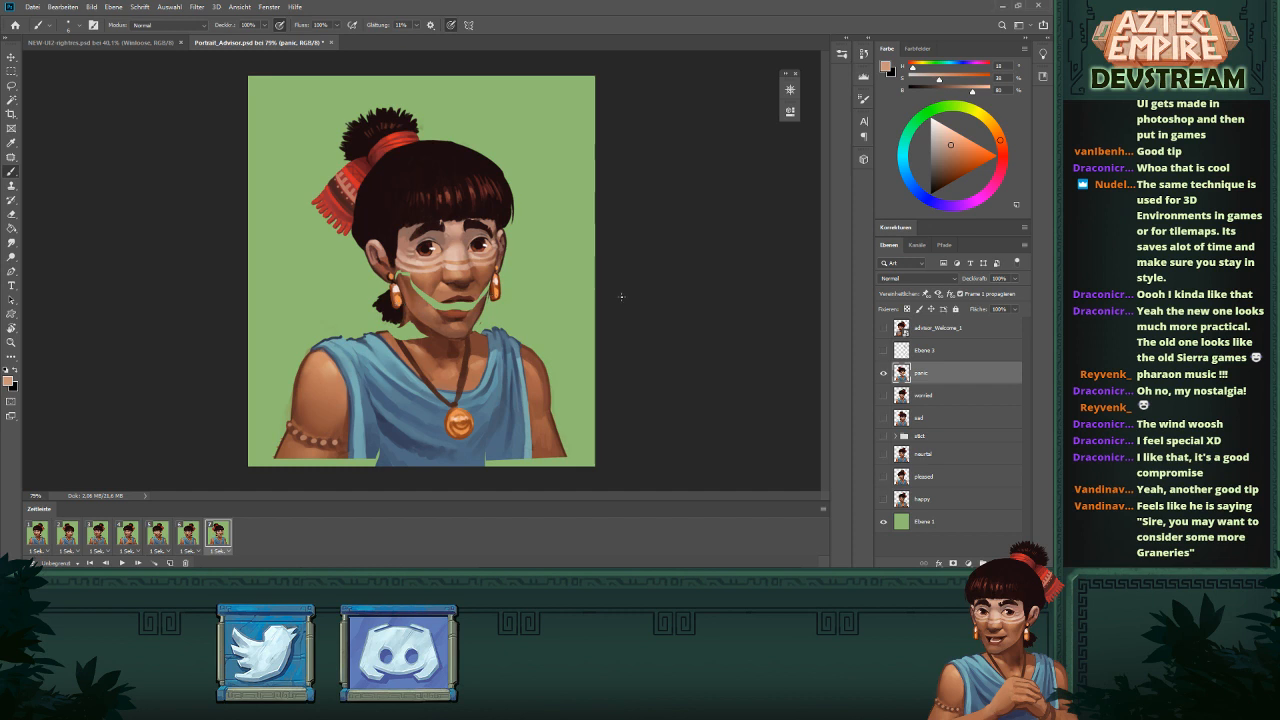
scroll(476, 327, "up", 2)
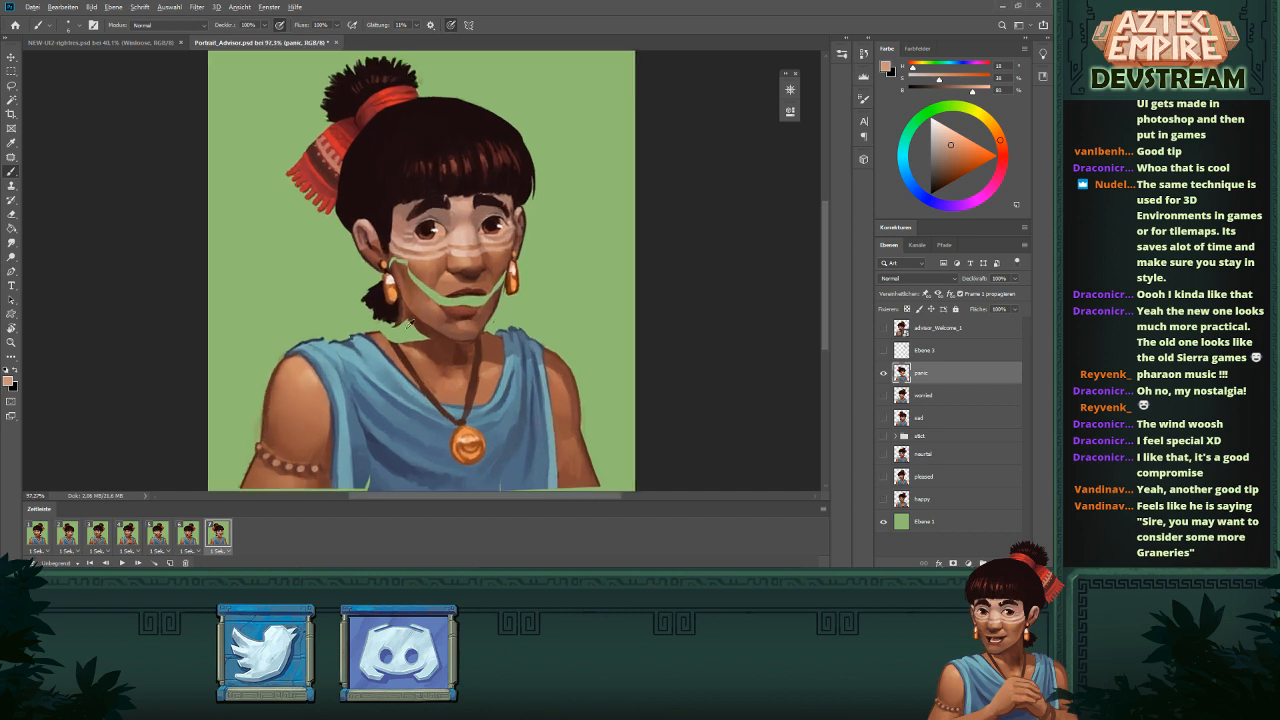
left_click(398, 318, "alt")
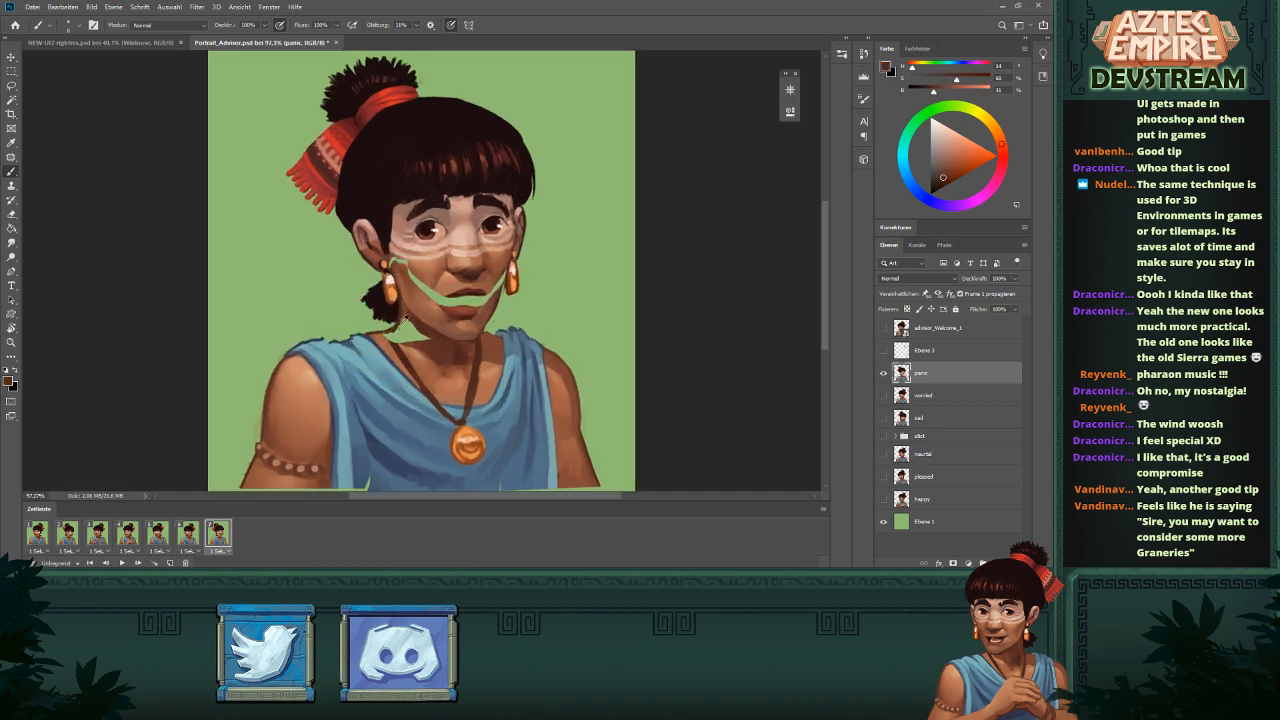
left_click(392, 342, "alt")
left_click(370, 334, "alt")
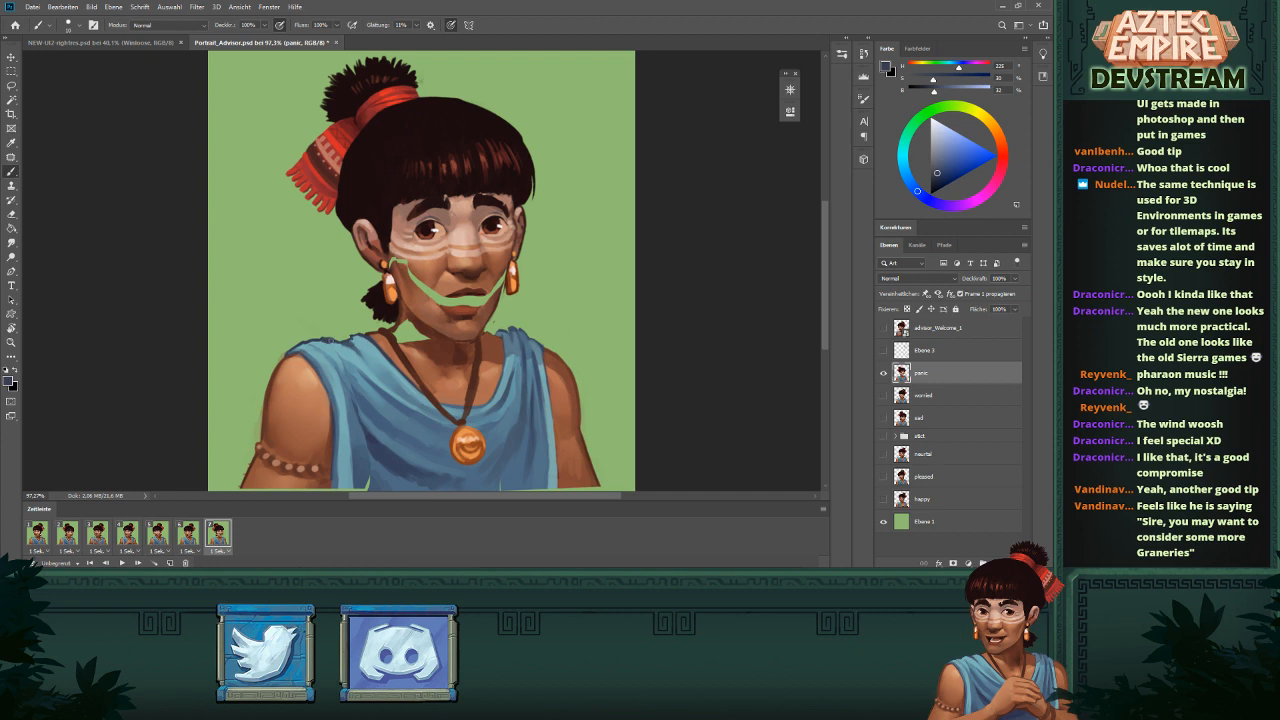
left_click(330, 342, "alt")
left_click_drag(396, 330, 391, 357)
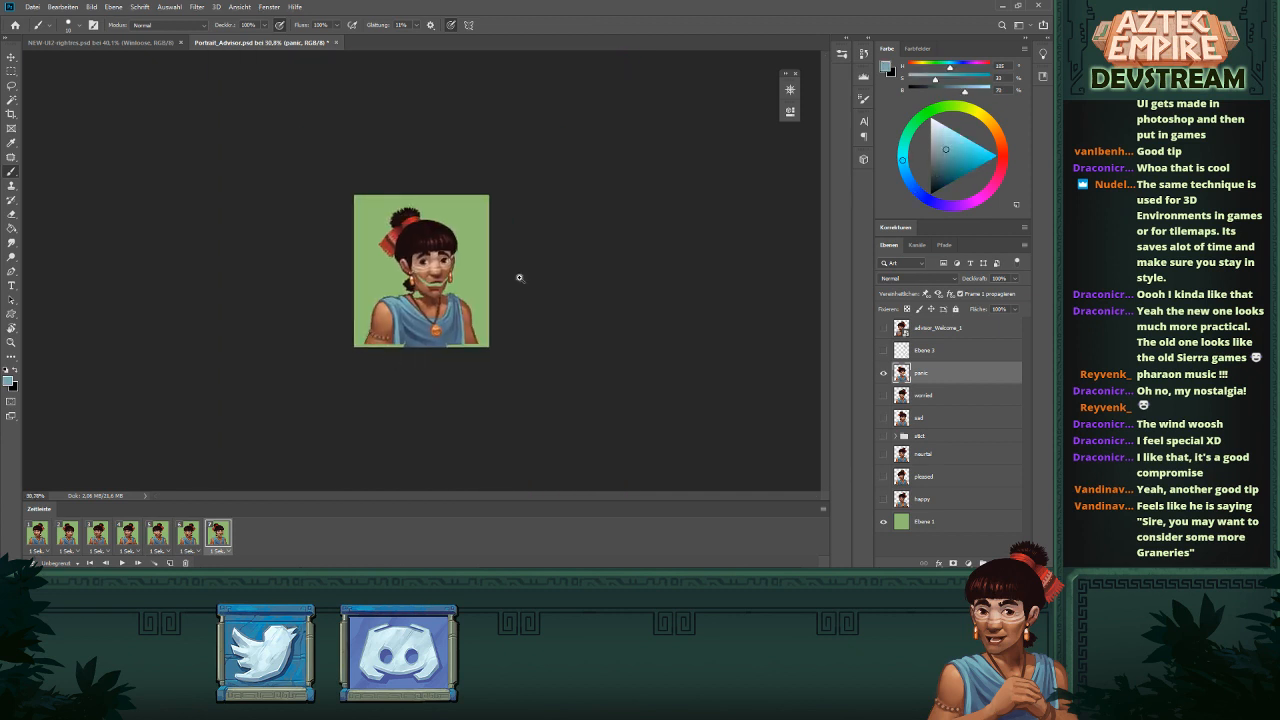
left_click_drag(446, 298, 480, 301)
left_click_drag(389, 354, 402, 364)
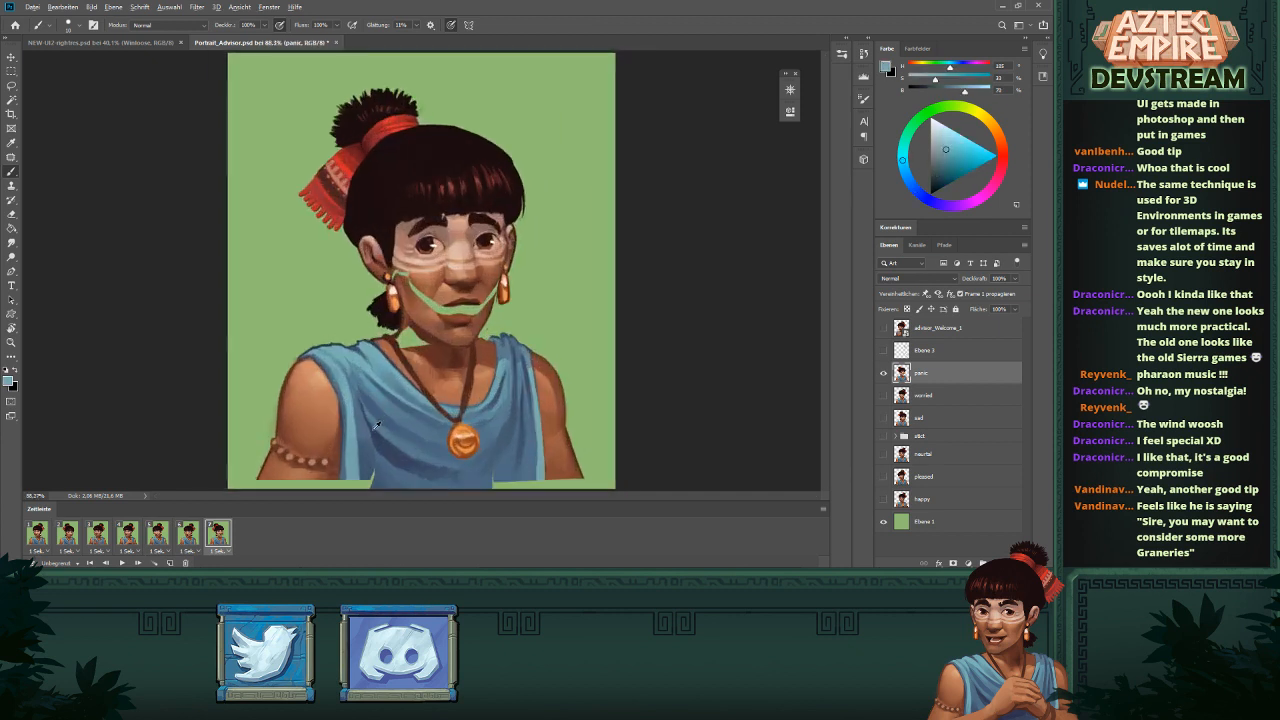
- Extend the blue garment down to the canvas edge on the armband side with sampled fabric tones
left_click(358, 381, "alt")
left_click(375, 444, "alt")
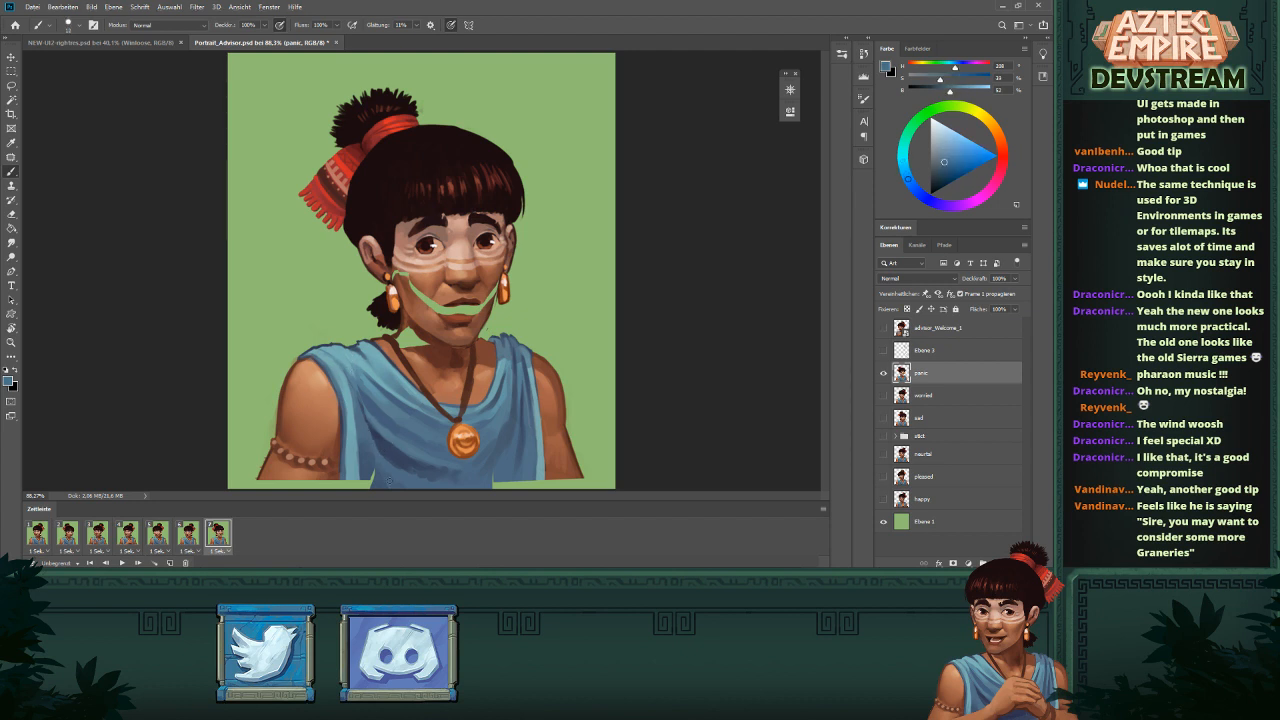
left_click(370, 466, "alt")
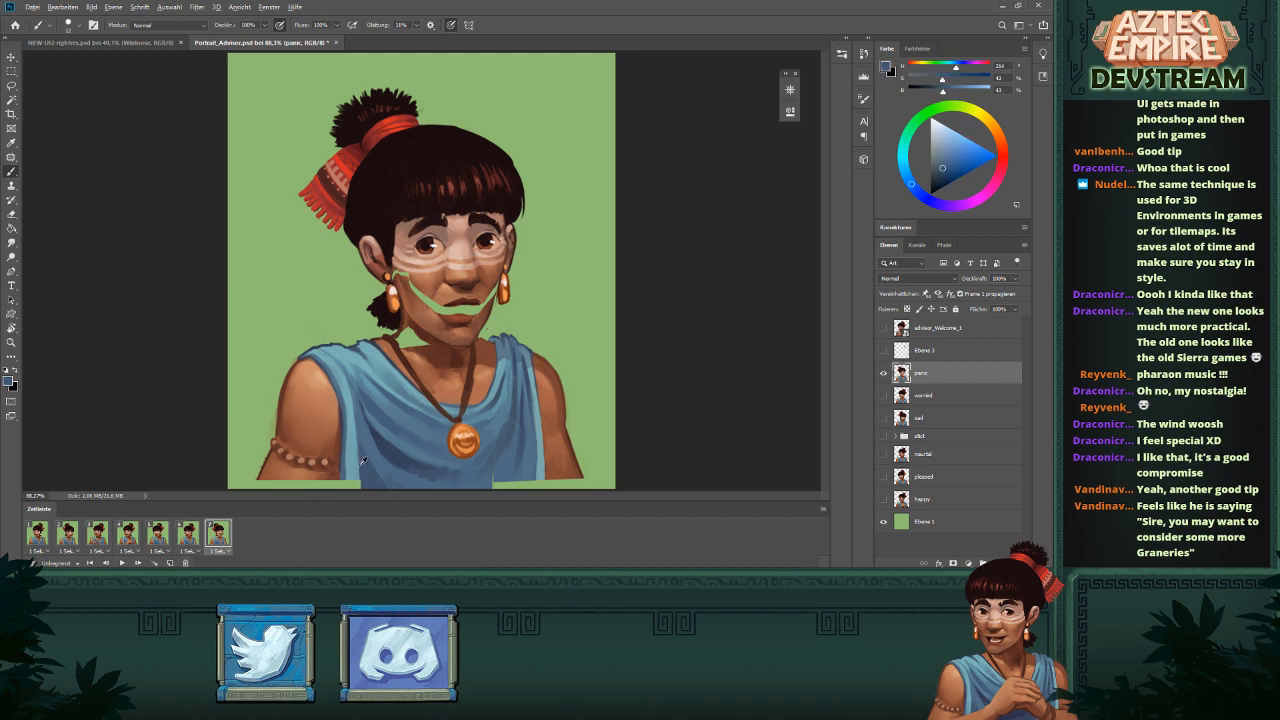
left_click(358, 468, "alt")
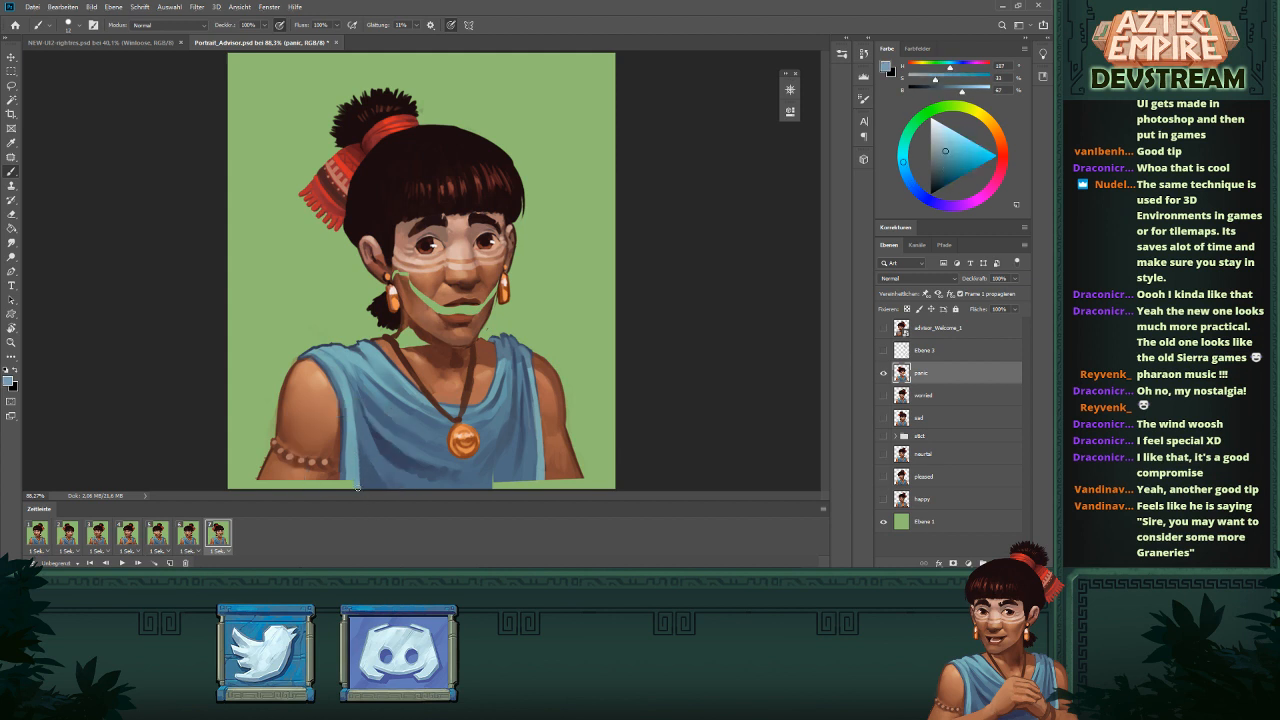
left_click(366, 469, "alt")
left_click(365, 439, "alt")
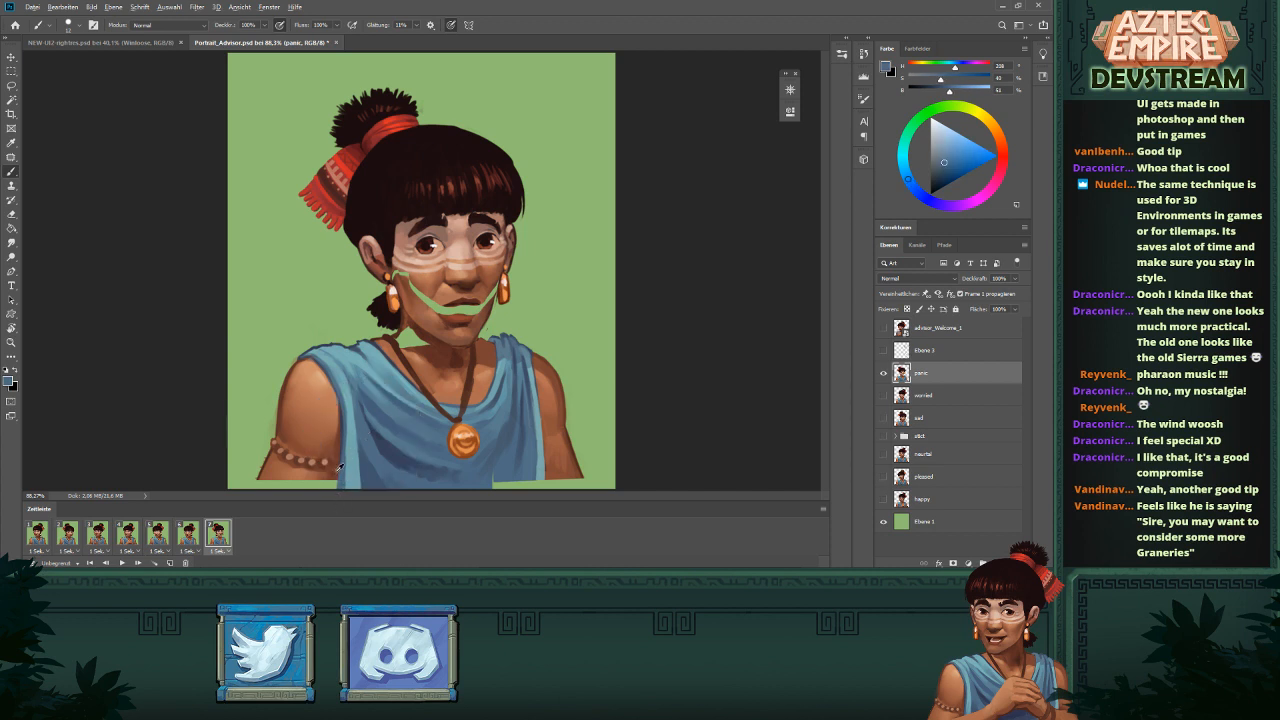
- Paint the arm with the beaded armband down to the canvas edge using sampled skin and shadow tones
left_click(340, 467, "alt")
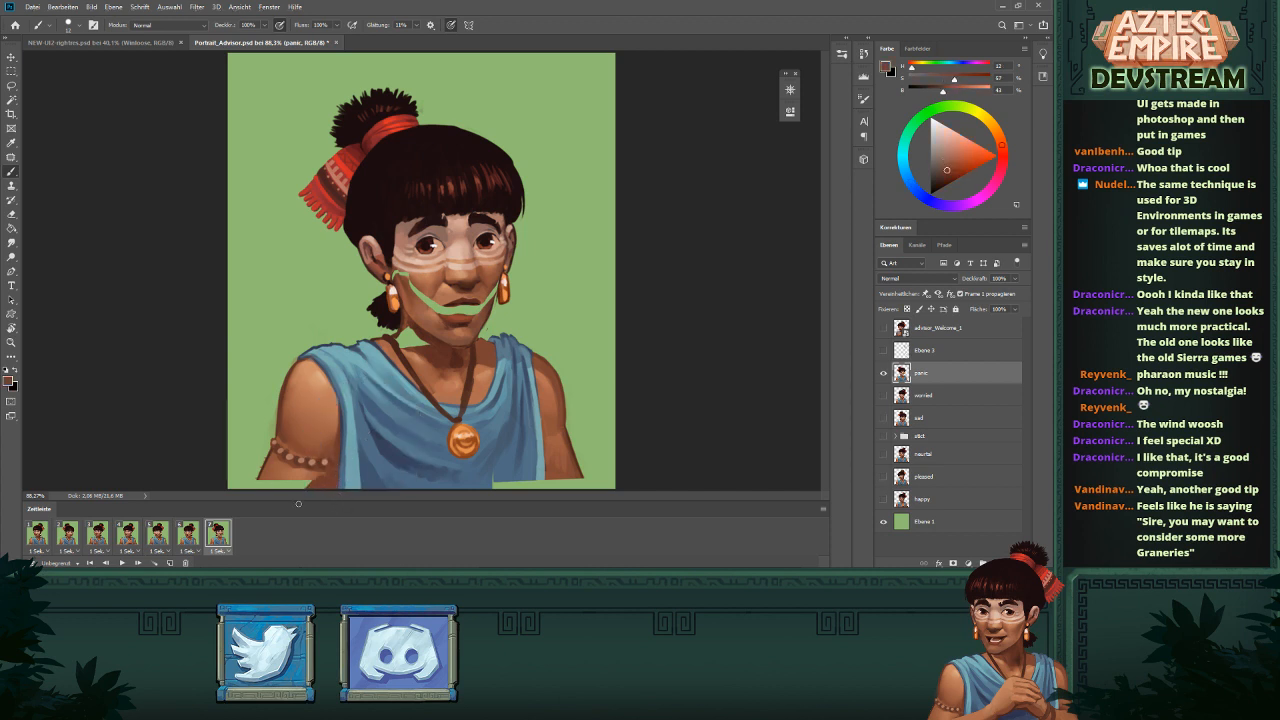
left_click(265, 474, "alt")
left_click(270, 450, "alt")
left_click(275, 475, "alt")
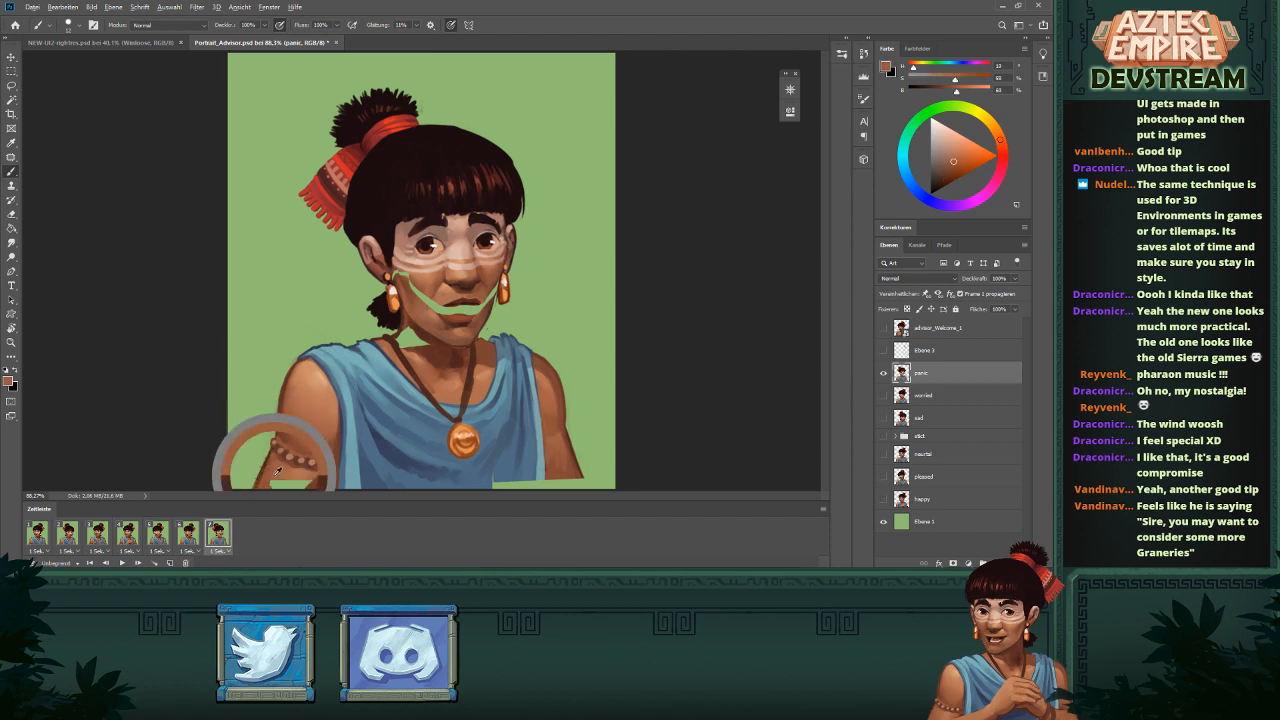
left_click_drag(277, 475, 287, 502)
key("bracketright")
left_click(298, 476, "alt")
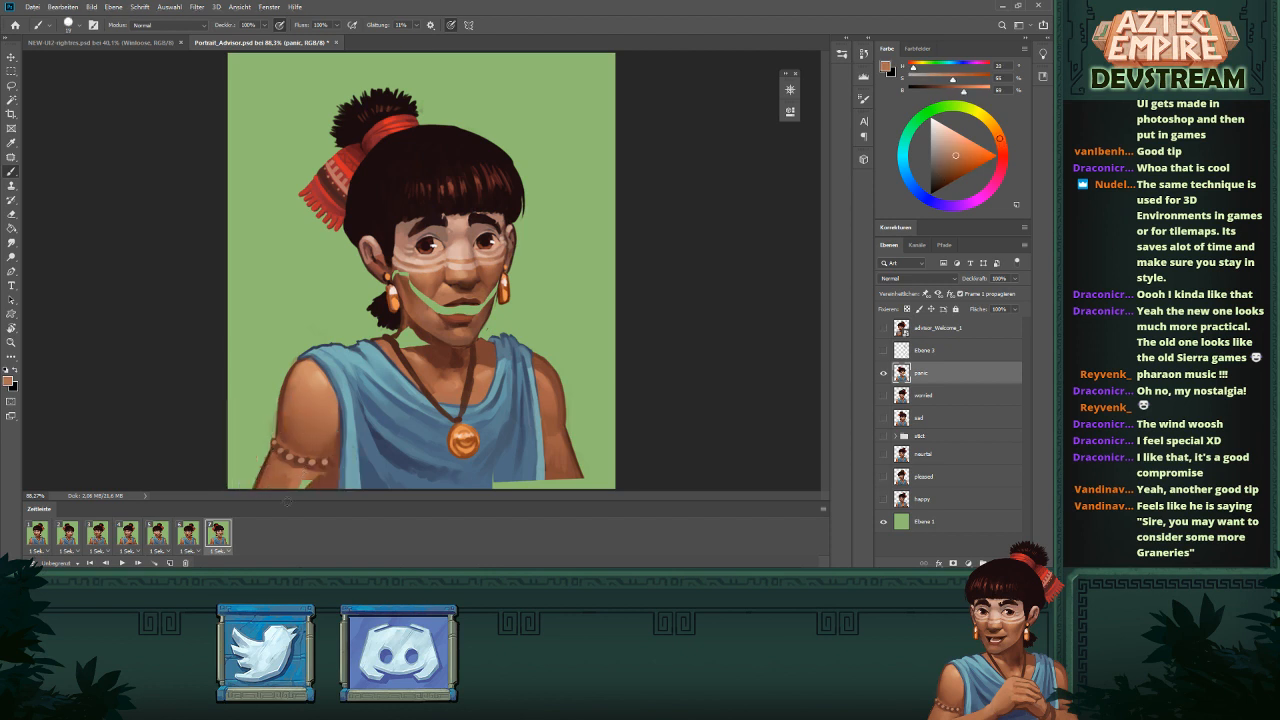
left_click(322, 479, "alt")
left_click(312, 471, "alt")
mouse_move(309, 474)
left_mouse_down()
mouse_move(308, 485)
mouse_move(326, 480)
left_mouse_up()
left_click(320, 475, "alt")
left_click(279, 483, "alt")
left_click(311, 482, "alt")
- Review the whole portrait, play the frame animation and return to the seventh frame
left_click_drag(404, 409, 405, 409)
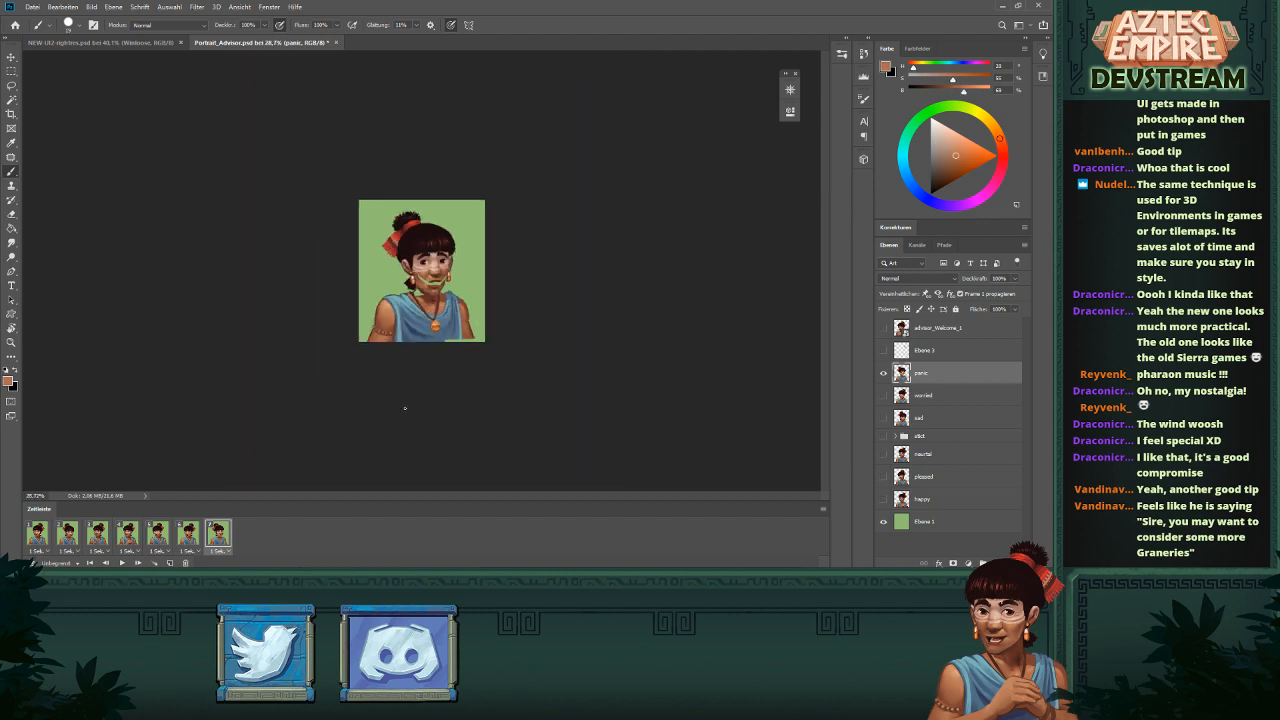
left_click_drag(488, 331, 543, 348)
key("space")
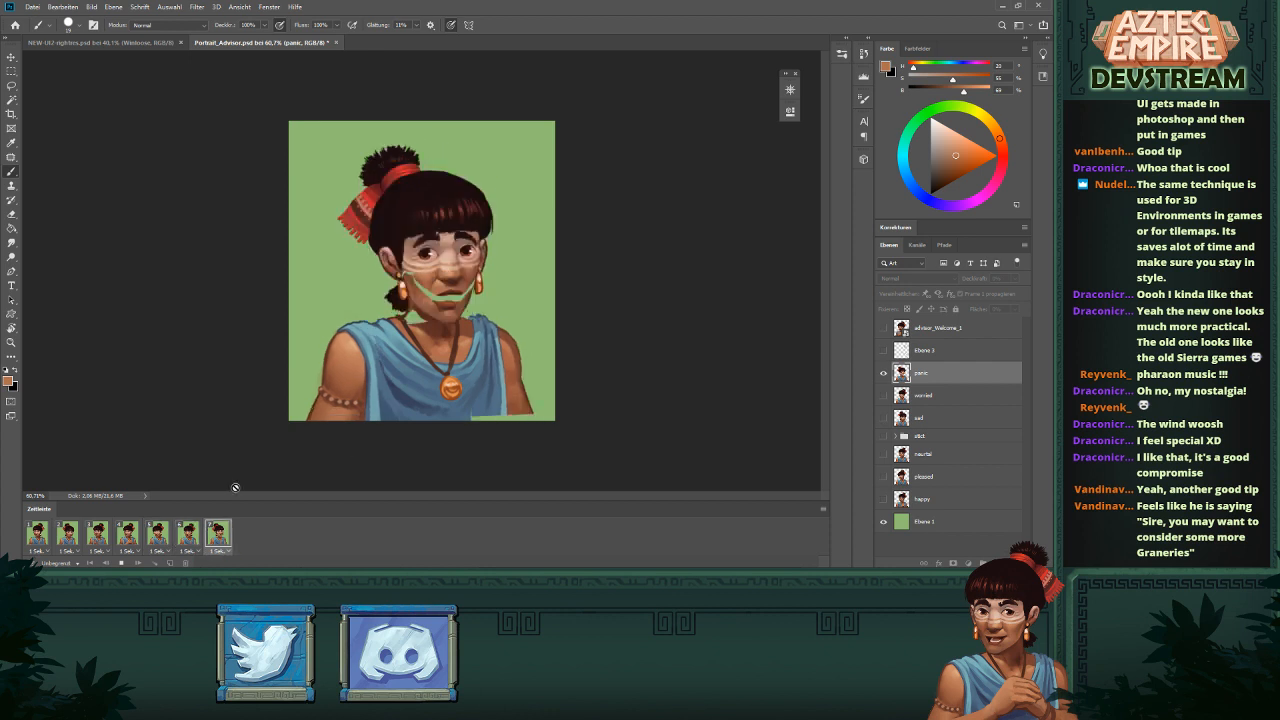
left_click(217, 530)
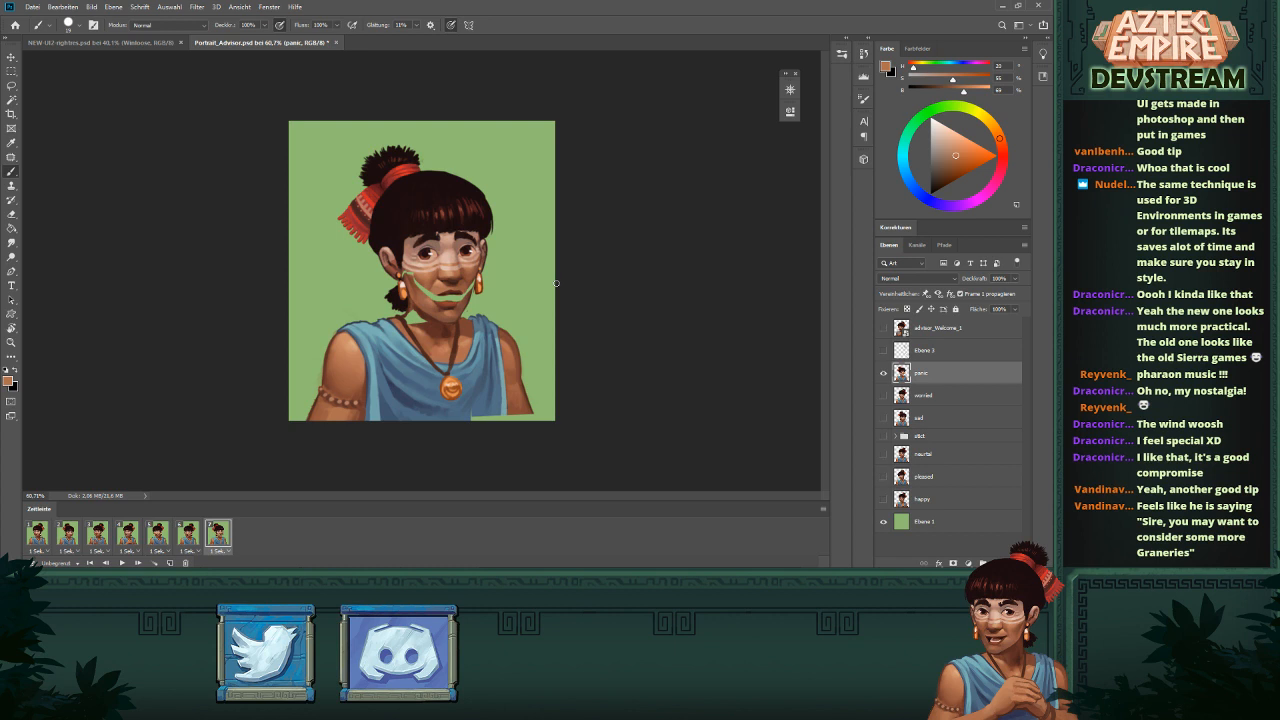
- Fill the gap below the garment and the arm without the armband down to the canvas edge with sampled blue and skin tones
scroll(571, 424, "up", 2)
left_click(486, 444, "alt")
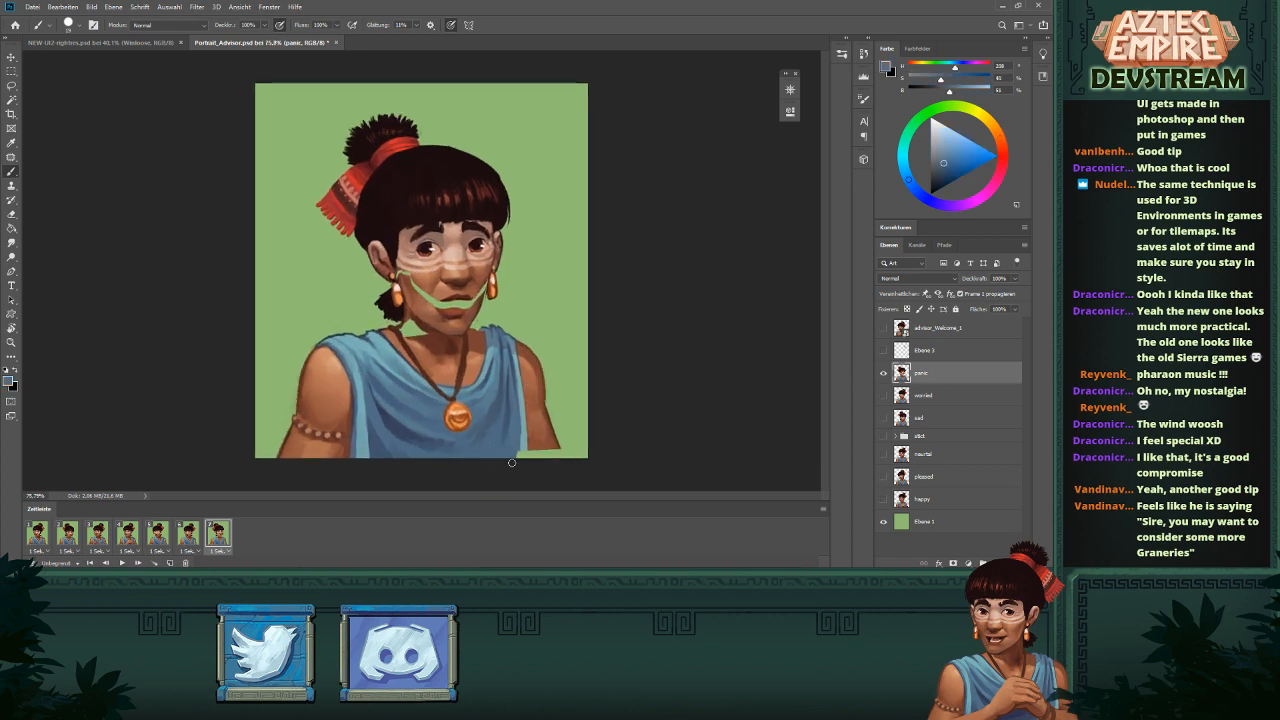
left_click(517, 433, "alt")
left_click(528, 438, "alt")
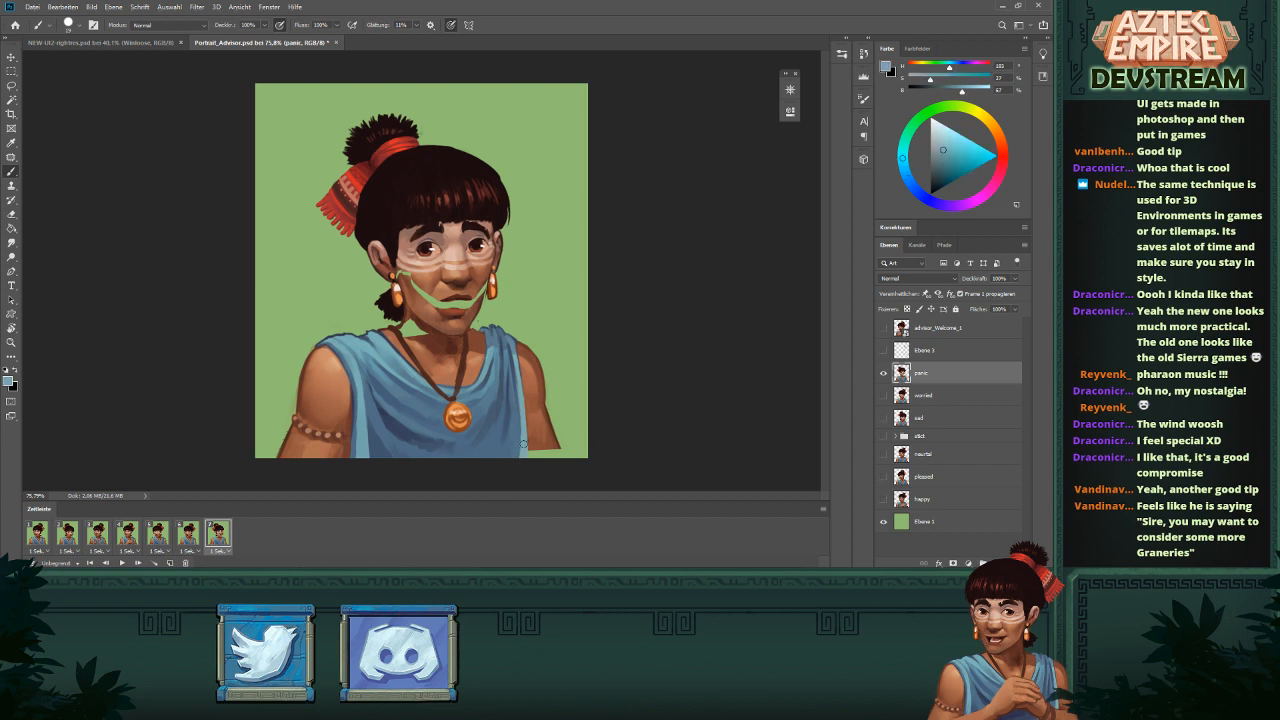
left_click(537, 443, "alt")
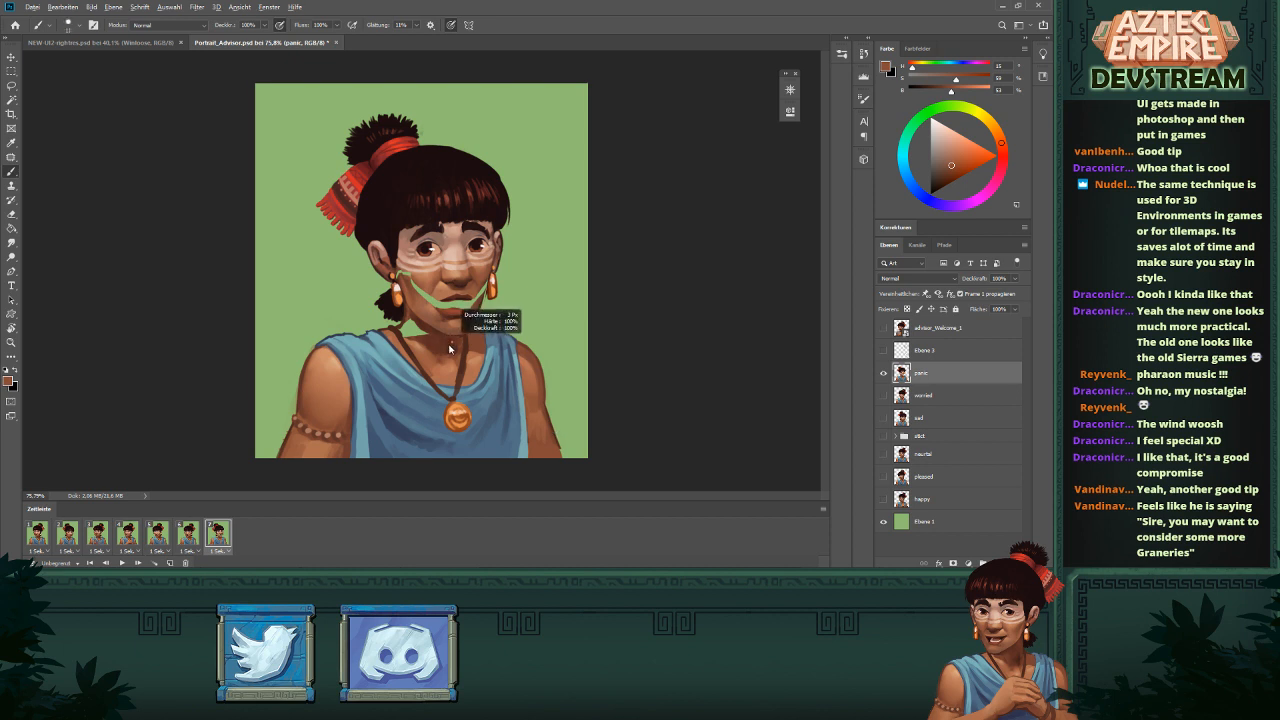
left_click(564, 449, "alt")
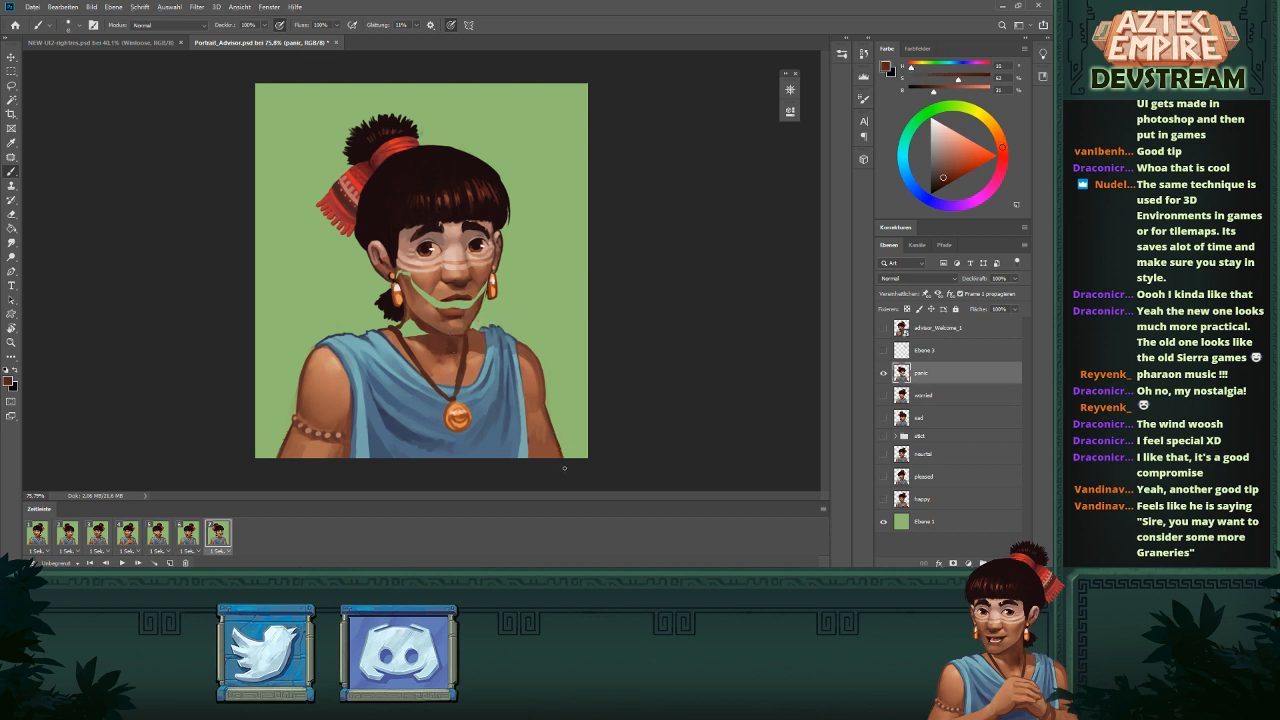
- Paint over the gap between the jaw and the neck and blend the neck's shading with sampled skin and shadow tones
scroll(416, 301, "up", 2)
left_click(428, 340, "alt")
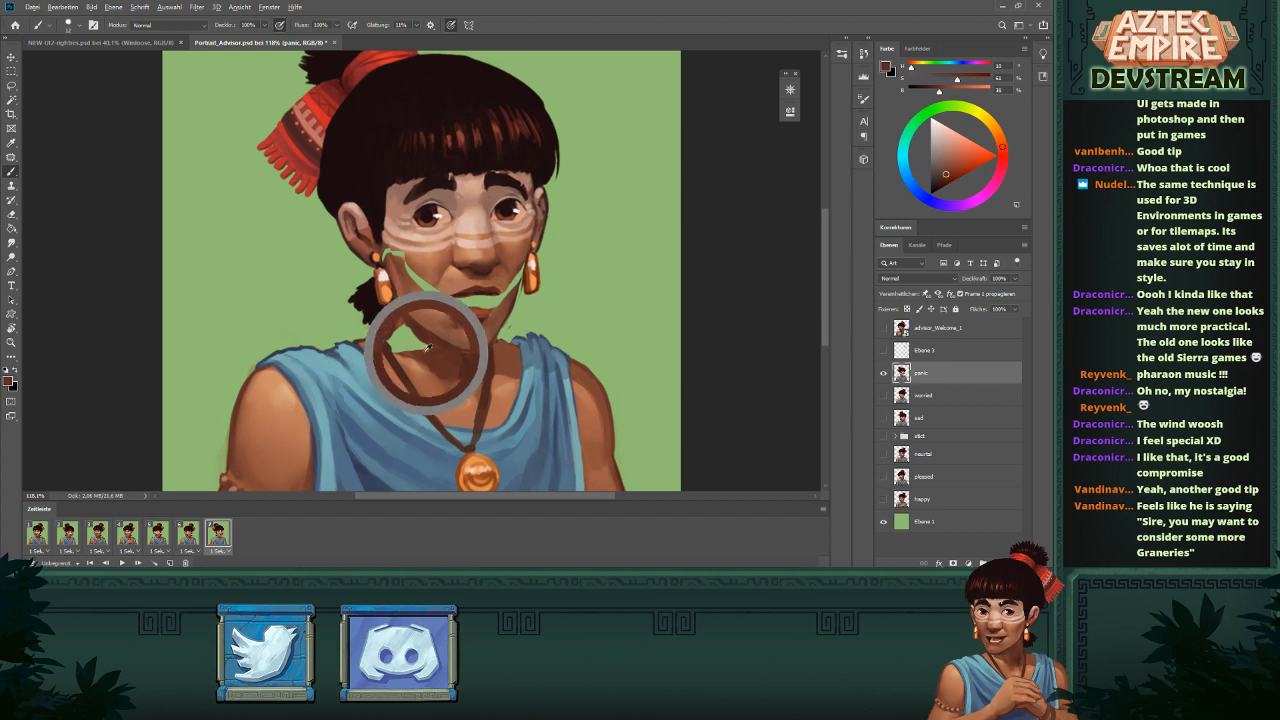
left_click(416, 328, "alt")
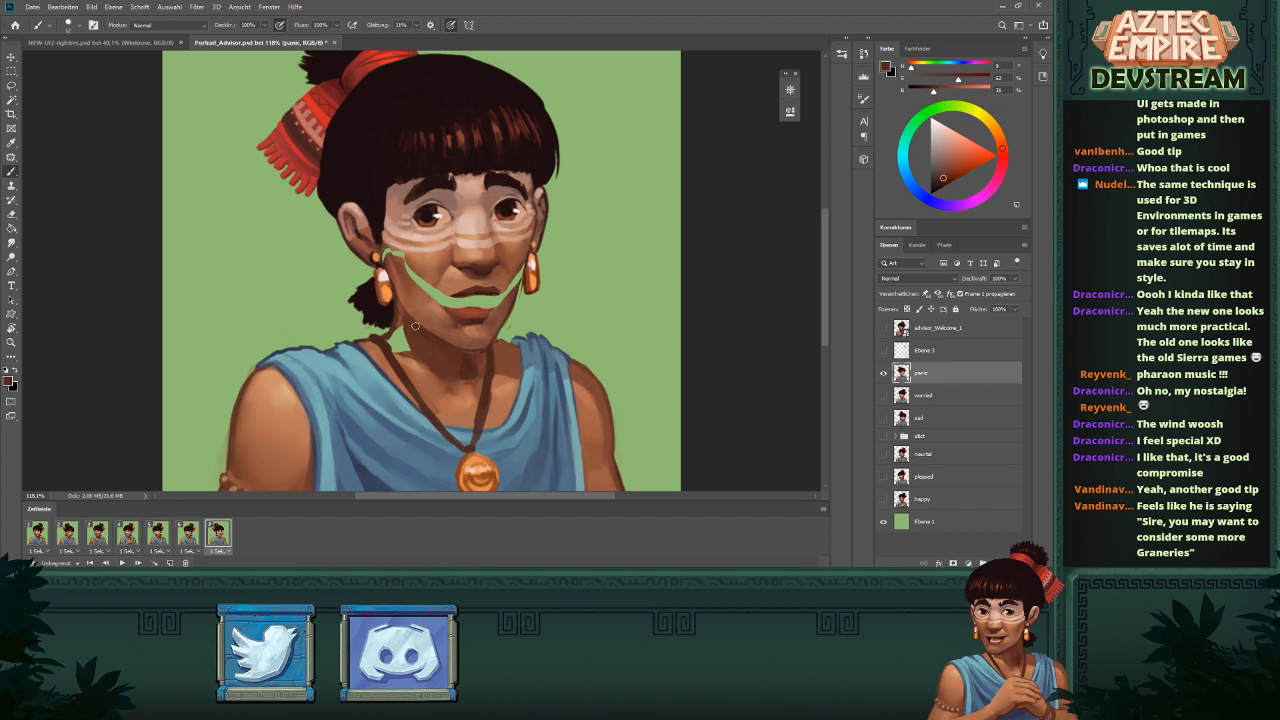
mouse_move(405, 328)
left_mouse_down()
mouse_move(407, 343)
mouse_move(392, 346)
mouse_move(403, 333)
mouse_move(379, 362)
left_mouse_up()
key("ctrl+0")
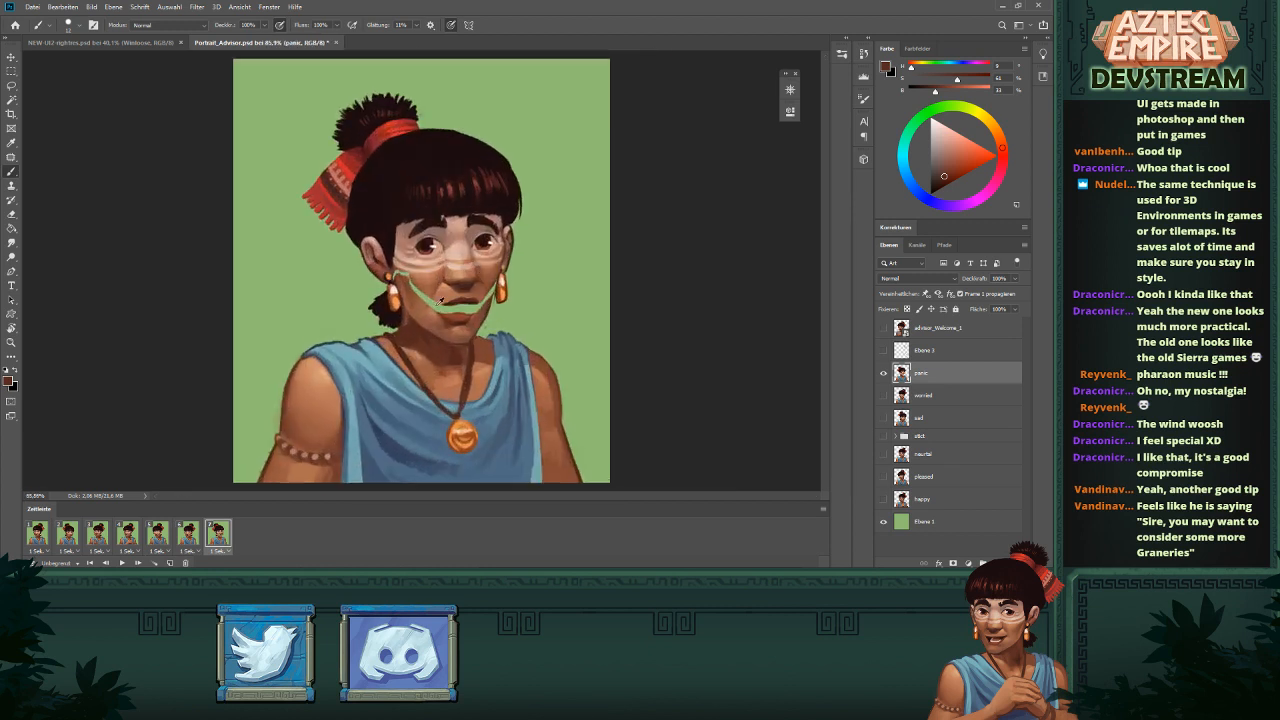
left_click(407, 322, "alt")
left_click(412, 348, "alt")
left_click(404, 324, "alt")
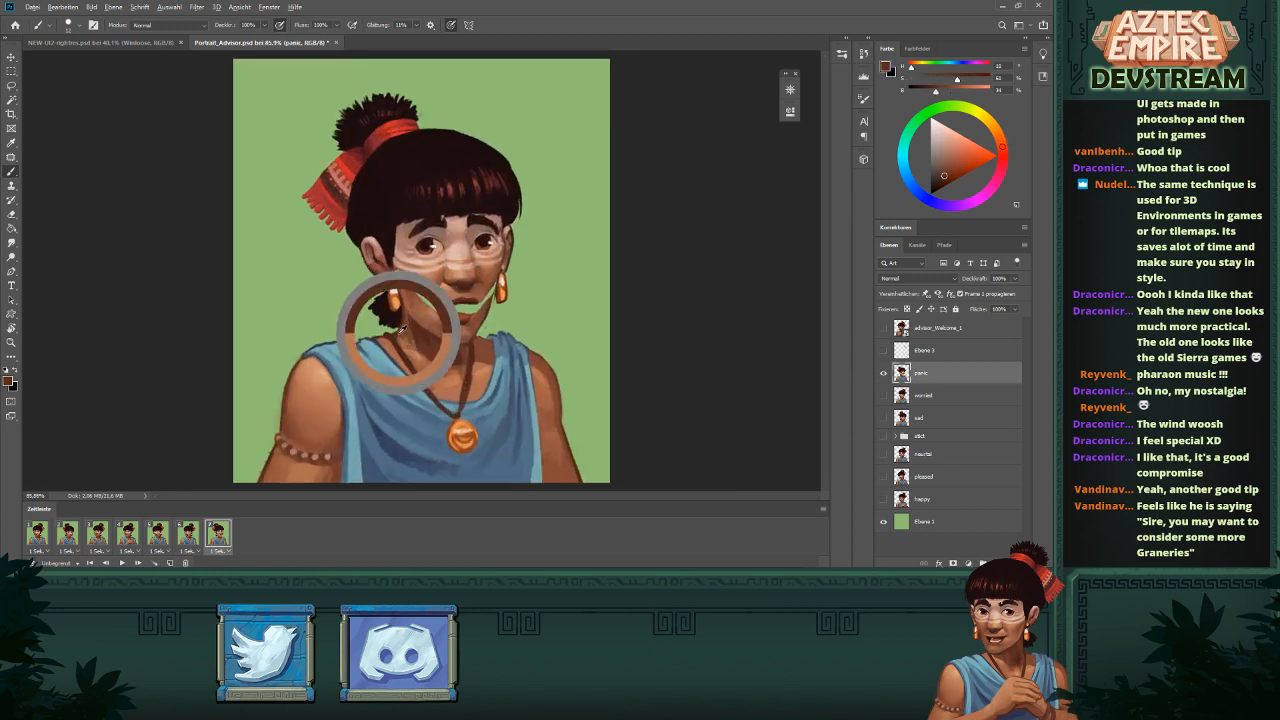
left_click(407, 345, "alt")
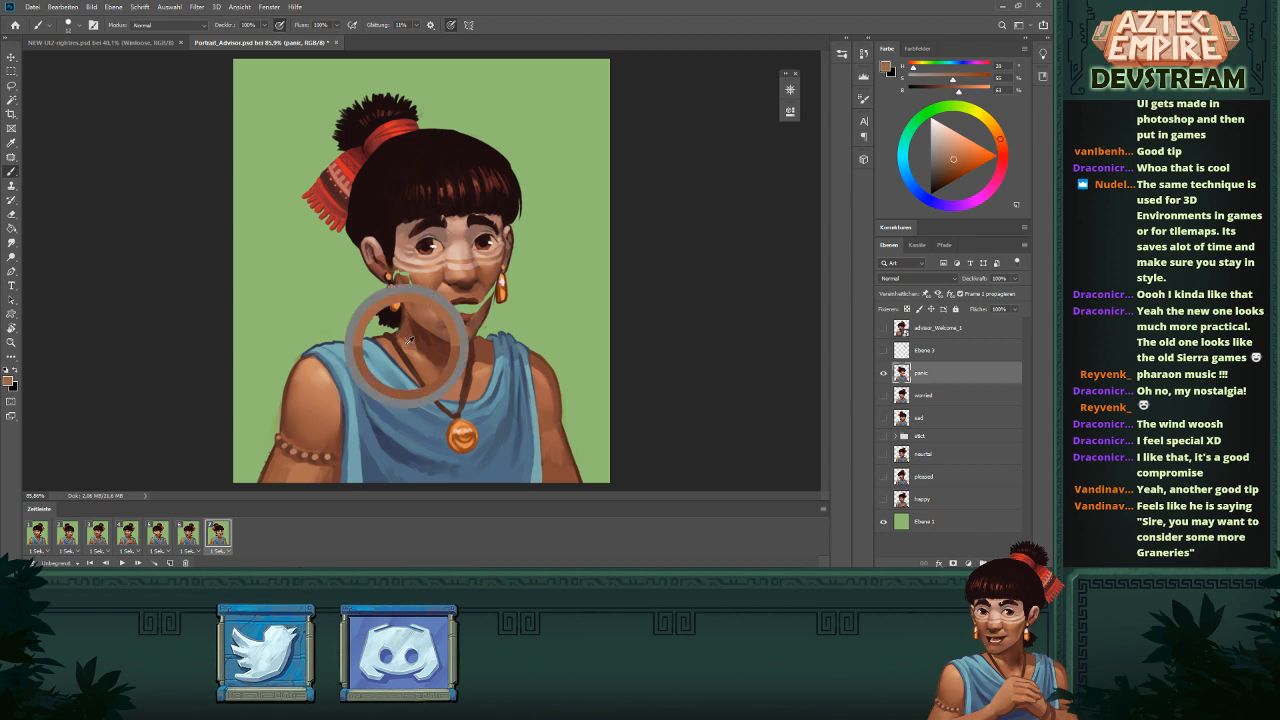
scroll(580, 183, "down", 5)
scroll(563, 240, "up", 3)
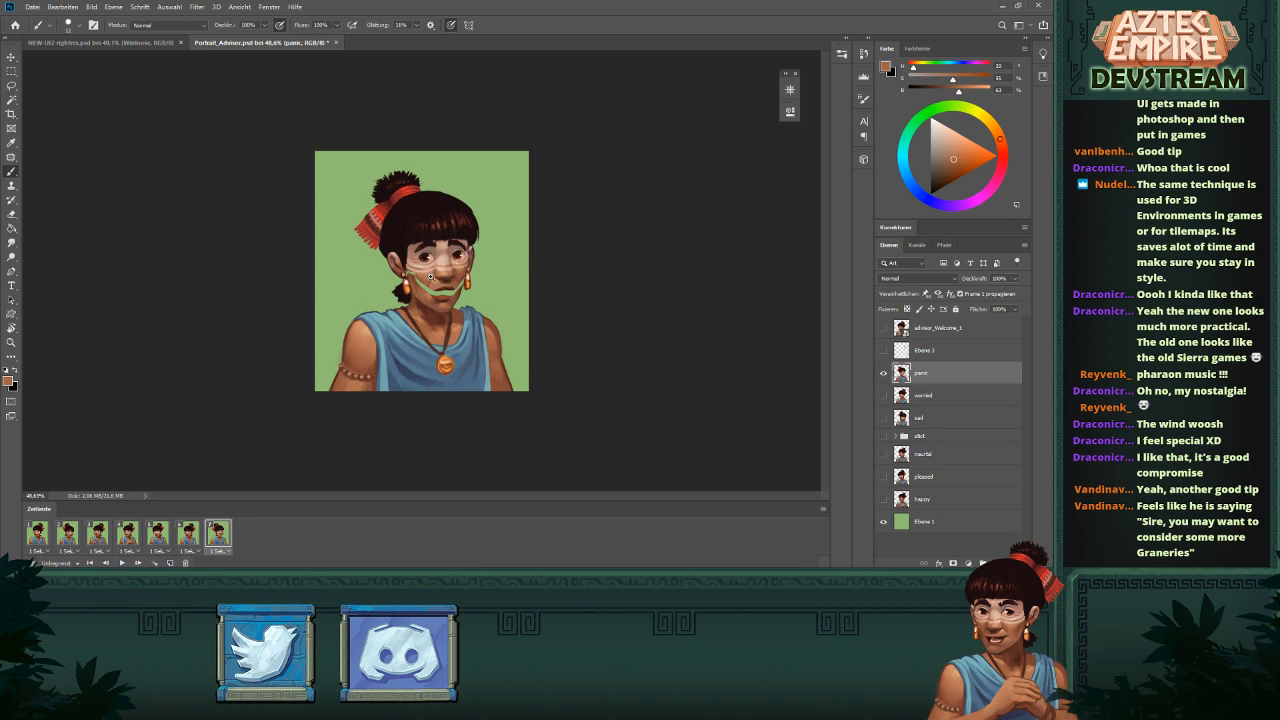
- Fill the green gap across the cheek beside the ponytail-side earring with sampled brown skin tones
scroll(431, 276, "up", 7)
left_click(385, 268, "alt")
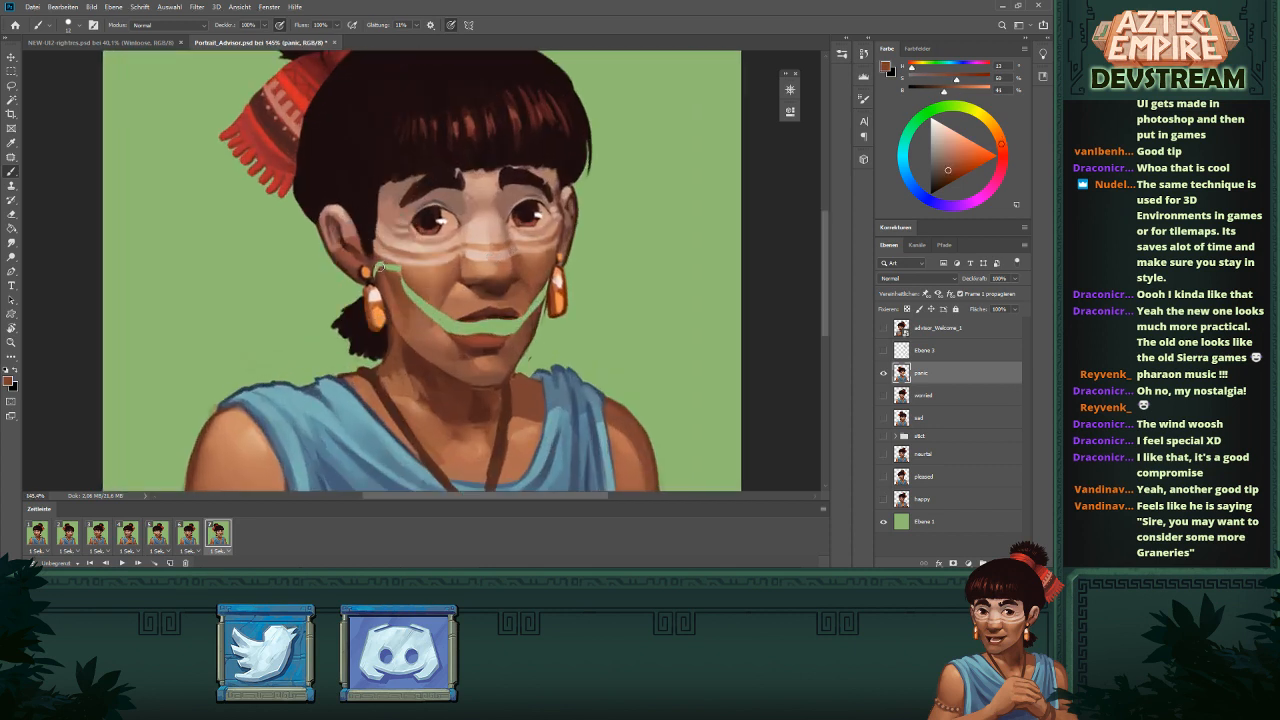
left_click_drag(387, 266, 407, 282)
left_click(414, 270, "alt")
left_click(398, 268, "alt")
left_click(419, 289, "alt")
left_click(409, 287, "alt")
left_click(420, 287, "alt")
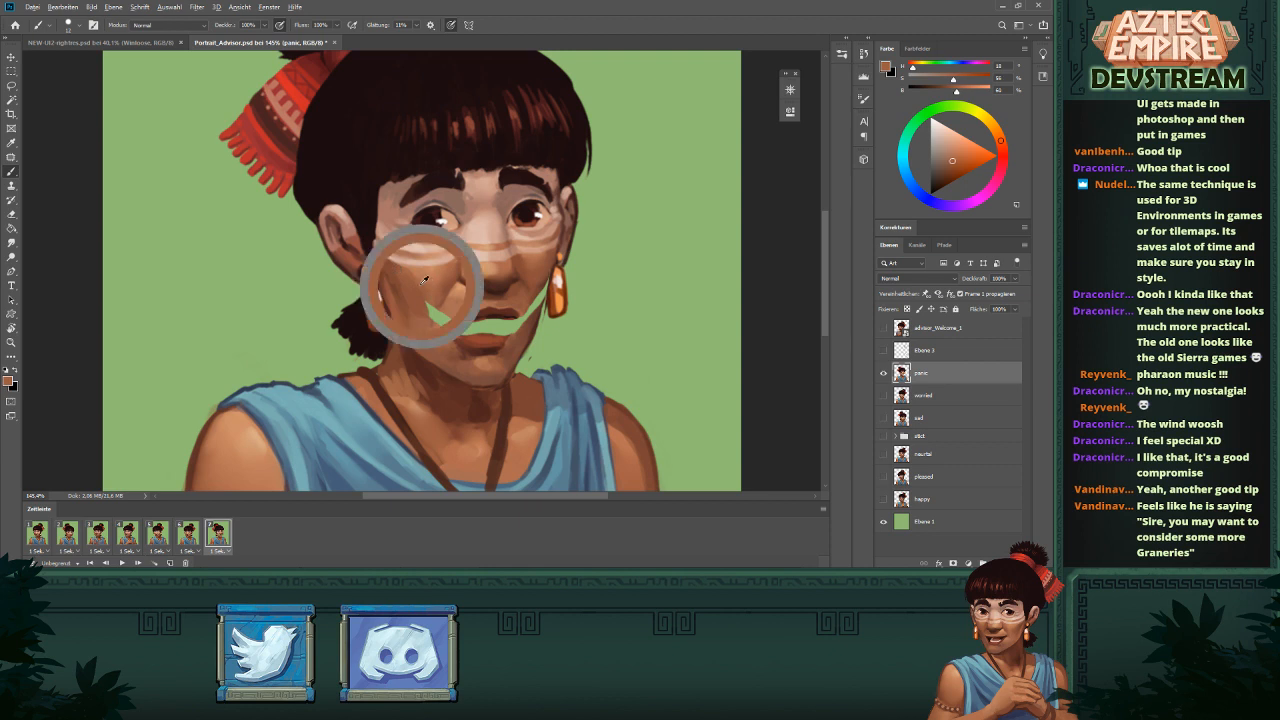
- Blend the repainted cheek from the face paint stripes to the mouth corner with sampled skin tones and the Smudge tool
left_click(427, 295, "alt")
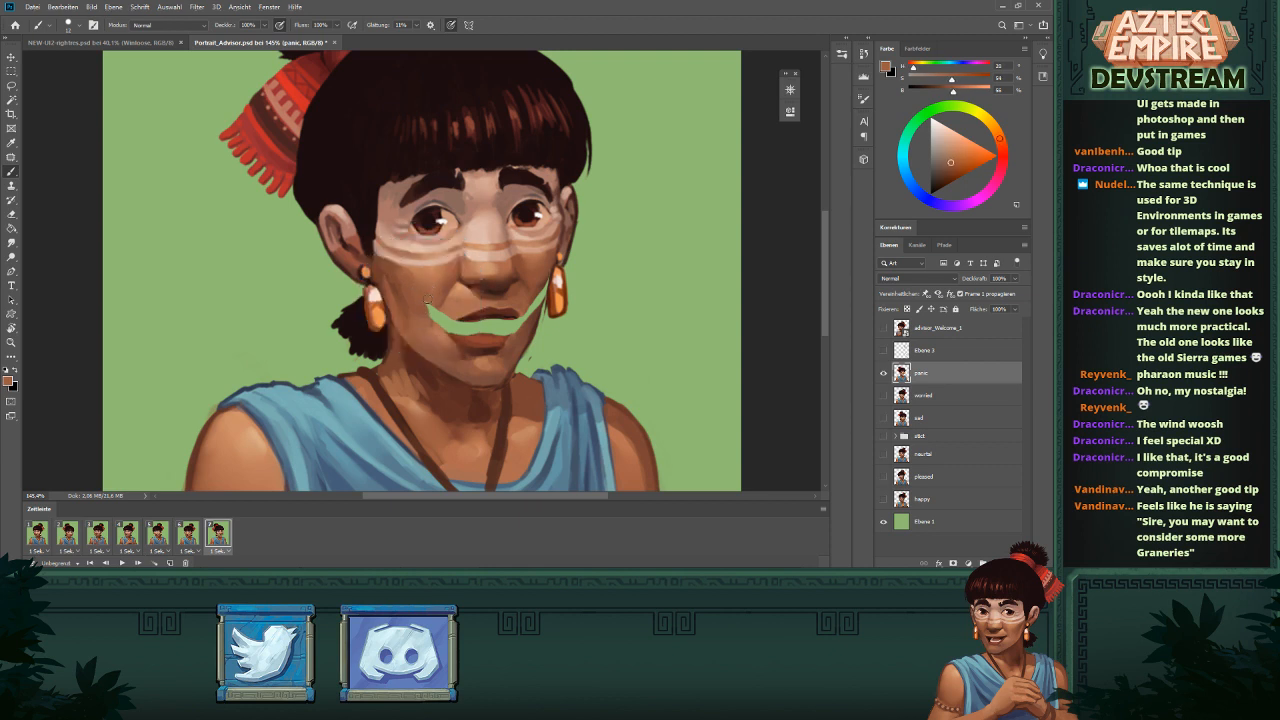
left_click(433, 293, "alt")
left_click(432, 291, "alt")
left_click(428, 311, "alt")
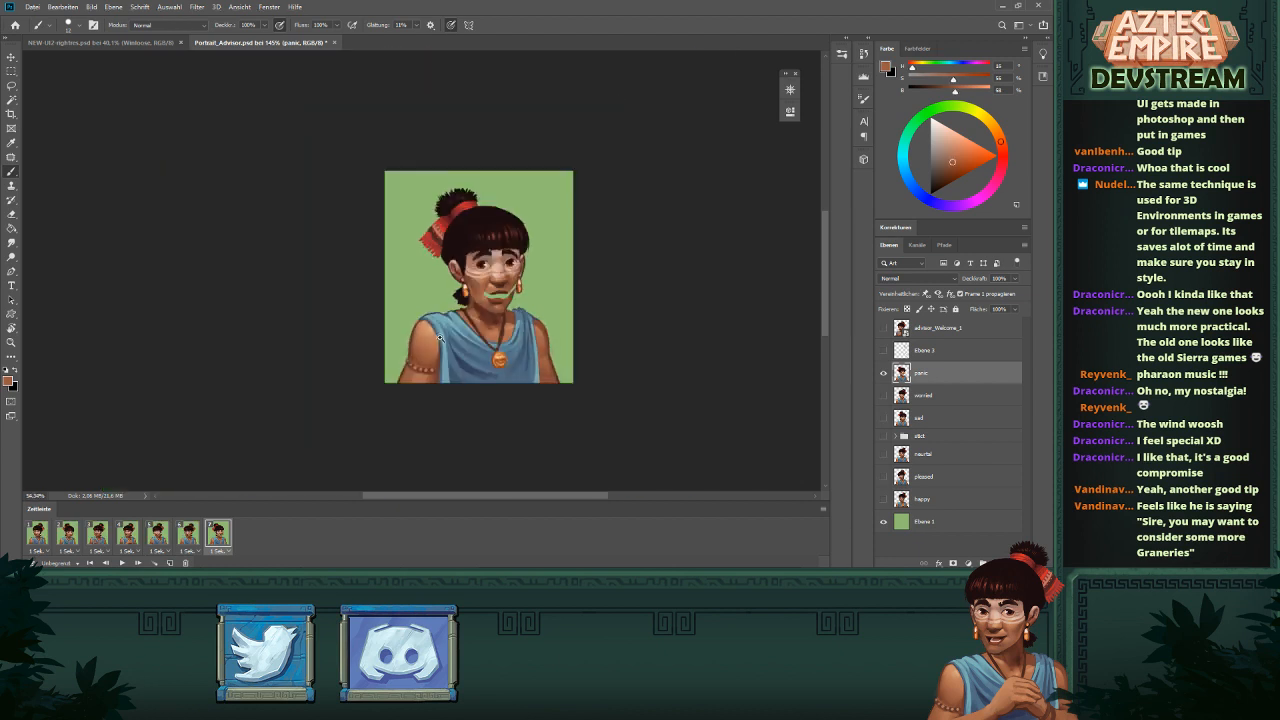
scroll(428, 311, "down", 5)
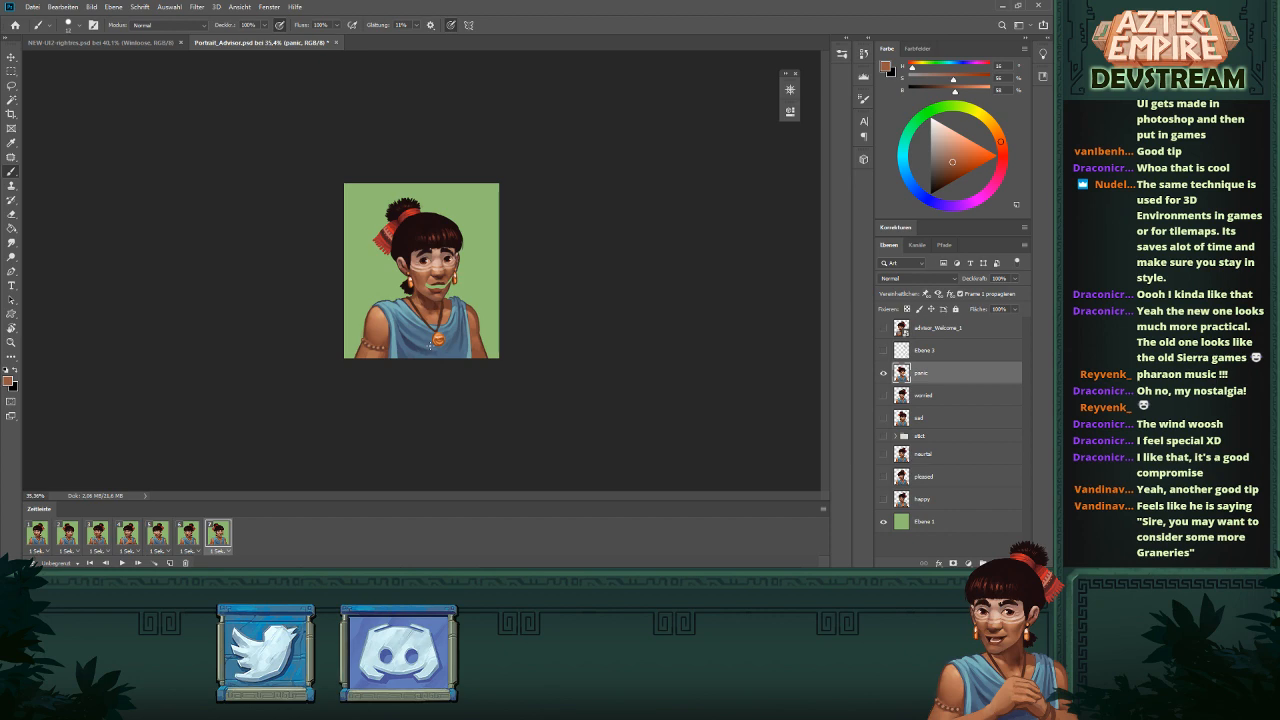
scroll(457, 251, "up", 5)
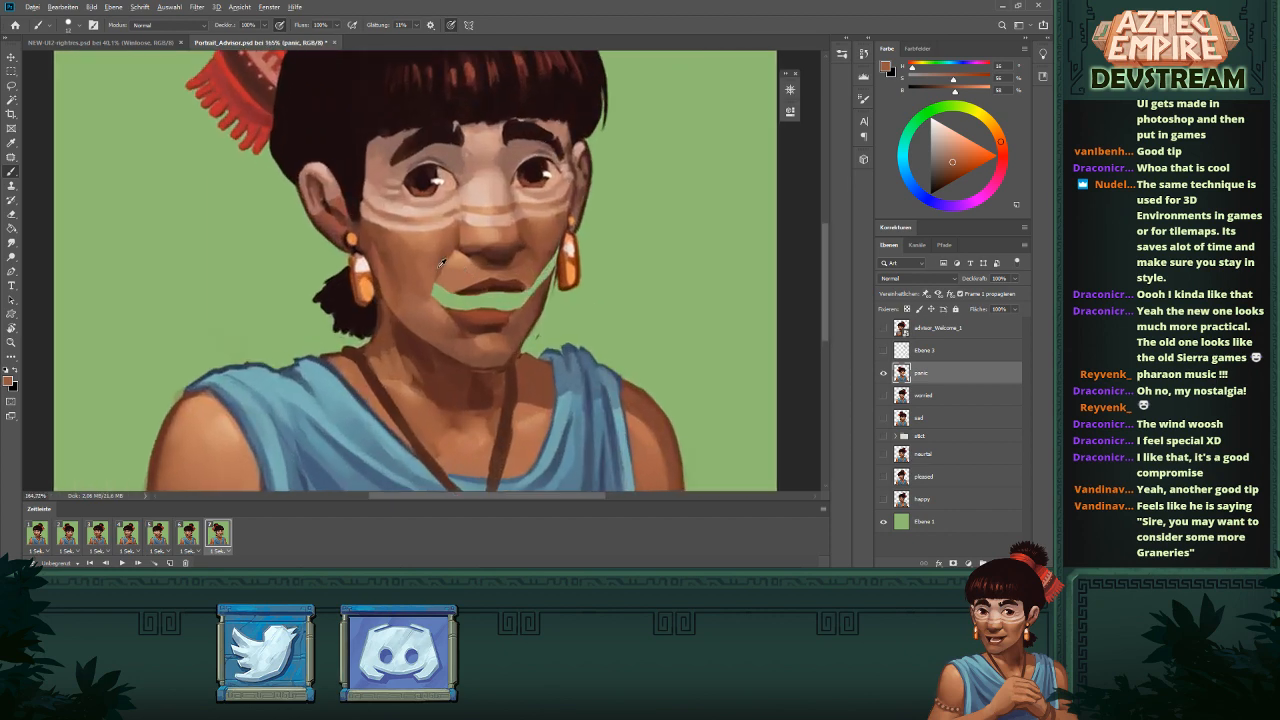
left_click(420, 277, "alt")
left_click(413, 231, "alt")
left_click(399, 245, "alt")
key("r")
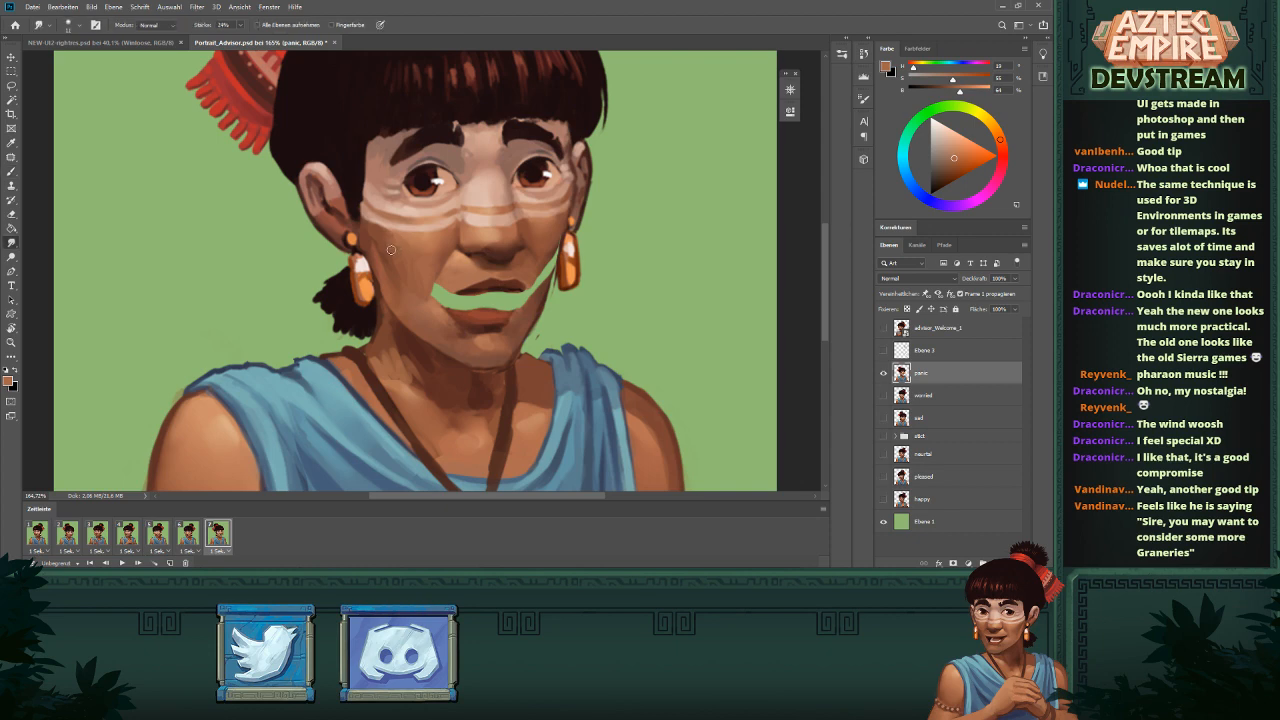
mouse_move(547, 229)
left_mouse_down()
mouse_move(464, 277)
mouse_move(547, 219)
left_mouse_up()
- Paint a dark lip contour around the open mouth and erase the inner edge of the lower lip to widen the opening
key("b")
mouse_move(470, 316)
left_mouse_down()
mouse_move(485, 315)
mouse_move(435, 337)
left_mouse_up()
left_click(461, 319, "alt")
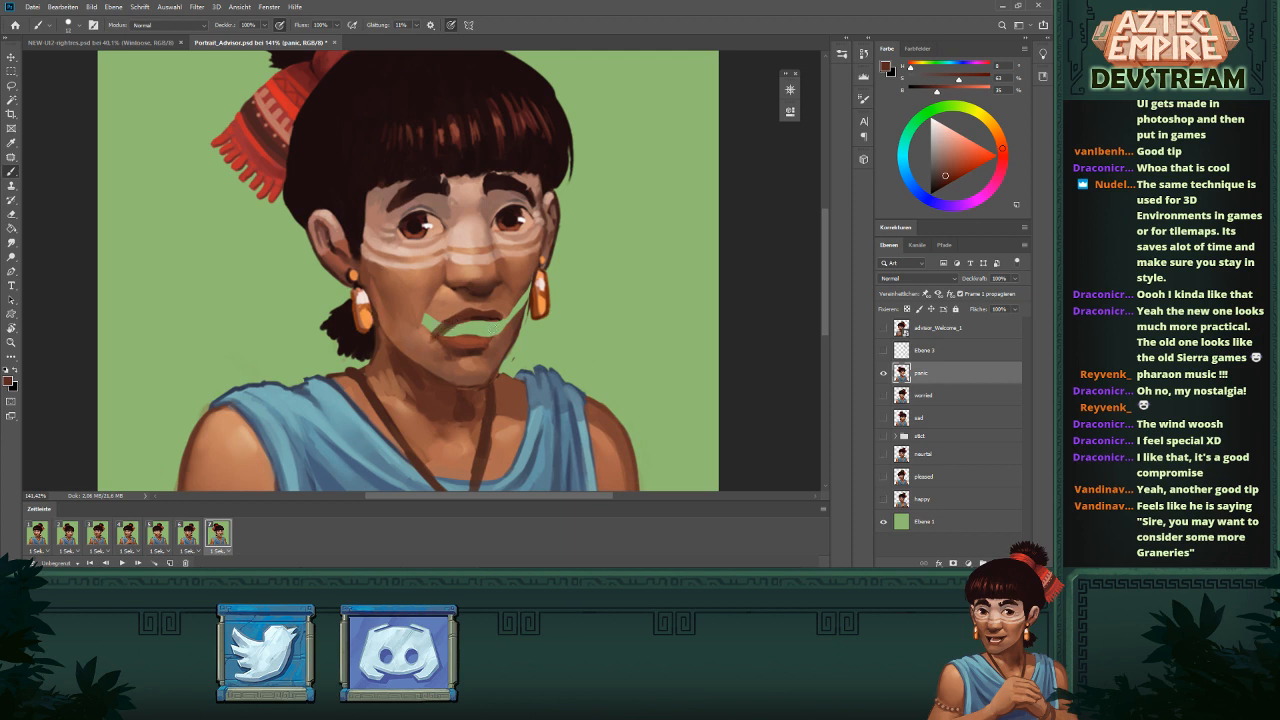
left_click(474, 329, "alt")
key("e")
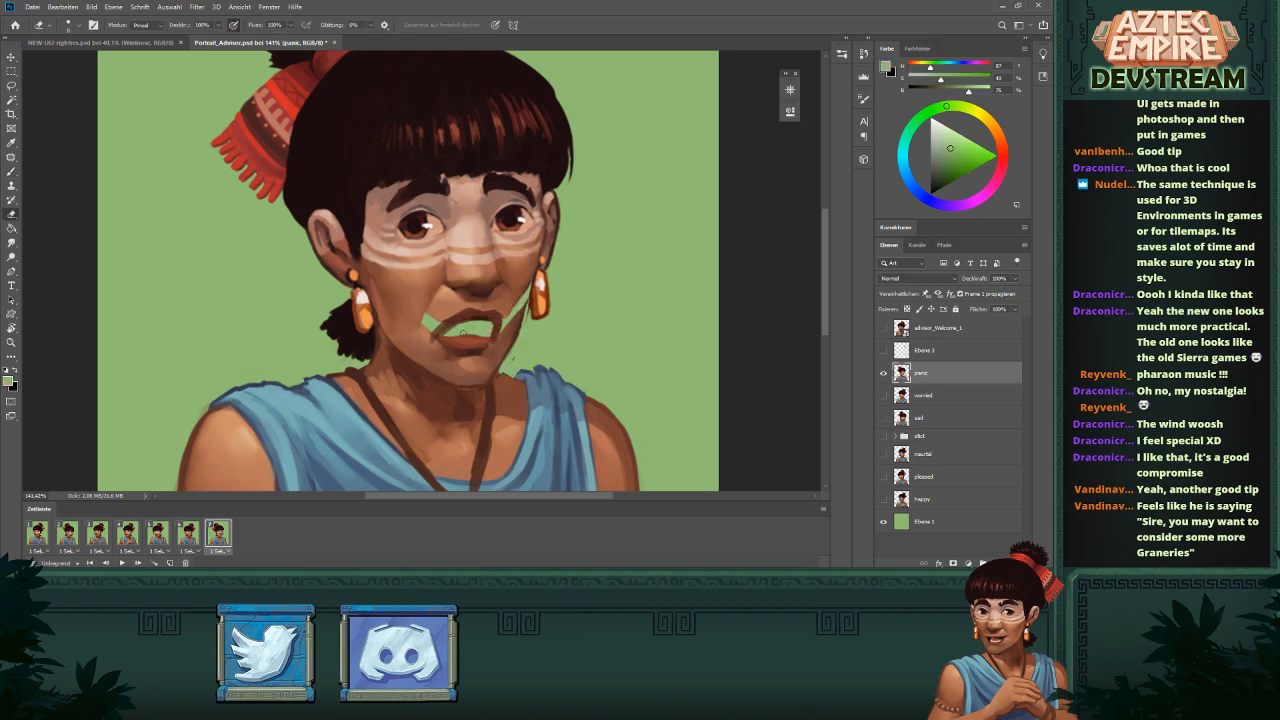
left_click_drag(452, 336, 490, 346)
- Fill the mouth opening with a sampled dark brown and touch up the lower lip with a sampled reddish lip tone
key("b")
left_click(474, 342, "alt")
left_click(486, 316, "alt")
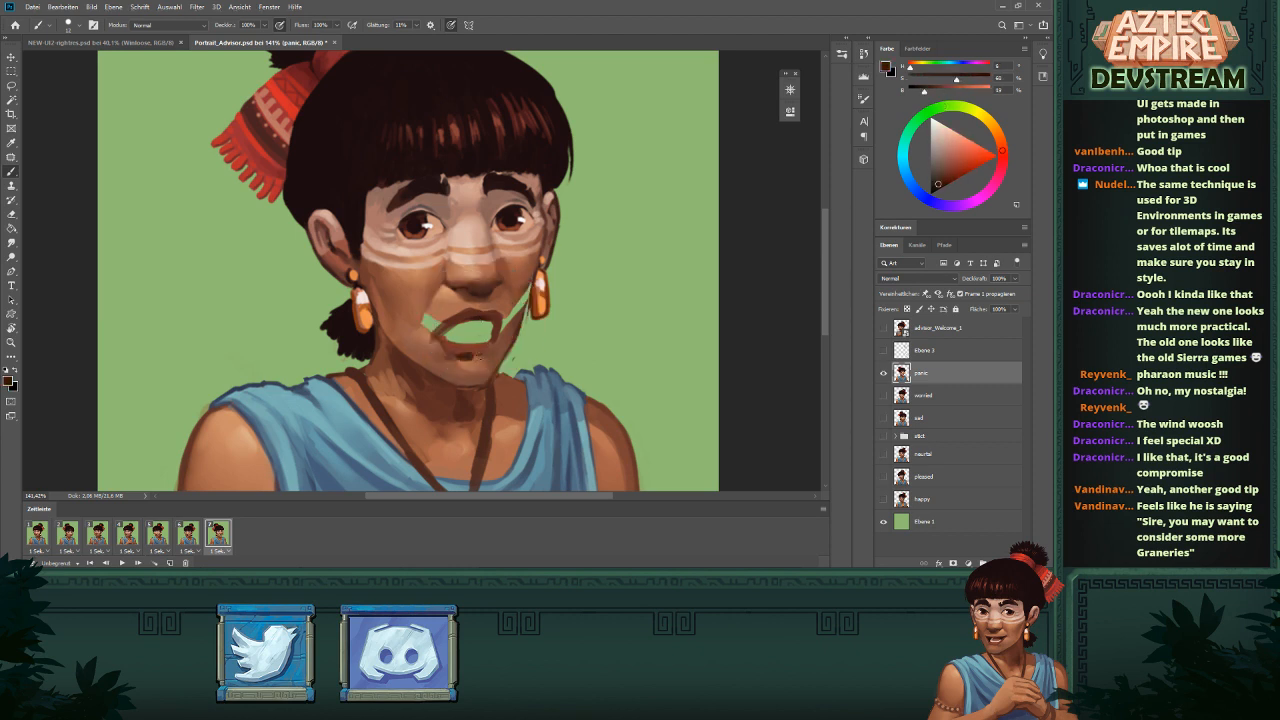
left_click(509, 189, "alt")
mouse_move(455, 332)
left_mouse_down()
mouse_move(484, 328)
mouse_move(455, 342)
mouse_move(487, 345)
left_mouse_up()
left_click(442, 340, "alt")
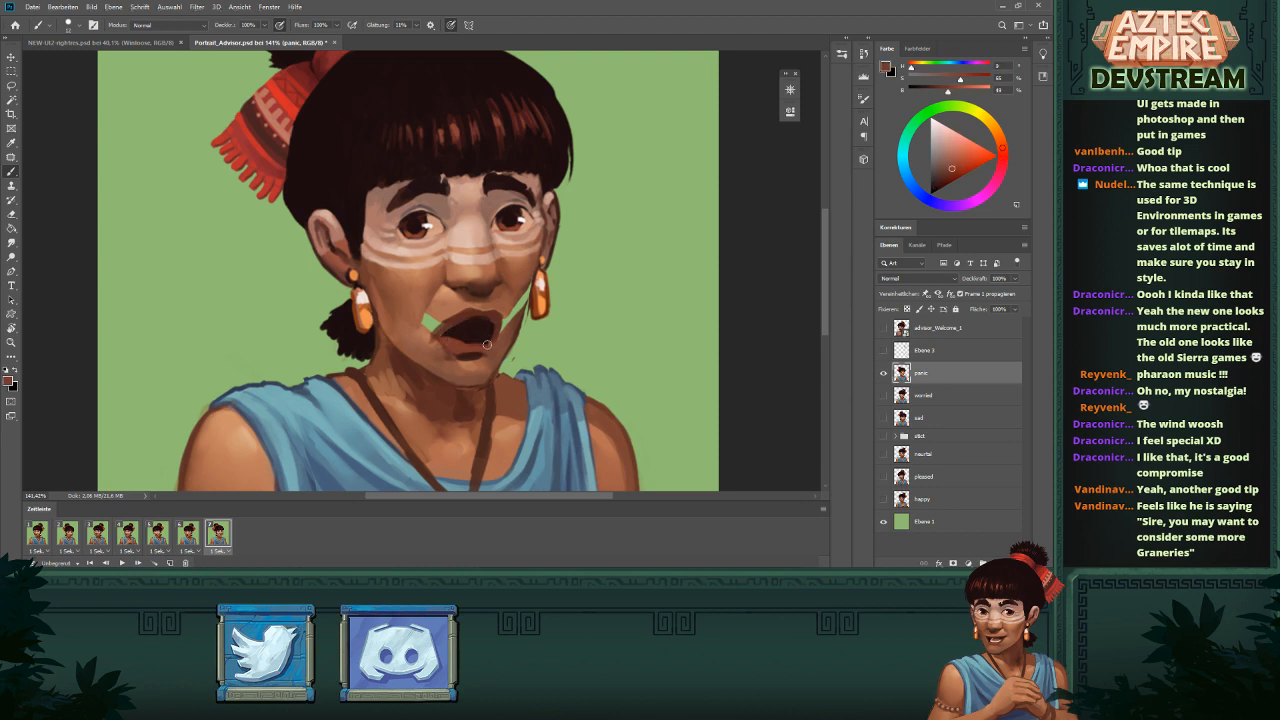
- Cover the remaining green gaps beside both mouth corners with sampled lip and skin tones
left_click_drag(536, 284, 454, 357)
left_click_drag(429, 278, 528, 280)
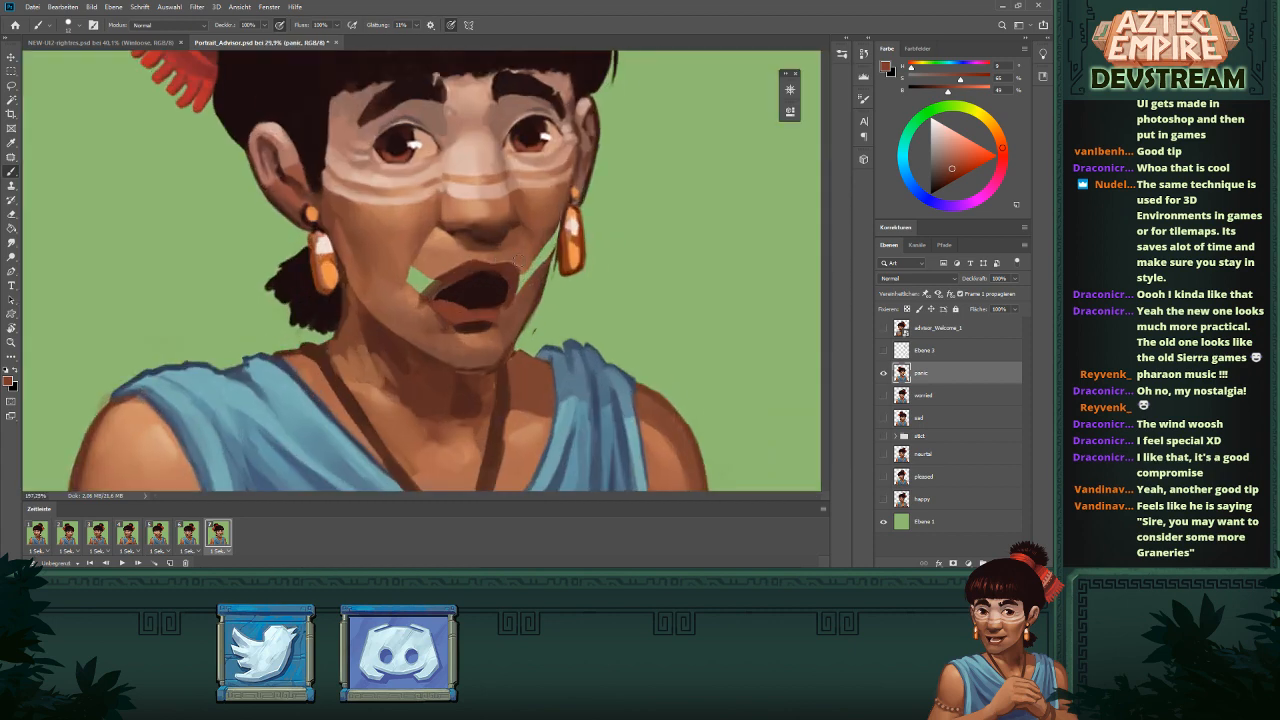
left_click(436, 266, "alt")
mouse_move(436, 262)
left_mouse_down()
mouse_move(410, 297)
mouse_move(431, 263)
left_mouse_up()
mouse_move(525, 262)
left_mouse_down()
mouse_move(526, 282)
mouse_move(550, 228)
mouse_move(545, 252)
left_mouse_up()
left_click(519, 249, "alt")
left_click(529, 295, "alt")
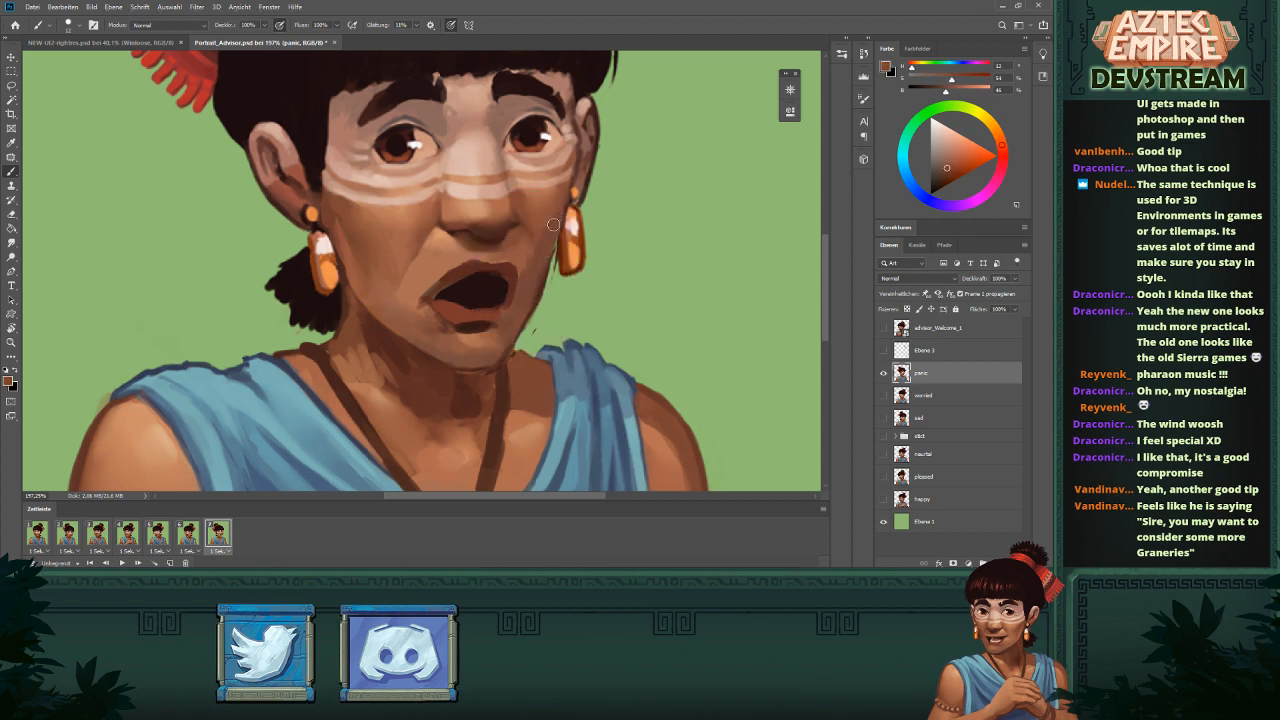
- Refine the chin and jaw edge with a smaller brush in sampled shadow tones and erase stray paint beside the jawline
right_click(549, 277, "alt")
right_click(496, 394, "alt")
left_click(487, 365, "alt")
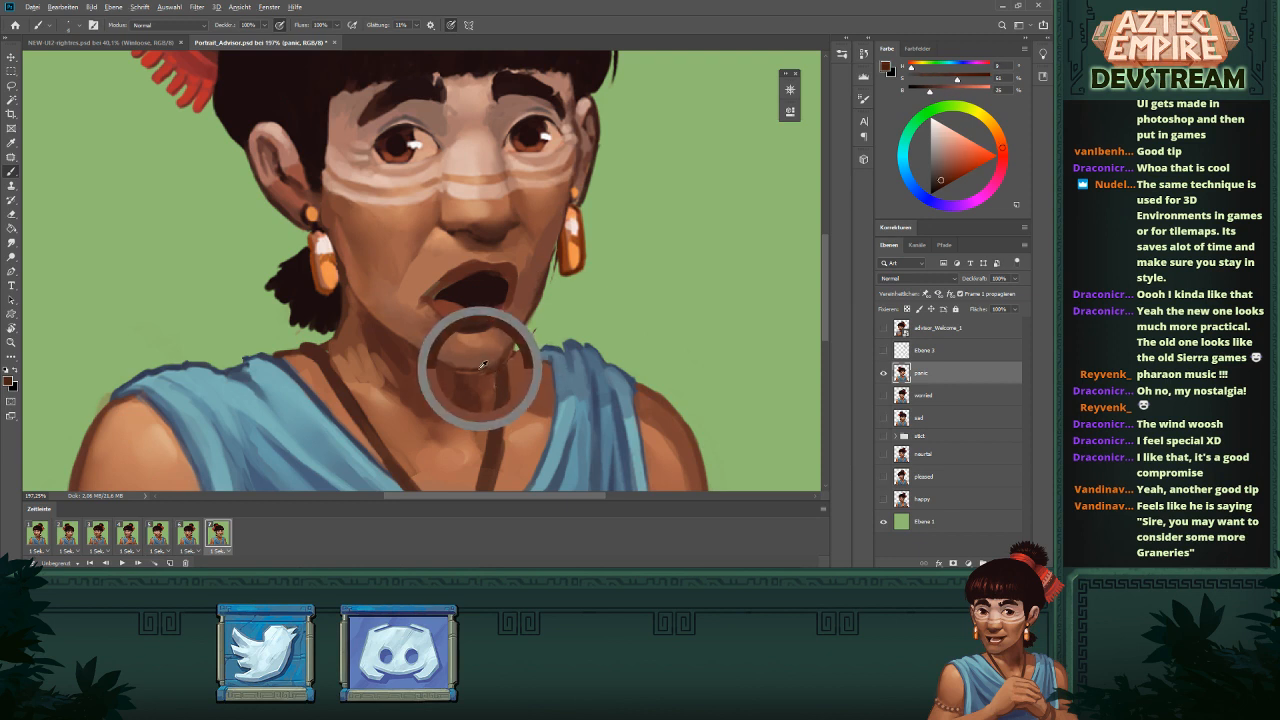
left_click(481, 368, "alt")
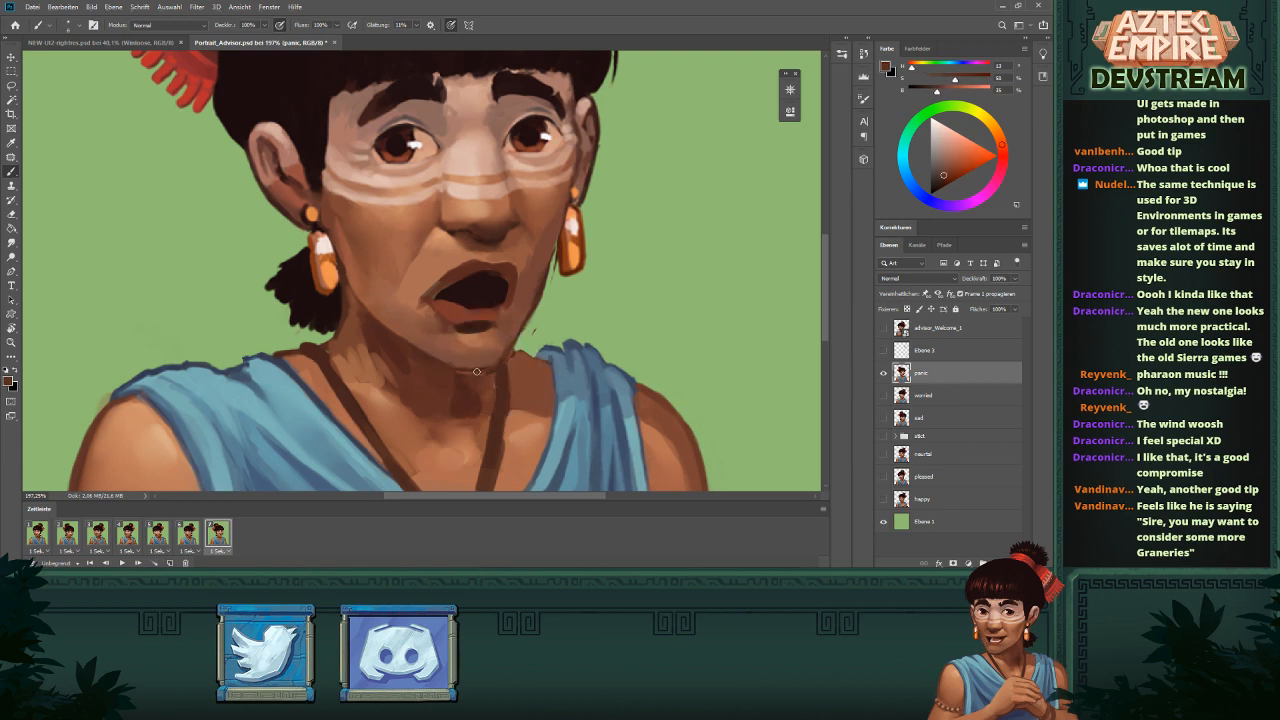
left_click(504, 301, "alt")
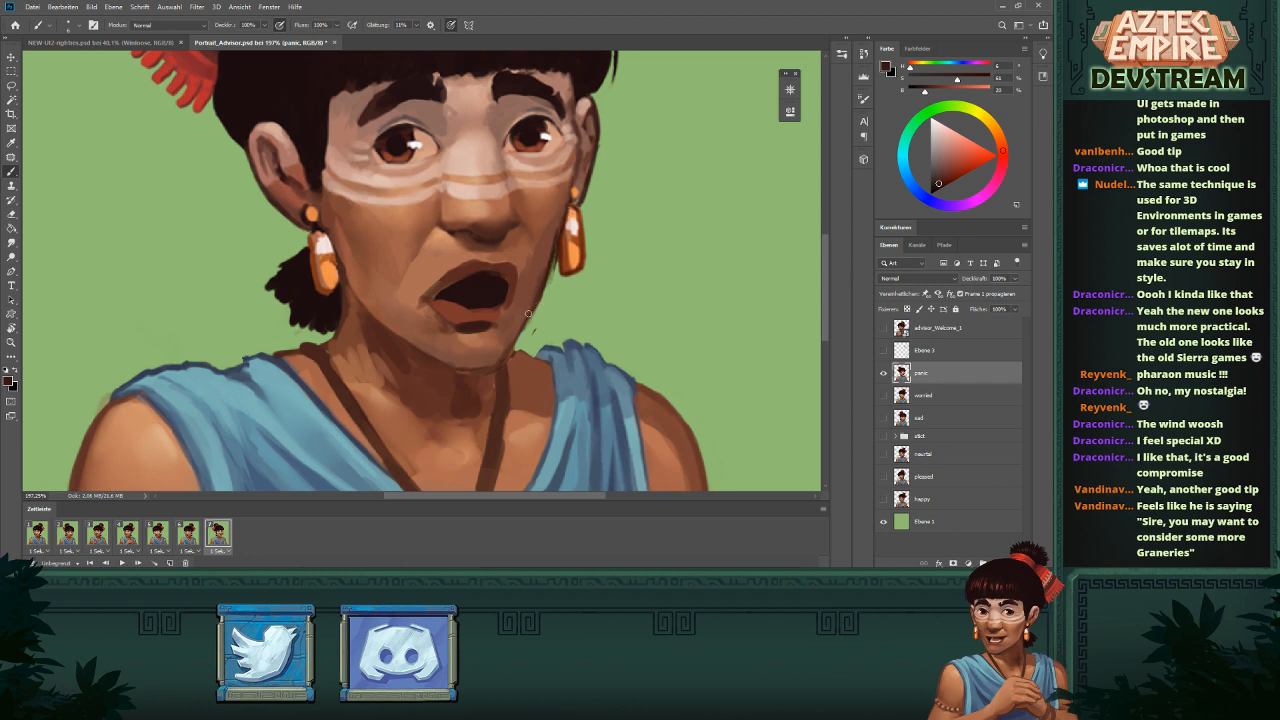
key("e")
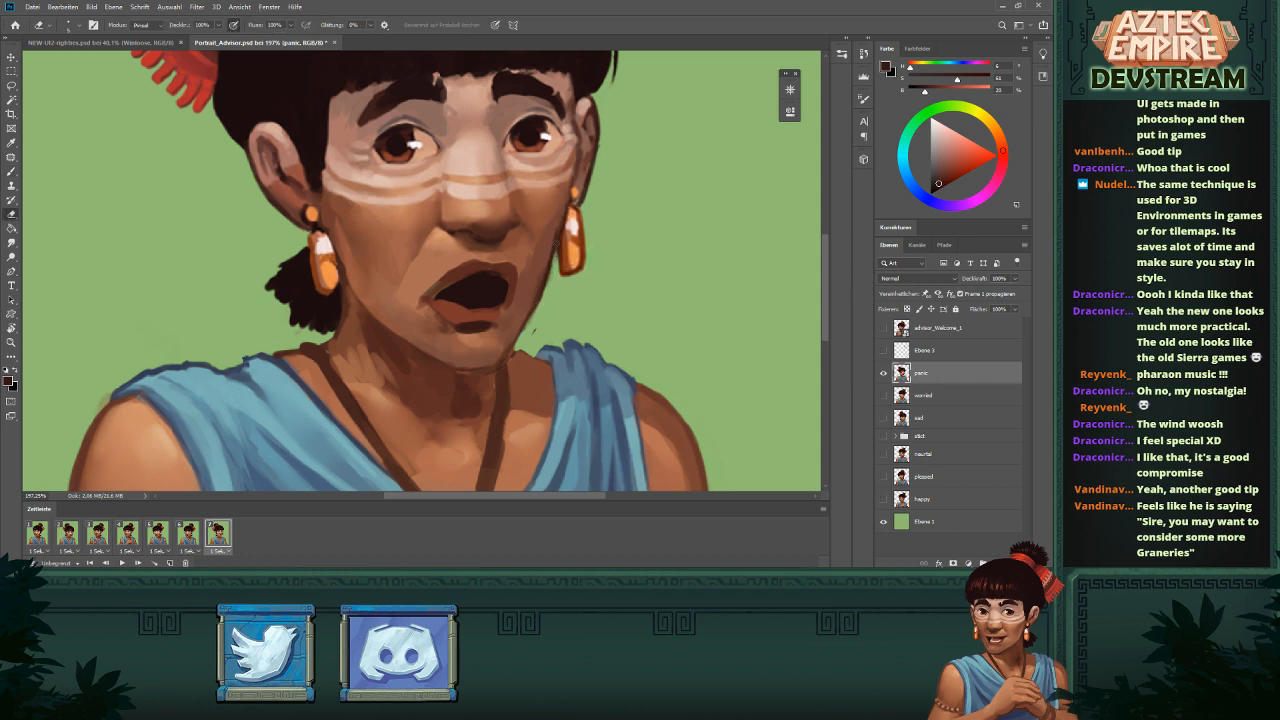
left_click_drag(577, 298, 503, 348)
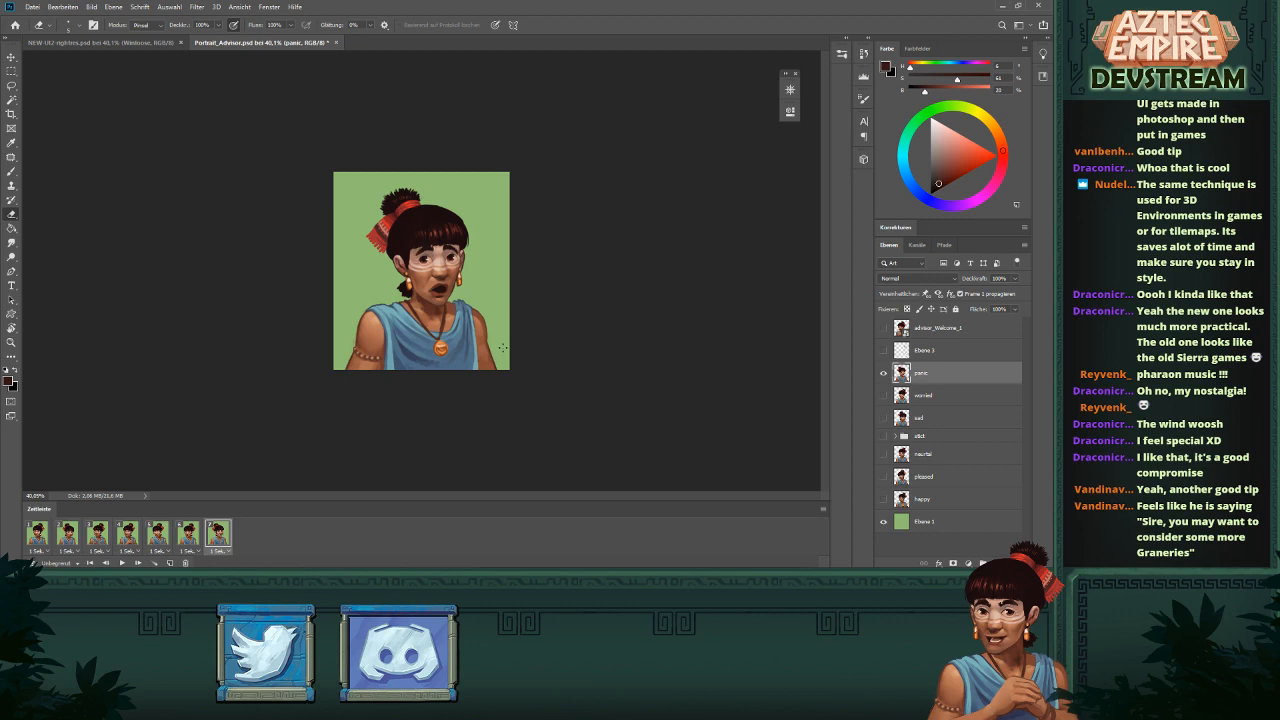
- Lasso the mouth area, copy it to a new layer, transform the copy and merge it back into the panic layer
key("b")
mouse_move(503, 348)
left_mouse_down()
mouse_move(569, 322)
mouse_move(515, 306)
left_mouse_up()
scroll(553, 310, "up", 1)
key("l")
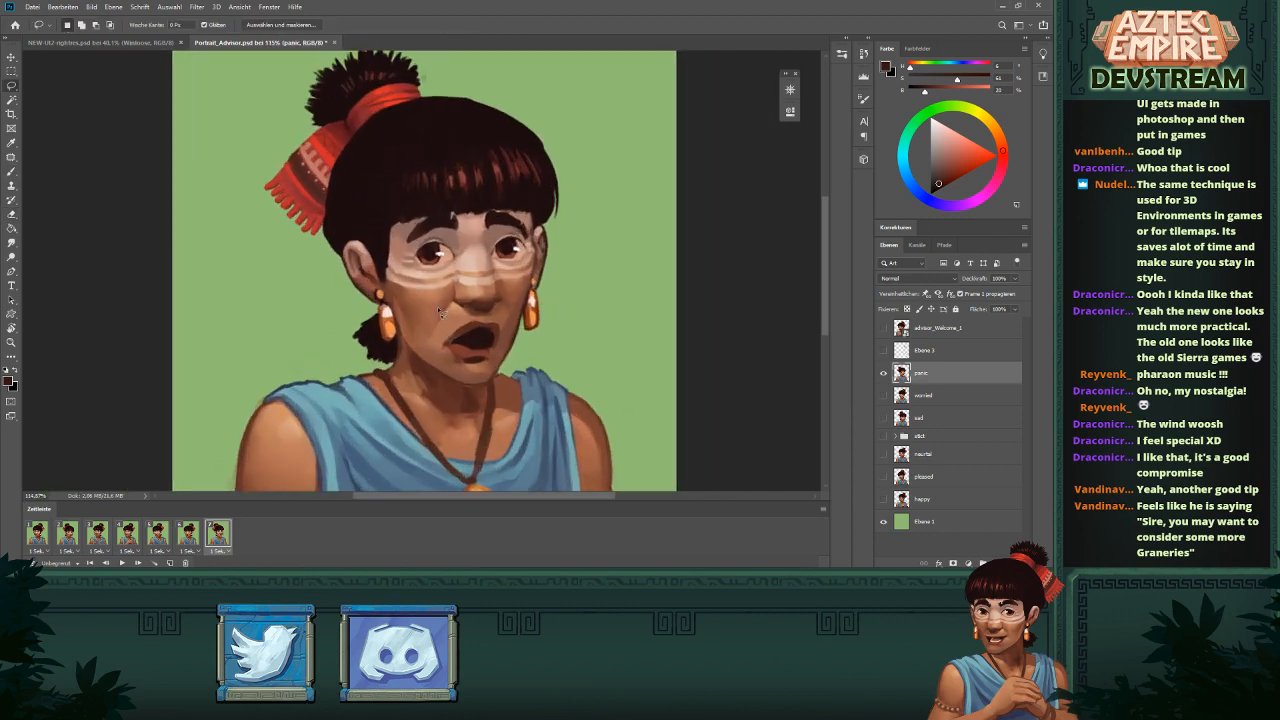
mouse_move(437, 300)
left_mouse_down()
mouse_move(438, 343)
mouse_move(448, 296)
left_mouse_up()
mouse_move(428, 350)
left_mouse_down("alt")
mouse_move(482, 346)
mouse_move(435, 347)
left_mouse_up("alt")
key("ctrl+j")
key("ctrl+t")
key("Return")
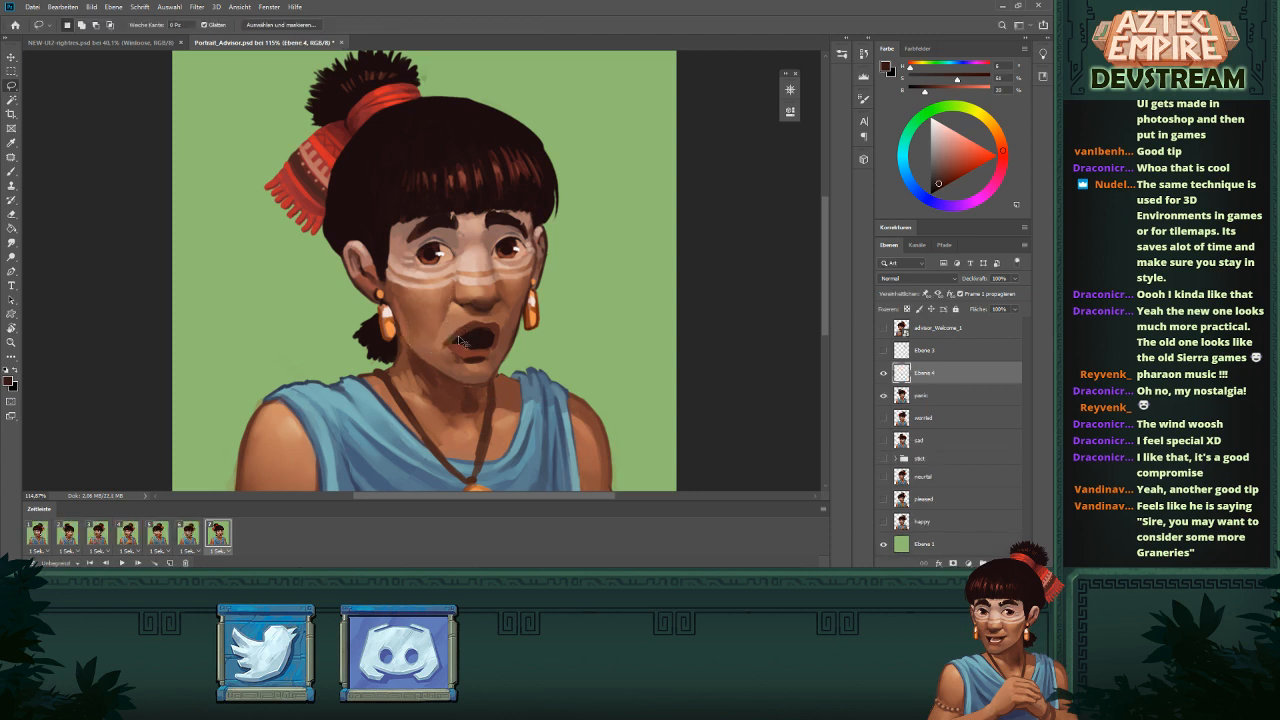
key("ctrl+e")
- Rework the cheek folds beside the nose and mouth with sampled mid and shadow skin tones
key("b")
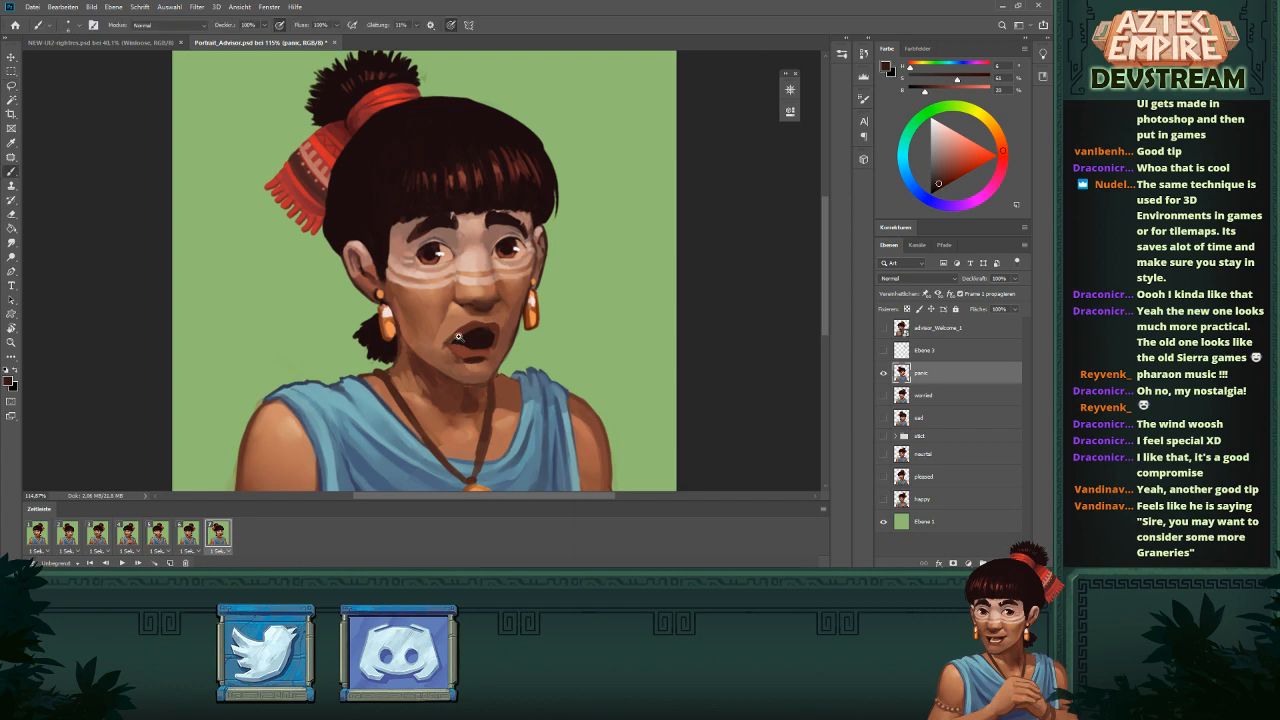
scroll(462, 341, "up", 5)
left_click(440, 298, "alt")
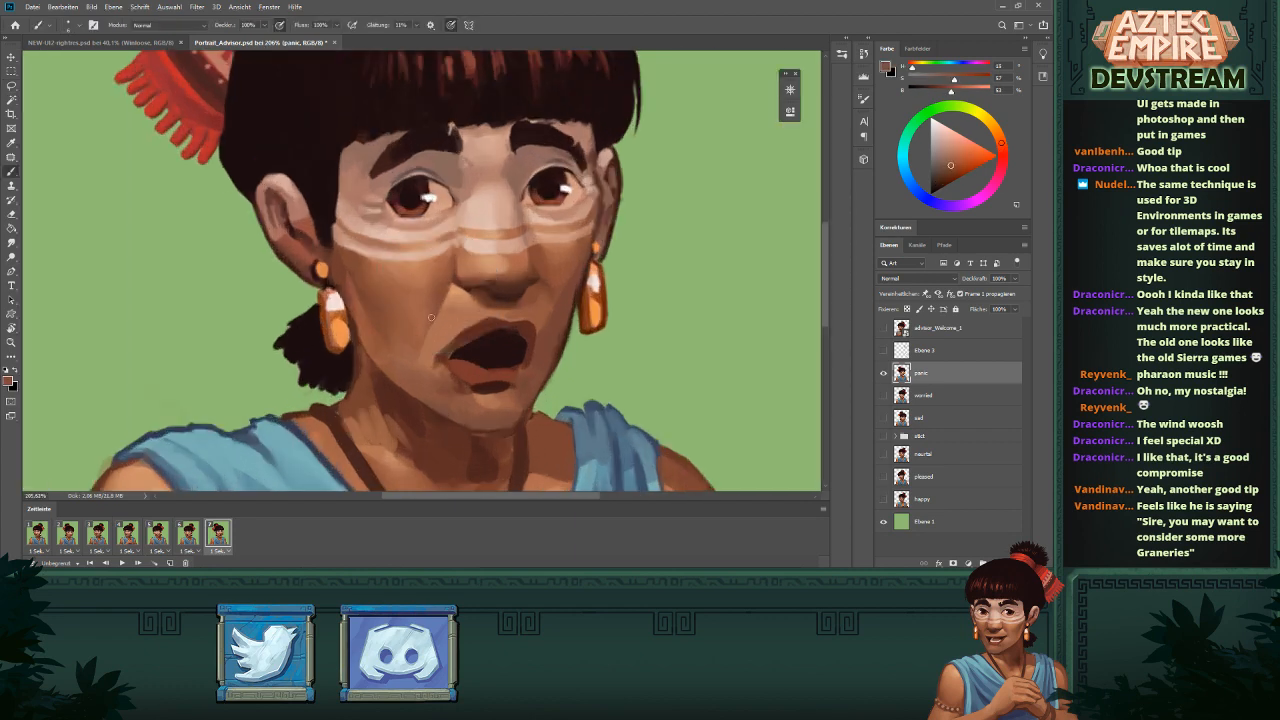
scroll(416, 366, "down", 8)
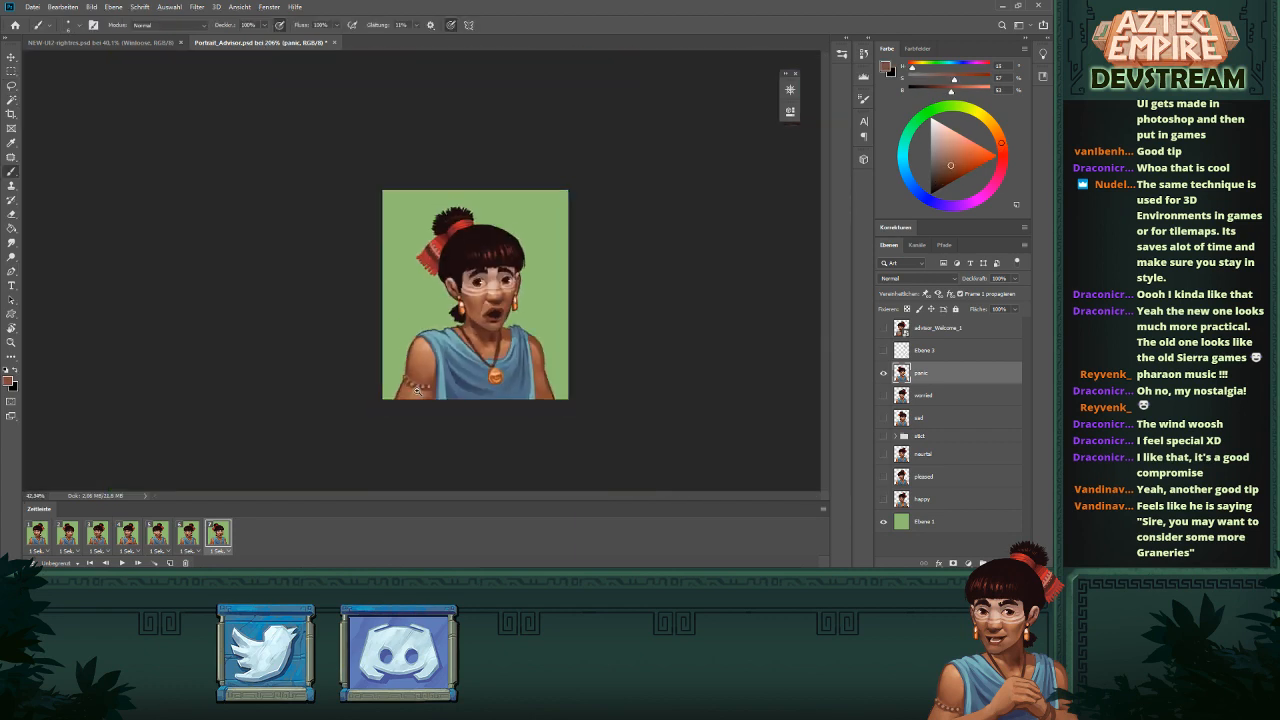
scroll(417, 391, "up", 4)
scroll(503, 283, "up", 3)
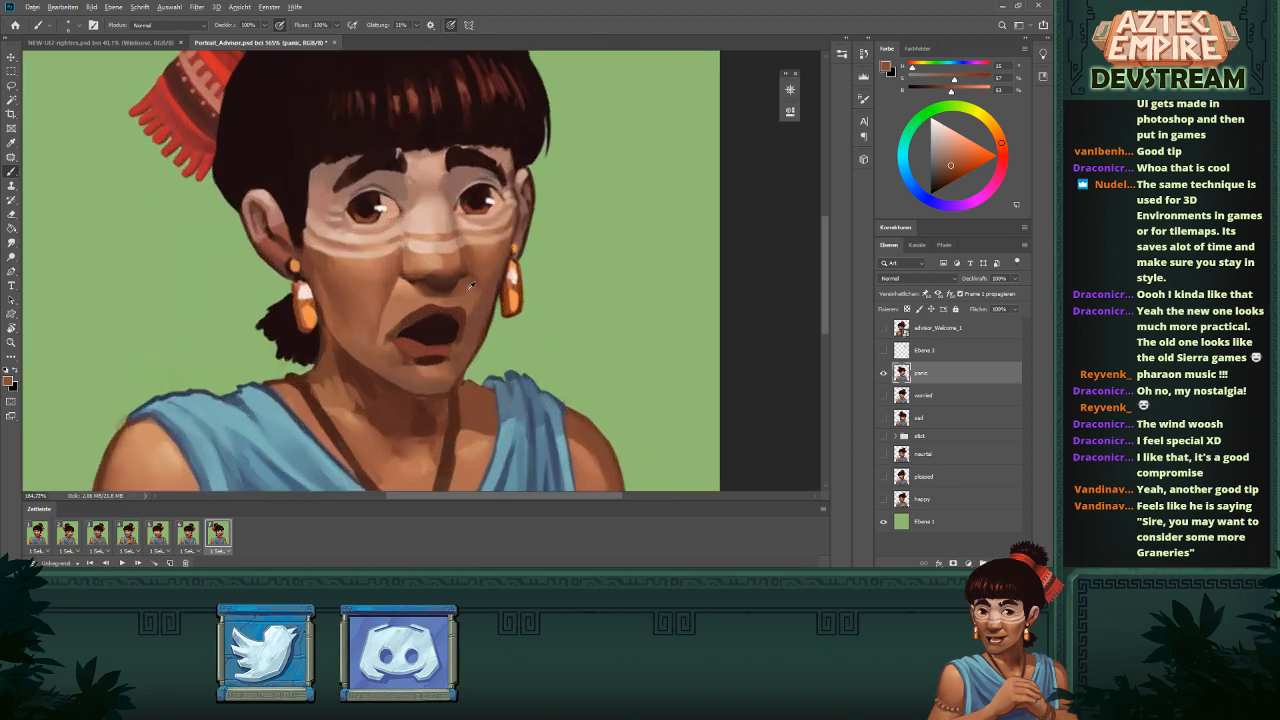
left_click(458, 281, "alt")
scroll(478, 292, "down", 4)
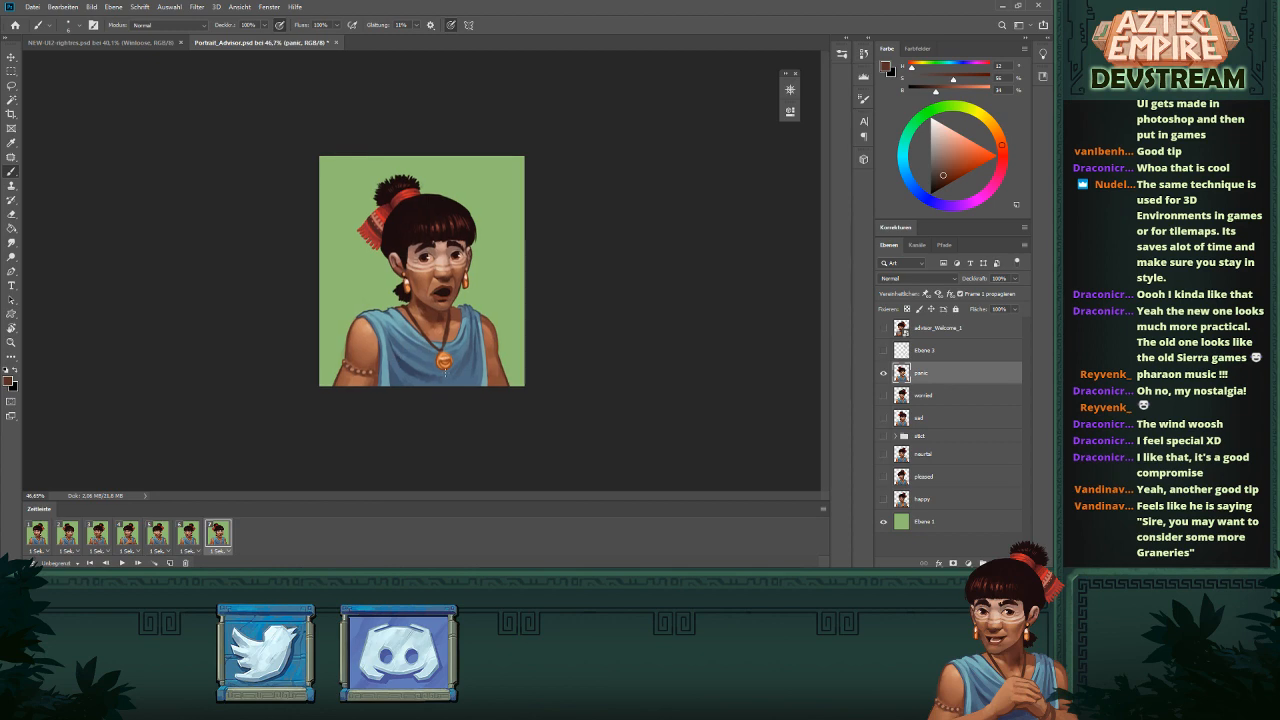
- Refine the upper lip and the skin around it with sampled skin and dark lip tones
scroll(449, 285, "up", 4)
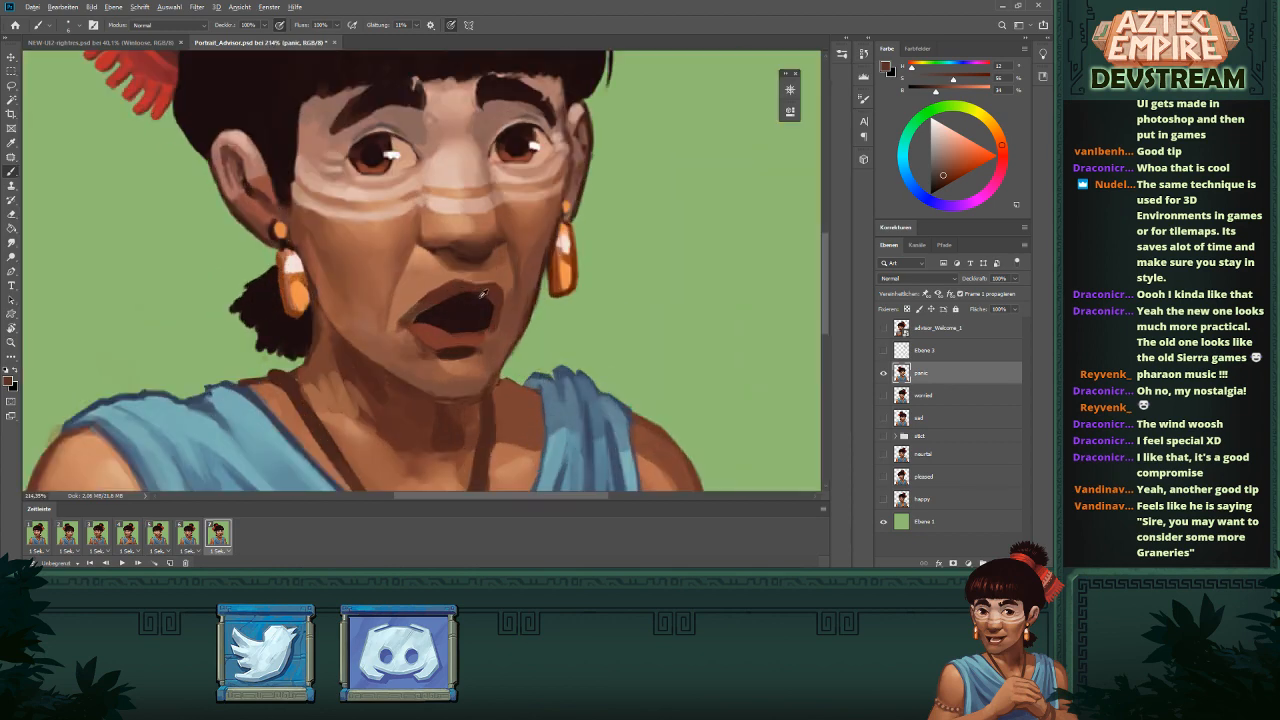
left_click(440, 292, "alt")
left_click(430, 290, "alt")
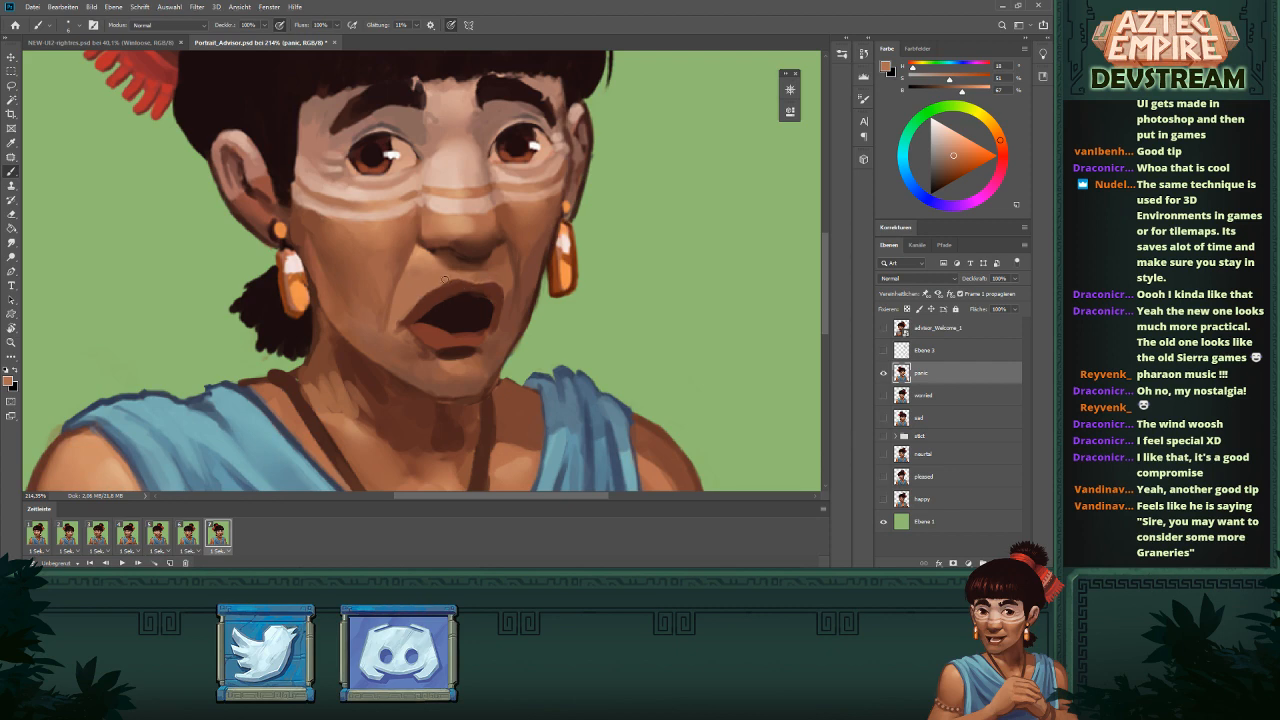
scroll(420, 335, "down", 5)
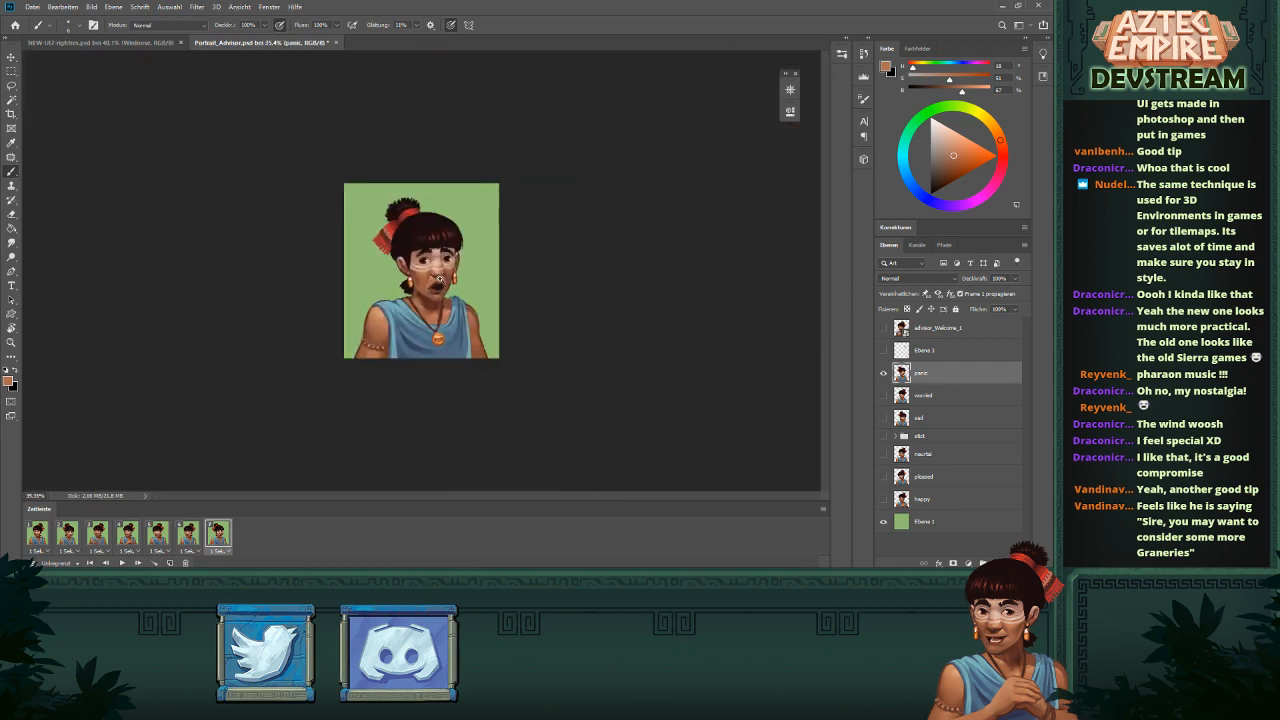
scroll(439, 279, "up", 4)
left_click(481, 299, "alt")
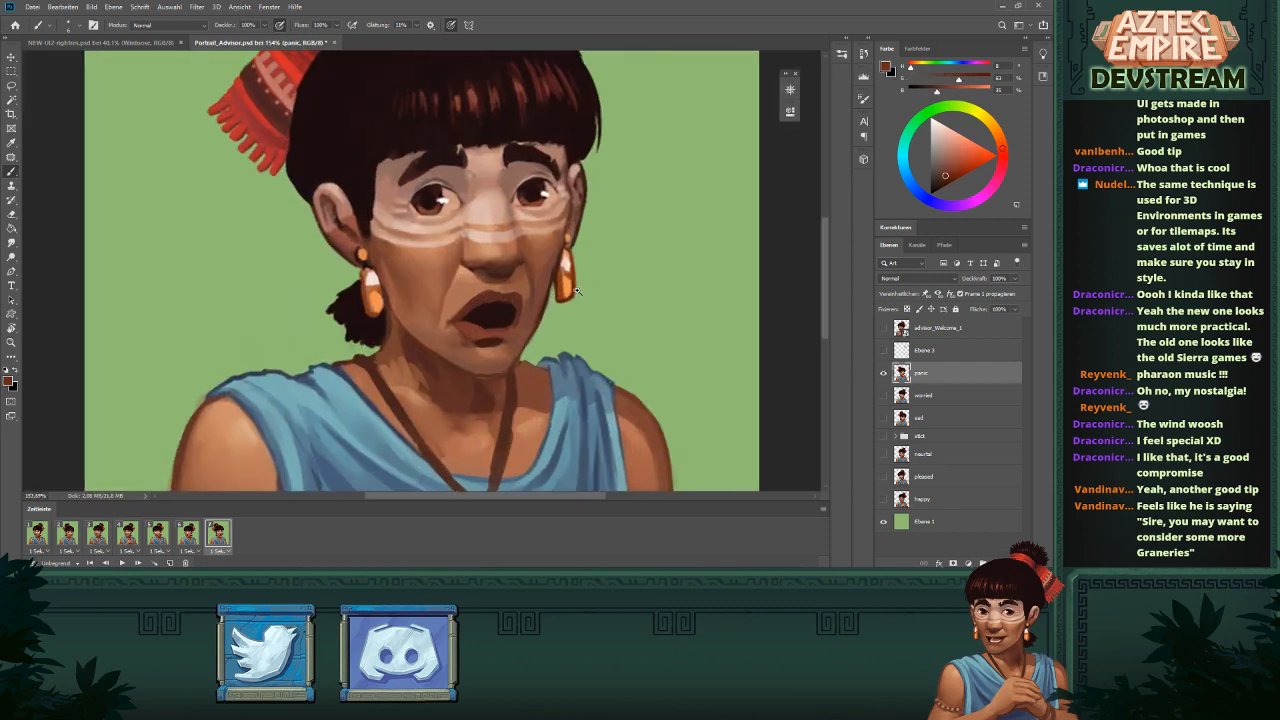
scroll(576, 290, "down", 3)
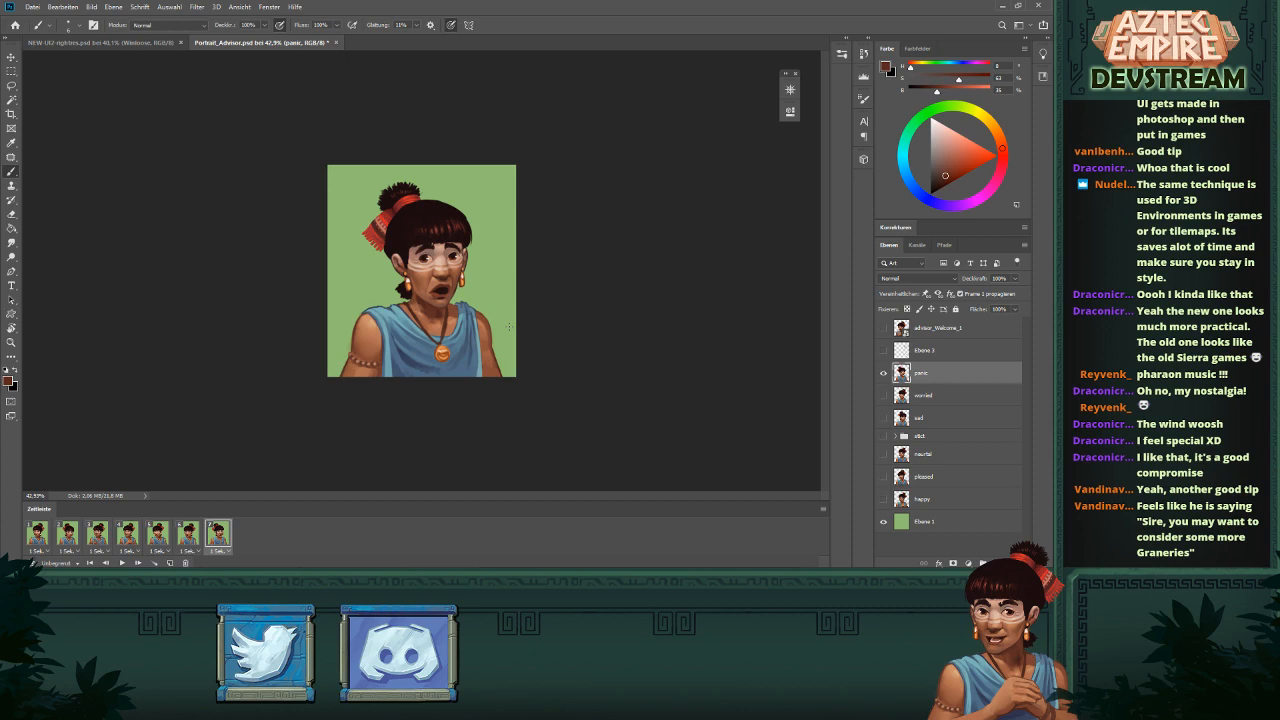
- Reshape the lower lip and the shadow beneath it with sampled lip and shadow tones
scroll(441, 288, "up", 5)
left_click(502, 331, "alt")
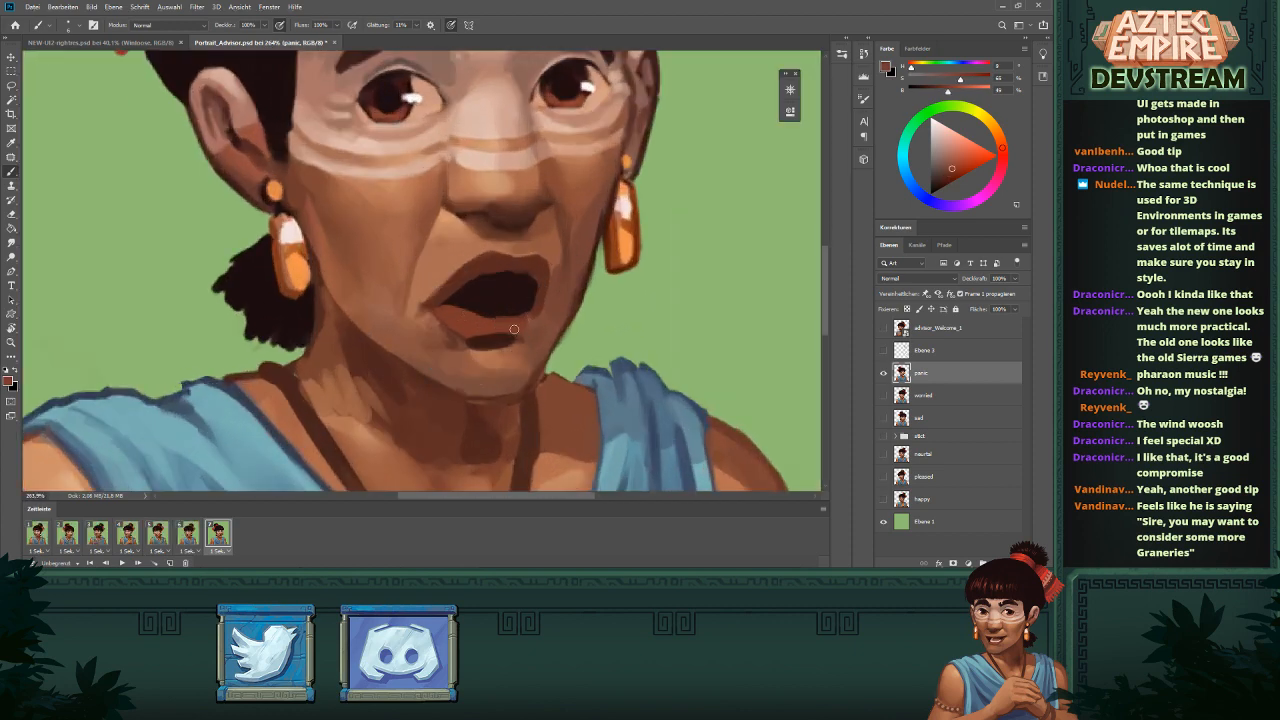
scroll(505, 333, "down", 4)
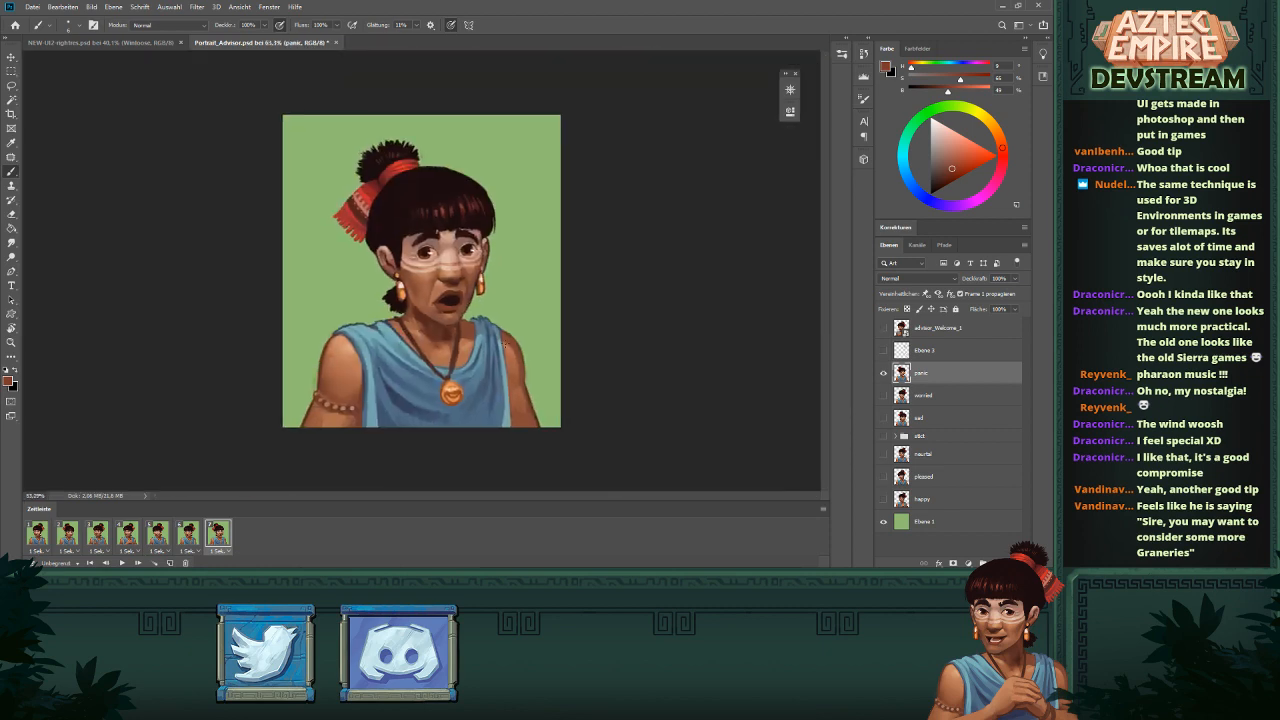
scroll(468, 312, "up", 4)
left_click(476, 322, "alt")
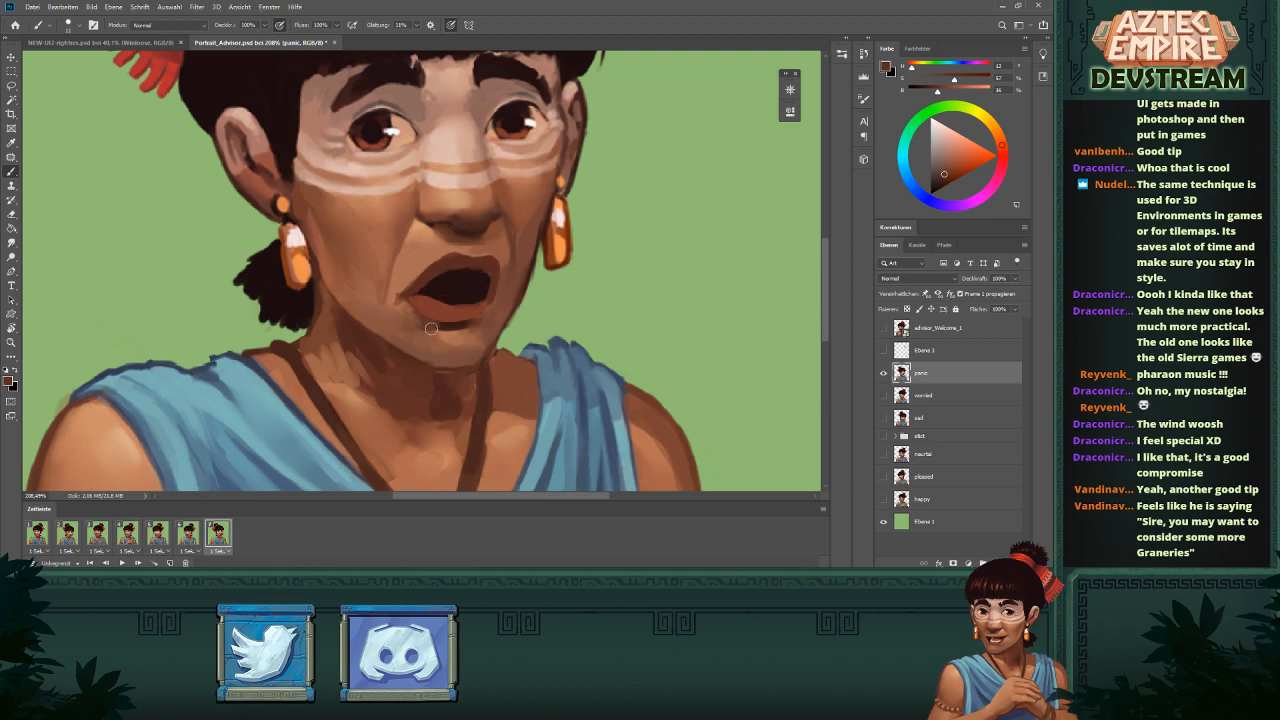
scroll(484, 319, "down", 4)
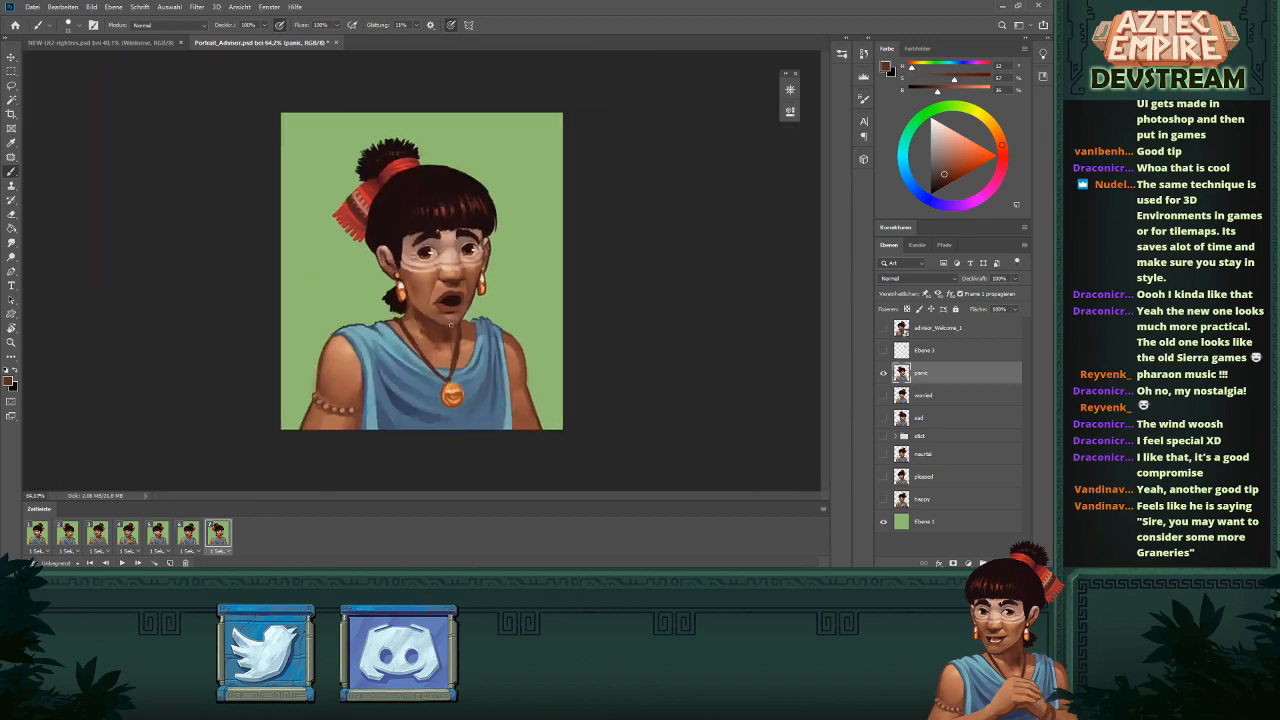
scroll(450, 324, "down", 2)
- Shift the sampled lip colour to a brighter, more orange tone and paint a highlight along the lower lip
left_click_drag(432, 288, 497, 300)
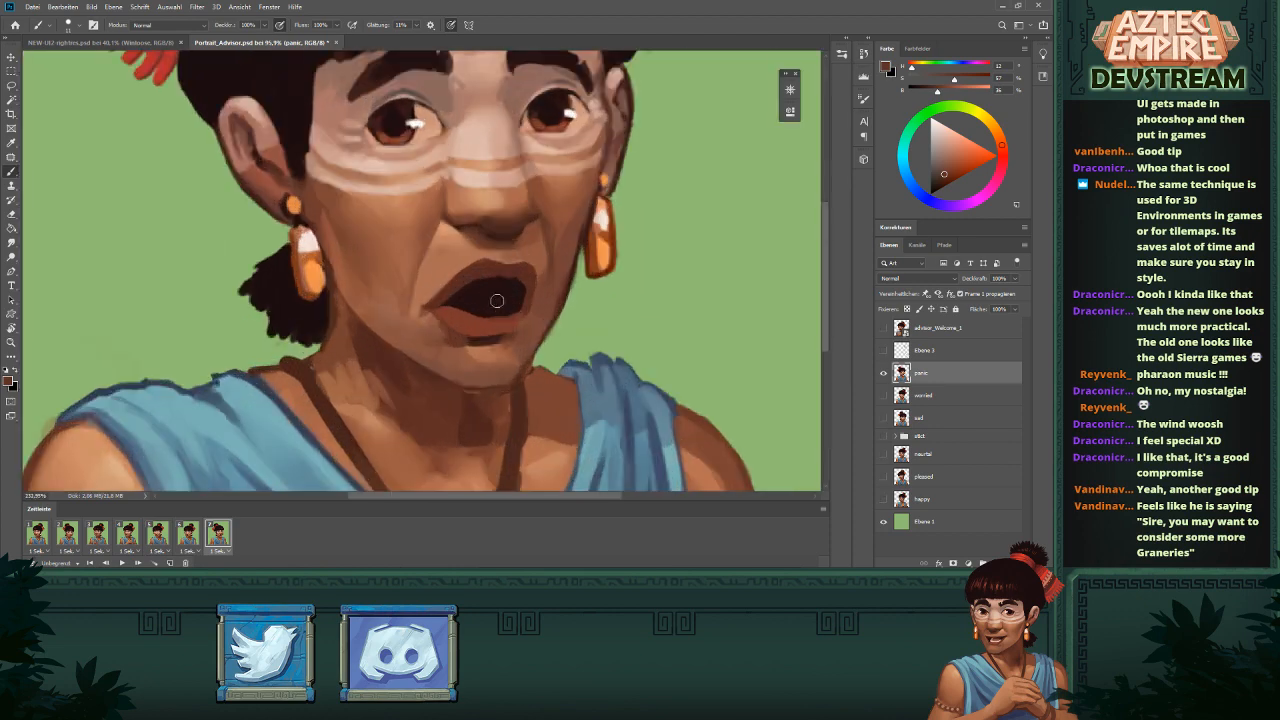
left_click(475, 333, "alt")
left_click(961, 158)
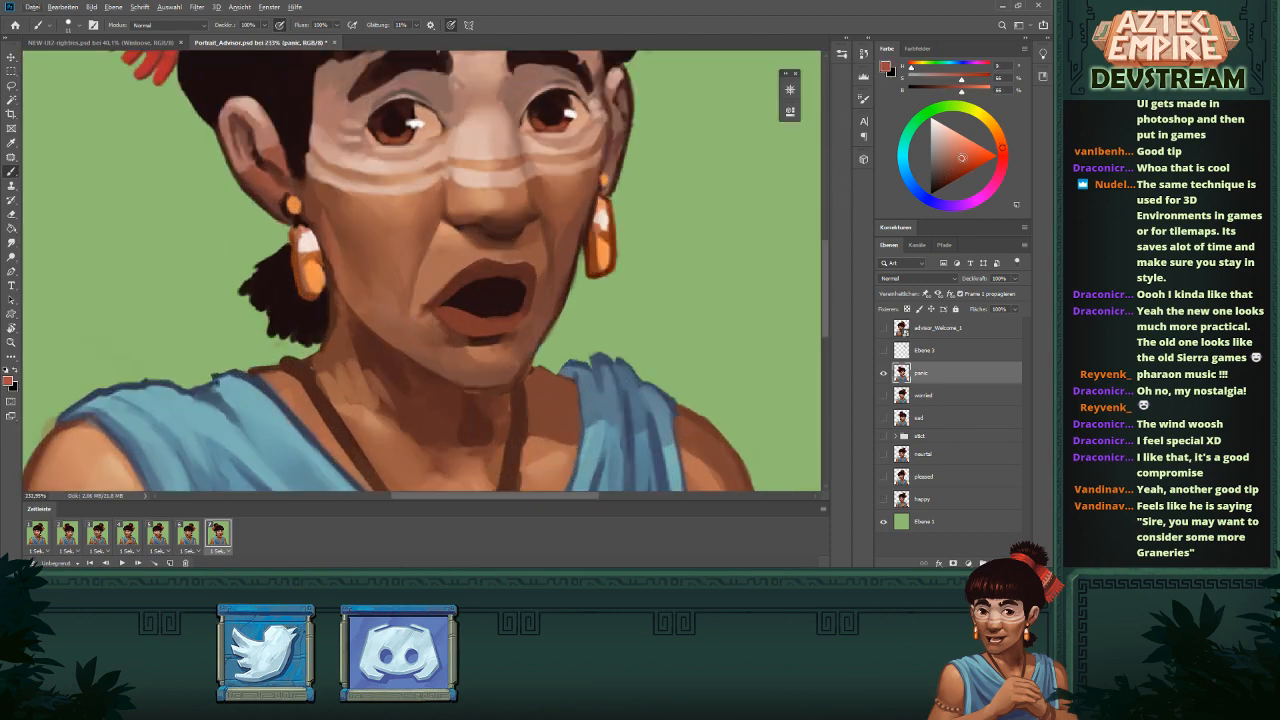
left_click(1002, 149)
left_click(1002, 145)
left_click_drag(455, 320, 467, 320)
left_click(455, 317, "alt")
scroll(455, 321, "down", 10)
scroll(488, 250, "up", 8)
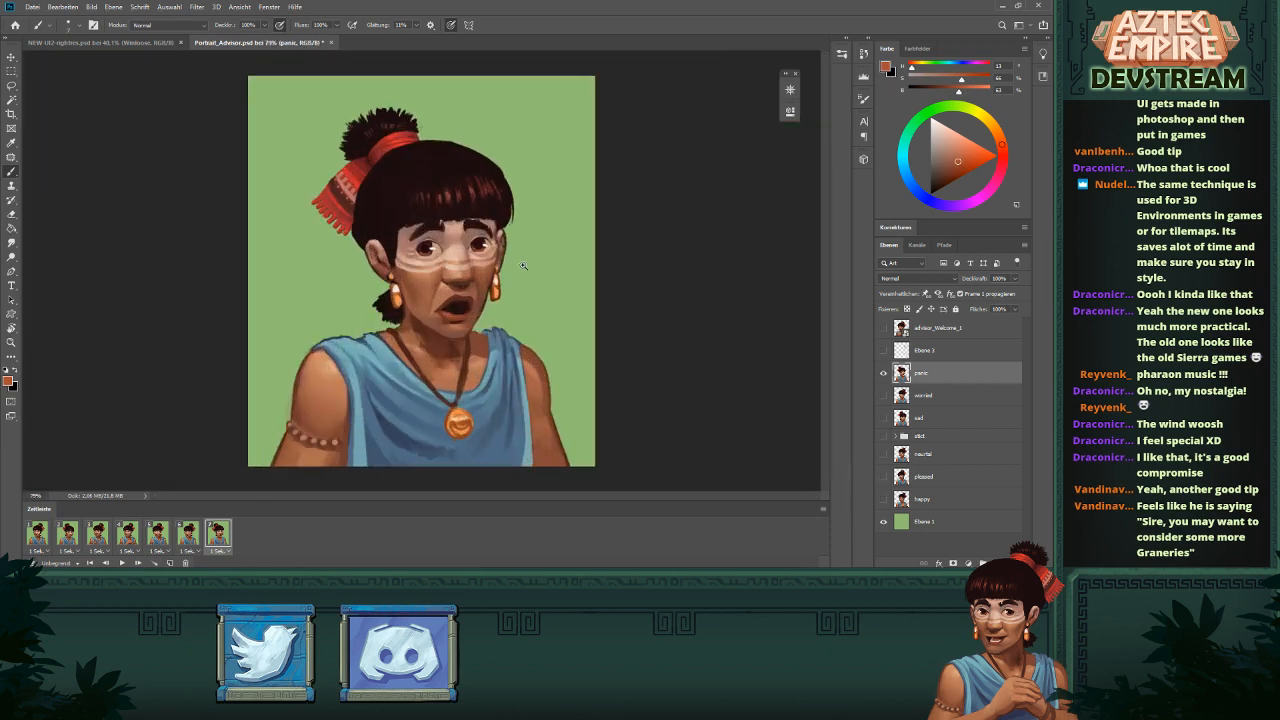
- Paint light lower teeth inside the open mouth with a tone sampled from the pale face paint
left_click(500, 143, "alt")
left_click_drag(500, 143, 486, 129)
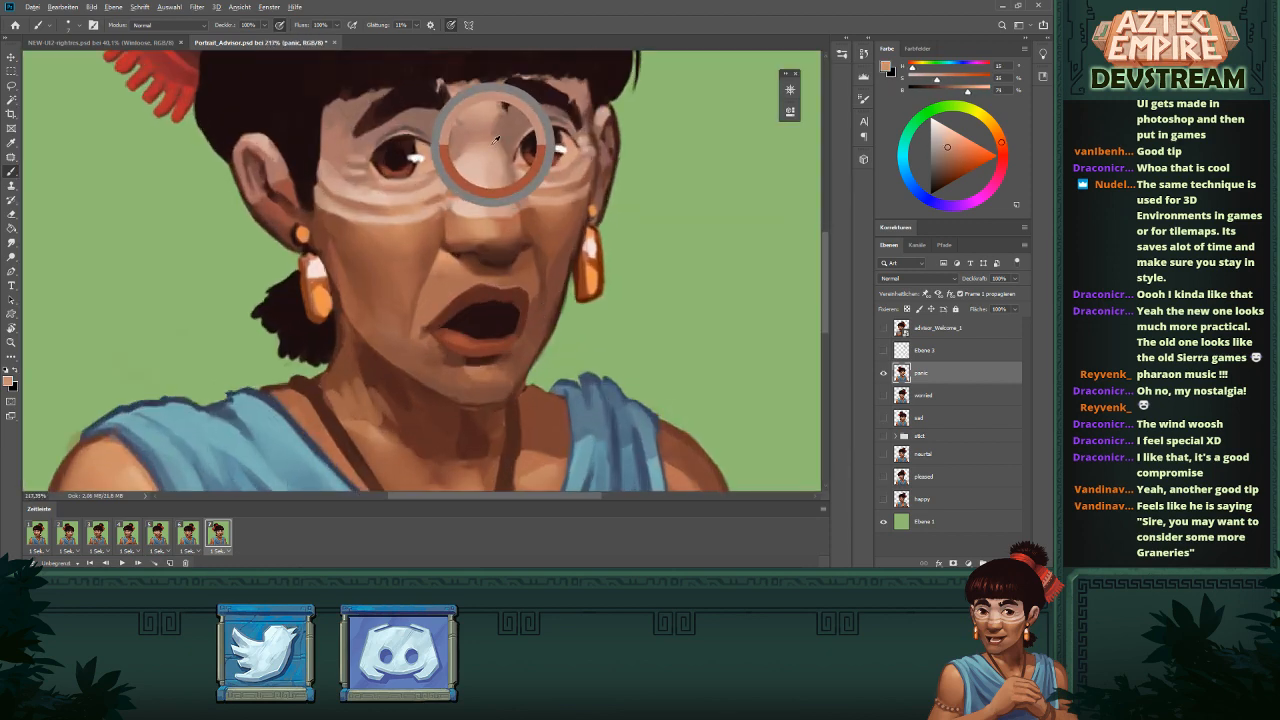
left_click_drag(474, 335, 490, 330)
left_click(493, 326, "alt")
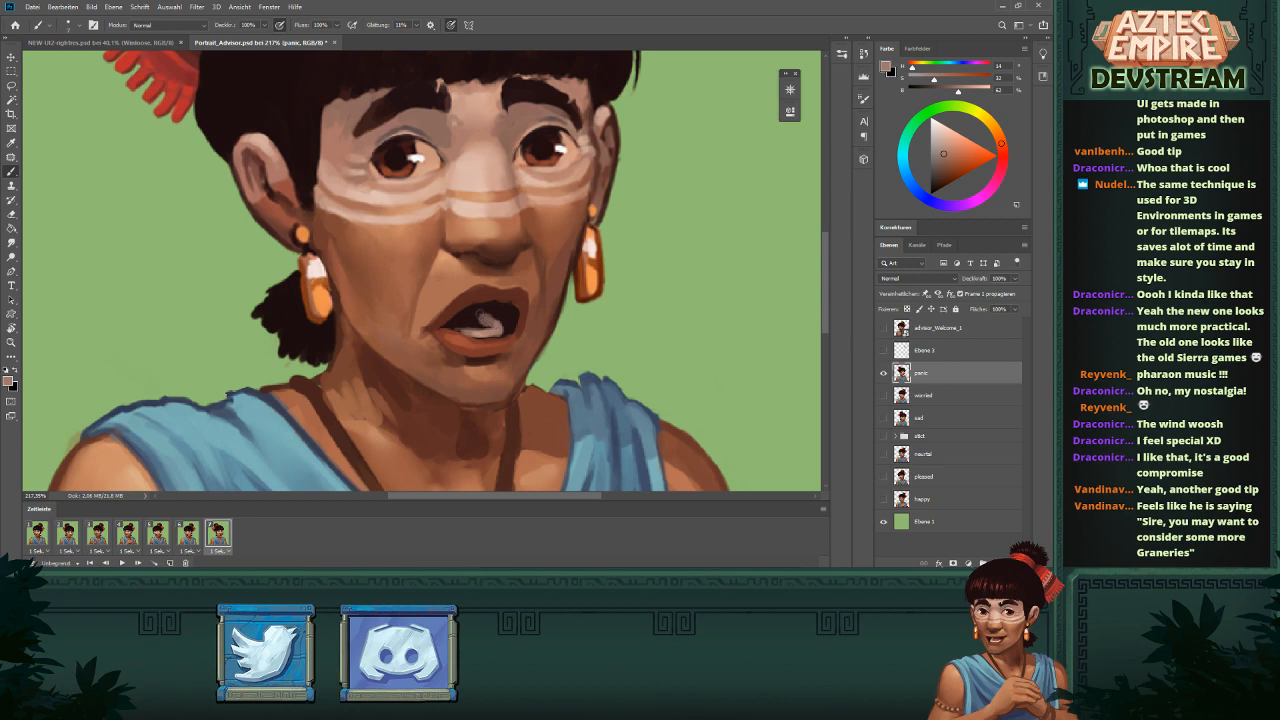
left_click(487, 308, "alt")
left_click_drag(476, 316, 441, 356)
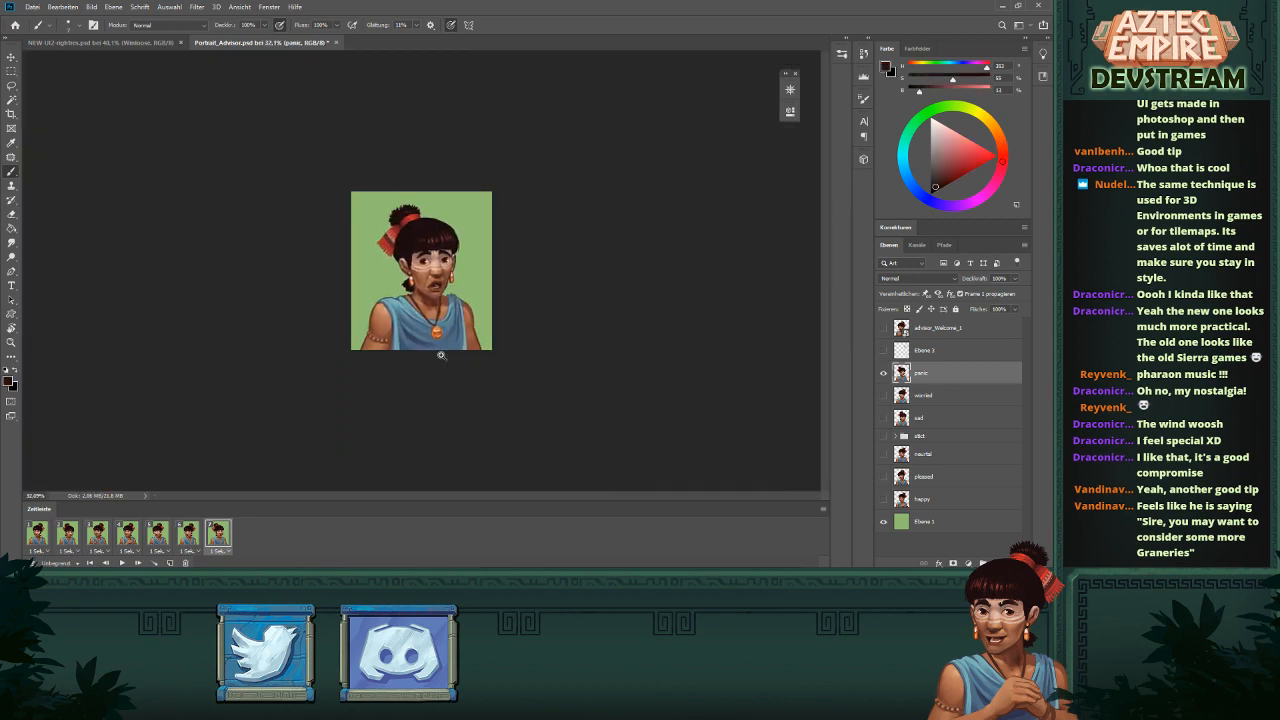
- Trim the teeth with the sampled dark mouth colour and shade them with a darker, muted tooth tone
left_click_drag(425, 278, 524, 282)
left_click(482, 317, "alt")
left_click_drag(477, 319, 486, 316)
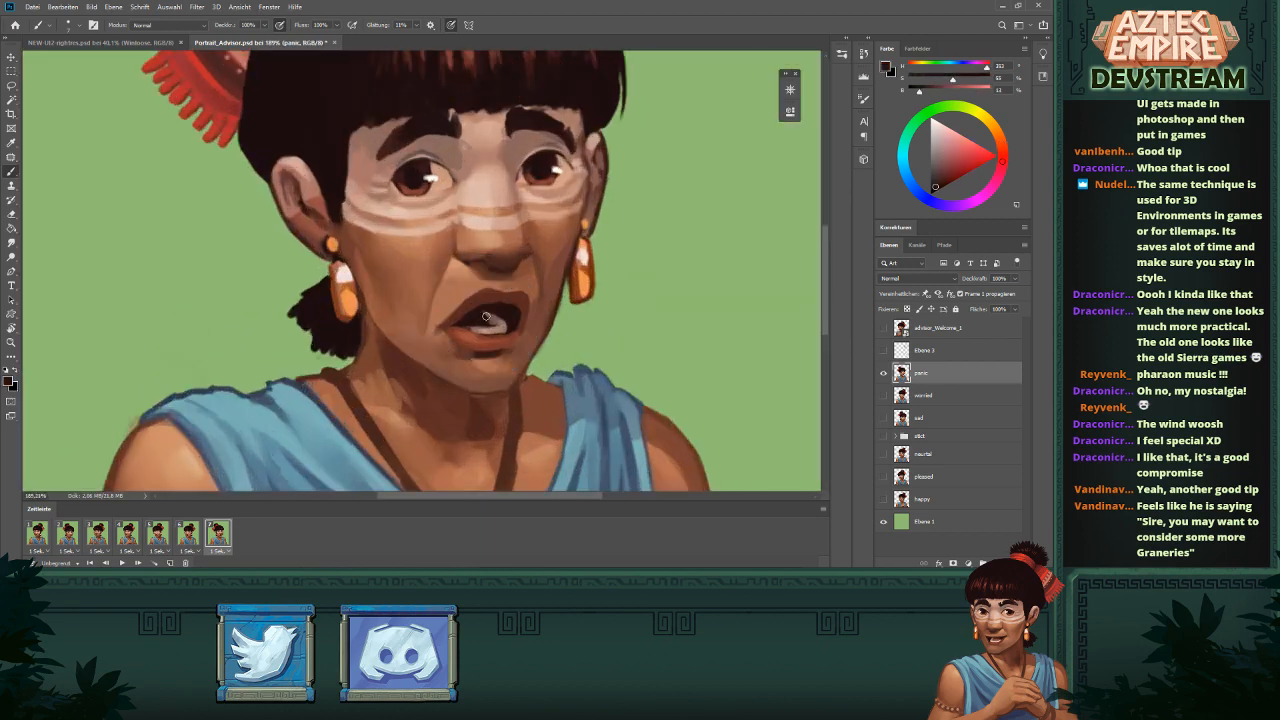
left_click(507, 318, "alt")
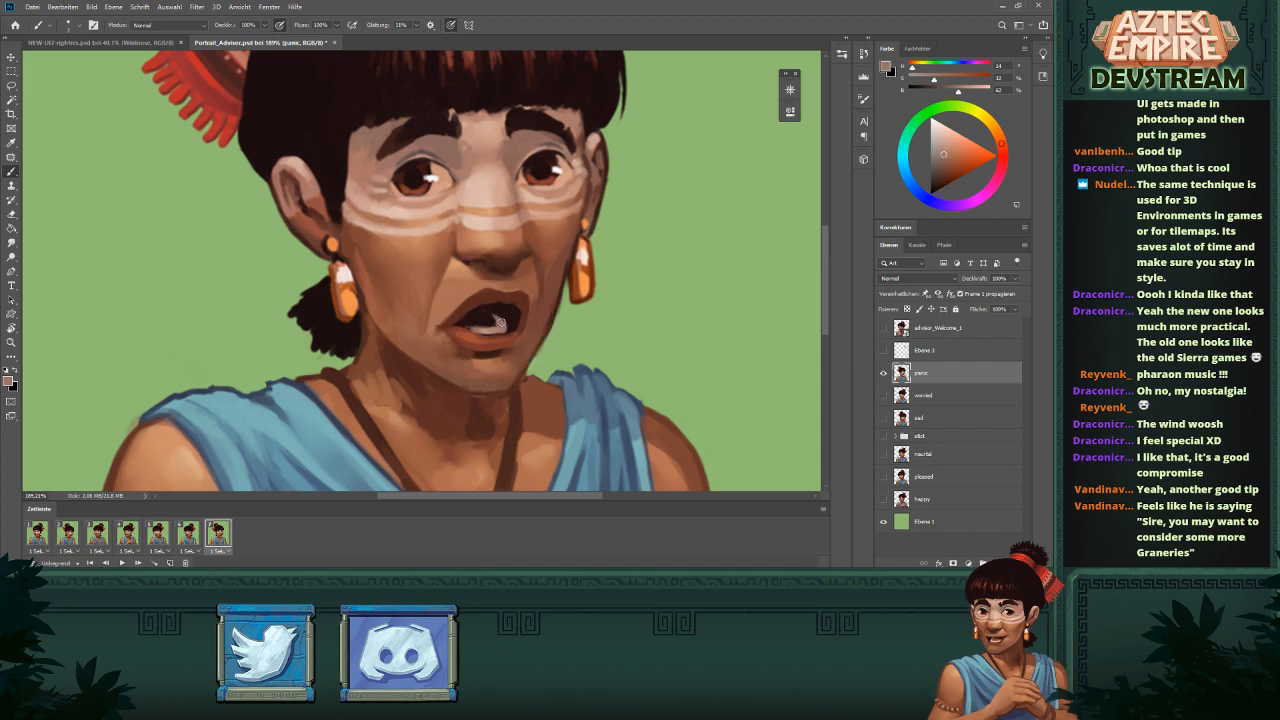
left_click(497, 319, "alt")
left_click_drag(497, 320, 462, 360)
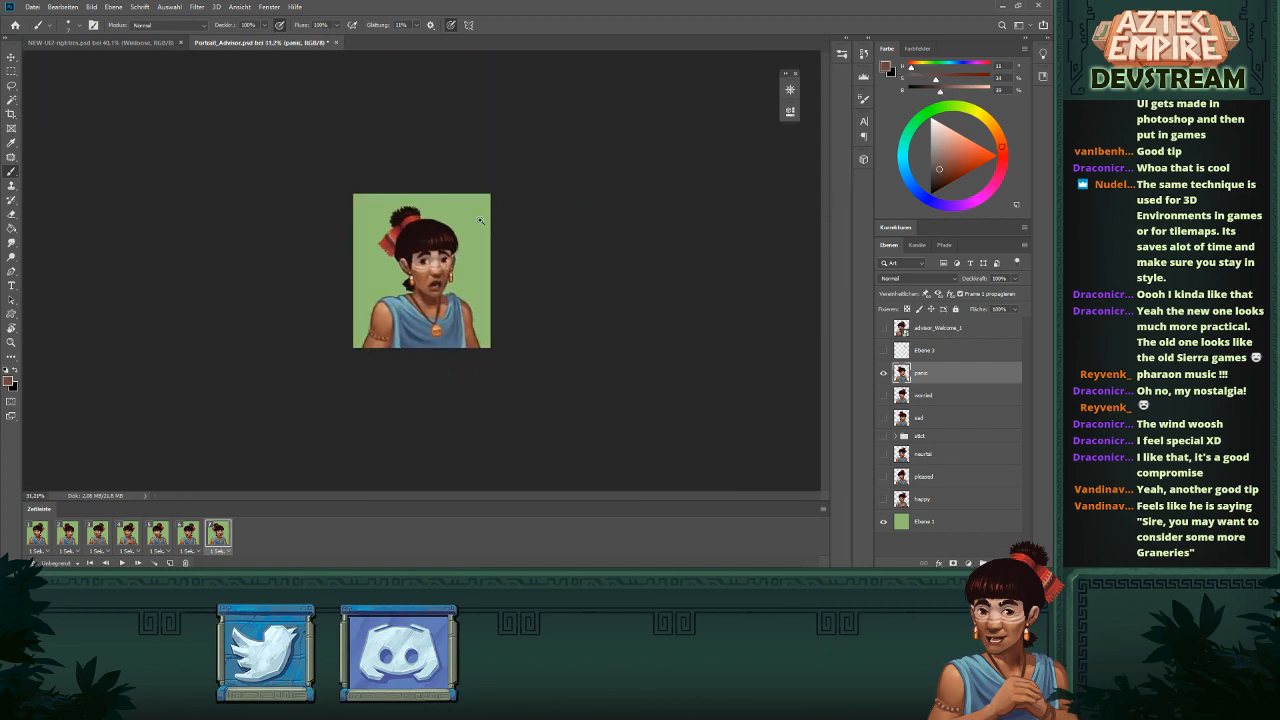
- Rework the neck shading below the jaw with sampled light and shadow skin tones
mouse_move(450, 277)
left_mouse_down()
mouse_move(510, 248)
mouse_move(448, 290)
mouse_move(305, 441)
mouse_move(287, 407)
mouse_move(312, 425)
left_mouse_up()
left_click(305, 438, "alt")
left_click(318, 391, "alt")
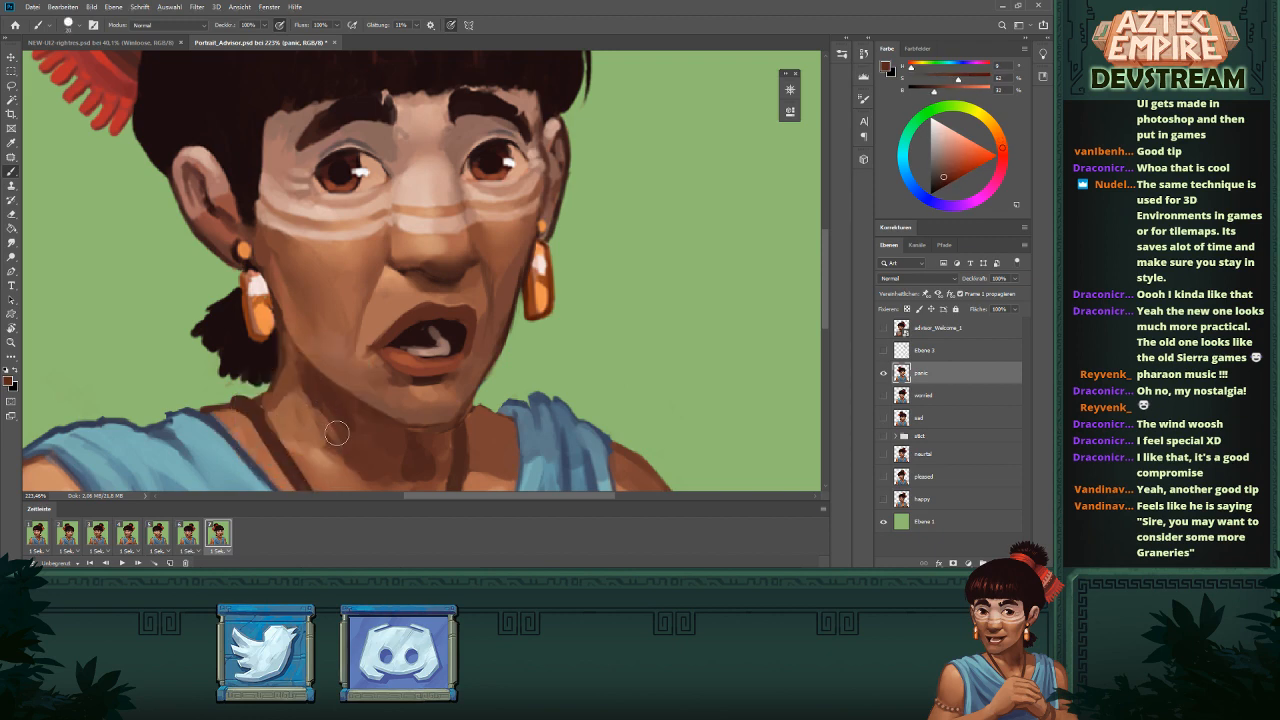
left_click_drag(638, 335, 554, 325)
left_click_drag(446, 286, 531, 283)
- Extend the lower teeth toward the mouth corner with a sampled tooth tone and paint a reddish-brown tongue above them
left_click(441, 304, "alt")
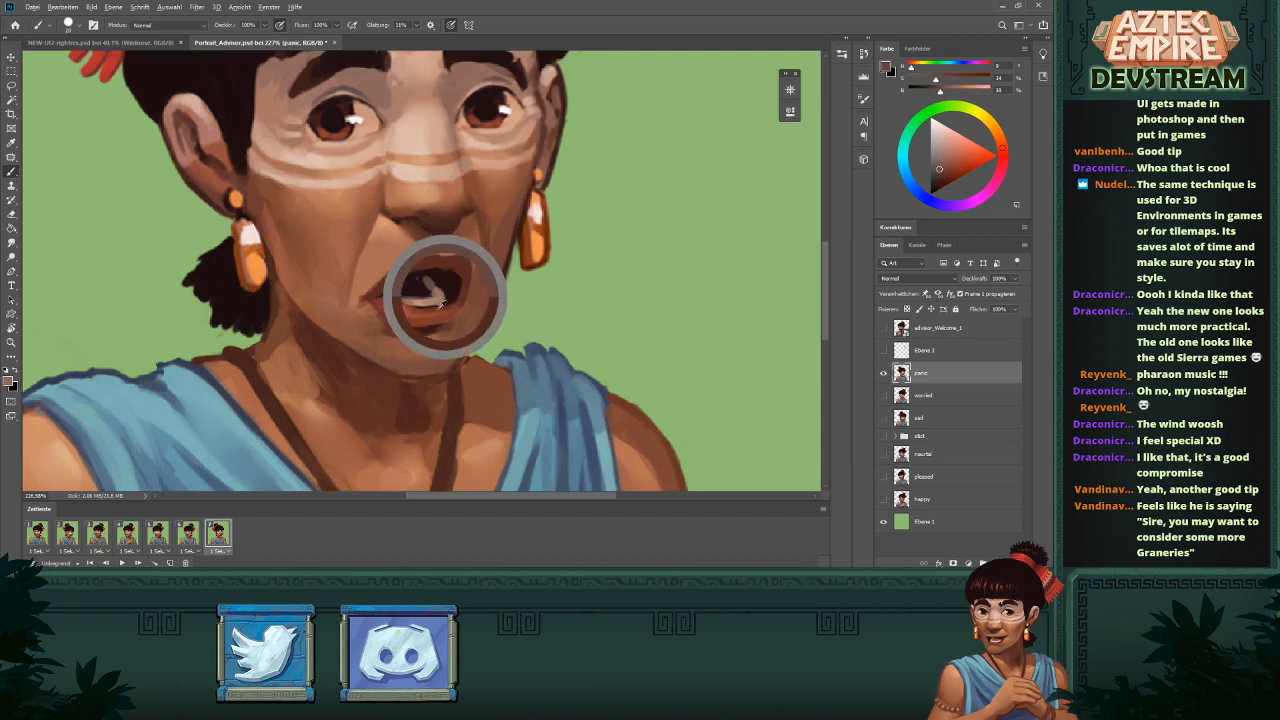
mouse_move(441, 304)
left_mouse_down()
mouse_move(433, 313)
mouse_move(440, 294)
mouse_move(424, 287)
mouse_move(389, 293)
left_mouse_up()
left_click(444, 316, "alt")
left_click(423, 279, "alt")
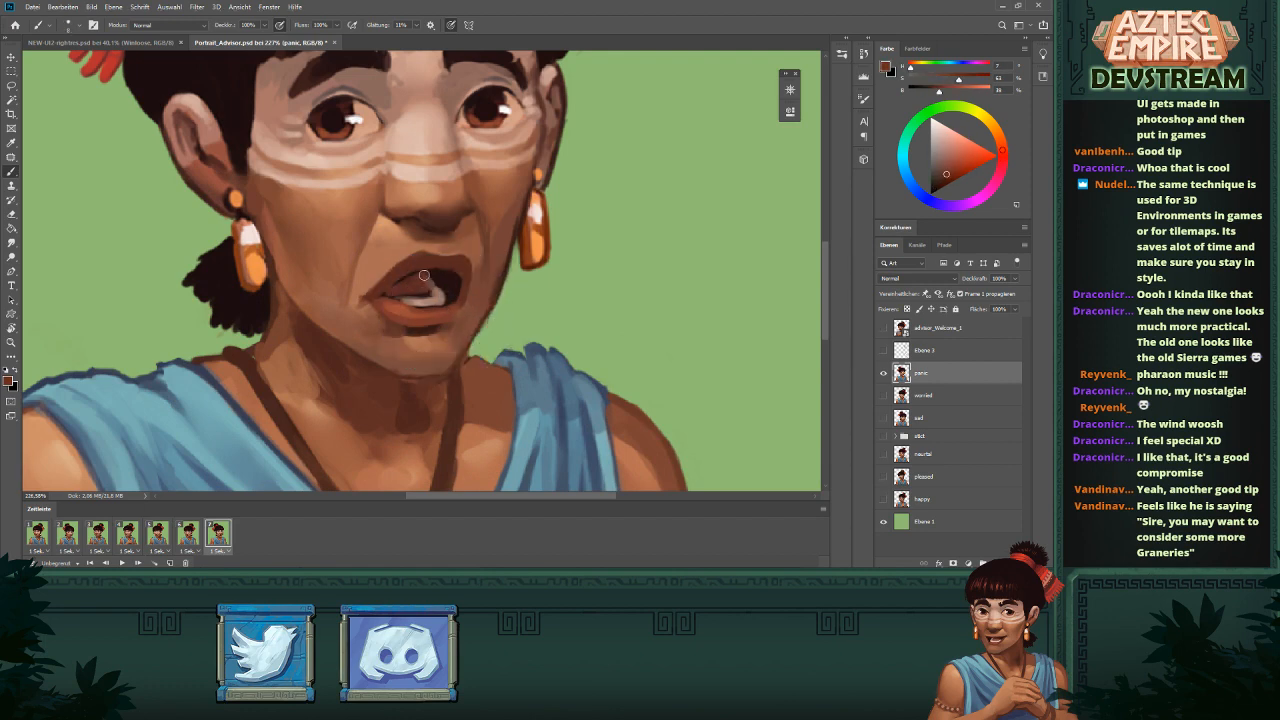
left_click_drag(486, 276, 399, 321)
left_click_drag(439, 281, 536, 278)
- Define the tongue's upper edge and the mouth cavity around it with the sampled dark mouth colour
left_click(459, 339, "alt")
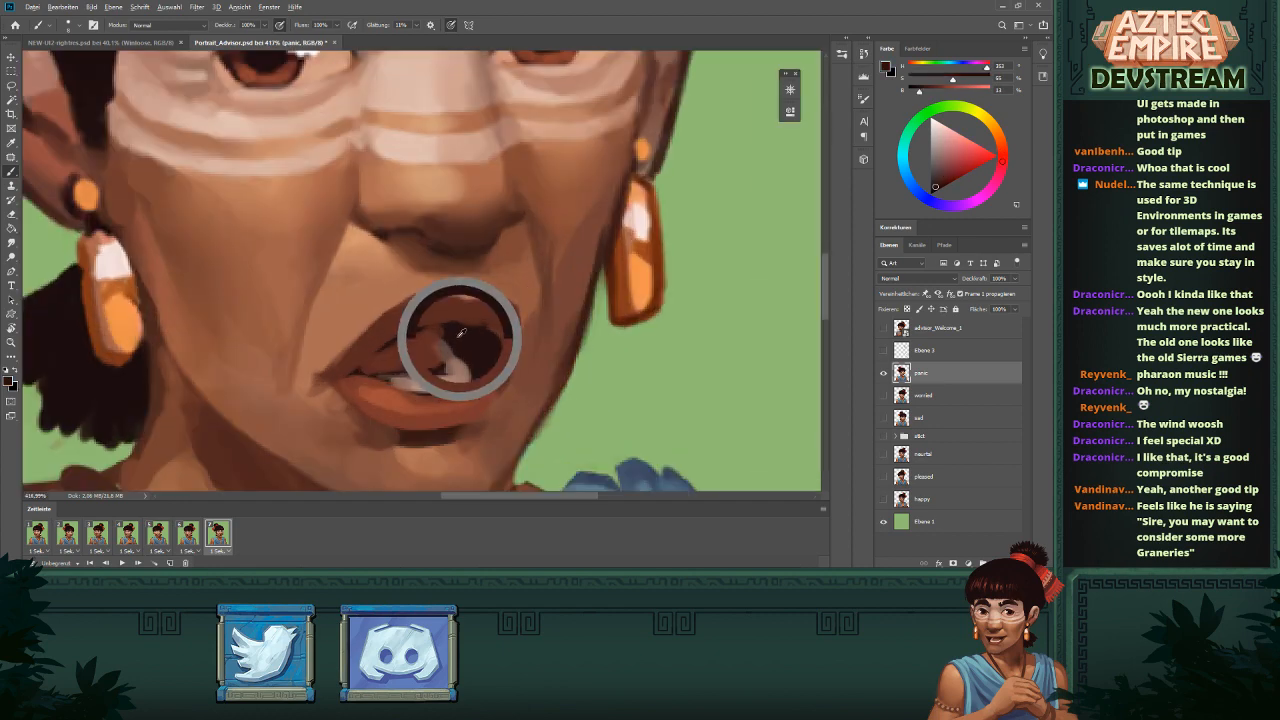
mouse_move(462, 331)
left_mouse_down()
mouse_move(391, 343)
mouse_move(422, 347)
left_mouse_up()
right_click(380, 352, "alt")
right_click(425, 333, "alt")
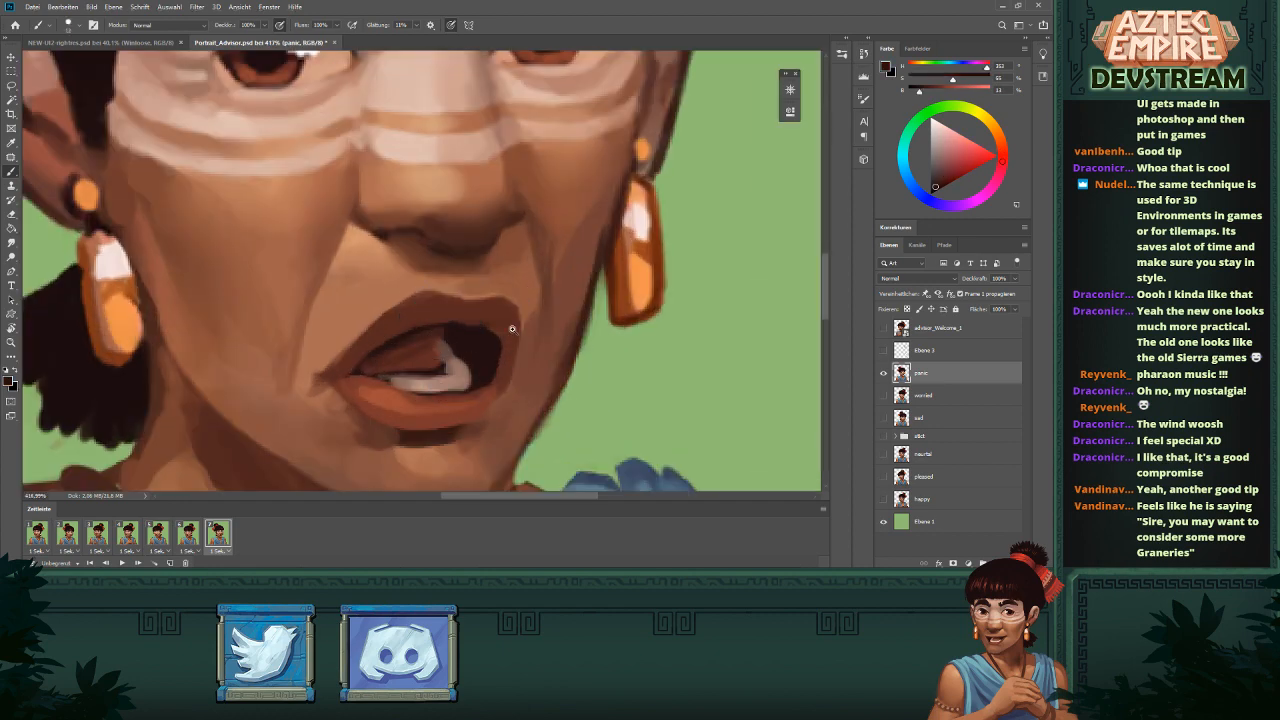
left_click_drag(513, 329, 406, 384)
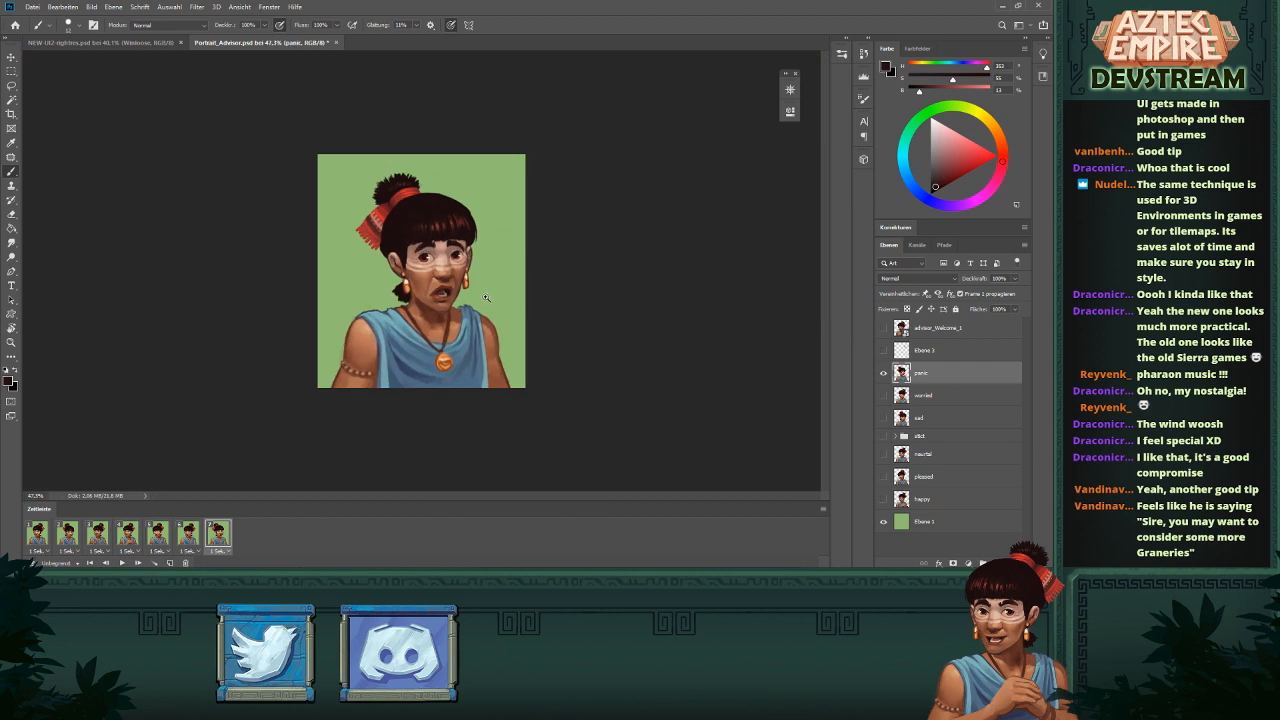
scroll(498, 267, "down", 3)
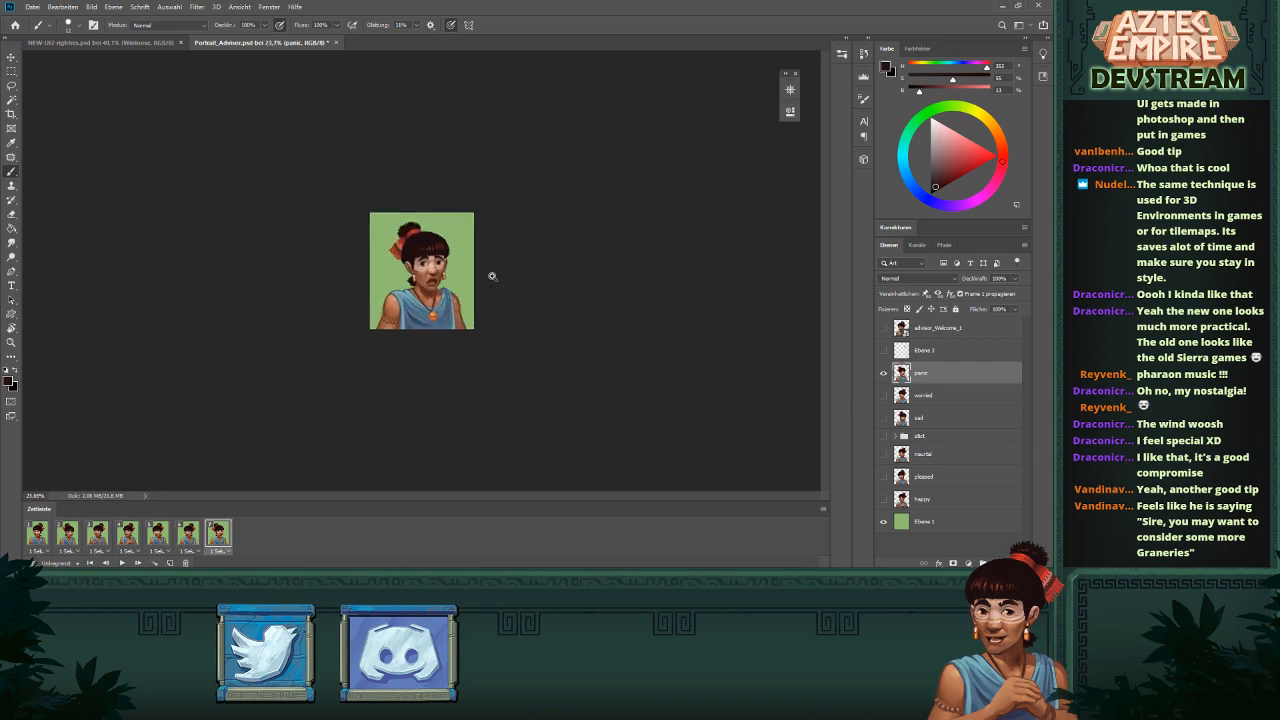
scroll(491, 277, "up", 3)
scroll(538, 264, "up", 3)
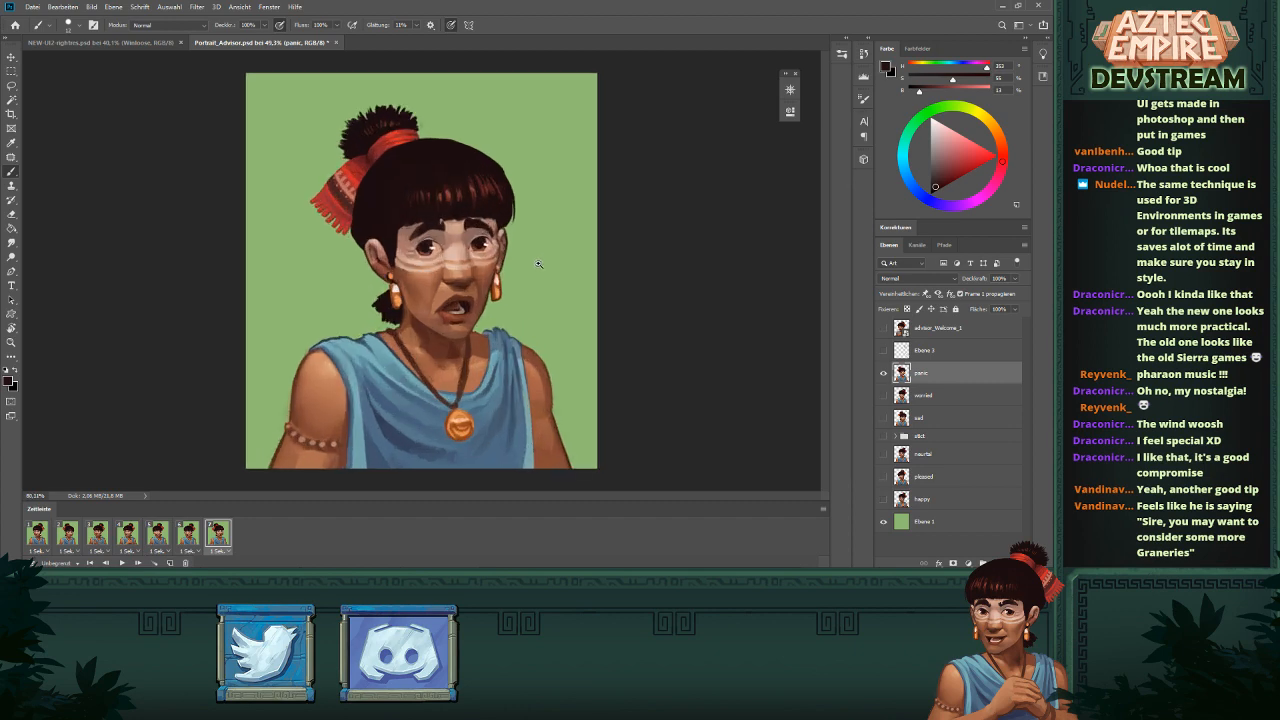
scroll(539, 255, "down", 3)
scroll(522, 242, "up", 4)
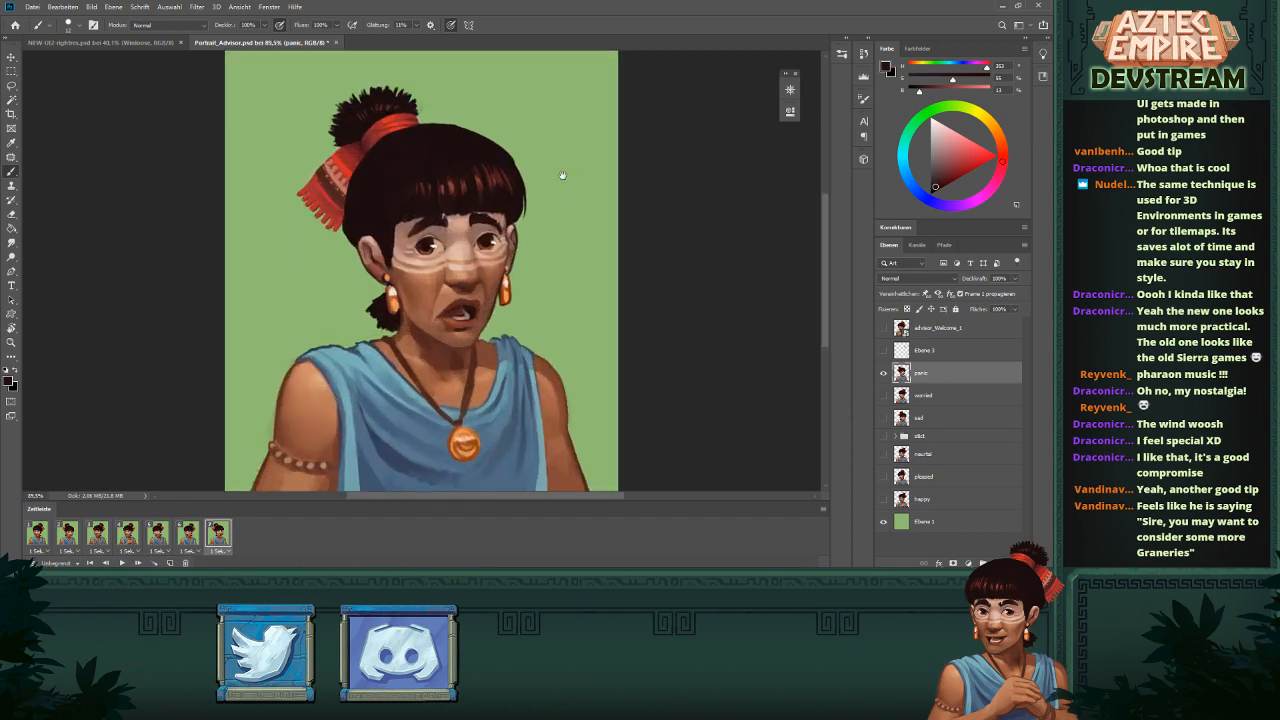
scroll(538, 276, "up", 3)
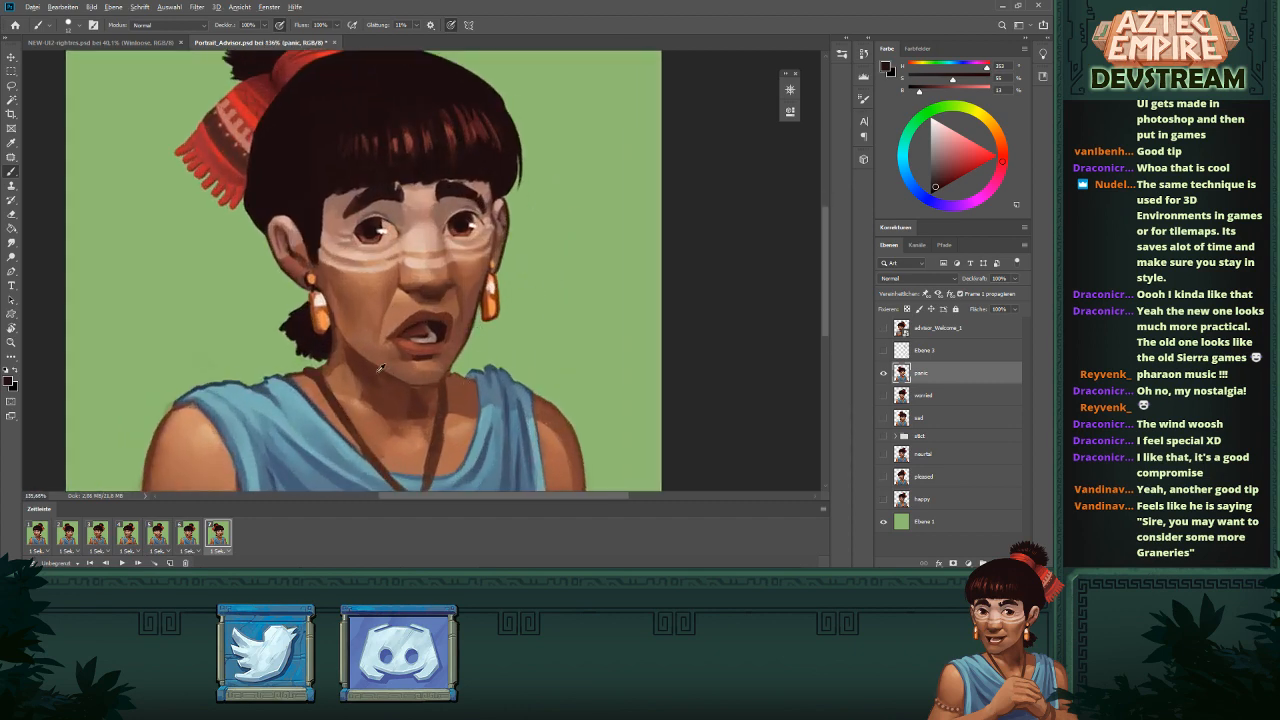
- Touch up the cheek and jaw edge with sampled skin and shadow tones
left_click(378, 371, "alt")
scroll(399, 357, "down", 4)
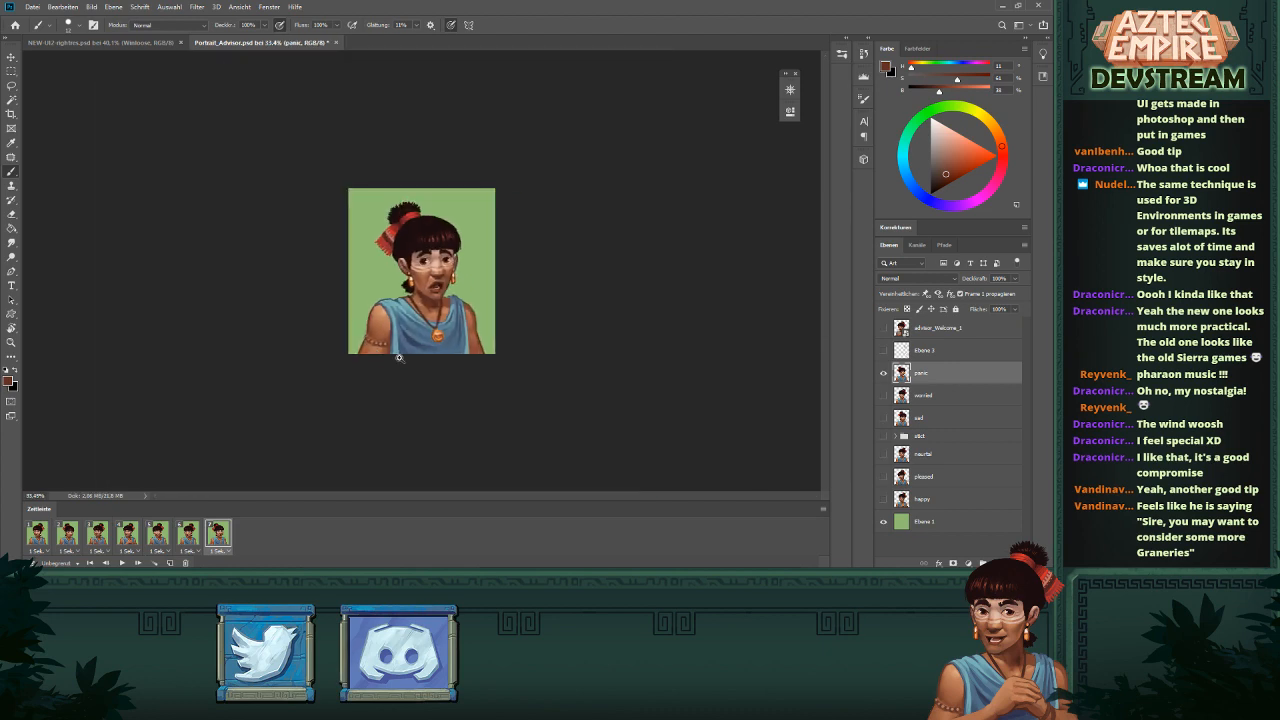
scroll(529, 277, "down", 2)
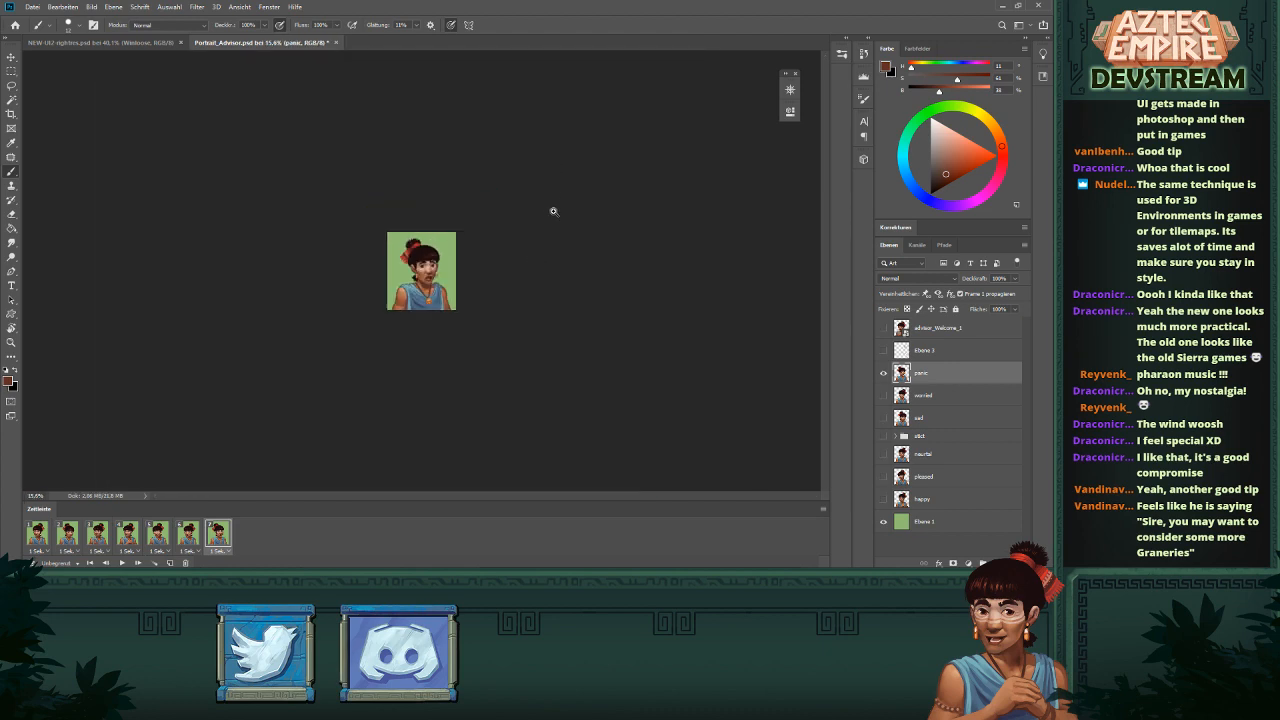
scroll(560, 220, "up", 3)
scroll(582, 248, "up", 4)
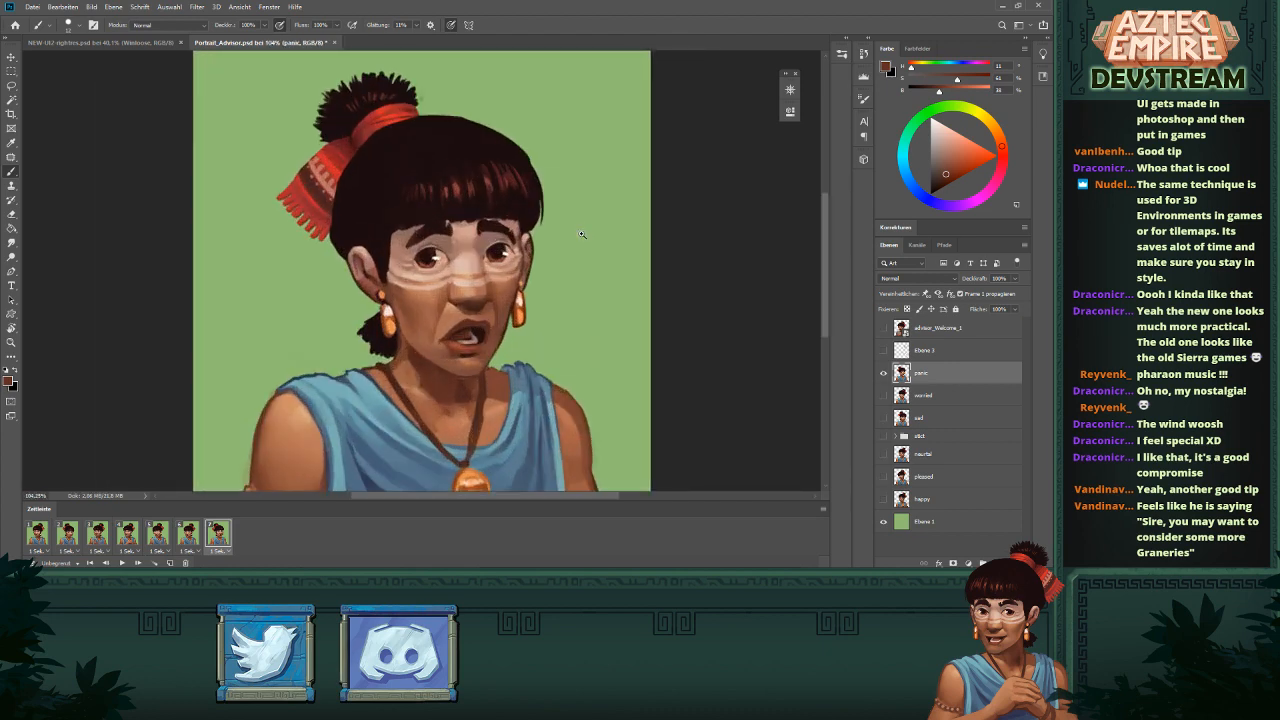
scroll(557, 244, "up", 1)
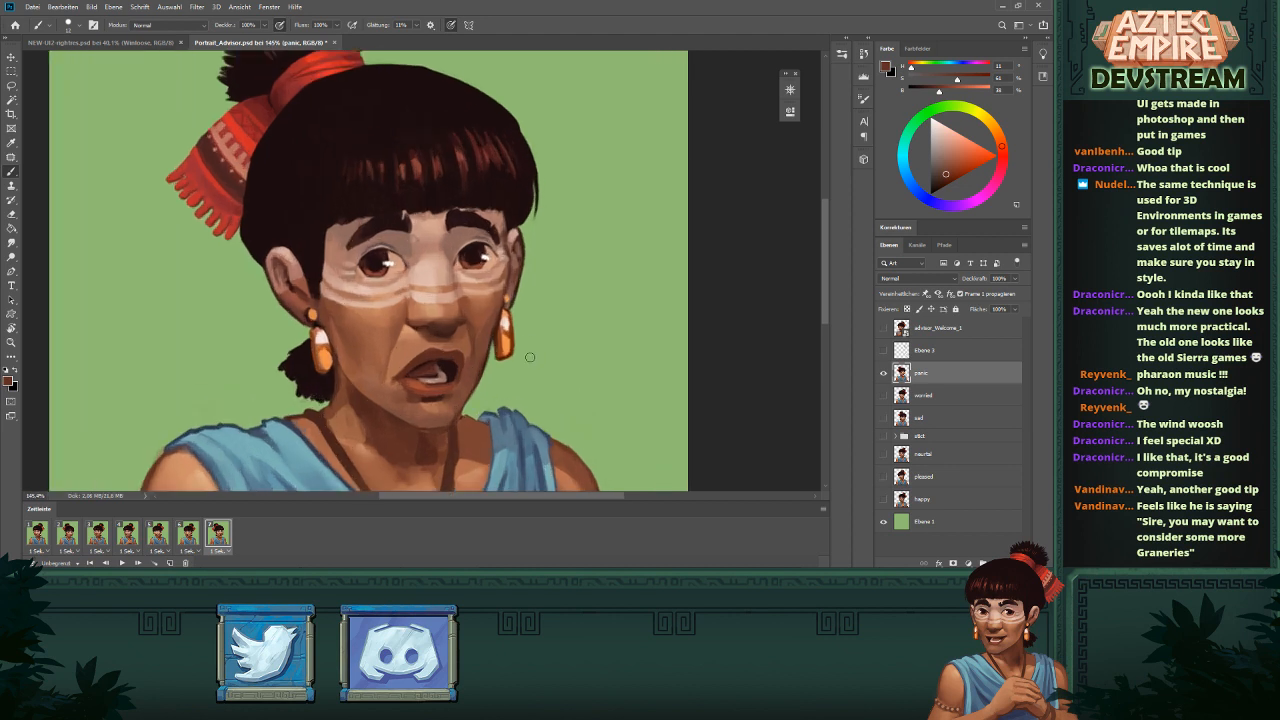
left_click(497, 318, "alt")
left_click(477, 419, "alt")
left_click(465, 417, "alt")
- Refine the neck shading below the jaw and beside the necklace cord with sampled light and shadow skin tones
left_click(343, 415, "alt")
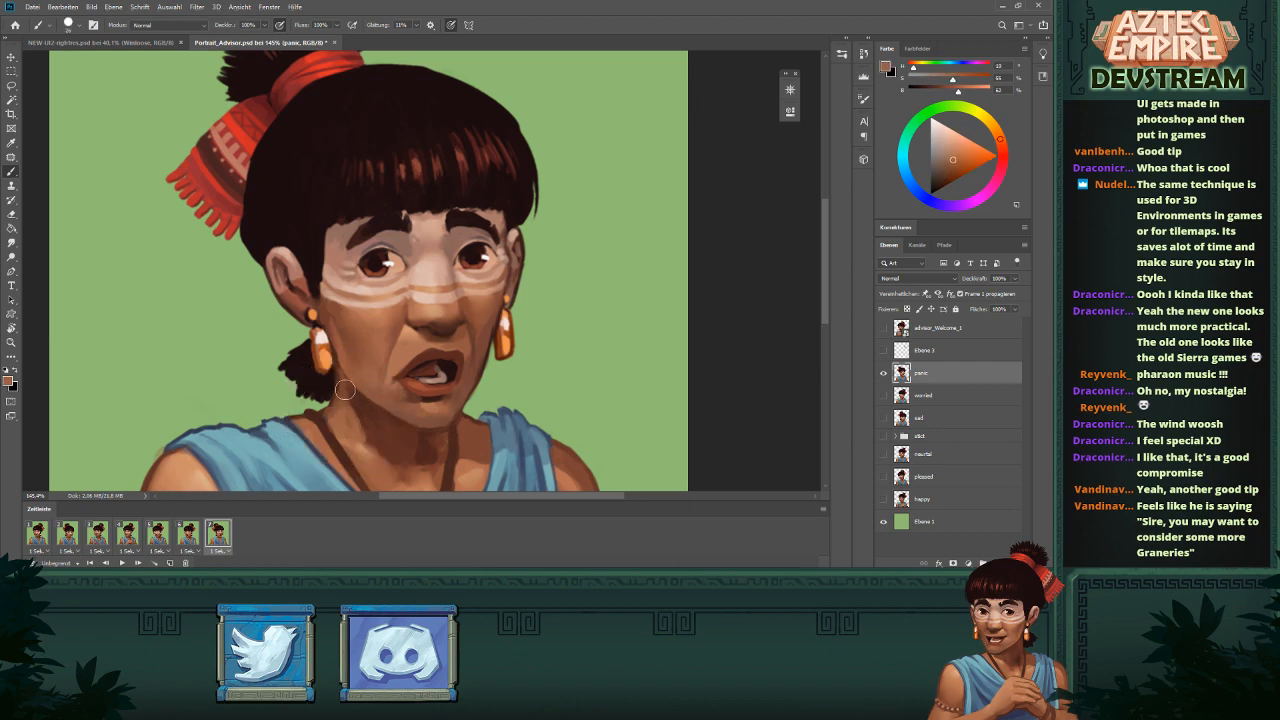
left_click_drag(360, 408, 331, 475)
left_click_drag(447, 277, 488, 280)
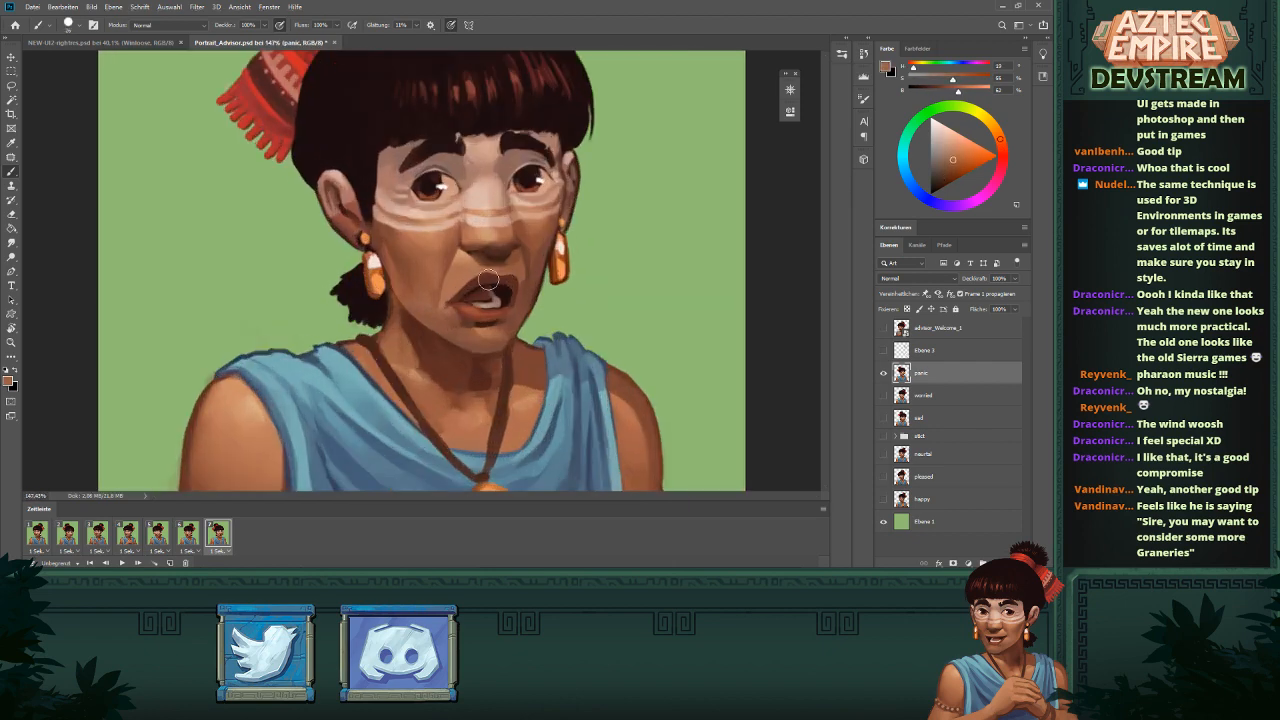
left_click(413, 334, "alt")
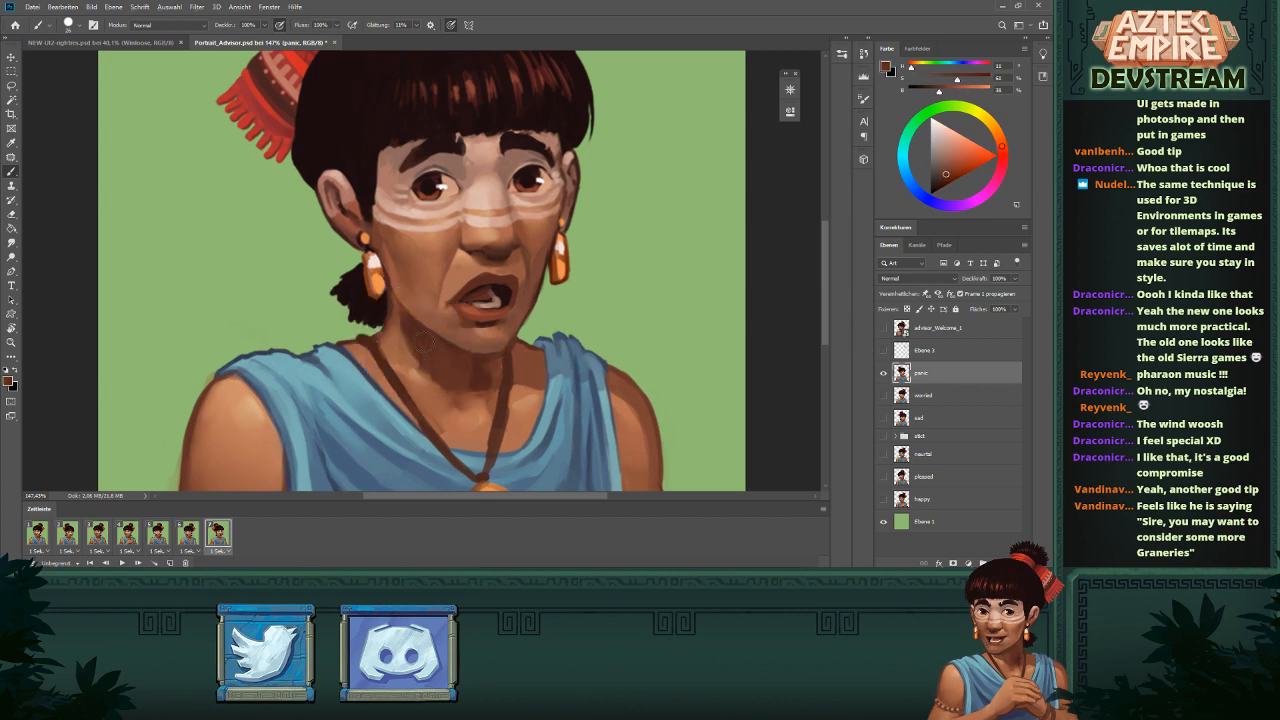
left_click_drag(425, 342, 434, 376)
left_click_drag(530, 296, 479, 318)
left_click_drag(604, 250, 629, 249)
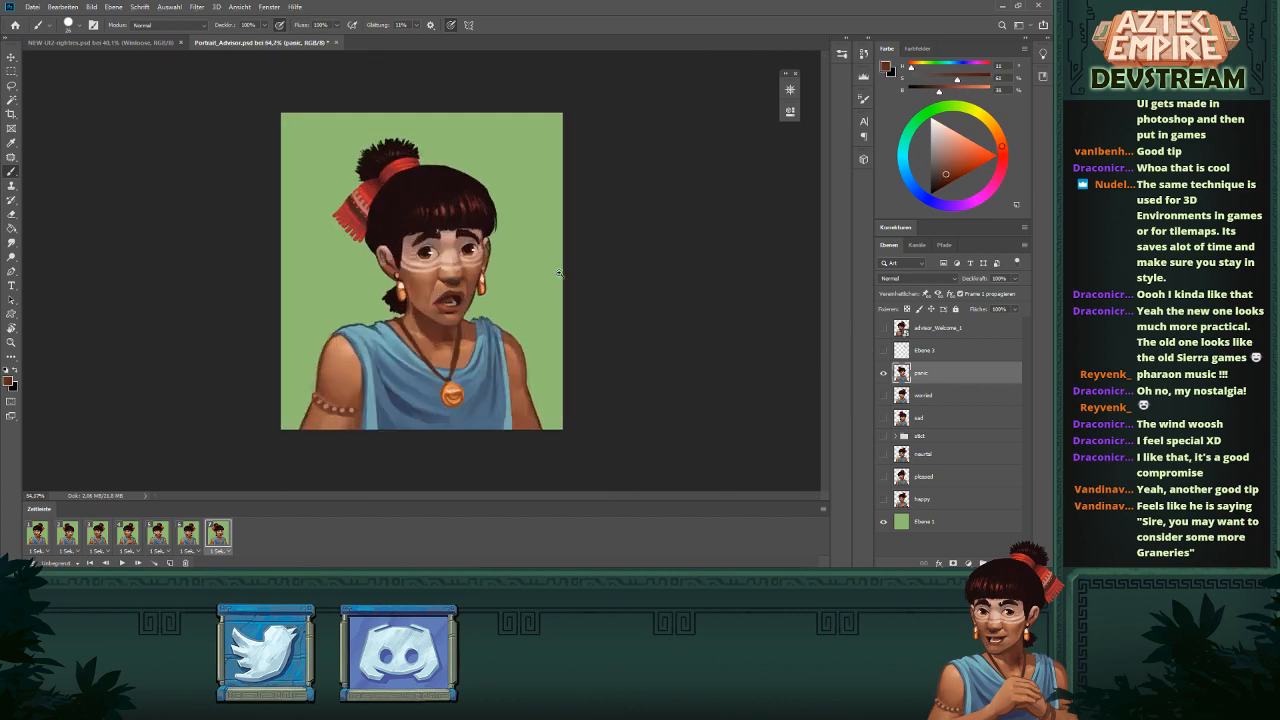
mouse_move(536, 289)
left_mouse_down()
mouse_move(512, 288)
mouse_move(632, 261)
mouse_move(629, 289)
mouse_move(668, 286)
left_mouse_up()
left_click(500, 270, "alt")
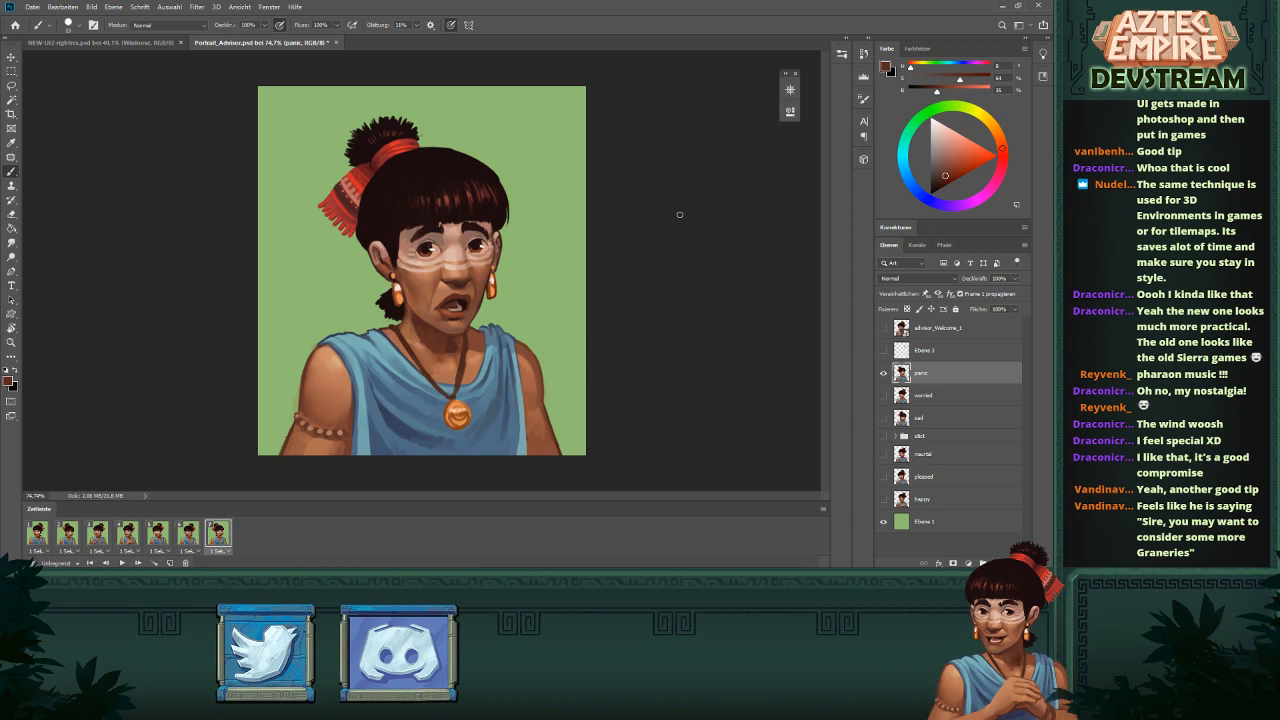
- Go through all seven animation frames to compare the panic expression with the other advisor expressions
left_click(38, 534)
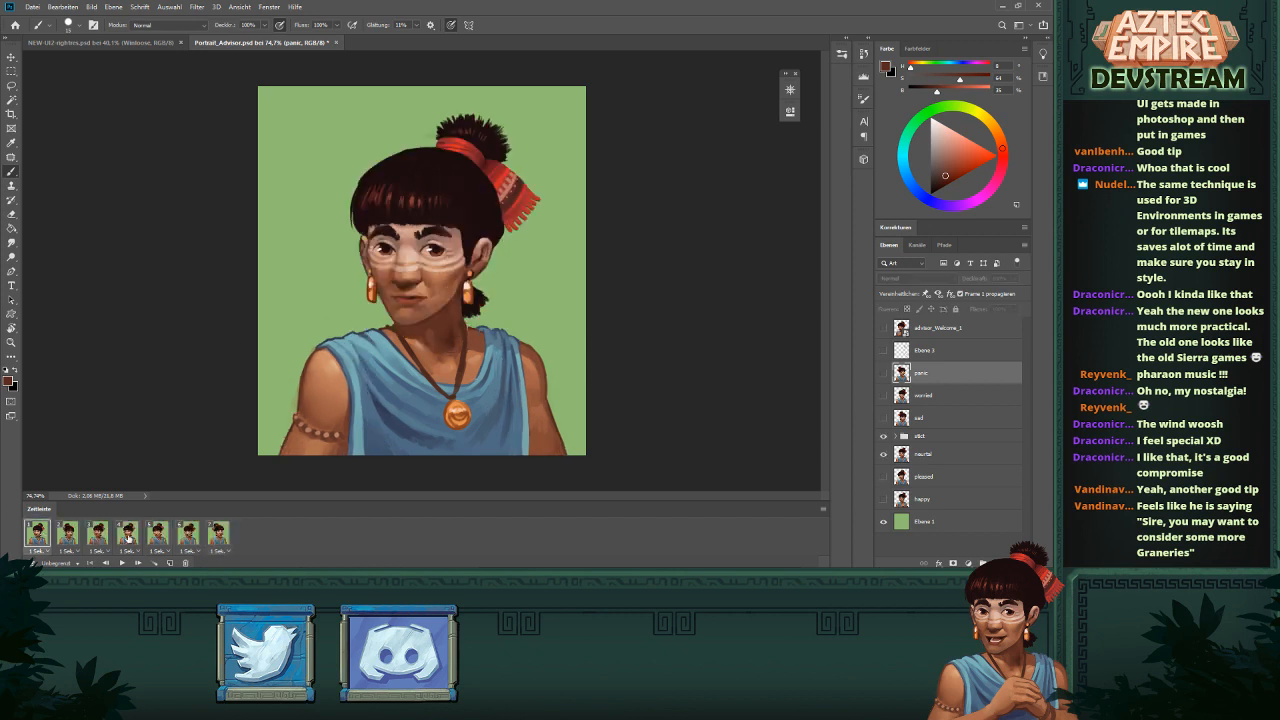
left_click(219, 535)
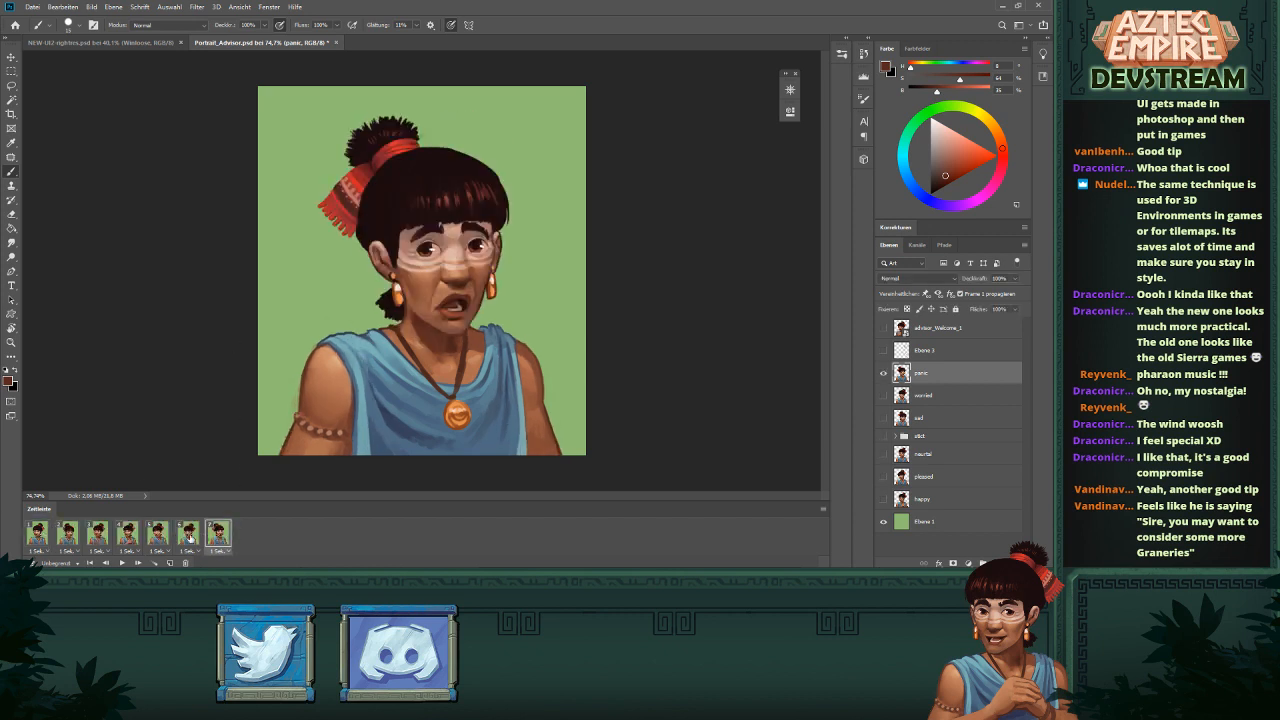
left_click(67, 536)
left_click(97, 536)
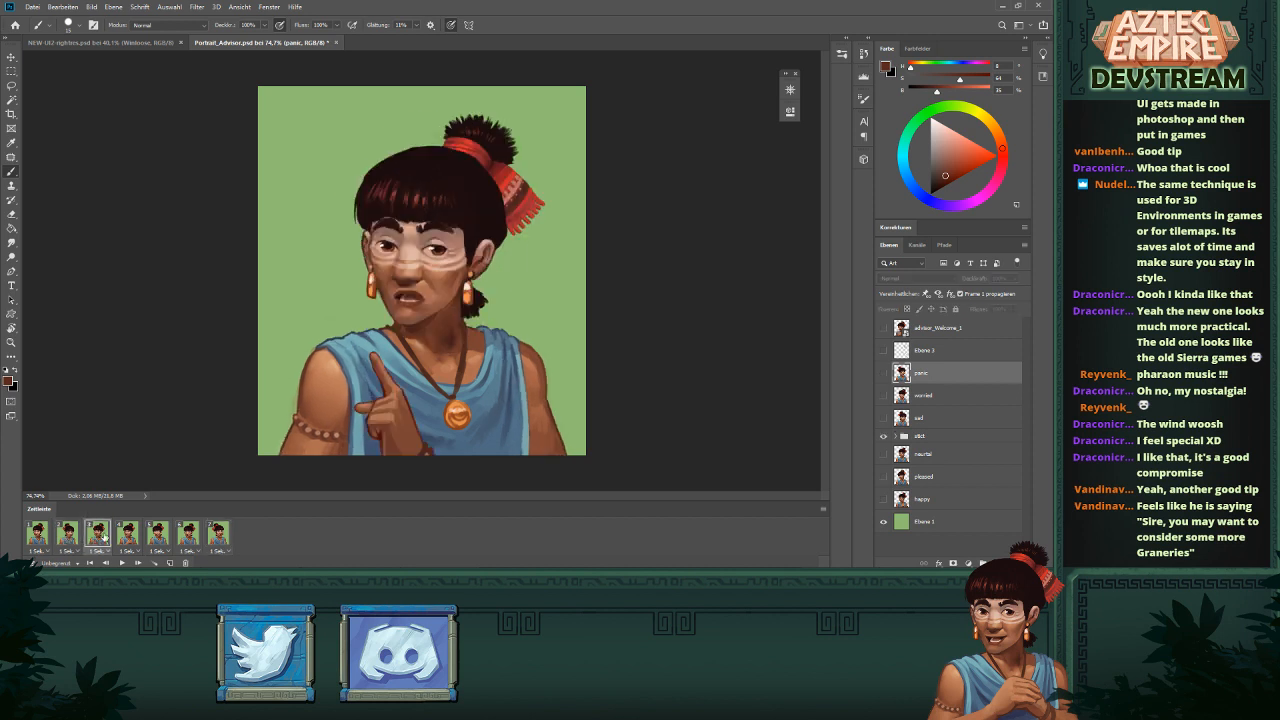
left_click(128, 536)
left_click(159, 536)
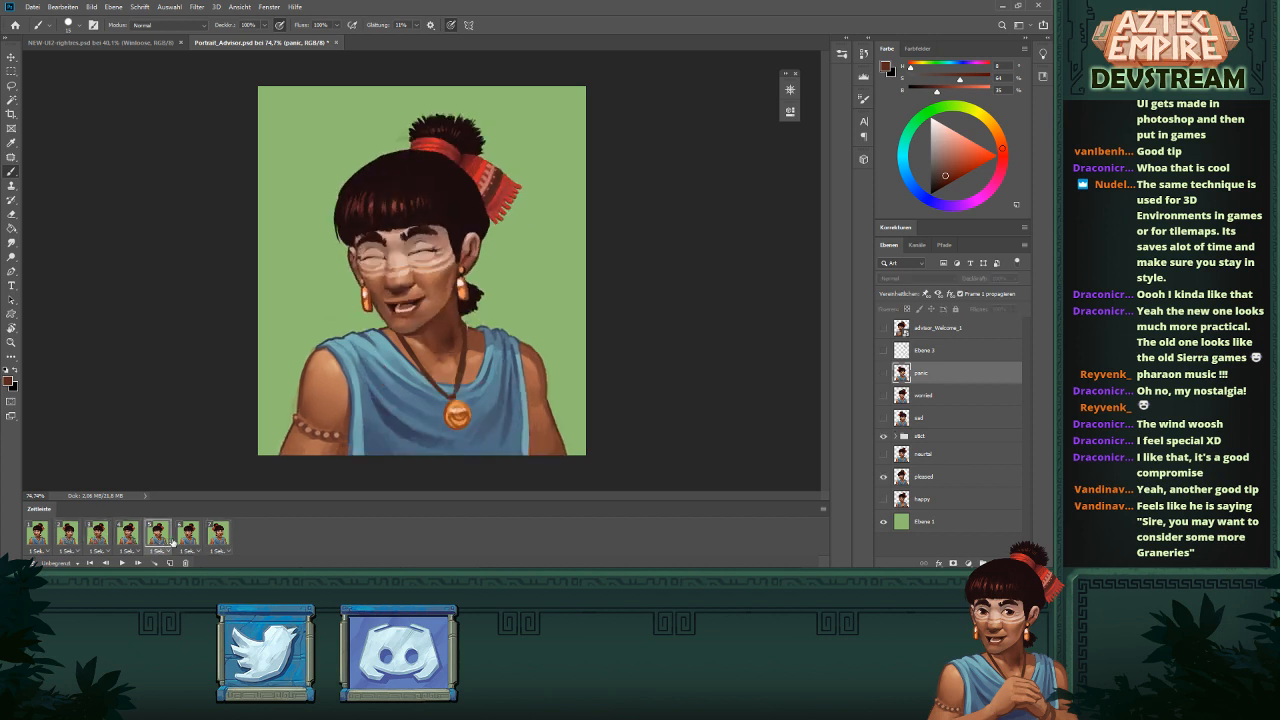
left_click(188, 536)
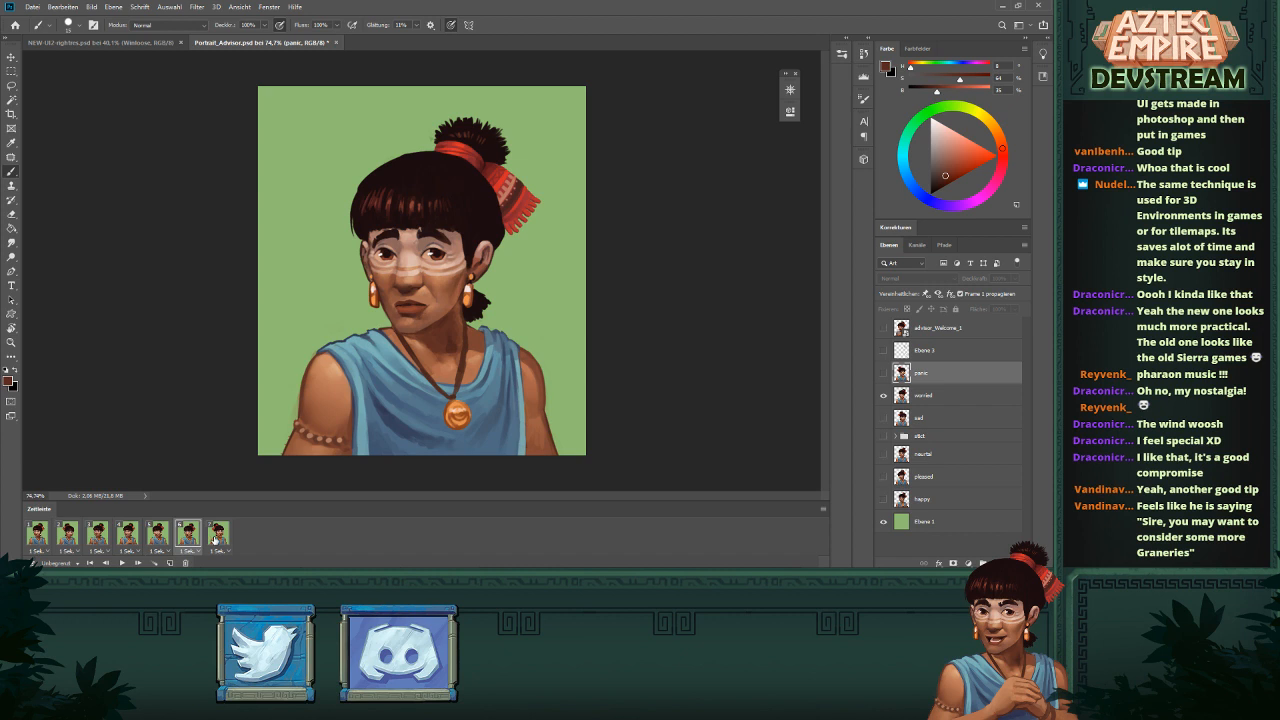
left_click(217, 536)
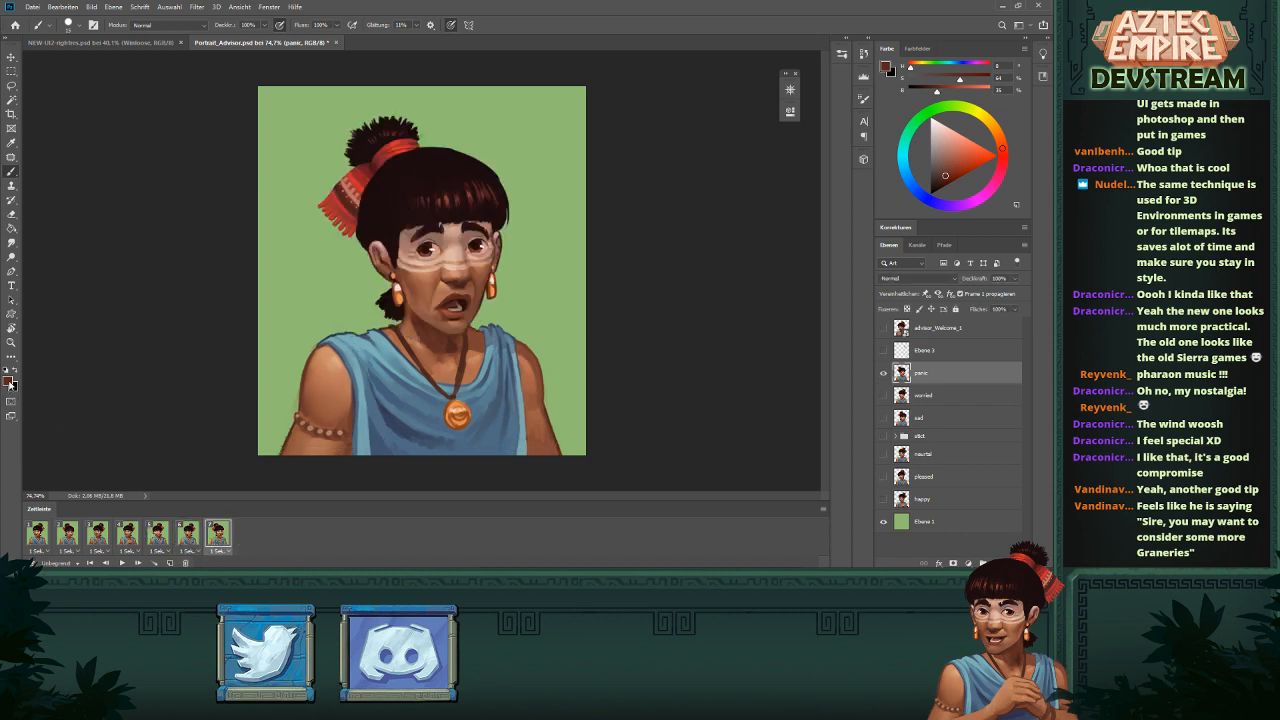
- Play the expression animation and examine the portrait at reduced and larger zoom levels
left_click(11, 342)
left_click_drag(550, 306, 489, 309)
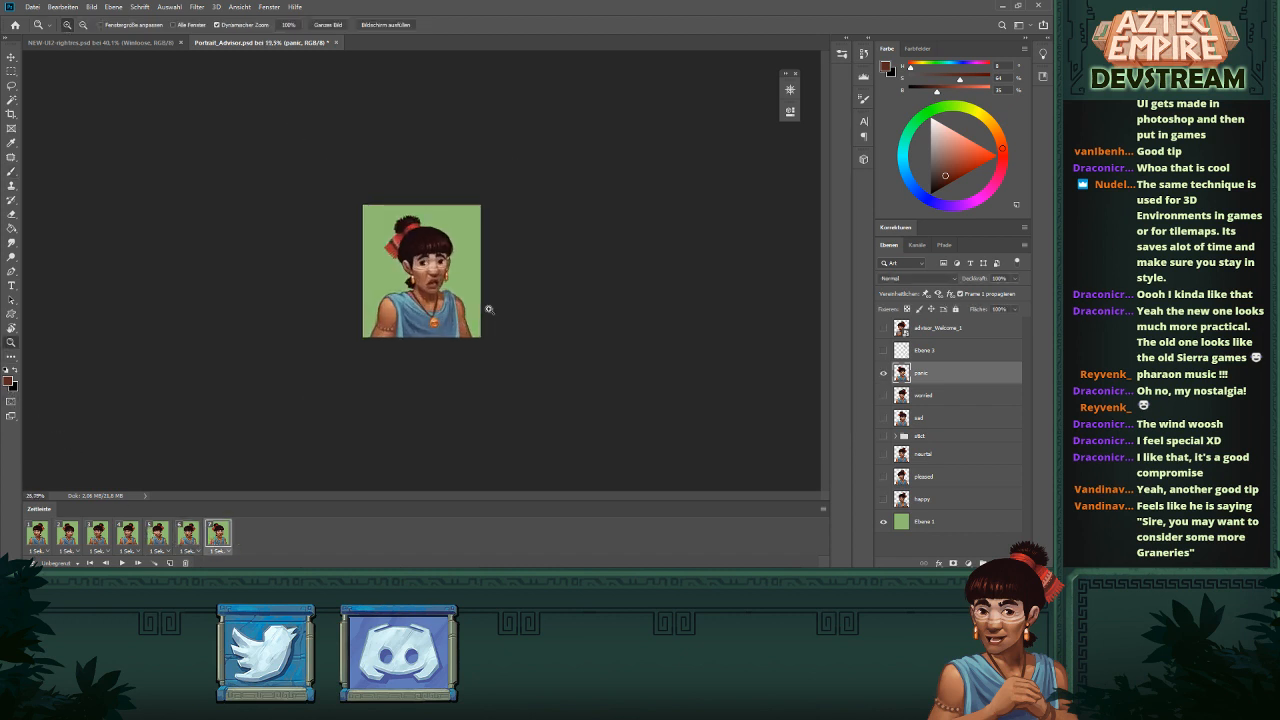
left_click(122, 563)
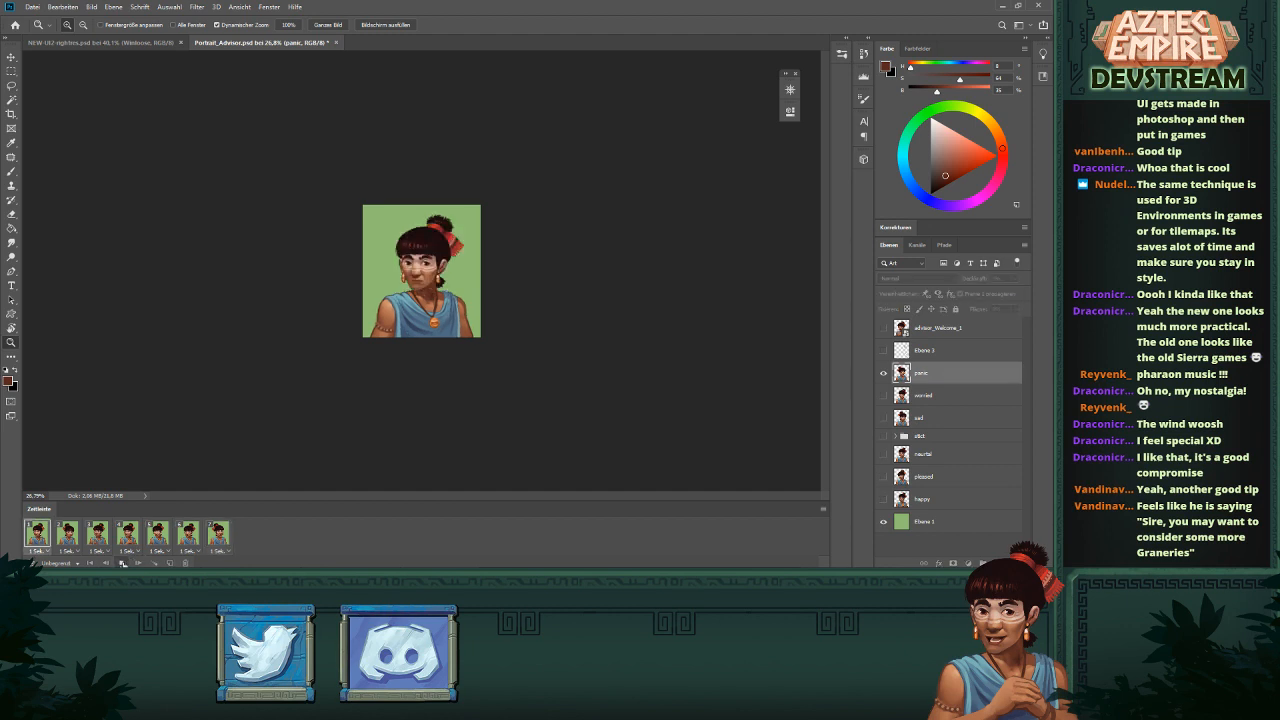
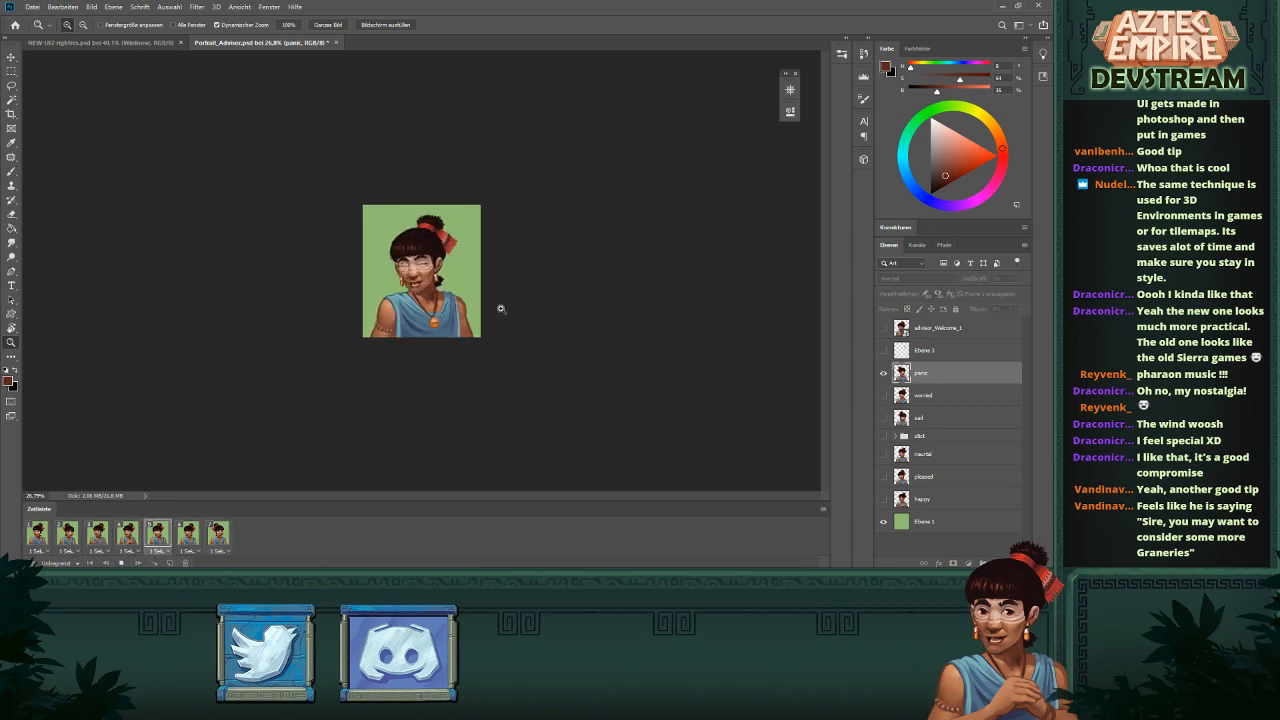
left_click_drag(499, 310, 539, 313)
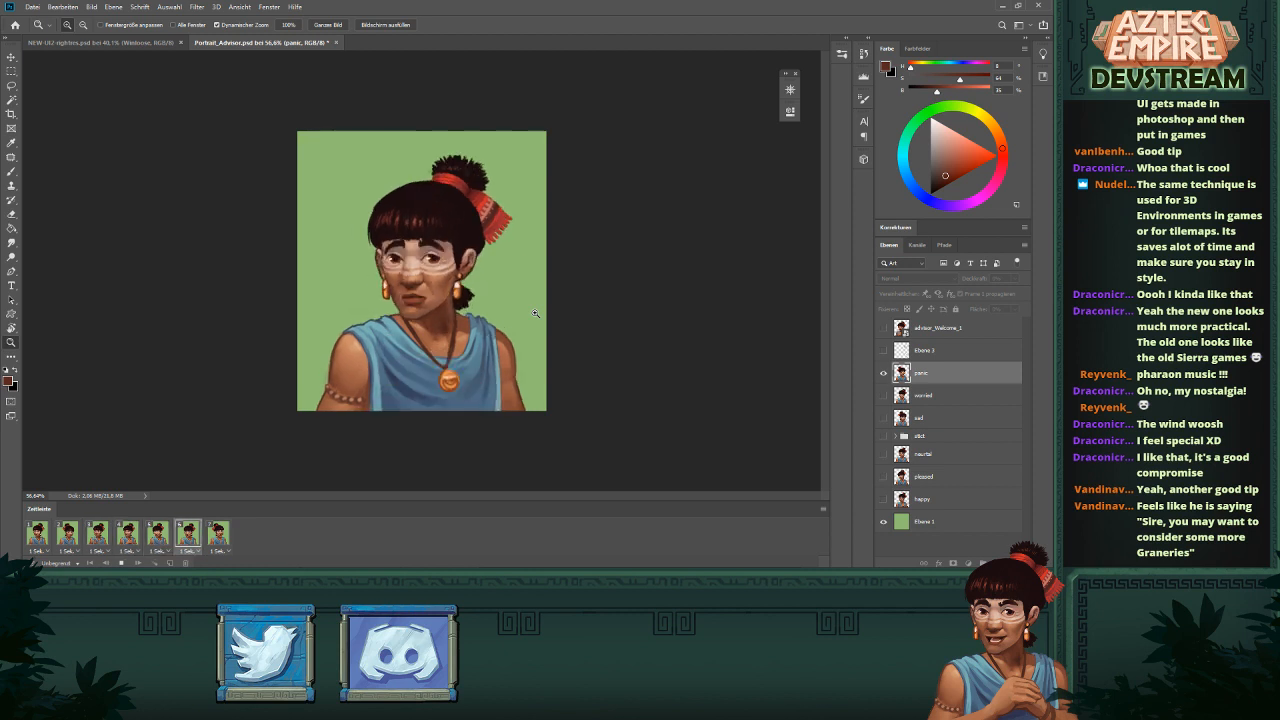
left_click_drag(519, 328, 531, 327)
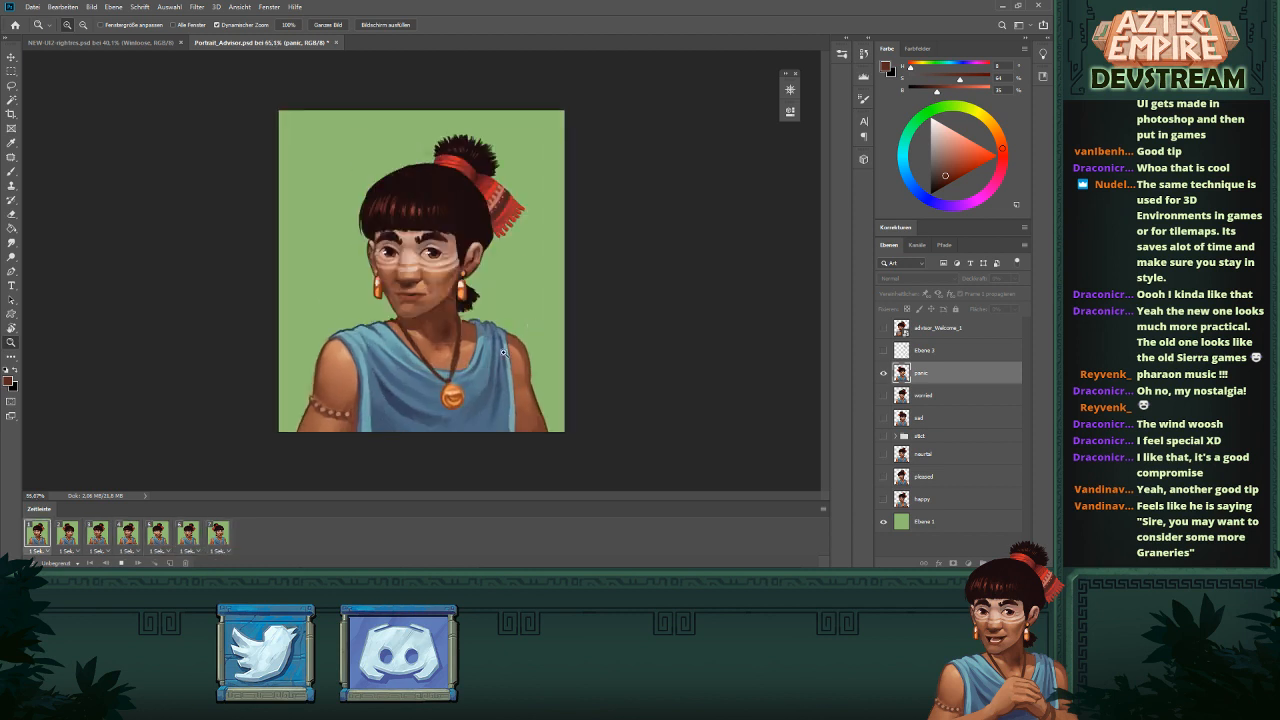
left_click_drag(447, 382, 457, 379)
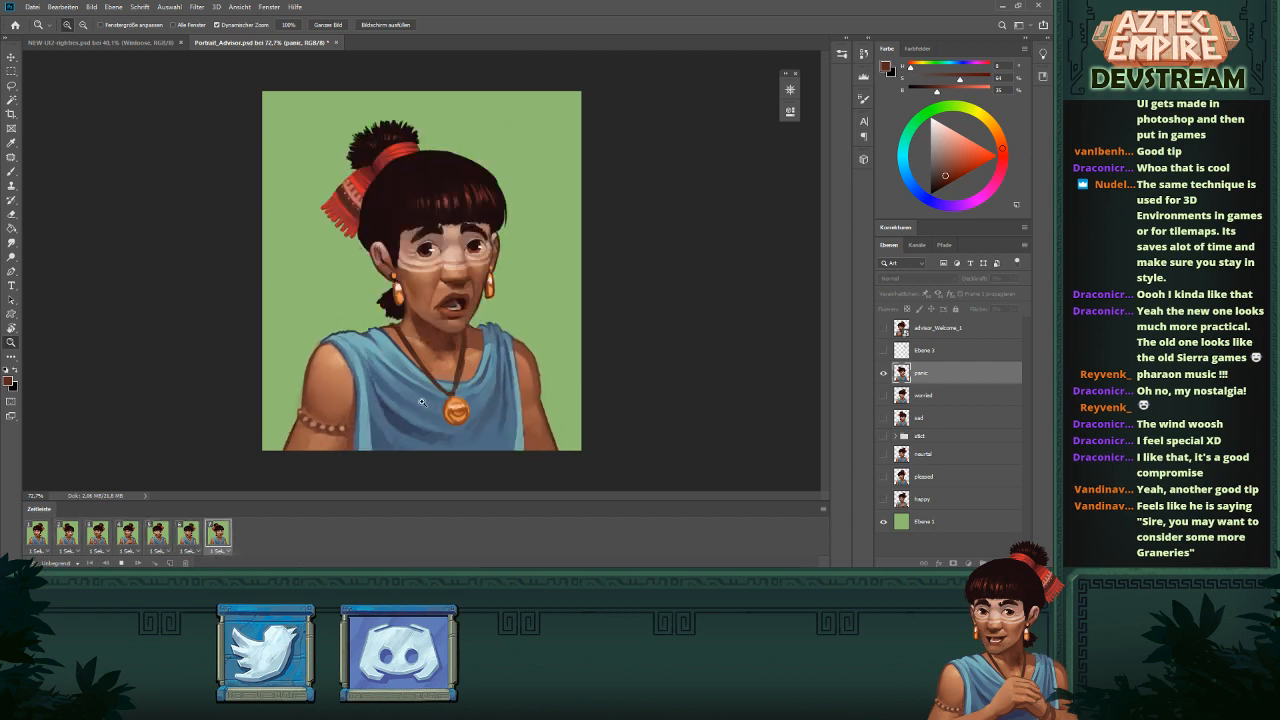
mouse_move(530, 336)
left_mouse_down()
mouse_move(443, 329)
mouse_move(527, 335)
left_mouse_up()
left_click_drag(369, 379, 393, 376)
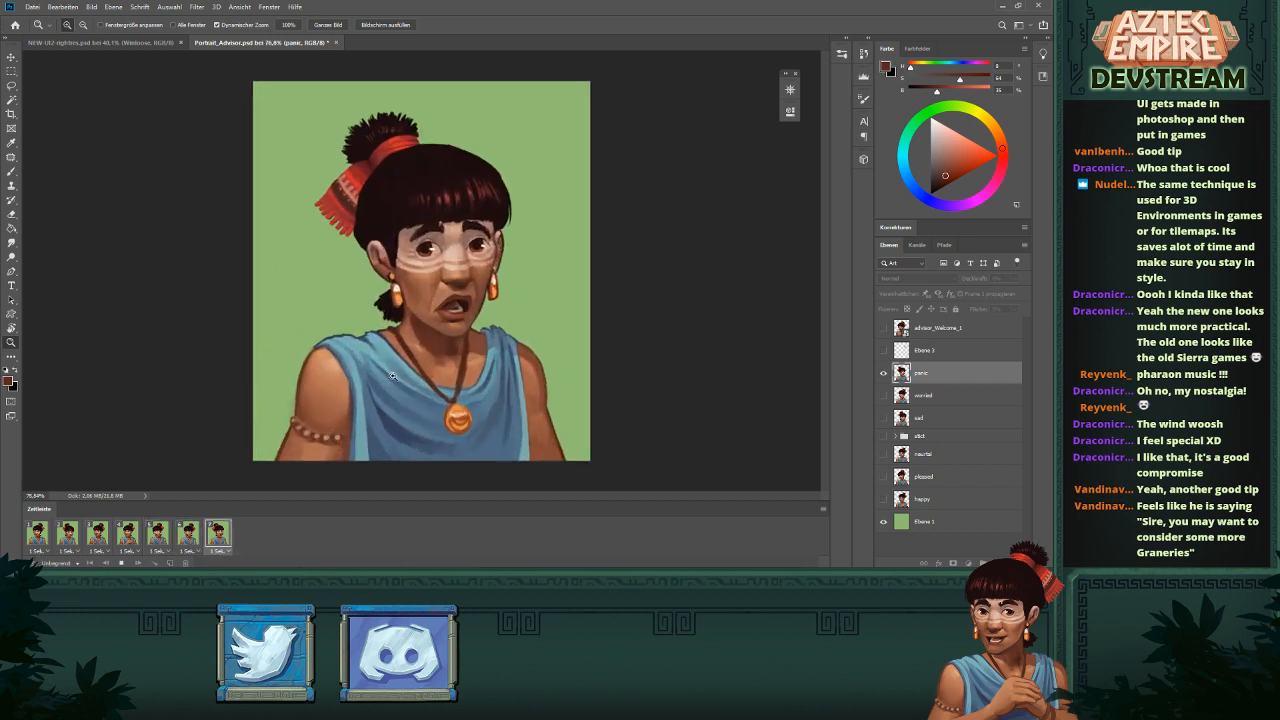
- Stop playback on the first frame and erase the stray edge paint beside the bracelet arm on the neutral layer
left_click(35, 540)
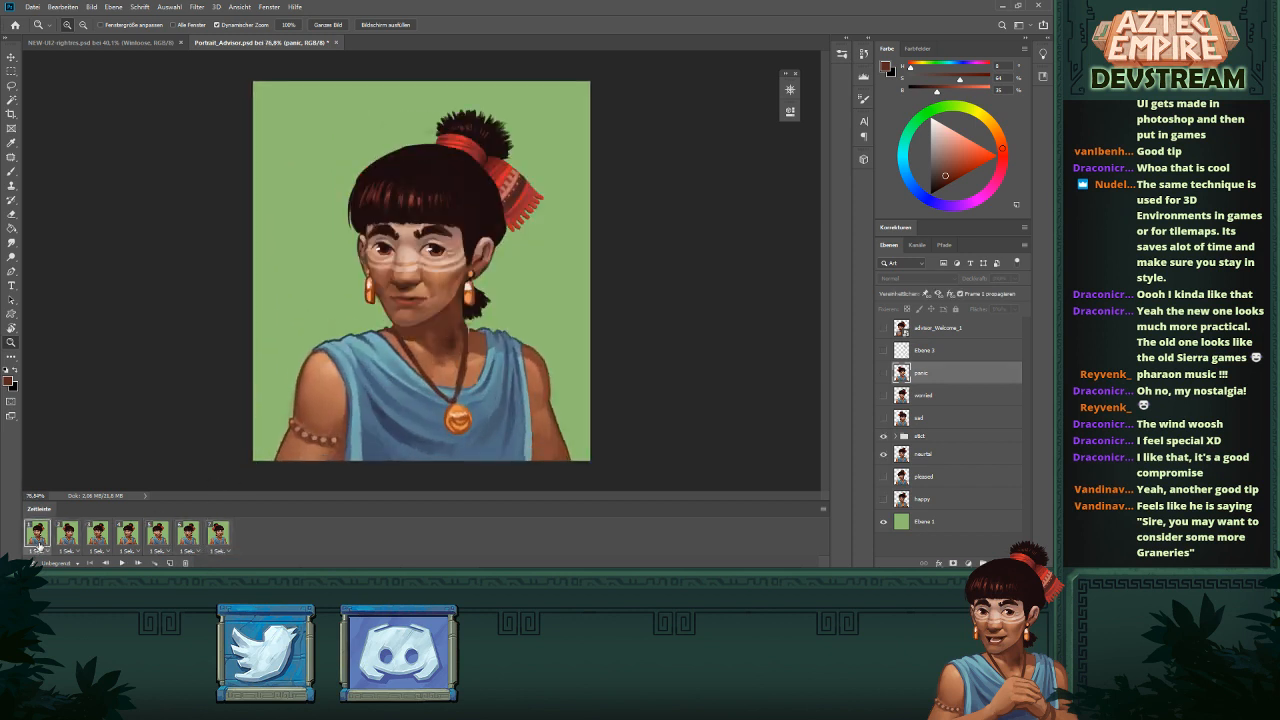
left_click(918, 456)
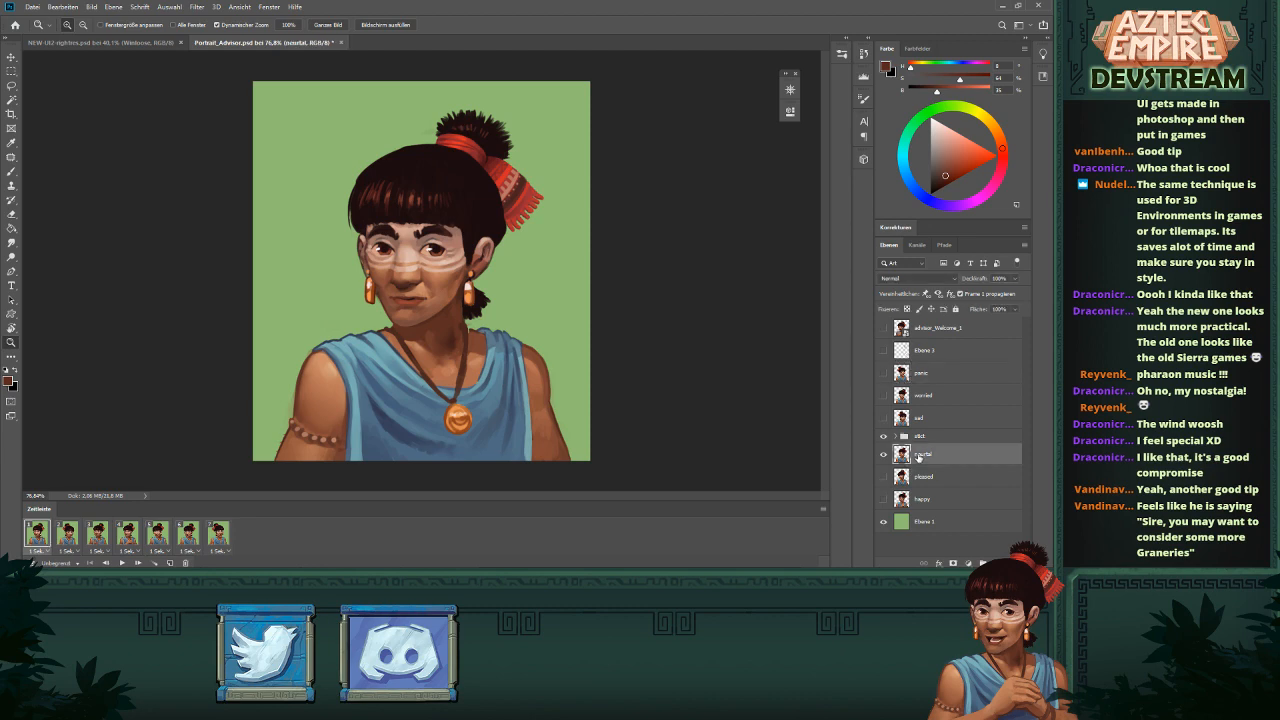
left_click_drag(335, 412, 414, 435)
left_click_drag(414, 435, 565, 296)
key("e")
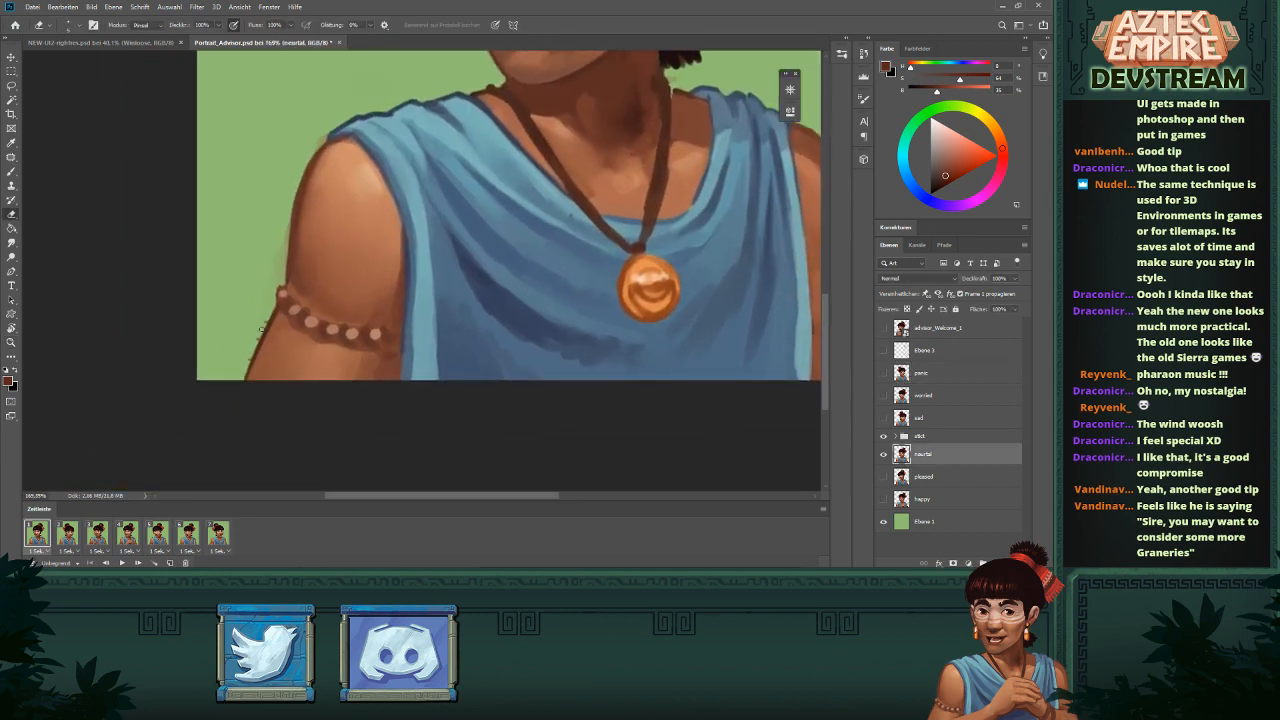
left_click_drag(339, 276, 335, 301)
mouse_move(287, 235)
left_mouse_down()
mouse_move(278, 313)
mouse_move(266, 306)
mouse_move(250, 341)
left_mouse_up()
left_click_drag(314, 292, 266, 335)
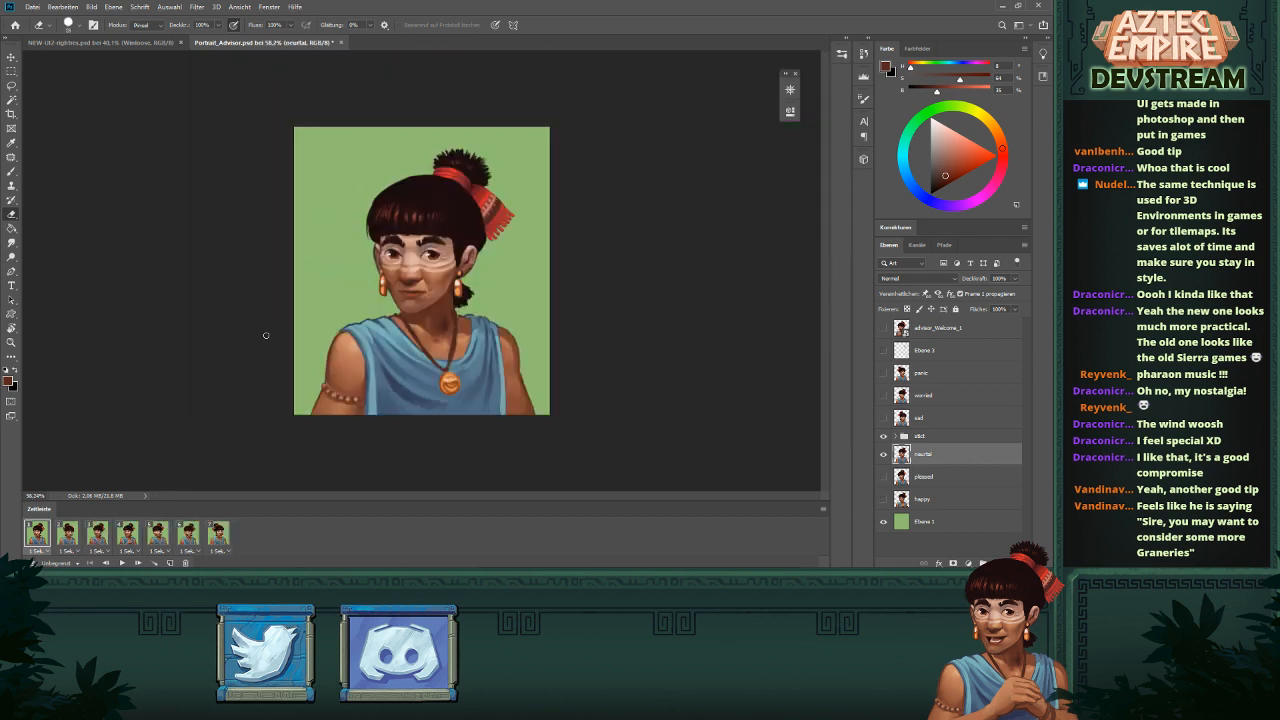
- Fill the green background layer with a bright magenta to expose stray pixels around the portrait
left_click(967, 528)
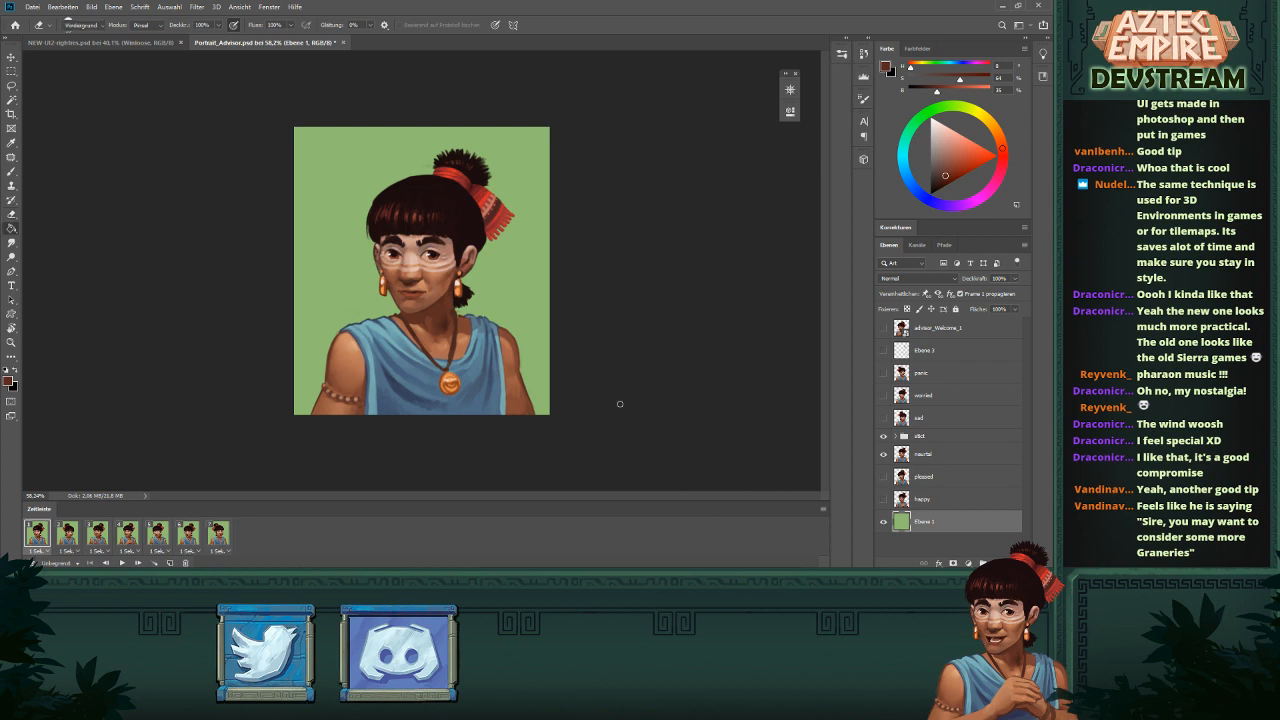
key("g")
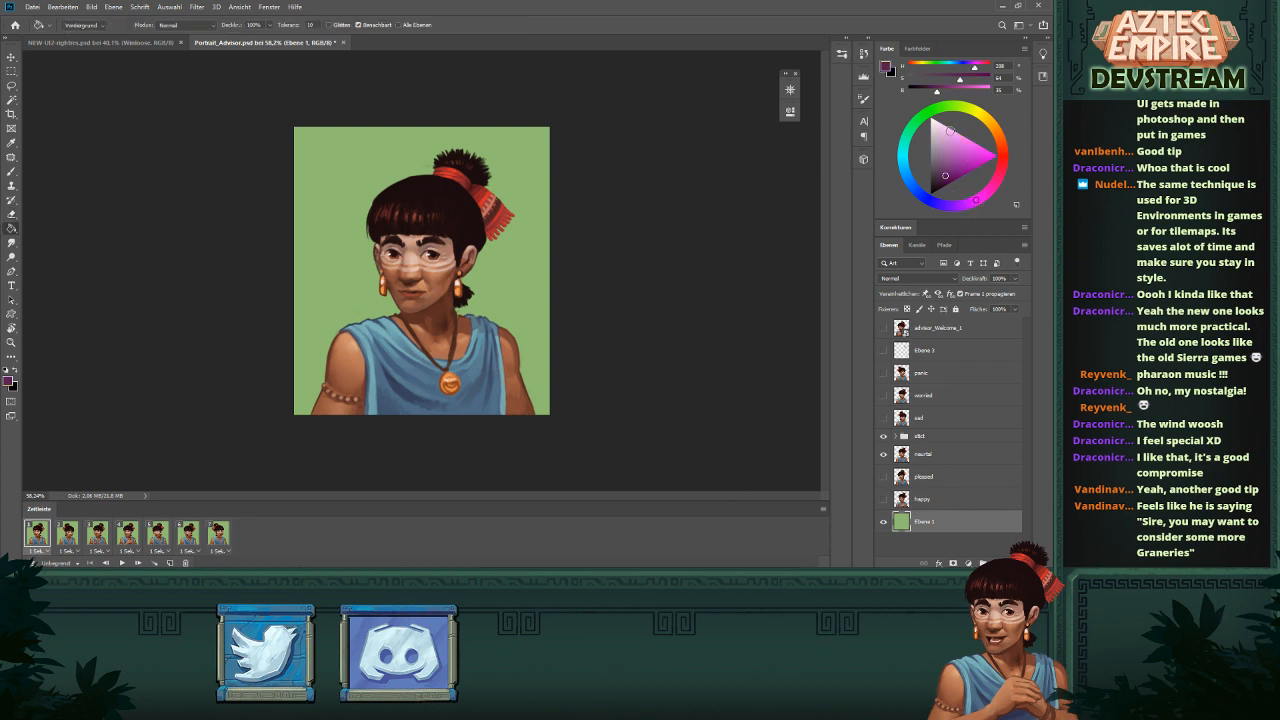
left_click(482, 326)
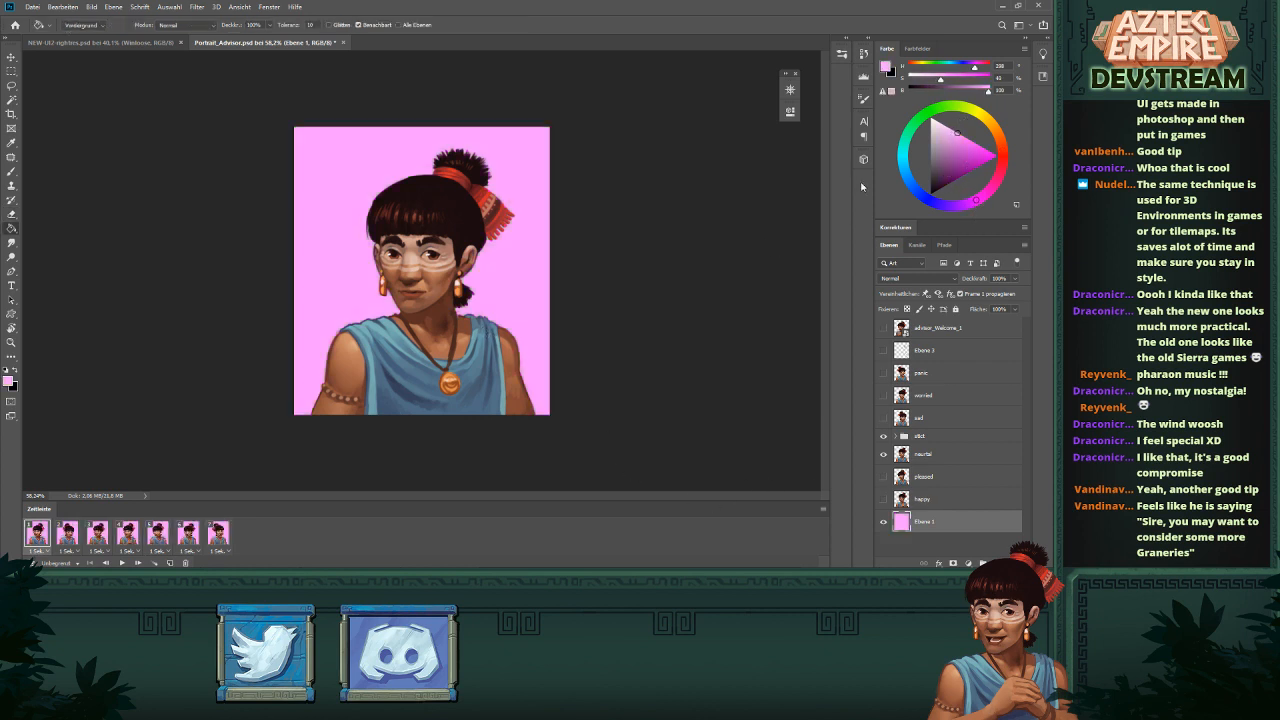
left_click(971, 141)
left_click(490, 322)
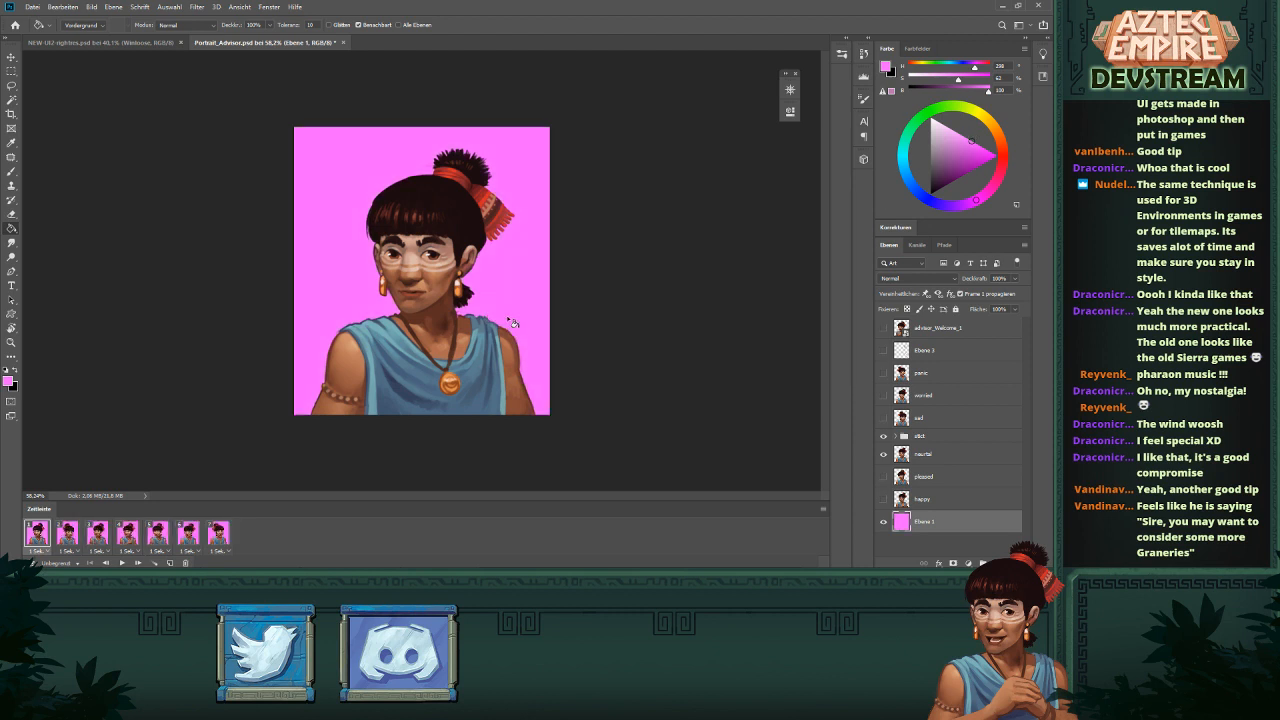
- Lasso the stray areas outside the neutral portrait beside the bracelet arm, shoulder, jaw and face
left_click_drag(446, 326, 399, 366)
left_click(921, 456)
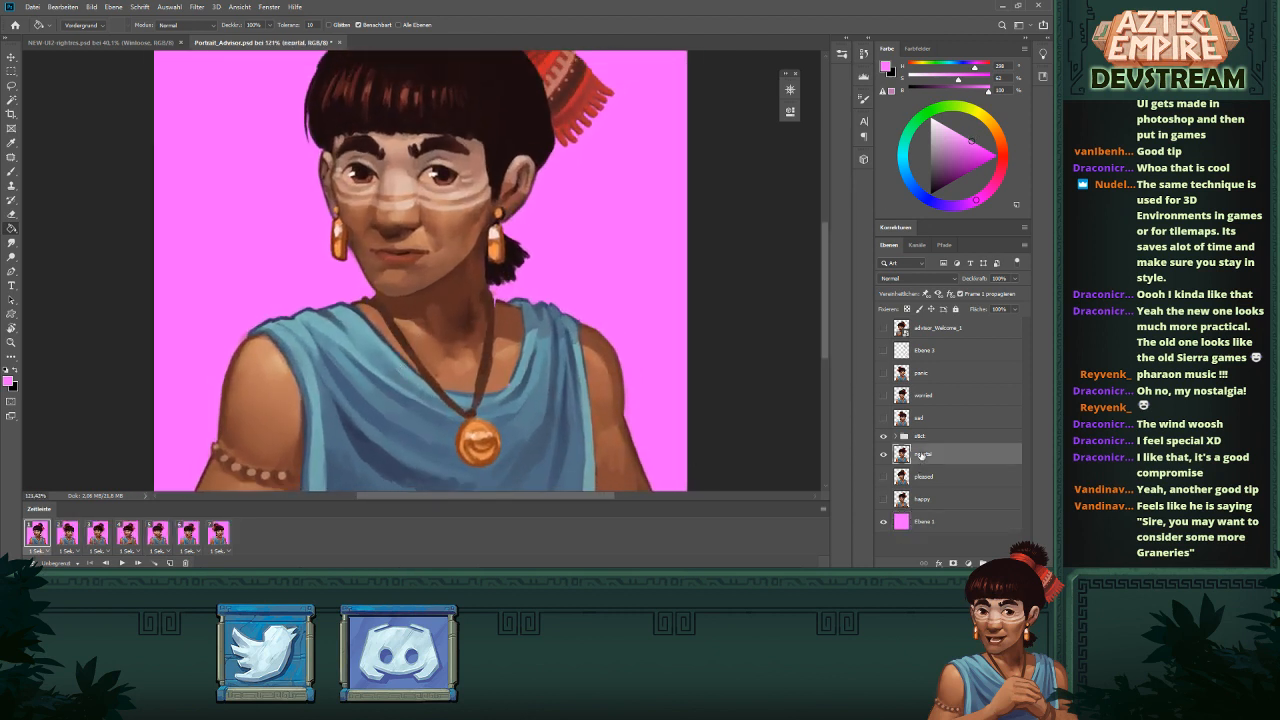
key("l")
mouse_move(191, 393)
left_mouse_down()
mouse_move(176, 472)
mouse_move(208, 468)
mouse_move(218, 400)
mouse_move(200, 385)
left_mouse_up()
mouse_move(233, 321)
left_mouse_down()
mouse_move(238, 350)
mouse_move(247, 326)
left_mouse_up()
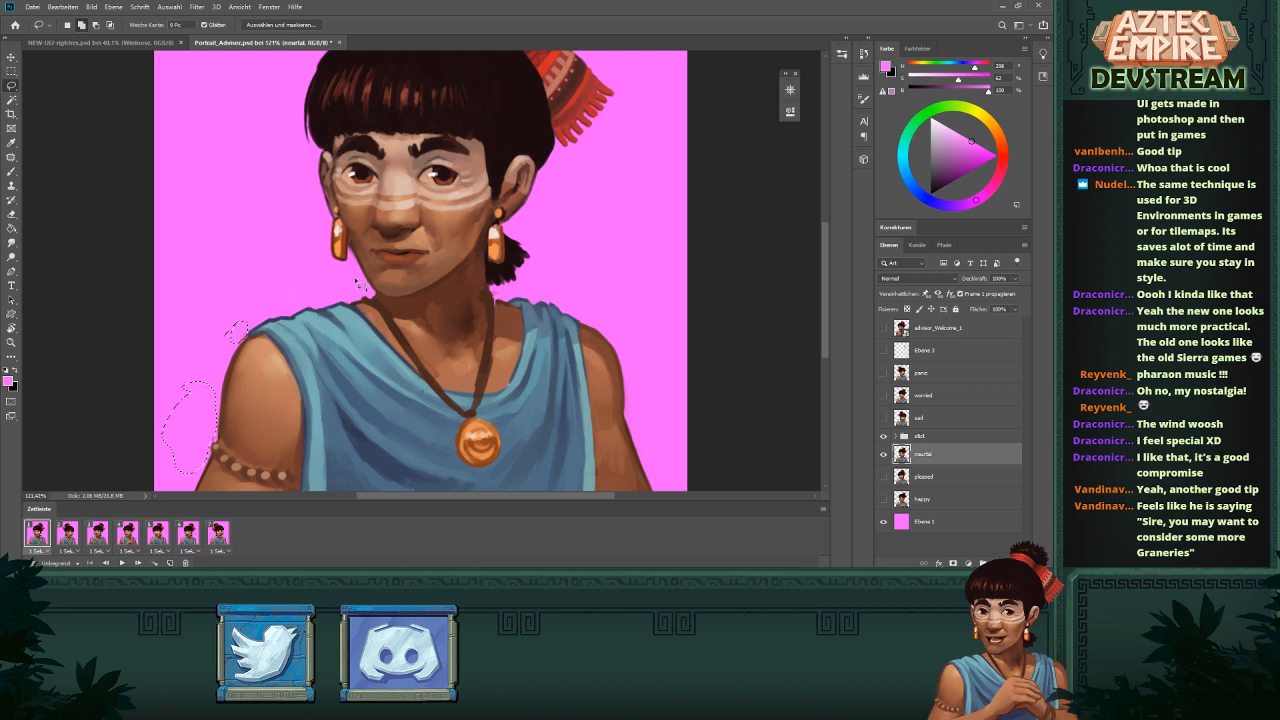
mouse_move(304, 275)
left_mouse_down()
mouse_move(255, 300)
mouse_move(317, 282)
left_mouse_up()
left_click_drag(427, 263, 350, 353)
mouse_move(221, 265)
left_mouse_down()
mouse_move(228, 241)
mouse_move(250, 270)
mouse_move(232, 288)
left_mouse_up()
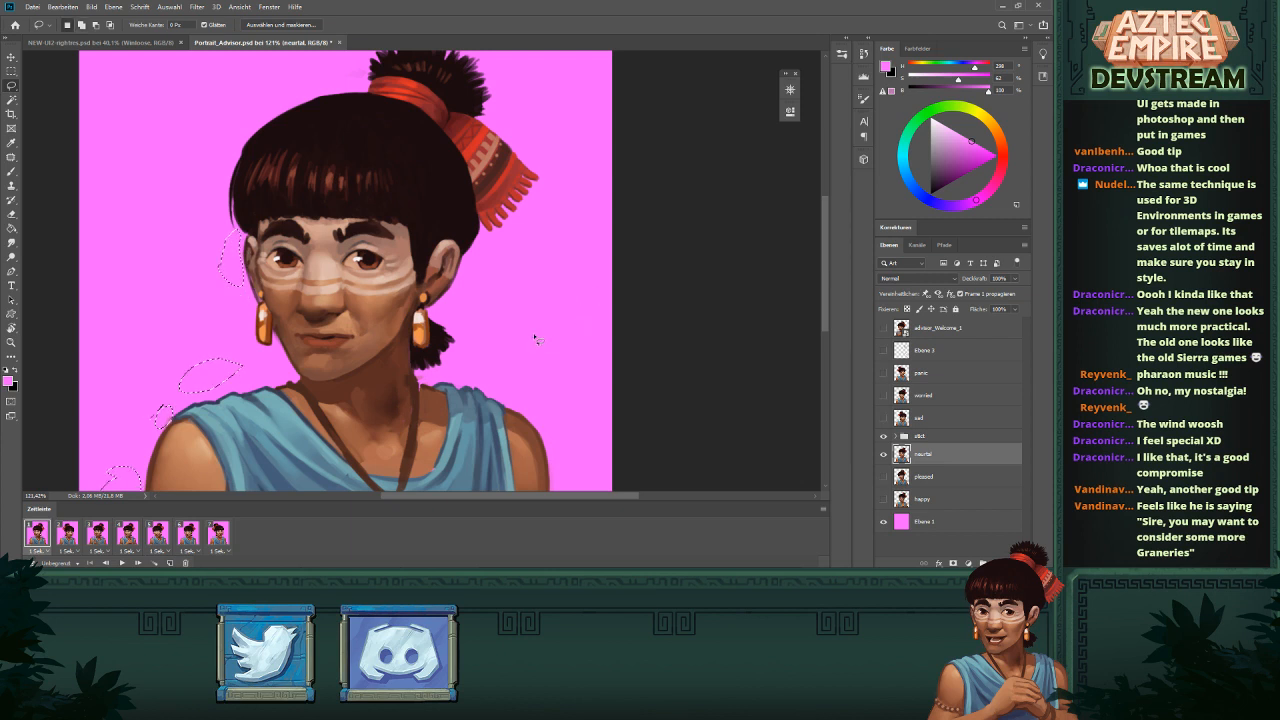
- Add the stray areas behind the neck and beside the hair bun to the lasso selection
left_click_drag(424, 384, 441, 392)
left_click_drag(474, 352, 437, 422)
mouse_move(289, 152)
left_mouse_down()
mouse_move(324, 157)
mouse_move(334, 143)
mouse_move(290, 148)
left_mouse_up()
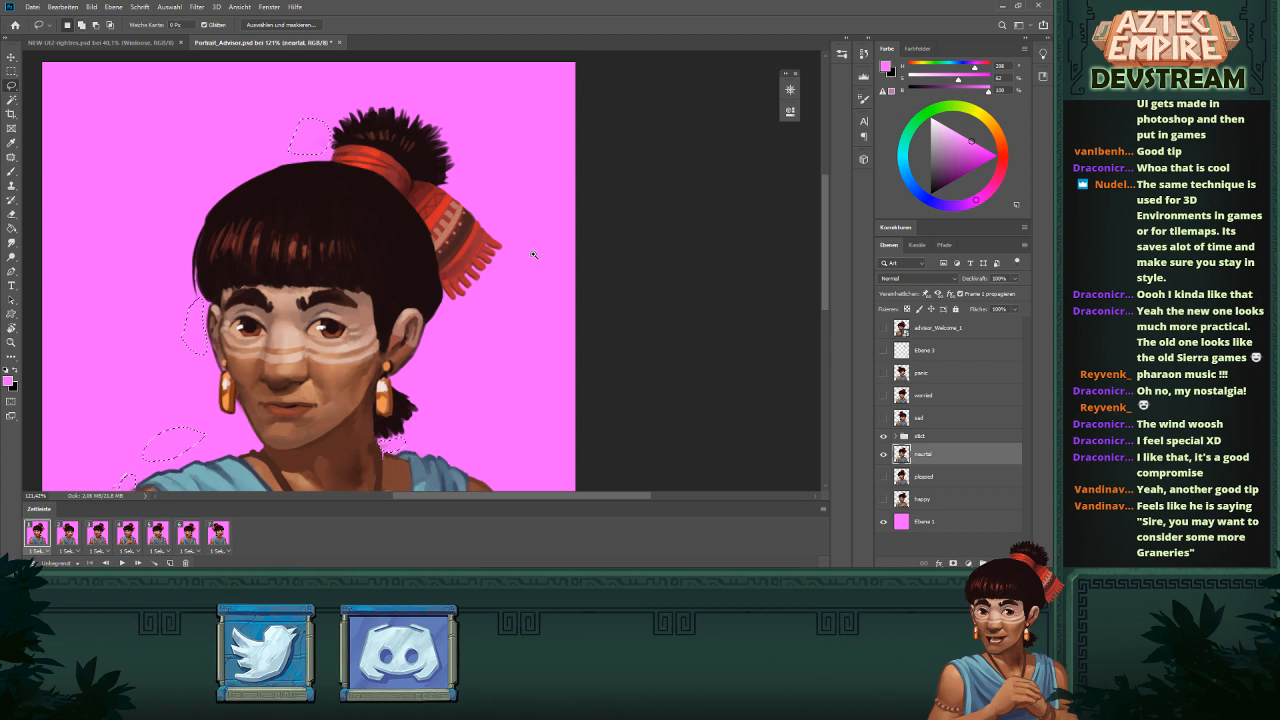
left_click_drag(551, 255, 533, 256)
mouse_move(341, 164)
left_mouse_down()
mouse_move(318, 138)
mouse_move(318, 174)
left_mouse_up()
left_click_drag(575, 281, 559, 281)
left_click_drag(604, 305, 562, 218)
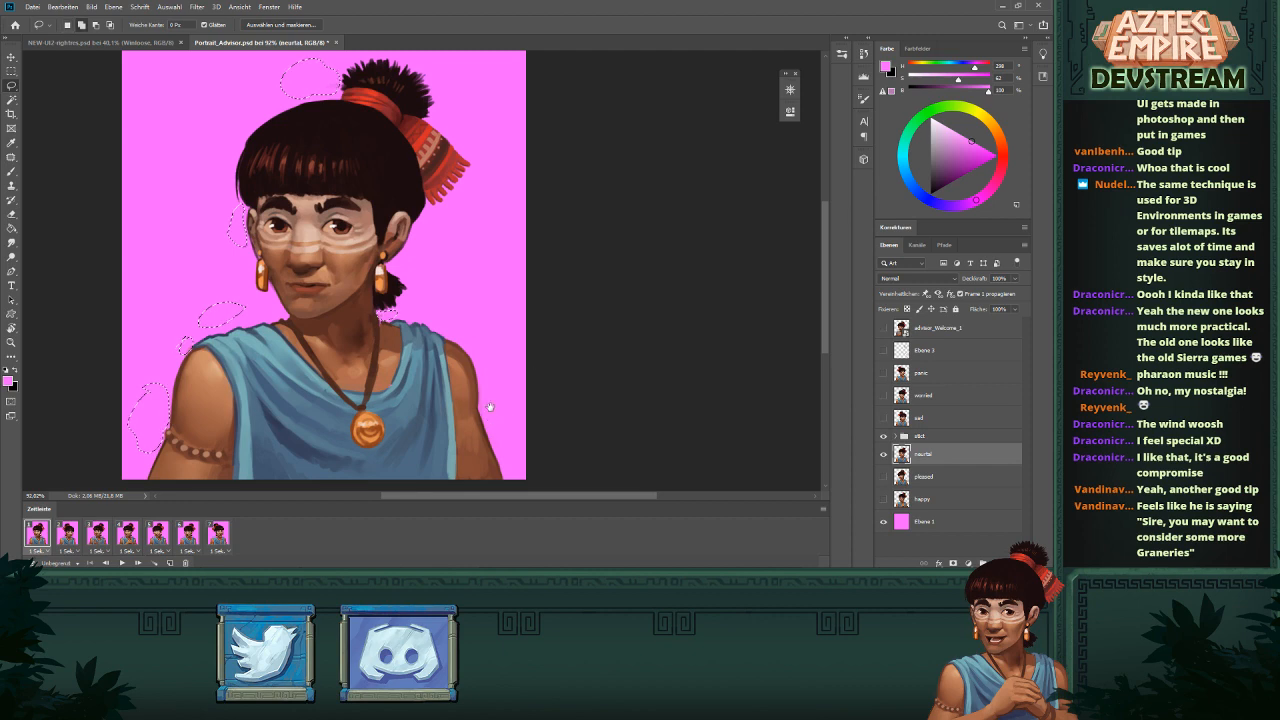
- Add the stray strip along the outer edge of the arm without the bracelet to the lasso selection
left_click_drag(490, 406, 517, 391)
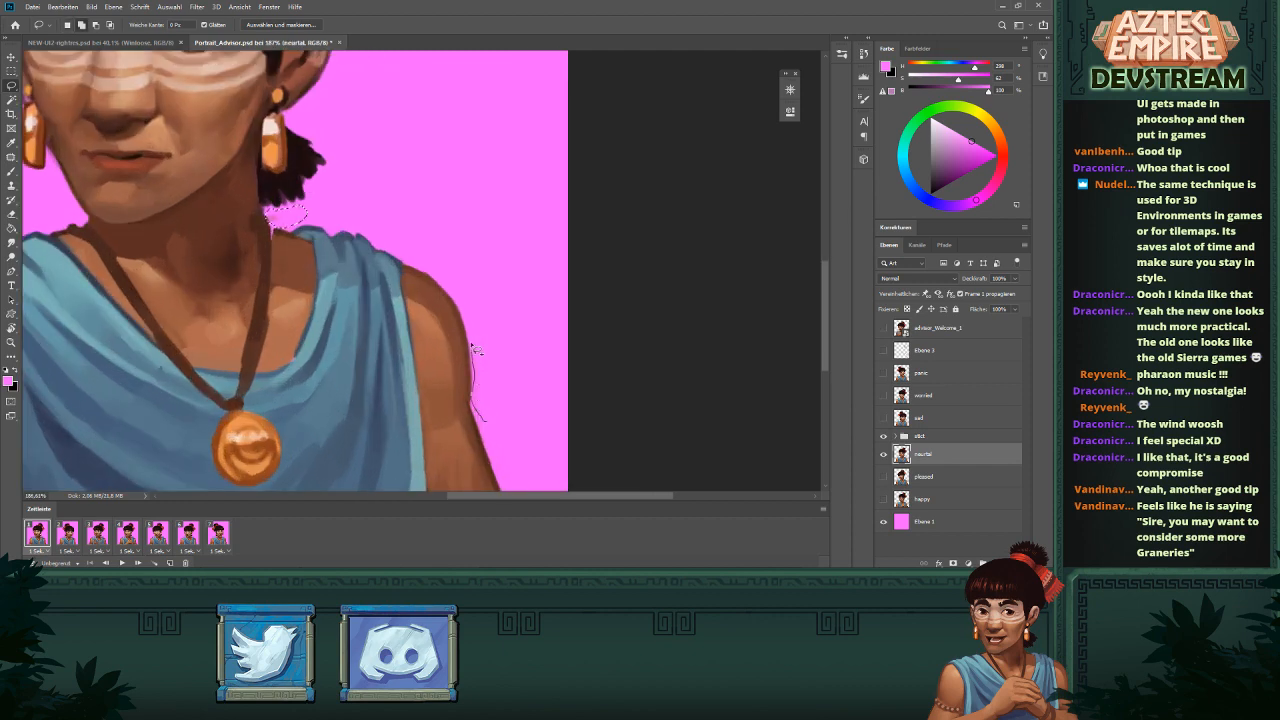
mouse_move(472, 347)
left_mouse_down()
mouse_move(508, 423)
mouse_move(487, 421)
left_mouse_up()
mouse_move(650, 360)
left_mouse_down()
mouse_move(612, 358)
mouse_move(637, 346)
left_mouse_up()
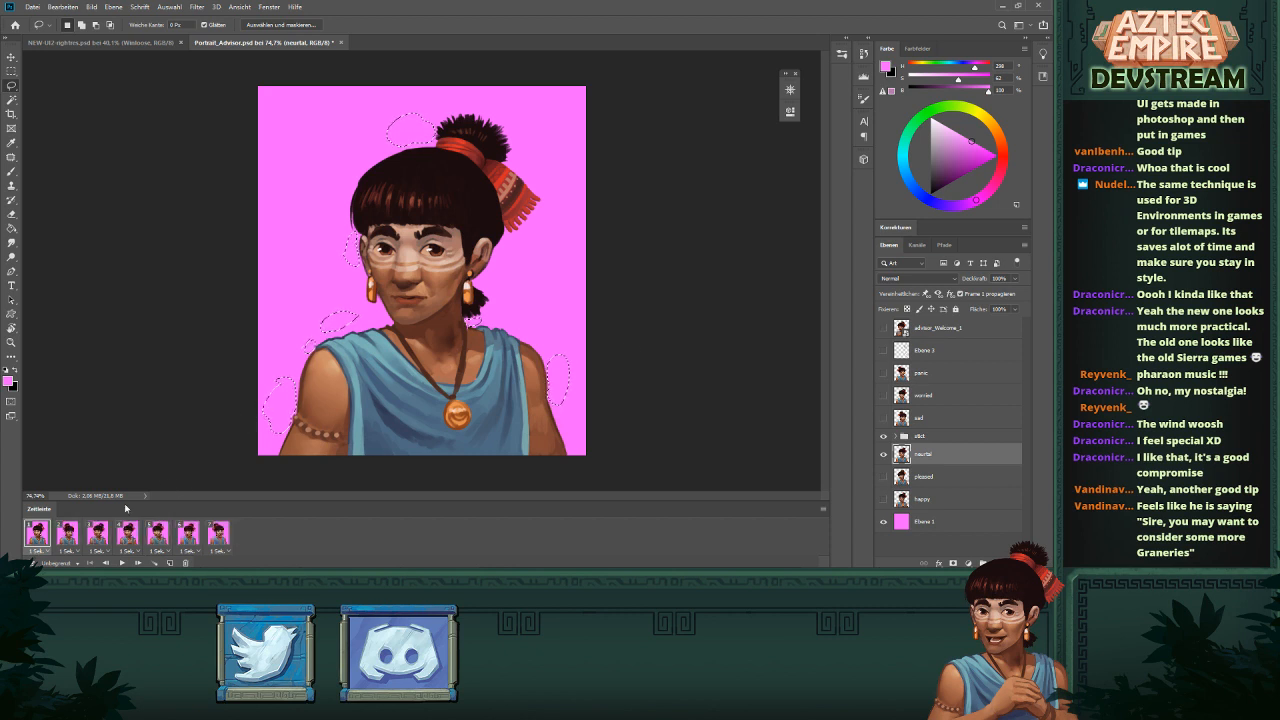
- Activate the sad frame and its layer, and lasso the stray areas beside the hair bun, shoulder and bracelet arm
left_click(67, 533)
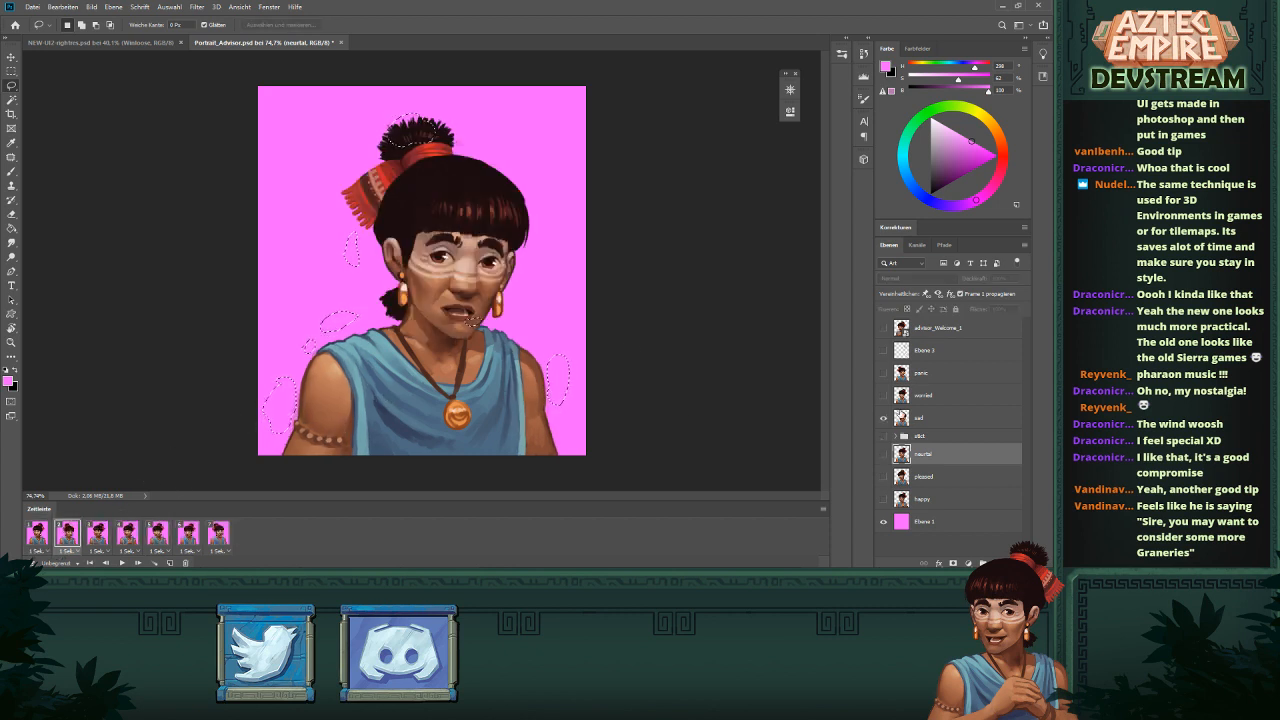
left_click(933, 418)
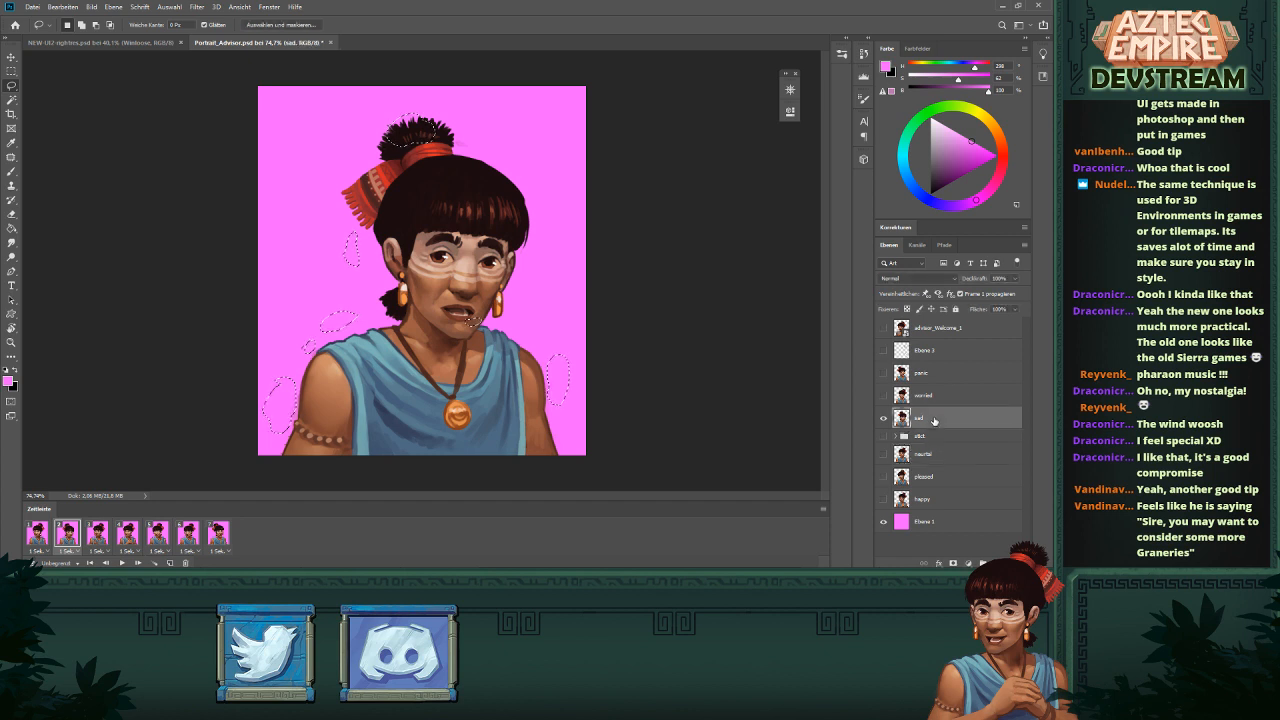
mouse_move(464, 155)
left_mouse_down()
mouse_move(458, 146)
mouse_move(490, 152)
left_mouse_up()
scroll(405, 372, "up", 3)
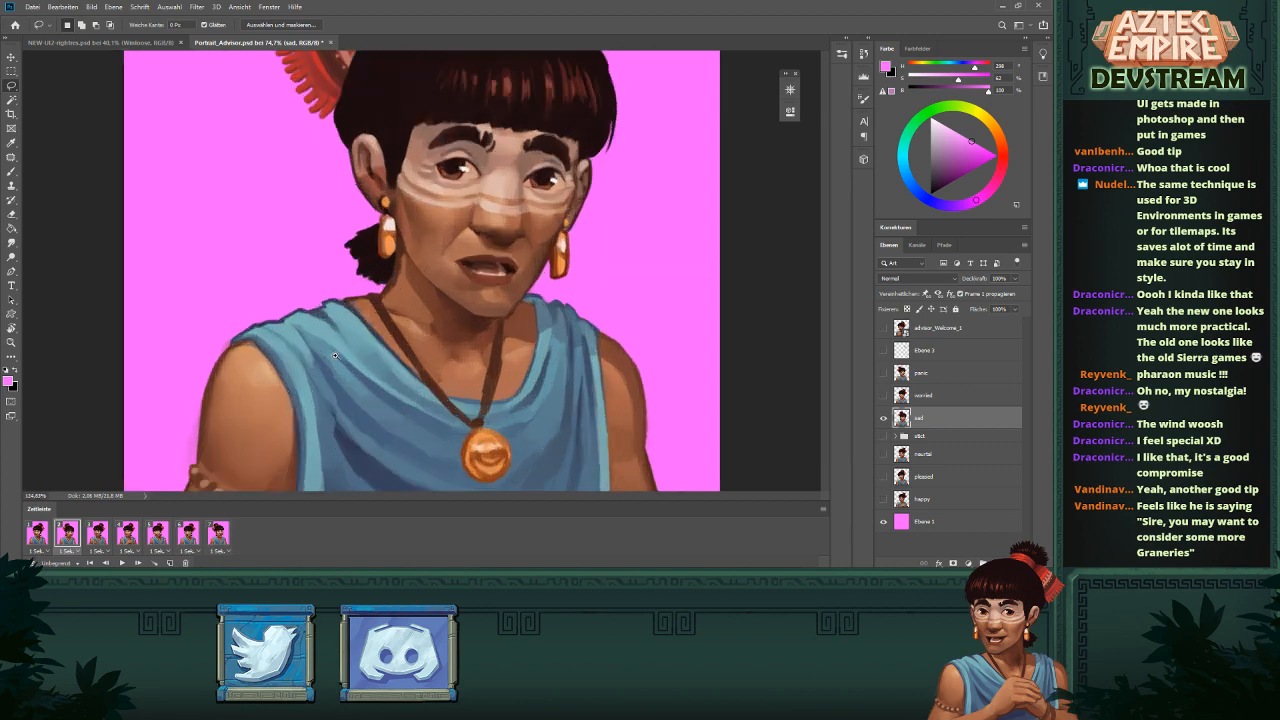
left_click_drag(196, 347, 174, 348)
left_click_drag(290, 348, 395, 242)
mouse_move(265, 286)
left_mouse_down()
mouse_move(262, 378)
mouse_move(236, 335)
mouse_move(264, 287)
left_mouse_up()
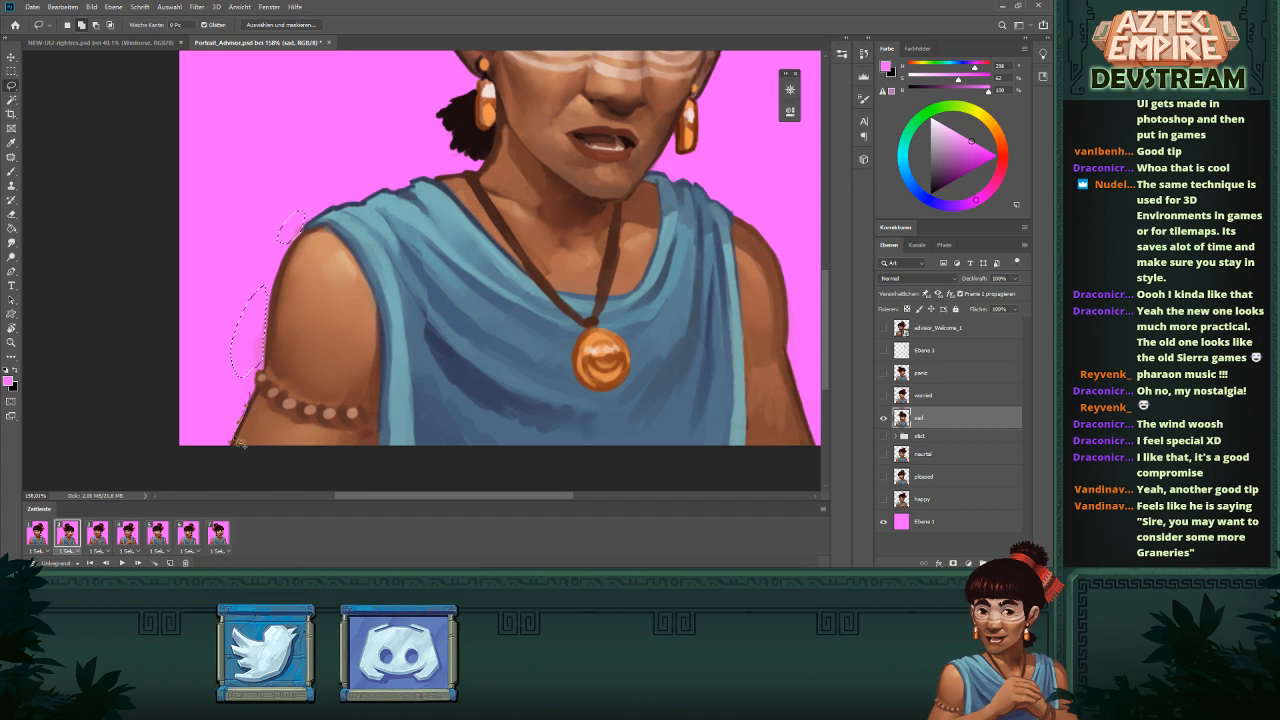
scroll(402, 333, "down", 6)
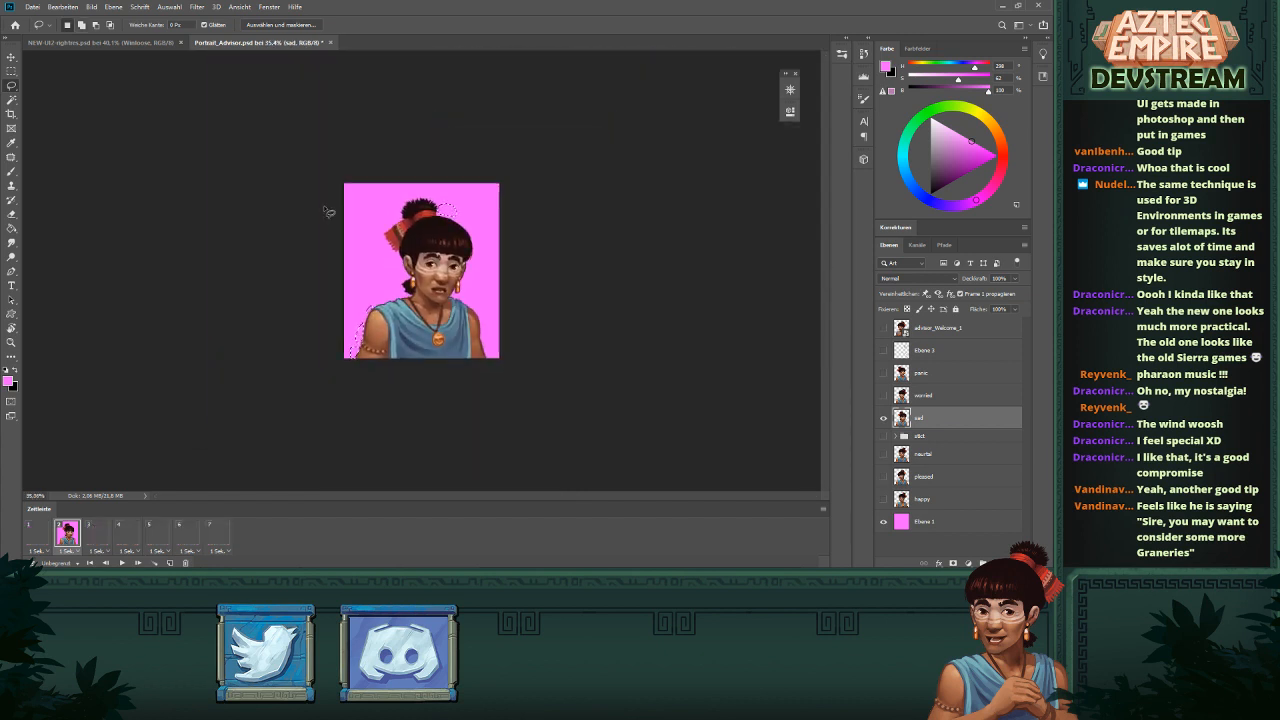
- Switch to the pointing-hand frame, drop the old selection and lasso the stray area above the shoulder of the bracelet arm
left_click(91, 538)
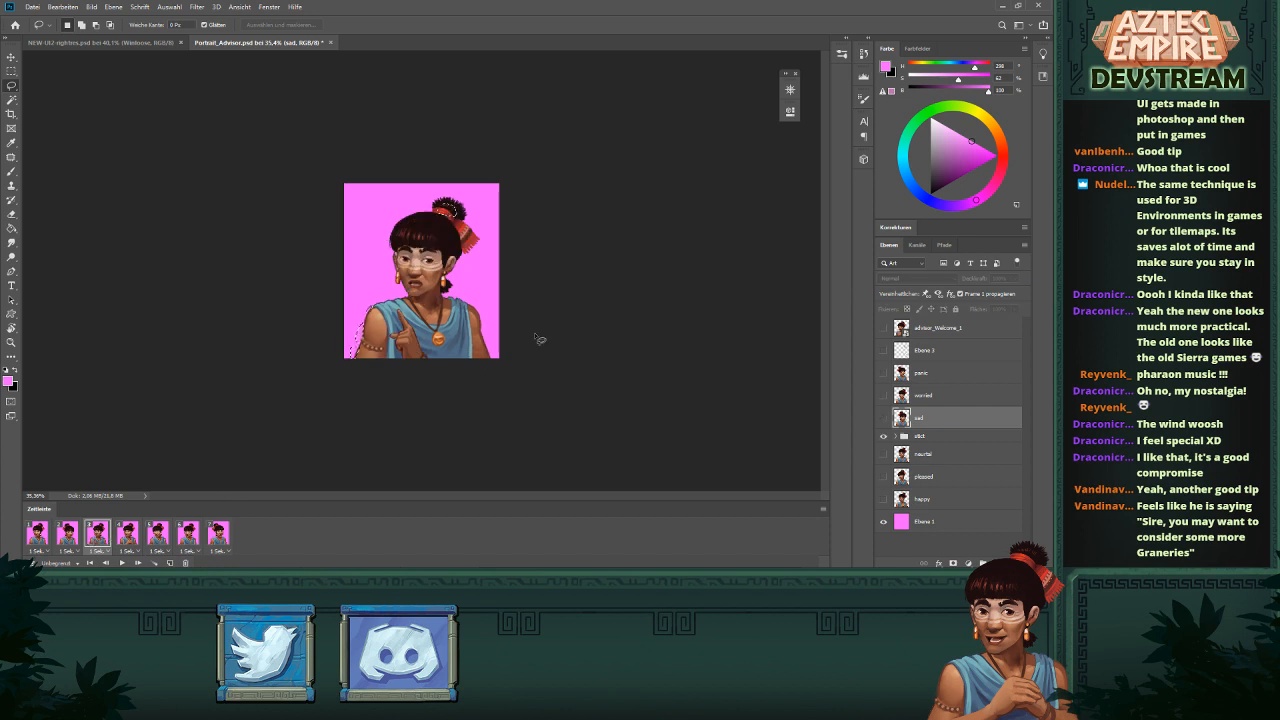
scroll(370, 308, "up", 3)
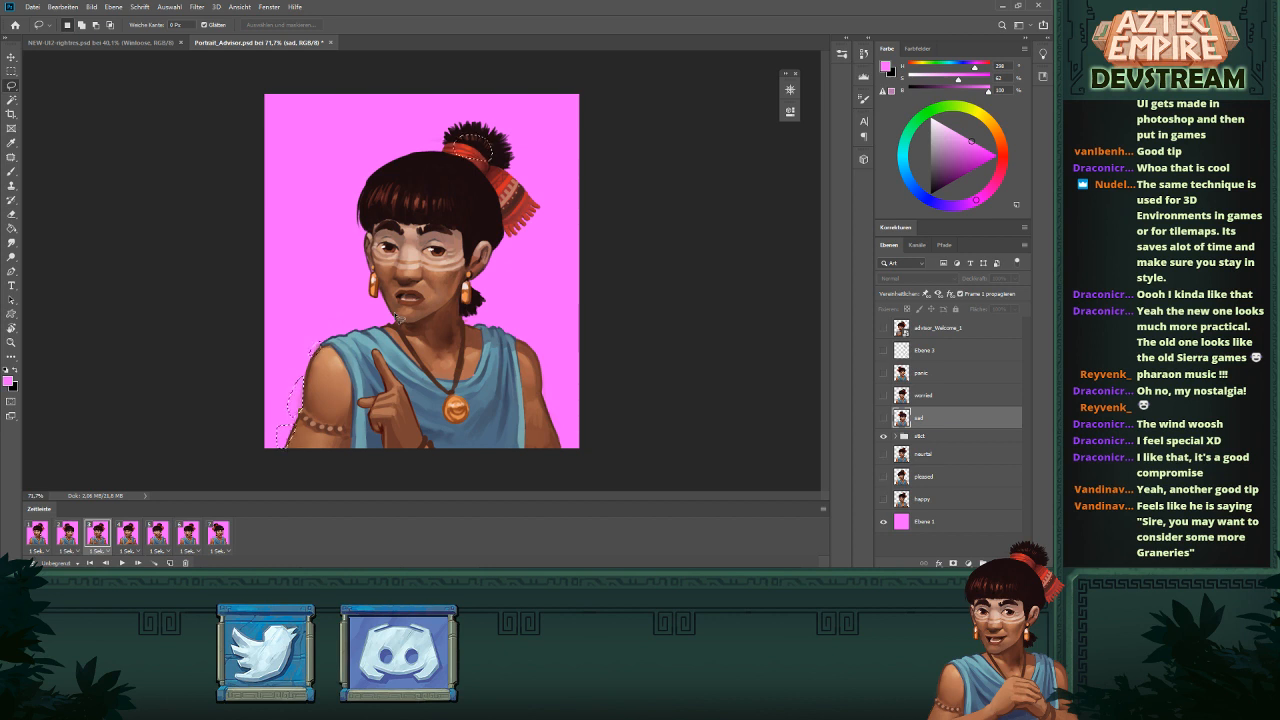
left_click_drag(301, 412, 299, 404)
key("ctrl+d")
scroll(312, 358, "up", 3)
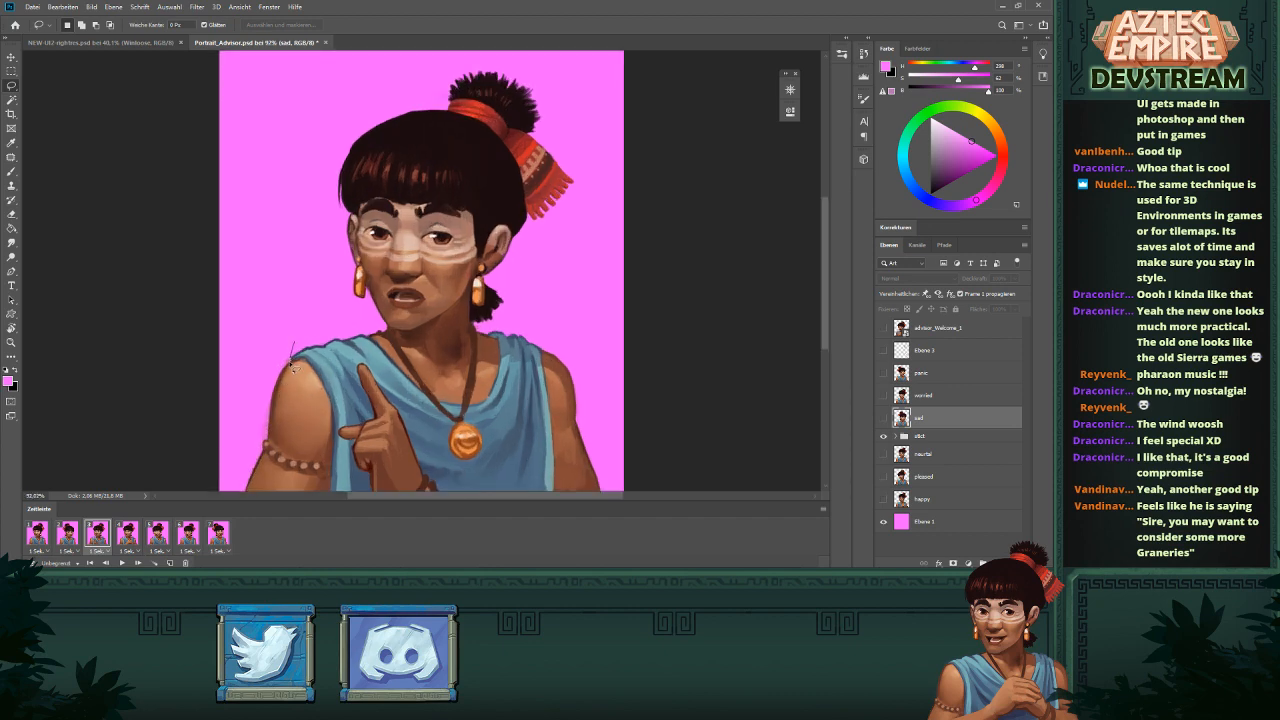
scroll(293, 366, "up", 5)
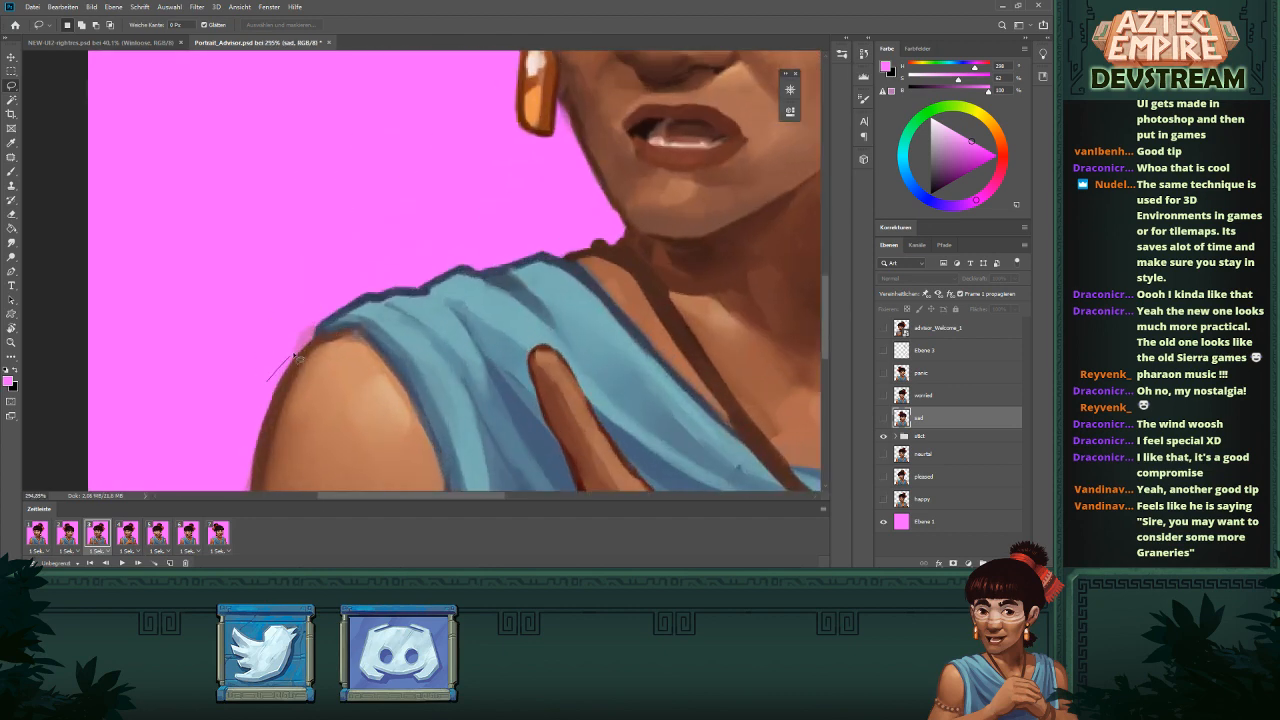
mouse_move(296, 356)
left_mouse_down()
mouse_move(352, 256)
mouse_move(281, 357)
left_mouse_up()
scroll(281, 357, "down", 4)
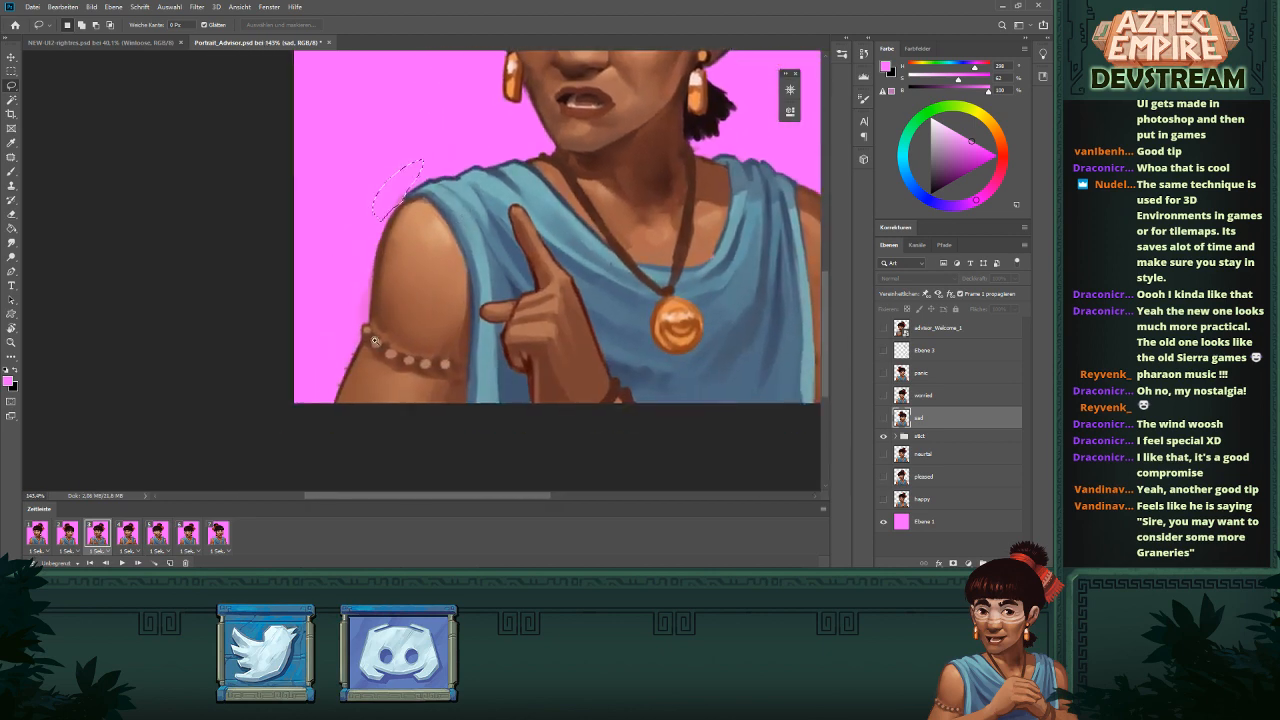
- Add the stray strip along the bracelet arm and the area beside the hair bun to the lasso selection
scroll(373, 341, "up", 2)
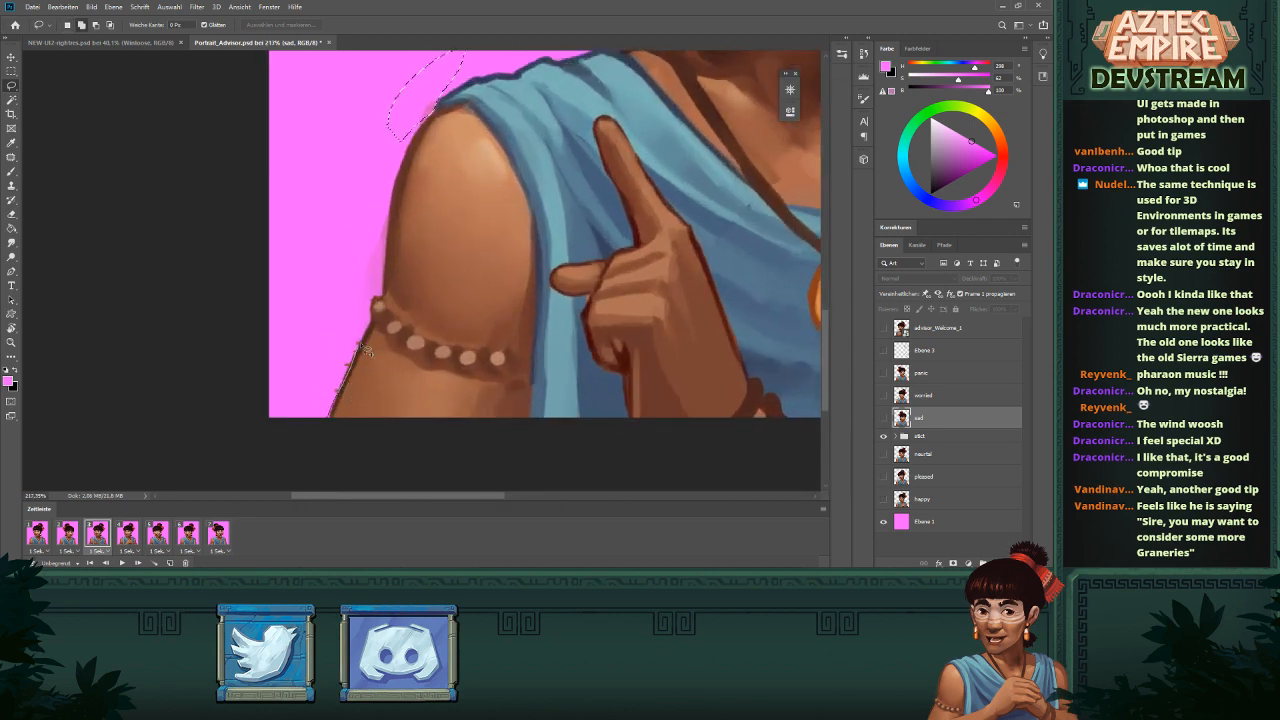
mouse_move(365, 349)
left_mouse_down()
mouse_move(387, 300)
mouse_move(398, 206)
mouse_move(355, 191)
left_mouse_up()
scroll(461, 303, "down", 5)
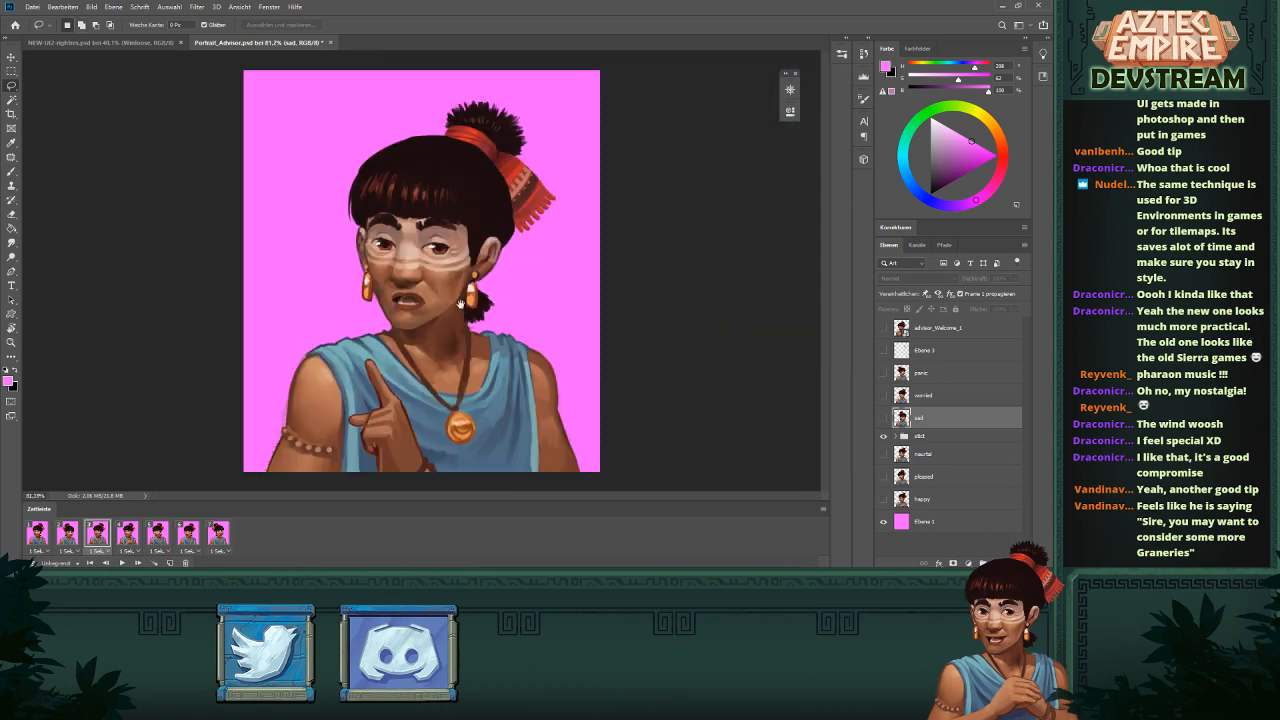
scroll(461, 303, "up", 3)
mouse_move(436, 58)
left_mouse_down()
mouse_move(404, 92)
mouse_move(460, 115)
mouse_move(466, 104)
left_mouse_up()
scroll(544, 250, "down", 4)
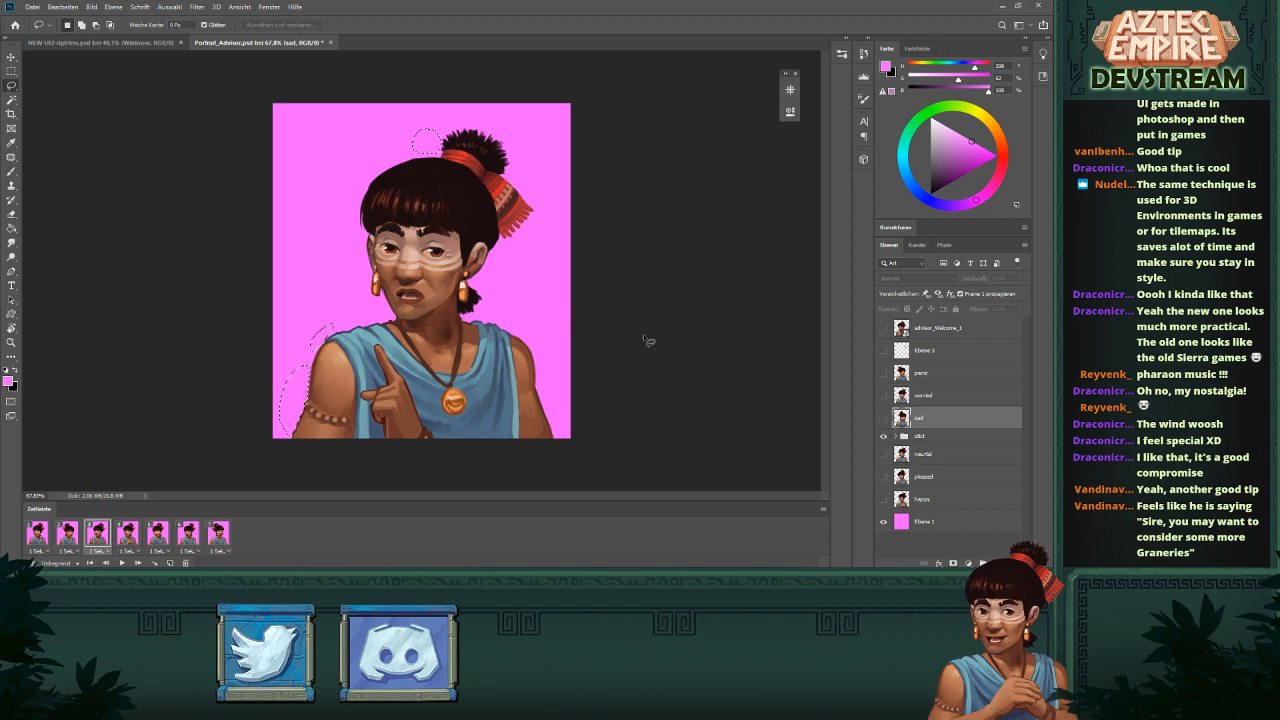
- Add the stray spots behind the neck and beside the lower hair tuft to the lasso selection
scroll(445, 318, "up", 5)
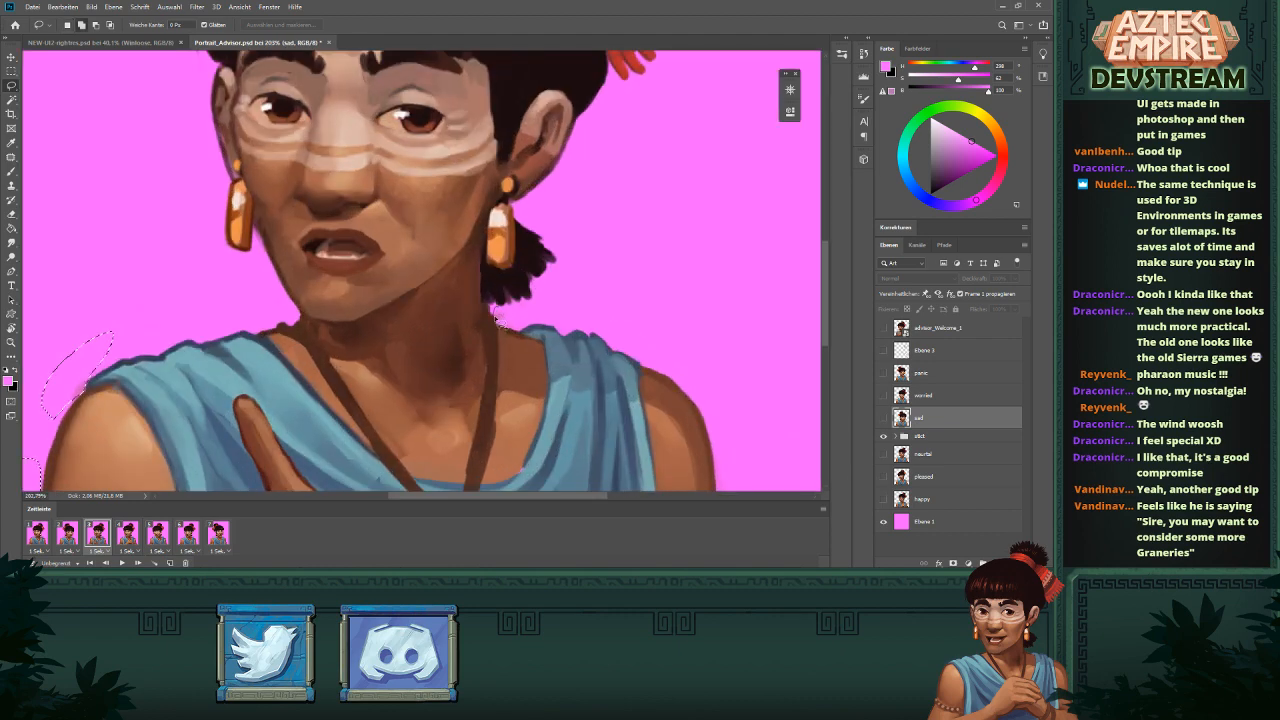
mouse_move(497, 318)
left_mouse_down()
mouse_move(524, 332)
mouse_move(540, 308)
mouse_move(512, 302)
left_mouse_up()
scroll(618, 252, "down", 4)
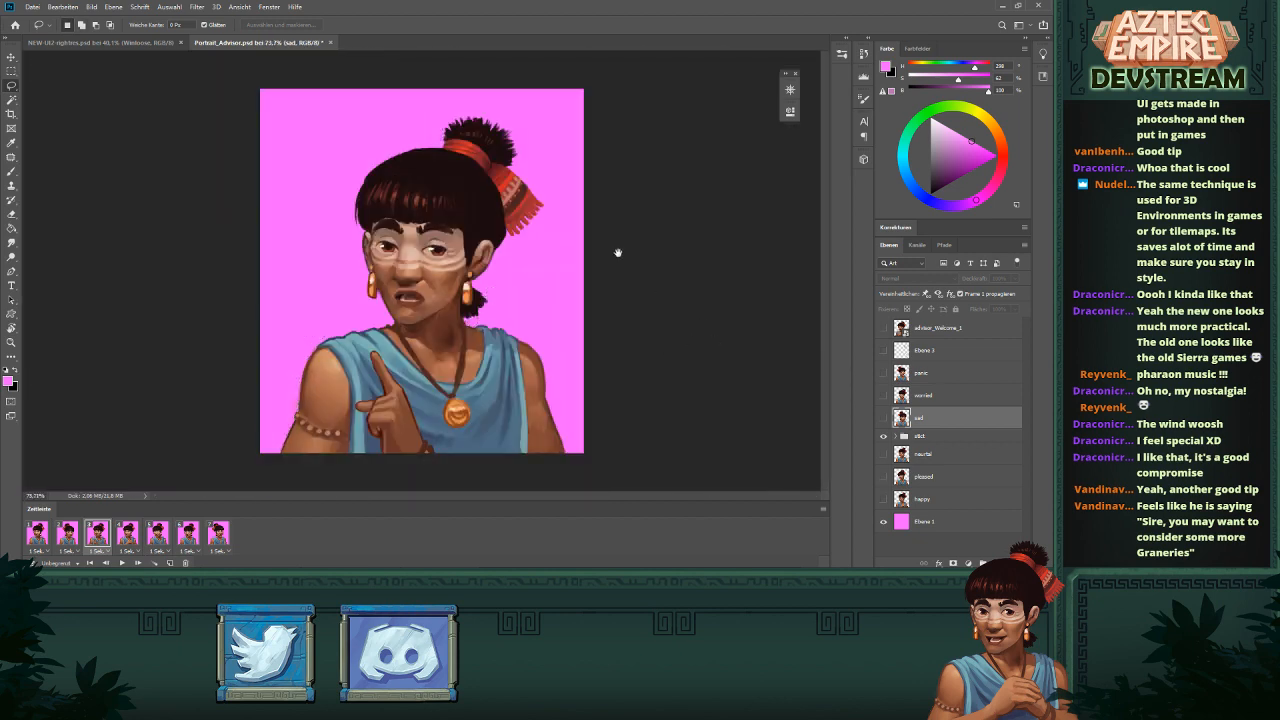
scroll(593, 390, "up", 3)
scroll(612, 346, "up", 1)
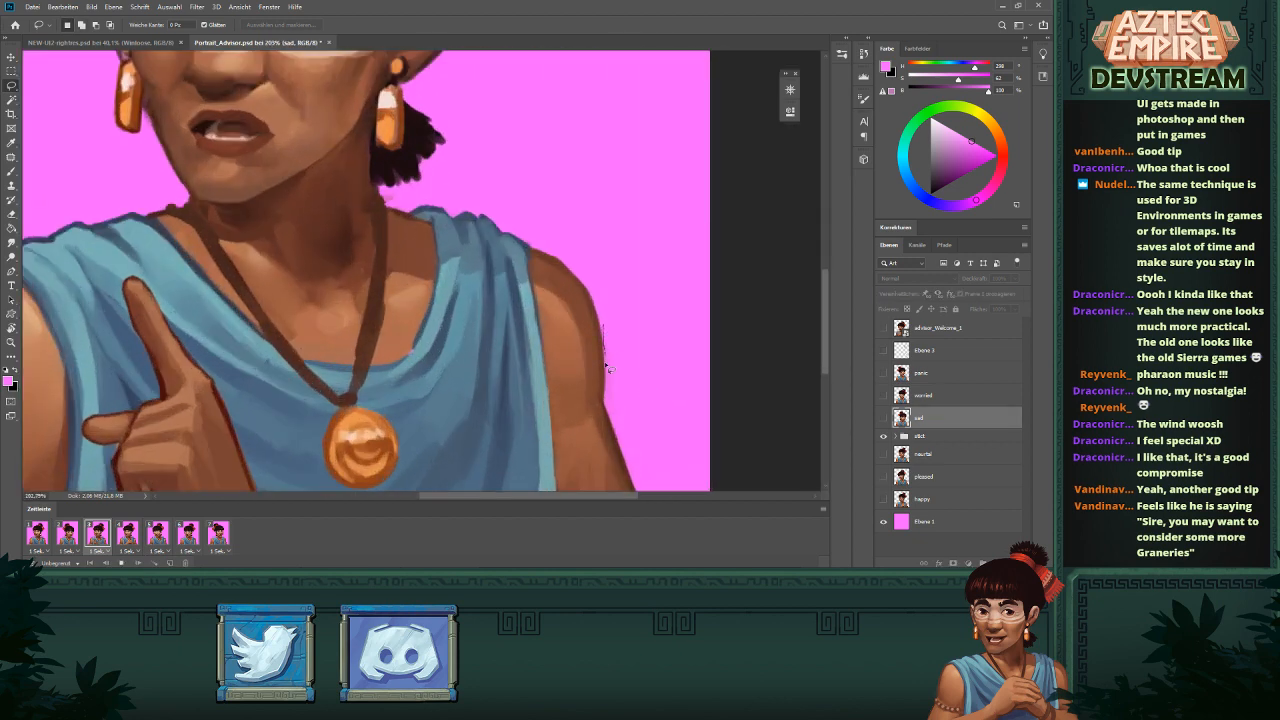
scroll(600, 375, "down", 5)
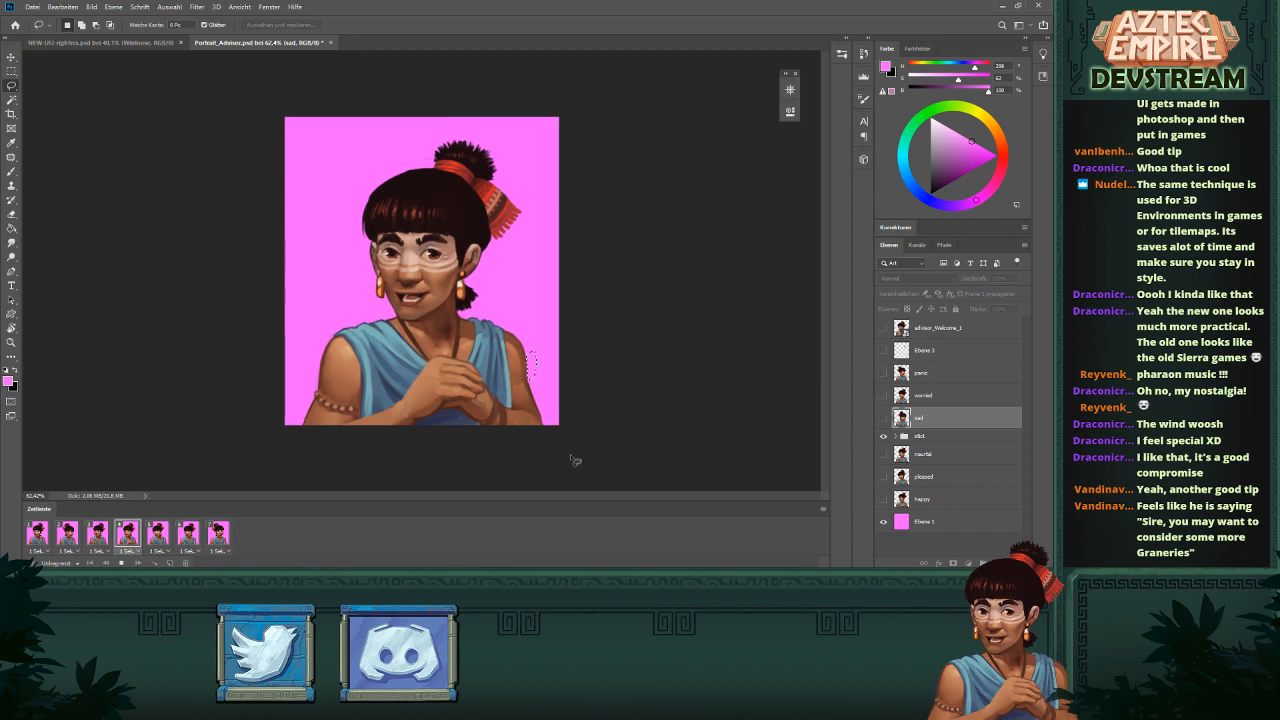
left_click(105, 537)
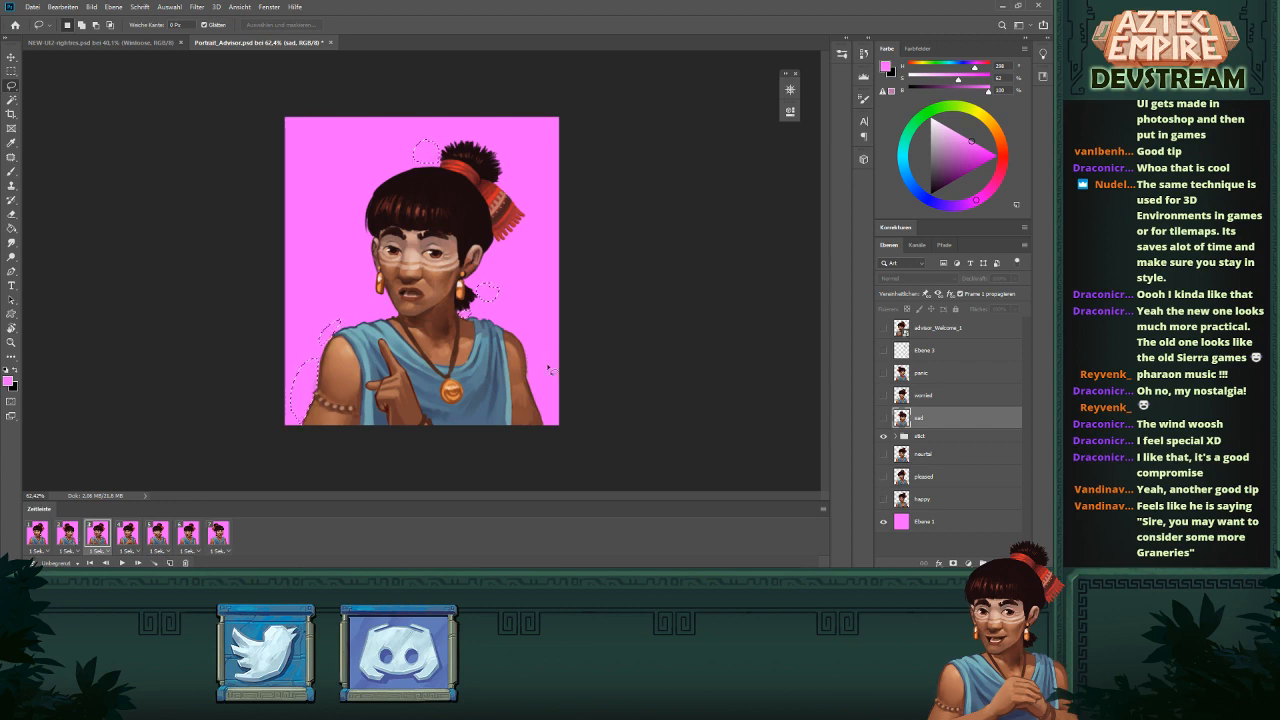
- Add the stray strip beside the arm without the bracelet to the selection and activate the portrait layer beneath the hand layer
scroll(618, 350, "up", 5)
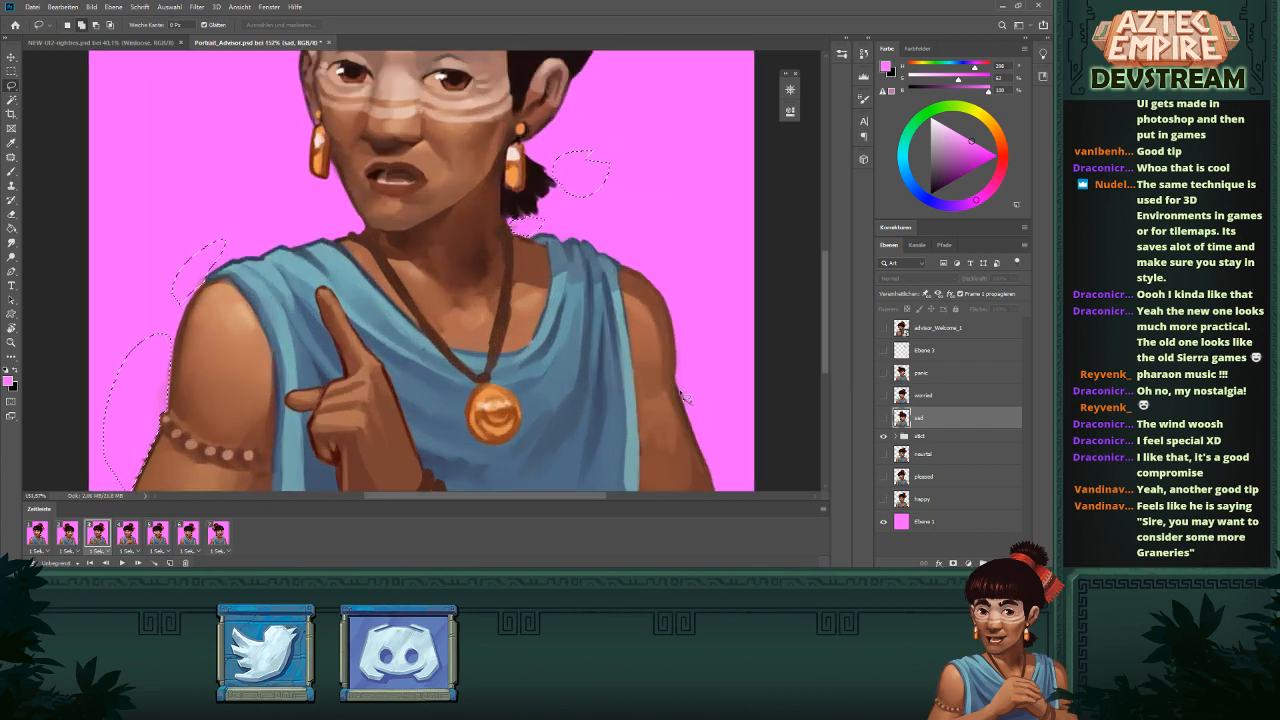
scroll(697, 307, "down", 5)
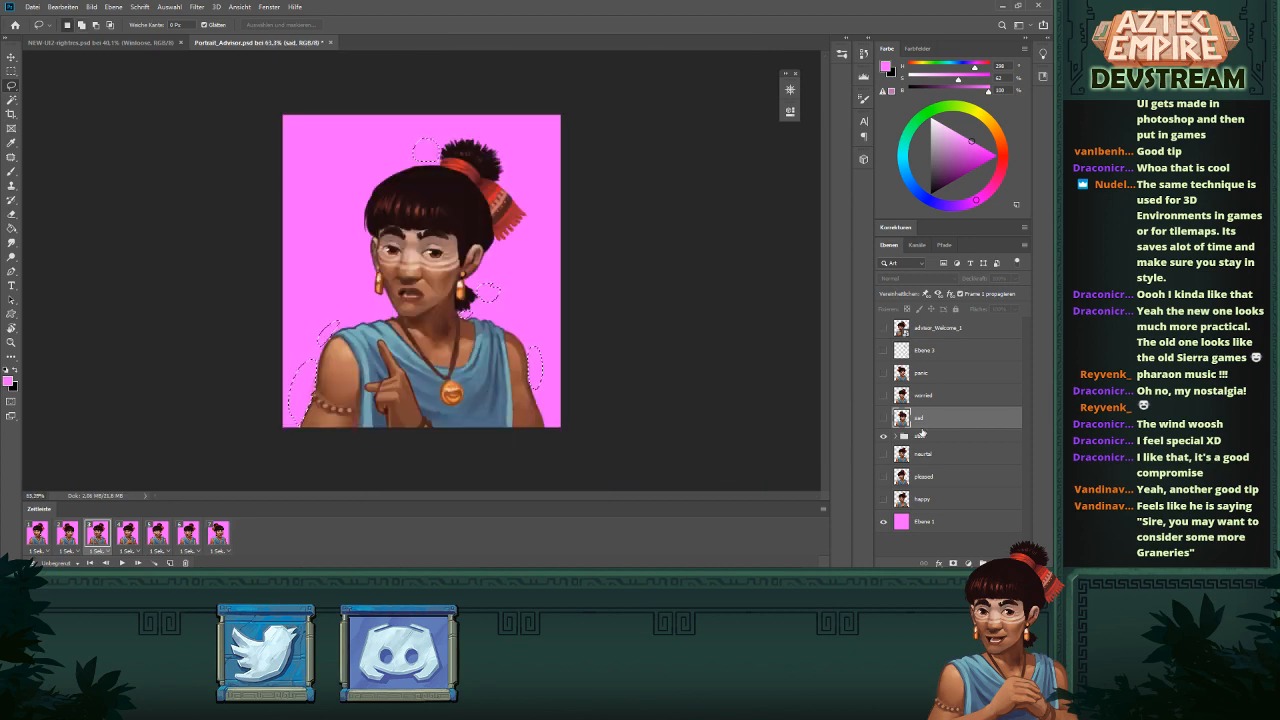
left_click(894, 437)
left_click(895, 437)
left_click(945, 456)
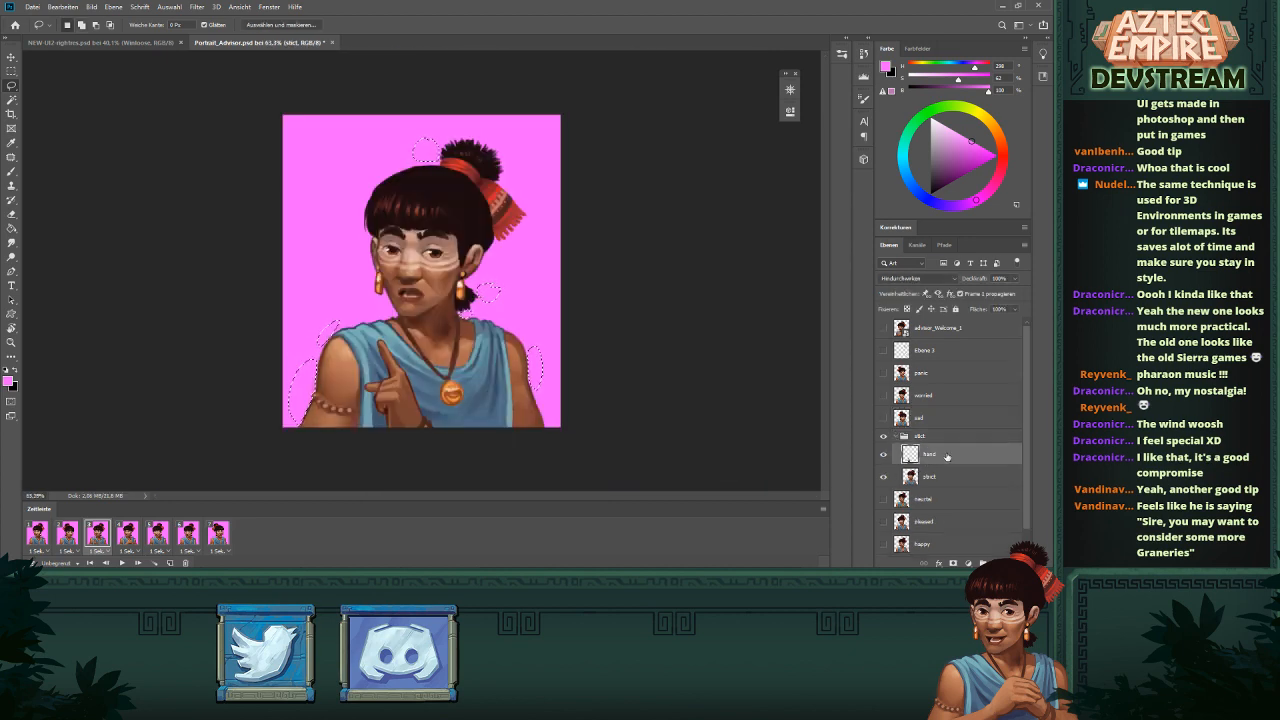
left_click(940, 477)
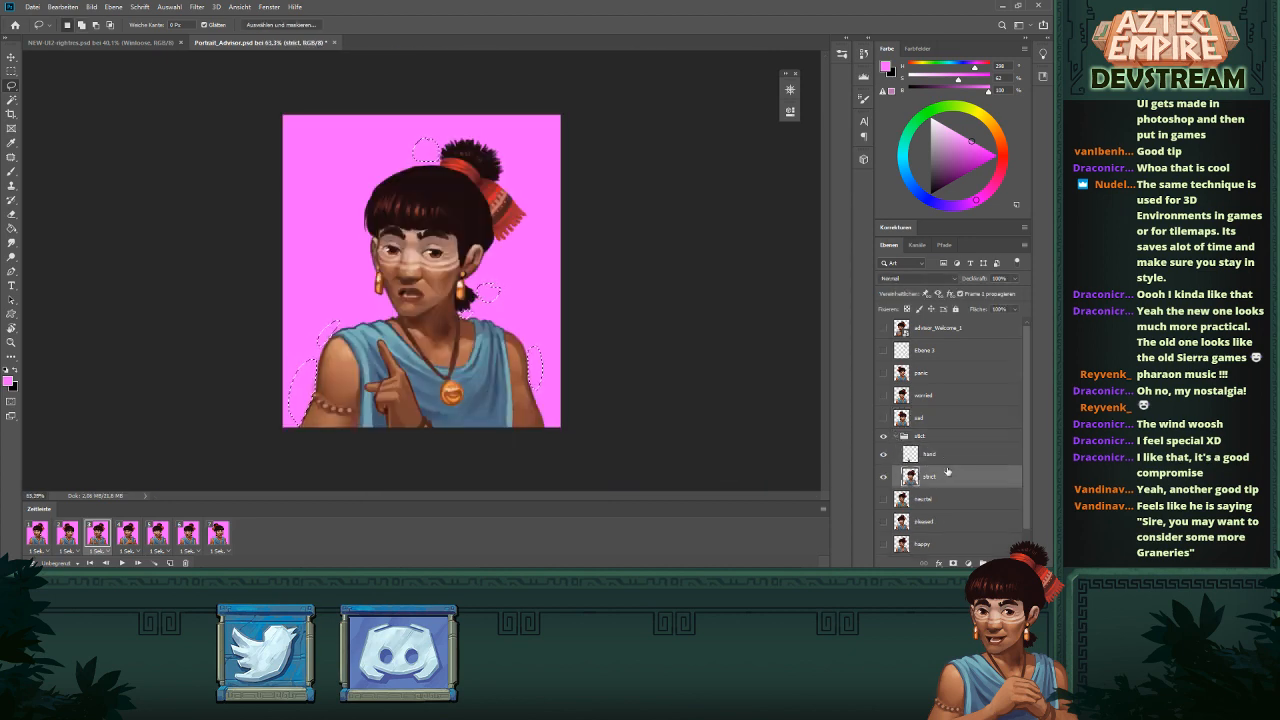
left_click(896, 437)
- Activate the happy frame and its layer, and lasso the stray areas along the bracelet arm and above its shoulder
left_click(132, 534)
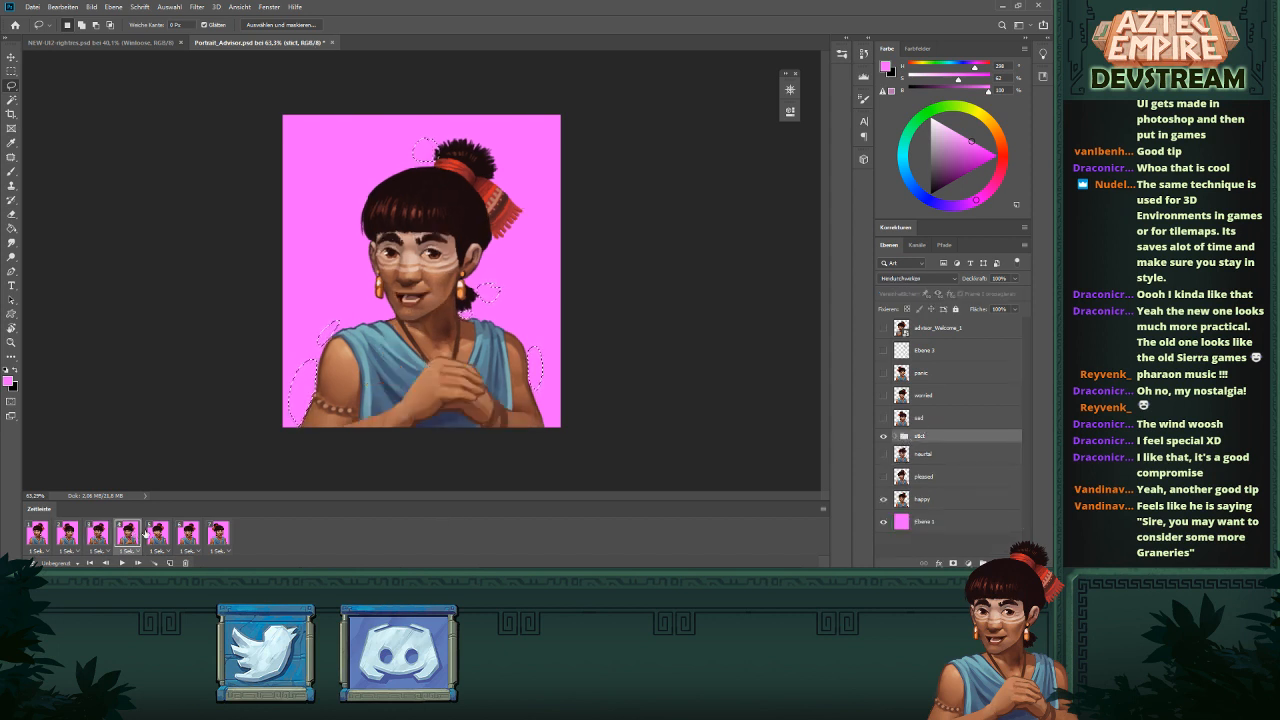
key("ctrl+d")
left_click_drag(670, 389, 685, 387)
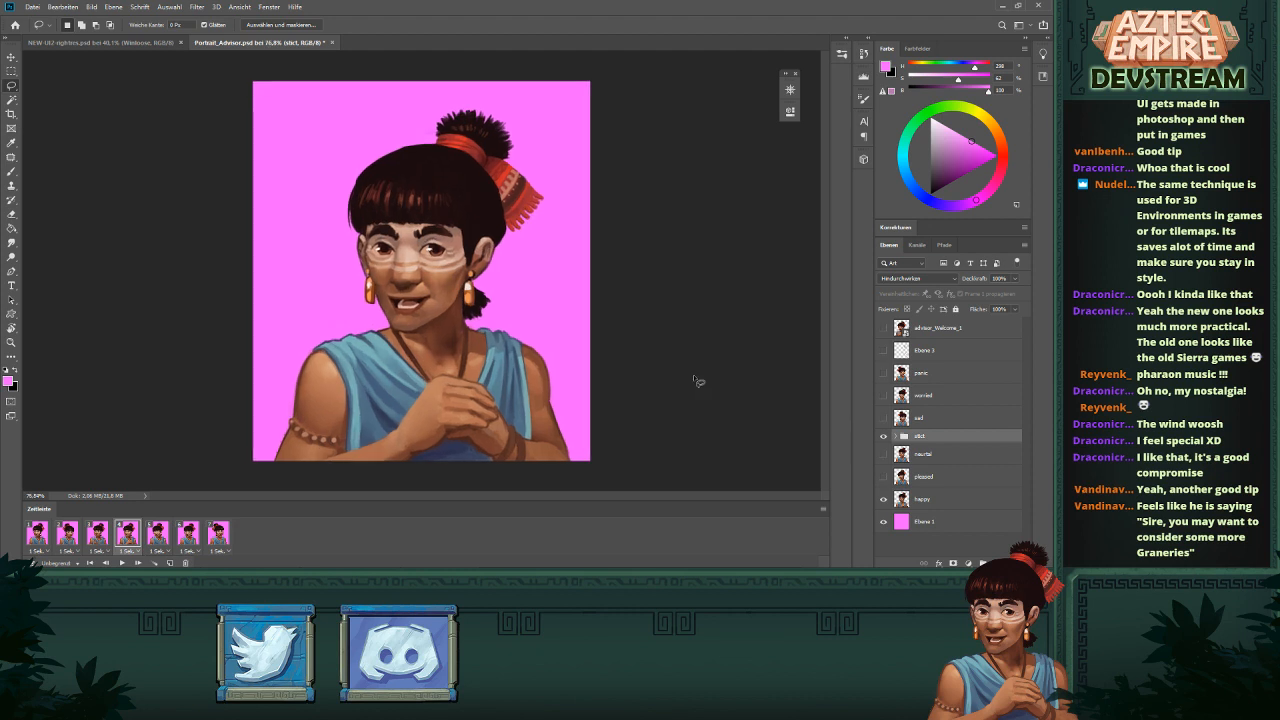
left_click(929, 497)
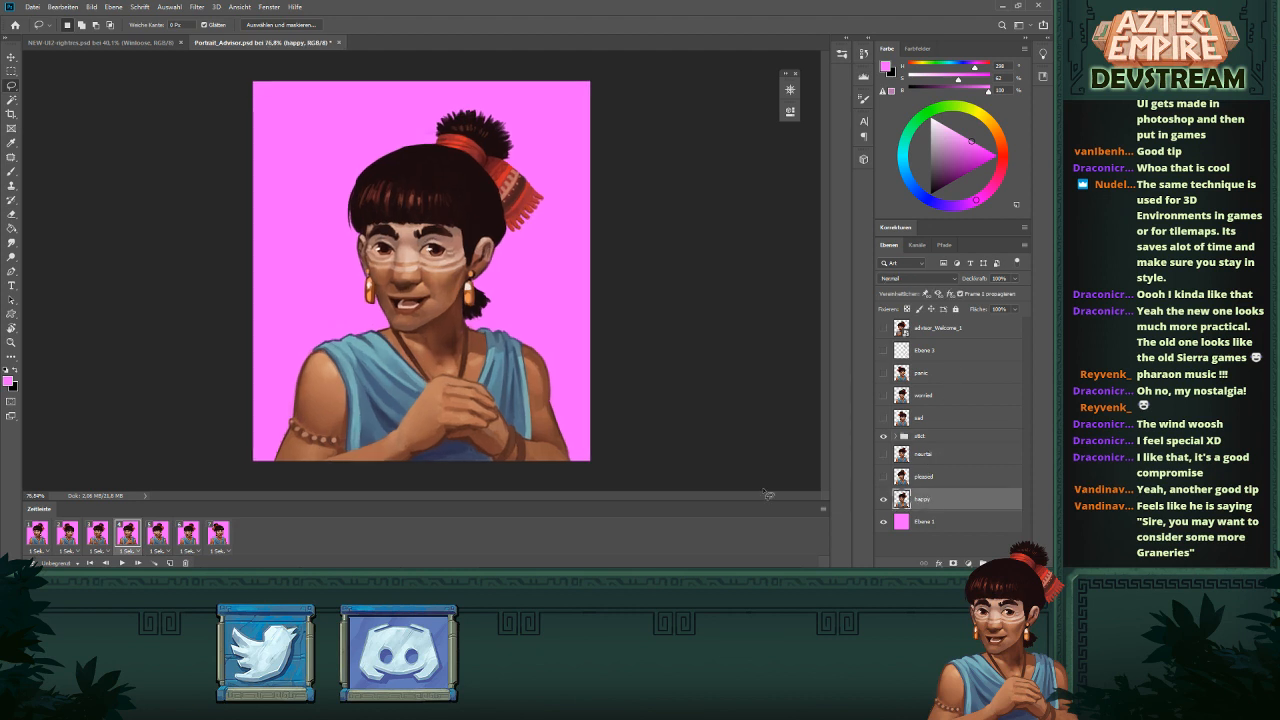
left_click_drag(382, 380, 524, 316)
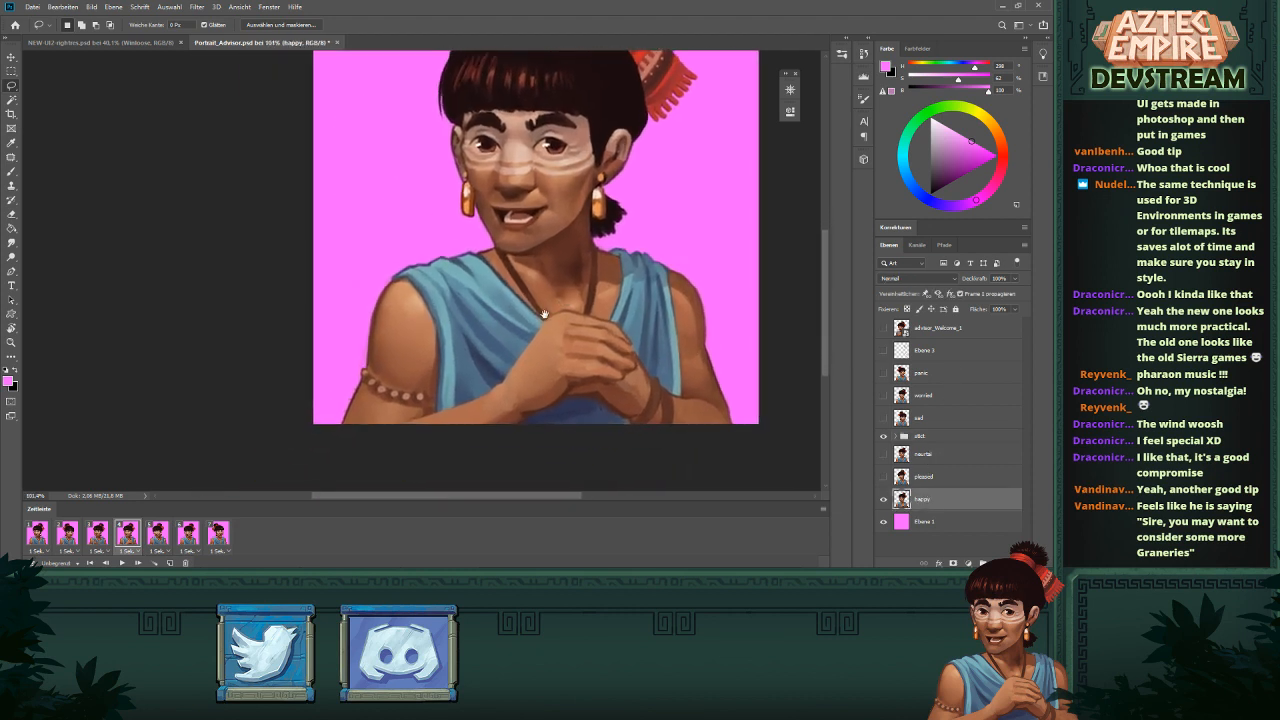
mouse_move(347, 403)
left_mouse_down()
mouse_move(384, 400)
mouse_move(371, 376)
left_mouse_up()
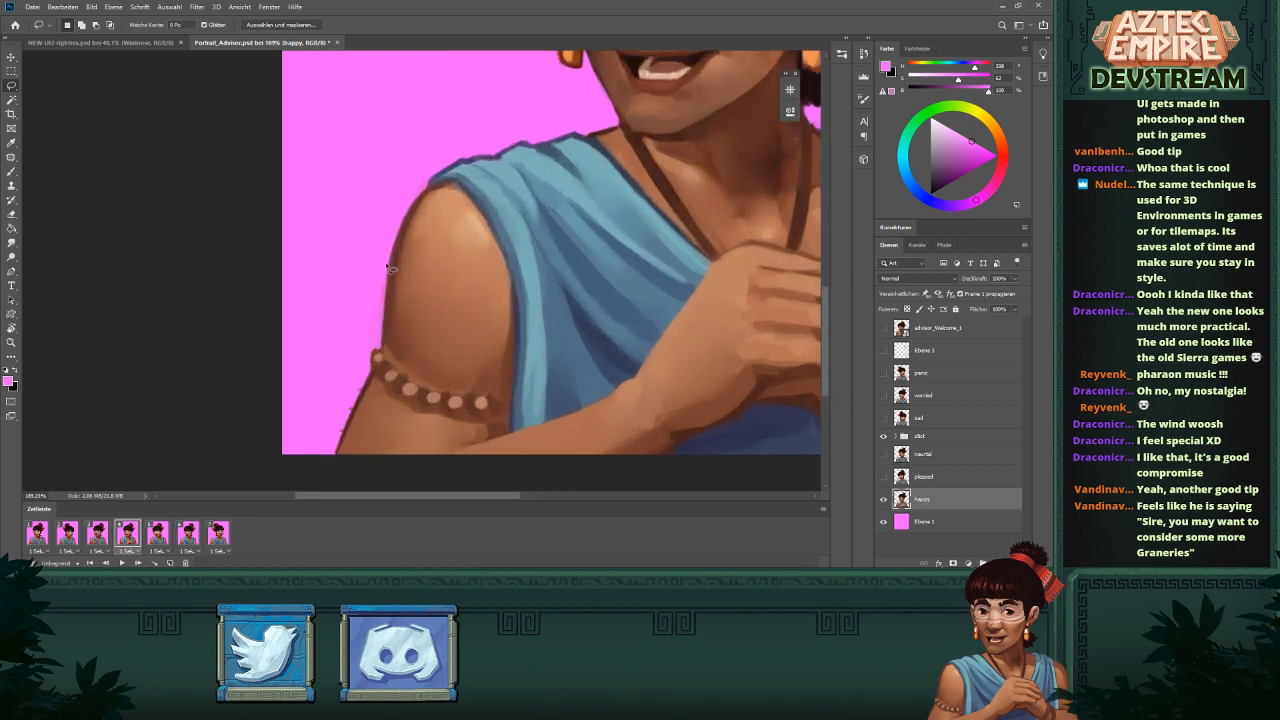
mouse_move(388, 256)
left_mouse_down()
mouse_move(384, 312)
mouse_move(348, 337)
mouse_move(386, 258)
left_mouse_up()
mouse_move(431, 186)
left_mouse_down()
mouse_move(410, 168)
mouse_move(392, 195)
left_mouse_up()
mouse_move(376, 352)
left_mouse_down()
mouse_move(331, 454)
mouse_move(302, 401)
mouse_move(359, 410)
mouse_move(316, 446)
left_mouse_up()
- Return to the happy frame and lasso the stray area beside the jaw
mouse_move(510, 303)
left_mouse_down()
mouse_move(462, 303)
mouse_move(474, 266)
left_mouse_up()
key("space")
left_click_drag(350, 326, 375, 342)
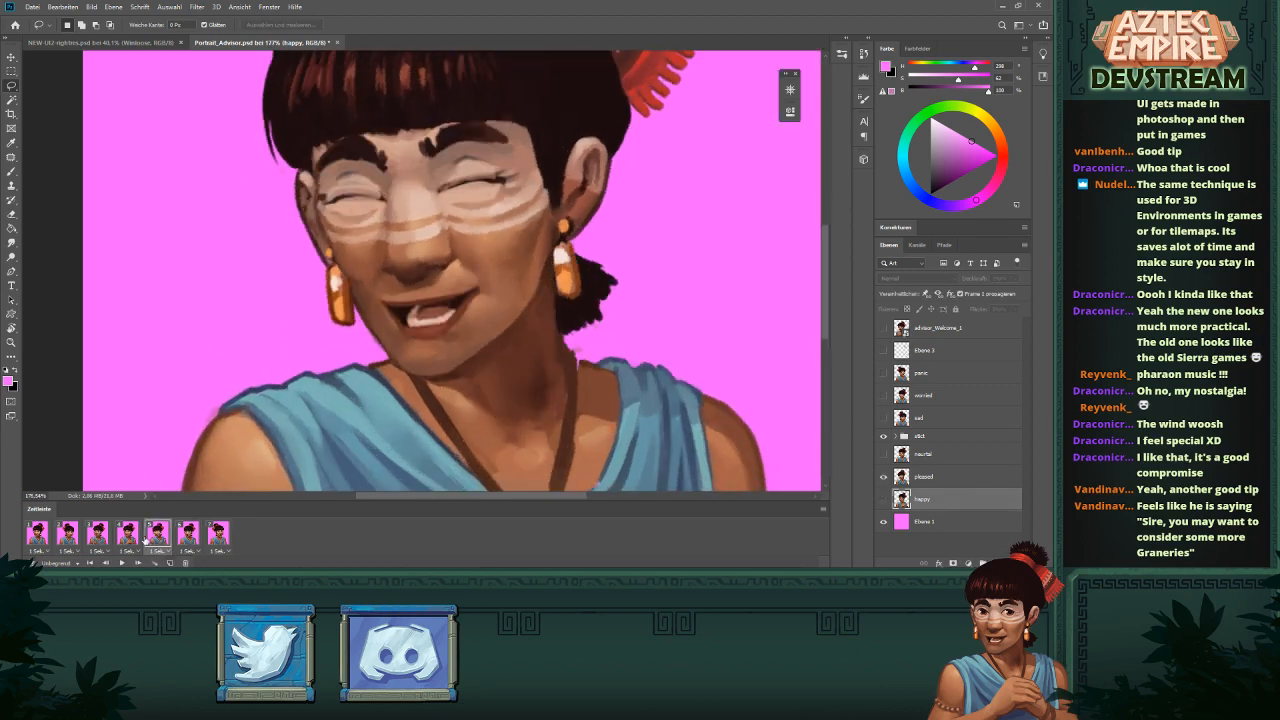
key("space")
left_click_drag(387, 334, 350, 331)
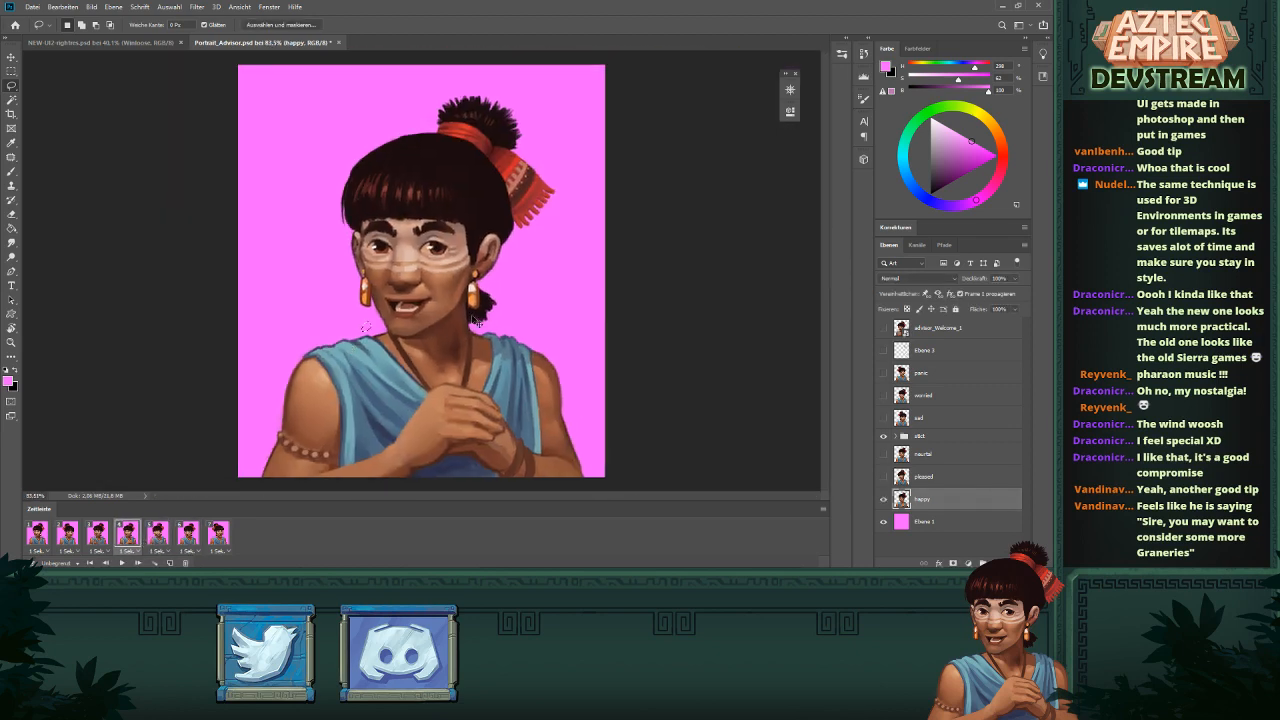
scroll(441, 323, "up", 4)
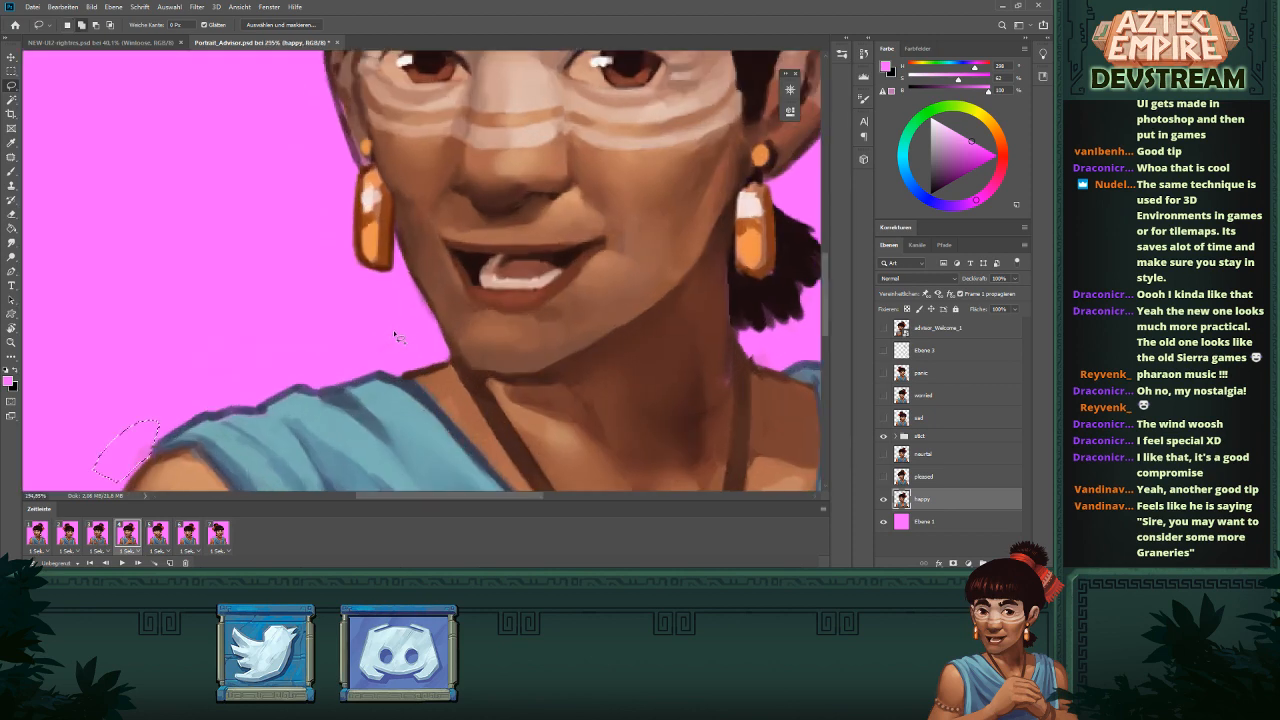
key("ctrl+0")
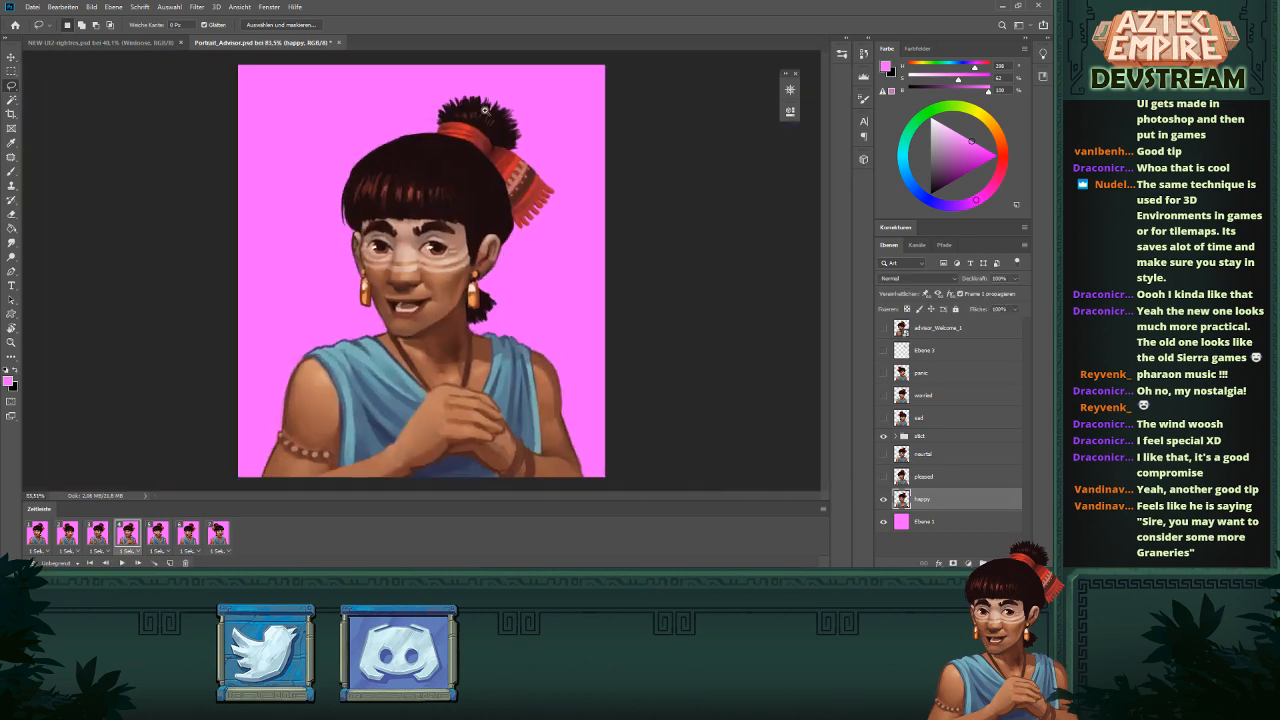
- Lasso the stray areas beside the hair bun and behind the neck on the happy layer and delete them
scroll(485, 109, "up", 3)
mouse_move(374, 131)
left_mouse_down()
mouse_move(367, 220)
mouse_move(440, 206)
left_mouse_up()
key("ctrl+0")
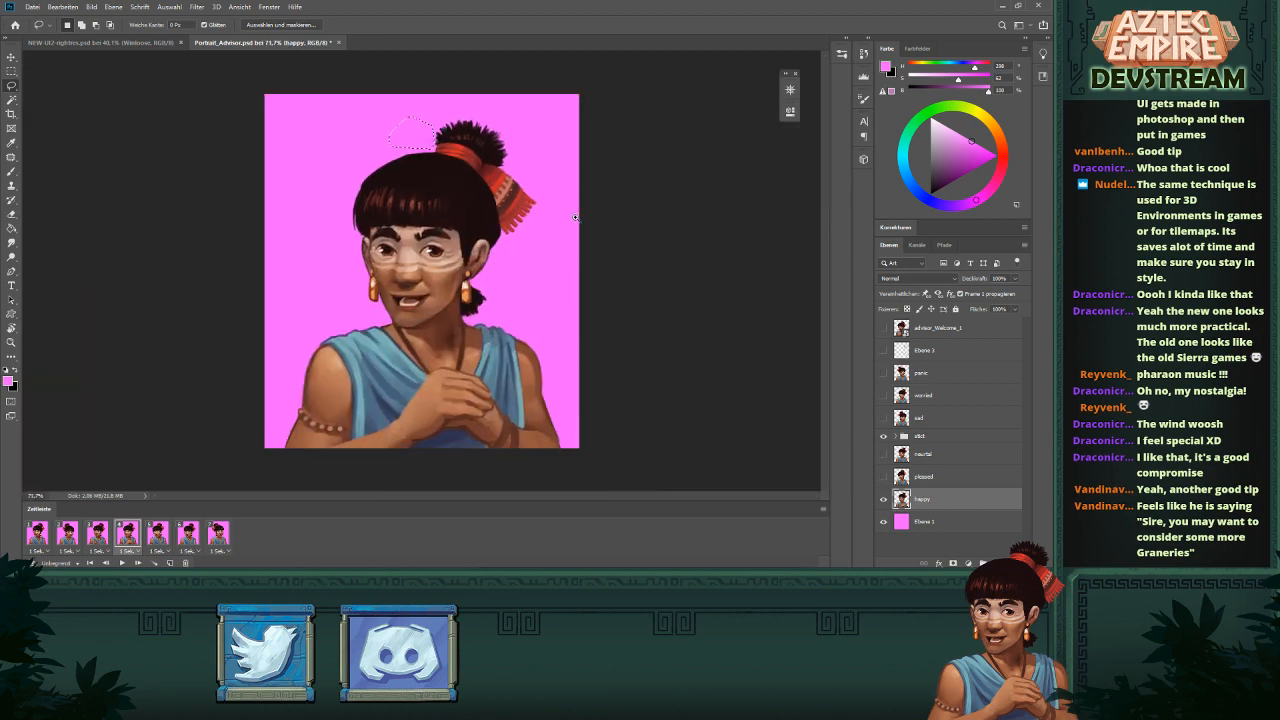
scroll(637, 279, "up", 3)
scroll(698, 215, "up", 2)
scroll(478, 385, "down", 2)
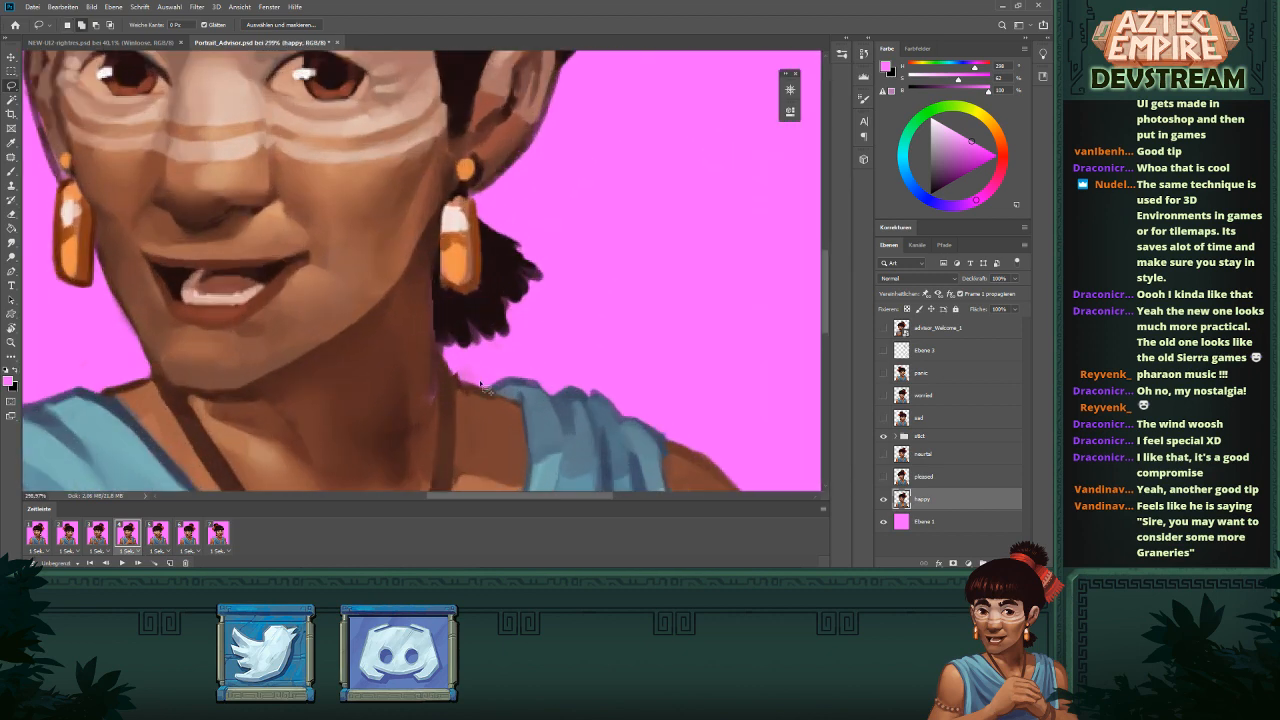
mouse_move(484, 381)
left_mouse_down()
mouse_move(454, 370)
mouse_move(499, 345)
mouse_move(517, 371)
mouse_move(487, 380)
left_mouse_up()
key("Delete")
key("ctrl+d")
scroll(638, 345, "down", 5)
- Lasso the stray areas below the hair tuft and along the arm without the bracelet on the happy layer and delete them
left_click_drag(694, 397, 682, 288)
scroll(697, 358, "up", 3)
scroll(627, 390, "up", 3)
mouse_move(316, 105)
left_mouse_down()
mouse_move(348, 114)
mouse_move(324, 94)
left_mouse_up()
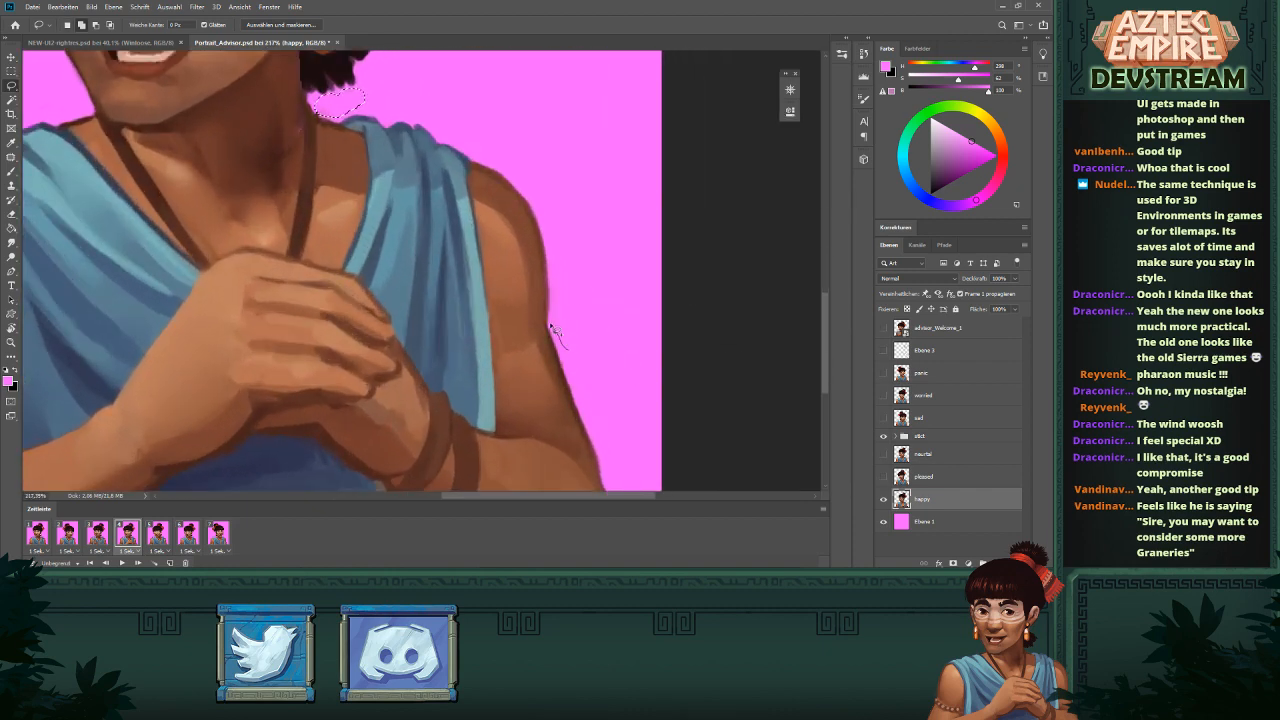
mouse_move(553, 252)
left_mouse_down()
mouse_move(588, 340)
mouse_move(550, 316)
mouse_move(542, 345)
mouse_move(546, 264)
left_mouse_up()
mouse_move(551, 324)
left_mouse_down()
mouse_move(546, 338)
mouse_move(548, 250)
left_mouse_up()
key("Delete")
key("ctrl+d")
left_click_drag(625, 320, 545, 309)
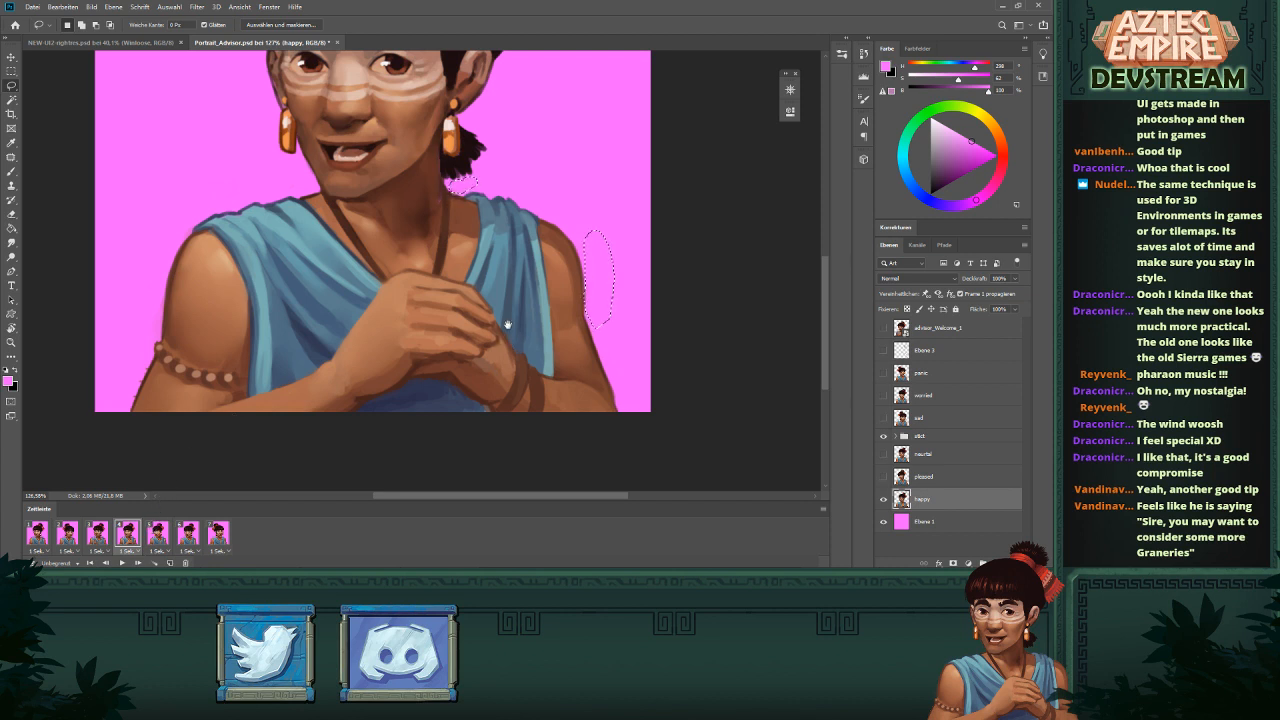
- Finish clearing the lassoed stray areas around the happy portrait's shoulders and arms and drop the selection
left_click_drag(507, 322, 521, 384)
scroll(497, 372, "down", 1)
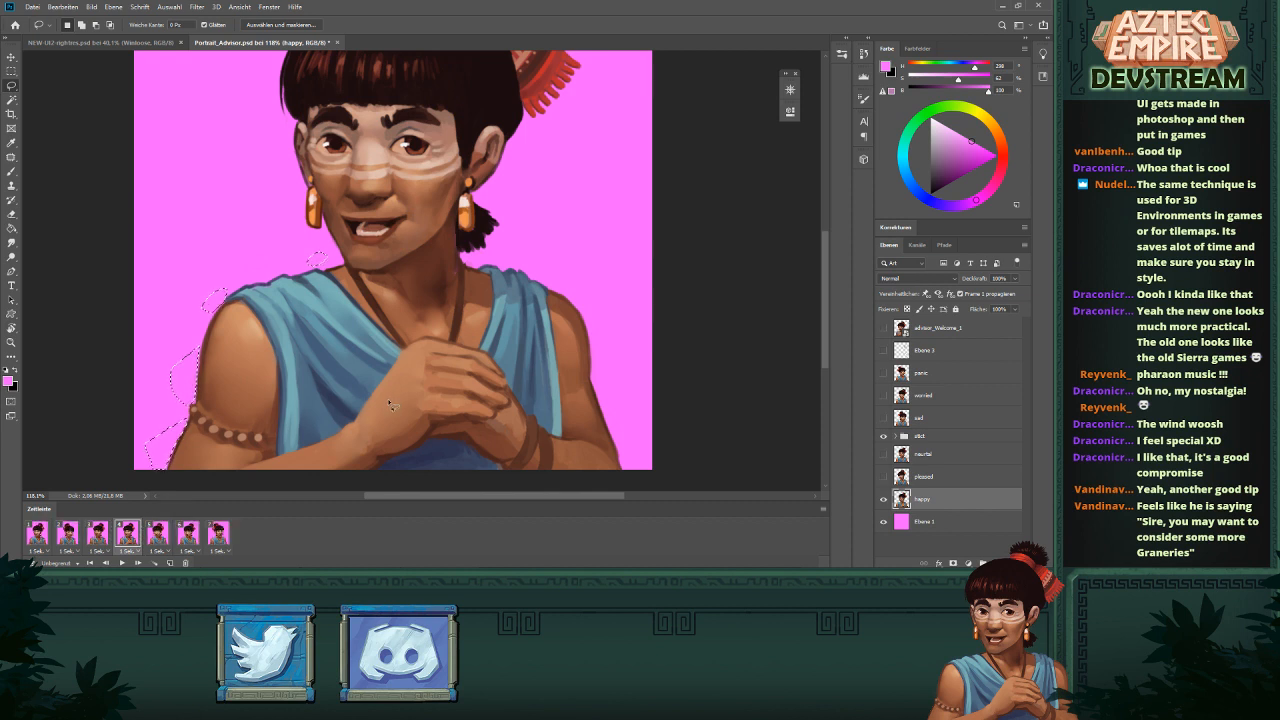
key("ctrl+d")
- Compare the first three expression frames with the happy frame to check for leftover stray pixels
left_click(97, 532)
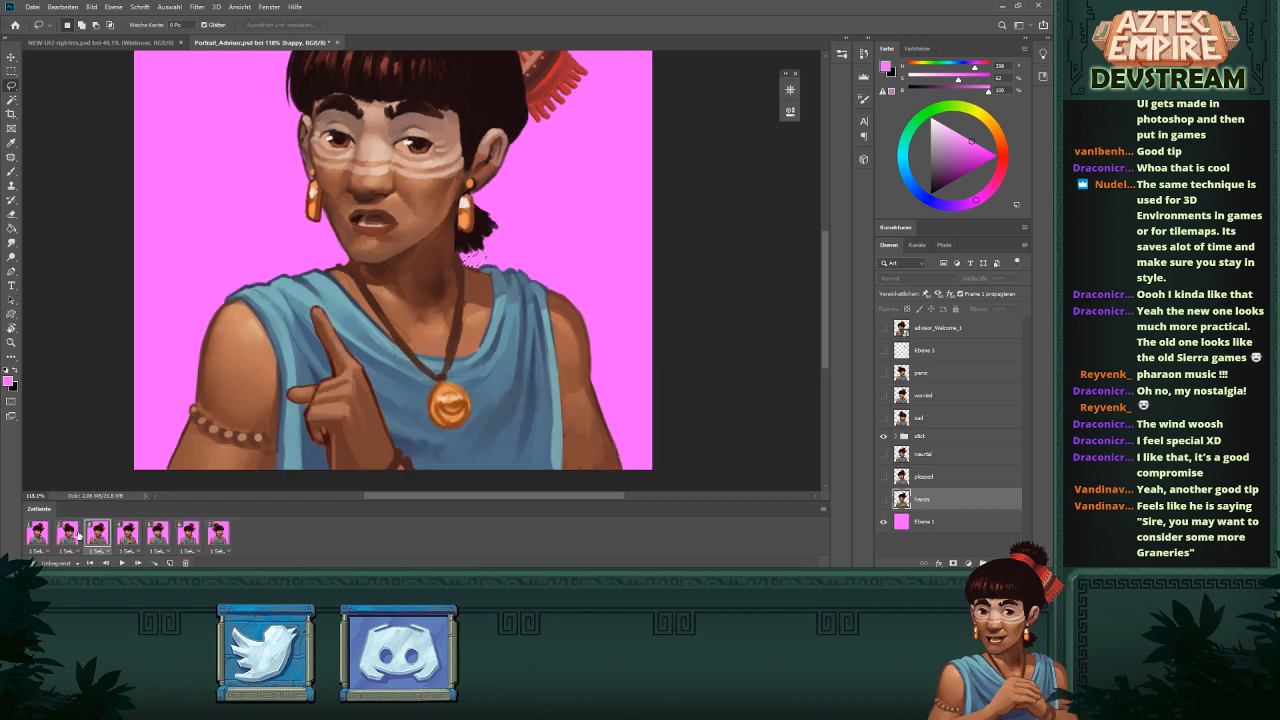
left_click(67, 532)
left_click(37, 532)
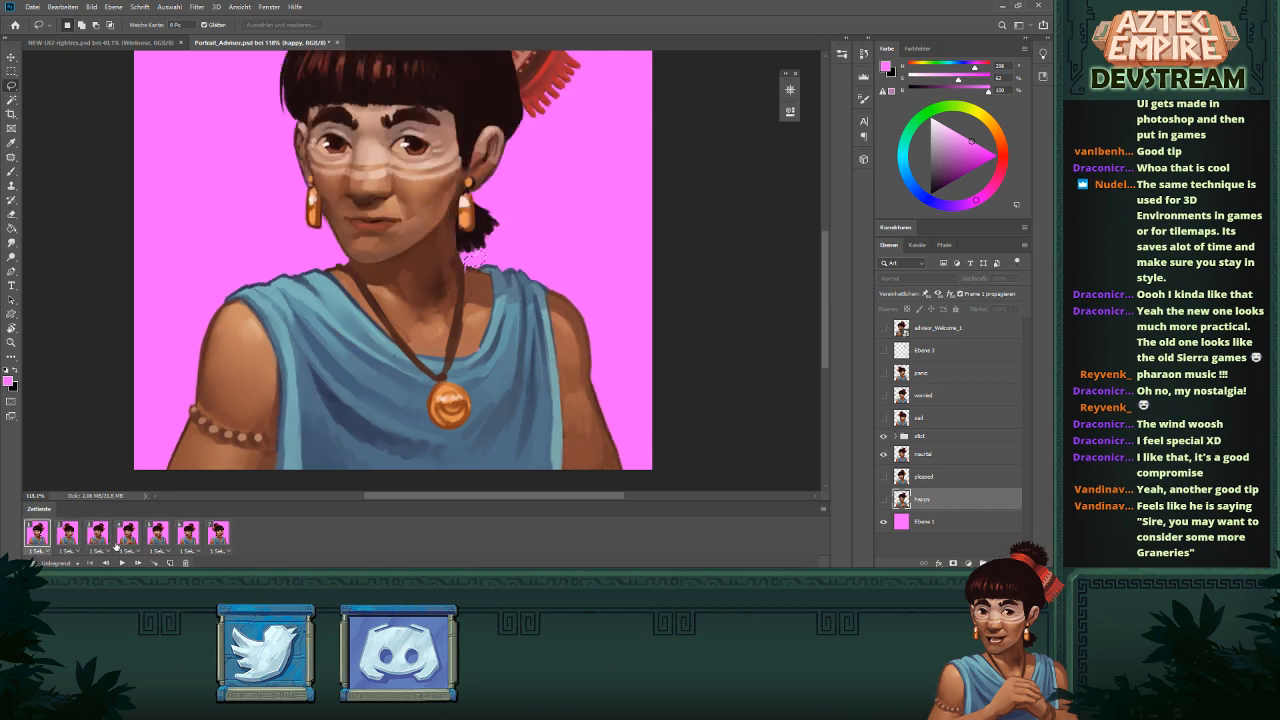
left_click(97, 535)
left_click(128, 534)
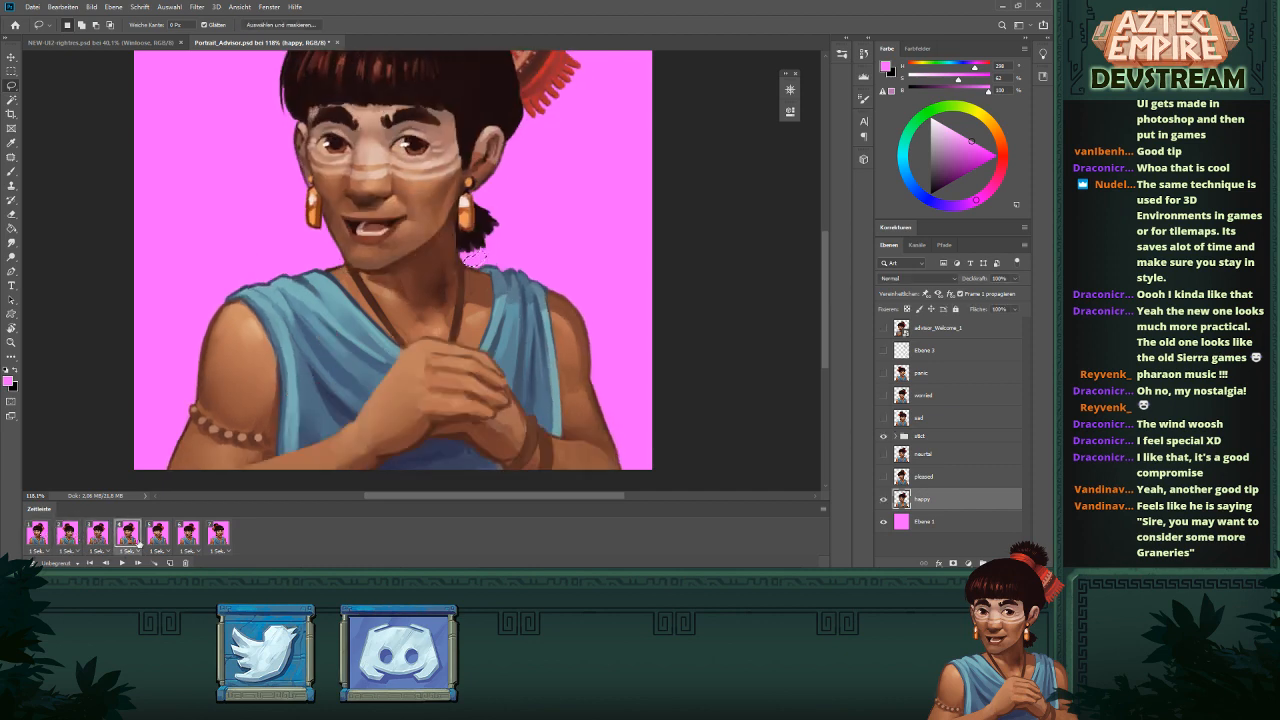
- Activate the fifth frame and its pleased layer, and lasso the stray area along the arm without the bracelet
left_click(157, 535)
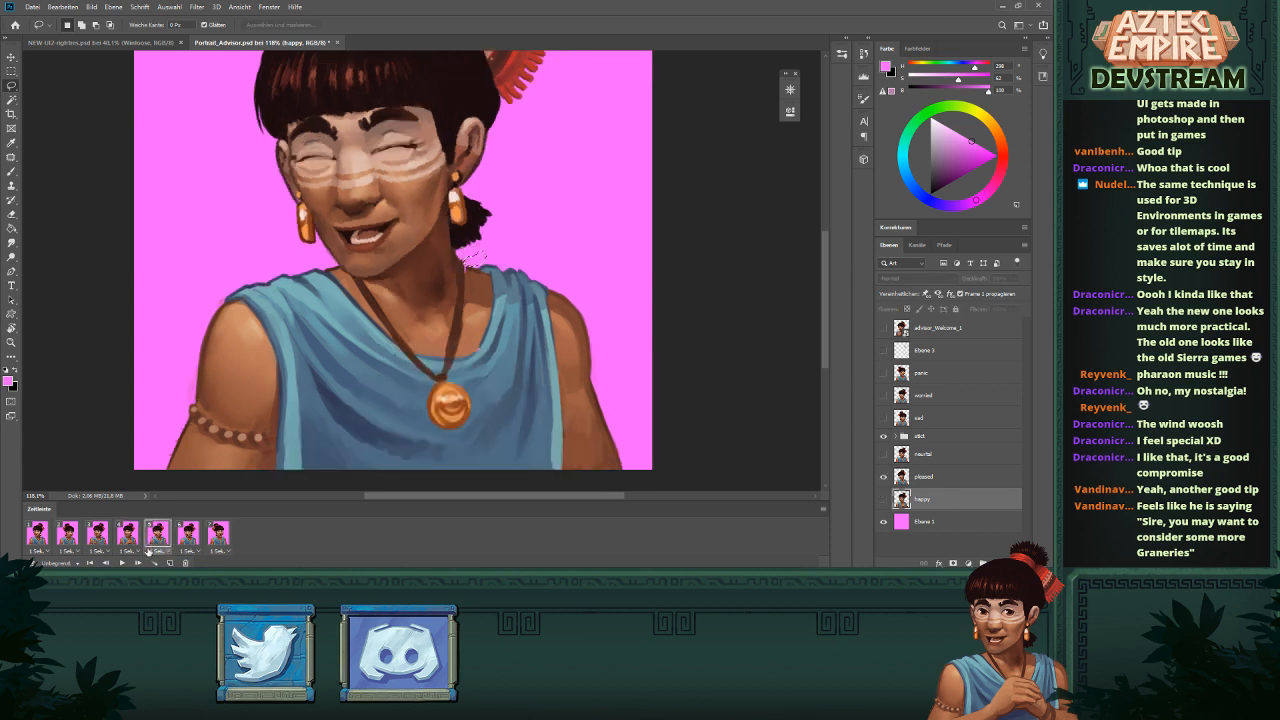
left_click(939, 475)
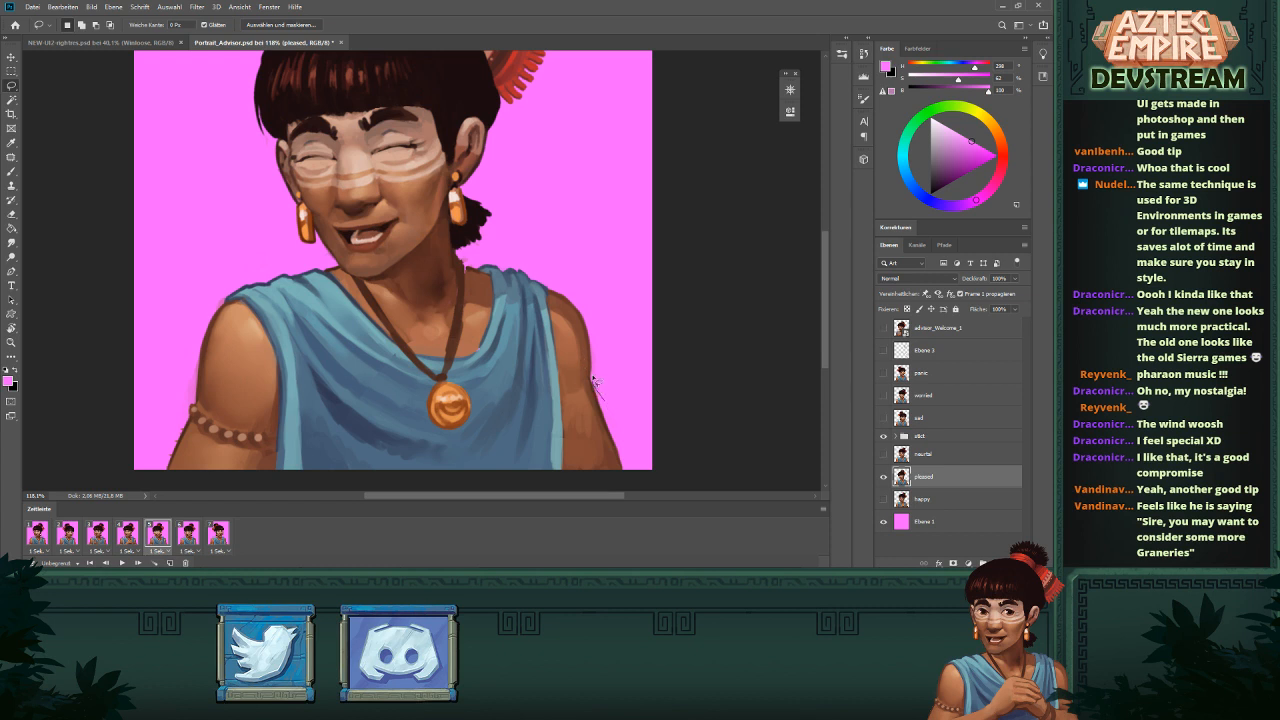
mouse_move(593, 380)
left_mouse_down()
mouse_move(605, 326)
mouse_move(622, 360)
mouse_move(615, 417)
left_mouse_up()
- Switch to the Portraits folder in File Explorer, examine the painted woman reference enlarged in Fotogalerie, and return to the portrait
mouse_move(82, 580)
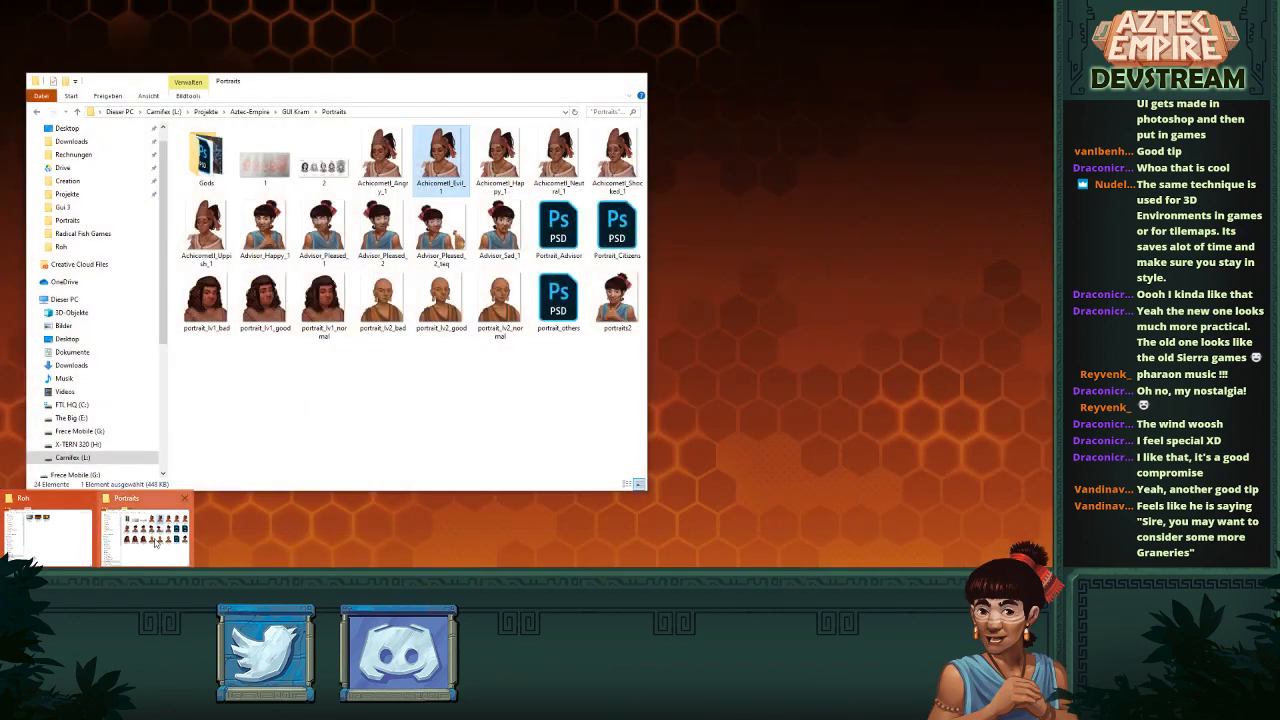
left_click(147, 530)
left_click_drag(421, 82, 1050, 145)
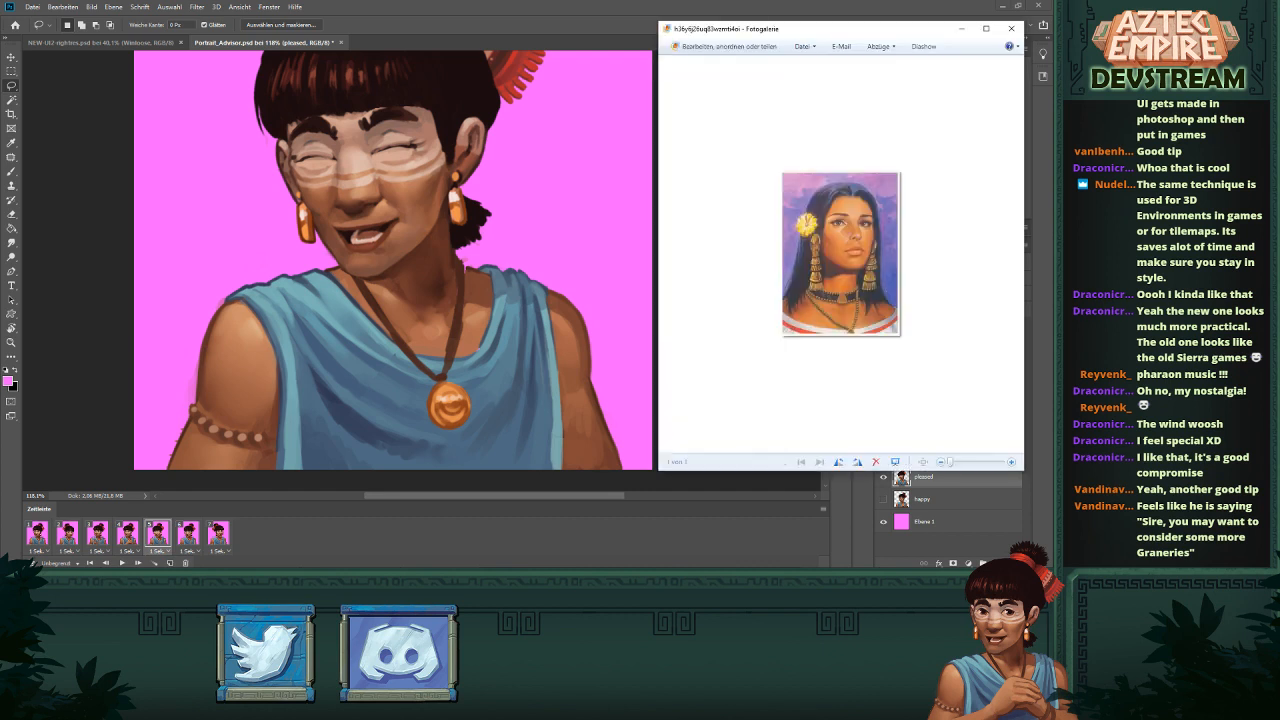
scroll(962, 296, "up", 2)
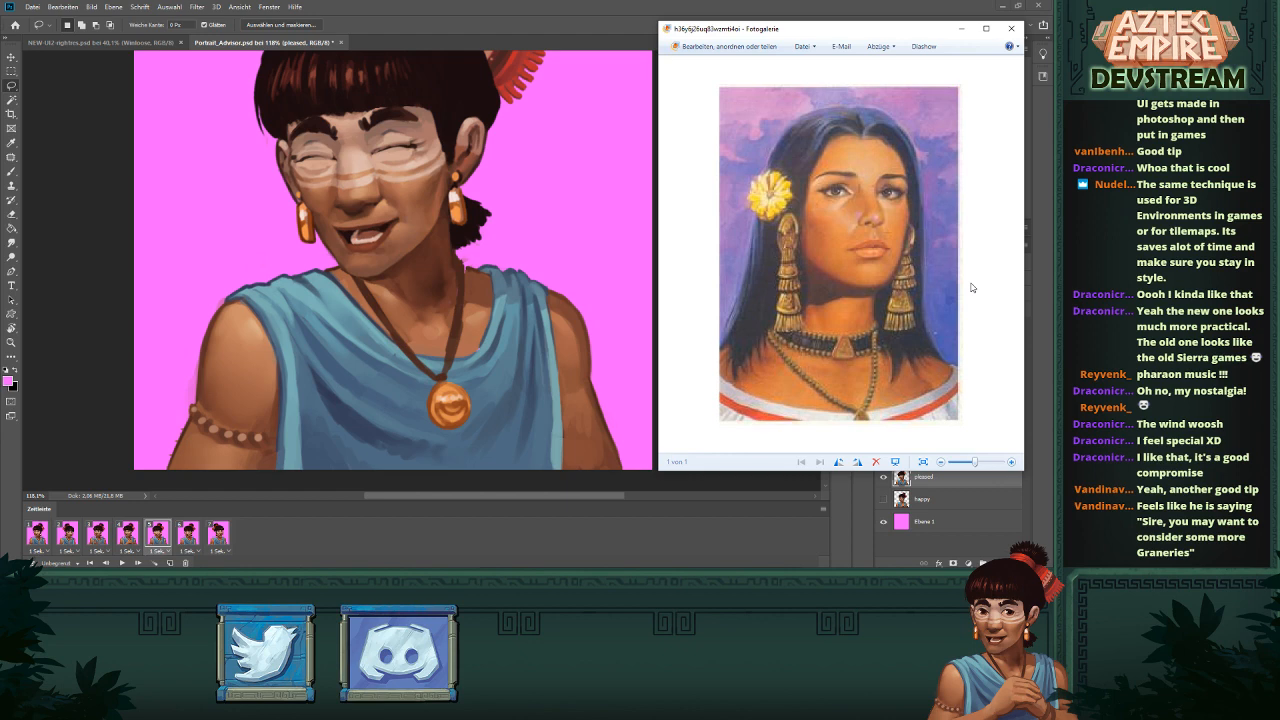
left_click(961, 32)
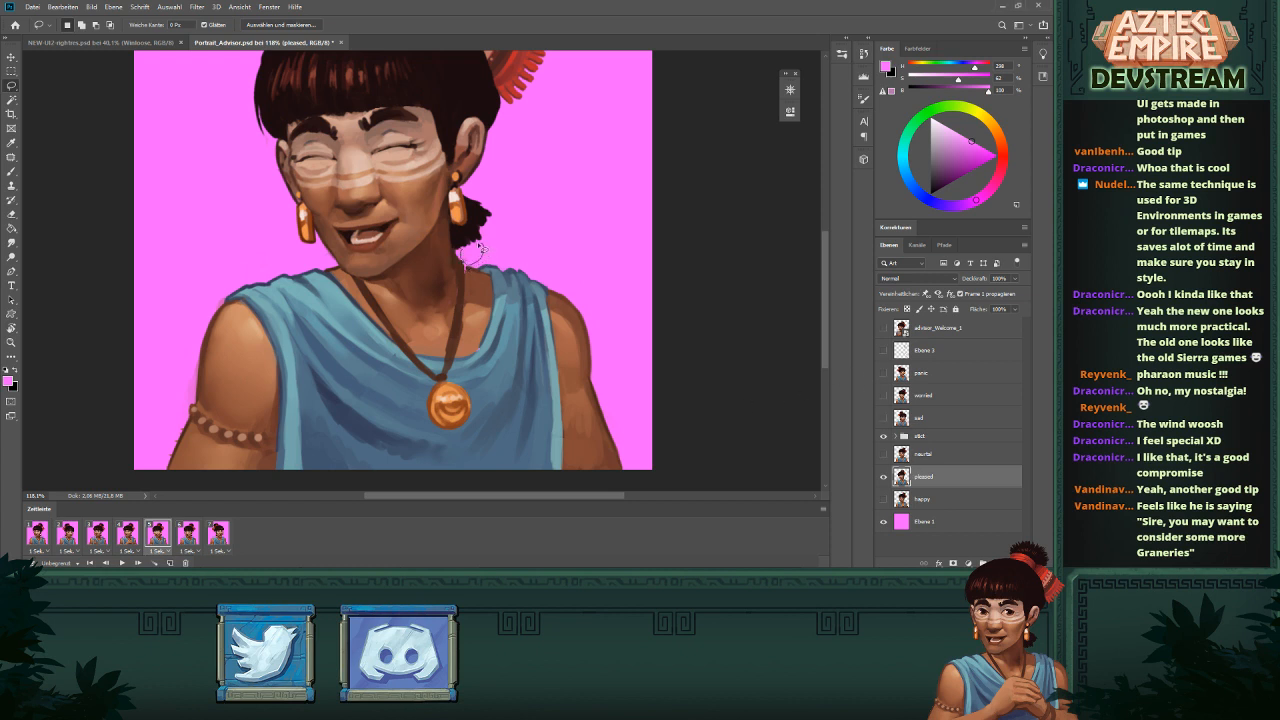
- Clear the stray areas behind the neck, above the shoulder and along the bracelet arm on the pleased layer, and deselect
left_click_drag(479, 244, 475, 244)
scroll(212, 310, "up", 3)
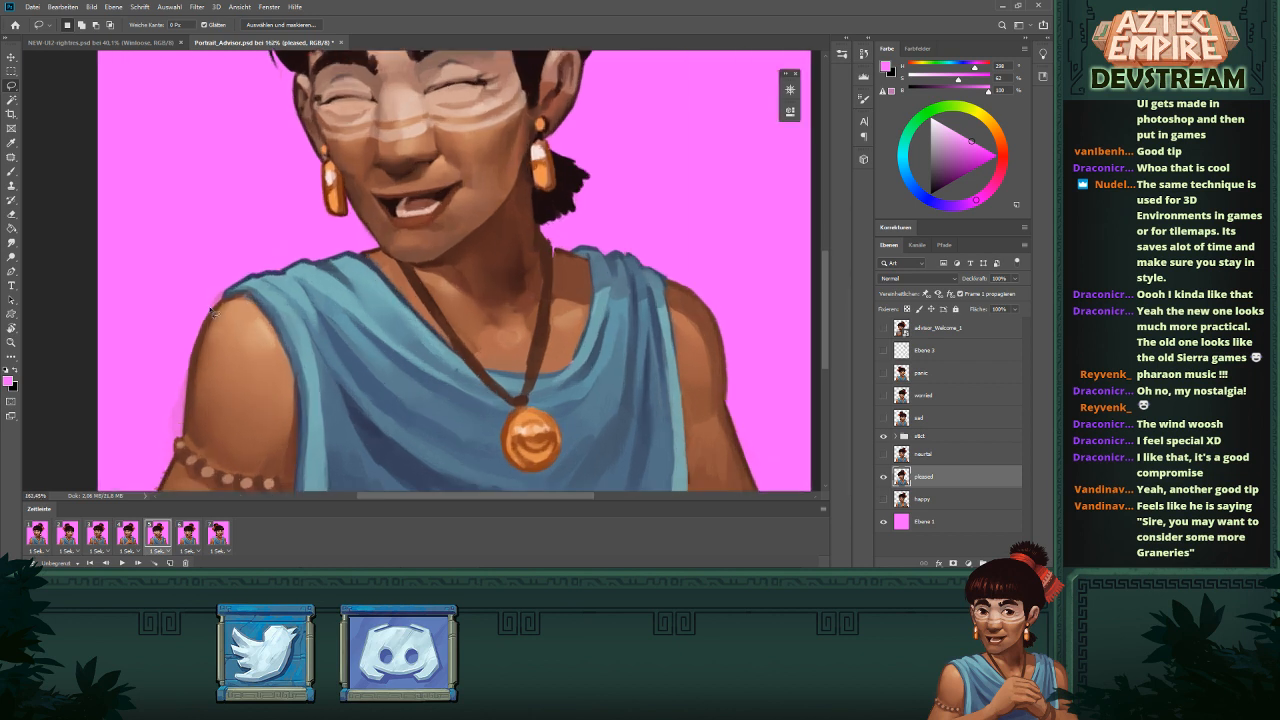
left_click_drag(240, 330, 305, 242)
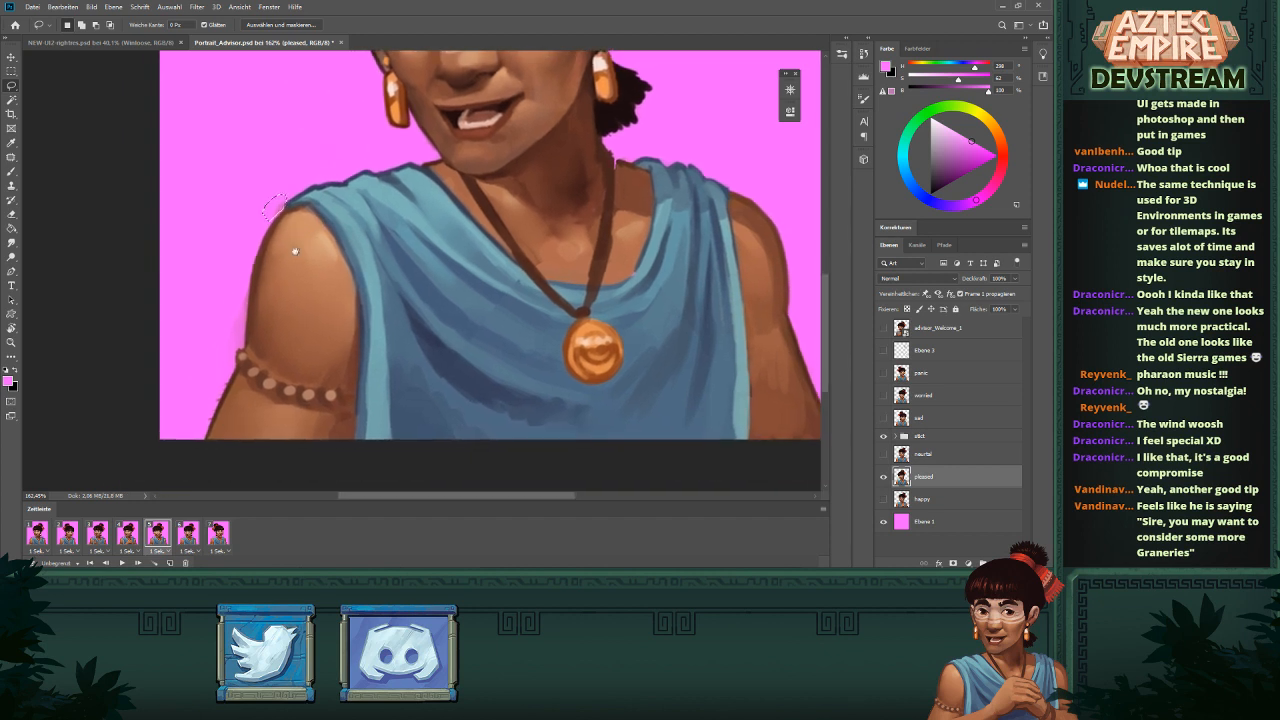
mouse_move(248, 272)
left_mouse_down()
mouse_move(243, 350)
mouse_move(210, 344)
mouse_move(248, 275)
left_mouse_up()
scroll(350, 326, "down", 7)
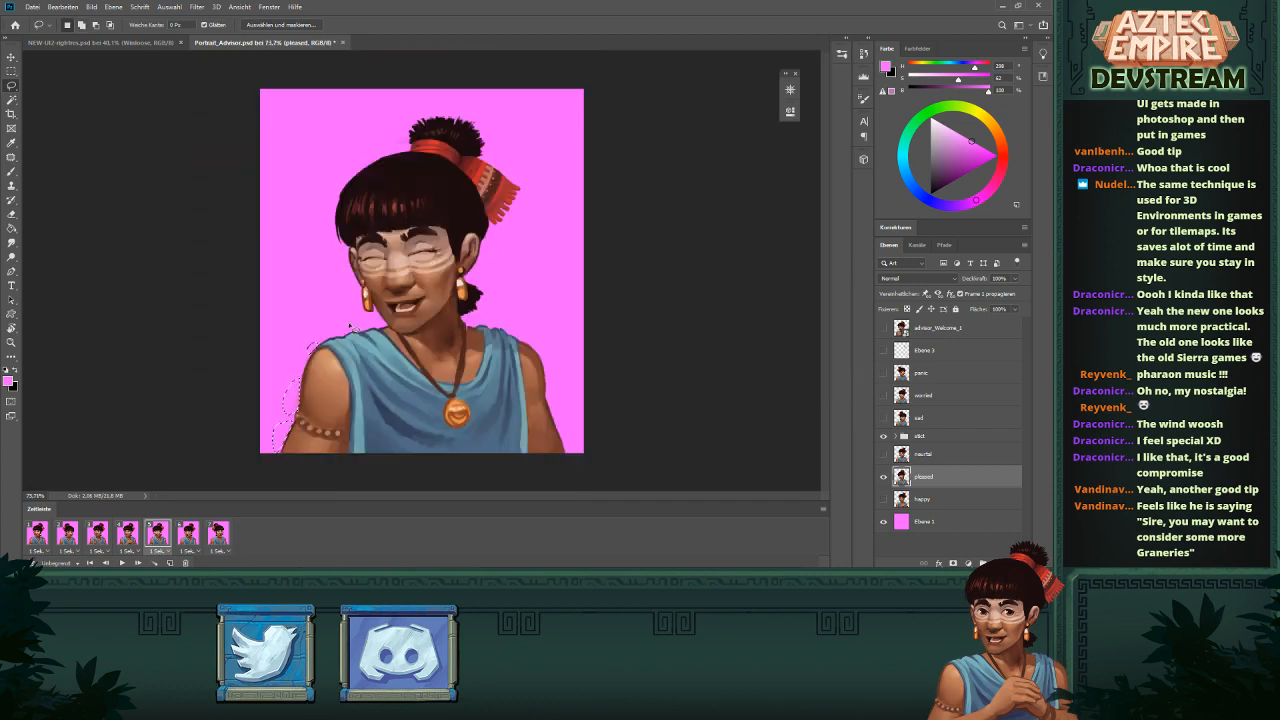
key("ctrl+d")
- Lasso the stray area beside the hair bun on the pleased layer and delete it
scroll(394, 118, "up", 6)
mouse_move(376, 125)
left_mouse_down()
mouse_move(384, 172)
mouse_move(397, 170)
mouse_move(373, 118)
left_mouse_up()
key("Delete")
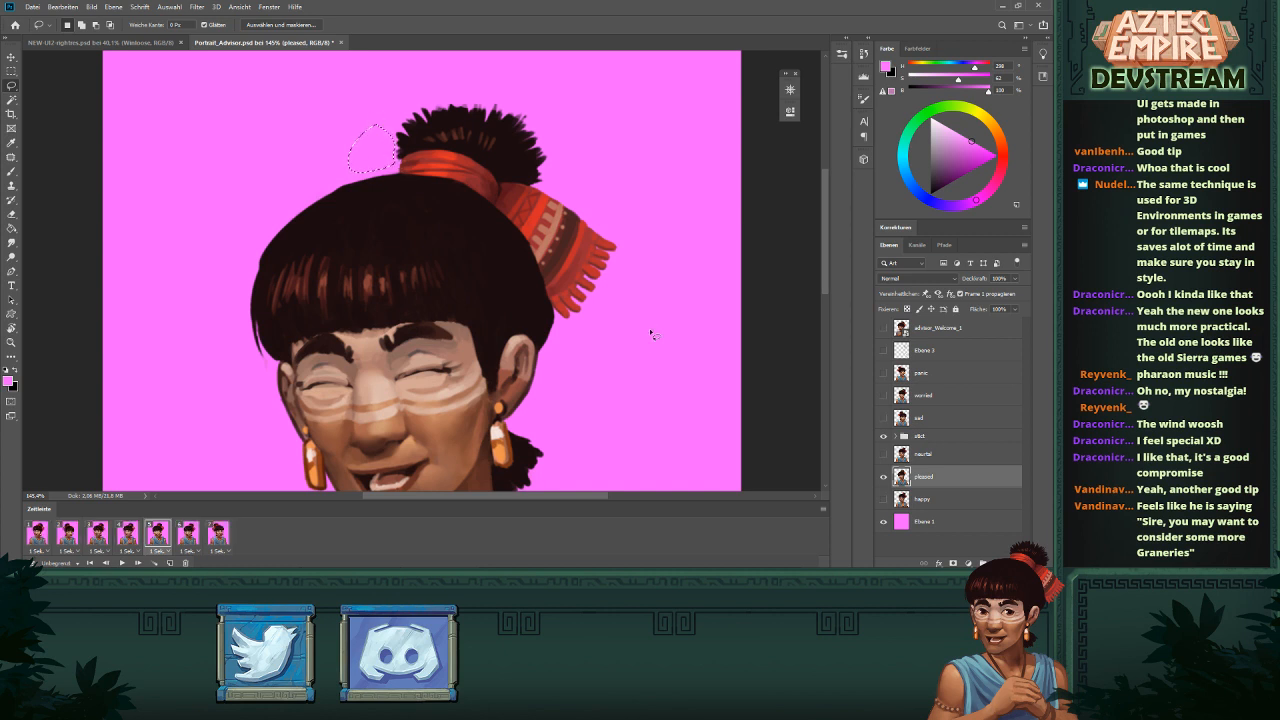
scroll(680, 336, "down", 6)
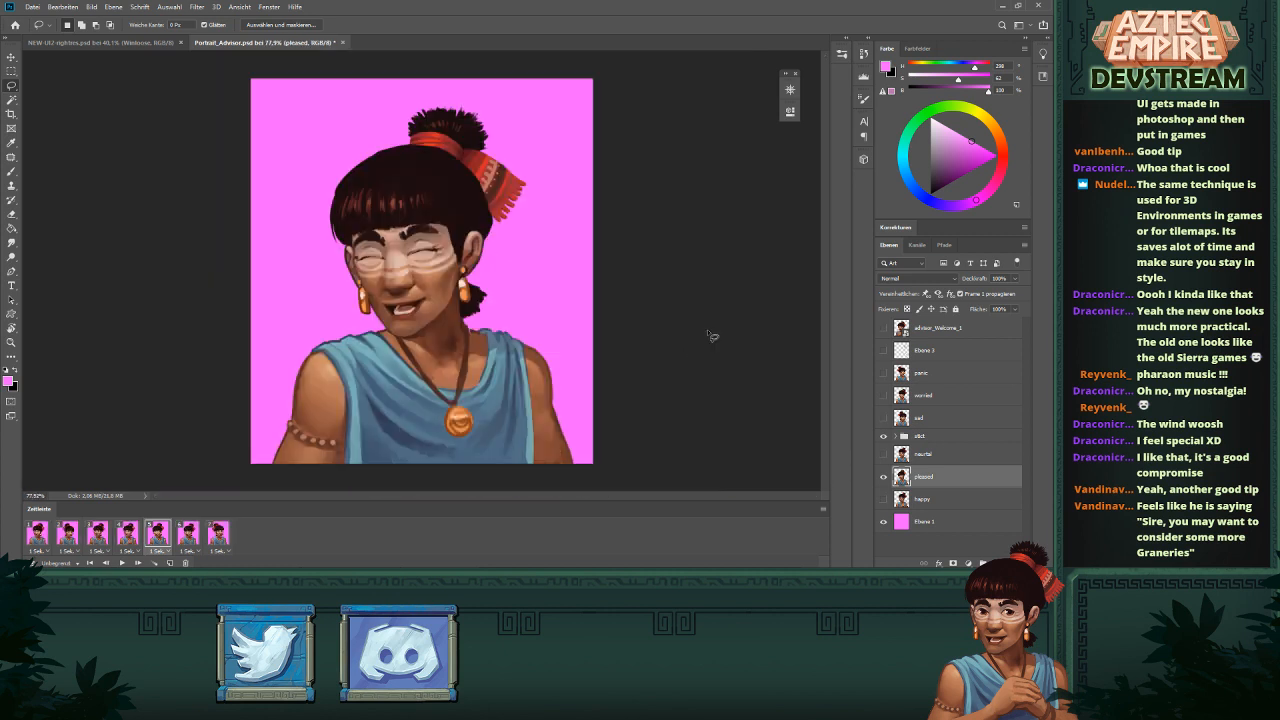
- Activate the sixth frame and its worried layer, and lasso the stray areas along the bracelet arm, above its shoulder and beside the jaw
left_click(188, 535)
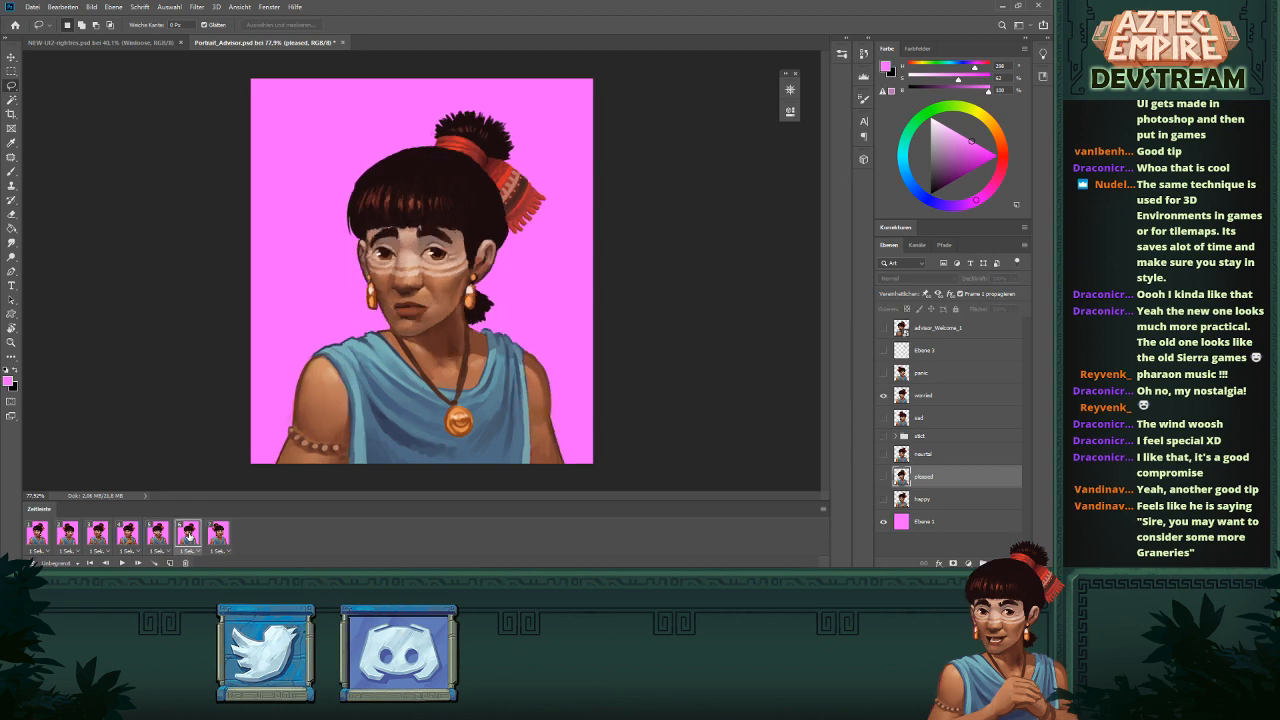
left_click(929, 397)
left_click_drag(301, 403, 332, 403)
mouse_move(188, 476)
left_mouse_down()
mouse_move(267, 384)
mouse_move(326, 350)
mouse_move(277, 351)
mouse_move(326, 322)
mouse_move(345, 246)
mouse_move(308, 232)
mouse_move(304, 288)
left_mouse_up()
mouse_move(397, 159)
left_mouse_down()
mouse_move(336, 316)
mouse_move(329, 274)
mouse_move(311, 303)
mouse_move(325, 272)
mouse_move(291, 316)
left_mouse_up()
mouse_move(573, 285)
left_mouse_down()
mouse_move(494, 325)
mouse_move(440, 310)
mouse_move(434, 263)
mouse_move(338, 313)
mouse_move(421, 259)
mouse_move(382, 305)
mouse_move(396, 296)
left_mouse_up()
left_click(418, 259)
left_click_drag(480, 250, 434, 268)
left_click_drag(524, 203, 432, 349)
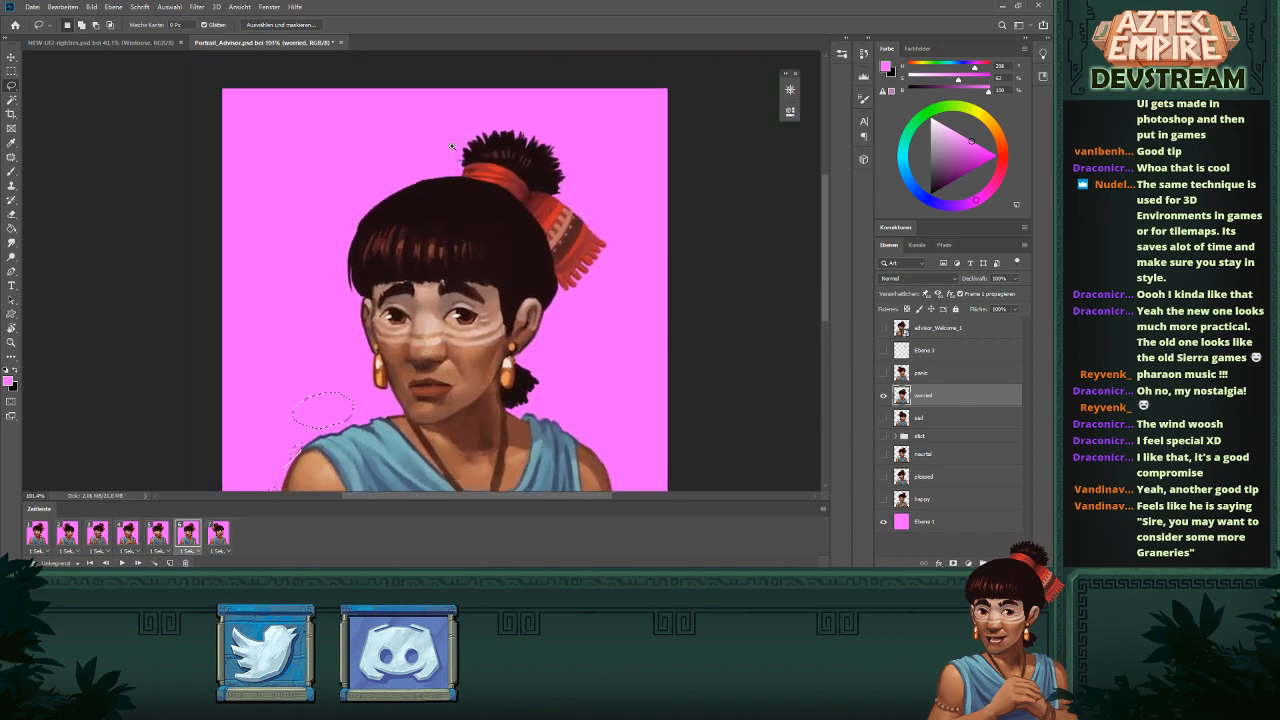
- Lasso the stray area beside the hair bun on the worried layer
left_click_drag(450, 145, 496, 160)
mouse_move(454, 213)
left_mouse_down()
mouse_move(476, 205)
mouse_move(478, 158)
mouse_move(456, 212)
left_mouse_up()
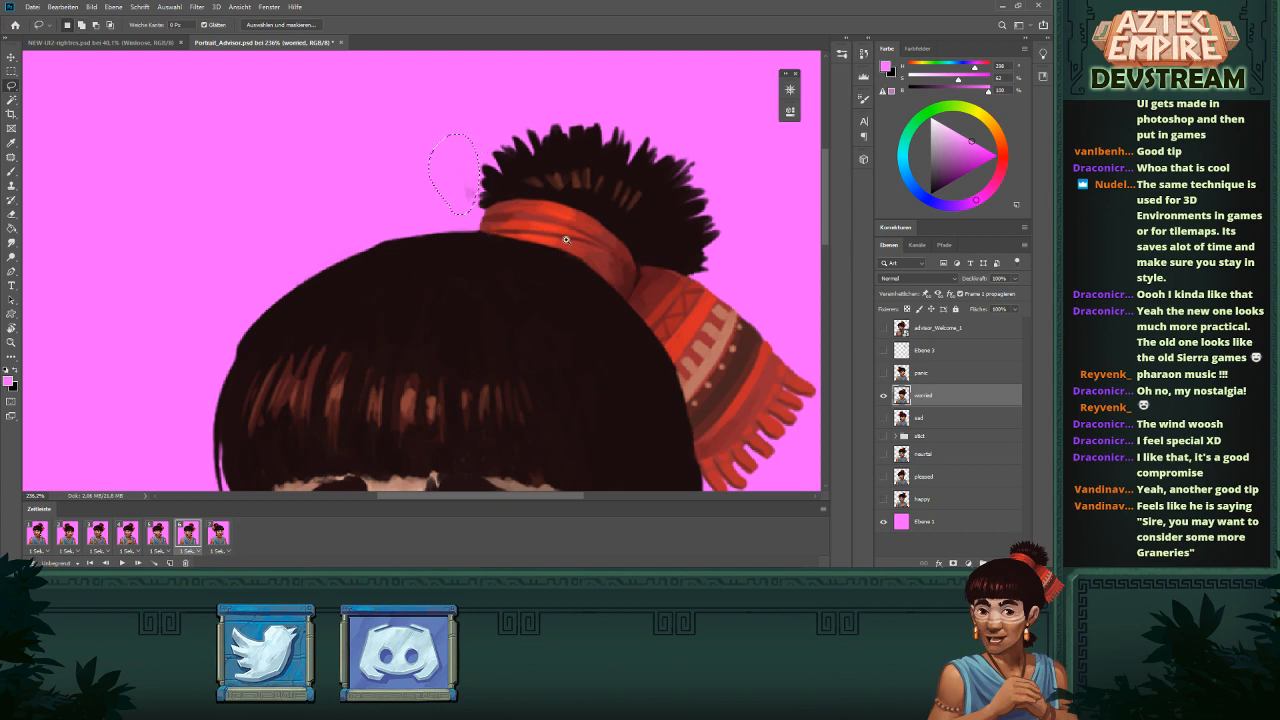
left_click_drag(720, 260, 641, 288)
left_click_drag(557, 300, 586, 322)
mouse_move(505, 337)
left_mouse_down()
mouse_move(564, 300)
mouse_move(476, 338)
mouse_move(514, 338)
left_mouse_up()
key("ctrl+0")
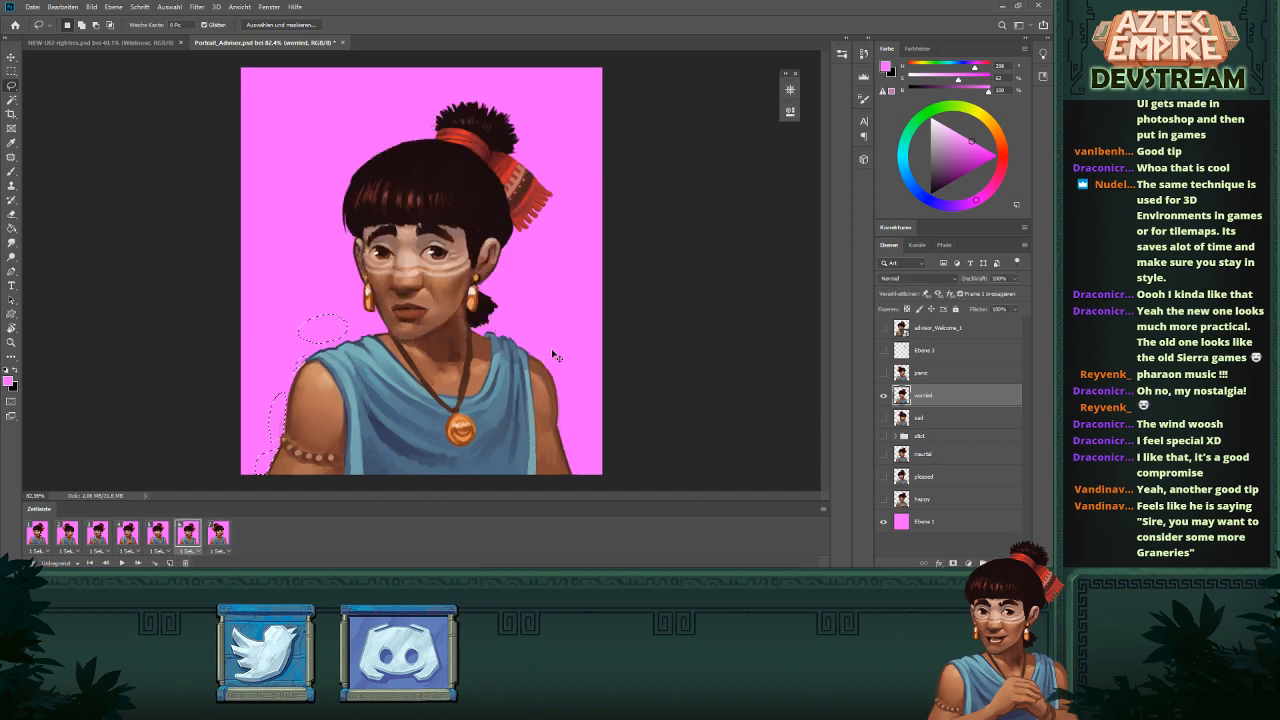
mouse_move(428, 111)
left_mouse_down()
mouse_move(438, 145)
mouse_move(430, 106)
left_mouse_up()
- Lasso the stray areas behind the neck and along the arm without the bracelet on the worried layer, delete them and deselect
mouse_move(484, 335)
left_mouse_down()
mouse_move(503, 327)
mouse_move(484, 331)
left_mouse_up()
left_click_drag(599, 435, 636, 430)
mouse_move(636, 418)
left_mouse_down()
mouse_move(602, 376)
mouse_move(617, 392)
mouse_move(618, 338)
mouse_move(640, 384)
mouse_move(635, 444)
mouse_move(628, 404)
left_mouse_up()
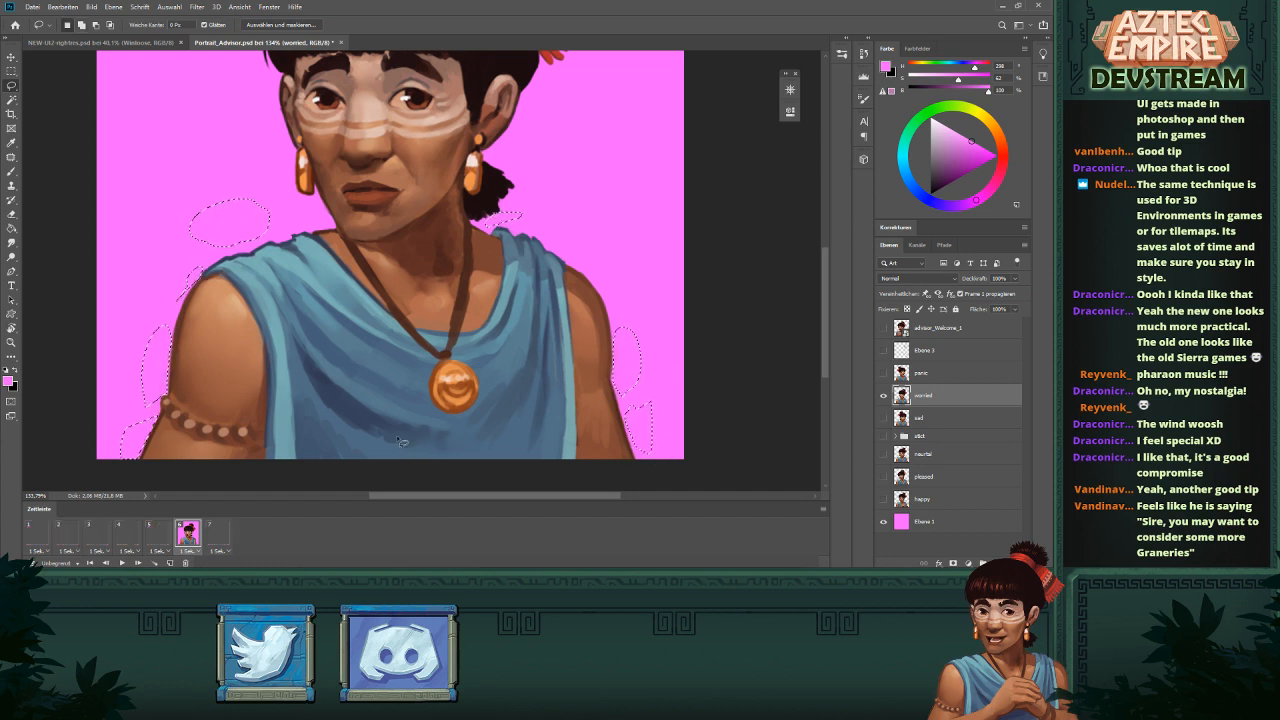
key("ctrl+d")
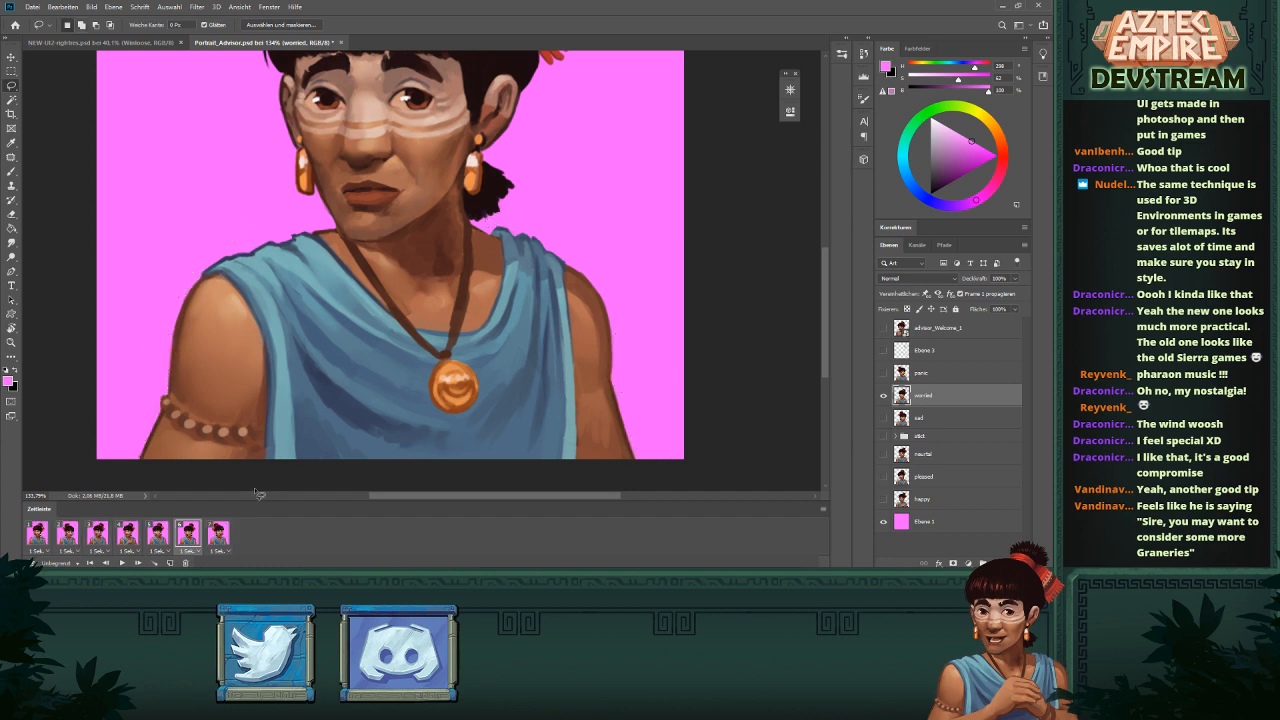
- Activate the seventh frame and its panic layer, and lasso the stray areas above the bracelet arm's shoulder and along both arms
left_click(220, 532)
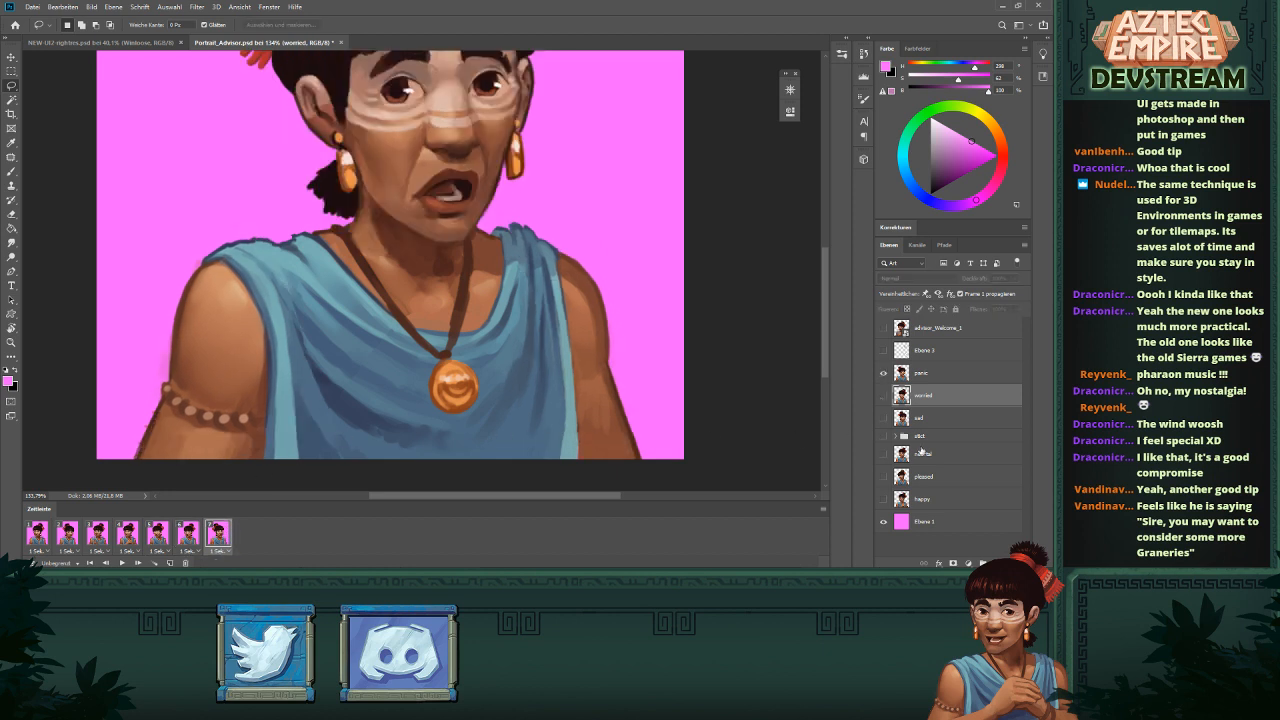
left_click(935, 376)
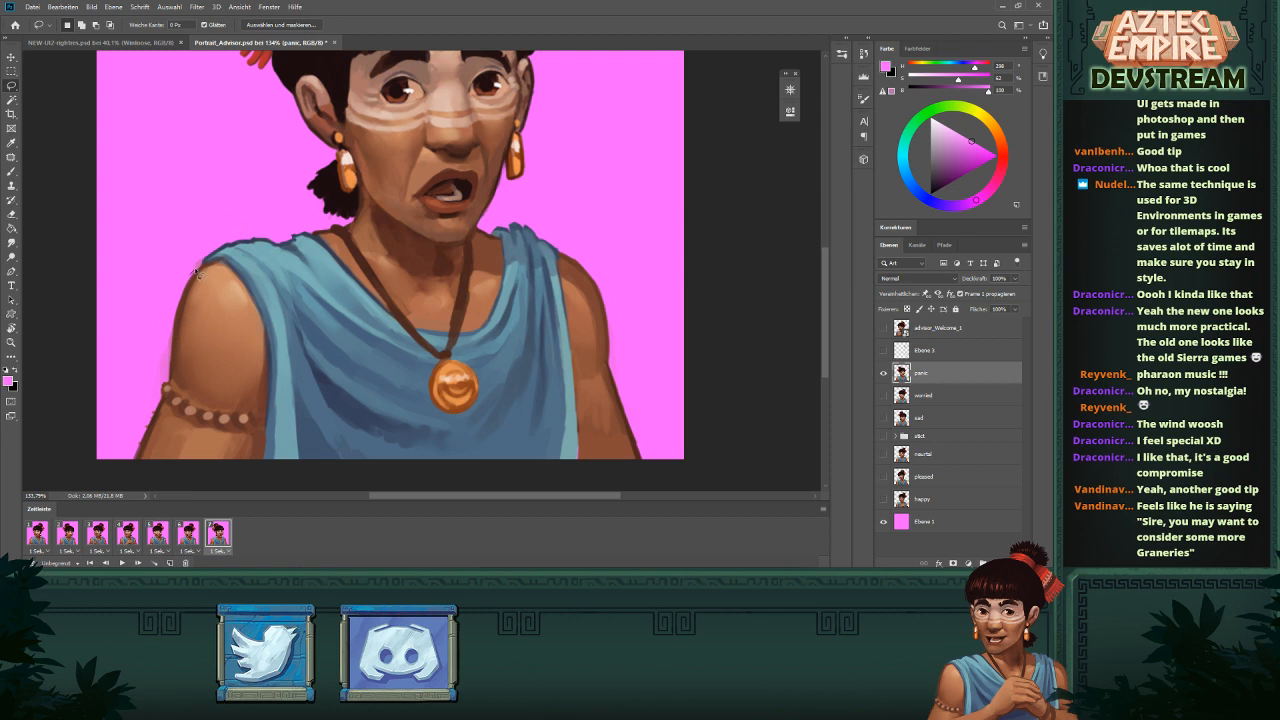
mouse_move(201, 266)
left_mouse_down()
mouse_move(168, 328)
mouse_move(173, 383)
mouse_move(160, 400)
mouse_move(155, 345)
mouse_move(168, 323)
left_mouse_up()
mouse_move(163, 388)
left_mouse_down()
mouse_move(135, 470)
mouse_move(122, 456)
left_mouse_up()
mouse_move(614, 375)
left_mouse_down()
mouse_move(618, 284)
mouse_move(645, 345)
mouse_move(632, 382)
left_mouse_up()
left_click_drag(580, 163, 629, 323)
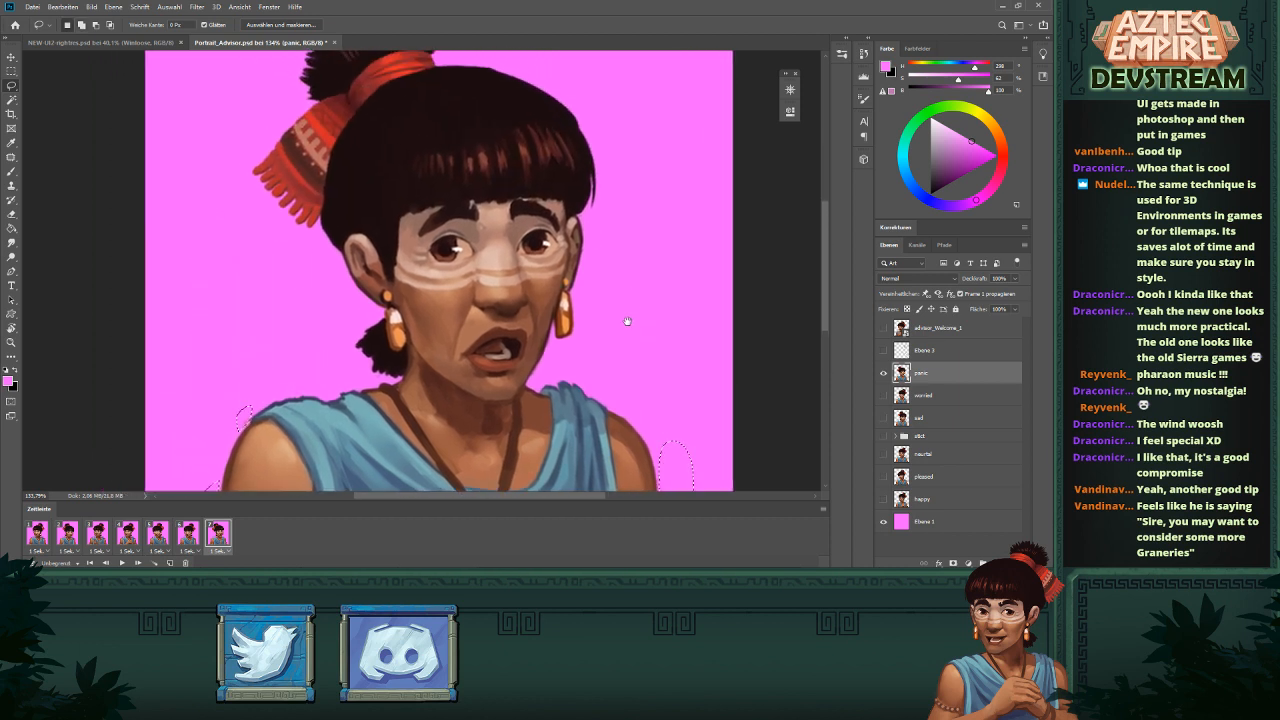
- Lasso the stray areas beside the hair bun and behind the neck on the panic layer, delete the selected areas and deselect
scroll(639, 305, "down", 3)
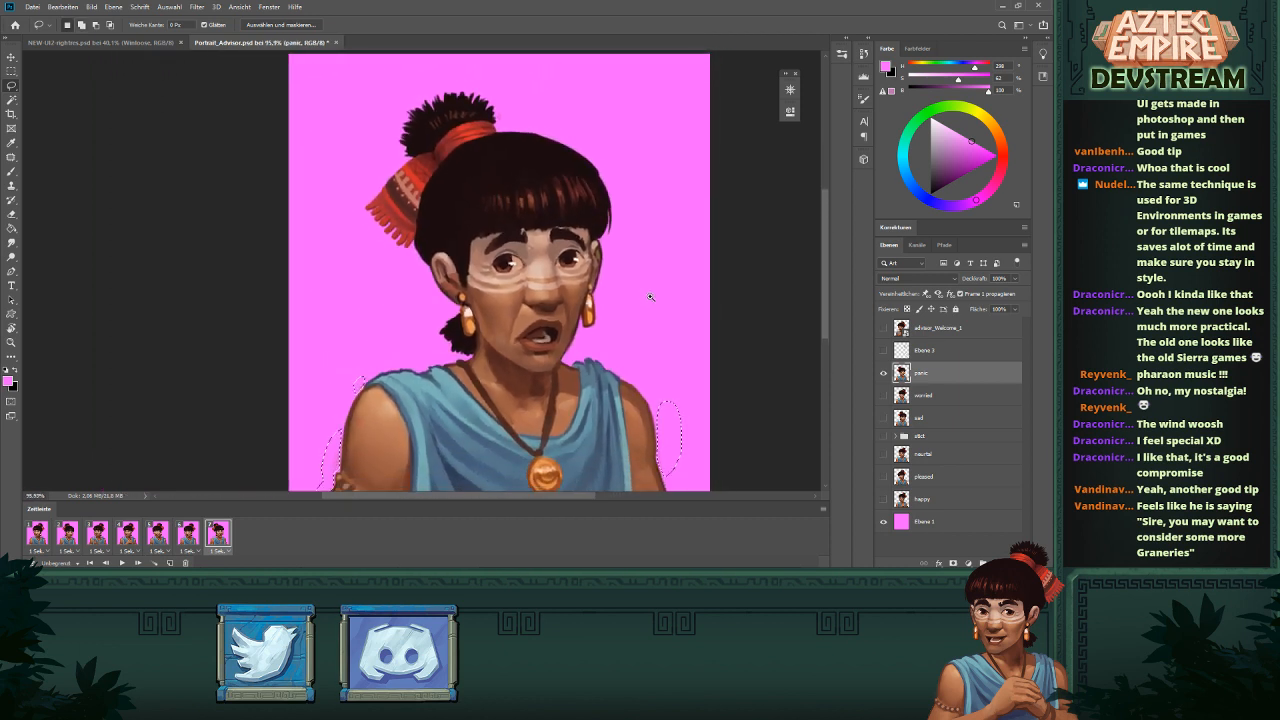
mouse_move(508, 130)
left_mouse_down()
mouse_move(512, 100)
mouse_move(538, 128)
left_mouse_up()
key("ctrl+d")
scroll(481, 377, "down", 2)
left_click_drag(481, 377, 510, 382)
mouse_move(385, 305)
left_mouse_down()
mouse_move(330, 340)
mouse_move(365, 368)
mouse_move(392, 362)
mouse_move(398, 318)
left_mouse_up()
scroll(310, 268, "down", 5)
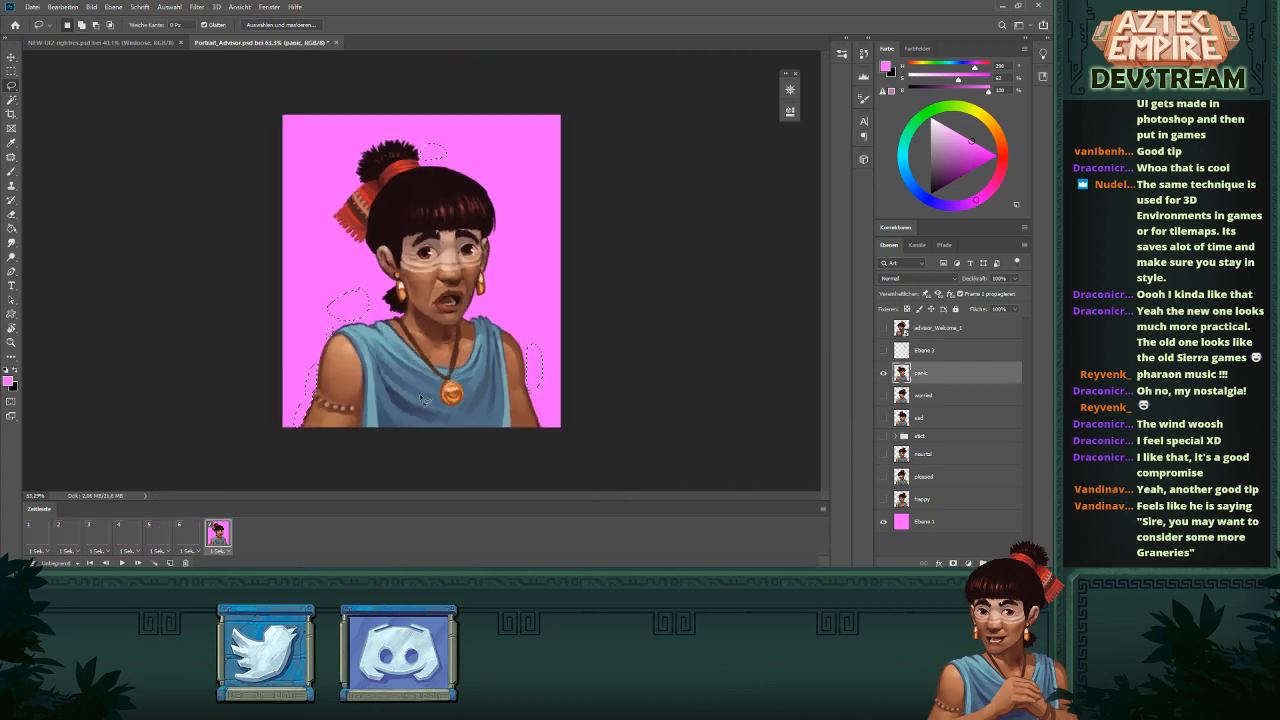
key("ctrl+d")
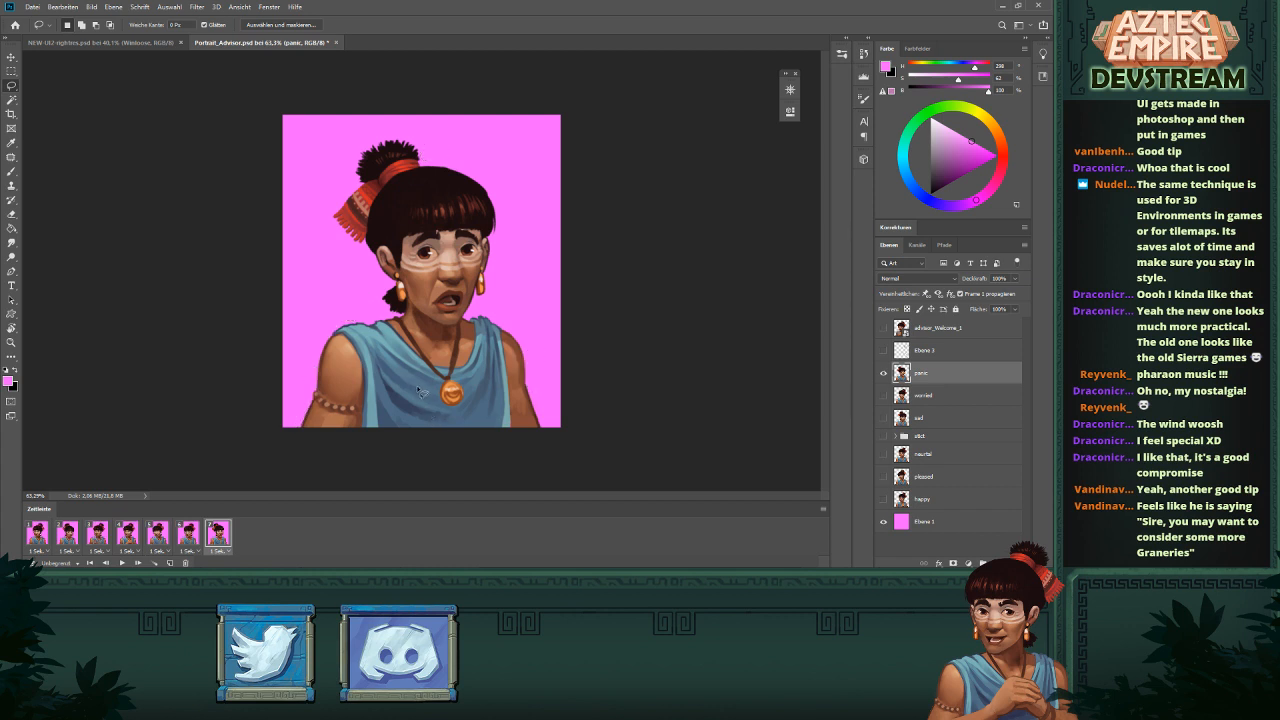
- Step back through the sixth to second frames to check each expression for remaining stray pixels
left_click(188, 532)
left_click(158, 538)
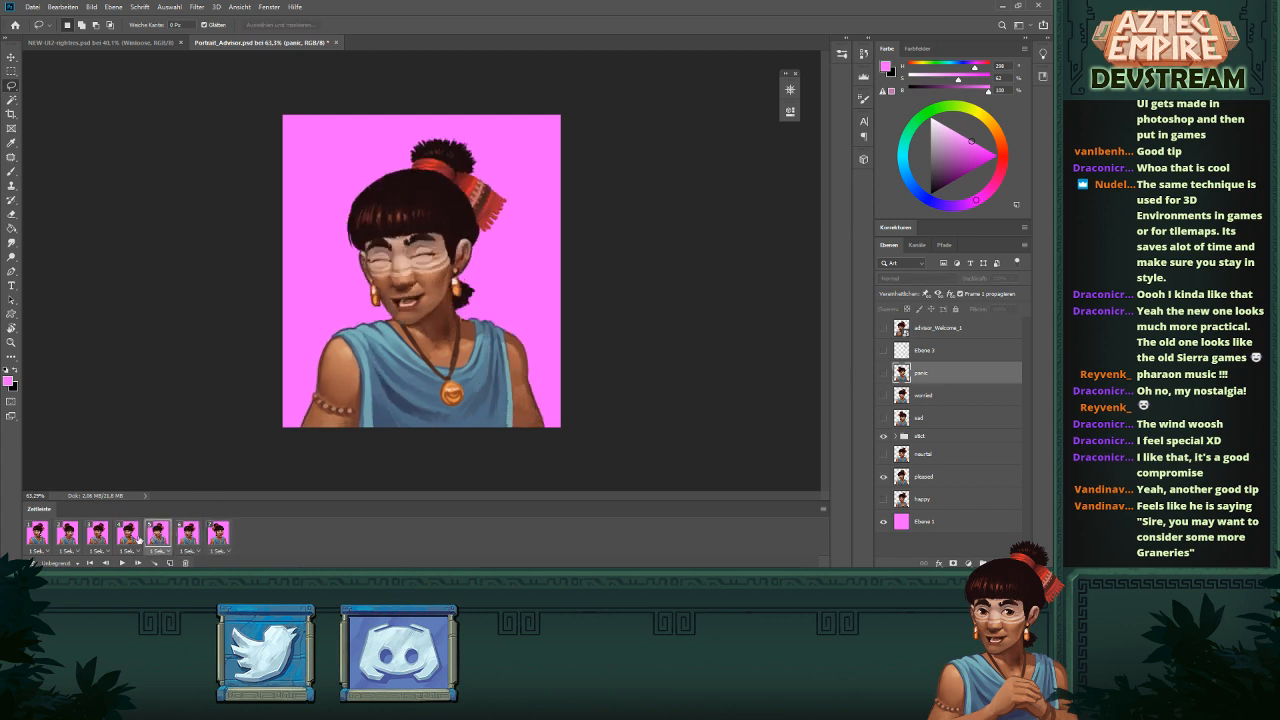
left_click(137, 540)
left_click(98, 537)
left_click(64, 539)
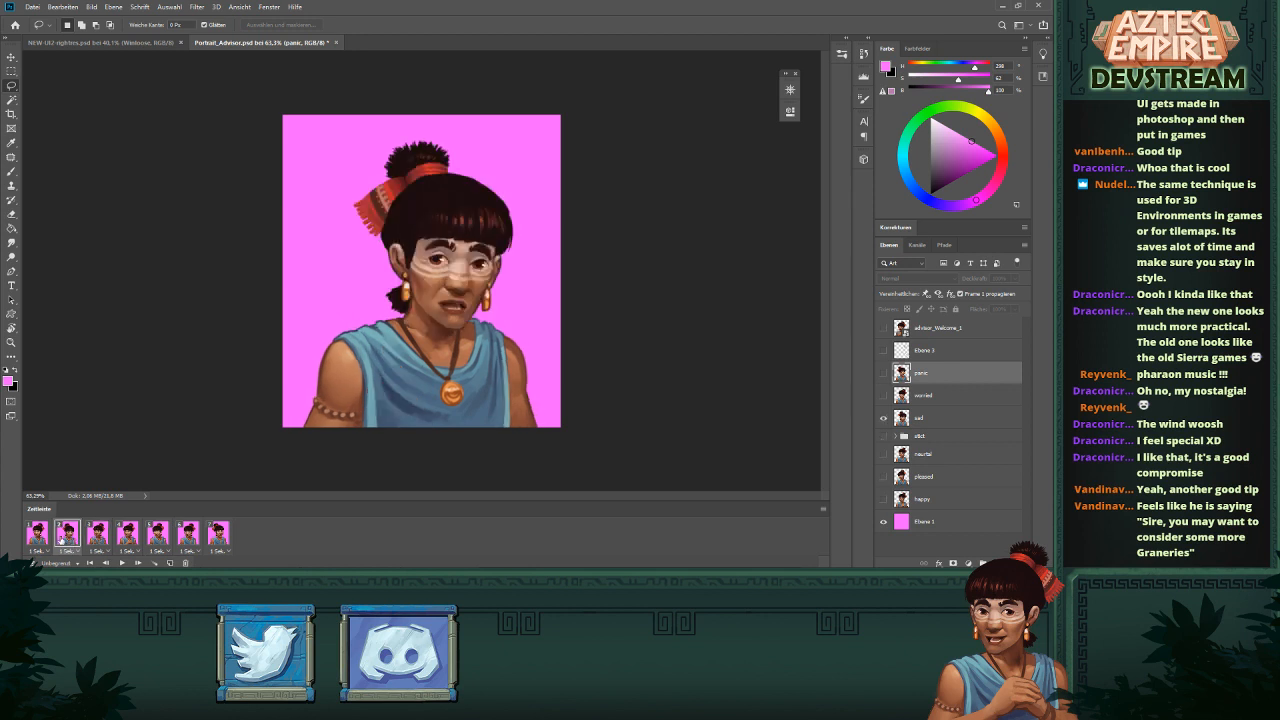
- Activate the first frame and its neutral layer, and lasso the stray area between the jaw and the bracelet arm's shoulder
left_click(40, 538)
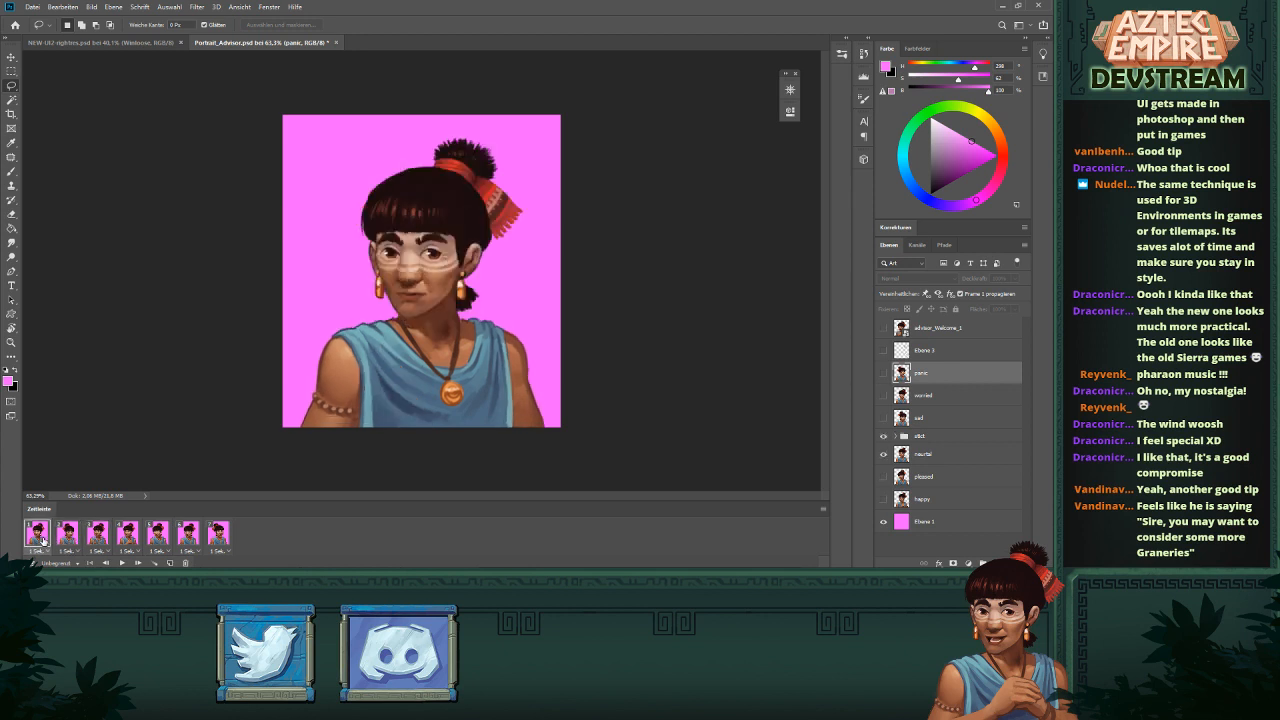
left_click(922, 455)
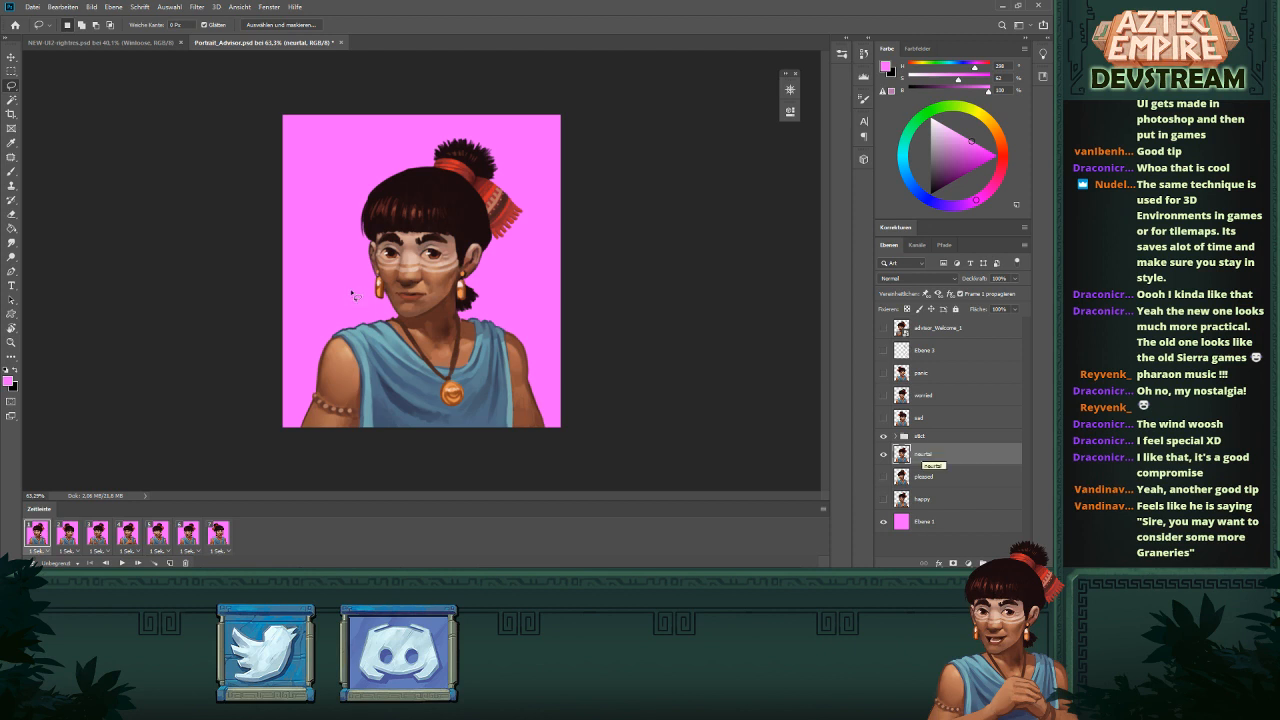
mouse_move(351, 276)
left_mouse_down()
mouse_move(324, 292)
mouse_move(350, 331)
left_mouse_up()
- Go through the second to fourth frames with the lasso selection kept, activating the sad, pointing-hand and happy layers in turn, and deselect
left_click(67, 533)
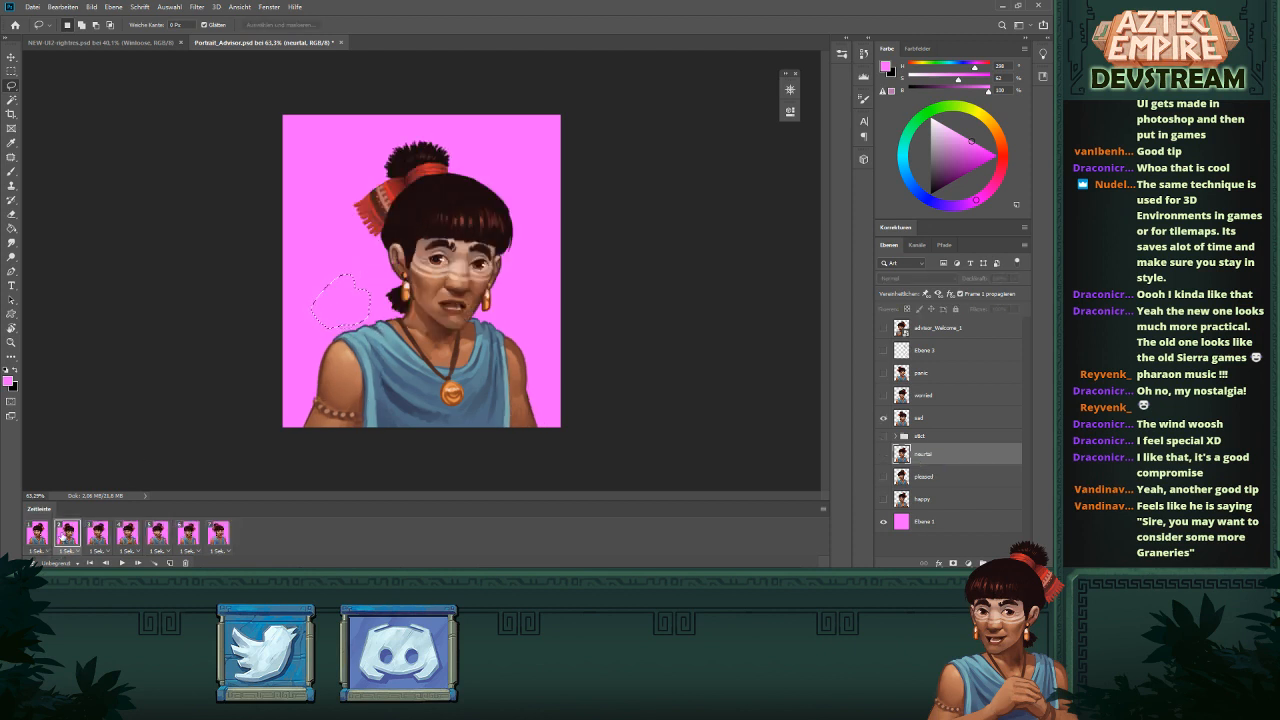
left_click(919, 421)
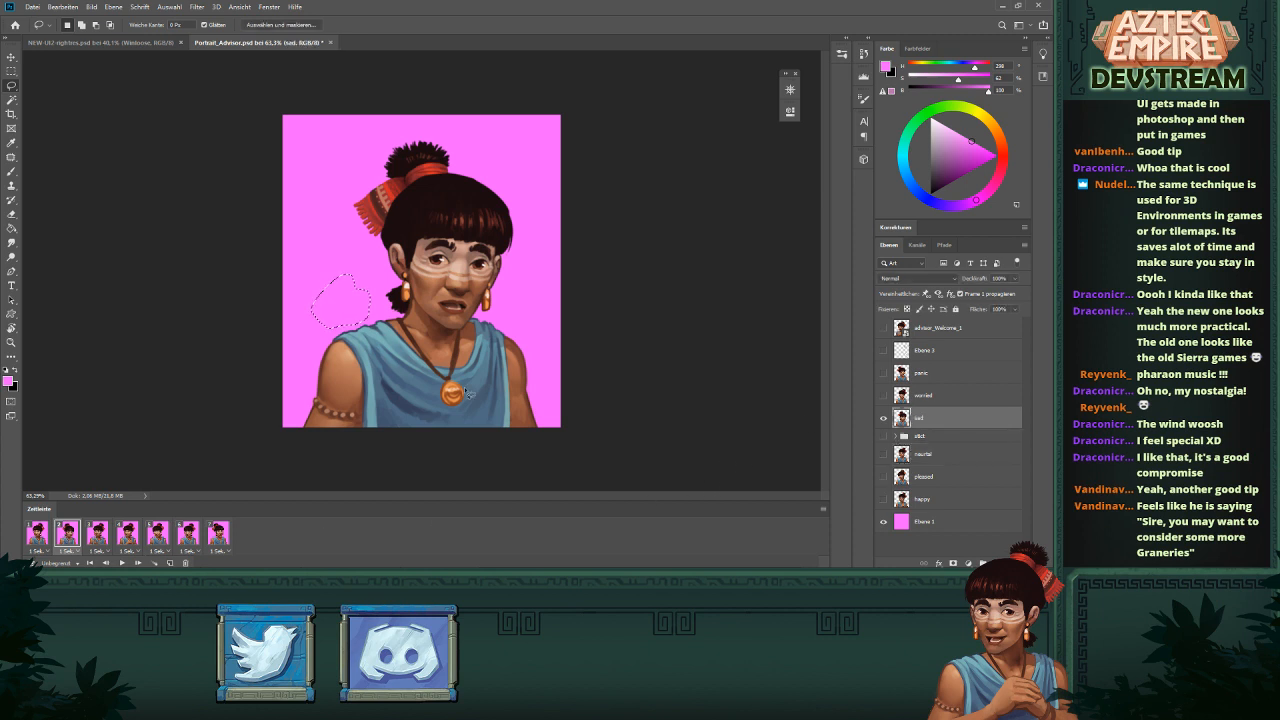
left_click(100, 535)
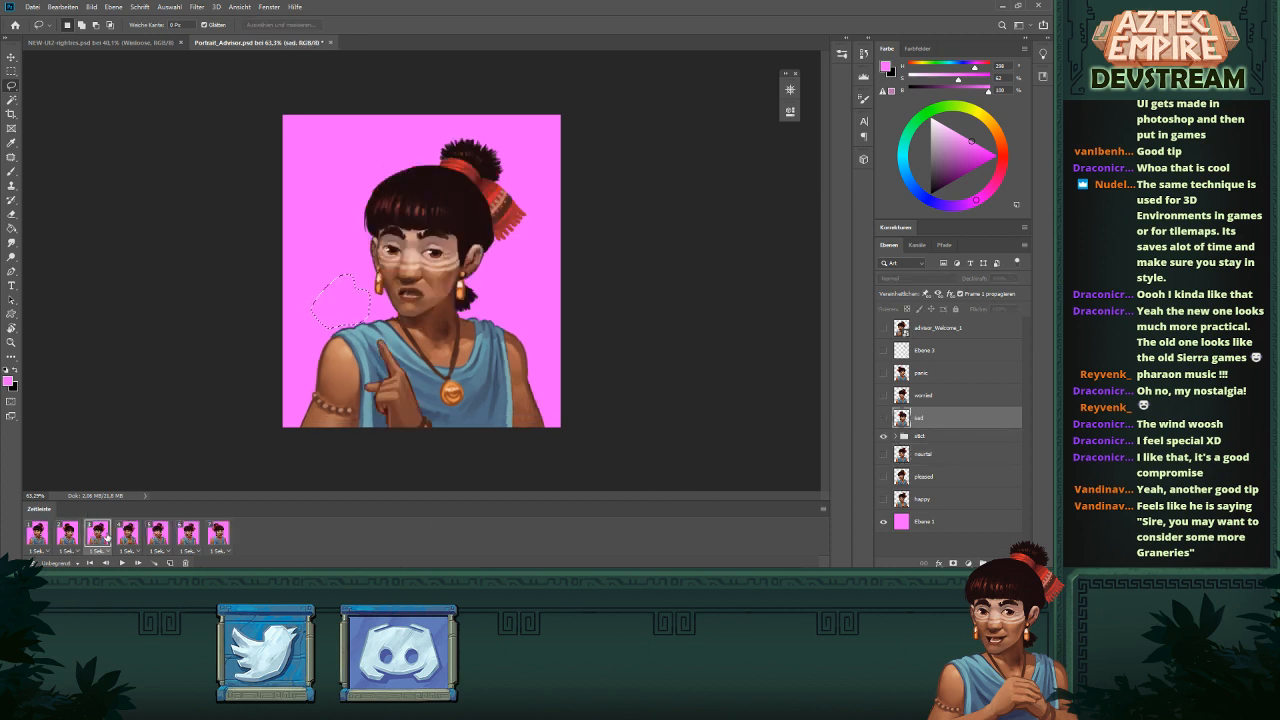
left_click(904, 437)
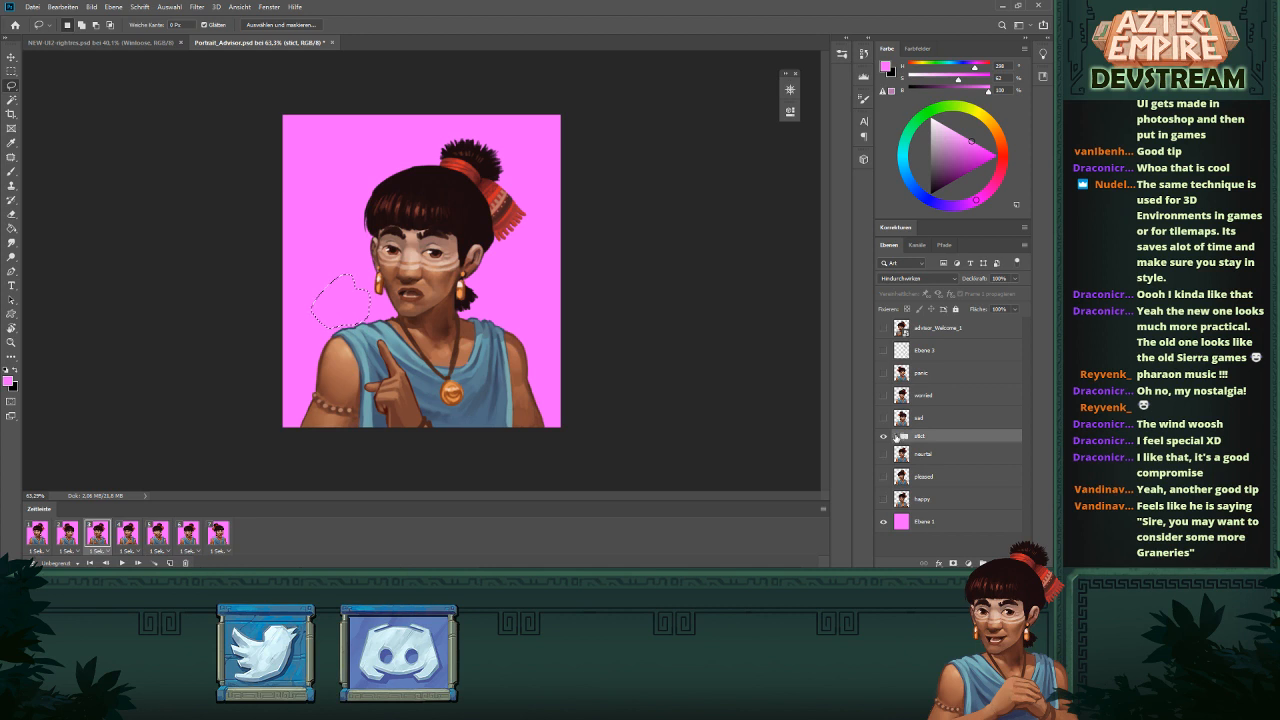
left_click(896, 437)
left_click(918, 477)
left_click(133, 536)
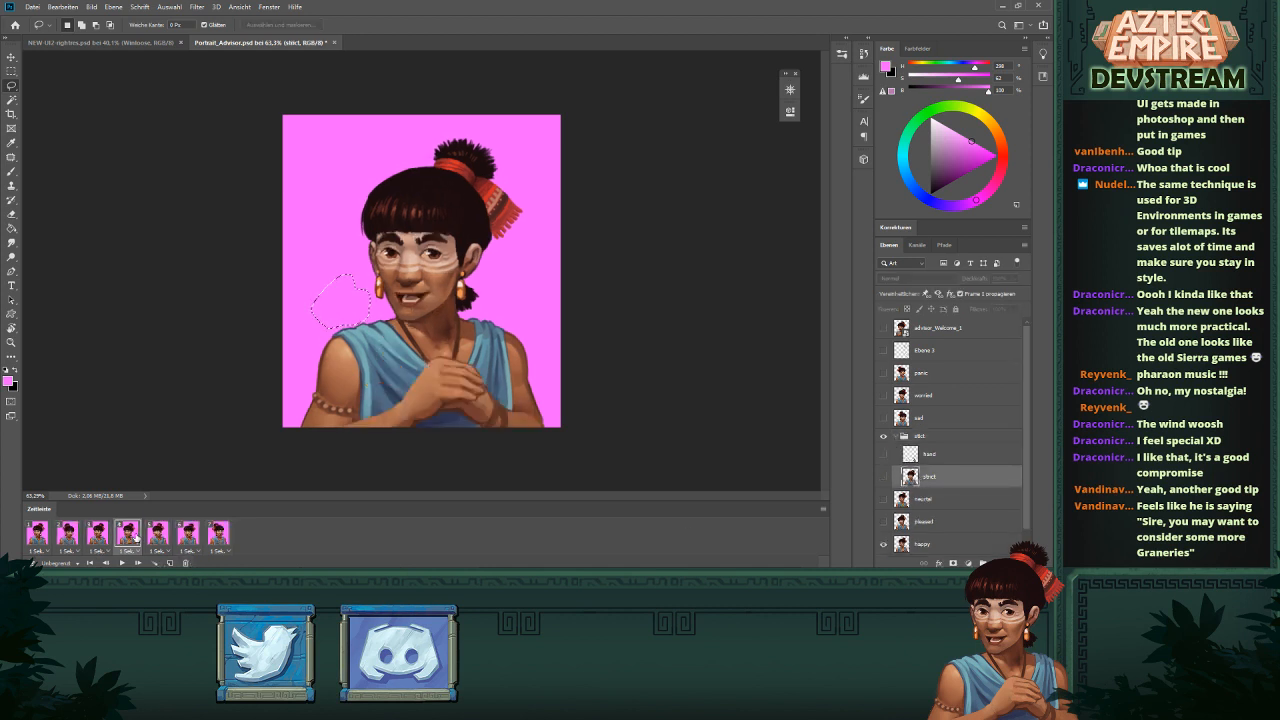
left_click(921, 543)
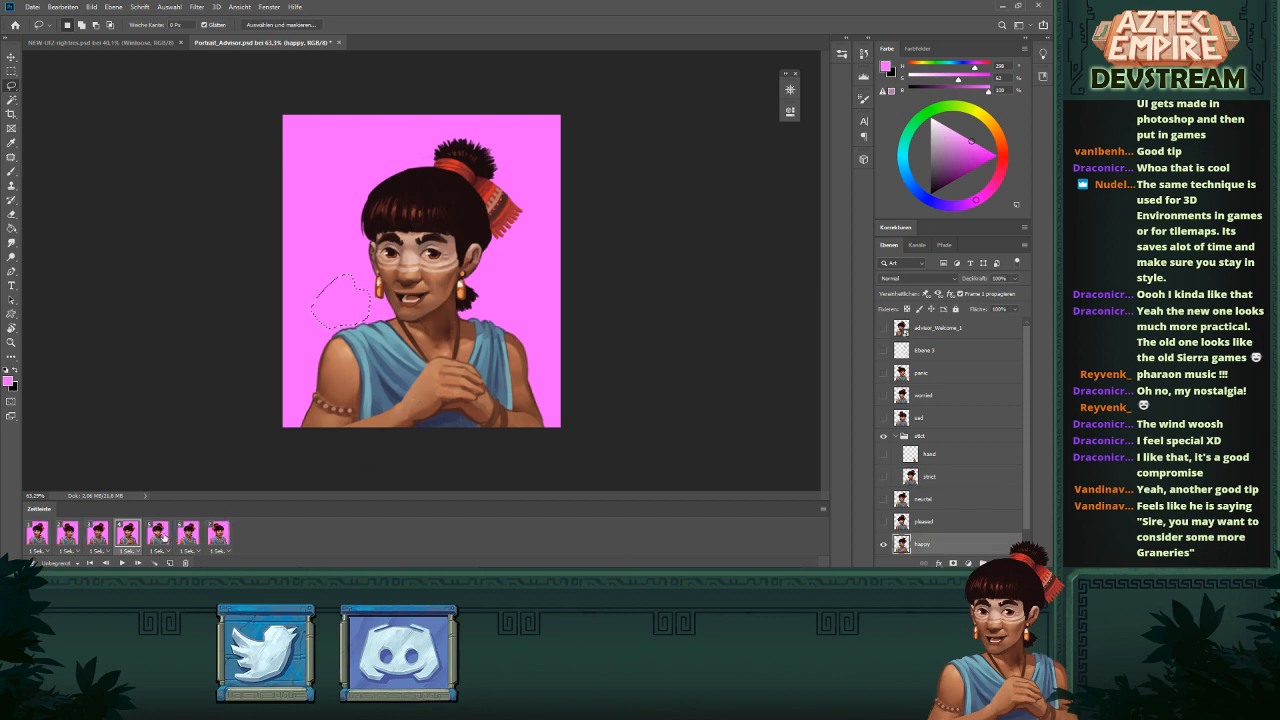
left_click(894, 439)
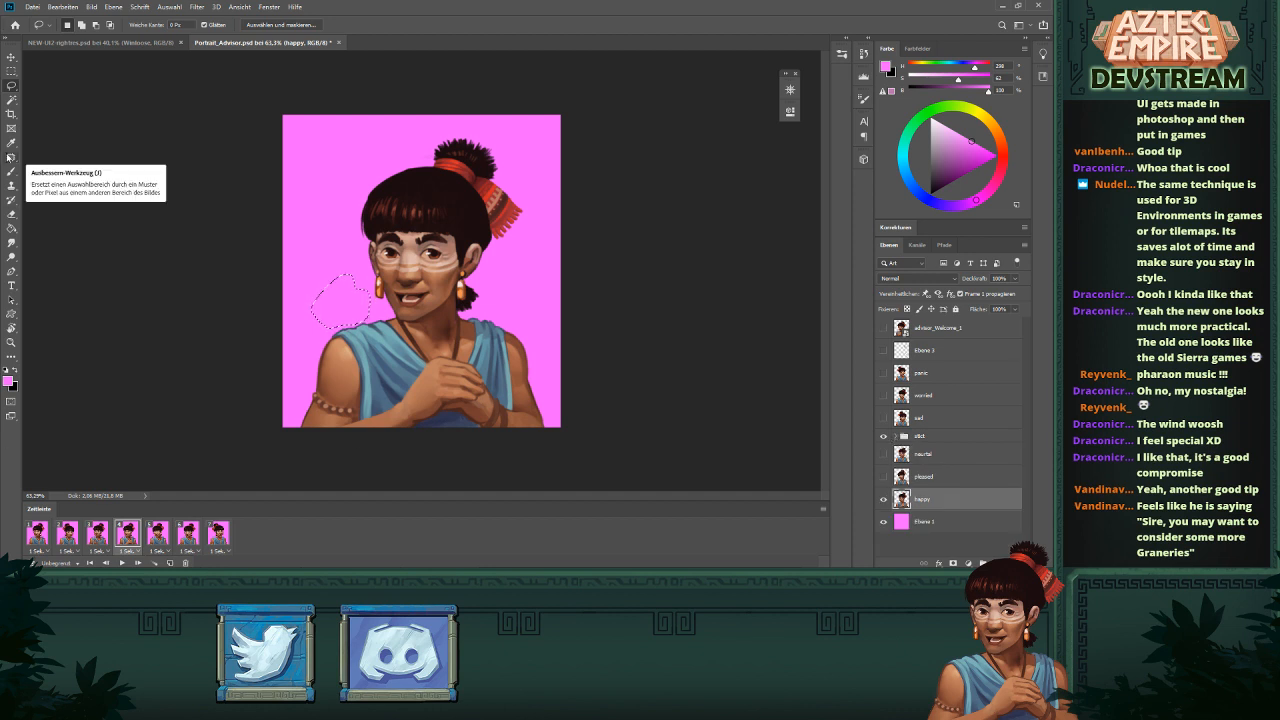
key("ctrl+d")
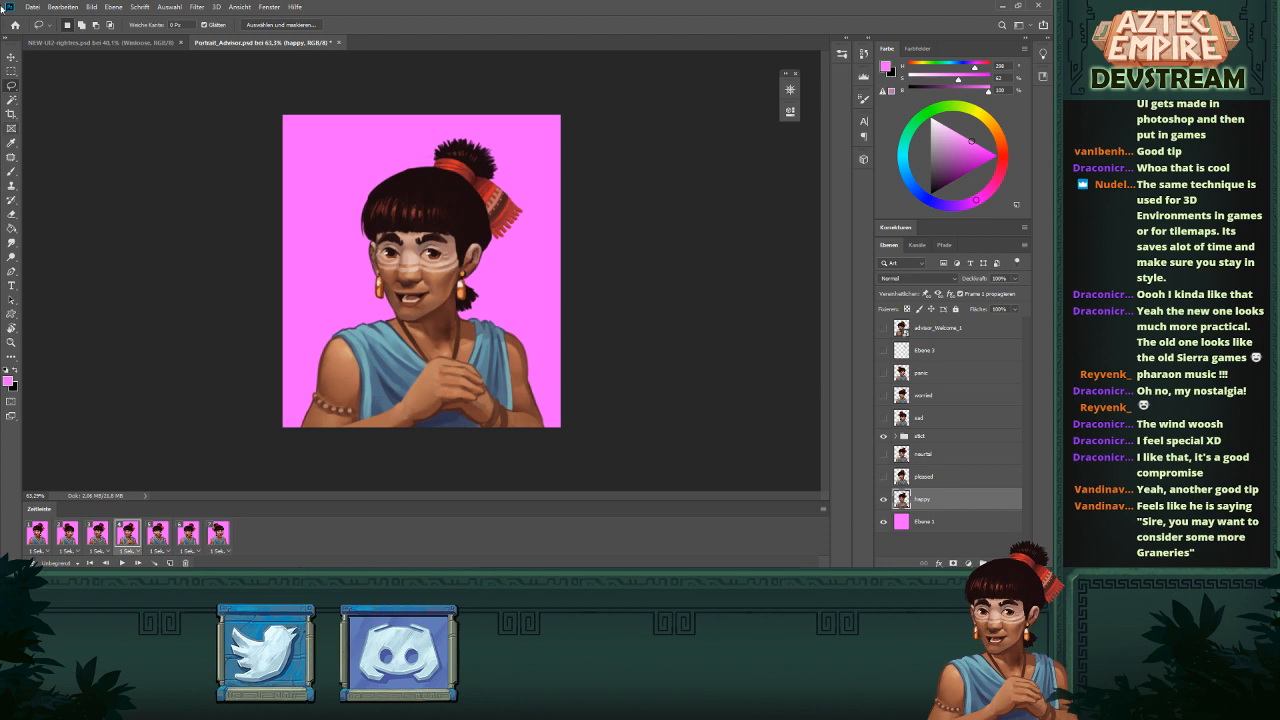
- Fill the magenta background layer Ebene 1 with a muted olive green using the Paint Bucket
left_click(935, 522)
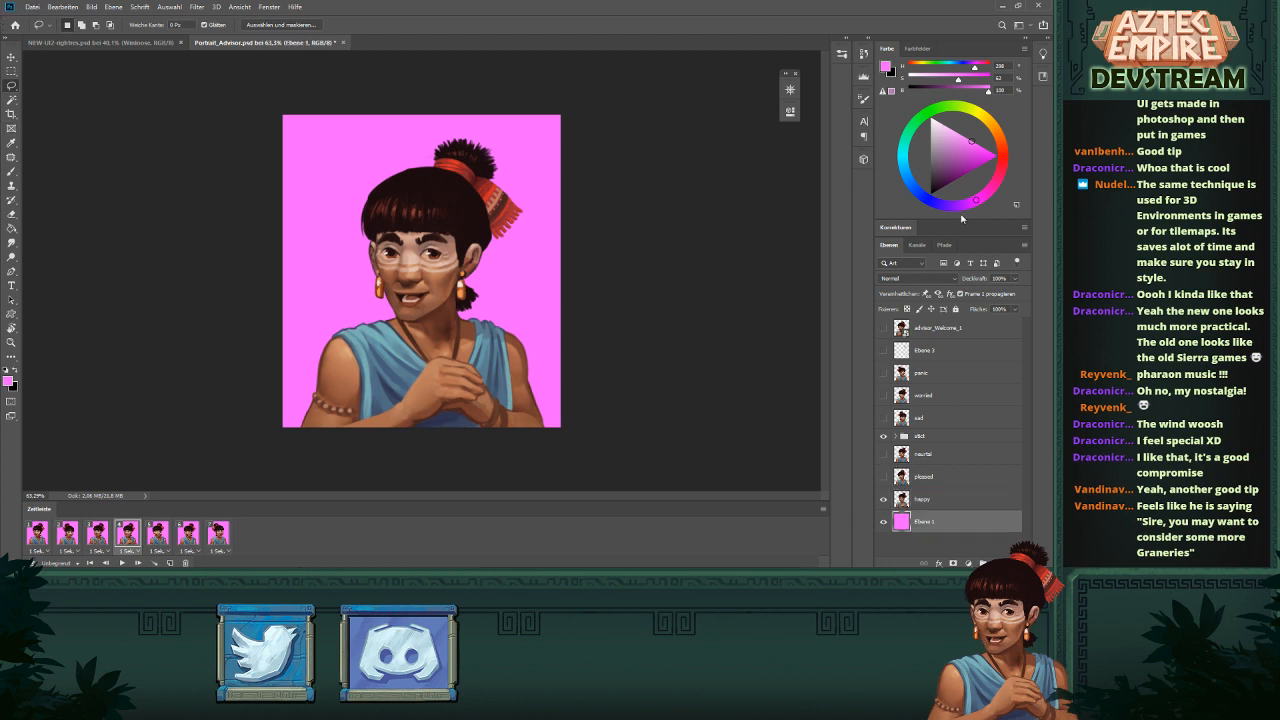
mouse_move(942, 108)
left_mouse_down()
mouse_move(960, 106)
mouse_move(950, 154)
left_mouse_up()
key("g")
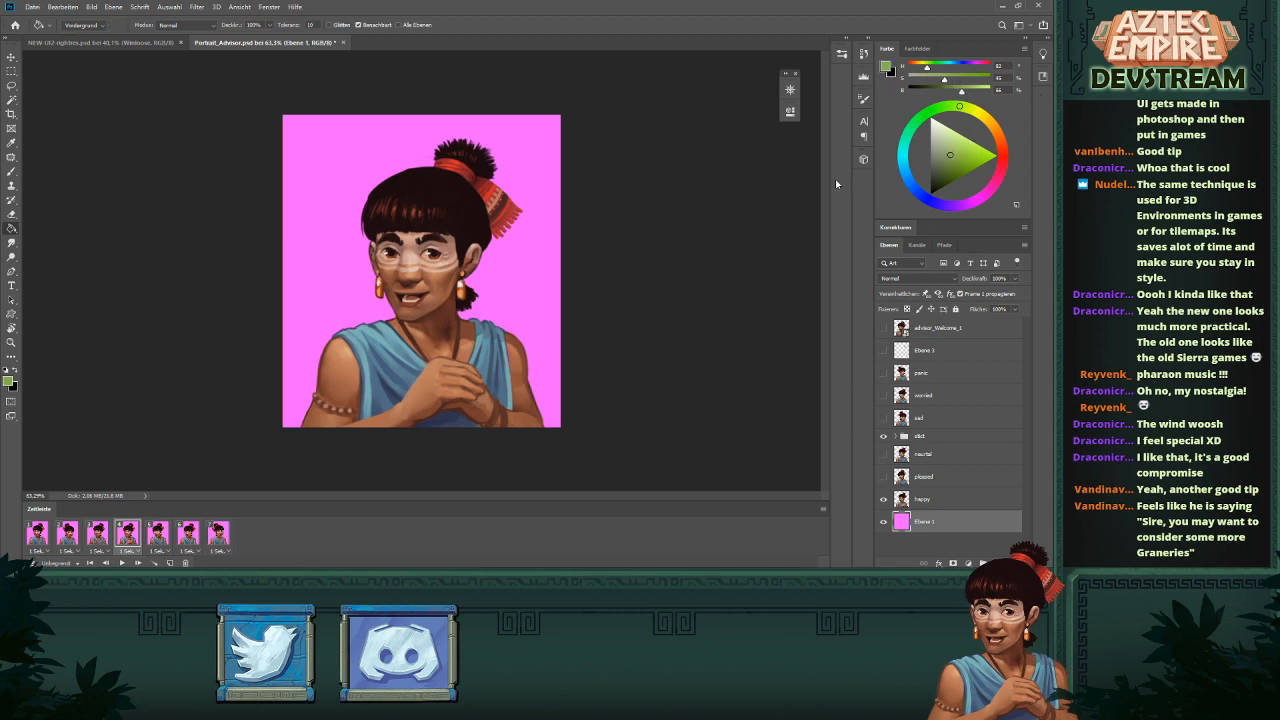
left_click(541, 245)
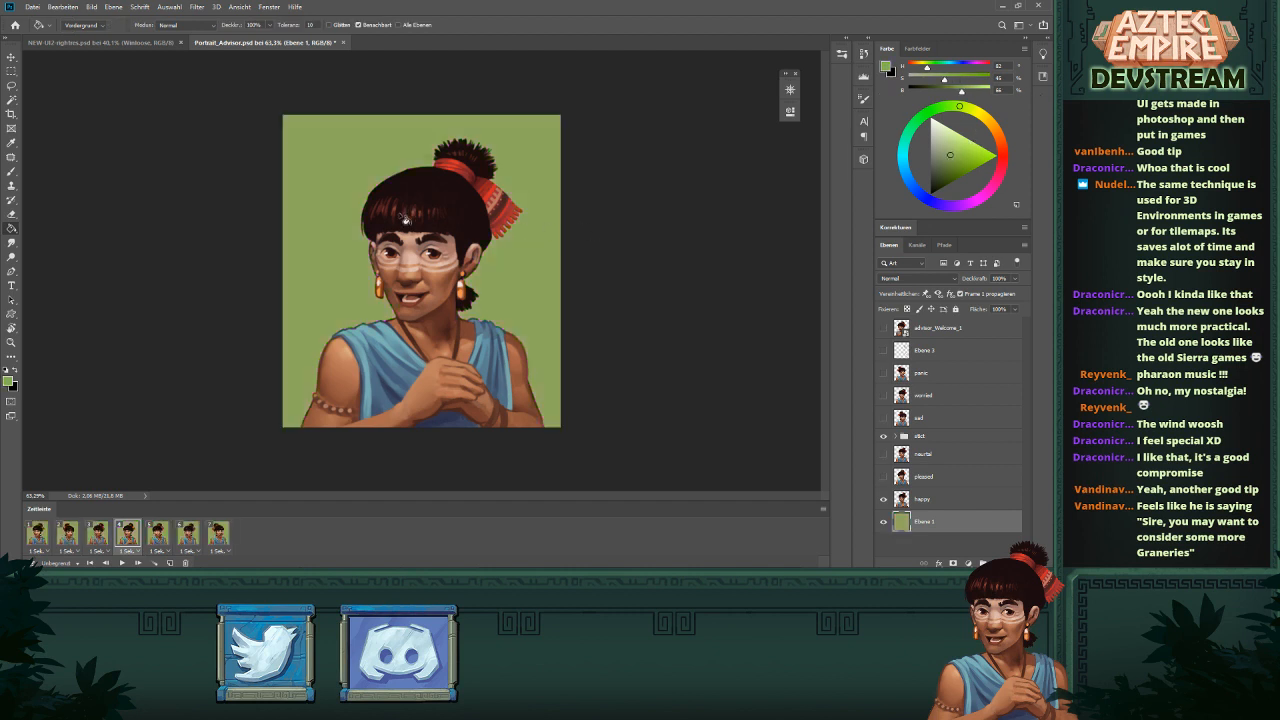
- Check each expression against the green background from the seventh frame back to the first, and save the document
left_click(224, 538)
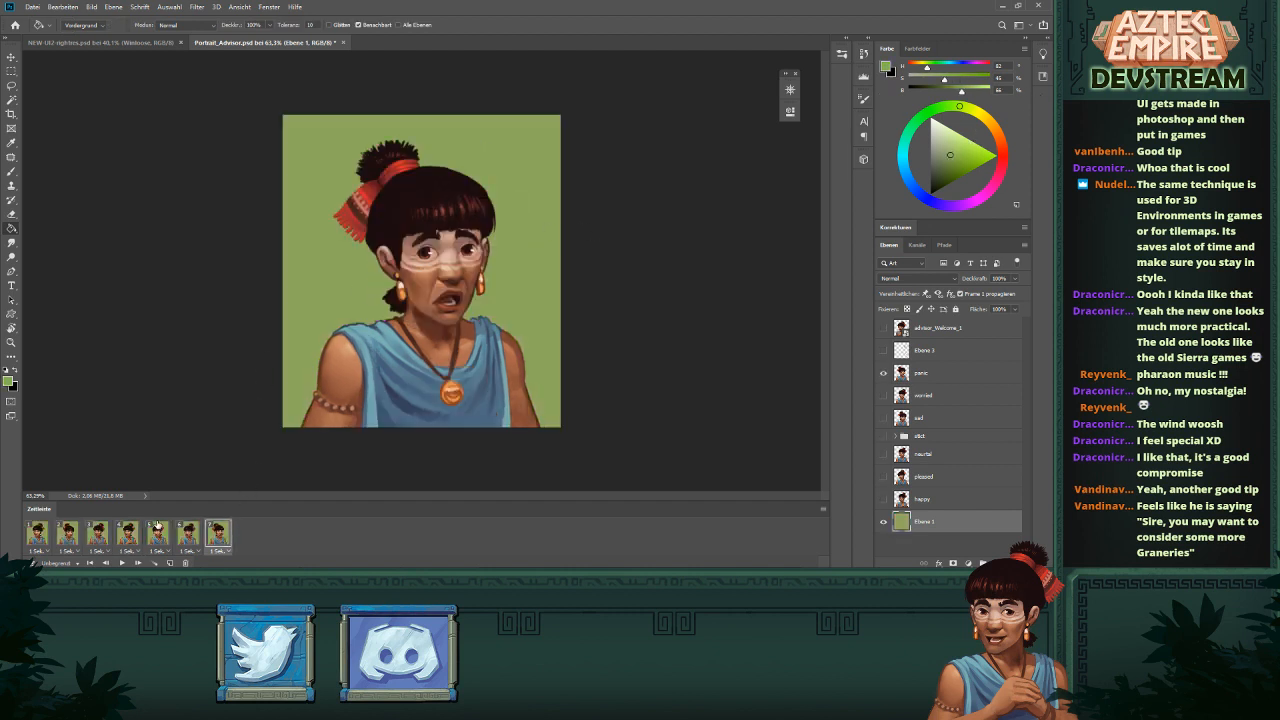
left_click(188, 530)
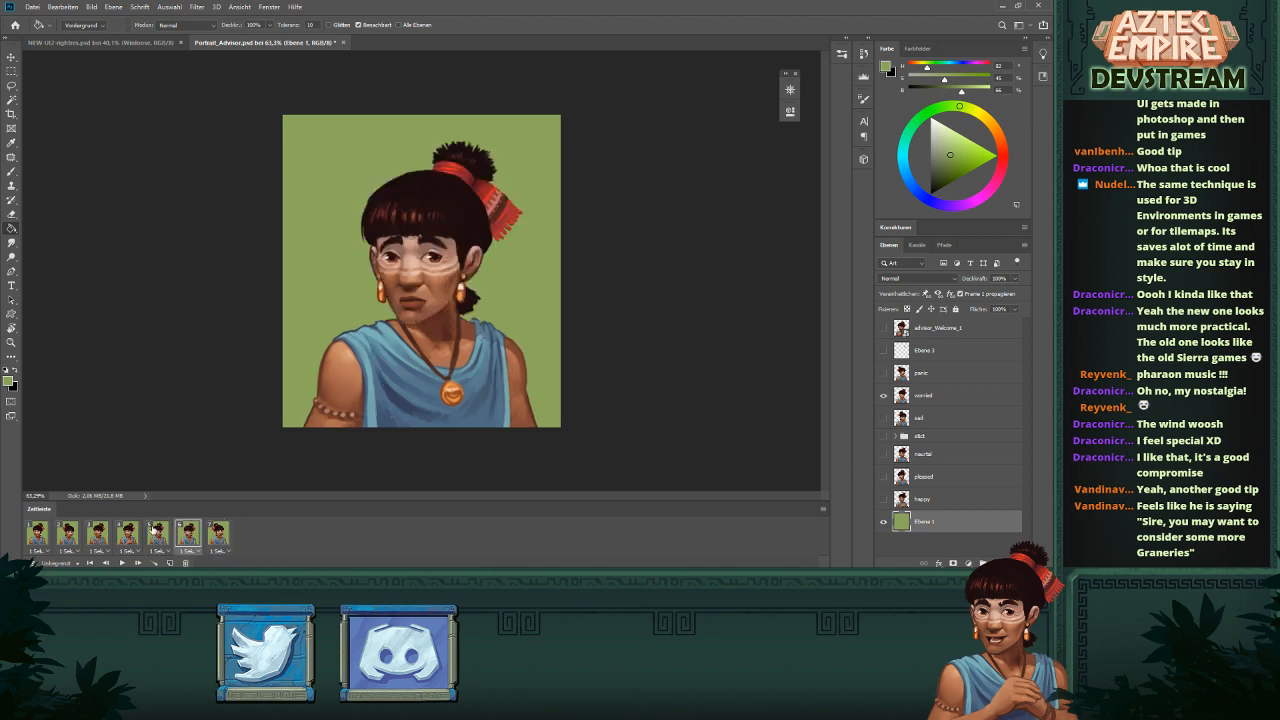
left_click(157, 532)
left_click(126, 535)
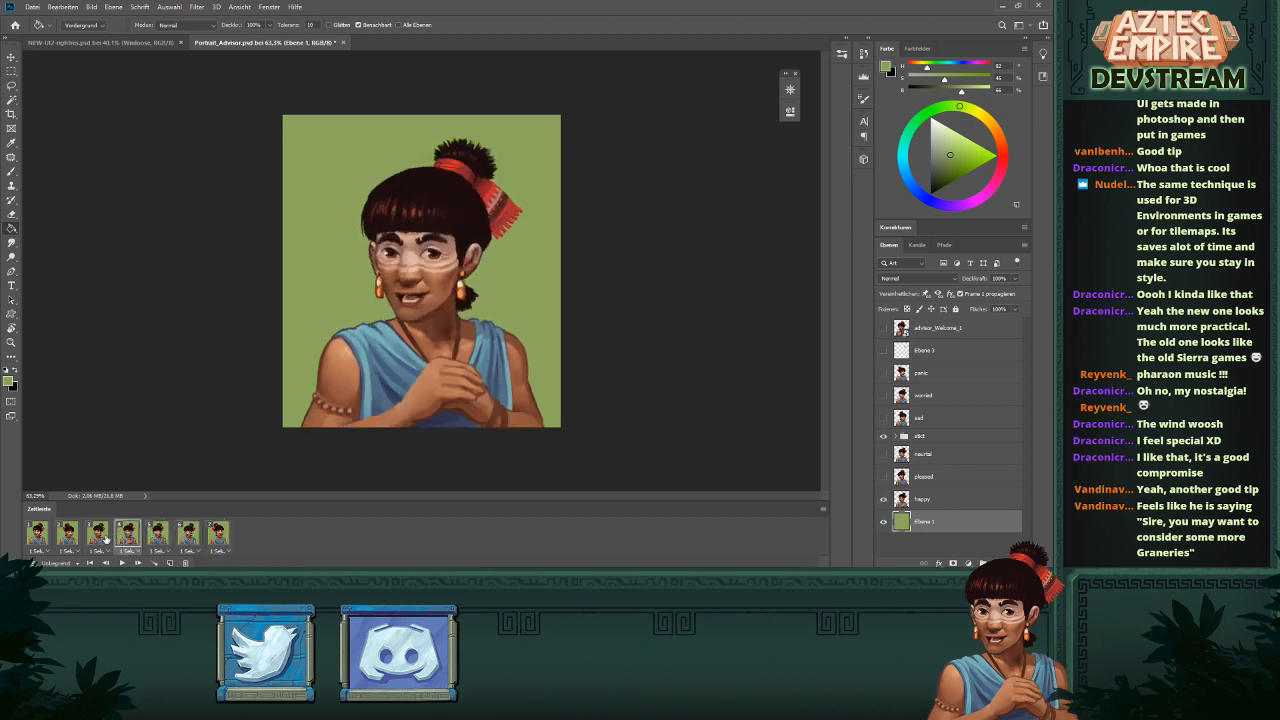
left_click(98, 537)
left_click(67, 536)
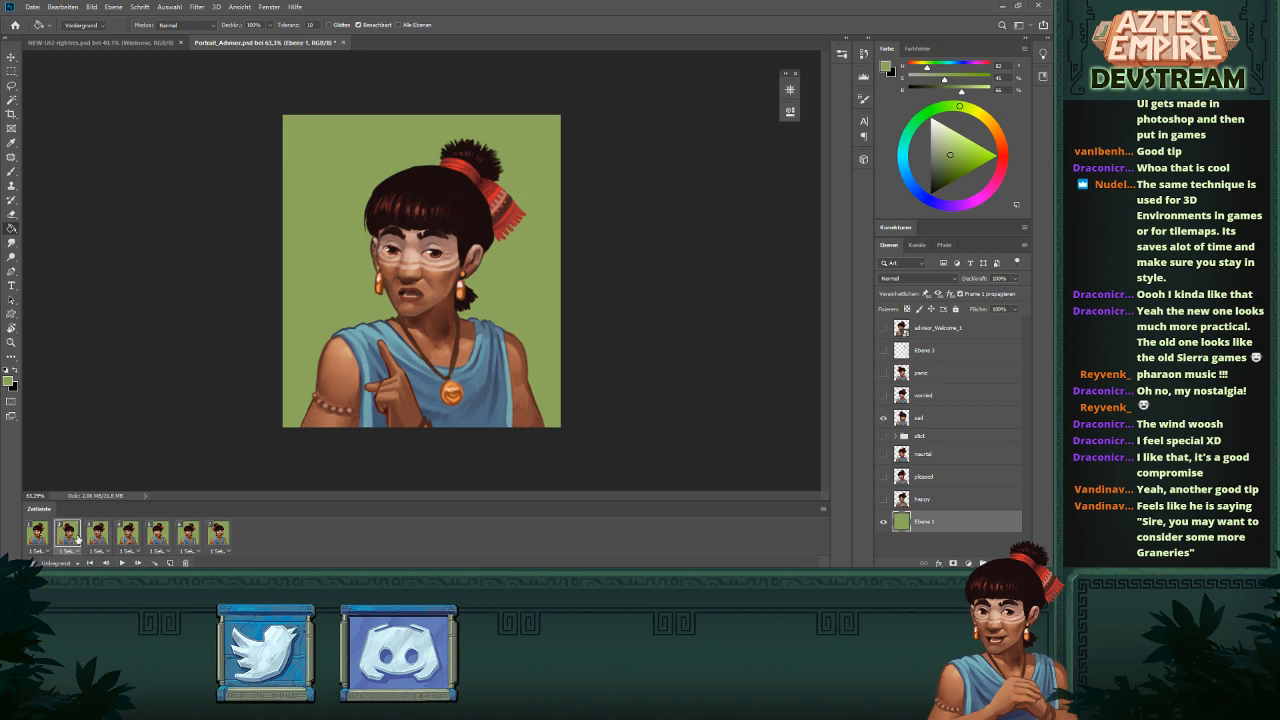
left_click(37, 536)
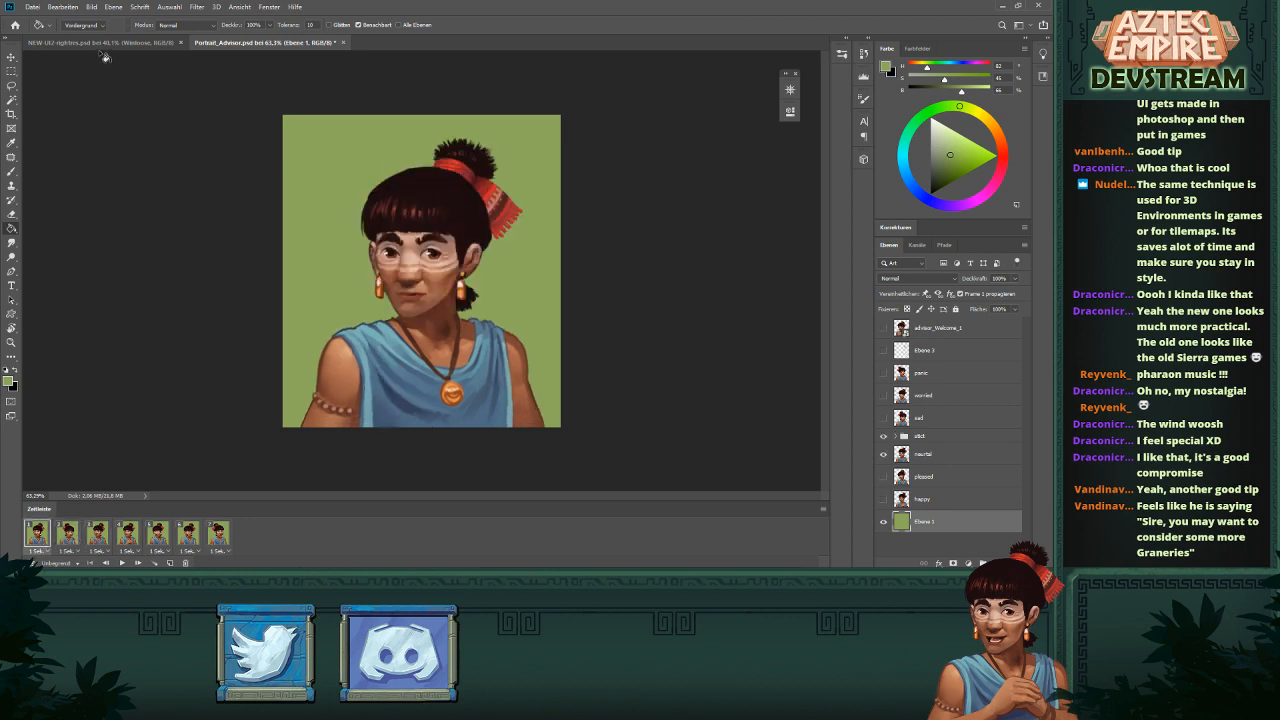
left_click(34, 8)
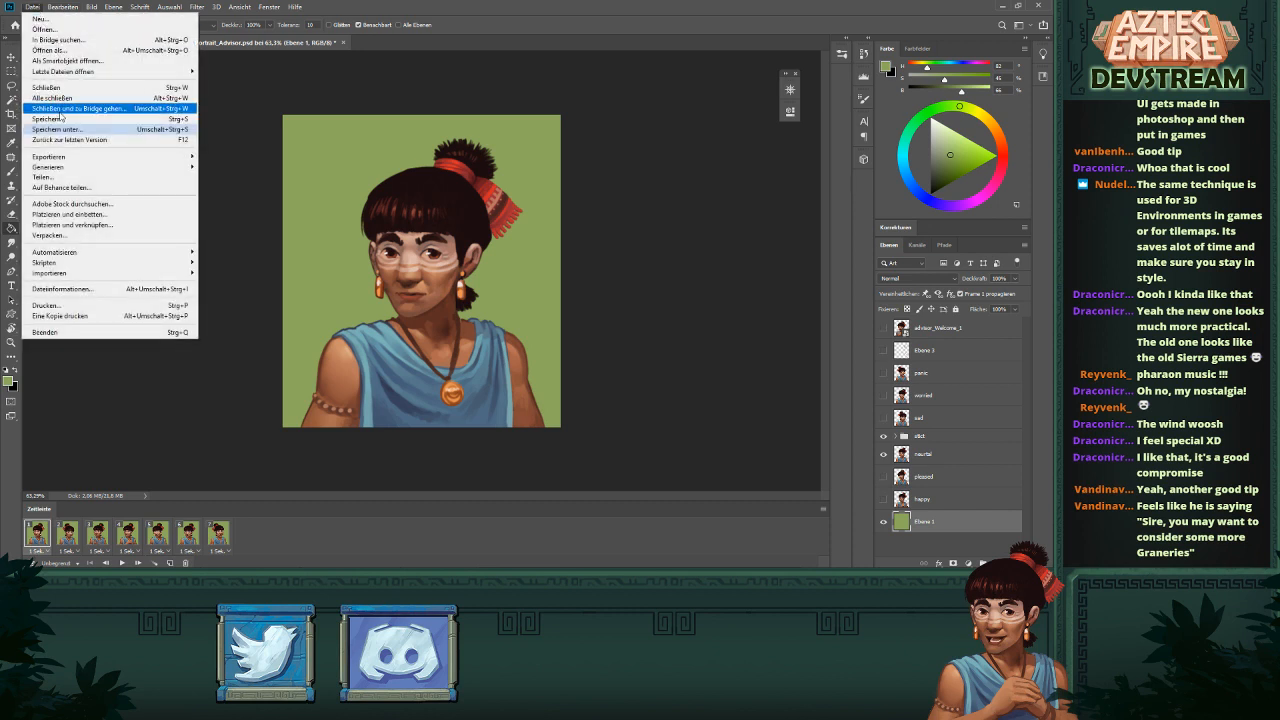
left_click(63, 119)
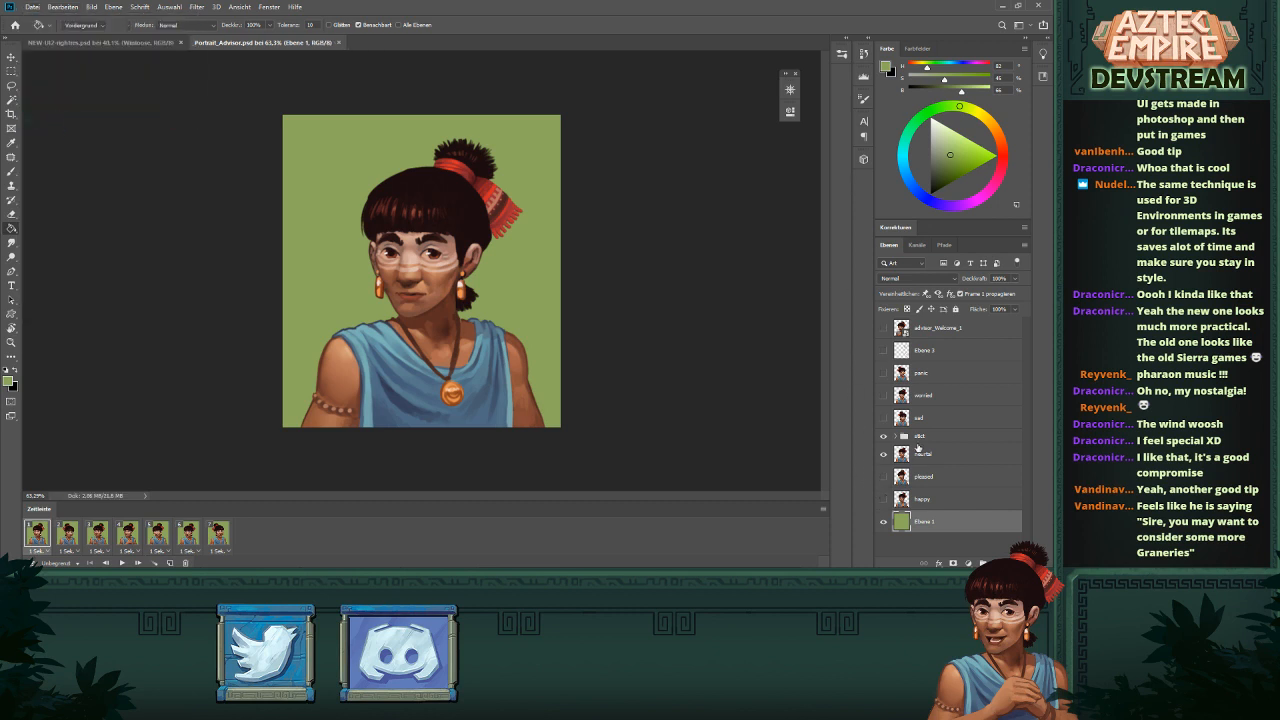
- Try to delete the empty layer Ebene 3 after toggling its visibility, and undo the deletion
left_click(953, 331)
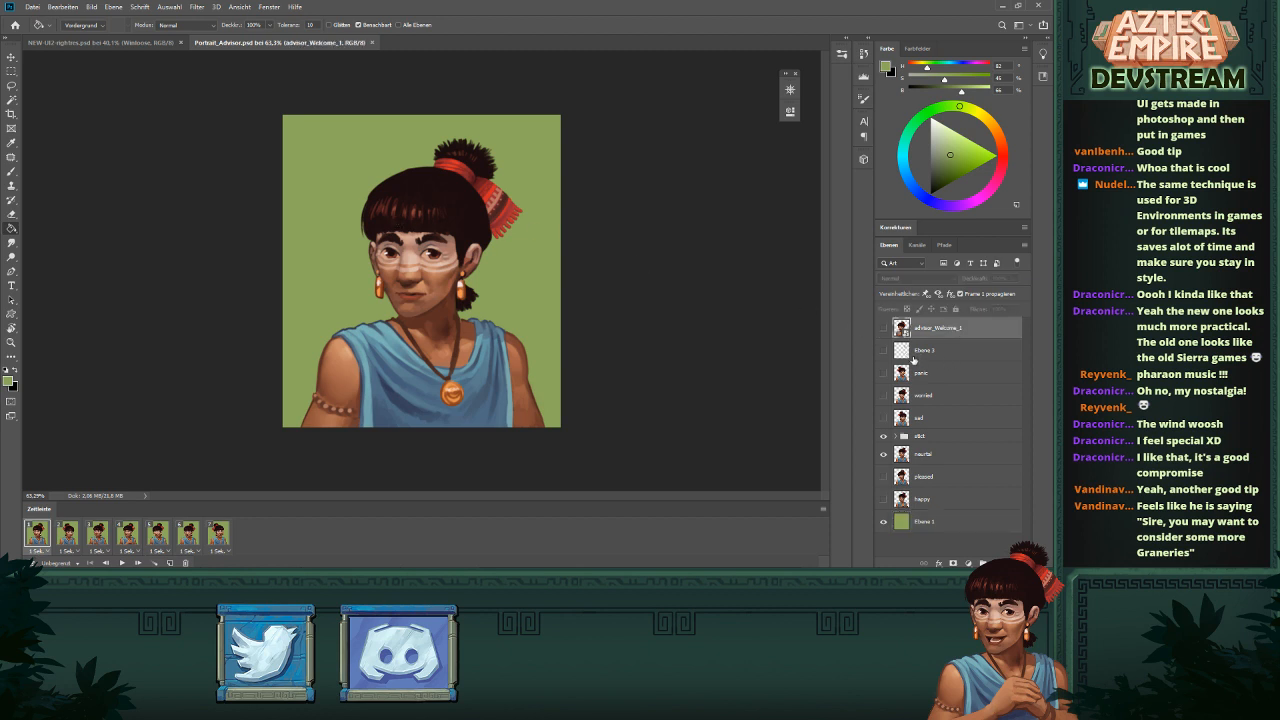
left_click(884, 353)
left_click(884, 353)
left_click(924, 356)
left_click_drag(929, 358, 1012, 563)
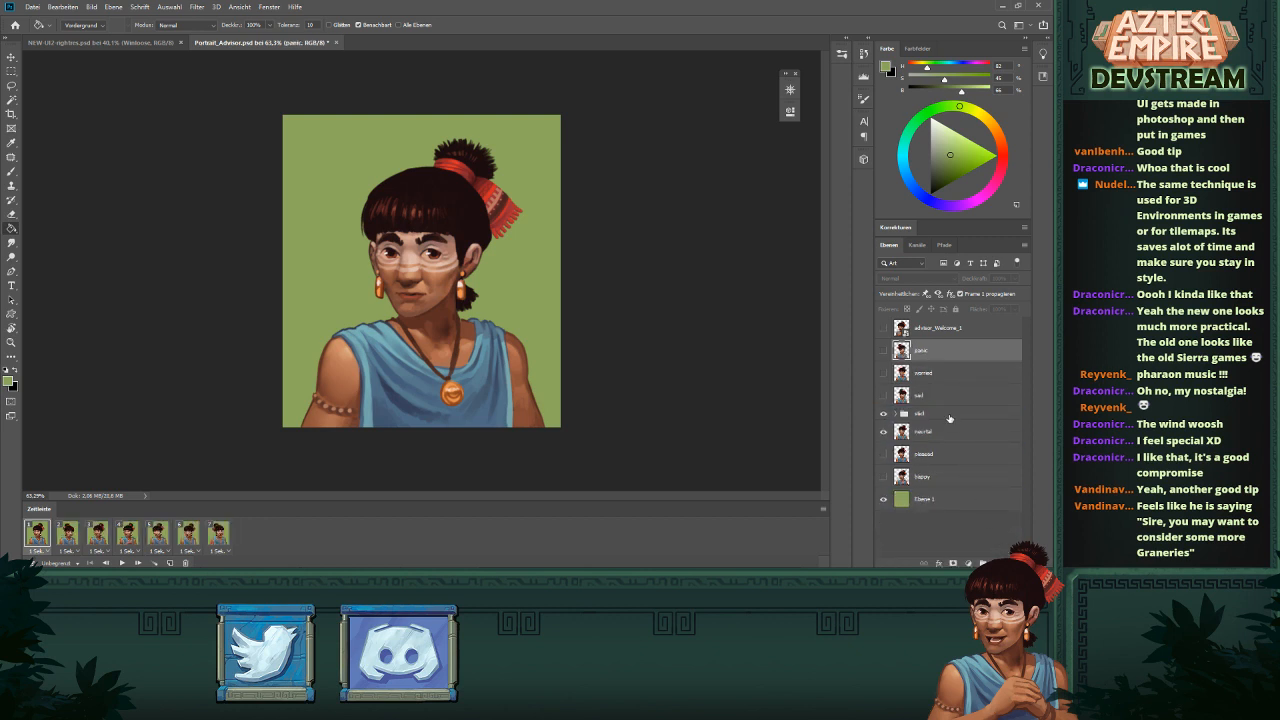
key("ctrl+z")
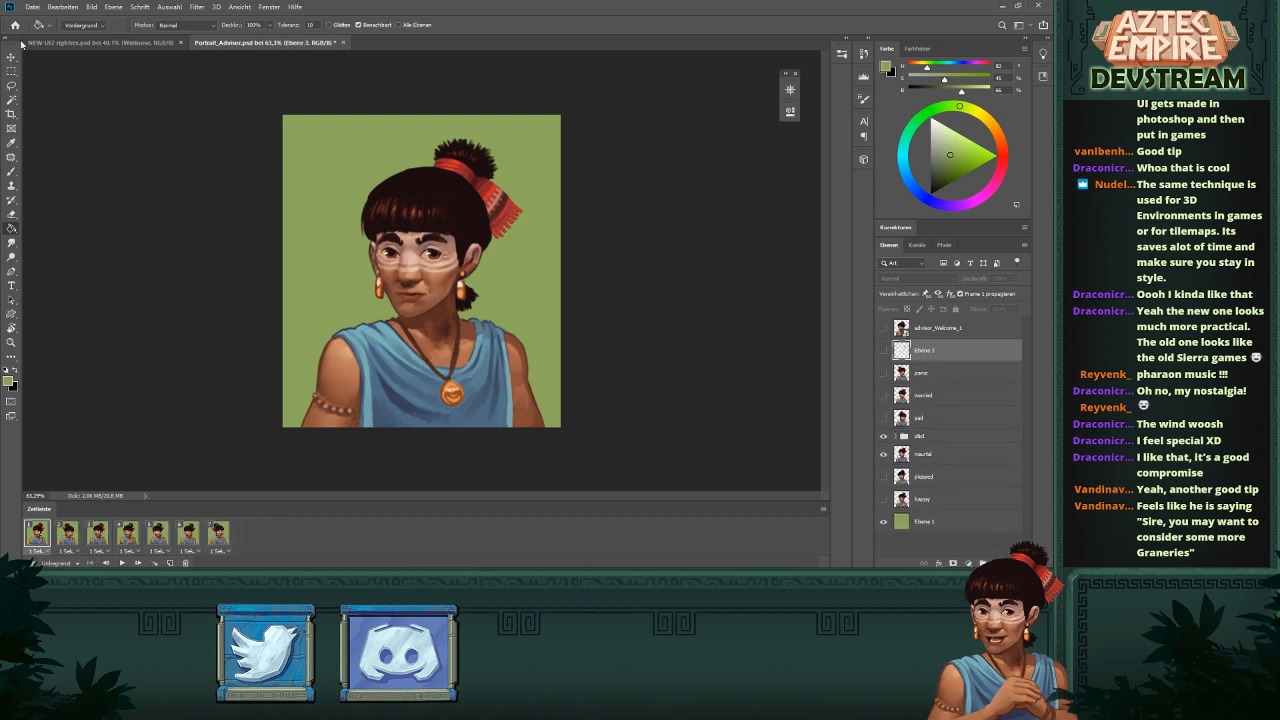
- Save the document and duplicate all layers except Ebene 3 and the green background into a new document
left_click(24, 6)
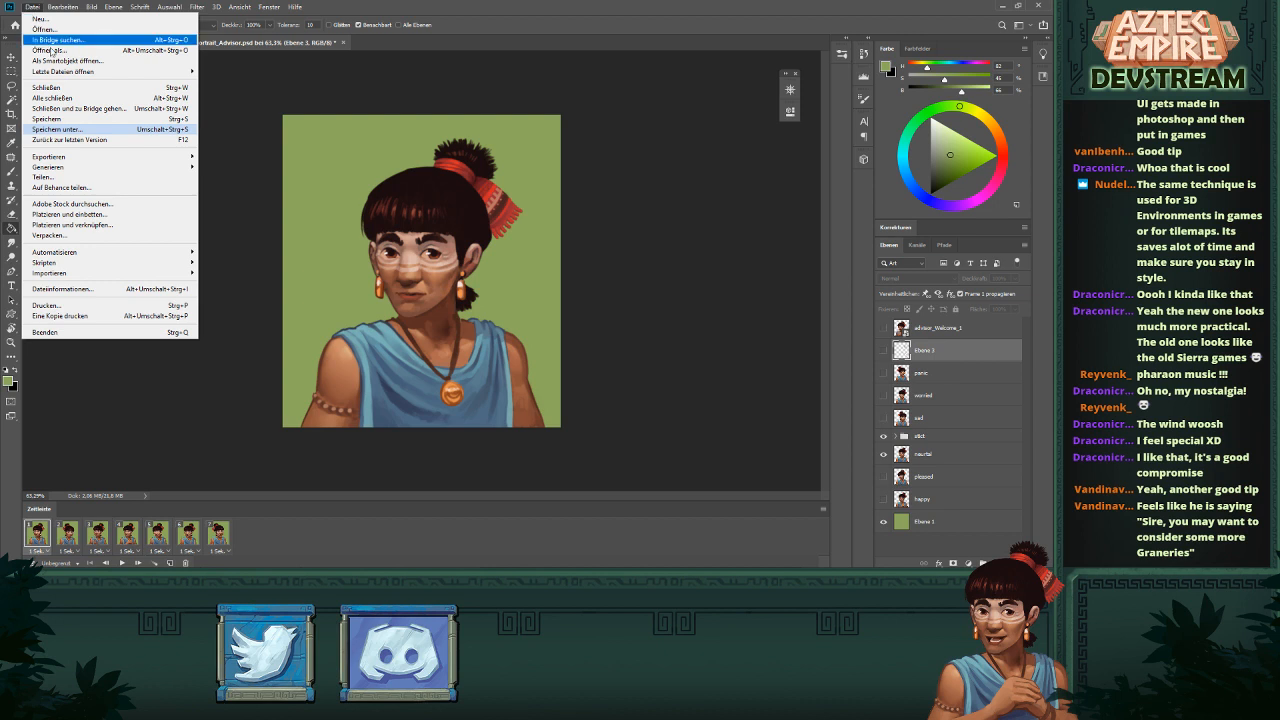
left_click(57, 120)
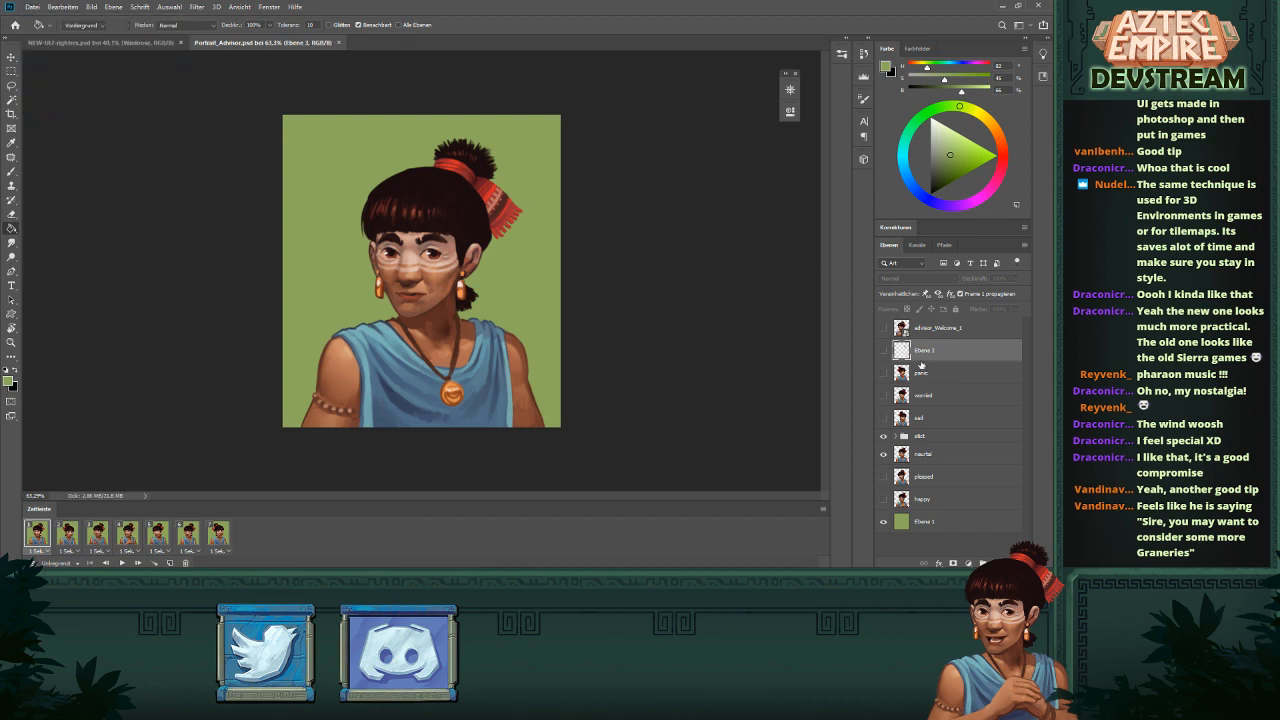
left_click(933, 336)
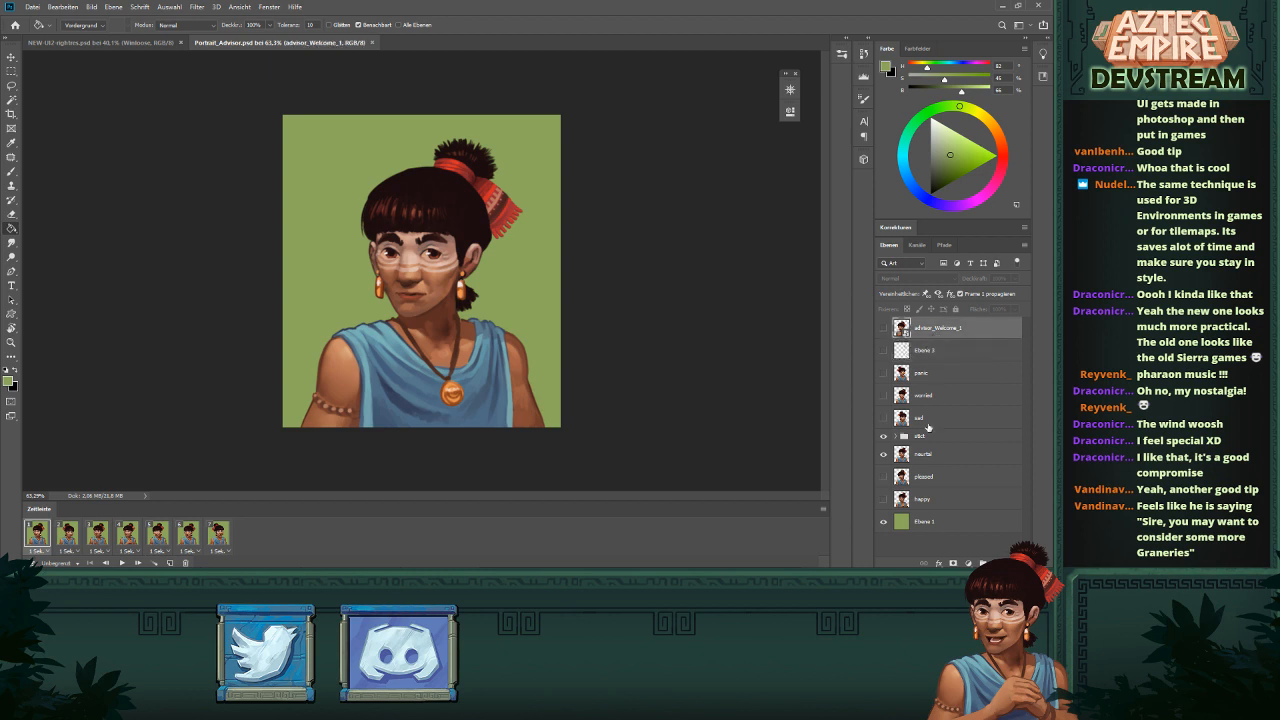
left_click(927, 502, "shift")
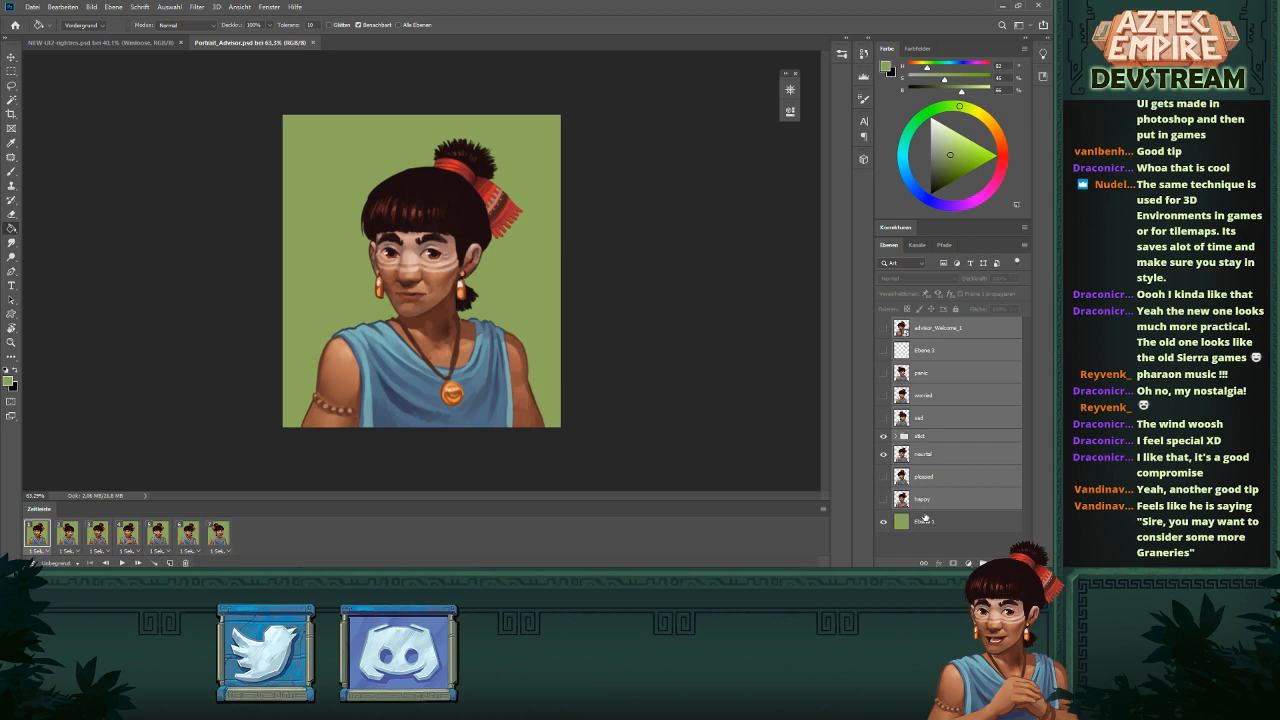
left_click(928, 355, "ctrl")
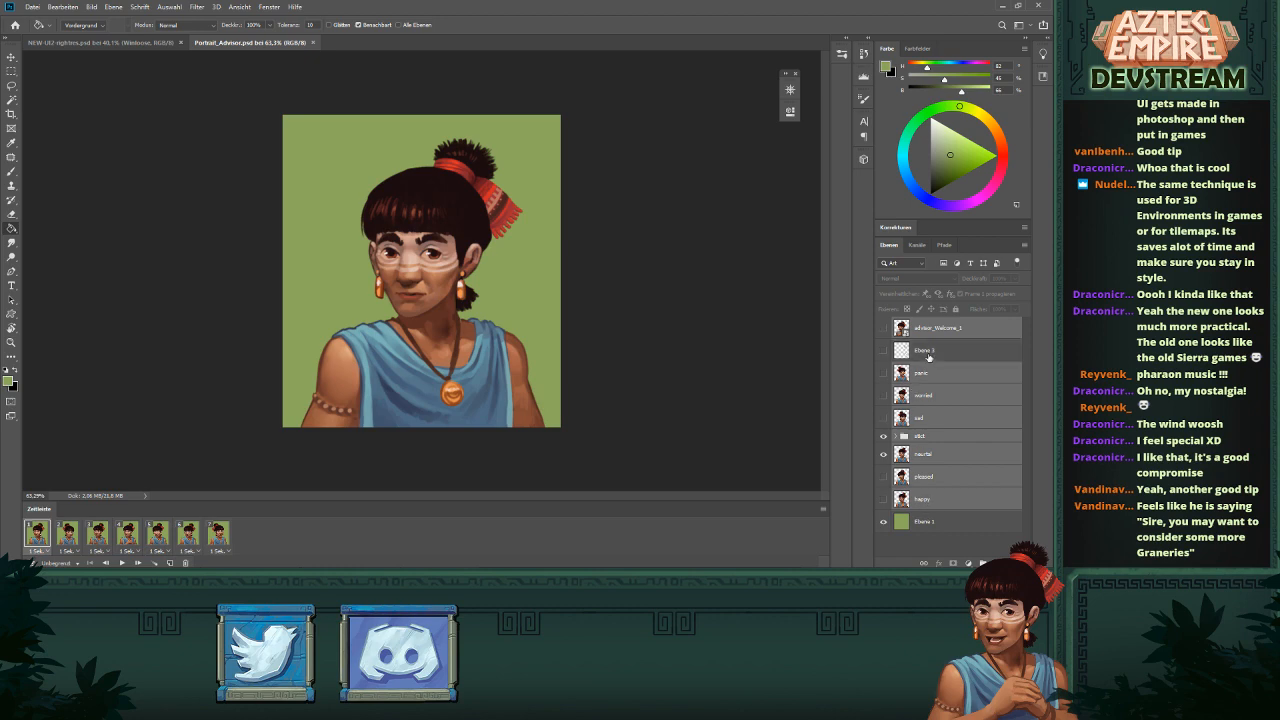
right_click(929, 378)
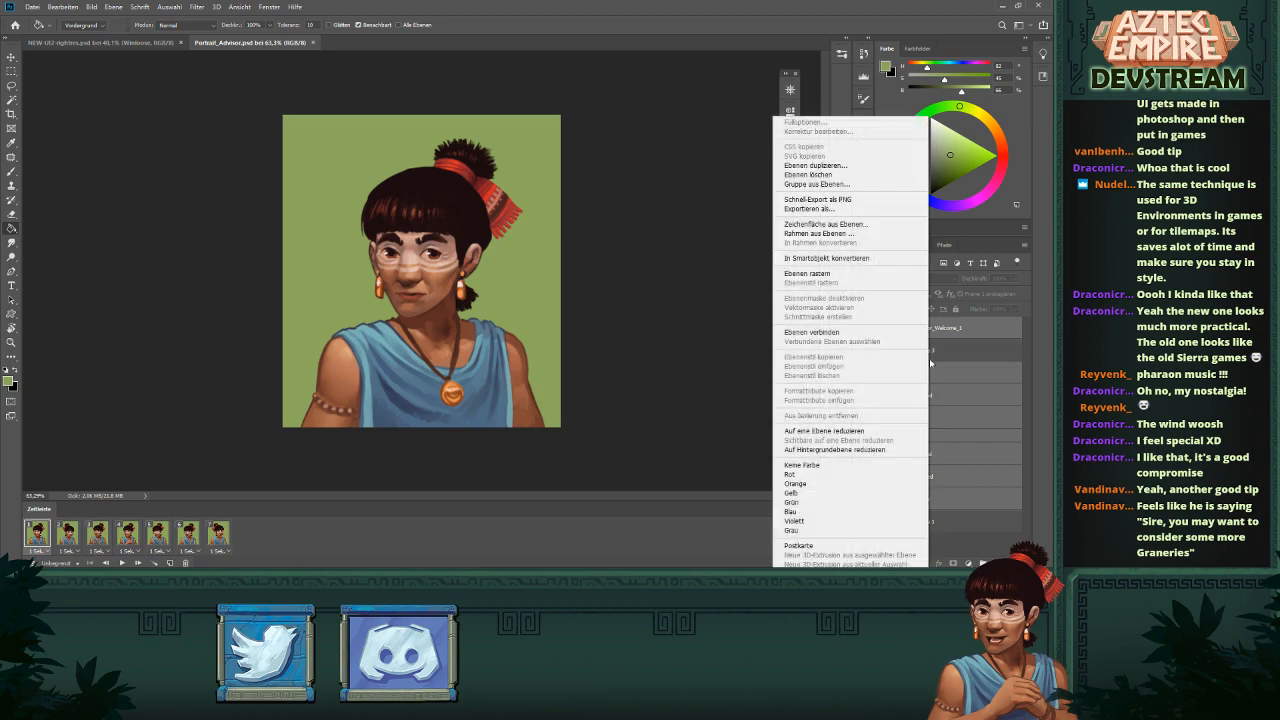
left_click(810, 165)
left_click(444, 259)
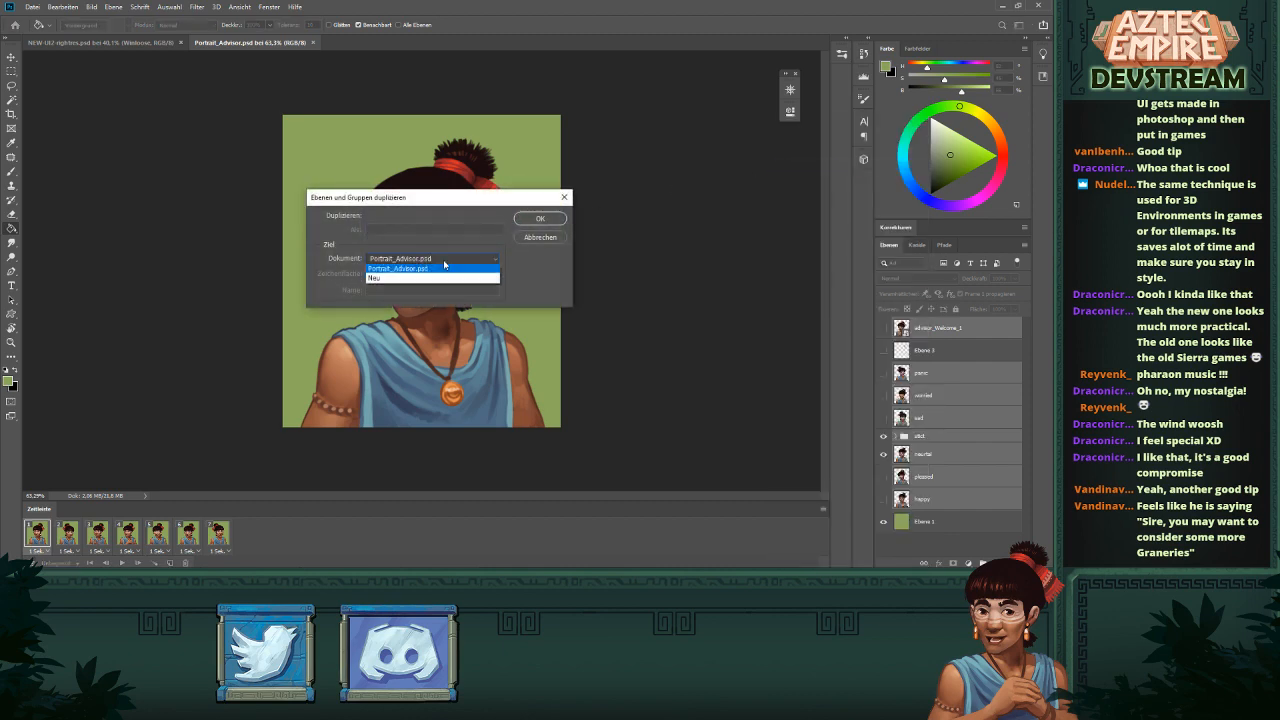
left_click(412, 285)
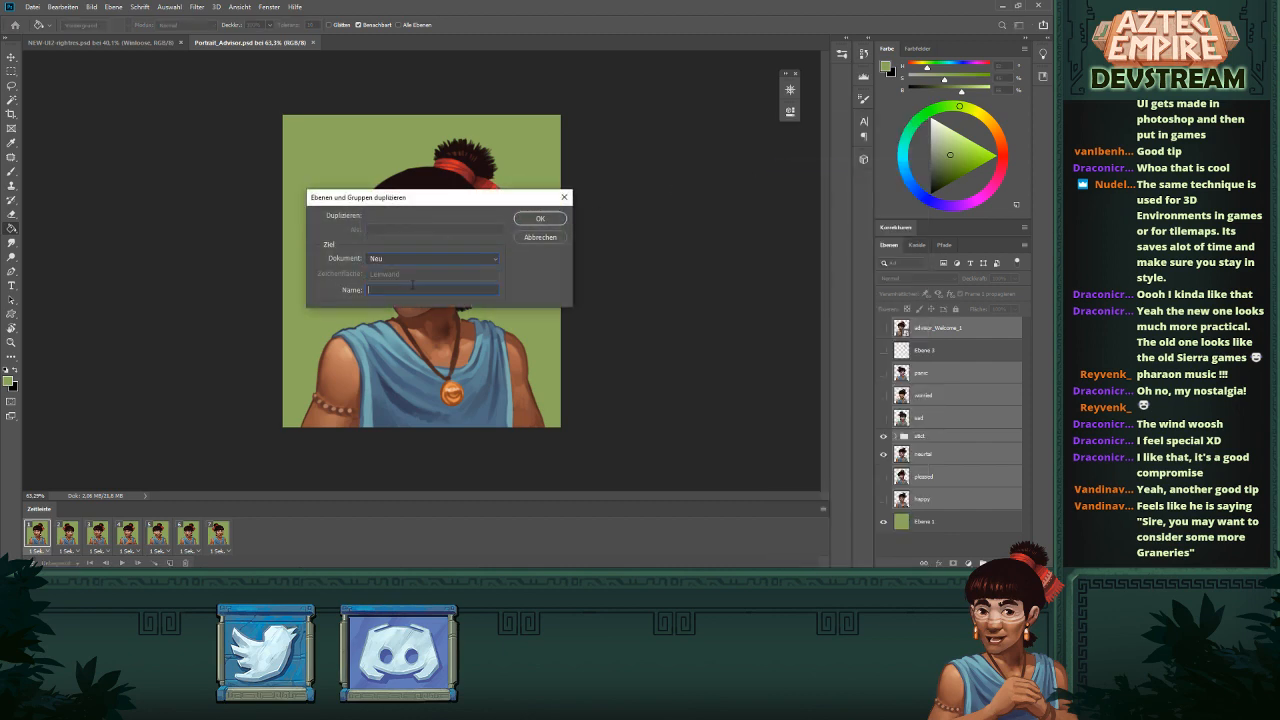
left_click(529, 220)
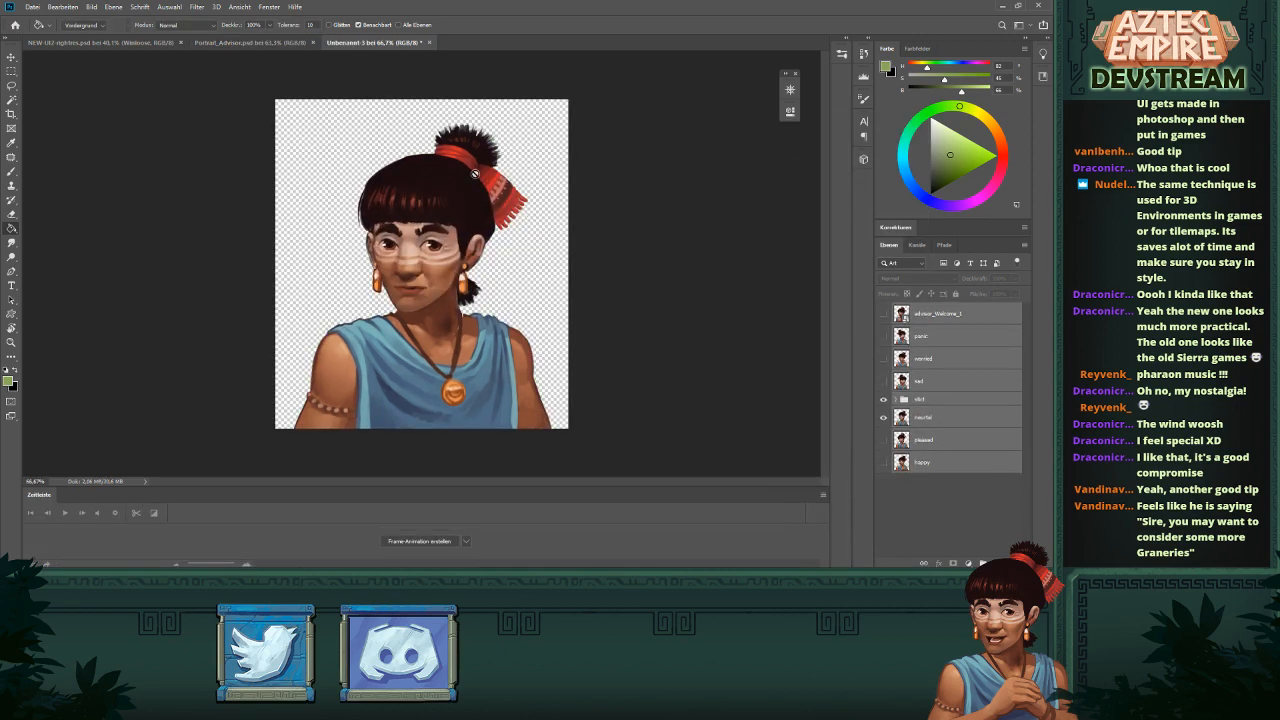
- Return to the Portrait_Advisor.psd document and close it
left_click(288, 44)
left_click(32, 7)
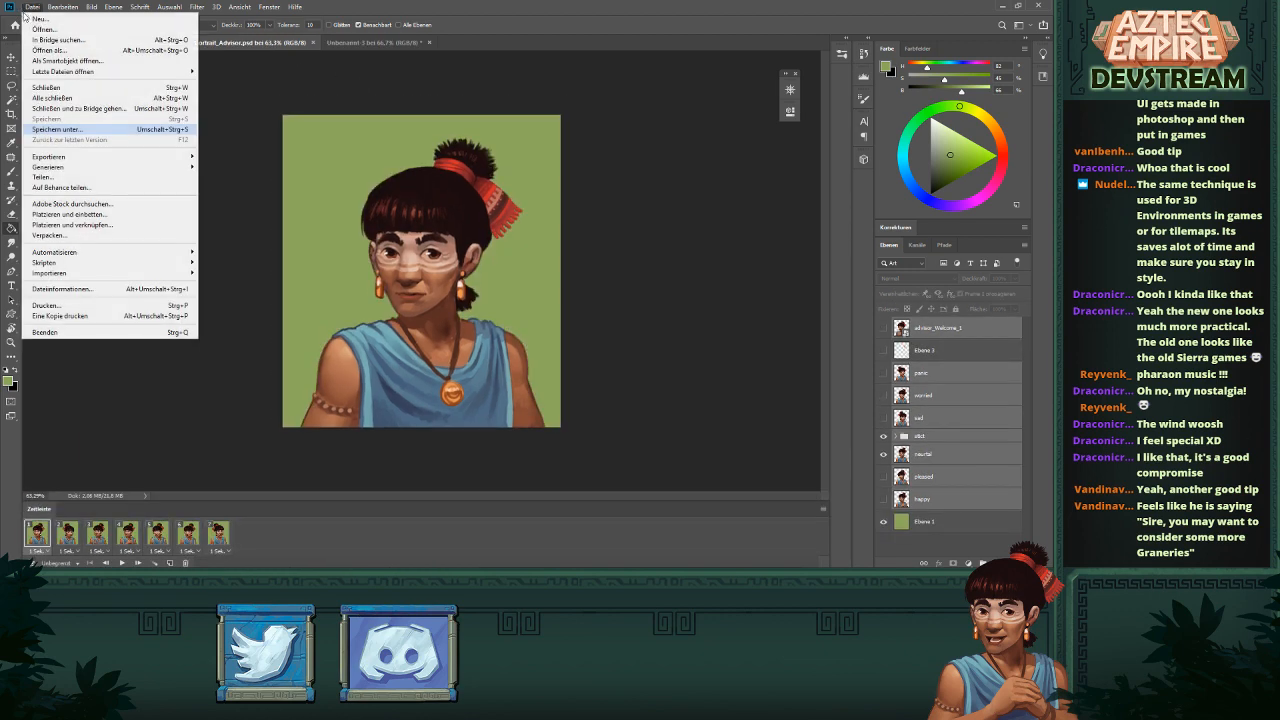
left_click(314, 44)
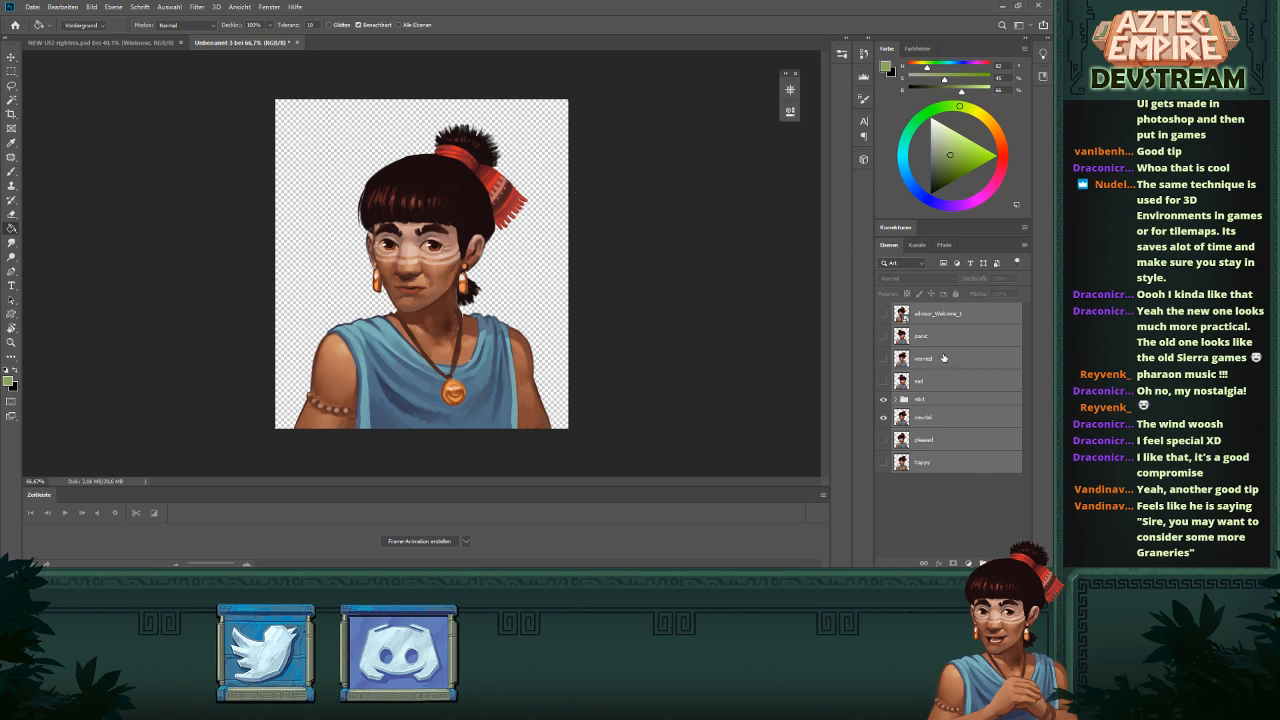
- Duplicate all layers of the new document, make every copy visible and merge the copies into one layer
key("ctrl+j")
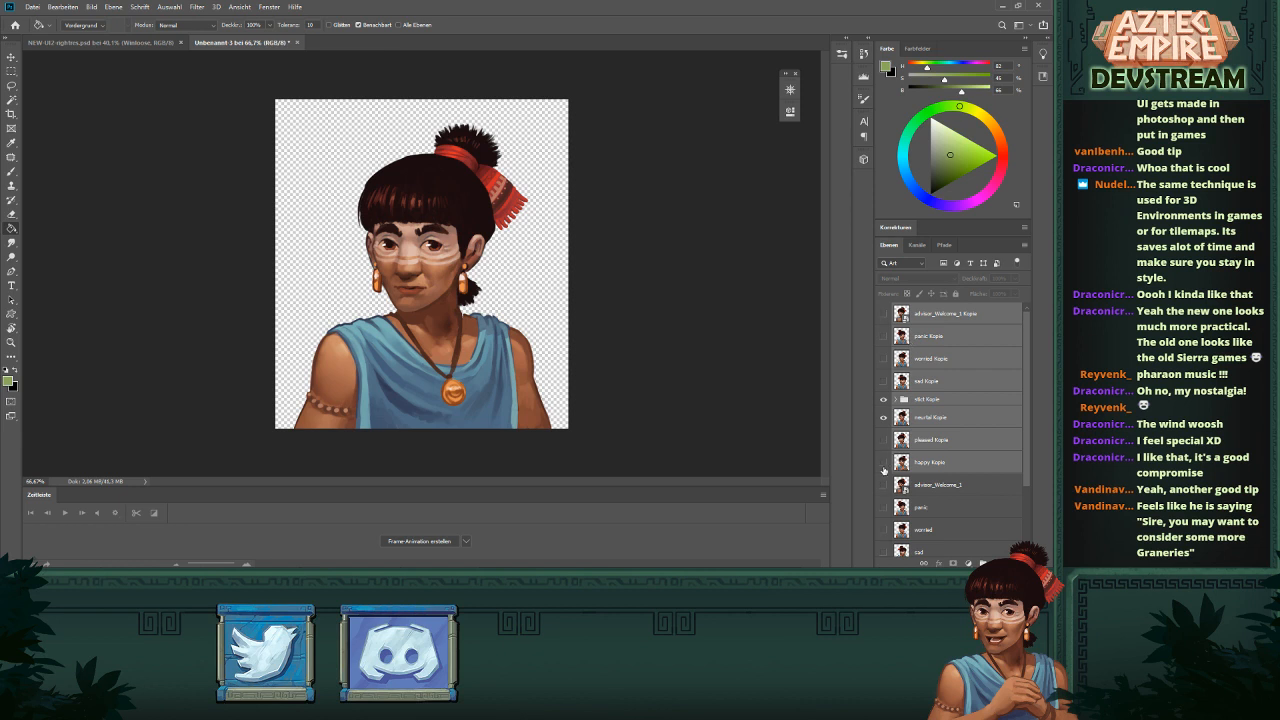
left_click_drag(879, 464, 877, 408)
key("ctrl+e")
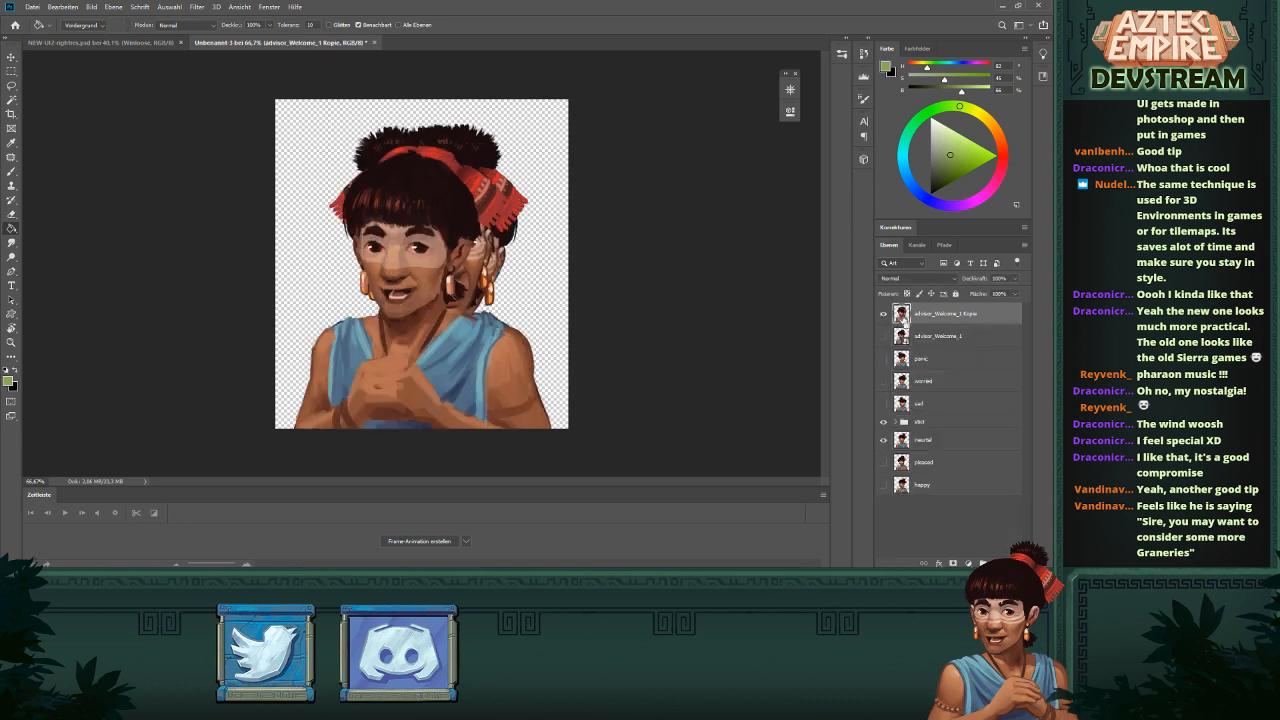
- Crop the canvas to the outline of the merged advisor_Welcome_1 copy and delete that copy layer
left_click(901, 316, "ctrl")
left_click(90, 7)
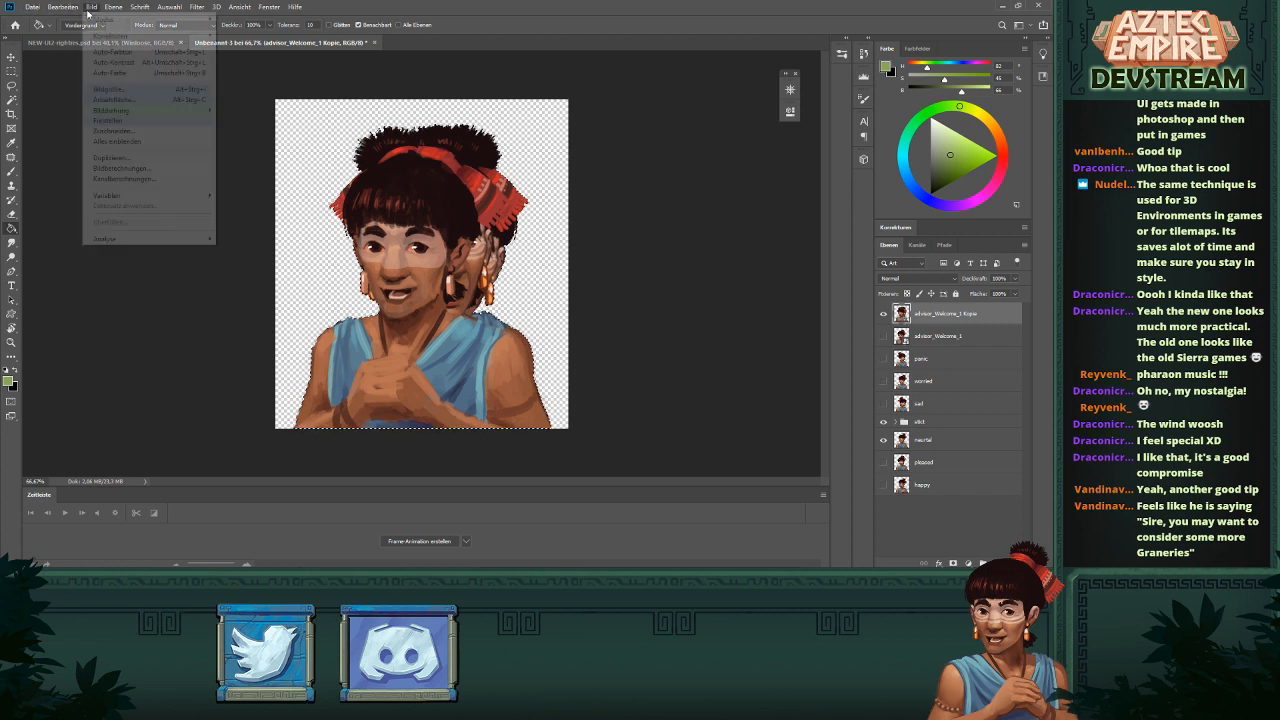
left_click(108, 121)
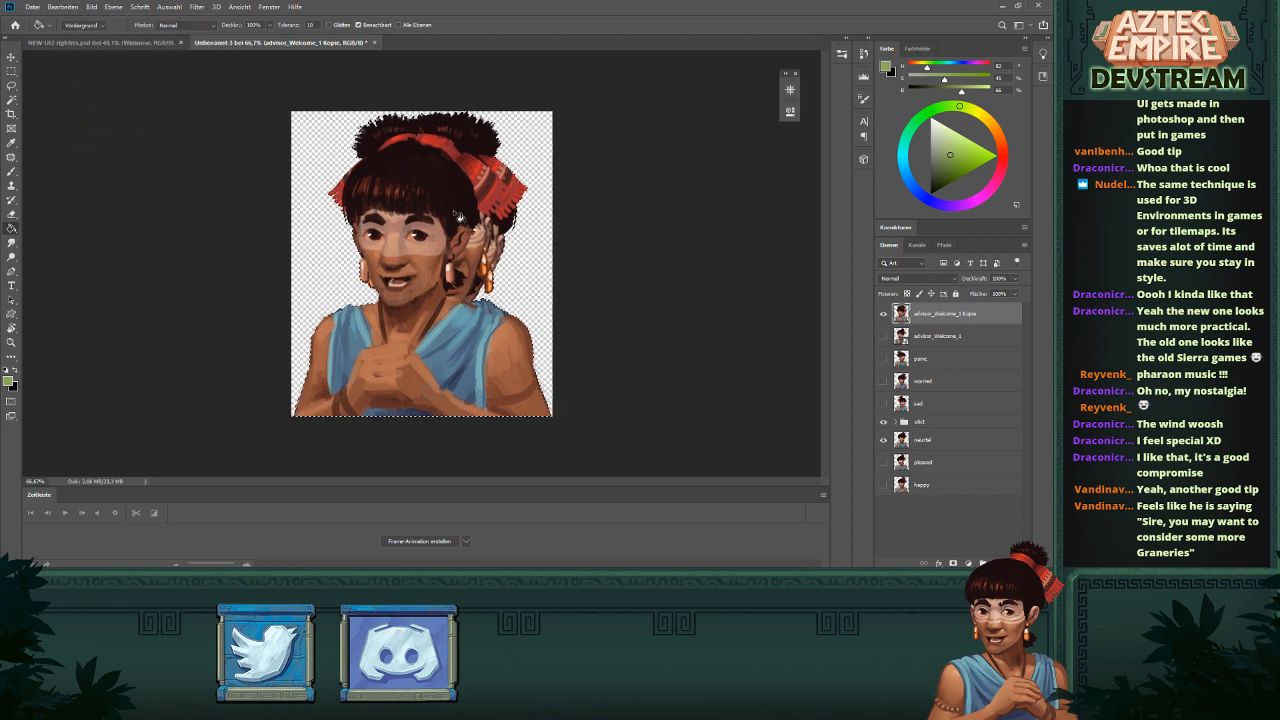
scroll(456, 215, "up", 2)
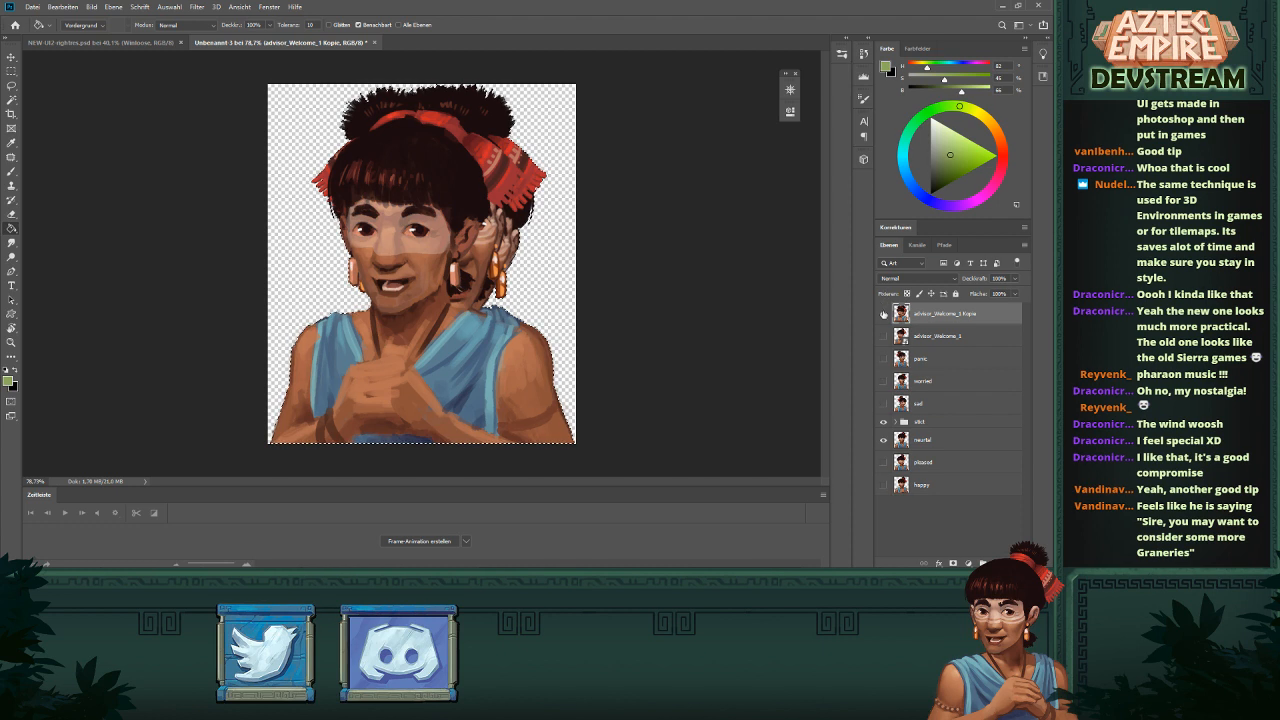
left_click(883, 314)
left_click_drag(935, 318, 982, 563)
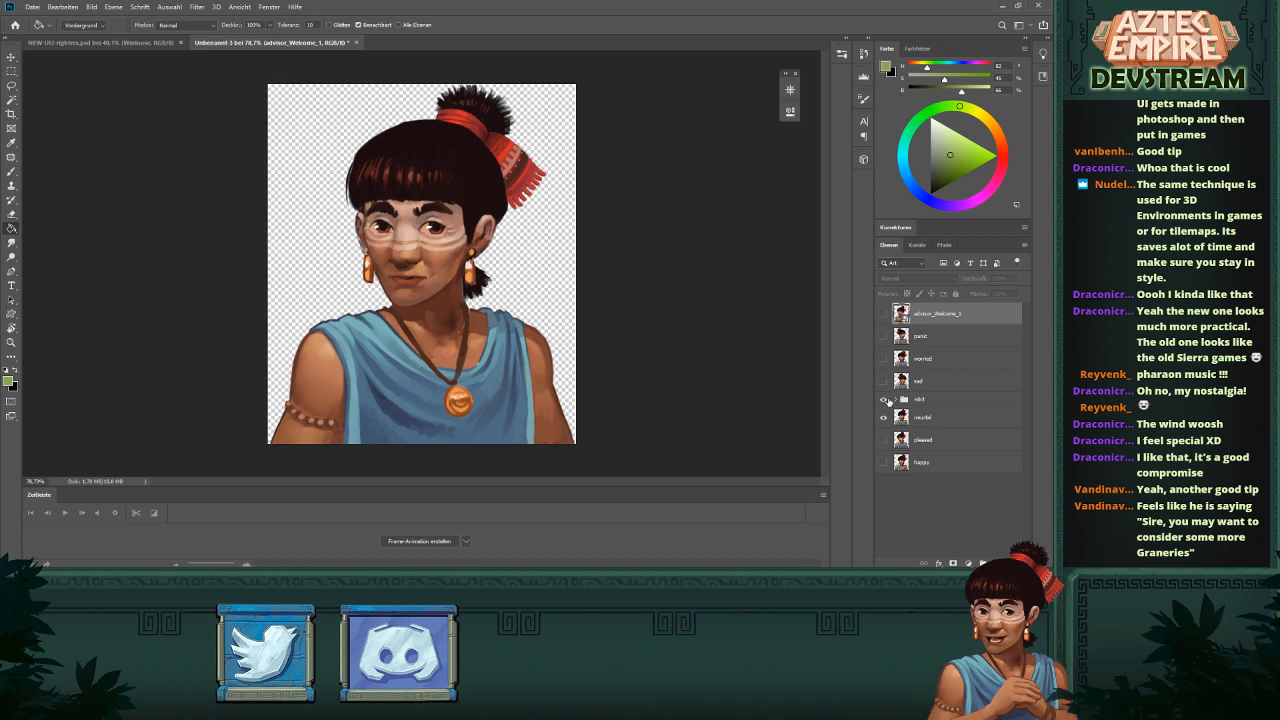
- Try to merge the strict group into a single layer, and undo the merge
left_click(919, 400)
key("ctrl+e")
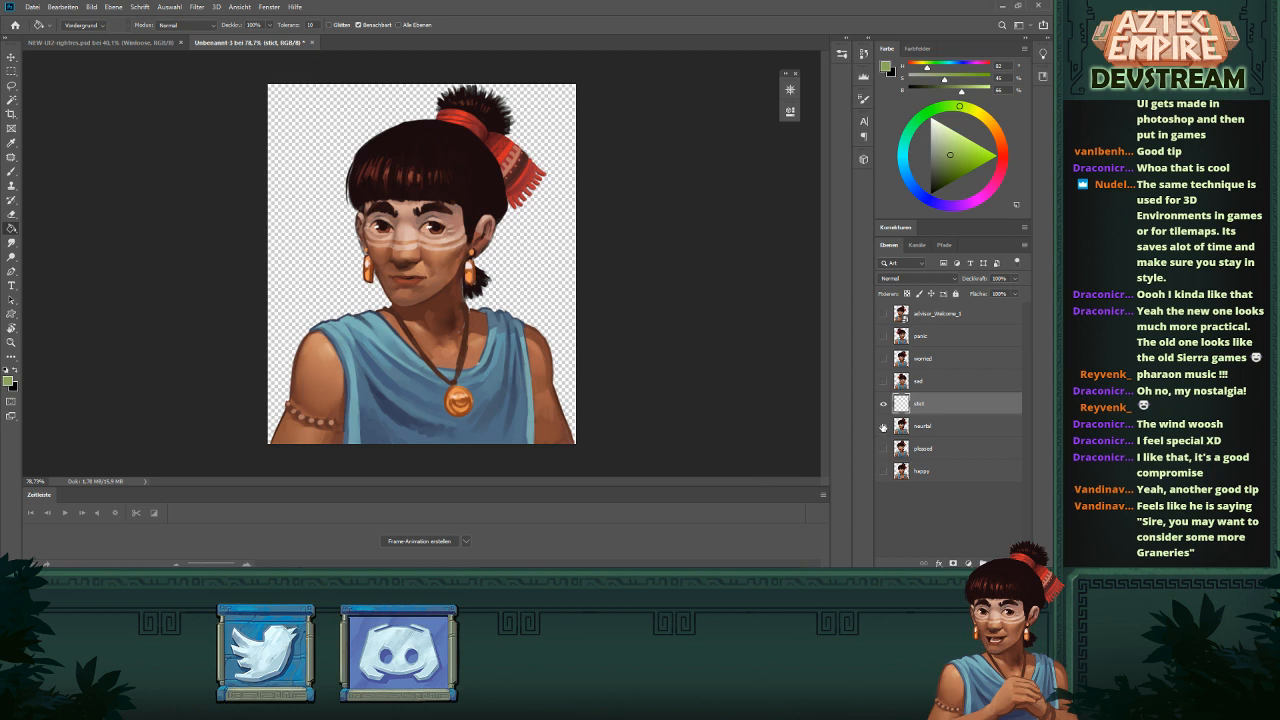
left_click(883, 427)
left_click(883, 404)
key("ctrl+g")
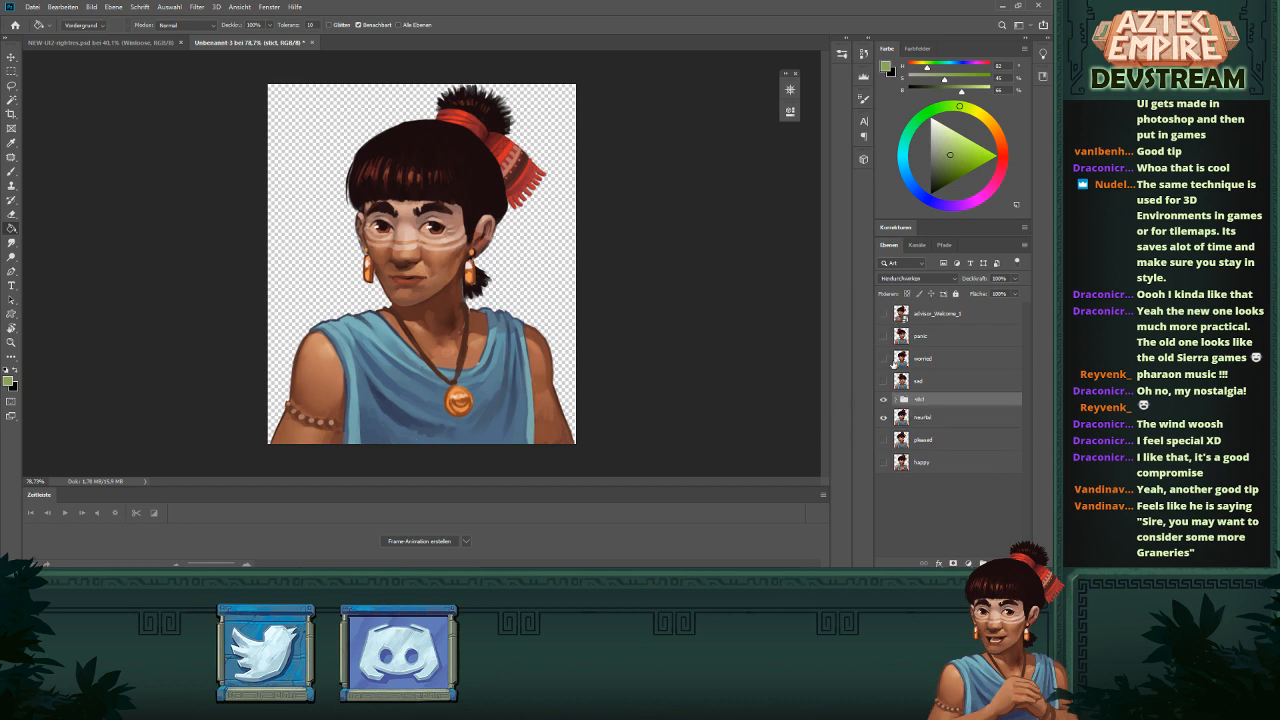
- Make the hand and strict layers inside the strict group visible, merge the group into one layer and hide it
left_click(893, 400)
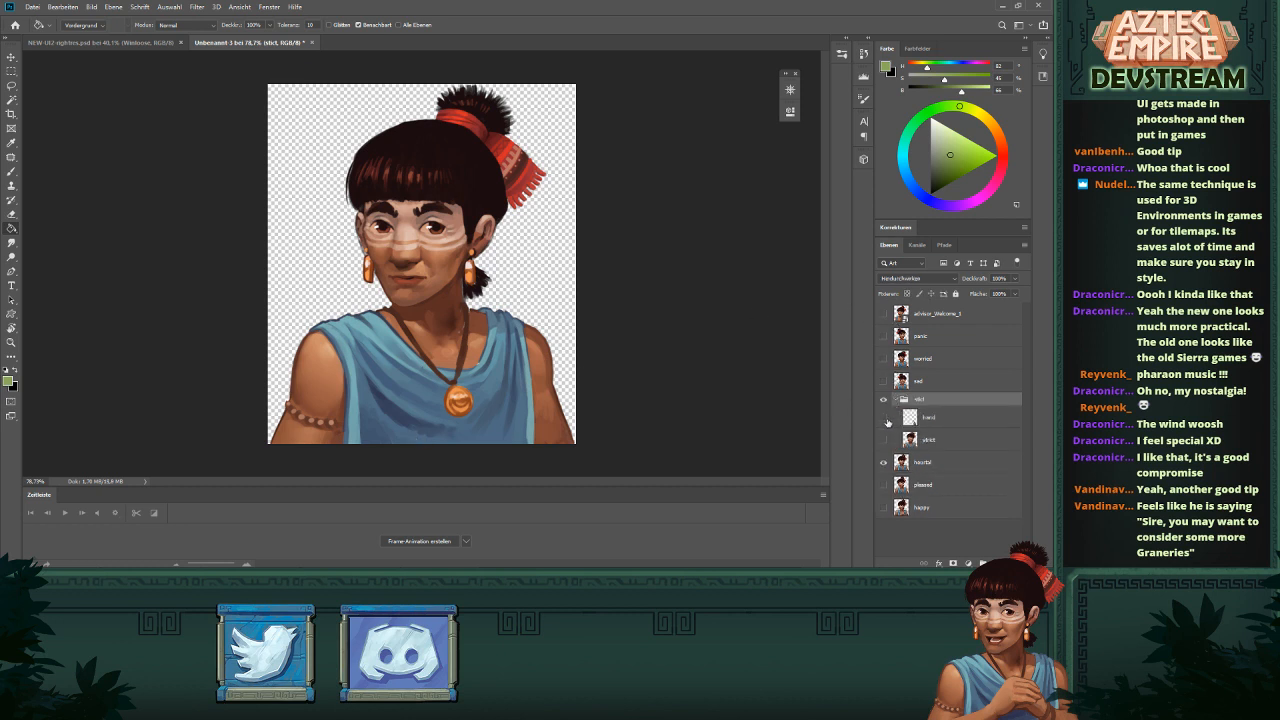
left_click_drag(885, 418, 885, 440)
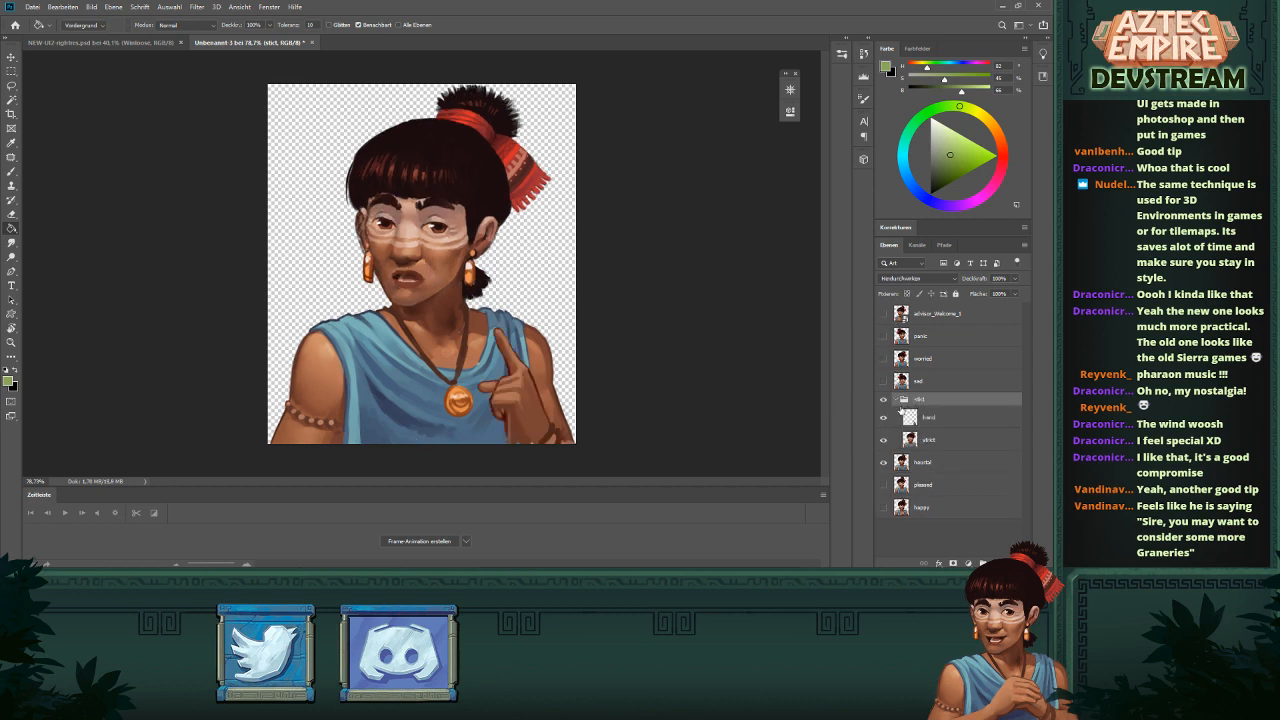
key("ctrl+e")
left_click(884, 405)
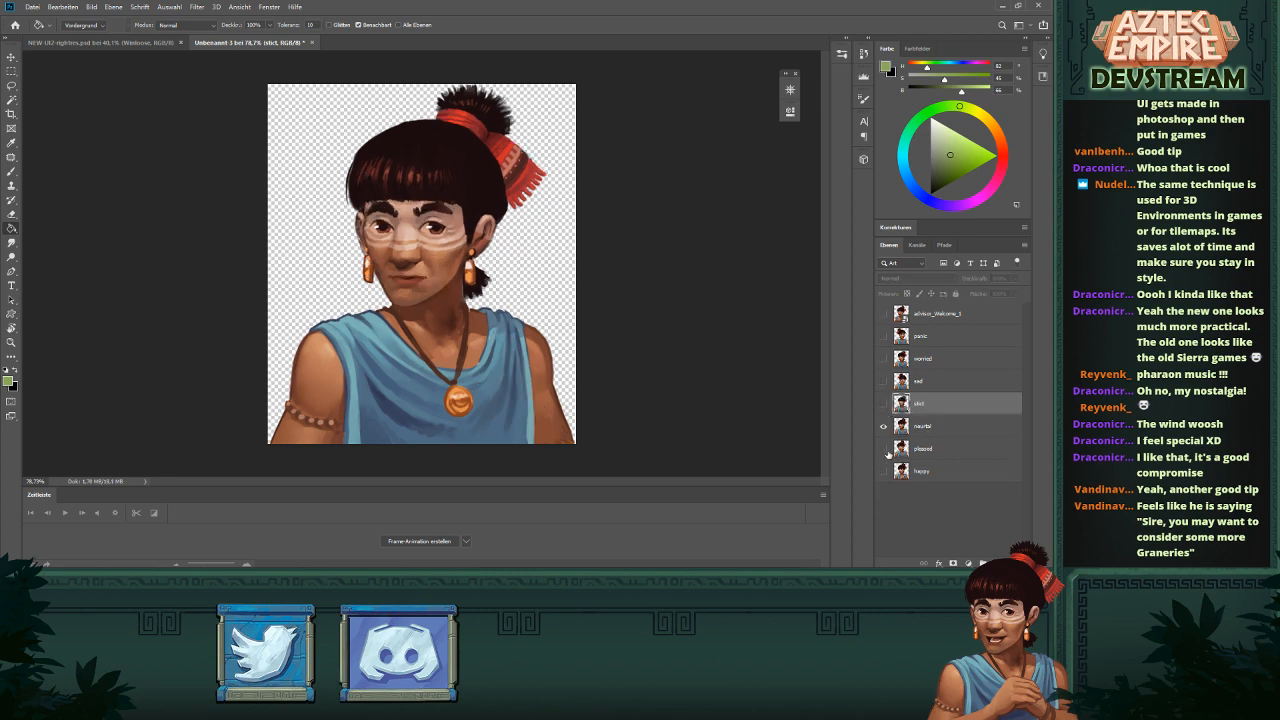
- Compare the neutral and pleased expressions by toggling their visibility, leaving only neutral shown
left_click(884, 428)
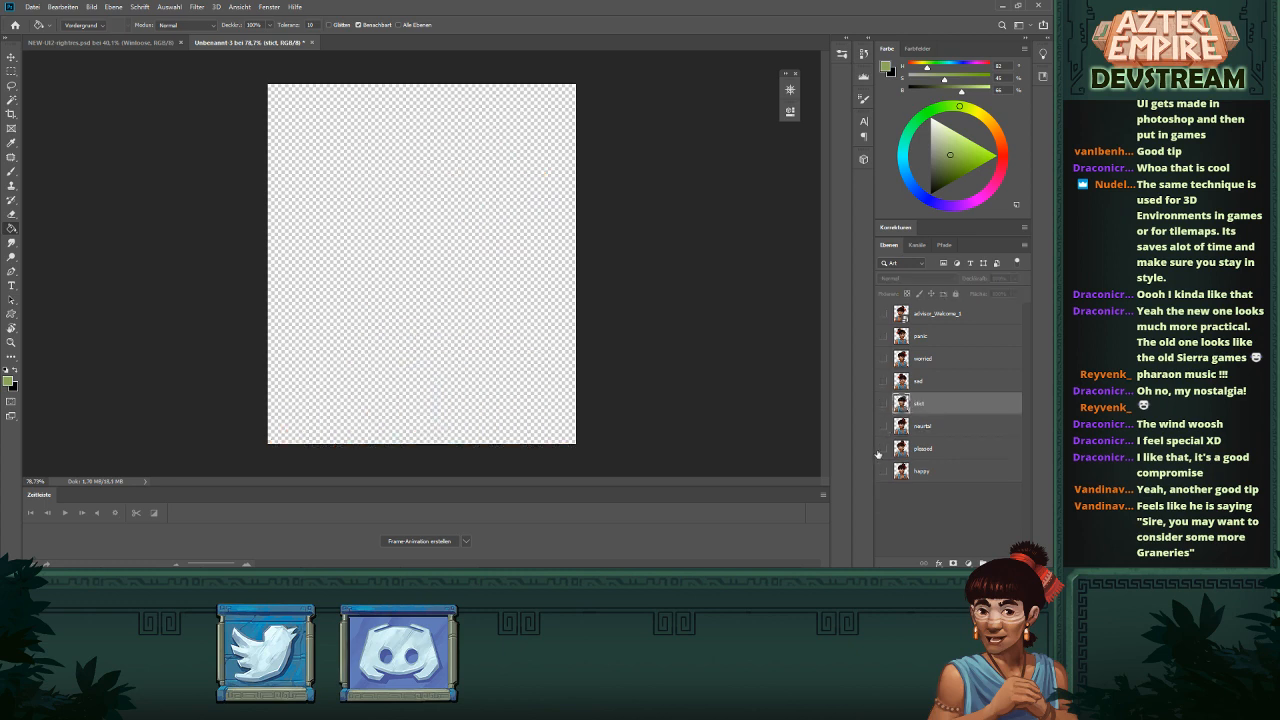
left_click(883, 450)
left_click(883, 450)
left_click(883, 428)
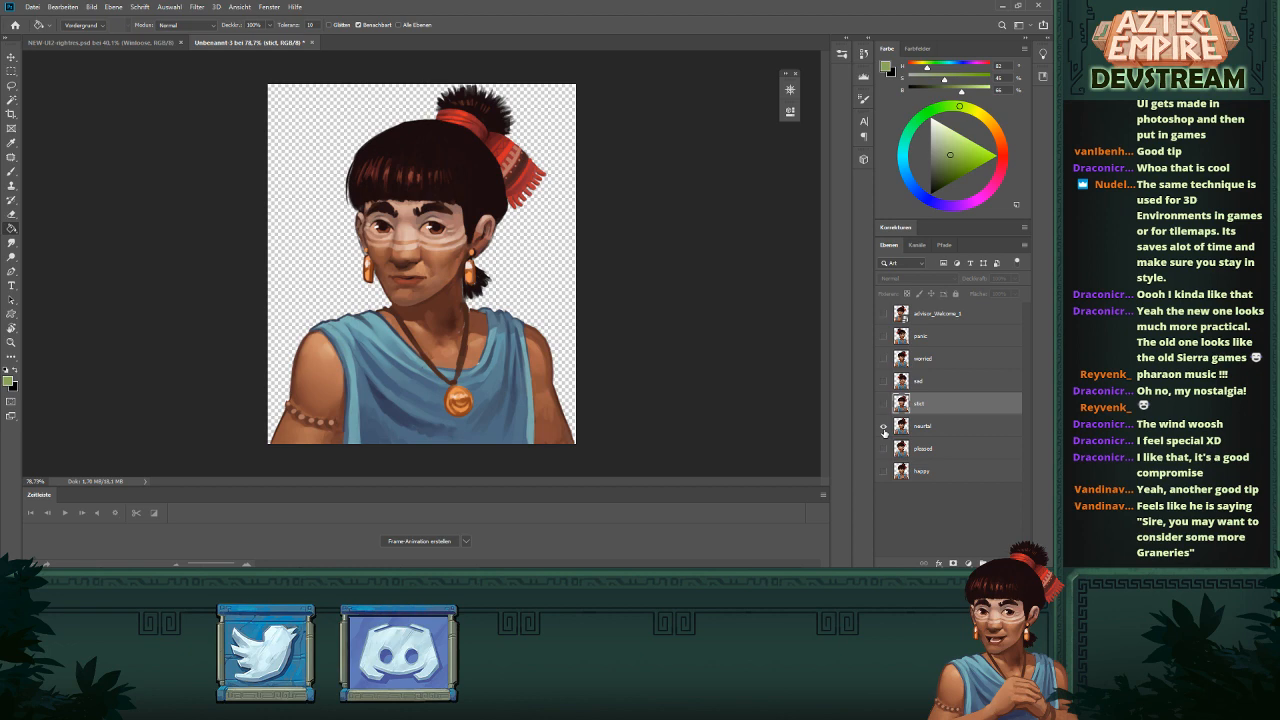
- Start saving the image under a new name as PNG in the GUI Kram > Portraits folder
left_click(31, 7)
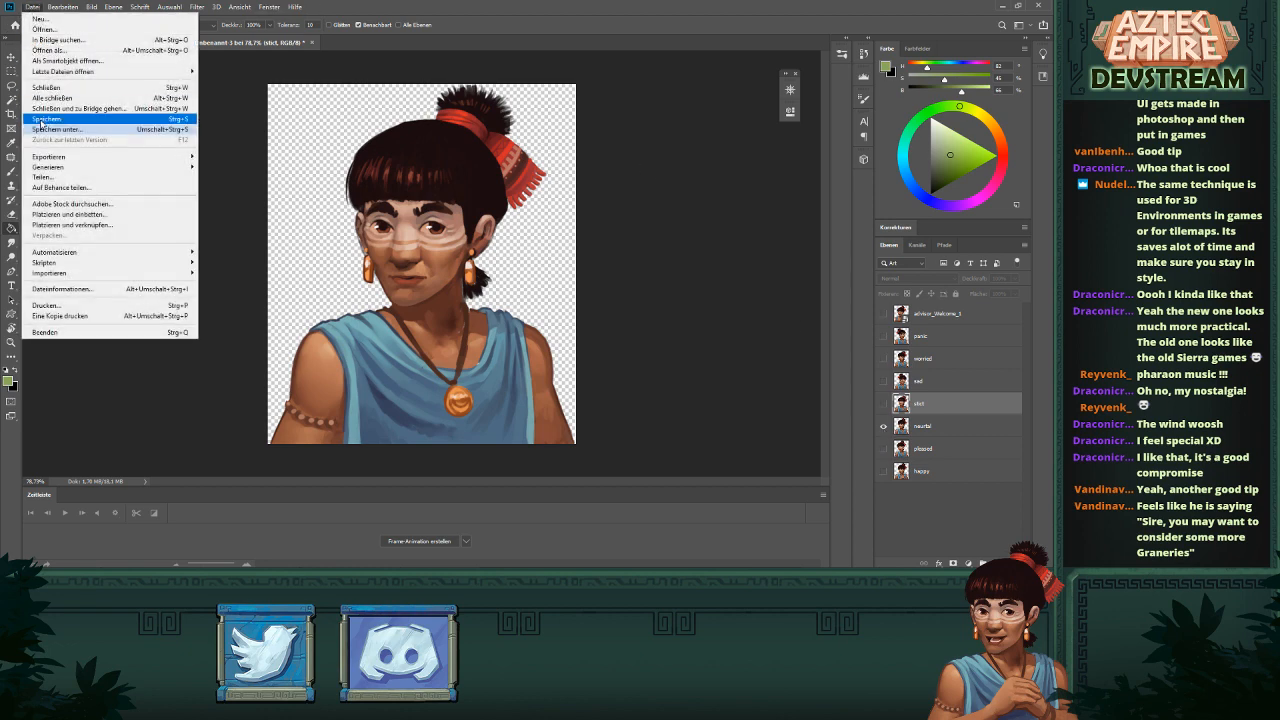
left_click(60, 128)
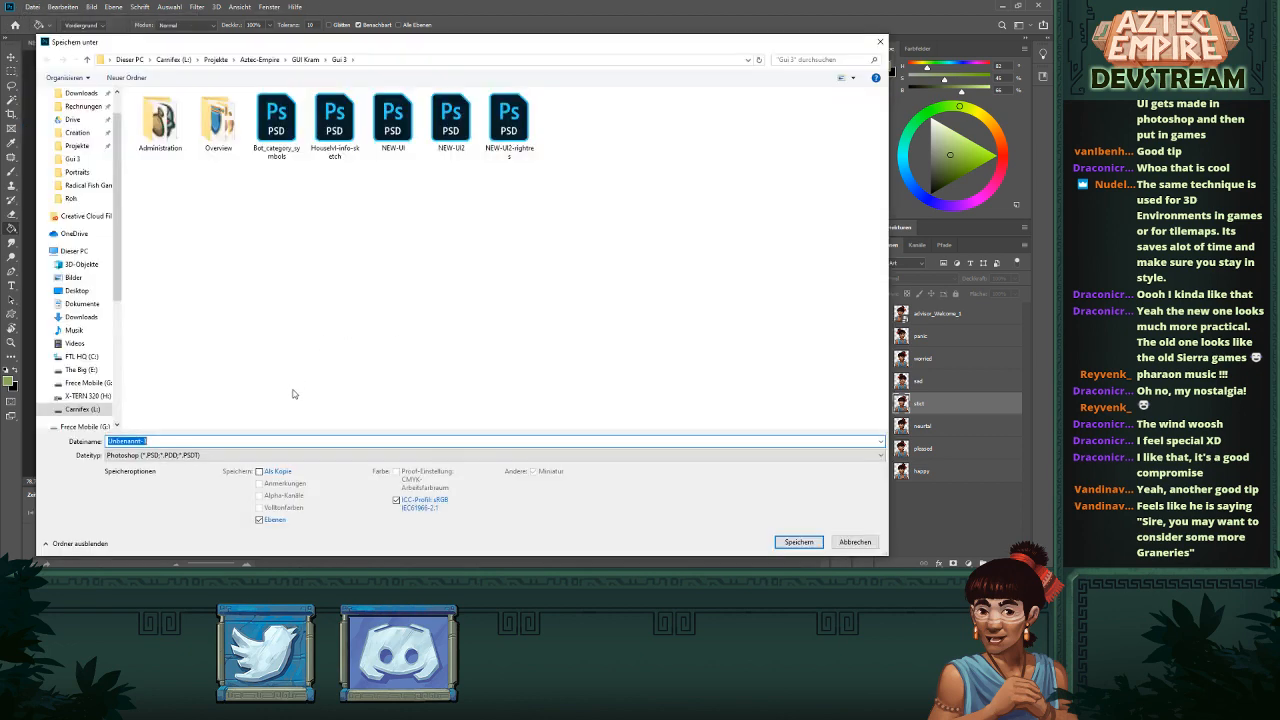
left_click(250, 455)
left_click(124, 411)
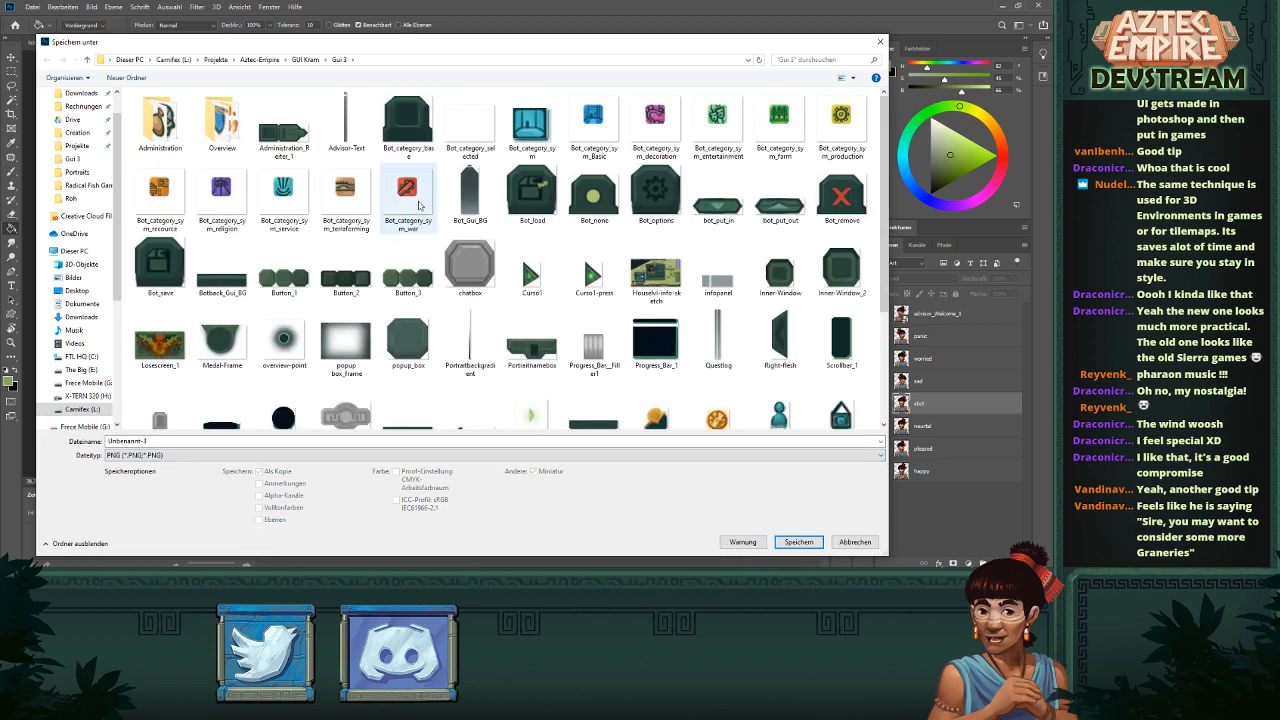
left_click(306, 60)
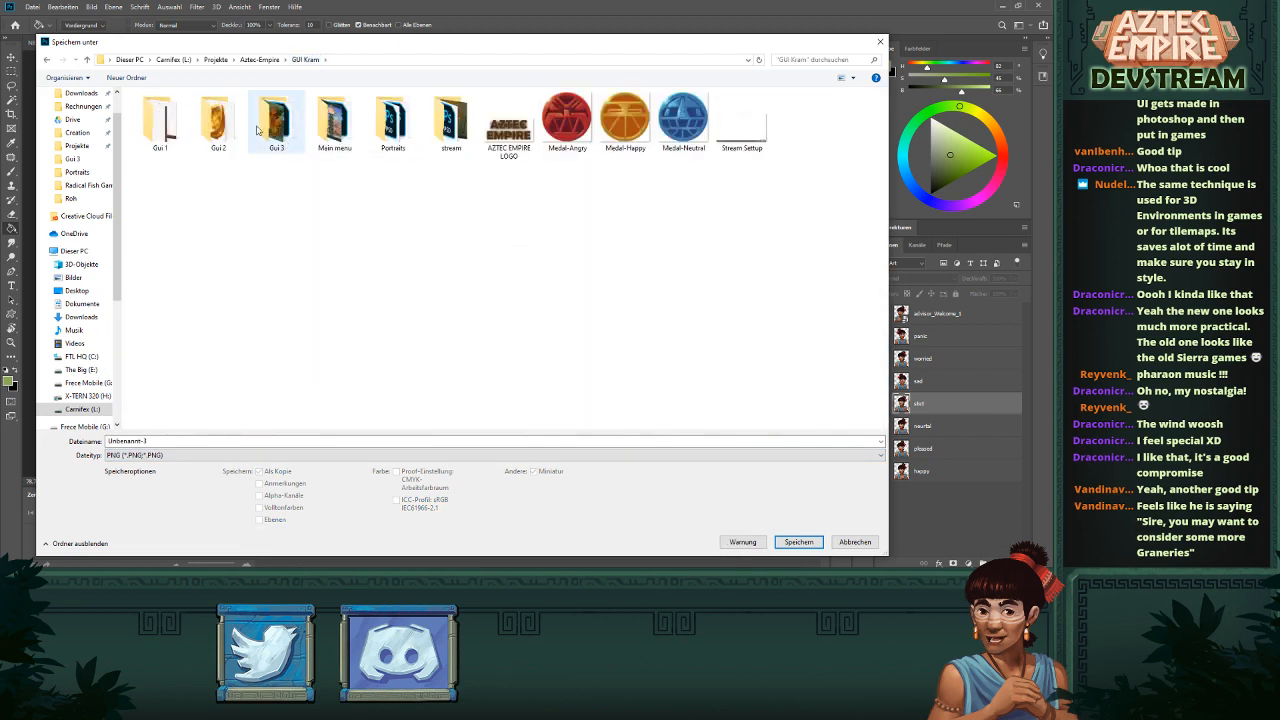
double_click(392, 125)
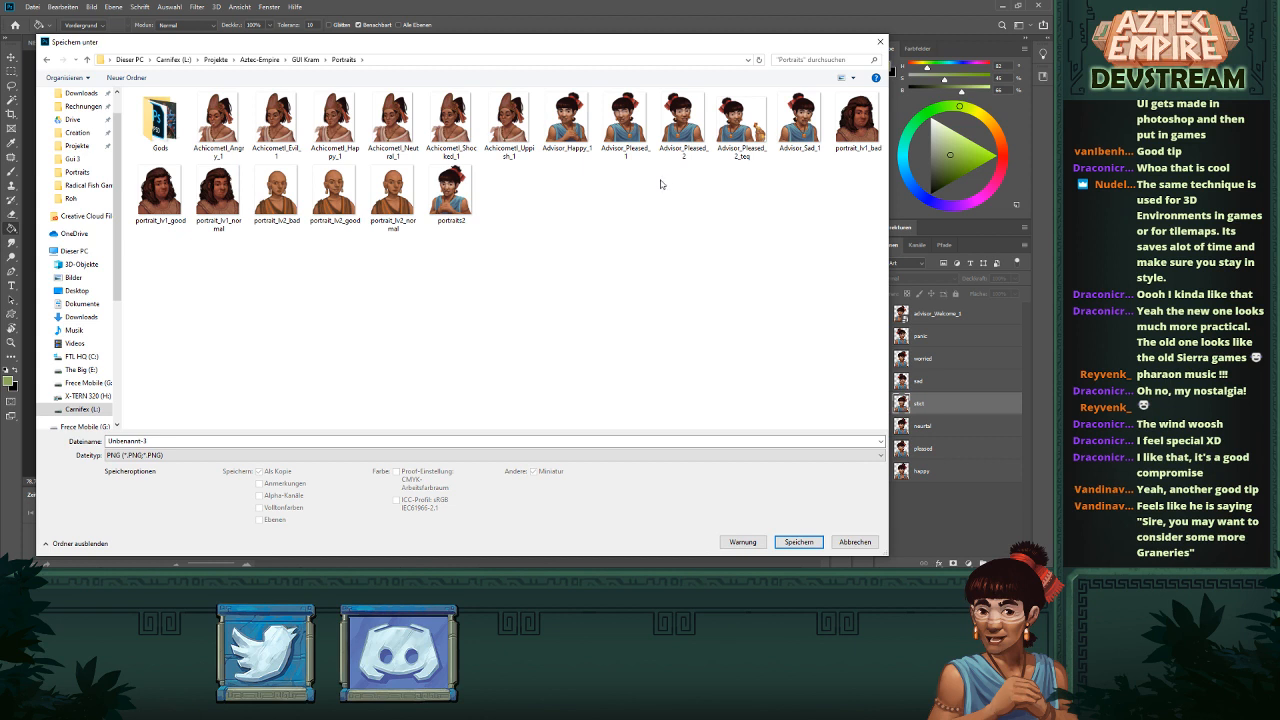
- Name the PNG Advisor_Neutral_1 based on the Advisor_Pleased_1 file name, and save it with the large file size option
left_click(624, 146)
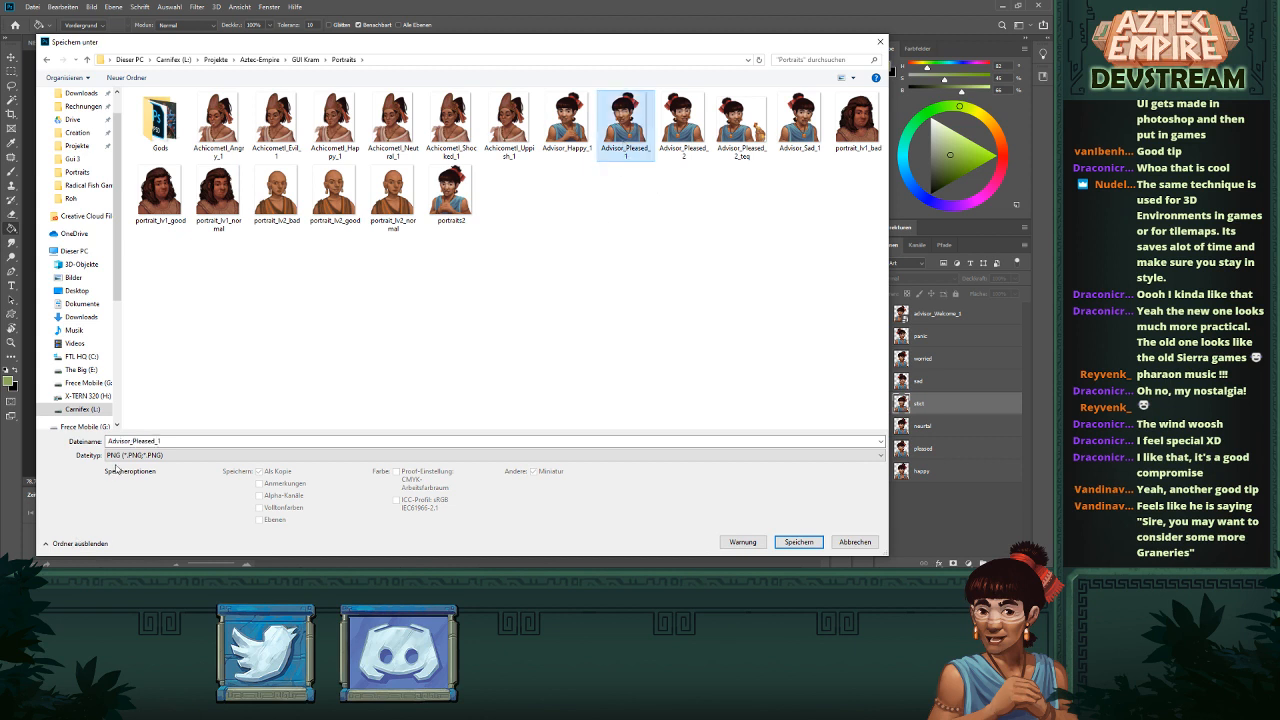
double_click(153, 441)
left_click(152, 441)
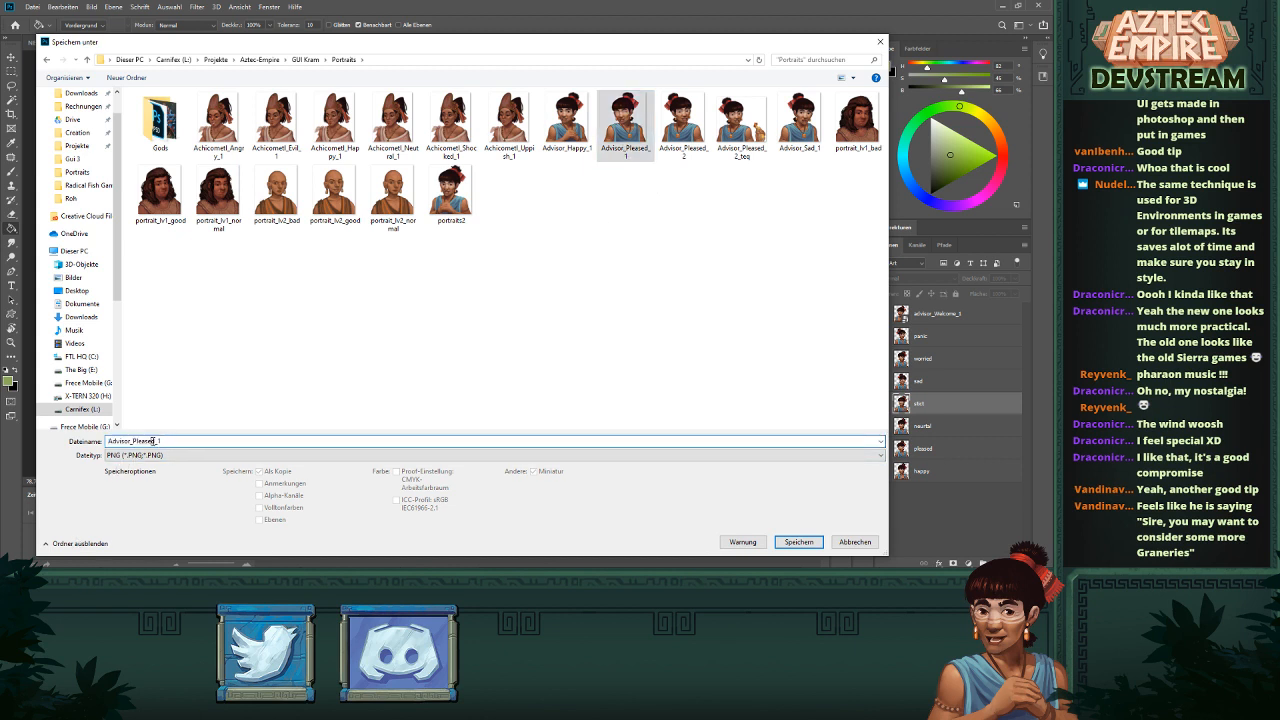
left_click_drag(155, 441, 139, 441)
type("Neutra")
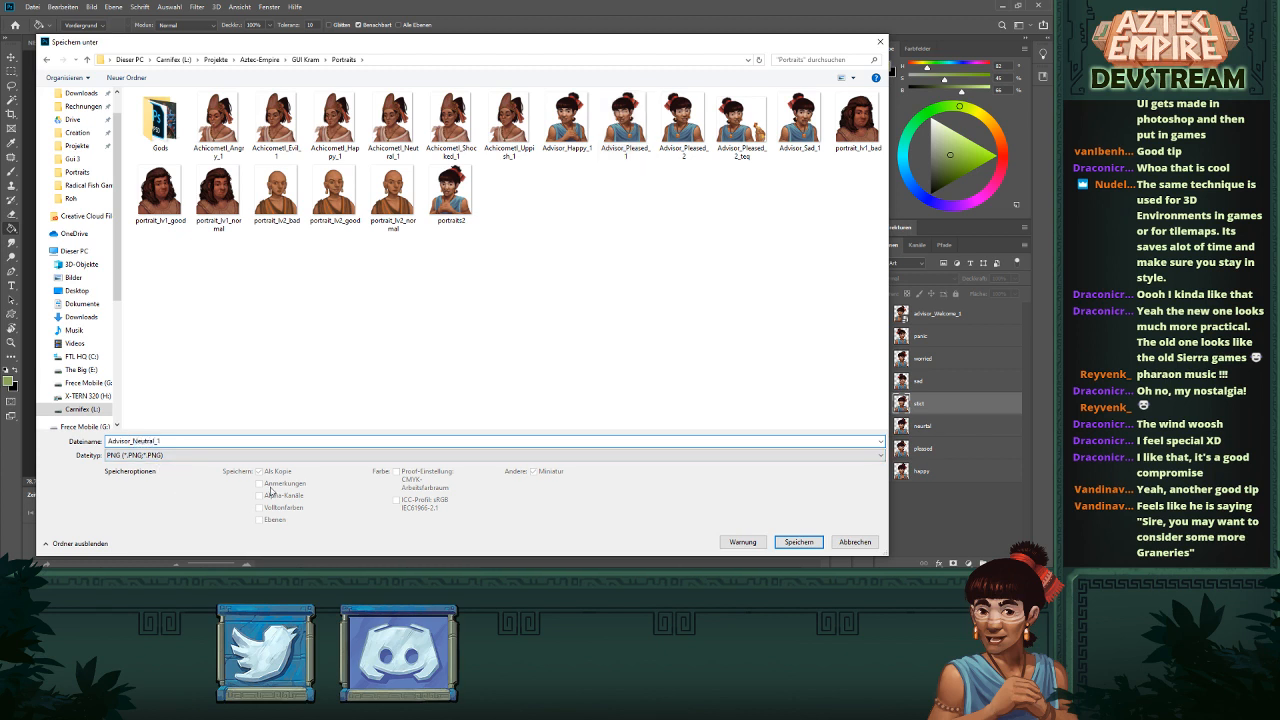
left_click(798, 541)
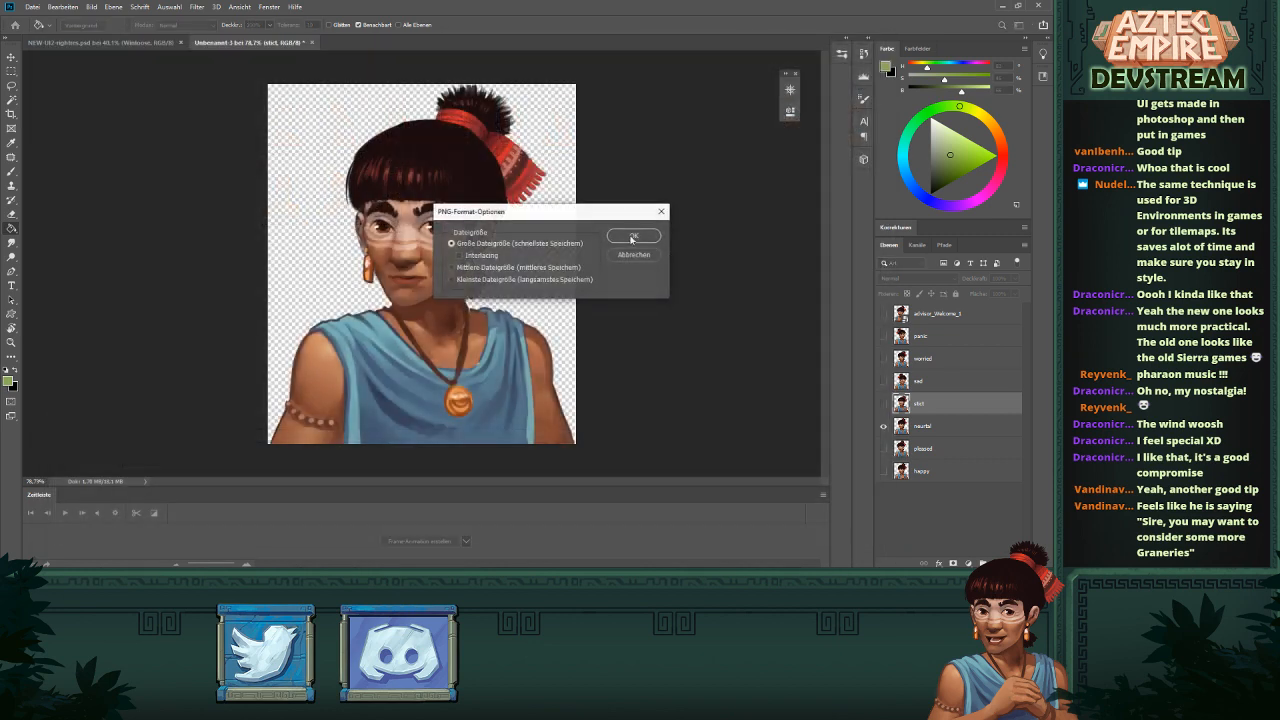
left_click(630, 235)
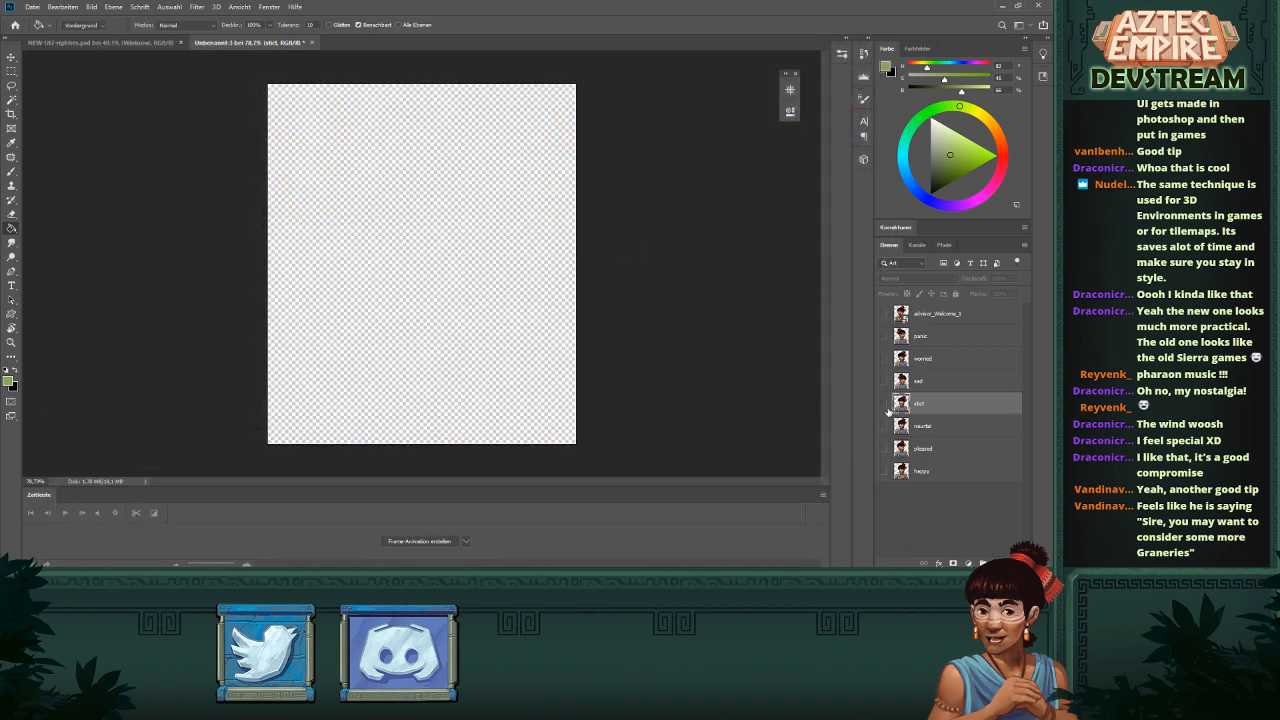
- Show only the strict expression layer and reopen the Portrait_Advisor.psd document
left_click(31, 7)
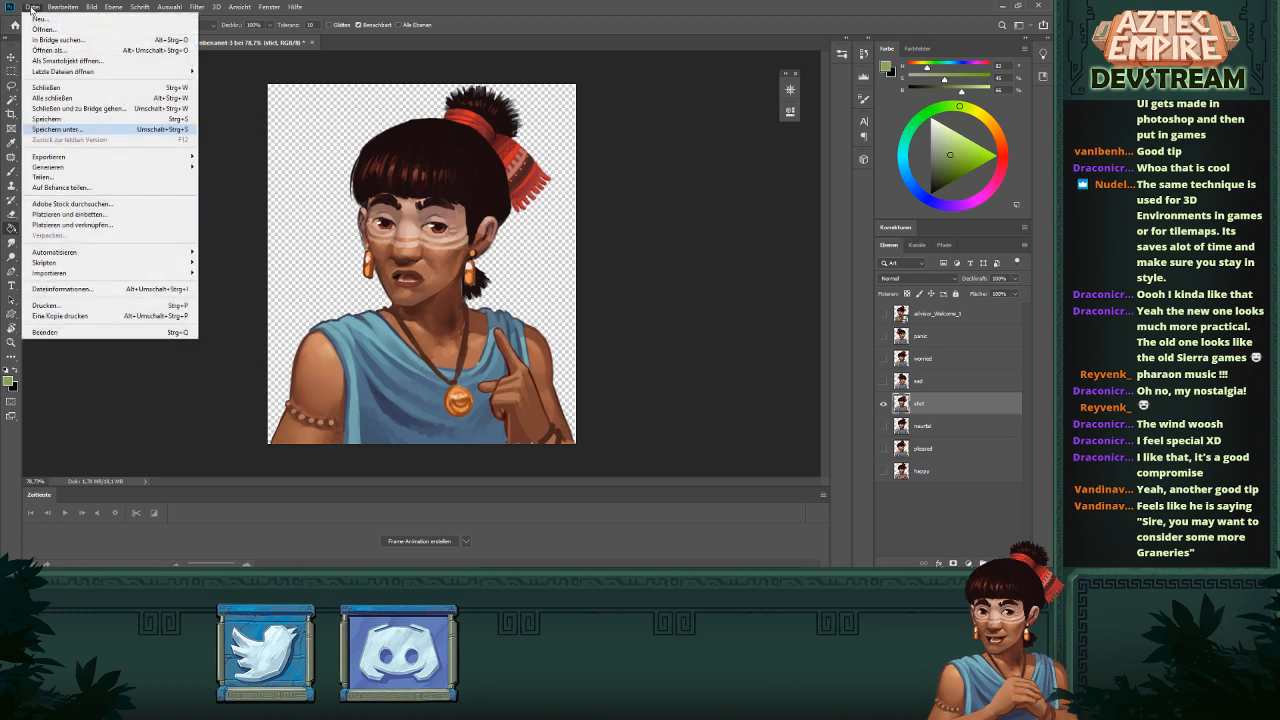
left_click(597, 289)
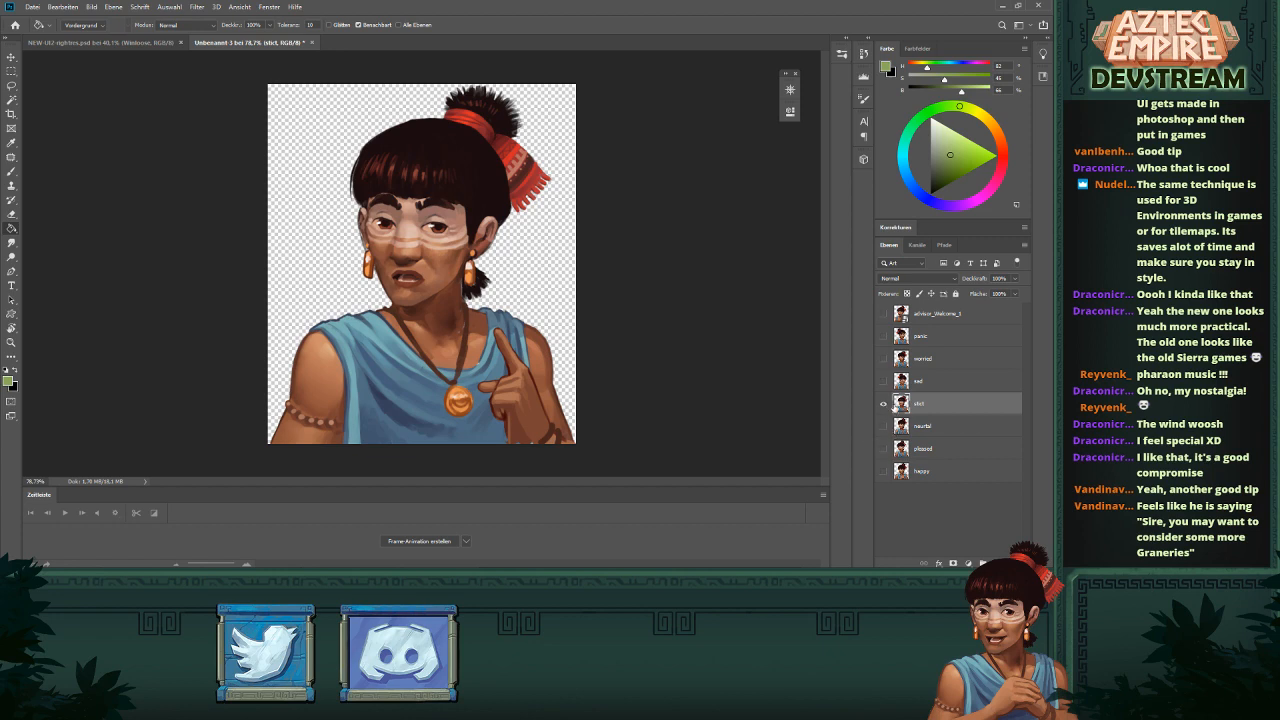
left_click(150, 42)
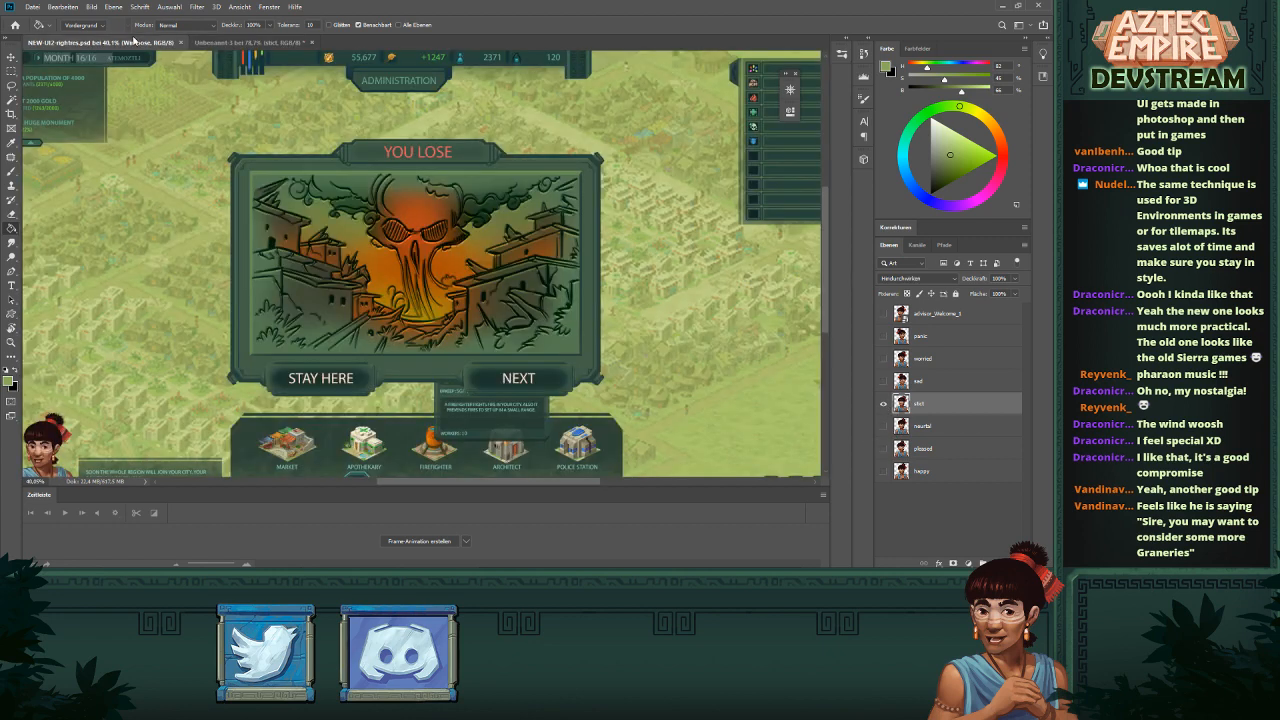
left_click(287, 45)
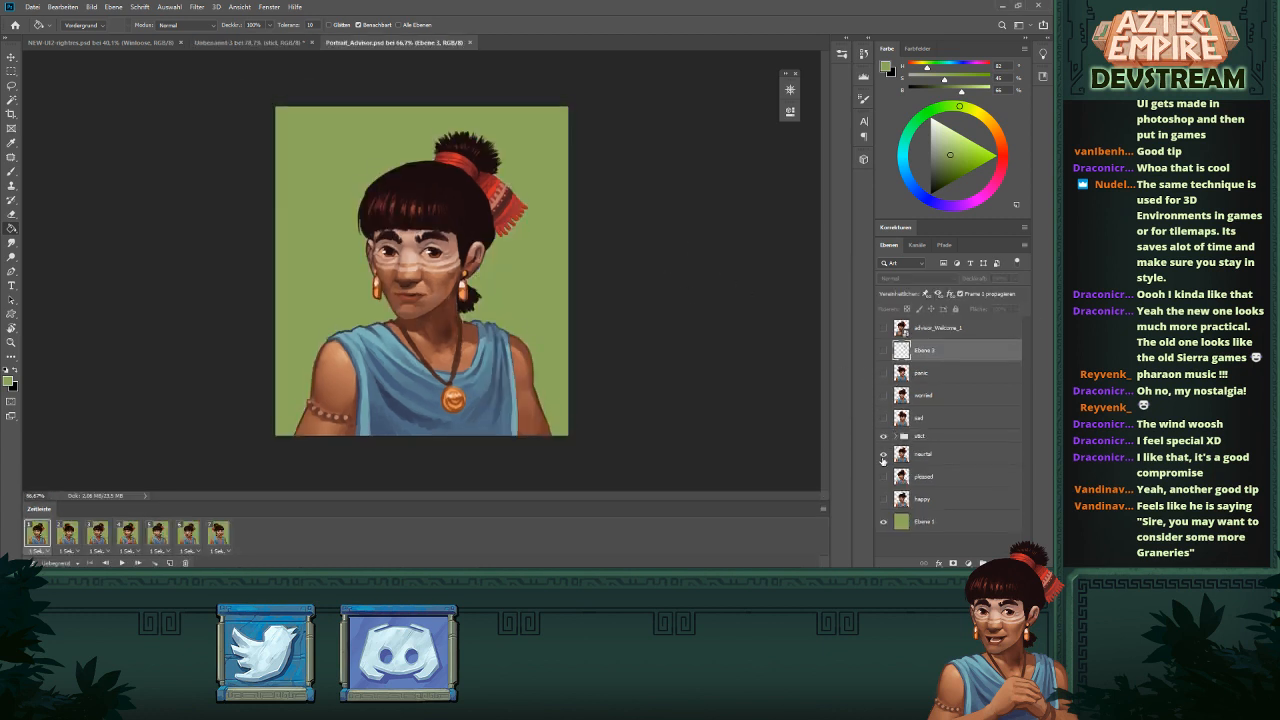
- Hide the neutral layer and show the hand and strict layers inside the strict group
left_click(883, 454)
left_click(895, 437)
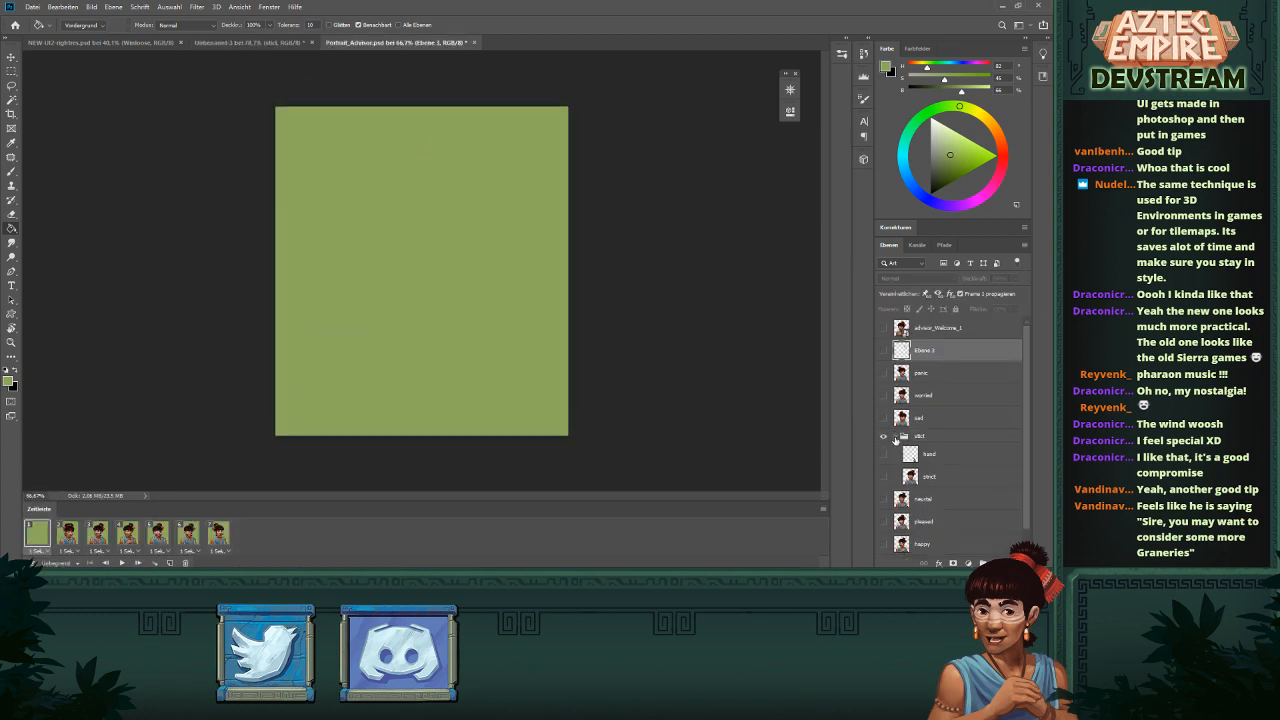
left_click(883, 454)
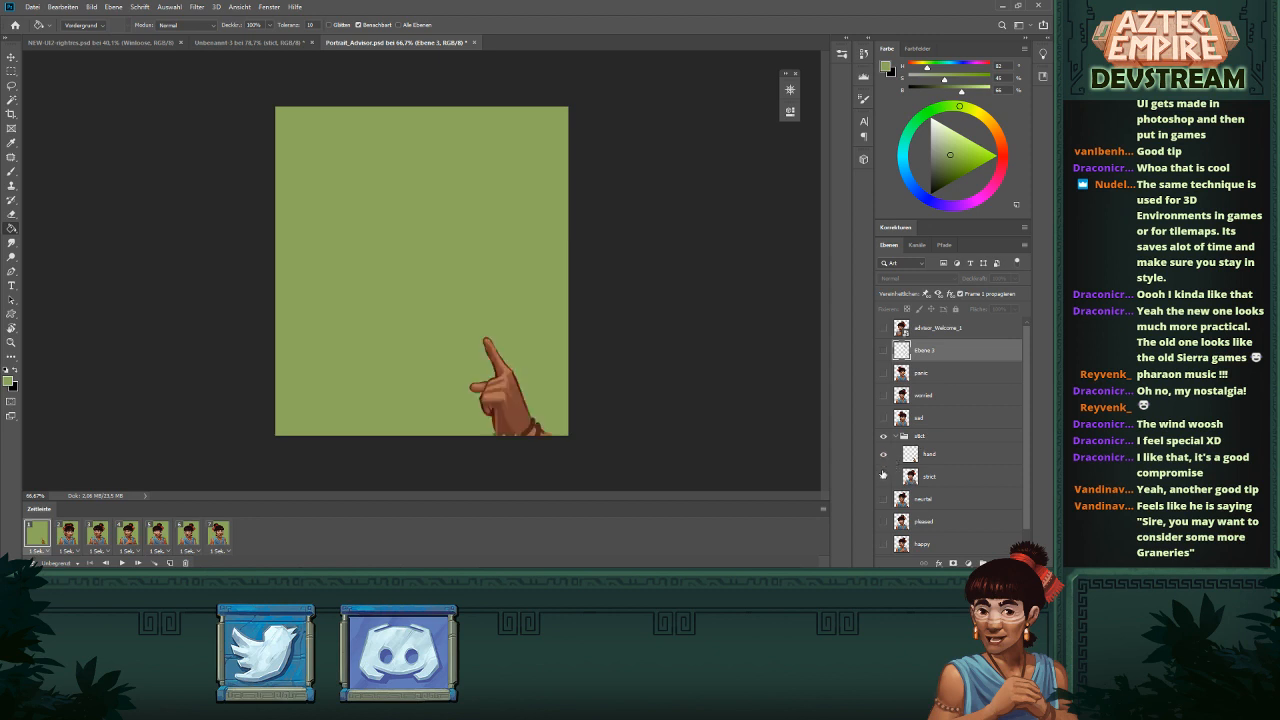
left_click(883, 476)
left_click(932, 456)
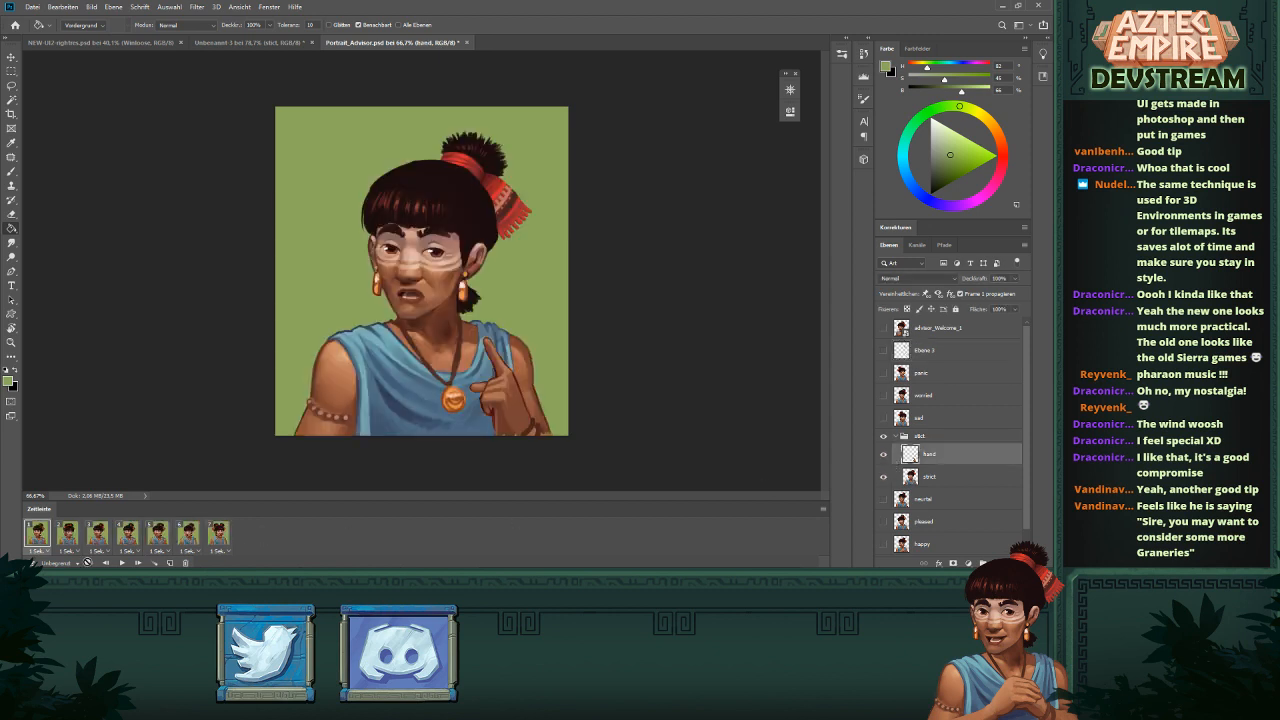
- Duplicate the strict group from animation frame 3 into the Unbenannt-3 document and switch to that document
left_click(78, 540)
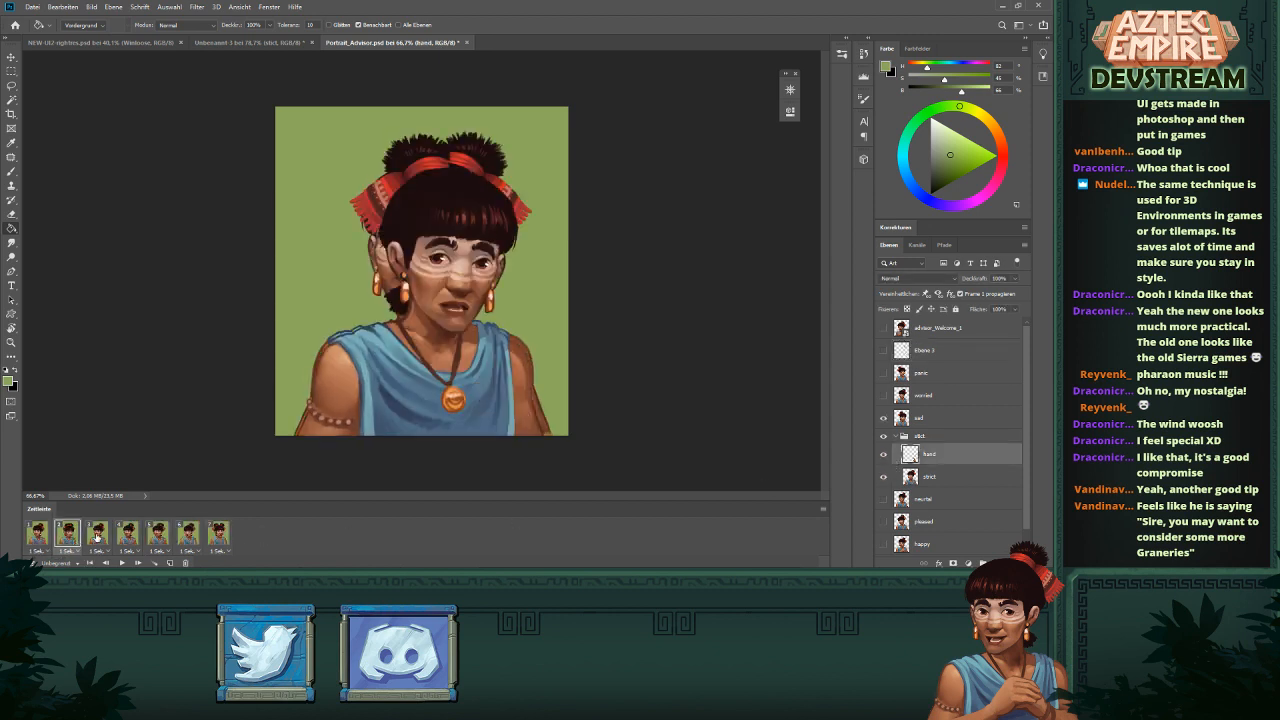
left_click(98, 538)
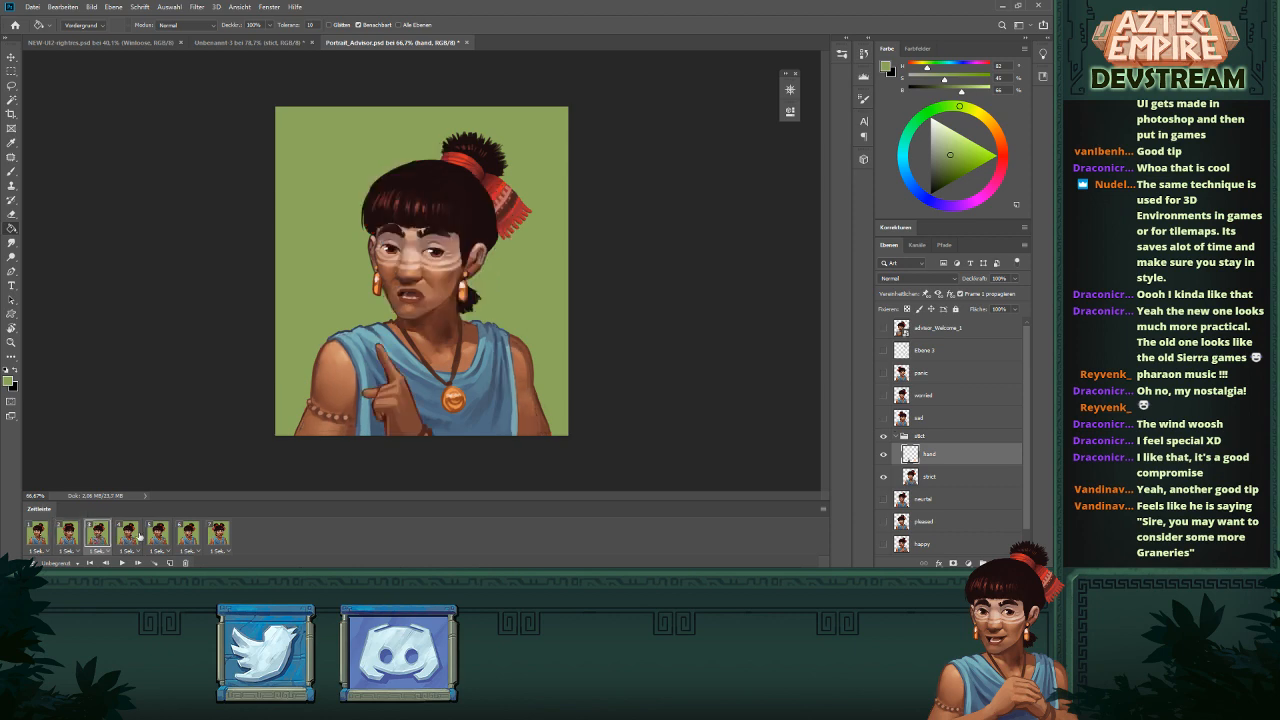
right_click(938, 438)
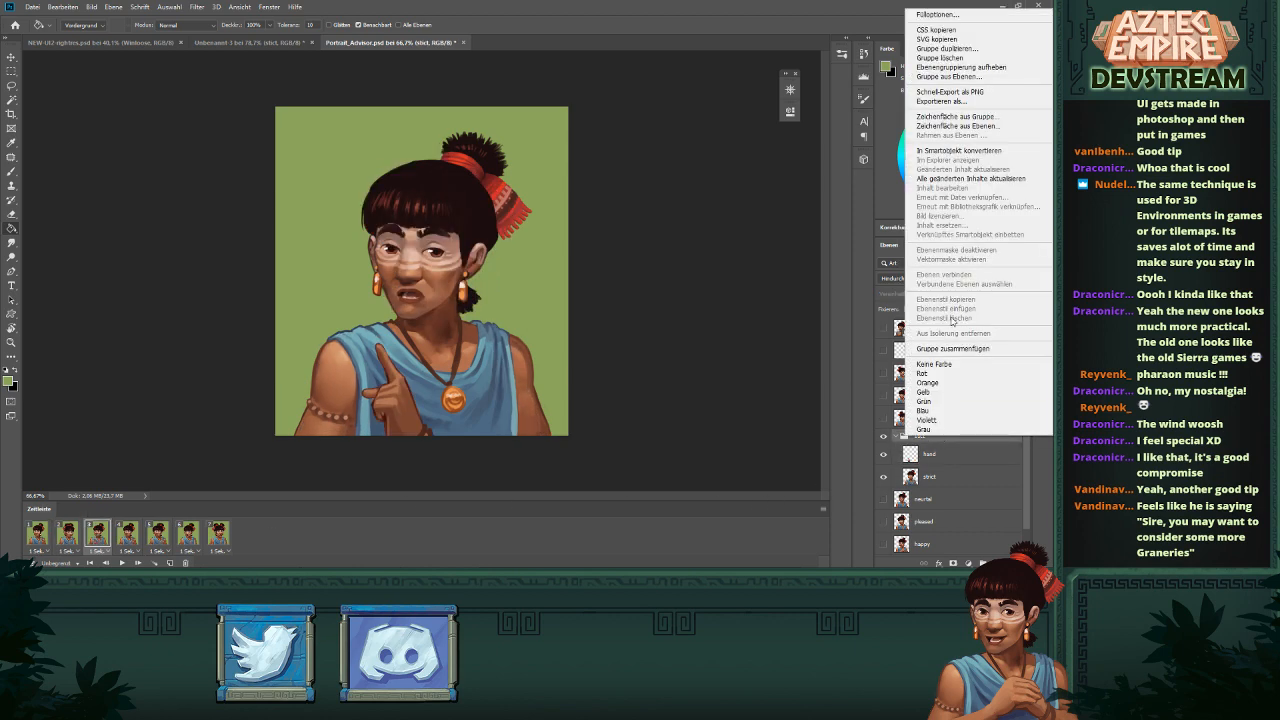
left_click(946, 48)
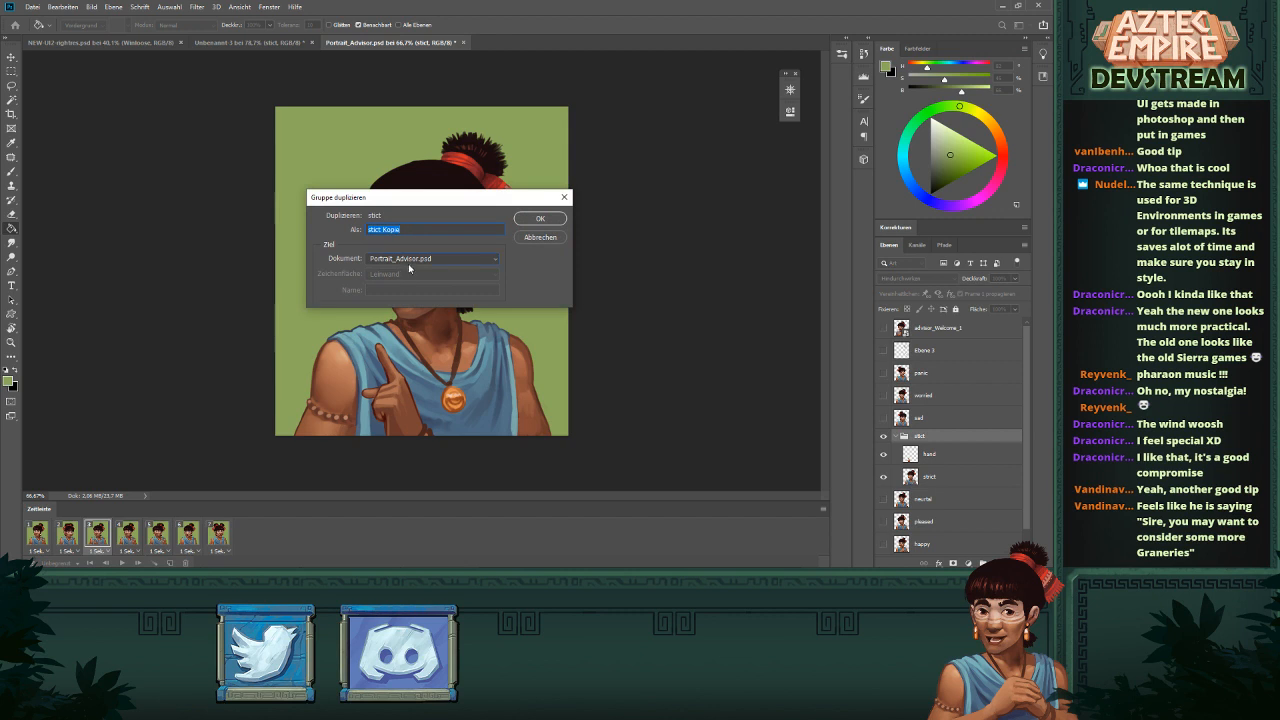
left_click(408, 262)
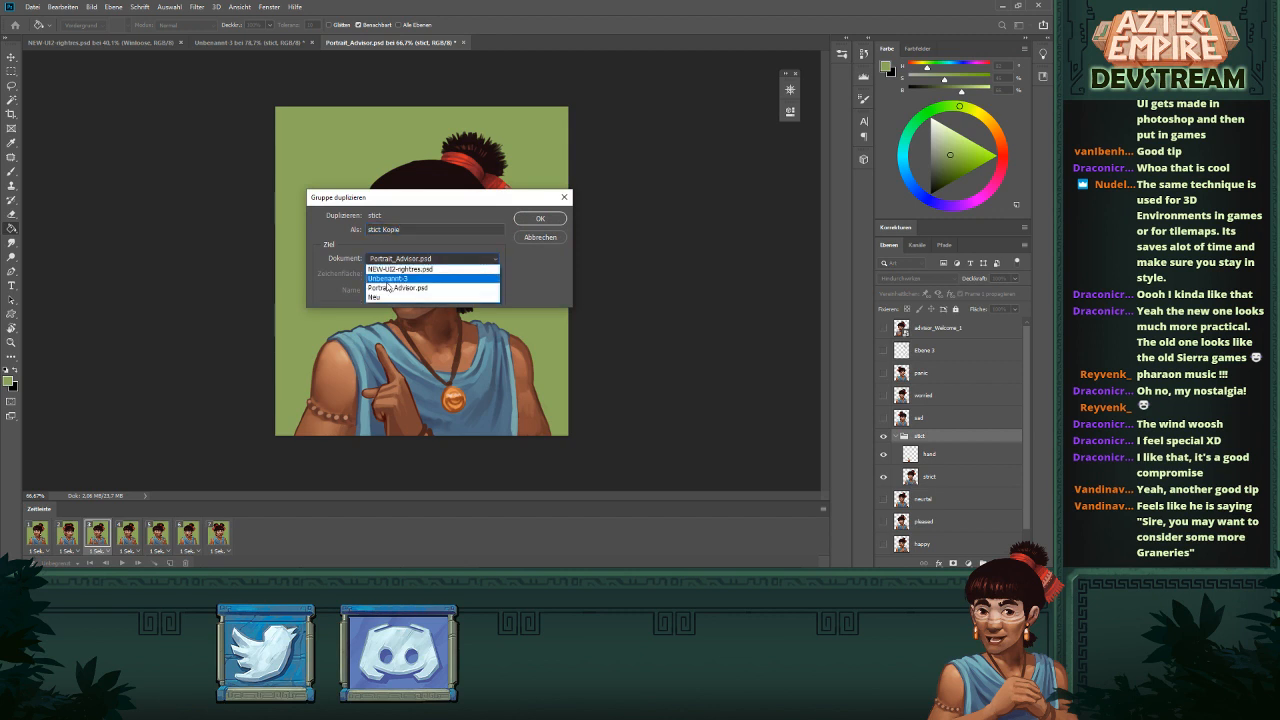
left_click(387, 280)
left_click(550, 219)
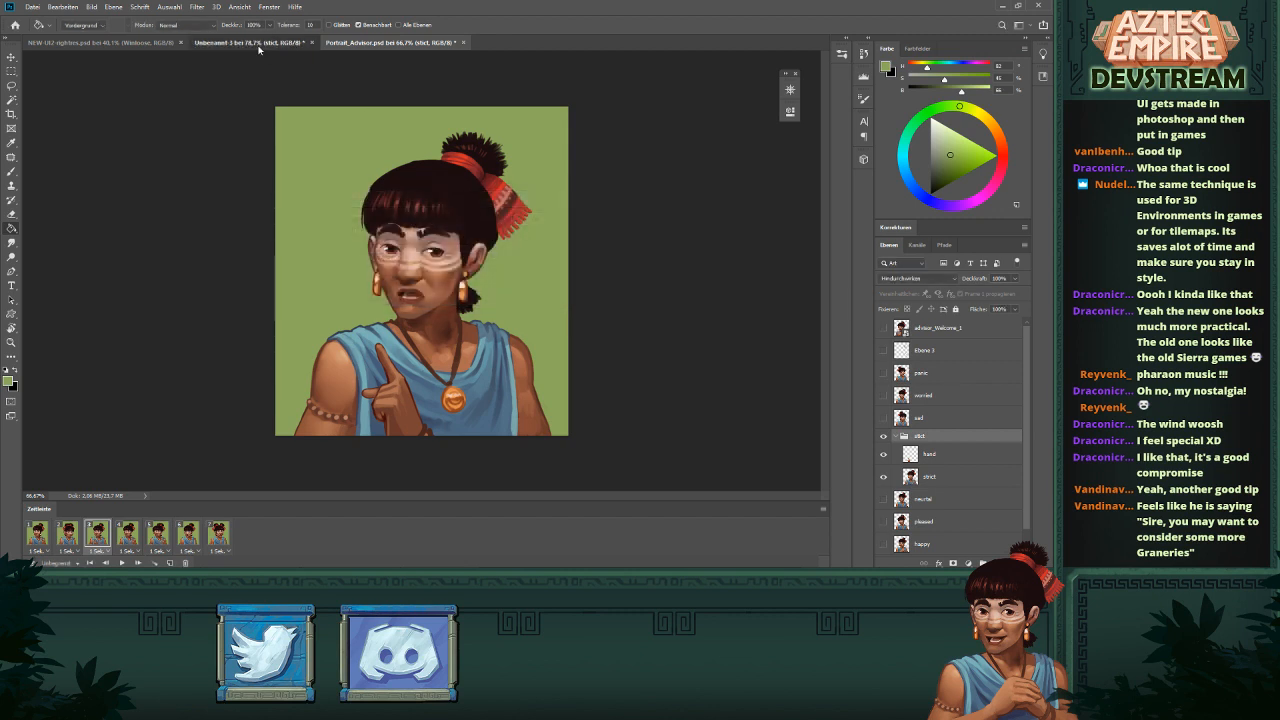
left_click(250, 42)
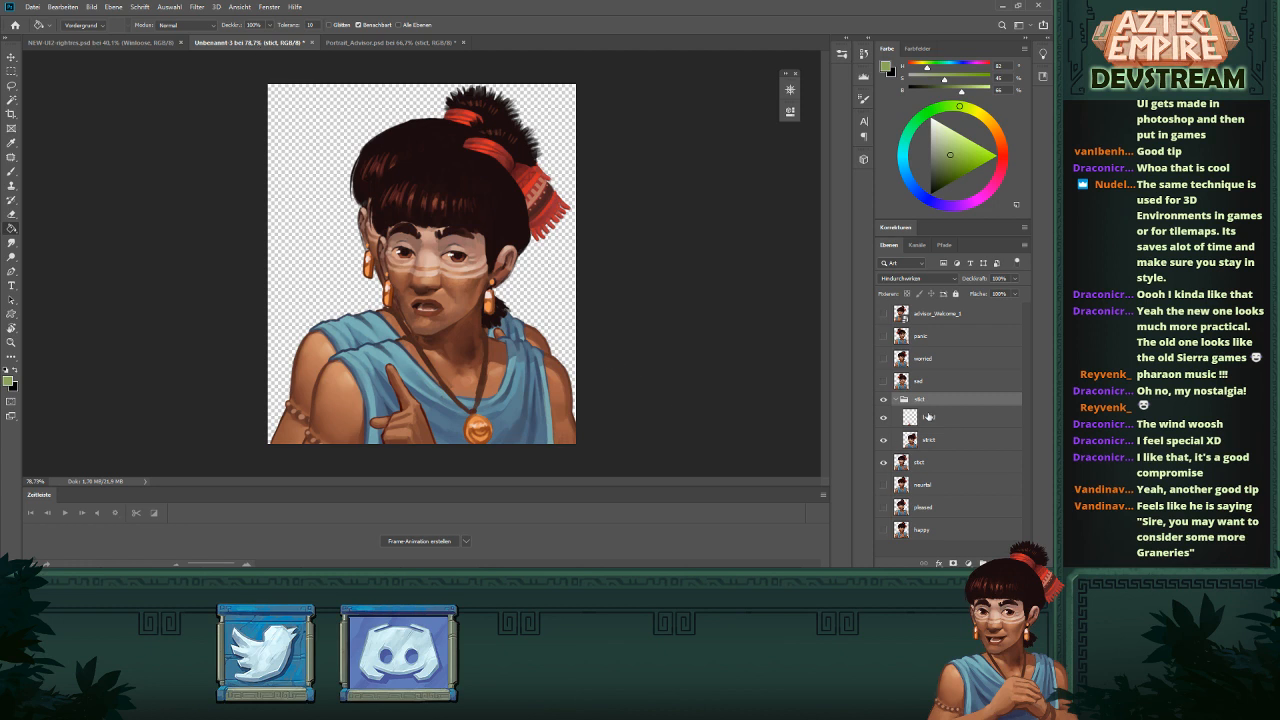
- Merge the duplicated strict group into one layer and move it to line up with the existing strict portrait beneath it
key("ctrl+e")
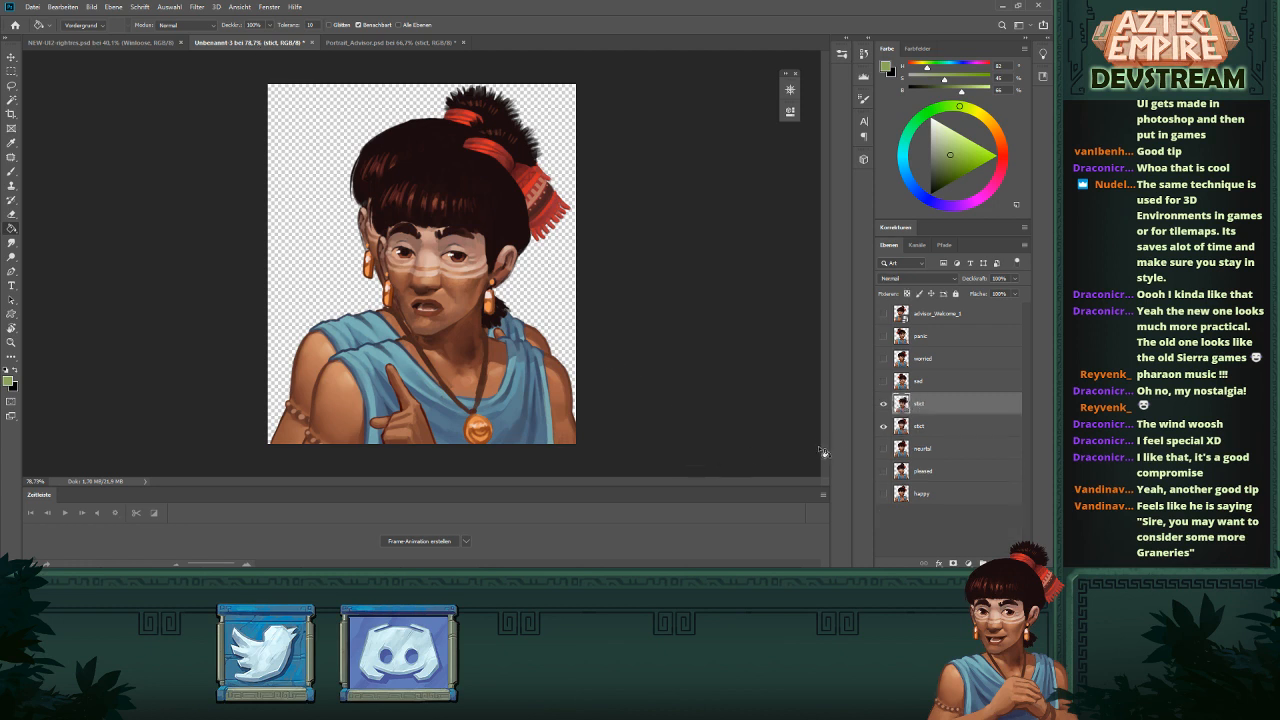
key("v")
left_click_drag(547, 374, 524, 343)
key("Right")
key("Right")
key("Right")
key("Right")
key("Right")
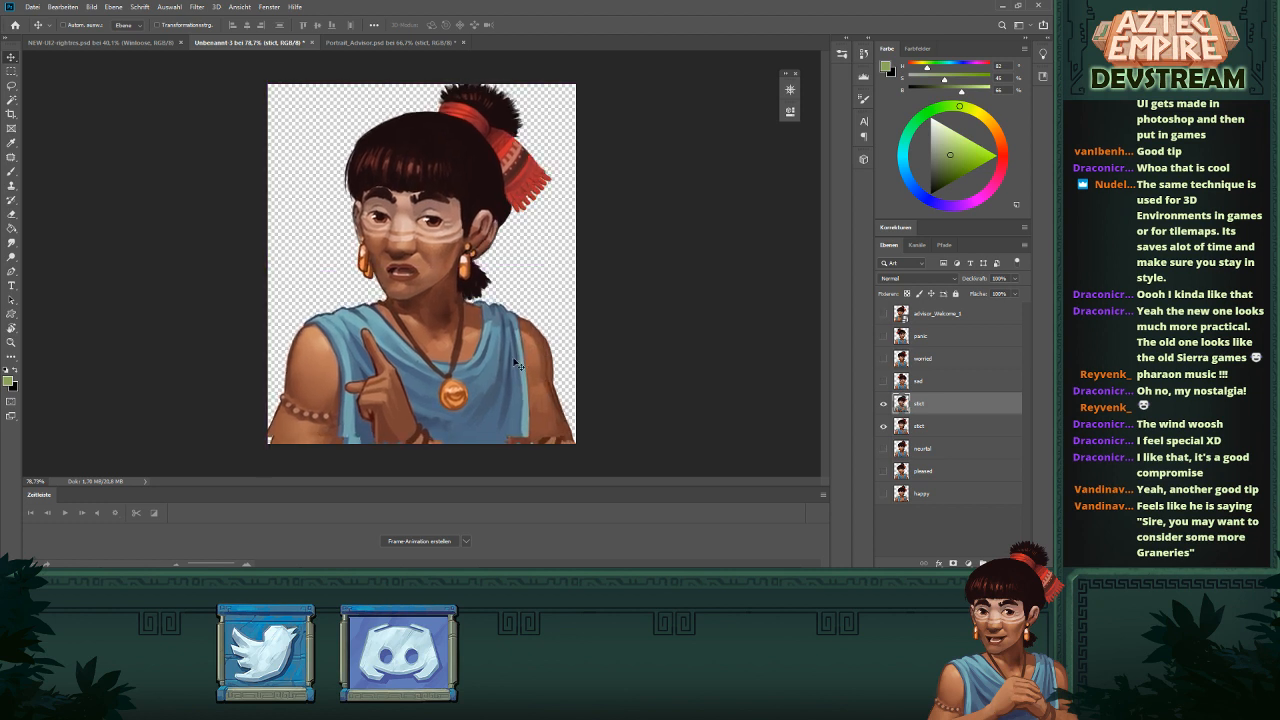
key("Down")
key("Down")
key("Down")
key("Down")
key("Down")
key("Right")
key("Right")
key("Down")
key("Down")
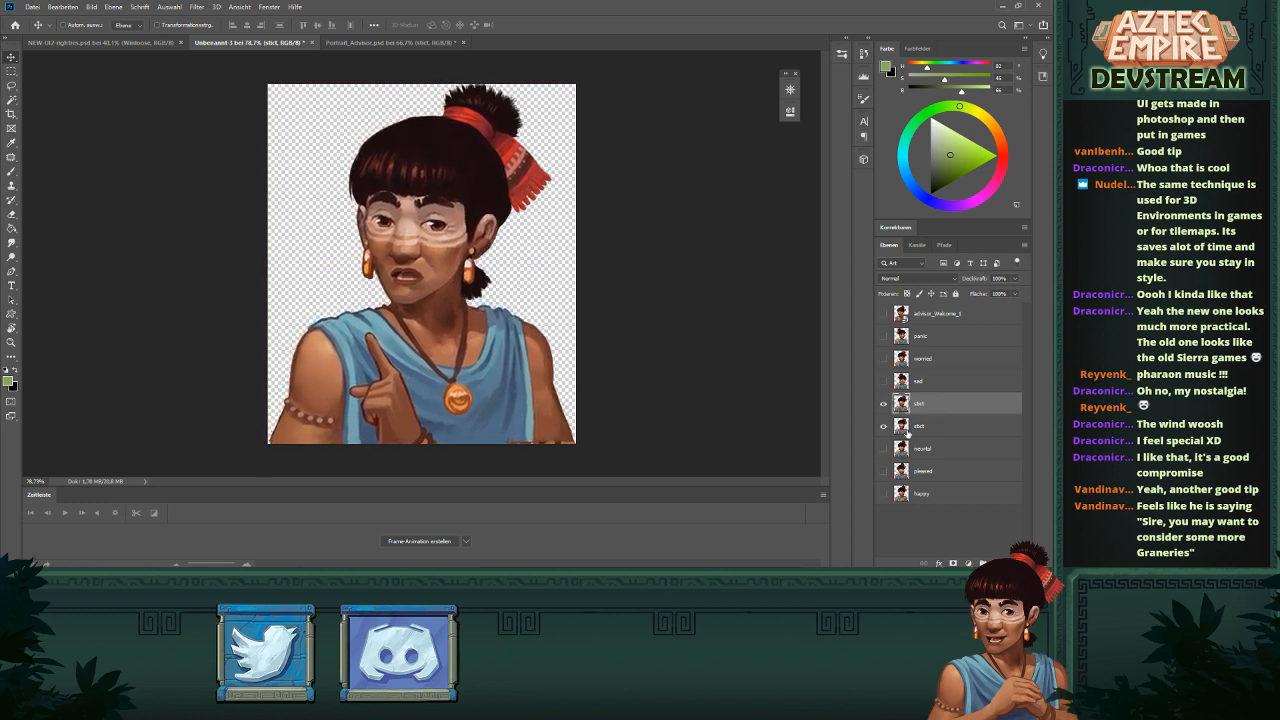
- Hide the old strict layer and nudge the merged strict portrait down until it meets the canvas's bottom edge
left_click(884, 427)
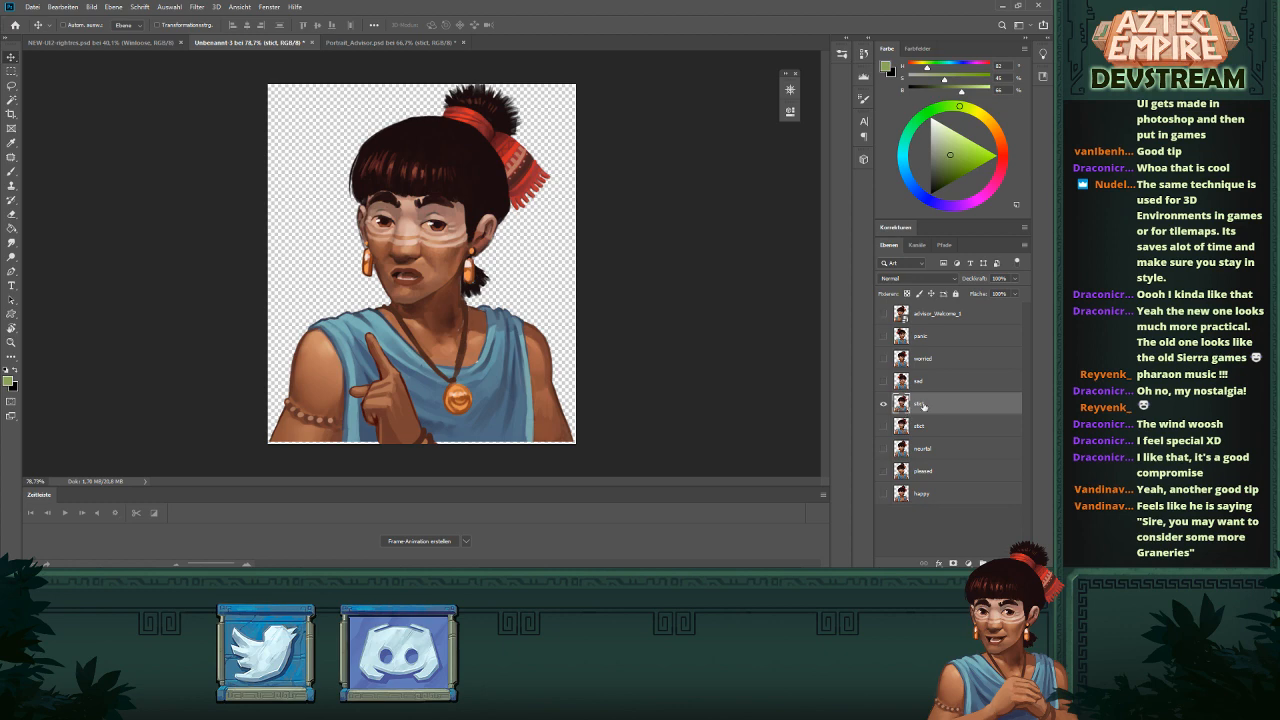
key("Down")
key("Down")
key("Down")
key("Down")
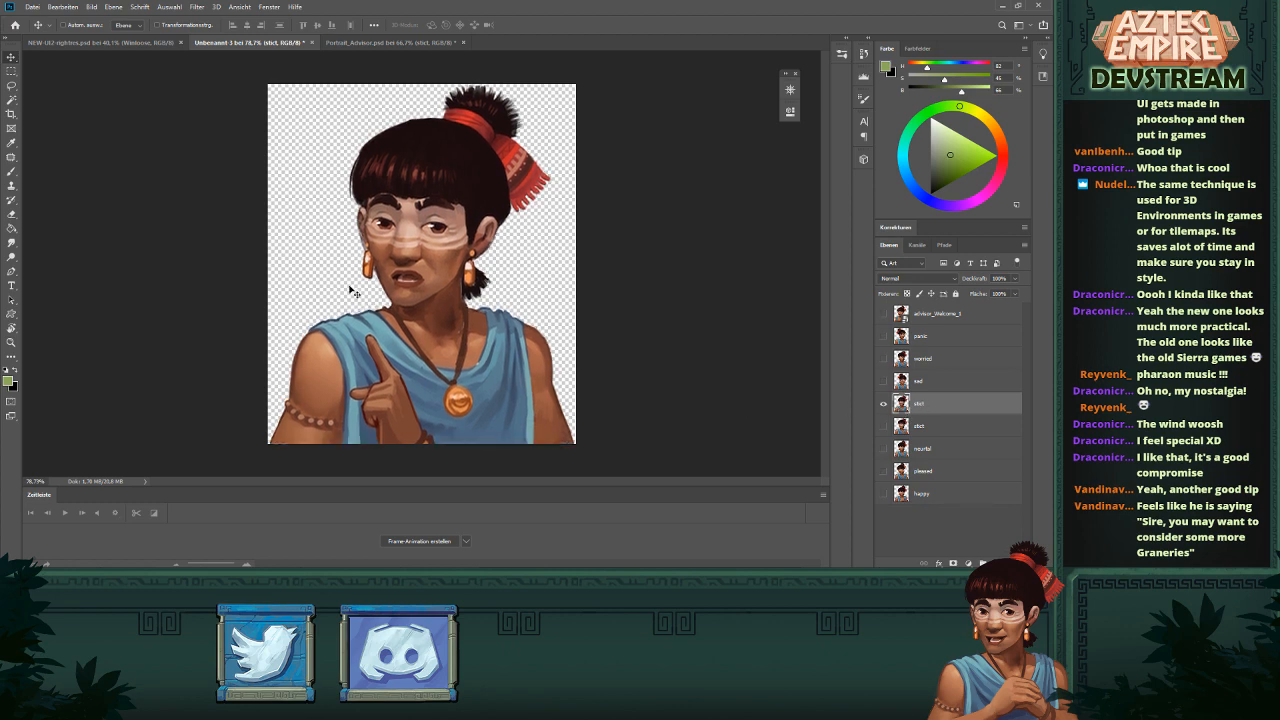
- Save the strict portrait as a PNG named Advisor_Strict_1 in the Portraits folder, based on the Advisor_Neutral_1 file name
left_click(32, 6)
left_click(78, 130)
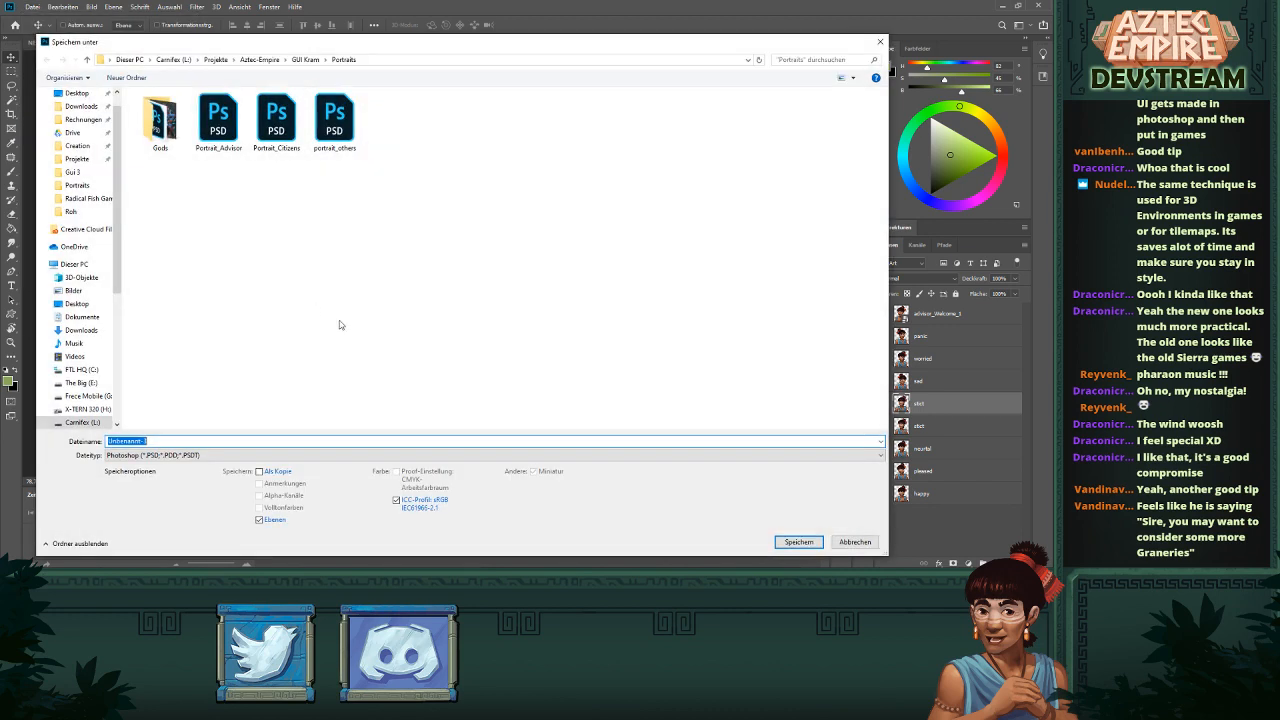
left_click(340, 455)
left_click(157, 412)
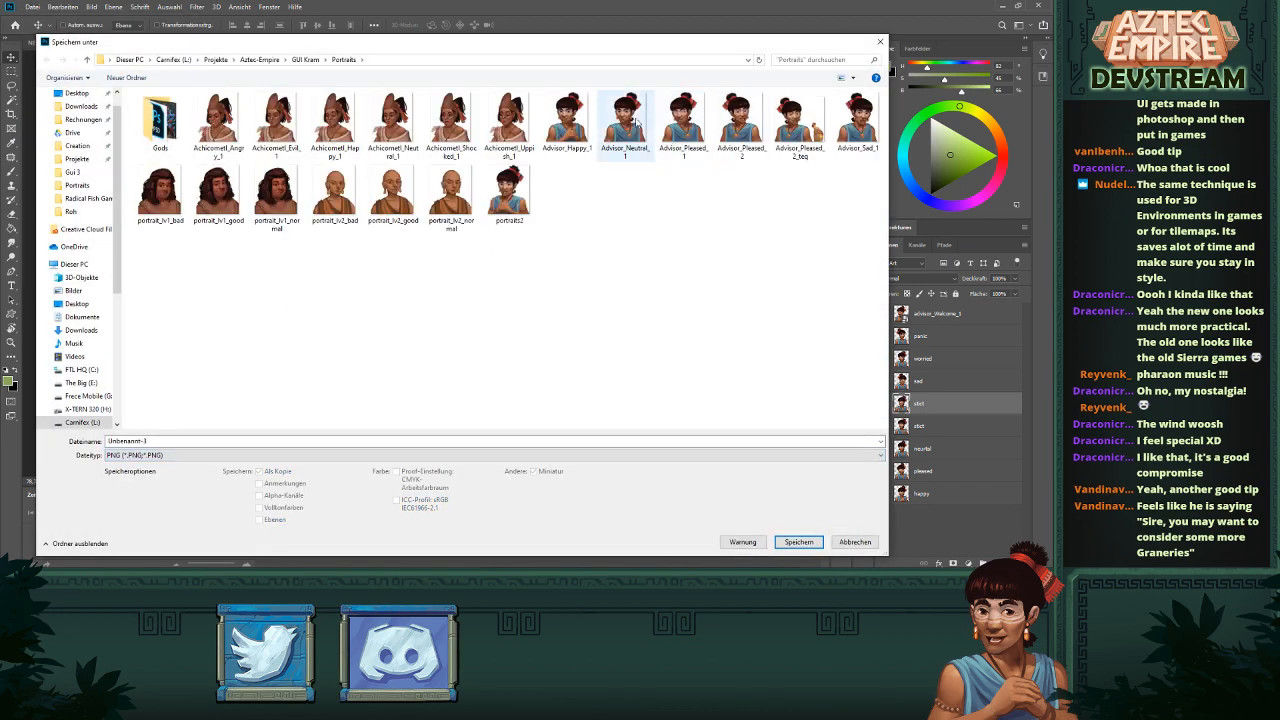
left_click(630, 131)
left_click(161, 442)
left_click(158, 441)
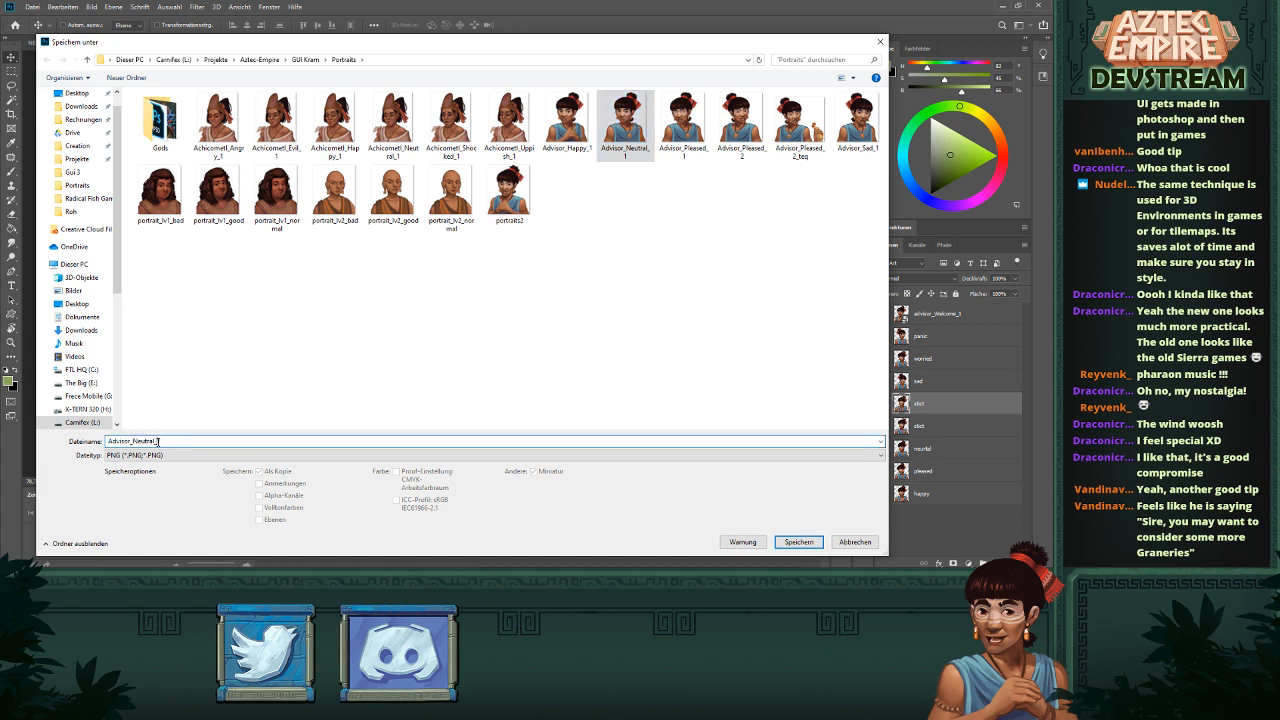
key("BackSpace")
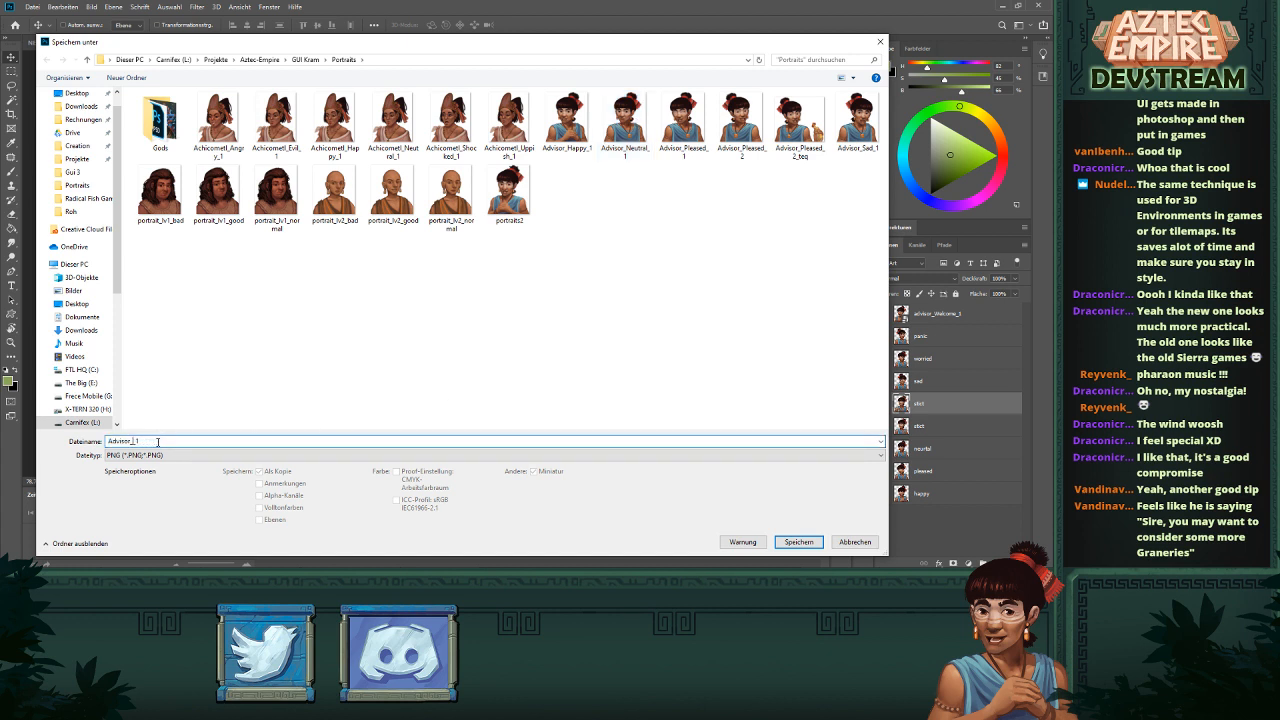
type("Strict")
left_click(813, 538)
key("Return")
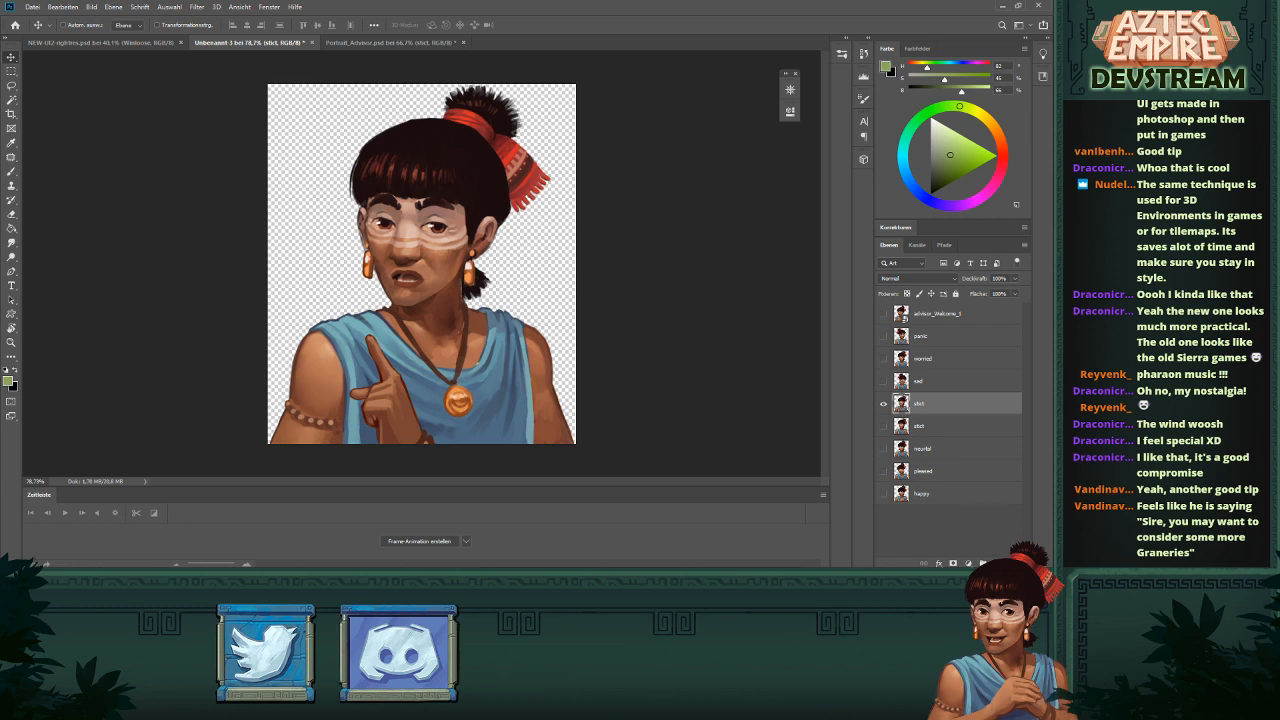
- Hide the strict layer, check the sad layer briefly, and leave only the worried expression layer shown
left_click(883, 403)
left_click(883, 380)
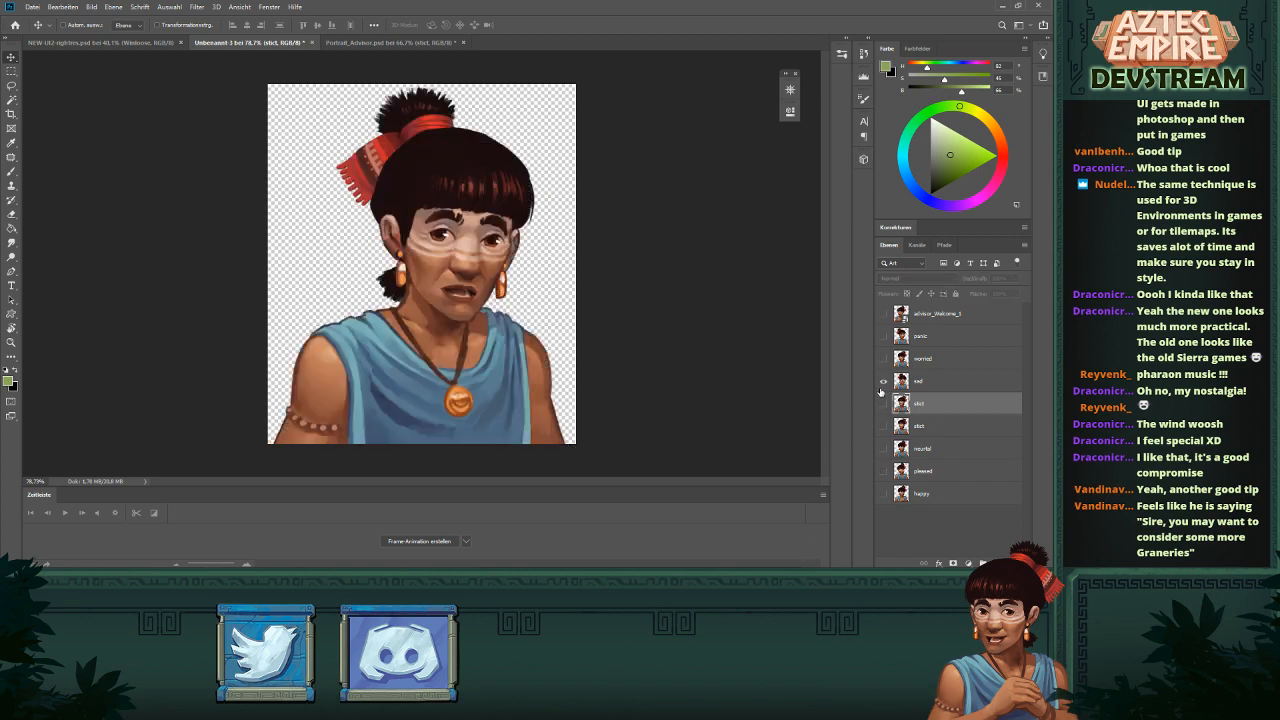
left_click(883, 380)
left_click(883, 358)
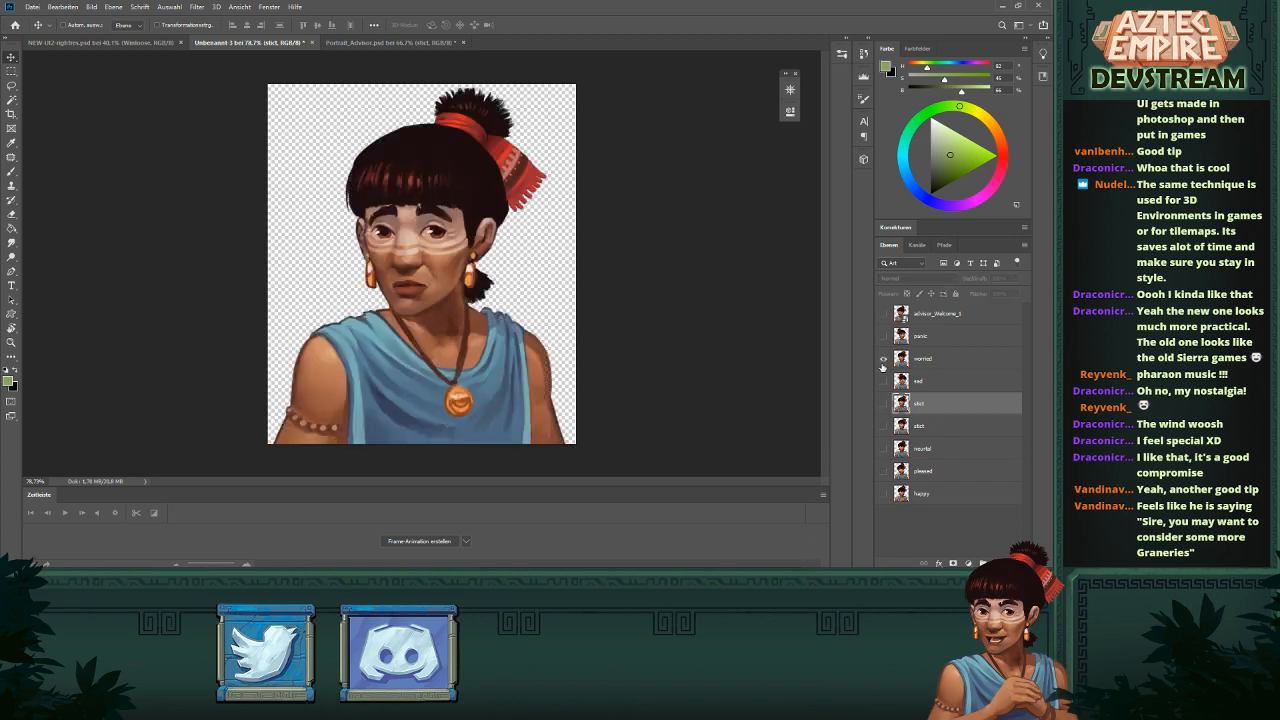
- Save the worried portrait as PNG Advisor_Worried_1, based on the Advisor_Sad_1 file name, with the large file size option
left_click(32, 7)
left_click(63, 127)
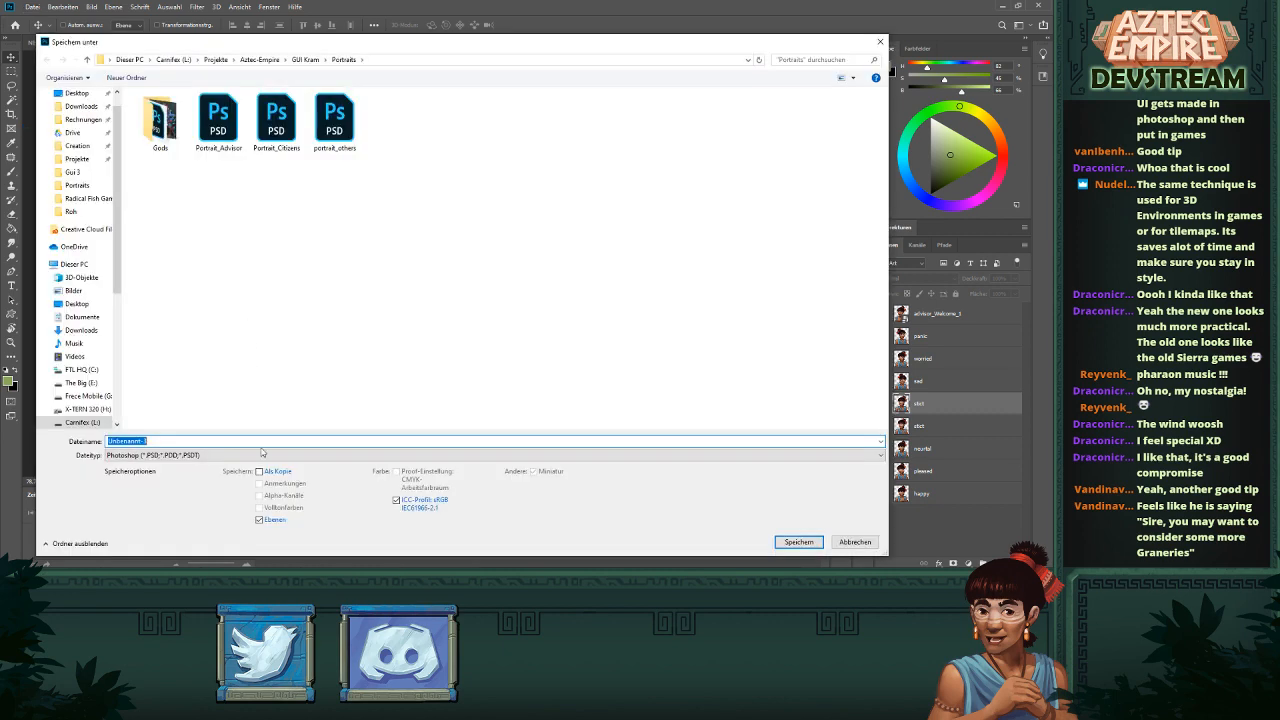
left_click(263, 455)
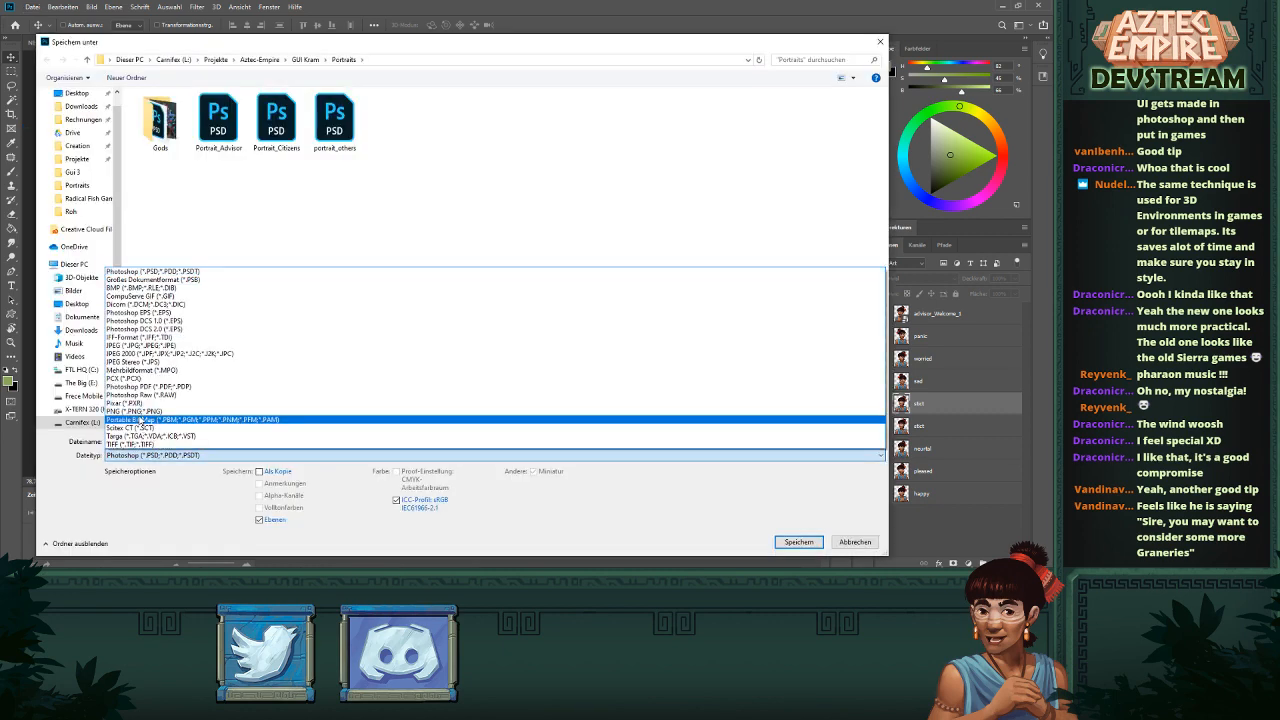
left_click(140, 412)
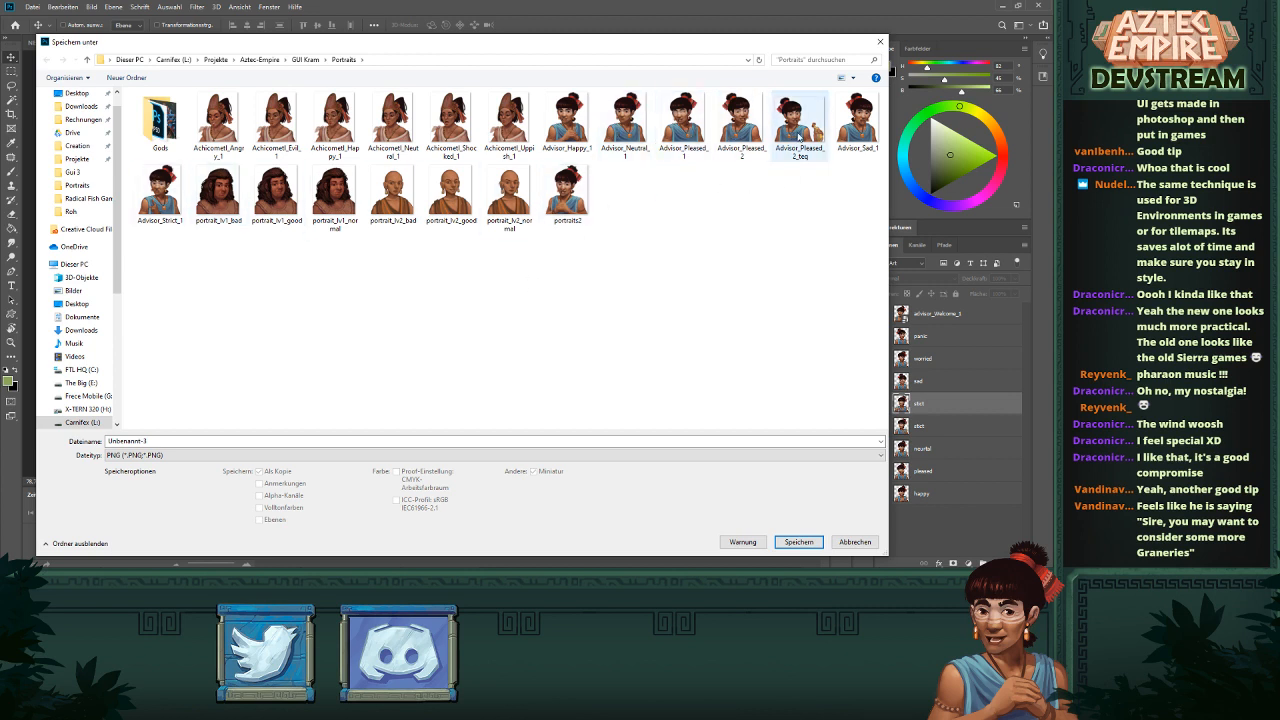
left_click(866, 130)
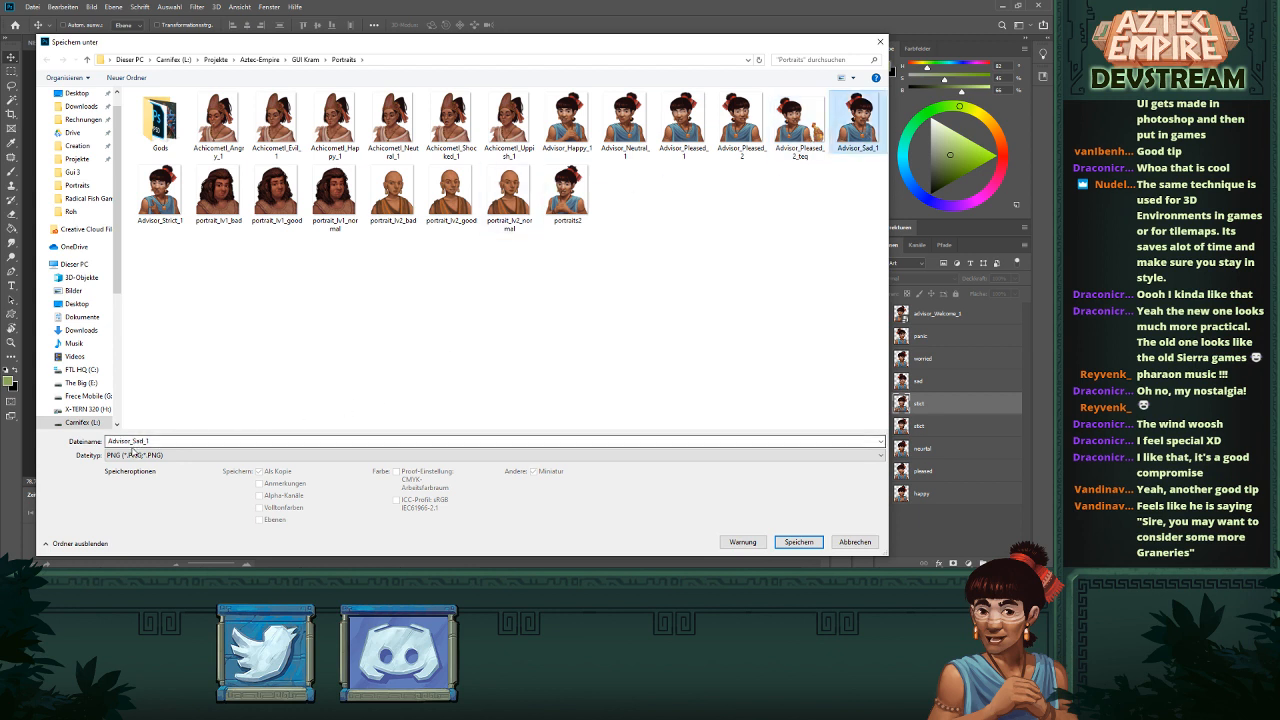
left_click(144, 441)
left_click(144, 441)
key("BackSpace")
key("BackSpace")
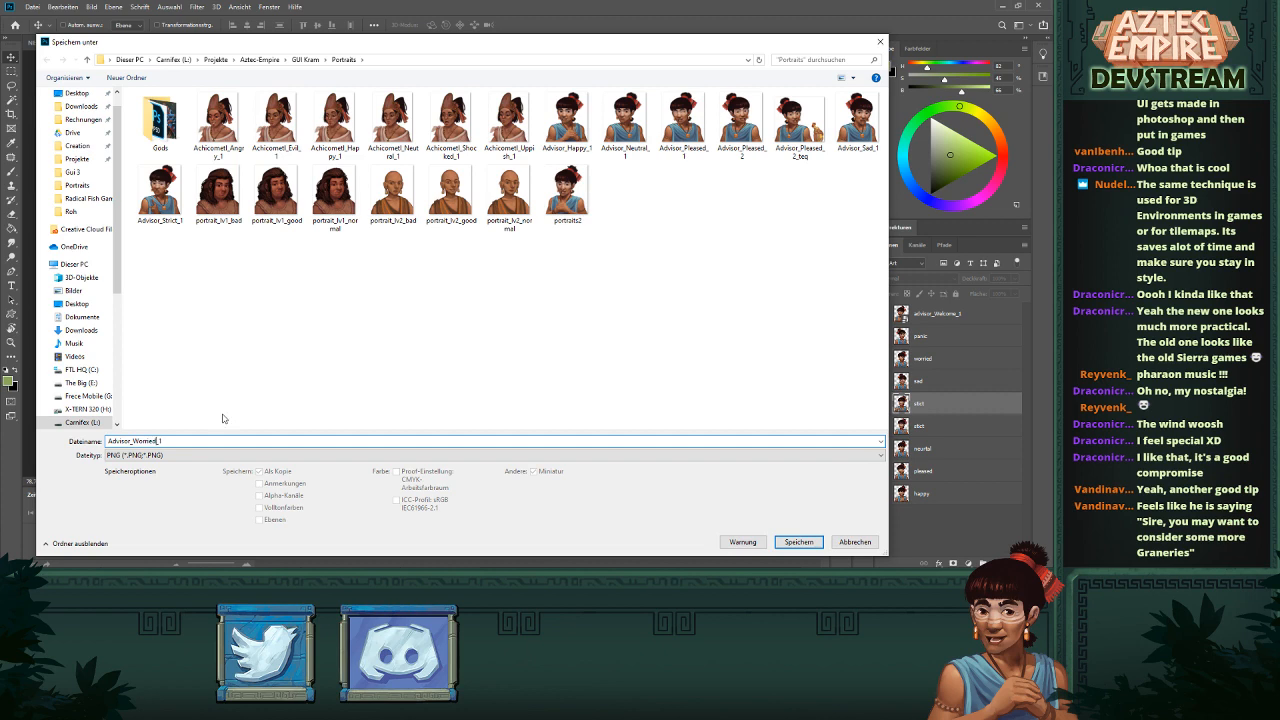
type("Worried_1")
left_click(798, 541)
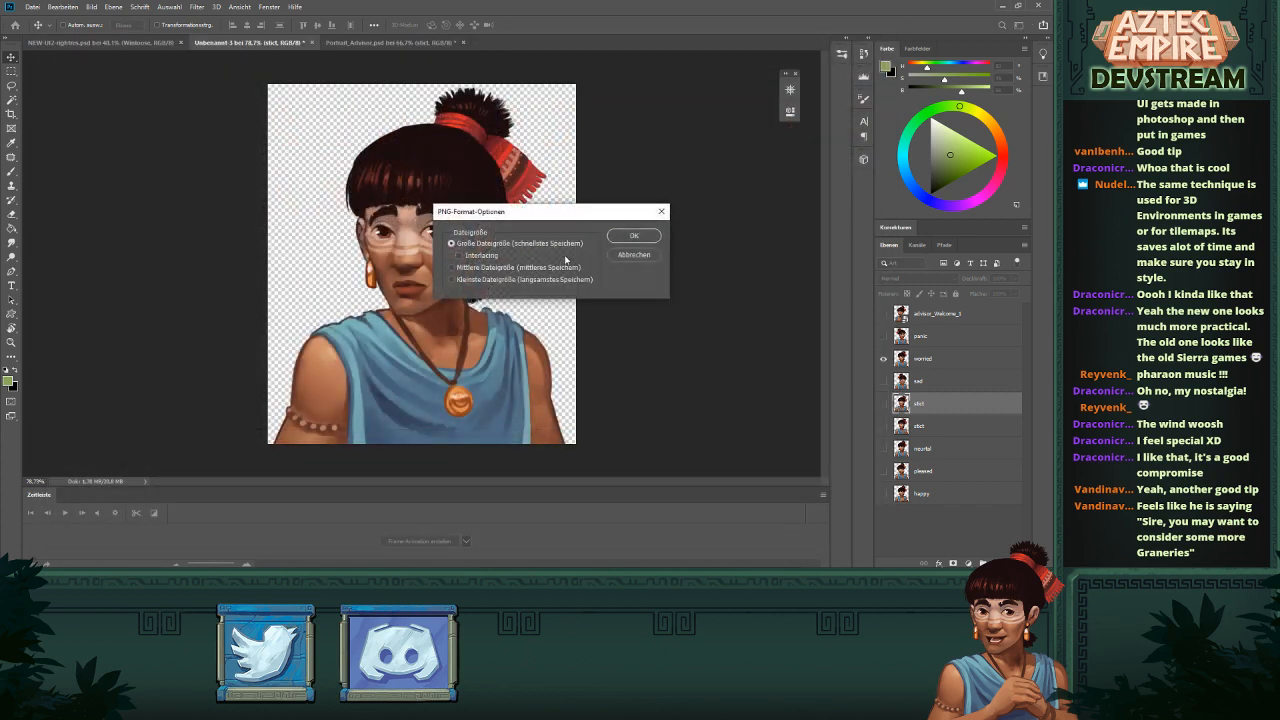
left_click(656, 240)
- Hide the worried layer and show only the panic expression layer
left_click(883, 358)
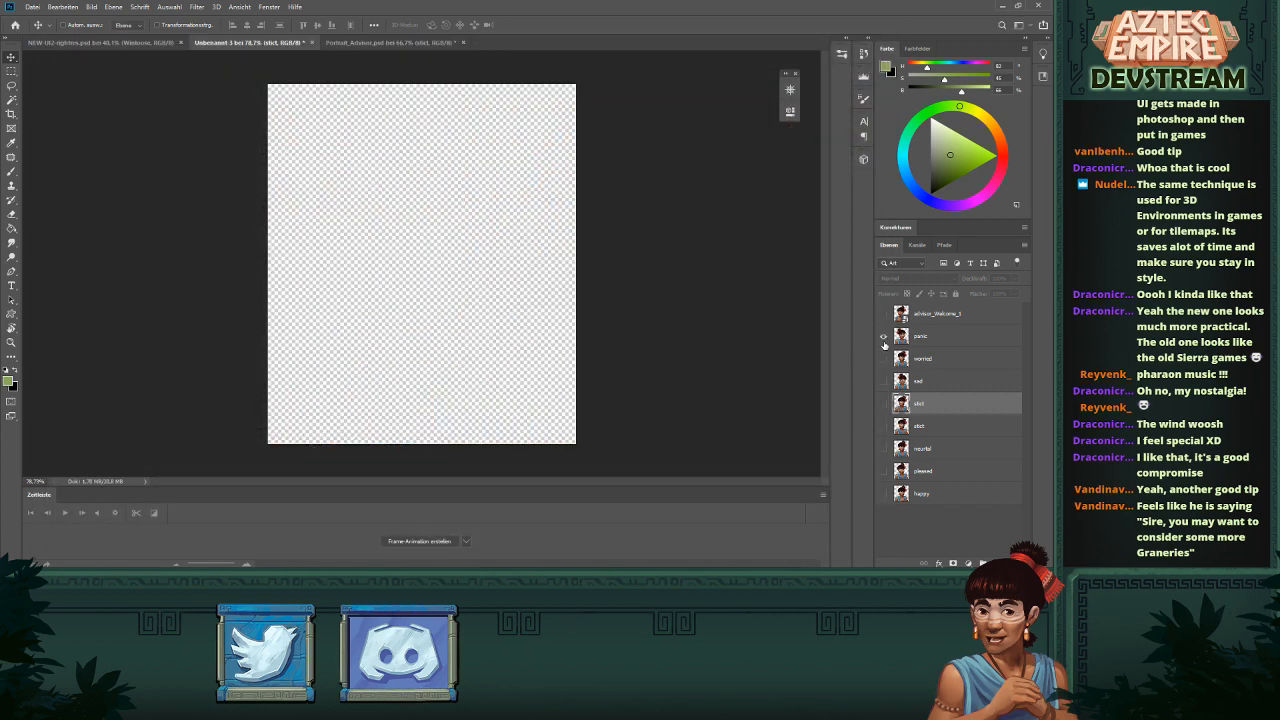
left_click(883, 336)
left_click(881, 317)
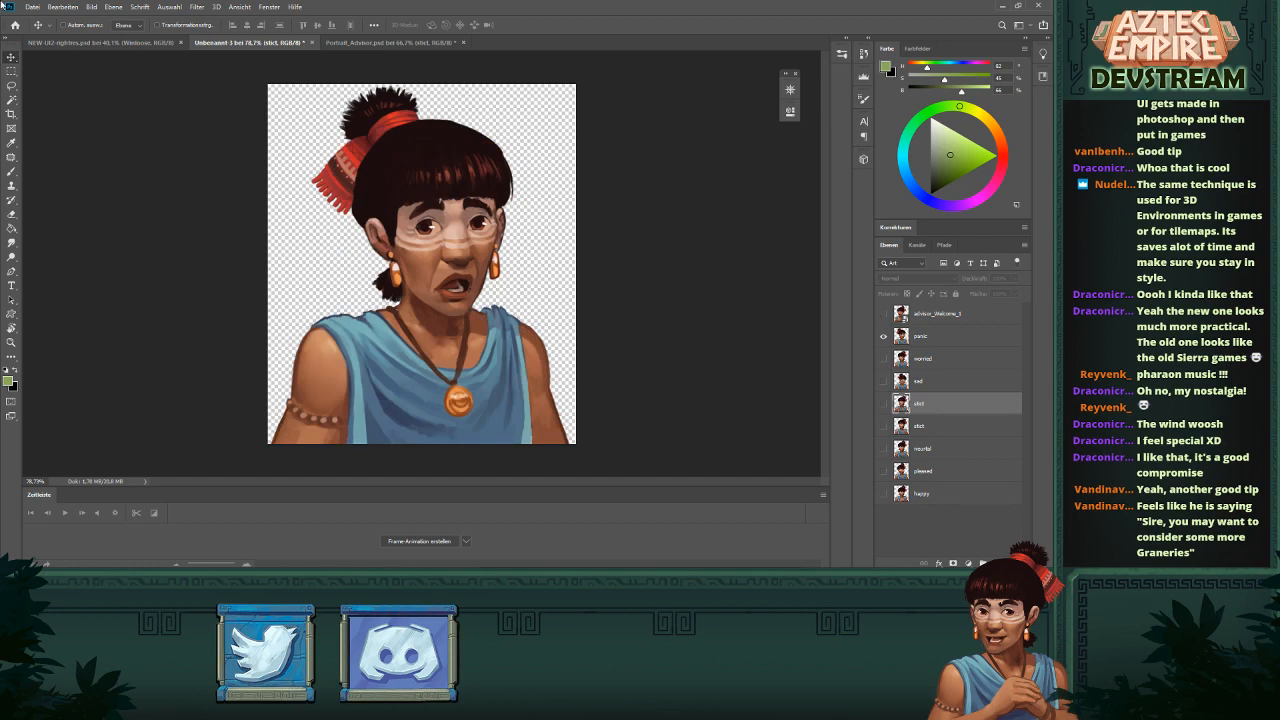
- Save the panic portrait as PNG Advisor_Panic_1, based on the Advisor_Happy_1 file name, with the large file size option
left_click(35, 7)
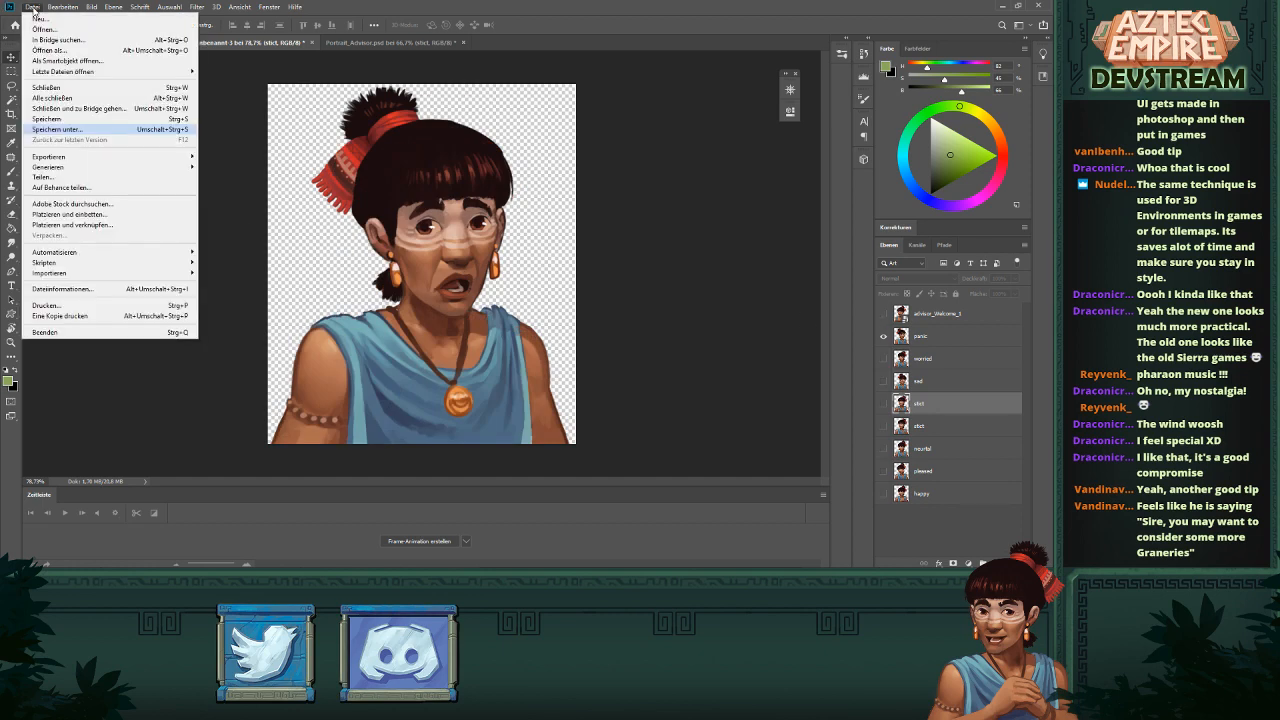
left_click(61, 130)
left_click(134, 455)
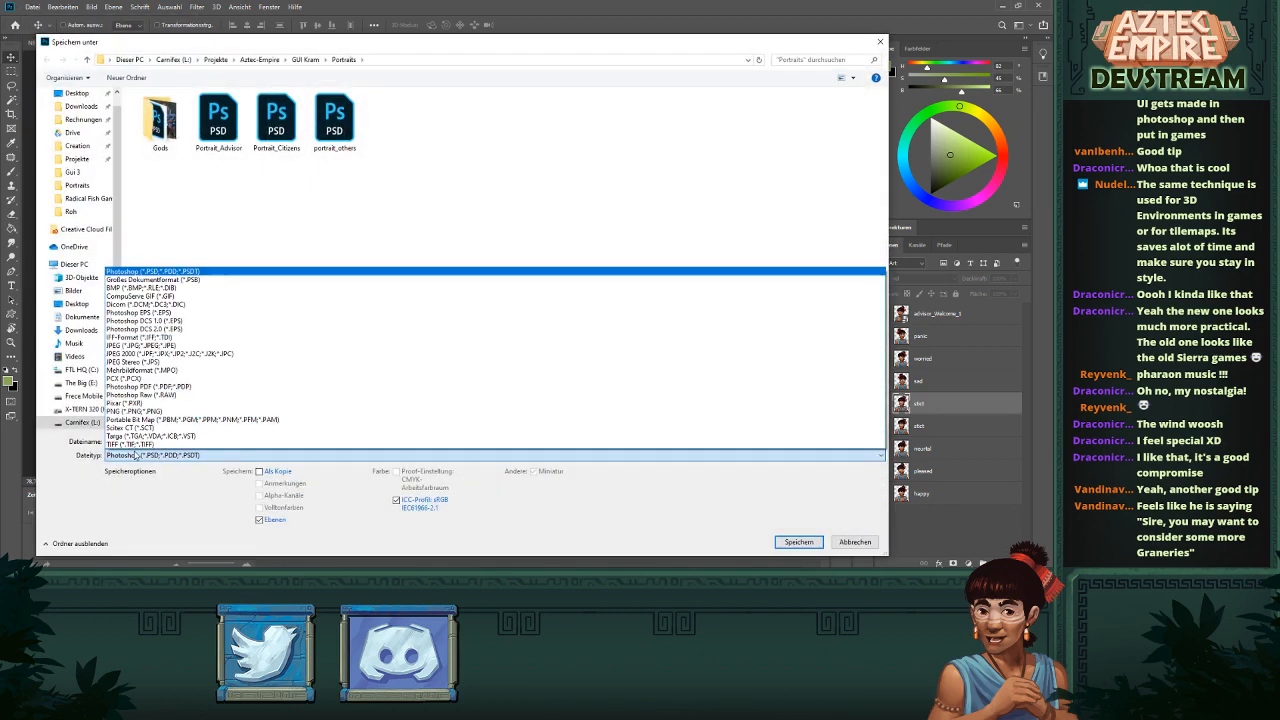
left_click(140, 411)
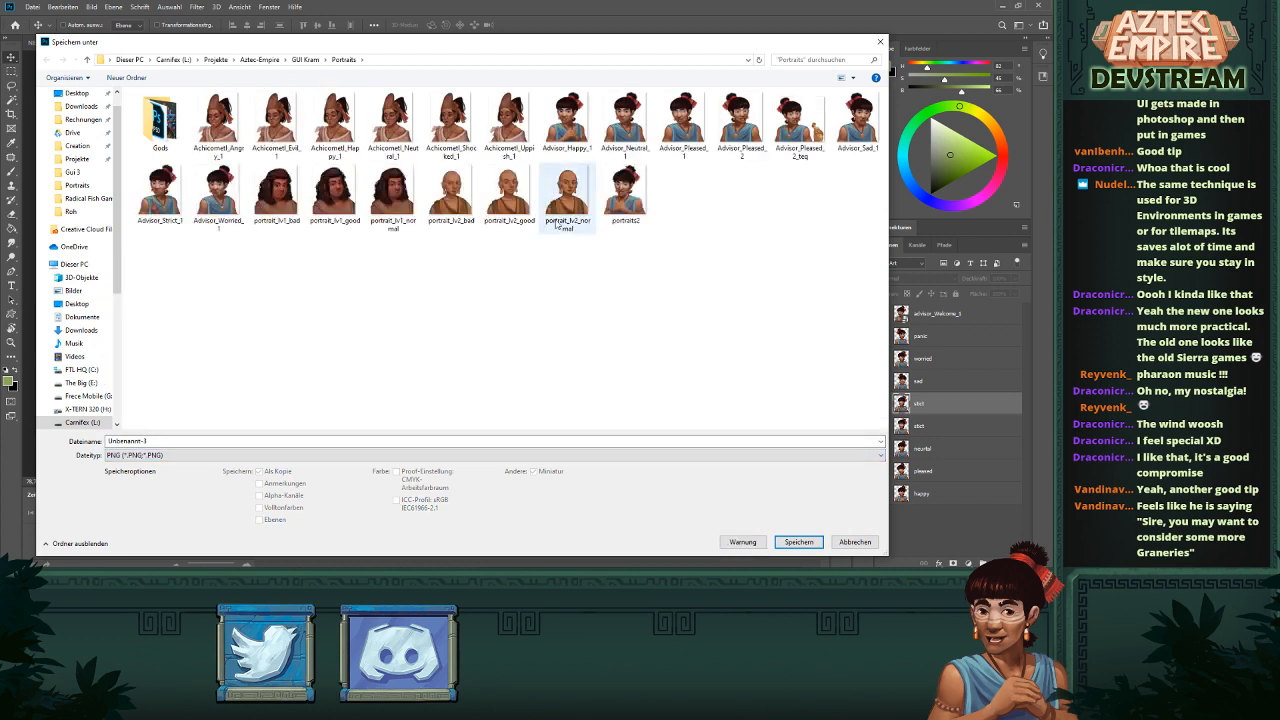
left_click(567, 122)
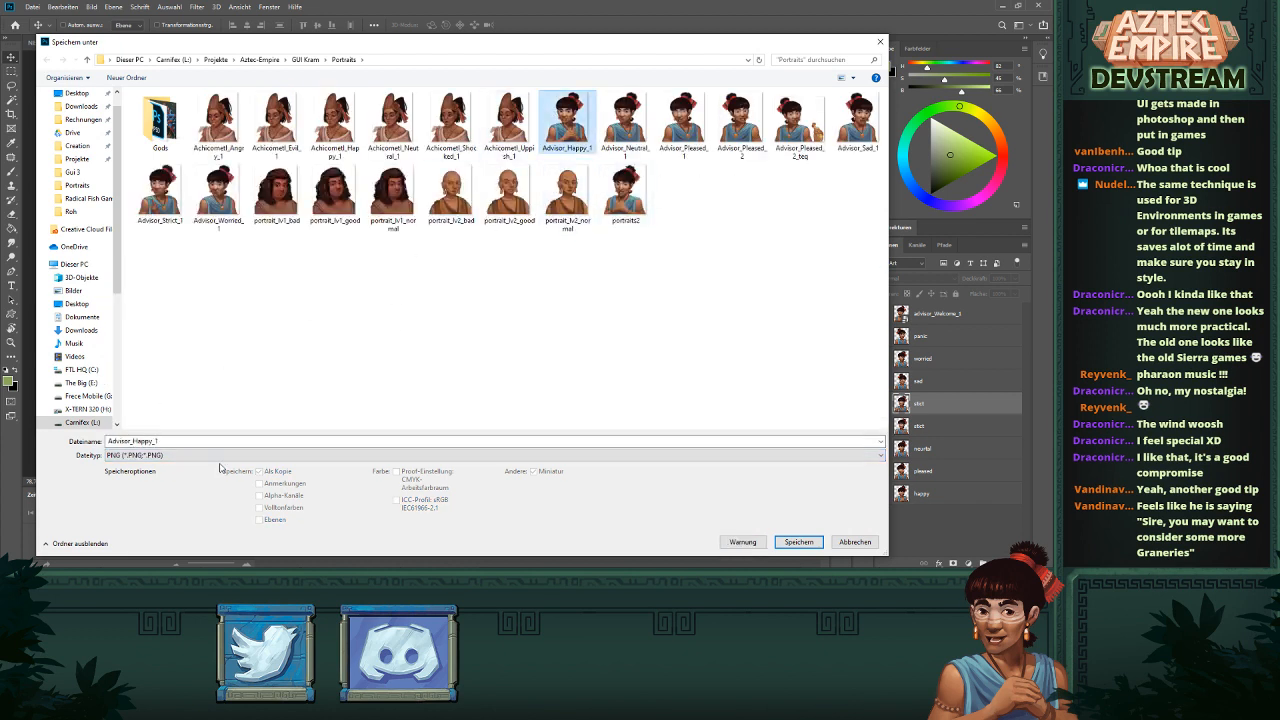
double_click(140, 441)
left_click_drag(142, 441, 133, 441)
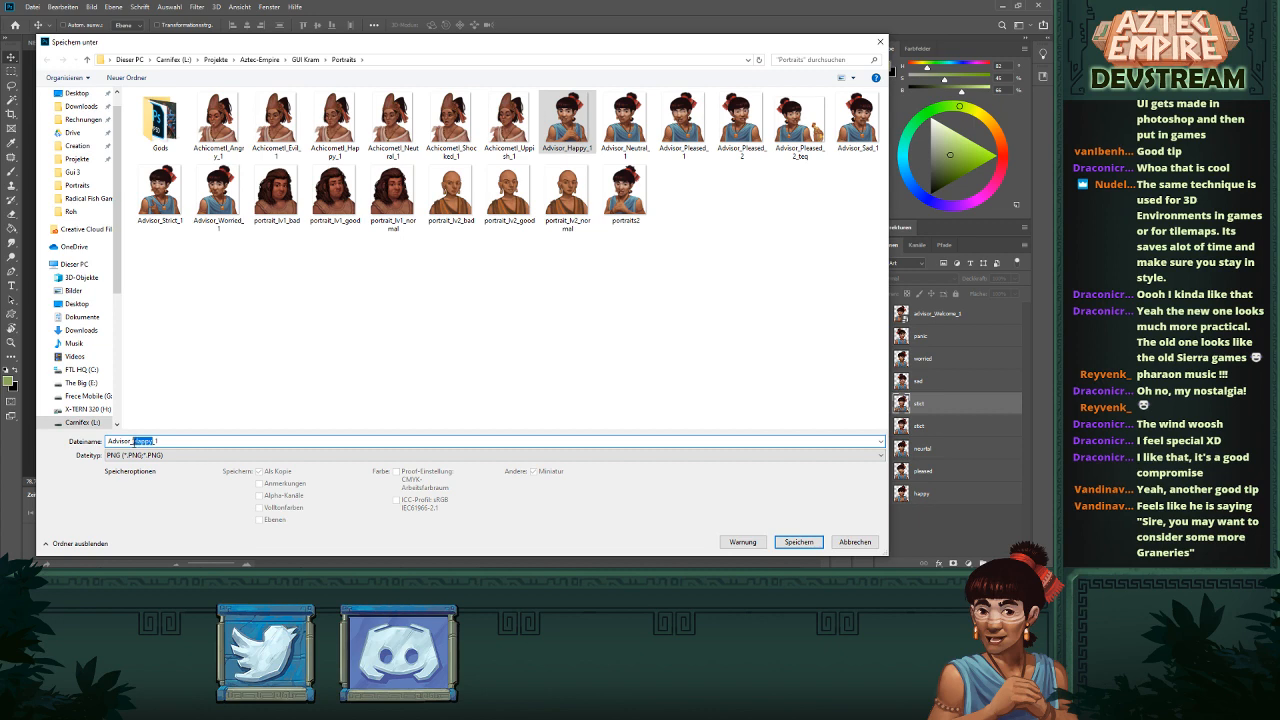
type("Panic")
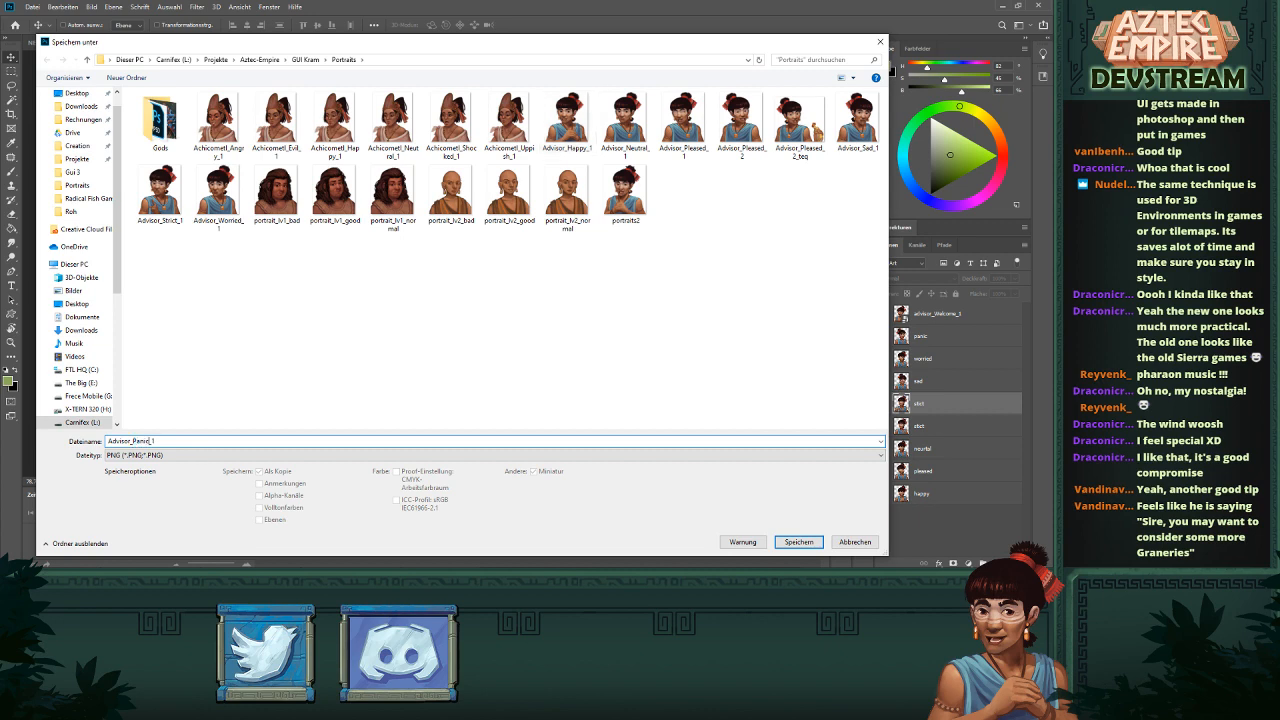
left_click(796, 543)
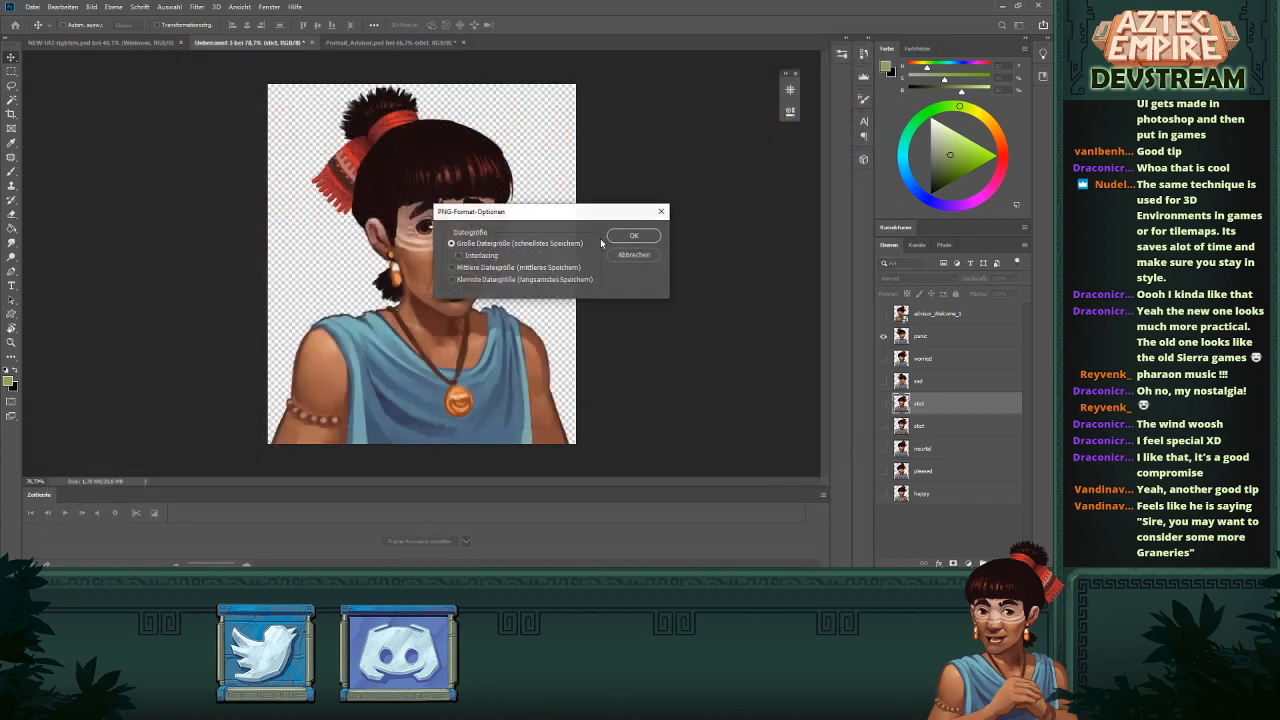
left_click(622, 236)
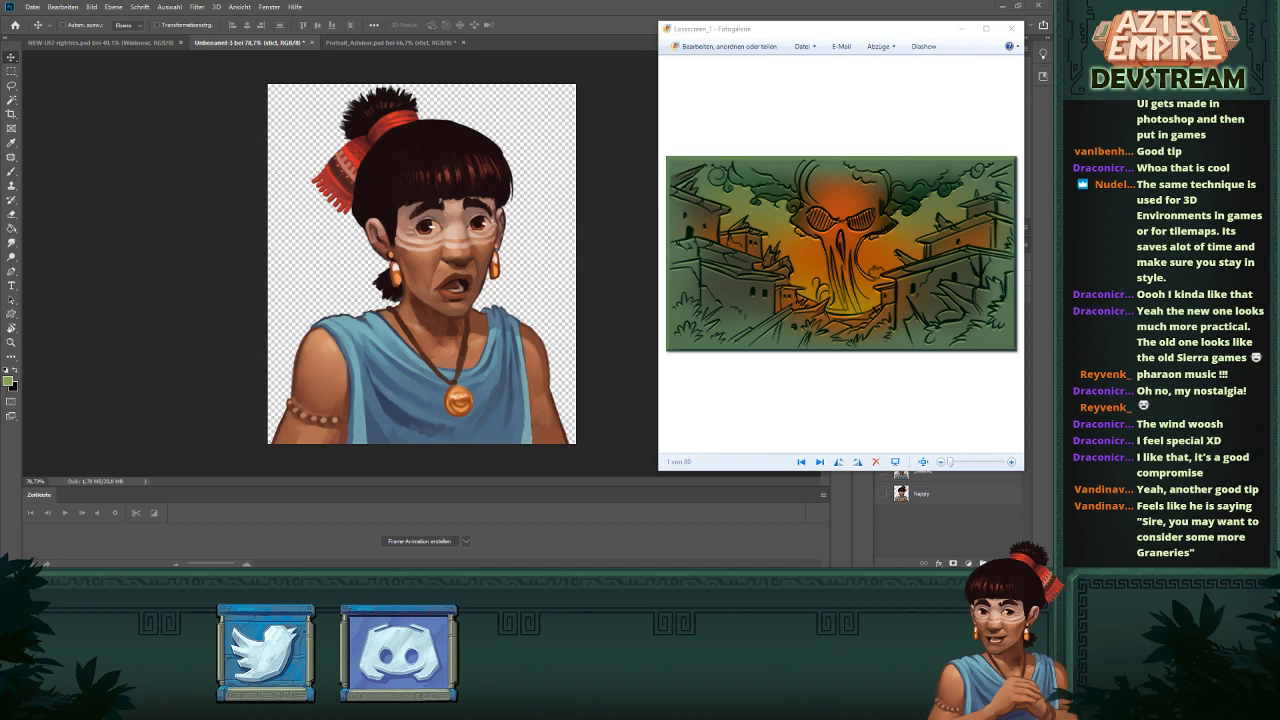
- Close the loading screen sketch viewer and the Roh video folder window
left_click(1011, 28)
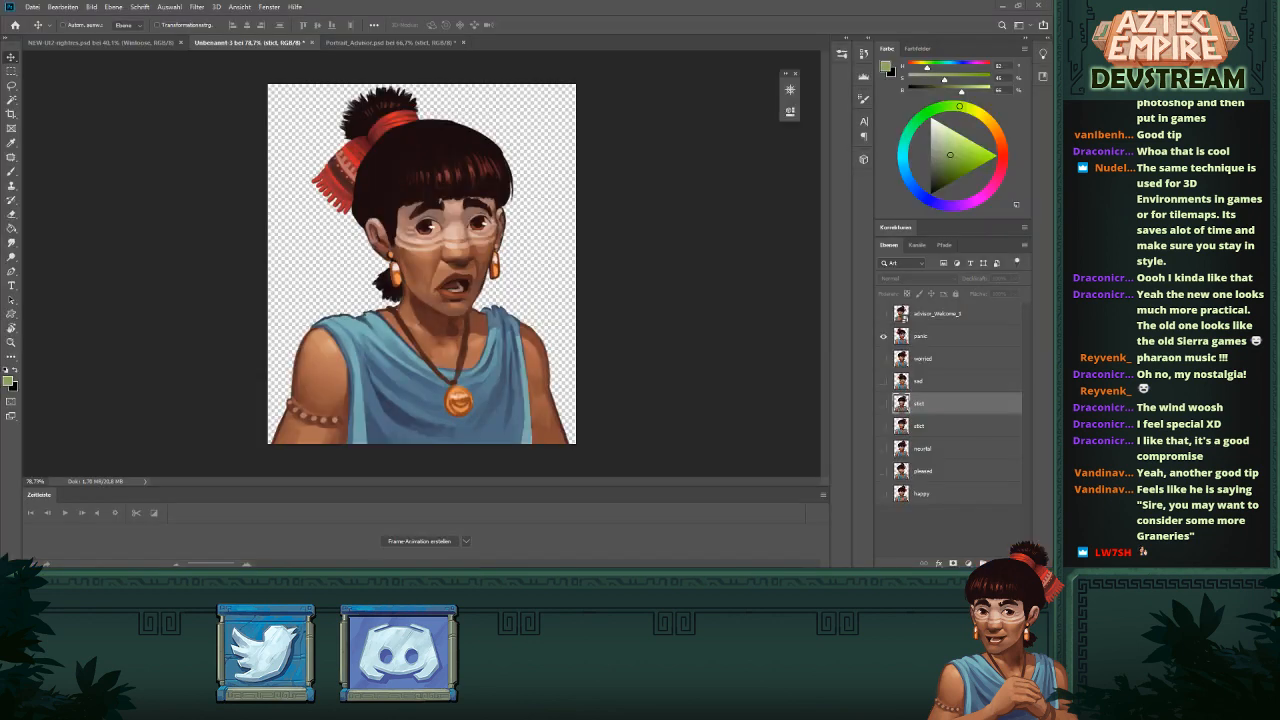
key("alt+Tab")
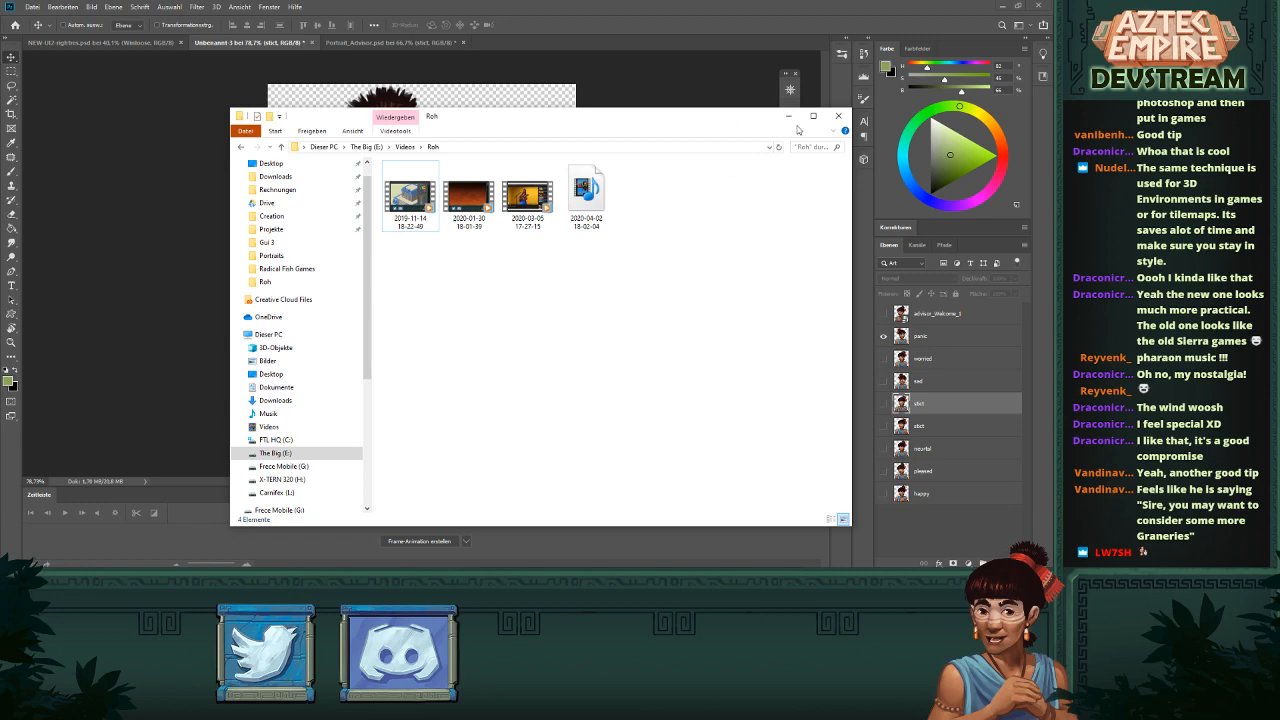
left_click(840, 116)
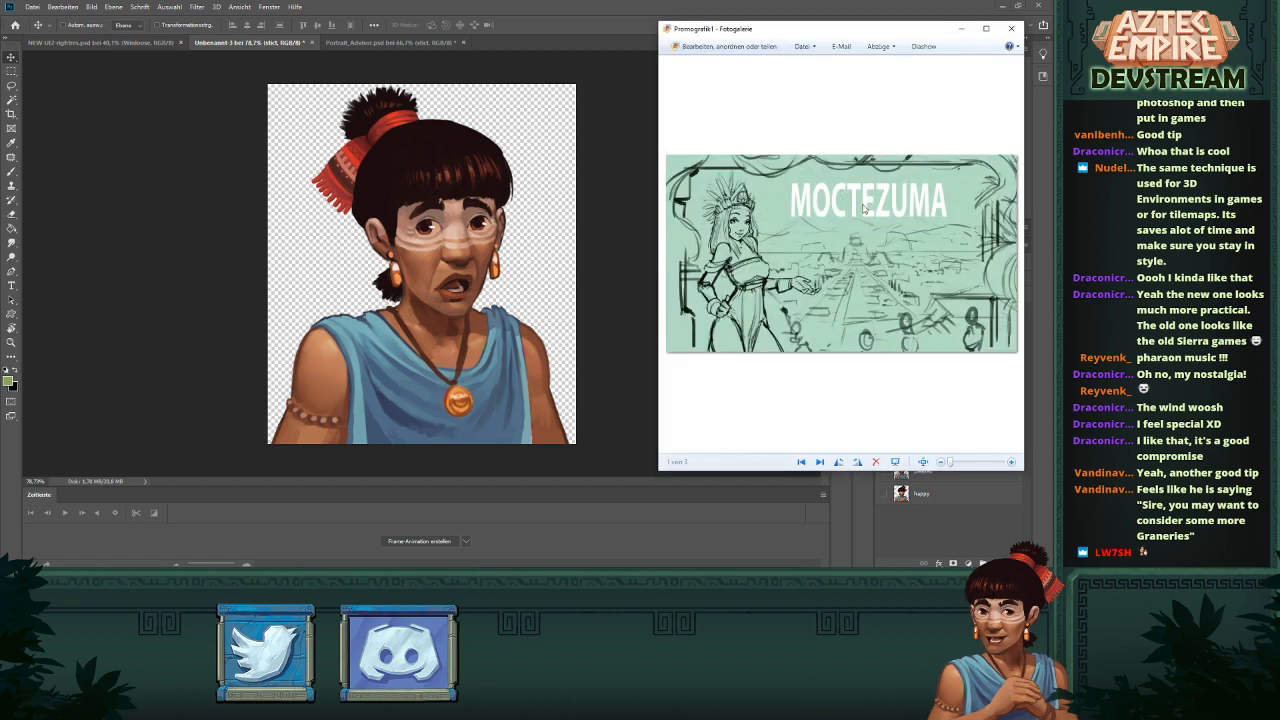
- Widen the Promografik1 picture viewer and zoom in on the Moctezuma sketch to examine the female figure
scroll(893, 285, "up", 2)
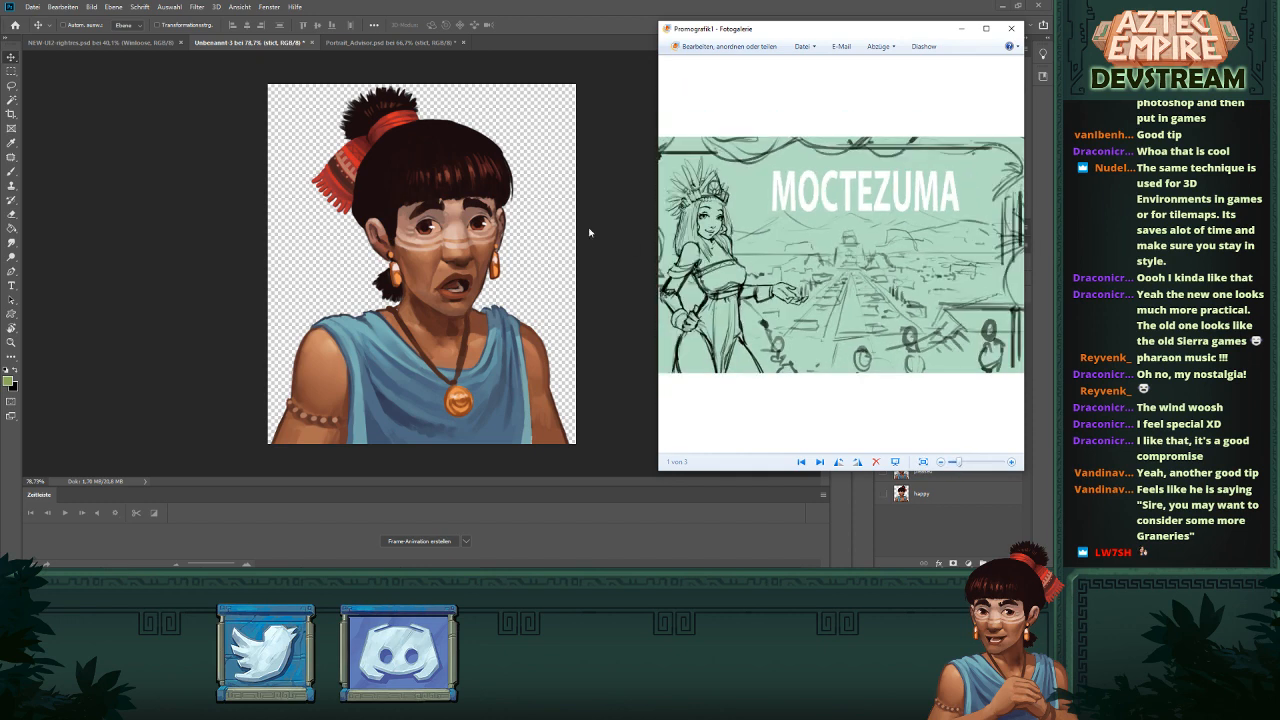
left_click_drag(658, 272, 172, 259)
scroll(726, 172, "up", 2)
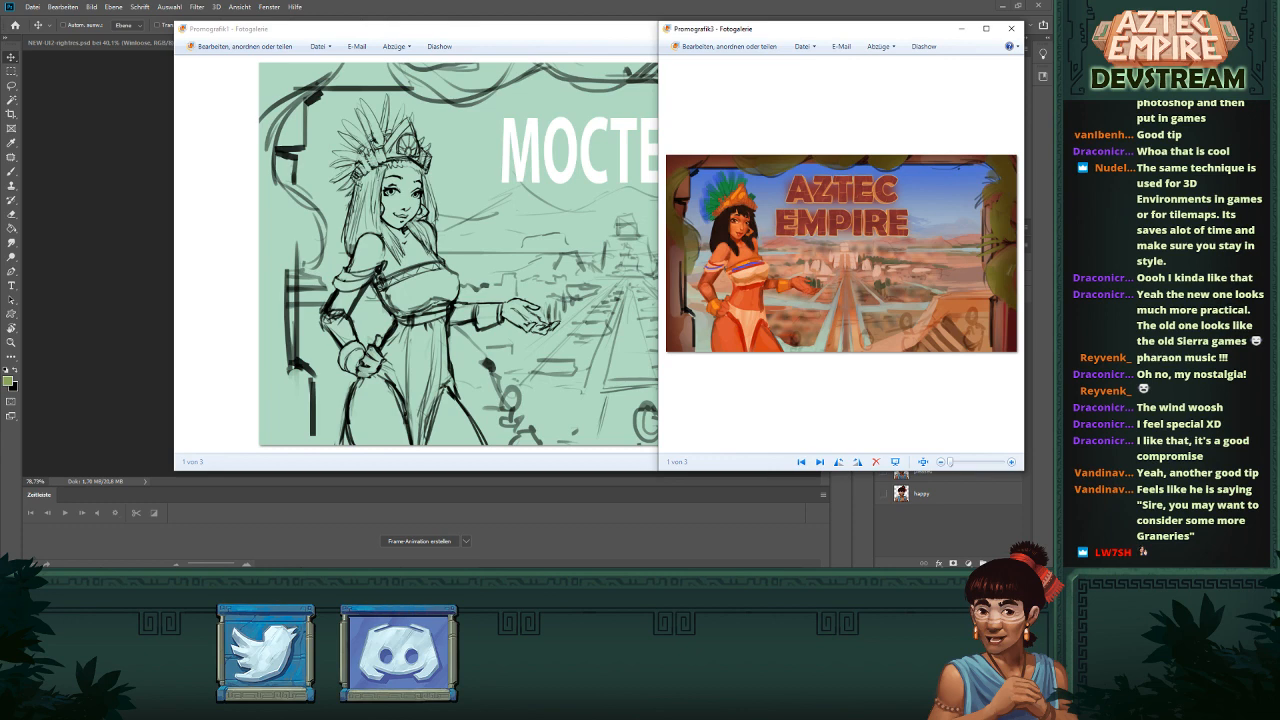
- Switch to Photoshop and close the promotional graphic document that contains the Logo-Small layer
key("alt+Tab")
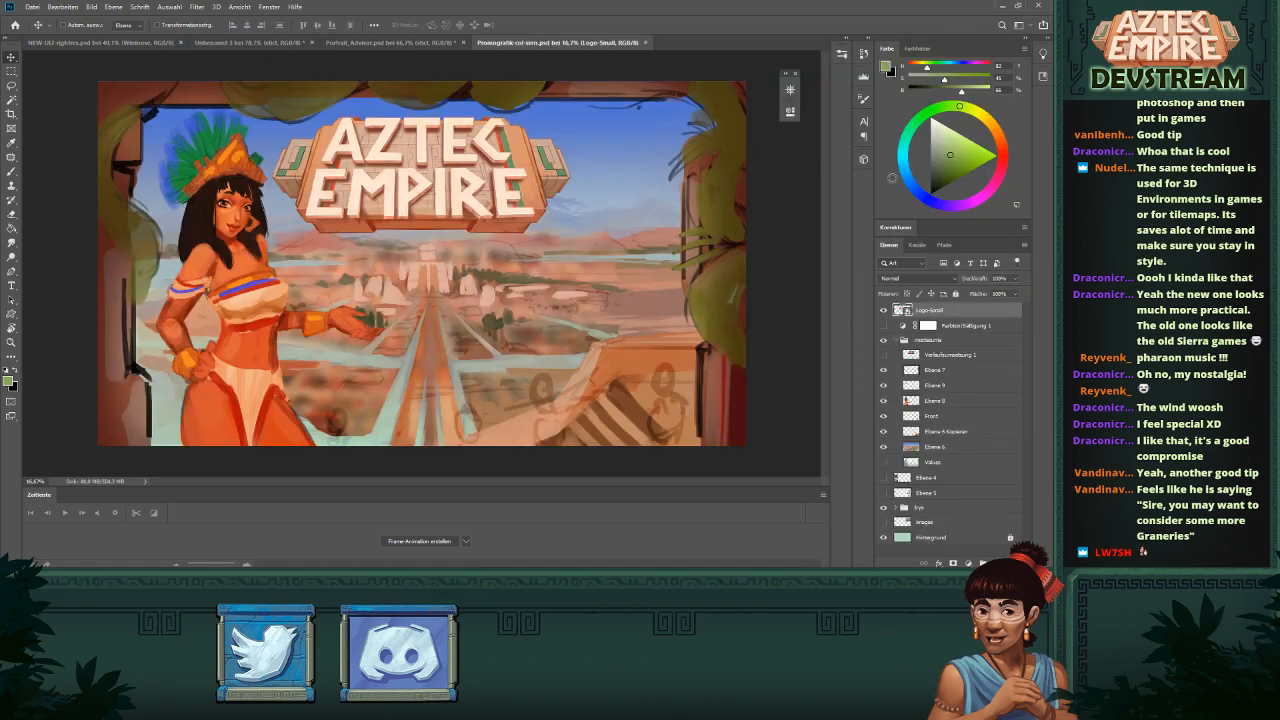
left_click(645, 42)
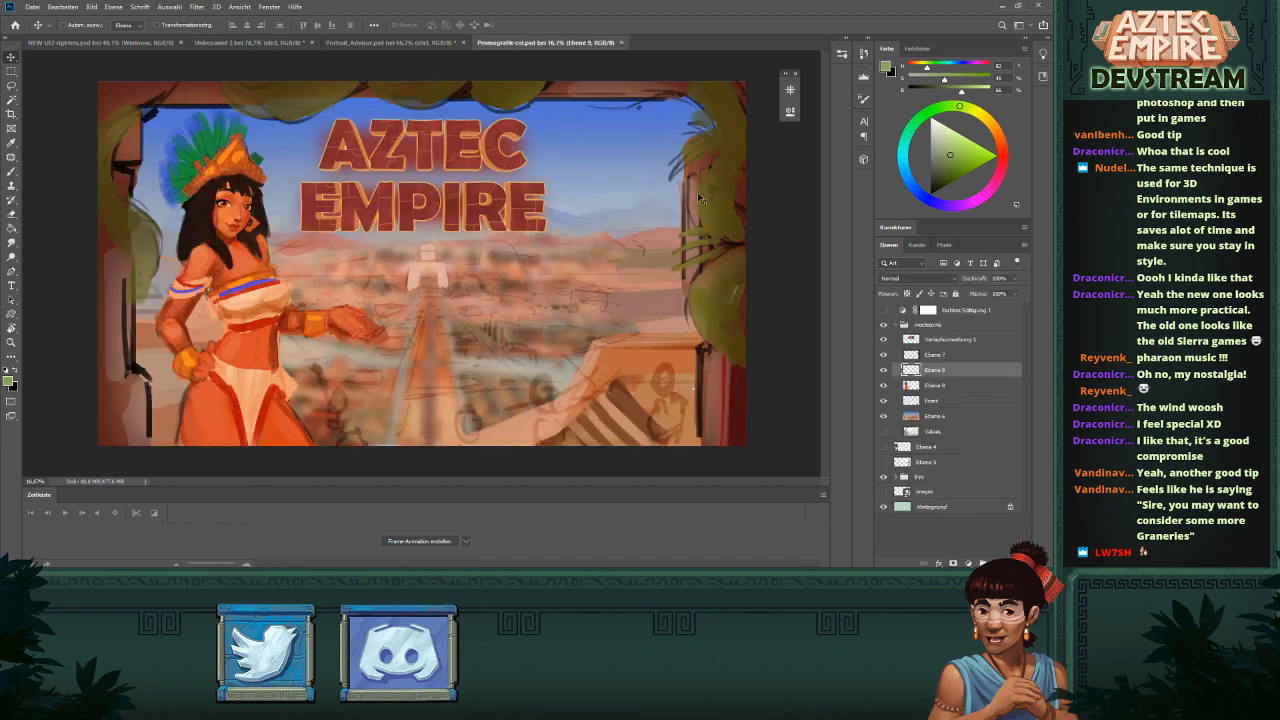
- Close the Promografik-col.psd and Promografik.psd documents and activate the Zoom tool in the remaining promotional graphic
left_click(621, 43)
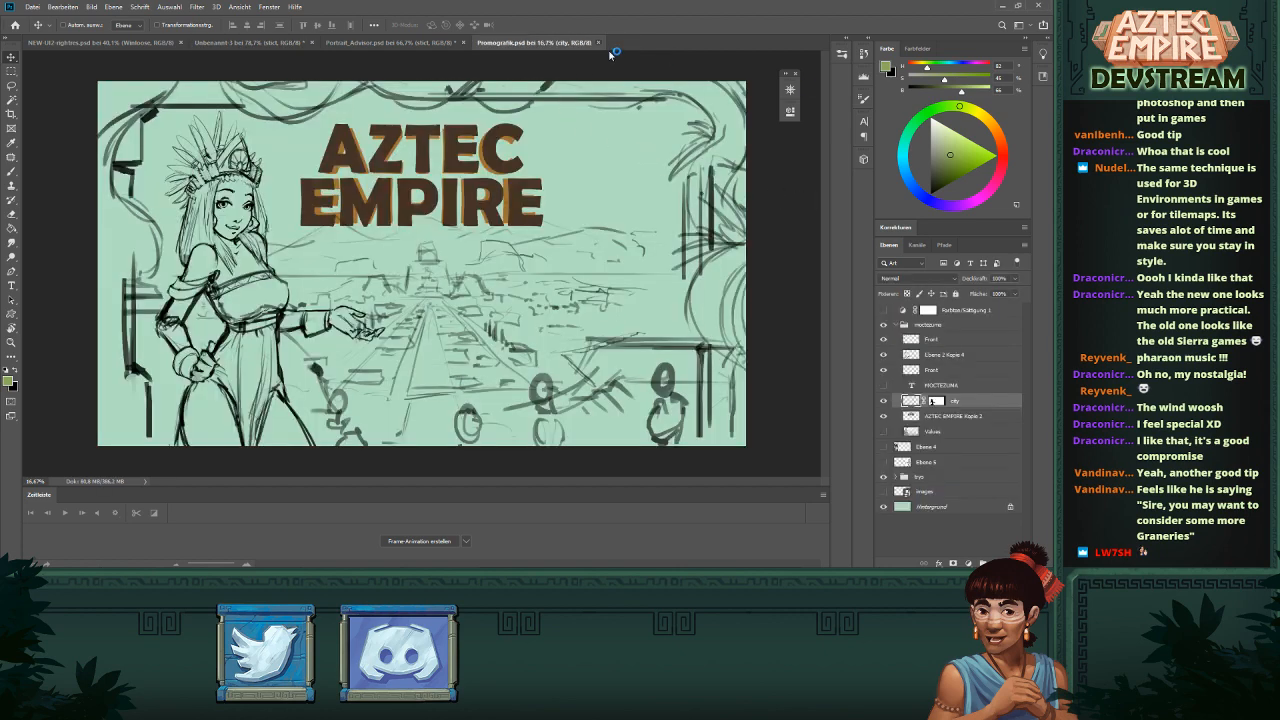
left_click(599, 43)
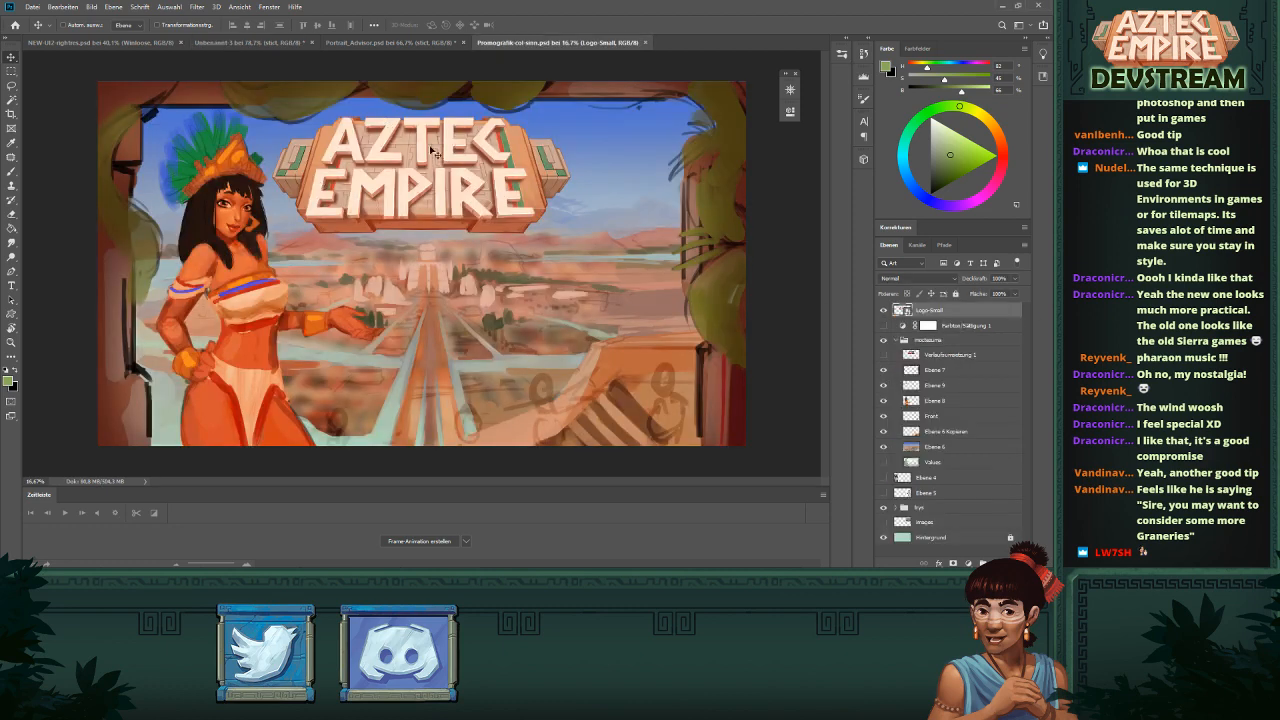
left_click(9, 342)
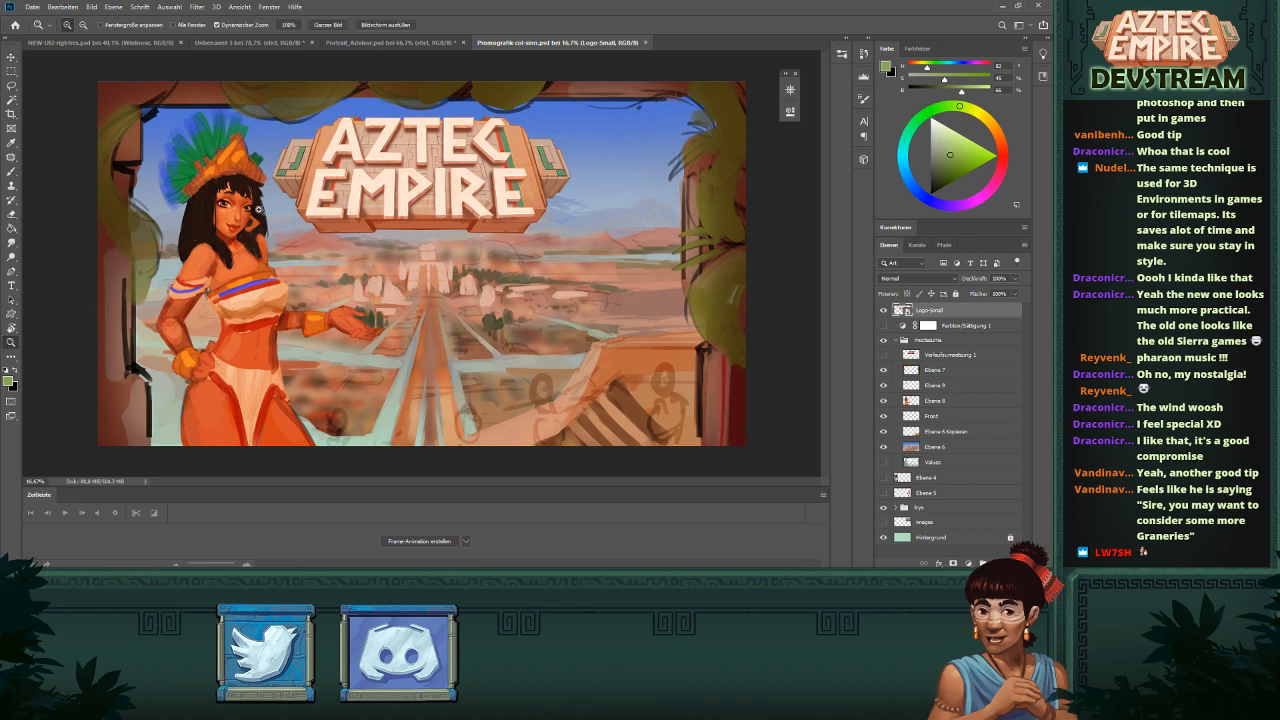
- Check which layers hold the female figure and hide Ebene 8 and Ebene 9
left_click(883, 403)
left_click(883, 403)
left_click(883, 401)
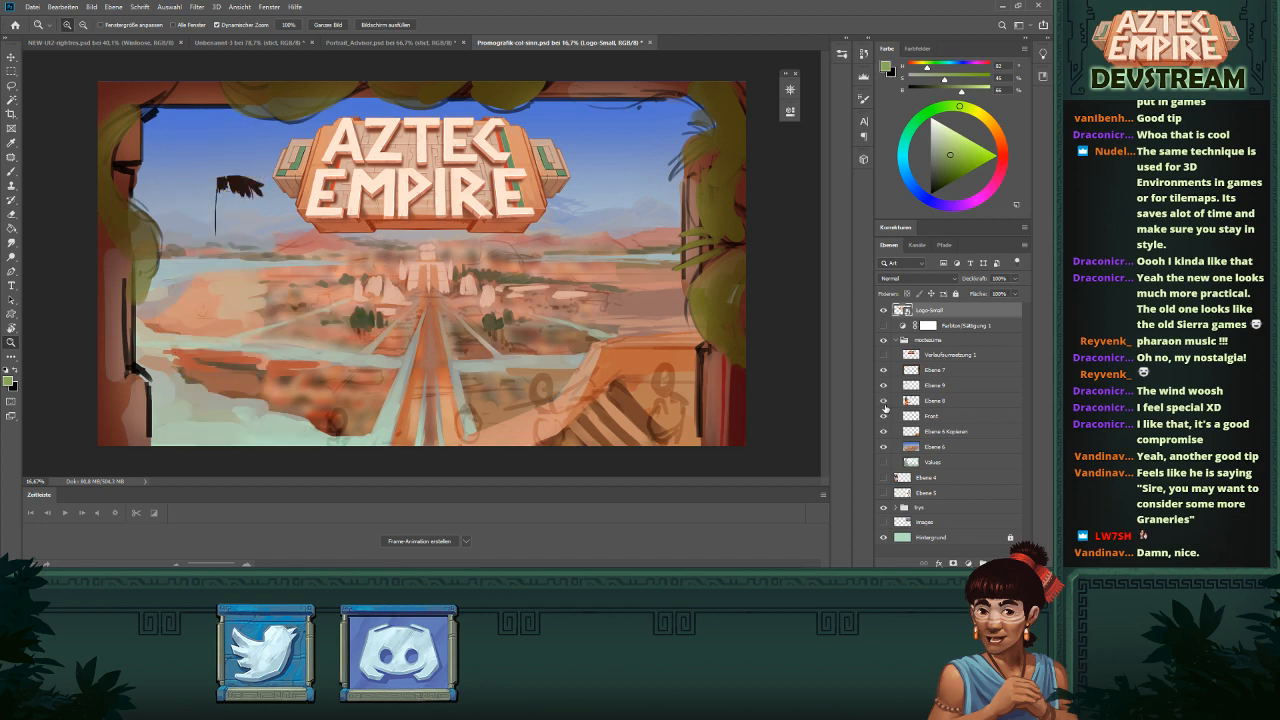
left_click(883, 401)
left_click(881, 400)
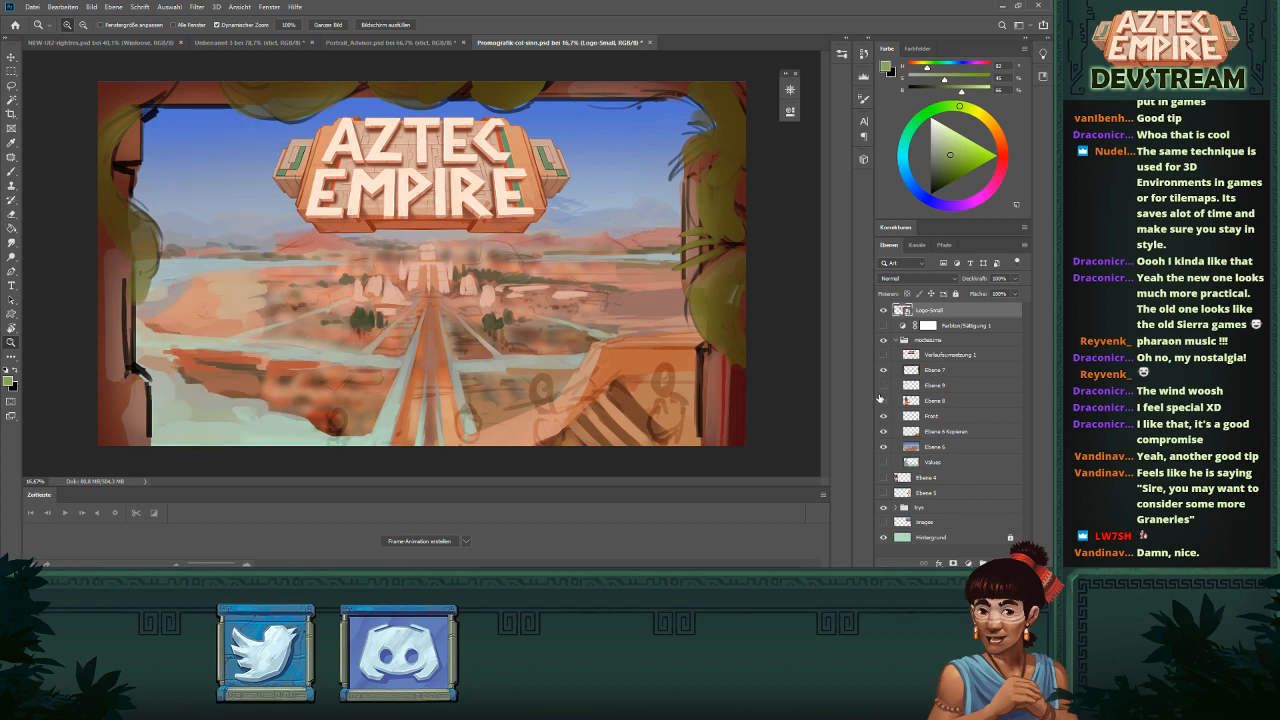
left_click(881, 400)
left_click(881, 400)
- Group the Ebene 9 and Ebene 8 layers, name the group girl, and hide it
left_click(930, 387)
left_click(930, 401, "shift")
key("ctrl+g")
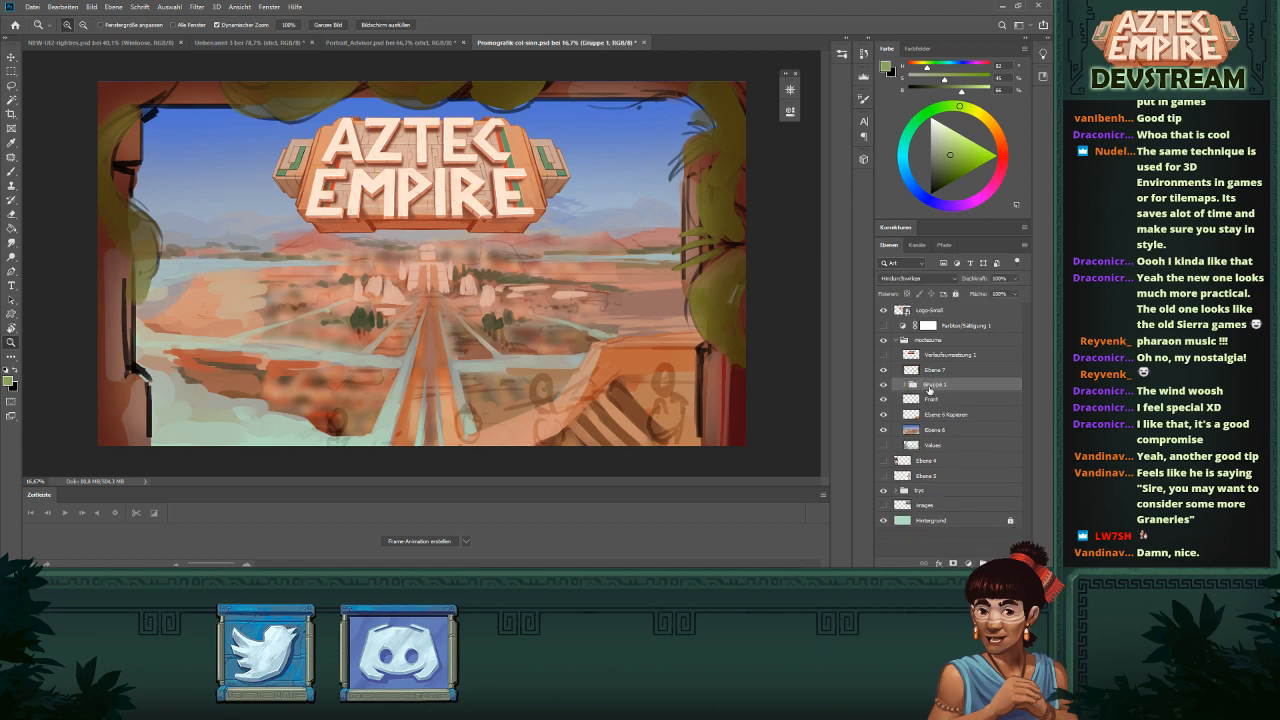
type("rl")
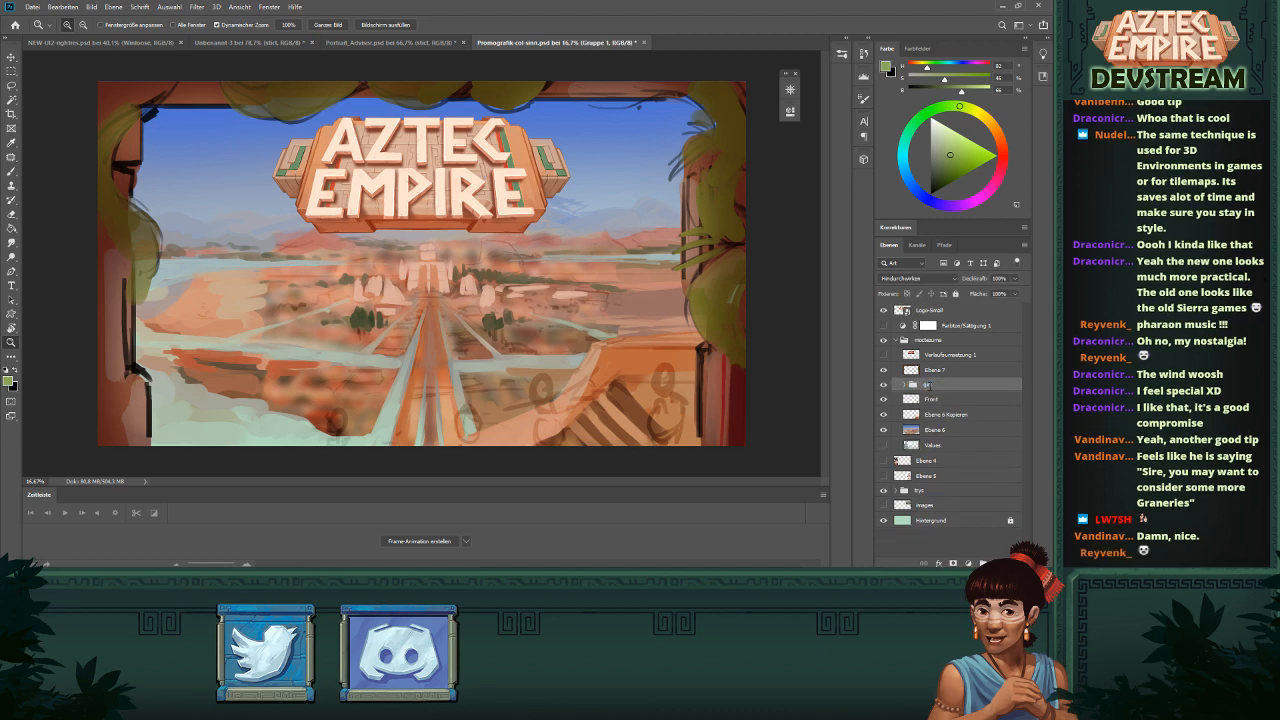
key("Return")
left_click(882, 386)
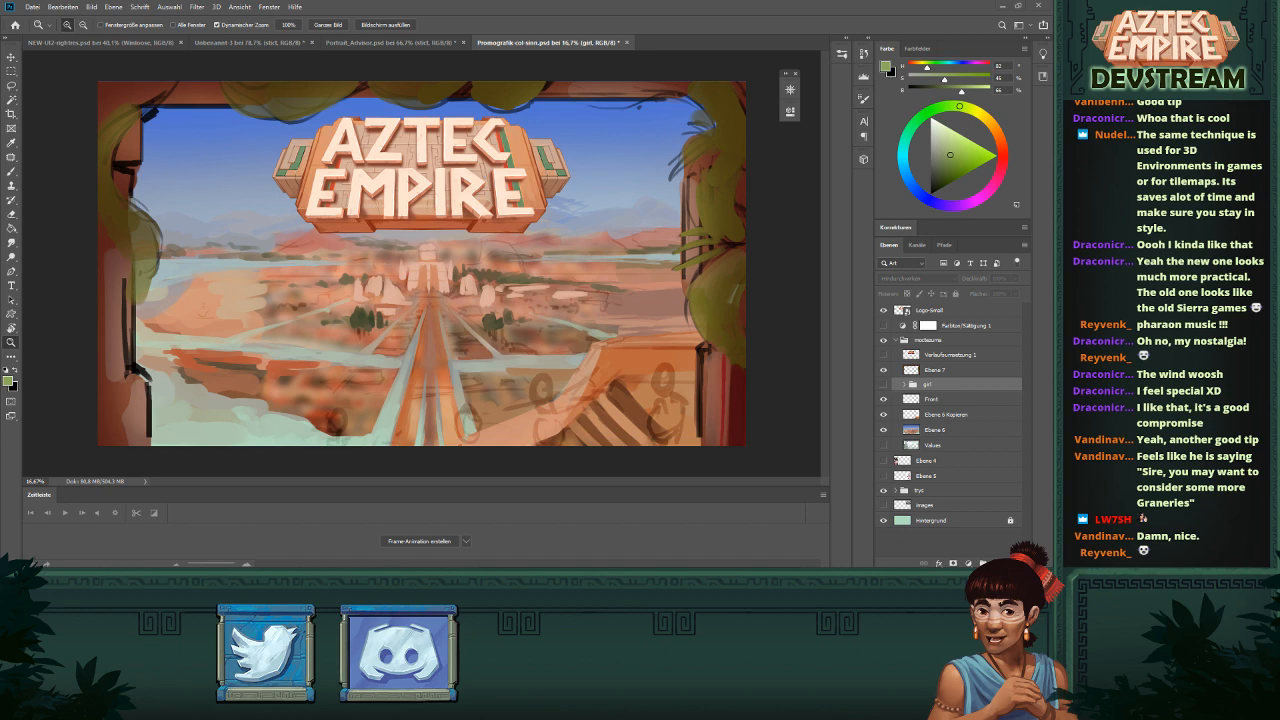
- Examine the reference portrait of the woman with the yellow flower and minimise the picture viewer
scroll(922, 316, "up", 4)
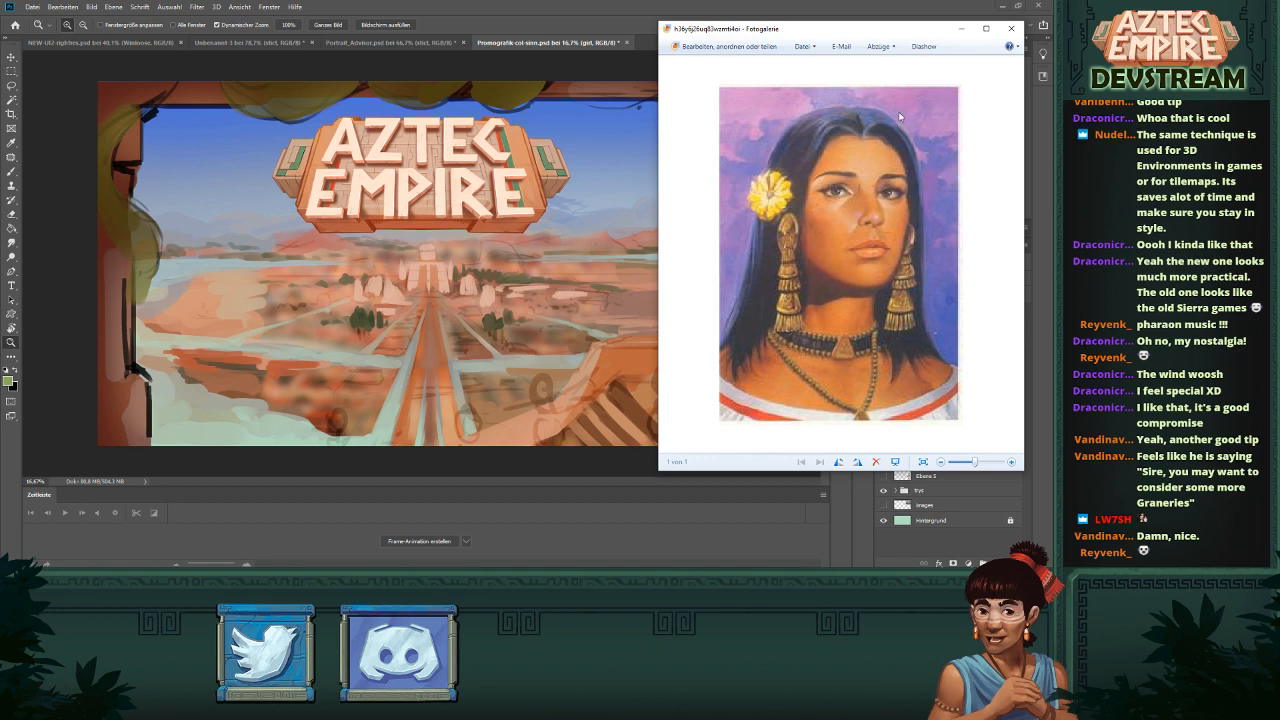
left_click(963, 29)
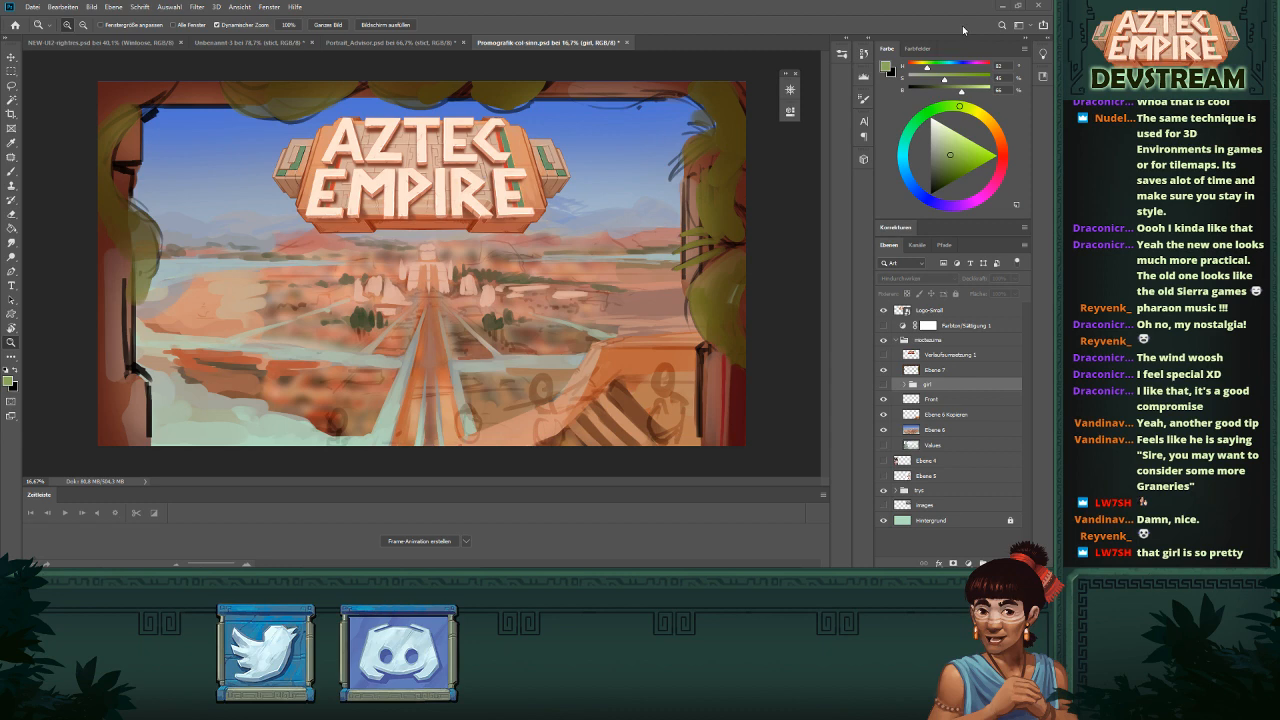
- Compare the artwork with and without the Logo-Small layer and leave the logo hidden
left_click(882, 312)
left_click(882, 312)
left_click(882, 312)
left_click(882, 312)
left_click(882, 312)
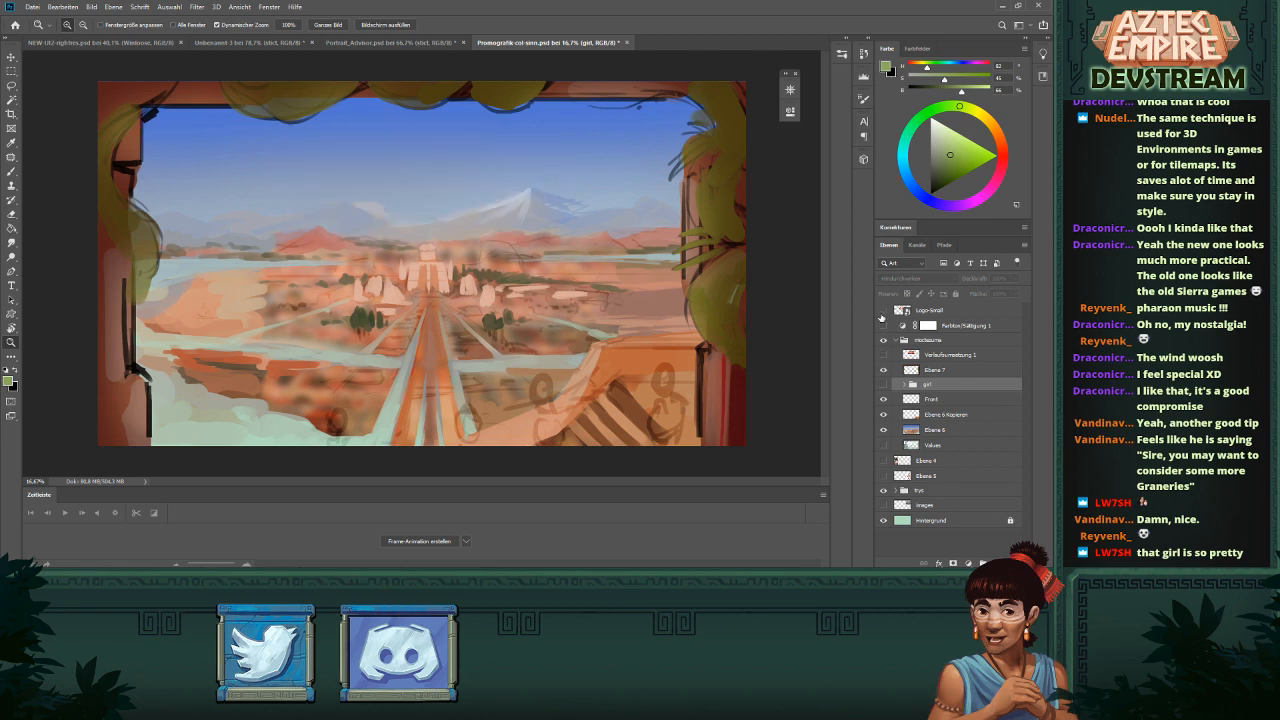
left_click(882, 312)
left_click(882, 312)
left_click(882, 312)
left_click(882, 312)
- Toggle the moctezuma group on and off to examine which parts of the artwork it contains
left_click(890, 341)
left_click(883, 341)
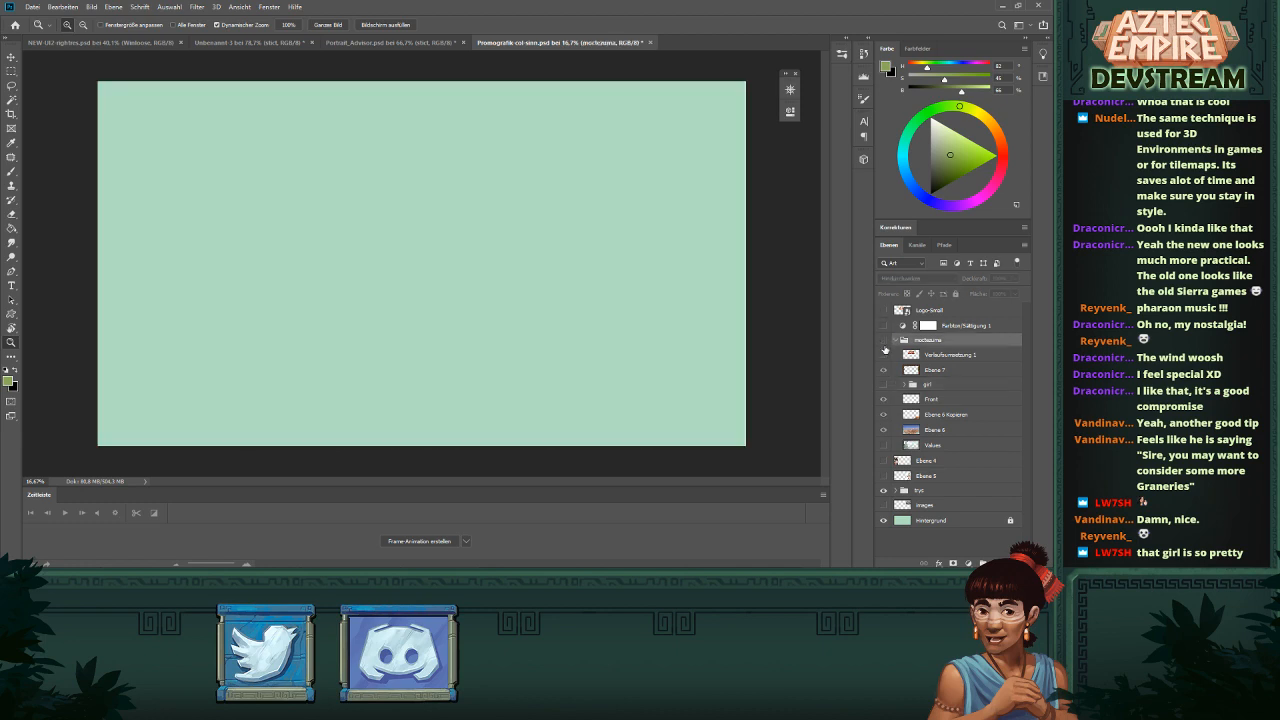
left_click(883, 341)
left_click(883, 341)
left_click(883, 341)
left_click(883, 341)
left_click(883, 341)
left_click(896, 341)
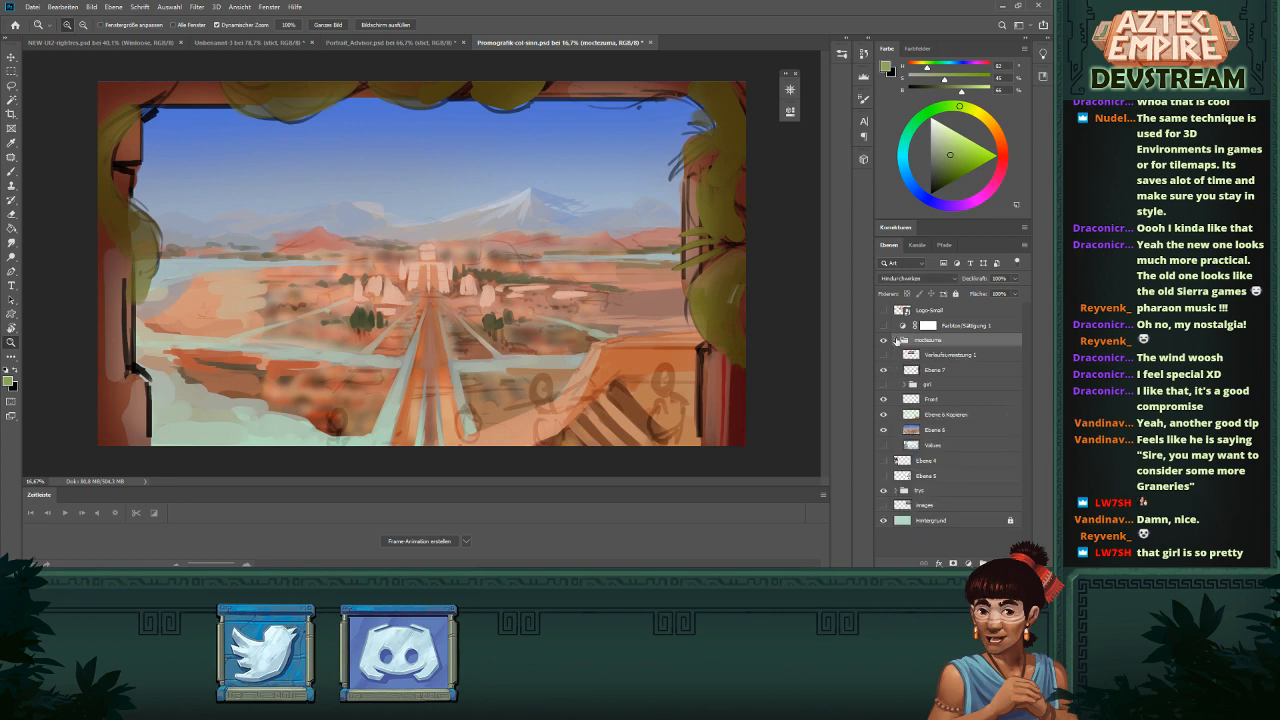
left_click(883, 341)
left_click(883, 341)
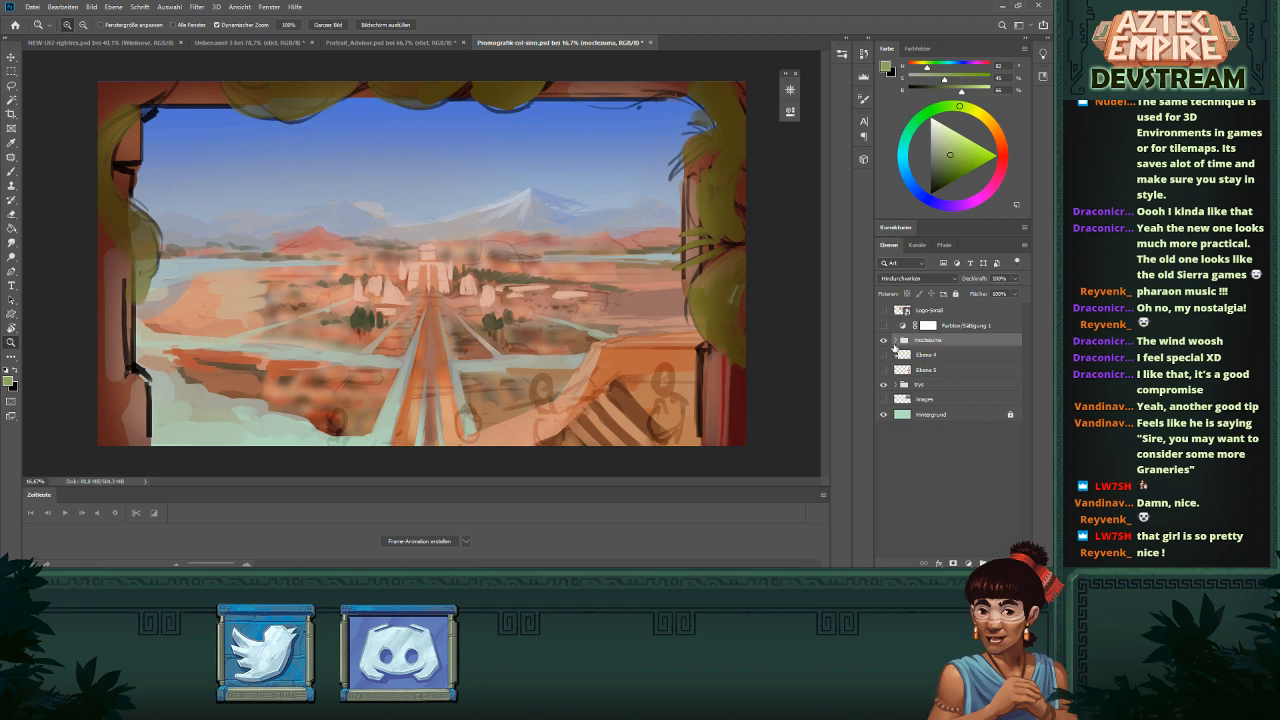
left_click(895, 341)
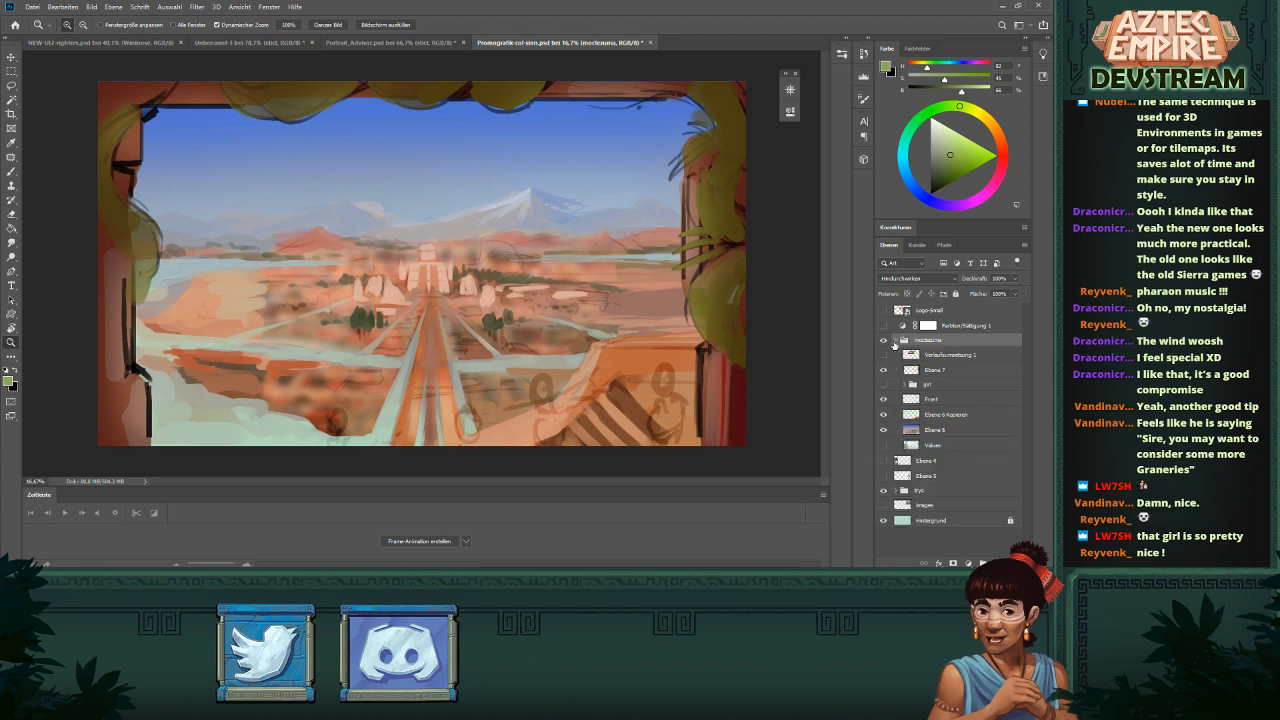
- Check what Ebene 6 contributes to the scene, and inspect the Hintergrund layer and the trys group
left_click(884, 430)
left_click(884, 430)
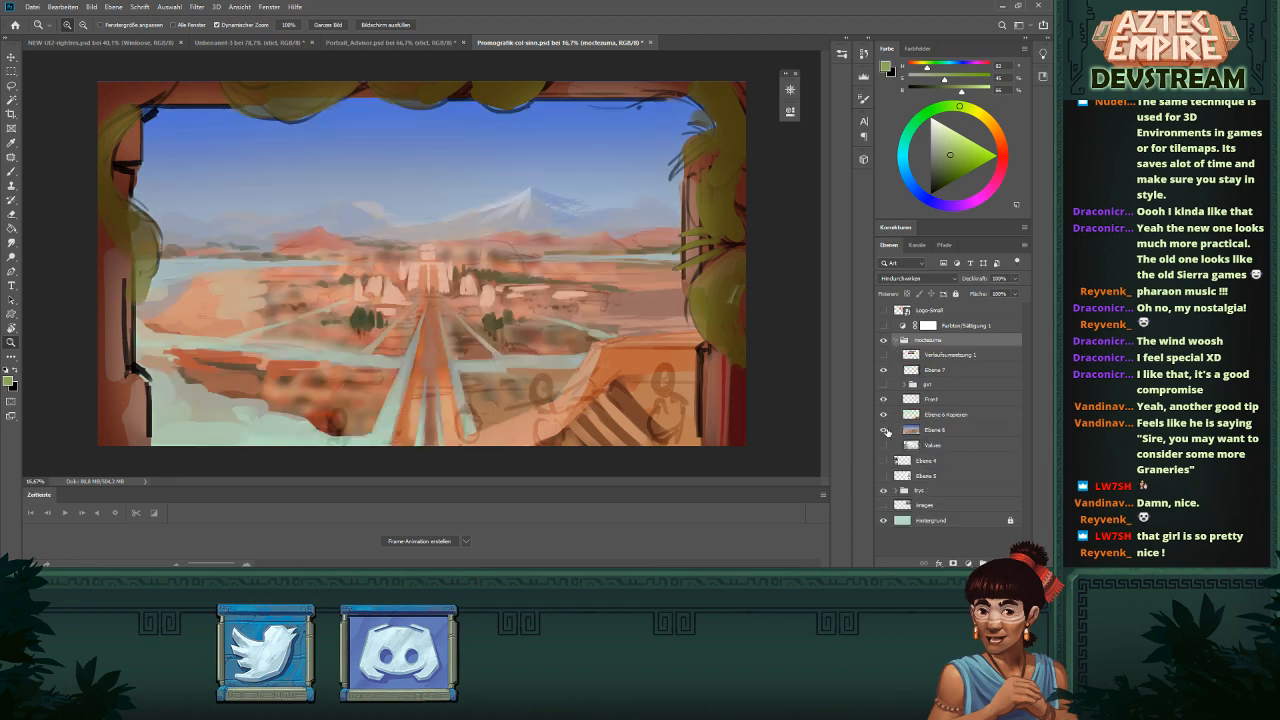
left_click(924, 523)
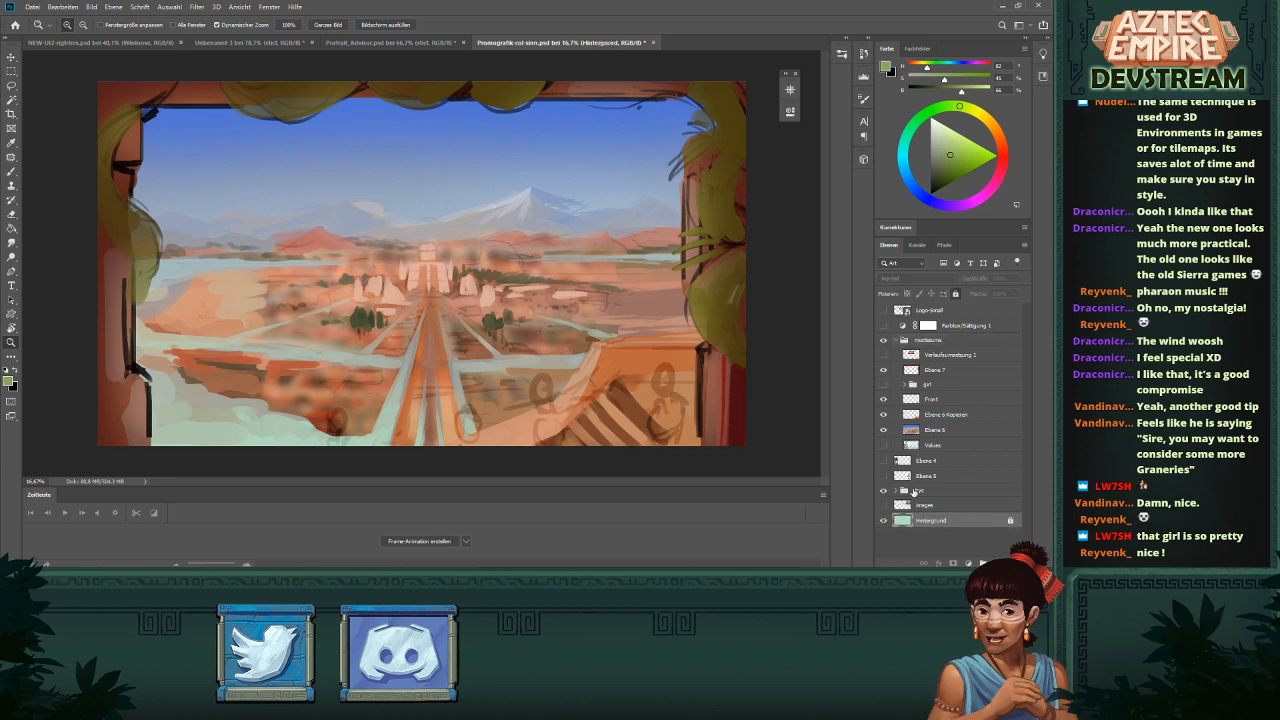
left_click(913, 491)
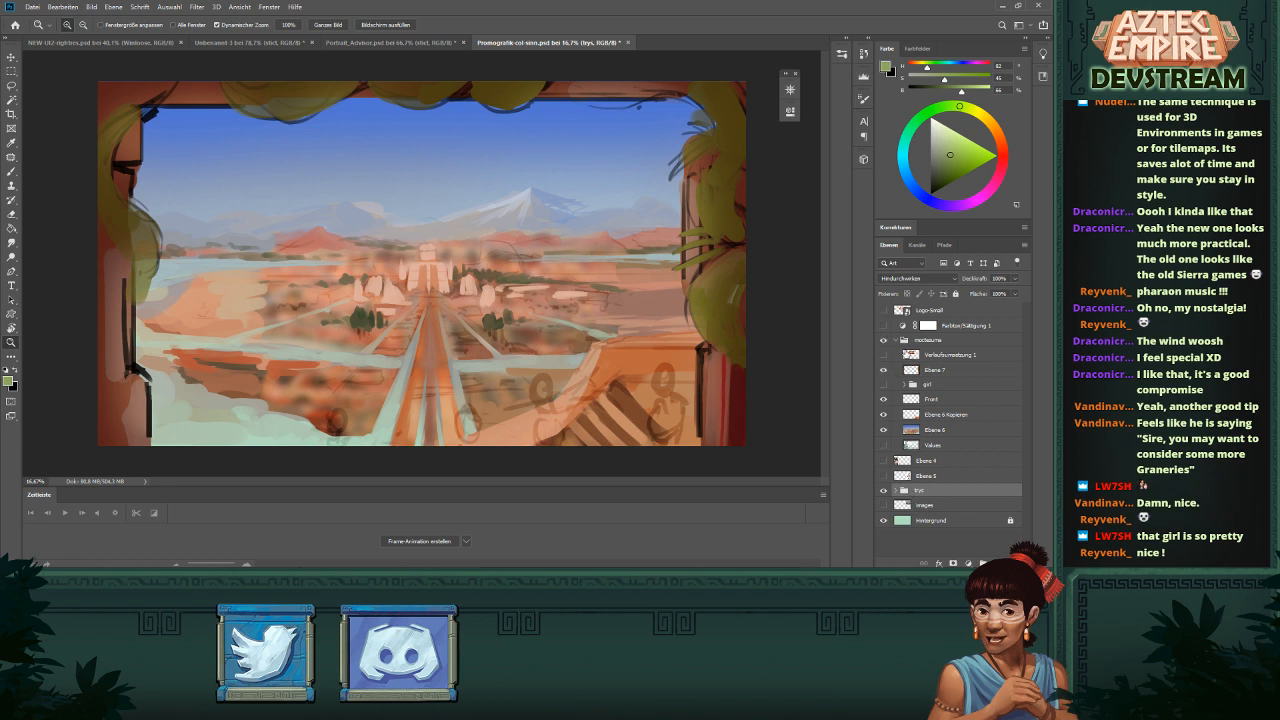
- Preview the Verlaufsumsetzung 1 title layer and move it into the trys group
left_click(912, 357)
left_click(884, 356)
left_click(884, 356)
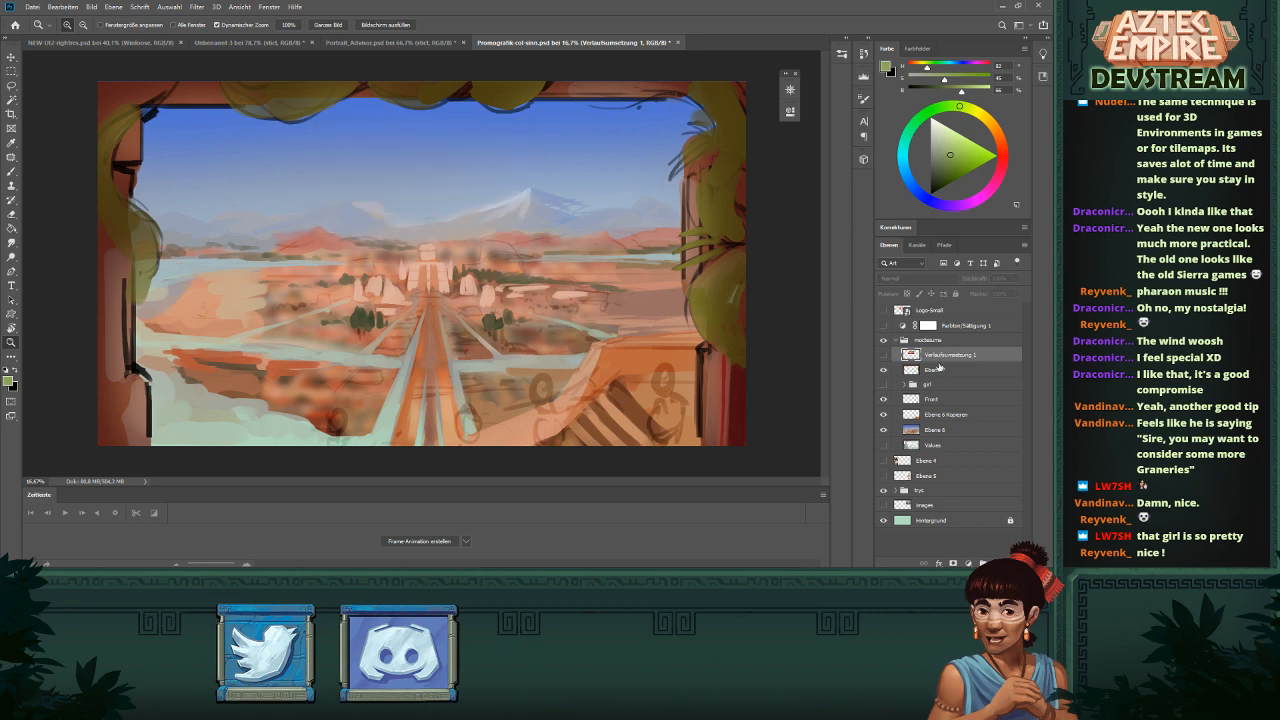
left_click(883, 356)
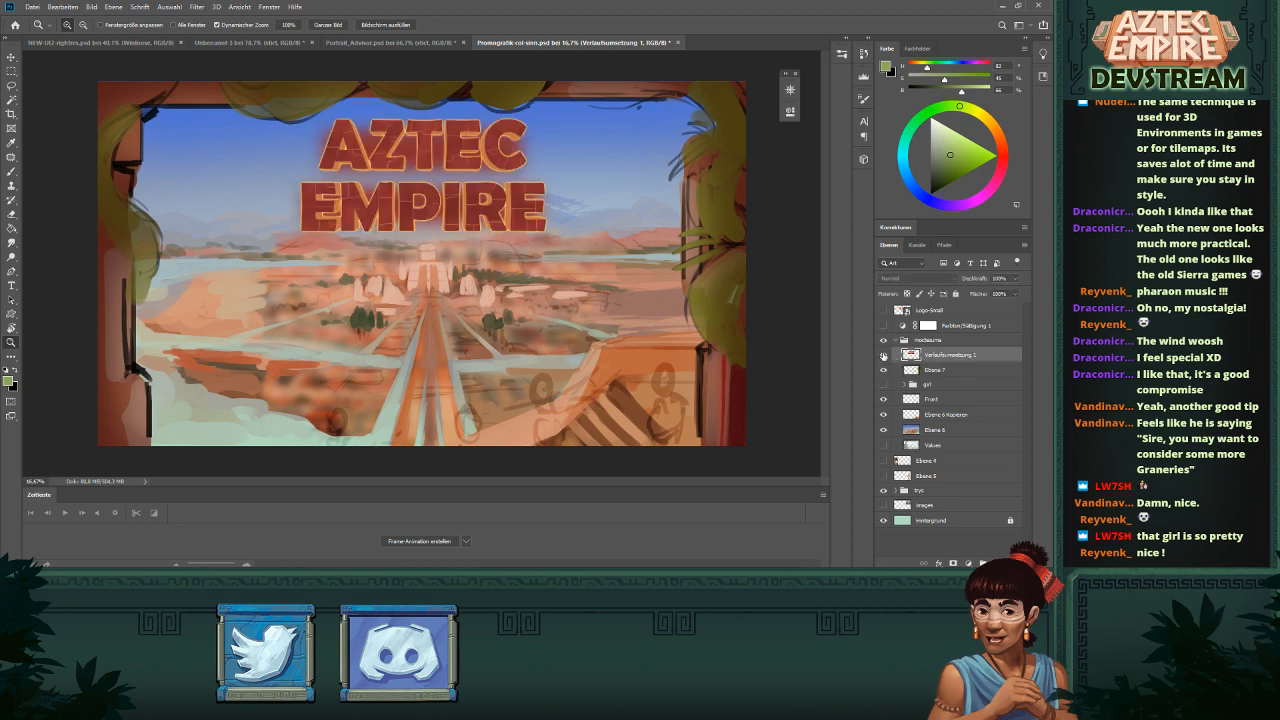
left_click_drag(940, 362, 920, 490)
left_click(885, 355)
left_click(885, 355)
- Move the girl group out of the moctezuma group to directly above it, expand it, and leave it hidden
left_click(885, 370)
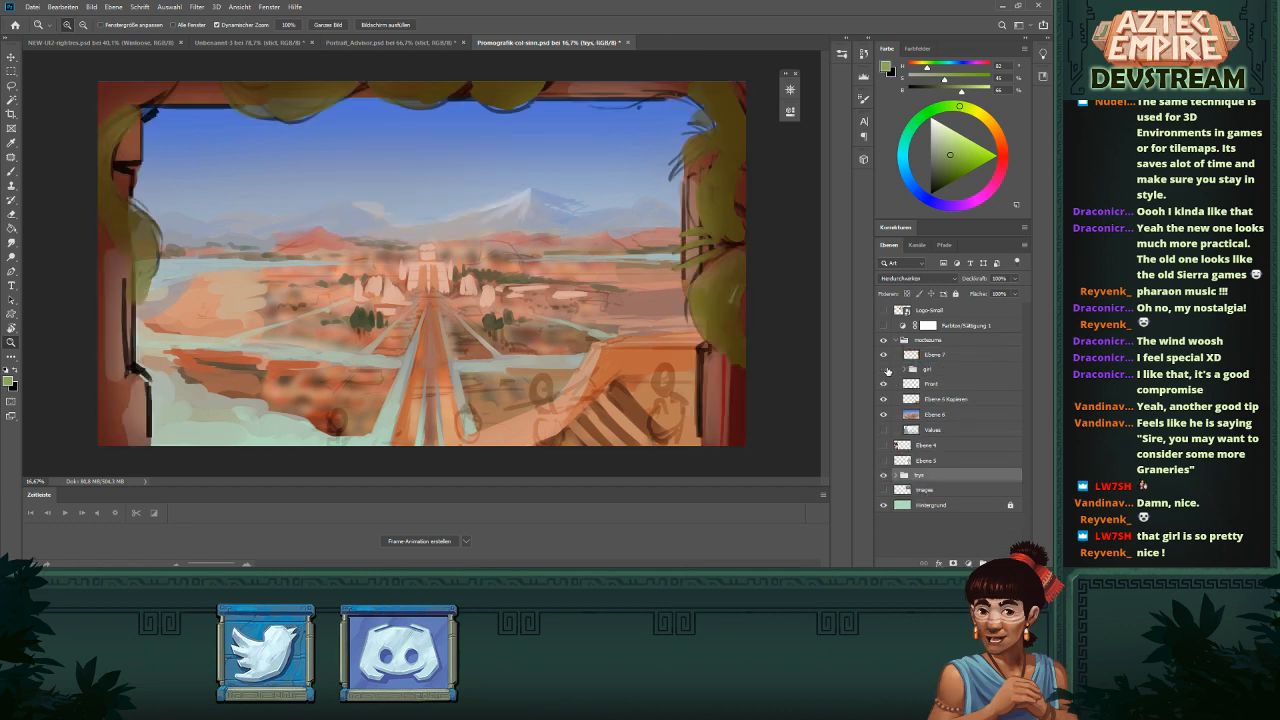
left_click(944, 371)
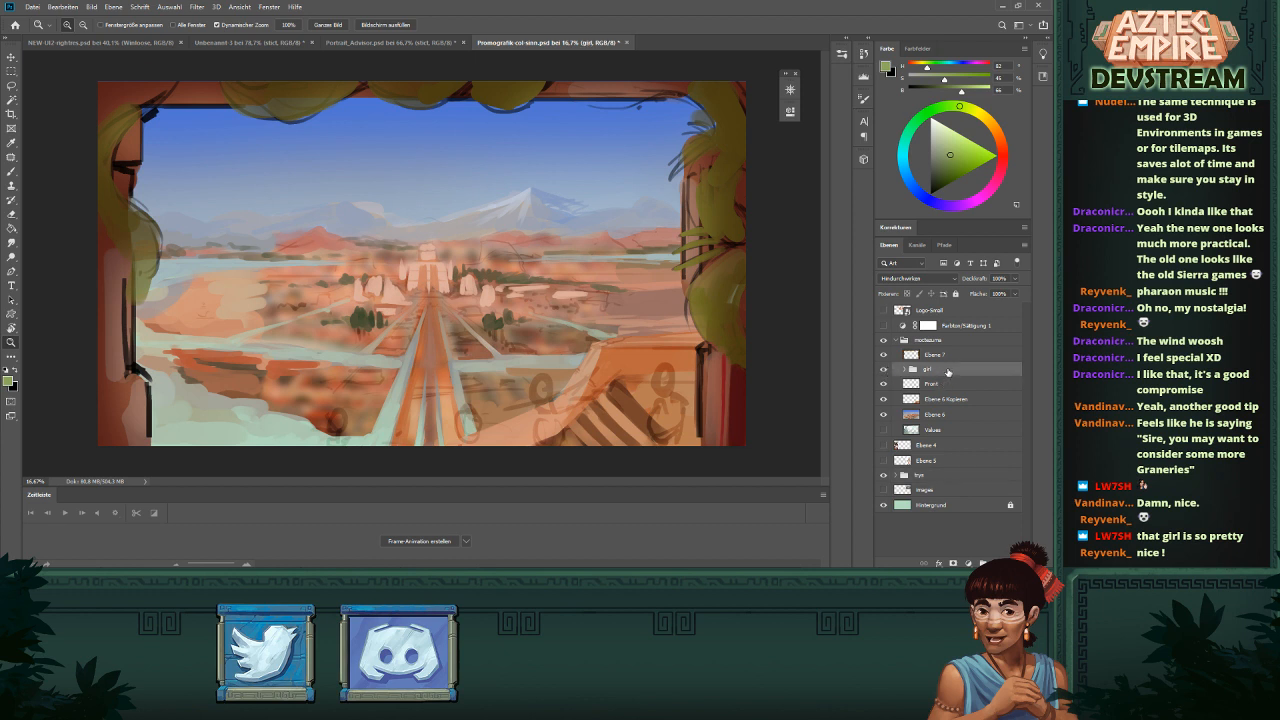
left_click_drag(948, 372, 940, 340)
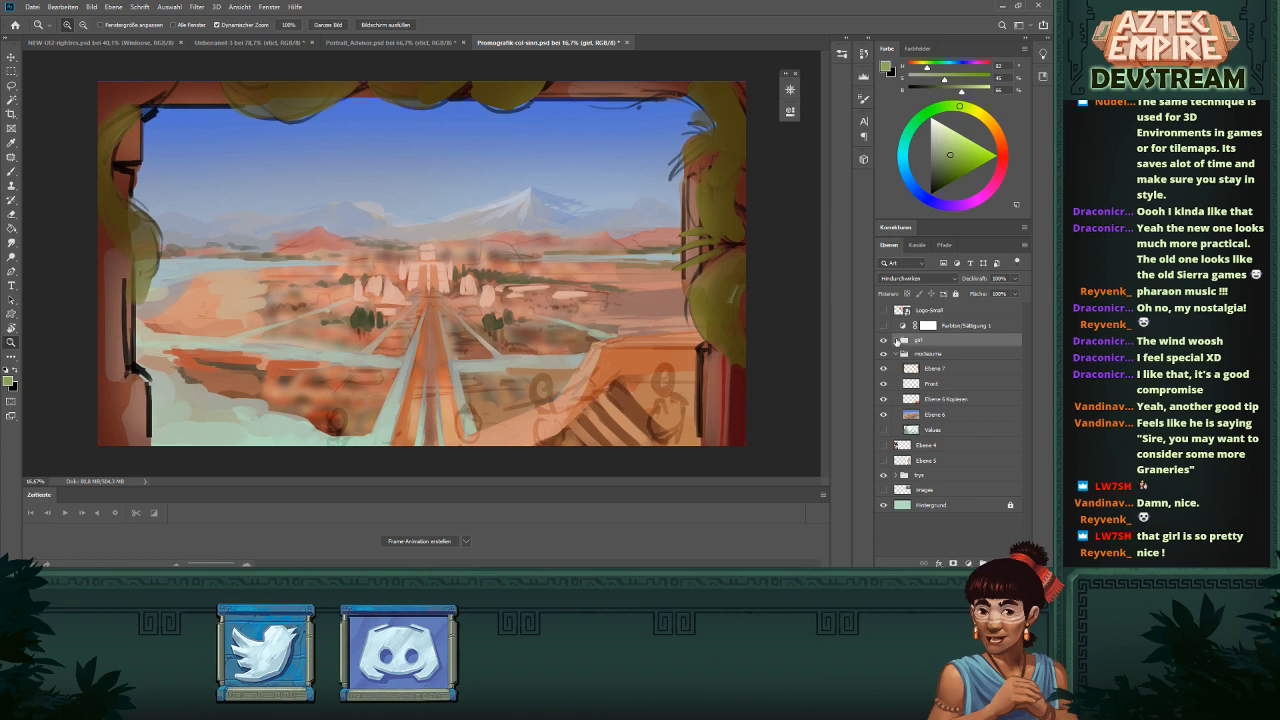
left_click(896, 341)
left_click(883, 340)
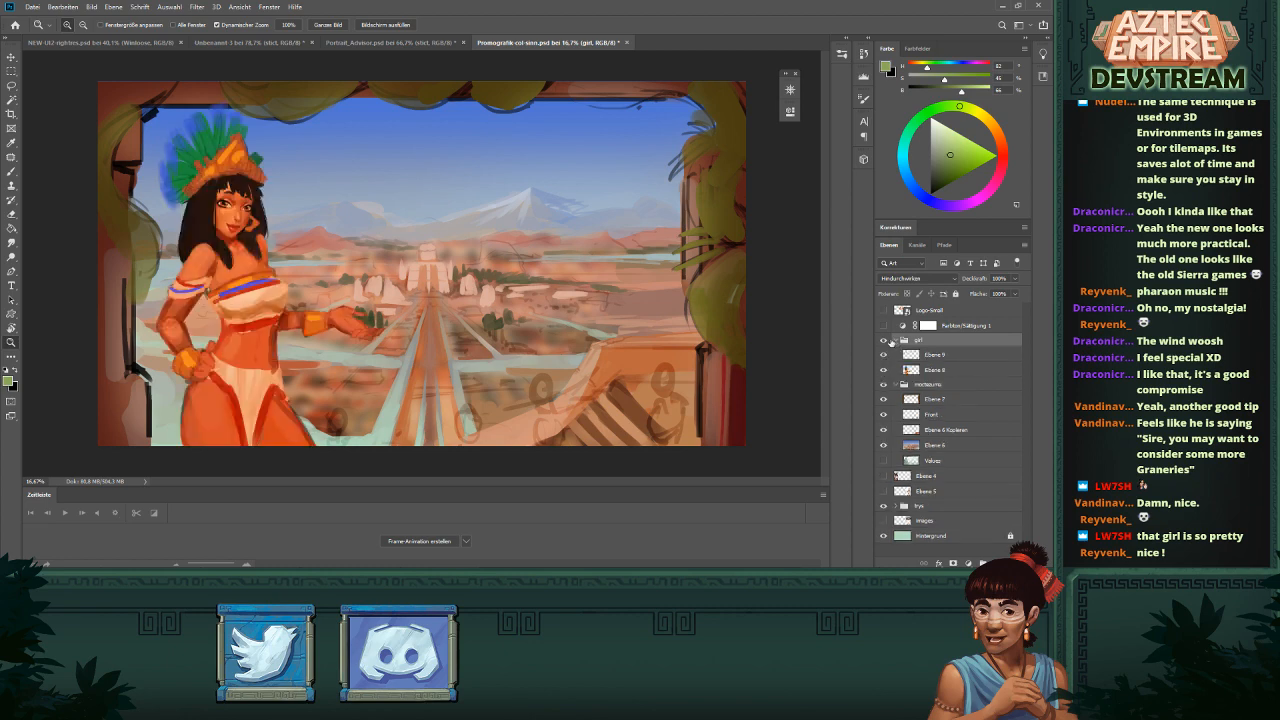
left_click(883, 340)
- Preview the Farbton/Sättigung 1 adjustment layer's effect and delete the layer
left_click(885, 326)
left_click(885, 326)
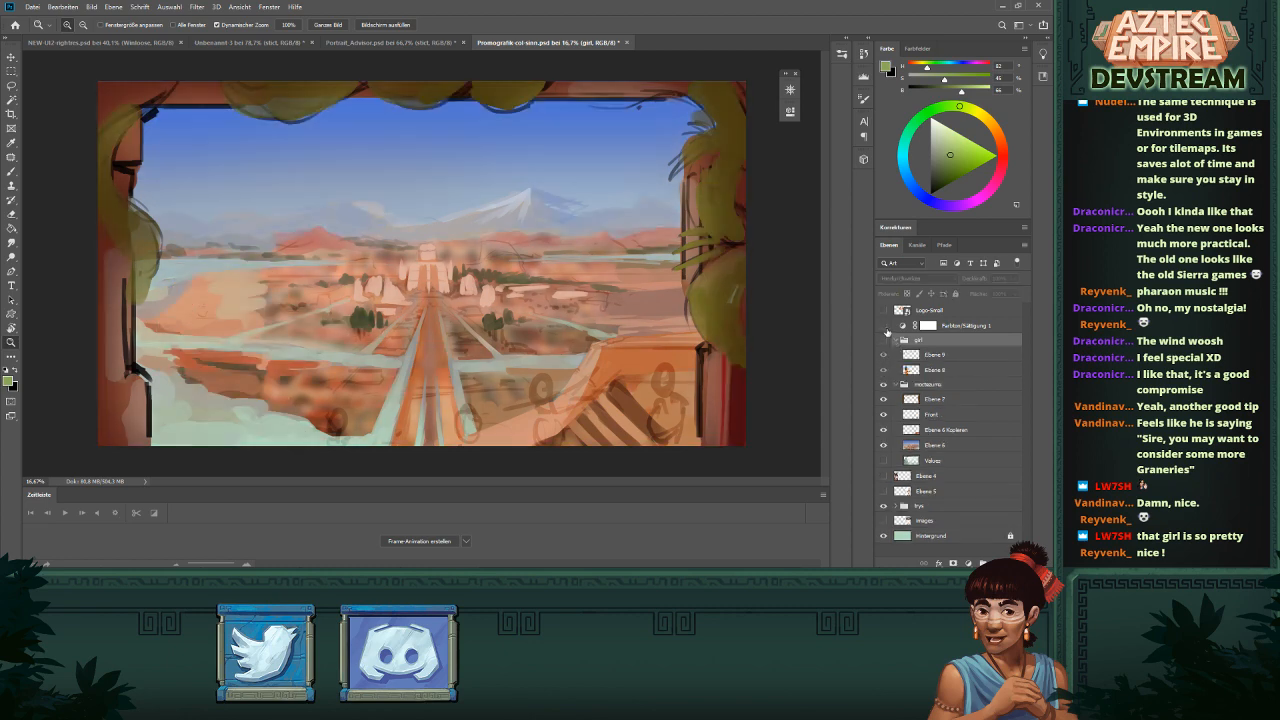
left_click(884, 326)
left_click(884, 326)
left_click(884, 326)
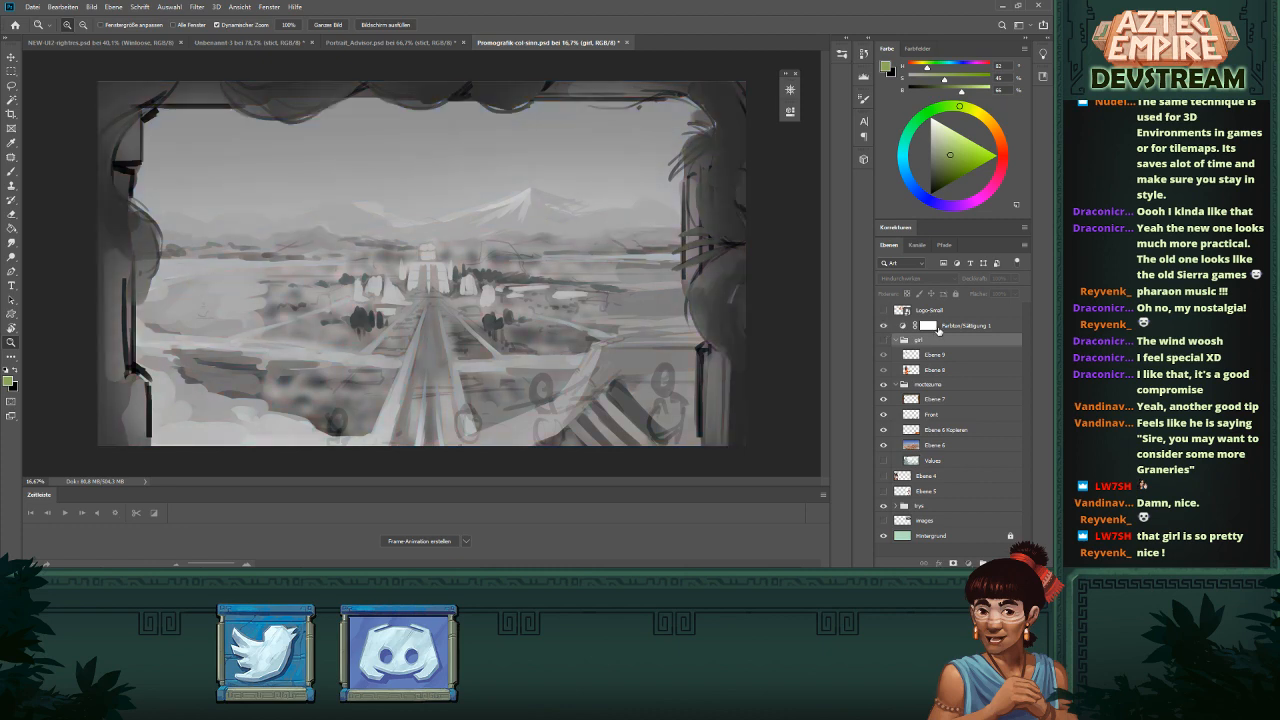
left_click_drag(938, 330, 982, 563)
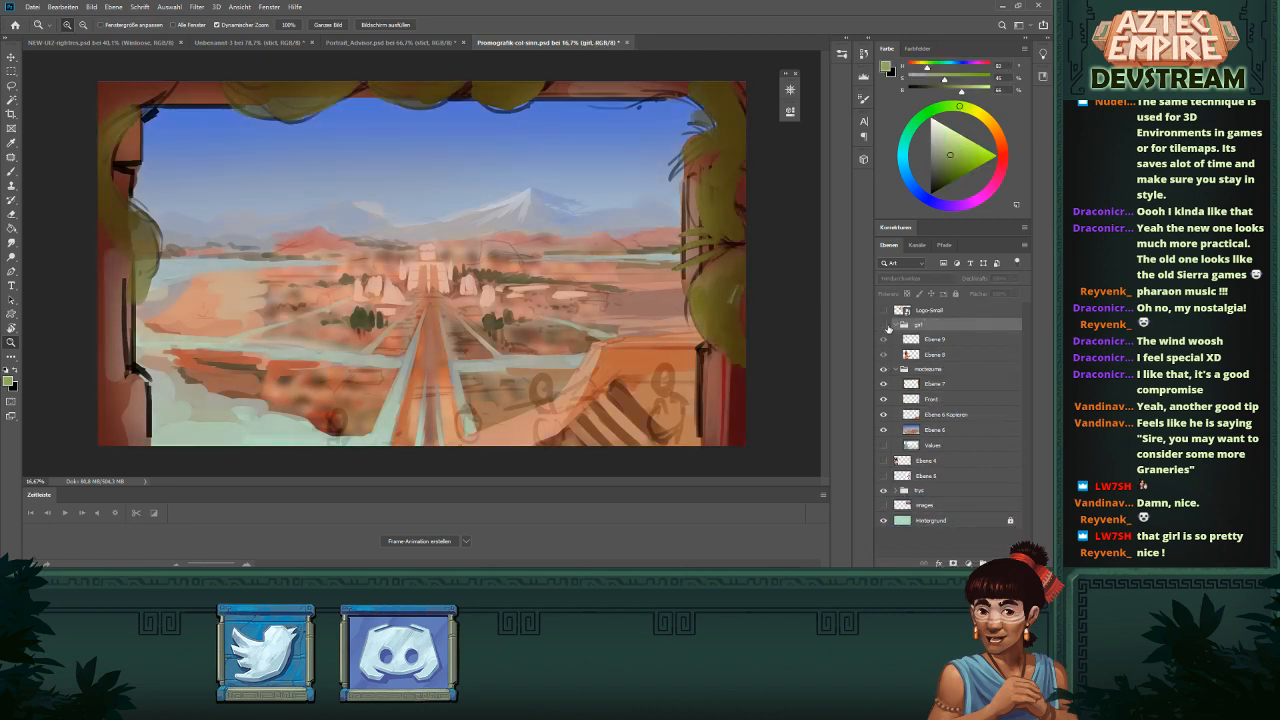
- Select the Ebene 7 frame layer in the moctezuma group and hide it
left_click(885, 326)
left_click(885, 326)
left_click(901, 385)
left_click(884, 384)
left_click(884, 384)
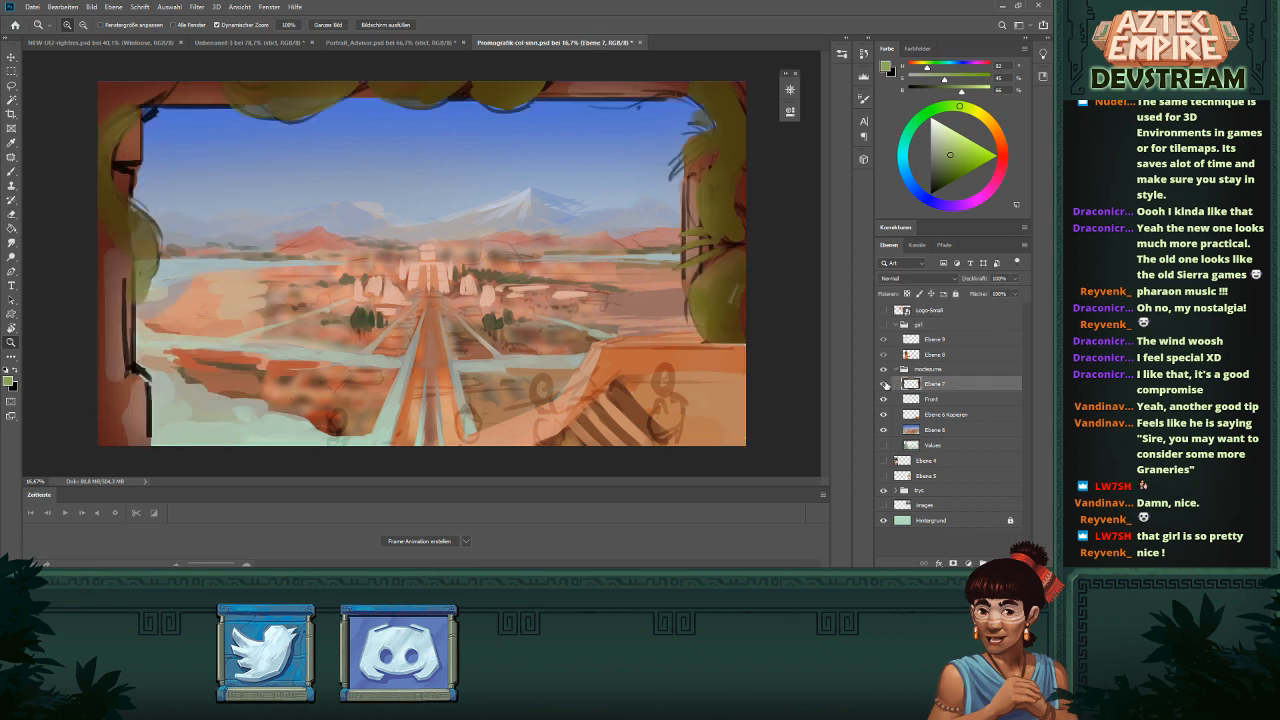
left_click(884, 384)
left_click(884, 384)
left_click(884, 384)
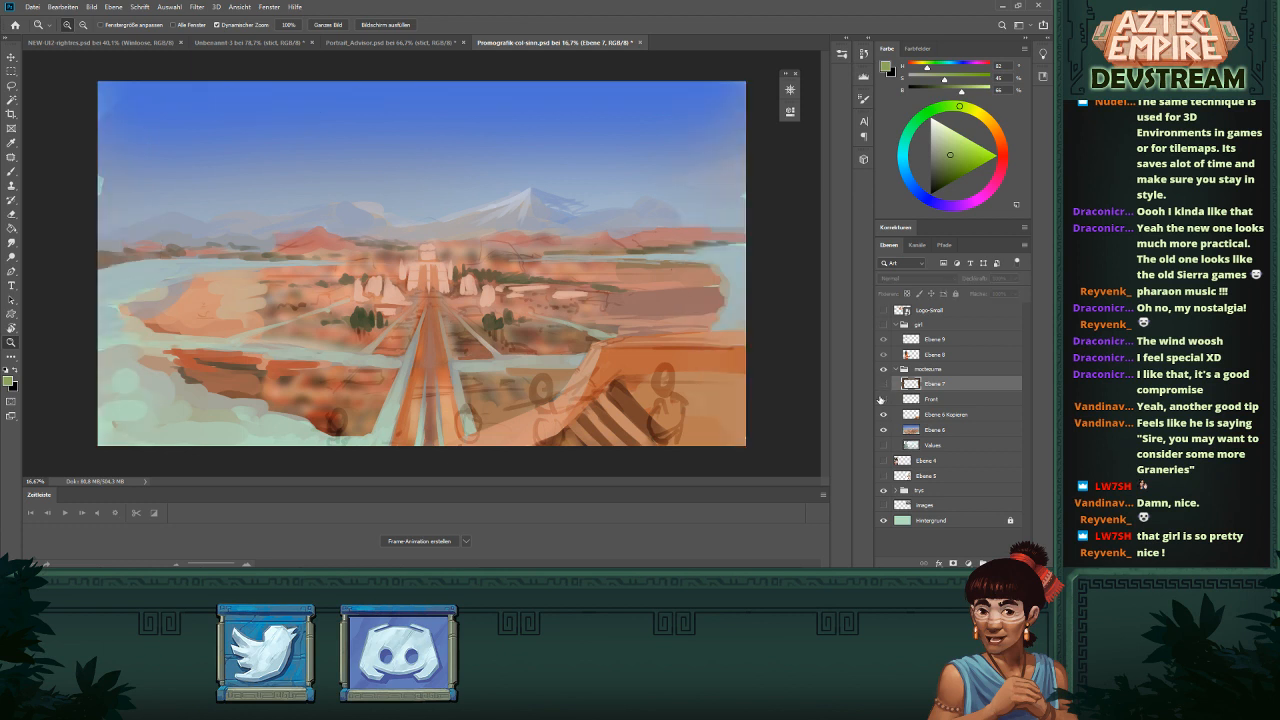
- Toggle the Front and Ebene 6 Kopieren layers to examine what each contains
left_click(883, 399)
left_click(883, 399)
left_click(883, 399)
left_click(883, 399)
left_click(884, 414)
left_click(884, 414)
left_click(884, 414)
- Try merging the Front layer down into Ebene 6 Kopieren
left_click(928, 400)
key("ctrl+e")
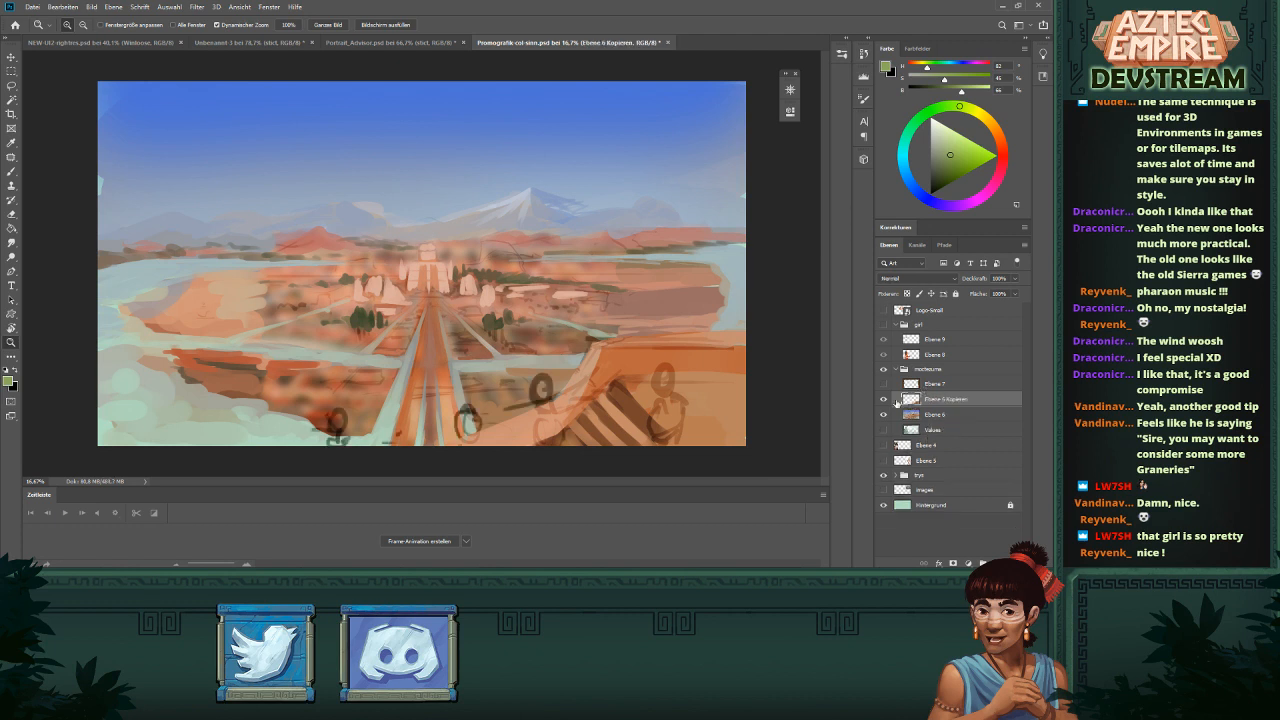
key("ctrl+z")
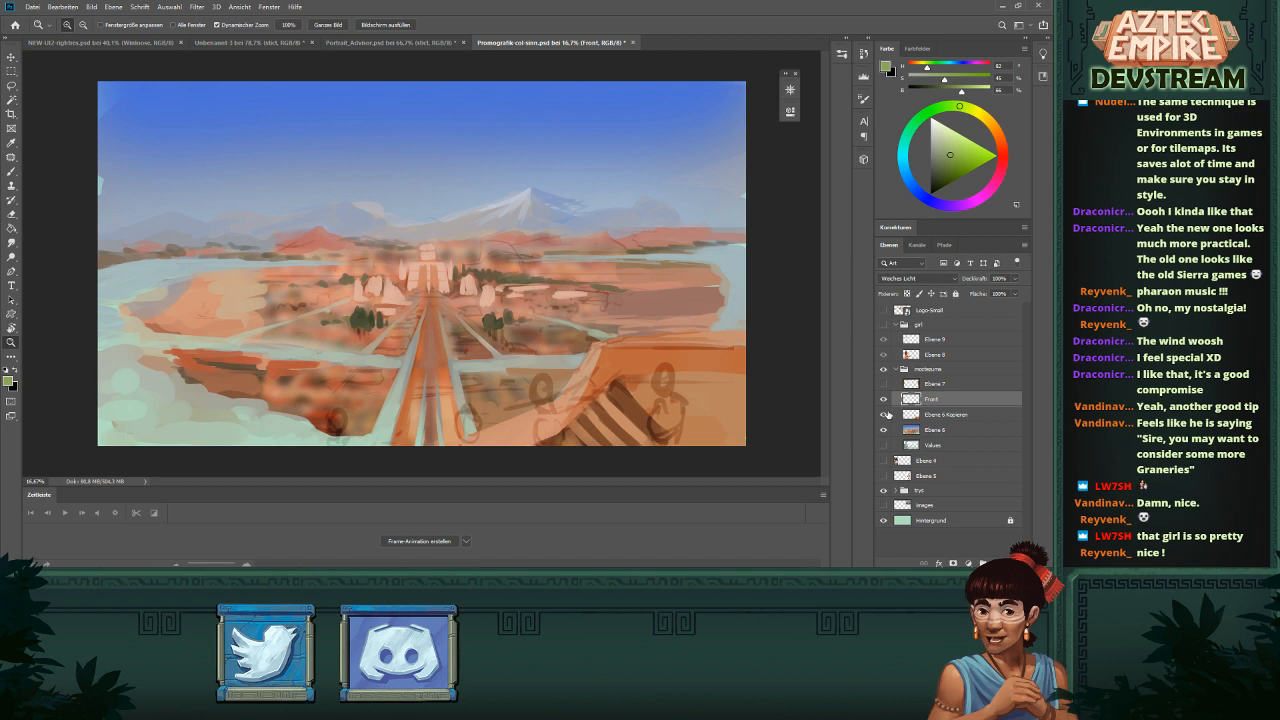
- Show the girl group and brush in the four small foreground figures on Ebene 6 Kopieren with the orange sampled from the woman's skin
left_click(938, 414)
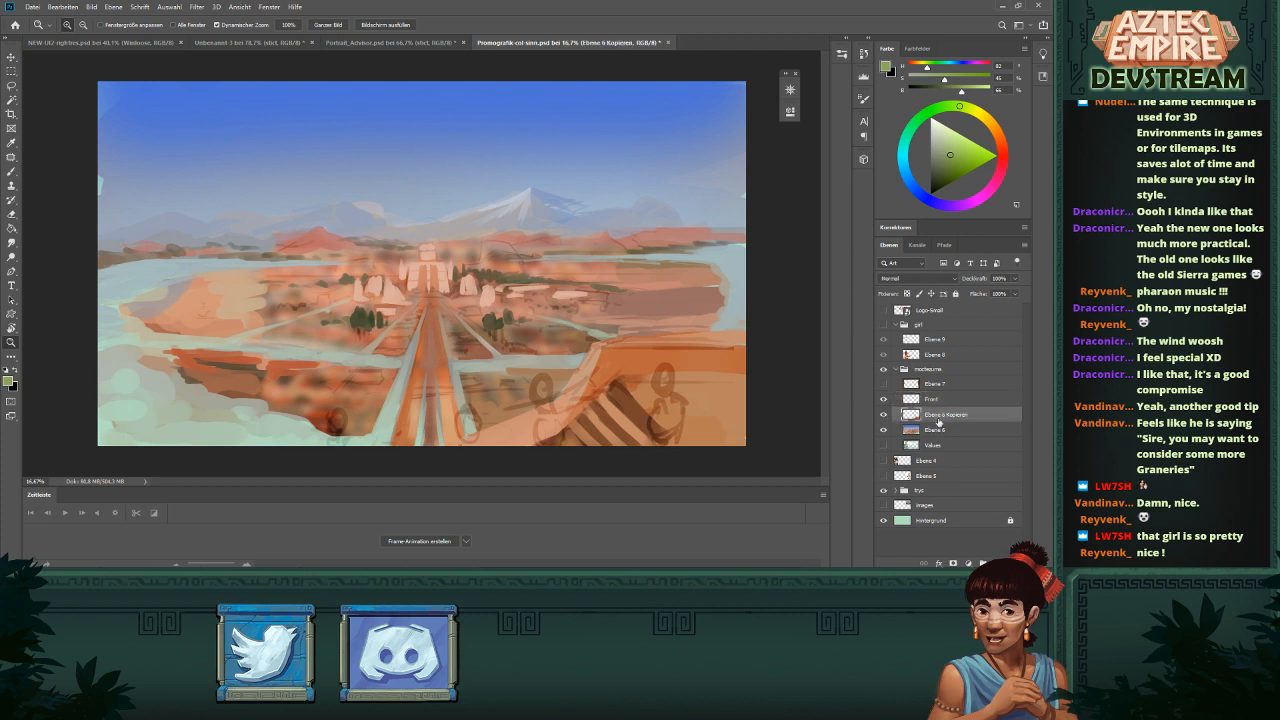
key("b")
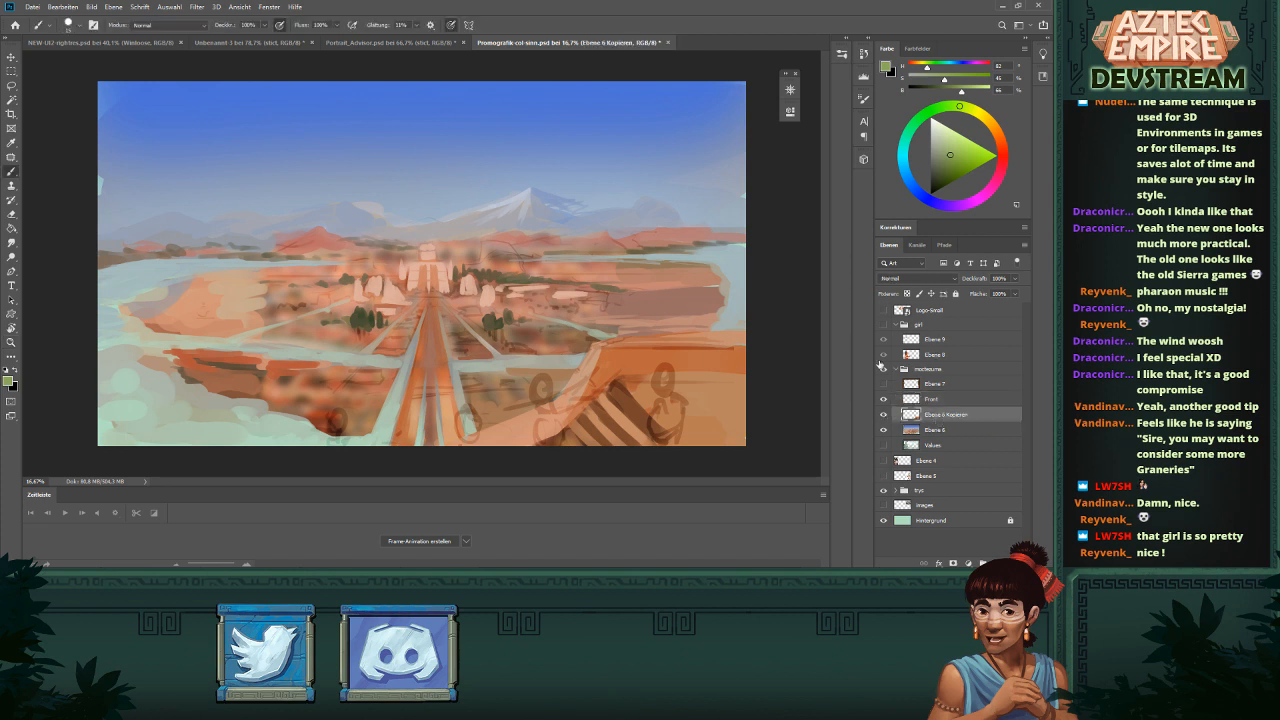
left_click(883, 324)
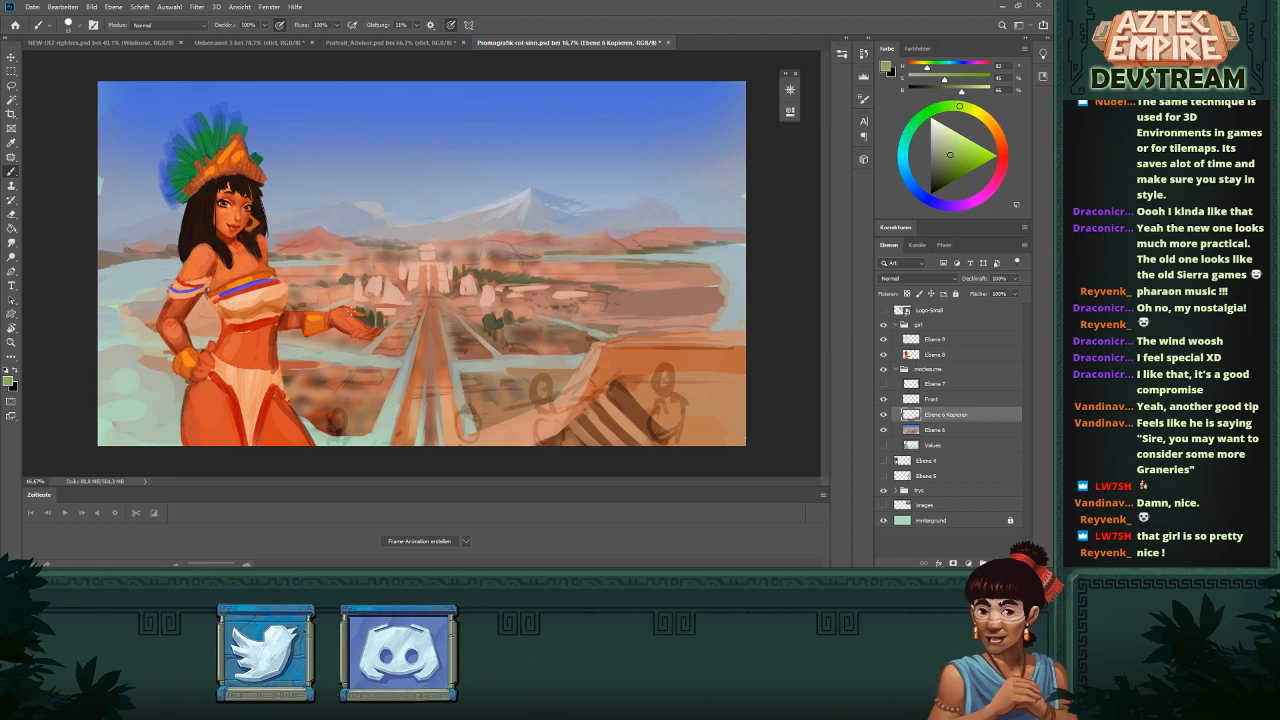
left_click(250, 255, "alt")
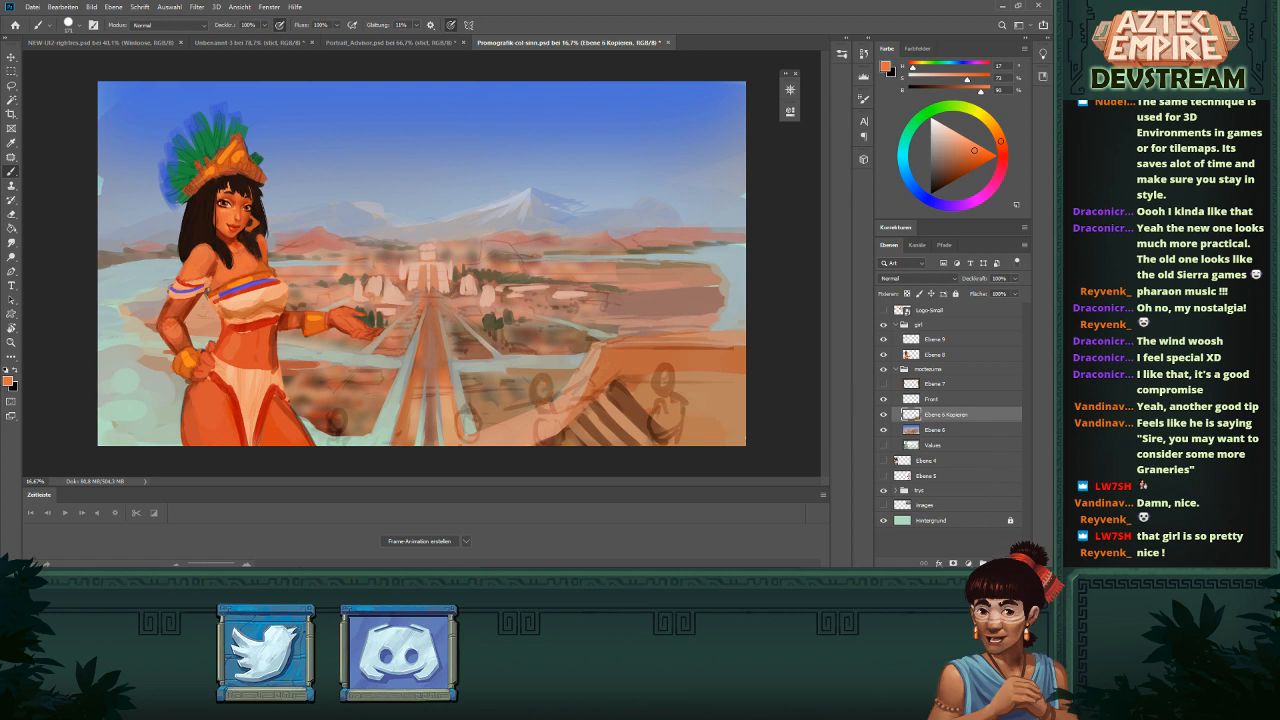
mouse_move(540, 380)
left_mouse_down()
mouse_move(553, 432)
mouse_move(542, 448)
left_mouse_up()
mouse_move(672, 386)
left_mouse_down()
mouse_move(660, 372)
mouse_move(662, 432)
left_mouse_up()
mouse_move(467, 414)
left_mouse_down()
mouse_move(470, 440)
mouse_move(474, 428)
left_mouse_up()
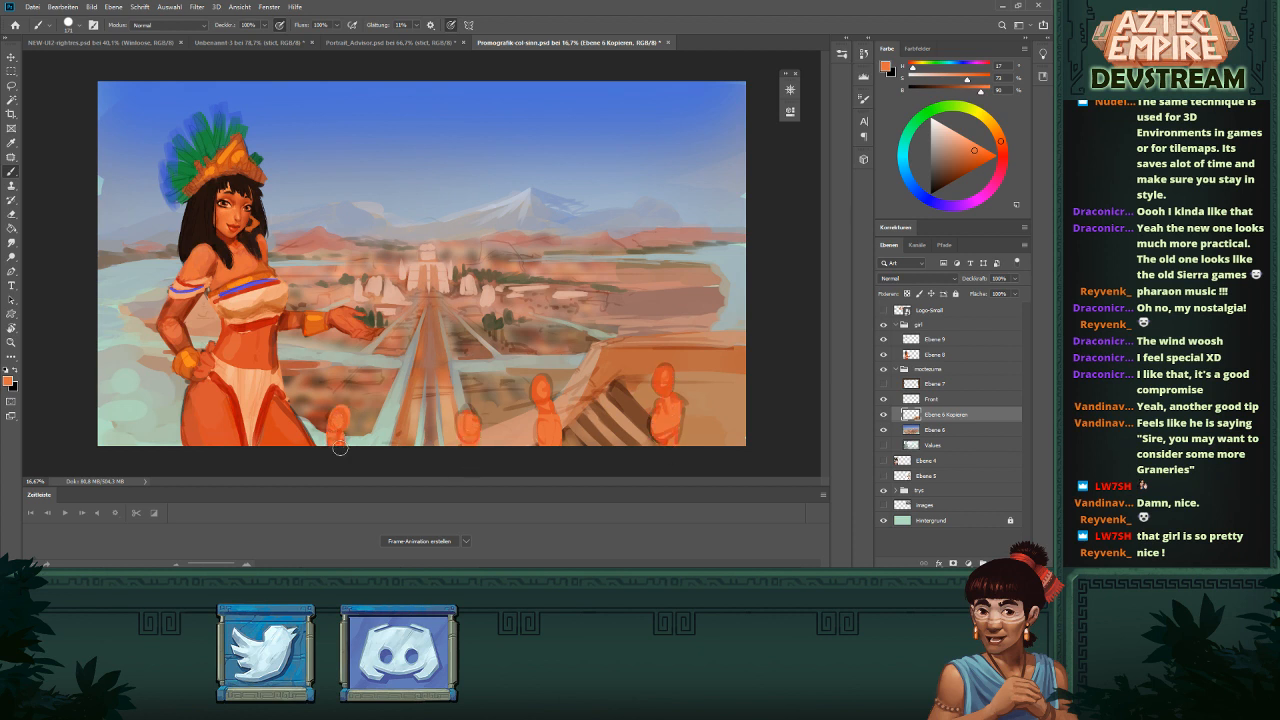
left_click_drag(335, 419, 336, 446)
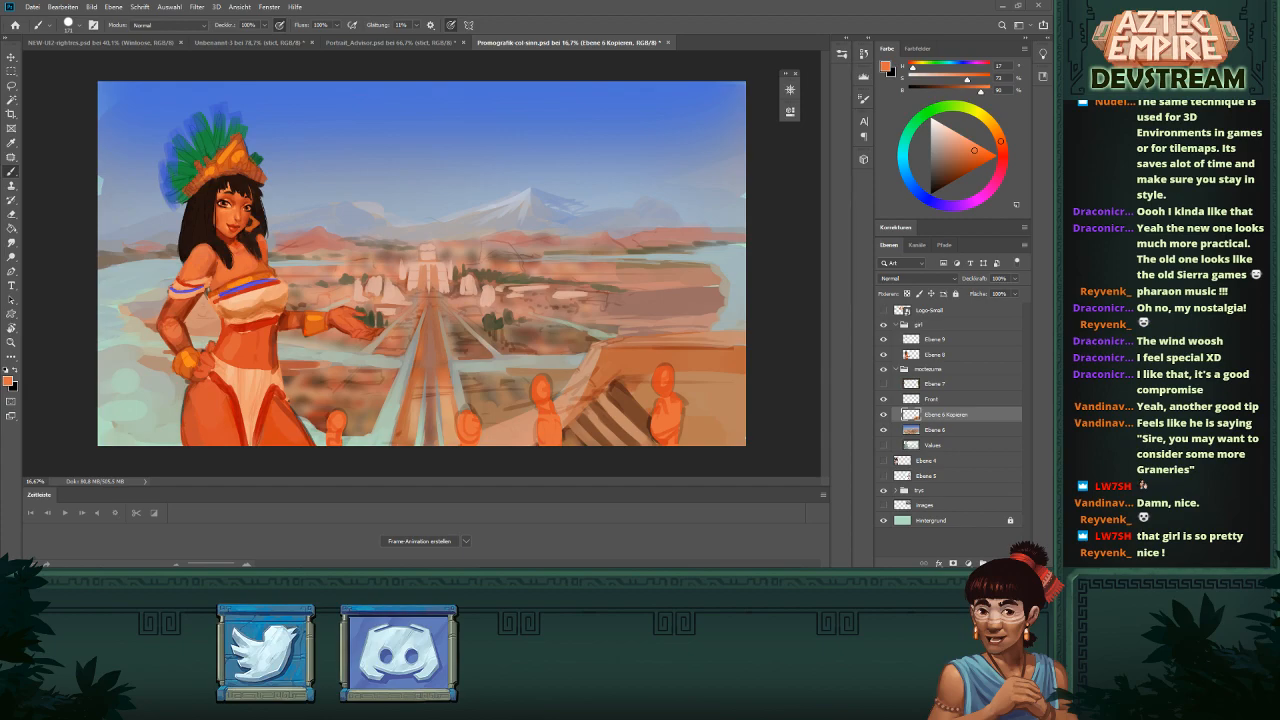
- Switch to Chrome and examine the aerial painting of Tenochtitlan in the image search results
left_click_drag(760, 400, 480, 3)
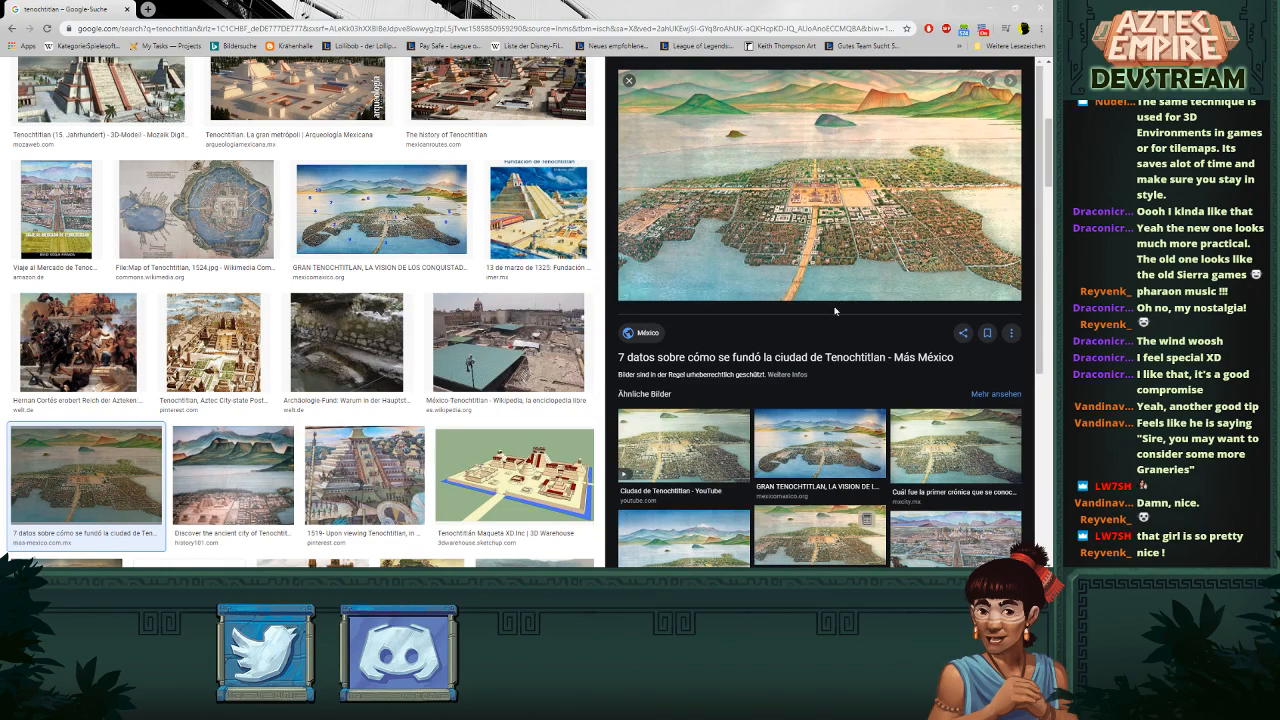
- Browse the Tenochtitlan image results and preview the circular Map of Ancient Tenochtitlan
scroll(399, 331, "up", 11)
scroll(383, 314, "down", 8)
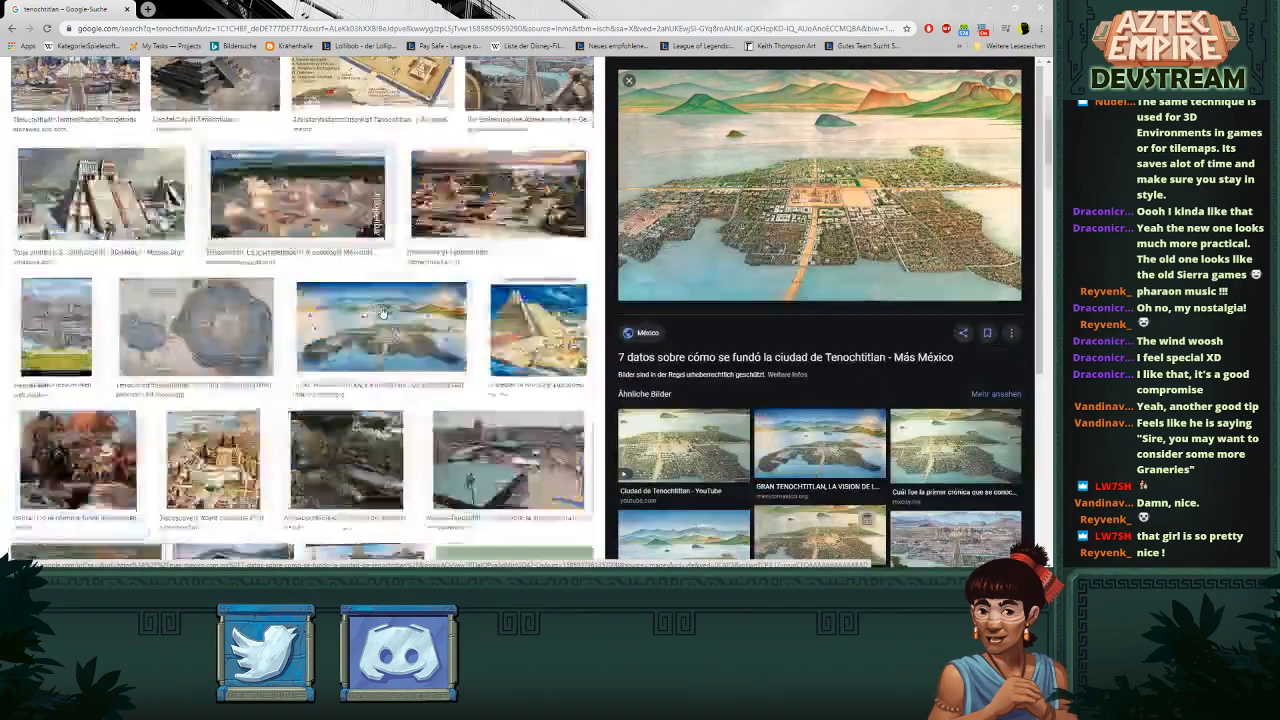
scroll(383, 314, "down", 3)
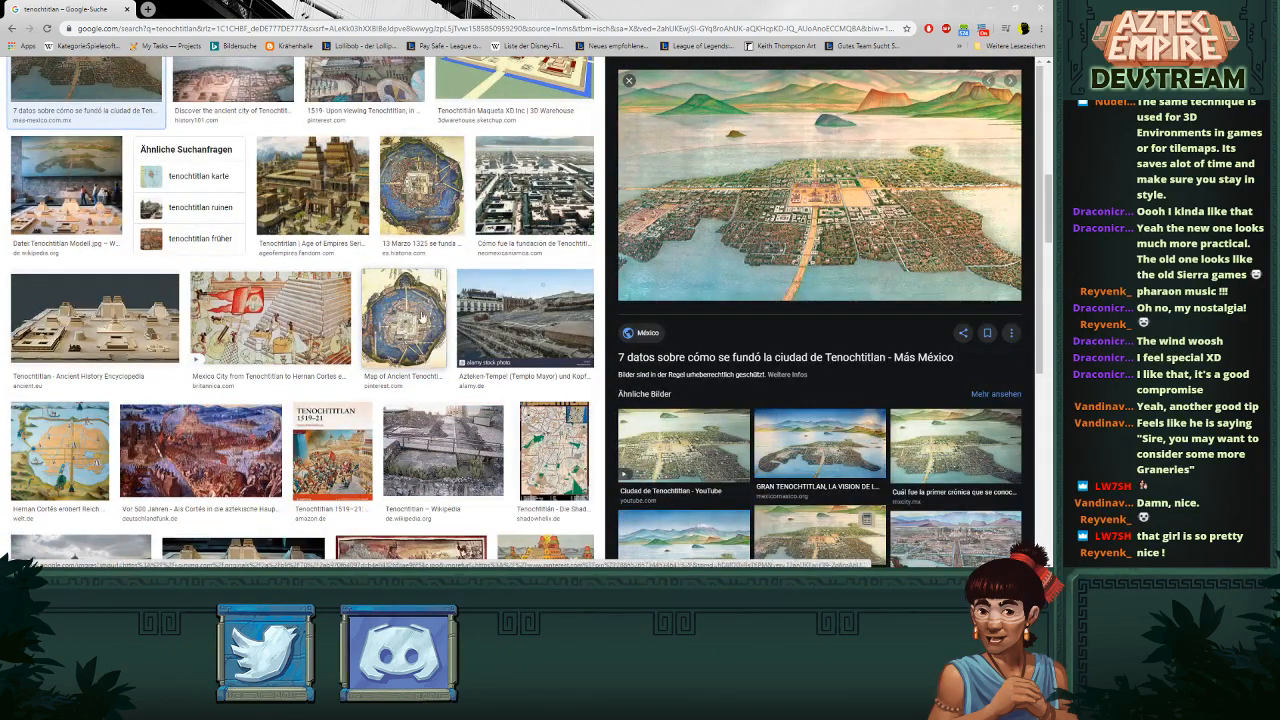
left_click(421, 317)
- Find and preview the aerial lake view "La Caída de la Gran Tenochtitlan" in the image results
scroll(420, 392, "down", 5)
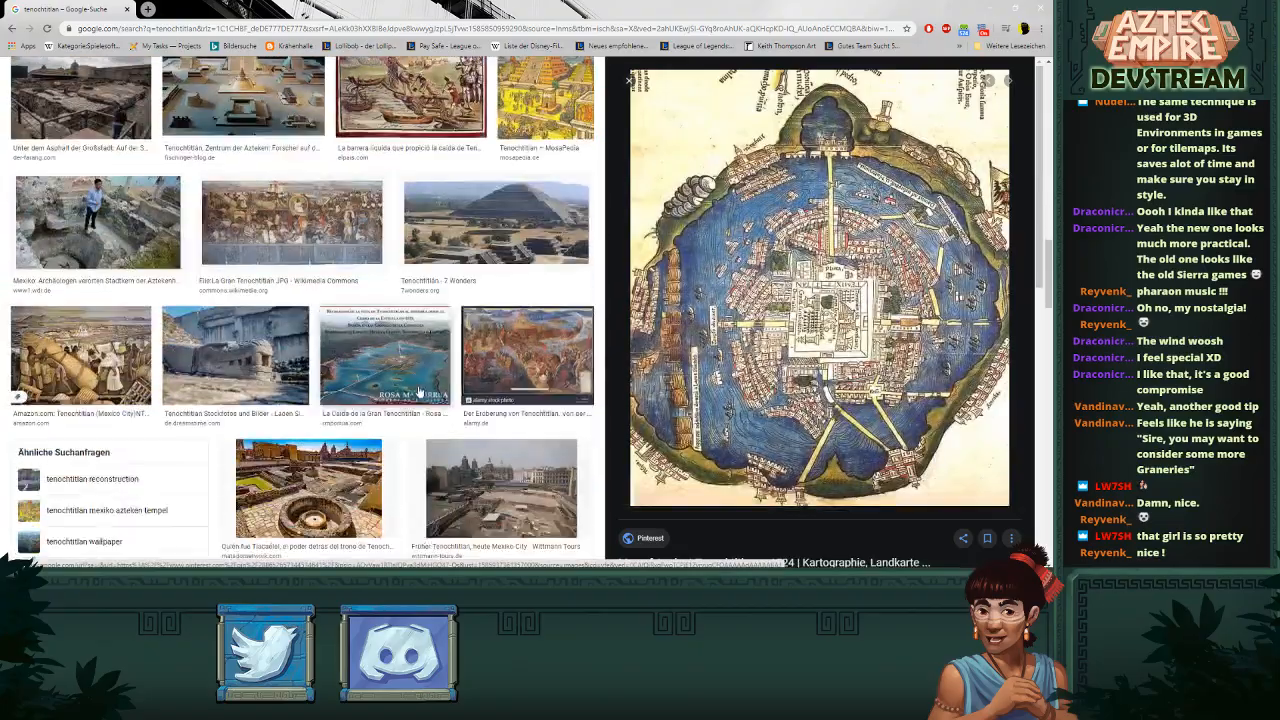
scroll(420, 392, "down", 10)
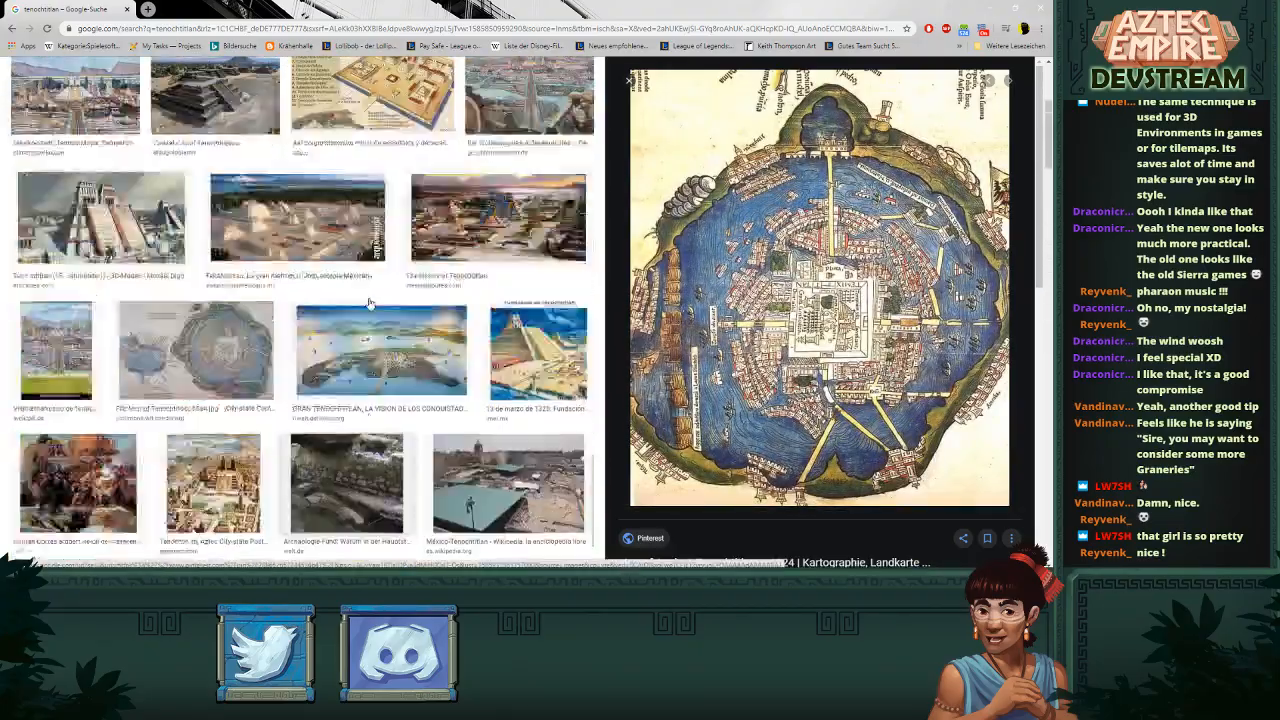
scroll(370, 304, "up", 4)
scroll(326, 345, "down", 9)
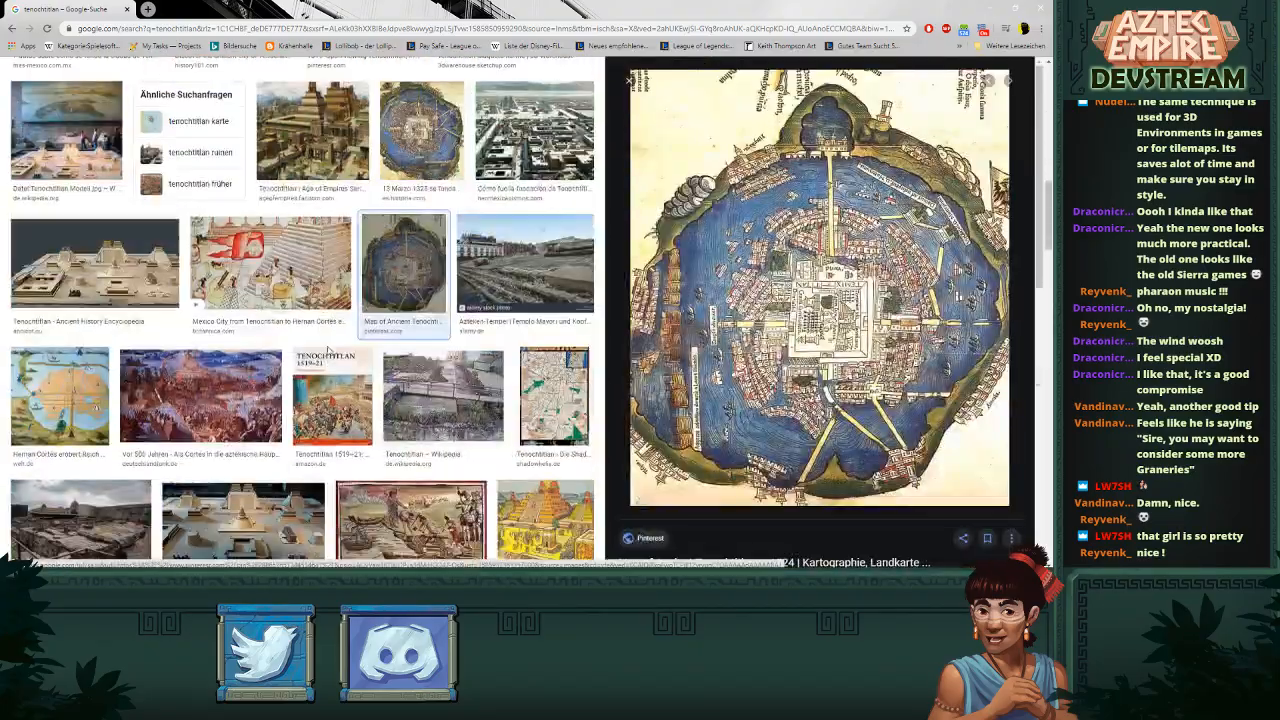
scroll(360, 390, "down", 4)
left_click(397, 413)
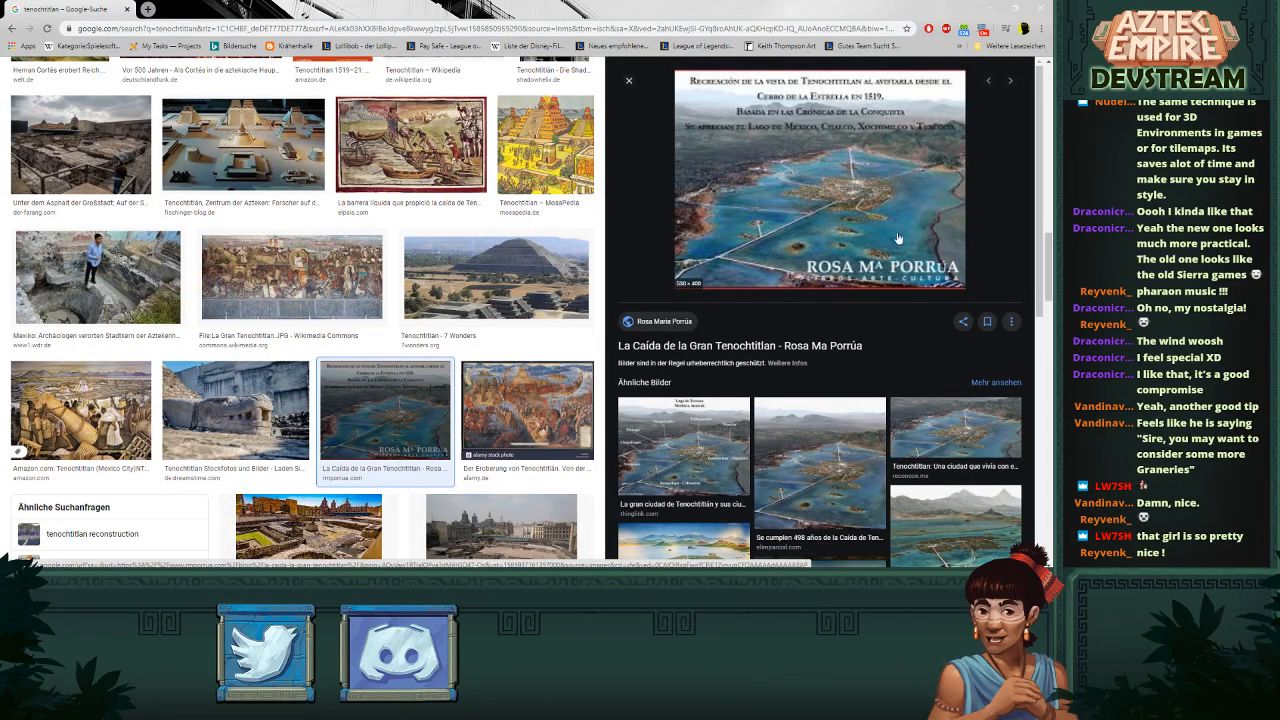
- Follow the related images through further aerial reconstructions of Tenochtitlan and its lake
left_click(850, 490)
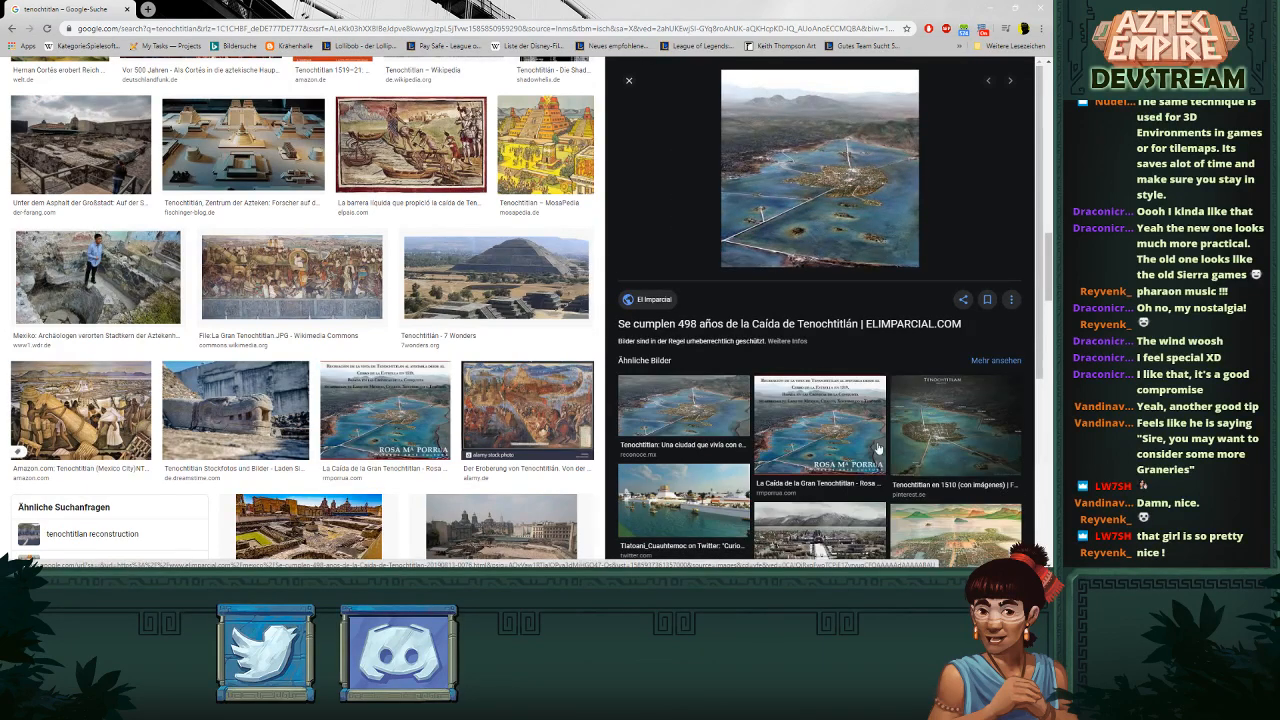
left_click(689, 412)
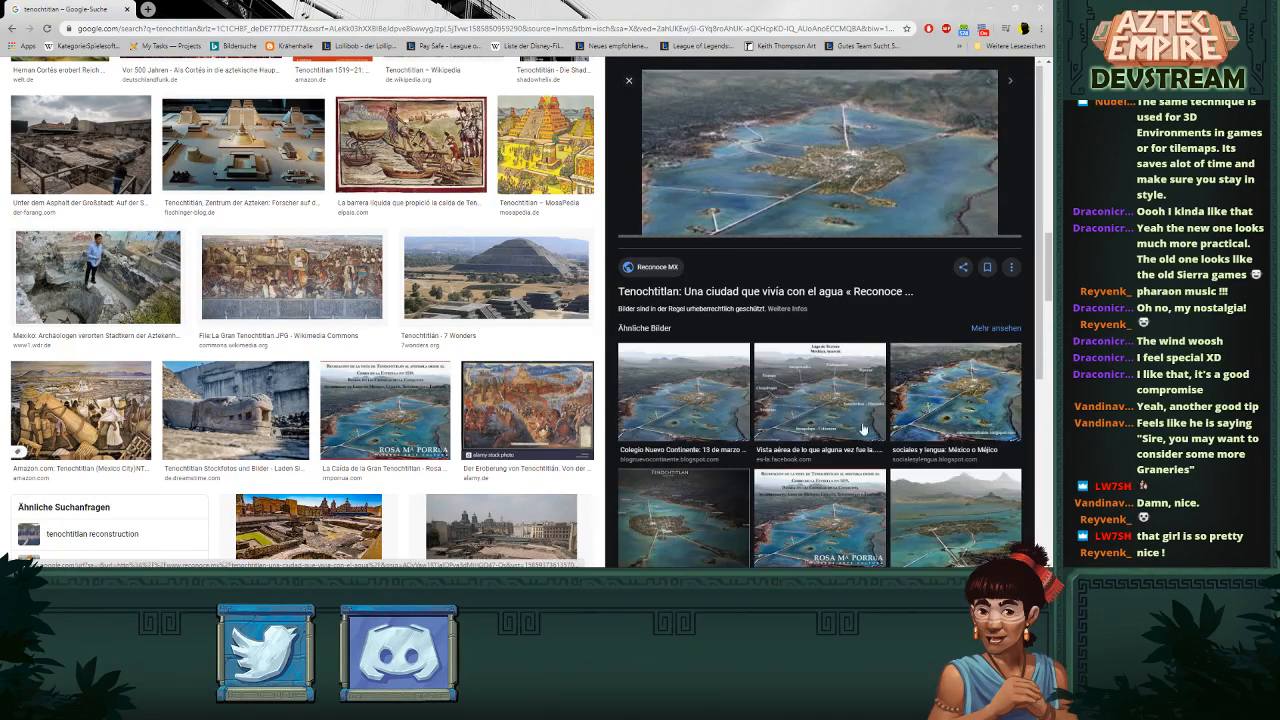
left_click(862, 428)
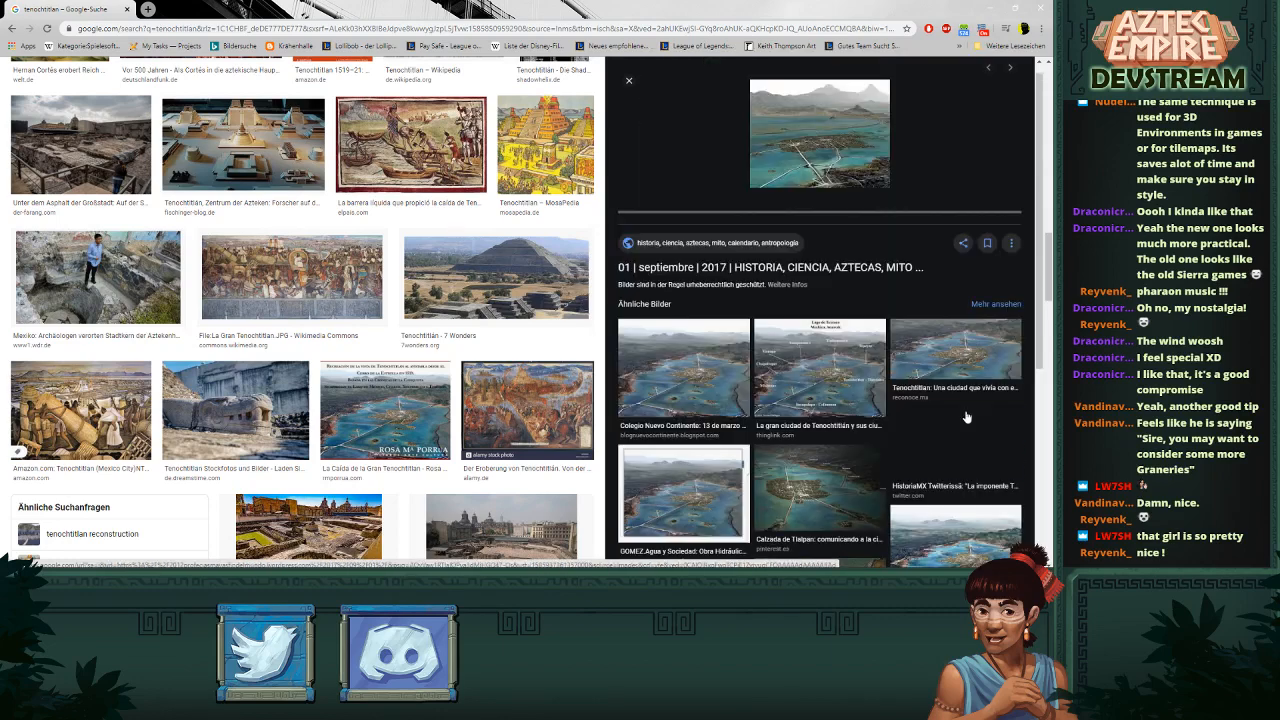
- View the related HistoriaMX overhead lake map and the "Dique de Nezahualcóyotl" map from PAYRO.aguaysociedad
scroll(820, 412, "down", 2)
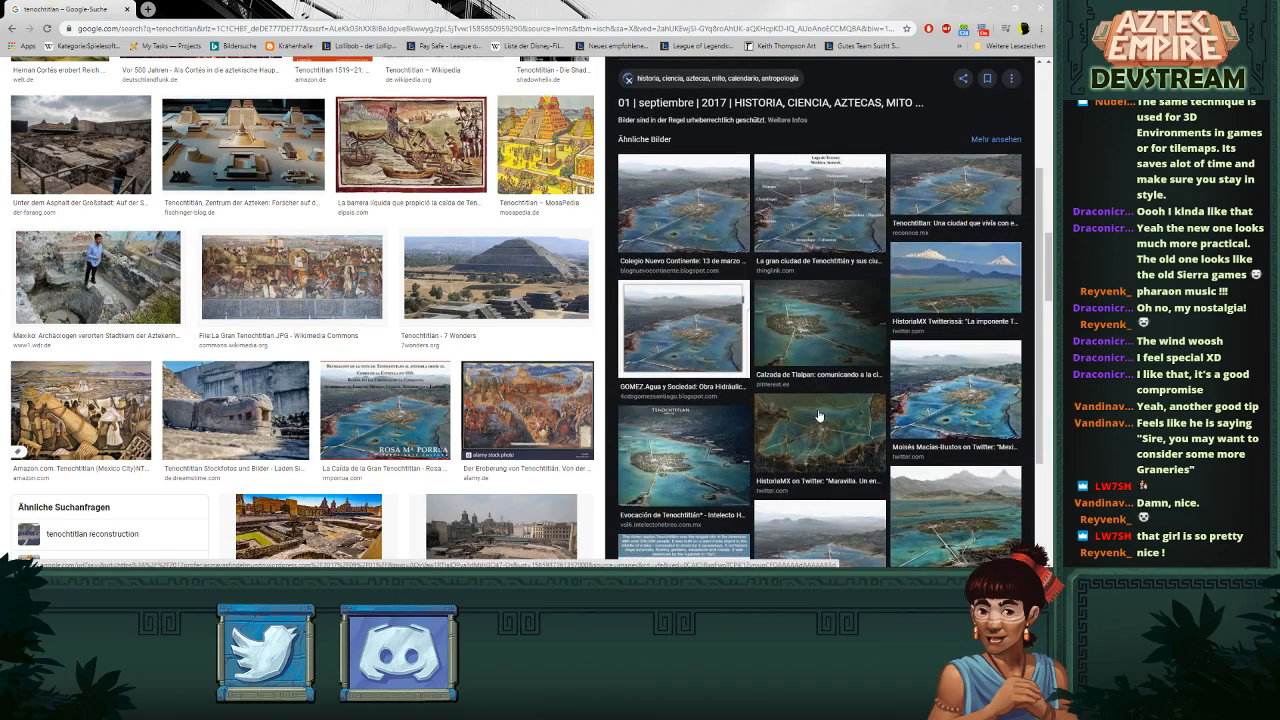
left_click(818, 415)
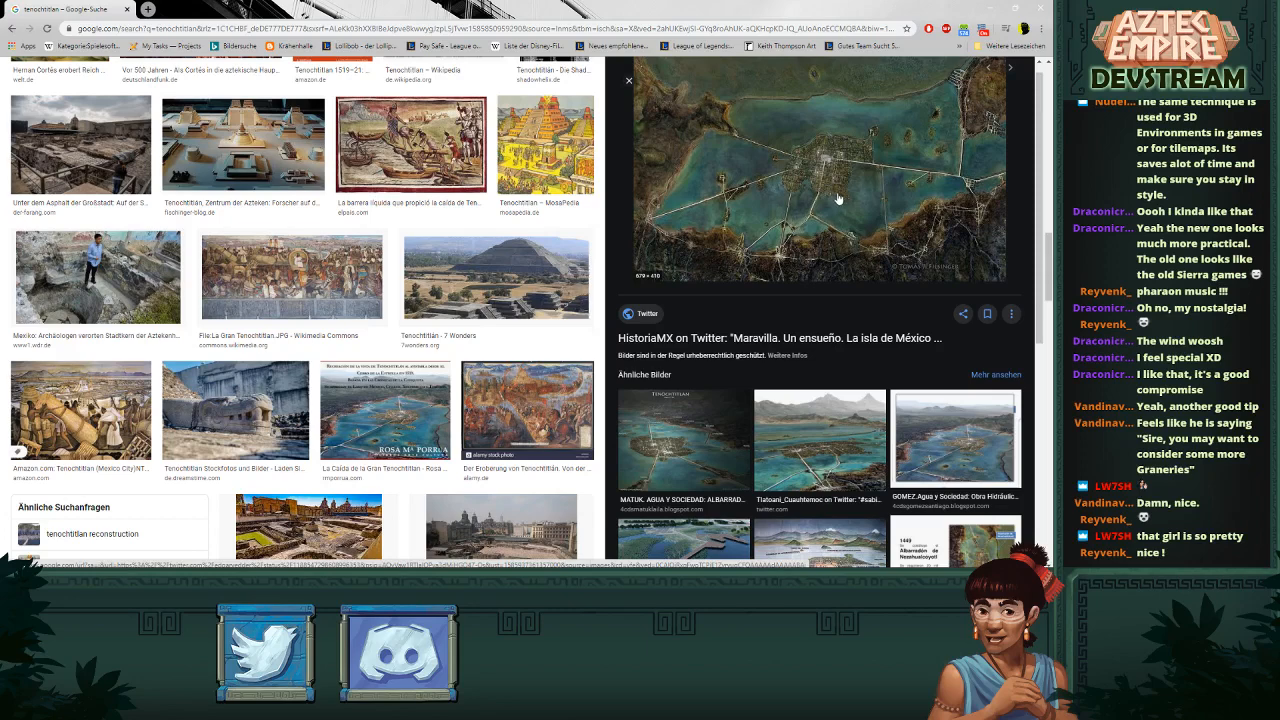
scroll(841, 190, "down", 2)
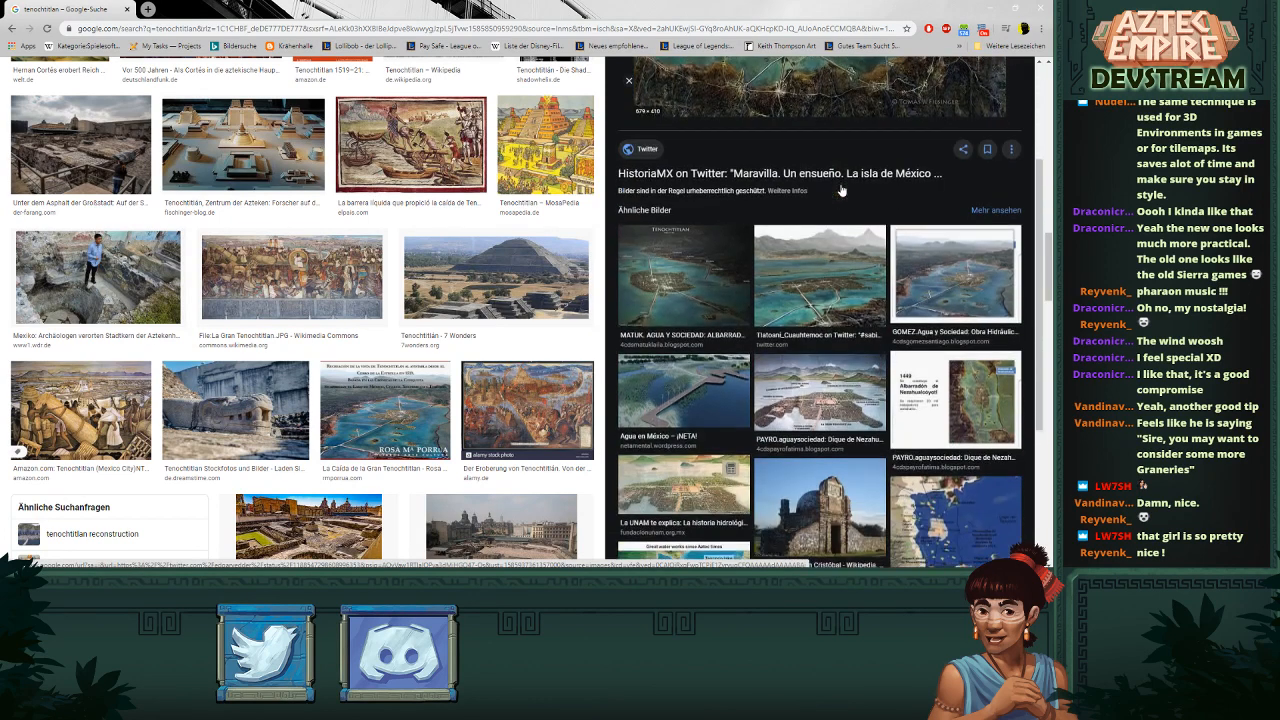
left_click(985, 420)
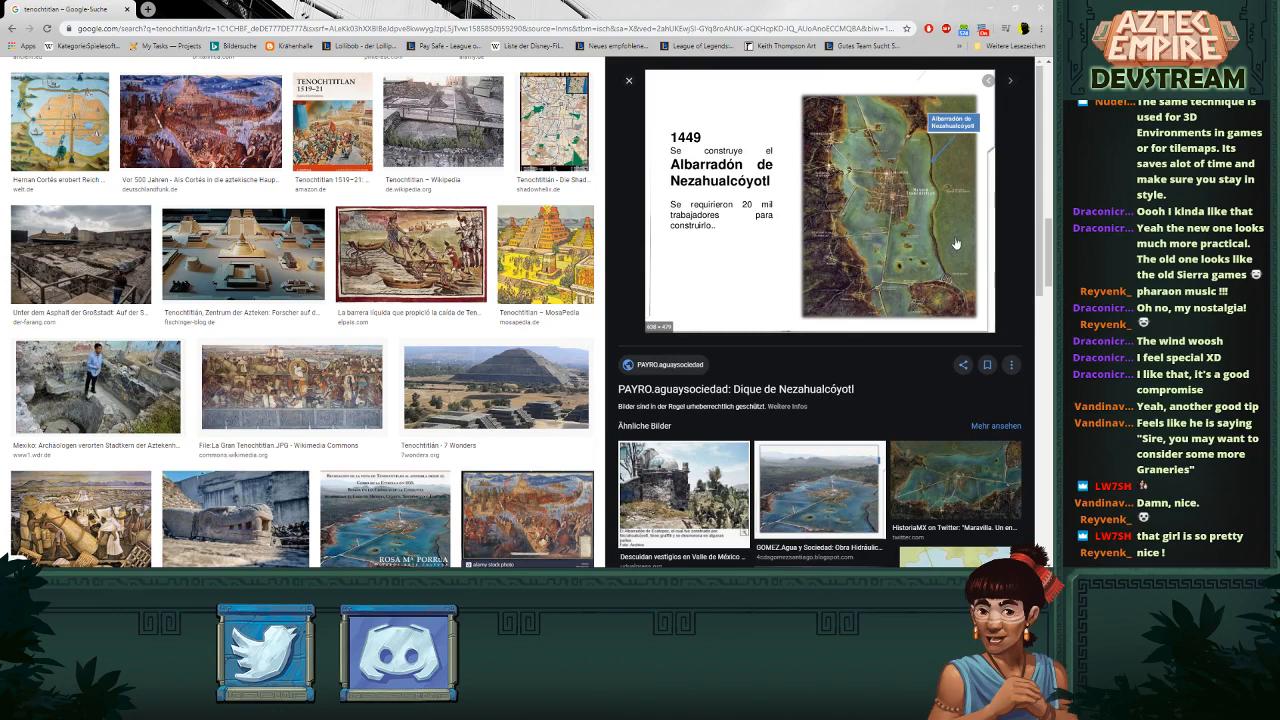
- Search images for "basin of mexico" in a second tab and preview the Wikipedia map of the basin in 1519
scroll(345, 342, "down", 4)
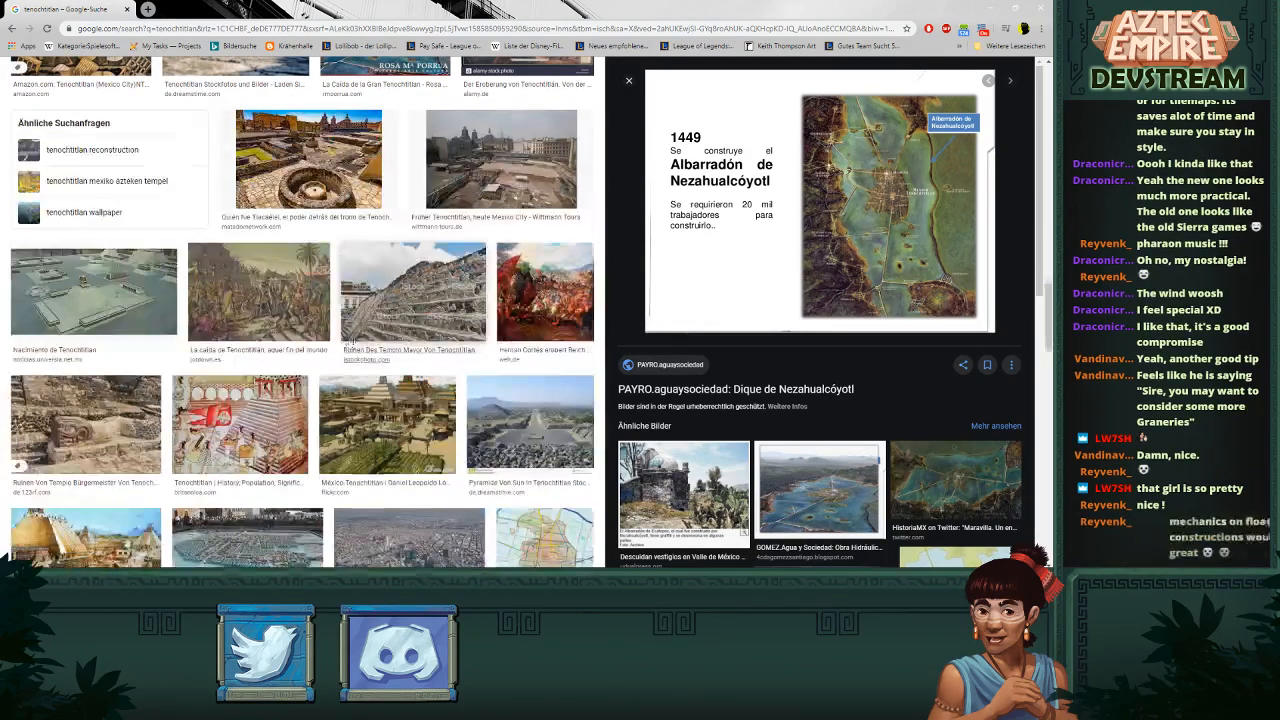
middle_click(48, 31)
left_click(198, 10)
left_click_drag(179, 83, 2, 57)
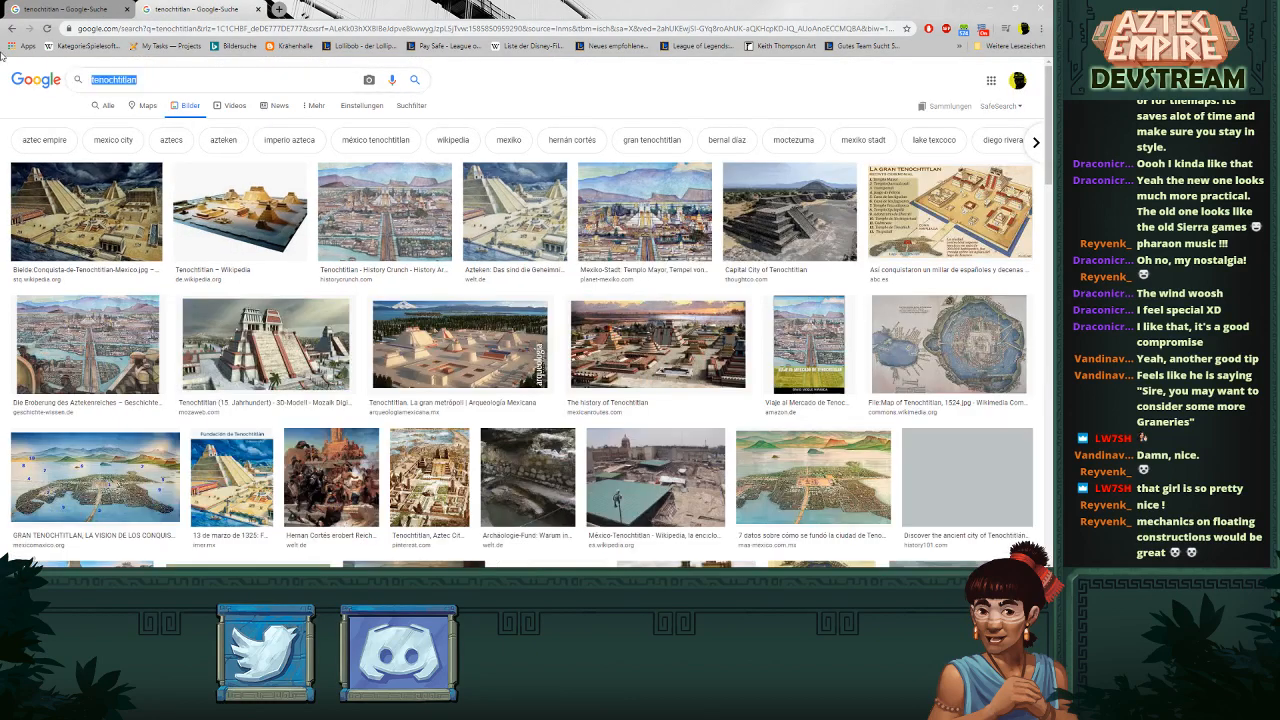
type("basin of m")
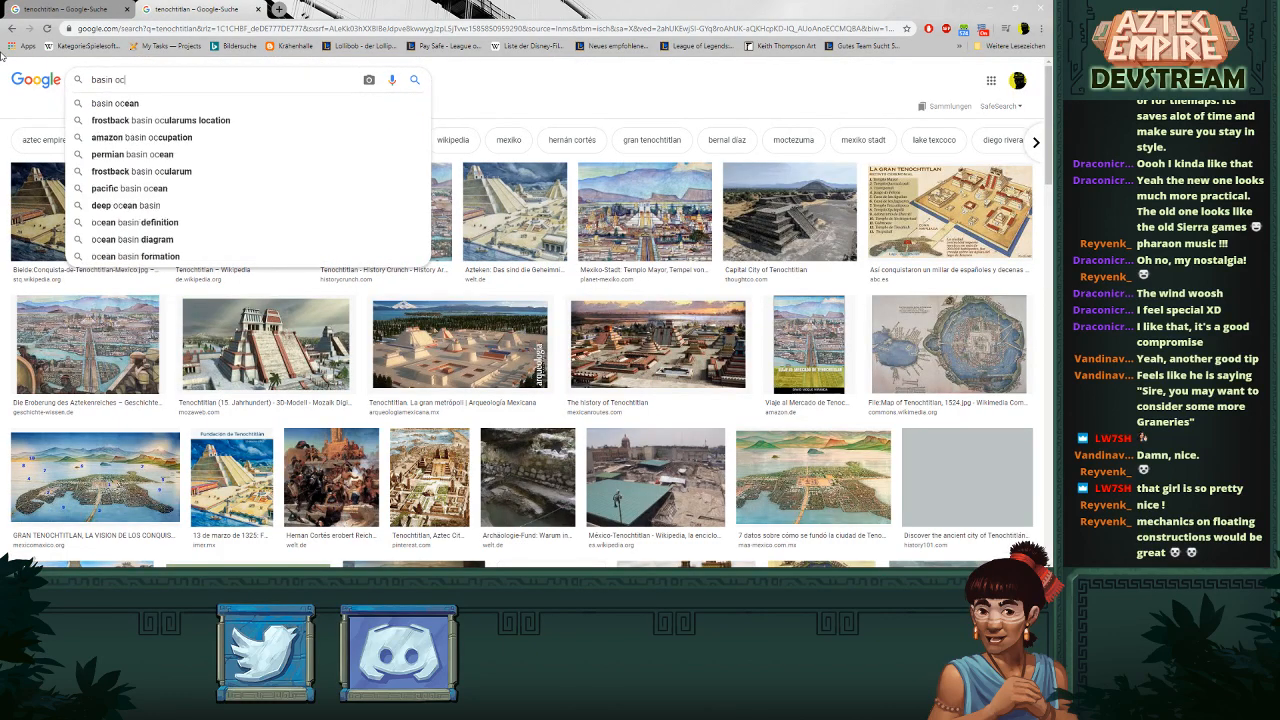
type("exico")
key("Return")
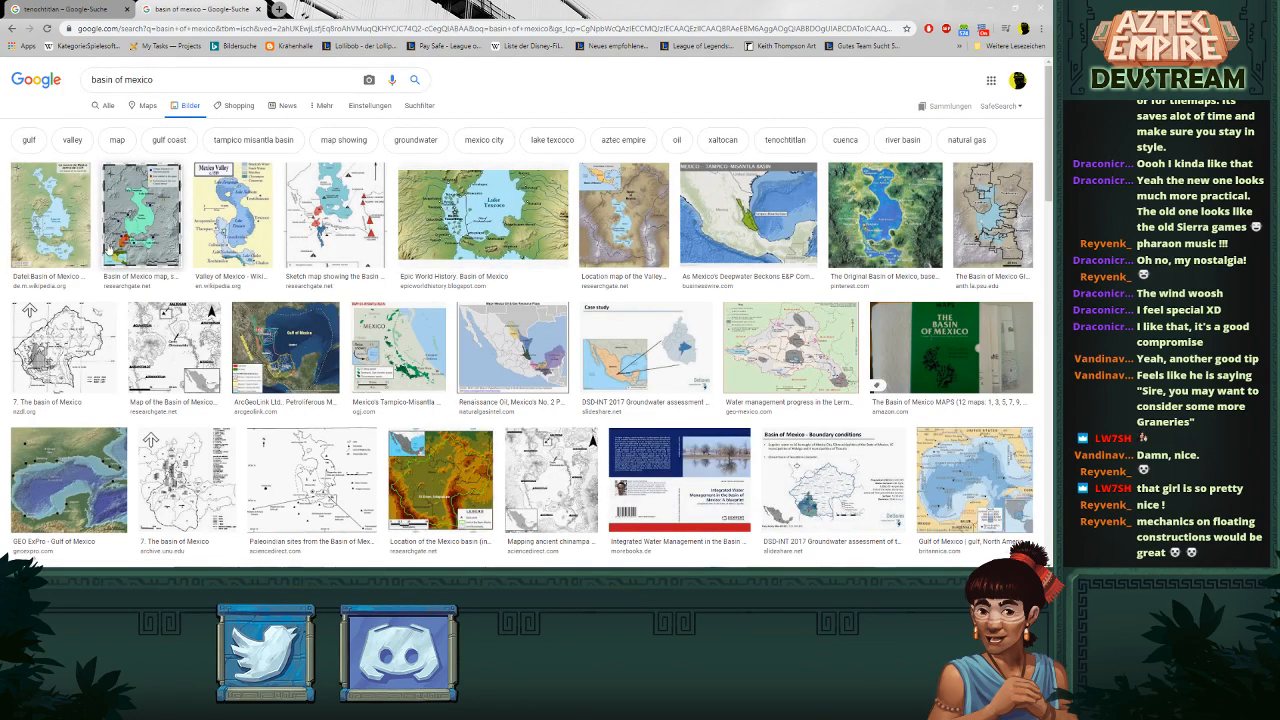
left_click(68, 238)
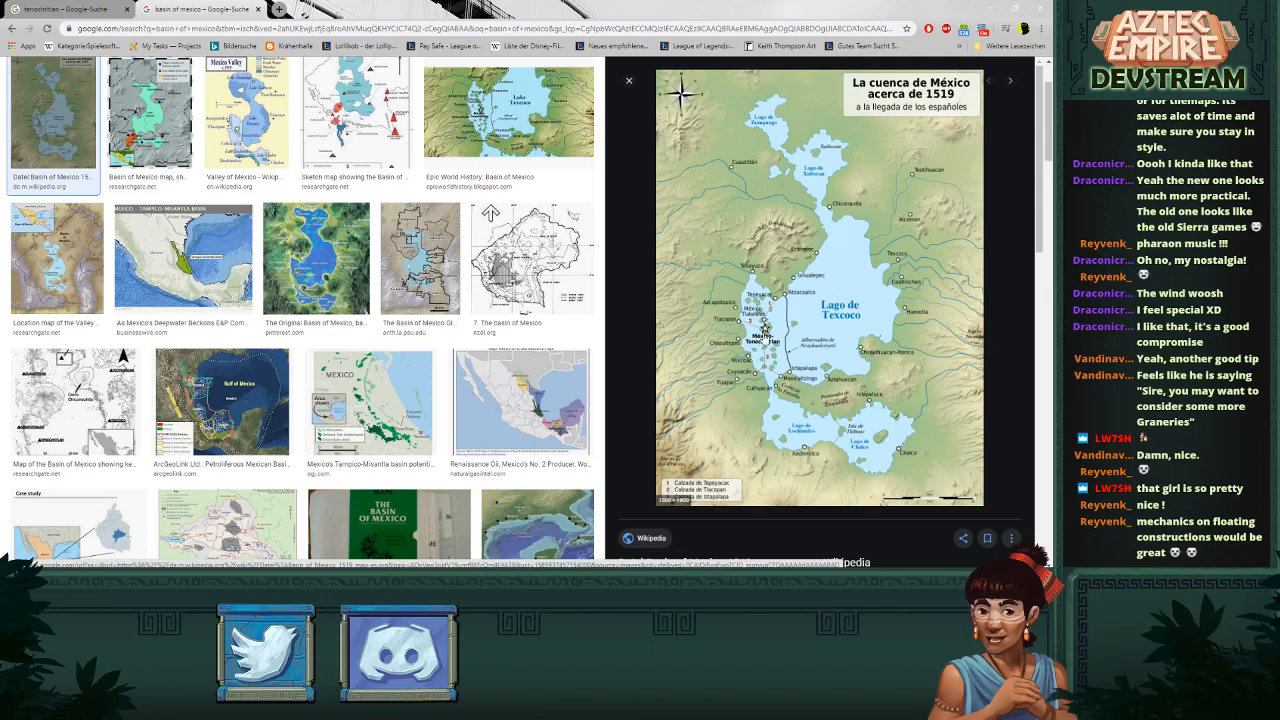
- Compare the Nezahualcóyotl dike map with the 1519 Basin of Mexico map
left_click(104, 8)
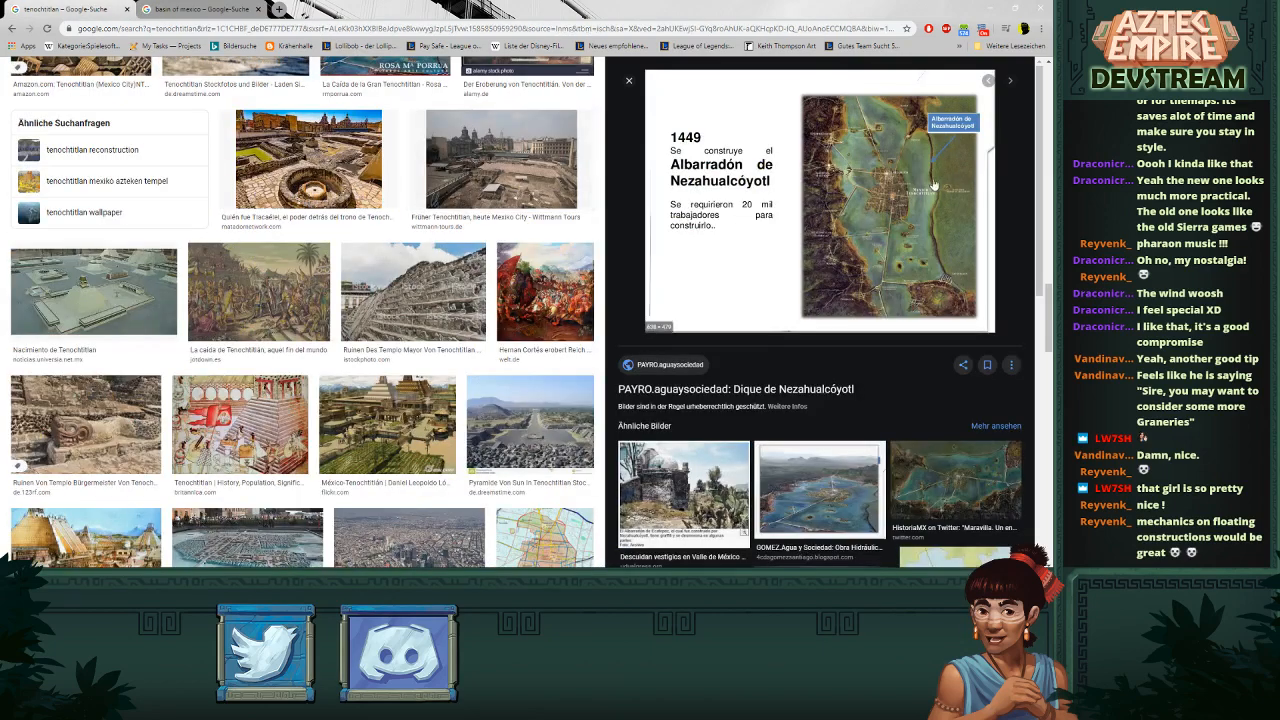
left_click(183, 8)
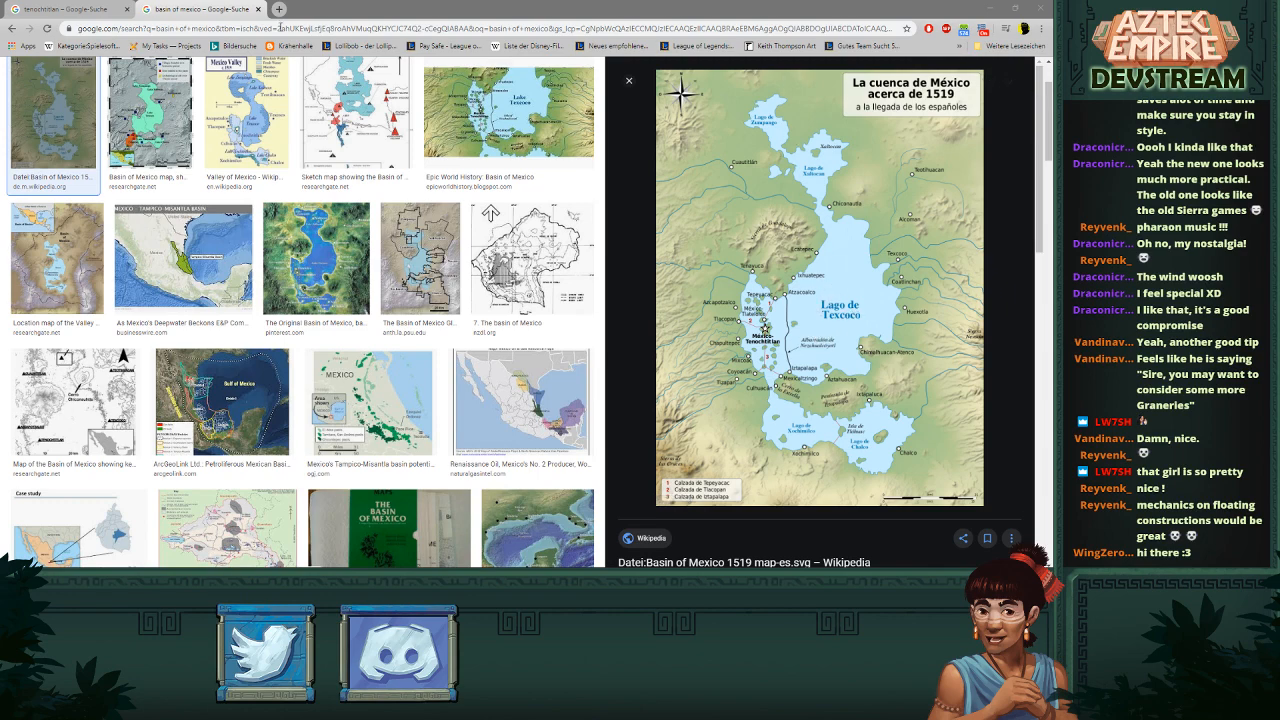
left_click(53, 5)
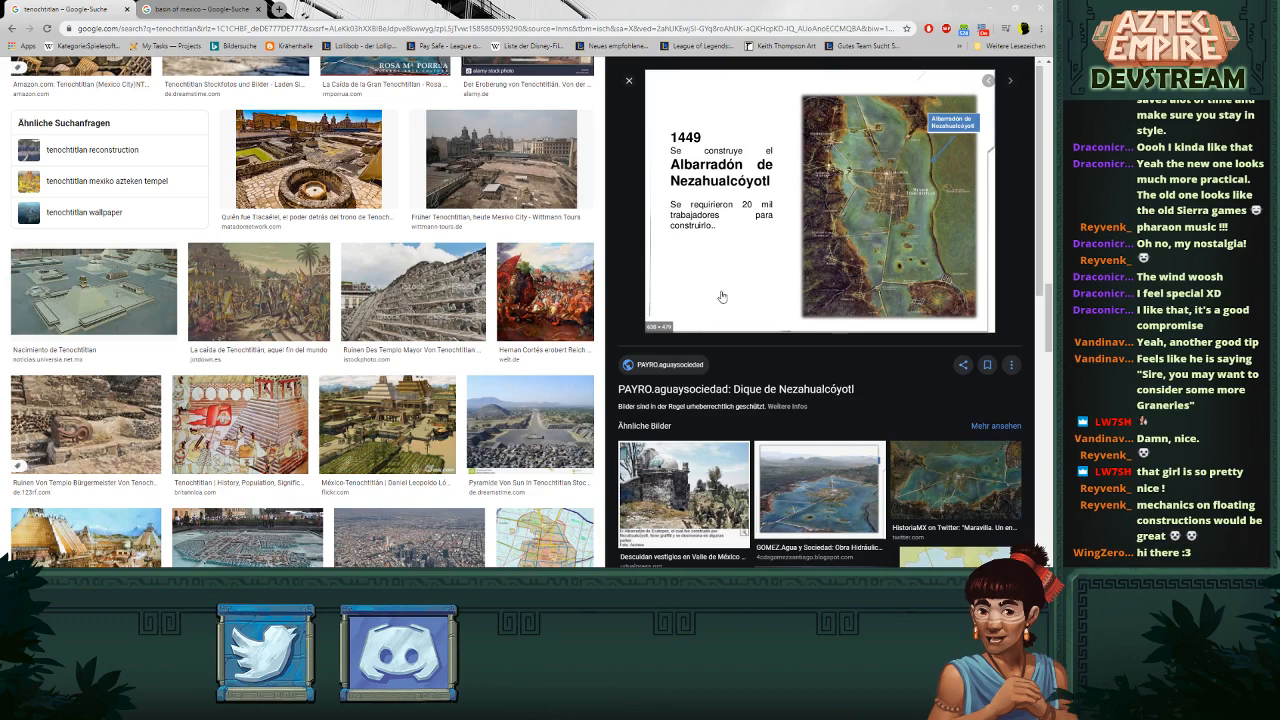
- Preview the Planet Mexiko Templo Mayor painting from the Tenochtitlan results, followed by its related "Historische Altstadt und Stadtzentrum" image
scroll(387, 330, "up", 4)
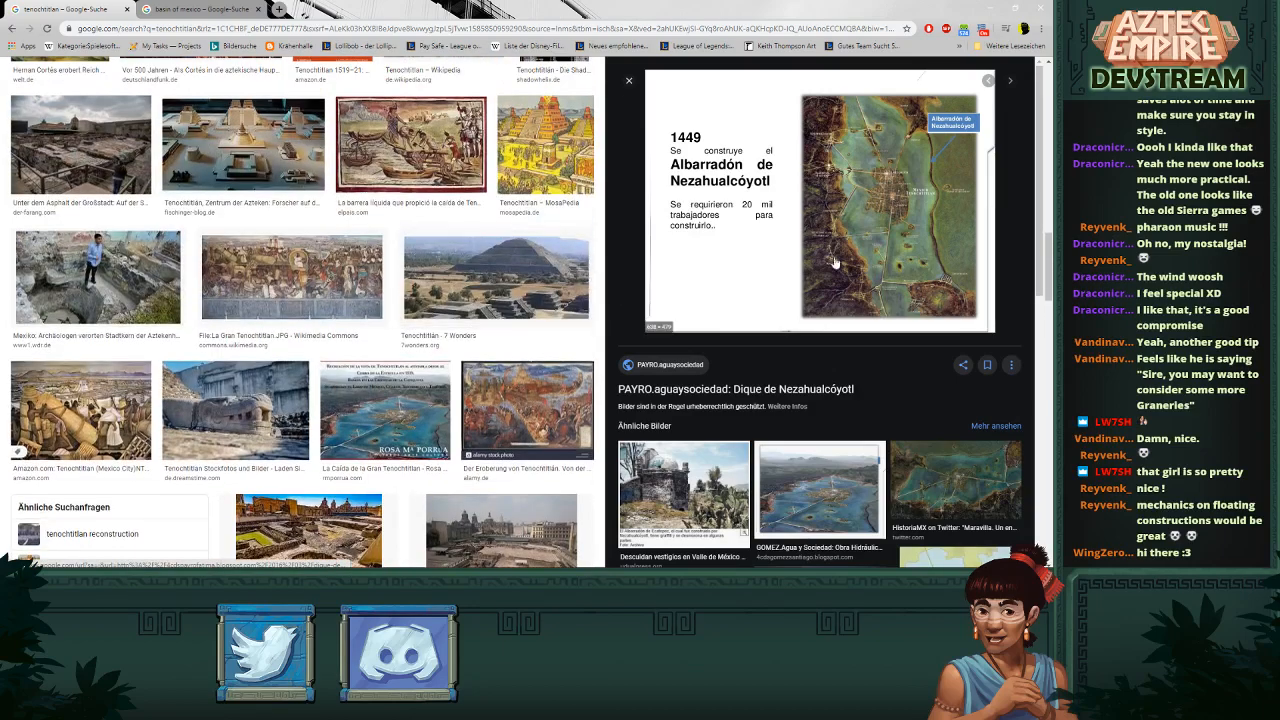
scroll(503, 292, "up", 4)
scroll(527, 341, "up", 20)
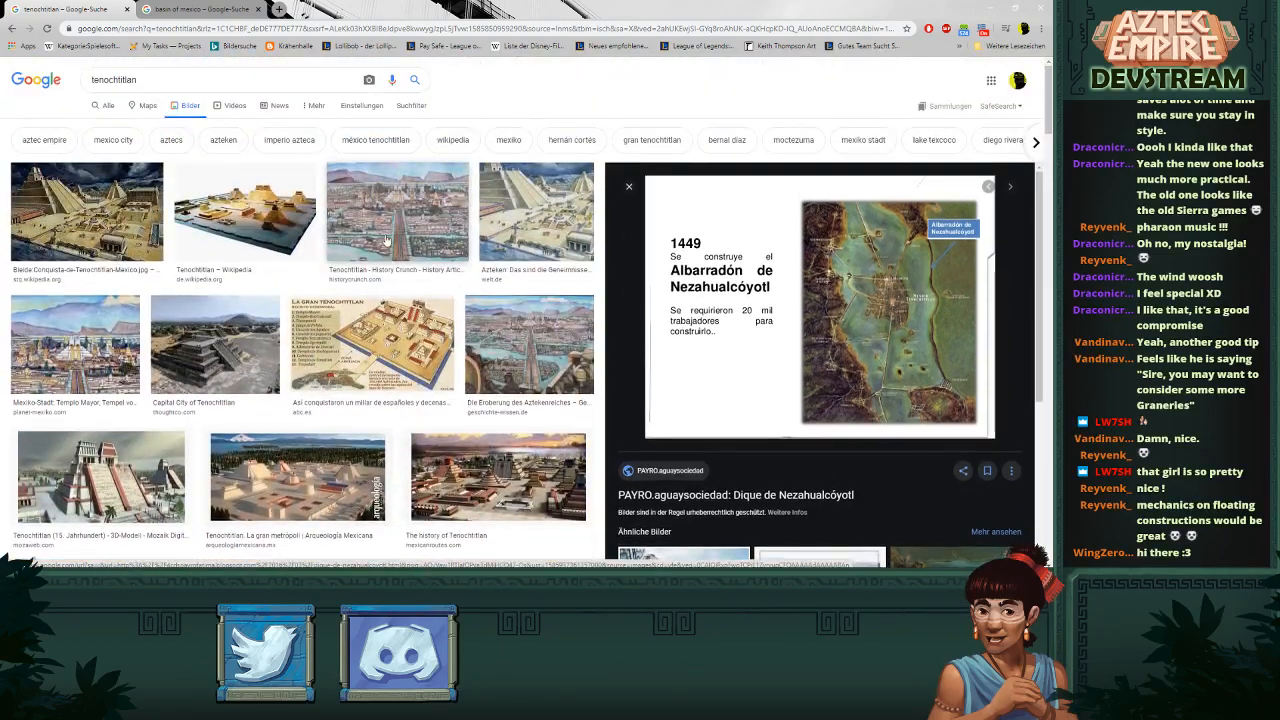
left_click(100, 345)
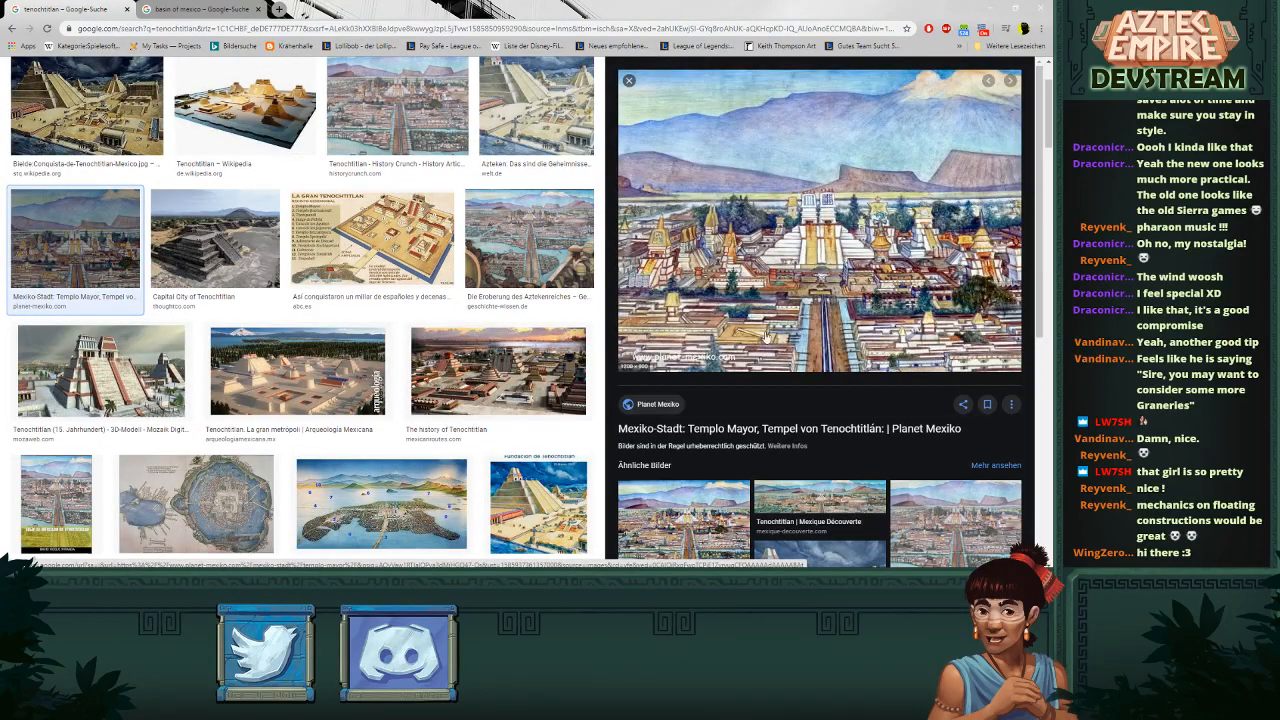
left_click(701, 505)
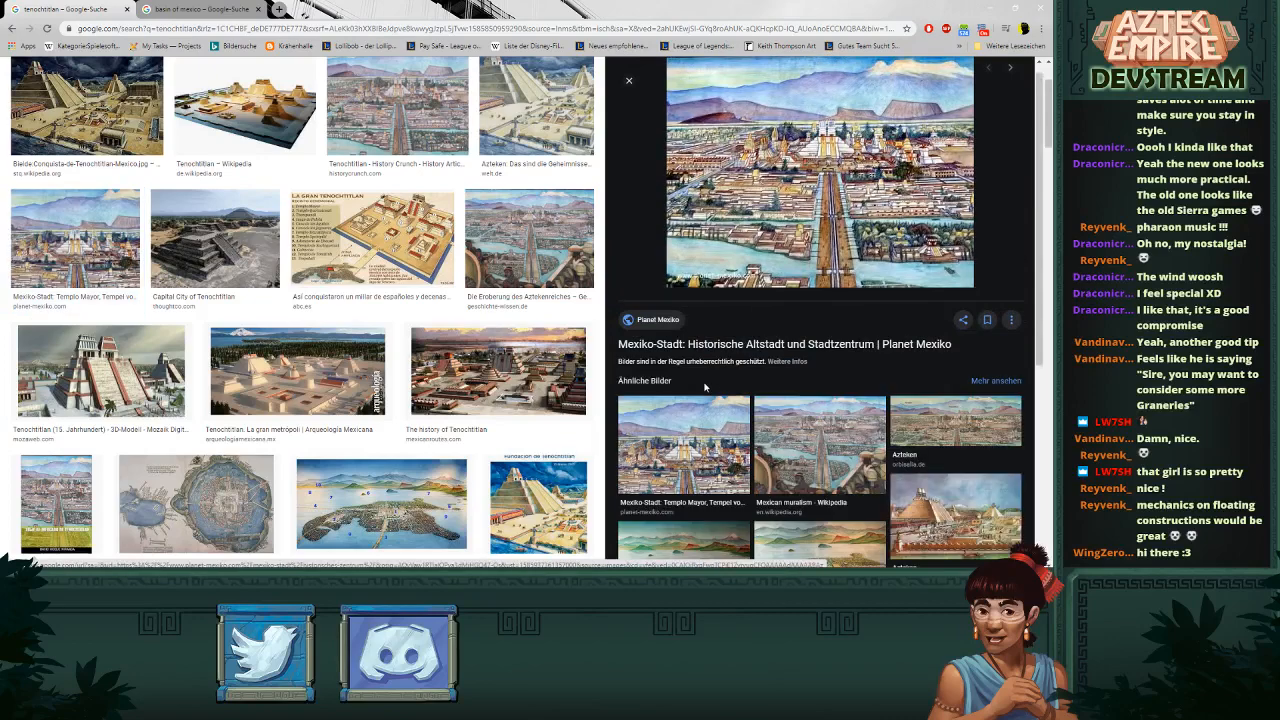
- Look through the related paintings and preview "Die Eroberung des Aztekenreiches" from Geschichte-Wissen
scroll(812, 316, "down", 3)
scroll(812, 316, "down", 1)
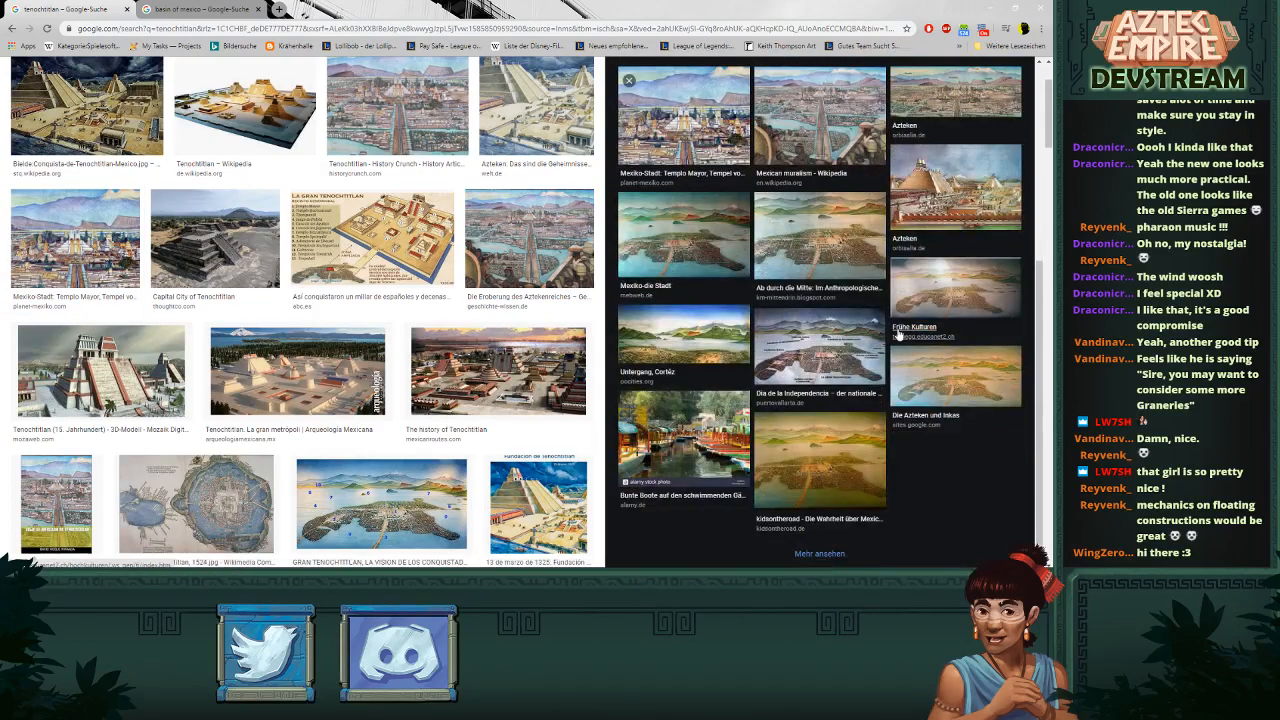
scroll(843, 405, "up", 4)
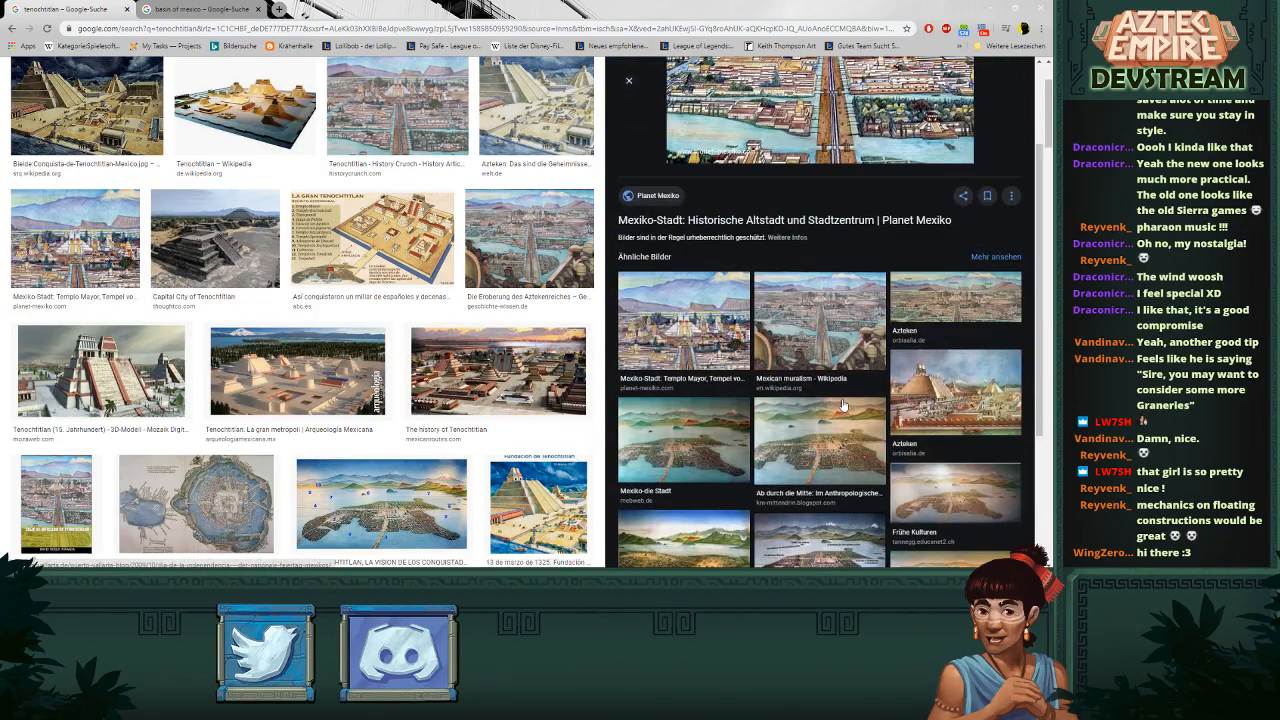
scroll(843, 403, "up", 1)
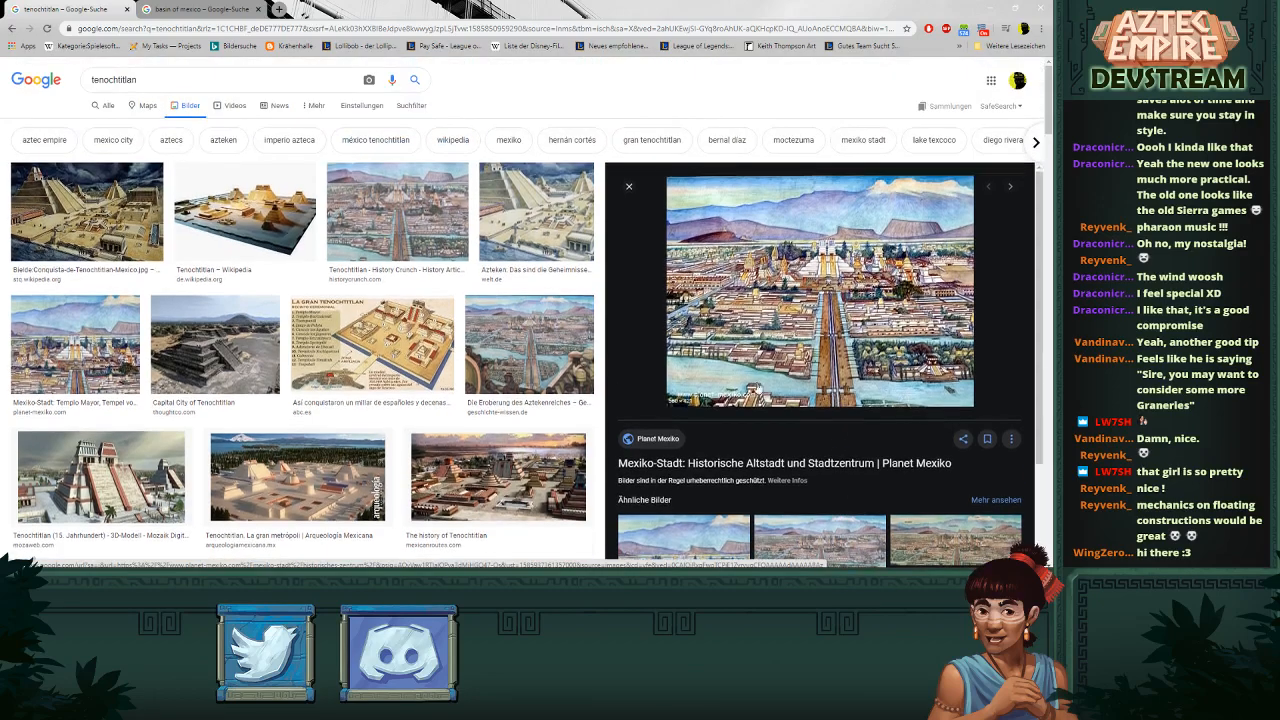
left_click(527, 342)
- Filter the Tenochtitlan image results to large sizes and preview the "Eroberung Mexikos durch Hernán Cortés" painting
scroll(520, 335, "down", 2)
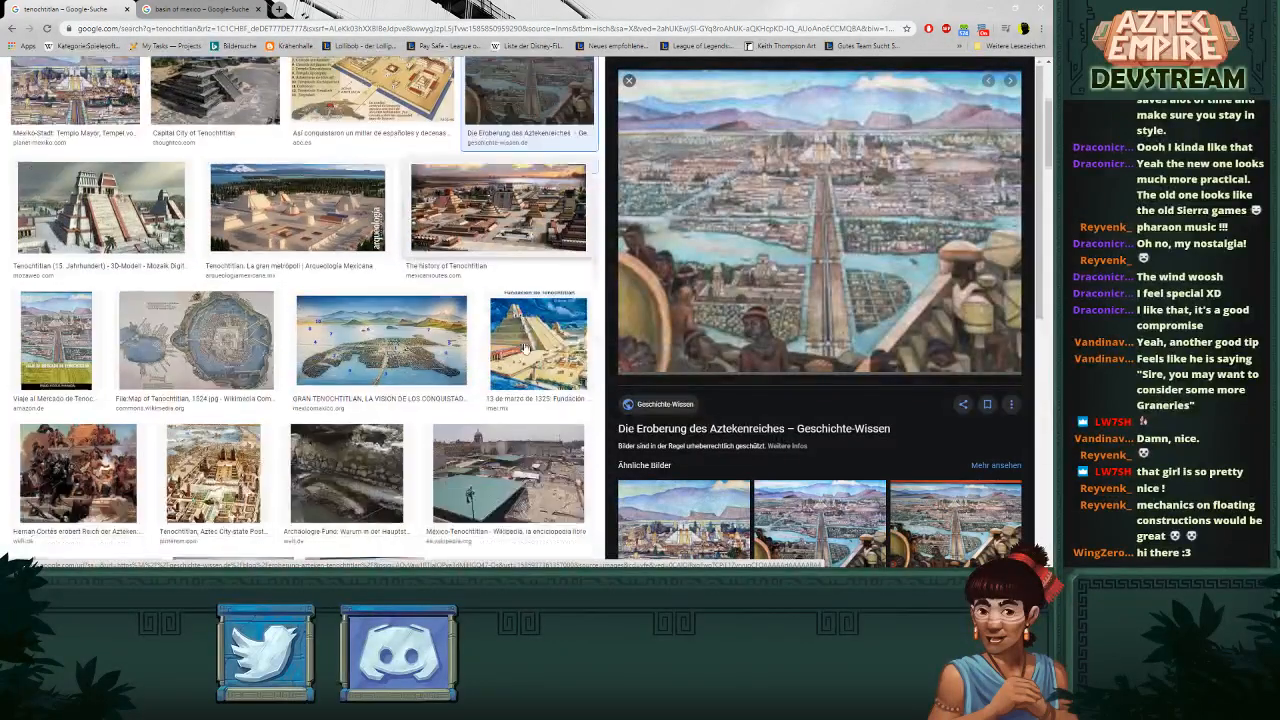
scroll(350, 225, "up", 3)
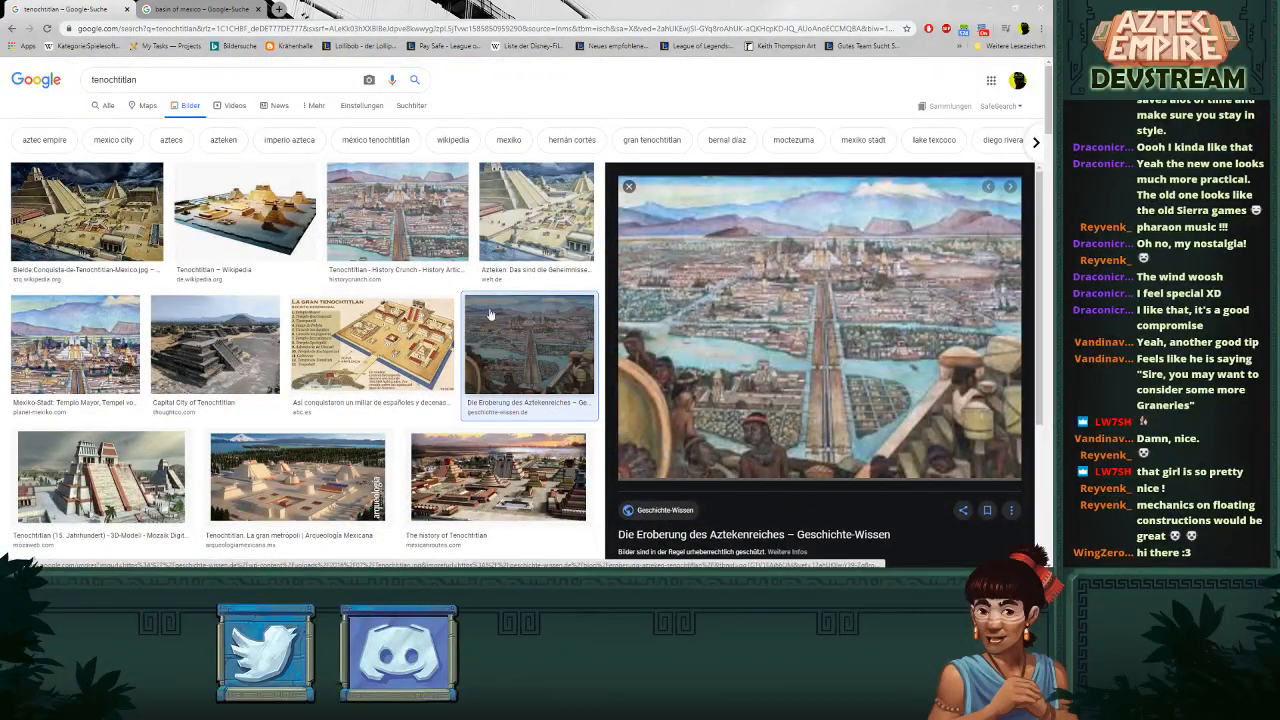
scroll(409, 225, "down", 6)
scroll(348, 320, "down", 5)
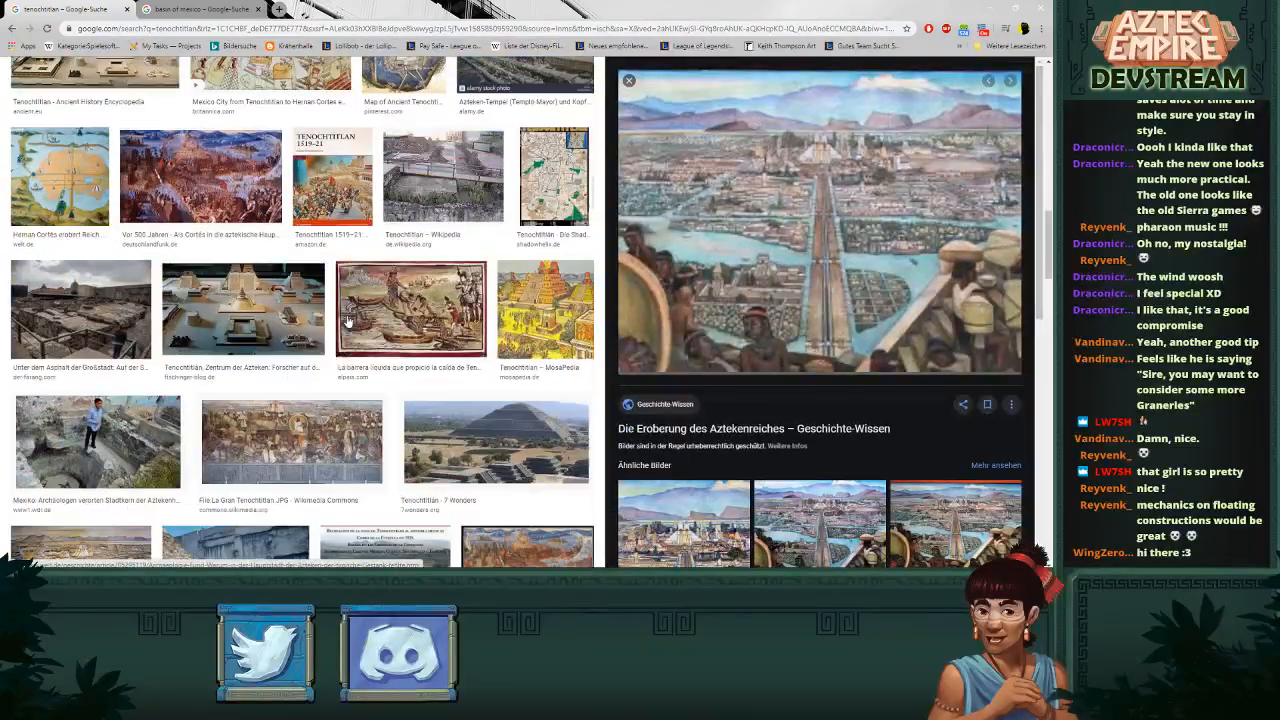
scroll(348, 320, "up", 12)
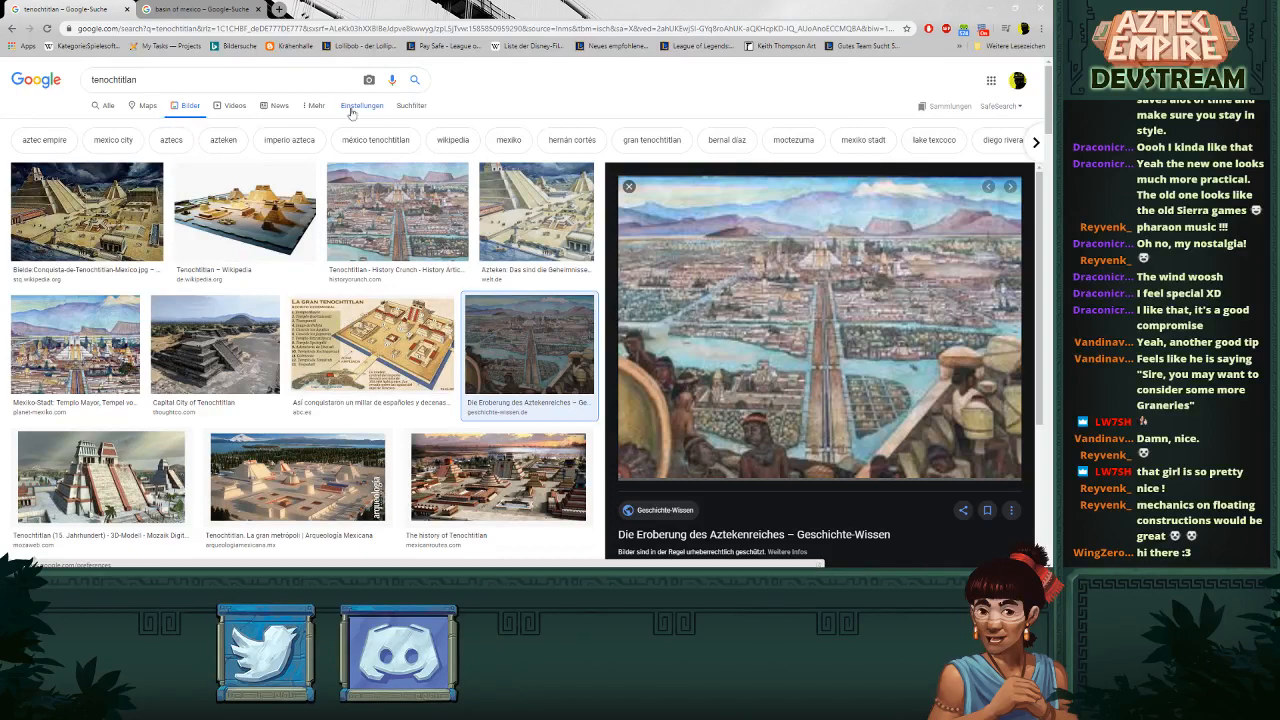
left_click(411, 105)
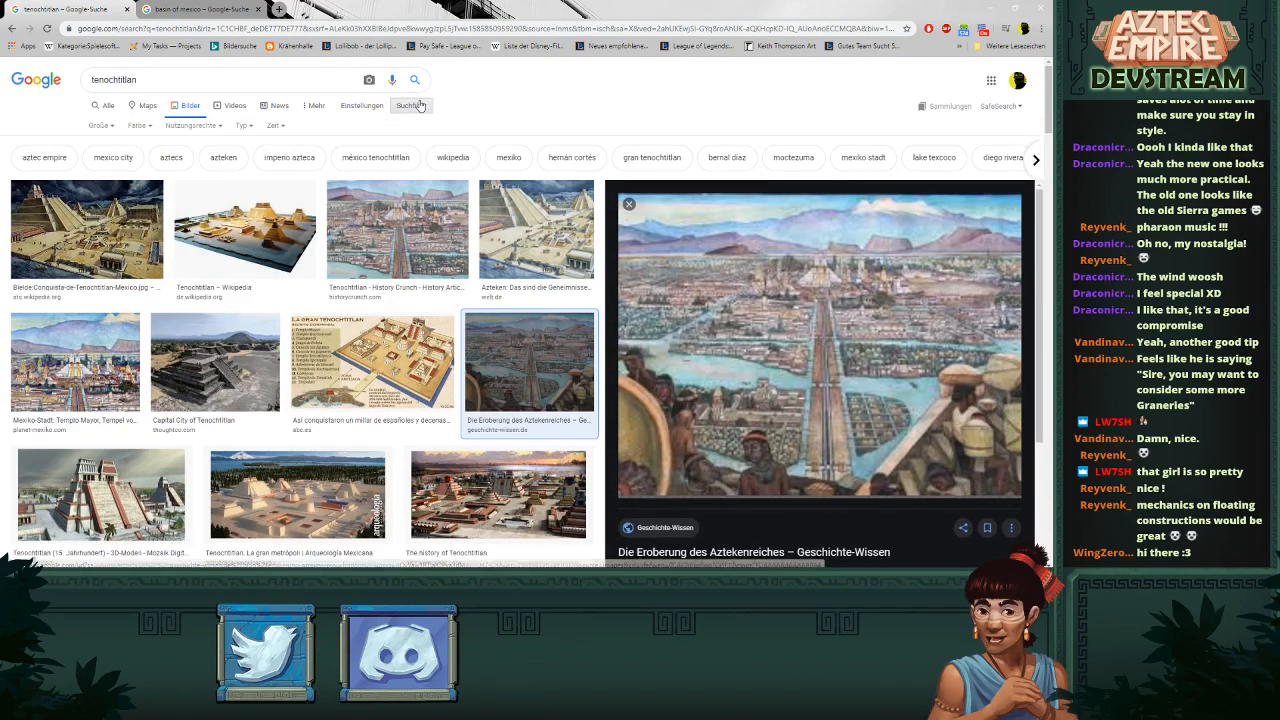
left_click(106, 126)
left_click(113, 165)
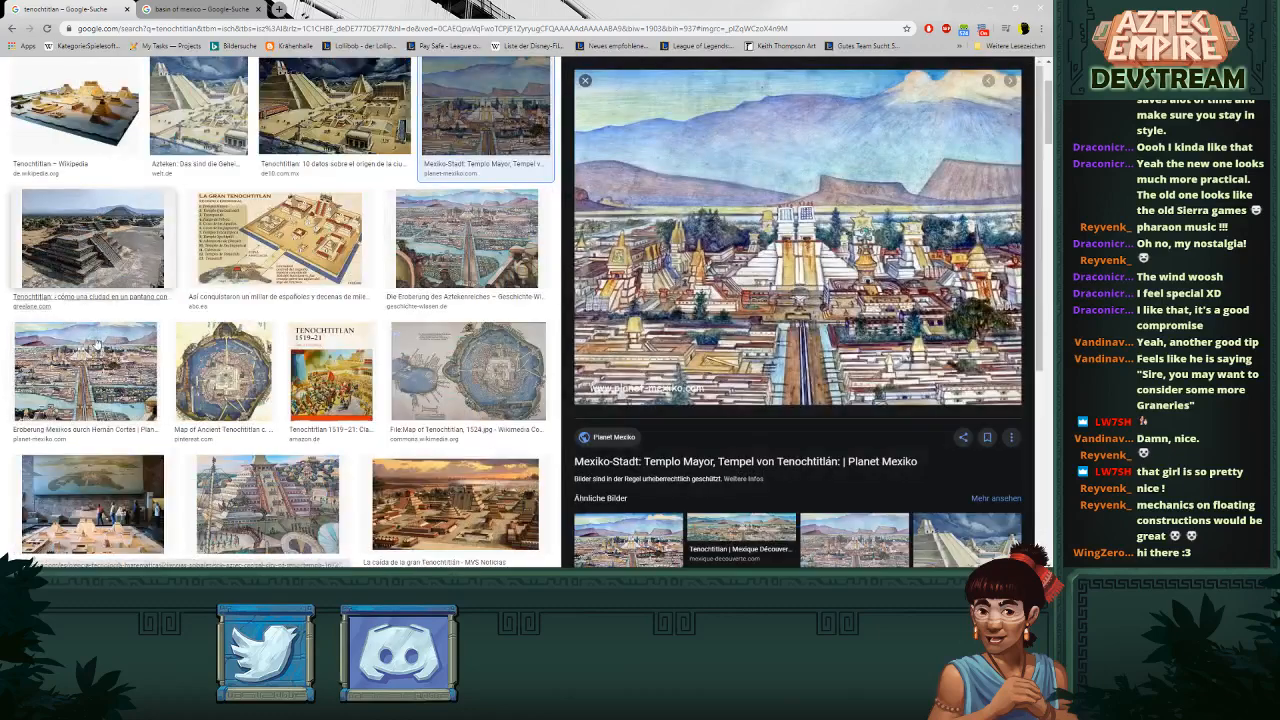
left_click(97, 345)
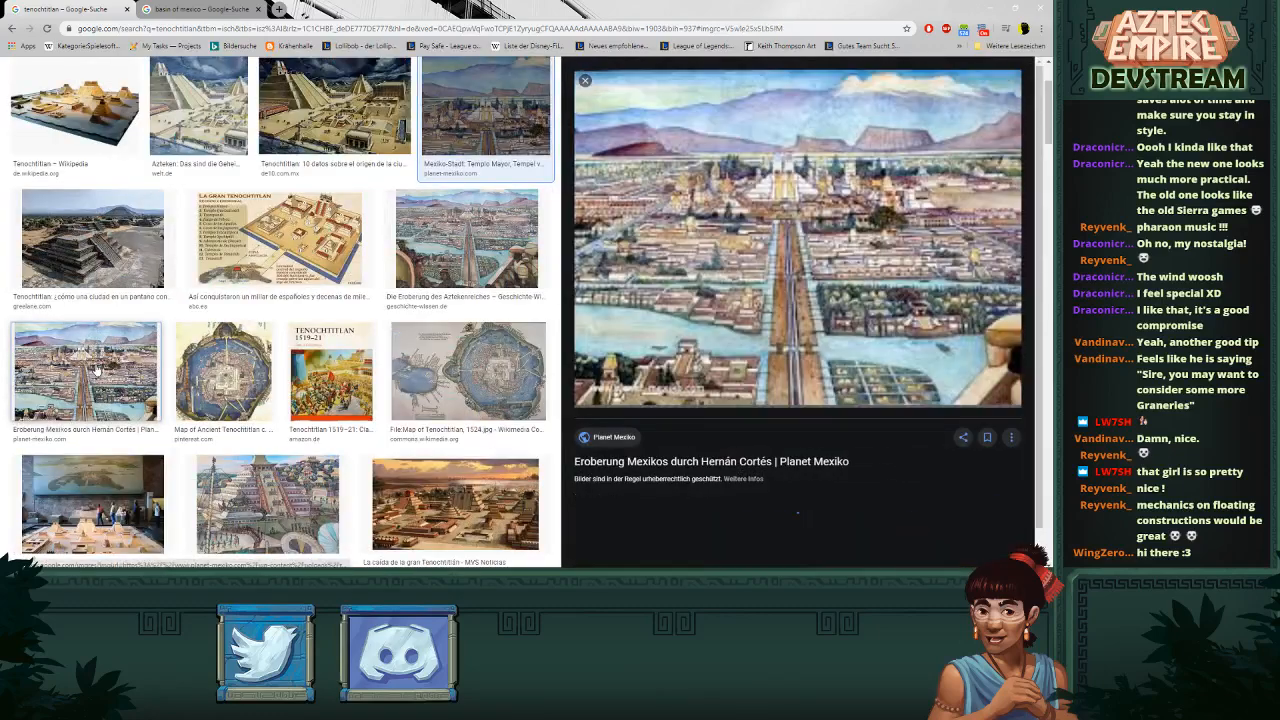
- Browse the large Tenochtitlan image results and preview ArtStation's "Dragons conquer America - Tenochtitlan city" aerial view
scroll(686, 292, "down", 3)
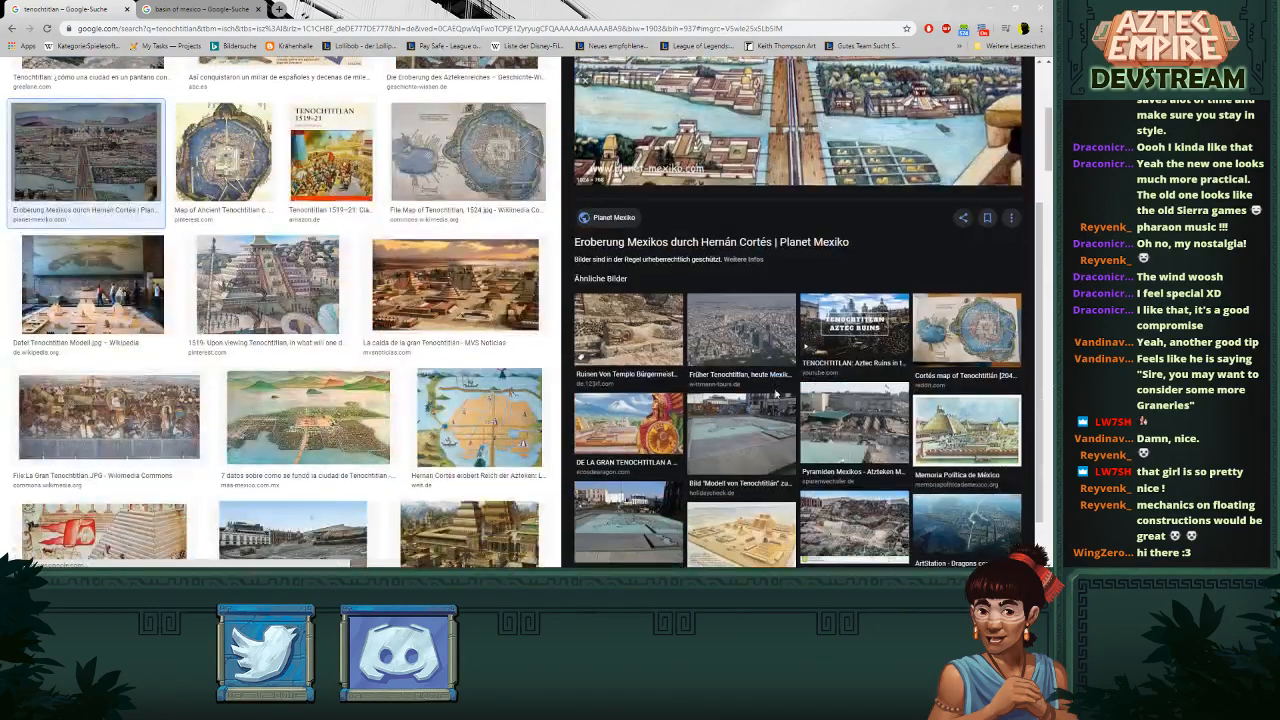
scroll(305, 388, "down", 3)
scroll(305, 388, "down", 5)
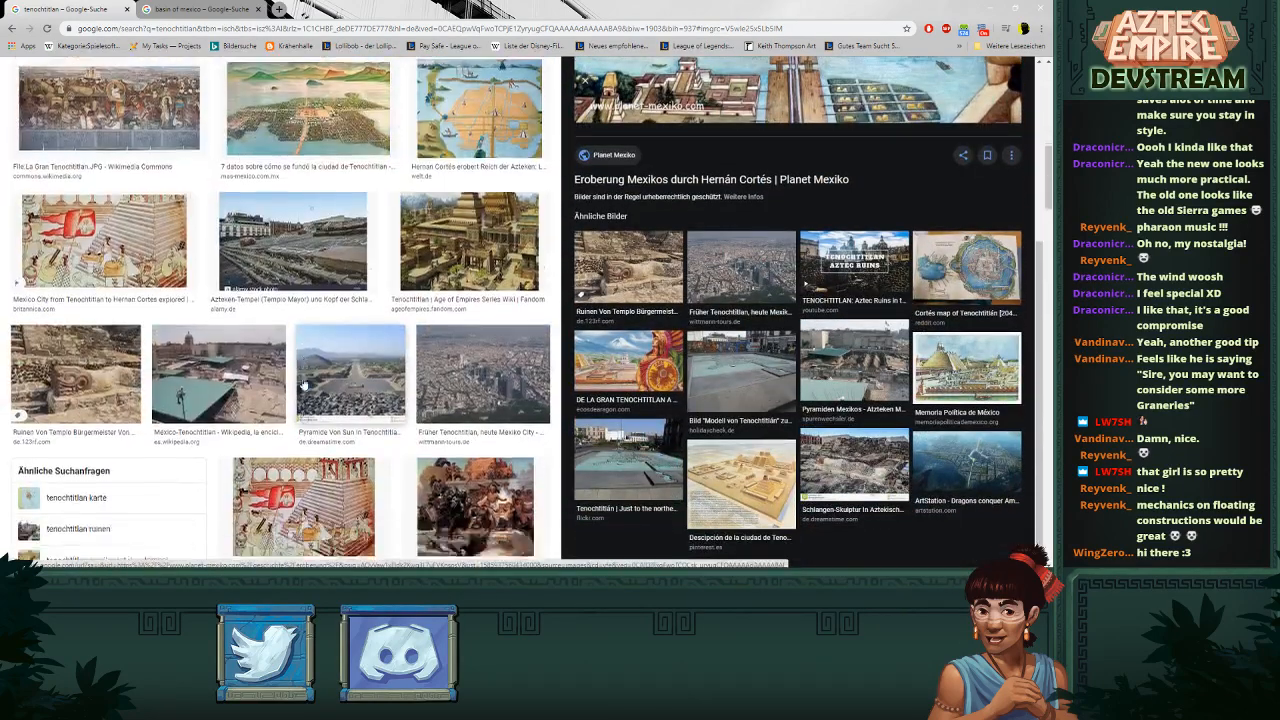
scroll(303, 378, "down", 6)
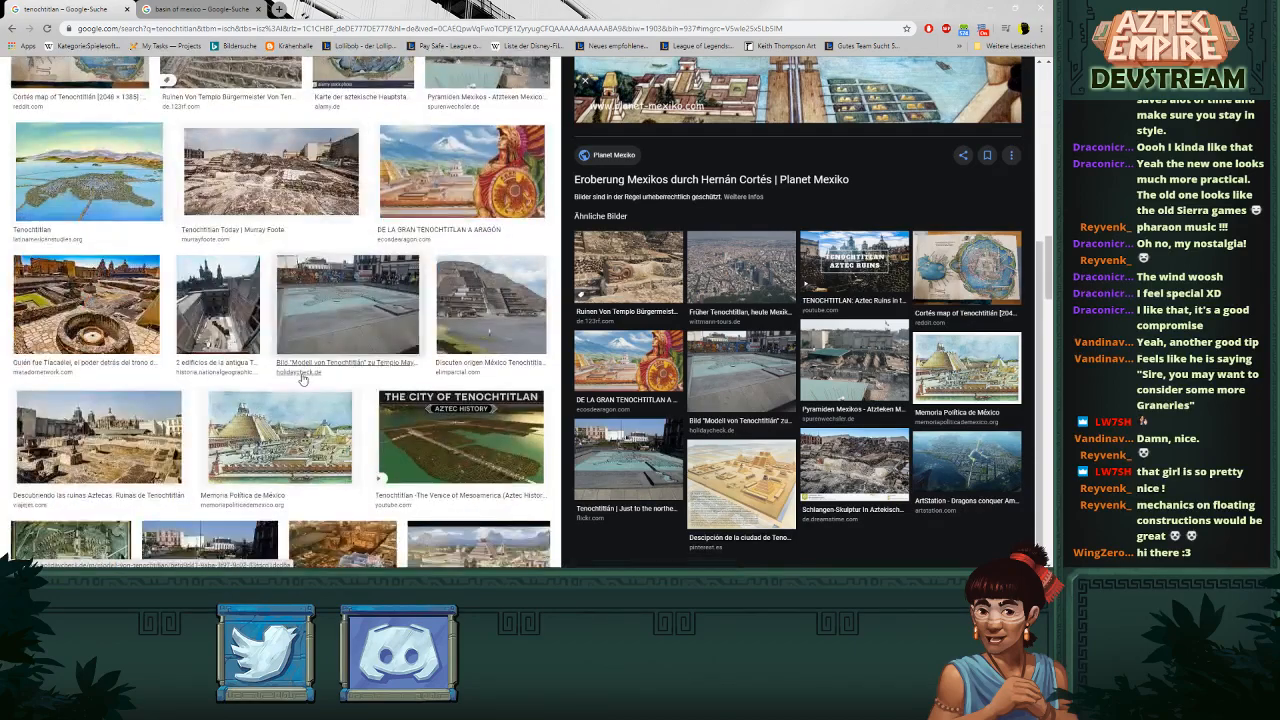
scroll(302, 378, "down", 3)
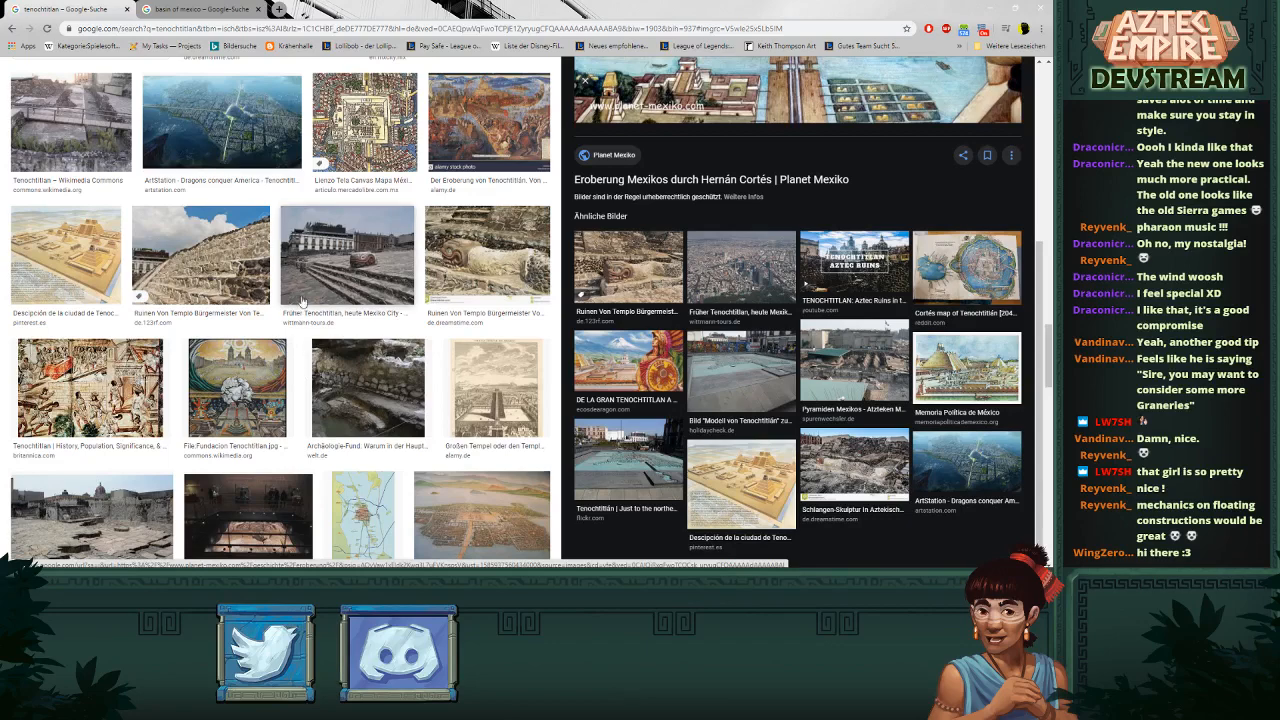
left_click(256, 150)
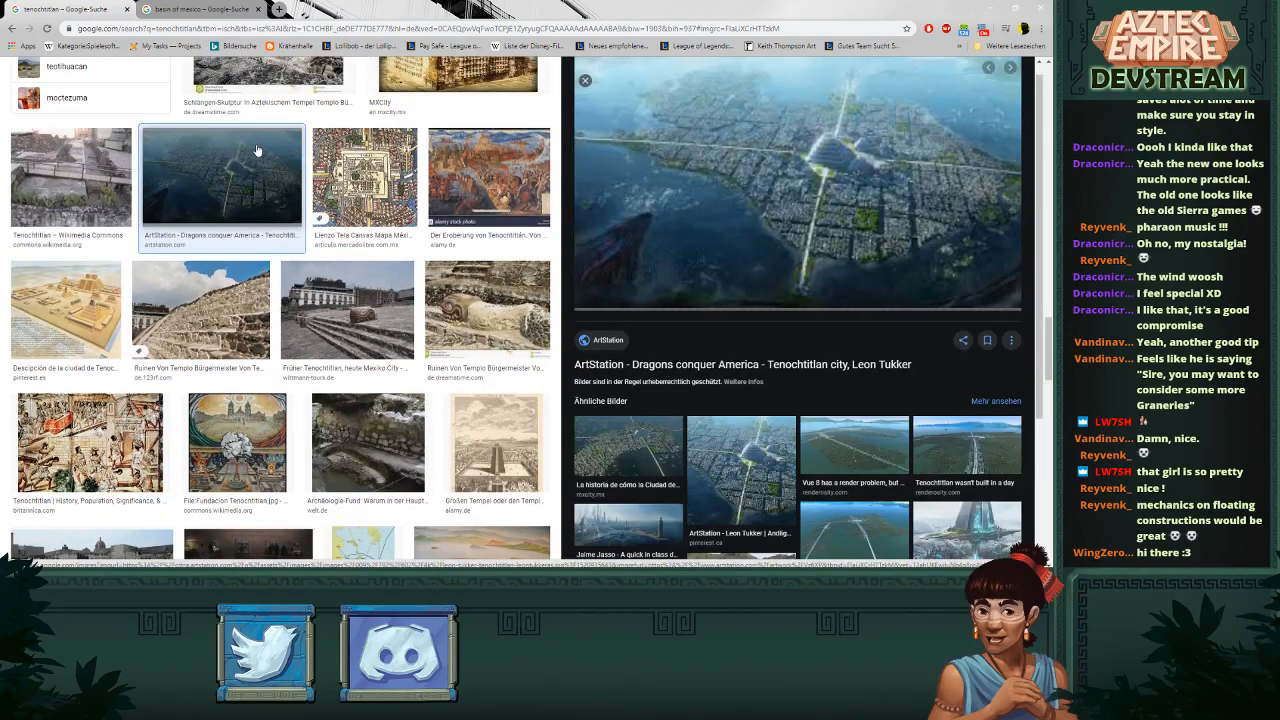
- Look through the further Tenochtitlan results for more city views and paintings
scroll(310, 283, "down", 2)
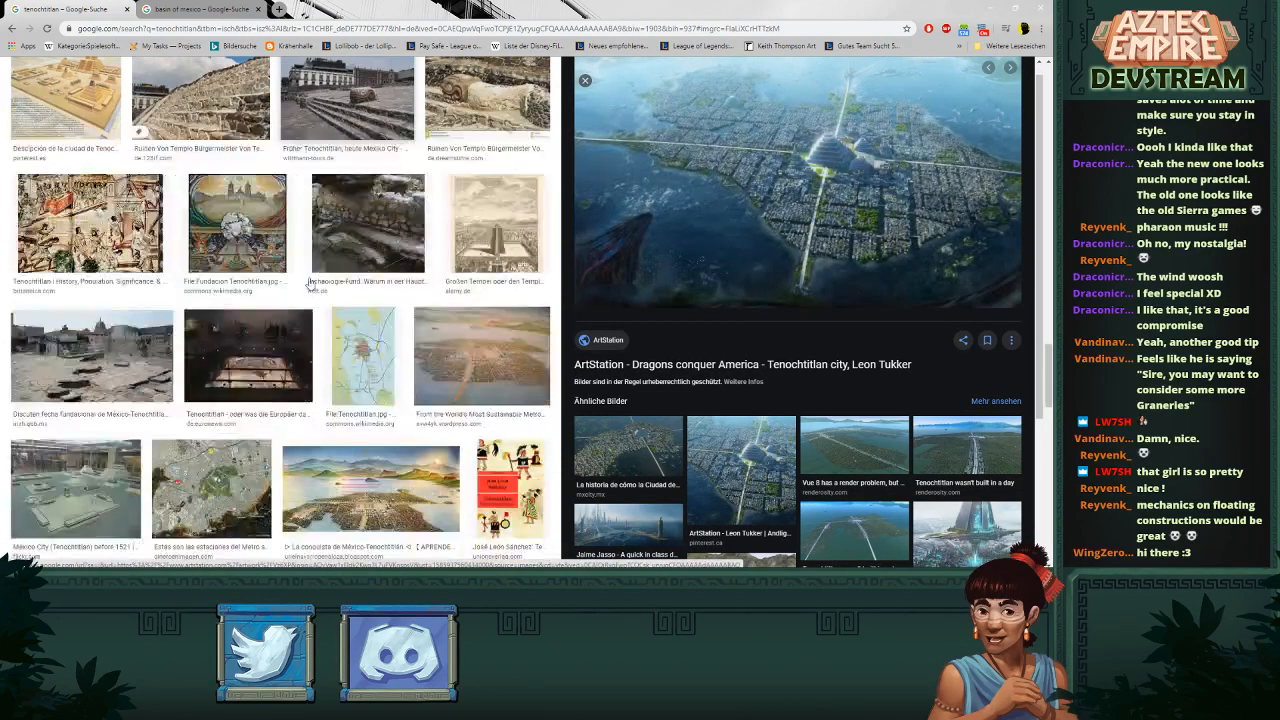
scroll(310, 283, "down", 4)
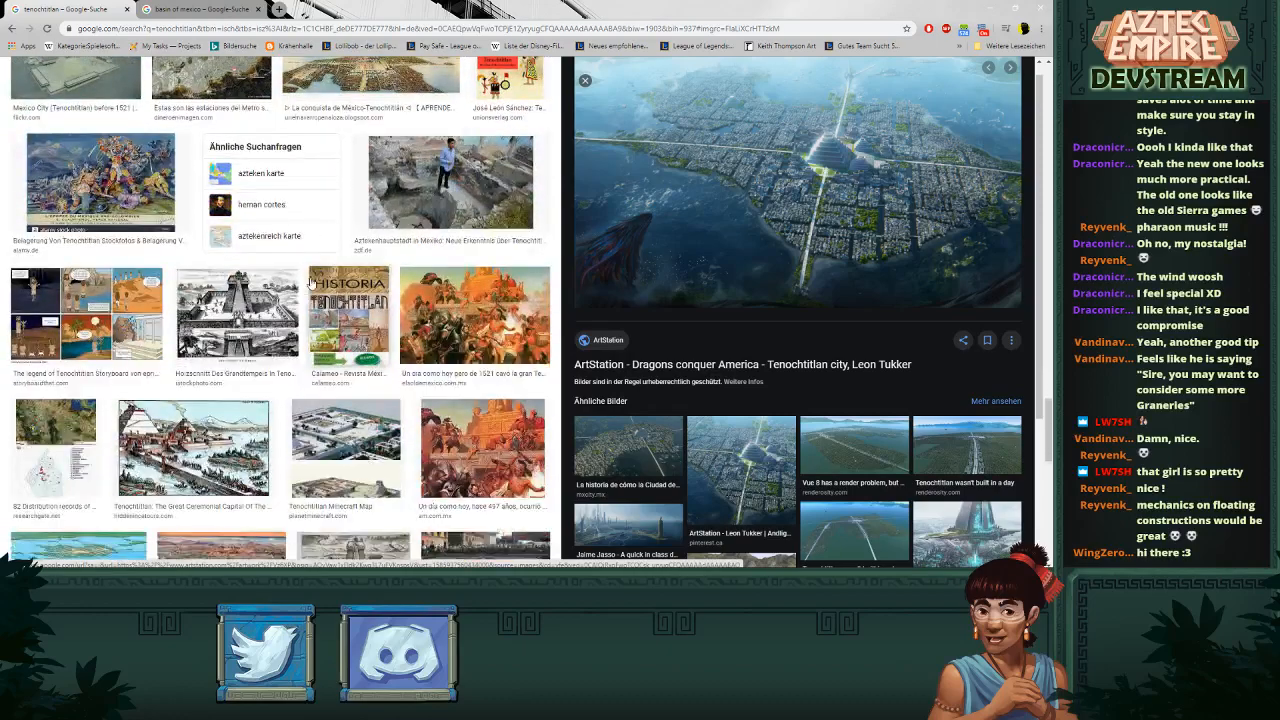
scroll(311, 283, "down", 6)
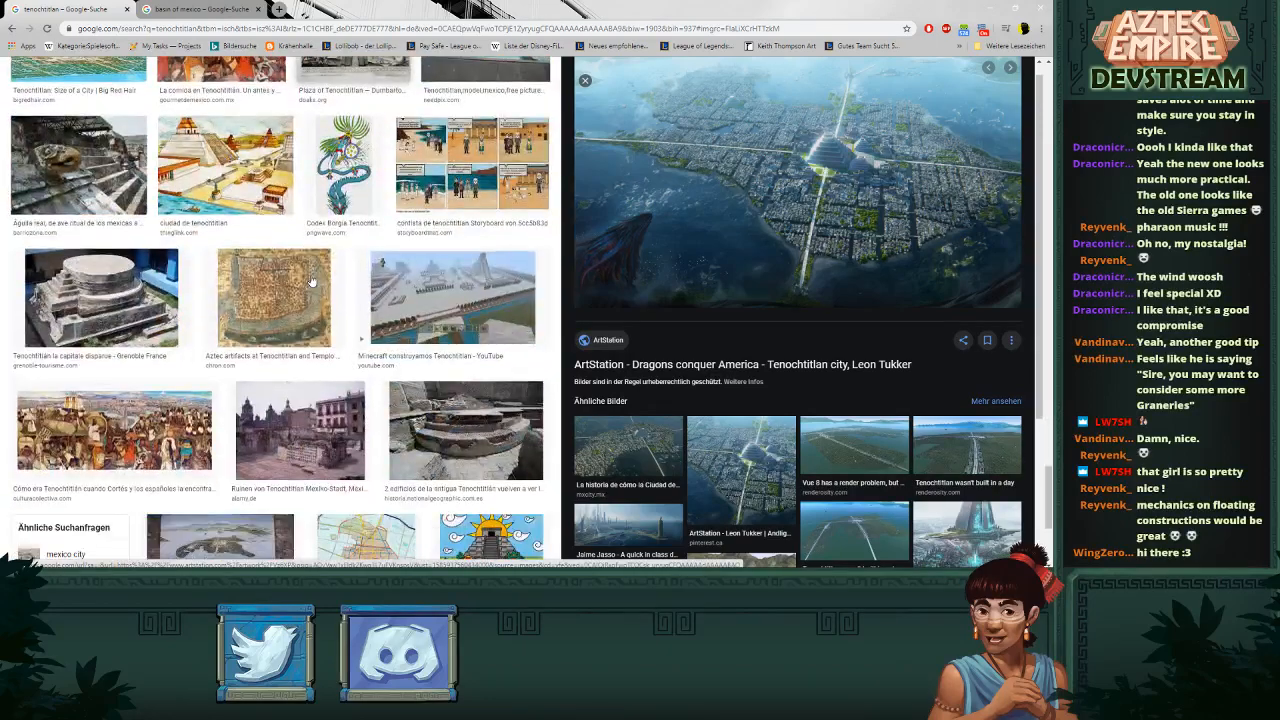
scroll(311, 283, "down", 8)
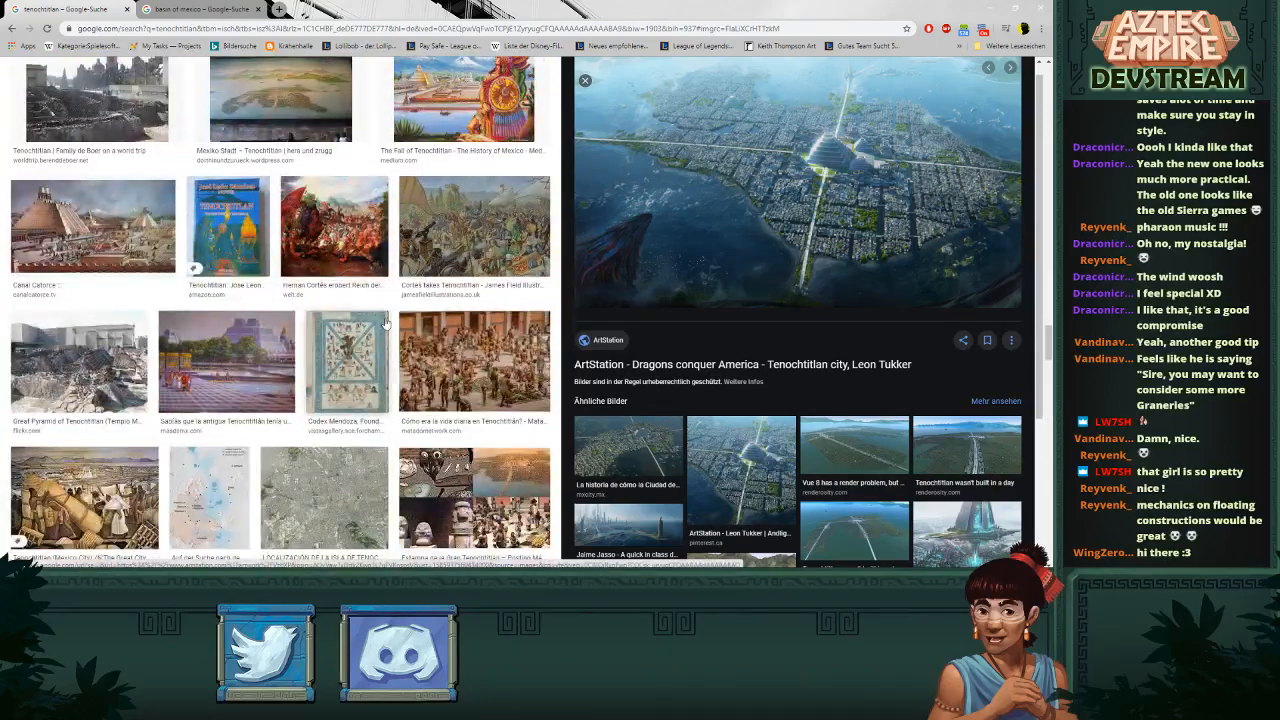
scroll(385, 320, "down", 2)
scroll(385, 322, "down", 3)
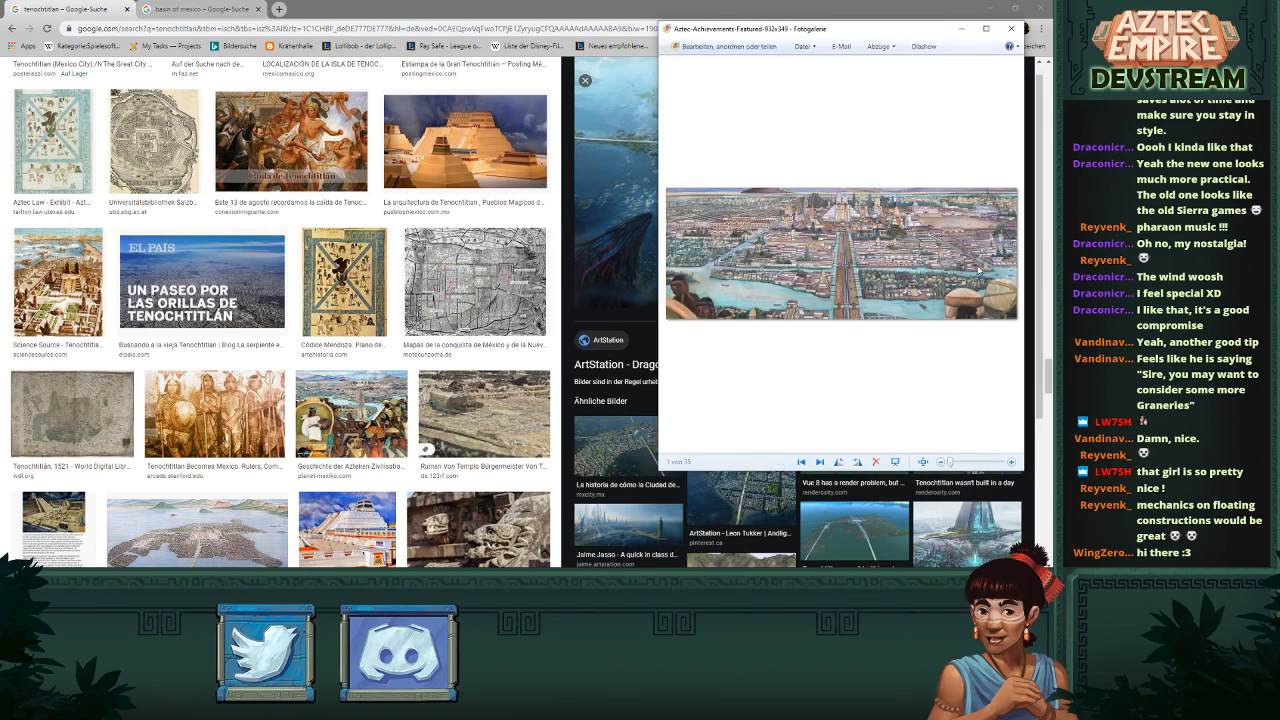
- Examine the "Aztec-Achievements-Featured-932x349" painting up close in Fotogalerie and minimize its window
scroll(922, 185, "up", 1)
scroll(921, 185, "down", 1)
left_click_drag(920, 30, 472, 101)
scroll(421, 306, "up", 1)
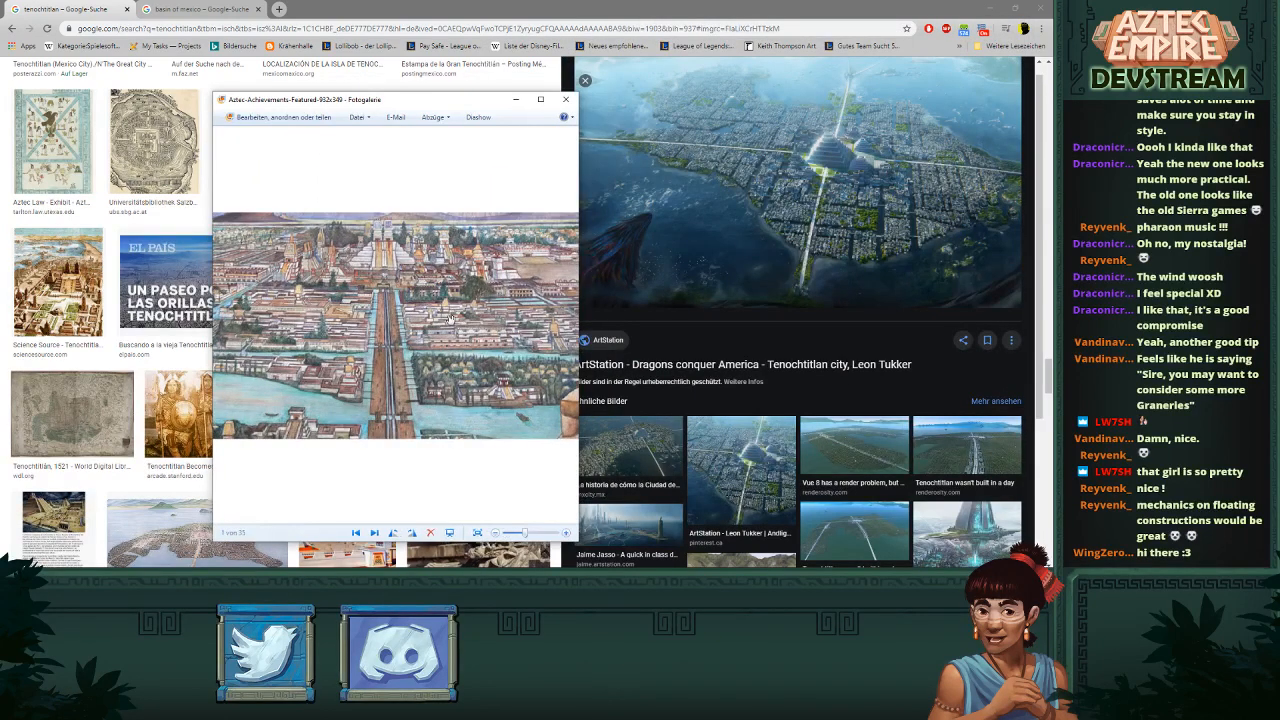
scroll(450, 318, "down", 2)
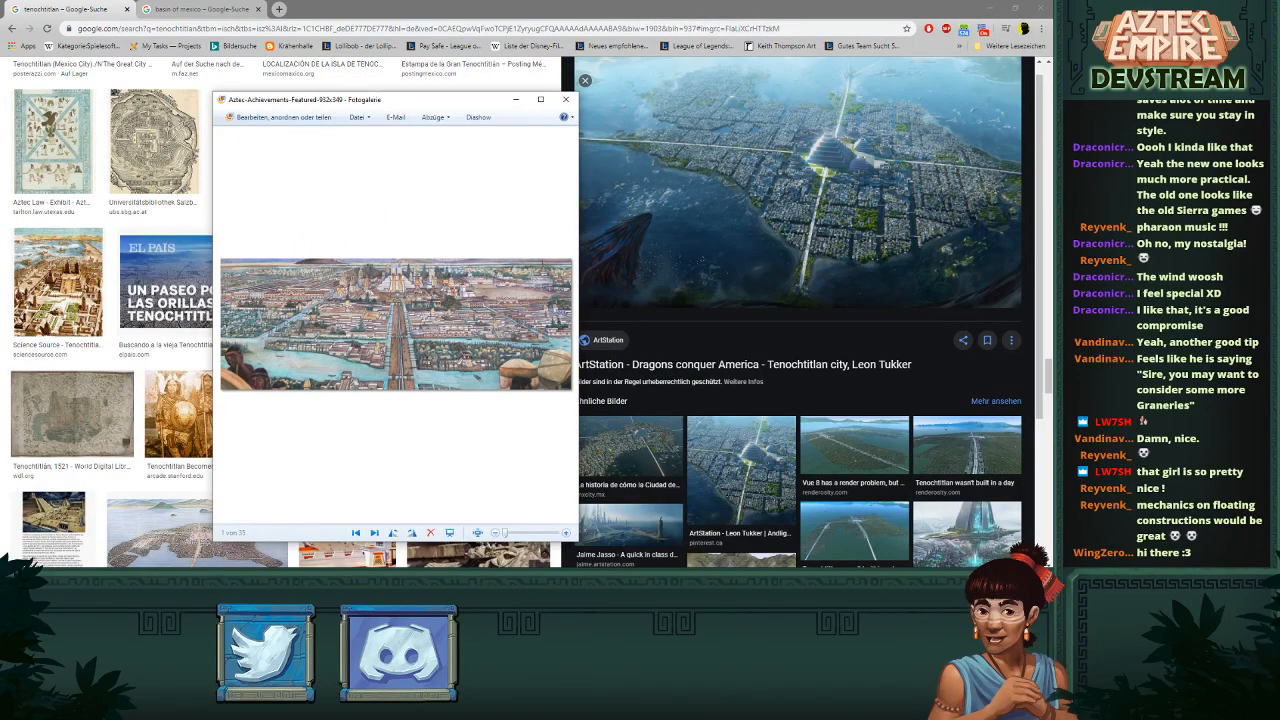
left_click(515, 99)
- Go back up the Tenochtitlan results and preview the Latin American Studies painting of the island city
scroll(399, 309, "up", 10)
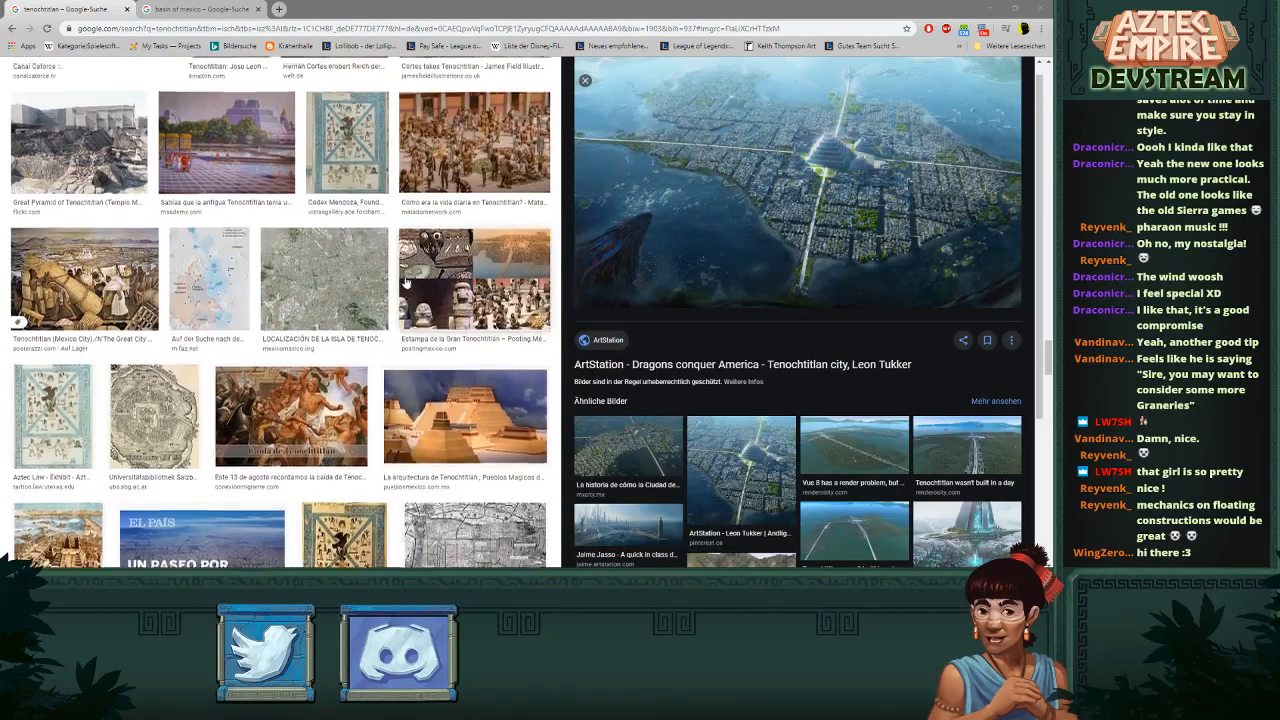
scroll(431, 329, "up", 10)
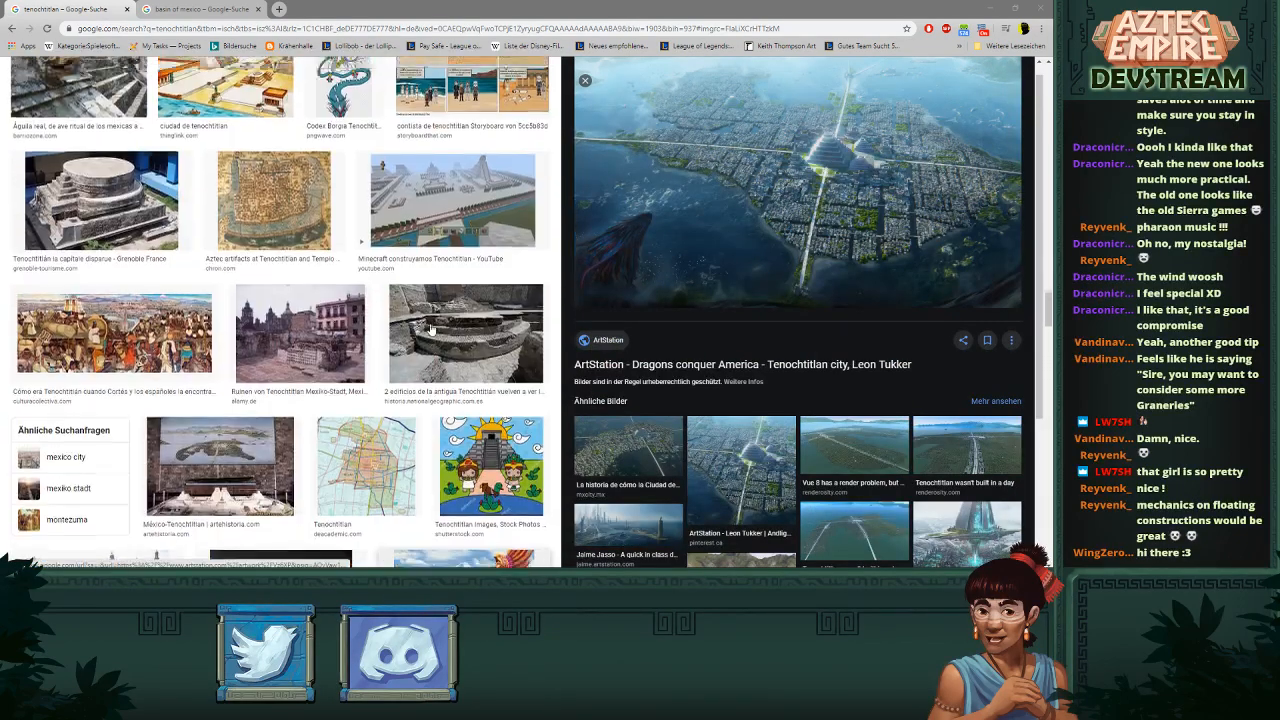
scroll(431, 329, "up", 10)
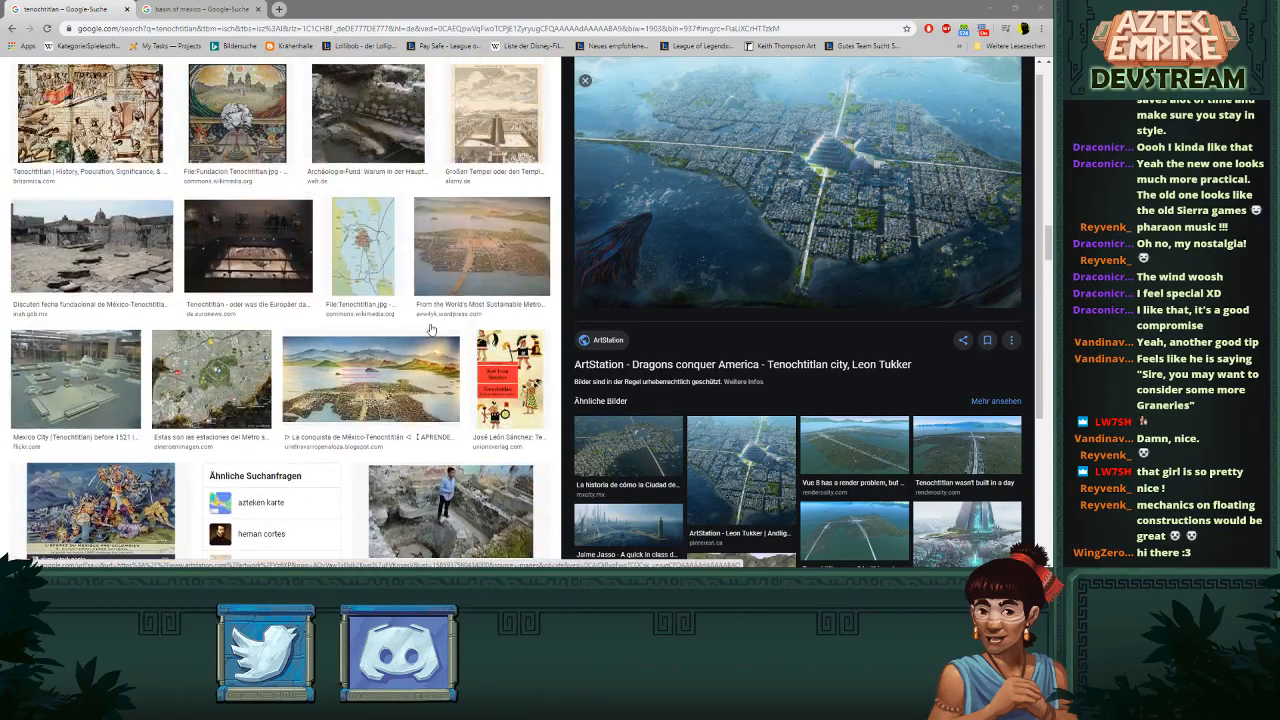
scroll(431, 329, "up", 10)
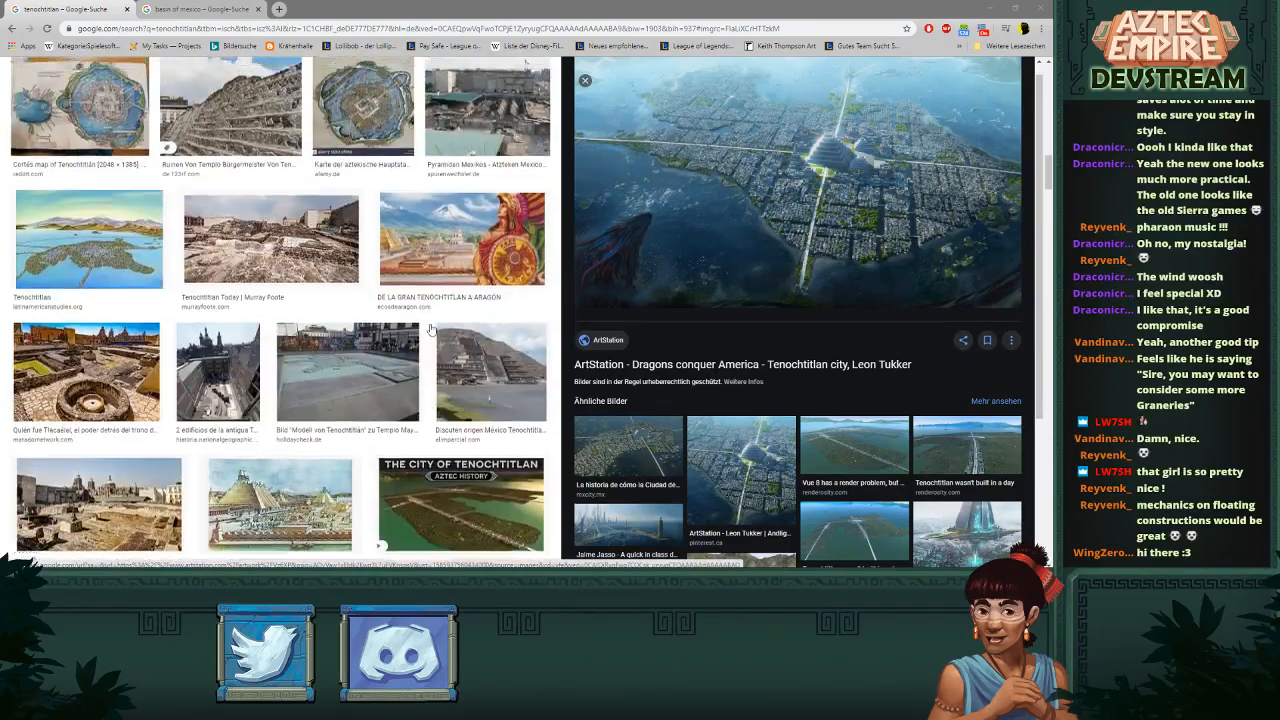
left_click(108, 487)
- Return to the first results, preview "Die Eroberung des Aztekenreiches" from Geschichte-Wissen and check its related images
scroll(108, 487, "up", 7)
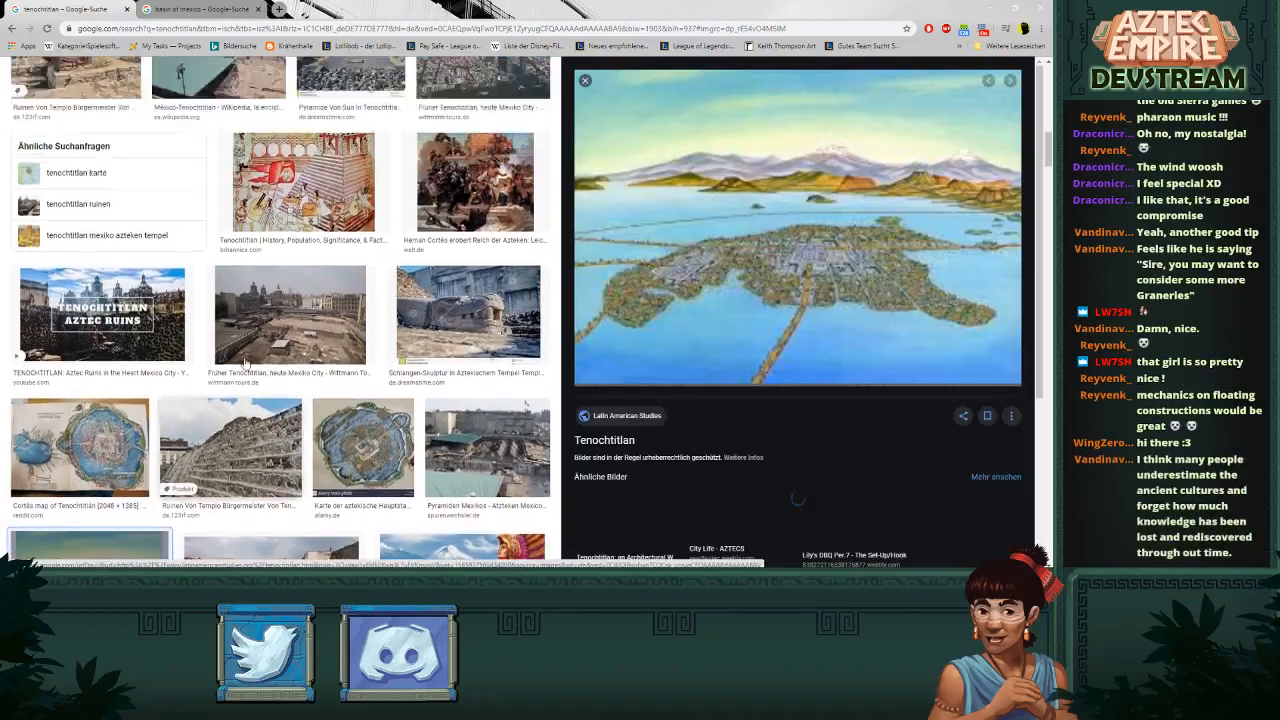
scroll(348, 365, "up", 10)
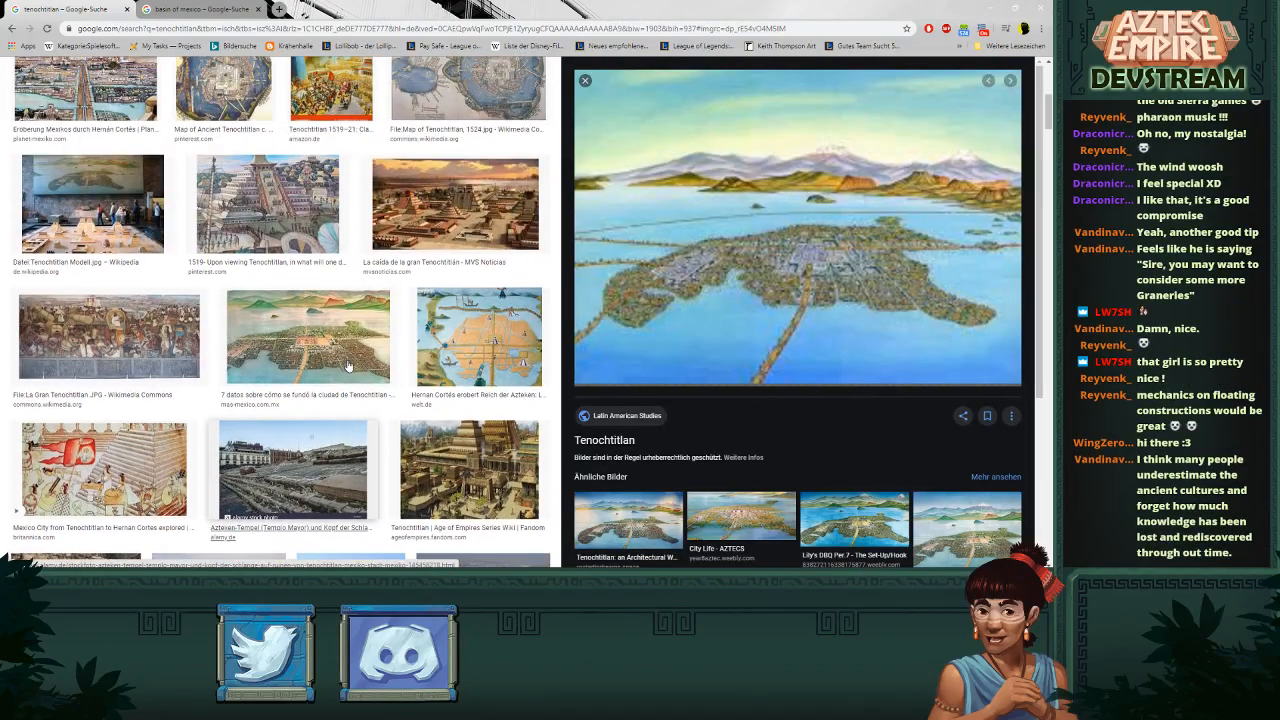
scroll(348, 365, "up", 2)
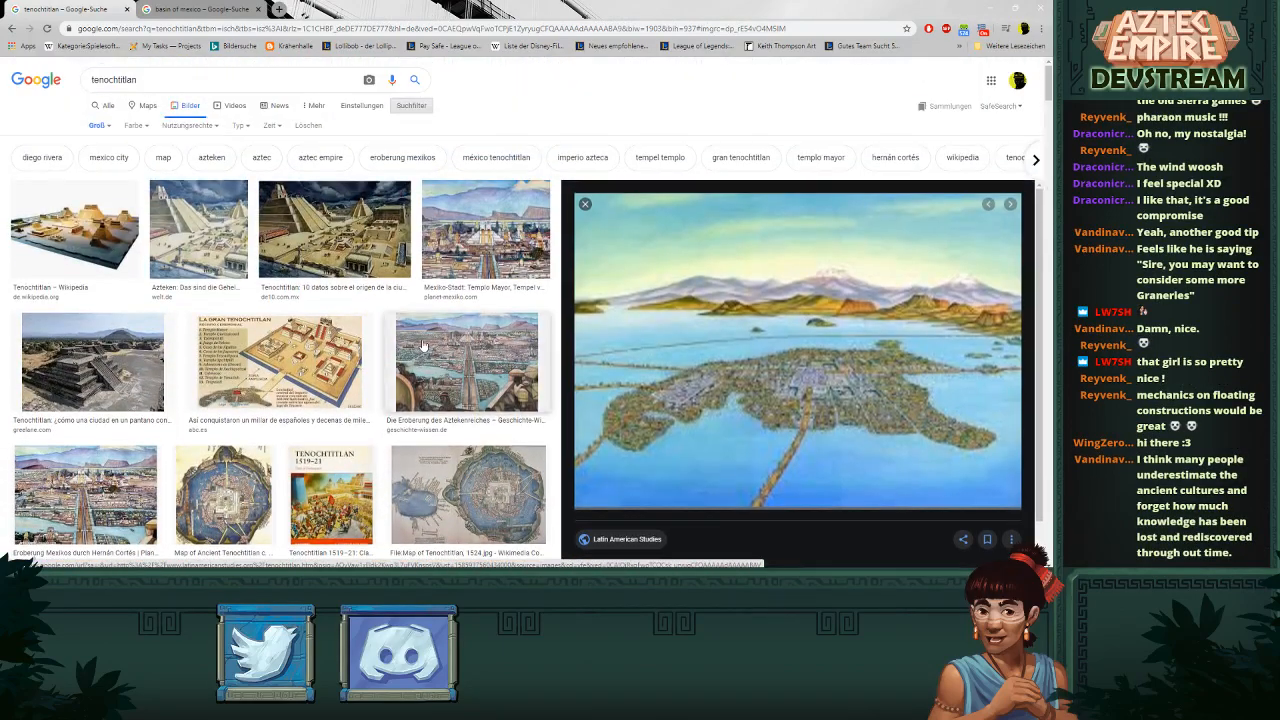
left_click(423, 345)
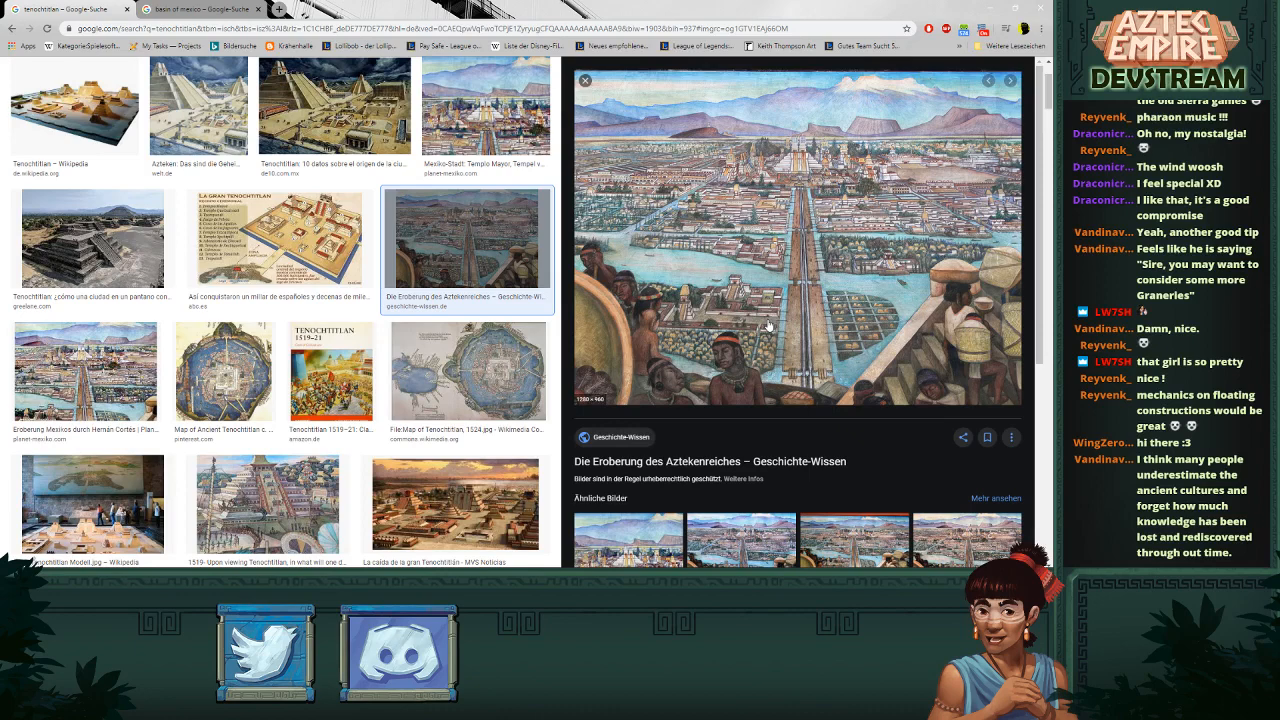
scroll(768, 326, "down", 3)
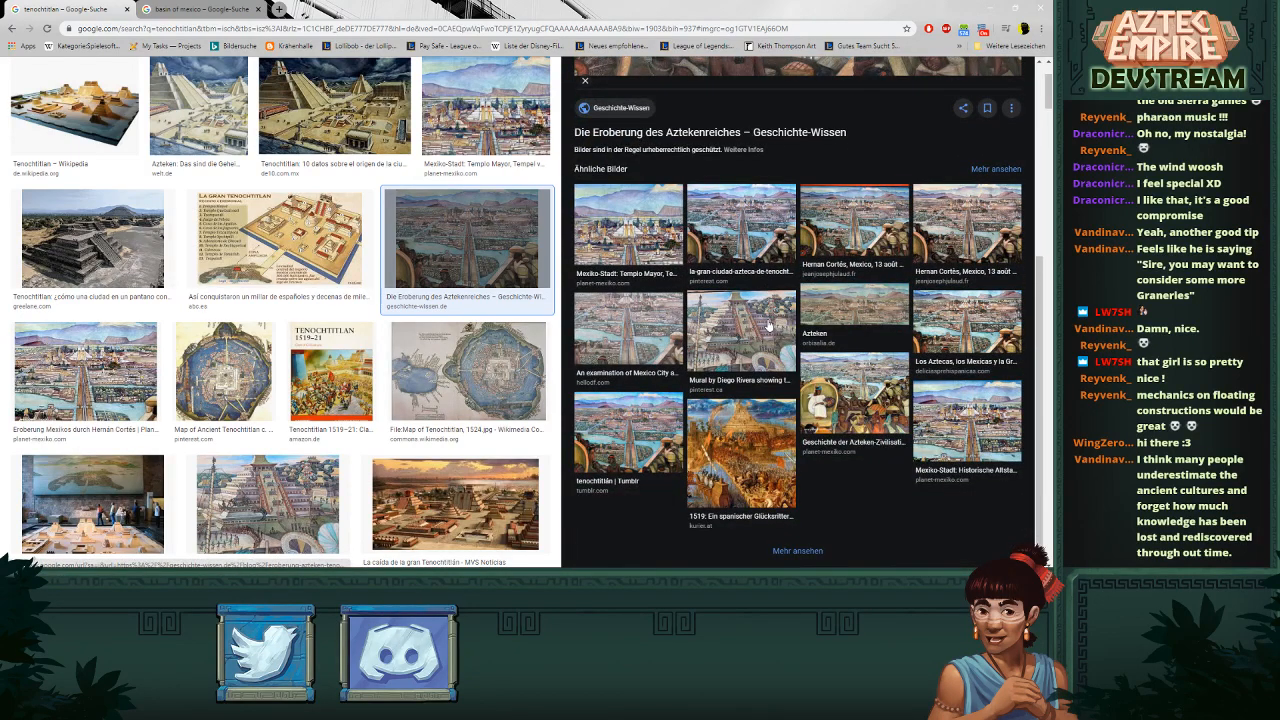
scroll(768, 326, "up", 3)
scroll(768, 326, "down", 3)
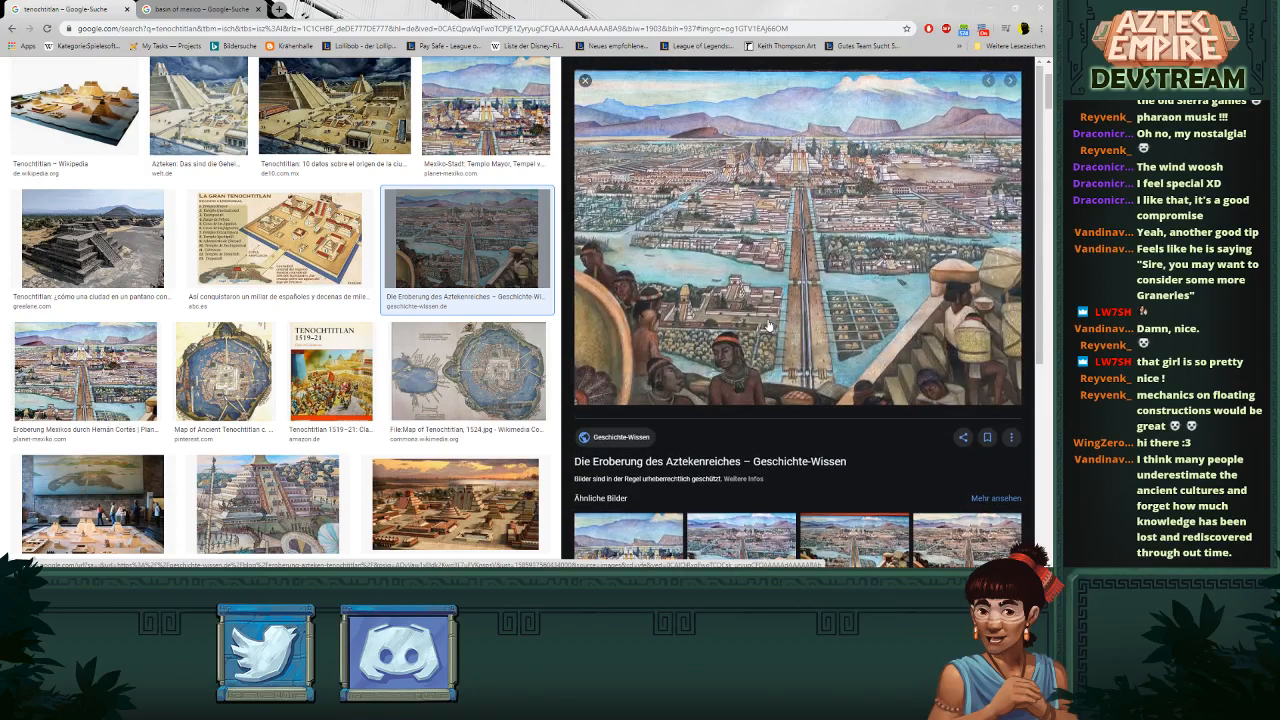
scroll(768, 326, "up", 3)
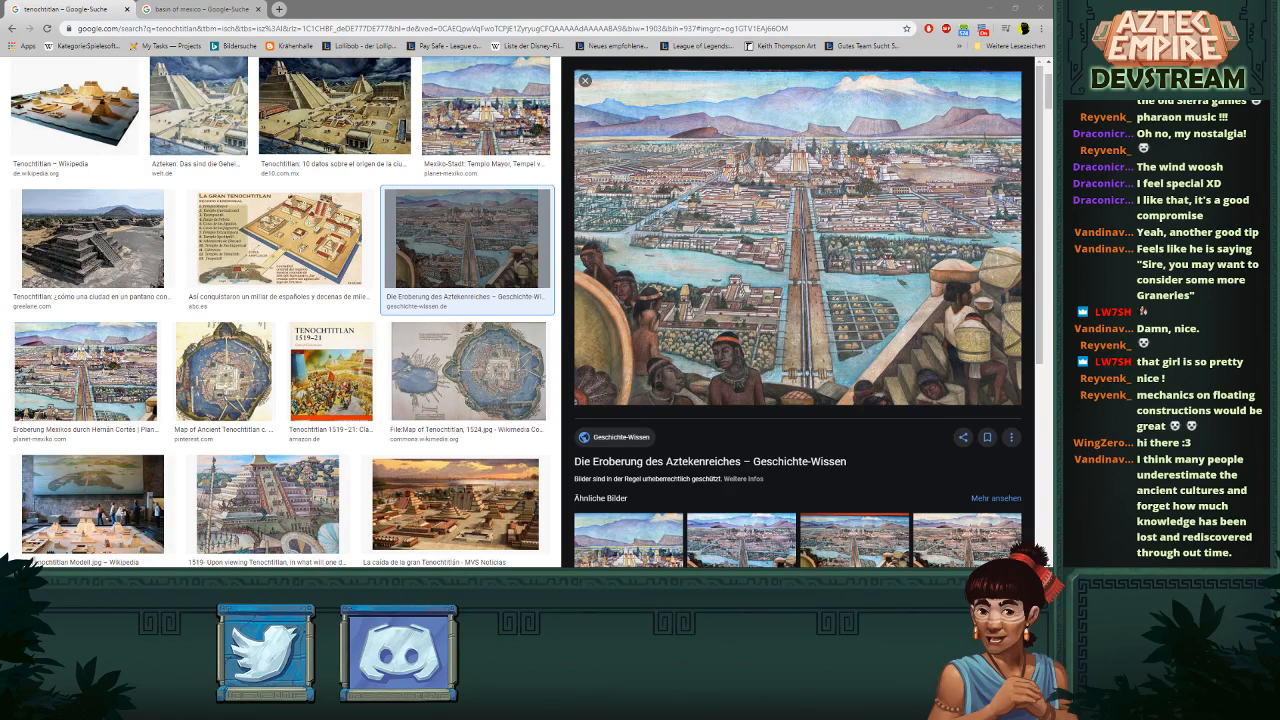
- Place the previewed "Die Eroberung des Aztekenreiches" painting on the empty reference board and fit it fully in view
left_click_drag(1052, 155, 367, 203)
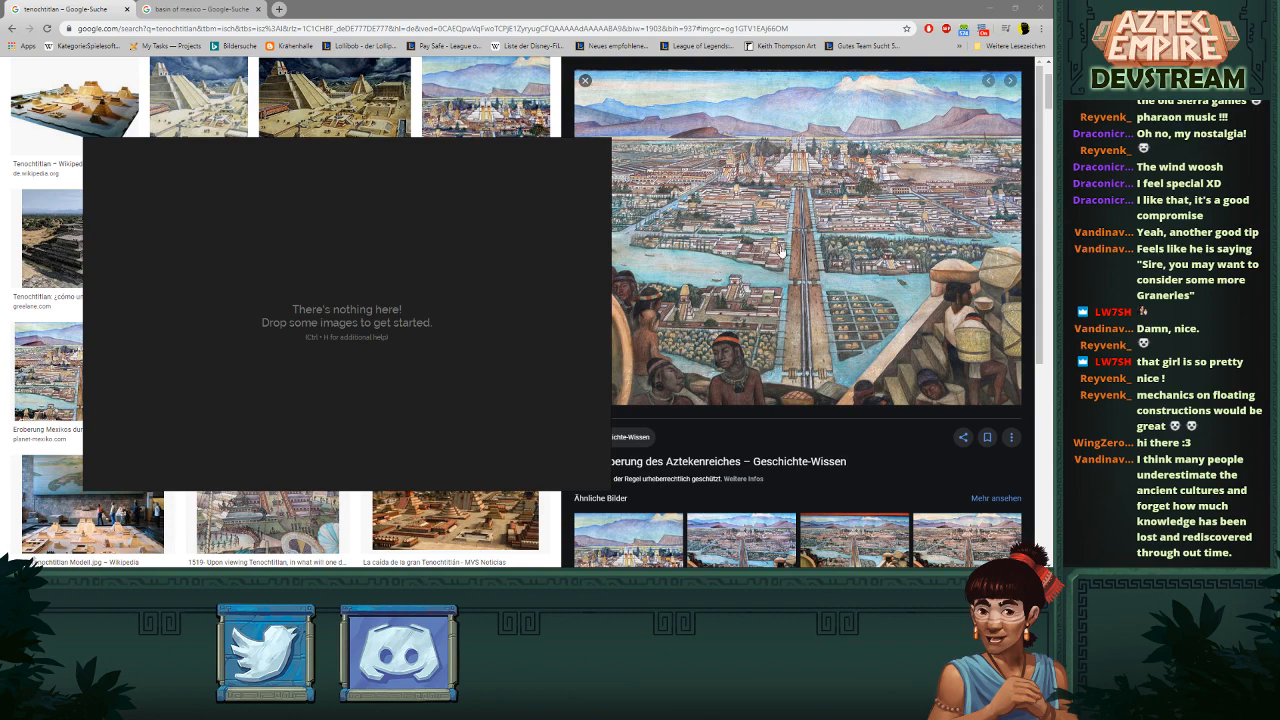
mouse_move(846, 256)
left_mouse_down()
mouse_move(820, 240)
mouse_move(460, 335)
left_mouse_up()
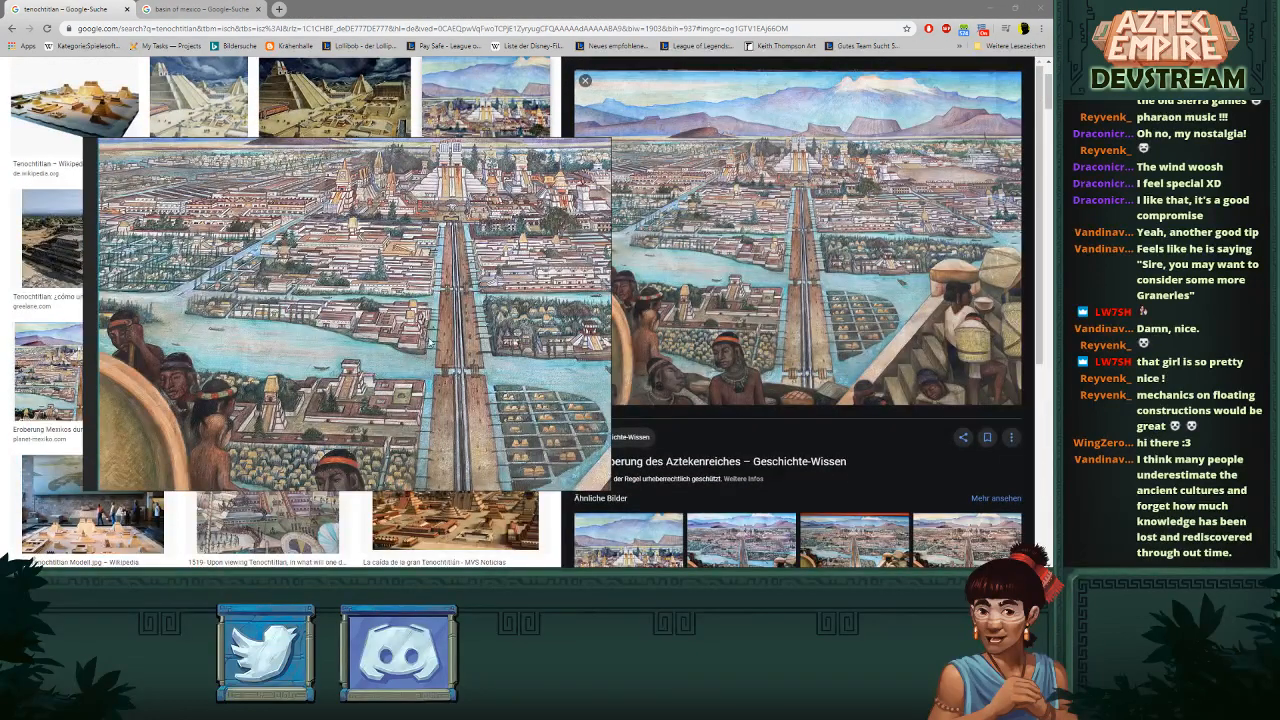
scroll(427, 350, "down", 6)
left_click_drag(424, 338, 330, 348)
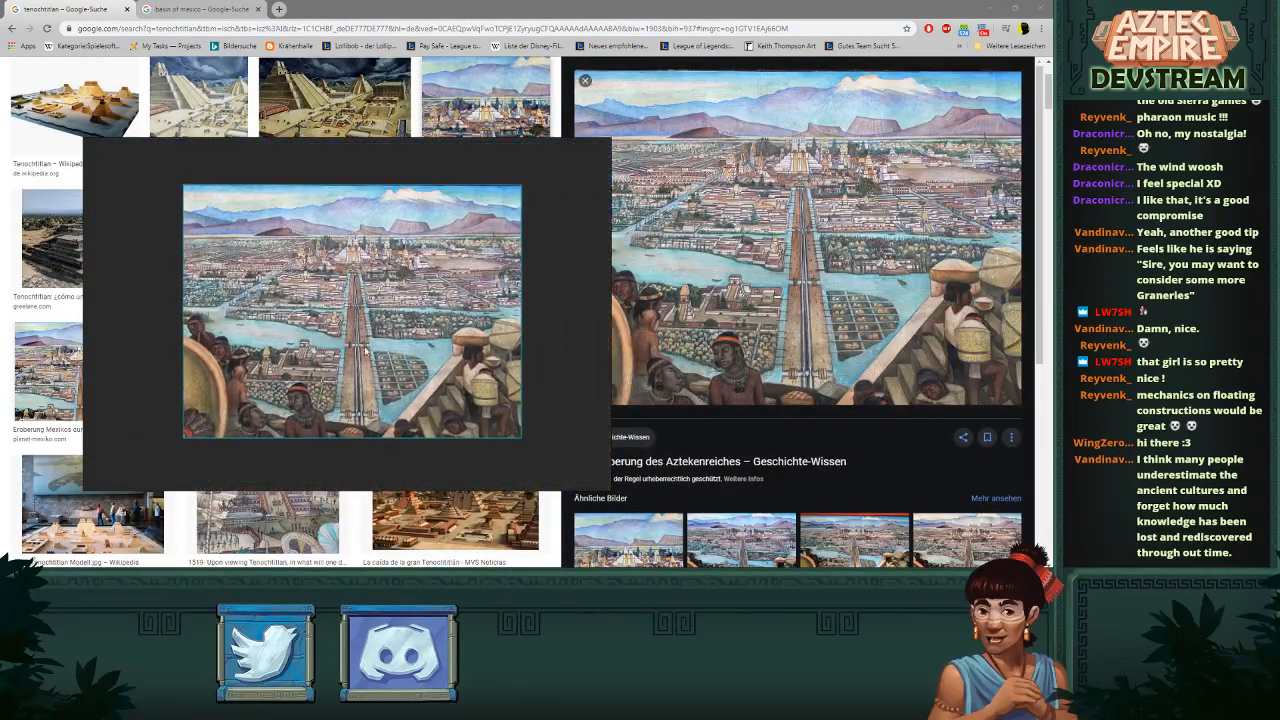
scroll(332, 345, "up", 2)
- Switch to the promo artwork in Photoshop and move the reference board clear of the canvas
mouse_move(413, 362)
left_mouse_down()
mouse_move(533, 353)
mouse_move(700, 286)
mouse_move(691, 303)
left_mouse_up()
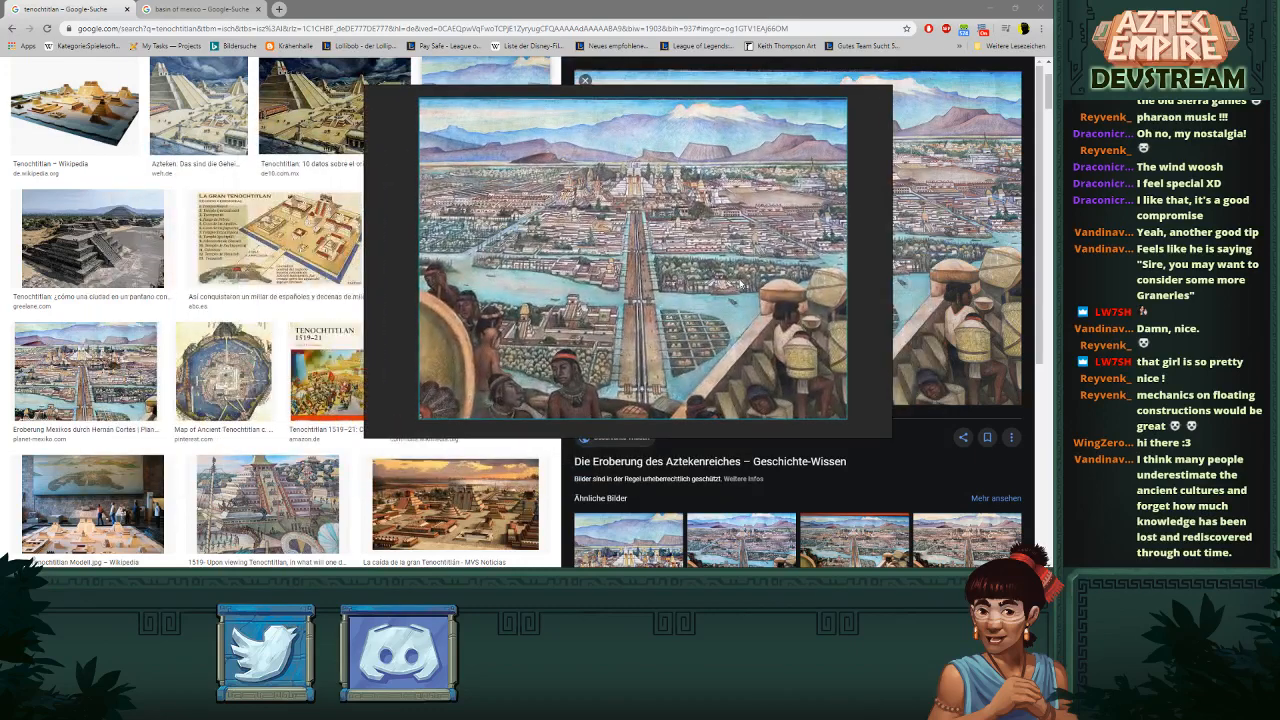
key("alt+Tab")
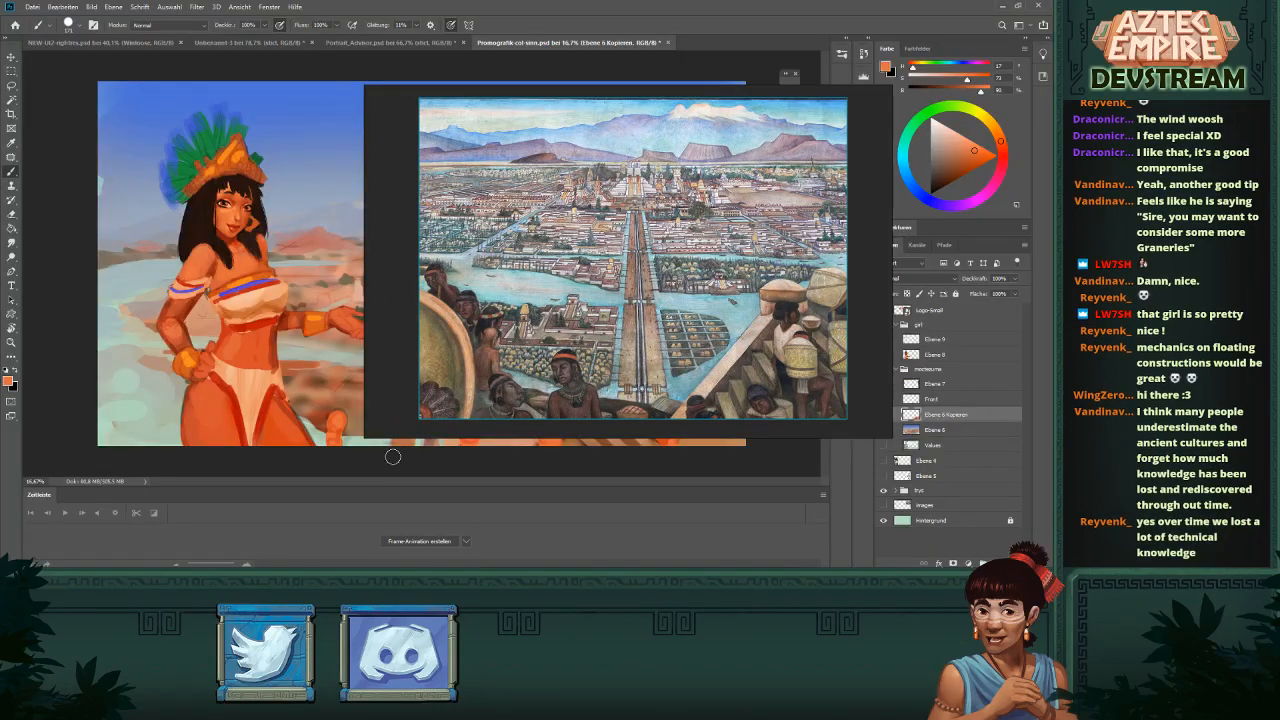
mouse_move(546, 235)
left_mouse_down()
mouse_move(640, 252)
mouse_move(738, 372)
mouse_move(897, 328)
mouse_move(1245, 315)
mouse_move(659, 279)
mouse_move(1245, 290)
left_mouse_up()
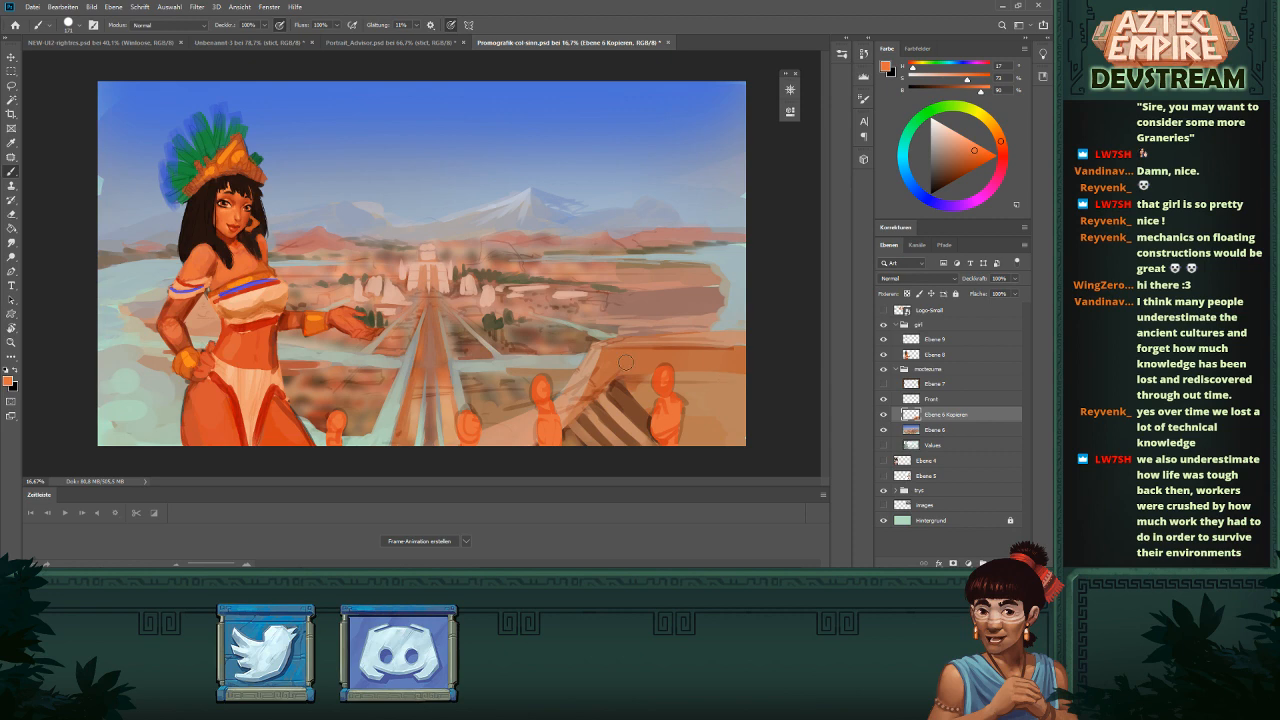
- Collapse the timeline to give the promo artwork more canvas space
mouse_move(667, 370)
left_mouse_down()
mouse_move(652, 362)
mouse_move(666, 356)
left_mouse_up()
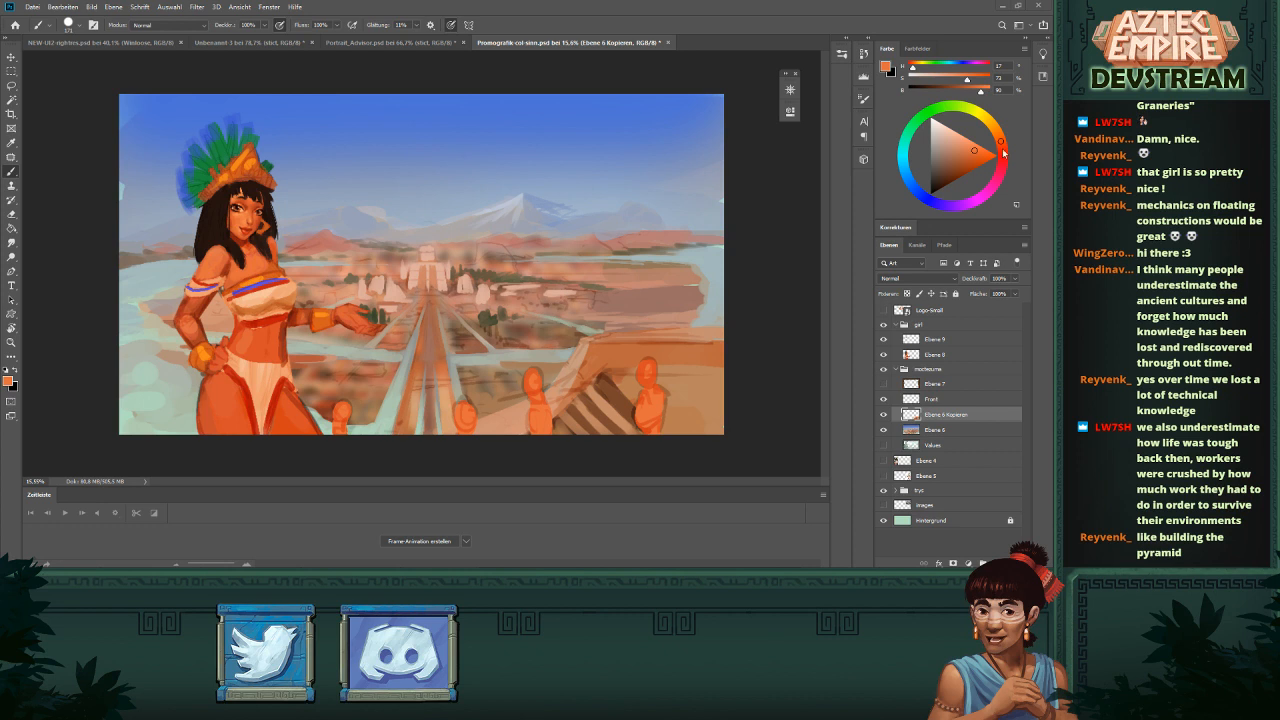
double_click(37, 495)
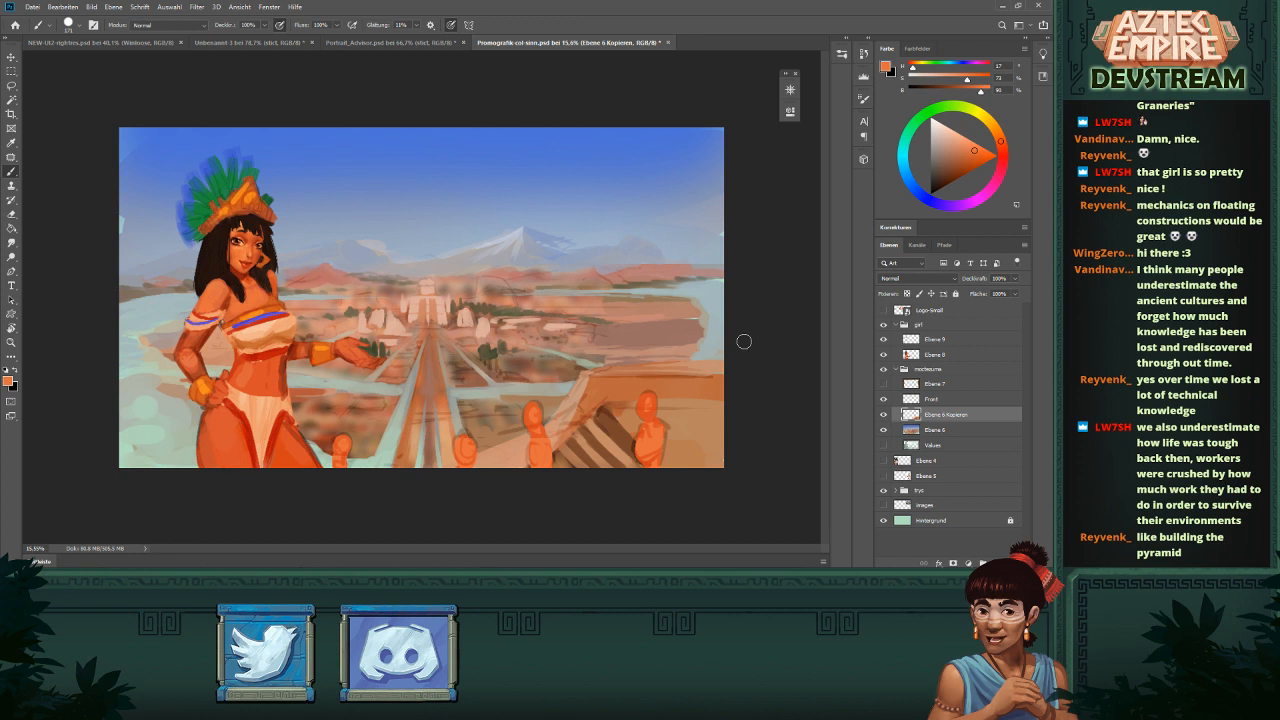
- Hide the girl's two layers, Ebene 9 and Ebene 8, so only the city landscape shows
left_click(883, 339)
left_click(883, 339)
left_click(883, 339)
left_click(883, 339)
left_click(884, 341)
left_click(884, 352)
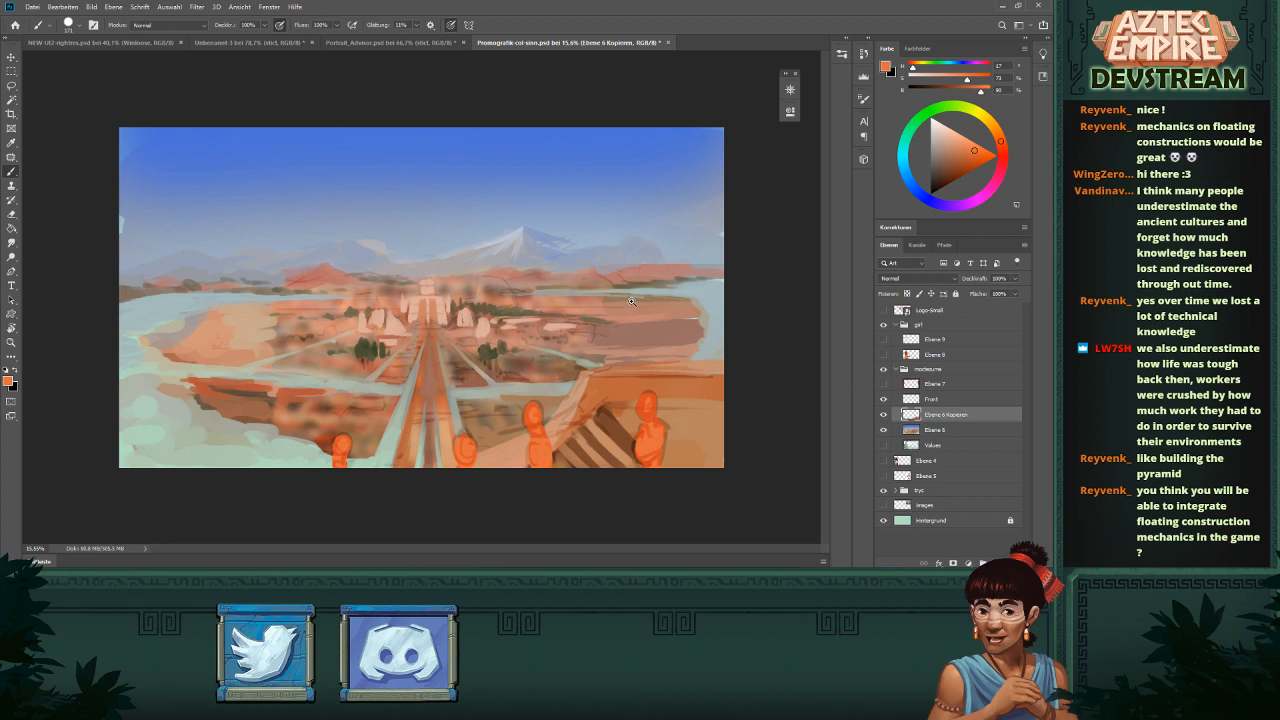
- Show the Ebene 7 layer with the foliage and stone frame around the city landscape
scroll(621, 290, "down", 1)
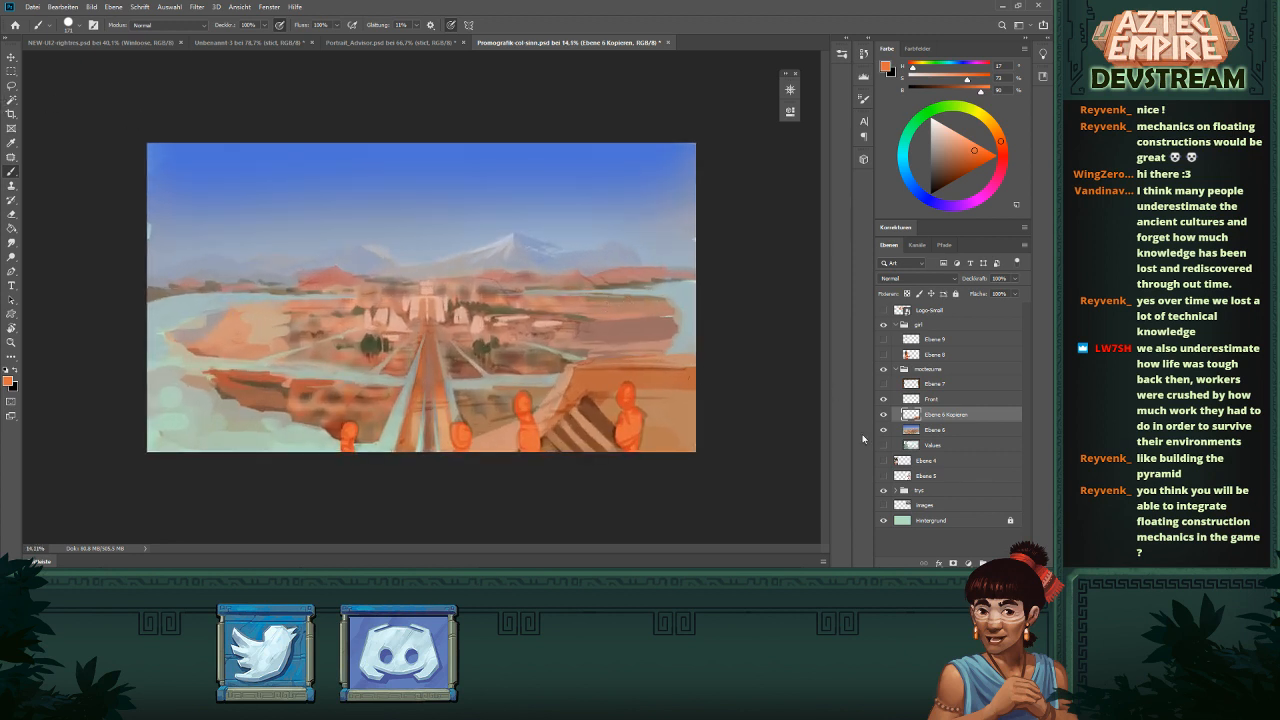
left_click(880, 385)
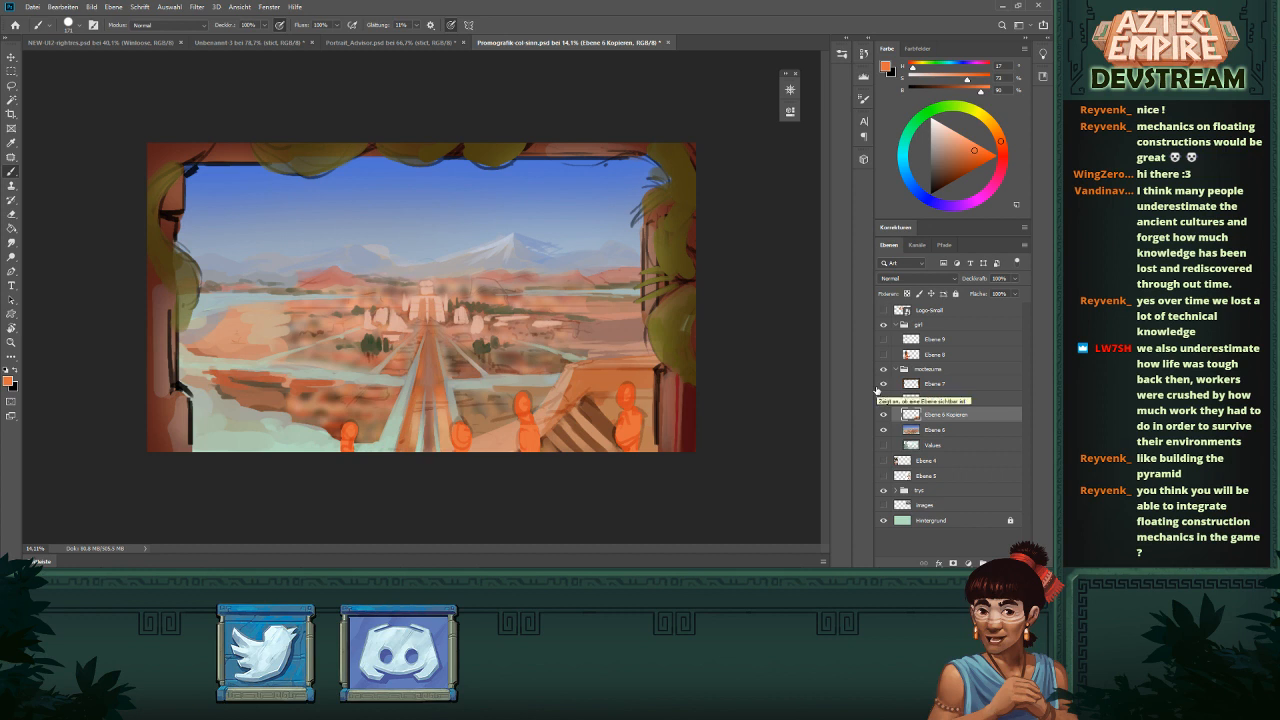
left_click(882, 386)
left_click(883, 386)
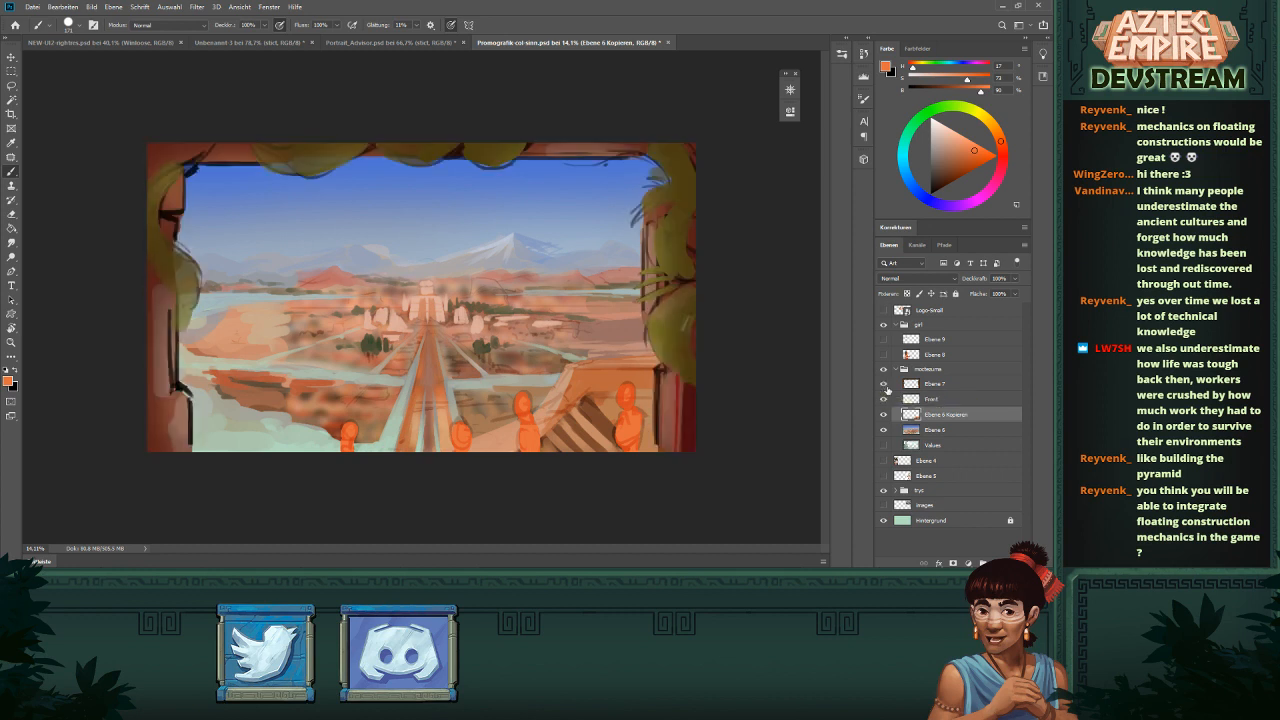
- Move the Ebene 7 foliage frame layer out of the landscape group to above the girl group, and show the Logo-Small layer
left_click(884, 386)
left_click(884, 386)
left_click_drag(942, 388, 936, 320)
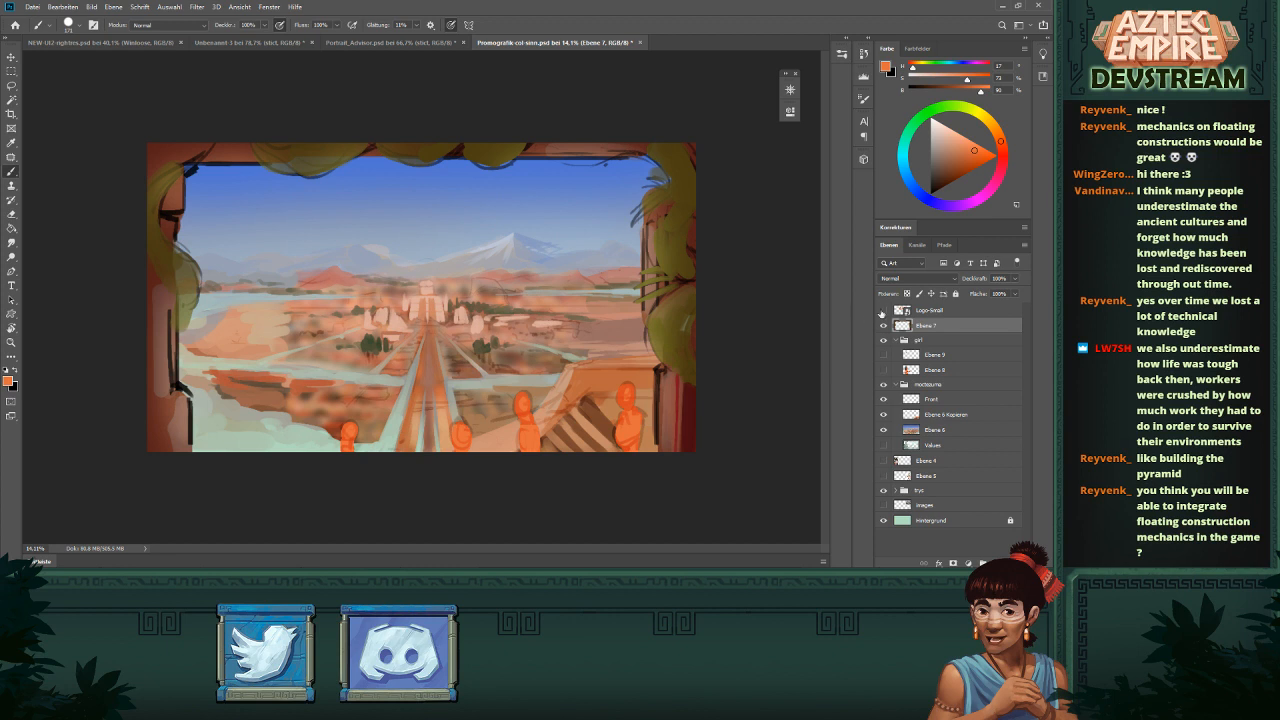
left_click(883, 311)
left_click(883, 326)
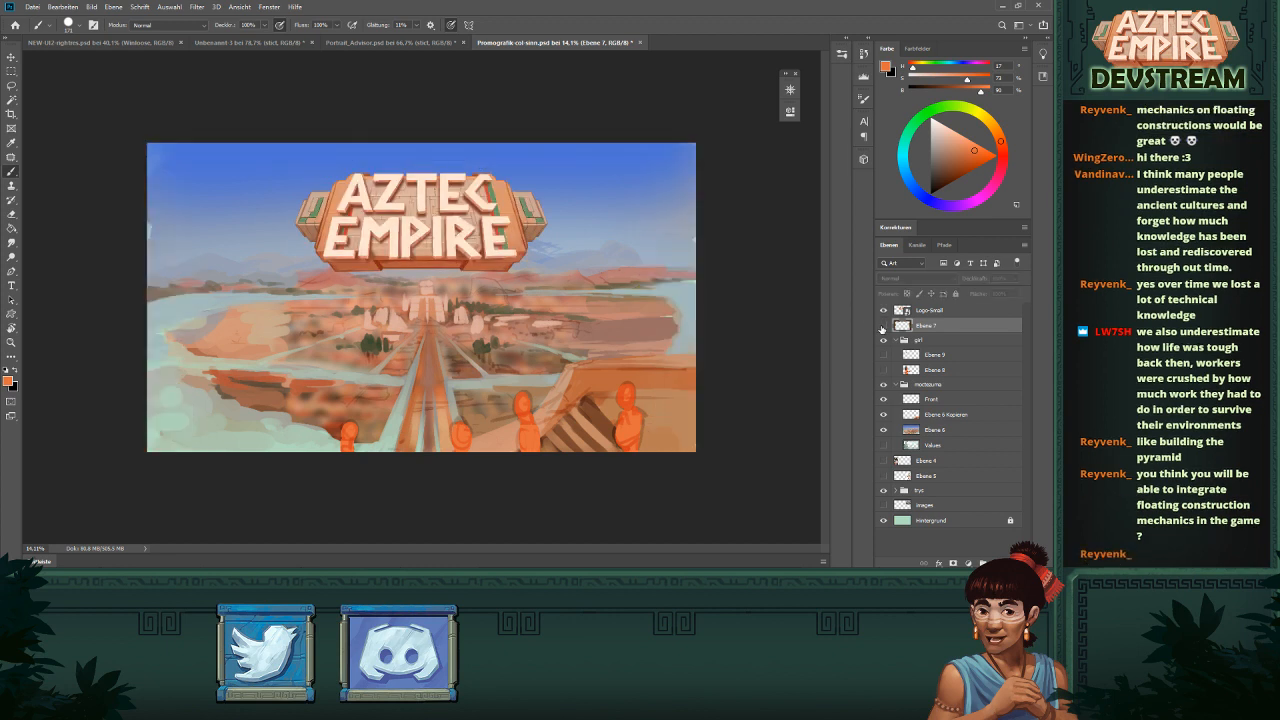
left_click(883, 326)
- Show the girl's layers Ebene 8 and Ebene 9 again and collapse the girl group
left_click(883, 369)
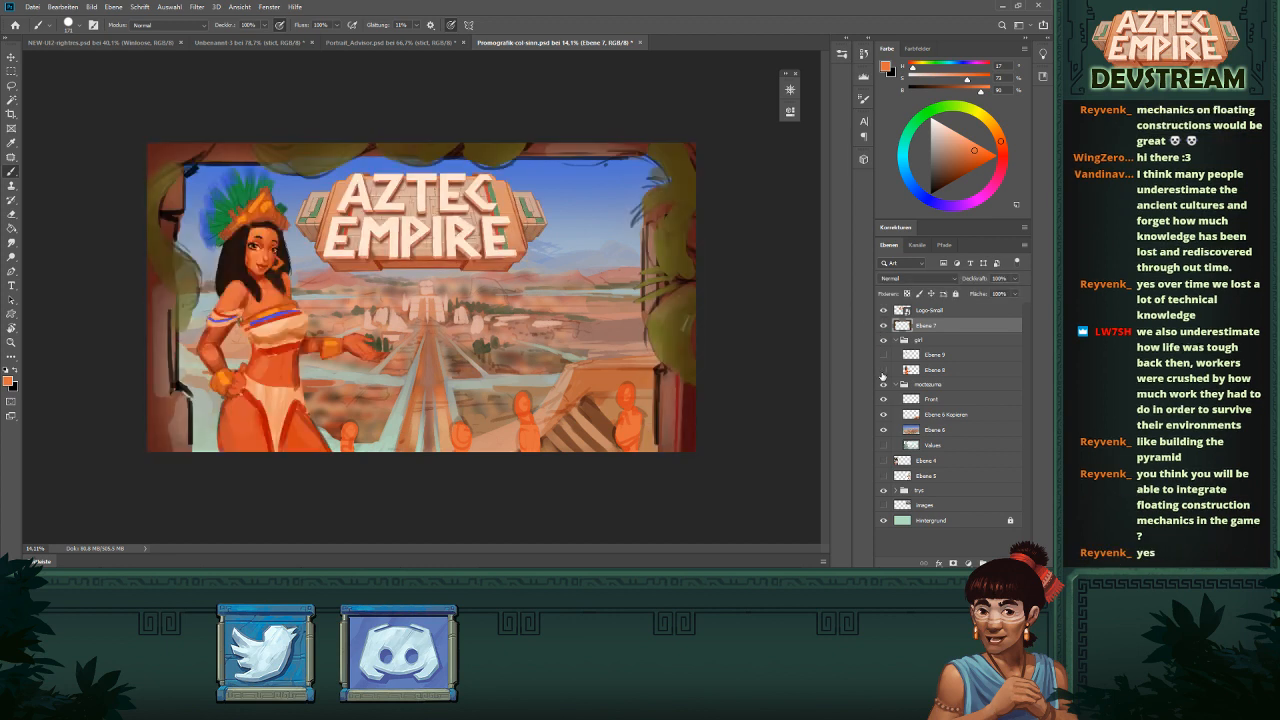
left_click(883, 369)
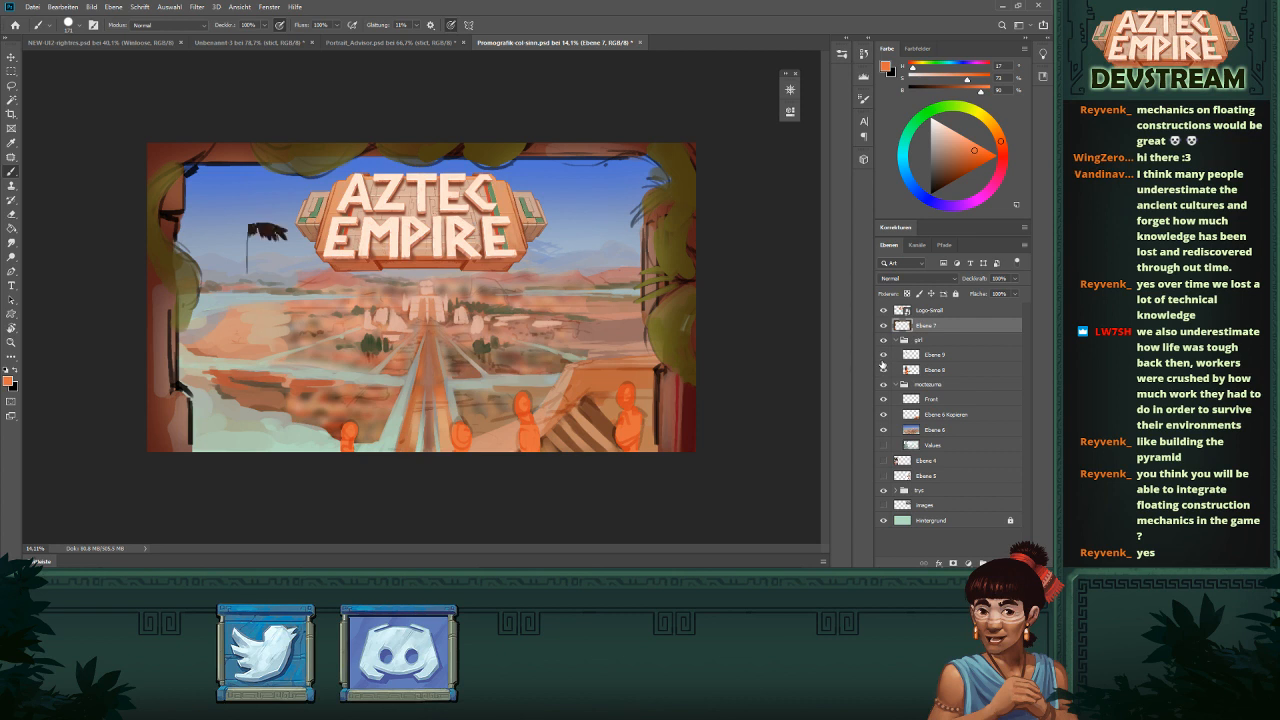
left_click(883, 369)
left_click(898, 341)
left_click(885, 341)
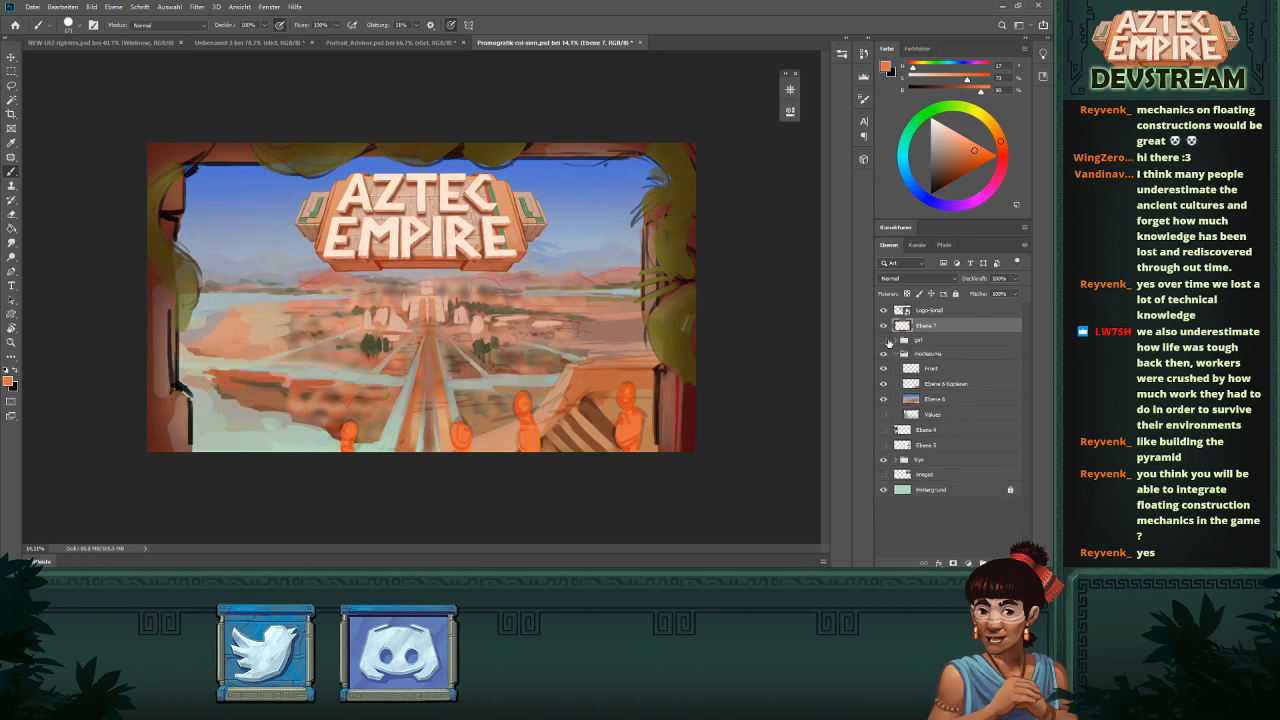
left_click(884, 341)
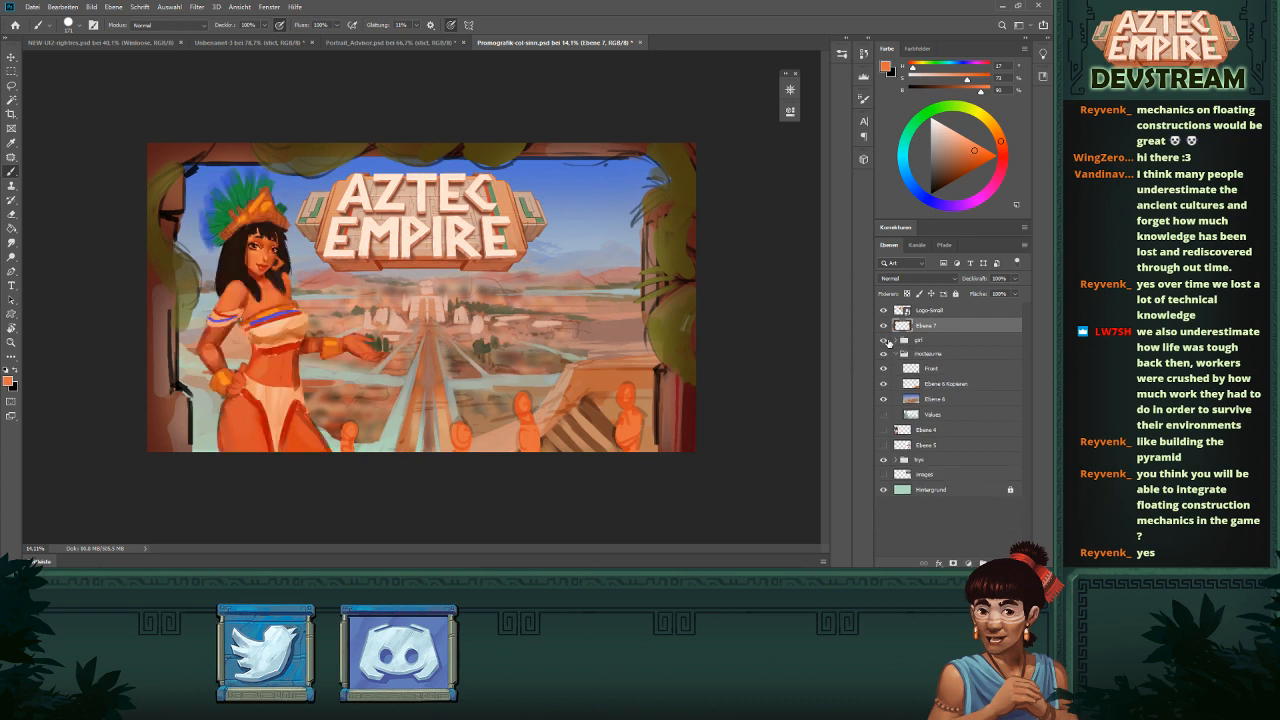
- Move the Hintergrund layer into the landscape group beneath Values, make Values visible, and collapse the group
left_click(929, 490)
left_click_drag(929, 490, 928, 423)
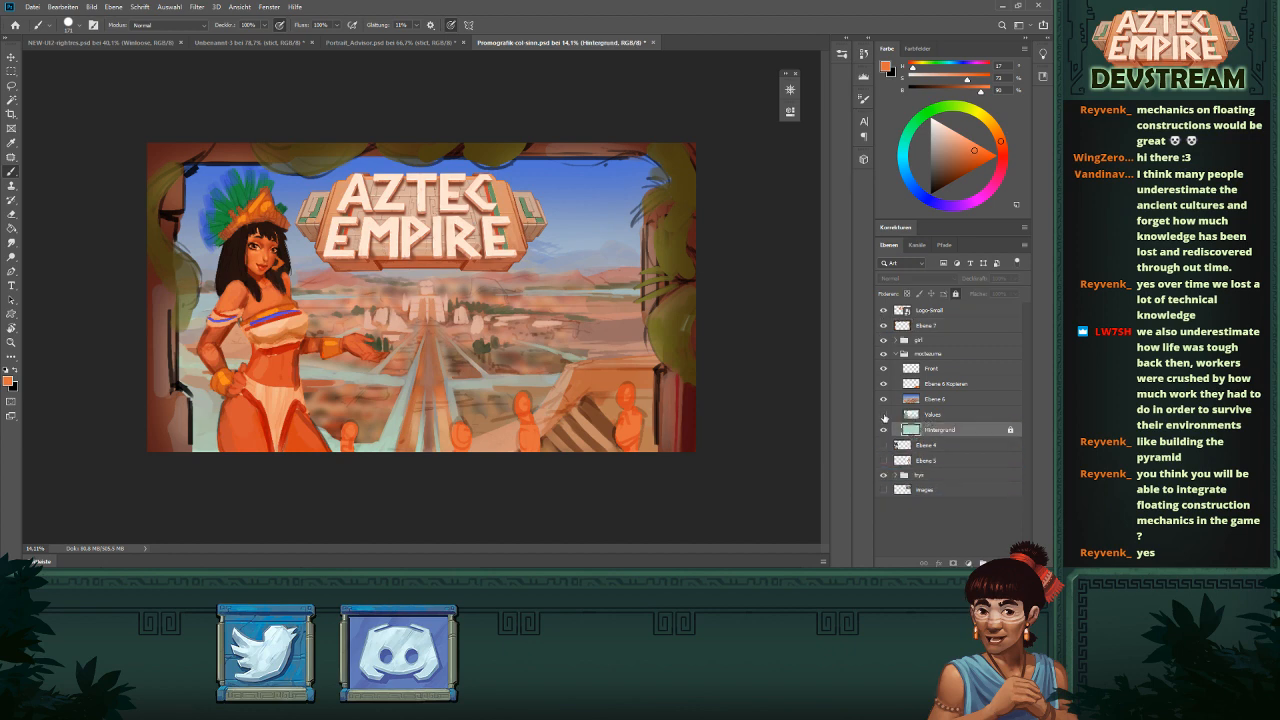
left_click(884, 414)
mouse_move(928, 414)
left_mouse_down()
mouse_move(988, 521)
mouse_move(917, 410)
left_mouse_up()
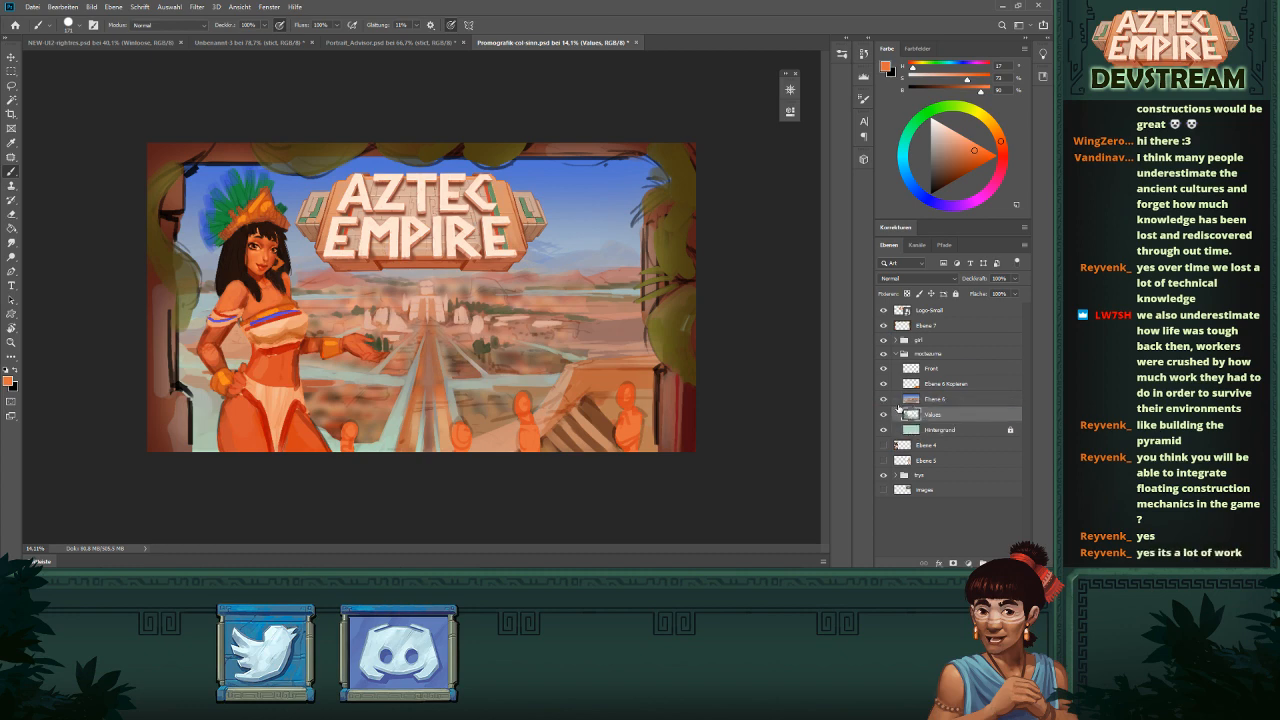
left_click(895, 354)
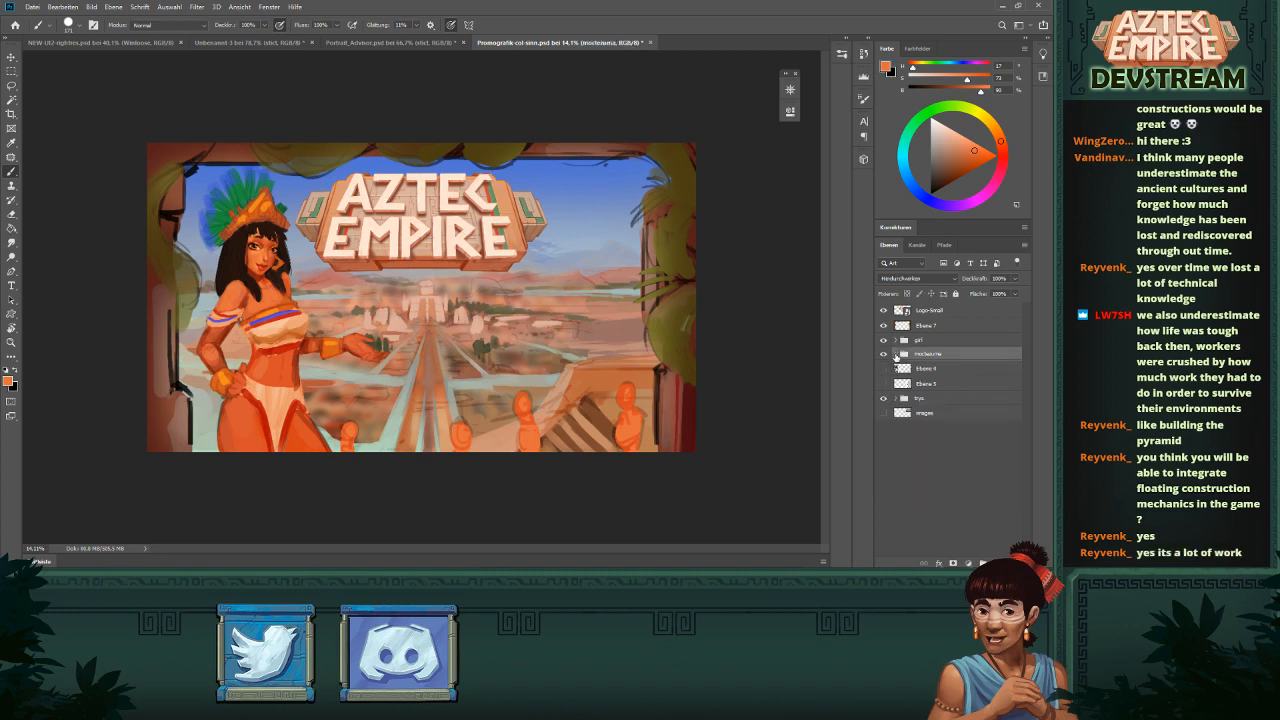
- Isolate the landscape group and briefly hide Ebene 6 to examine the Values sketch underneath
left_click_drag(884, 357, 883, 310)
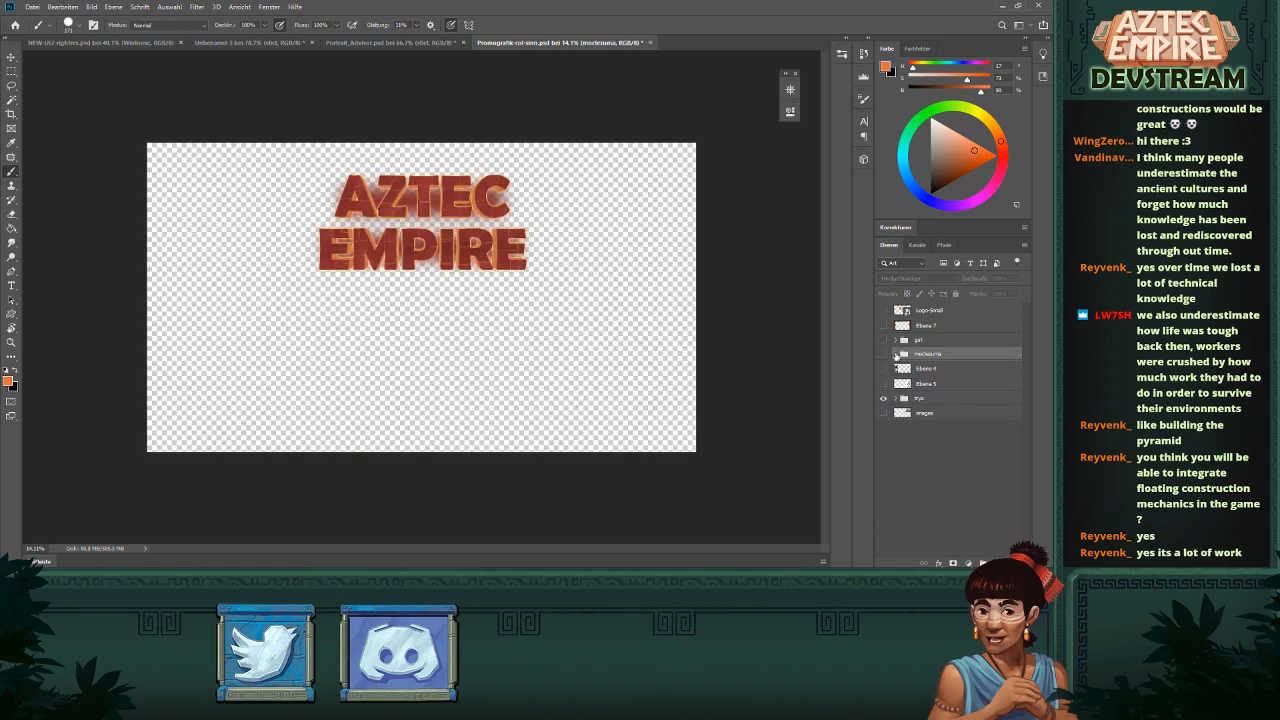
left_click(895, 354)
left_click(929, 418)
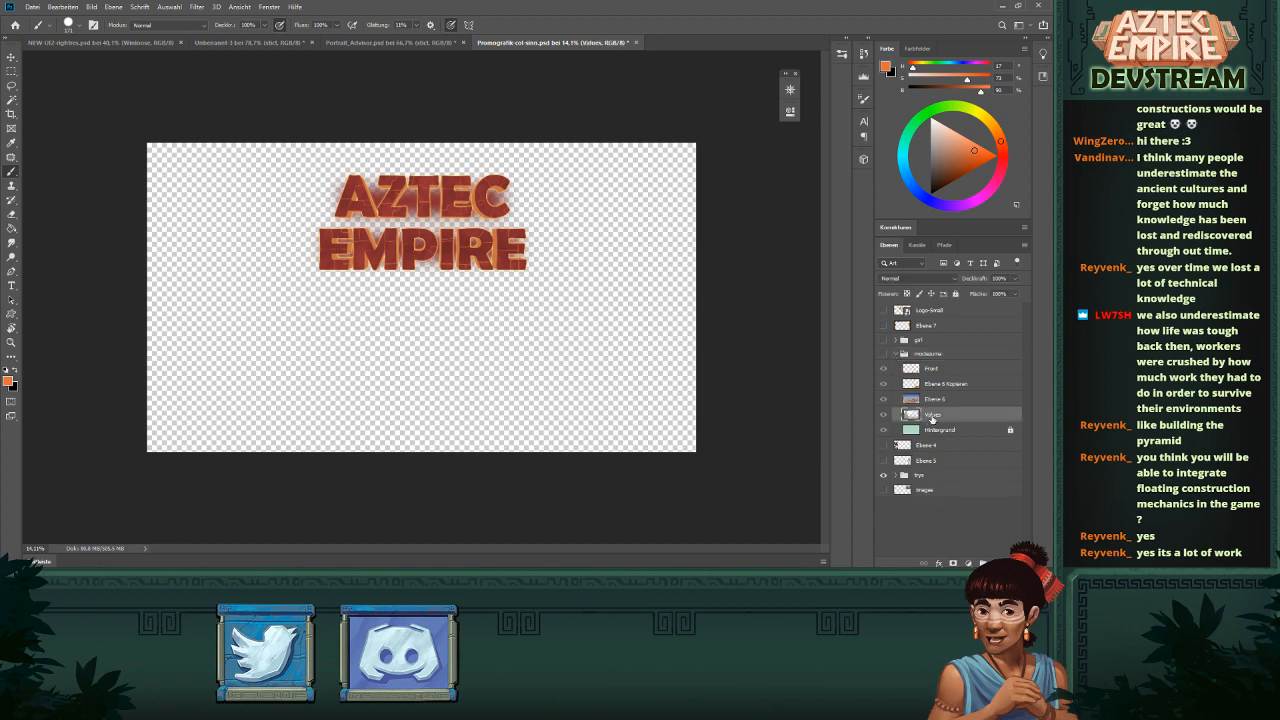
left_click(883, 356)
left_click(883, 399)
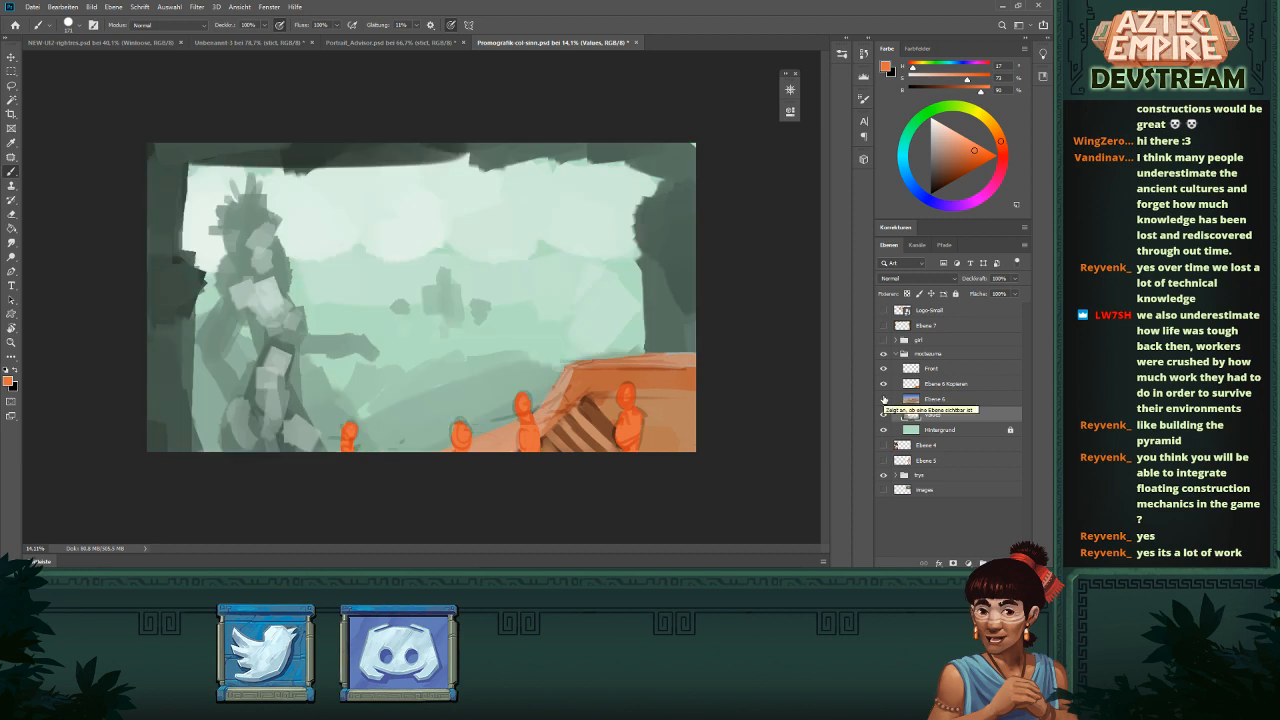
left_click(883, 399)
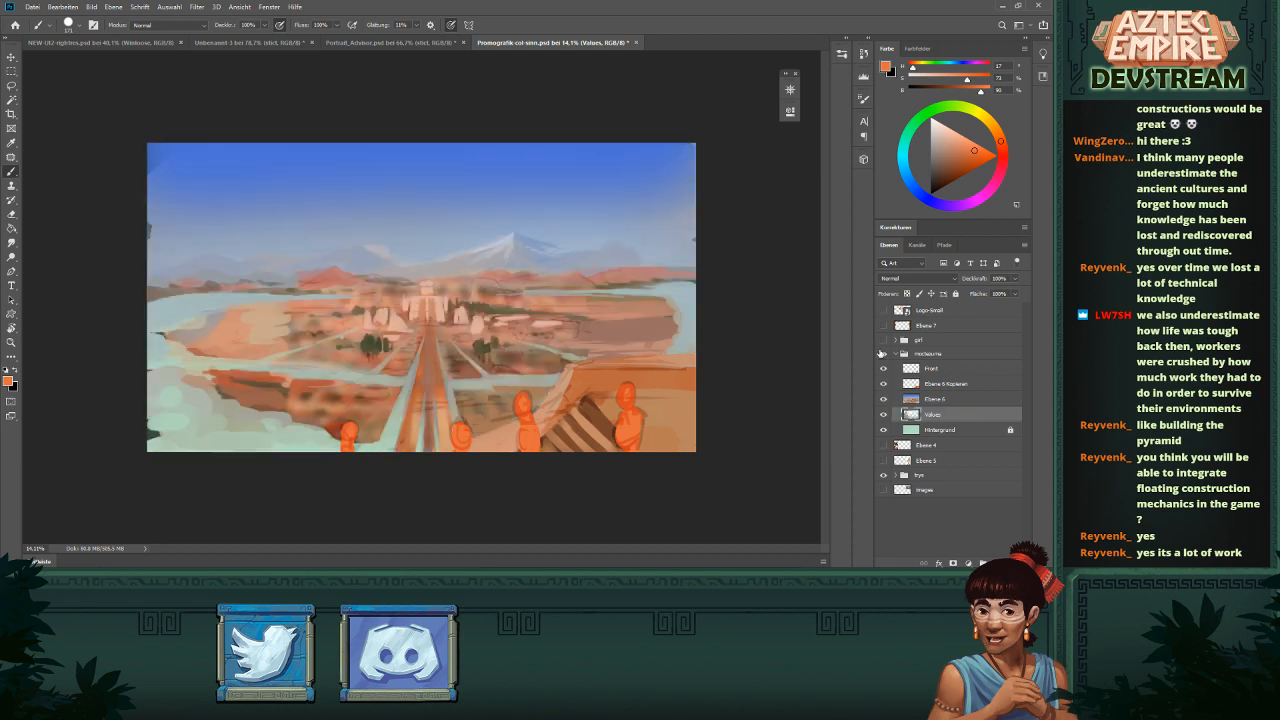
- Check the girl group and the Ebene 4 reference photo on their own with the landscape group hidden
left_click(883, 340)
left_click(883, 353)
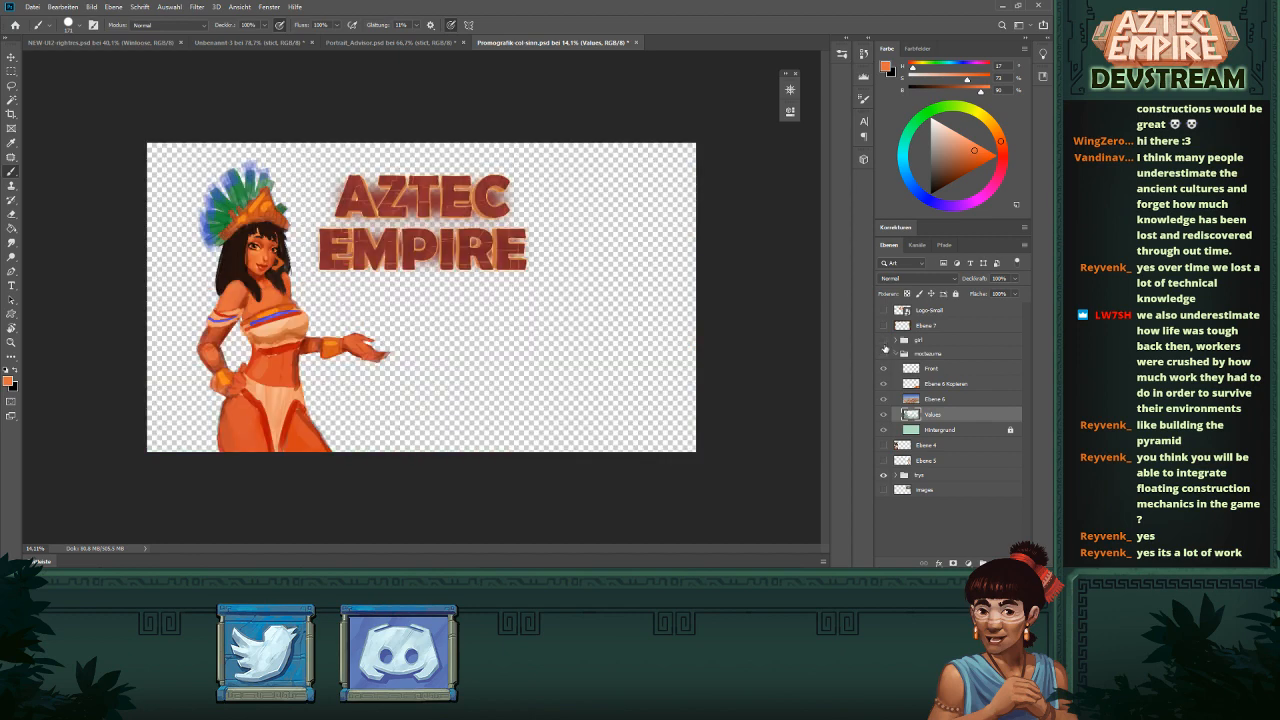
left_click(883, 340)
left_click(883, 445)
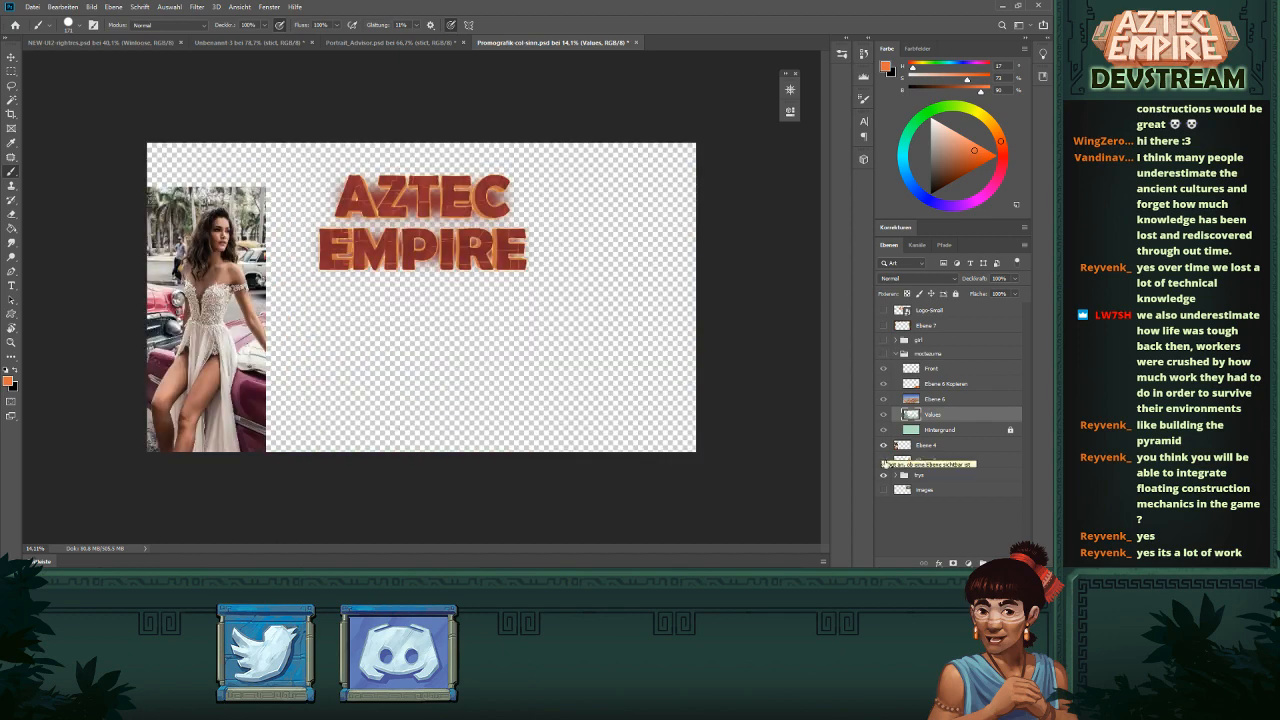
left_click(883, 447)
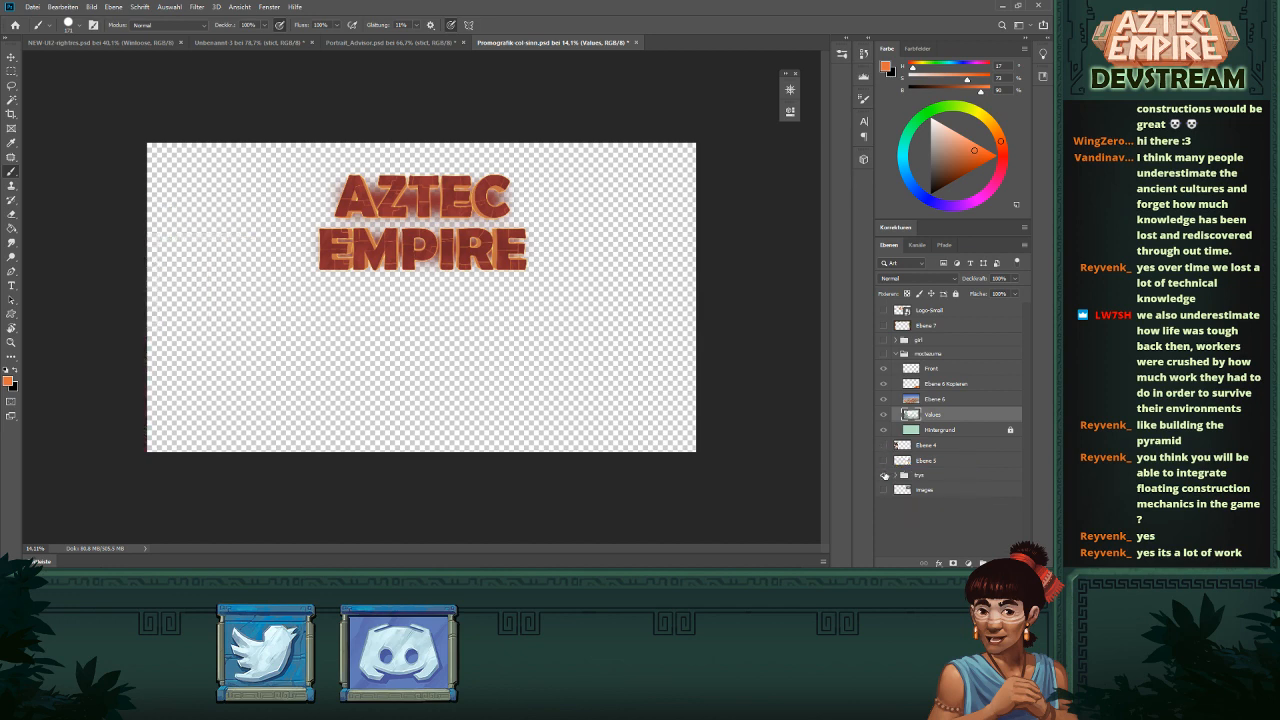
- Hide the old red title lettering in the group of earlier tries after previewing the girl's sketch on Ebene 2 Kopie 3
left_click(896, 475)
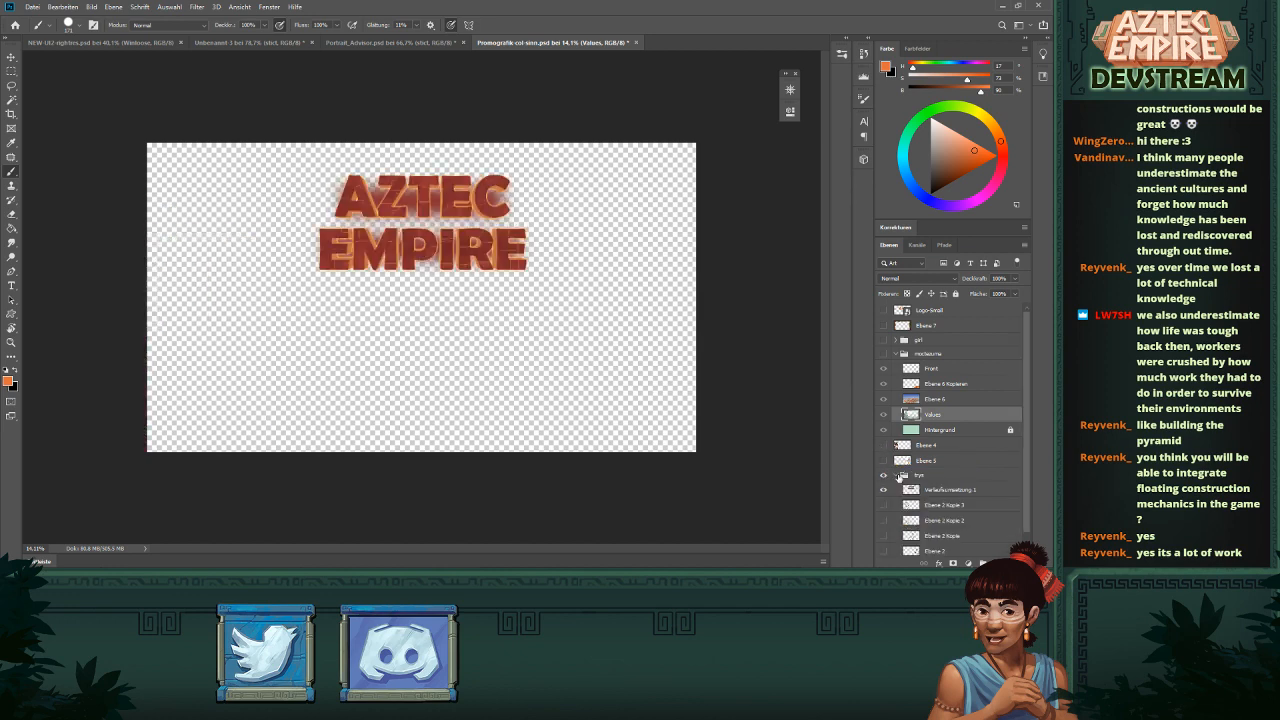
scroll(899, 477, "down", 1)
left_click(883, 489)
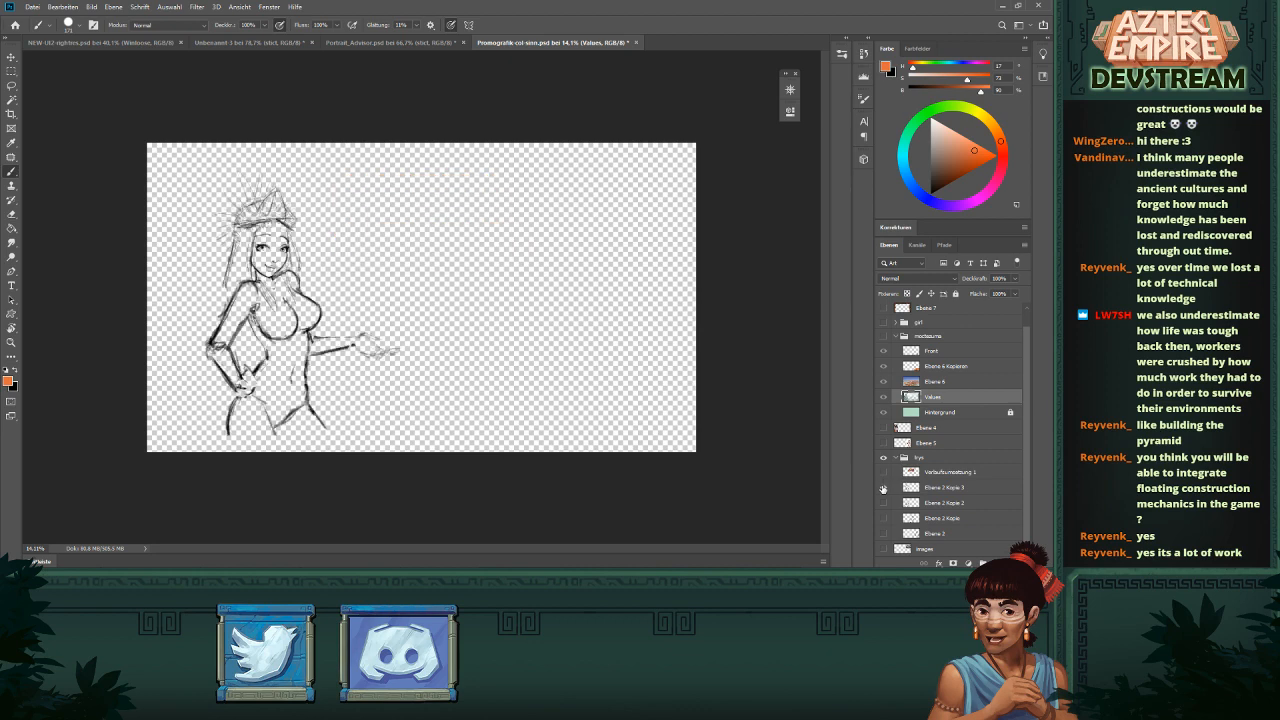
left_click(883, 489)
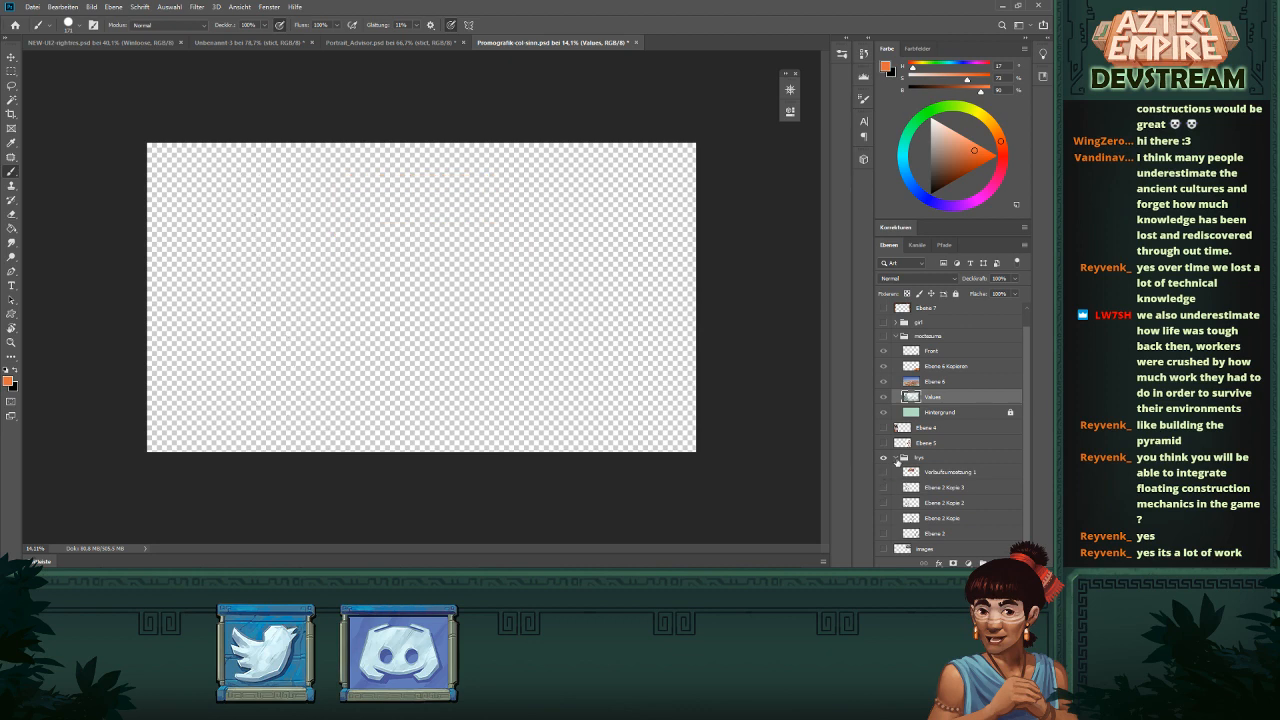
left_click(896, 458)
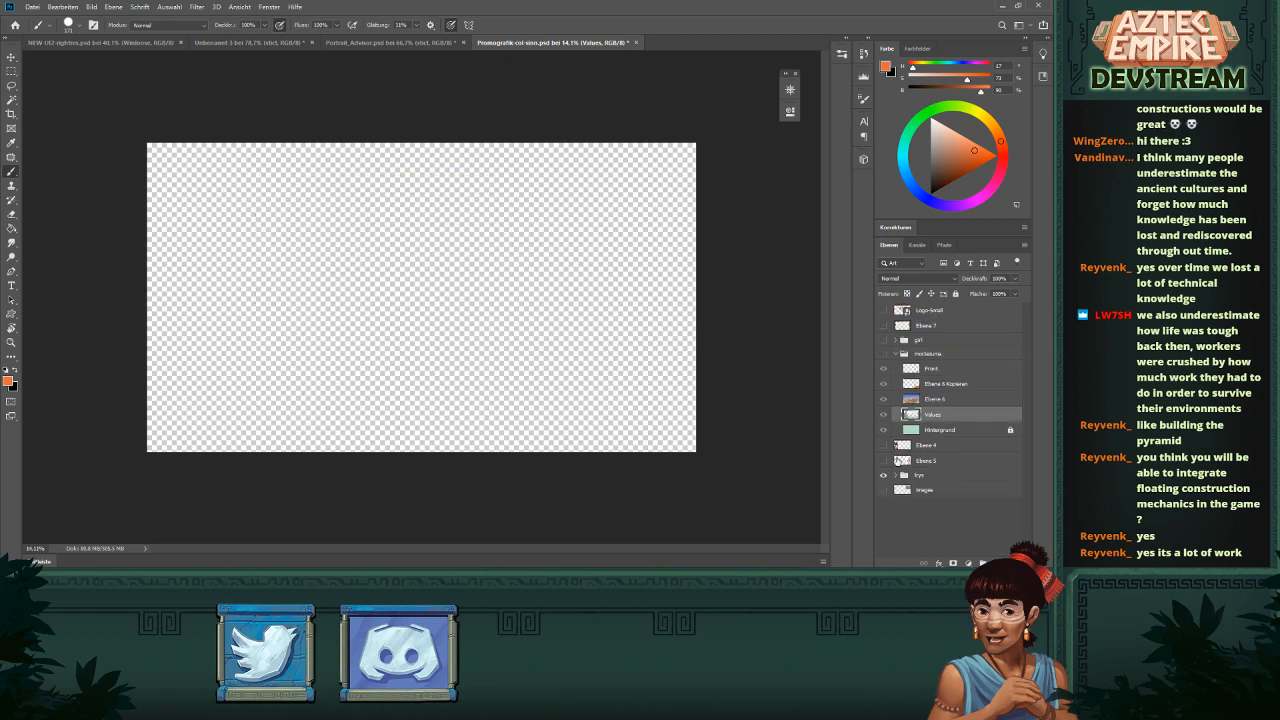
- Make the girl group, the Ebene 7 frame, the Logo-Small layer and the landscape group visible again
left_click(884, 340)
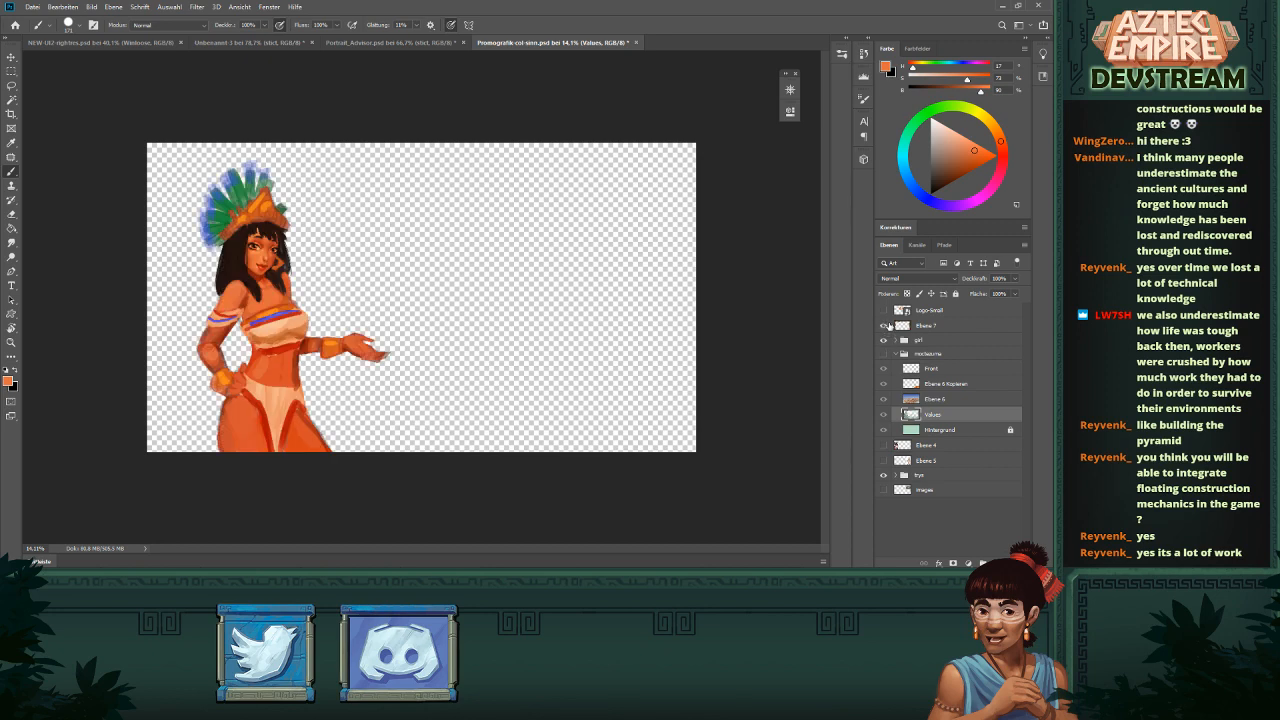
left_click(884, 325)
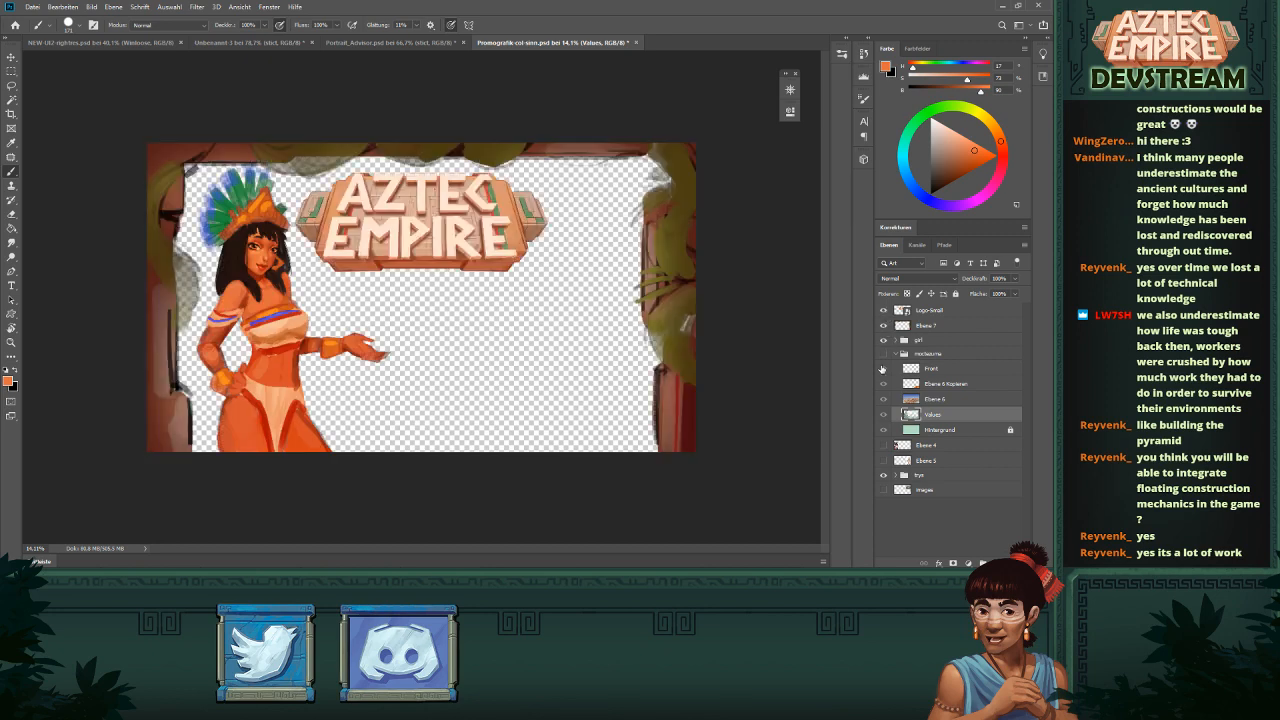
left_click(882, 354)
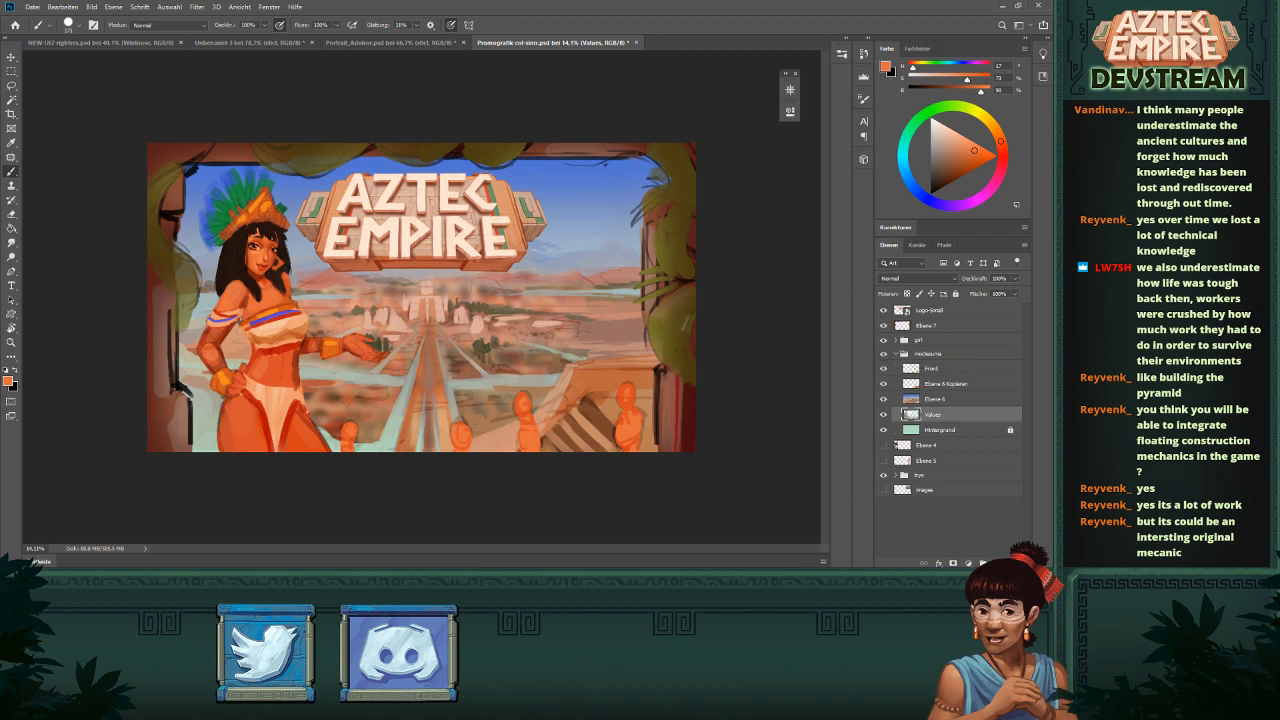
- Place the painted portrait of a woman as a reference image and move its layer to the top of the layer stack
left_click_drag(940, 496, 467, 290)
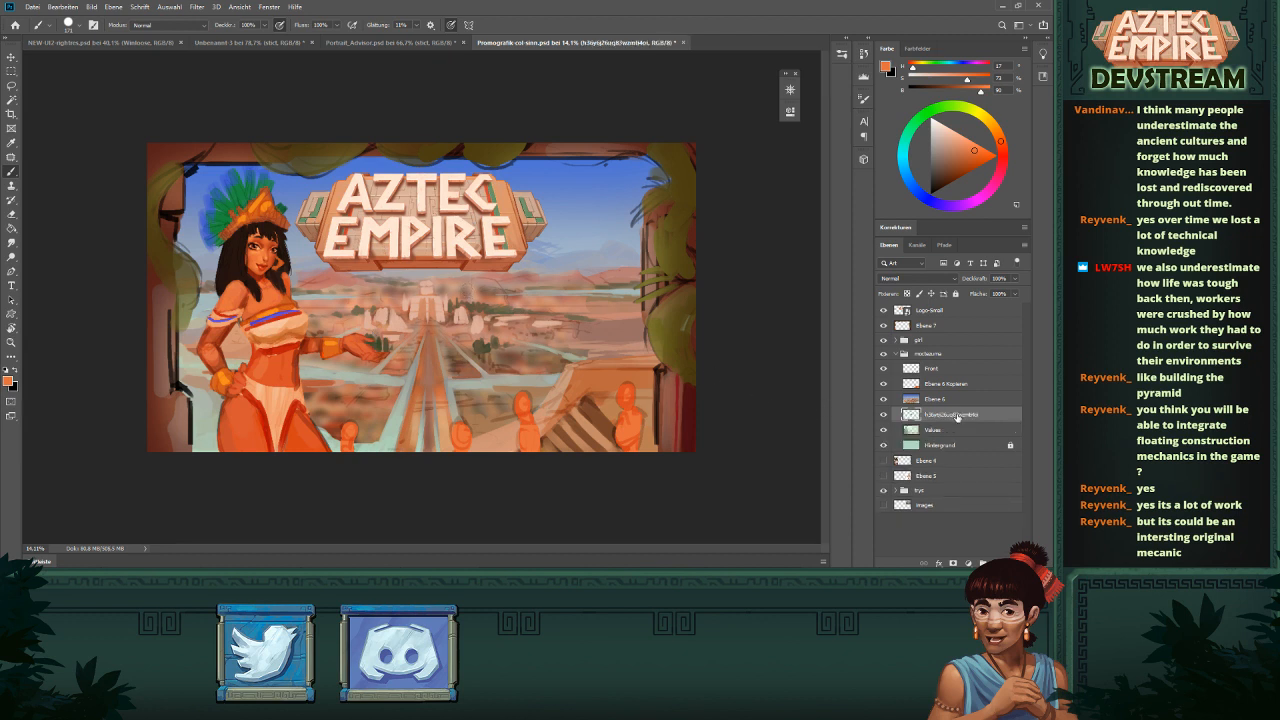
left_click_drag(958, 416, 950, 340)
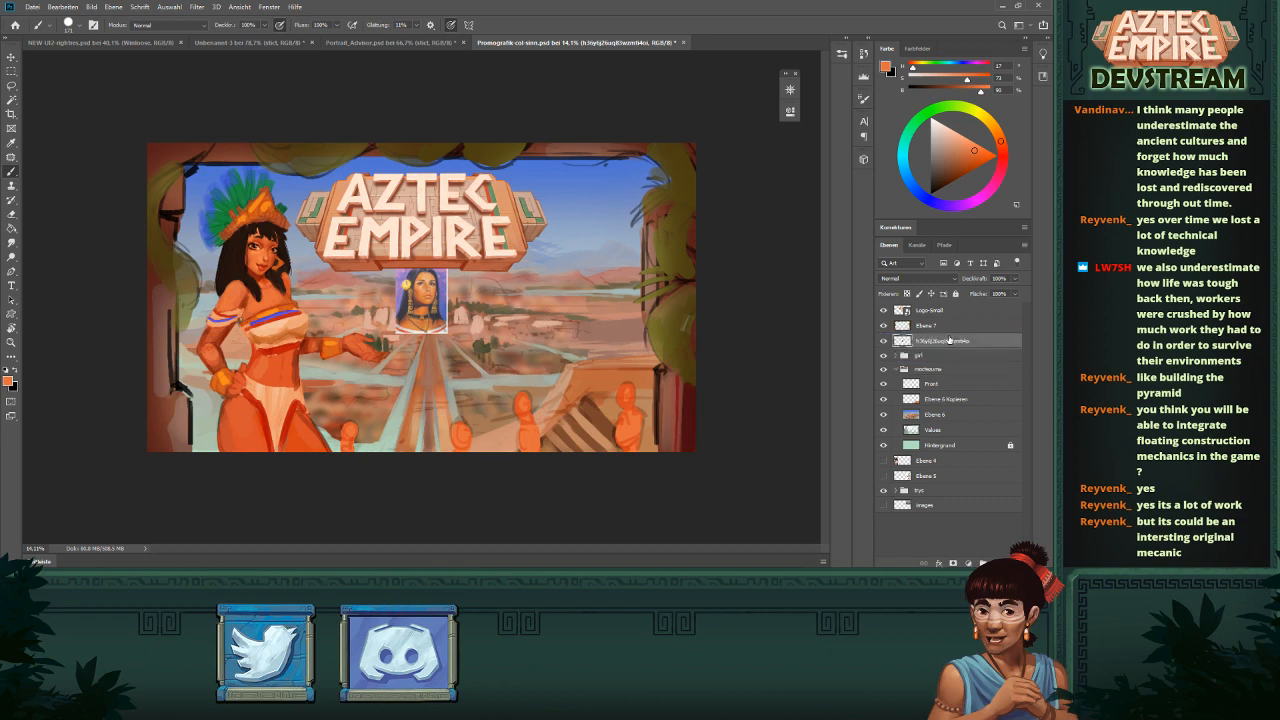
key("v")
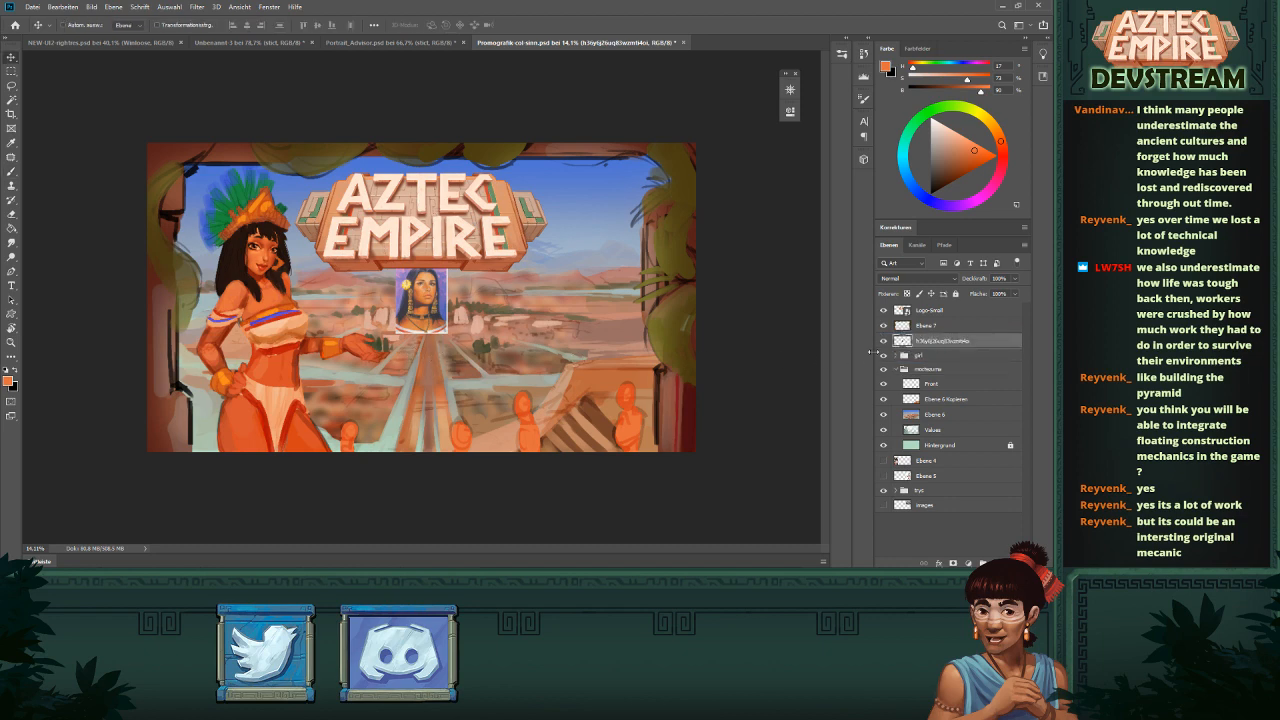
left_click_drag(932, 344, 934, 309)
scroll(385, 295, "up", 3)
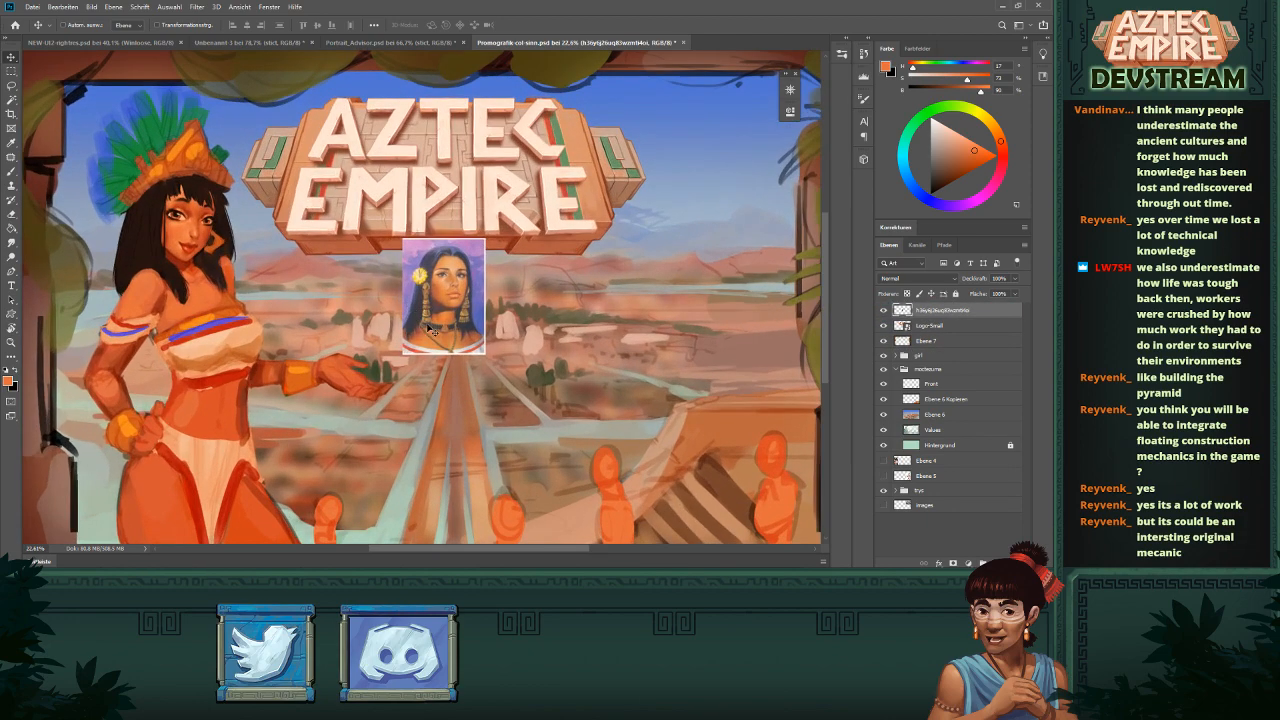
- Move the portrait reference beside the girl's head, over the lower left part of the Aztec Empire logo
left_click_drag(430, 328, 493, 313)
left_click_drag(493, 313, 515, 309)
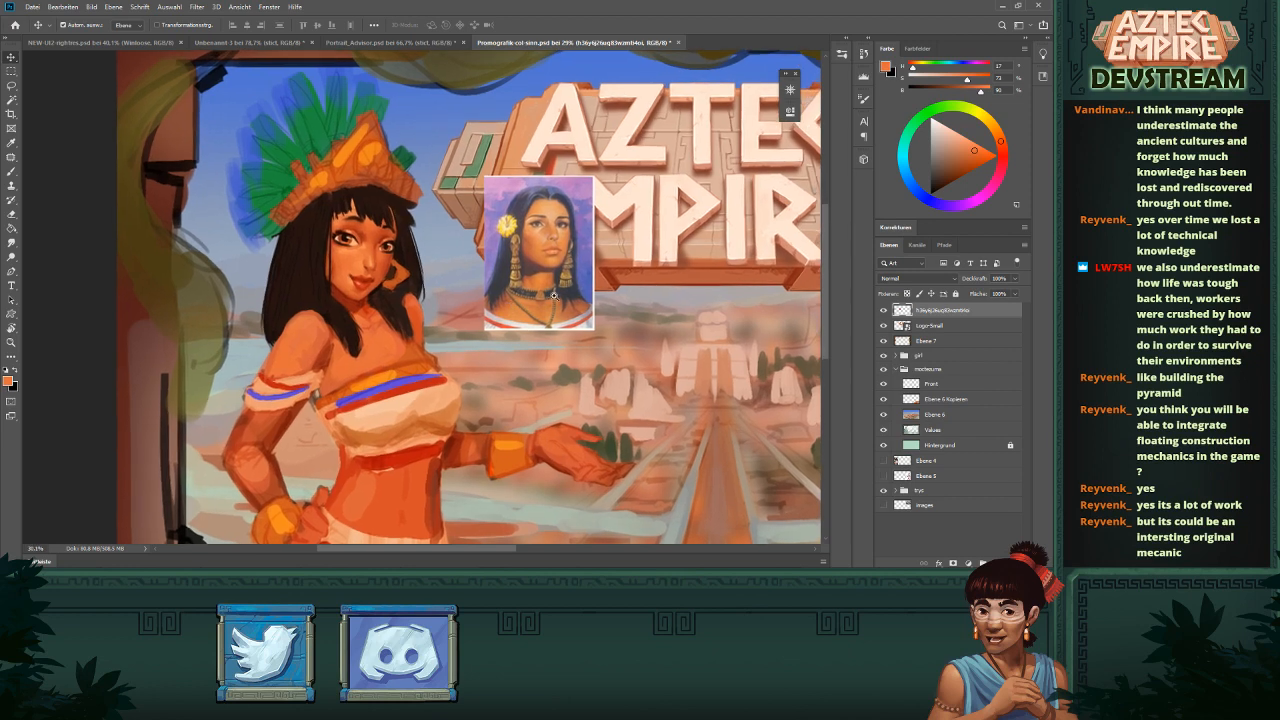
scroll(520, 300, "down", 2)
scroll(520, 288, "up", 1)
scroll(515, 285, "down", 3)
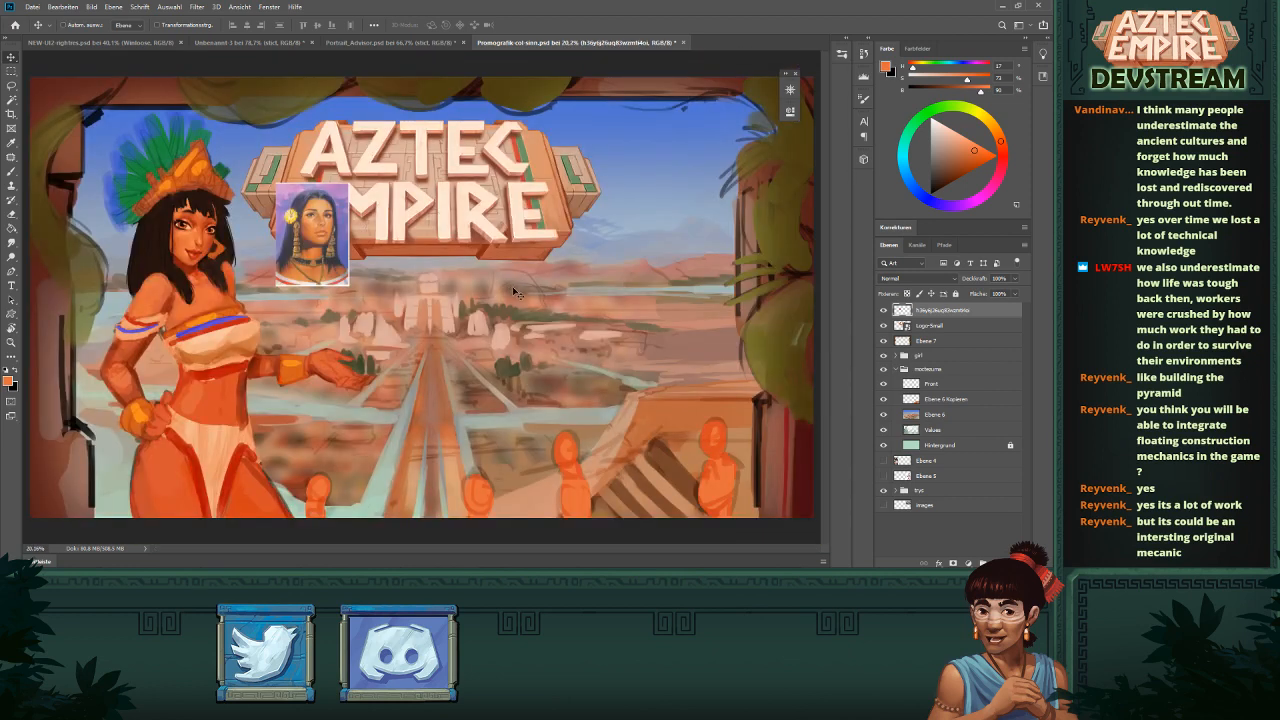
left_click_drag(322, 275, 433, 303)
scroll(347, 282, "up", 1)
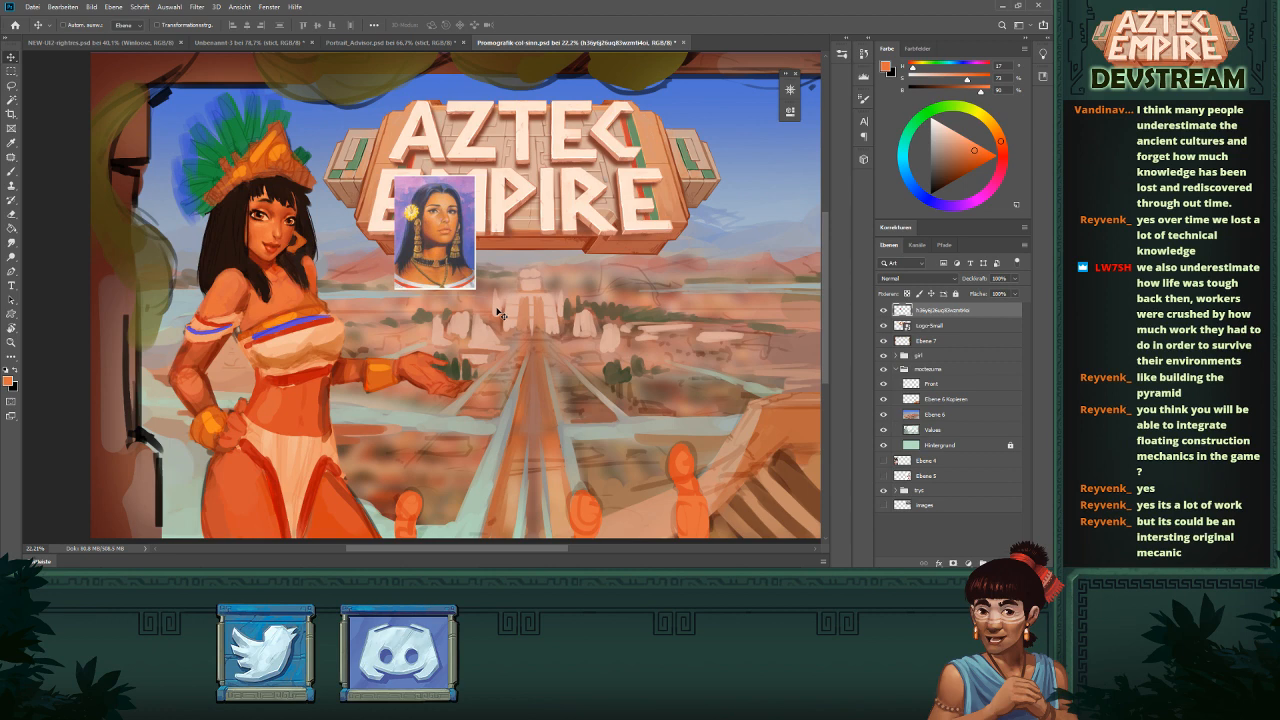
- Duplicate the girl group with its two layers, then collapse and hide the original group
left_click(895, 356)
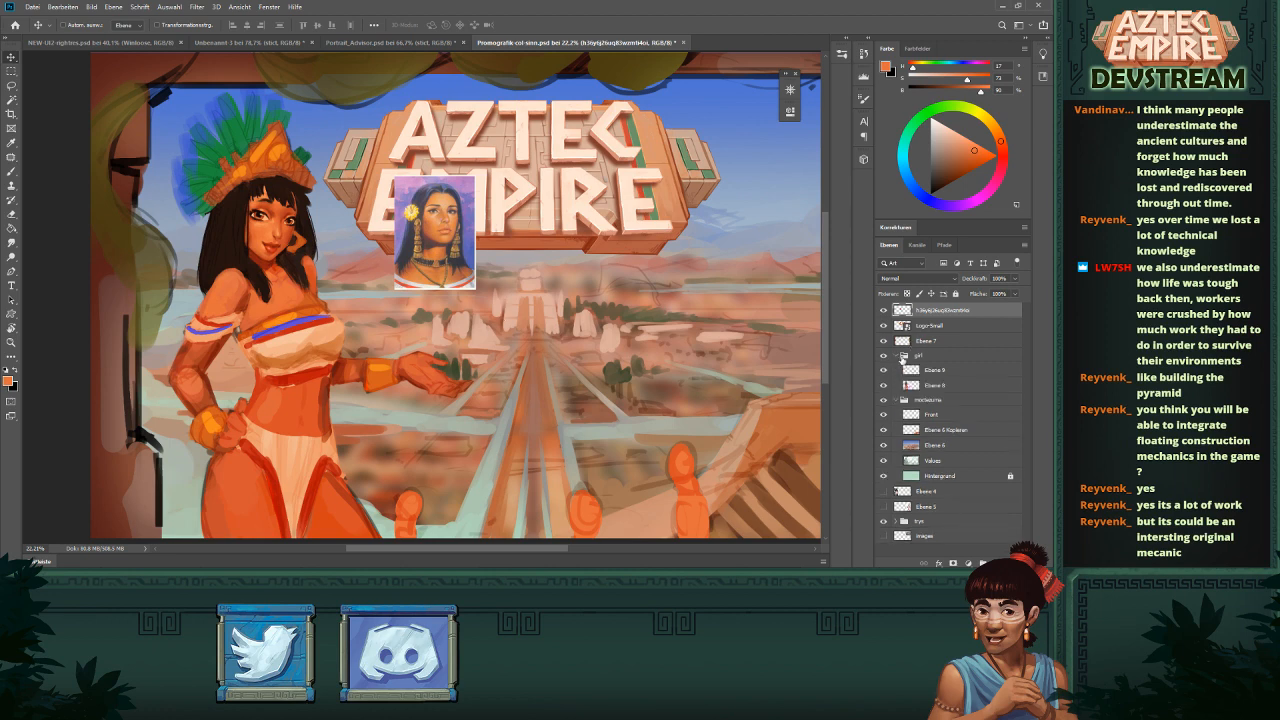
left_click(884, 386)
left_click(884, 386)
left_click(884, 386)
left_click(884, 386)
left_click(950, 355)
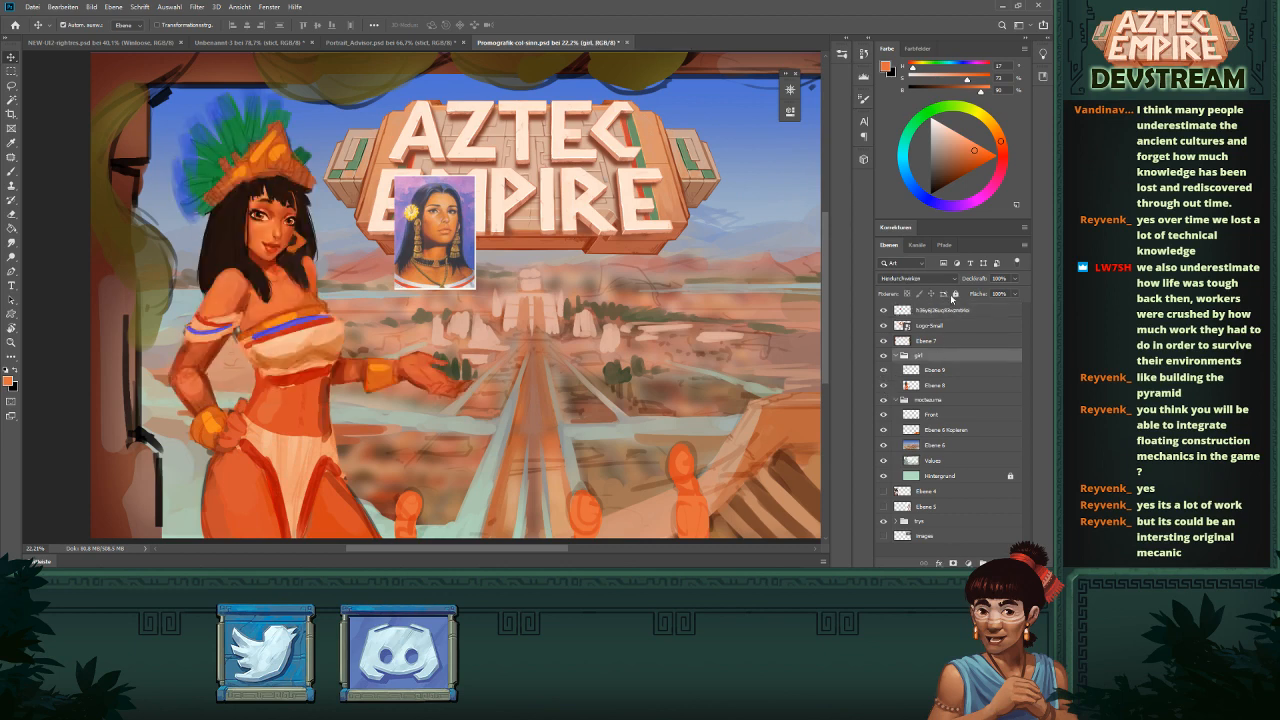
key("ctrl+j")
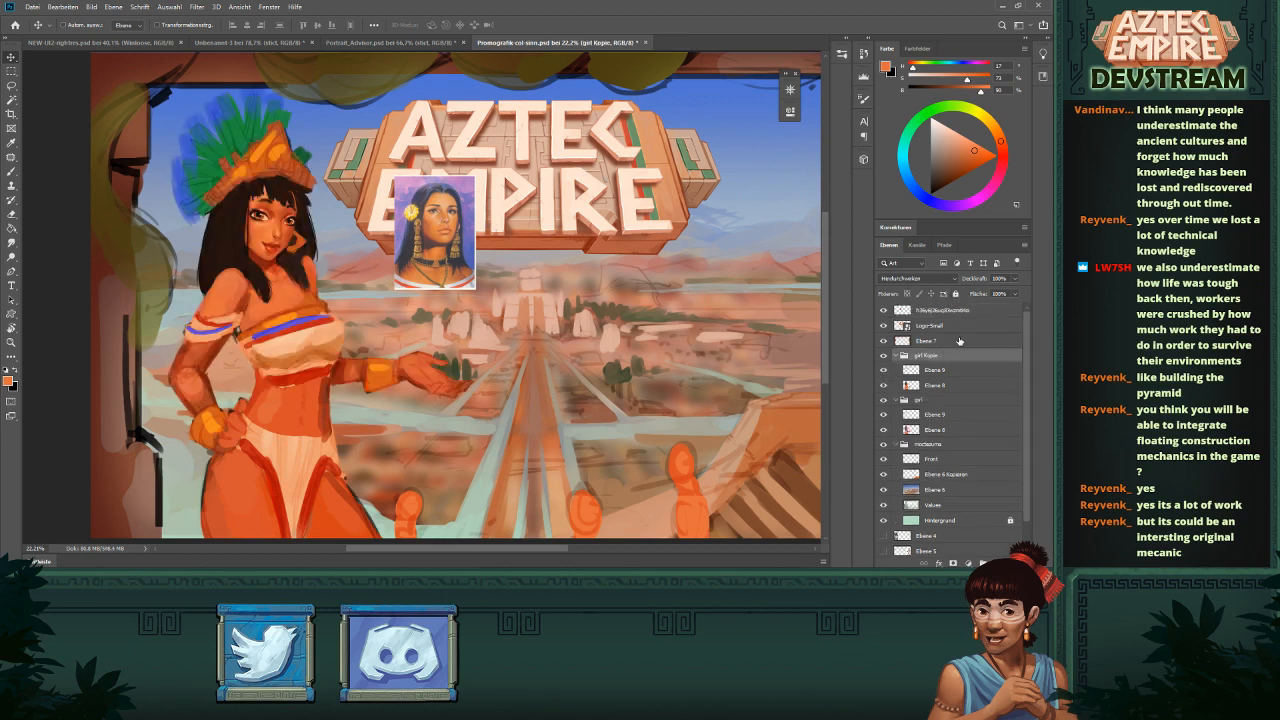
left_click(894, 400)
left_click(883, 400)
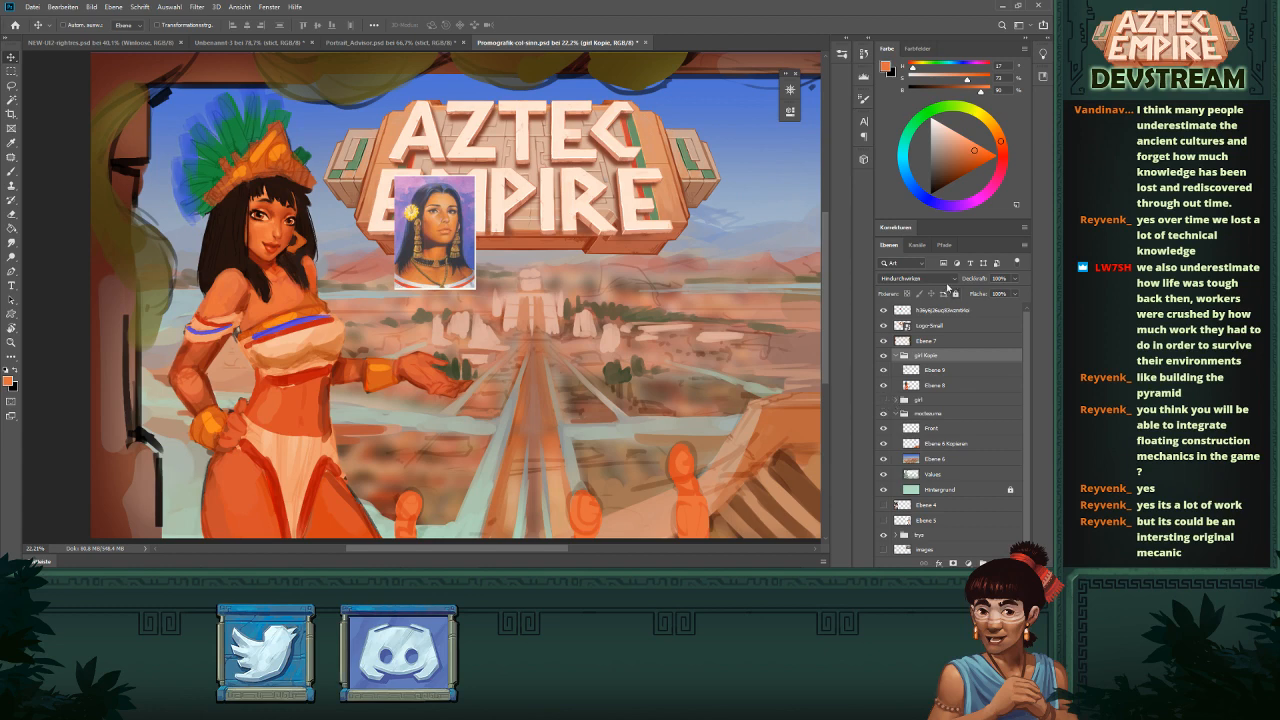
- Delete the Ebene 9 layer from the copied girl group, keeping only Ebene 8 in it
left_click(882, 372)
left_click(882, 372)
left_click(928, 371)
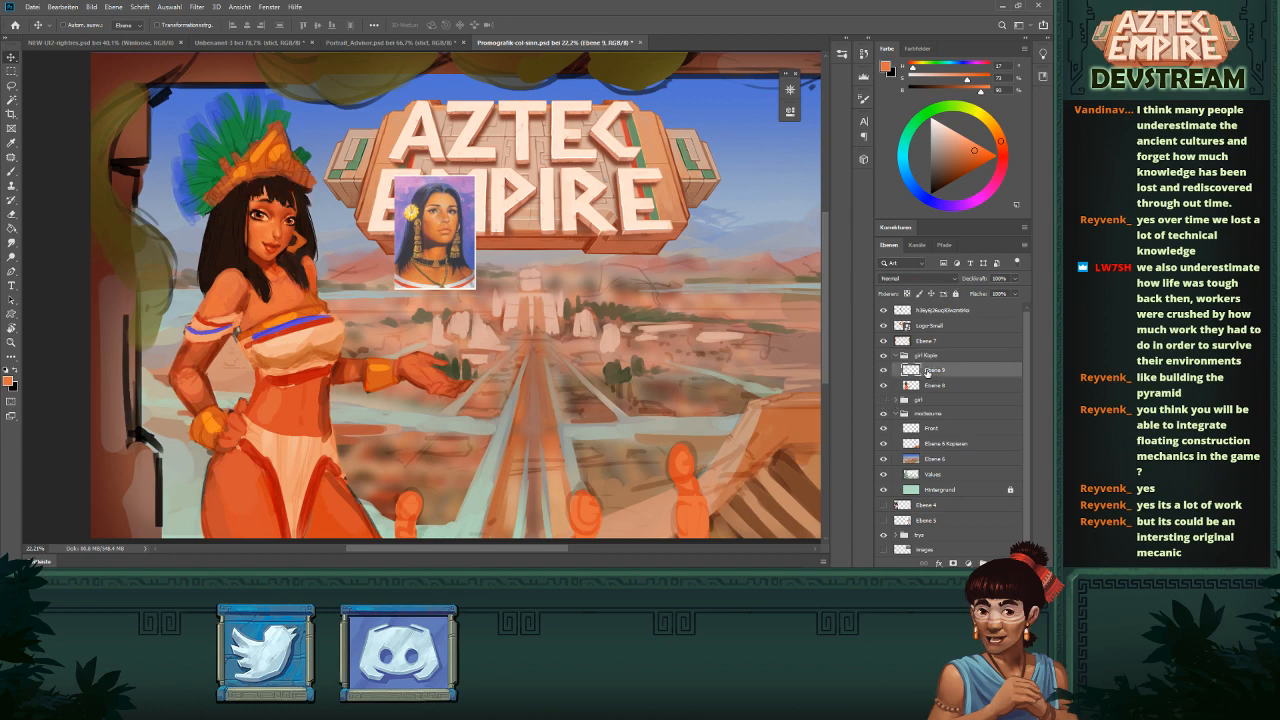
left_click(882, 371)
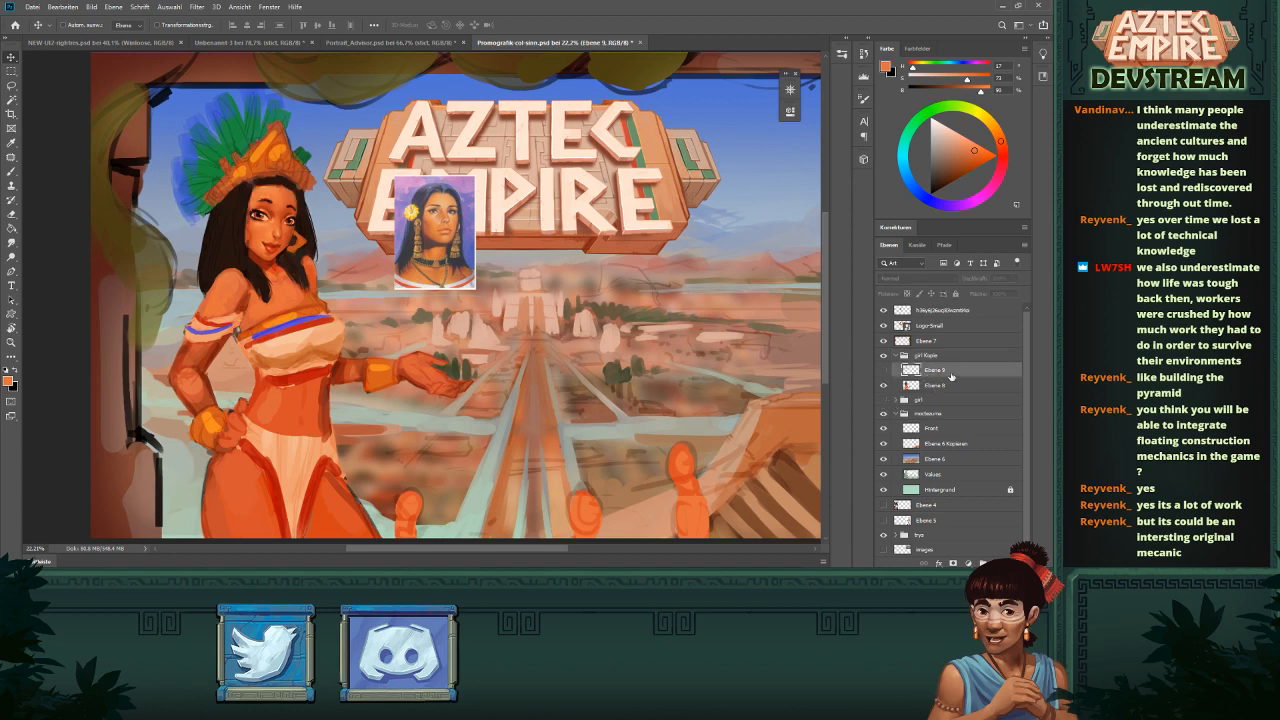
left_click_drag(949, 371, 1013, 563)
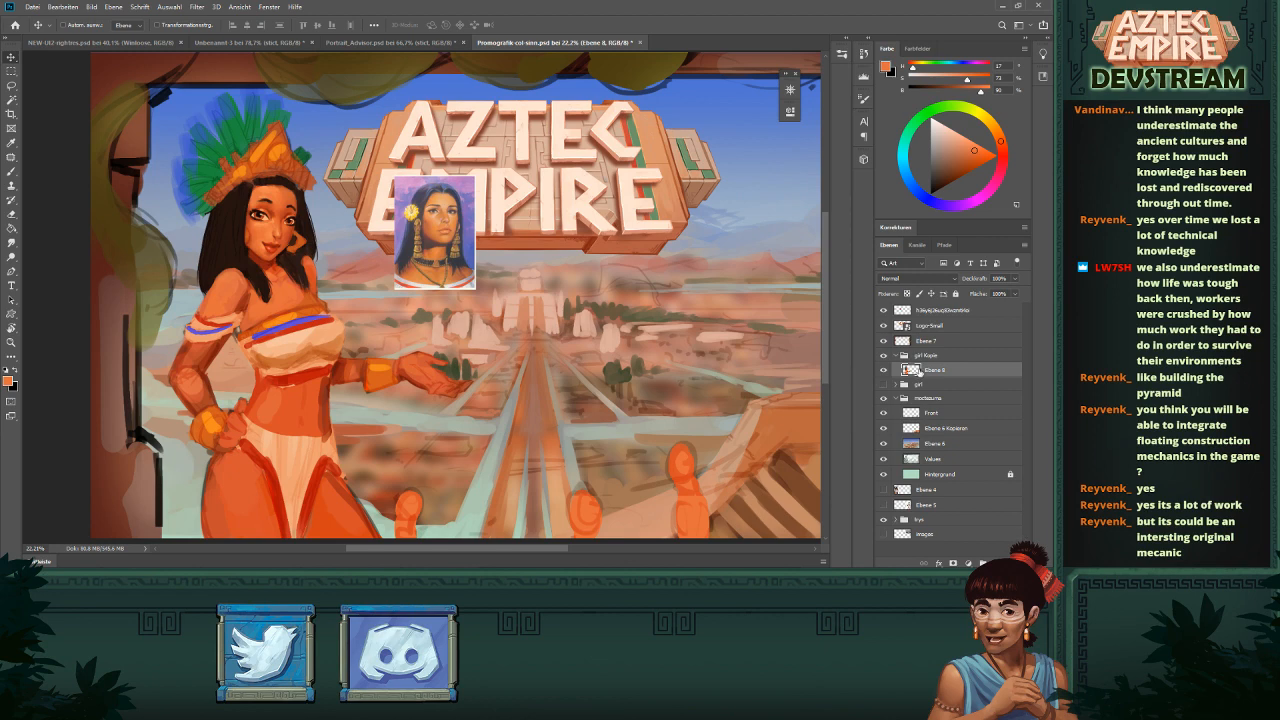
- Lasso the girl's head with its headdress on Ebene 8, rotate it about 5.5 degrees counterclockwise, and deselect it
scroll(398, 258, "up", 2)
left_click_drag(334, 260, 517, 344)
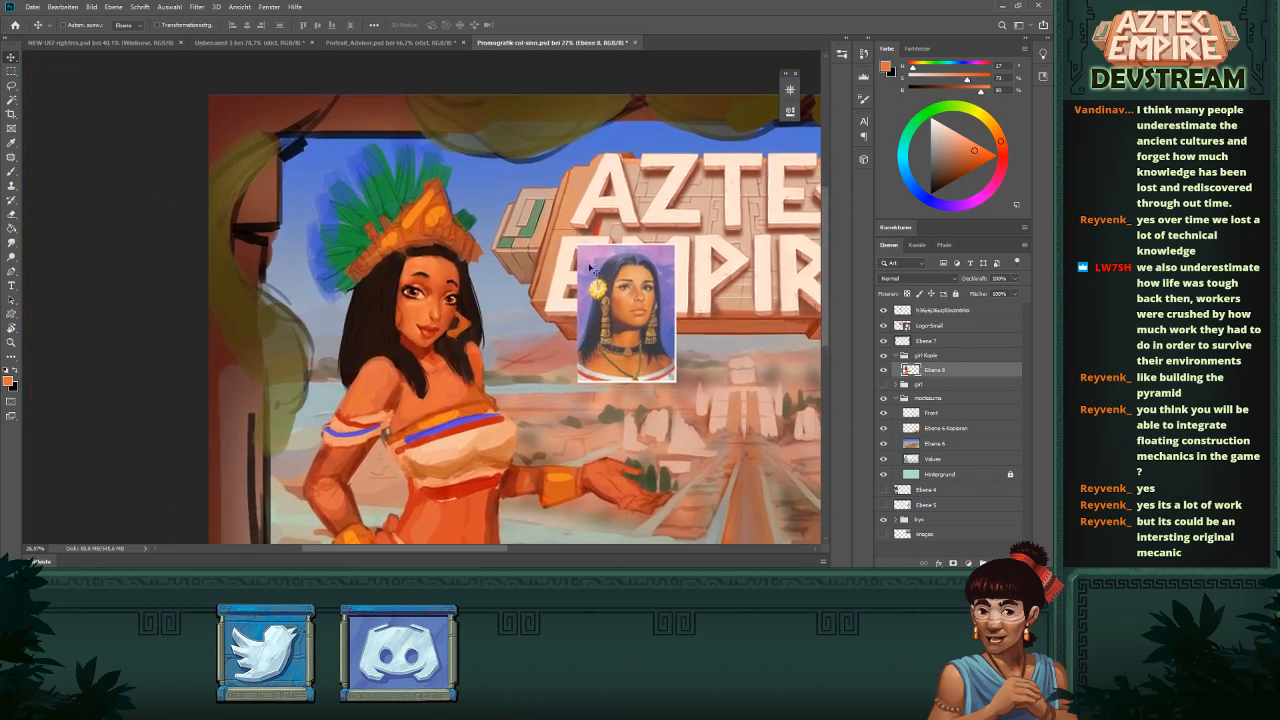
key("l")
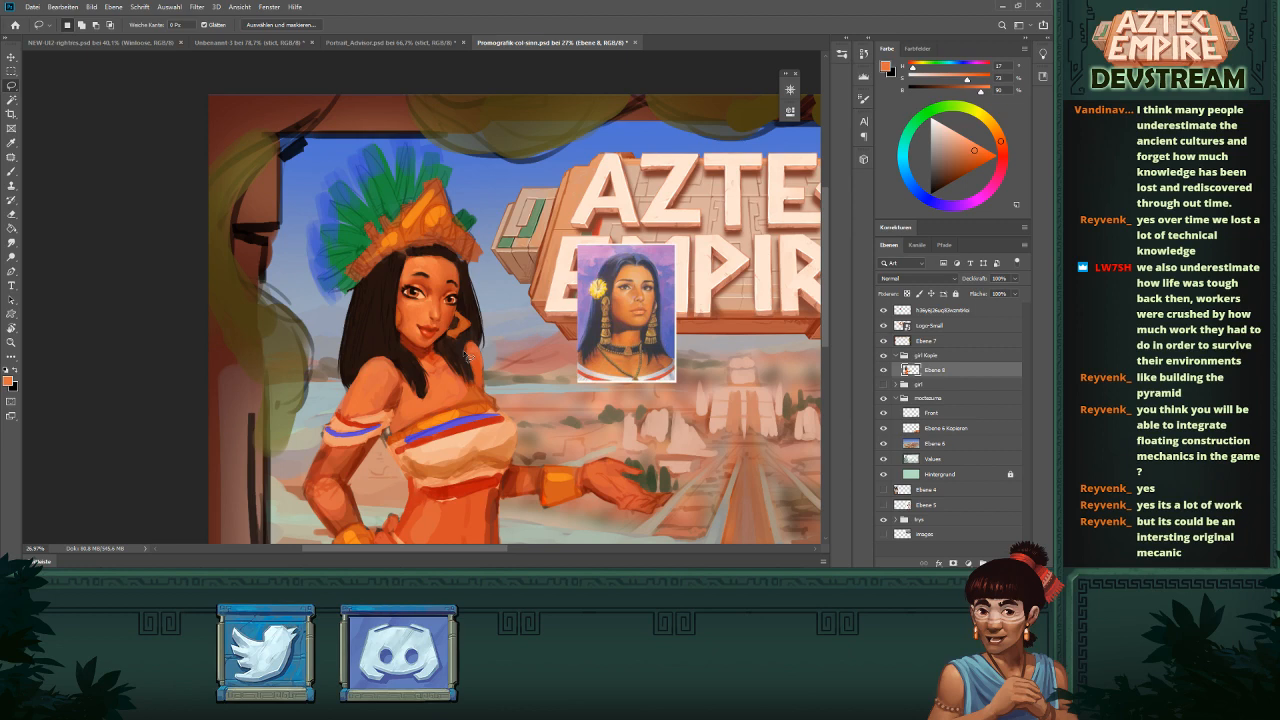
mouse_move(472, 165)
left_mouse_down()
mouse_move(329, 118)
mouse_move(245, 275)
mouse_move(287, 377)
mouse_move(300, 387)
mouse_move(350, 350)
mouse_move(434, 362)
mouse_move(516, 325)
mouse_move(474, 162)
left_mouse_up()
key("ctrl+t")
mouse_move(584, 358)
left_mouse_down()
mouse_move(572, 212)
mouse_move(548, 236)
left_mouse_up()
left_click_drag(499, 300, 493, 305)
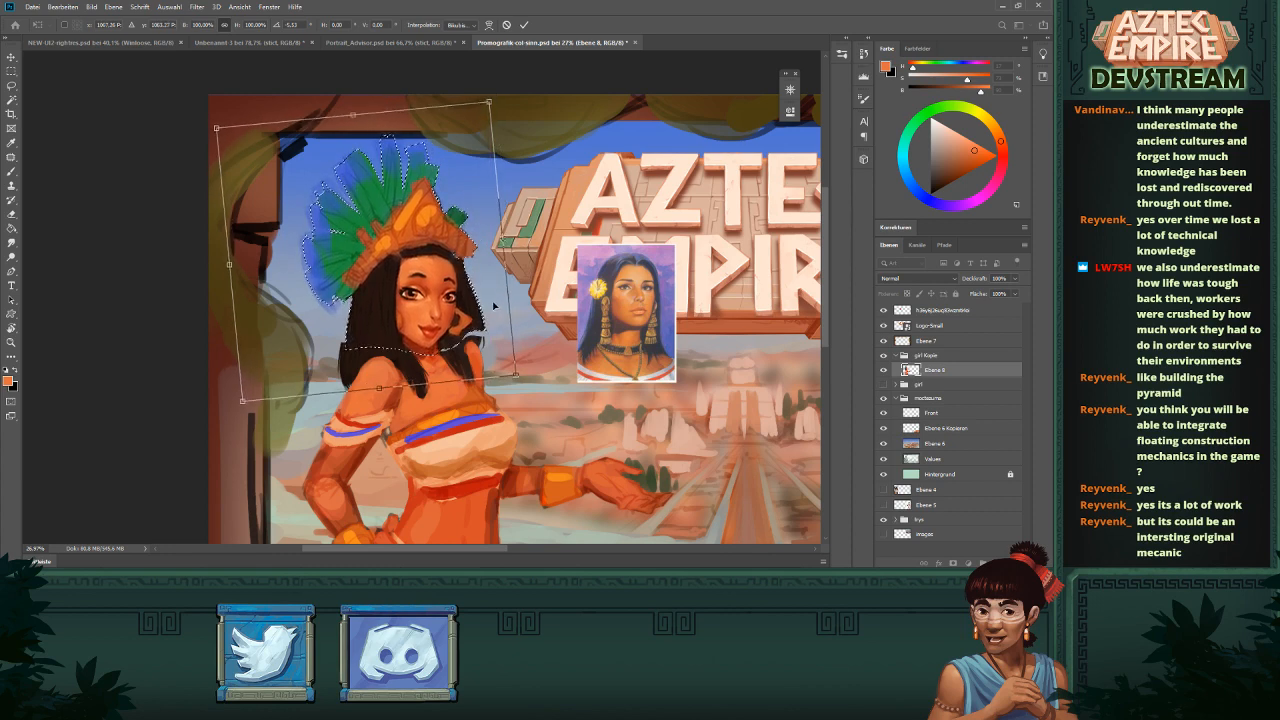
key("Return")
key("ctrl+d")
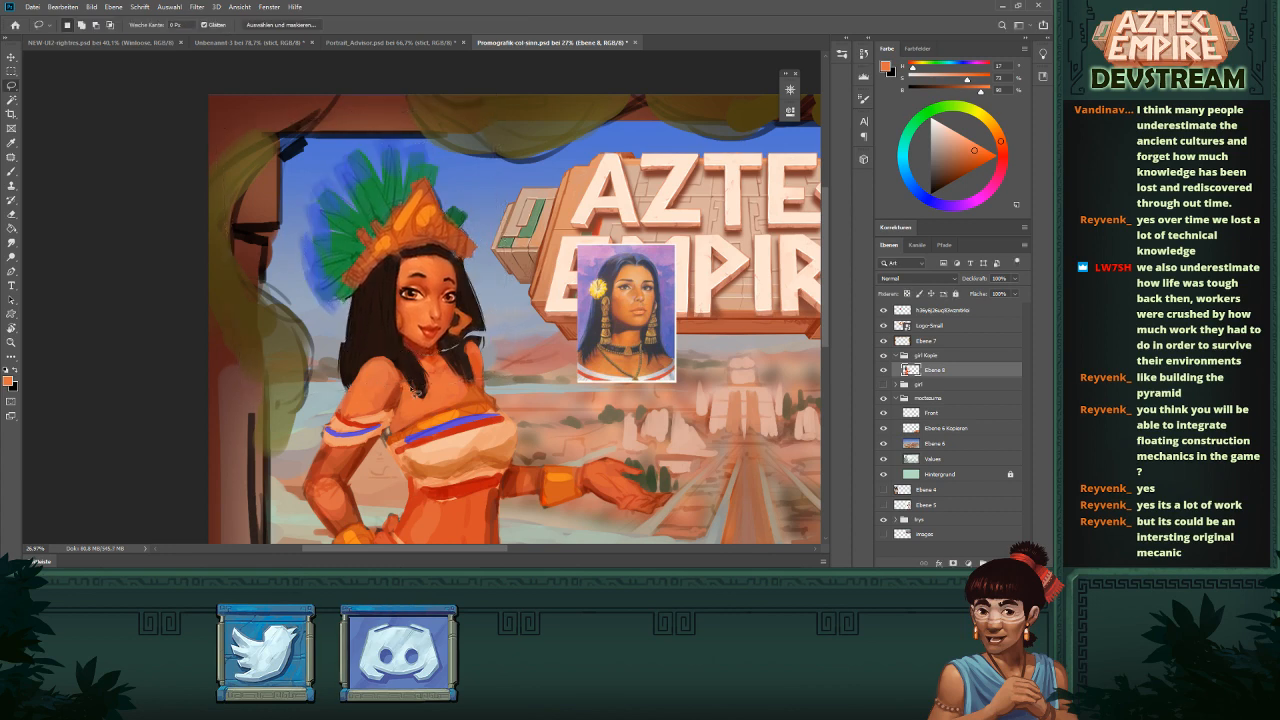
- Lasso the girl's shoulder and upper arm beside the hair, shift them slightly outward and down, and deselect
mouse_move(322, 414)
left_mouse_down()
mouse_move(364, 358)
mouse_move(393, 352)
mouse_move(408, 370)
mouse_move(406, 403)
mouse_move(368, 468)
mouse_move(322, 413)
left_mouse_up()
key("v")
left_click_drag(398, 391, 384, 402)
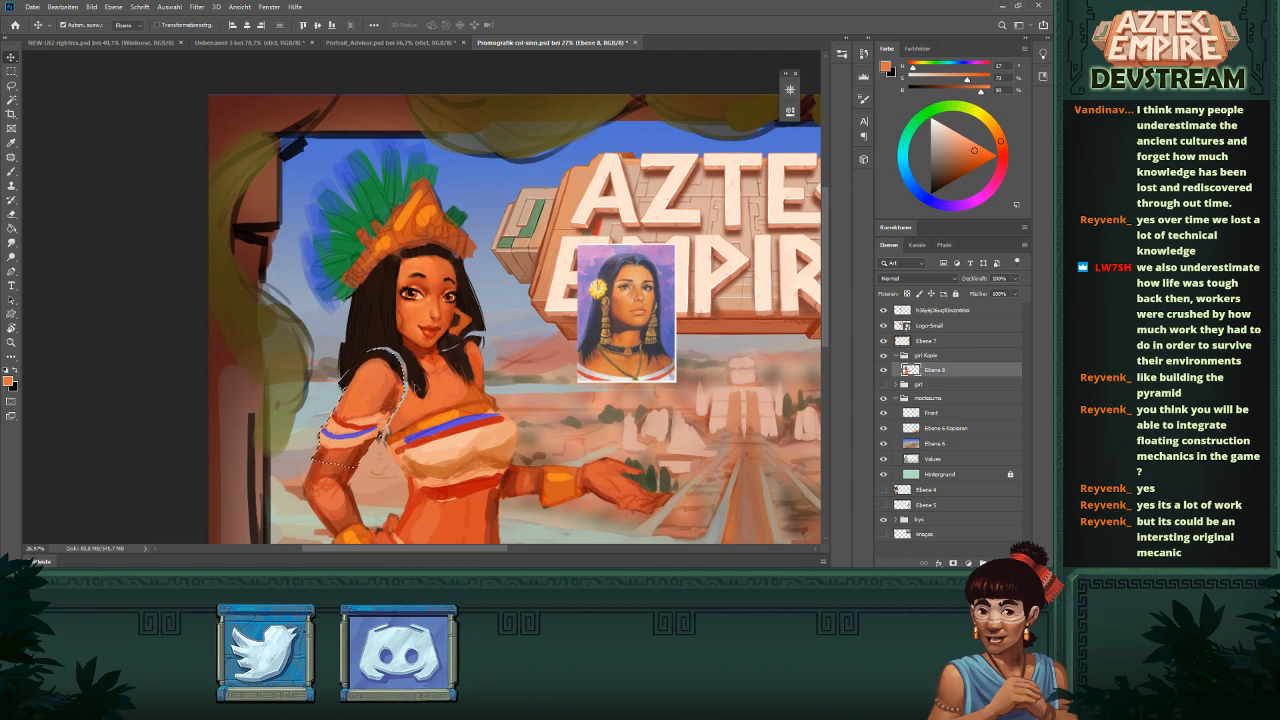
key("ctrl+d")
- Brush over the gaps around the girl's shoulder, neck and hair with skin and dark hair colors sampled from the painting
scroll(559, 357, "up", 1)
key("b")
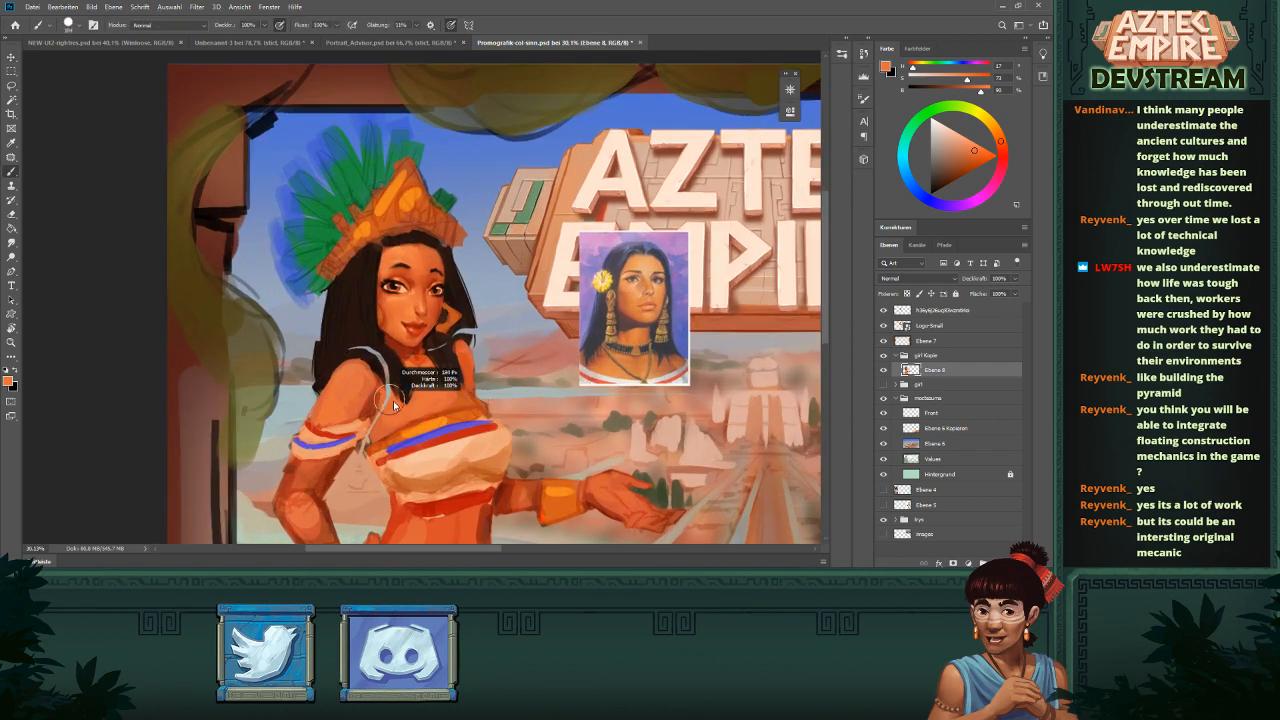
left_click_drag(383, 403, 379, 404)
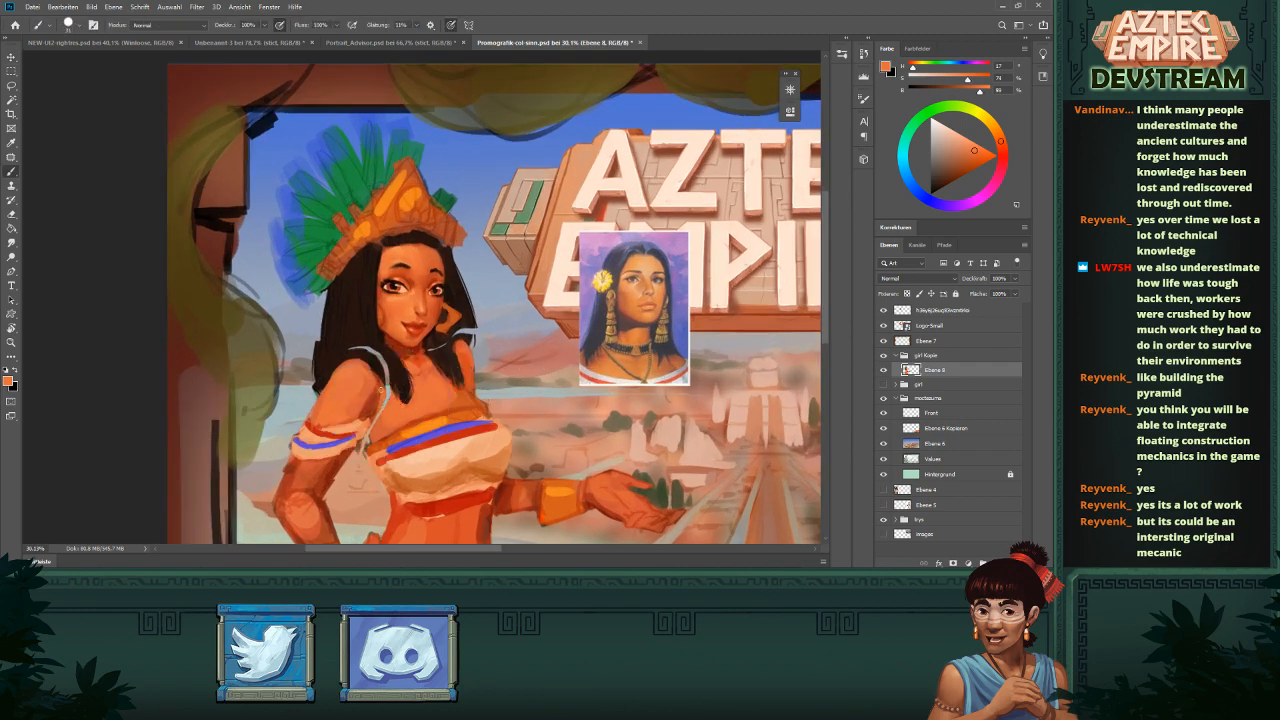
left_click(373, 397, "alt")
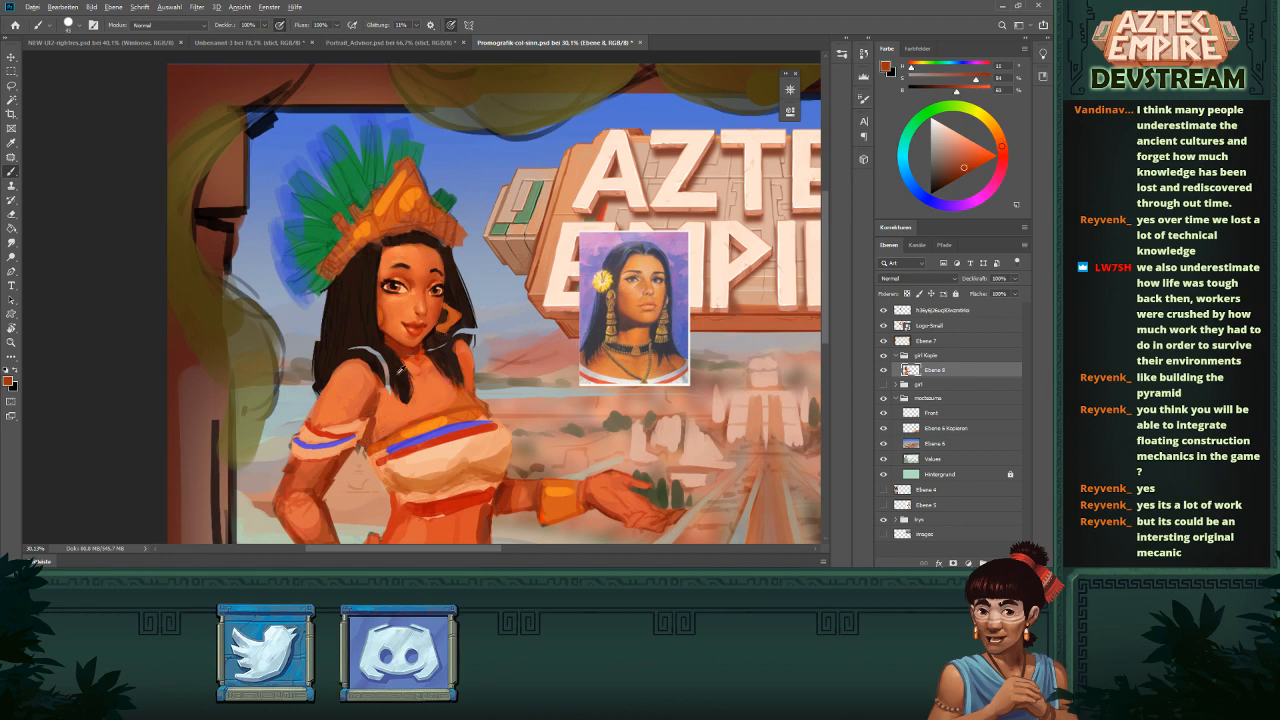
left_click(355, 329, "alt")
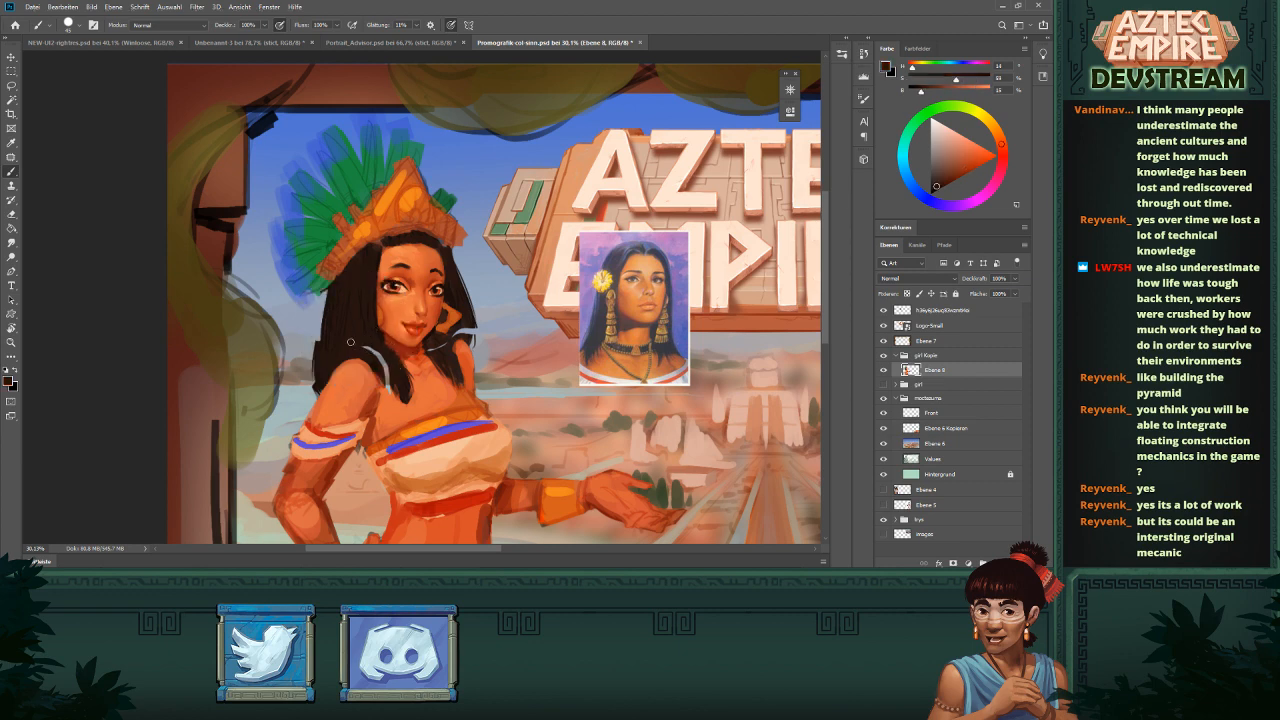
left_click_drag(364, 347, 392, 405)
left_click(398, 346, "alt")
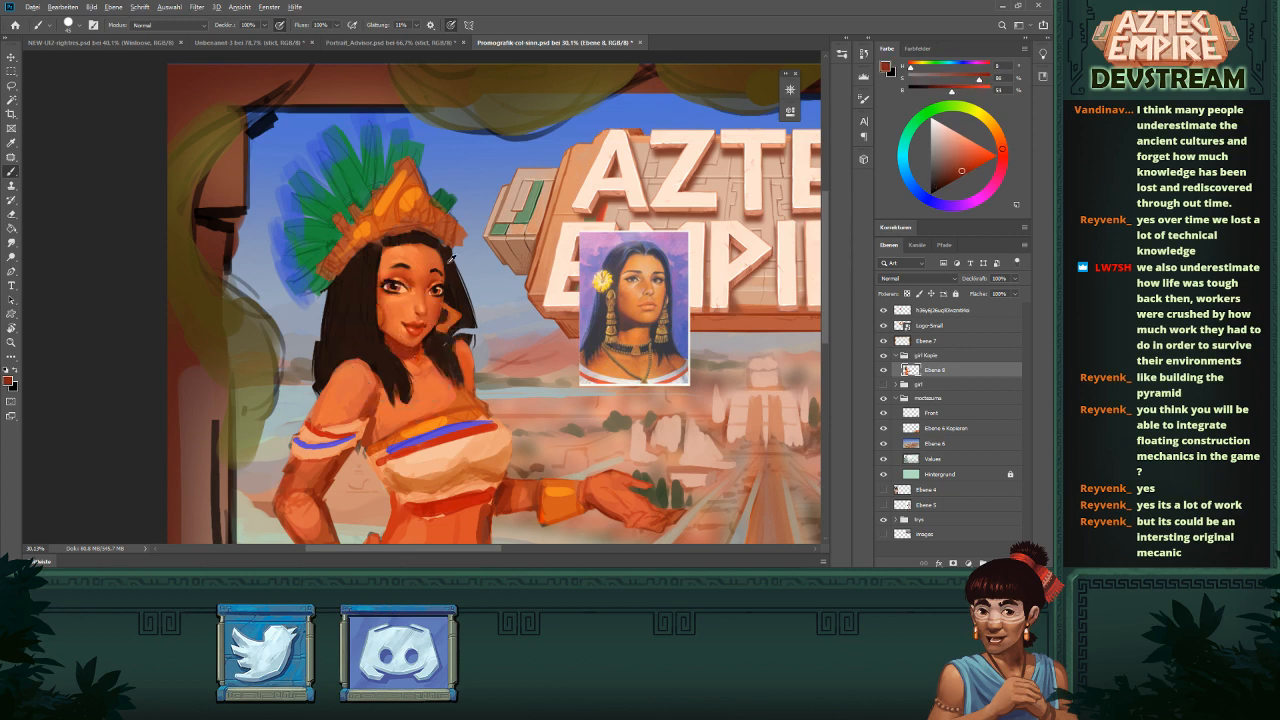
left_click(450, 262, "alt")
left_click_drag(469, 324, 463, 328)
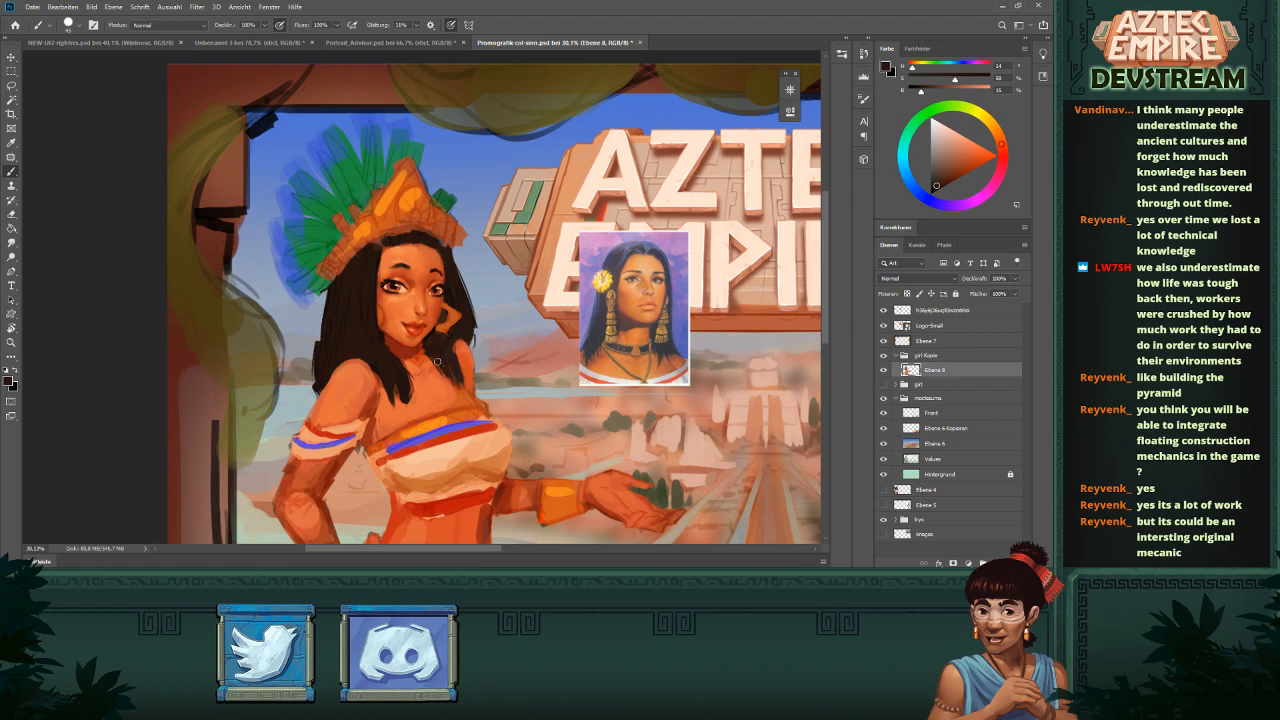
- Extend the outer edges of the girl's hair on both sides of her face with sampled dark brown strokes
left_click(334, 331, "alt")
left_click_drag(326, 310, 319, 341)
left_click(471, 320, "alt")
right_click(475, 317, "alt")
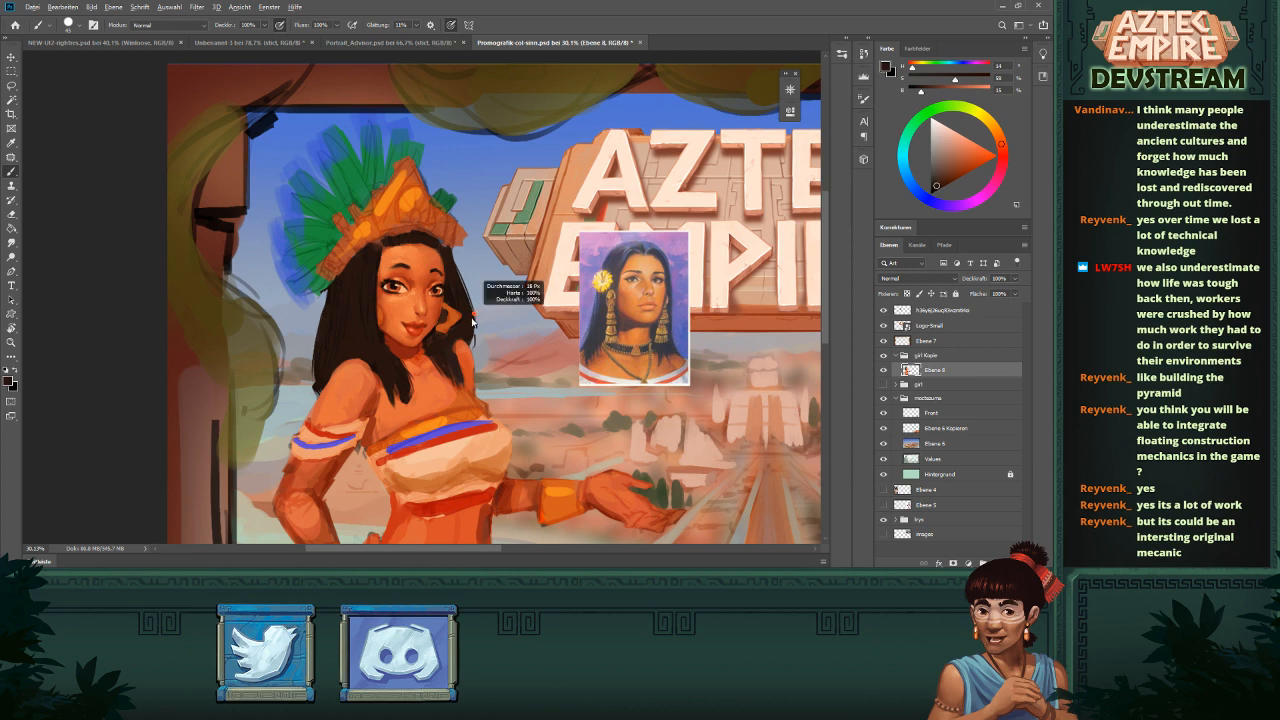
left_click_drag(474, 320, 473, 338)
- Lengthen the hair over the girl's shoulder and beside her raised hand with dark strands, using a brush of about 25 px
scroll(490, 316, "down", 5)
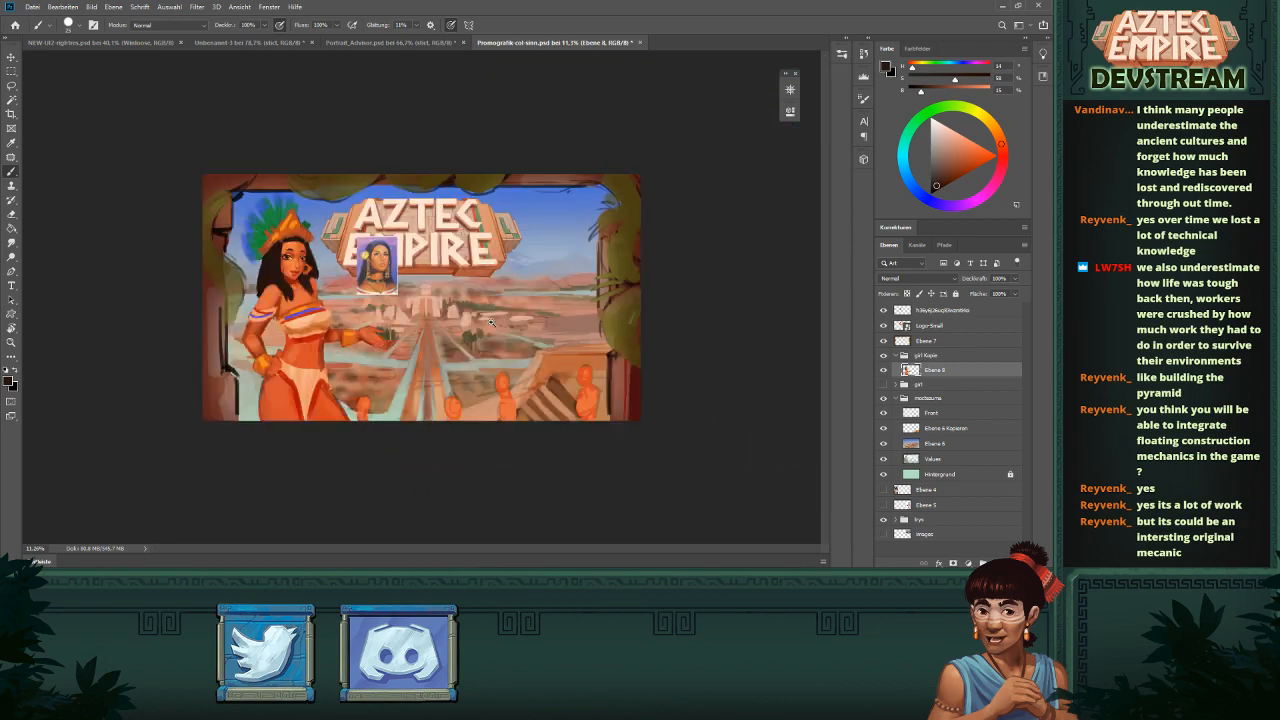
scroll(290, 280, "up", 6)
scroll(330, 290, "left", 1)
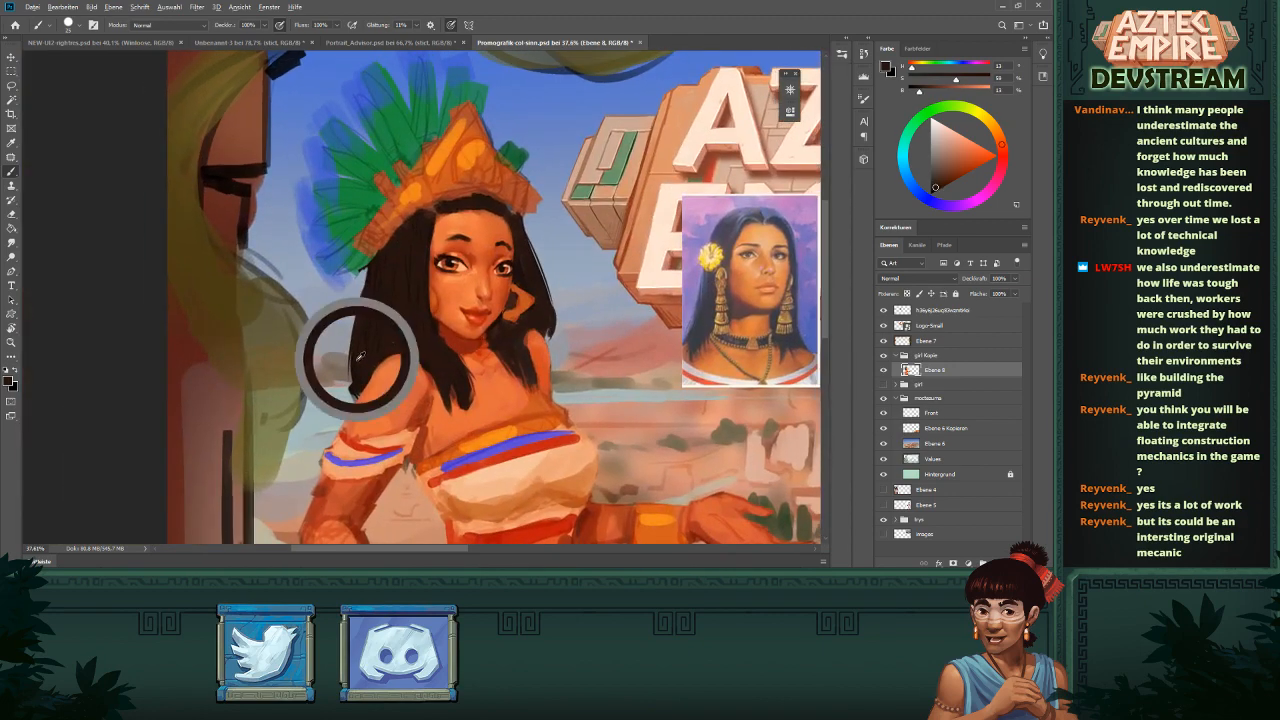
left_click_drag(359, 334, 354, 377)
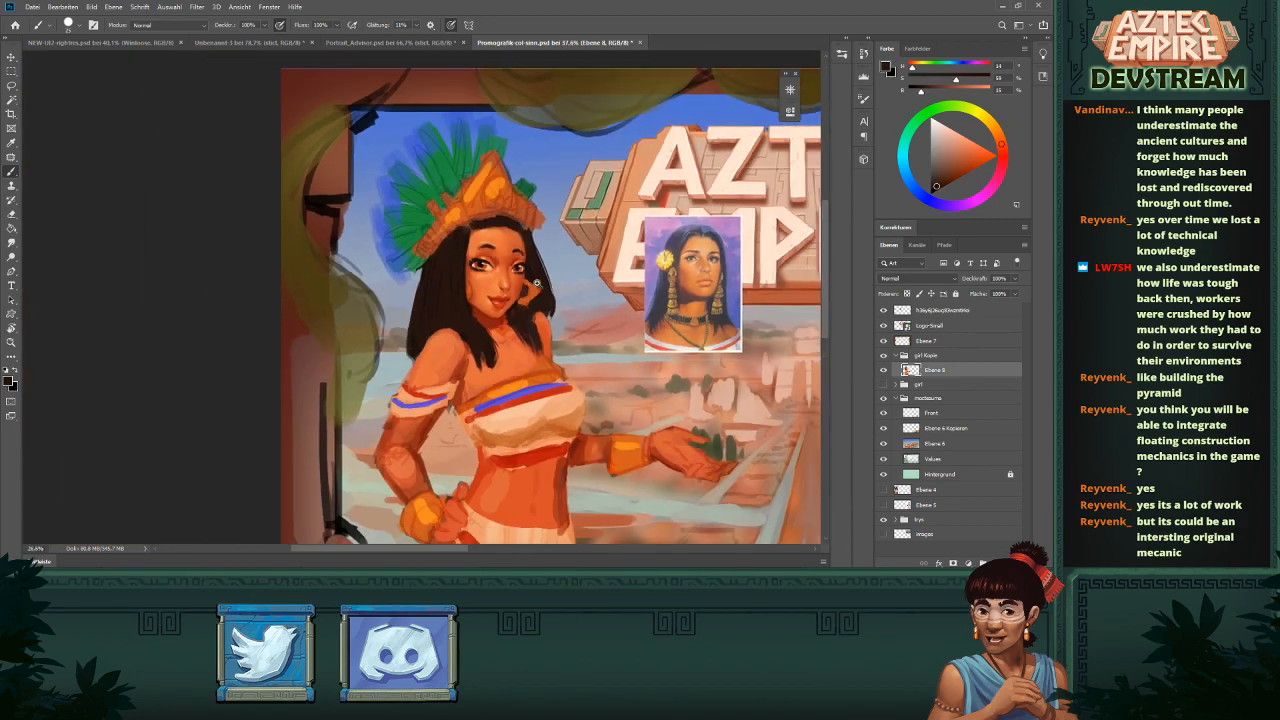
scroll(359, 388, "down", 1)
scroll(389, 345, "up", 1)
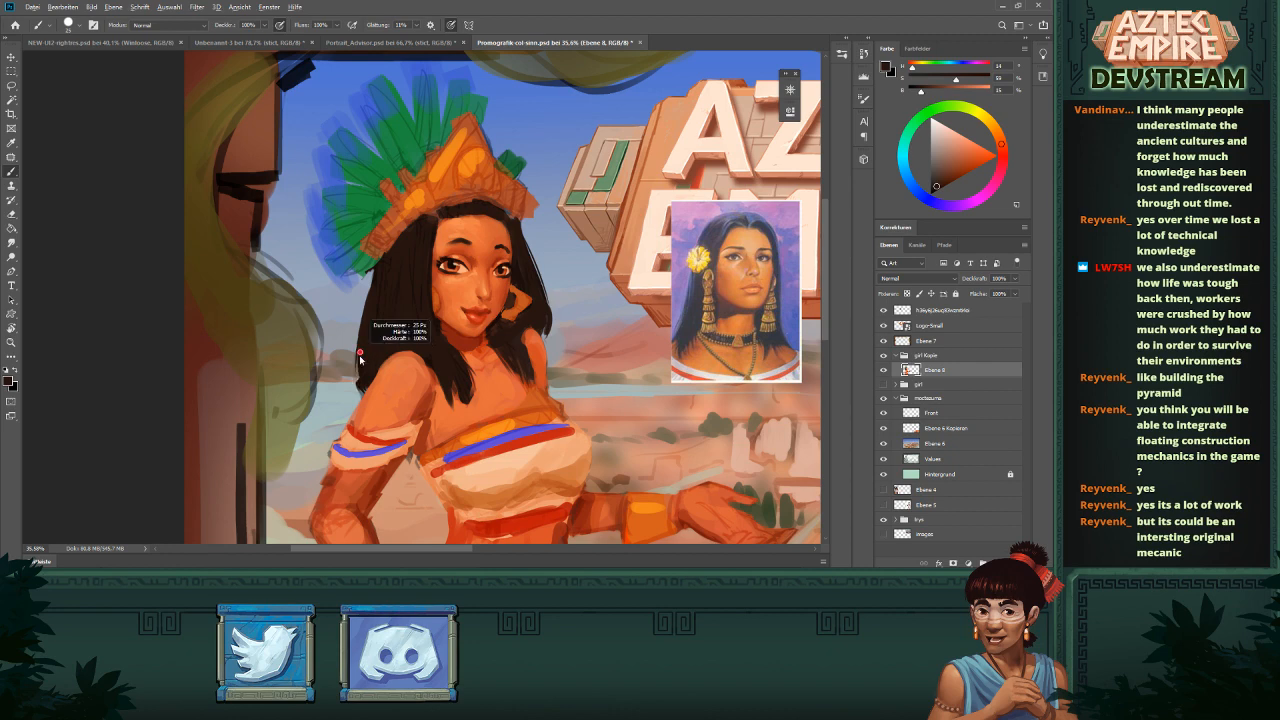
left_click_drag(359, 352, 357, 385)
left_click_drag(554, 268, 480, 327)
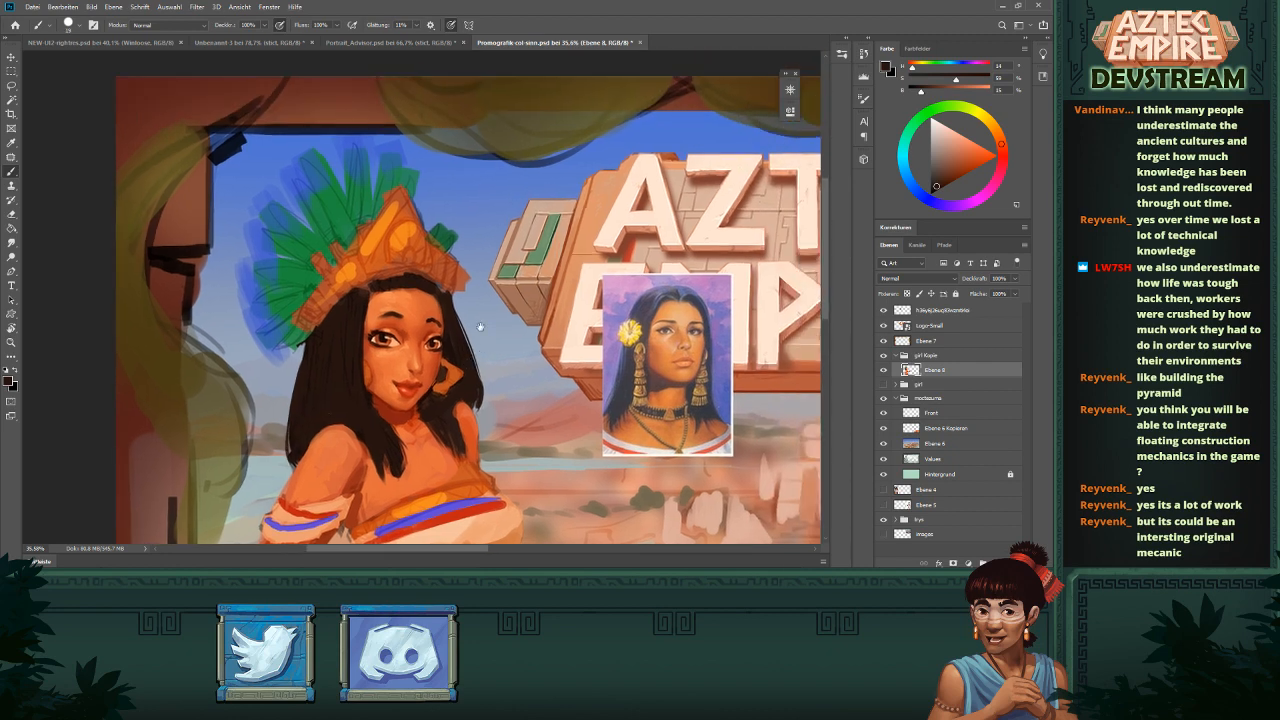
left_click_drag(477, 384, 478, 412)
- Paint out the girl's eye on the flower-free, shoulder-facing side with sampled skin tones, leaving a softly shaded eye socket
left_click_drag(537, 321, 492, 323)
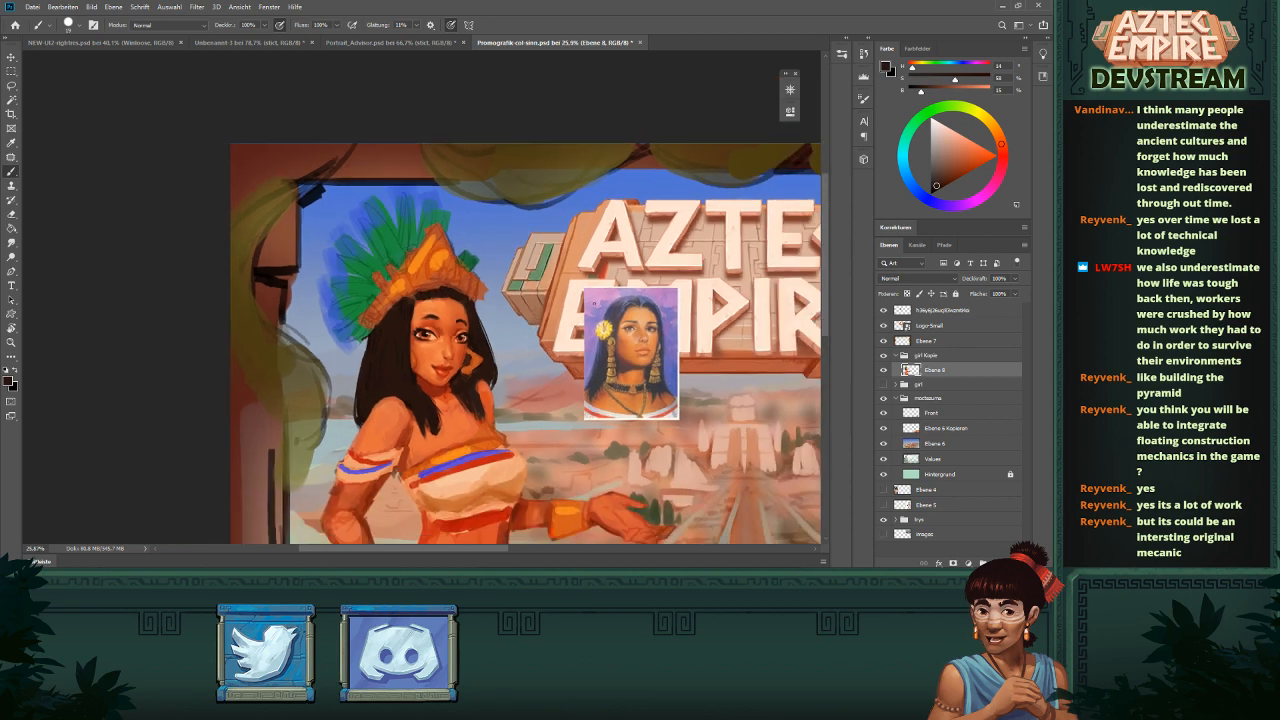
left_click_drag(432, 326, 431, 334)
left_click(428, 333, "alt")
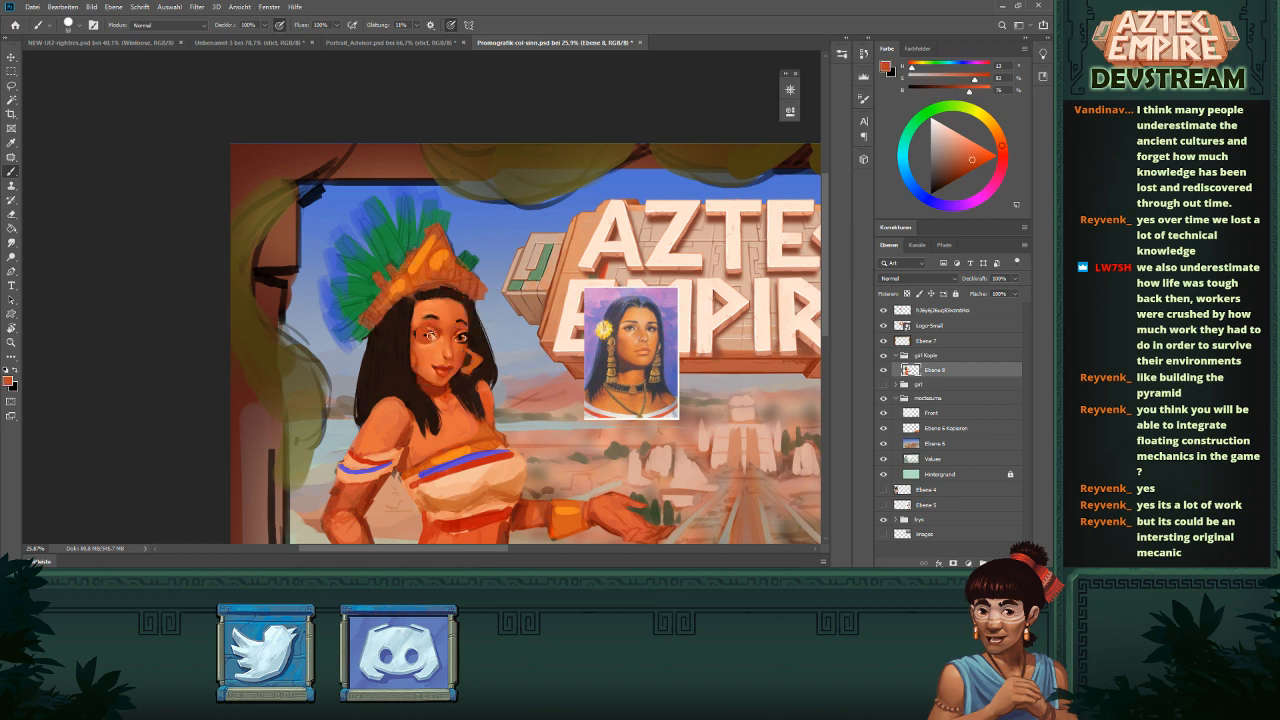
left_click(418, 331, "alt")
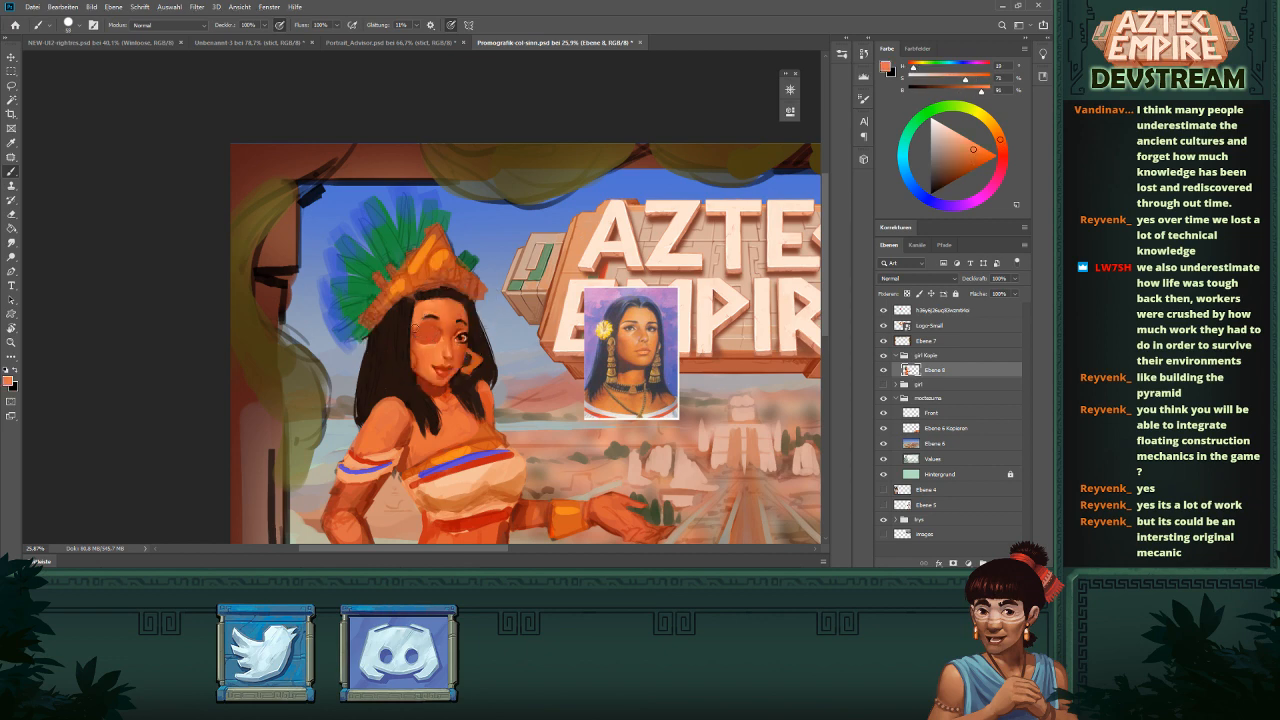
left_click(424, 338, "alt")
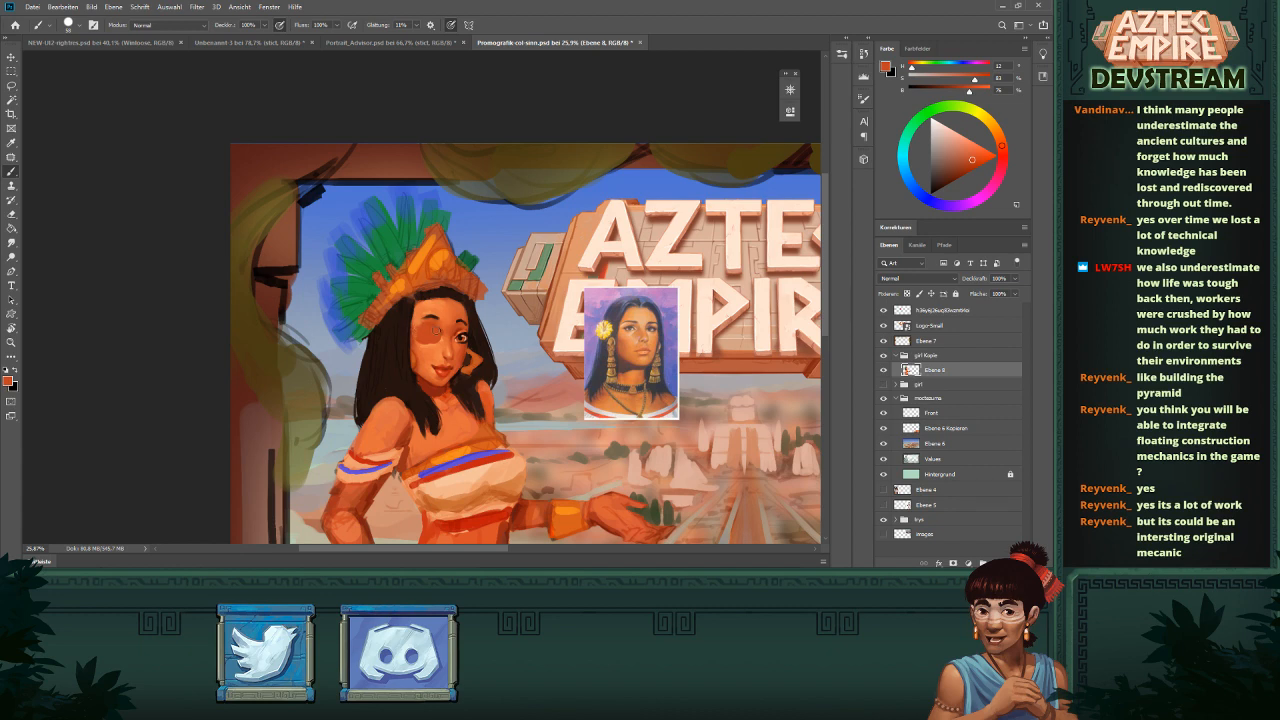
left_click(429, 343, "alt")
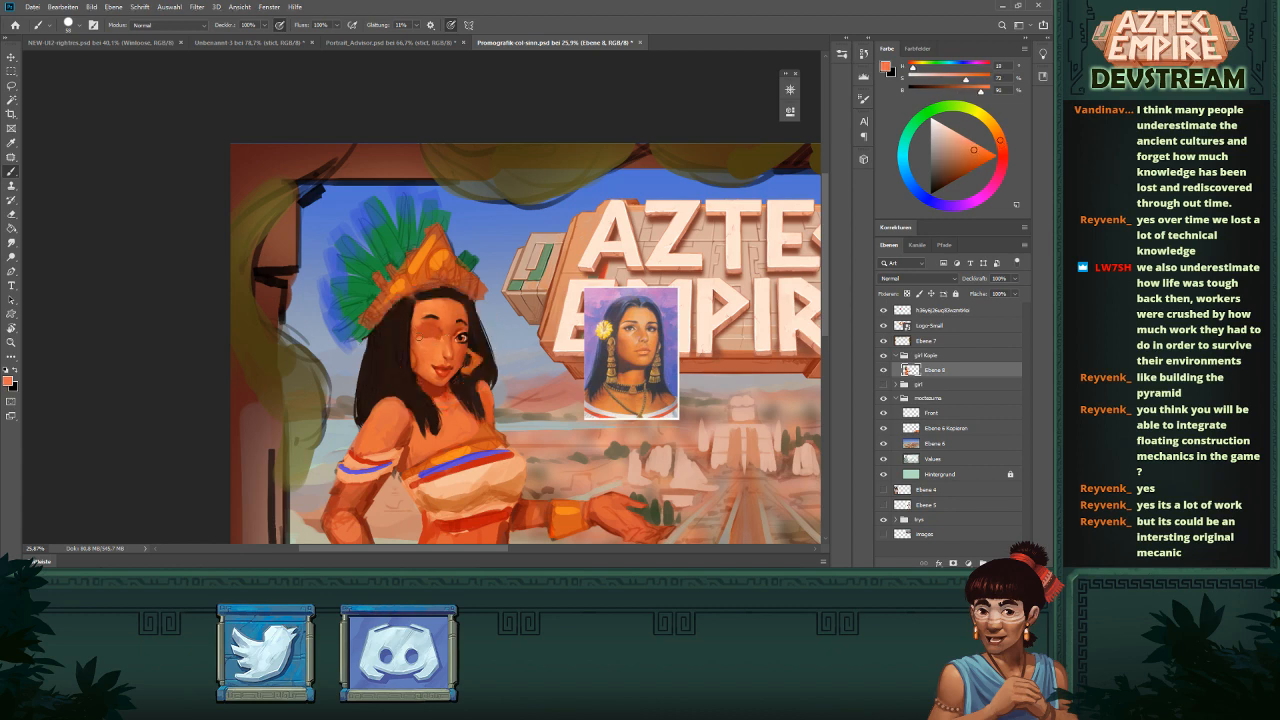
left_click(430, 335, "alt")
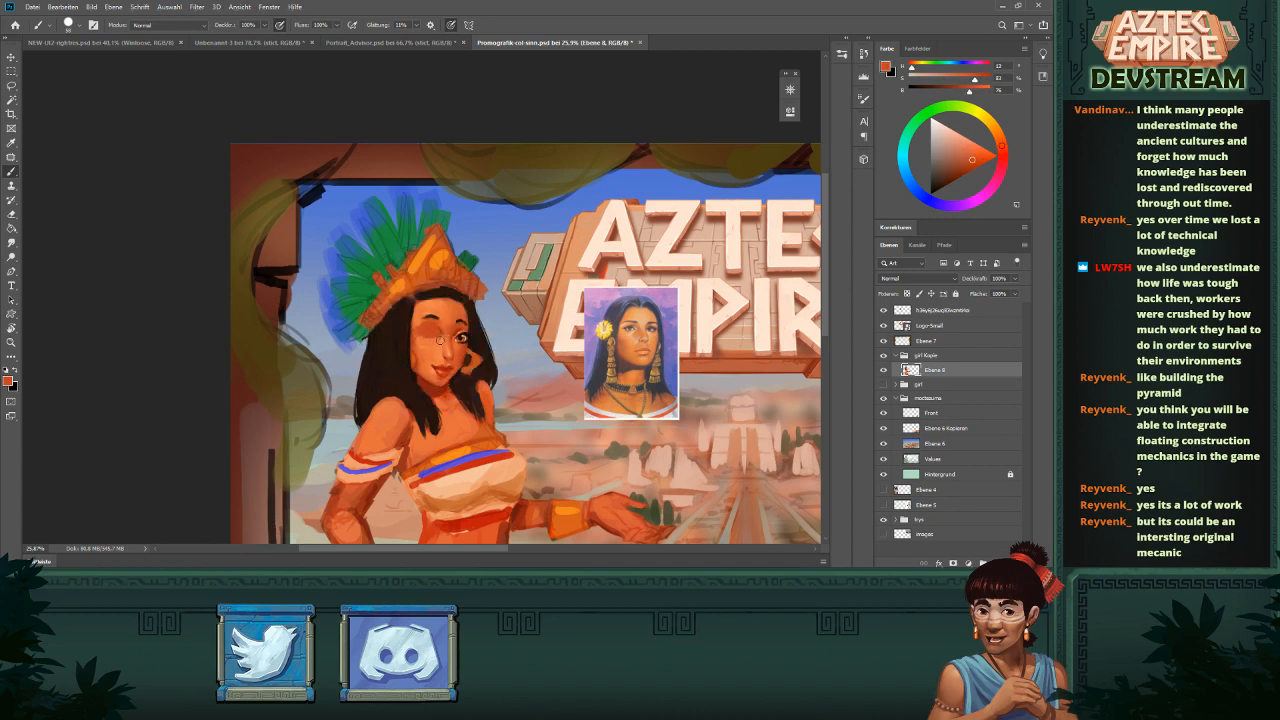
left_click(448, 322, "alt")
left_click(437, 331, "alt")
left_click(417, 323, "alt")
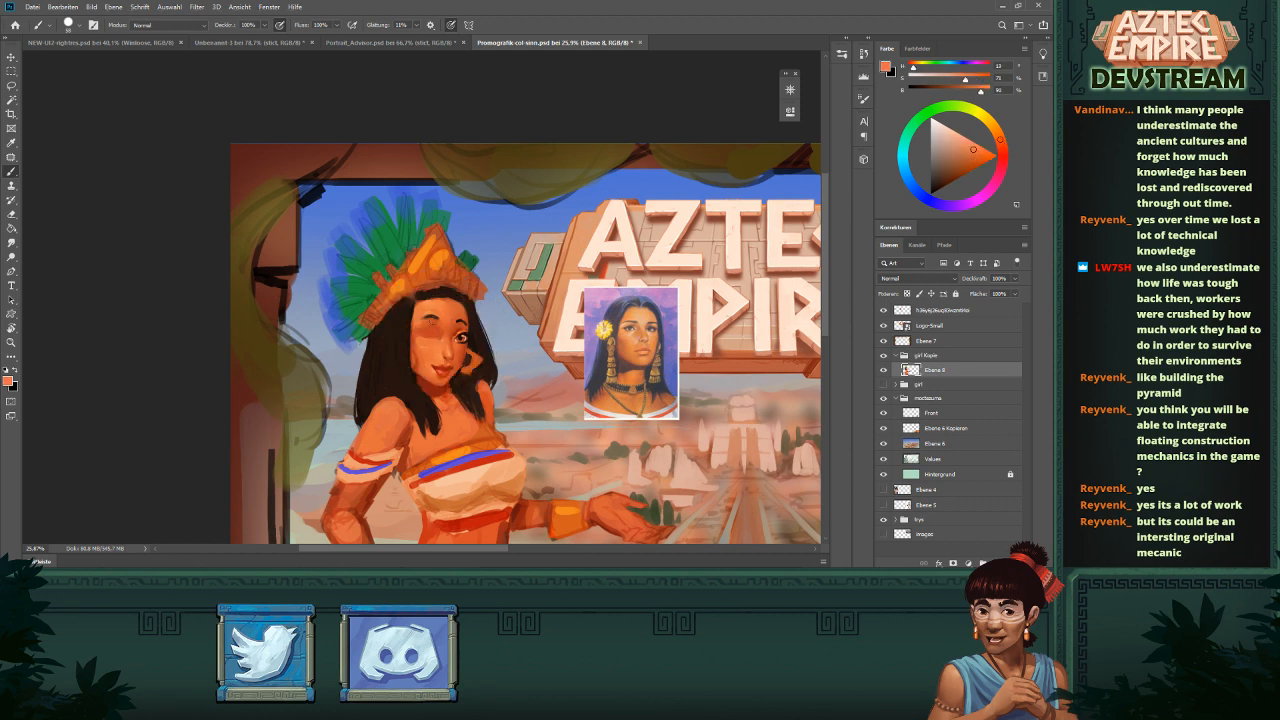
left_click(421, 325, "alt")
- Paint out the girl's remaining eye beneath the brow, blending the socket with sampled orange and reddish skin tones
scroll(432, 336, "down", 8)
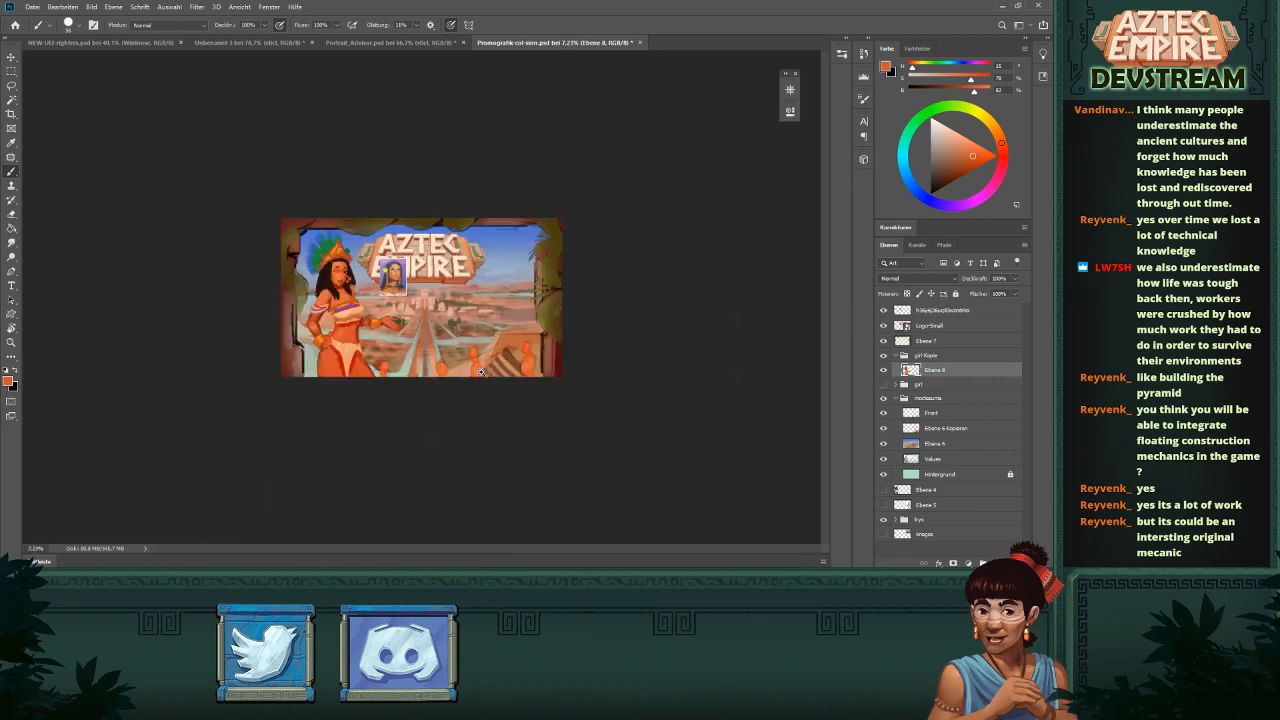
scroll(353, 257, "up", 10)
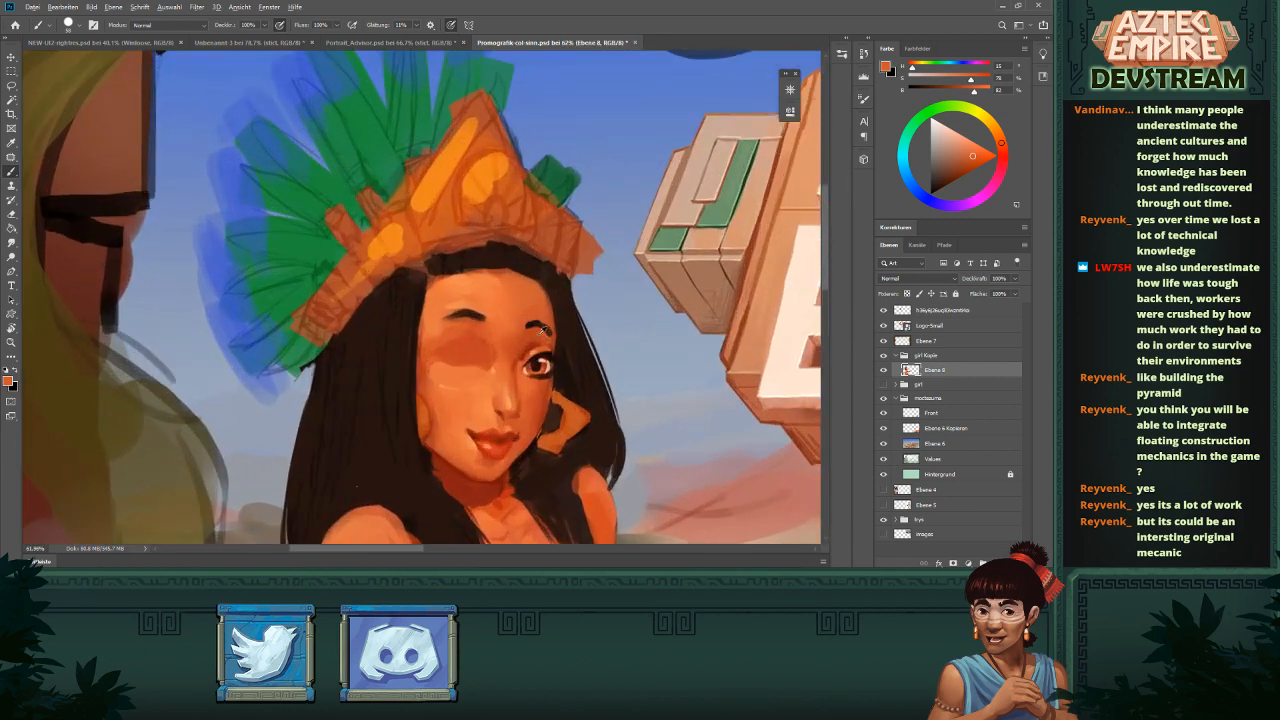
left_click(538, 345, "alt")
mouse_move(538, 345)
left_mouse_down()
mouse_move(540, 365)
mouse_move(549, 353)
mouse_move(538, 373)
left_mouse_up()
left_click(530, 340, "alt")
left_click(530, 379, "alt")
left_click(535, 344, "alt")
left_click(537, 349, "alt")
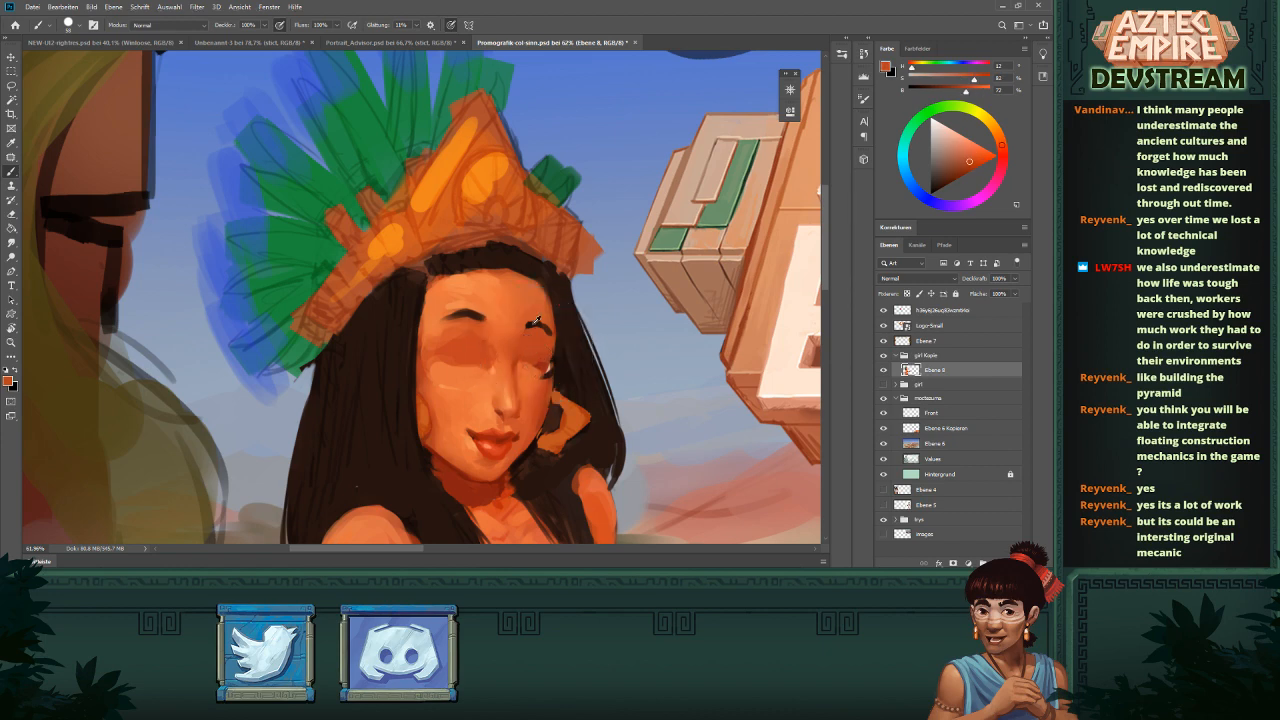
left_click(530, 355, "alt")
mouse_move(541, 350)
left_mouse_down()
mouse_move(527, 361)
mouse_move(548, 371)
left_mouse_up()
left_click(554, 370, "alt")
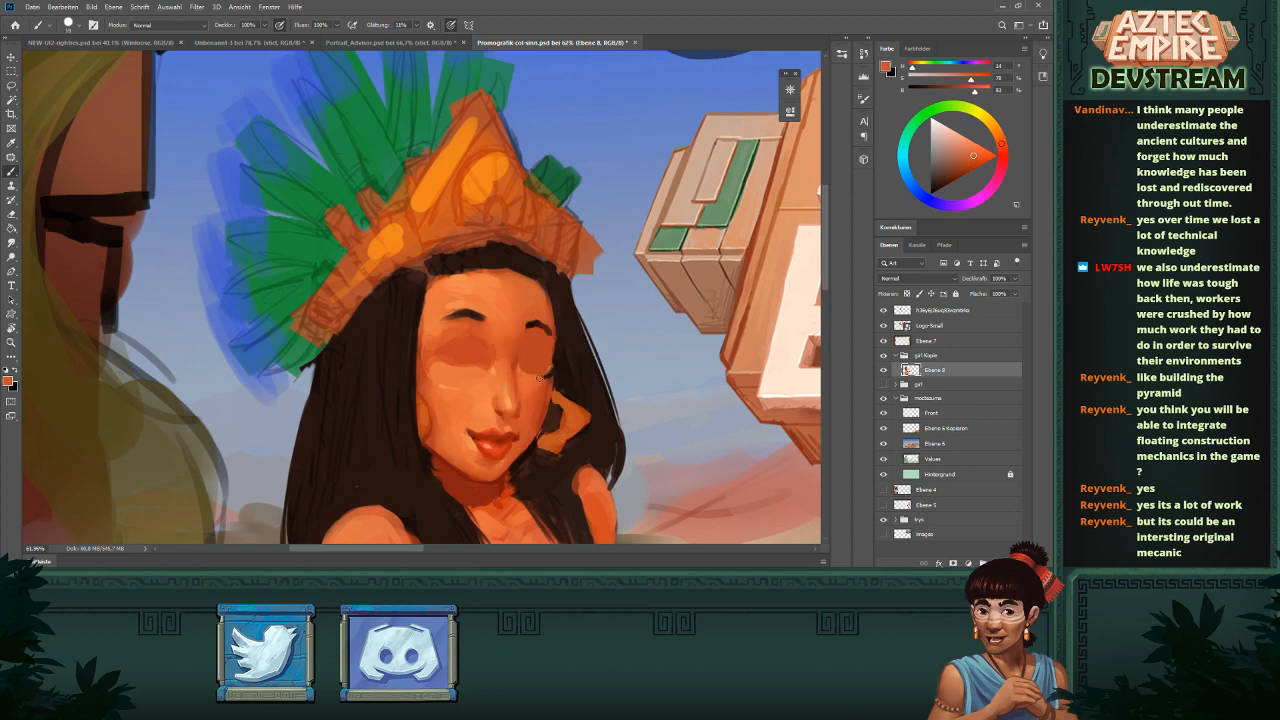
- Select the portrait reference layer and move the portrait closer to the girl's face for direct comparison
scroll(560, 385, "down", 3)
scroll(565, 388, "up", 3)
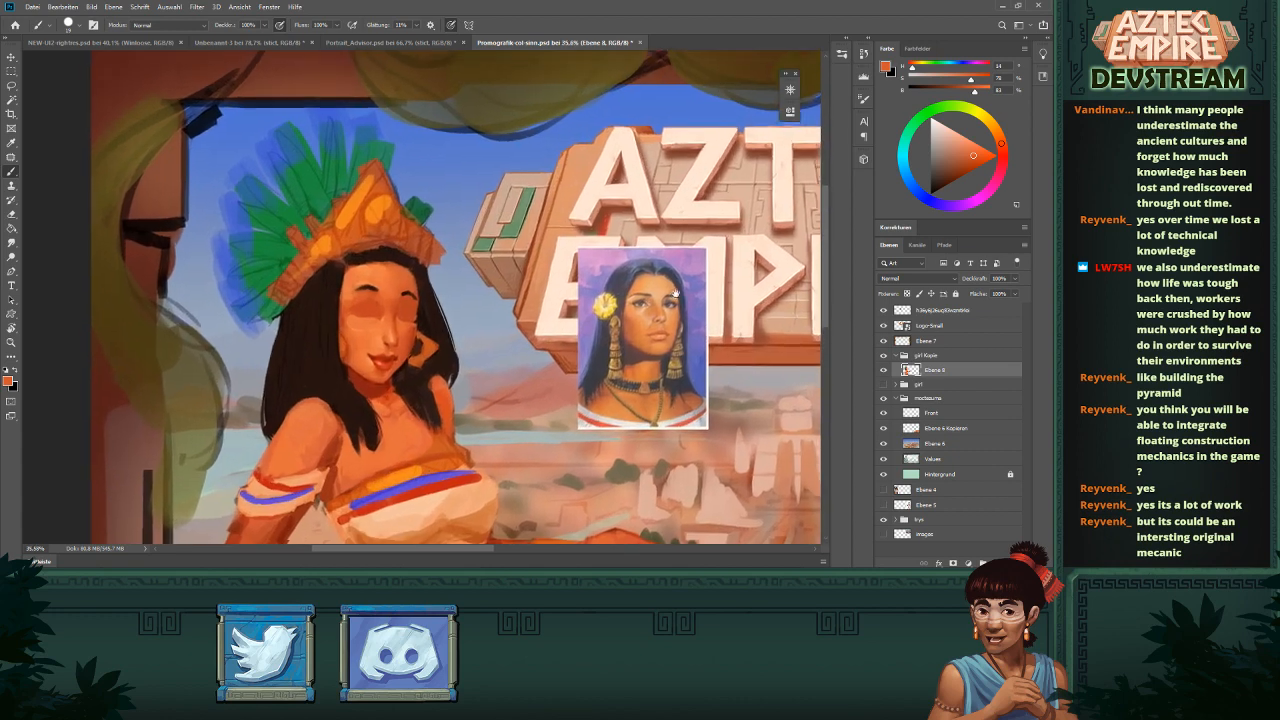
scroll(673, 291, "up", 2)
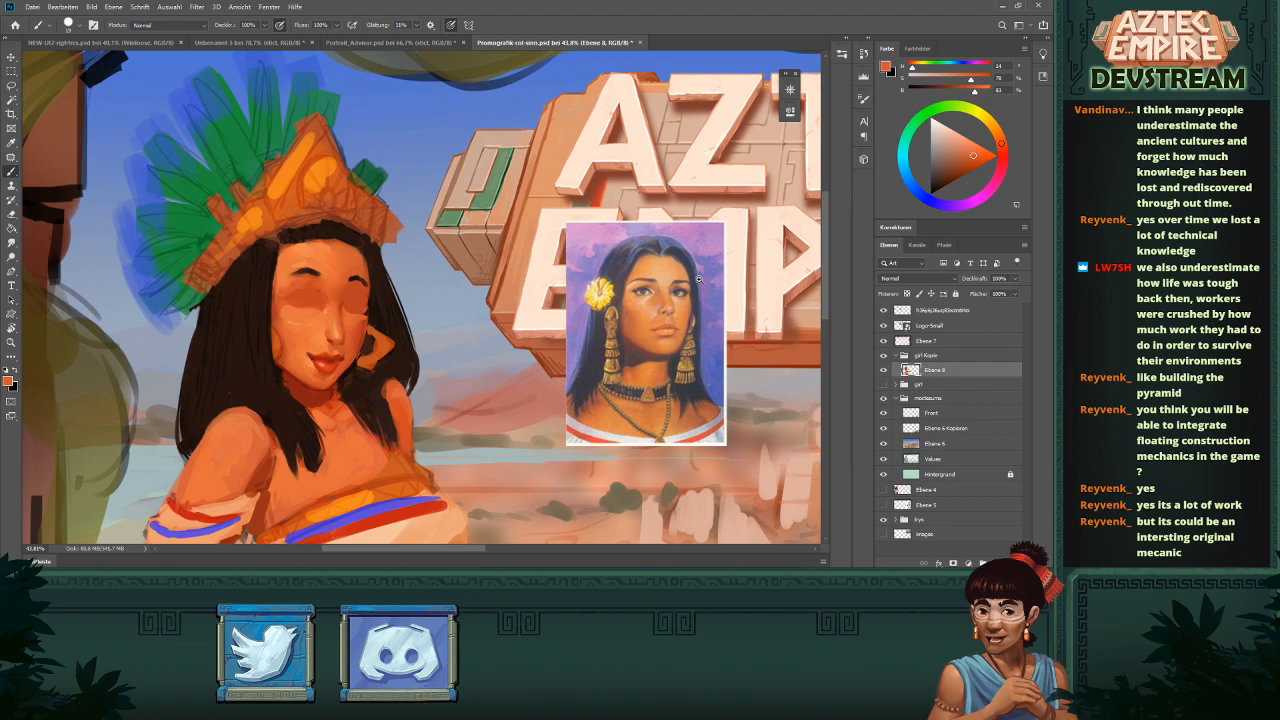
left_click_drag(699, 280, 540, 285)
left_click_drag(285, 260, 609, 326)
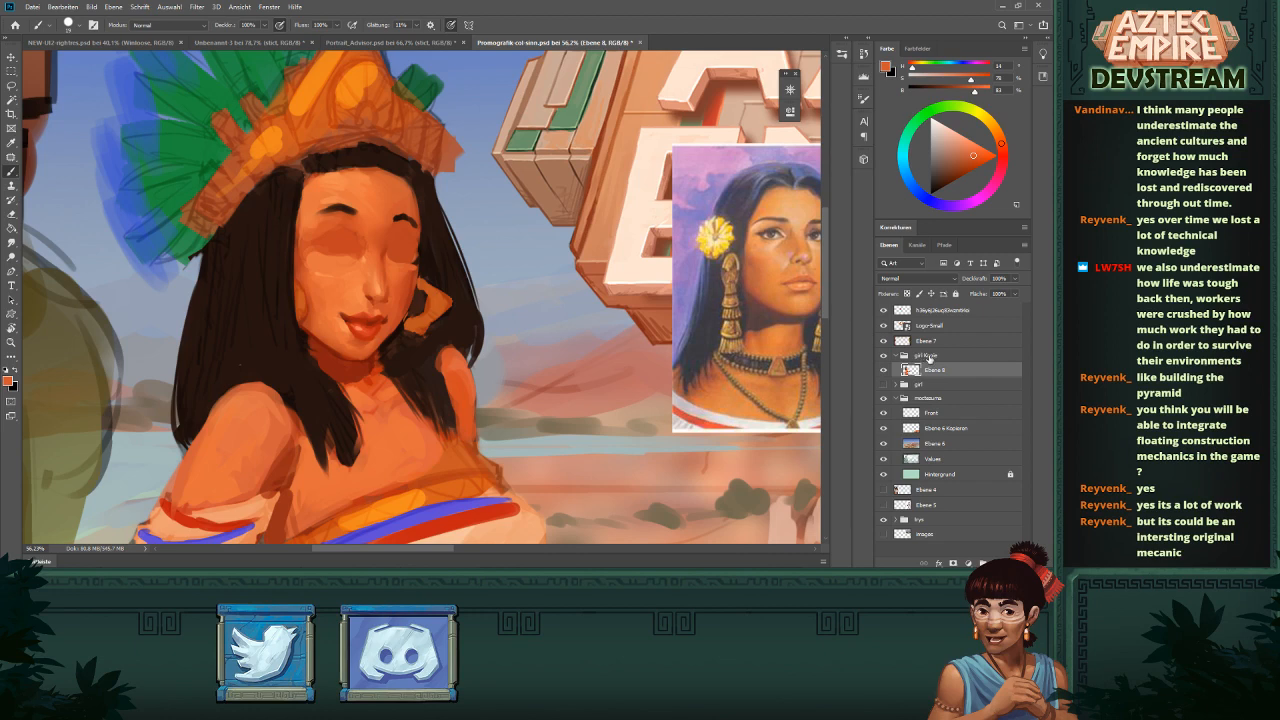
left_click(918, 311)
key("v")
left_click_drag(733, 340, 569, 351)
left_click_drag(655, 341, 630, 385)
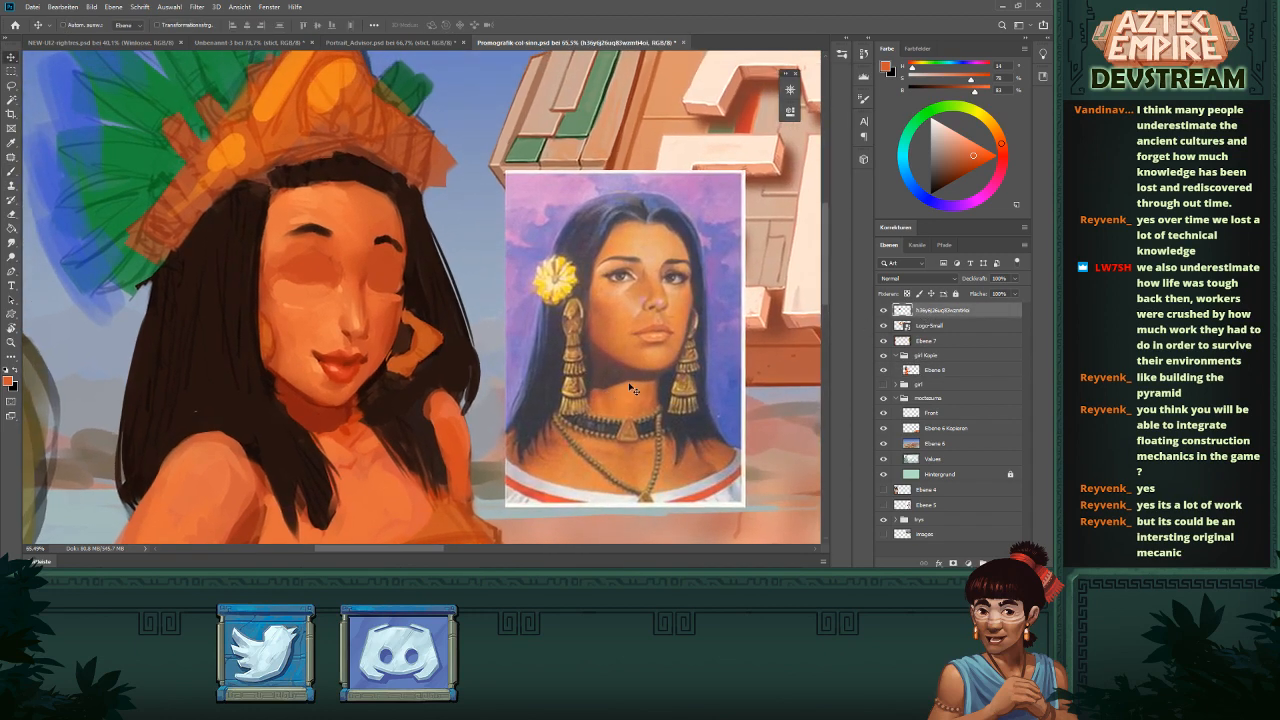
- Identify and select the girl copy's paint layer Ebene 8, and touch up her lower face and cheek edge with sampled reddish skin tones
left_click(883, 369)
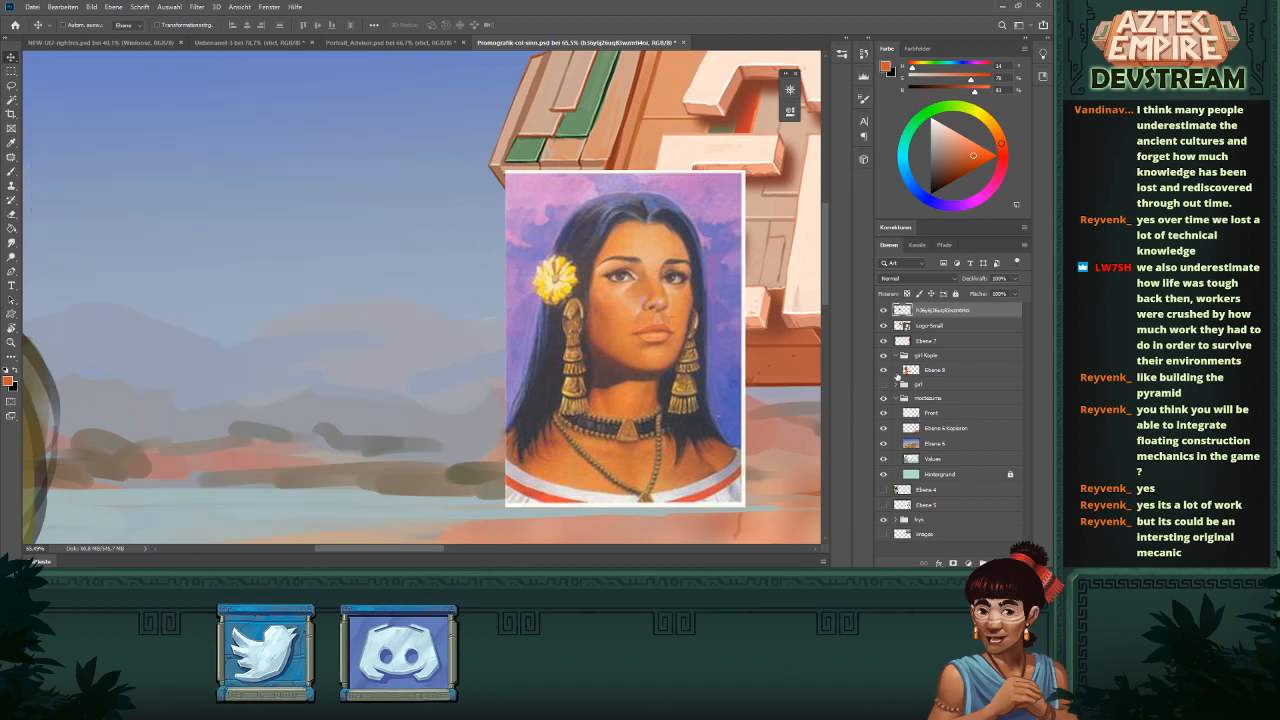
left_click(883, 369)
left_click(935, 369)
key("b")
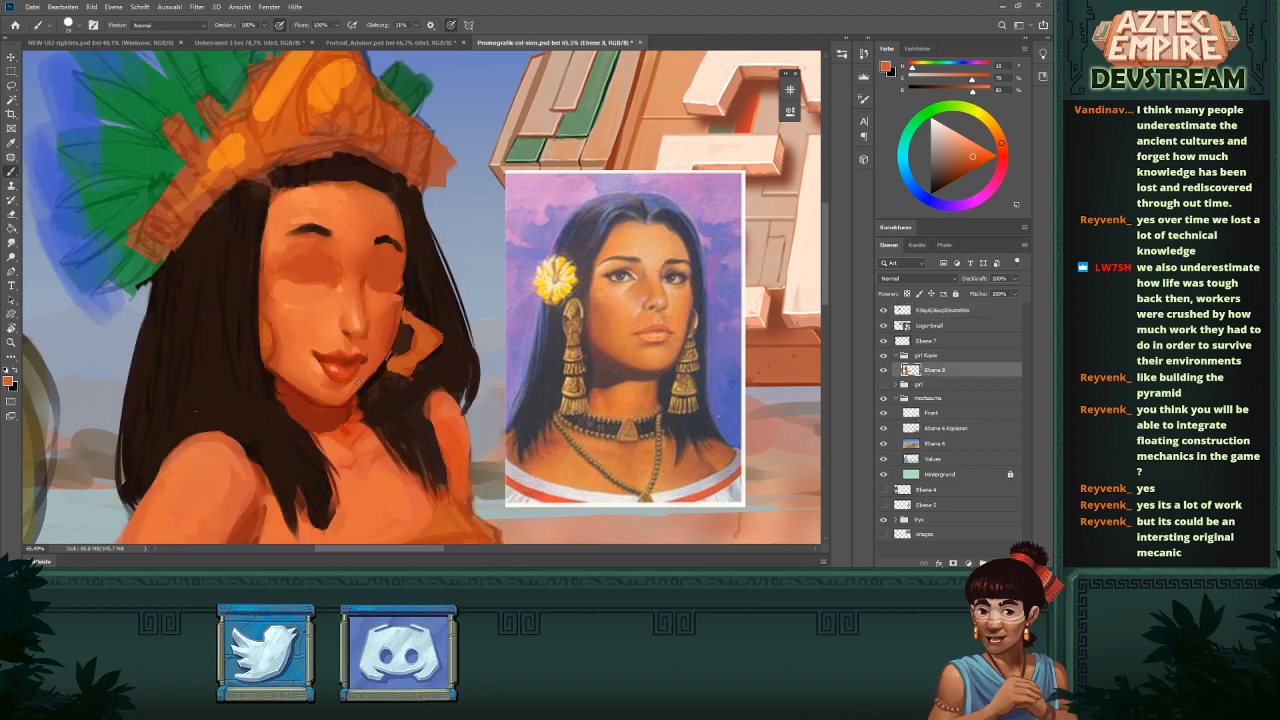
left_click(370, 370, "alt")
left_click(310, 402, "alt")
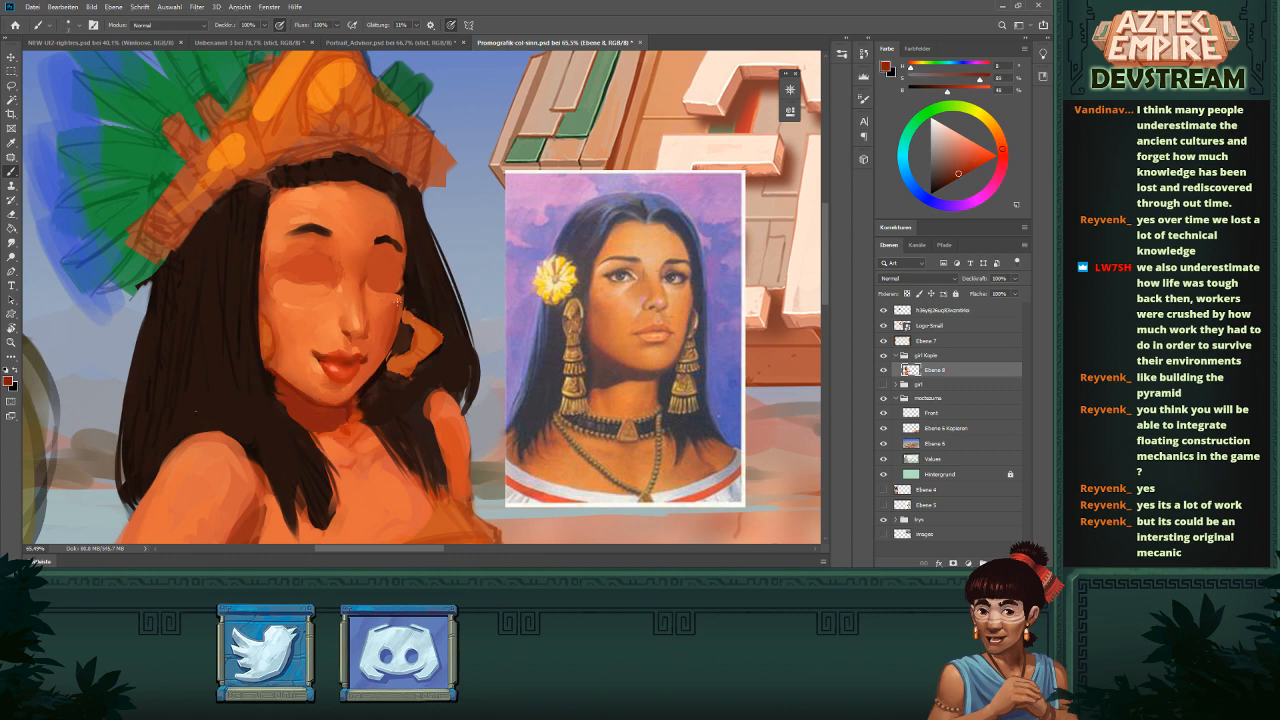
left_click(397, 302, "alt")
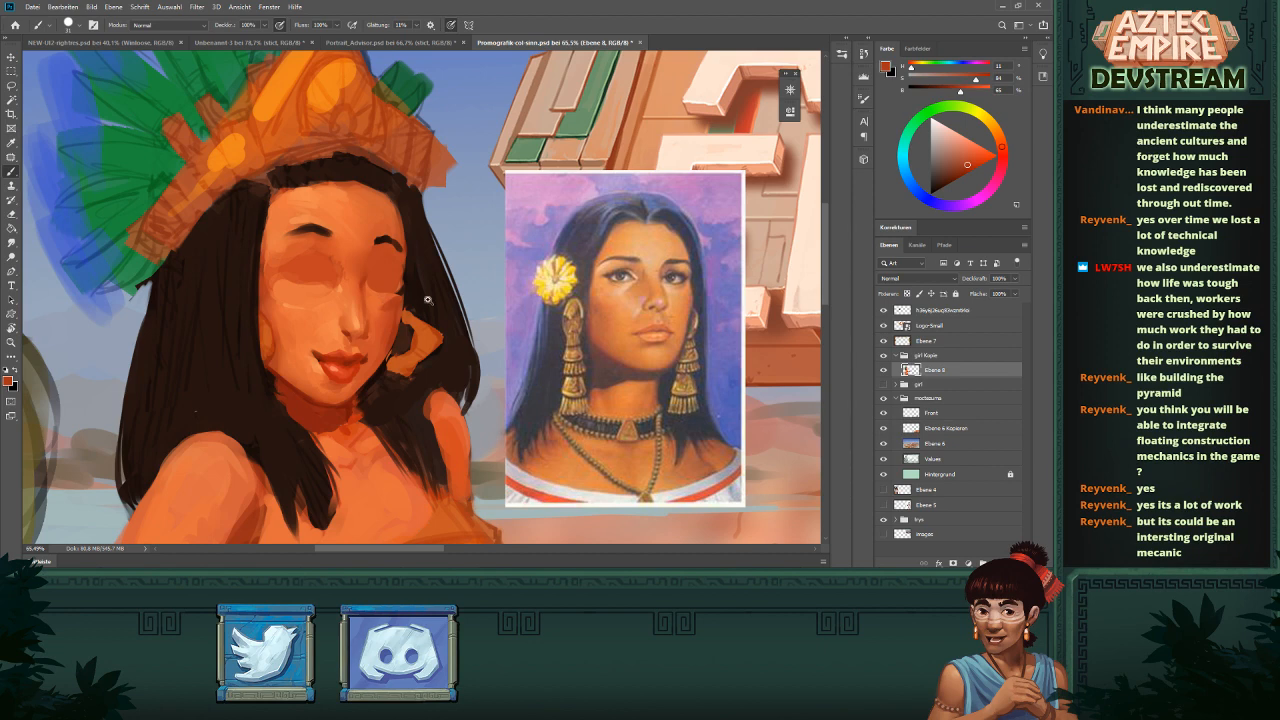
- Smudge the skin tones on the girl's cheeks, jaw and forehead into smoother transitions
scroll(429, 301, "down", 6)
scroll(402, 293, "up", 8)
key("r")
mouse_move(322, 332)
left_mouse_down()
mouse_move(331, 337)
mouse_move(296, 344)
mouse_move(298, 366)
left_mouse_up()
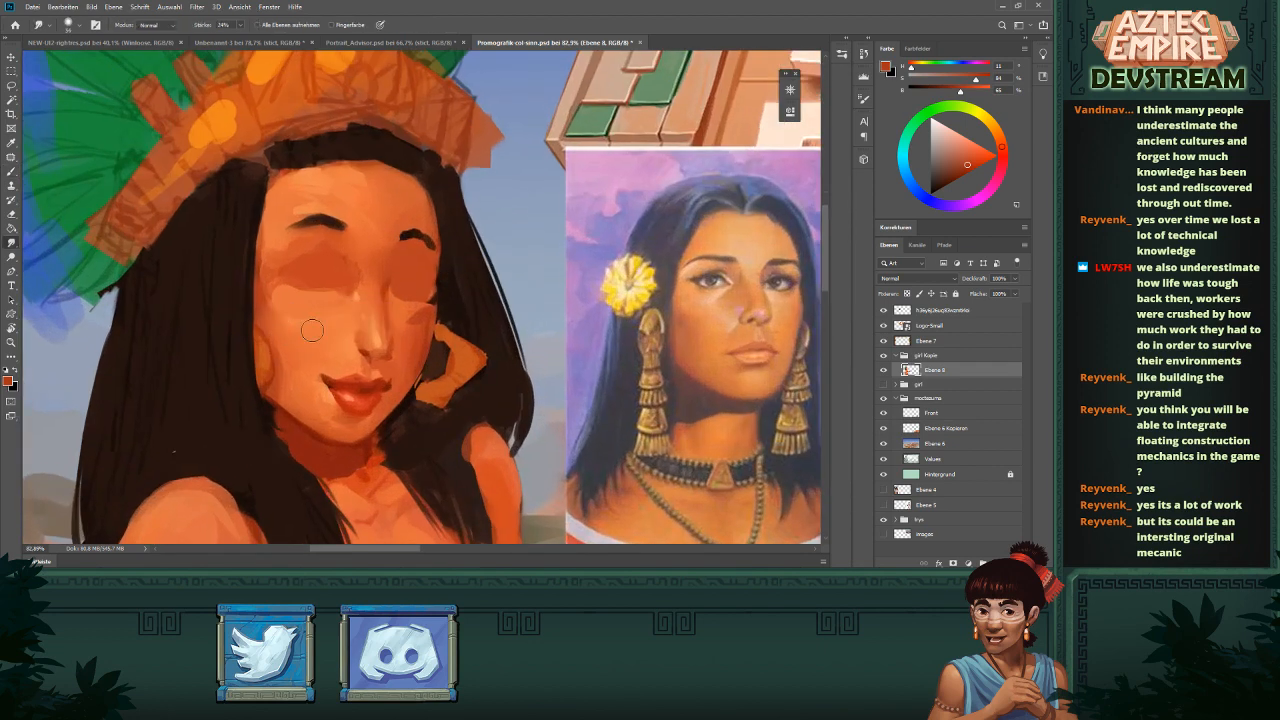
left_click_drag(355, 315, 355, 311)
mouse_move(302, 399)
left_mouse_down()
mouse_move(300, 386)
mouse_move(332, 418)
left_mouse_up()
right_click(394, 349, "alt")
left_click_drag(360, 200, 376, 191)
key("ctrl+0")
left_click_drag(216, 207, 526, 259)
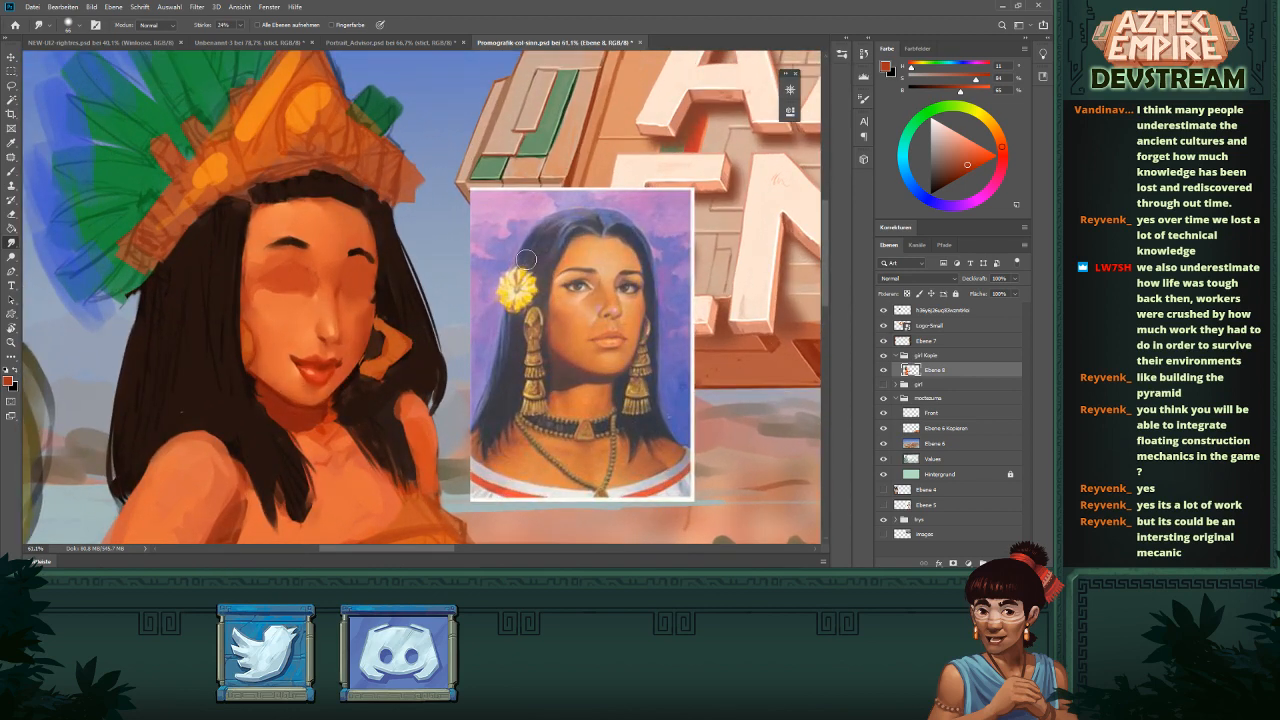
- Refine the girl's lips and surrounding skin with sampled orange and red tones, then sample the dark hairline colour
key("b")
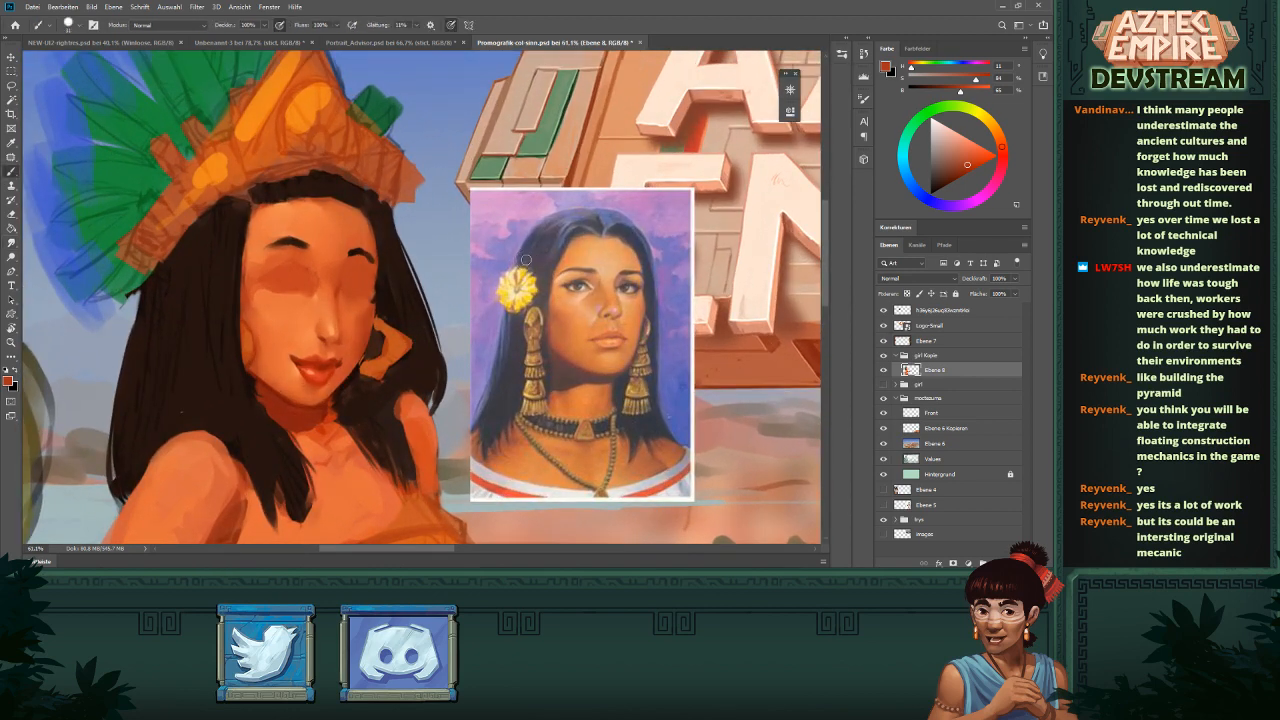
left_click(322, 357, "alt")
left_click(314, 349, "alt")
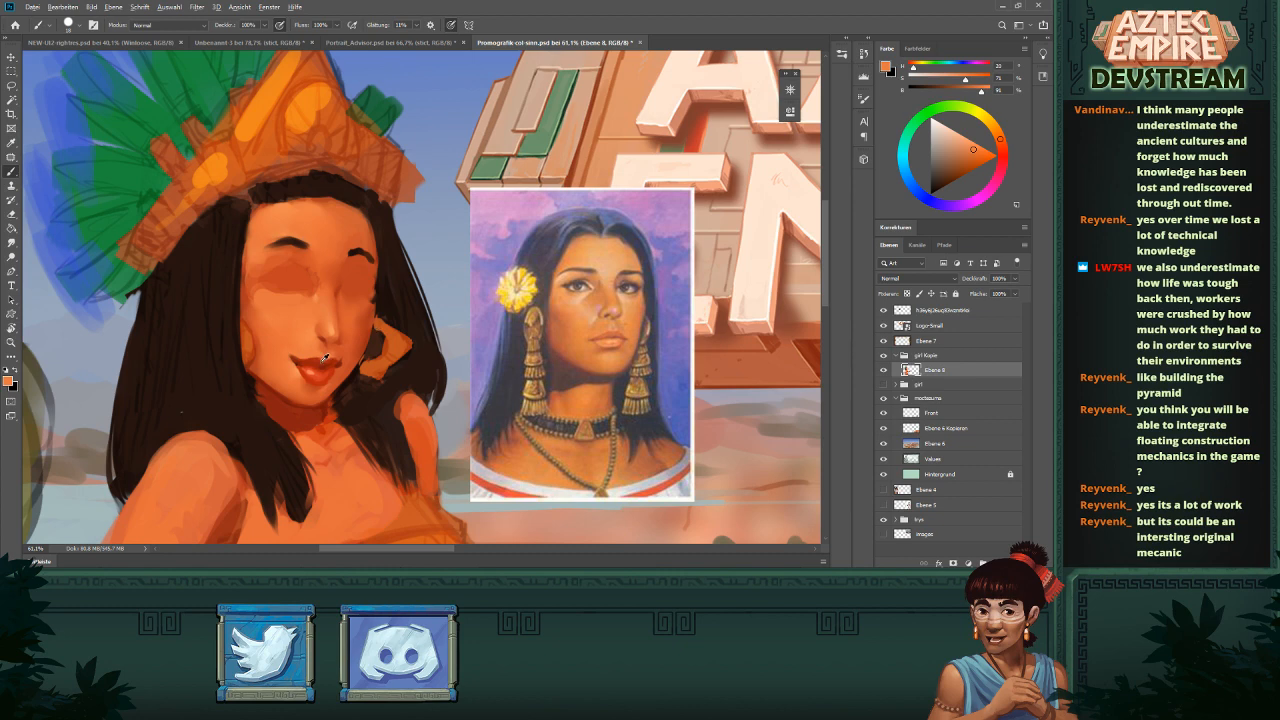
left_click(319, 359, "alt")
left_click(313, 361, "alt")
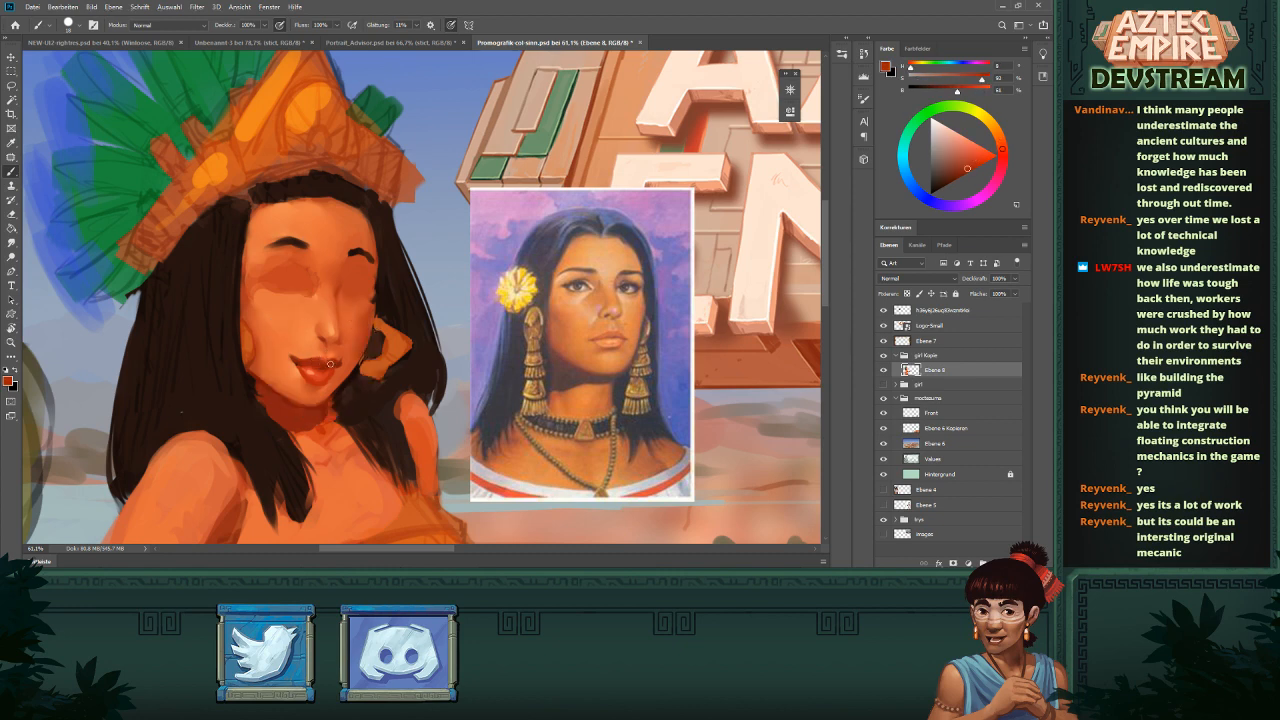
scroll(450, 320, "down", 3)
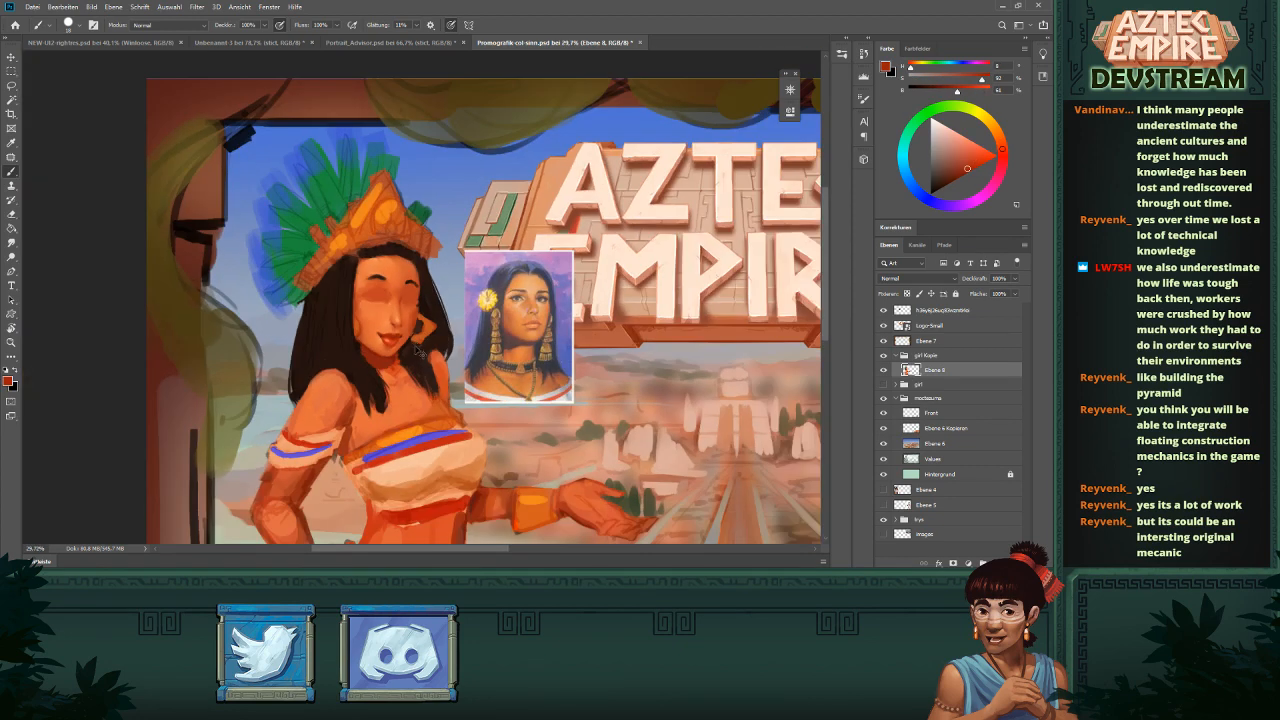
scroll(418, 350, "up", 3)
left_click(328, 178, "alt")
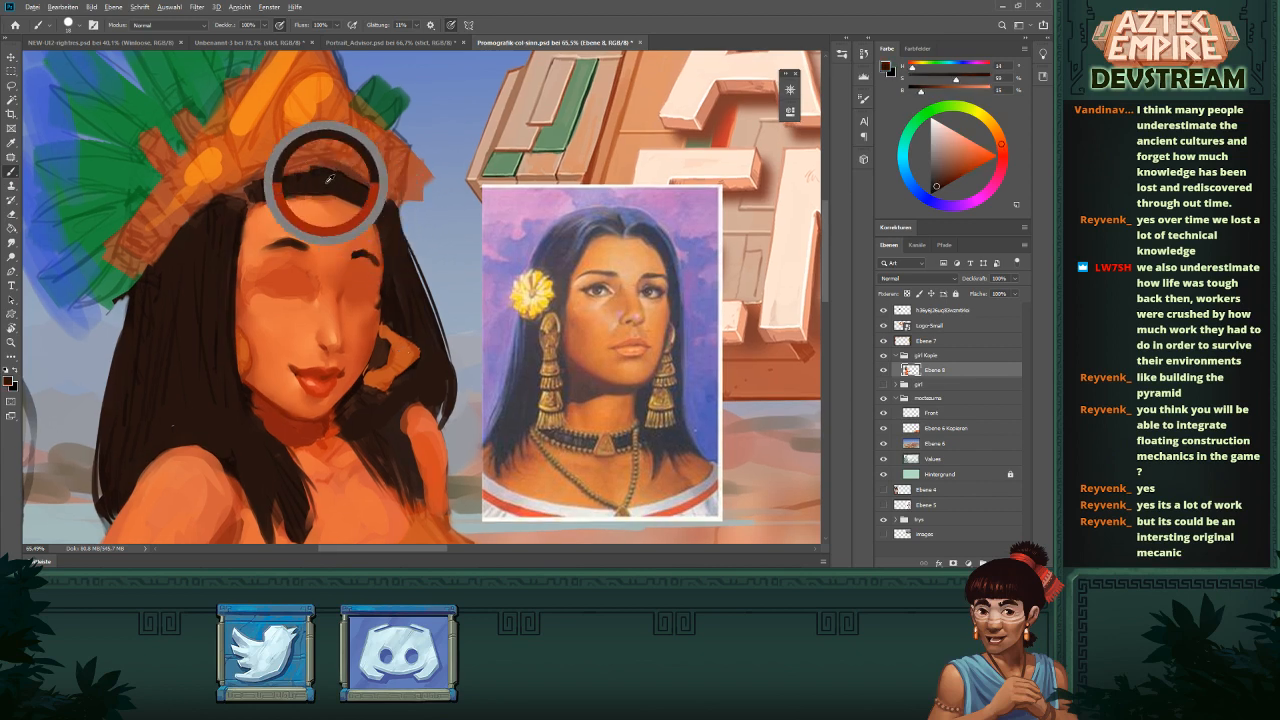
- Paint fine pale yellow highlights on the girl's cheek beneath the wider eye socket and beside her nose
left_click(340, 329, "alt")
left_click(956, 132)
left_click(989, 123)
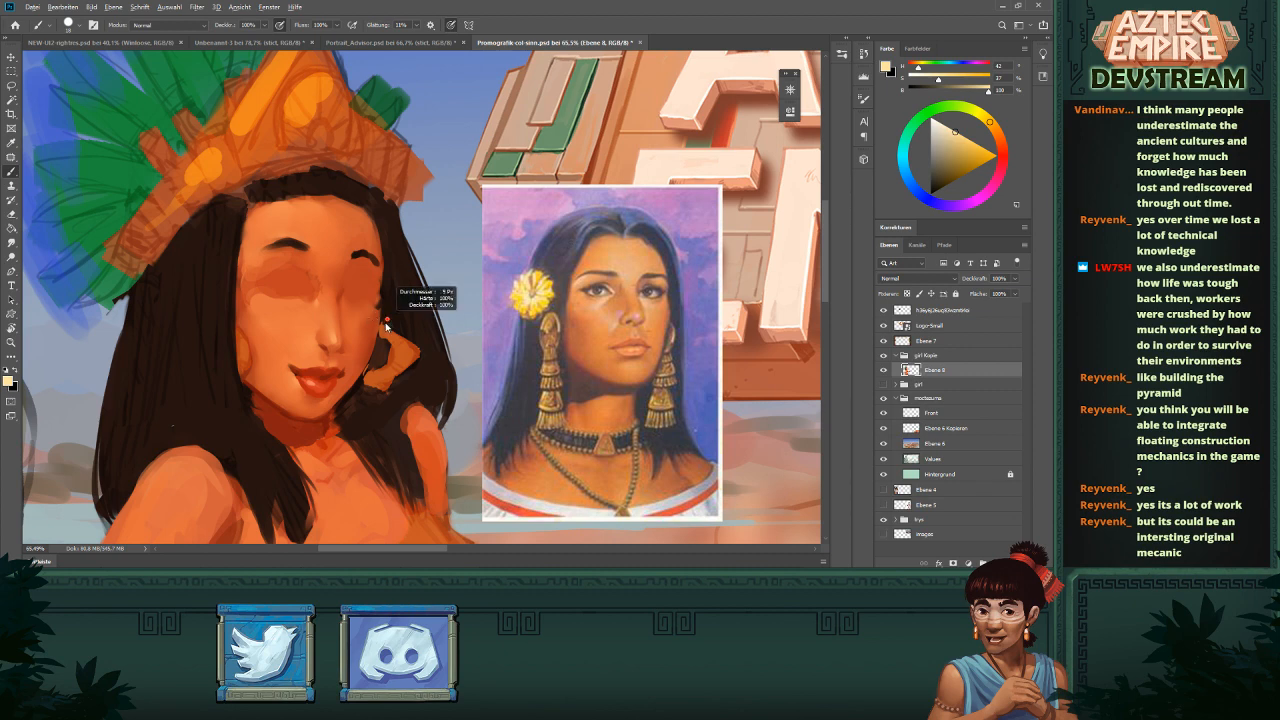
scroll(332, 315, "up", 2)
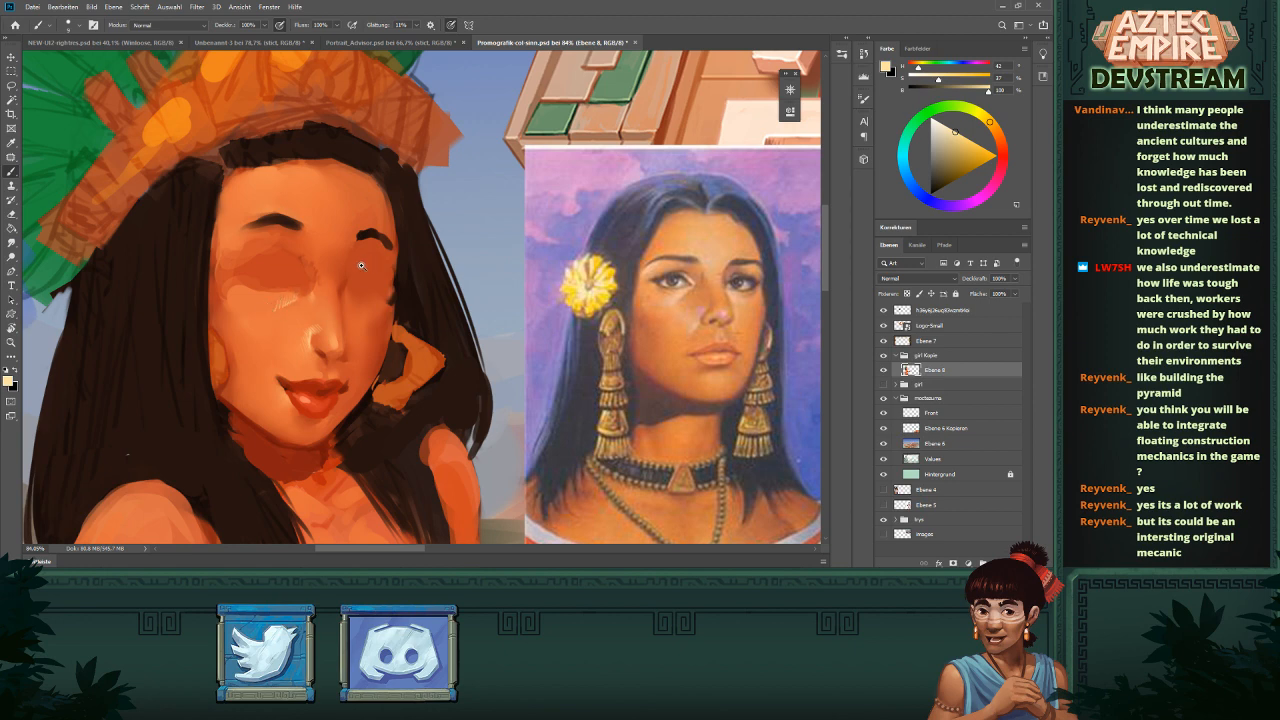
mouse_move(364, 266)
left_mouse_down()
mouse_move(298, 308)
mouse_move(400, 255)
mouse_move(382, 280)
mouse_move(448, 293)
left_mouse_up()
left_click_drag(566, 256, 533, 264)
left_click_drag(533, 264, 350, 255)
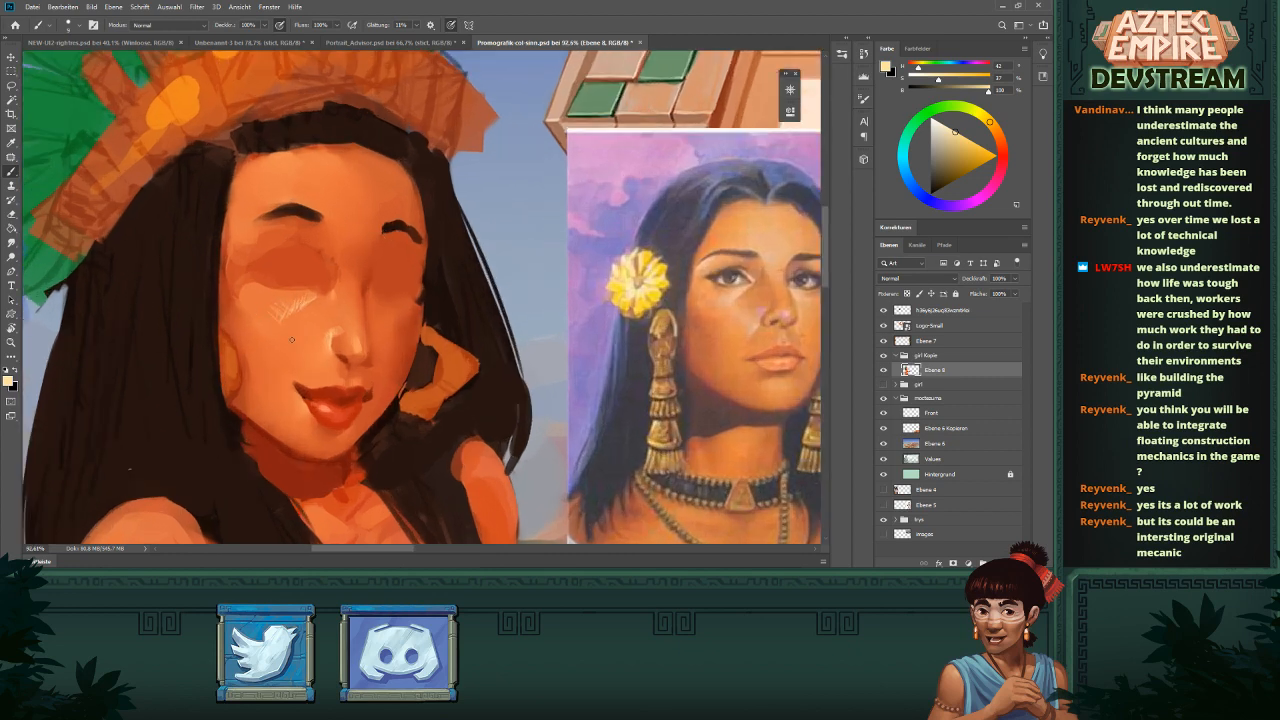
left_click_drag(292, 340, 268, 338)
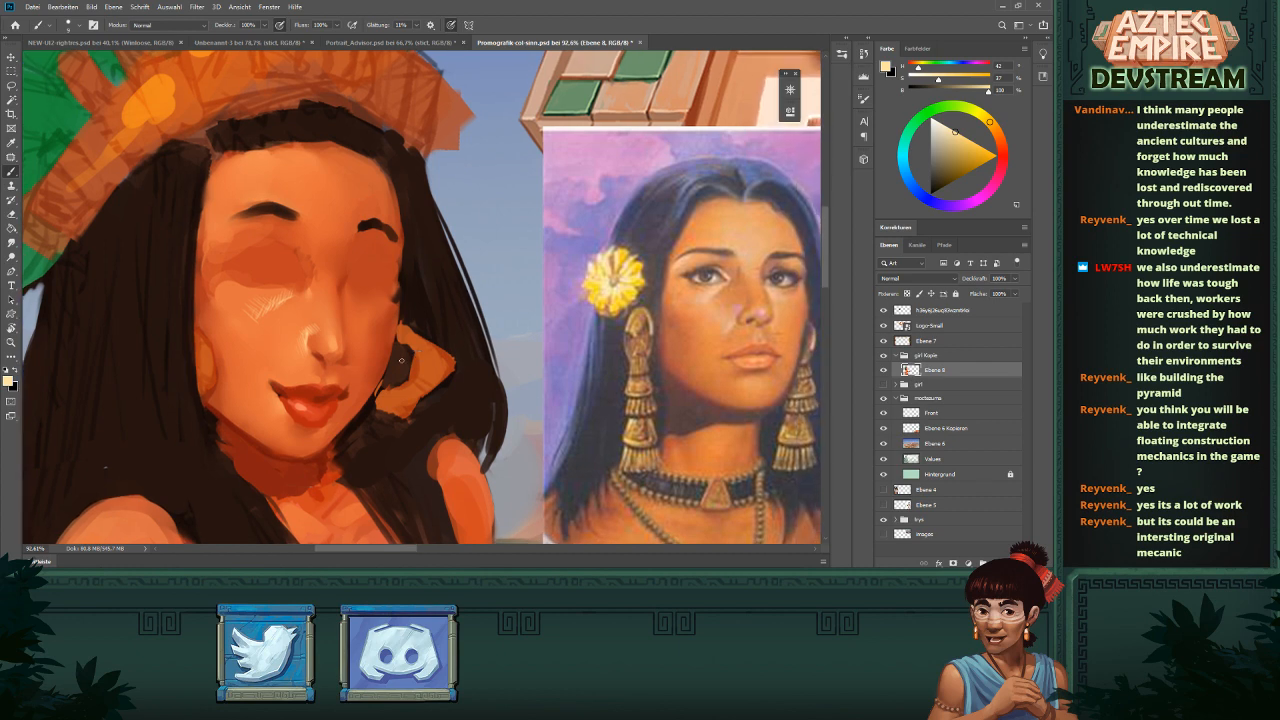
- Shade the narrower eye socket and the adjoining nose side with sampled orange and reddish tones, keeping a light accent below it
left_click(316, 320, "alt")
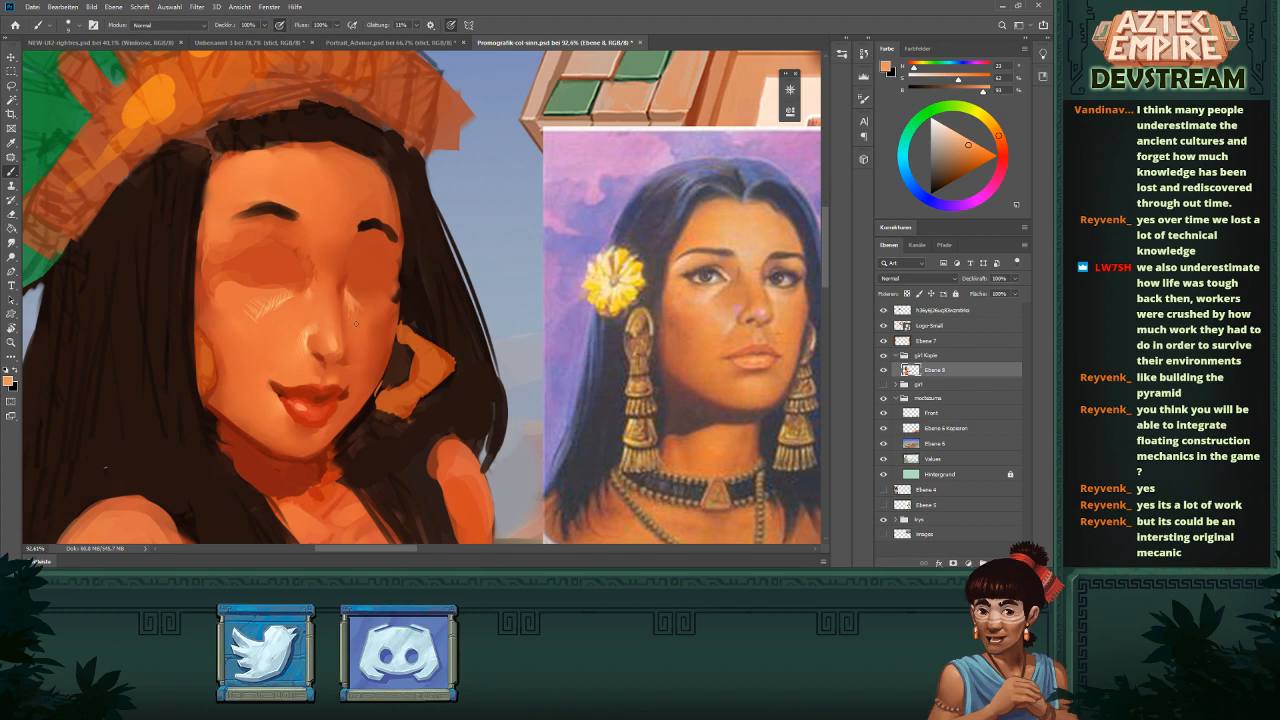
left_click(350, 298, "alt")
scroll(422, 299, "down", 3)
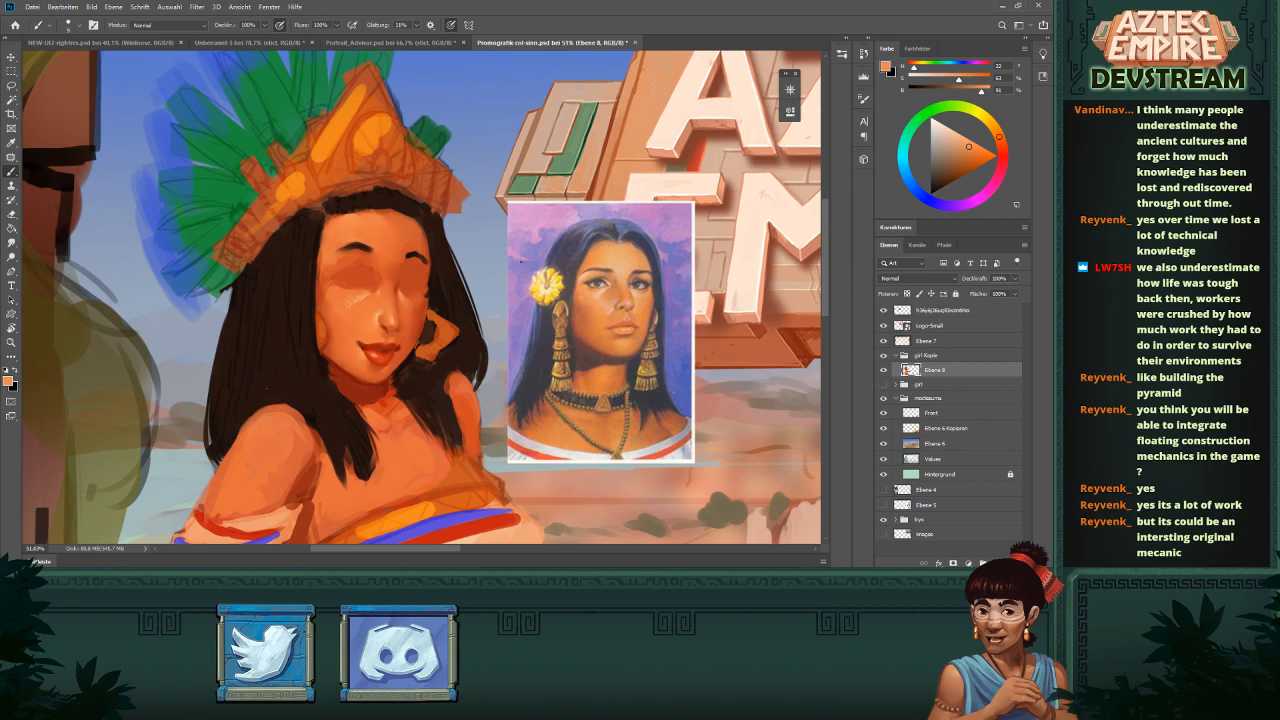
scroll(412, 285, "up", 4)
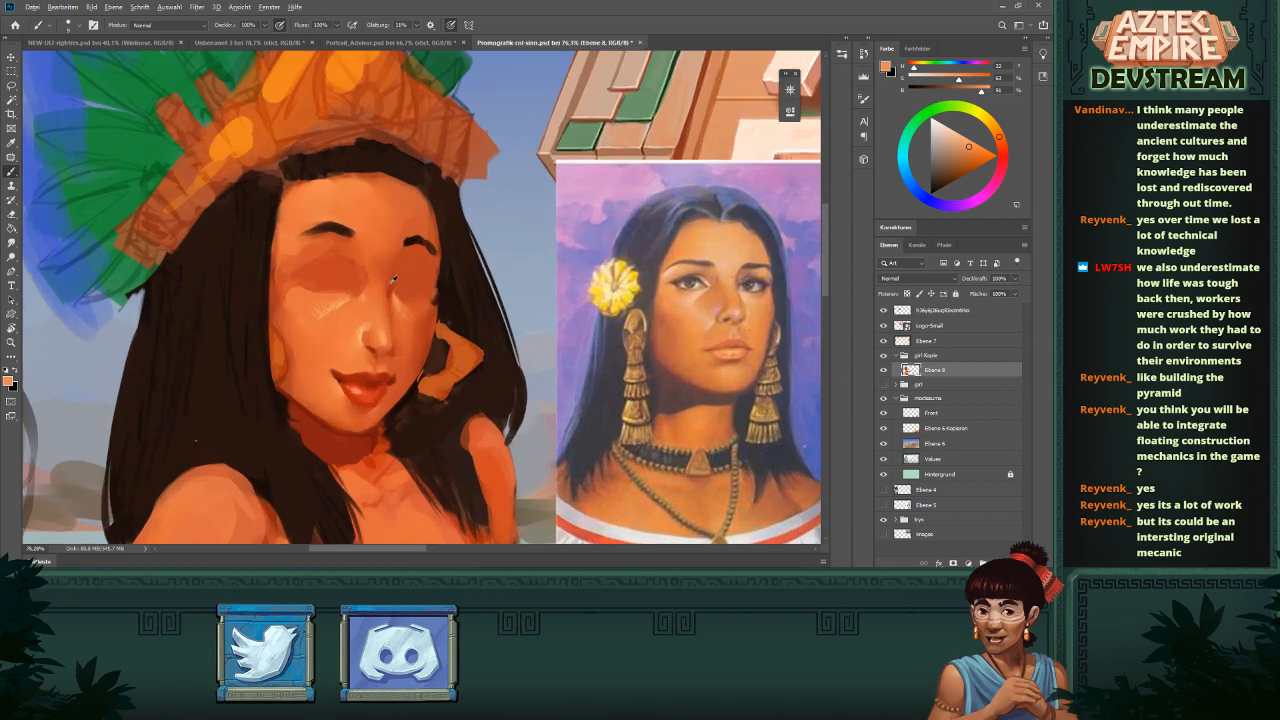
left_click(393, 292, "alt")
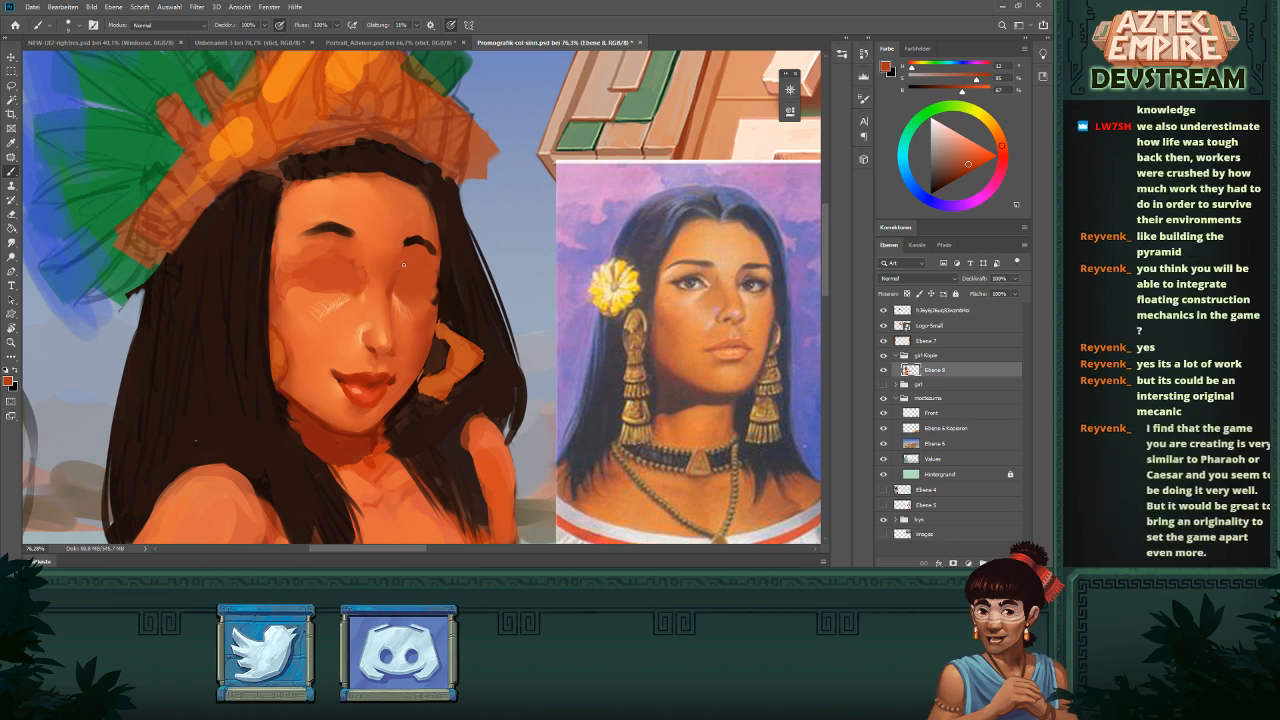
left_click(393, 281, "alt")
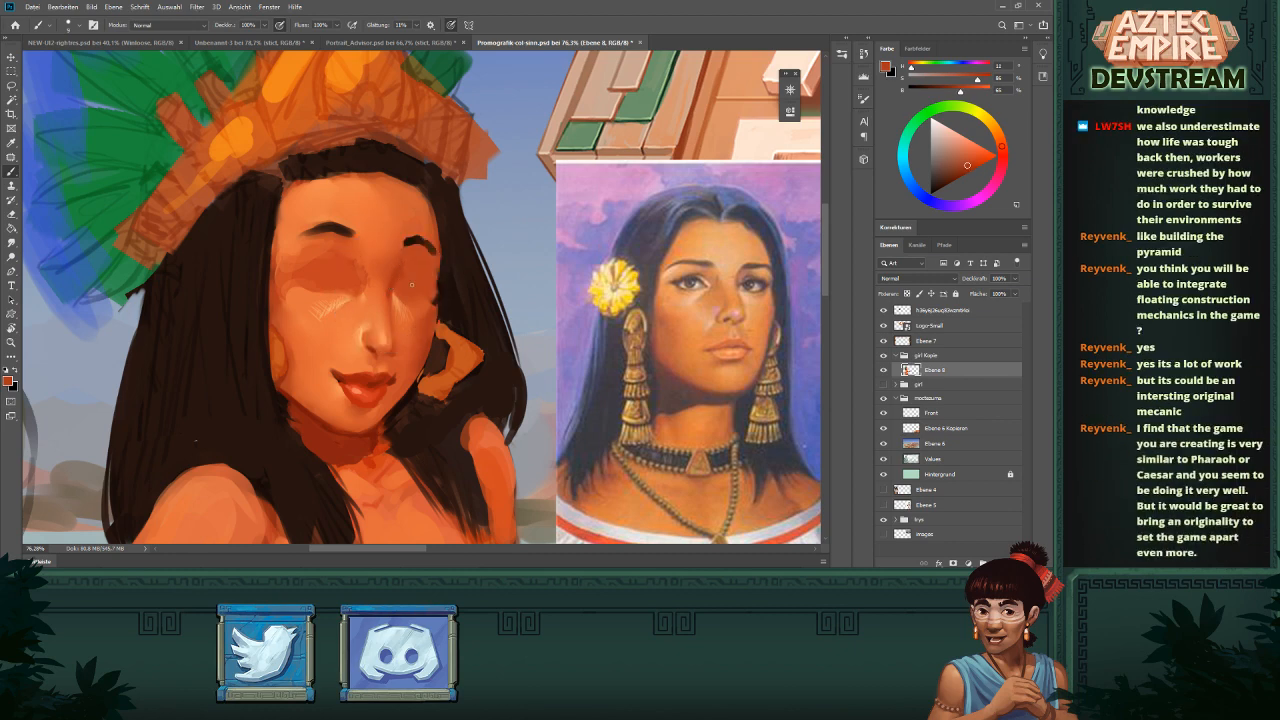
scroll(399, 260, "down", 5)
scroll(444, 215, "up", 5)
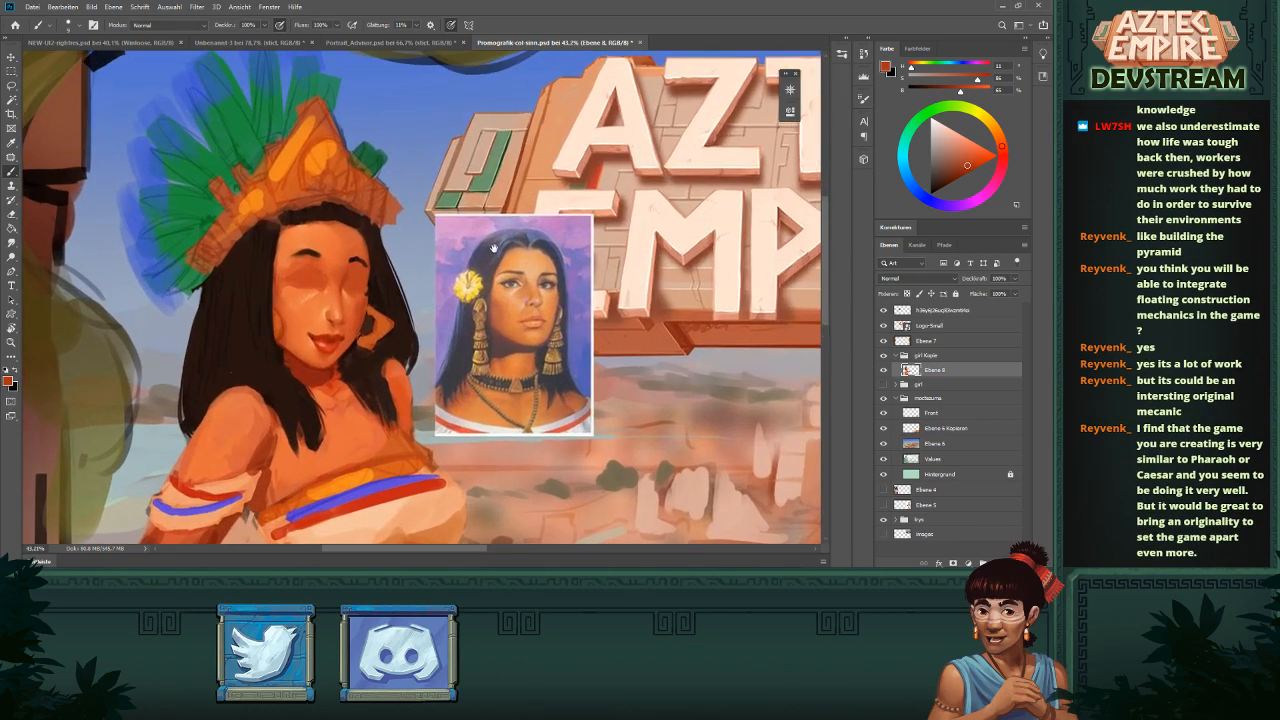
- Paint over part of the eyebrow on the raised-hand side with sampled skin tones to trim its shape
left_click(340, 253, "alt")
right_click(354, 251, "alt")
mouse_move(357, 252)
left_mouse_down()
mouse_move(345, 258)
mouse_move(360, 256)
left_mouse_up()
left_click(355, 249, "alt")
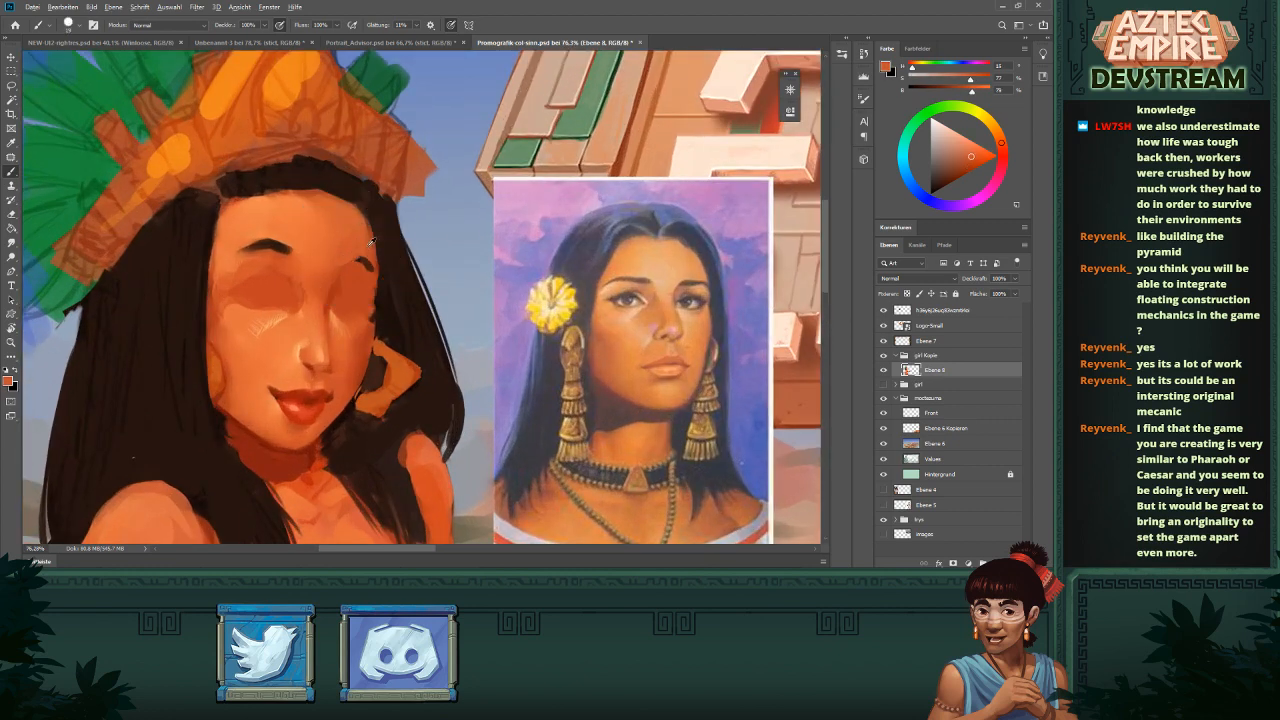
- Repaint the raised-hand-side eyebrow as a clean arch with sampled dark brown and touch up its edges
left_click(345, 181, "alt")
scroll(346, 253, "up", 1)
left_click(252, 238, "alt")
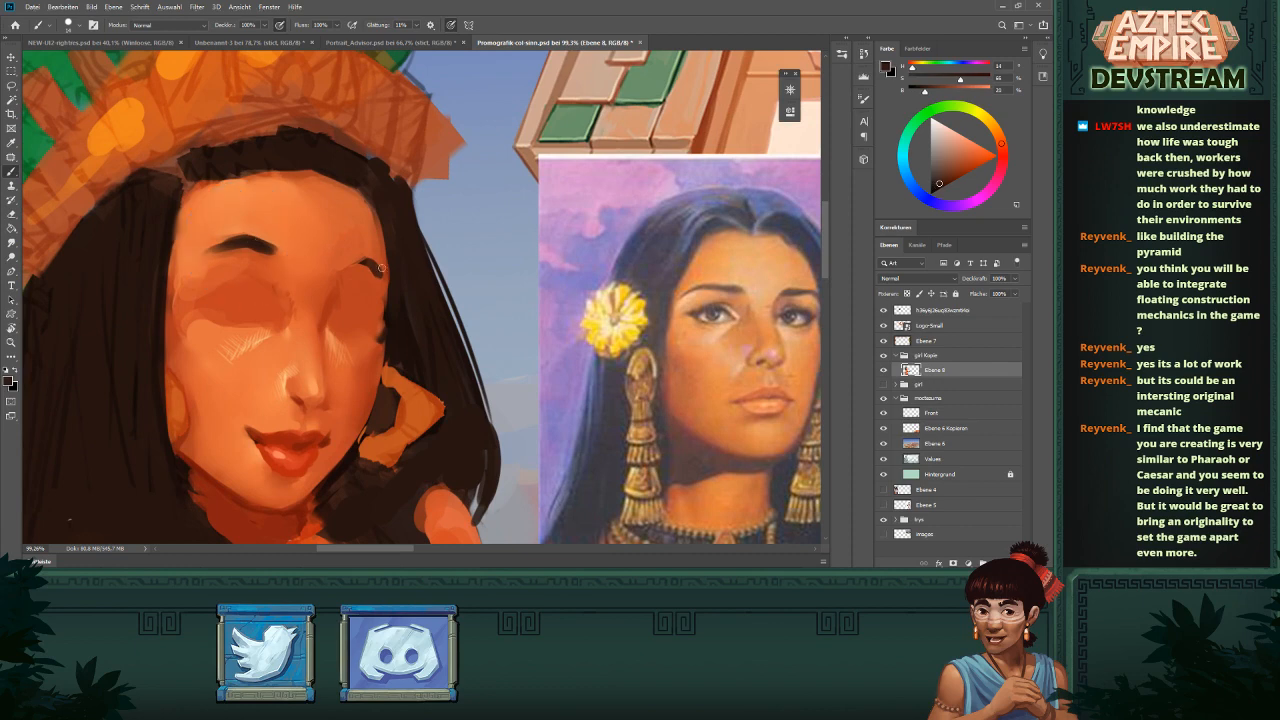
left_click_drag(348, 266, 388, 267)
left_click(379, 273, "alt")
left_click(358, 265, "alt")
scroll(388, 267, "up", 4)
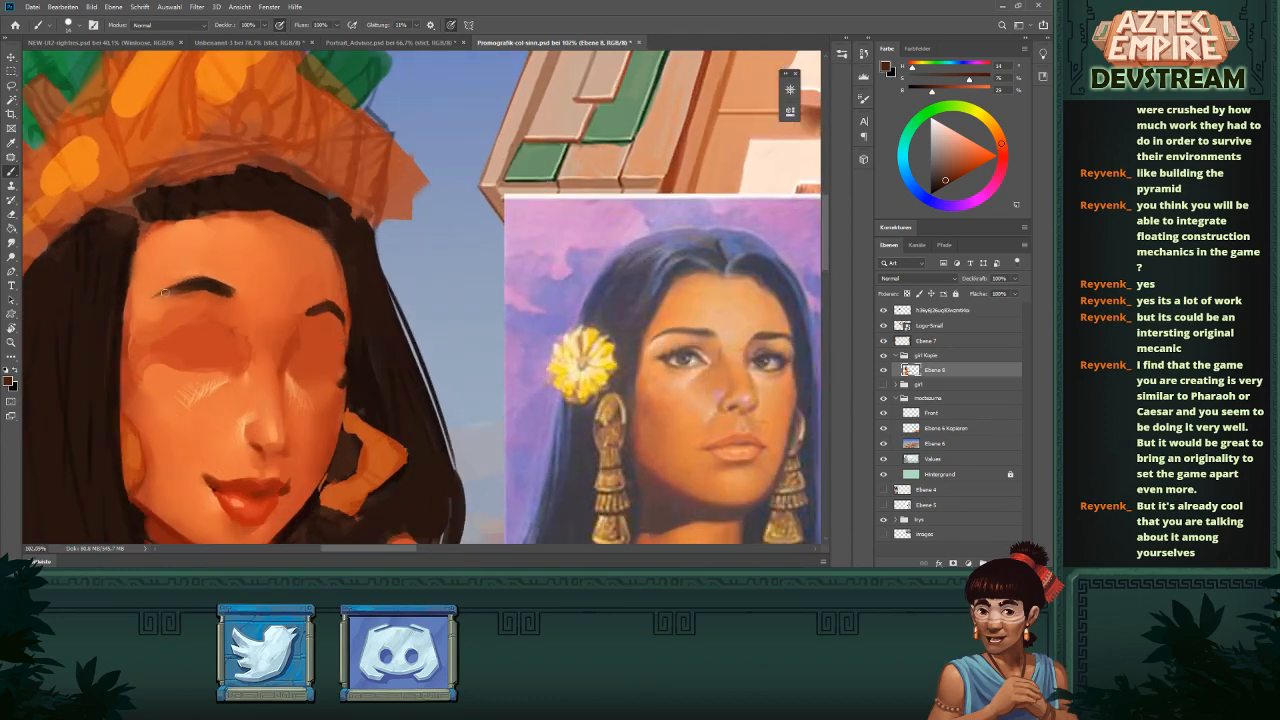
- Extend the outer end of the wider eyebrow in dark brown and hatch pale orange highlights directly beneath it
left_click_drag(155, 297, 141, 306)
left_click(247, 423, "alt")
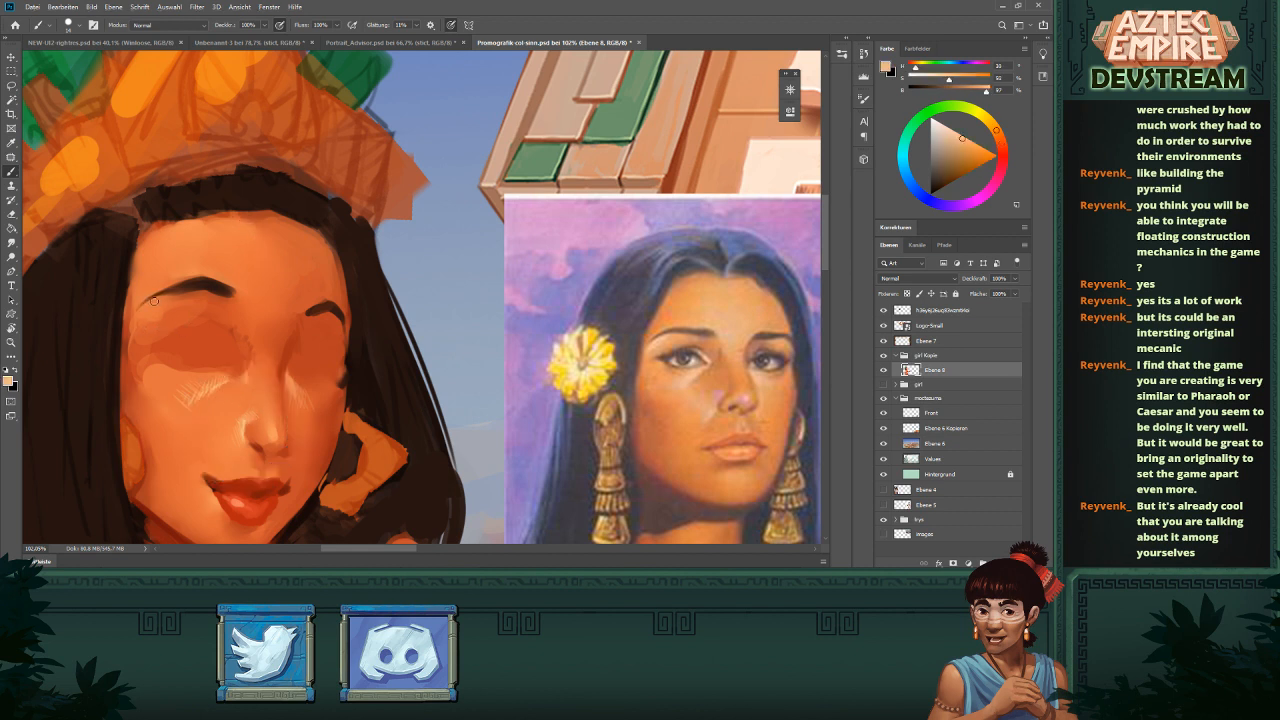
mouse_move(157, 298)
left_mouse_down()
mouse_move(134, 328)
mouse_move(138, 347)
mouse_move(161, 310)
left_mouse_up()
scroll(356, 268, "down", 5)
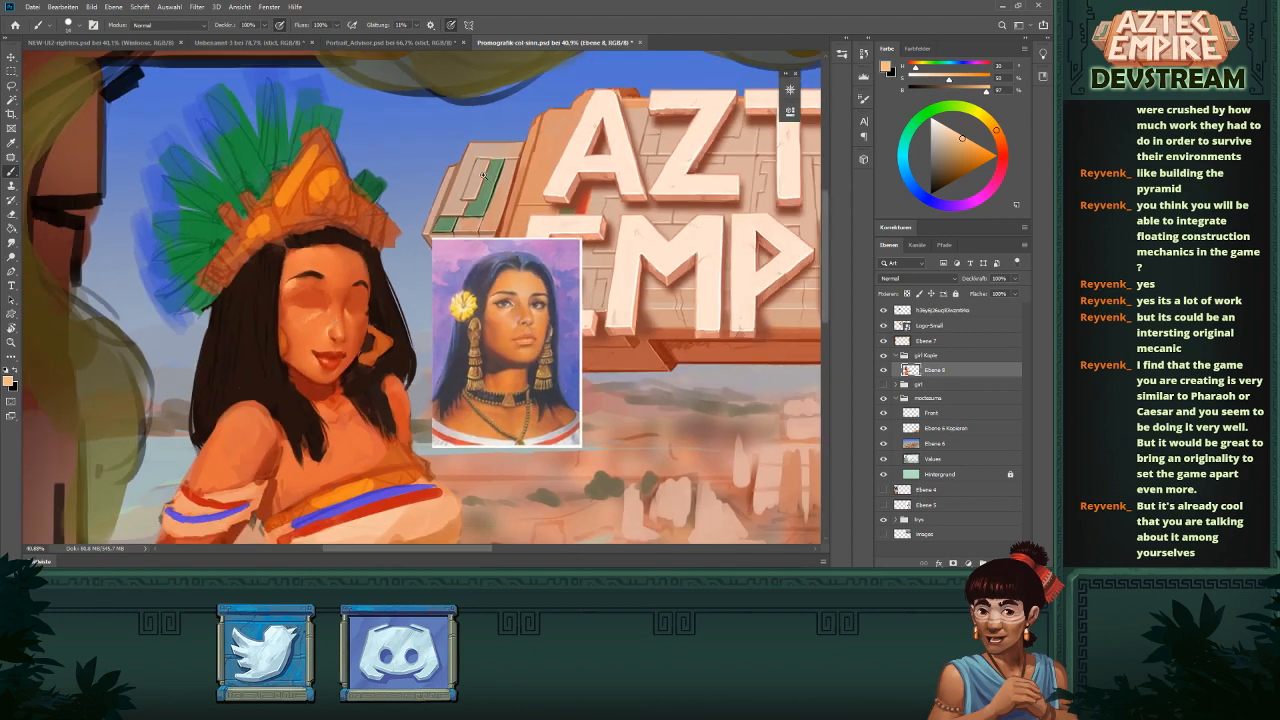
scroll(483, 175, "down", 2)
scroll(478, 292, "up", 4)
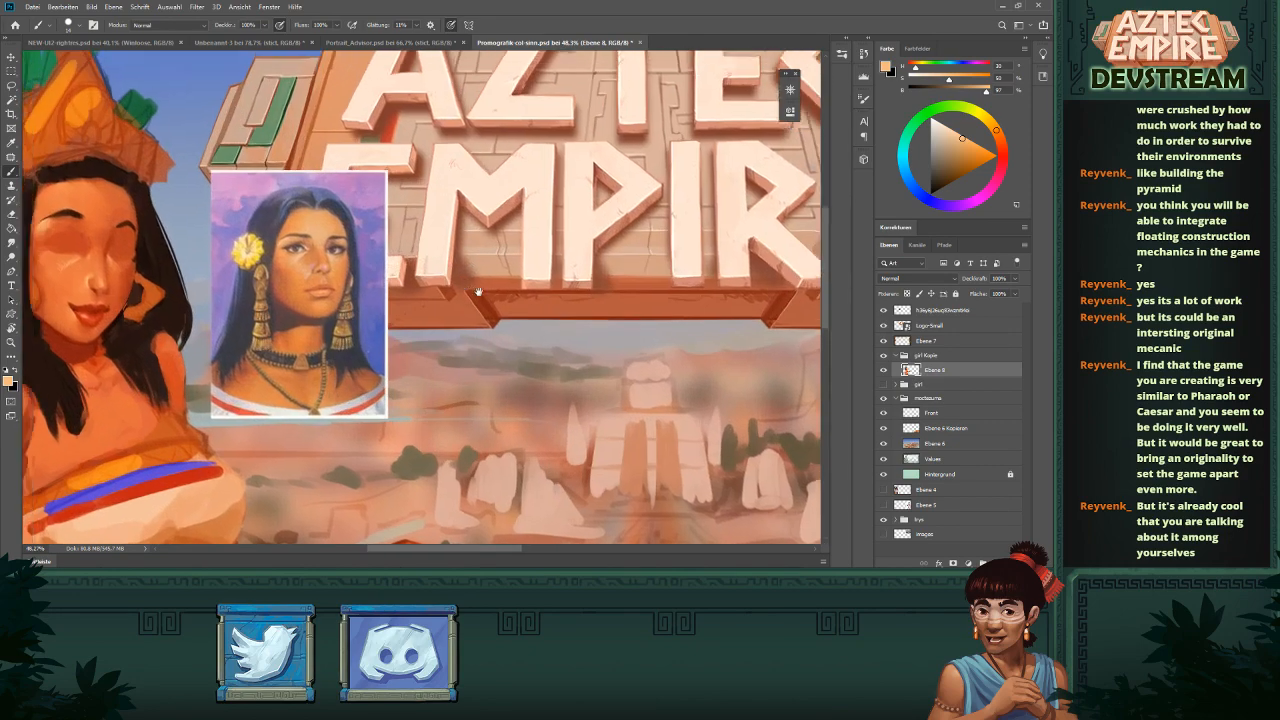
- Compare the face with the portrait reference and touch up the skin above the upper lip with a sampled orange
left_click_drag(478, 292, 530, 310)
scroll(298, 307, "up", 3)
left_click_drag(330, 320, 592, 373)
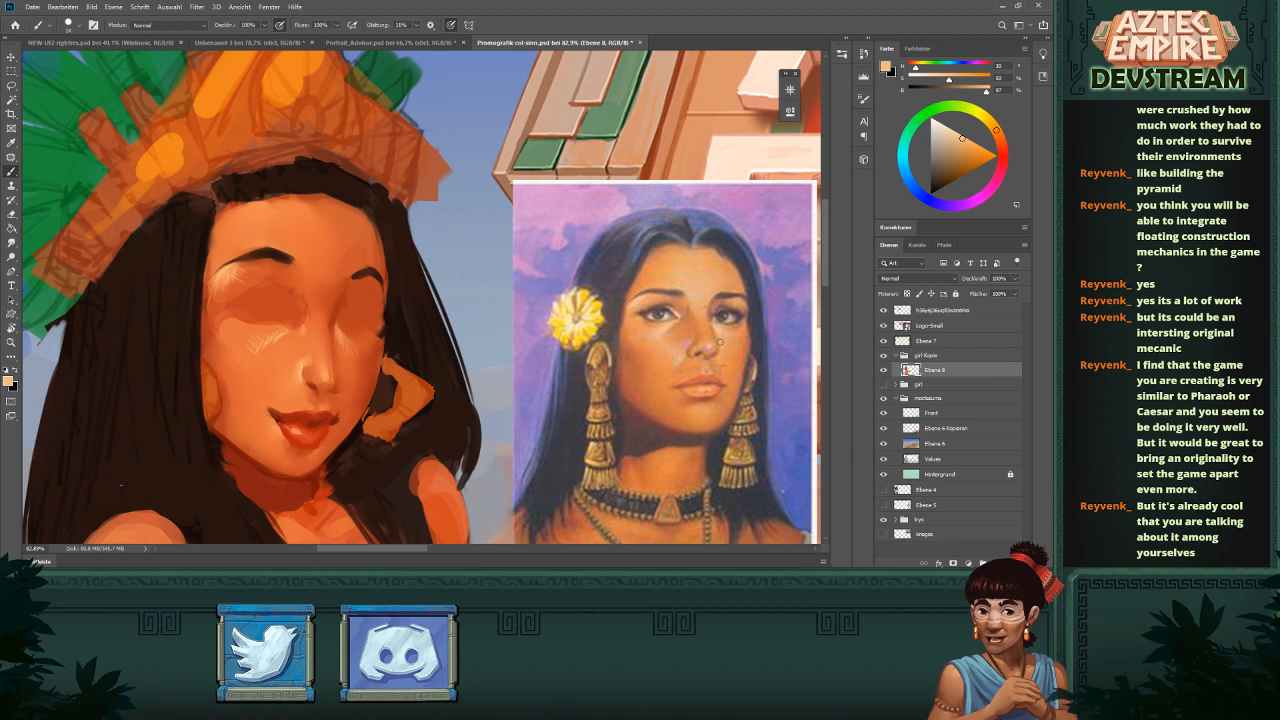
scroll(320, 410, "up", 2)
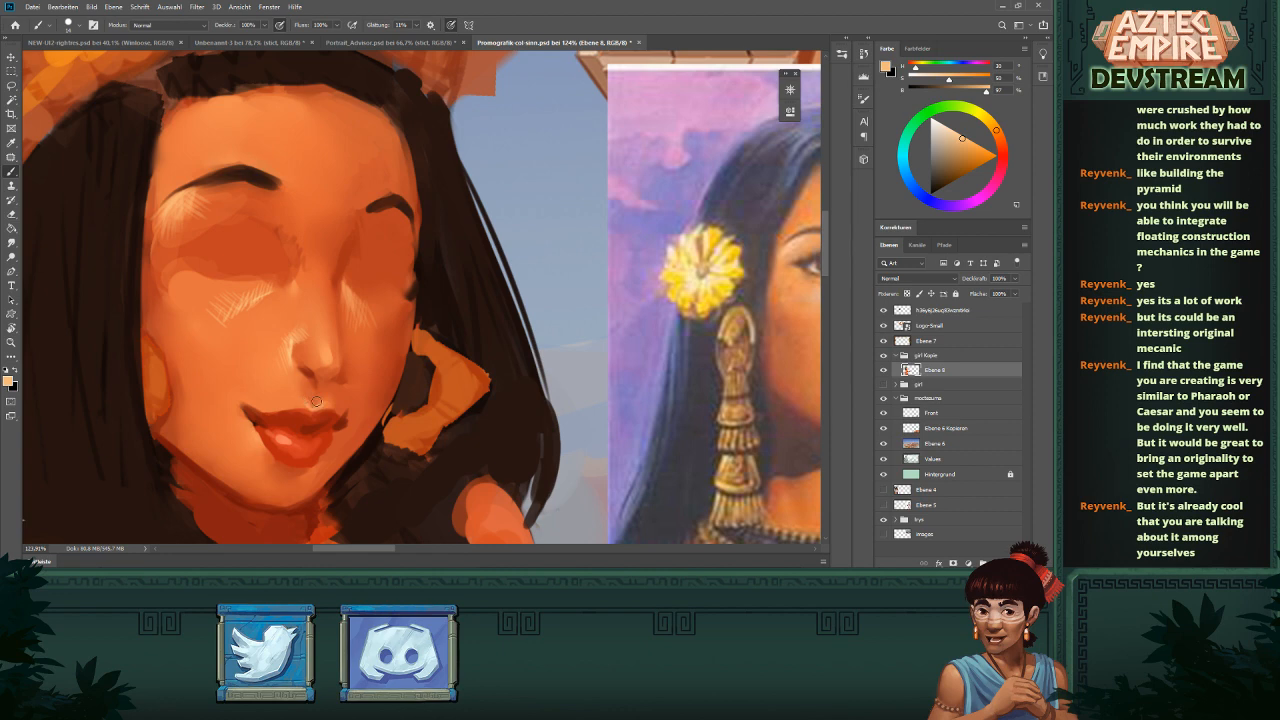
left_click(296, 391, "alt")
scroll(296, 391, "down", 5)
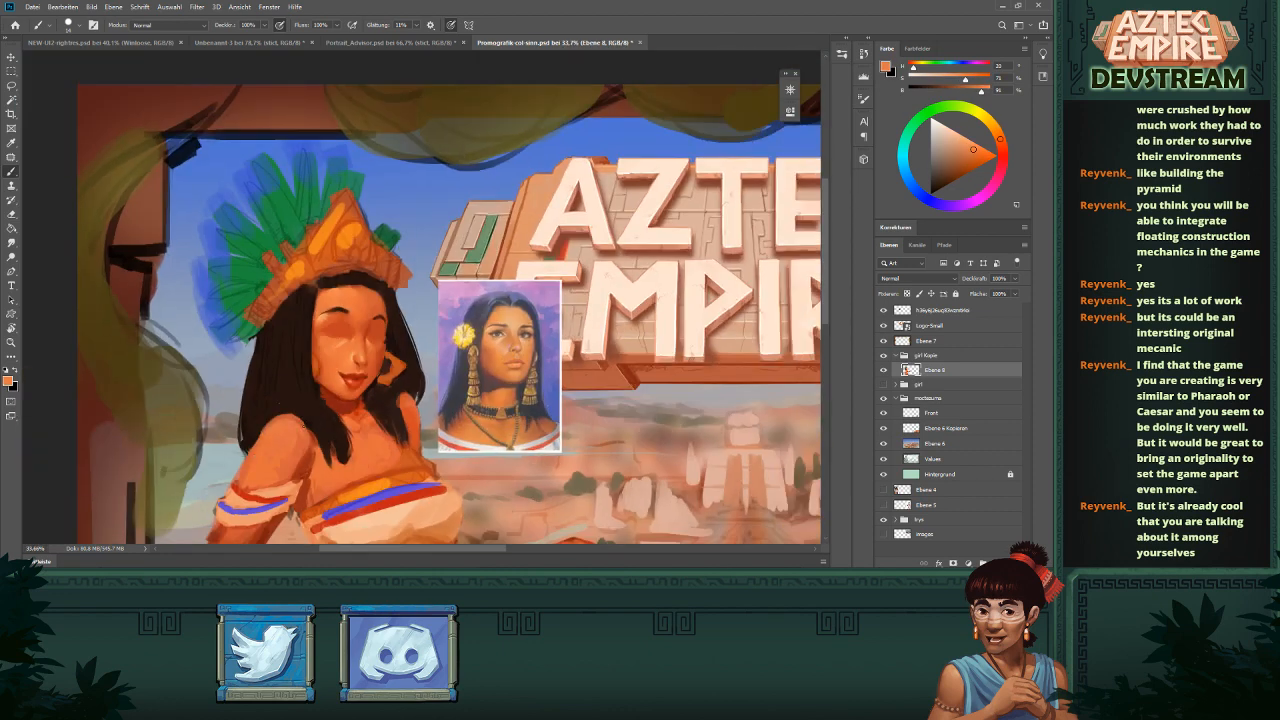
scroll(354, 357, "up", 2)
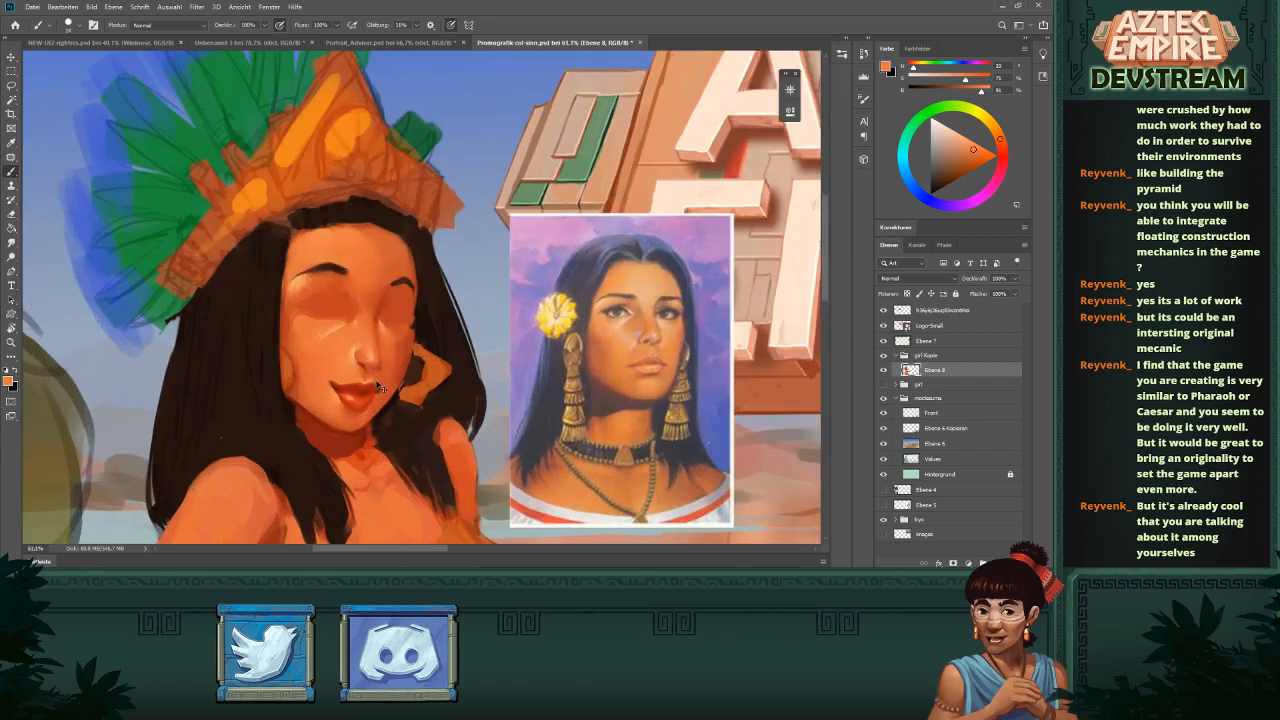
scroll(371, 295, "up", 2)
- Soften the hatched highlight beneath the wider eye socket with a larger brush and sampled light orange tones
left_click(342, 304, "alt")
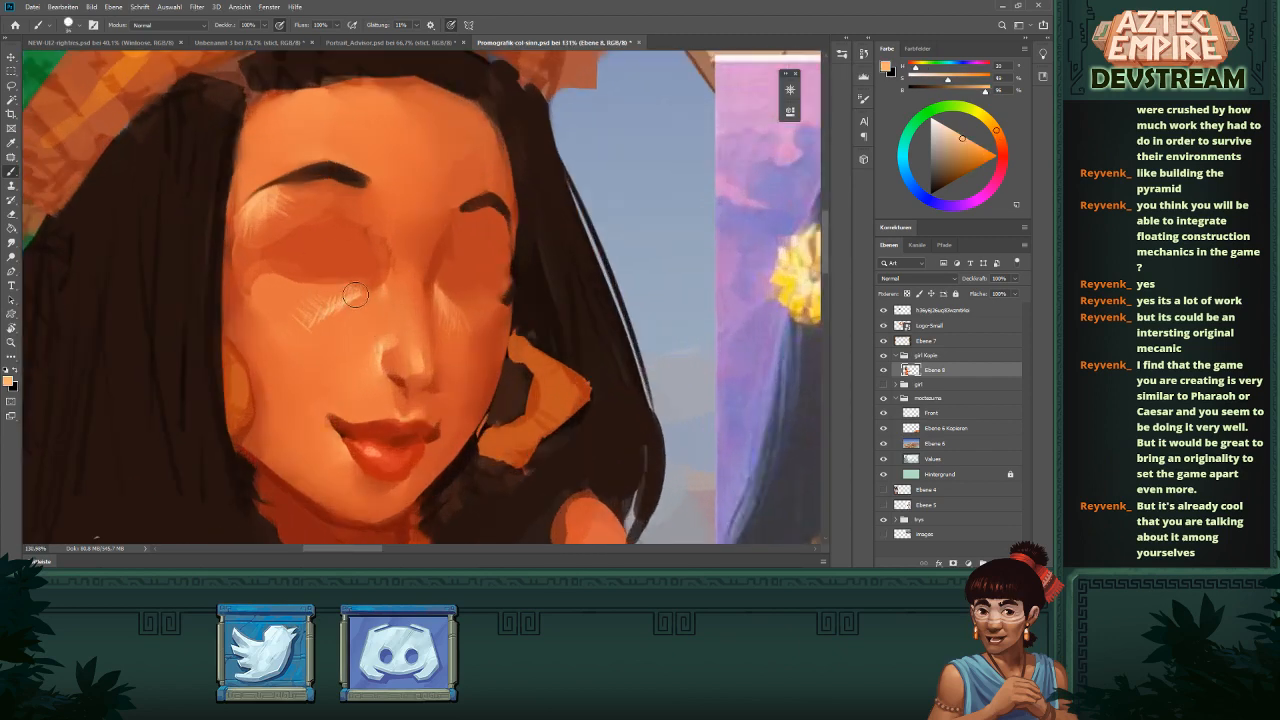
left_click(335, 300, "alt")
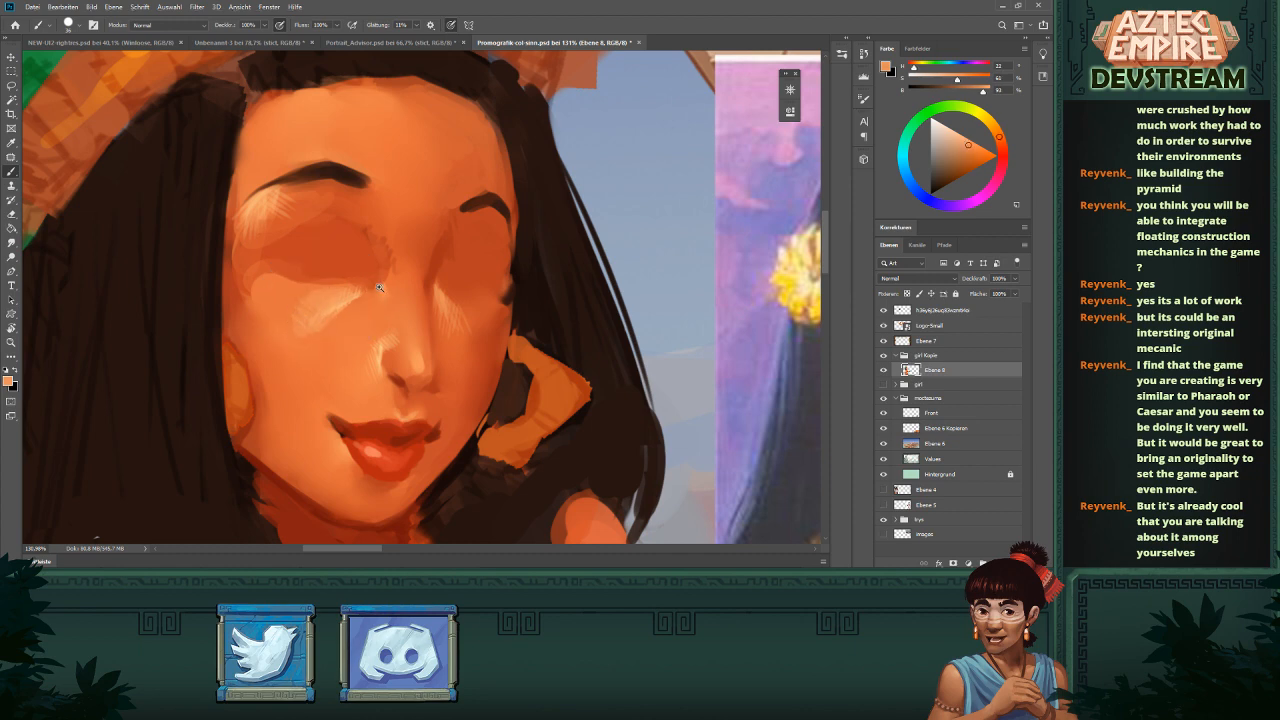
scroll(302, 332, "down", 2)
left_click_drag(547, 337, 445, 330)
mouse_move(378, 289)
left_mouse_down()
mouse_move(500, 333)
mouse_move(514, 361)
left_mouse_up()
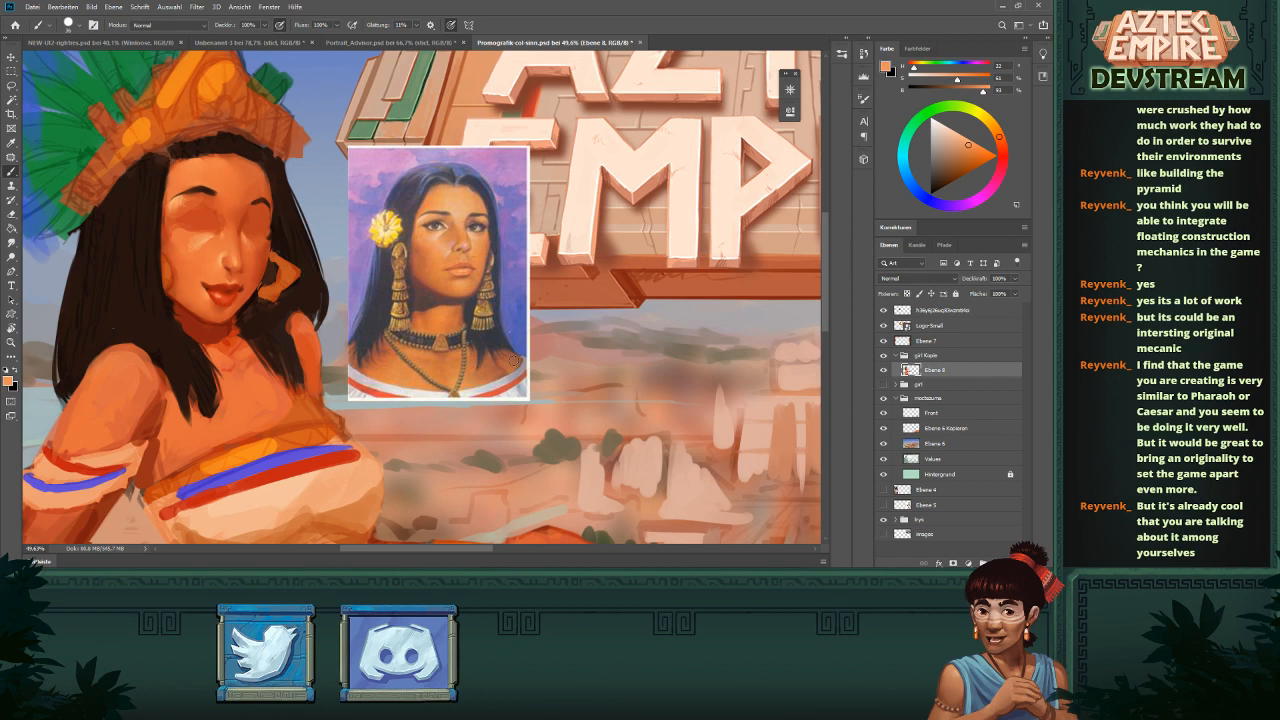
scroll(252, 232, "up", 3)
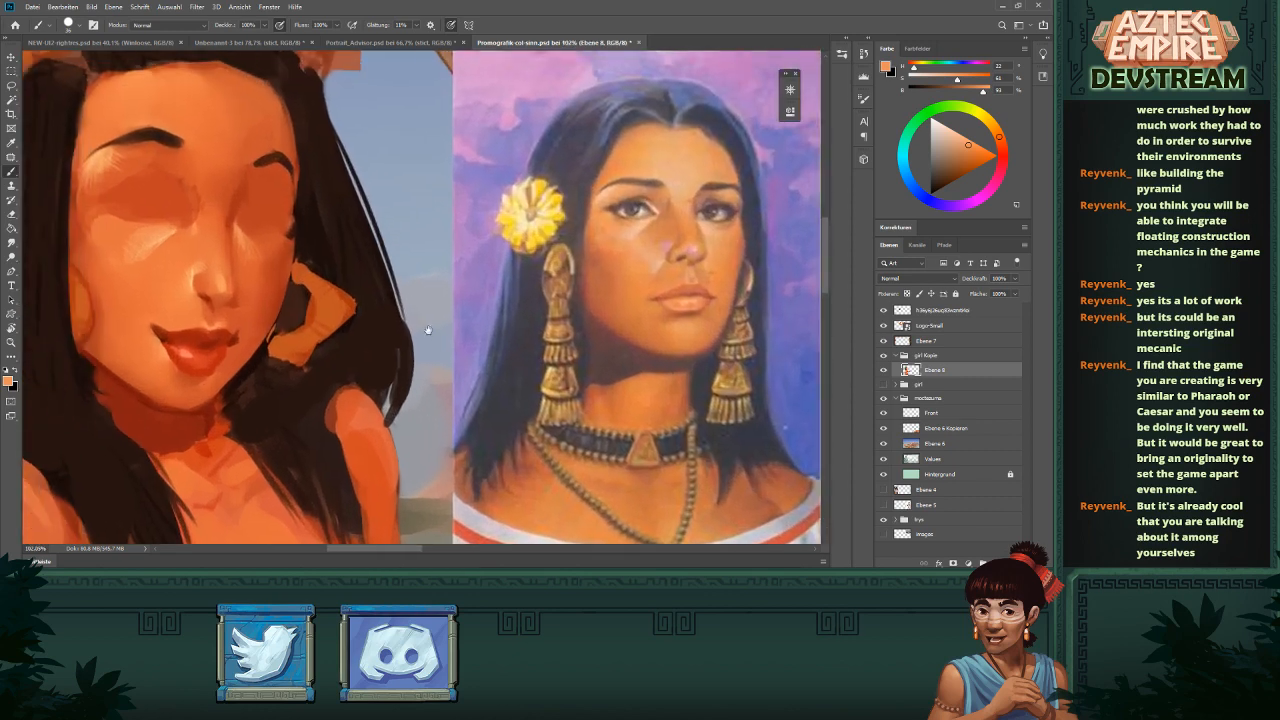
- Blend the highlight beneath the wider eye socket into the cheek with resized brushes and sampled orange tones
right_click(243, 236, "alt")
left_click(179, 232, "alt")
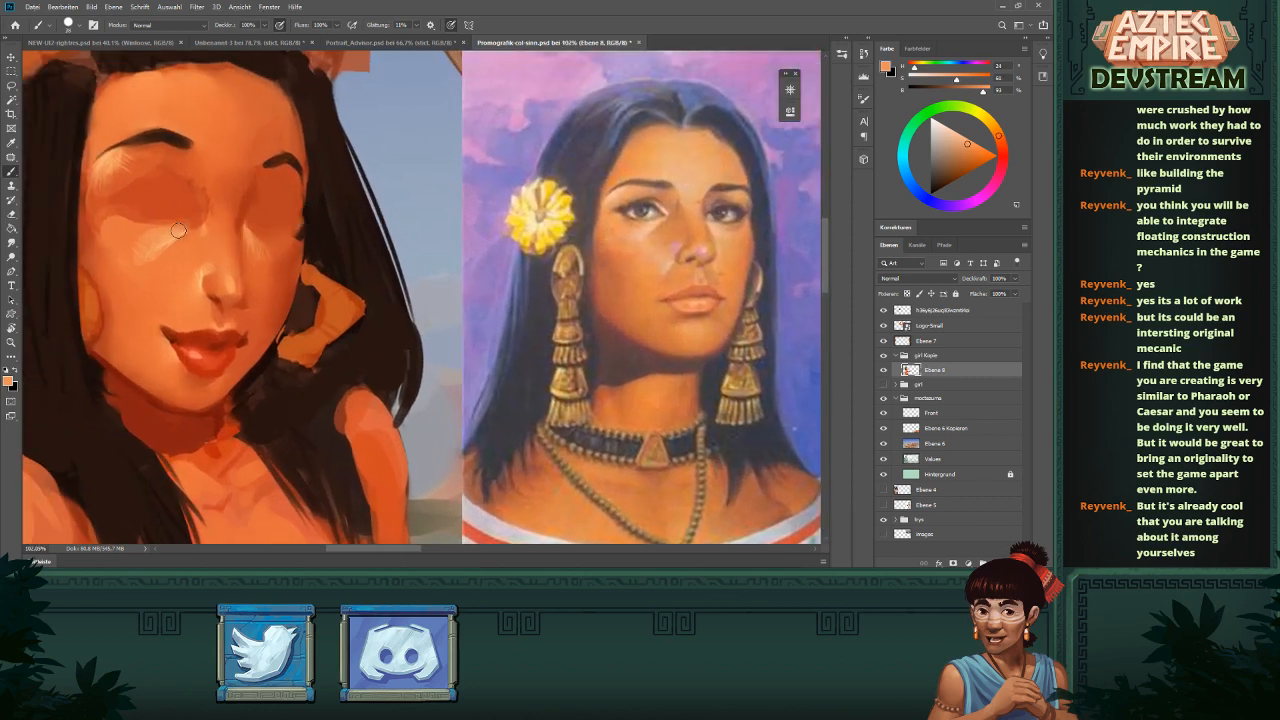
right_click(179, 232, "alt")
left_click(206, 272, "alt")
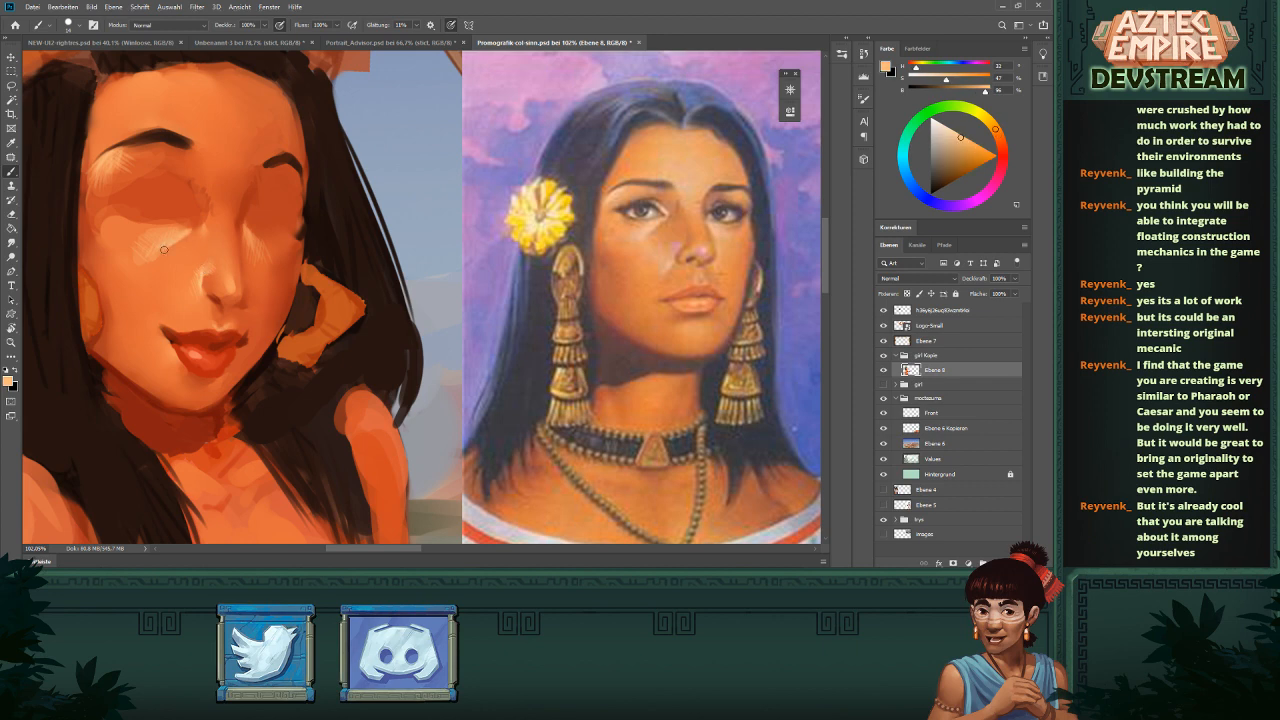
scroll(177, 275, "down", 4)
scroll(177, 275, "up", 4)
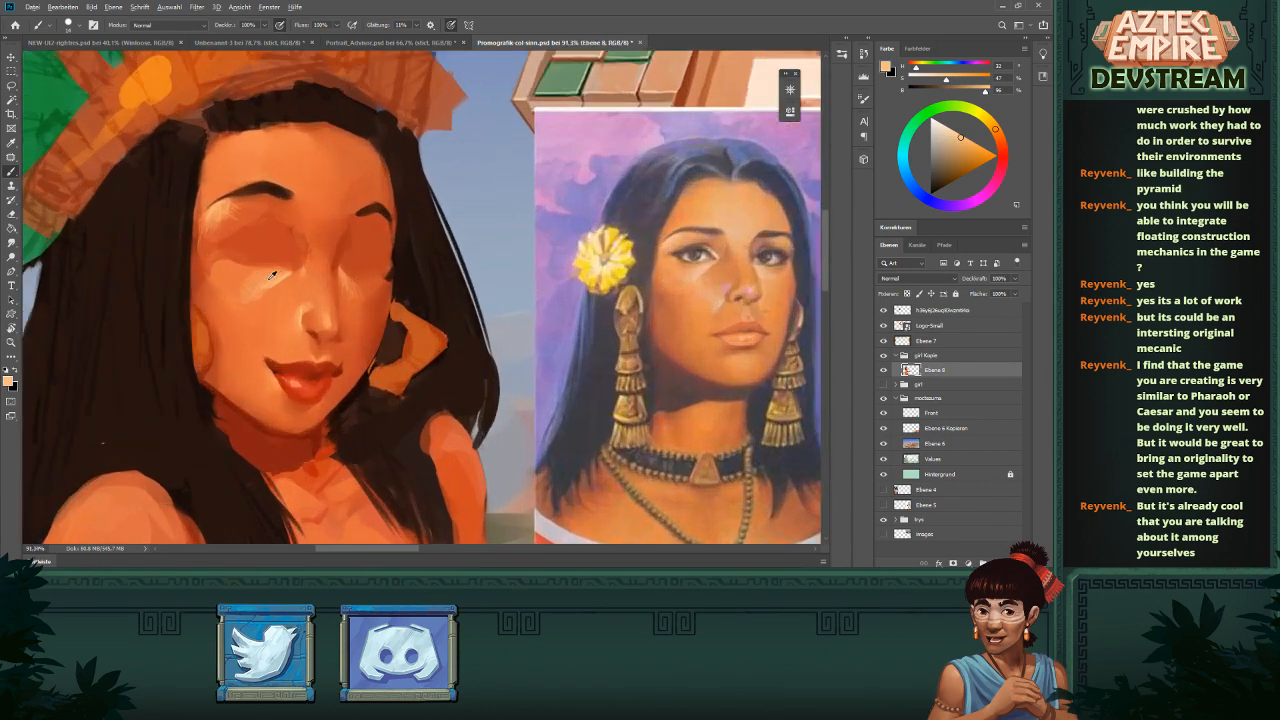
- Refine the upper cheek highlight with sampled light oranges and add a thin pale accent at the wider socket's inner corner
left_click(271, 275, "alt")
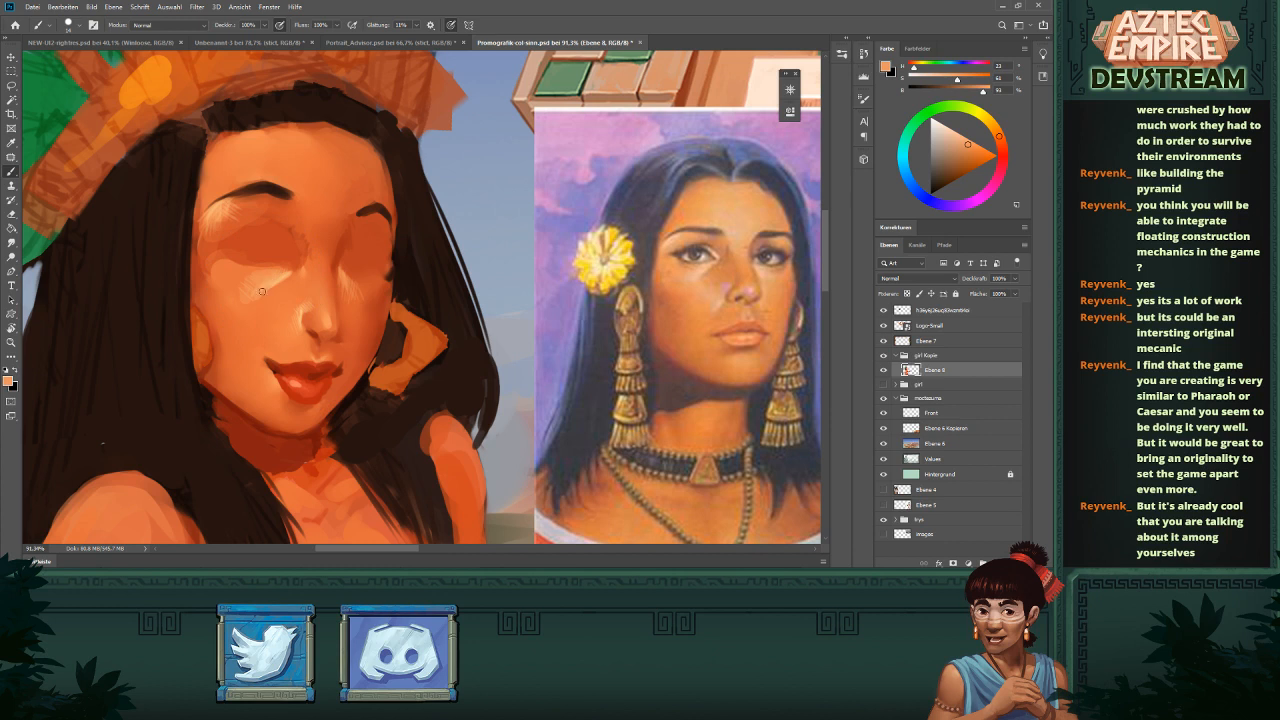
left_click(287, 273, "alt")
scroll(297, 256, "down", 4)
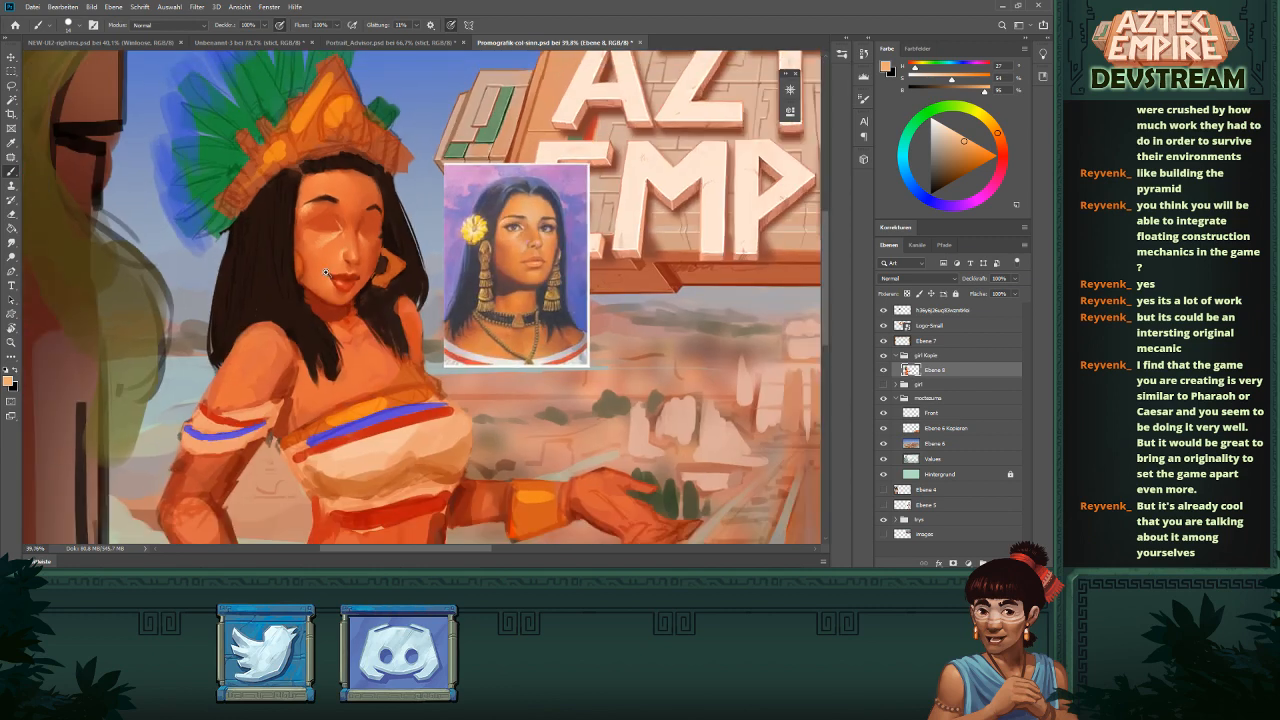
scroll(325, 271, "up", 4)
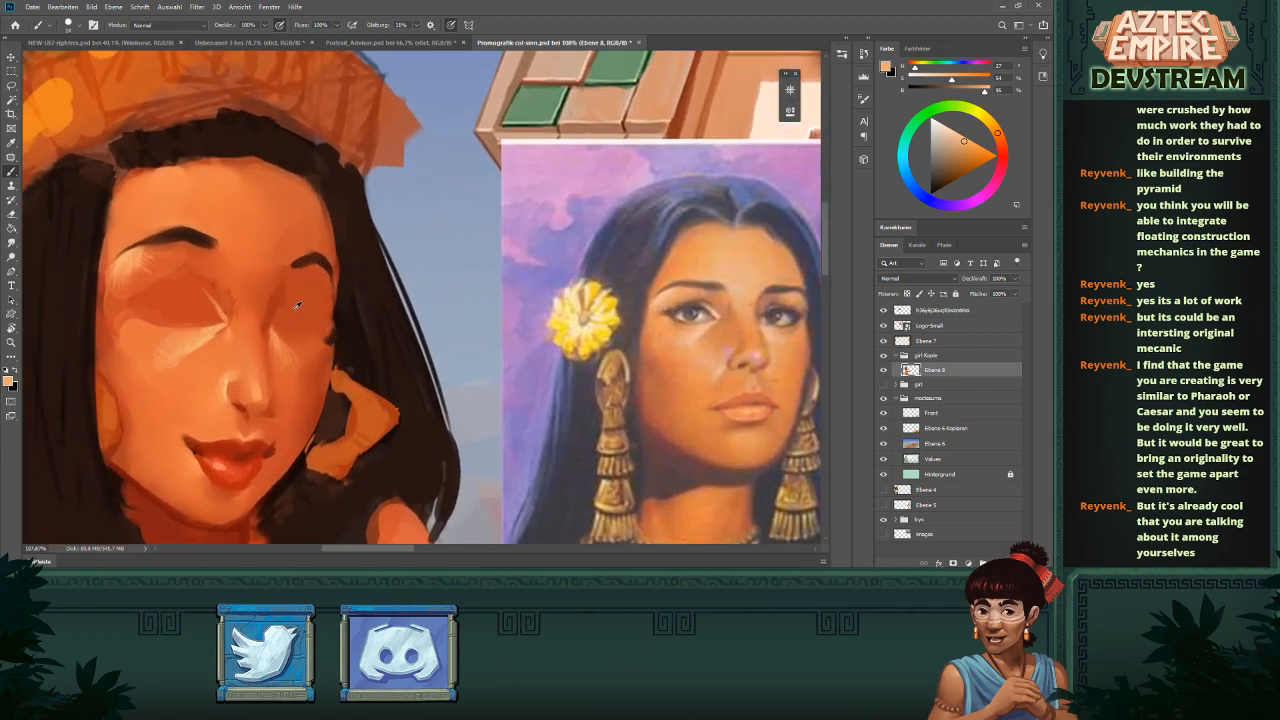
- Touch up the skin between the nose bridge and the narrower eyebrow with sampled darker oranges
left_click(288, 255, "alt")
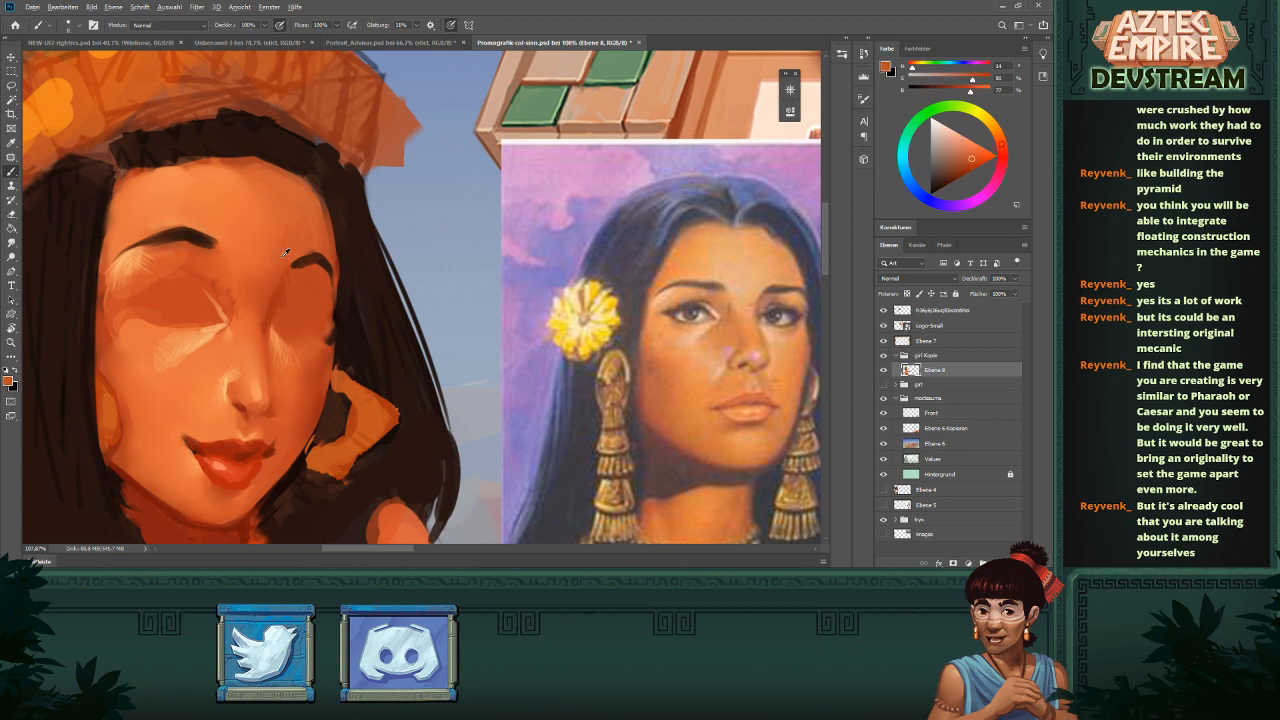
scroll(316, 327, "down", 4)
scroll(354, 251, "up", 4)
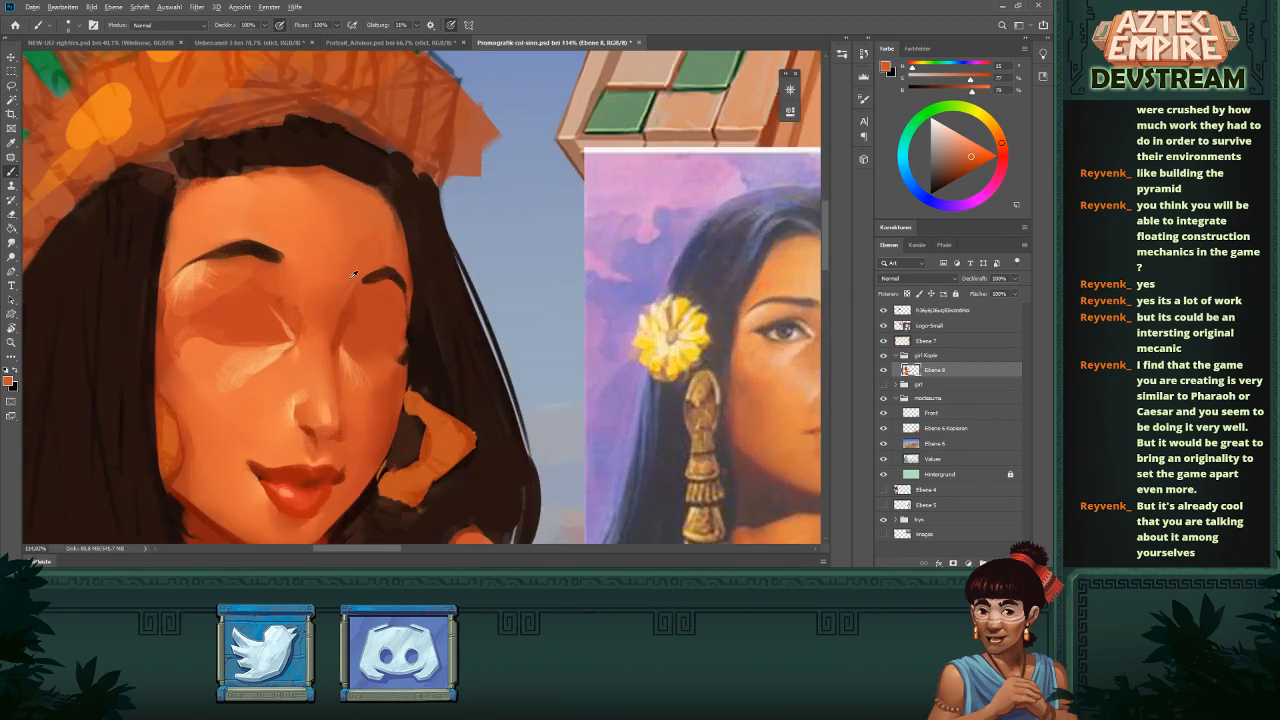
scroll(364, 288, "down", 3)
scroll(376, 276, "up", 3)
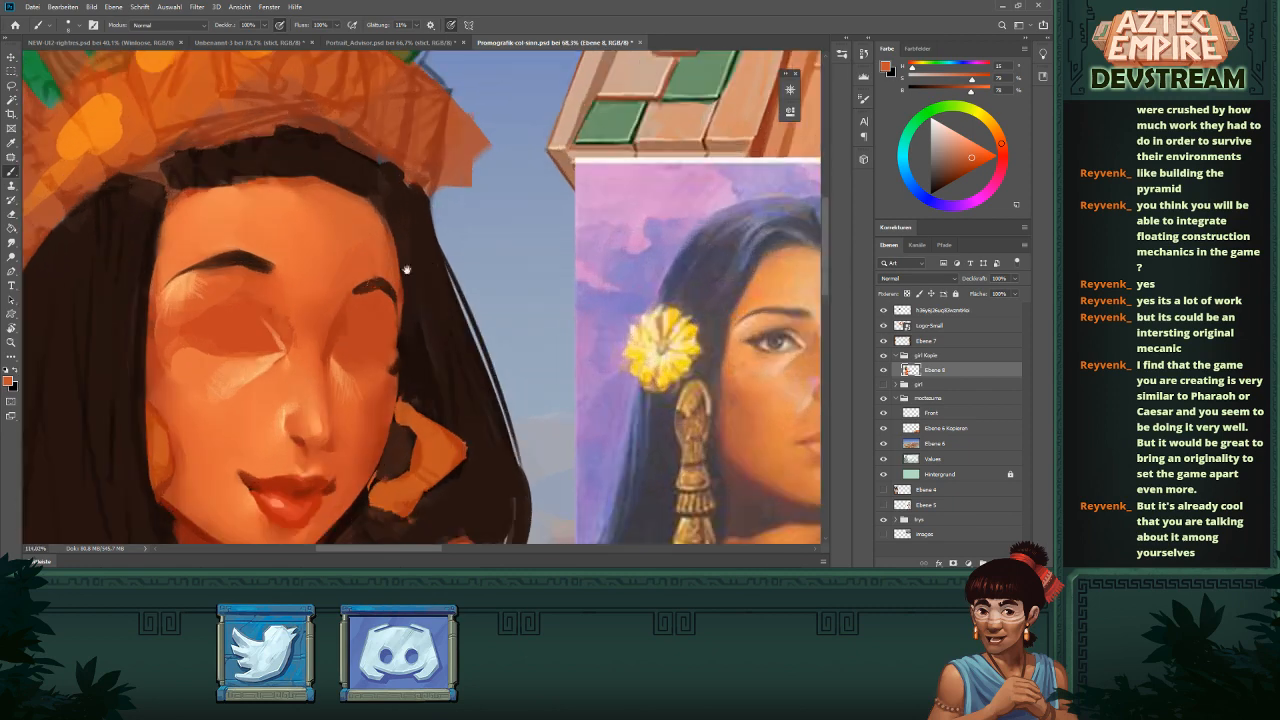
left_click(338, 311, "alt")
scroll(370, 287, "down", 3)
scroll(400, 340, "up", 2)
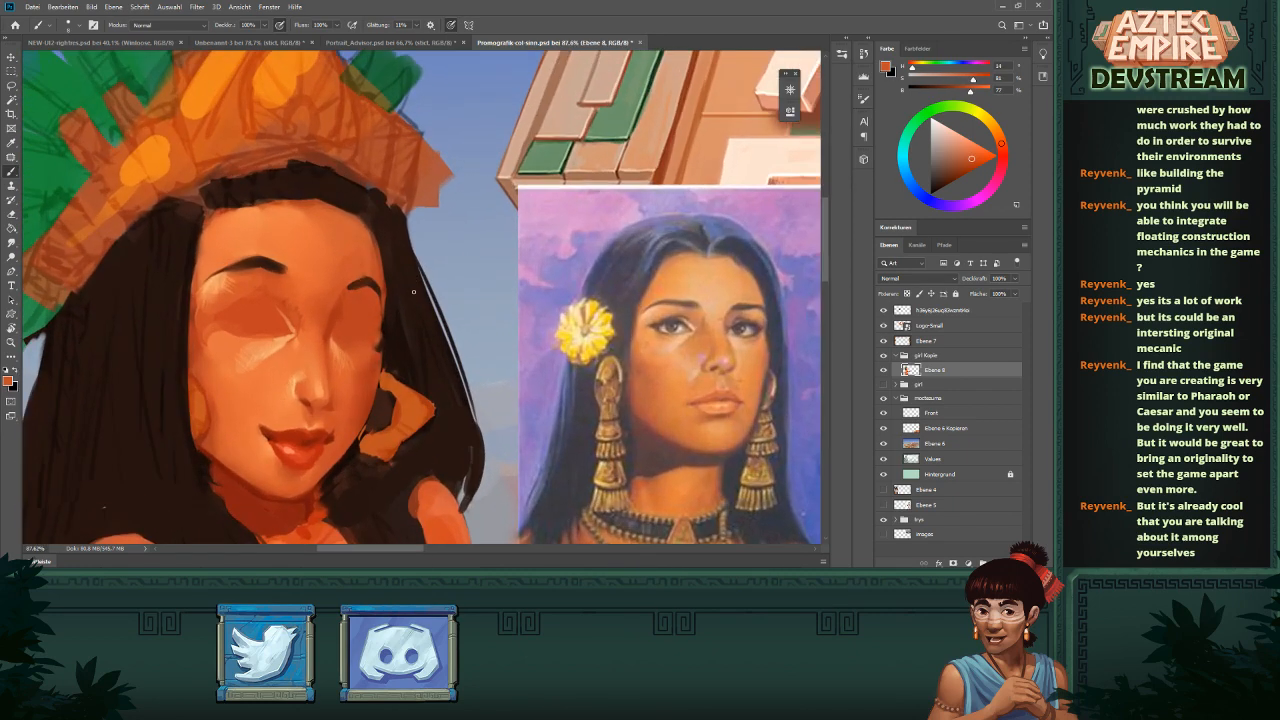
- Outline the open eye below the narrower eyebrow in near-black, with a lower lid line and an arched upper lid
left_click(402, 343, "alt")
left_click(932, 189)
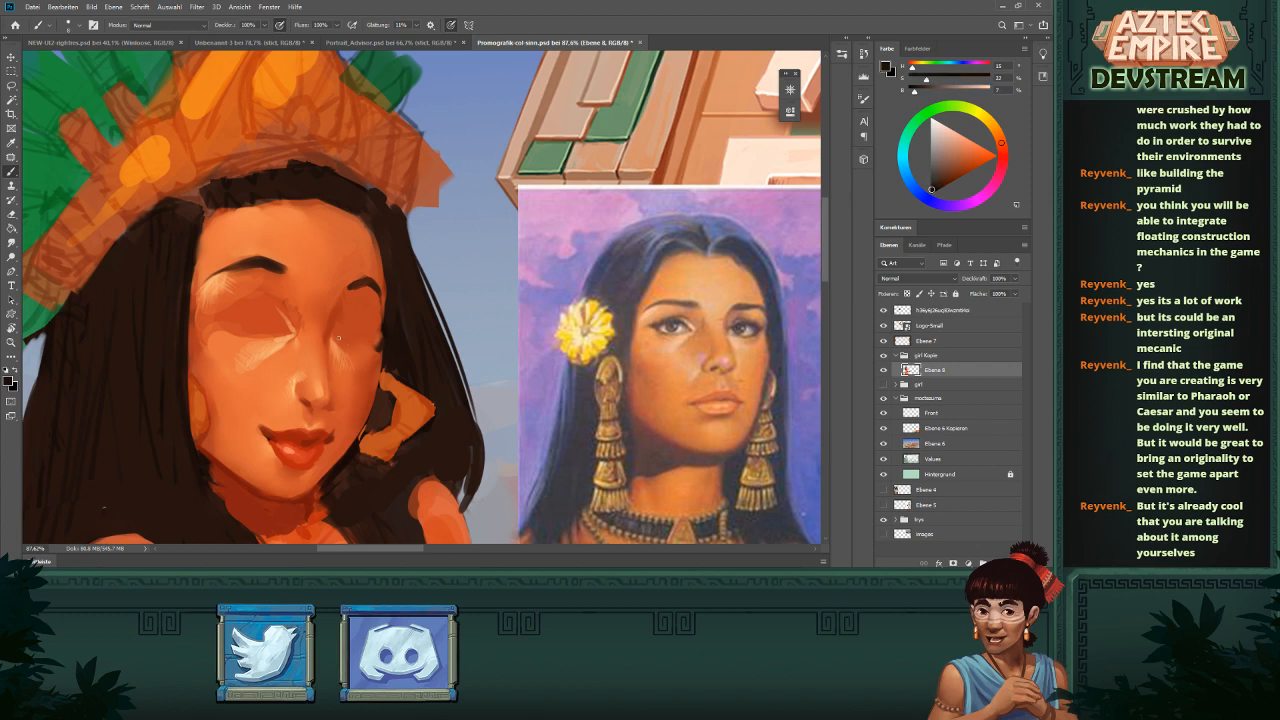
left_click_drag(331, 336, 347, 343)
left_click(333, 334, "alt")
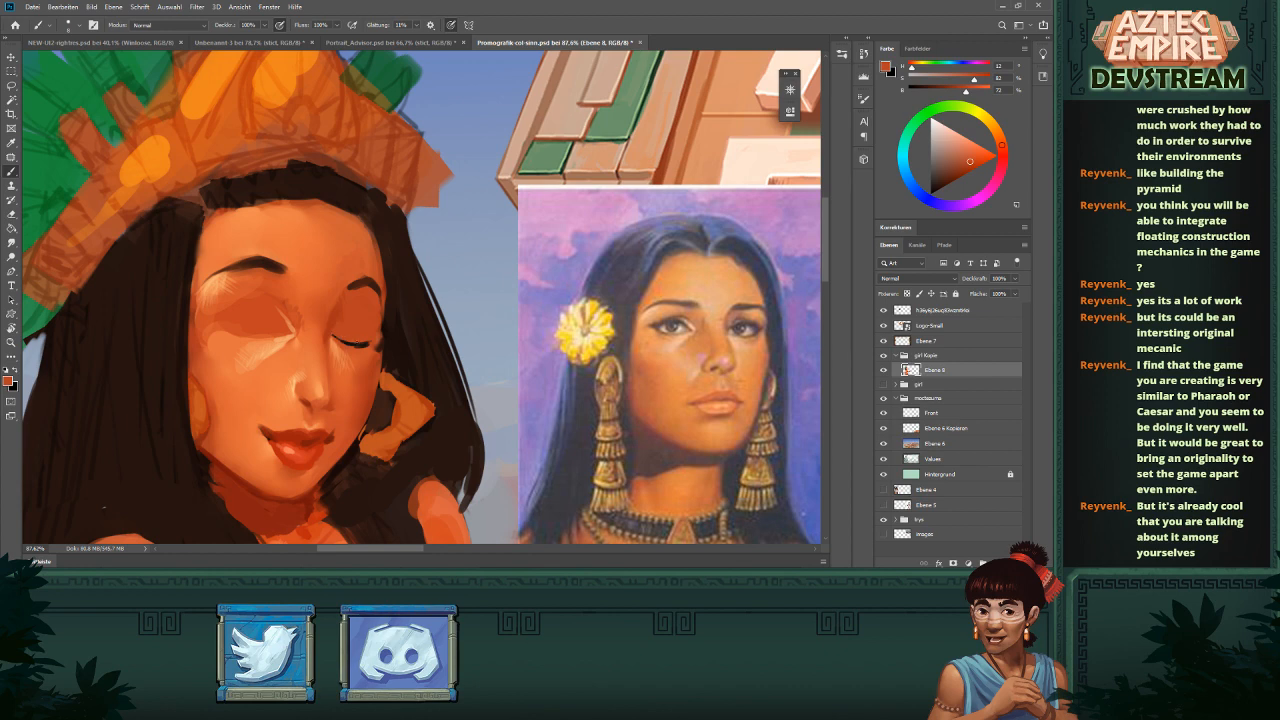
left_click(358, 344, "alt")
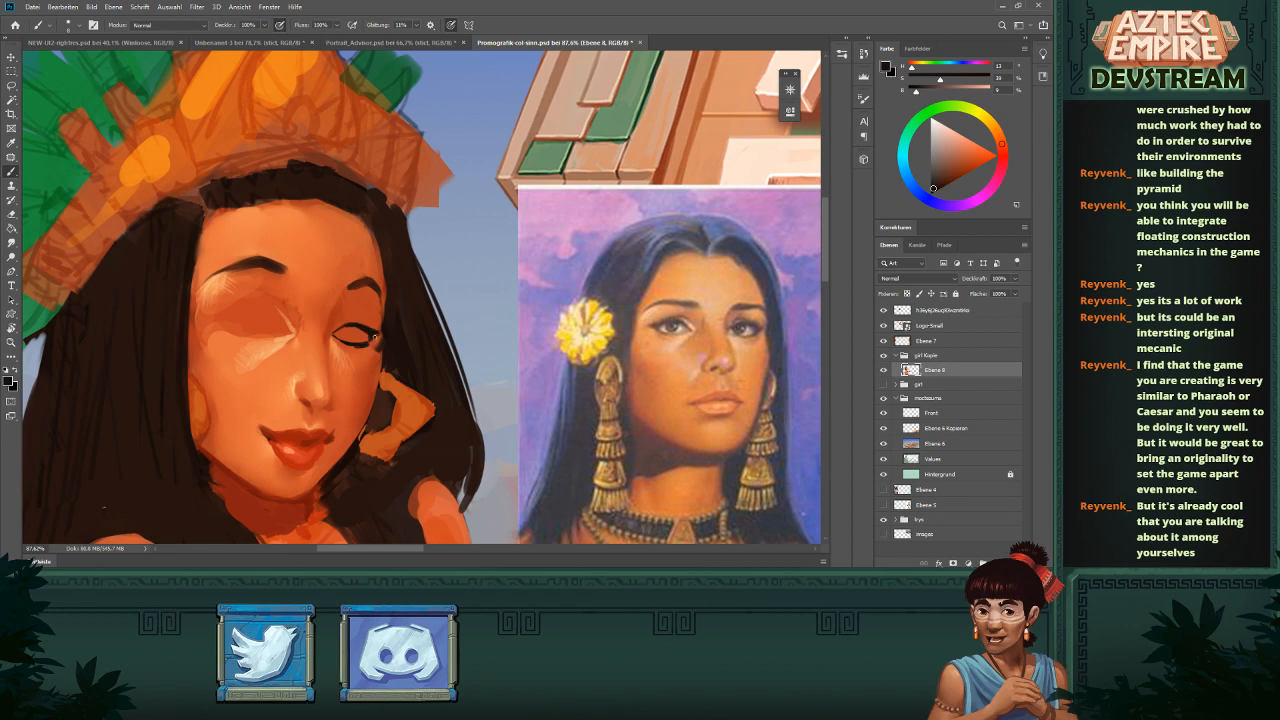
left_click(368, 336, "alt")
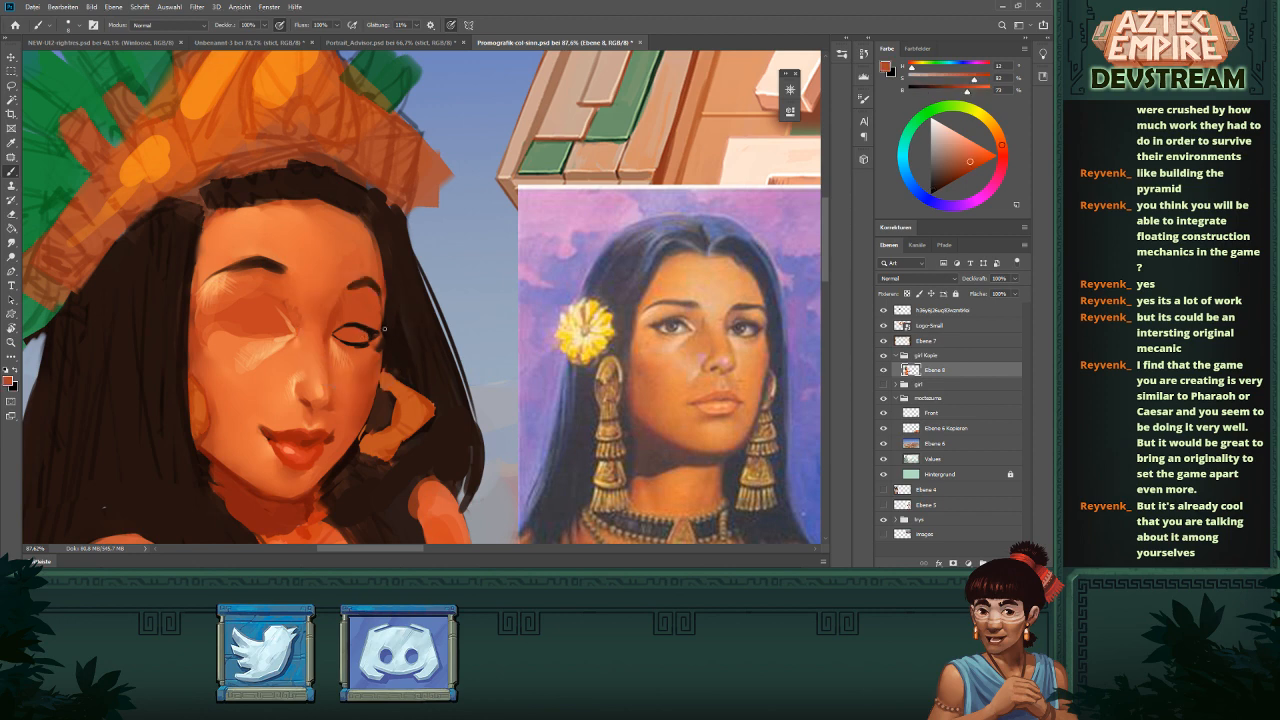
- Refine the open eye's outline and outer corner with sampled skin and dark tones
scroll(384, 328, "down", 5)
scroll(334, 340, "up", 6)
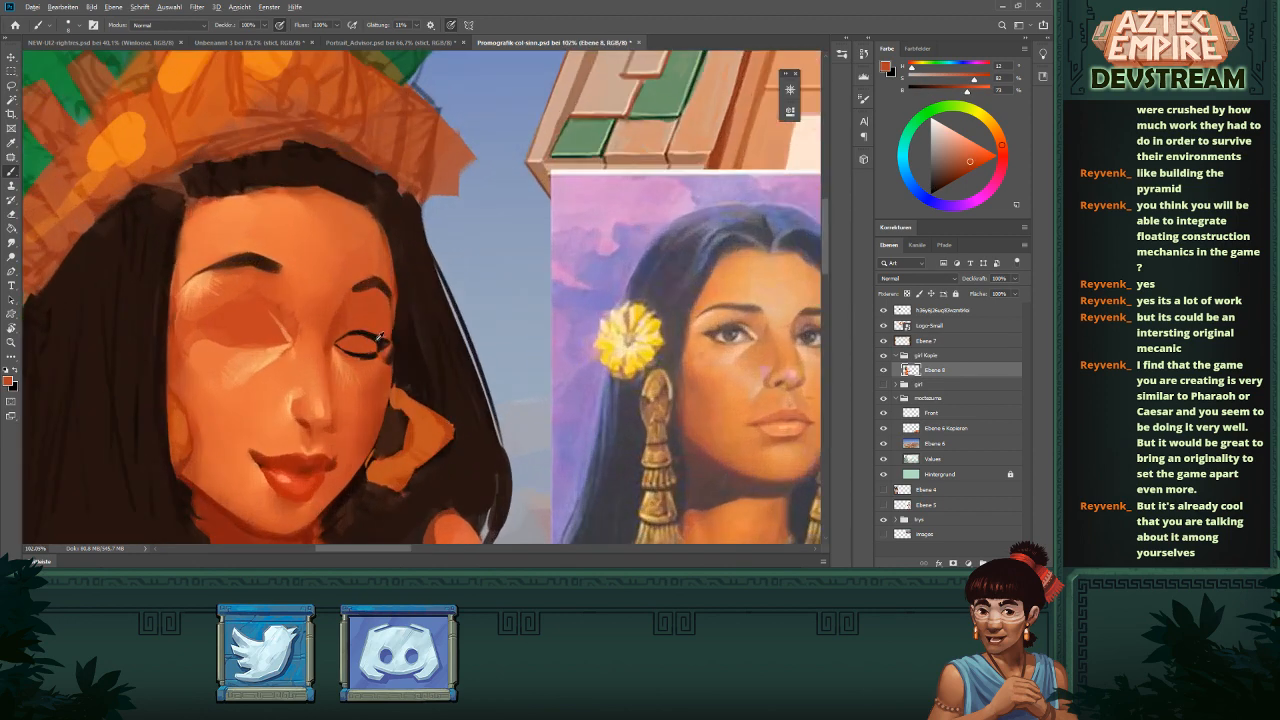
left_click(352, 332, "alt")
left_click(374, 328, "alt")
scroll(399, 335, "down", 6)
scroll(400, 336, "up", 3)
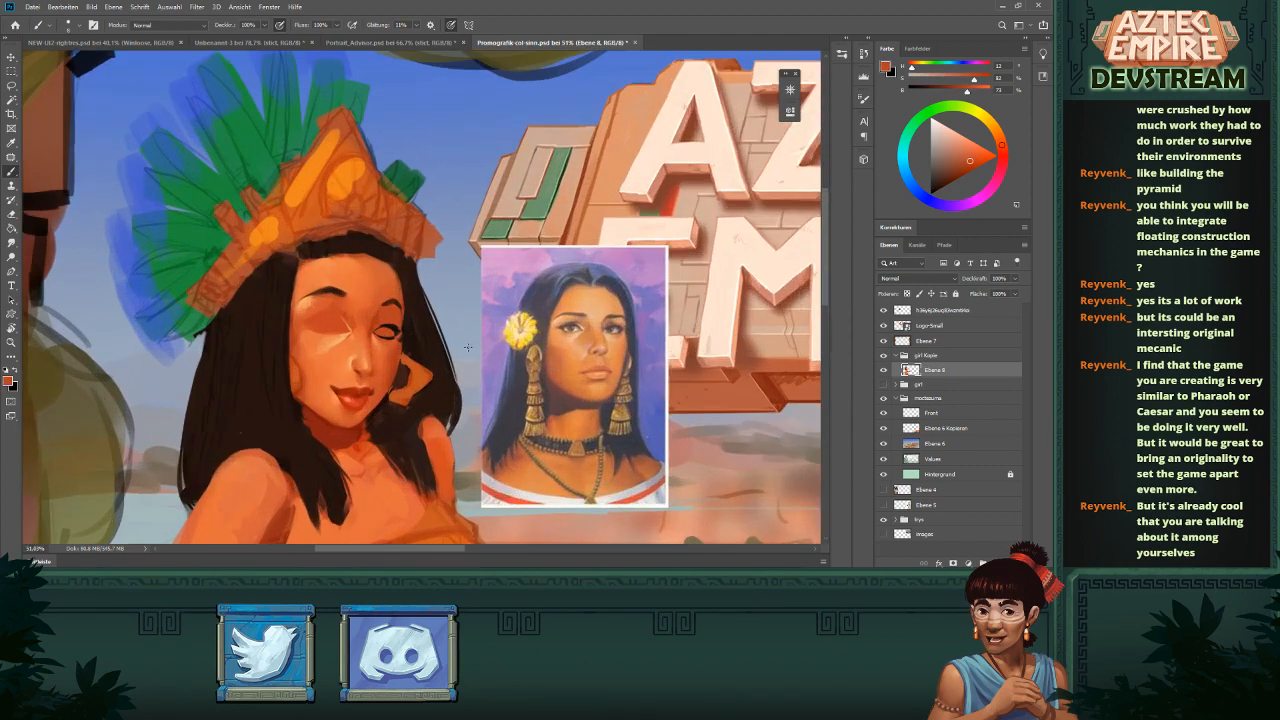
- Fill the open eye with a pale tone sampled from the portrait's eye and strengthen its upper lid in near-black
left_click(618, 330, "alt")
scroll(390, 340, "up", 3)
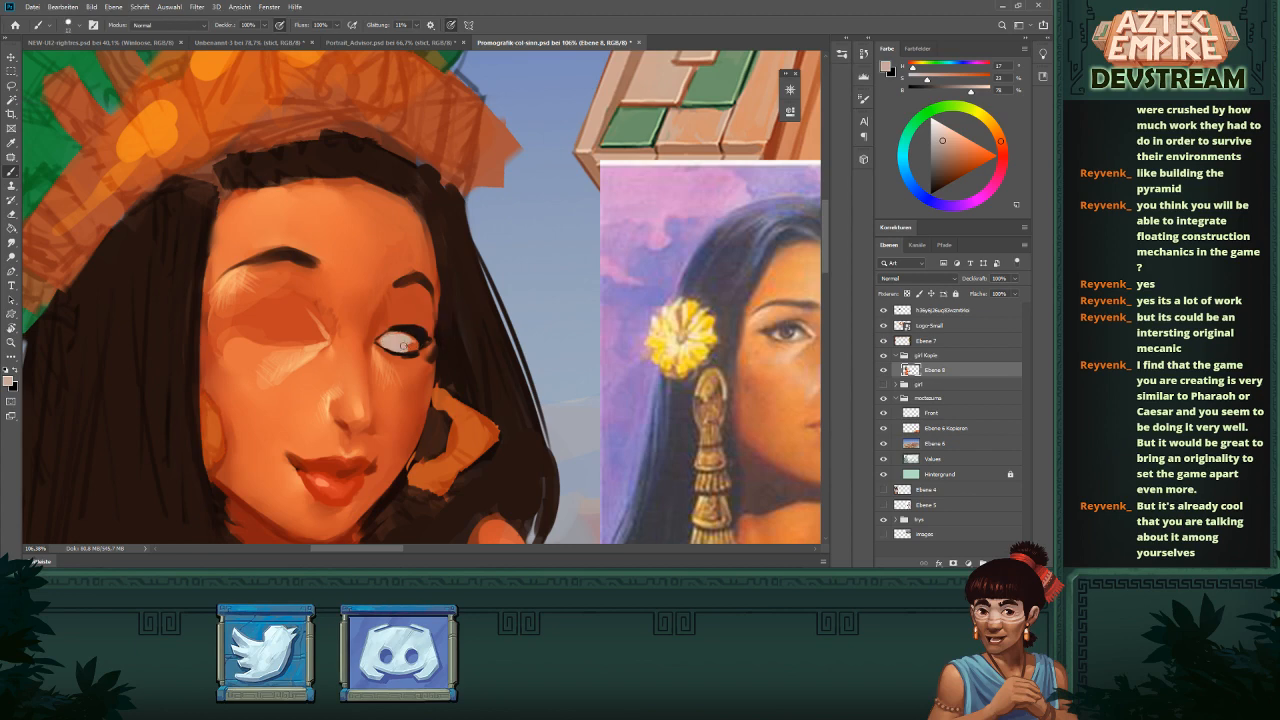
left_click(418, 340, "alt")
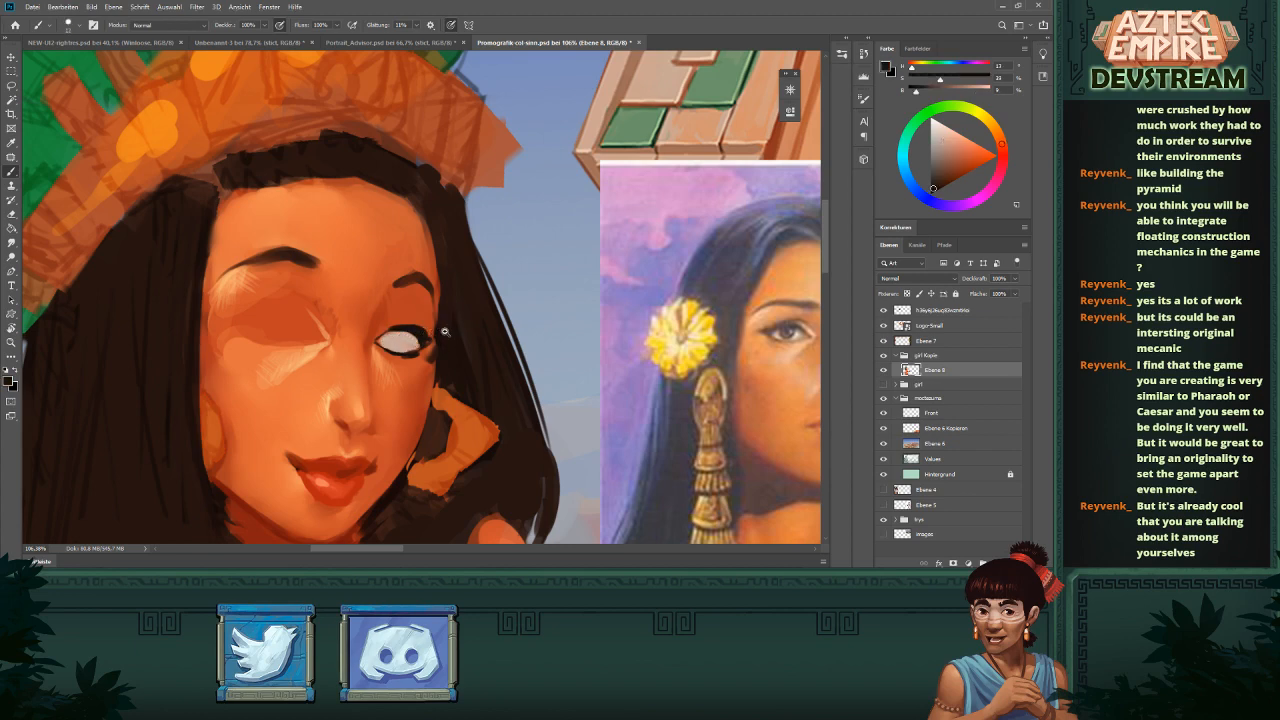
scroll(420, 336, "down", 3)
scroll(422, 328, "up", 2)
scroll(416, 321, "up", 2)
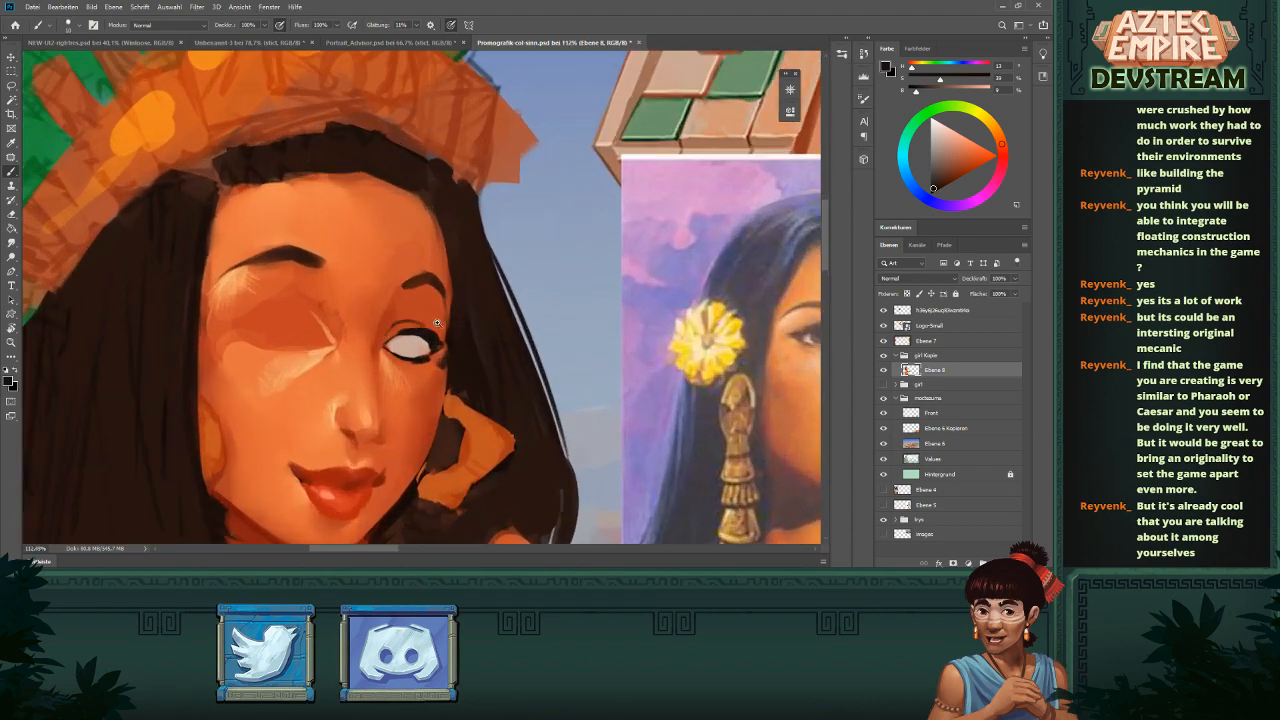
scroll(437, 323, "down", 5)
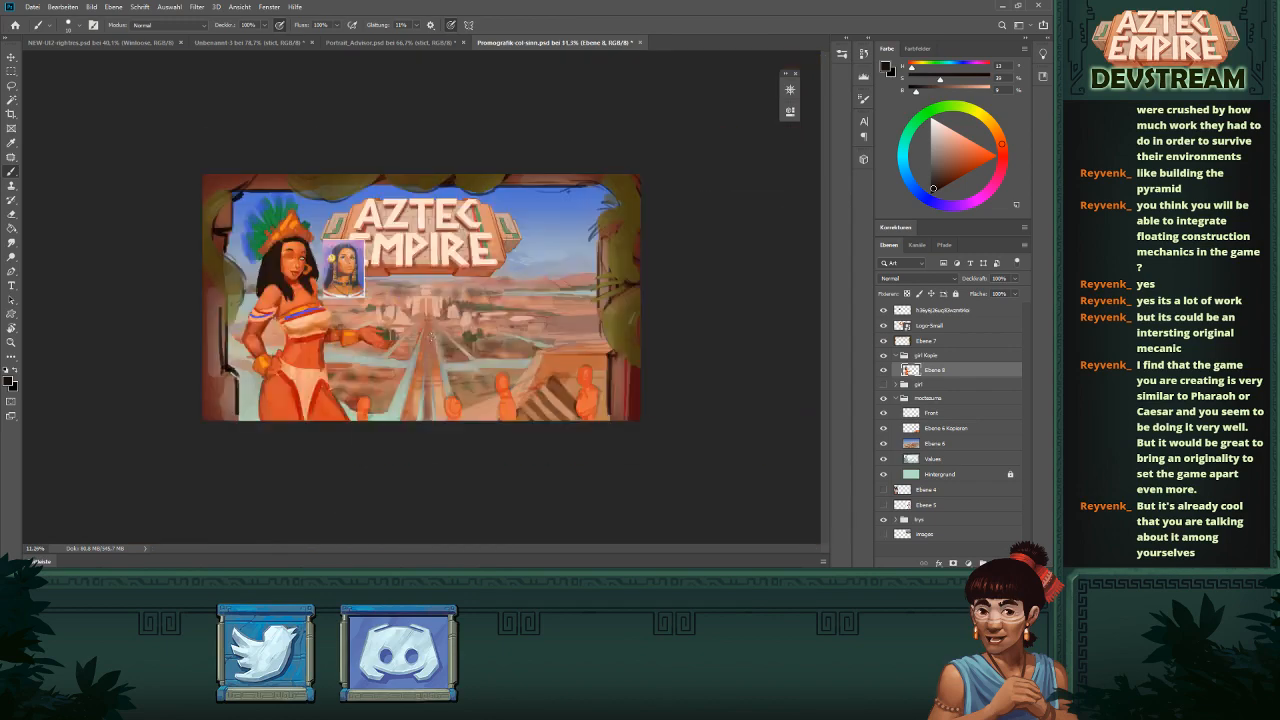
scroll(354, 253, "up", 4)
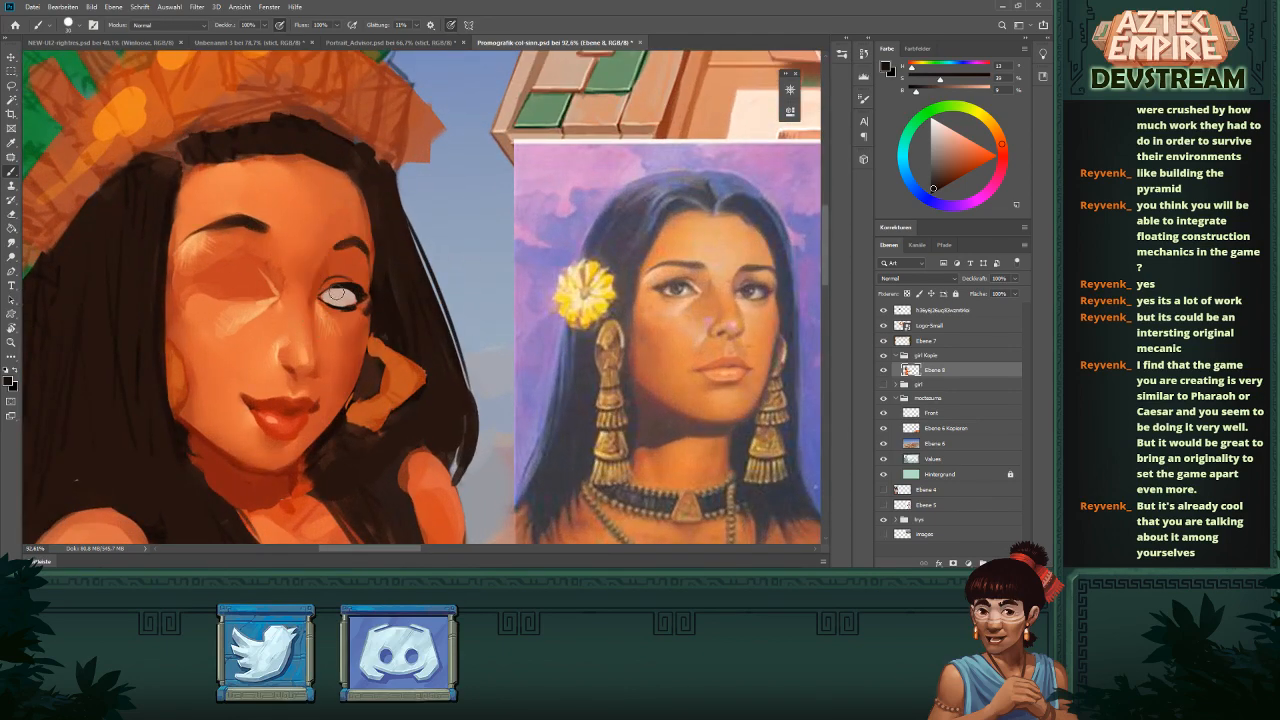
- Paint a large near-black iris in the open eye and compare it with the portrait reference
left_click_drag(336, 292, 335, 296)
scroll(336, 296, "down", 6)
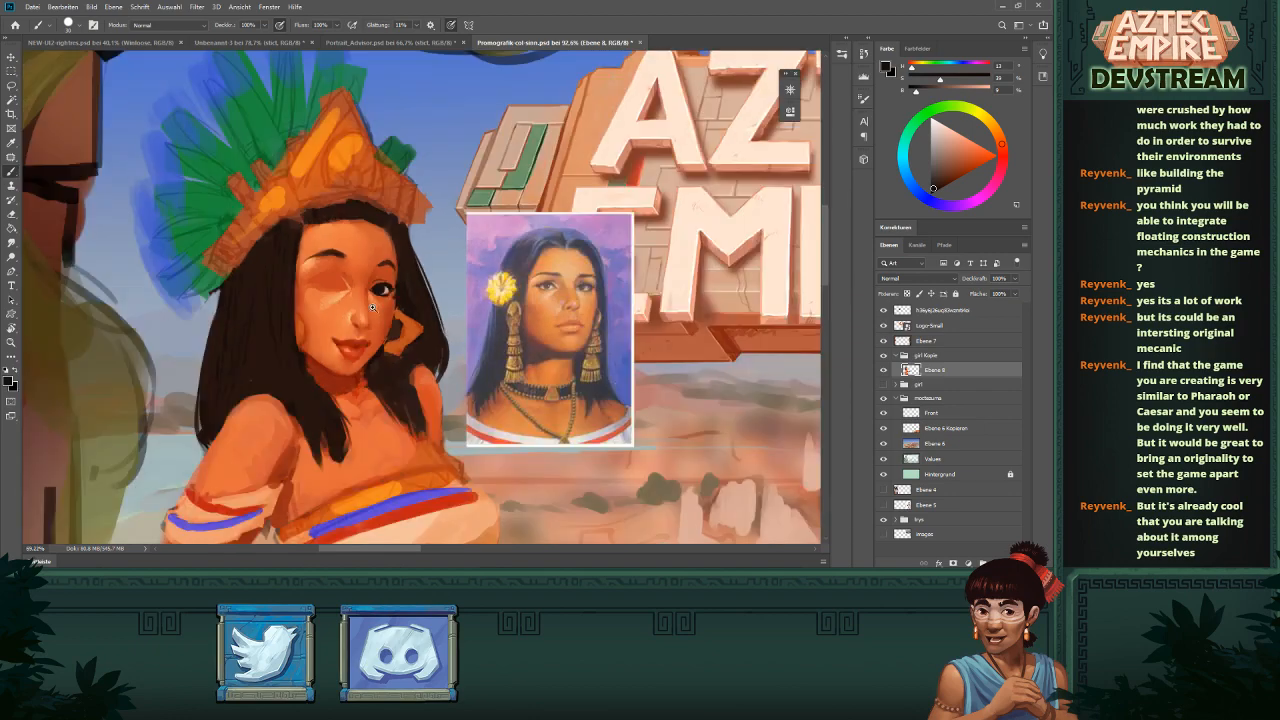
scroll(295, 247, "up", 3)
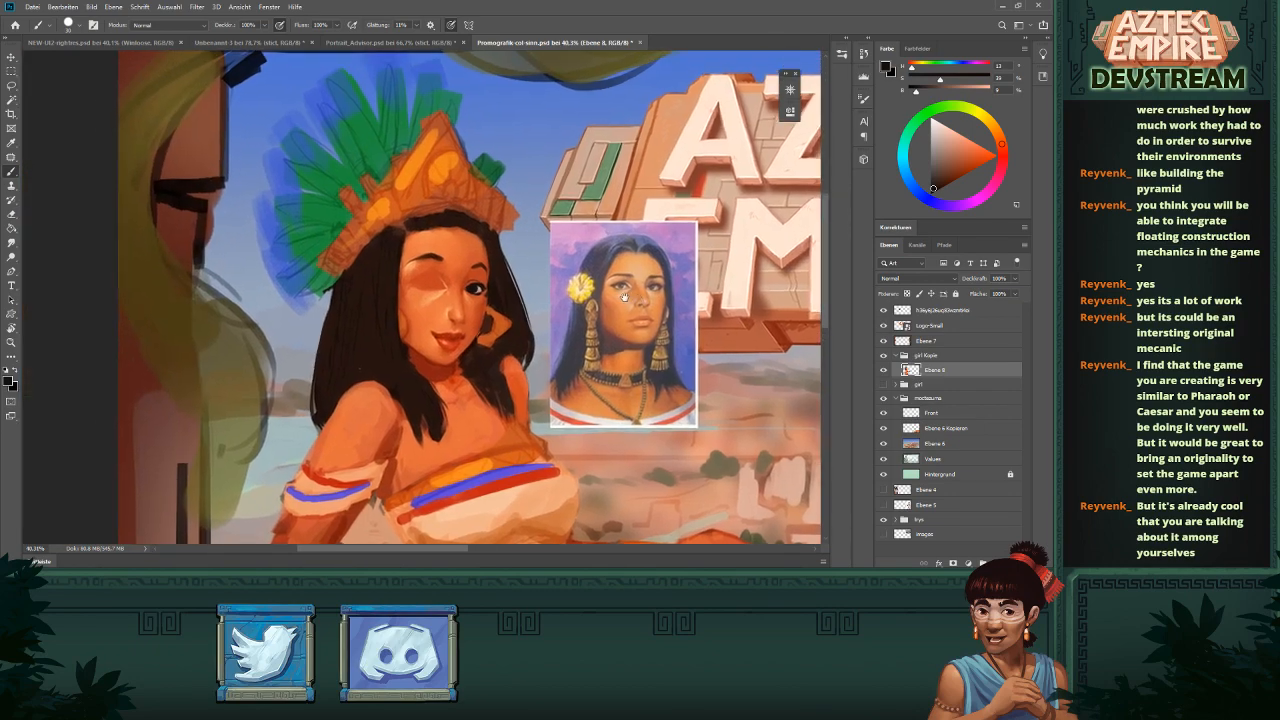
- Paint the winking eye as a curved near-black lash line across the wider socket, tapering toward the nose
scroll(446, 270, "up", 3)
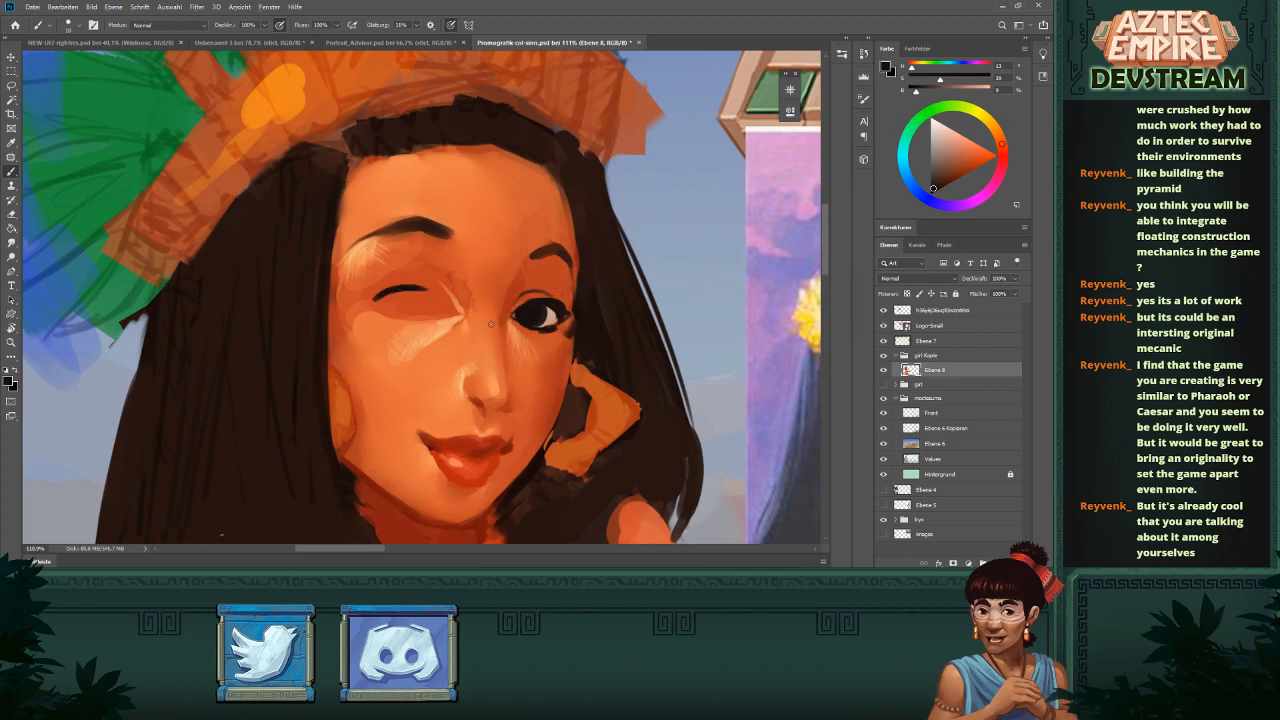
mouse_move(402, 289)
left_mouse_down()
mouse_move(437, 296)
mouse_move(458, 313)
mouse_move(448, 302)
mouse_move(372, 312)
mouse_move(438, 298)
left_mouse_up()
scroll(440, 303, "down", 4)
scroll(425, 308, "up", 2)
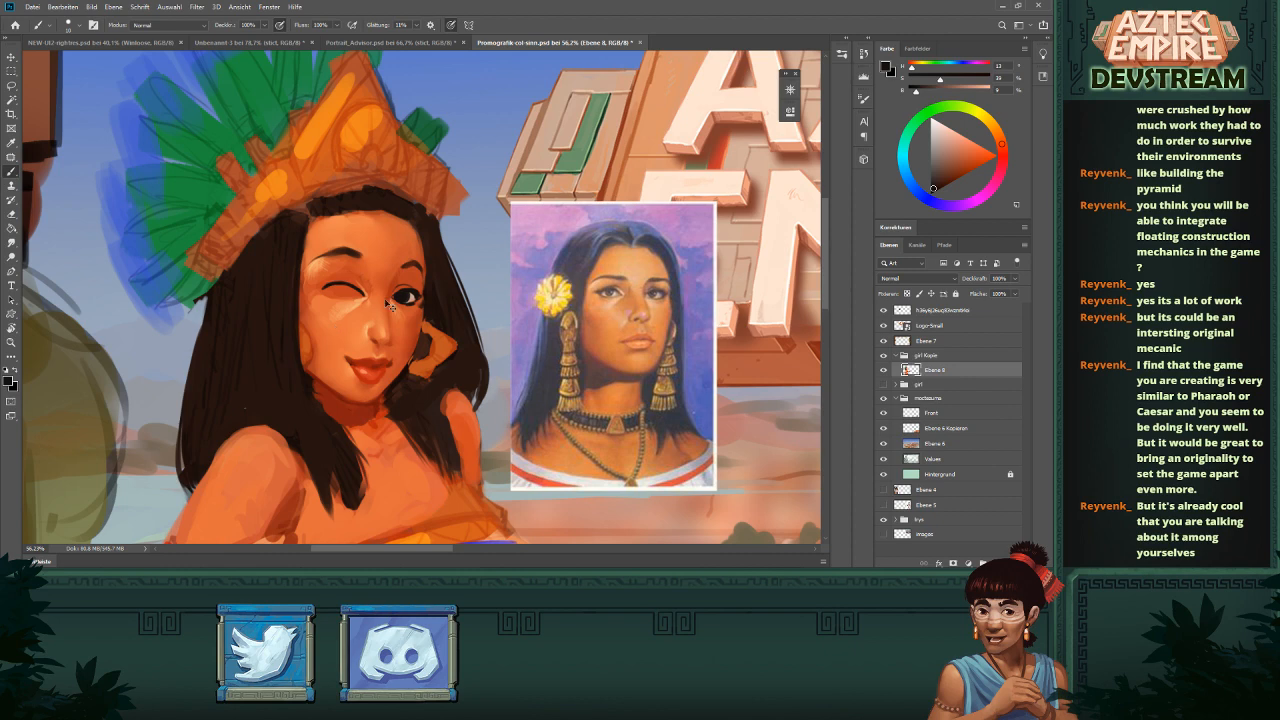
scroll(383, 289, "up", 1)
left_click_drag(353, 284, 328, 281)
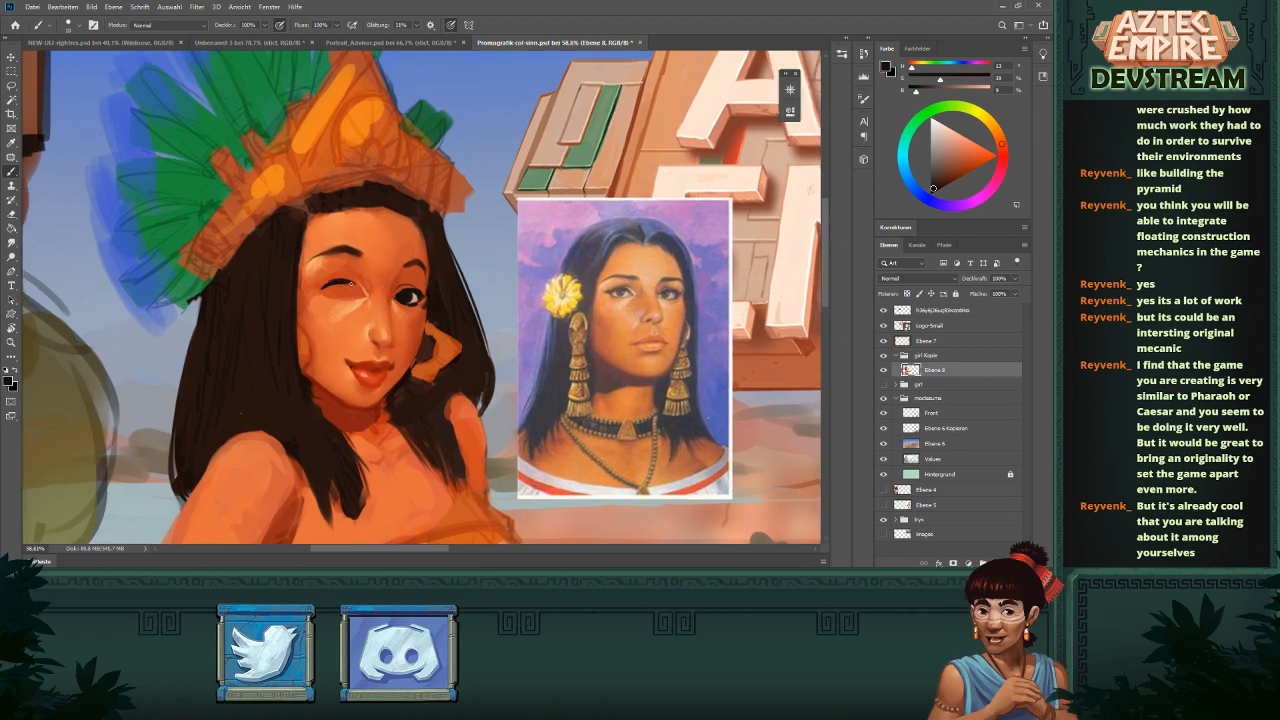
scroll(379, 291, "up", 3)
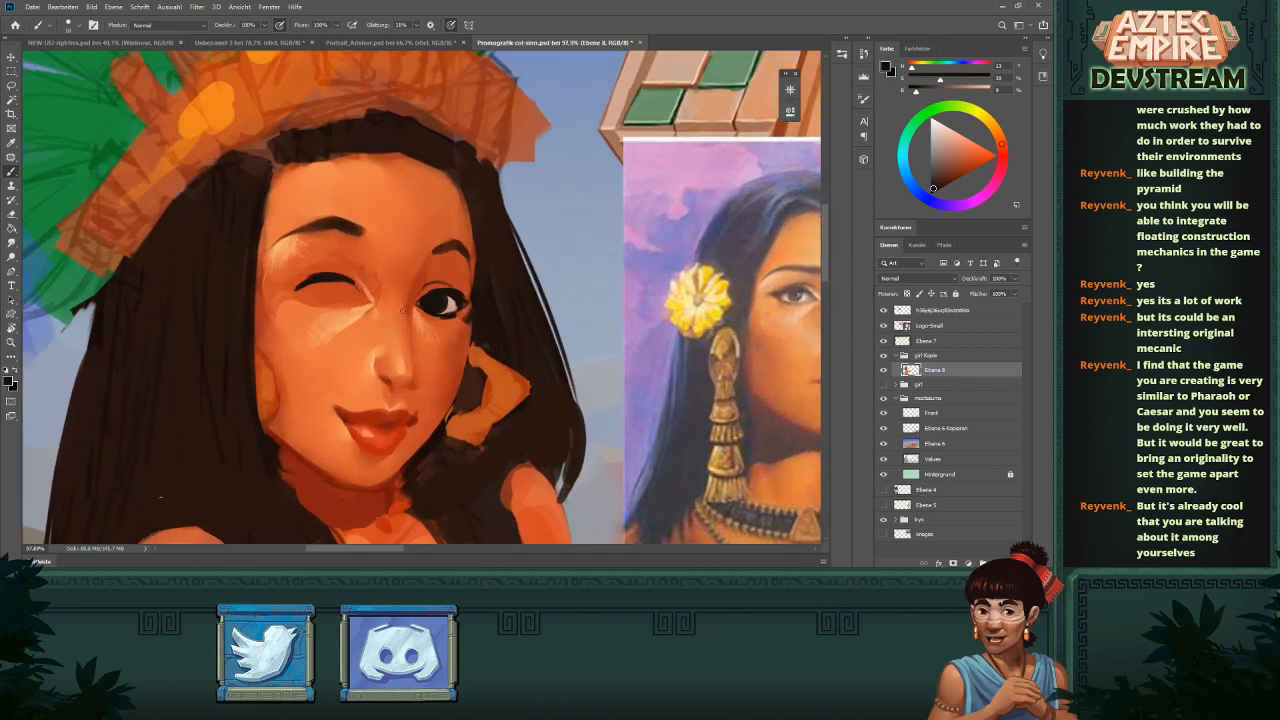
left_click_drag(353, 286, 367, 298)
scroll(372, 270, "down", 2)
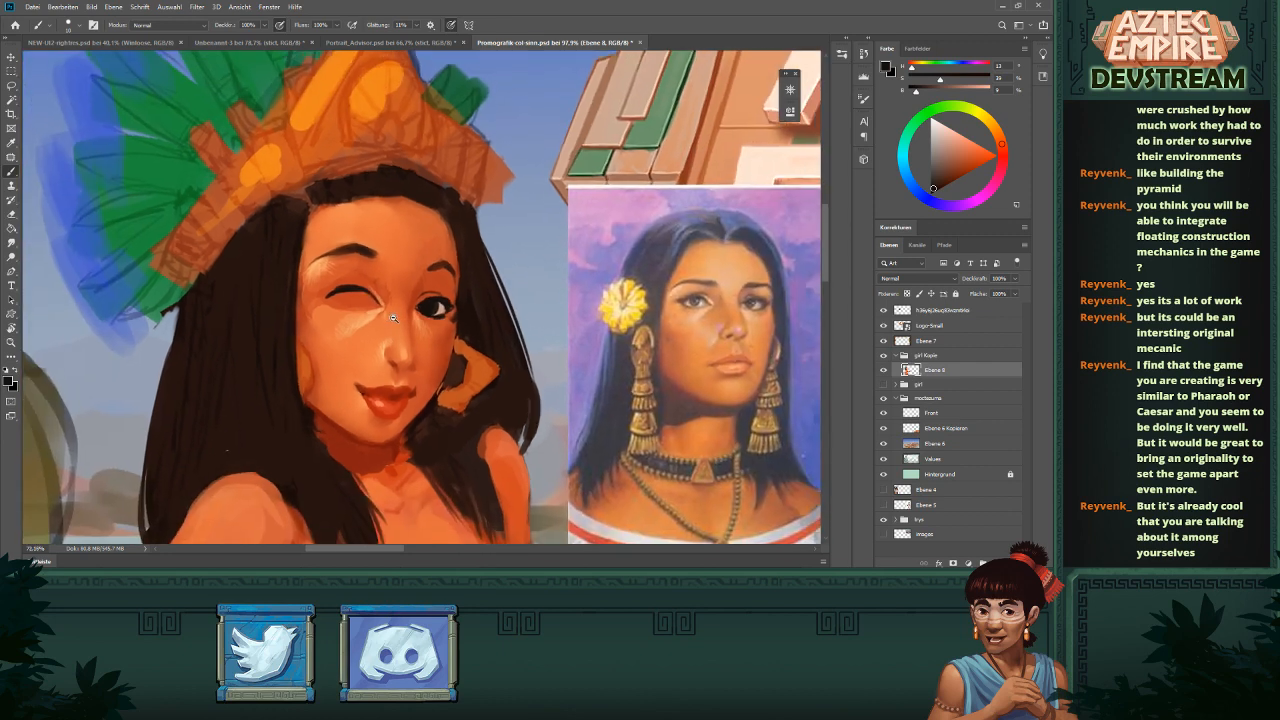
- Refine the winking eye's lash line with sampled skin orange and near-black, extending its outer corner into a small wing
scroll(350, 270, "up", 2)
left_click(344, 268, "alt")
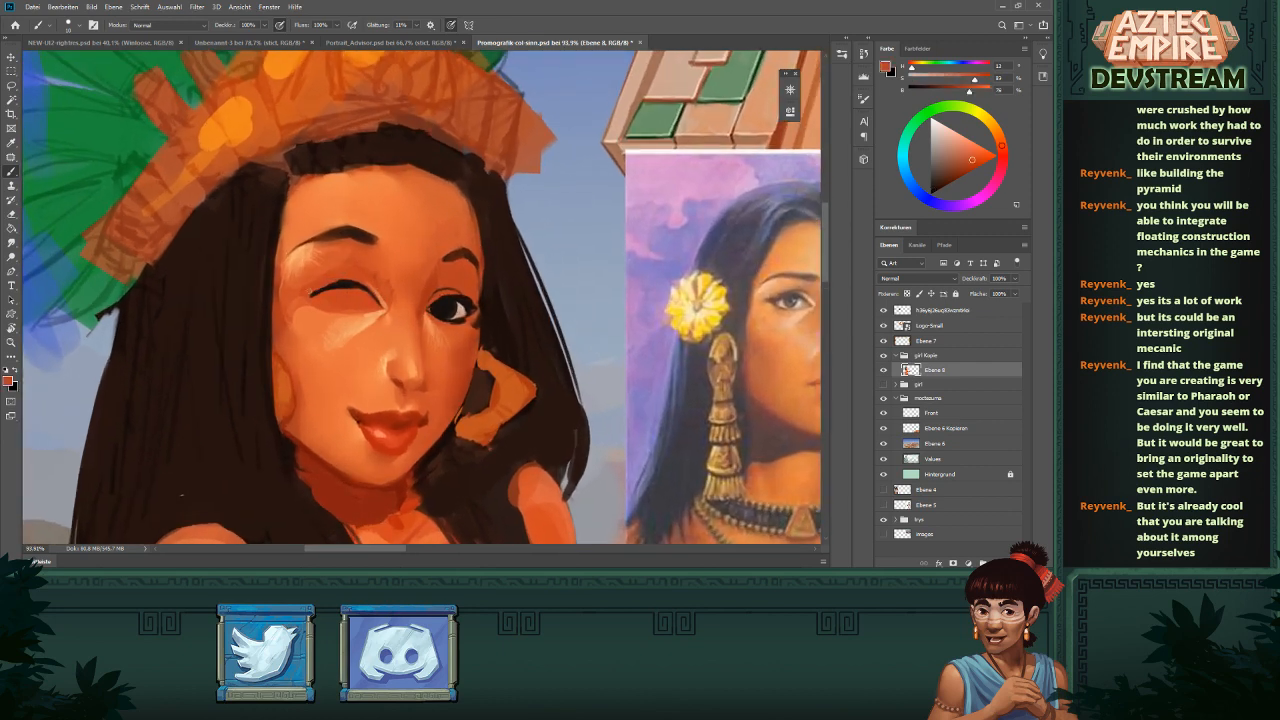
left_click(344, 283, "alt")
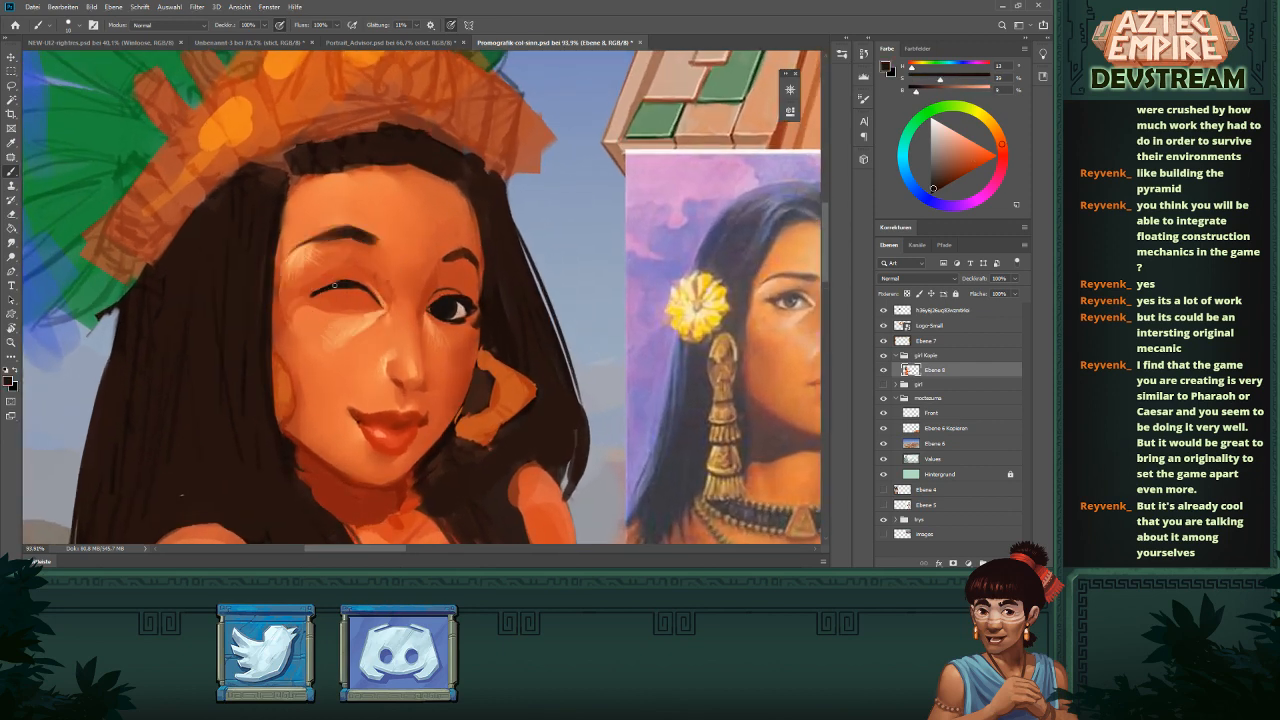
mouse_move(334, 283)
left_mouse_down()
mouse_move(313, 297)
mouse_move(333, 284)
left_mouse_up()
left_click_drag(319, 303, 339, 307)
left_click_drag(479, 249, 454, 255)
left_click_drag(372, 319, 326, 327)
left_click_drag(440, 316, 390, 318)
left_click_drag(480, 290, 440, 275)
left_click_drag(560, 263, 532, 264)
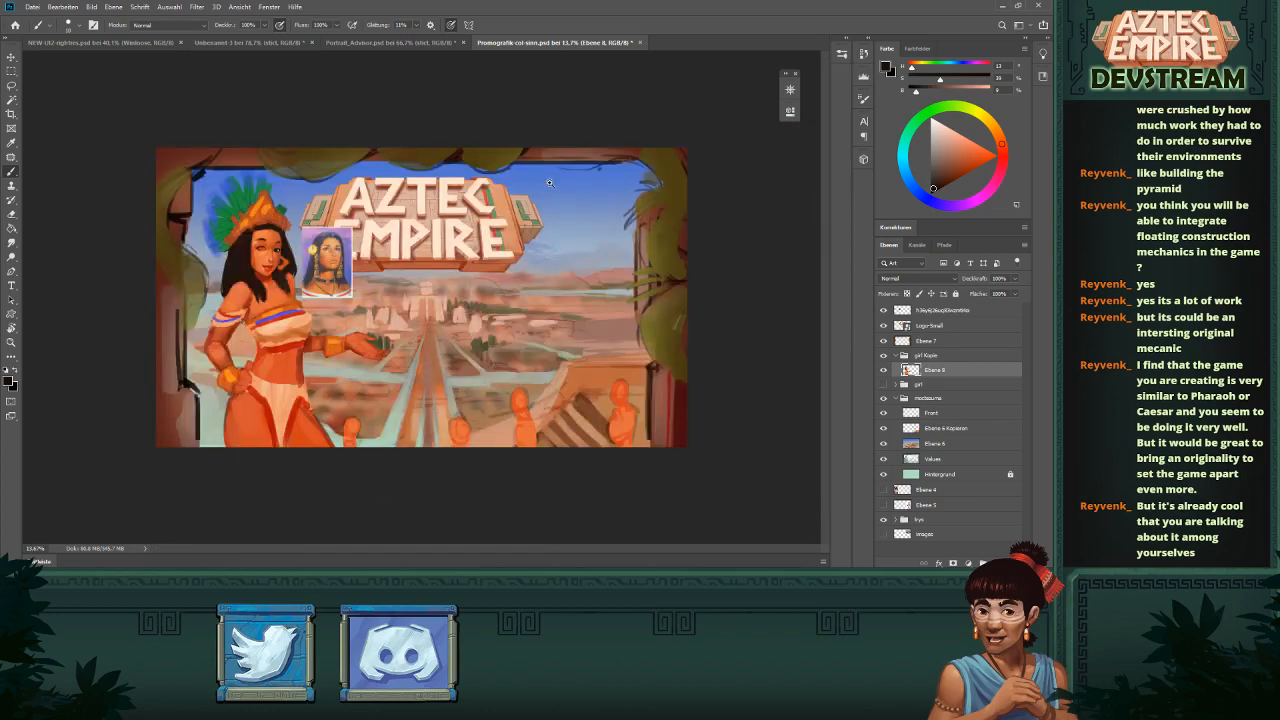
- Lasso part of the girl's face, adjust its position with the Move tool and clear the selection
left_click_drag(269, 243, 338, 246)
left_click_drag(375, 291, 541, 308)
mouse_move(445, 281)
left_mouse_down()
mouse_move(480, 283)
mouse_move(472, 272)
mouse_move(467, 304)
mouse_move(508, 320)
mouse_move(501, 259)
mouse_move(503, 299)
left_mouse_up()
key("l")
key("v")
key("ctrl+d")
- Lasso the girl's open eye and nudge it slightly outward with the Move tool
scroll(569, 305, "down", 5)
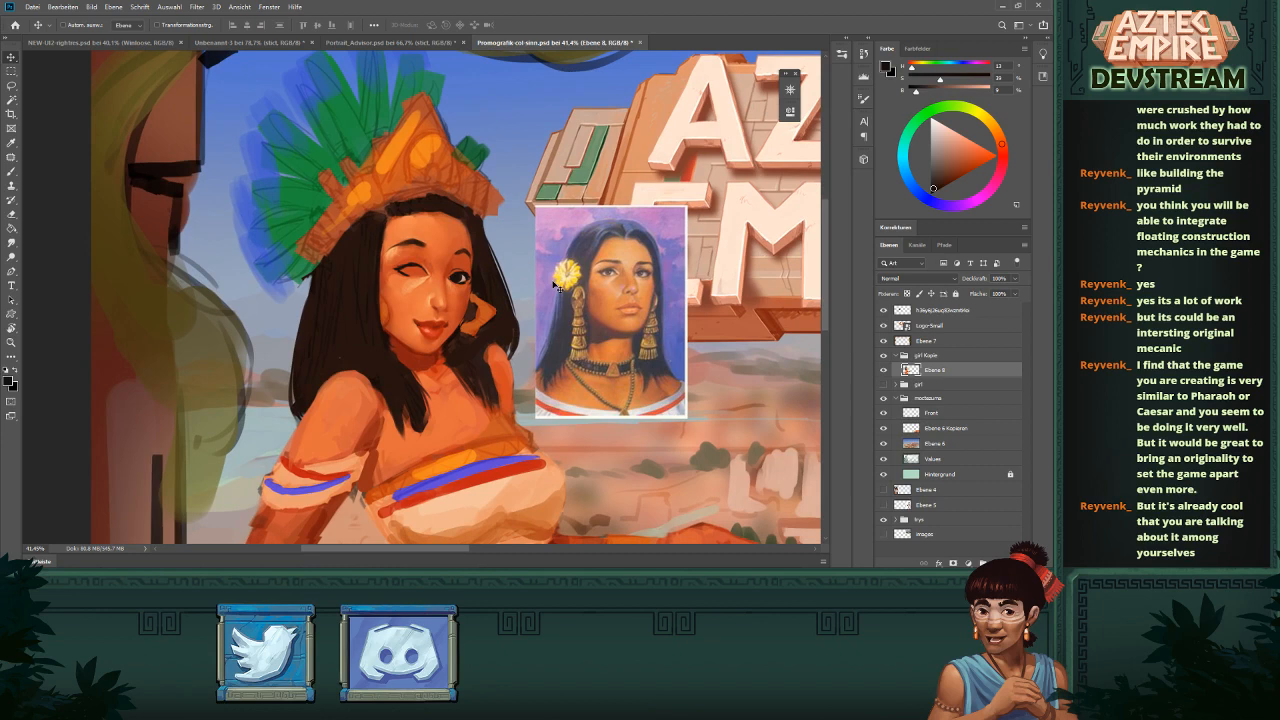
scroll(557, 285, "up", 5)
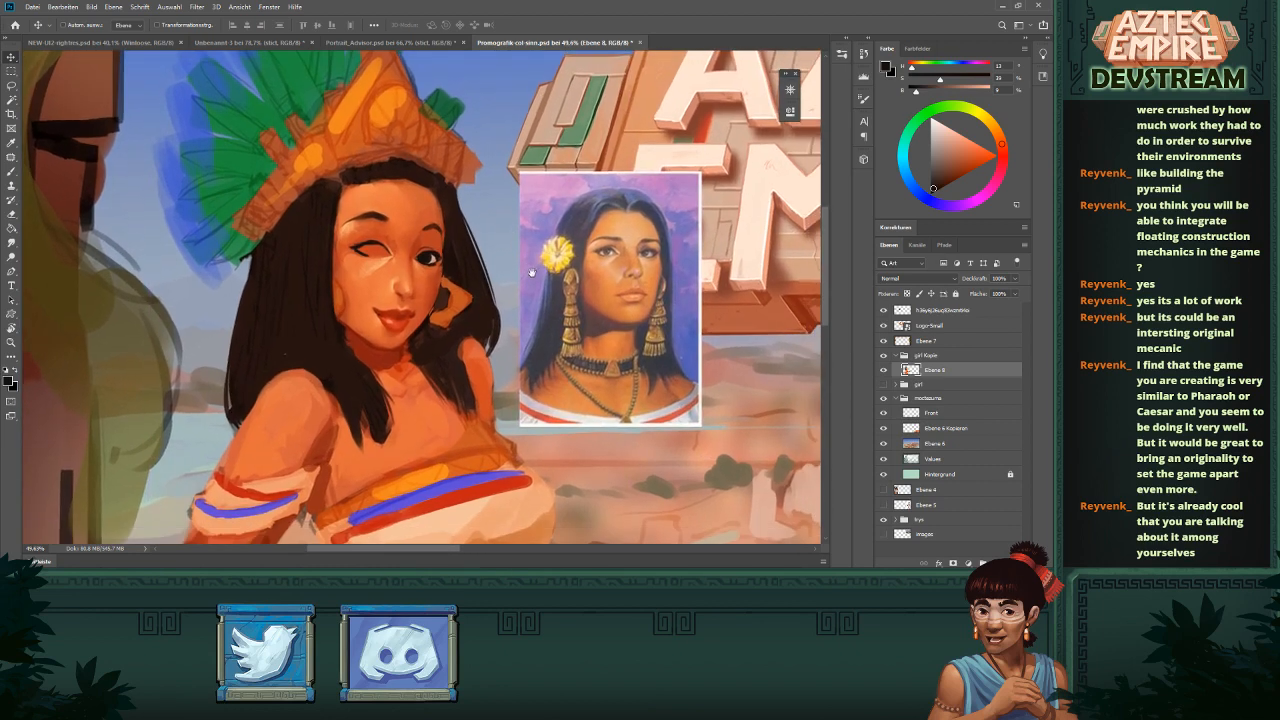
key("l")
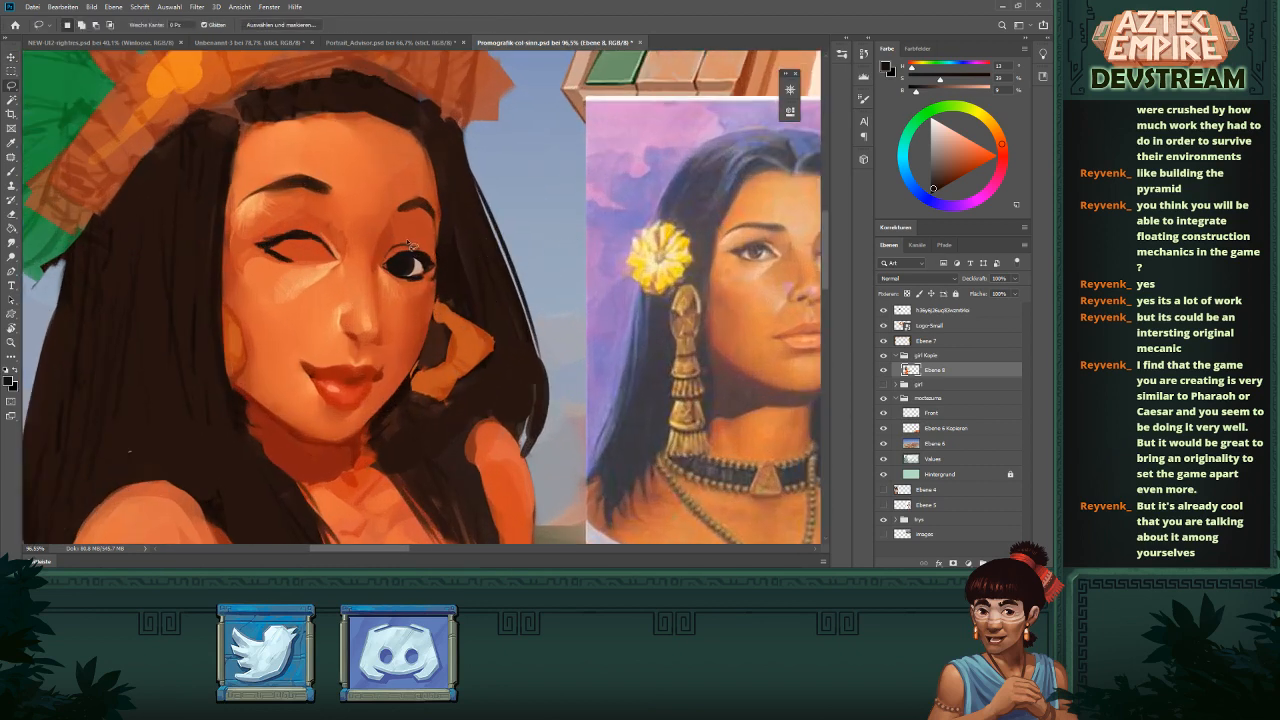
mouse_move(418, 254)
left_mouse_down()
mouse_move(381, 265)
mouse_move(408, 295)
mouse_move(440, 264)
mouse_move(418, 250)
left_mouse_up()
key("v")
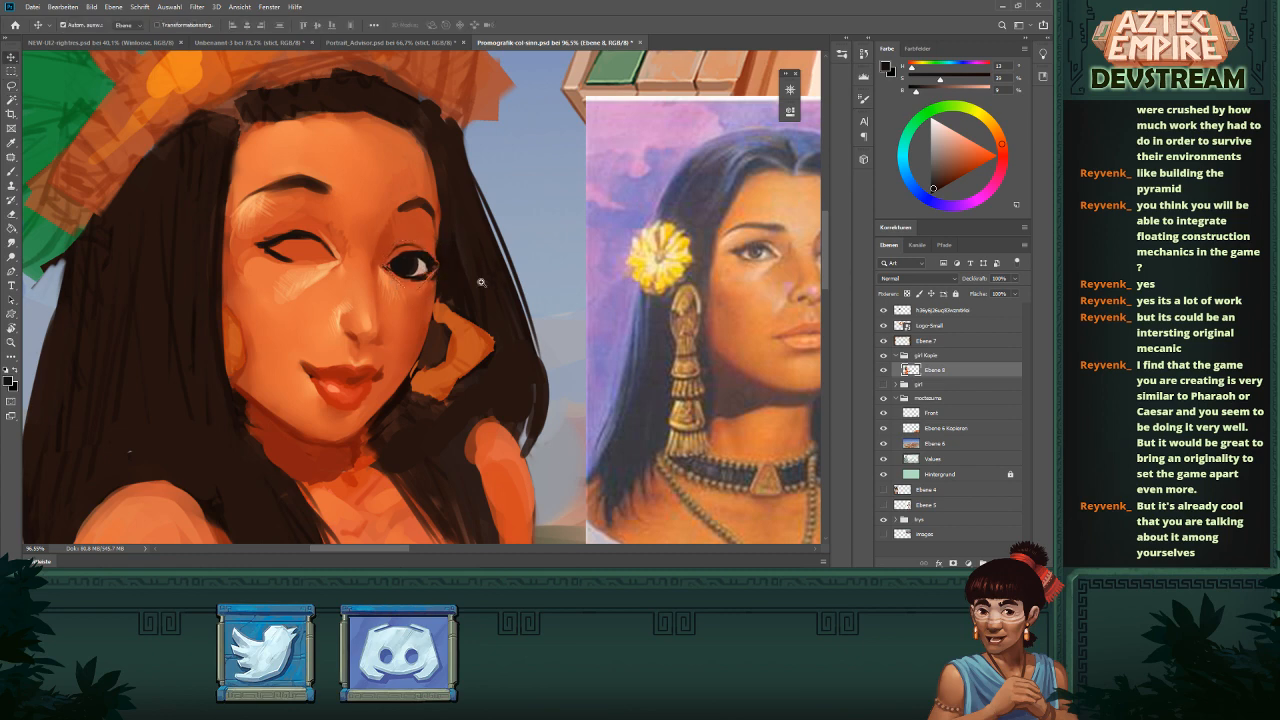
- Lasso the winking eye with its surrounding skin, nudge it slightly with the Move tool and clear the selection
scroll(477, 268, "down", 8)
scroll(356, 229, "up", 8)
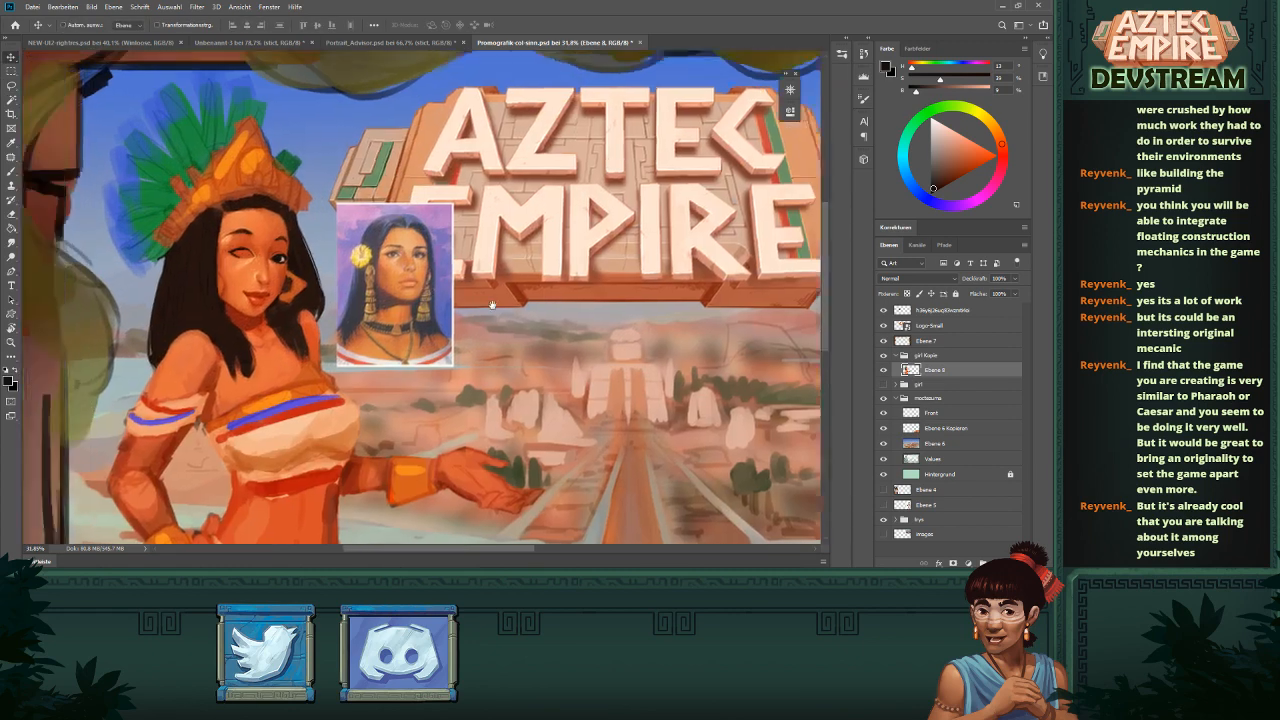
key("l")
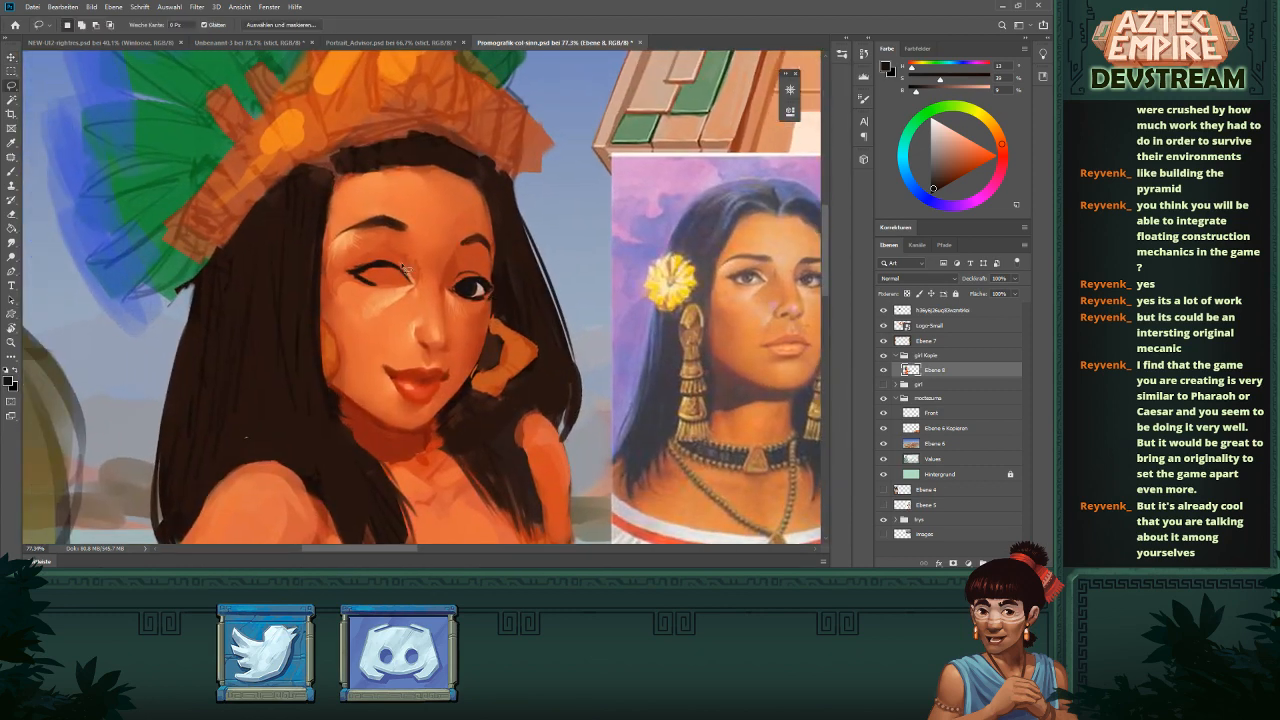
mouse_move(400, 256)
left_mouse_down()
mouse_move(375, 249)
mouse_move(346, 300)
mouse_move(398, 314)
mouse_move(415, 290)
mouse_move(405, 254)
mouse_move(404, 282)
left_mouse_up()
key("v")
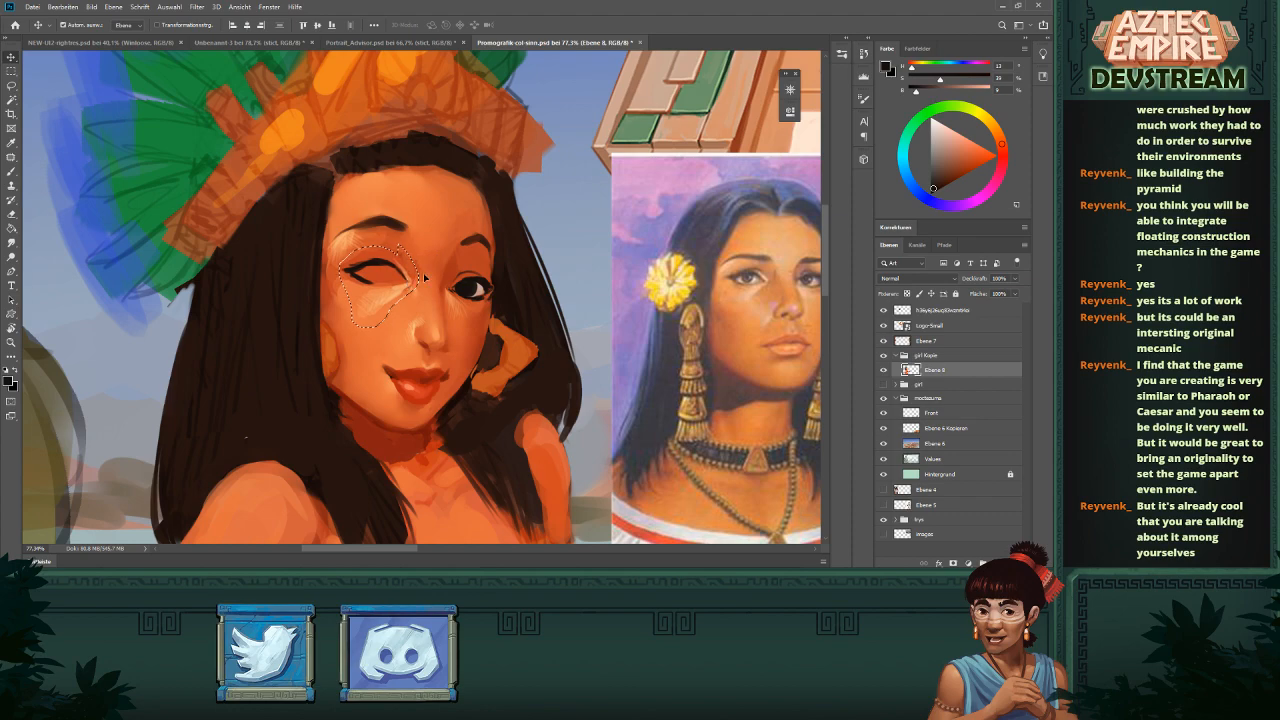
key("ctrl+d")
left_click_drag(622, 317, 554, 360)
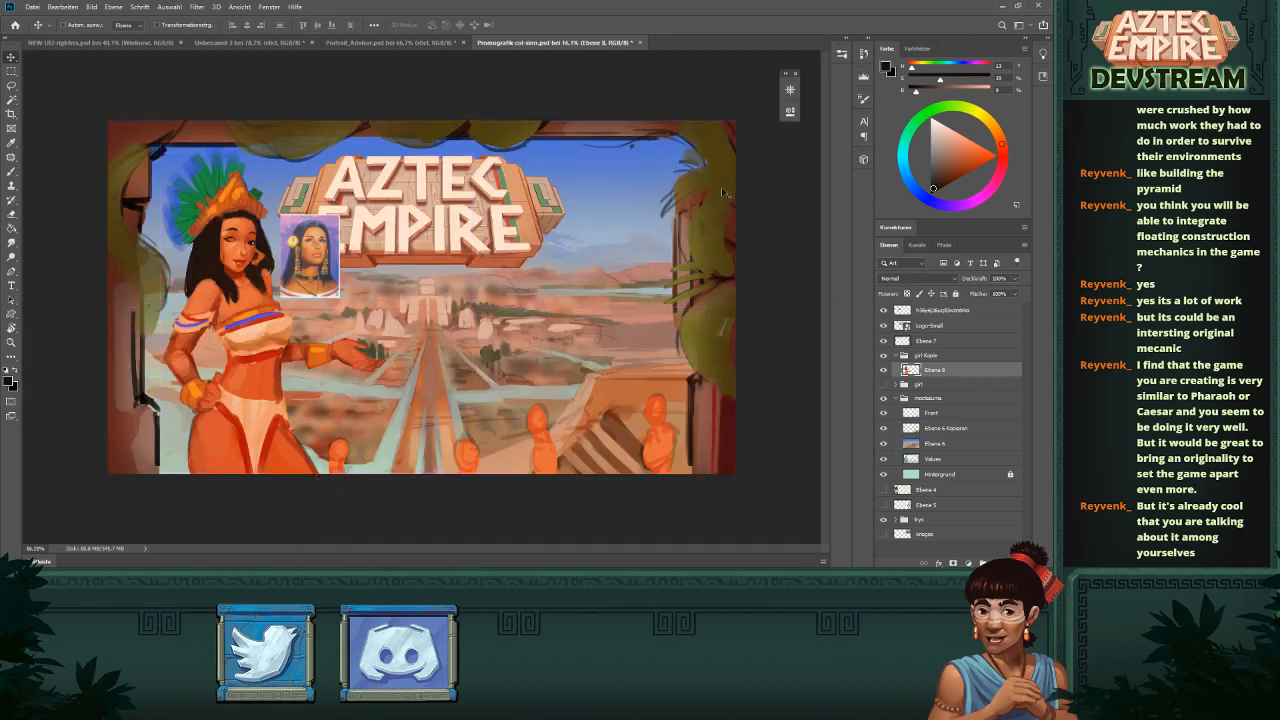
mouse_move(651, 289)
left_mouse_down()
mouse_move(620, 297)
mouse_move(665, 300)
left_mouse_up()
left_click_drag(512, 339, 625, 334)
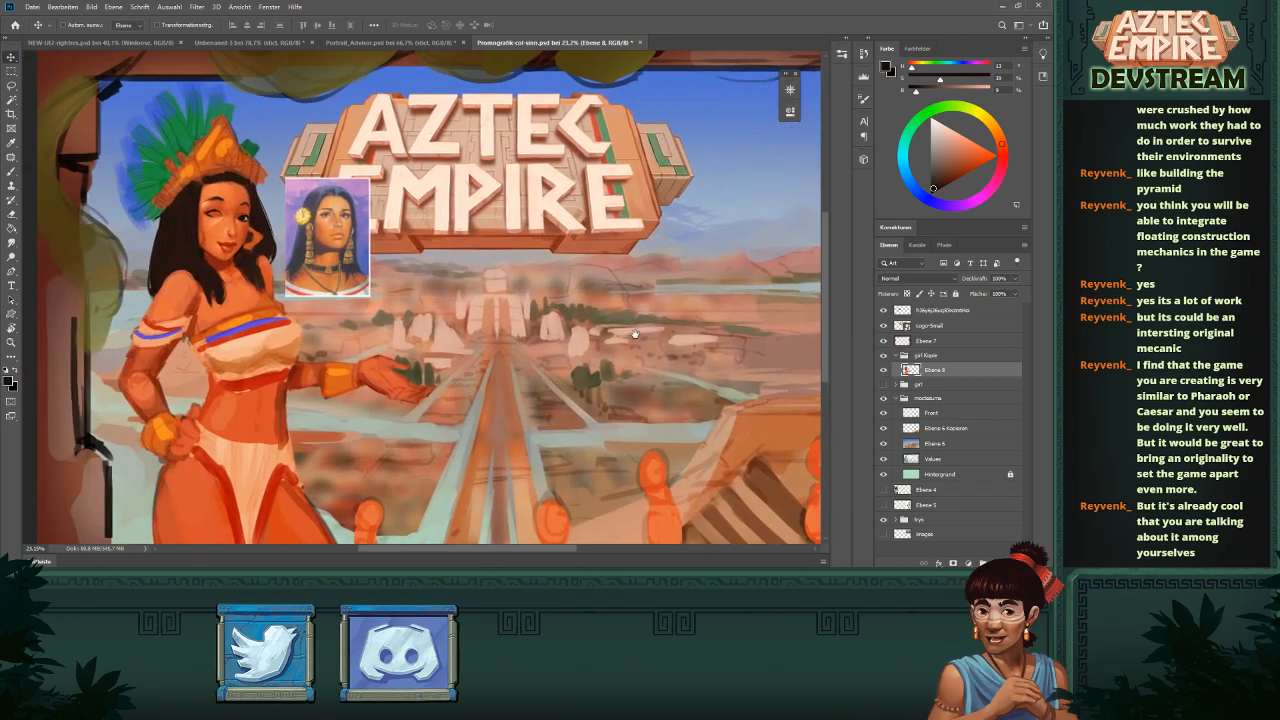
- Repaint the winking eye as an open one, with a near-black iris and an eye white sampled from the other eye
left_click_drag(248, 227, 345, 232)
left_click_drag(240, 225, 450, 245)
mouse_move(400, 190)
left_mouse_down()
mouse_move(511, 243)
mouse_move(489, 291)
left_mouse_up()
key("b")
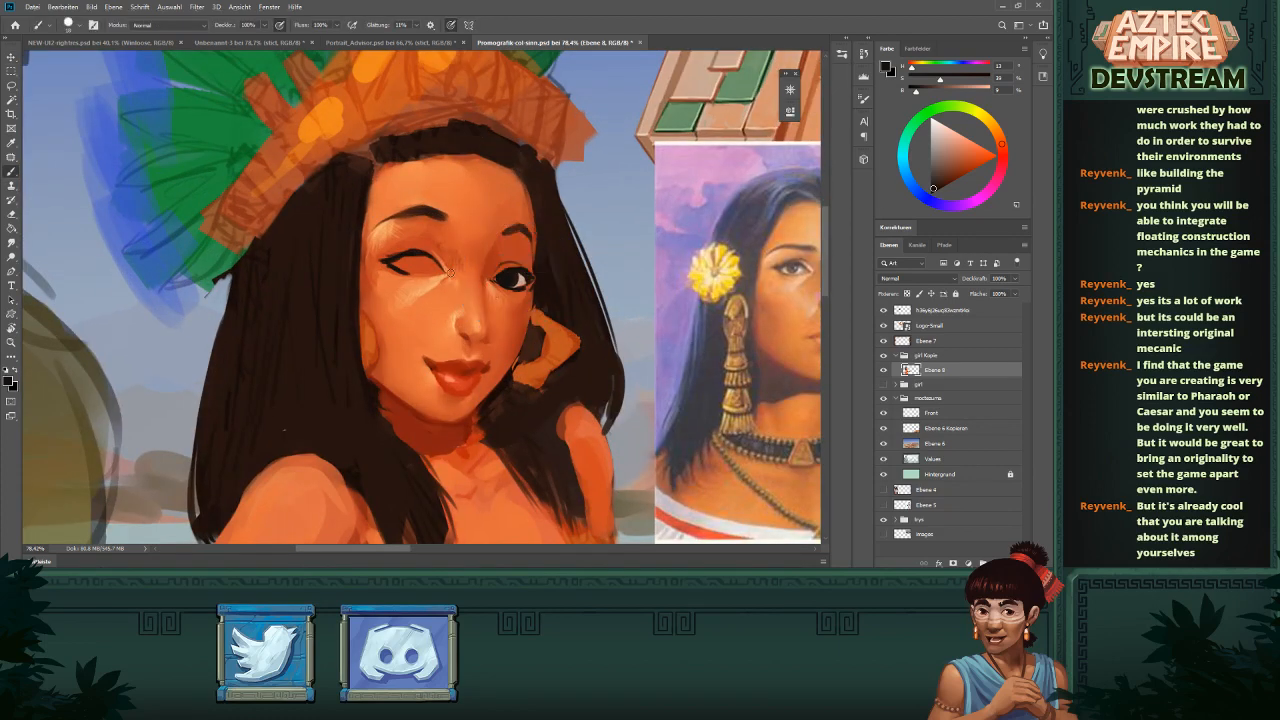
left_click_drag(395, 259, 424, 267)
left_click_drag(497, 253, 433, 268)
left_click(521, 281, "alt")
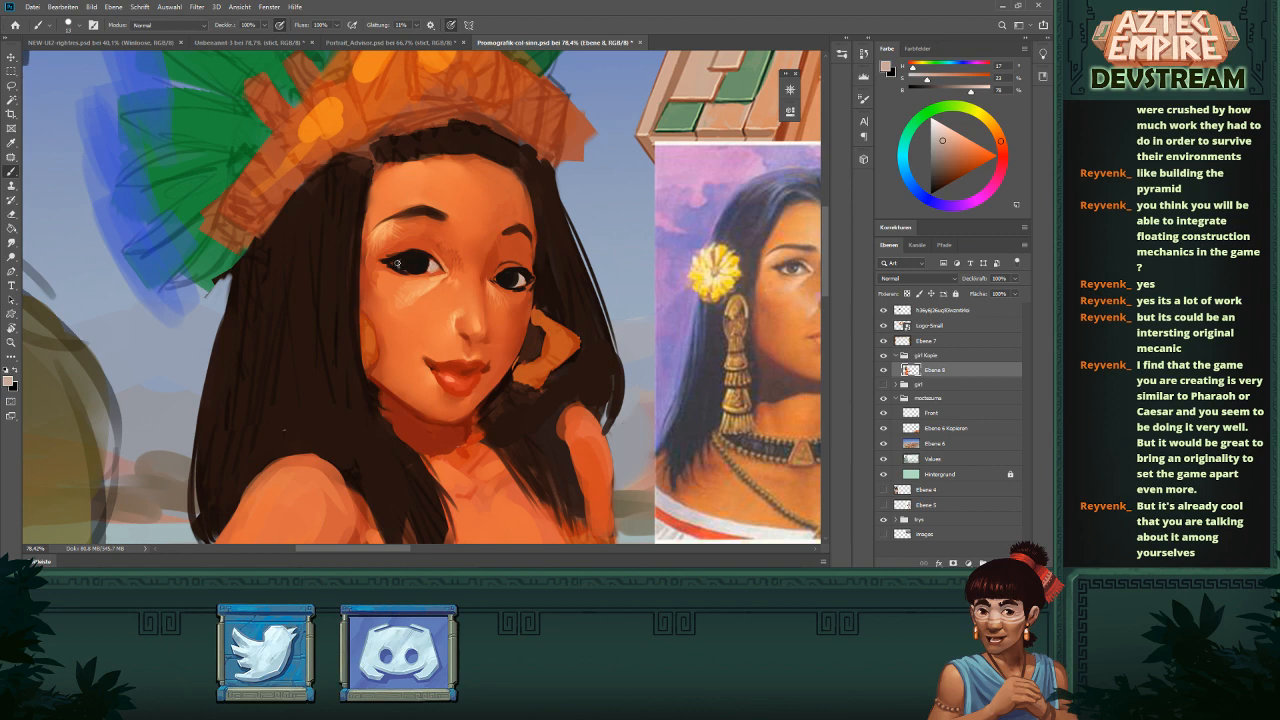
key("ctrl+0")
left_click_drag(607, 254, 590, 256)
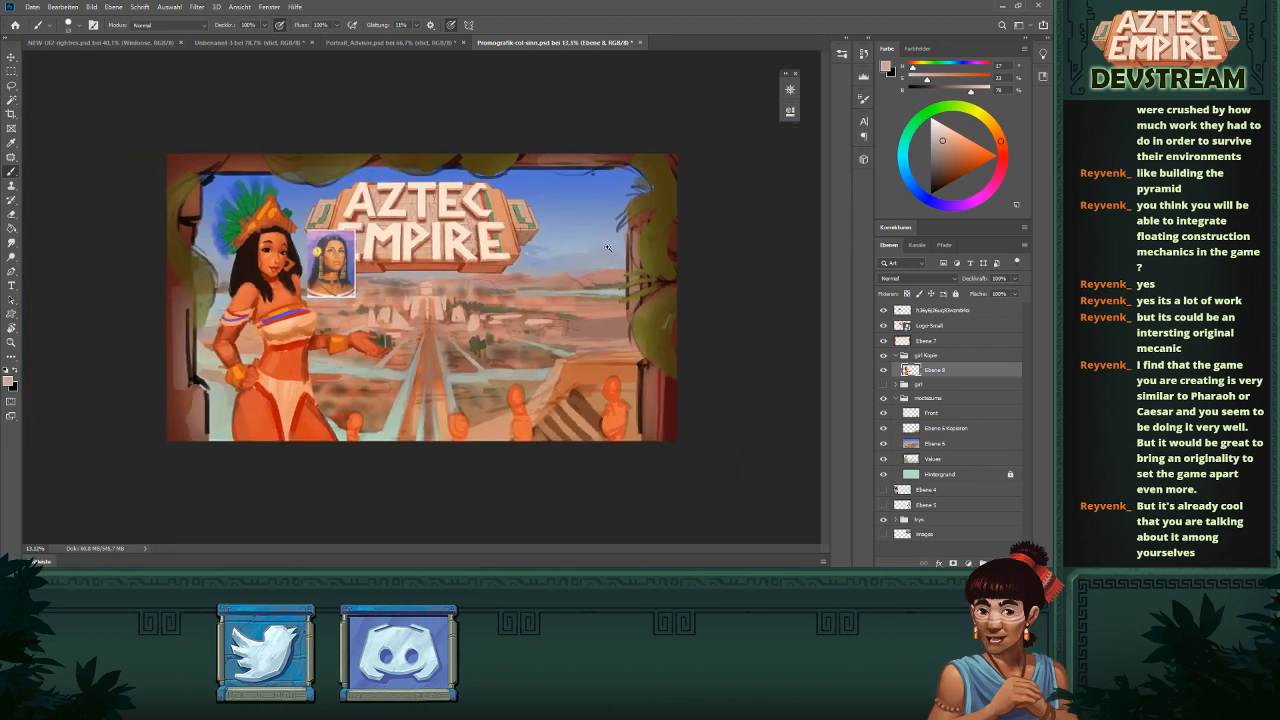
left_click_drag(281, 239, 645, 282)
mouse_move(630, 296)
left_mouse_down()
mouse_move(660, 280)
mouse_move(640, 288)
left_mouse_up()
key("ctrl+z")
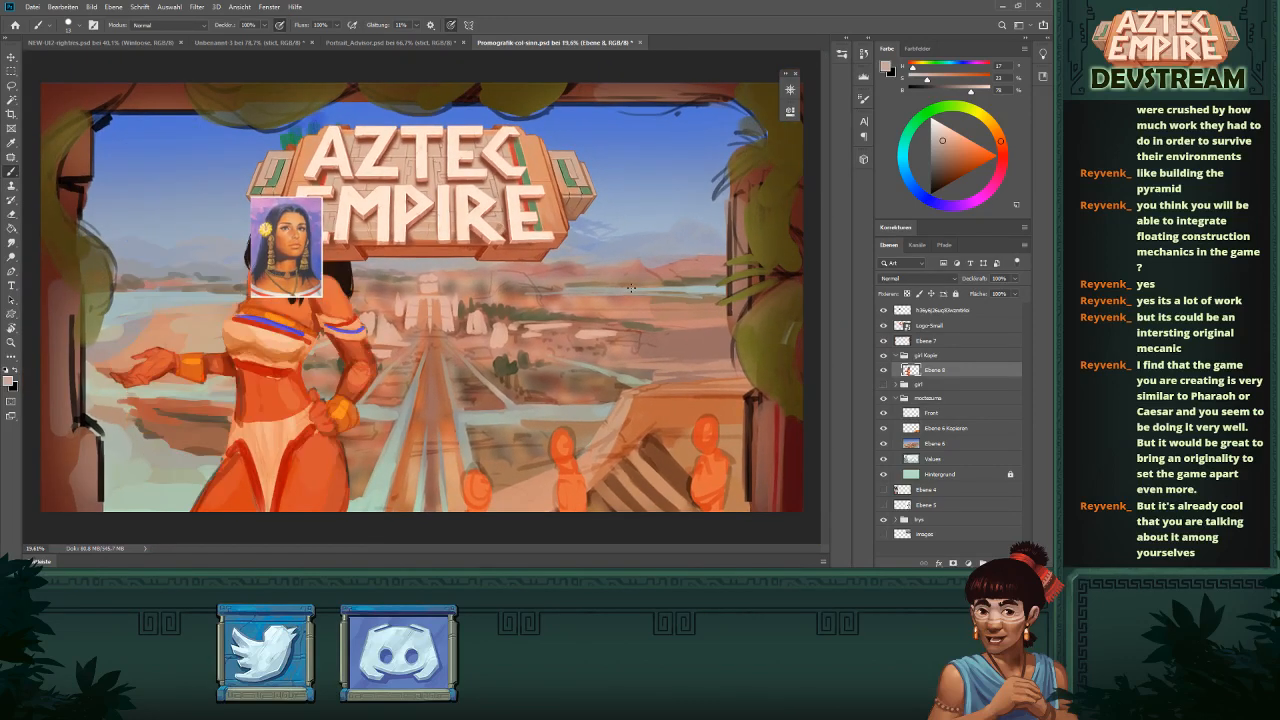
key("ctrl+z")
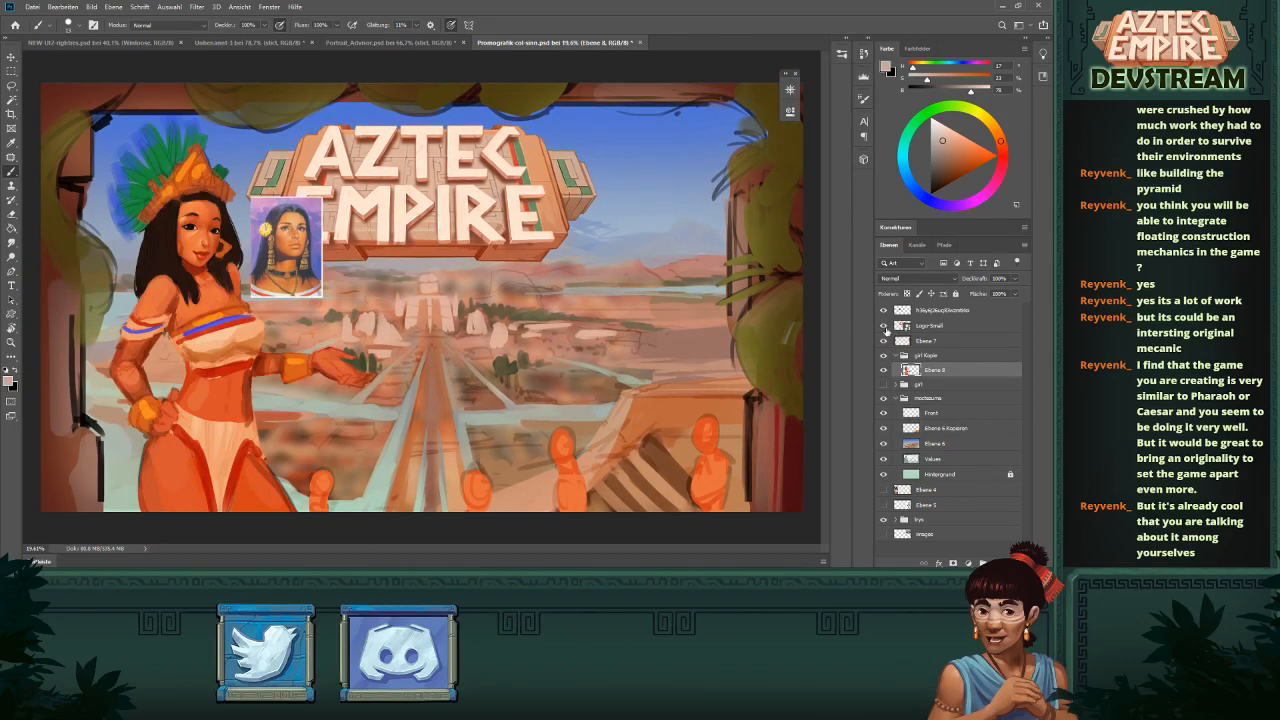
- Hide the logo and foliage frame layers, and flip the reference portrait and girl layers horizontally together
left_click(883, 341)
left_click(883, 342)
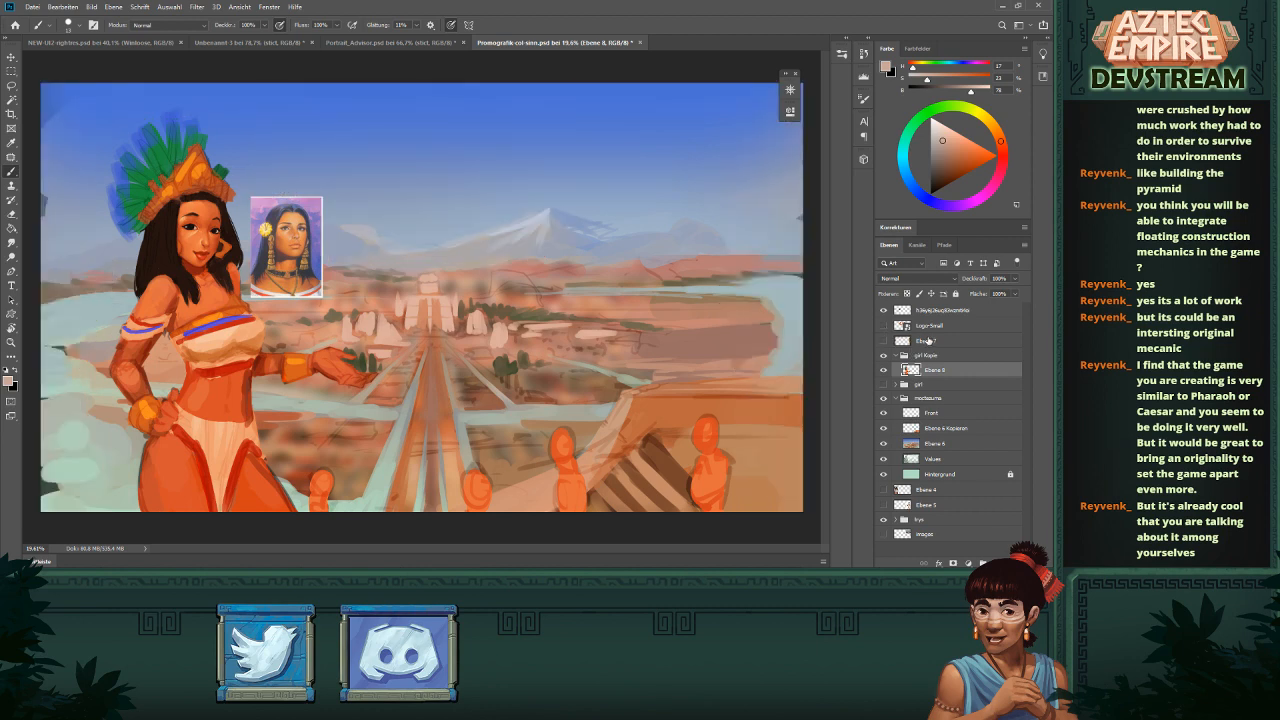
left_click(926, 310)
left_click(926, 370, "ctrl")
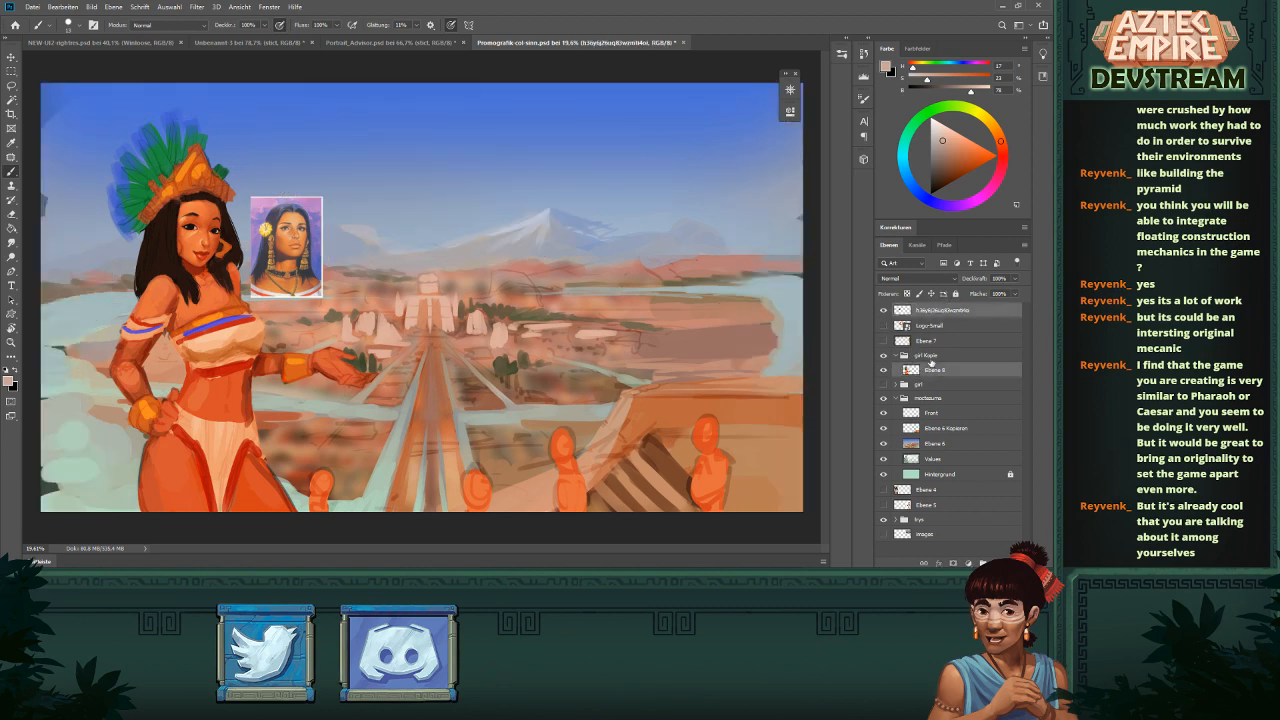
key("ctrl+shift+h")
- Select only the girl's layer again and touch up the farther eye's outer edge with sampled near-black
scroll(335, 278, "up", 4)
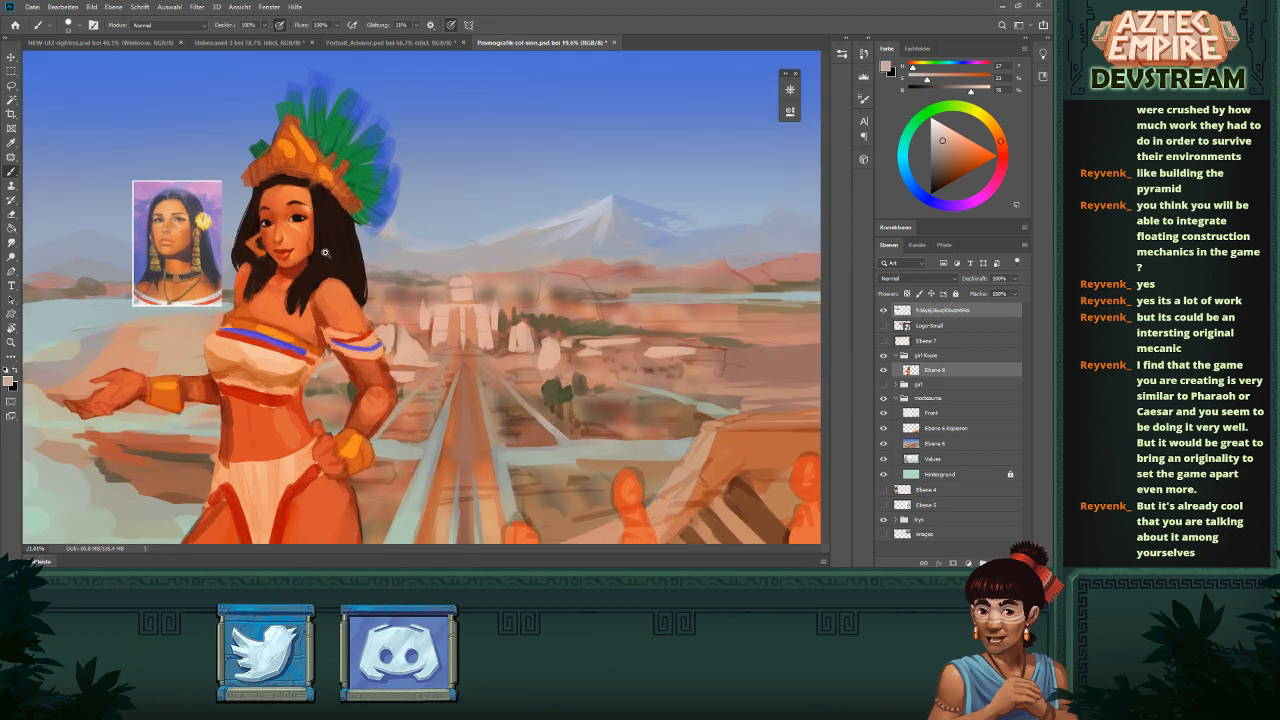
left_click_drag(345, 281, 534, 326)
scroll(534, 326, "up", 4)
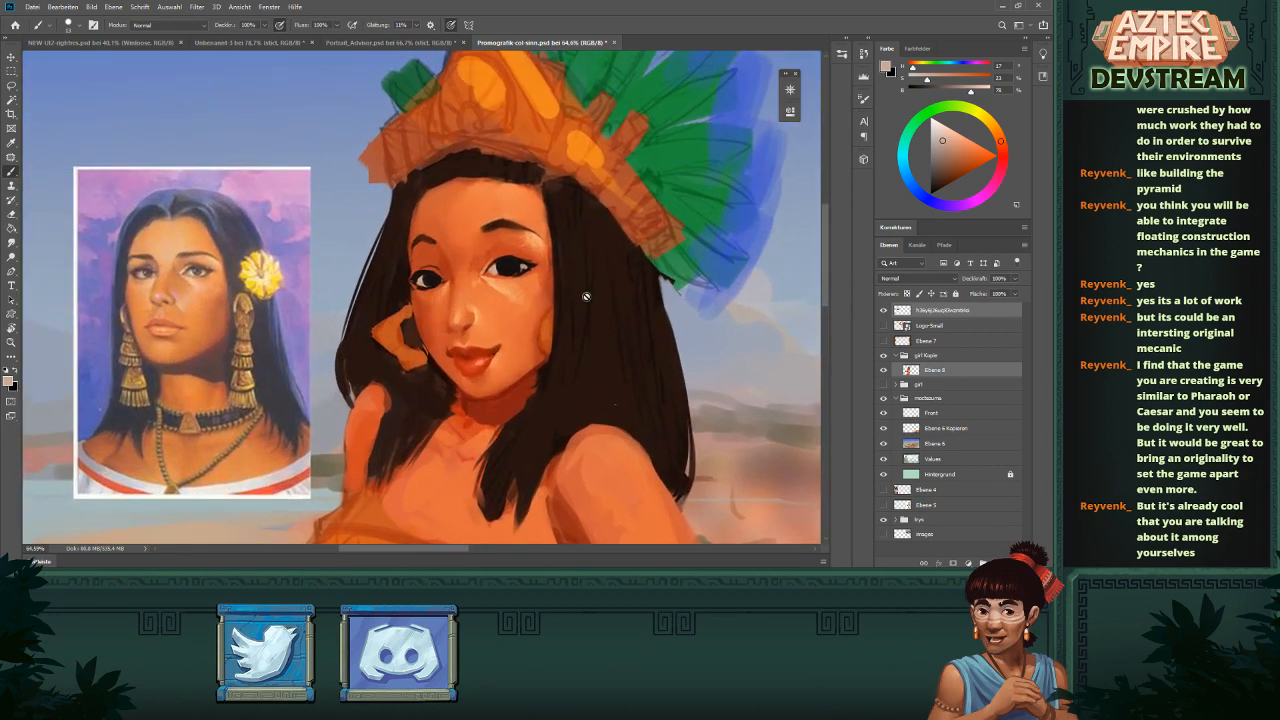
left_click(923, 371)
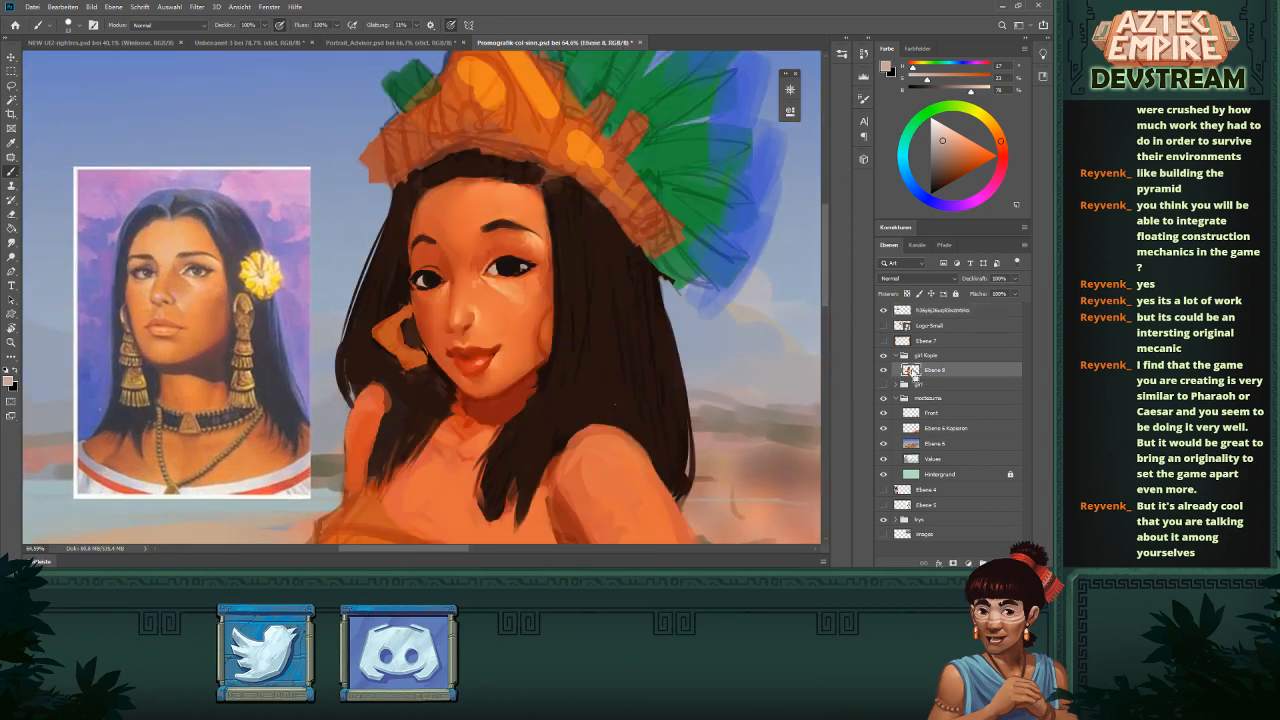
scroll(488, 289, "up", 1)
scroll(405, 287, "up", 3)
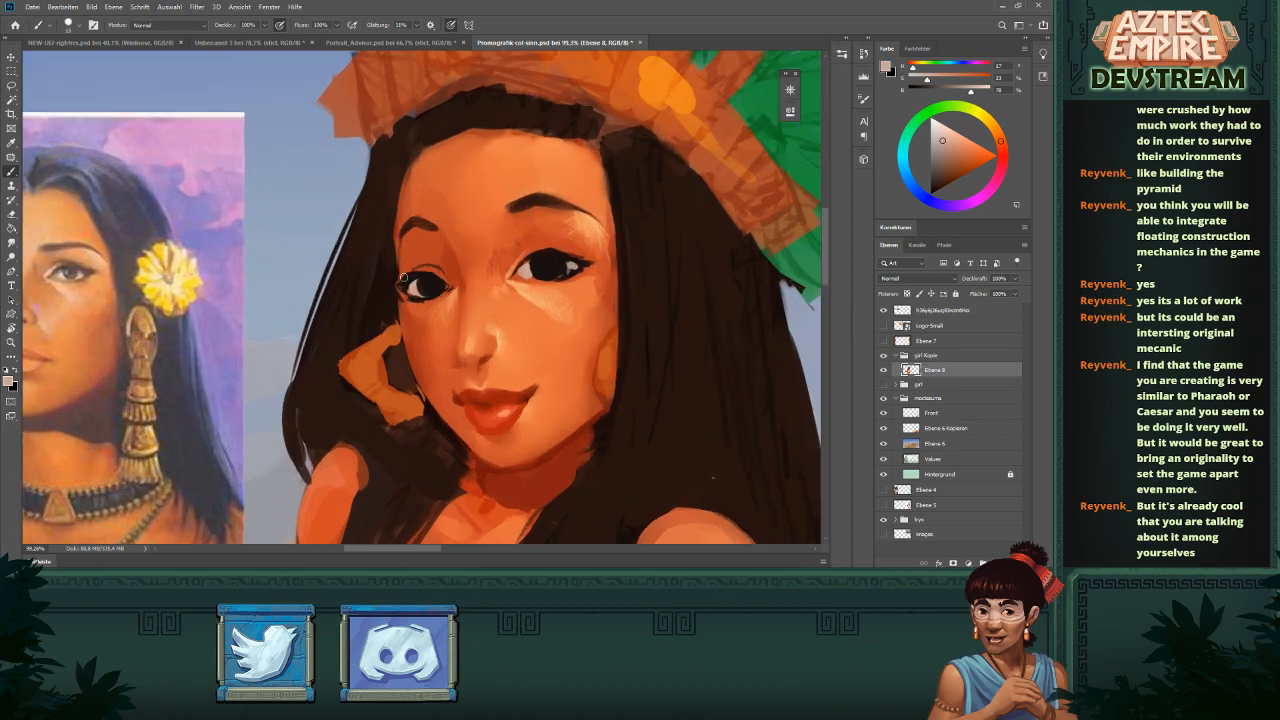
left_click(396, 287, "alt")
scroll(571, 305, "down", 10)
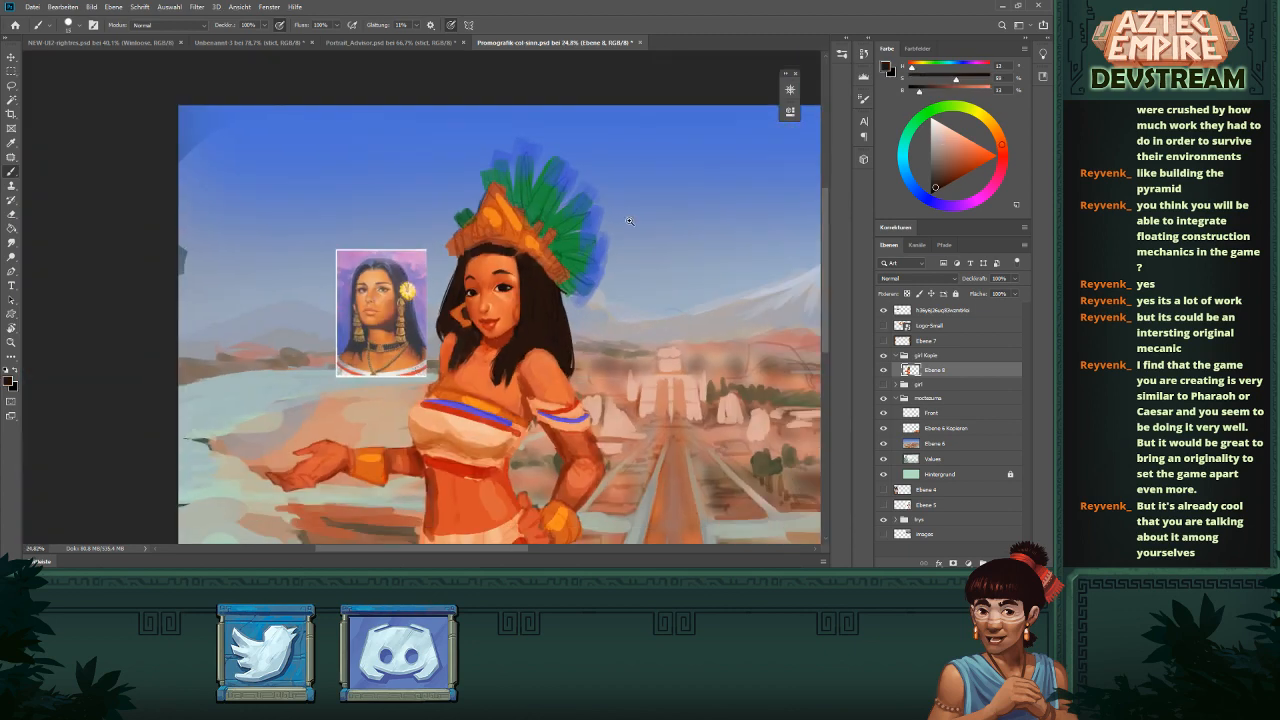
scroll(571, 305, "up", 2)
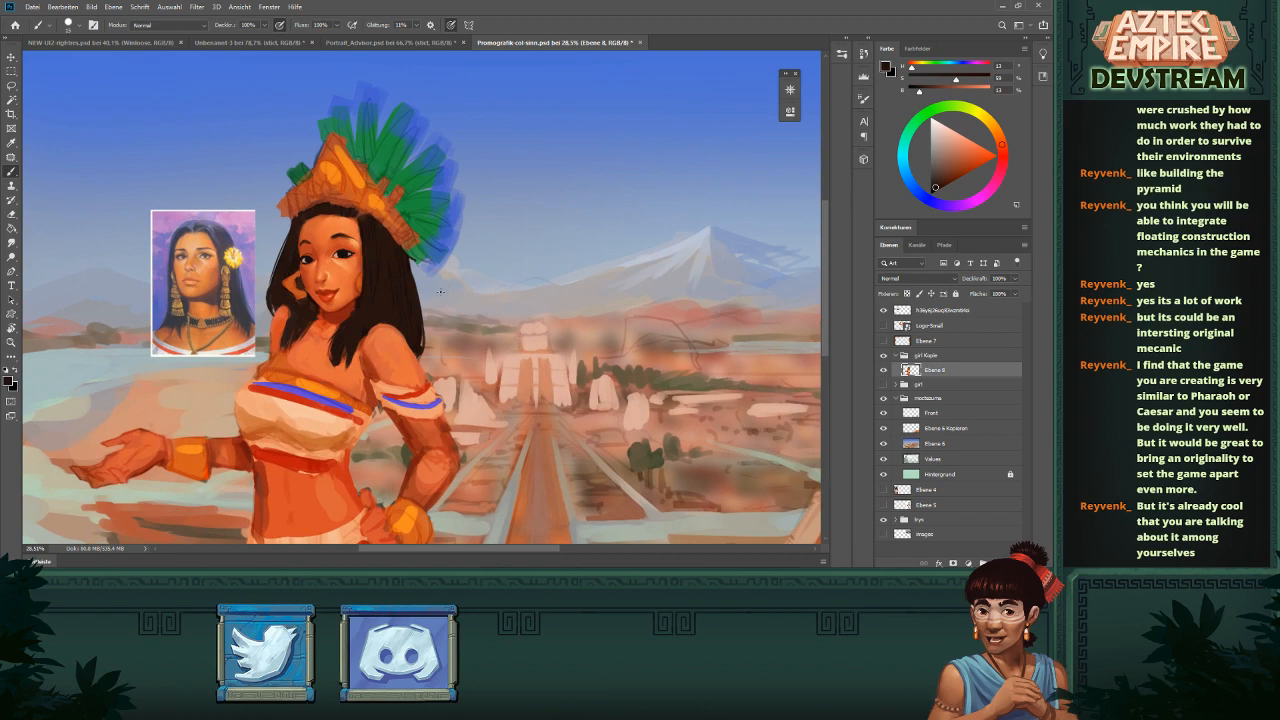
scroll(440, 291, "up", 3)
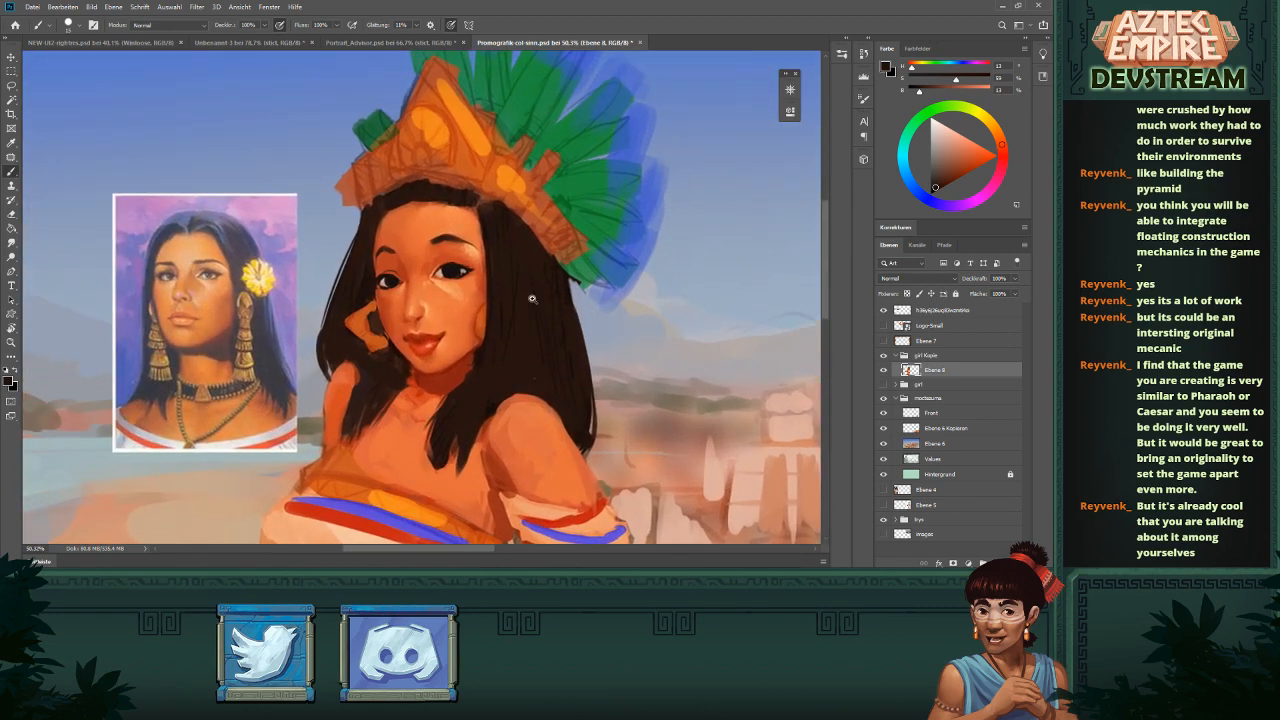
- Paint a light yellow-orange highlight on the forehead just above the nearer eyebrow, using sampled and adjusted skin tones
scroll(532, 298, "up", 1)
left_click(456, 256, "alt")
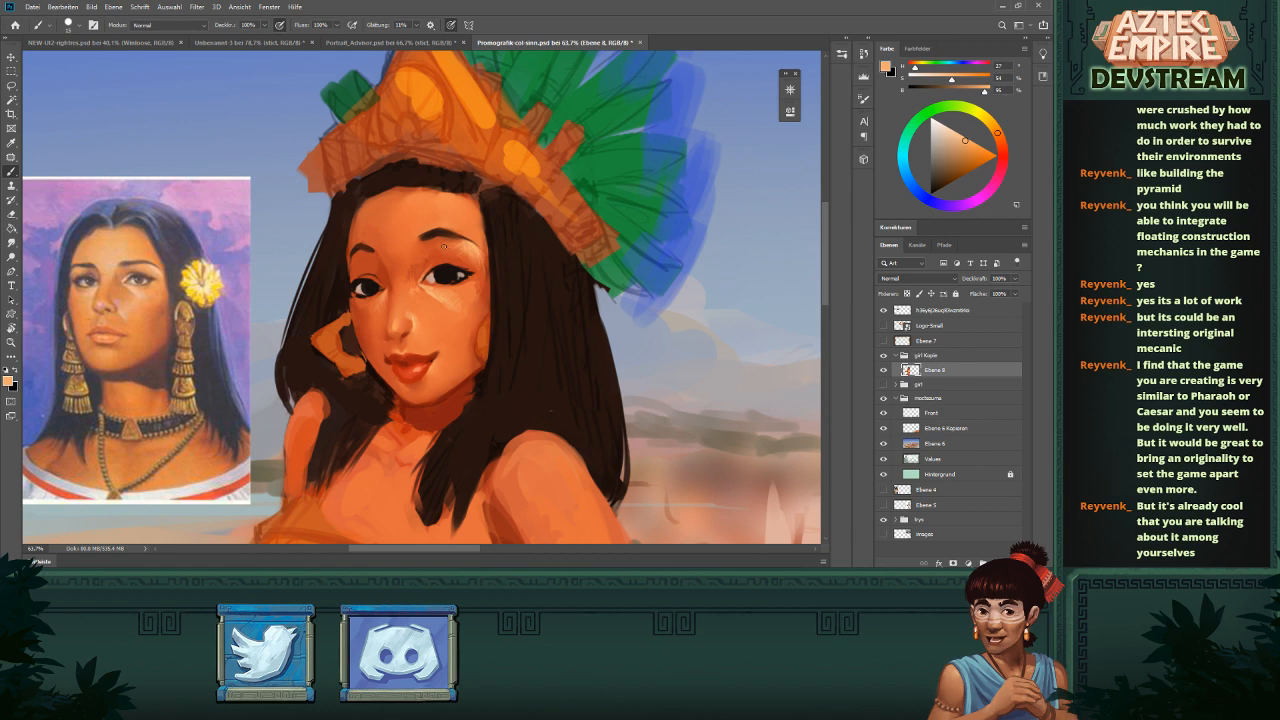
left_click_drag(524, 243, 554, 238)
left_click_drag(526, 254, 509, 271)
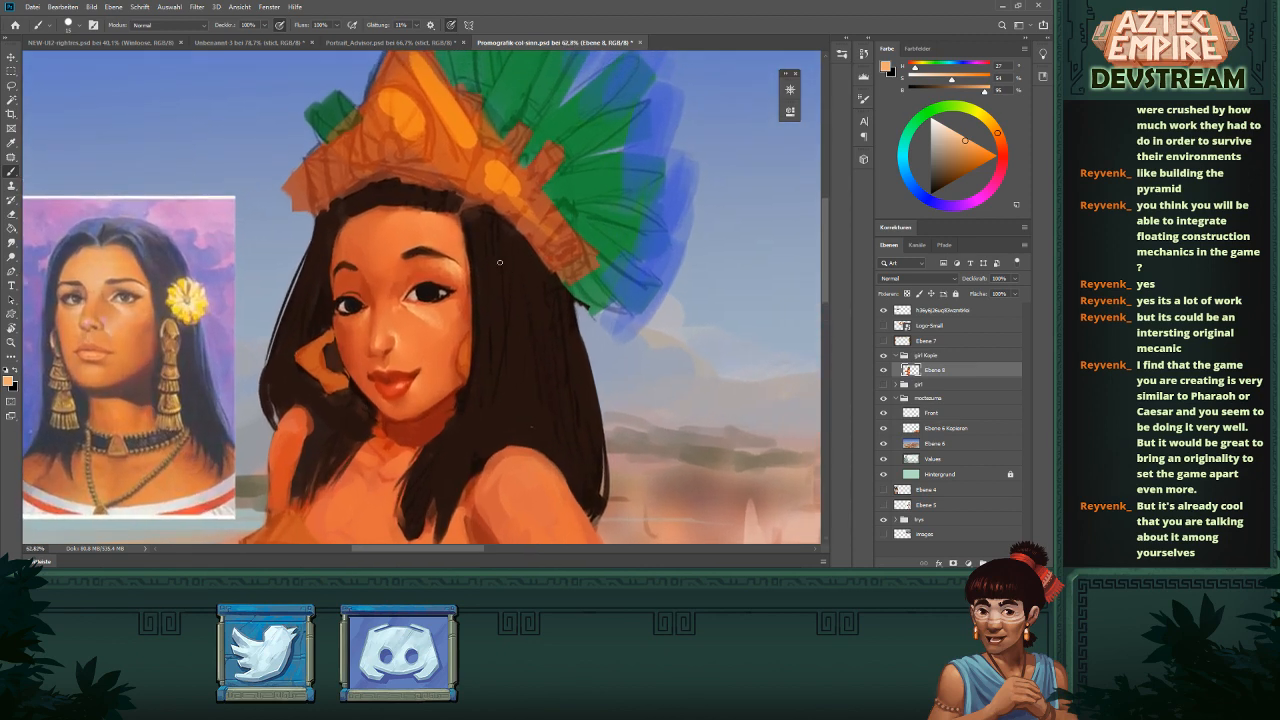
left_click(432, 212, "alt")
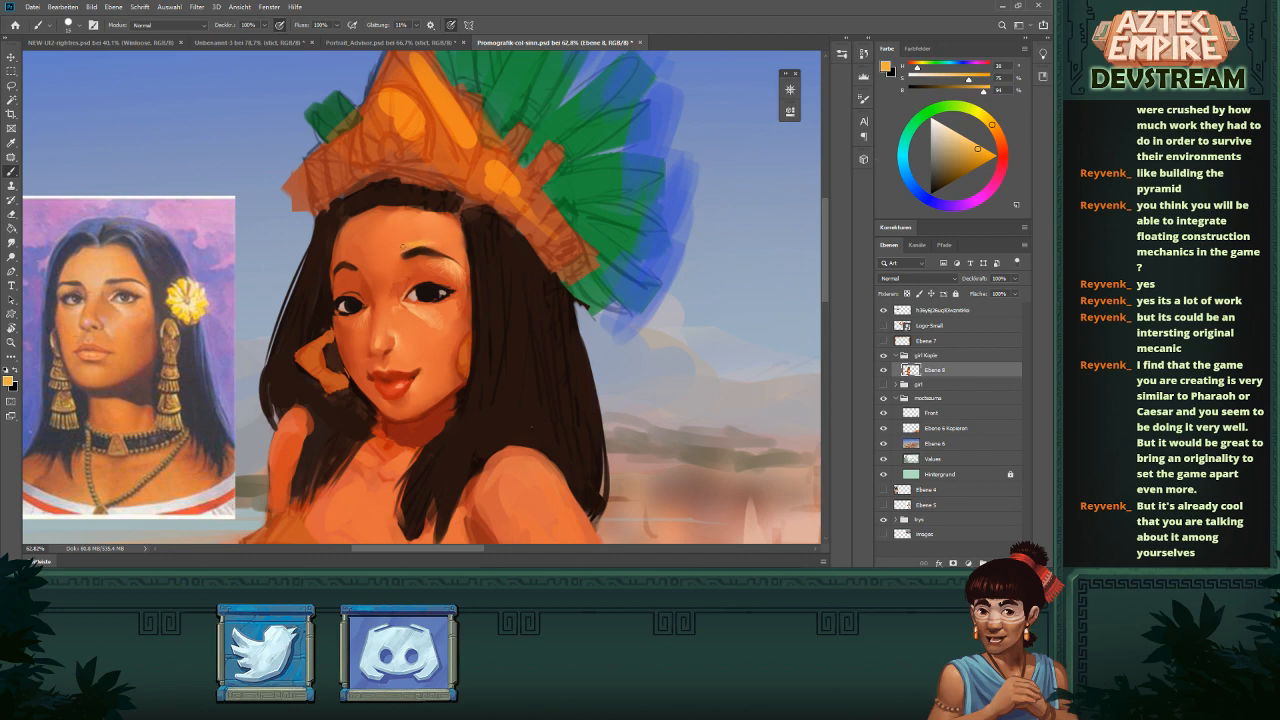
left_click_drag(976, 148, 977, 137)
left_click(421, 241, "alt")
left_click(433, 236, "alt")
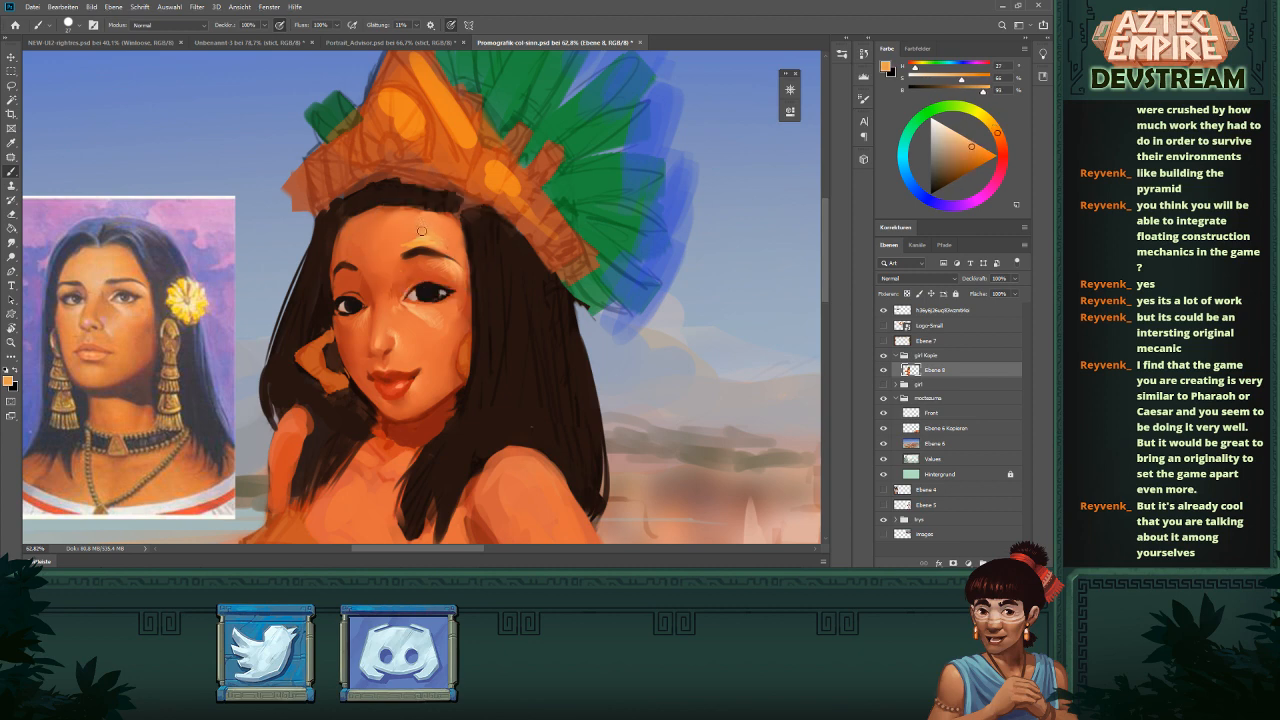
- Blend the highlight above the nearer eyebrow into the forehead with repeatedly sampled skin oranges
left_click(423, 243, "alt")
left_click(402, 236, "alt")
mouse_move(509, 241)
left_mouse_down()
mouse_move(500, 246)
mouse_move(512, 243)
left_mouse_up()
left_click(424, 233, "alt")
left_click(450, 263, "alt")
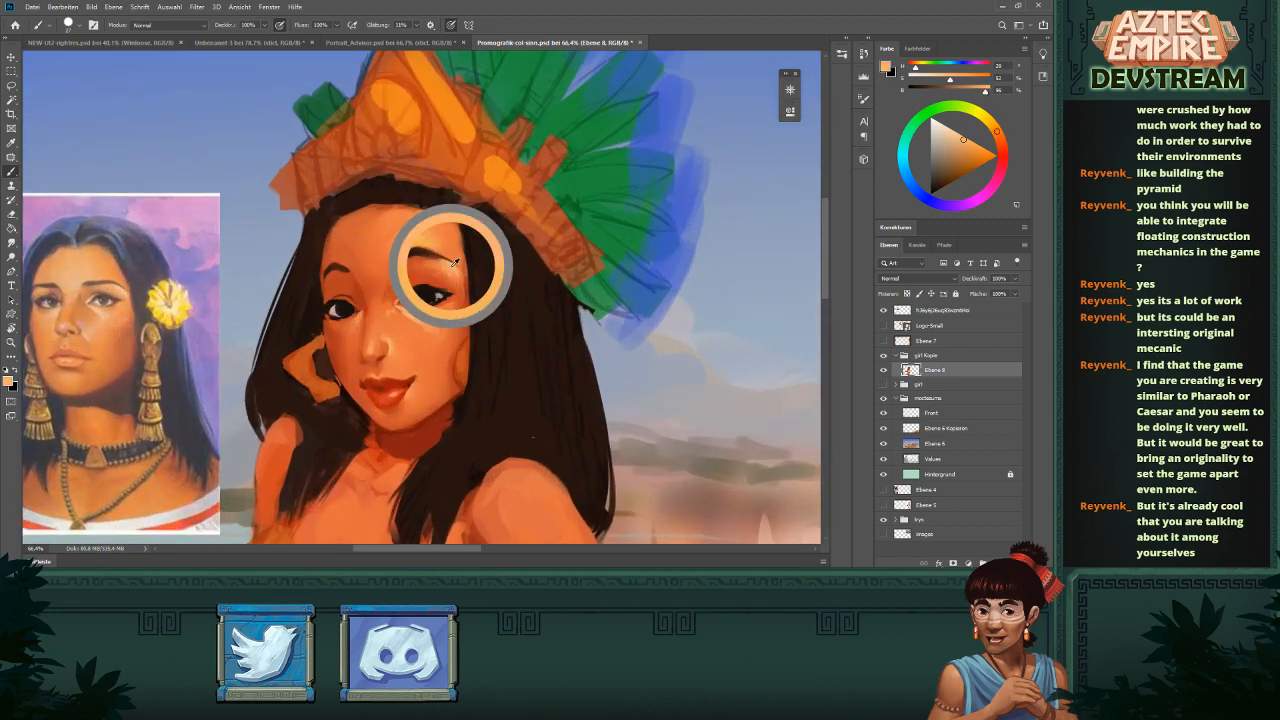
left_click(395, 241, "alt")
left_click_drag(387, 260, 378, 253)
left_click_drag(460, 244, 430, 246)
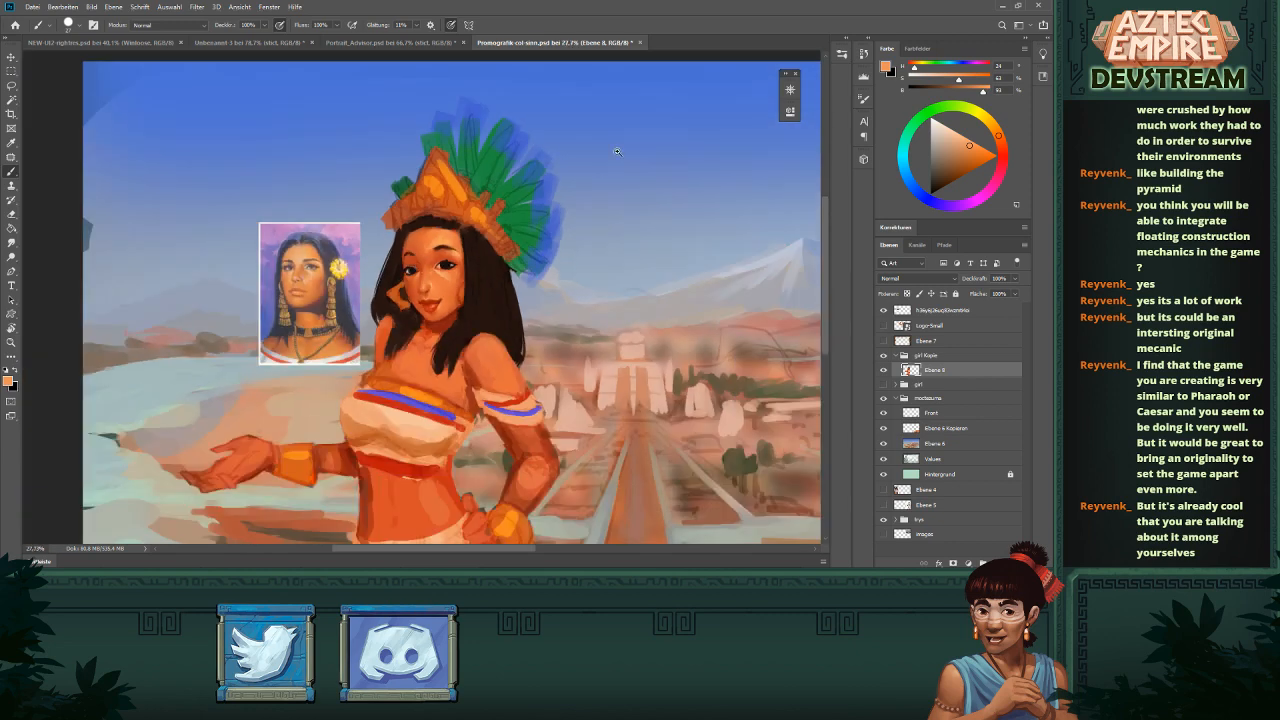
- Smooth the middle of the forehead between the brows and hairline with sampled light orange skin tones
left_click_drag(542, 214, 475, 238)
left_click_drag(355, 238, 394, 270)
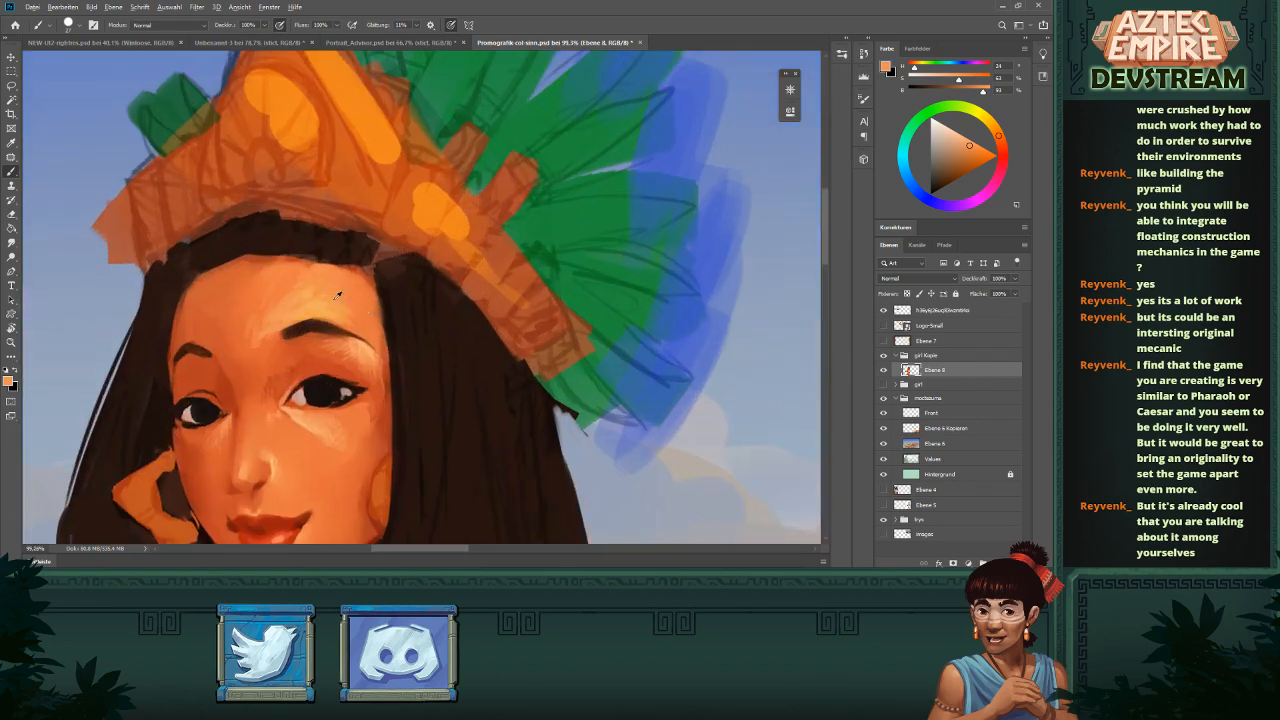
left_click(308, 285, "alt")
left_click_drag(303, 313, 321, 314)
left_click(273, 320, "alt")
left_click(309, 281, "alt")
key("ctrl+0")
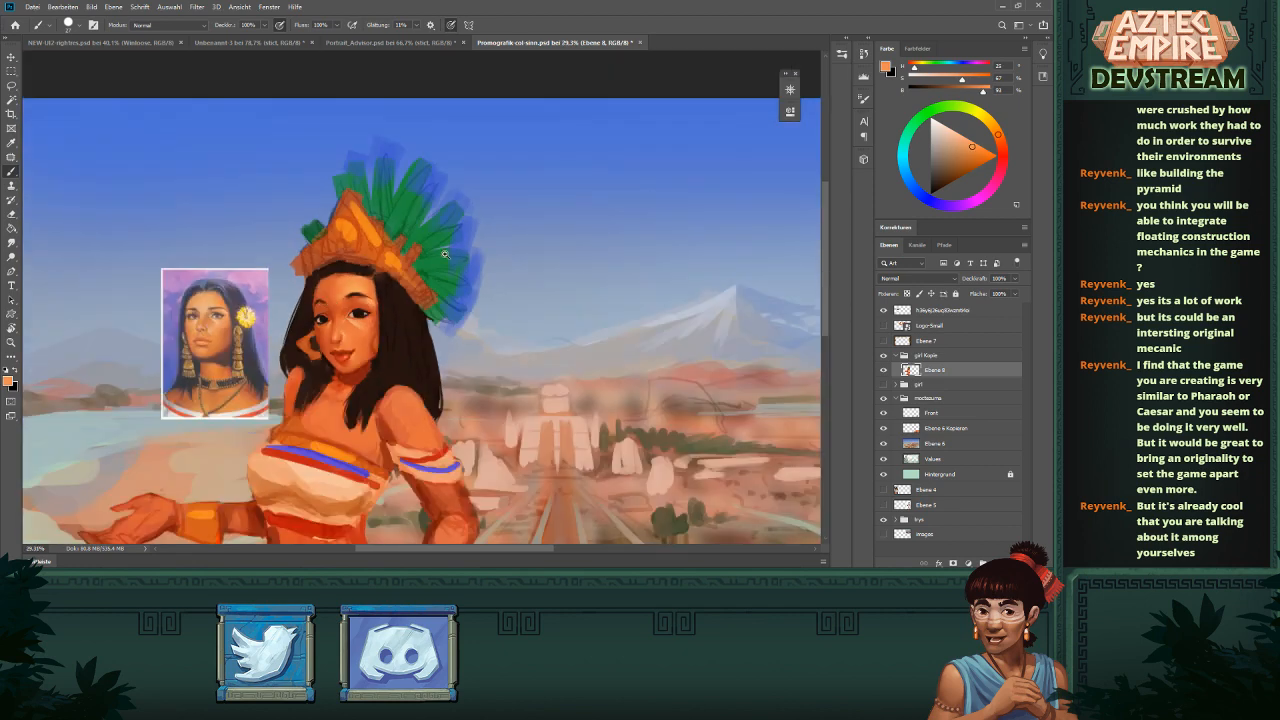
- Brush a deeper sampled orange onto the upper forehead beneath the hairline
scroll(350, 300, "up", 6)
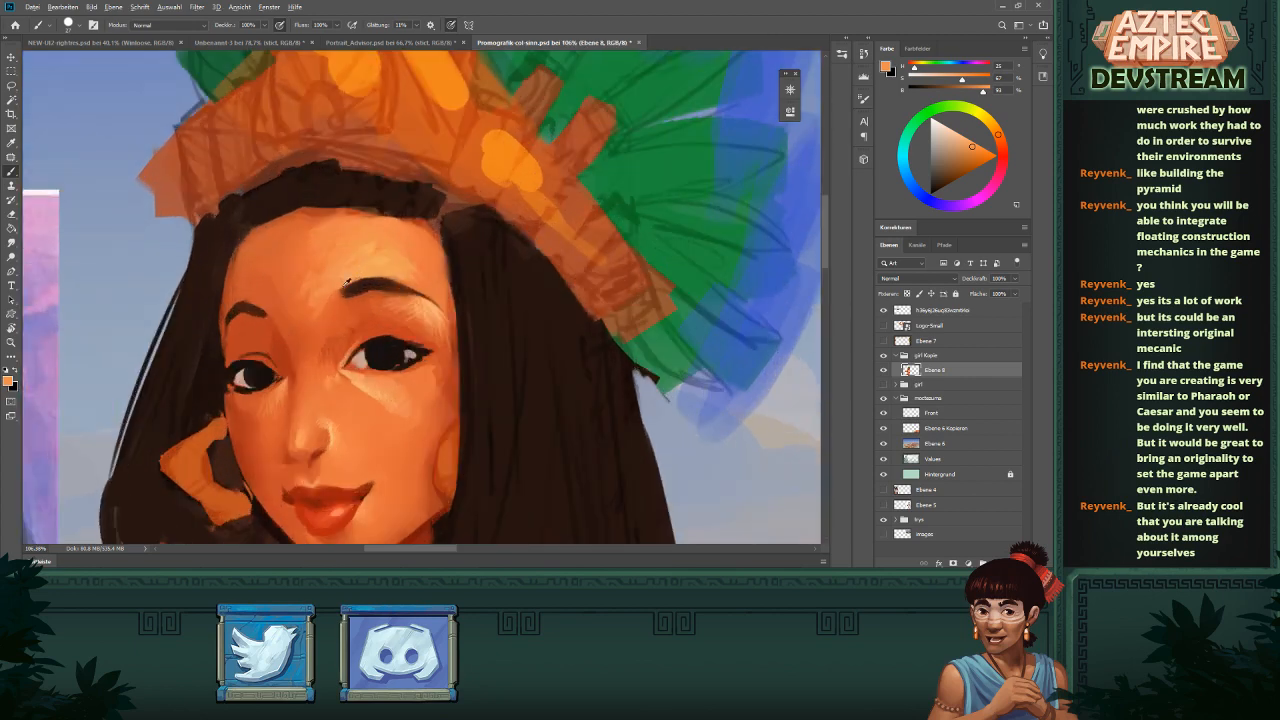
left_click(322, 300, "alt")
left_click_drag(305, 241, 328, 212)
scroll(440, 223, "down", 5)
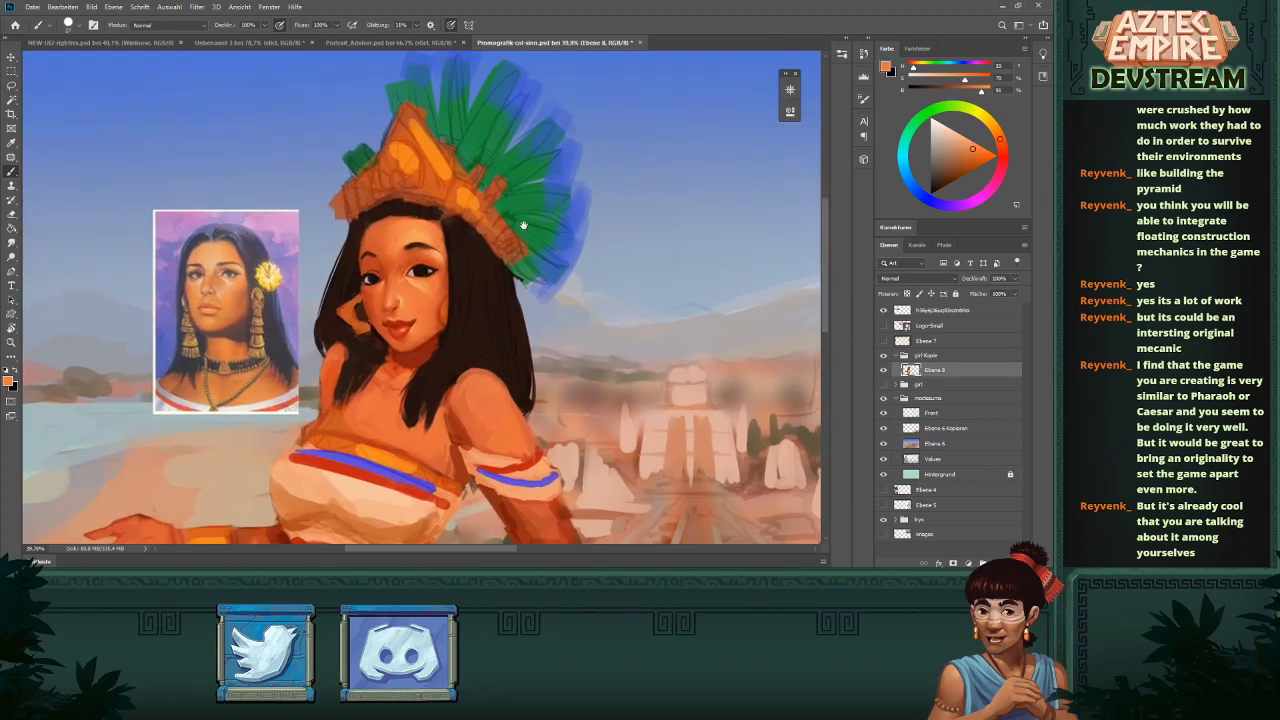
- Refine the nearer eye with a smaller brush, painting sampled greyish beige into the eye white and near-black around the iris
scroll(560, 223, "up", 3)
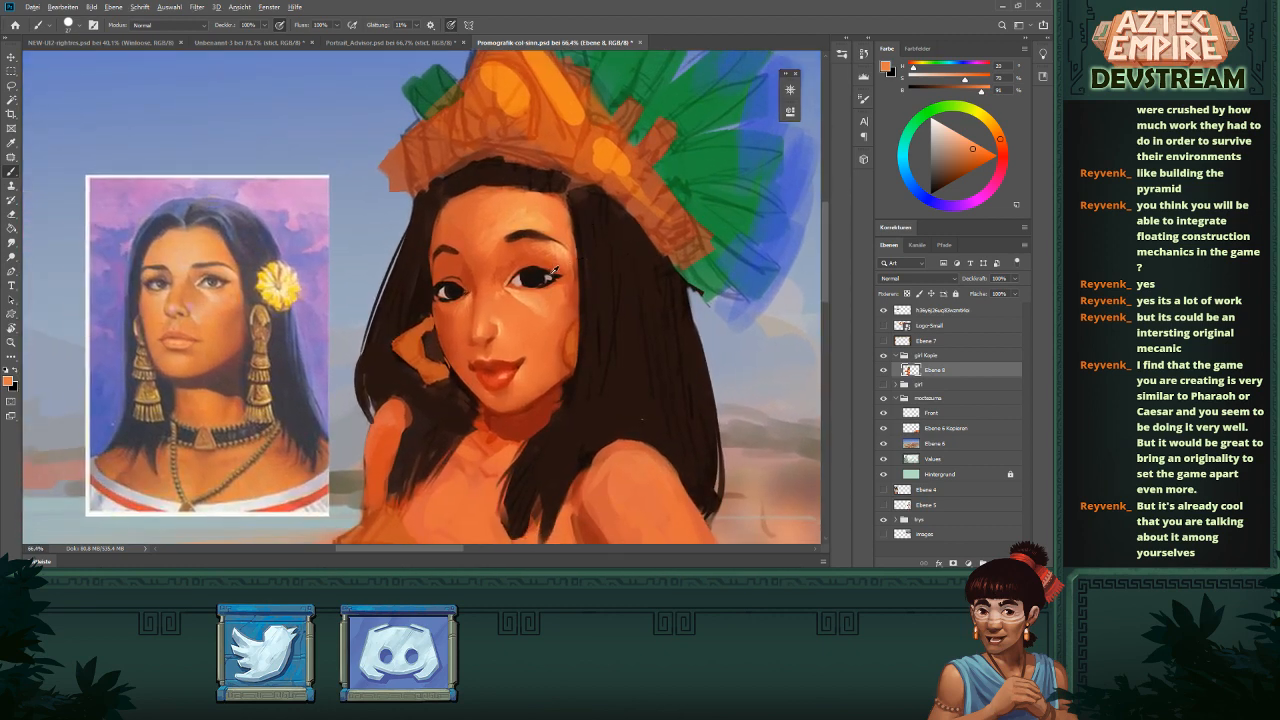
left_click_drag(556, 270, 548, 271)
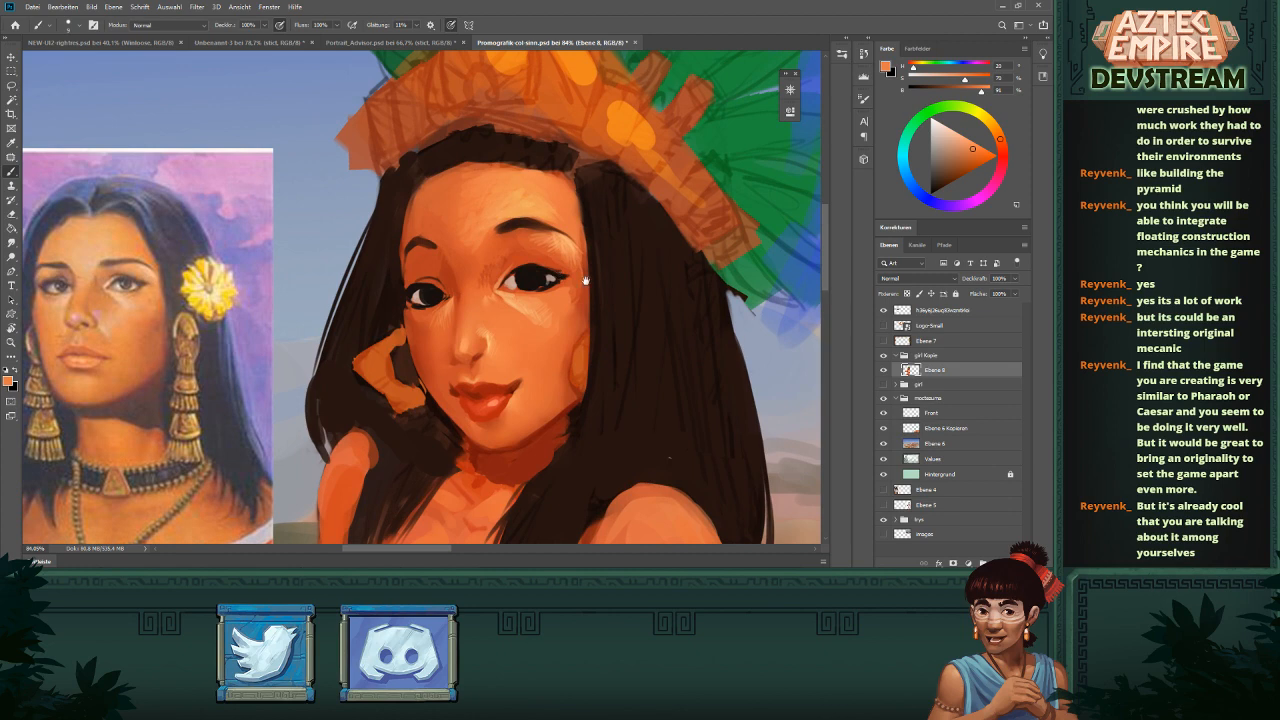
scroll(555, 272, "up", 2)
scroll(626, 261, "up", 2)
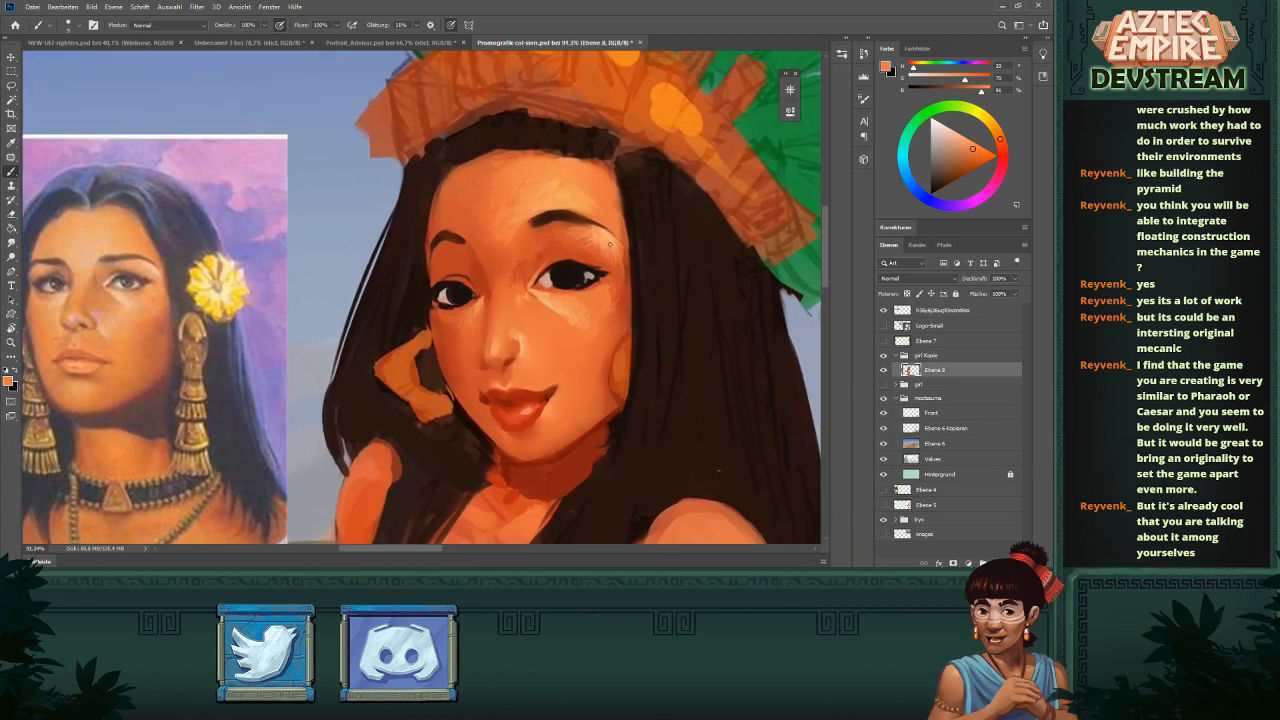
scroll(610, 244, "up", 2)
left_click(540, 290, "alt")
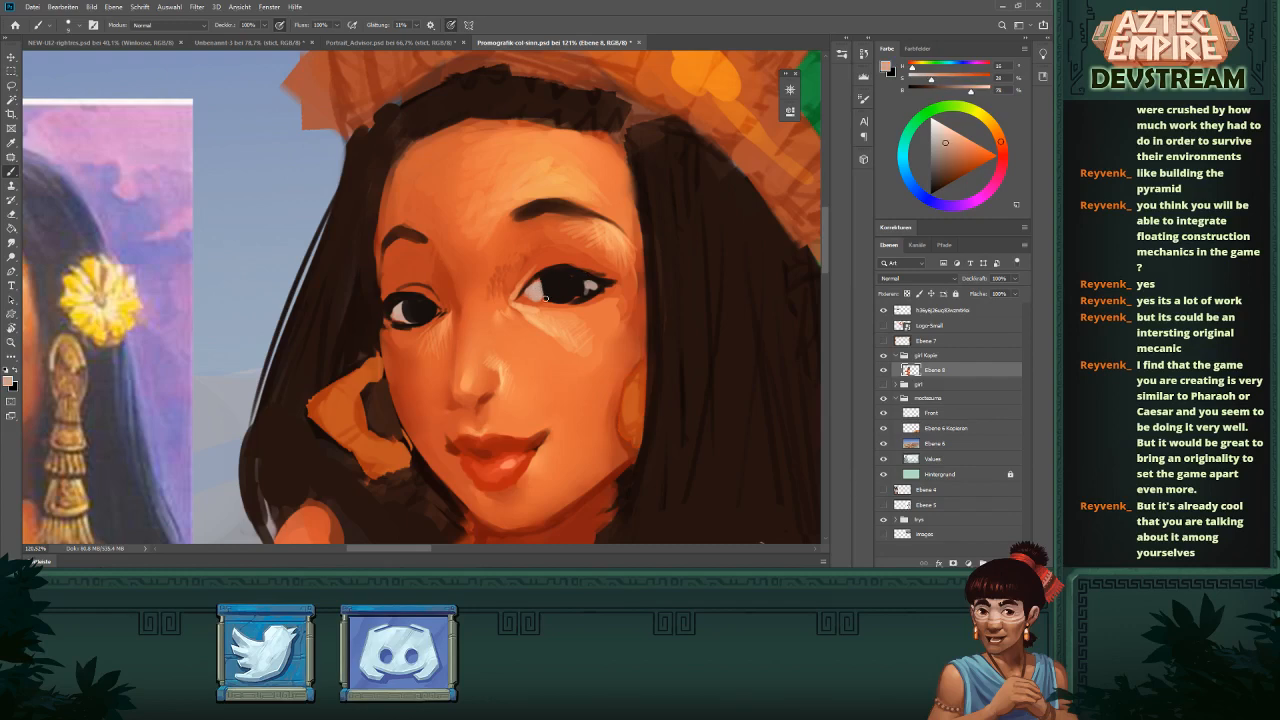
left_click_drag(541, 291, 574, 296)
left_click(554, 280, "alt")
left_click(540, 287, "alt")
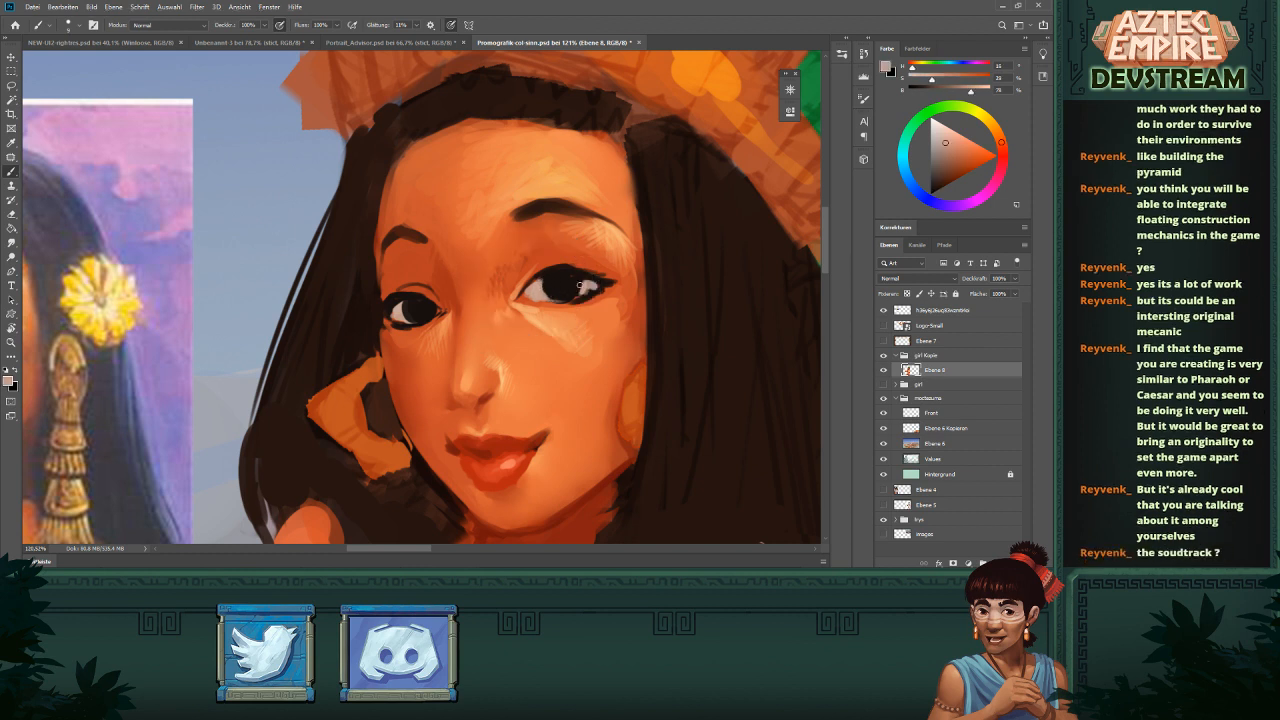
left_click(568, 278, "alt")
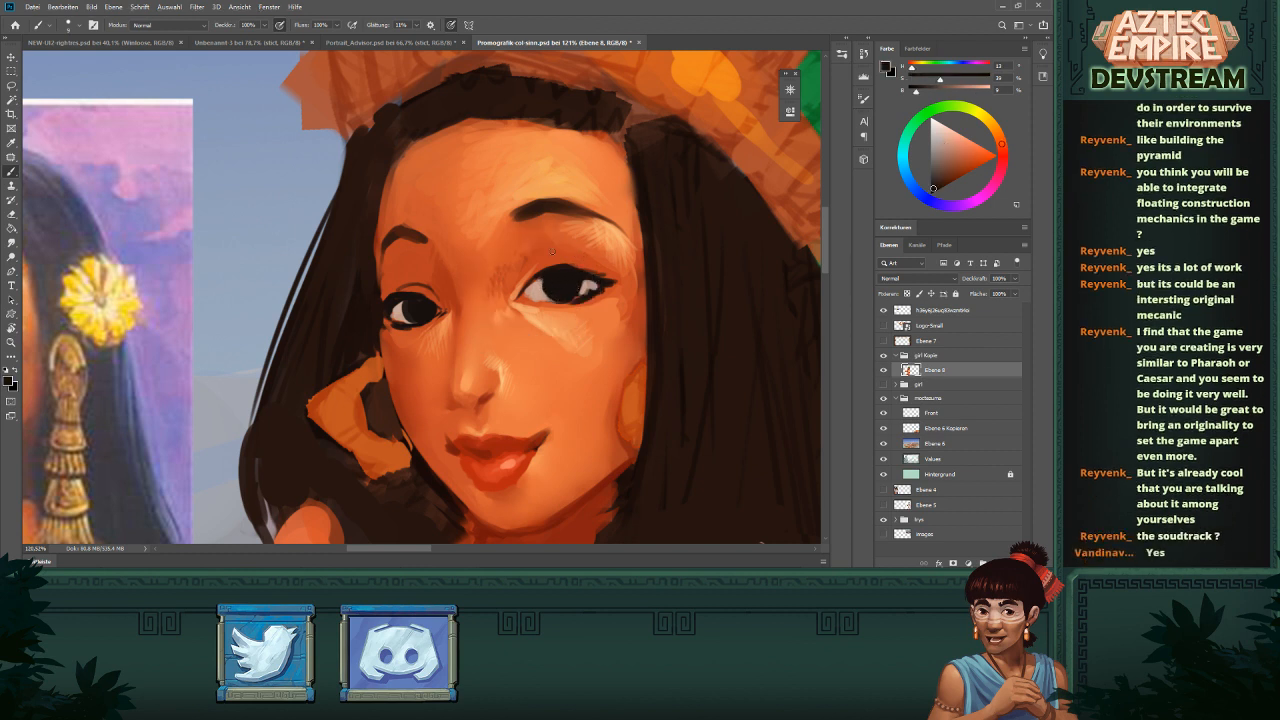
- Touch up the farther eye's white and iris edge with sampled eye-white and near-black tones
left_click(402, 312, "alt")
left_click_drag(405, 316, 412, 318)
left_click(418, 305, "alt")
scroll(594, 262, "down", 5)
left_click_drag(668, 258, 620, 254)
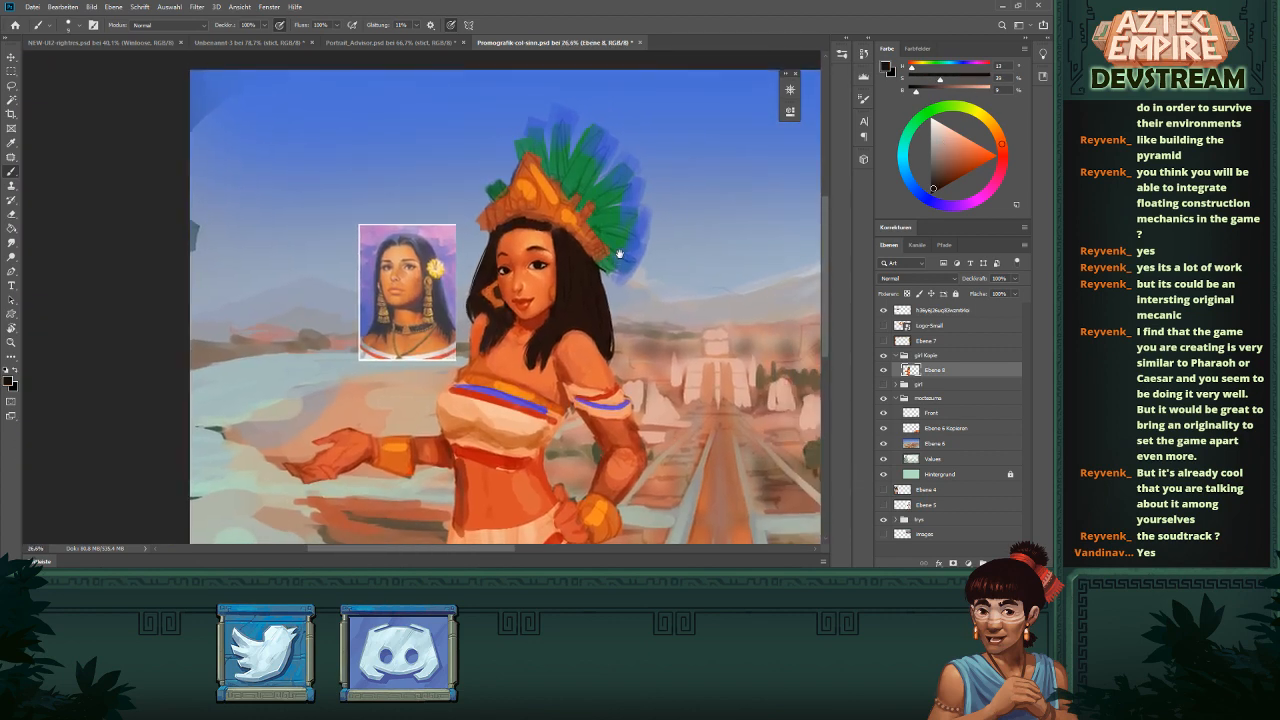
left_click_drag(544, 263, 700, 260)
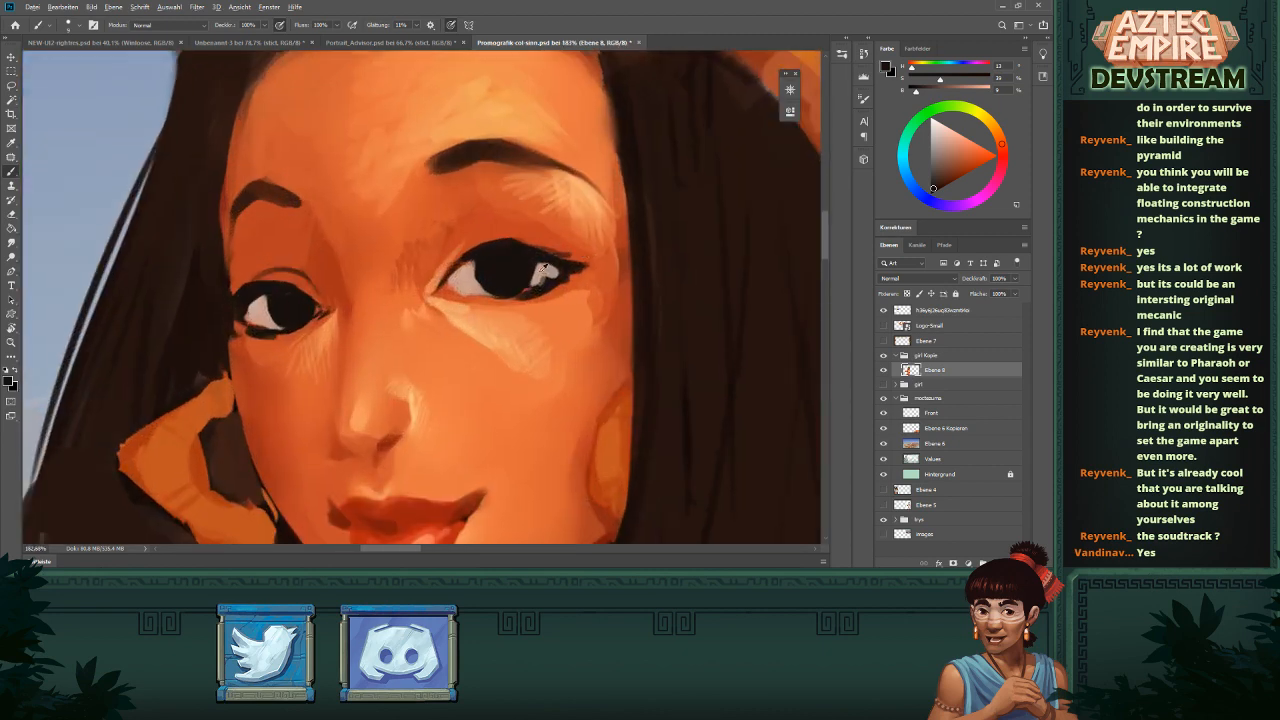
- Refine the eye whites and dark iris edges of both eyes with sampled off-white and near-black
left_click(545, 268, "alt")
mouse_move(546, 272)
left_mouse_down()
mouse_move(528, 288)
mouse_move(482, 281)
left_mouse_up()
left_click(529, 279, "alt")
left_click(487, 265, "alt")
left_click_drag(276, 295, 282, 303)
left_click_drag(437, 286, 384, 320)
left_click_drag(563, 231, 613, 275)
- Paint dark red upper-lid creases over both eyes and reinforce the nearer eye's outer lash corner with near-black
left_click(566, 477, "alt")
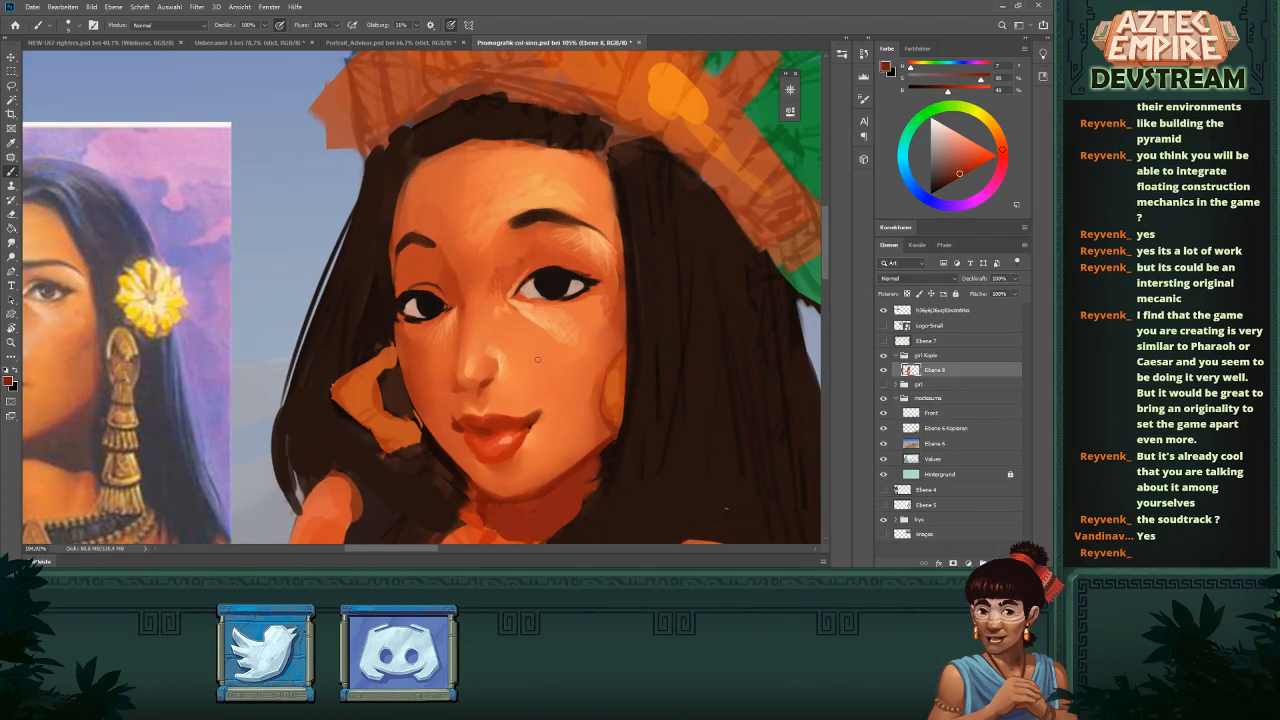
left_click_drag(566, 477, 652, 471)
left_click_drag(959, 172, 954, 178)
left_click(1008, 155)
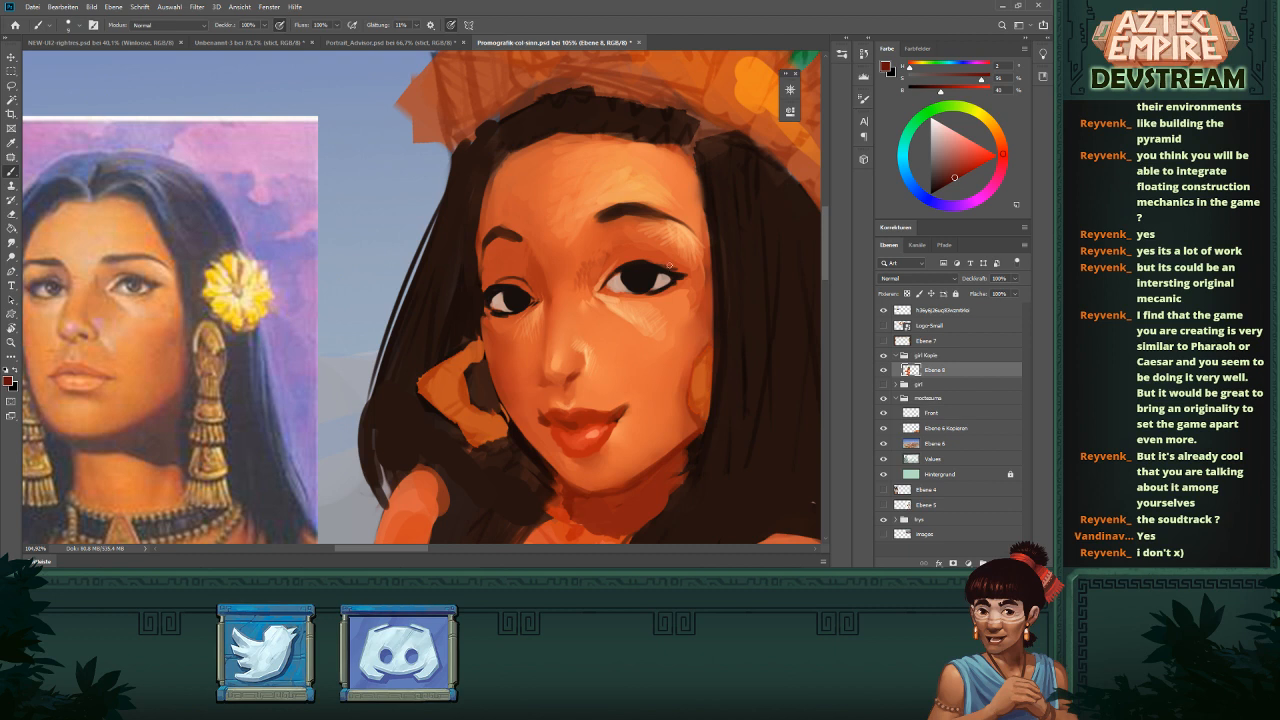
left_click_drag(669, 266, 606, 262)
left_click_drag(524, 274, 562, 268)
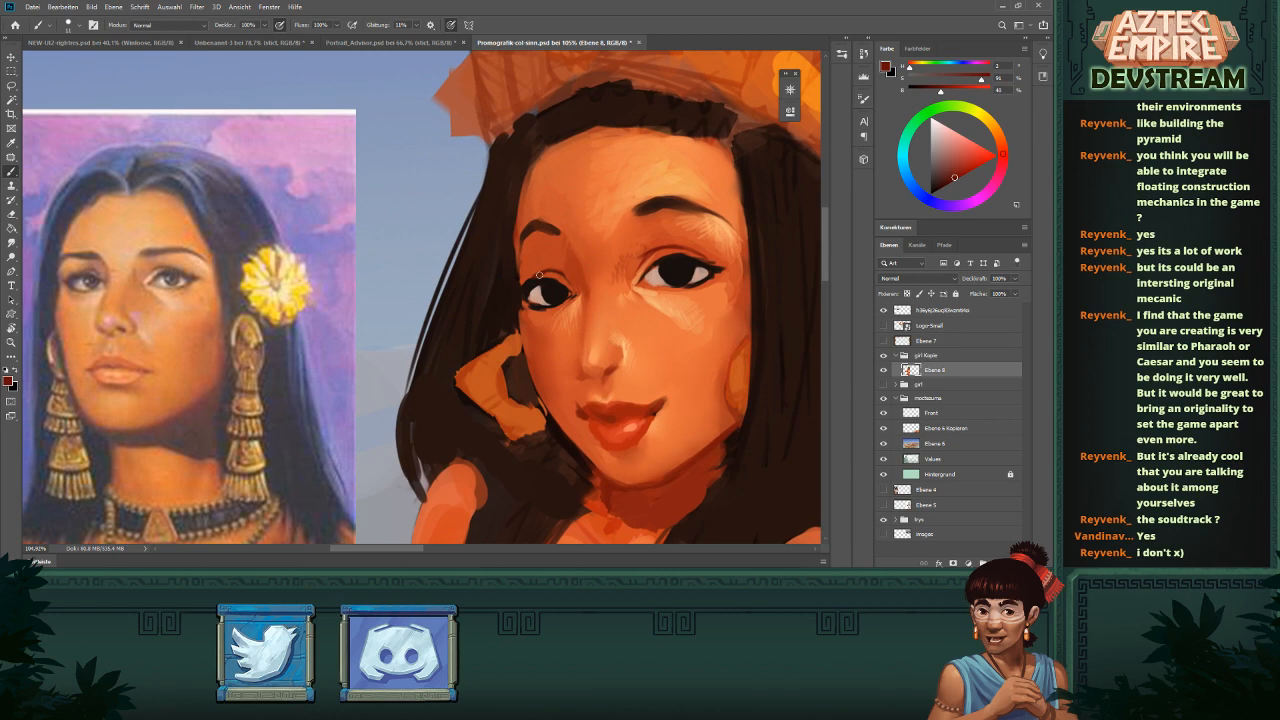
left_click_drag(641, 251, 688, 236)
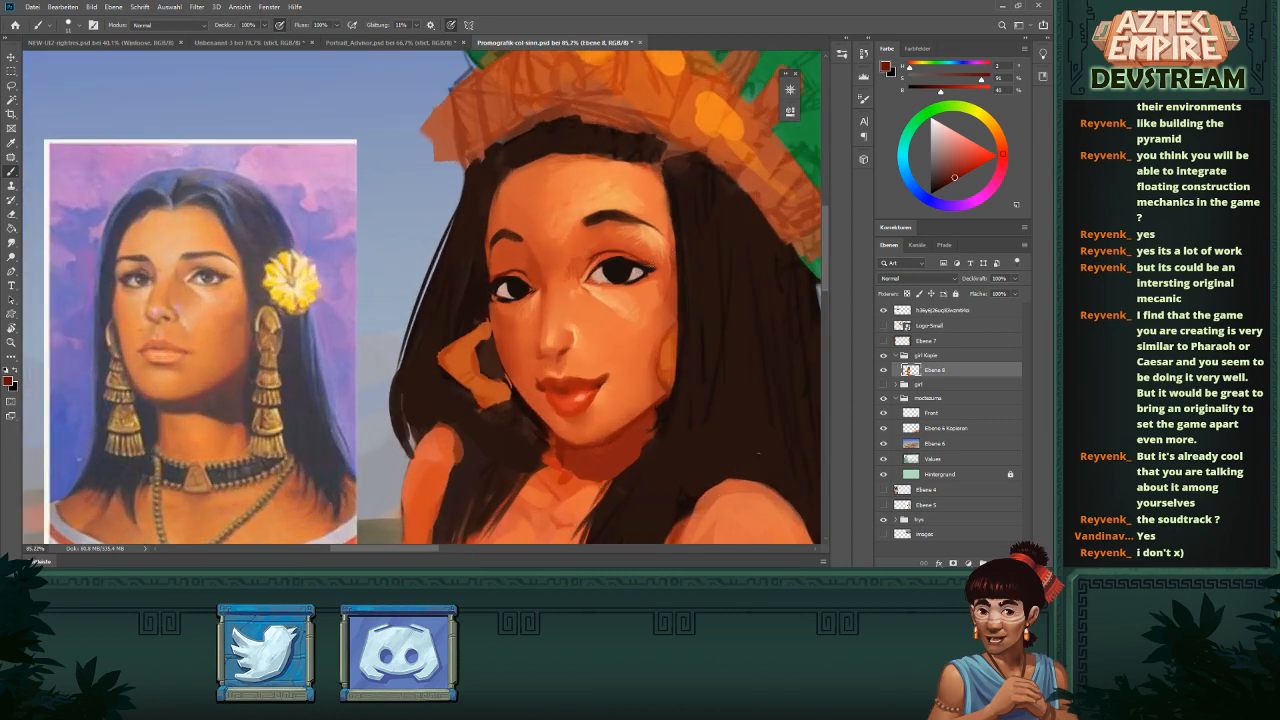
left_click(631, 262, "alt")
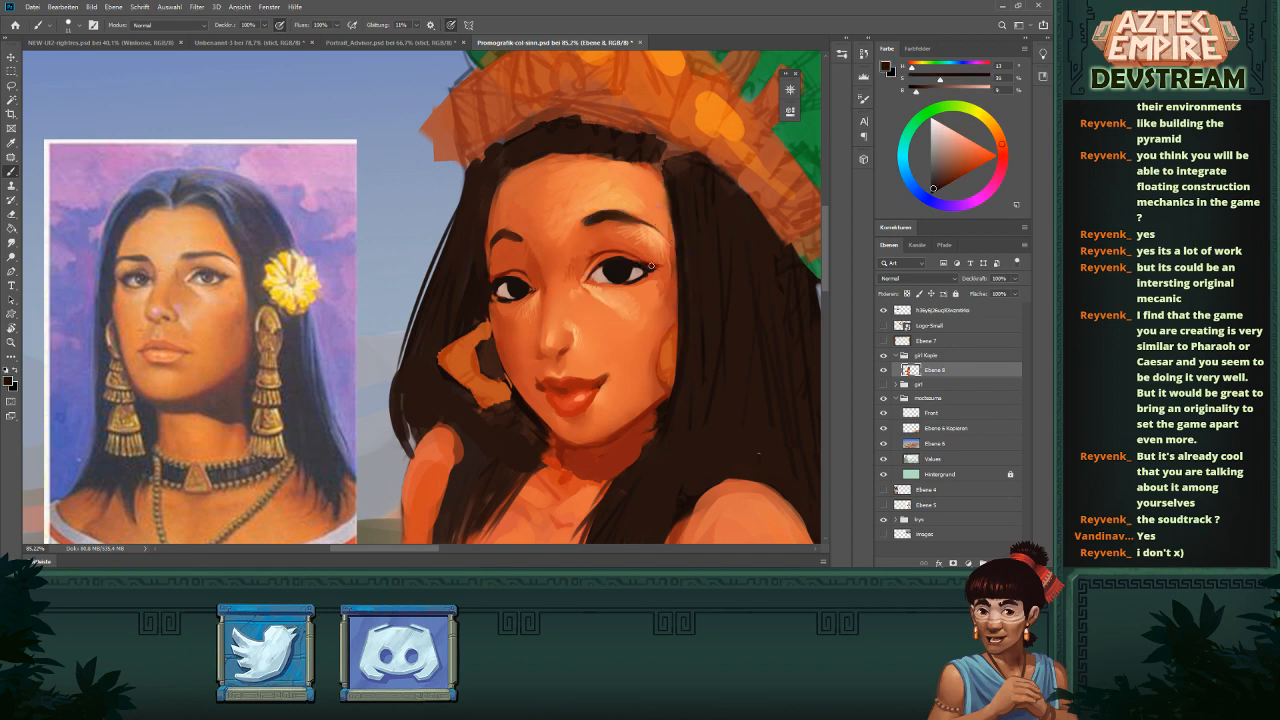
left_click_drag(692, 263, 633, 261)
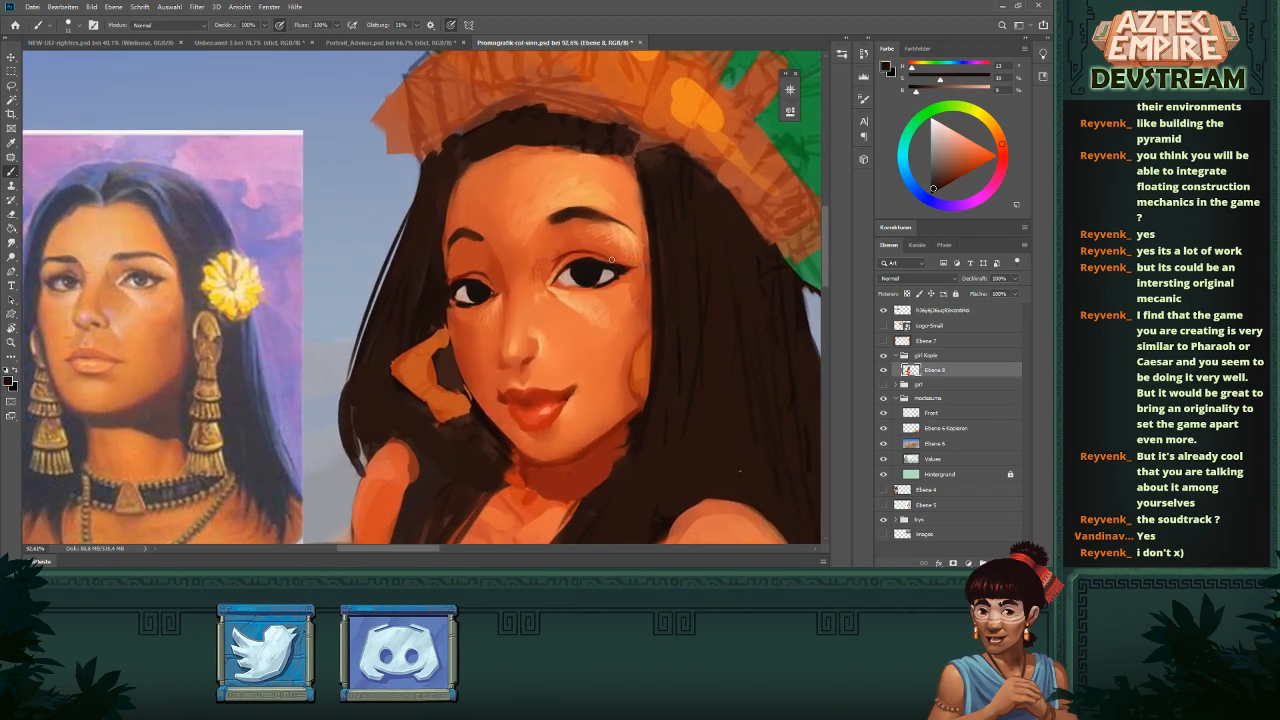
- Colour the irises of both eyes reddish brown with a larger brush and a darkened orange sampled from the skin
left_click(632, 210, "alt")
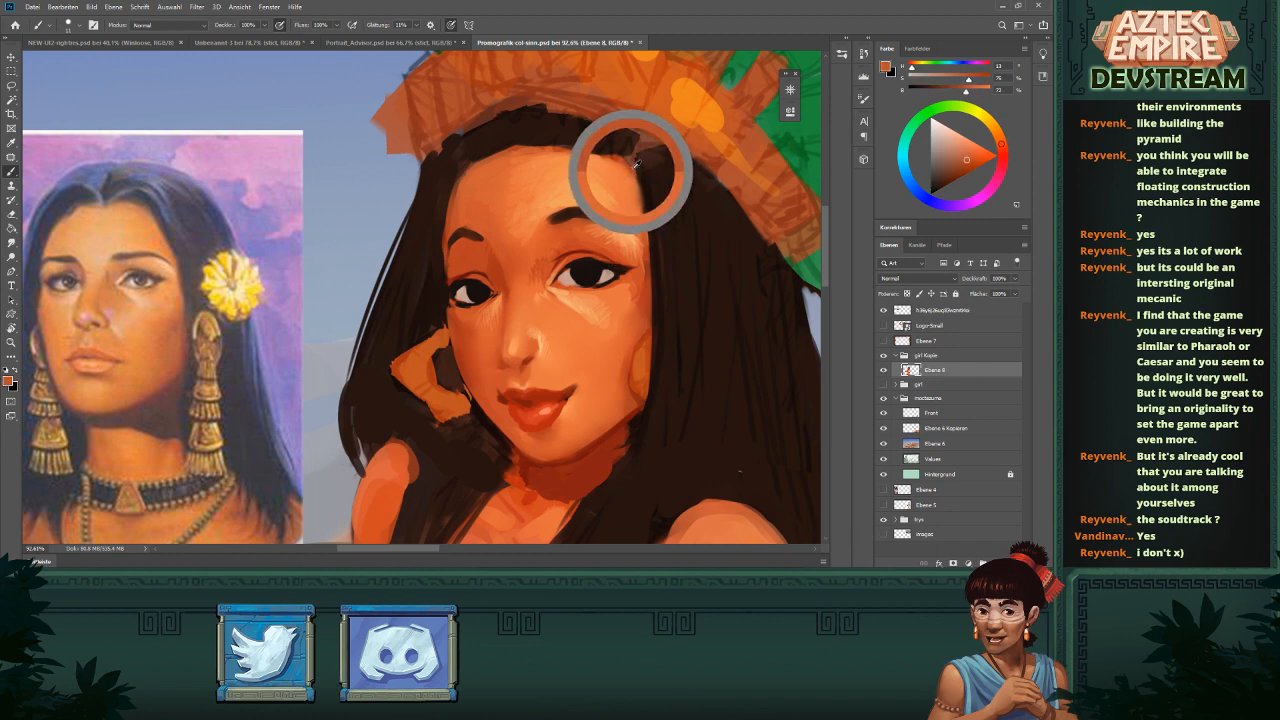
left_click_drag(634, 217, 635, 216)
mouse_move(608, 263)
left_mouse_down()
mouse_move(624, 264)
mouse_move(576, 282)
mouse_move(569, 271)
mouse_move(592, 283)
mouse_move(566, 283)
mouse_move(590, 276)
left_mouse_up()
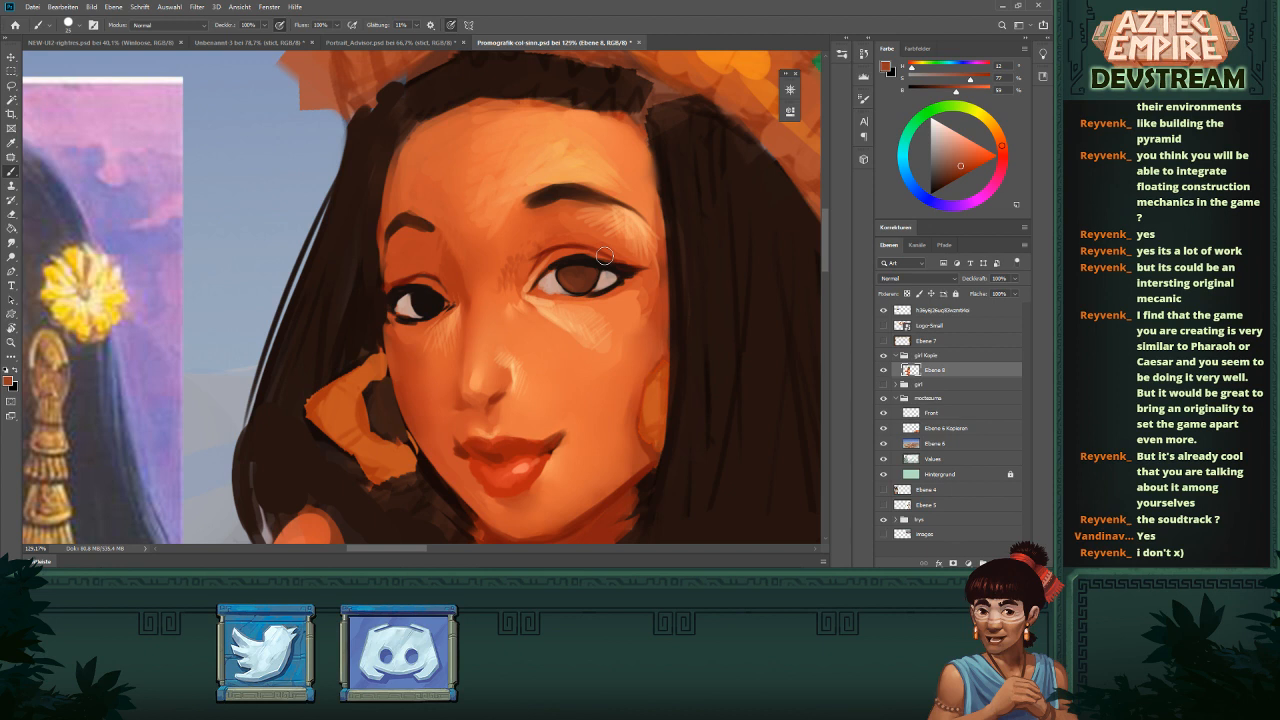
left_click_drag(418, 302, 445, 296)
left_click_drag(546, 262, 470, 322)
mouse_move(581, 260)
left_mouse_down()
mouse_move(600, 260)
mouse_move(504, 304)
left_mouse_up()
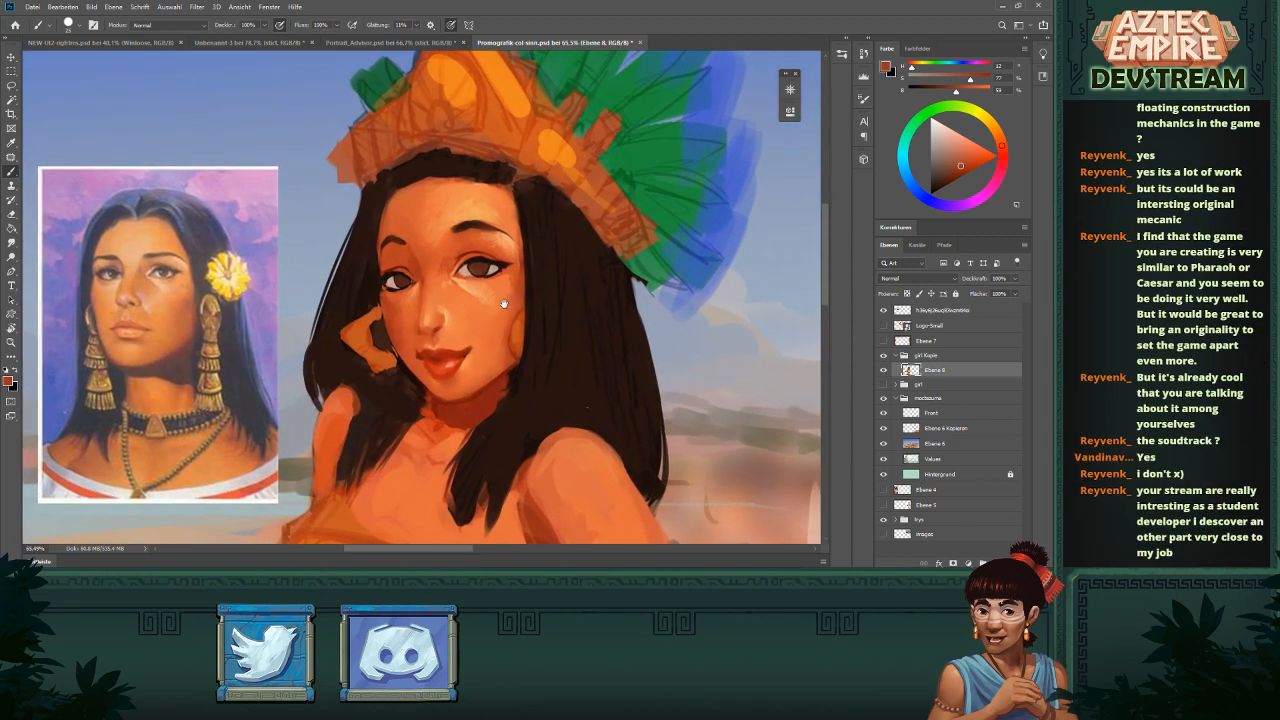
- Brighten the lower part of both brown irises with a lighter orange-brown, using a smaller brush
mouse_move(487, 258)
left_mouse_down()
mouse_move(543, 261)
mouse_move(491, 271)
left_mouse_up()
left_click(493, 264, "alt")
right_click(494, 266, "alt")
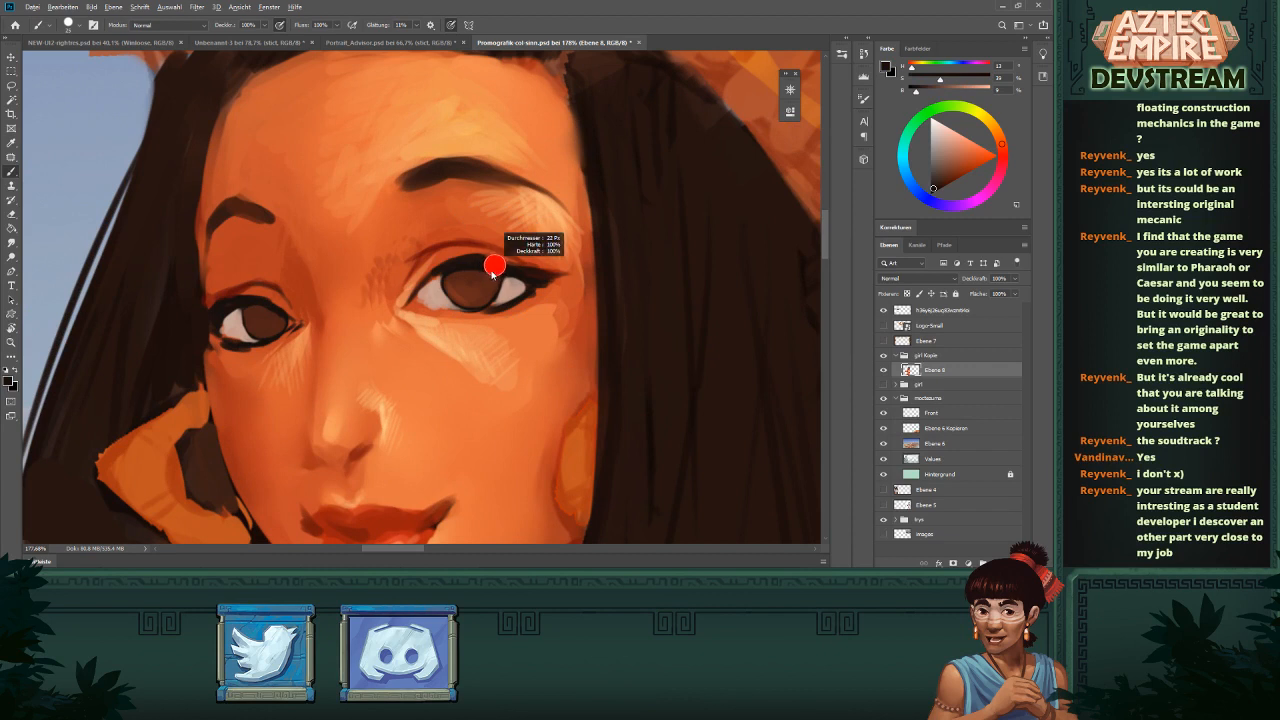
left_click(458, 290, "alt")
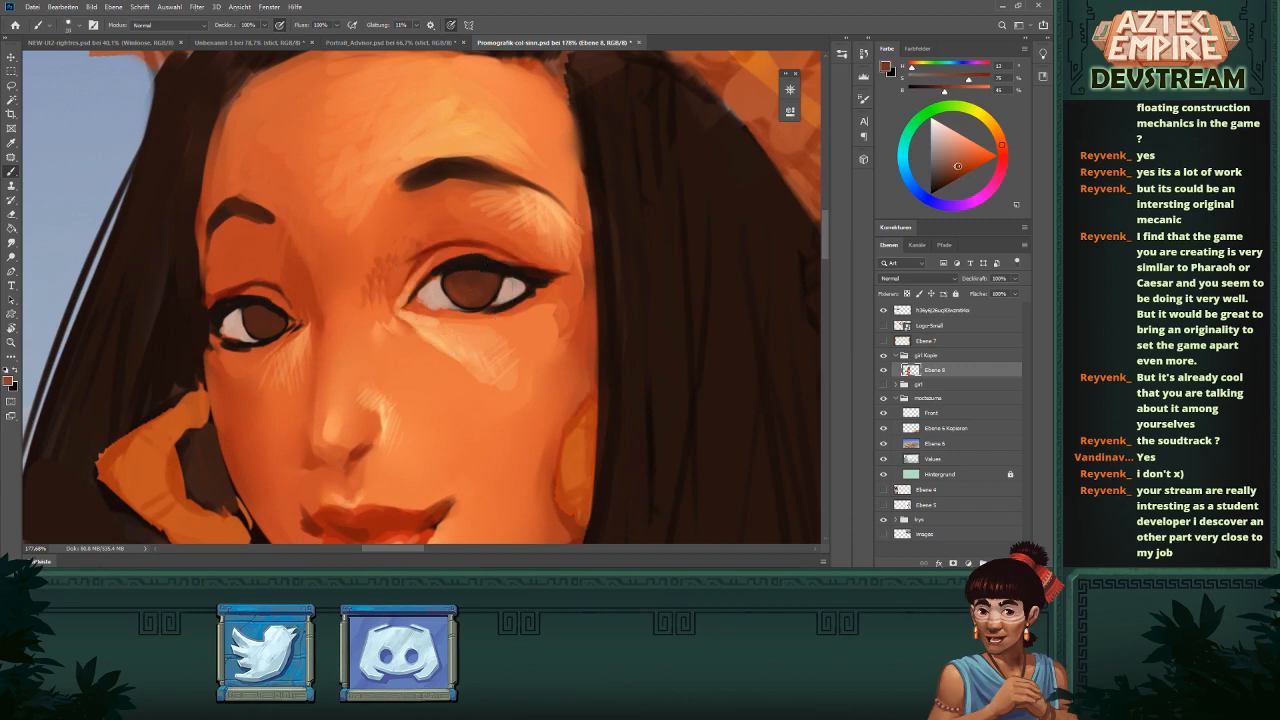
left_click_drag(957, 167, 967, 157)
left_click(1000, 140)
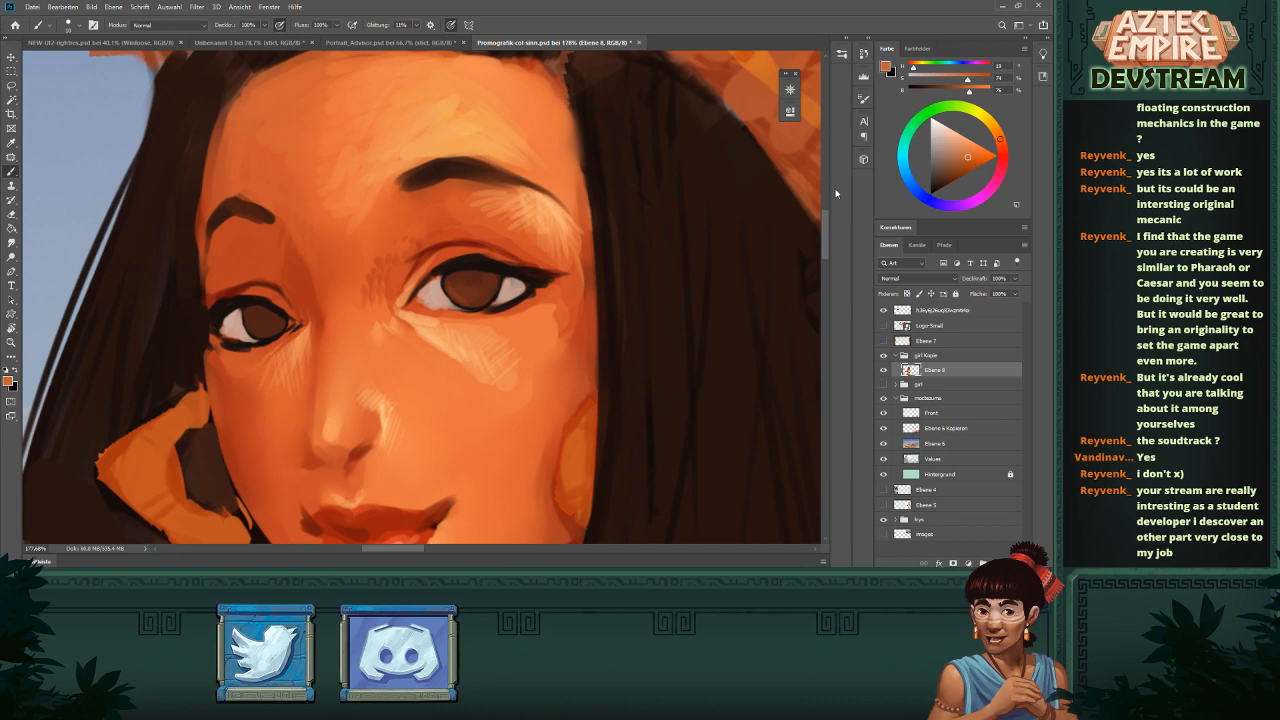
left_click(481, 299, "alt")
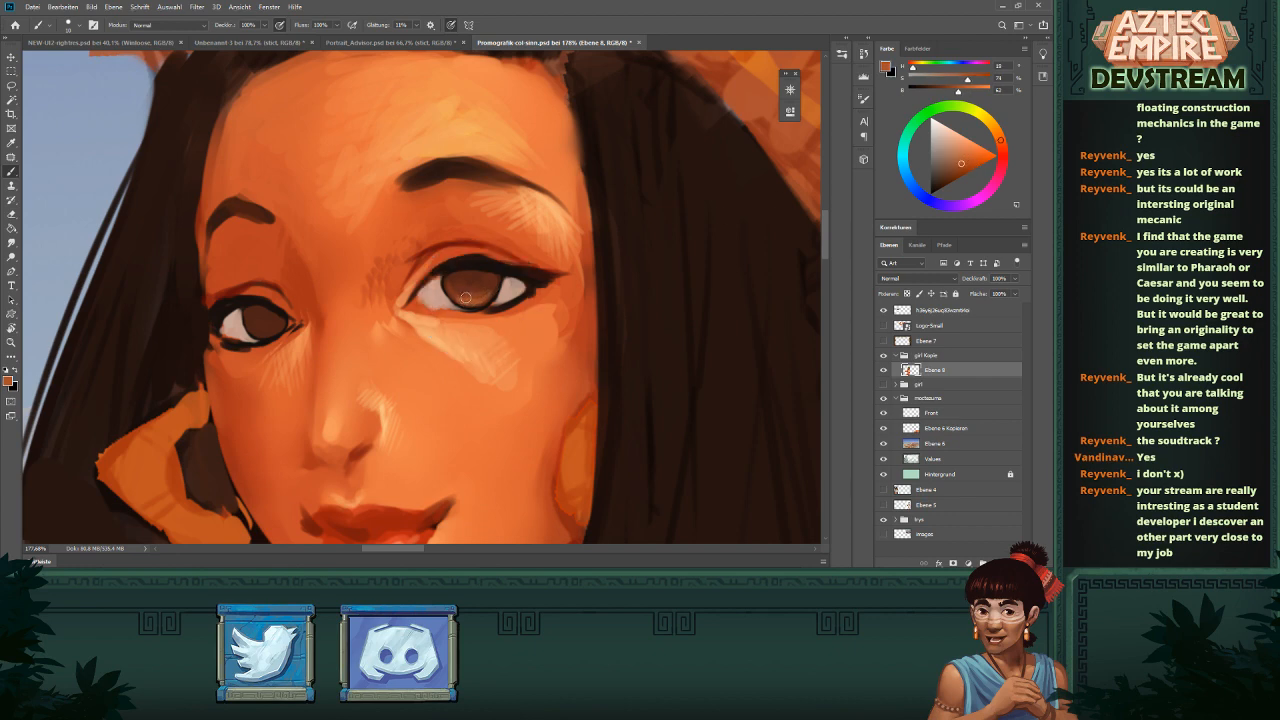
scroll(478, 294, "down", 5)
scroll(510, 252, "up", 5)
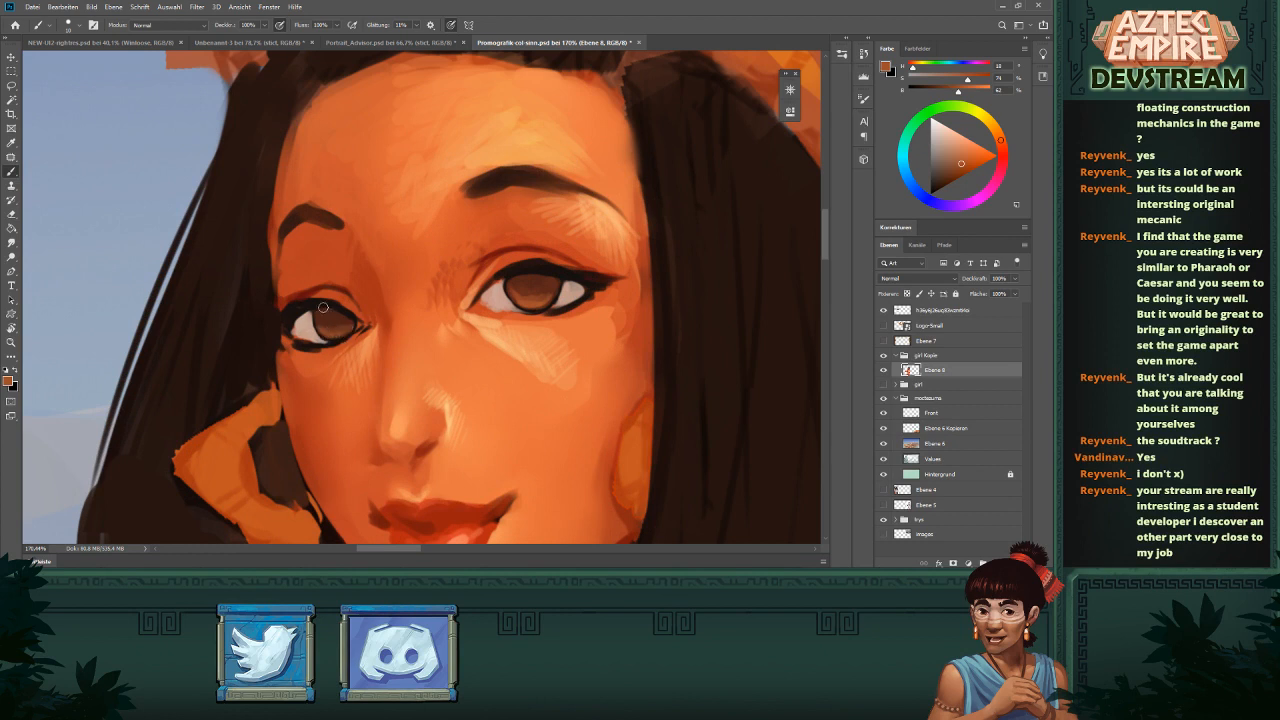
- Paint near-black pupils in both irises and dot small pure white highlights on them
left_click(312, 302, "alt")
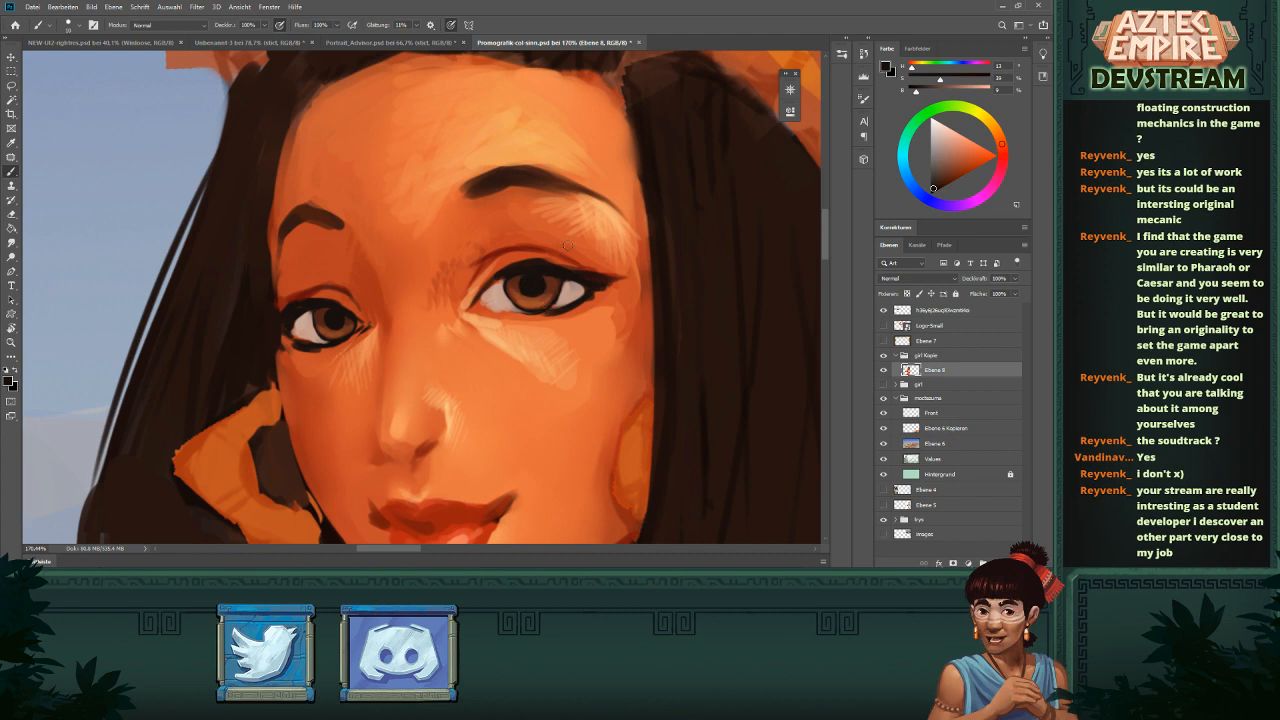
key("x")
left_click(544, 283)
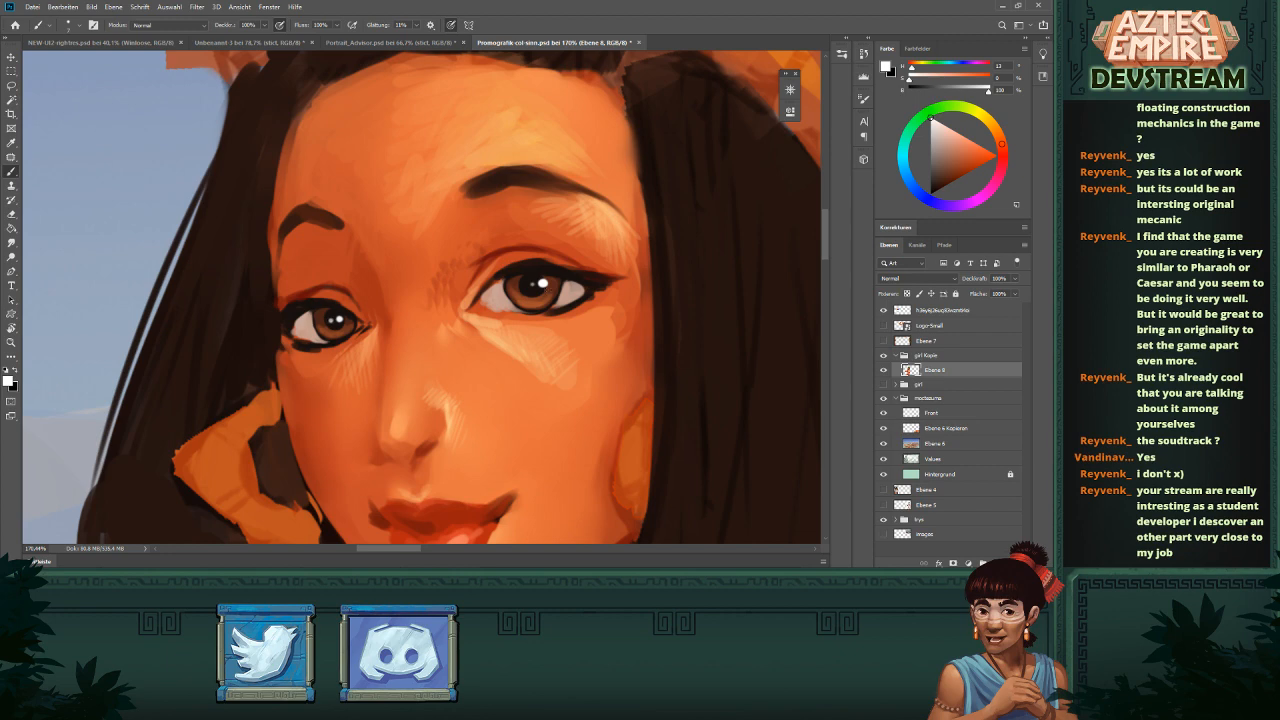
- Examine the repainted eyes and face against the reference portrait and within the whole composition
scroll(654, 255, "down", 5)
left_click_drag(706, 234, 526, 228)
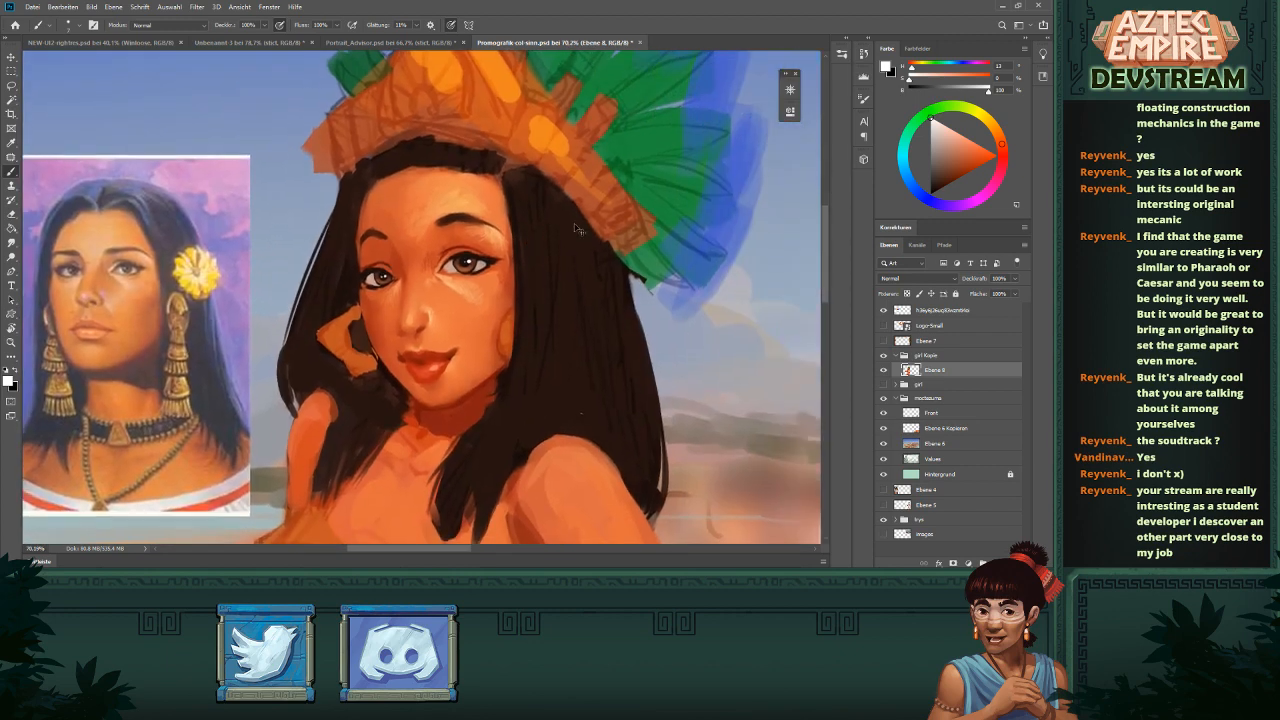
scroll(603, 191, "down", 7)
scroll(451, 246, "up", 3)
left_click_drag(446, 247, 513, 249)
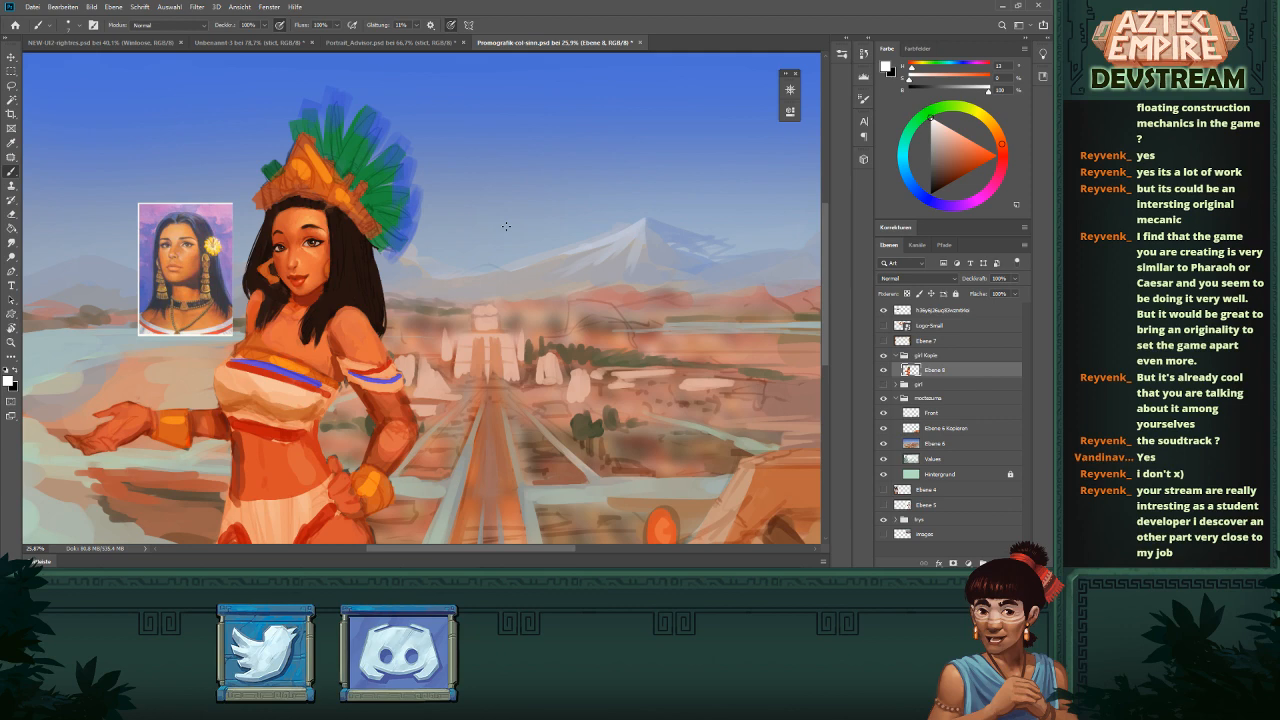
scroll(325, 236, "up", 3)
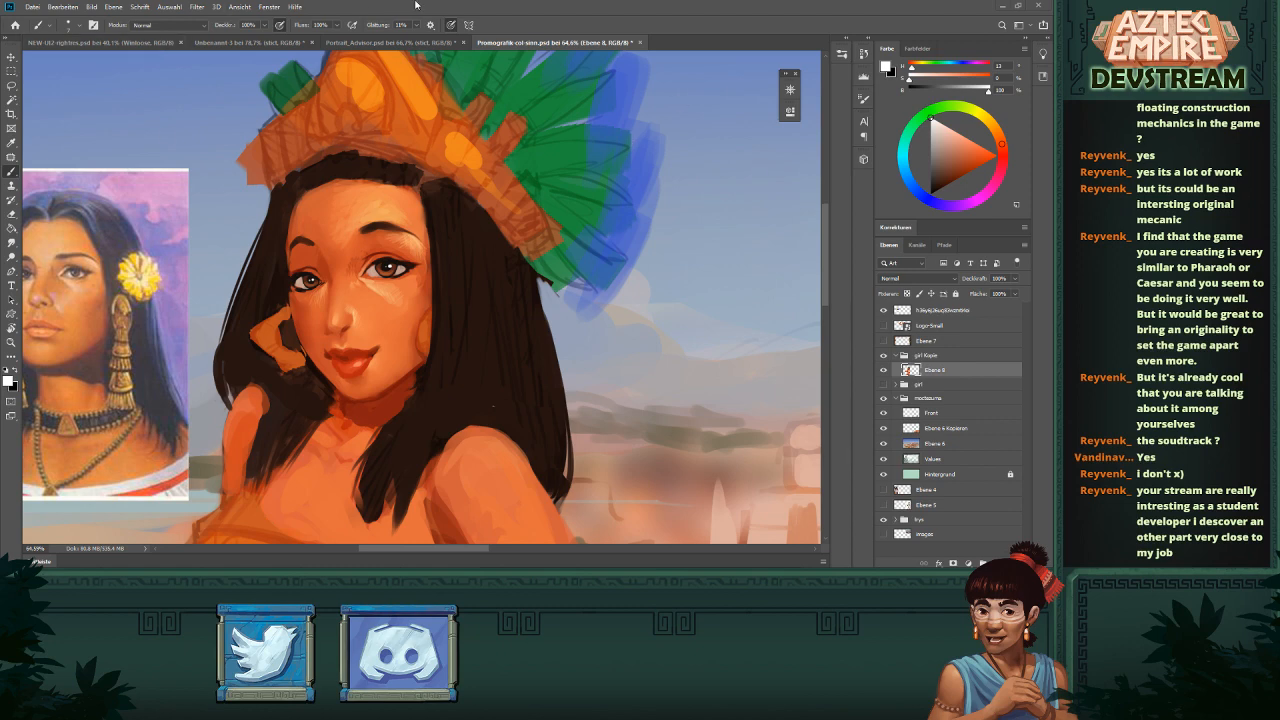
scroll(437, 322, "down", 3)
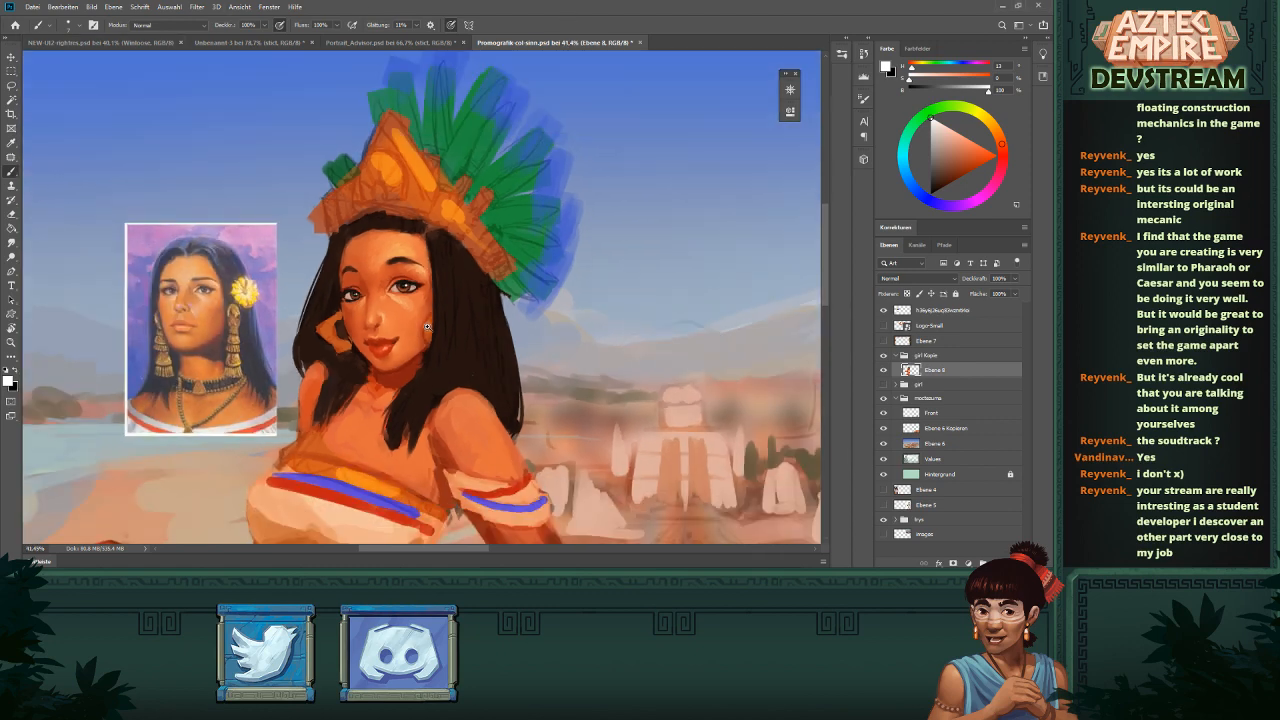
left_click_drag(432, 346, 416, 356)
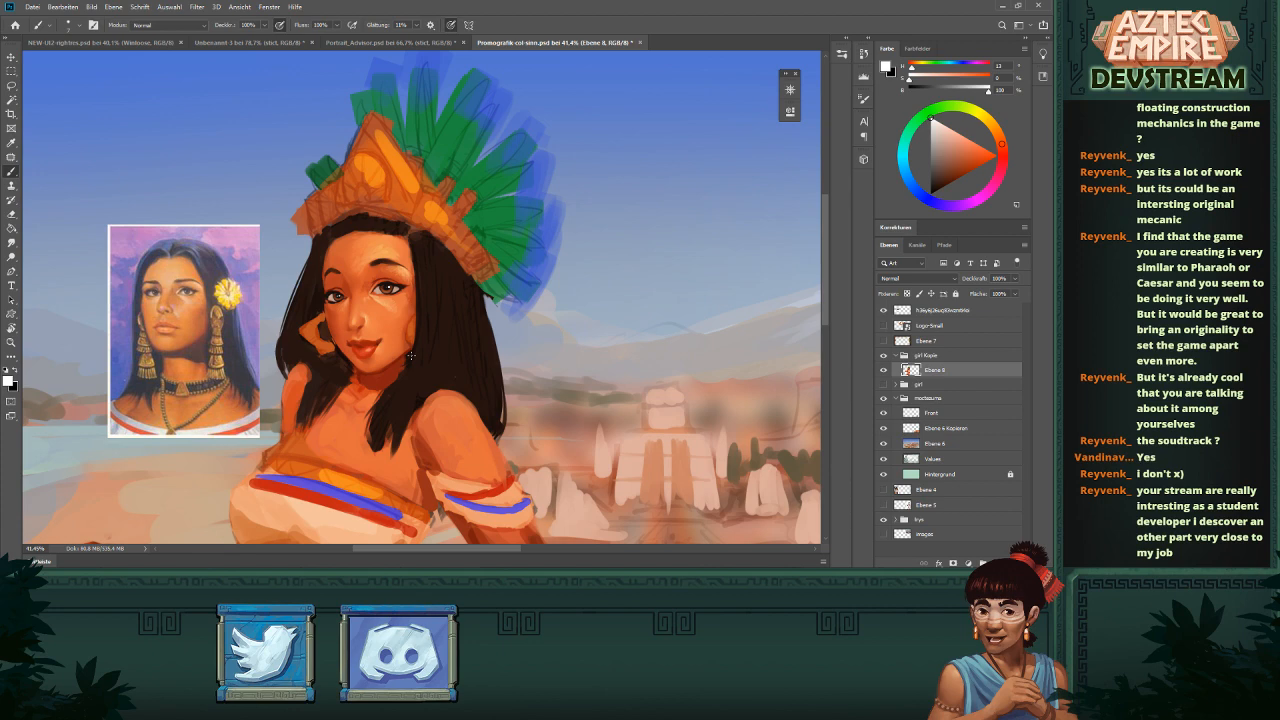
- Refine the nostril and tip of the nose with sampled dark red and skin oranges
left_click_drag(356, 333, 527, 303)
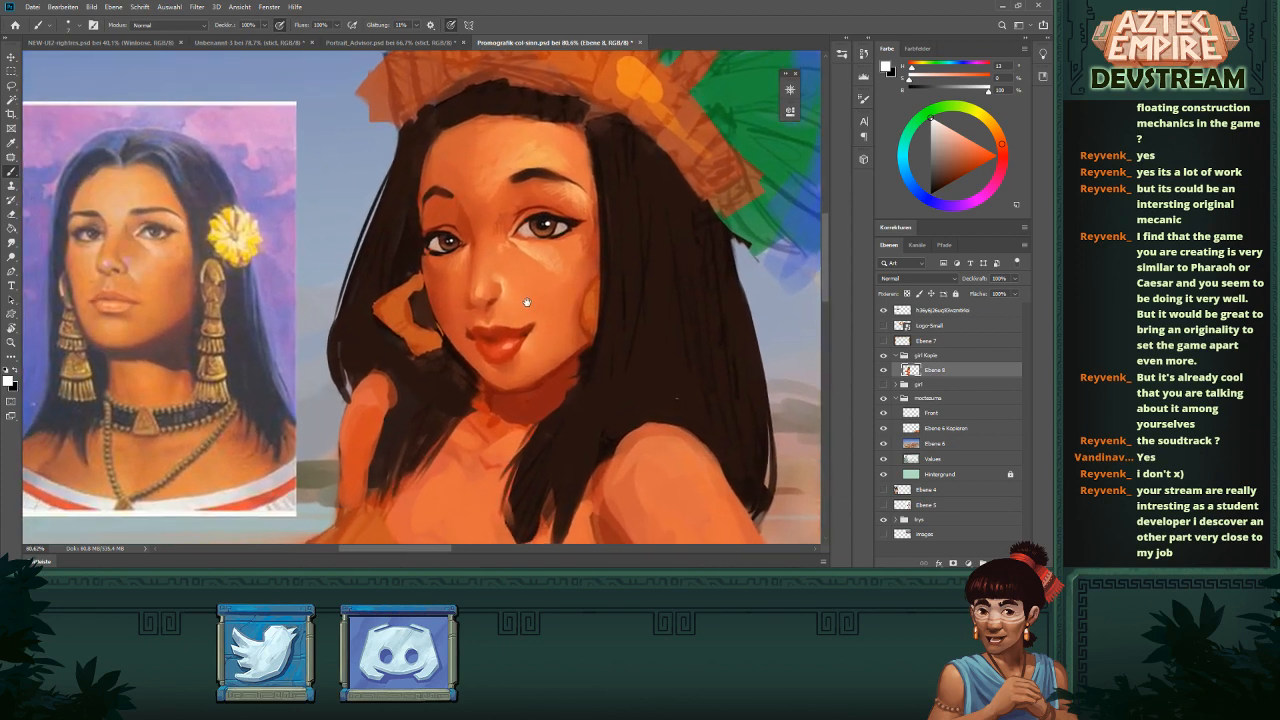
left_click(532, 209, "alt")
left_click(531, 206, "alt")
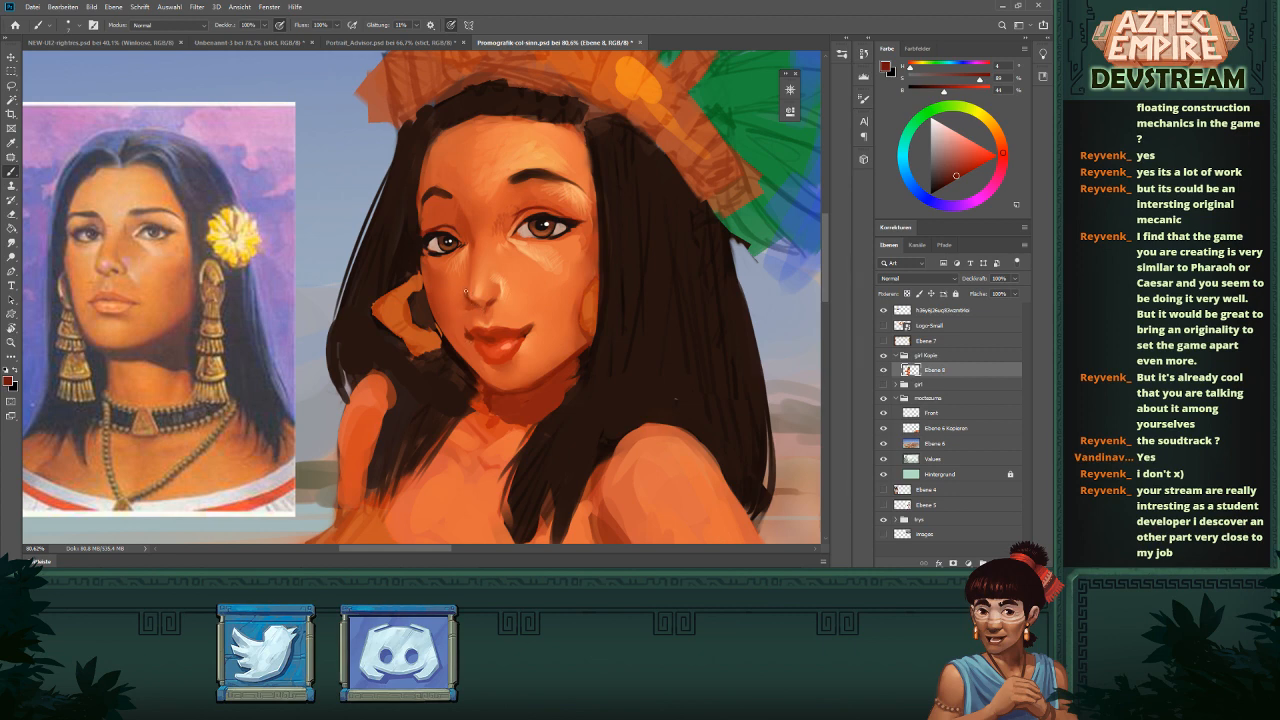
left_click(478, 285, "alt")
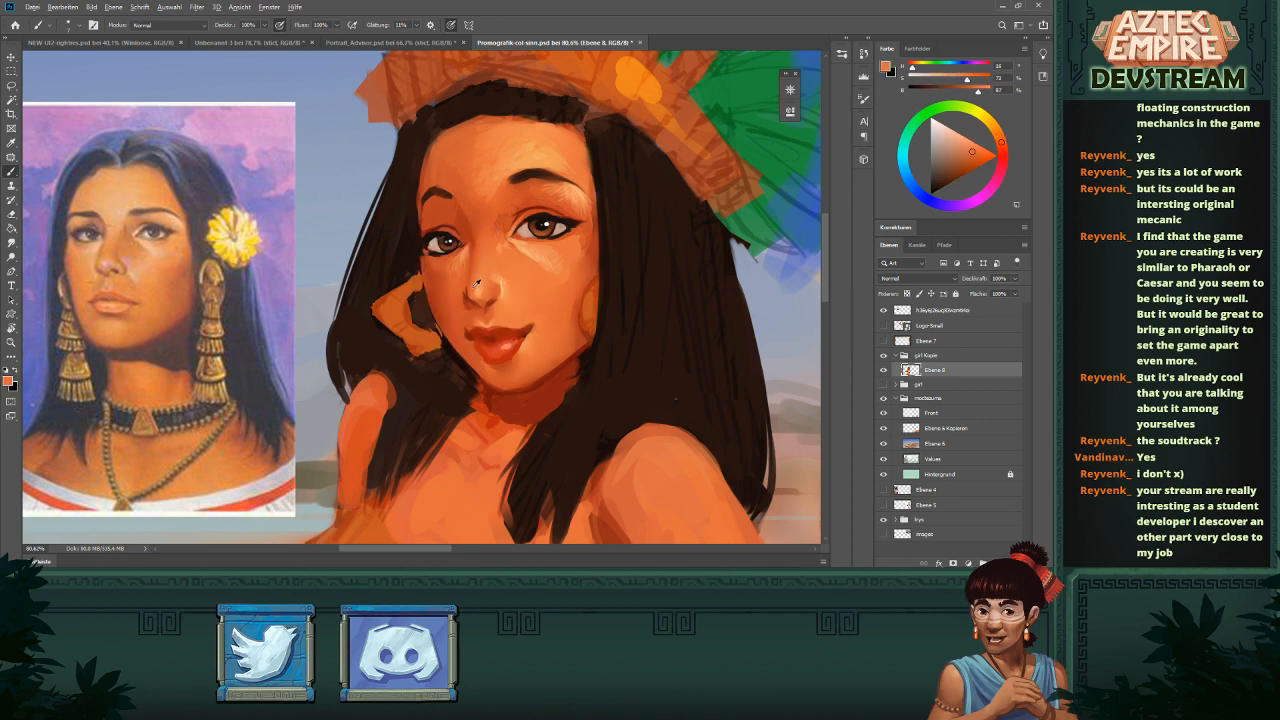
left_click(472, 243, "alt")
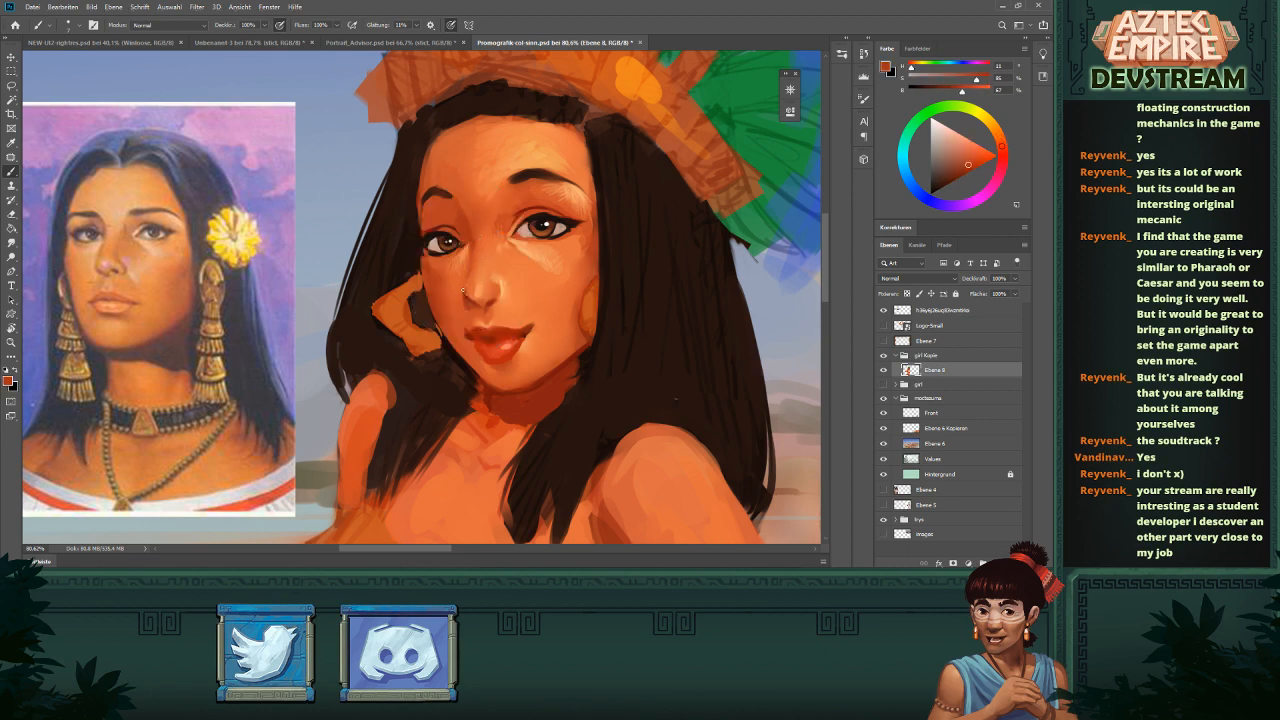
left_click(471, 292, "alt")
scroll(636, 220, "down", 5)
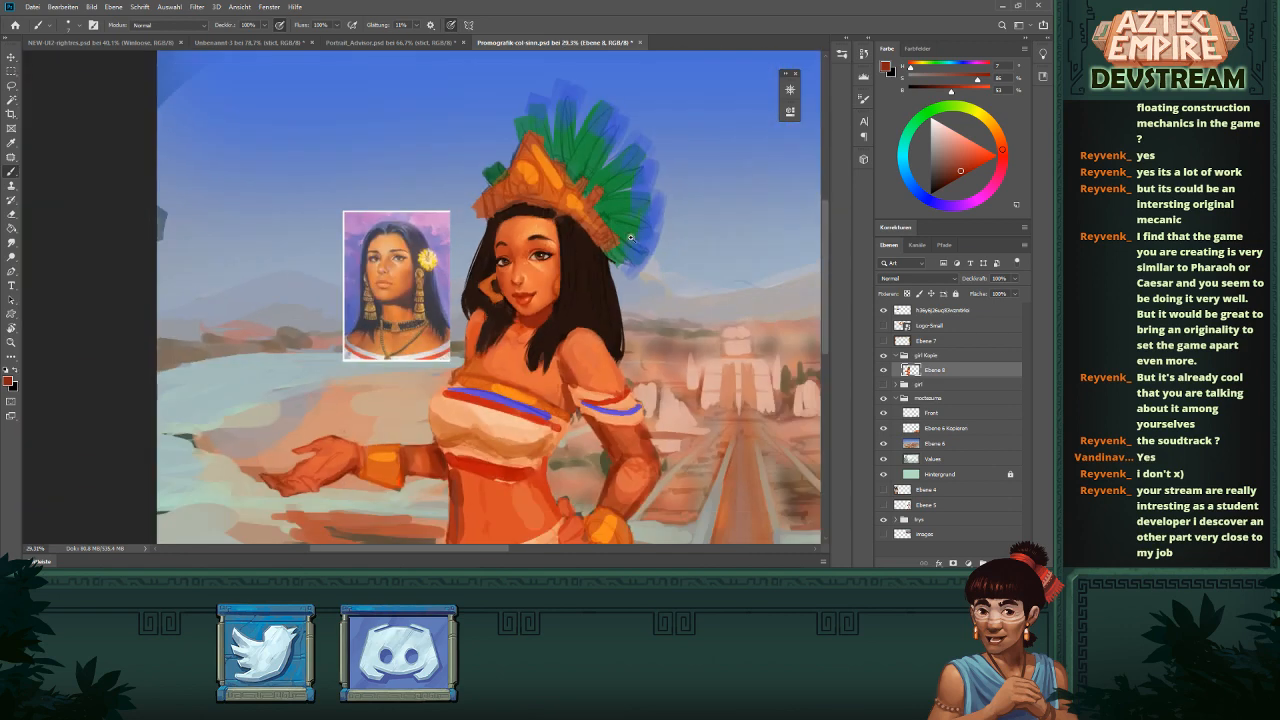
scroll(636, 220, "up", 3)
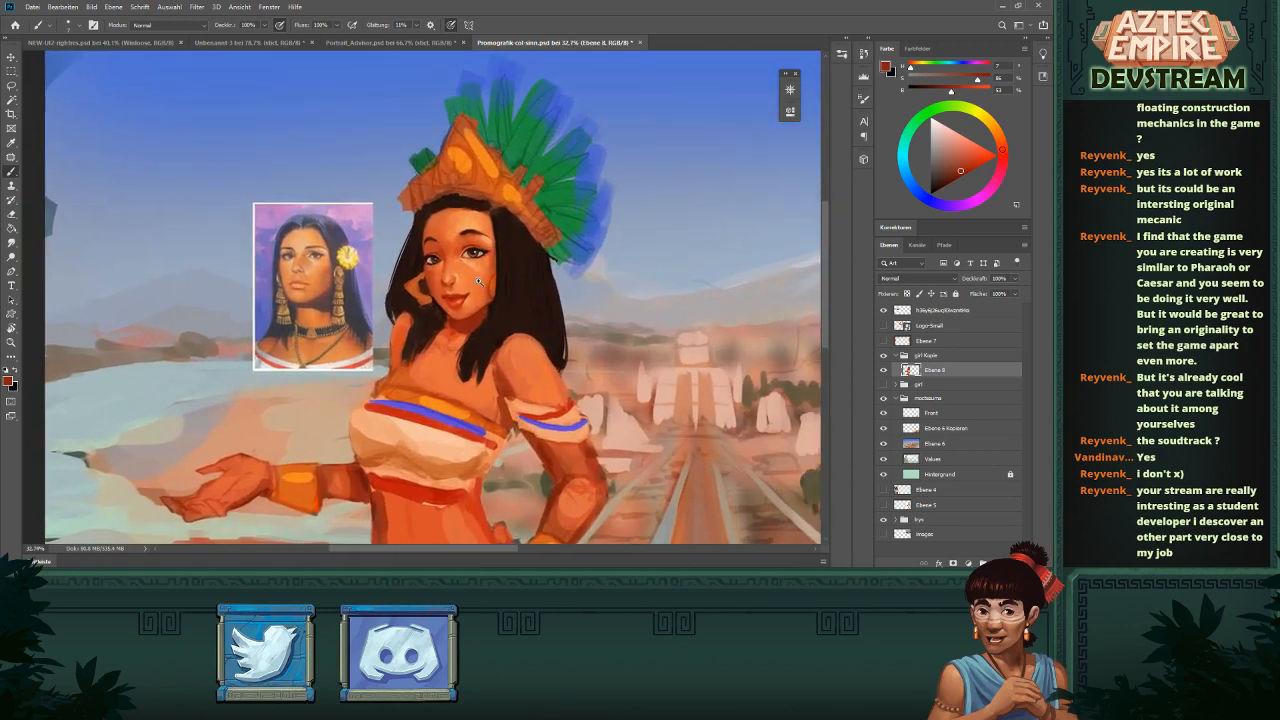
left_click_drag(547, 271, 492, 254)
- Try covering the eyes with large dark brown brush marks sampled from the hair, and undo them
left_click(543, 240, "alt")
scroll(595, 212, "down", 5)
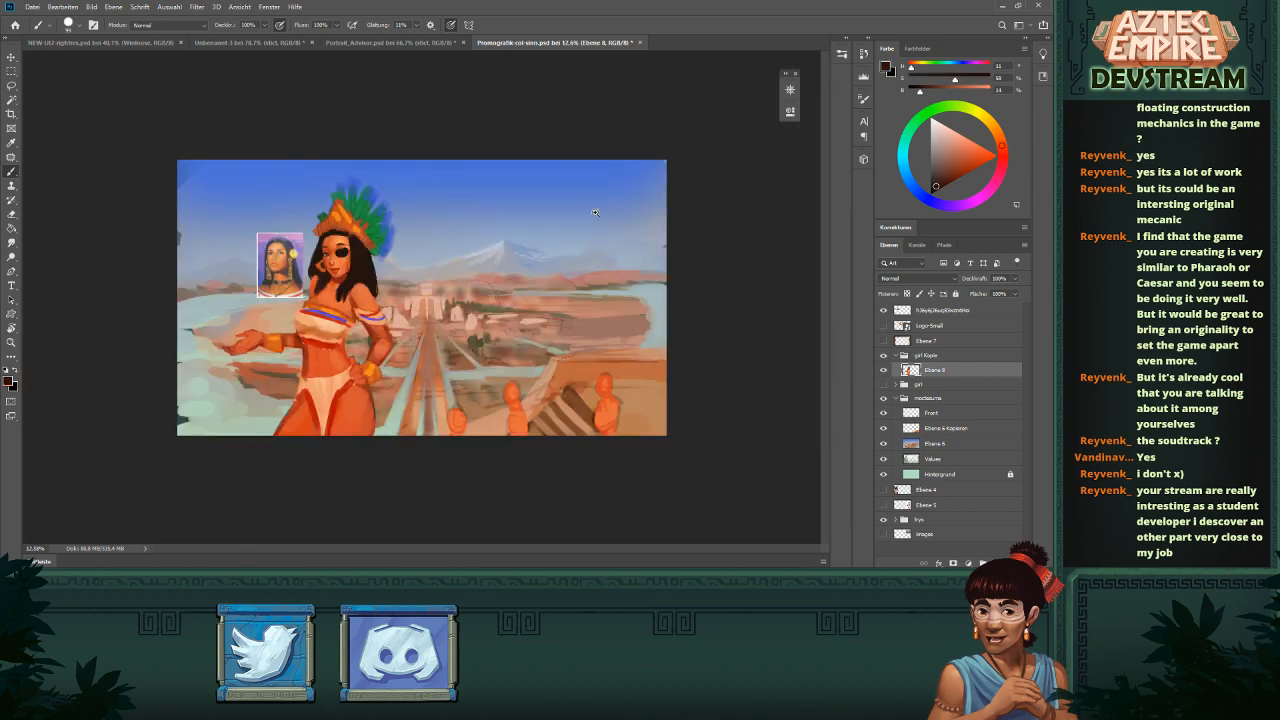
key("ctrl+z")
- Move the reference portrait layer into the girl Kopie group above Ebene 8 and flip the whole group horizontally
scroll(423, 250, "up", 2)
scroll(423, 260, "up", 4)
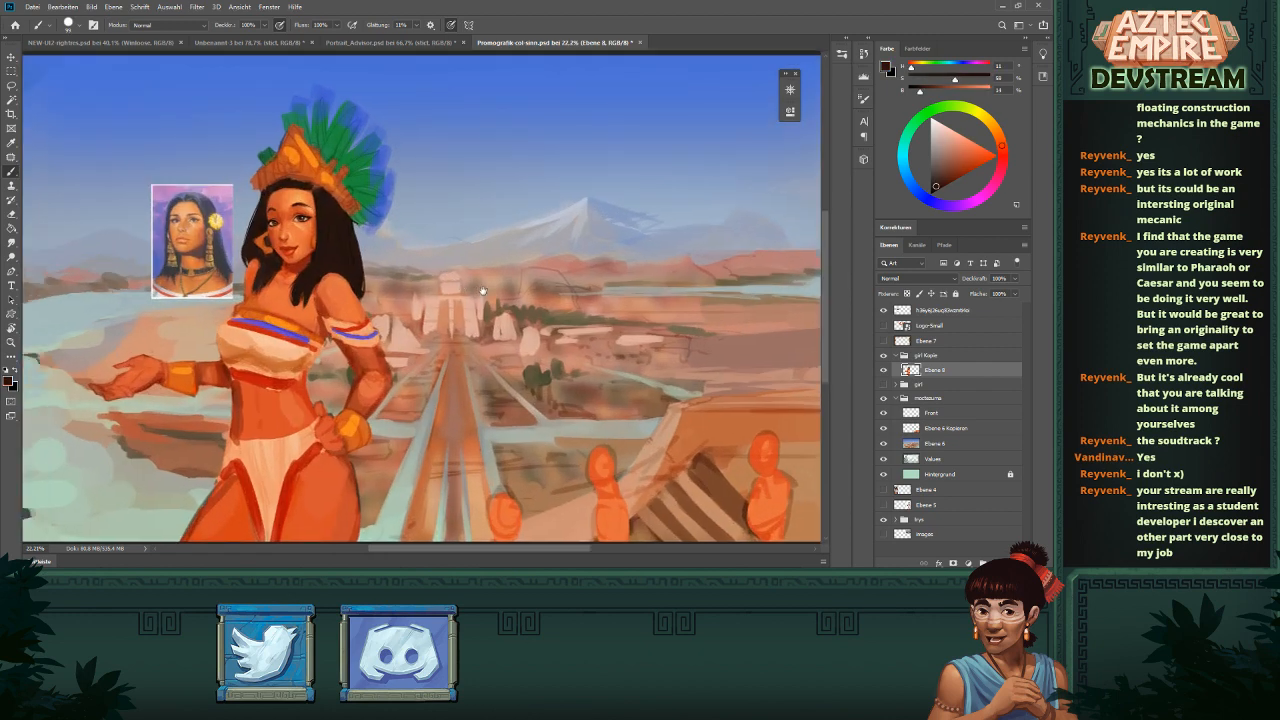
scroll(553, 262, "up", 2)
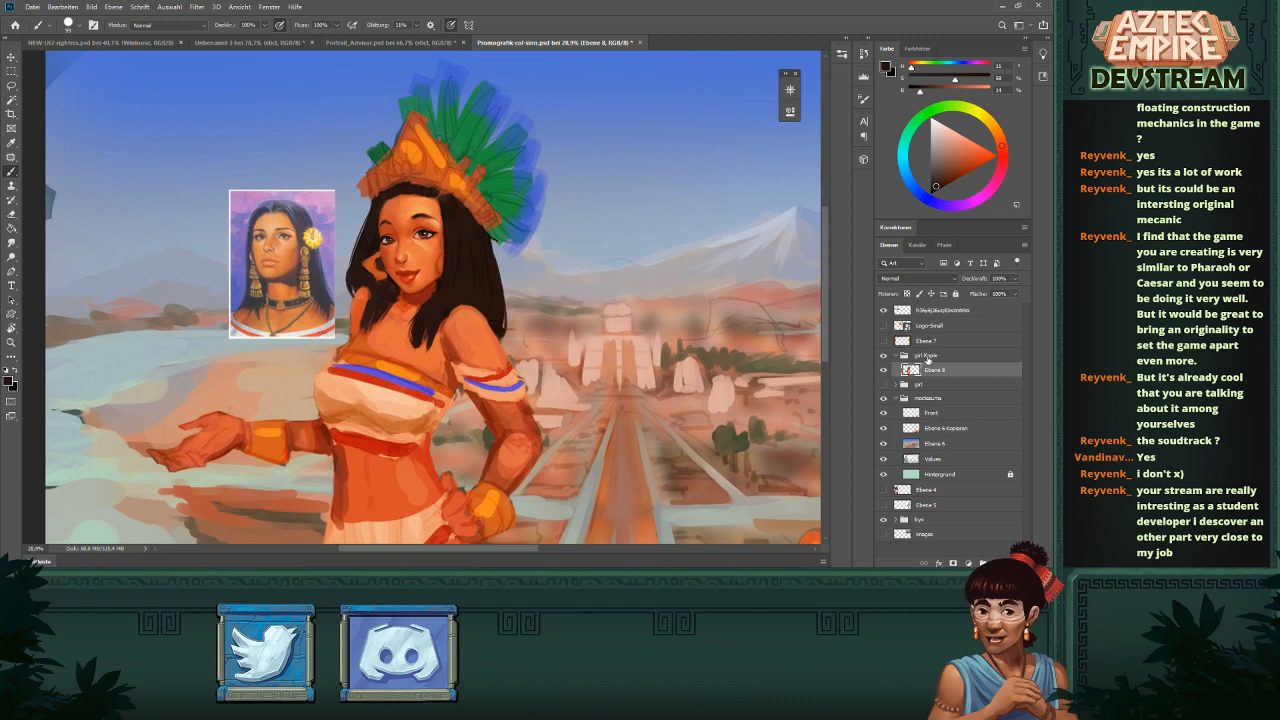
left_click(935, 357)
left_click_drag(925, 312, 937, 355)
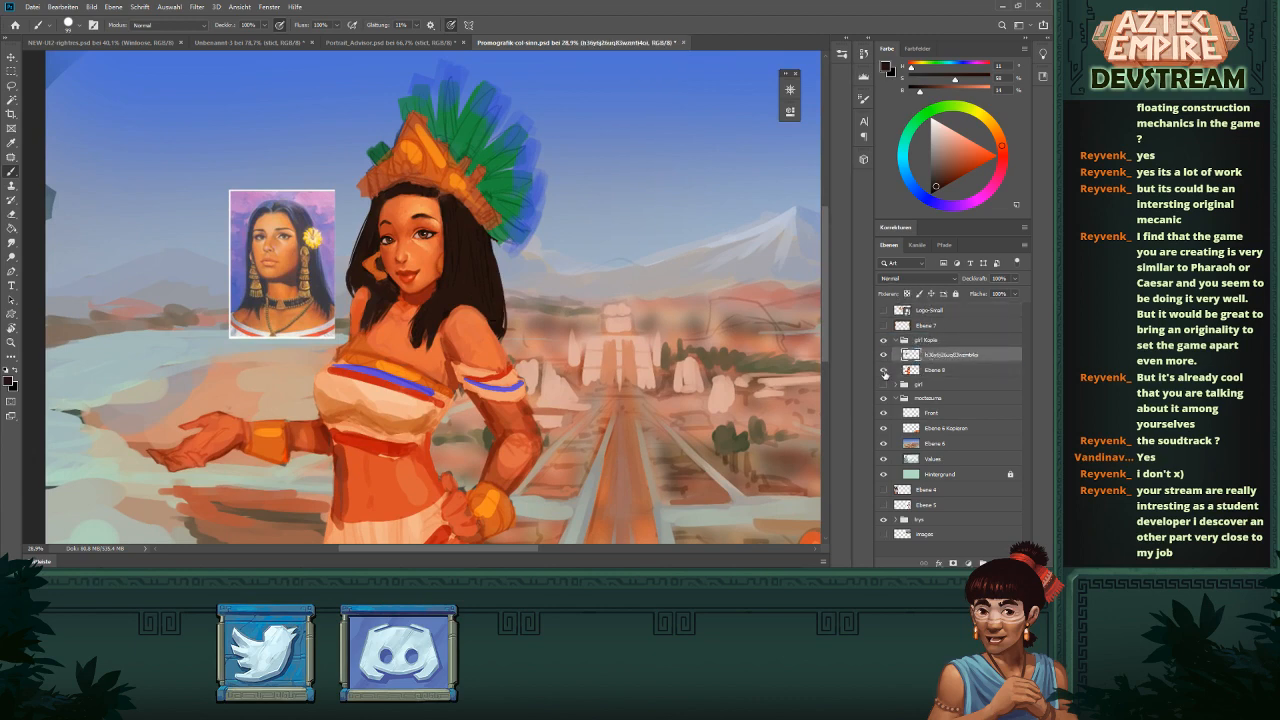
left_click(883, 370)
left_click(883, 370)
left_click(935, 342)
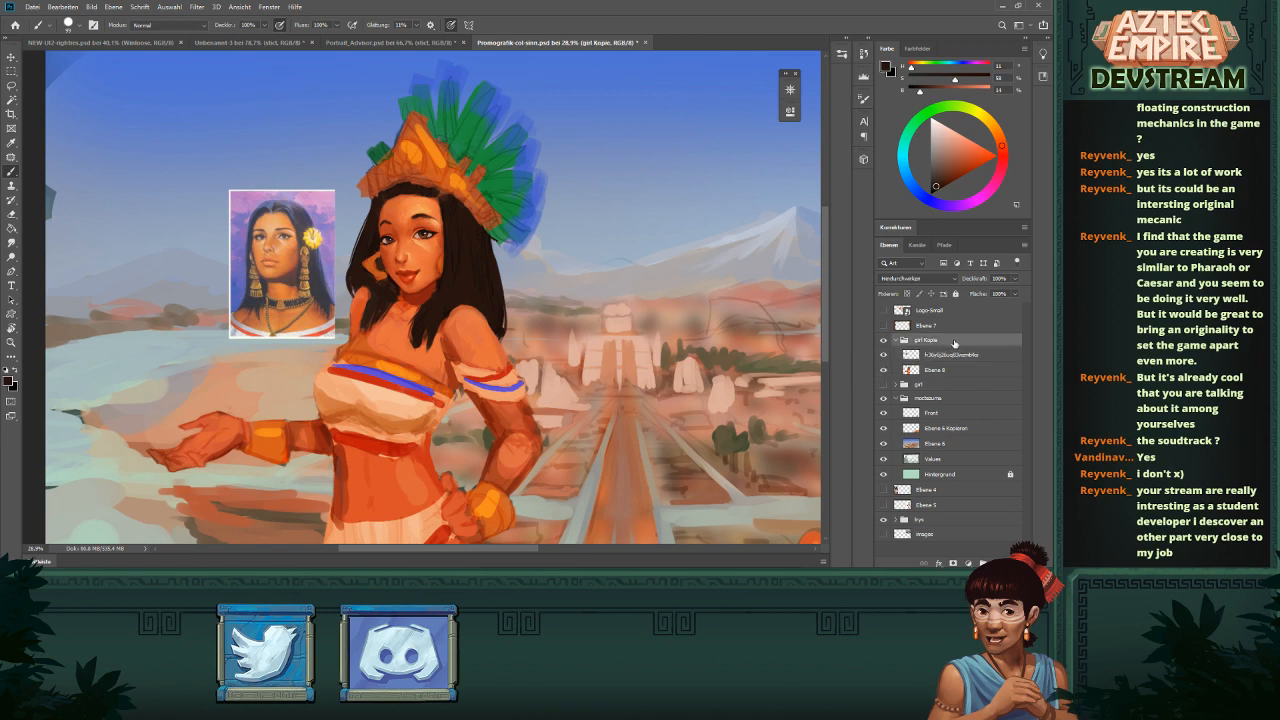
key("ctrl+shift+h")
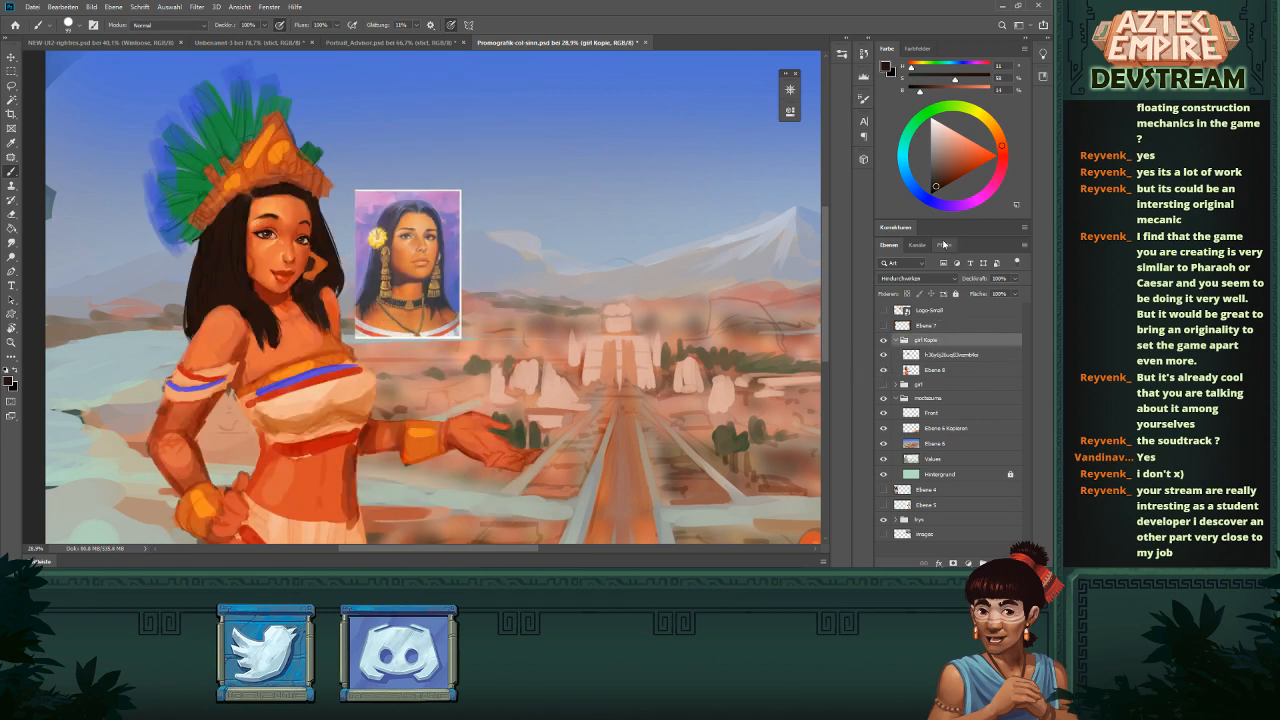
- Refine the lids and iris of the girl's near eye on layer Ebene 8 with dark brown and pale tones sampled from it
left_click_drag(540, 288, 722, 332)
left_click_drag(484, 286, 628, 333)
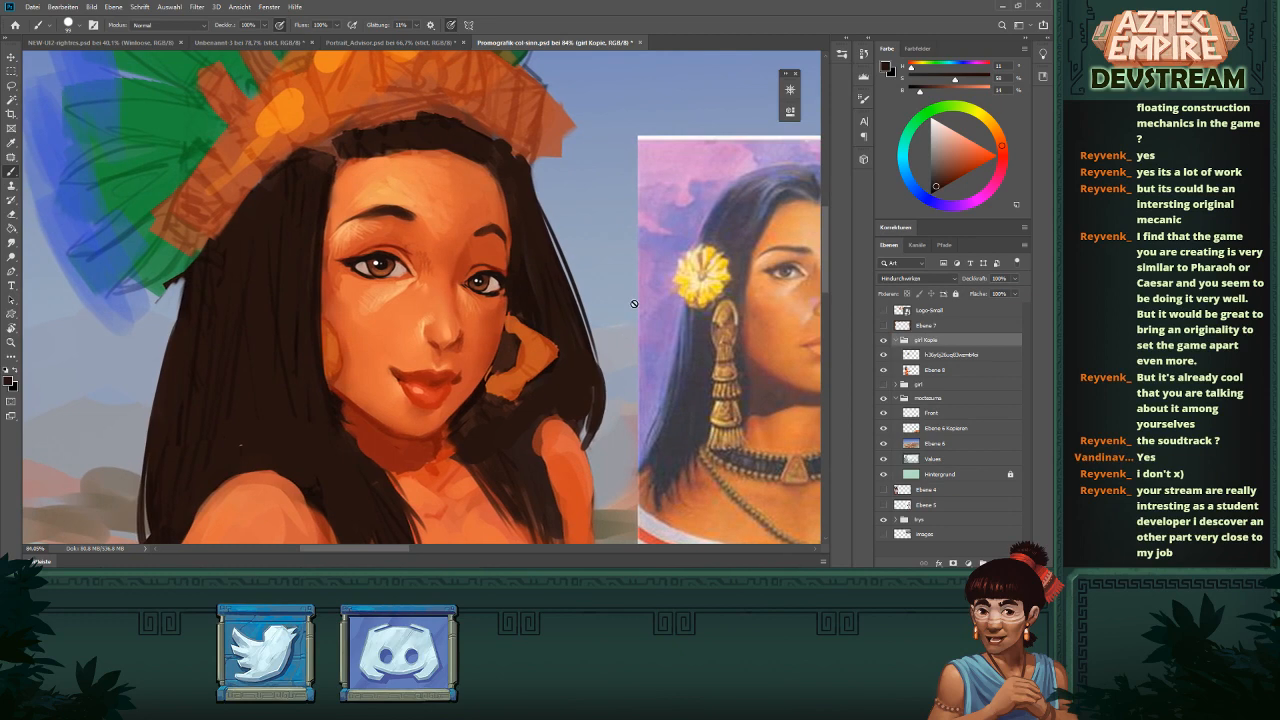
left_click(884, 355)
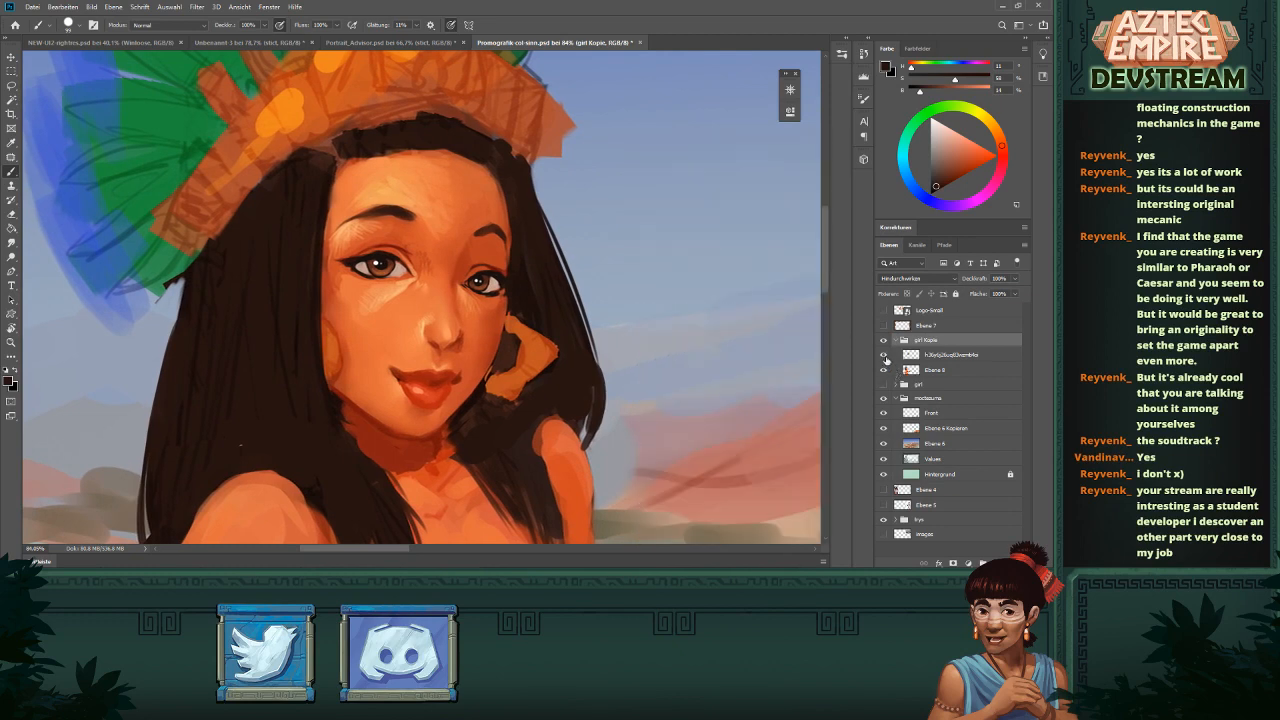
left_click(884, 356)
left_click(916, 357)
left_click(923, 371)
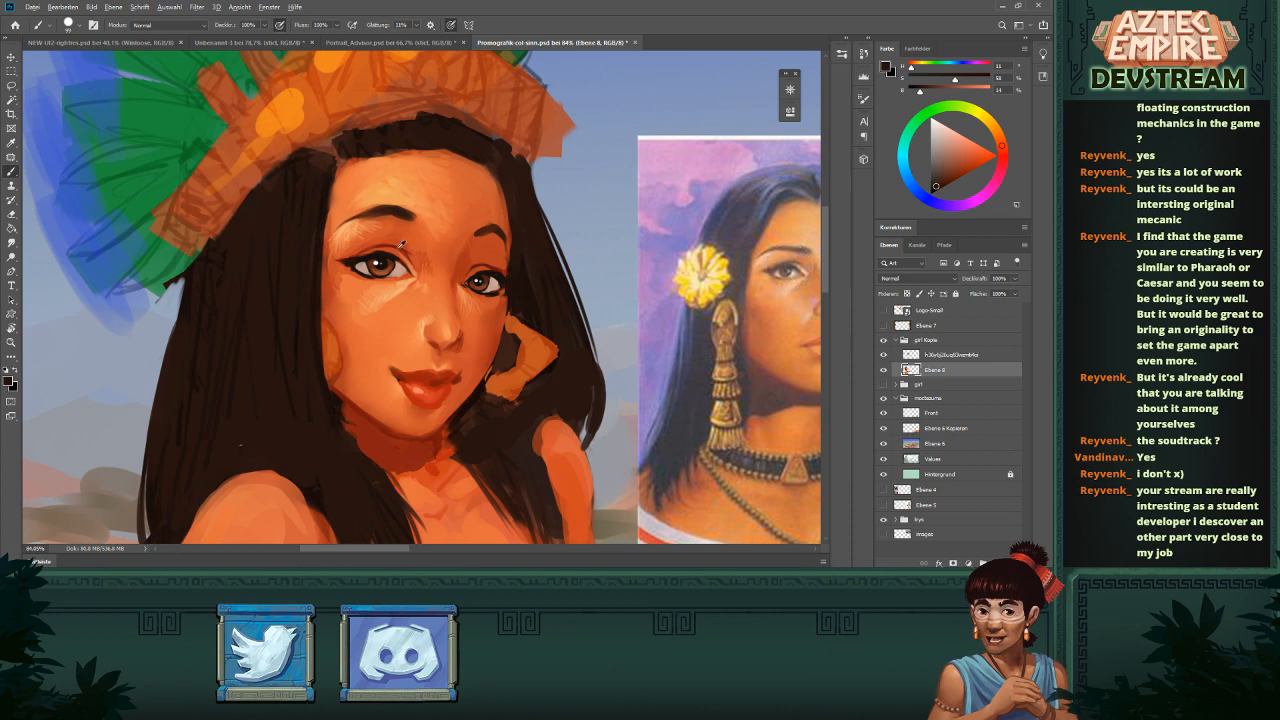
left_click_drag(398, 252, 357, 260)
left_click(356, 258, "alt")
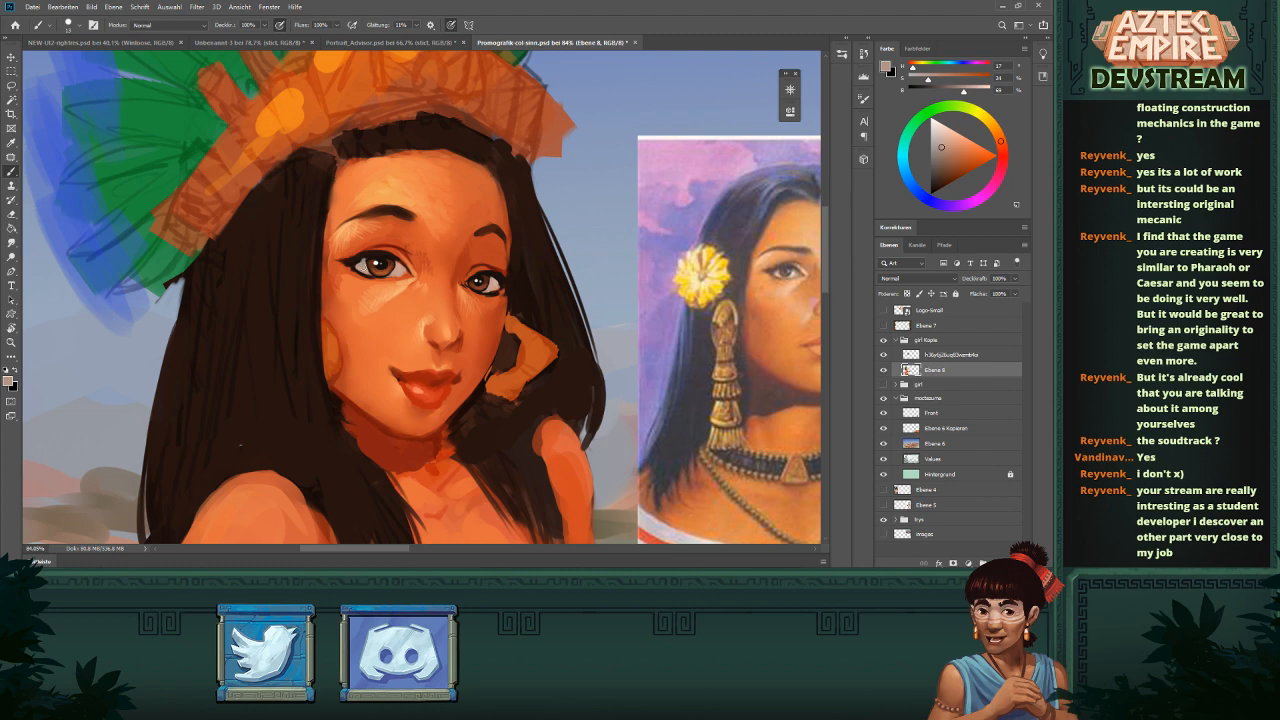
left_click(355, 262, "alt")
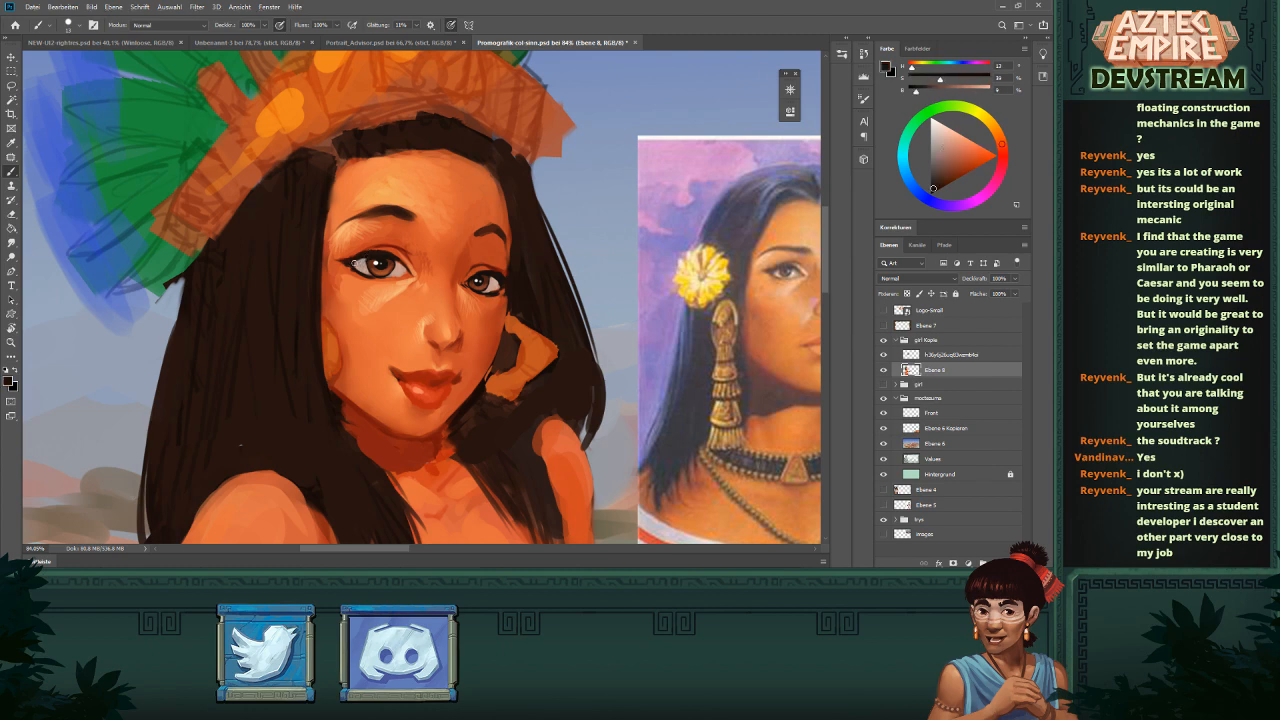
left_click(377, 261, "alt")
left_click(368, 261, "alt")
left_click(374, 259, "alt")
left_click(376, 250, "alt")
left_click_drag(414, 249, 352, 274)
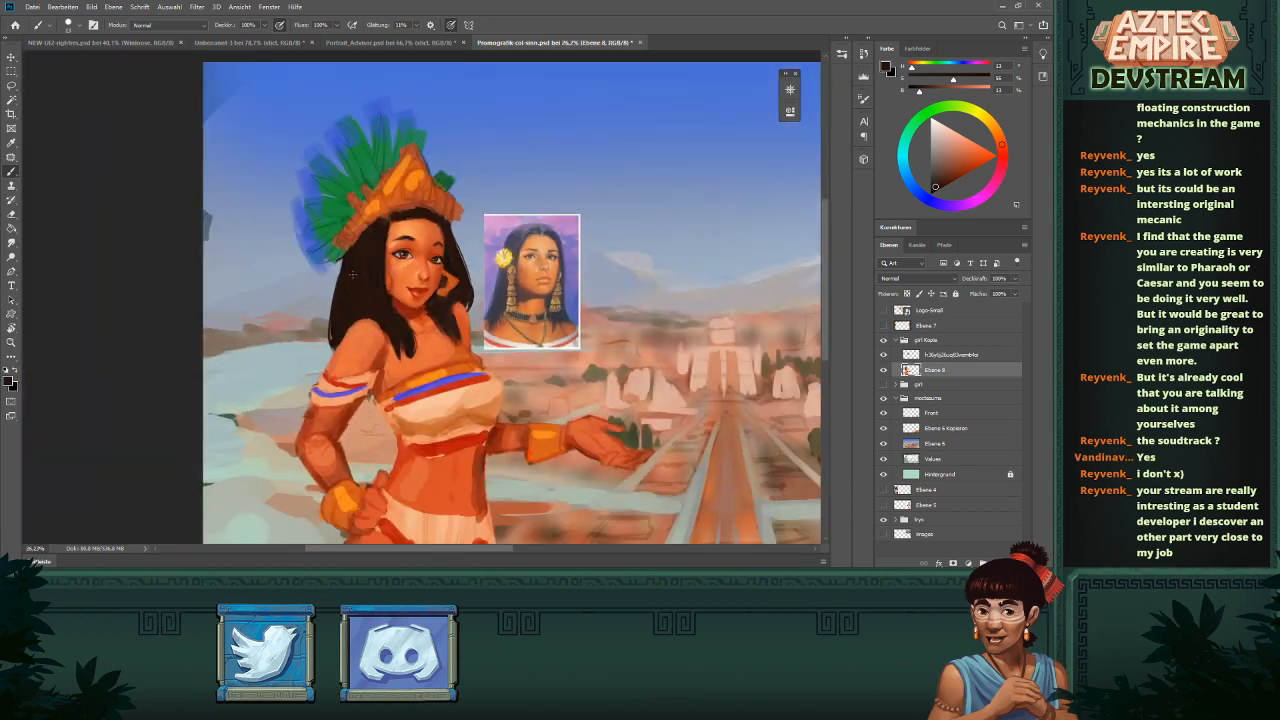
- Copy the near eye from Ebene 8 onto a new layer and distort its shape slightly with a free transform
left_click_drag(352, 274, 530, 285)
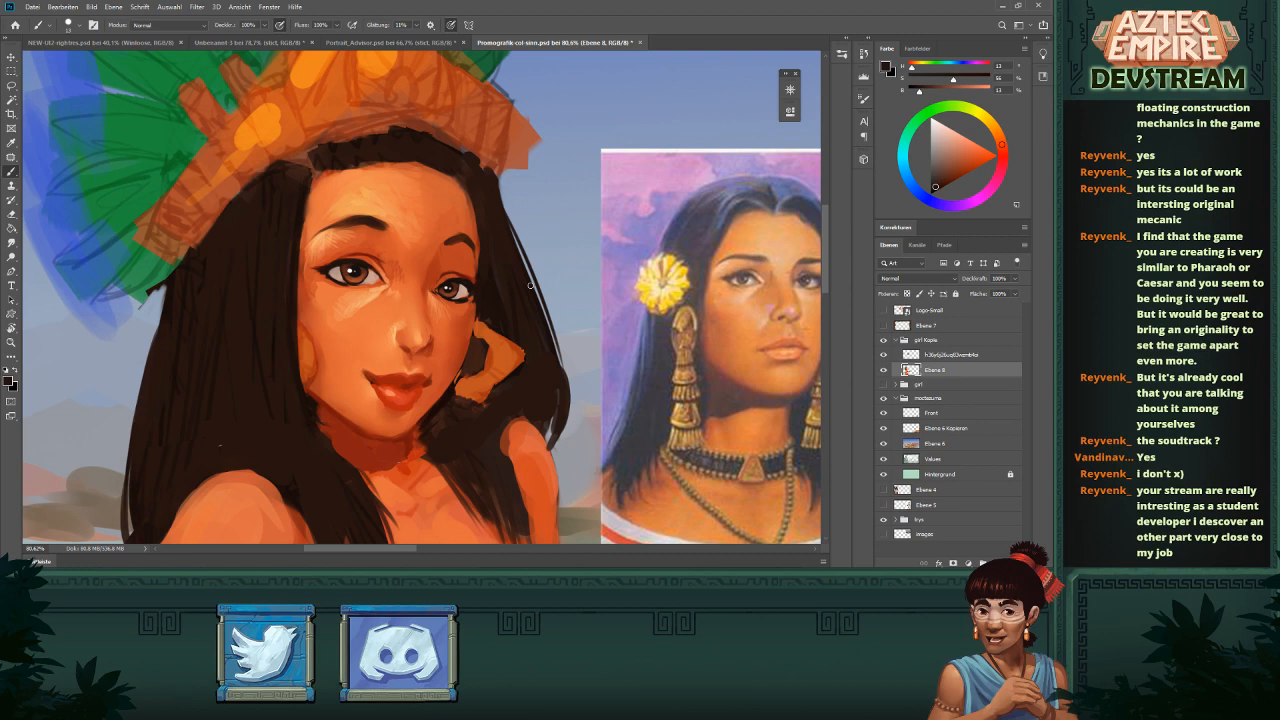
left_click(883, 369)
left_click(883, 369)
key("l")
mouse_move(358, 248)
left_mouse_down()
mouse_move(306, 266)
mouse_move(328, 295)
mouse_move(365, 309)
mouse_move(396, 281)
mouse_move(366, 246)
left_mouse_up()
key("ctrl+j")
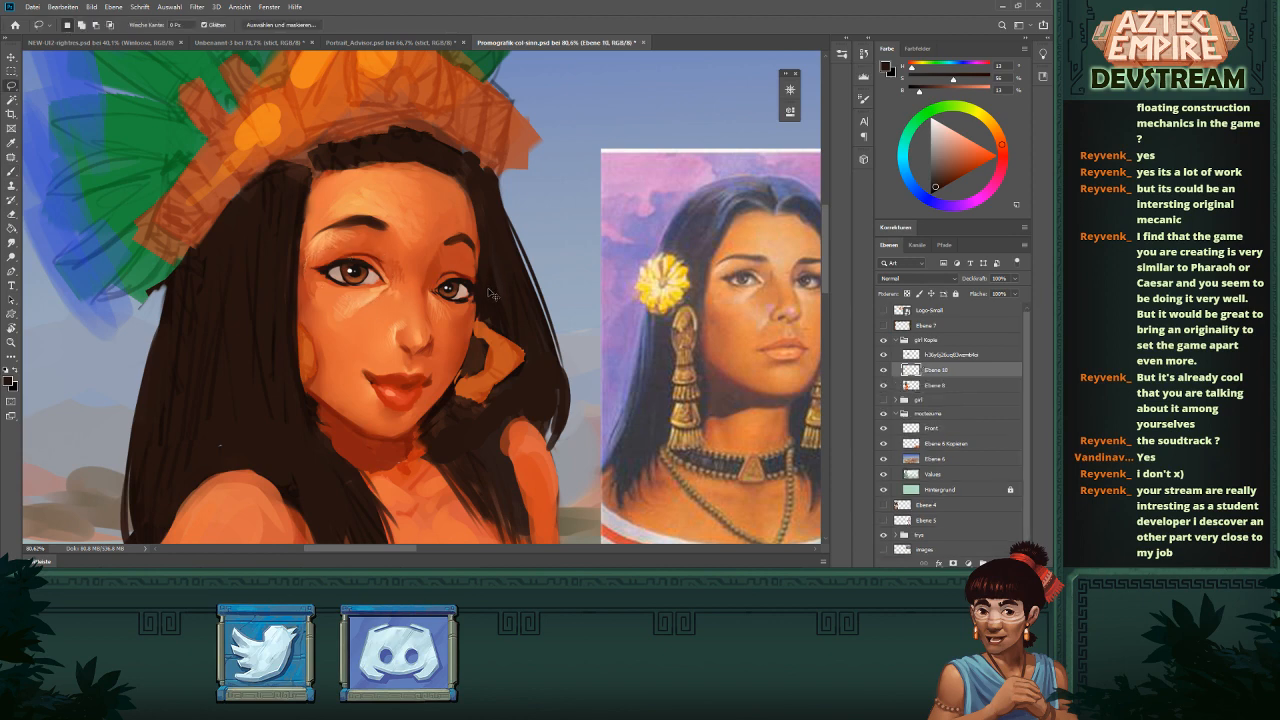
key("ctrl+t")
left_click_drag(303, 272, 317, 237)
left_click_drag(353, 306, 349, 309)
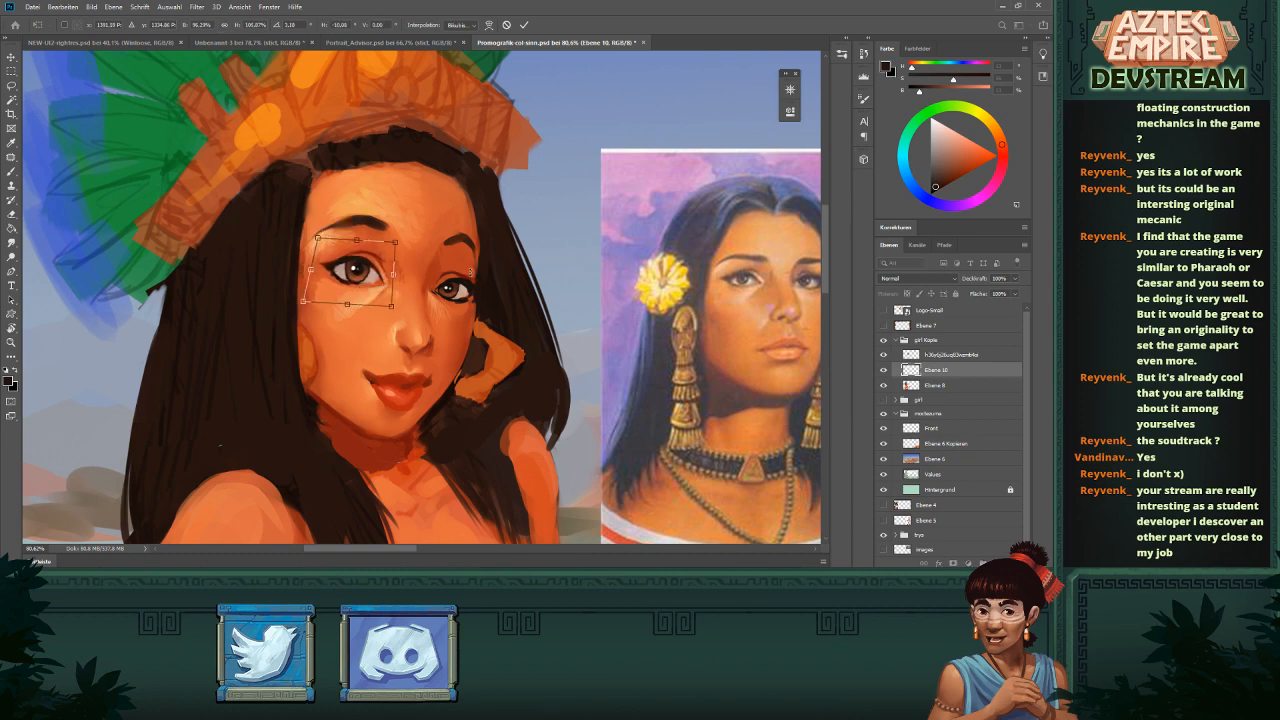
key("Return")
- Nudge the copied near eye slightly toward the nose and down to fit the face
scroll(549, 326, "down", 5)
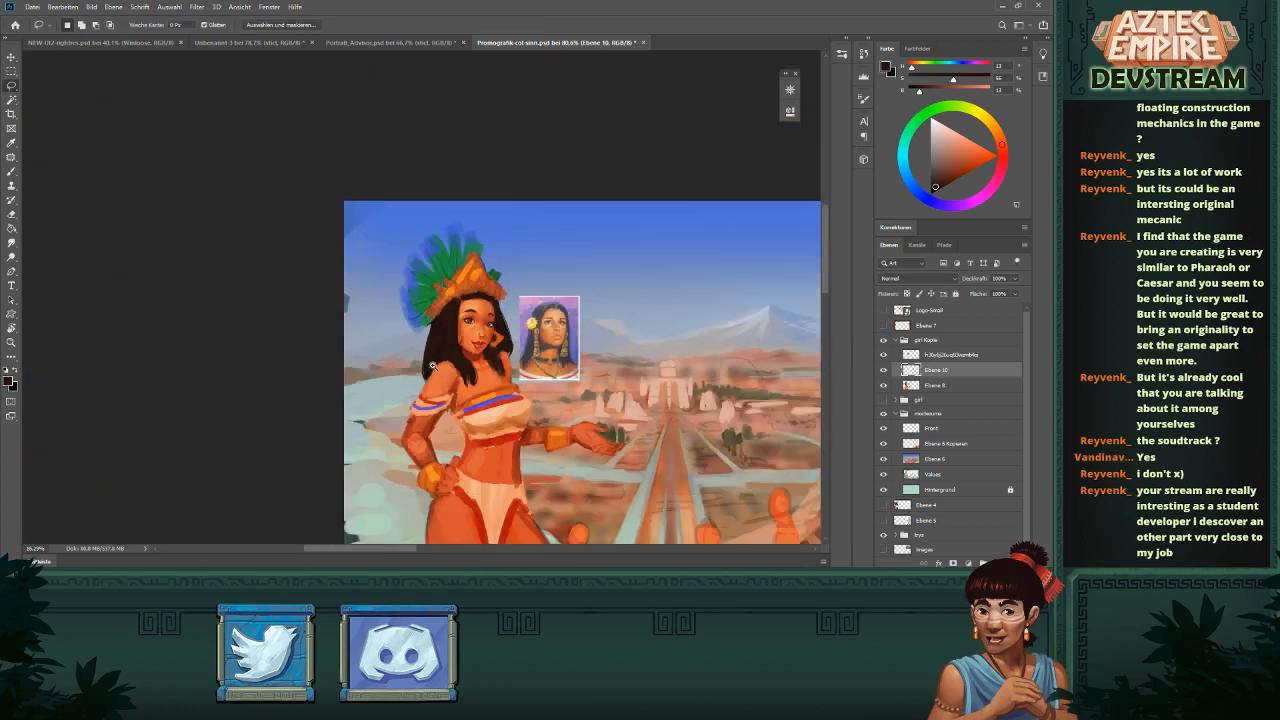
left_click_drag(549, 326, 546, 328)
left_click_drag(259, 238, 326, 337)
key("v")
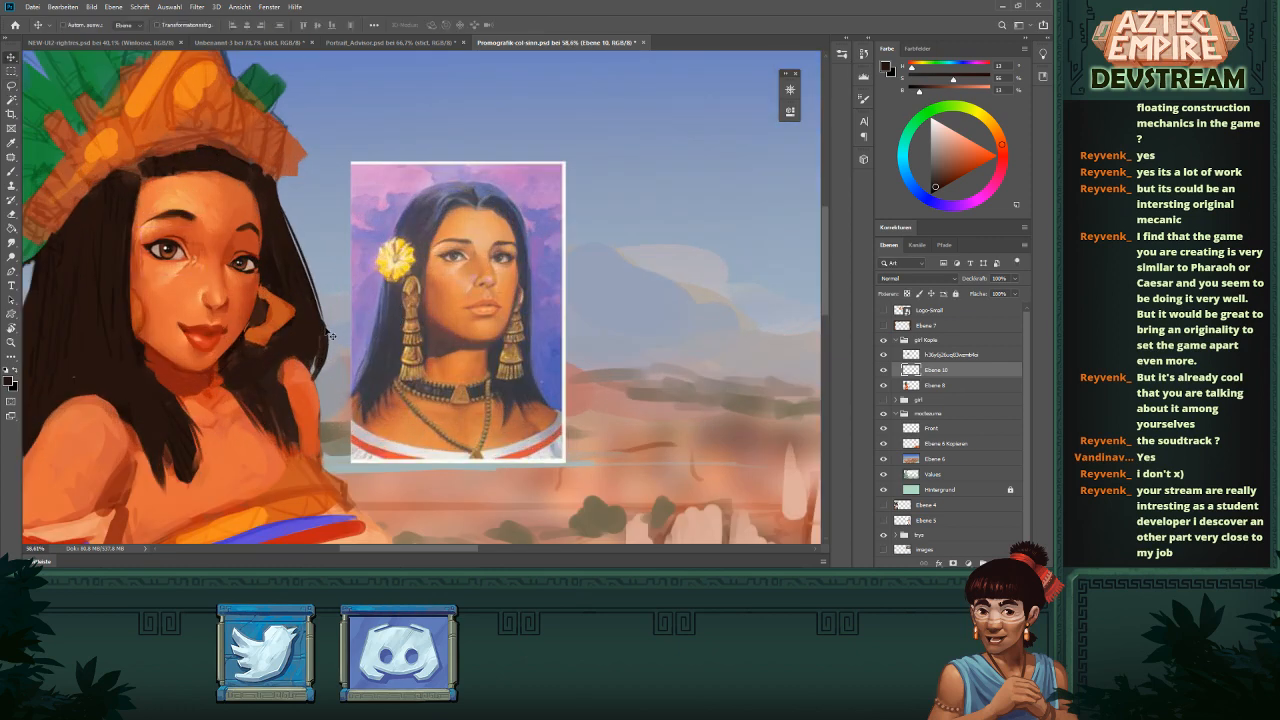
key("Left")
key("Left")
key("Left")
key("Left")
key("Down")
key("Down")
key("Right")
key("Right")
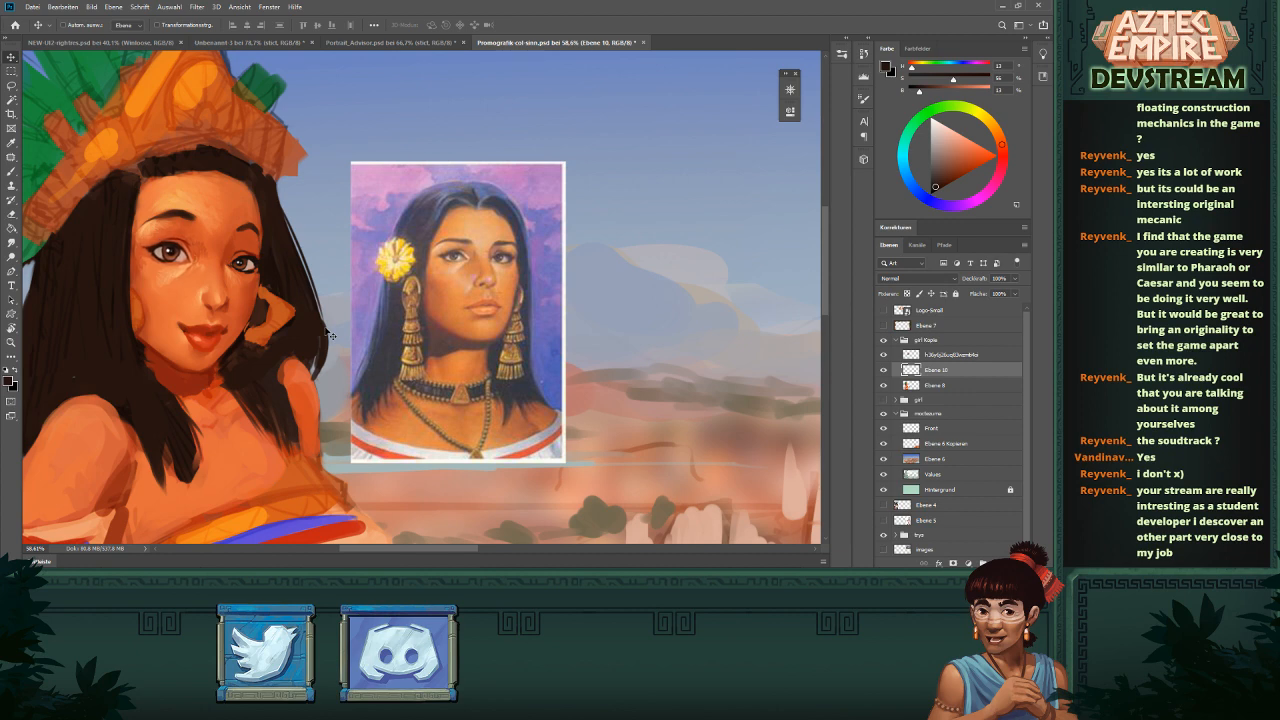
key("Right")
- Compare the face with and without the adjusted near eye, and merge the eye copy into Ebene 8
left_click(884, 371)
left_click(884, 371)
scroll(620, 360, "down", 4)
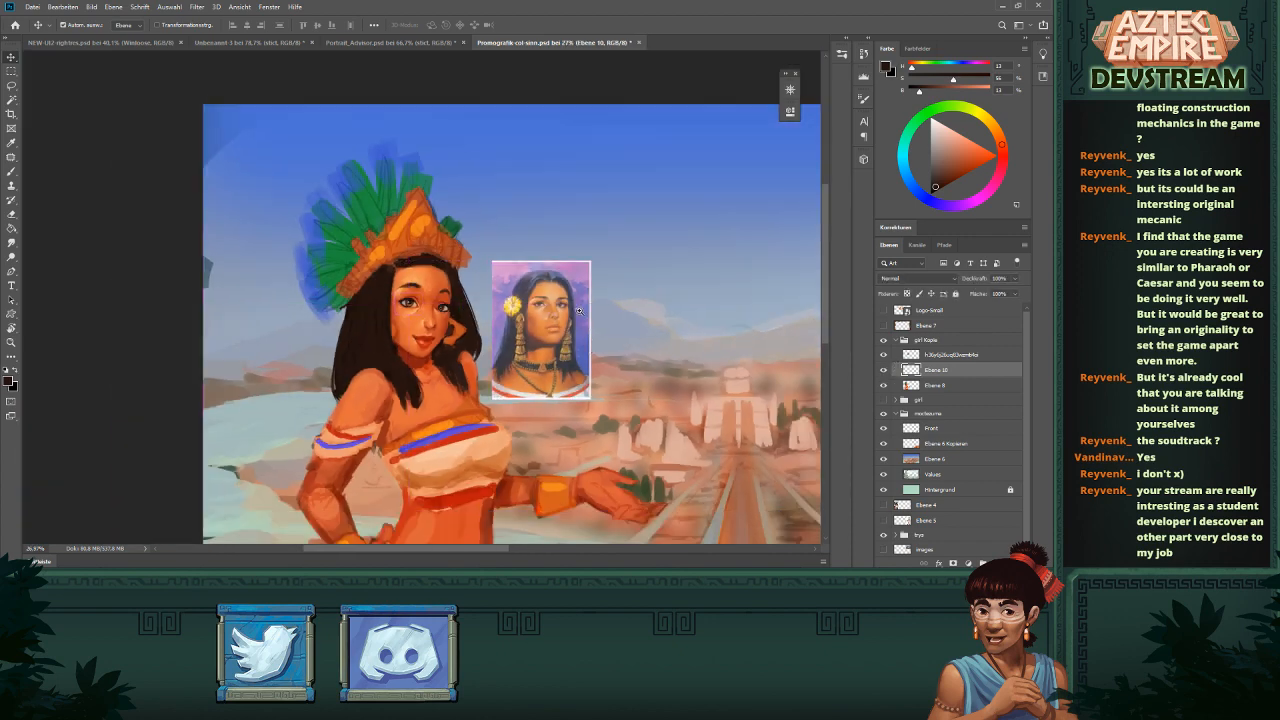
key("ctrl+e")
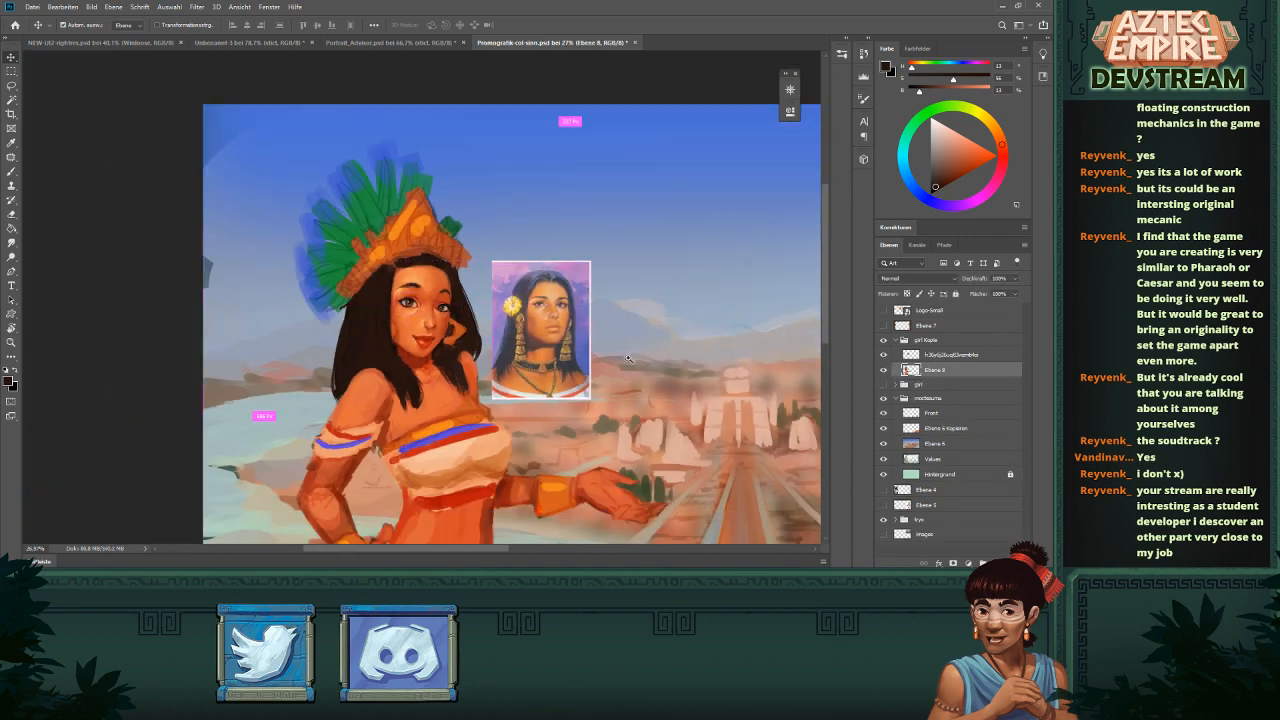
scroll(560, 300, "down", 2)
scroll(594, 370, "up", 3)
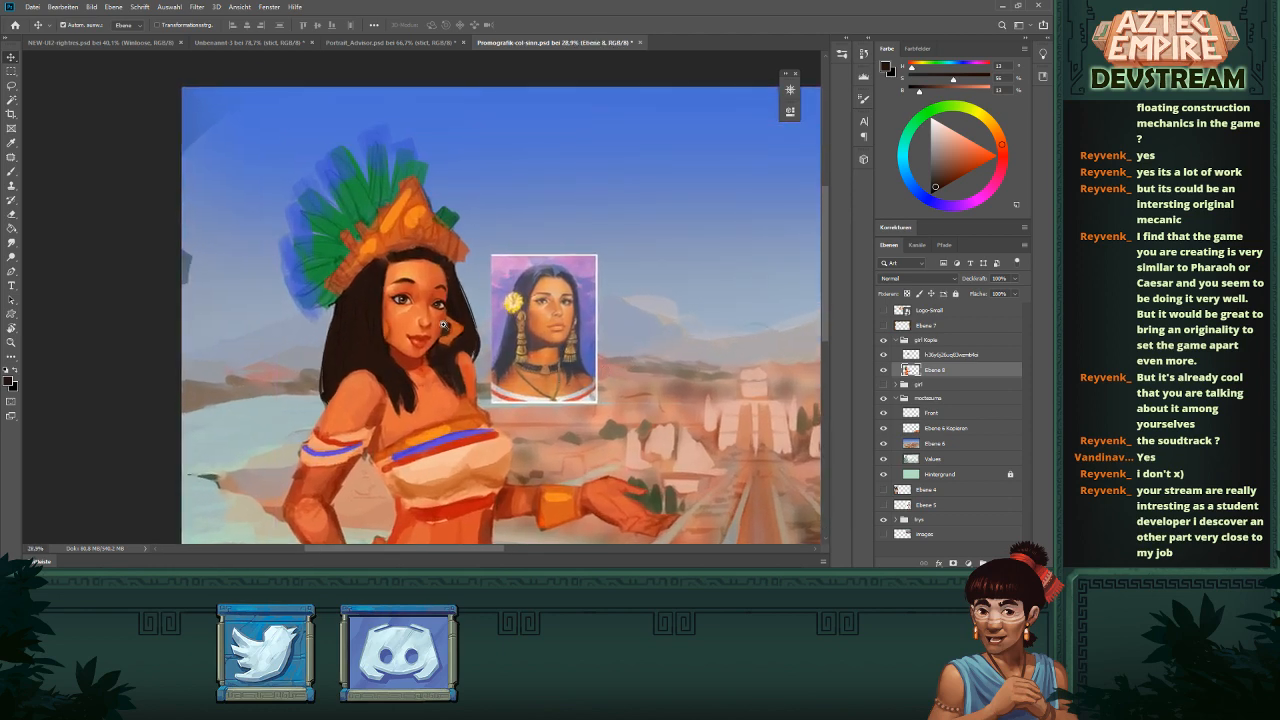
scroll(385, 305, "up", 2)
- Try covering each half of the face in turn with large dark brown brush strokes, and undo them
key("b")
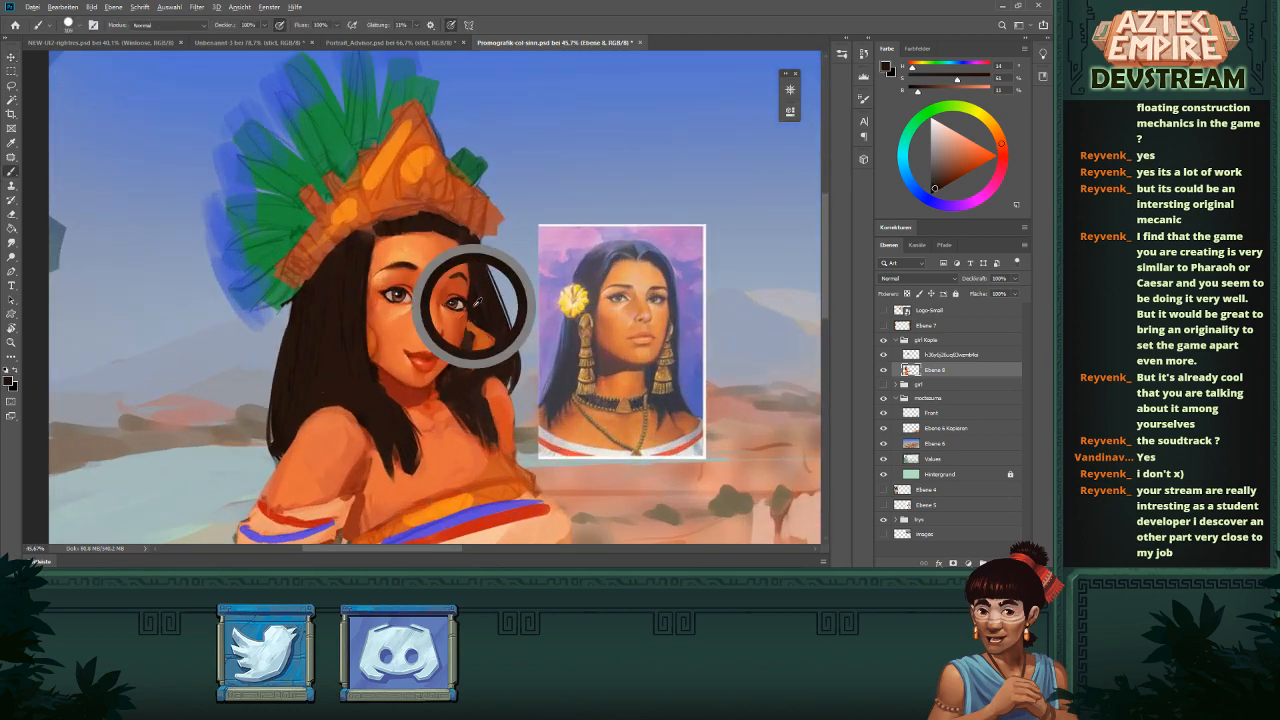
mouse_move(476, 218)
left_mouse_down()
mouse_move(456, 360)
mouse_move(430, 412)
left_mouse_up()
scroll(520, 365, "down", 2)
scroll(516, 366, "down", 2)
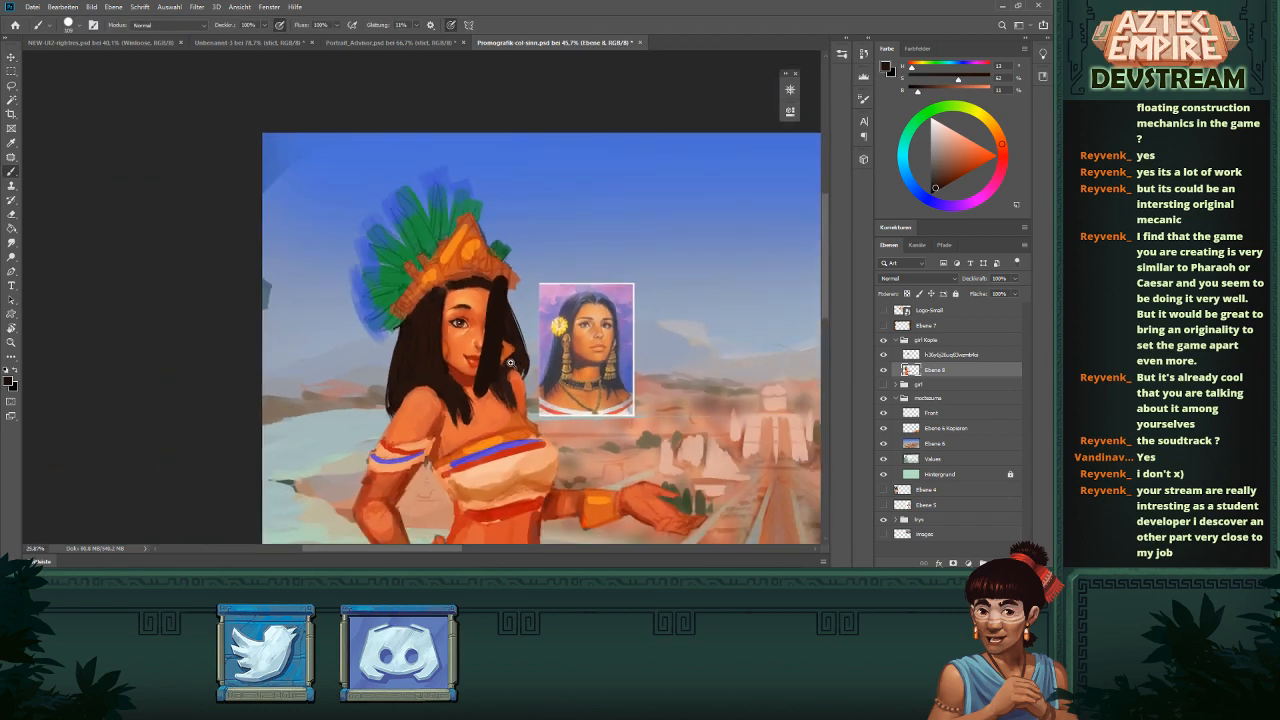
left_click_drag(510, 363, 565, 360)
key("ctrl+z")
key("ctrl+z")
left_click_drag(317, 180, 280, 418)
left_click_drag(350, 165, 345, 418)
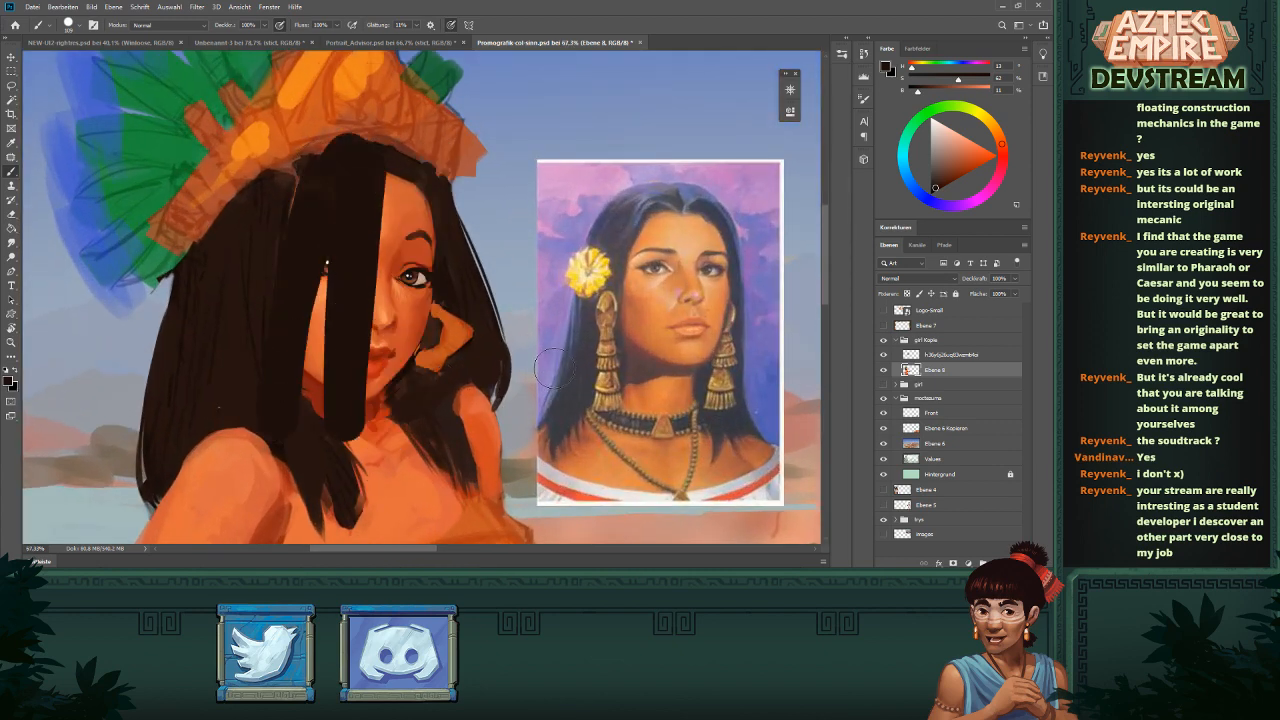
key("ctrl+z")
key("ctrl+z")
scroll(483, 371, "down", 3)
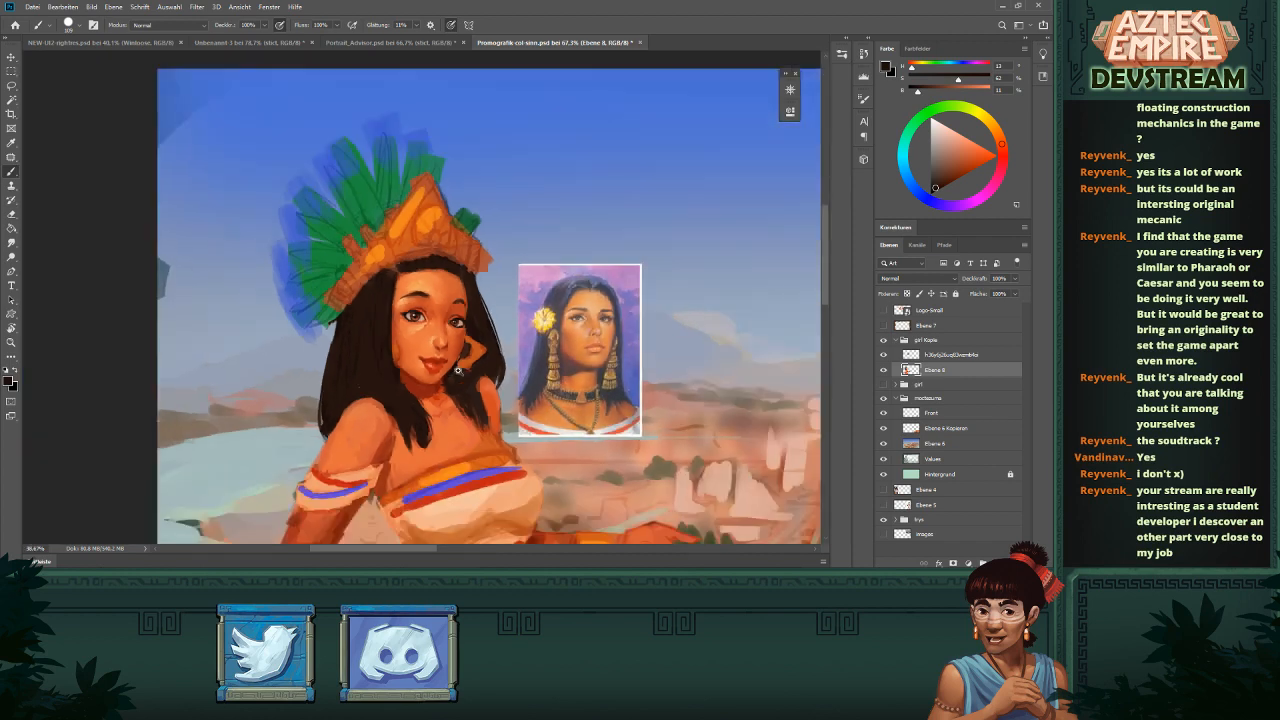
scroll(483, 371, "up", 1)
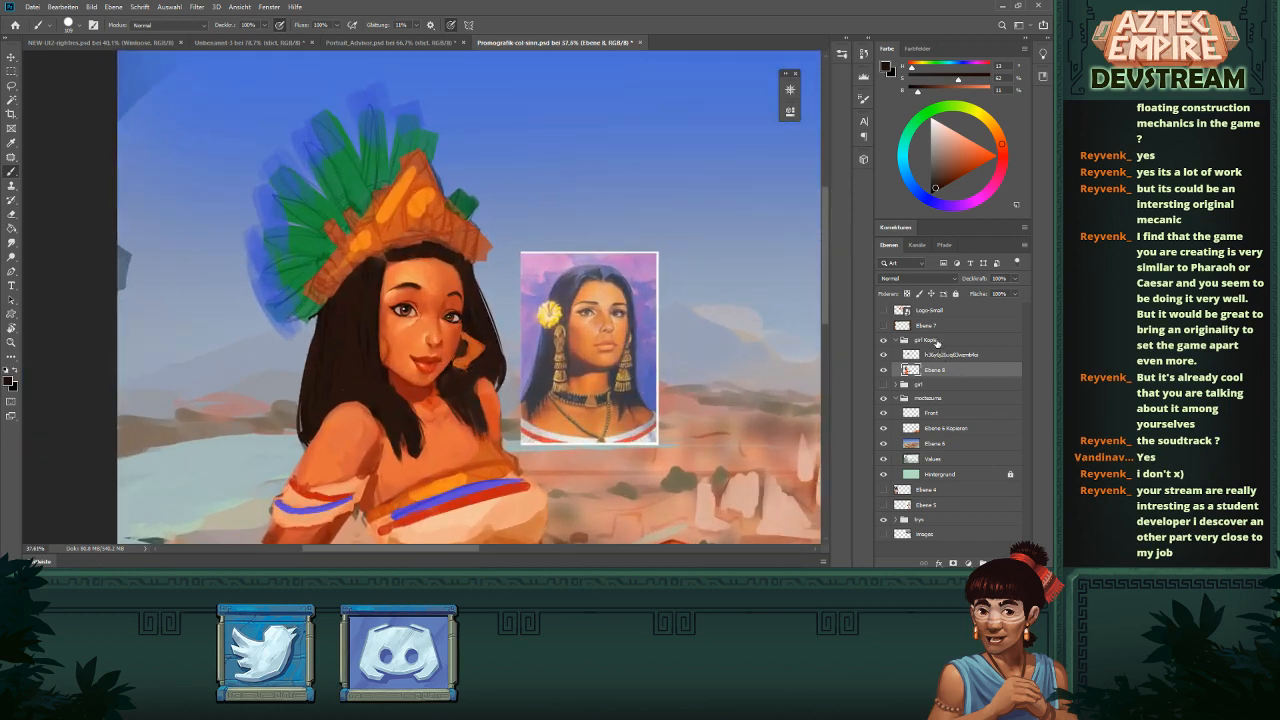
- Flip the whole girl Kopie group horizontally and make Ebene 8 the active layer
left_click(939, 341)
key("ctrl+shift+h")
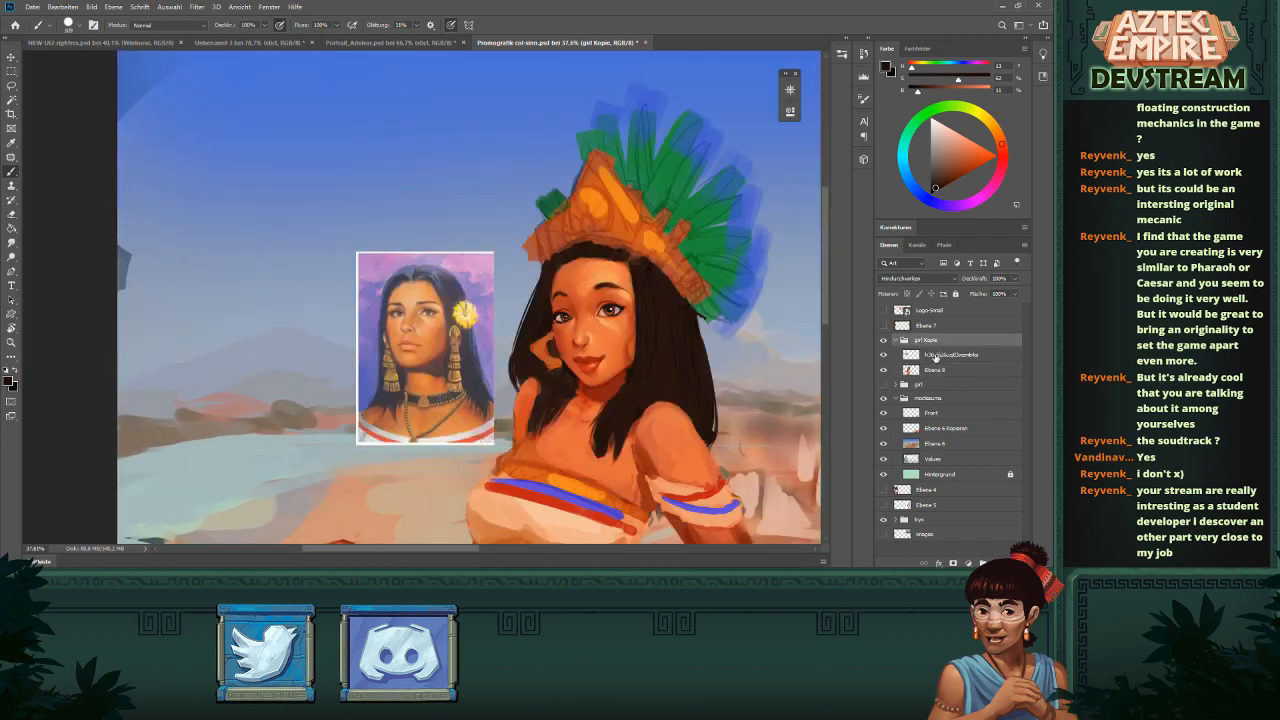
left_click(933, 357)
left_click(937, 370)
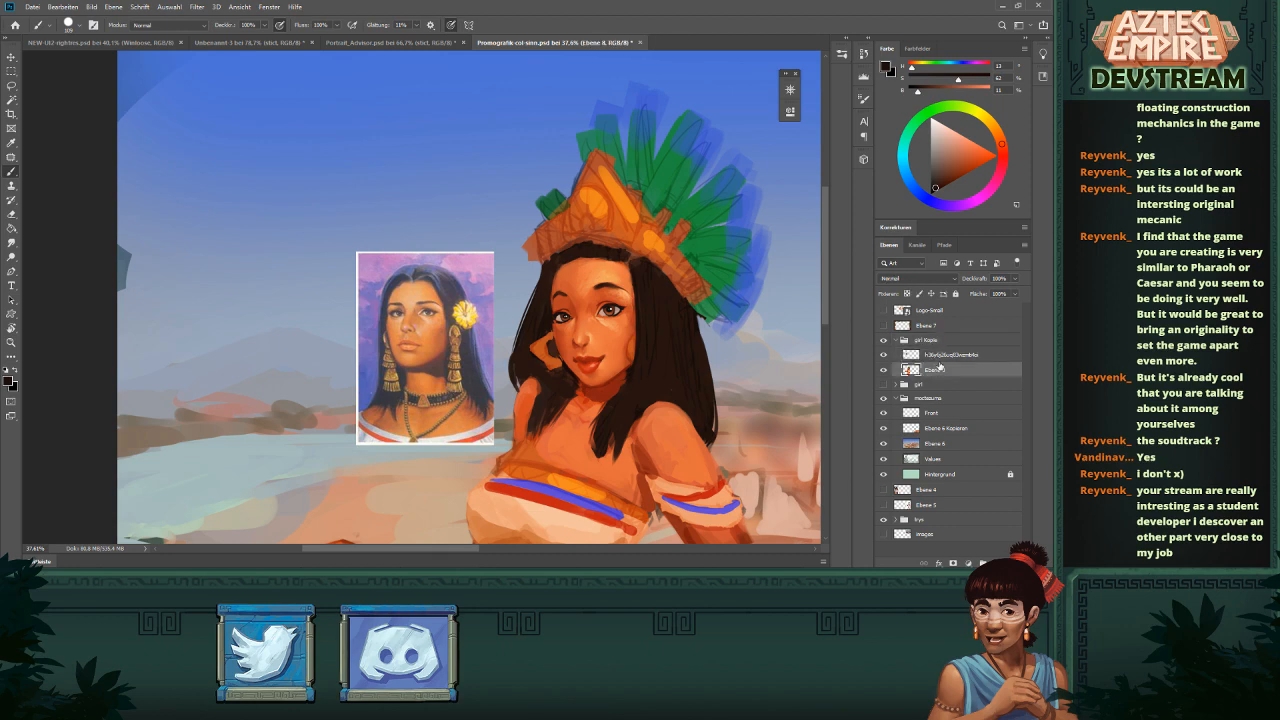
left_click(939, 357)
left_click(939, 370)
- Copy the far eye beside the raised hand onto a new layer and enlarge it slightly with a free transform
mouse_move(614, 303)
left_mouse_down()
mouse_move(664, 304)
mouse_move(566, 343)
mouse_move(610, 343)
left_mouse_up()
left_click_drag(610, 343, 548, 335)
key("l")
mouse_move(415, 302)
left_mouse_down()
mouse_move(398, 298)
mouse_move(388, 362)
mouse_move(440, 316)
mouse_move(423, 276)
left_mouse_up()
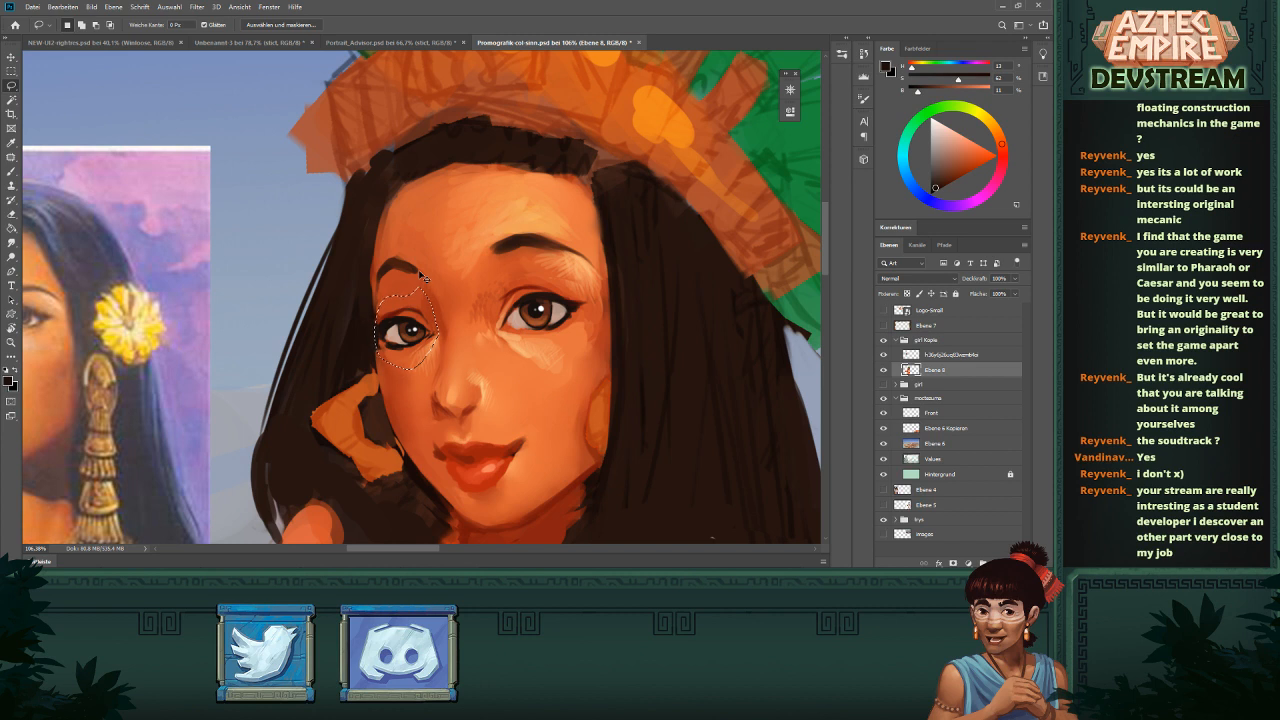
key("ctrl+j")
key("ctrl+t")
left_click_drag(442, 328, 443, 332)
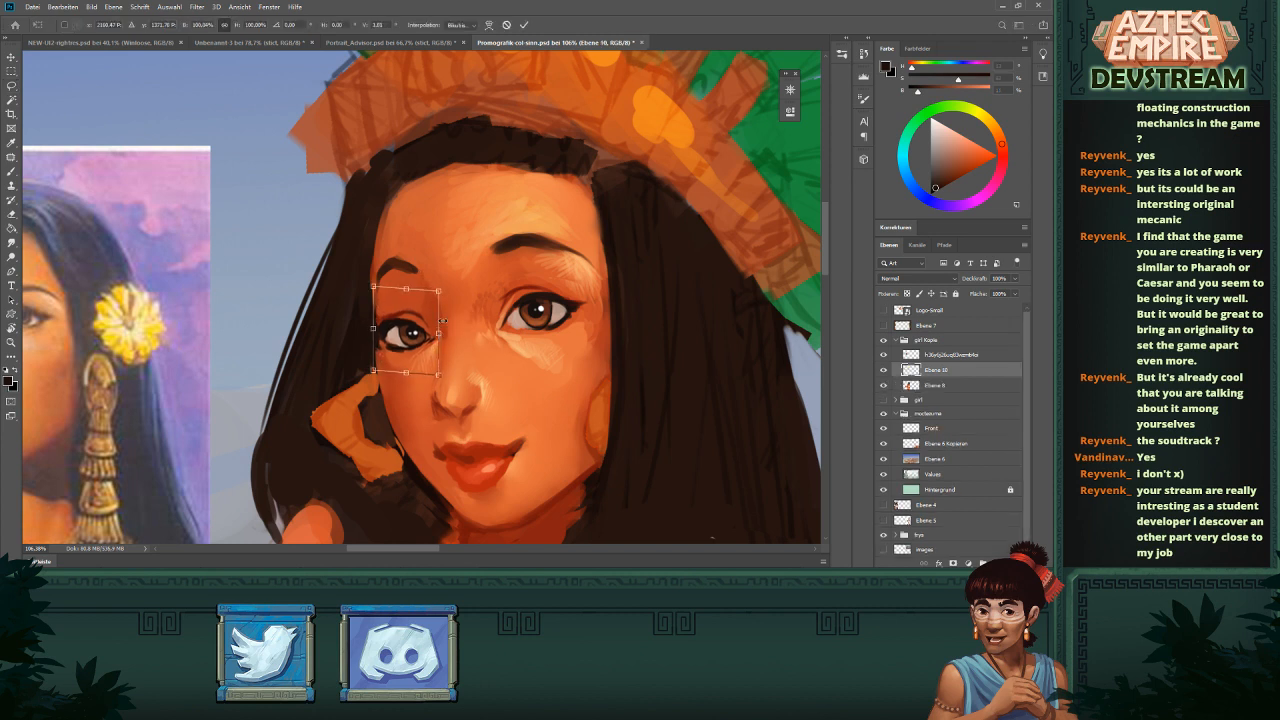
left_click_drag(373, 287, 371, 282)
key("Left")
key("Left")
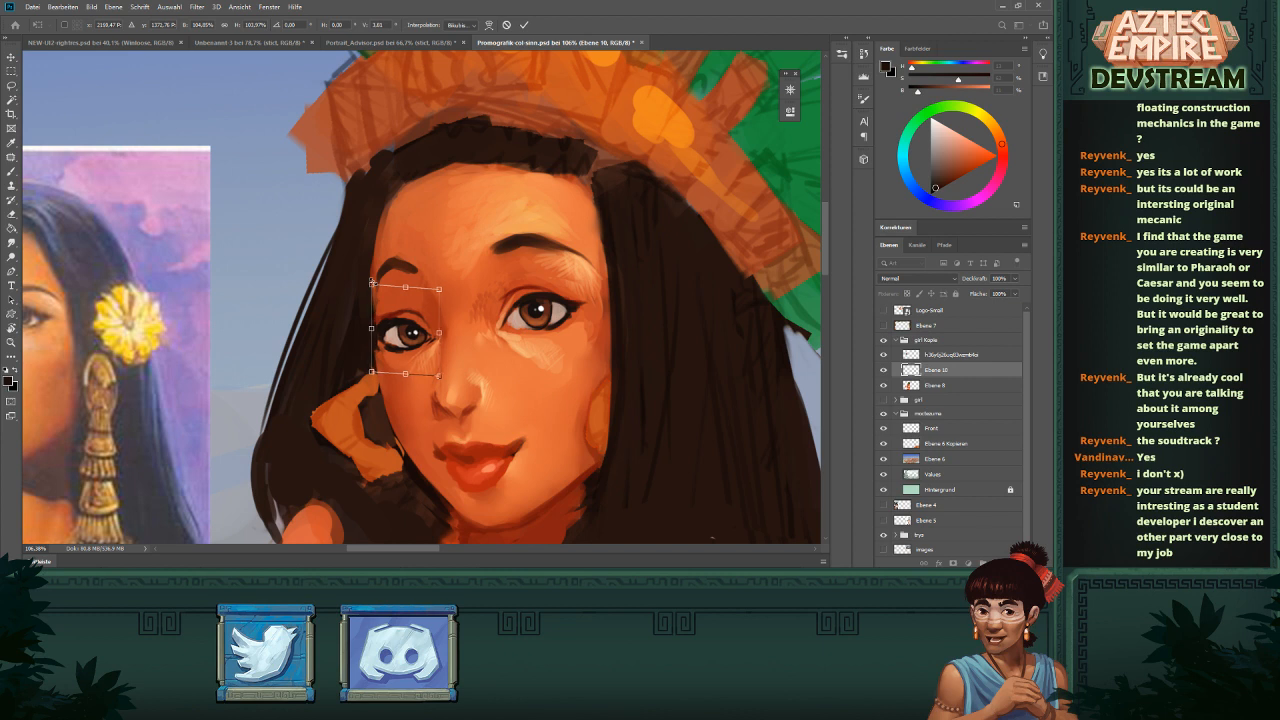
key("Down")
left_click_drag(438, 290, 440, 284)
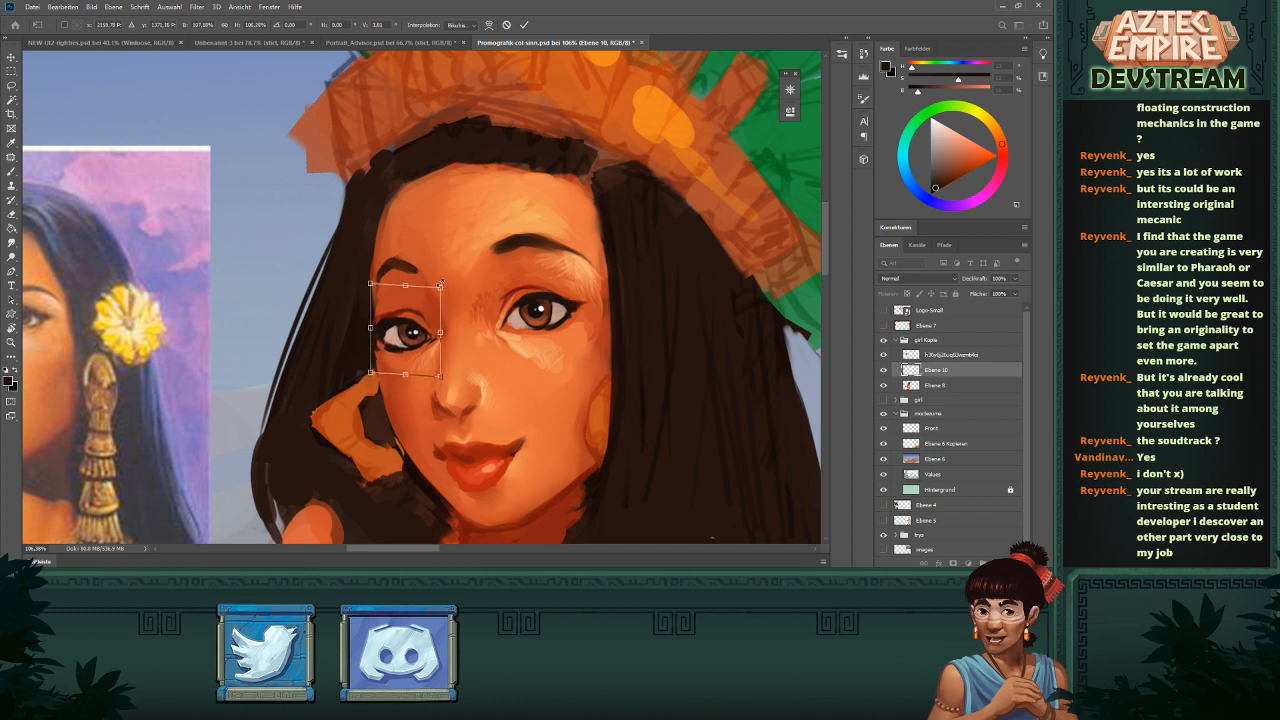
key("l")
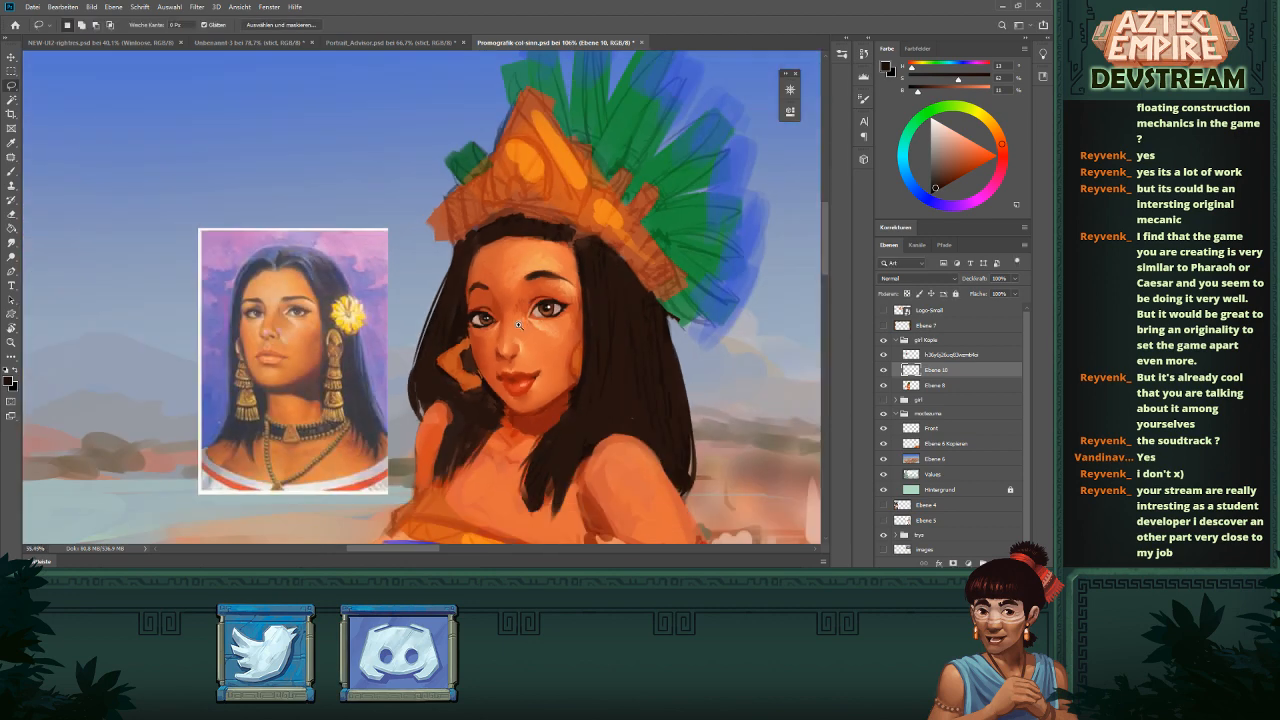
- Check the enlarged far eye within the whole composition and merge its layer into Ebene 8
key("ctrl+0")
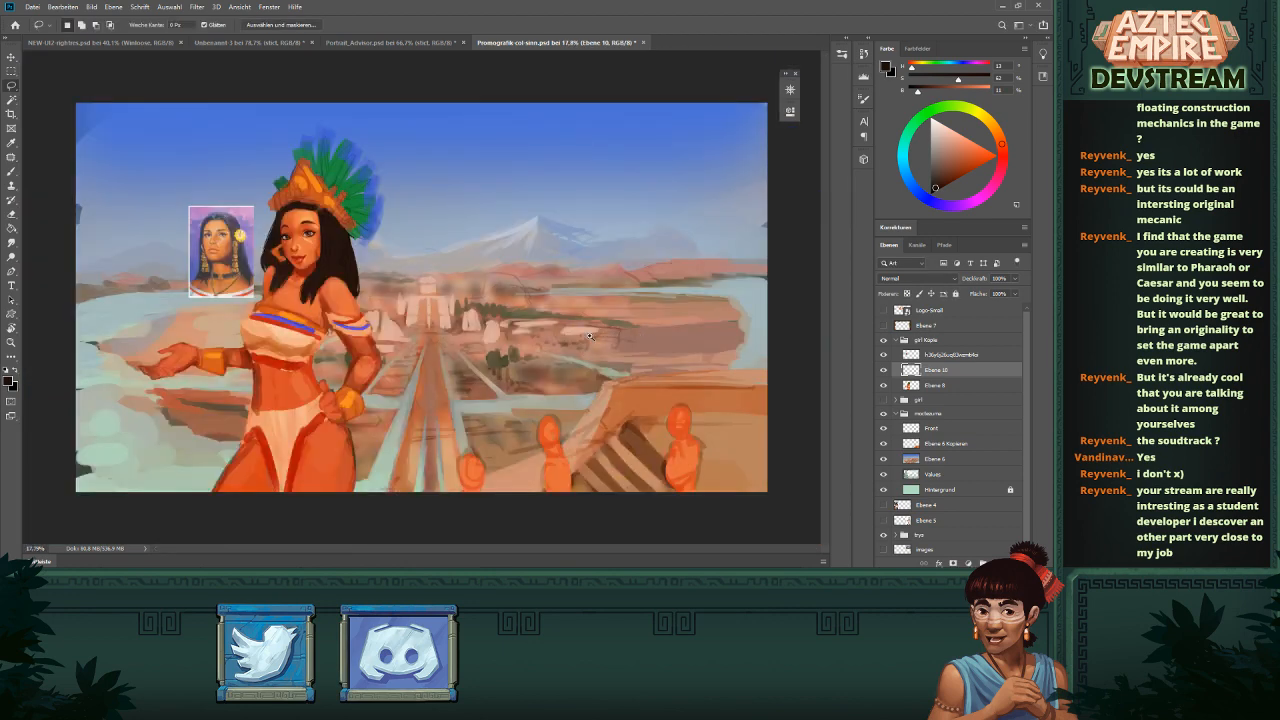
scroll(598, 338, "up", 1)
key("Delete")
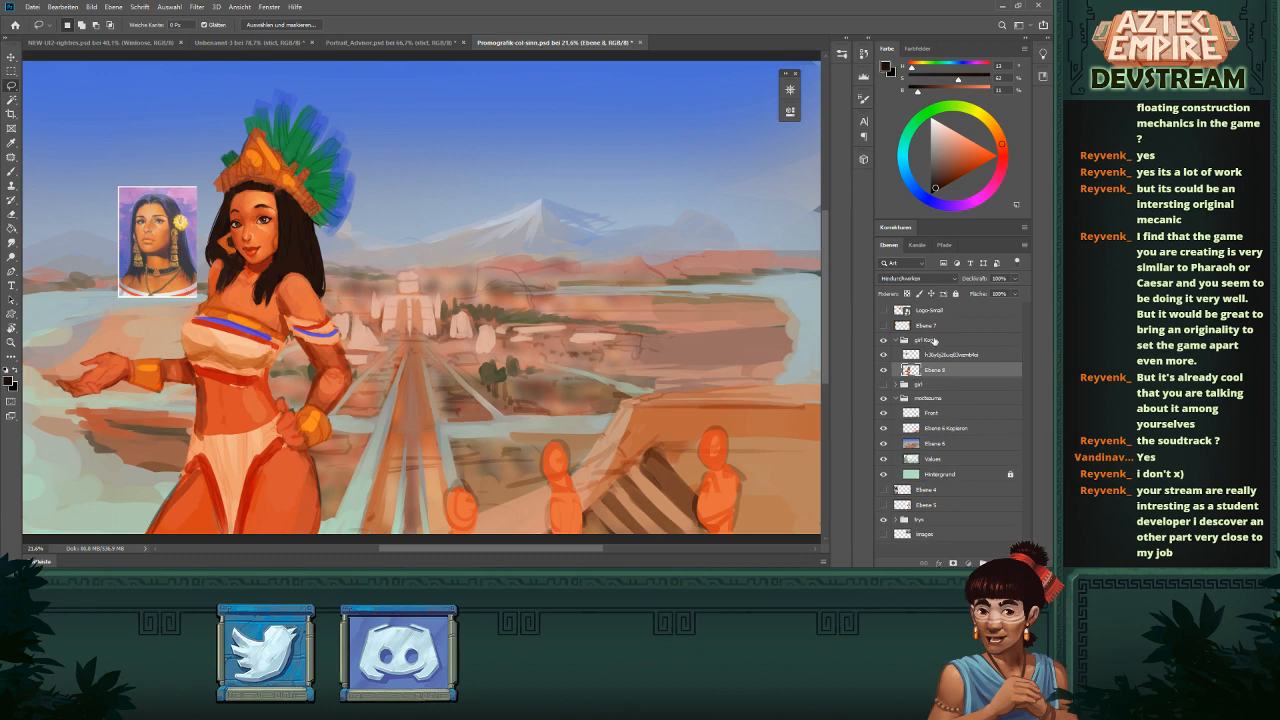
- Mirror the girl Kopie group horizontally so that the girl's outstretched arm points toward the city road
key("ctrl+shift+h")
left_click_drag(351, 325, 537, 329)
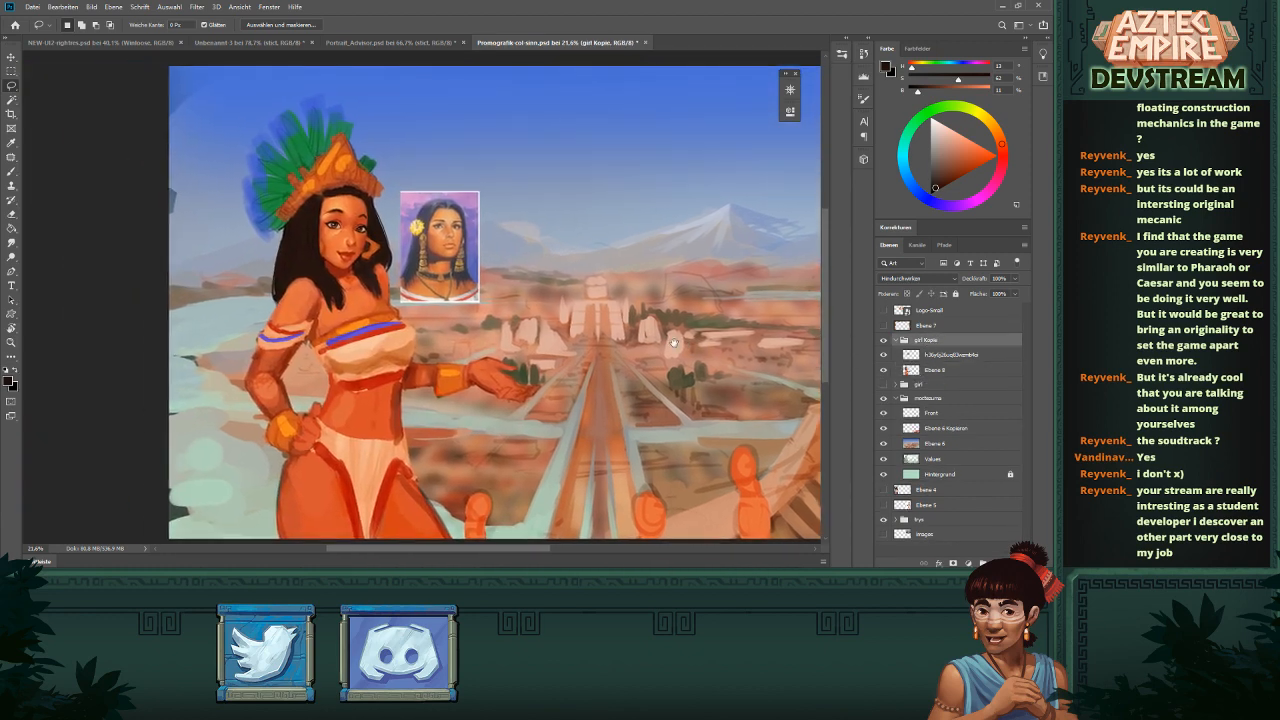
left_click_drag(298, 204, 605, 331)
scroll(512, 310, "up", 2)
left_click_drag(512, 310, 537, 356)
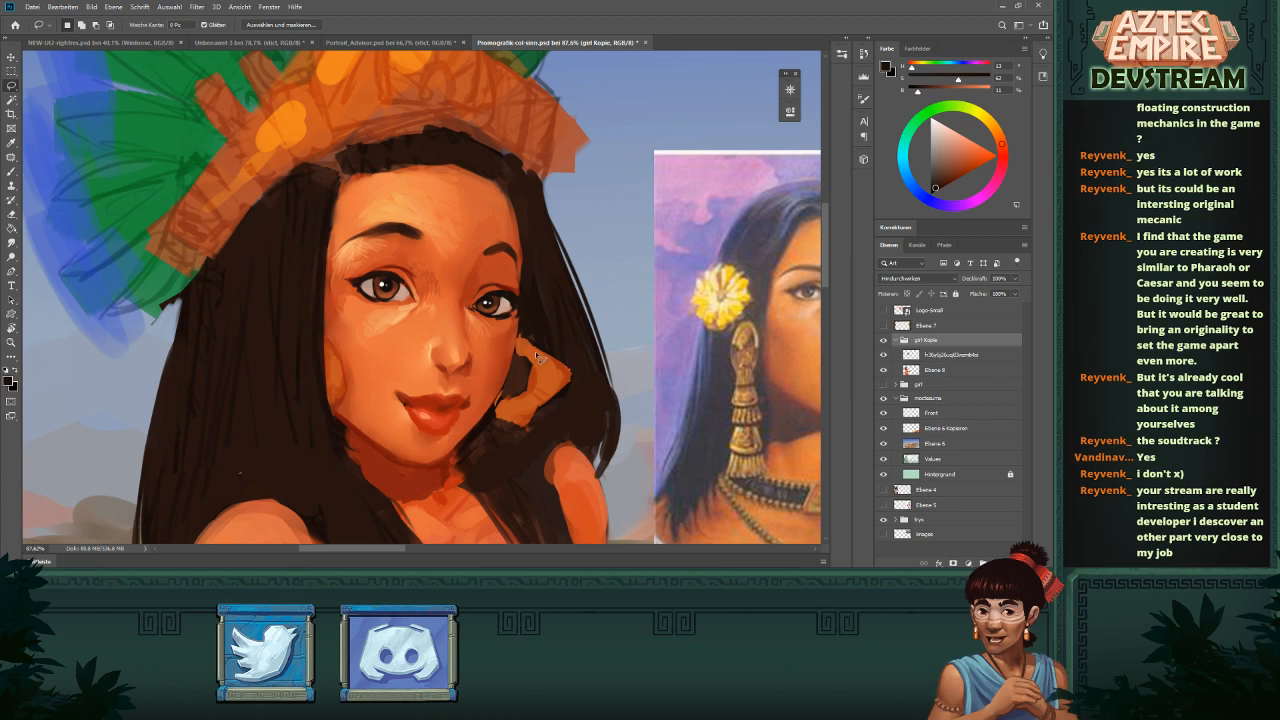
- Touch up the skin highlight beneath the near eye on Ebene 8 with a sampled light orange
key("b")
left_click(445, 305, "alt")
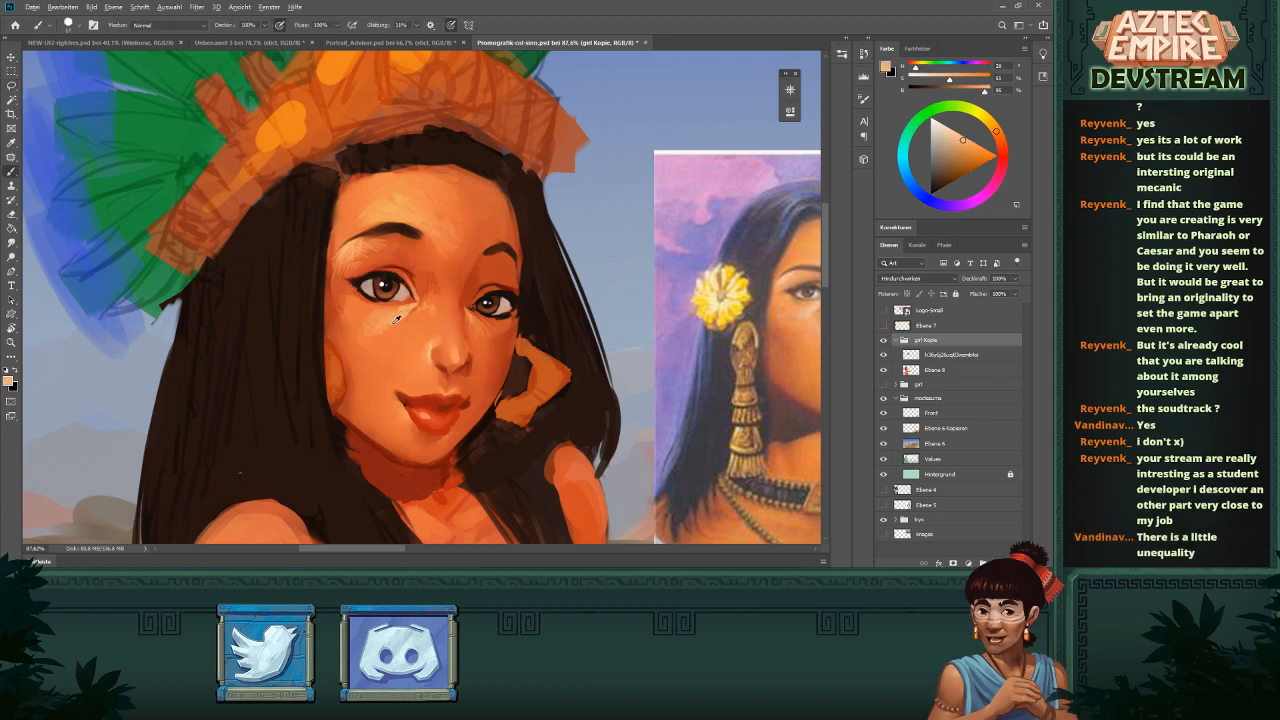
left_click(884, 355)
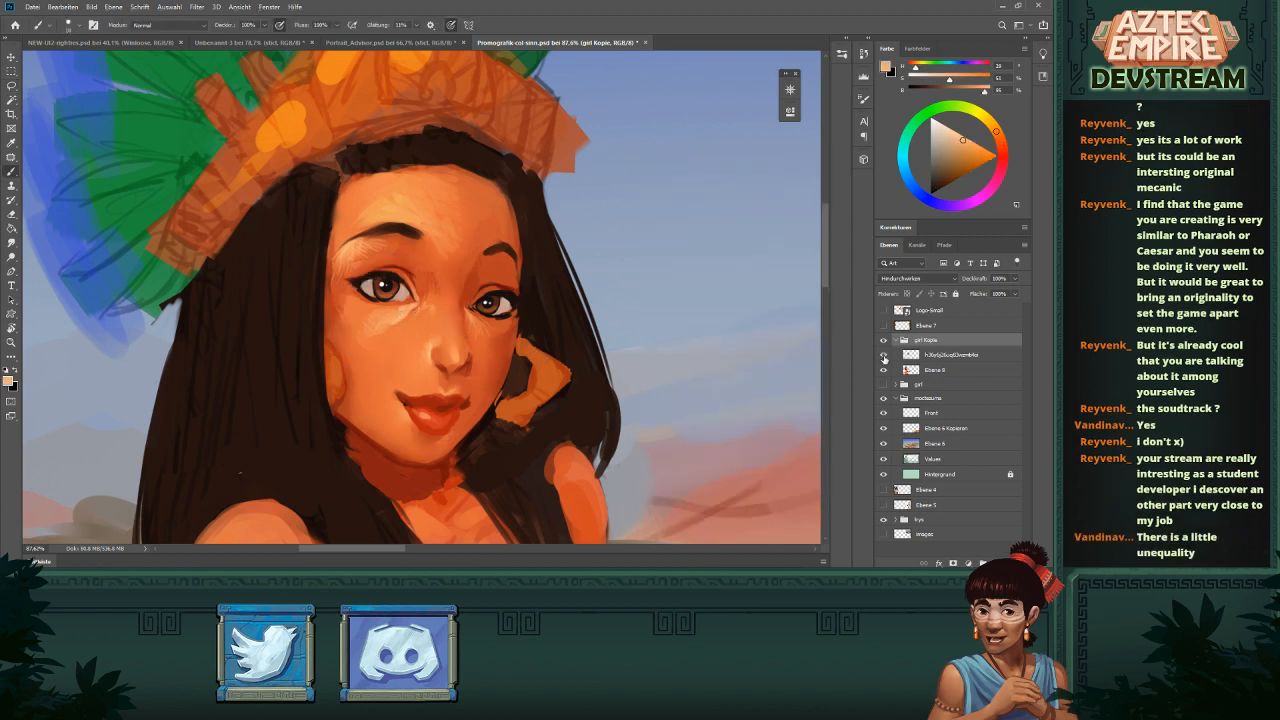
left_click(884, 355)
left_click(884, 355)
left_click(884, 355)
left_click(935, 369)
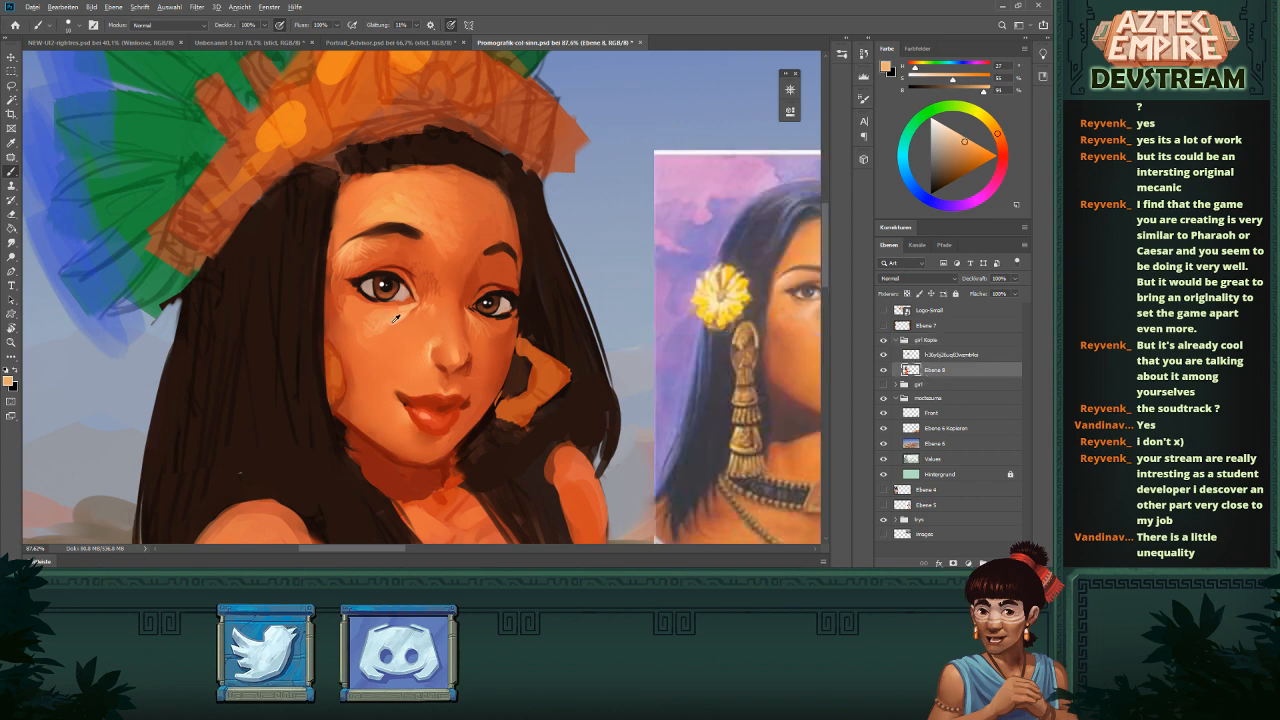
left_click_drag(449, 328, 384, 329)
left_click_drag(612, 299, 576, 289)
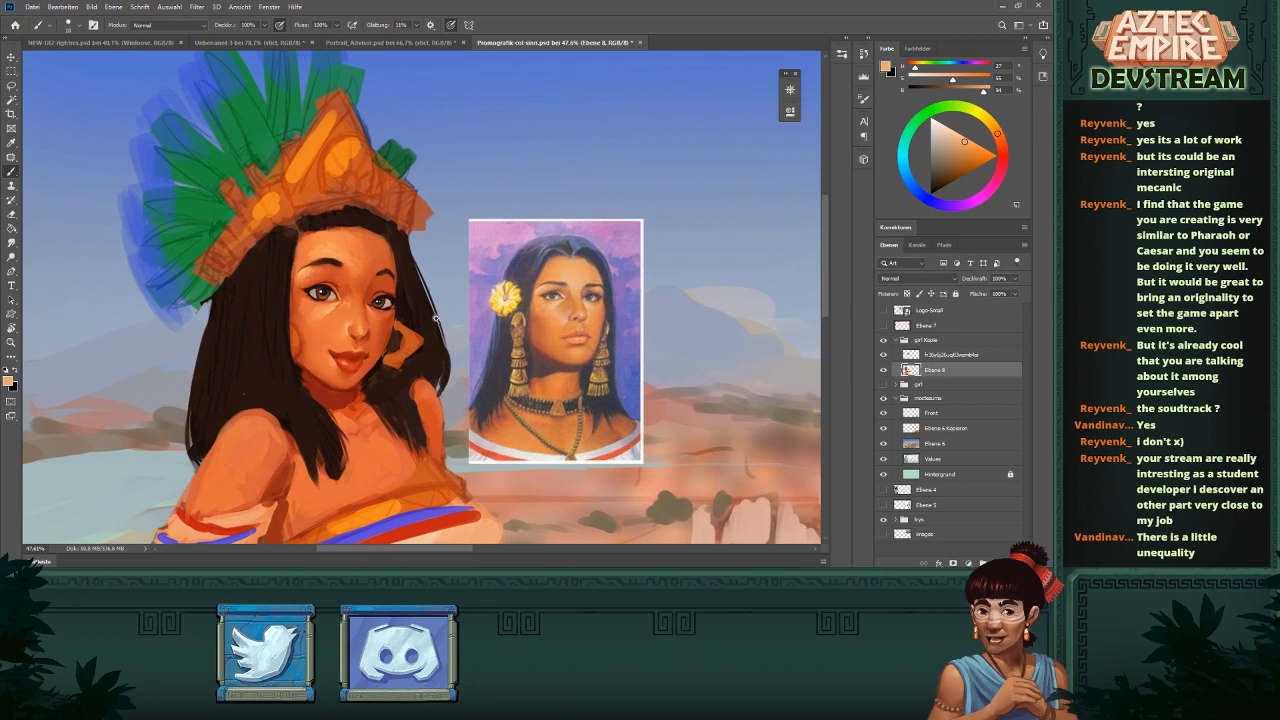
- Refine the skin and outer edge around the far eye on Ebene 8 with sampled orange-brown, undoing a dark stroke along the face
scroll(437, 319, "up", 3)
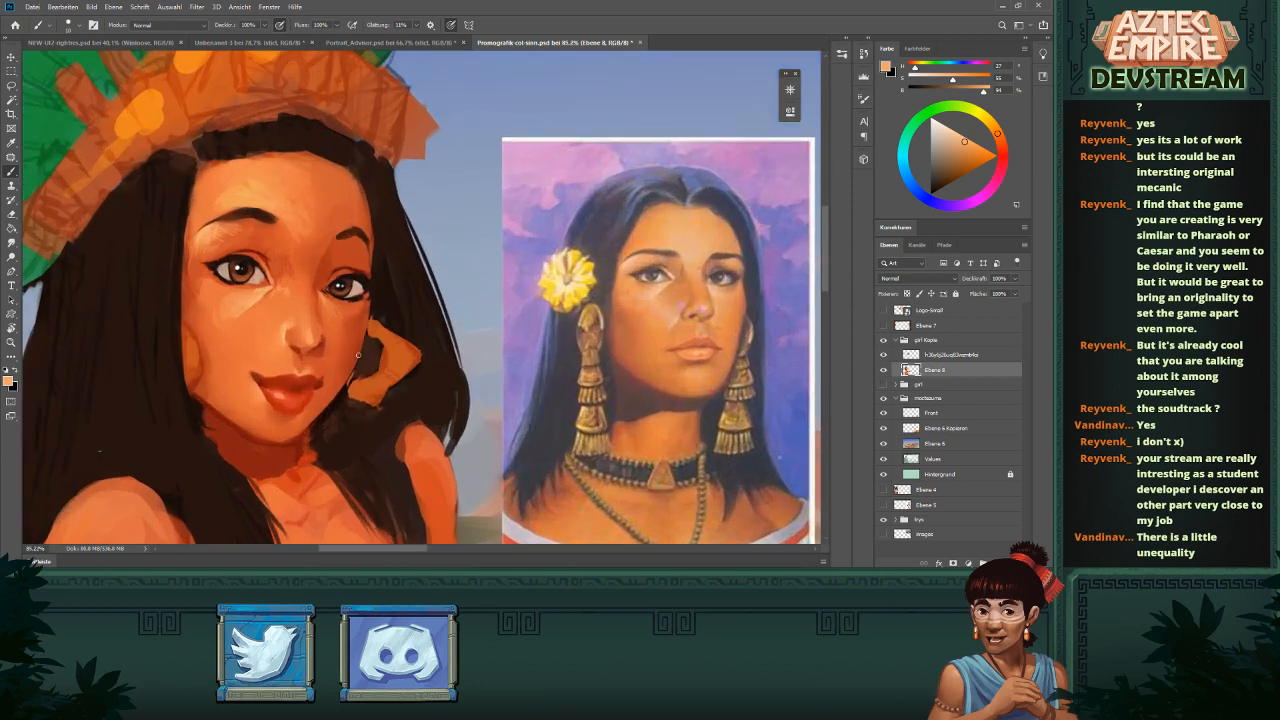
left_click(288, 264, "alt")
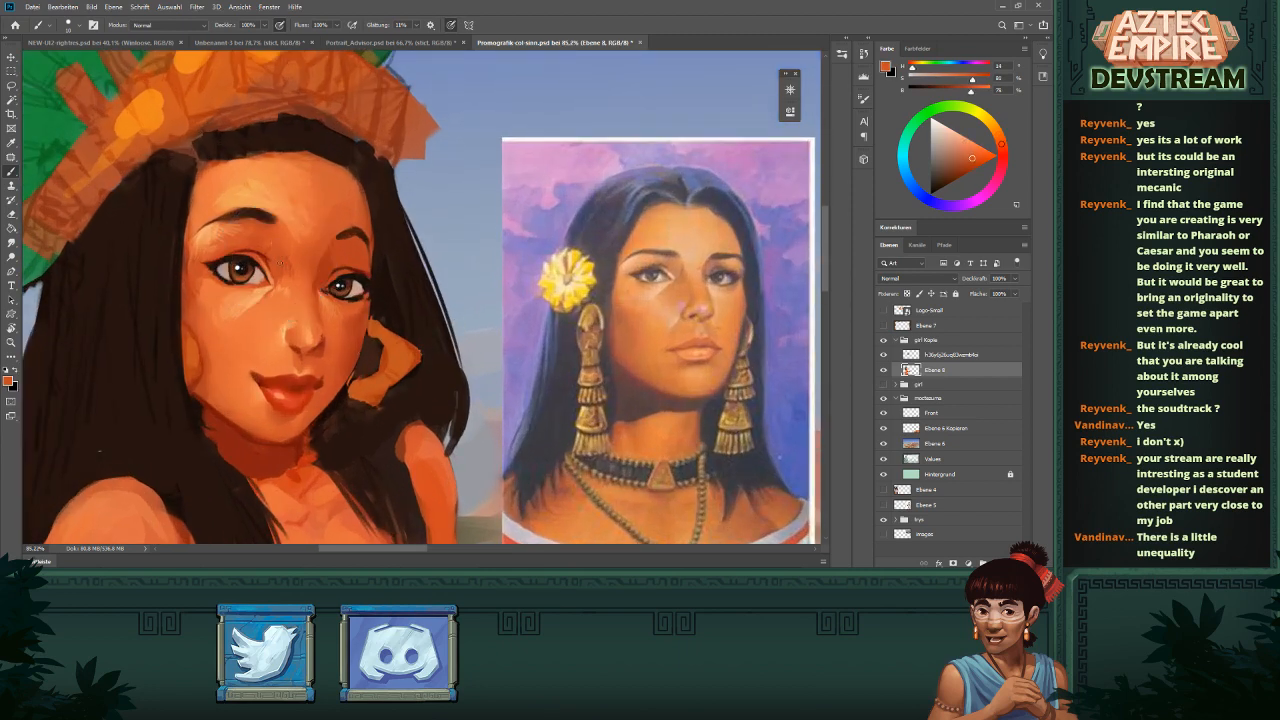
left_click_drag(355, 277, 343, 264)
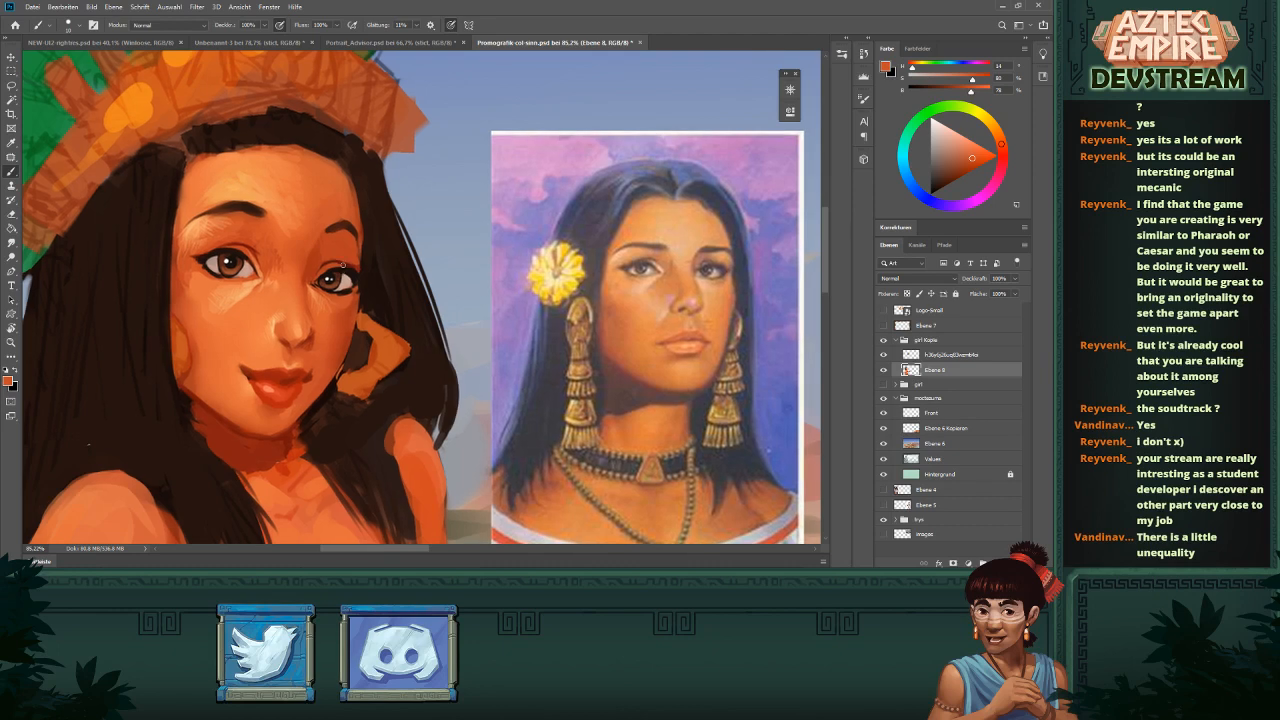
left_click(369, 291, "alt")
left_click_drag(367, 300, 355, 326)
key("ctrl+z")
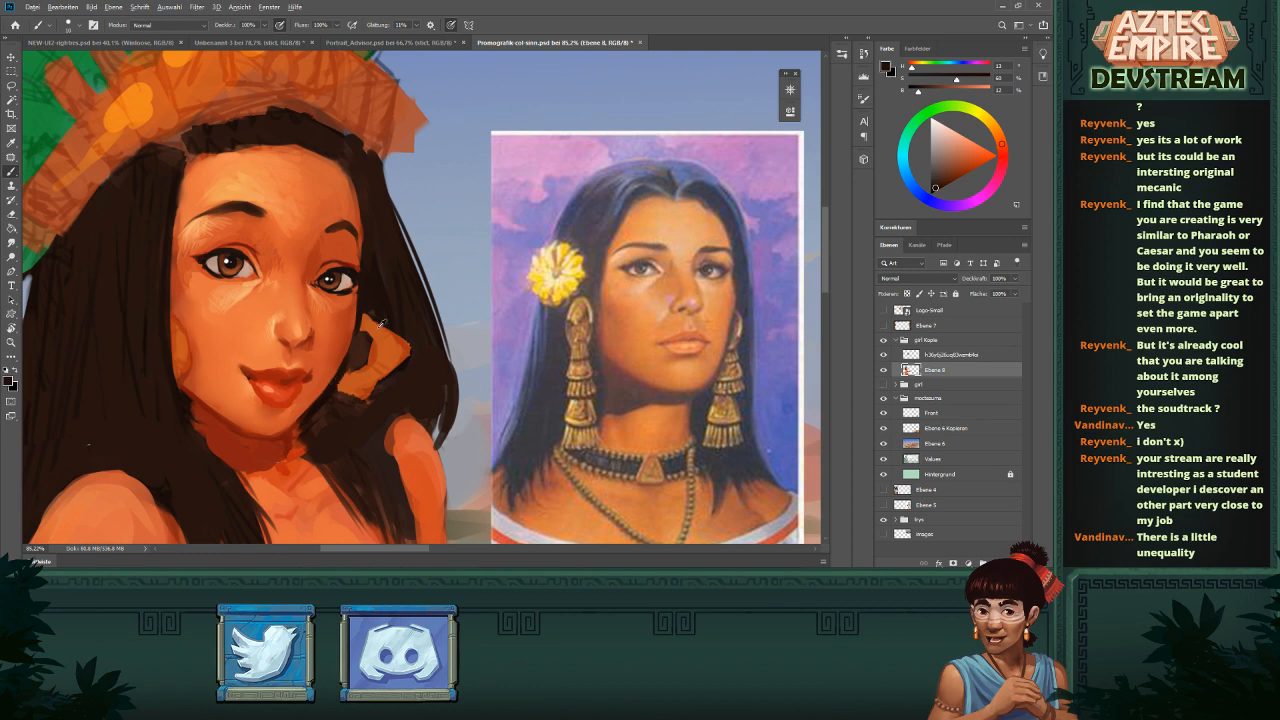
- Fill in the raised hand beside the far cheek with orange tones sampled from the hand
left_click(374, 325, "alt")
left_click_drag(361, 332, 361, 368)
left_click(368, 348, "alt")
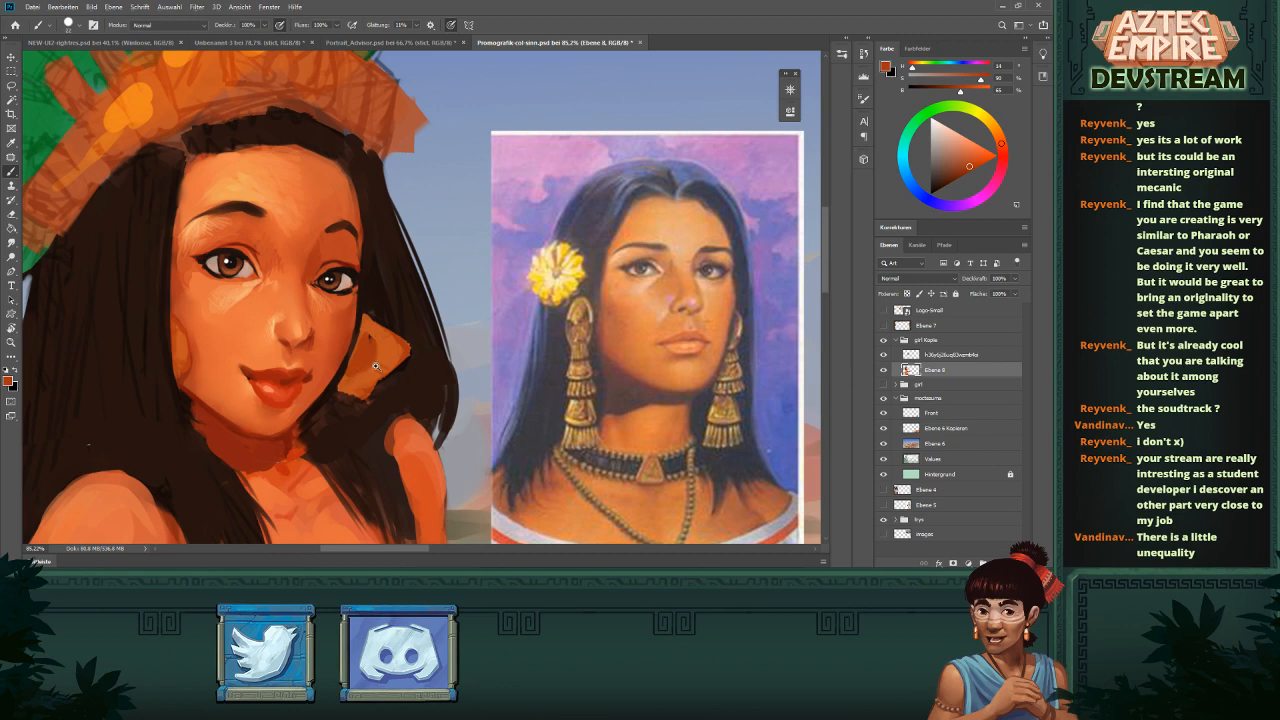
- Select the far eye's iris with the Lasso, shift it slightly toward the nose and deselect
scroll(375, 366, "down", 5)
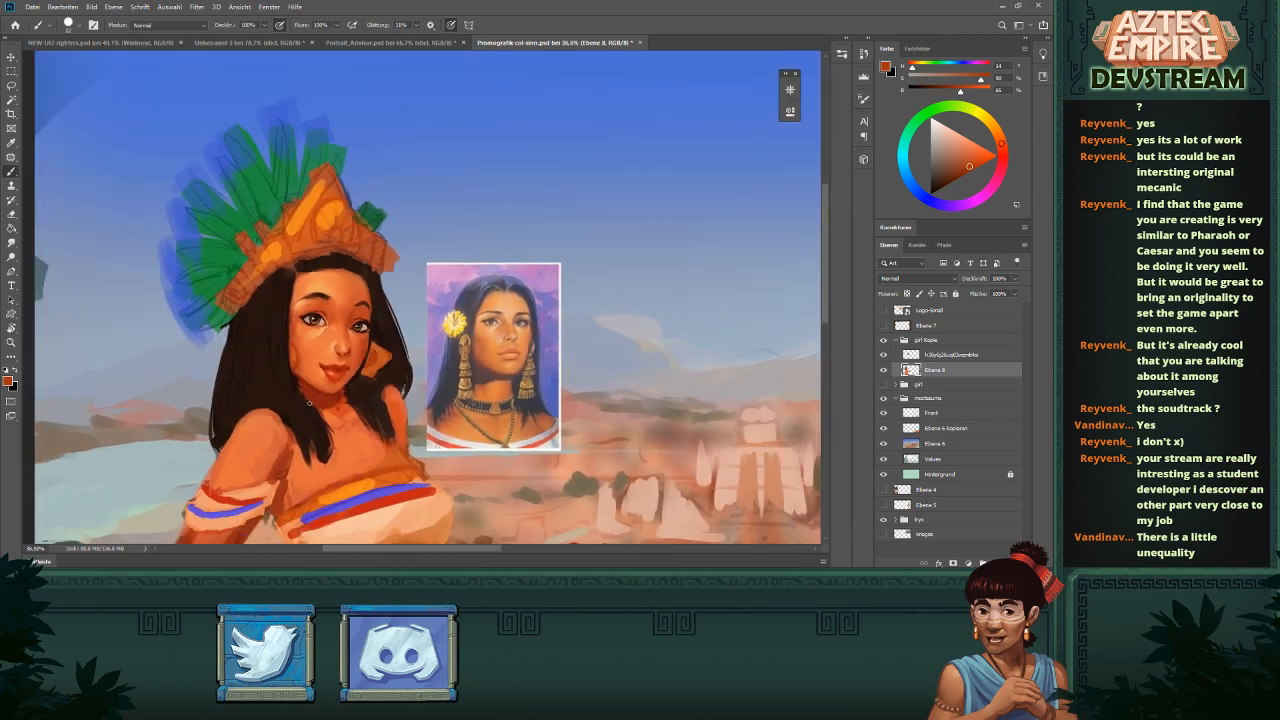
scroll(309, 404, "up", 5)
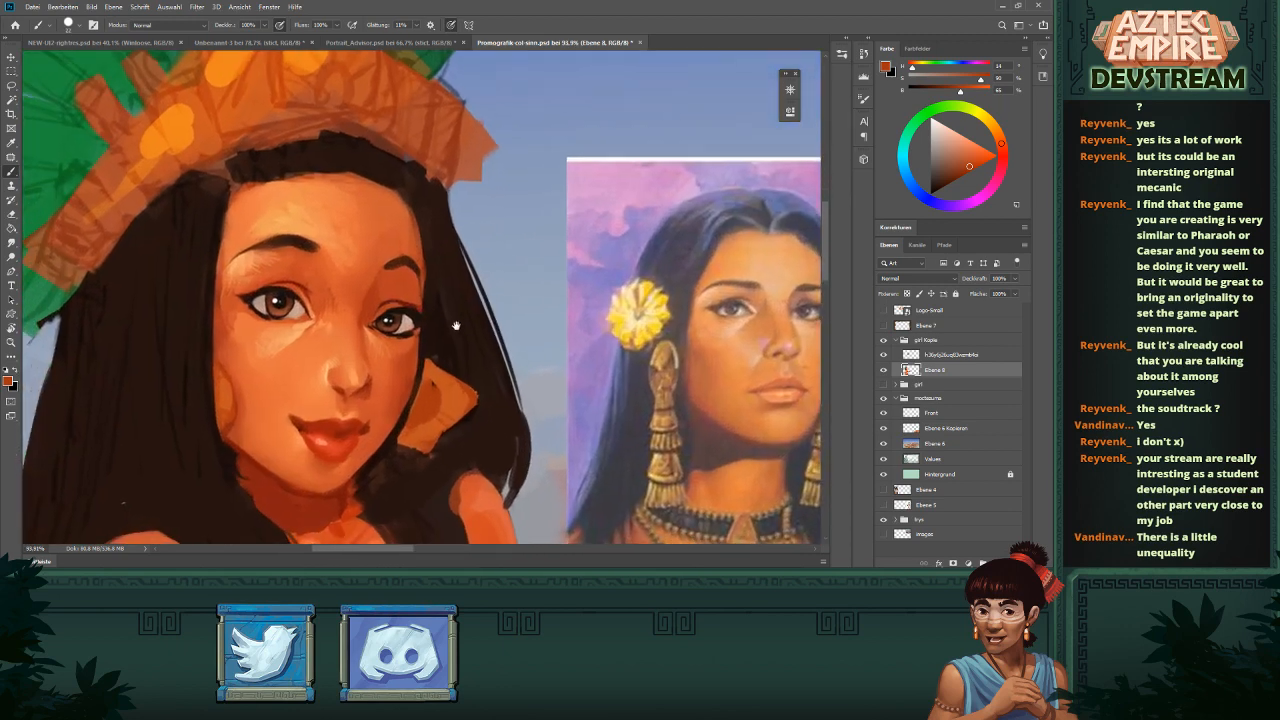
scroll(420, 325, "up", 2)
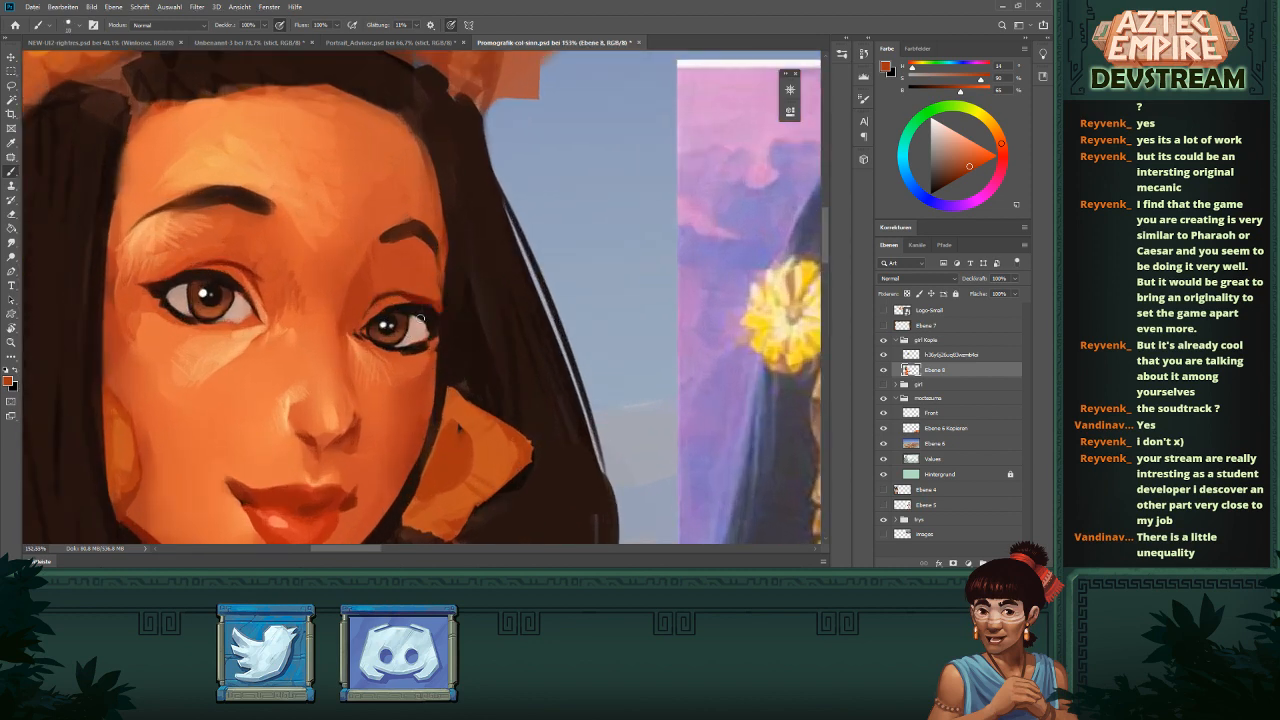
key("l")
mouse_move(414, 333)
left_mouse_down()
mouse_move(408, 317)
mouse_move(371, 334)
mouse_move(403, 353)
left_mouse_up()
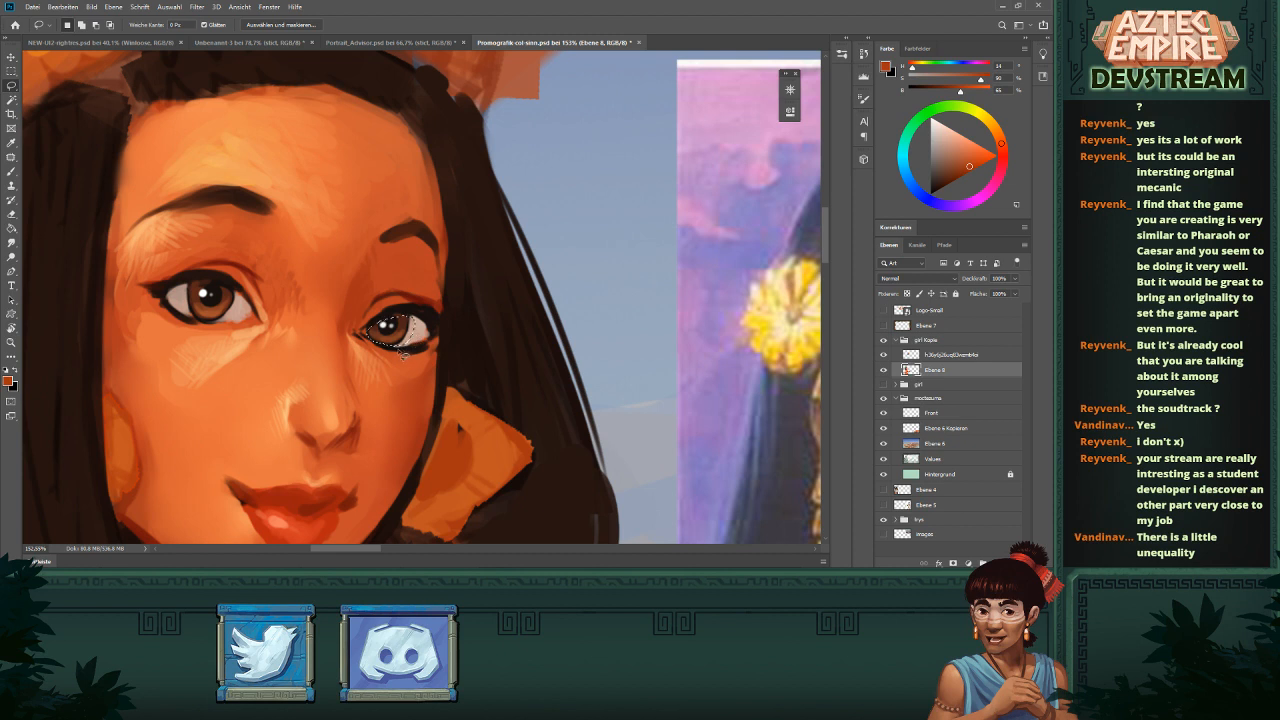
key("v")
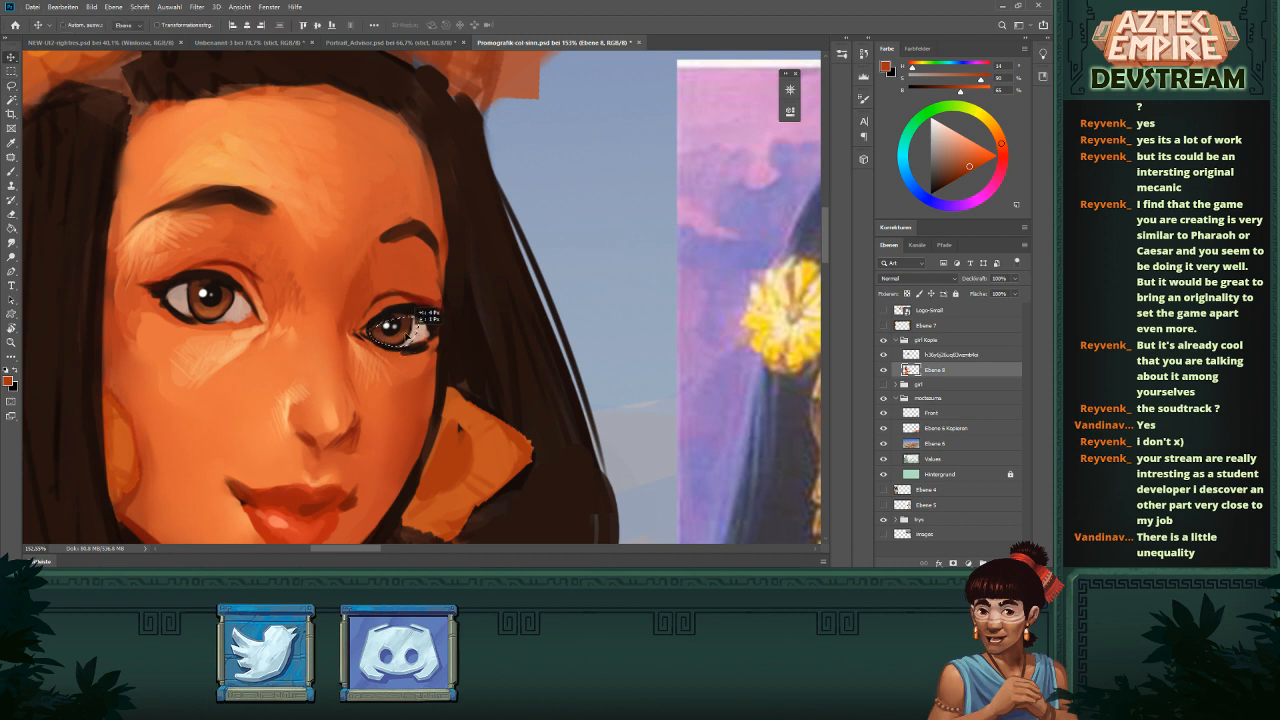
key("b")
key("ctrl+d")
- Retouch the far eye's iris edge, inner corner and eye white with sampled near-black, brown and pale tones
left_click(399, 314, "alt")
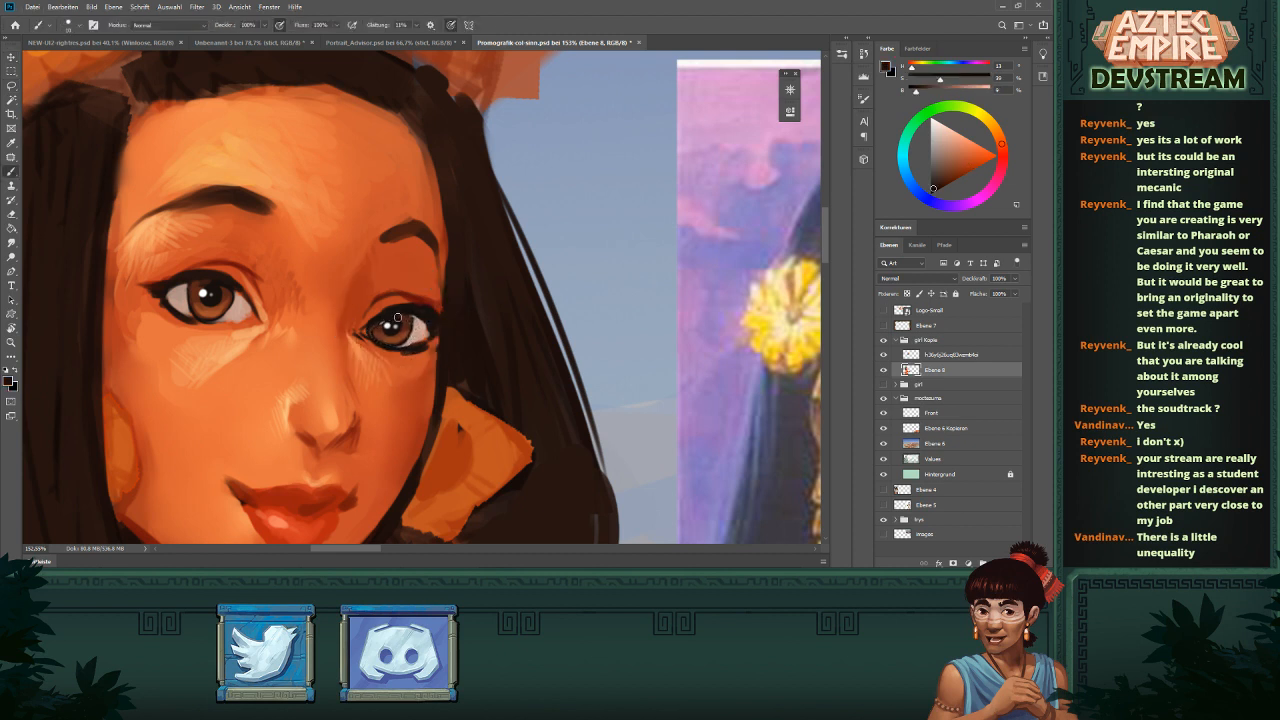
left_click(390, 315, "alt")
left_click(390, 315, "alt")
left_click_drag(386, 320, 374, 337)
left_click(378, 330, "alt")
left_click(418, 331, "alt")
- Select the near eye's iris with the Lasso, shift it slightly toward the nose and deselect
scroll(486, 284, "down", 8)
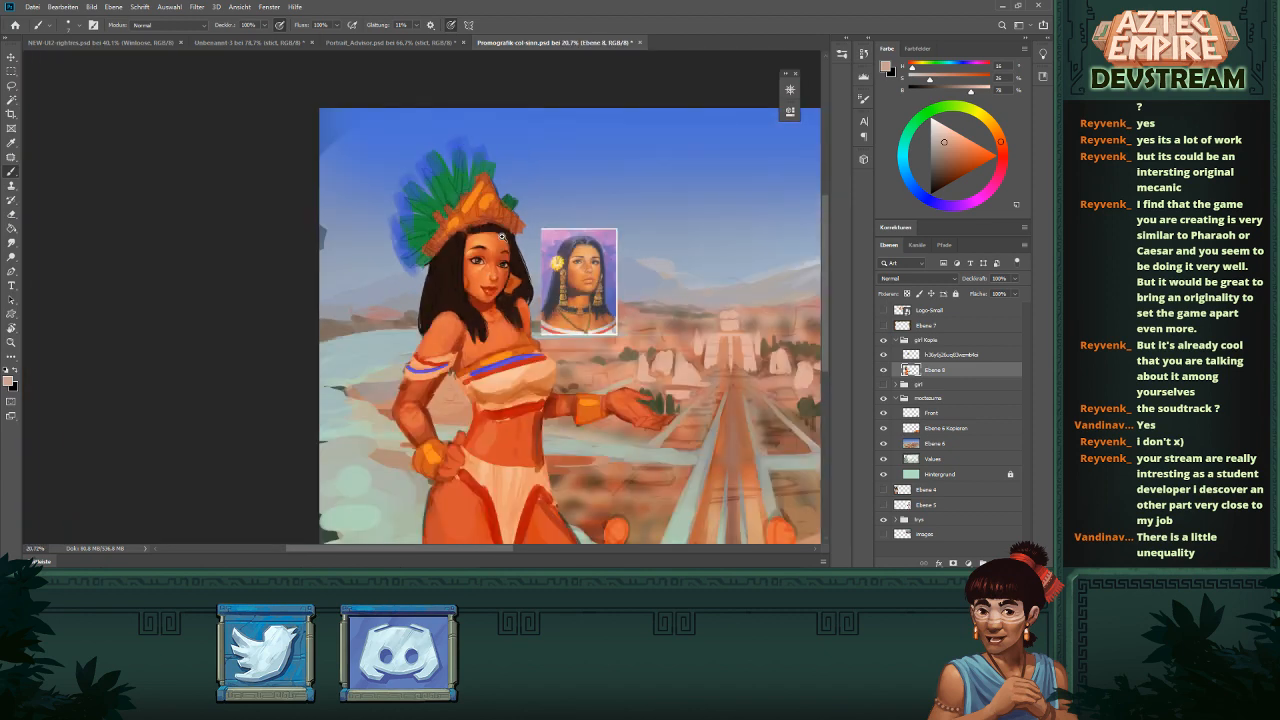
scroll(501, 236, "up", 3)
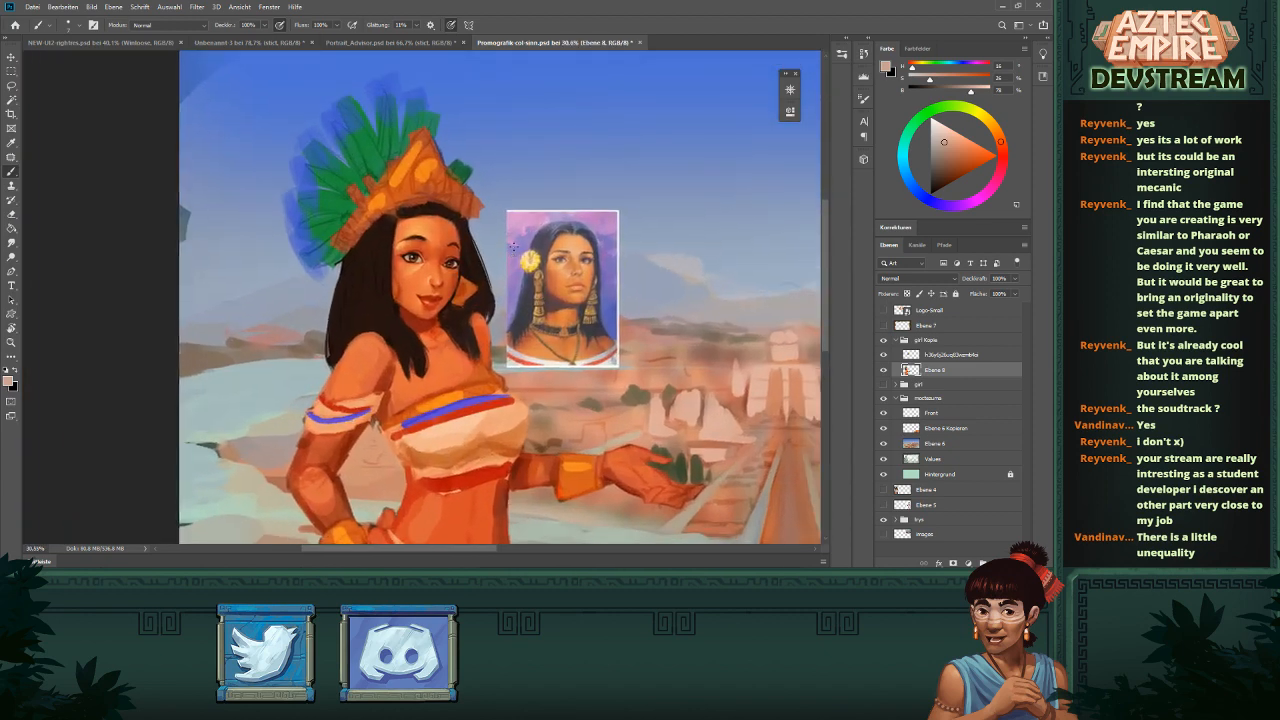
scroll(445, 244, "up", 7)
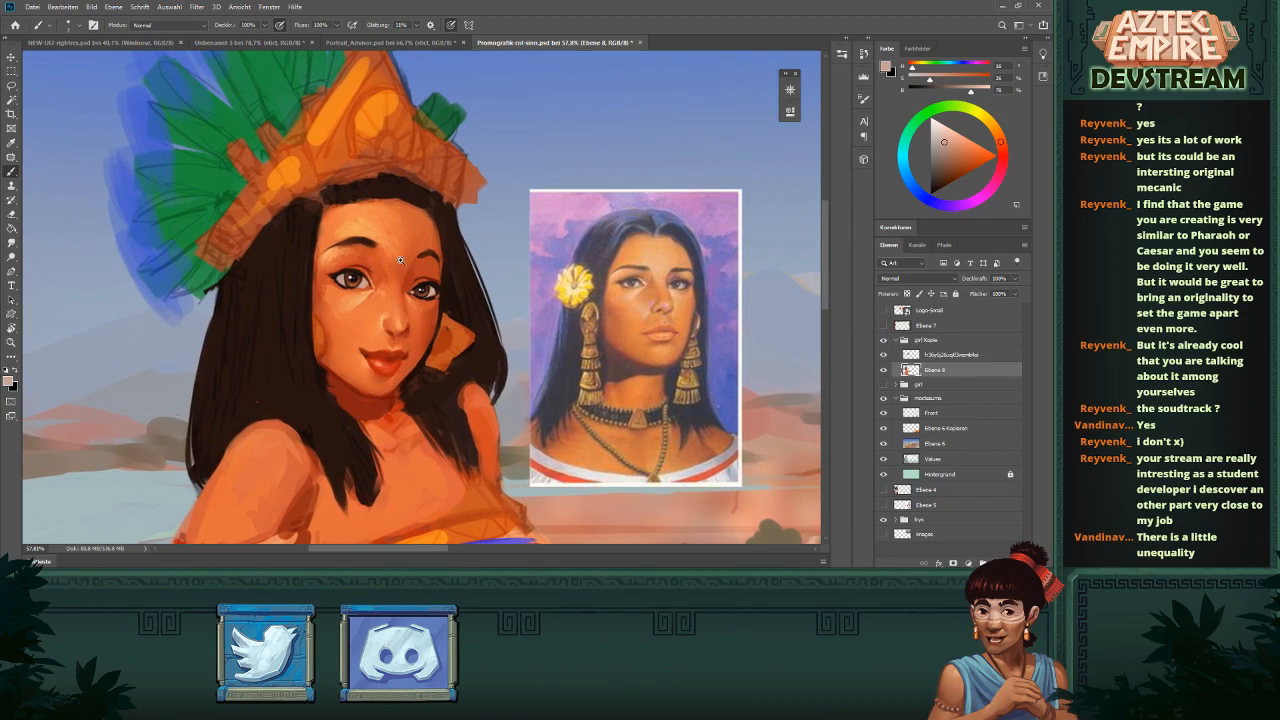
key("l")
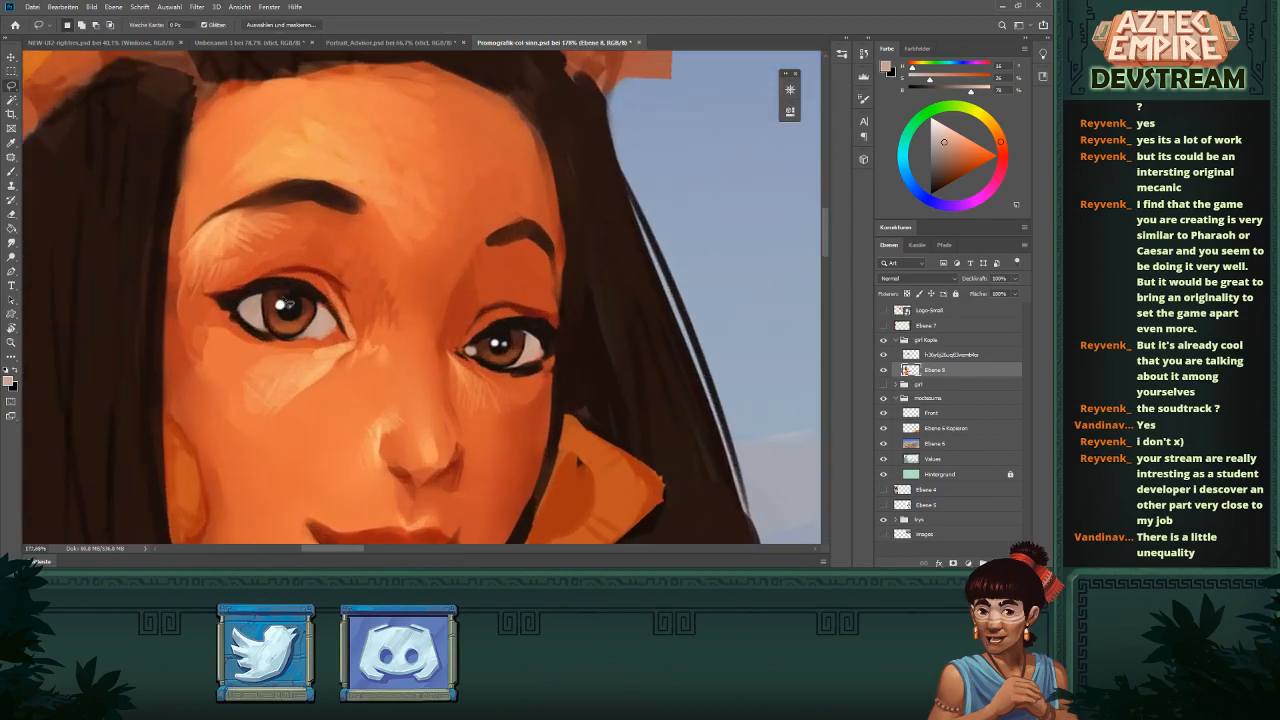
mouse_move(262, 298)
left_mouse_down()
mouse_move(320, 312)
mouse_move(312, 340)
mouse_move(268, 336)
mouse_move(260, 300)
mouse_move(333, 292)
left_mouse_up()
key("v")
key("ctrl+d")
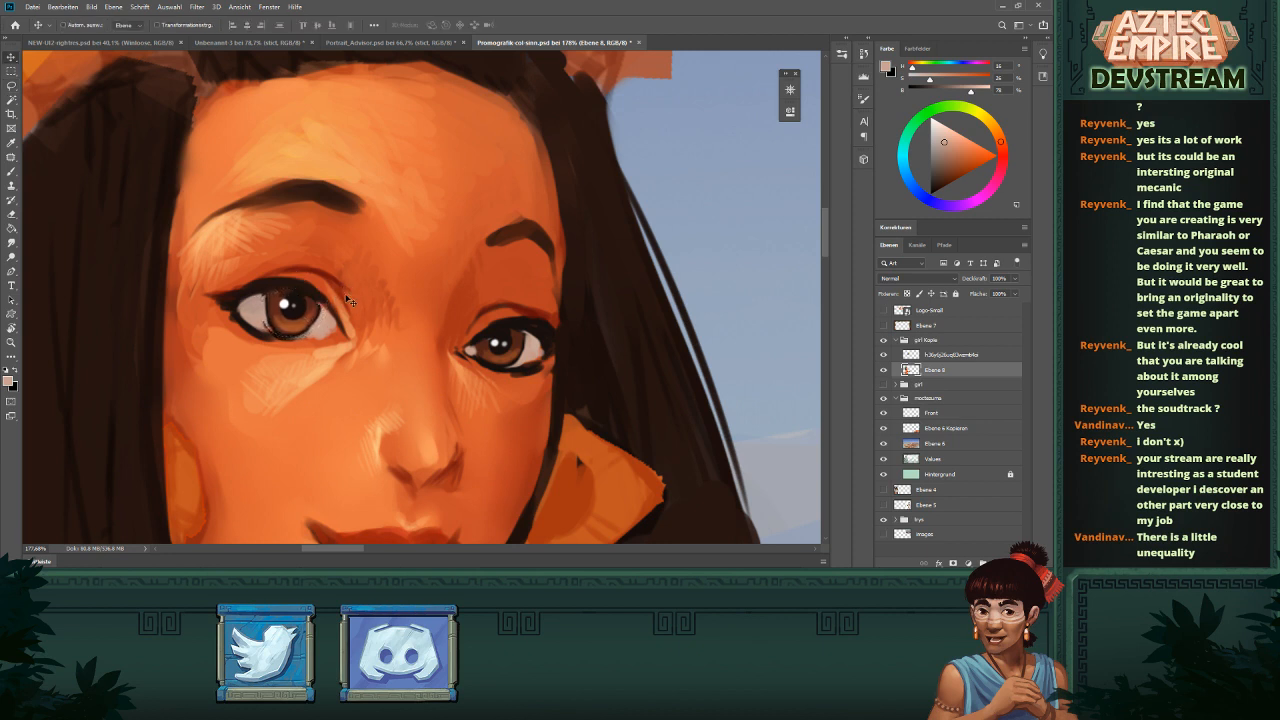
- Repaint the near eye's iris outline and the adjoining eye white with sampled dark brown and pale grey-pink
key("b")
left_click(284, 286, "alt")
left_click_drag(268, 304, 280, 329)
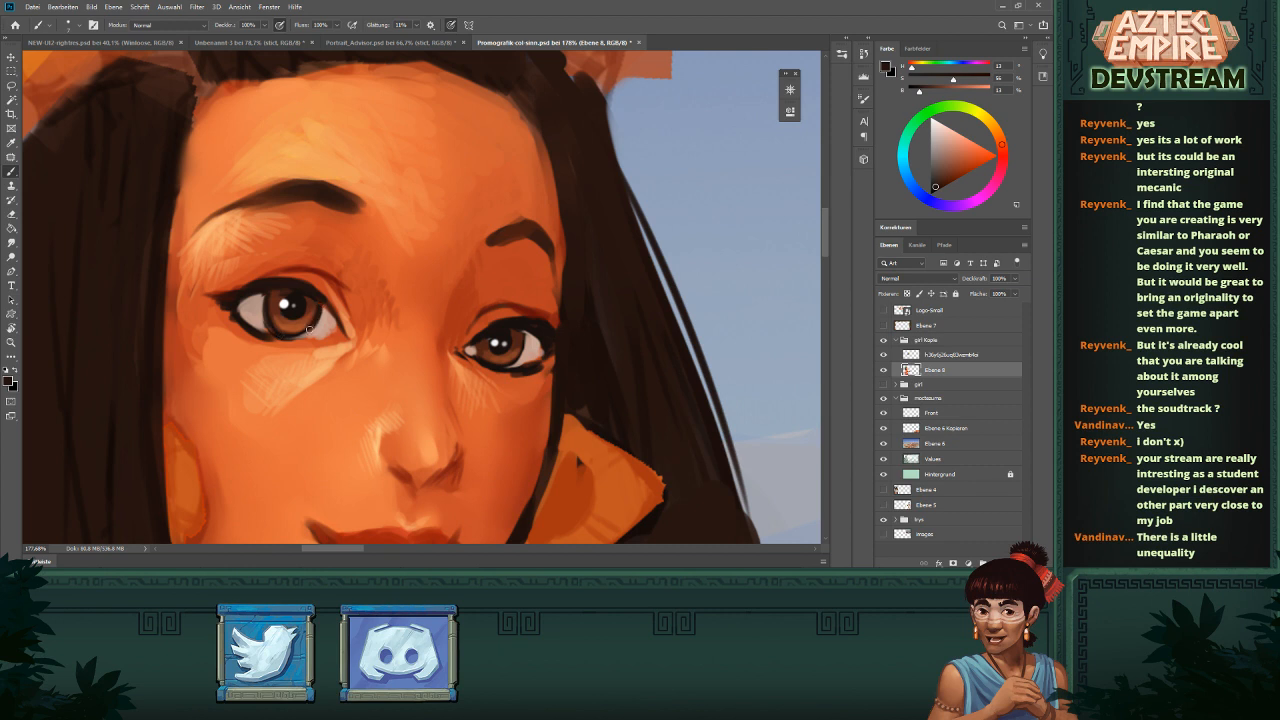
left_click(295, 323, "alt")
left_click(312, 304, "alt")
left_click(296, 325, "alt")
left_click(272, 320, "alt")
left_click(261, 297, "alt")
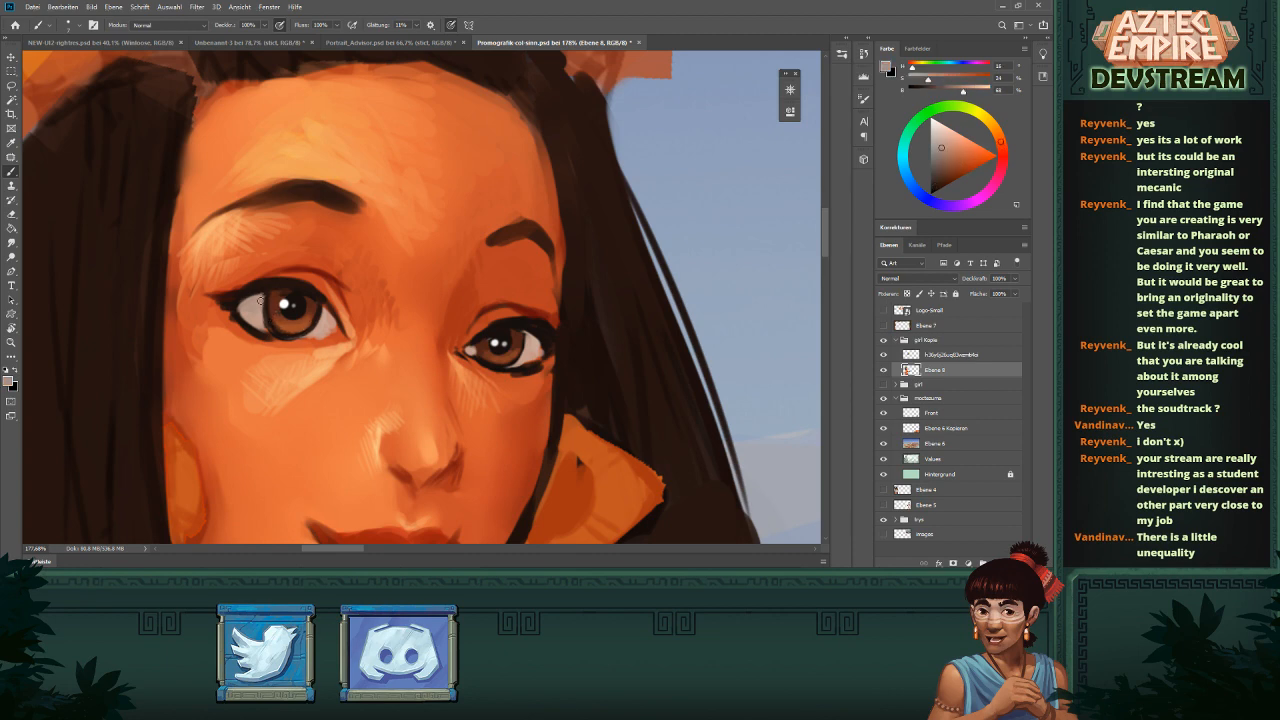
- Paint over the far eye's iris completely with the sampled pale eye-white colour
left_click_drag(453, 253, 388, 303)
left_click_drag(707, 232, 620, 218)
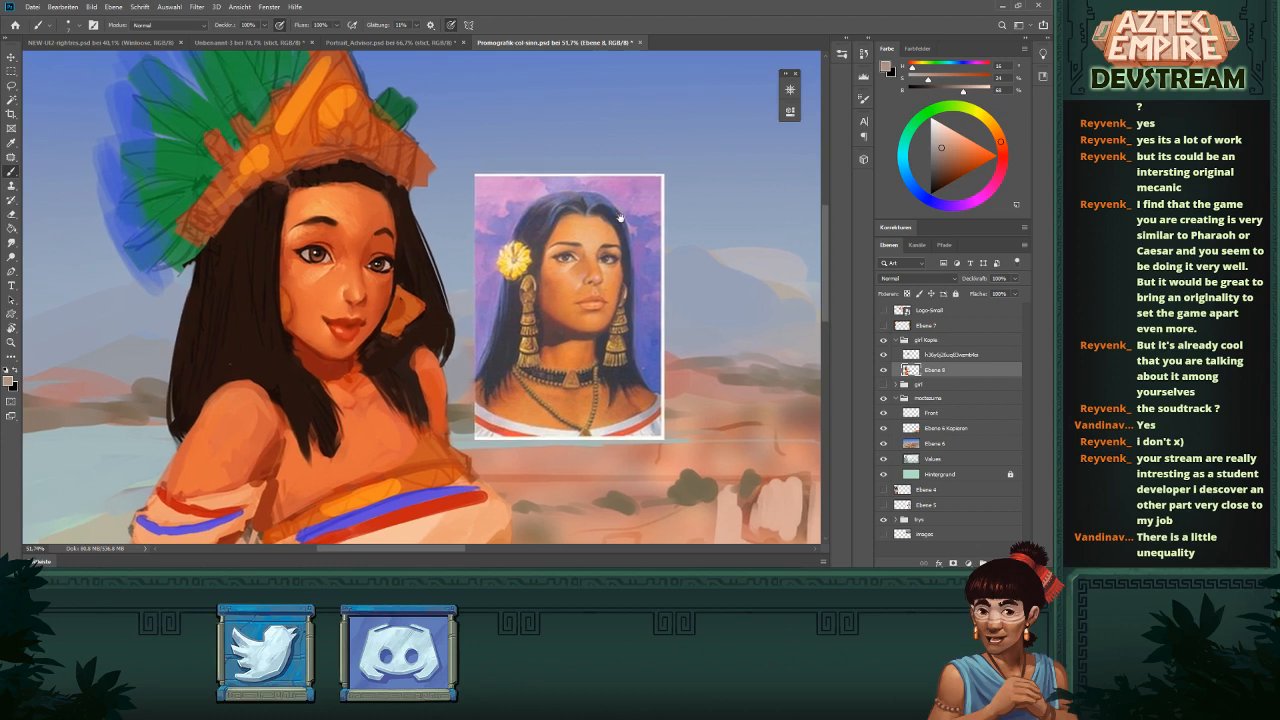
left_click_drag(375, 263, 445, 281)
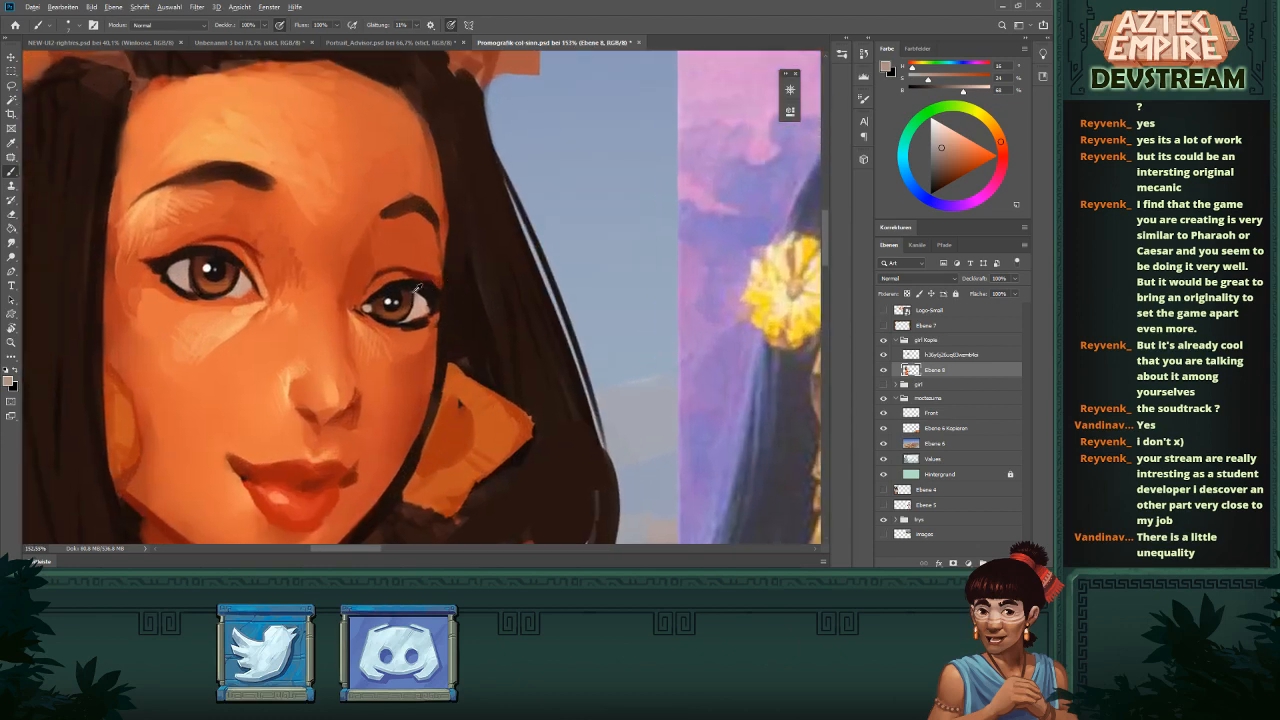
left_click(421, 300, "alt")
left_click_drag(404, 300, 383, 308)
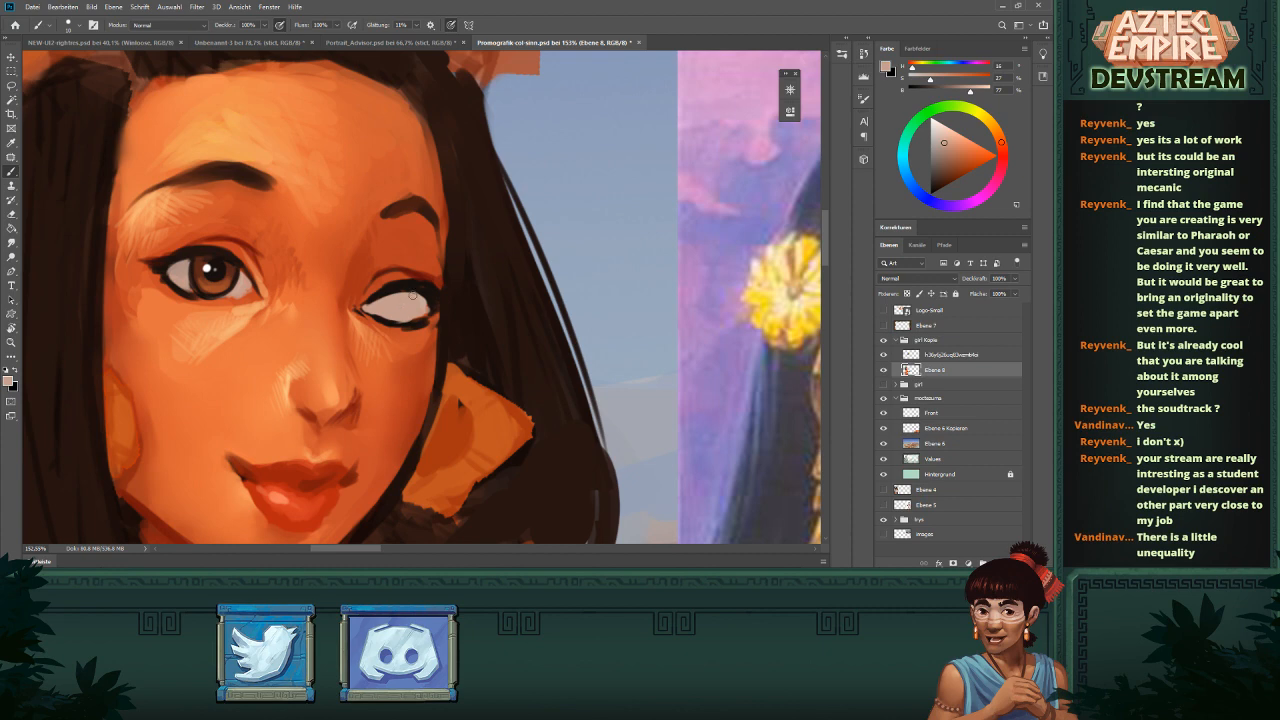
- Reshape the far eye's upper lid line around the blank eye white with sampled near-black
scroll(437, 301, "down", 5)
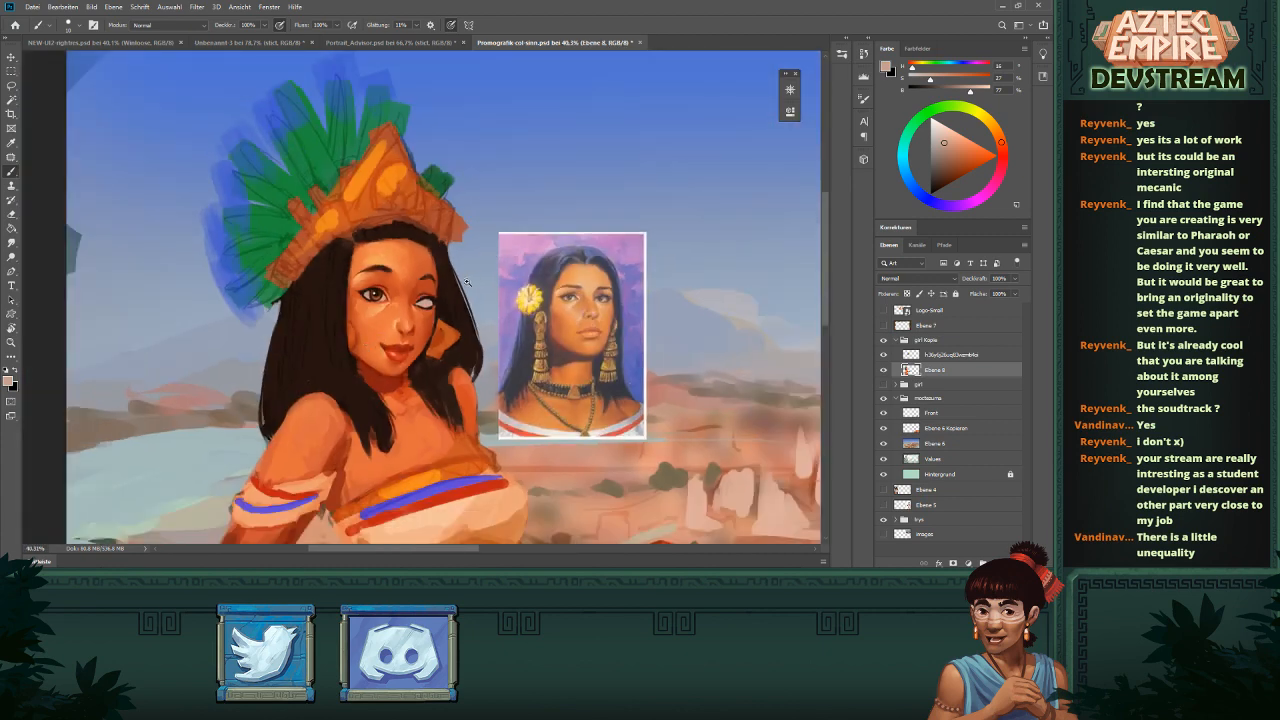
scroll(466, 284, "up", 5)
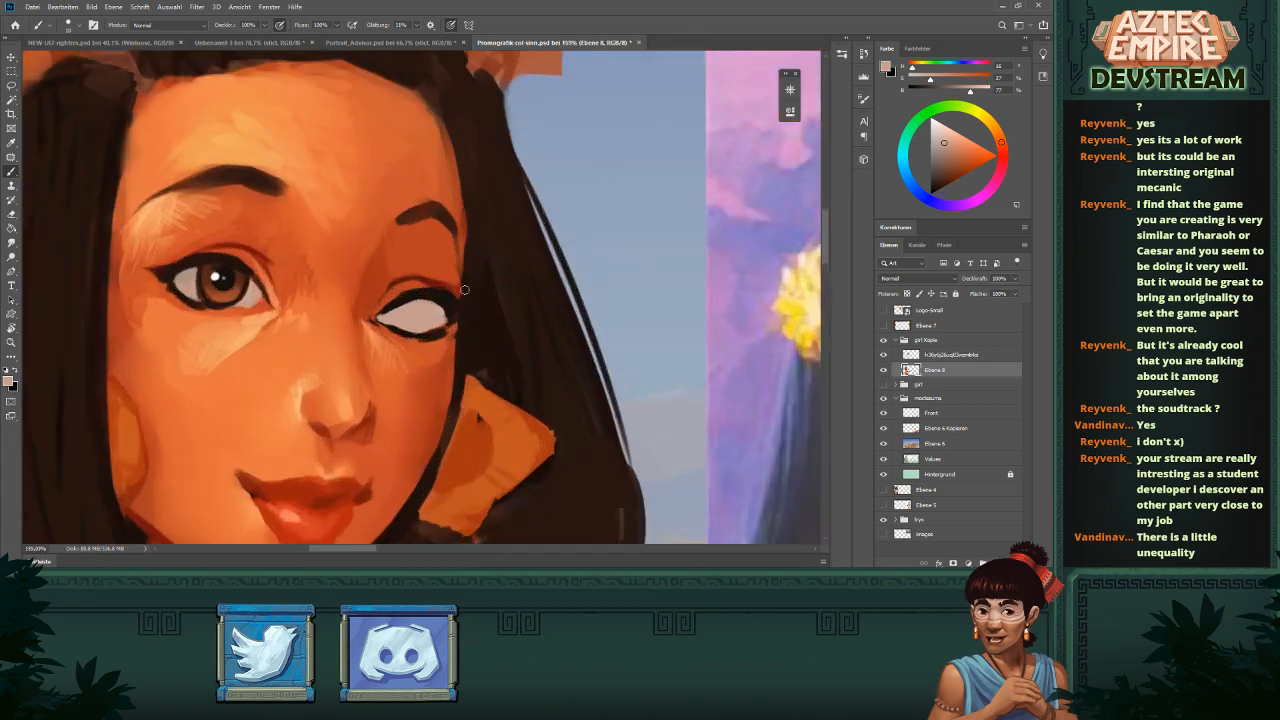
left_click(411, 290, "alt")
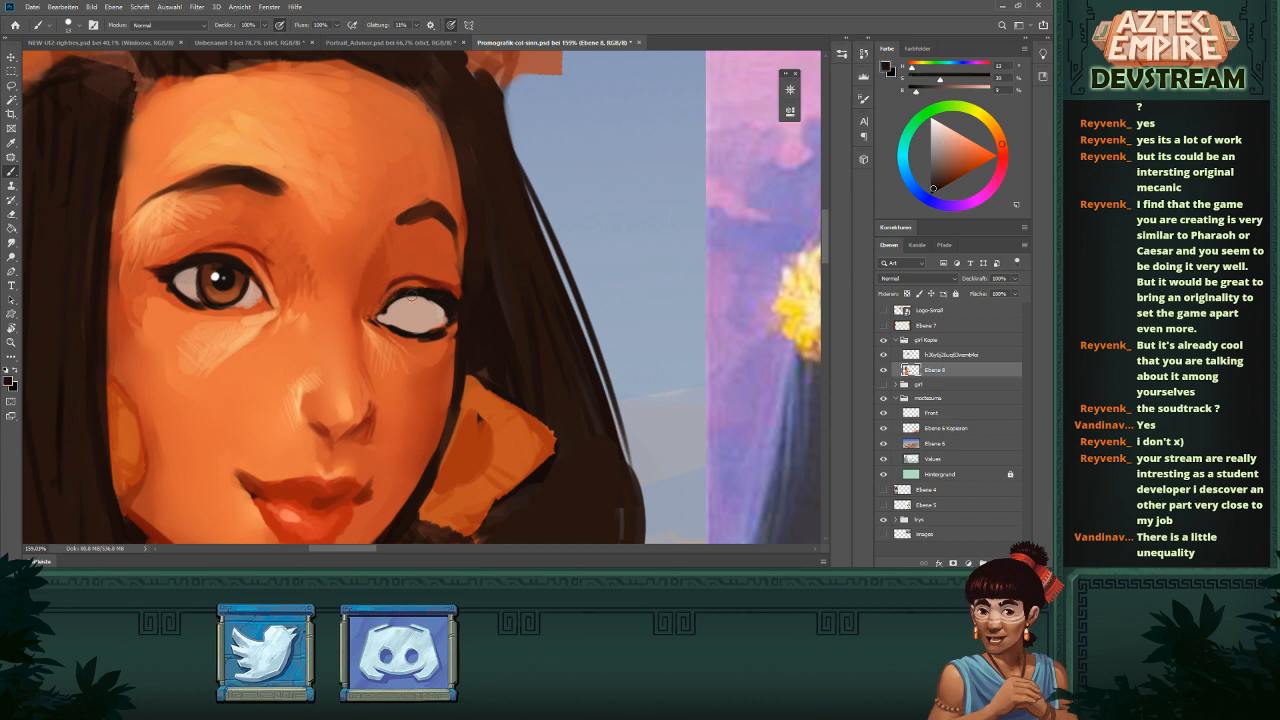
left_click(429, 281, "alt")
right_click(429, 294, "alt")
left_click(424, 294, "alt")
- Paint a solid round near-black iris base in the far eye using a resized brush
right_click(413, 305, "alt")
mouse_move(411, 307)
left_mouse_down()
mouse_move(418, 319)
mouse_move(397, 315)
left_mouse_up()
left_click_drag(471, 297, 397, 350)
left_click_drag(473, 291, 543, 277)
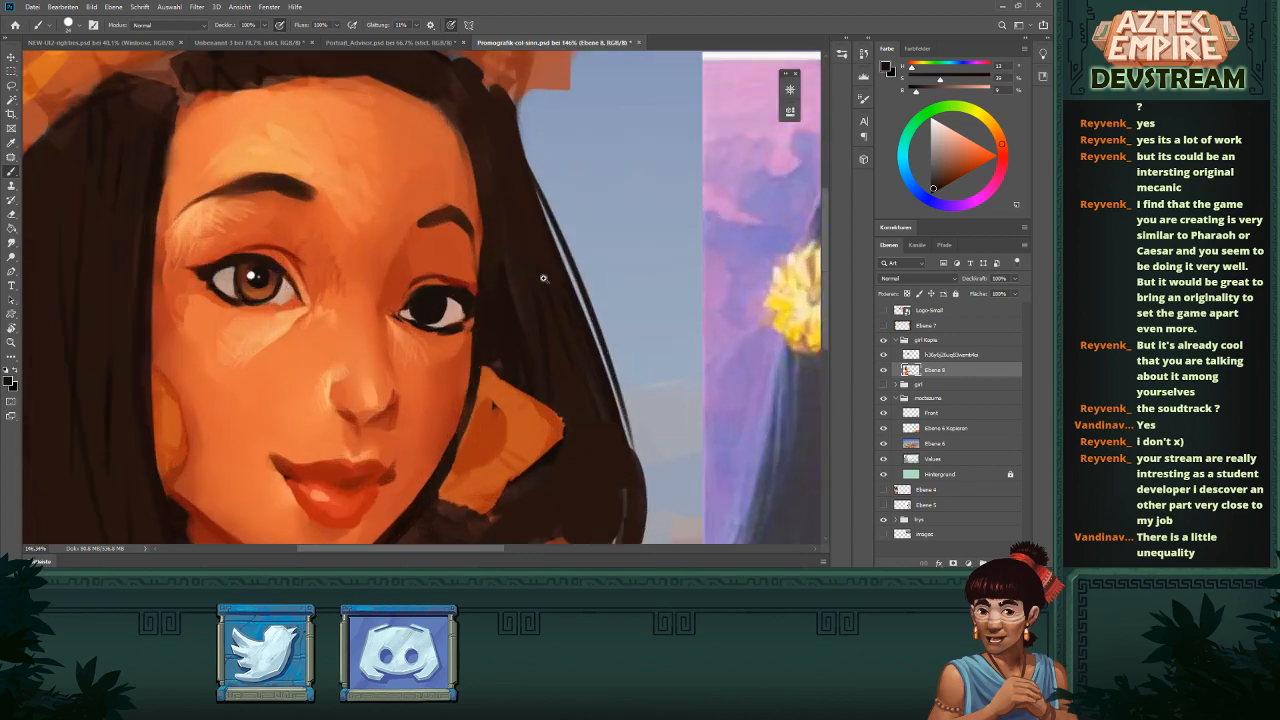
left_click_drag(438, 299, 438, 322)
mouse_move(568, 263)
left_mouse_down()
mouse_move(339, 263)
mouse_move(512, 303)
mouse_move(529, 295)
mouse_move(519, 309)
mouse_move(504, 303)
mouse_move(526, 311)
mouse_move(508, 307)
mouse_move(520, 279)
left_mouse_up()
- Build up the far eye's iris with browns sampled from the near eye, adding a dark pupil and a white highlight
left_click(335, 269, "alt")
right_click(528, 287, "alt")
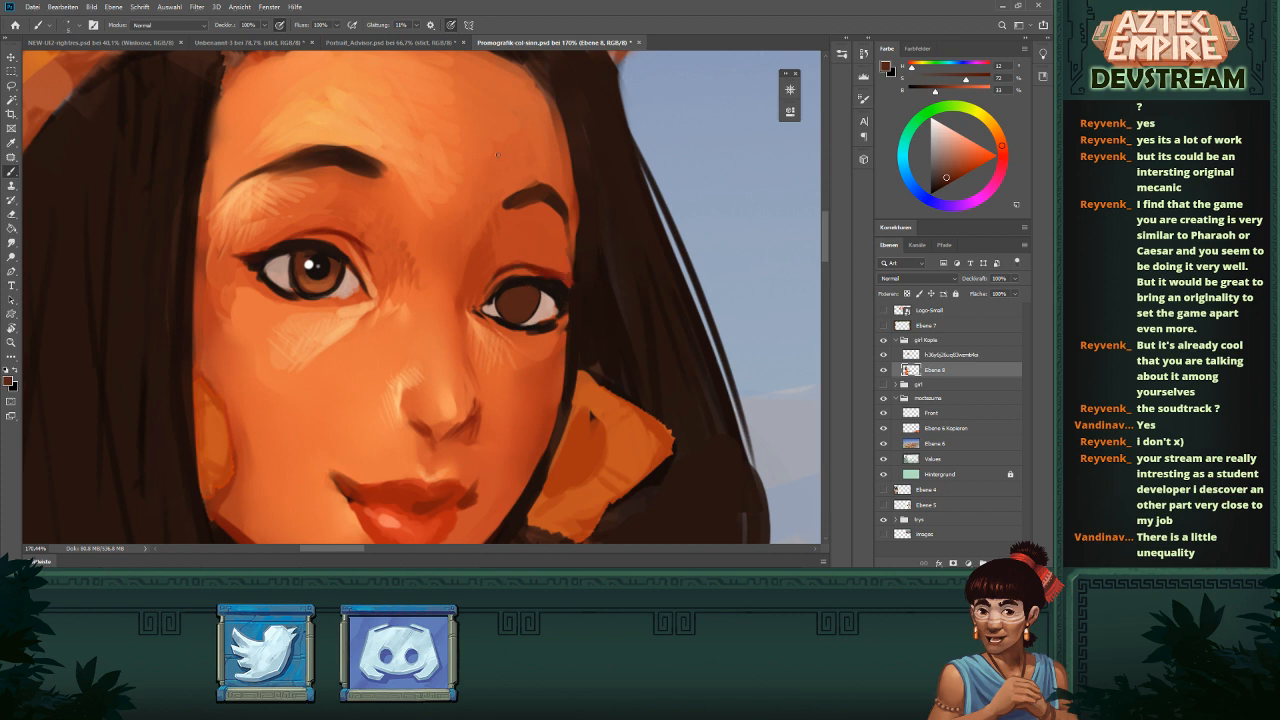
left_click(318, 288, "alt")
mouse_move(506, 313)
left_mouse_down()
mouse_move(533, 272)
mouse_move(308, 264)
mouse_move(507, 301)
left_mouse_up()
left_click(515, 304, "alt")
left_click(521, 298)
left_click(310, 264, "alt")
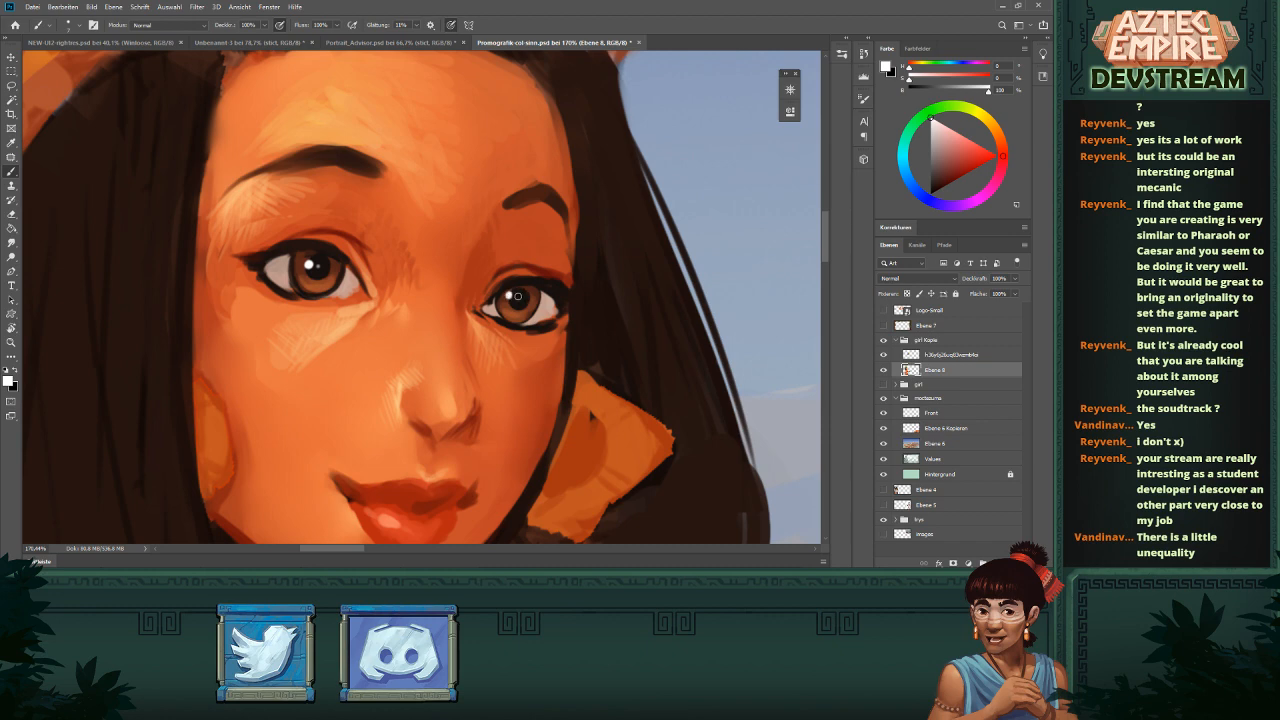
- Paint black upper lashes along the lid and outer corner of the near eye
key("ctrl+0")
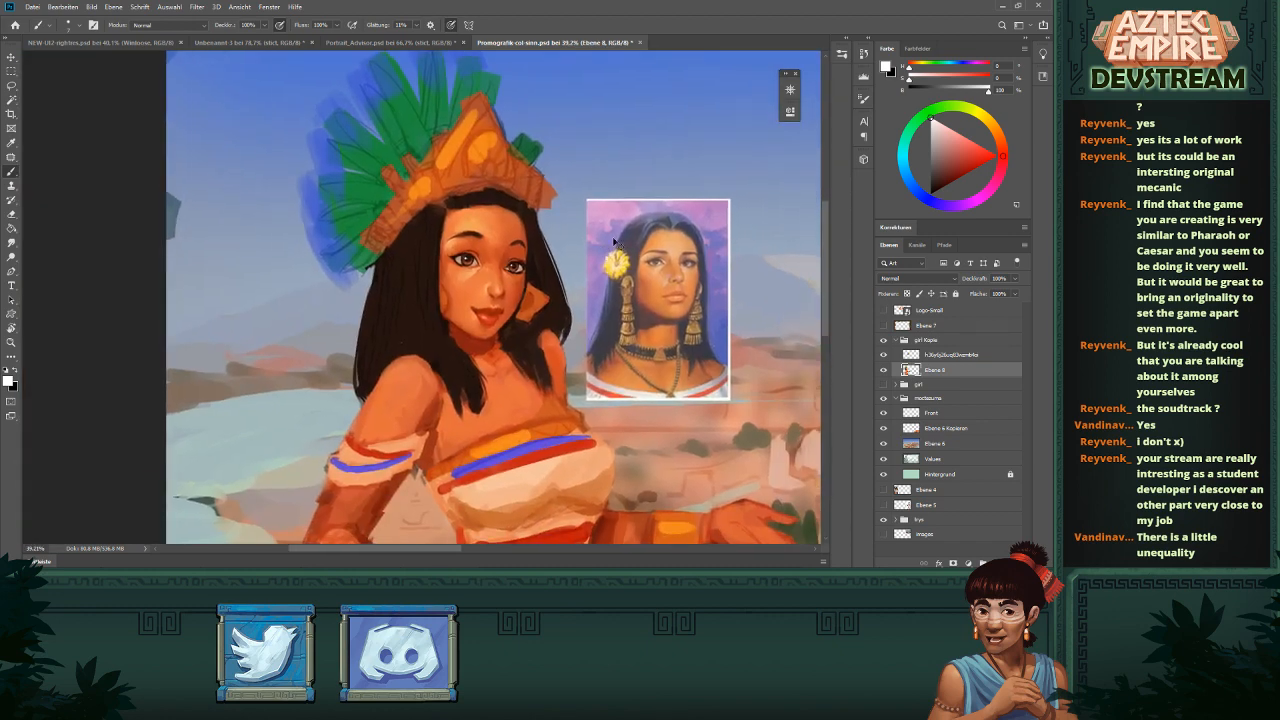
scroll(614, 242, "down", 5)
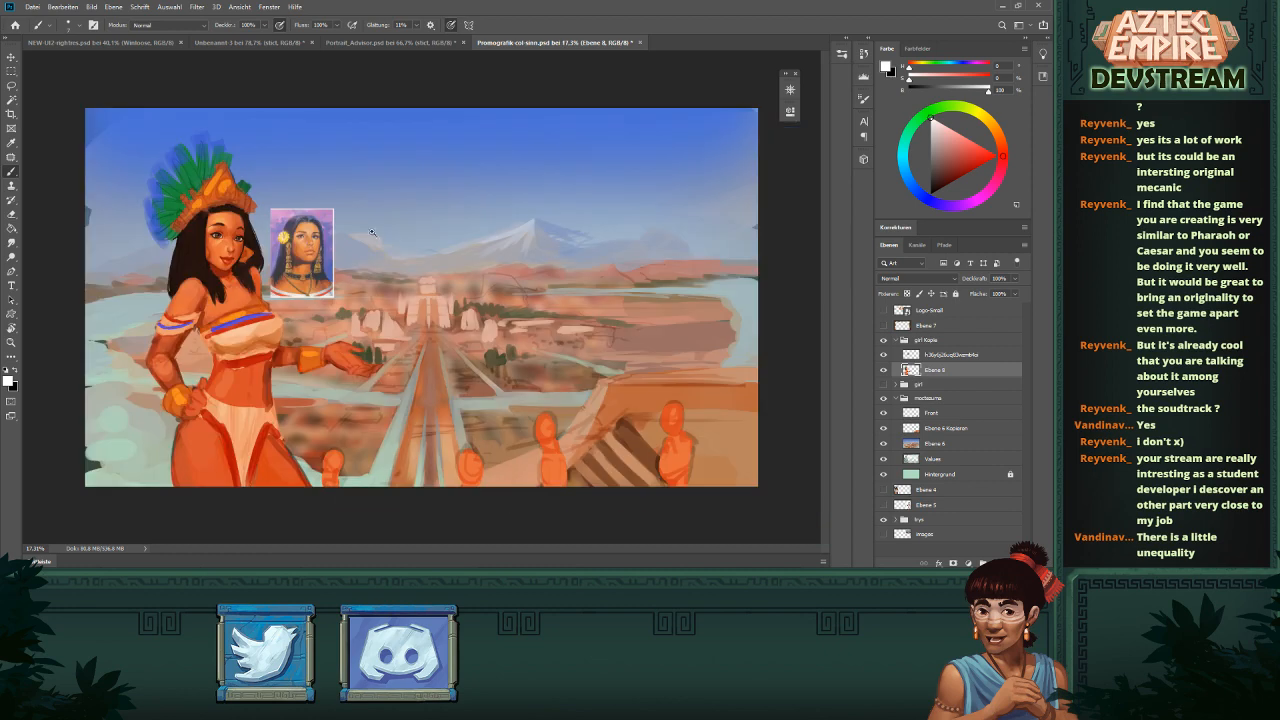
scroll(256, 218, "up", 6)
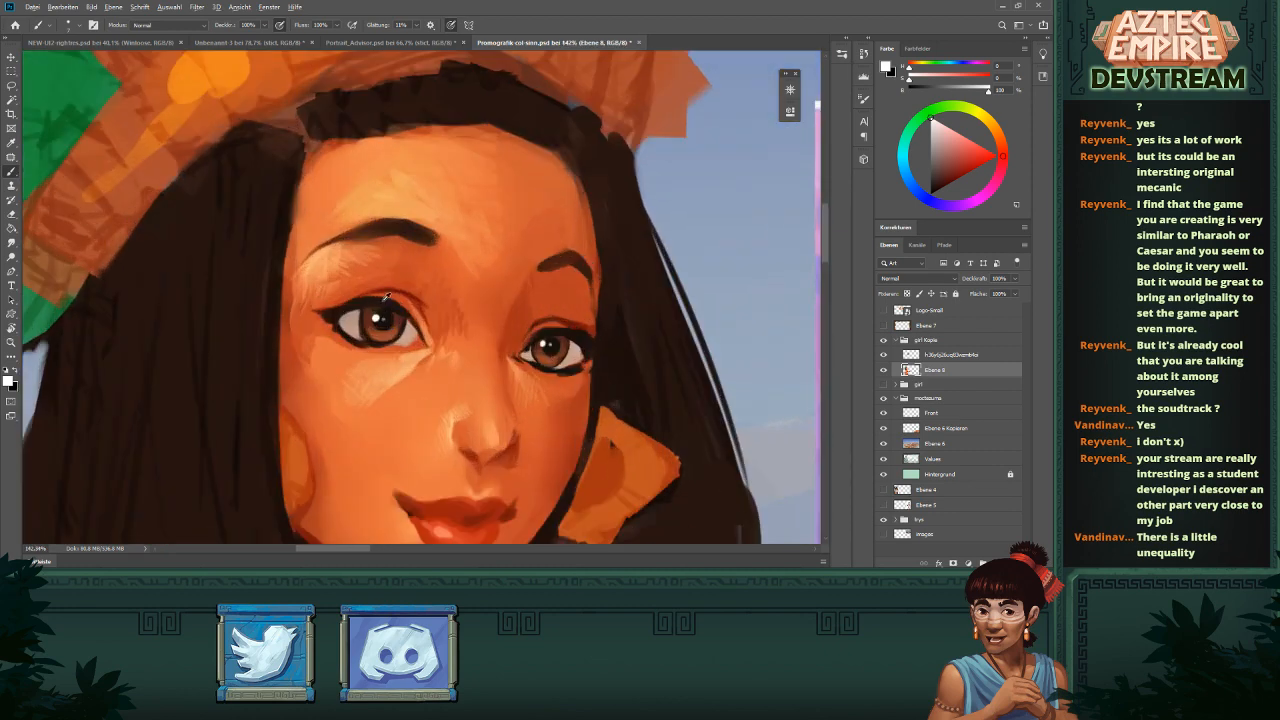
left_click(386, 296, "alt")
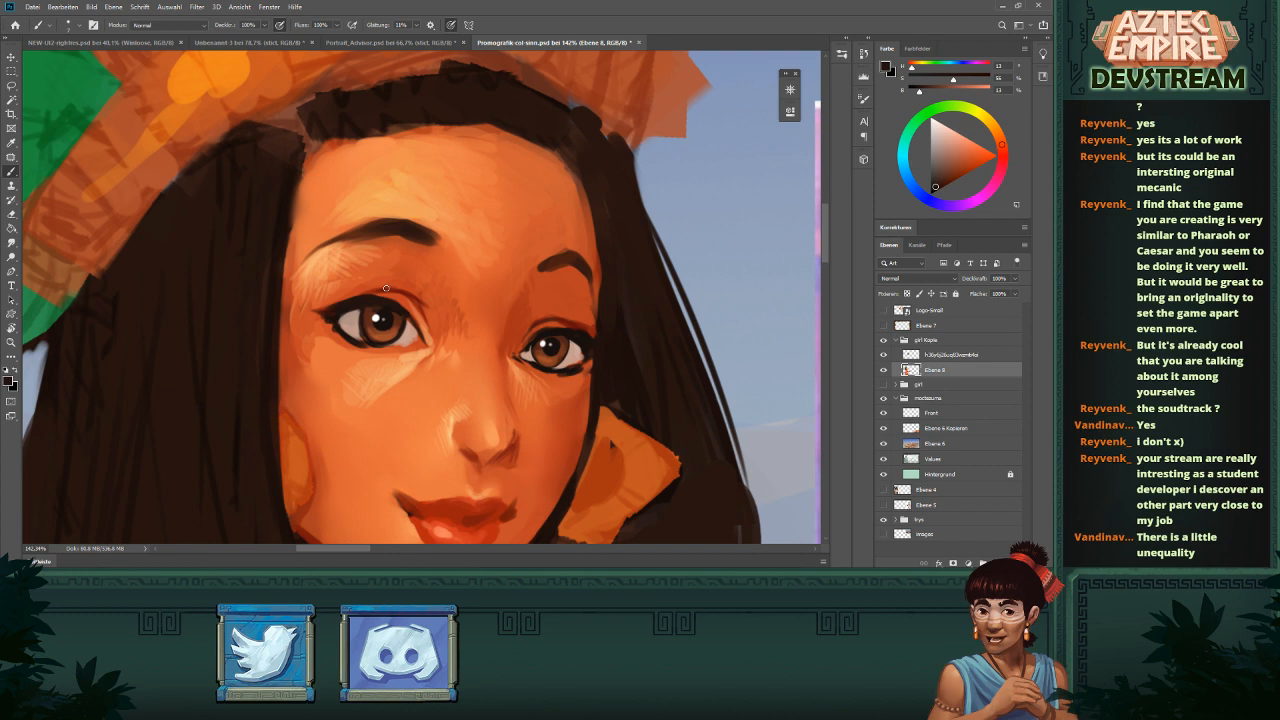
left_click(931, 193)
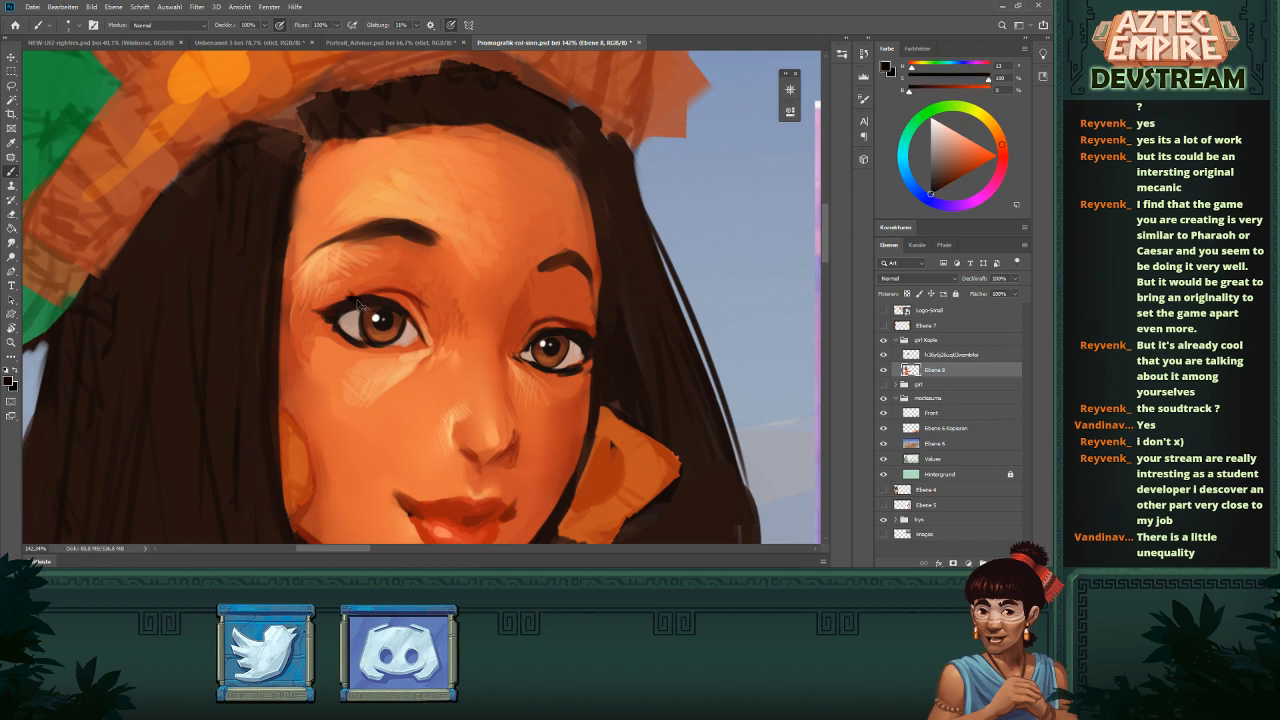
left_click_drag(355, 304, 319, 307)
mouse_move(419, 277)
left_mouse_down()
mouse_move(310, 280)
mouse_move(560, 284)
left_mouse_up()
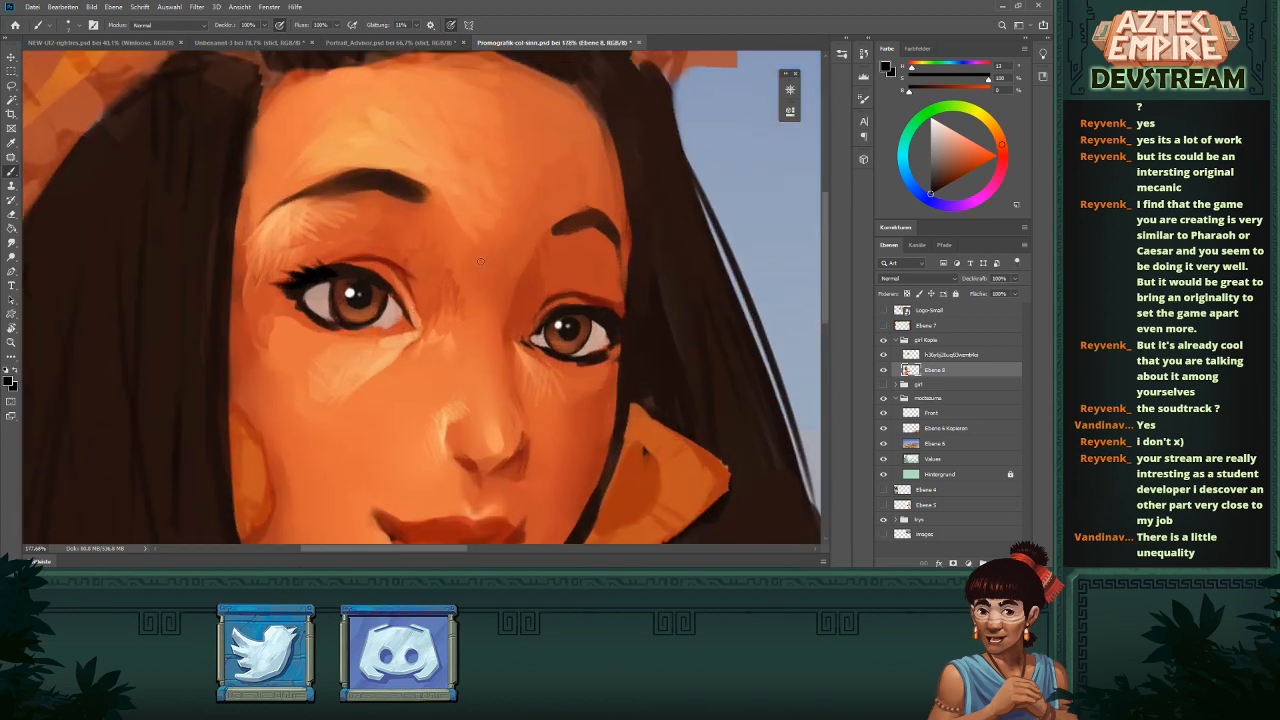
left_click_drag(342, 276, 331, 253)
- Paint black upper lashes along the lid and outer corner of the far eye, undoing unwanted strokes
left_click_drag(447, 271, 365, 285)
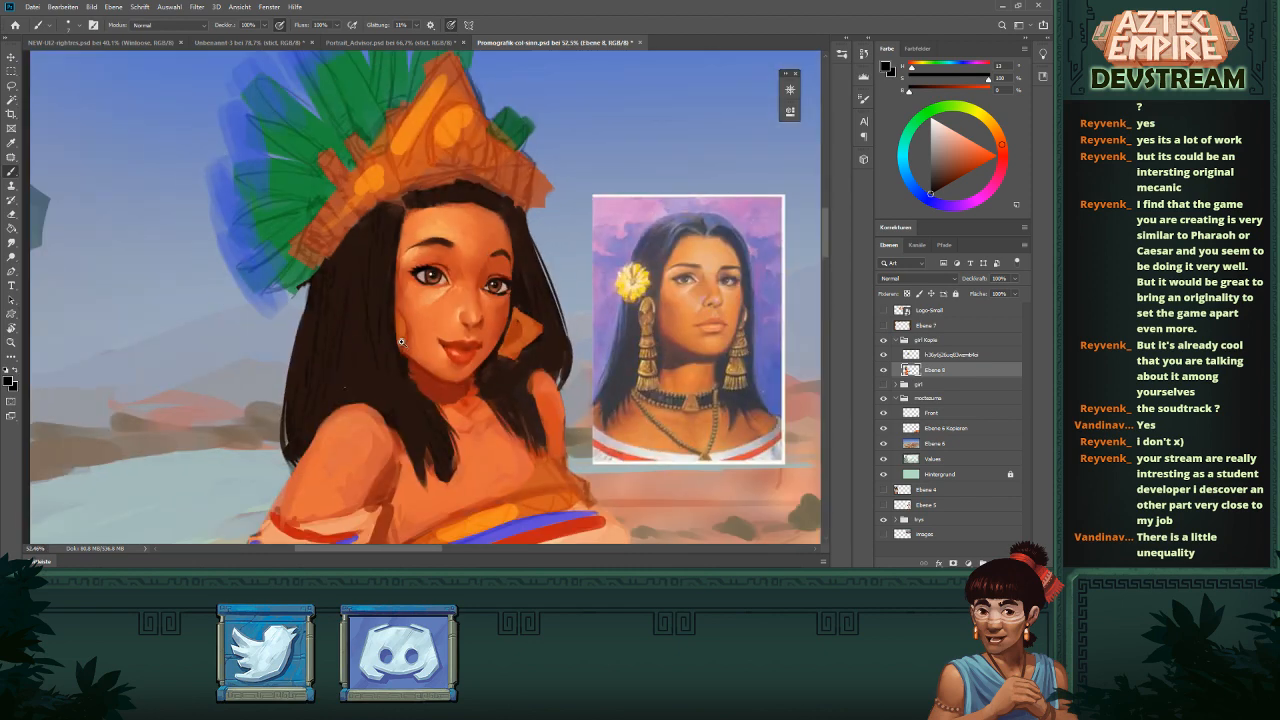
left_click_drag(503, 268, 603, 270)
mouse_move(494, 303)
left_mouse_down()
mouse_move(517, 293)
mouse_move(515, 309)
mouse_move(490, 293)
mouse_move(520, 311)
left_mouse_up()
key("ctrl+z")
key("ctrl+z")
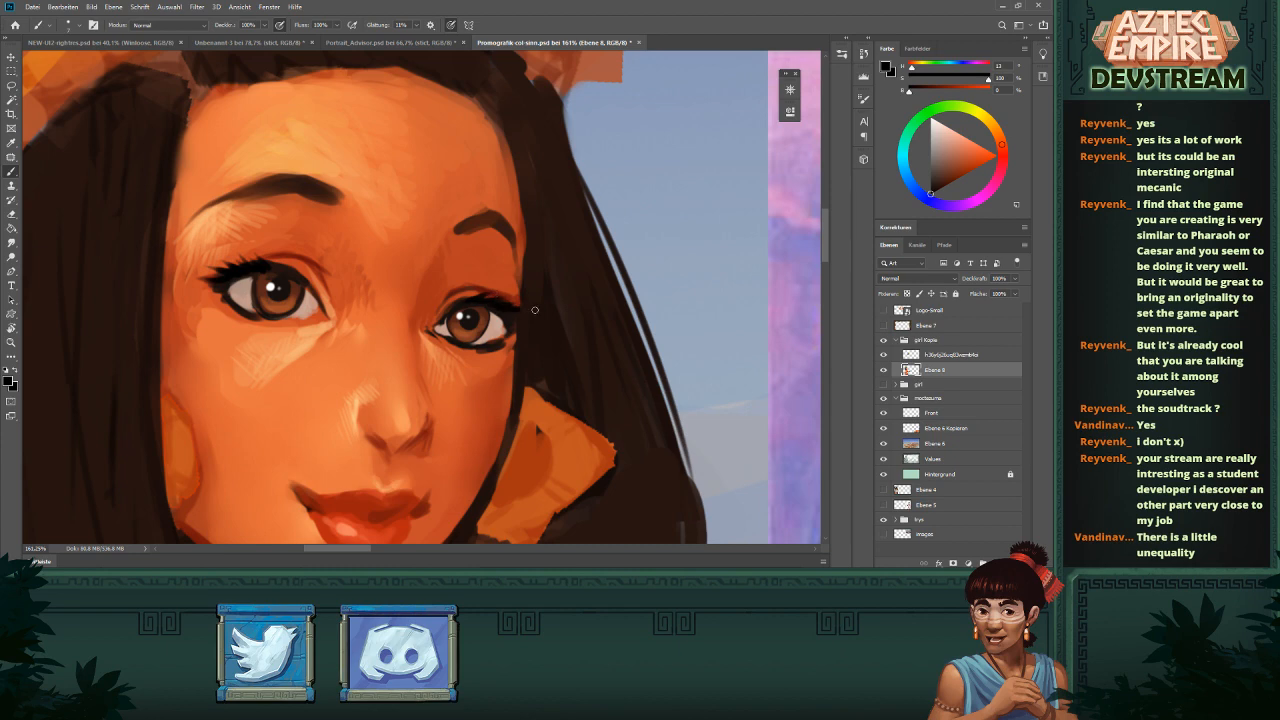
scroll(502, 314, "down", 8)
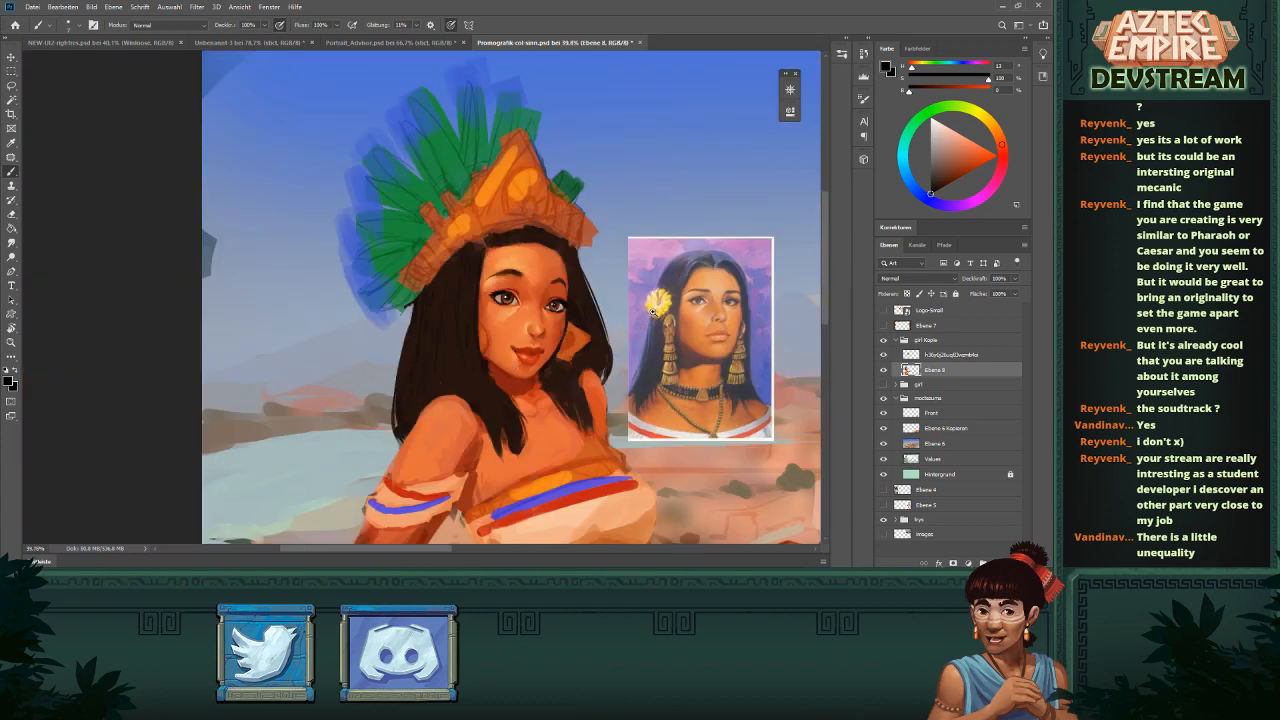
scroll(577, 322, "up", 3)
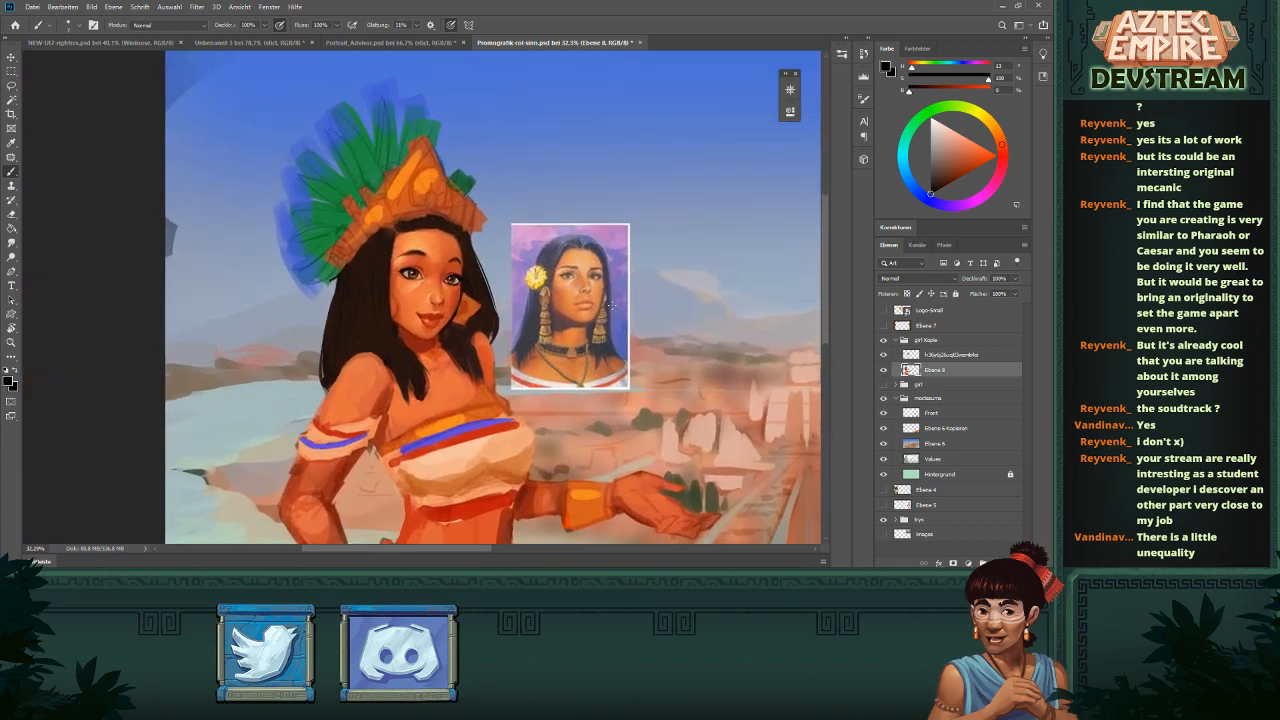
- Refine the far eye's lashes and lower lid line with black and sampled orange skin tones
scroll(470, 295, "up", 5)
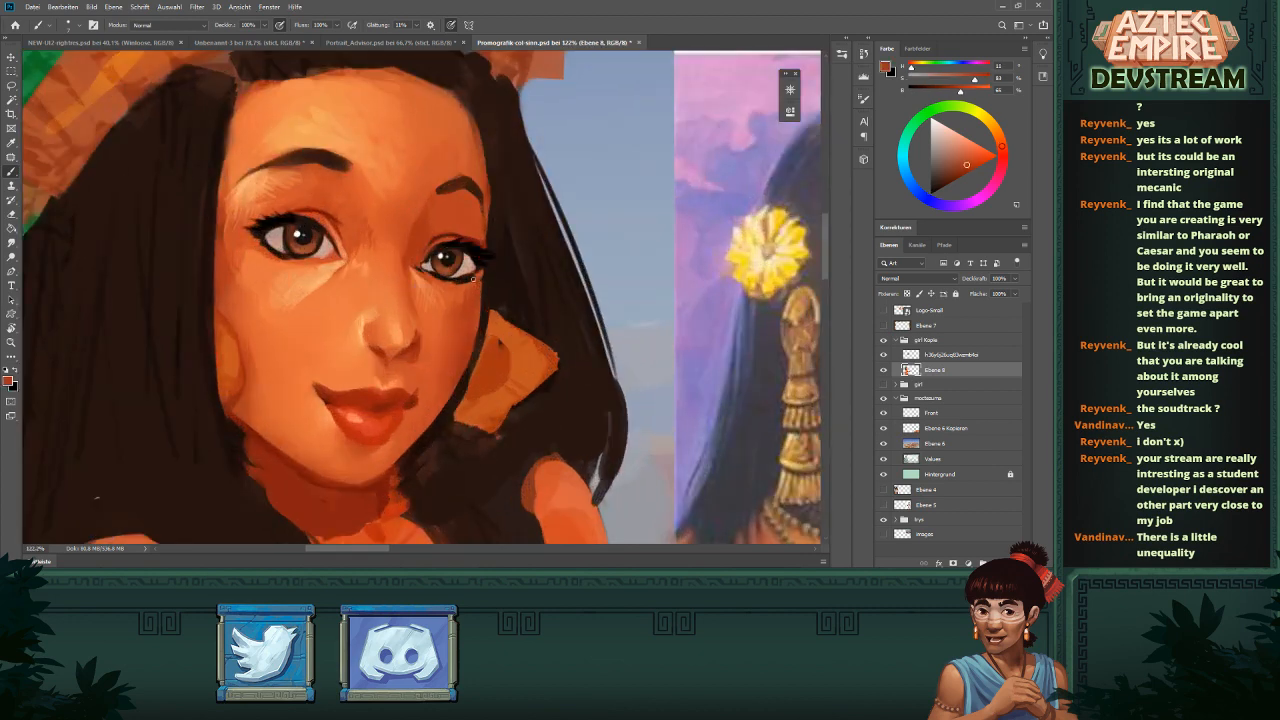
scroll(526, 280, "down", 5)
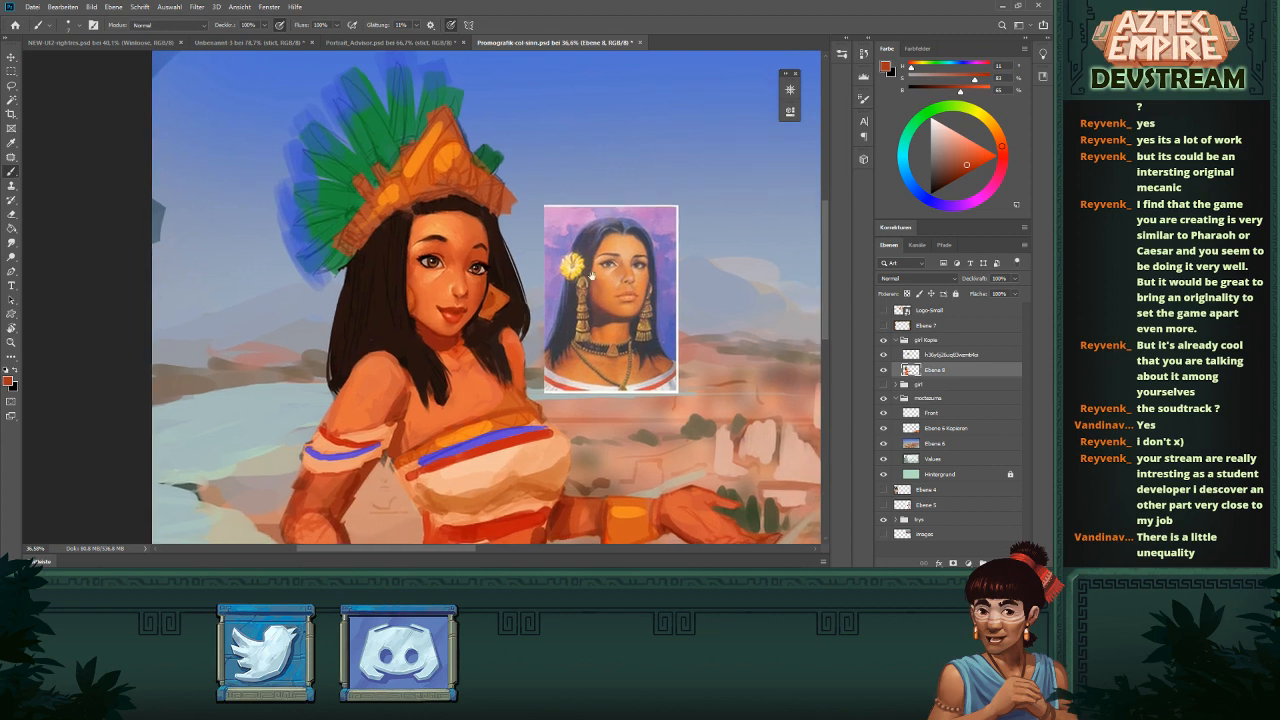
scroll(487, 262, "up", 5)
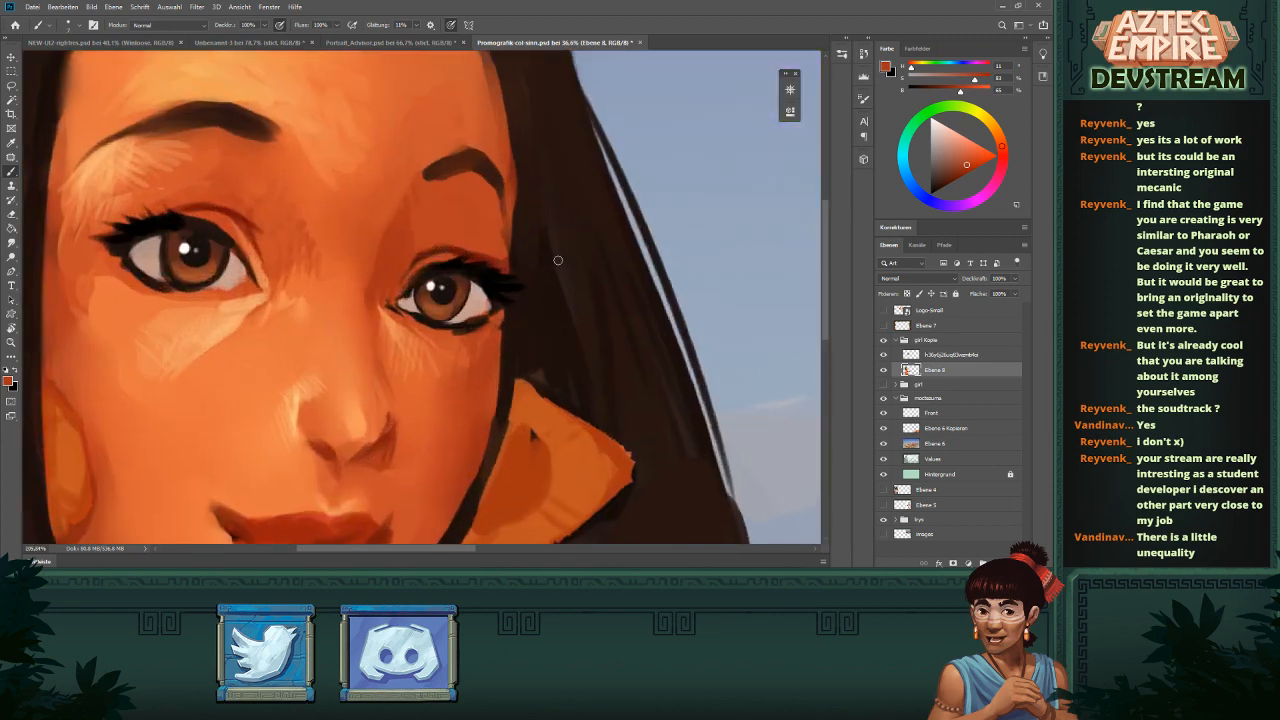
key("d")
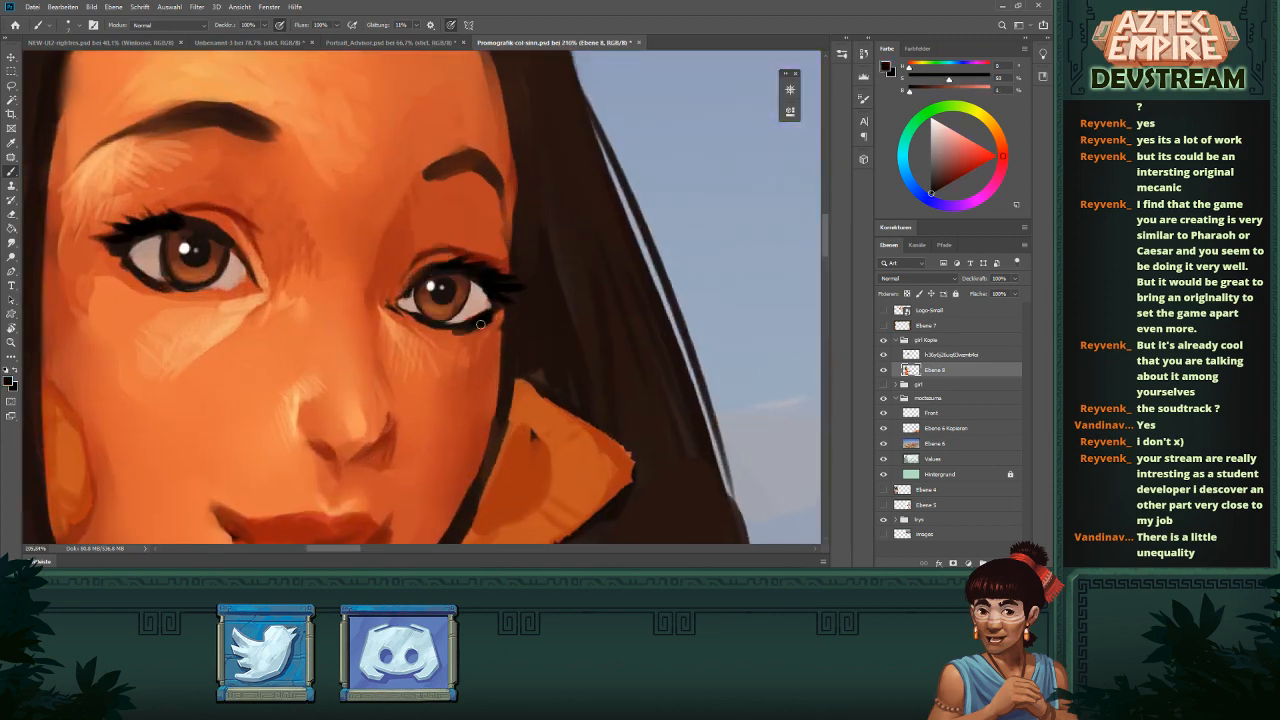
left_click(427, 323, "alt")
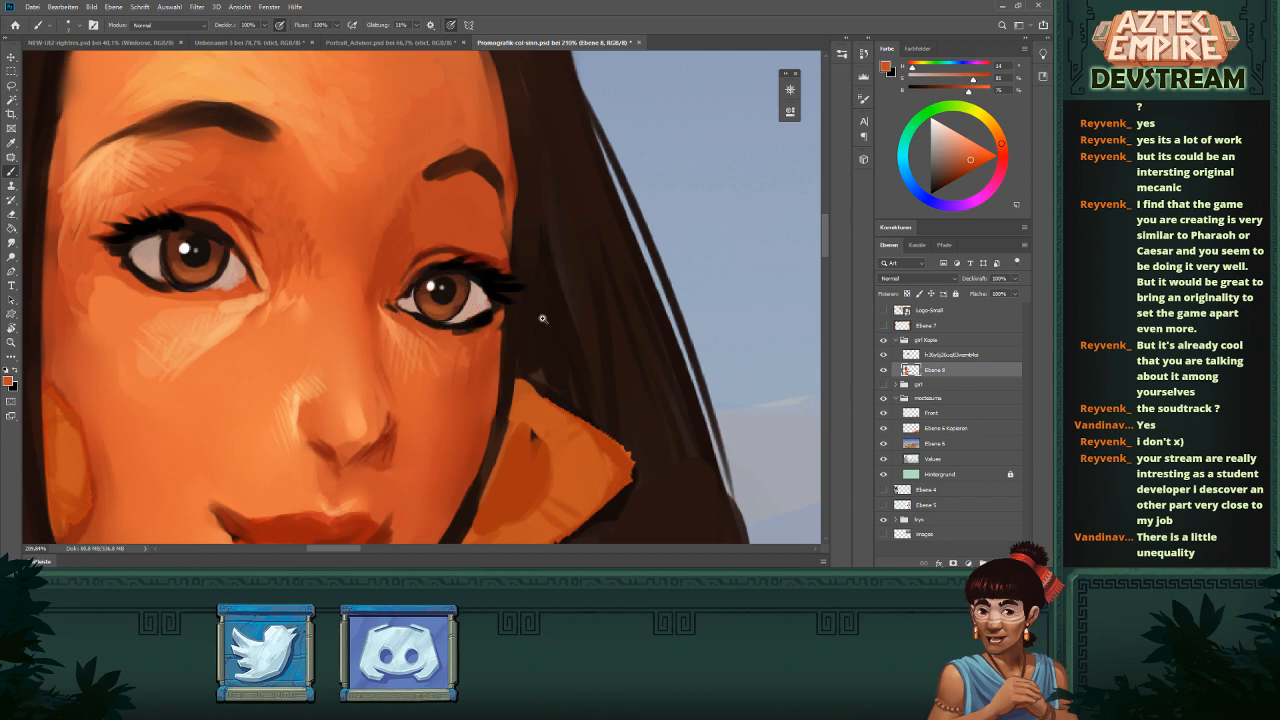
scroll(543, 318, "down", 5)
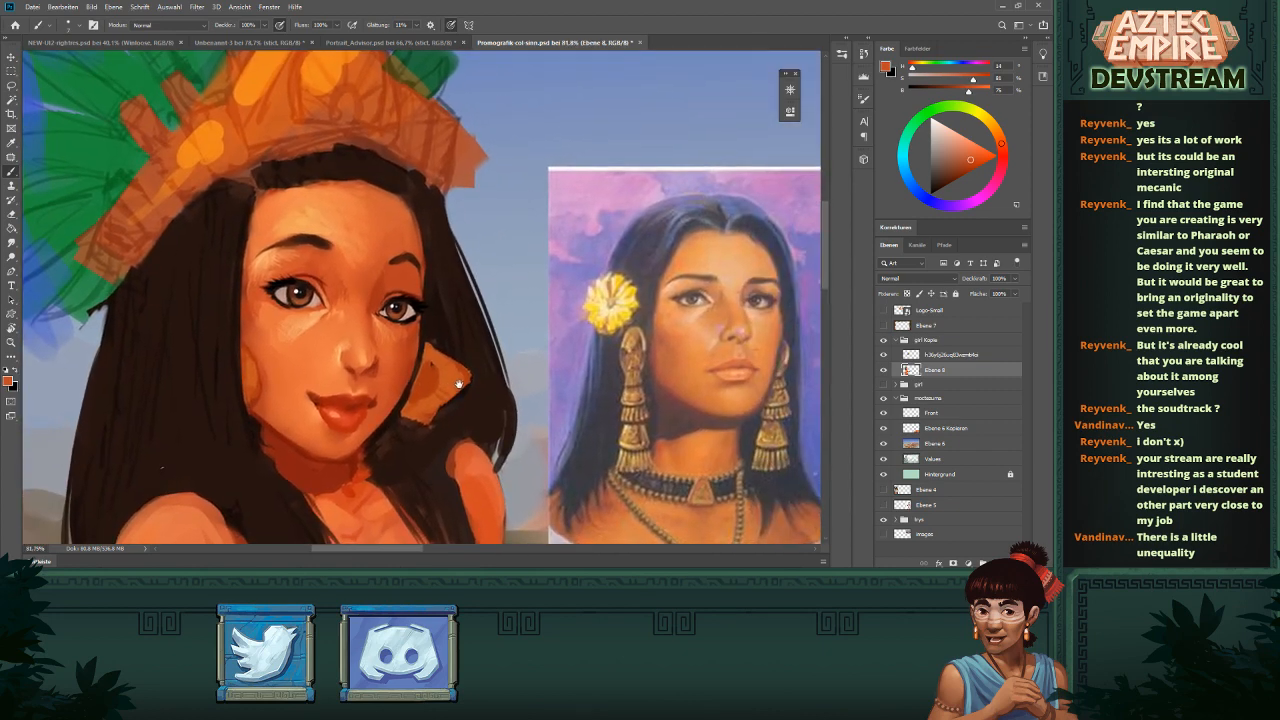
- Paint a light orange highlight sampled from the skin along the far eye's upper lid
scroll(406, 331, "up", 2)
left_click(354, 313, "alt")
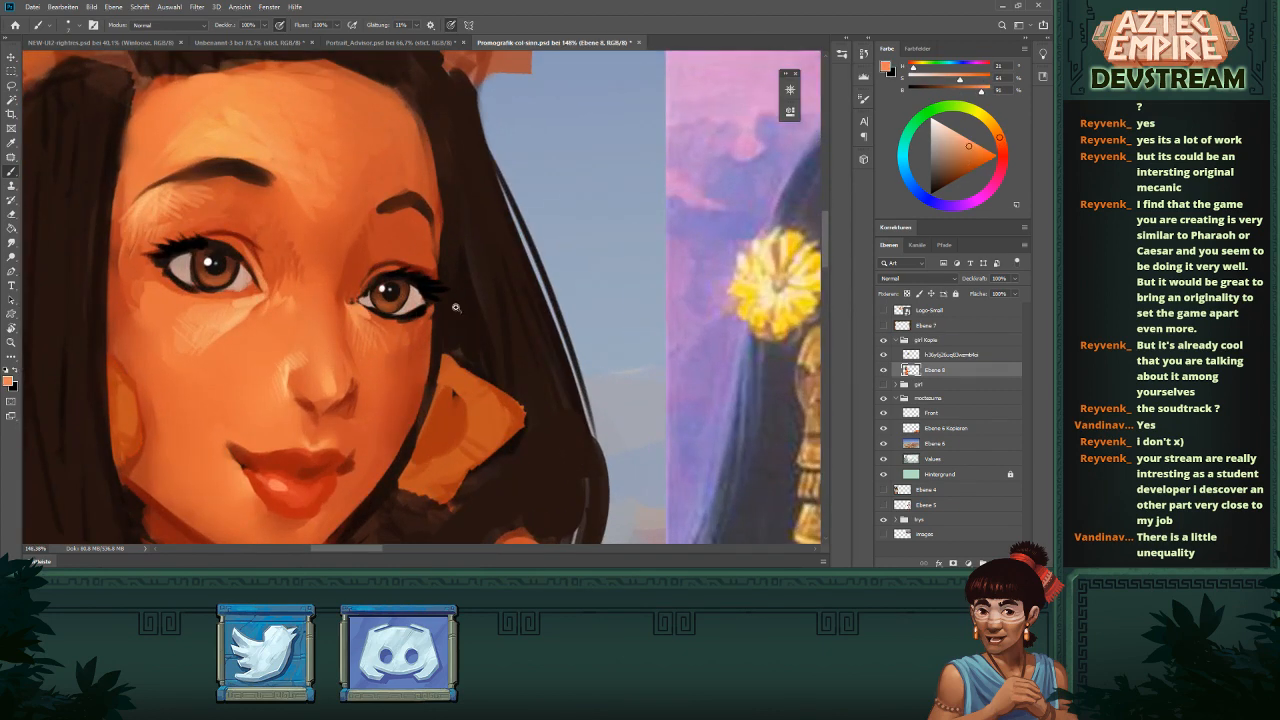
scroll(525, 352, "down", 5)
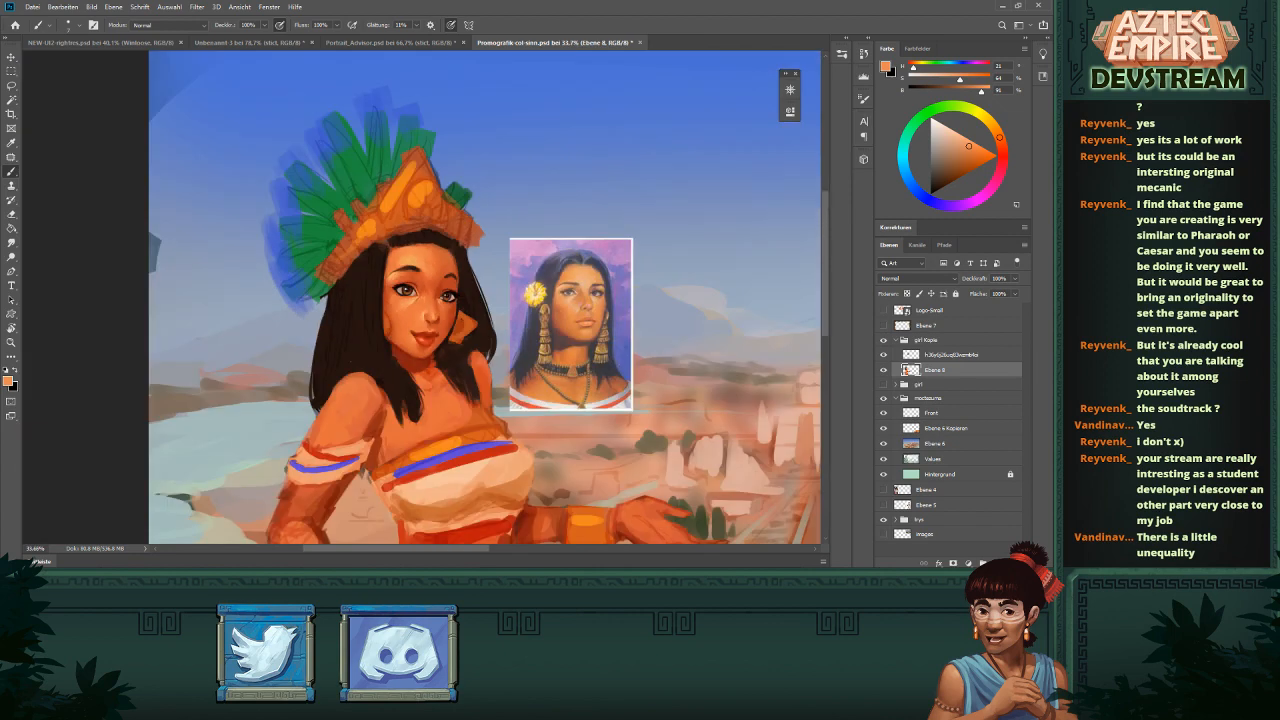
scroll(446, 297, "up", 5)
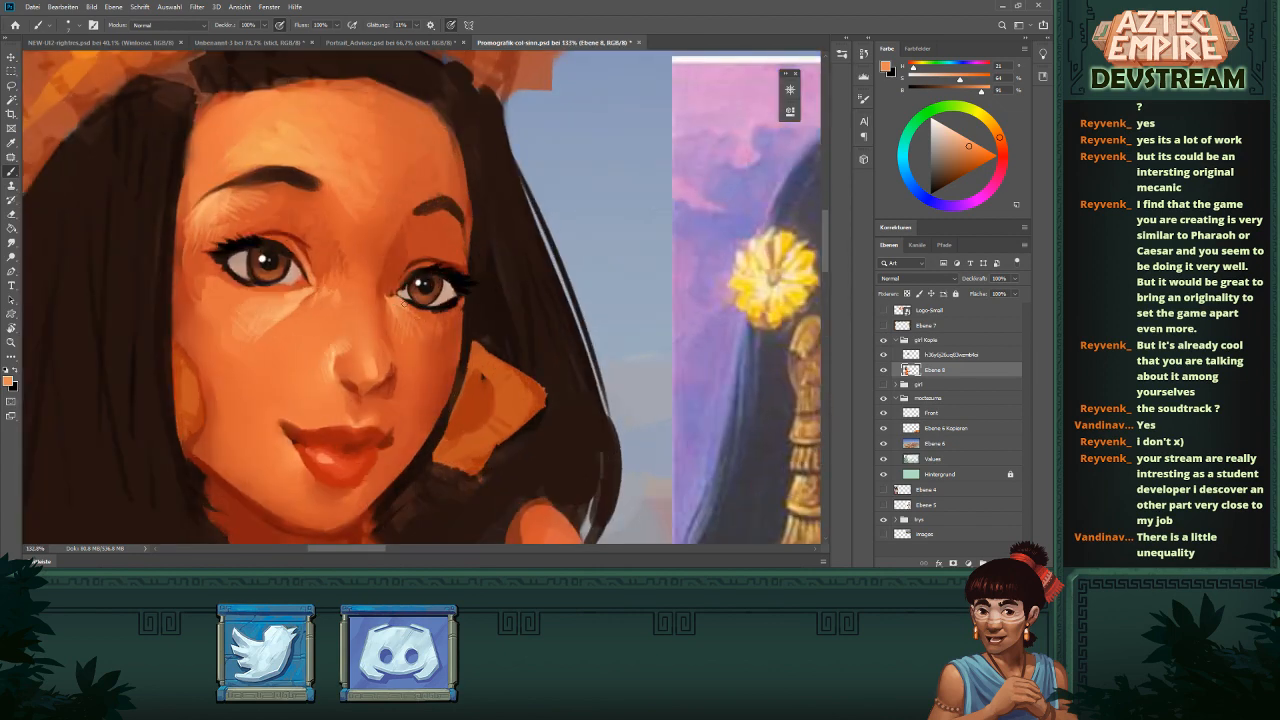
scroll(404, 306, "down", 4)
scroll(383, 281, "up", 4)
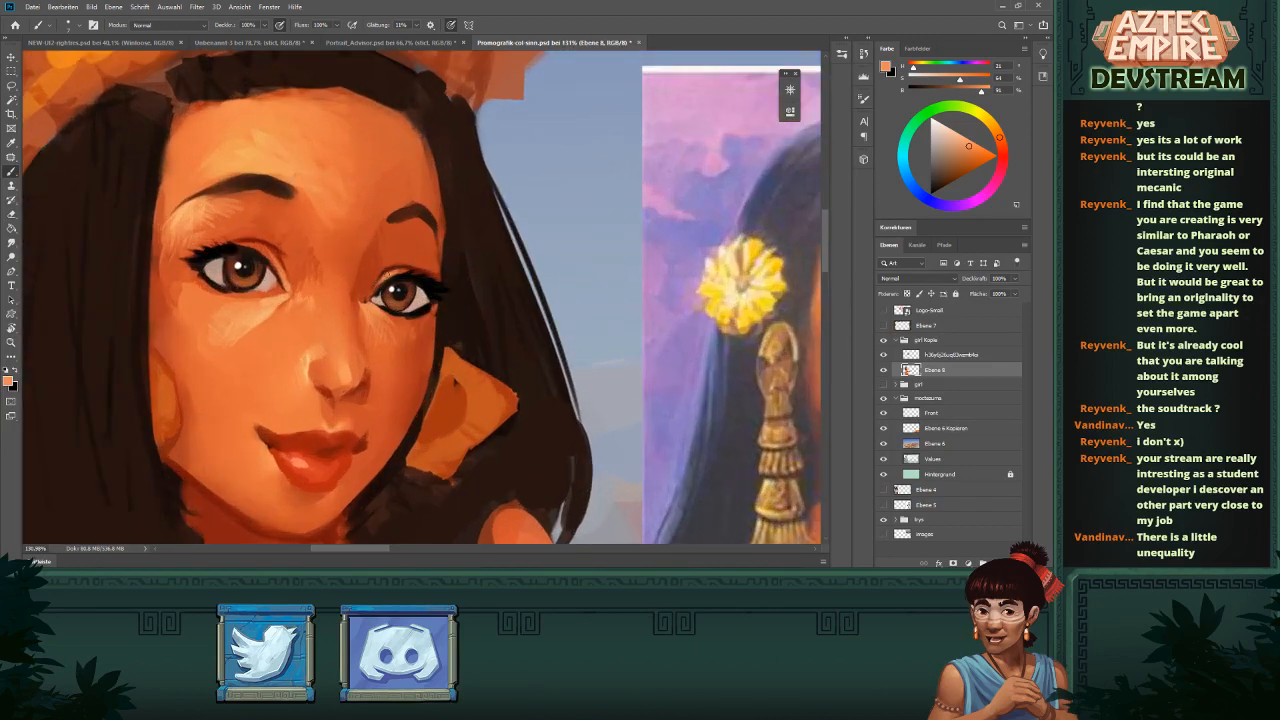
- Blend the skin around the far eye's inner corner with sampled dark and light oranges
left_click(370, 292, "alt")
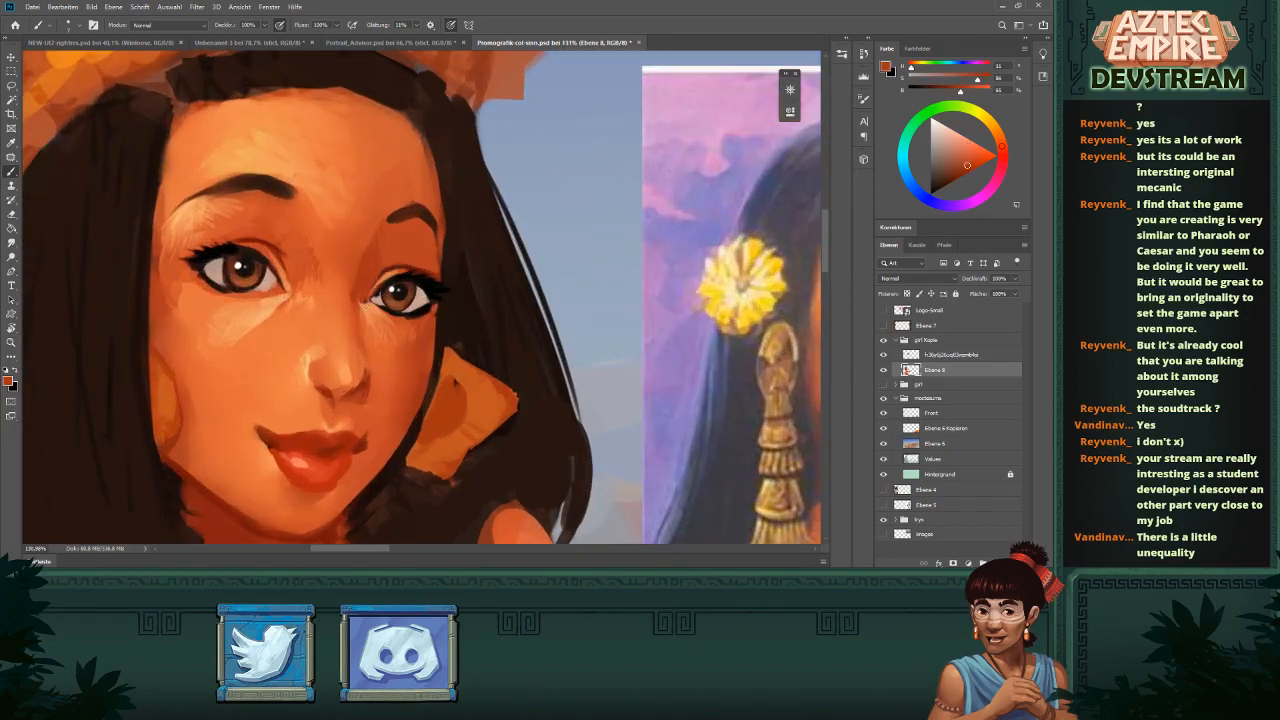
left_click(367, 289, "alt")
left_click(364, 304, "alt")
scroll(381, 303, "down", 4)
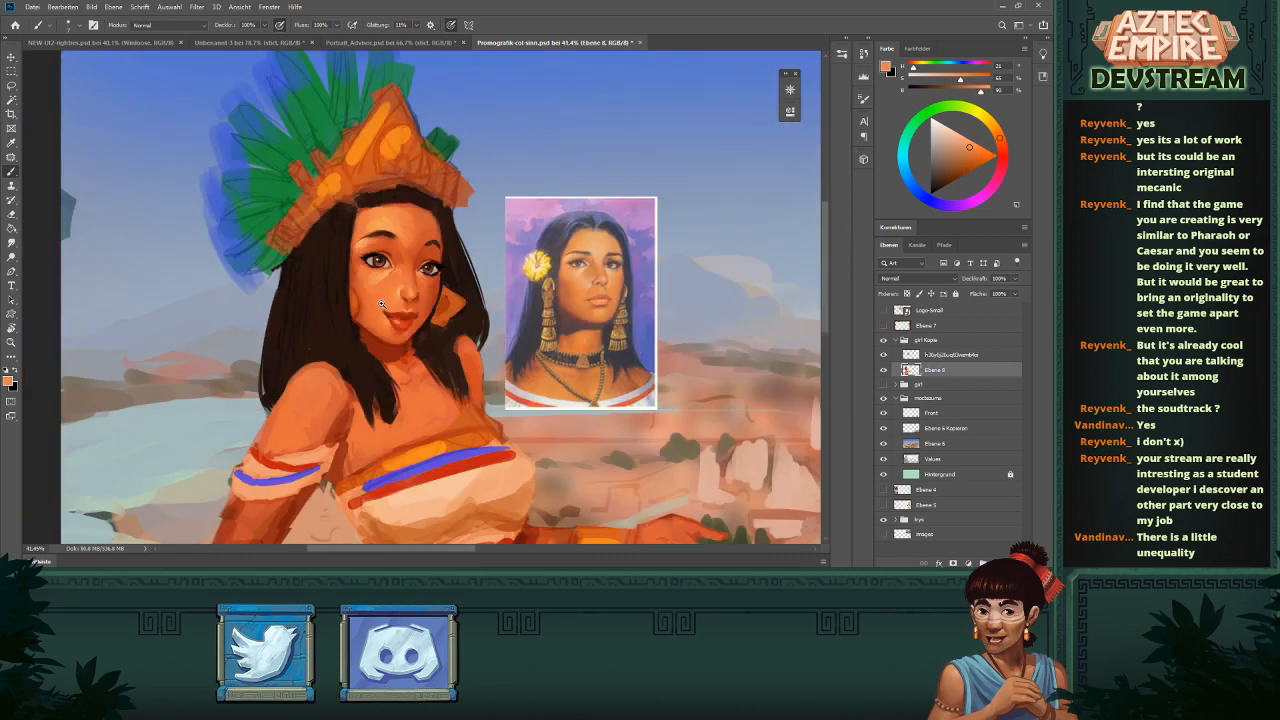
scroll(445, 249, "up", 3)
scroll(345, 290, "up", 2)
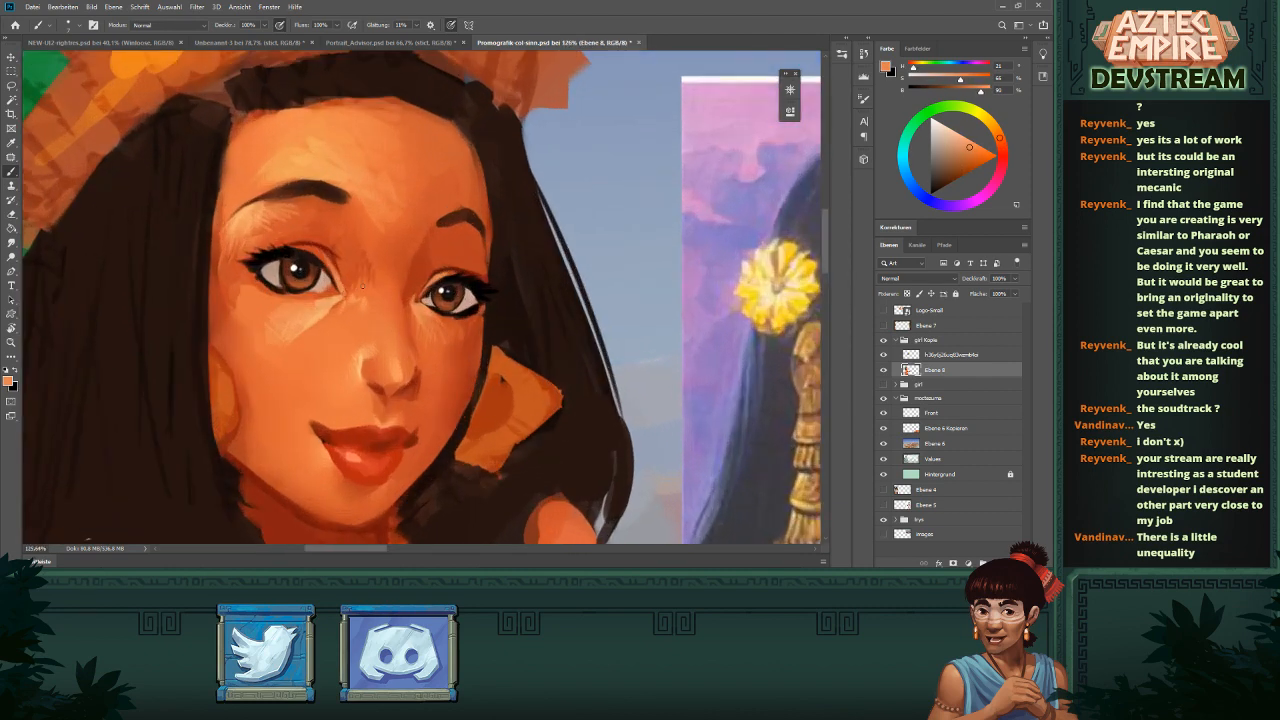
- Touch up the skin at the near eye's inner corner with sampled light and deeper orange
left_click(337, 298, "alt")
scroll(342, 290, "down", 4)
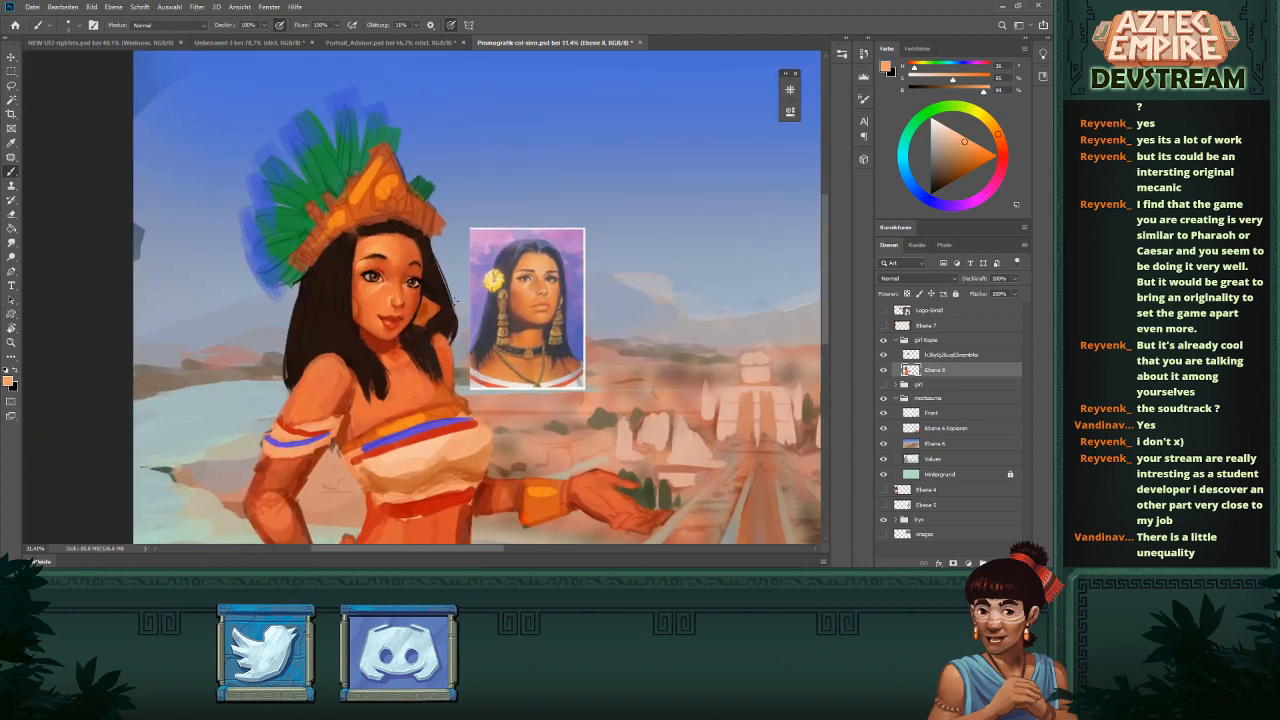
scroll(385, 290, "up", 4)
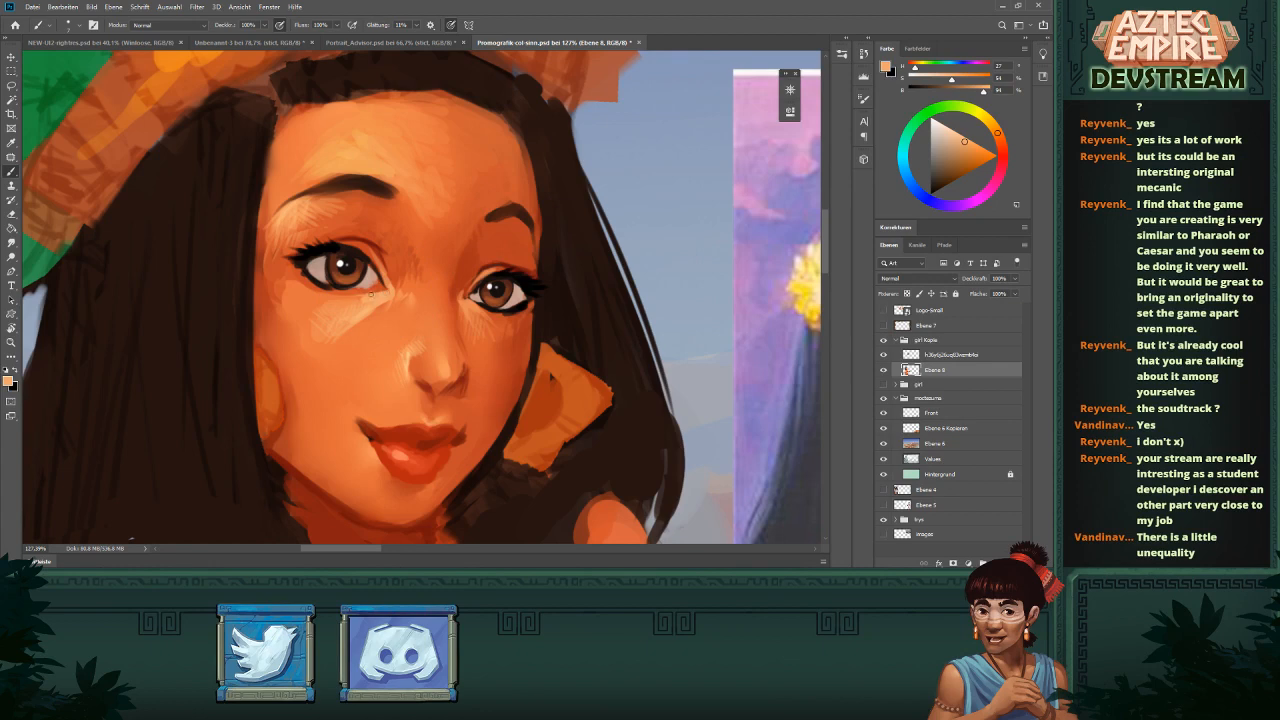
left_click(367, 286, "alt")
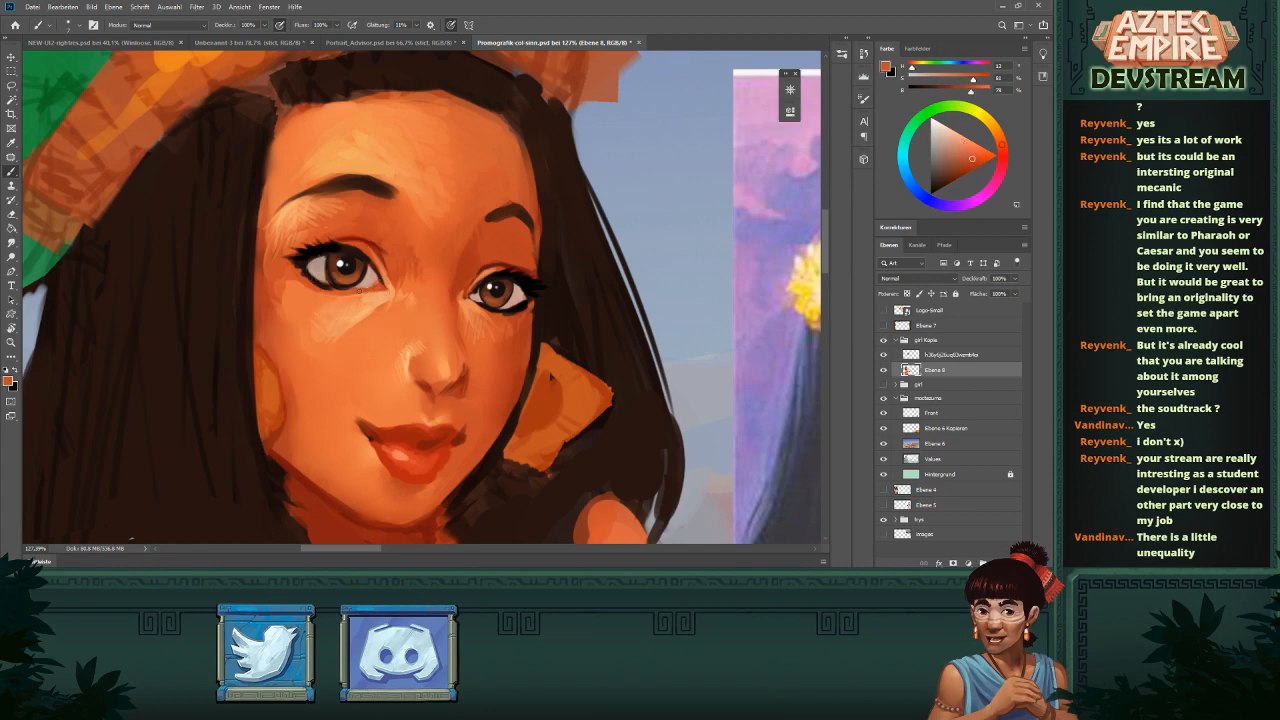
scroll(425, 291, "down", 4)
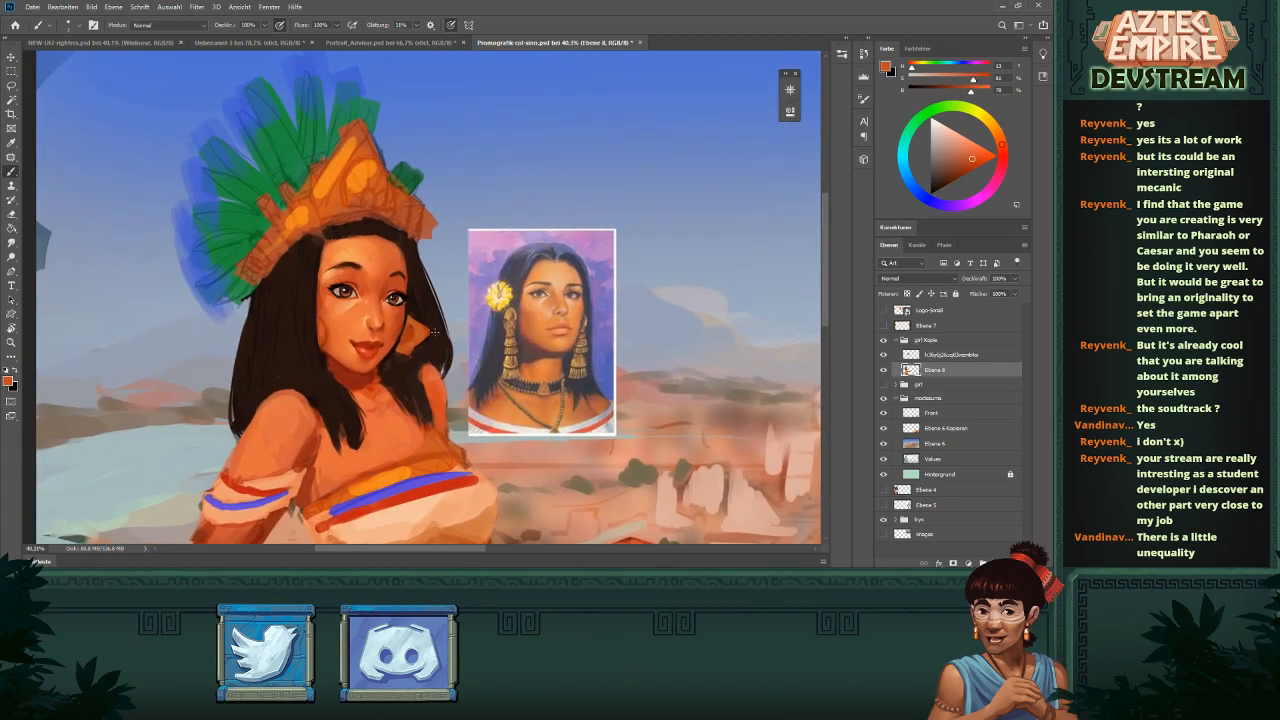
scroll(434, 331, "up", 4)
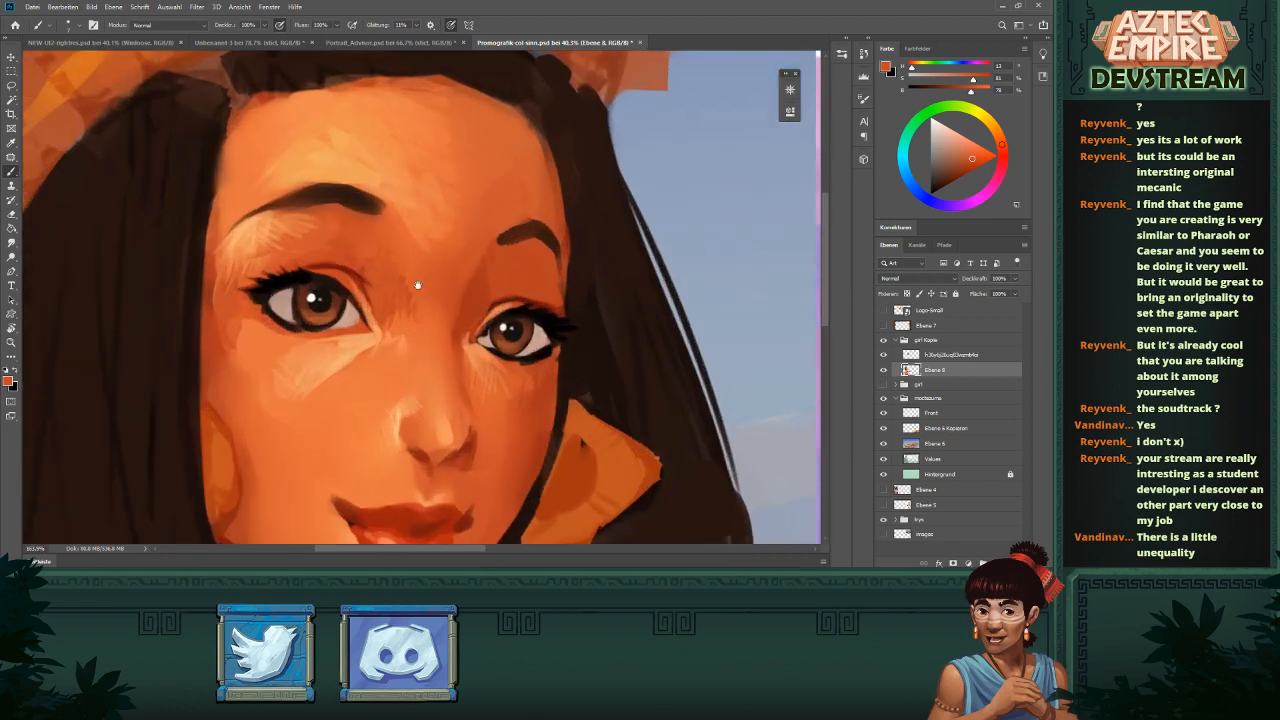
- Detail the eyes' inner corners with a resized brush in sampled dark red, muted pink and orange
left_click(364, 272, "alt")
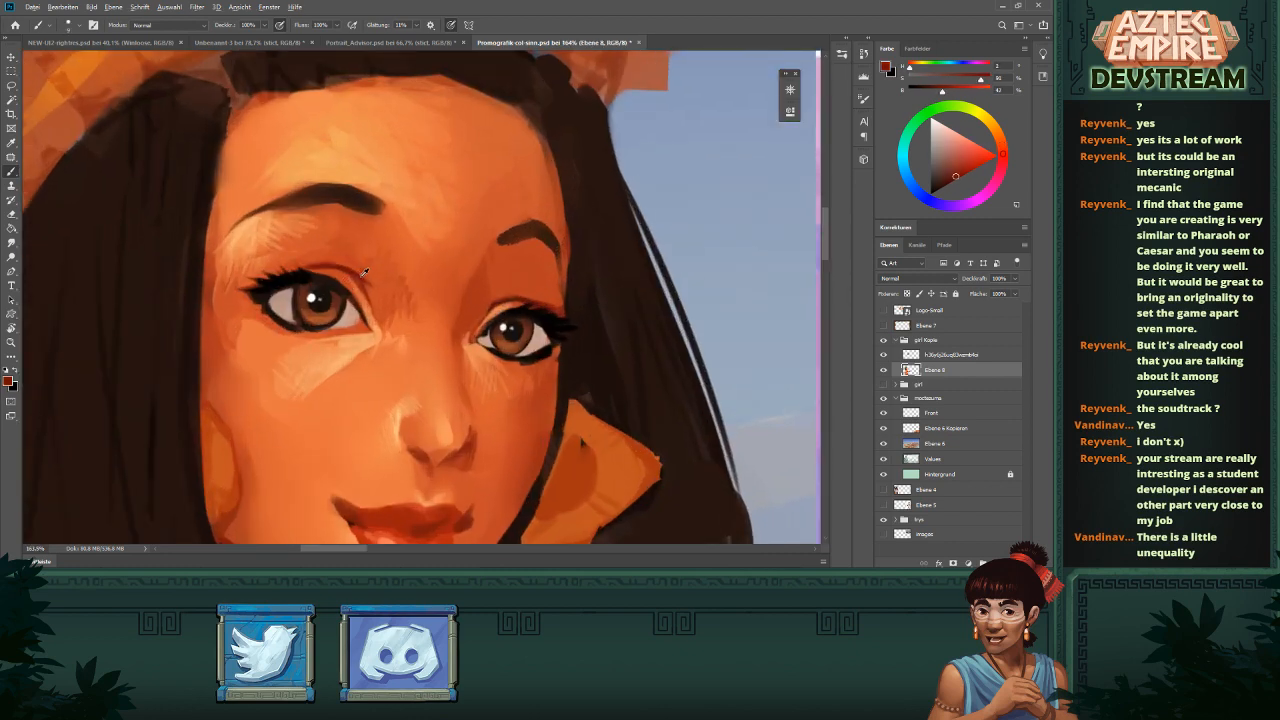
right_click(369, 327, "alt")
left_click(484, 340, "alt")
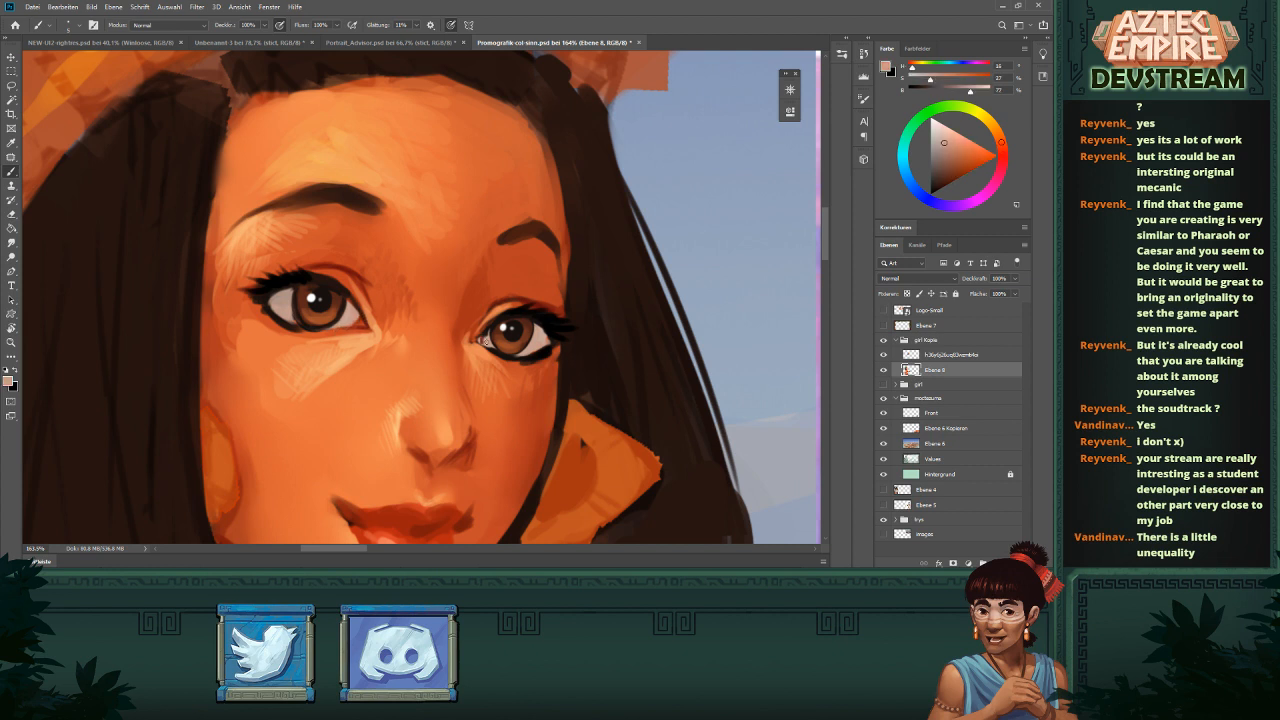
left_click(488, 331, "alt")
left_click(433, 307, "alt")
left_click_drag(555, 332, 465, 330, "ctrl")
left_click_drag(590, 300, 625, 279, "ctrl")
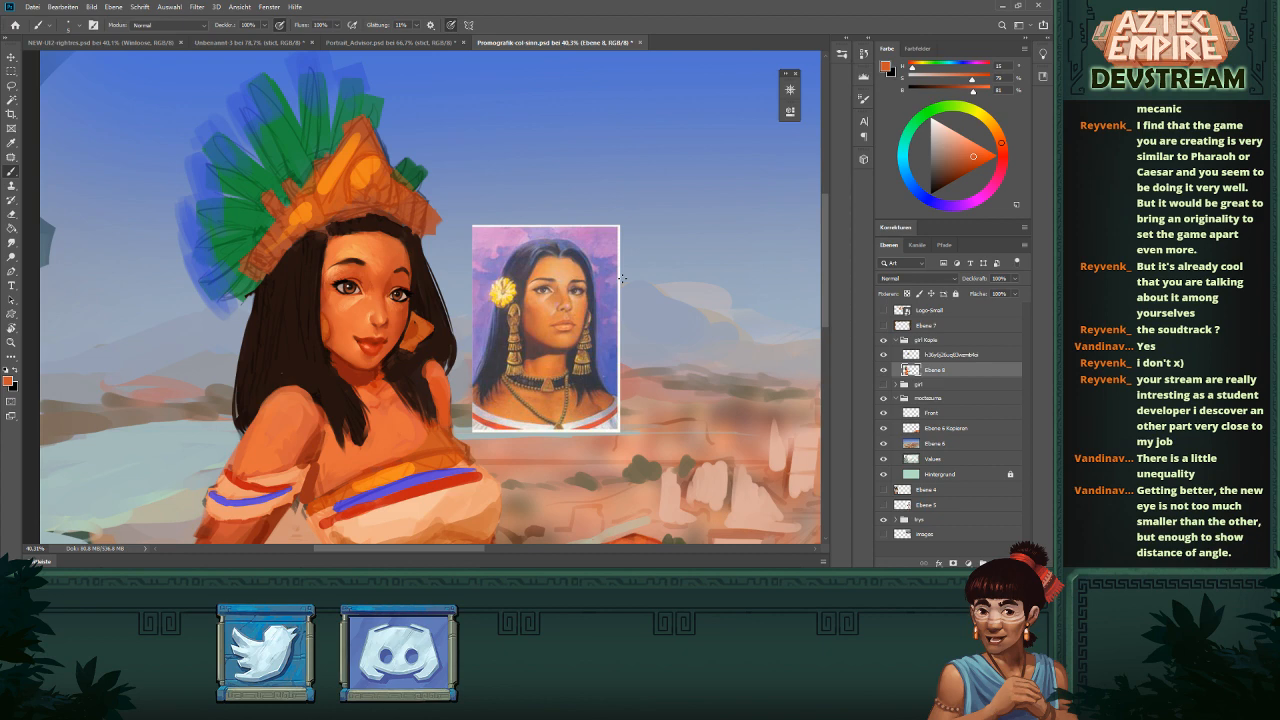
- Copy the lassoed far eye from the face layer onto its own layer and begin a free transform on it
left_click_drag(423, 296, 536, 275)
left_click(883, 372)
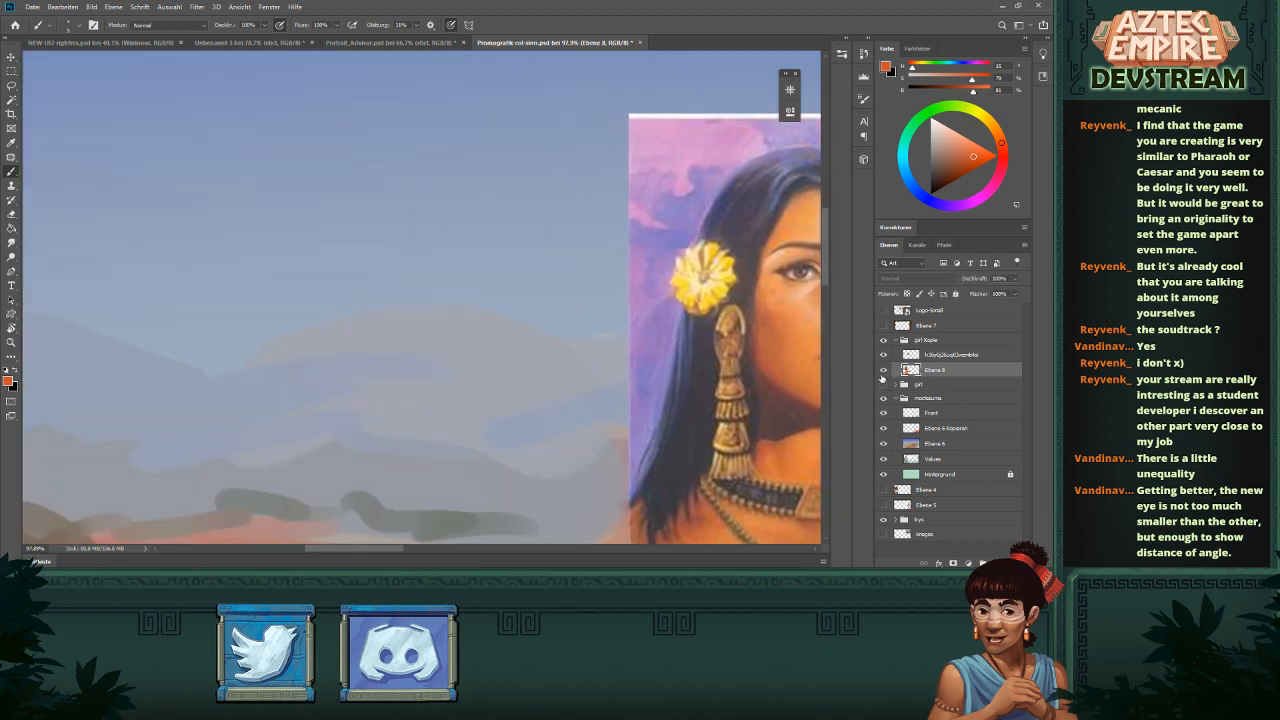
left_click(883, 374)
key("l")
mouse_move(449, 270)
left_mouse_down()
mouse_move(420, 285)
mouse_move(438, 318)
mouse_move(466, 320)
mouse_move(490, 285)
mouse_move(449, 263)
left_mouse_up()
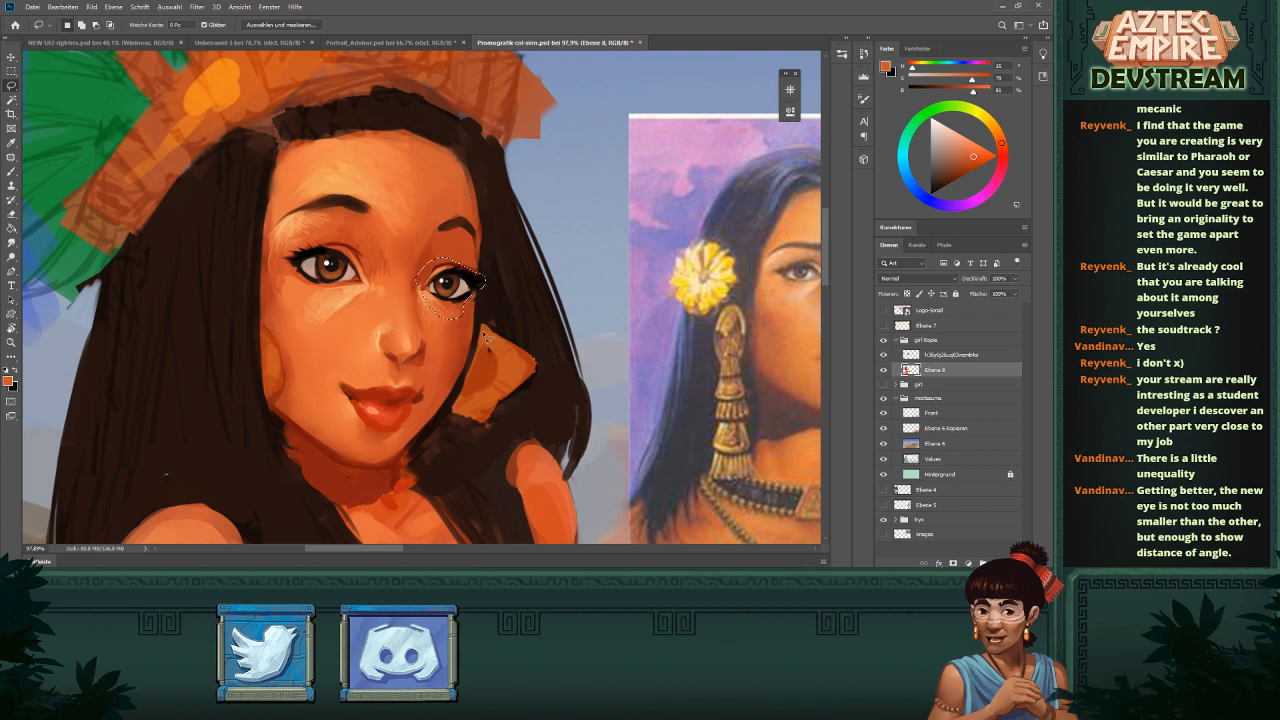
key("ctrl+j")
key("ctrl+t")
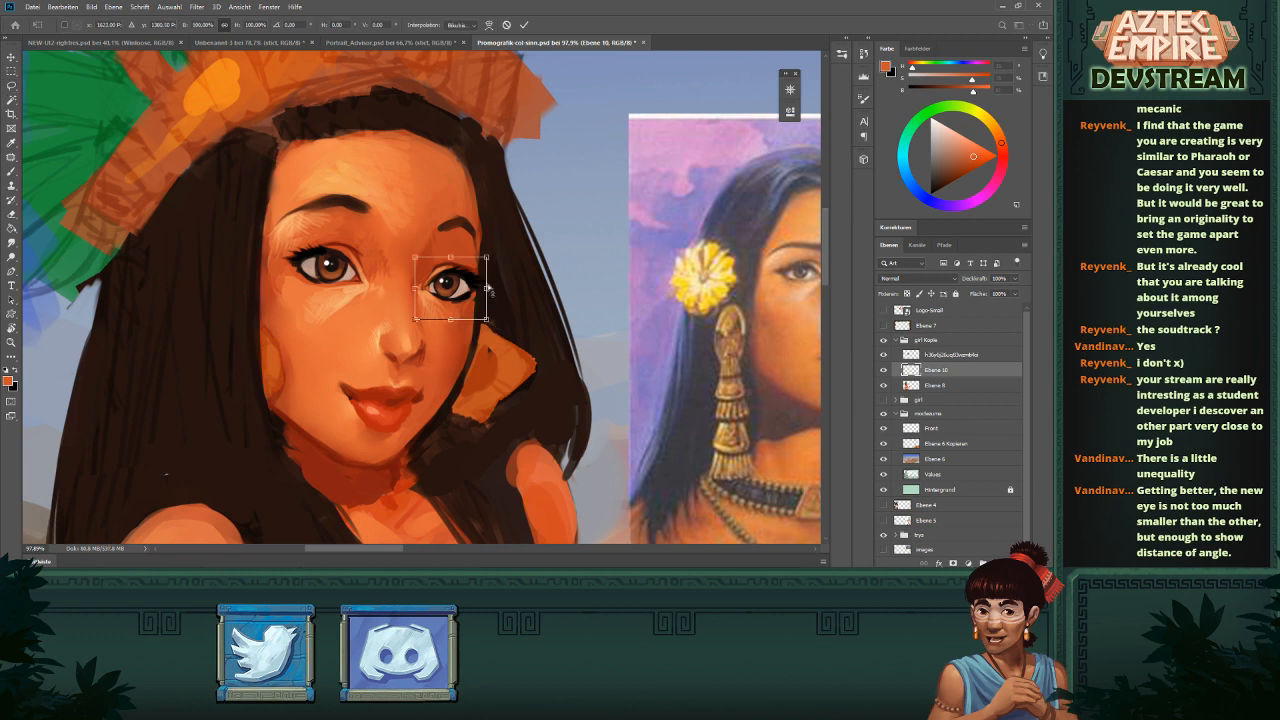
- Slightly widen and skew the smaller eye on layer Ebene 10, nudge it outward and down, and apply the transformation
left_click_drag(488, 289, 491, 292)
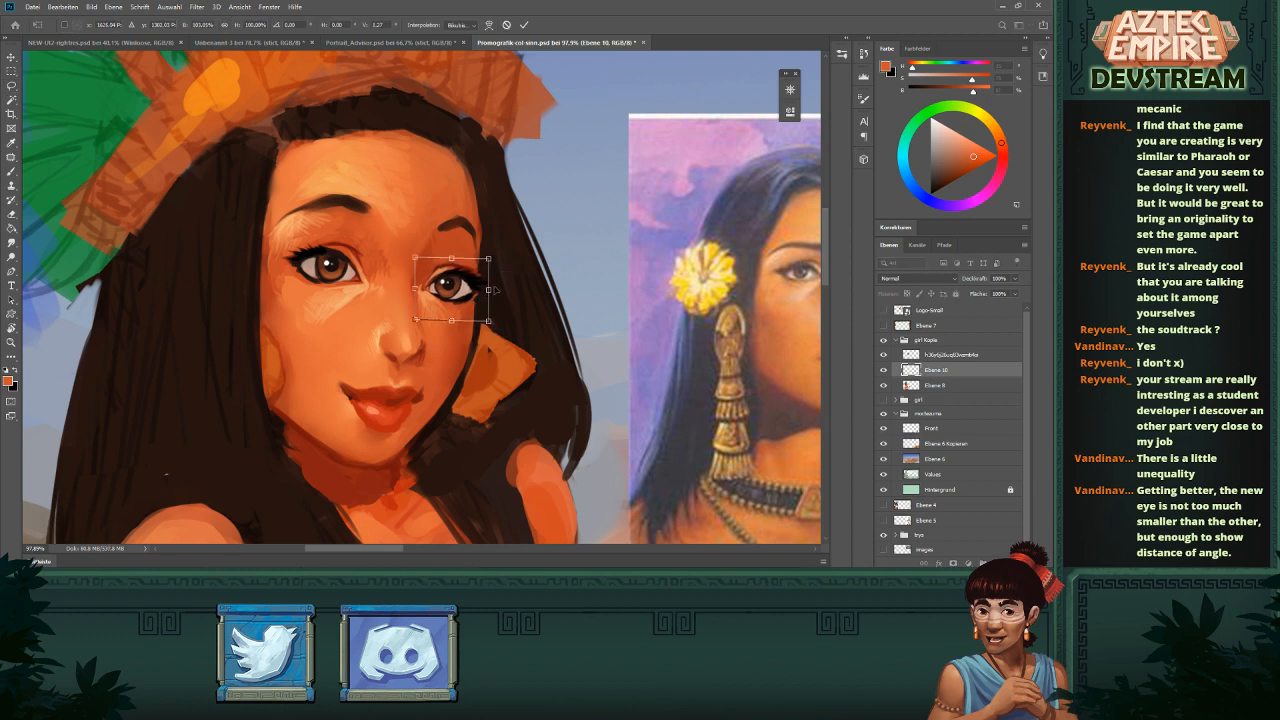
key("Right")
key("Right")
key("Down")
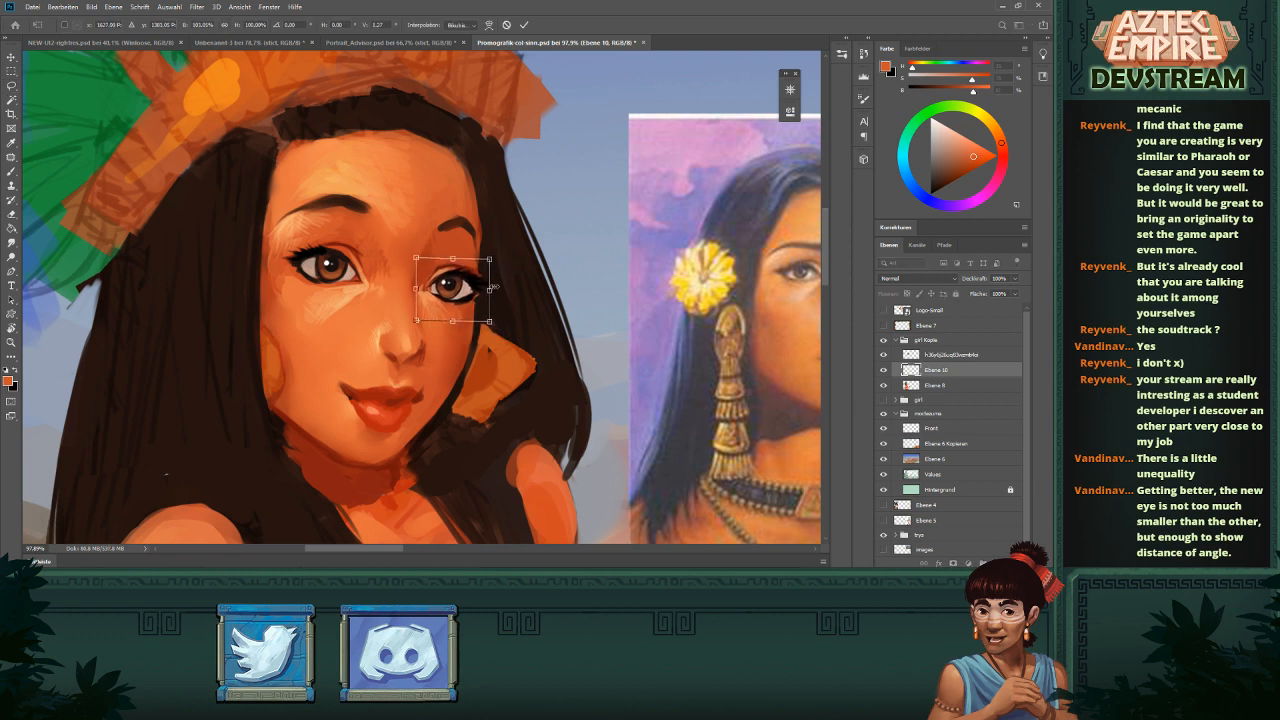
key("Return")
- Merge the adjusted eye down into layer Ebene 8 and flip the girl Kopie group horizontally
scroll(500, 287, "down", 5)
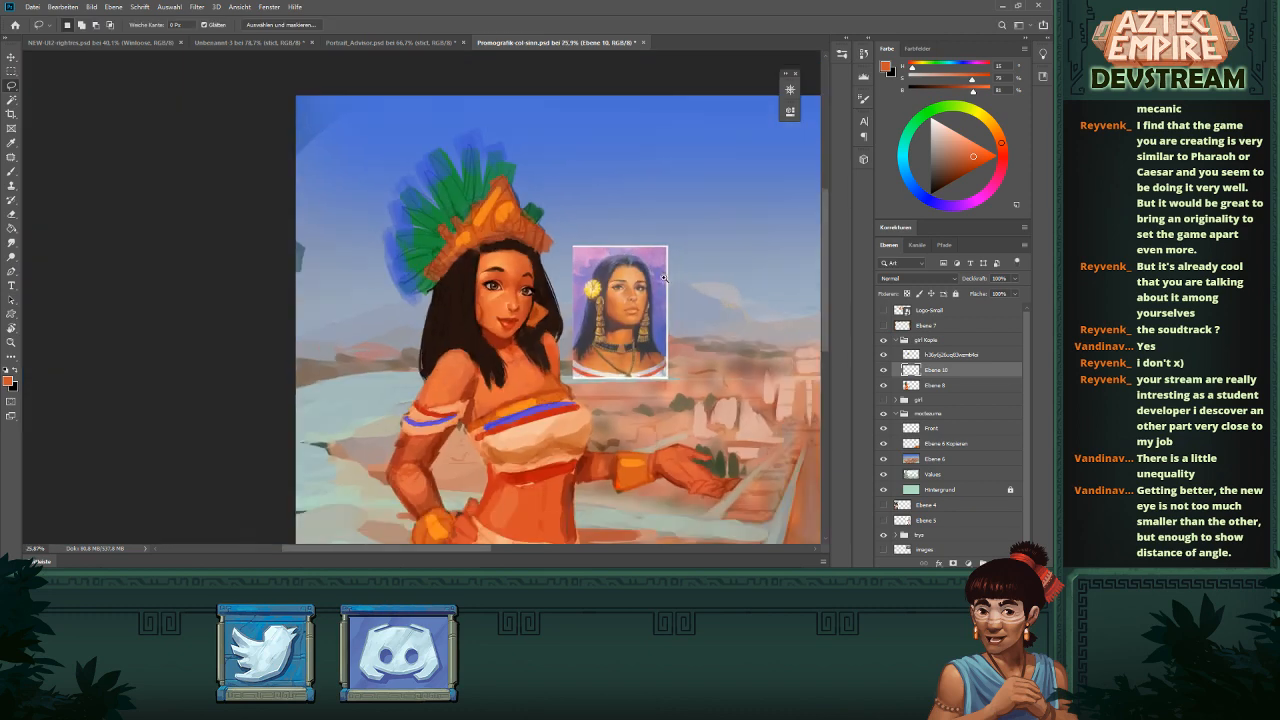
scroll(664, 303, "down", 3)
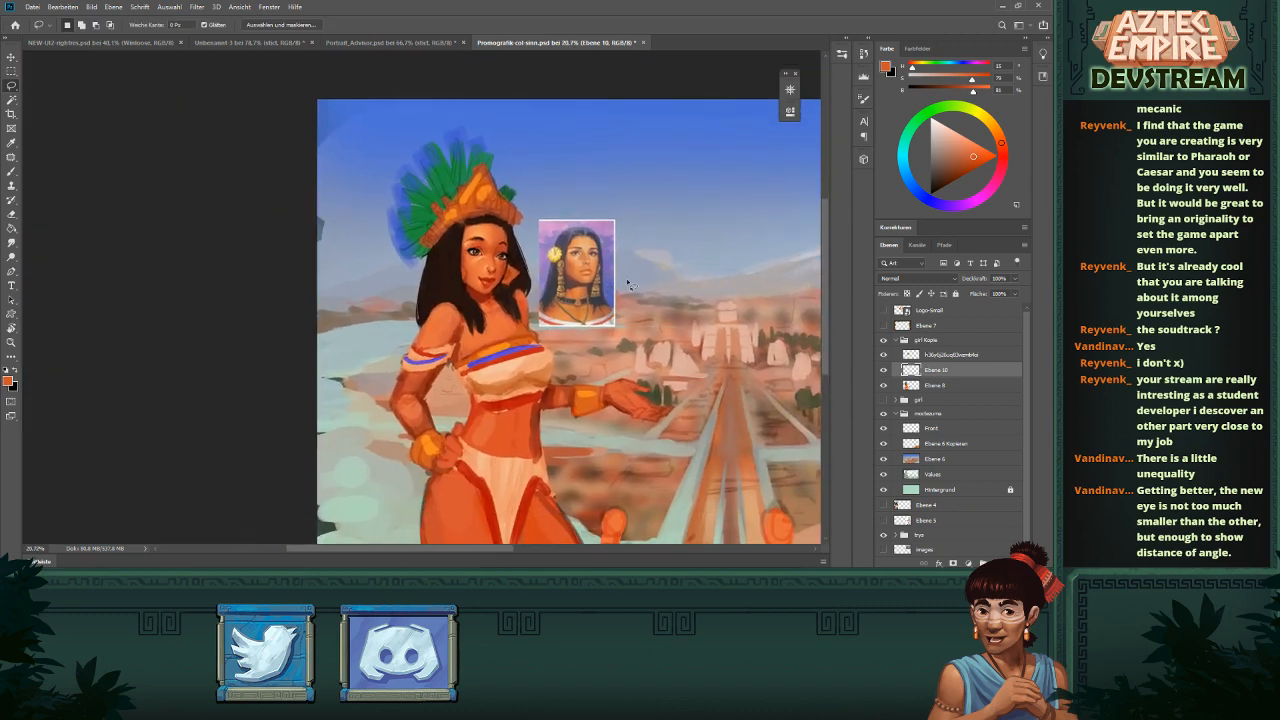
key("ctrl+e")
left_click(939, 342)
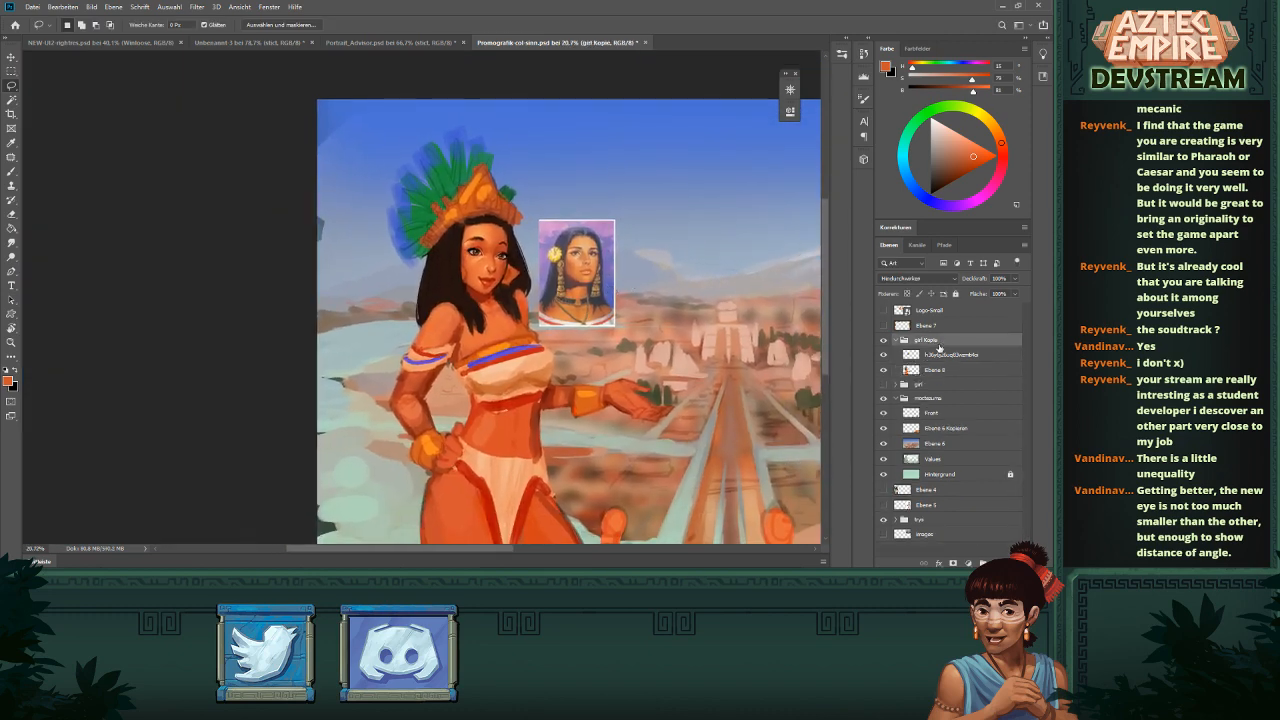
key("ctrl+shift+h")
left_click_drag(674, 330, 622, 308)
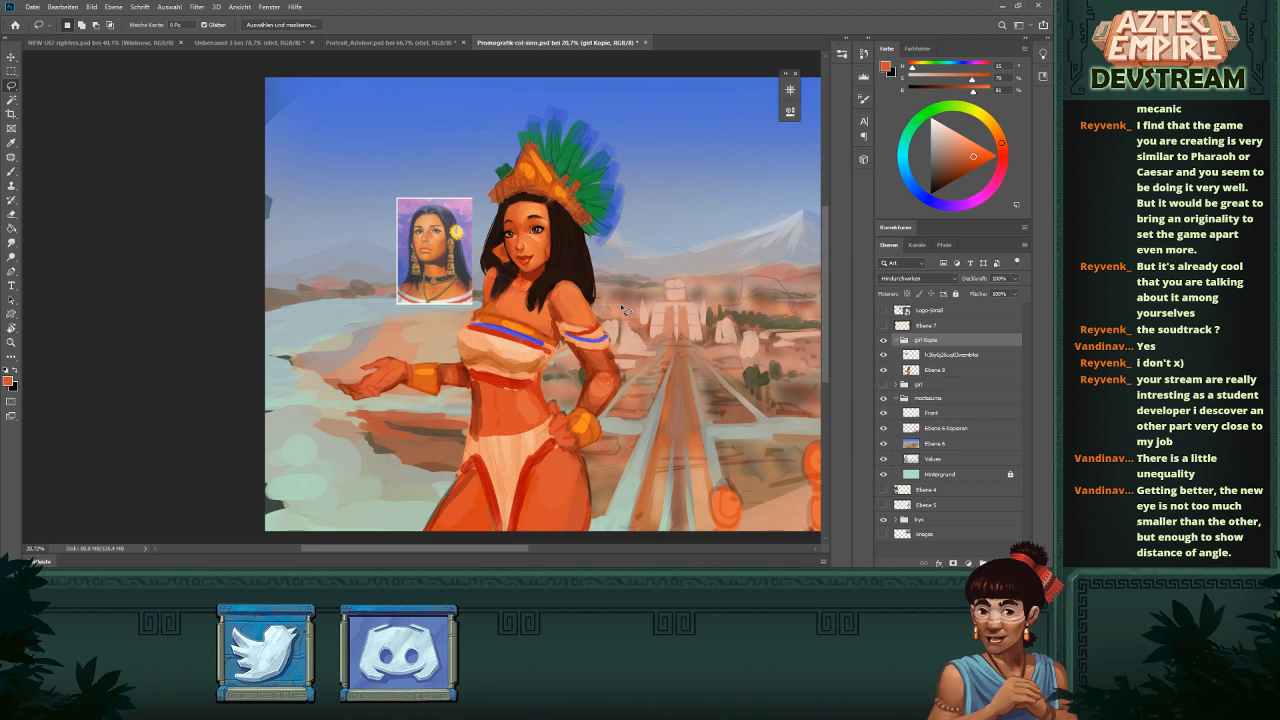
- Retouch the hairline at the temple on layer Ebene 8 with the brush, using colours sampled from the painting
left_click(883, 355)
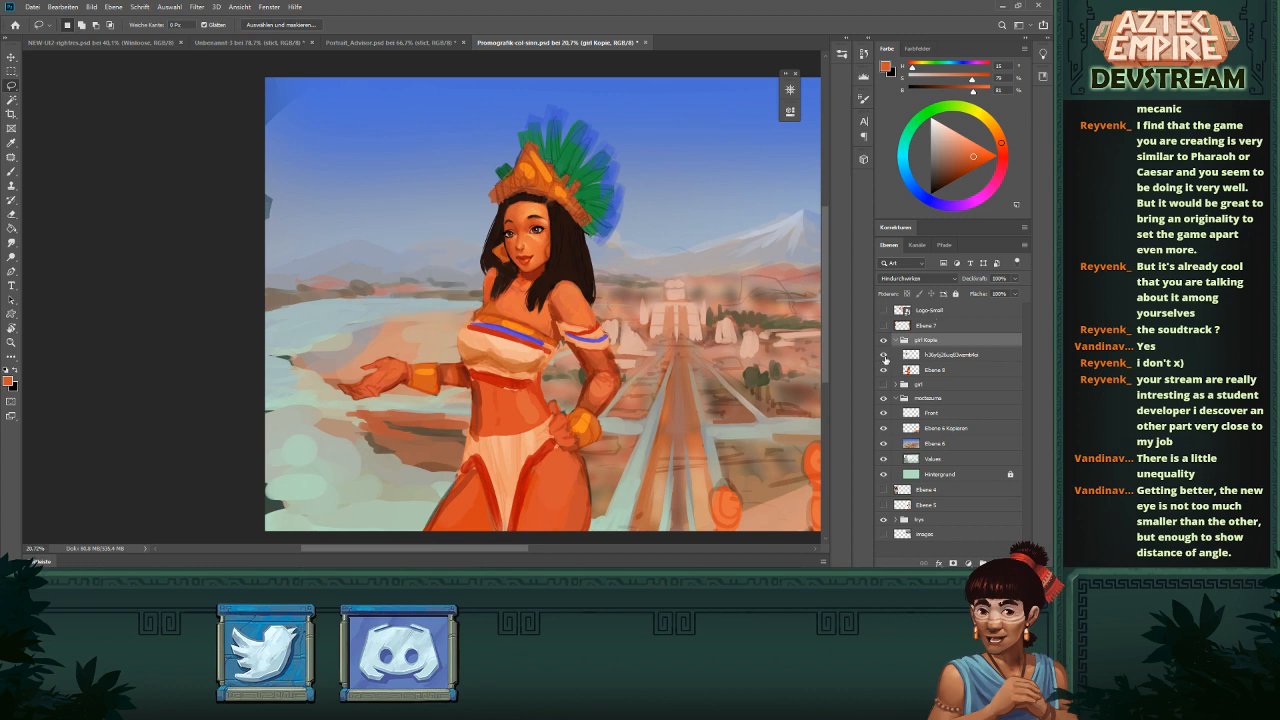
left_click(883, 355)
left_click(915, 369)
left_click_drag(608, 256, 717, 345)
key("b")
left_click(573, 262, "alt")
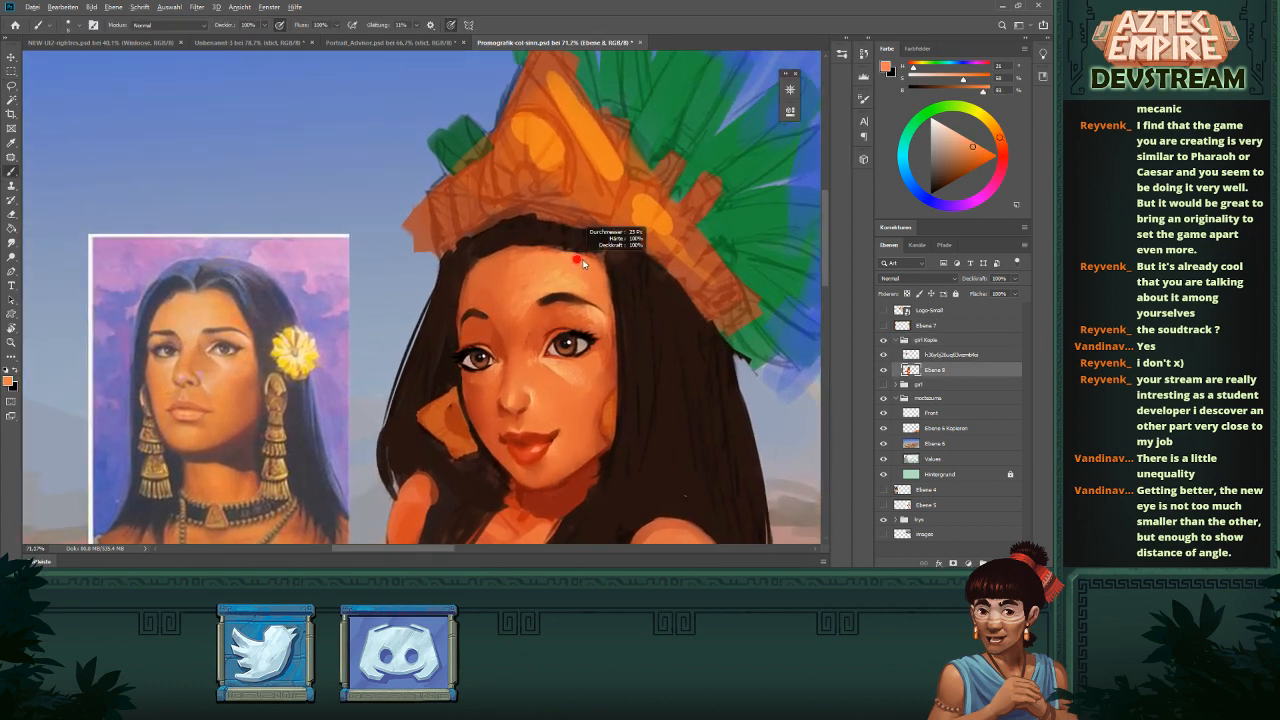
left_click(626, 235, "alt")
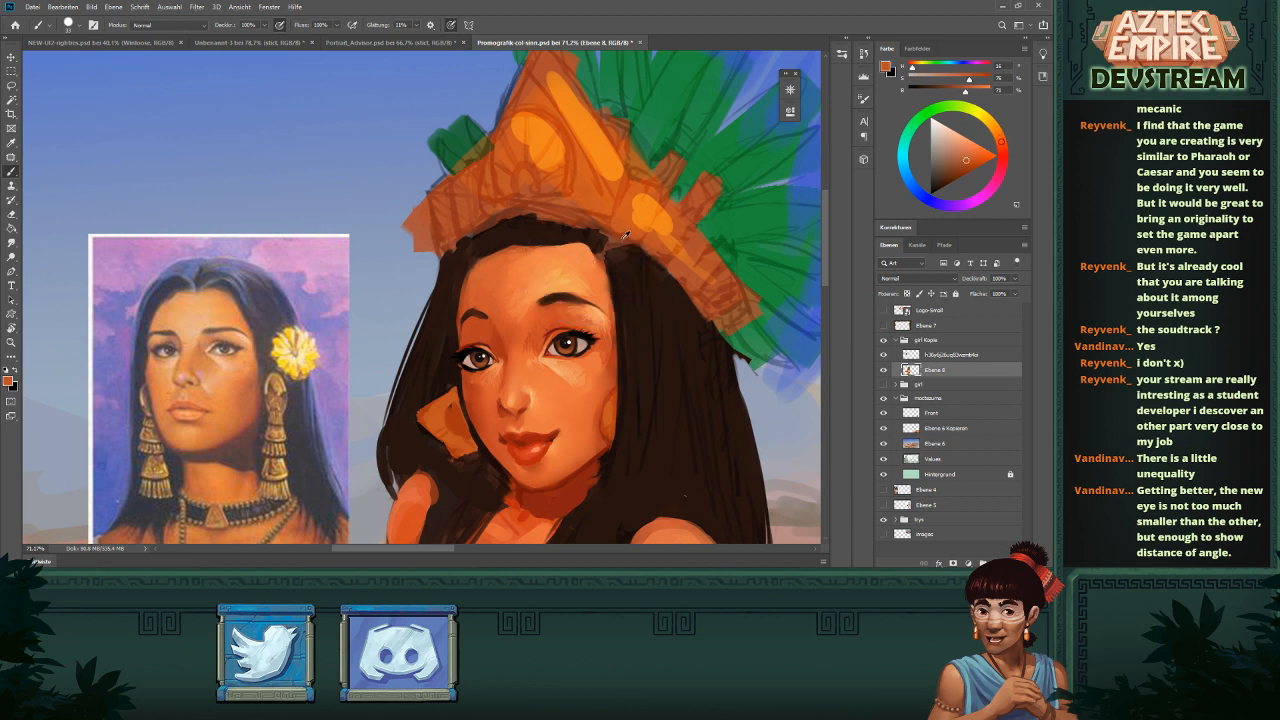
mouse_move(620, 276)
left_mouse_down()
mouse_move(607, 288)
mouse_move(616, 318)
left_mouse_up()
- Paint the hair edge beside the forehead with a near-black sampled from the hair, redoing the unsatisfying strokes
left_click(617, 264, "alt")
left_click(613, 275, "alt")
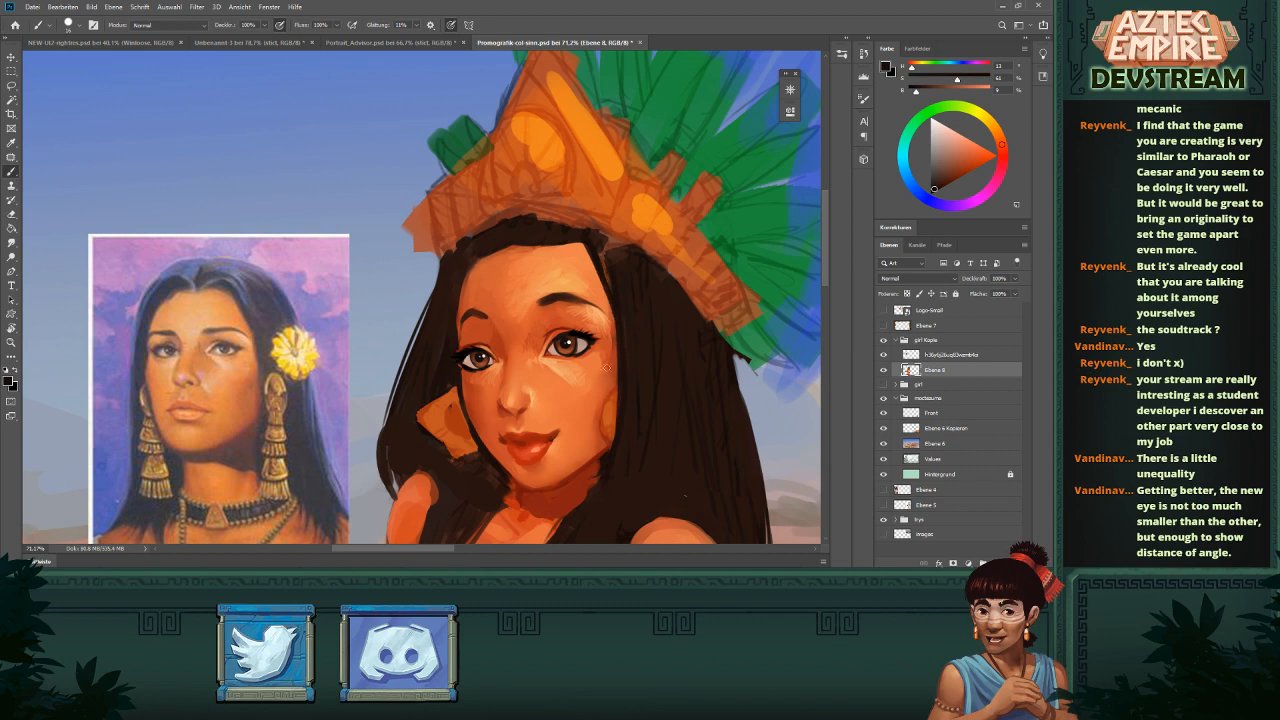
left_click_drag(598, 250, 610, 290)
left_click_drag(587, 240, 613, 315)
key("ctrl+z")
key("ctrl+z")
mouse_move(590, 242)
left_mouse_down()
mouse_move(615, 318)
mouse_move(558, 272)
mouse_move(615, 292)
mouse_move(581, 302)
mouse_move(606, 309)
left_mouse_up()
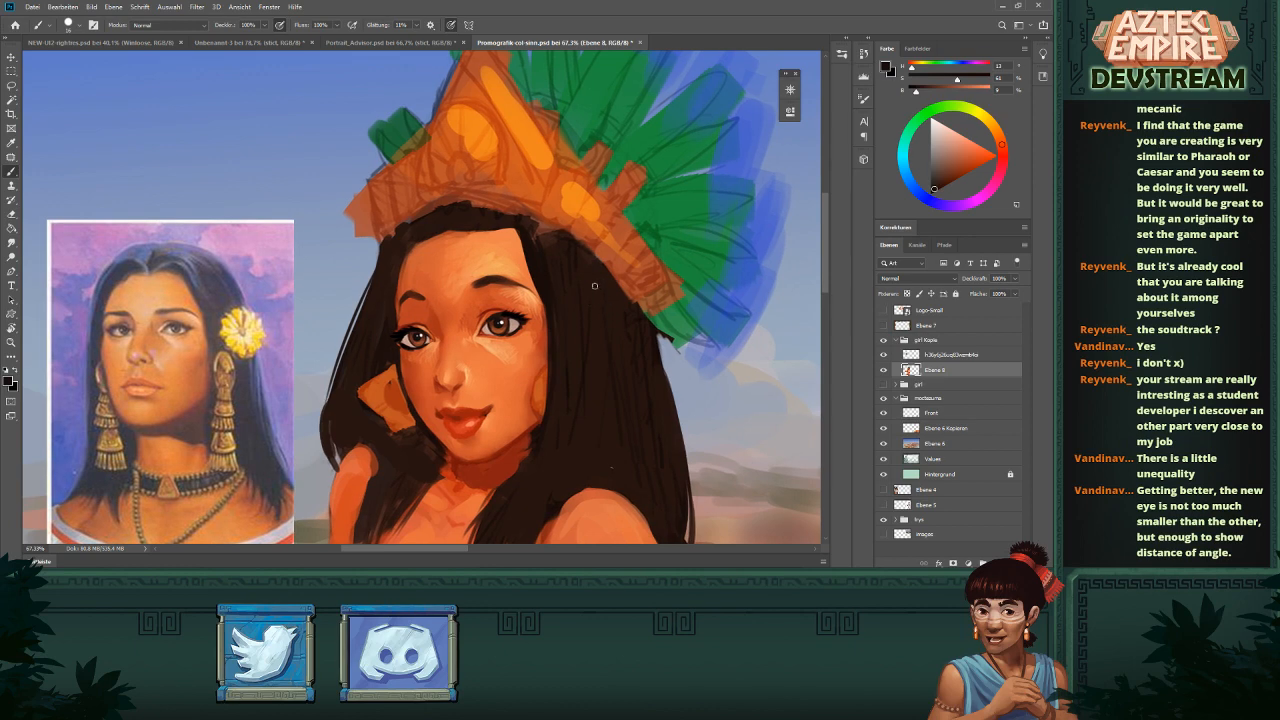
- Refine the dark hair strands just beneath the headdress with a dark brown sampled from the hair
left_click(553, 256, "alt")
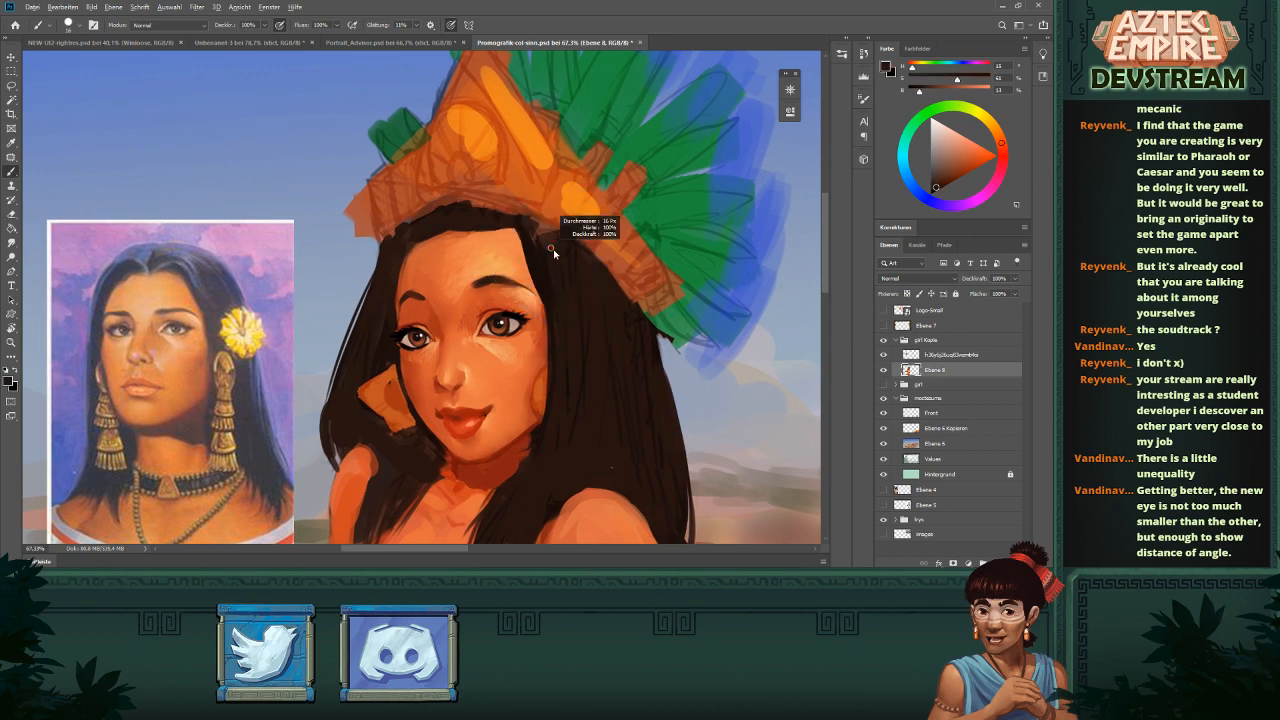
left_click(554, 251, "alt")
left_click_drag(538, 237, 532, 215)
left_click_drag(630, 261, 569, 277)
- Paint bluish highlight strands into the hair beneath the headdress, starting from a blue sampled in the picture
left_click(706, 145, "alt")
scroll(498, 319, "up", 2)
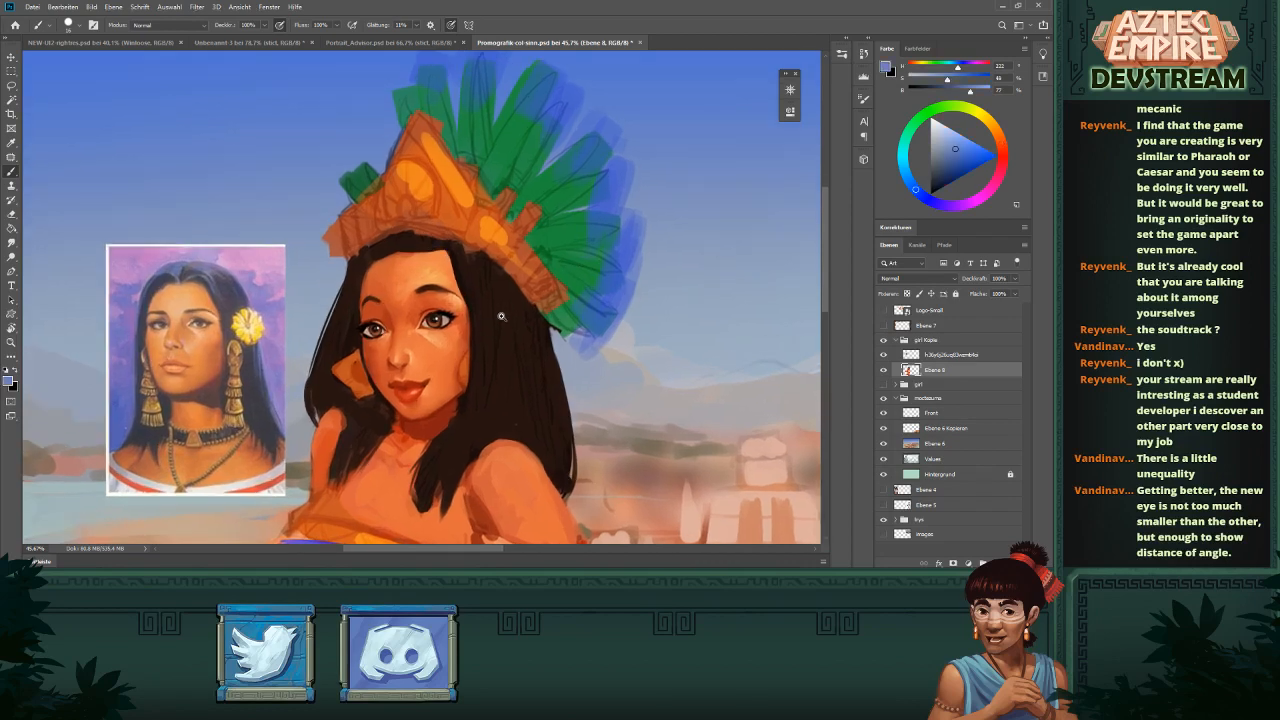
scroll(474, 270, "up", 2)
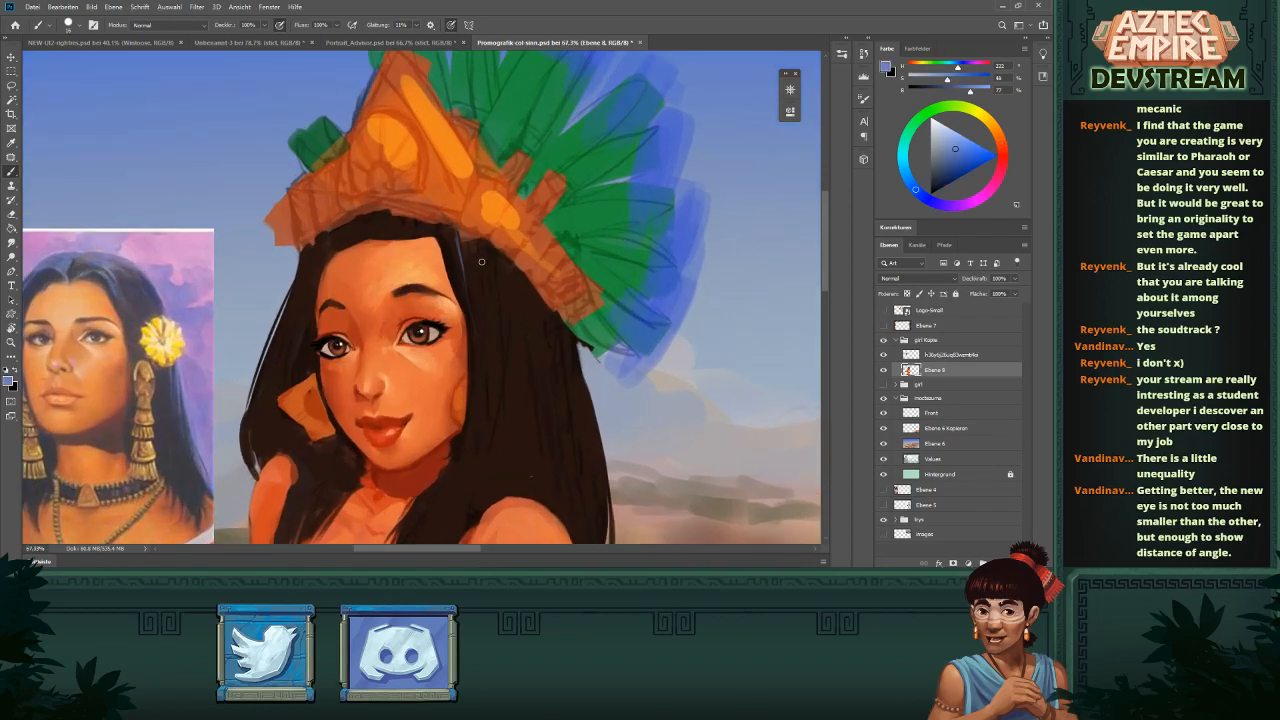
left_click(460, 250, "alt")
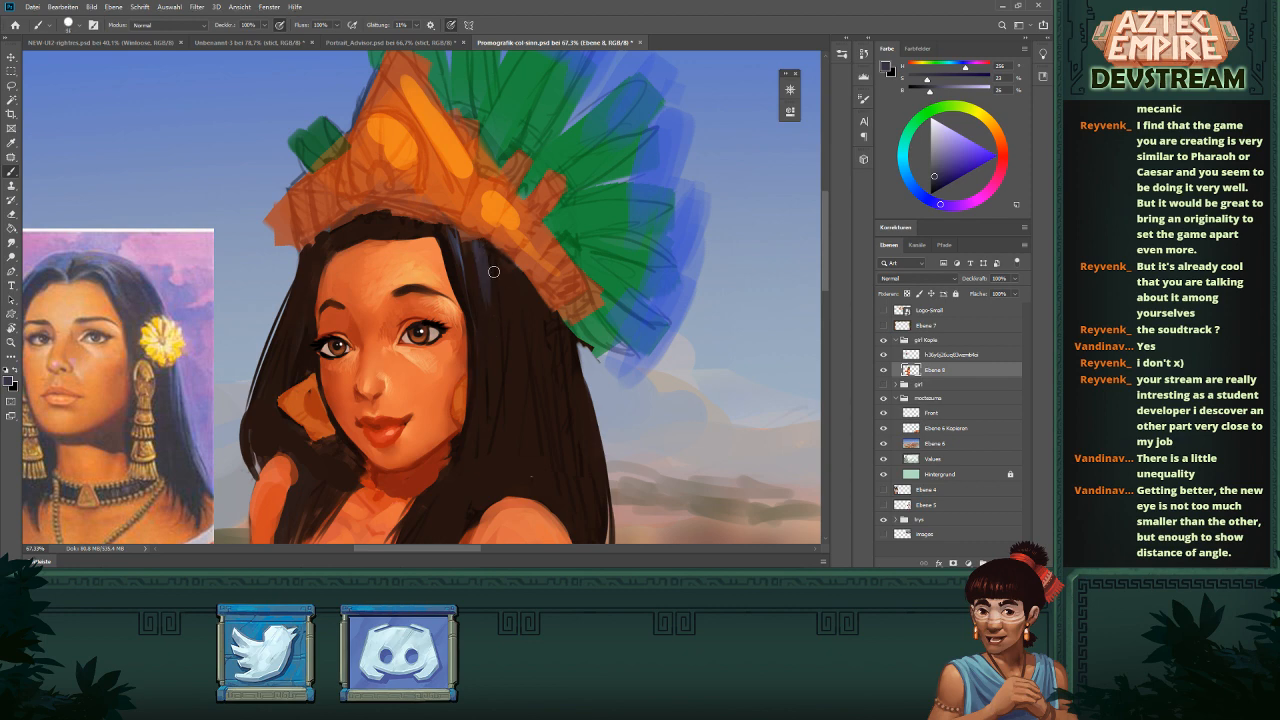
- Smooth the upper forehead along the hairline with a skin orange sampled from the forehead
scroll(639, 276, "down", 5)
scroll(546, 265, "up", 5)
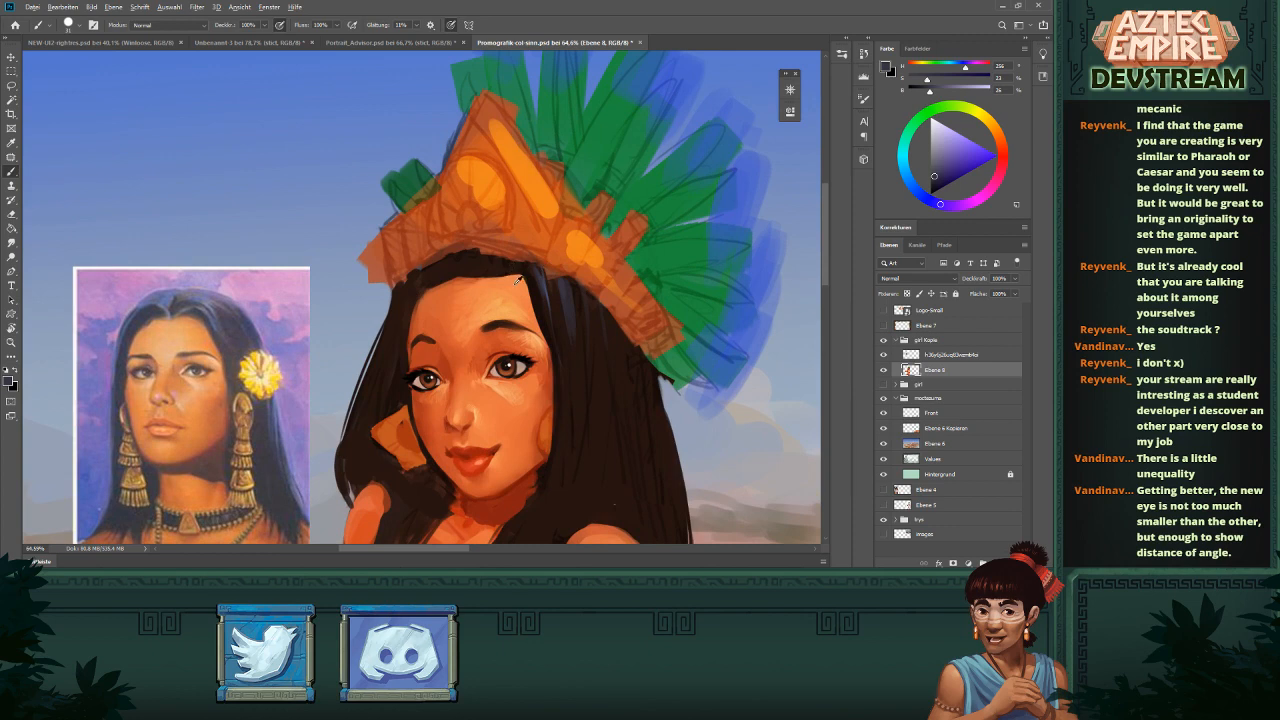
left_click(440, 287, "alt")
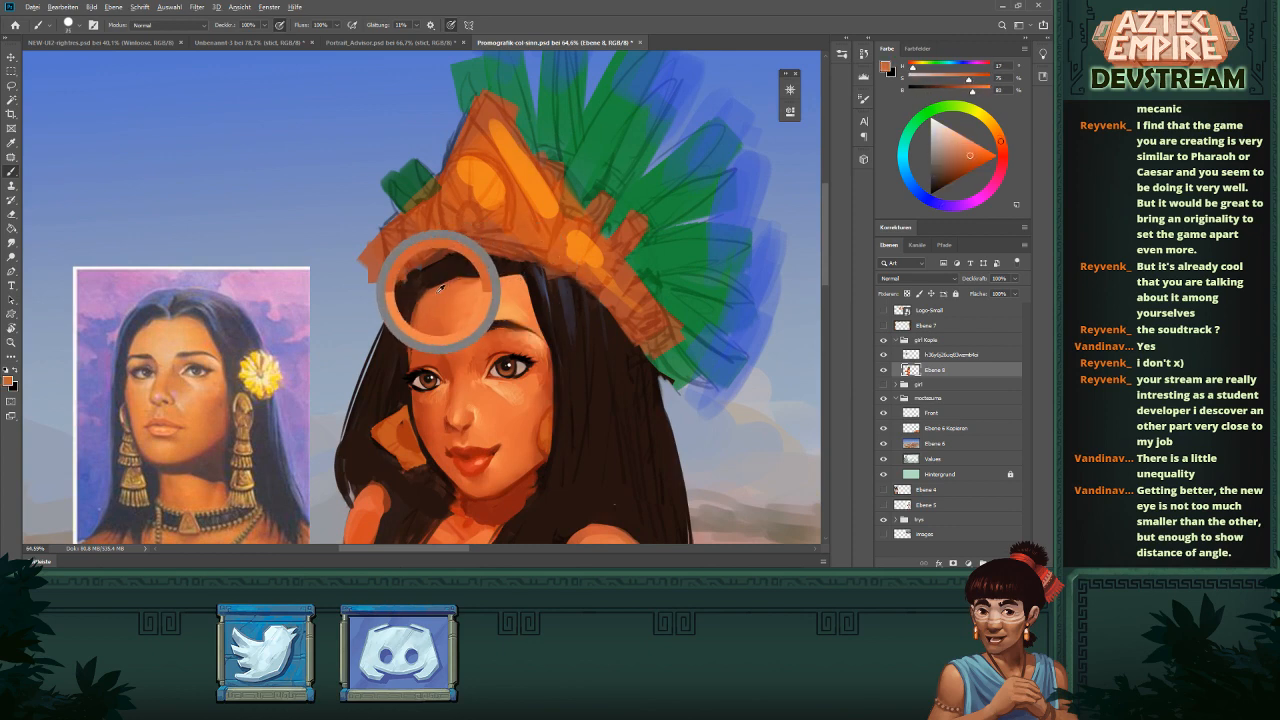
left_click_drag(440, 290, 421, 318)
left_click_drag(500, 281, 540, 281)
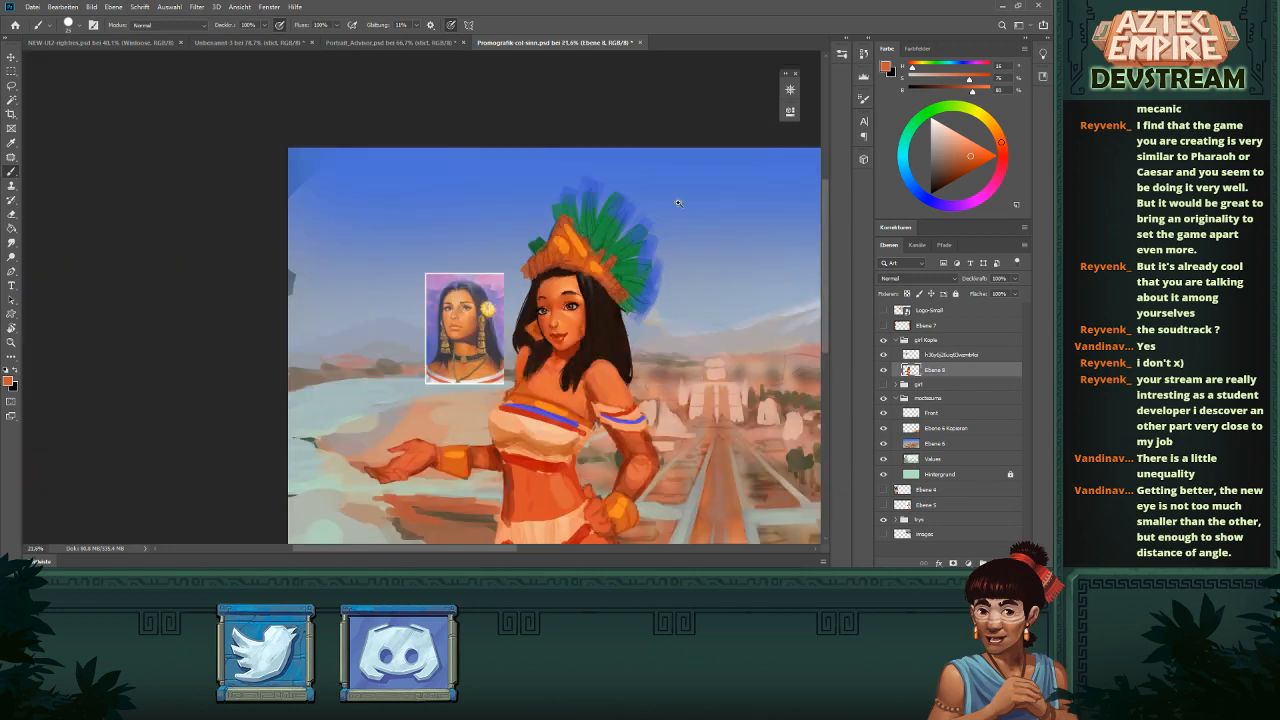
- Clean up the face contour beside the smaller eye with sampled reddish skin and dark hair tones
left_click_drag(679, 204, 617, 182)
left_click_drag(551, 267, 604, 262)
left_click_drag(483, 290, 512, 281)
mouse_move(333, 288)
left_mouse_down()
mouse_move(376, 294)
mouse_move(304, 305)
left_mouse_up()
left_click(298, 282, "alt")
left_click(306, 265, "alt")
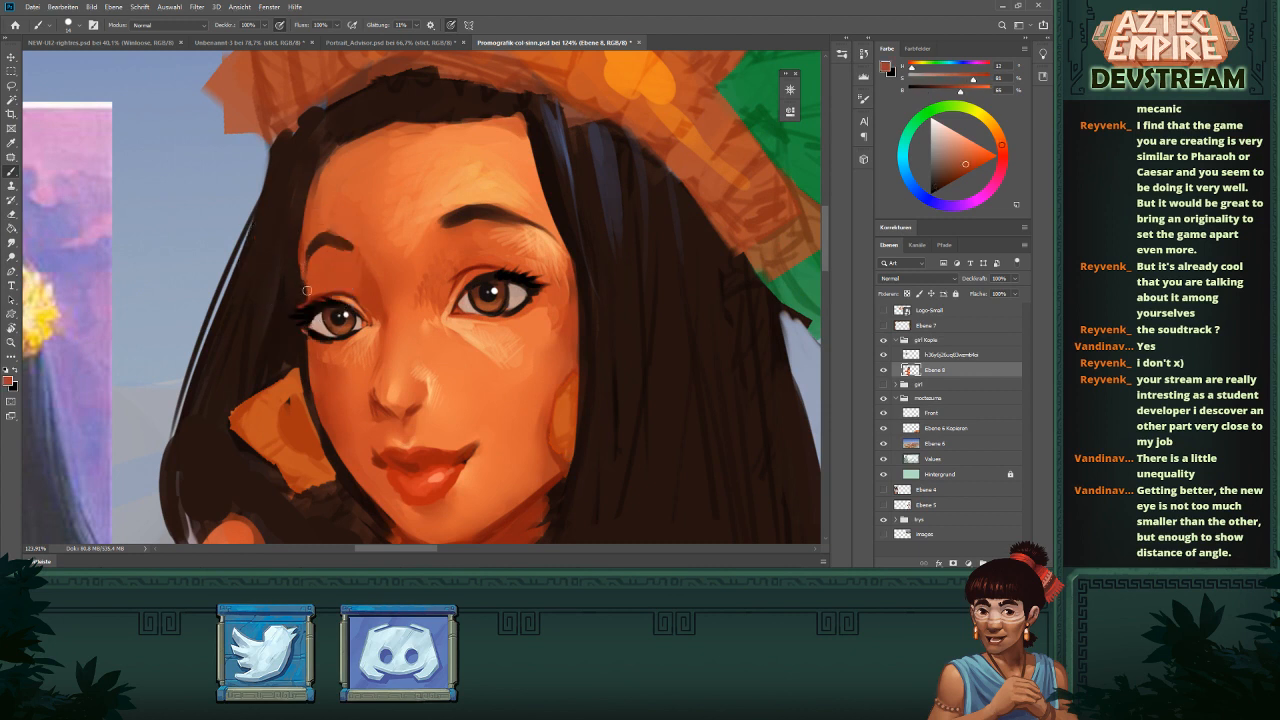
left_click(301, 330, "alt")
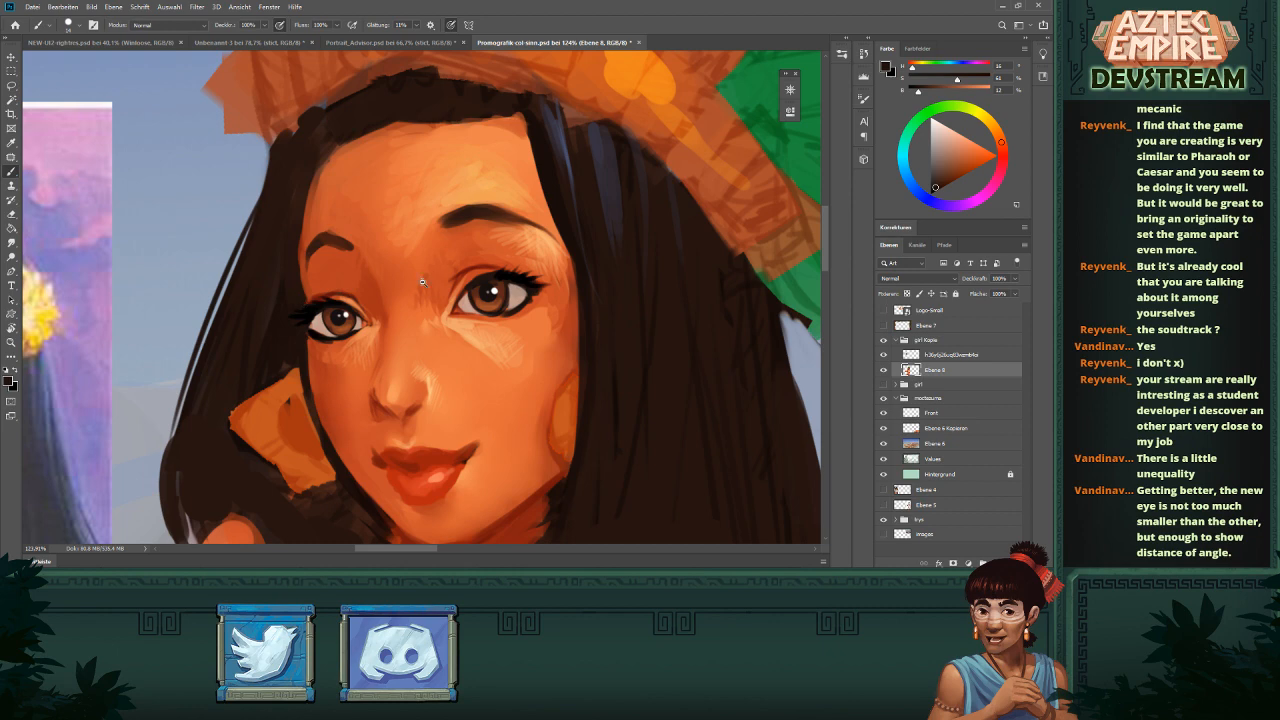
- Select the larger eye's iris with the Lasso, shift it slightly outward, and repaint the eye white with its sampled pale pink
scroll(370, 300, "down", 5)
left_click_drag(550, 245, 588, 253)
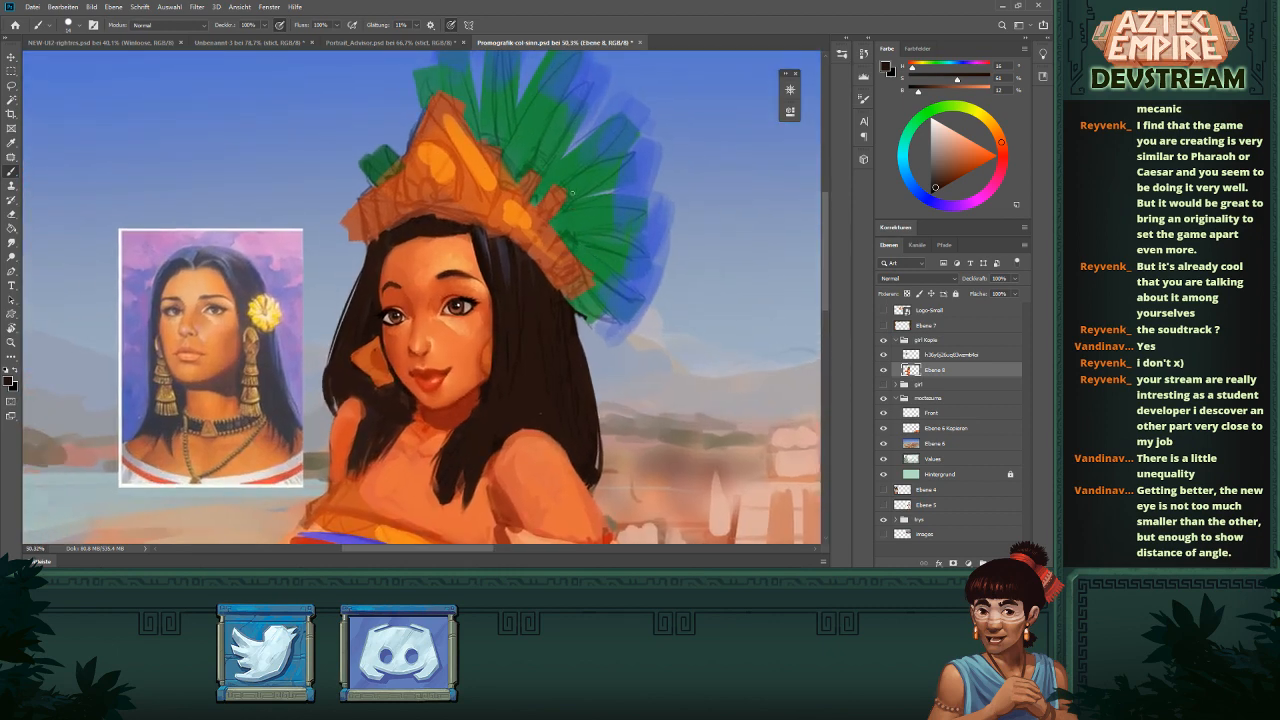
left_click(884, 369)
left_click(884, 369)
scroll(427, 306, "up", 5)
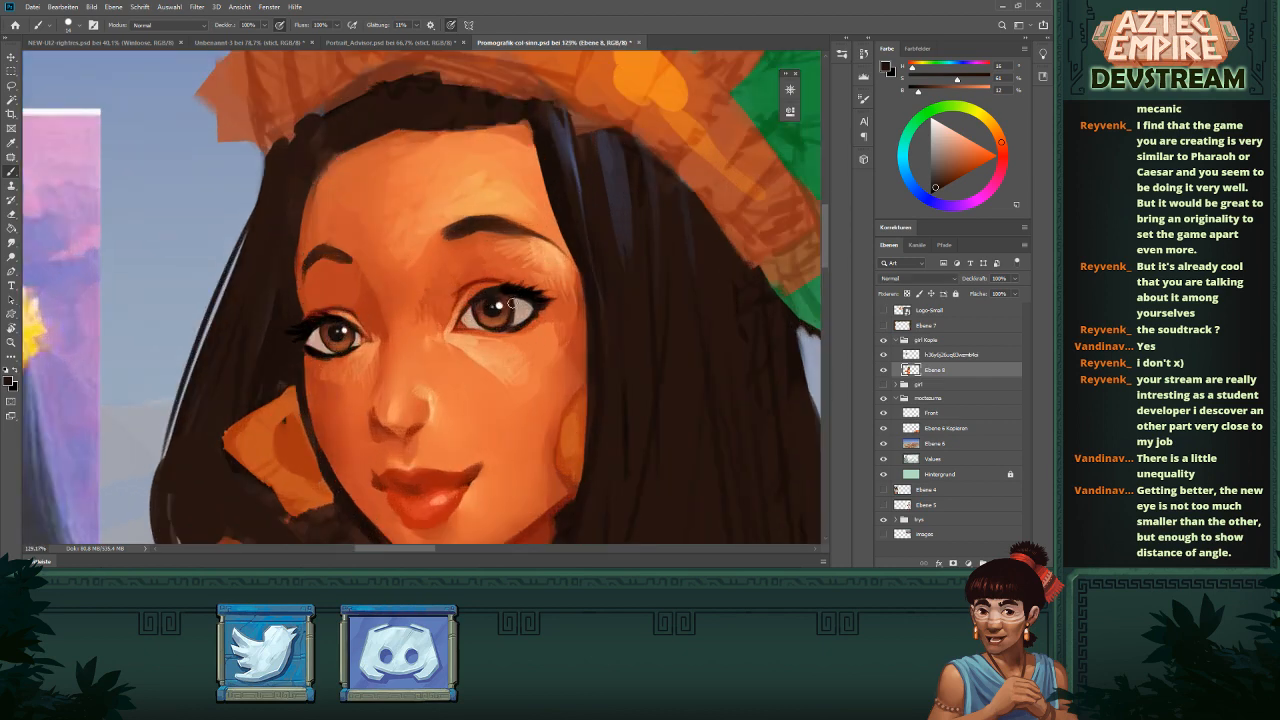
key("l")
mouse_move(520, 308)
left_mouse_down()
mouse_move(488, 300)
mouse_move(476, 327)
mouse_move(499, 337)
mouse_move(542, 306)
mouse_move(528, 325)
mouse_move(520, 300)
mouse_move(523, 333)
mouse_move(511, 302)
mouse_move(514, 312)
mouse_move(473, 318)
mouse_move(533, 299)
left_mouse_up()
key("v")
key("b")
left_click(474, 306, "alt")
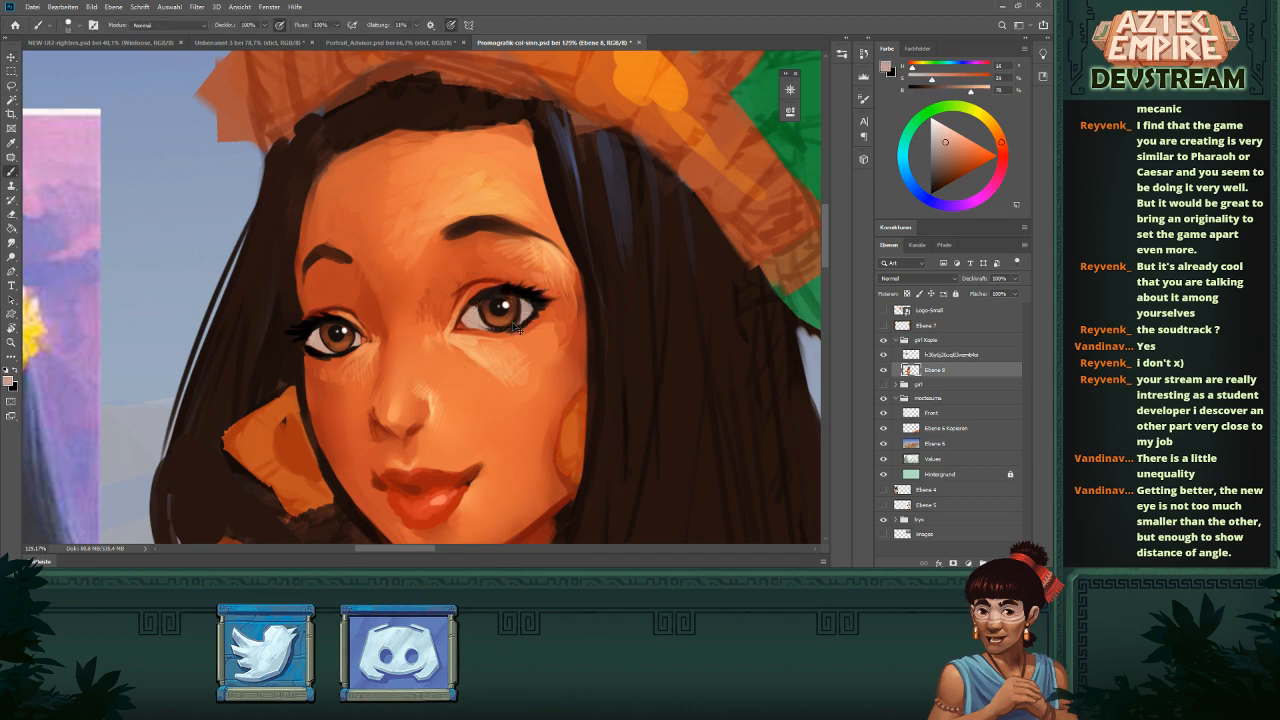
- Paint a continuous lower lash line under the larger eye with black sampled from the lashes
key("ctrl+0")
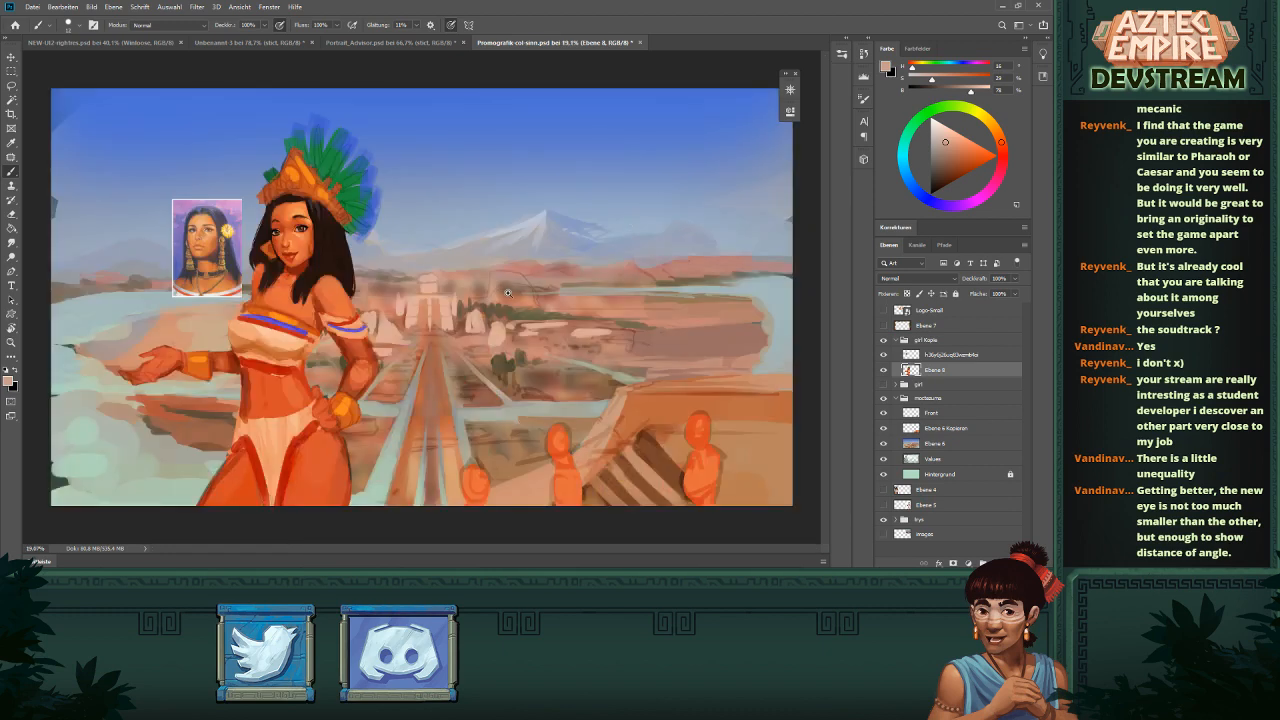
left_click_drag(293, 210, 400, 215)
left_click_drag(302, 301, 519, 280)
mouse_move(505, 265)
left_mouse_down()
mouse_move(583, 306)
mouse_move(640, 308)
mouse_move(490, 282)
mouse_move(492, 307)
left_mouse_up()
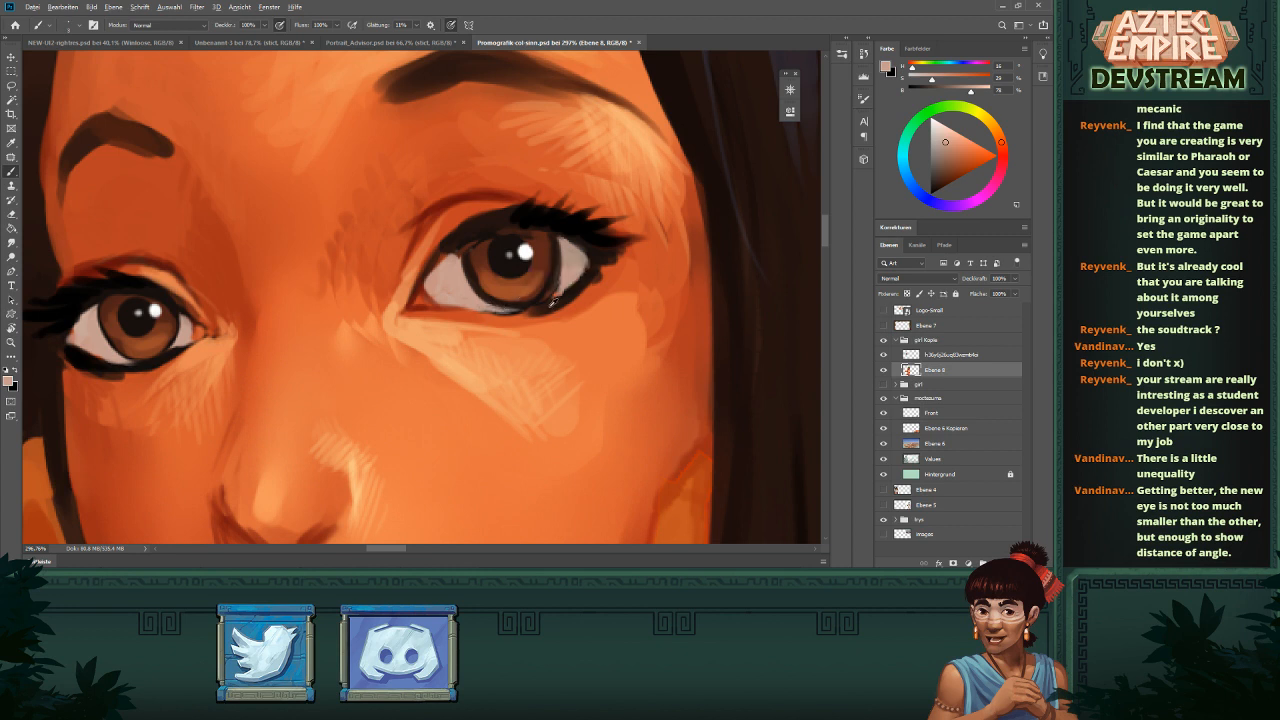
left_click(585, 232, "alt")
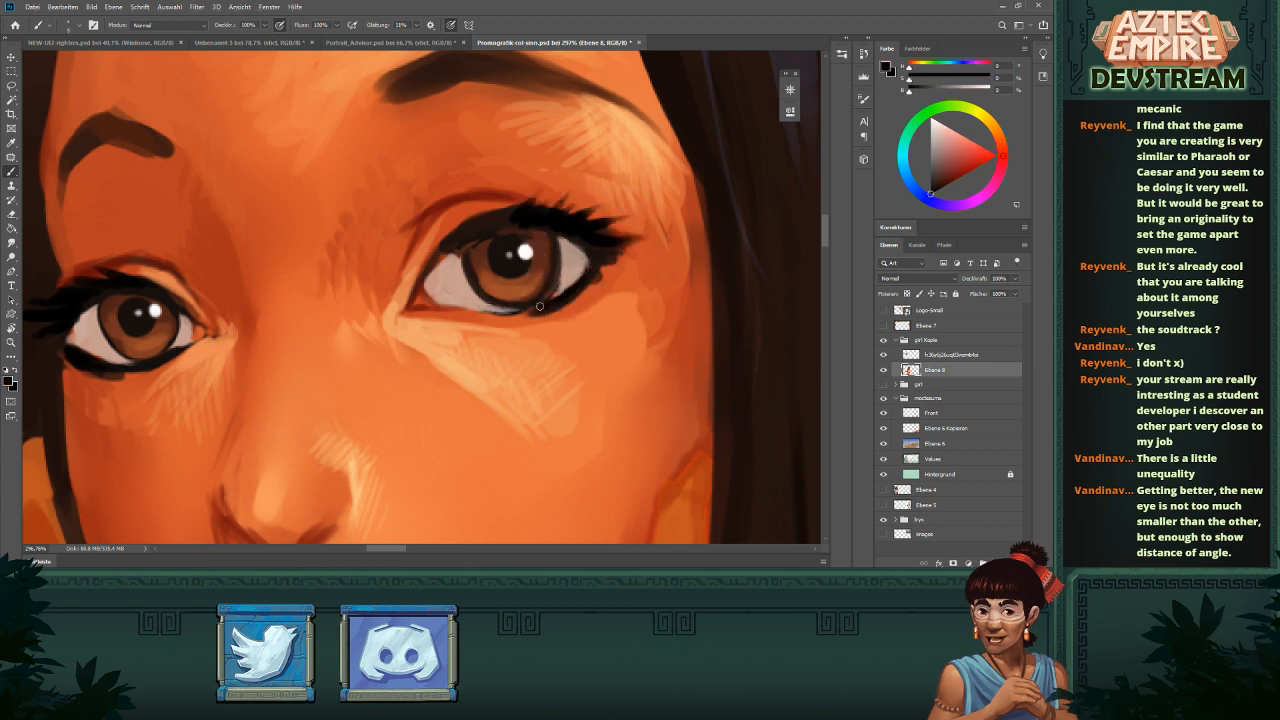
mouse_move(540, 306)
left_mouse_down()
mouse_move(480, 311)
mouse_move(554, 309)
mouse_move(438, 310)
left_mouse_up()
key("bracketright")
key("bracketright")
key("bracketright")
key("bracketright")
key("bracketright")
key("ctrl+z")
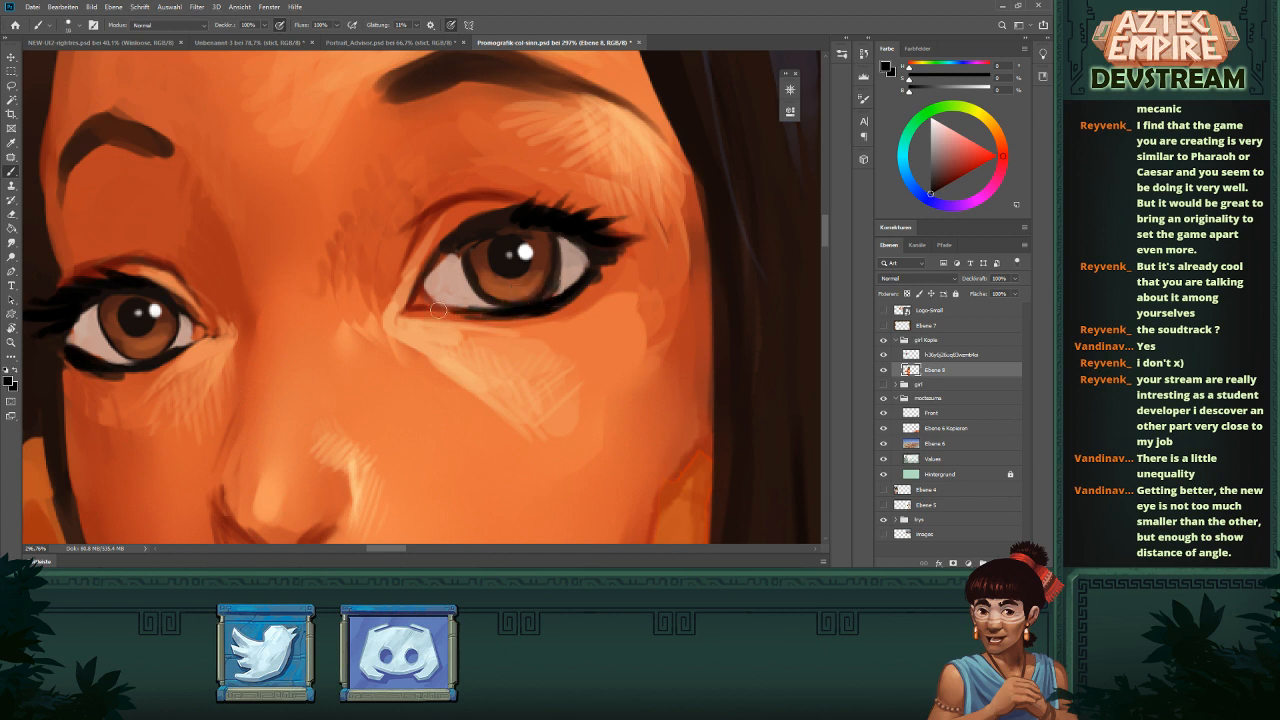
- Darken the larger eye's iris rim and upper lid line with sampled dark tones
right_click(512, 287, "alt")
left_click(529, 215, "alt")
mouse_move(490, 223)
left_mouse_down()
mouse_move(507, 218)
mouse_move(428, 267)
mouse_move(466, 262)
mouse_move(464, 274)
left_mouse_up()
left_click(428, 267, "alt")
left_click(491, 225, "alt")
left_click_drag(590, 256, 491, 311)
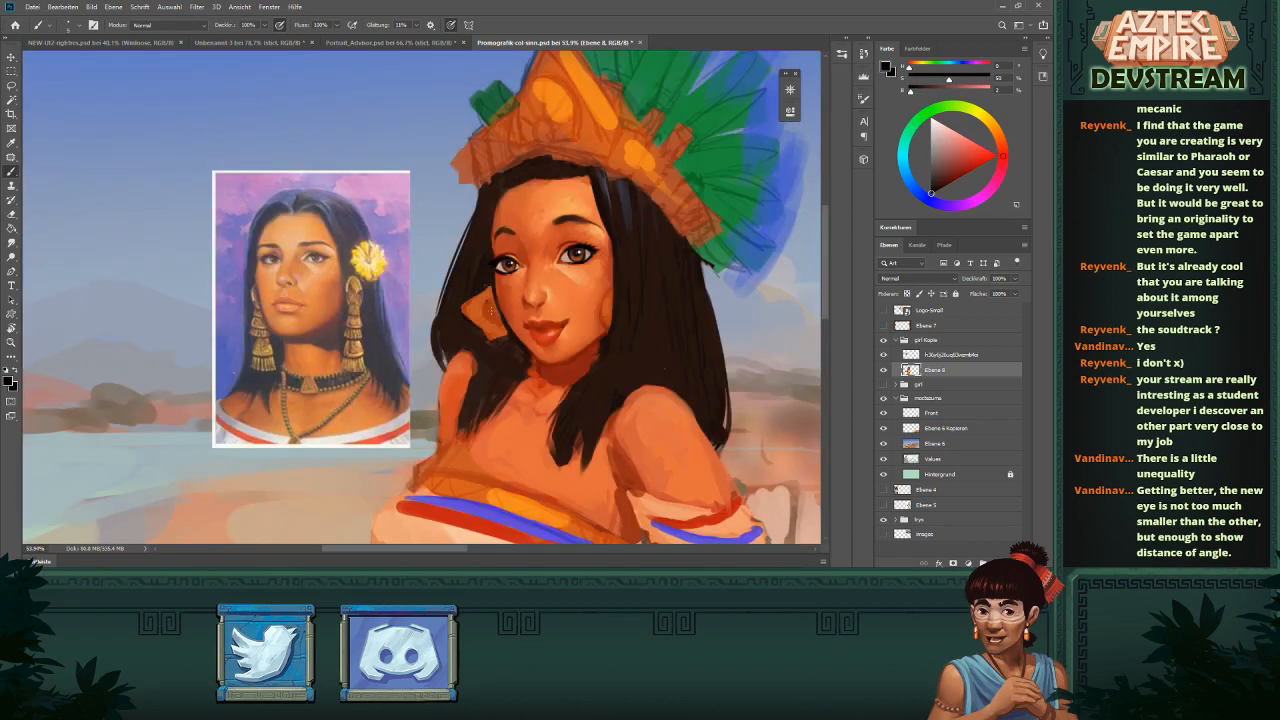
- Brighten the larger eye's white near the outer corner with a small brush and white sampled from the catchlight
left_click_drag(598, 258, 684, 248)
left_click(514, 230, "alt")
right_click(522, 250, "alt")
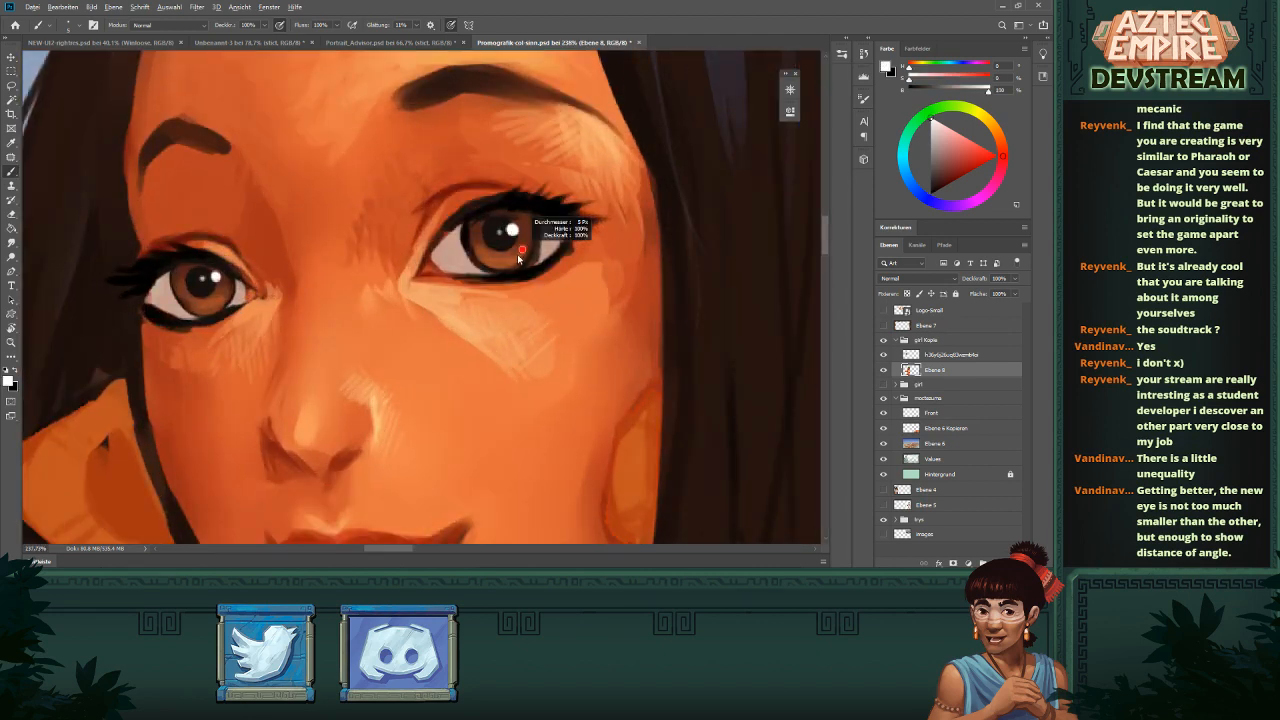
left_click_drag(552, 245, 579, 245)
right_click(510, 274, "alt")
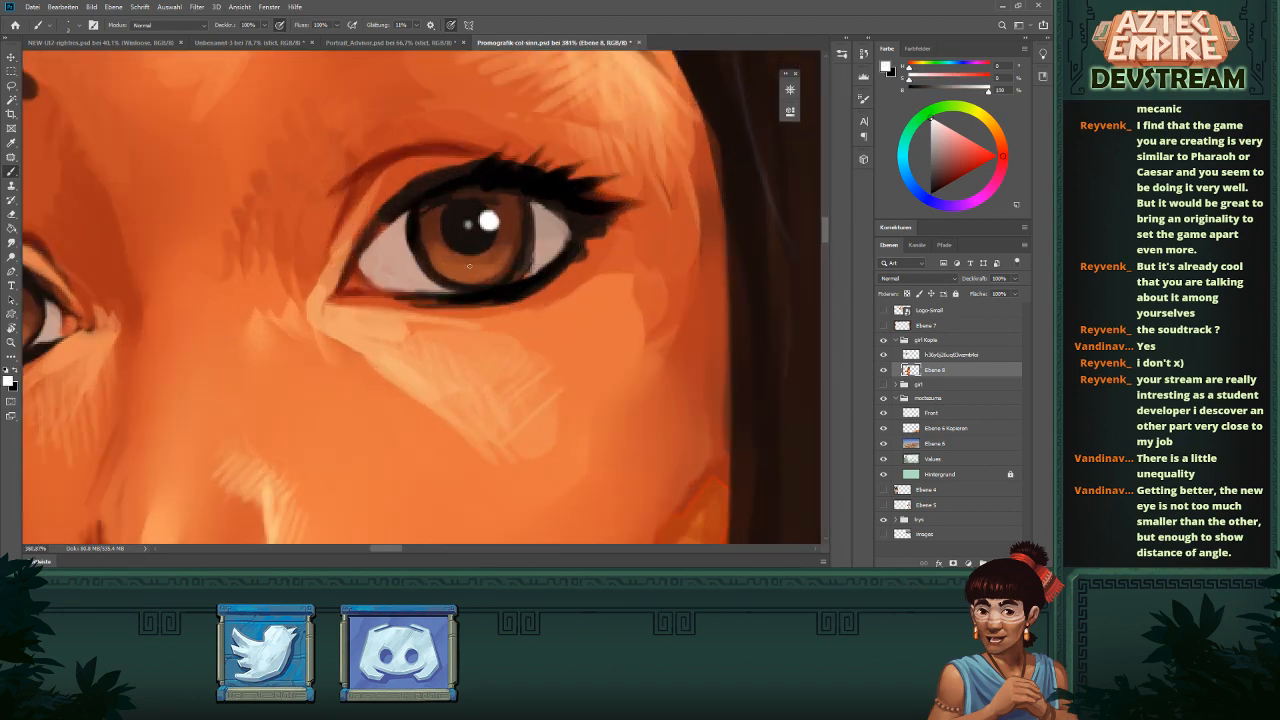
mouse_move(398, 289)
left_mouse_down()
mouse_move(540, 272)
mouse_move(471, 235)
left_mouse_up()
mouse_move(594, 245)
left_mouse_down()
mouse_move(615, 259)
mouse_move(564, 259)
left_mouse_up()
left_click_drag(643, 255, 598, 261)
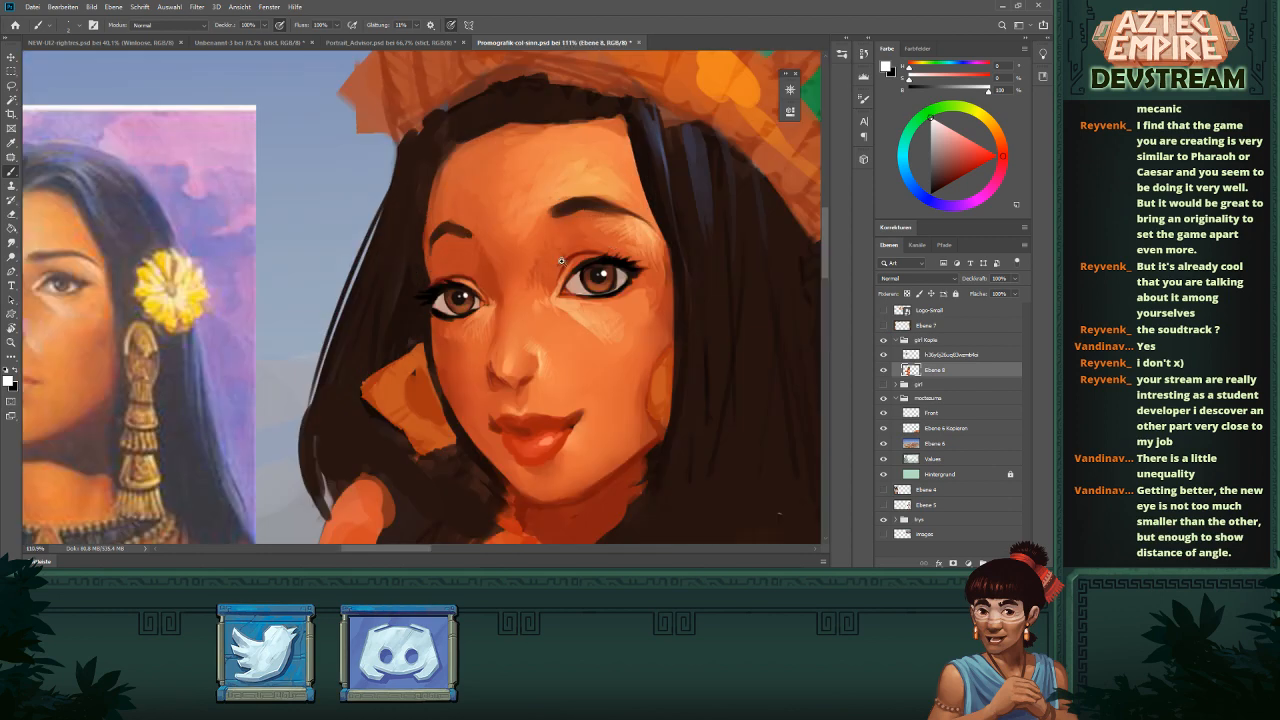
- Touch up the smaller eye's white and darken its lower lash line at the outer corner with sampled dark tones
left_click_drag(468, 302, 535, 301)
mouse_move(424, 332)
left_mouse_down()
mouse_move(500, 320)
mouse_move(457, 332)
left_mouse_up()
key("ctrl+z")
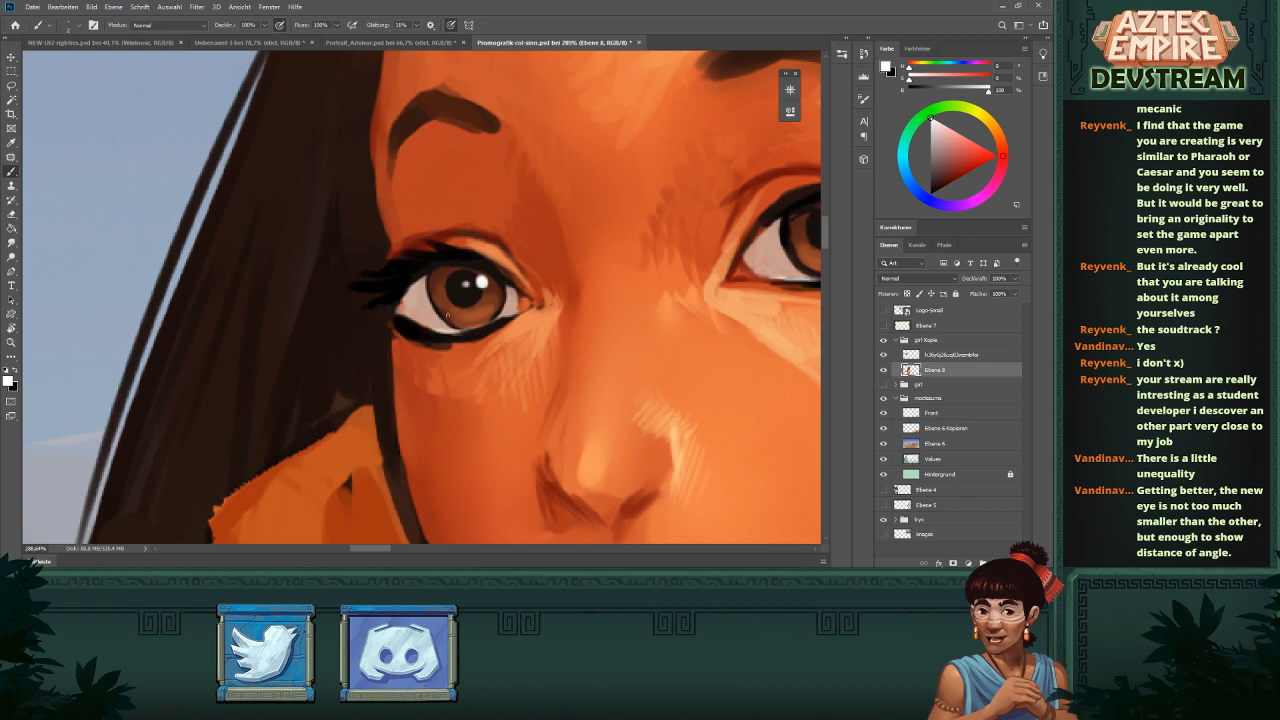
left_click(412, 320, "alt")
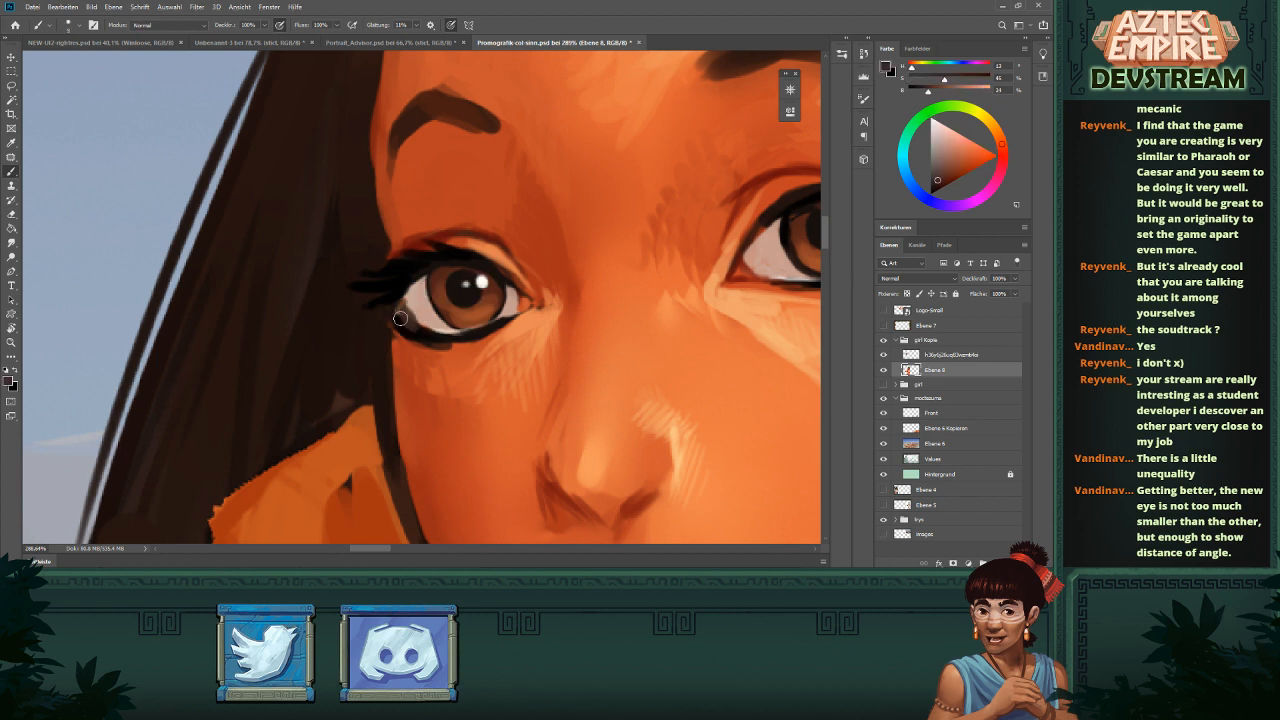
left_click(420, 330, "alt")
left_click_drag(412, 320, 382, 347)
left_click_drag(530, 336, 438, 376)
- Reinforce the dark lash line at the larger eye's outer corner
mouse_move(636, 317)
left_mouse_down()
mouse_move(586, 311)
mouse_move(614, 305)
left_mouse_up()
left_click_drag(530, 326, 549, 322)
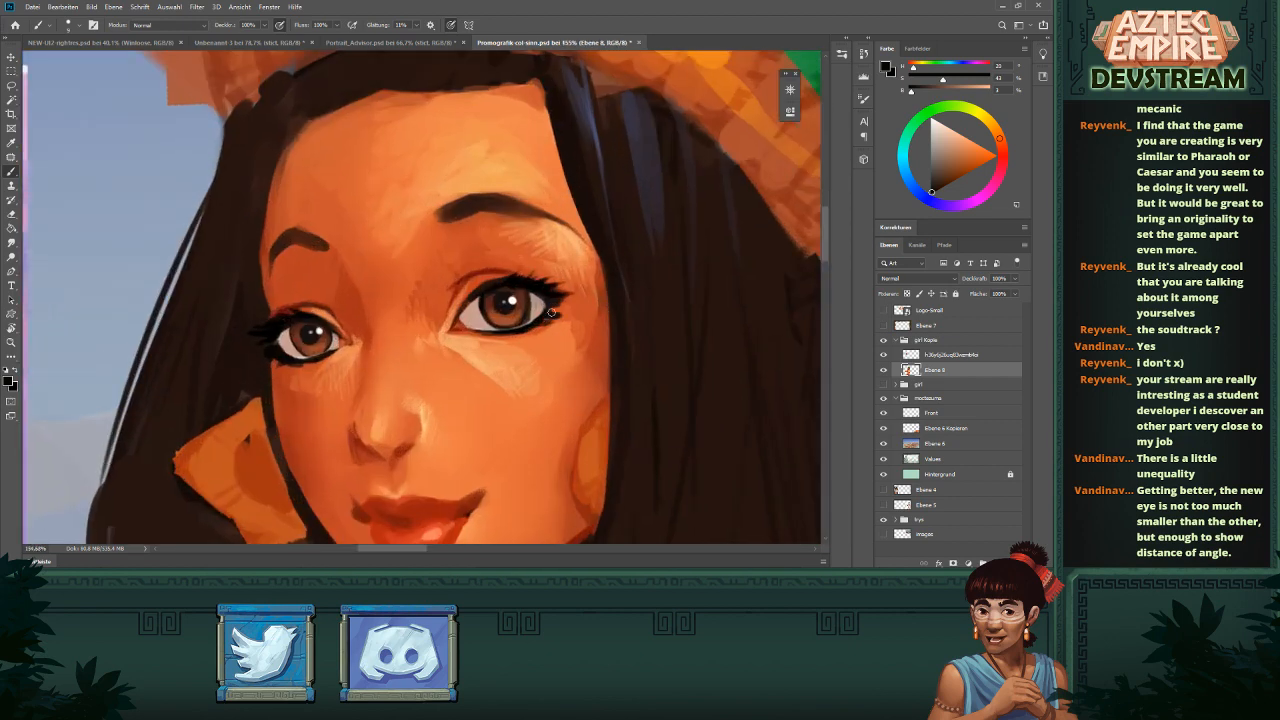
scroll(566, 319, "down", 5)
scroll(647, 326, "up", 3)
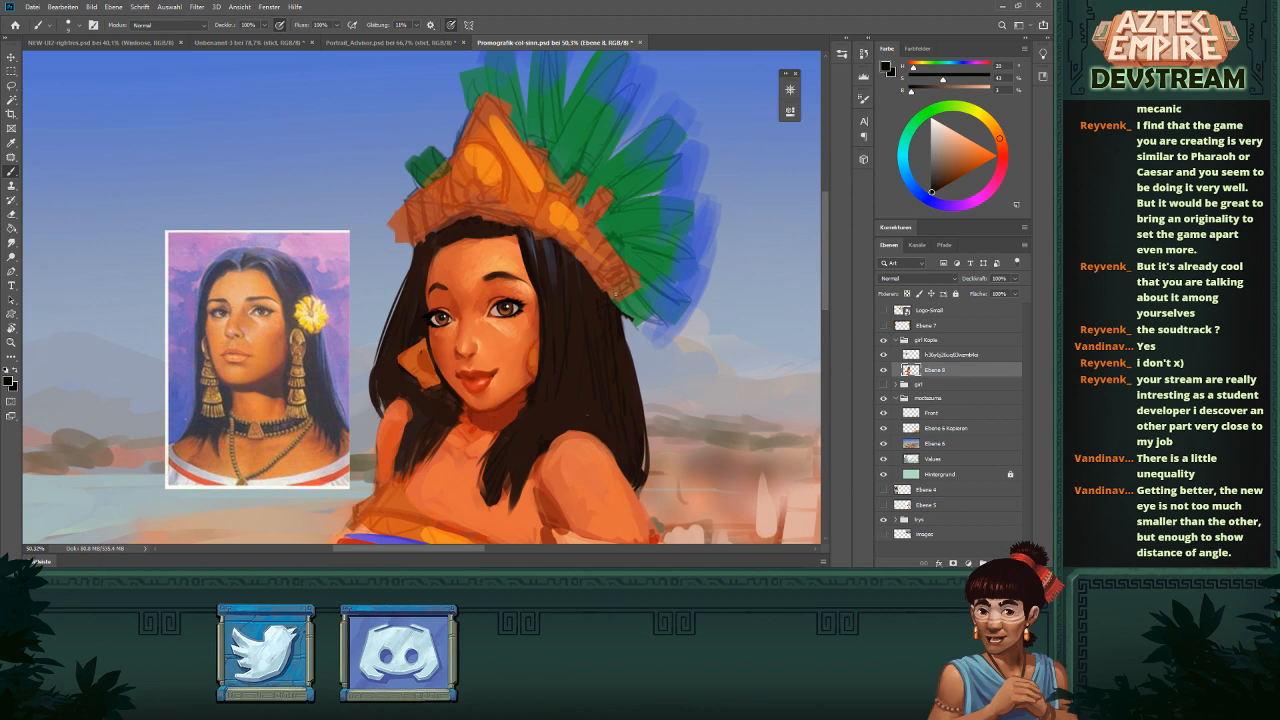
- Touch up the smaller eye's outer corner and the edge of its white with tones sampled from the eye
scroll(449, 338, "up", 4)
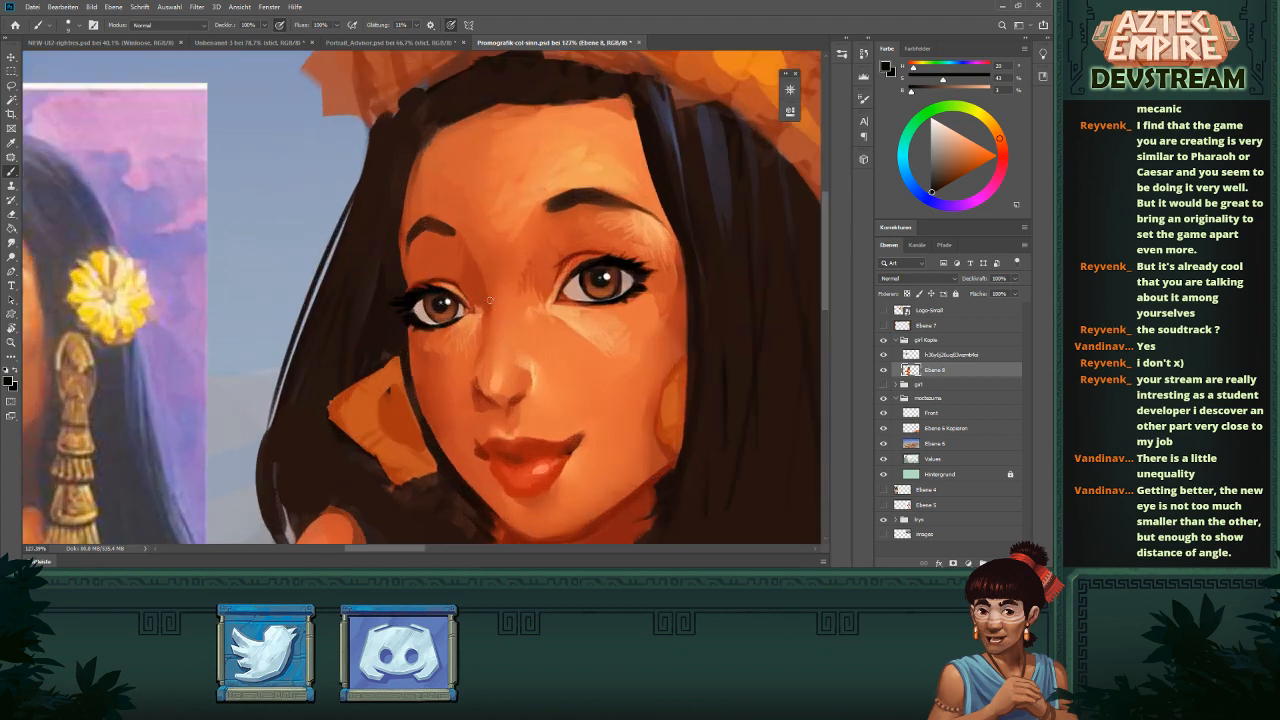
left_click(413, 301, "alt")
left_click_drag(413, 301, 418, 315)
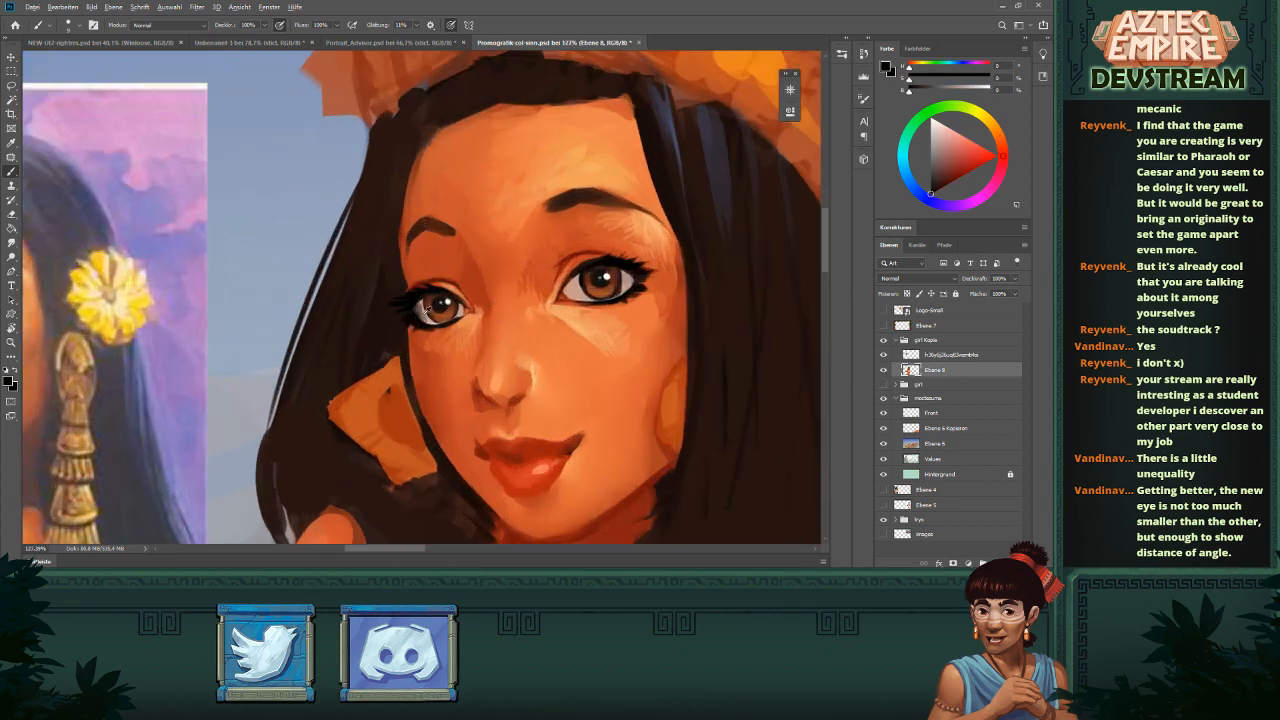
left_click(427, 311, "alt")
scroll(519, 300, "down", 5)
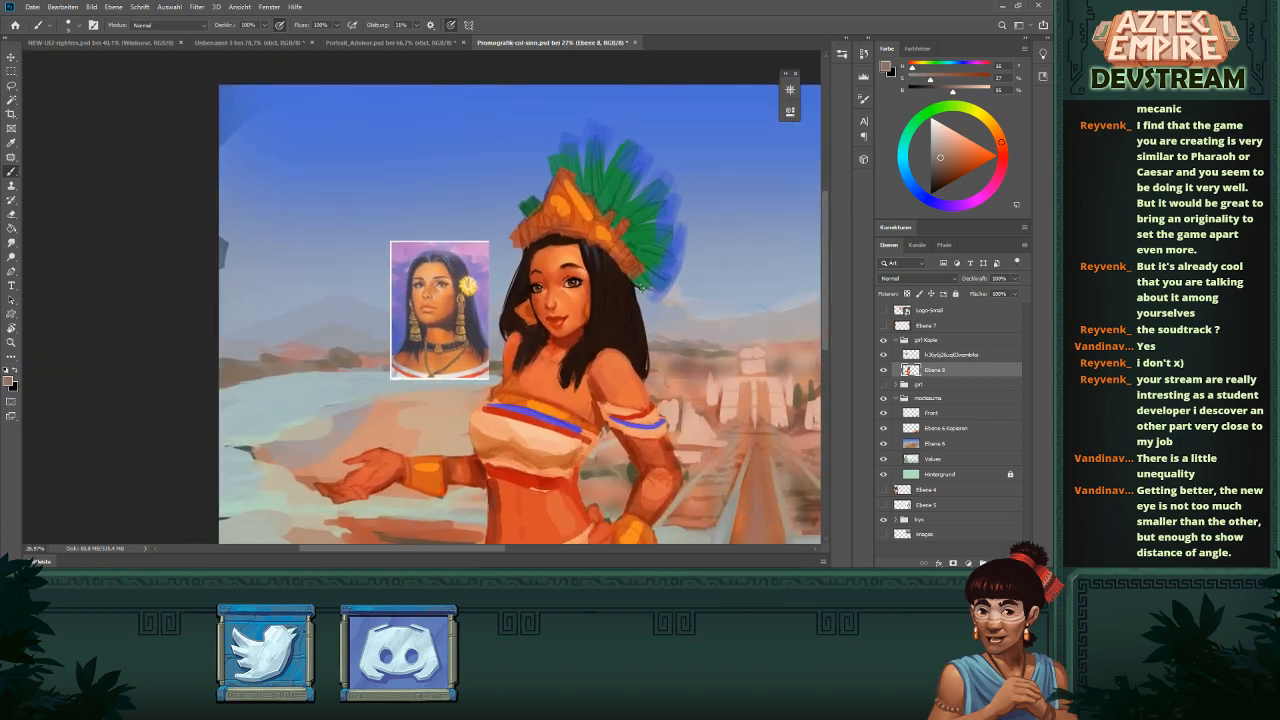
- Lasso the larger eye, adjust its placement slightly with the Move tool and clear the selection
scroll(644, 292, "up", 3)
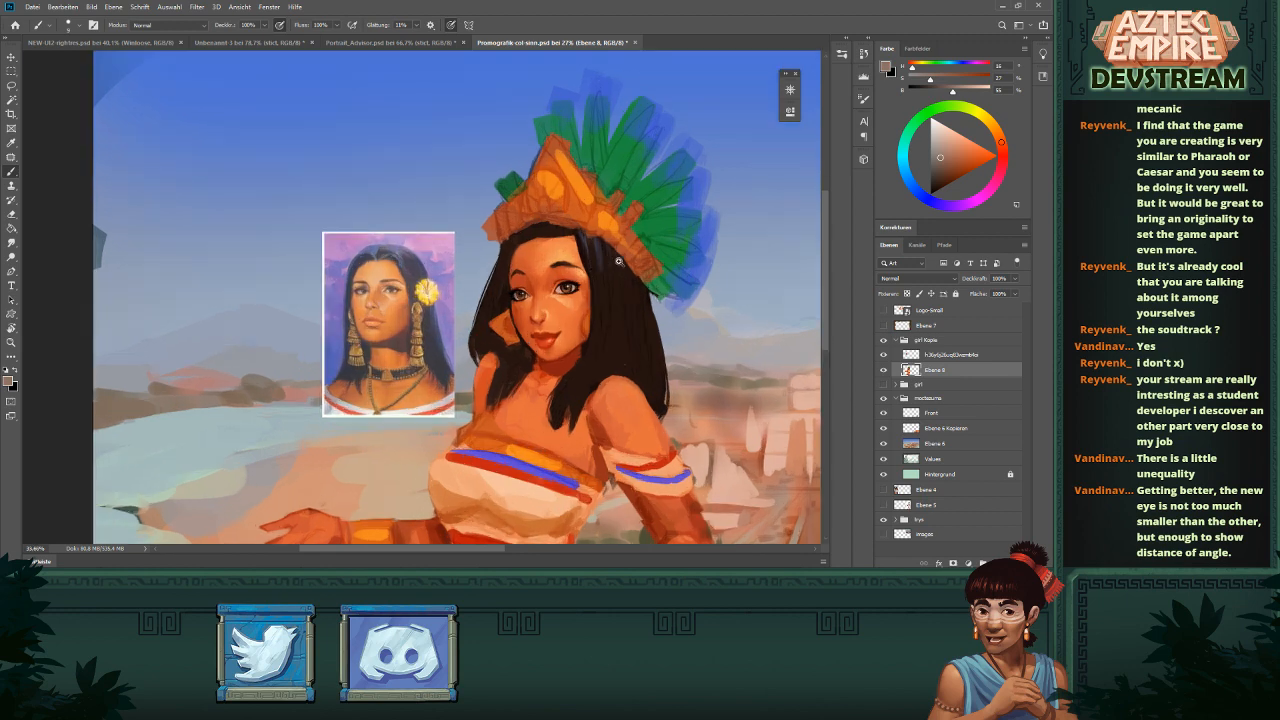
key("l")
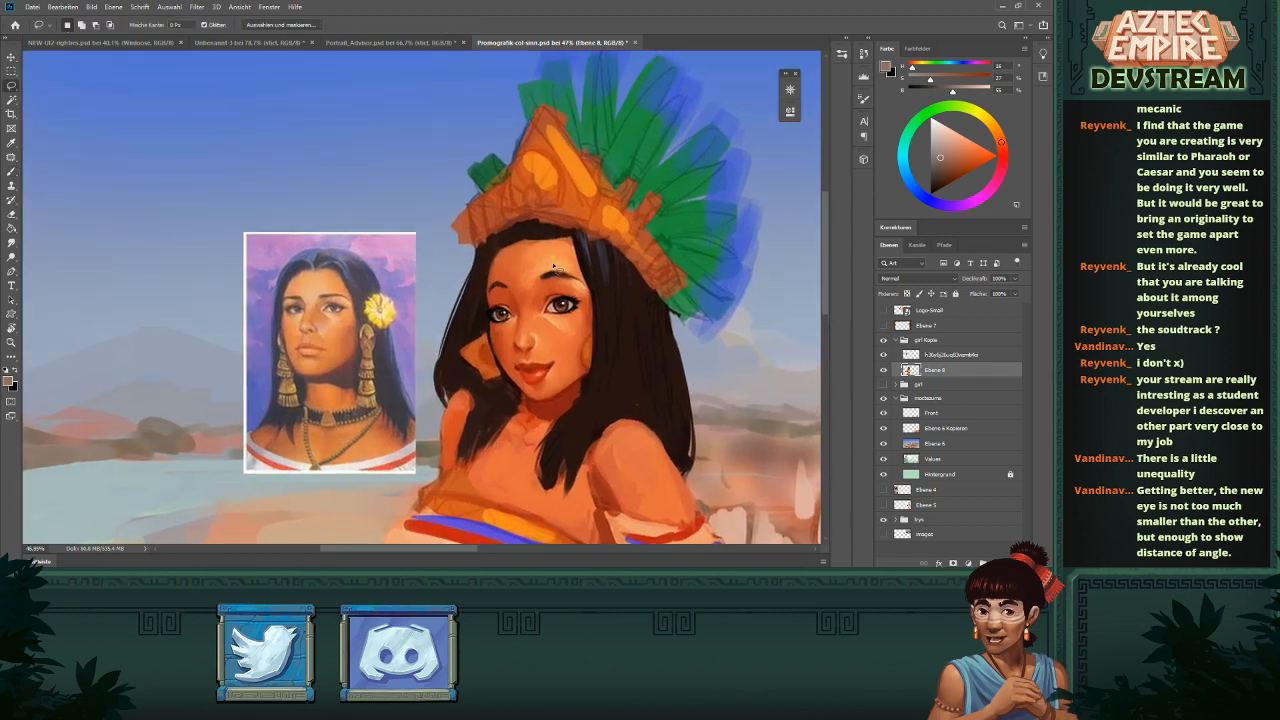
mouse_move(560, 266)
left_mouse_down()
mouse_move(526, 288)
mouse_move(562, 352)
mouse_move(592, 300)
mouse_move(562, 266)
mouse_move(576, 308)
mouse_move(626, 301)
left_mouse_up()
key("v")
key("ctrl+d")
key("ctrl+d")
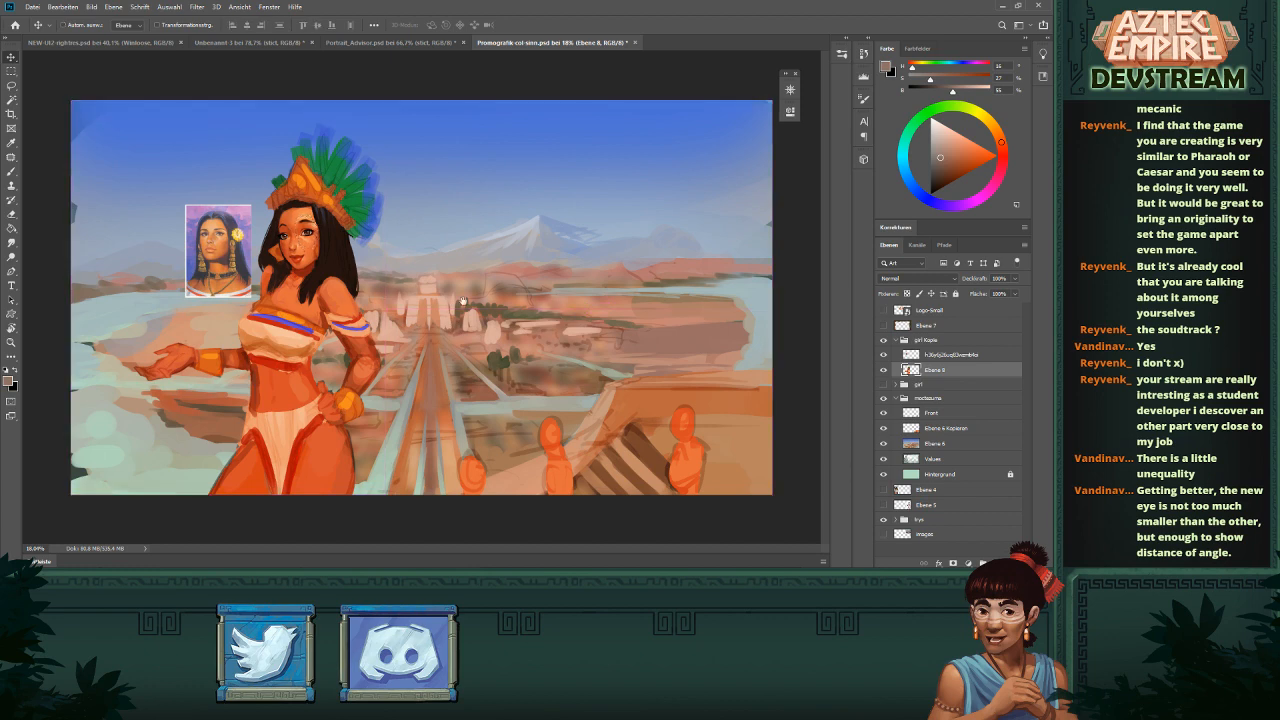
- Lasso the larger eye with its brow and upper cheek, fine-tune its position and deselect, checking the whole composition
mouse_move(298, 216)
left_mouse_down()
mouse_move(582, 283)
mouse_move(463, 297)
mouse_move(490, 333)
mouse_move(508, 292)
left_mouse_up()
key("l")
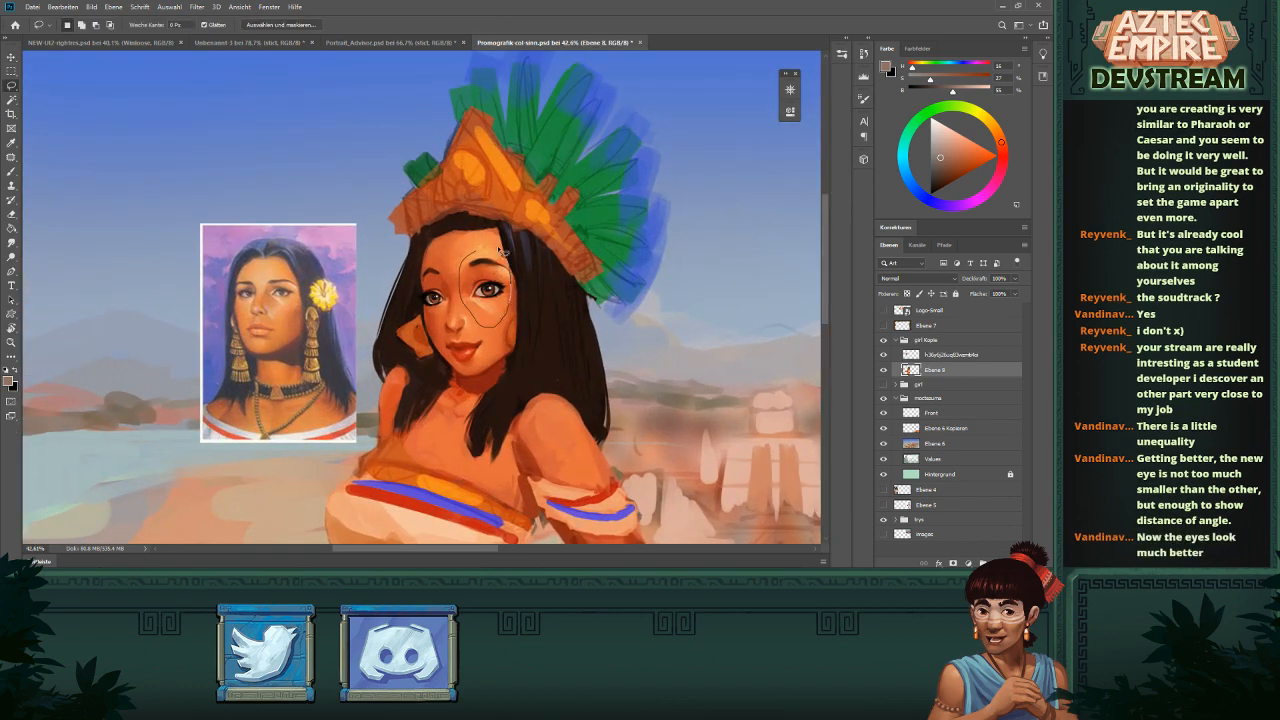
key("v")
key("ctrl+d")
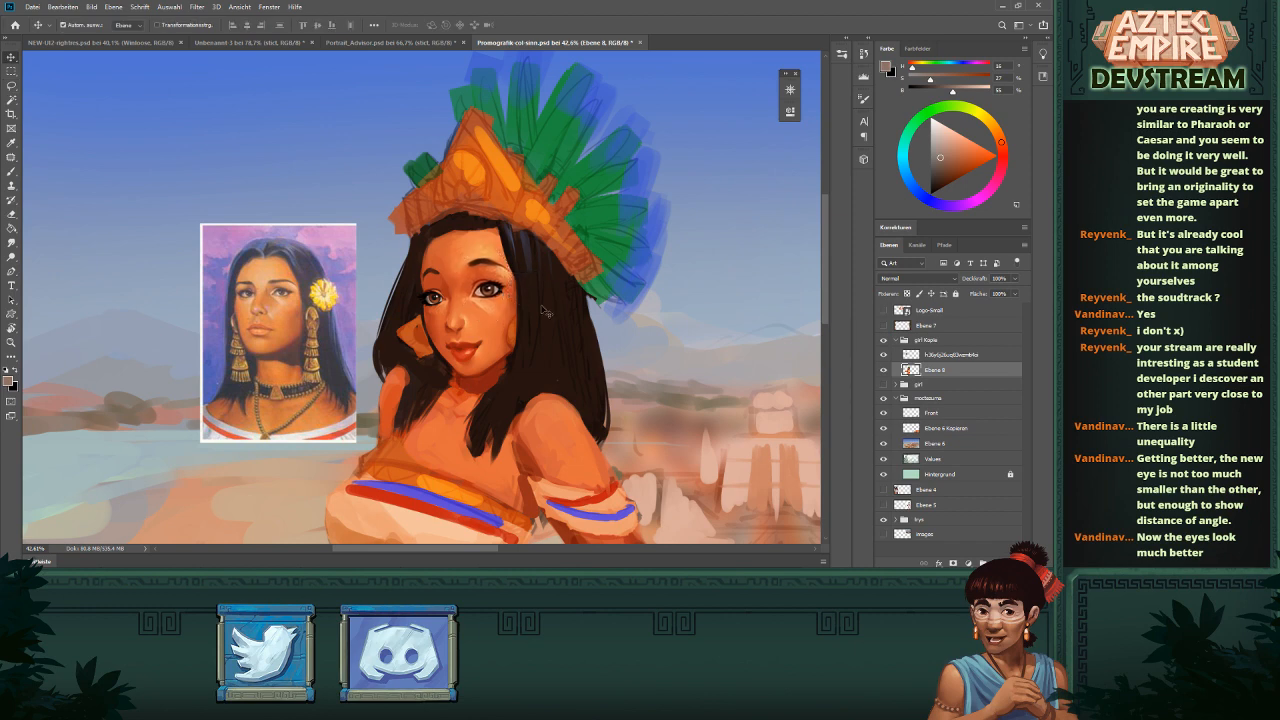
left_click_drag(650, 325, 580, 339)
left_click_drag(580, 339, 736, 359)
key("ctrl+0")
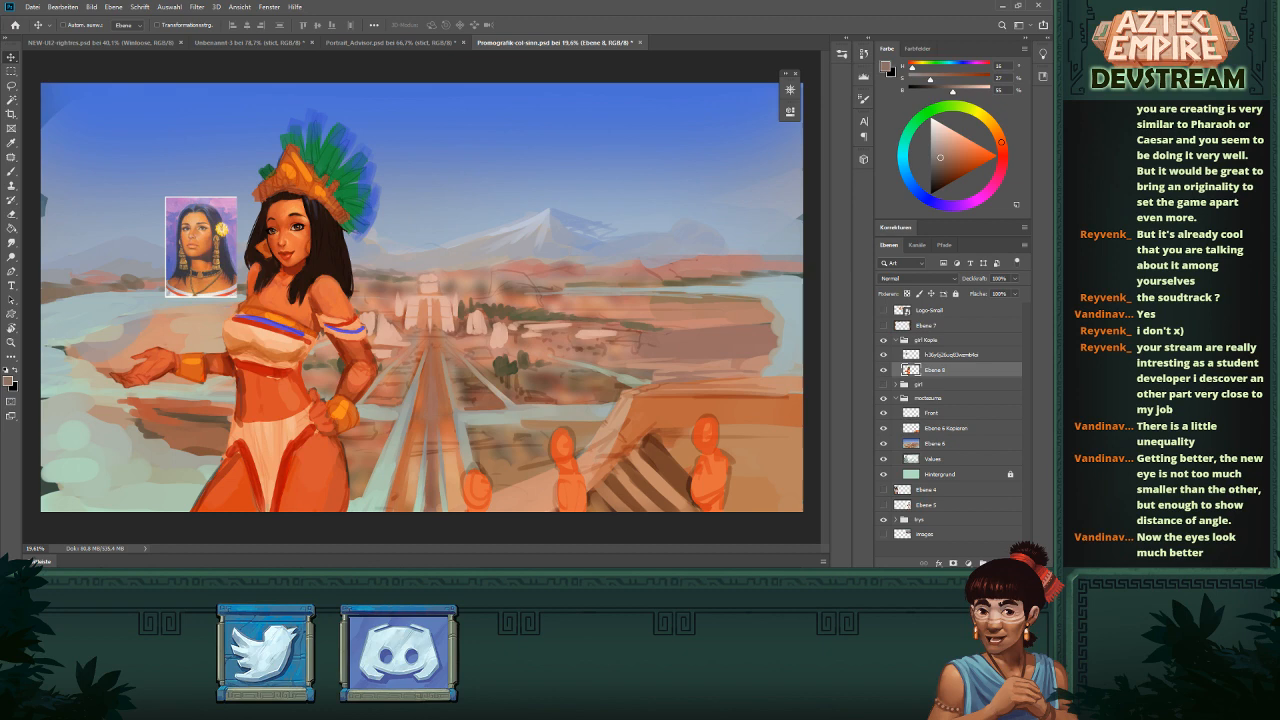
- Compare the repainted woman with the original girl group by briefly showing it without the portrait reference
left_click(884, 355)
left_click(883, 385)
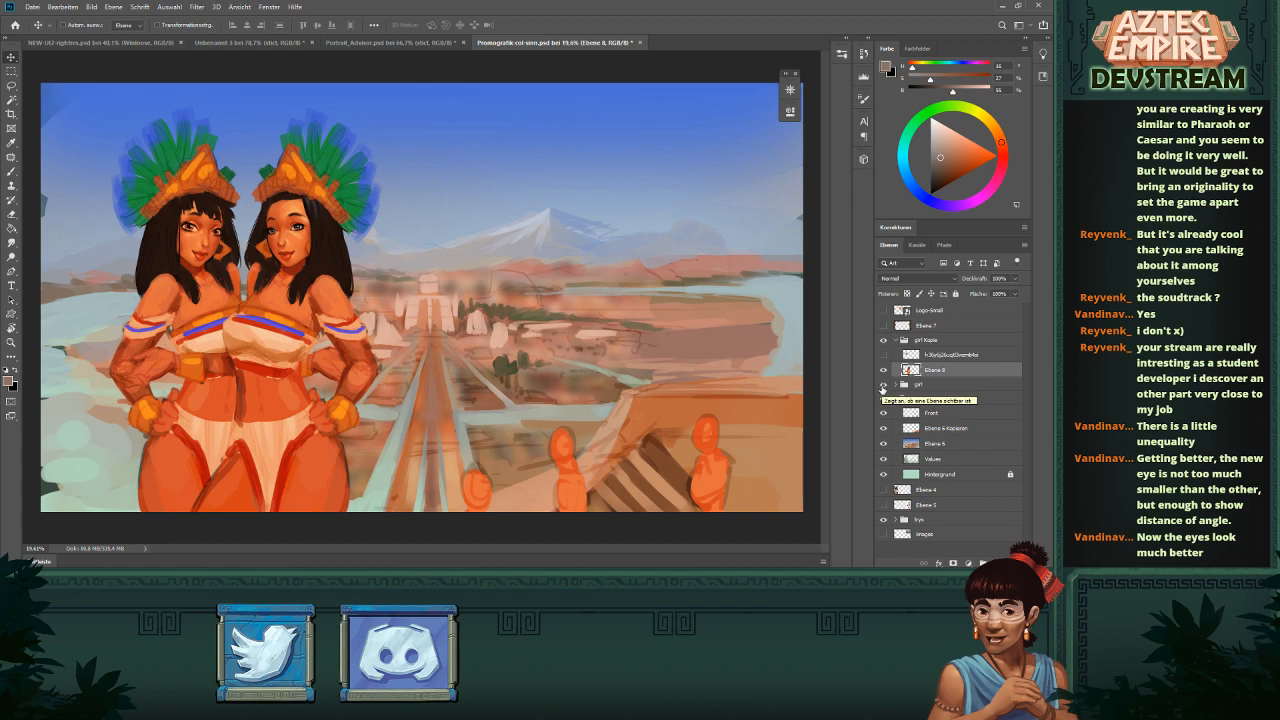
left_click(883, 386)
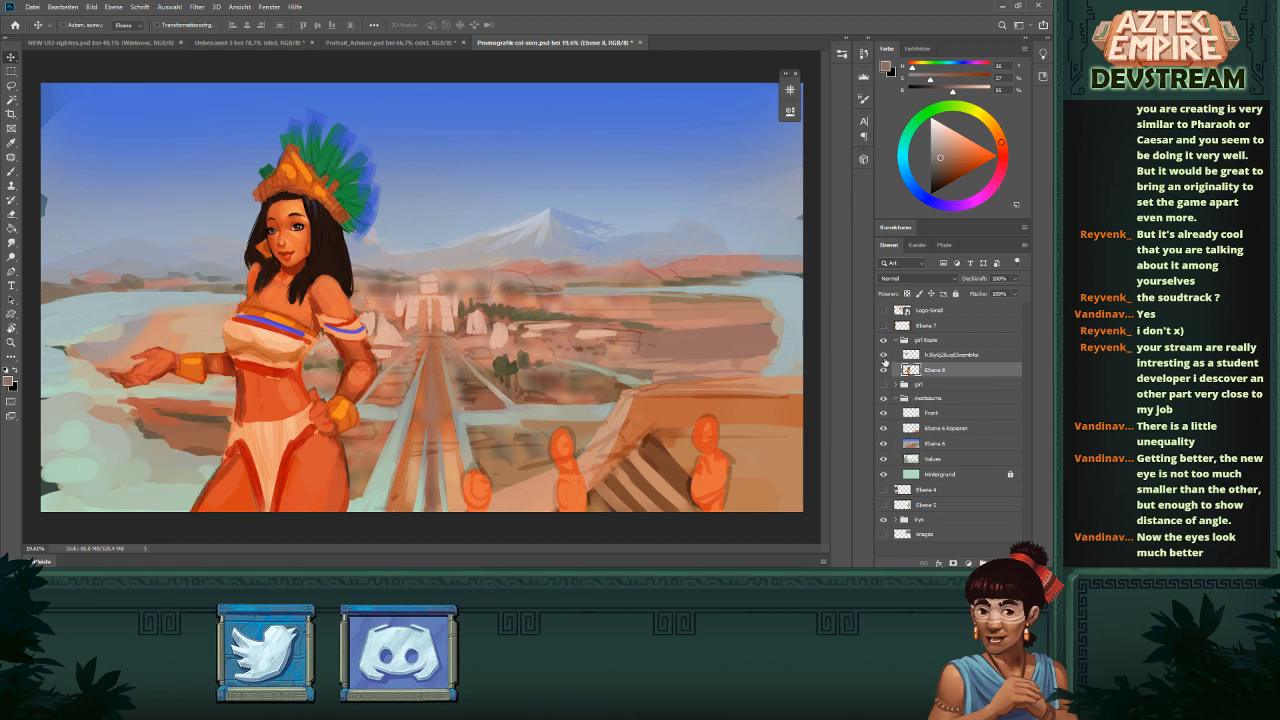
left_click(884, 362)
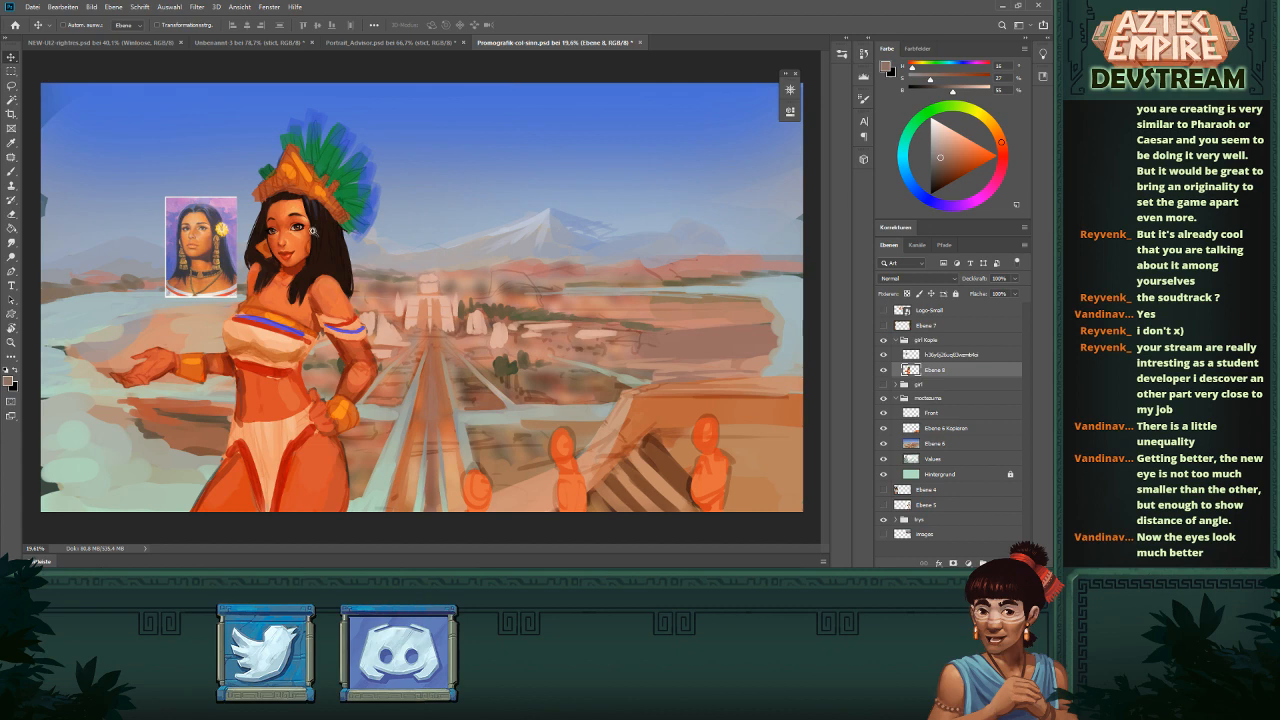
- Select the area tightly around the larger eye with the Lasso, refine its placement and deselect
left_click_drag(302, 229, 506, 330)
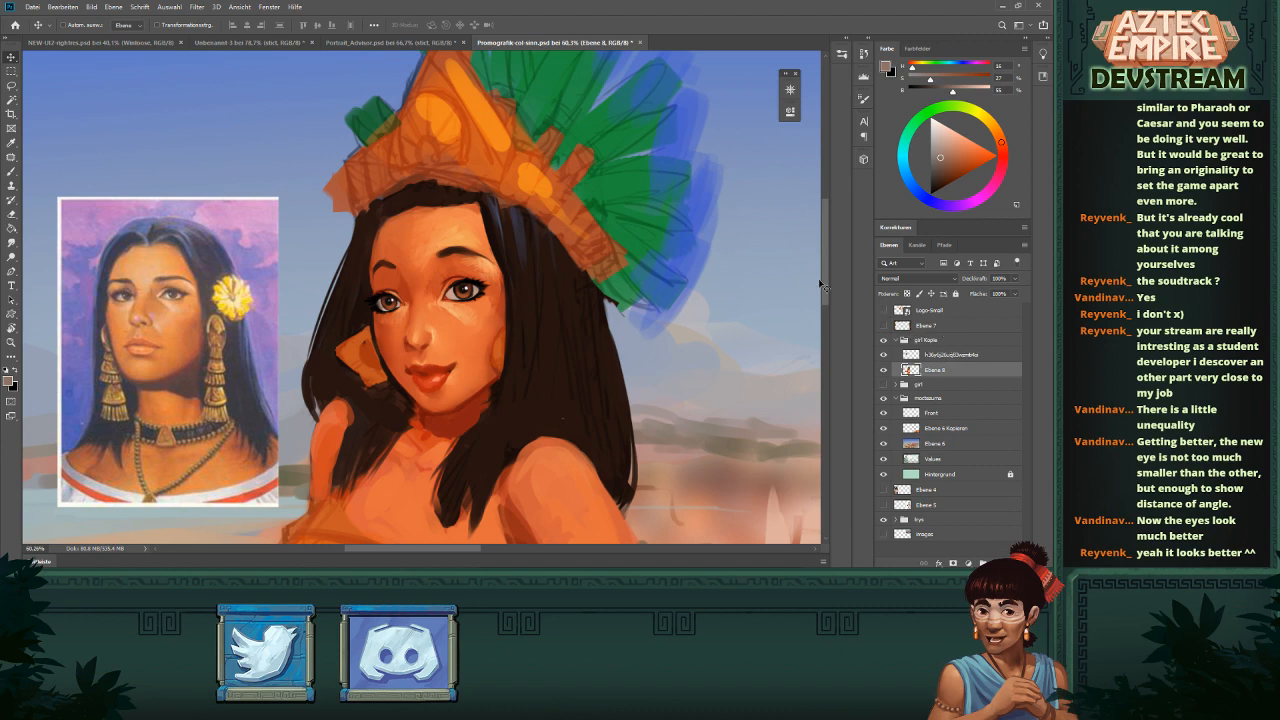
key("l")
mouse_move(452, 276)
left_mouse_down()
mouse_move(436, 278)
mouse_move(488, 334)
mouse_move(490, 270)
mouse_move(458, 262)
mouse_move(507, 285)
left_mouse_up()
key("v")
key("ctrl+d")
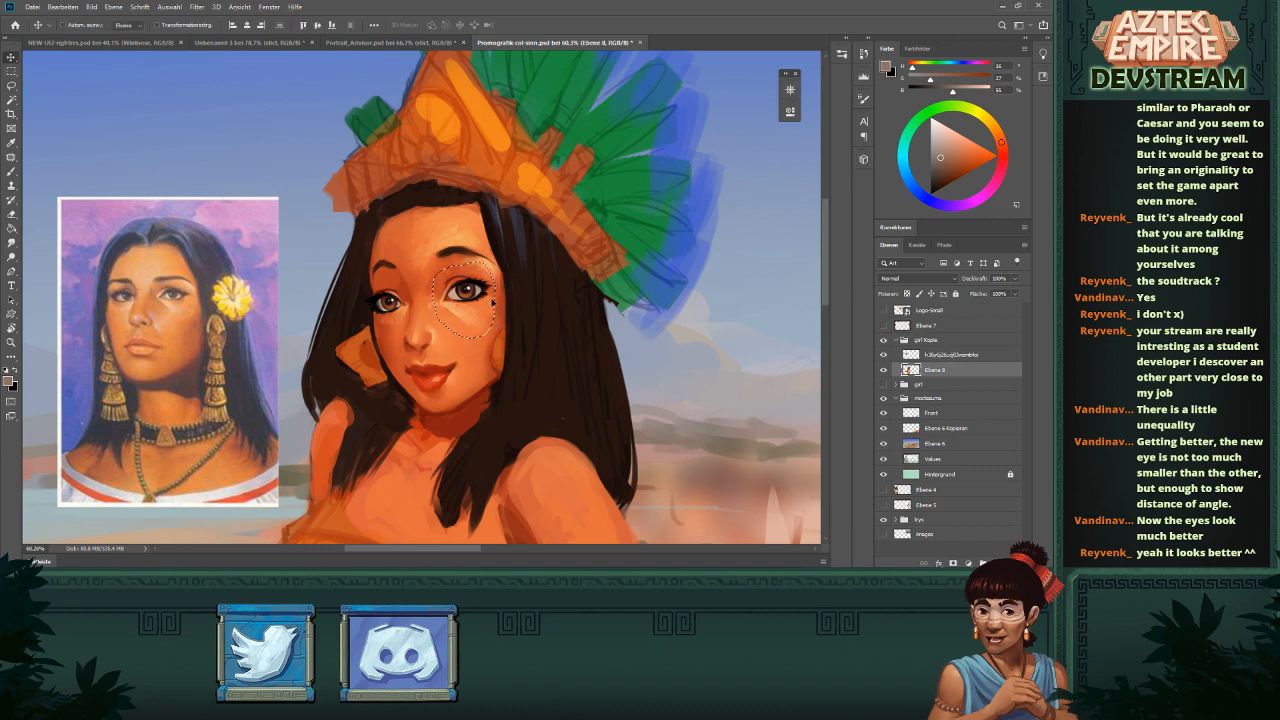
- Lasso the smaller eye, adjust its placement with the Move tool and clear the selection
key("l")
mouse_move(396, 283)
left_mouse_down()
mouse_move(378, 322)
mouse_move(402, 322)
mouse_move(397, 284)
mouse_move(406, 307)
left_mouse_up()
key("v")
key("ctrl+d")
left_click_drag(531, 314, 440, 312)
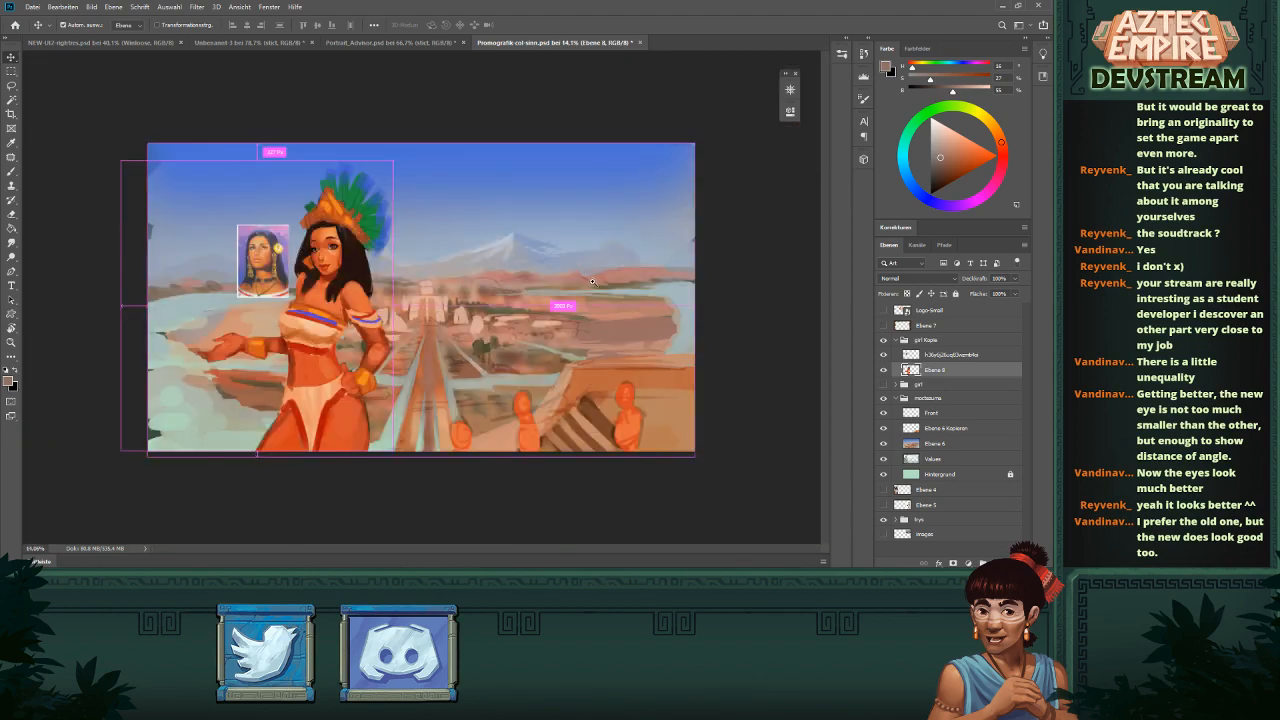
scroll(575, 290, "up", 3)
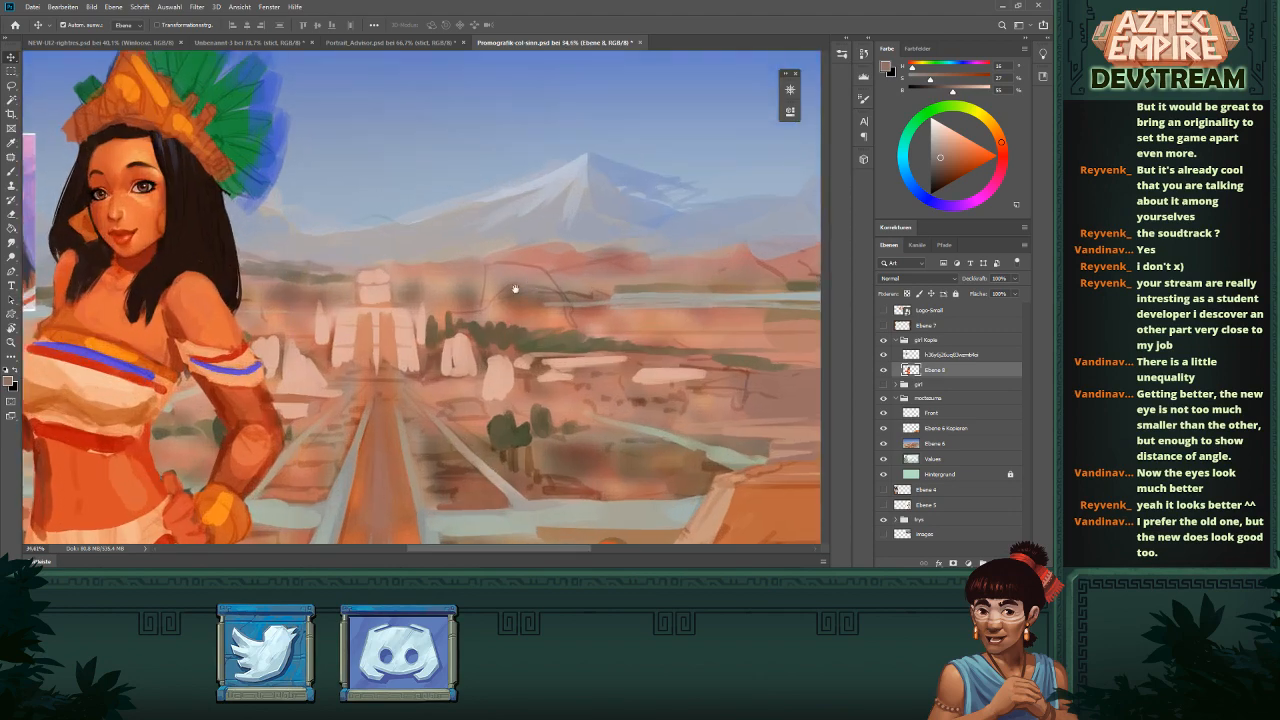
left_click_drag(515, 289, 733, 356)
left_click_drag(530, 312, 617, 354)
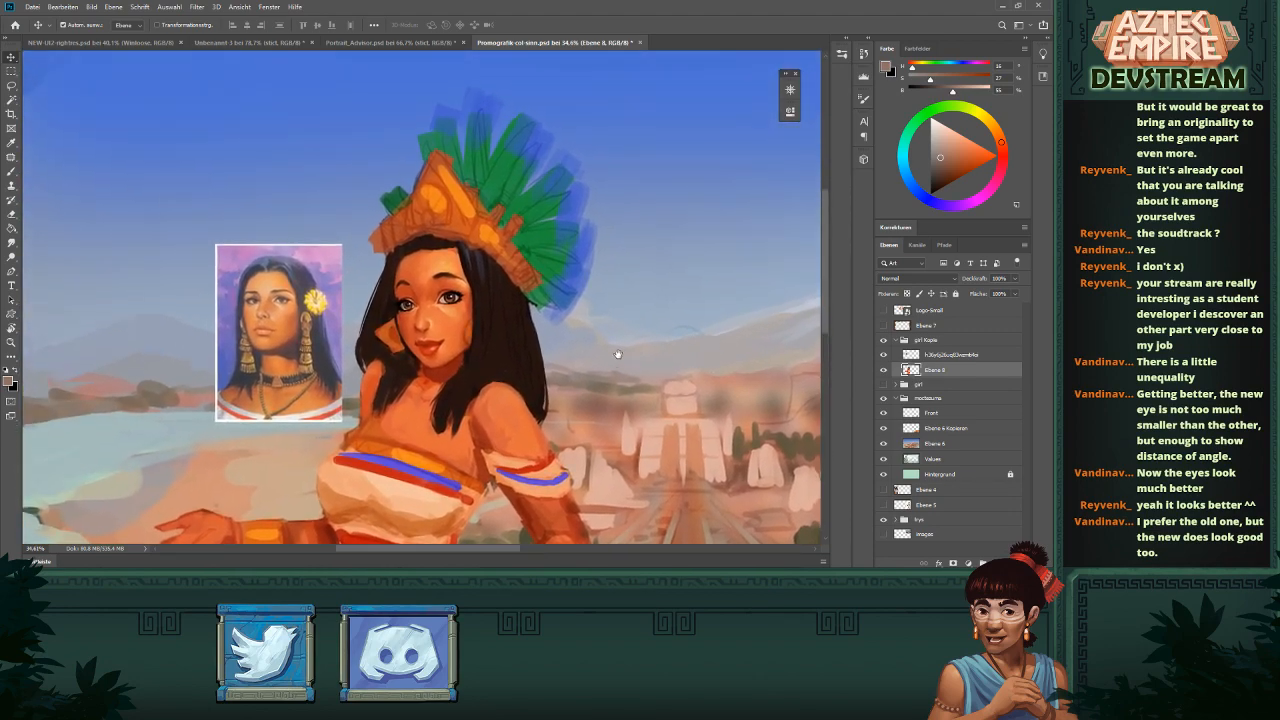
- Retouch the skin at the face edge beside the smaller eye with a sampled reddish-brown tone
left_click_drag(412, 298, 458, 307)
key("b")
left_click(382, 335, "alt")
left_click_drag(370, 328, 400, 315)
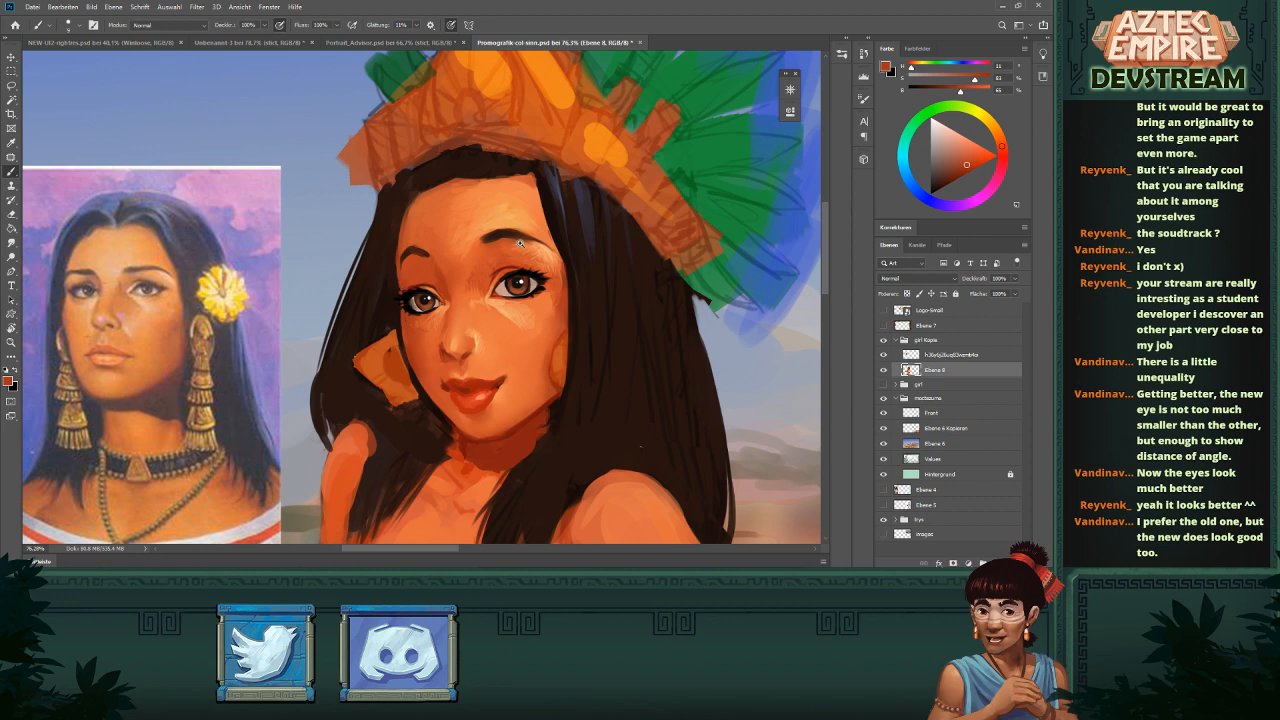
left_click_drag(520, 243, 584, 285)
left_click_drag(482, 267, 525, 268)
- Refine the skin at the smaller eye's inner corner using sampled light and dark orange skin tones
left_click(468, 283, "alt")
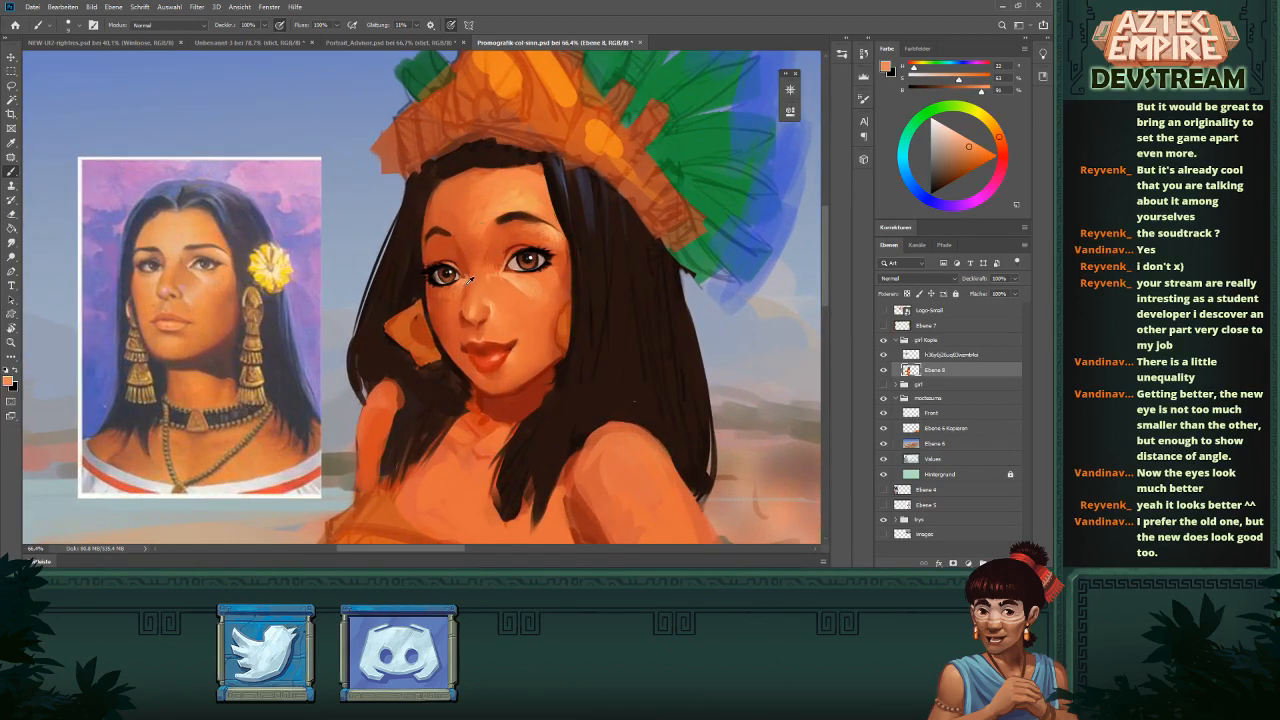
left_click(471, 282, "alt")
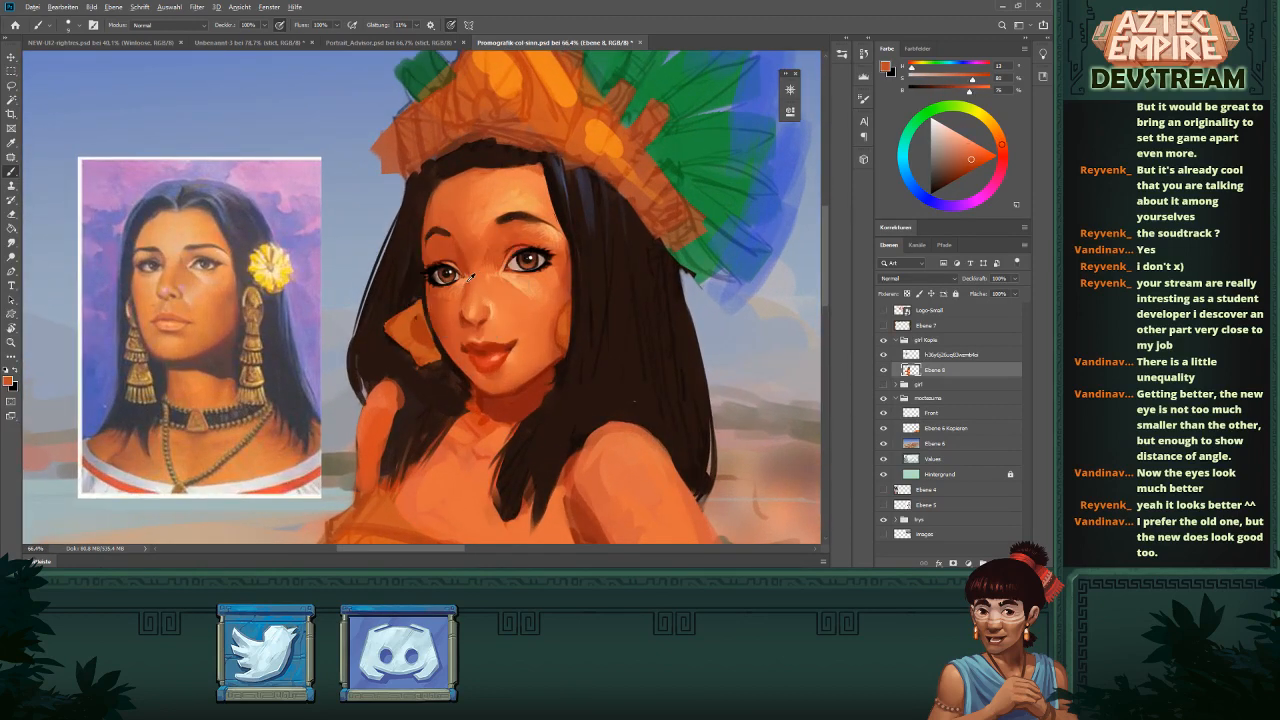
left_click(465, 284, "alt")
left_click_drag(559, 246, 527, 247)
left_click_drag(581, 243, 577, 257)
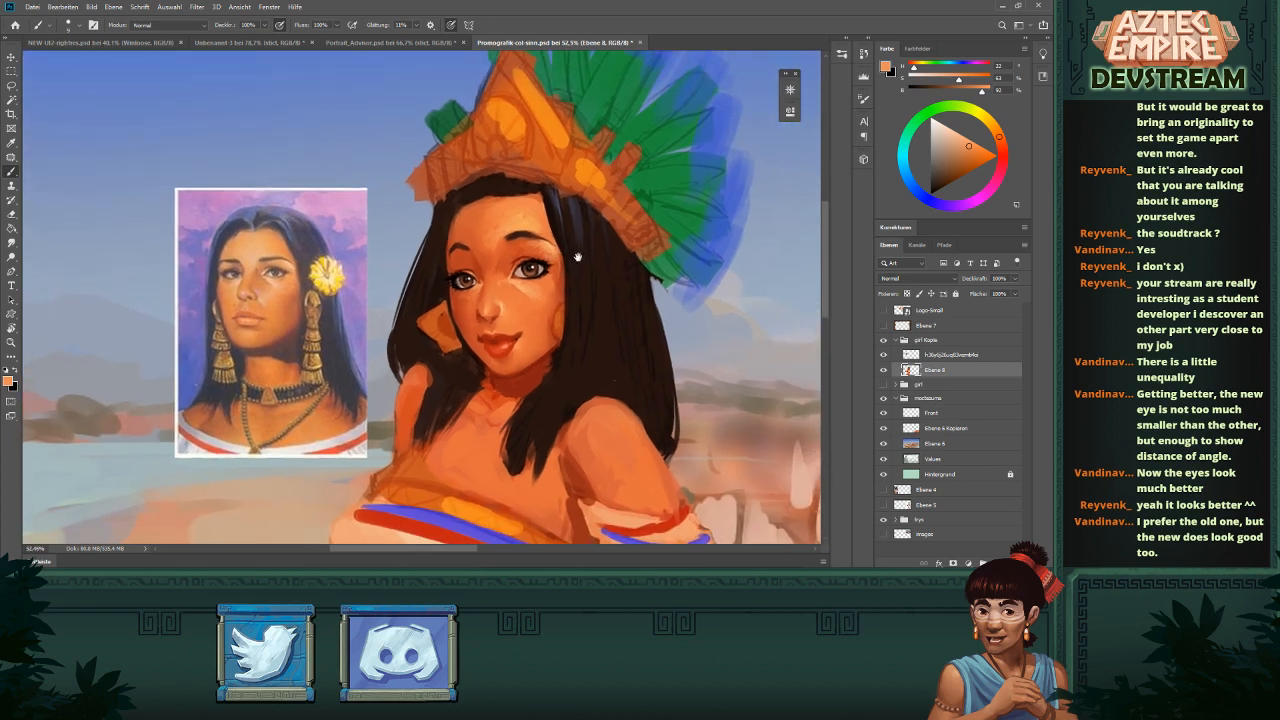
- Shade the nose bridge beside the smaller eye with a larger brush and sampled orange-brown skin tones
left_click_drag(482, 278, 522, 280)
left_click(490, 274, "alt")
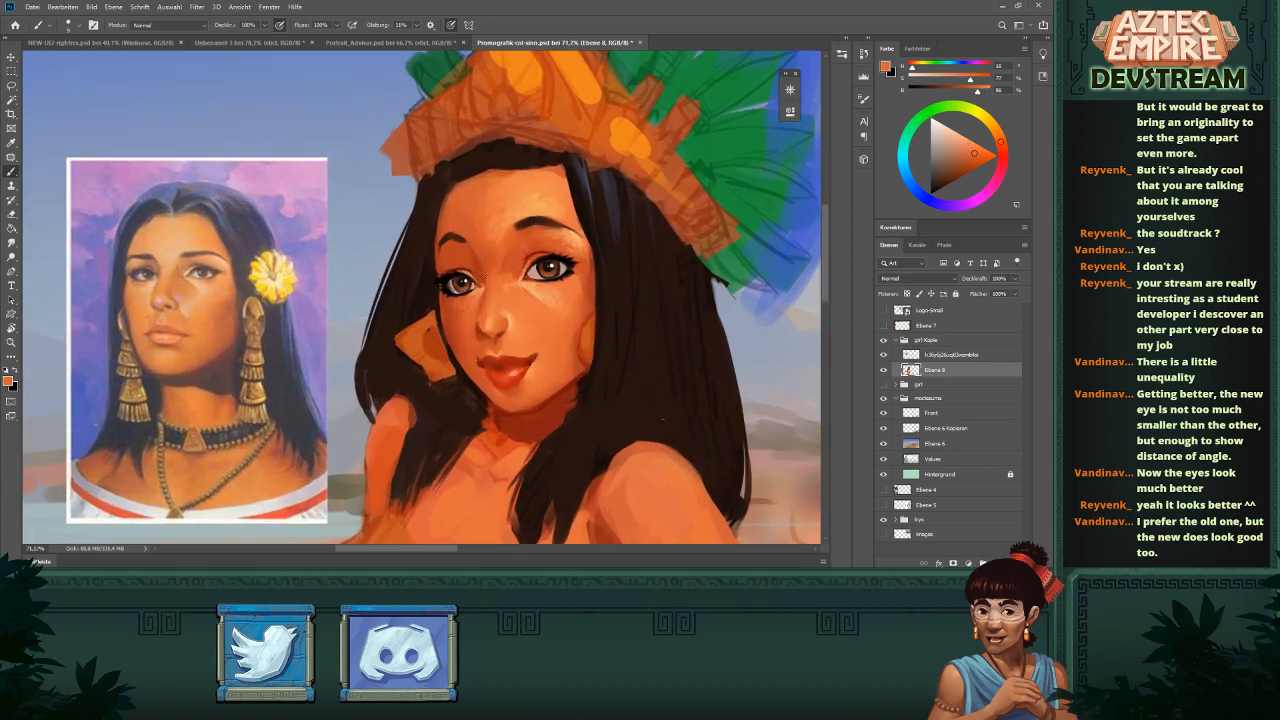
key("bracketright")
key("bracketright")
key("bracketright")
left_click(492, 265, "alt")
left_click_drag(488, 287, 487, 313)
left_click_drag(564, 279, 519, 315)
left_click_drag(575, 284, 612, 257)
left_click_drag(612, 257, 563, 293)
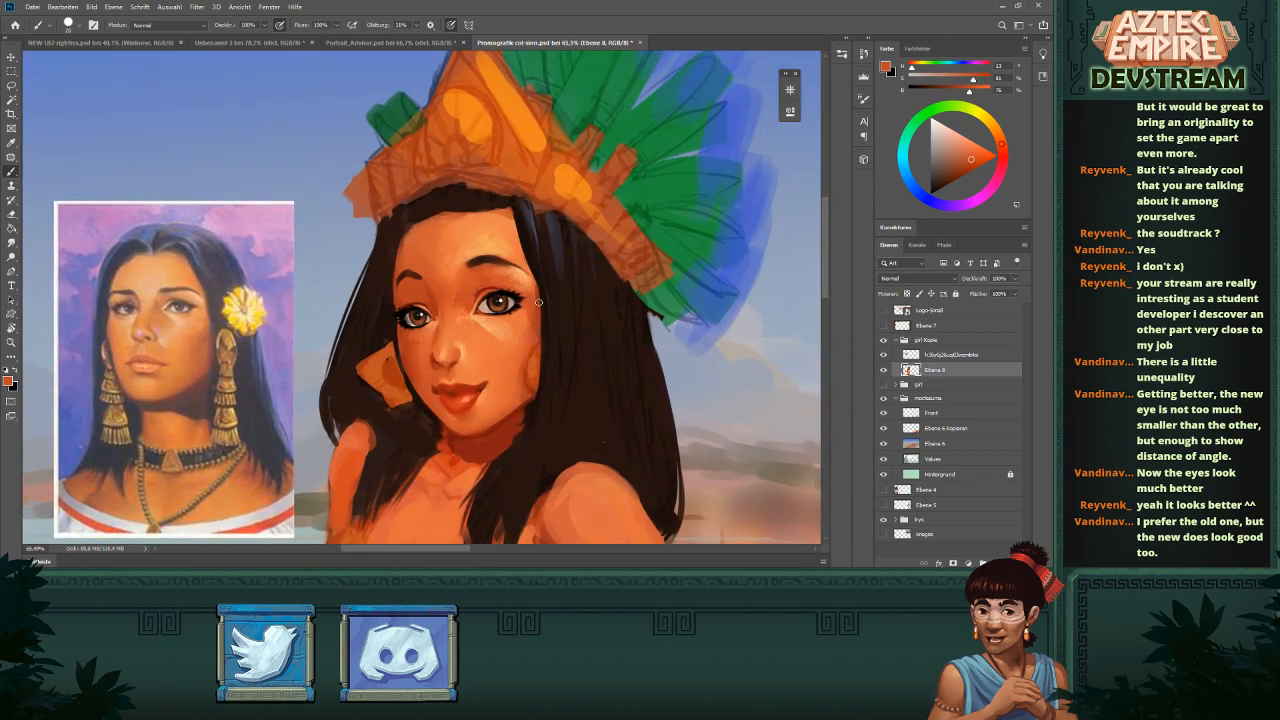
- Repaint the skin between the smaller eye and its eyebrow with orange tones sampled from the surrounding face
left_click(427, 241, "alt")
left_click(454, 239, "alt")
left_click_drag(408, 284, 406, 295)
left_click(406, 289, "alt")
left_click(397, 287, "alt")
left_click(415, 289, "alt")
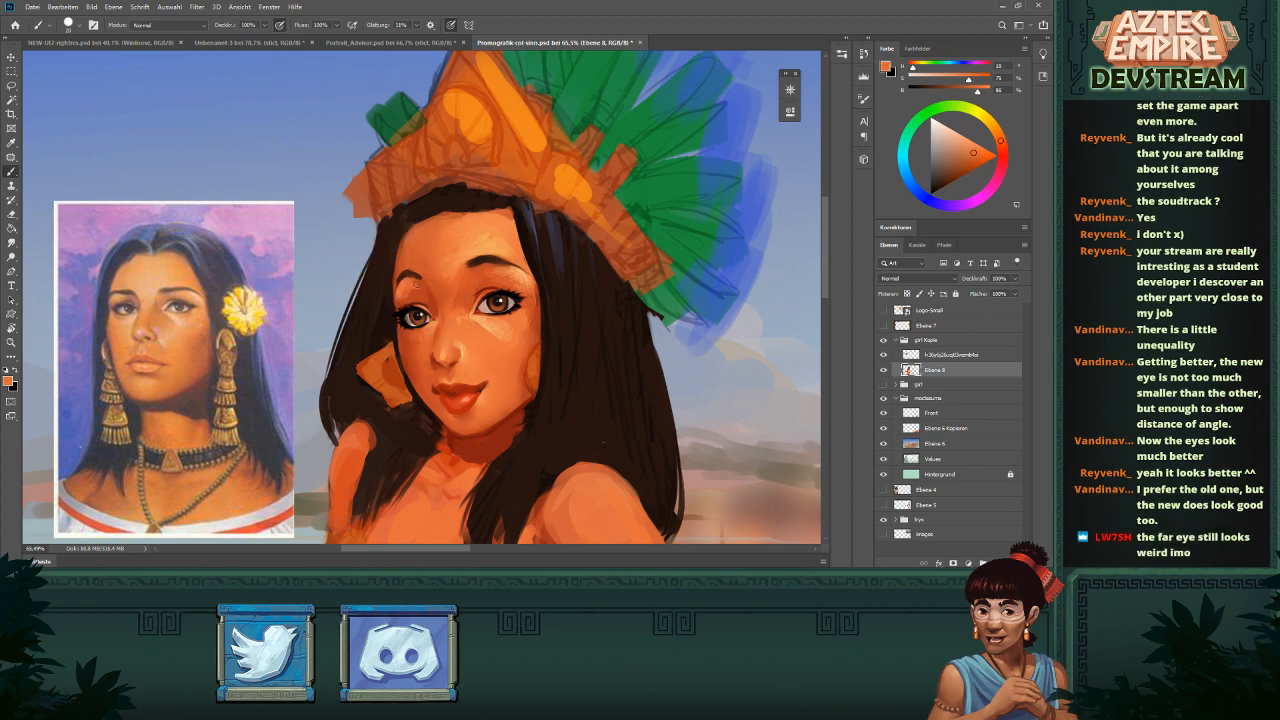
left_click(411, 292, "alt")
left_click_drag(405, 293, 399, 301)
left_click_drag(534, 248, 470, 307)
left_click_drag(518, 227, 572, 212)
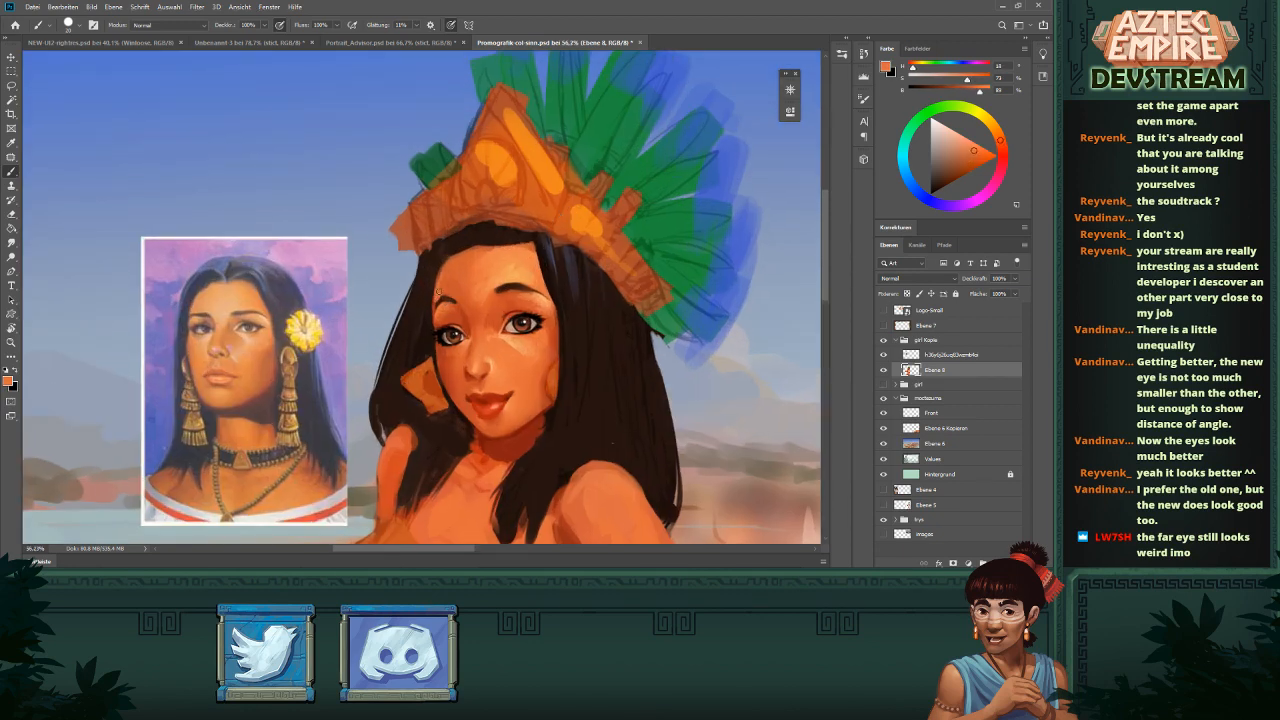
- Hide the portrait reference and show the original girl group beside the repainted woman to compare their faces
left_click_drag(590, 288, 526, 307)
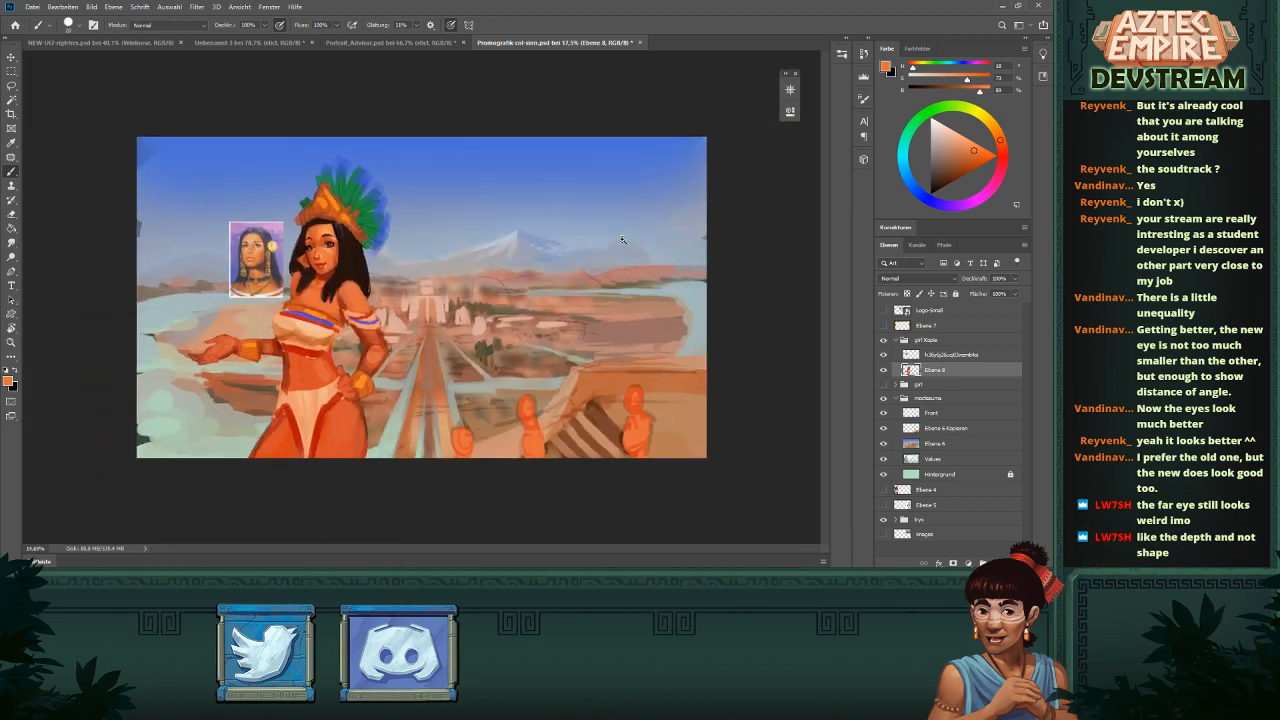
left_click_drag(625, 240, 638, 233)
left_click_drag(269, 215, 474, 231)
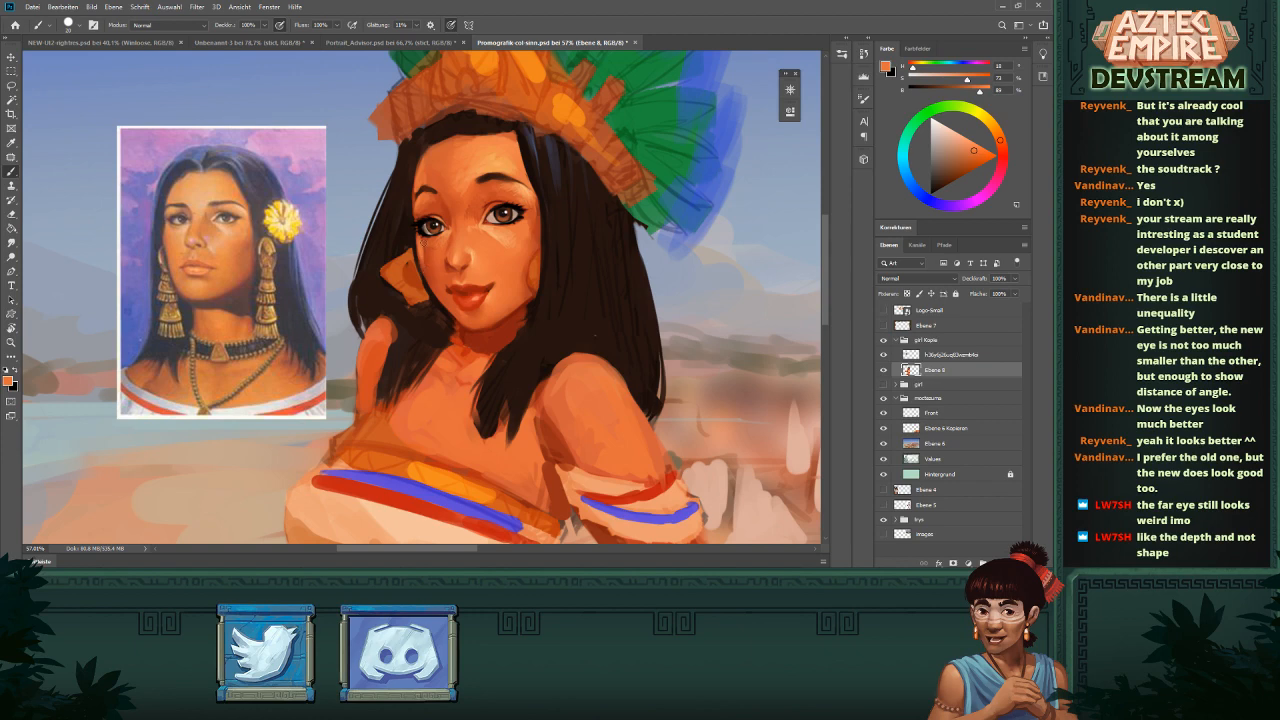
left_click_drag(572, 259, 554, 296)
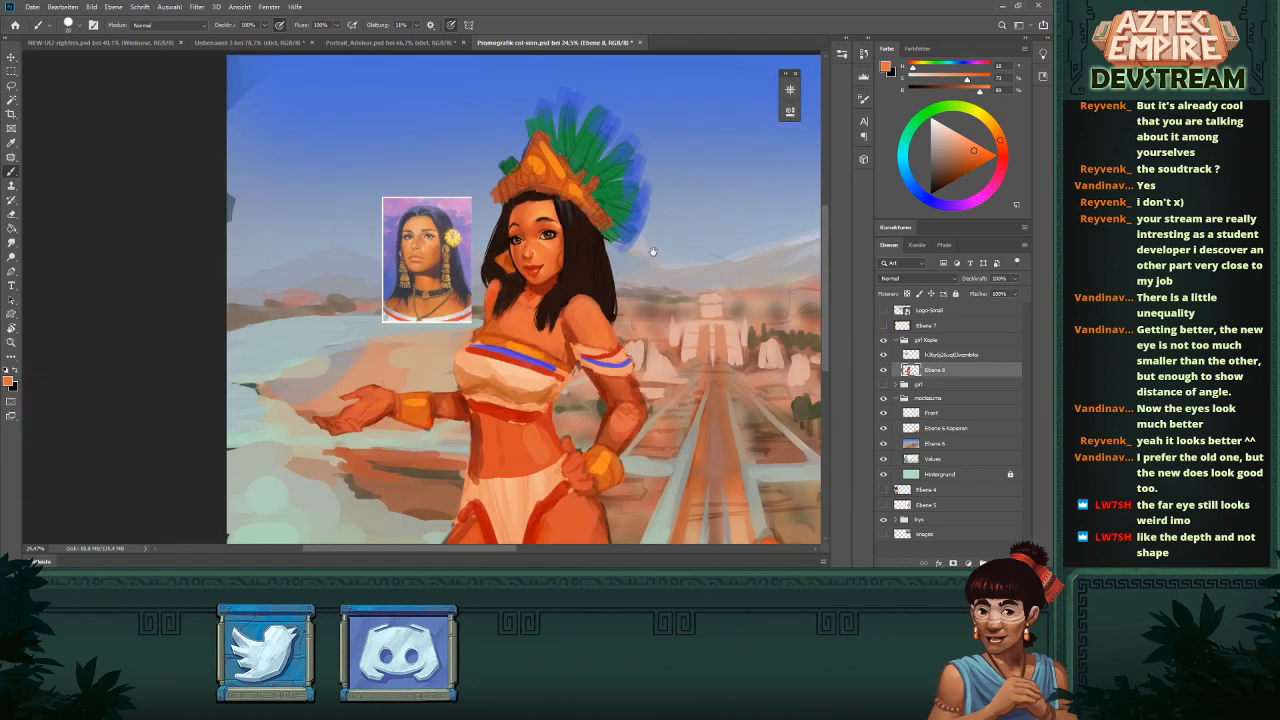
left_click_drag(654, 251, 621, 262)
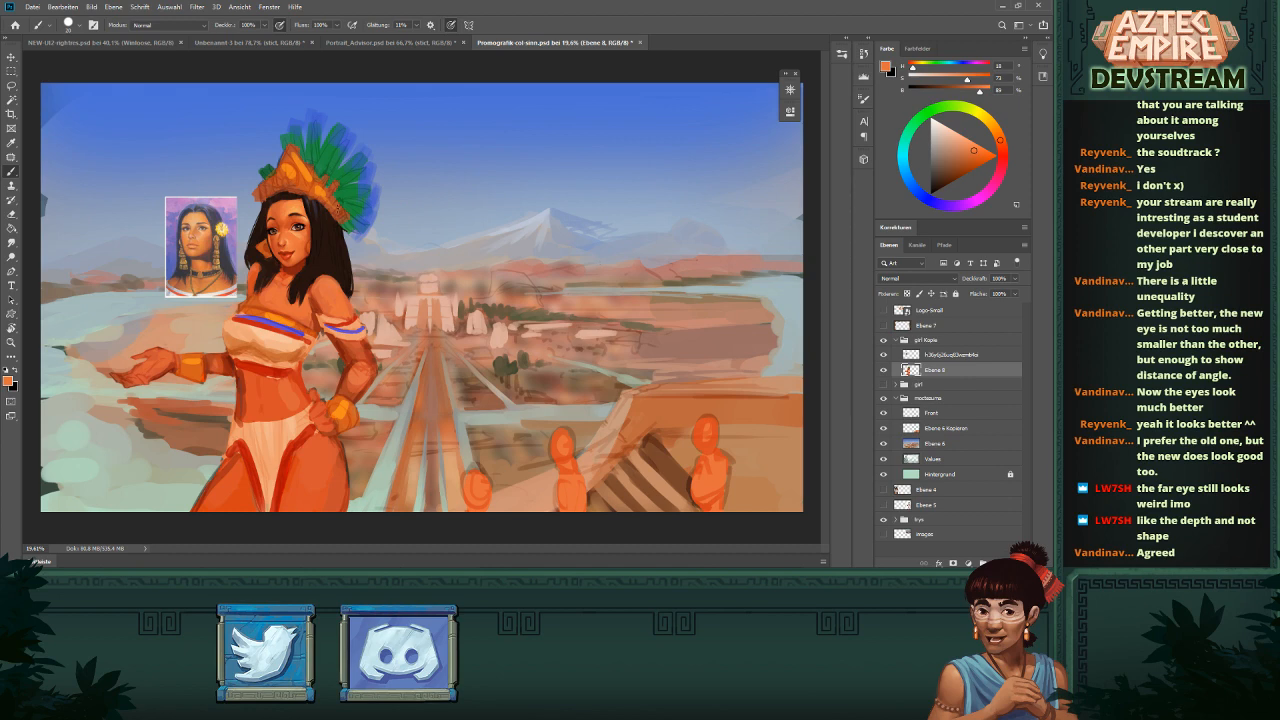
left_click_drag(339, 211, 500, 340)
left_click(884, 355)
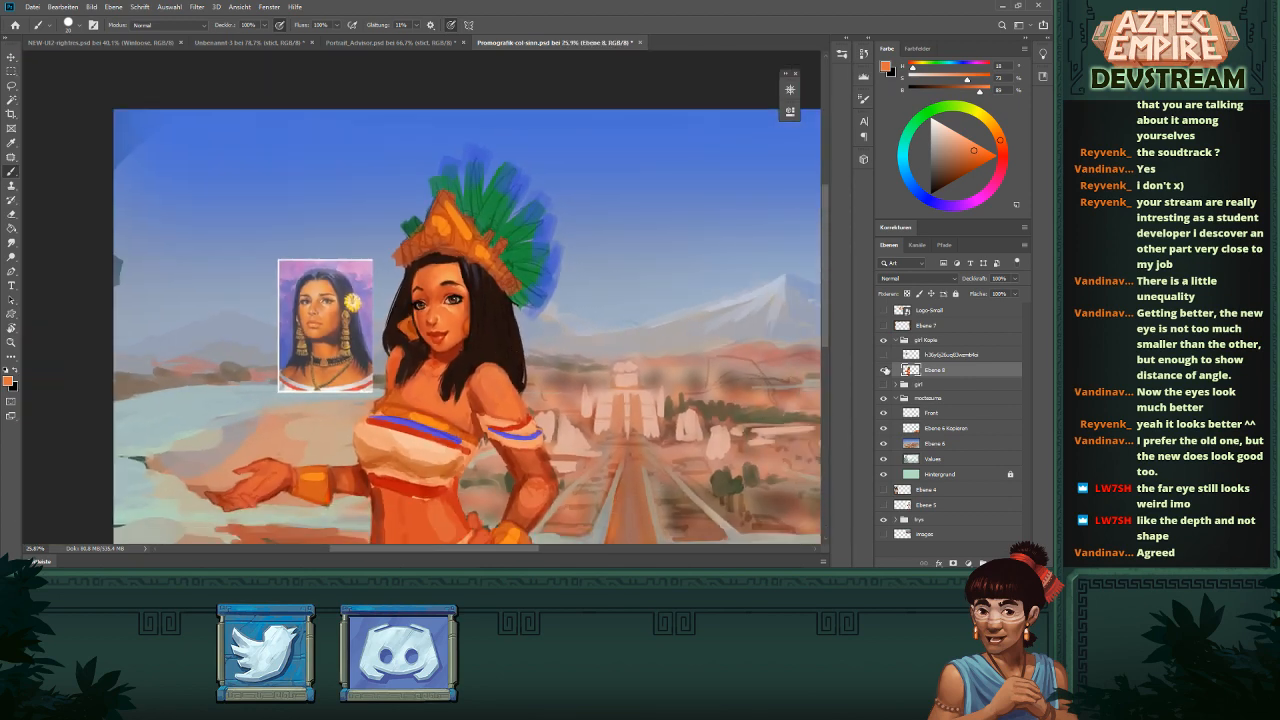
left_click(884, 384)
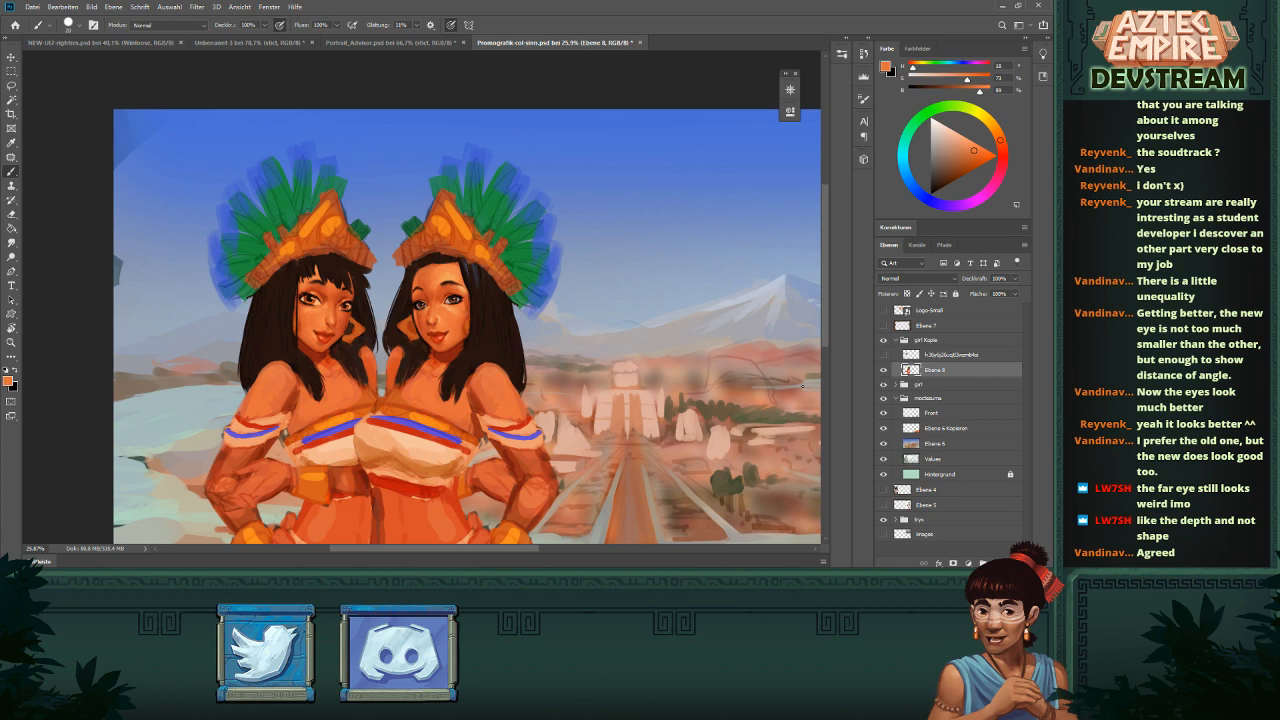
left_click_drag(328, 301, 512, 278)
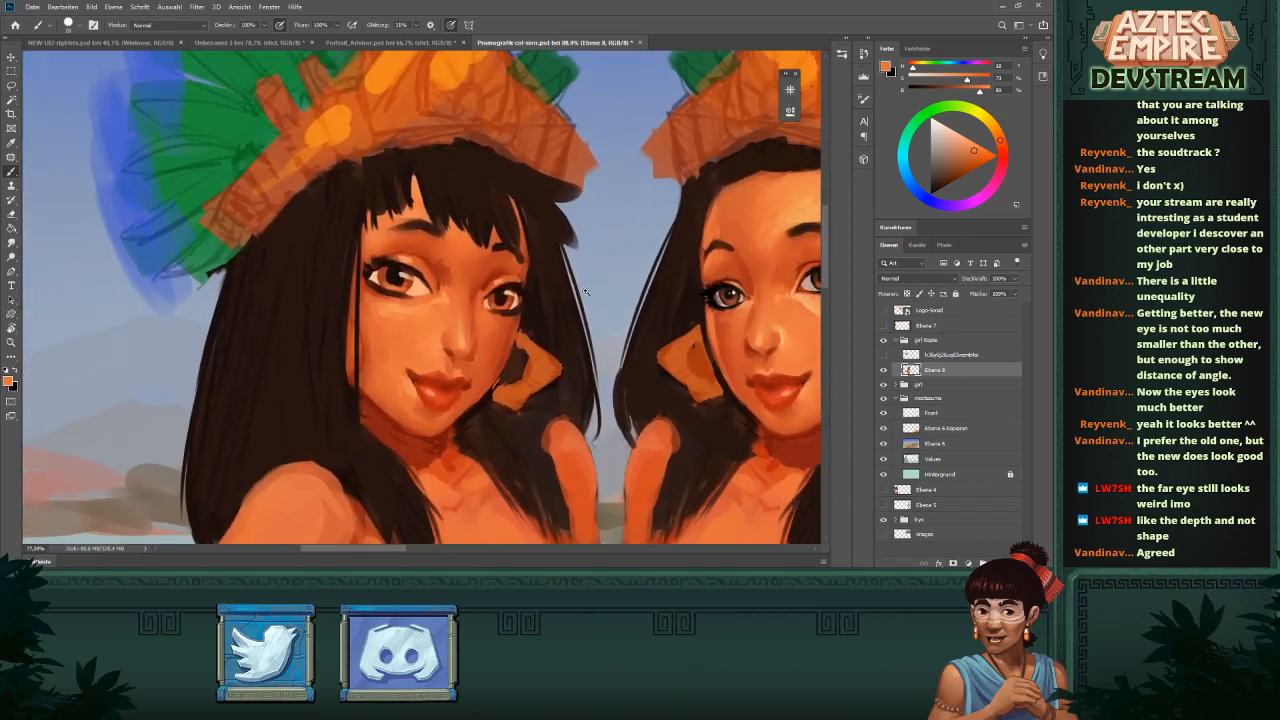
left_click_drag(645, 322, 582, 286)
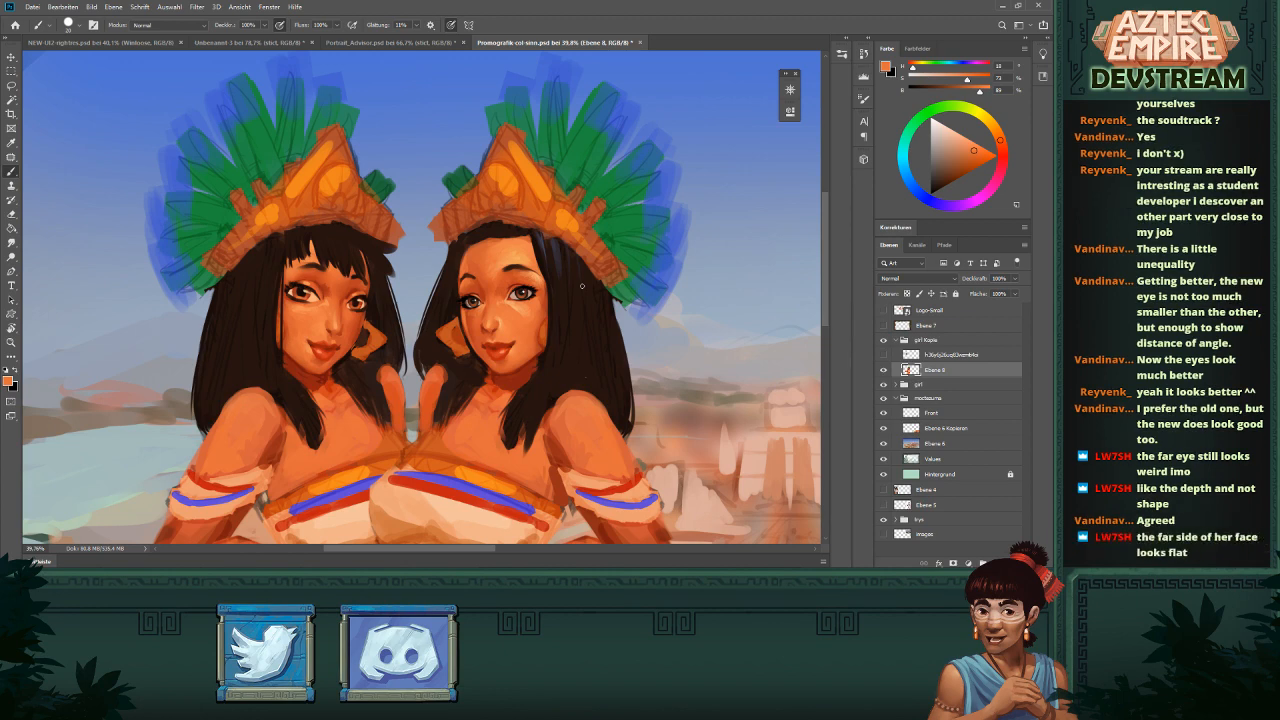
- Toggle the portrait reference for comparison, then hide it and the repainted woman's layer to examine the original girl alone
left_click(885, 356)
left_click(885, 356)
left_click(884, 356)
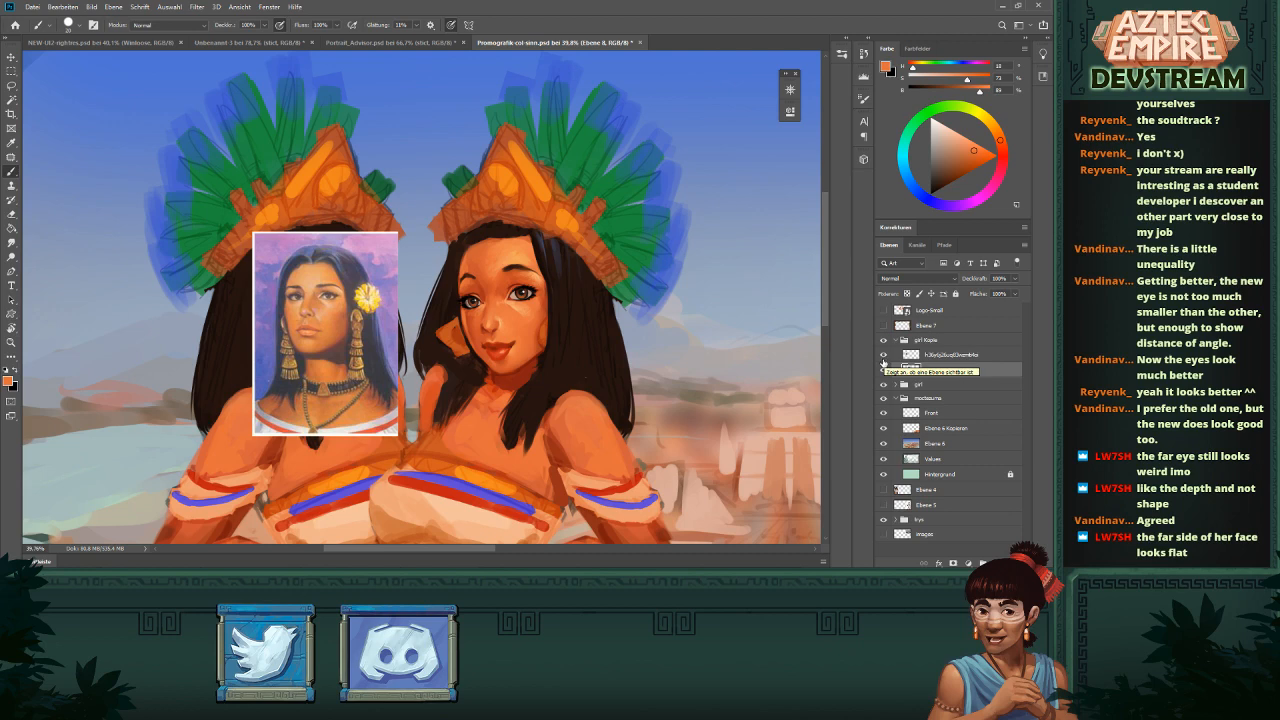
left_click(886, 360)
left_click(885, 372)
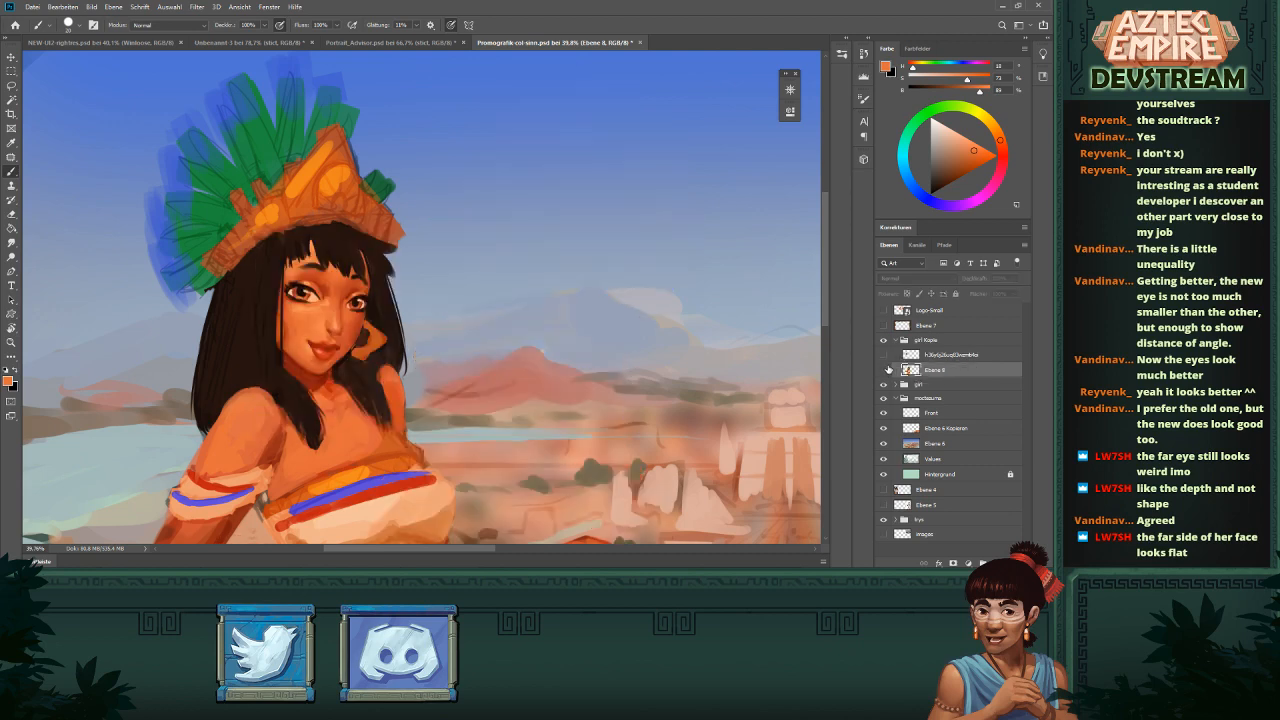
- Show the repainted woman's layer again, hide the original girl group, and duplicate the repainted layer
left_click(885, 372)
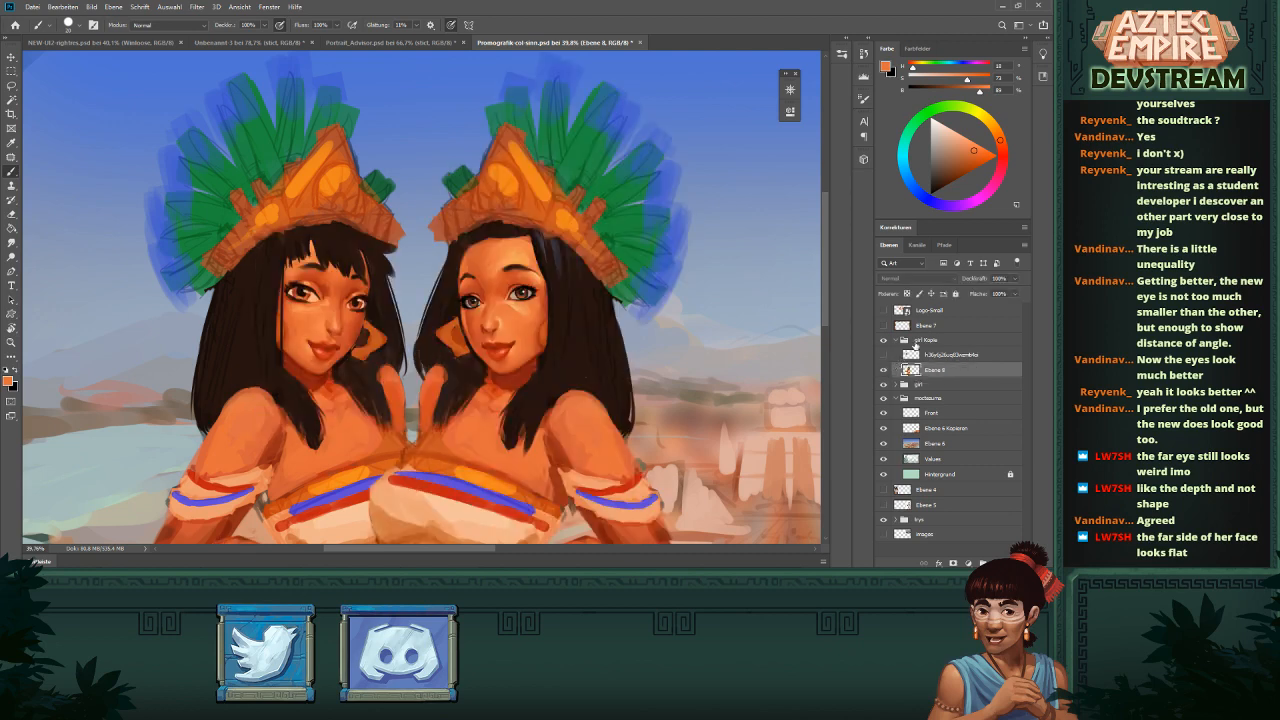
left_click(883, 385)
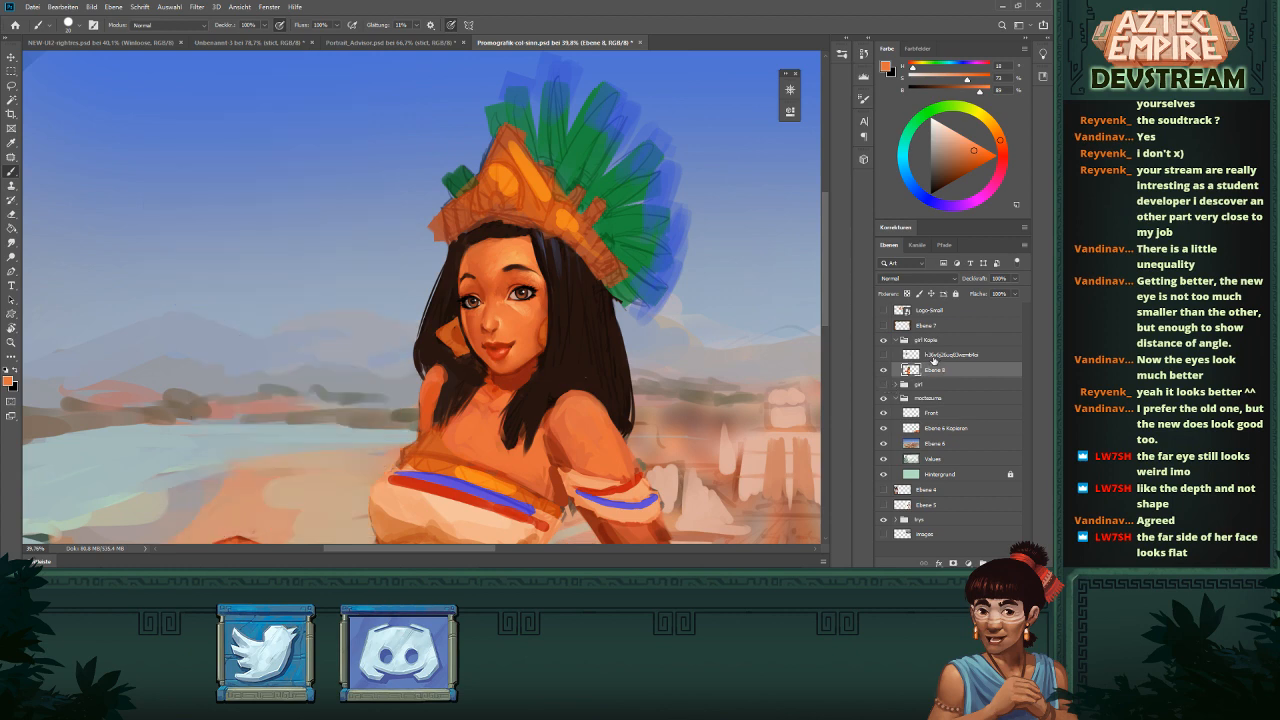
key("ctrl+j")
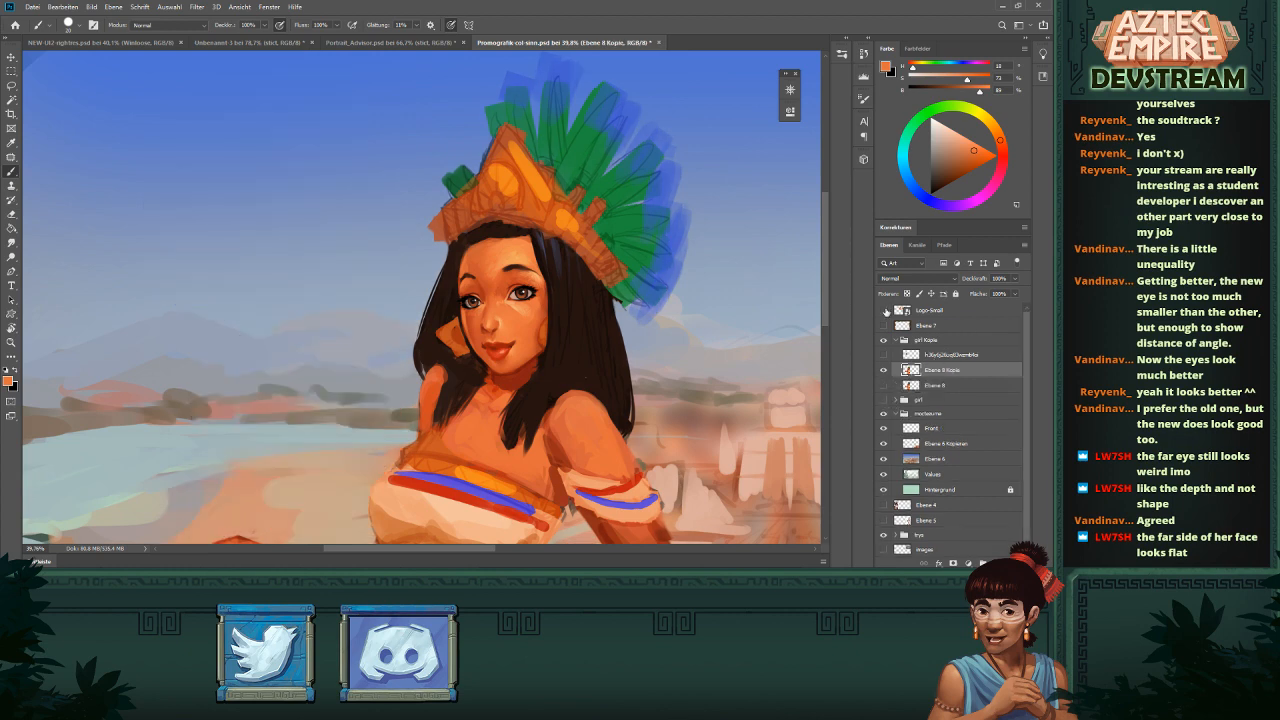
- Lasso the eye area on the duplicated woman, copy it to its own layer, and enlarge it slightly
scroll(580, 277, "up", 3)
key("l")
mouse_move(516, 277)
left_mouse_down()
mouse_move(467, 313)
mouse_move(522, 353)
mouse_move(546, 327)
mouse_move(550, 267)
left_mouse_up()
key("ctrl+j")
key("ctrl+t")
key("Return")
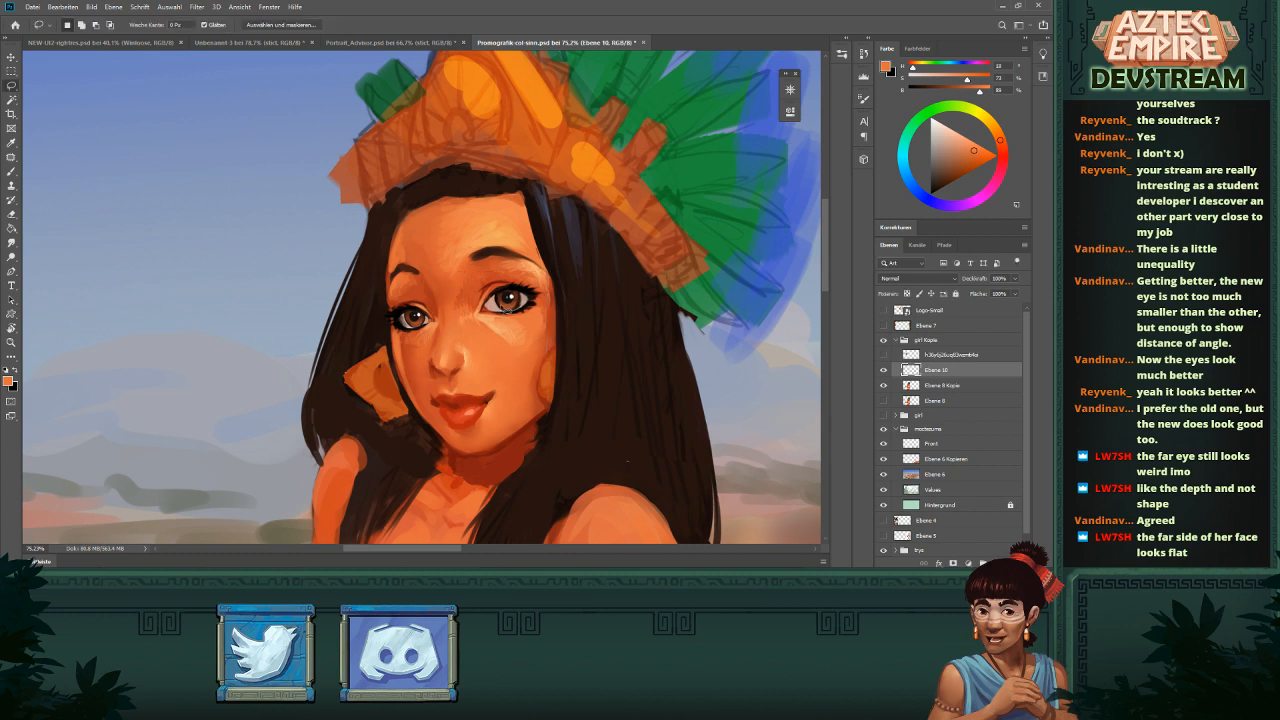
- Lasso the smaller eye on the copied layer, scale it to 104.27%, and nudge it slightly outward on the face
left_click_drag(420, 299, 384, 313)
mouse_move(426, 349)
left_mouse_down()
mouse_move(440, 322)
mouse_move(412, 295)
left_mouse_up()
key("ctrl+t")
mouse_move(437, 290)
left_mouse_down()
mouse_move(470, 268)
mouse_move(444, 276)
left_mouse_up()
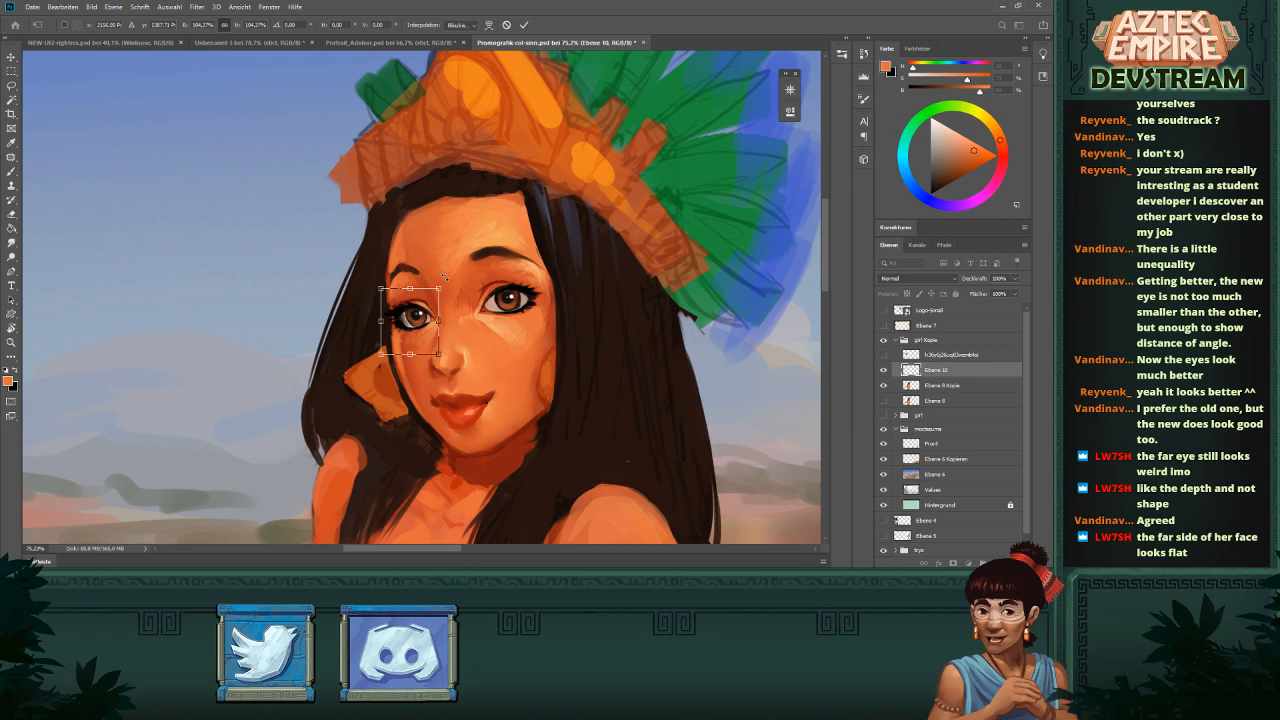
key("Up")
key("Left")
key("Left")
key("Left")
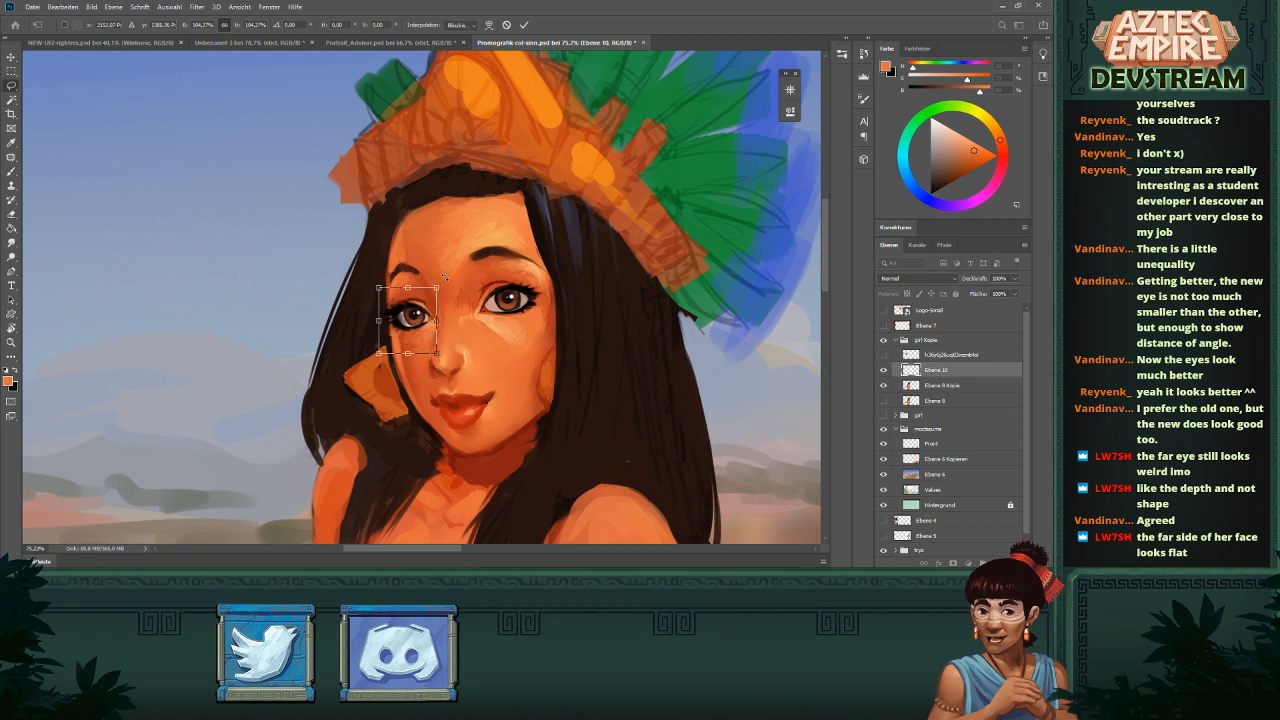
key("Return")
- Examine the enlarged eyes across the whole artwork and toggle the copied eye layer and duplicated woman for comparison
left_click_drag(567, 310, 624, 307)
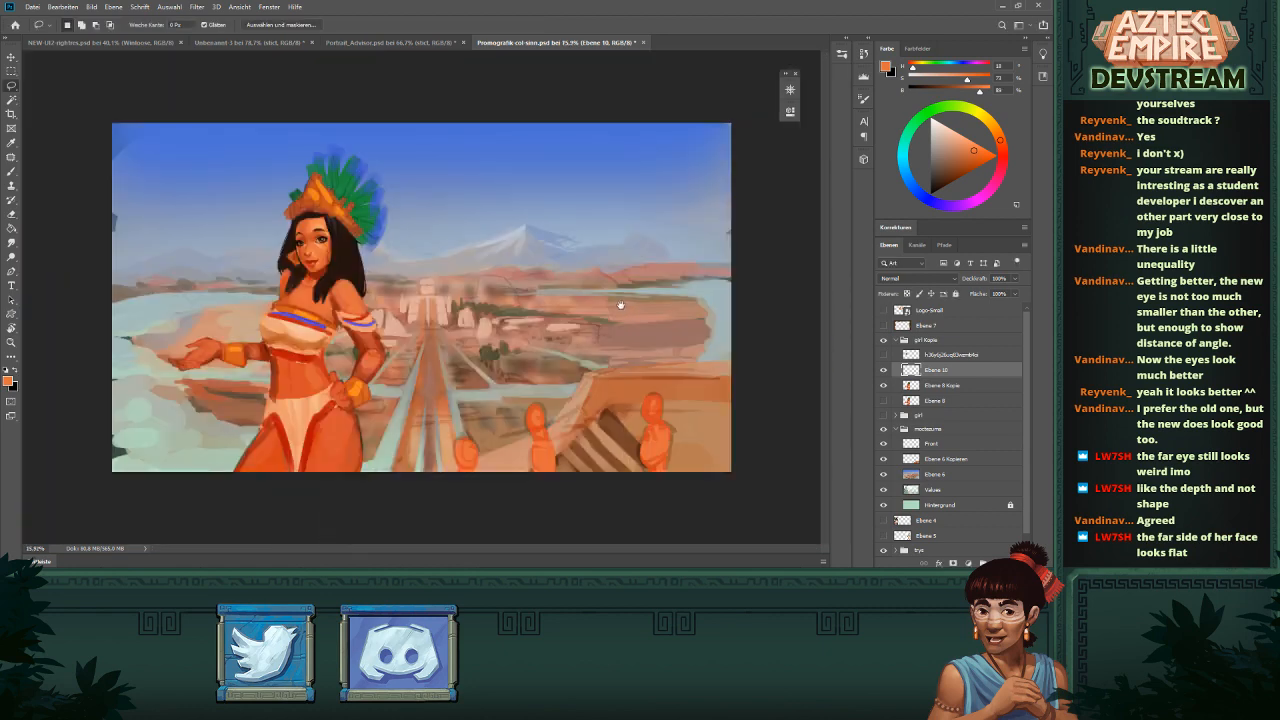
scroll(621, 305, "up", 5)
left_click_drag(473, 280, 580, 320)
scroll(534, 300, "up", 3)
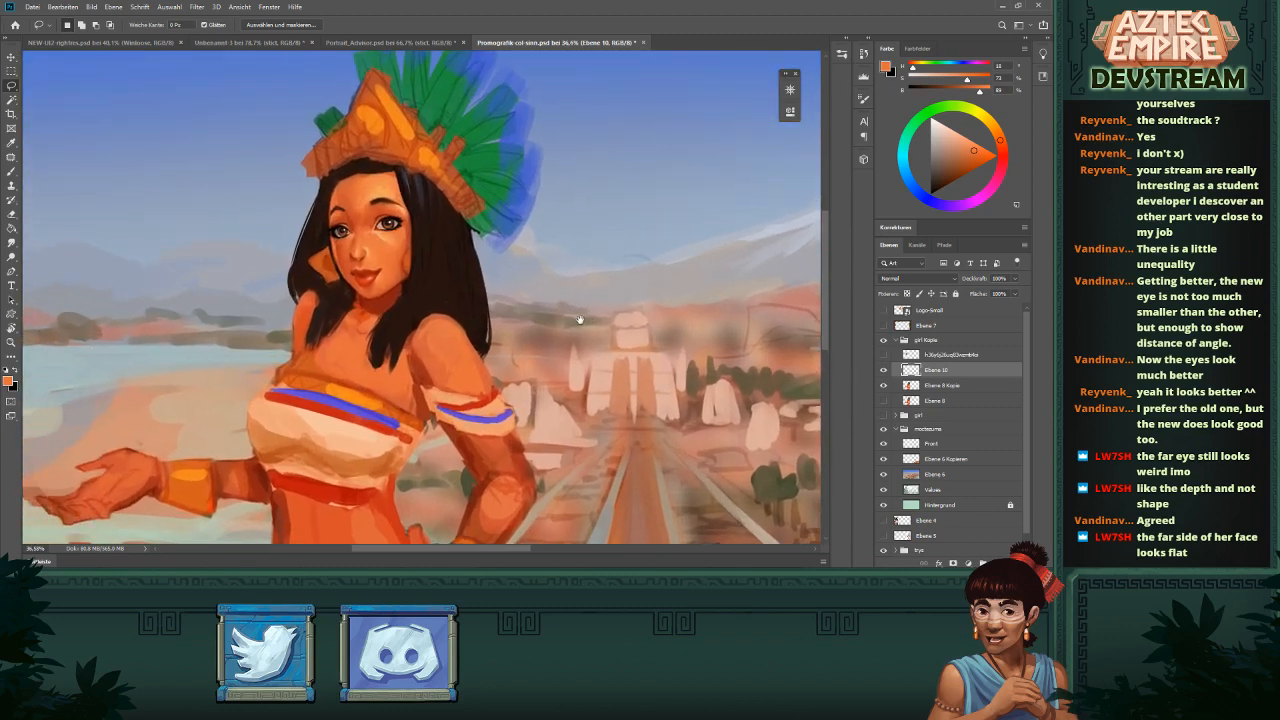
scroll(579, 319, "down", 2)
left_click(884, 372)
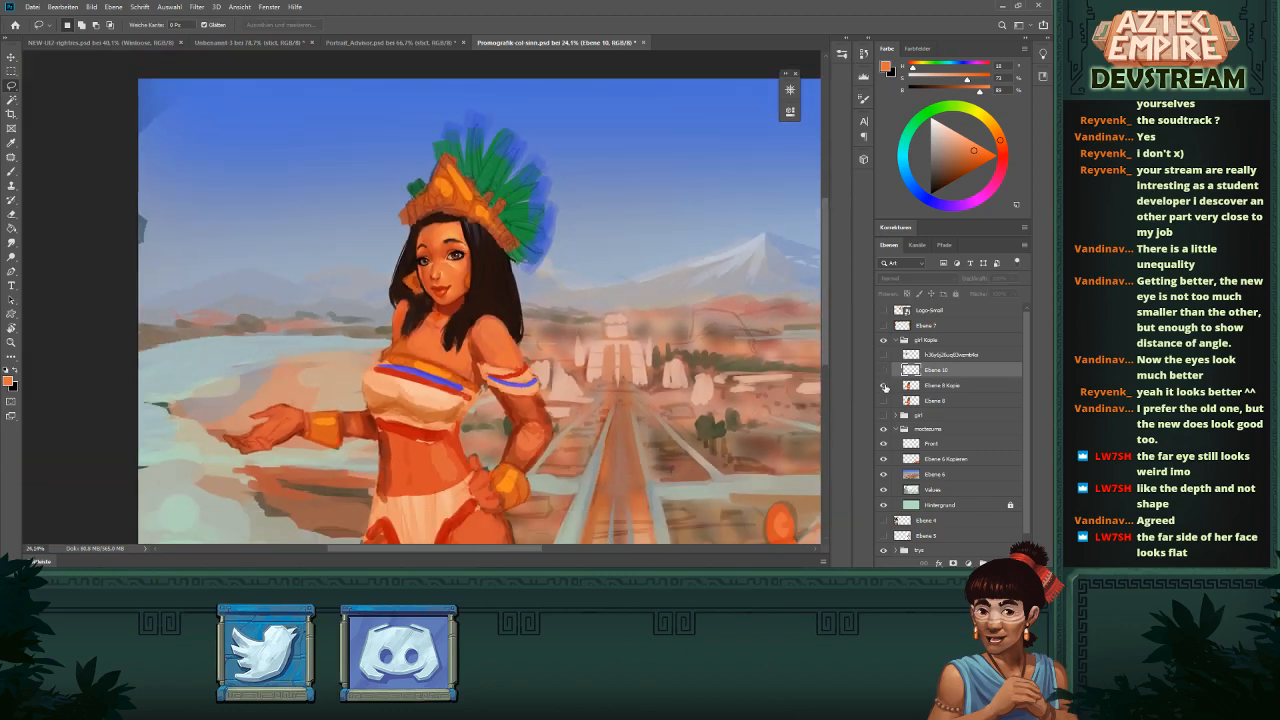
left_click(884, 386)
left_click(884, 372)
left_click(884, 387)
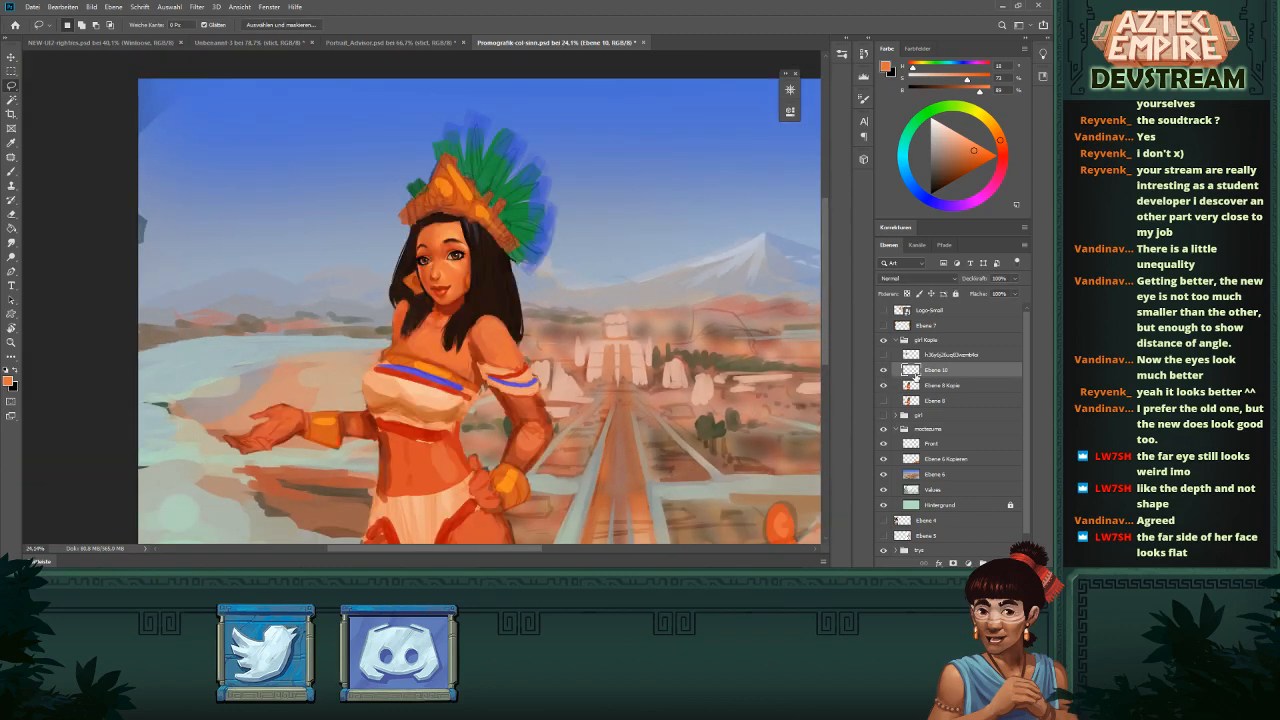
- Merge the enlarged eyes into the duplicated woman layer, compare it with the previous version, and hide the previous version
key("ctrl+e")
left_click(884, 384)
left_click(883, 373)
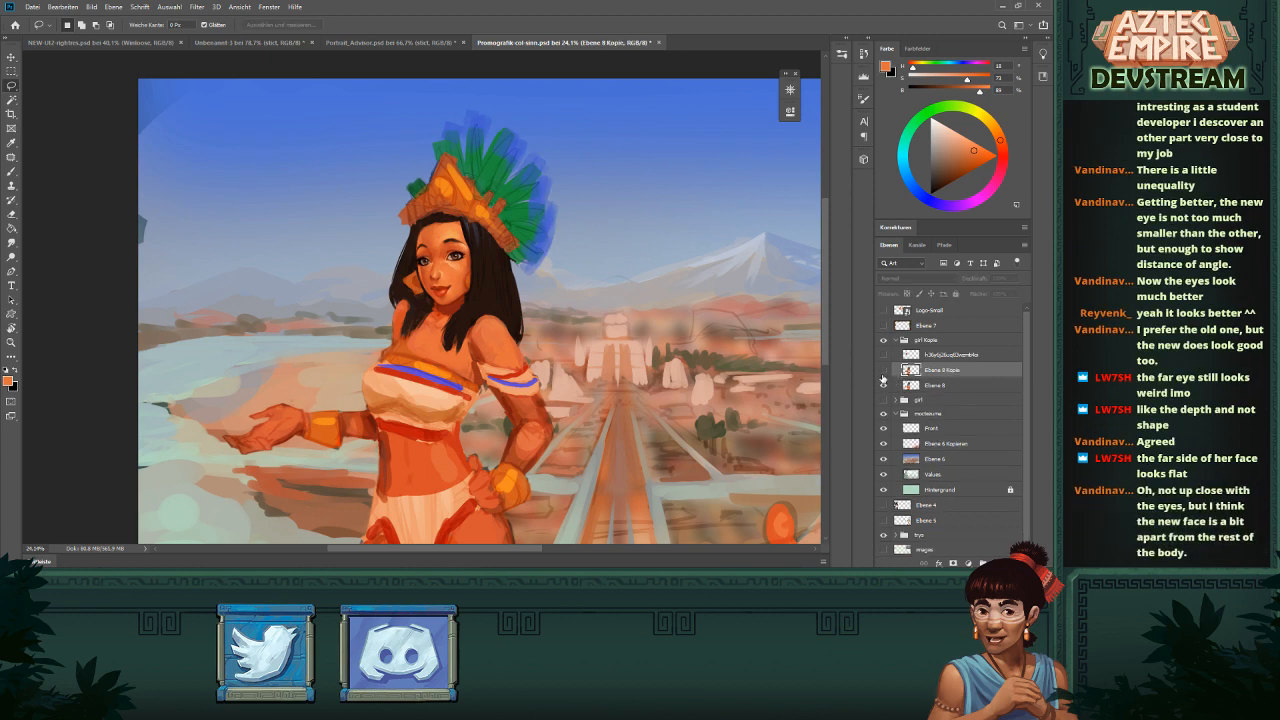
left_click(883, 374)
left_click(882, 375)
left_click(883, 373)
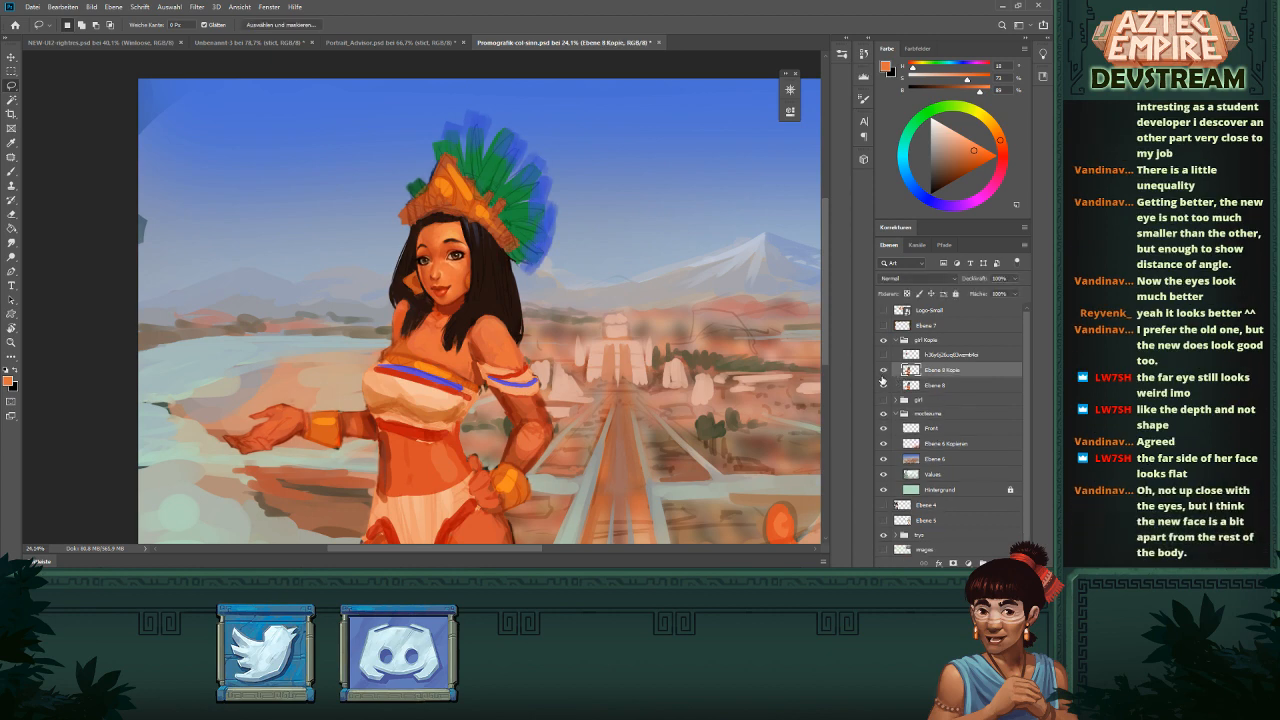
left_click(883, 386)
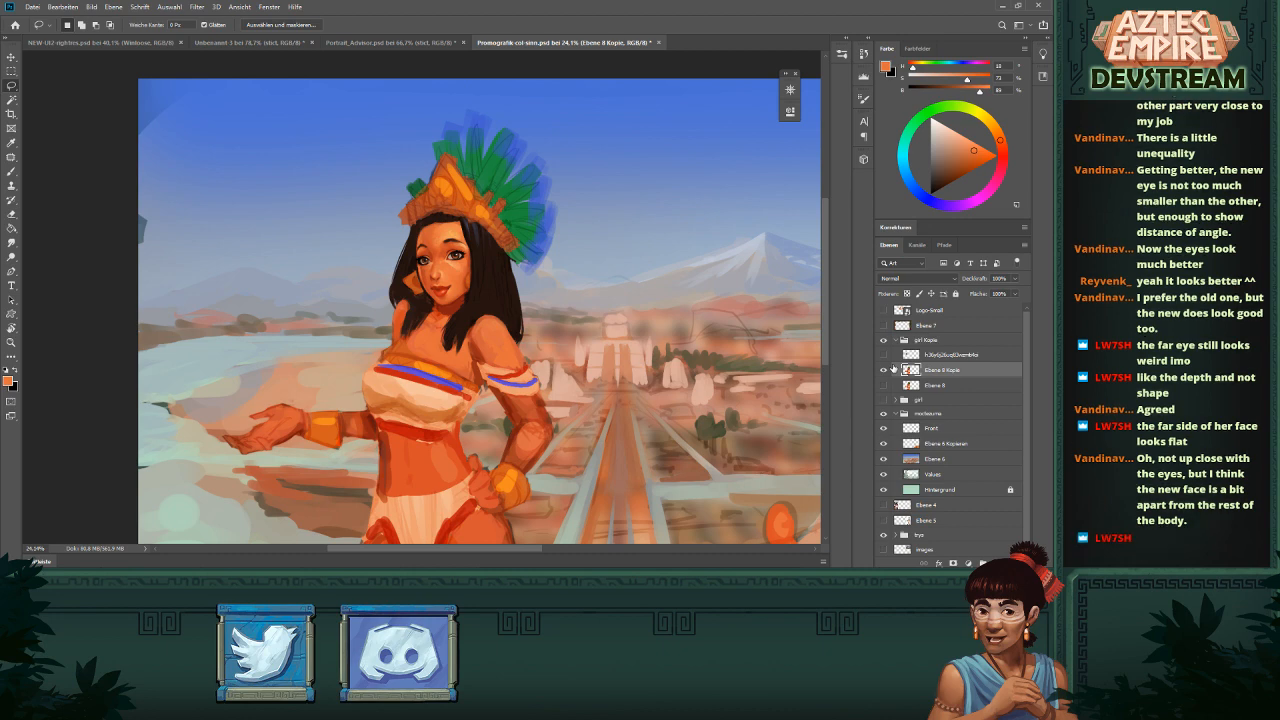
- Flip the repainted woman's group horizontally together with the portrait reference
scroll(573, 305, "down", 3)
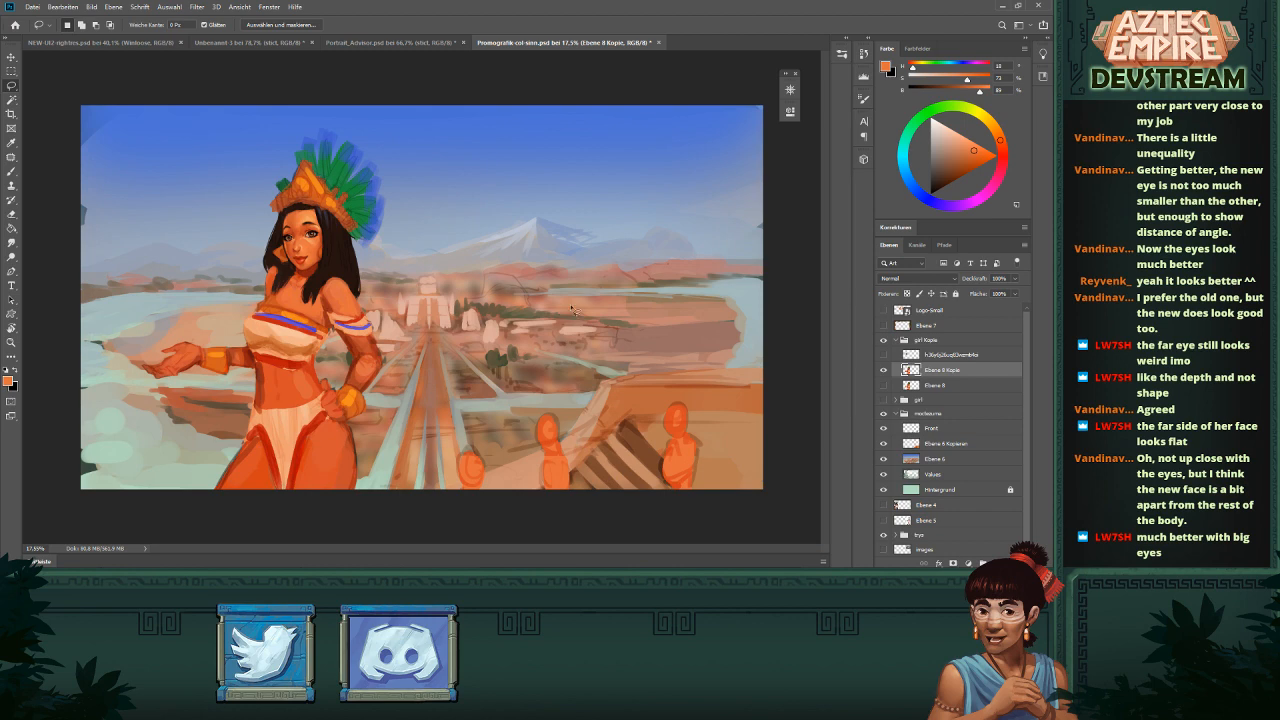
left_click(922, 341)
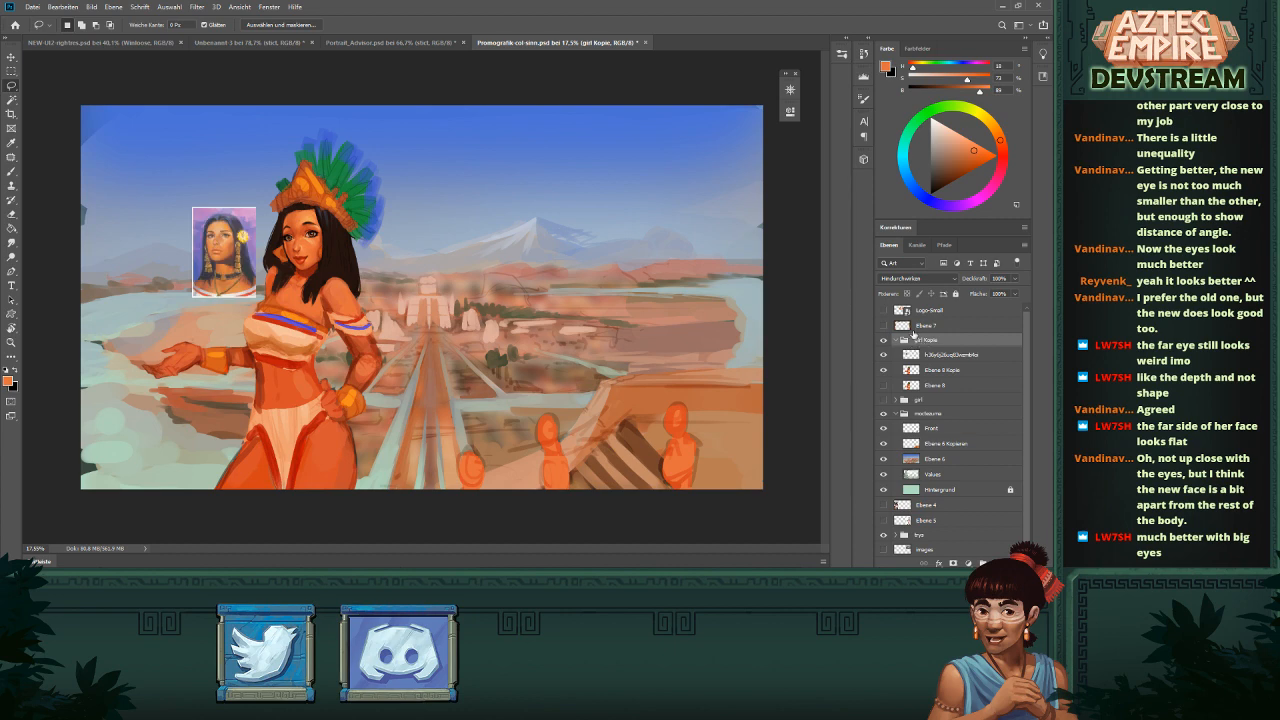
key("ctrl+shift+h")
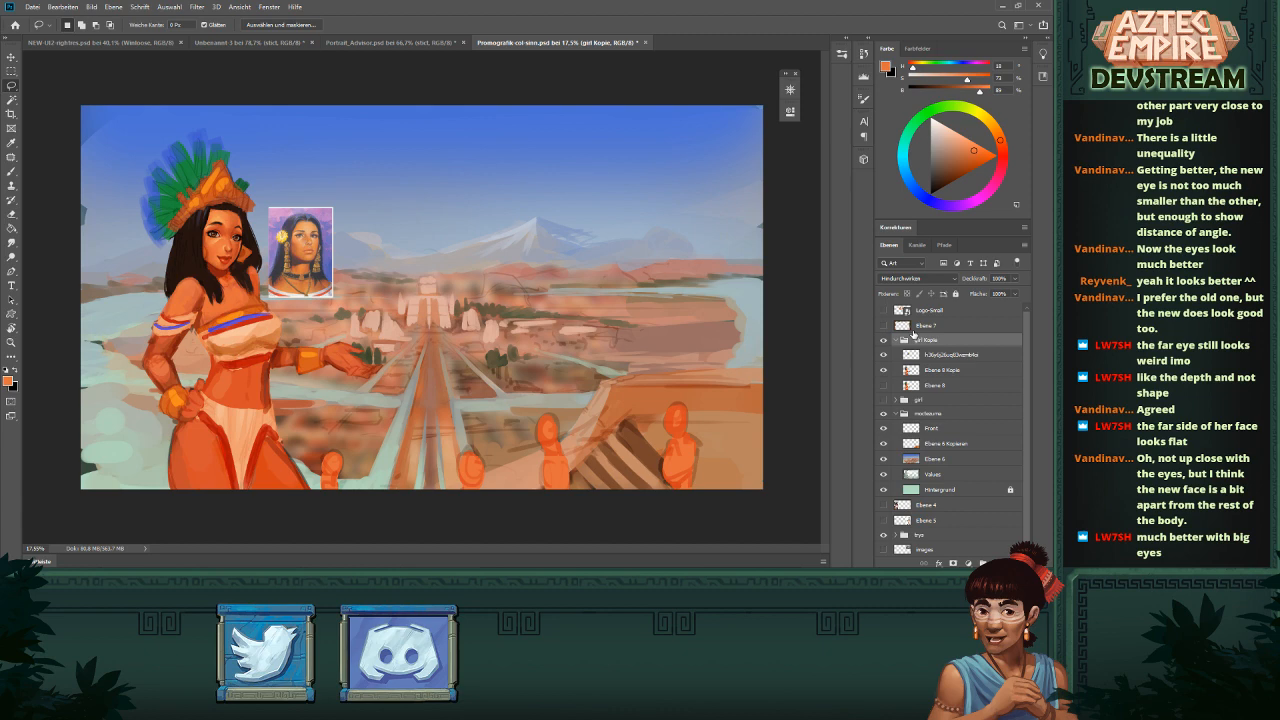
mouse_move(315, 236)
left_mouse_down()
mouse_move(405, 262)
mouse_move(549, 271)
mouse_move(471, 288)
mouse_move(563, 267)
left_mouse_up()
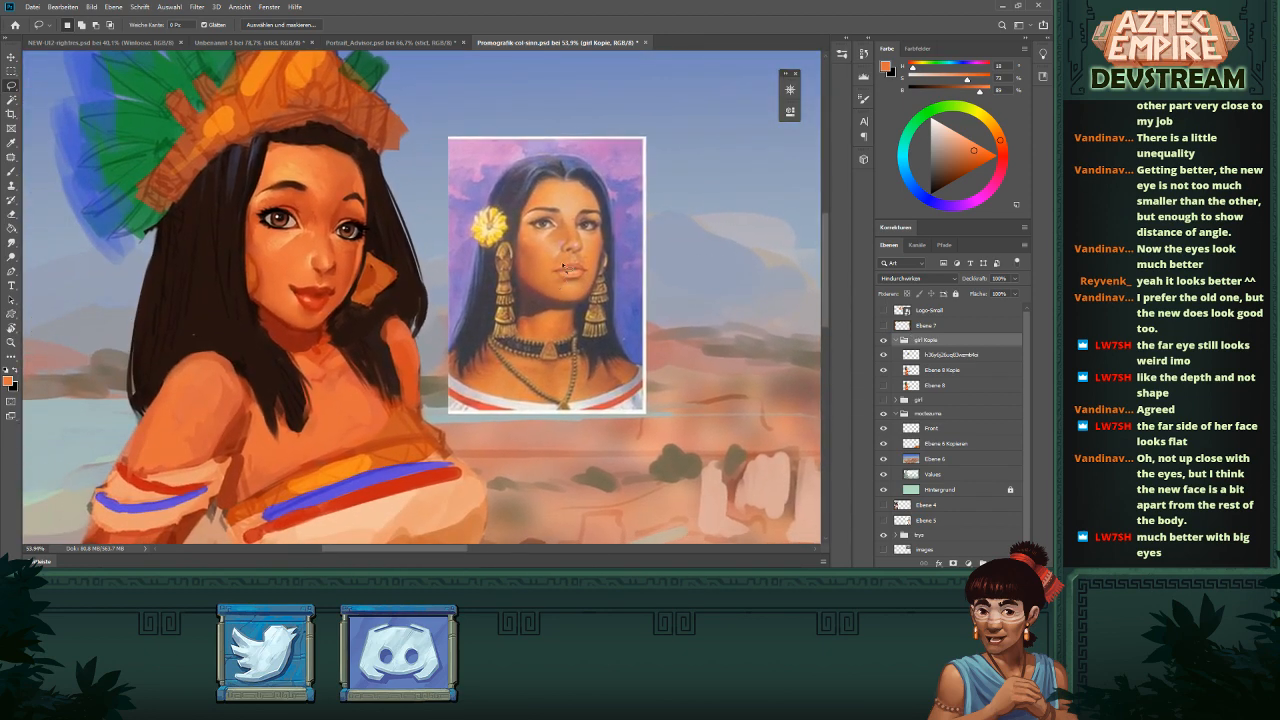
- Blend the cheek below the larger eye on the duplicated woman layer with orange skin tones sampled from the face
key("b")
left_click(885, 371)
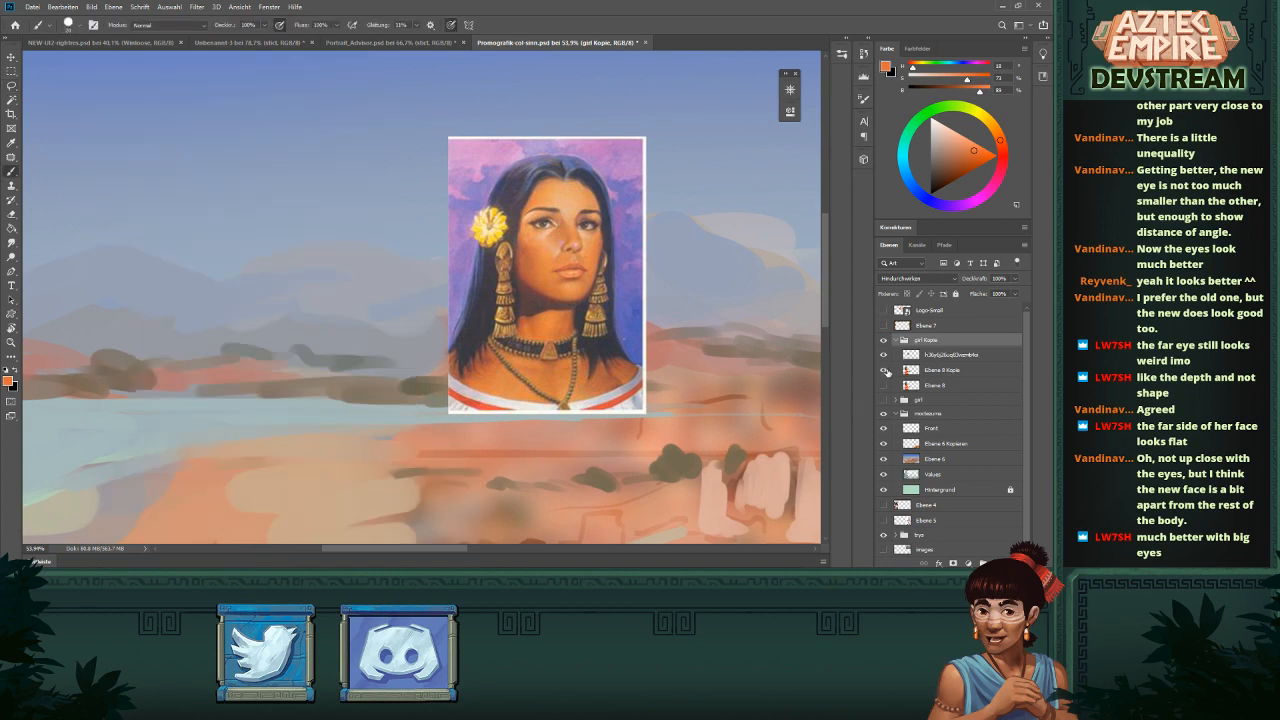
left_click(887, 371)
left_click(920, 368)
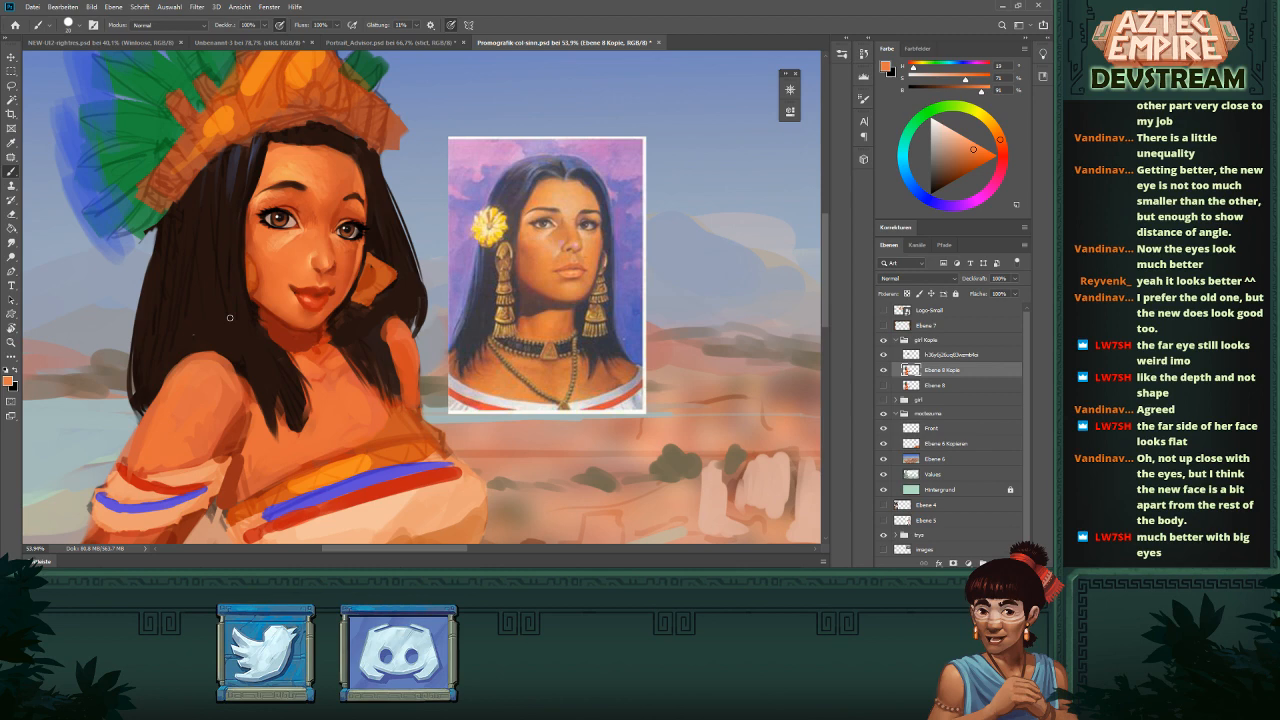
left_click(296, 231, "alt")
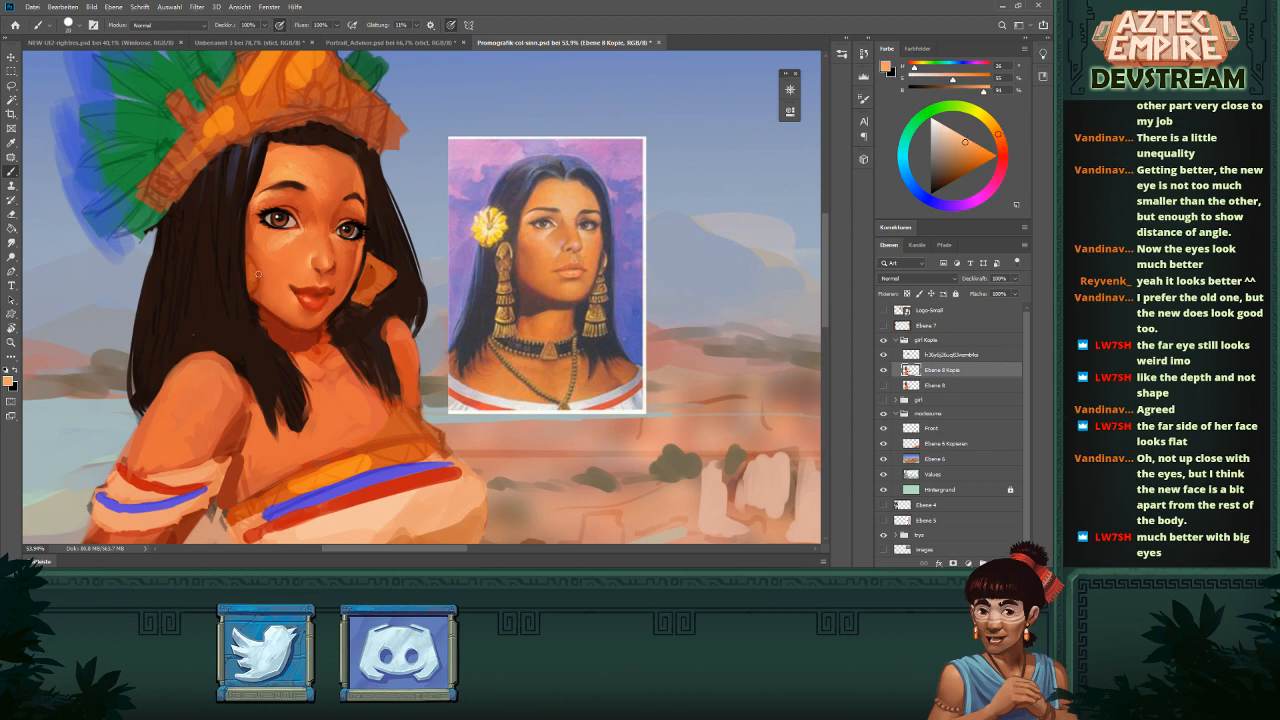
left_click(309, 257, "alt")
left_click(306, 256, "alt")
left_click(301, 257, "alt")
left_click(302, 242, "alt")
left_click(278, 268, "alt")
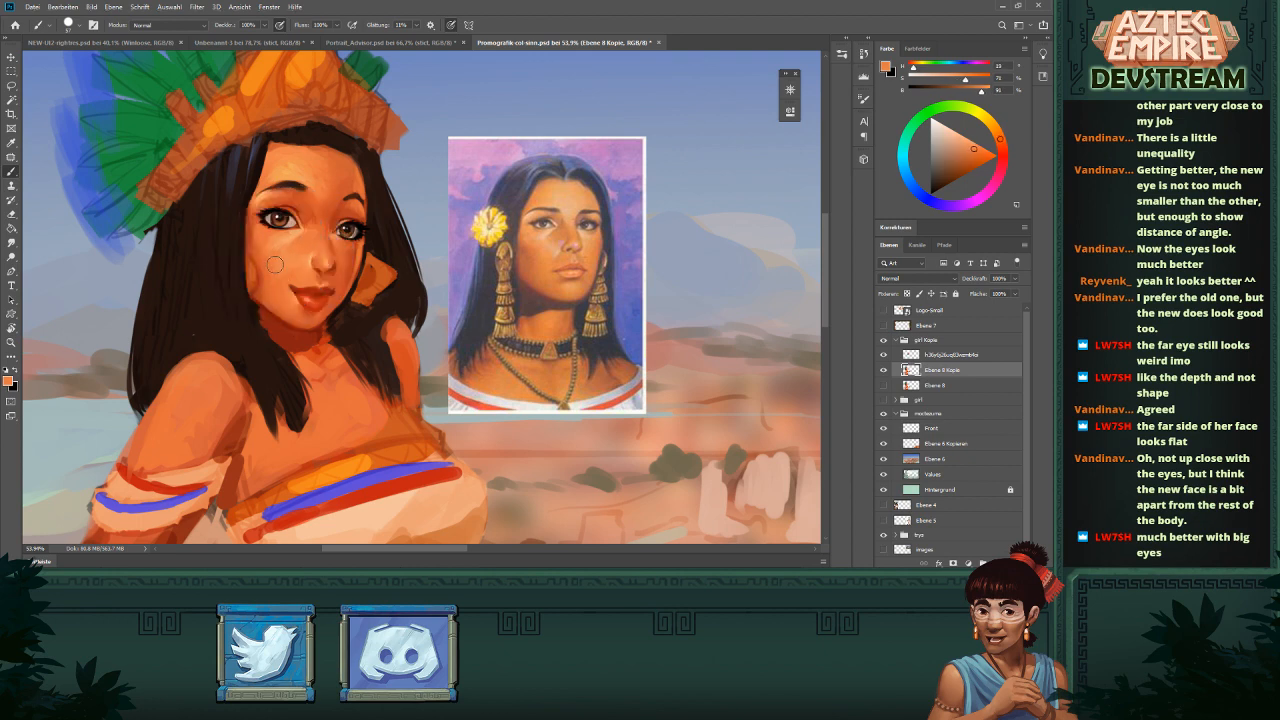
left_click(280, 283, "alt")
- Paint a light highlight from the side of the nose onto the cheek with sampled peach and orange tones
scroll(295, 296, "down", 1)
left_click_drag(295, 296, 277, 318)
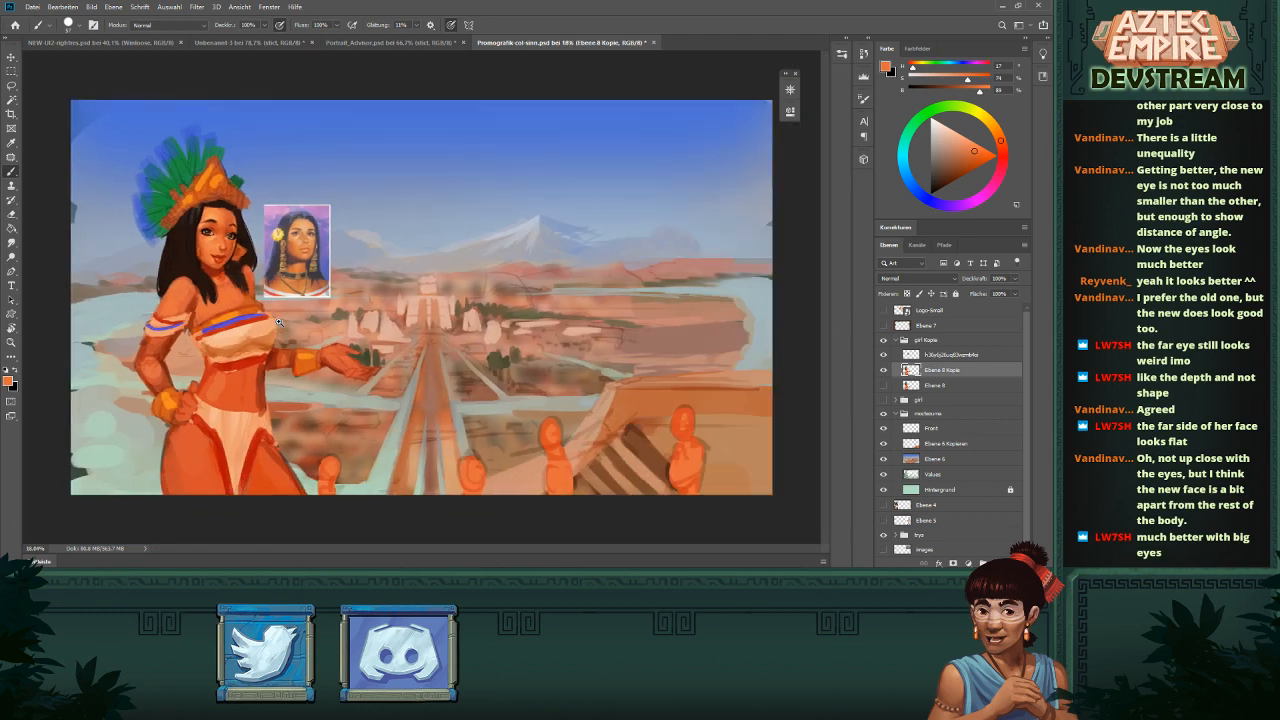
left_click_drag(238, 241, 453, 305)
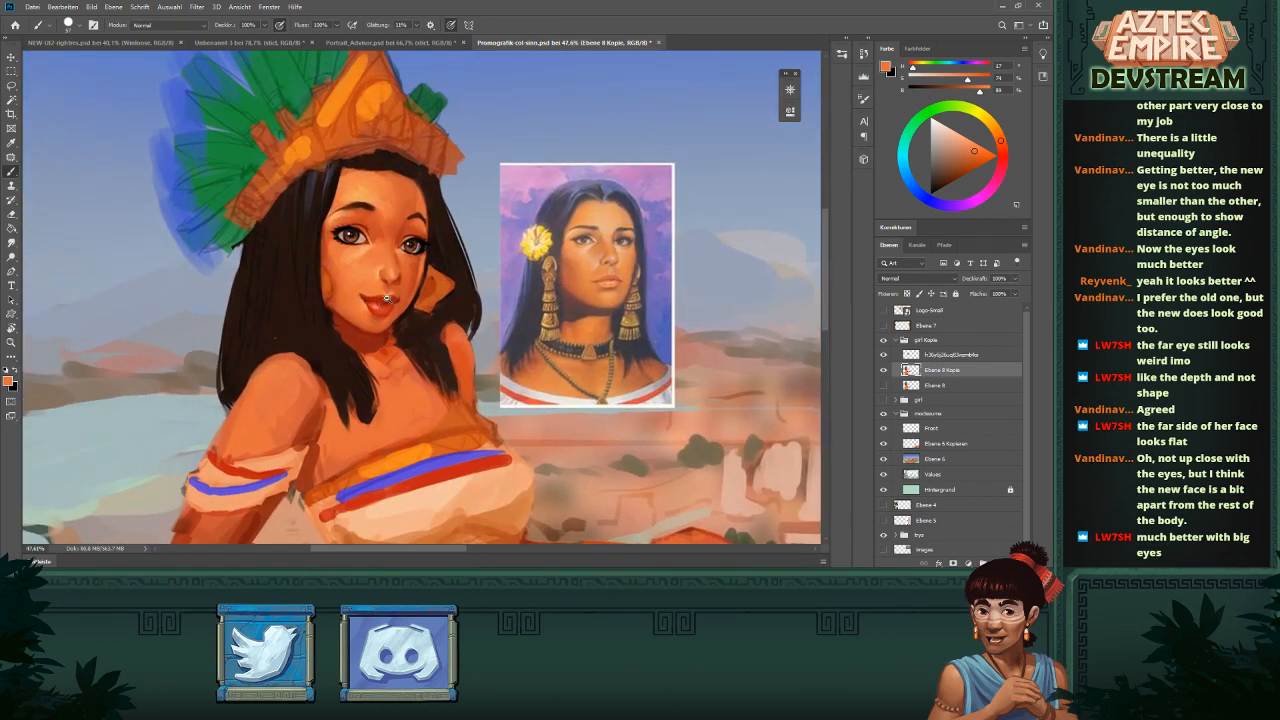
scroll(376, 300, "up", 2)
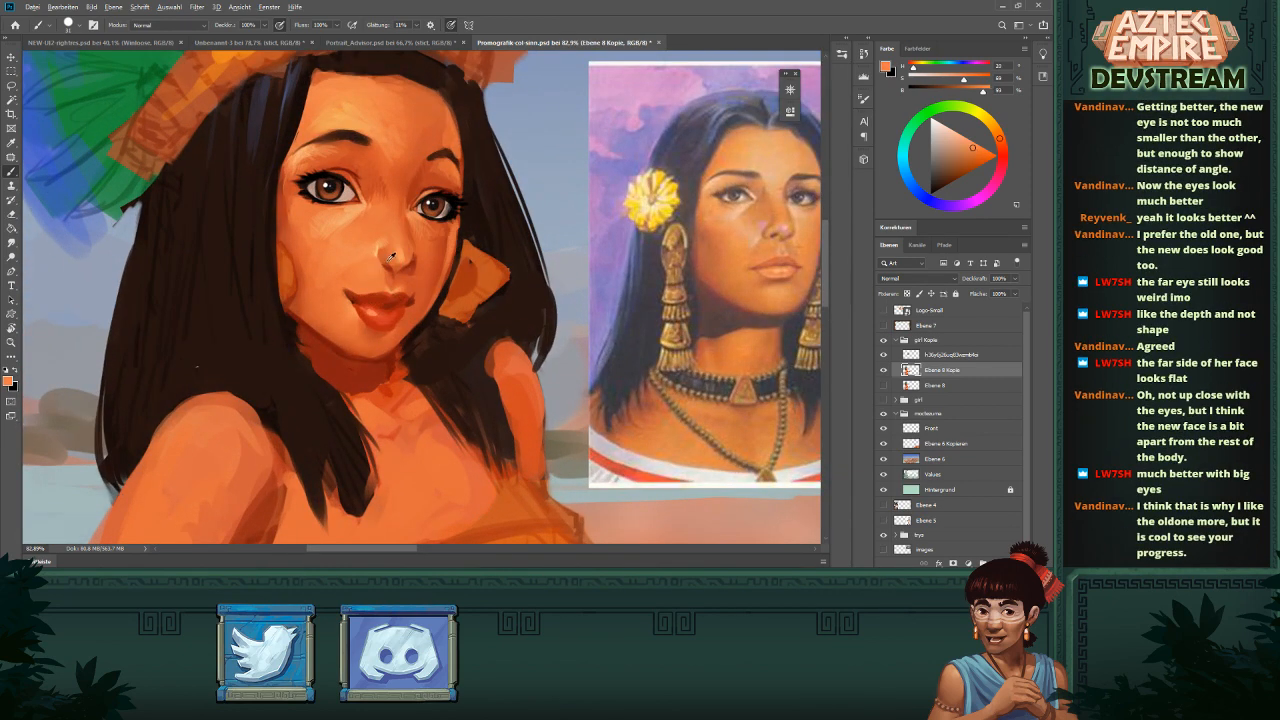
left_click_drag(388, 263, 380, 258)
left_click(375, 253, "alt")
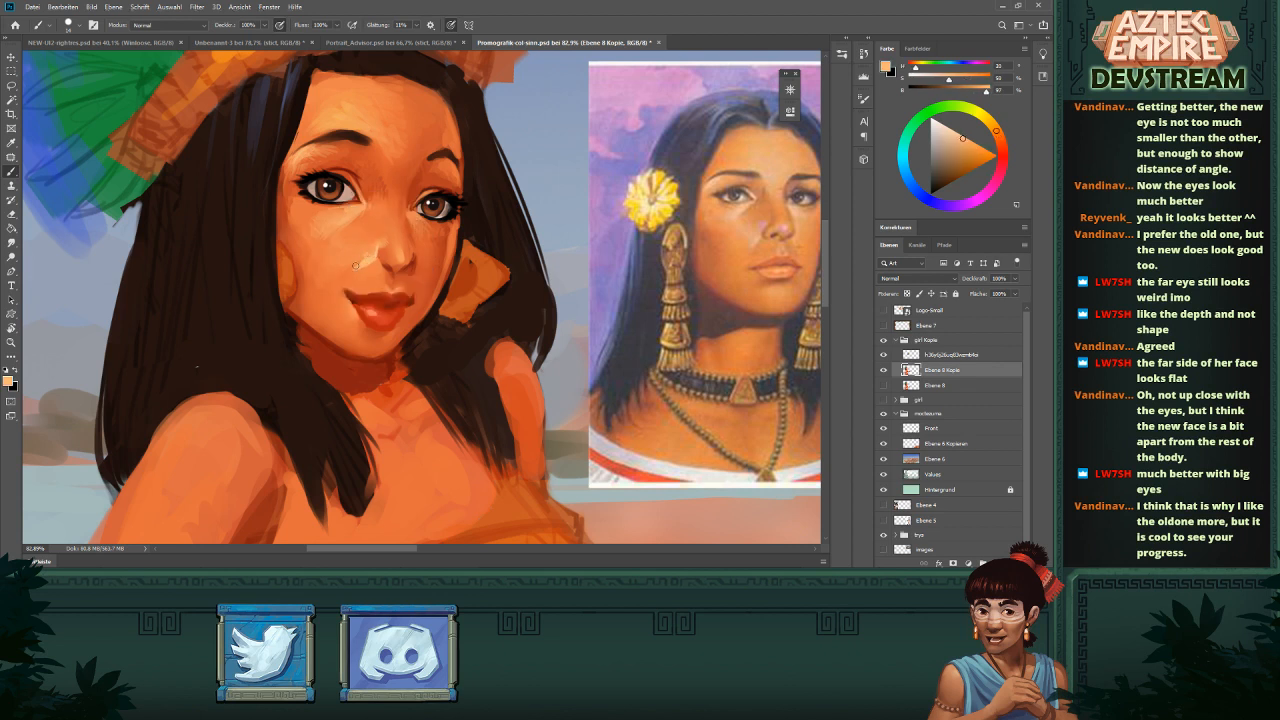
left_click(362, 253, "alt")
left_click_drag(363, 260, 353, 268)
left_click(358, 265, "alt")
left_click(352, 266, "alt")
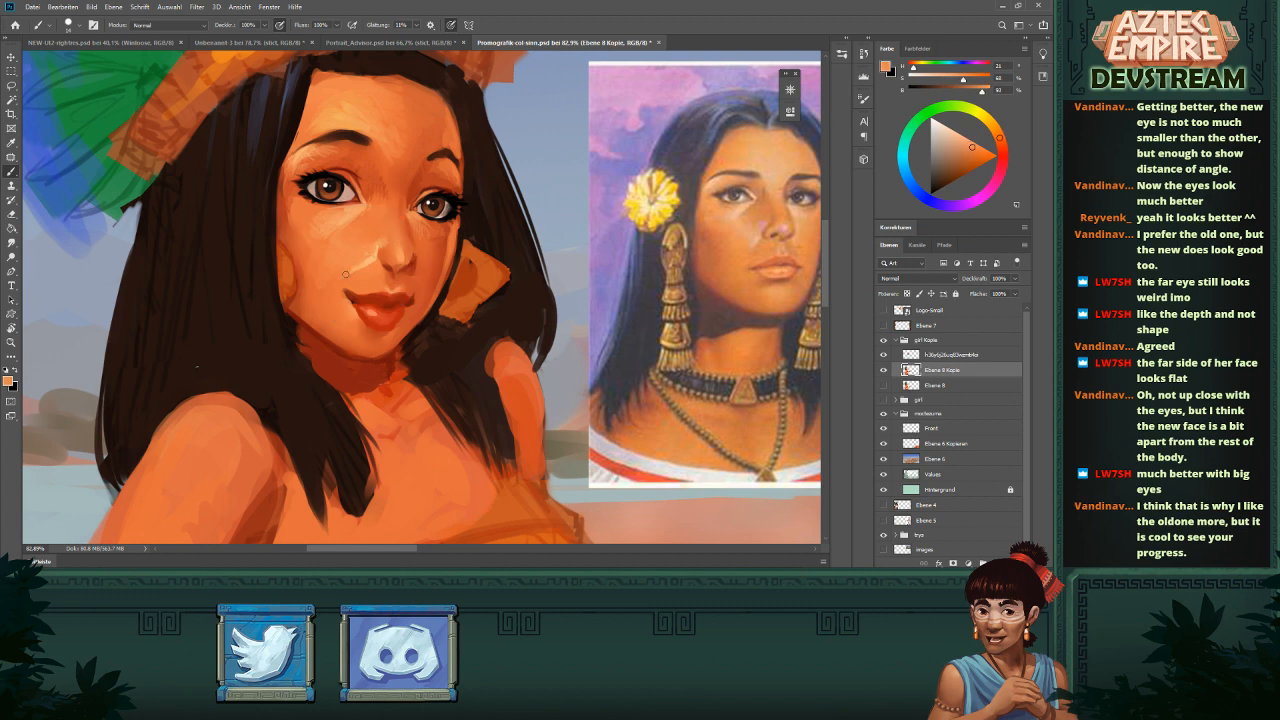
left_click(333, 282, "alt")
- Check the face in the full artwork and soften the cheek highlight beside the nose with sampled light orange tones
key("ctrl+0")
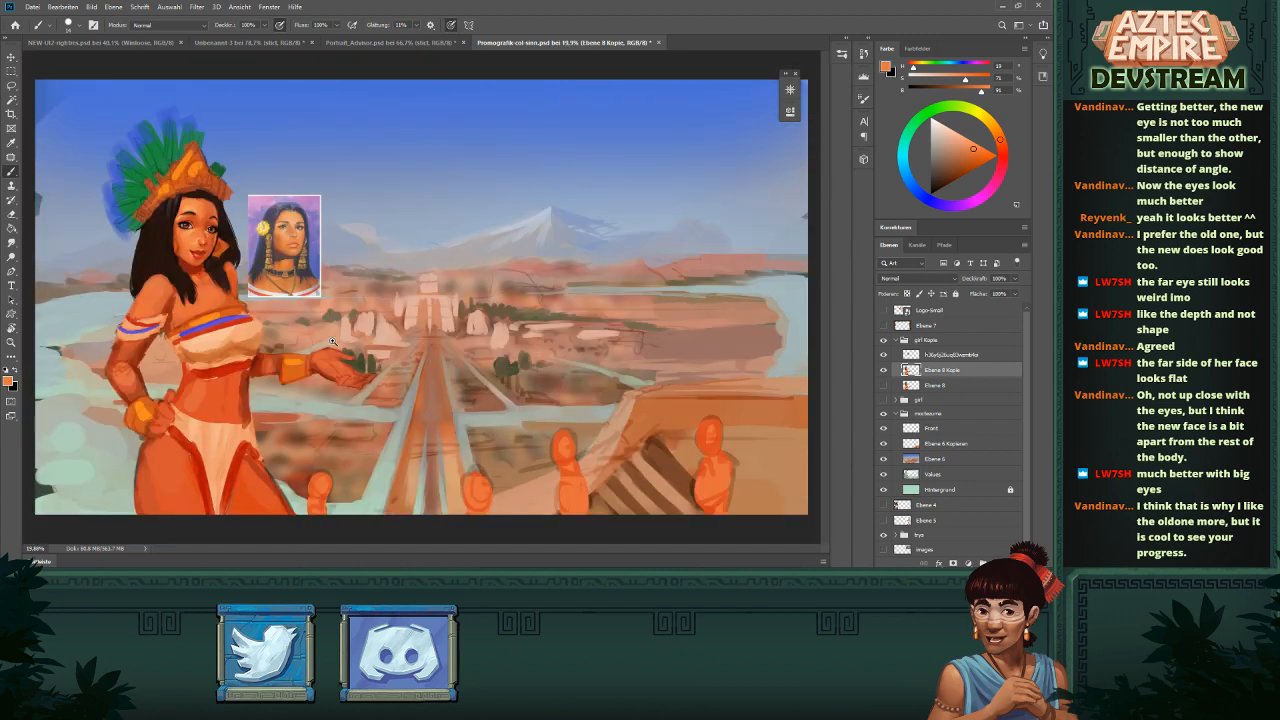
left_click_drag(186, 228, 307, 309)
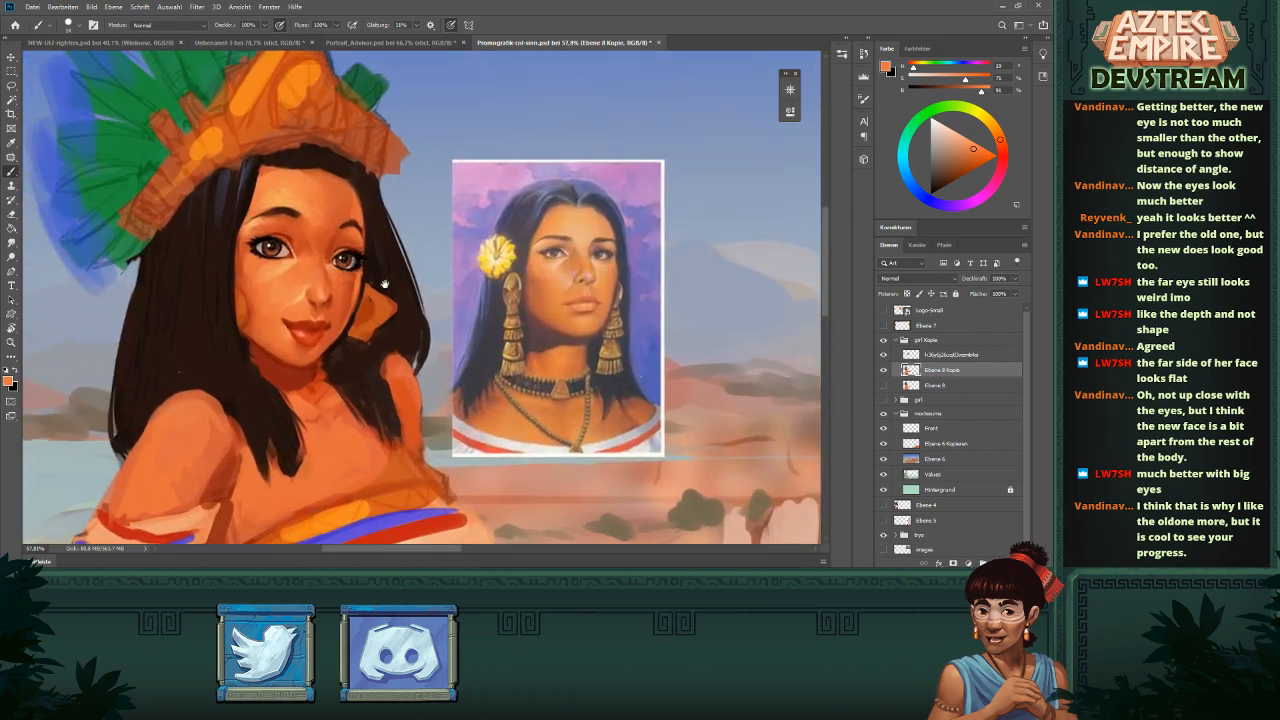
left_click(303, 298, "alt")
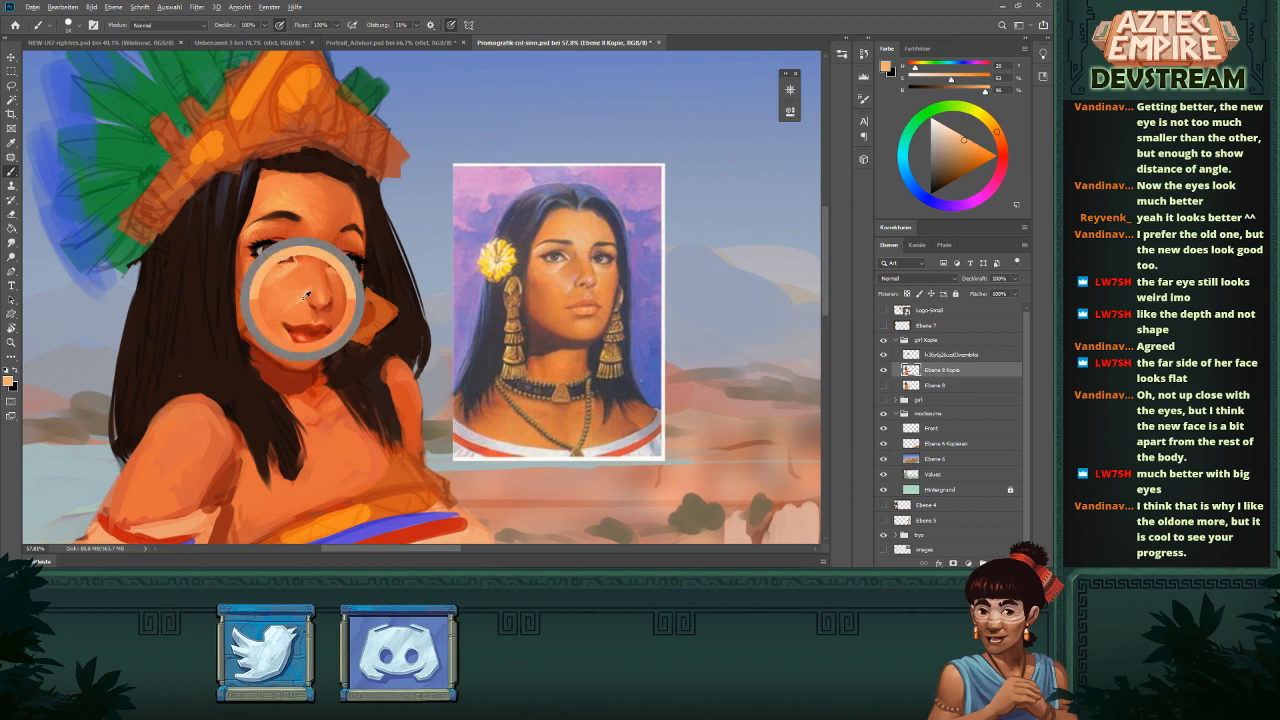
left_click(297, 298, "alt")
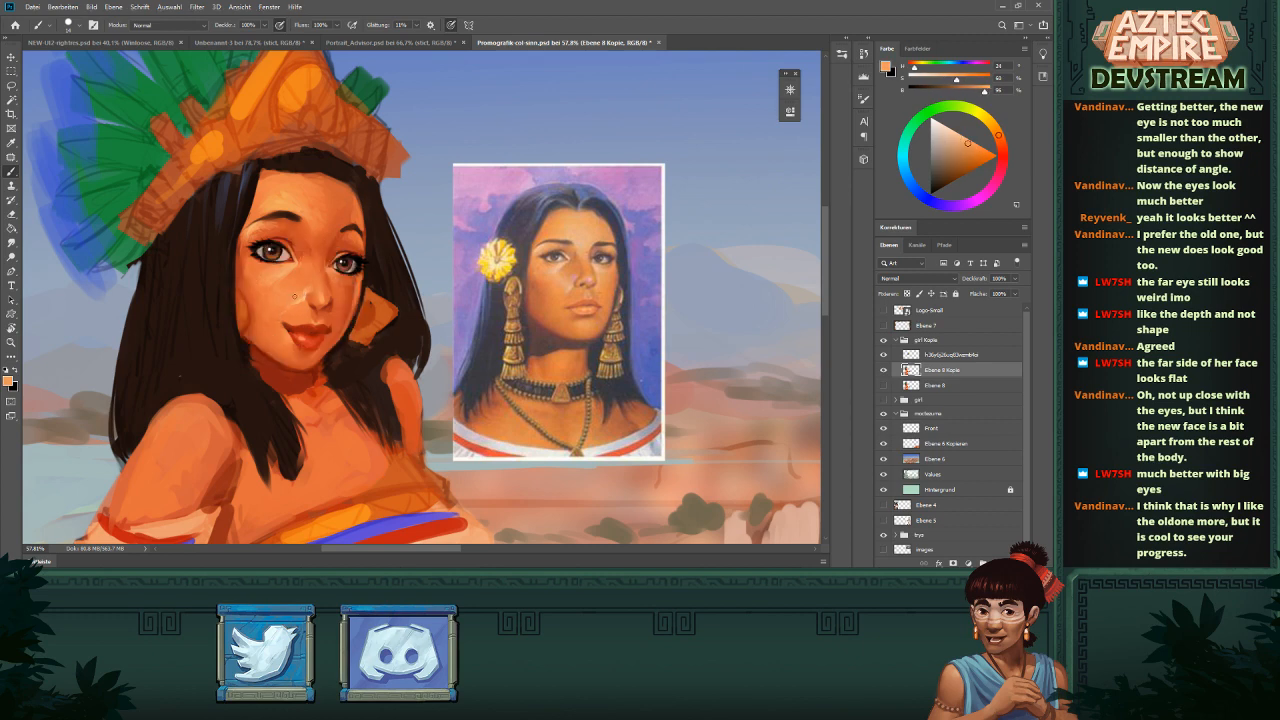
left_click(299, 297, "alt")
- Refine the shading around the nose tip and adjacent cheeks with darker and lighter orange tones sampled from the face
left_click_drag(315, 289, 248, 353)
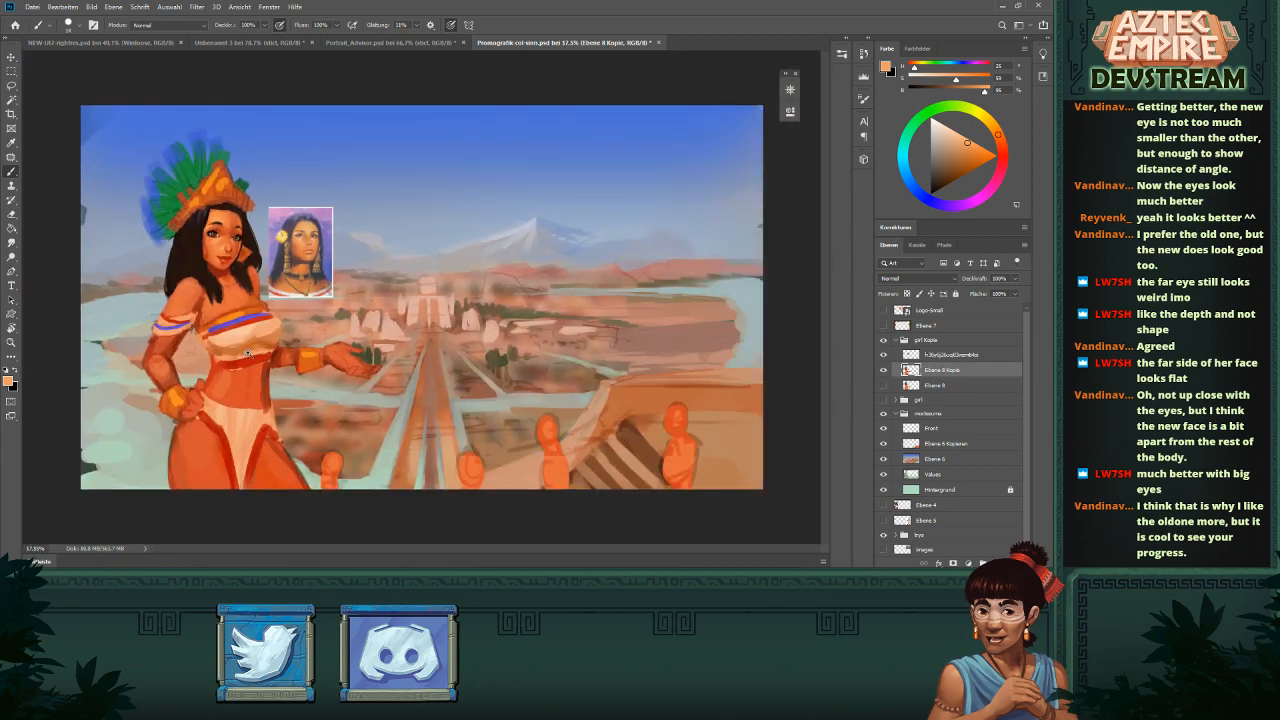
left_click_drag(214, 231, 283, 242)
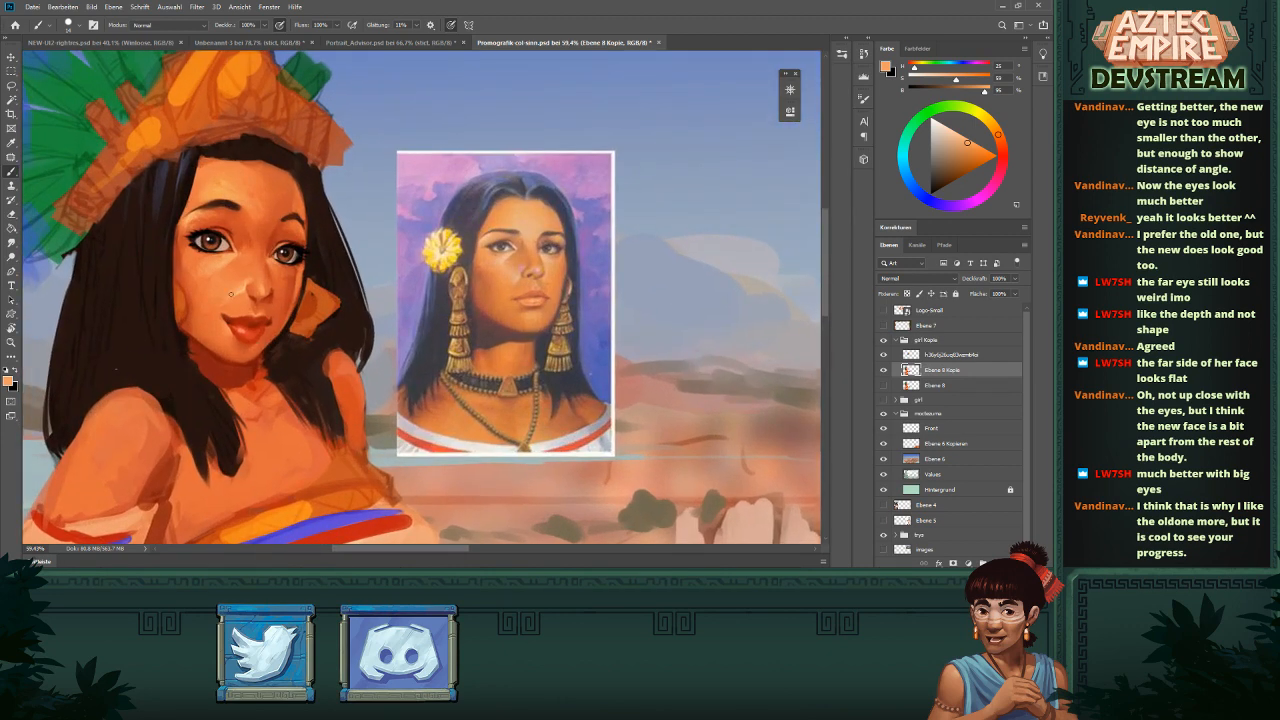
left_click(270, 298, "alt")
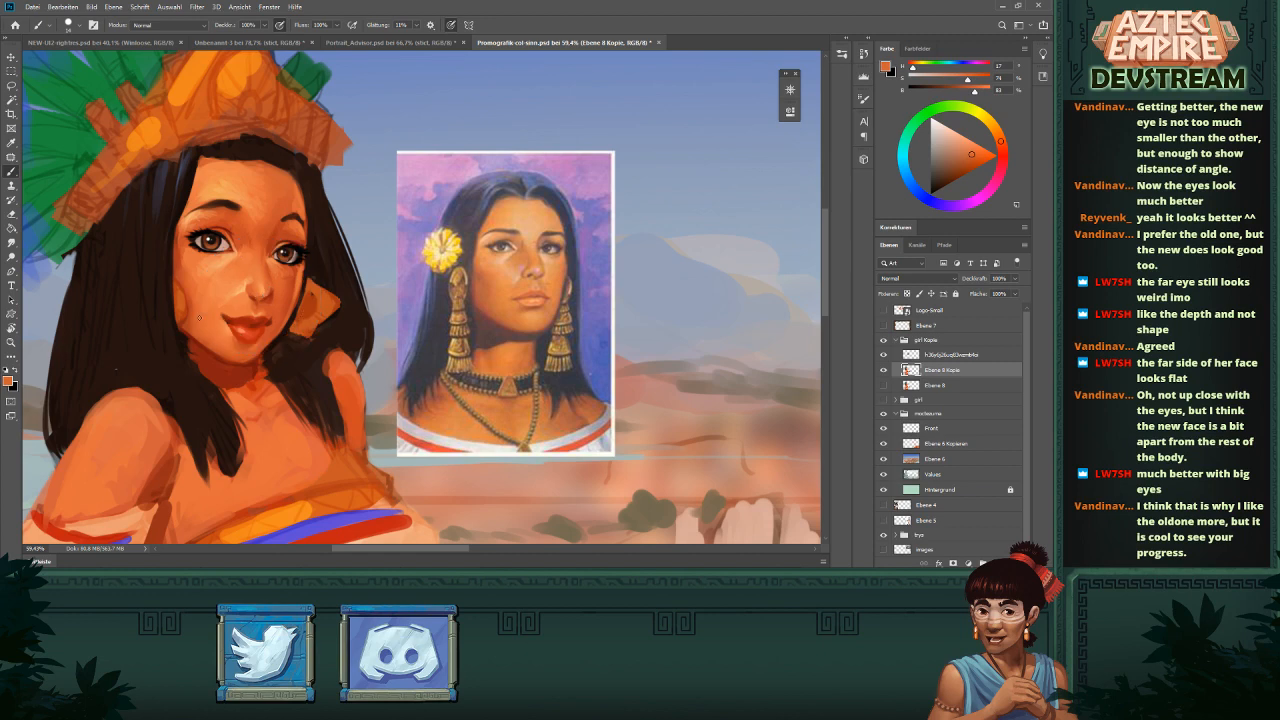
left_click(268, 286, "alt")
left_click(243, 287, "alt")
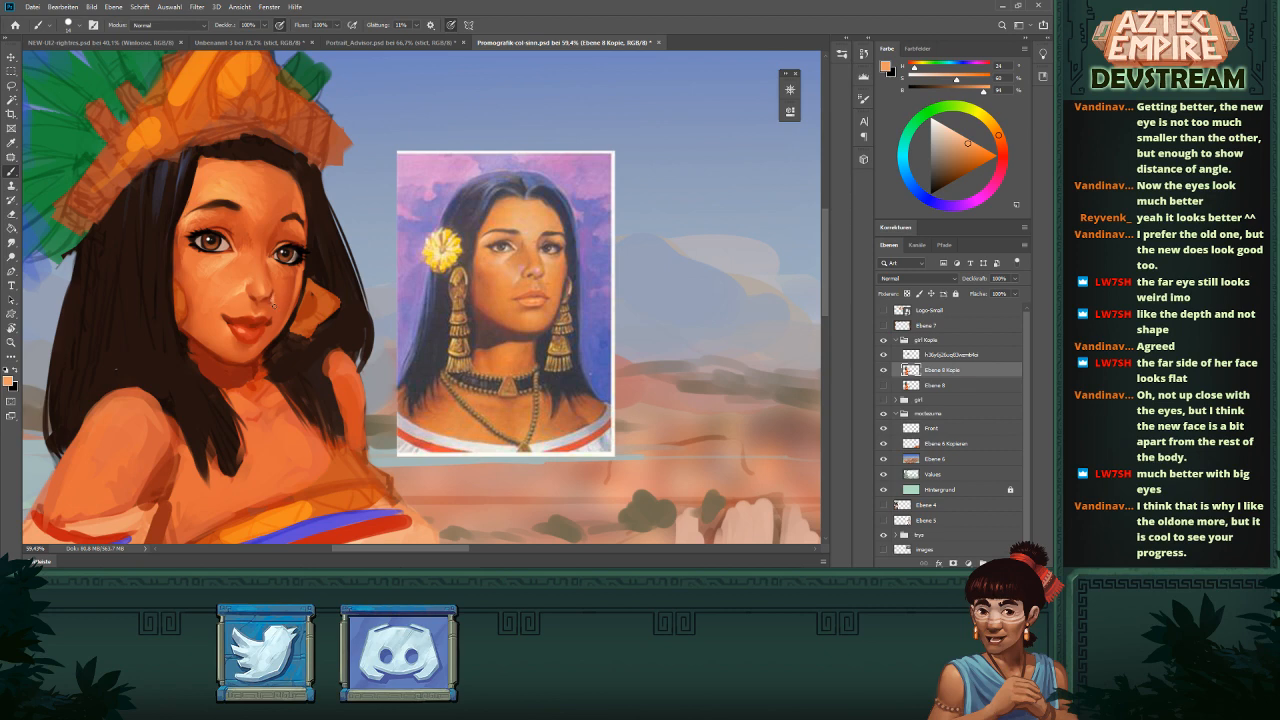
left_click(241, 300, "alt")
left_click(280, 284, "alt")
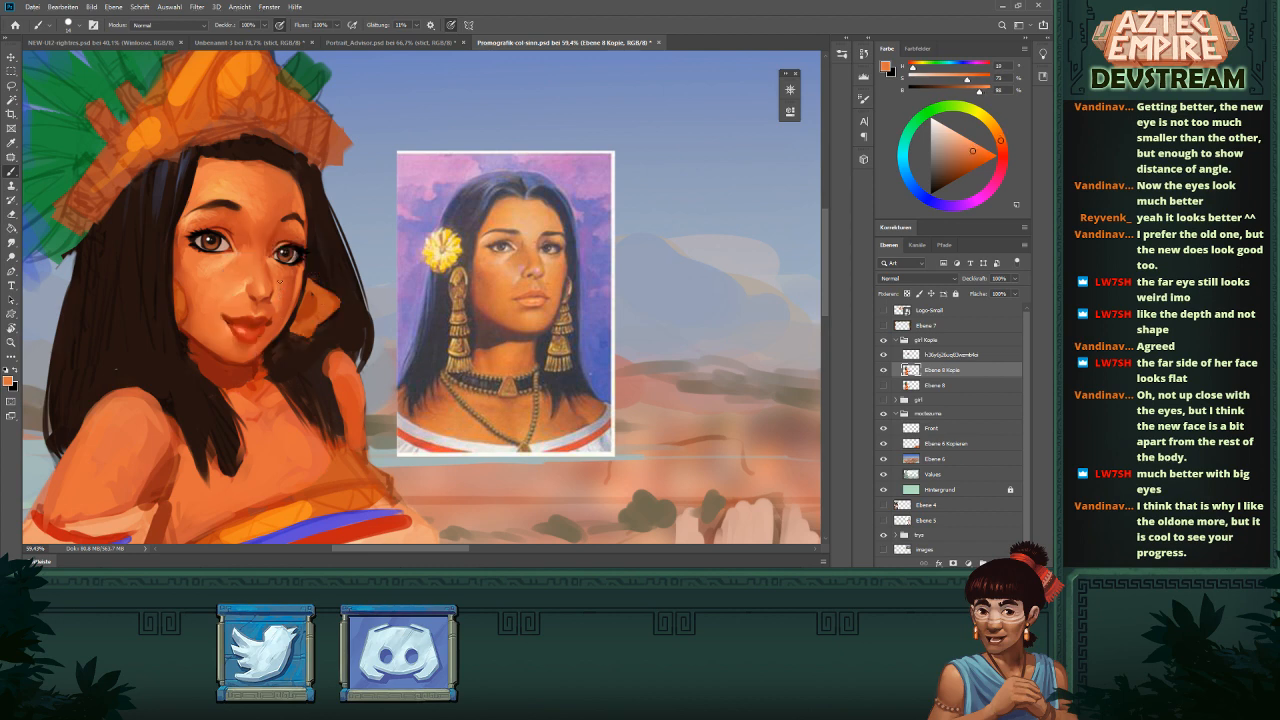
- Blend the side of the nose and the cheek below the smaller eye with orange skin tones sampled from the face
left_click(284, 292, "alt")
left_click(279, 315, "alt")
left_click(278, 298, "alt")
left_click(284, 307, "alt")
left_click(283, 290, "alt")
left_click(282, 300, "alt")
left_click(282, 299, "alt")
left_click_drag(292, 303, 246, 353)
left_click_drag(383, 235, 370, 238)
left_click_drag(498, 247, 410, 209)
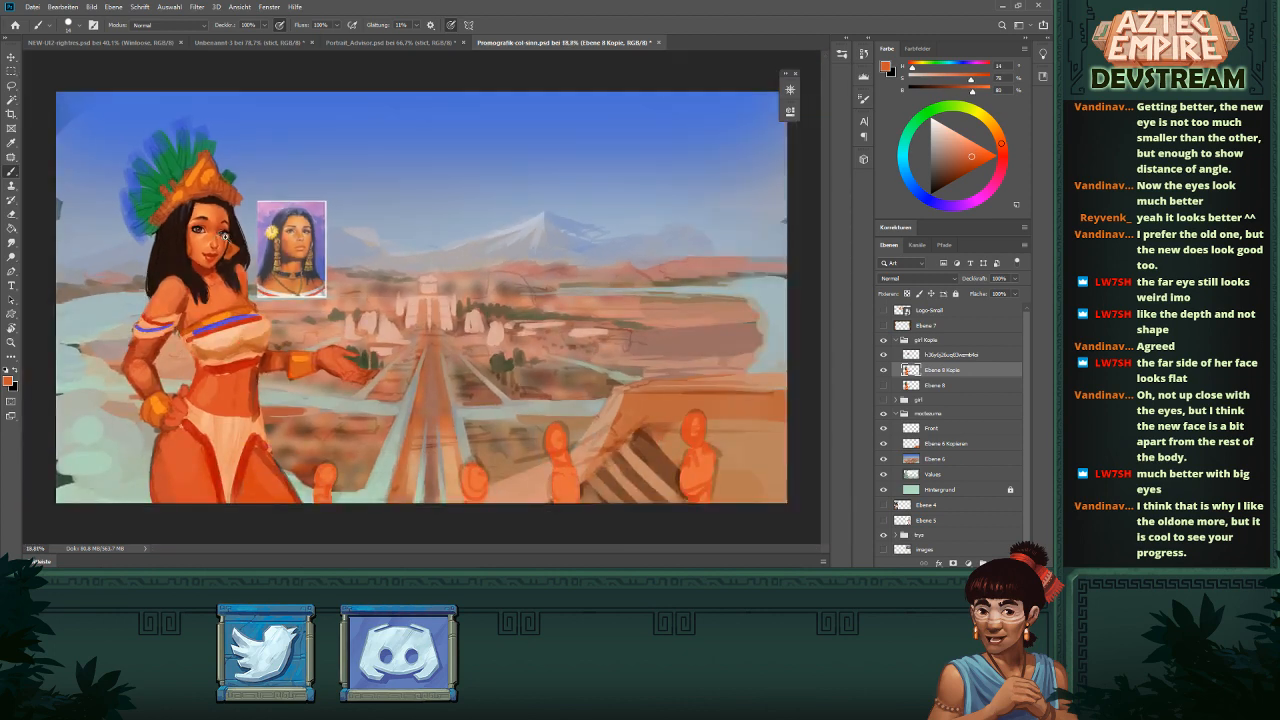
- Soften the cheek area beside the nose with a lighter orange sampled from the adjacent skin
left_click_drag(226, 238, 249, 238)
left_click_drag(249, 238, 306, 247)
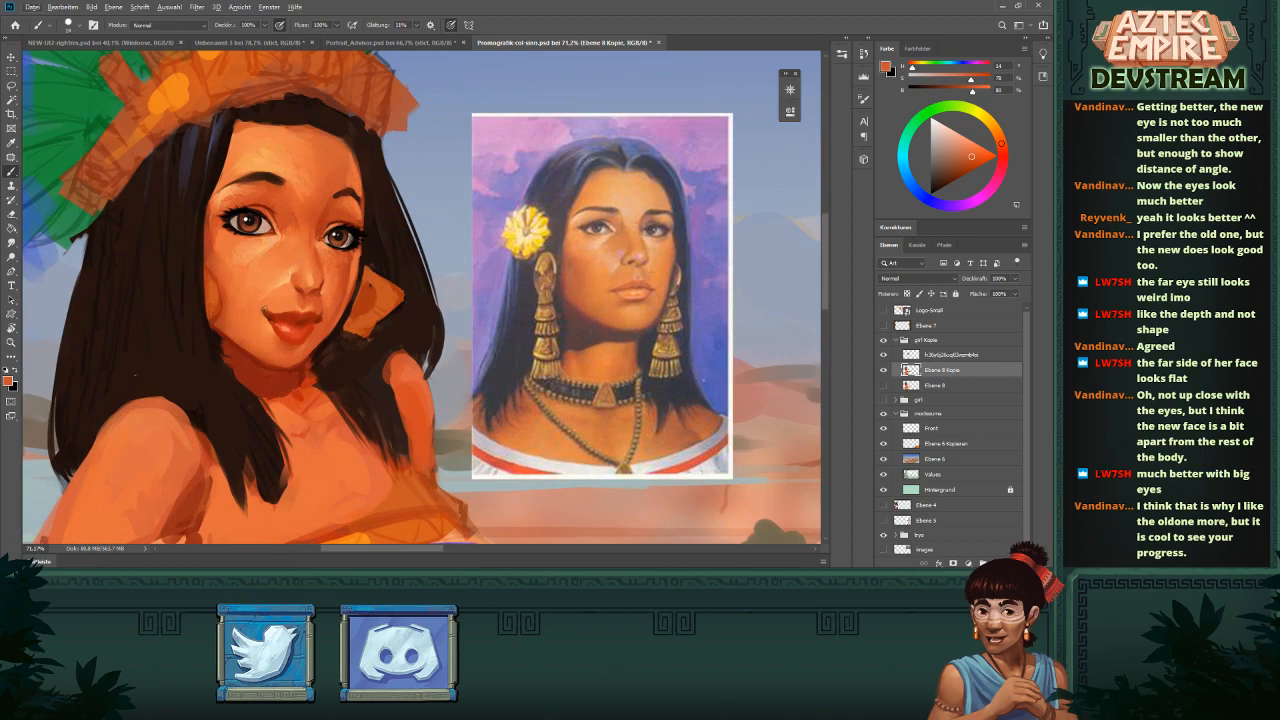
left_click(270, 300, "alt")
left_click(273, 291, "alt")
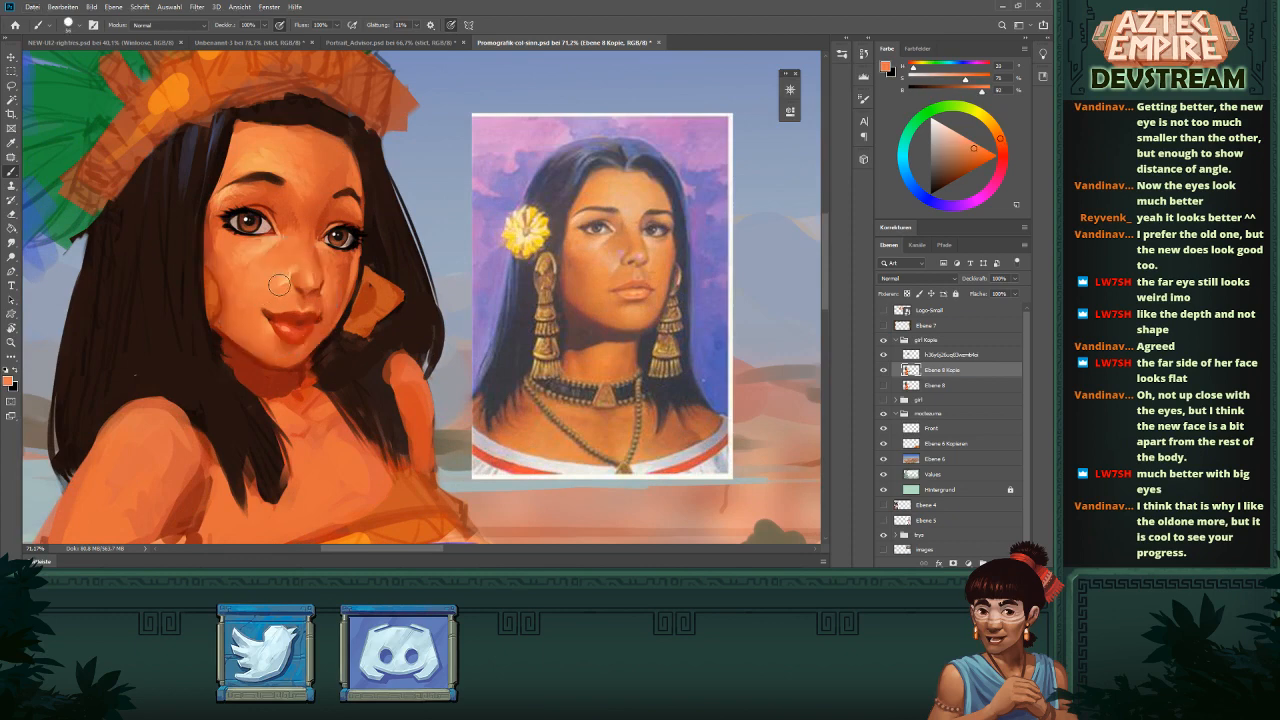
mouse_move(280, 285)
left_mouse_down()
mouse_move(294, 266)
mouse_move(285, 277)
left_mouse_up()
mouse_move(355, 259)
left_mouse_down()
mouse_move(300, 250)
mouse_move(340, 264)
left_mouse_up()
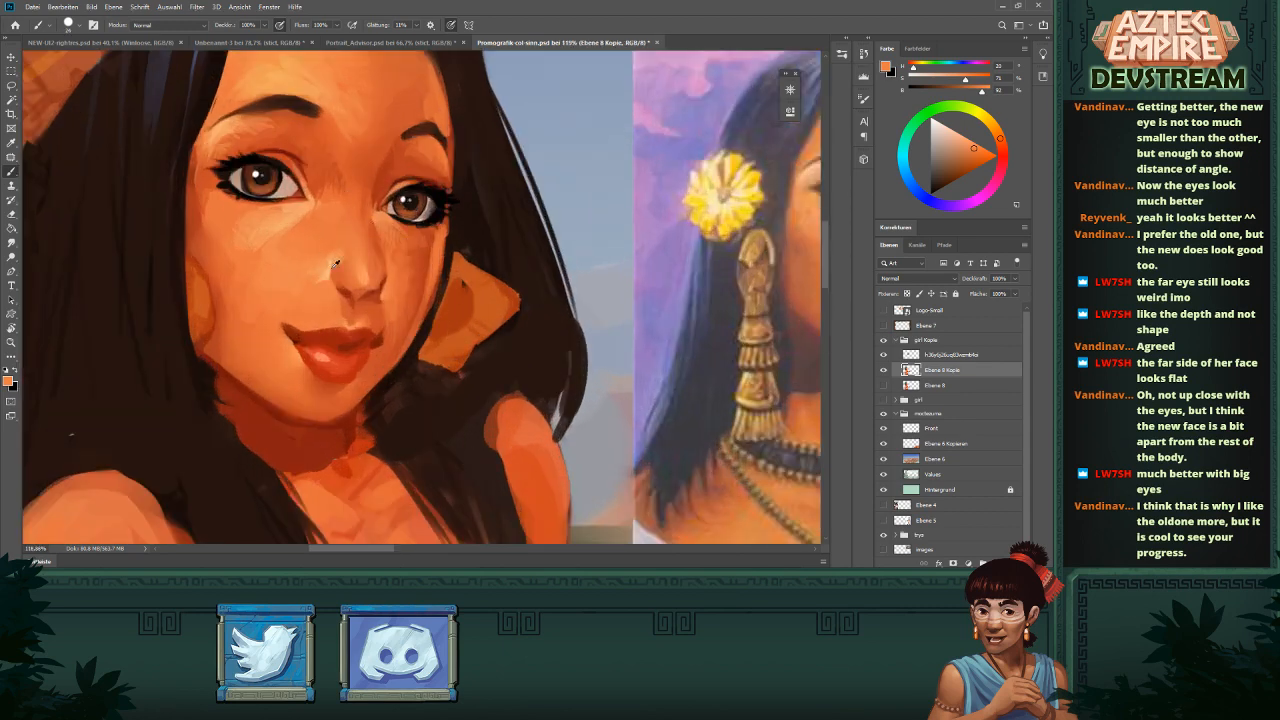
- Rework the small highlight next to the nostril with sampled light peach and orange tones
left_click(335, 263, "alt")
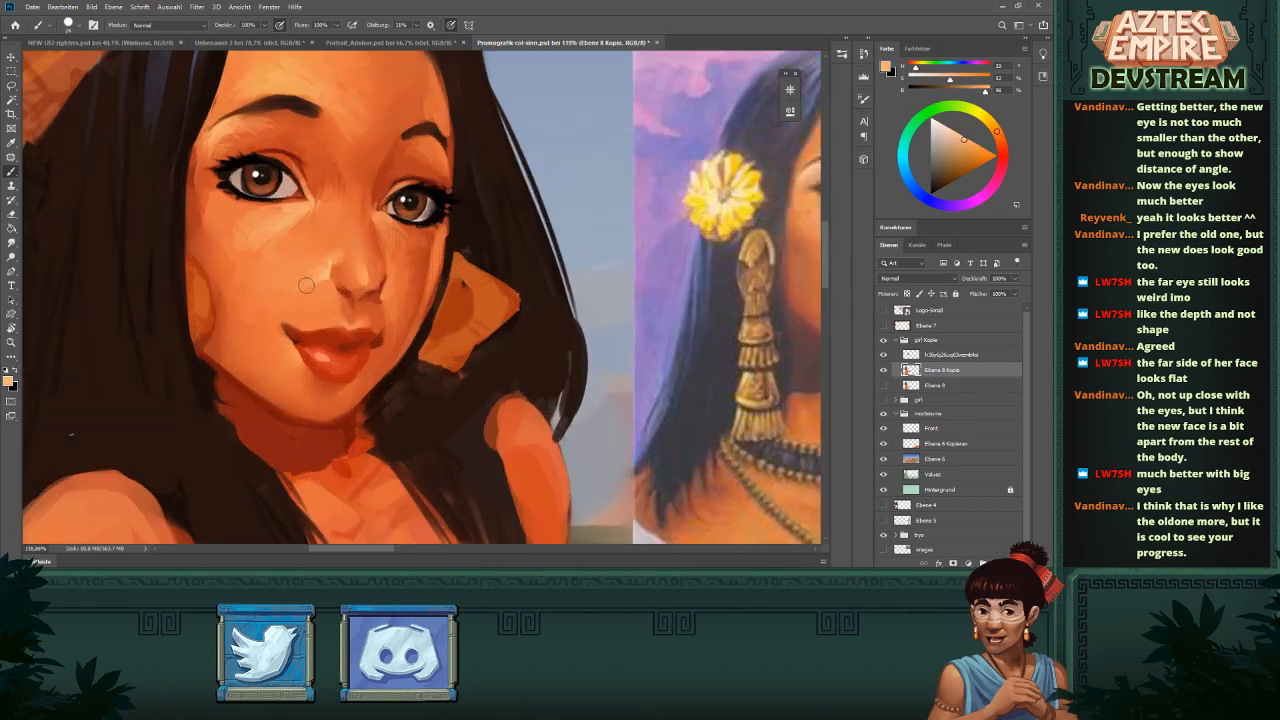
left_click(318, 270, "alt")
mouse_move(345, 257)
left_mouse_down()
mouse_move(290, 270)
mouse_move(391, 234)
mouse_move(340, 268)
left_mouse_up()
left_click_drag(355, 259, 333, 267)
left_click(295, 279, "alt")
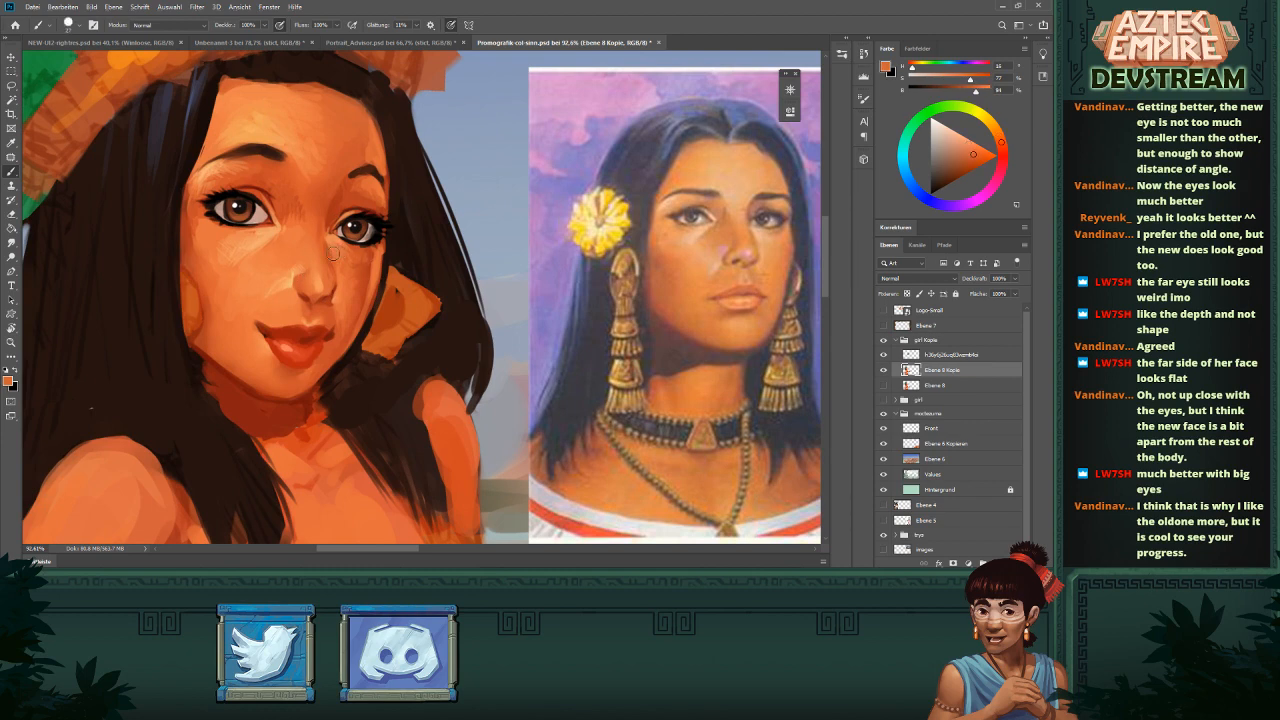
- Blend the transition from the nose bridge into the near cheek with orange tones sampled around the nose
left_click(316, 260, "alt")
left_click(307, 273, "alt")
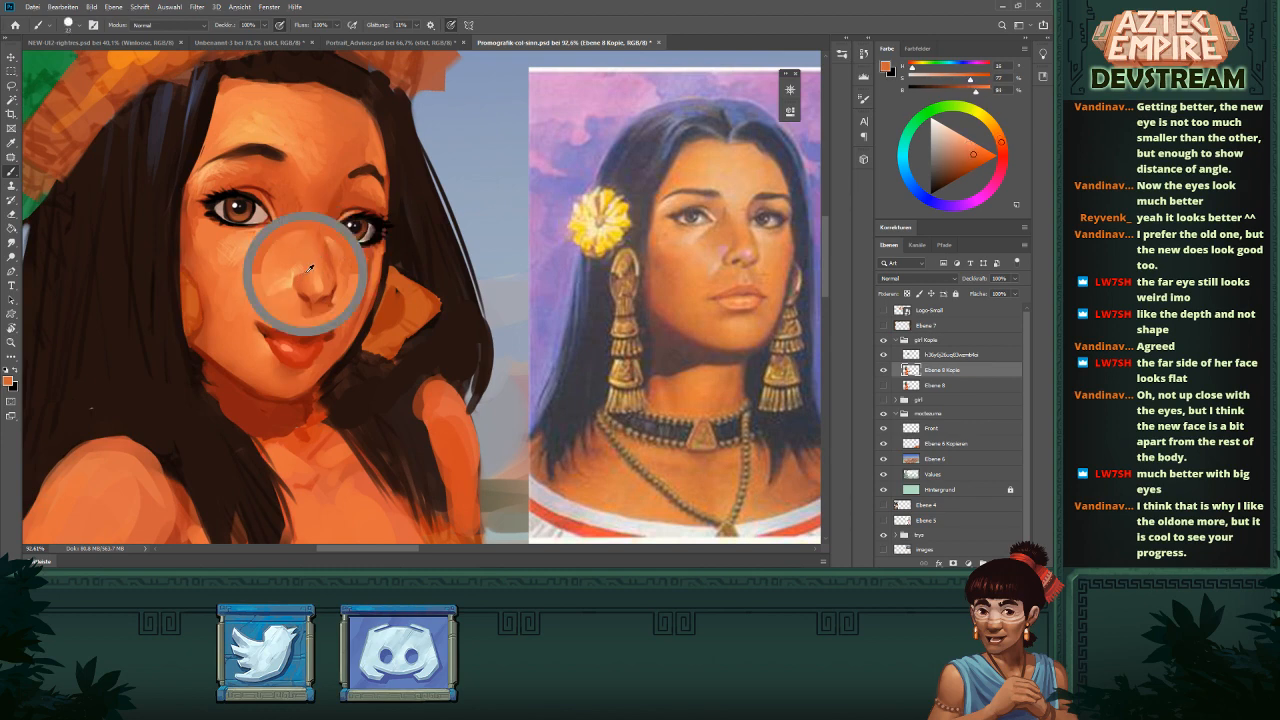
left_click(312, 258, "alt")
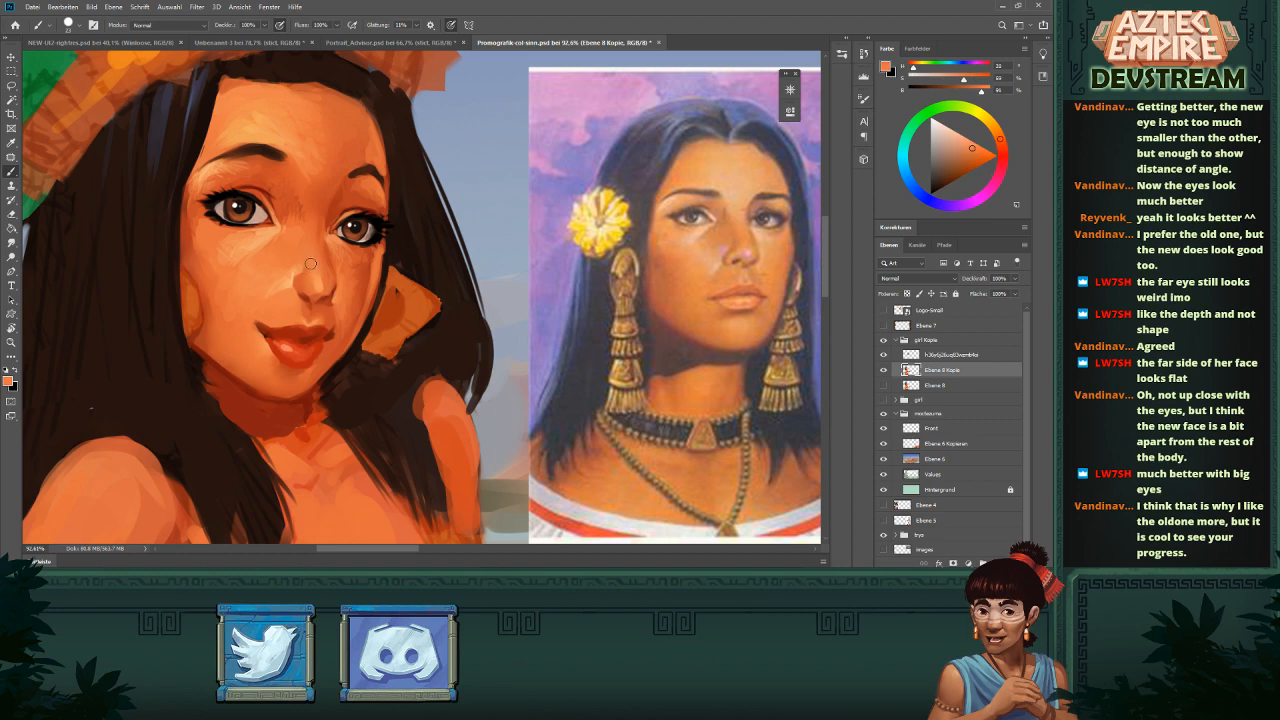
left_click(305, 268, "alt")
left_click(297, 263, "alt")
left_click(291, 266, "alt")
- Smooth the shading along the nose bridge with closely matched orange tones sampled from the nose
scroll(335, 260, "down", 3)
scroll(335, 260, "up", 2)
left_click(331, 259, "alt")
left_click(331, 260, "alt")
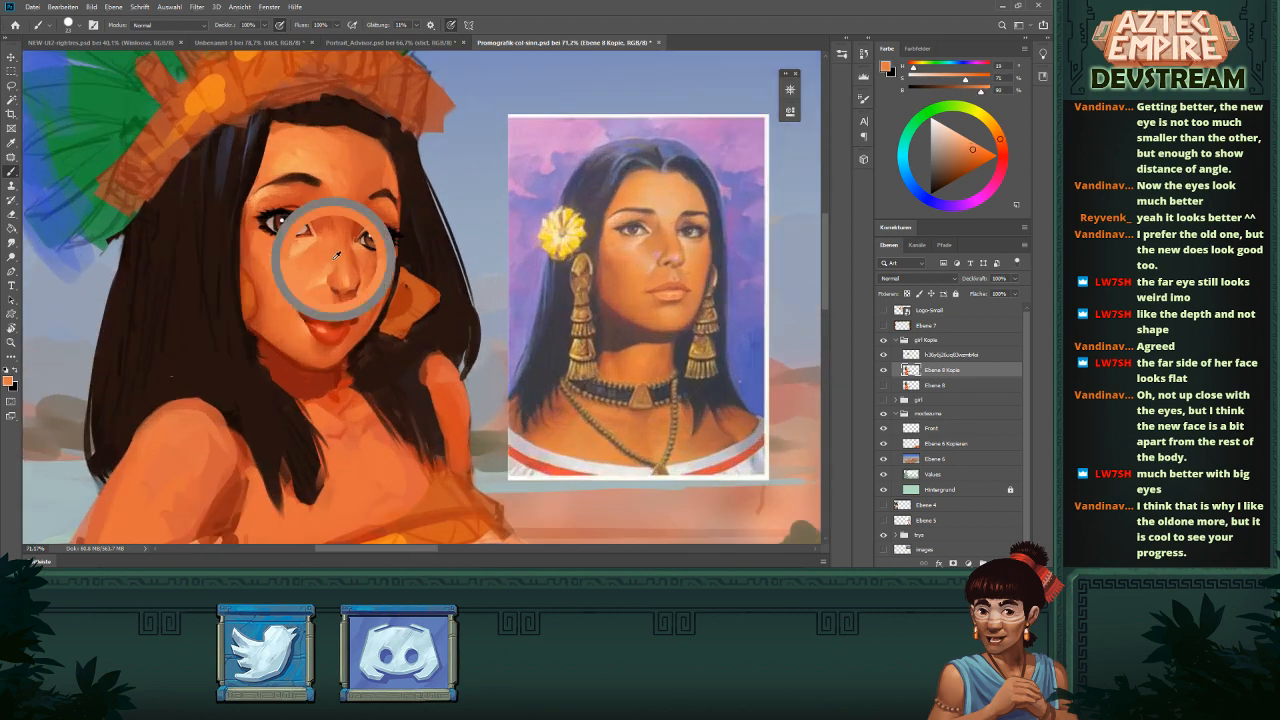
left_click(336, 259, "alt")
left_click(340, 264, "alt")
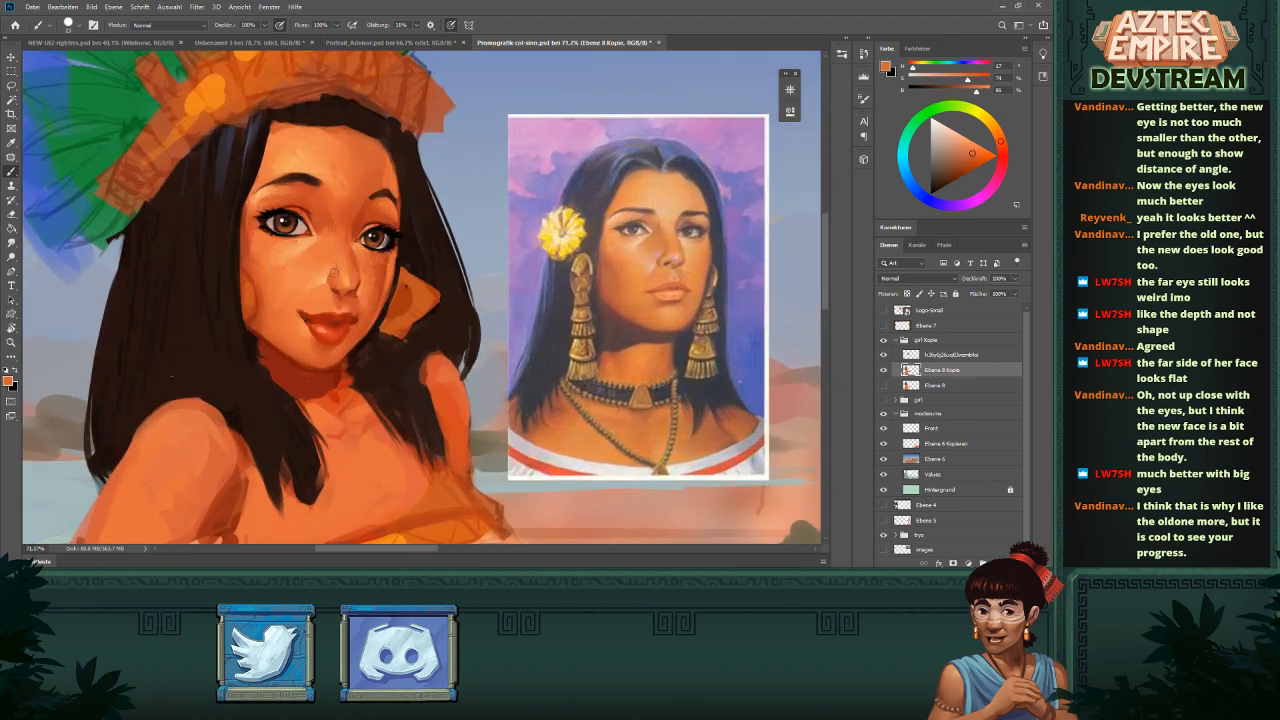
left_click(340, 262, "alt")
- Touch up the outer lashes of the smaller eye with a very dark brown
scroll(408, 218, "down", 2)
scroll(412, 218, "up", 2)
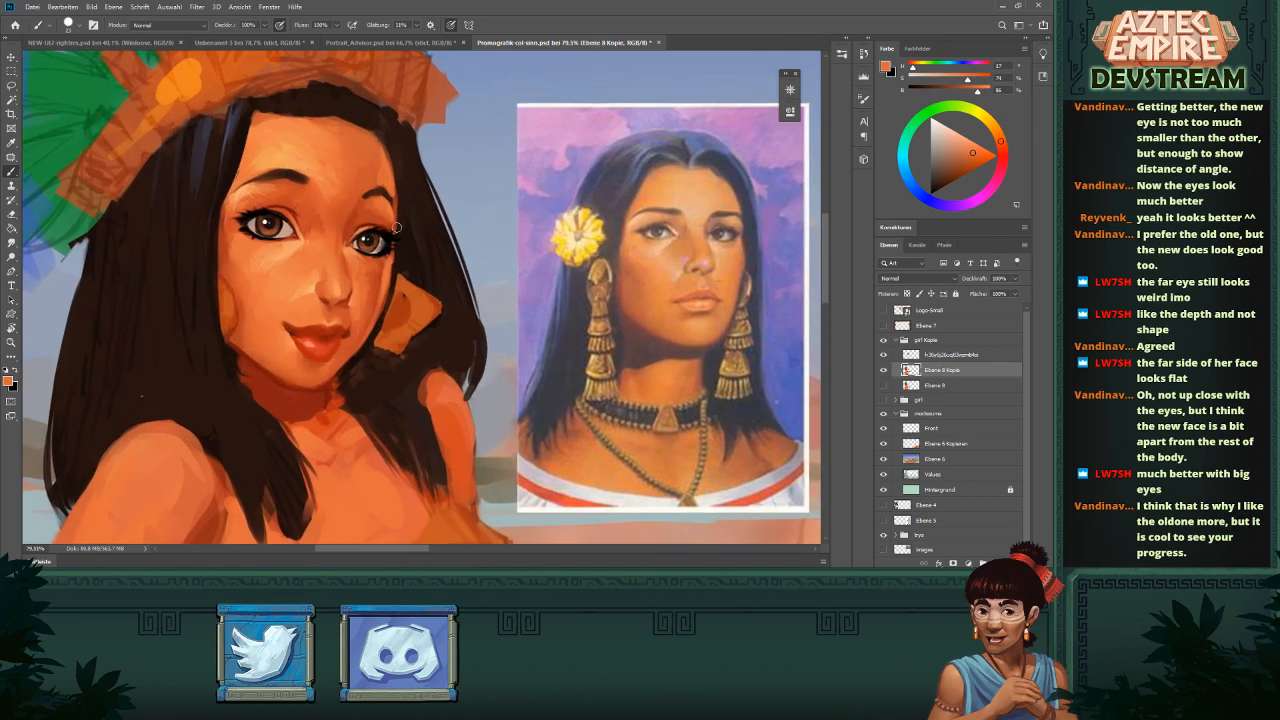
scroll(420, 244, "down", 2)
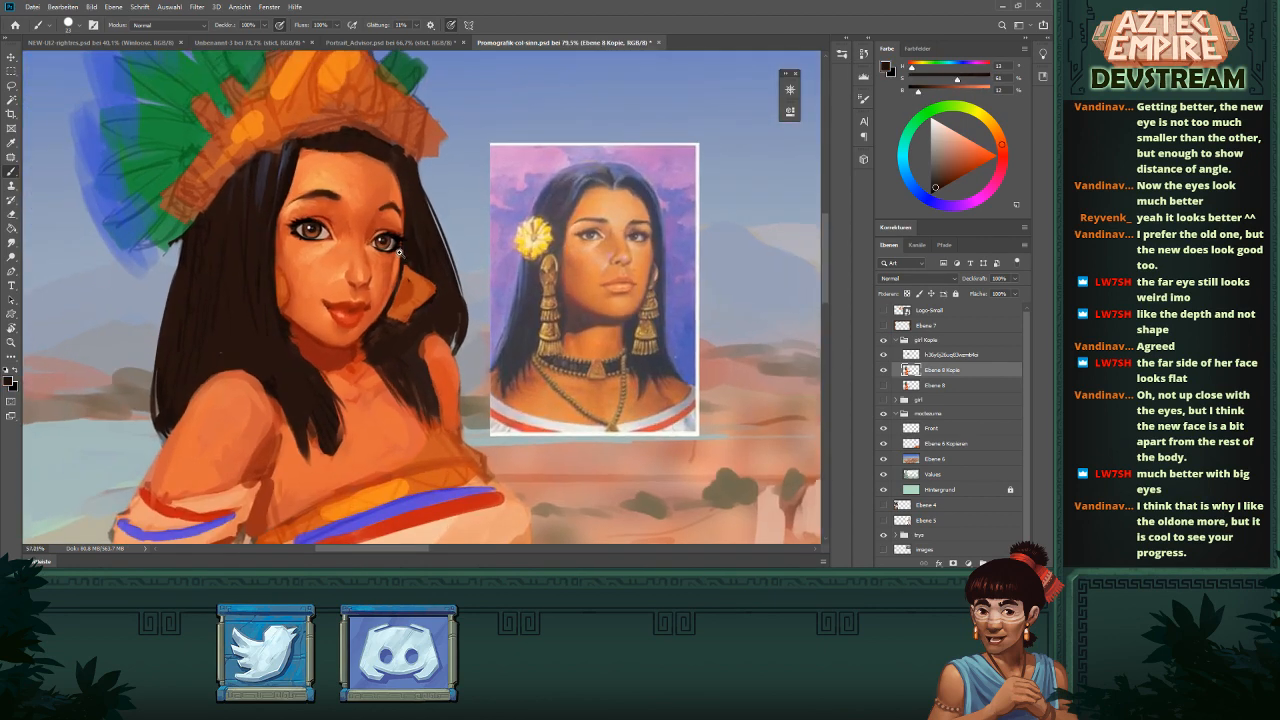
scroll(410, 246, "up", 1)
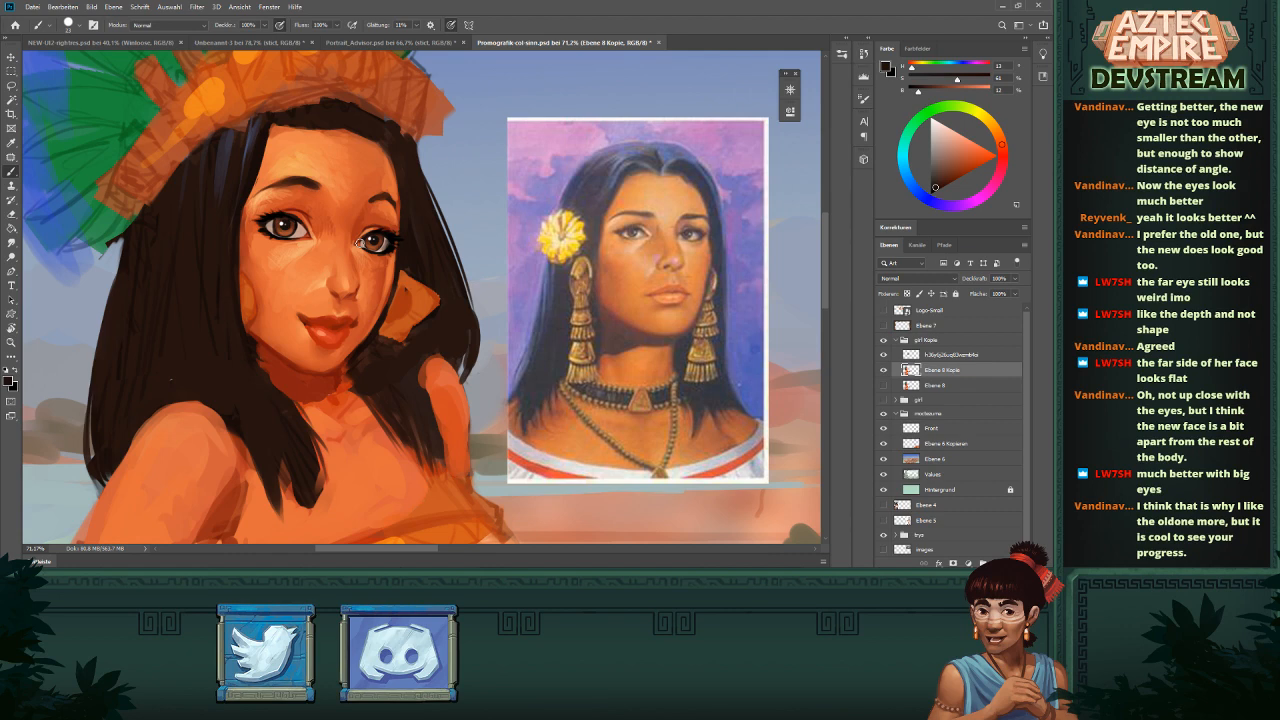
- Brighten the cheek below the larger eye with sampled light peach and orange, checking the face at a smaller scale
left_click(286, 258, "alt")
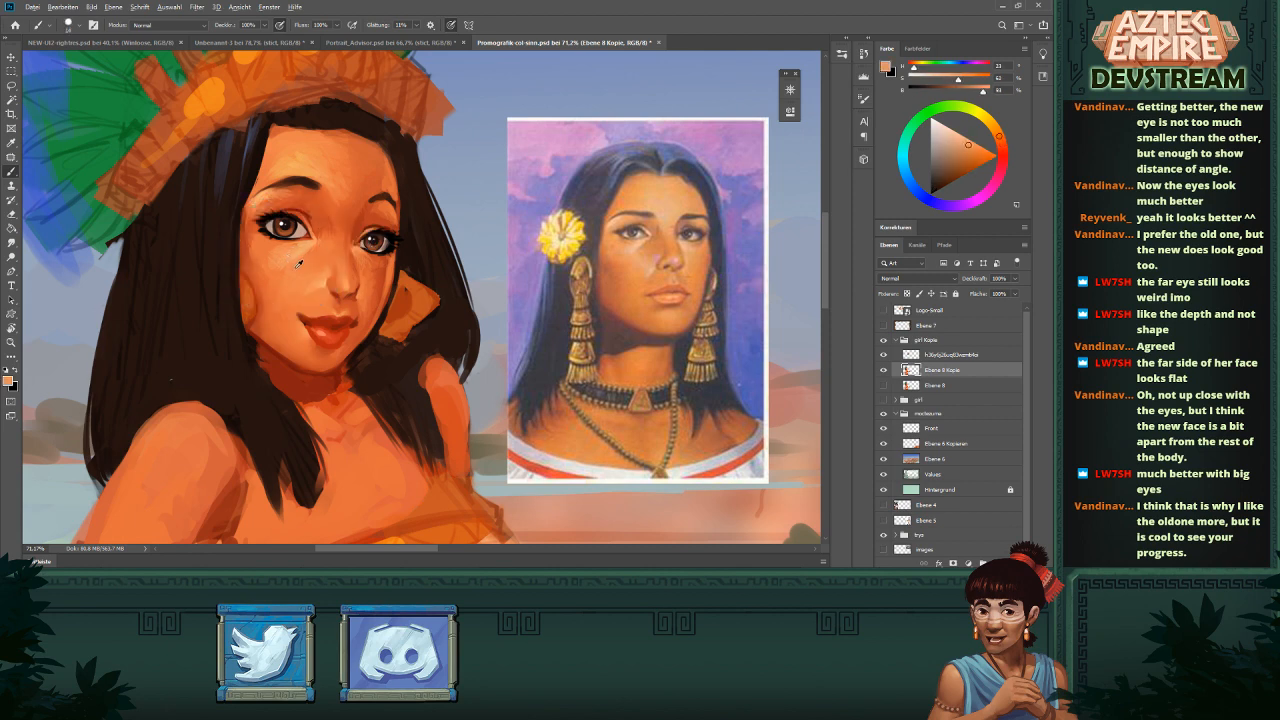
left_click(270, 283, "alt")
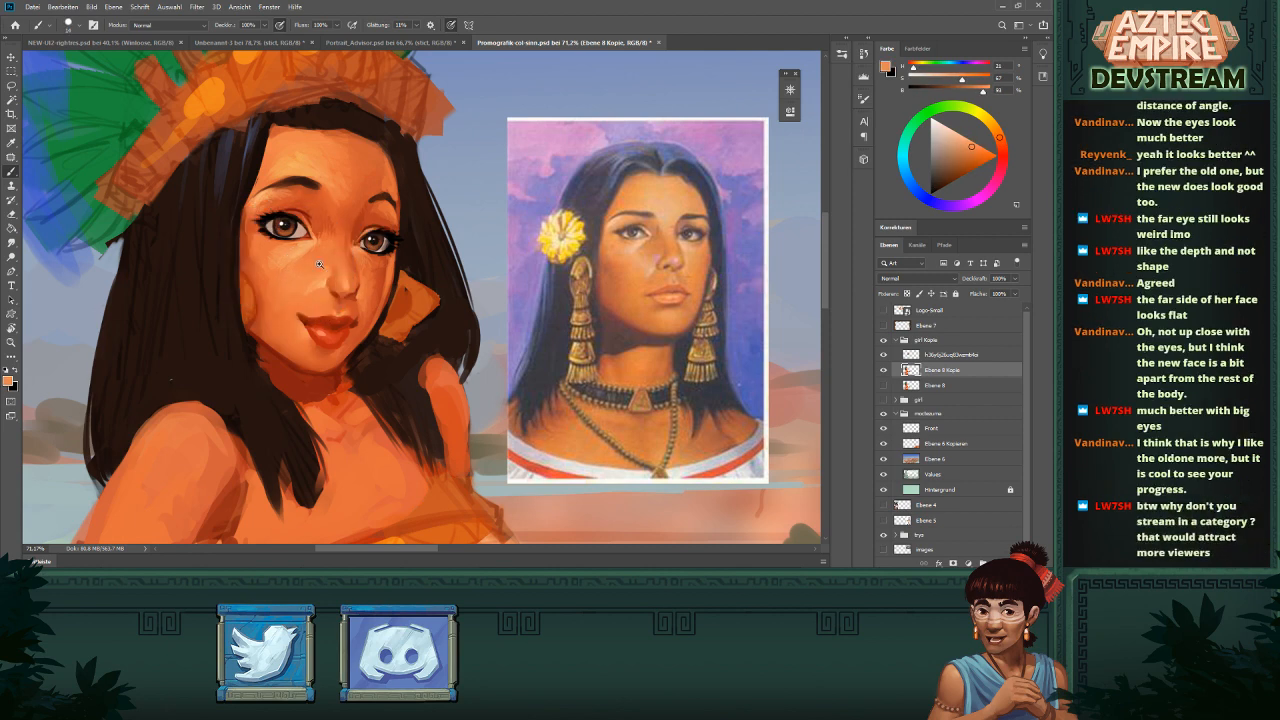
scroll(293, 260, "down", 3)
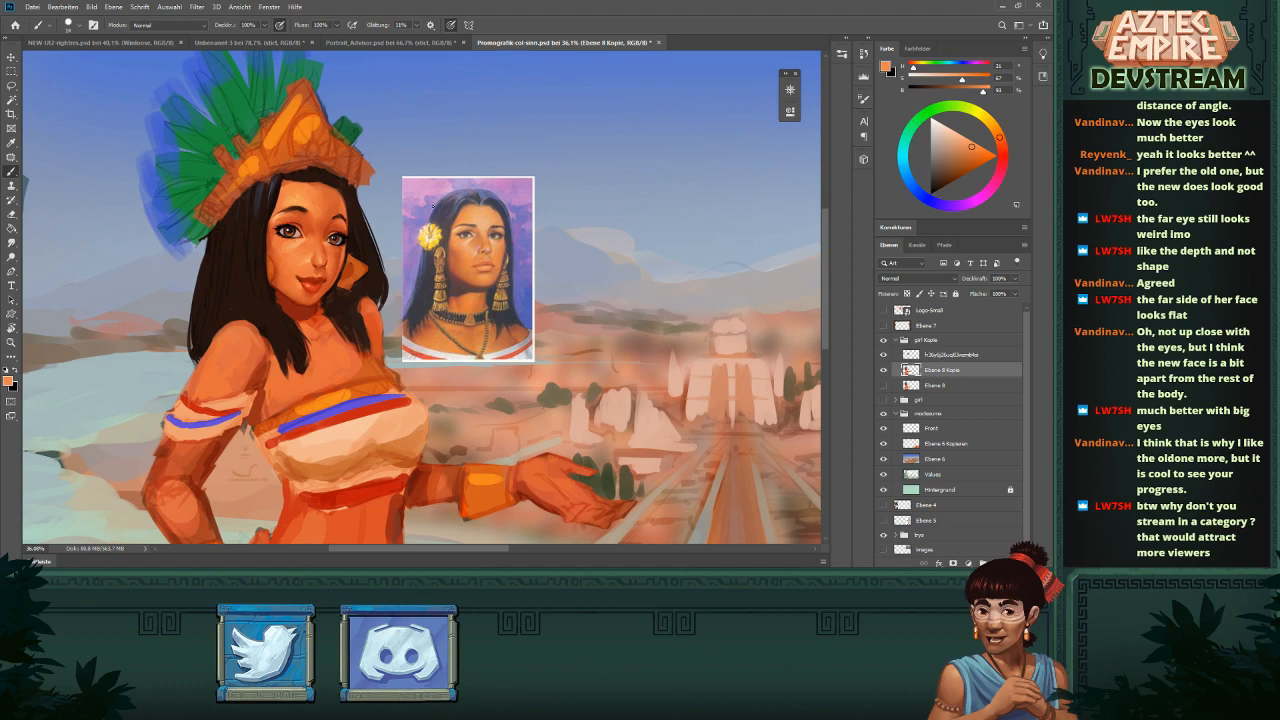
scroll(346, 221, "up", 3)
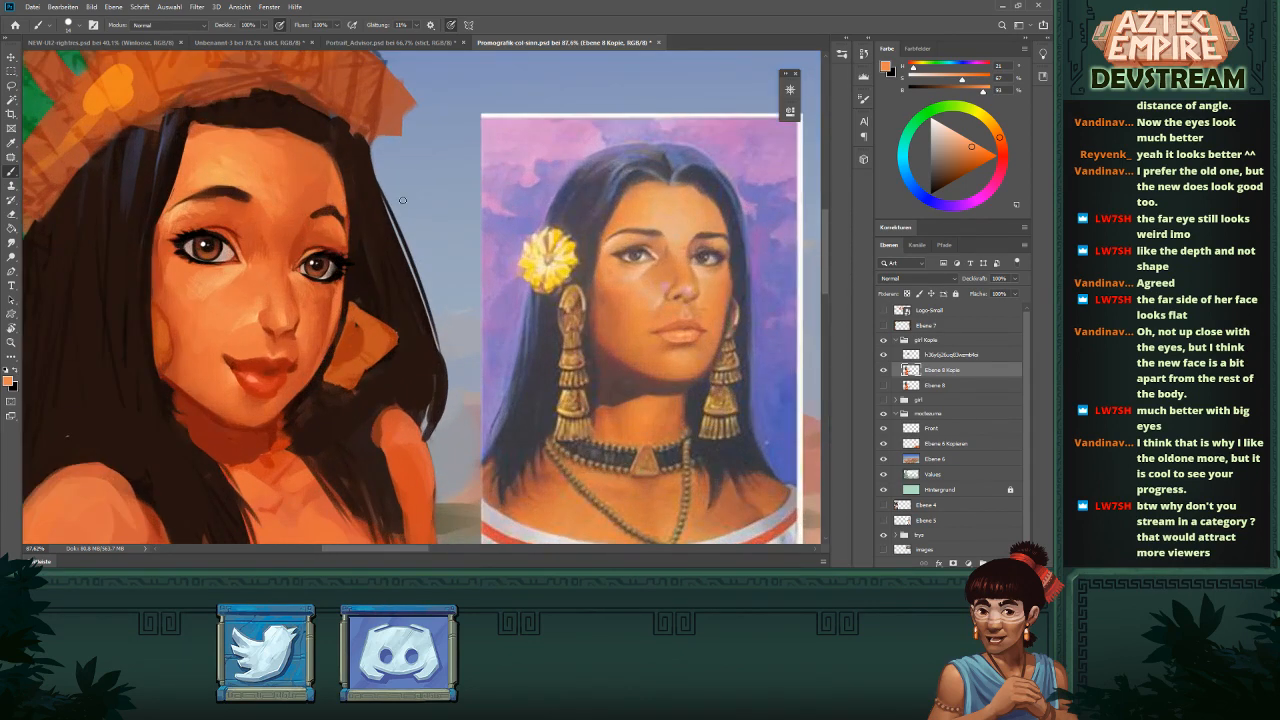
- Refine the brow and hair edge beside the smaller eye with a sampled dark brown and a small brush
left_click(350, 210, "alt")
left_click(341, 208, "alt")
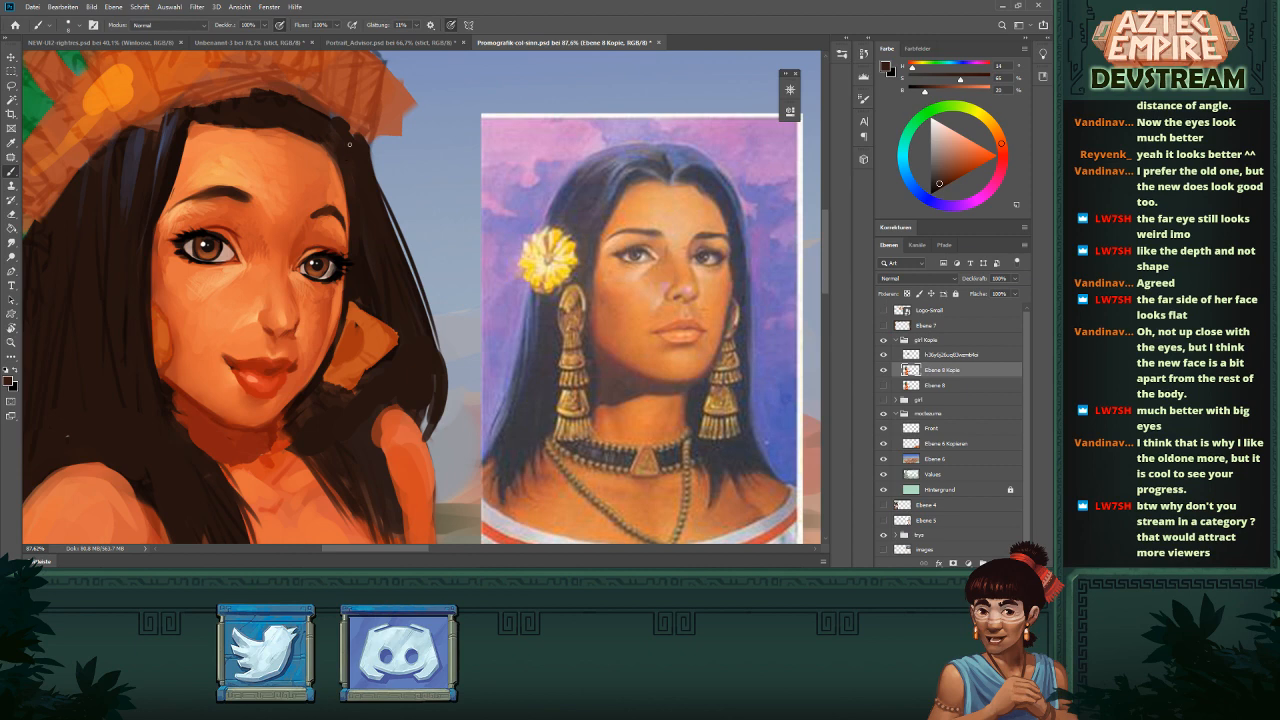
scroll(330, 297, "up", 2)
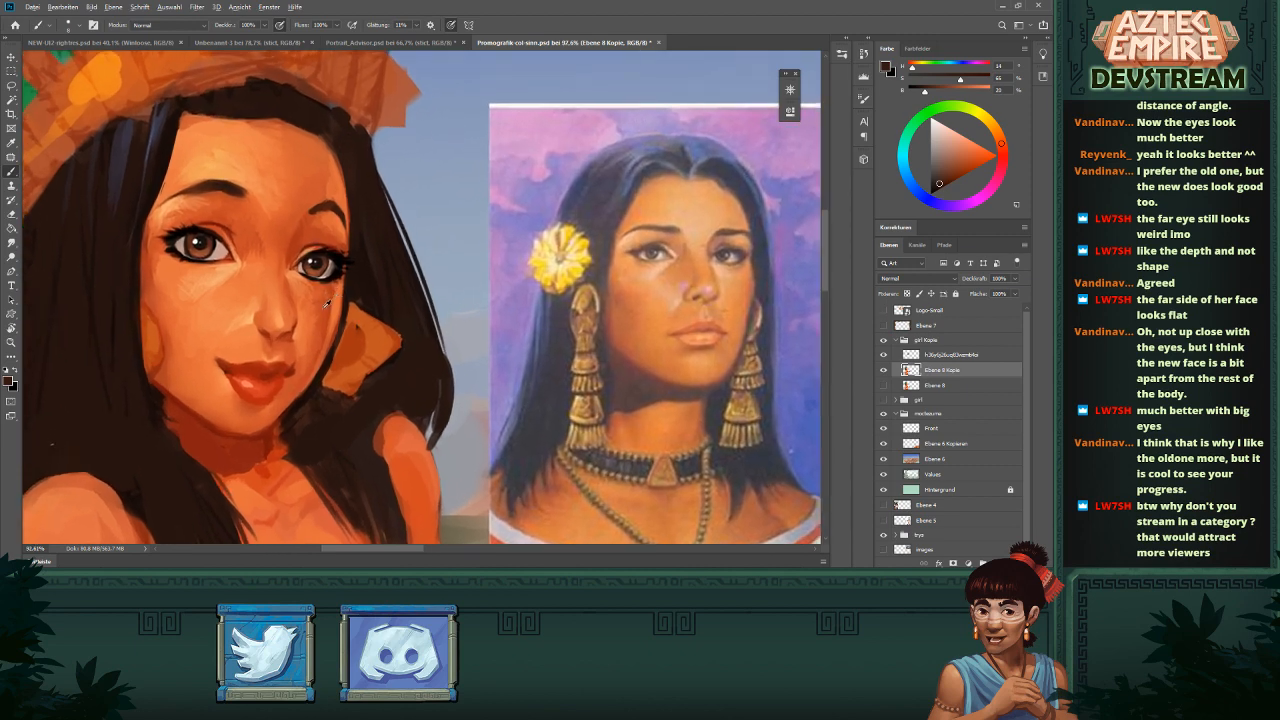
- Paint a red-orange shadow along the far edge of the cheek below the smaller eye with an enlarged brush
left_click(330, 297, "alt")
key("bracketright")
key("bracketright")
key("bracketright")
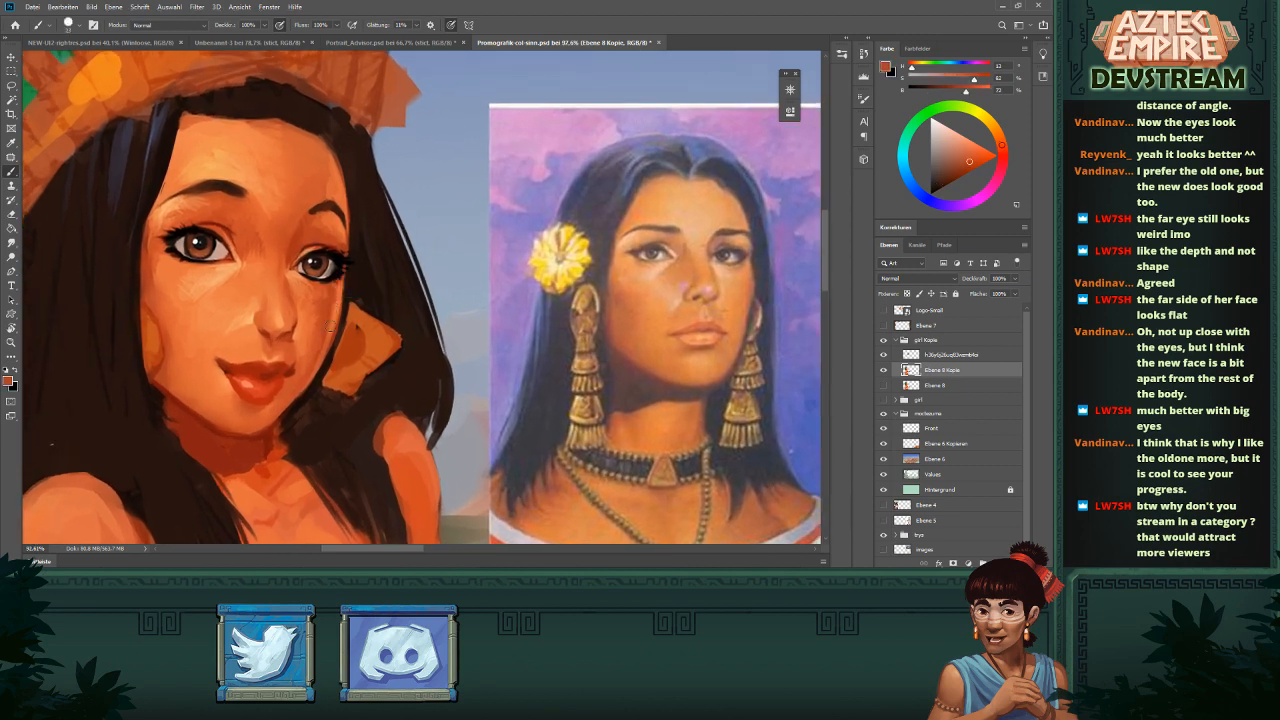
left_click_drag(333, 306, 331, 333)
scroll(306, 395, "down", 8)
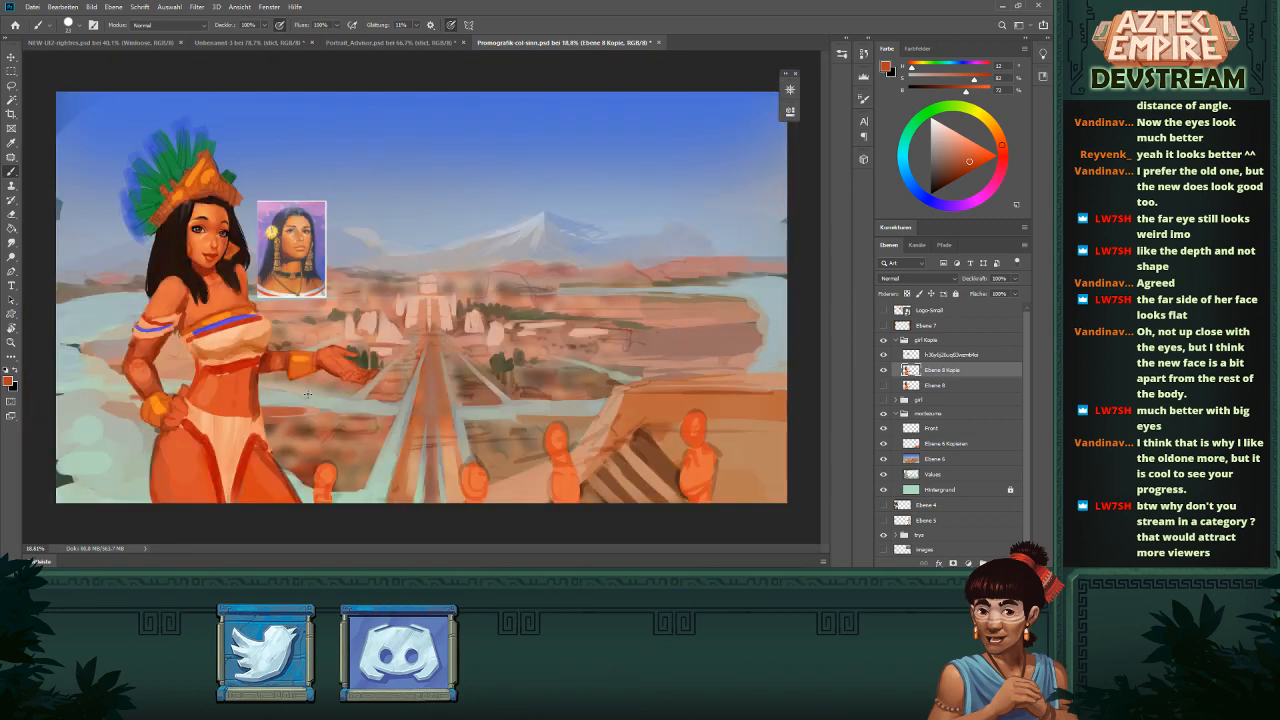
left_click_drag(231, 229, 398, 321)
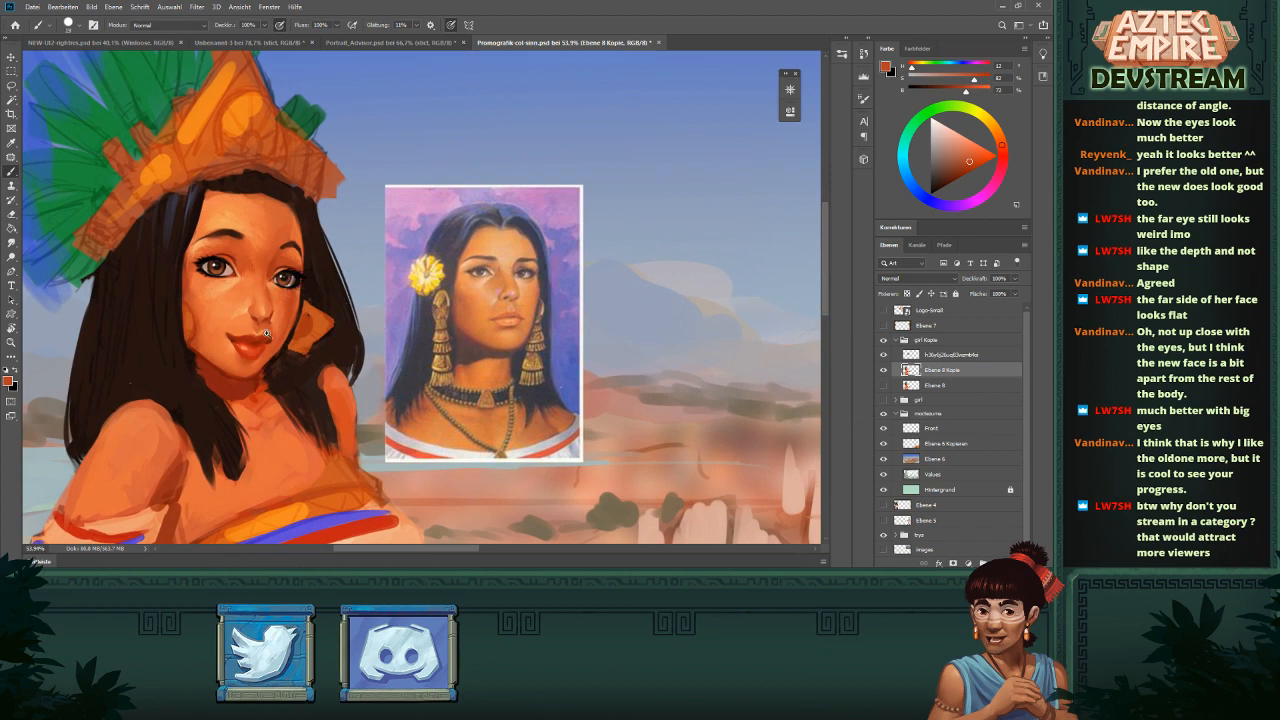
- Smudge the skin shading on the forehead and cheeks at 24% strength for smoother transitions
key("r")
left_click_drag(256, 228, 280, 235)
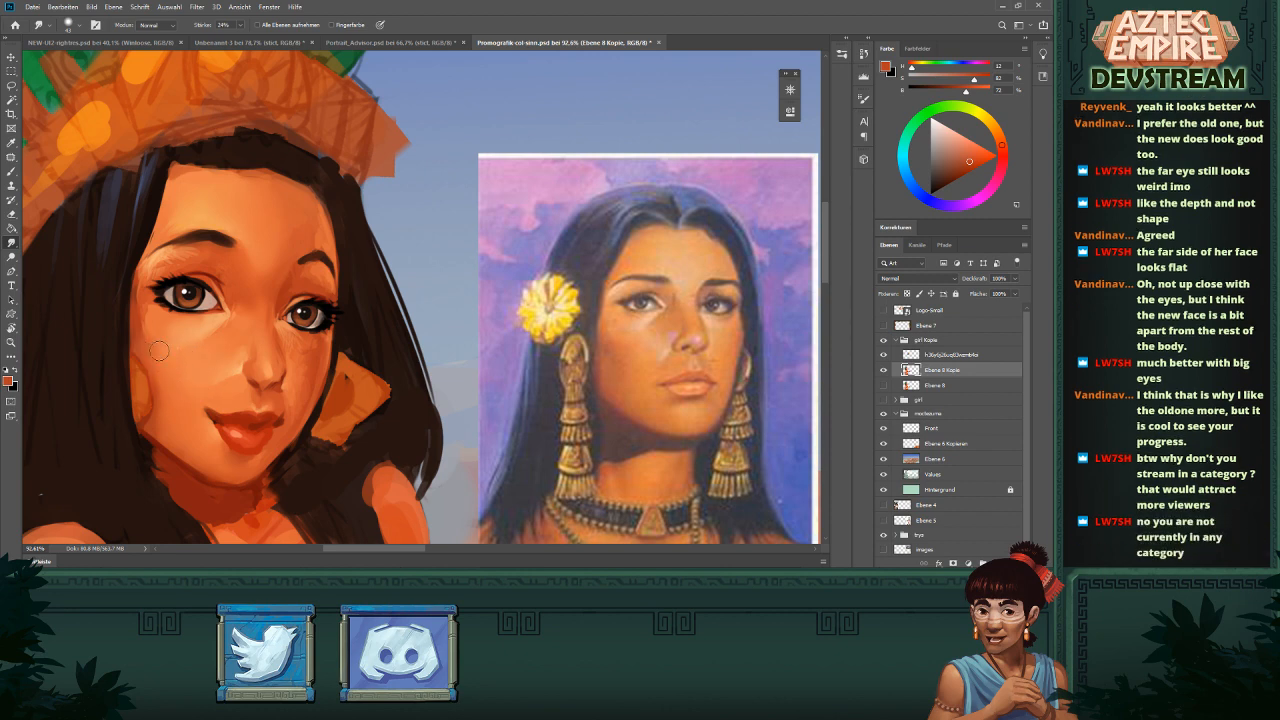
scroll(326, 328, "down", 5)
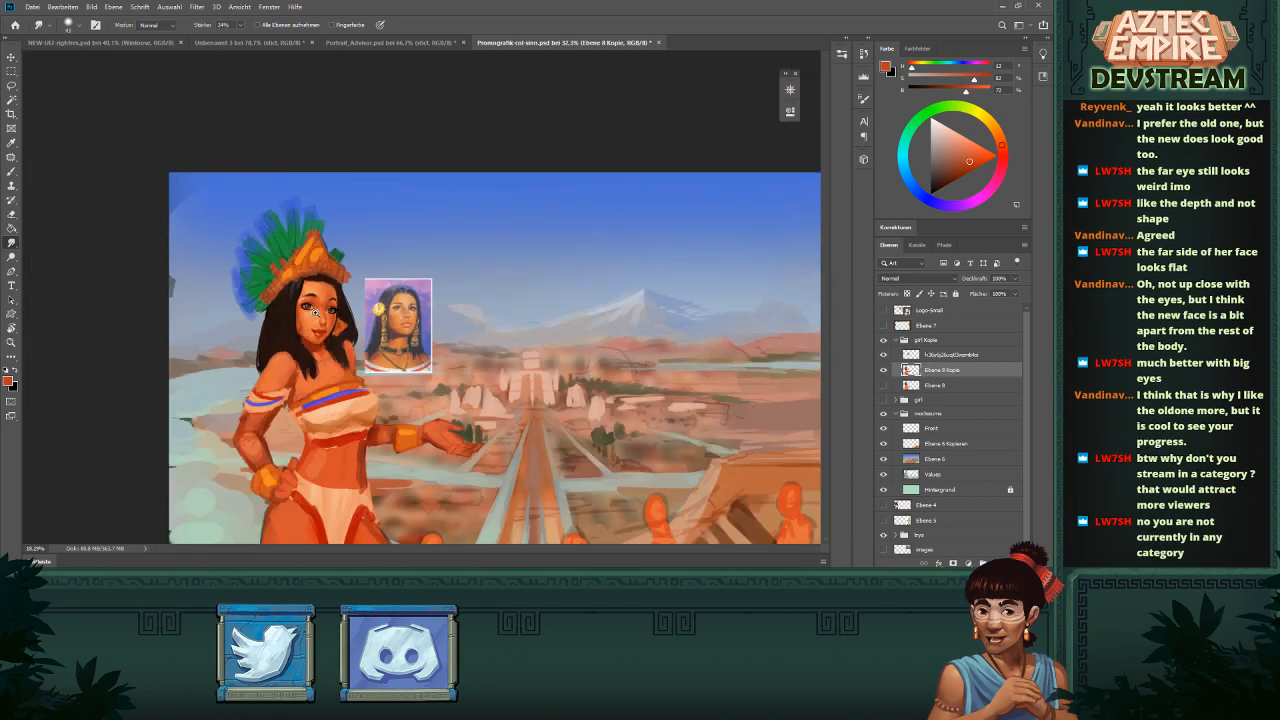
scroll(210, 224, "up", 4)
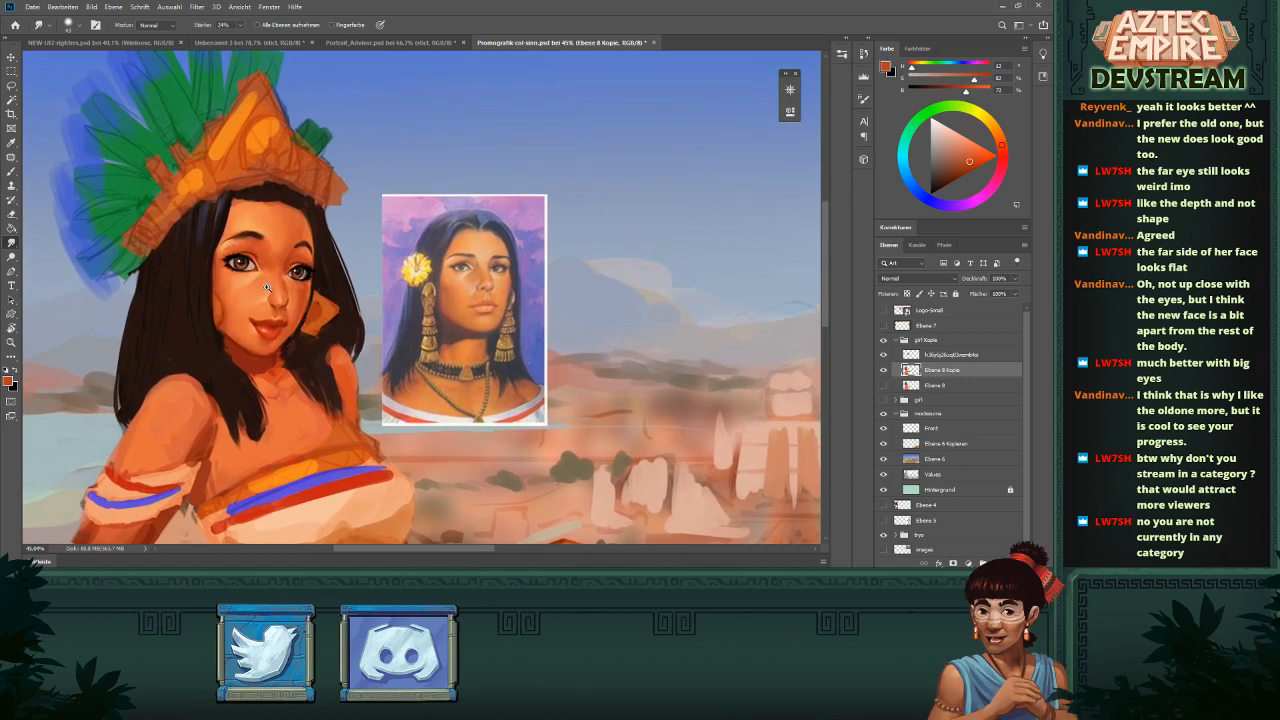
scroll(266, 285, "up", 4)
- Paint over the cheek between the larger eye and the nose with sampled light orange tones
key("b")
left_click(252, 343, "alt")
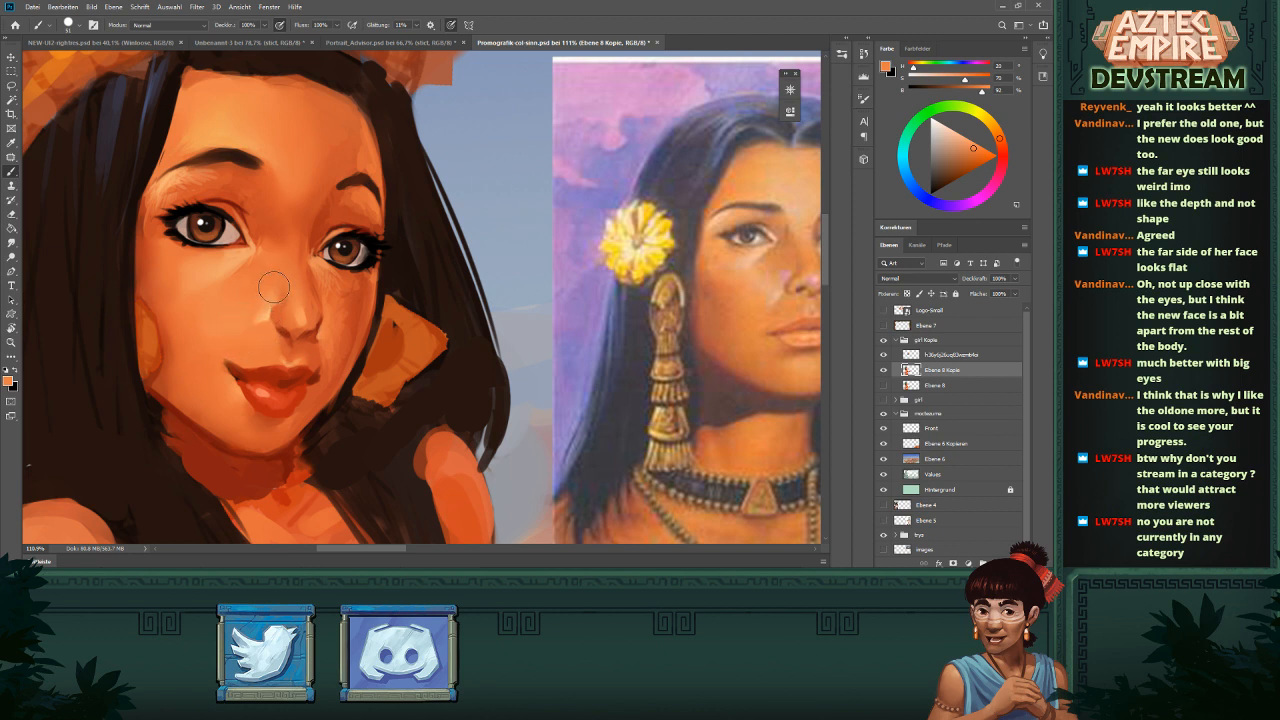
left_click(231, 306, "alt")
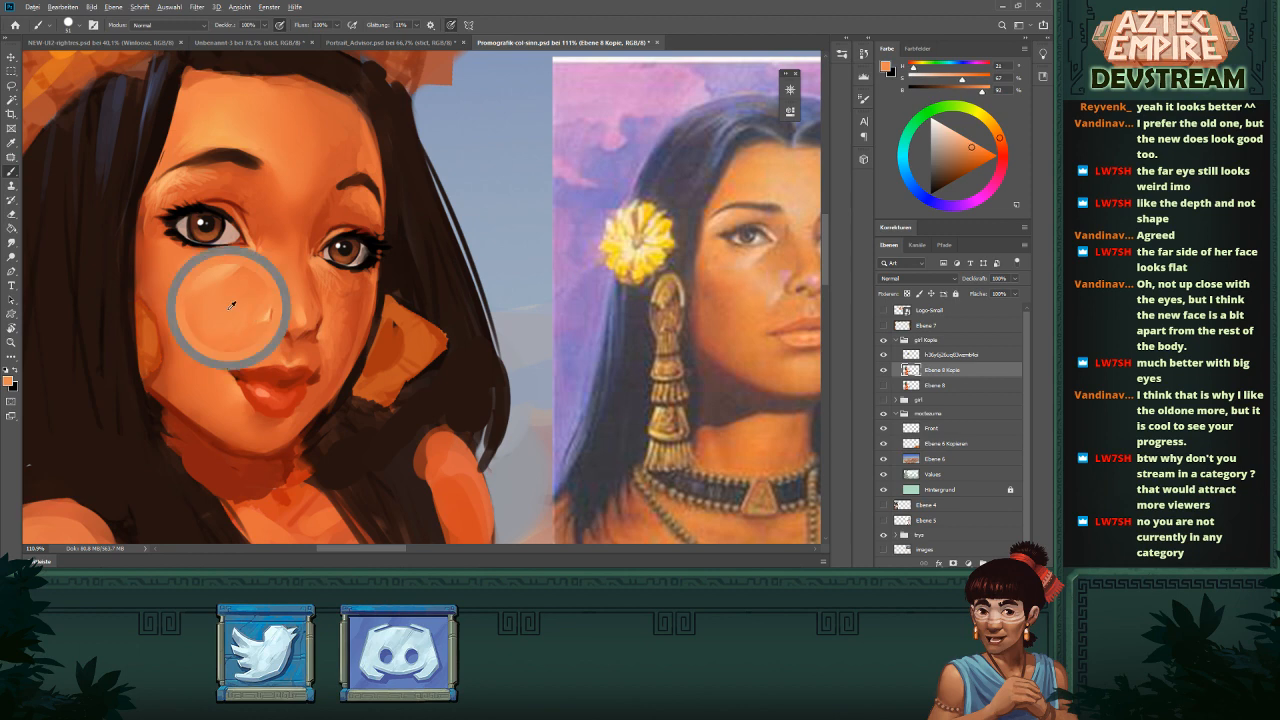
left_click_drag(312, 309, 246, 378)
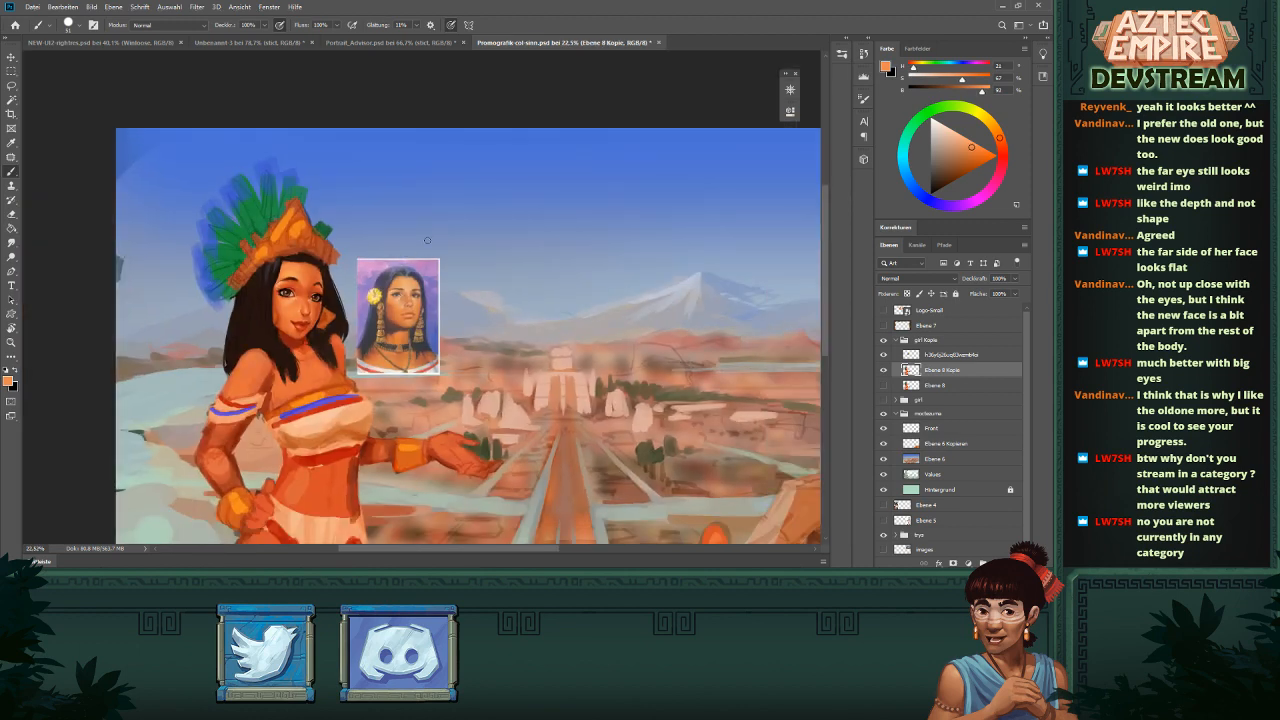
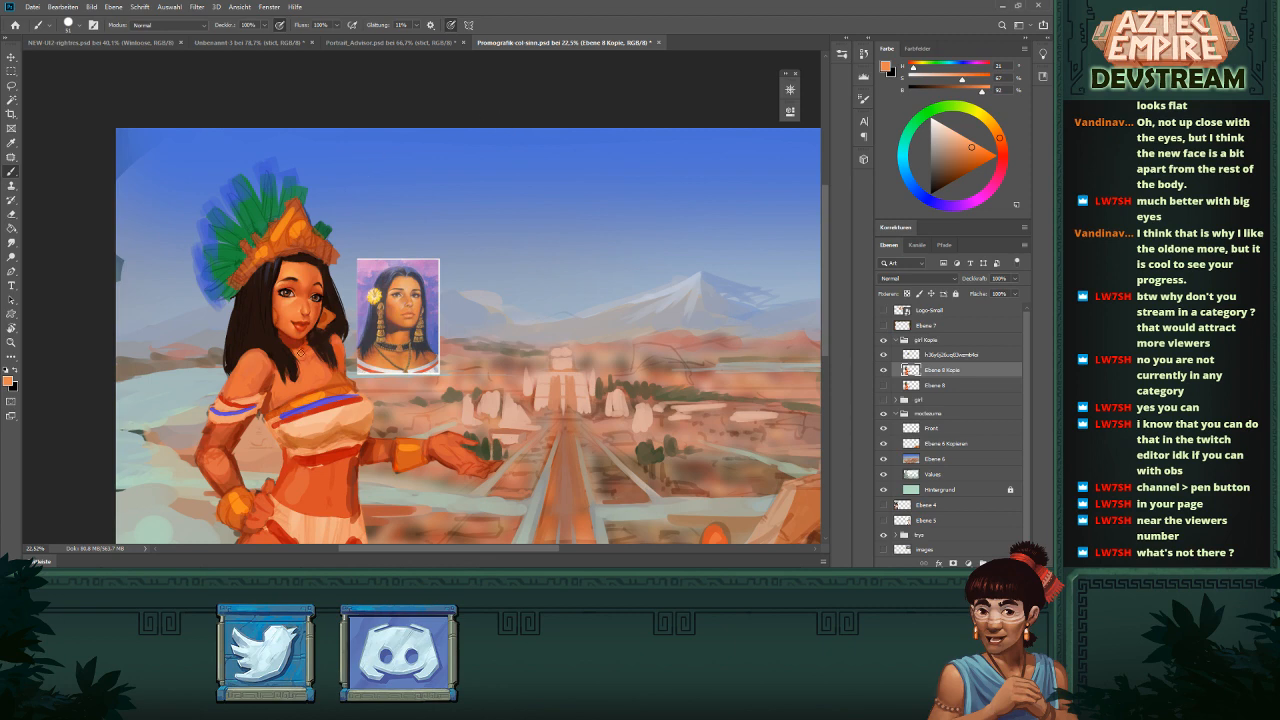
- Lasso the smaller eye, shift it slightly toward the outer edge of the face, and check it in the full artwork
left_click_drag(299, 315, 468, 386)
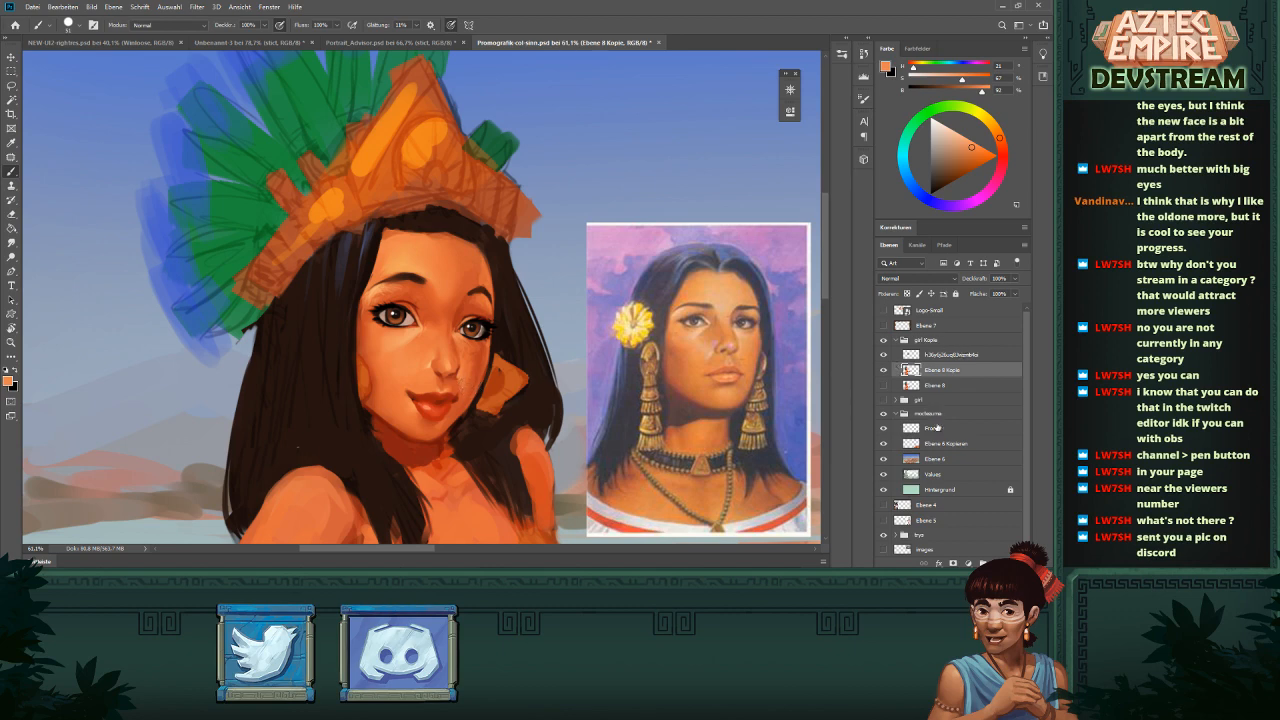
key("l")
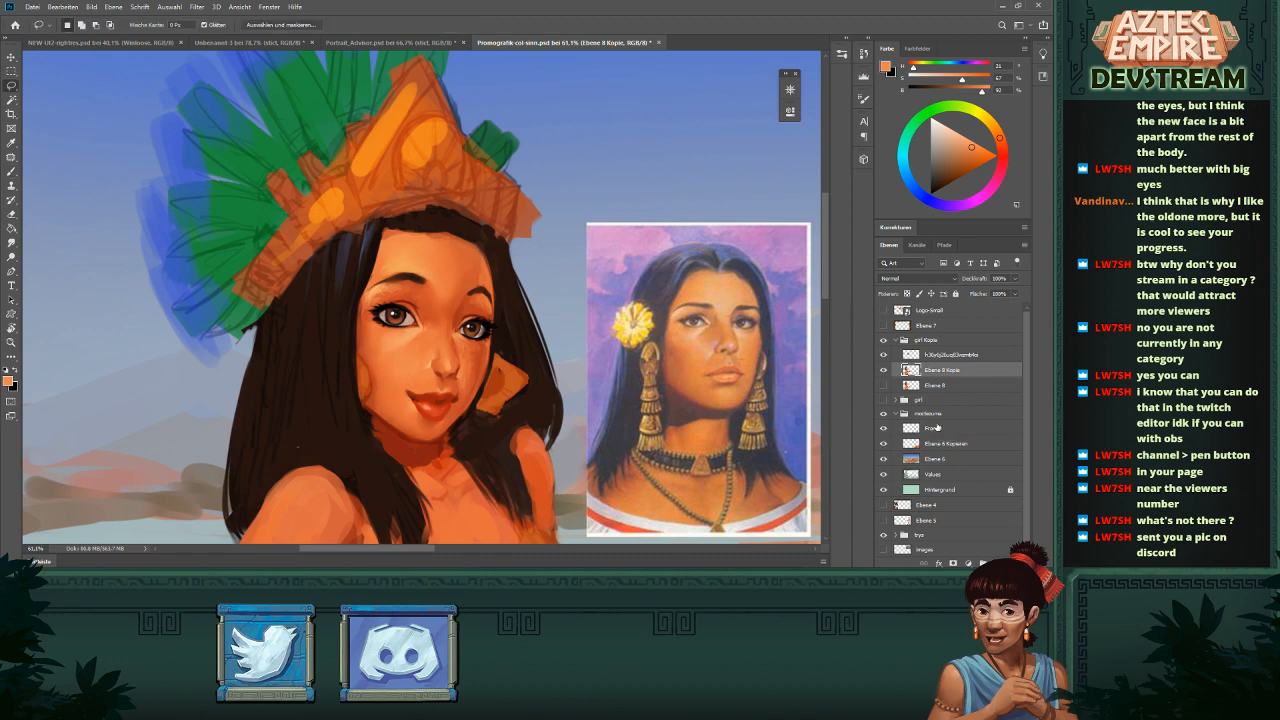
mouse_move(460, 330)
left_mouse_down()
mouse_move(470, 315)
mouse_move(463, 352)
mouse_move(495, 349)
mouse_move(497, 322)
left_mouse_up()
key("v")
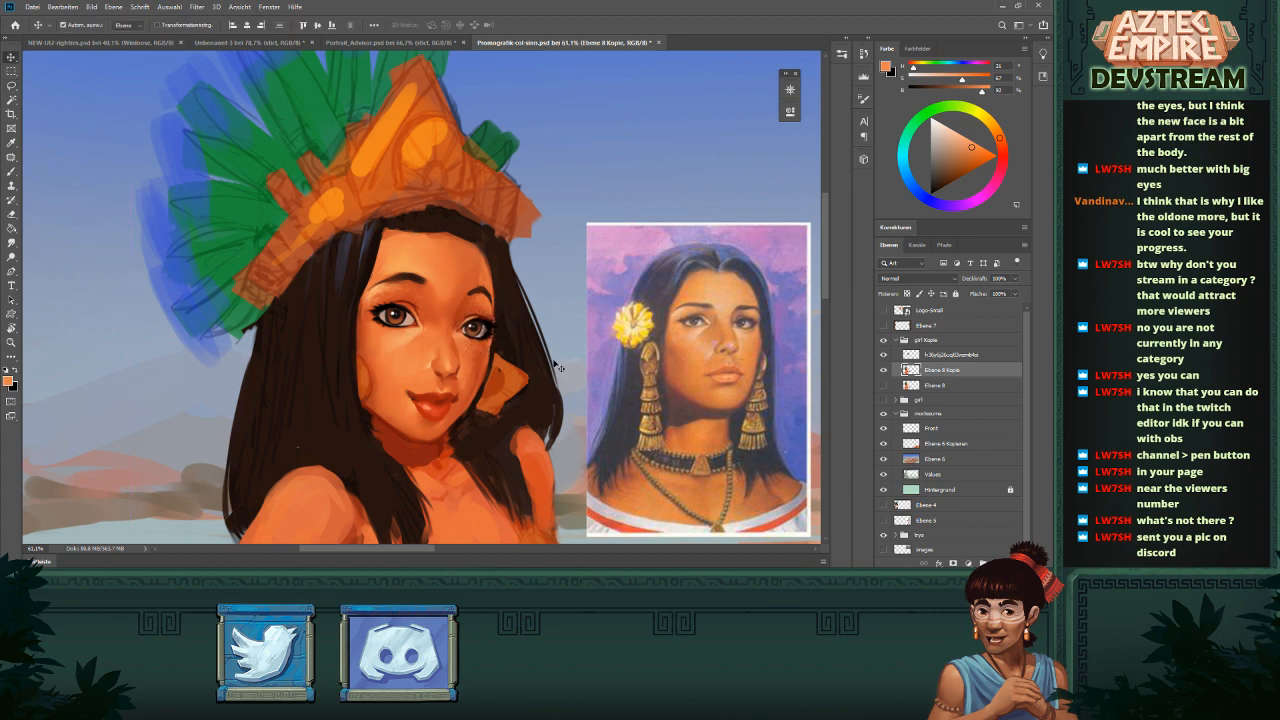
scroll(565, 390, "down", 5)
scroll(573, 416, "down", 1)
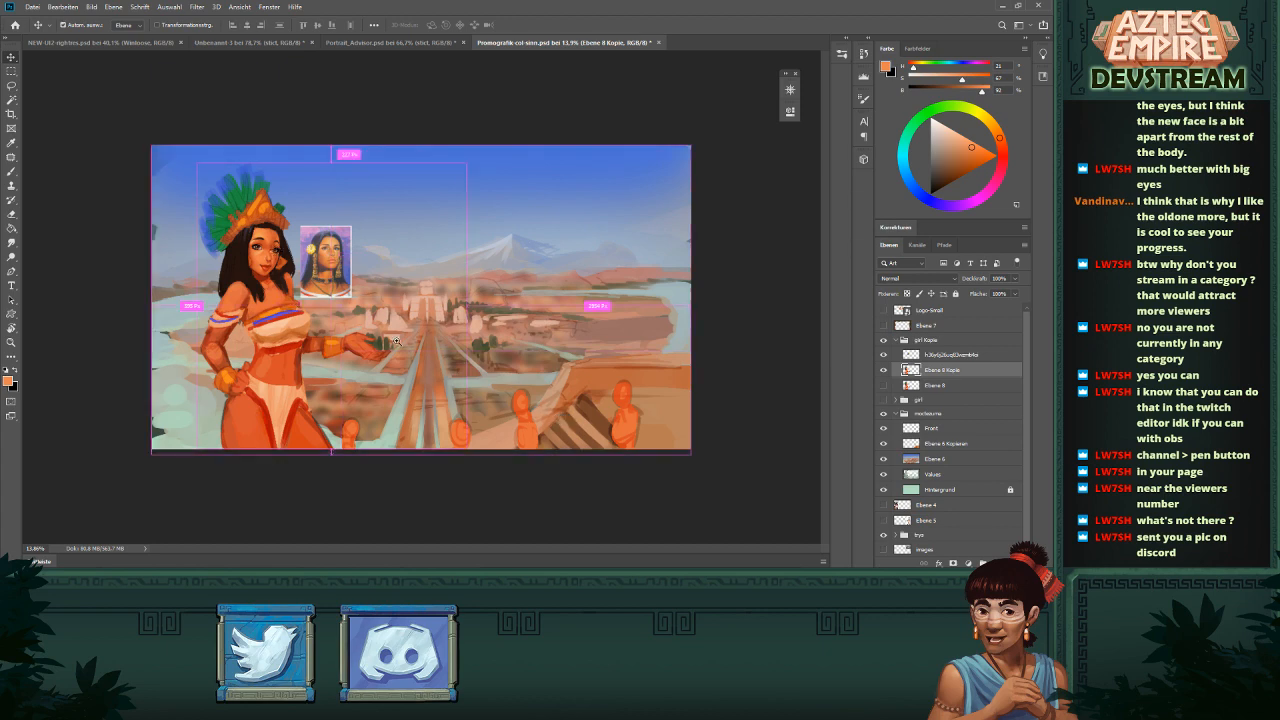
scroll(387, 283, "up", 2)
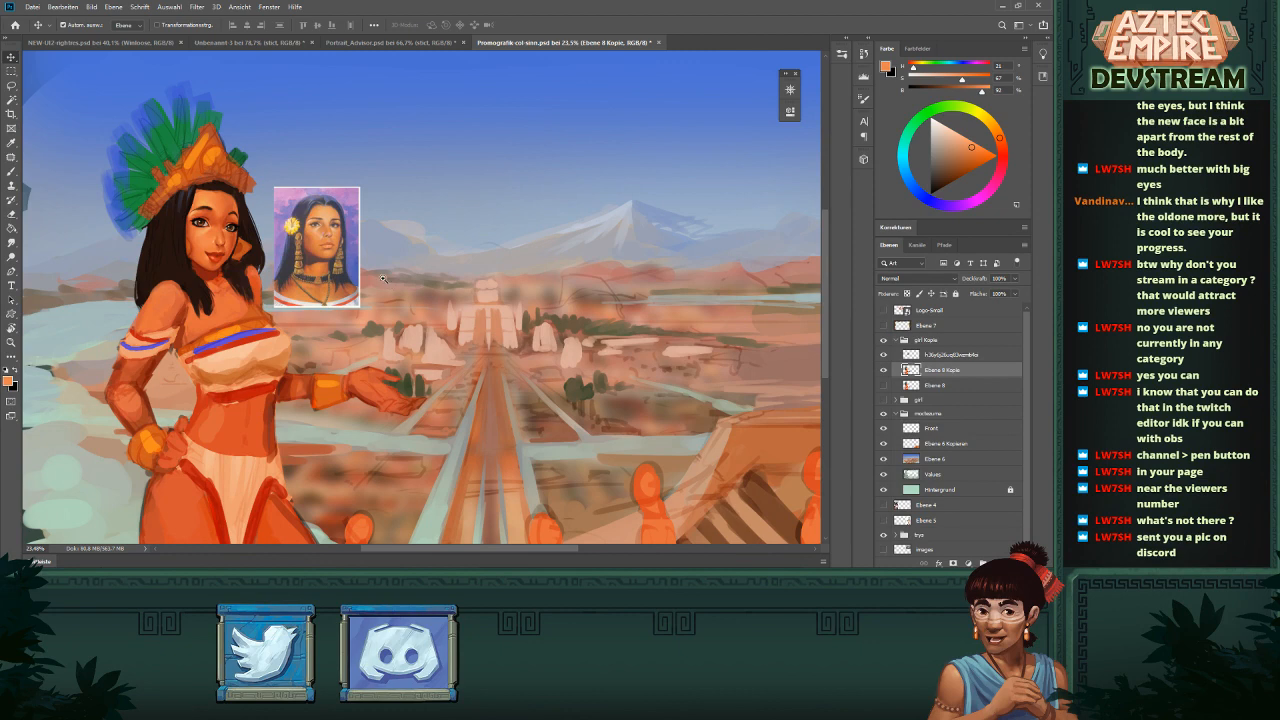
scroll(387, 283, "up", 5)
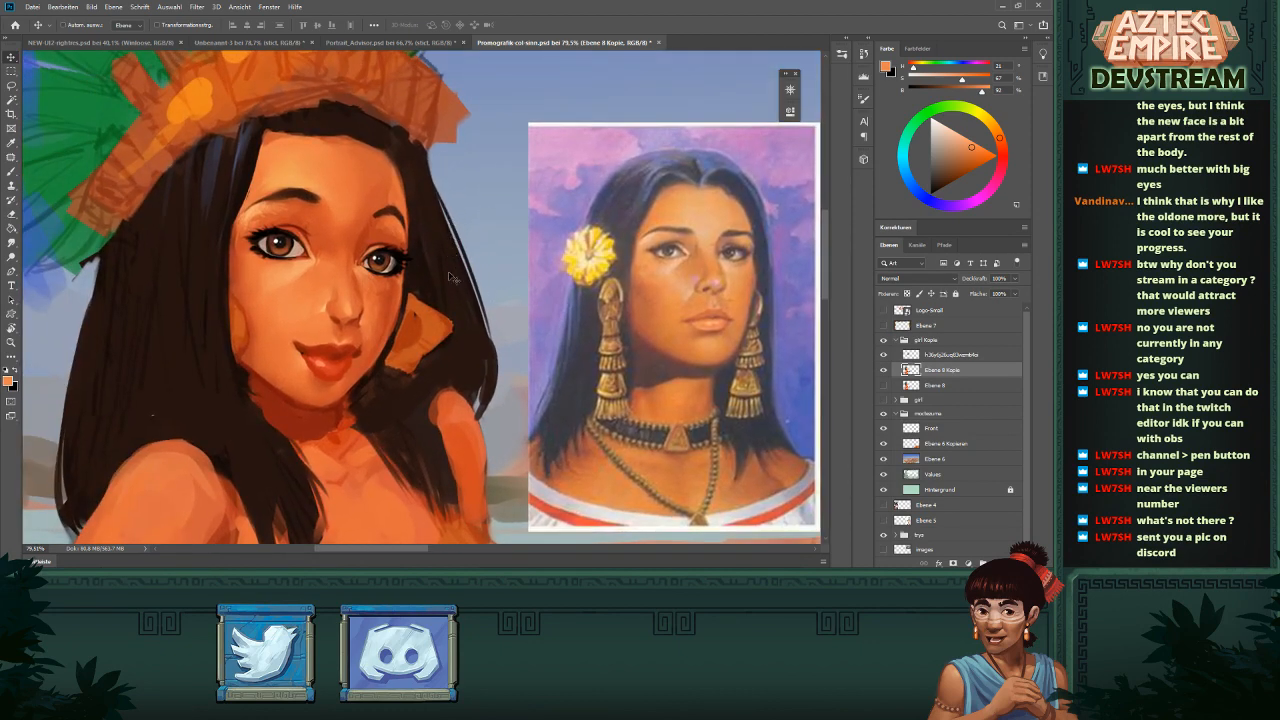
- Lasso a small area of the smaller eye's outer corner, nudge it, deselect, and check the face against the whole figure
key("l")
mouse_move(408, 250)
left_mouse_down()
mouse_move(370, 240)
mouse_move(397, 300)
mouse_move(409, 252)
mouse_move(406, 271)
left_mouse_up()
key("v")
key("ctrl+d")
scroll(481, 360, "down", 5)
scroll(505, 290, "up", 5)
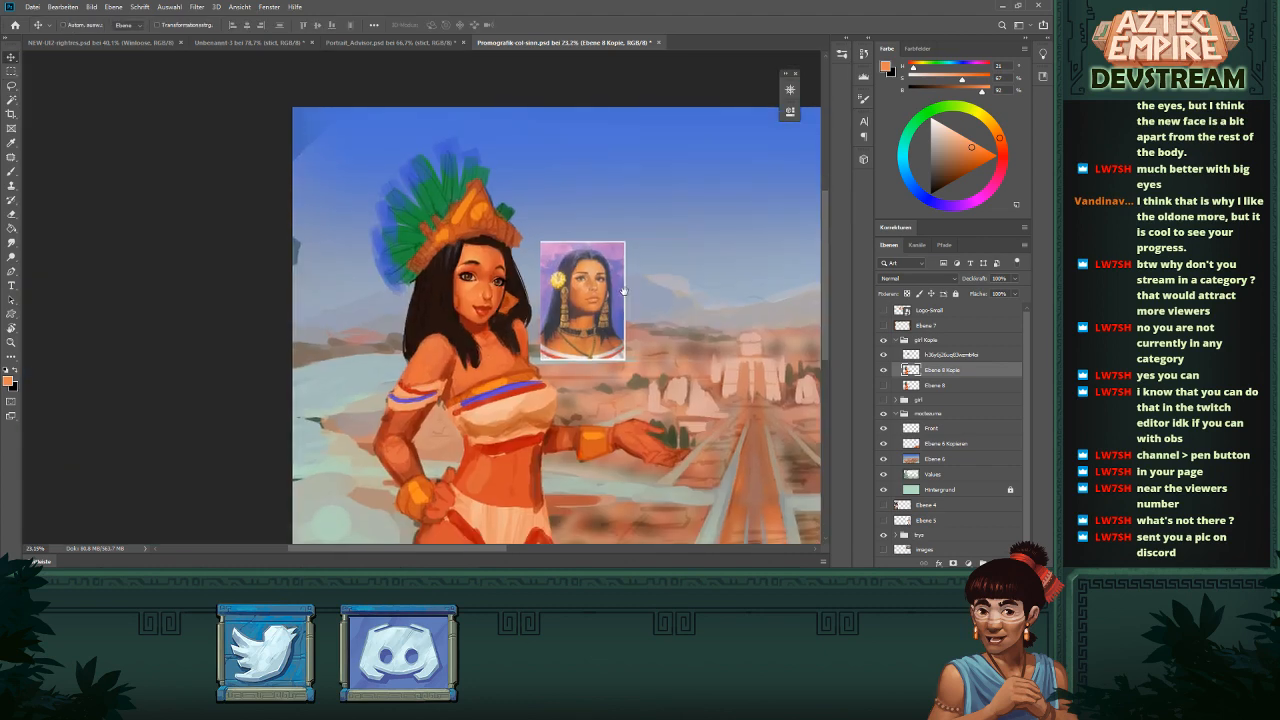
- Paint the smaller eye's outer corner with a sampled dark brown and reduced brush, comparing the face by toggling Ebene 8 Kopie
key("b")
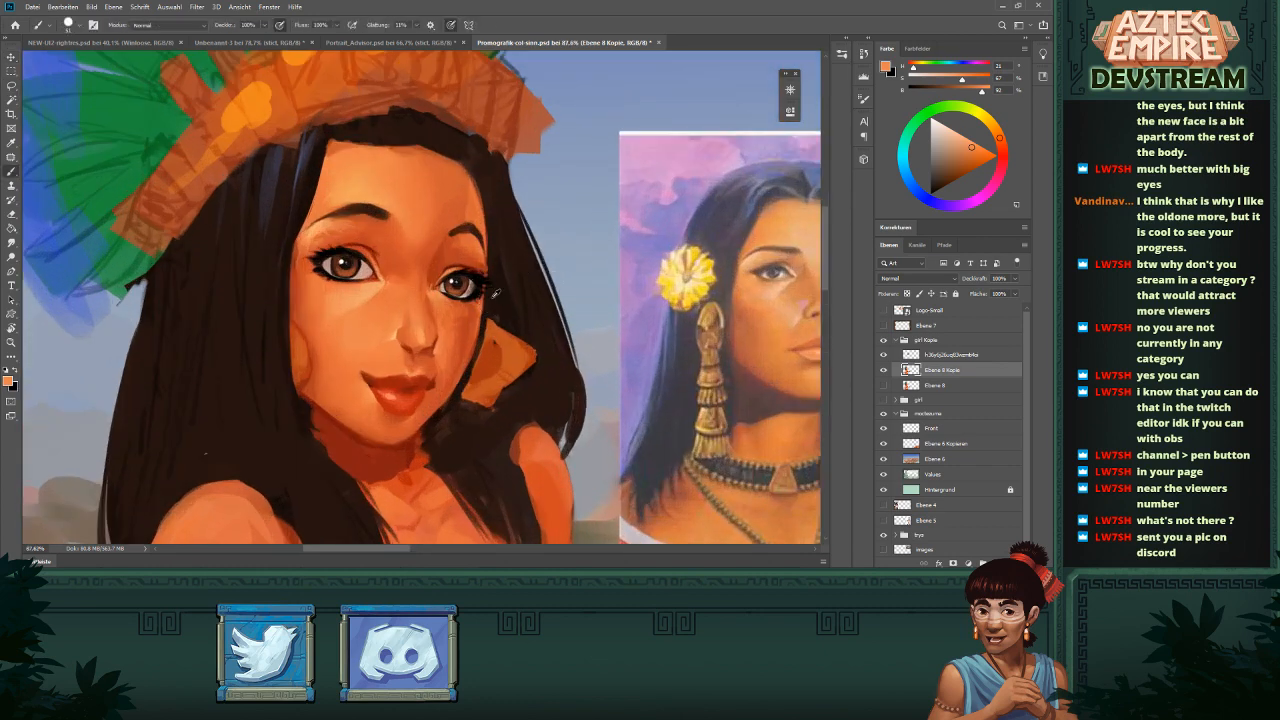
left_click(487, 290, "alt")
key("bracketleft")
key("bracketleft")
key("bracketleft")
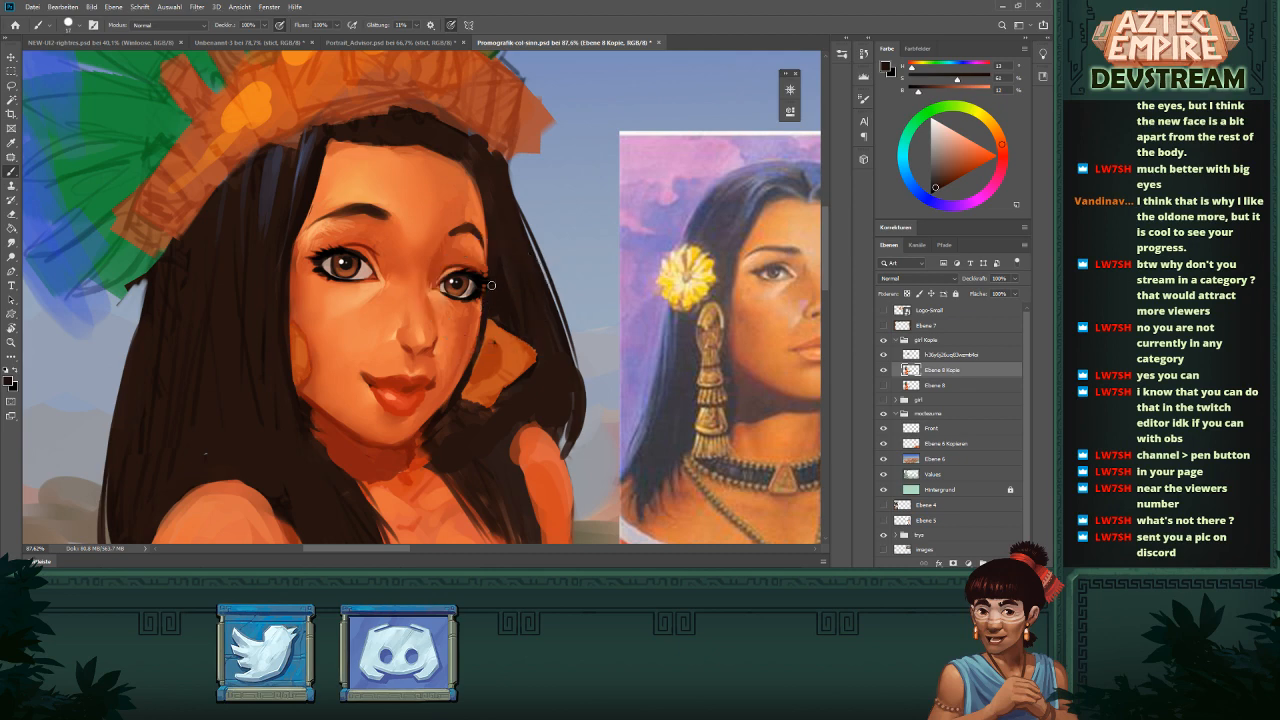
scroll(464, 330, "down", 5)
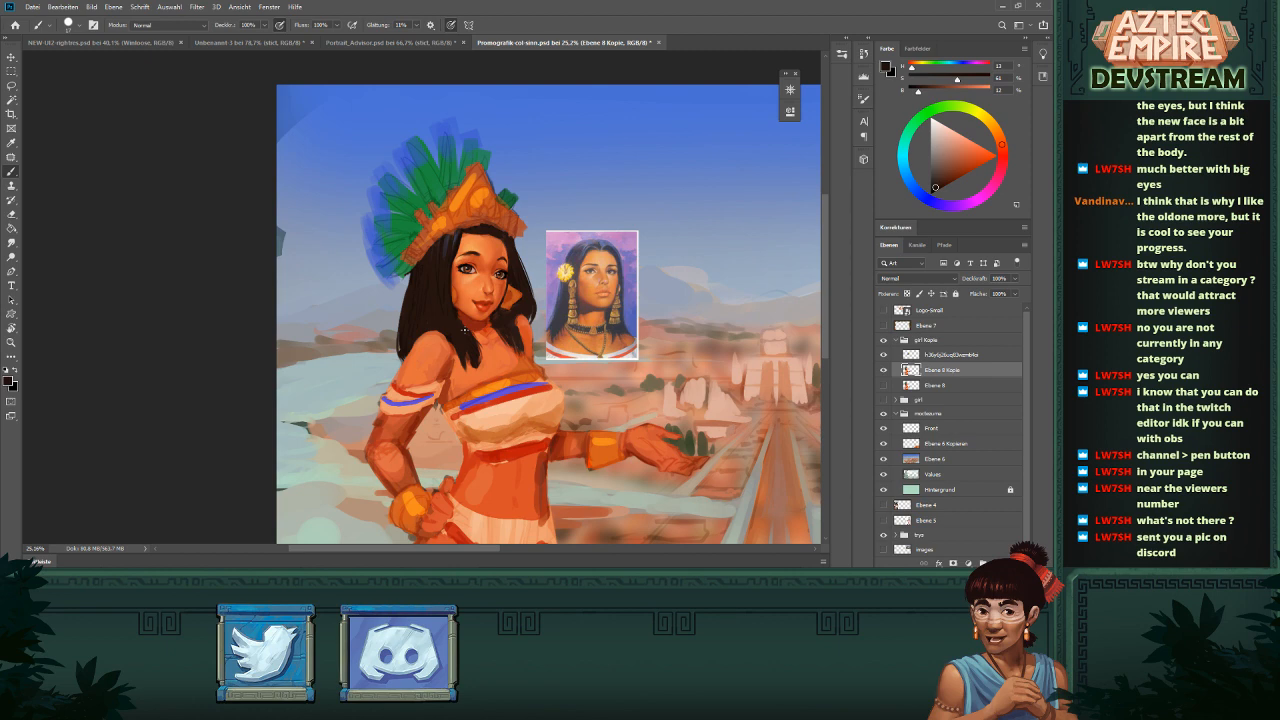
scroll(505, 265, "up", 5)
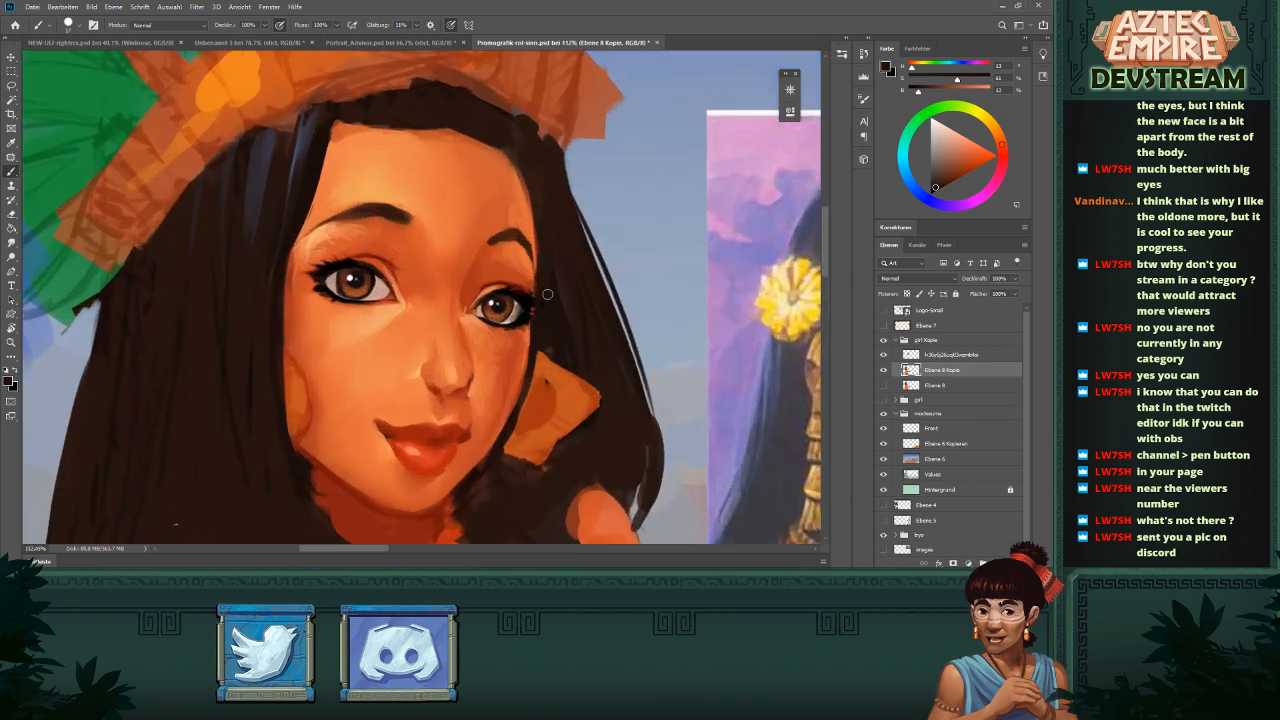
left_click_drag(488, 278, 480, 278)
left_click(884, 371)
left_click(884, 371)
- Select the iris of the smaller eye with the lasso and shift it slightly
key("l")
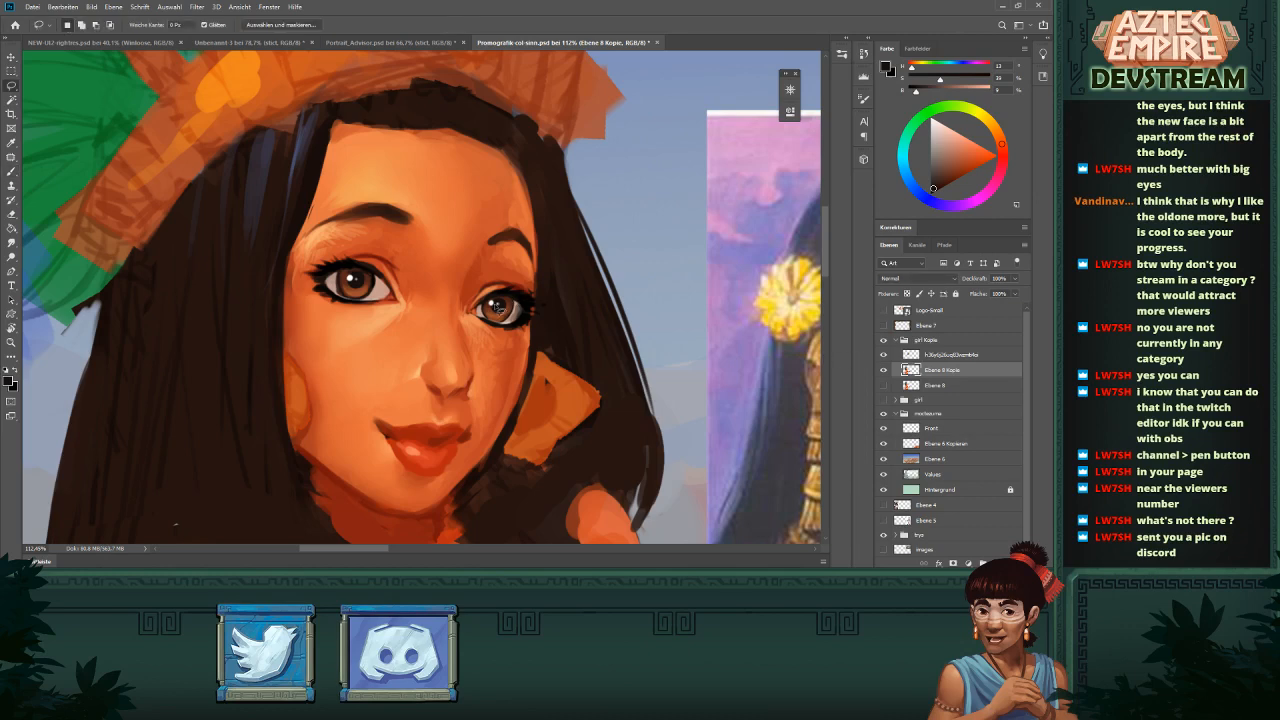
mouse_move(514, 302)
left_mouse_down()
mouse_move(520, 320)
mouse_move(484, 322)
mouse_move(513, 304)
left_mouse_up()
key("v")
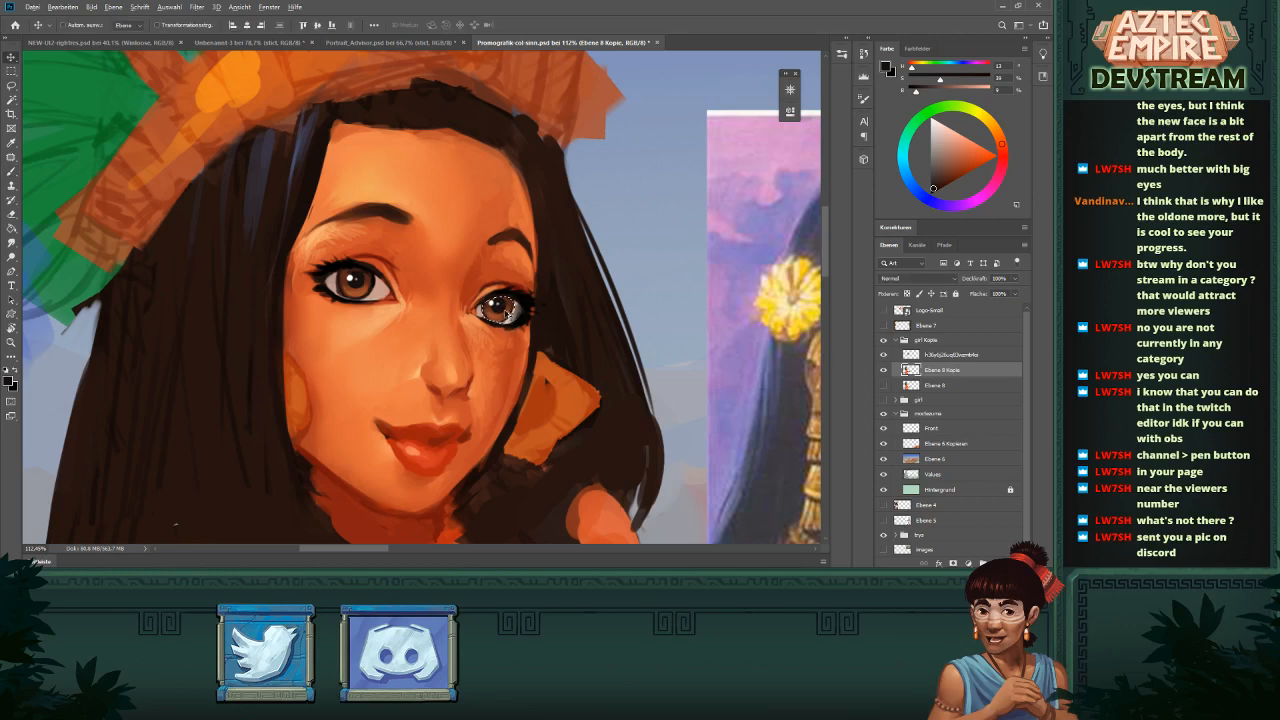
- Repaint the white, iris edge and inner corner of the smaller eye with colours sampled from the eye
key("b")
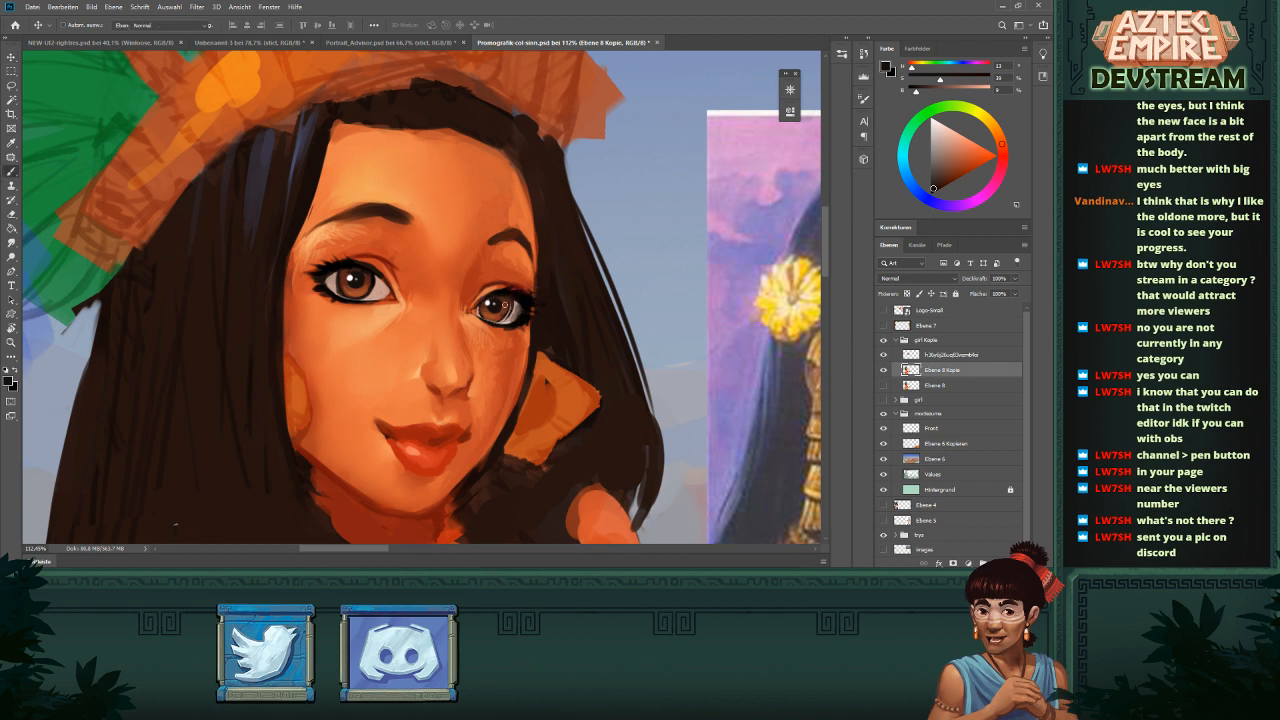
left_click(512, 318, "alt")
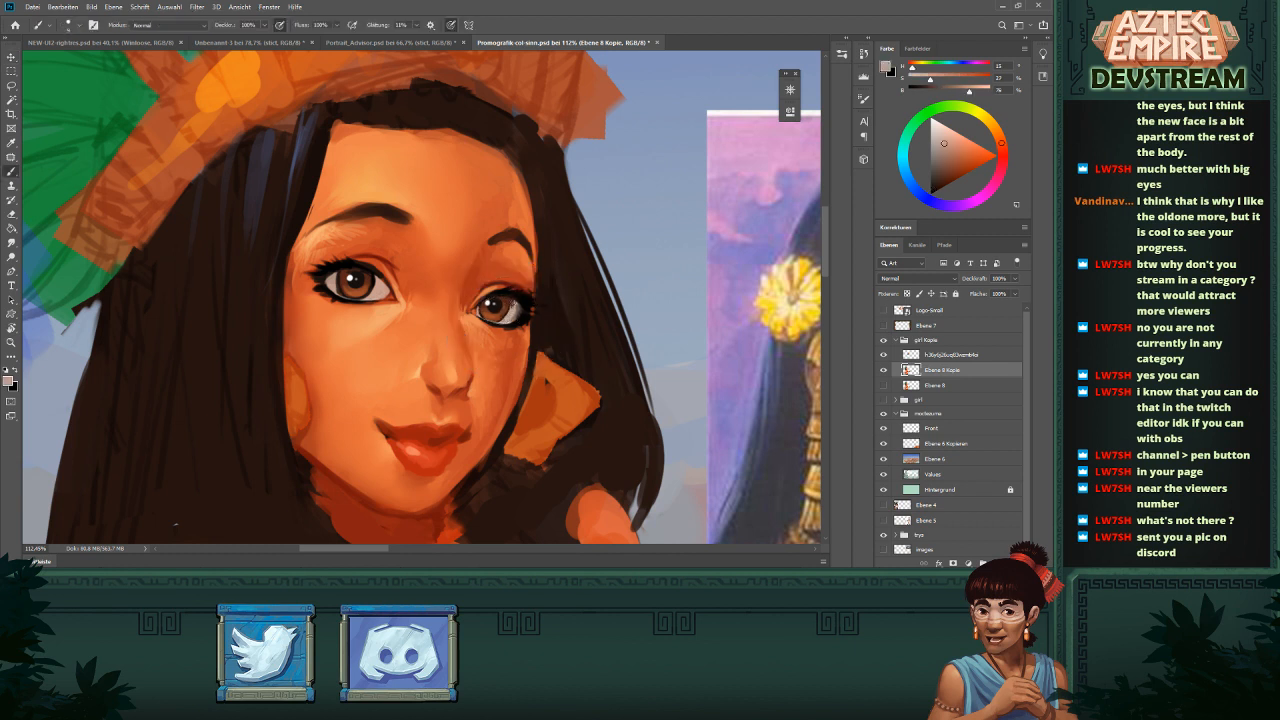
left_click(513, 307, "alt")
left_click(510, 297, "alt")
left_click(510, 298, "alt")
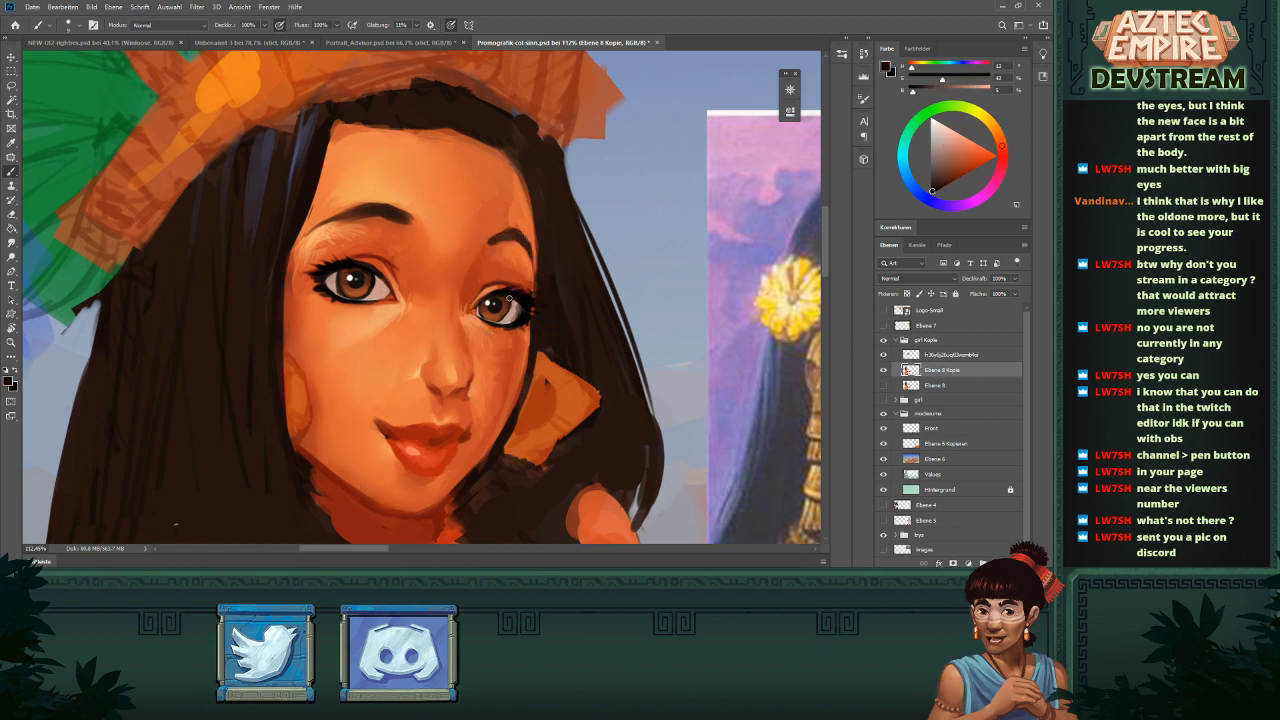
left_click(482, 309, "alt")
left_click(481, 307, "alt")
- Review the full composition and flip the girl Kopie group horizontally
scroll(526, 310, "down", 10)
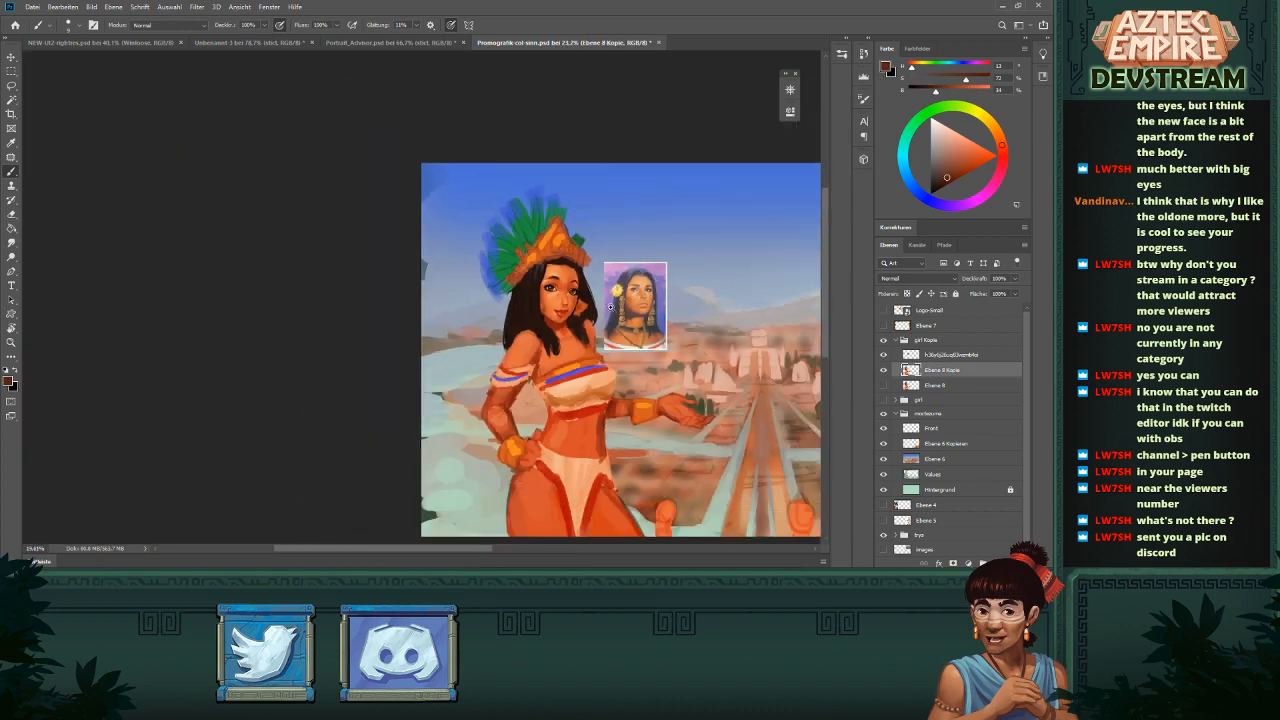
scroll(553, 290, "up", 4)
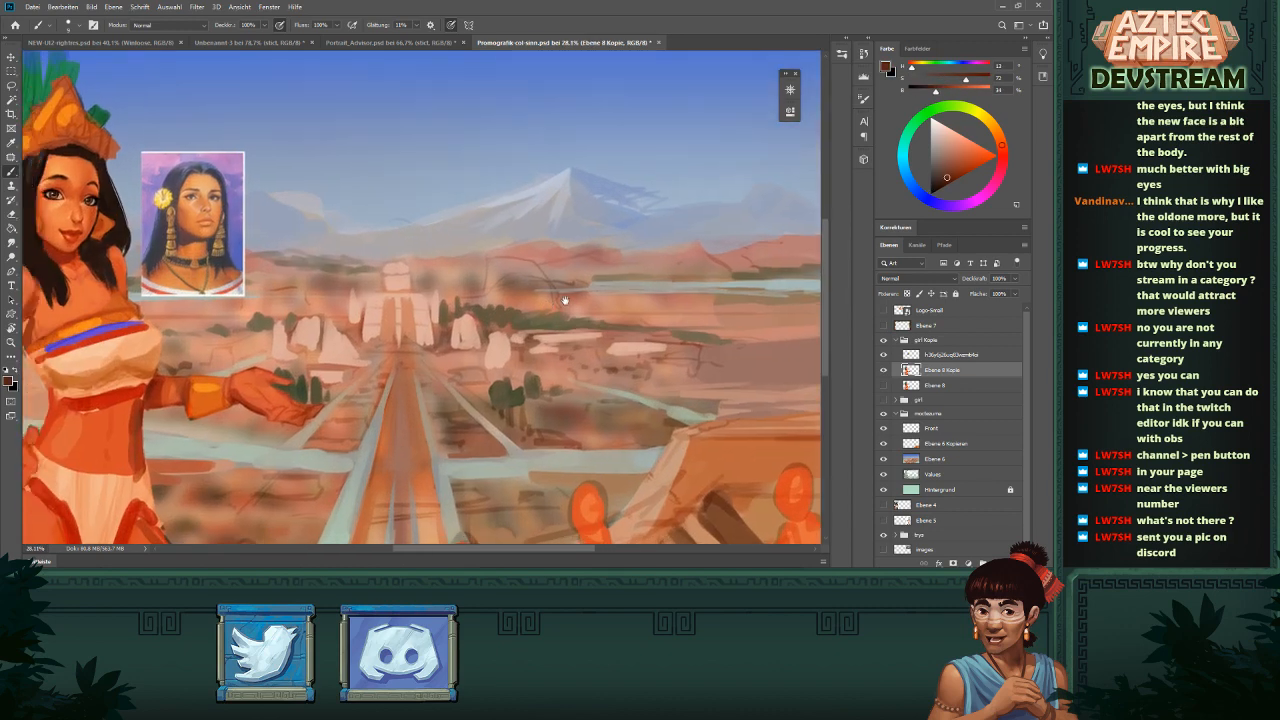
scroll(697, 288, "down", 1)
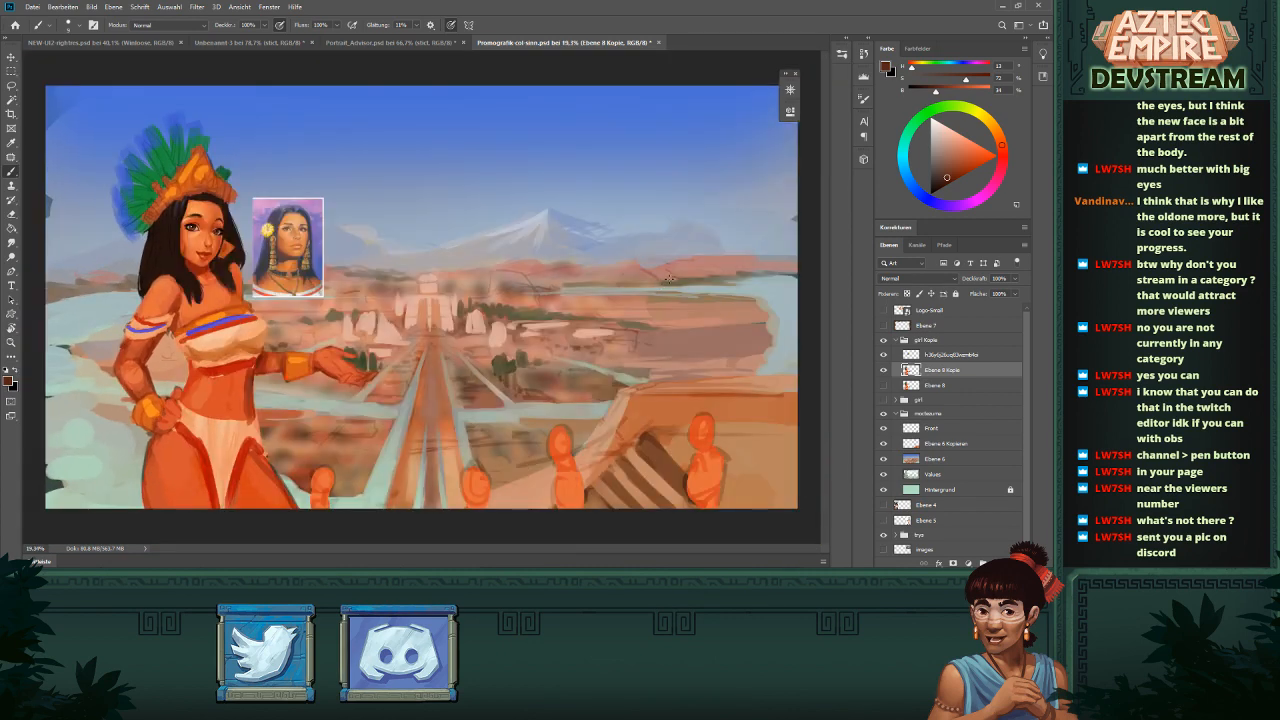
left_click(930, 341)
key("ctrl+shift+h")
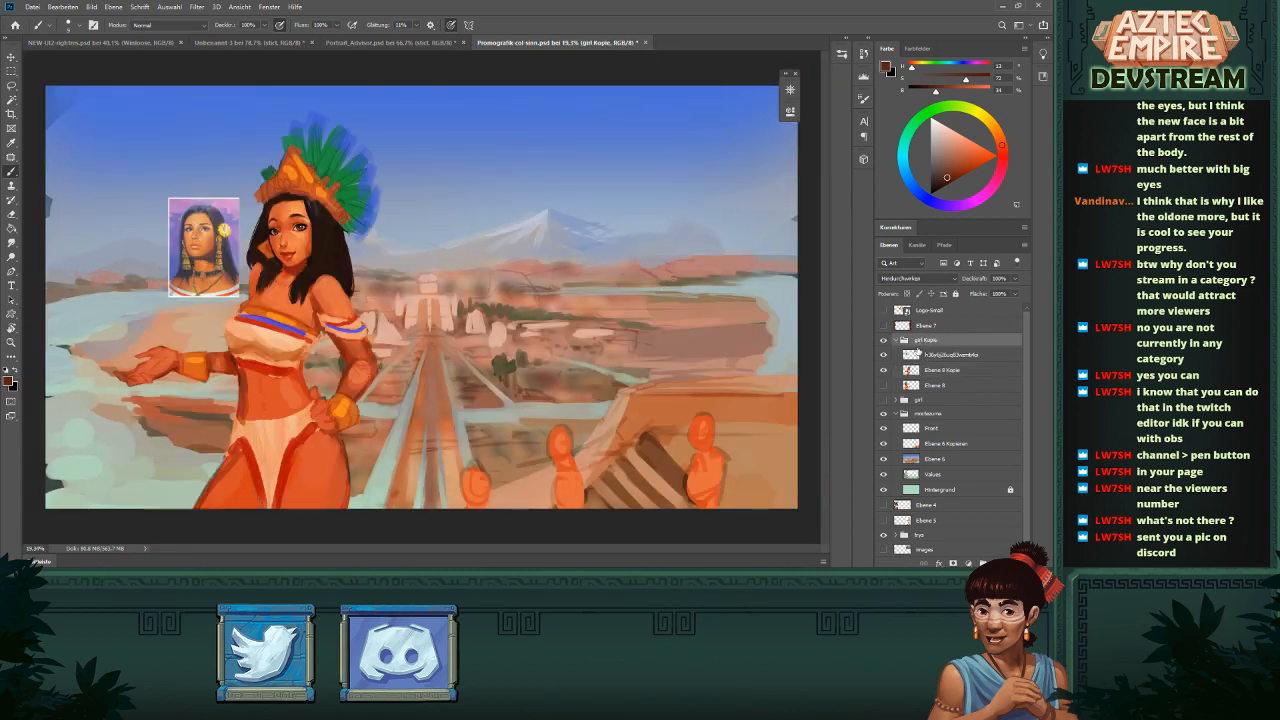
- Start a new screen capture of the flipped figure in the Snipping Tool
scroll(505, 306, "up", 2)
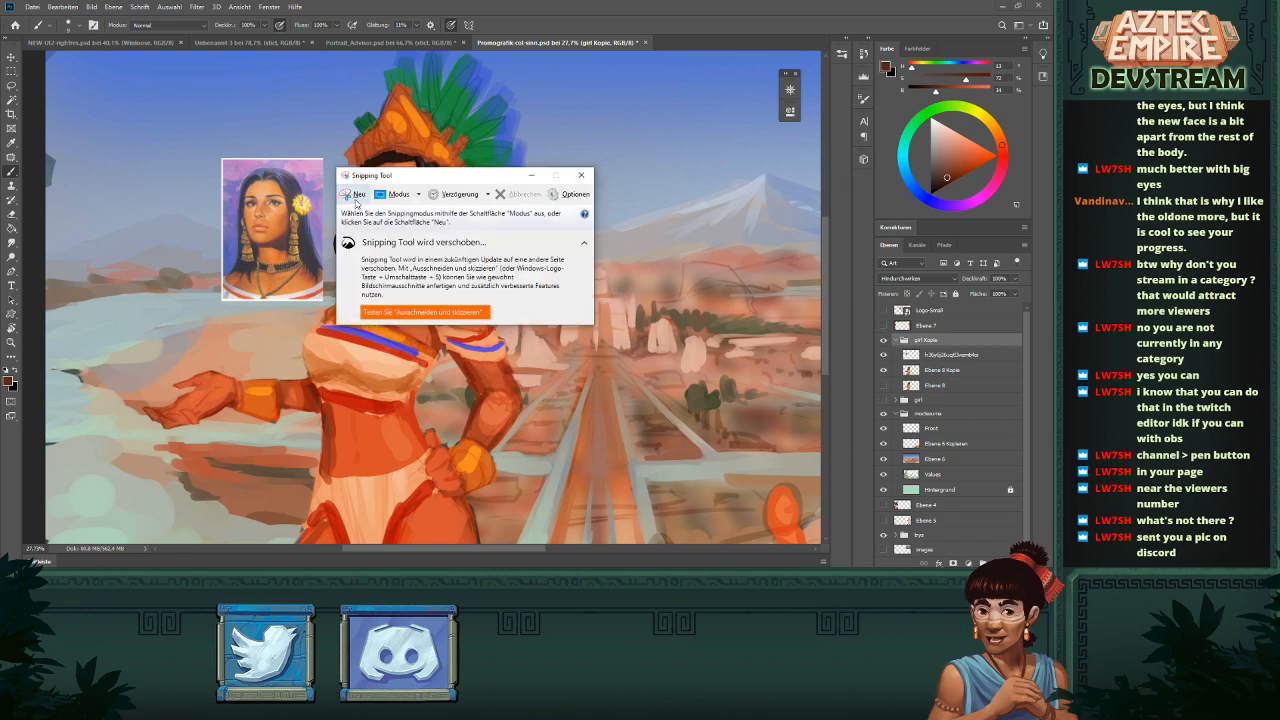
left_click(352, 194)
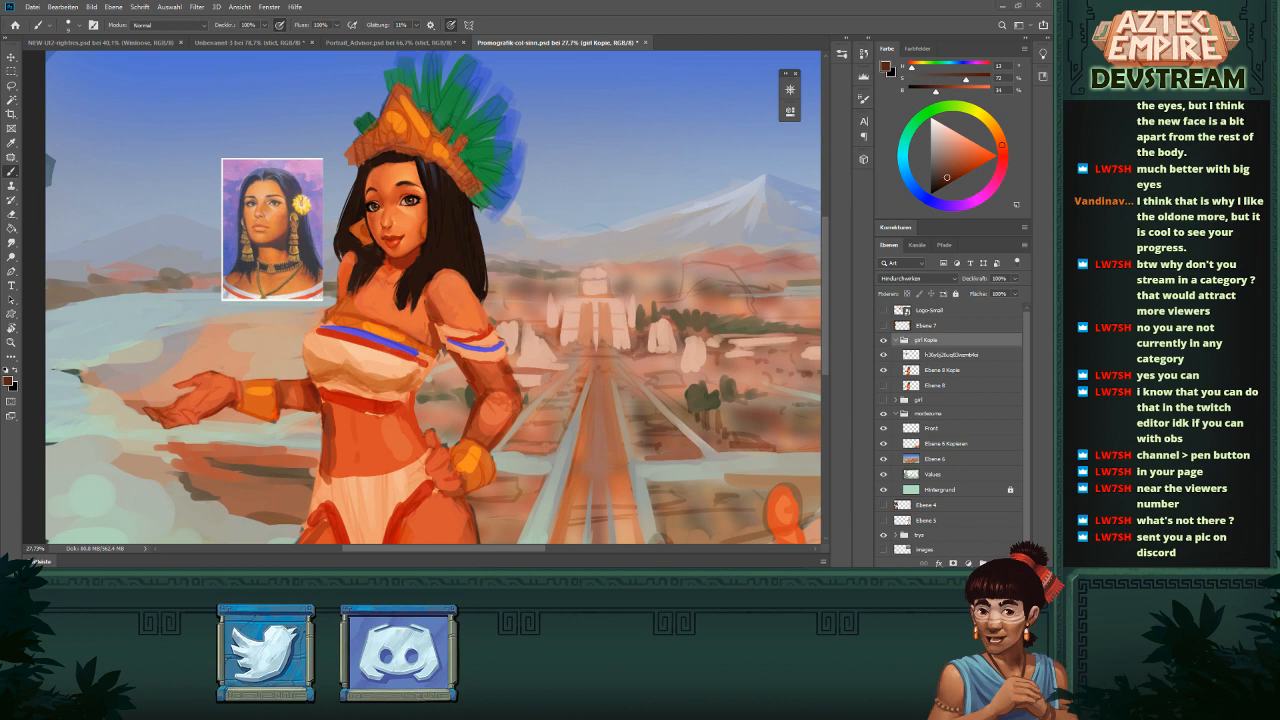
- Smudge the skin below the smaller eye on Ebene 8 Kopie at 24% strength to soften the cheek texture
left_click_drag(407, 217, 576, 336)
key("r")
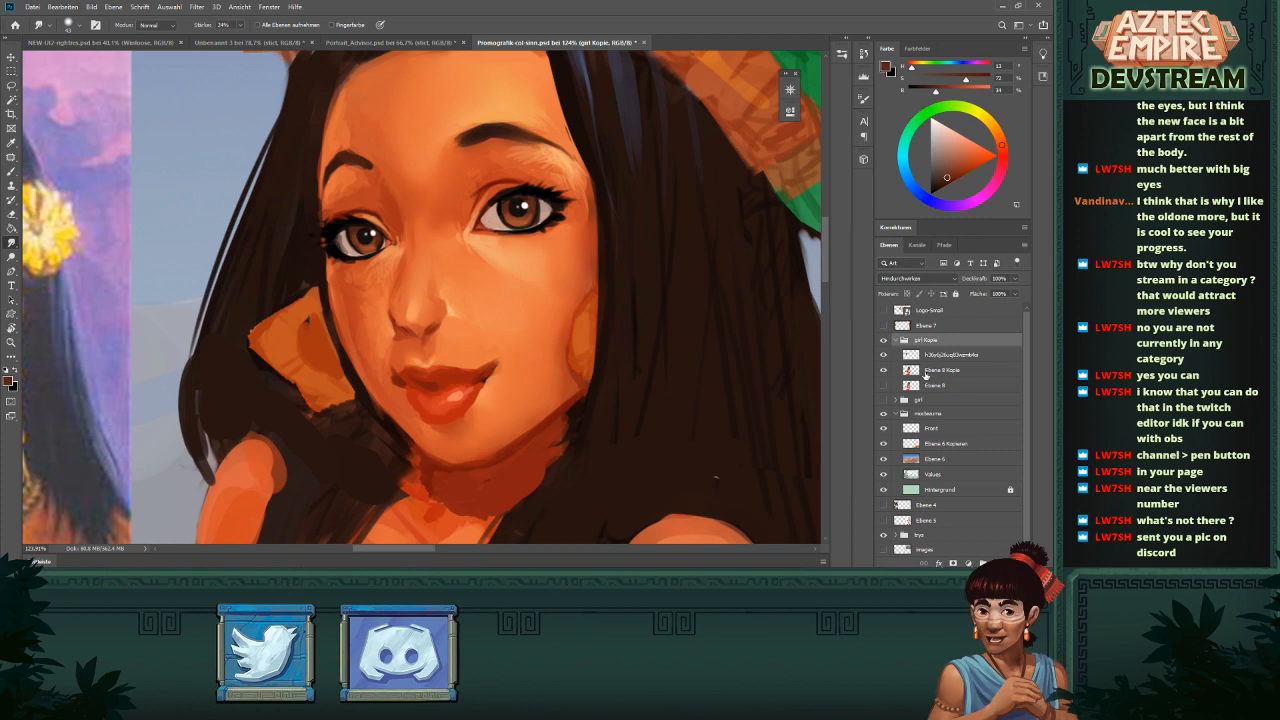
left_click(518, 365, "ctrl")
mouse_move(372, 330)
left_mouse_down()
mouse_move(440, 296)
mouse_move(384, 278)
left_mouse_up()
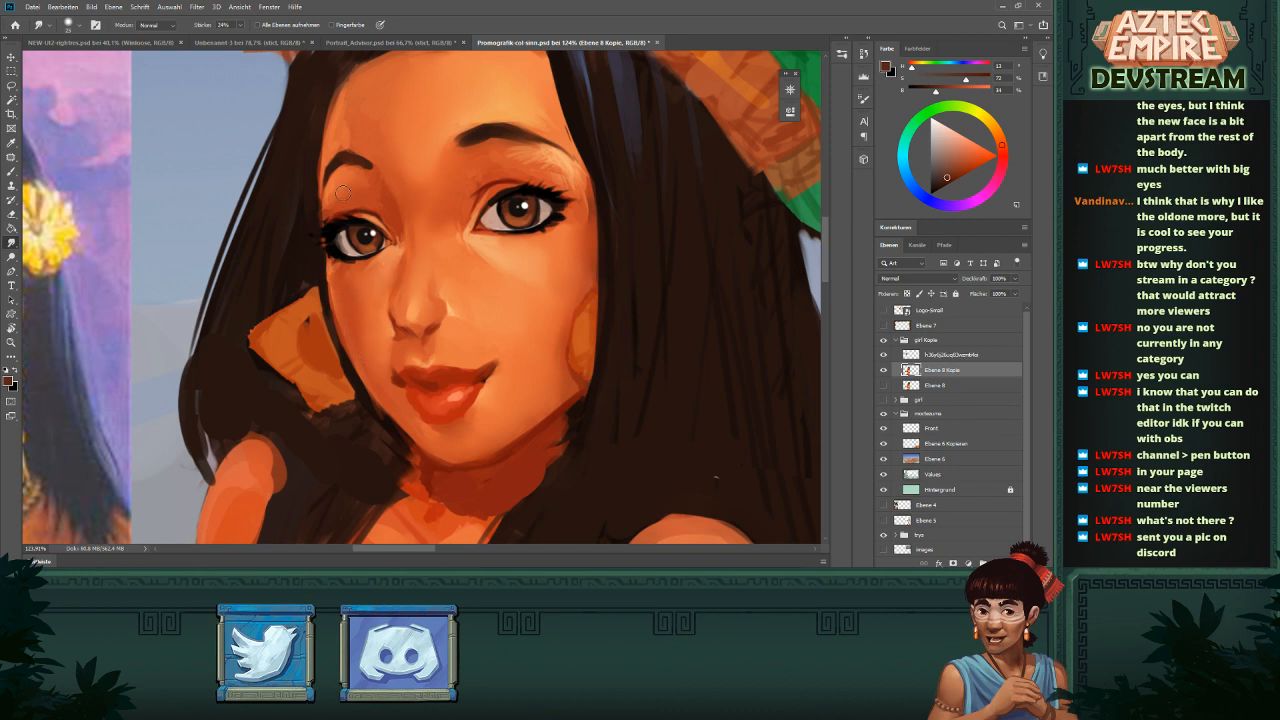
scroll(342, 190, "up", 2)
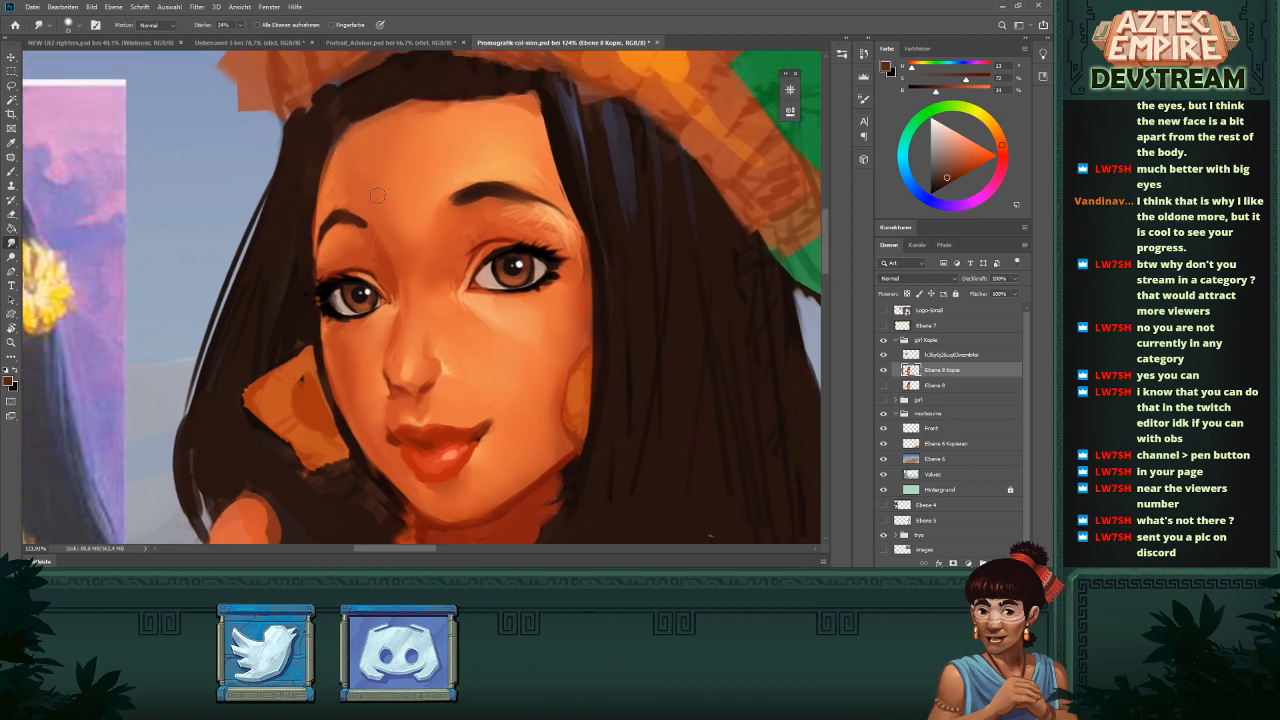
scroll(377, 195, "down", 5)
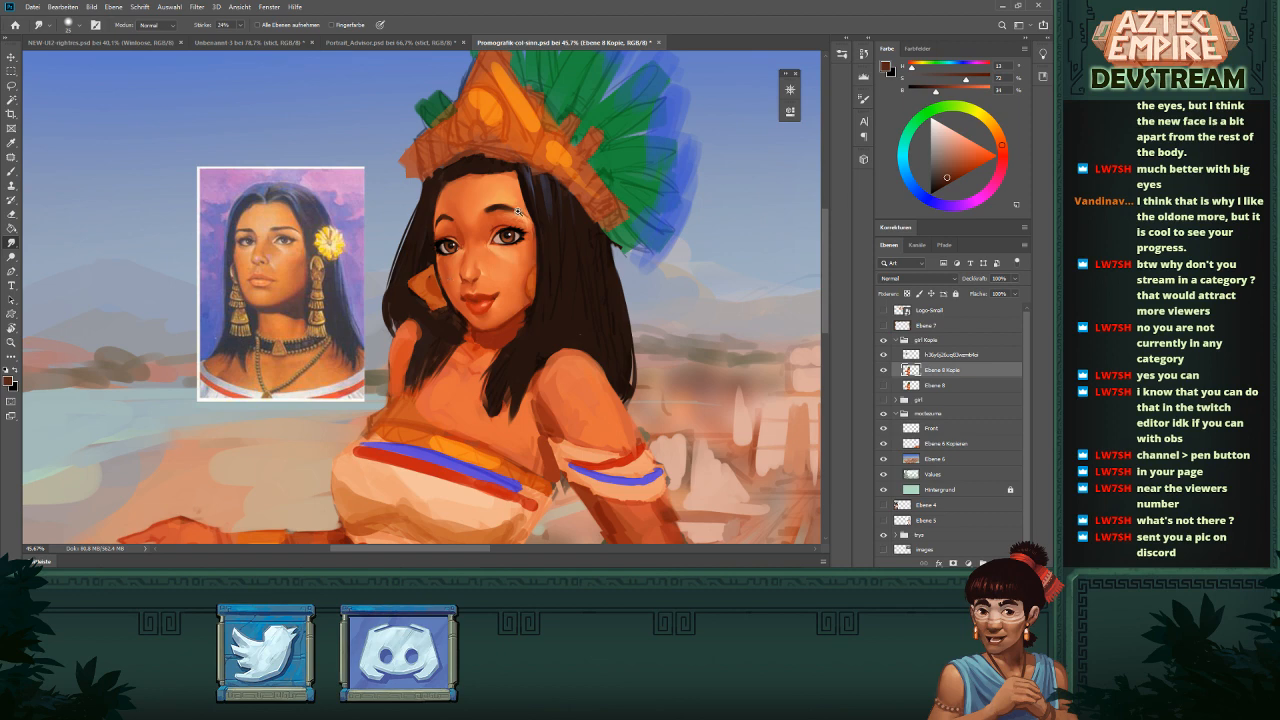
- Smudge the highlight between the larger eye's outer corner and eyebrow into the surrounding skin
scroll(519, 211, "up", 5)
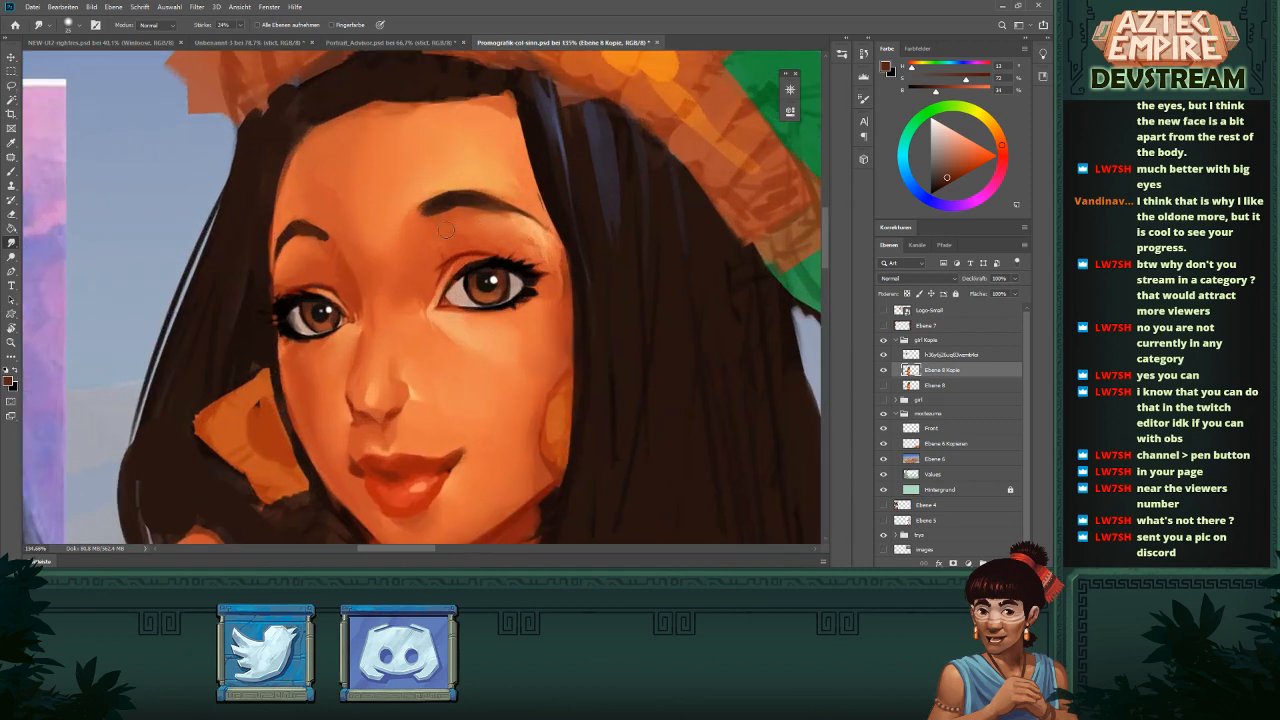
left_click_drag(545, 237, 542, 251)
scroll(566, 197, "down", 3)
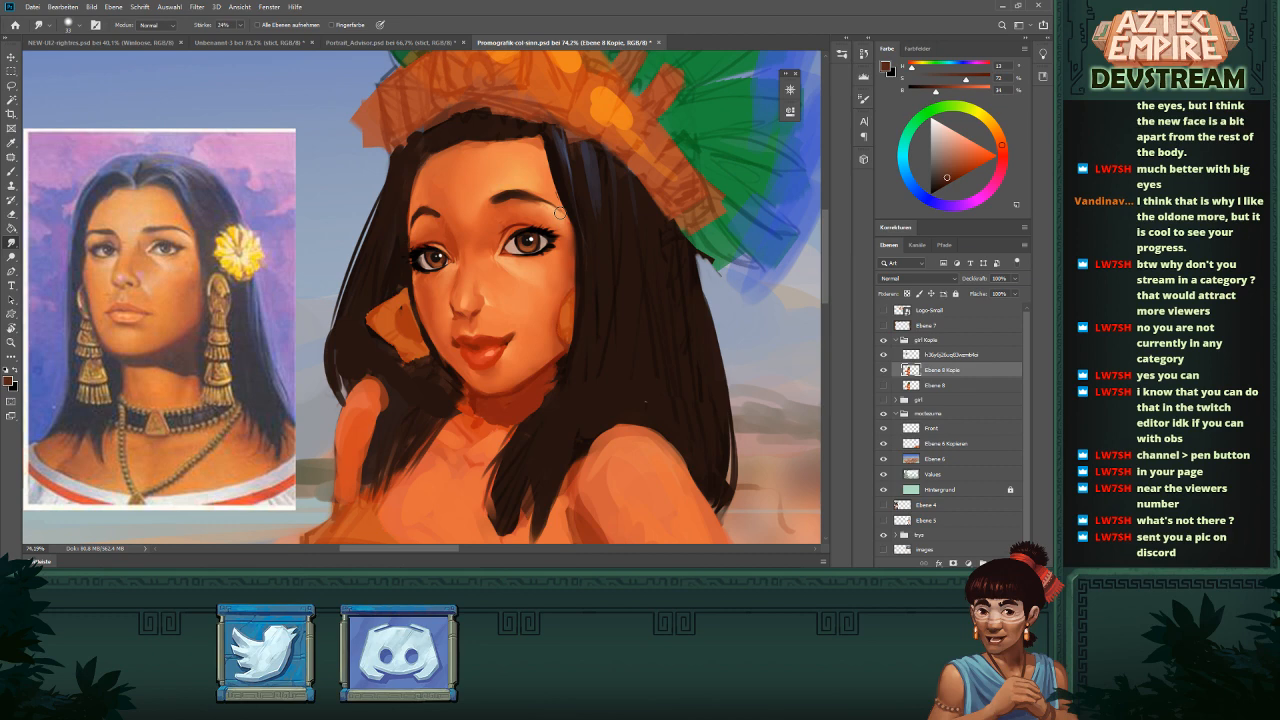
scroll(546, 268, "down", 2)
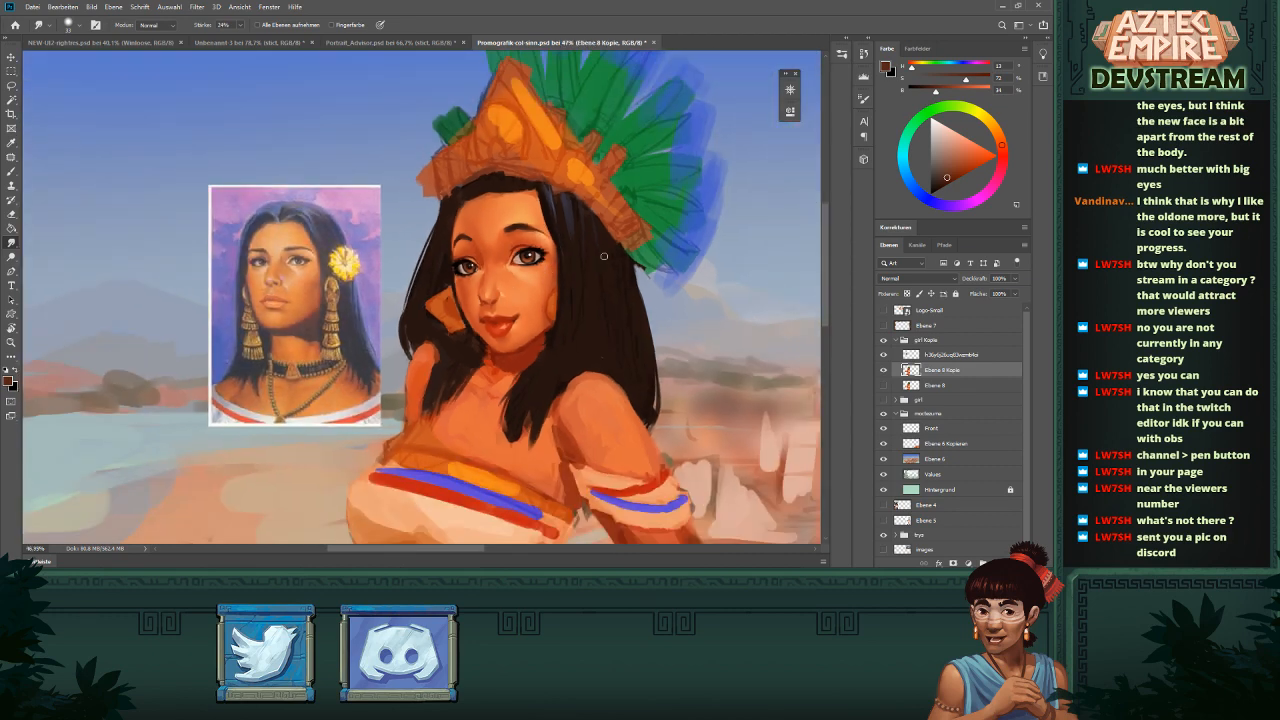
- Paint over the skin beneath the nose with a sampled light orange and check it at full-figure scale
scroll(604, 256, "up", 3)
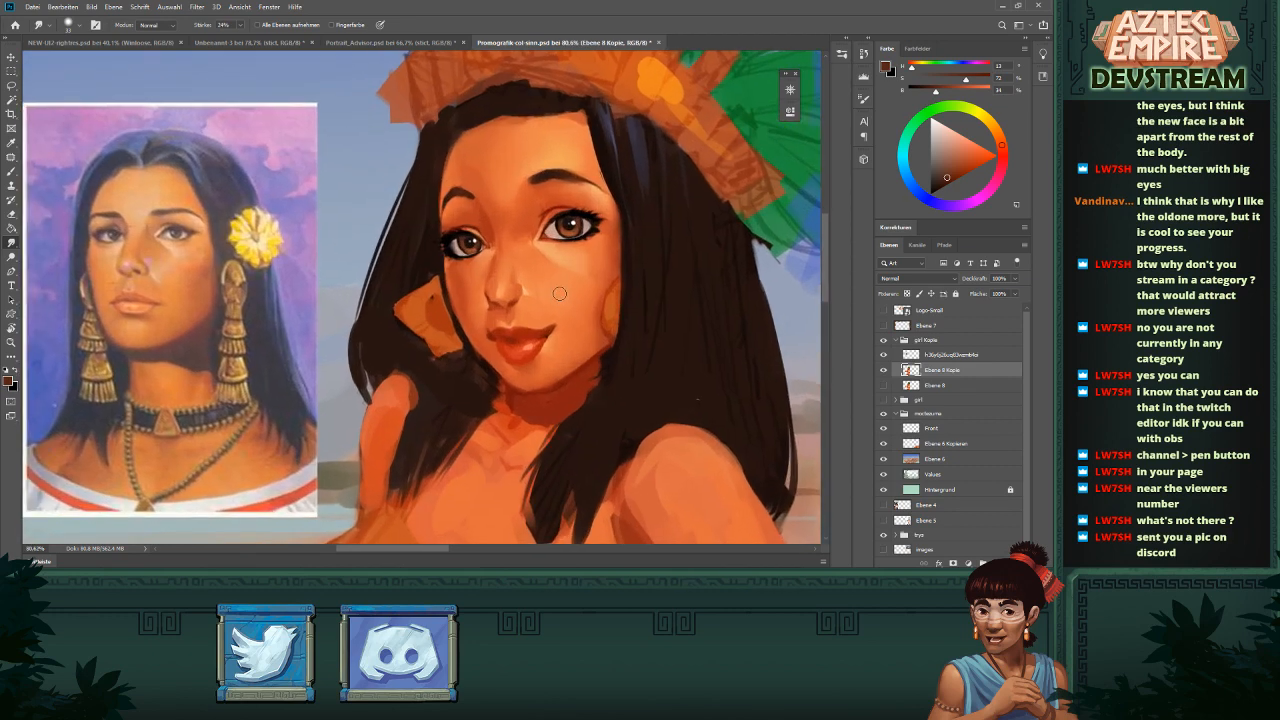
key("b")
left_click(525, 330, "alt")
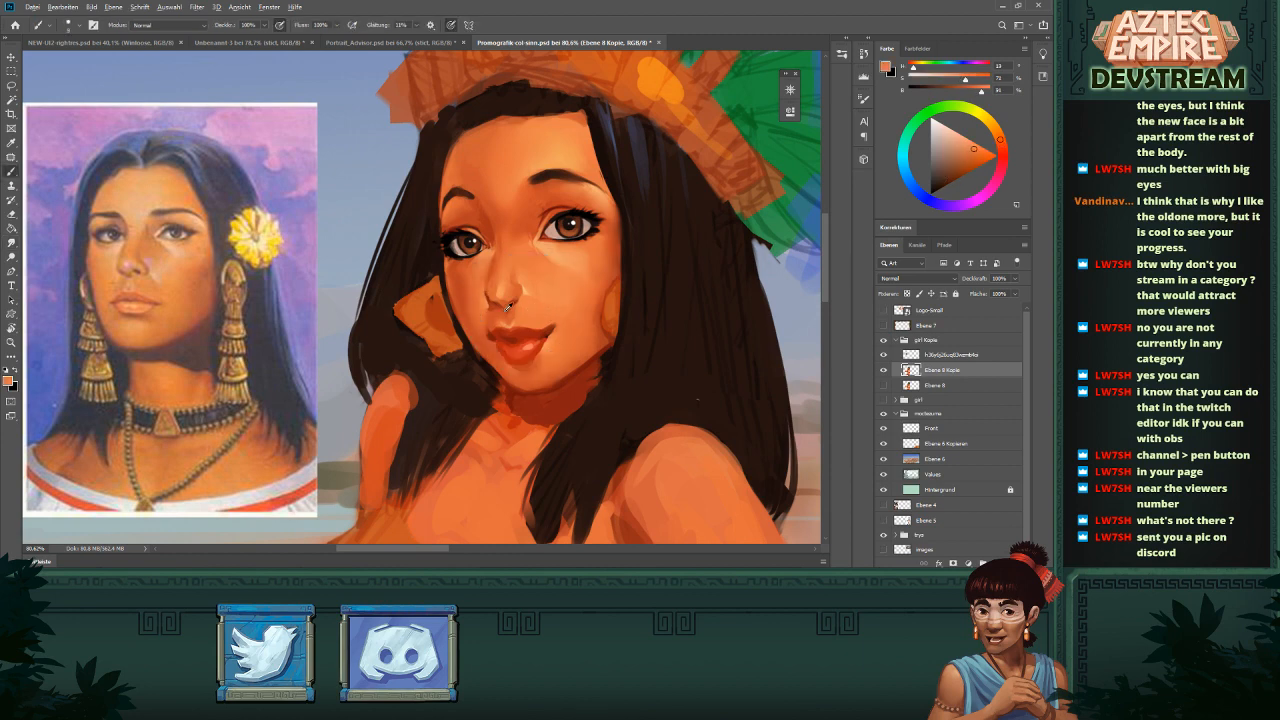
left_click_drag(509, 312, 496, 322)
scroll(563, 267, "down", 4)
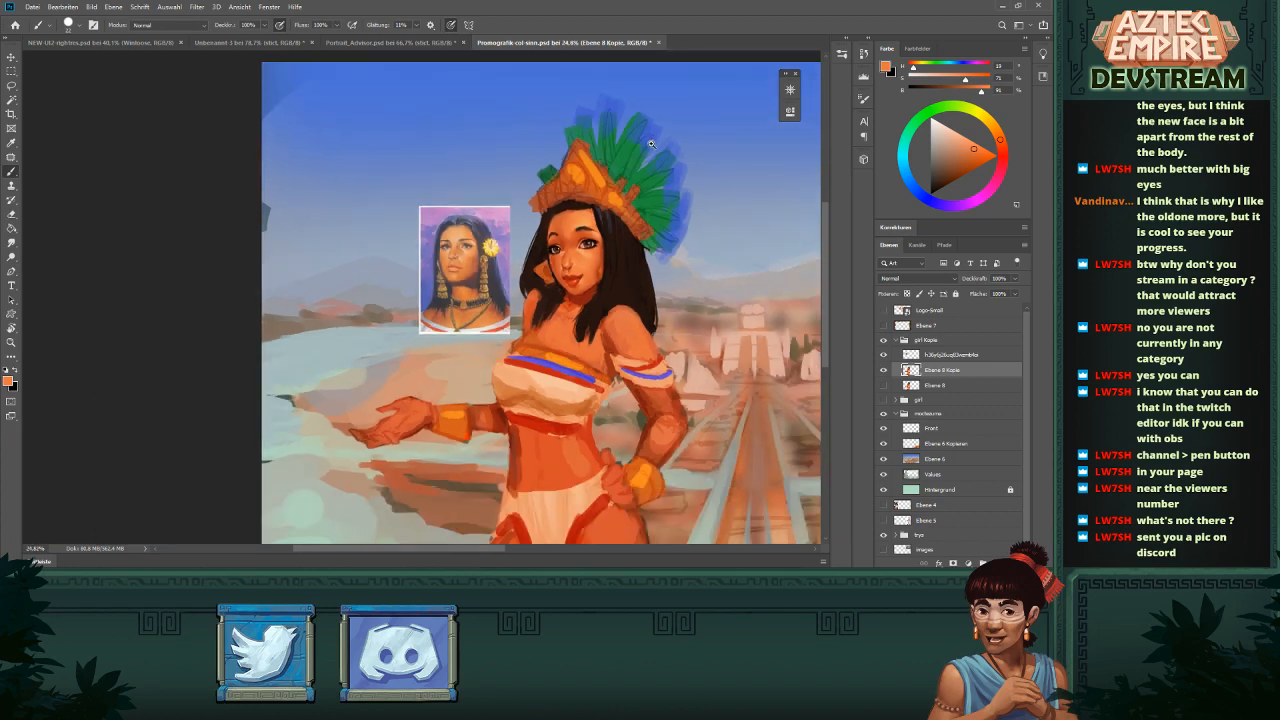
scroll(586, 257, "up", 3)
- Refine the shading around the far nostril and beside the nose with sampled red-orange skin tones
left_click(550, 293, "alt")
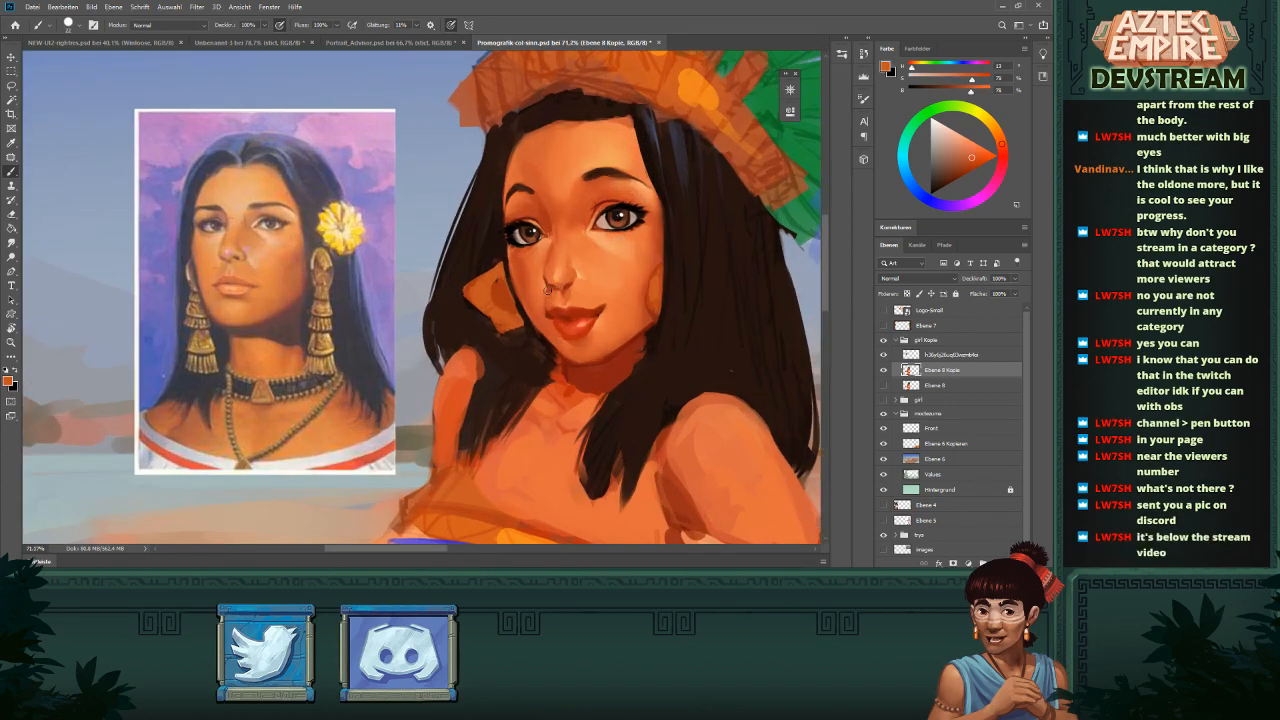
left_click(549, 284, "alt")
left_click_drag(634, 240, 556, 242)
left_click_drag(672, 224, 636, 224)
left_click(520, 297, "alt")
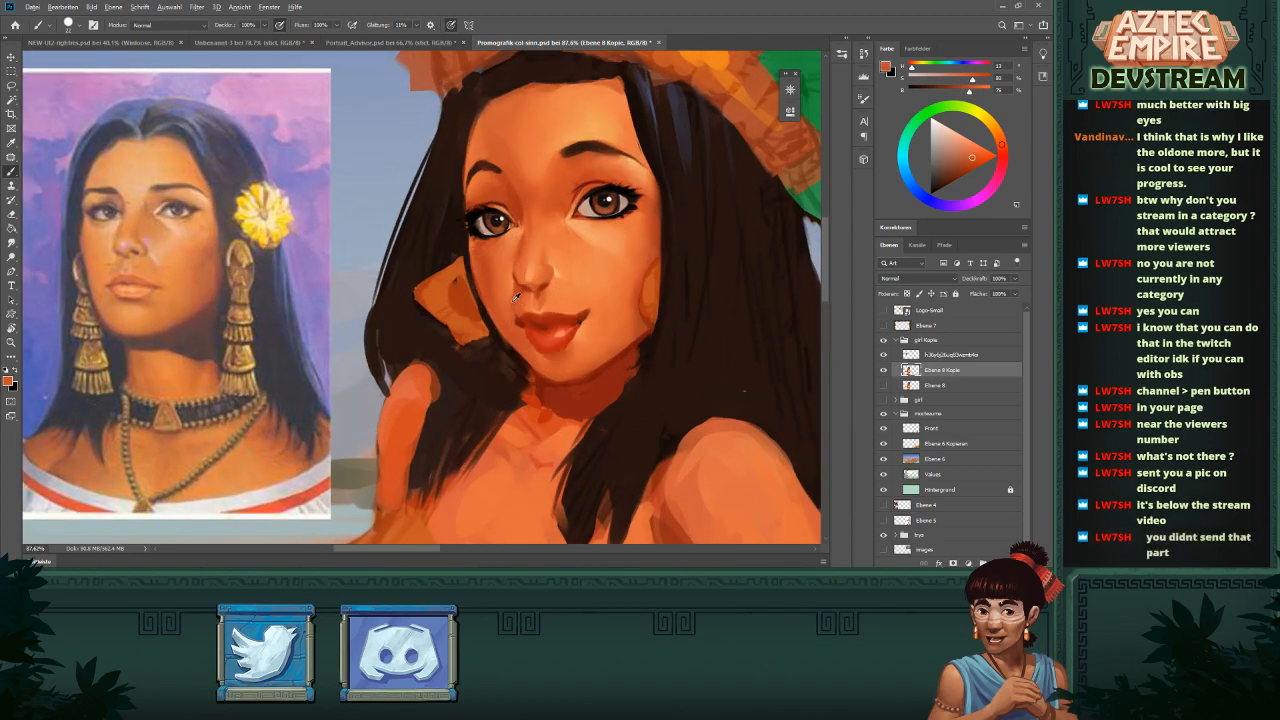
left_click(512, 298, "alt")
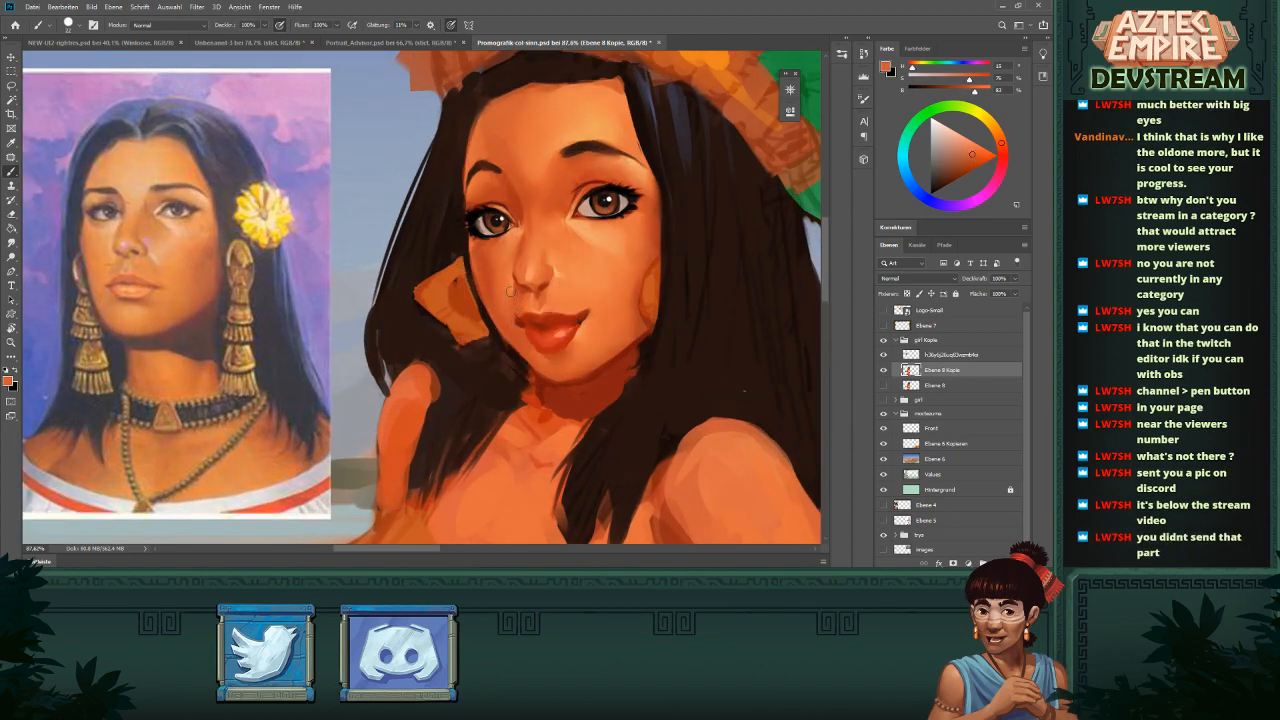
left_click_drag(513, 284, 514, 288)
left_click_drag(619, 230, 682, 220)
mouse_move(657, 234)
left_mouse_down()
mouse_move(580, 267)
mouse_move(548, 259)
left_mouse_up()
- Paint the hair edge beside the far cheek with a sampled near-black brown, undo the last stroke, and review the figure
left_click(511, 247, "alt")
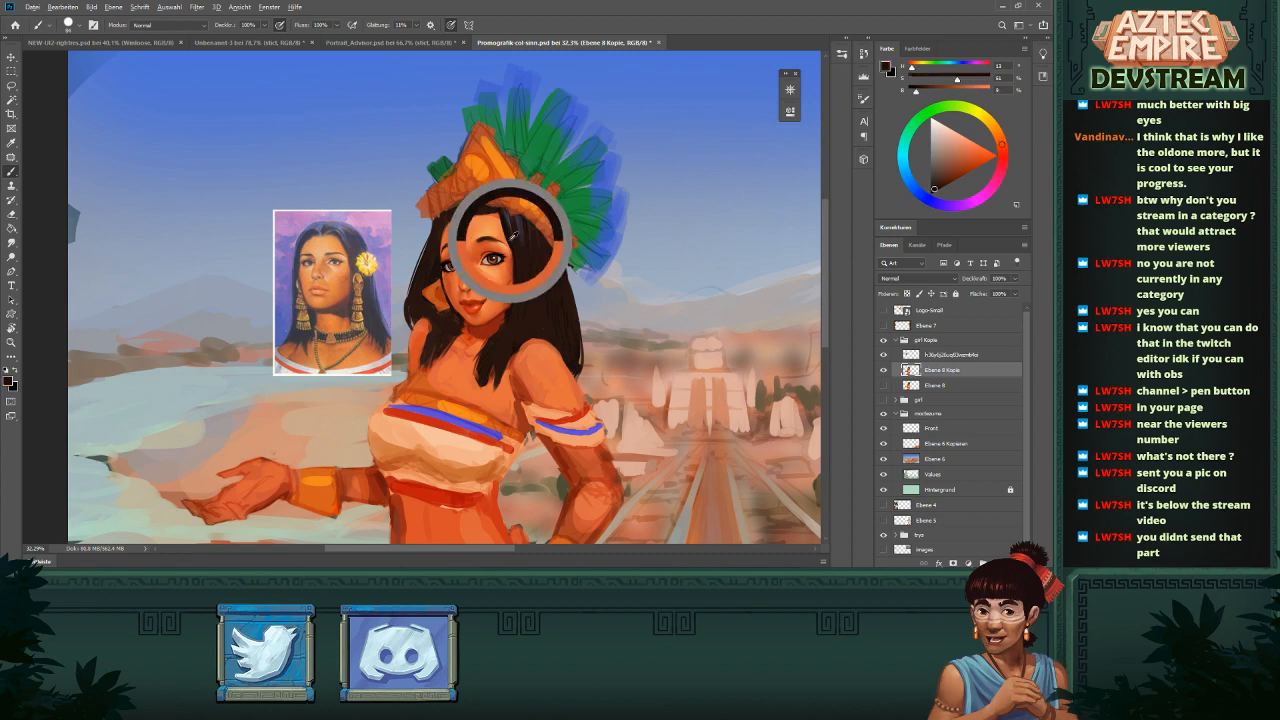
mouse_move(439, 264)
left_mouse_down()
mouse_move(497, 262)
mouse_move(436, 270)
left_mouse_up()
mouse_move(568, 234)
left_mouse_down()
mouse_move(649, 209)
mouse_move(553, 238)
mouse_move(580, 262)
left_mouse_up()
key("ctrl+z")
left_click_drag(450, 268, 666, 320)
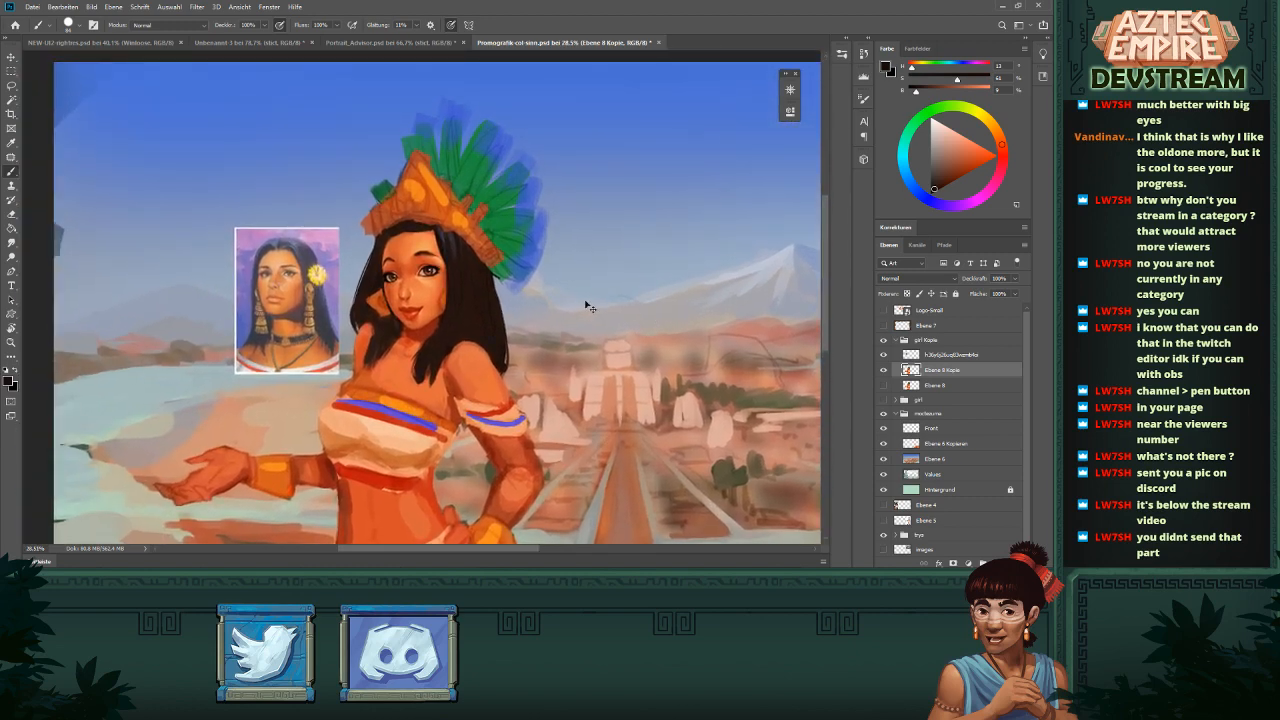
left_click_drag(589, 306, 625, 300)
left_click_drag(532, 299, 610, 325)
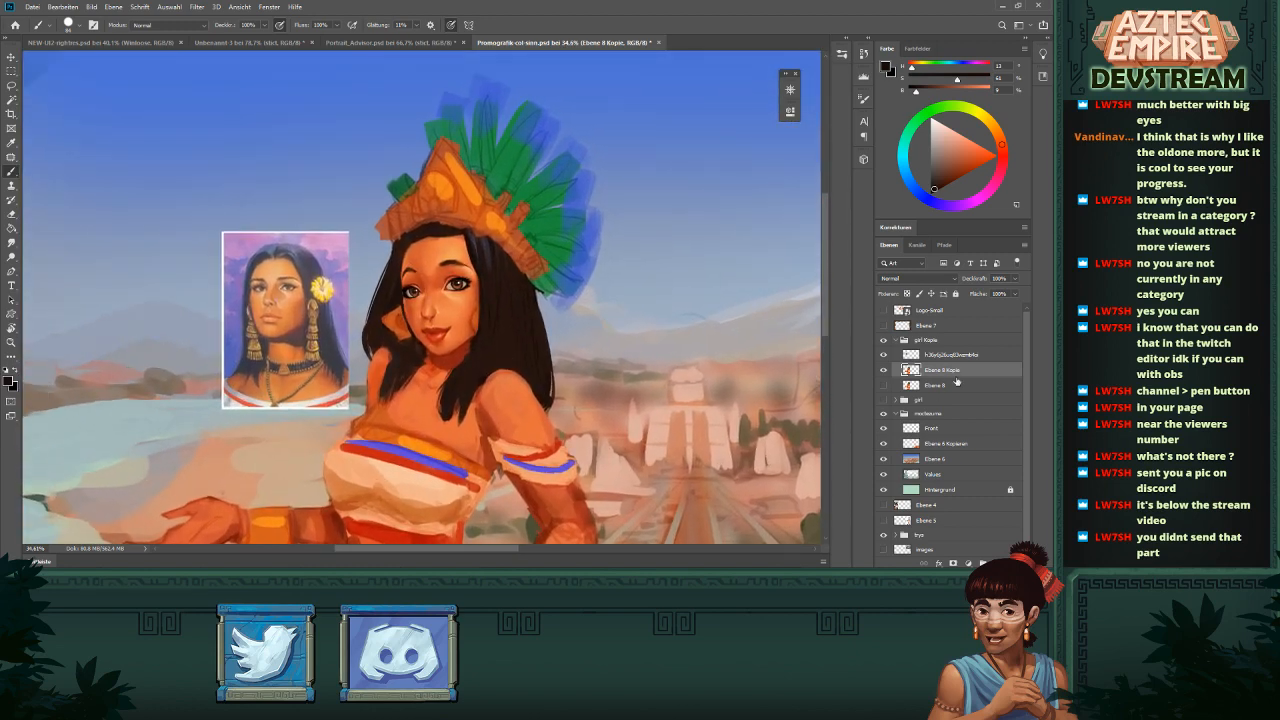
- Add a new layer above the painted woman and paint a solid near-black band across both of her eyes
left_click(997, 563)
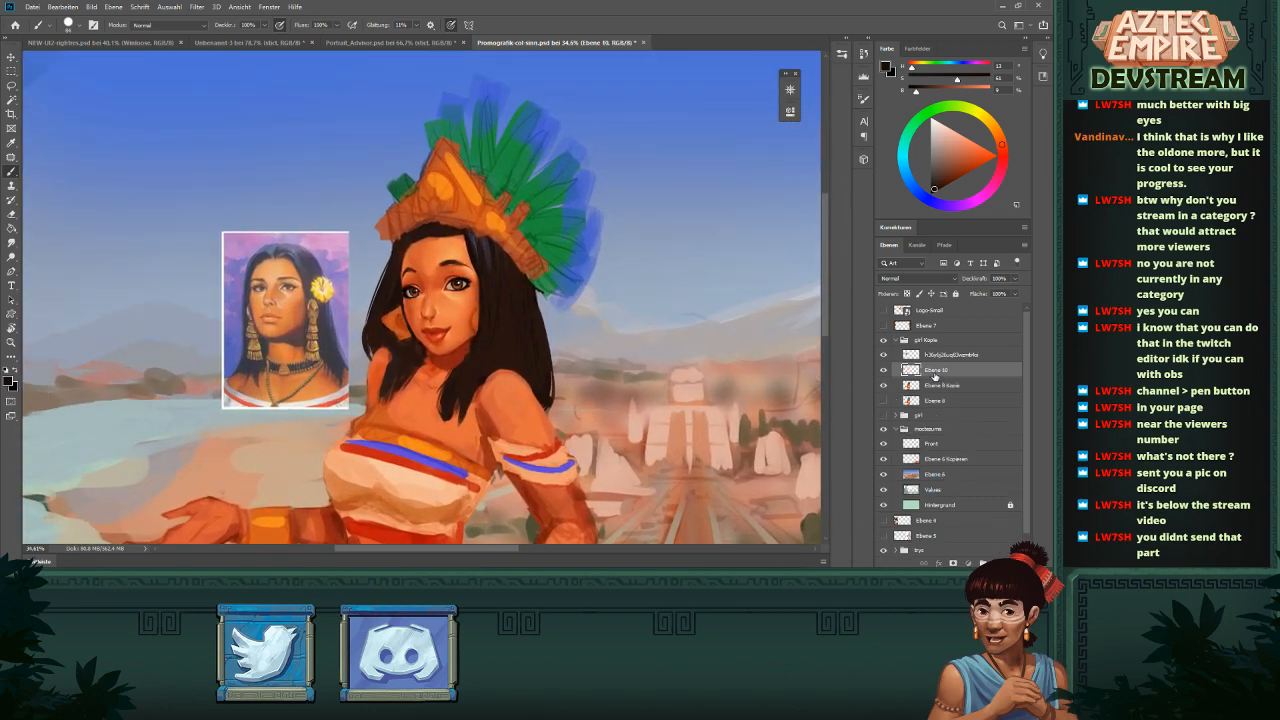
key("l")
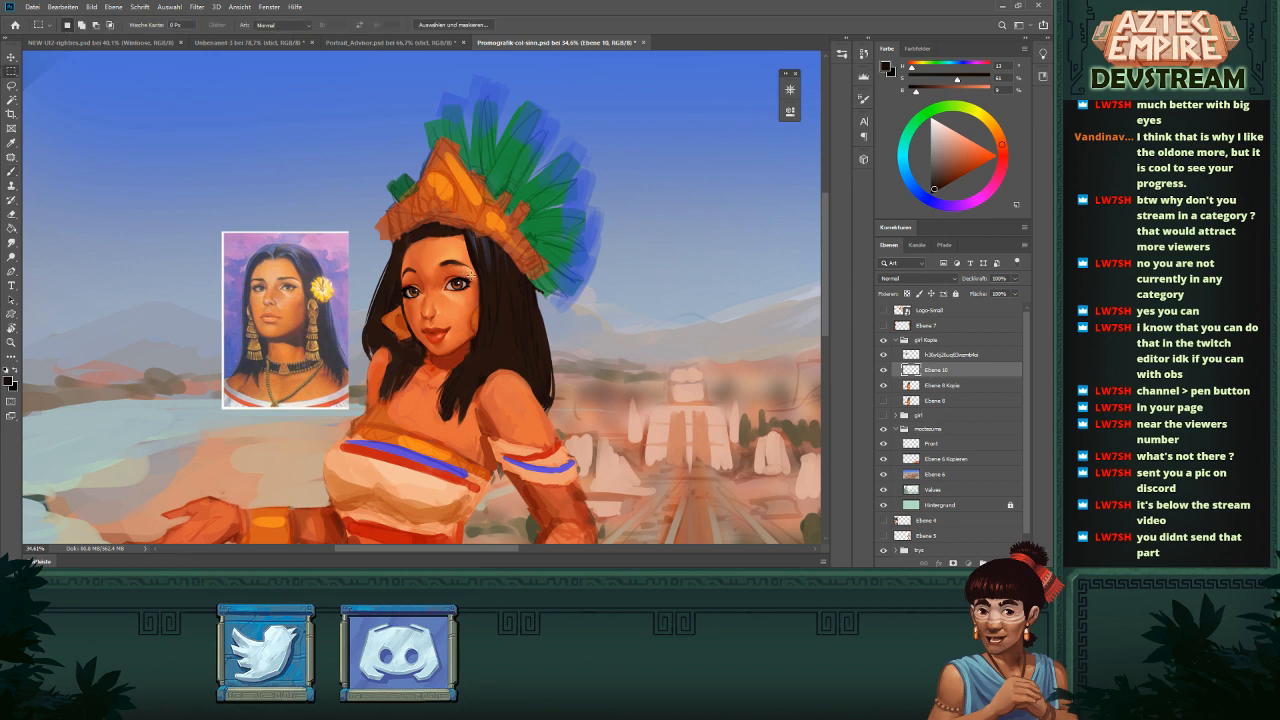
key("b")
left_click(470, 250, "alt")
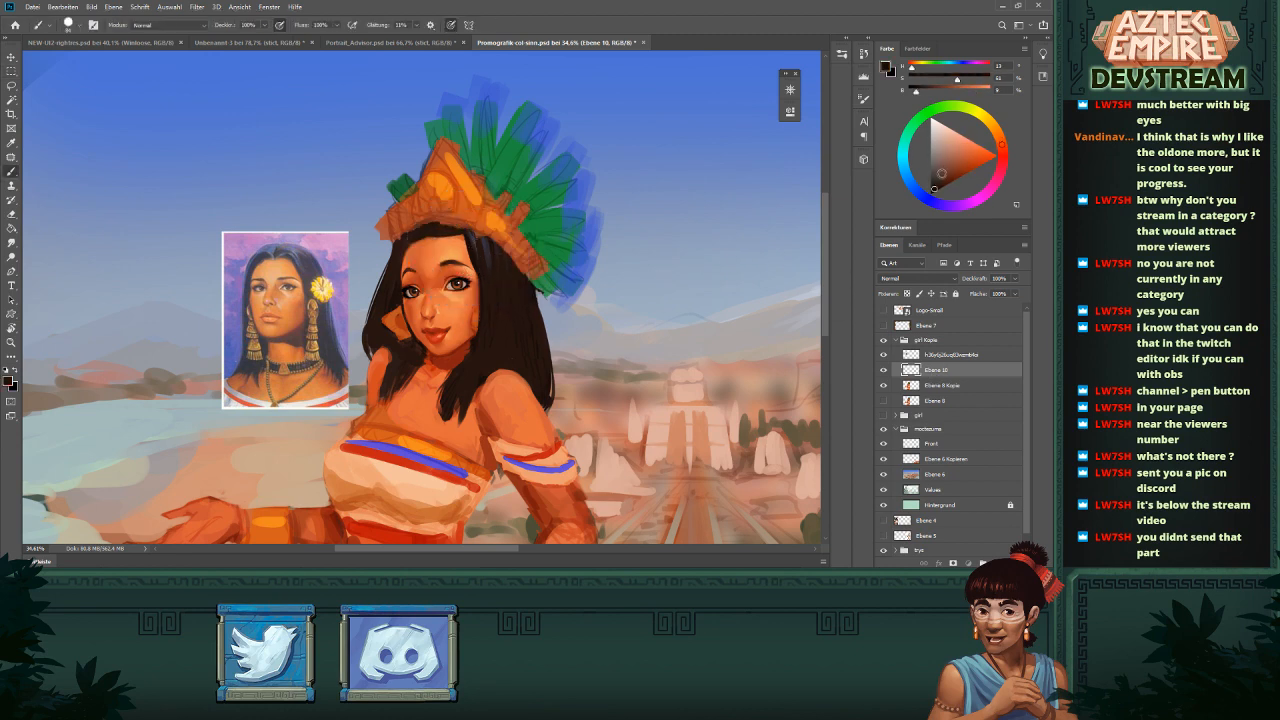
mouse_move(392, 291)
left_mouse_down()
mouse_move(473, 282)
mouse_move(399, 290)
mouse_move(468, 280)
left_mouse_up()
key("ctrl+z")
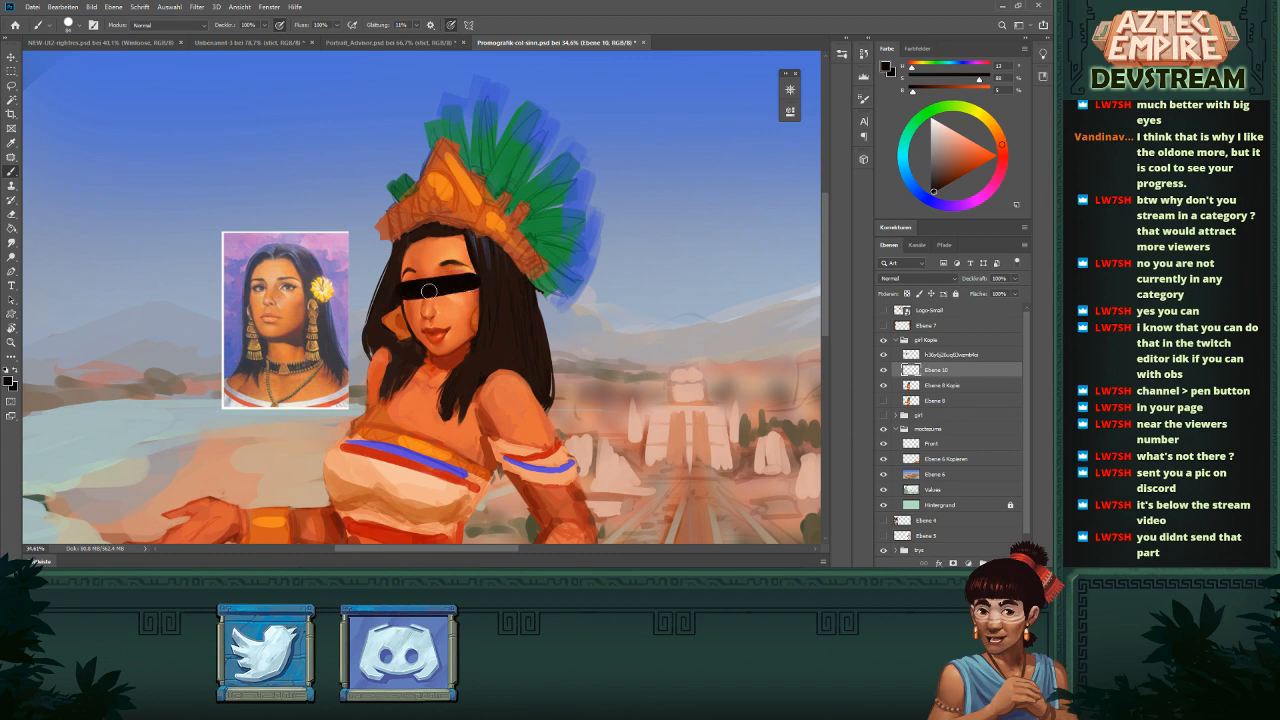
mouse_move(395, 301)
left_mouse_down()
mouse_move(472, 285)
mouse_move(583, 302)
left_mouse_up()
key("ctrl+space")
left_click(521, 276)
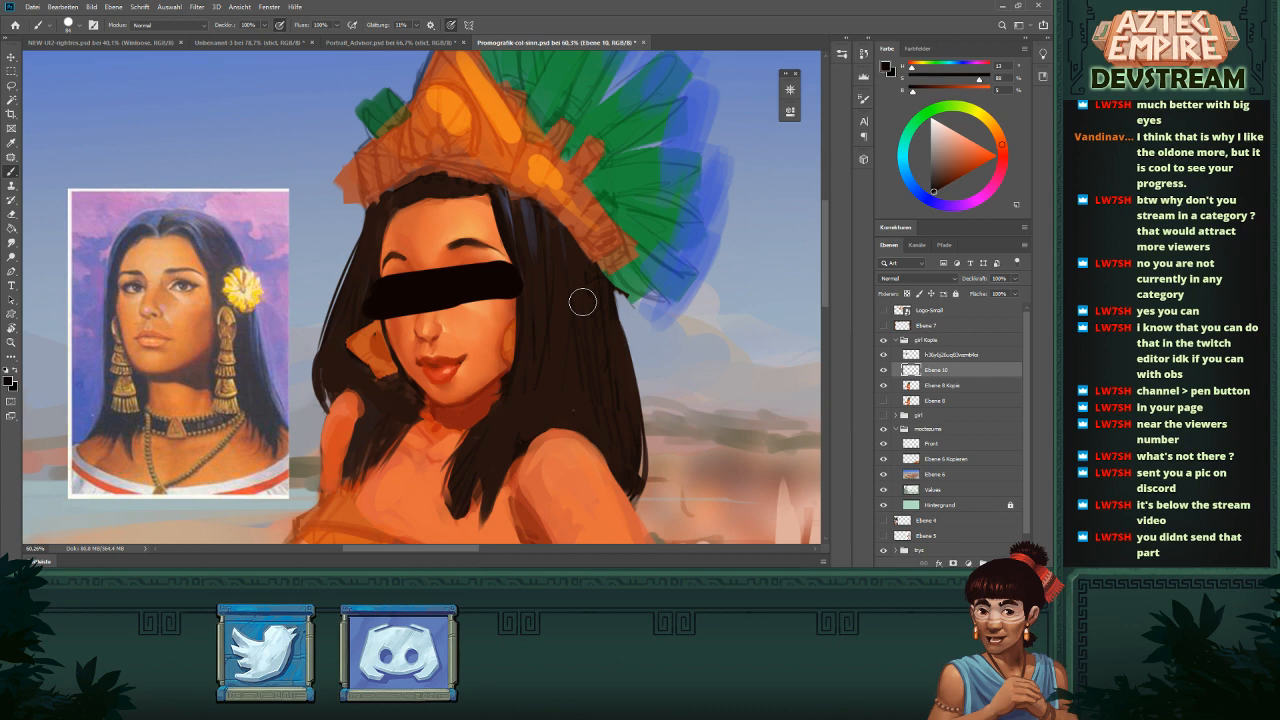
- Toggle the black band layer's visibility repeatedly to compare the band's angle with the eyes underneath
left_click(883, 370)
left_click(883, 370)
left_click(883, 370)
left_click(883, 370)
left_click(883, 370)
left_click(883, 370)
- Add another layer and sketch both eyes in light pink on top of the black band
left_click(997, 563)
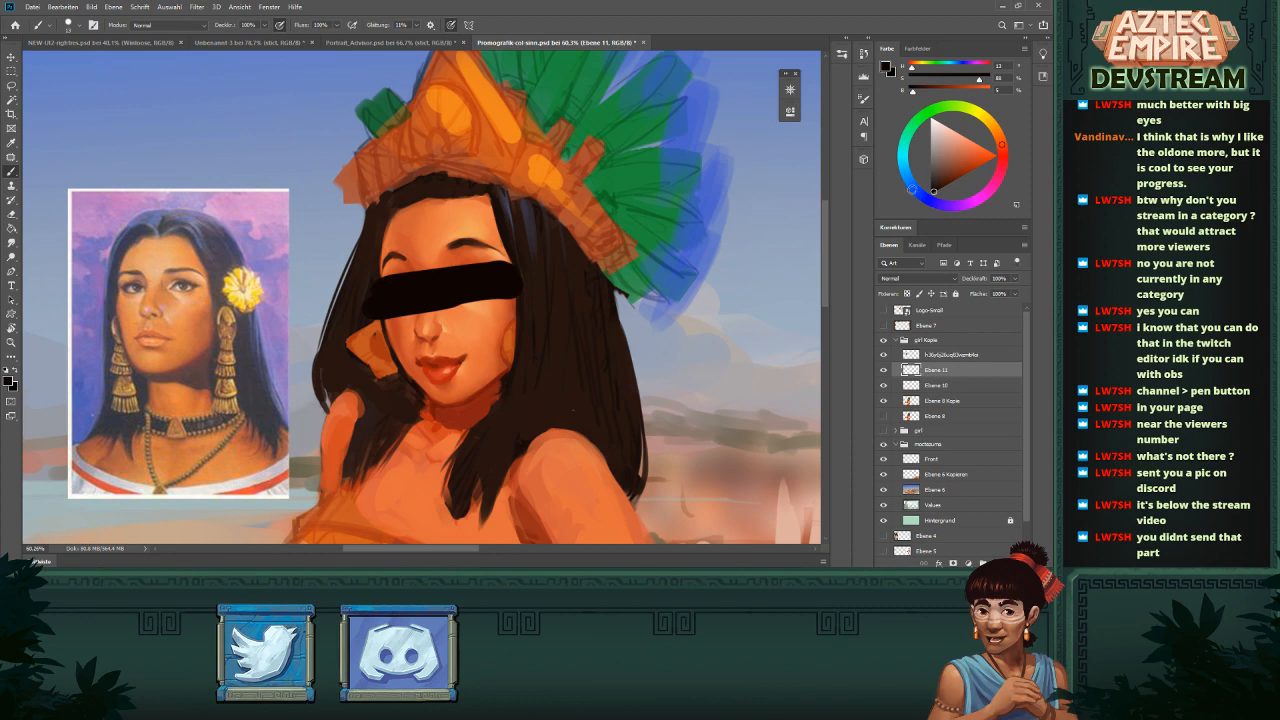
left_click(952, 129)
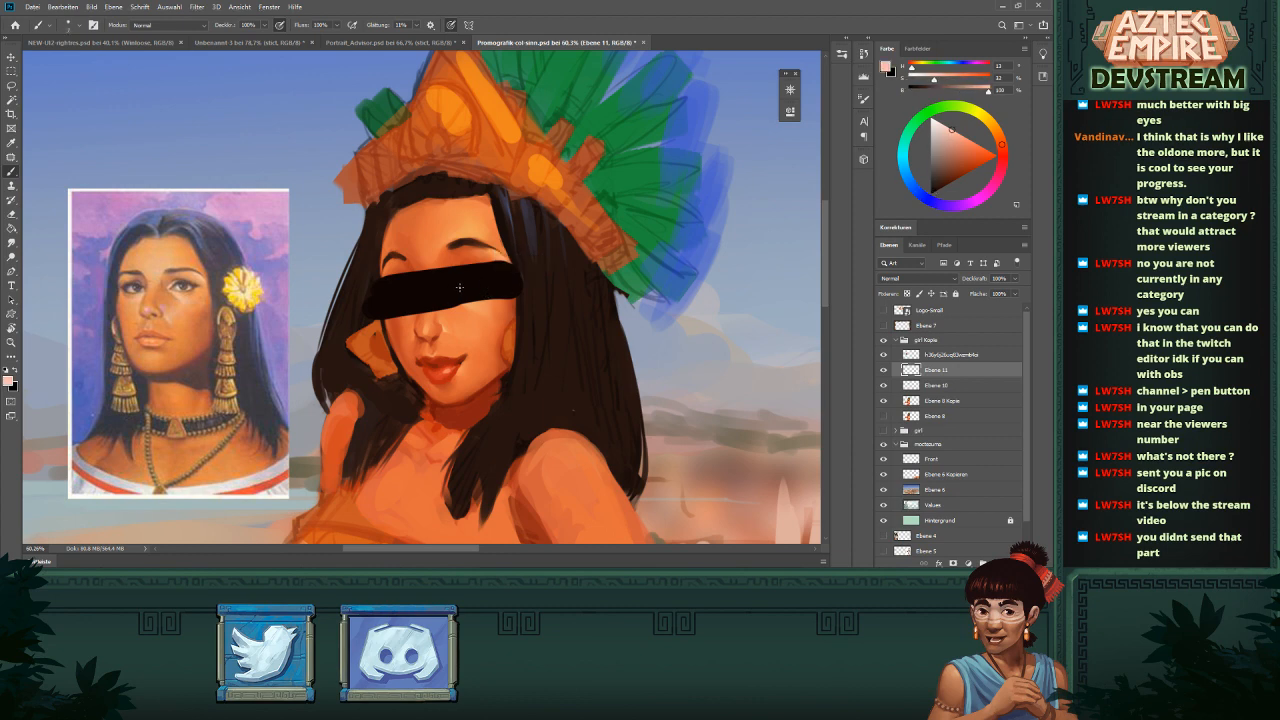
mouse_move(455, 287)
left_mouse_down()
mouse_move(492, 296)
mouse_move(452, 290)
mouse_move(469, 293)
mouse_move(464, 282)
mouse_move(479, 284)
mouse_move(411, 302)
left_mouse_up()
left_click_drag(574, 245, 565, 257)
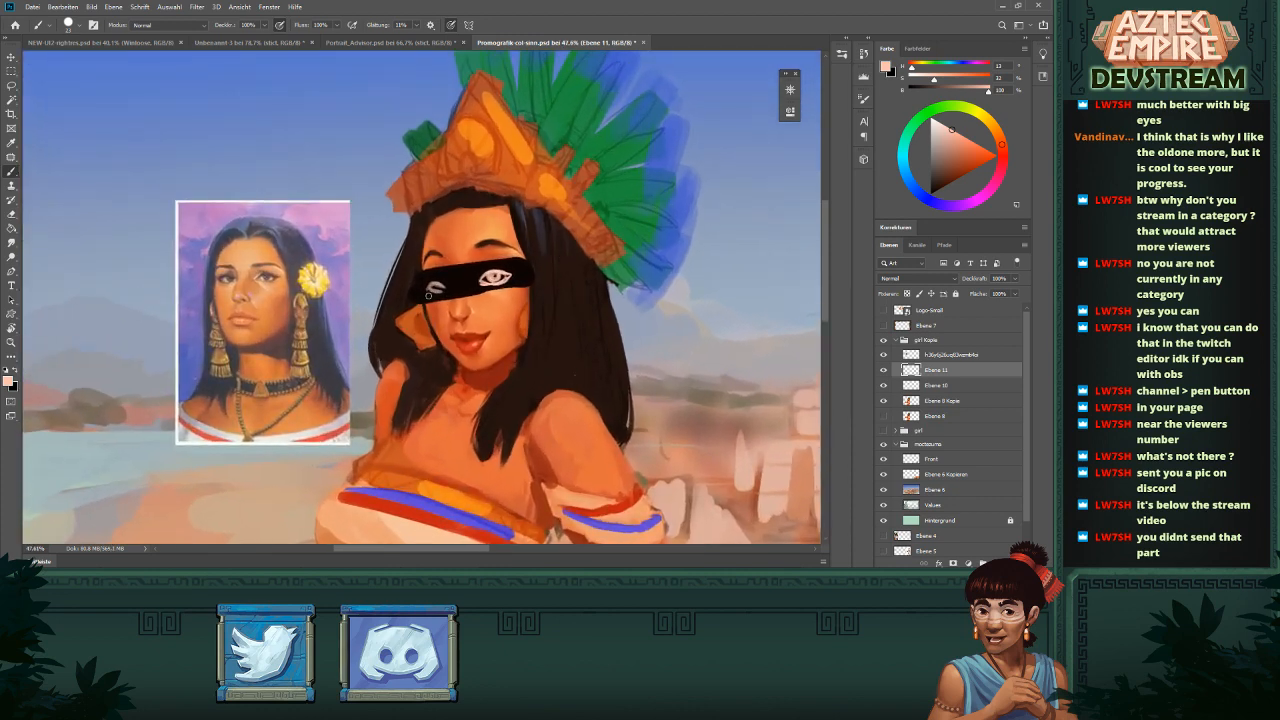
left_click_drag(428, 296, 446, 284)
mouse_move(590, 227)
left_mouse_down()
mouse_move(302, 228)
mouse_move(380, 265)
left_mouse_up()
left_click_drag(380, 265, 515, 297)
left_click_drag(401, 307, 415, 307)
- Review the sketched eyes at full-picture scale and compare them with the black band shown and hidden
key("m")
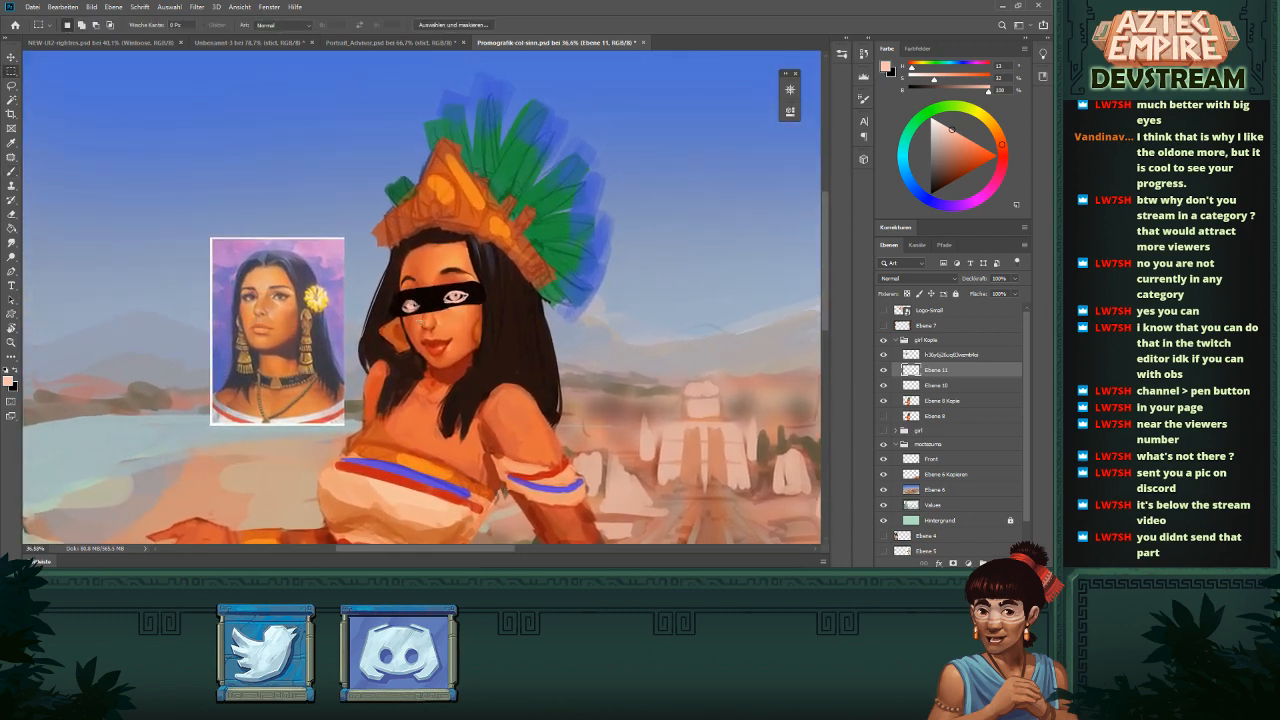
key("v")
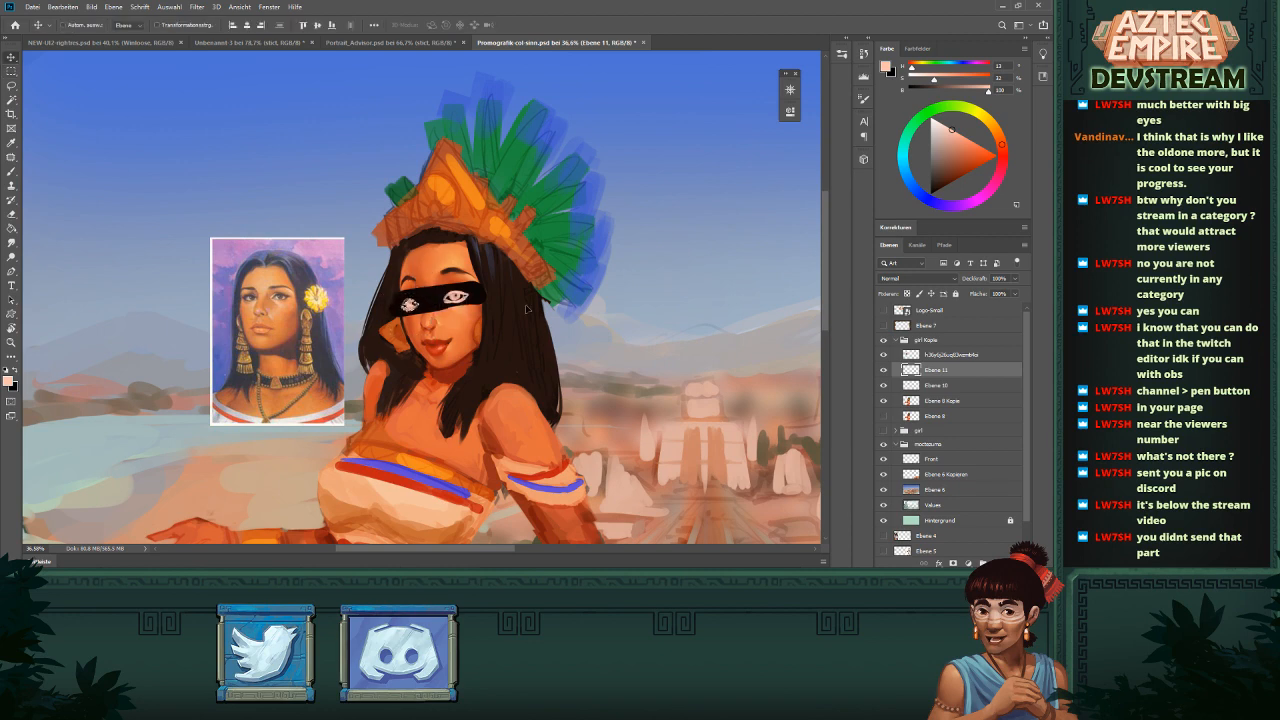
left_click_drag(525, 304, 468, 300)
left_click_drag(628, 268, 570, 264)
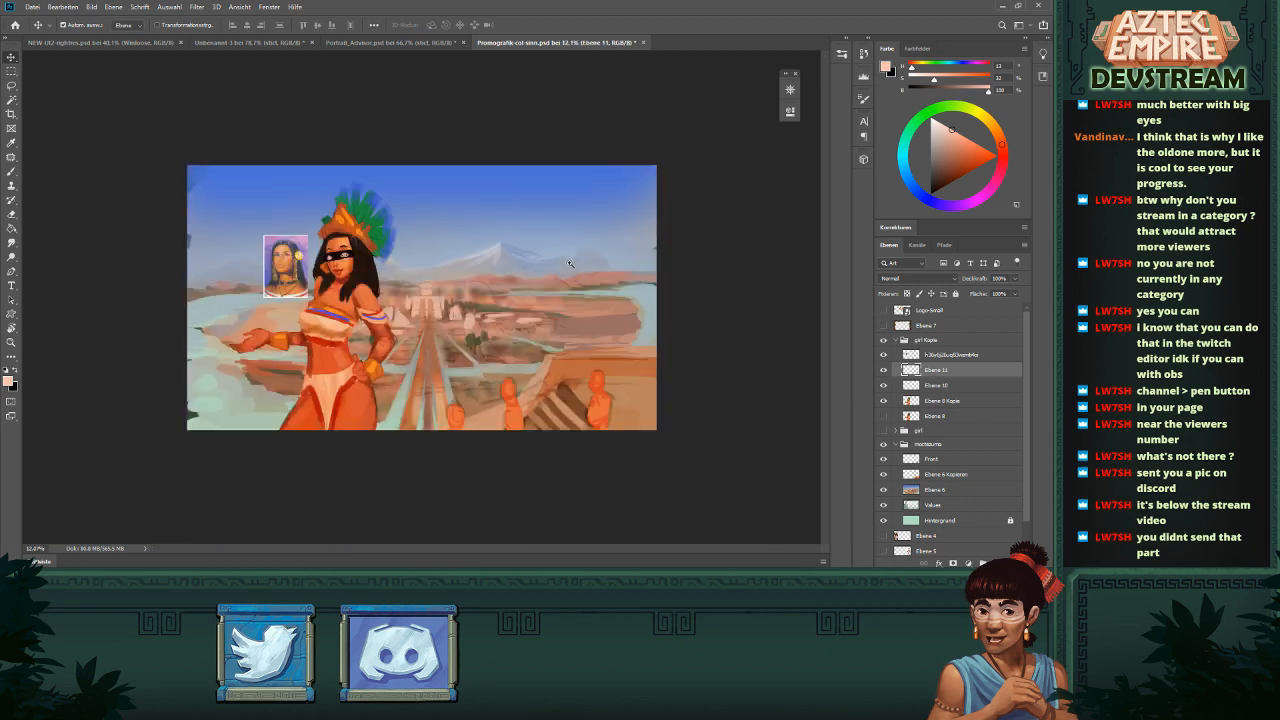
left_click_drag(367, 223, 447, 265)
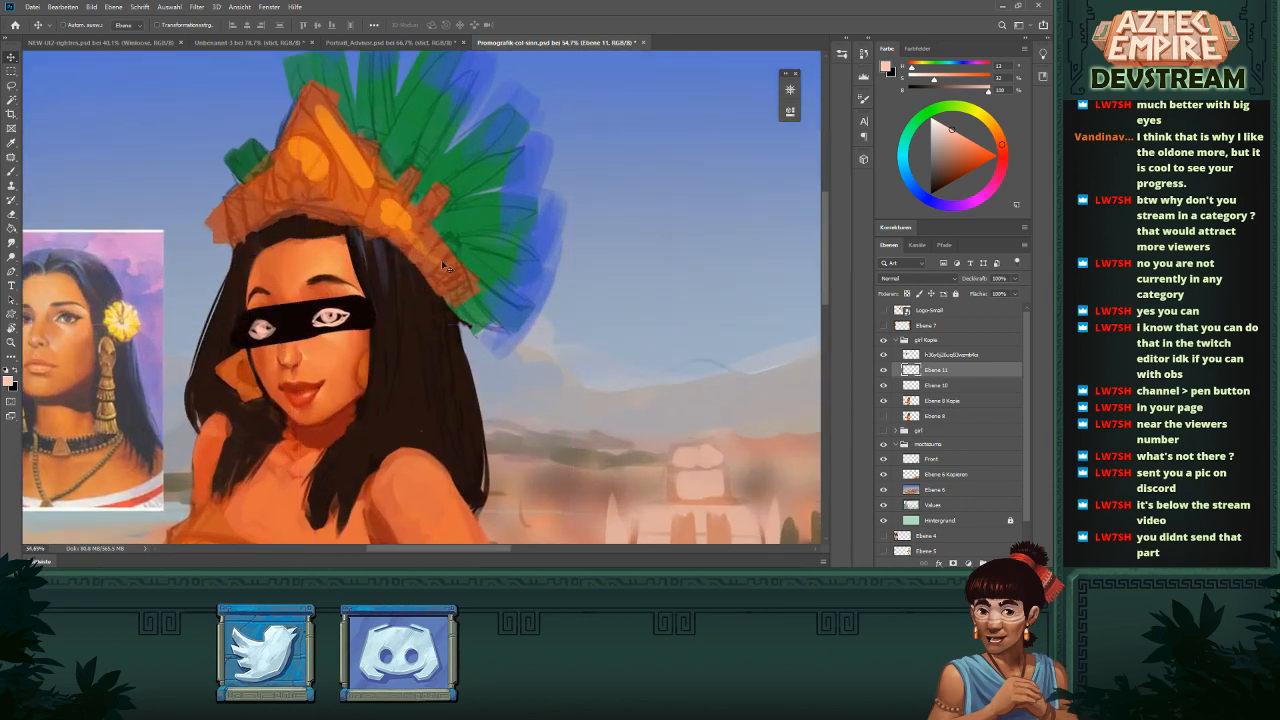
left_click(884, 388)
left_click(884, 388)
left_click(884, 388)
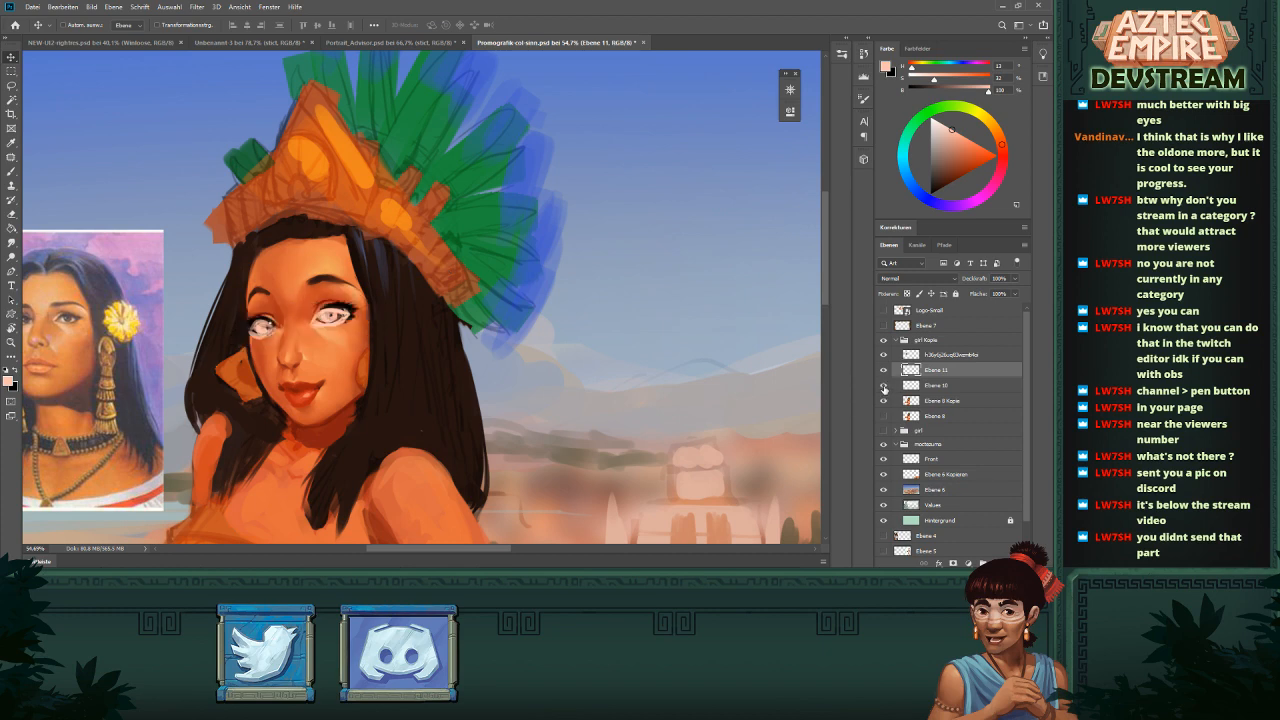
left_click(884, 388)
left_click(884, 388)
left_click(884, 388)
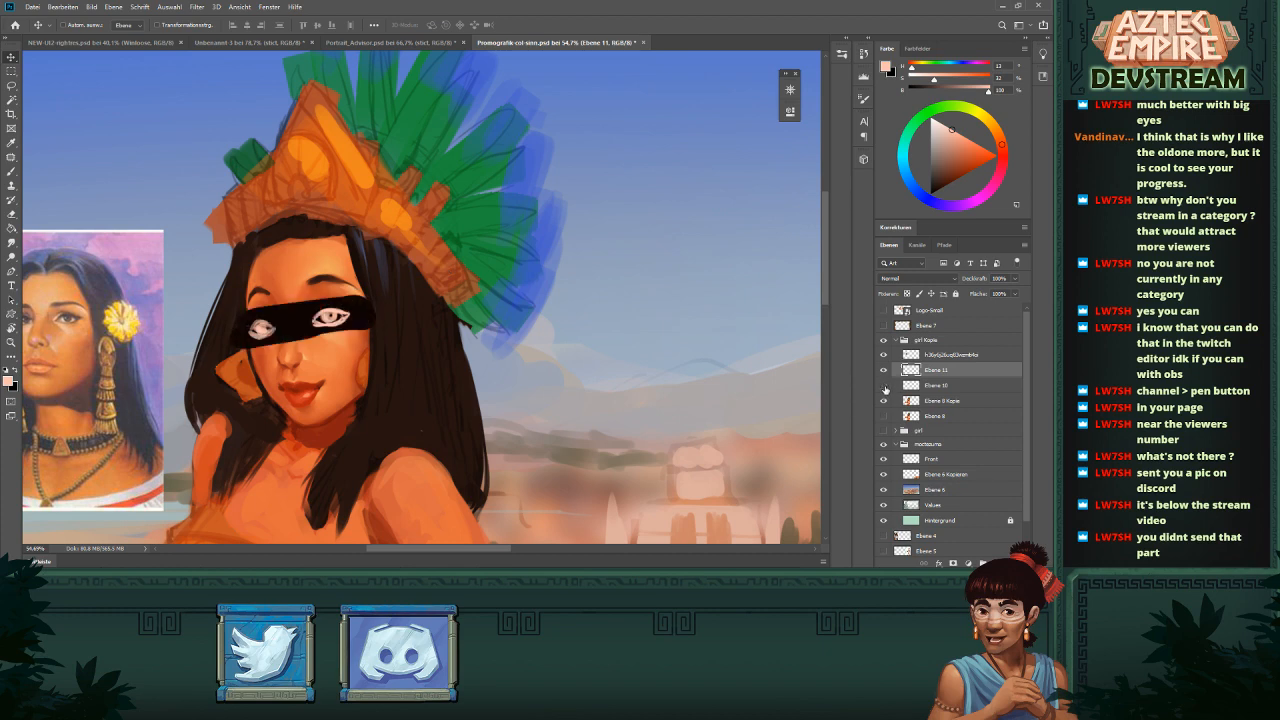
left_click(884, 388)
left_click(884, 388)
- Hide the black band and sketched-eye layers and make the painted figure's layer Ebene 8 Kopie active
scroll(590, 340, "down", 1)
scroll(590, 340, "down", 2)
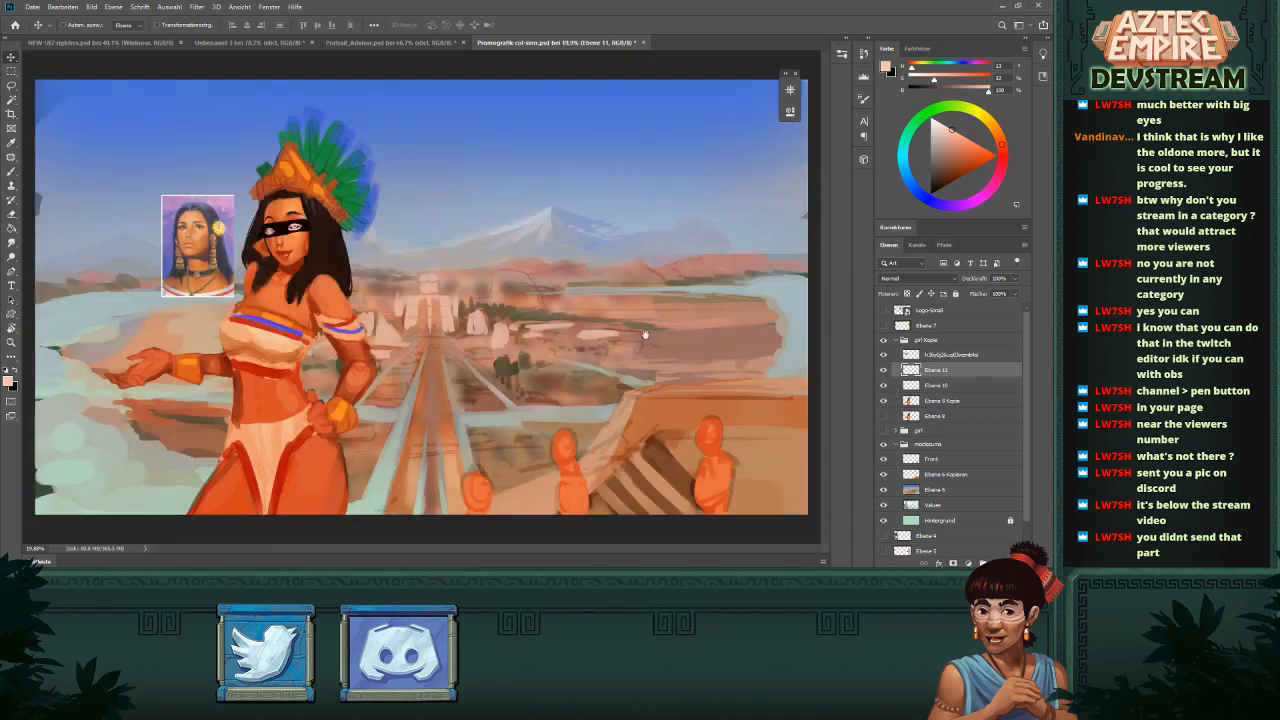
scroll(600, 240, "up", 2)
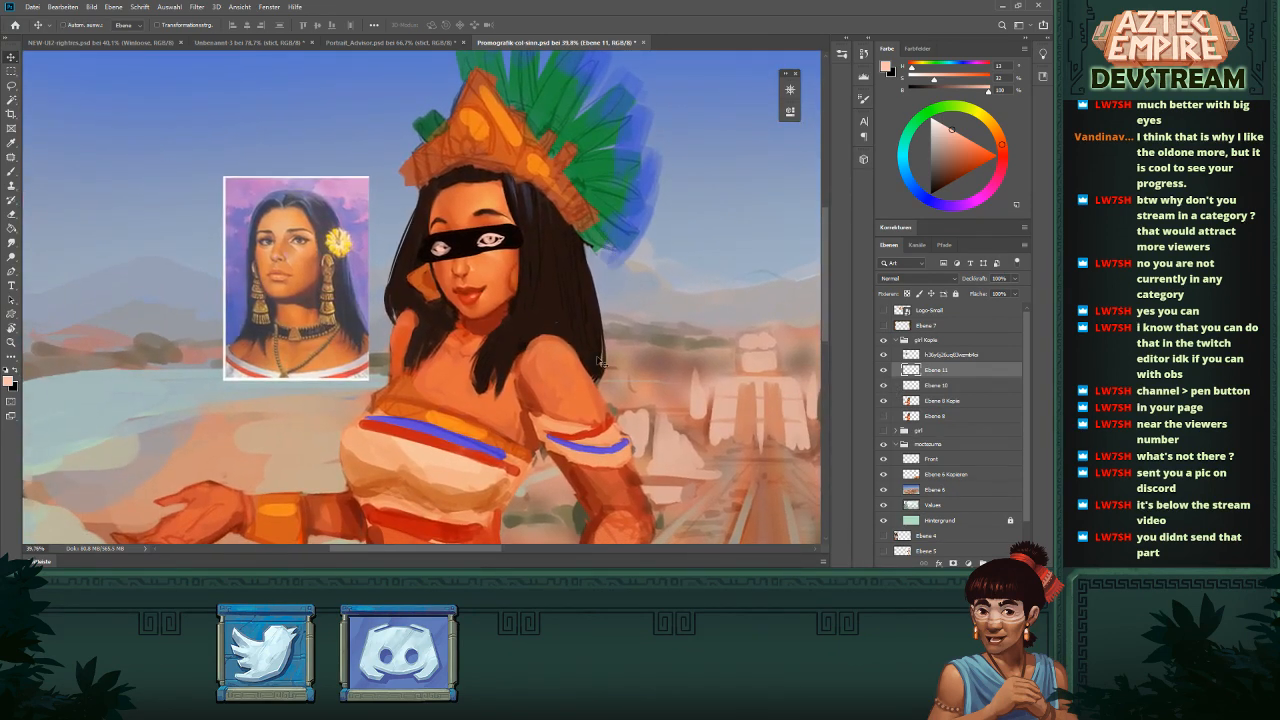
scroll(800, 465, "down", 3)
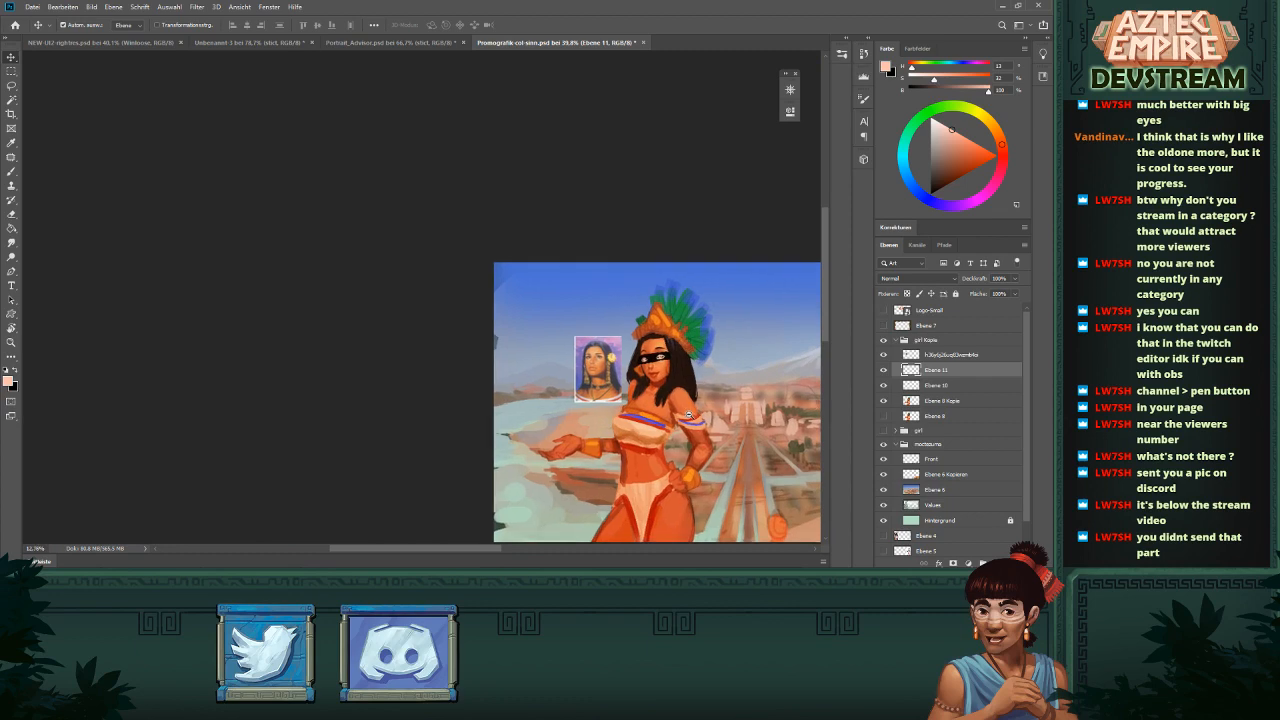
scroll(688, 413, "up", 3)
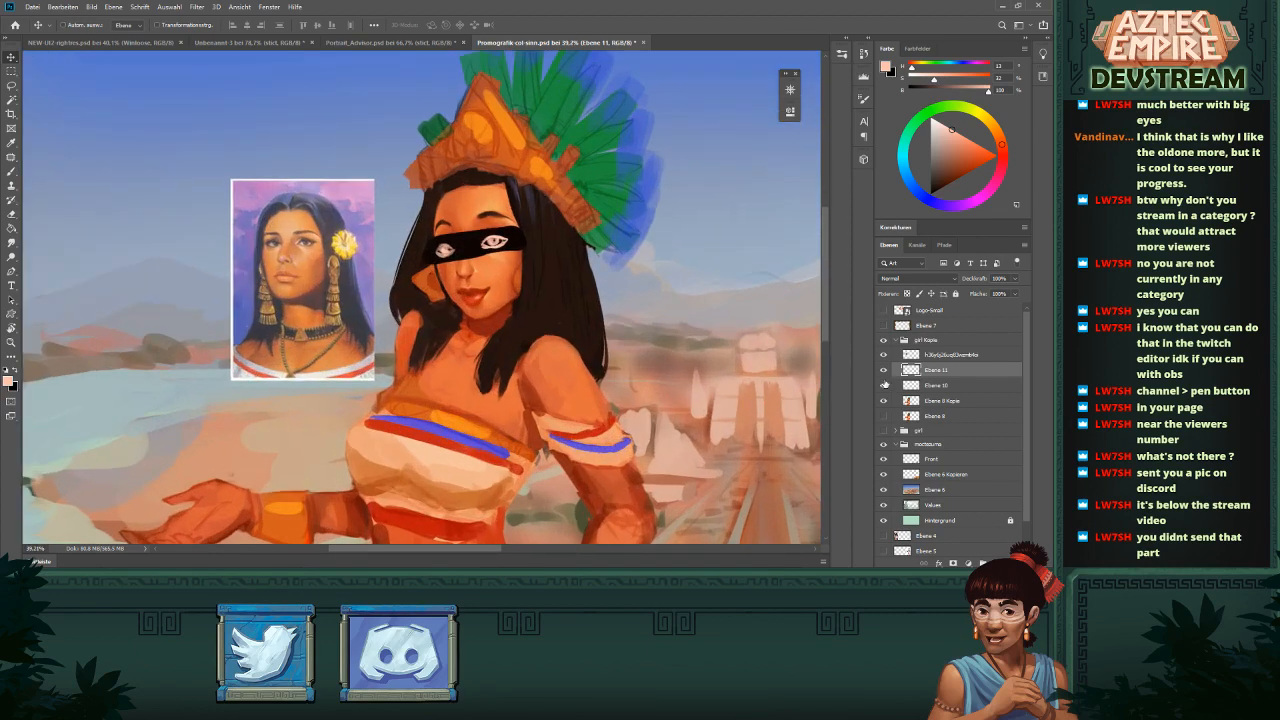
left_click(883, 370)
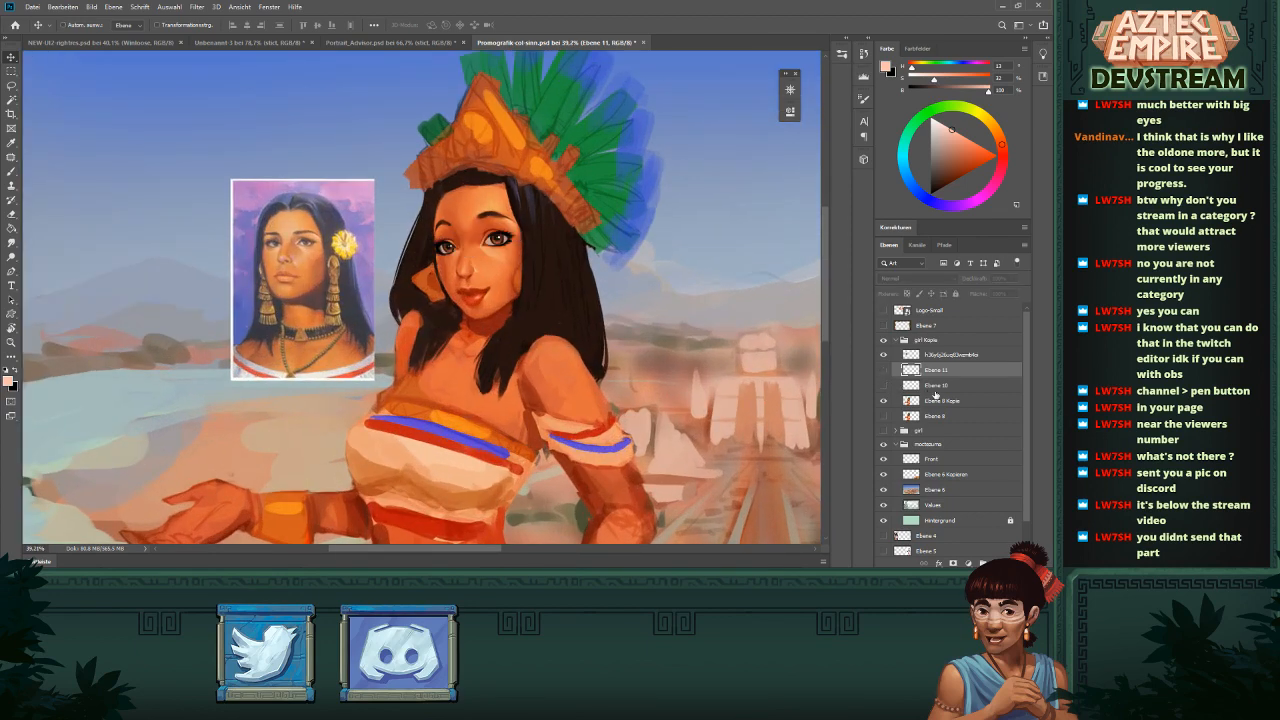
left_click(912, 402)
- Make a freehand selection around the woman's upper face, from the hairline down to just below the eyes
scroll(508, 262, "up", 2)
left_click_drag(567, 286, 559, 287)
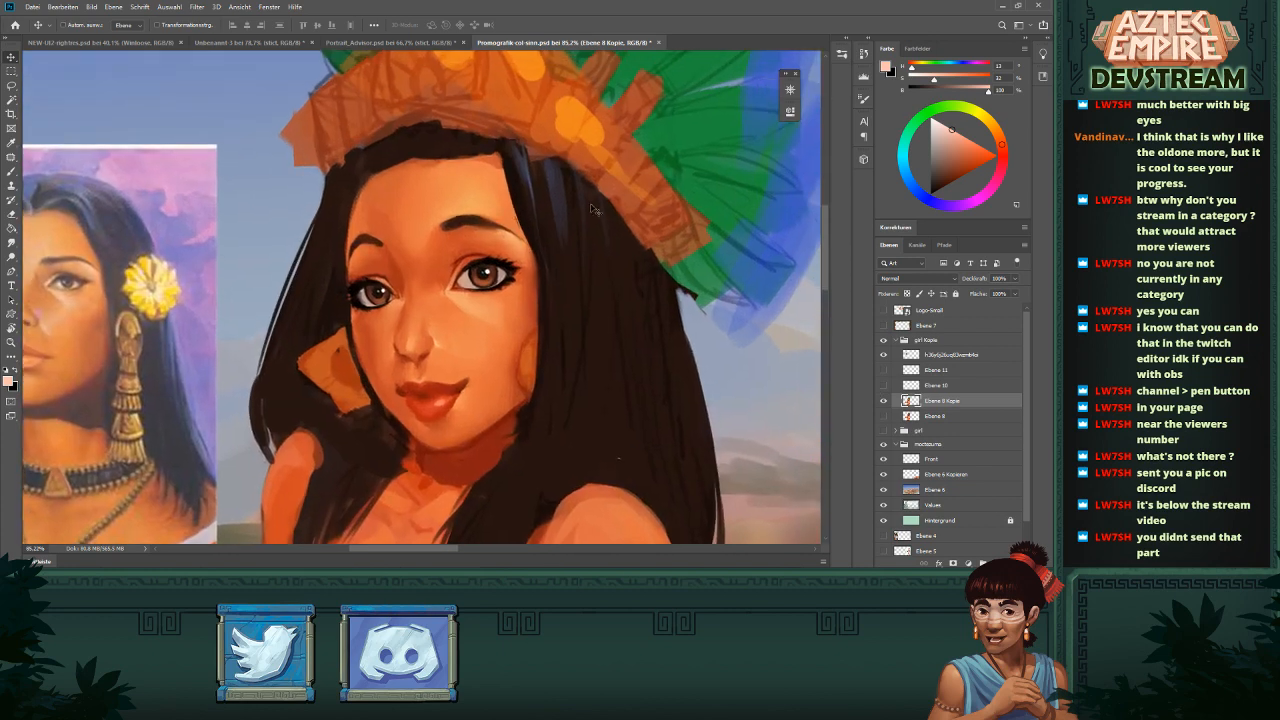
key("l")
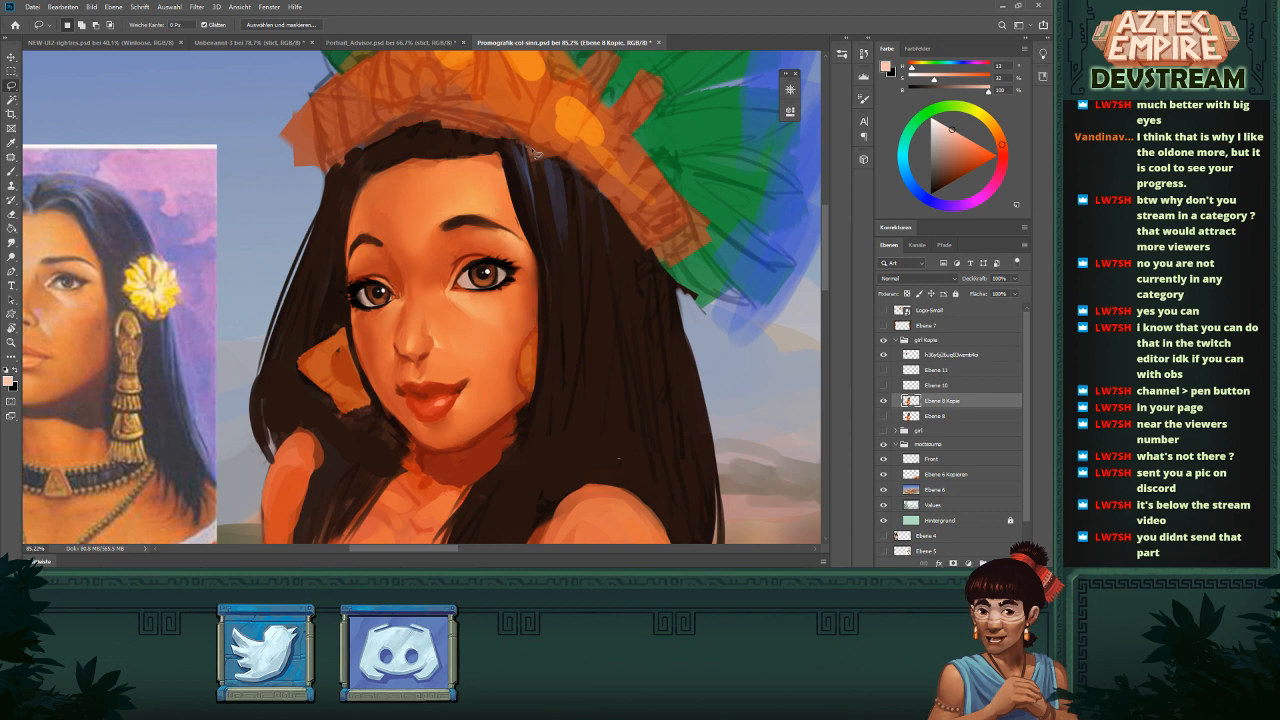
mouse_move(535, 152)
left_mouse_down()
mouse_move(516, 258)
mouse_move(438, 147)
mouse_move(376, 151)
mouse_move(320, 180)
mouse_move(295, 236)
mouse_move(295, 311)
mouse_move(311, 340)
mouse_move(398, 316)
mouse_move(534, 316)
mouse_move(529, 247)
mouse_move(486, 156)
left_mouse_up()
scroll(563, 228, "down", 5)
scroll(554, 262, "up", 3)
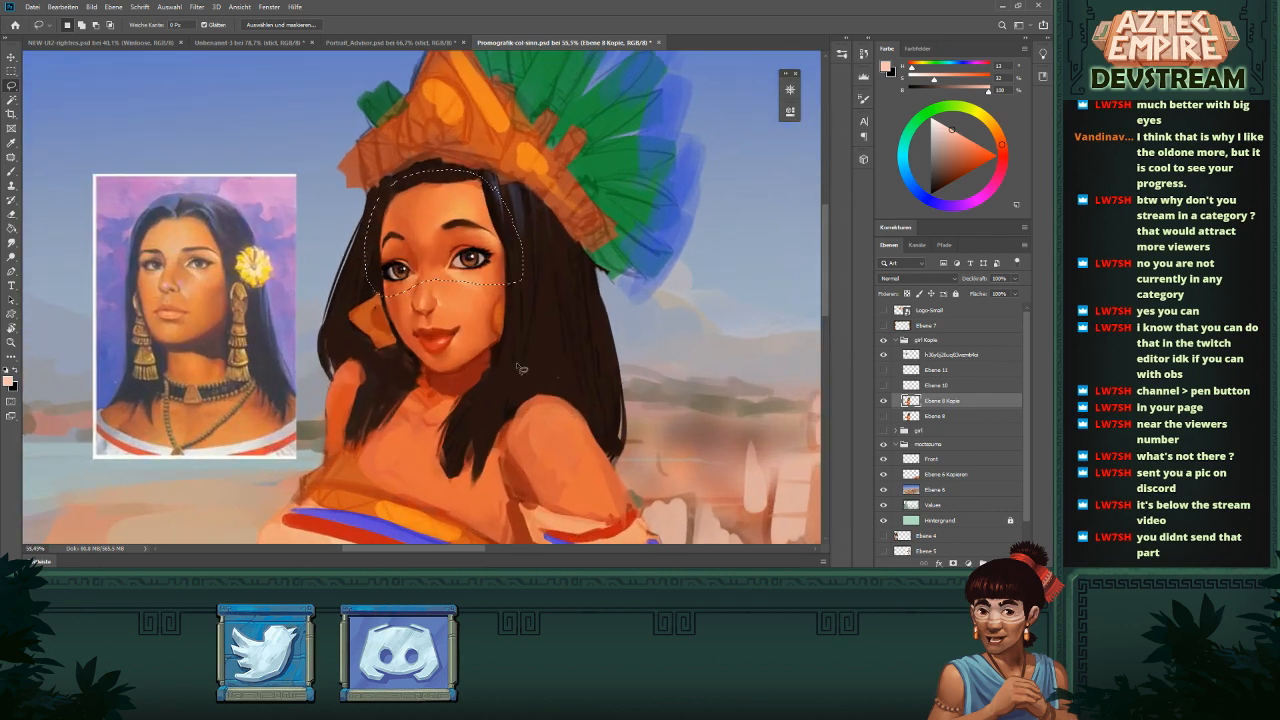
- Try shifting the selected upper face slightly left and down, review the whole figure, and undo the last change
key("v")
left_click_drag(515, 258, 503, 268)
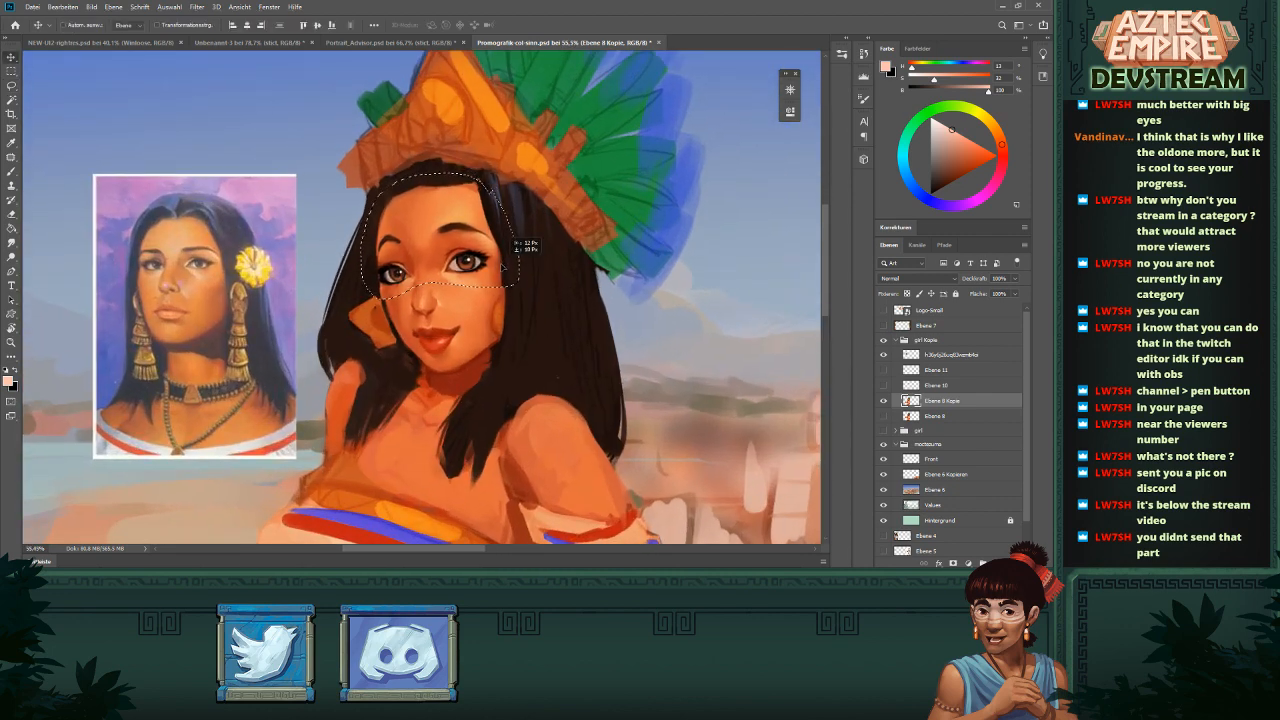
scroll(608, 307, "down", 5)
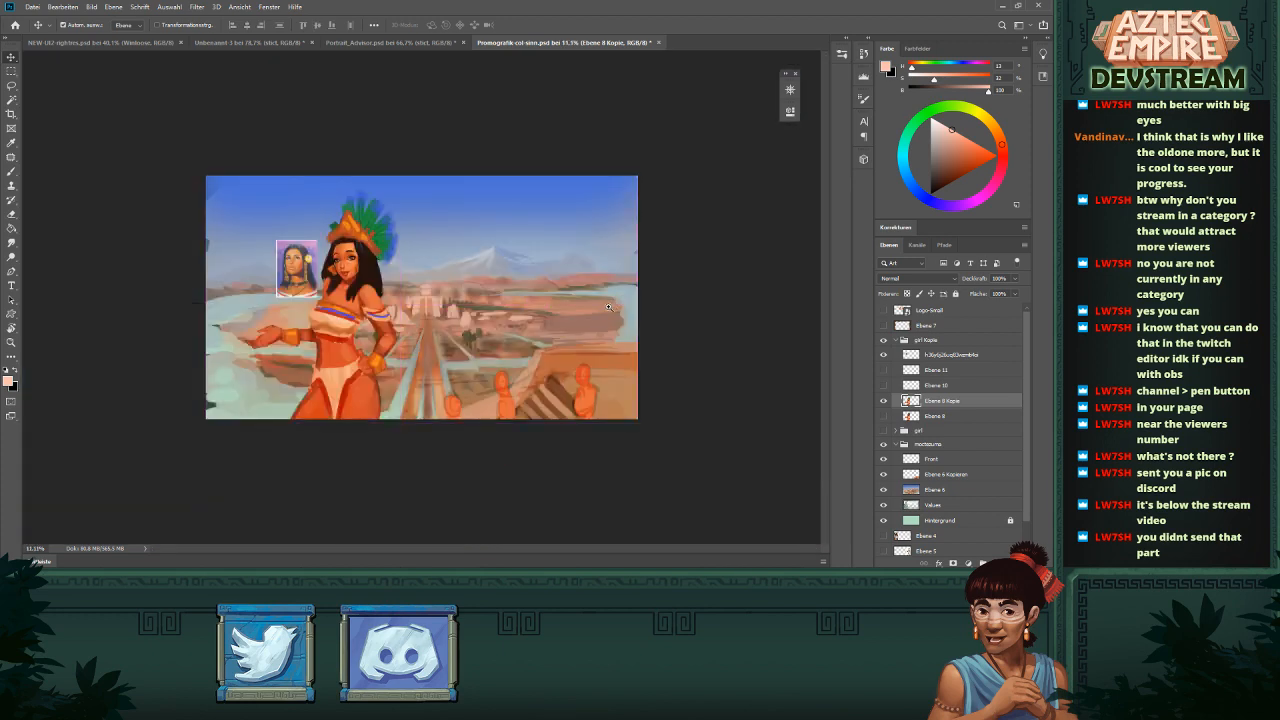
scroll(356, 243, "up", 3)
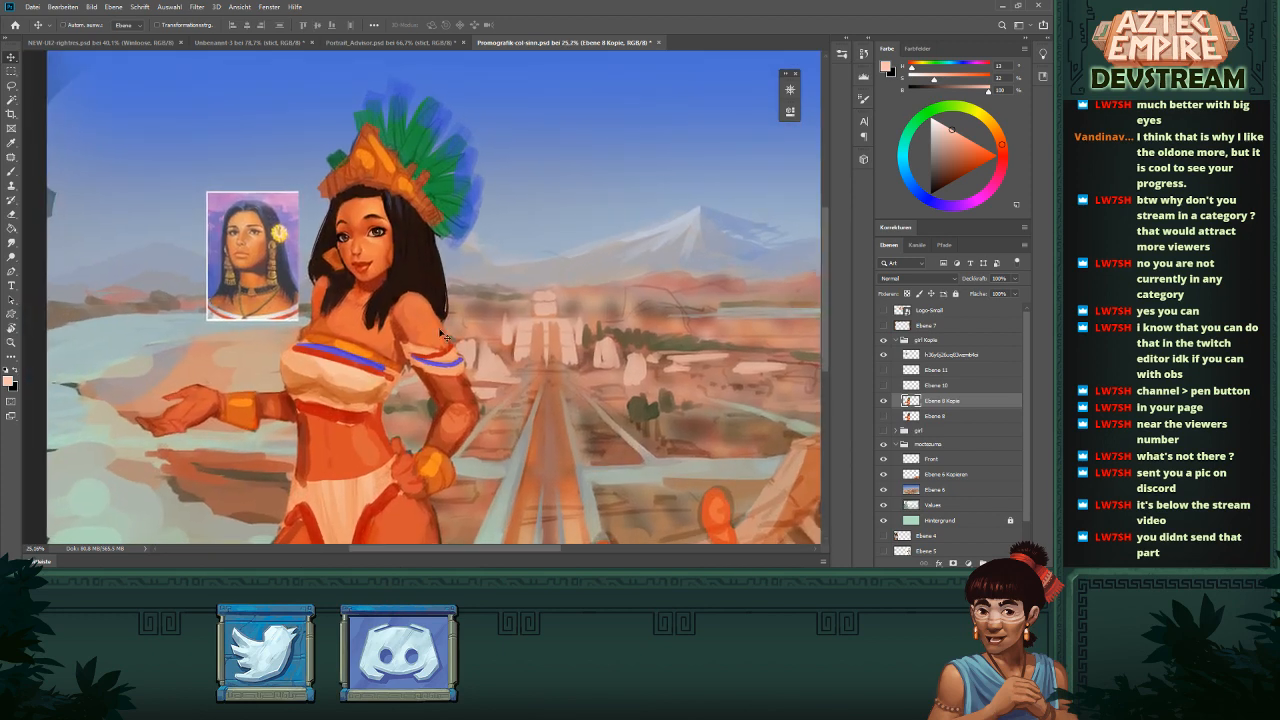
key("ctrl+h")
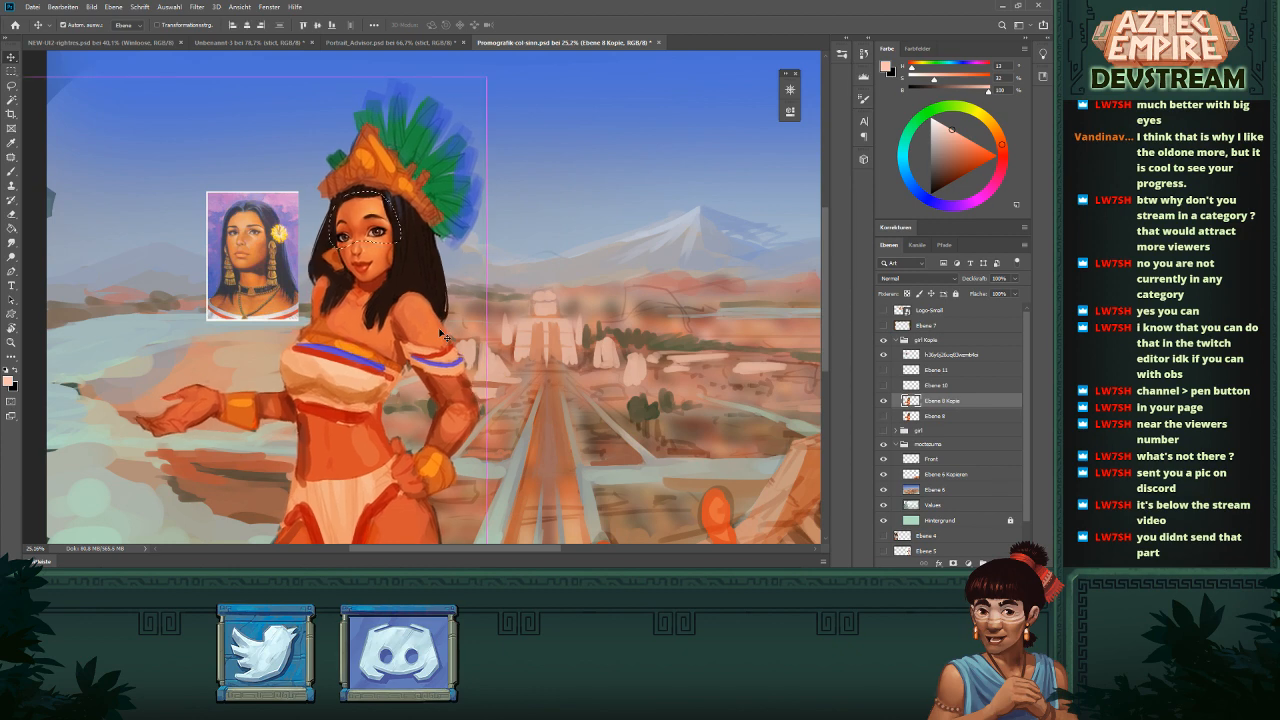
key("ctrl+z")
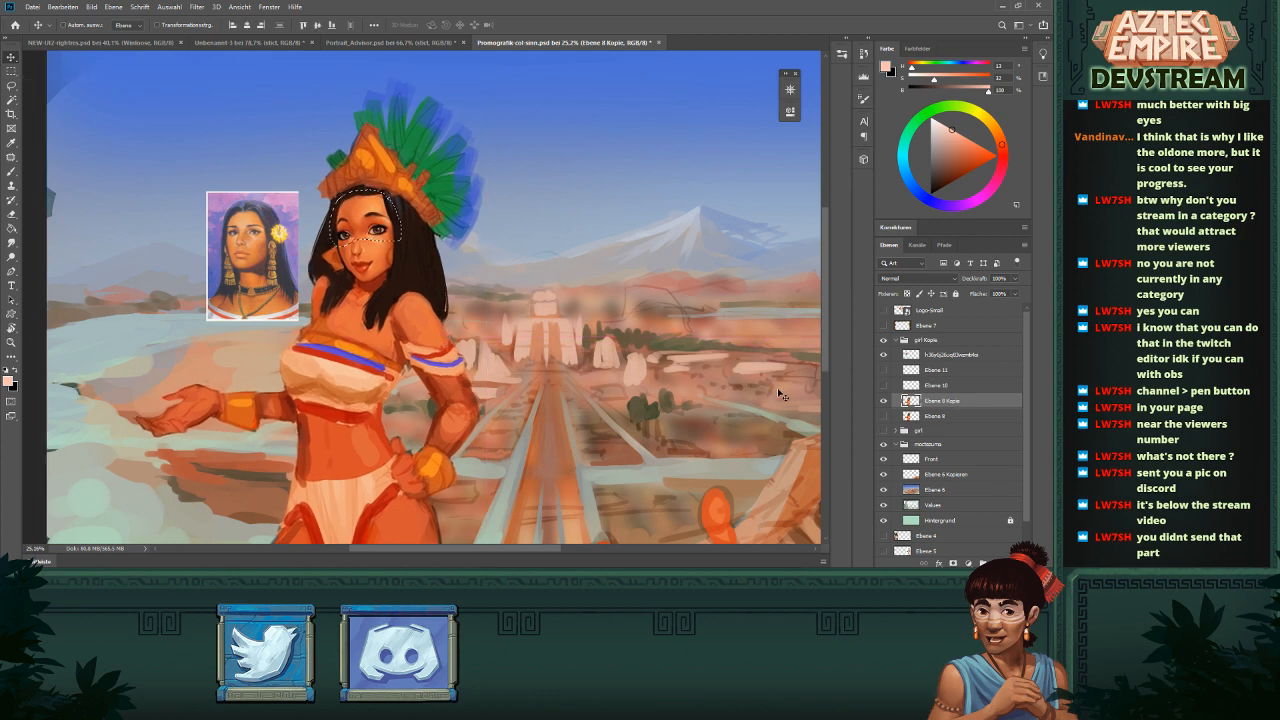
- Copy the selected upper face to a new layer and nudge it slightly to the left
key("ctrl+j")
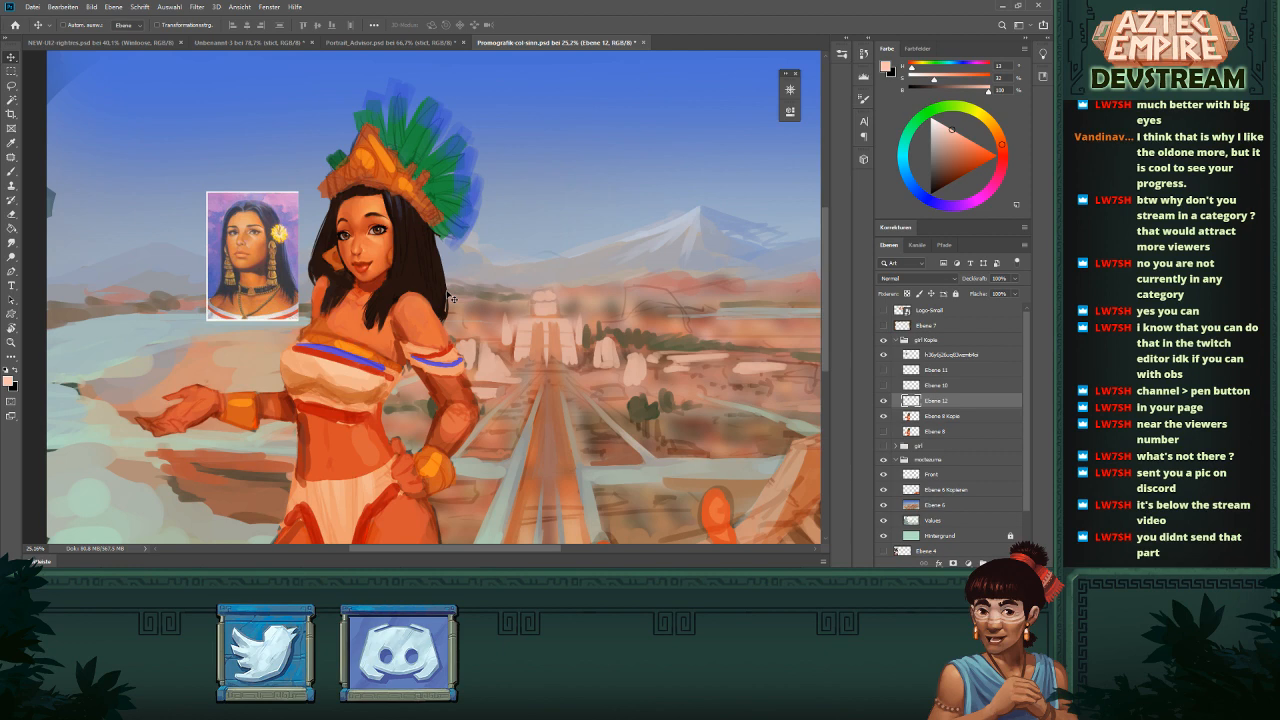
key("Left")
key("Left")
key("Left")
key("Left")
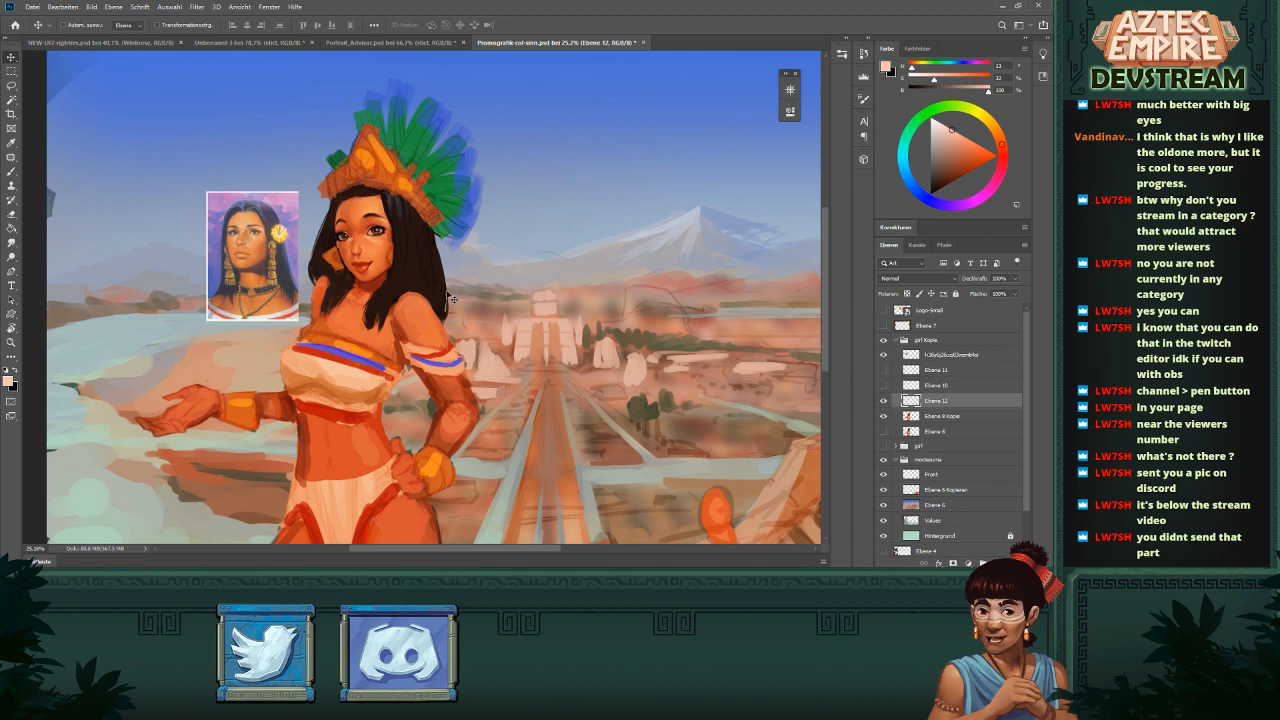
key("Right")
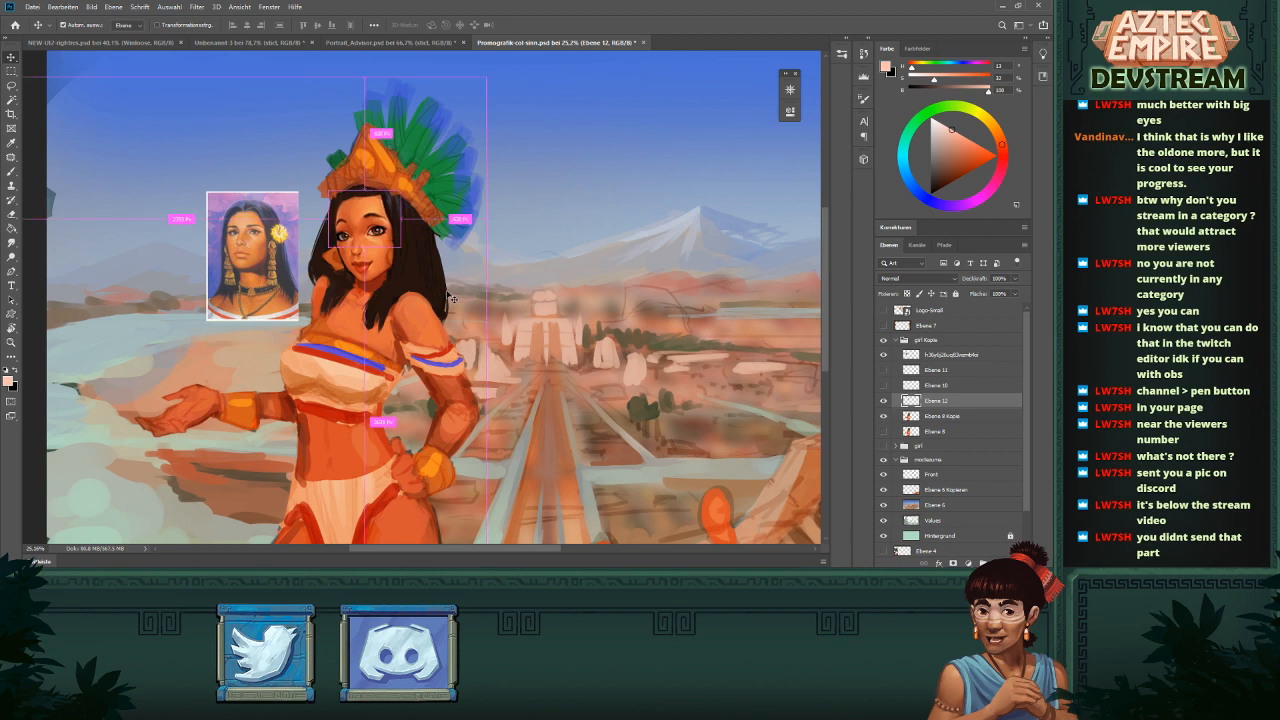
- Rotate the copied upper face slightly, nudge it horizontally into place, and check the eyes against the black band layer
key("ctrl+t")
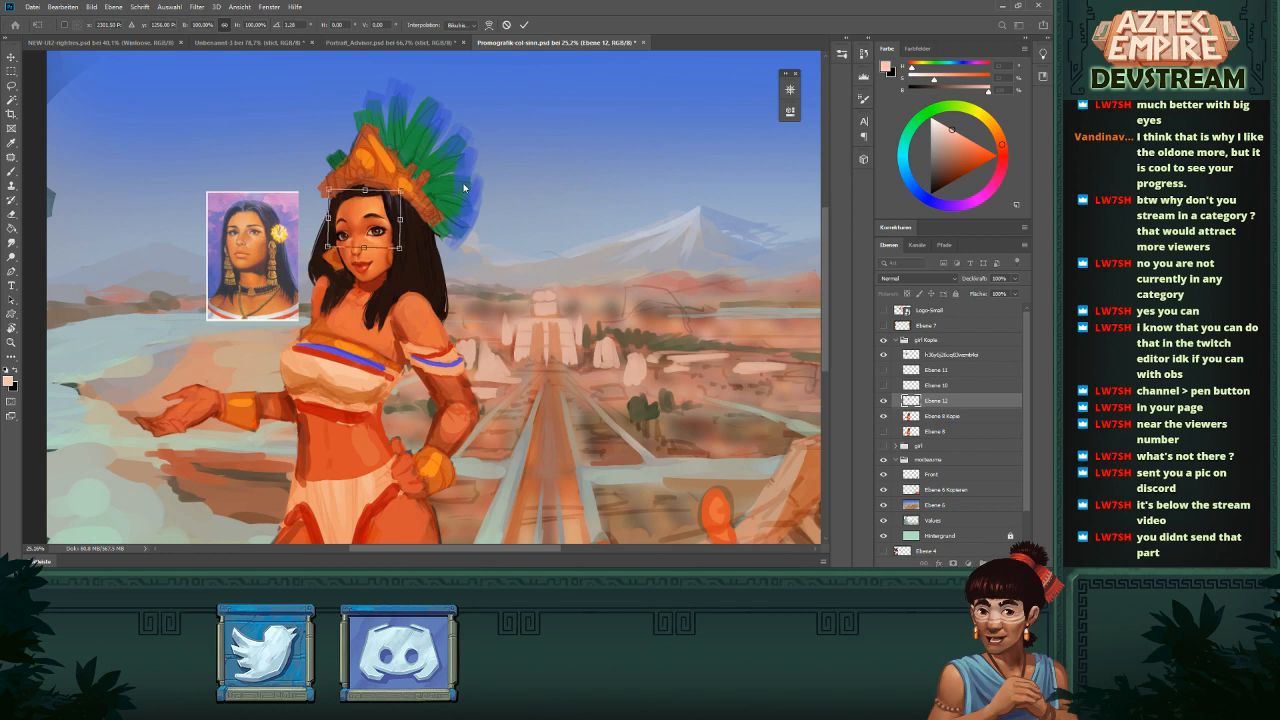
key("Return")
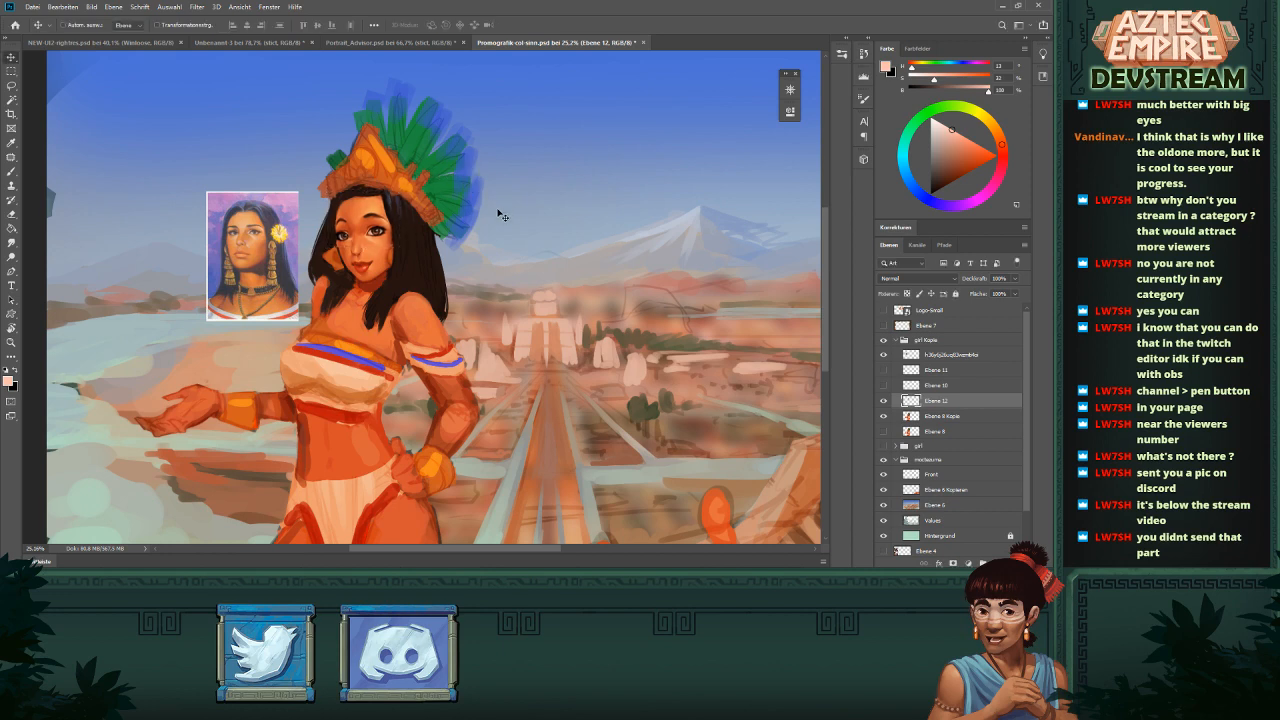
key("Right")
key("Right")
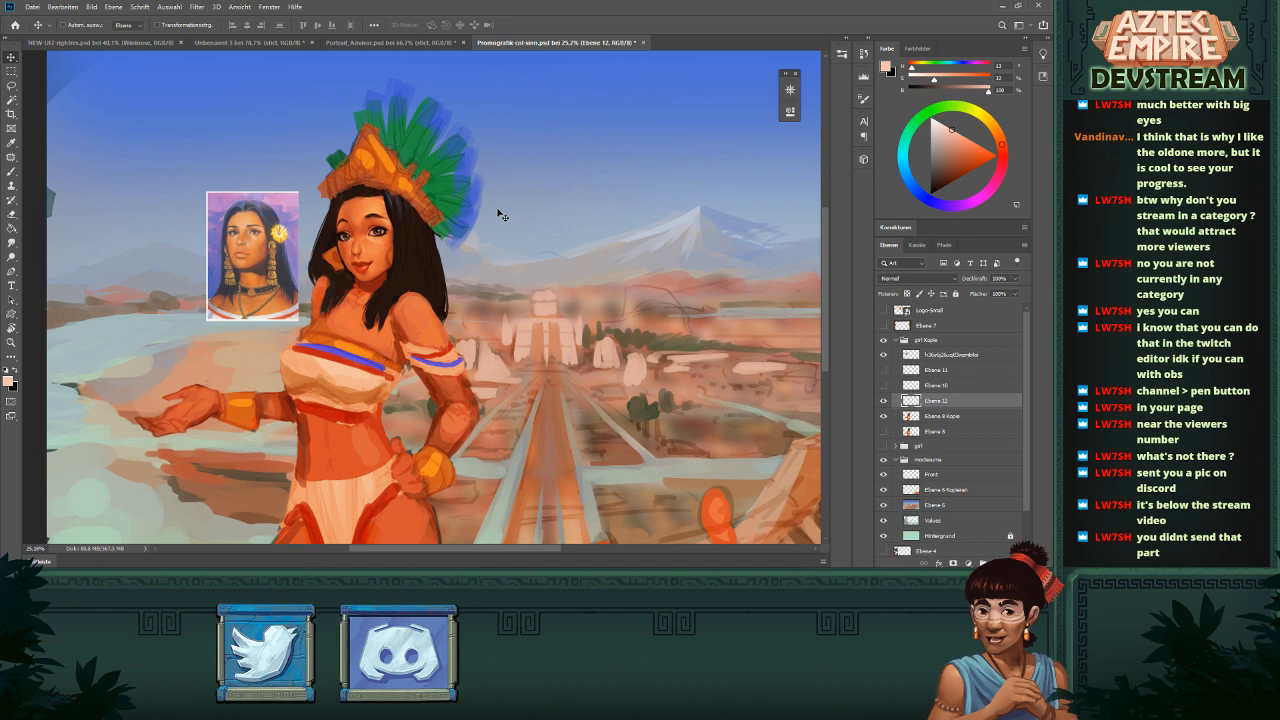
key("Left")
left_click(884, 385)
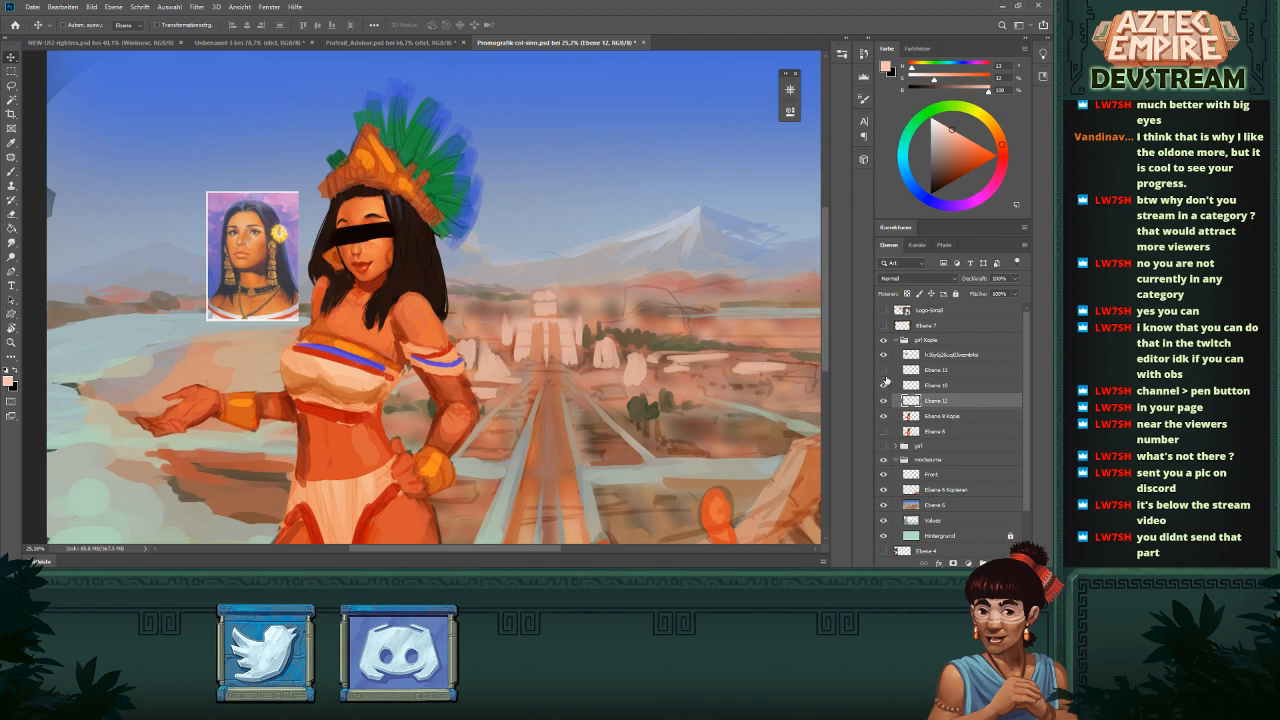
left_click(885, 386)
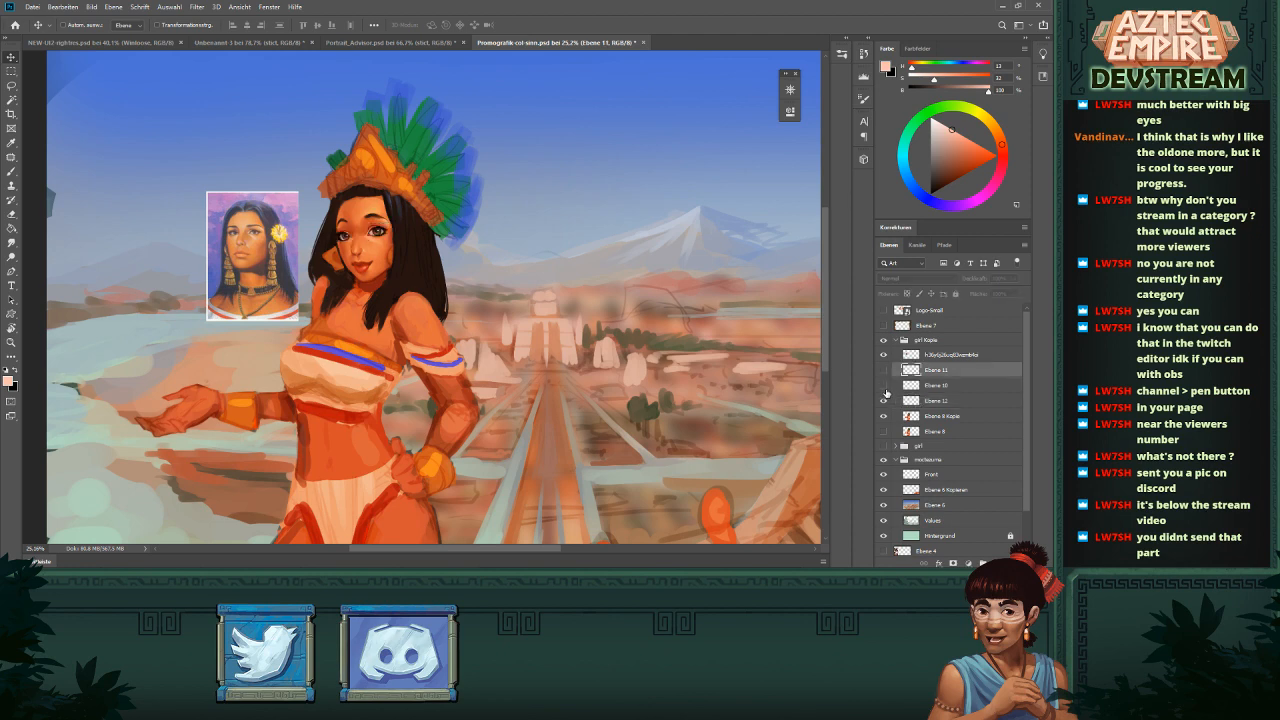
- Delete the guide layers Ebene 11 and Ebene 10 and compare the face with Ebene 12 hidden and shown
left_click(885, 389)
left_click(883, 382)
left_click(917, 386, "shift")
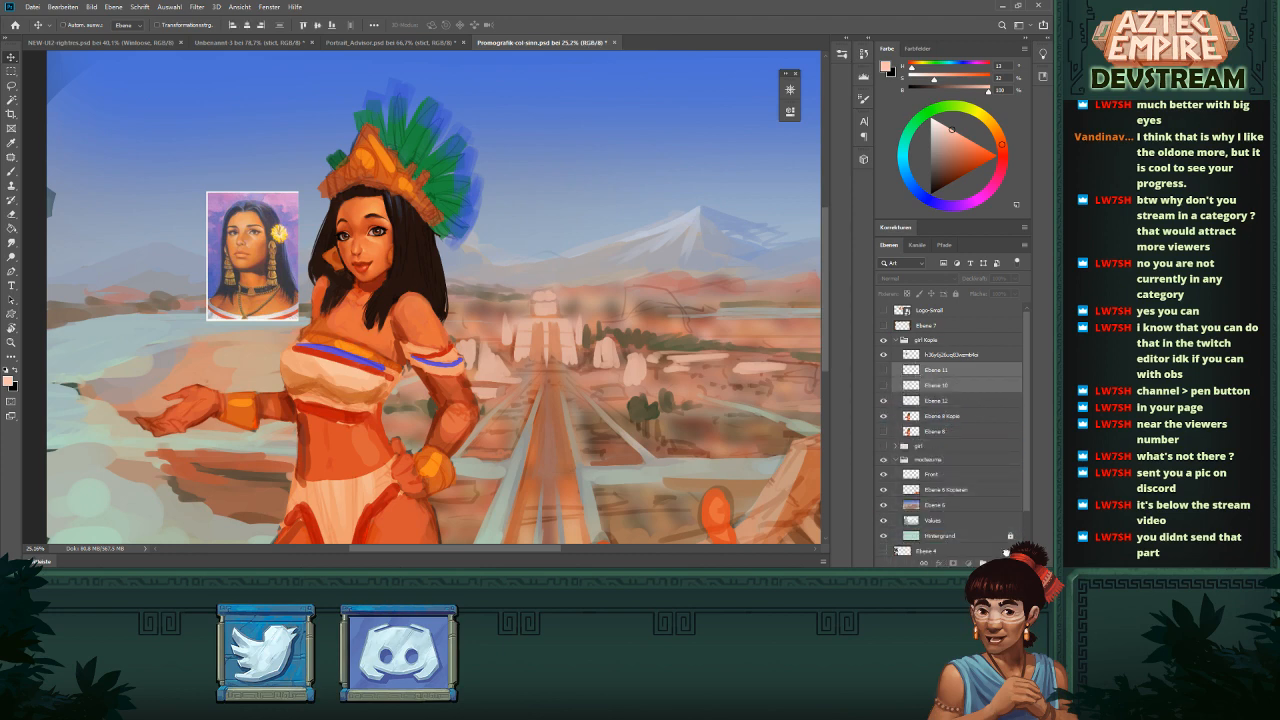
key("Delete")
left_click(885, 372)
left_click(885, 372)
left_click(885, 373)
left_click(885, 373)
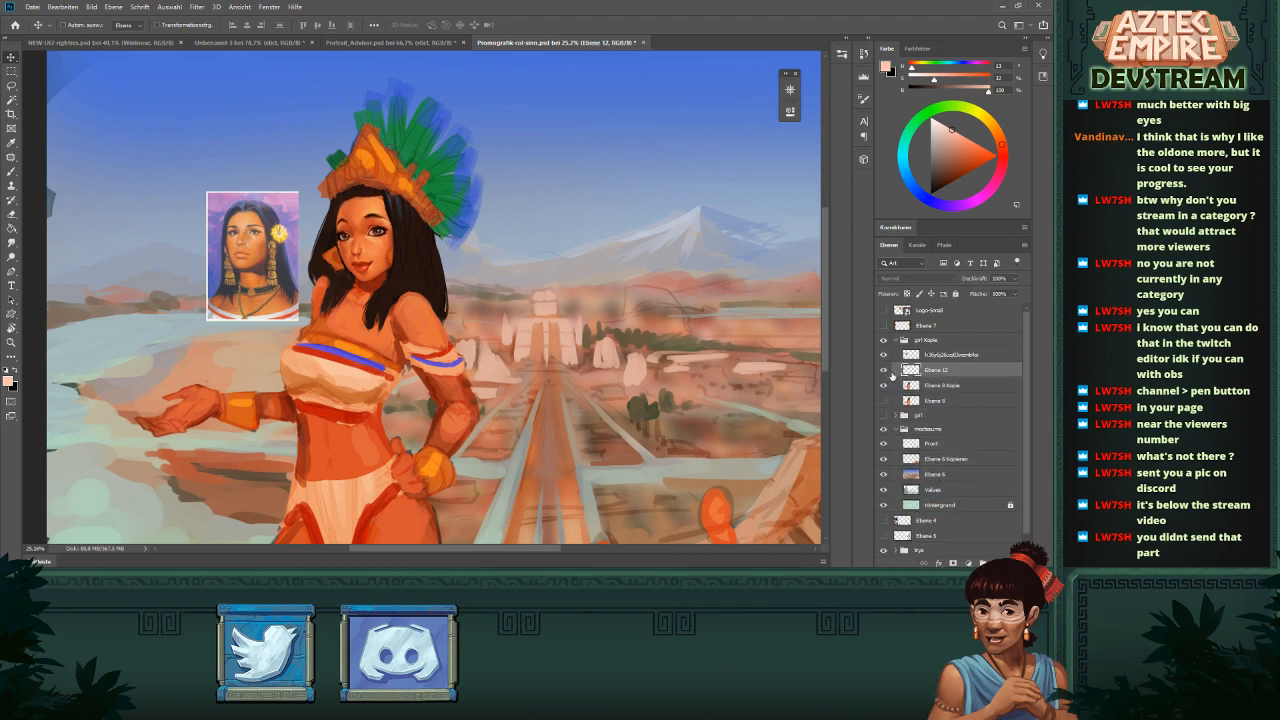
- Prepare the Brush on Ebene 12 and retouch the face edge by the smaller eye with sampled skin and dark hair colours
left_click_drag(692, 353, 631, 362)
left_click_drag(333, 245, 539, 334)
left_click(932, 387)
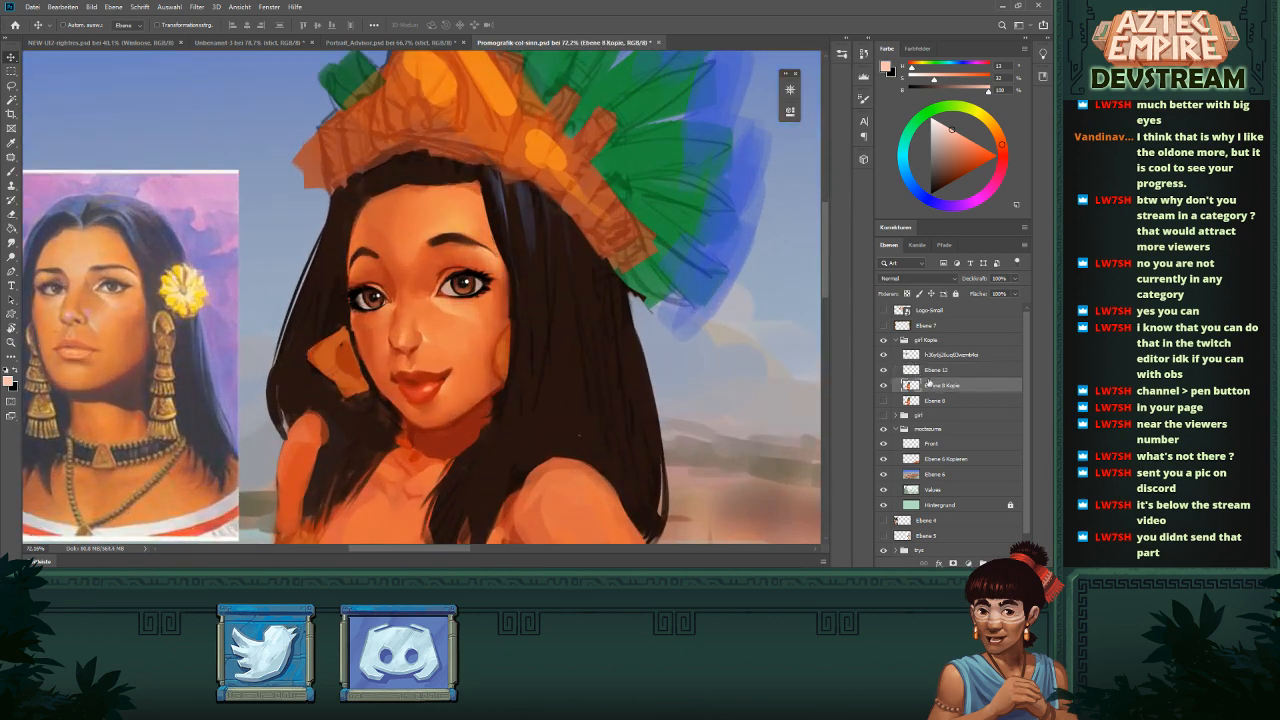
left_click(911, 375)
key("b")
left_click(355, 322, "alt")
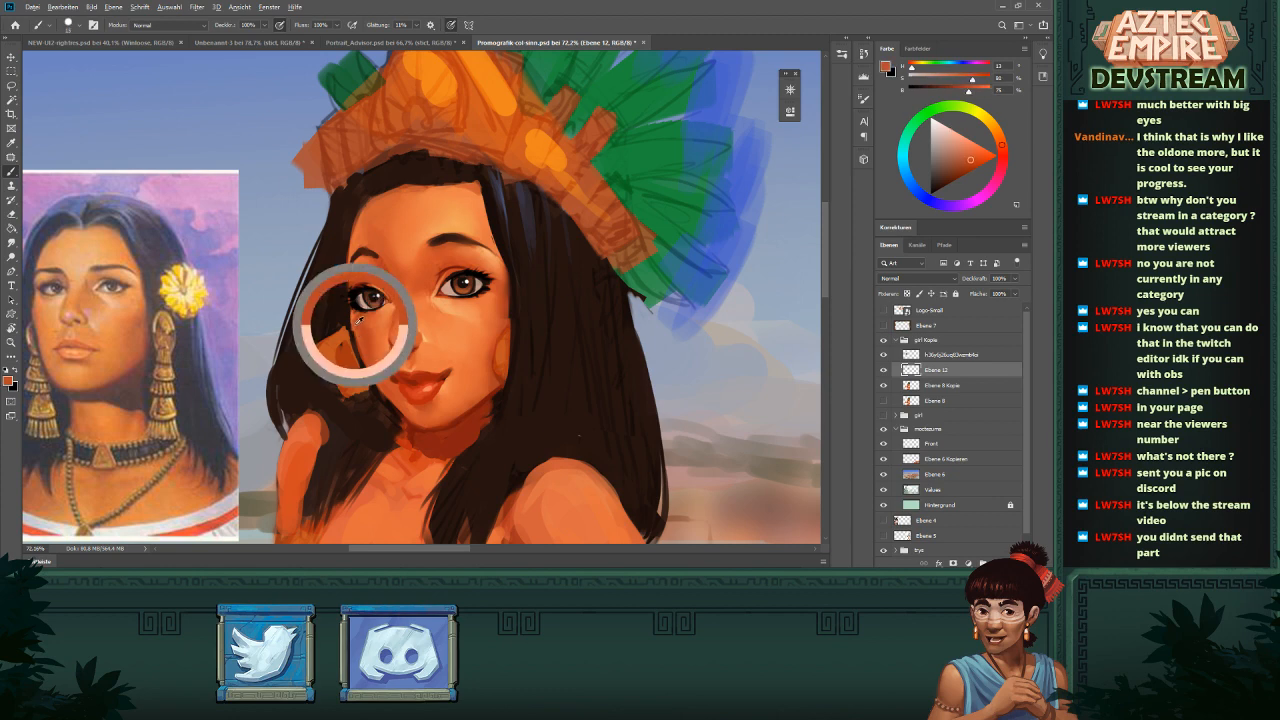
left_click(363, 375, "alt")
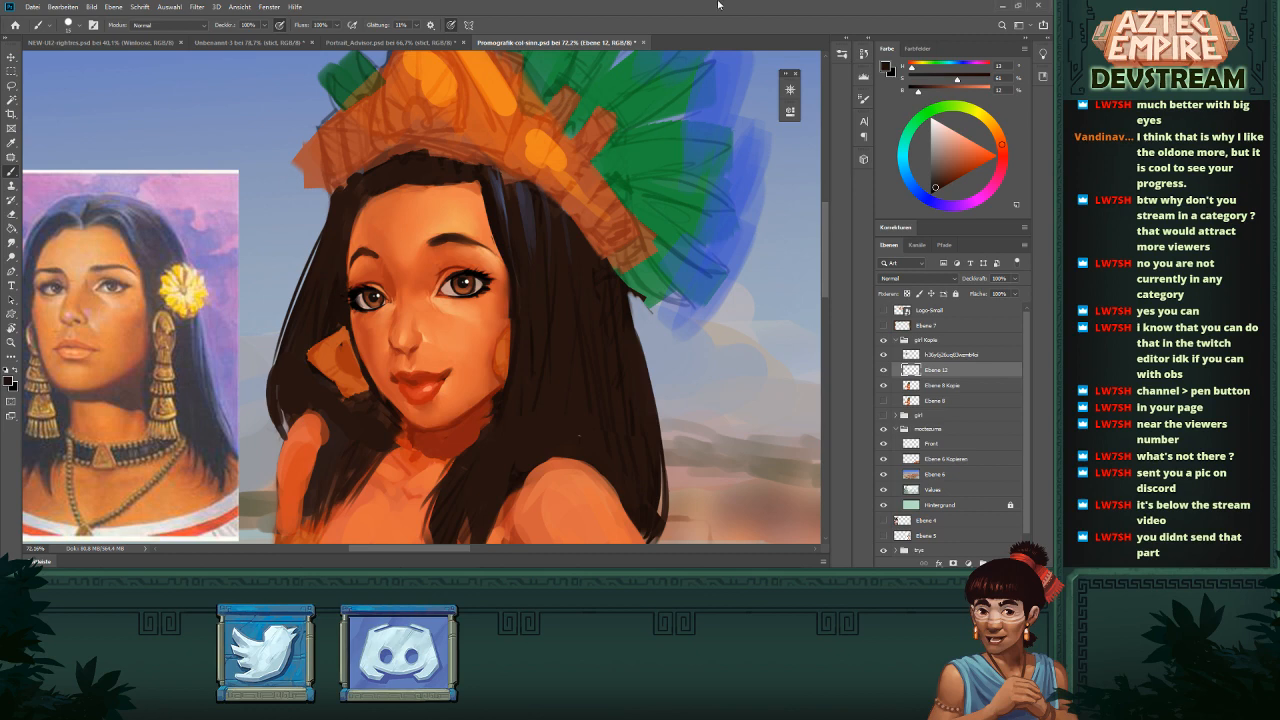
- Paint over the skin beneath and beside both eyes on Ebene 12, using orange and reddish tones sampled from the face
scroll(505, 312, "up", 4)
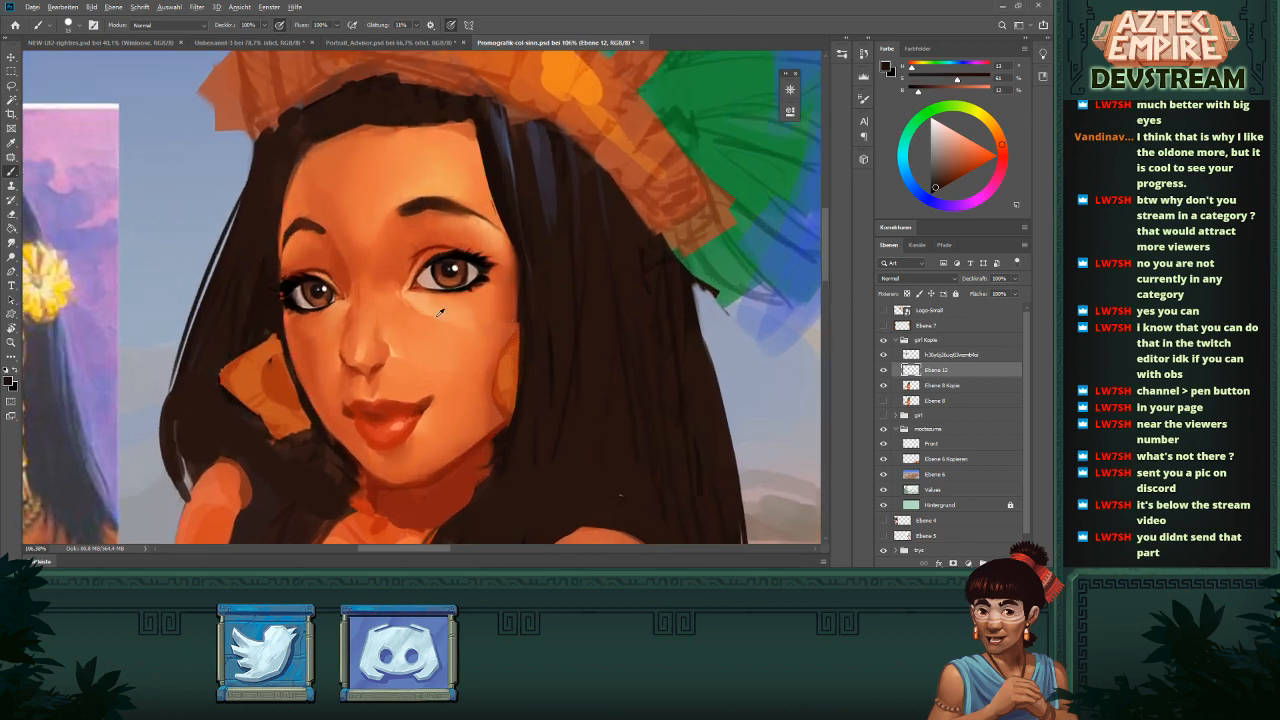
left_click(438, 309, "alt")
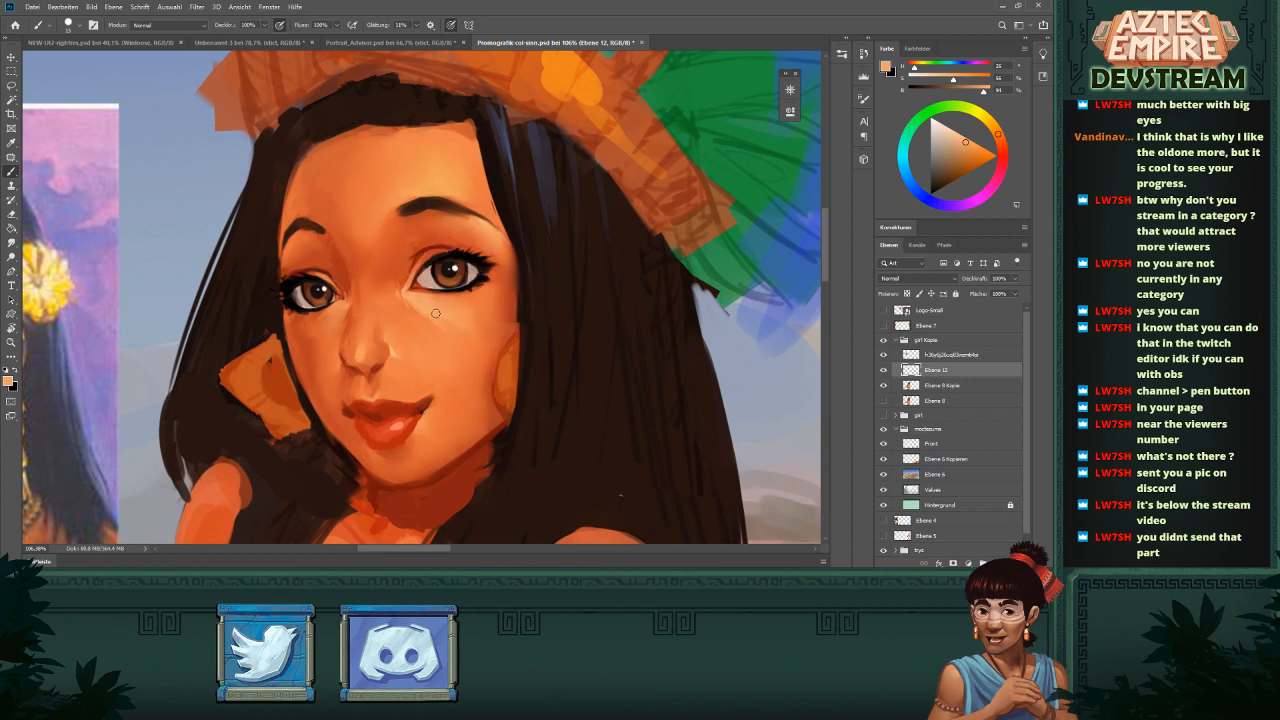
left_click(437, 313, "alt")
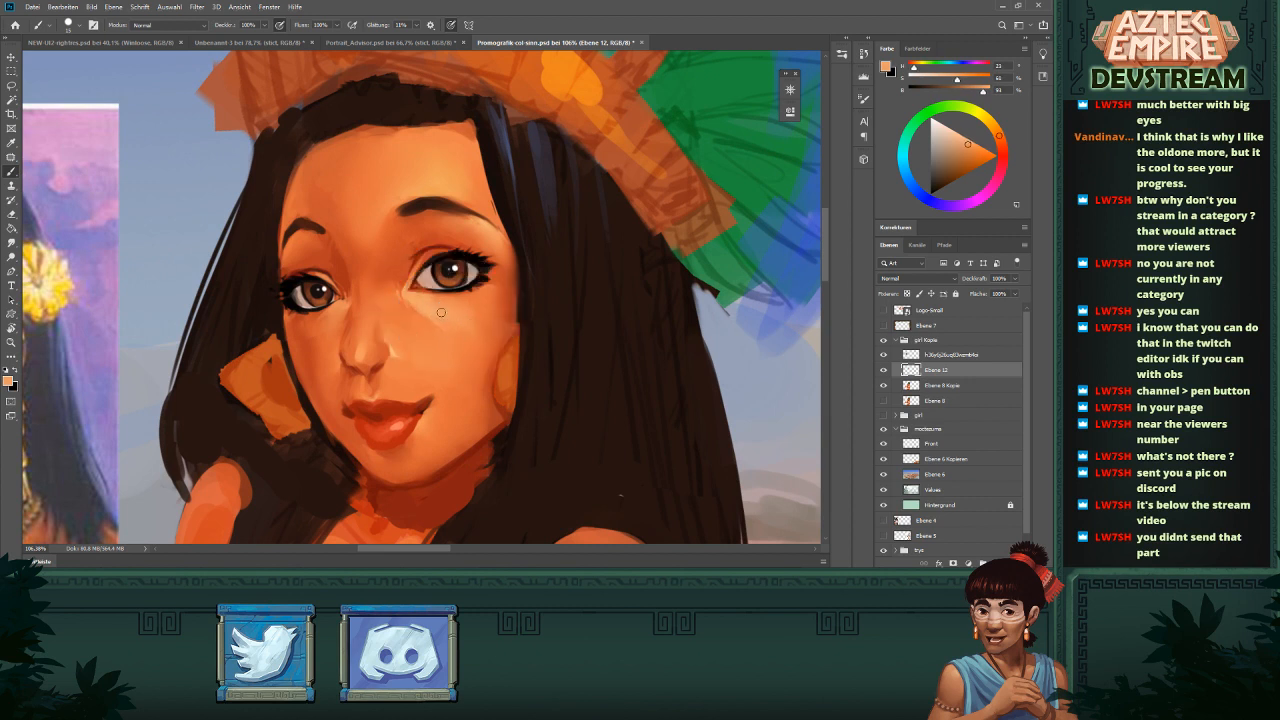
left_click(319, 325, "alt")
left_click(309, 330, "alt")
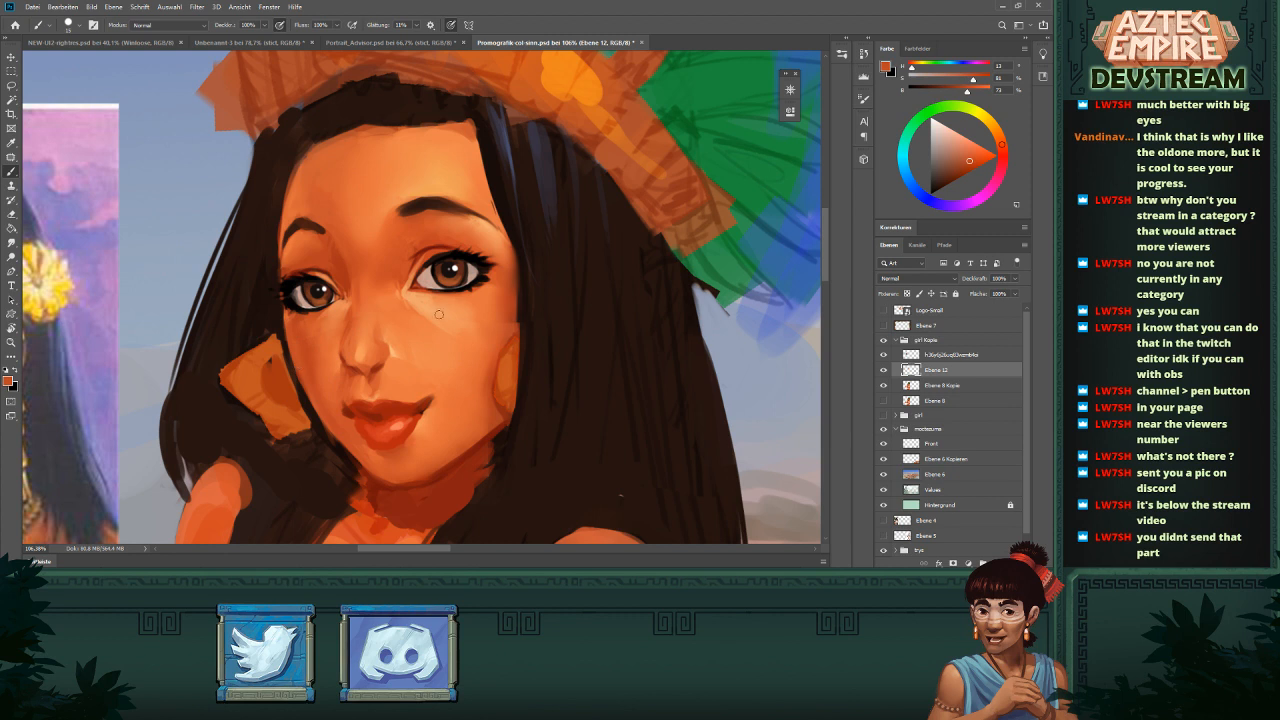
left_click(507, 314, "alt")
left_click(508, 310, "alt")
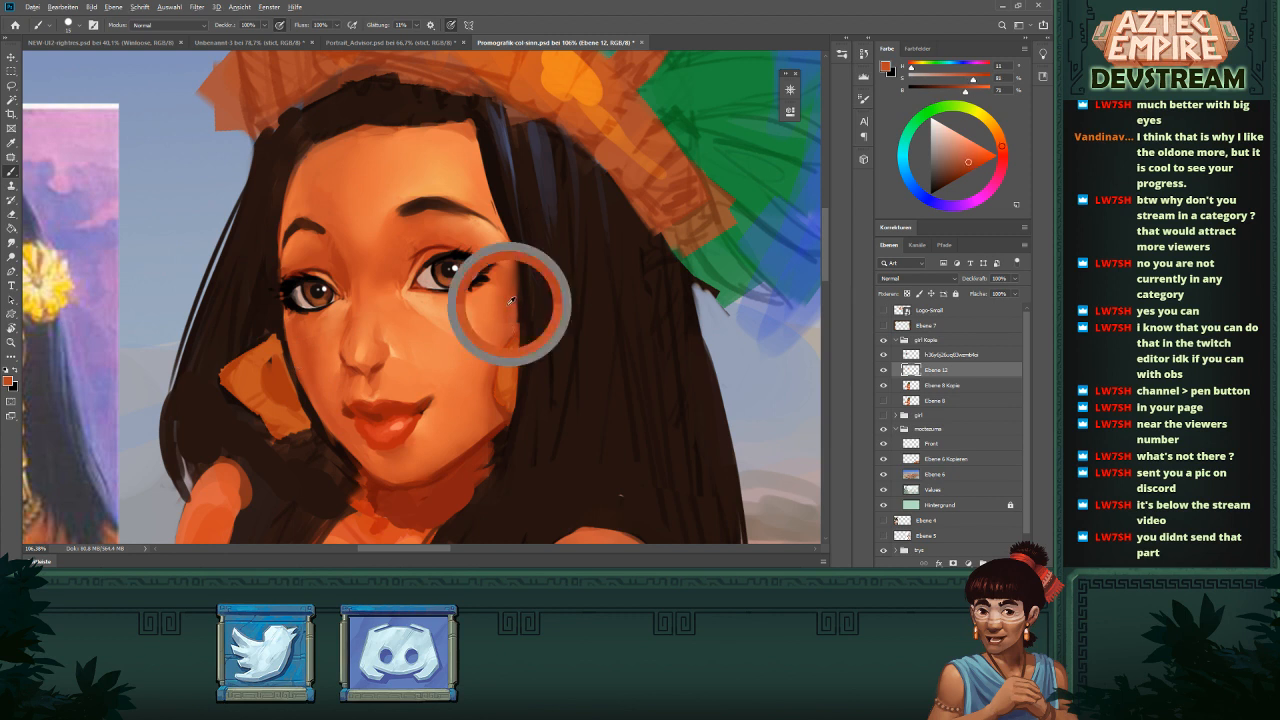
left_click(509, 277, "alt")
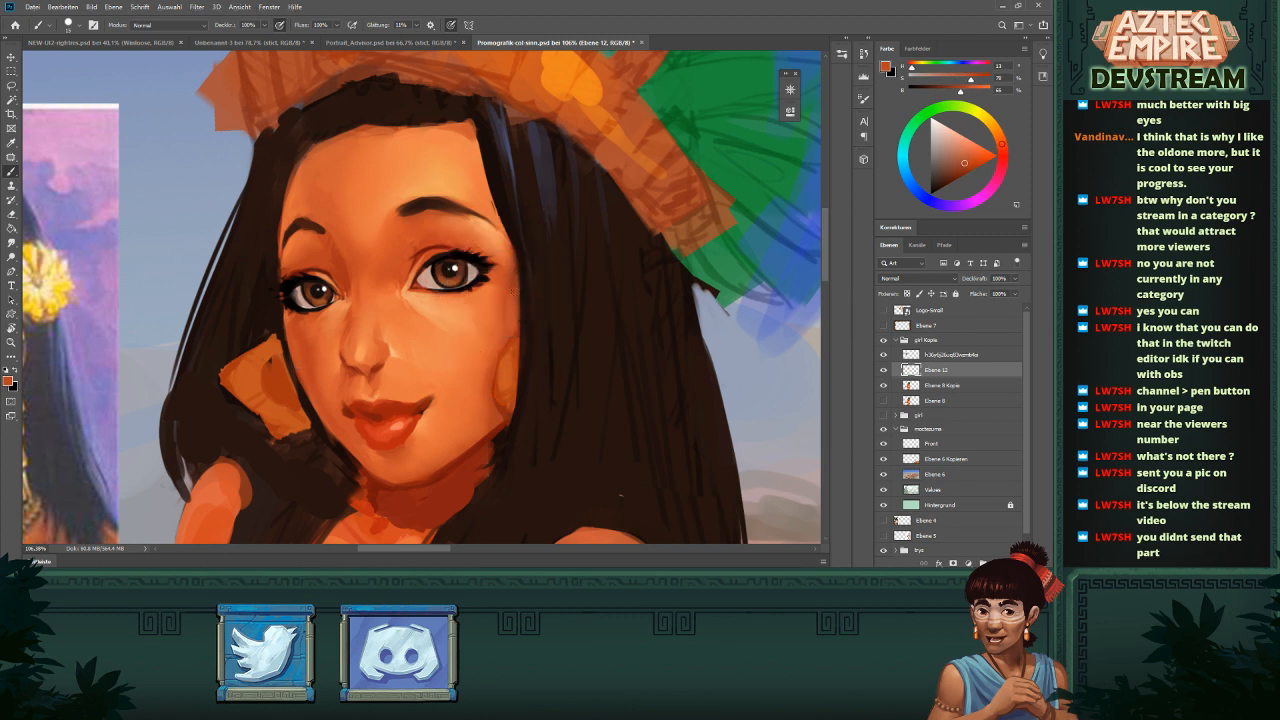
left_click(512, 272, "alt")
- Blend the retouched skin on Ebene 12 with the Smudge tool and compare the face with and without that layer
scroll(508, 330, "down", 5)
scroll(507, 357, "up", 4)
key("r")
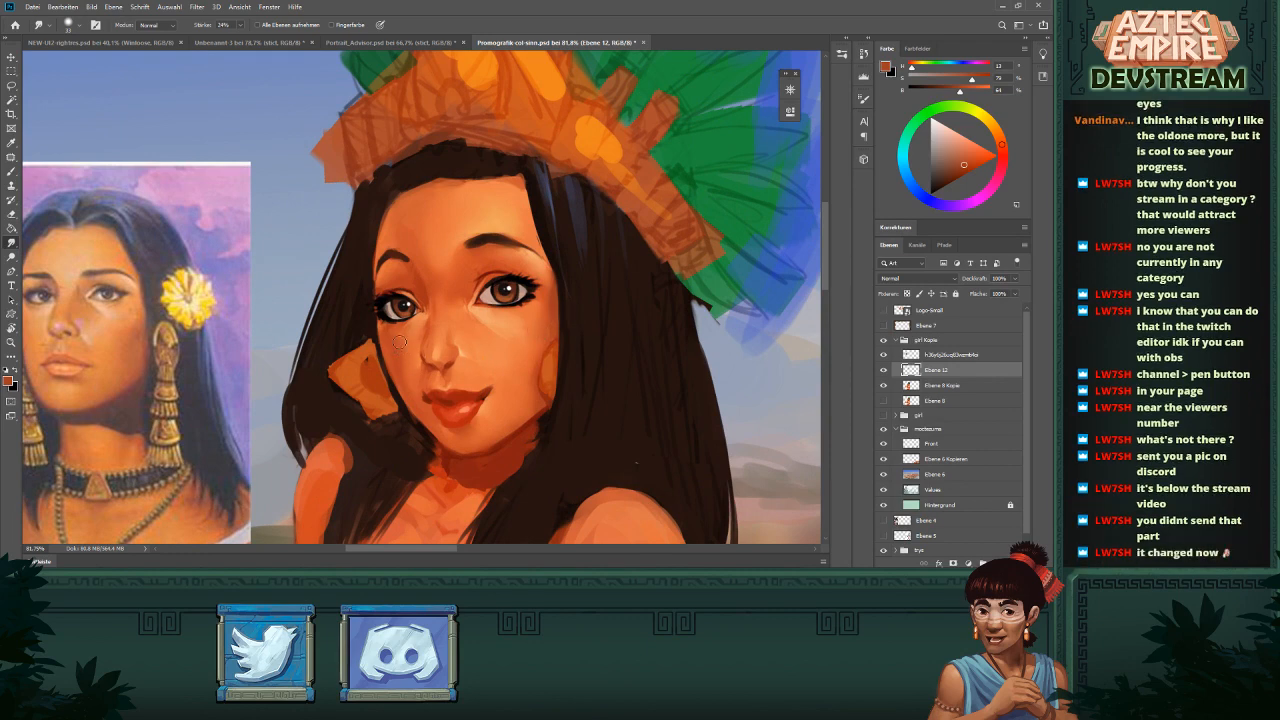
scroll(786, 310, "down", 3)
left_click_drag(781, 343, 672, 339)
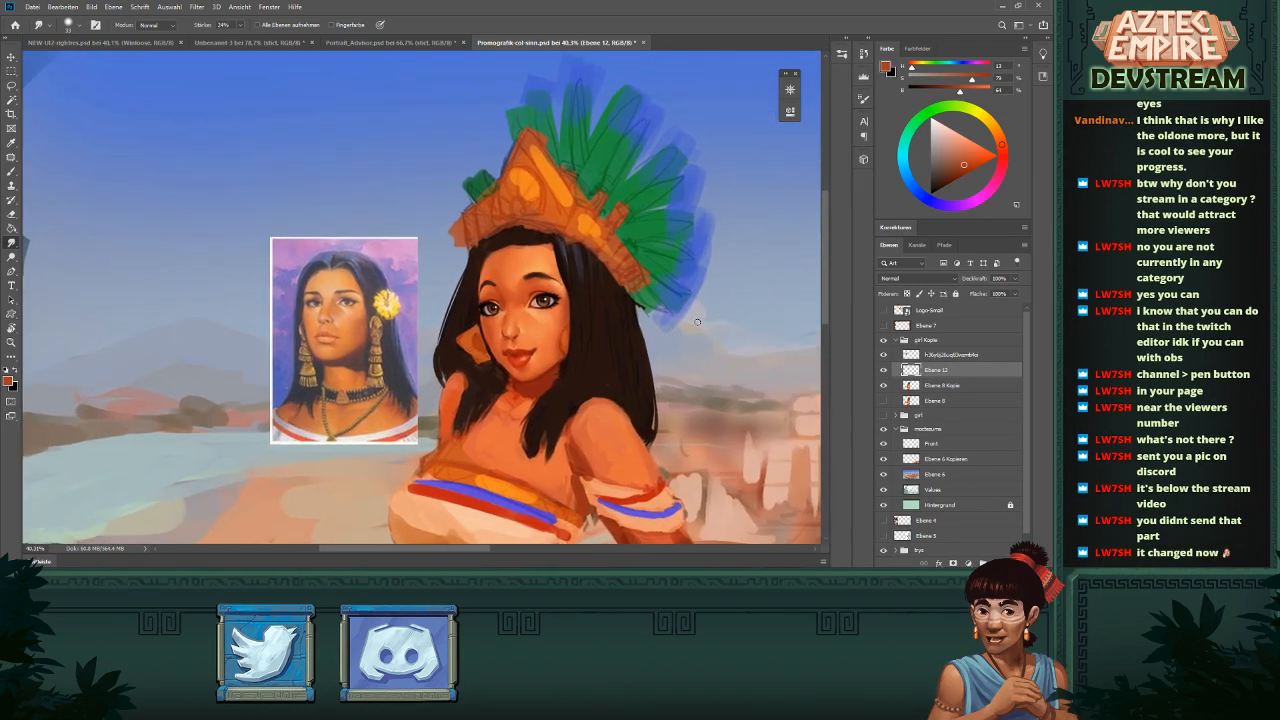
left_click(884, 370)
left_click(884, 370)
left_click(884, 370)
left_click(884, 370)
scroll(575, 310, "up", 4)
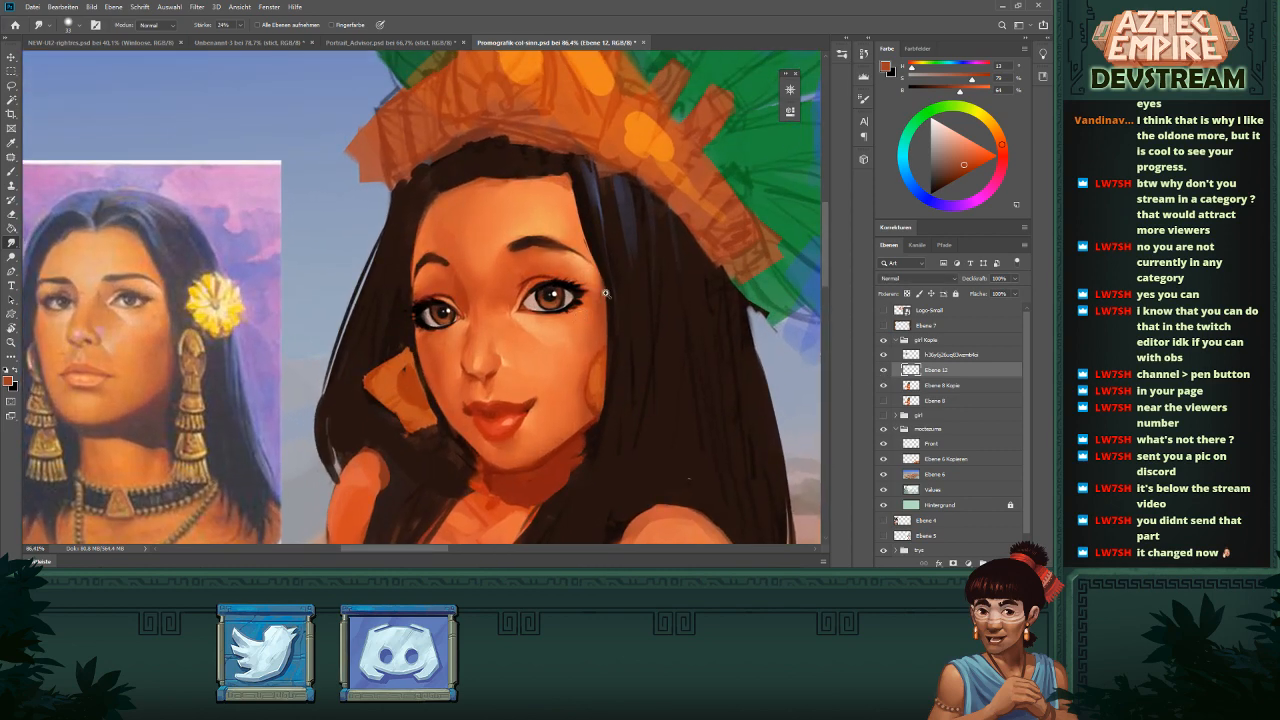
- Examine the corrected face both close up beside the reference portrait and within the whole composition
scroll(580, 316, "down", 6)
scroll(573, 268, "down", 4)
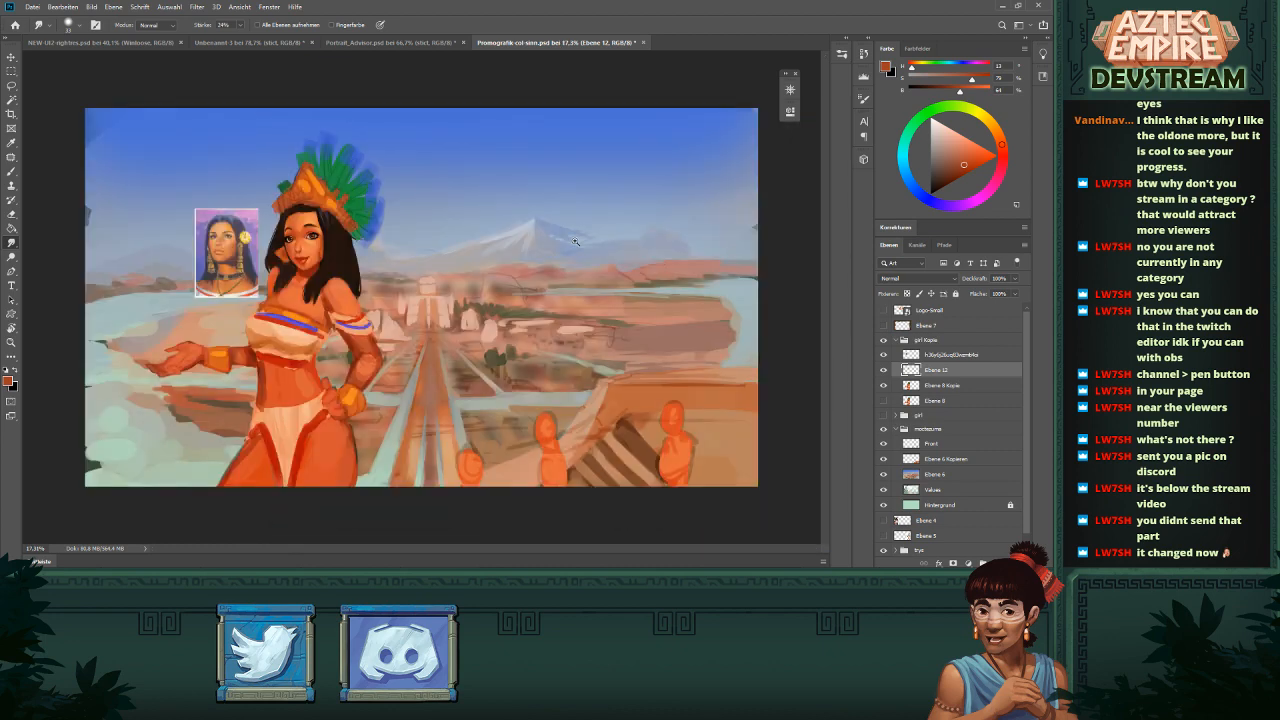
scroll(315, 250, "up", 7)
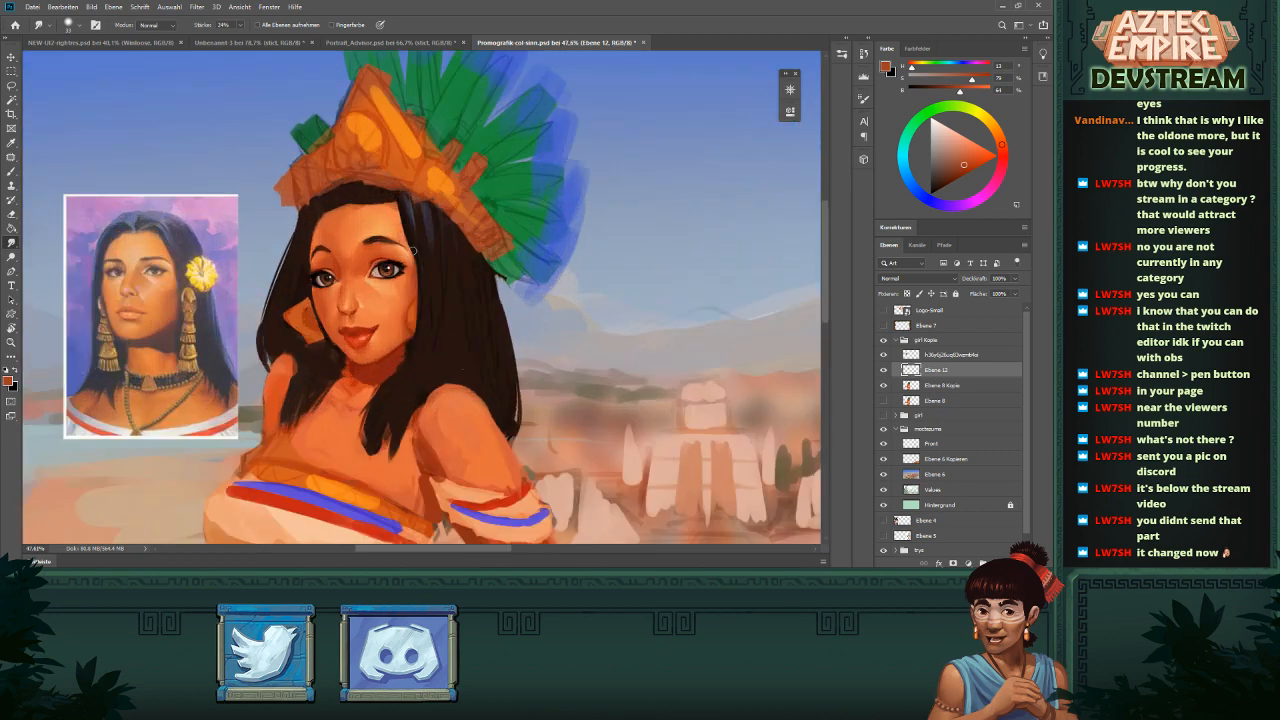
mouse_move(466, 286)
left_mouse_down()
mouse_move(626, 306)
mouse_move(621, 333)
left_mouse_up()
scroll(624, 307, "up", 2)
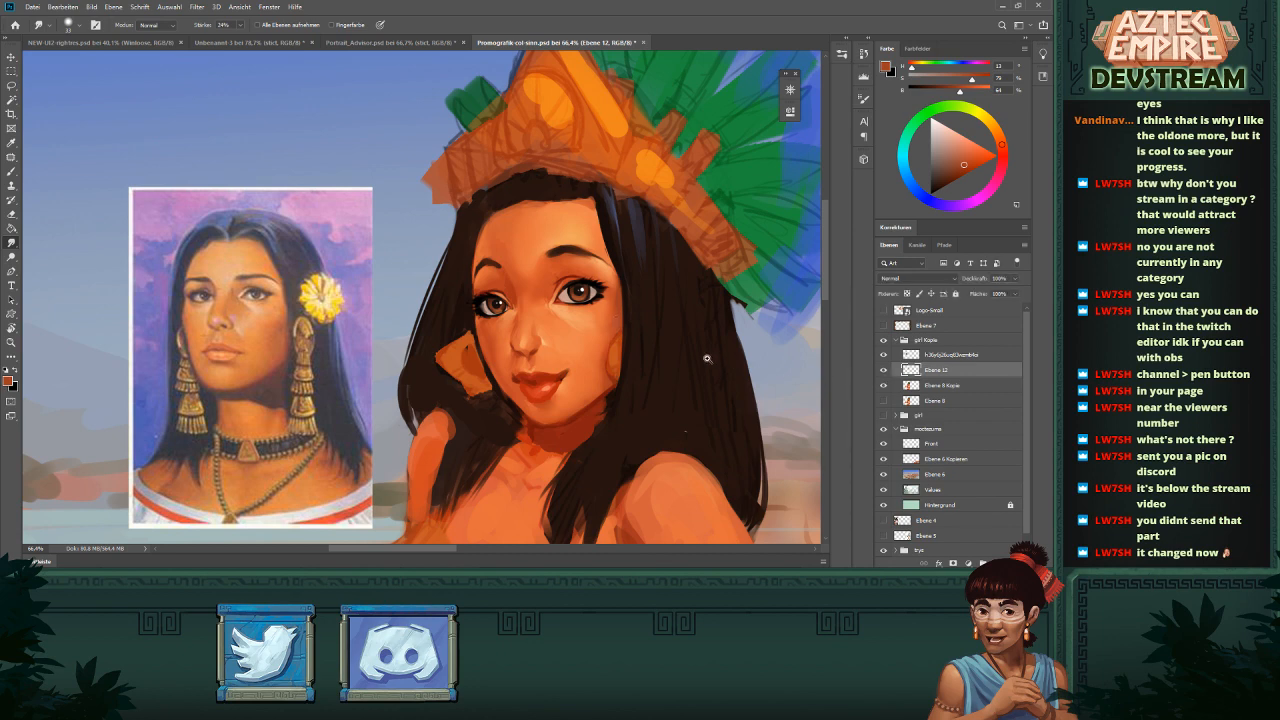
left_click_drag(707, 358, 680, 322)
left_click_drag(687, 318, 640, 289)
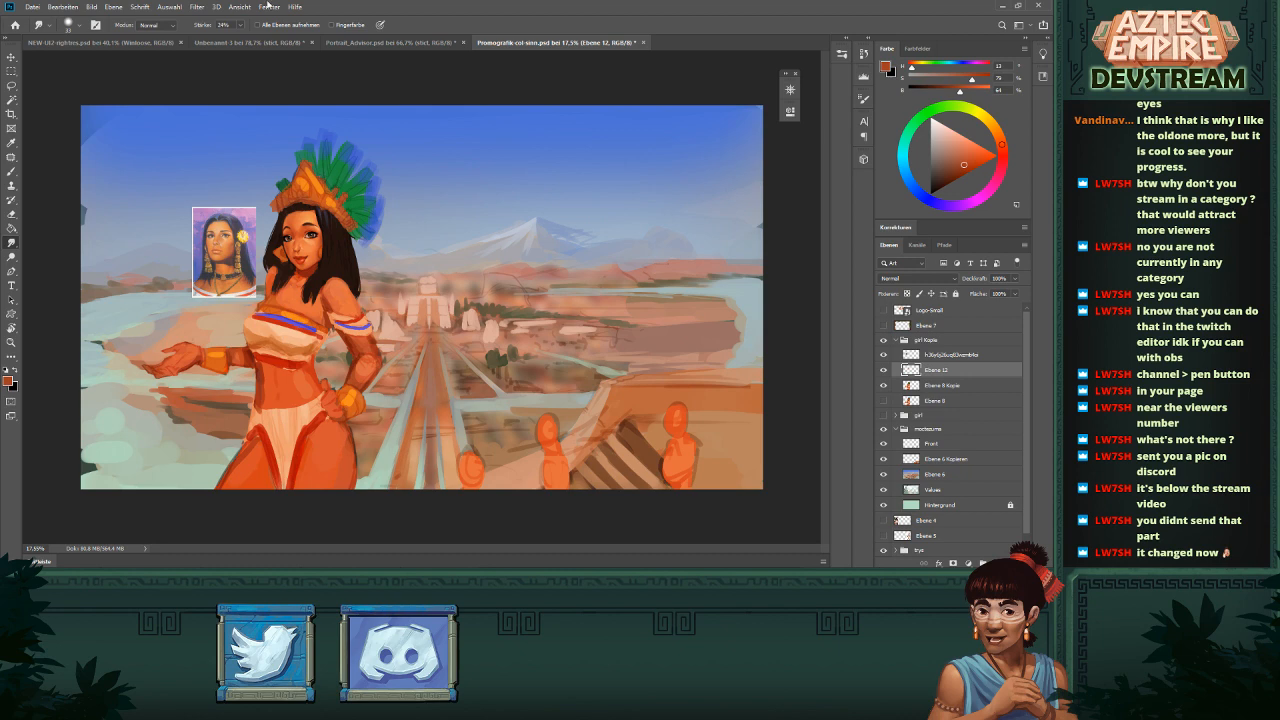
left_click_drag(387, 275, 640, 326)
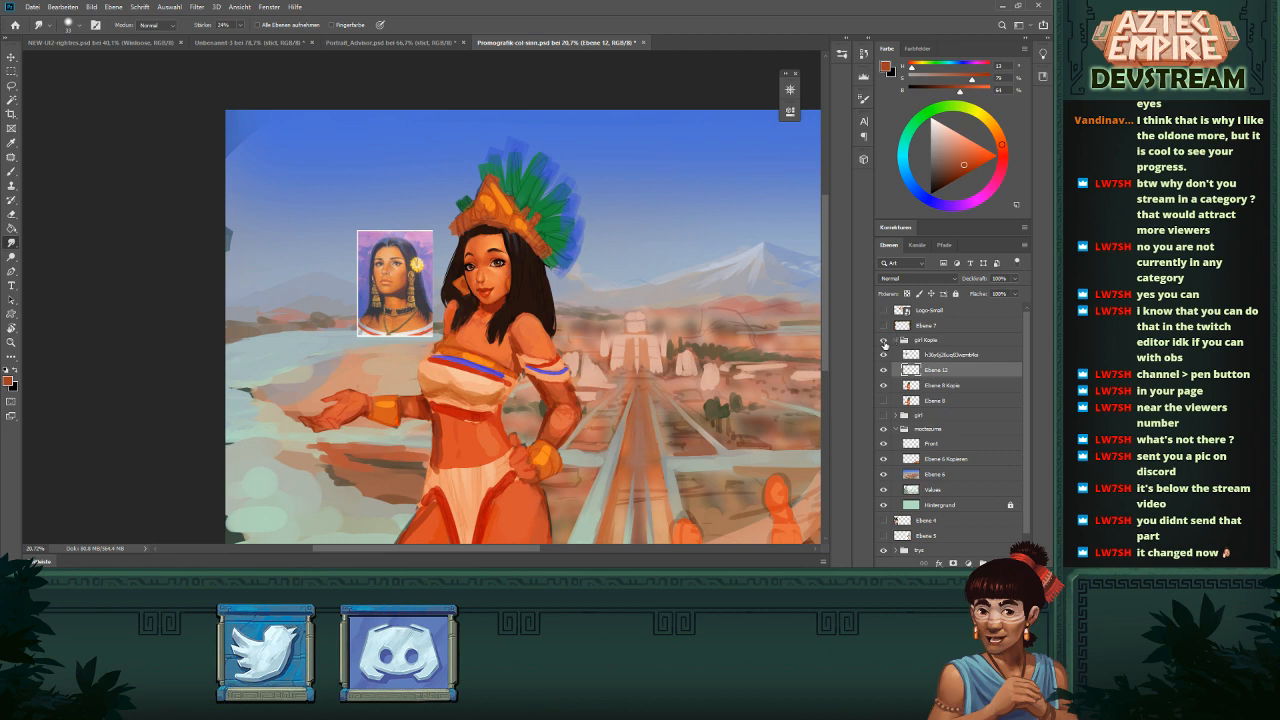
- Check the artwork with the girl Kopie group and the reference portrait layer each hidden and shown
left_click(884, 341)
left_click(884, 341)
left_click(884, 355)
left_click(884, 355)
left_click(884, 355)
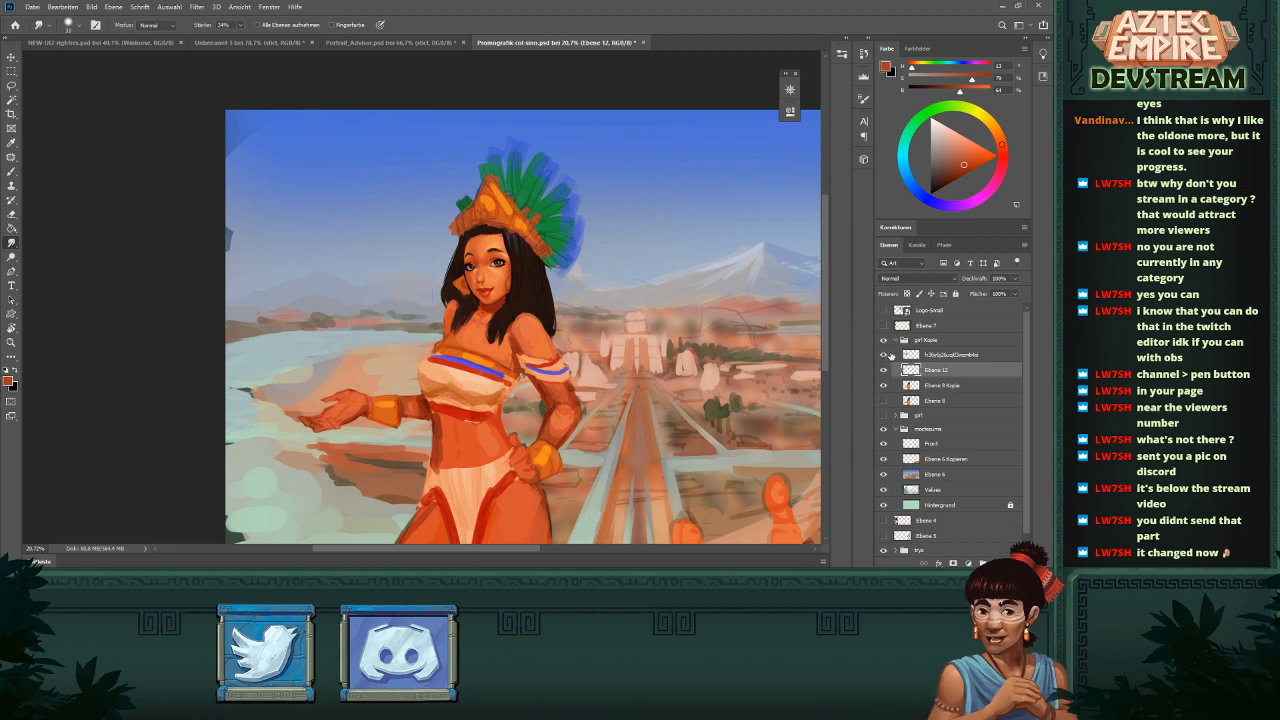
left_click(884, 355)
- Mirror the girl Kopie group horizontally and check the flipped face with Ebene 12 hidden and shown
left_click(935, 340)
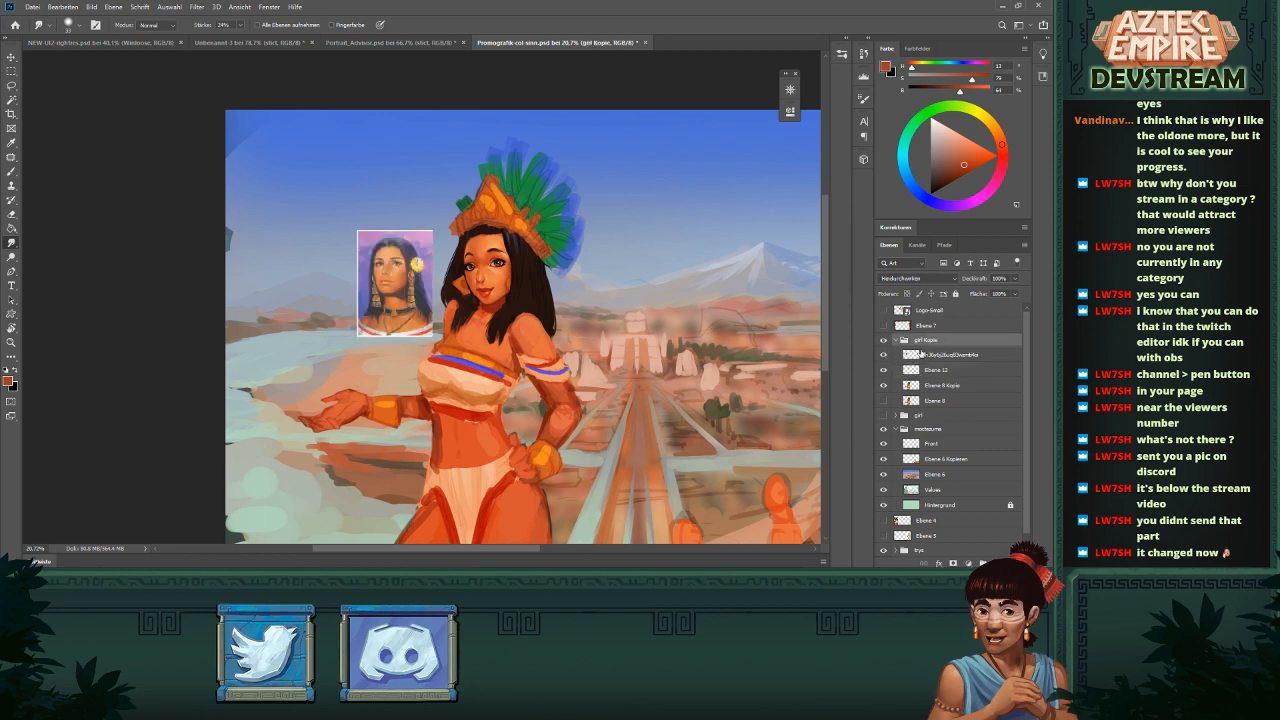
key("ctrl+shift+h")
left_click(886, 371)
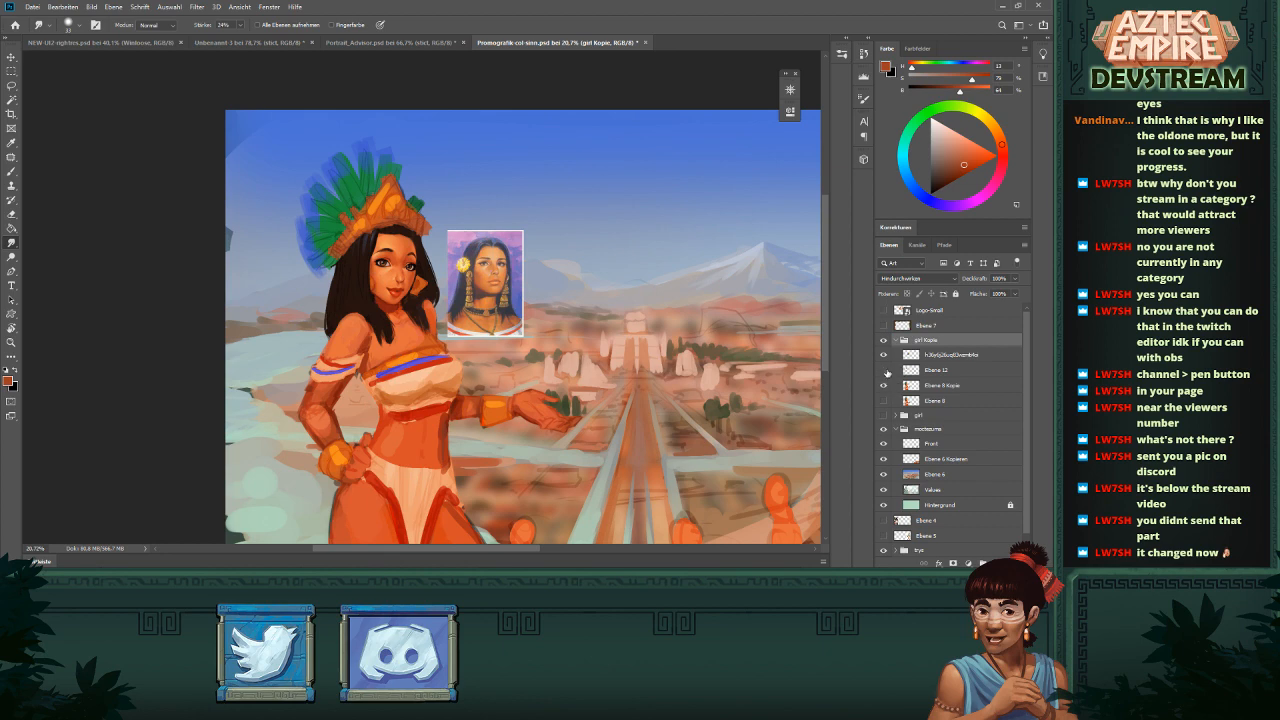
left_click(884, 371)
- Merge Ebene 12 down into Ebene 8 Kopie and check the scene with the girl Kopie group hidden and shown
left_click(940, 369)
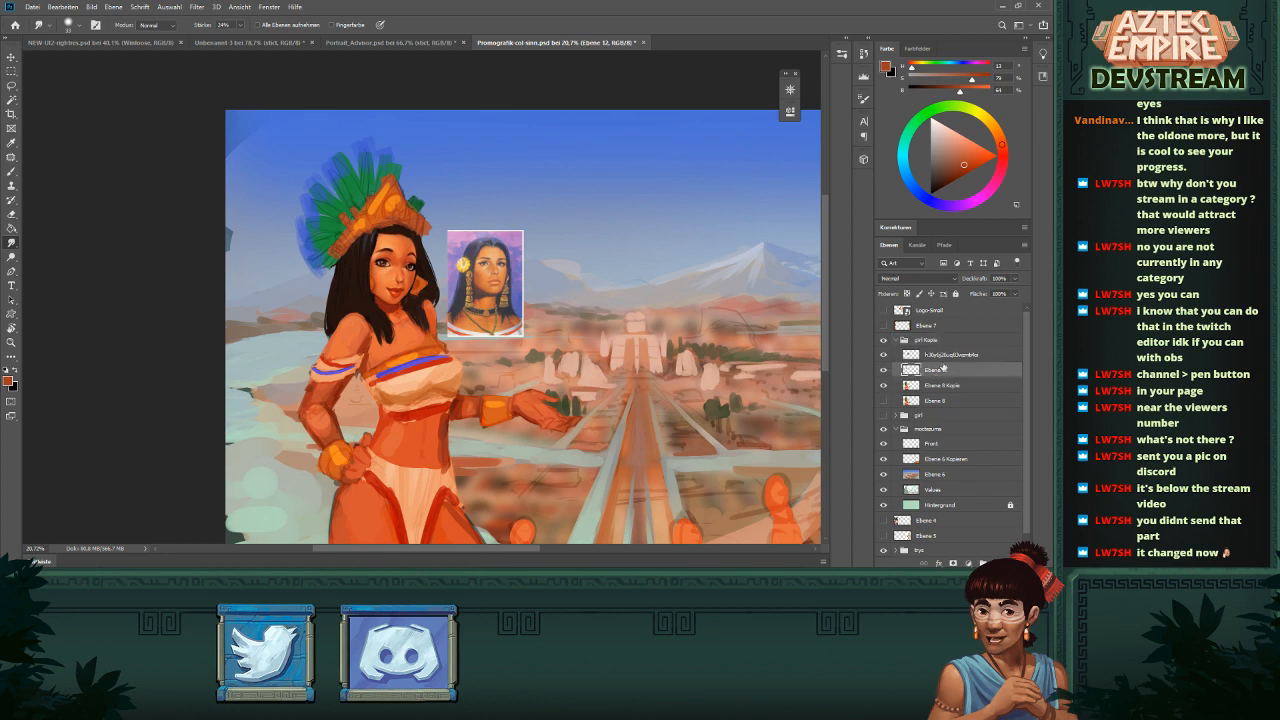
key("ctrl+e")
left_click_drag(390, 316, 605, 329)
left_click(884, 341)
left_click(884, 341)
- Show Ebene 8 and compare its older face with the corrected one on Ebene 8 Kopie
left_click(883, 386)
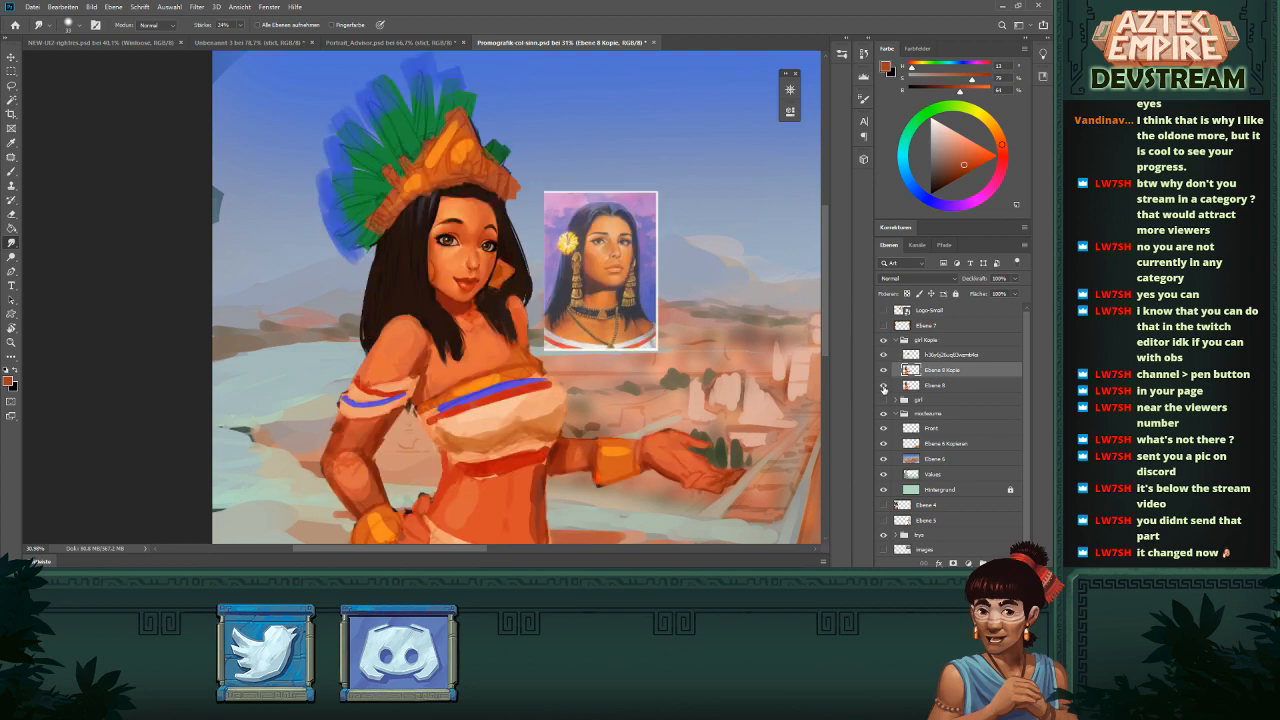
left_click(884, 370)
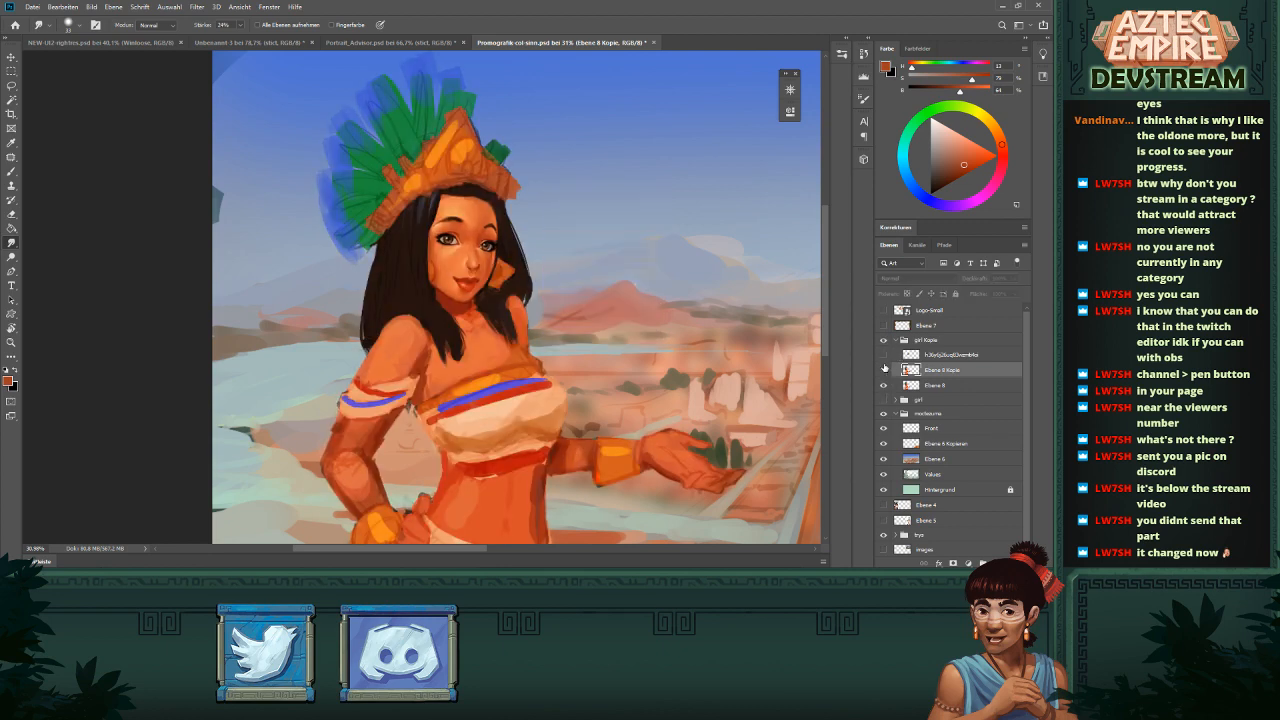
left_click(884, 370)
left_click(884, 372)
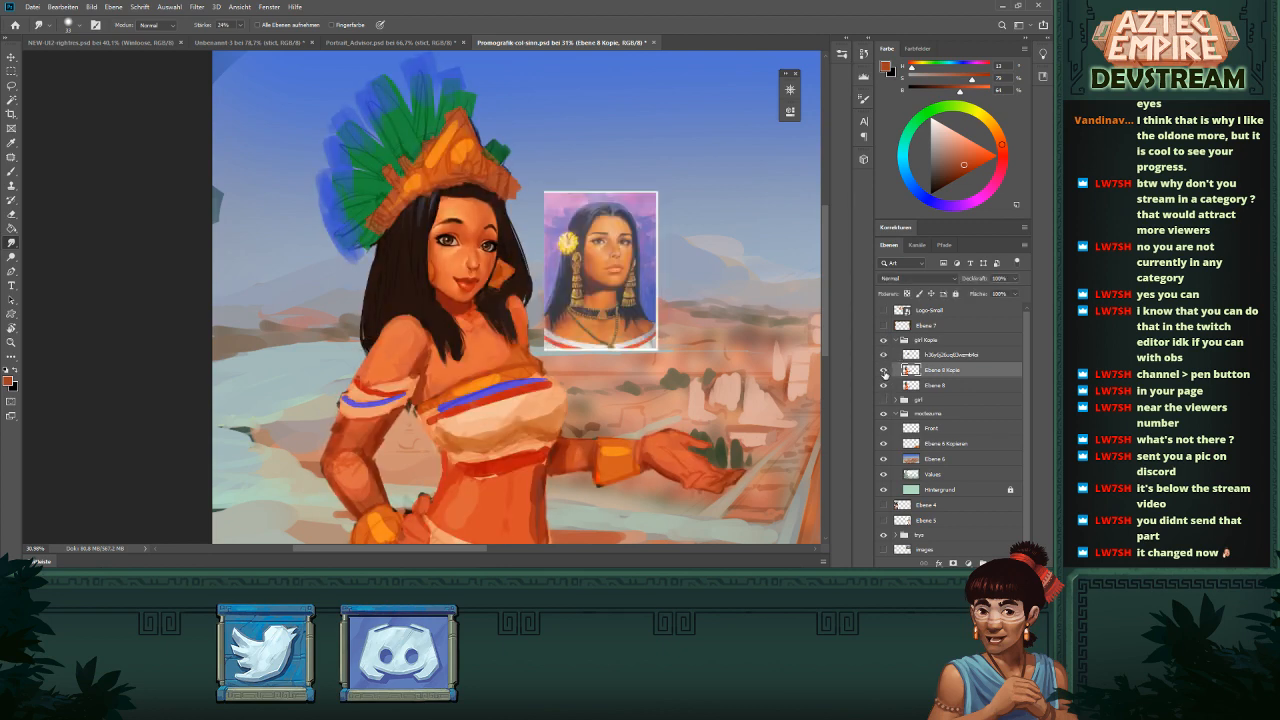
left_click(884, 372)
left_click(884, 372)
left_click(884, 372)
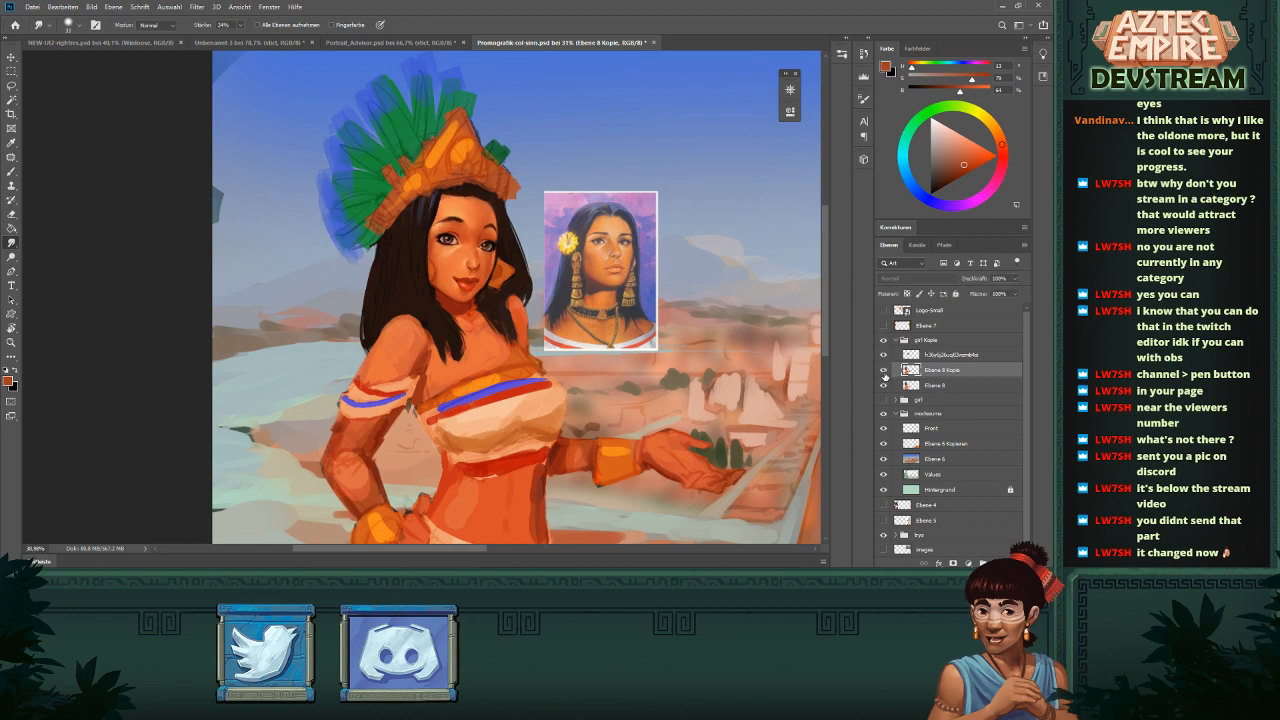
left_click(884, 372)
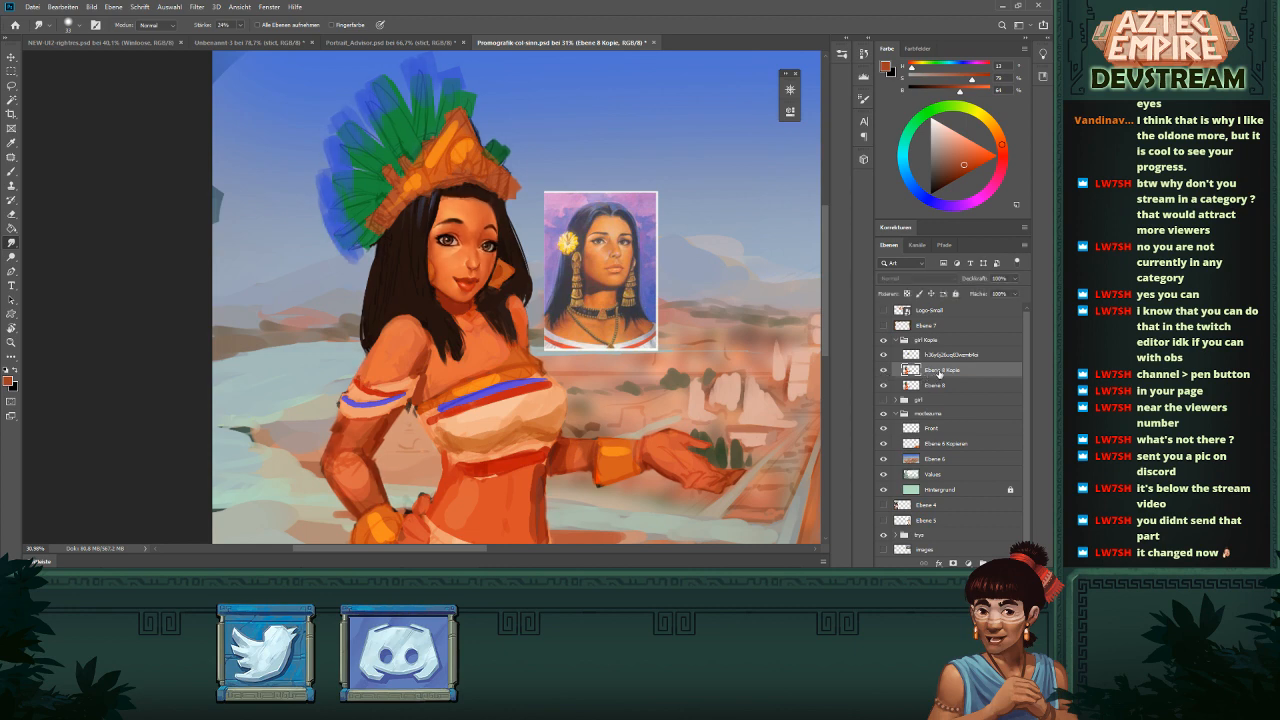
- Check Ebene 8 against Ebene 8 Kopie once more and delete the older Ebene 8 layer
left_click(884, 386)
left_click(945, 387)
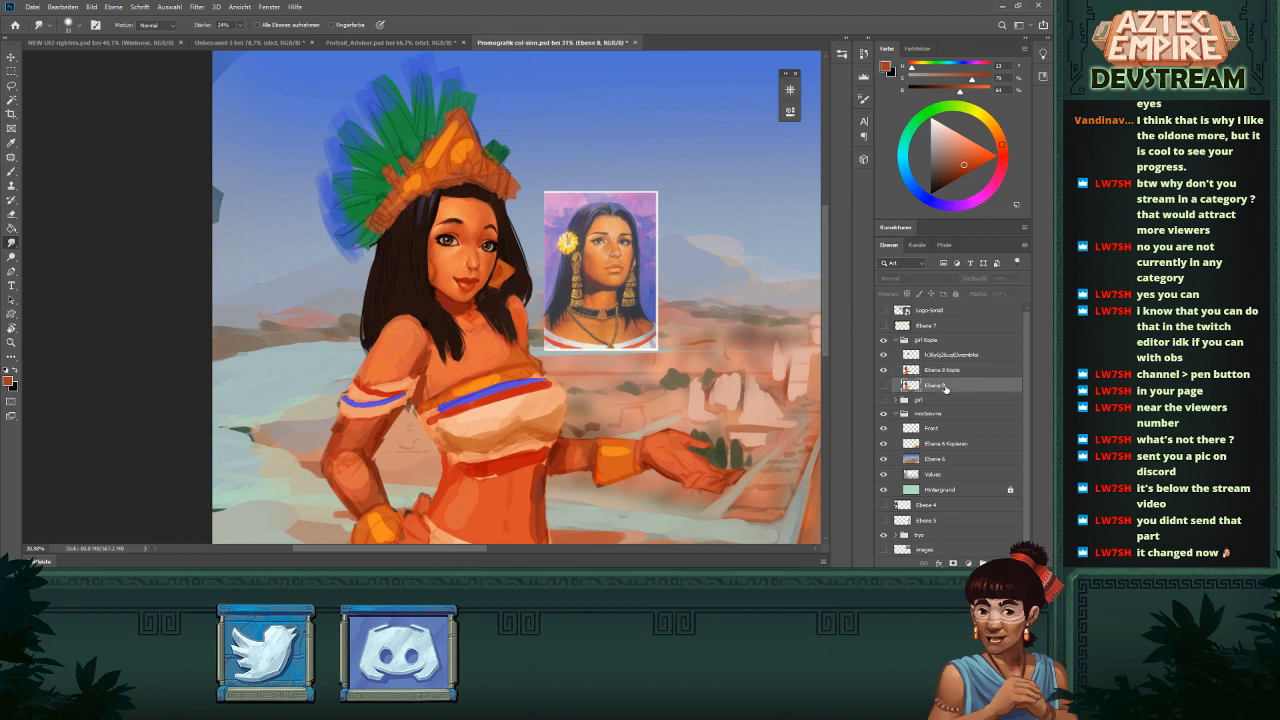
left_click(884, 384)
left_click(884, 373)
left_click(884, 373)
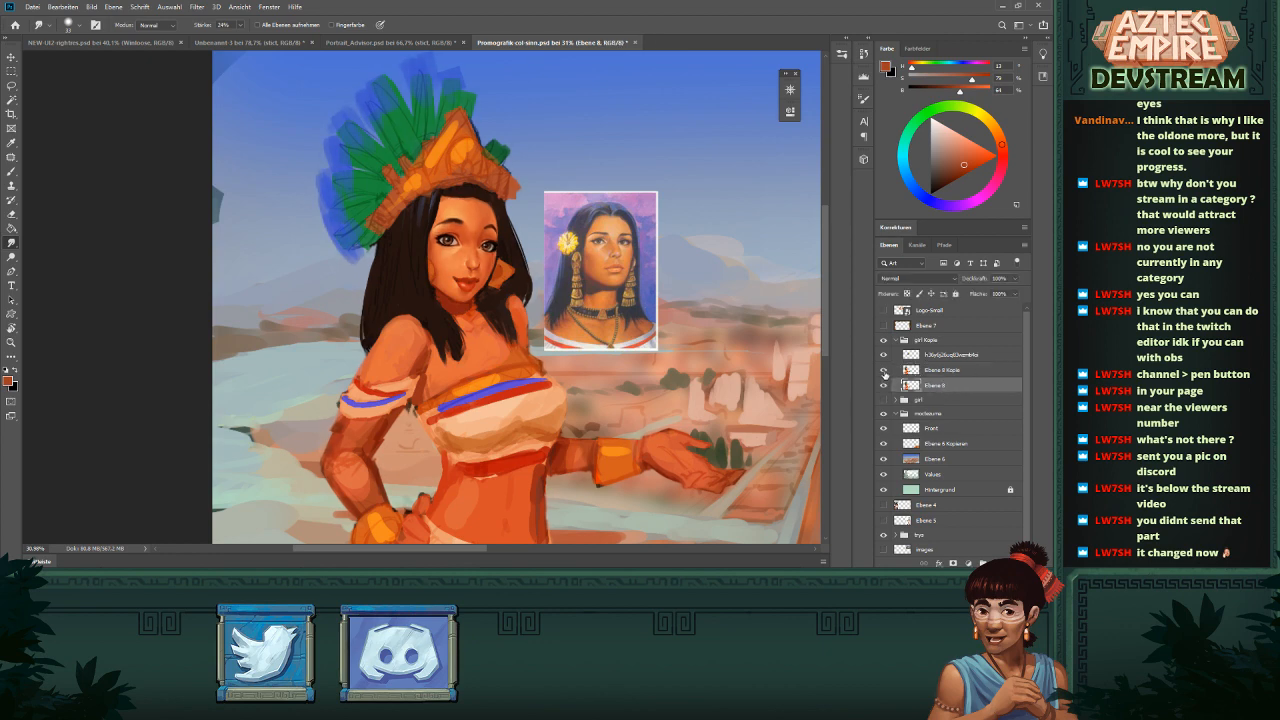
left_click(884, 373)
left_click(884, 373)
left_click(884, 373)
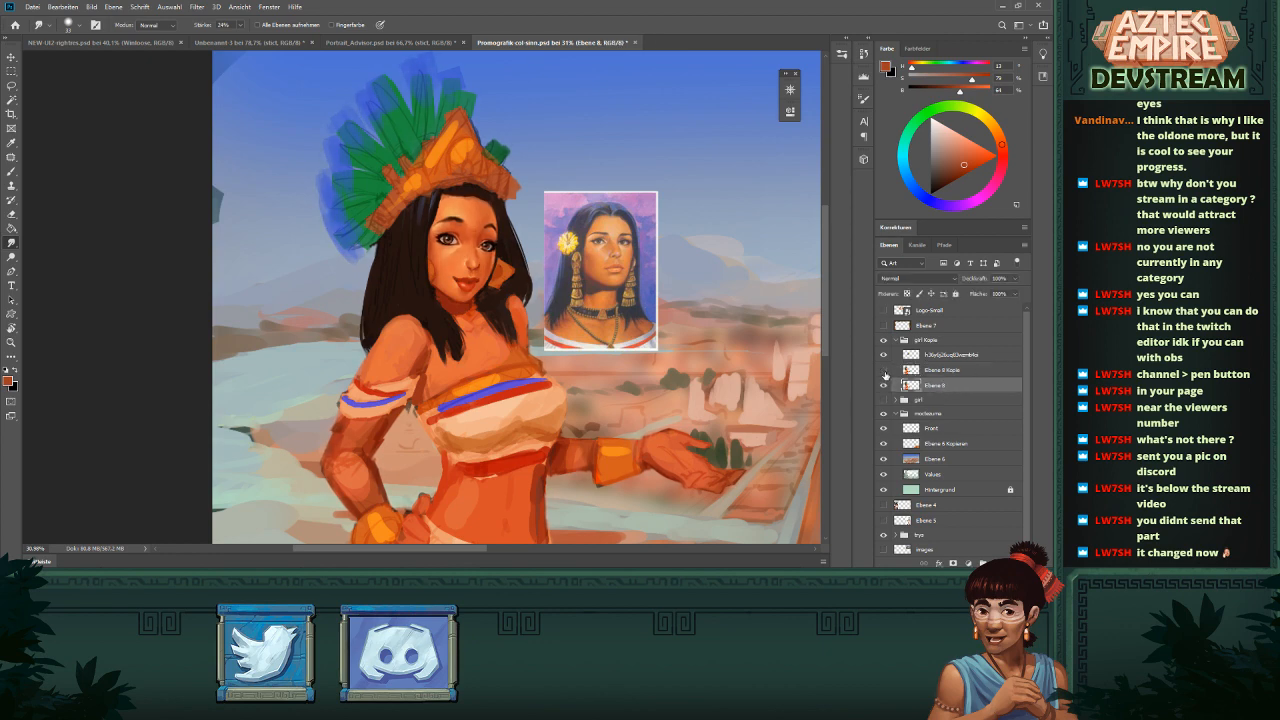
left_click(884, 373)
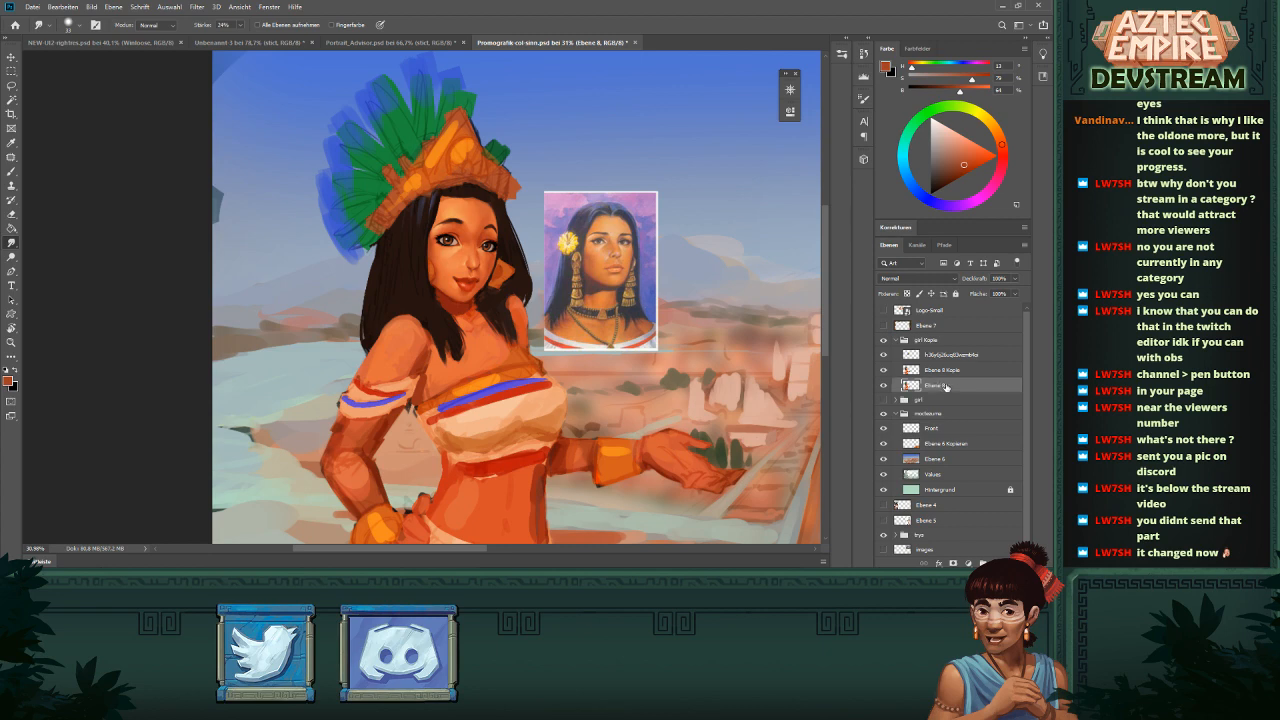
left_click_drag(944, 389, 1008, 563)
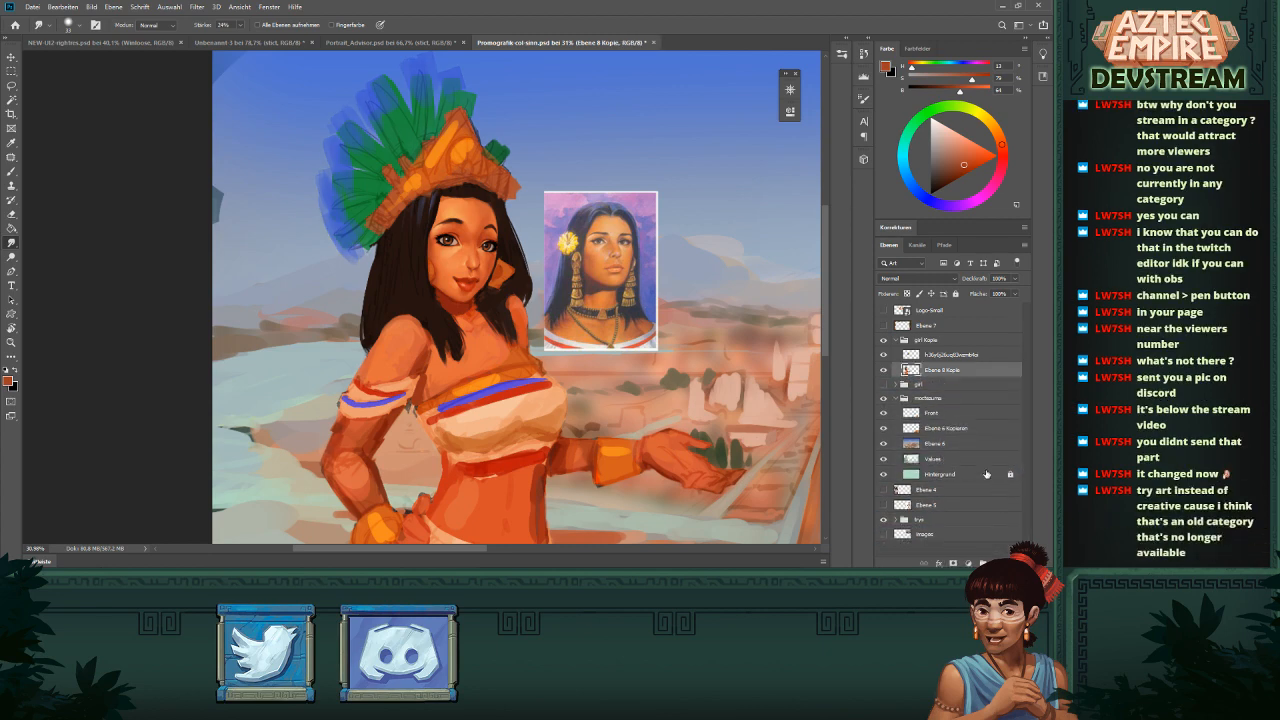
- Show the original girl group and compare its figure with the reworked one in girl Kopie
left_click(884, 341)
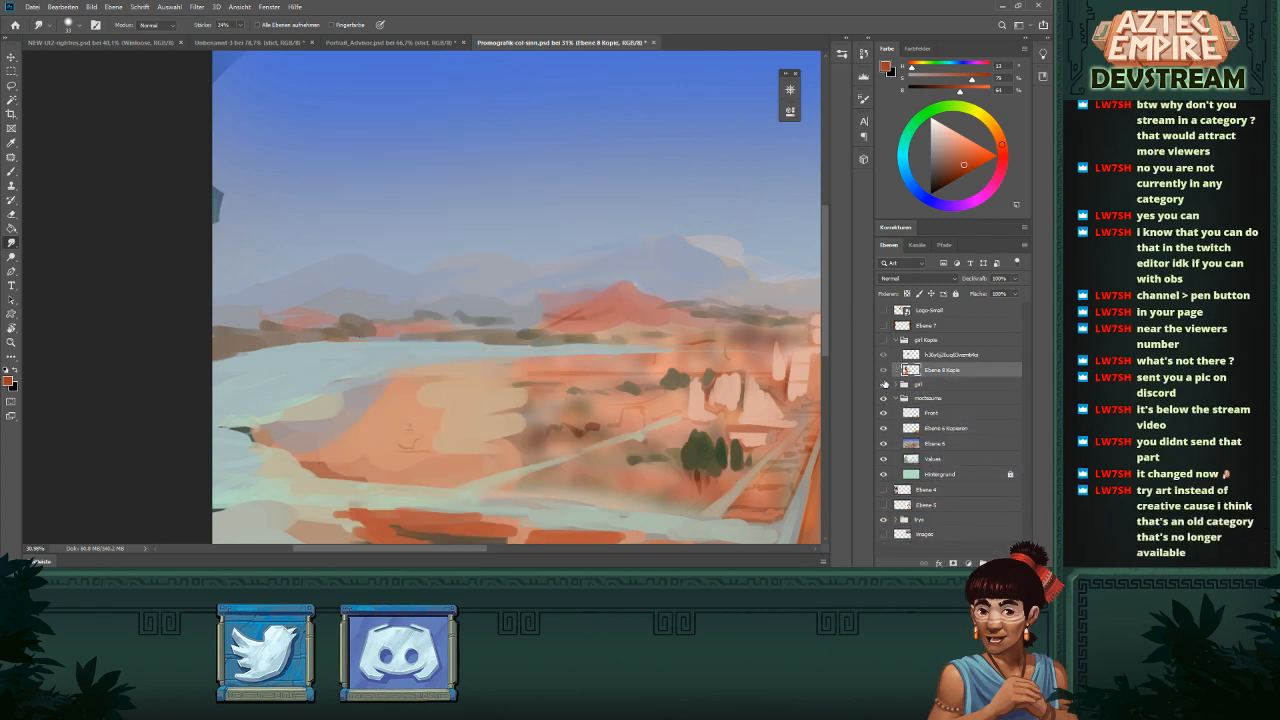
left_click(884, 384)
left_click(884, 341)
left_click(884, 341)
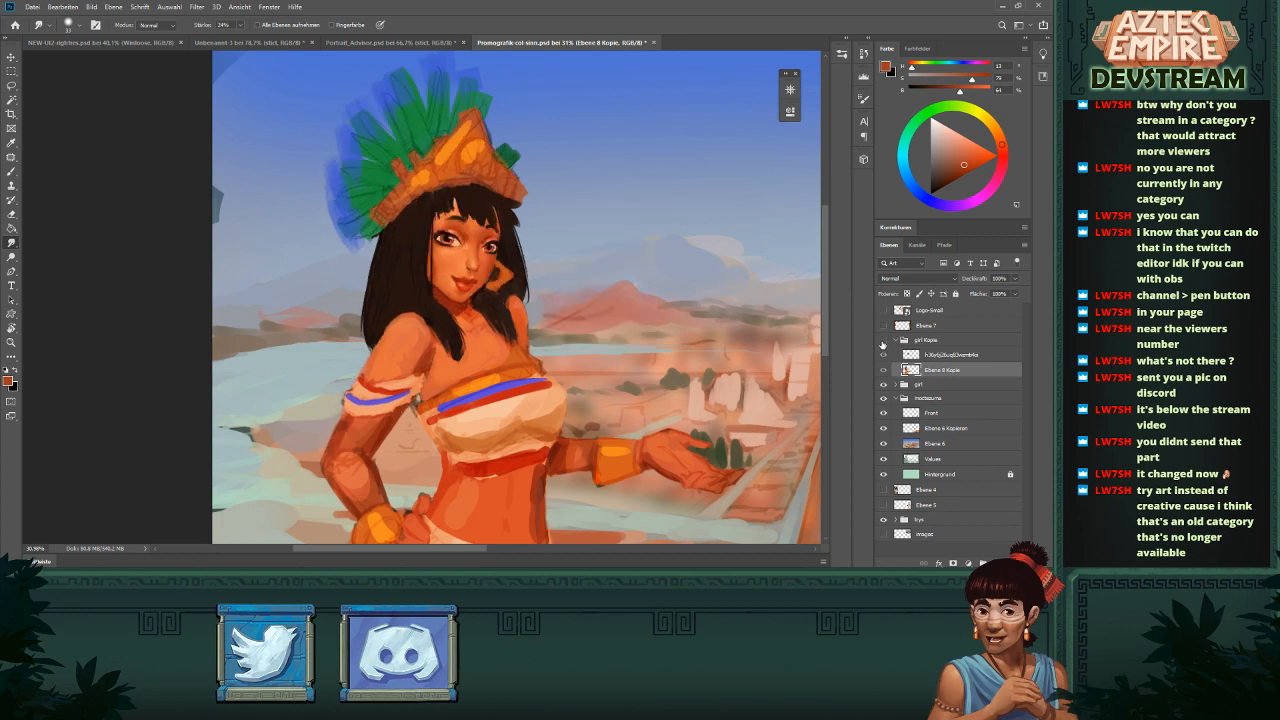
- Compare the reworked figure in girl Kopie with the original girl group by toggling their visibility
left_click(884, 341)
left_click(884, 341)
left_click(884, 341)
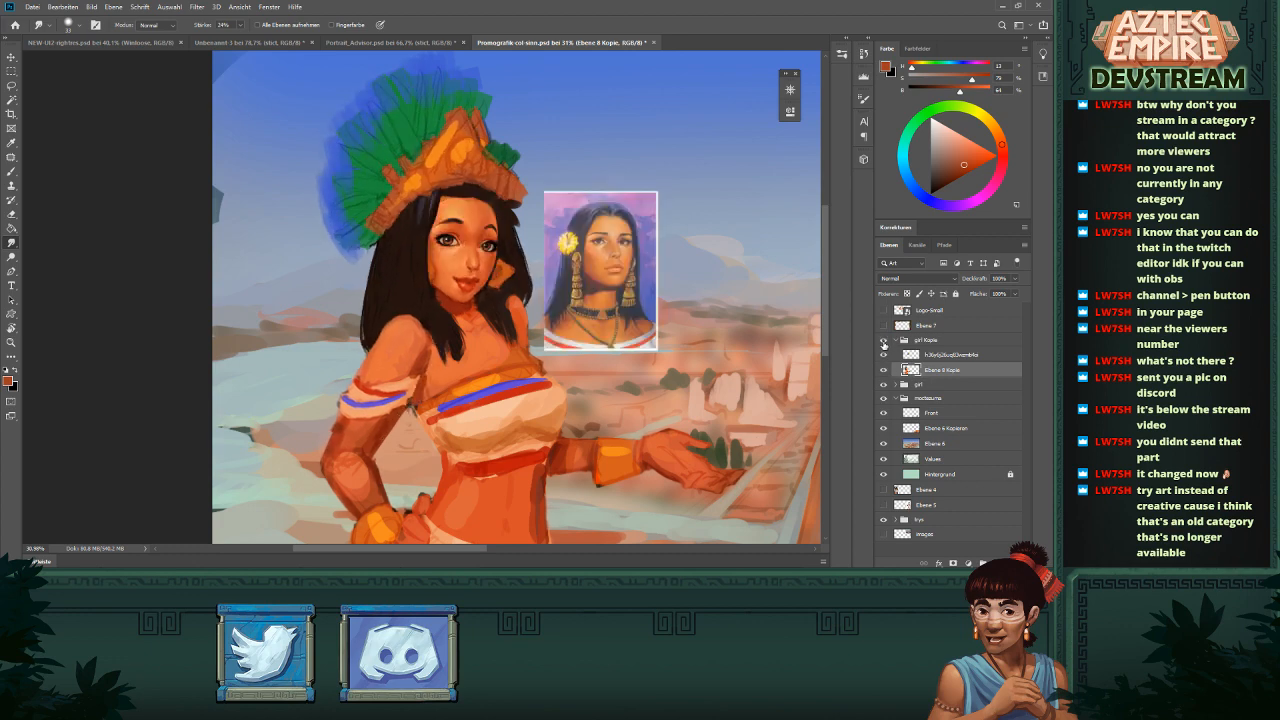
left_click(884, 341)
left_click(884, 341)
left_click(884, 341)
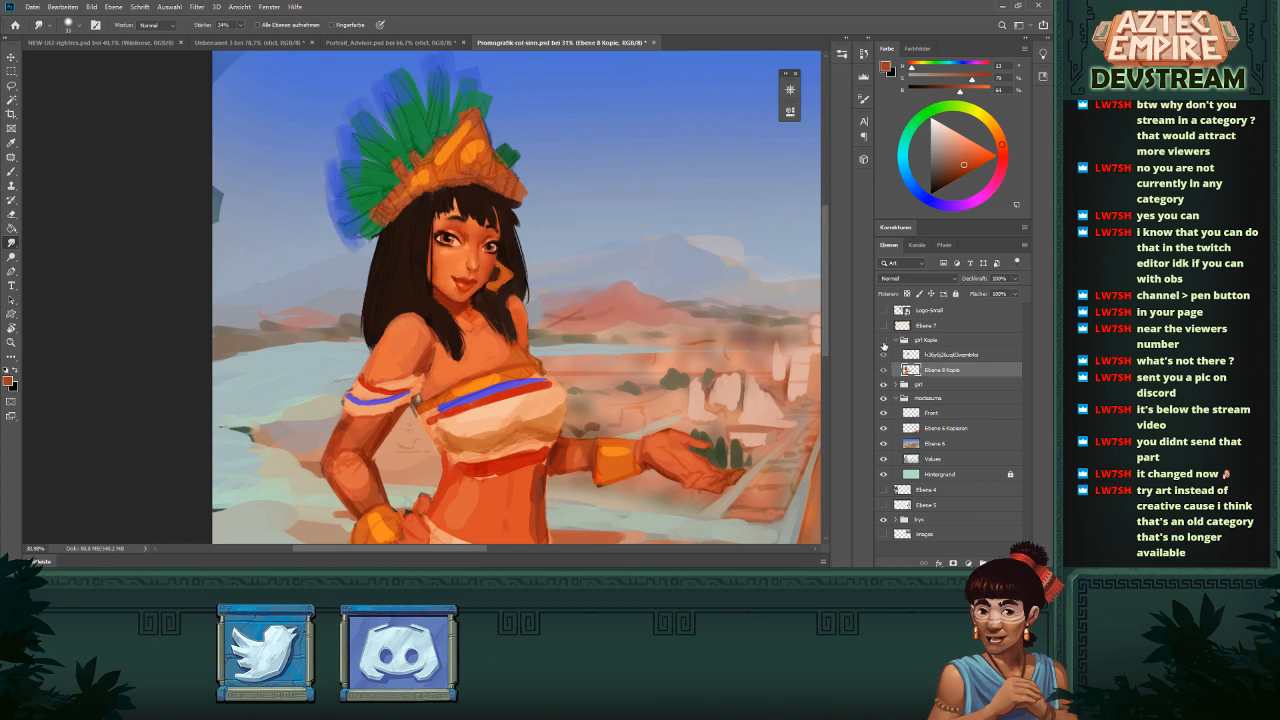
left_click(884, 341)
left_click(884, 341)
left_click(884, 341)
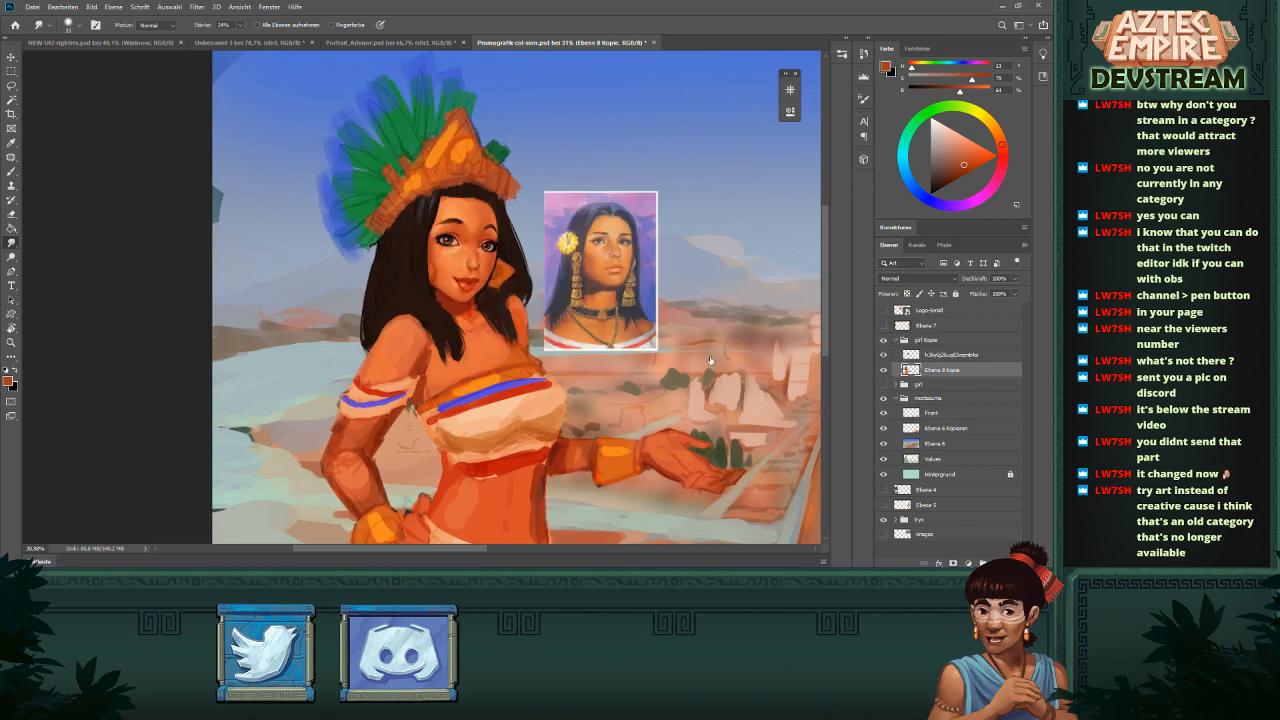
scroll(685, 330, "up", 1)
left_click_drag(685, 330, 711, 326)
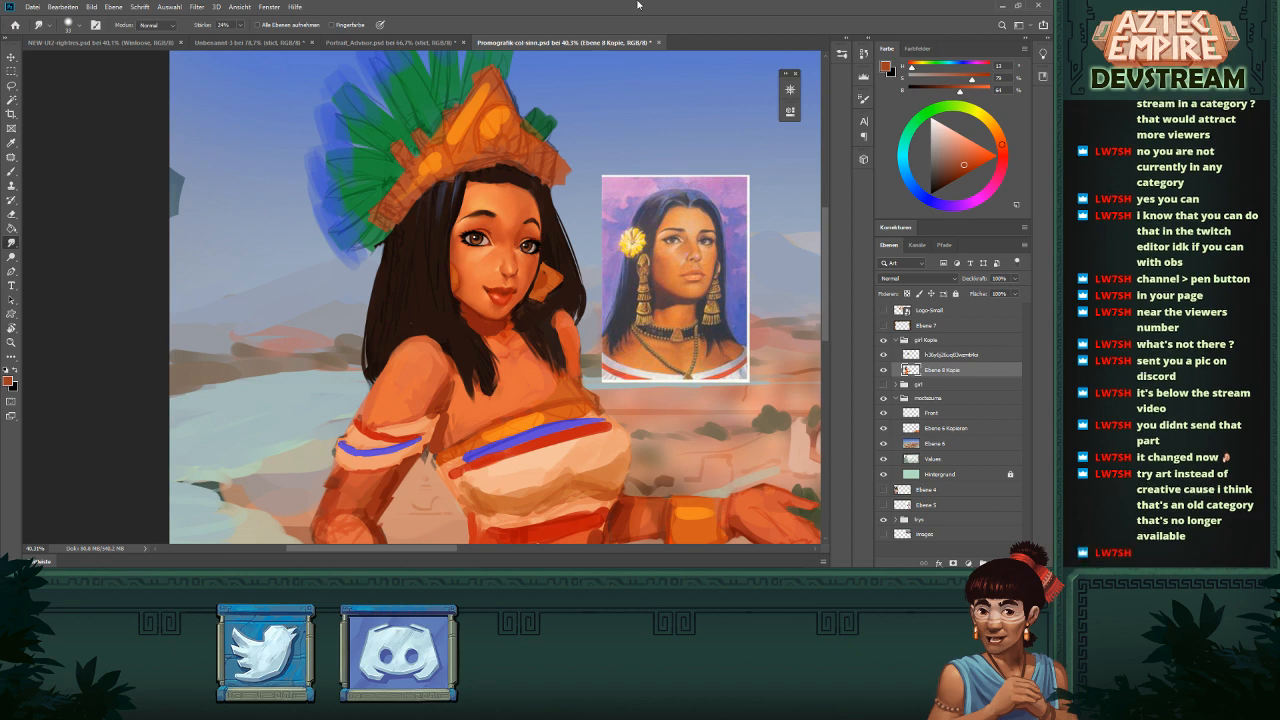
- Refine the woman's hairline above the forehead on Ebene 8 Kopie with sampled dark hair and skin tones
left_click_drag(555, 243, 523, 300)
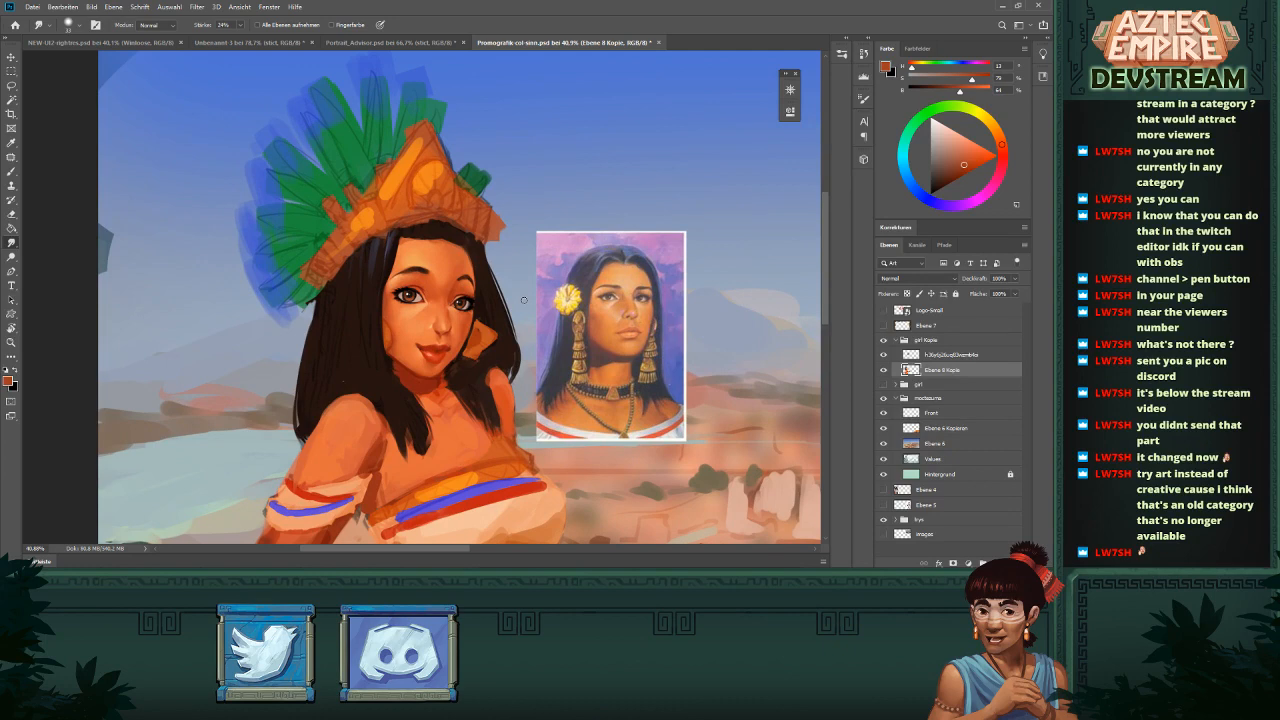
key("b")
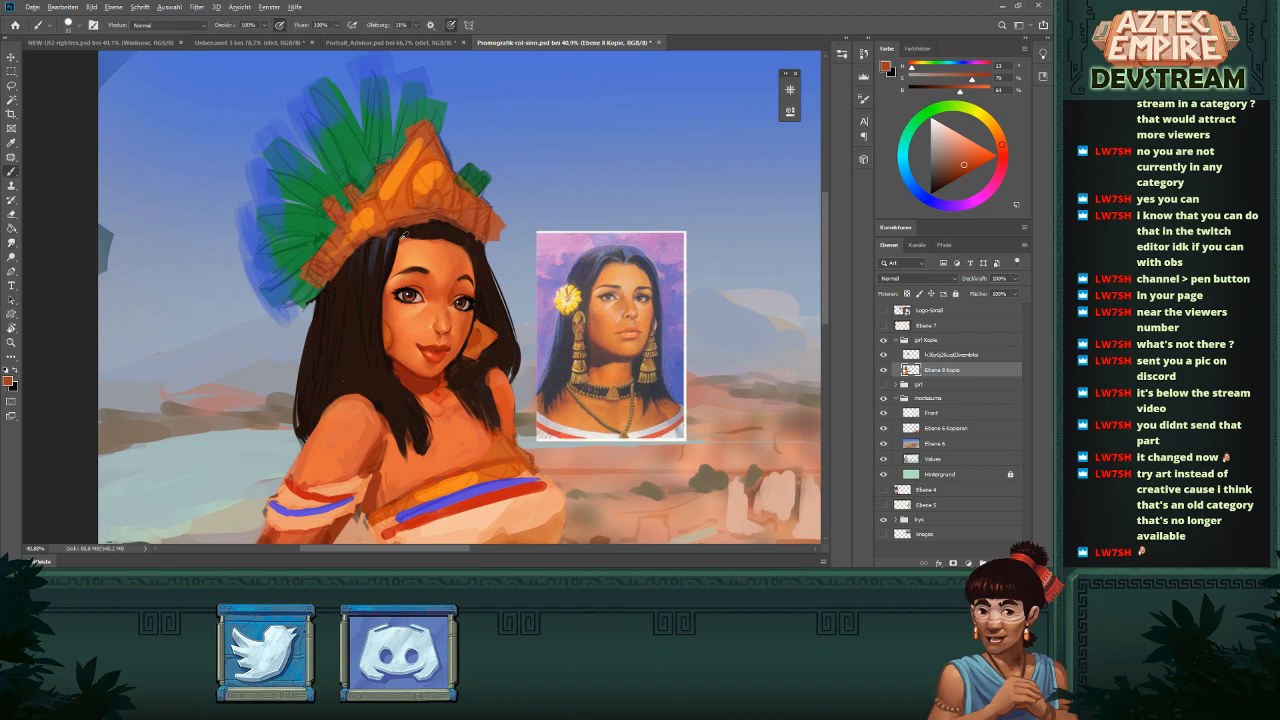
left_click(404, 235, "alt")
left_click(428, 232, "alt")
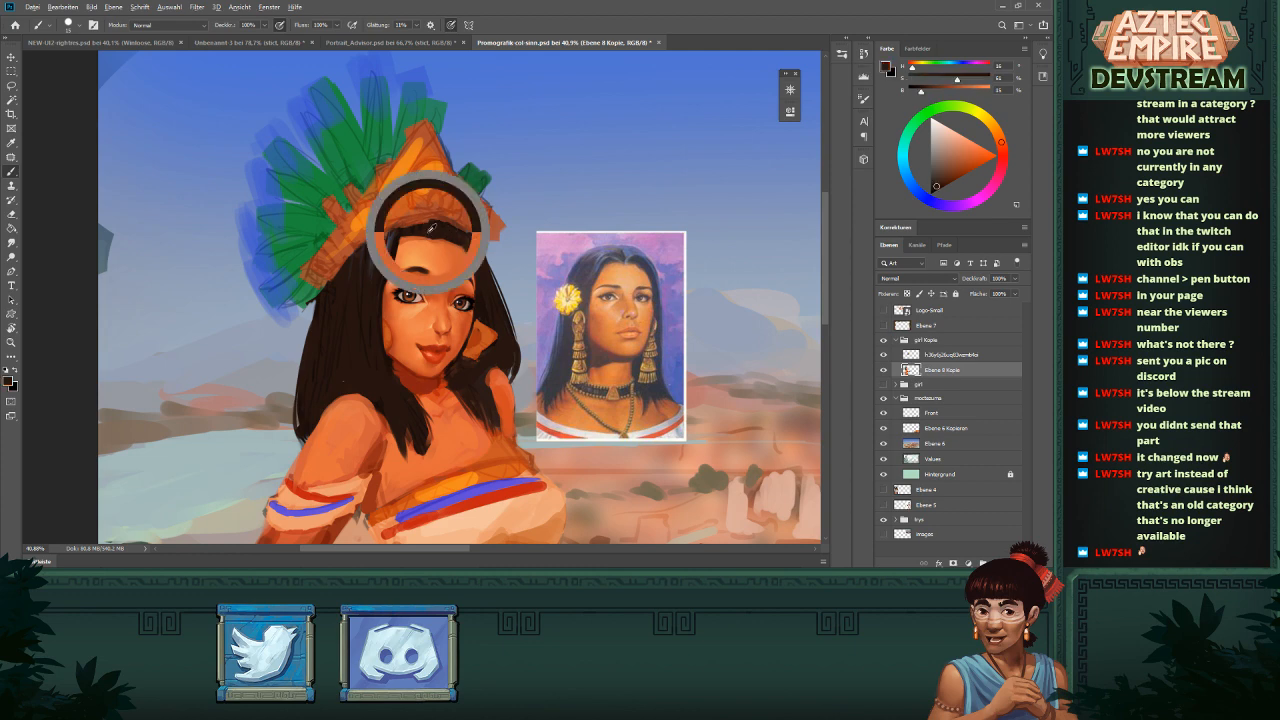
mouse_move(414, 238)
left_mouse_down()
mouse_move(388, 274)
mouse_move(393, 263)
left_mouse_up()
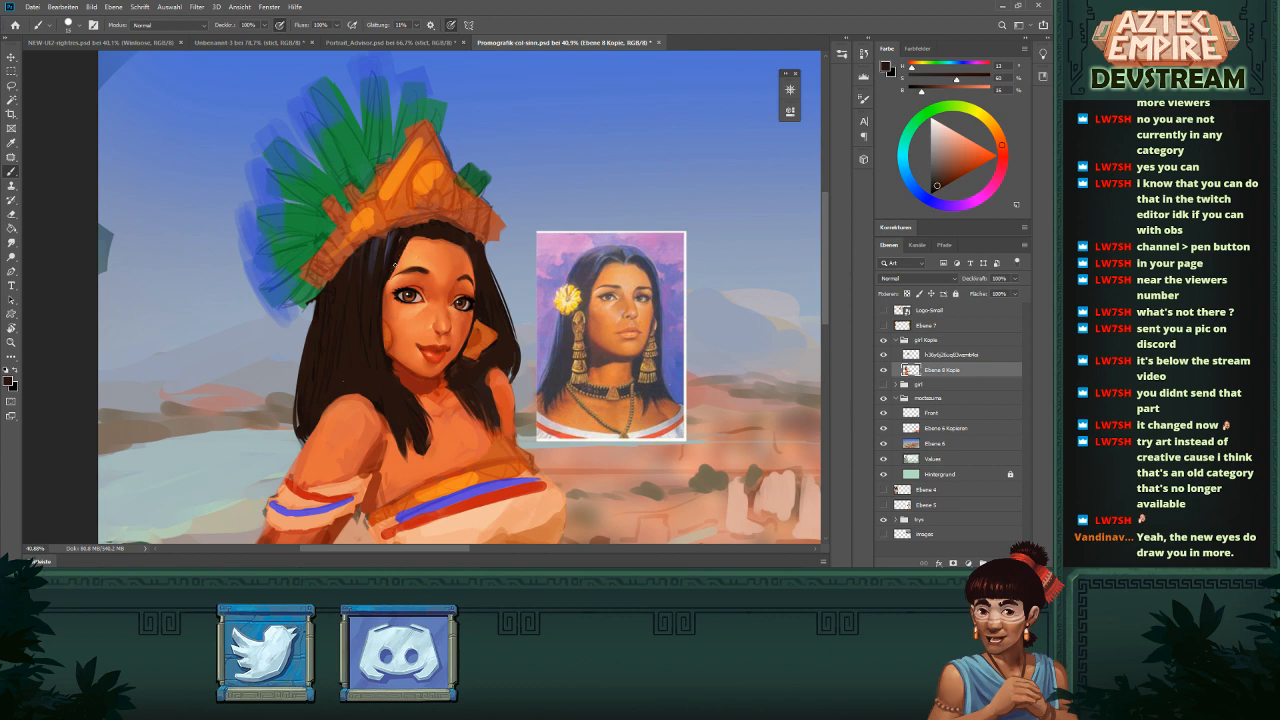
scroll(623, 255, "down", 5)
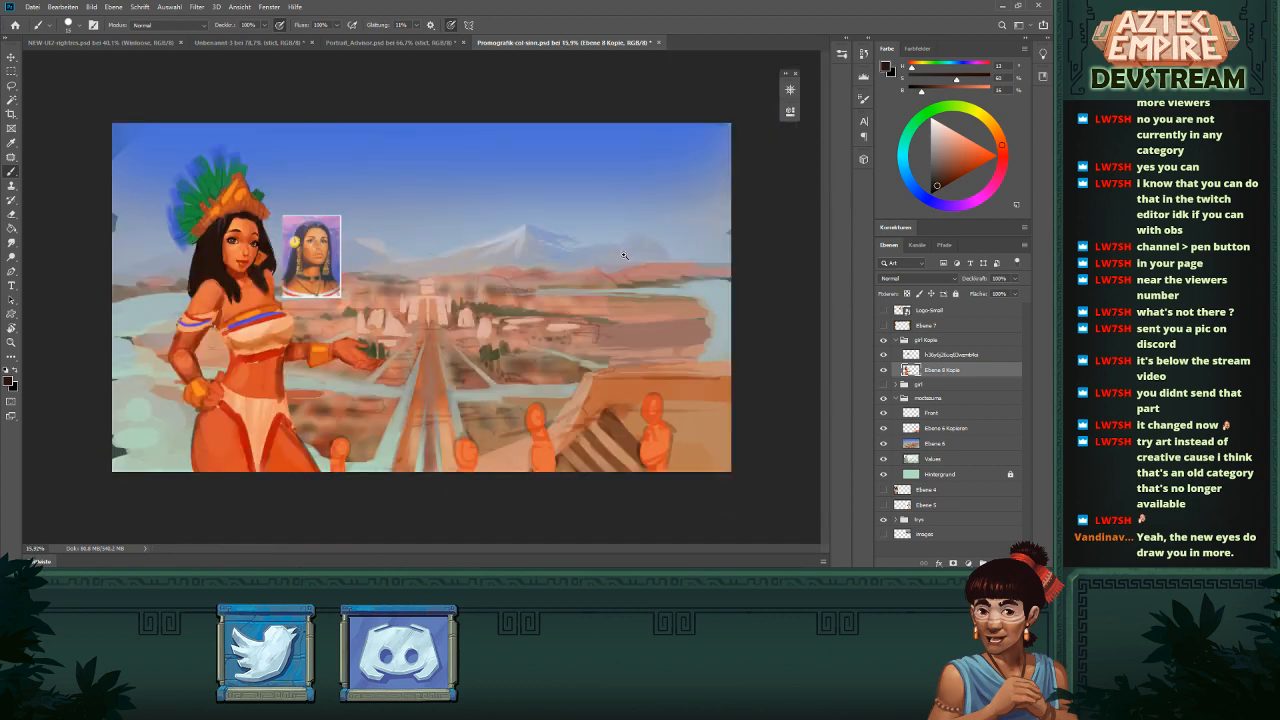
scroll(623, 255, "up", 5)
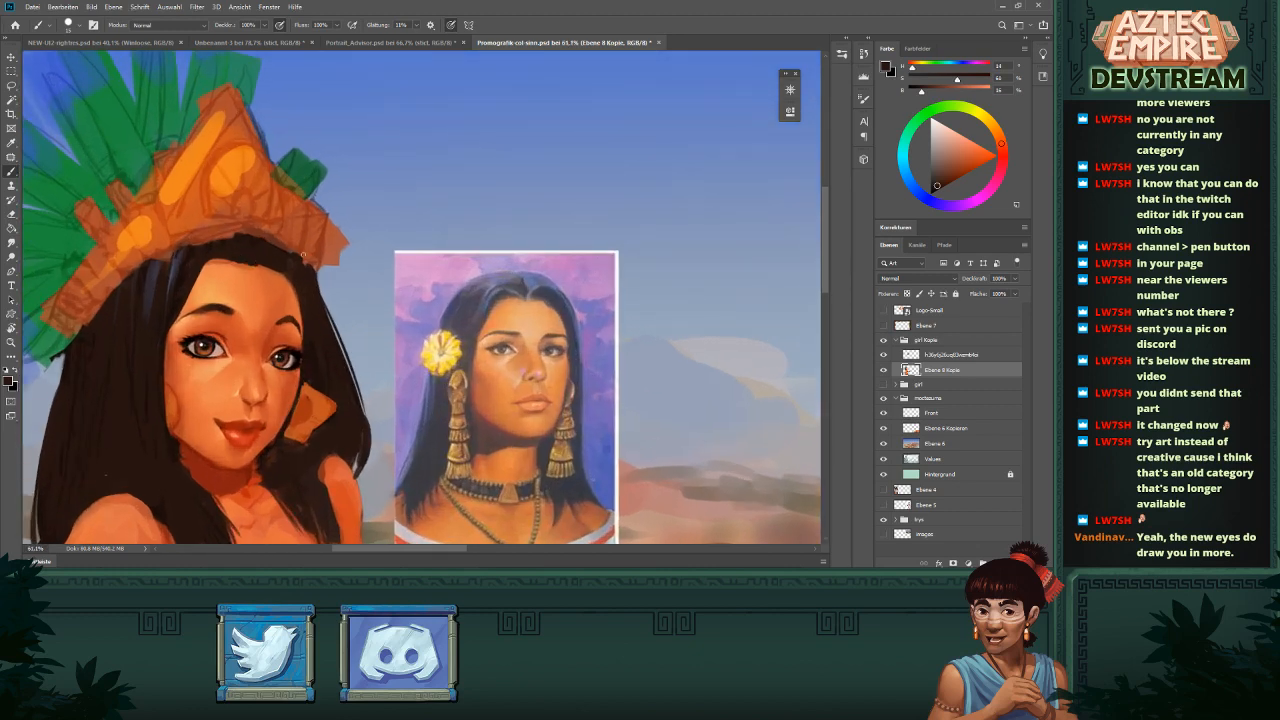
left_click(266, 269, "alt")
scroll(530, 220, "down", 5)
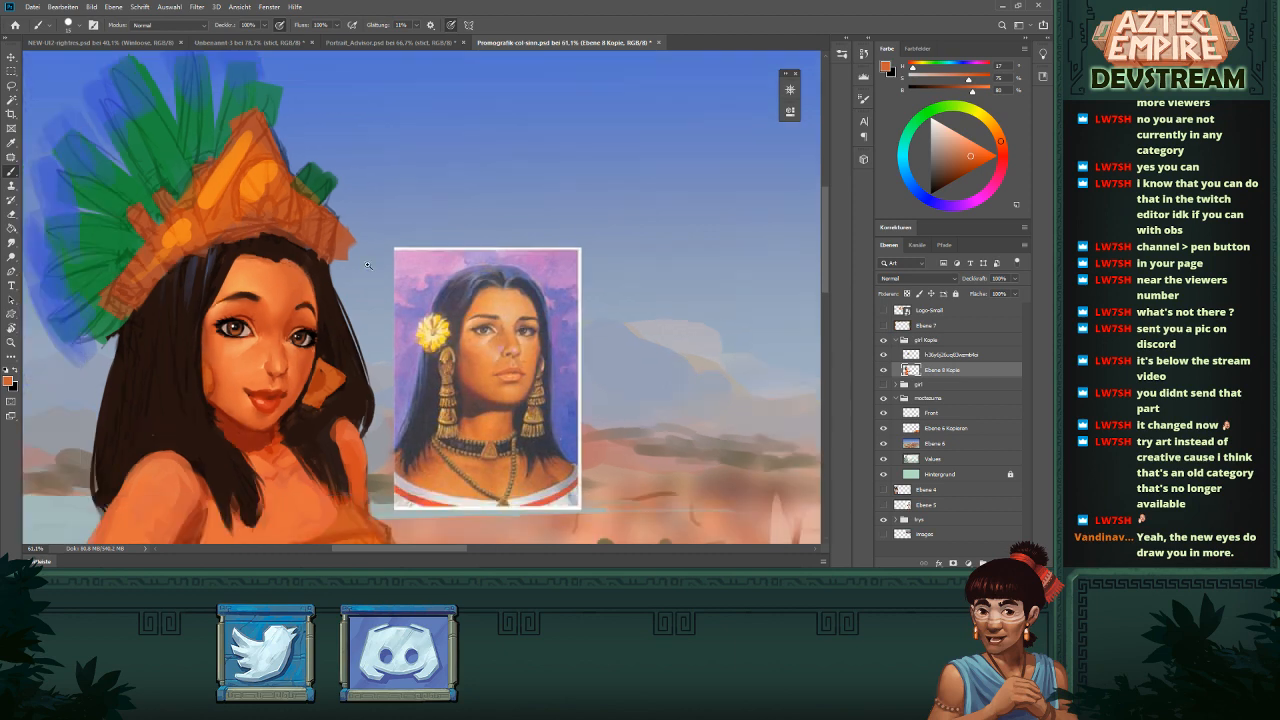
scroll(458, 220, "up", 3)
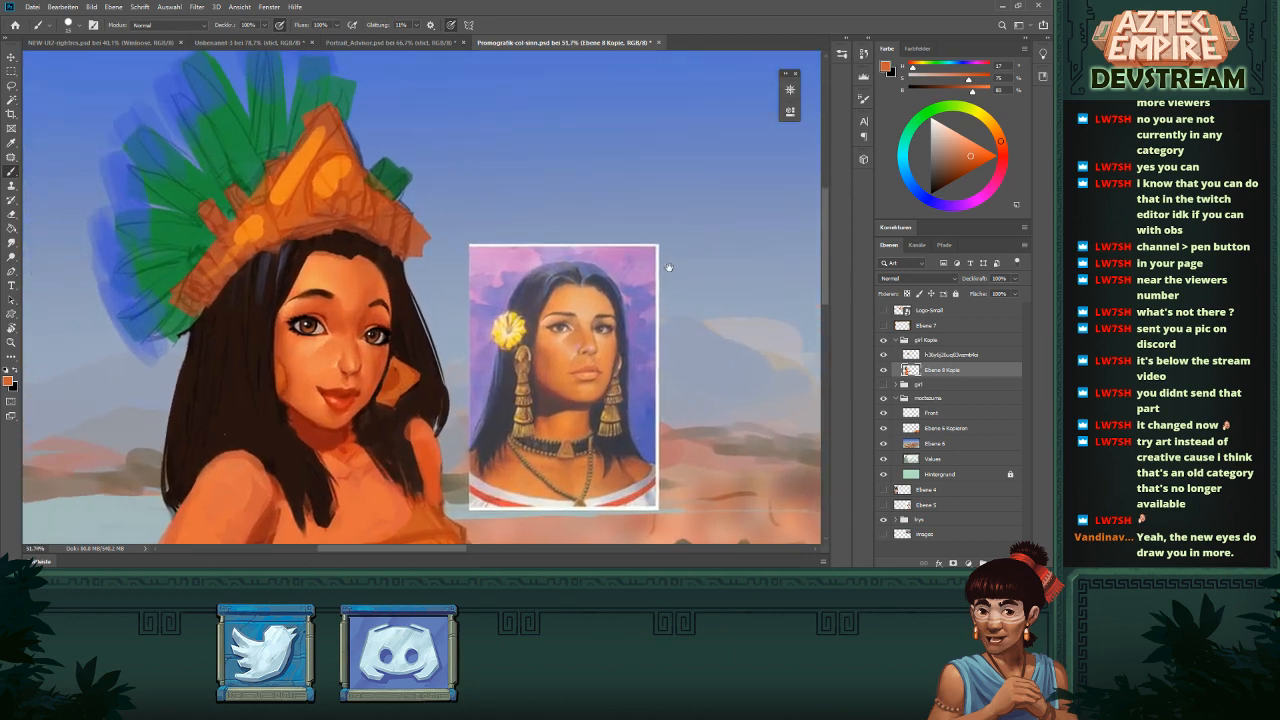
- Paint near-black shadow strokes into the hair along the forehead and far side of the face, then check the layer's visibility
left_click(401, 302, "alt")
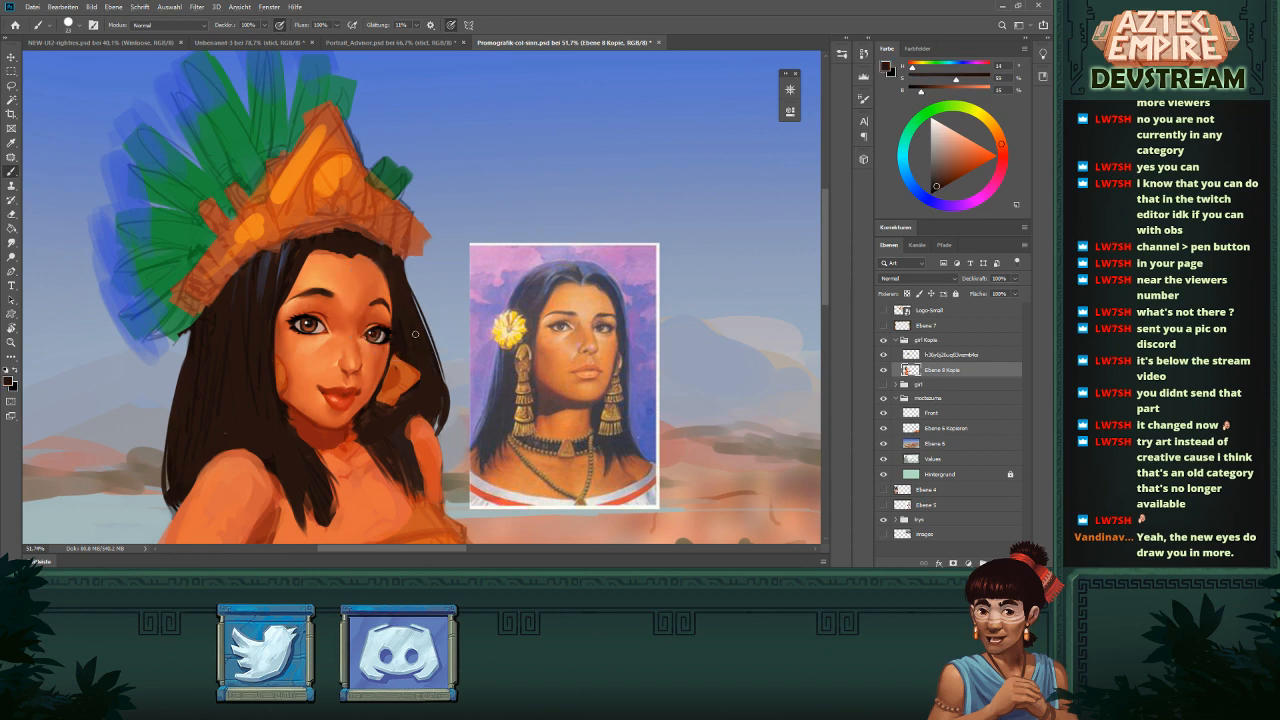
left_click_drag(962, 201, 928, 209)
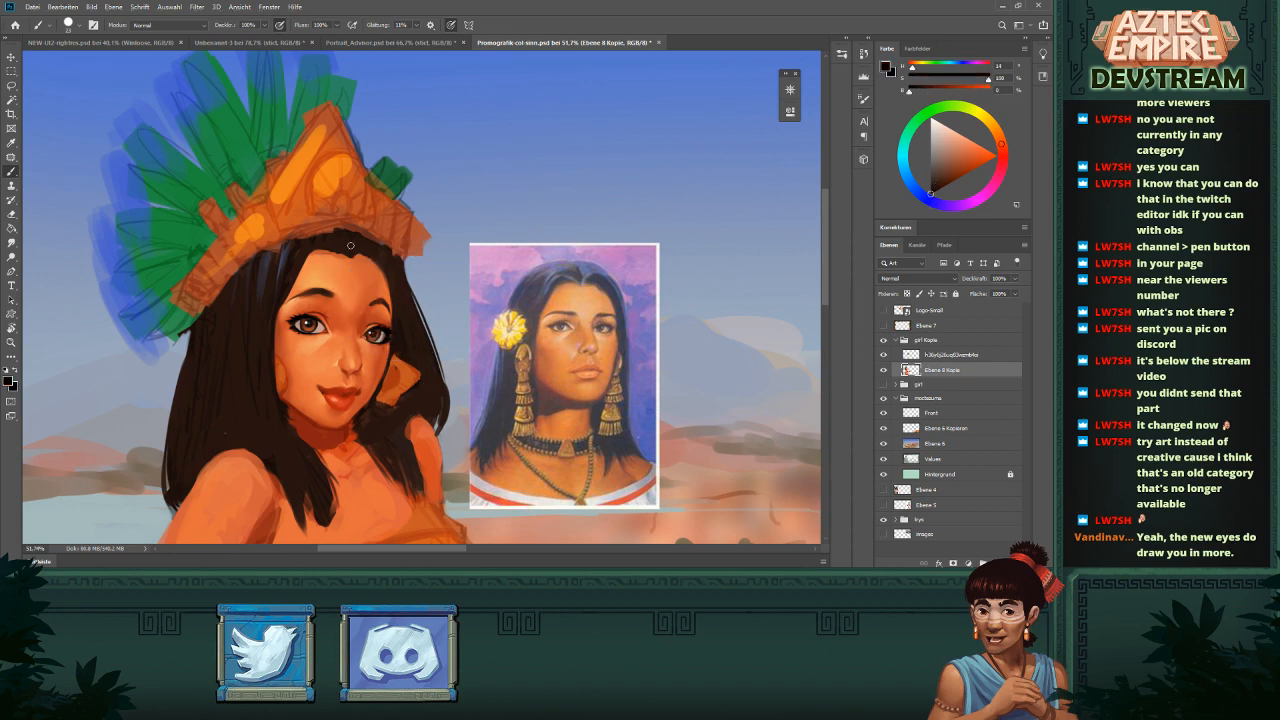
mouse_move(350, 245)
left_mouse_down()
mouse_move(384, 252)
mouse_move(396, 316)
left_mouse_up()
left_click_drag(387, 270, 396, 318)
mouse_move(387, 267)
left_mouse_down()
mouse_move(397, 342)
mouse_move(394, 293)
left_mouse_up()
left_click(884, 370)
left_click(884, 370)
- Trim the outer edge of the hair on the reference portrait's side with the Eraser
key("e")
mouse_move(406, 264)
left_mouse_down()
mouse_move(412, 322)
mouse_move(414, 286)
mouse_move(442, 388)
mouse_move(441, 359)
mouse_move(441, 408)
left_mouse_up()
left_click_drag(420, 337, 446, 444)
right_click(429, 353, "alt")
left_click_drag(474, 378, 540, 300)
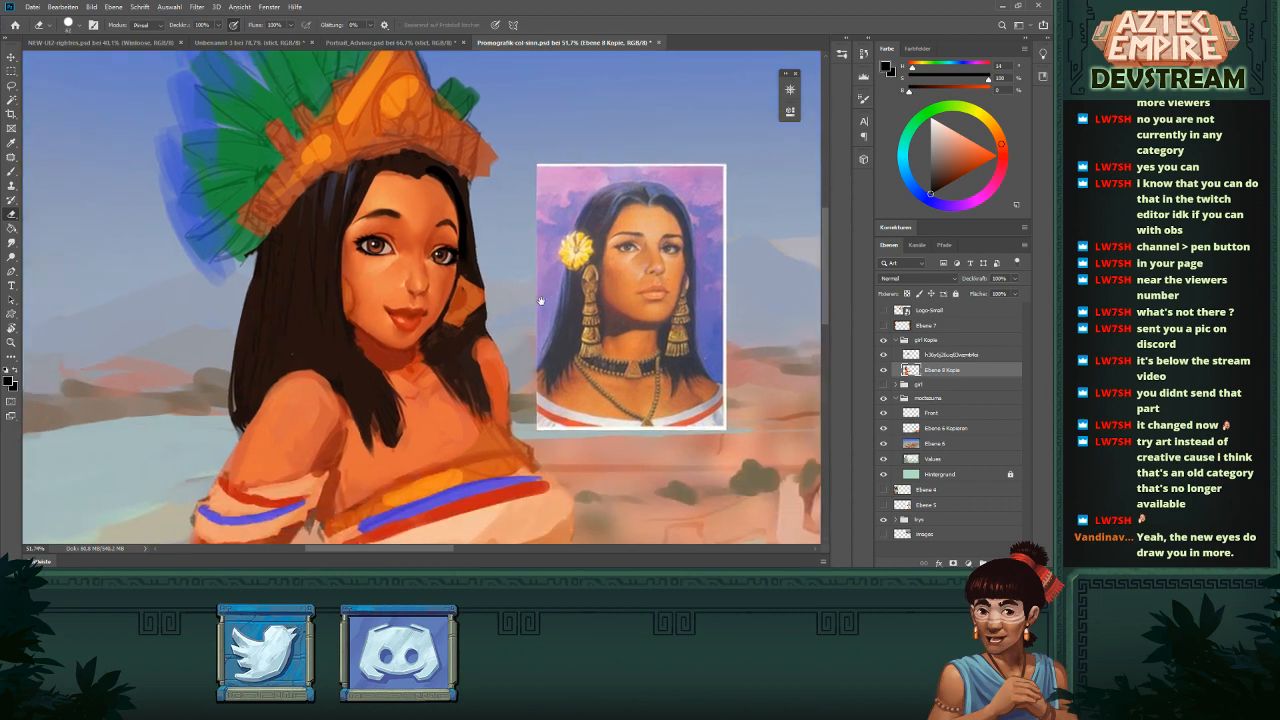
- Erase the outer hair contour above the raised shoulder to slim the hair into a cleaner silhouette
right_click(309, 323, "alt")
left_click_drag(263, 250, 240, 355)
left_click_drag(270, 236, 258, 350)
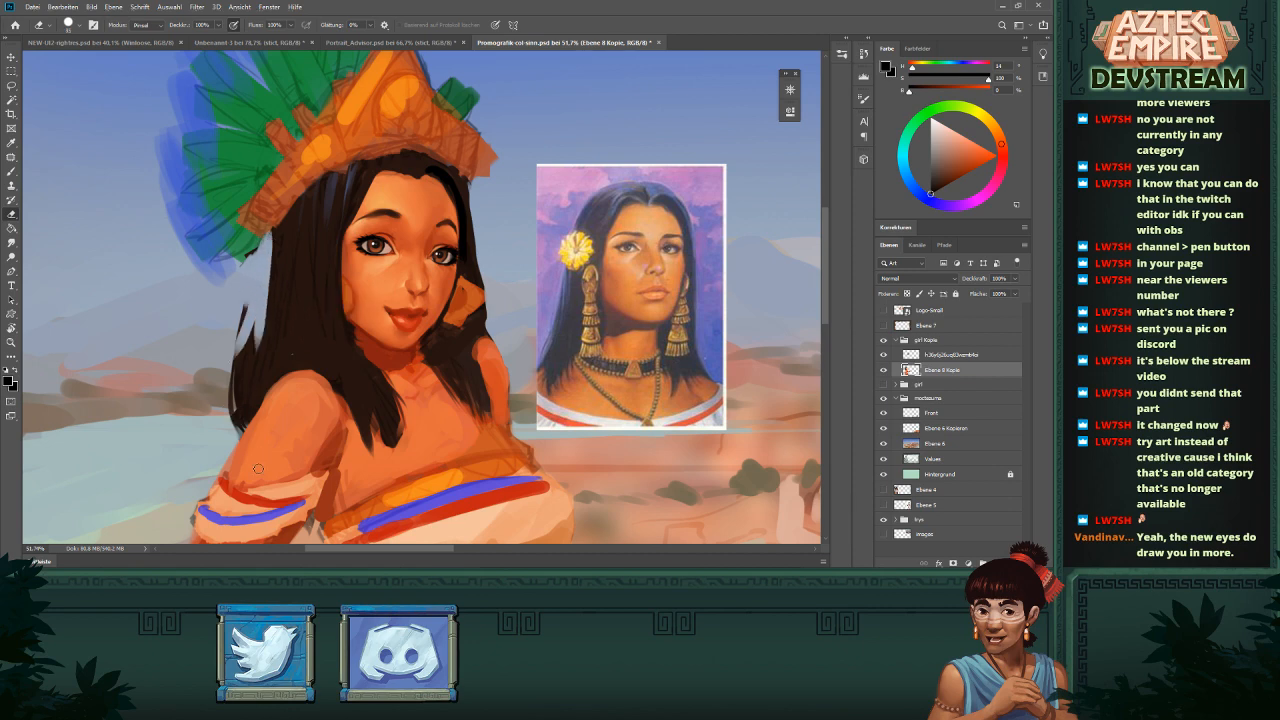
mouse_move(284, 216)
left_mouse_down()
mouse_move(270, 312)
mouse_move(232, 370)
left_mouse_up()
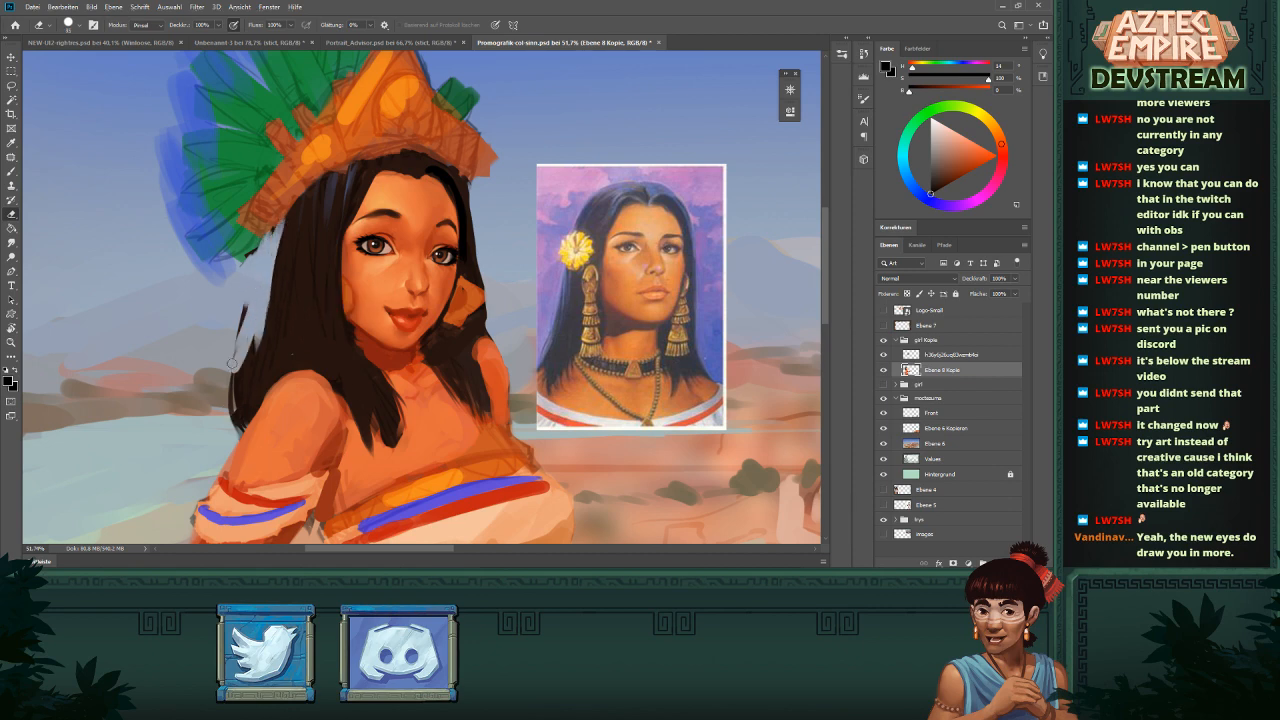
left_click_drag(247, 304, 235, 350)
left_click_drag(247, 275, 250, 256)
left_click_drag(330, 322, 281, 358)
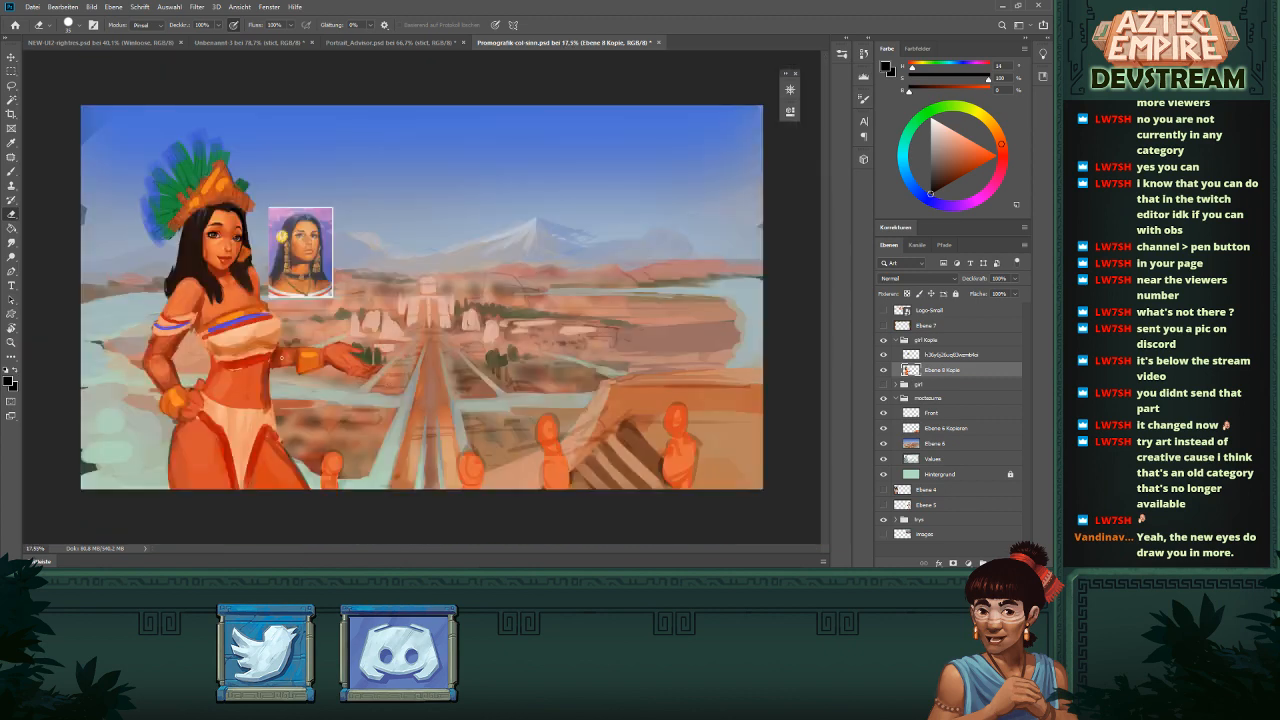
left_click_drag(416, 295, 673, 305)
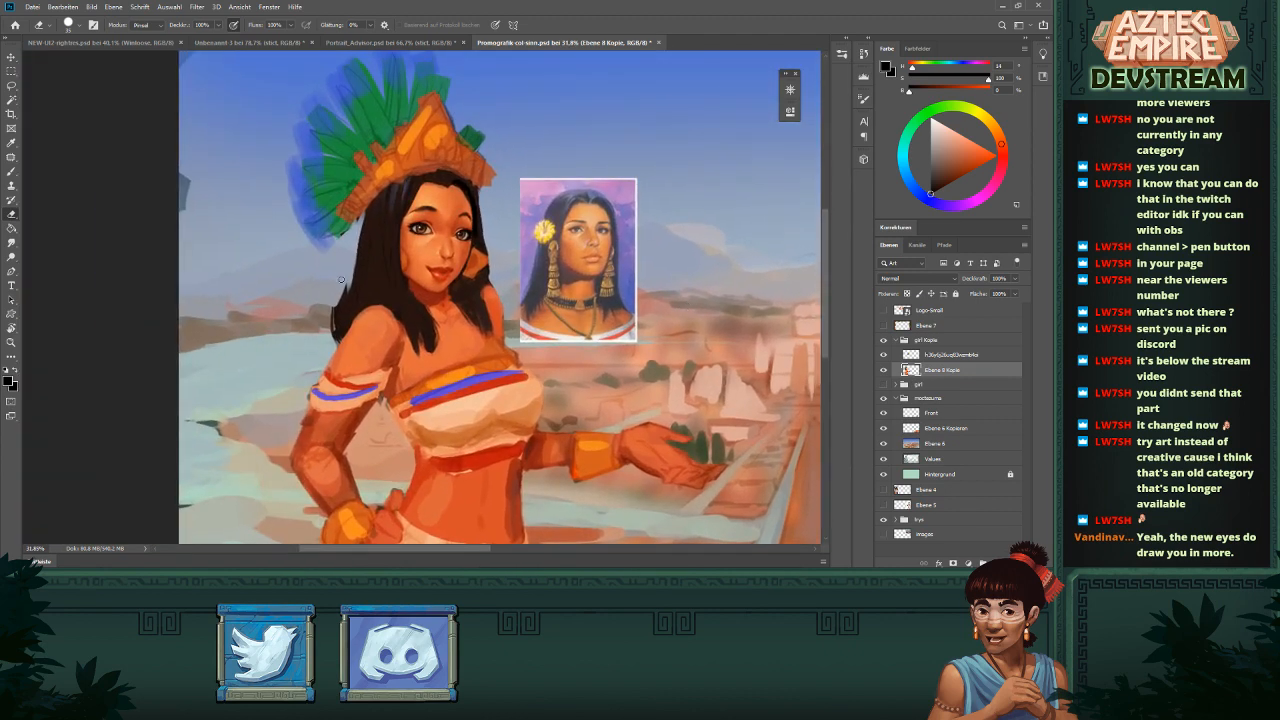
left_click_drag(334, 318, 348, 282)
left_click_drag(344, 334, 339, 282)
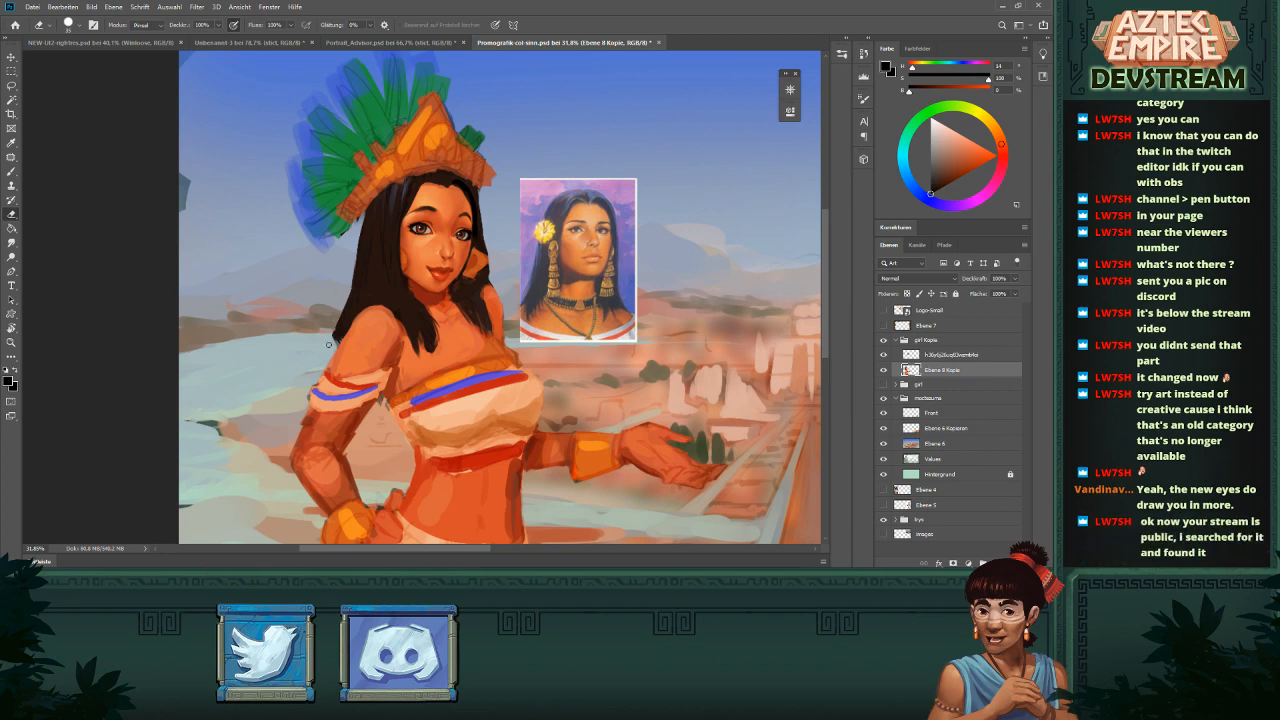
- Extend the lower ends of the headdress band on both sides with its sampled orange-brown
left_click_drag(528, 260, 645, 256)
key("b")
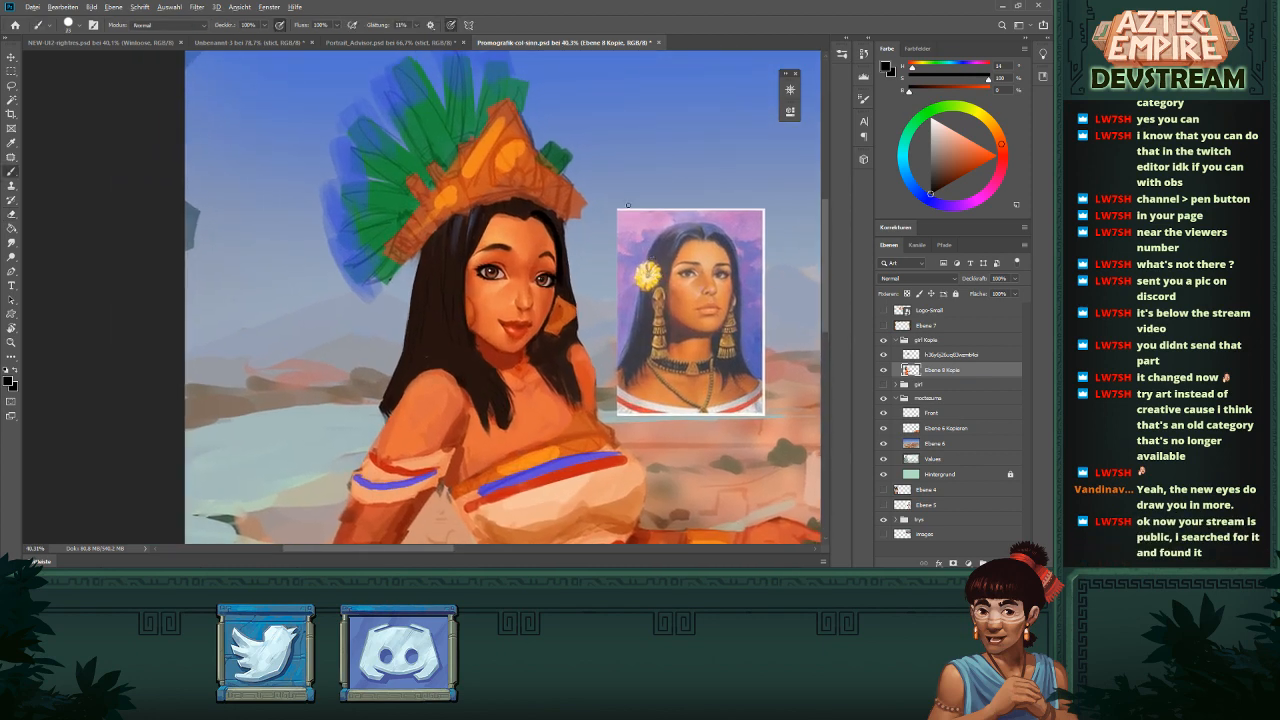
left_click(490, 194, "alt")
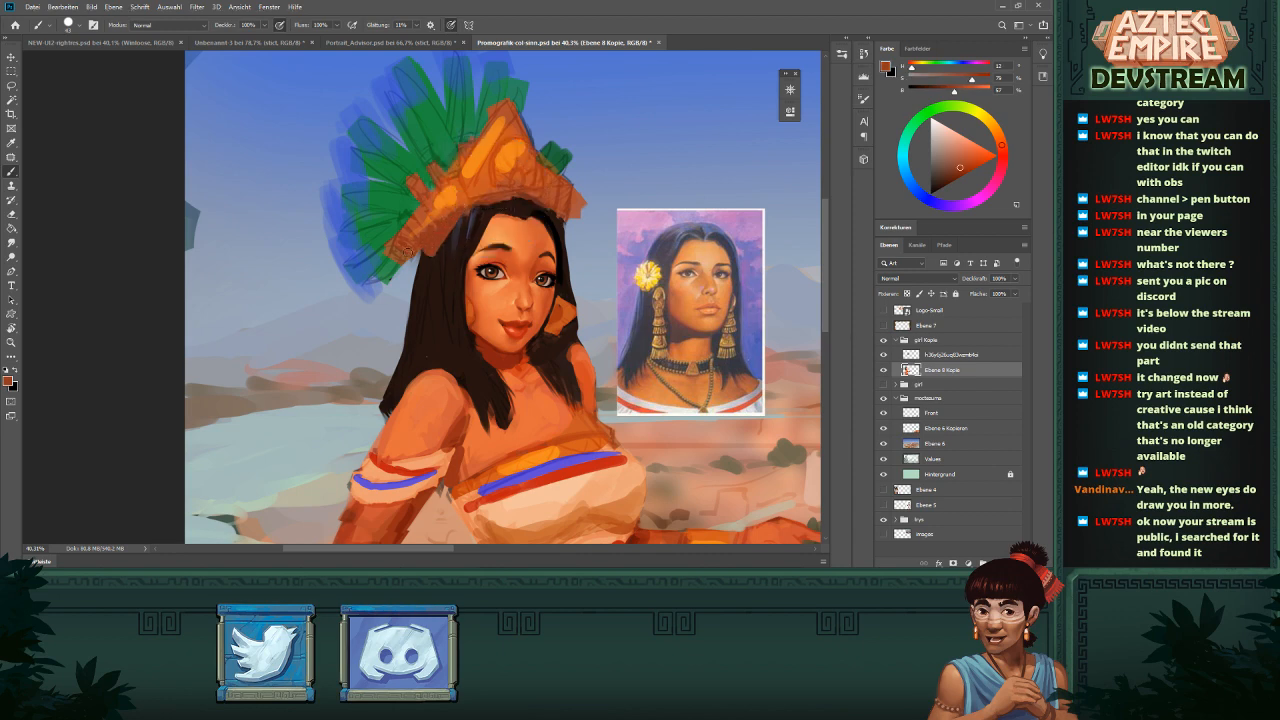
scroll(608, 256, "down", 5)
scroll(231, 197, "up", 4)
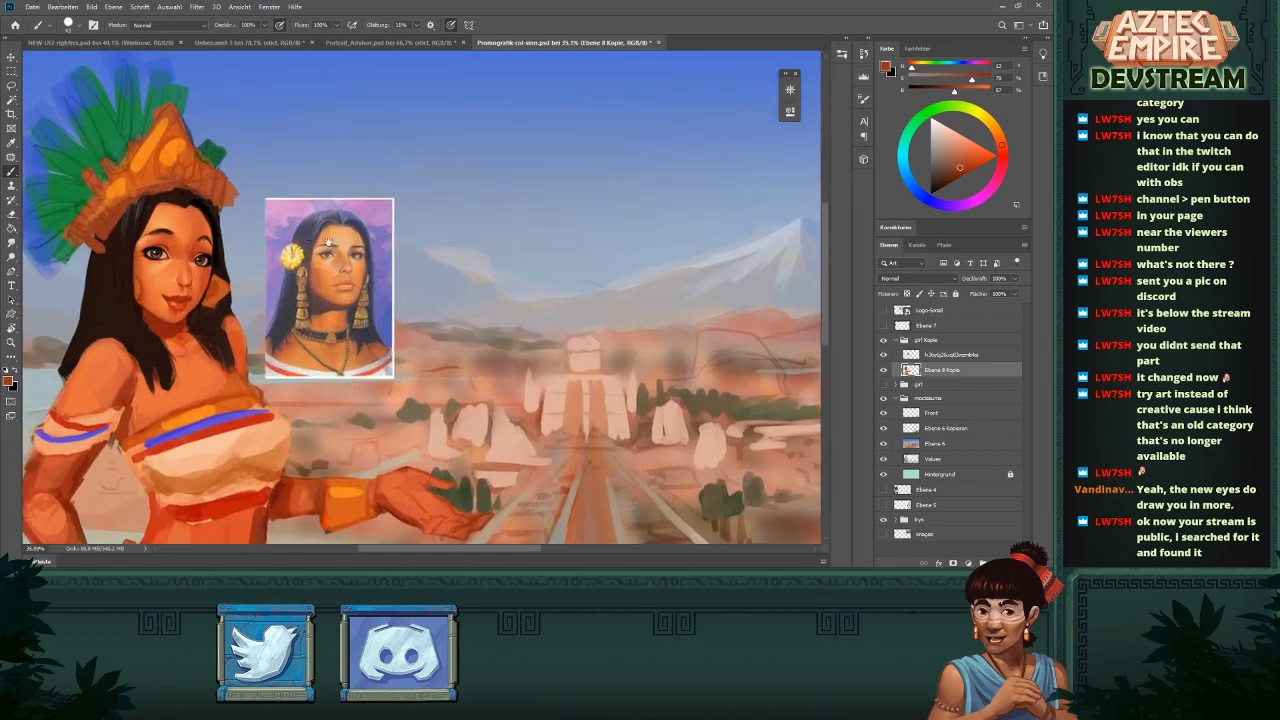
left_click_drag(315, 238, 631, 260)
scroll(600, 250, "up", 1)
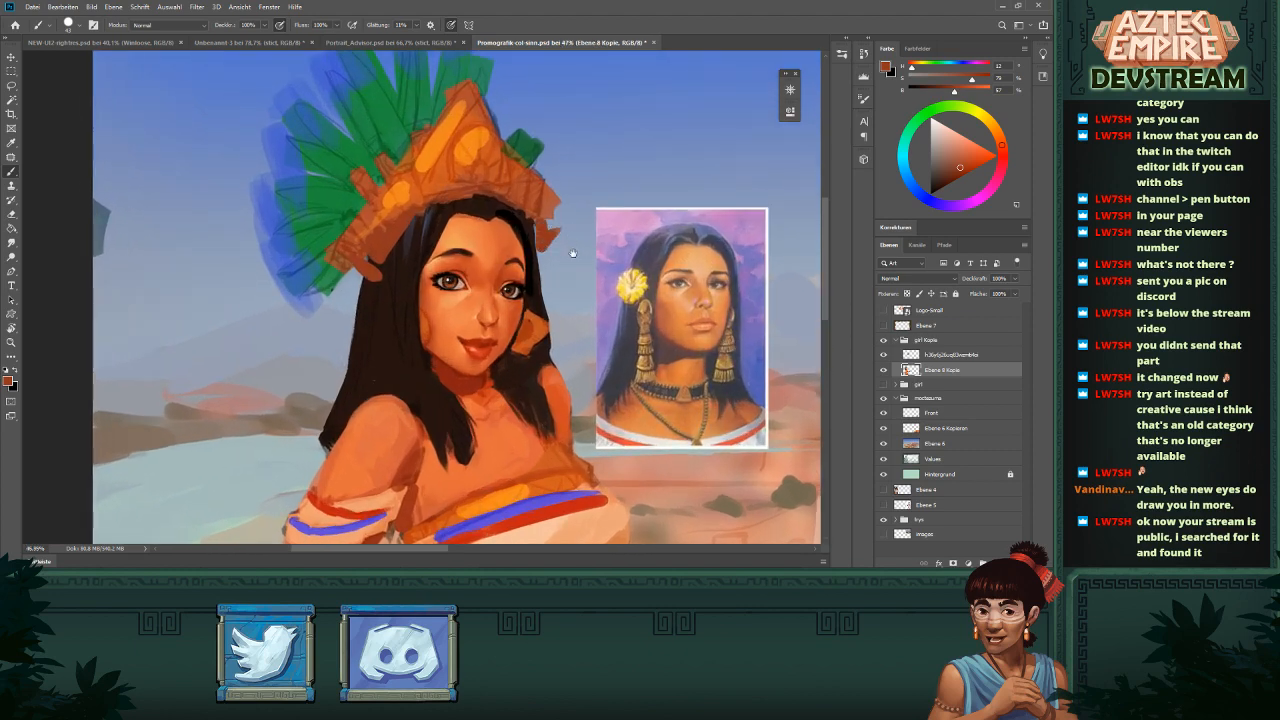
scroll(513, 275, "up", 1)
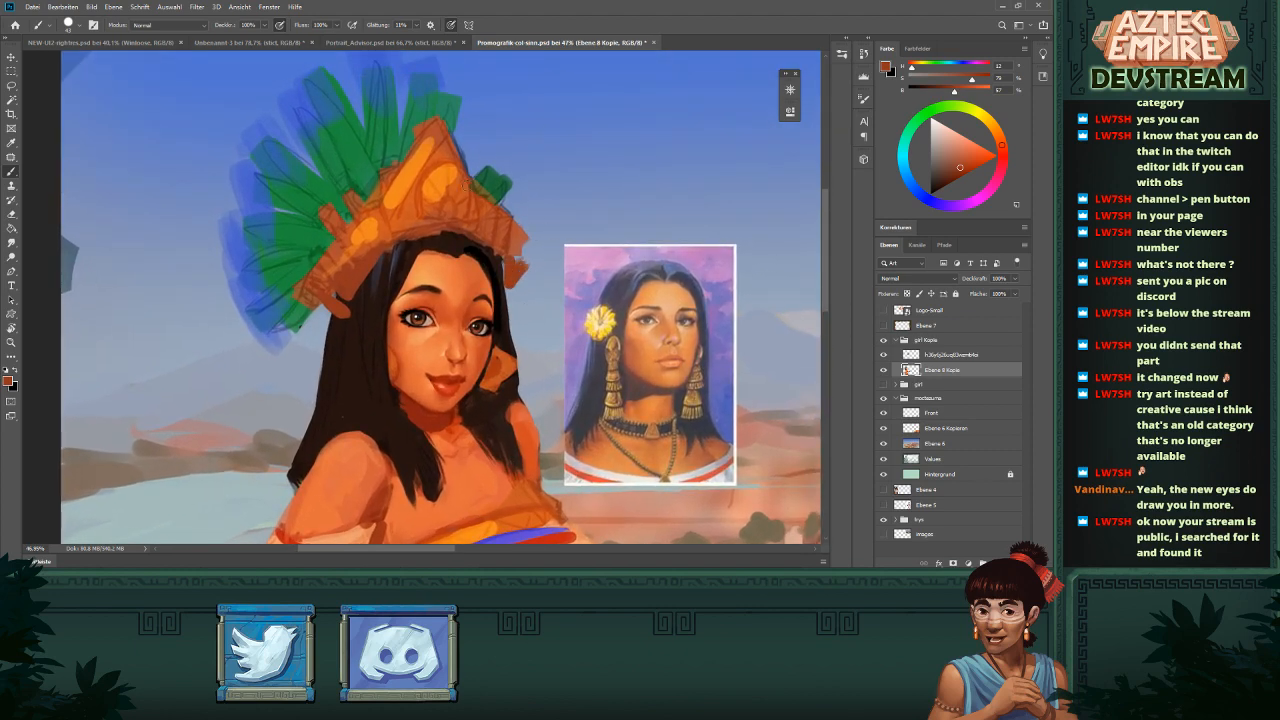
left_click_drag(593, 254, 621, 300)
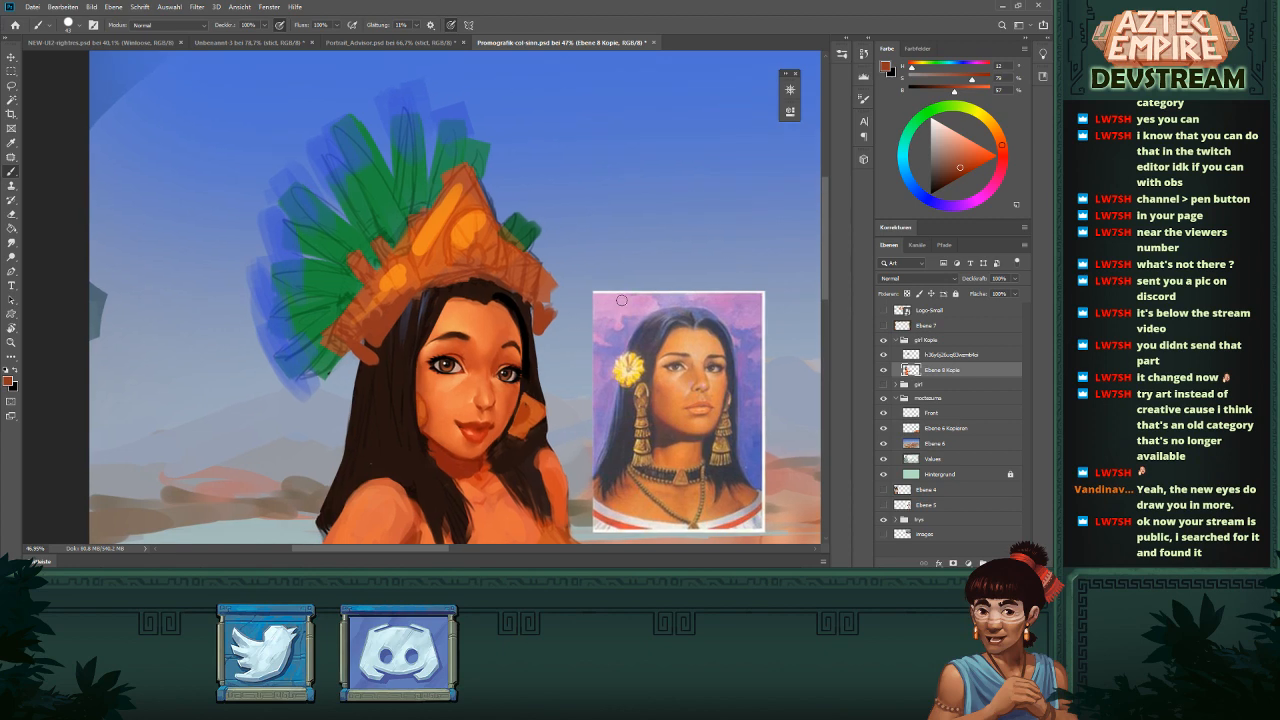
- Lasso the large feather fan of the headdress, cut it onto a new layer and place it below Ebene 8 Kopie
key("l")
mouse_move(320, 80)
left_mouse_down()
mouse_move(248, 114)
mouse_move(345, 395)
mouse_move(350, 258)
mouse_move(415, 176)
mouse_move(588, 145)
mouse_move(300, 135)
mouse_move(302, 122)
left_mouse_up()
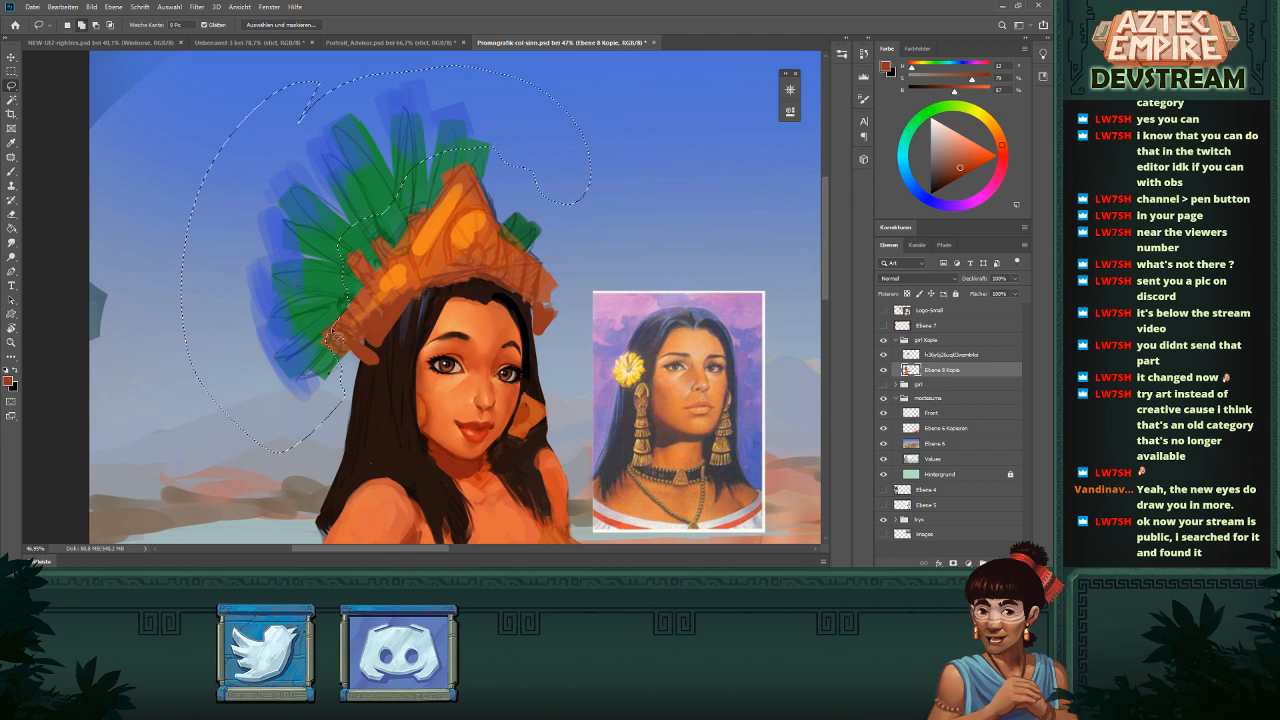
mouse_move(323, 317)
left_mouse_down()
mouse_move(372, 300)
mouse_move(472, 165)
mouse_move(347, 226)
left_mouse_up()
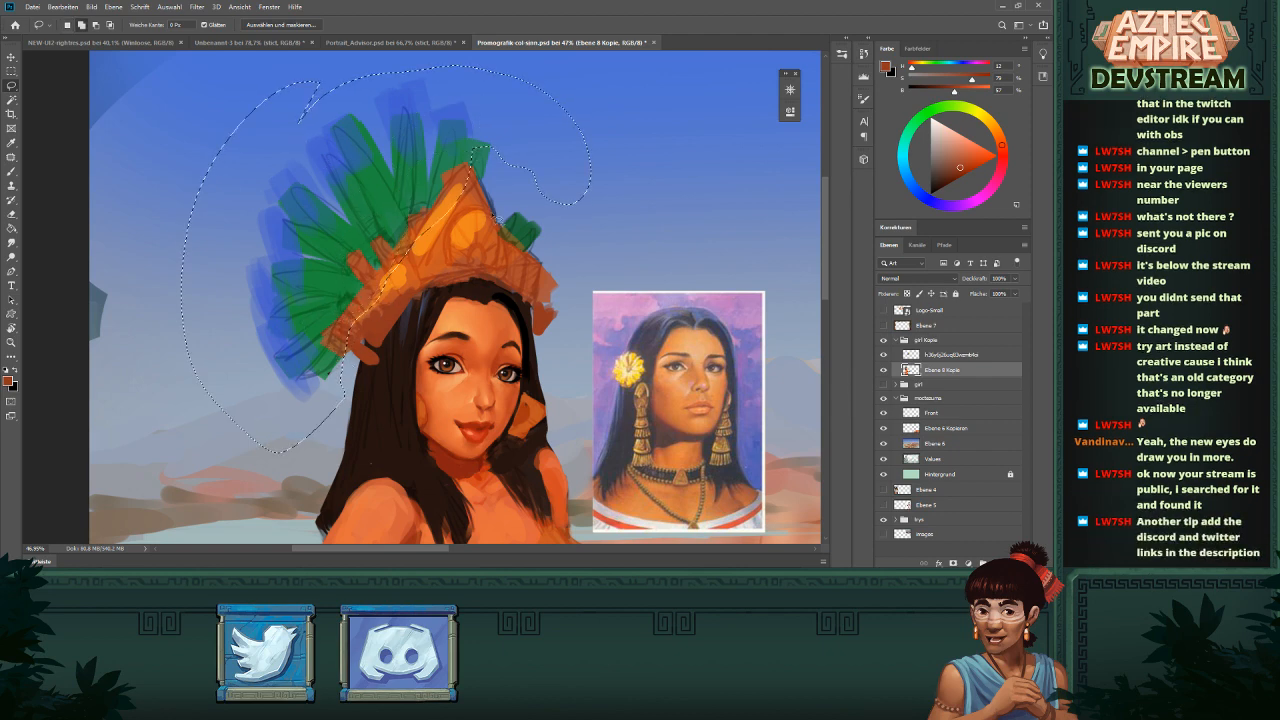
mouse_move(348, 352)
left_mouse_down()
mouse_move(439, 196)
mouse_move(503, 294)
left_mouse_up()
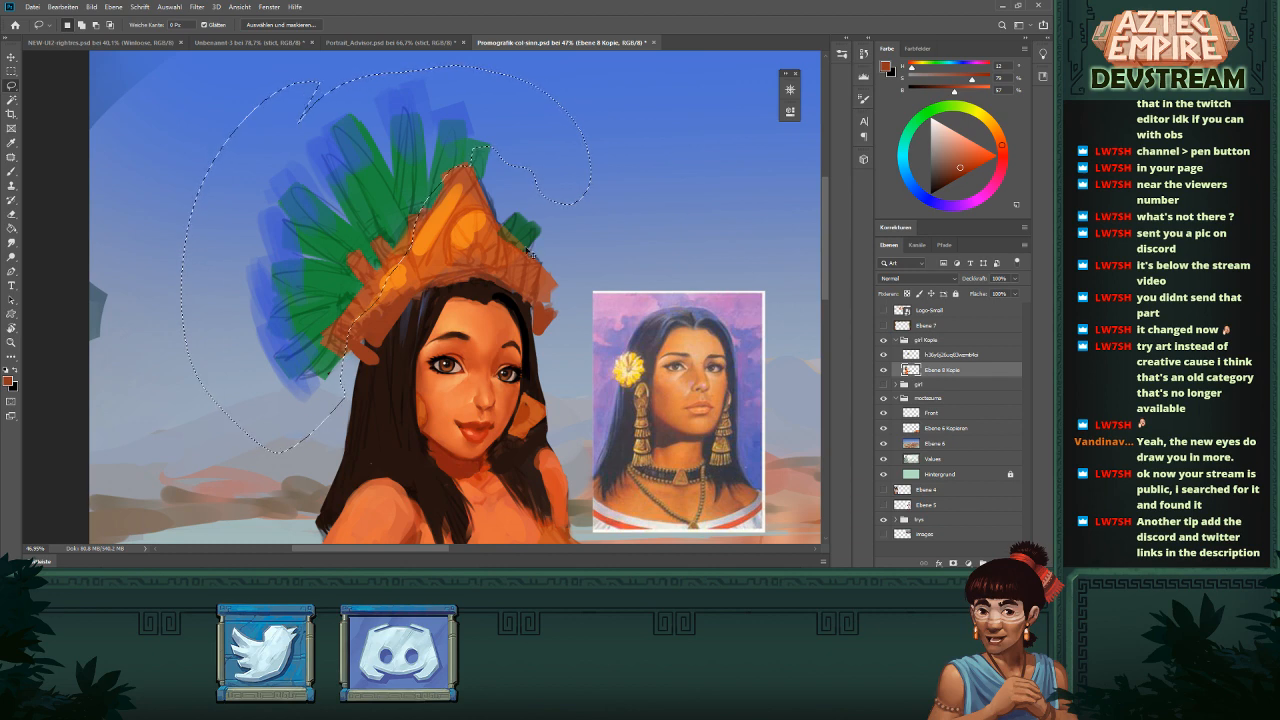
right_click(398, 208)
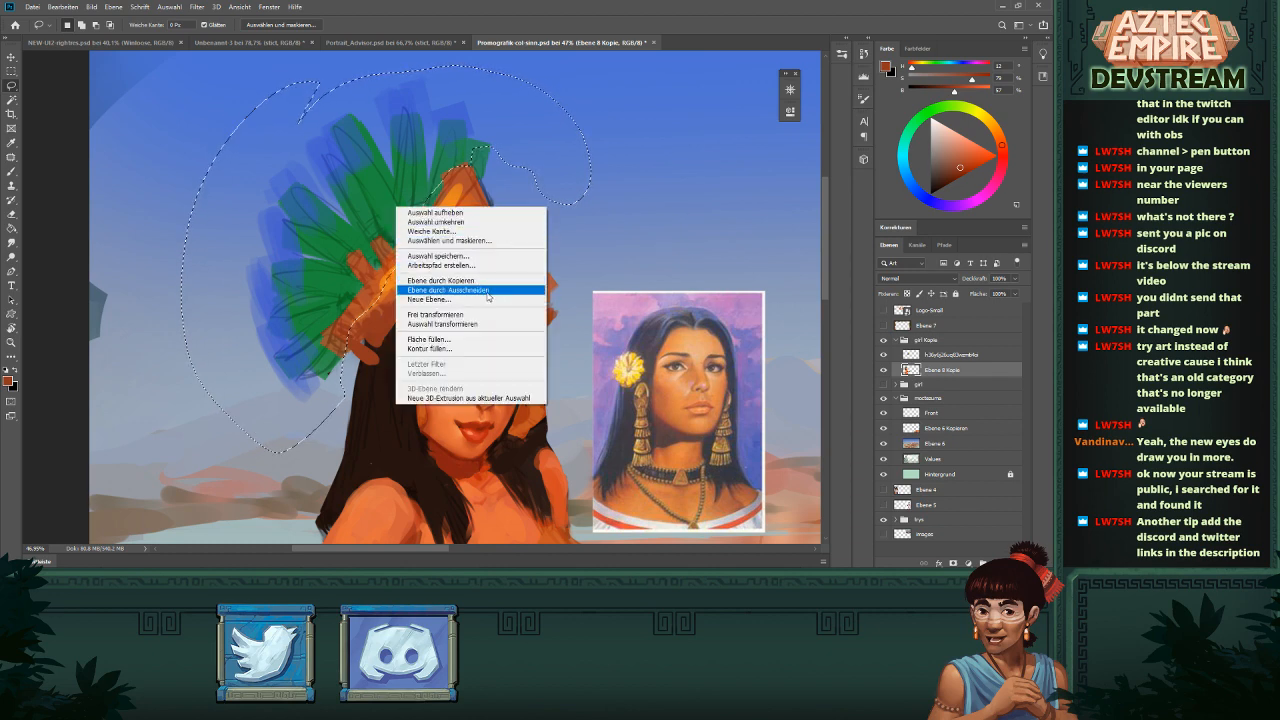
left_click(440, 281)
left_click_drag(936, 373, 940, 391)
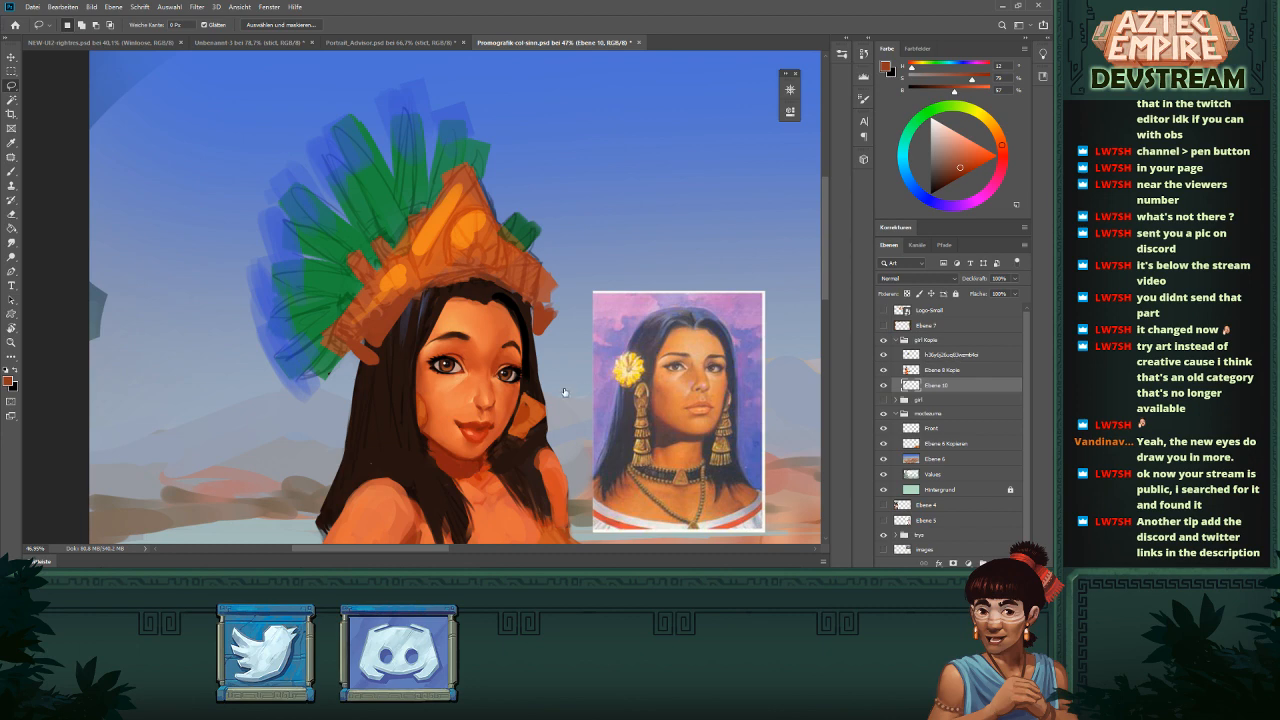
- Move the feather fan on Ebene 10 closer in behind the headdress and skew it slightly with Free Transform
key("v")
left_click_drag(403, 265, 430, 275)
left_click_drag(465, 292, 454, 280)
left_click_drag(505, 284, 500, 278)
left_click_drag(575, 296, 575, 301)
key("ctrl+t")
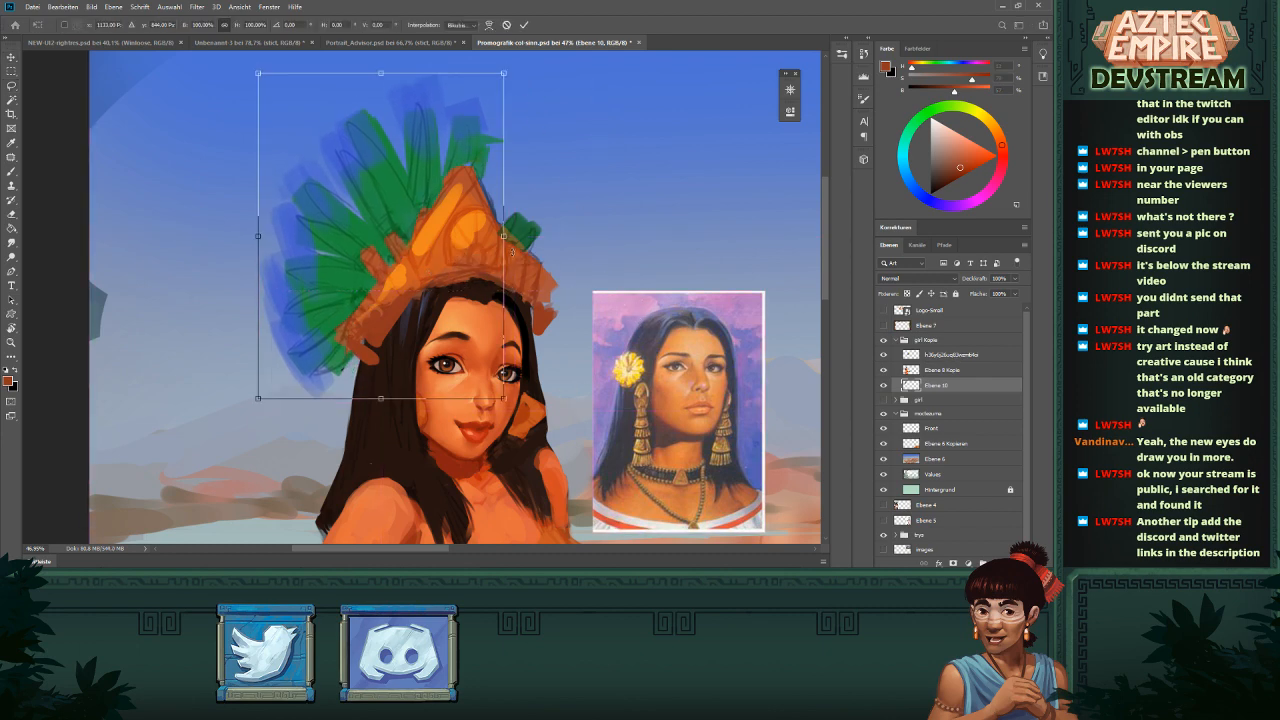
left_click_drag(503, 237, 479, 198)
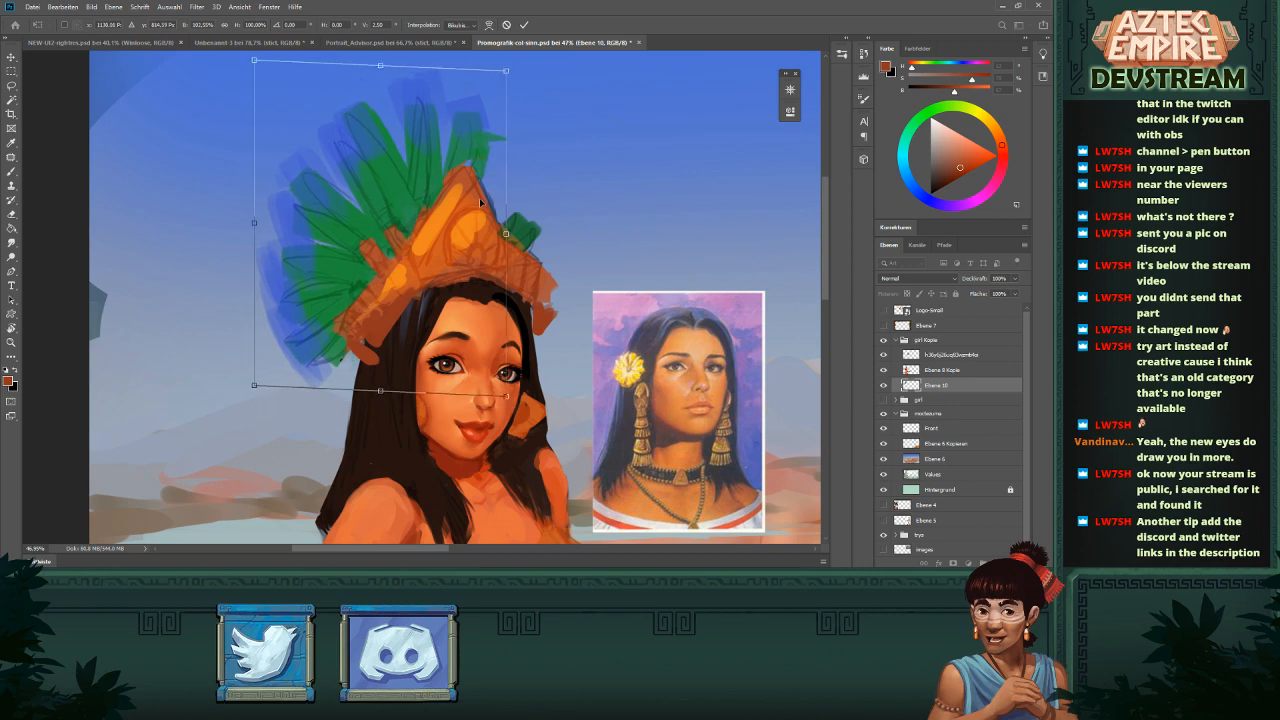
key("Return")
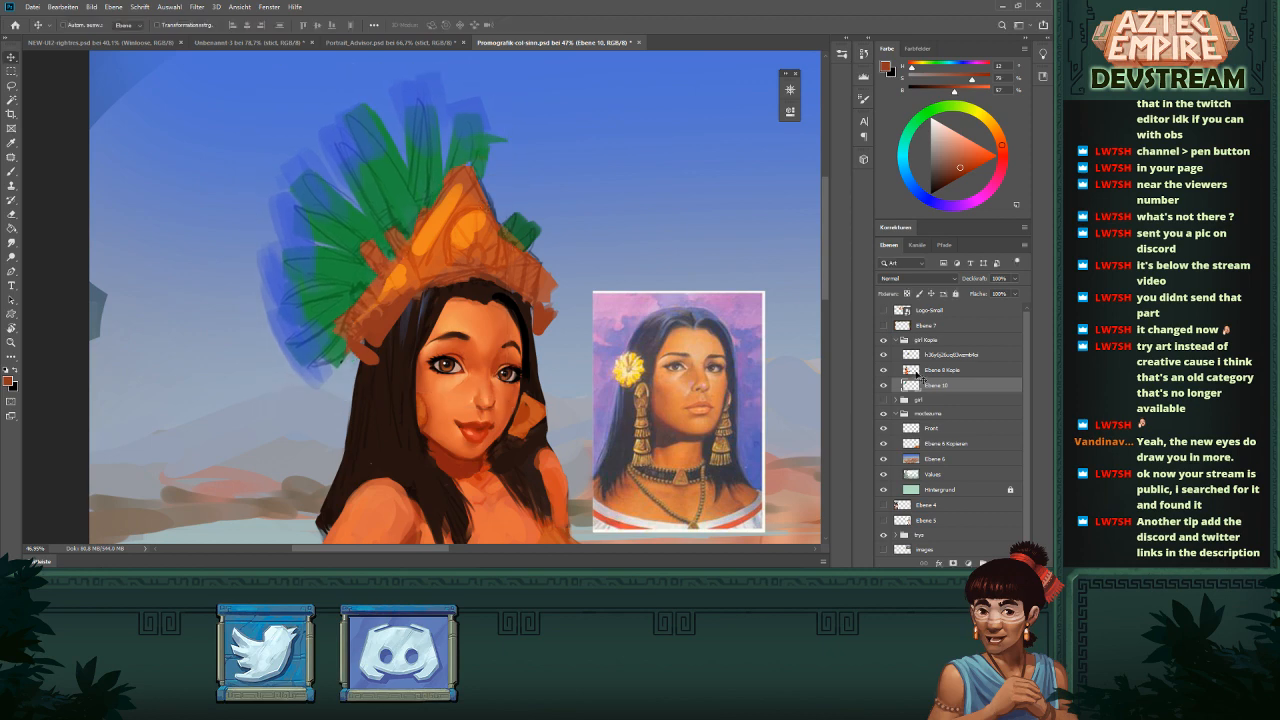
- Merge the feather layer Ebene 10 with Ebene 8 Kopie and switch back to the Brush
left_click(929, 373)
key("ctrl+e")
key("b")
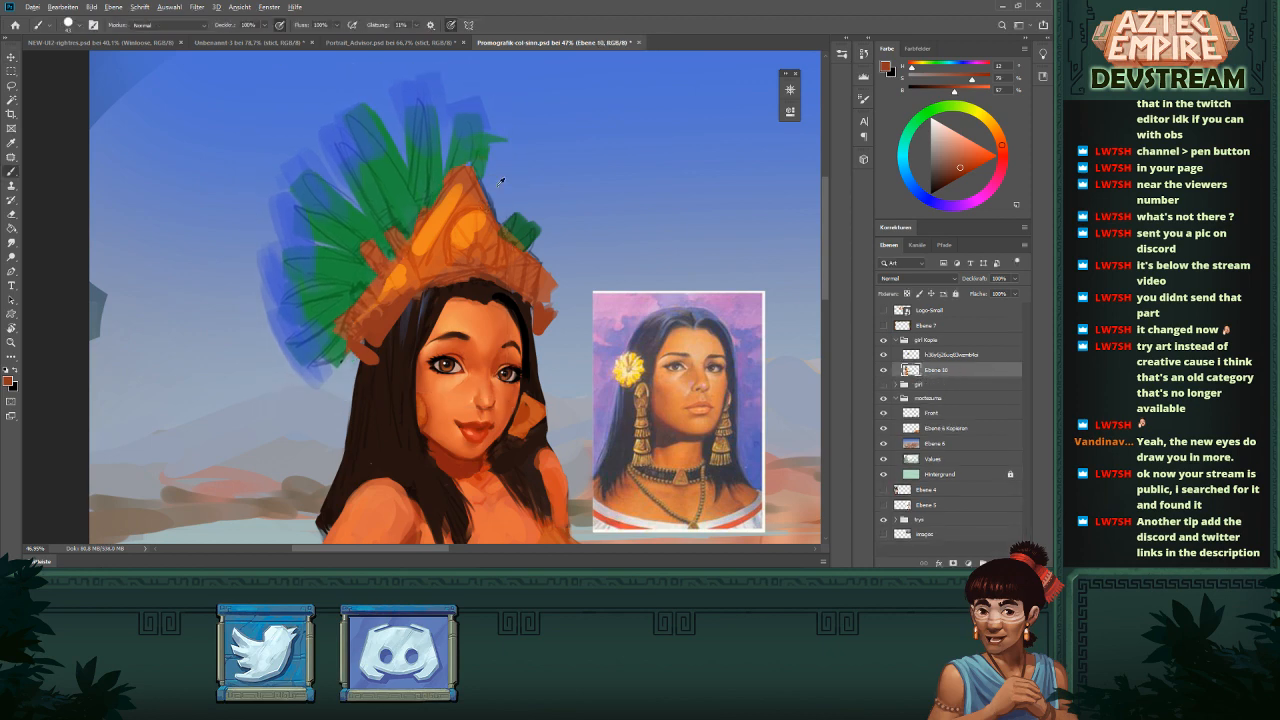
- Paint extra green feathers with blue tips behind the headdress on its short side, using colours sampled from the existing feathers
mouse_move(480, 160)
left_mouse_down()
mouse_move(466, 154)
mouse_move(405, 225)
mouse_move(496, 150)
mouse_move(506, 214)
mouse_move(509, 147)
mouse_move(661, 189)
left_mouse_up()
left_click(394, 186, "alt")
mouse_move(474, 217)
left_mouse_down()
mouse_move(553, 250)
mouse_move(606, 251)
left_mouse_up()
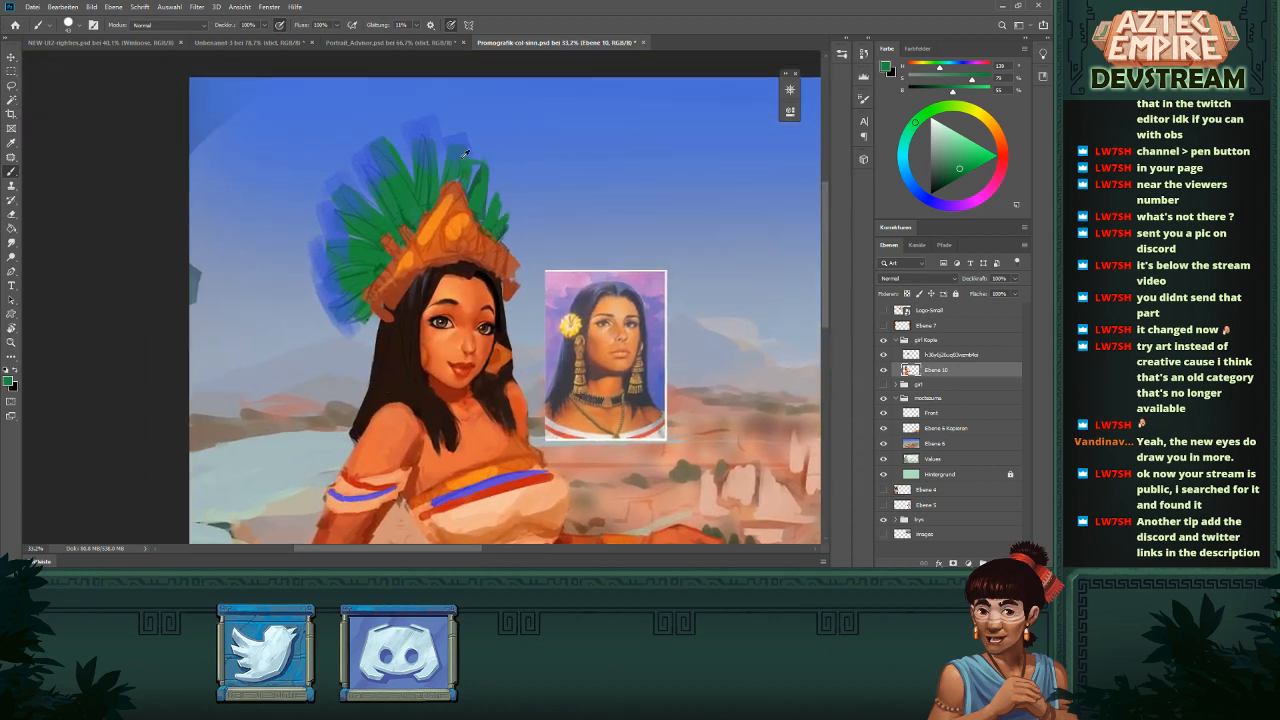
left_click(431, 155, "alt")
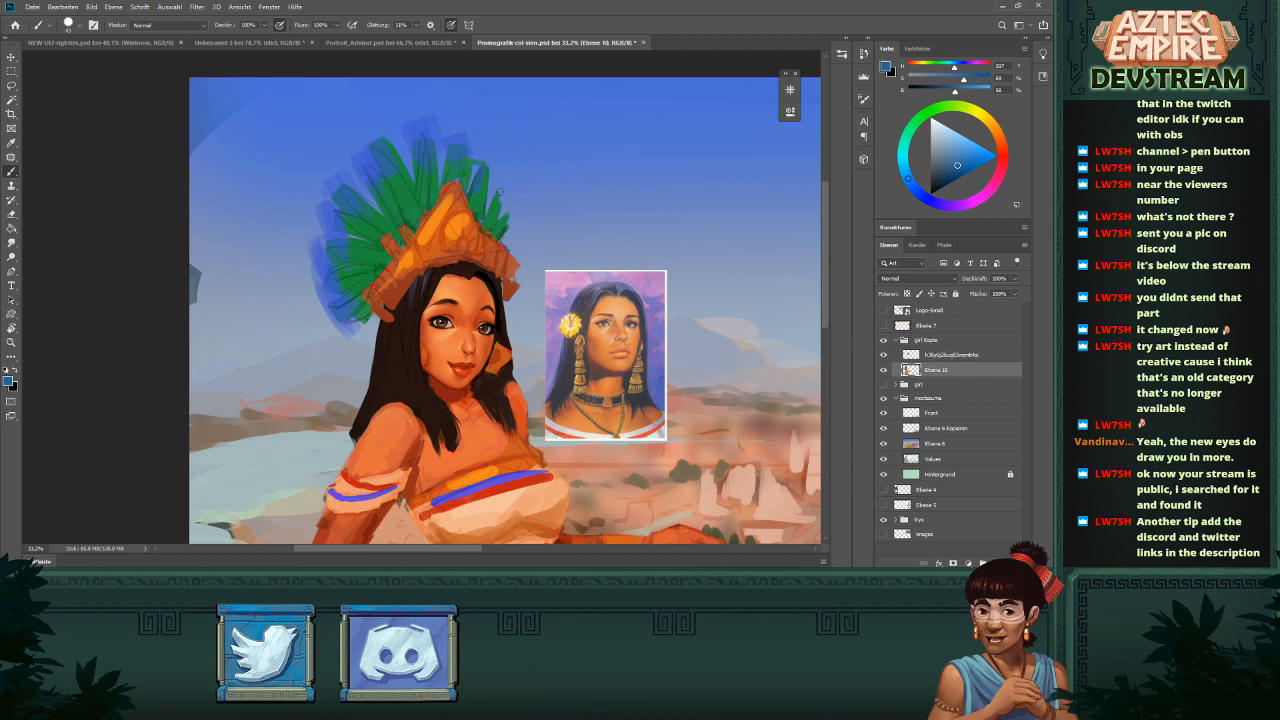
left_click_drag(575, 245, 511, 267)
mouse_move(235, 240)
left_mouse_down()
mouse_move(332, 277)
mouse_move(437, 285)
left_mouse_up()
left_click_drag(300, 250, 572, 297)
- Erase around the outer rim of the feather fan to carve separate, pointed feather tips
key("e")
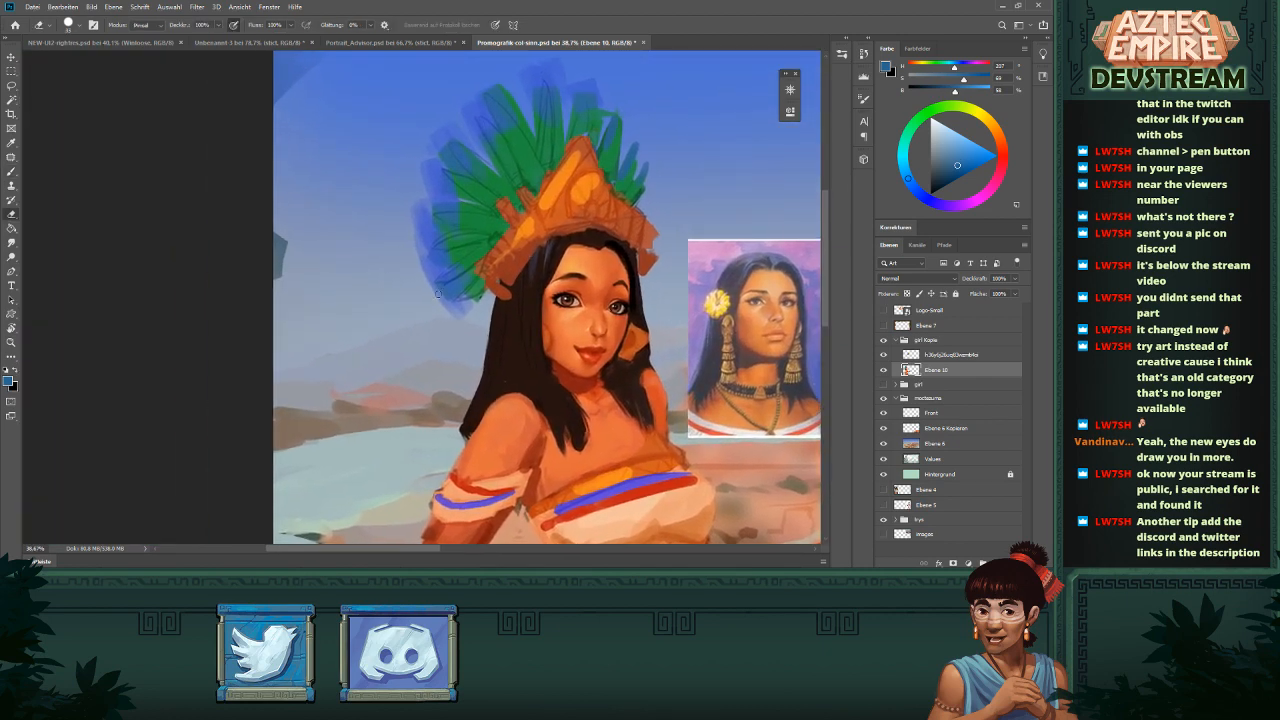
mouse_move(443, 289)
left_mouse_down()
mouse_move(473, 272)
mouse_move(450, 311)
mouse_move(490, 300)
mouse_move(456, 291)
mouse_move(453, 257)
left_mouse_up()
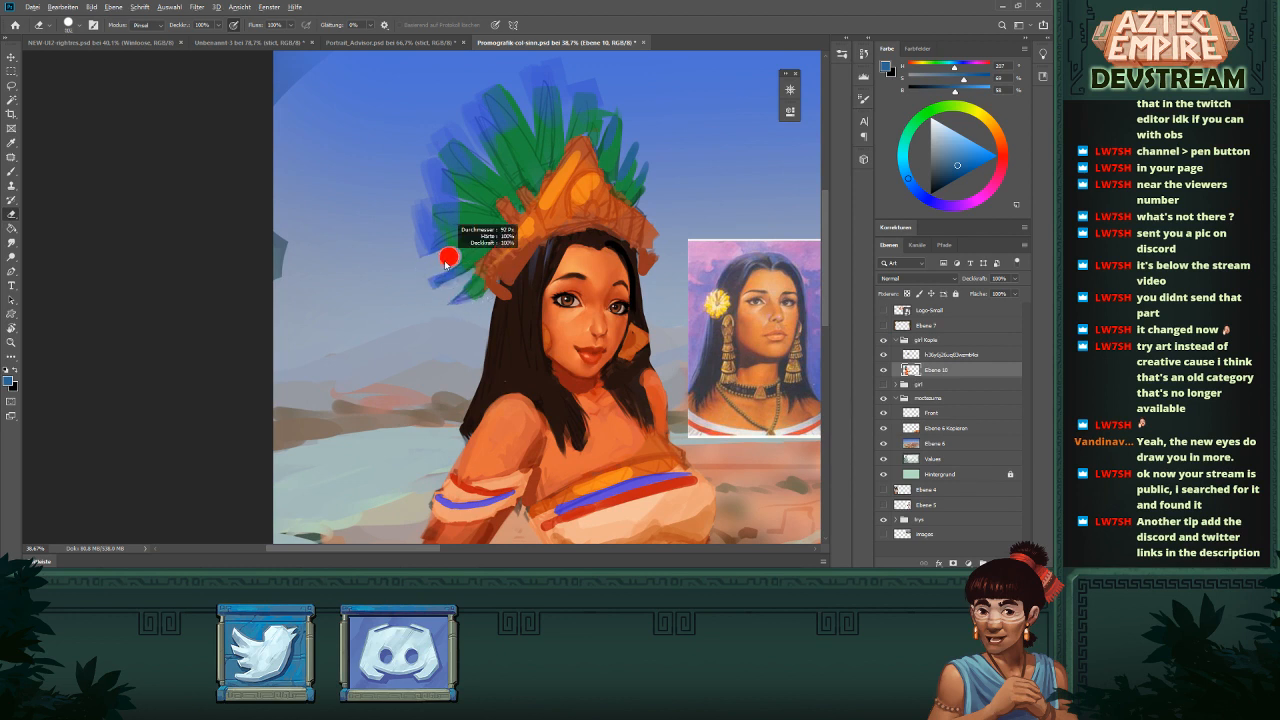
key("ctrl+z")
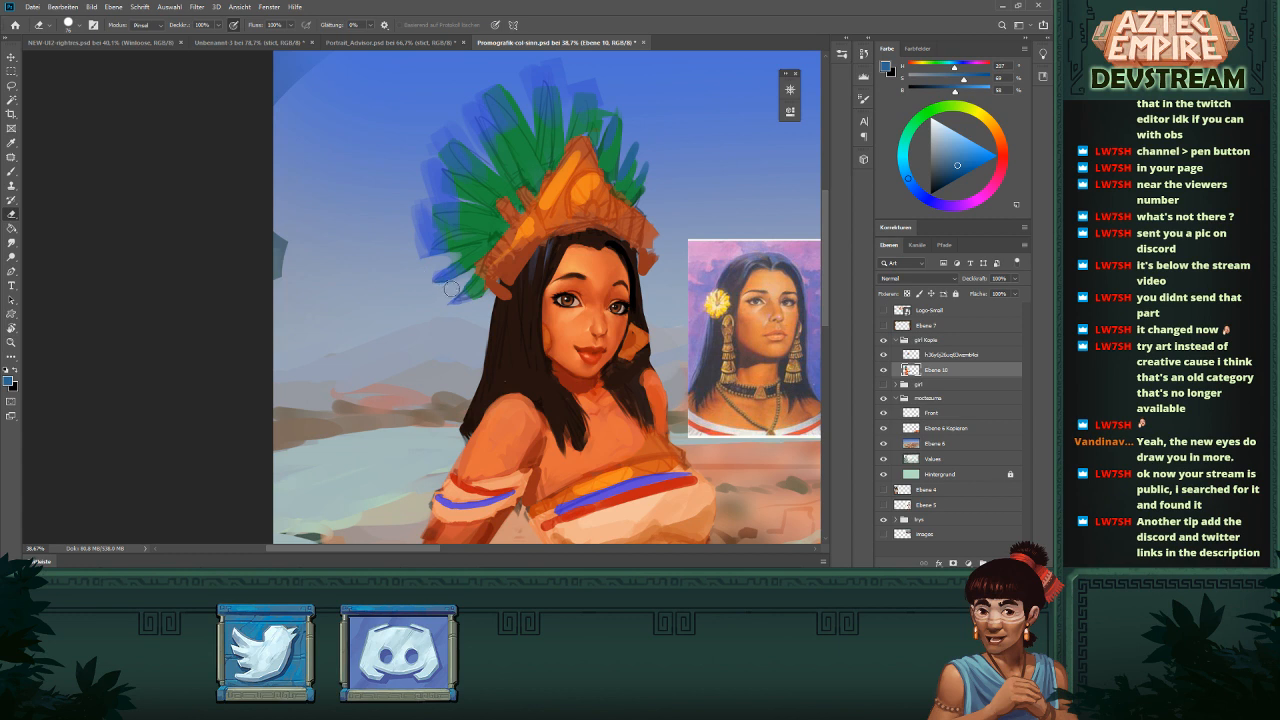
mouse_move(416, 257)
left_mouse_down()
mouse_move(458, 232)
mouse_move(422, 228)
mouse_move(407, 209)
mouse_move(415, 220)
mouse_move(447, 190)
mouse_move(431, 186)
mouse_move(467, 193)
mouse_move(438, 133)
left_mouse_up()
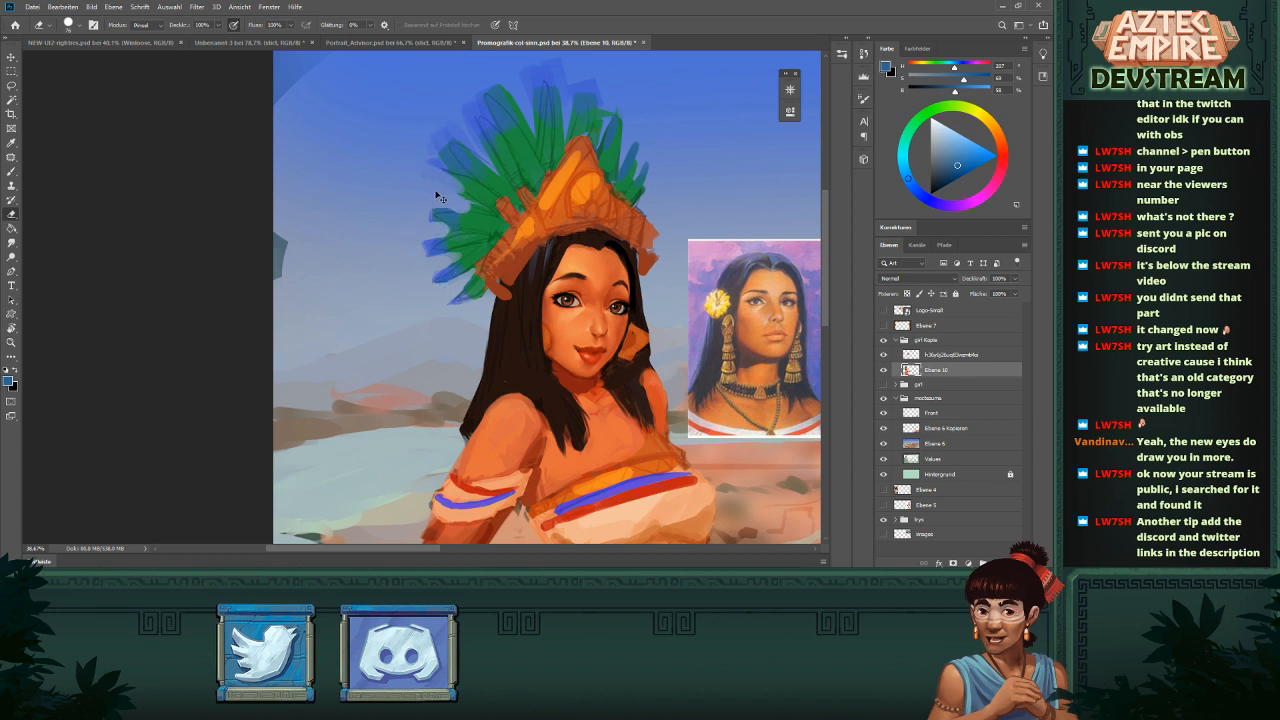
key("ctrl+z")
mouse_move(461, 205)
left_mouse_down()
mouse_move(436, 151)
mouse_move(450, 128)
mouse_move(485, 152)
mouse_move(459, 115)
mouse_move(480, 91)
mouse_move(487, 118)
mouse_move(468, 91)
mouse_move(489, 112)
mouse_move(473, 85)
mouse_move(520, 116)
left_mouse_up()
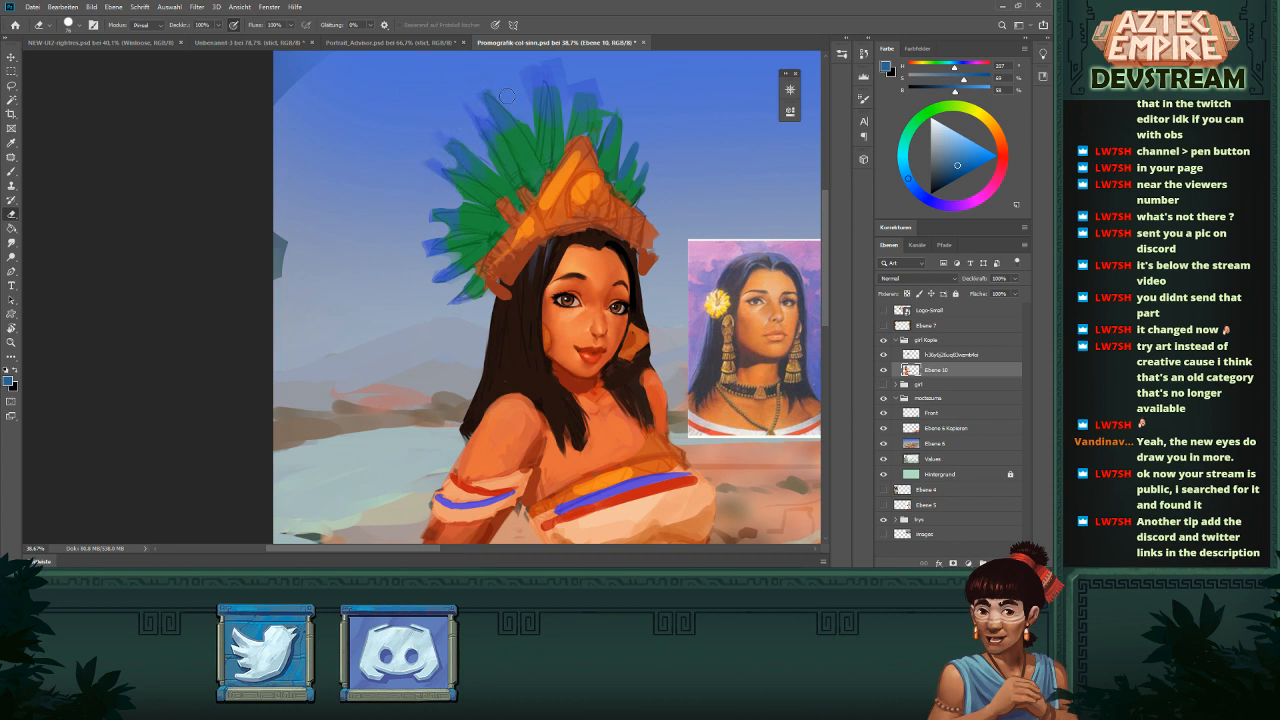
mouse_move(528, 59)
left_mouse_down()
mouse_move(543, 90)
mouse_move(542, 62)
mouse_move(529, 105)
mouse_move(542, 66)
mouse_move(560, 77)
mouse_move(558, 127)
mouse_move(590, 71)
mouse_move(594, 110)
left_mouse_up()
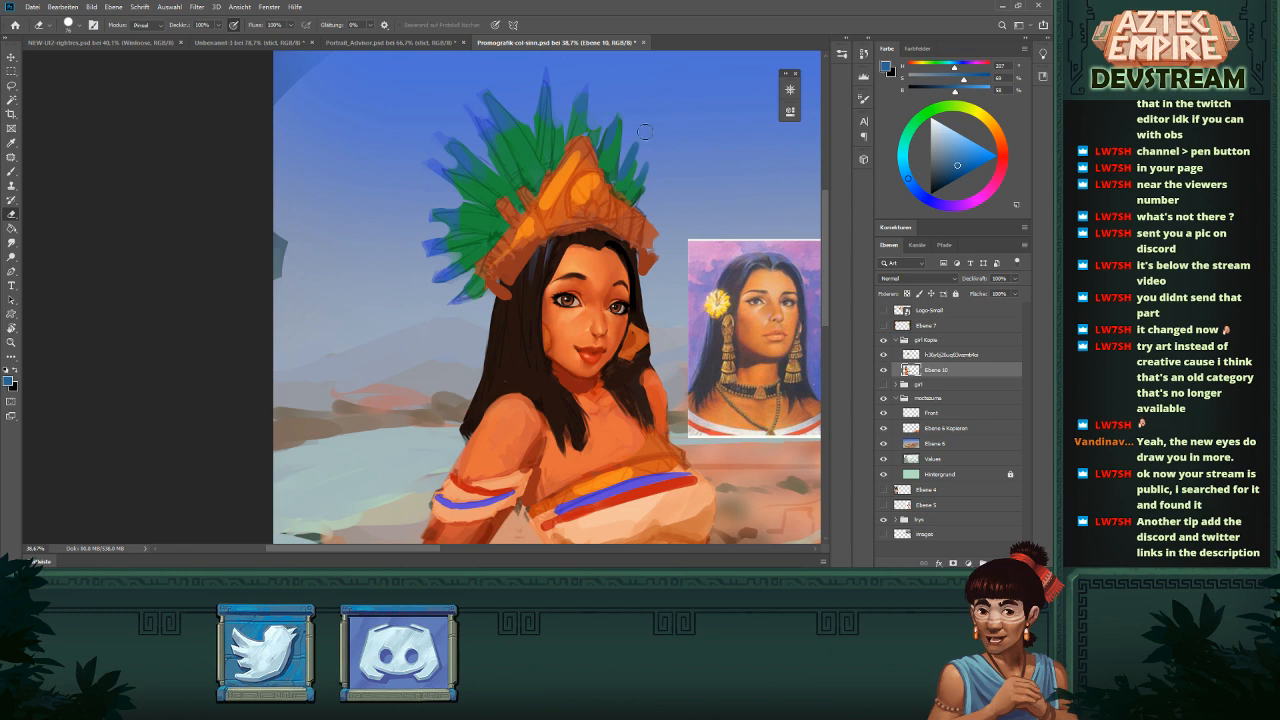
scroll(627, 263, "down", 6)
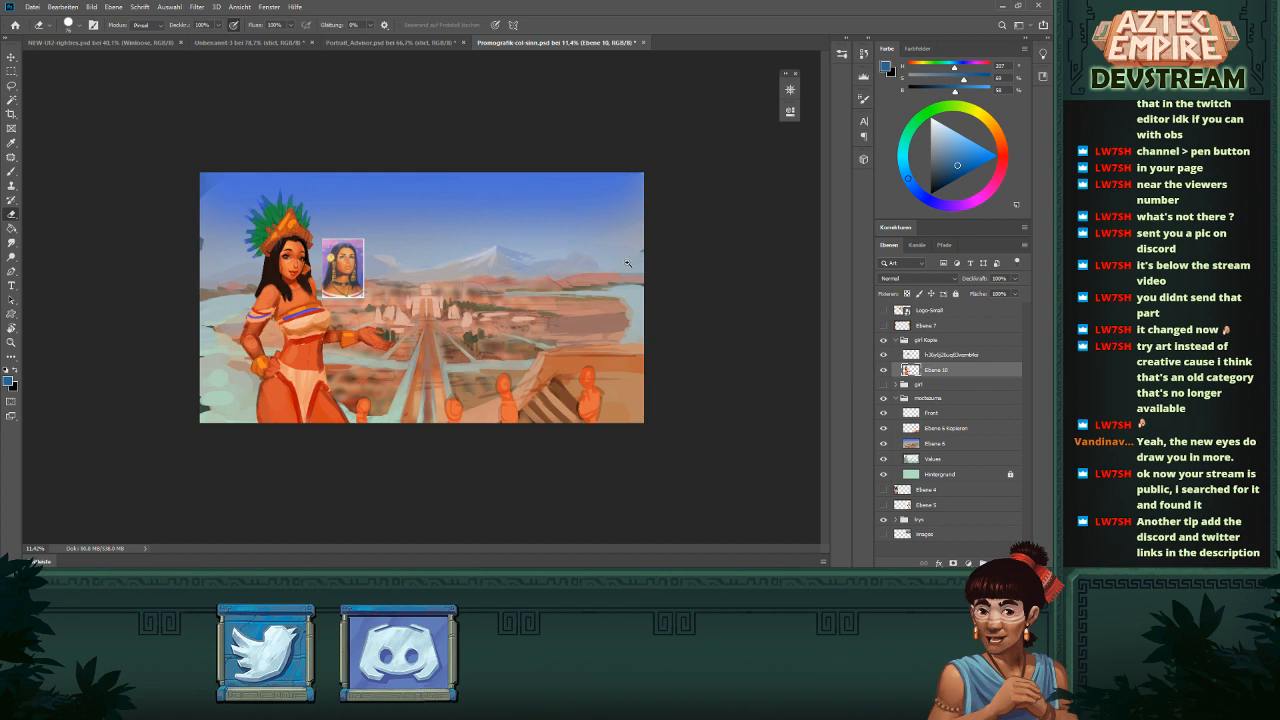
- Lasso the peak of the headdress, move the selection slightly down to make the crown lower, and deselect
mouse_move(296, 216)
left_mouse_down()
mouse_move(400, 252)
mouse_move(617, 249)
mouse_move(561, 253)
left_mouse_up()
key("b")
left_click(500, 270, "alt")
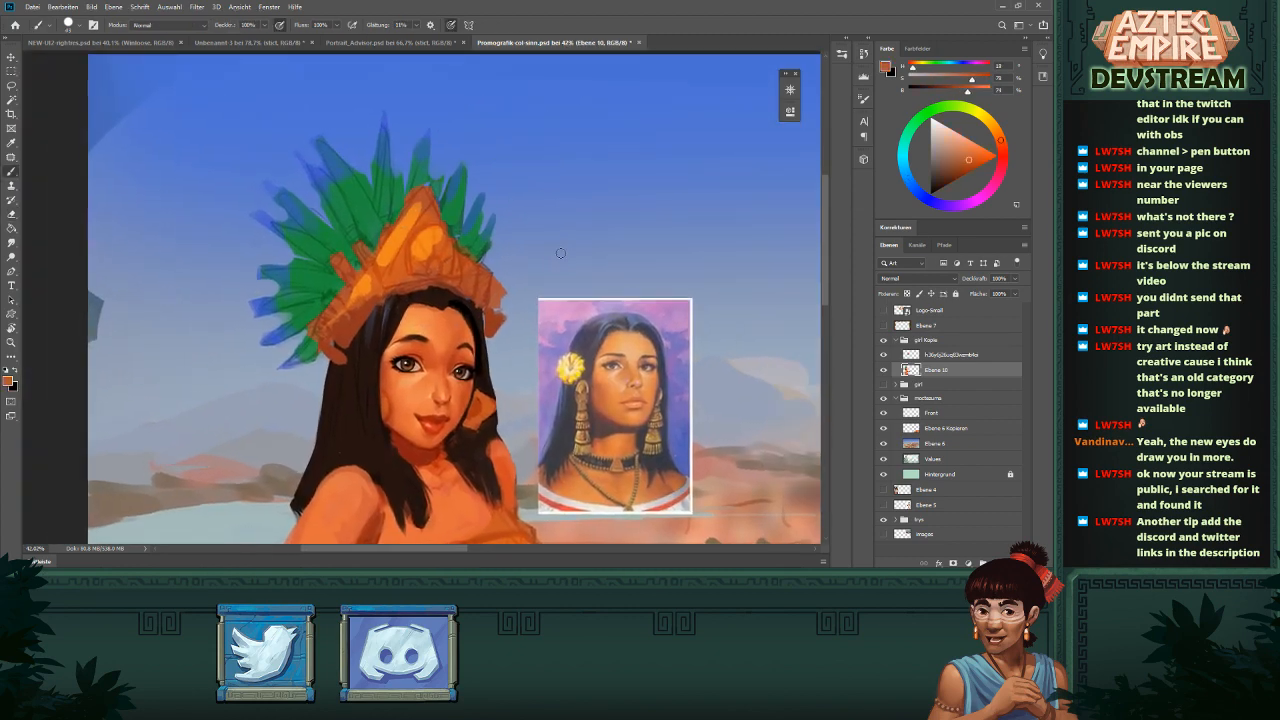
key("l")
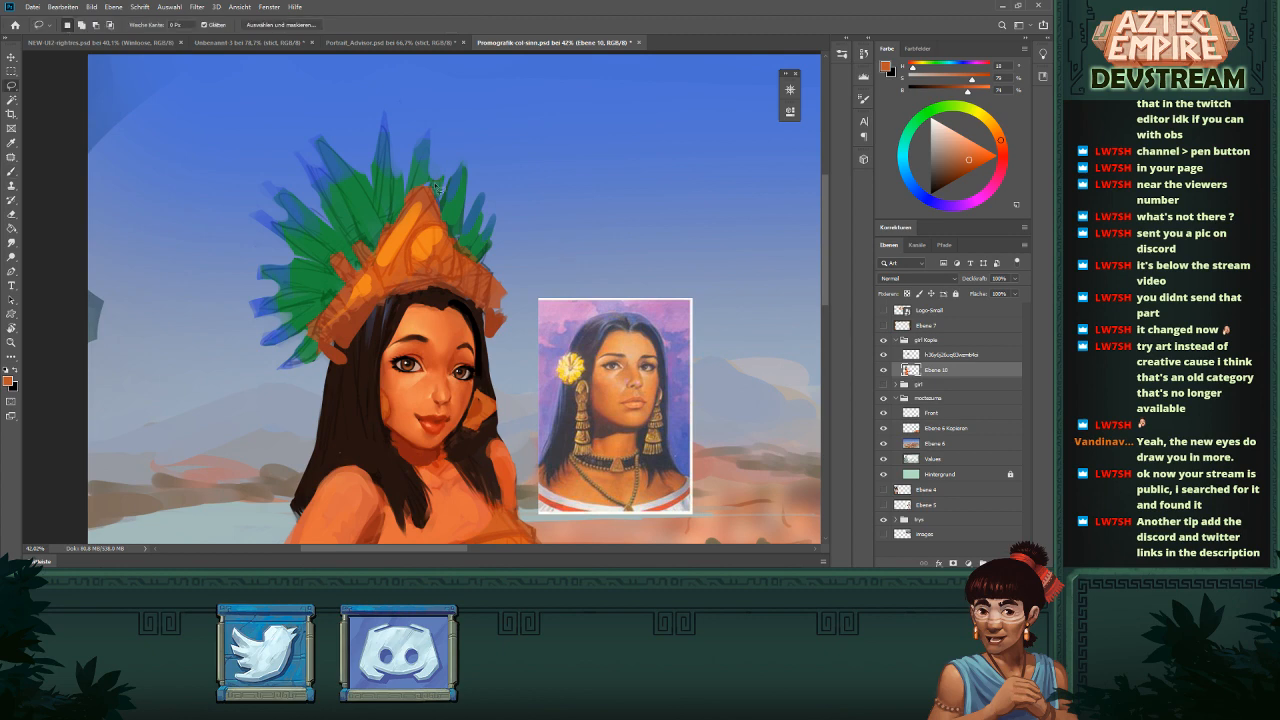
mouse_move(434, 182)
left_mouse_down()
mouse_move(402, 206)
mouse_move(362, 277)
mouse_move(397, 299)
mouse_move(455, 296)
mouse_move(472, 272)
mouse_move(432, 190)
left_mouse_up()
key("v")
mouse_move(470, 265)
left_mouse_down()
mouse_move(486, 252)
mouse_move(462, 282)
mouse_move(472, 285)
left_mouse_up()
key("ctrl+d")
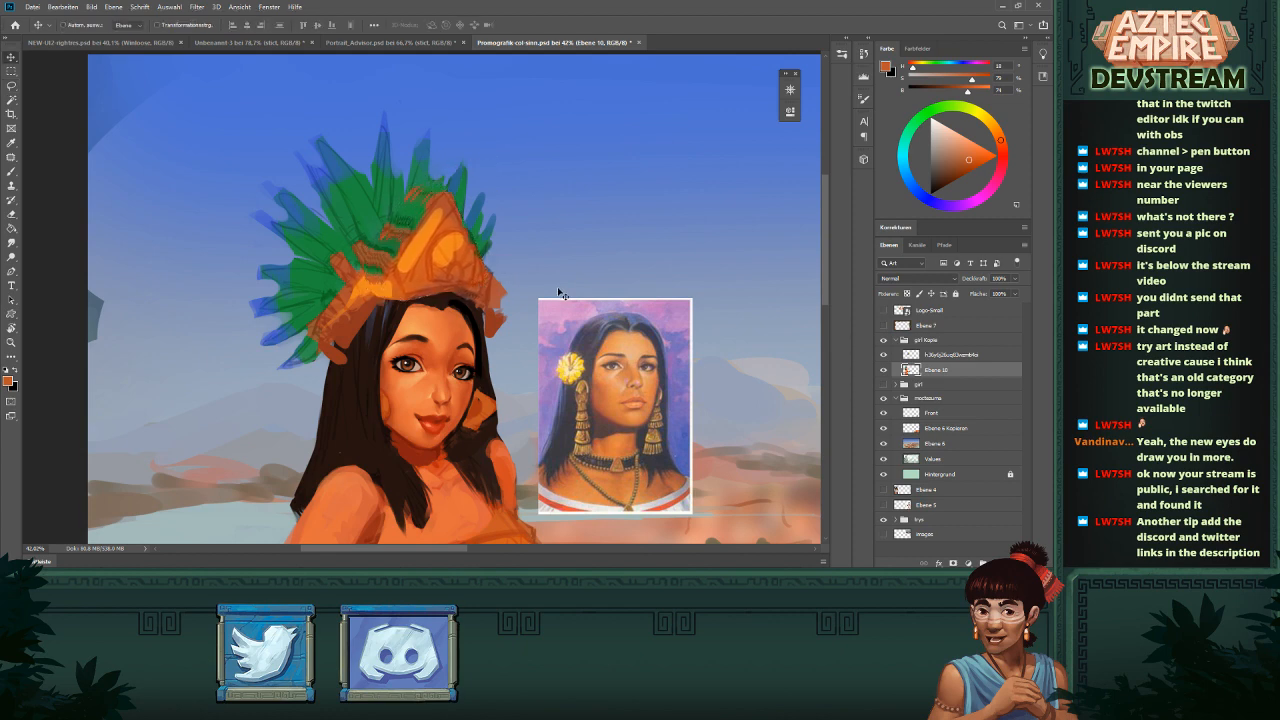
- Rework the feathers just above the lowered crown peak with sampled green and erase a gap between them
mouse_move(559, 293)
left_mouse_down()
mouse_move(335, 297)
mouse_move(470, 290)
left_mouse_up()
mouse_move(370, 178)
left_mouse_down()
mouse_move(459, 167)
mouse_move(468, 196)
left_mouse_up()
key("b")
left_click(464, 179, "alt")
key("e")
key("b")
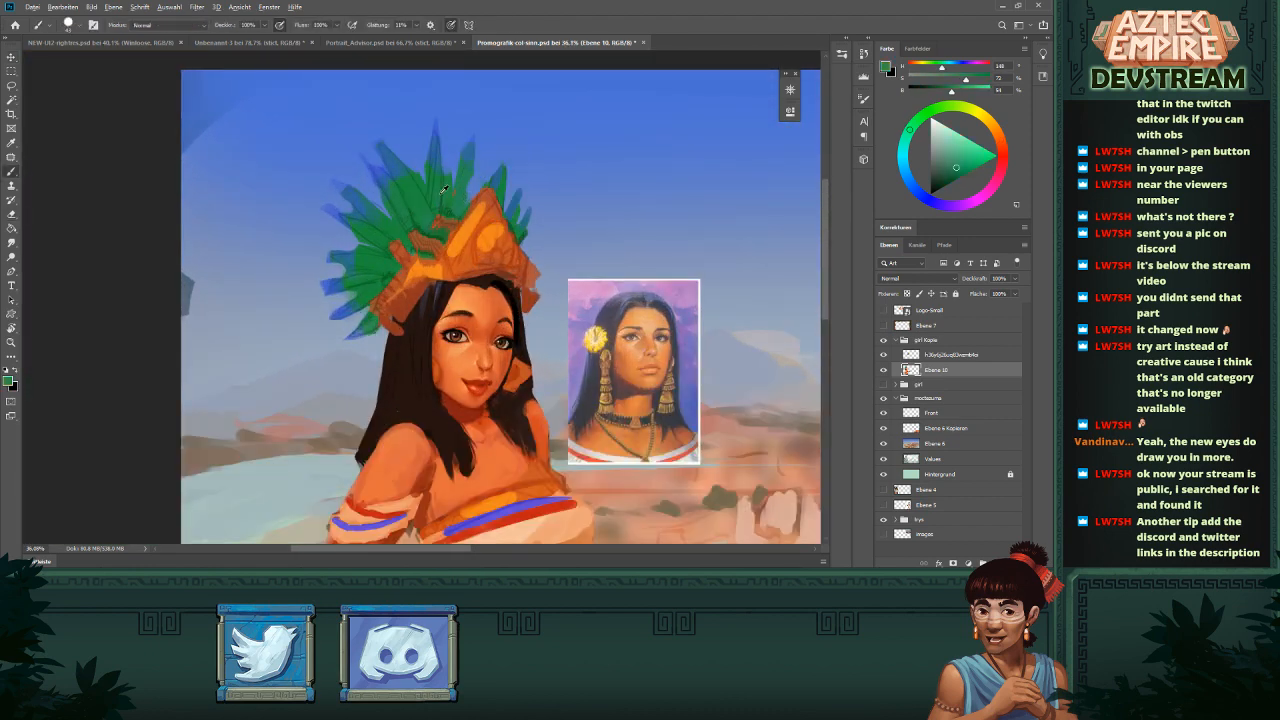
left_click(440, 185, "alt")
key("e")
right_click(452, 171, "alt")
left_click_drag(453, 164, 447, 209)
- Paint sampled feather greens over the leftover brown crown fragments behind the headdress
key("b")
left_click(441, 226, "alt")
left_click_drag(551, 199, 760, 260)
left_click_drag(435, 197, 500, 205)
left_click(379, 213, "alt")
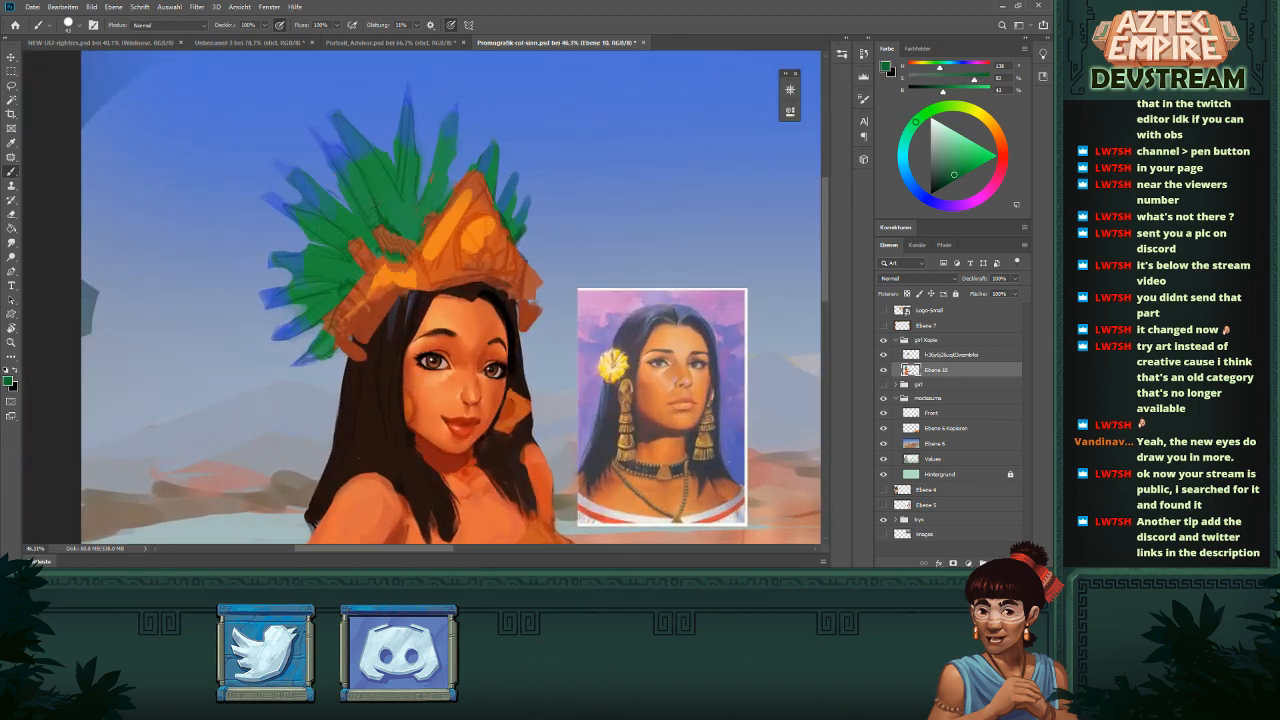
left_click_drag(380, 202, 398, 234)
left_click(370, 190, "alt")
left_click(393, 208, "alt")
left_click(390, 184, "alt")
- Add bright orange highlights to both sides of the headdress band and a grey-violet accent at its short end
mouse_move(524, 200)
left_mouse_down()
mouse_move(468, 188)
mouse_move(580, 200)
mouse_move(540, 210)
mouse_move(572, 295)
mouse_move(557, 319)
mouse_move(584, 298)
left_mouse_up()
left_click(568, 268, "alt")
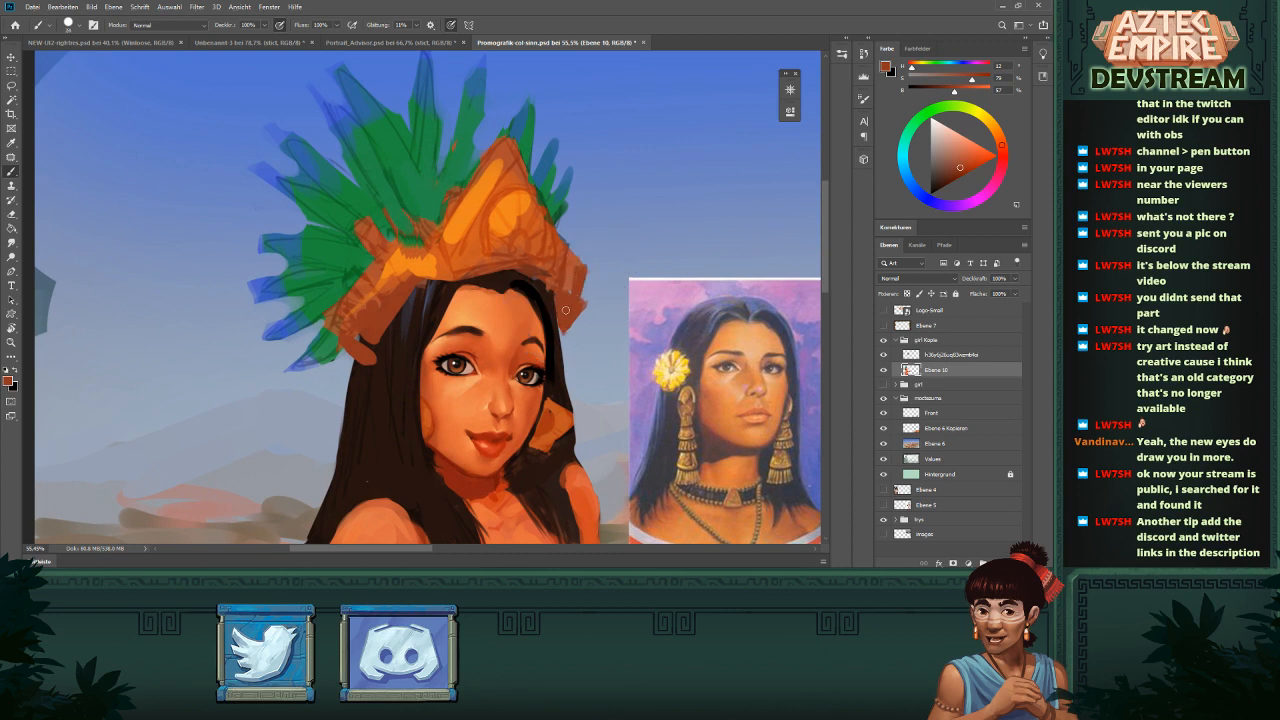
left_click(410, 256, "alt")
left_click_drag(402, 256, 428, 262)
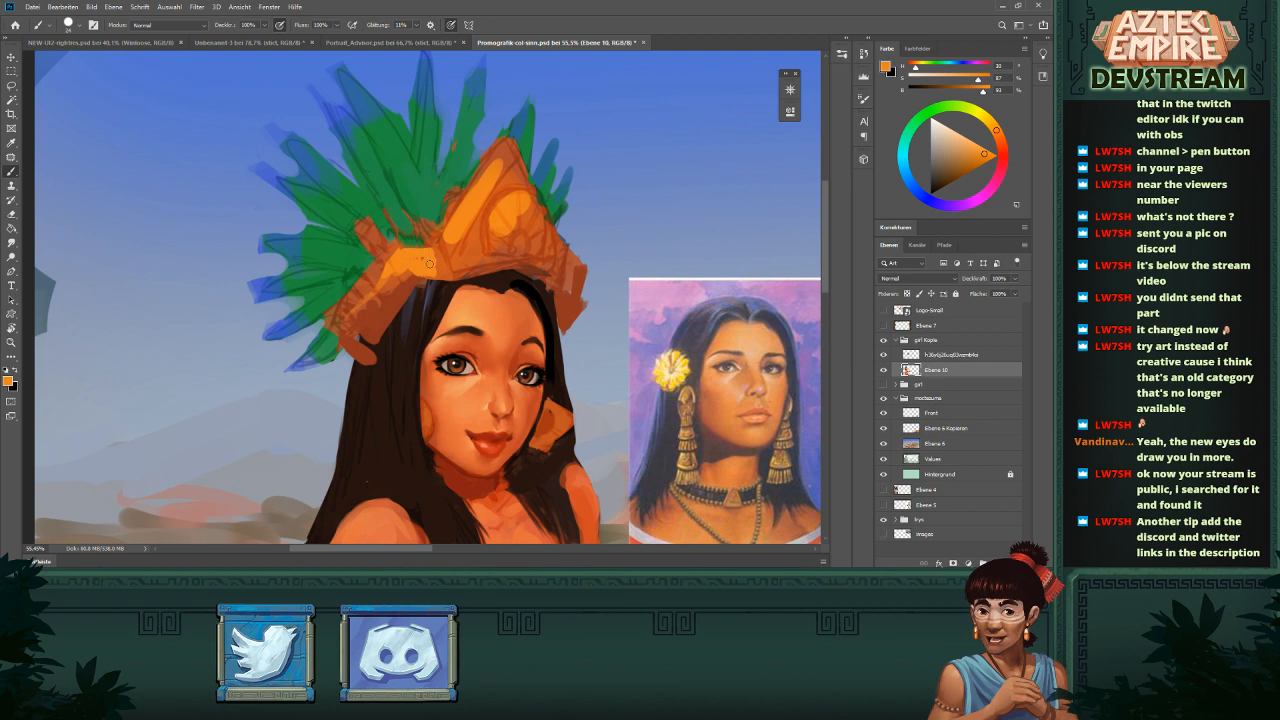
mouse_move(565, 267)
left_mouse_down()
mouse_move(563, 248)
mouse_move(569, 272)
left_mouse_up()
left_click(591, 253, "alt")
left_click(571, 277, "alt")
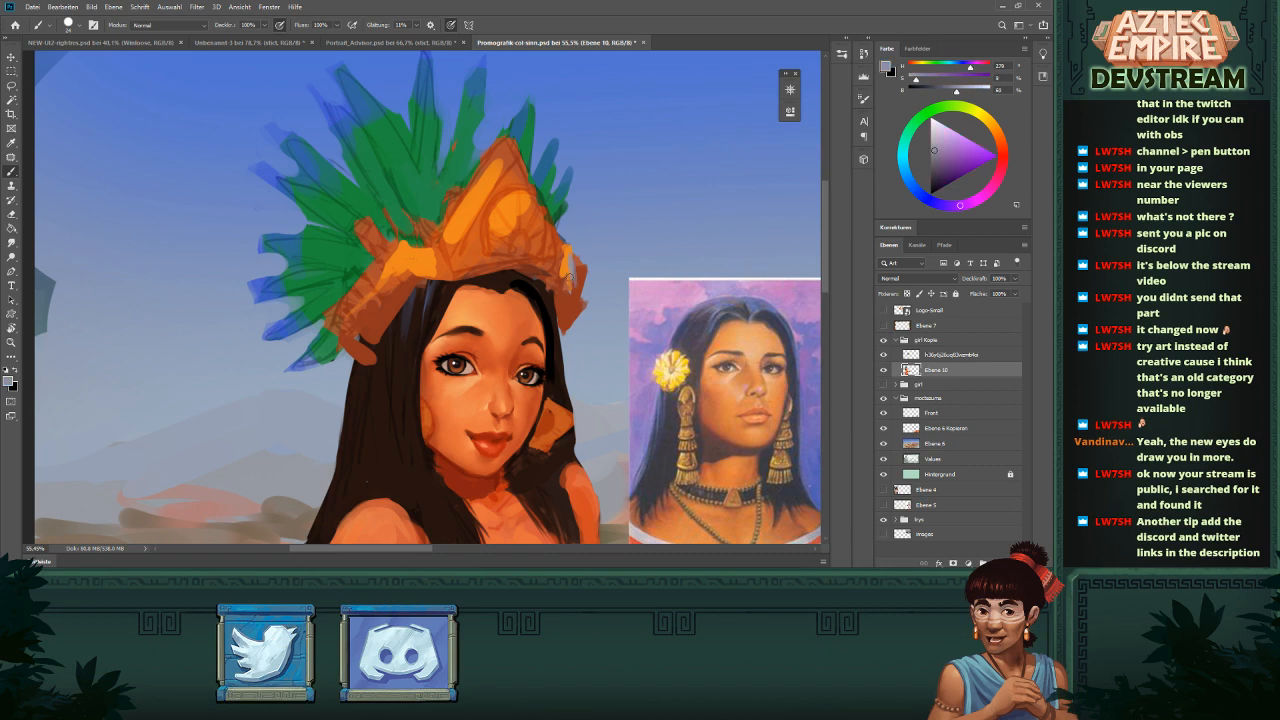
- Repaint the hairline beneath the headdress band with the hair's sampled near-black brown and a smaller brush
scroll(520, 414, "down", 5)
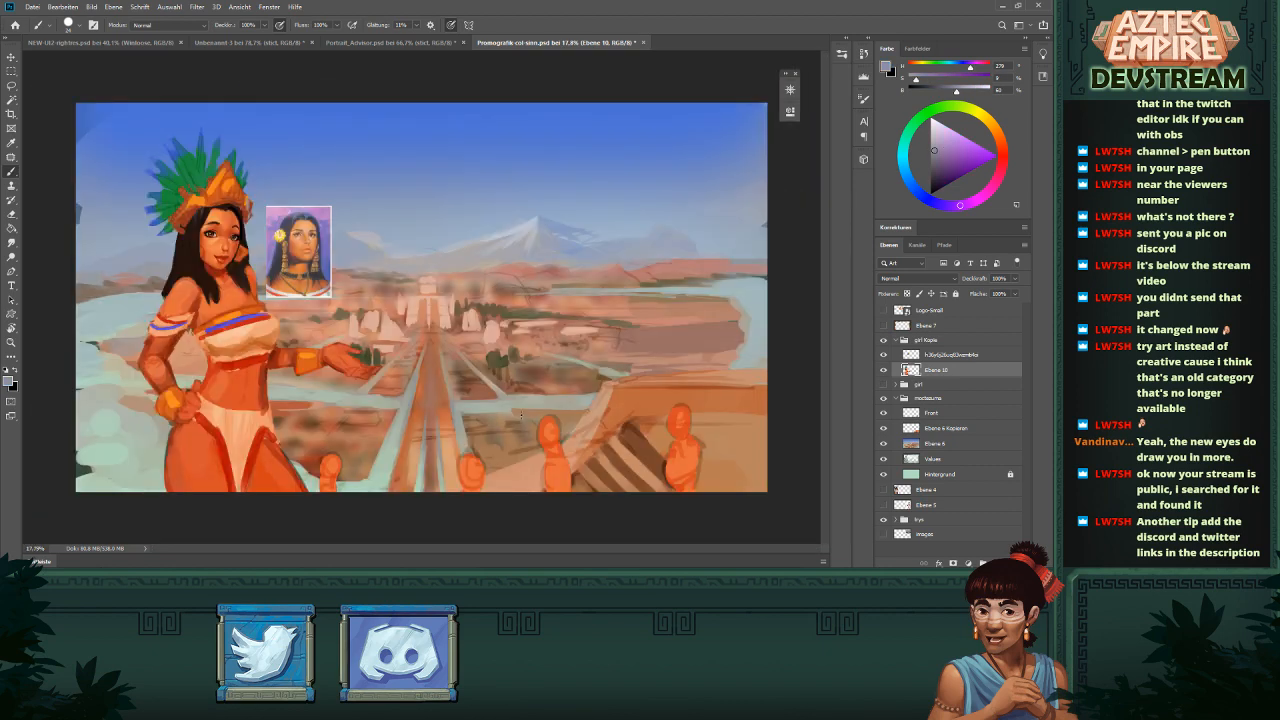
scroll(255, 200, "up", 5)
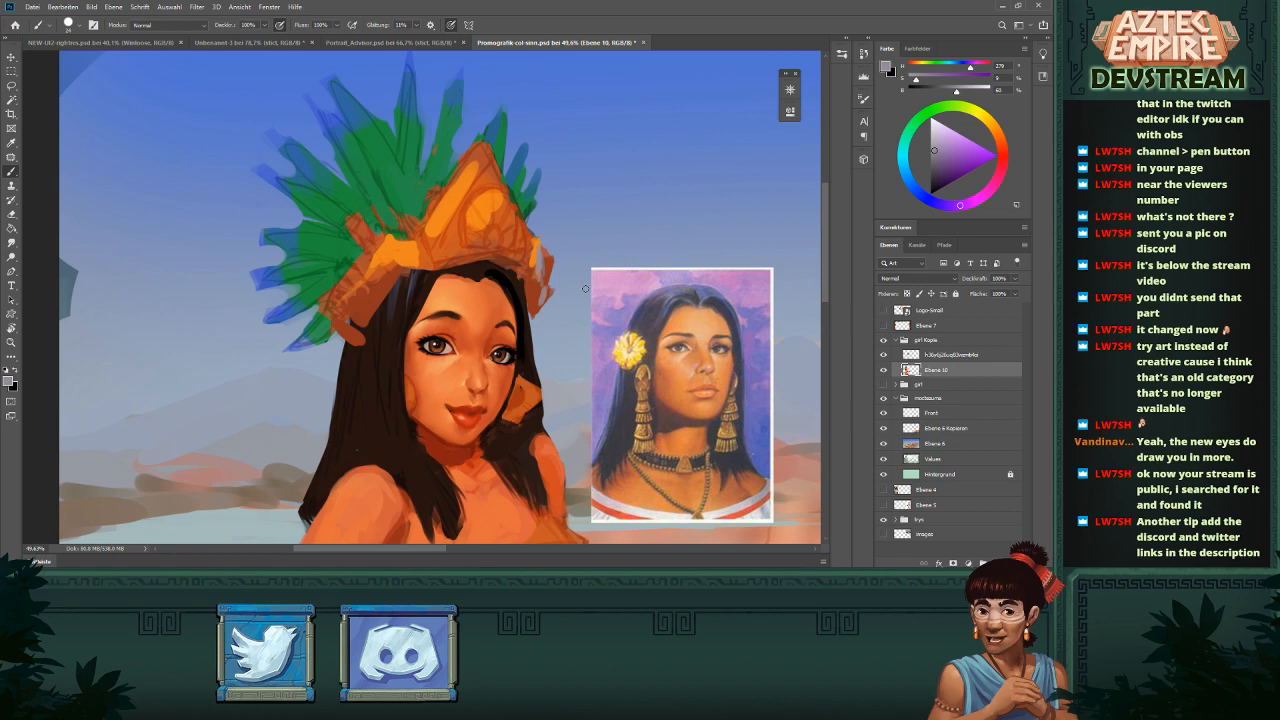
left_click(466, 262, "alt")
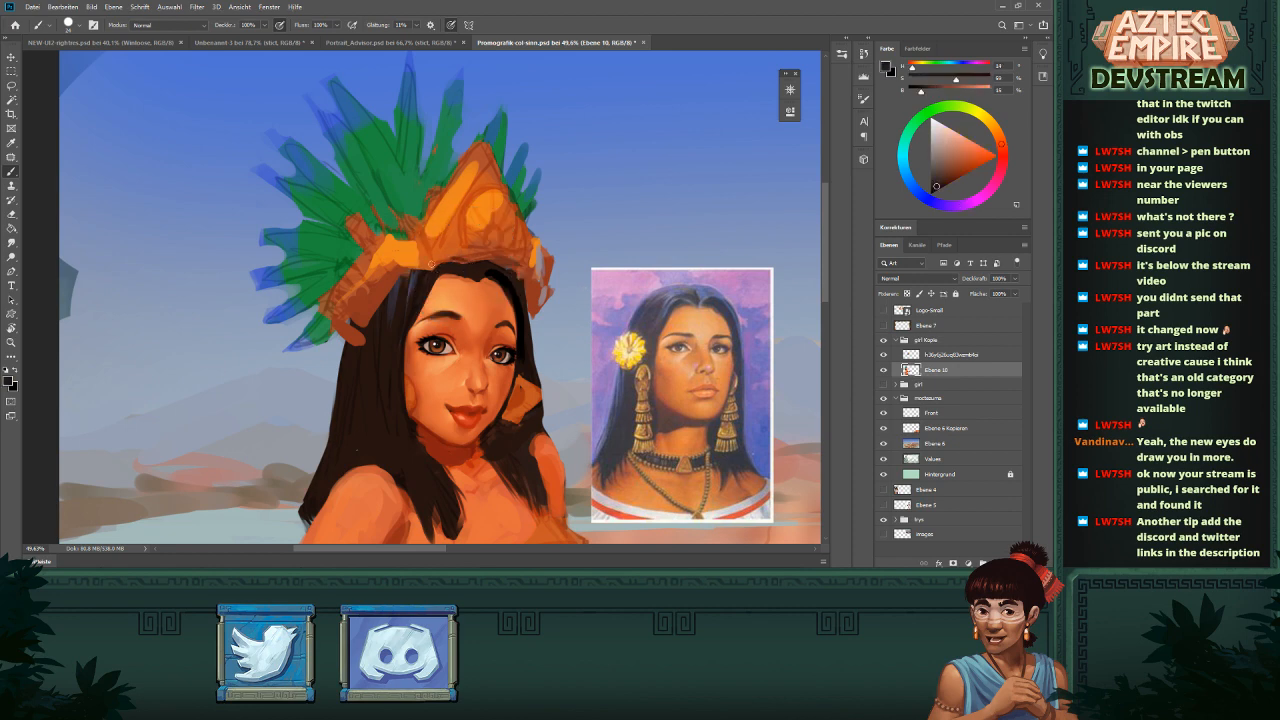
right_click(443, 262, "alt")
left_click_drag(489, 273, 441, 332)
left_click_drag(279, 213, 359, 245)
left_click_drag(359, 245, 593, 261)
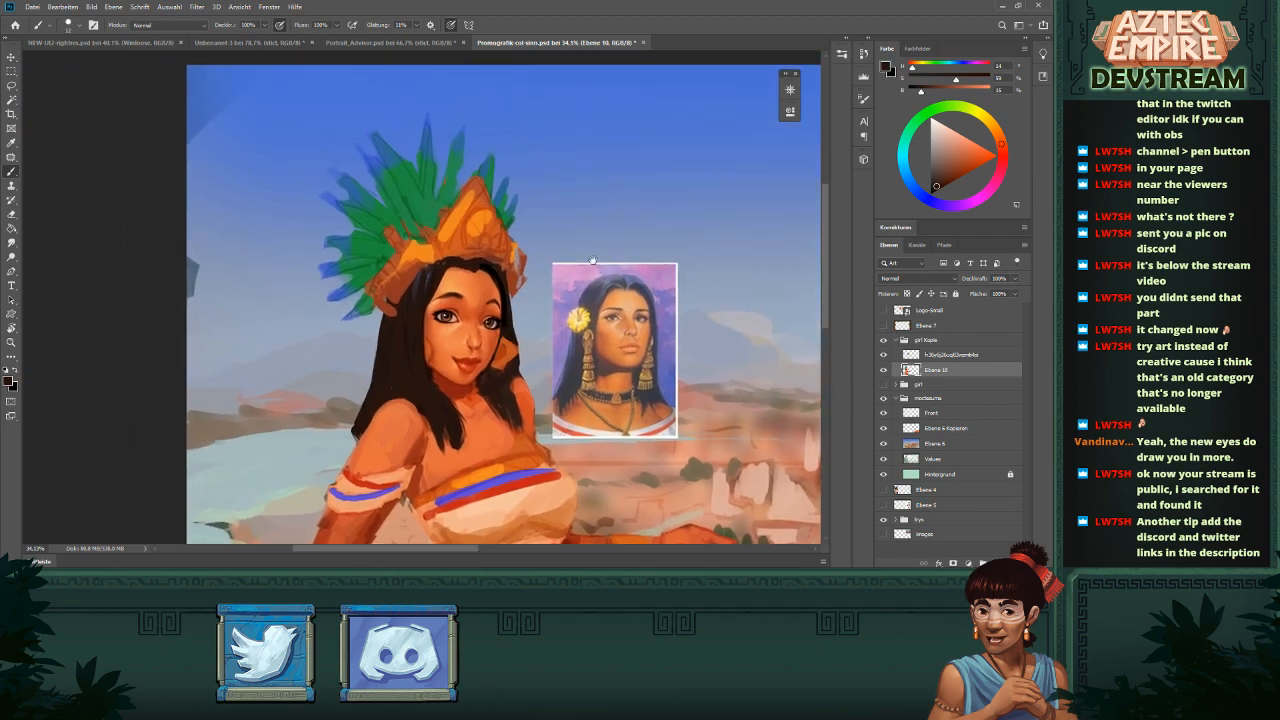
left_click_drag(446, 254, 490, 263)
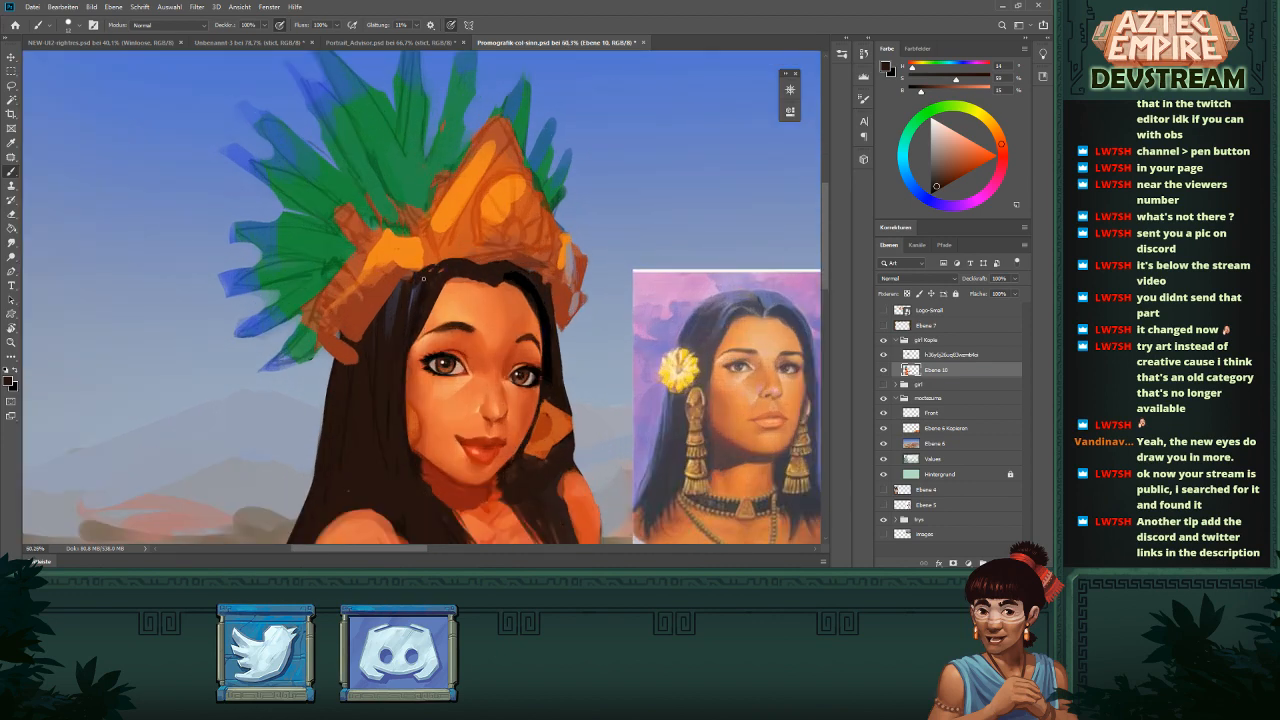
- Darken the hair strands beneath the long side of the headdress band with the same near-black brown
left_click_drag(369, 326, 382, 304)
mouse_move(356, 356)
left_mouse_down()
mouse_move(362, 338)
mouse_move(352, 362)
left_mouse_up()
left_click_drag(352, 367, 349, 352)
left_click_drag(665, 298, 592, 280)
left_click_drag(411, 303, 471, 304)
left_click_drag(471, 304, 801, 362)
left_click_drag(535, 288, 666, 386)
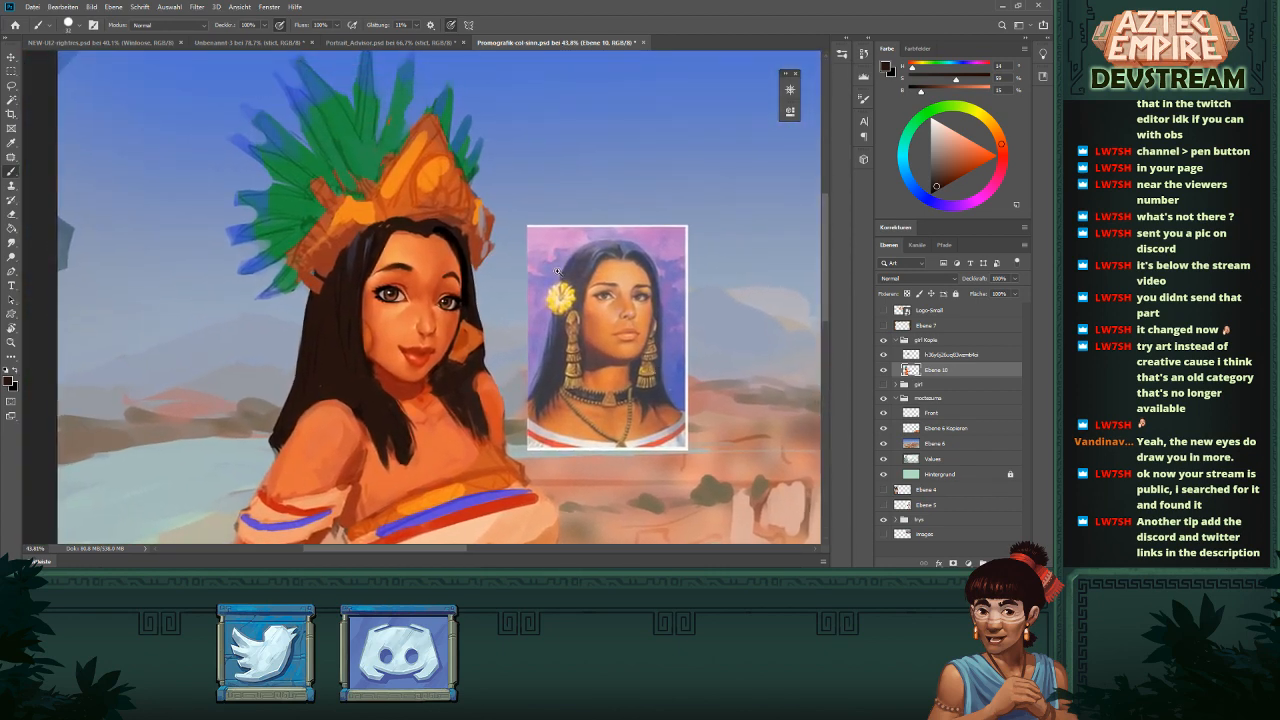
left_click_drag(600, 273, 583, 264)
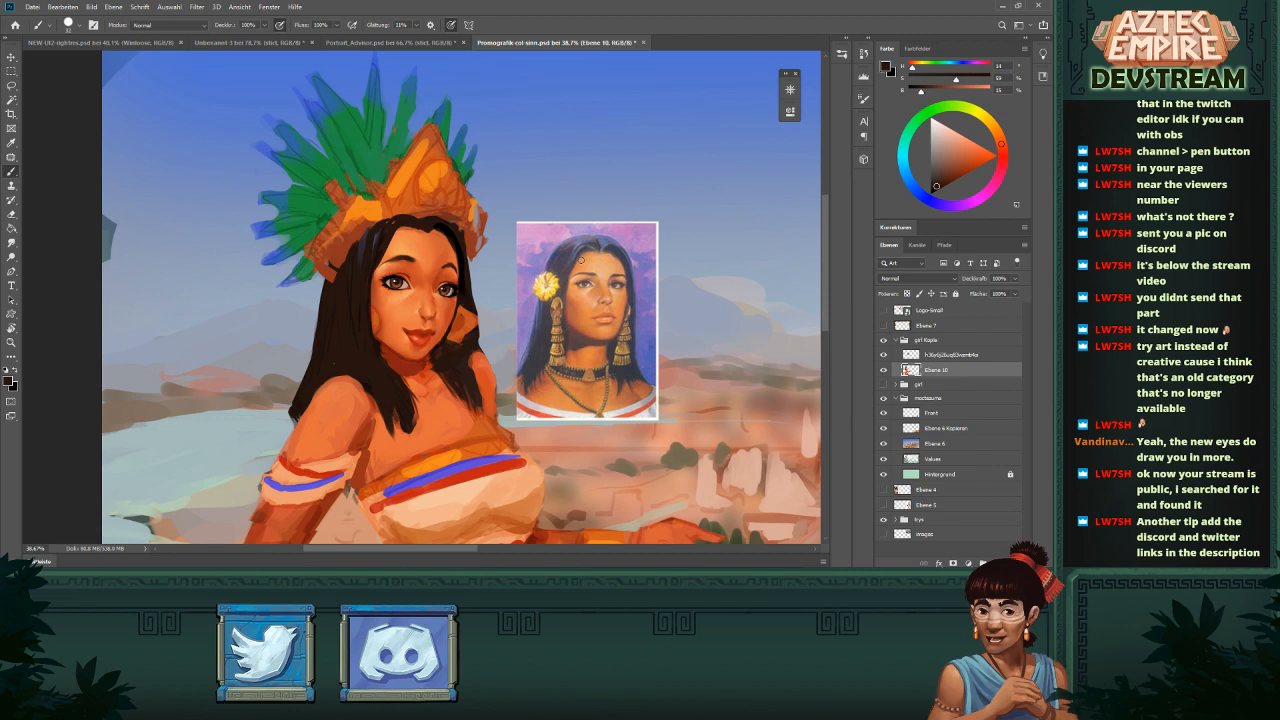
- Touch up the short end of the headdress with sampled grey and the crown ornament with sampled orange
left_click_drag(481, 194, 526, 200)
left_click(476, 226, "alt")
right_click(478, 218, "alt")
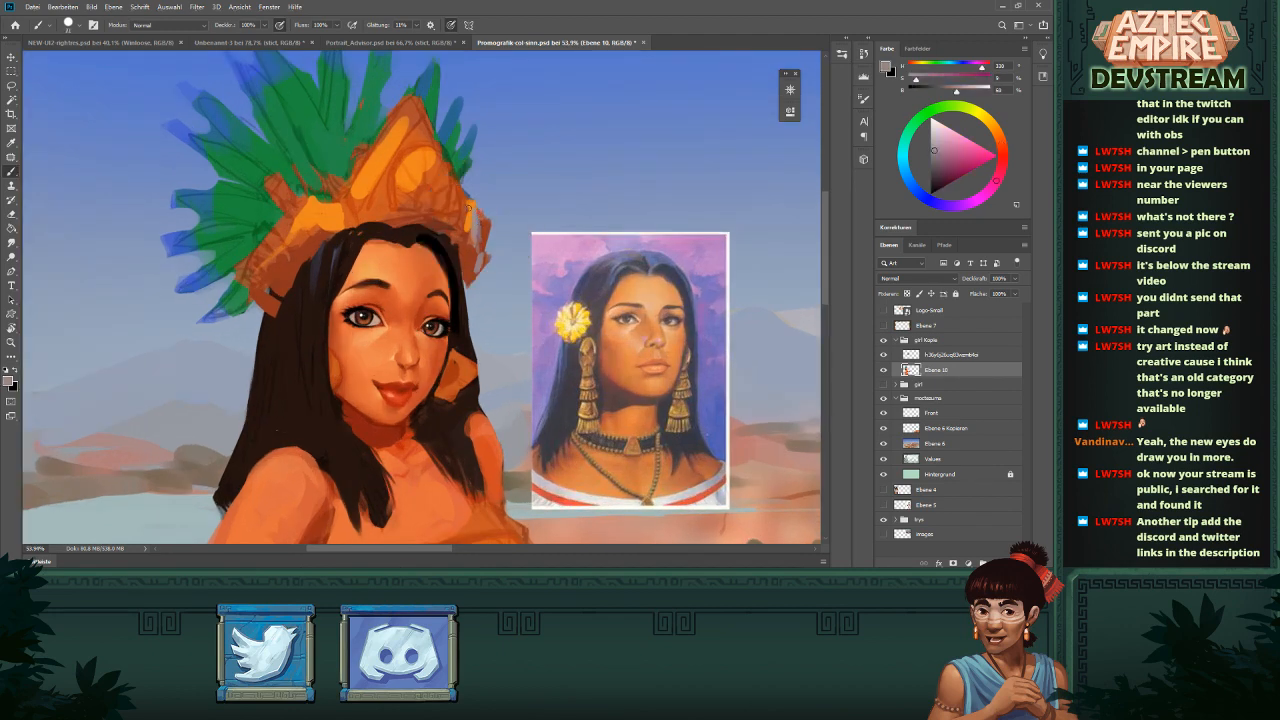
left_click_drag(438, 196, 446, 209)
left_click(432, 173, "alt")
left_click_drag(433, 165, 433, 155)
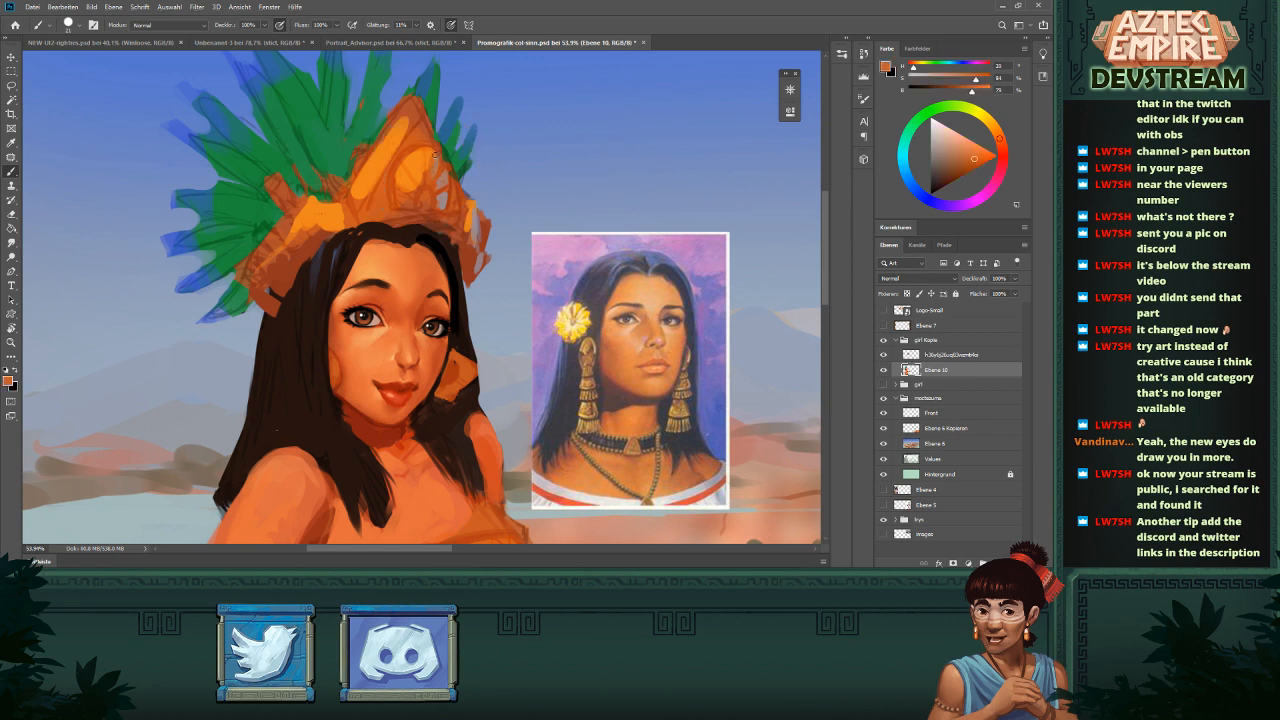
- Flip the girl Kopie group horizontally so the woman faces the other way, and reselect layer Ebene 10
key("ctrl+0")
left_click_drag(530, 247, 548, 256)
left_click_drag(547, 262, 780, 265)
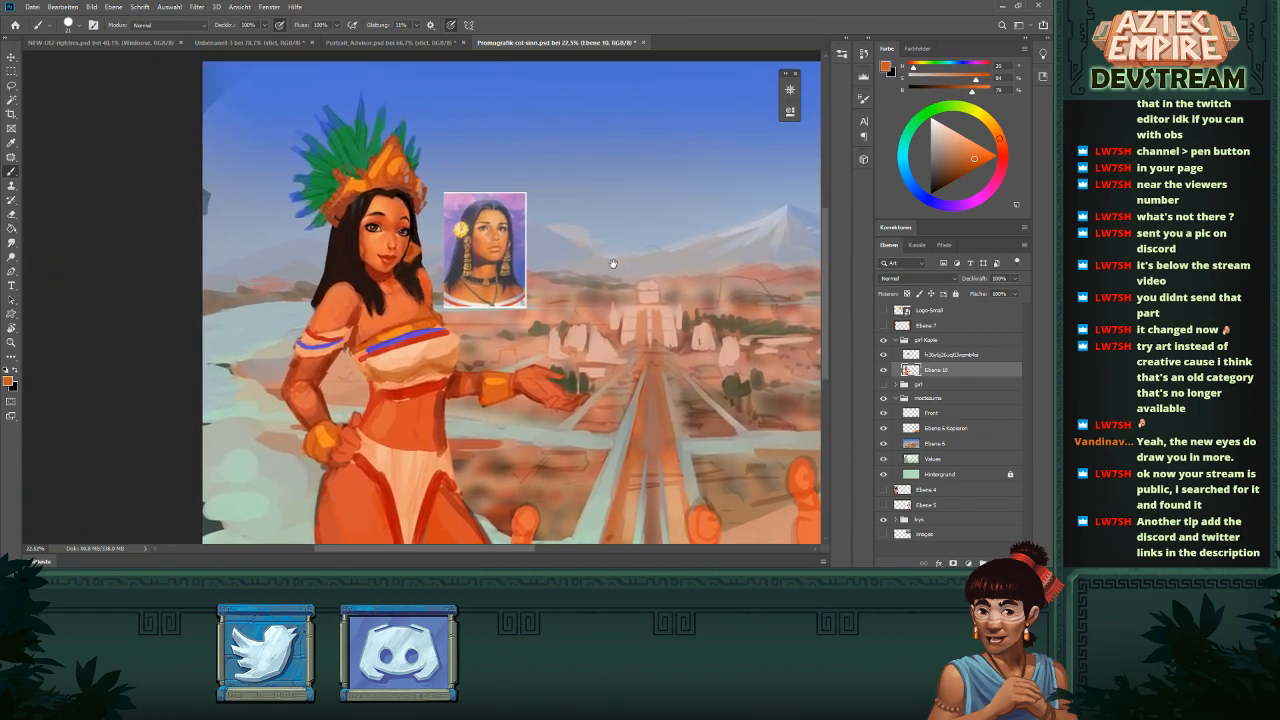
left_click_drag(611, 263, 594, 281)
key("ctrl+0")
left_click(943, 342)
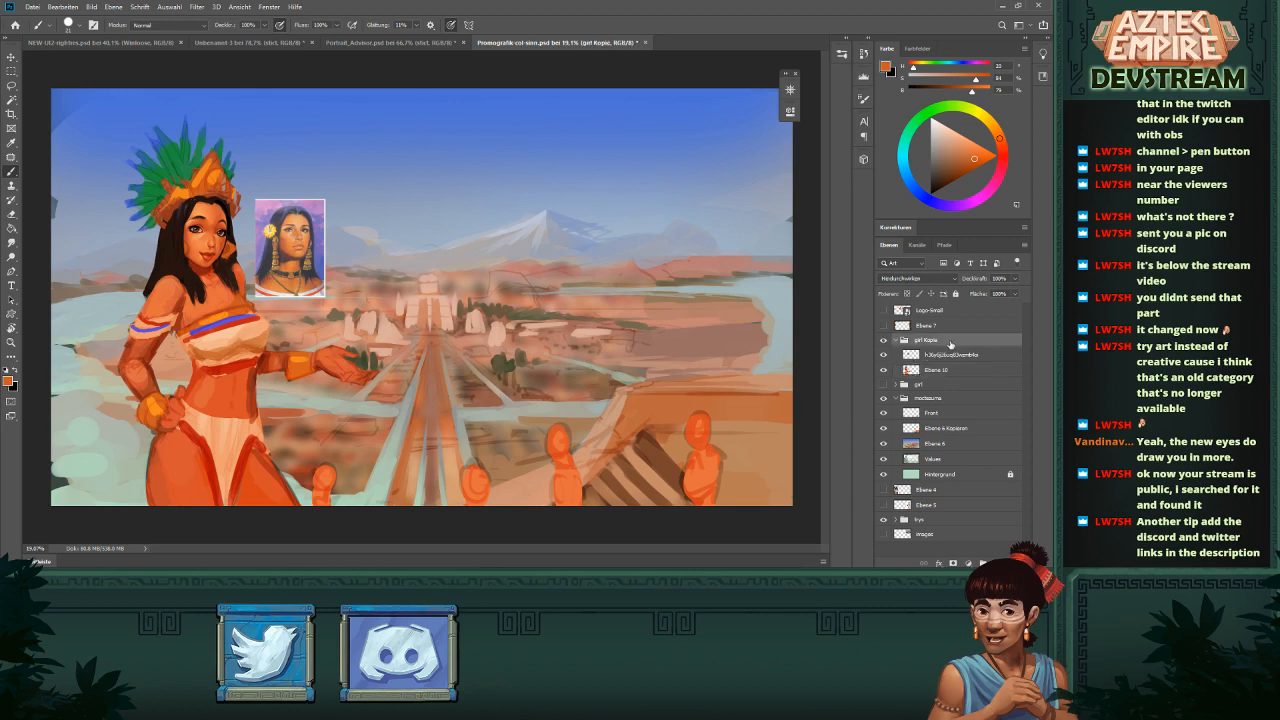
key("ctrl+shift+h")
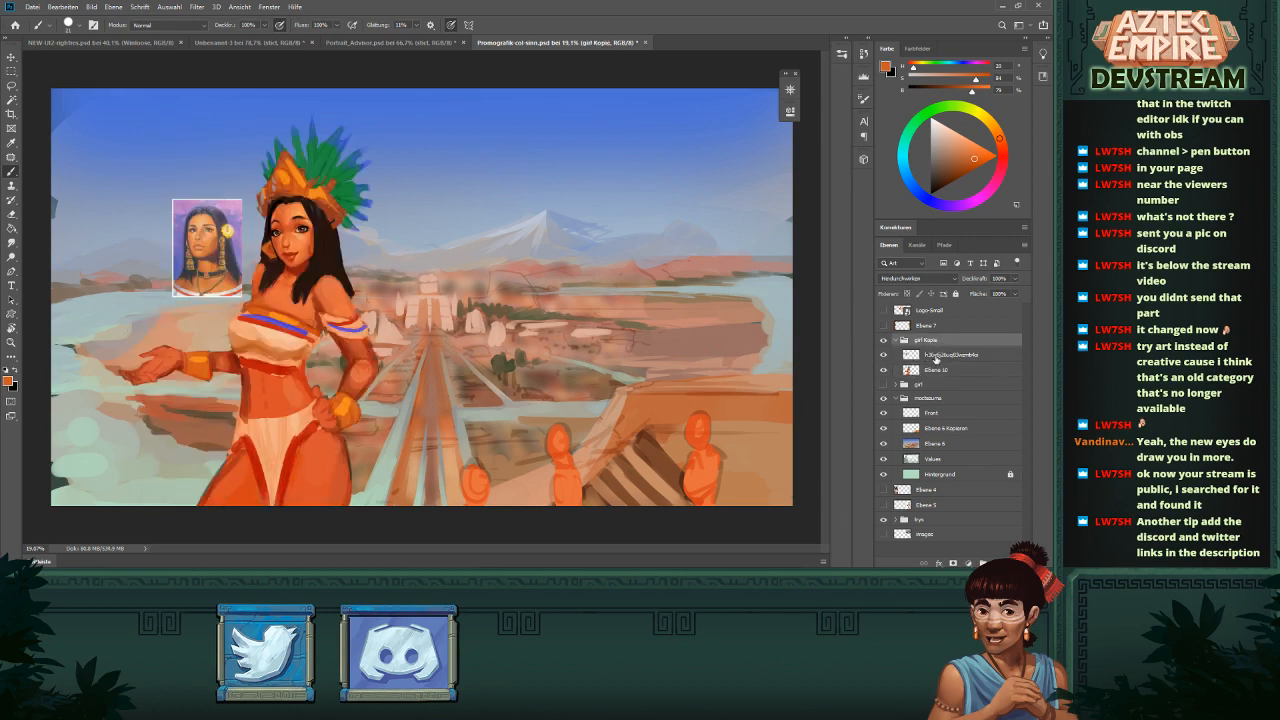
left_click(937, 357)
left_click(925, 370)
- Darken the hairline and the hair beside the face with black, cleaning the edges with sampled skin orange
scroll(371, 196, "up", 2)
scroll(371, 196, "up", 5)
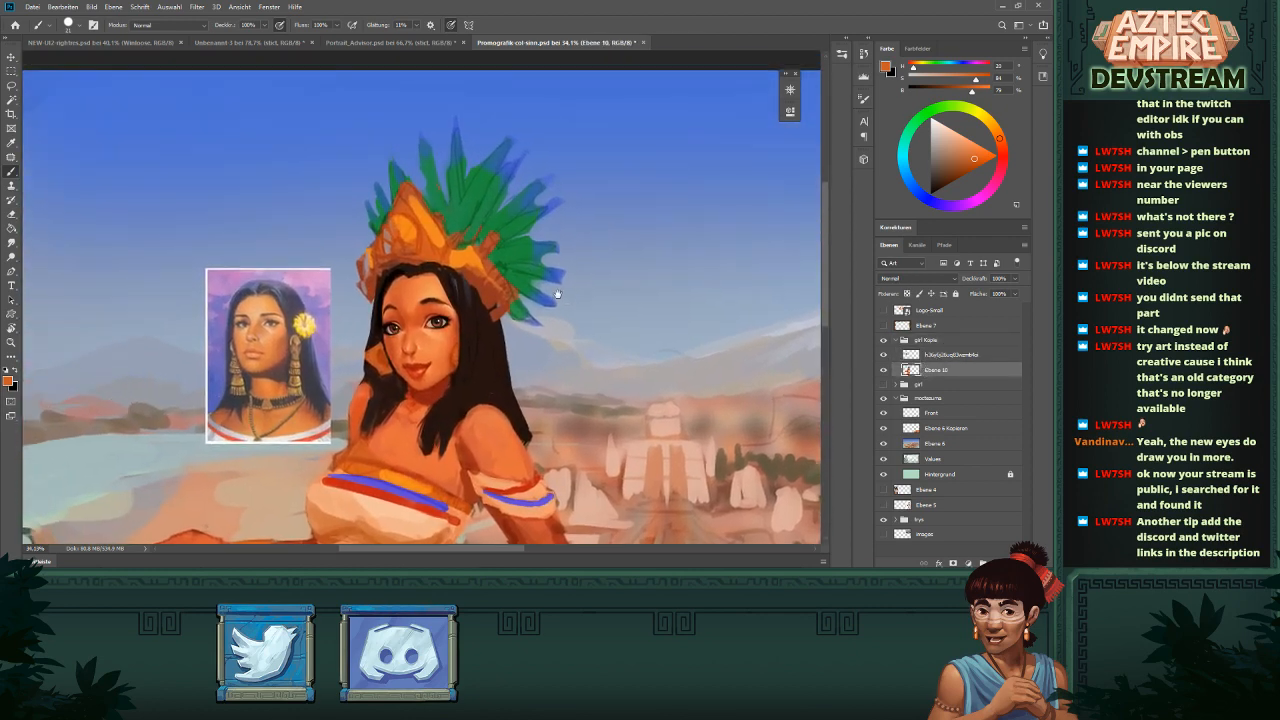
key("d")
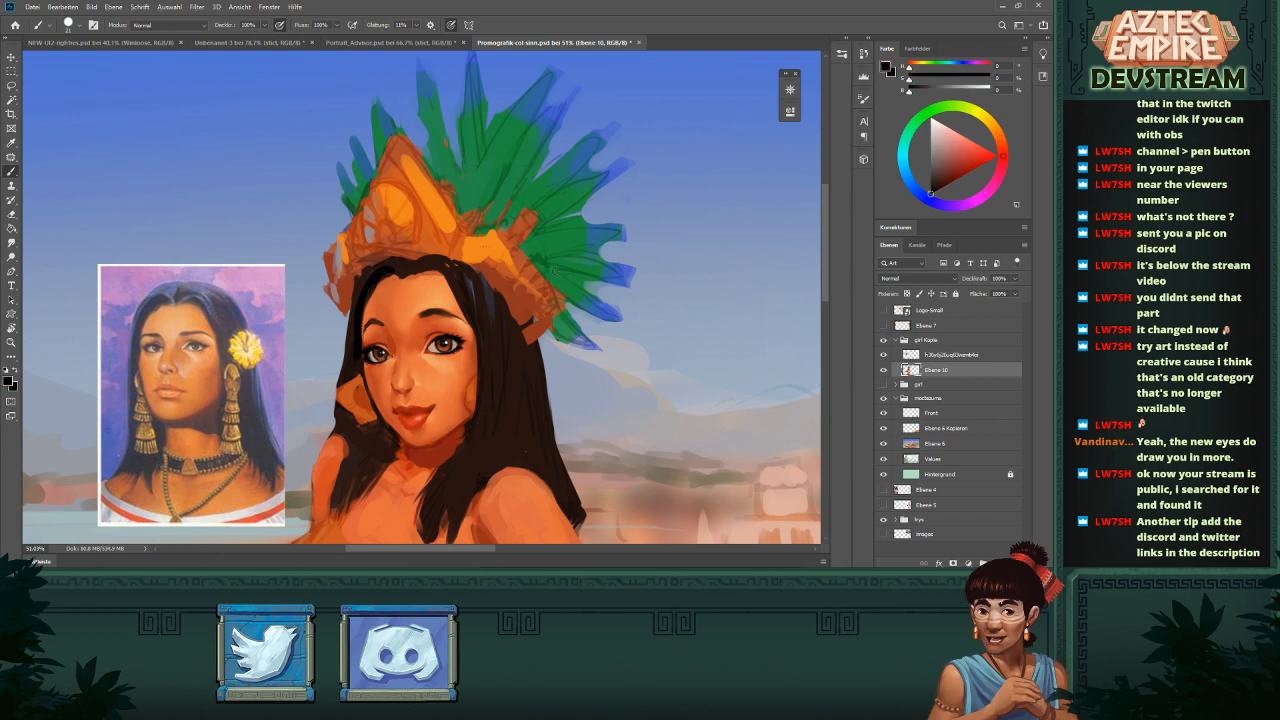
left_click_drag(476, 325, 484, 369)
left_click(557, 271, "alt")
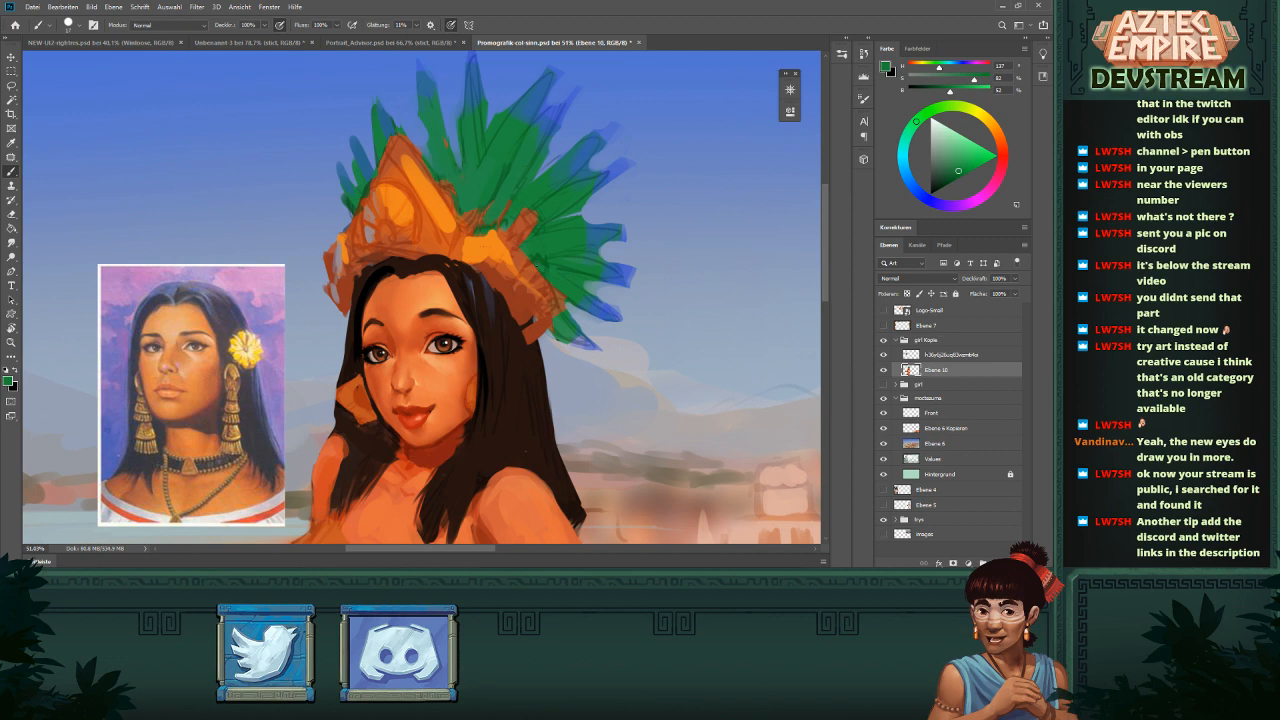
left_click(390, 281, "alt")
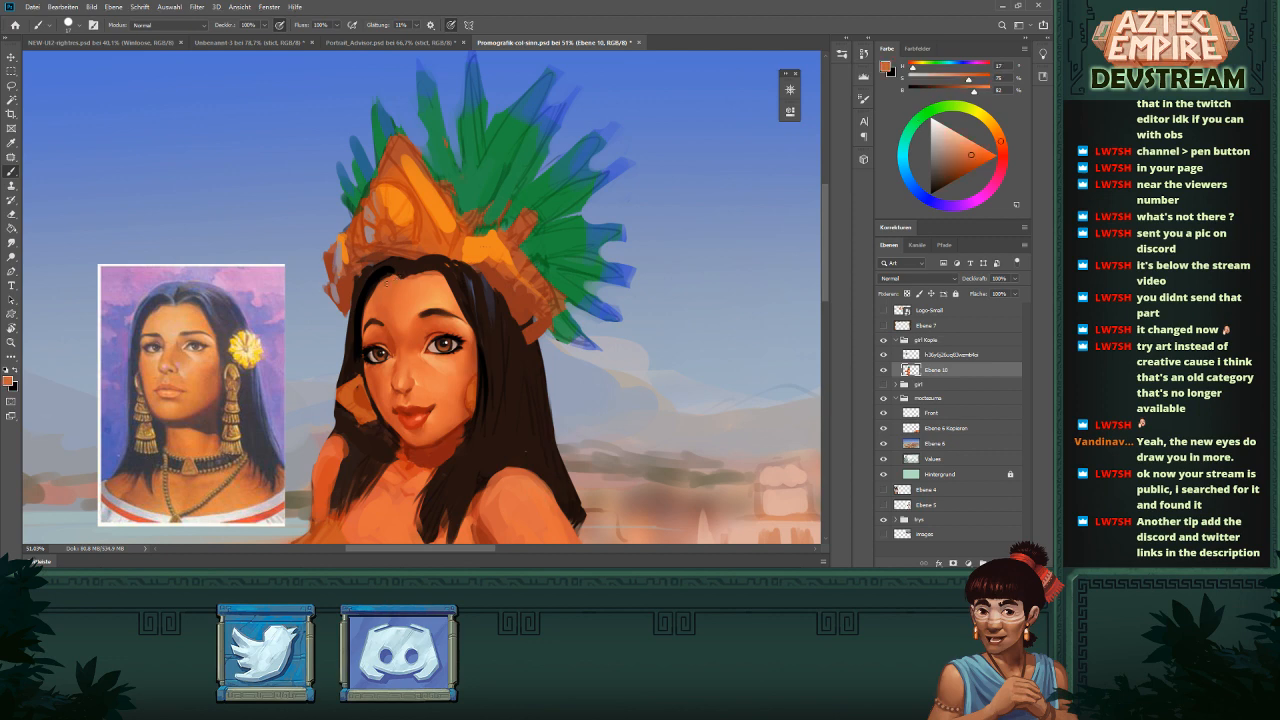
key("d")
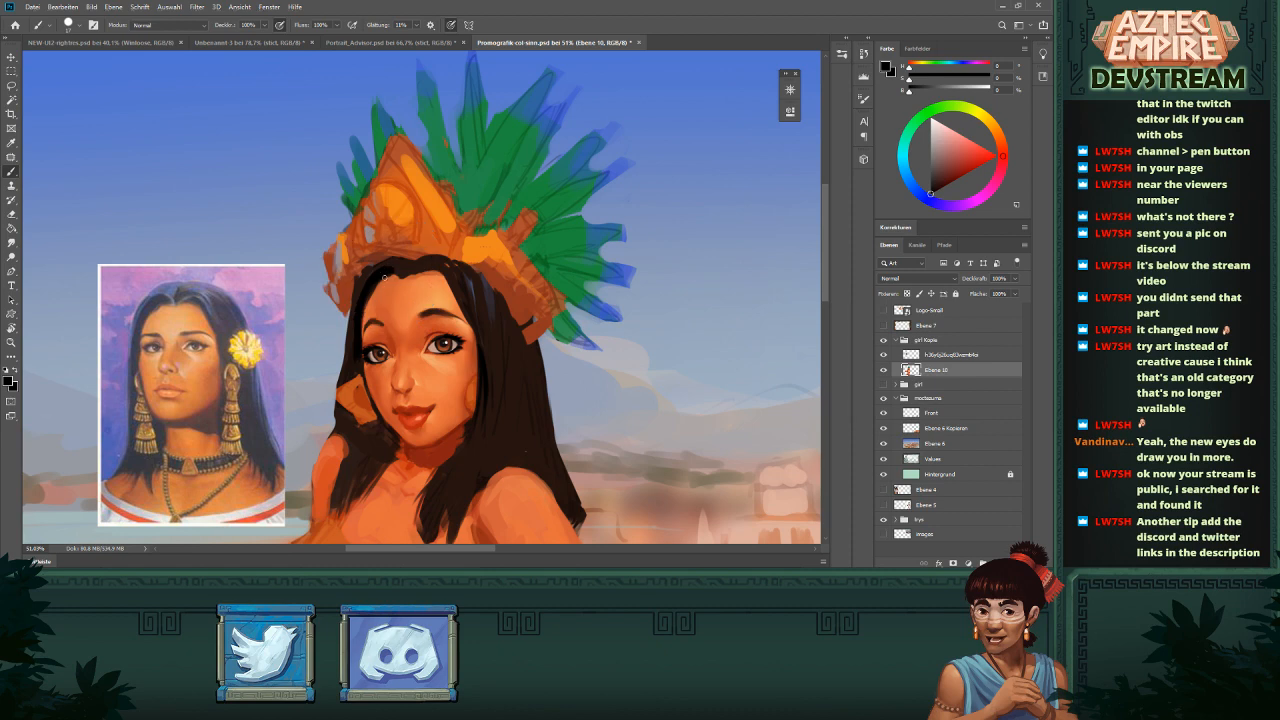
left_click(388, 284, "alt")
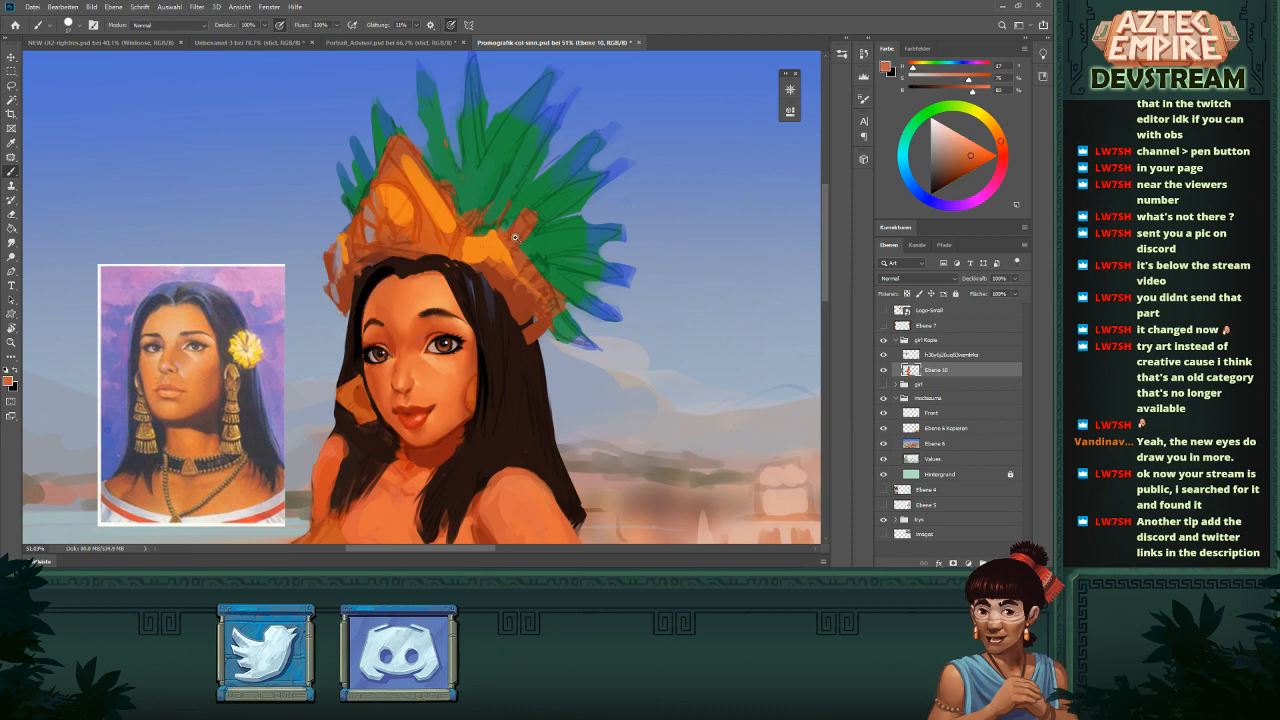
left_click(373, 276, "alt")
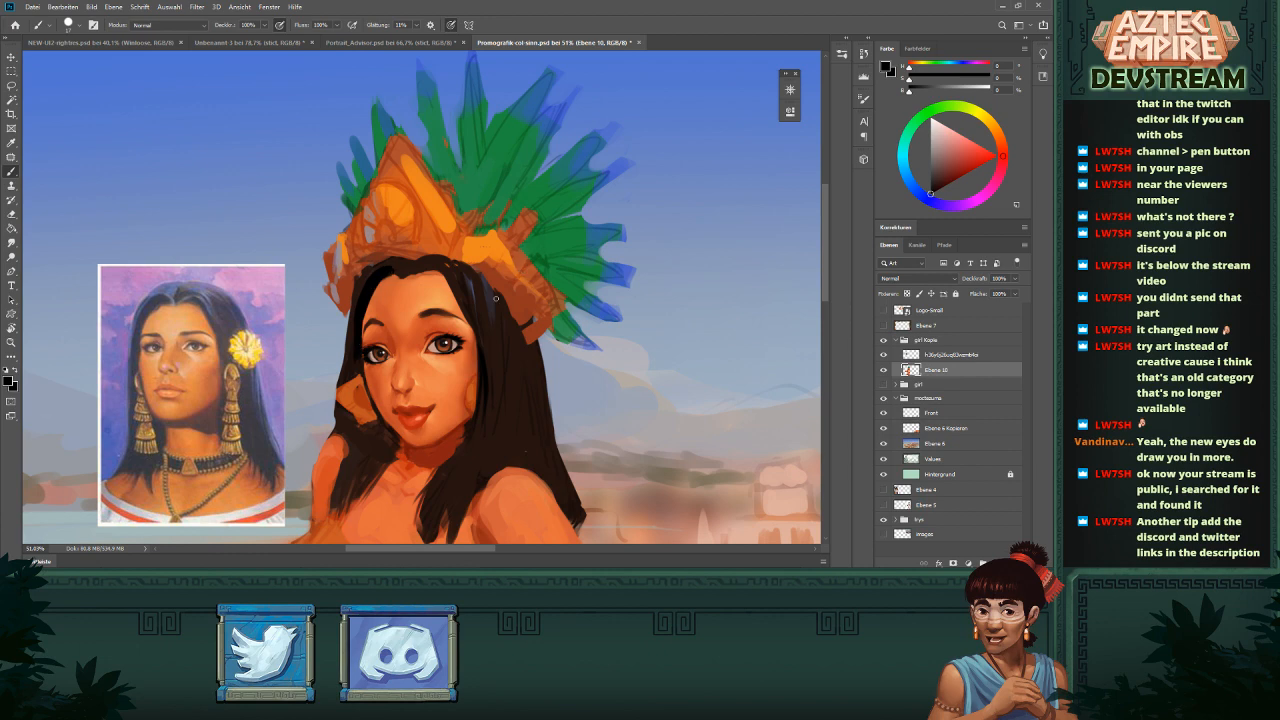
- Fill the hair below the ear on the short side with black and sample the hair's near-black brown
left_click_drag(446, 374, 459, 350)
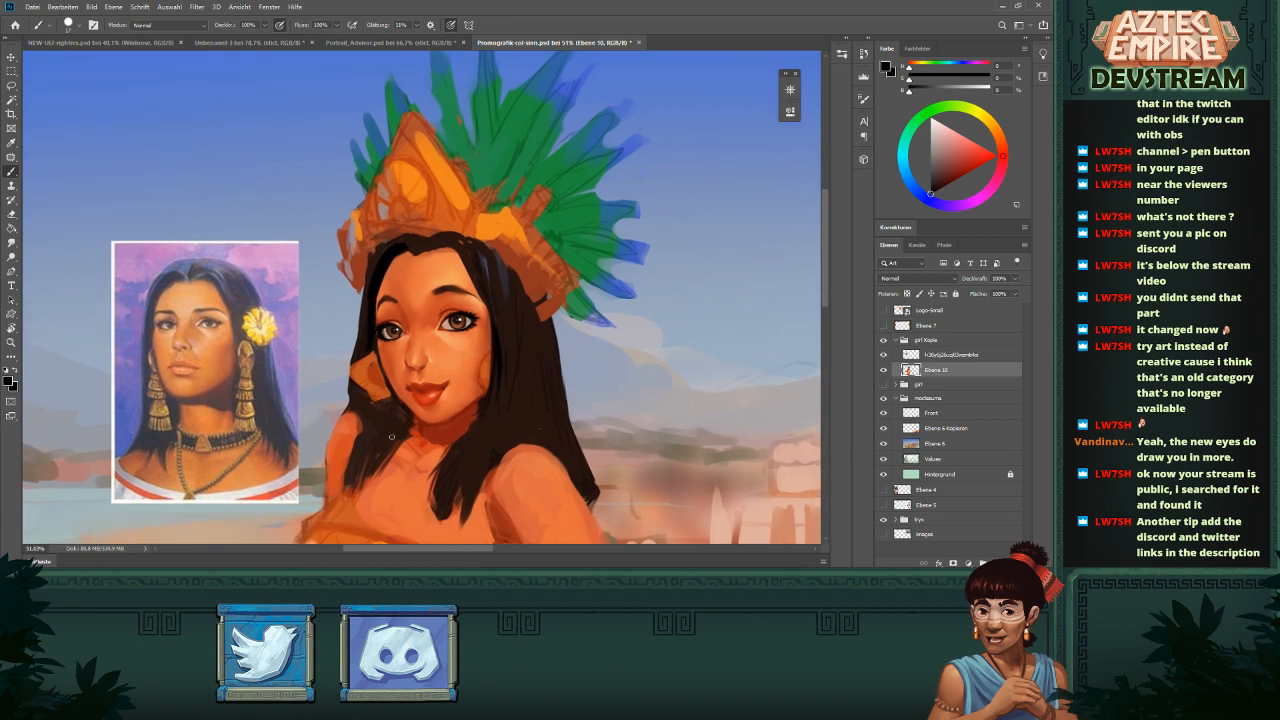
mouse_move(399, 413)
left_mouse_down()
mouse_move(405, 425)
mouse_move(362, 399)
mouse_move(402, 430)
left_mouse_up()
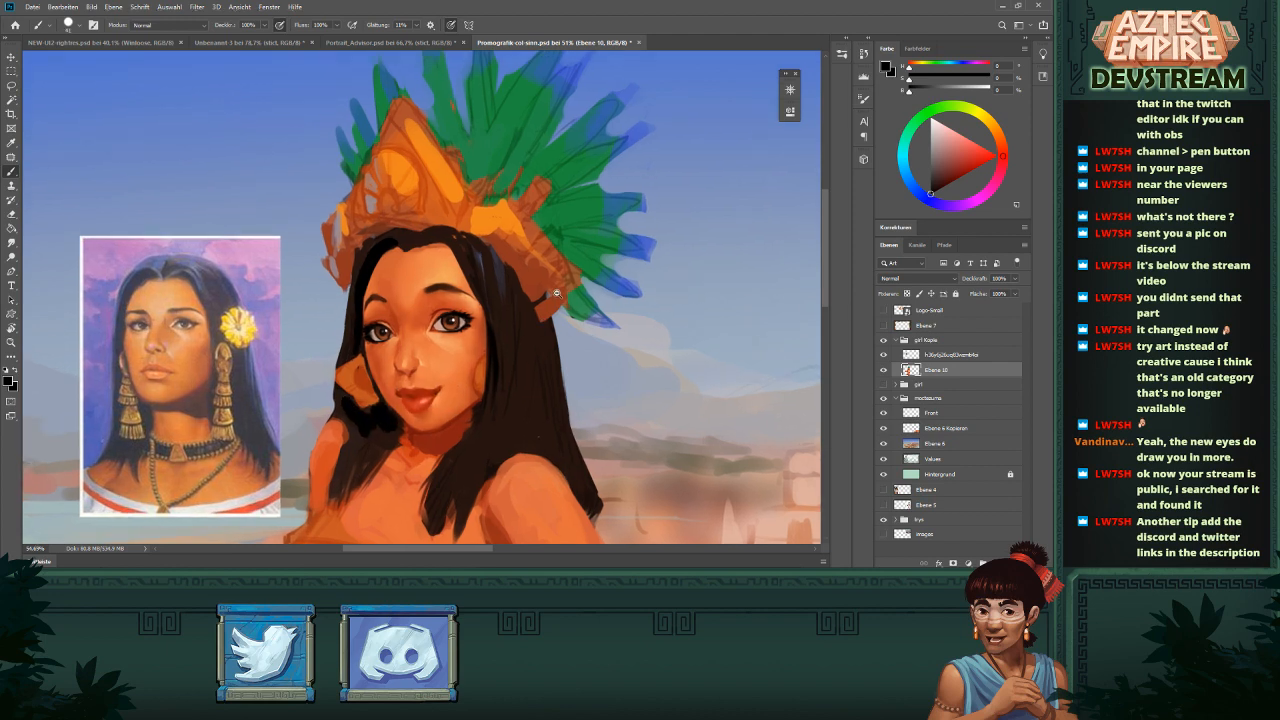
left_click_drag(351, 356, 440, 283)
left_click(440, 283, "alt")
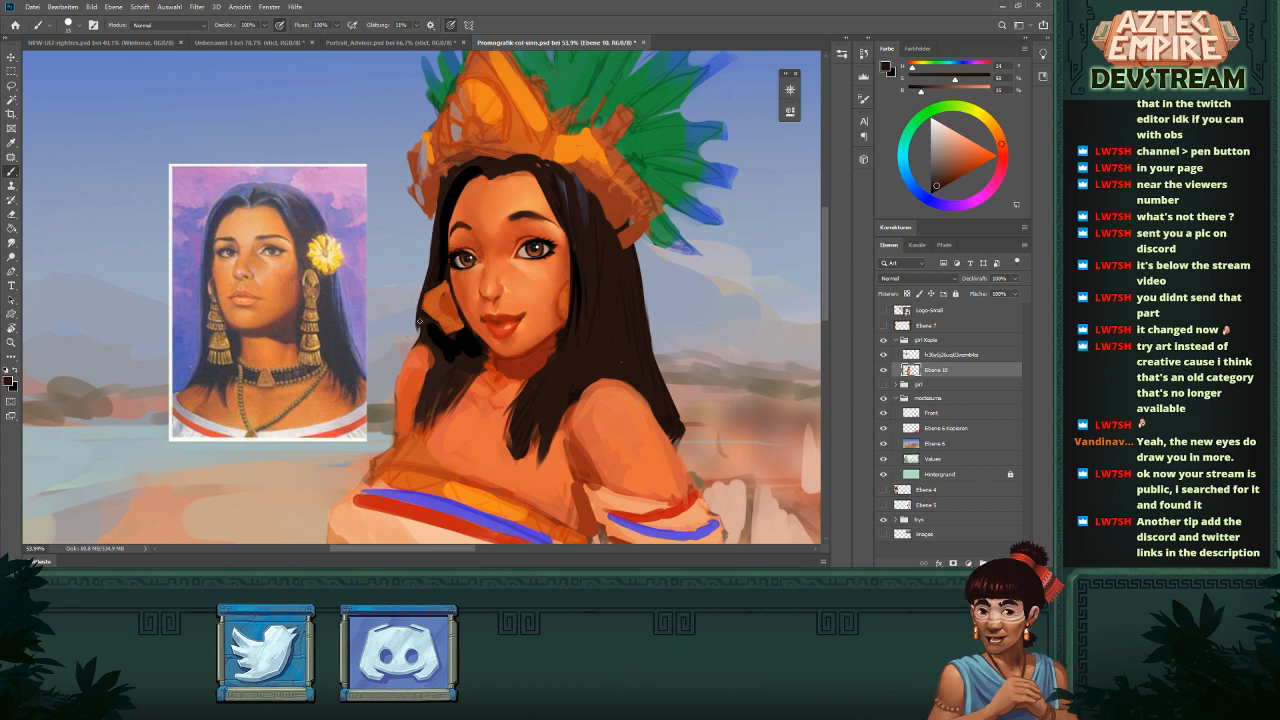
left_click_drag(416, 305, 411, 347)
key("ctrl+z")
scroll(491, 291, "right", 3)
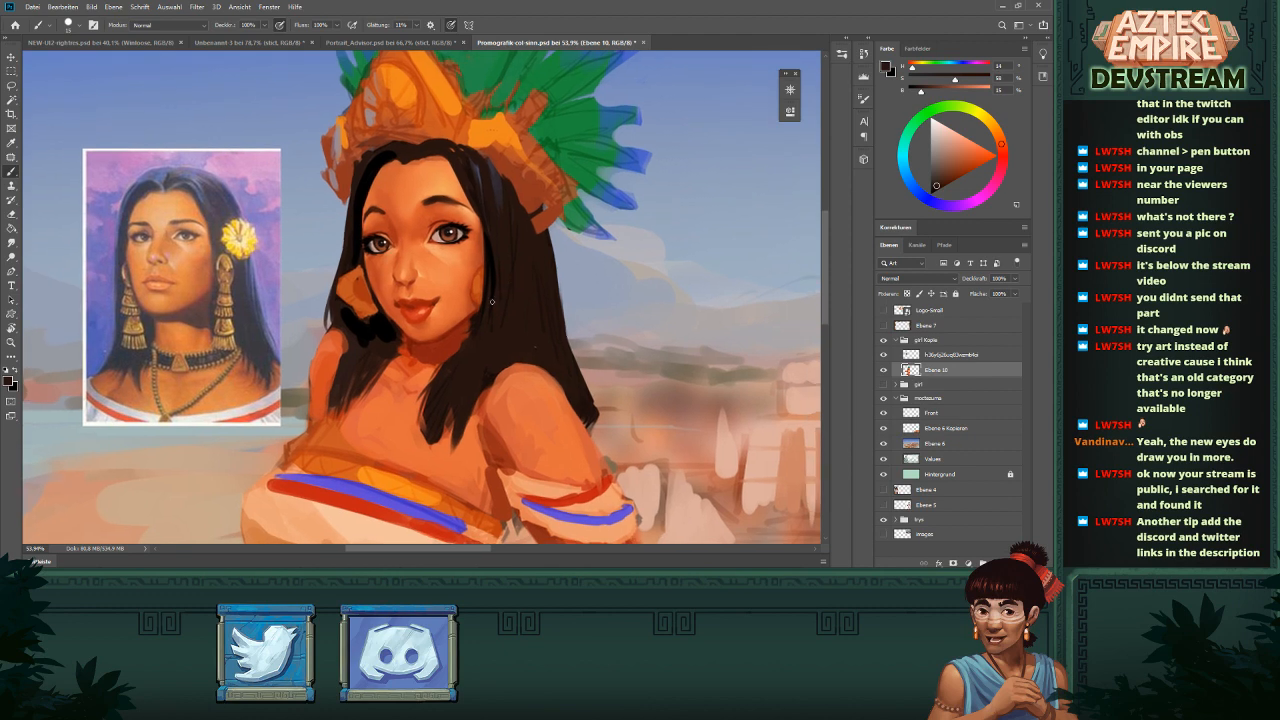
- Paint fine loose strands along the outer edge of the long hair with a smaller near-black brown brush
left_click_drag(597, 417, 595, 435)
mouse_move(559, 243)
left_mouse_down()
mouse_move(556, 318)
mouse_move(614, 300)
mouse_move(584, 362)
left_mouse_up()
right_click(592, 319, "alt")
key("ctrl+z")
right_click(589, 299, "alt")
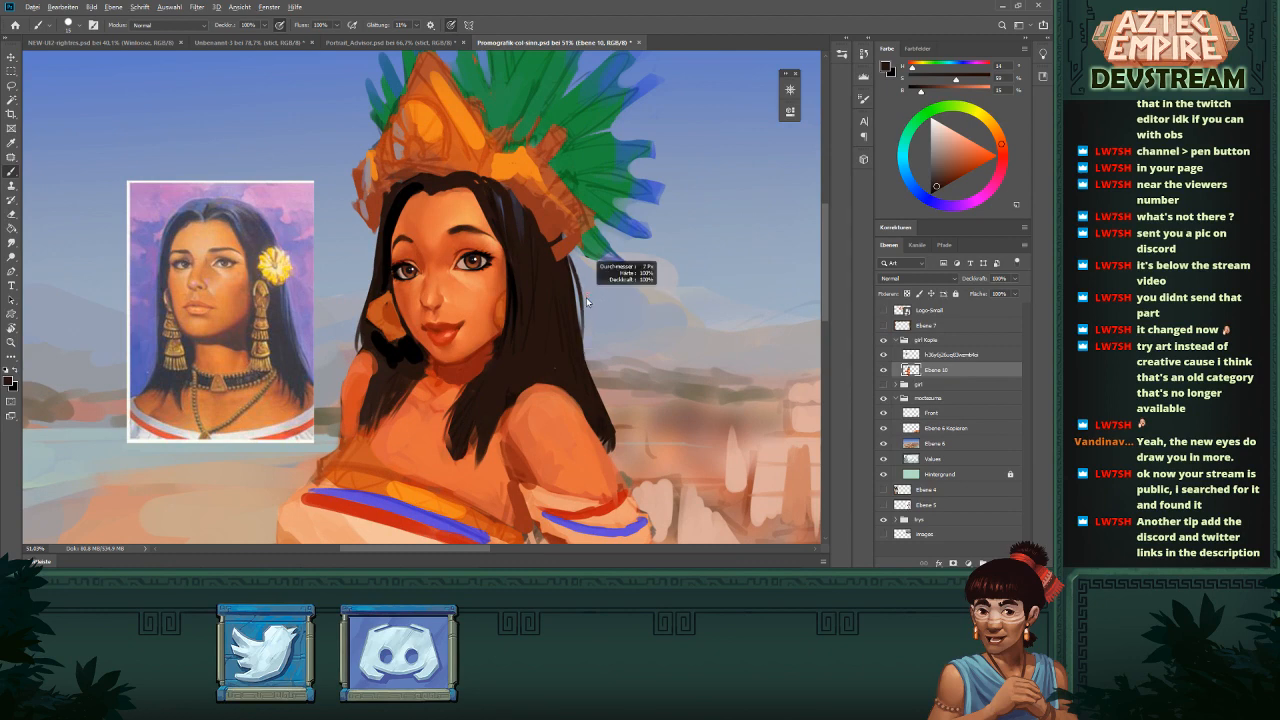
left_click_drag(573, 268, 587, 362)
key("ctrl+z")
left_click_drag(575, 272, 587, 364)
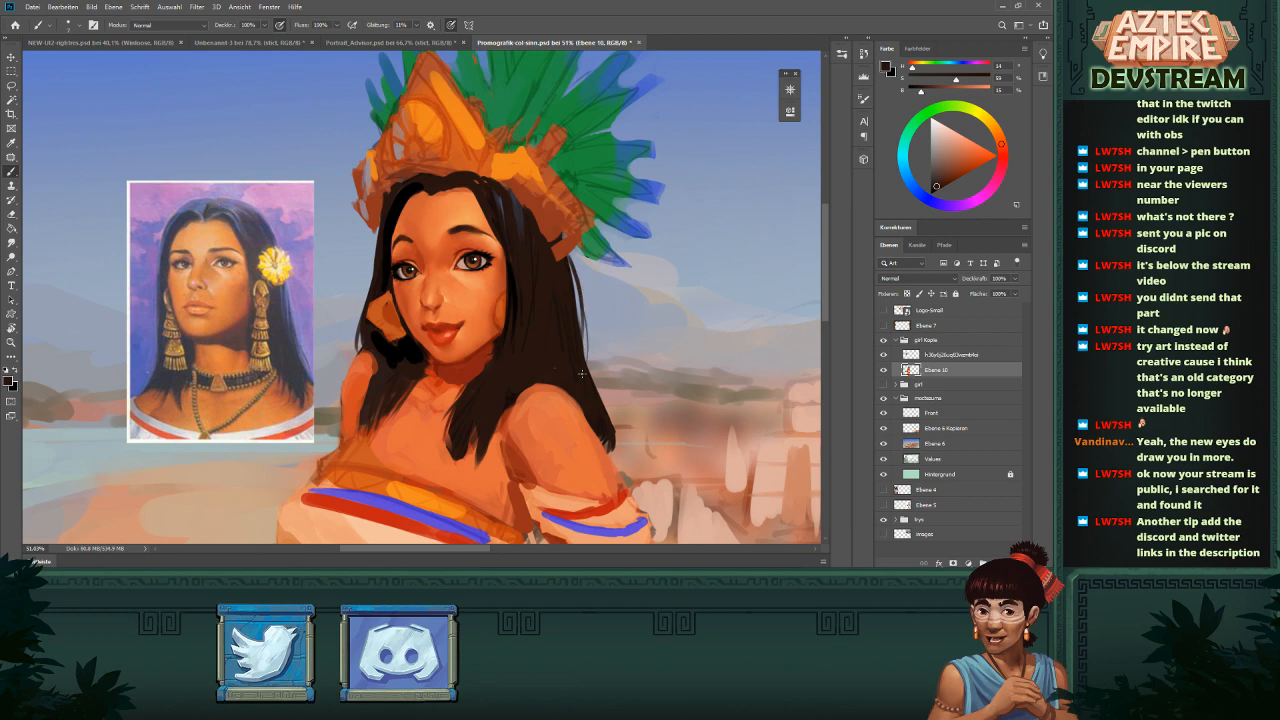
- Try several more thin strands beside the outer edge of the long hair, undoing each attempt
left_click_drag(582, 303, 593, 383)
key("ctrl+z")
left_click_drag(581, 278, 599, 392)
key("ctrl+z")
left_click_drag(577, 264, 591, 378)
key("ctrl+z")
mouse_move(570, 253)
left_mouse_down()
mouse_move(587, 312)
mouse_move(622, 287)
mouse_move(655, 287)
mouse_move(584, 297)
mouse_move(645, 257)
left_mouse_up()
key("ctrl+z")
key("ctrl+z")
- Shorten the hair tips hanging over the chest by painting over them with sampled skin orange
left_click_drag(508, 367, 516, 366)
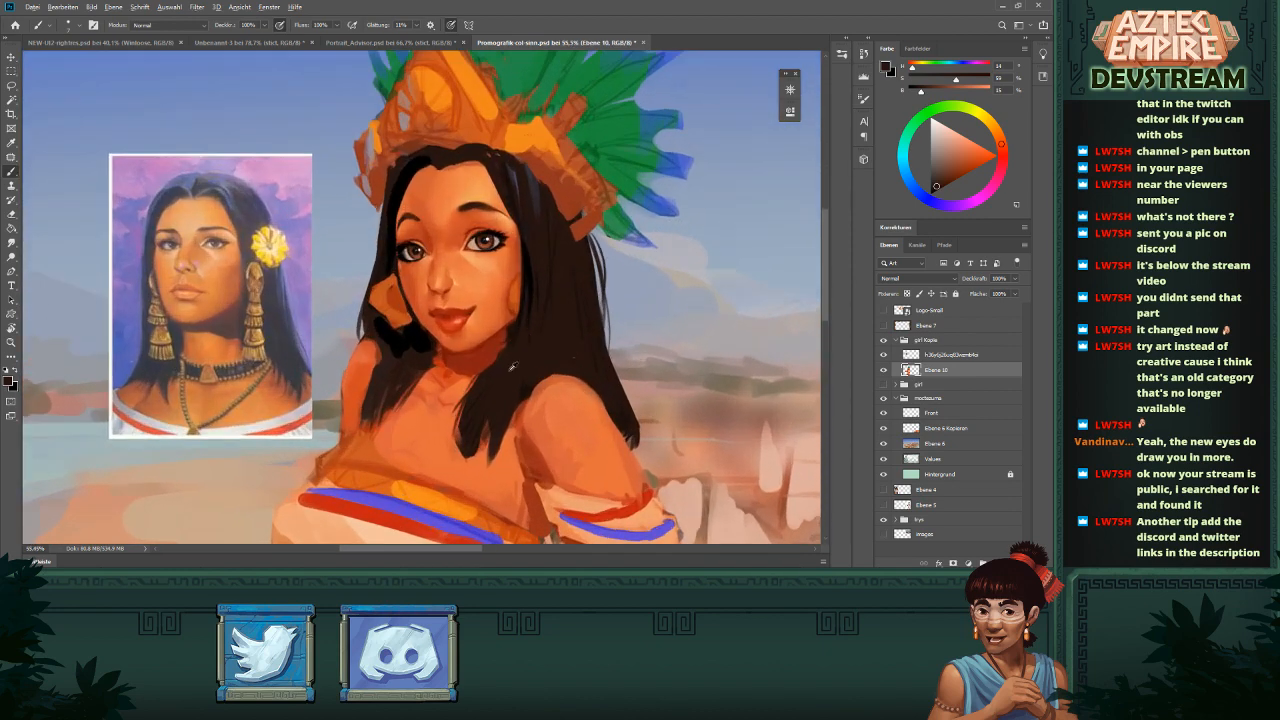
left_click(531, 283, "alt")
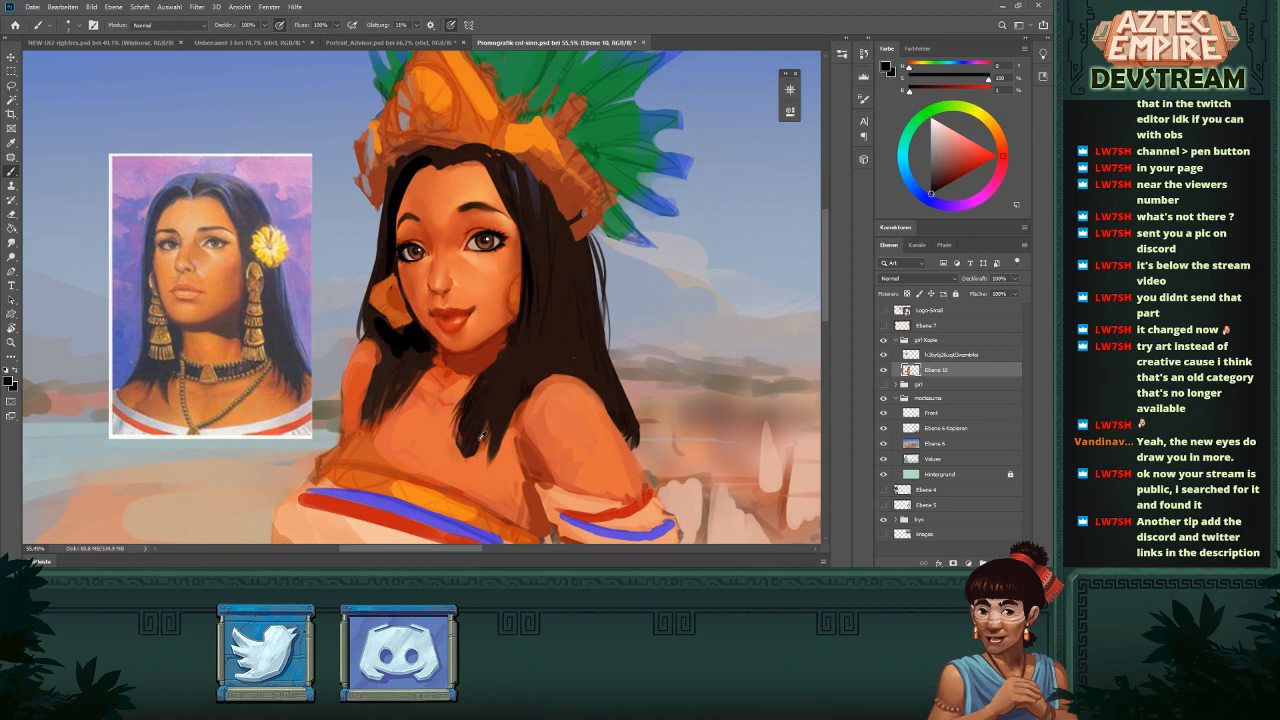
left_click(480, 464, "alt")
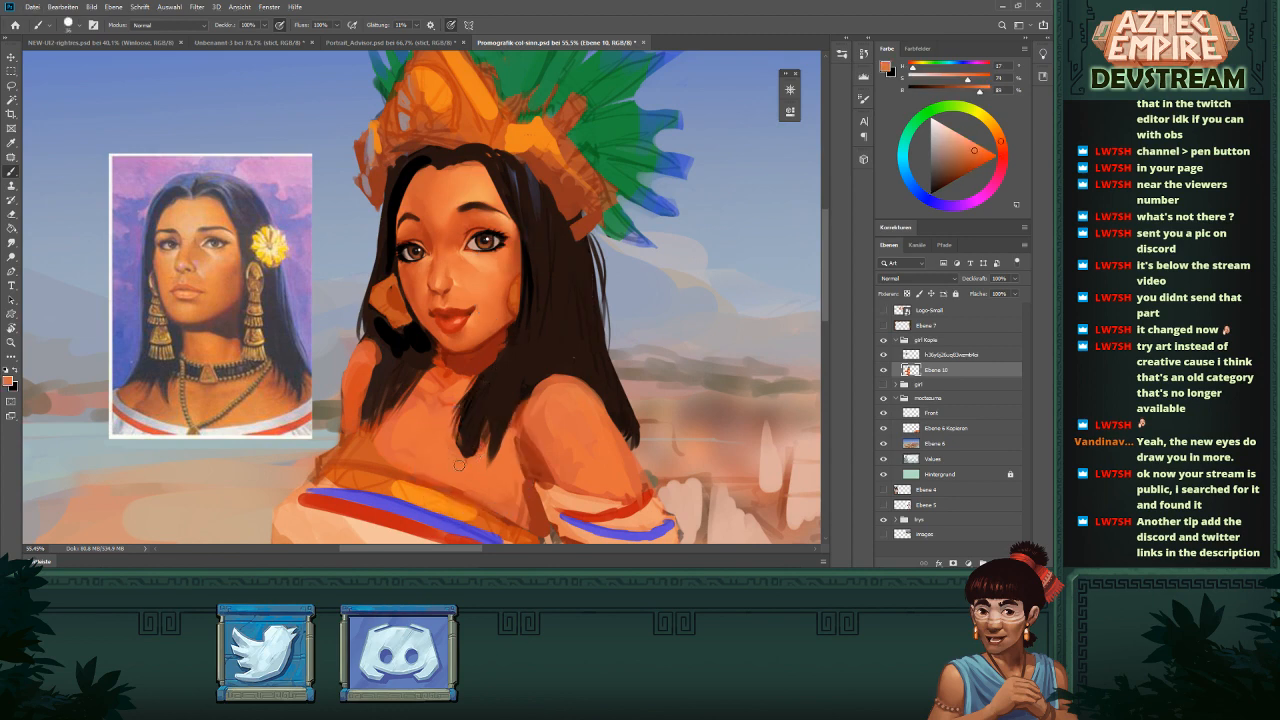
mouse_move(459, 466)
left_mouse_down()
mouse_move(466, 417)
mouse_move(470, 450)
mouse_move(484, 434)
left_mouse_up()
- Try a skin-orange stroke across the near shoulder beside the hair and undo it
mouse_move(575, 387)
left_mouse_down()
mouse_move(435, 405)
mouse_move(524, 432)
mouse_move(512, 432)
mouse_move(550, 403)
mouse_move(520, 452)
mouse_move(550, 402)
mouse_move(498, 384)
left_mouse_up()
key("ctrl+z")
key("ctrl+z")
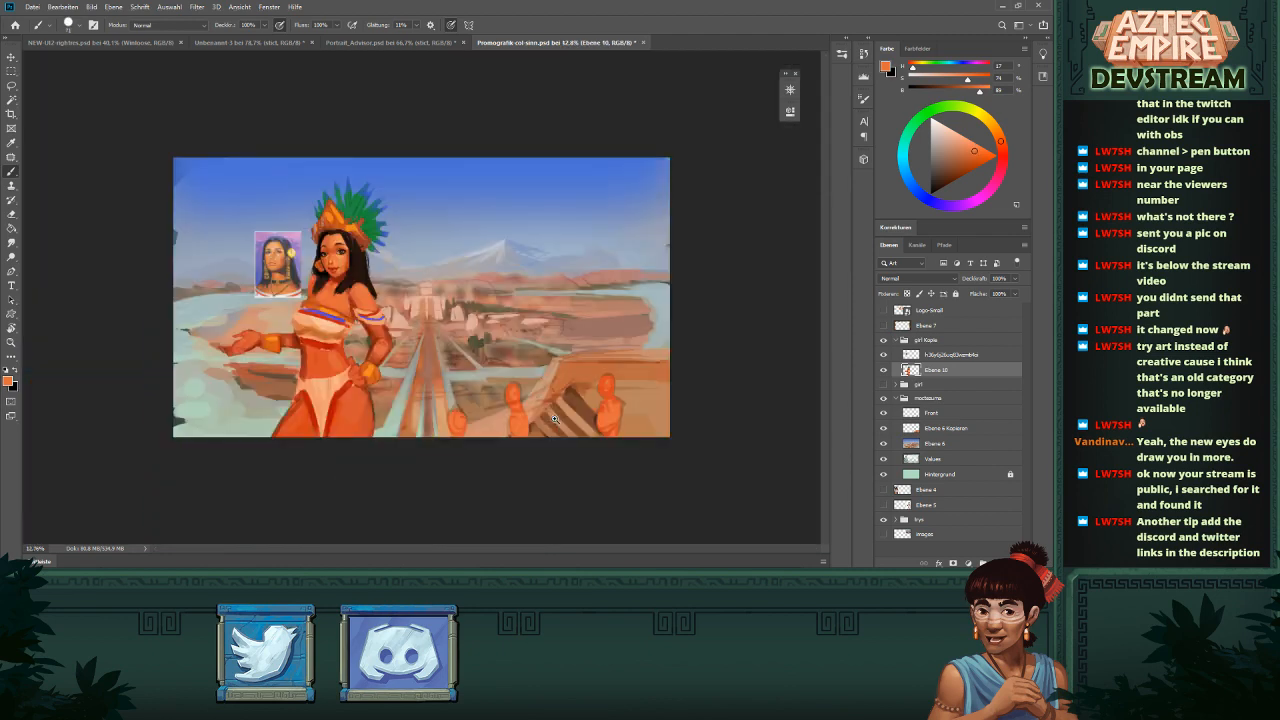
- Paint over the hair falling on the far shoulder with skin orange sampled from the chest
left_click_drag(378, 290, 448, 290)
left_click_drag(440, 258, 629, 306)
left_click_drag(440, 291, 490, 298)
left_click(419, 370, "alt")
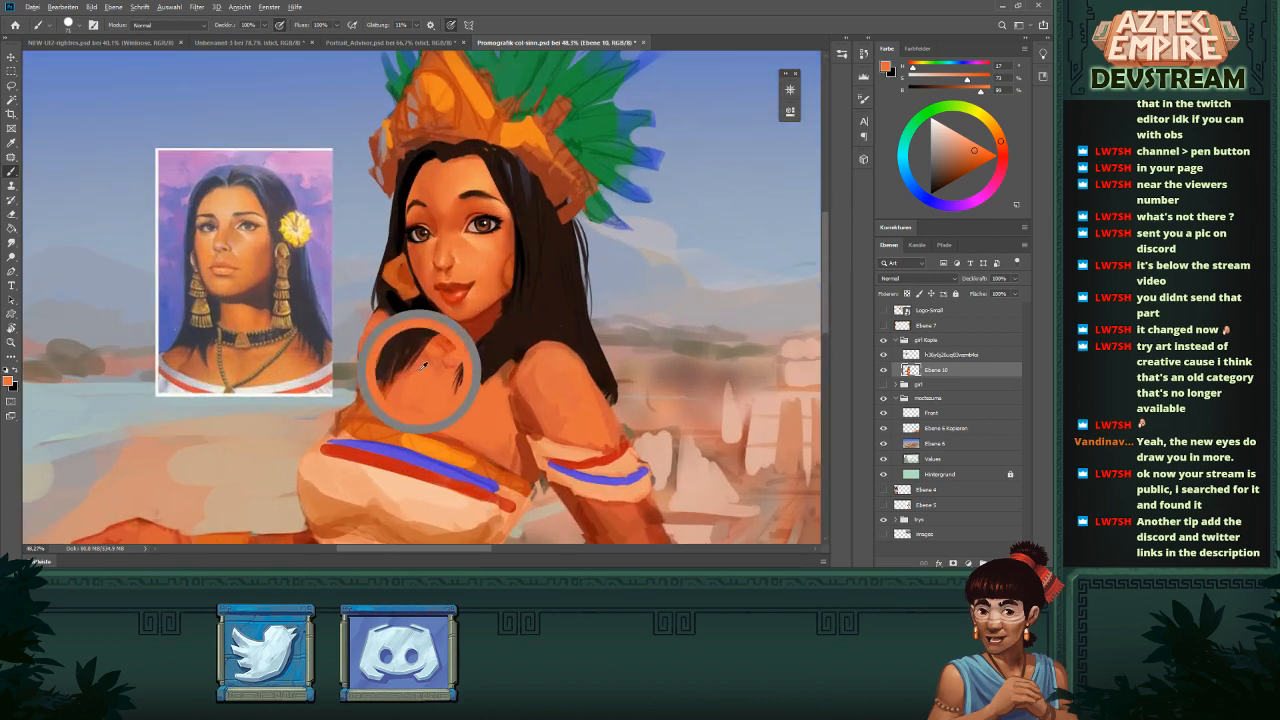
mouse_move(401, 388)
left_mouse_down()
mouse_move(382, 360)
mouse_move(380, 388)
mouse_move(390, 378)
left_mouse_up()
left_click(376, 328, "alt")
right_click(420, 369, "alt")
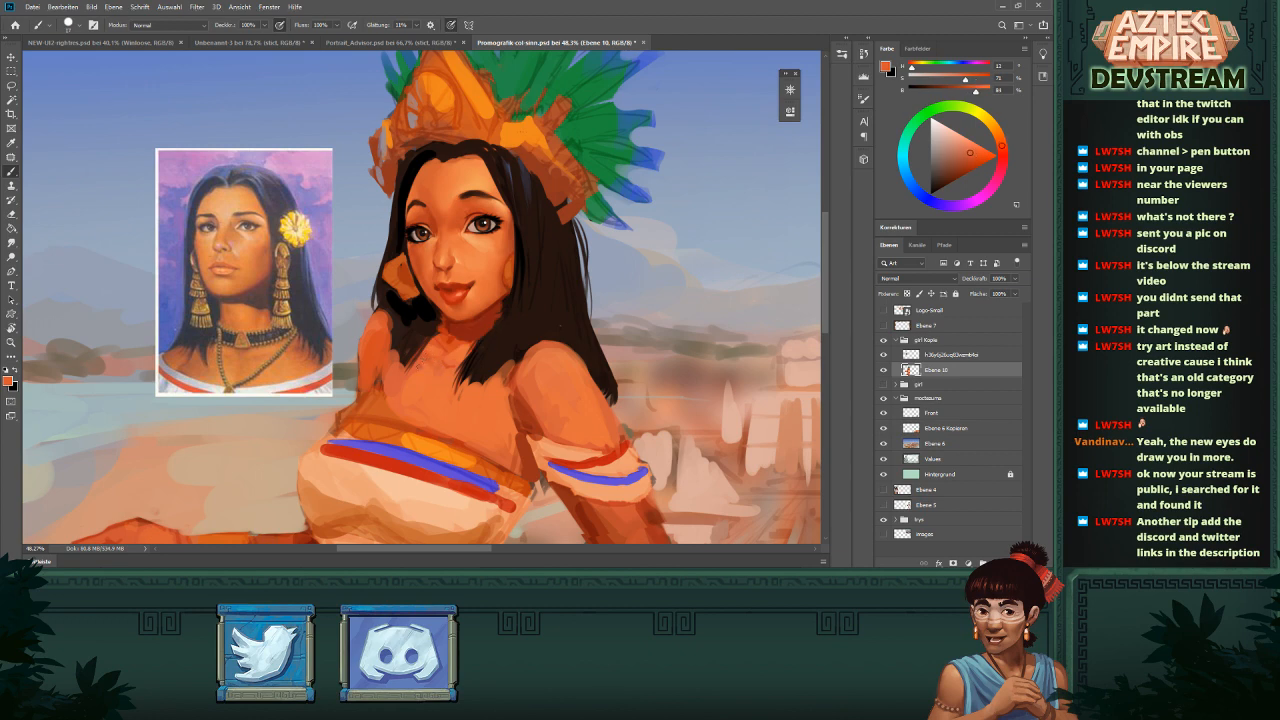
- Touch up the far shoulder and neck area with a darker sampled skin orange
left_click(383, 356, "alt")
left_click_drag(504, 332, 400, 322)
left_click_drag(337, 285, 608, 367)
scroll(556, 360, "up", 2)
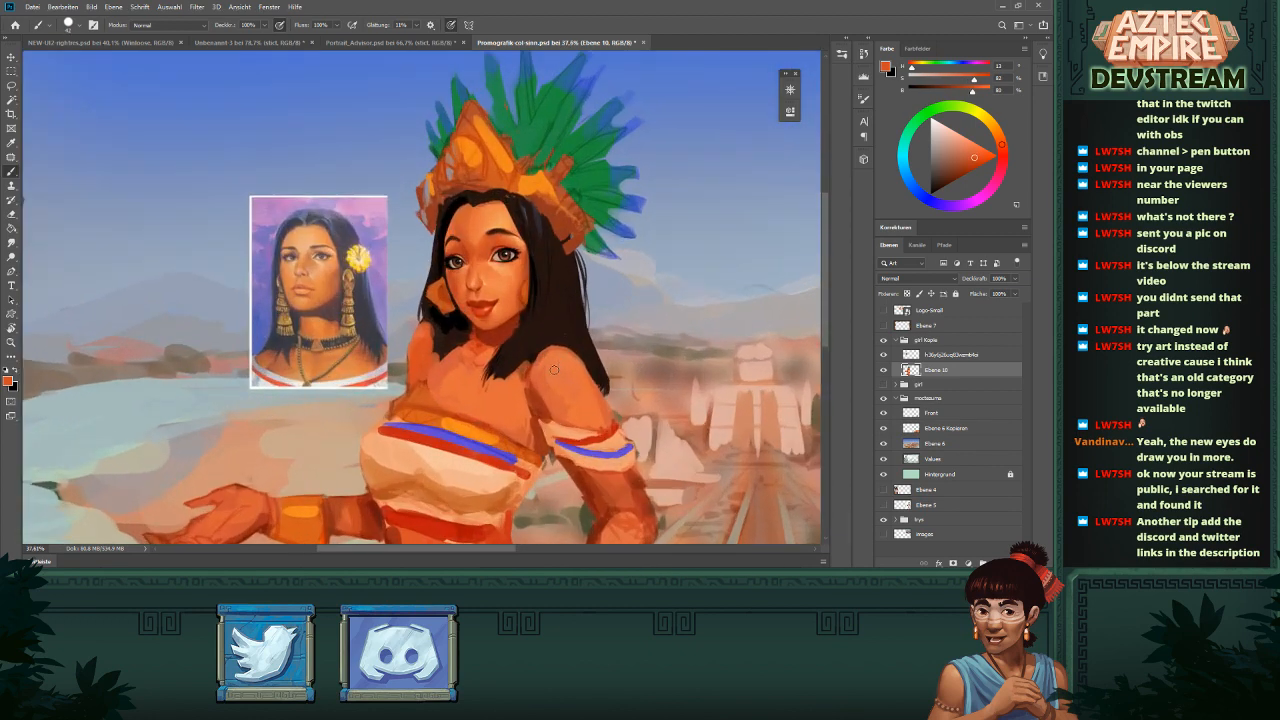
- Blend the far shoulder with light and dark skin oranges sampled from the face and shoulder
left_click(430, 338, "alt")
left_click(490, 278, "alt")
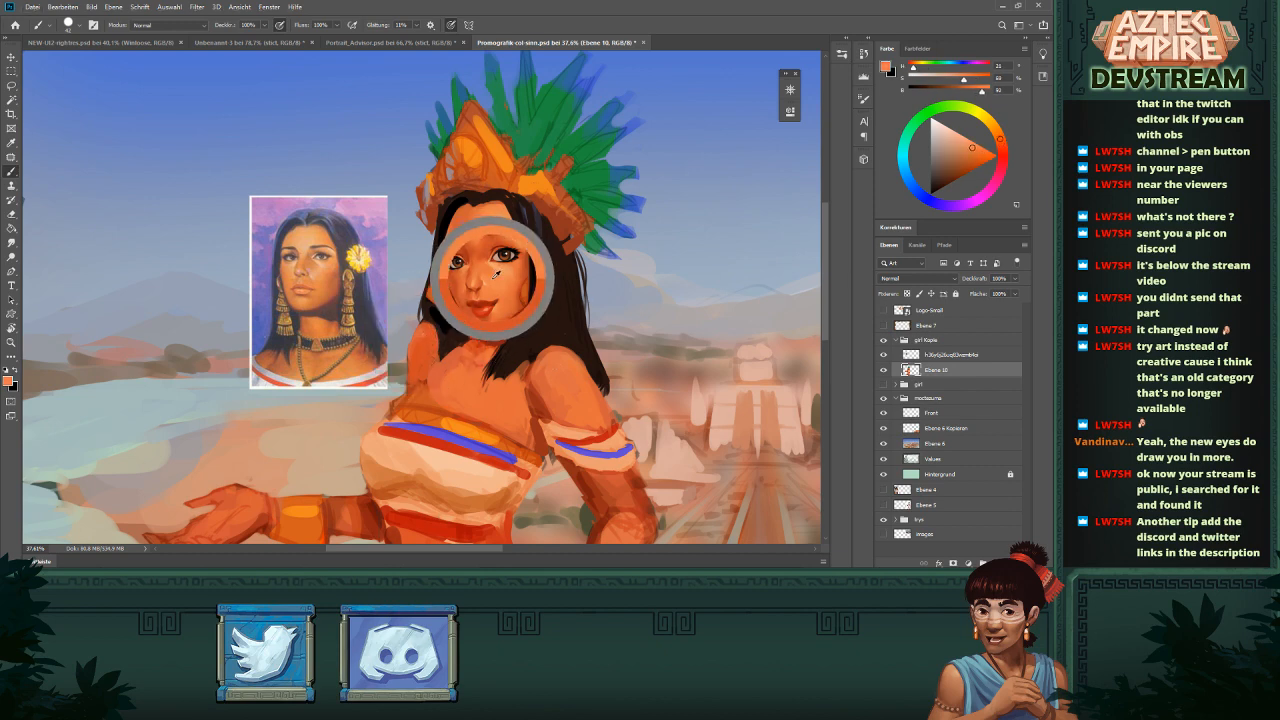
left_click(428, 330, "alt")
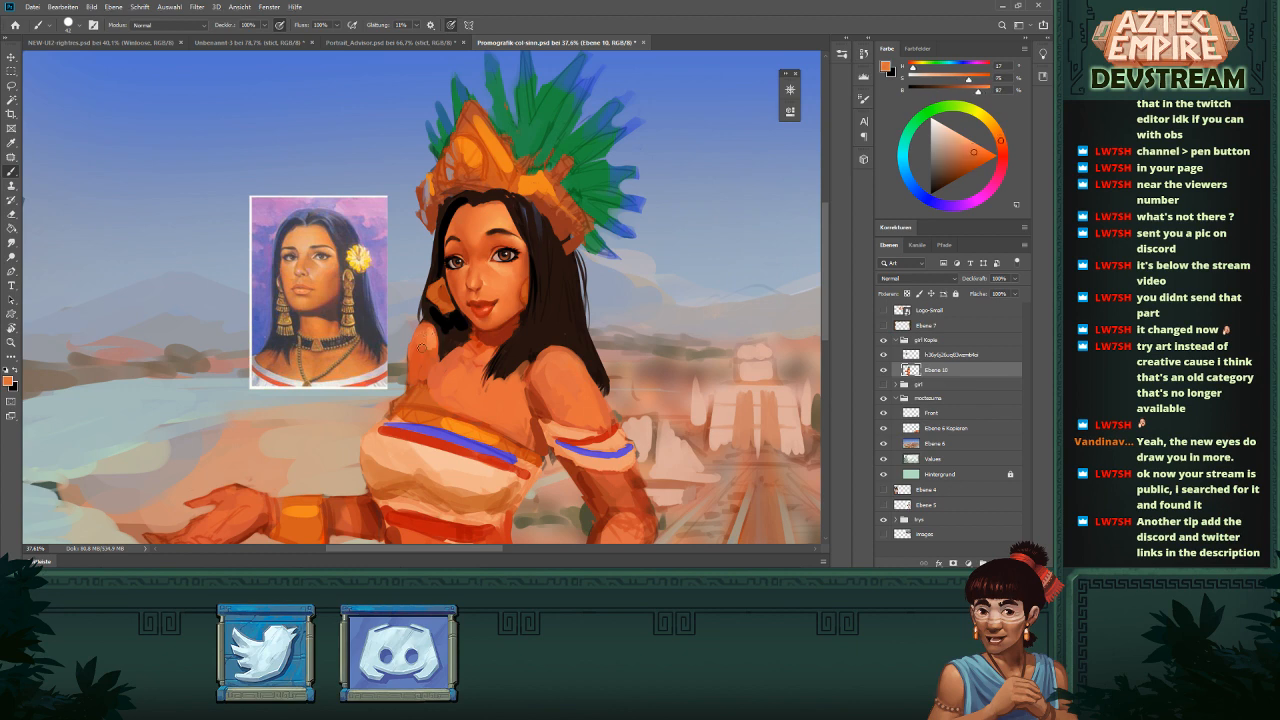
left_click(430, 347, "alt")
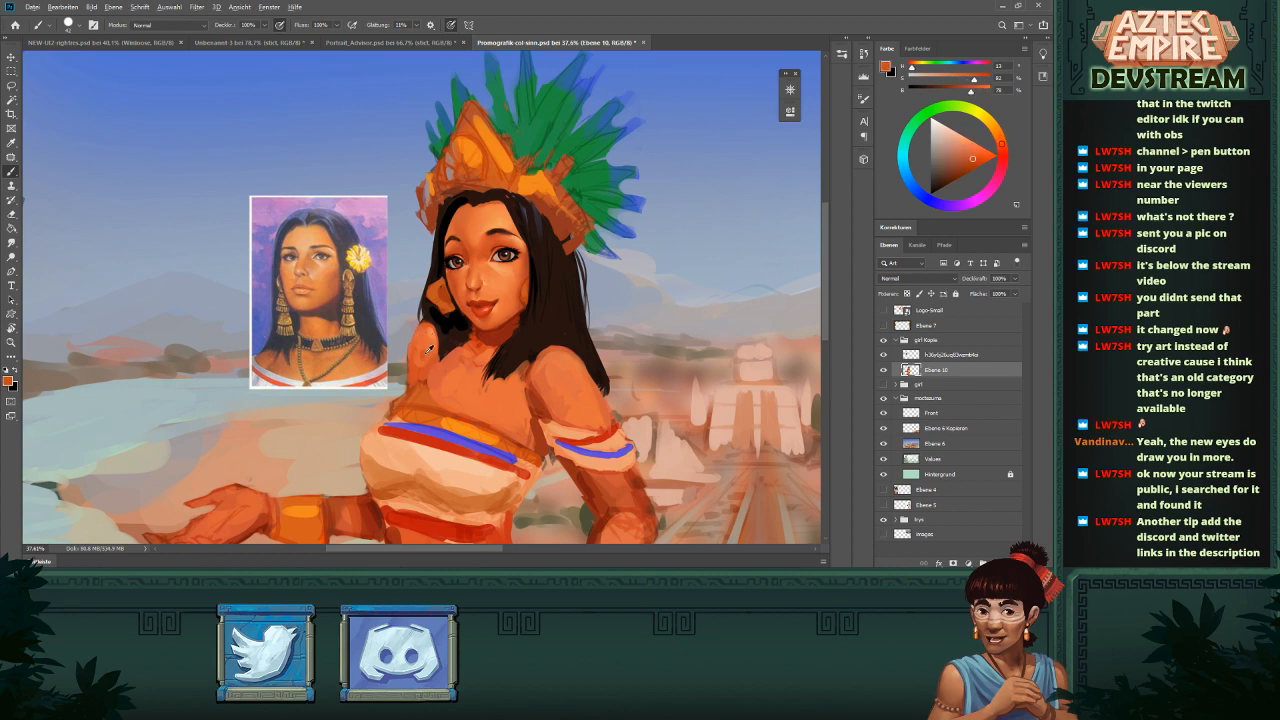
left_click(421, 344, "alt")
scroll(442, 378, "down", 4)
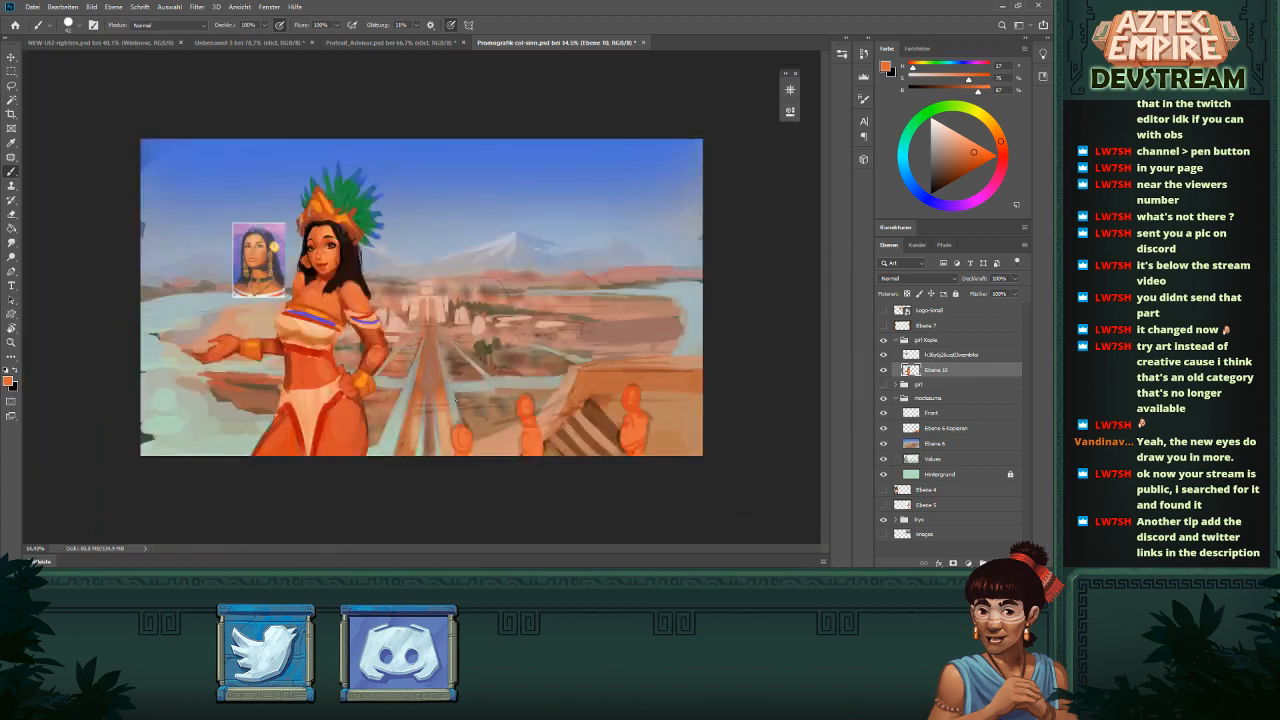
scroll(440, 370, "up", 4)
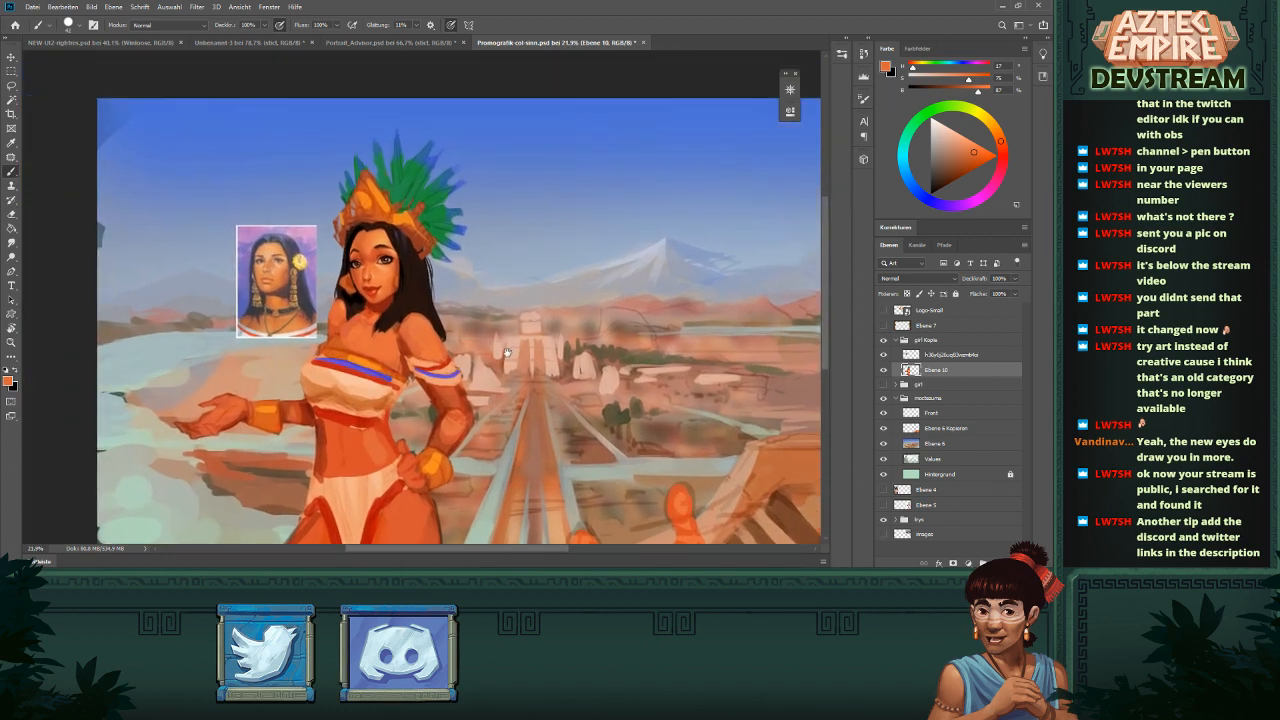
- Paint a brown shadow on the near shoulder beneath the hair, blending it with sampled skin oranges
left_click(440, 340, "alt")
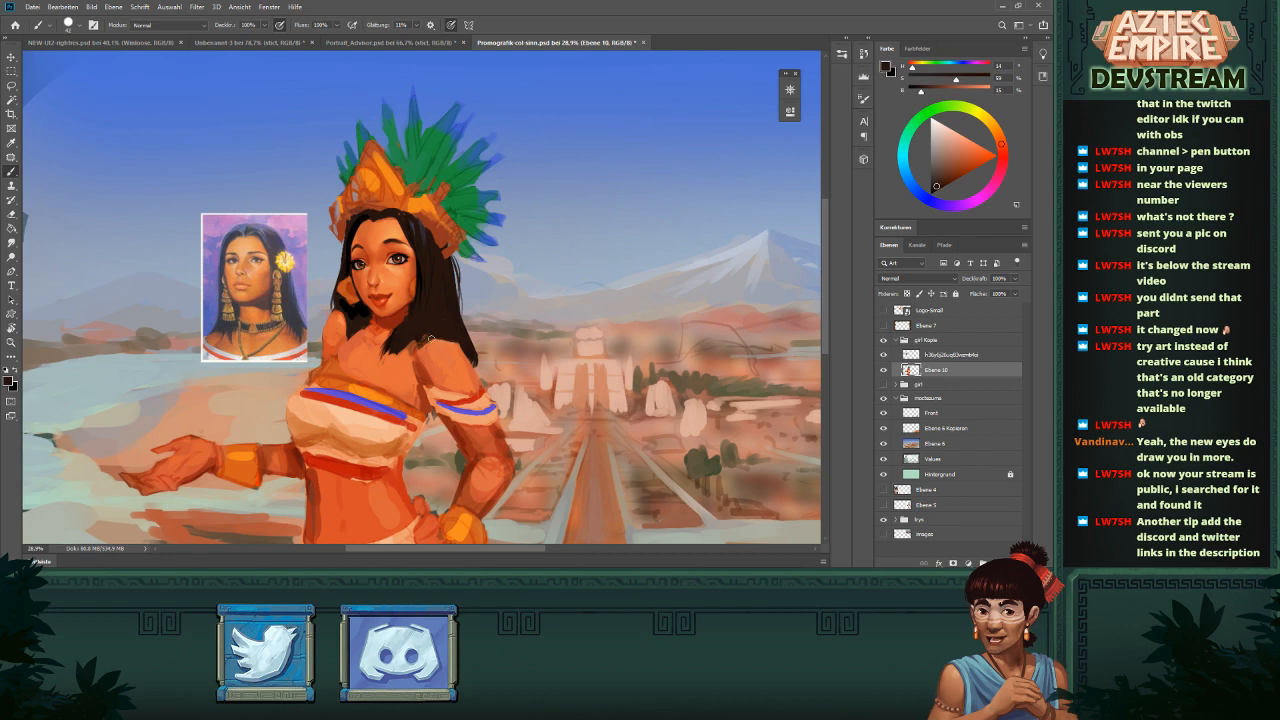
left_click(415, 358, "alt")
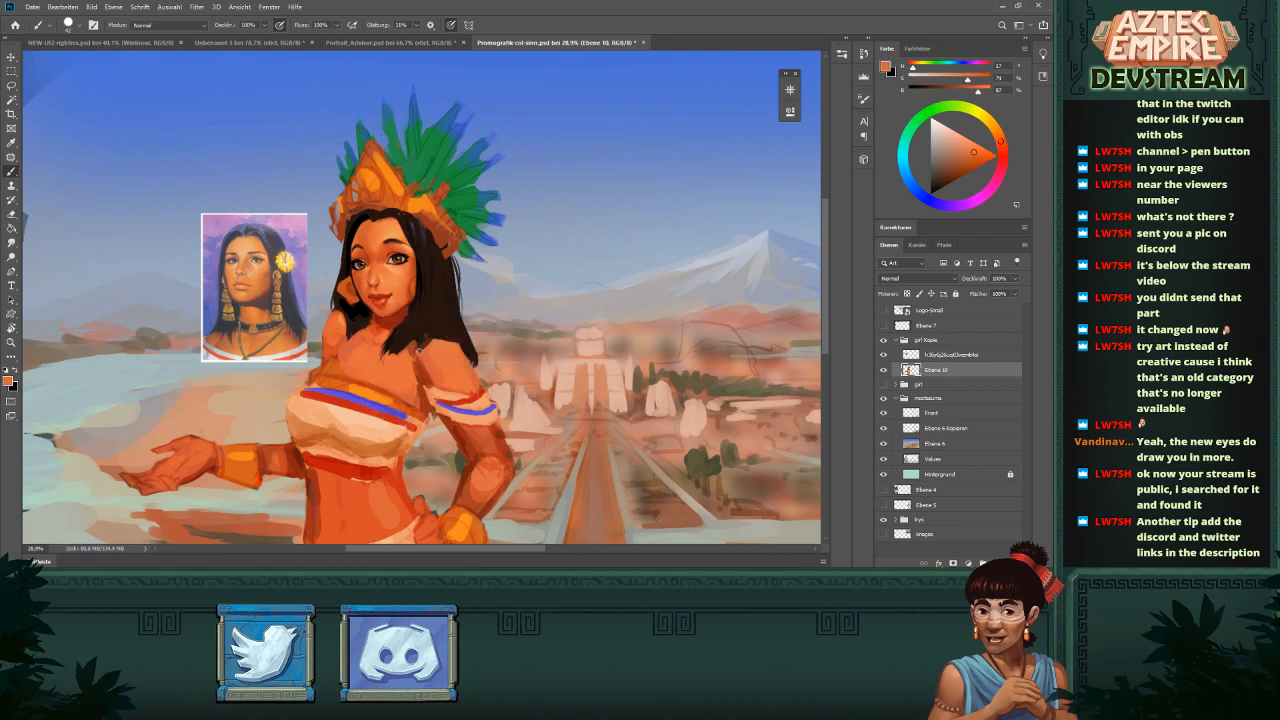
left_click(424, 372, "alt")
left_click(434, 378, "alt")
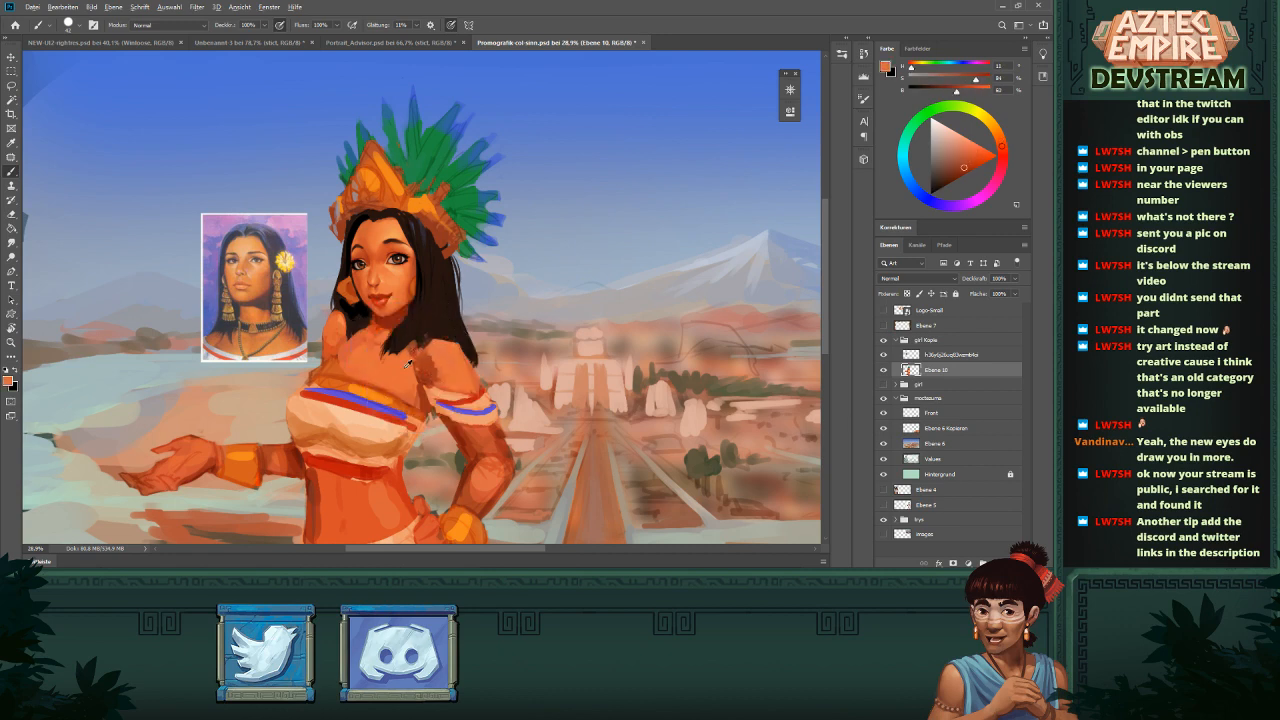
left_click(421, 374, "alt")
left_click_drag(414, 358, 406, 393)
- Touch up the skin beside the near armpit with sampled orange-brown and the hair tips with near-black brown
left_click(418, 382, "alt")
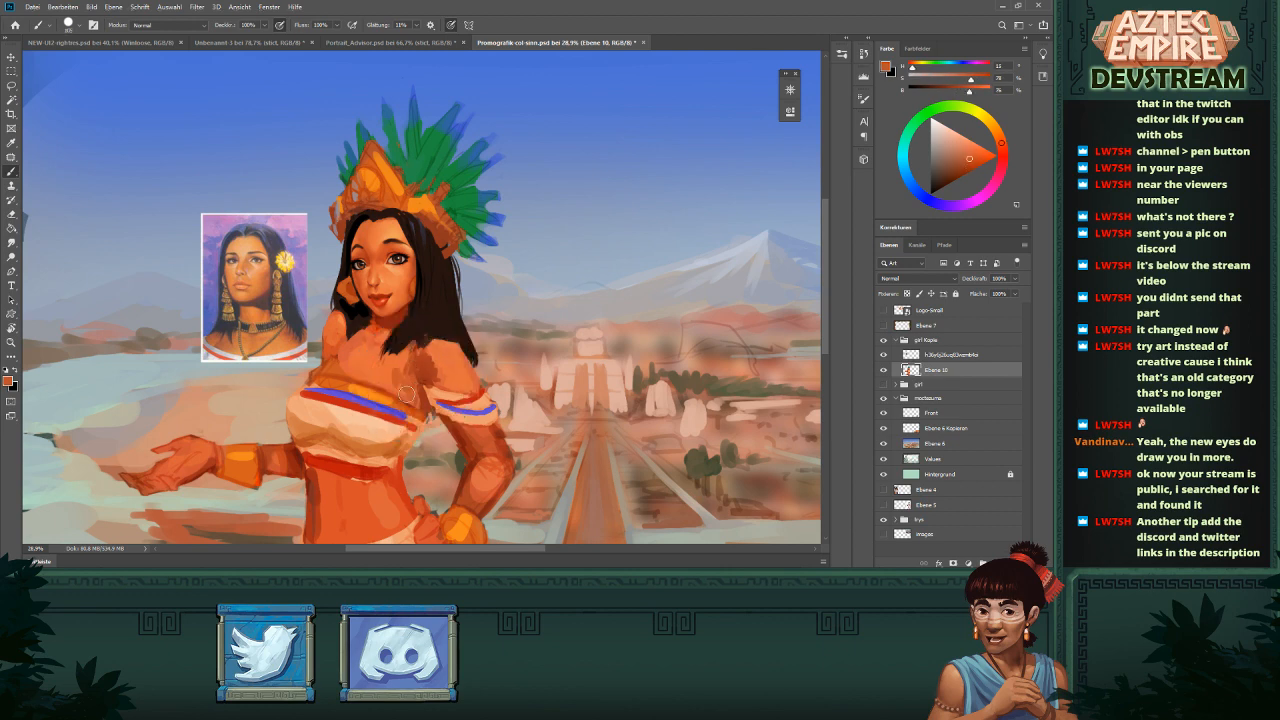
left_click(411, 397, "alt")
mouse_move(453, 354)
left_mouse_down()
mouse_move(415, 358)
mouse_move(351, 300)
mouse_move(409, 286)
mouse_move(473, 334)
mouse_move(433, 334)
mouse_move(440, 343)
mouse_move(414, 330)
mouse_move(483, 331)
mouse_move(549, 363)
mouse_move(449, 345)
left_mouse_up()
left_click(437, 333, "alt")
mouse_move(550, 368)
left_mouse_down()
mouse_move(579, 364)
mouse_move(530, 341)
mouse_move(560, 345)
mouse_move(532, 290)
left_mouse_up()
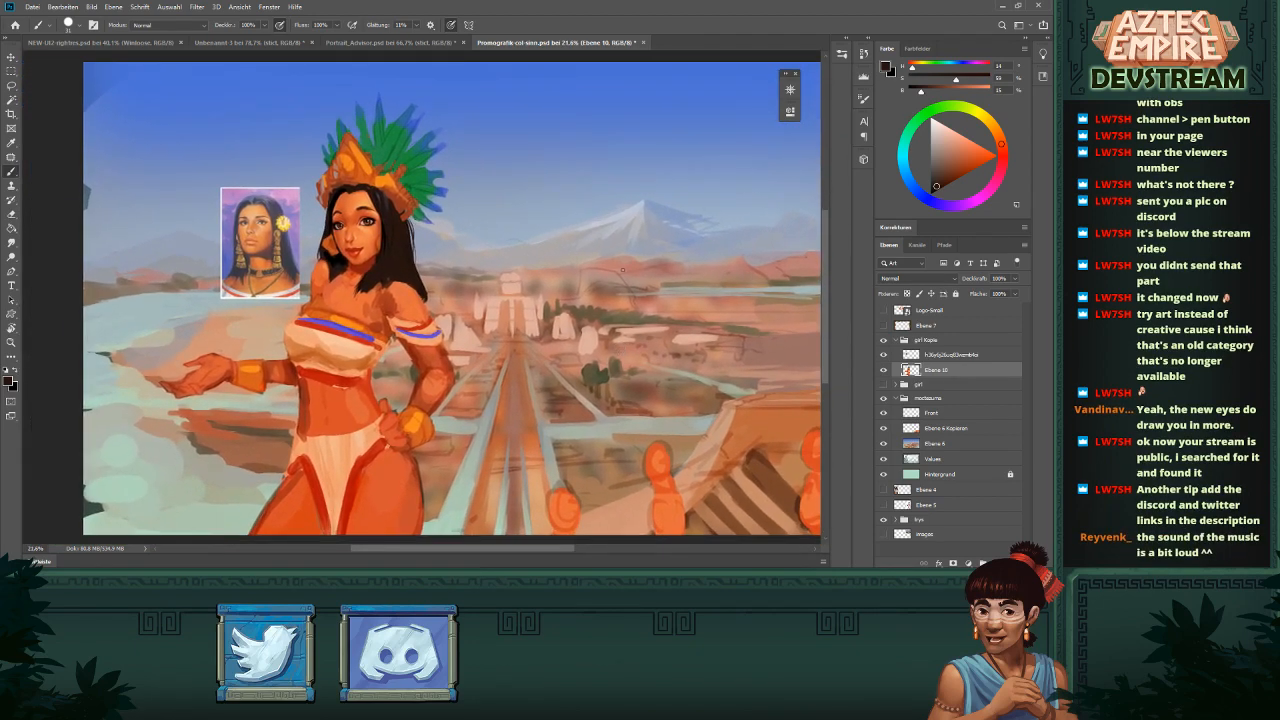
- Lasso the woman's head and upper torso and shift them slightly downward
key("l")
mouse_move(491, 157)
left_mouse_down()
mouse_move(345, 78)
mouse_move(300, 195)
mouse_move(266, 350)
mouse_move(370, 392)
mouse_move(480, 352)
mouse_move(522, 248)
mouse_move(491, 280)
mouse_move(553, 355)
left_mouse_up()
key("v")
scroll(520, 380, "down", 3)
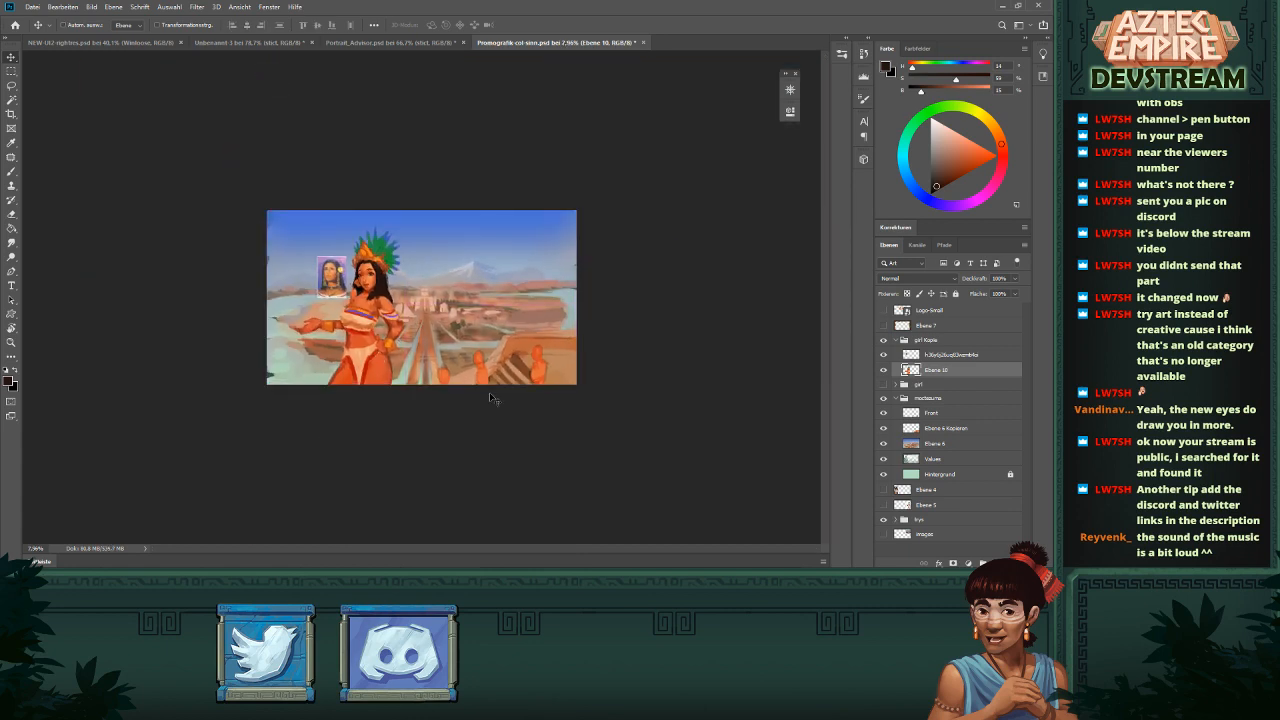
scroll(489, 392, "up", 3)
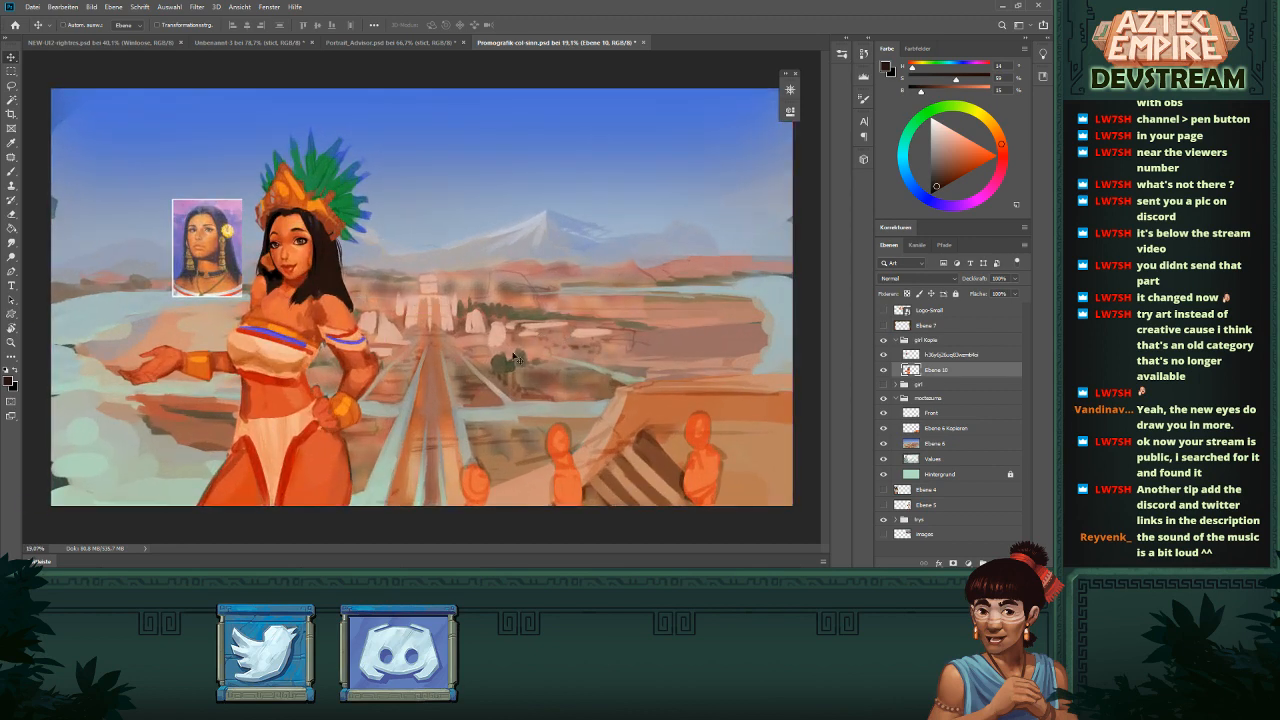
- Undo and redo the shift to compare both poses, and readjust the height of the head and upper torso
key("ctrl+z")
key("ctrl+z")
key("ctrl+z")
key("ctrl+shift+z")
key("ctrl+shift+z")
key("ctrl+shift+z")
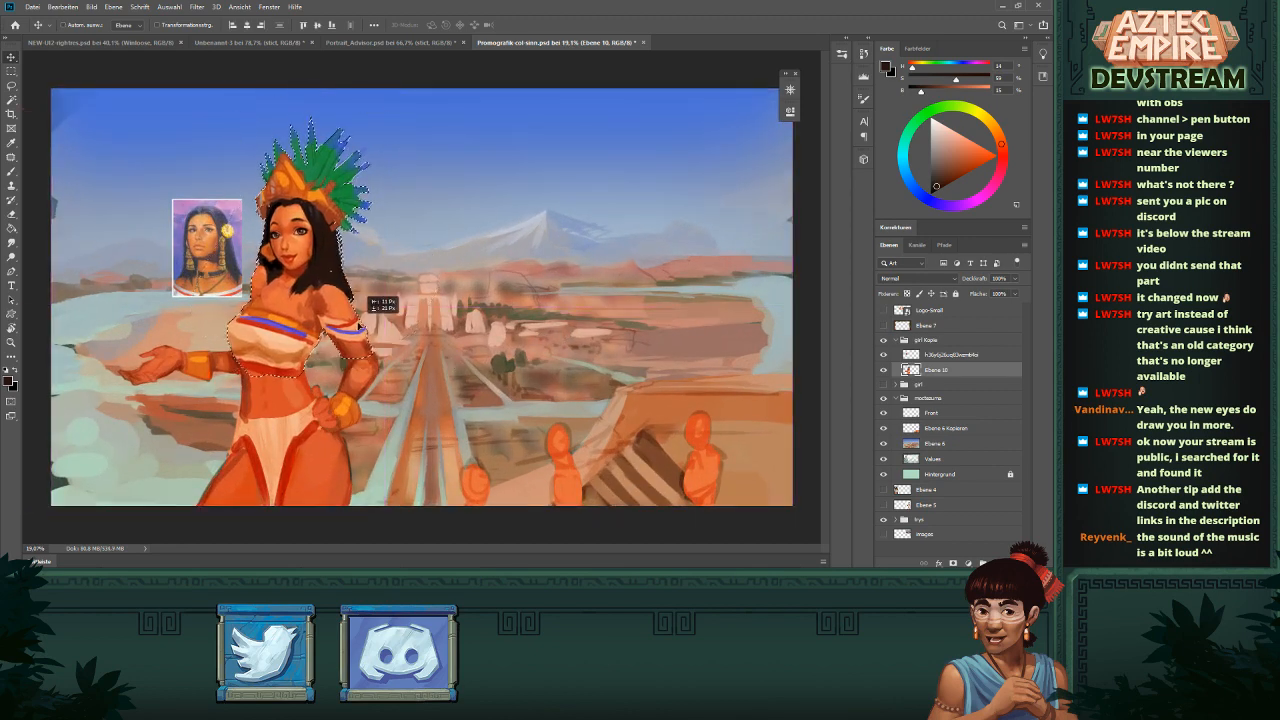
scroll(548, 283, "down", 3)
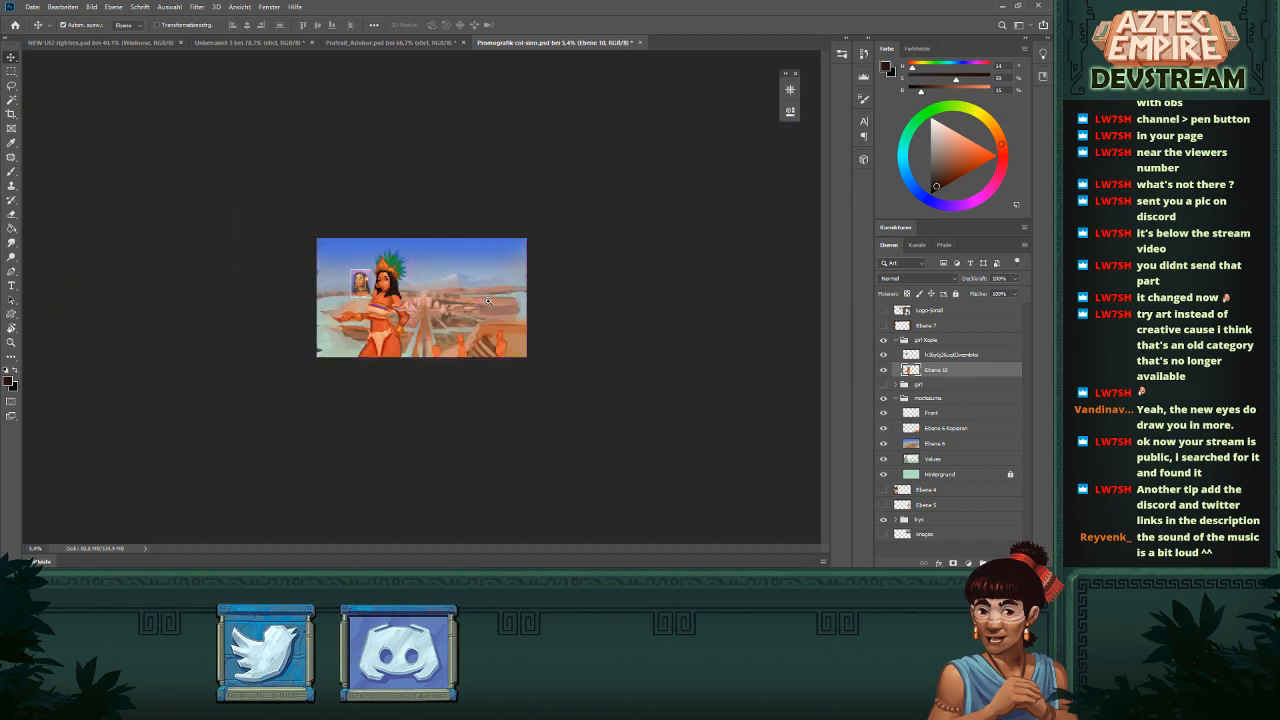
scroll(488, 302, "up", 2)
scroll(480, 318, "up", 1)
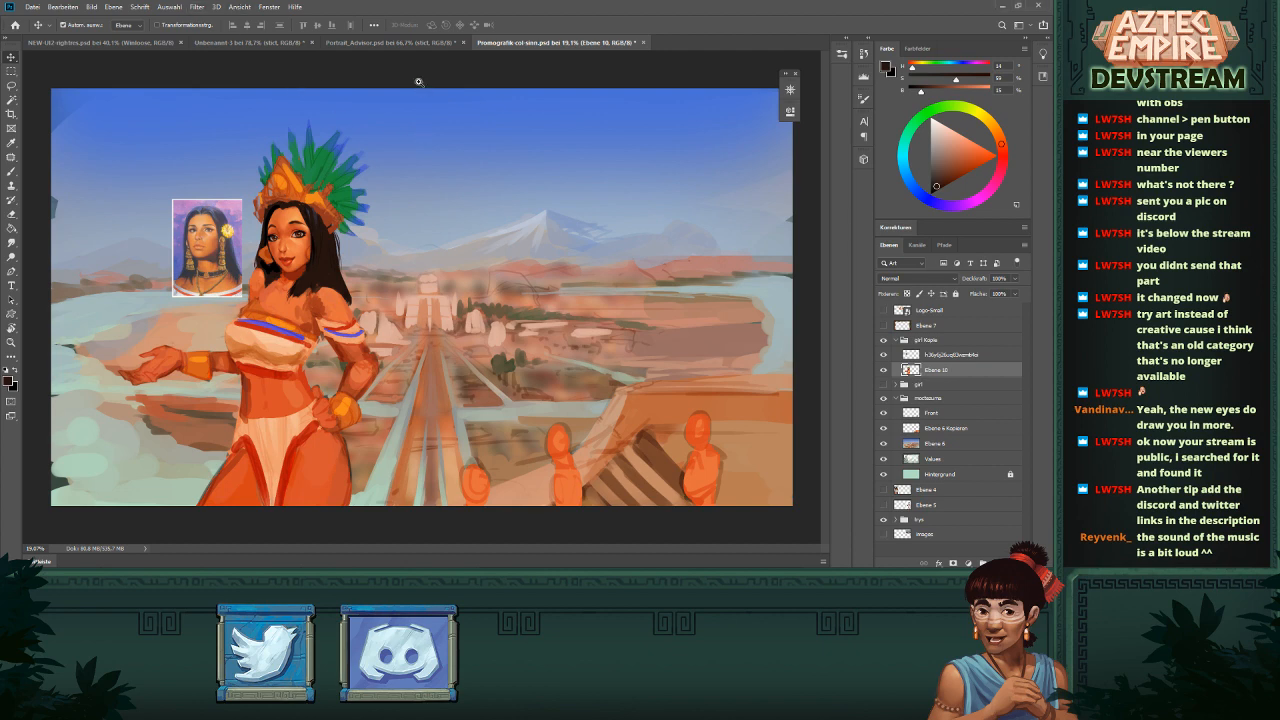
- Flip the girl Kopie group horizontally so the woman faces the other way
mouse_move(419, 82)
left_mouse_down()
mouse_move(380, 86)
mouse_move(402, 88)
left_mouse_up()
left_click(930, 342)
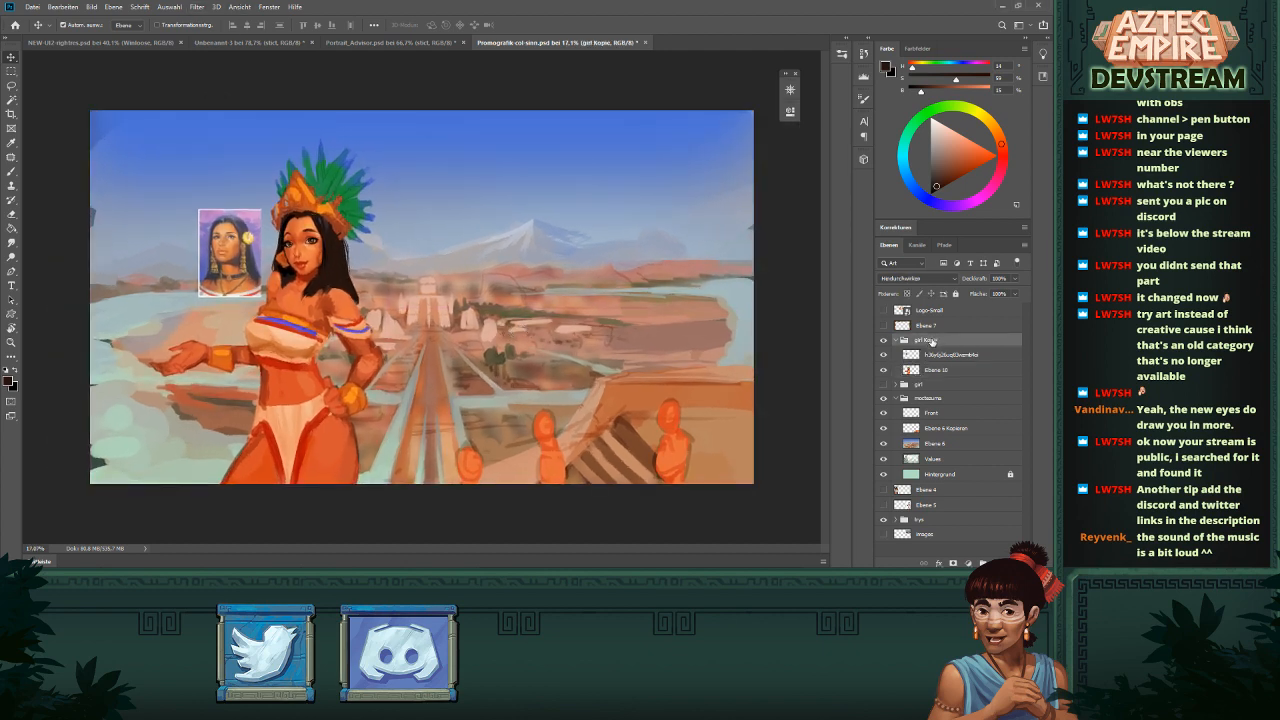
key("ctrl+shift+h")
left_click_drag(400, 300, 716, 403)
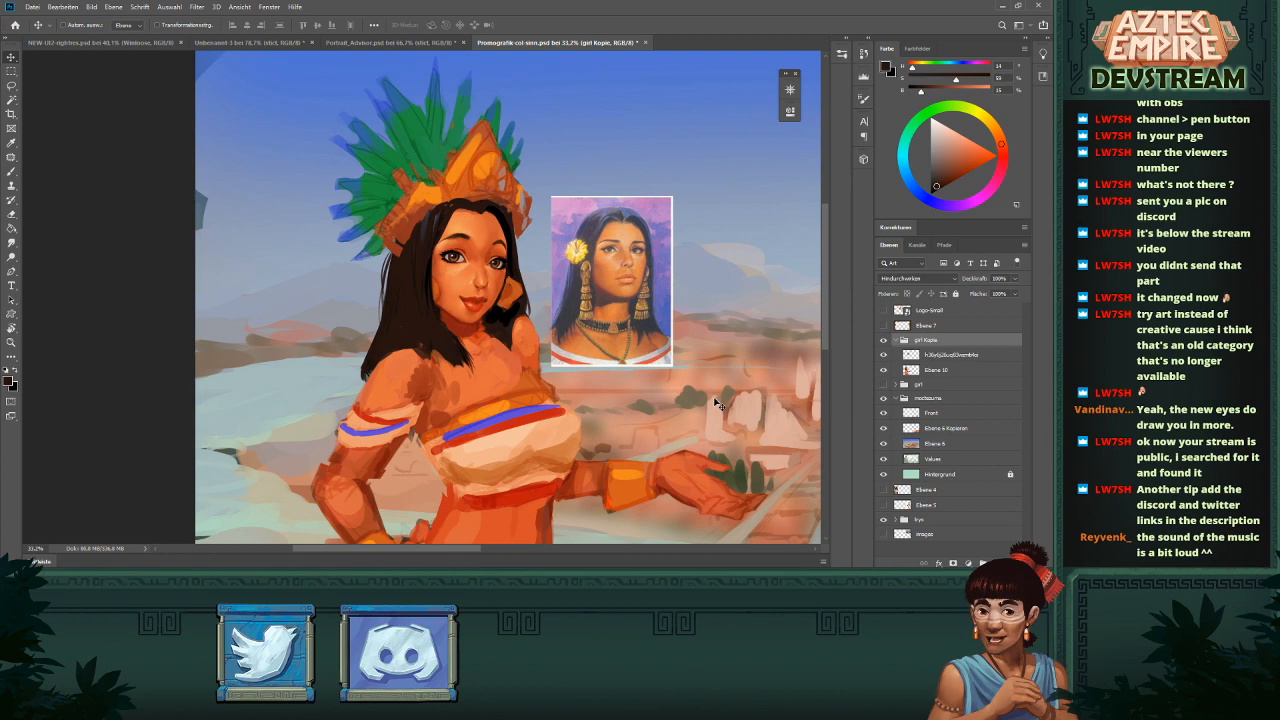
scroll(513, 358, "up", 5)
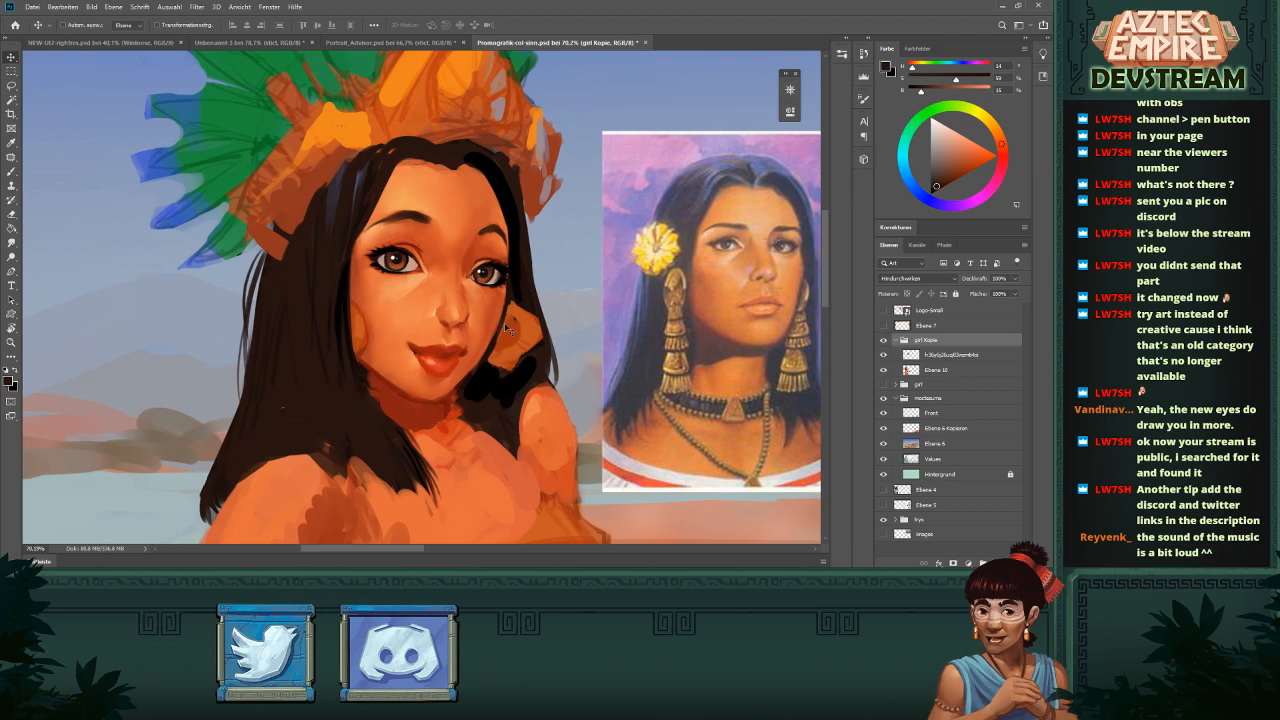
- Lasso the woman's far eye on the Ebene 10 layer and slightly reshape it with Free Transform
left_click(936, 369)
key("l")
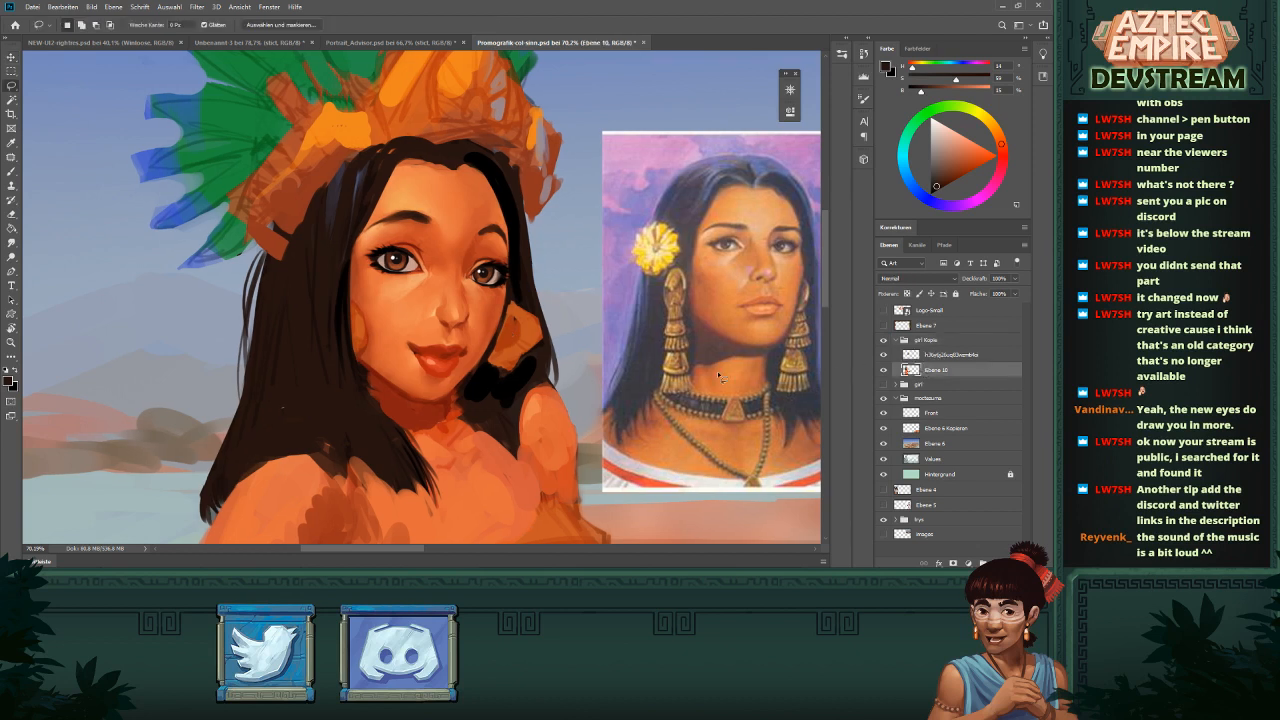
mouse_move(497, 260)
left_mouse_down()
mouse_move(476, 300)
mouse_move(516, 292)
mouse_move(500, 256)
left_mouse_up()
key("v")
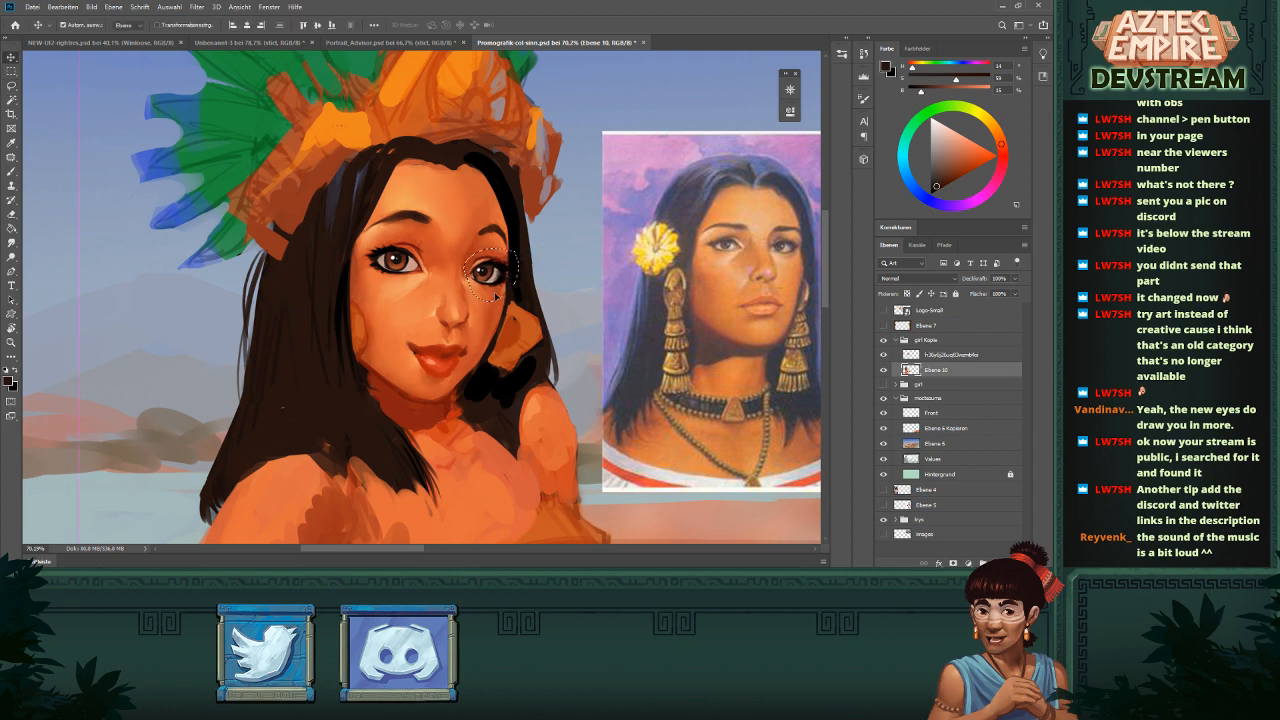
key("ctrl+t")
left_click_drag(464, 275, 462, 278)
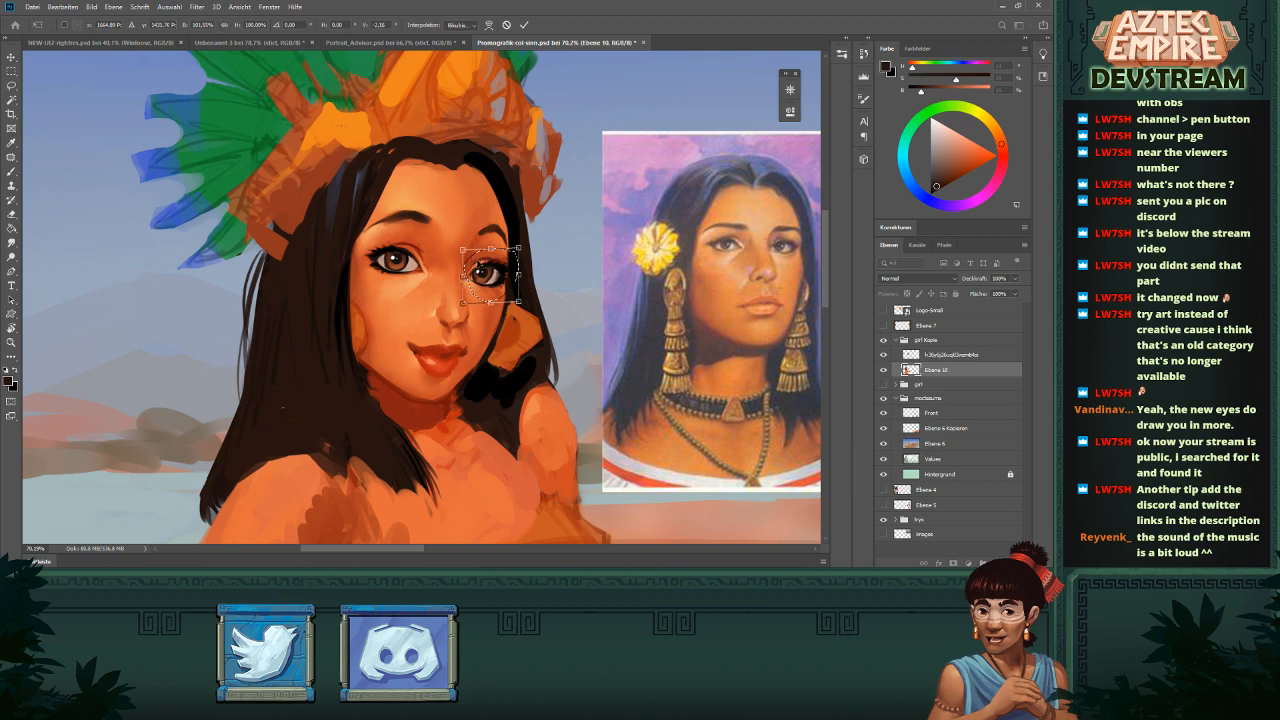
key("Return")
- Deepen the shadow on the neck beneath the jaw and hair with a dark red mixed from the sampled skin colour
key("ctrl+0")
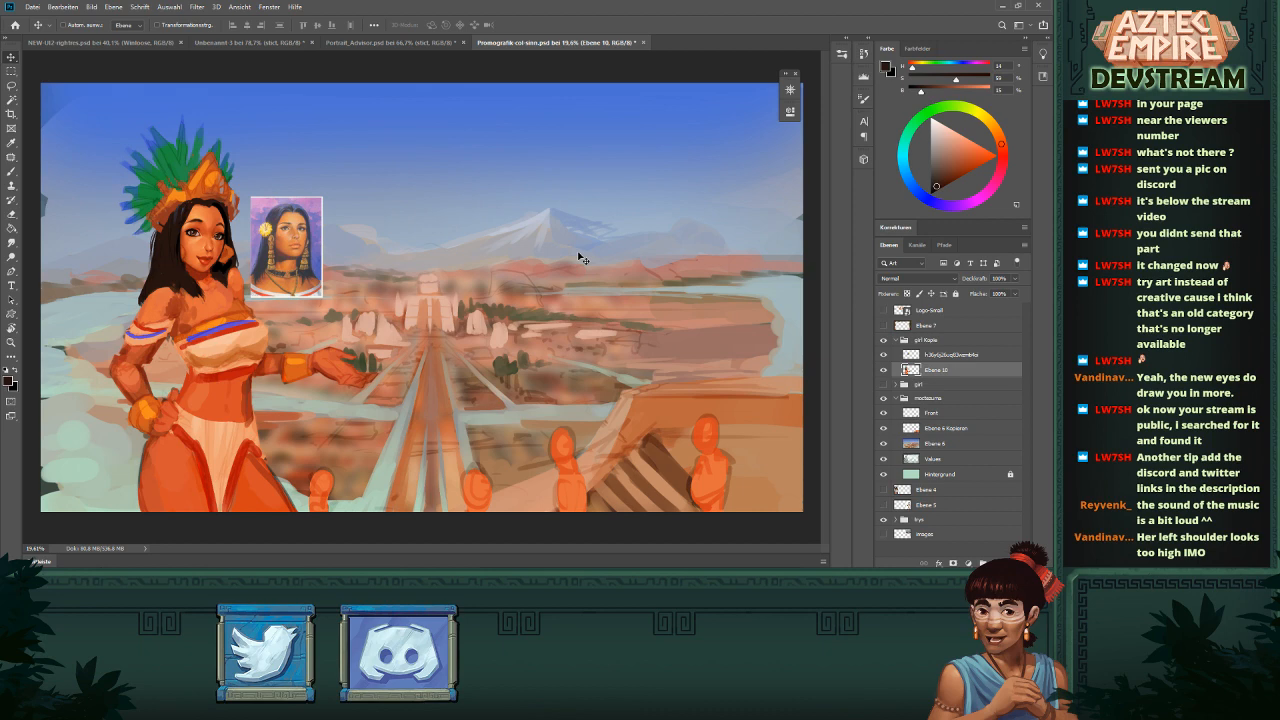
left_click_drag(219, 258, 468, 317)
key("b")
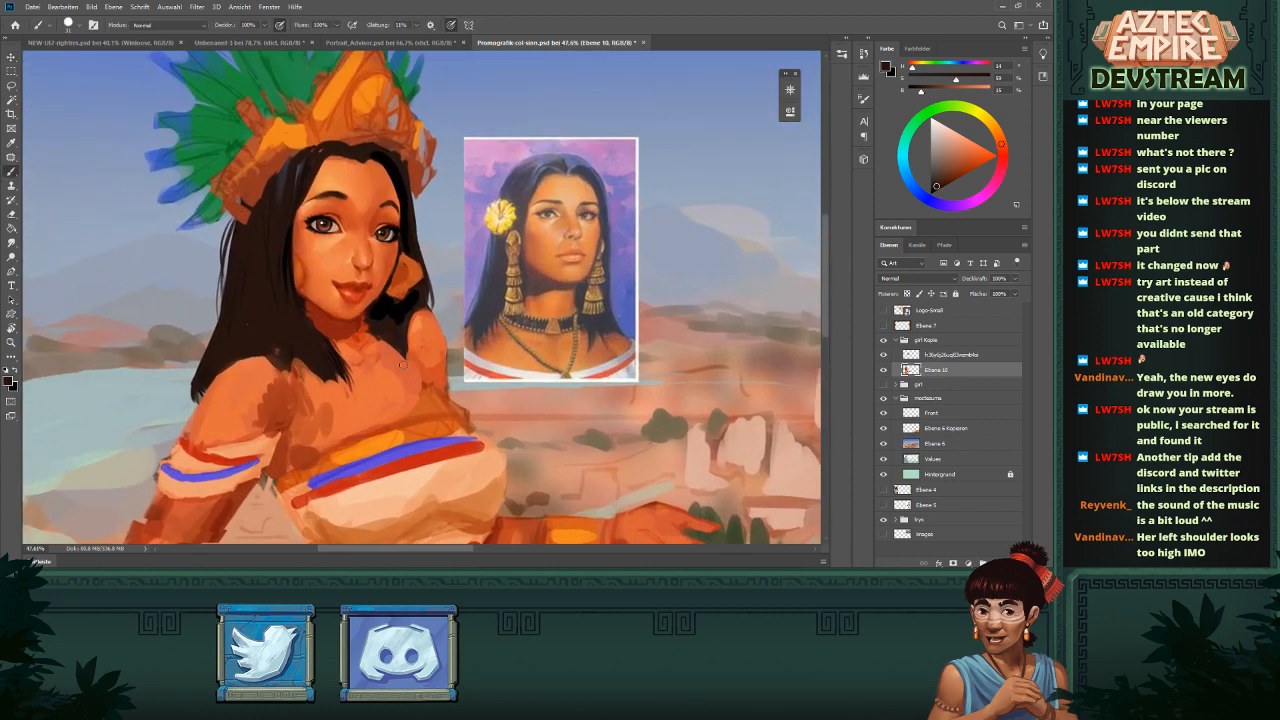
left_click(328, 323, "alt")
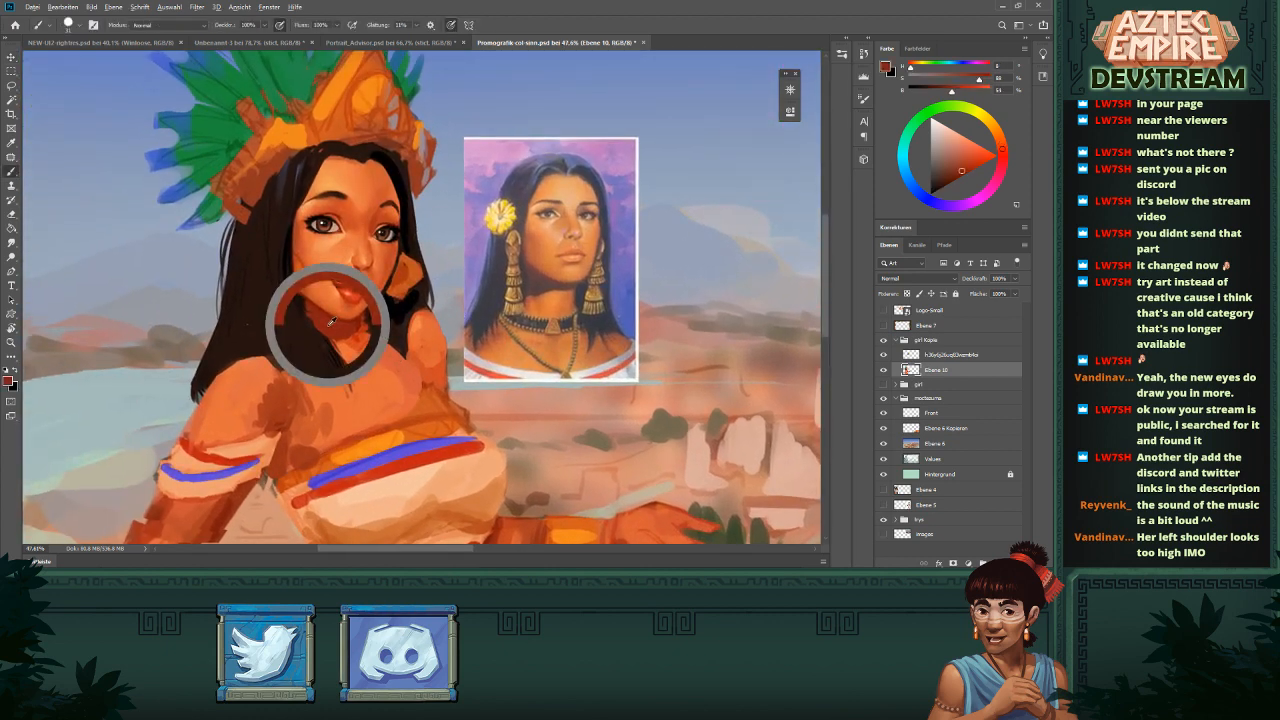
left_click(955, 176)
left_click(1003, 157)
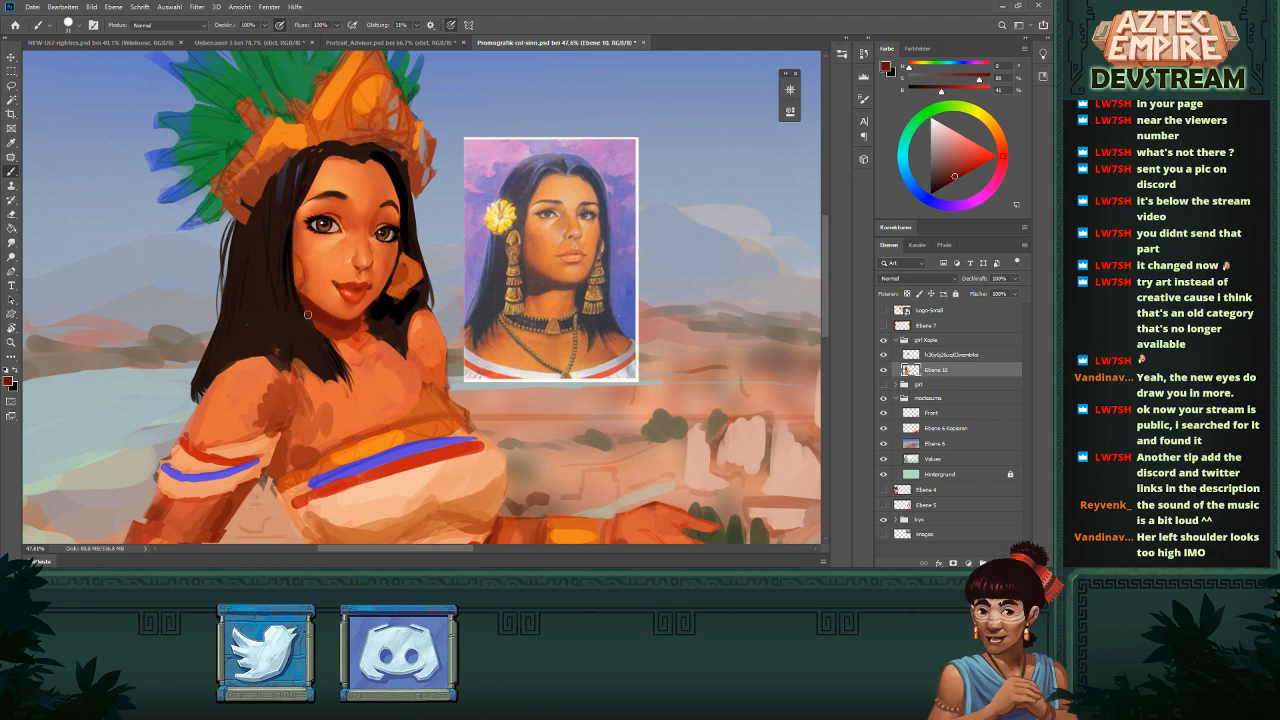
left_click_drag(520, 284, 420, 286)
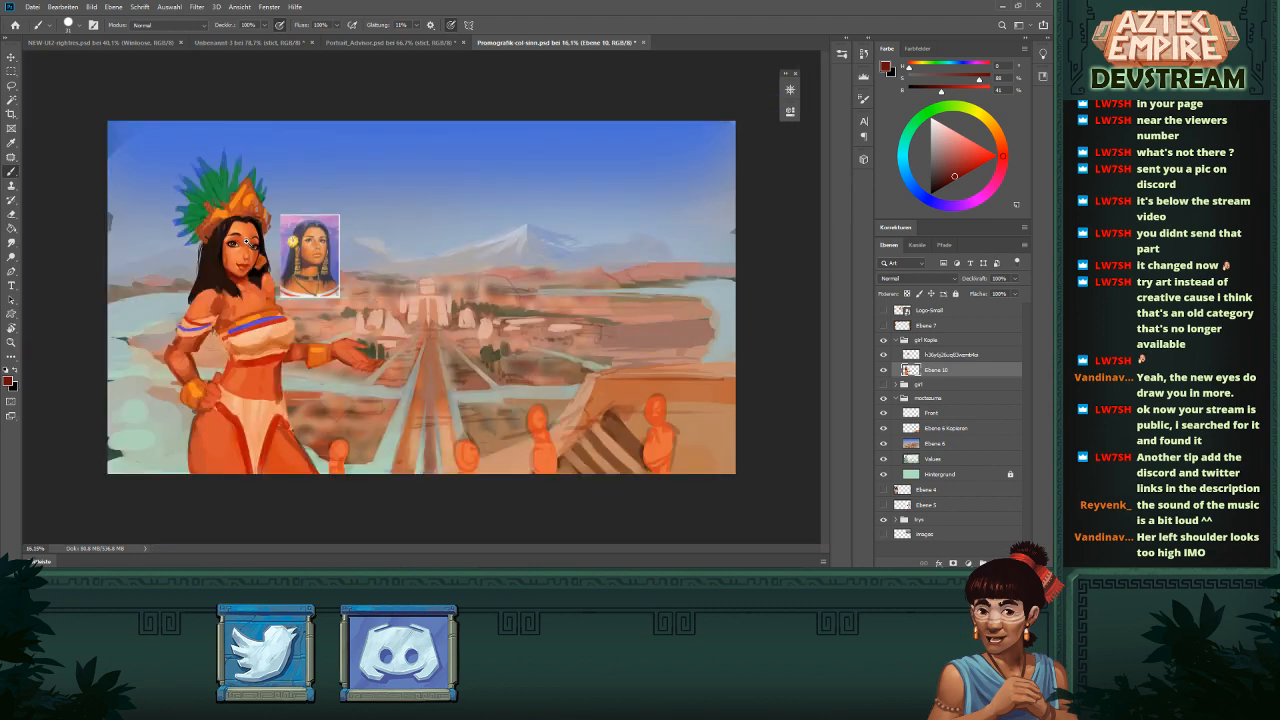
- Touch up the outer contour of the bent arm near the elbow with a sampled red-orange
left_click_drag(248, 242, 316, 262)
mouse_move(285, 346)
left_mouse_down()
mouse_move(403, 365)
mouse_move(437, 344)
left_mouse_up()
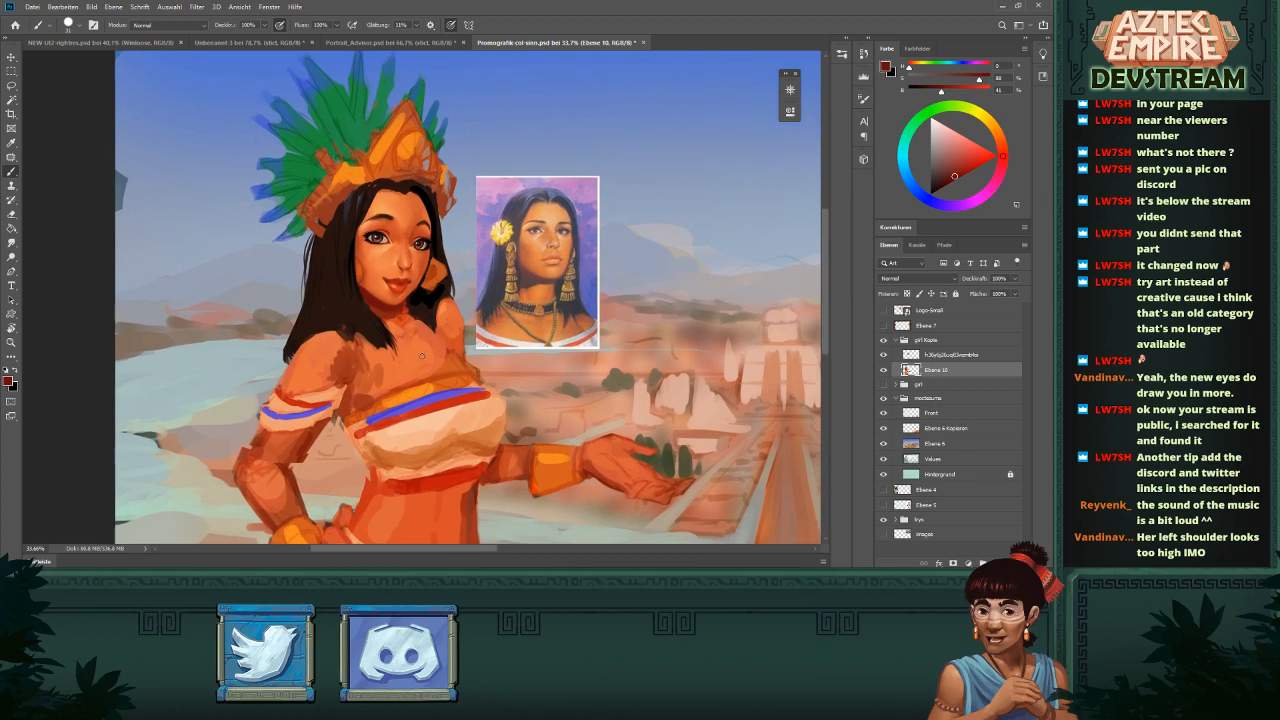
key("e")
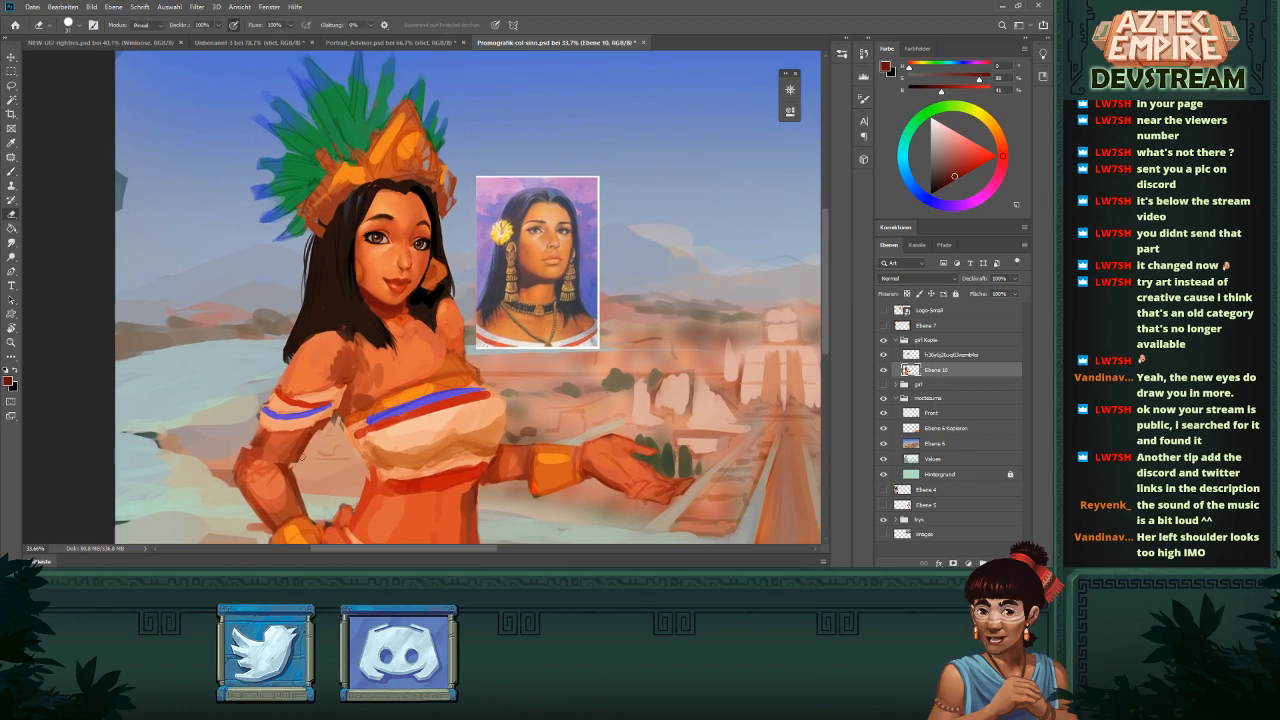
key("b")
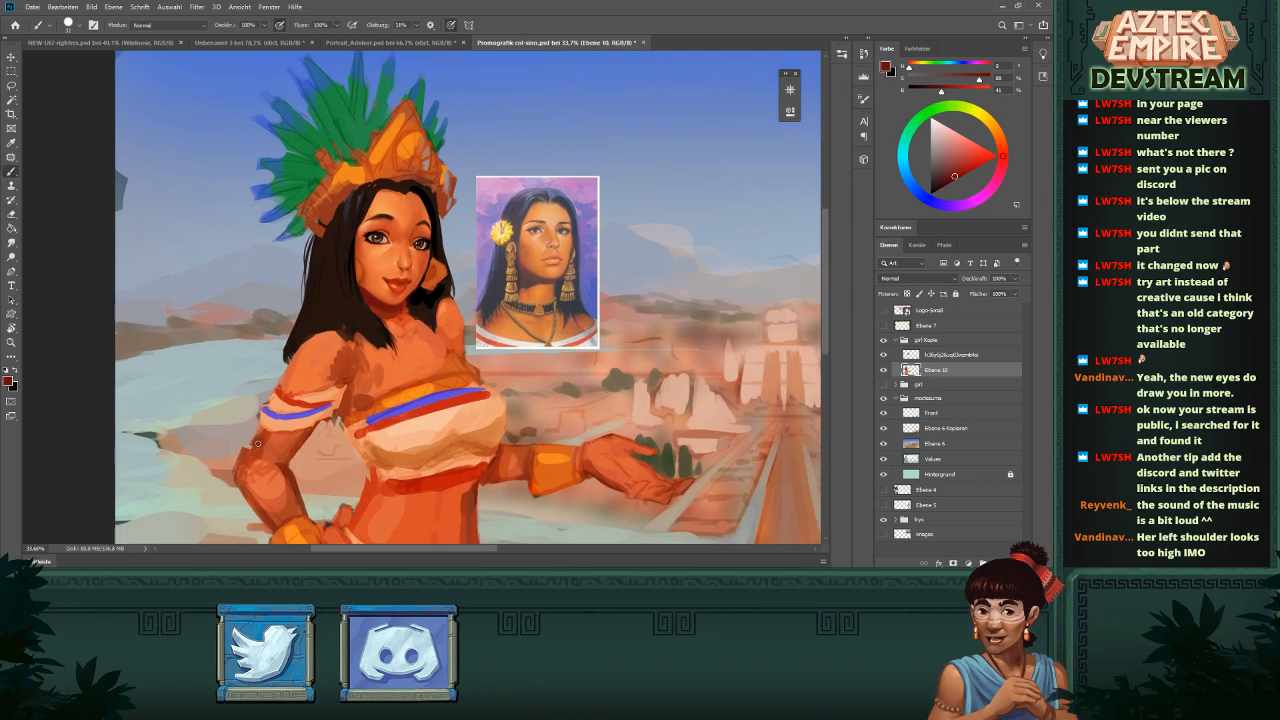
left_click(259, 440, "alt")
left_click_drag(258, 436, 252, 440)
left_click_drag(355, 384, 290, 384)
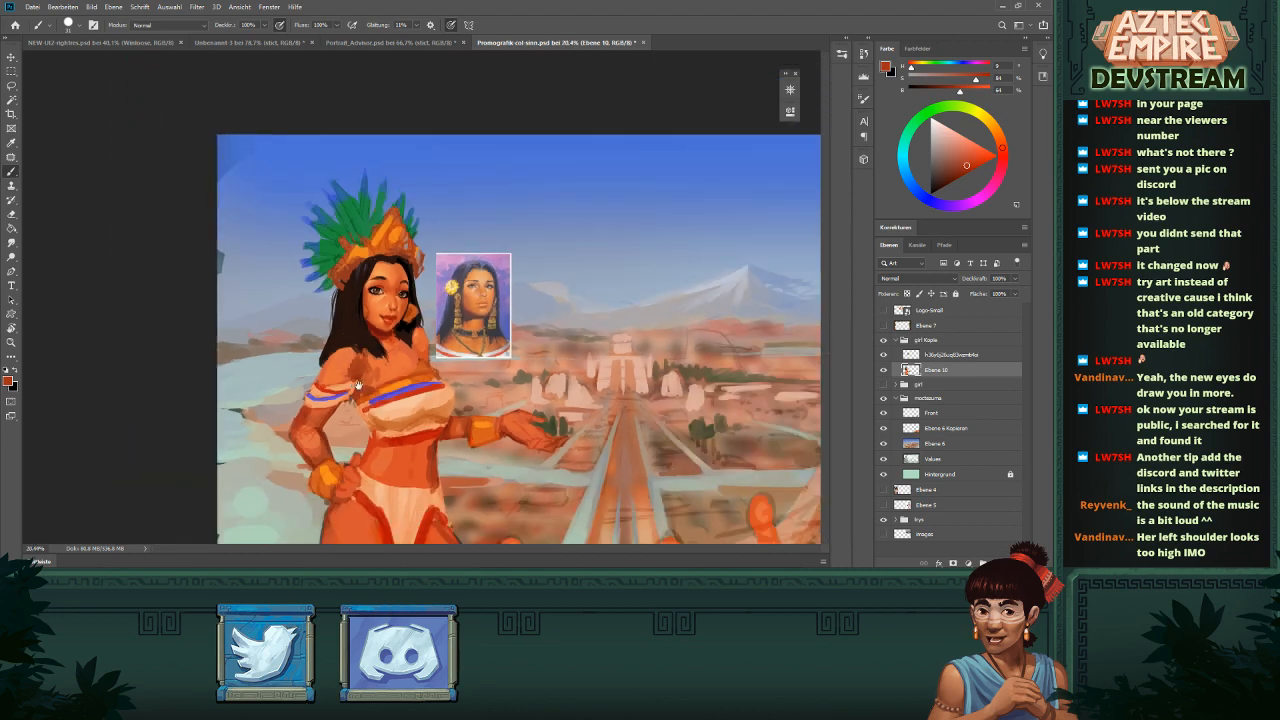
- Extend the hair beside the far cheek and ear with a sampled near-black brown
mouse_move(645, 388)
left_mouse_down()
mouse_move(454, 328)
mouse_move(525, 328)
left_mouse_up()
left_click_drag(346, 378, 643, 345)
left_click_drag(422, 323, 563, 376)
left_click_drag(563, 376, 509, 386)
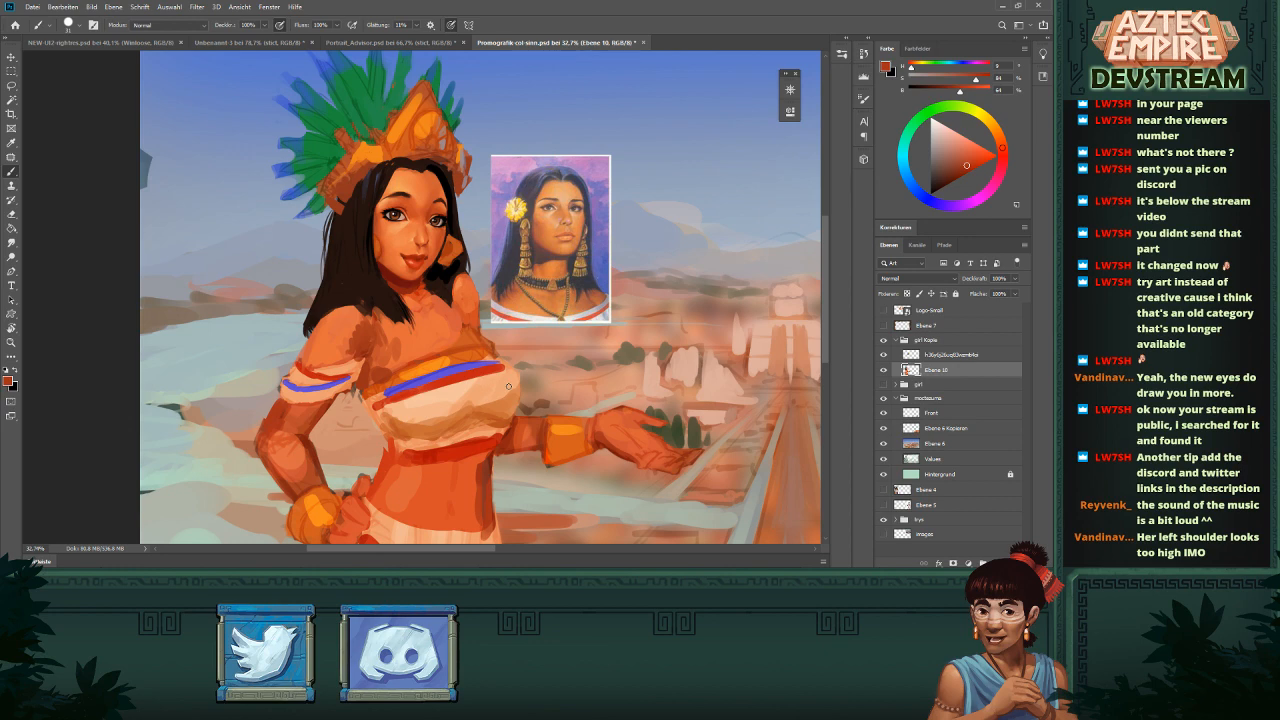
scroll(460, 247, "up", 3)
left_click(455, 226, "alt")
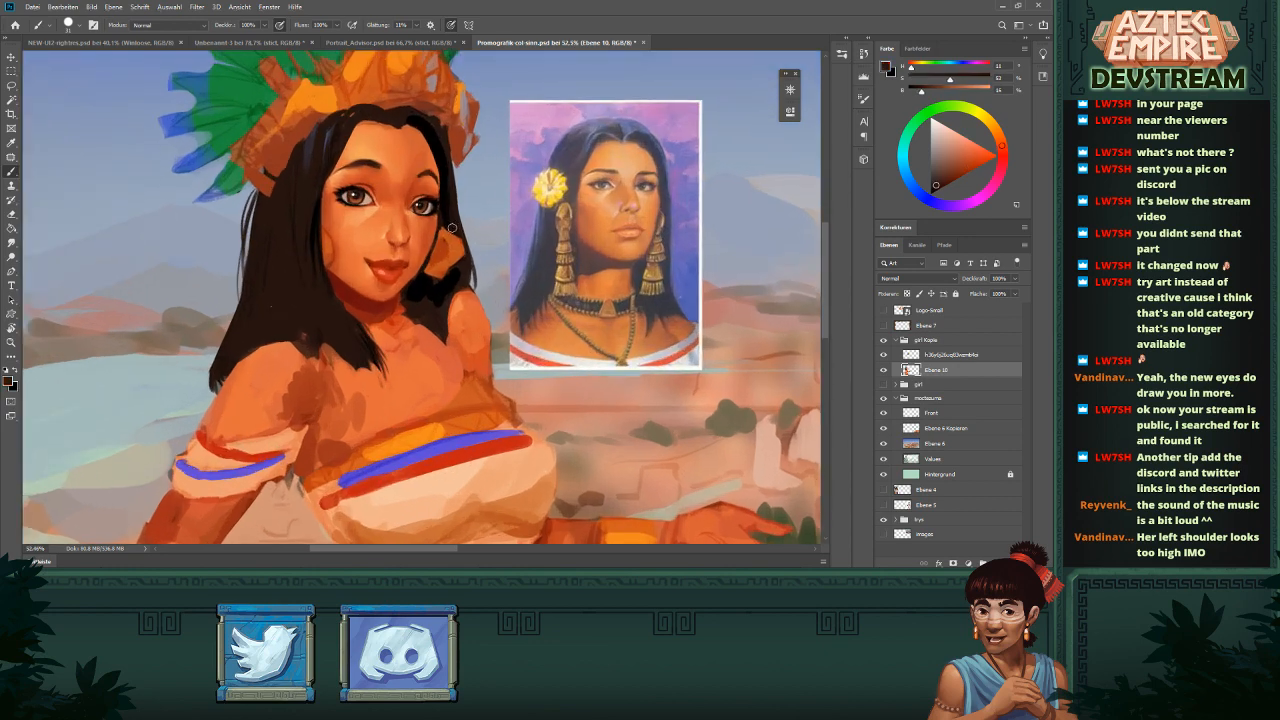
left_click_drag(456, 230, 459, 254)
right_click(459, 250, "alt")
- Shape a rounded earring at the far ear using sampled dark hair and orange-brown tones
left_click(449, 268, "alt")
mouse_move(450, 274)
left_mouse_down()
mouse_move(415, 284)
mouse_move(449, 276)
mouse_move(445, 244)
mouse_move(440, 274)
left_mouse_up()
left_click(441, 250, "alt")
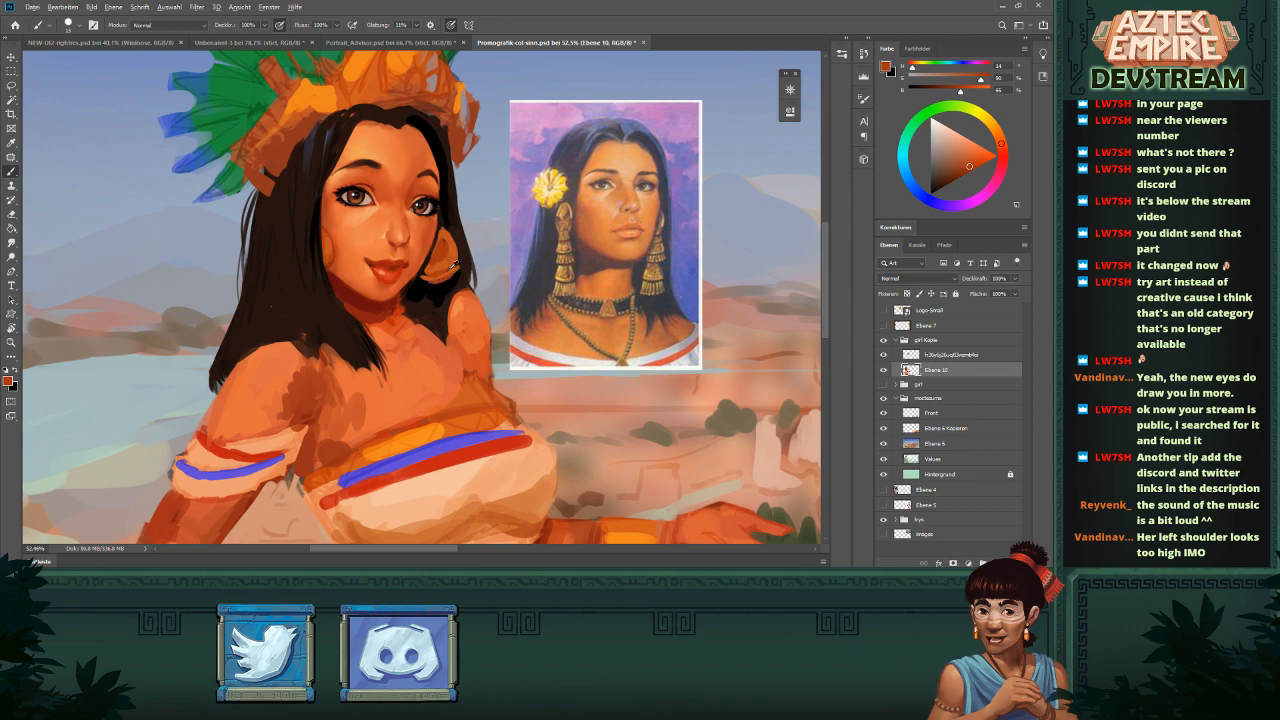
left_click(452, 249, "alt")
- Paint a fringe of small orange pendants hanging from the far earring, undoing the strokes that miss
mouse_move(434, 286)
left_mouse_down()
mouse_move(446, 286)
mouse_move(431, 304)
left_mouse_up()
key("ctrl+z")
key("ctrl+z")
key("e")
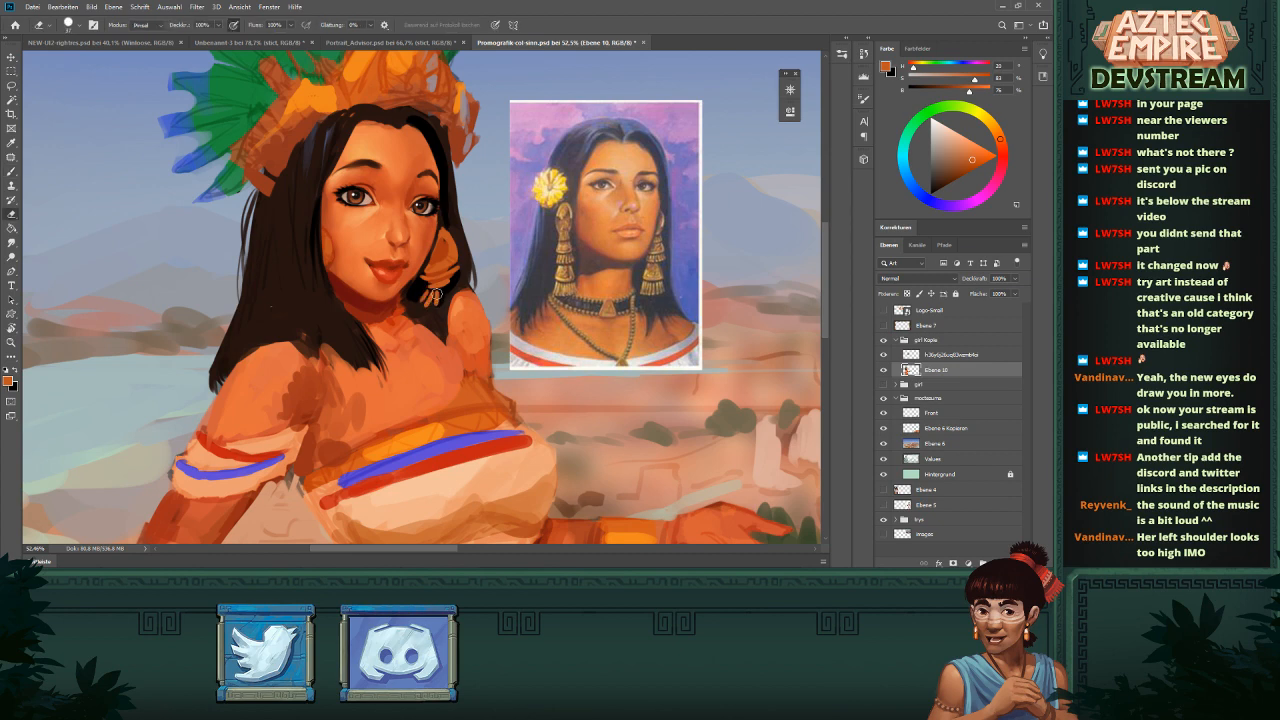
key("b")
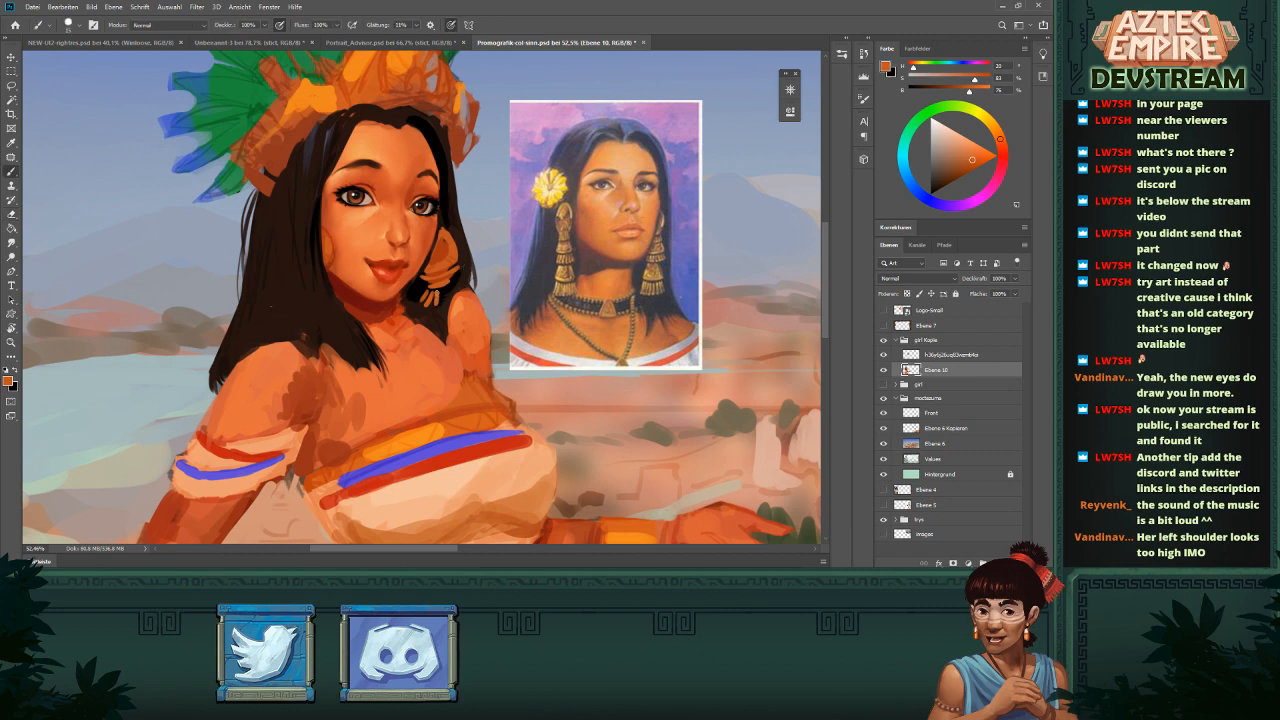
left_click_drag(436, 292, 444, 308)
key("ctrl+0")
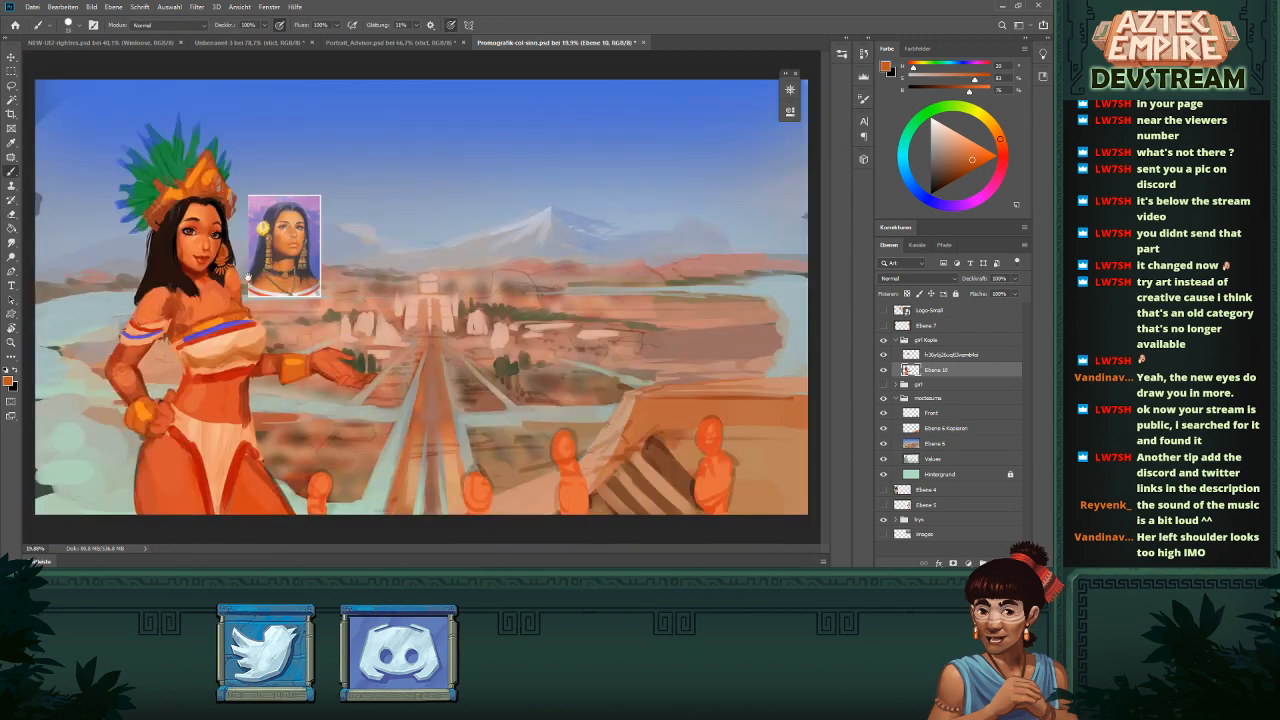
- Brighten the upper ring of the far earring with a yellower golden orange
left_click_drag(248, 277, 449, 309)
left_click_drag(368, 307, 392, 304)
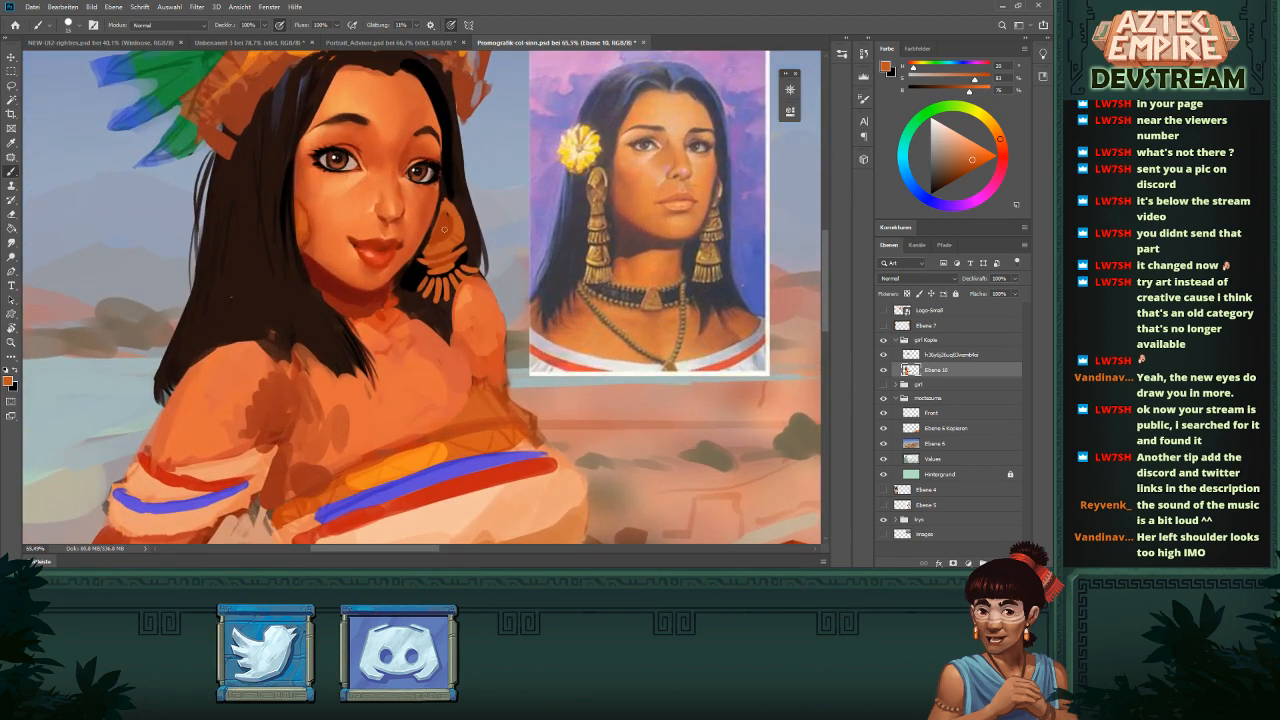
left_click(370, 225, "alt")
scroll(450, 300, "down", 2)
left_click_drag(467, 333, 487, 331)
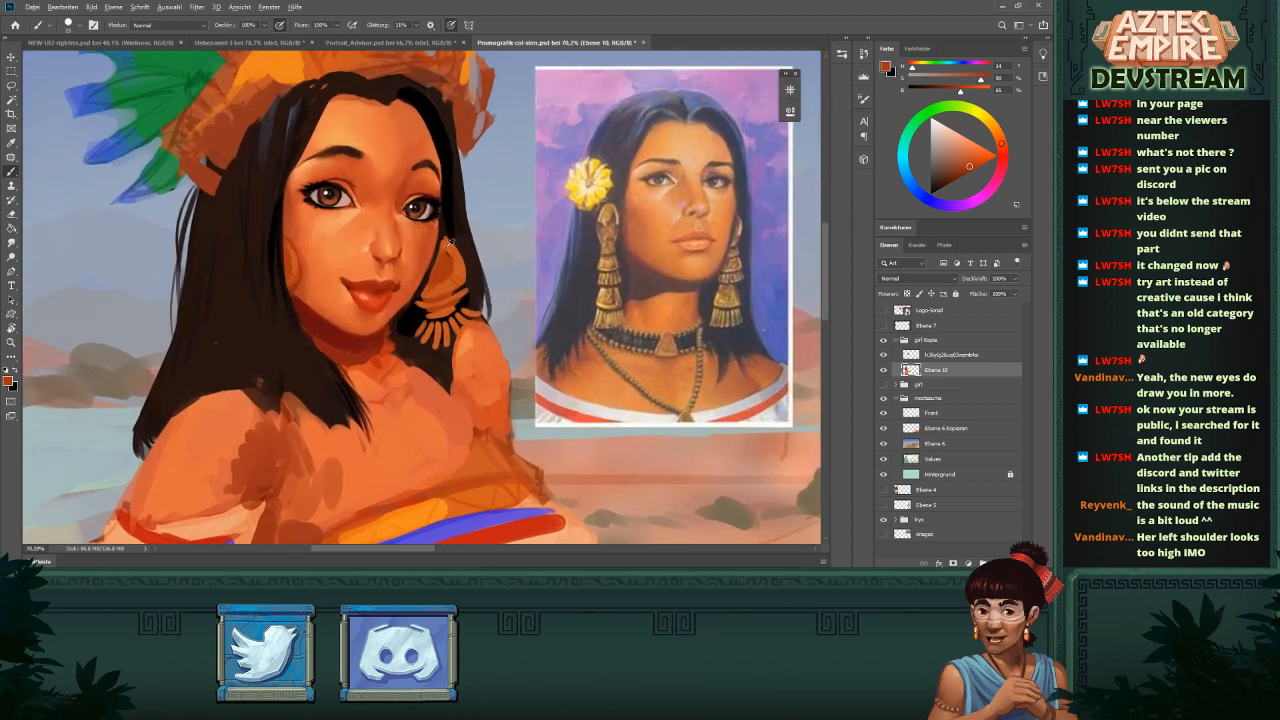
left_click(456, 243, "alt")
left_click(330, 128, "alt")
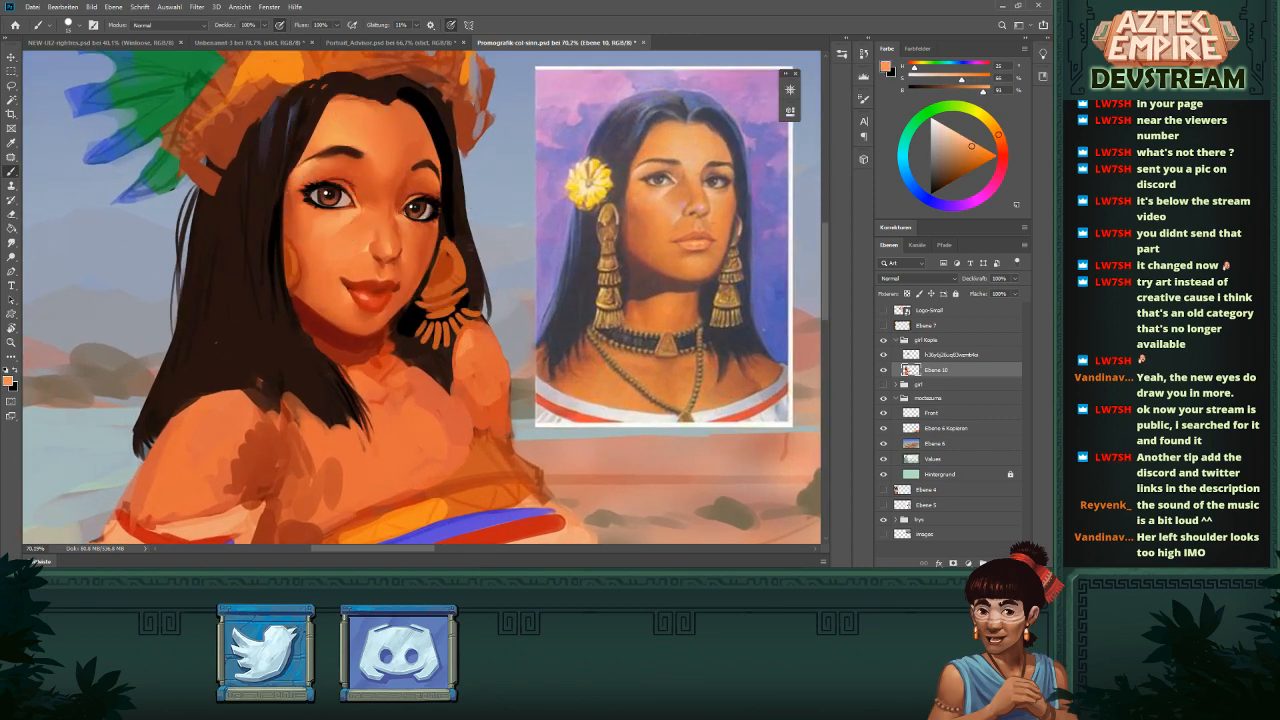
left_click(457, 252, "alt")
left_click(981, 148)
left_click(995, 125)
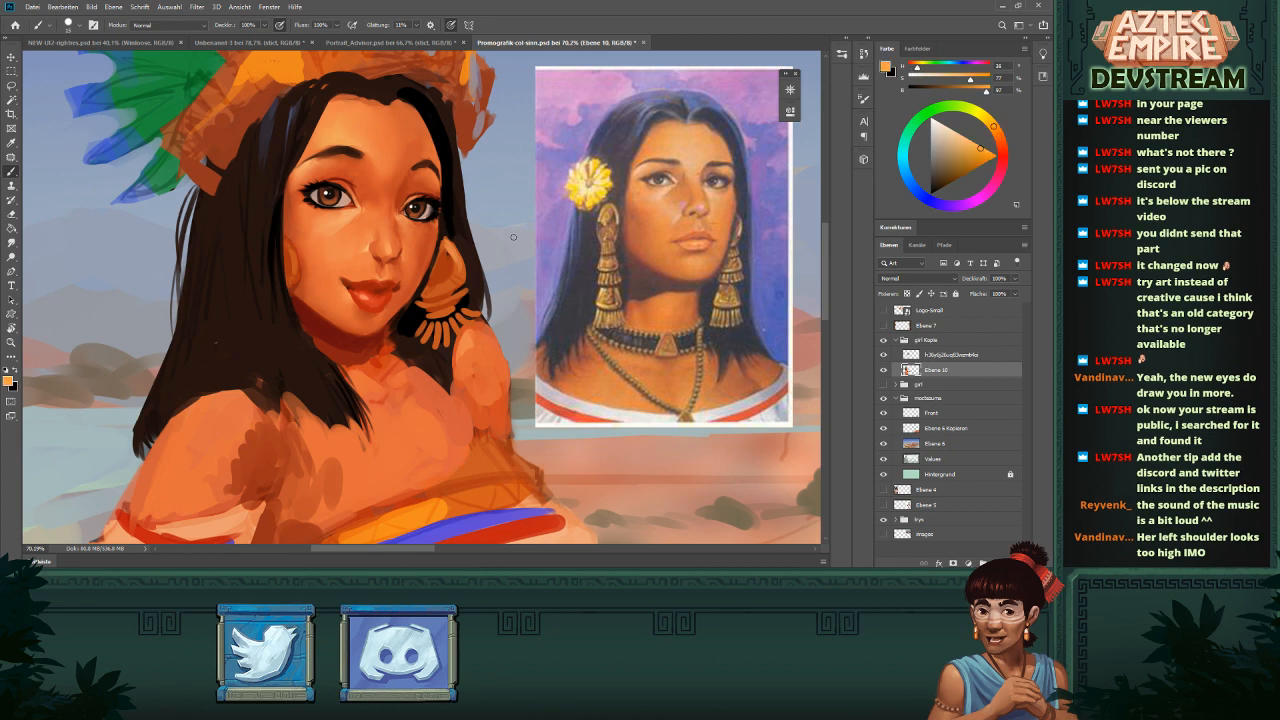
left_click_drag(448, 246, 456, 266)
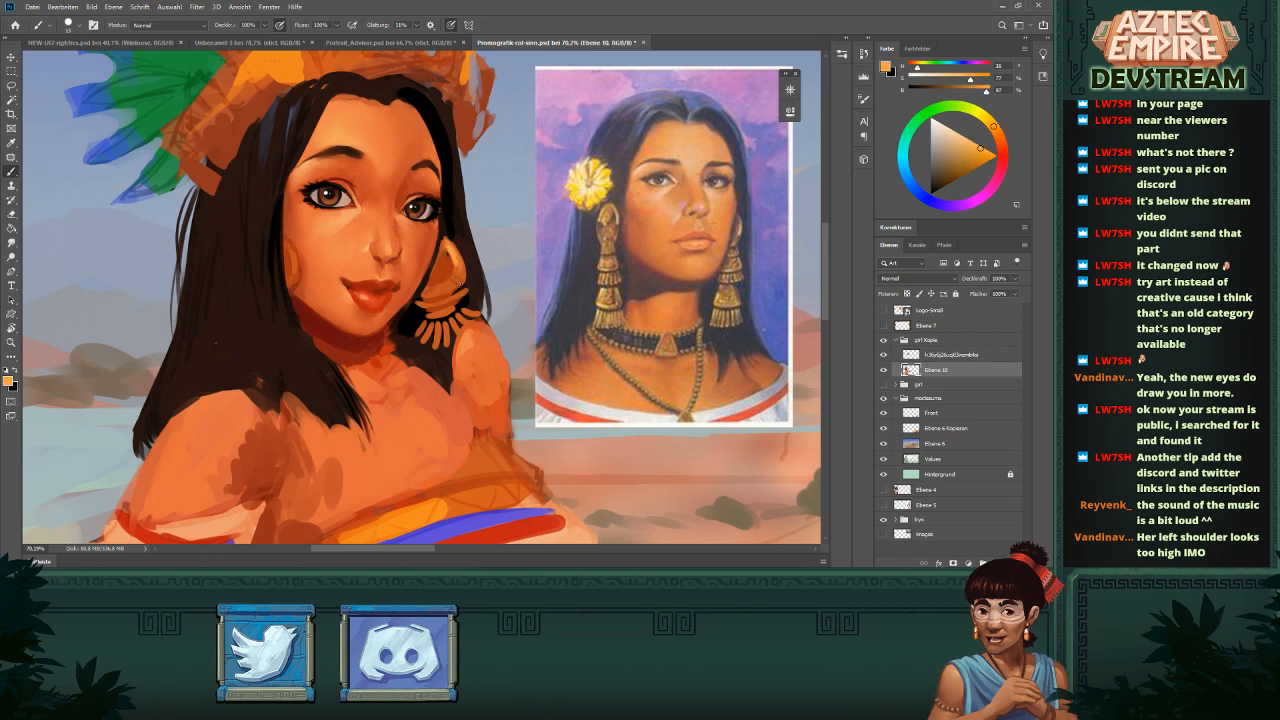
- Refine the body of the far earring with finer golden strokes, blending with sampled oranges
left_click(461, 265, "alt")
left_click(446, 289, "alt")
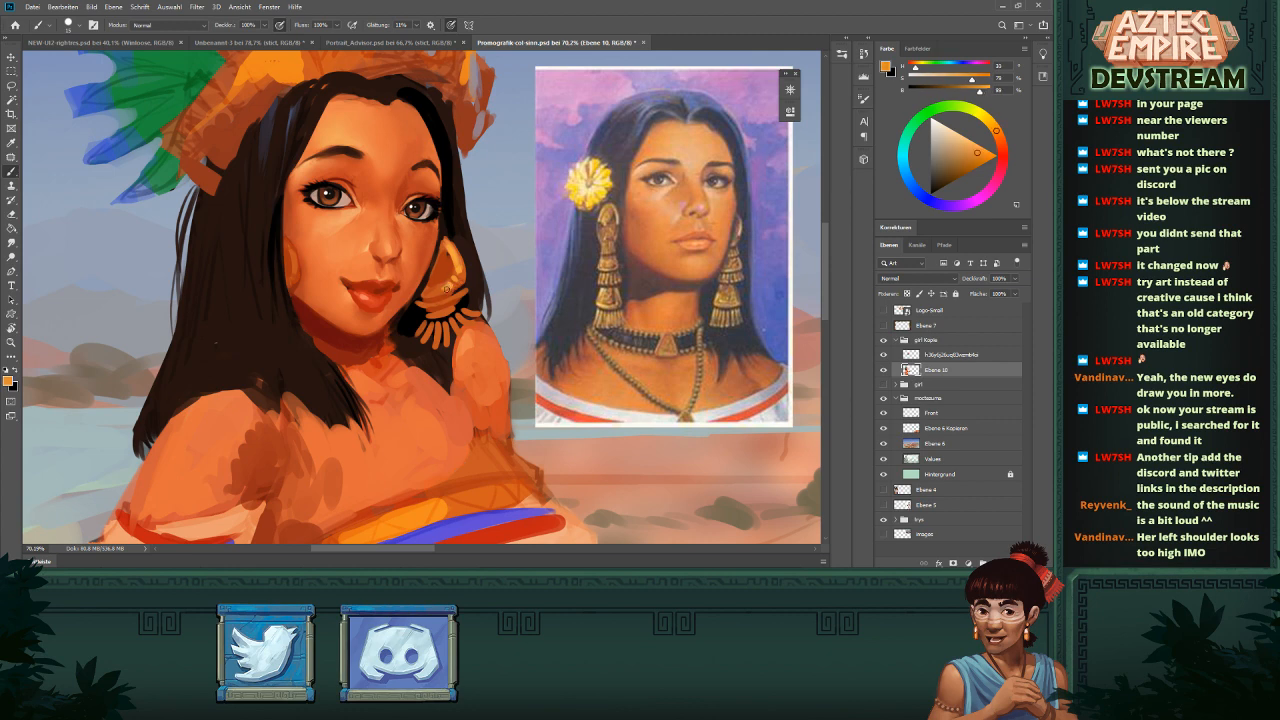
left_click_drag(473, 274, 403, 334)
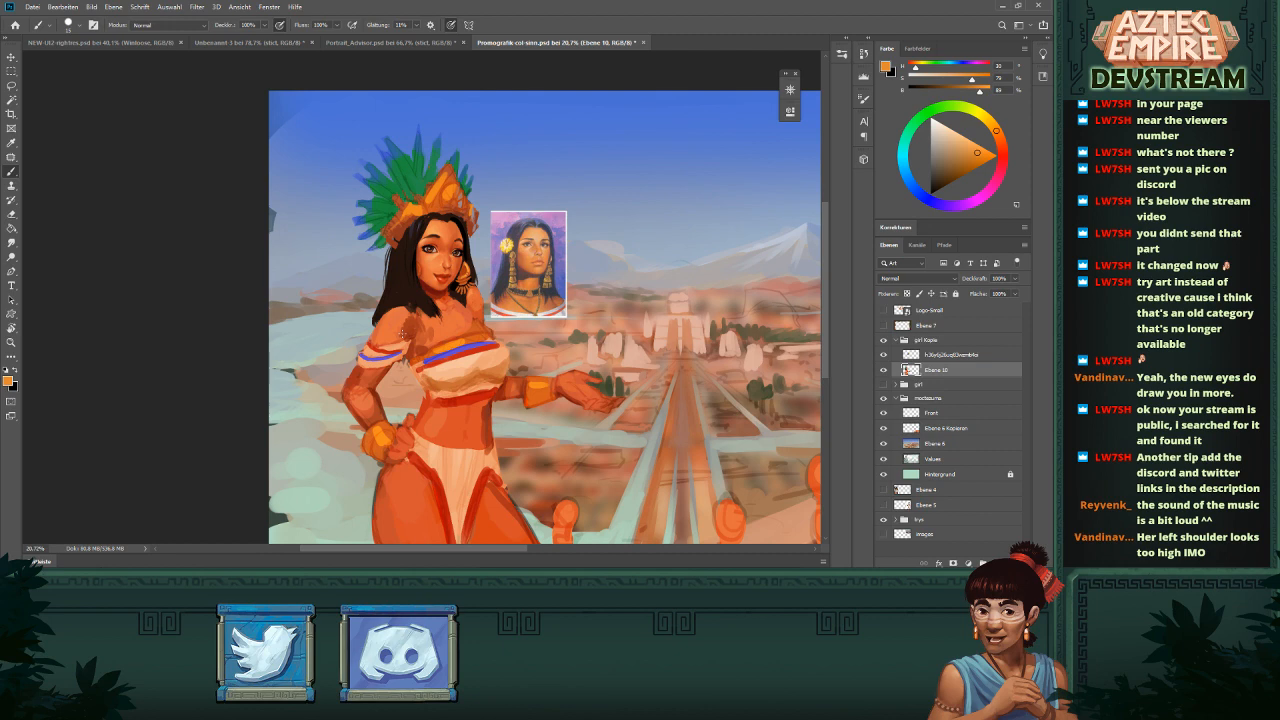
scroll(463, 255, "up", 4)
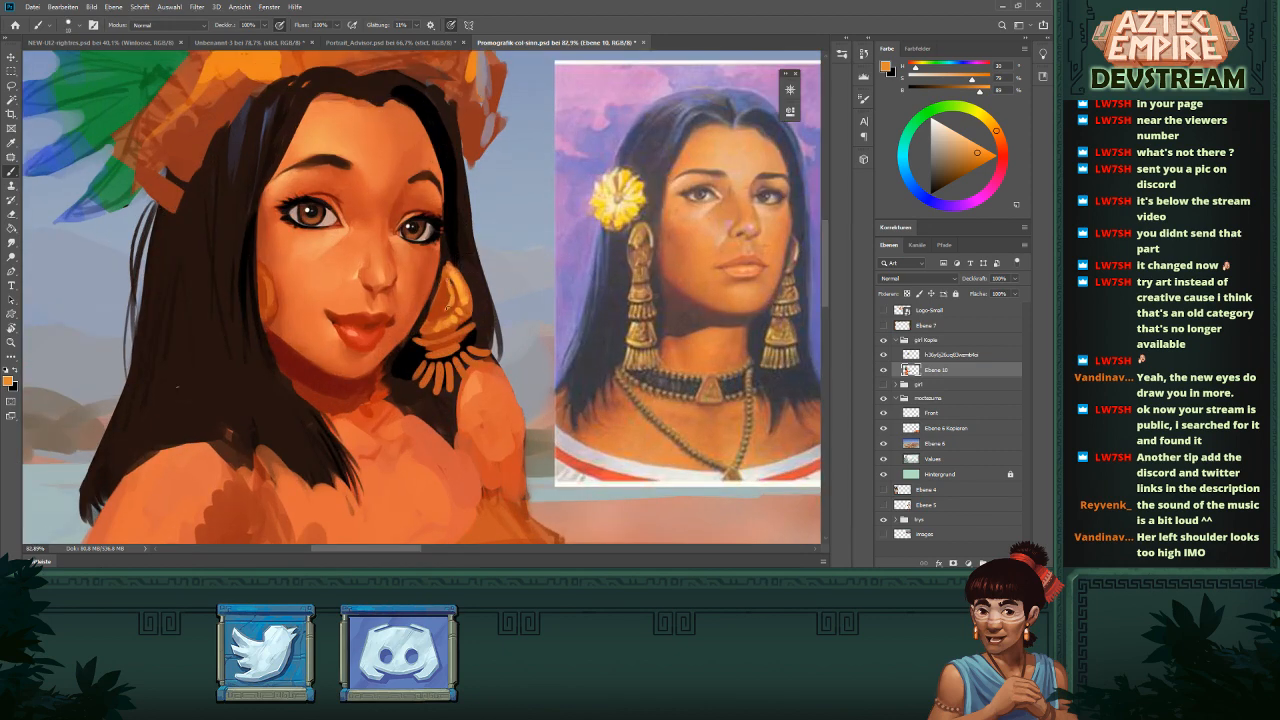
left_click_drag(498, 296, 427, 350)
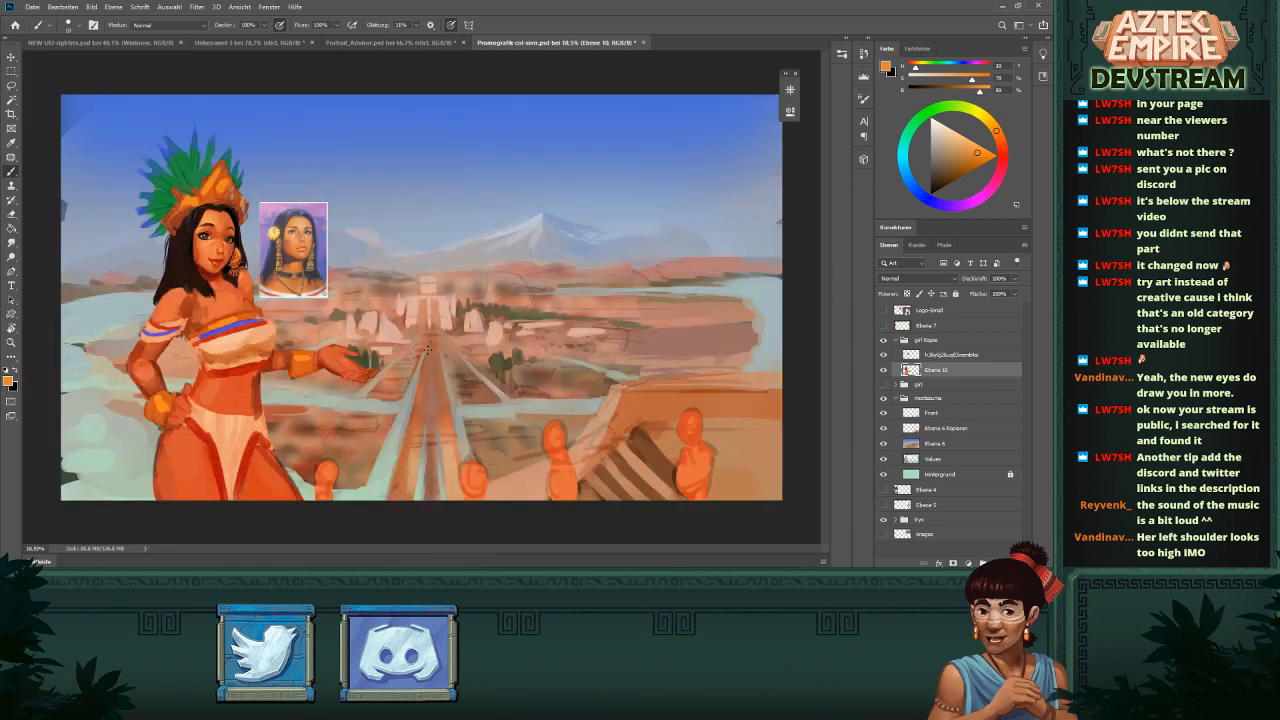
- Compare the near ear and earring with the whole figure, and sample an orange-brown for painting
left_click_drag(191, 239, 345, 324)
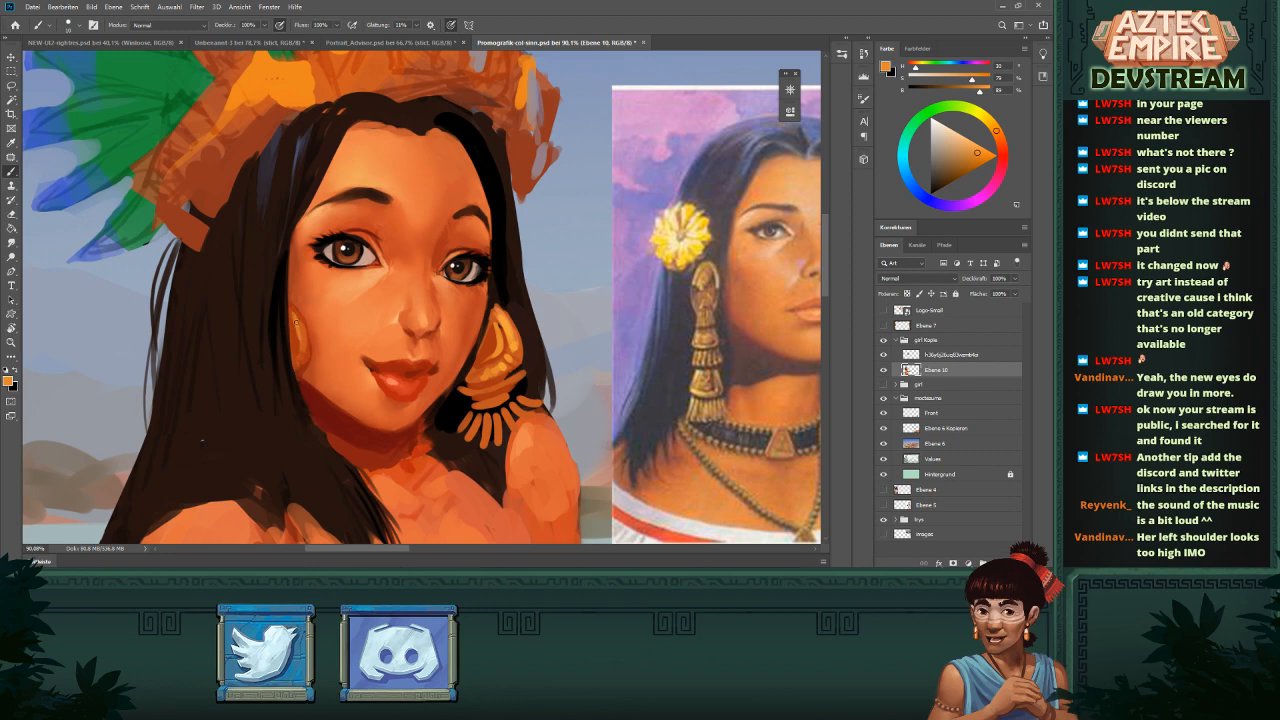
left_click_drag(390, 280, 342, 292)
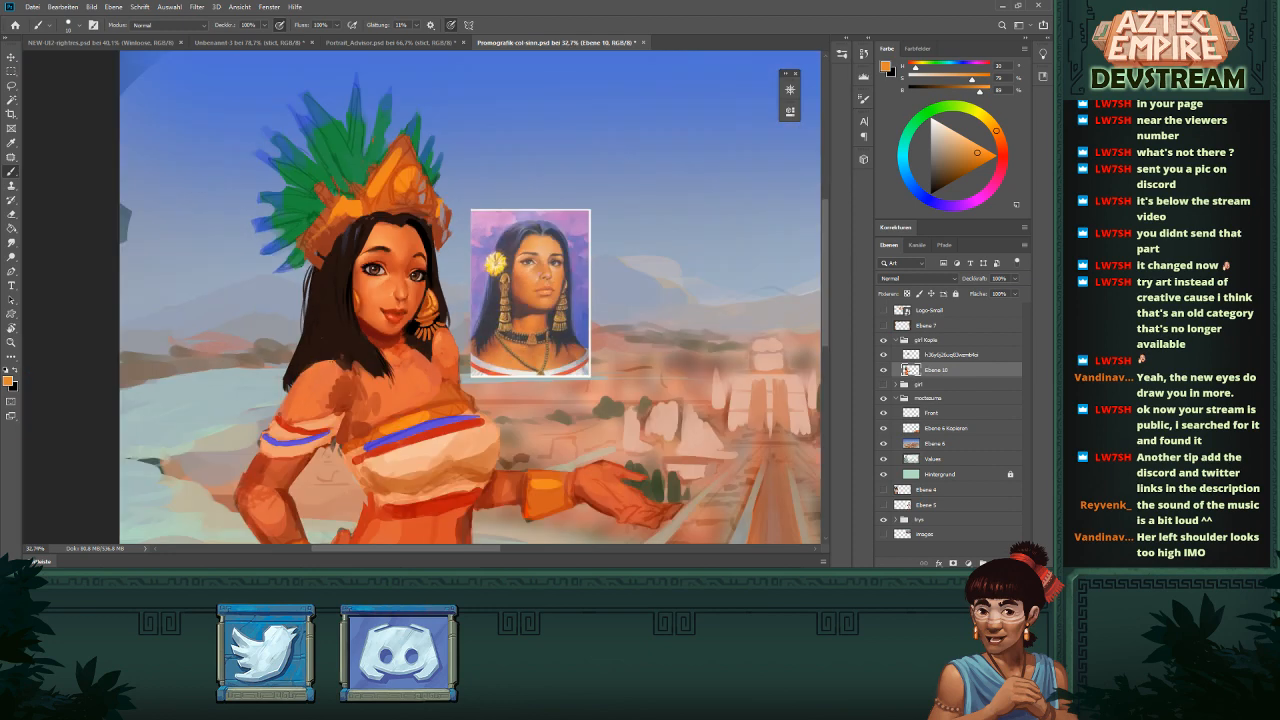
mouse_move(427, 291)
left_mouse_down()
mouse_move(475, 292)
mouse_move(439, 291)
mouse_move(398, 329)
left_mouse_up()
left_click(424, 287, "alt")
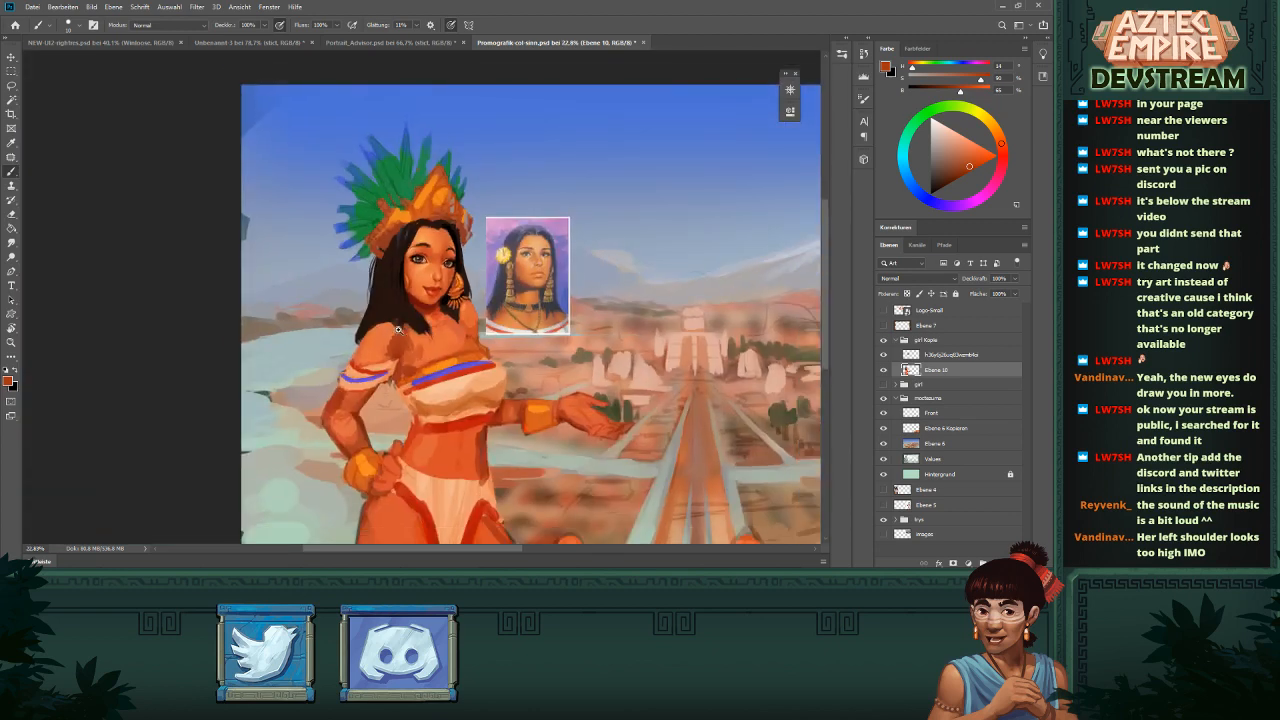
- Paint a muted blue-grey highlight into the dark hair beside the forehead with an enlarged brush, then sample the dark brown hair color
left_click_drag(445, 274, 524, 260)
left_click_drag(466, 350, 449, 363)
mouse_move(548, 313)
left_mouse_down()
mouse_move(514, 314)
mouse_move(546, 314)
left_mouse_up()
left_click_drag(546, 314, 524, 312)
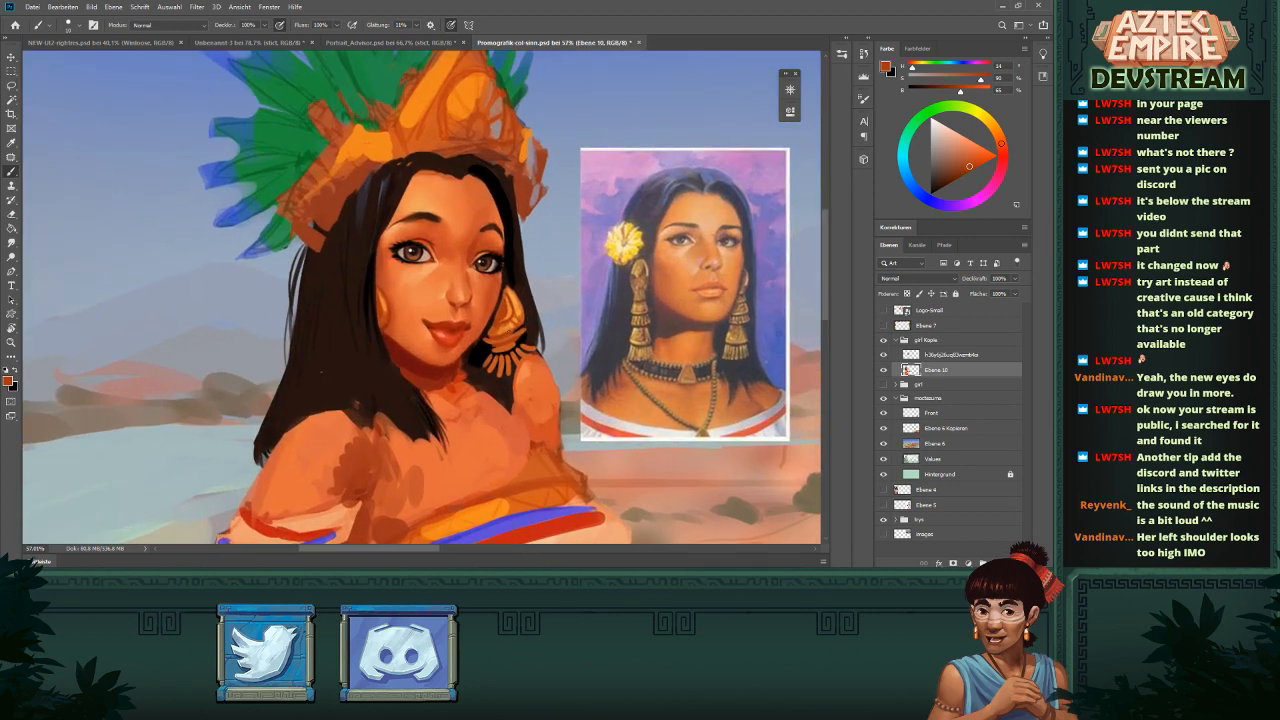
left_click(384, 180, "alt")
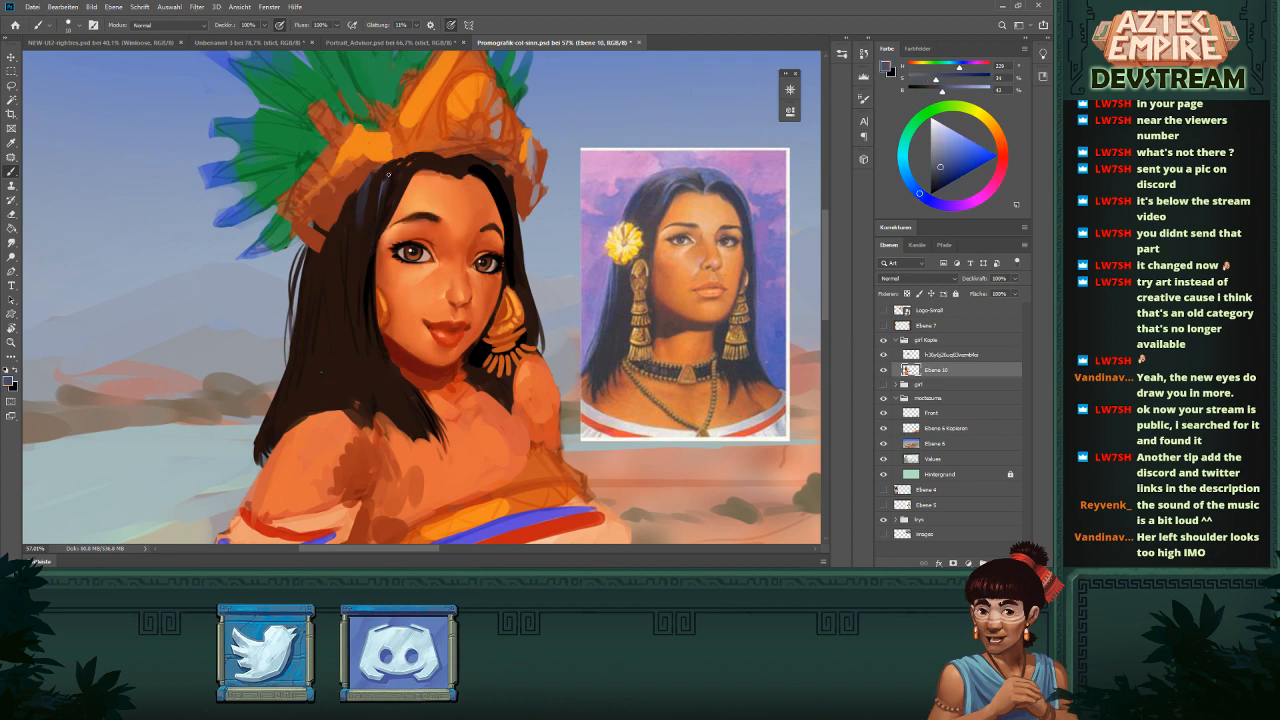
key("bracketright")
key("bracketright")
key("bracketright")
left_click_drag(374, 178, 374, 195)
left_click(360, 186, "alt")
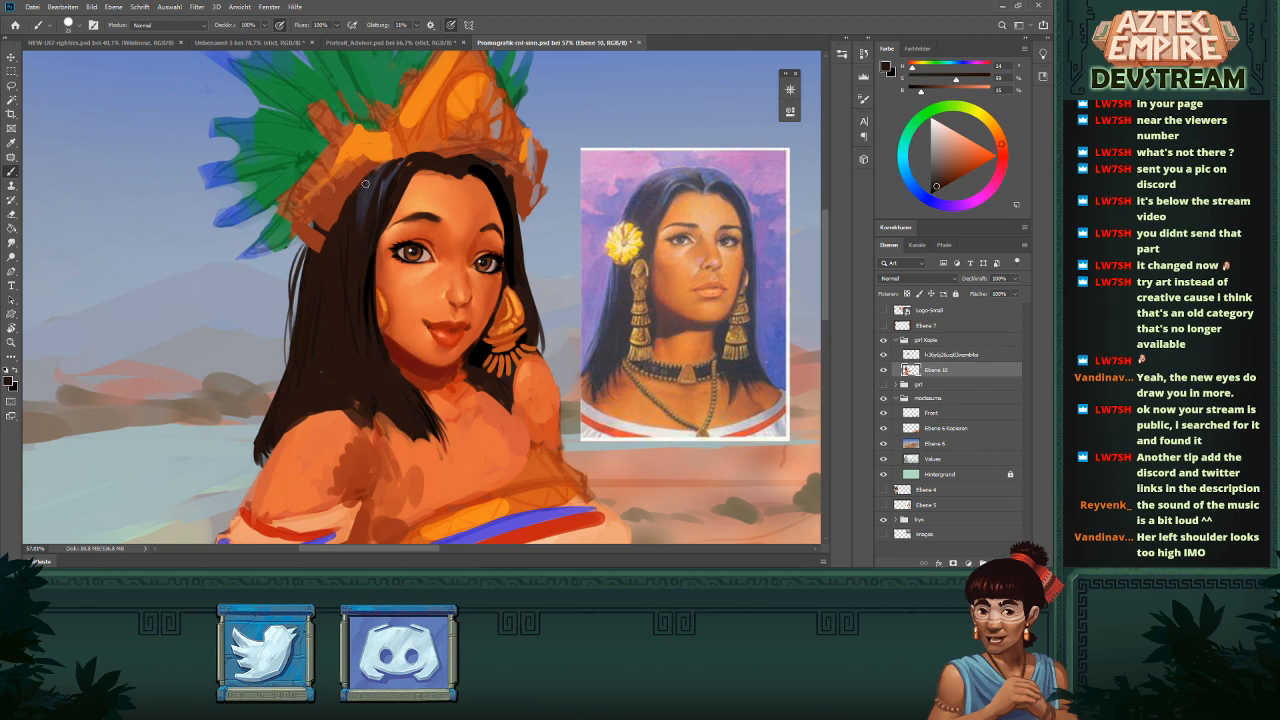
- Touch up the headdress's lower edge above the hair with reddish-brown tones sampled from the headdress
scroll(491, 218, "down", 3)
scroll(480, 205, "up", 3)
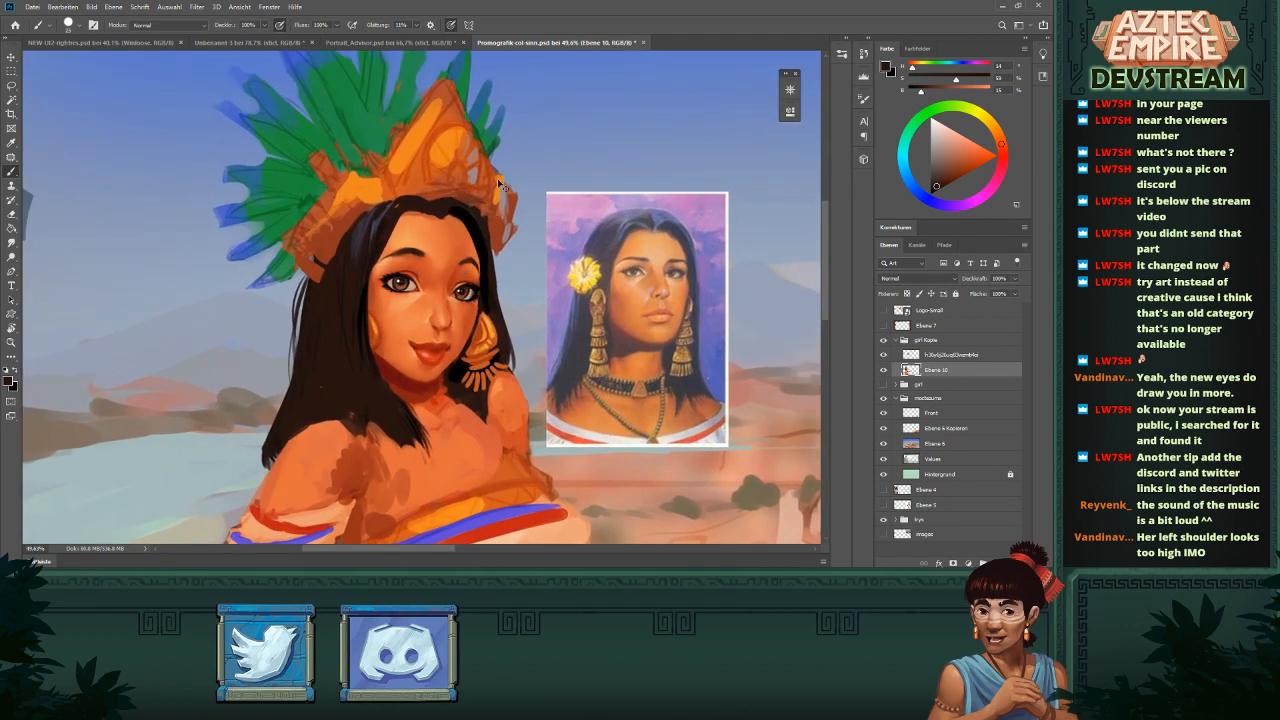
left_click(467, 185, "alt")
left_click(465, 191, "alt")
left_click(466, 180, "alt")
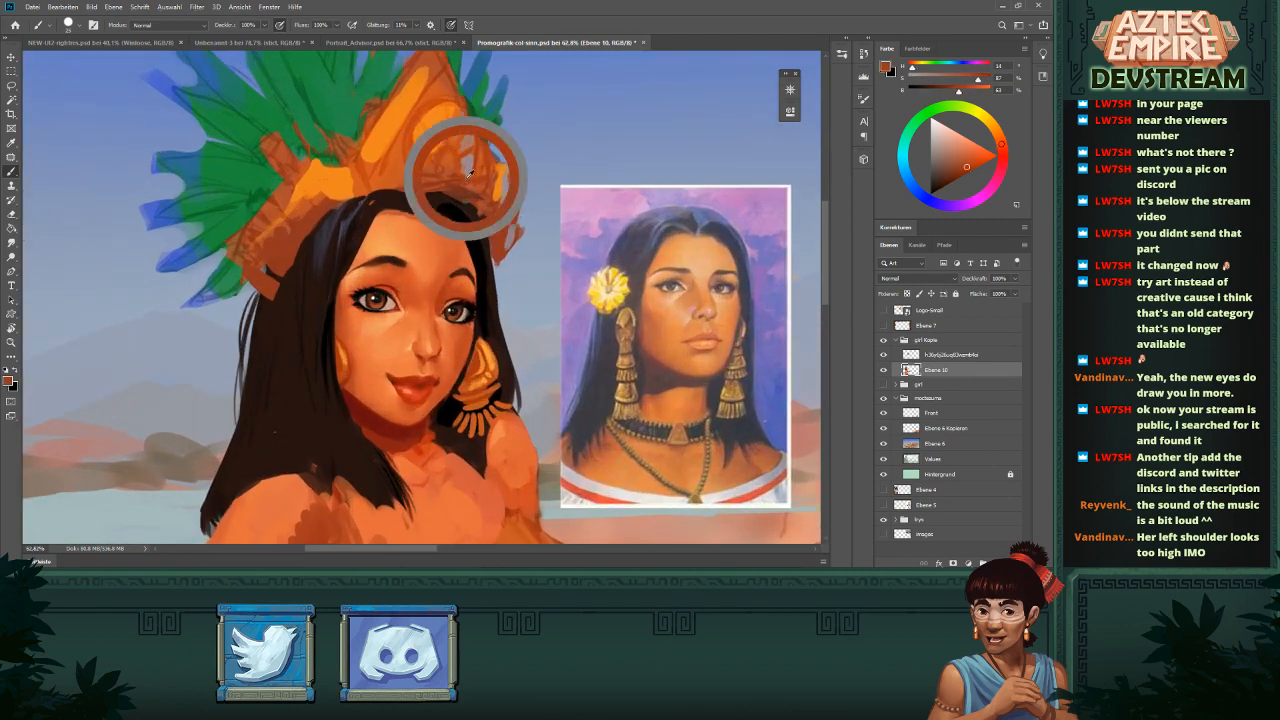
left_click_drag(466, 204, 484, 215)
left_click(462, 192, "alt")
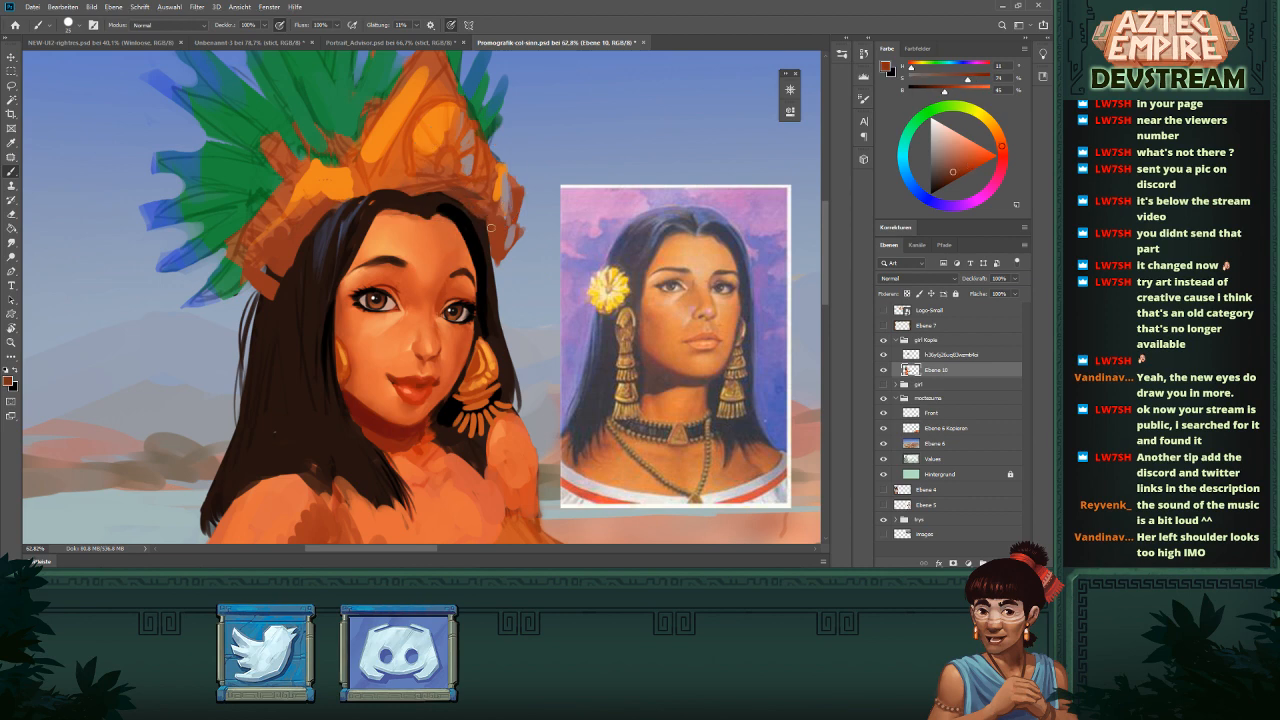
- Refine the shadowed edge between the headdress and the hair near the far temple using sampled dark brown and reddish-brown tones
scroll(490, 236, "down", 4)
scroll(514, 295, "down", 2)
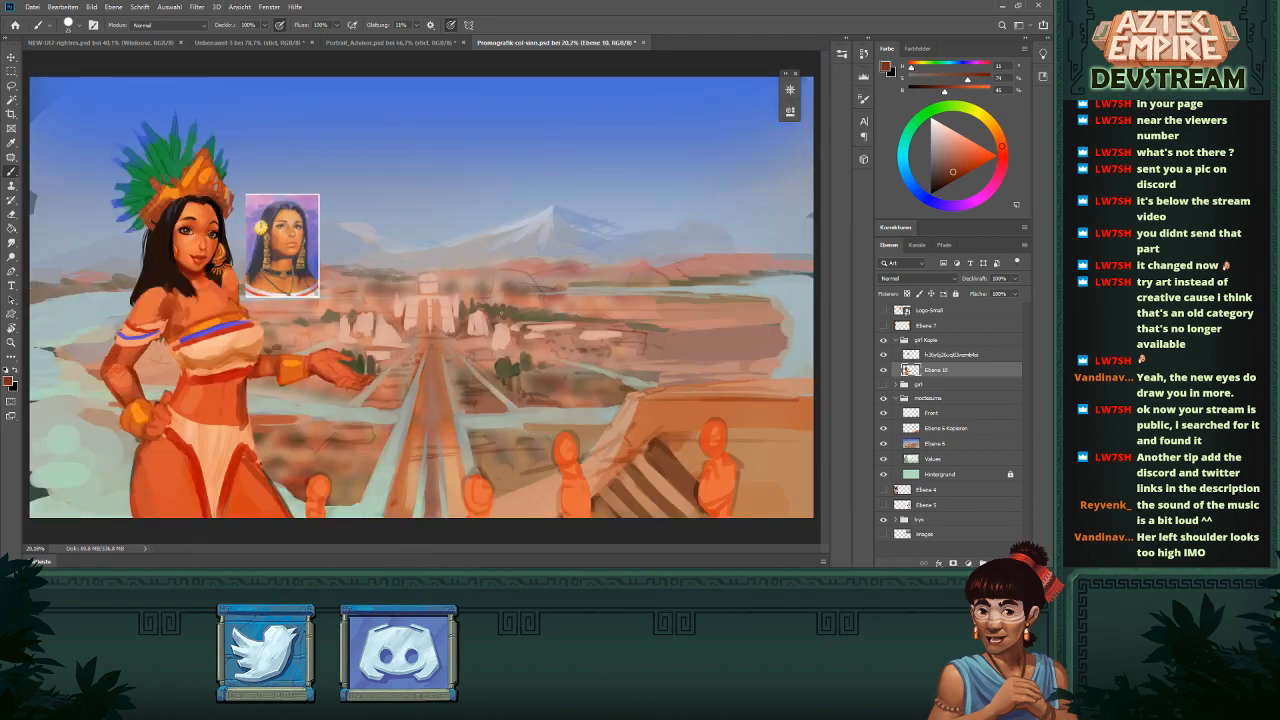
scroll(502, 314, "up", 3)
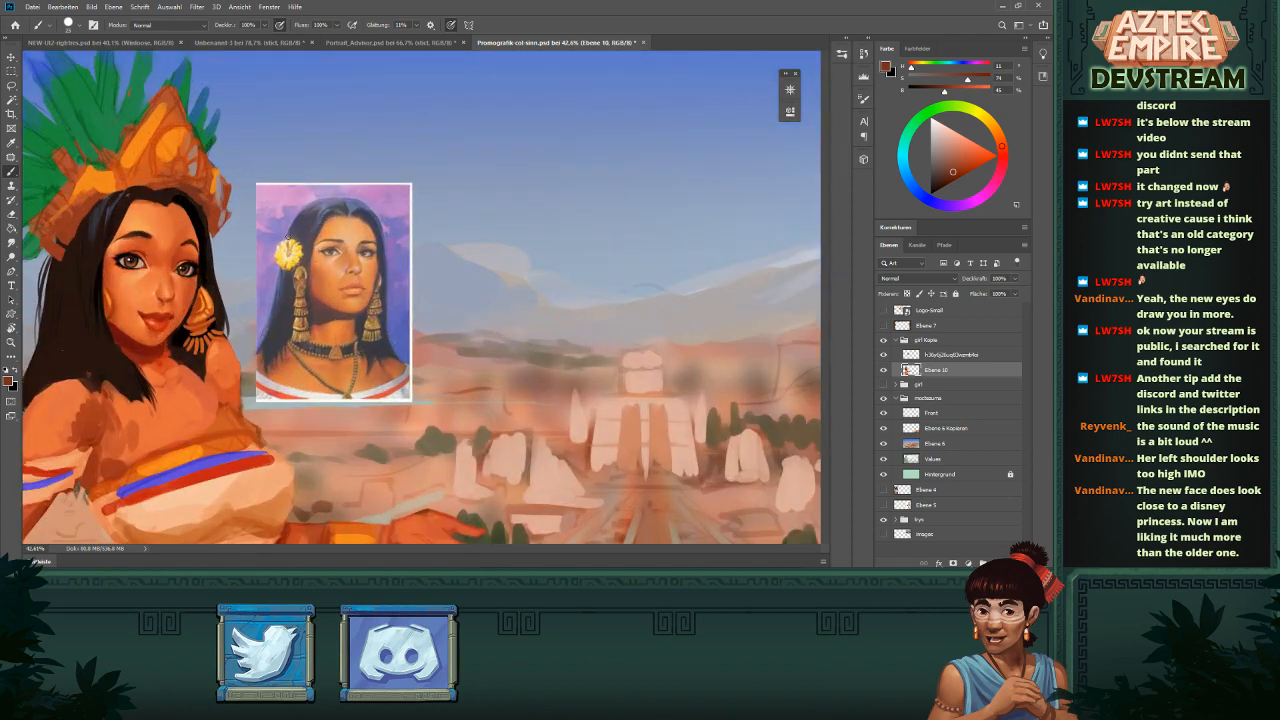
scroll(415, 261, "up", 3)
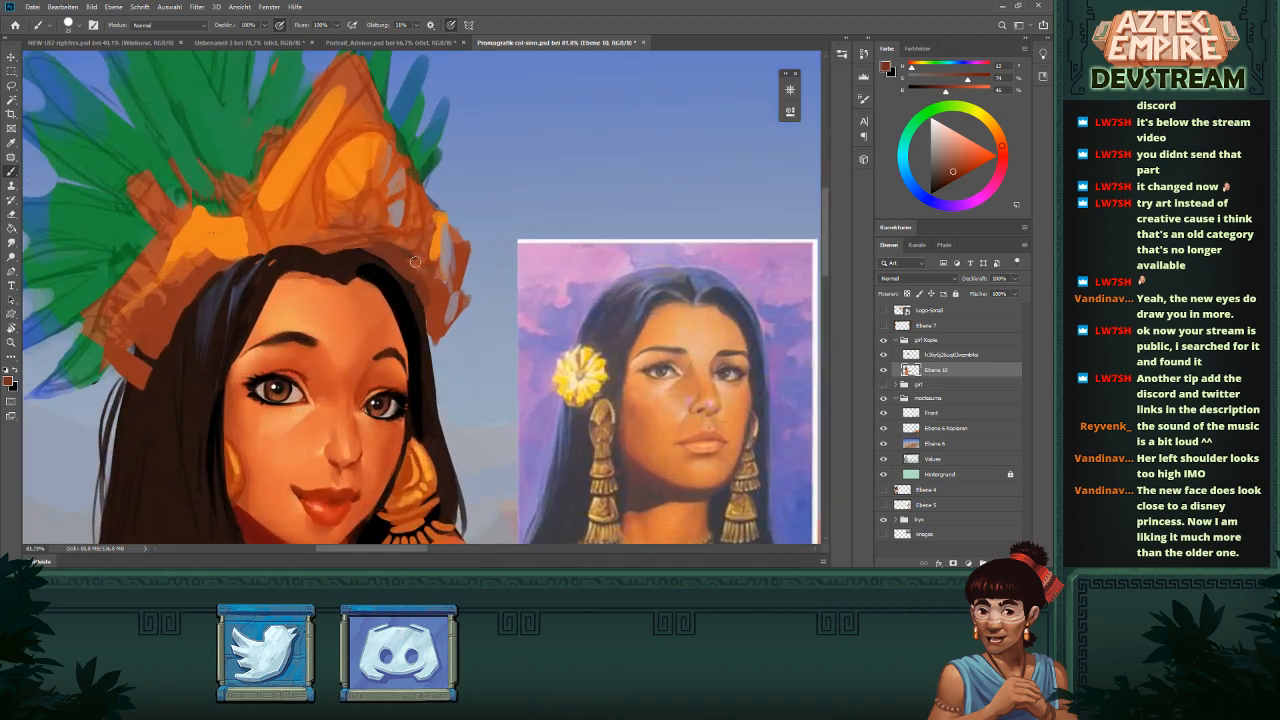
left_click(417, 282, "alt")
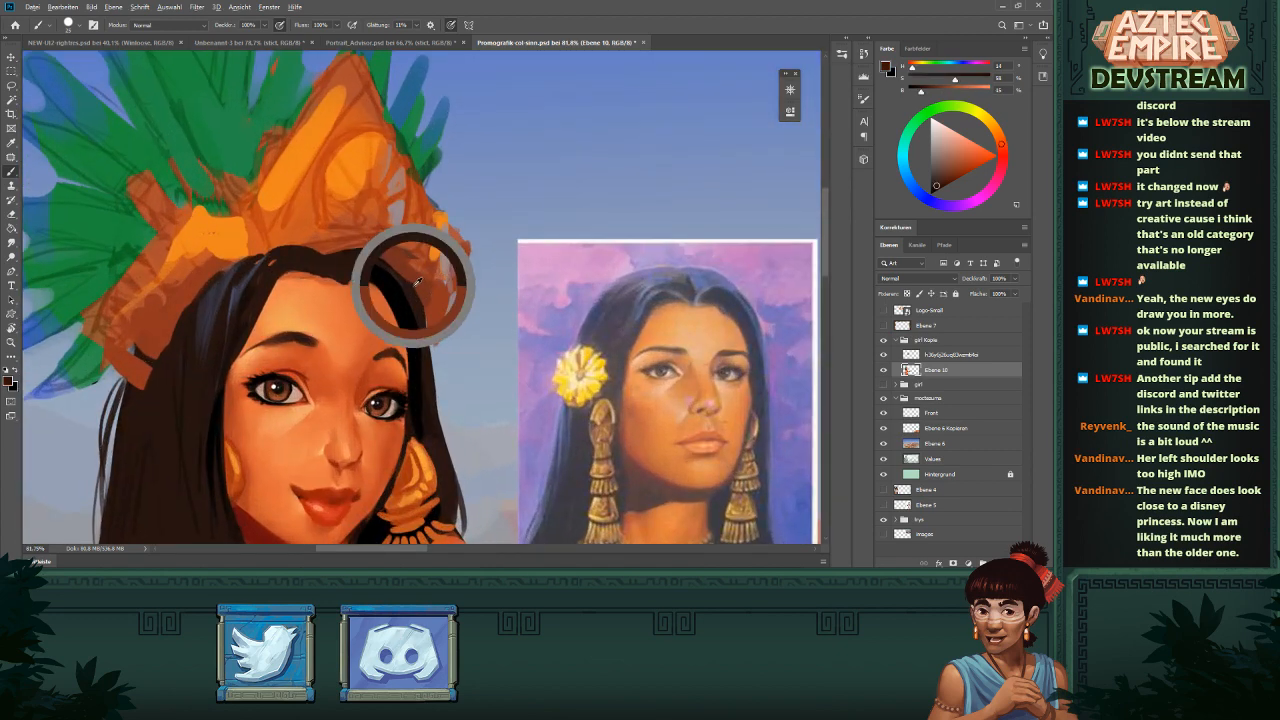
left_click(423, 287, "alt")
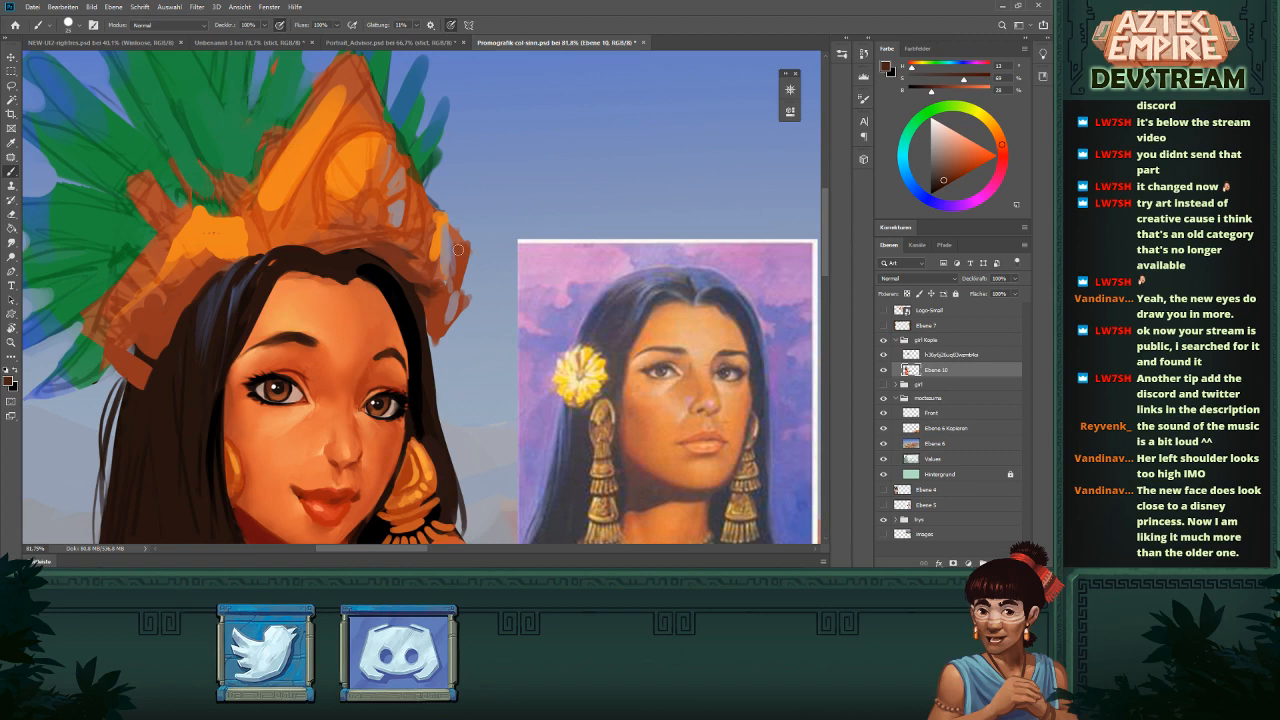
scroll(458, 249, "down", 5)
scroll(483, 225, "up", 4)
left_click(452, 276, "alt")
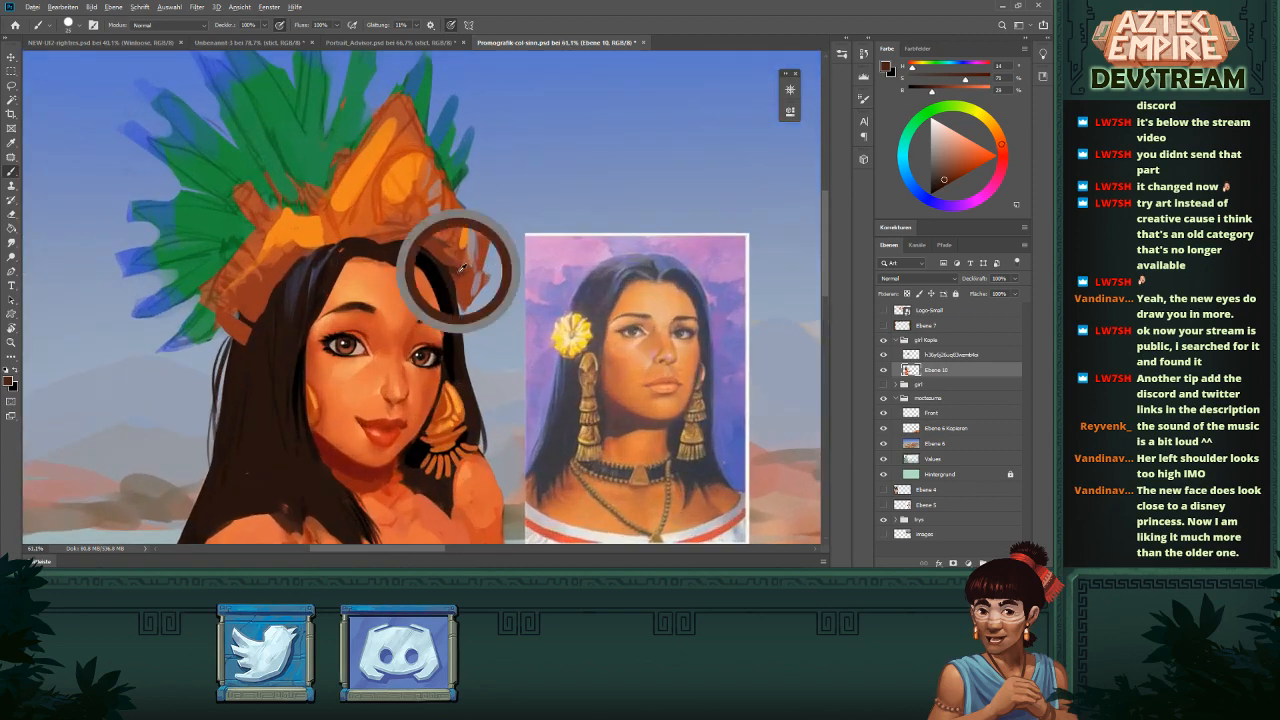
left_click(471, 276, "alt")
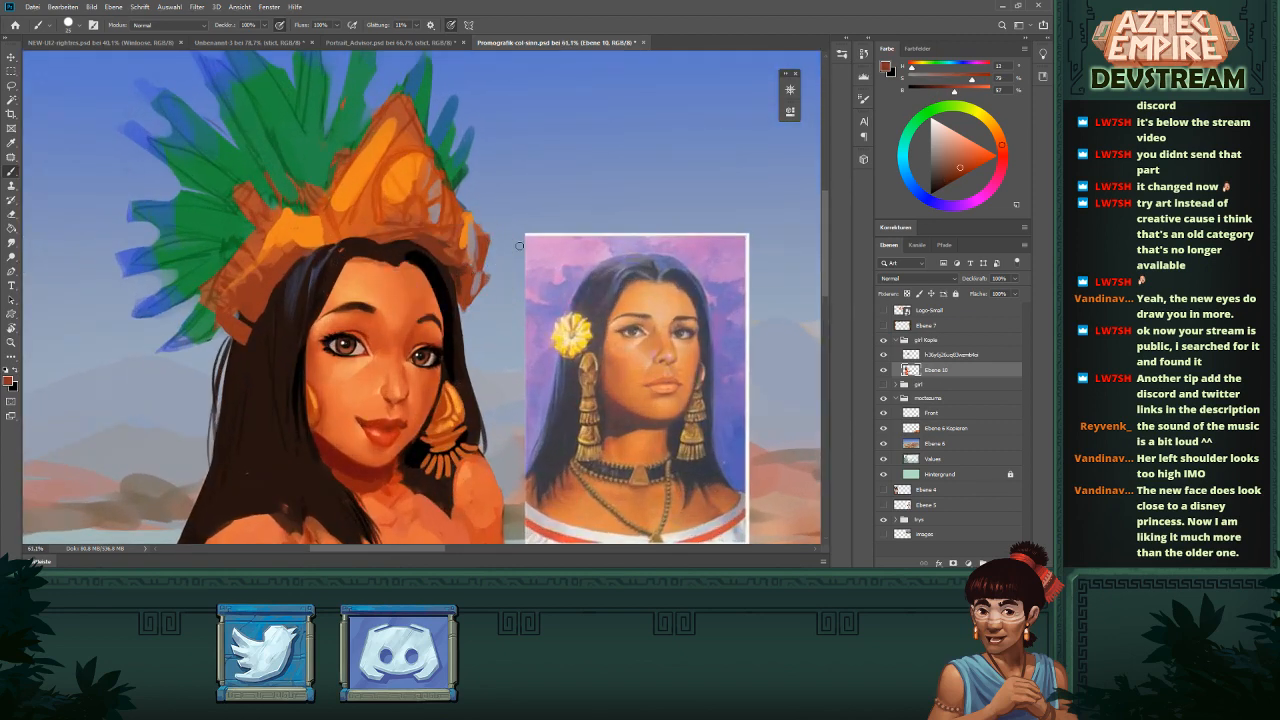
- Choose a dark red and blend it with sampled tones into the shadow under the headdress's far side
left_click(951, 180)
left_click(998, 157)
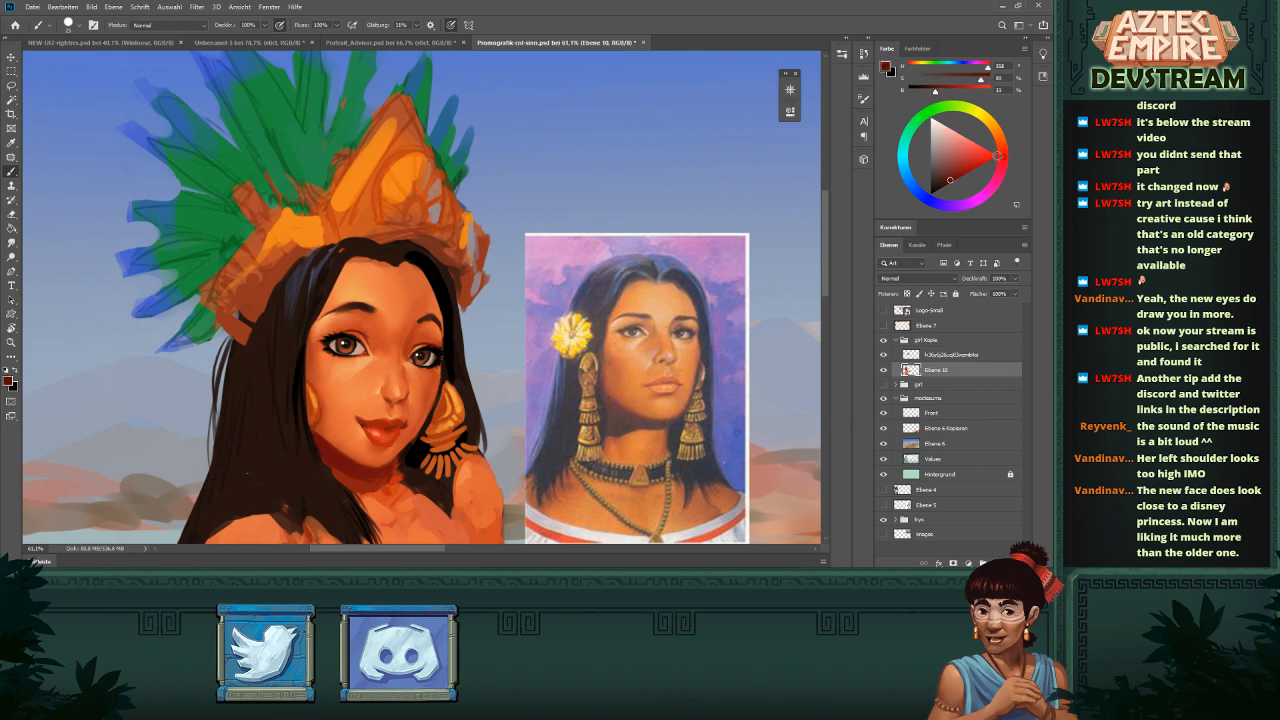
left_click(458, 284, "alt")
left_click(461, 283, "alt")
scroll(469, 260, "down", 5)
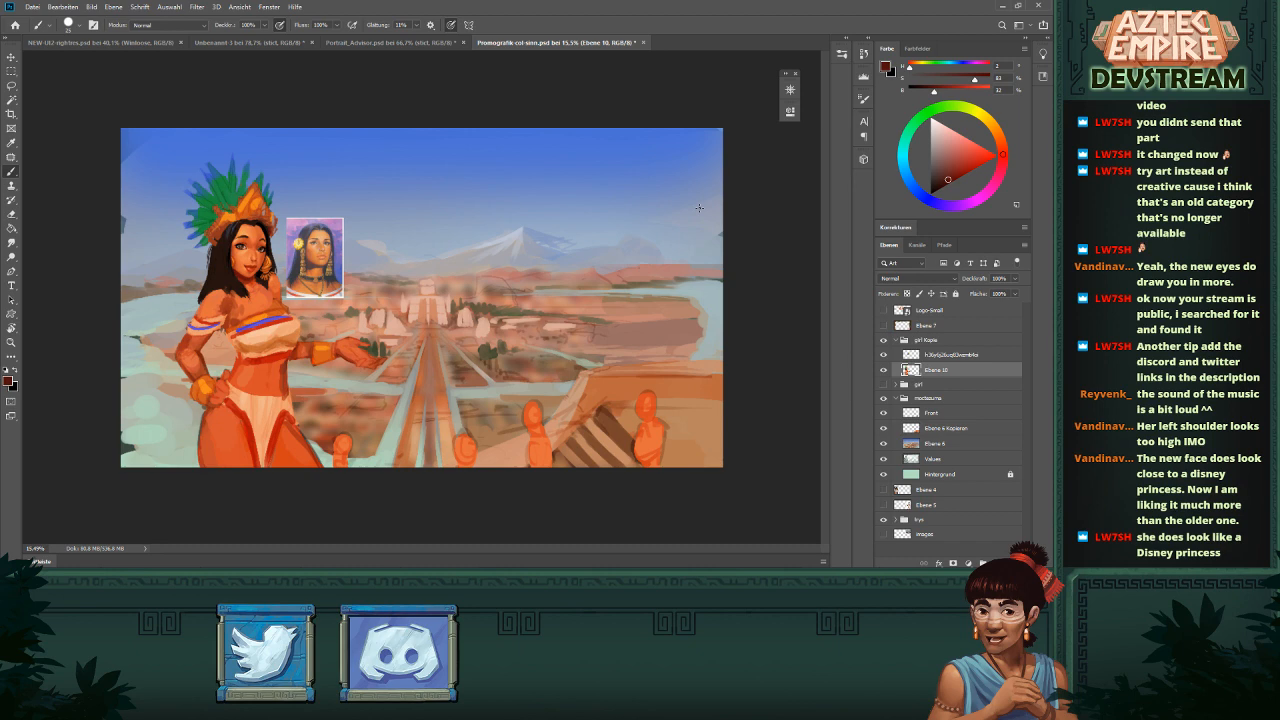
- Paint black strands along the top hairline below the headdress and undo the last stroke
left_click_drag(259, 242, 533, 292)
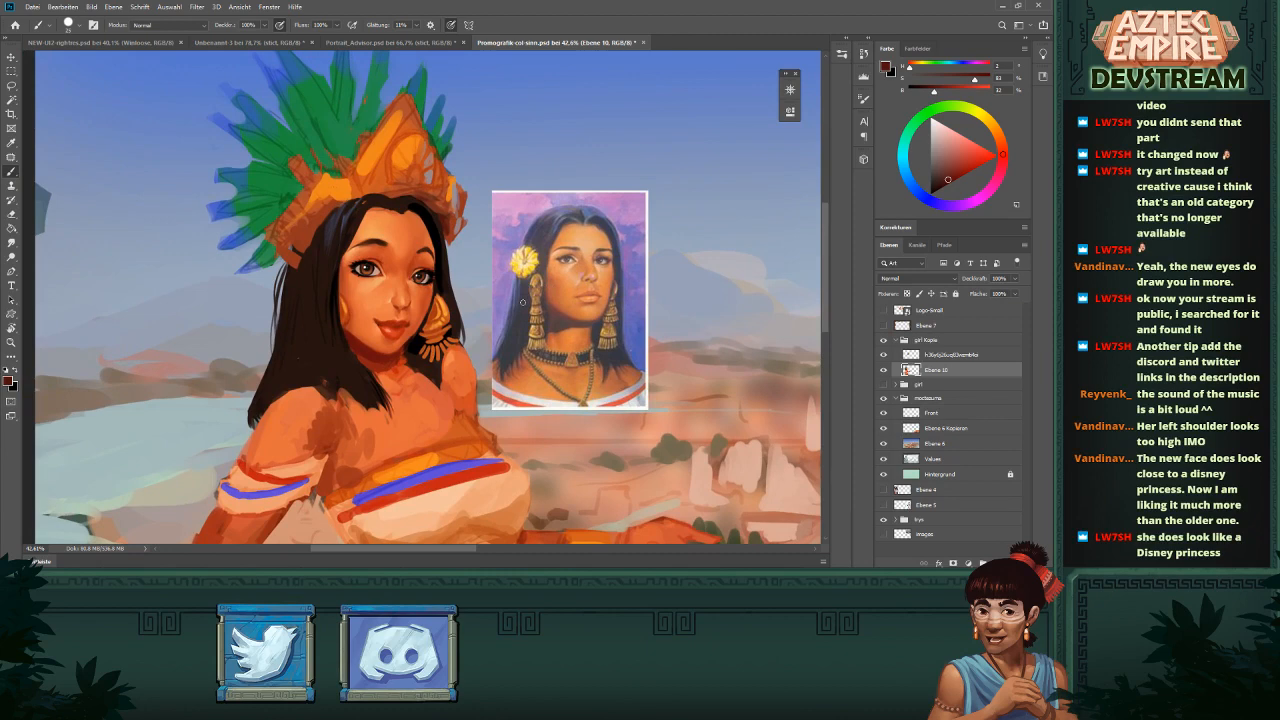
left_click_drag(383, 180, 427, 230)
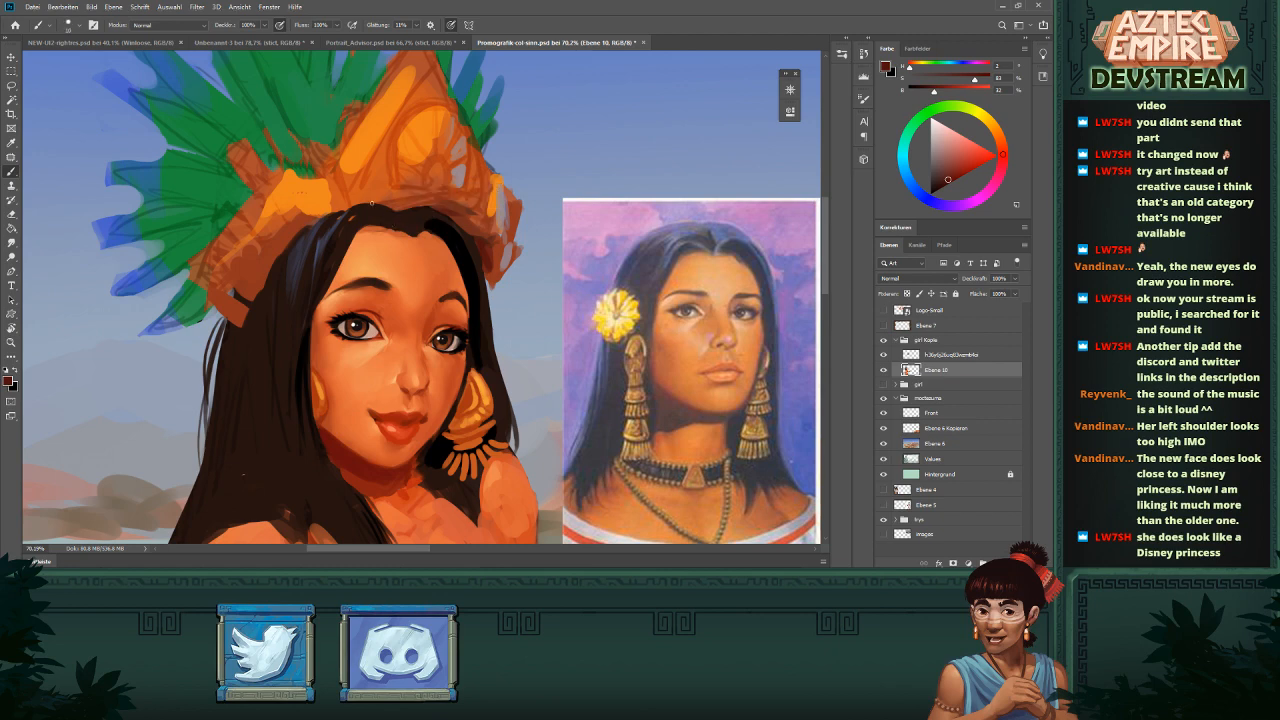
key("x")
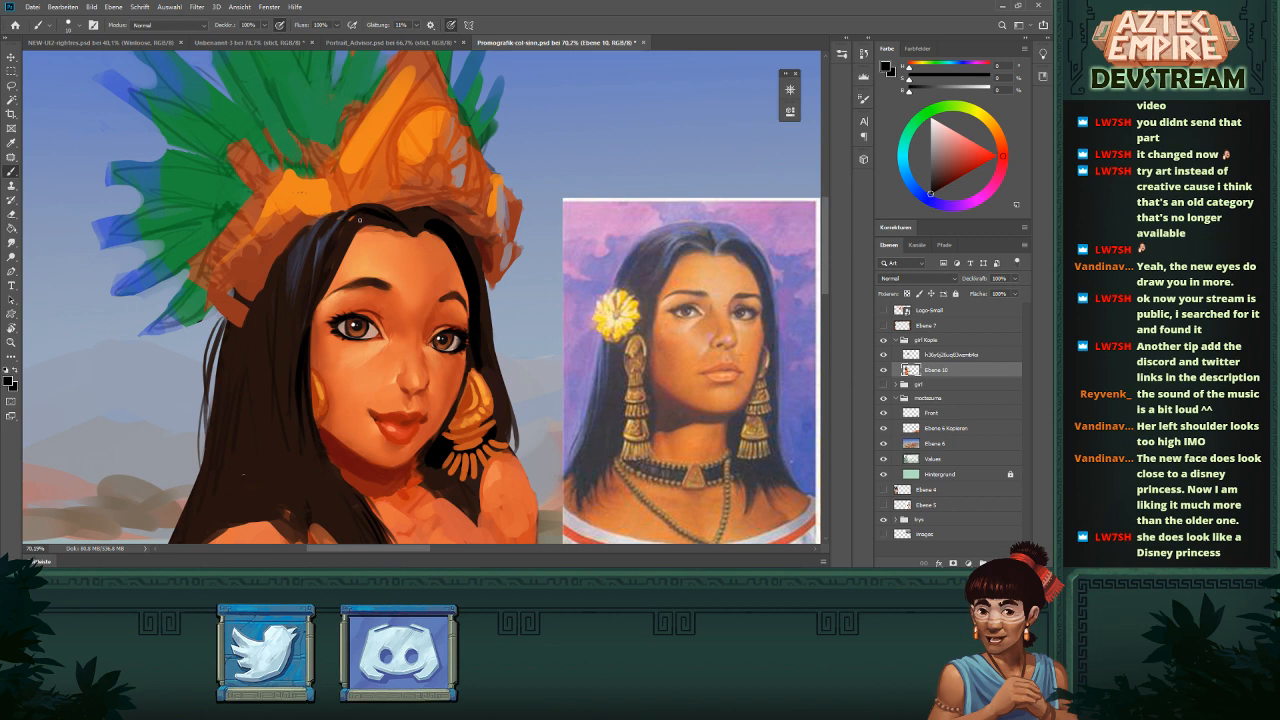
left_click_drag(364, 213, 330, 258)
left_click_drag(401, 232, 364, 226)
key("ctrl+z")
- Paint a small blue-grey highlight along the hair parting with the color sampled from the hair
left_click(330, 243, "alt")
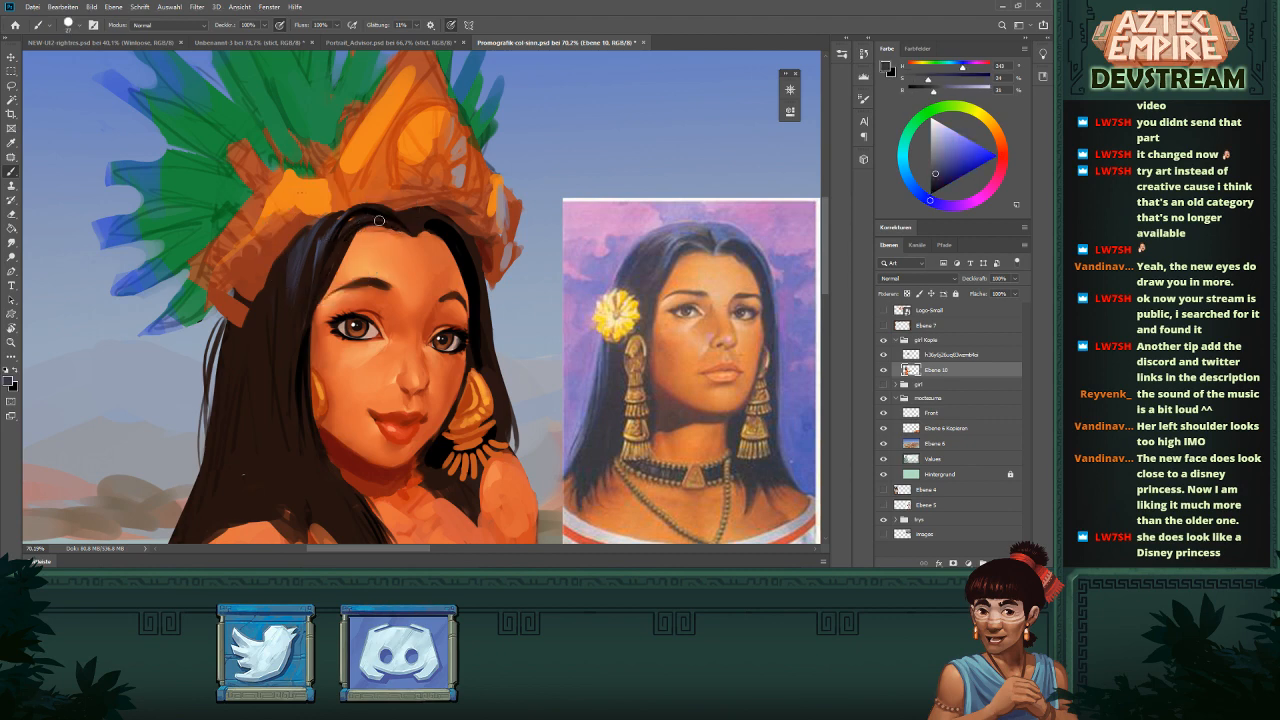
left_click_drag(379, 221, 370, 218)
scroll(444, 217, "down", 5)
scroll(486, 208, "up", 5)
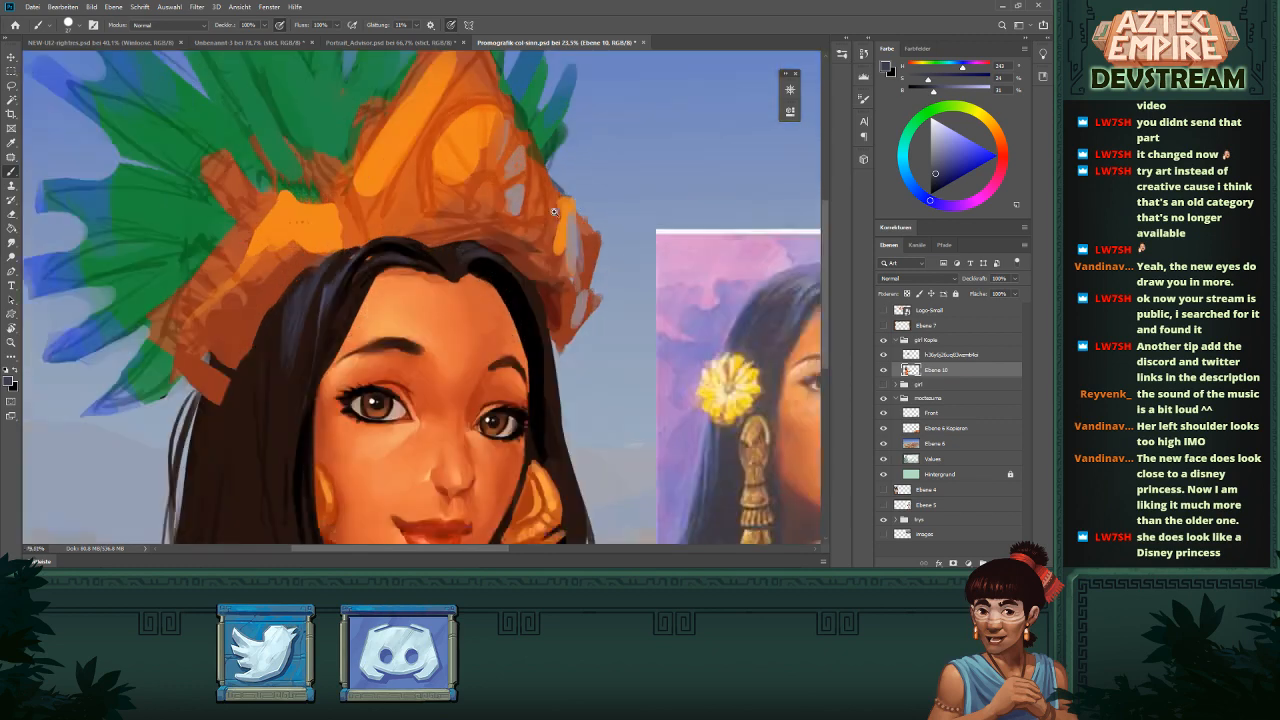
- Reset the brush color to black and paint dark strands down the long hair beside the face
key("d")
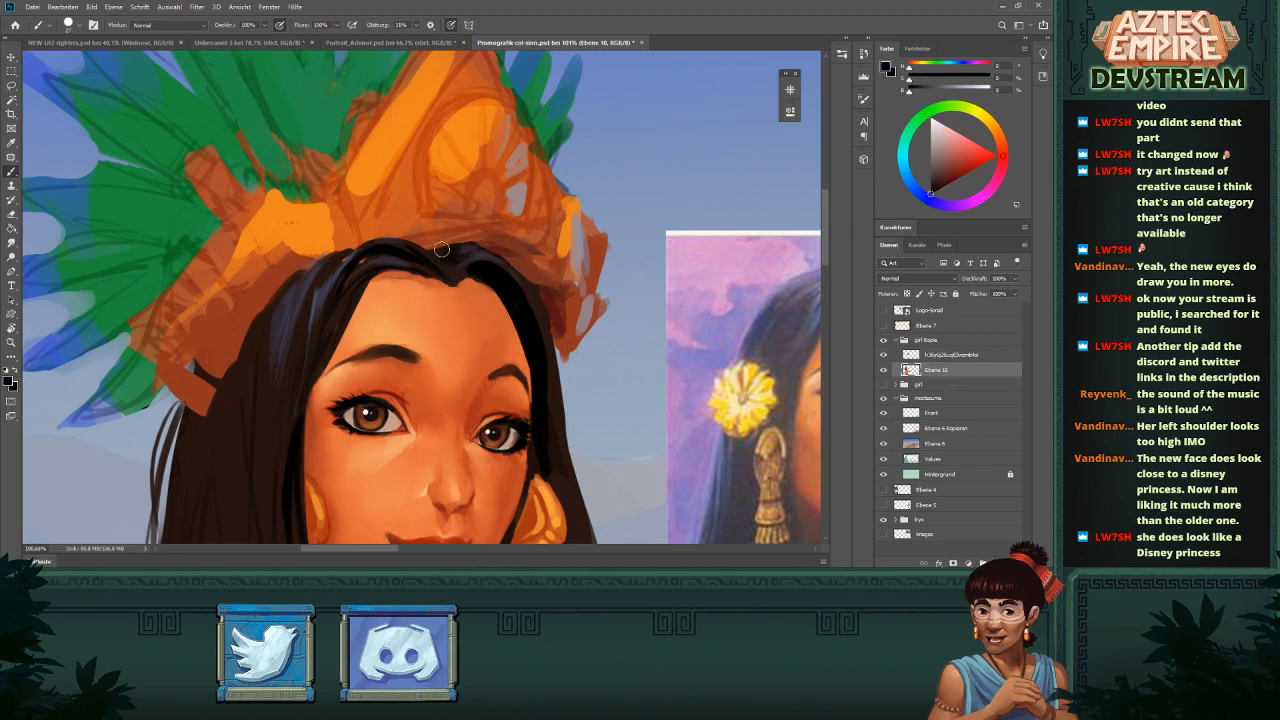
scroll(467, 256, "down", 5)
scroll(652, 303, "up", 3)
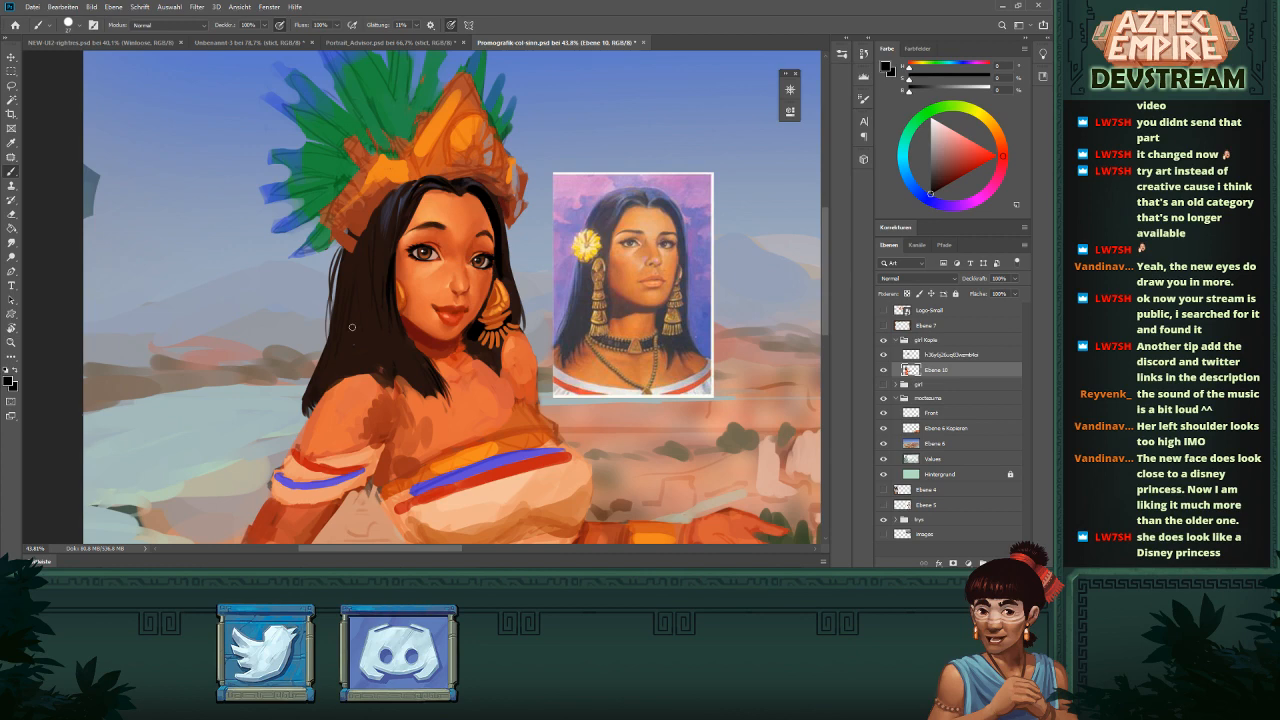
left_click_drag(344, 287, 337, 346)
mouse_move(349, 290)
left_mouse_down()
mouse_move(337, 360)
mouse_move(348, 353)
left_mouse_up()
left_click_drag(356, 280, 374, 352)
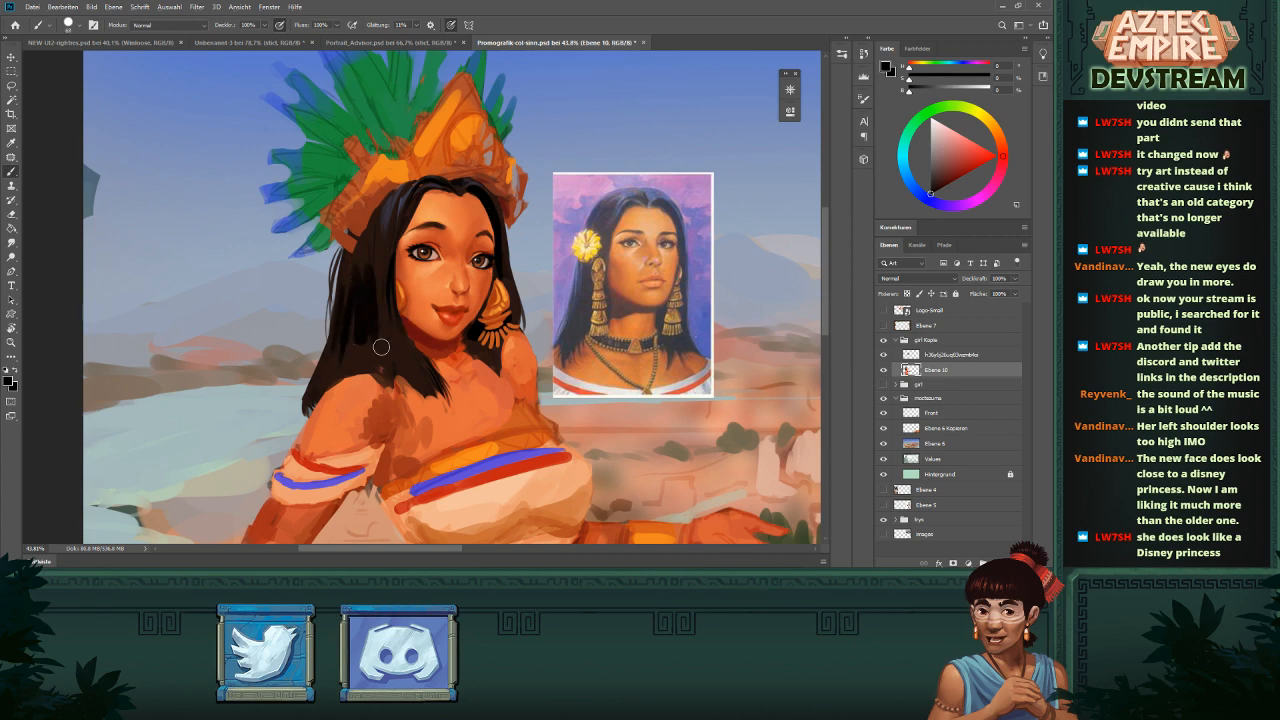
left_click_drag(382, 275, 396, 348)
- Refine the long hair strands beside the face with dark brown, near-black and blue-grey tones sampled from the hair
left_click(371, 250, "alt")
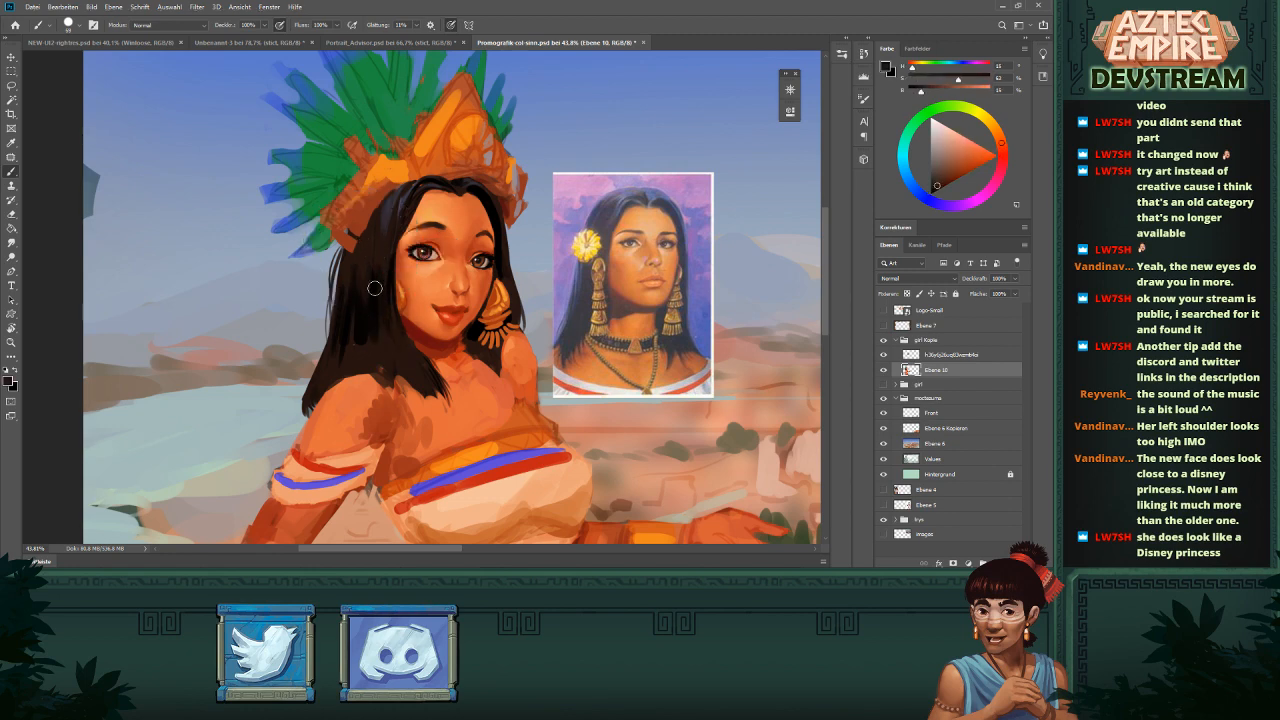
left_click(367, 319, "alt")
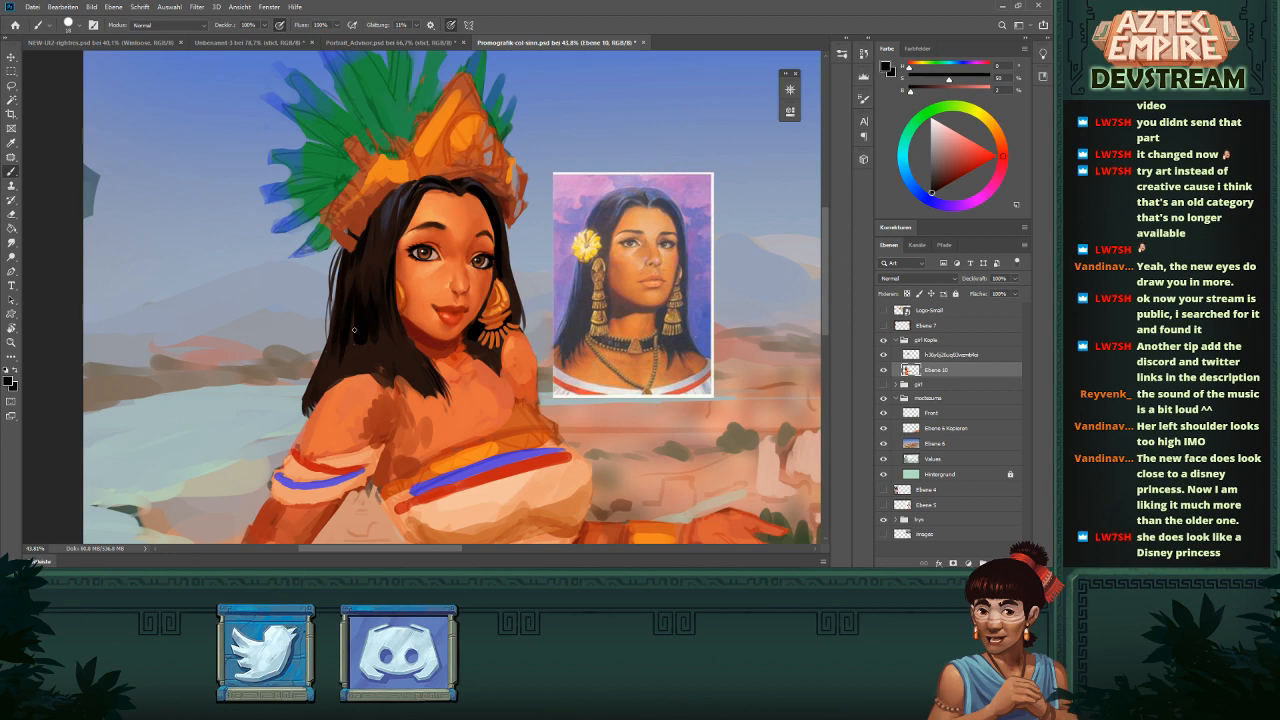
left_click(387, 226, "alt")
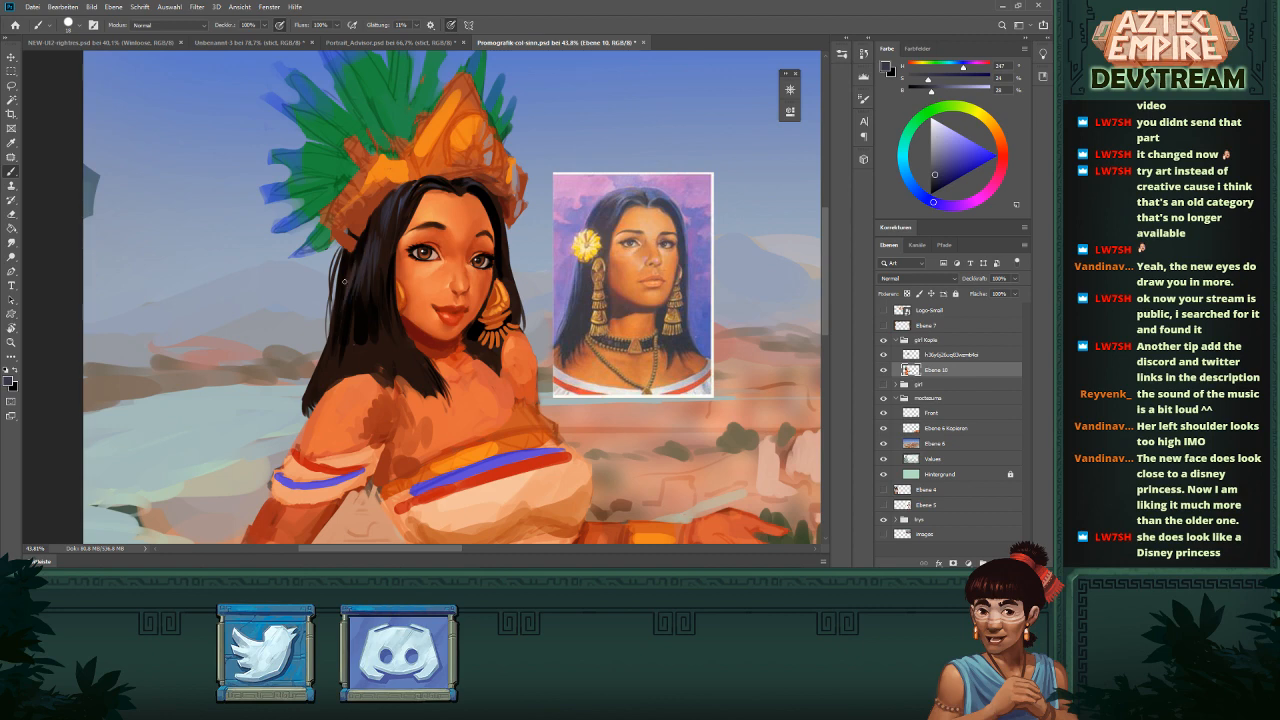
scroll(475, 257, "down", 8)
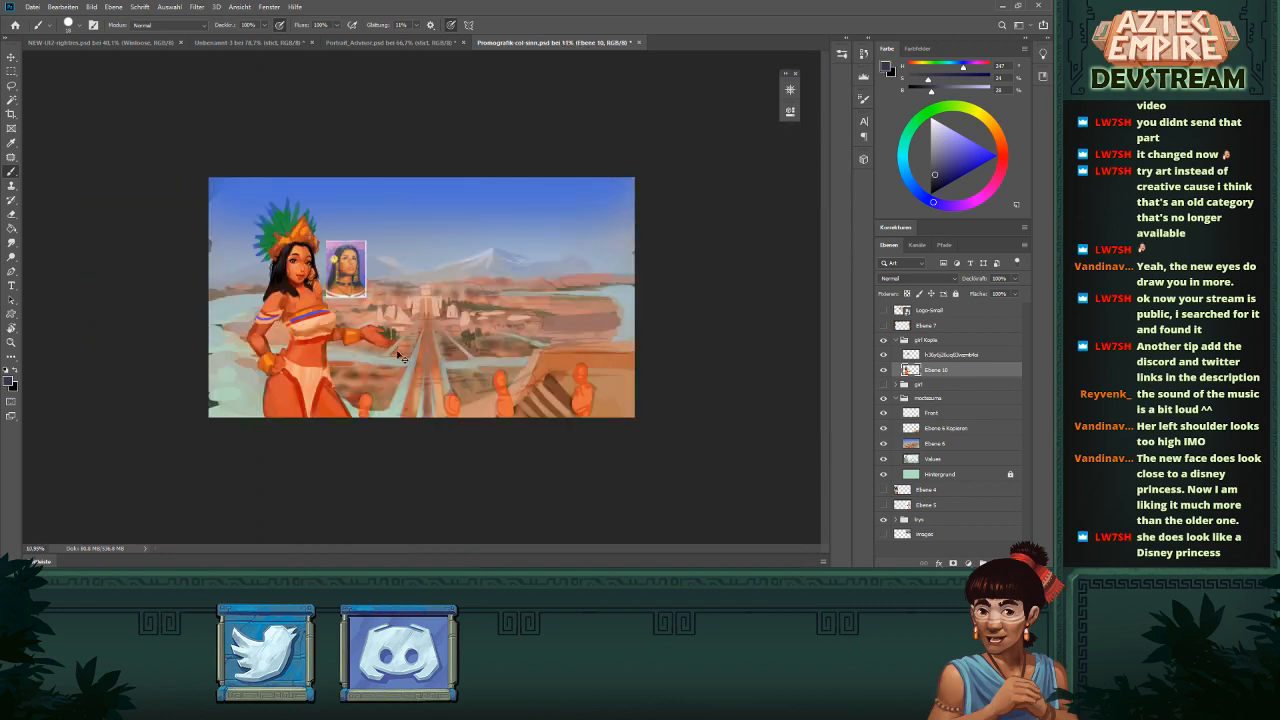
scroll(300, 248, "up", 4)
scroll(431, 321, "up", 2)
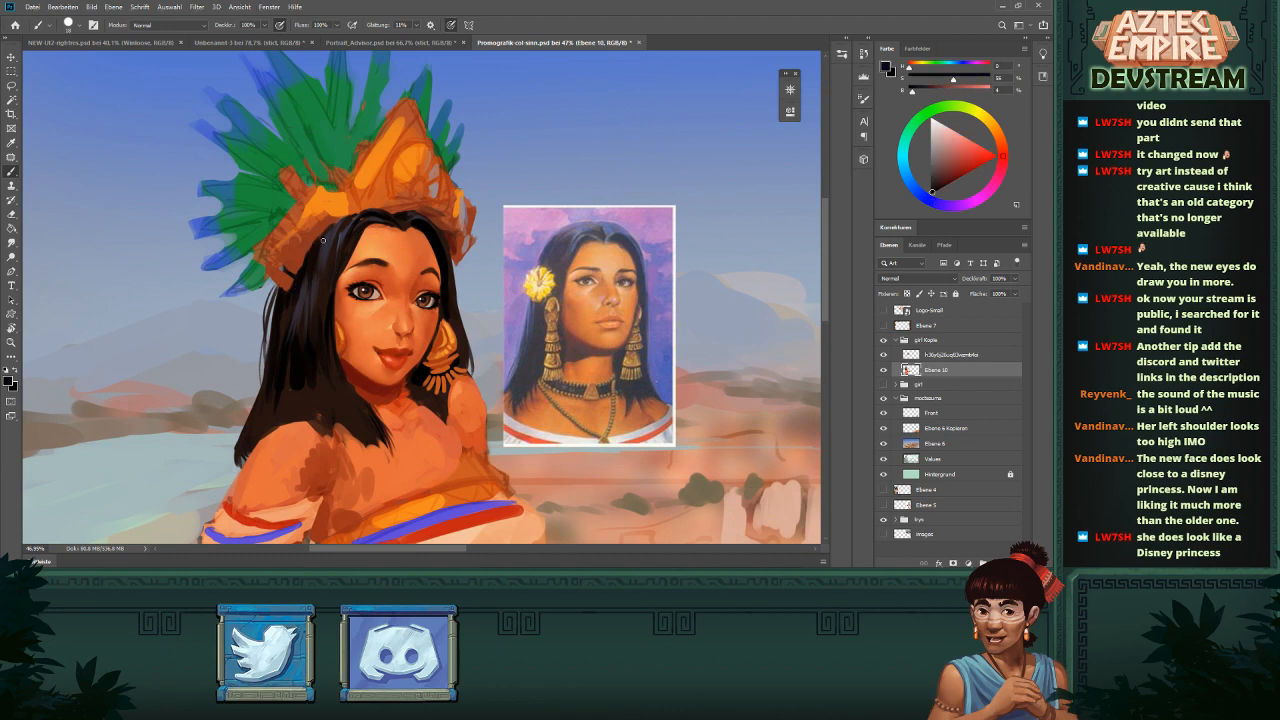
- Refine the shoulder contour and the hair tips below the earring using the eraser and sampled skin and dark hair tones
scroll(401, 337, "down", 2)
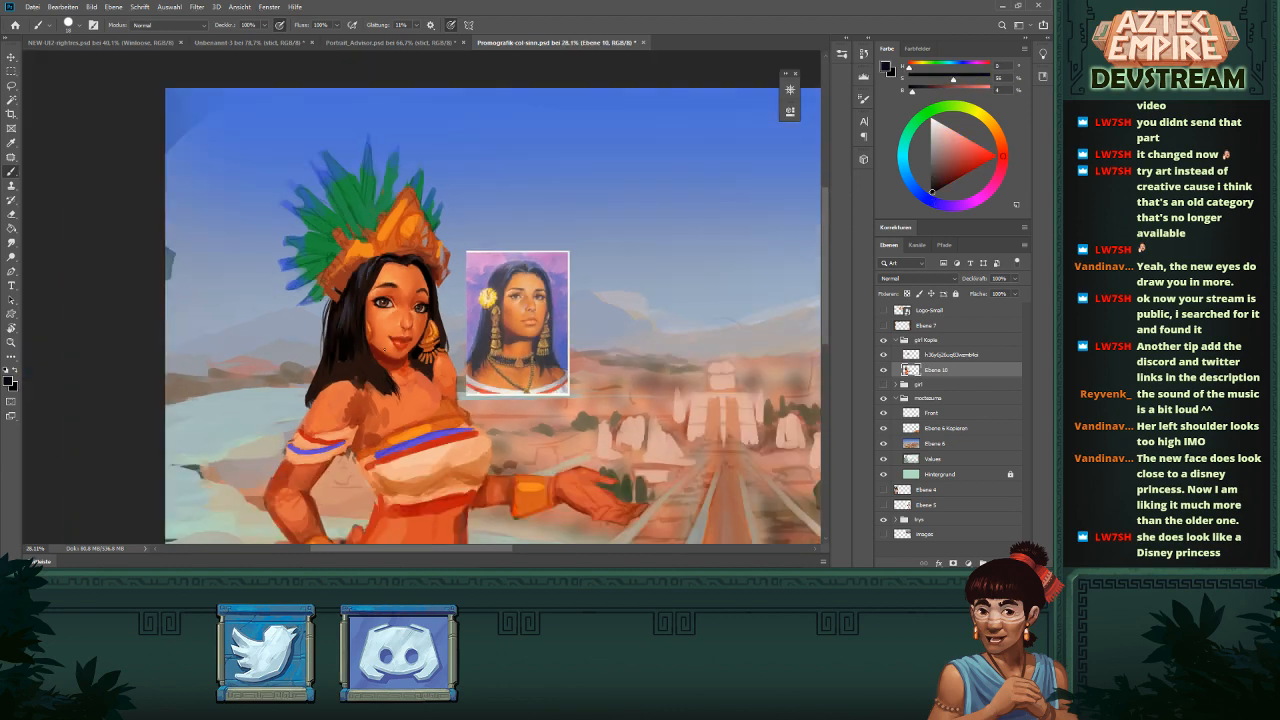
scroll(386, 350, "down", 2)
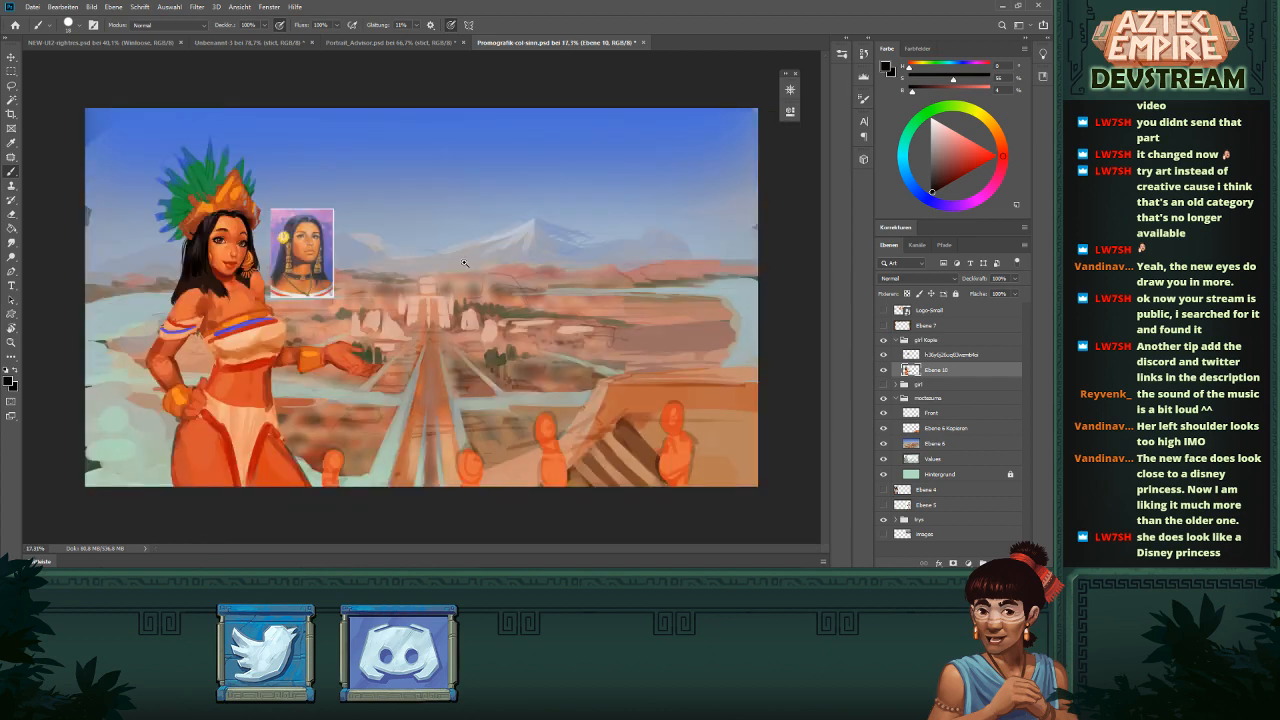
scroll(400, 356, "up", 3)
scroll(400, 375, "up", 1)
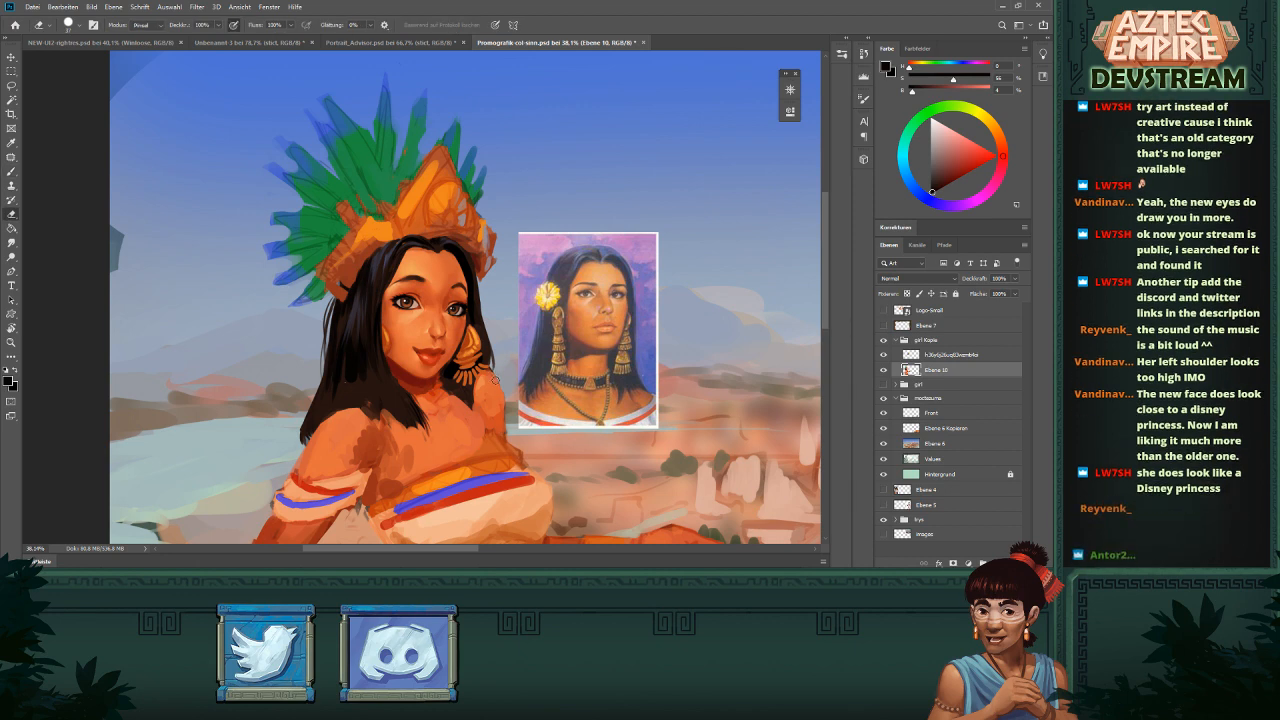
left_click(486, 380, "alt")
key("e")
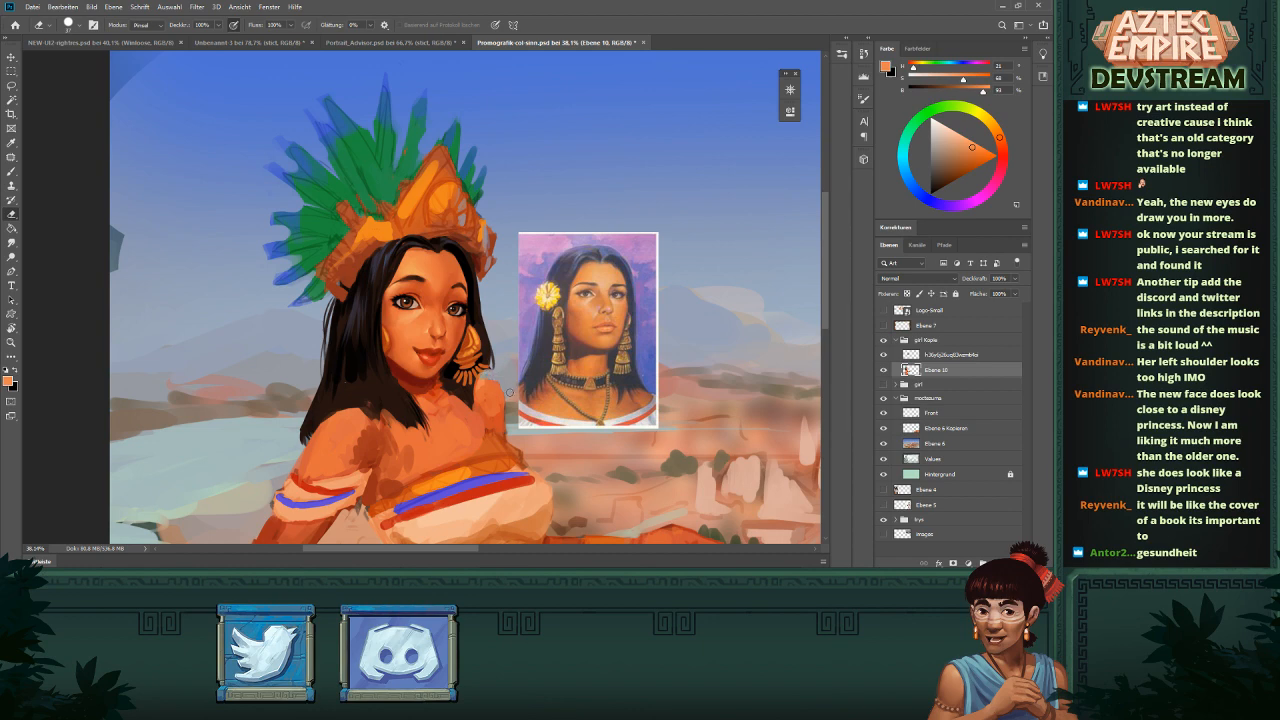
key("b")
left_click(483, 374, "alt")
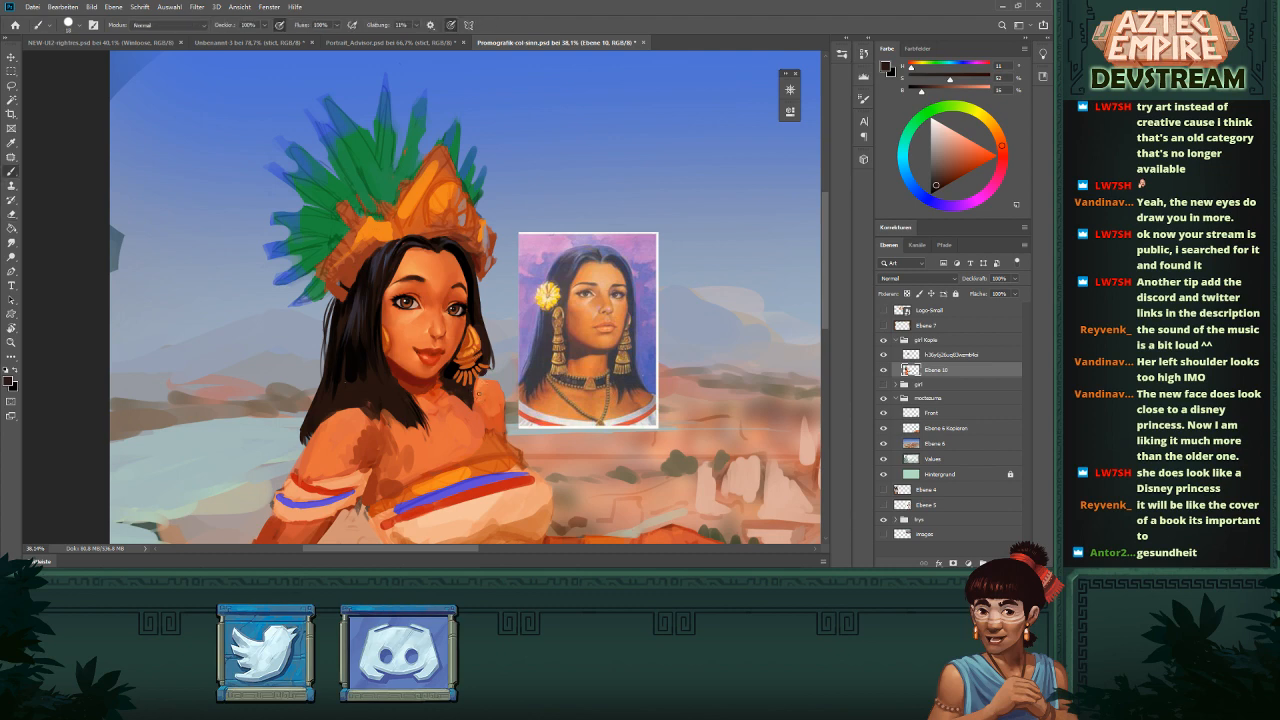
left_click(472, 408, "alt")
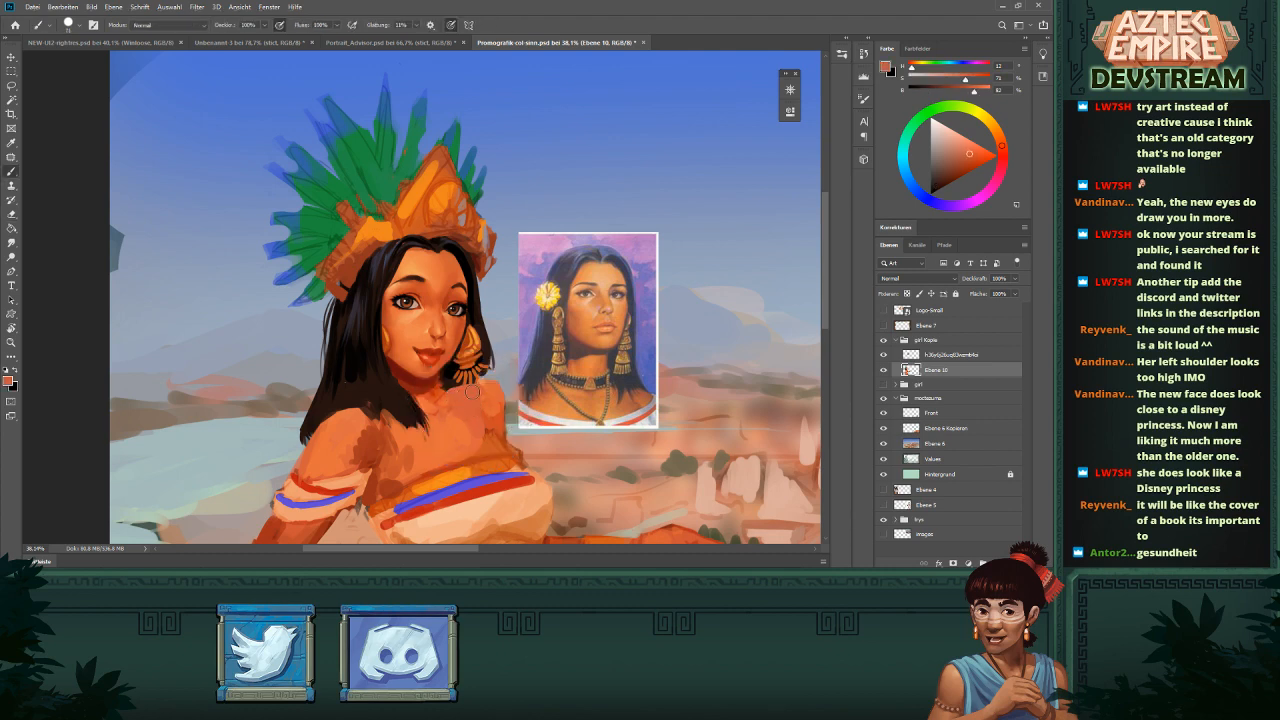
- Refine the neck, collarbone and upper chest with orange skin and dark red shadow tones sampled from the figure
left_click(428, 442, "alt")
left_click_drag(437, 430, 408, 411)
left_click(404, 384, "alt")
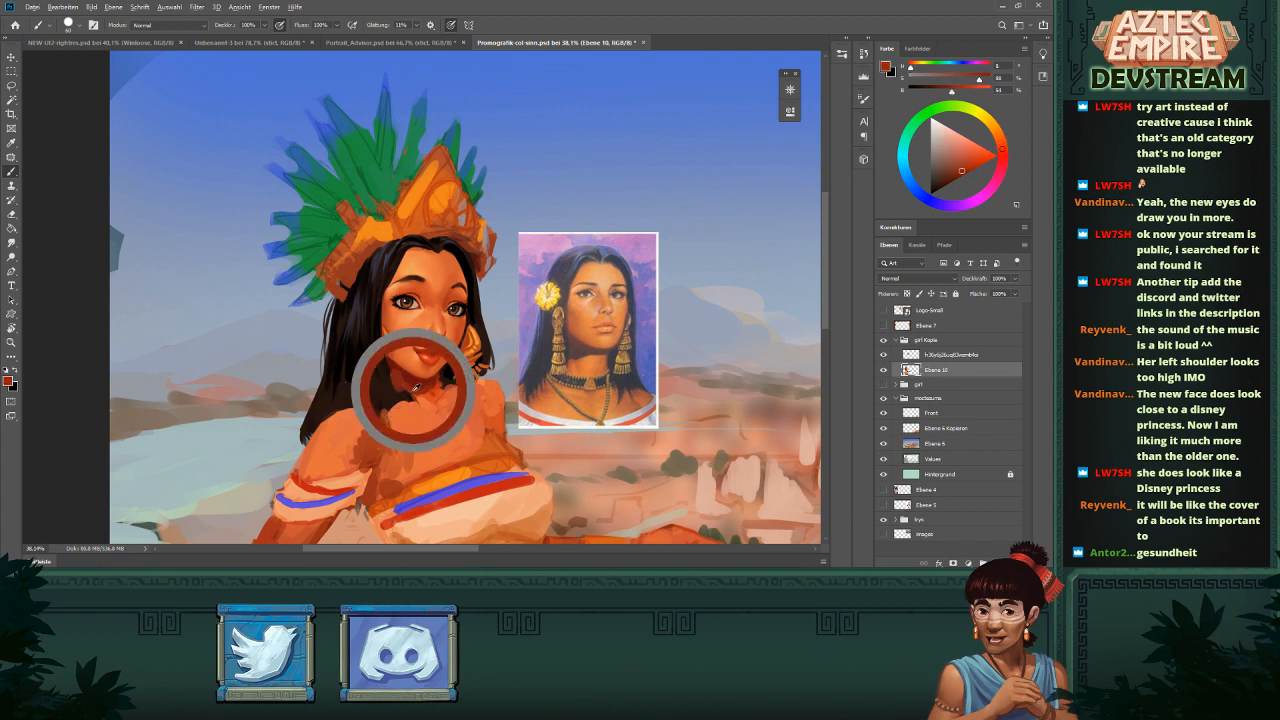
left_click(413, 390, "alt")
left_click(410, 408, "alt")
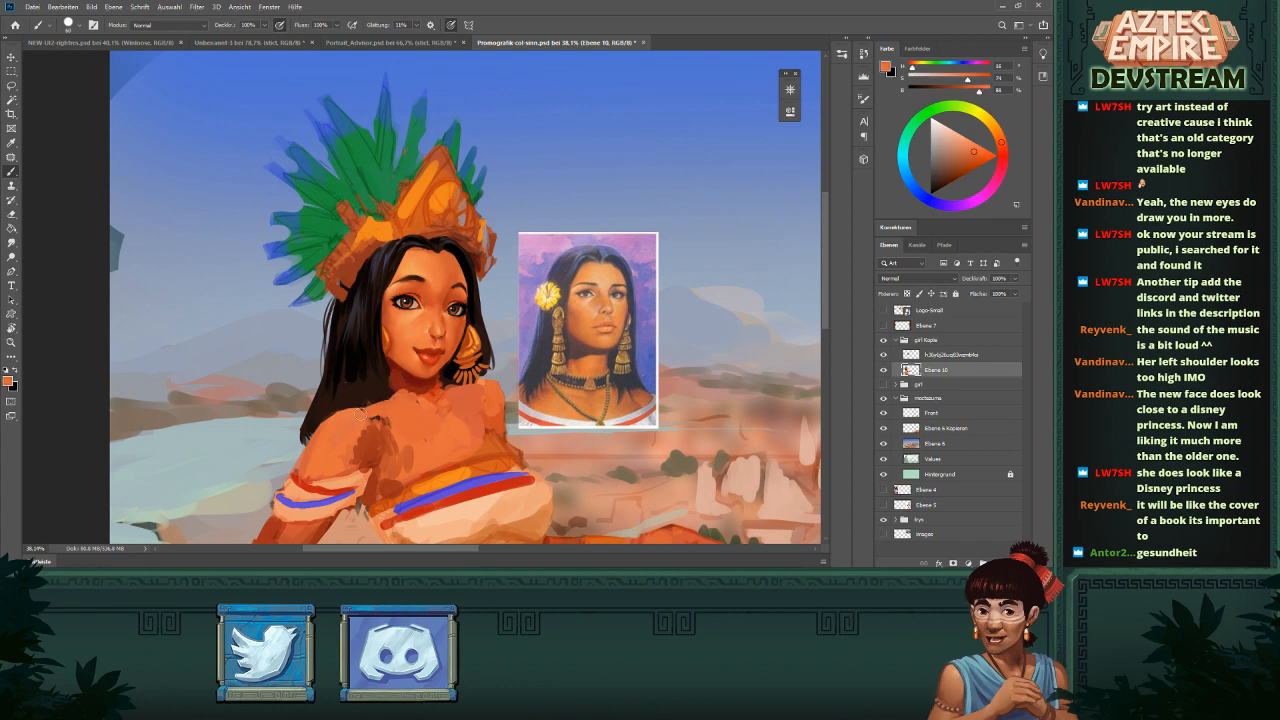
left_click(393, 401, "alt")
left_click(399, 381, "alt")
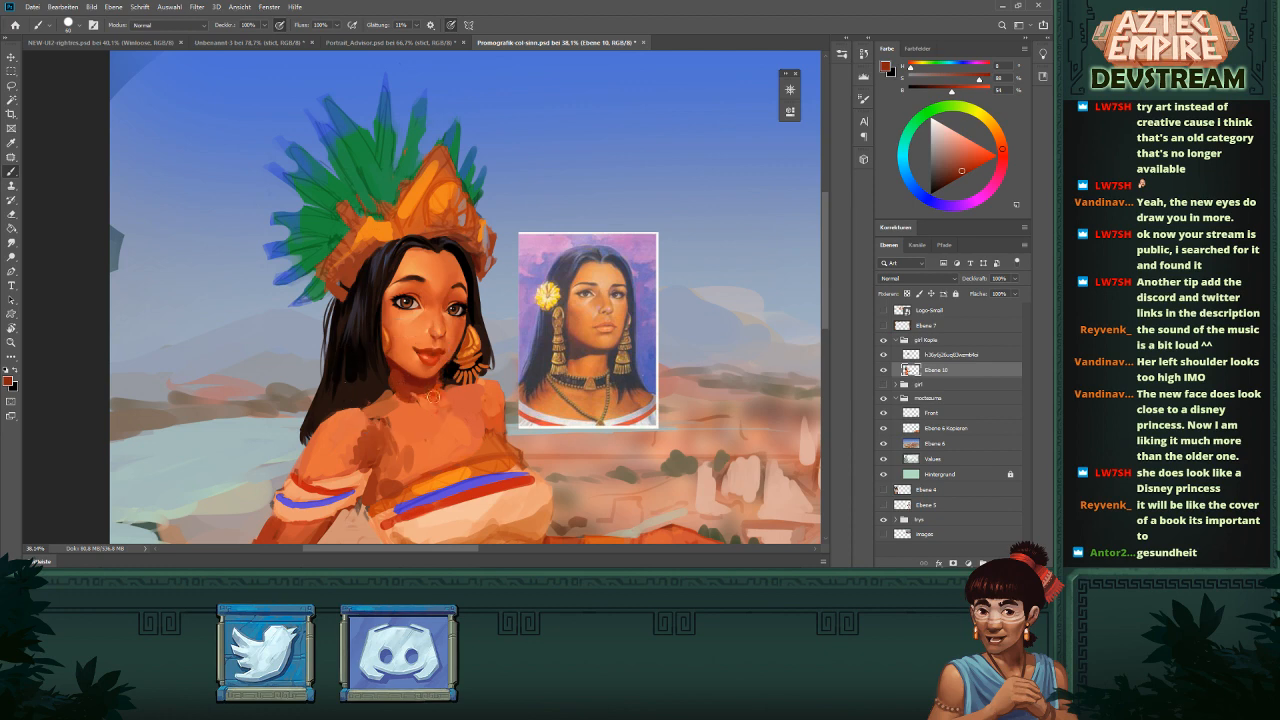
- Erase stray paint along the outer edge of the hair tips above the shoulder
key("e")
mouse_move(300, 438)
left_mouse_down()
mouse_move(318, 388)
mouse_move(328, 392)
mouse_move(307, 408)
left_mouse_up()
left_click_drag(570, 303, 527, 331)
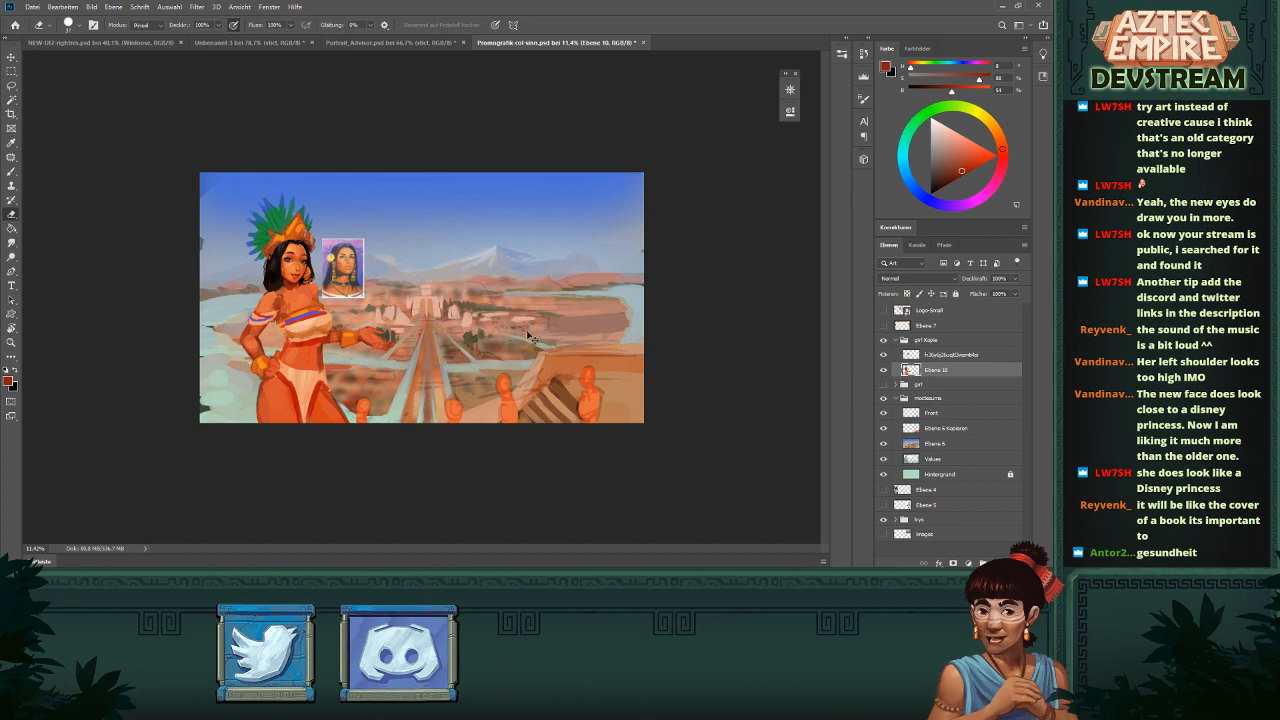
- Try to paint long loose hair strands blowing outward behind the head in near-black sampled from the hair
left_click_drag(361, 281, 440, 281)
left_click_drag(291, 275, 490, 303)
key("b")
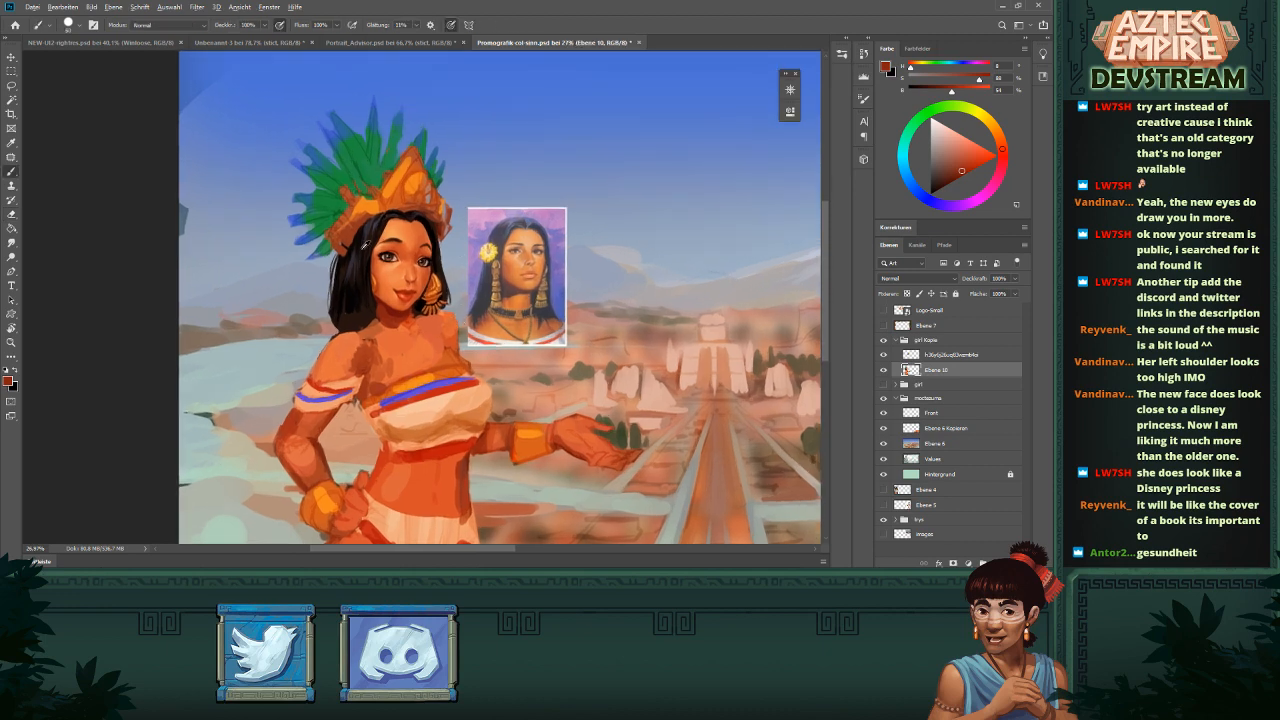
left_click(367, 242, "alt")
mouse_move(340, 260)
left_mouse_down()
mouse_move(266, 320)
mouse_move(282, 340)
left_mouse_up()
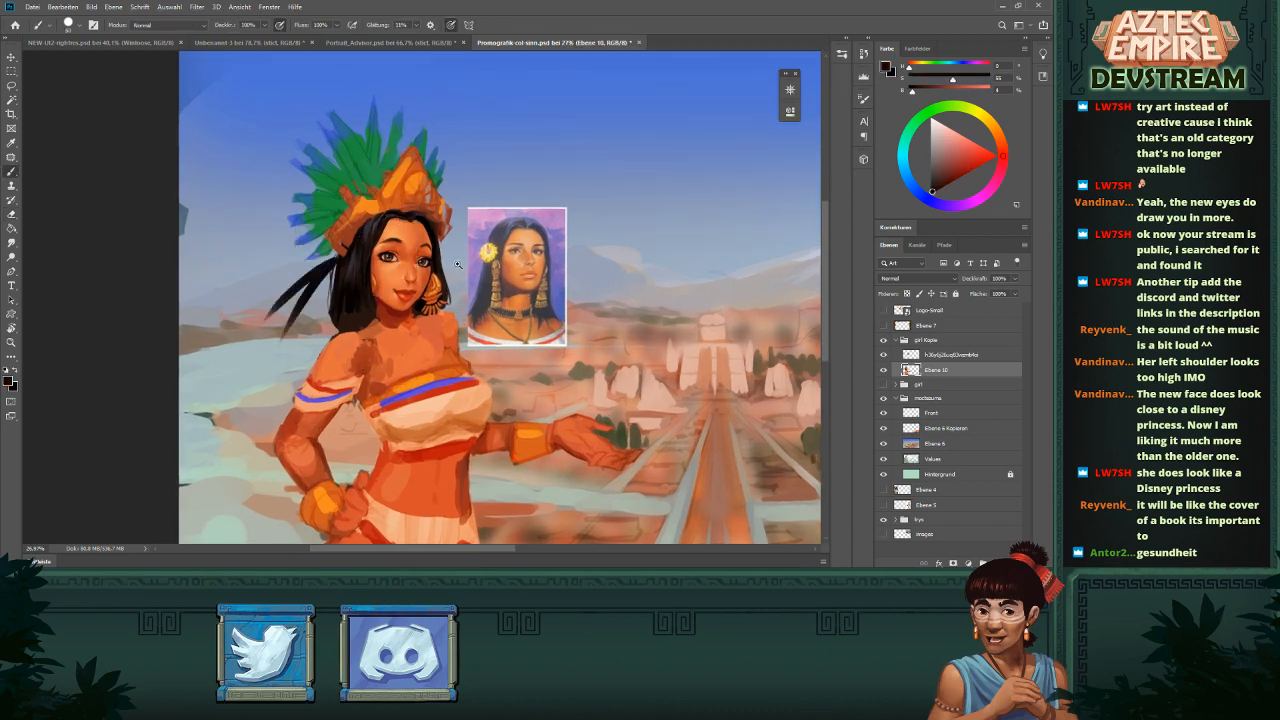
key("ctrl+z")
key("ctrl+z")
- Paint extra near-black hair volume behind the head, just below the headdress
mouse_move(340, 261)
left_mouse_down()
mouse_move(317, 277)
mouse_move(330, 280)
left_mouse_up()
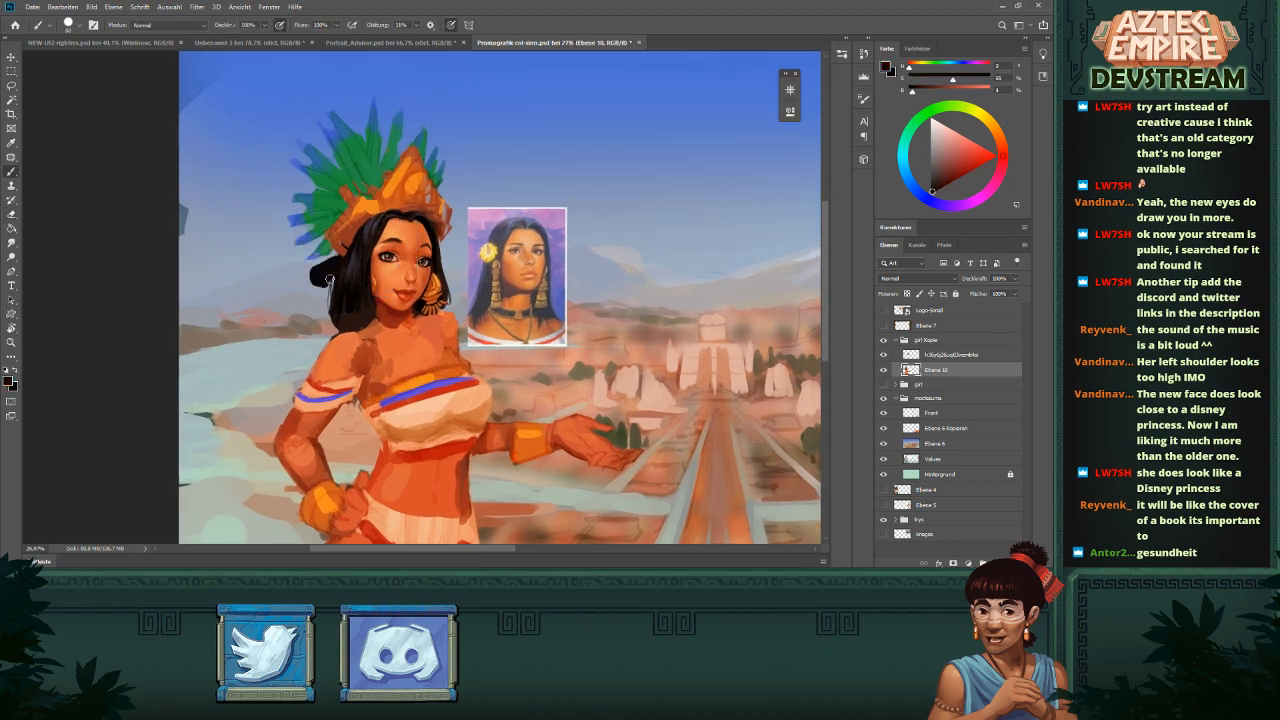
scroll(385, 283, "down", 5)
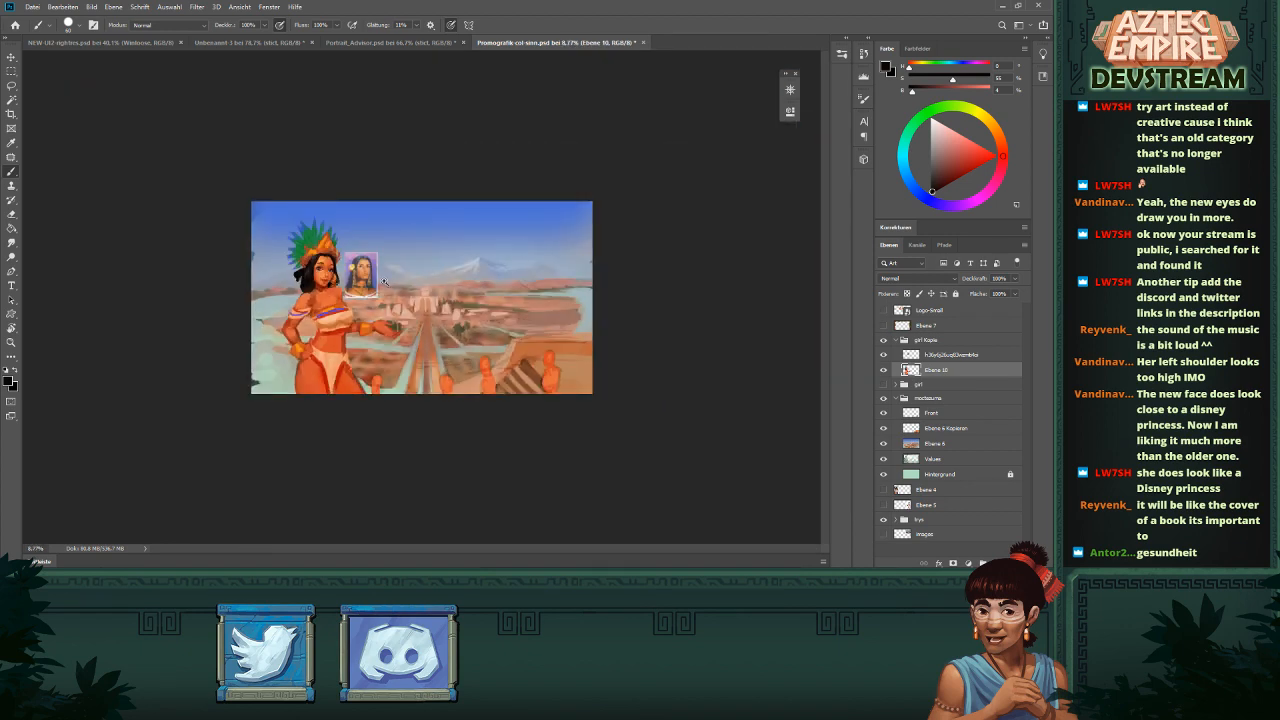
scroll(385, 283, "up", 5)
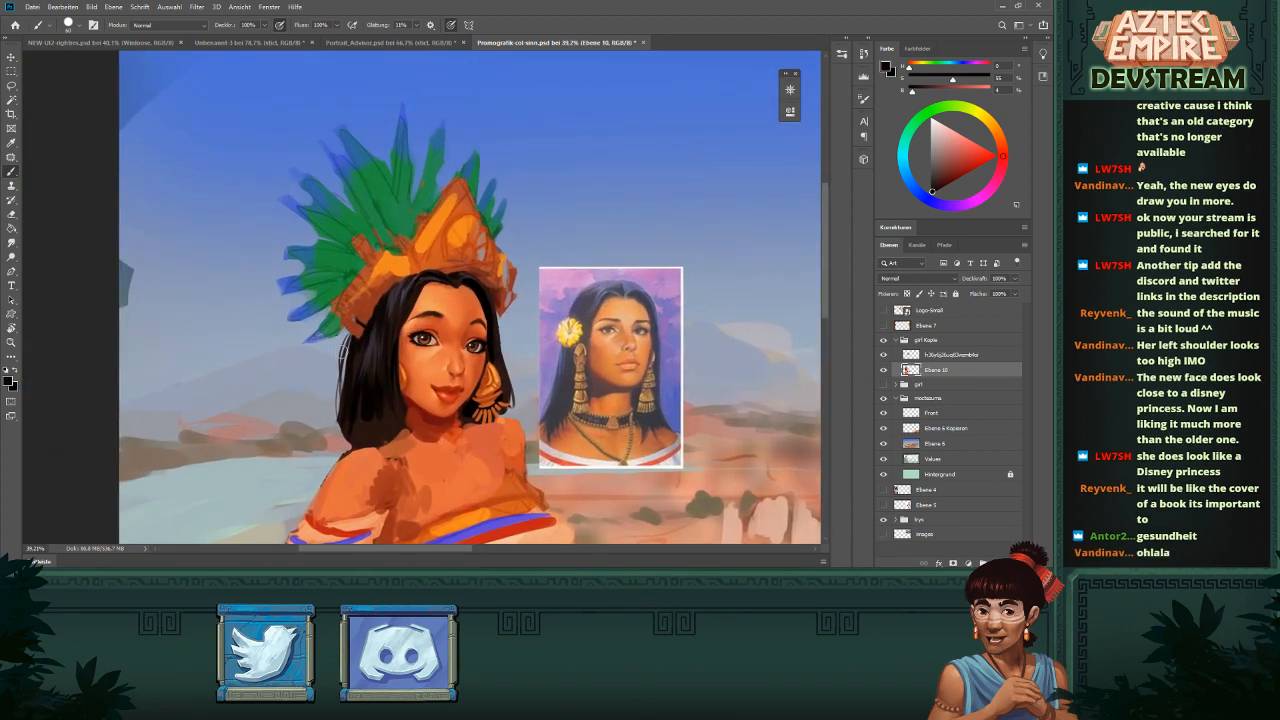
left_click_drag(343, 346, 345, 344)
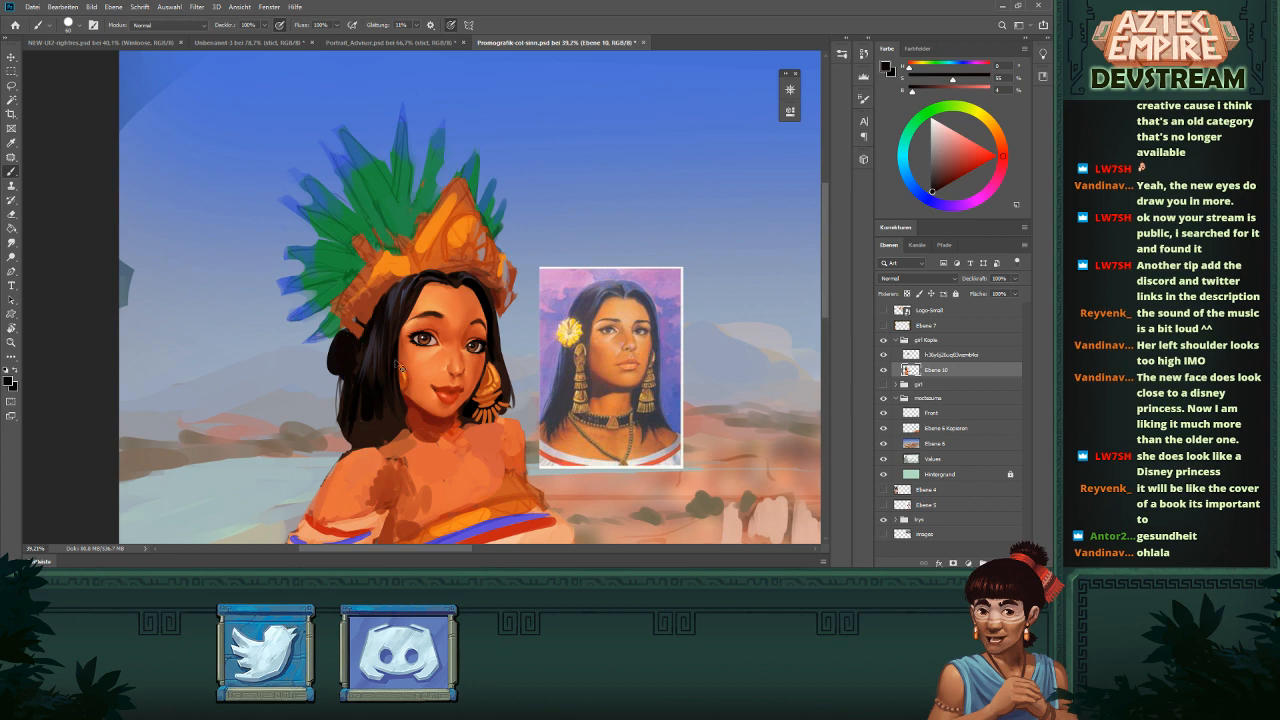
- Flip the girl Kopie layer group horizontally and select the layer Ebene 10 in it
scroll(450, 316, "down", 5)
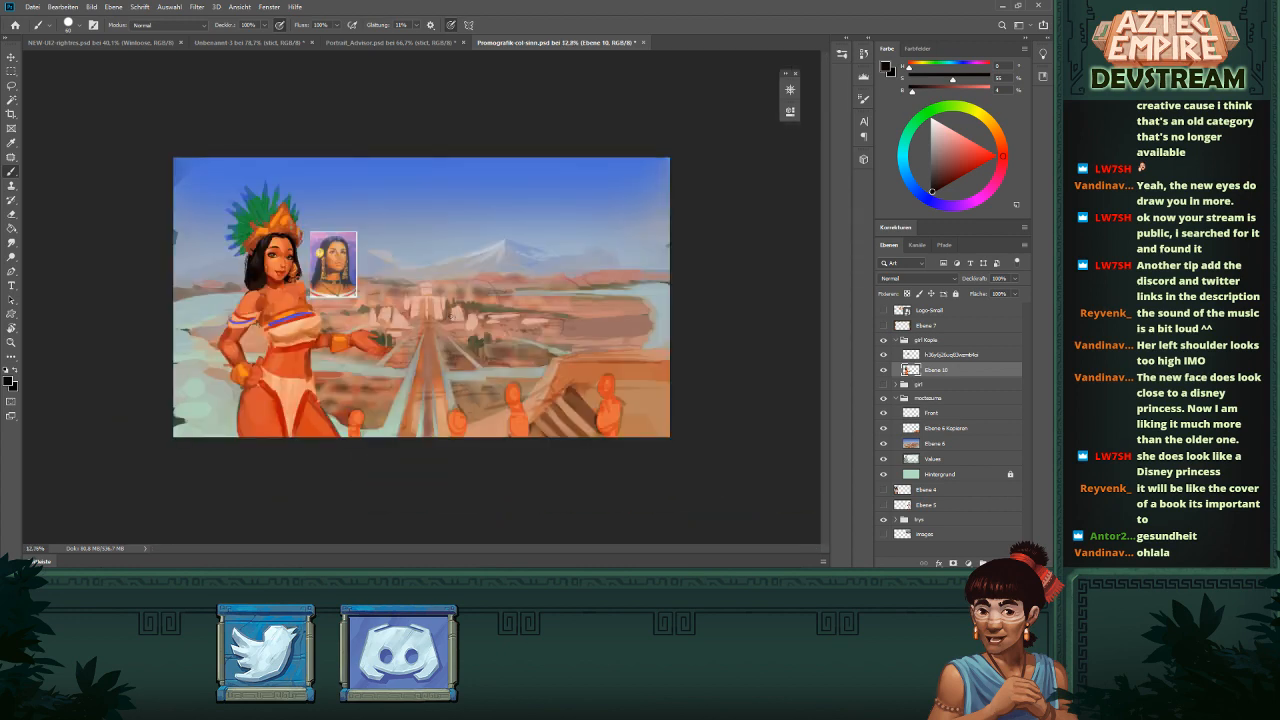
left_click(936, 341)
key("ctrl+shift+h")
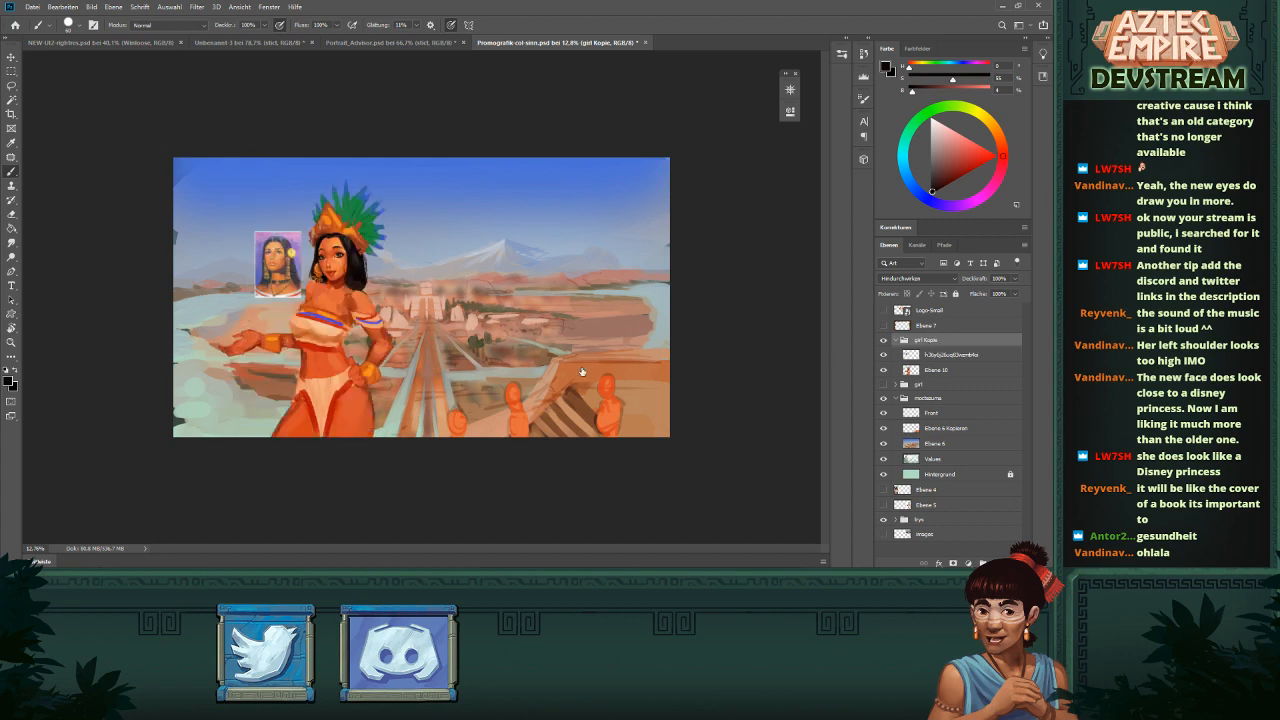
scroll(390, 278, "up", 4)
left_click_drag(458, 301, 536, 383)
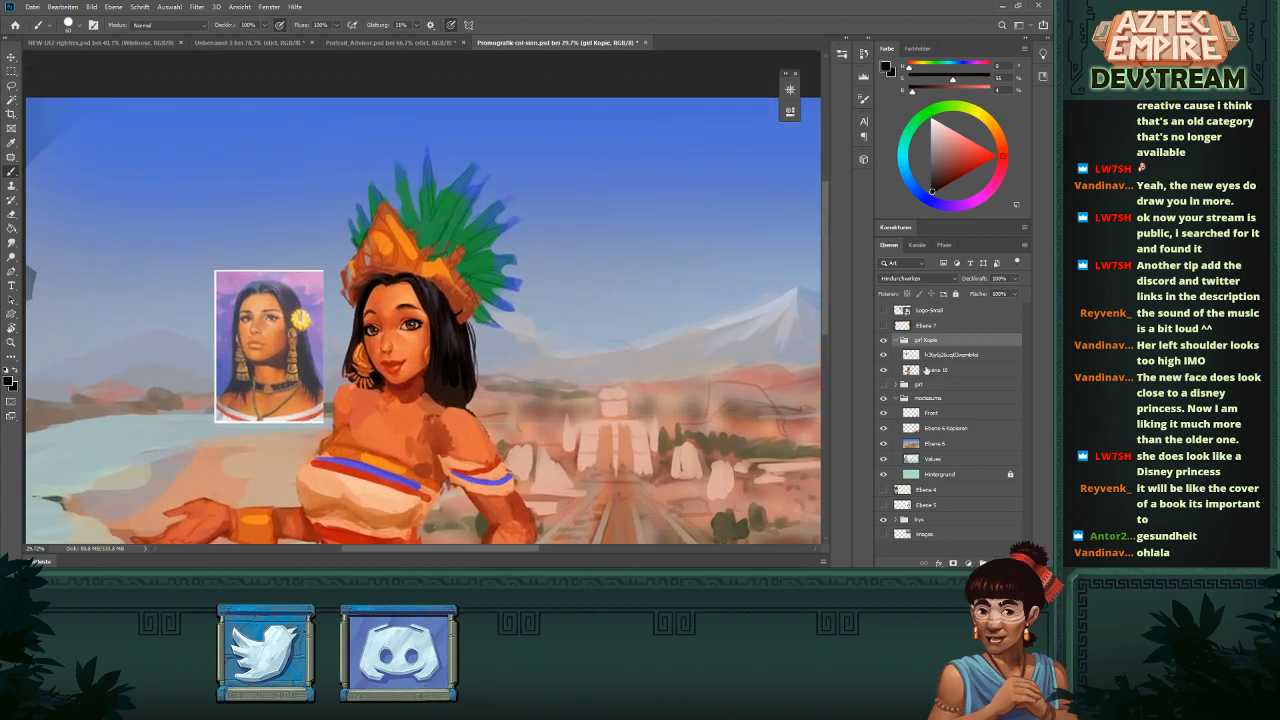
left_click(884, 372)
left_click(884, 376)
left_click(932, 370)
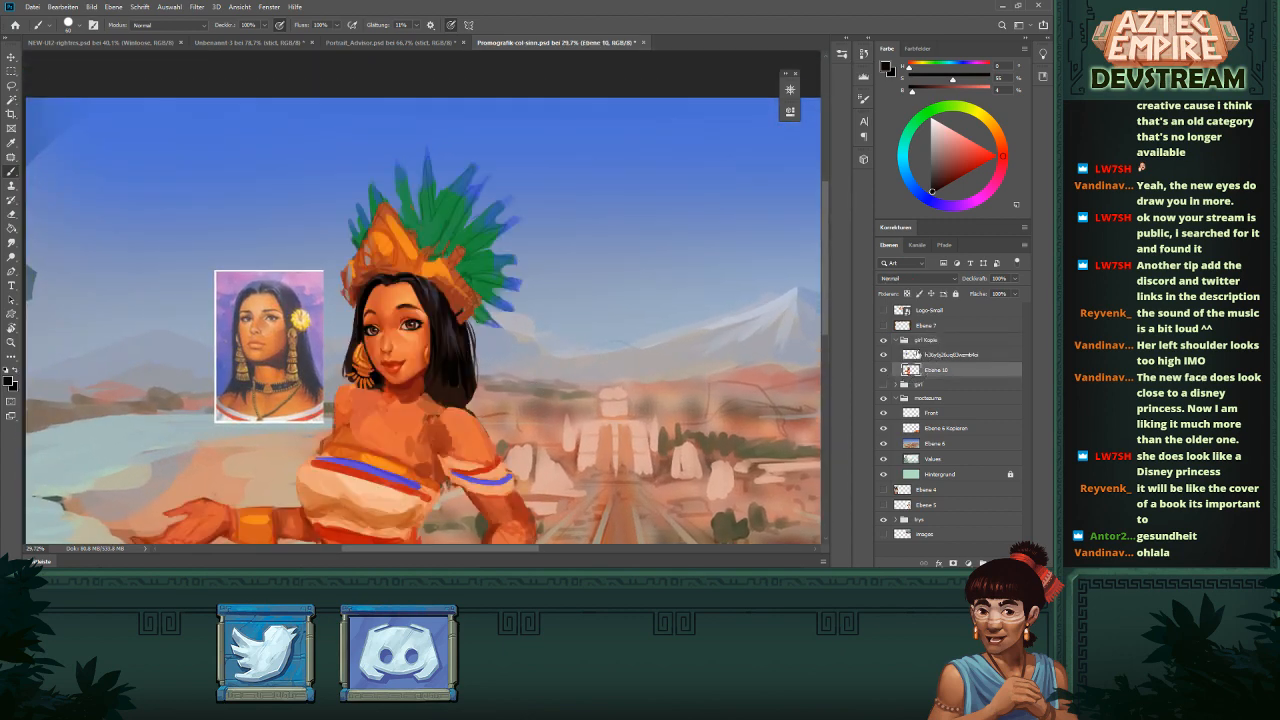
- Clean the hair tips above the shoulder with the eraser and repaint the skin below them in sampled orange tones
key("e")
mouse_move(461, 399)
left_mouse_down()
mouse_move(476, 388)
mouse_move(468, 402)
left_mouse_up()
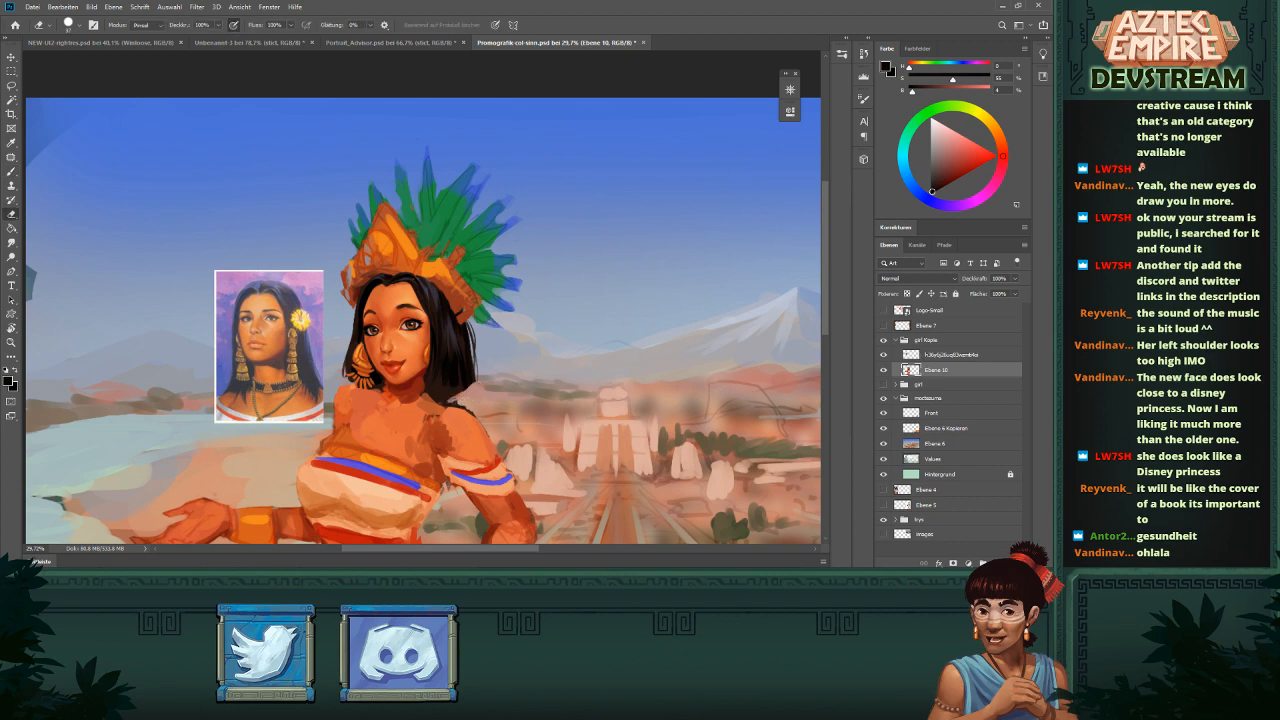
key("b")
left_click(458, 391, "alt")
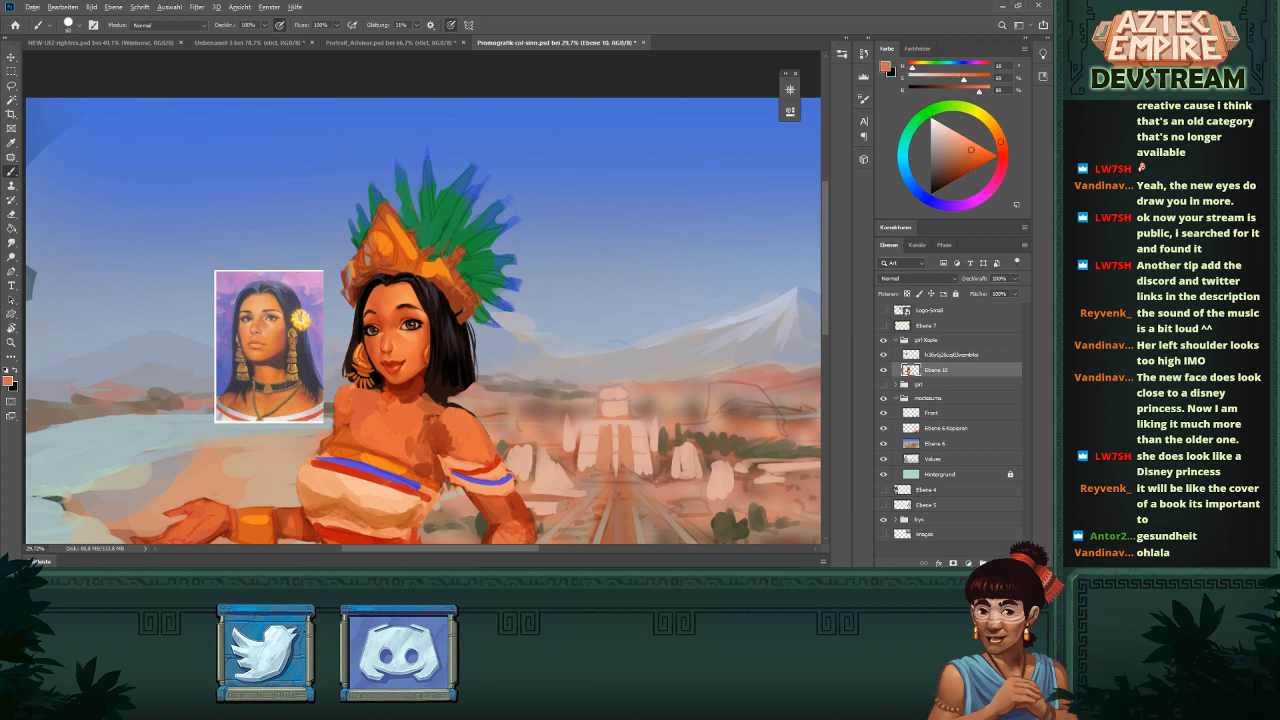
mouse_move(454, 416)
left_mouse_down()
mouse_move(432, 396)
mouse_move(442, 403)
mouse_move(431, 397)
mouse_move(426, 412)
left_mouse_up()
left_click(422, 389, "alt")
left_click(437, 398, "alt")
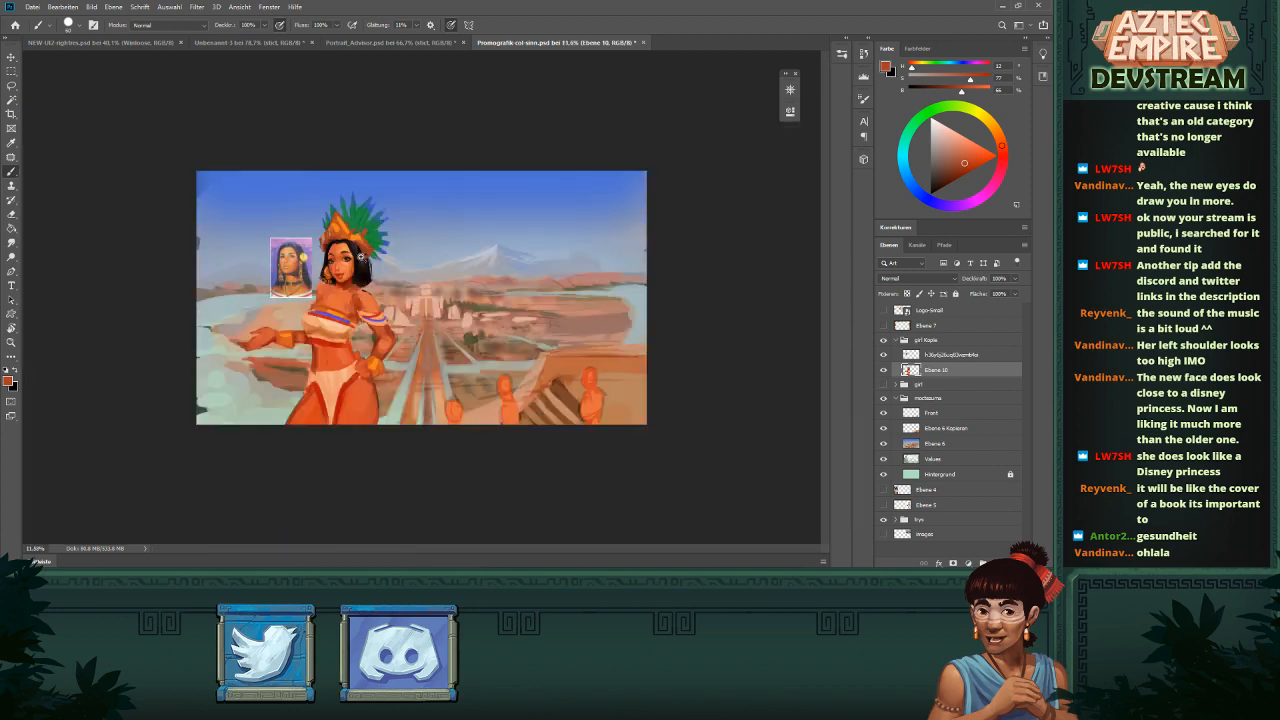
- Paint over the dark shading on the shoulder below the long hair with a sampled light orange skin tone
left_click_drag(361, 257, 406, 266)
left_click_drag(360, 298, 430, 338)
mouse_move(421, 348)
left_mouse_down()
mouse_move(455, 396)
mouse_move(420, 404)
left_mouse_up()
left_click(359, 391, "alt")
left_click(470, 421, "alt")
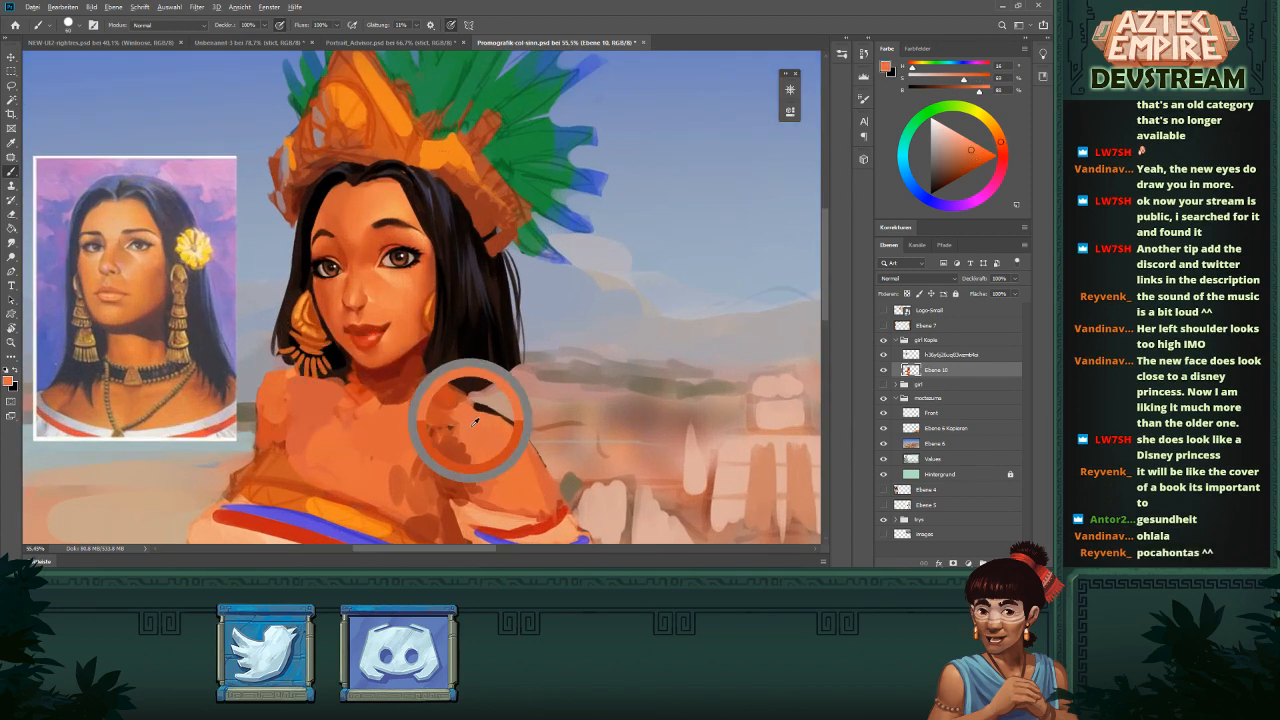
mouse_move(460, 447)
left_mouse_down()
mouse_move(451, 428)
mouse_move(422, 451)
left_mouse_up()
left_click_drag(480, 377, 414, 457)
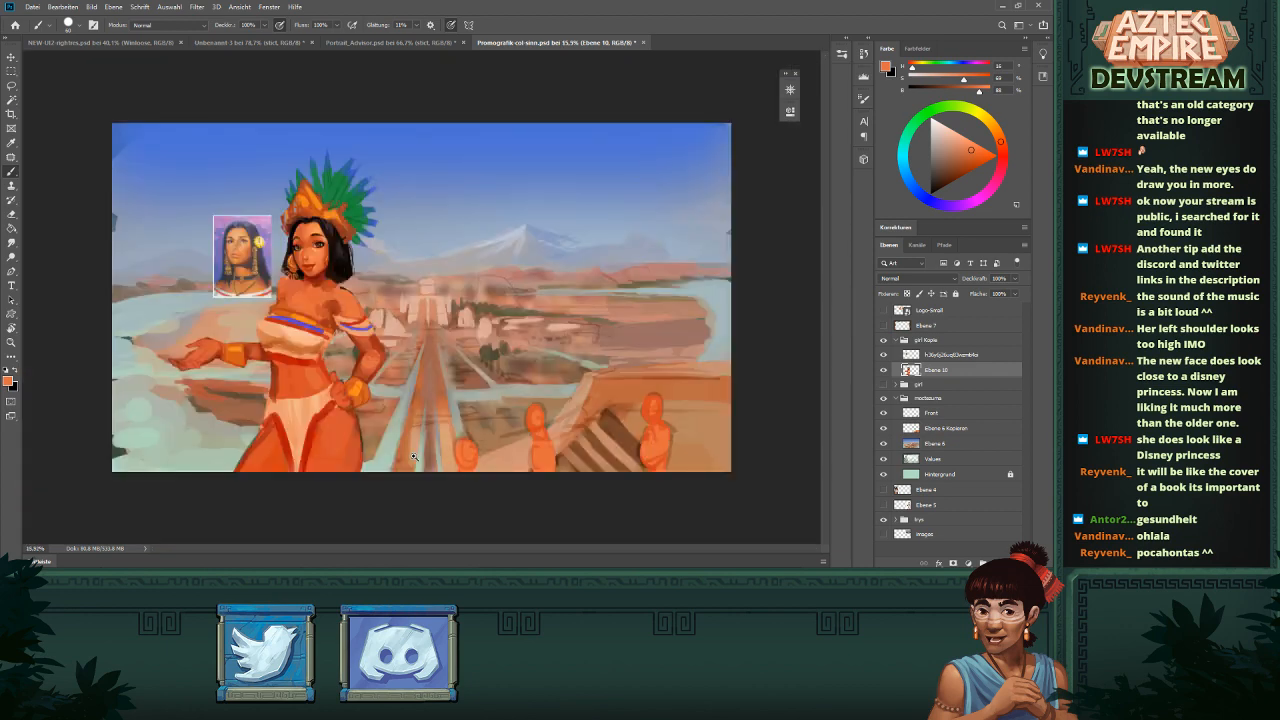
- Blend the dark shadow patch between chest and shoulder using alternating mid and darker orange tones sampled from the skin
left_click_drag(367, 271, 489, 361)
left_click(414, 380, "alt")
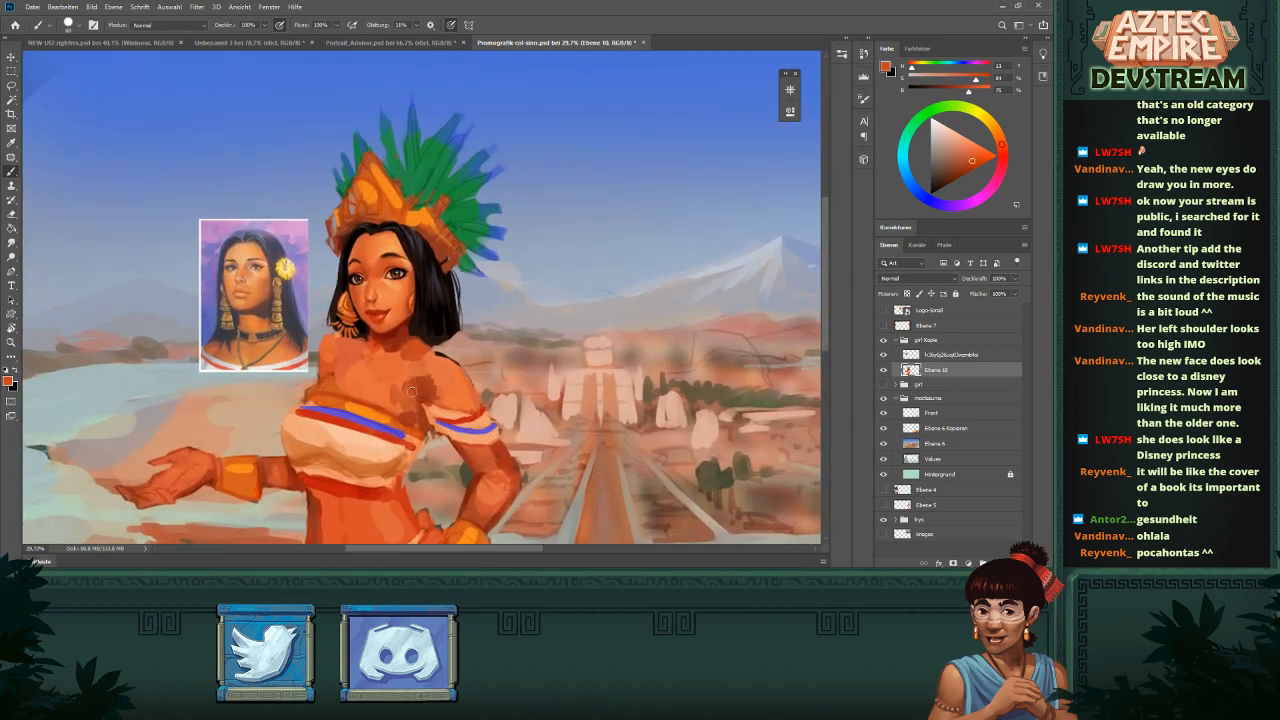
left_click(430, 384, "alt")
left_click(416, 380, "alt")
left_click(428, 388, "alt")
left_click_drag(416, 384, 439, 407)
left_click_drag(537, 357, 490, 350)
mouse_move(370, 285)
left_mouse_down()
mouse_move(392, 283)
mouse_move(510, 363)
mouse_move(469, 376)
left_mouse_up()
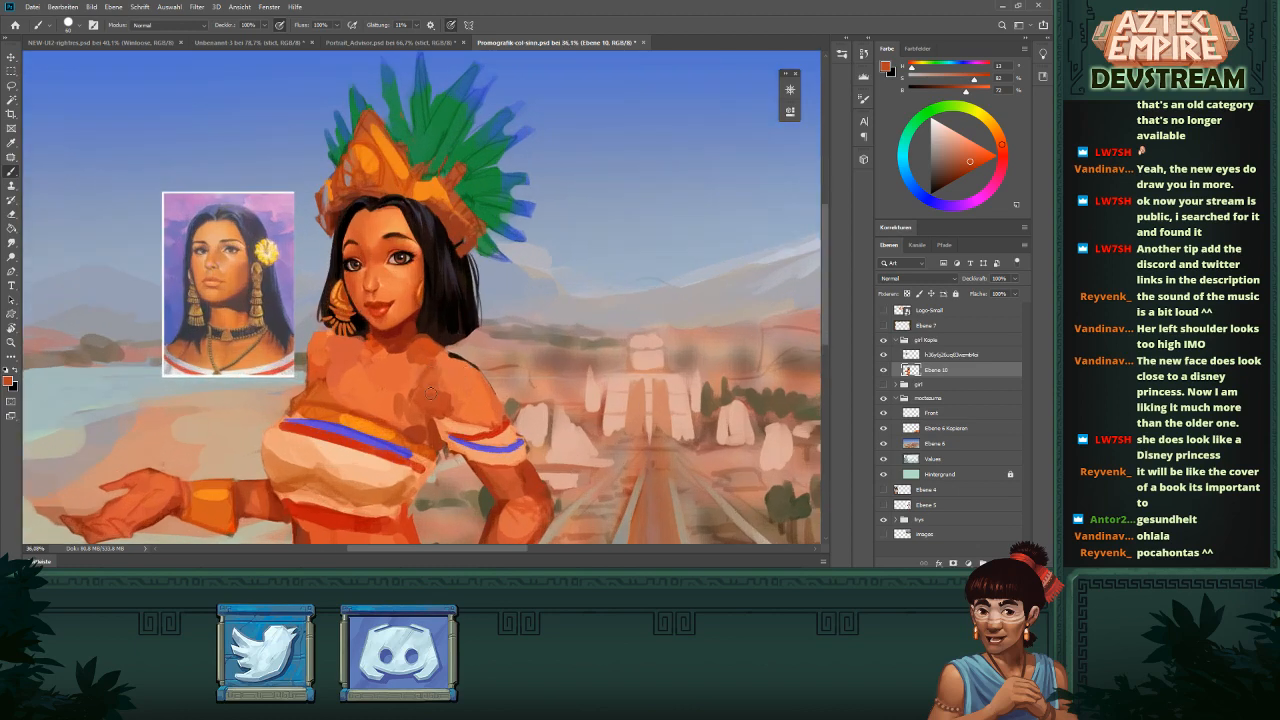
- Define the neck shadow and collarbones with light orange and reddish tones sampled from the skin
left_click(396, 375, "alt")
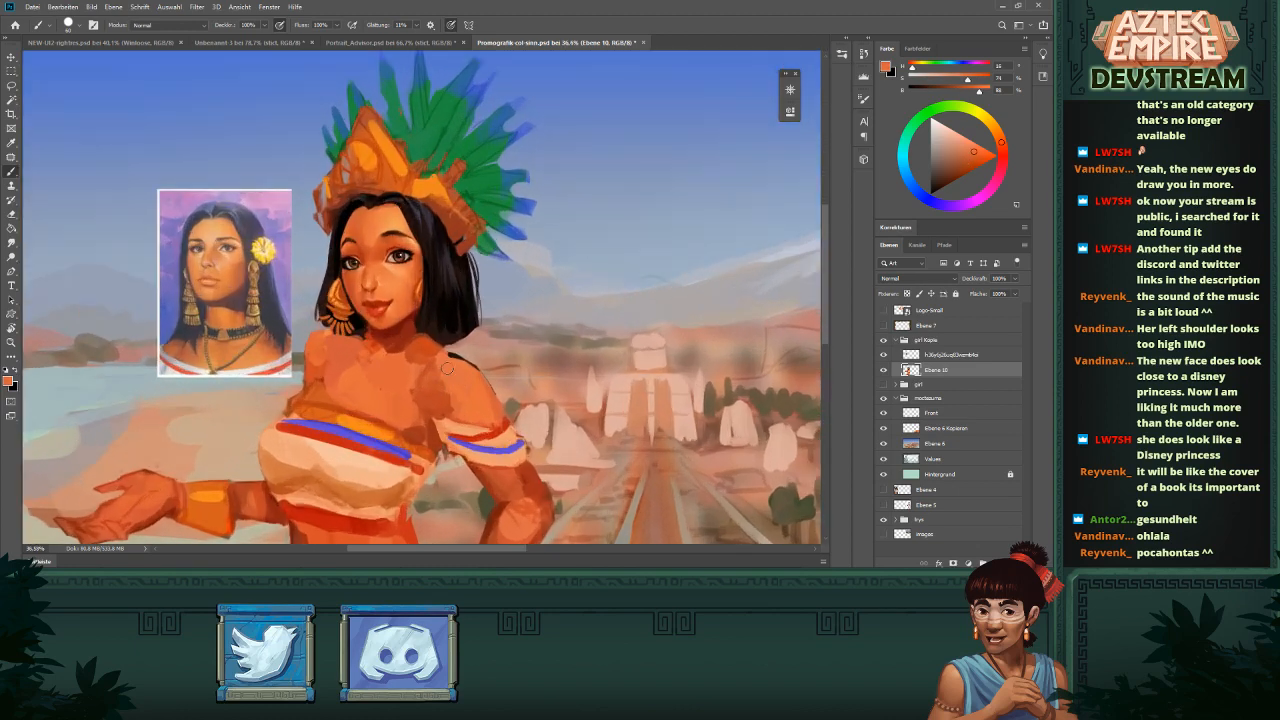
left_click(383, 340, "alt")
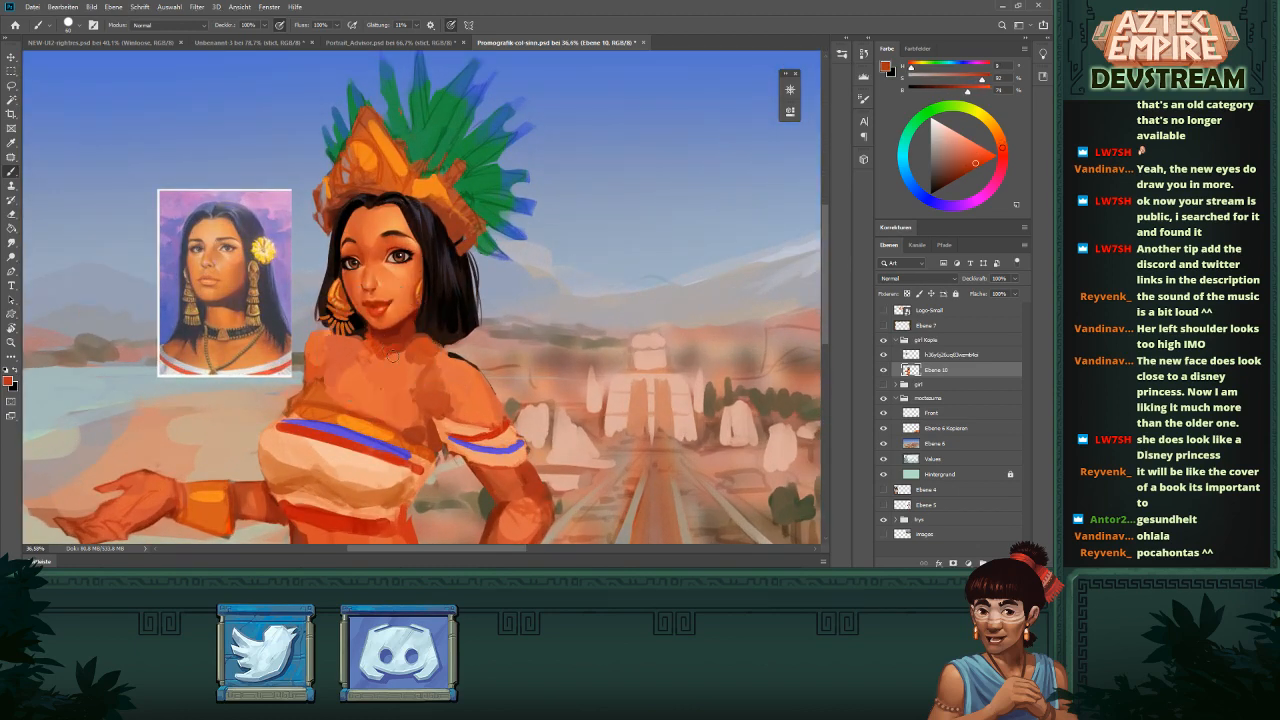
mouse_move(420, 361)
left_mouse_down()
mouse_move(434, 370)
mouse_move(374, 372)
mouse_move(348, 350)
left_mouse_up()
scroll(510, 335, "down", 8)
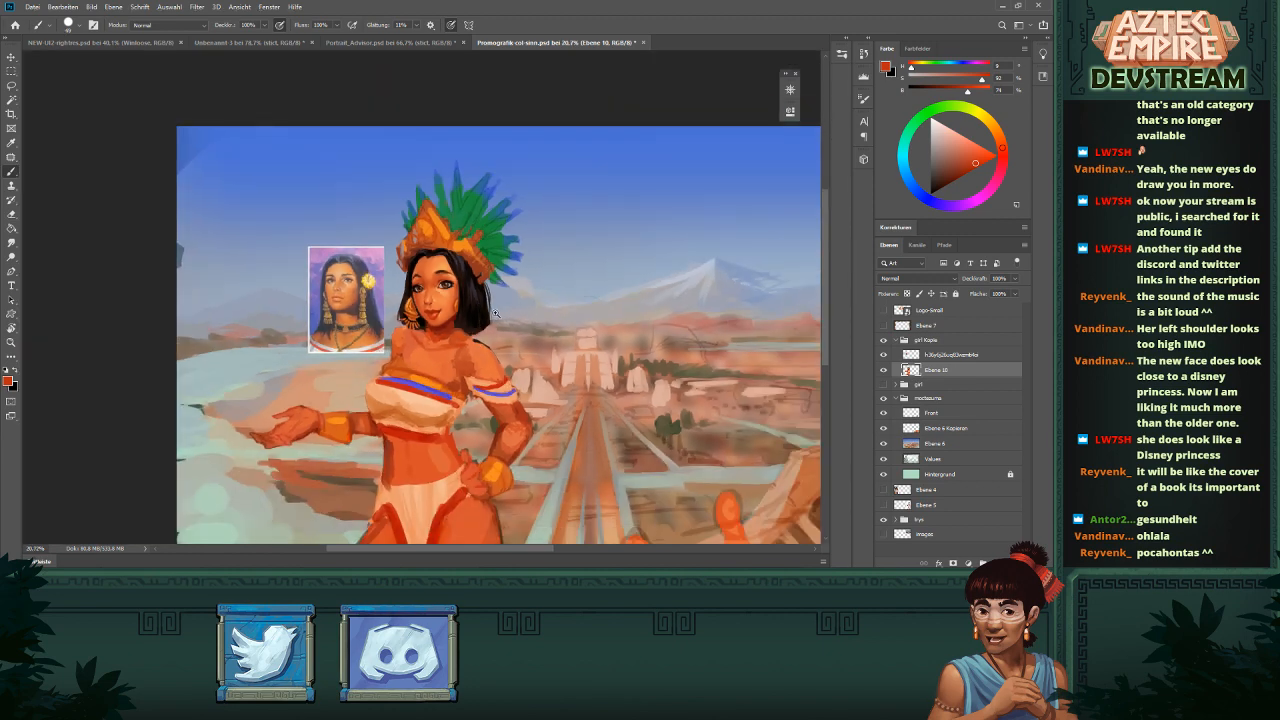
scroll(453, 330, "up", 7)
left_click(423, 375, "alt")
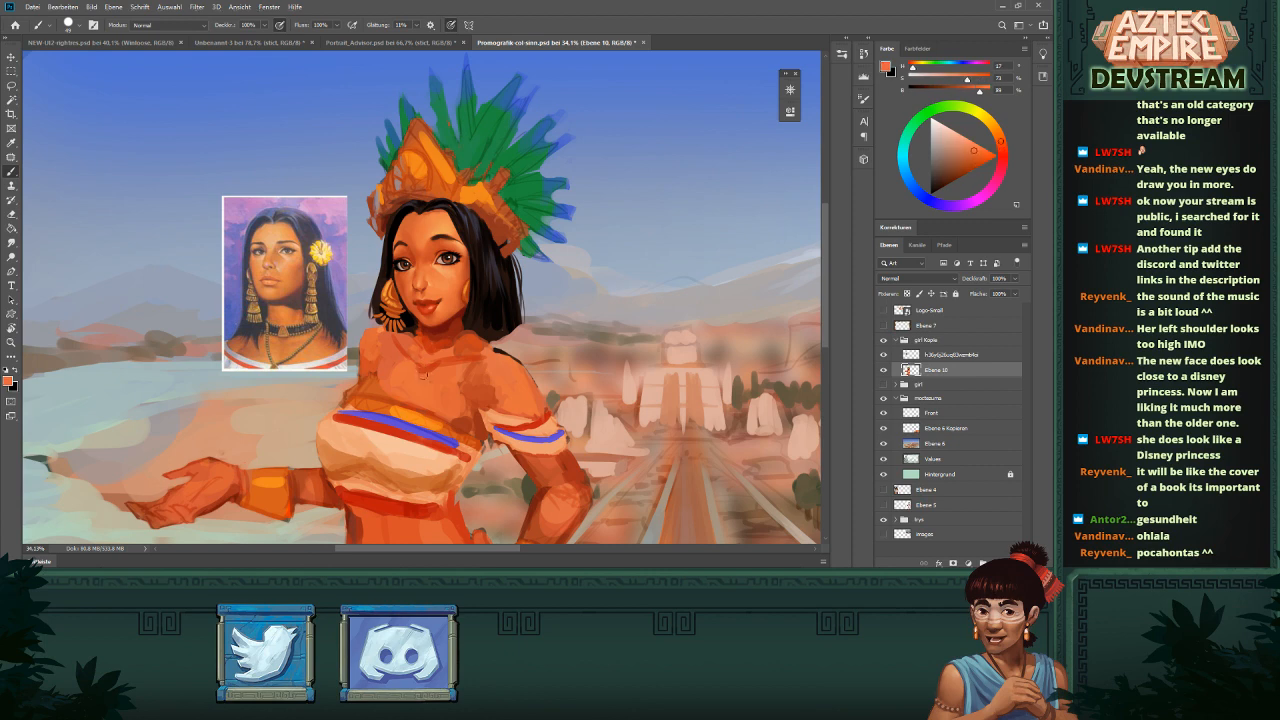
- Select the striped bandeau top with the Lasso, nudge it slightly up and sideways toward the bent arm, and deselect it
scroll(504, 300, "down", 5)
scroll(504, 300, "down", 3)
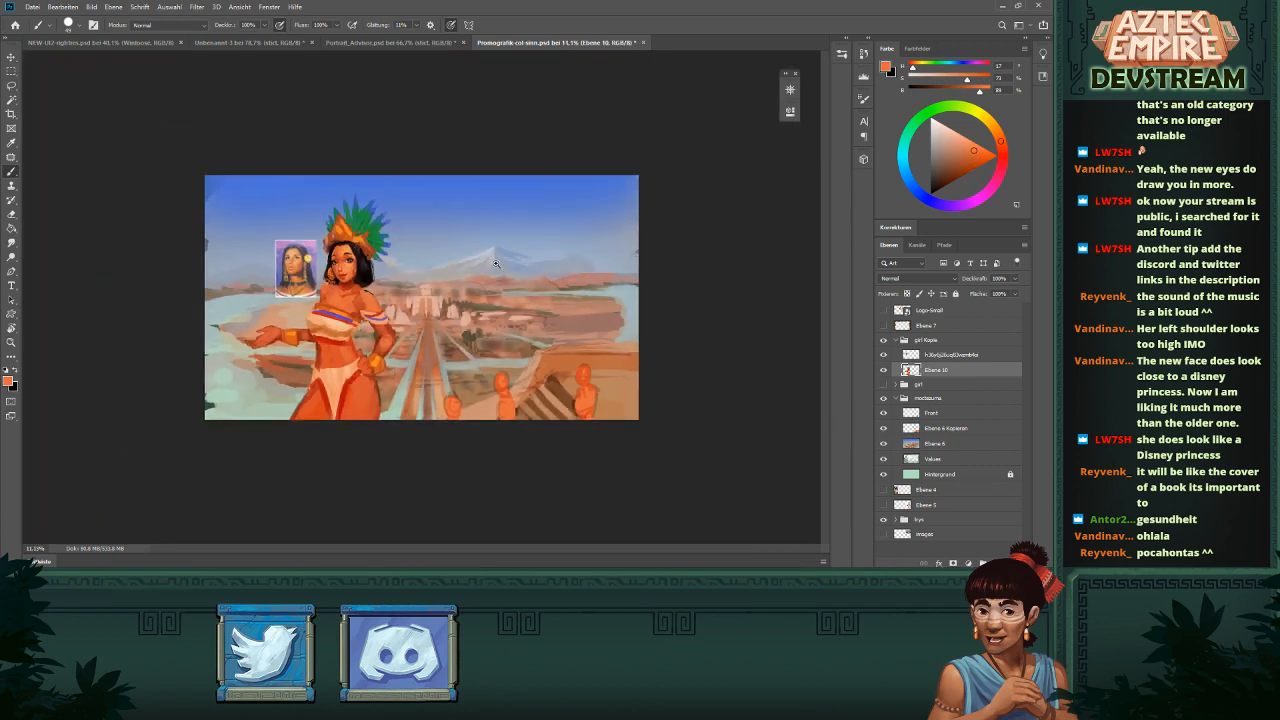
scroll(344, 258, "up", 6)
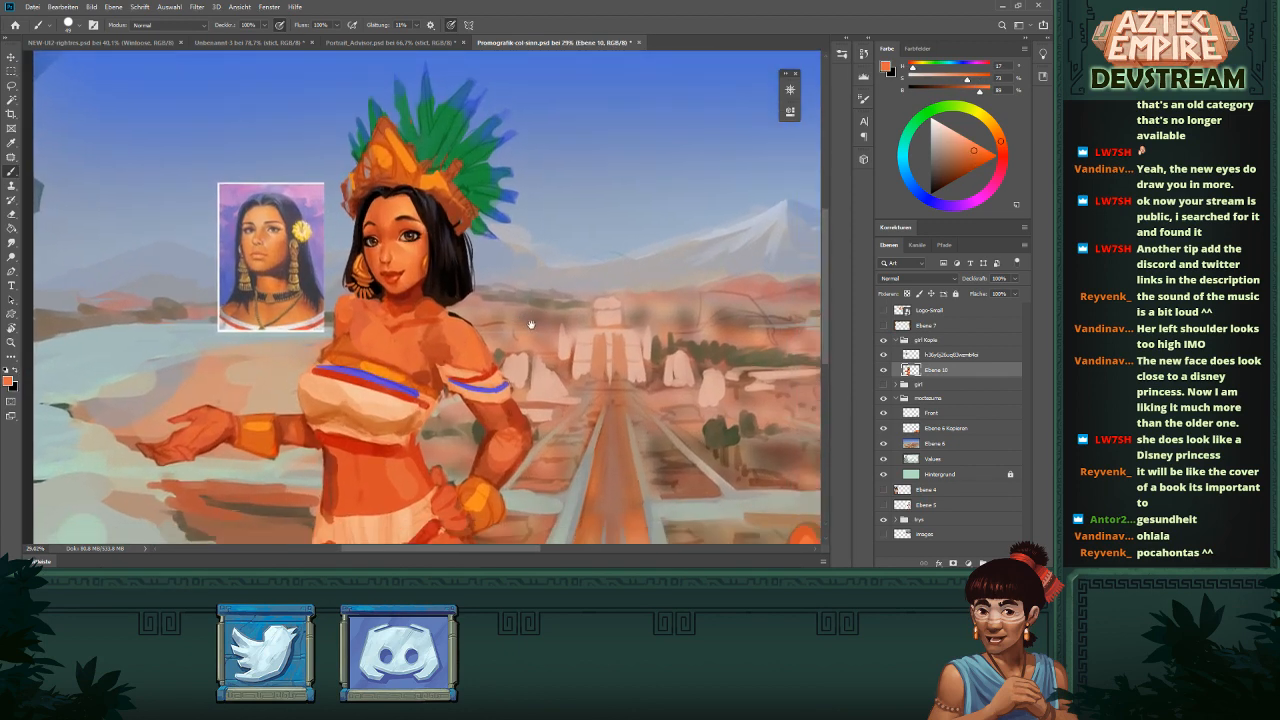
left_click_drag(533, 338, 526, 337)
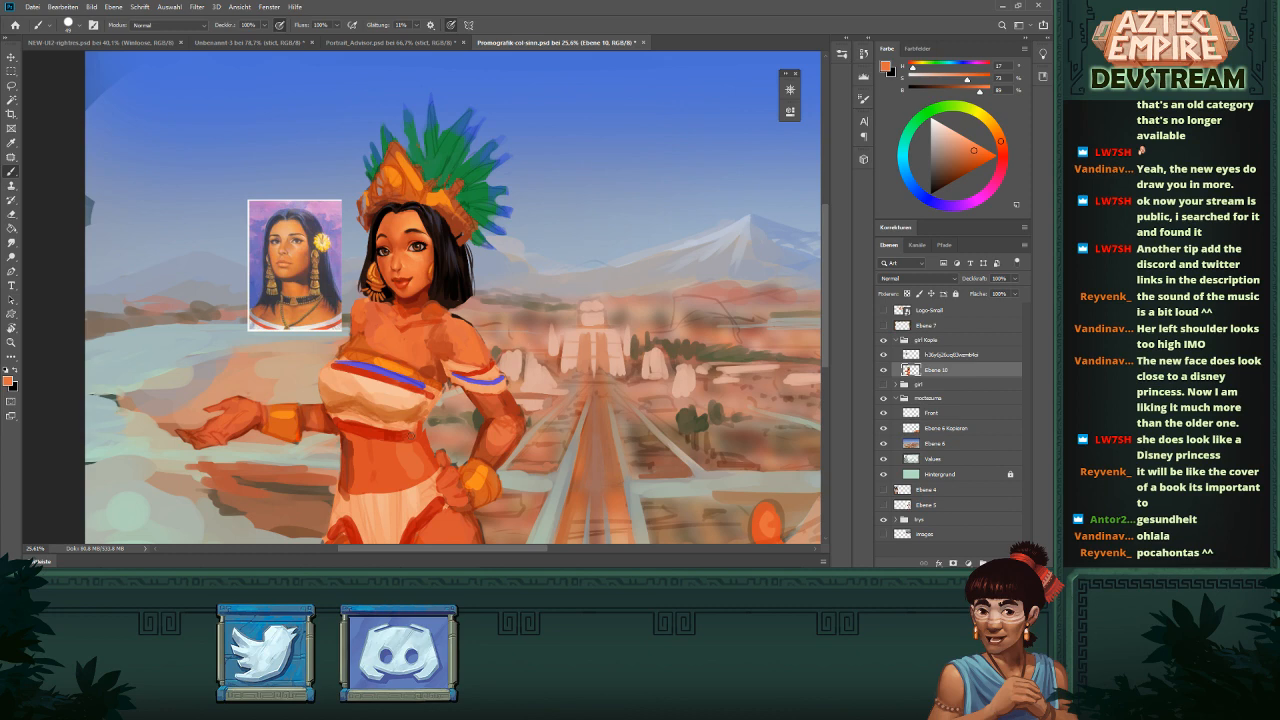
key("l")
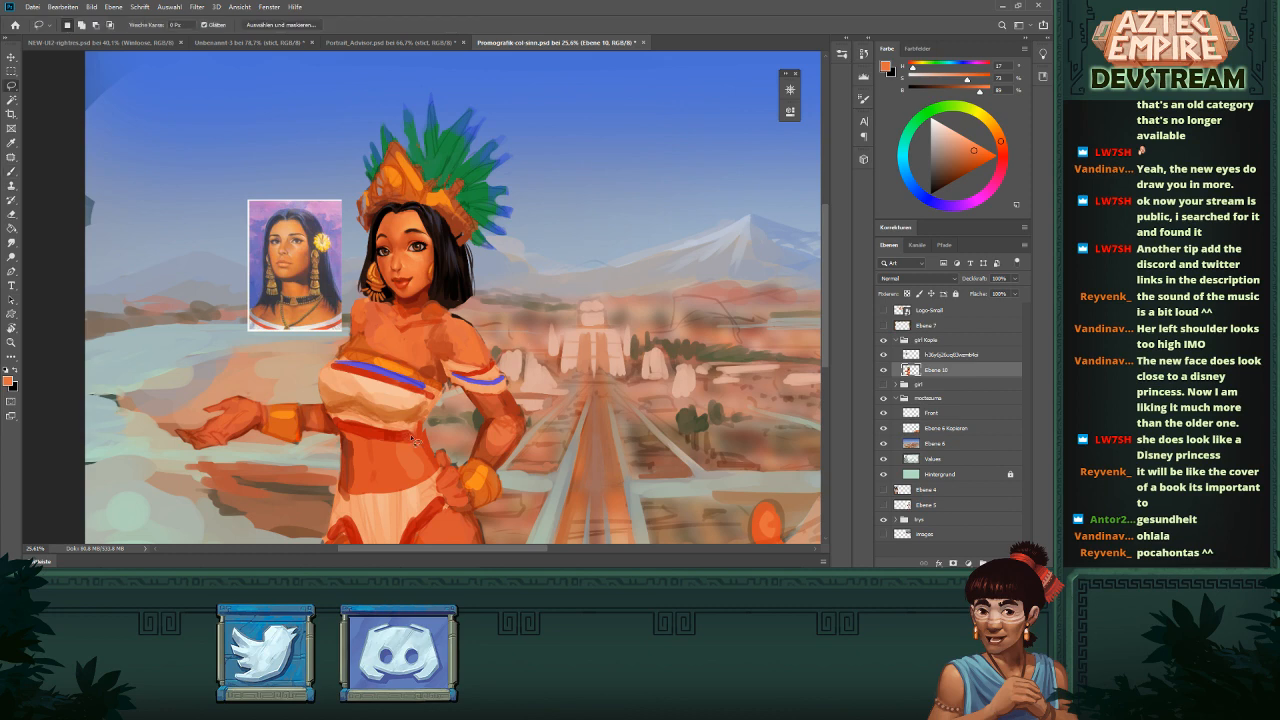
mouse_move(342, 342)
left_mouse_down()
mouse_move(308, 376)
mouse_move(326, 414)
mouse_move(372, 446)
mouse_move(446, 431)
mouse_move(446, 386)
left_mouse_up()
key("v")
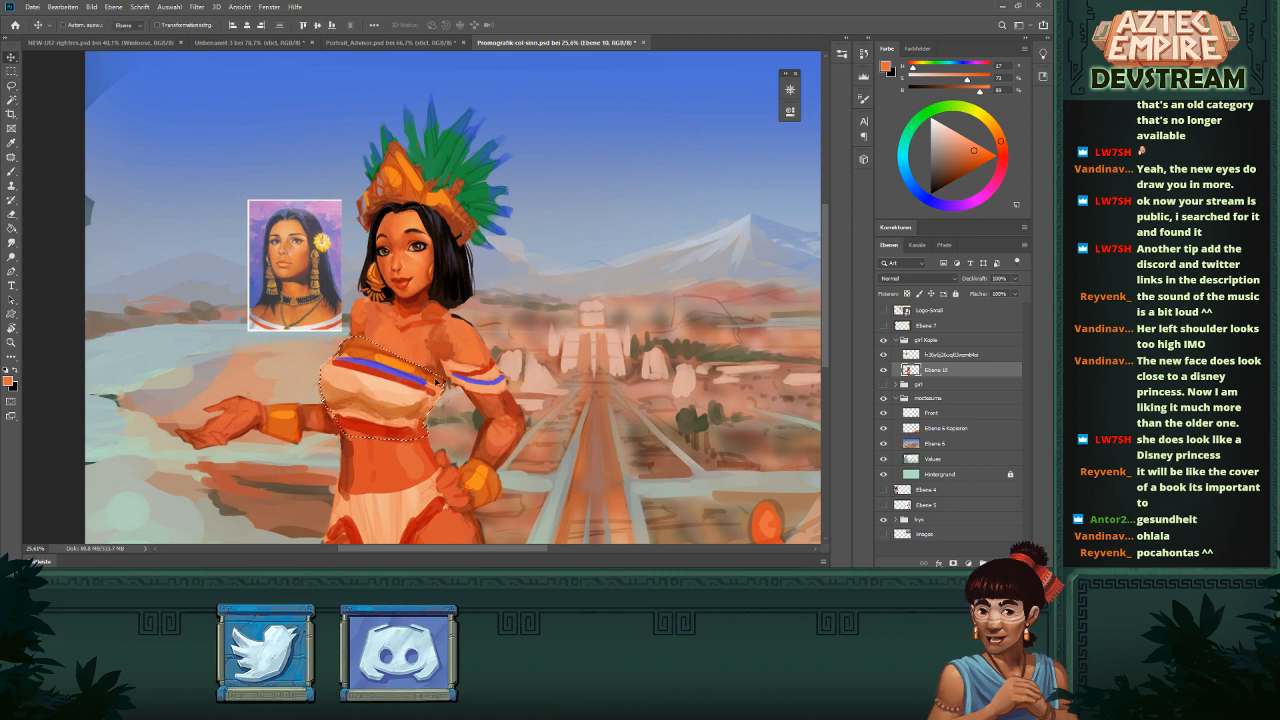
key("shift+Up")
key("shift+Right")
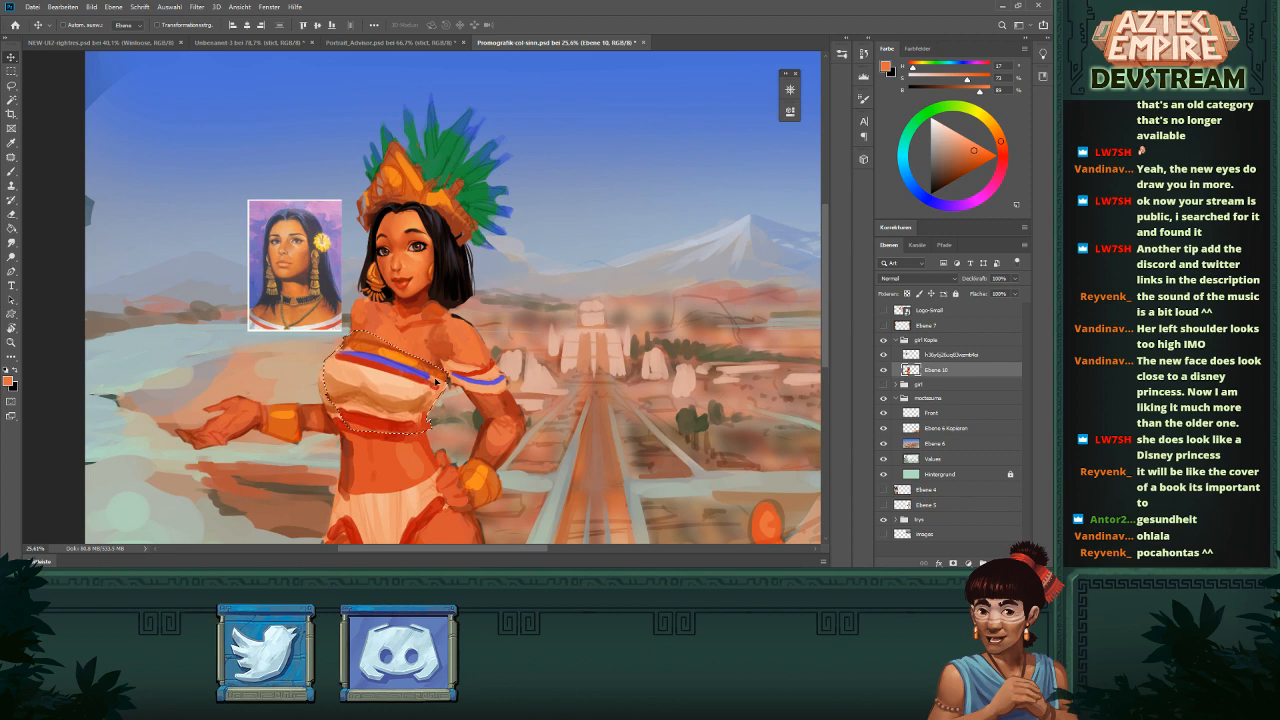
key("ctrl+d")
- Repaint the torso edge below the moved top with sampled orange skin and dark red tones
key("e")
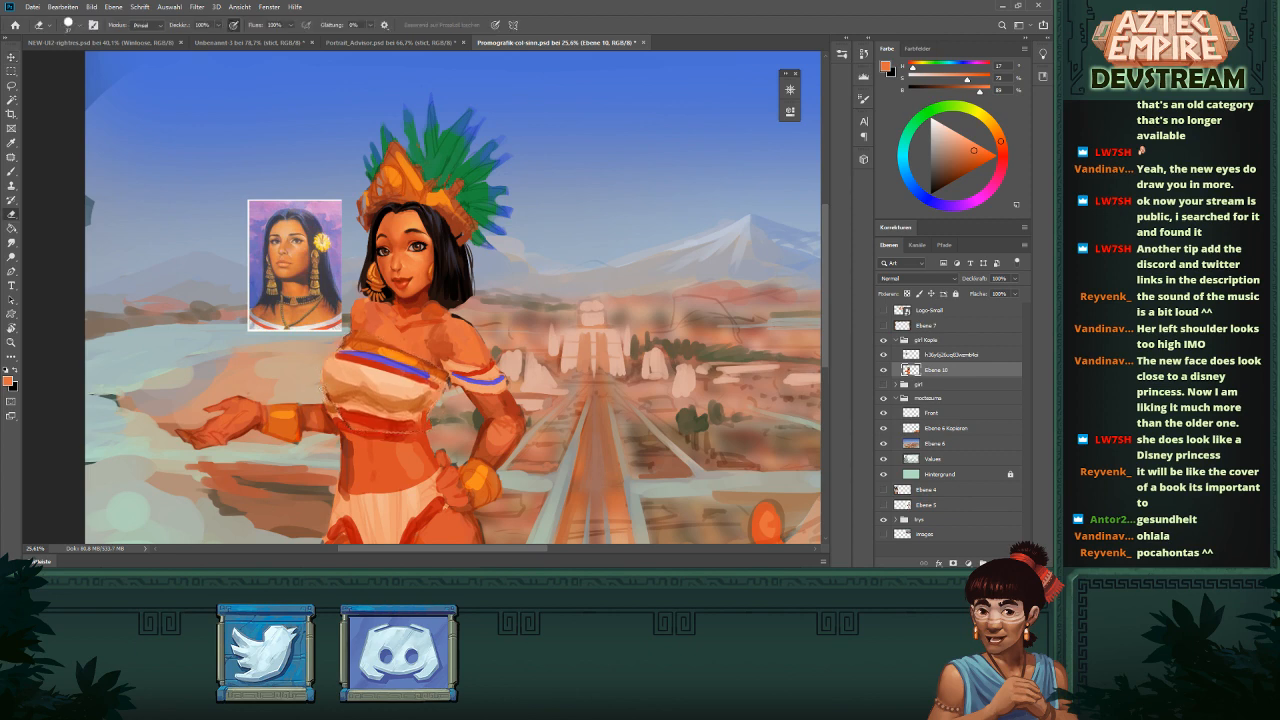
key("b")
left_click(326, 413, "alt")
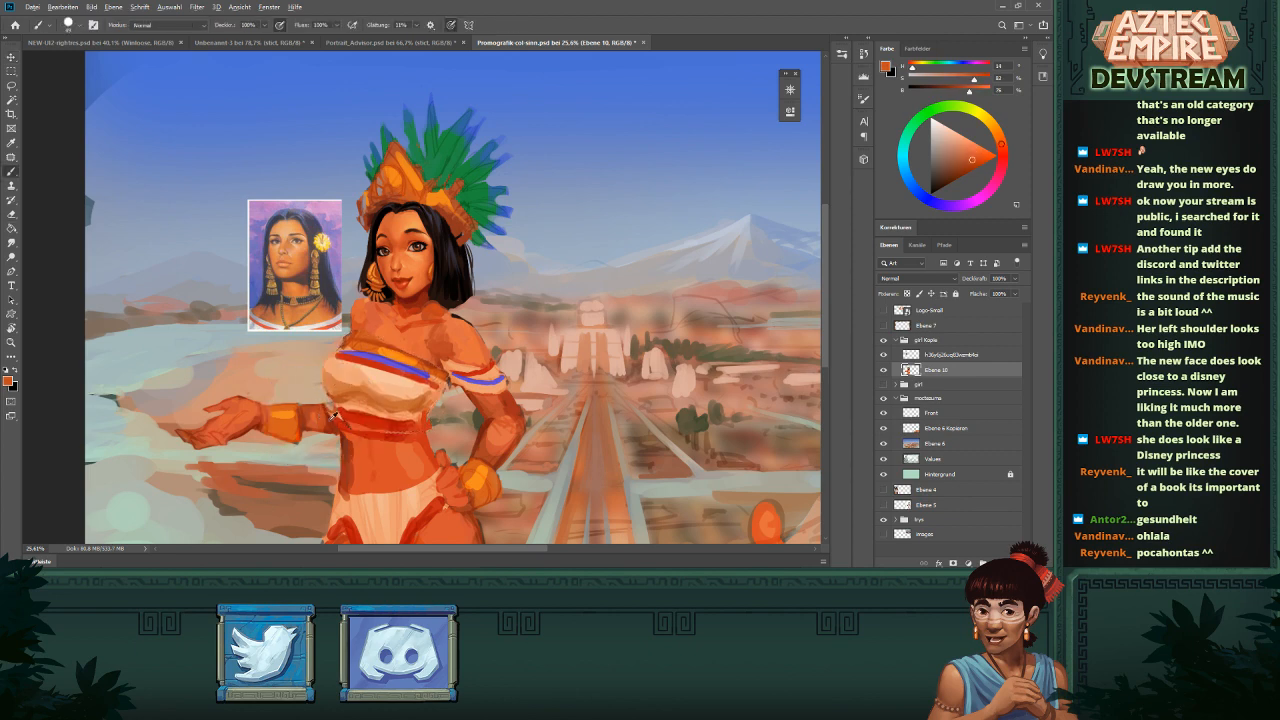
left_click(333, 413, "alt")
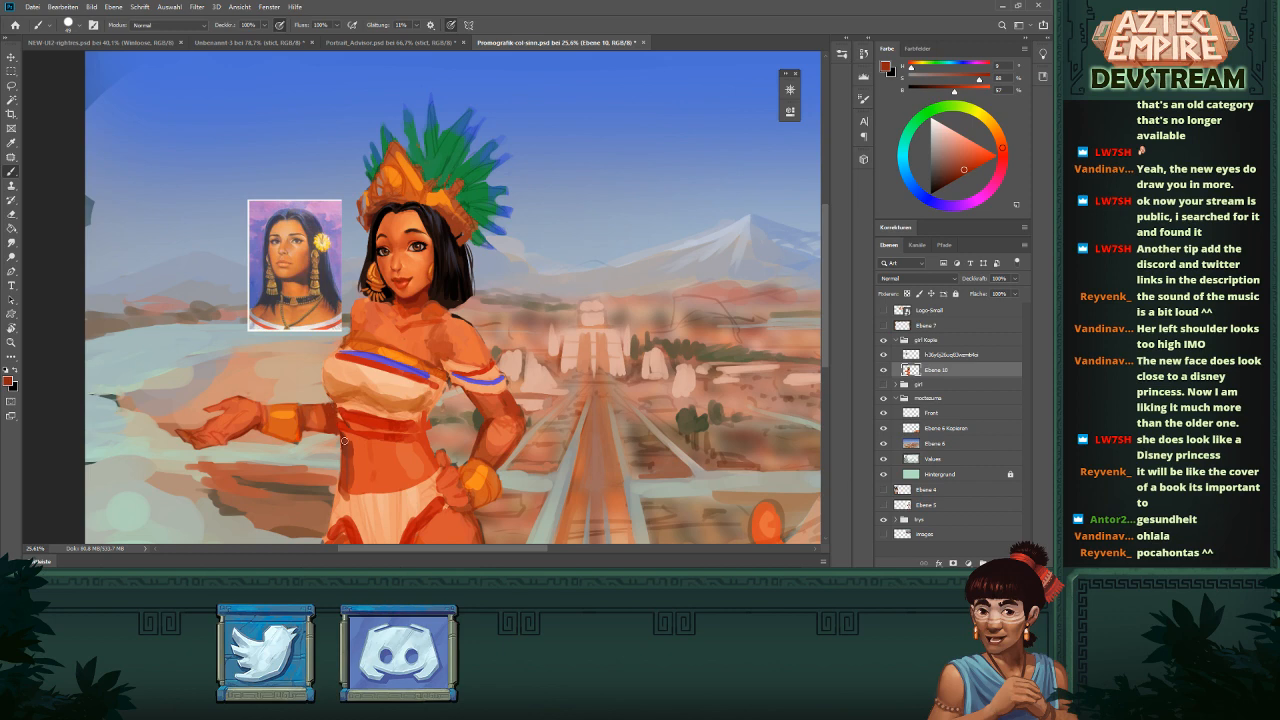
scroll(477, 298, "down", 3)
left_click_drag(467, 267, 434, 299)
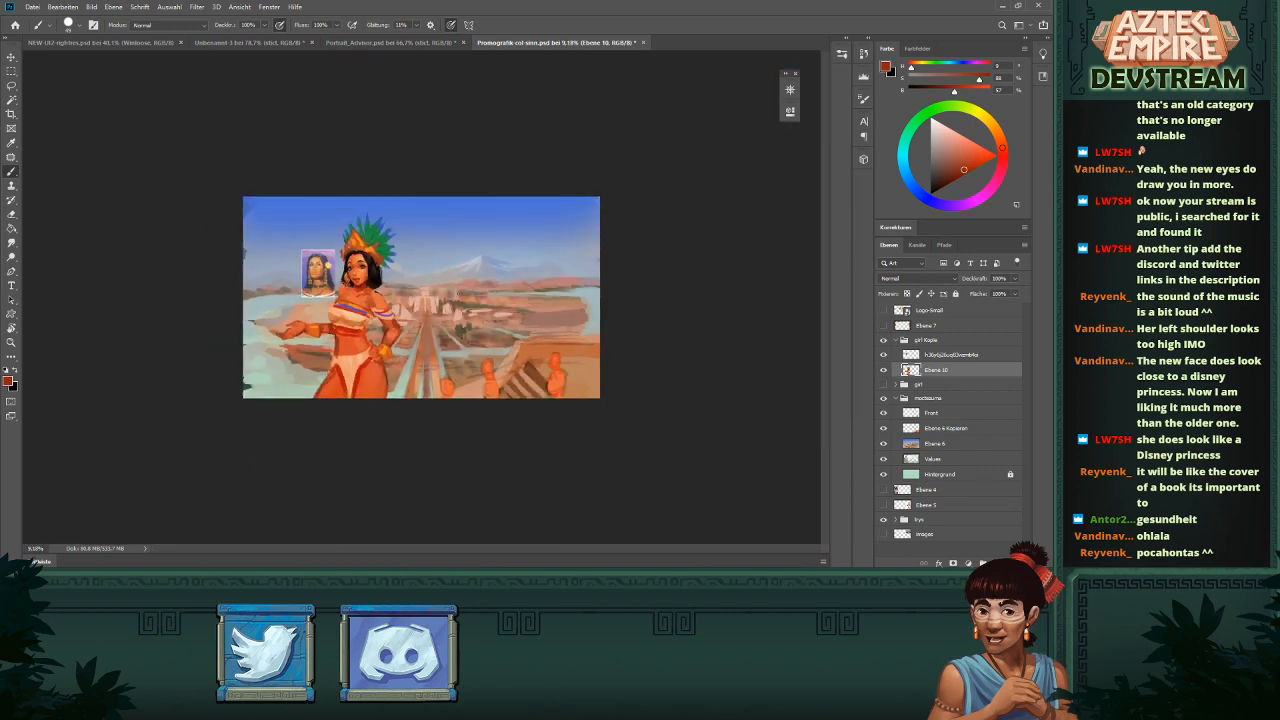
- Repaint the neck shadow and throat of the woman with orange tones sampled from the surrounding skin
left_click_drag(357, 295, 461, 307)
left_click_drag(536, 336, 577, 367)
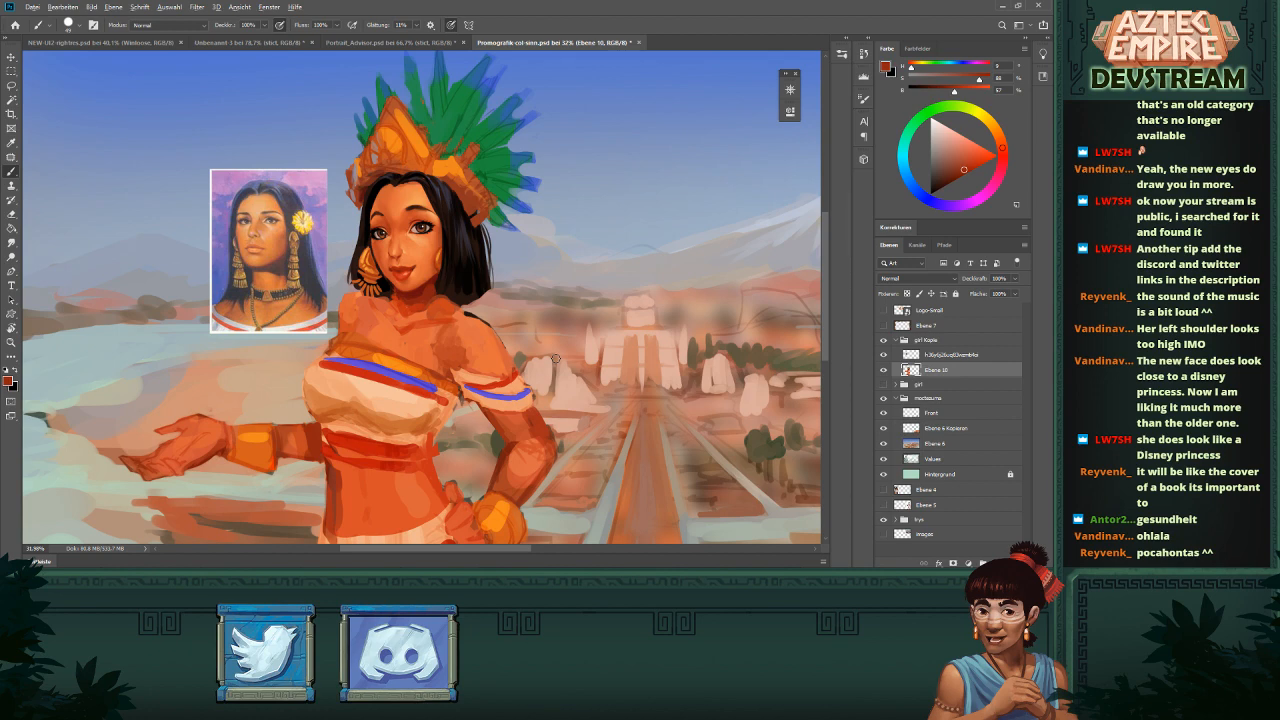
left_click_drag(425, 294, 415, 314)
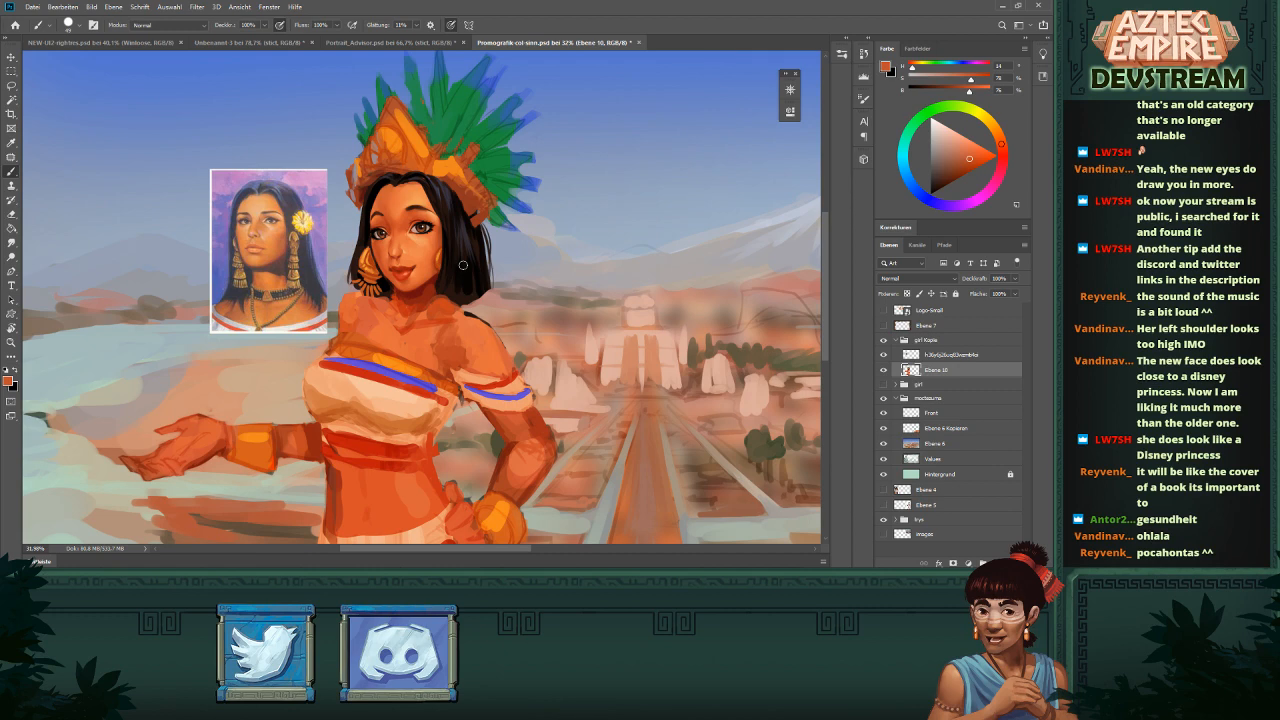
left_click(410, 308, "alt")
left_click(408, 317, "alt")
scroll(501, 264, "up", 1)
- Refine the ends of the hair beside the neck with sampled black and the Eraser
key("e")
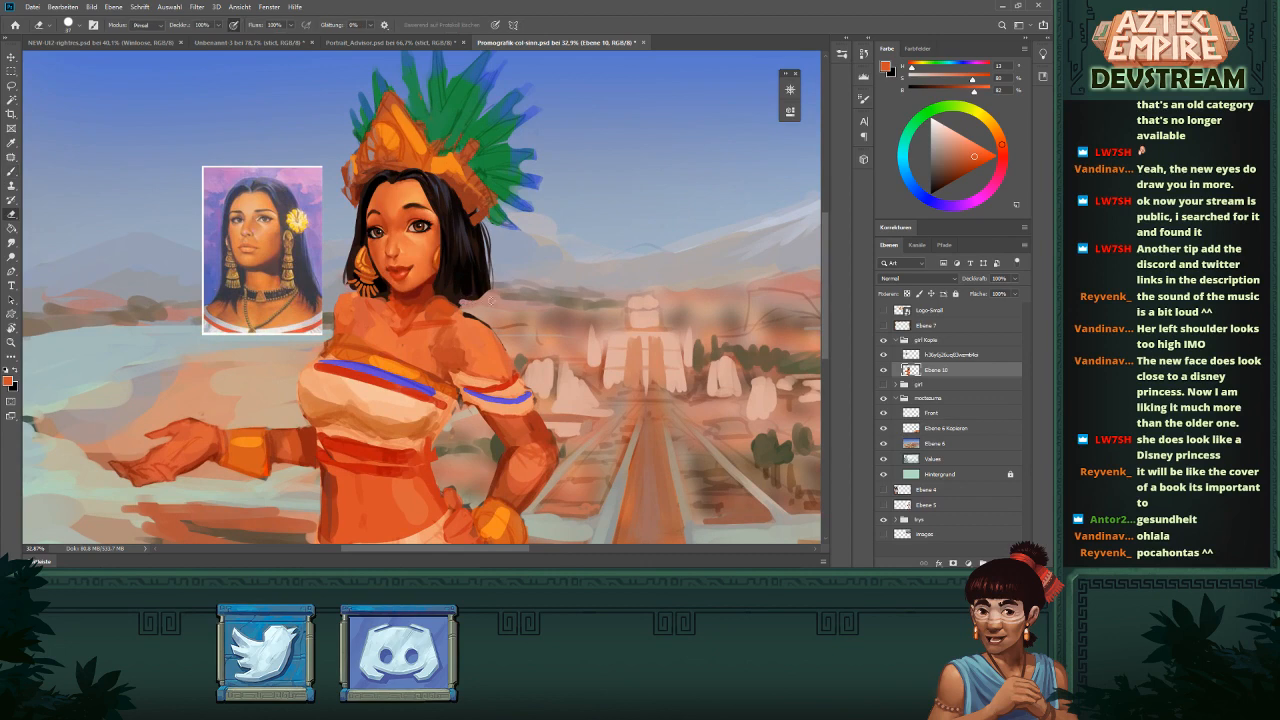
key("b")
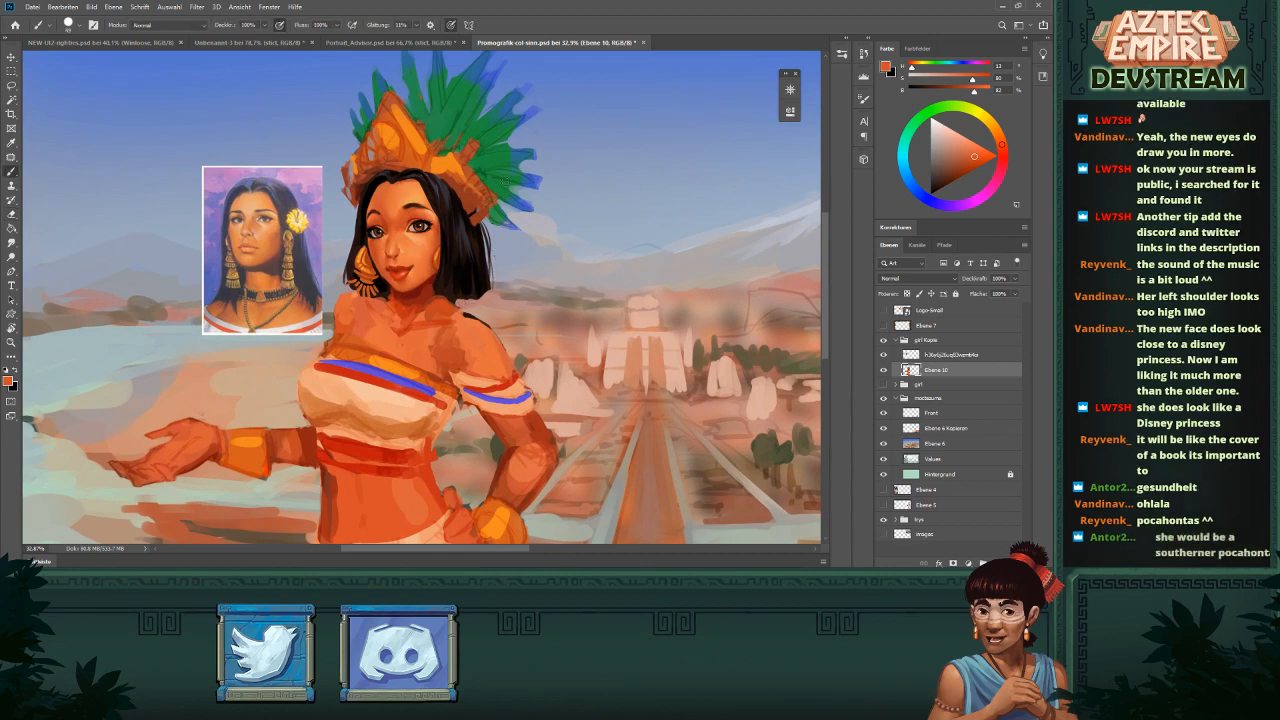
left_click(479, 292, "alt")
left_click(470, 278, "alt")
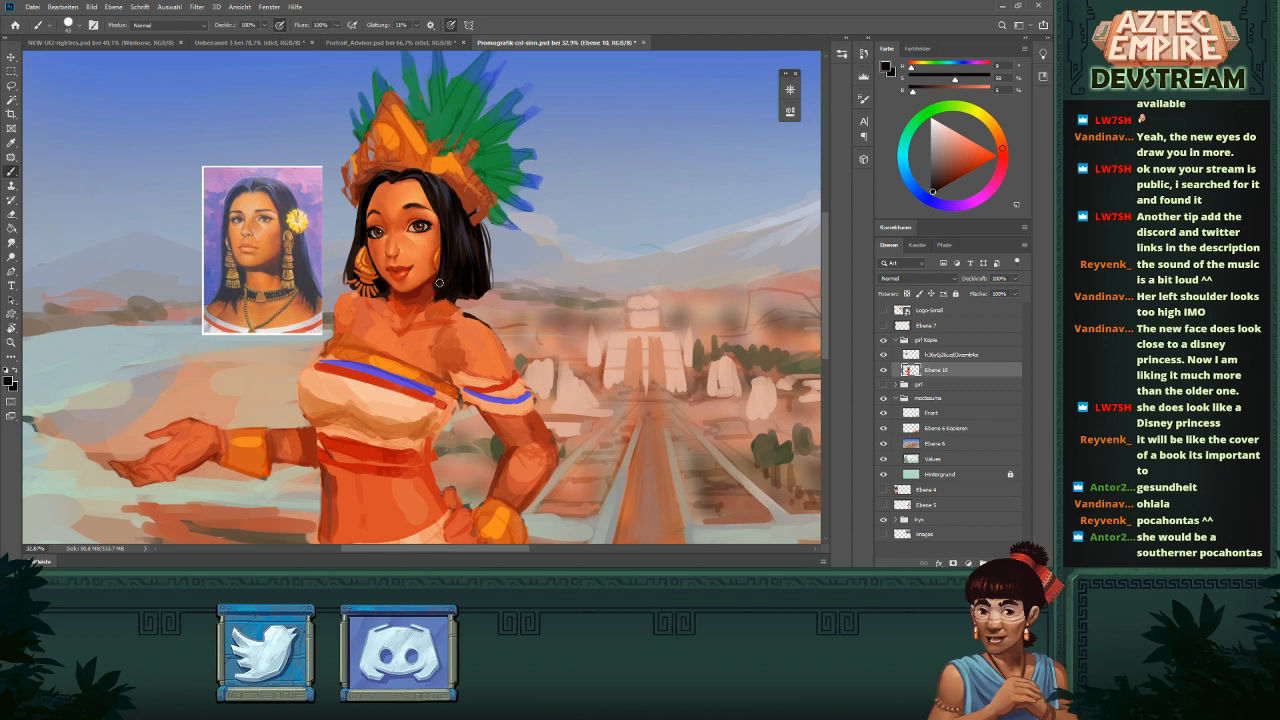
left_click_drag(523, 253, 471, 291)
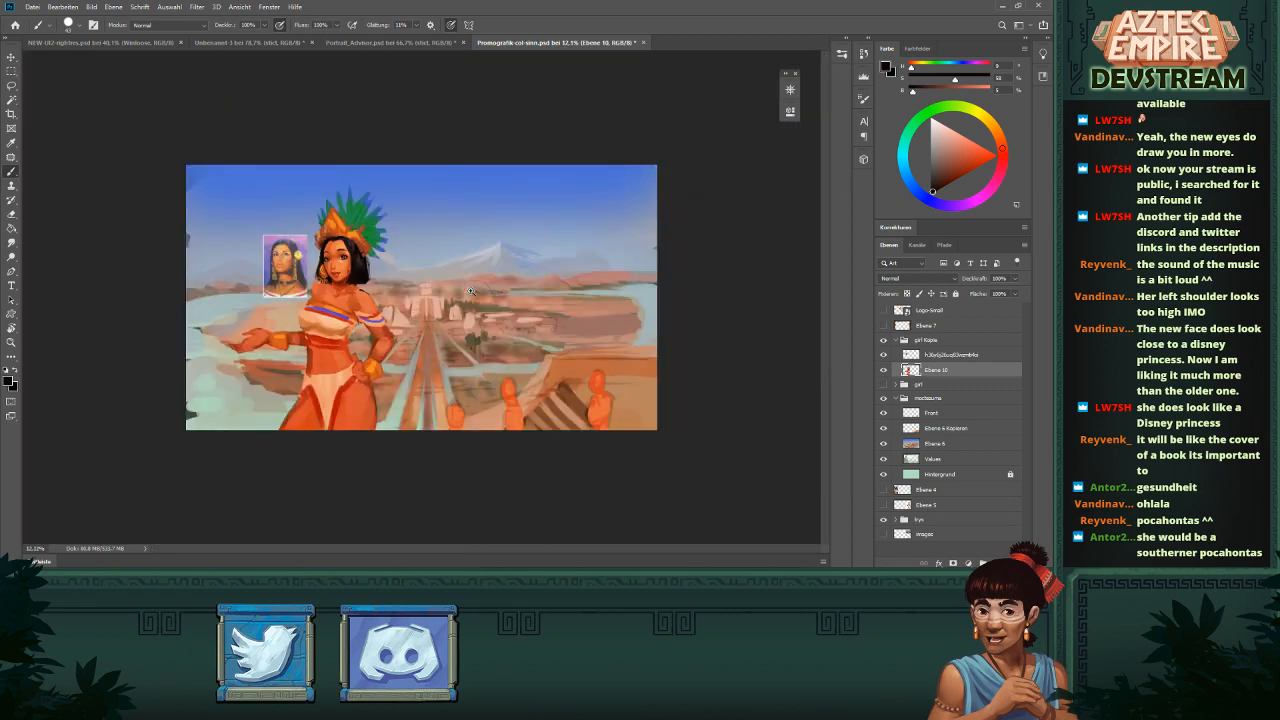
left_click_drag(349, 282, 533, 330)
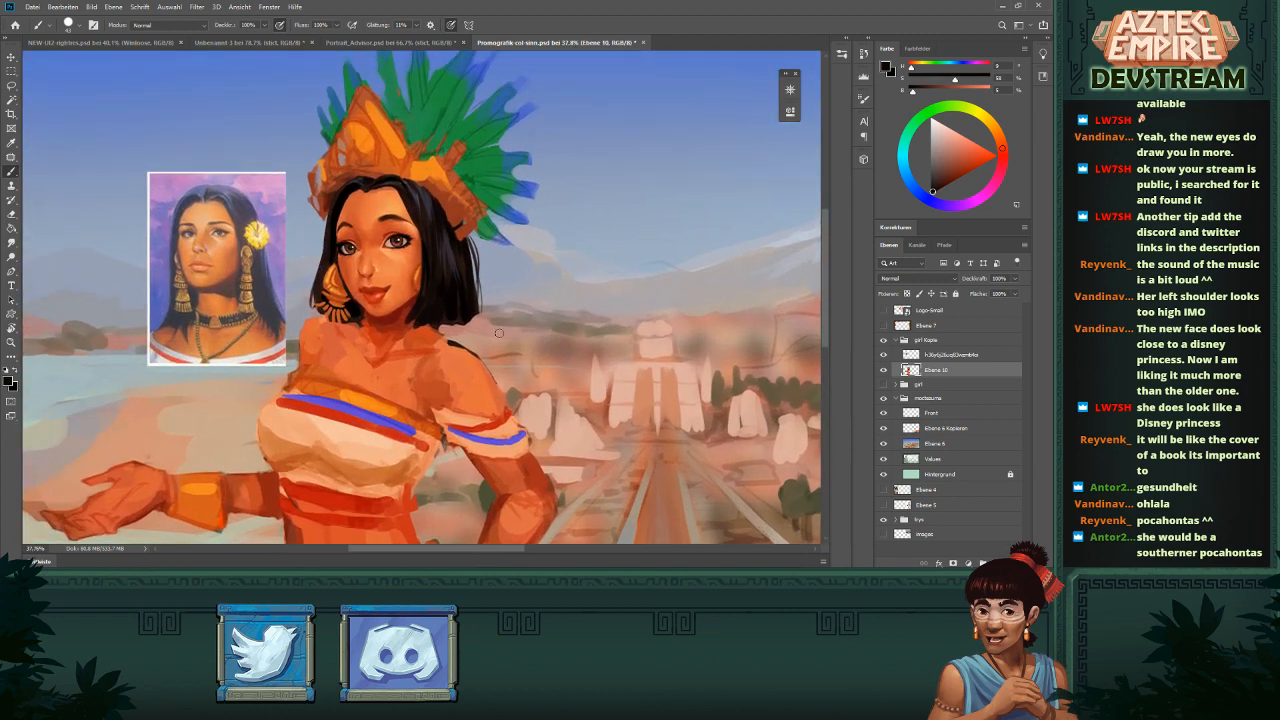
key("e")
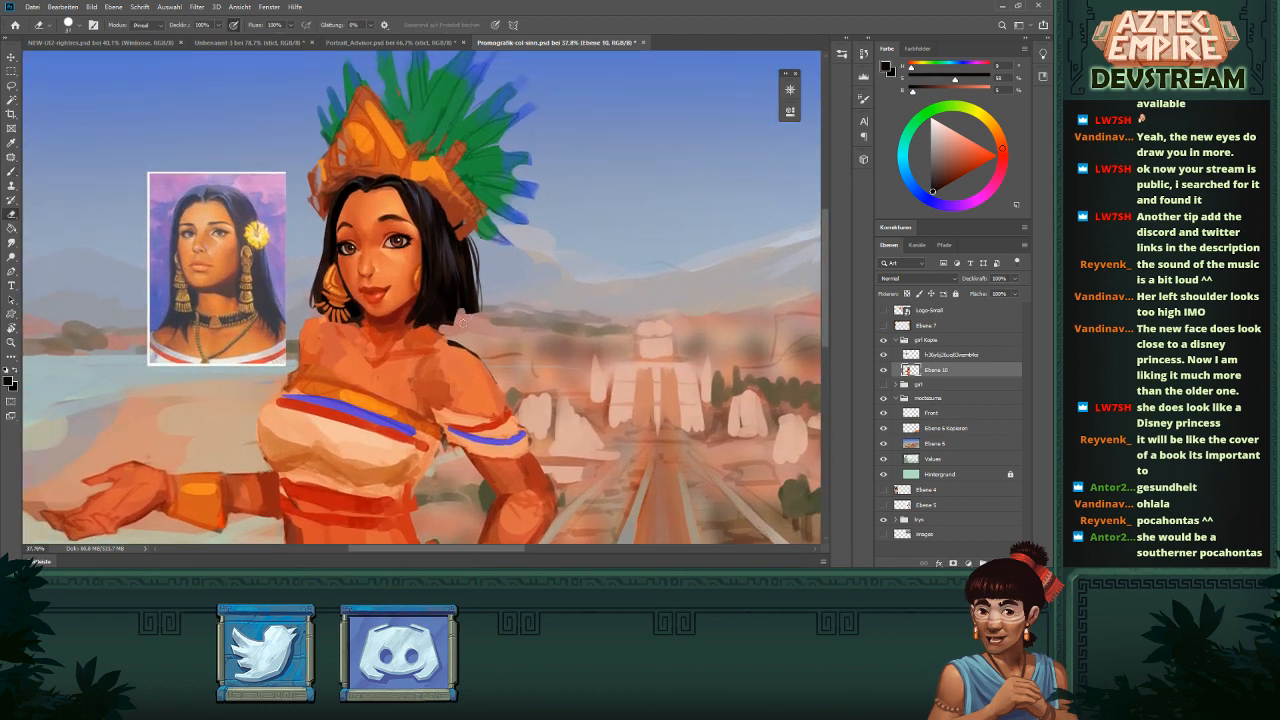
key("b")
- Shape the outer hair edge and tips above the shoulder, alternating black brush strokes with the Eraser
left_click_drag(533, 308, 475, 319)
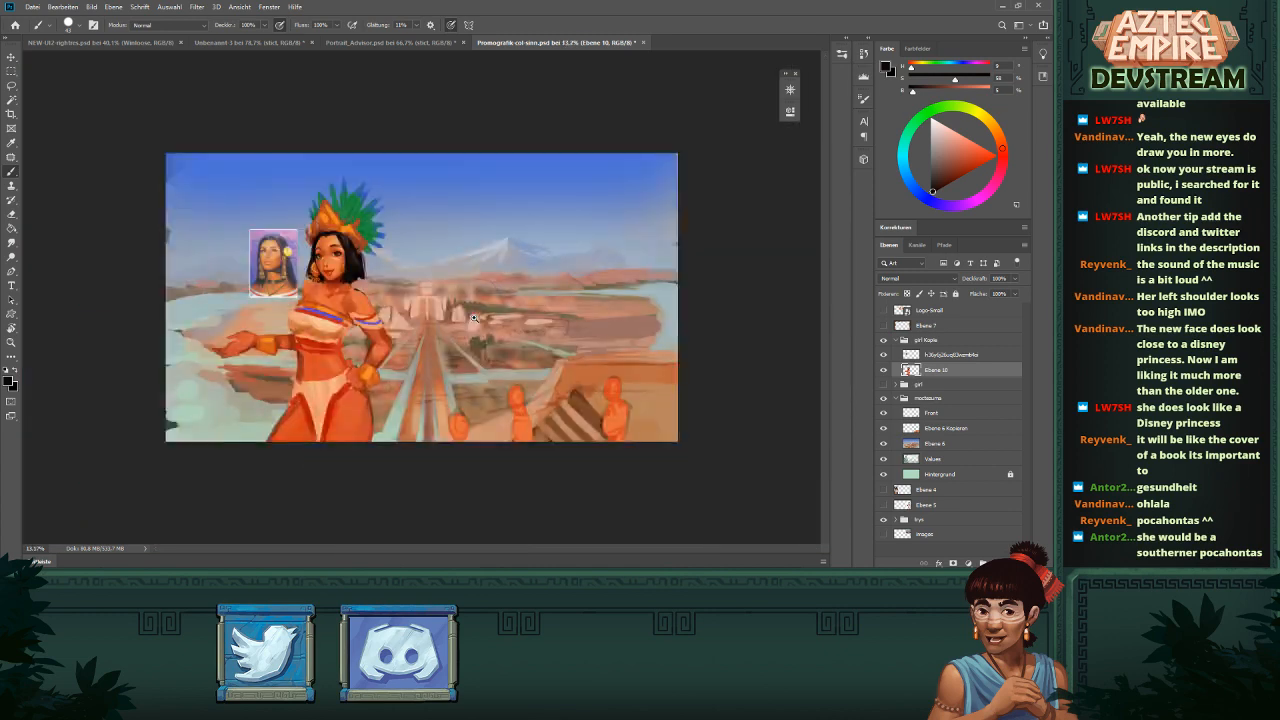
left_click_drag(360, 266, 413, 265)
key("e")
mouse_move(363, 318)
left_mouse_down()
mouse_move(417, 277)
mouse_move(397, 284)
mouse_move(387, 324)
left_mouse_up()
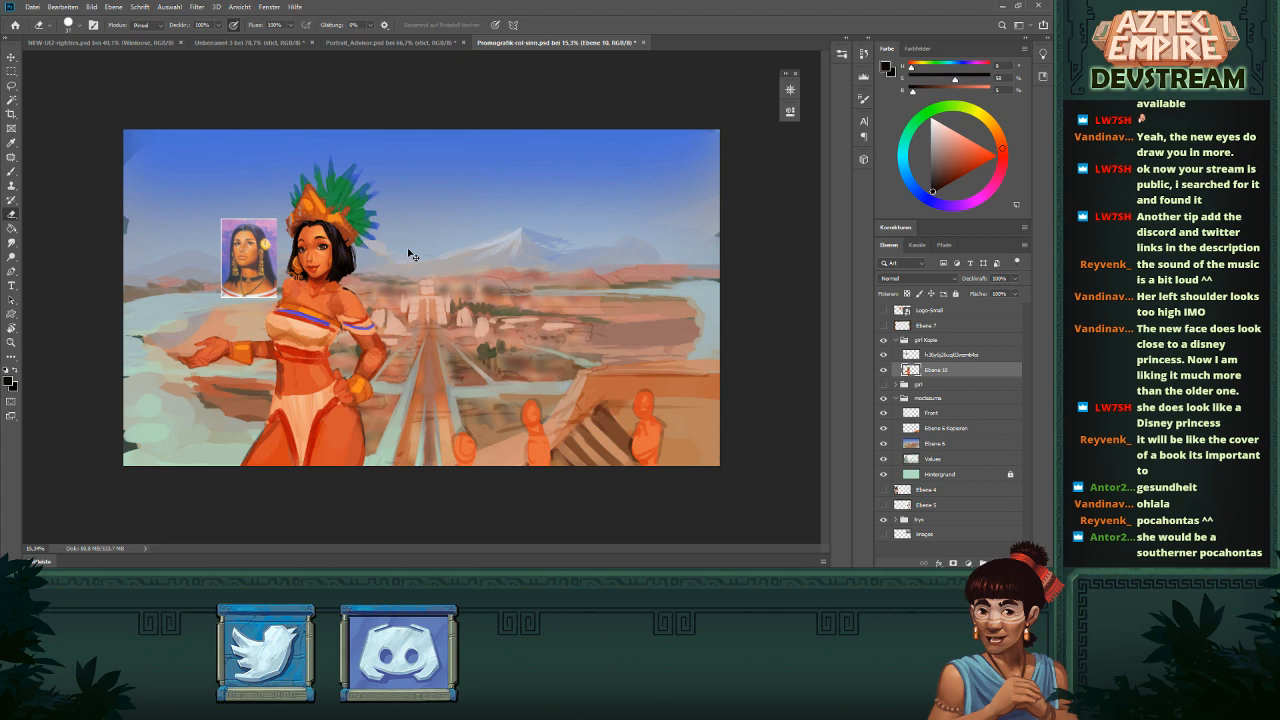
left_click_drag(414, 254, 447, 256)
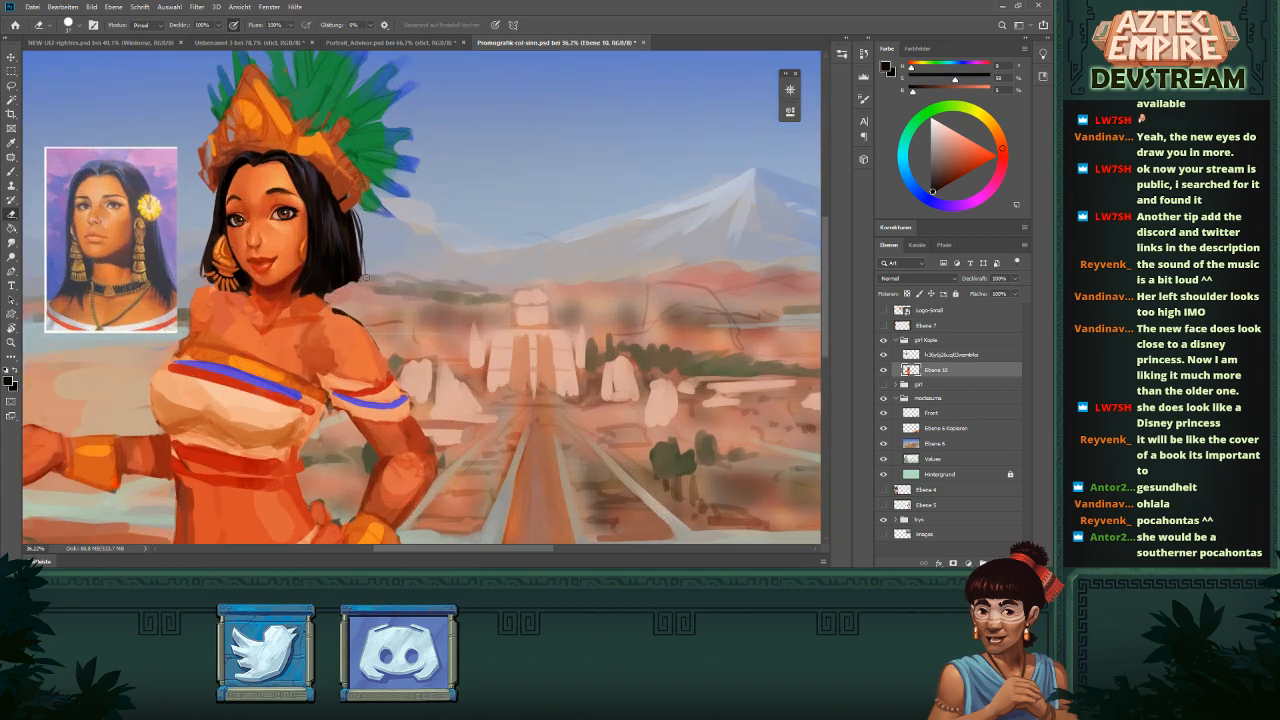
key("b")
left_click_drag(464, 258, 441, 261)
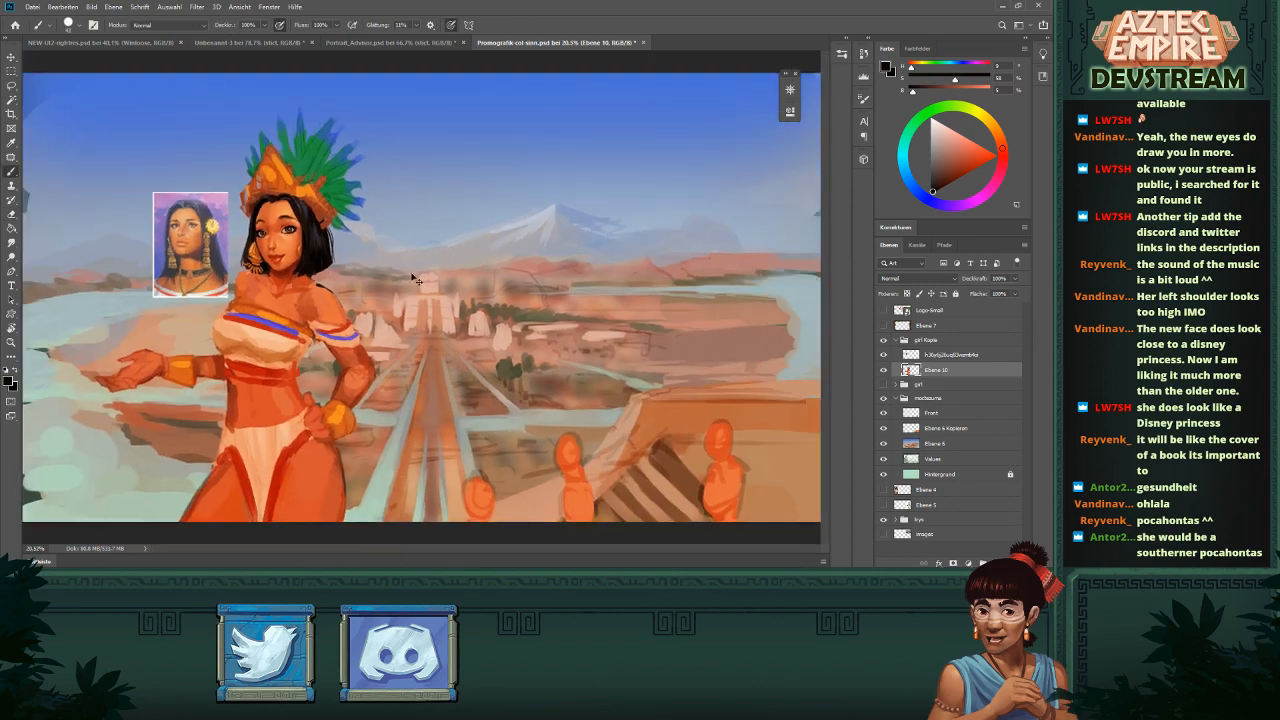
left_click_drag(322, 256, 374, 258)
key("e")
mouse_move(440, 296)
left_mouse_down()
mouse_move(397, 294)
mouse_move(441, 281)
left_mouse_up()
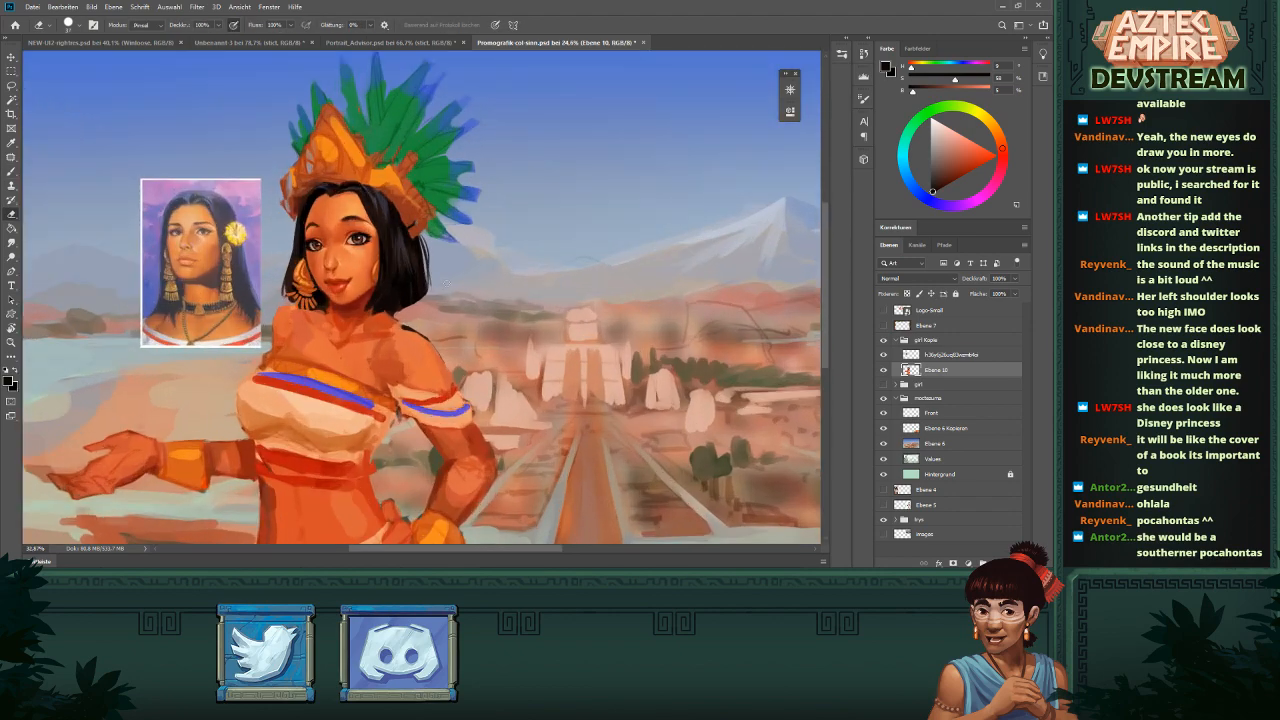
mouse_move(432, 328)
left_mouse_down()
mouse_move(456, 310)
mouse_move(387, 325)
left_mouse_up()
key("b")
- Paint the skin below the hair and under the chin with sampled light orange and reddish-orange tones
left_click(395, 332, "alt")
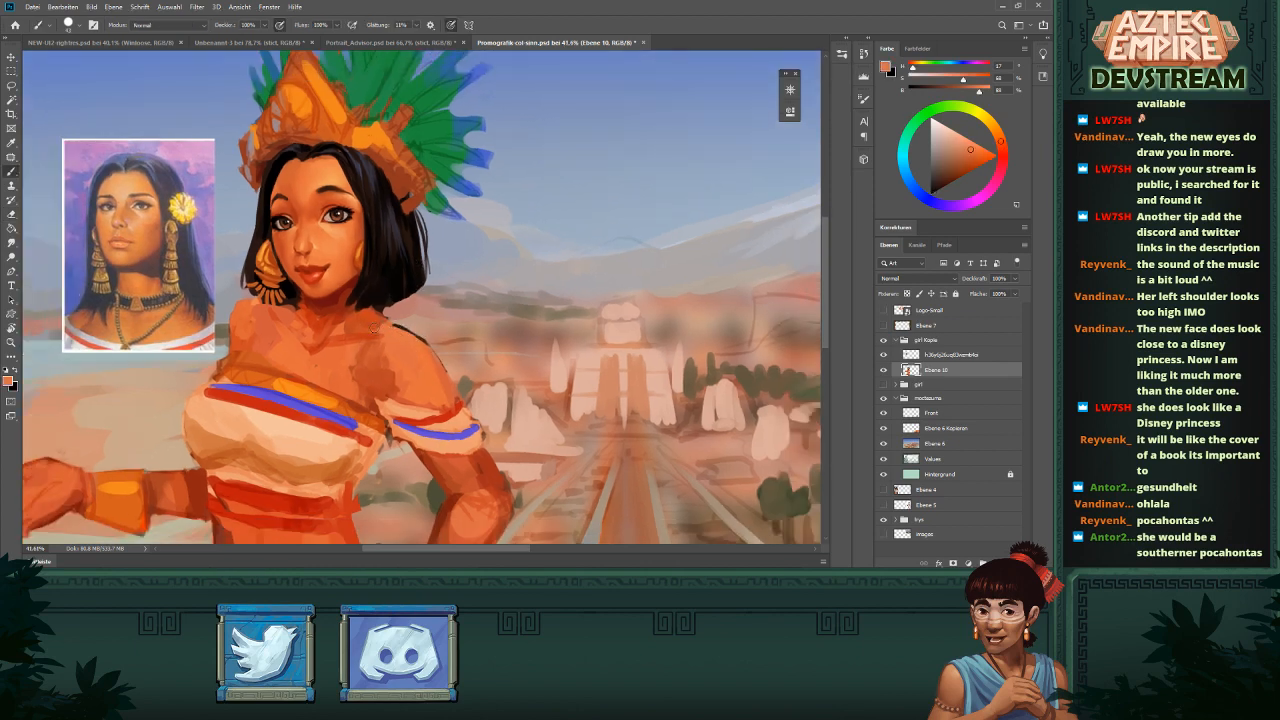
left_click(345, 325, "alt")
left_click(306, 305, "alt")
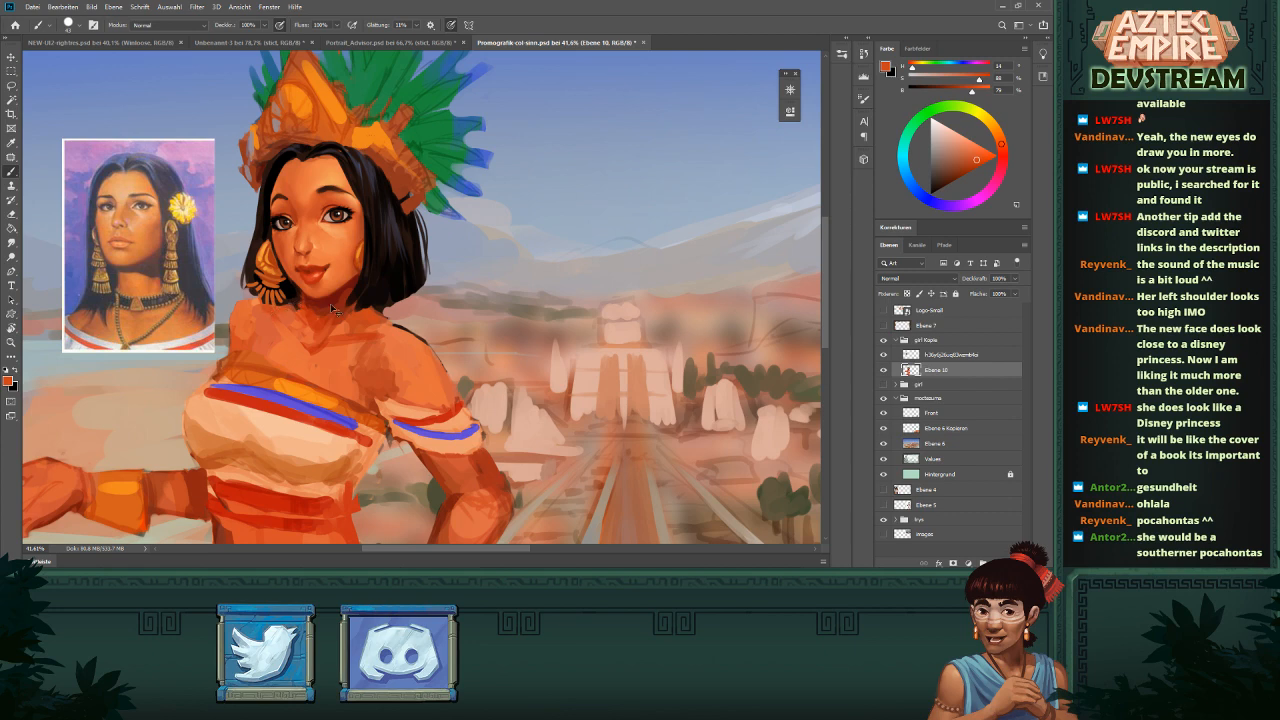
left_click_drag(415, 263, 382, 289)
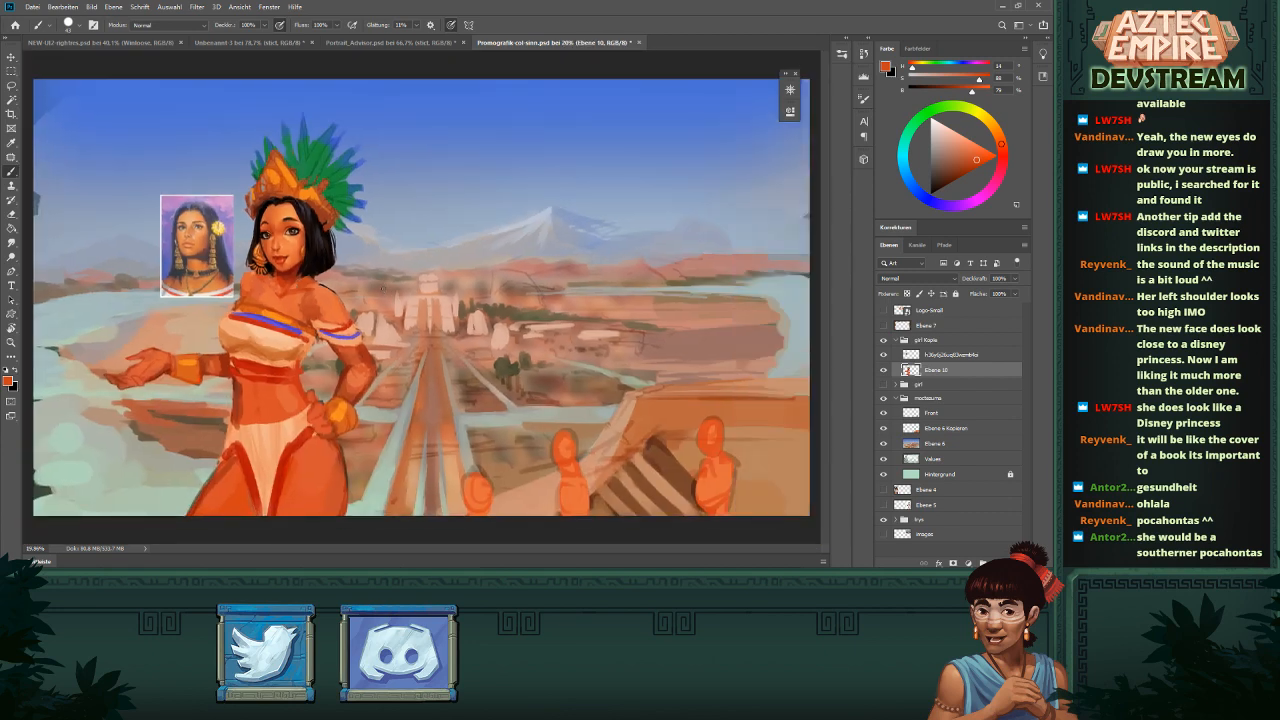
left_click_drag(279, 282, 291, 270)
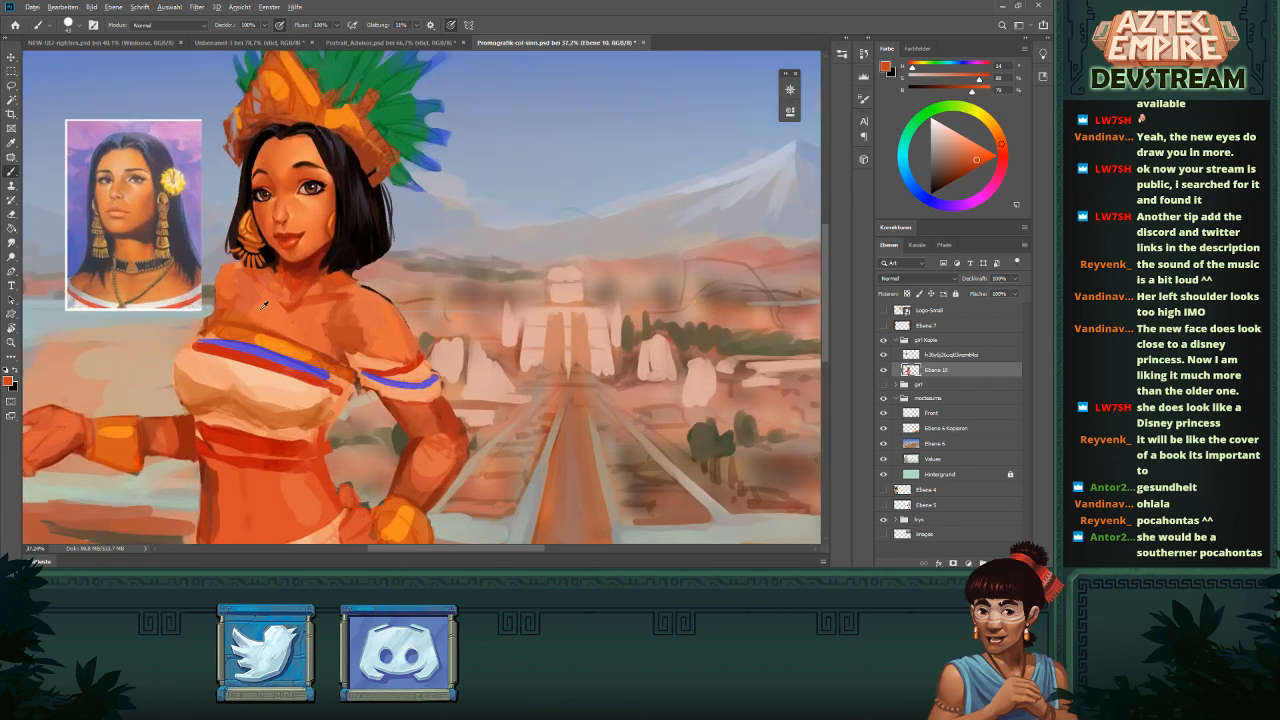
- Lighten the upper chest and the shoulder below the earring with light orange tones sampled from the skin
left_click(263, 311, "alt")
left_click_drag(245, 314, 254, 301)
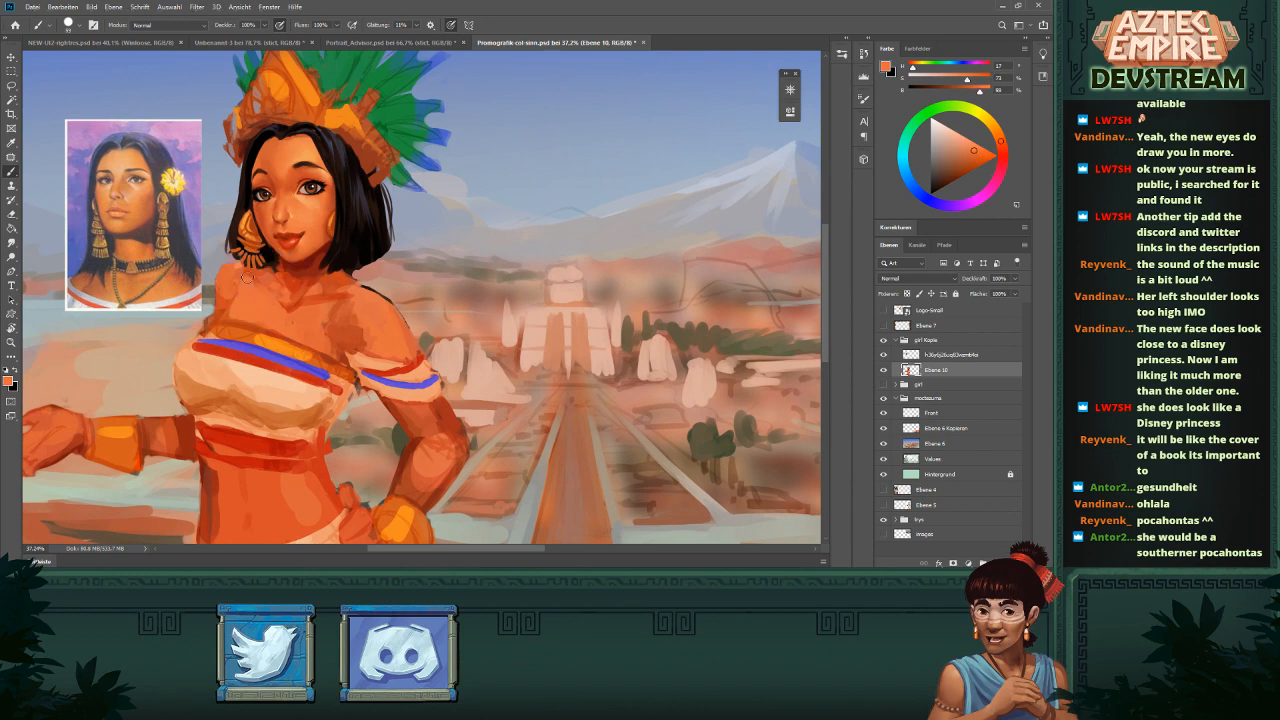
left_click(236, 270, "alt")
left_click_drag(235, 271, 228, 285)
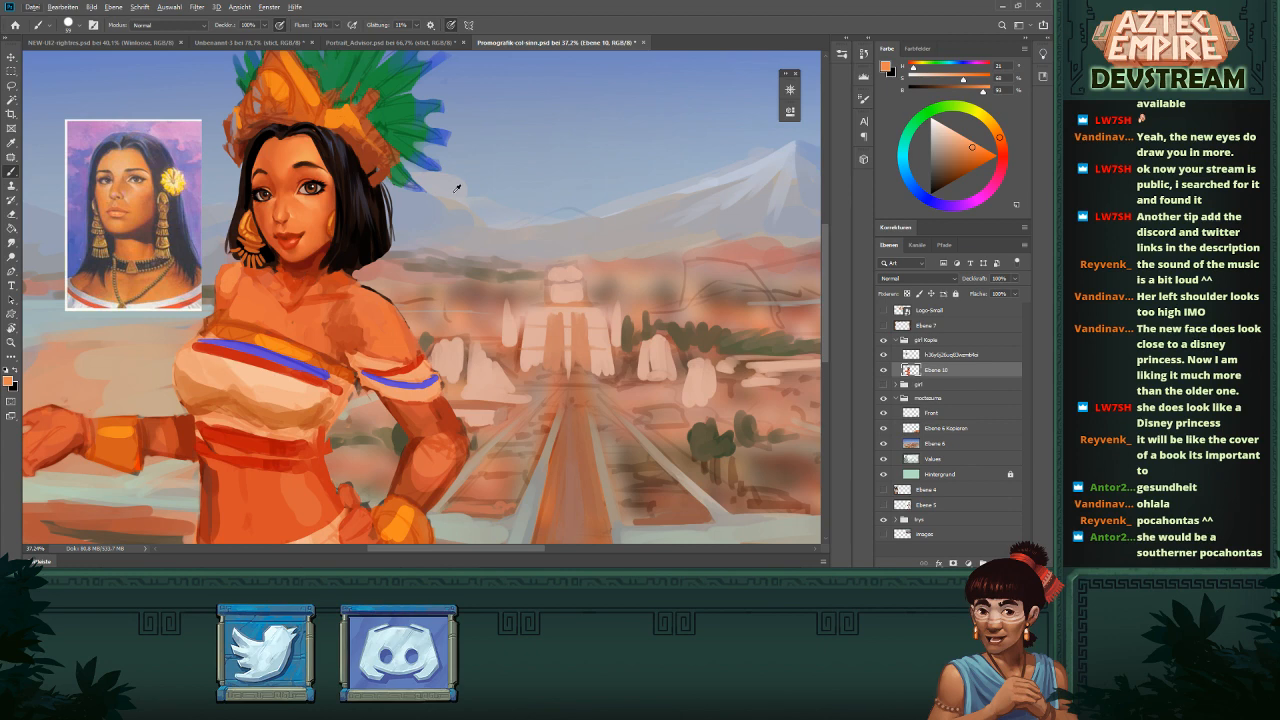
left_click(235, 273, "alt")
left_click_drag(250, 320, 283, 331)
left_click(297, 323, "alt")
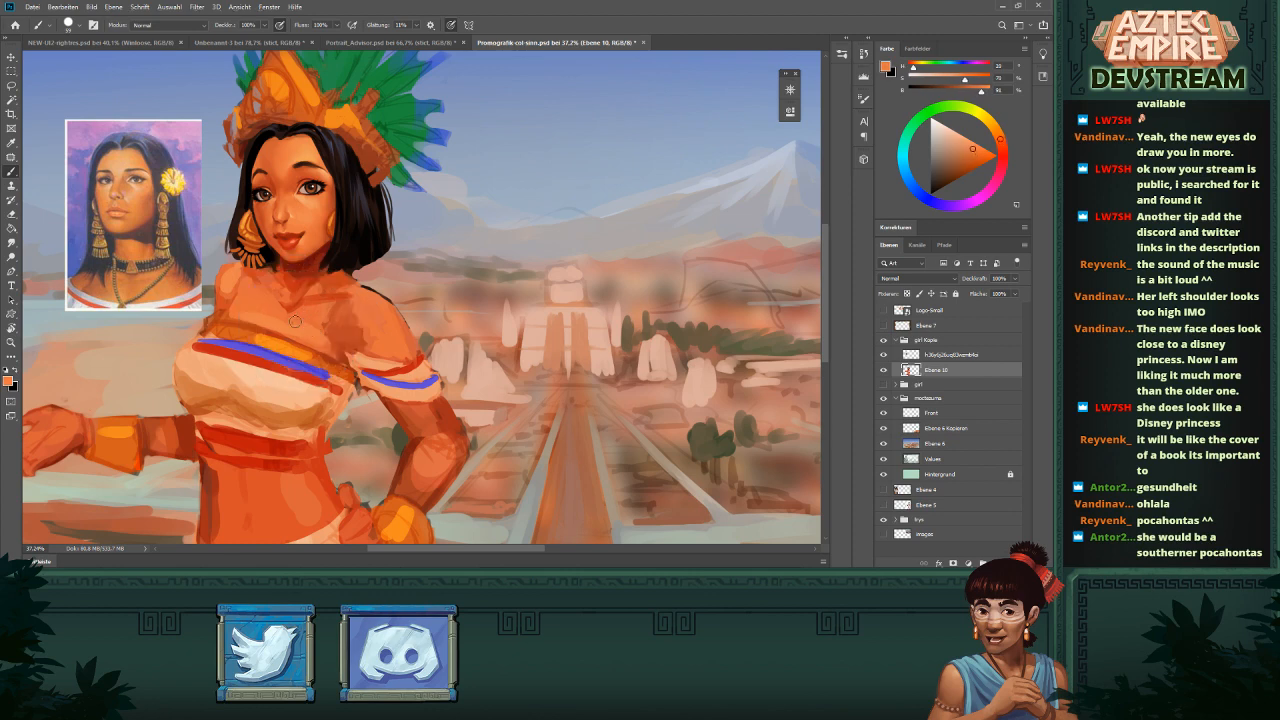
- Blend the collarbone area at the base of the neck with sampled mid and darker orange tones
left_click(286, 314, "alt")
left_click(305, 310, "alt")
left_click(300, 297, "alt")
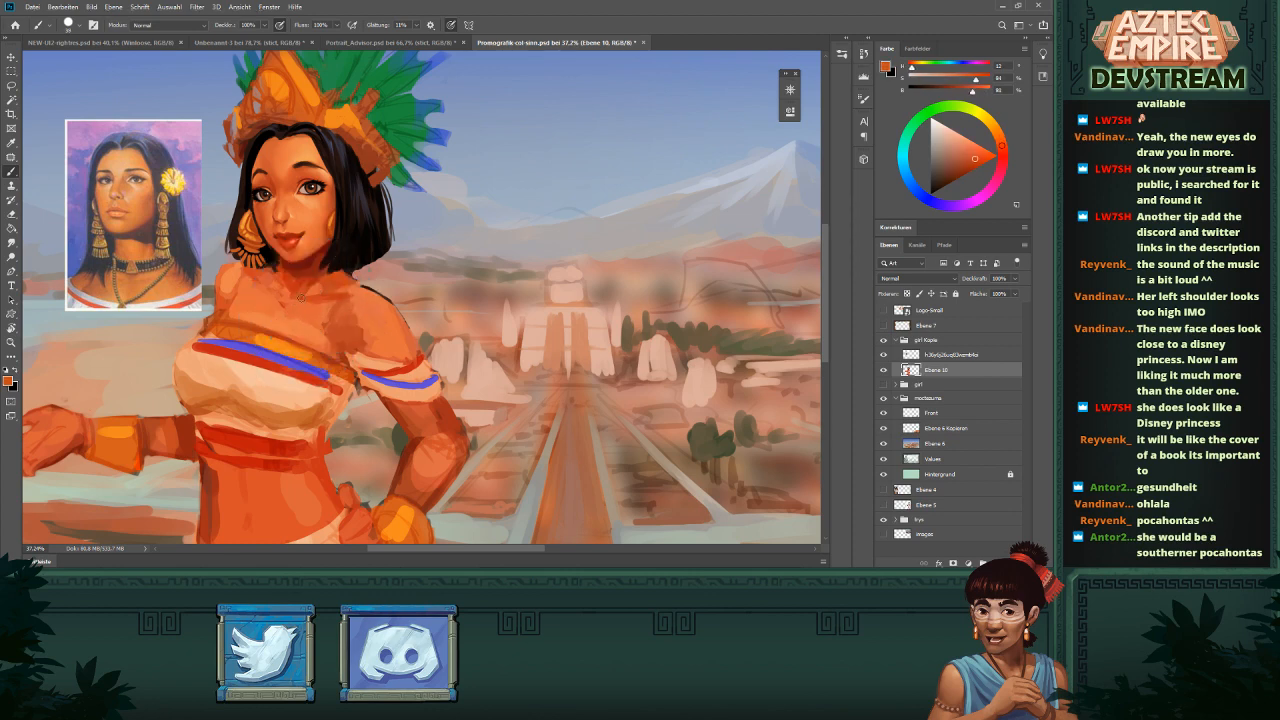
left_click_drag(383, 273, 344, 296)
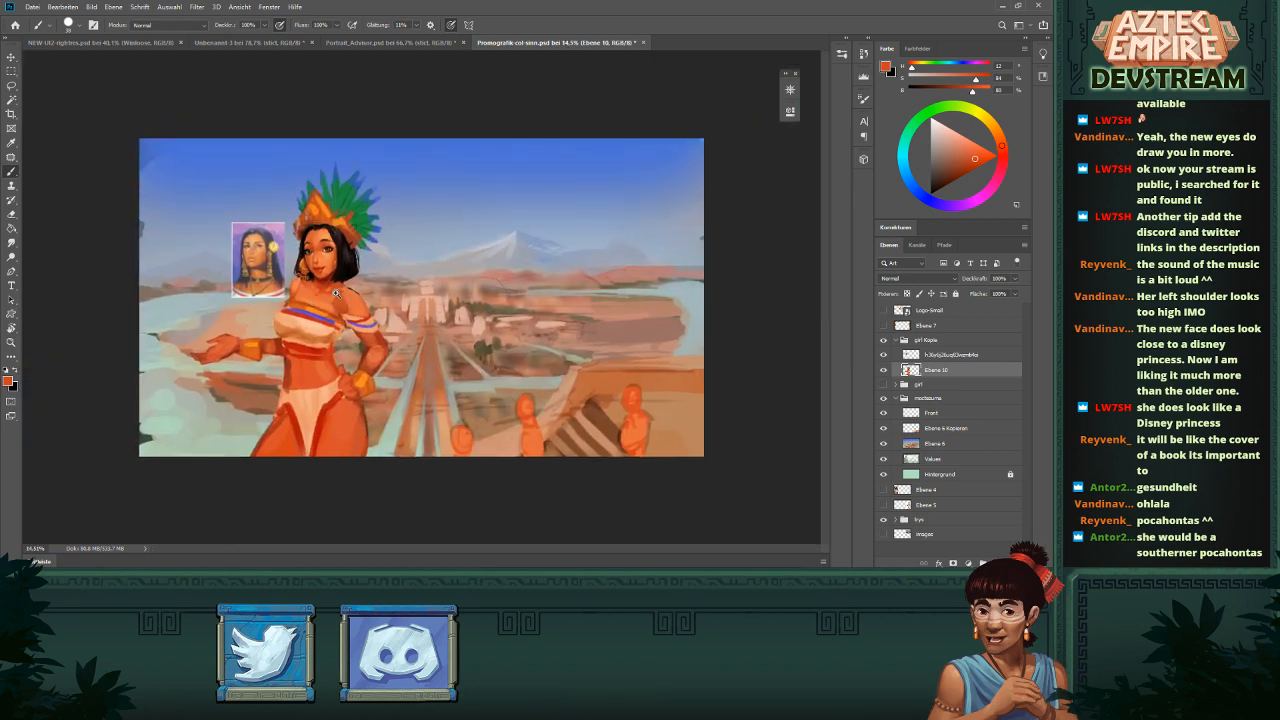
left_click_drag(336, 293, 410, 293)
- Soften the shadow patch between chest and shoulder with orange tones sampled from the neck, face and chest
left_click(281, 304, "alt")
left_click(302, 268, "alt")
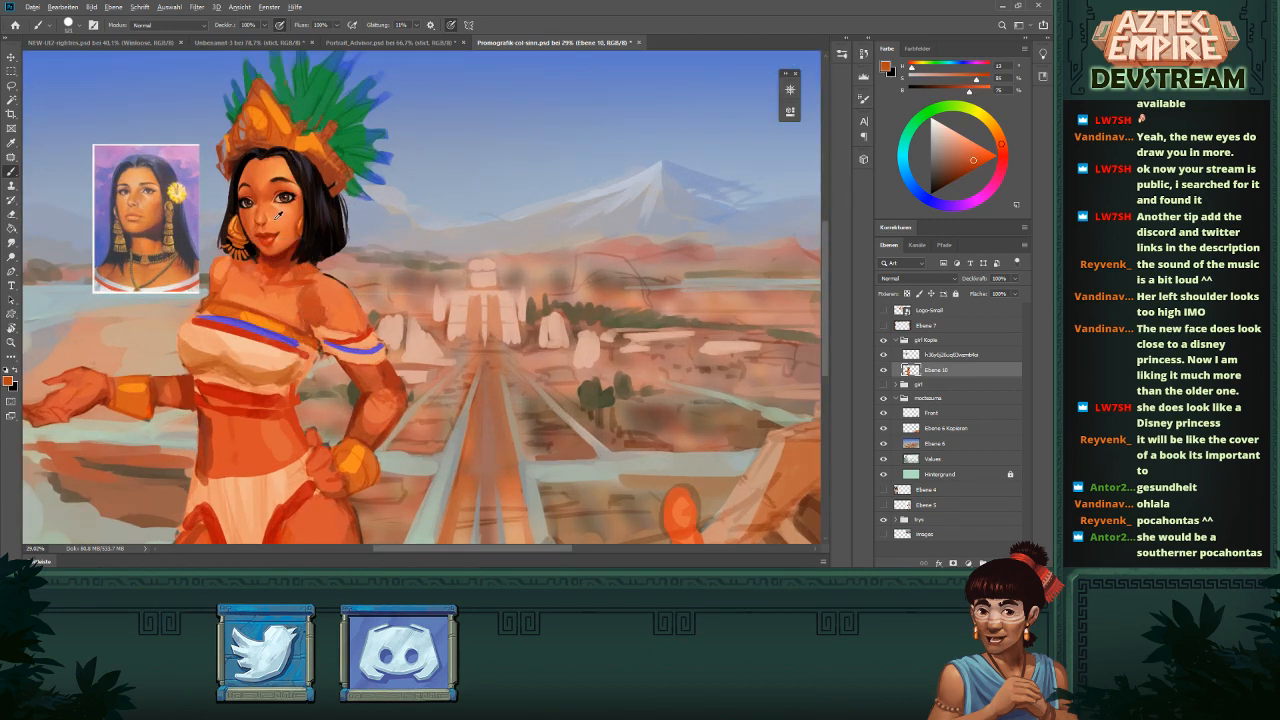
left_click(278, 213, "alt")
left_click(308, 297, "alt")
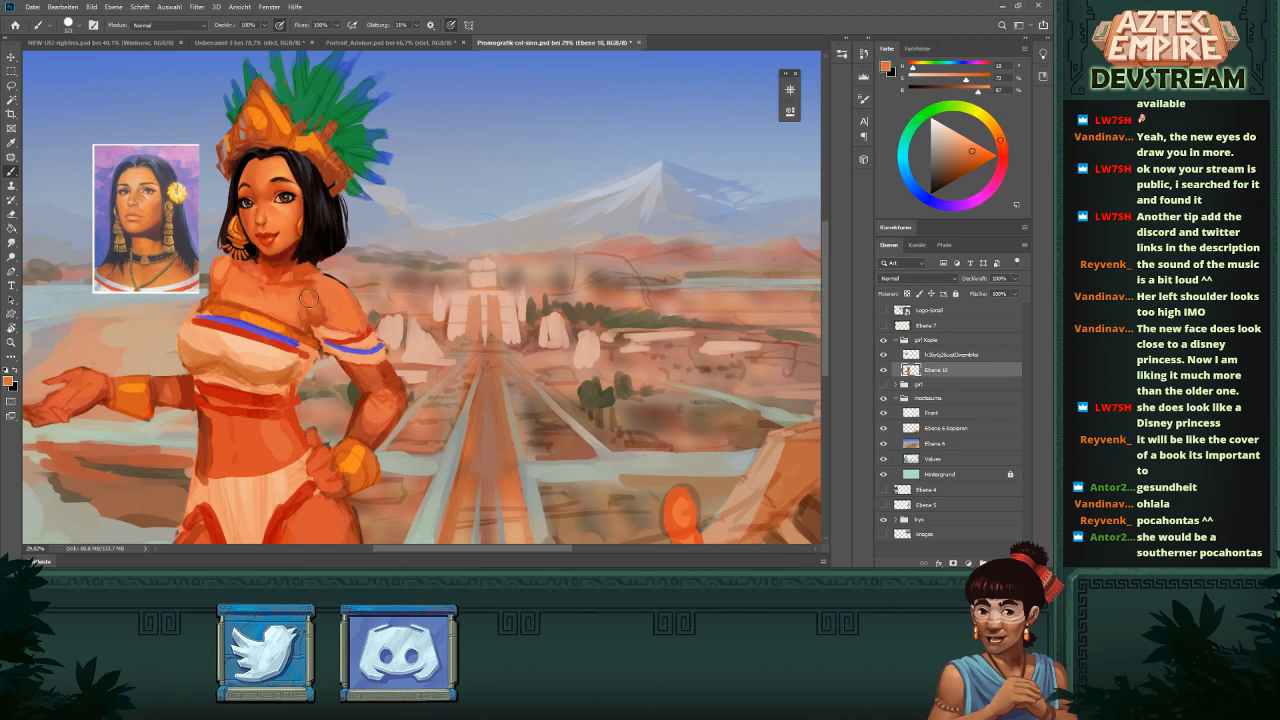
left_click(307, 298, "alt")
scroll(307, 297, "down", 5)
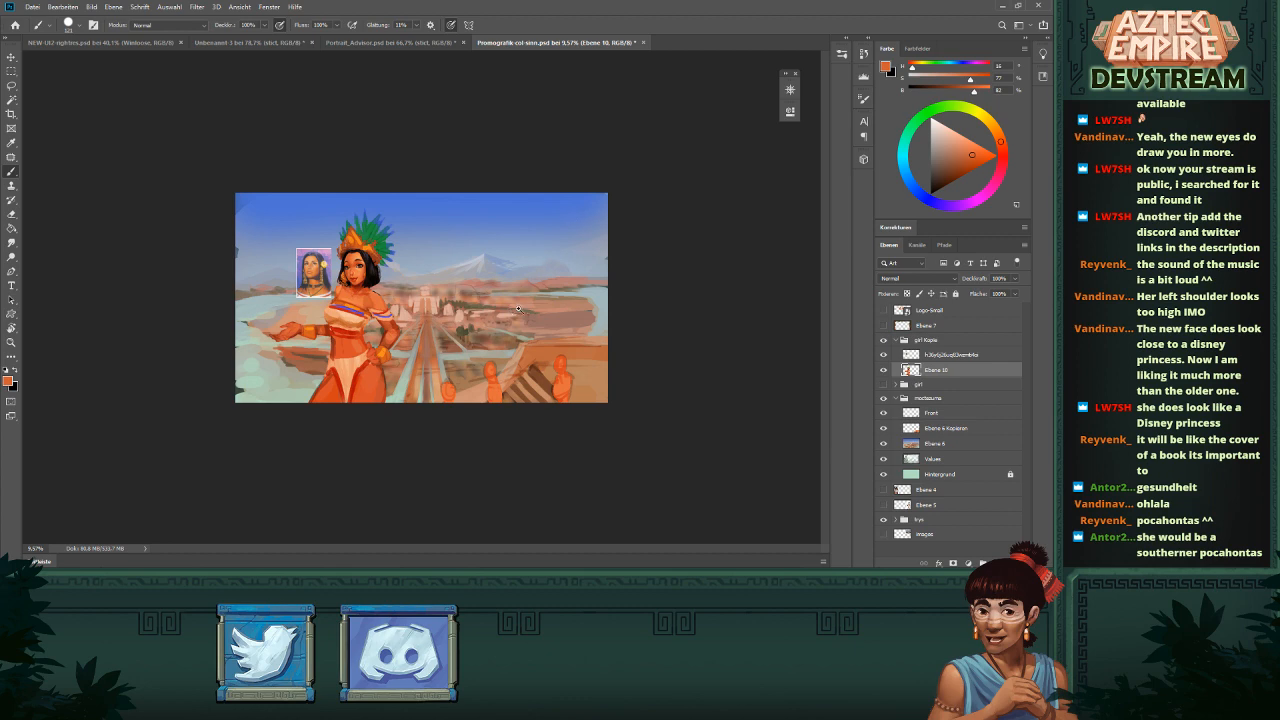
scroll(518, 308, "up", 3)
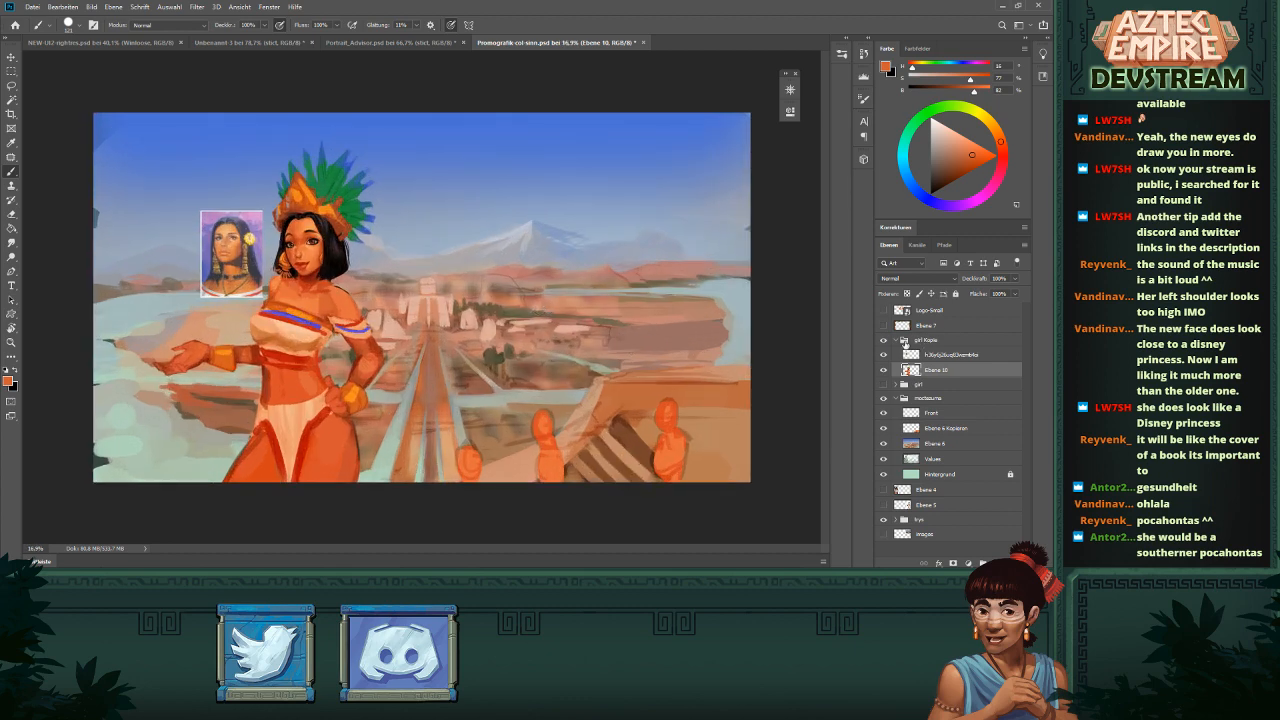
- Flip the layer group "girl Kopie" horizontally to check the figure's proportions
left_click(930, 340)
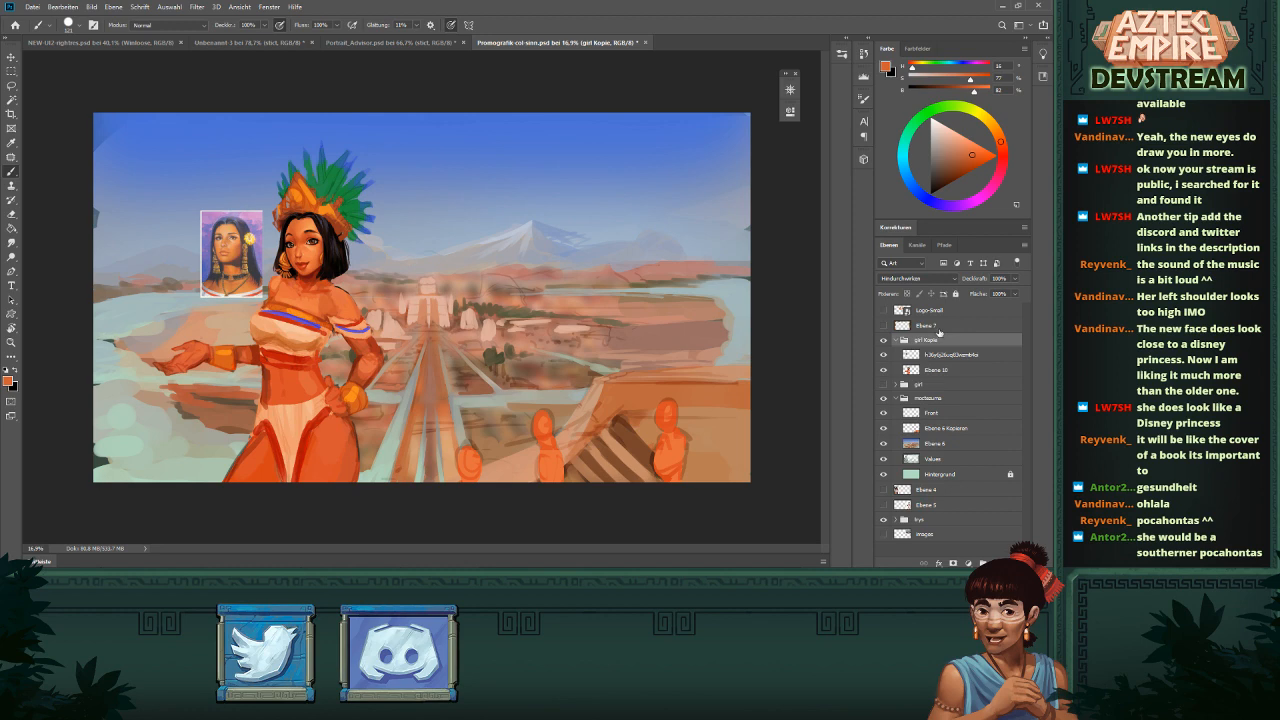
key("ctrl+shift+h")
scroll(425, 363, "up", 3)
left_click_drag(415, 340, 672, 342)
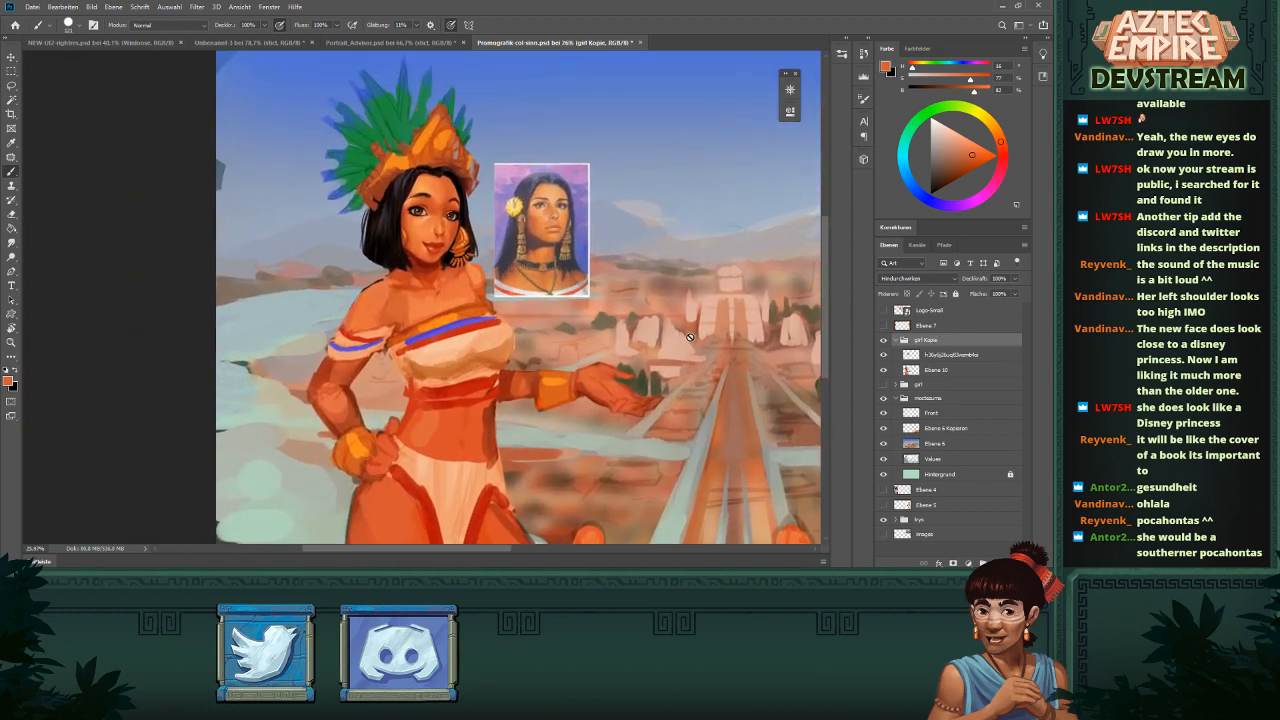
- On layer "Ebene 10", repaint the shoulder above the bent arm with orange tones sampled from neck and chest
left_click(930, 370)
left_click(409, 281, "alt")
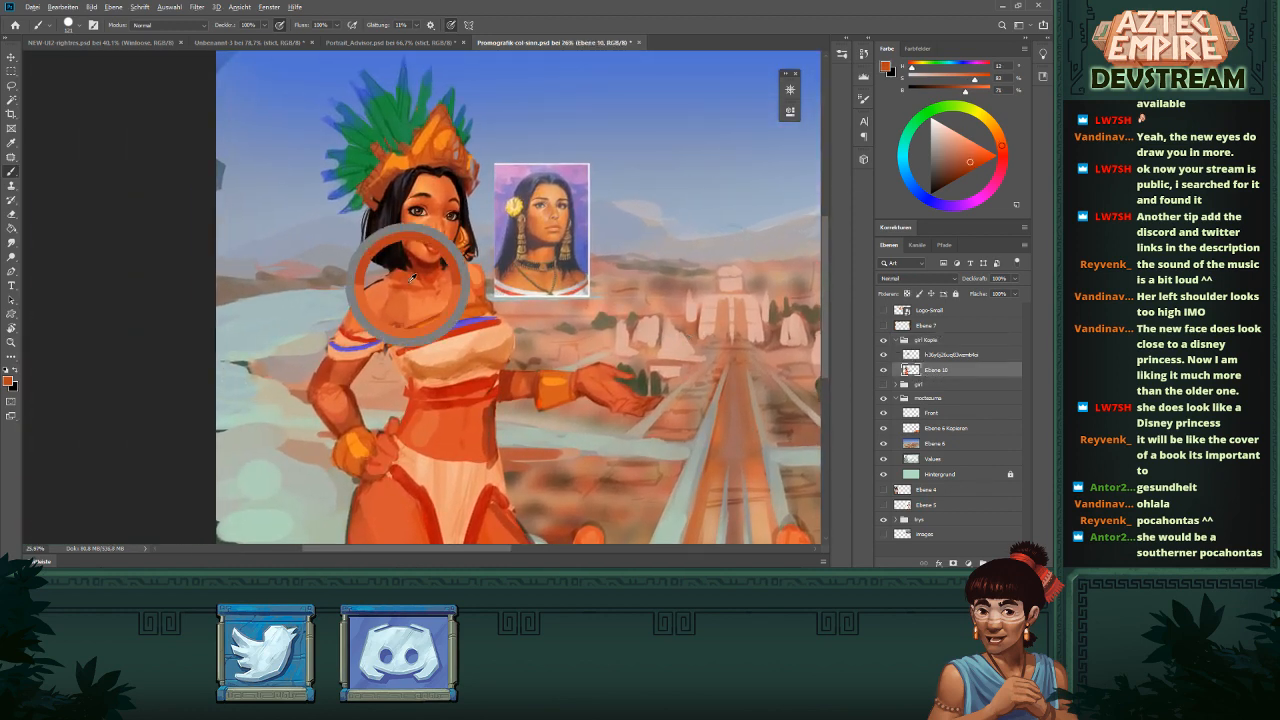
left_click(390, 308, "alt")
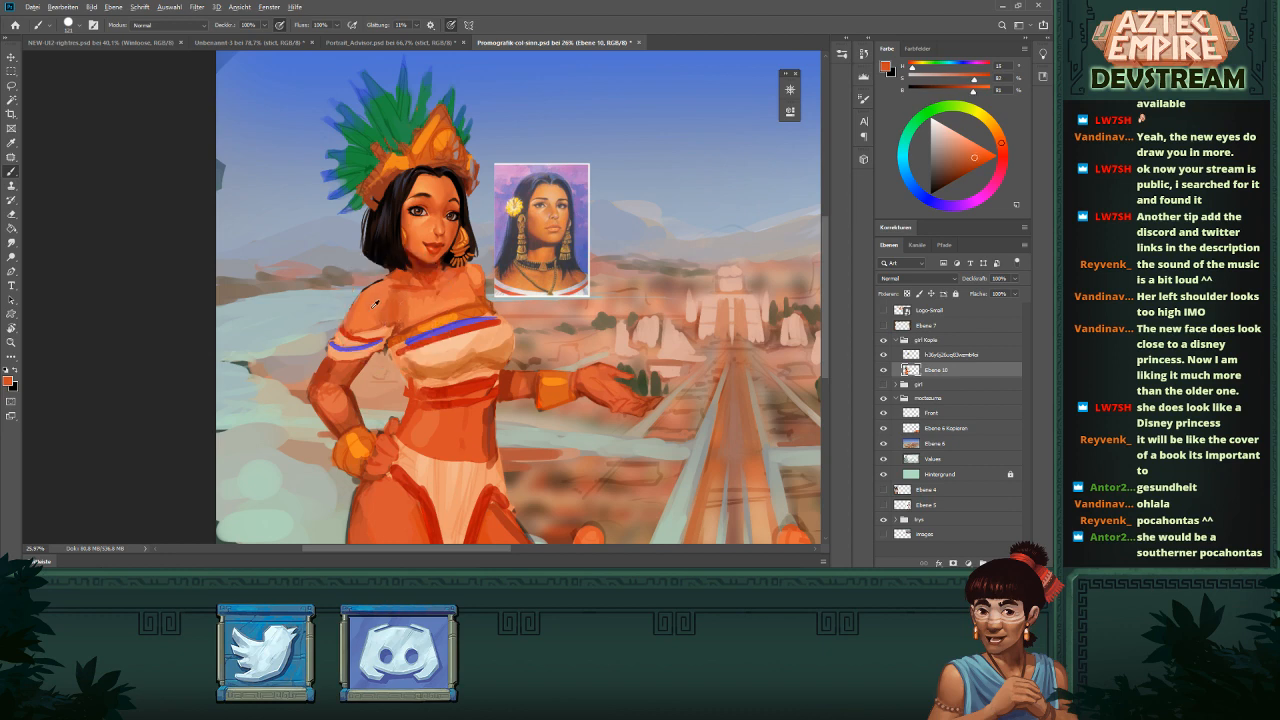
left_click(376, 303, "alt")
left_click(380, 306, "alt")
scroll(457, 282, "down", 1)
scroll(440, 289, "up", 2)
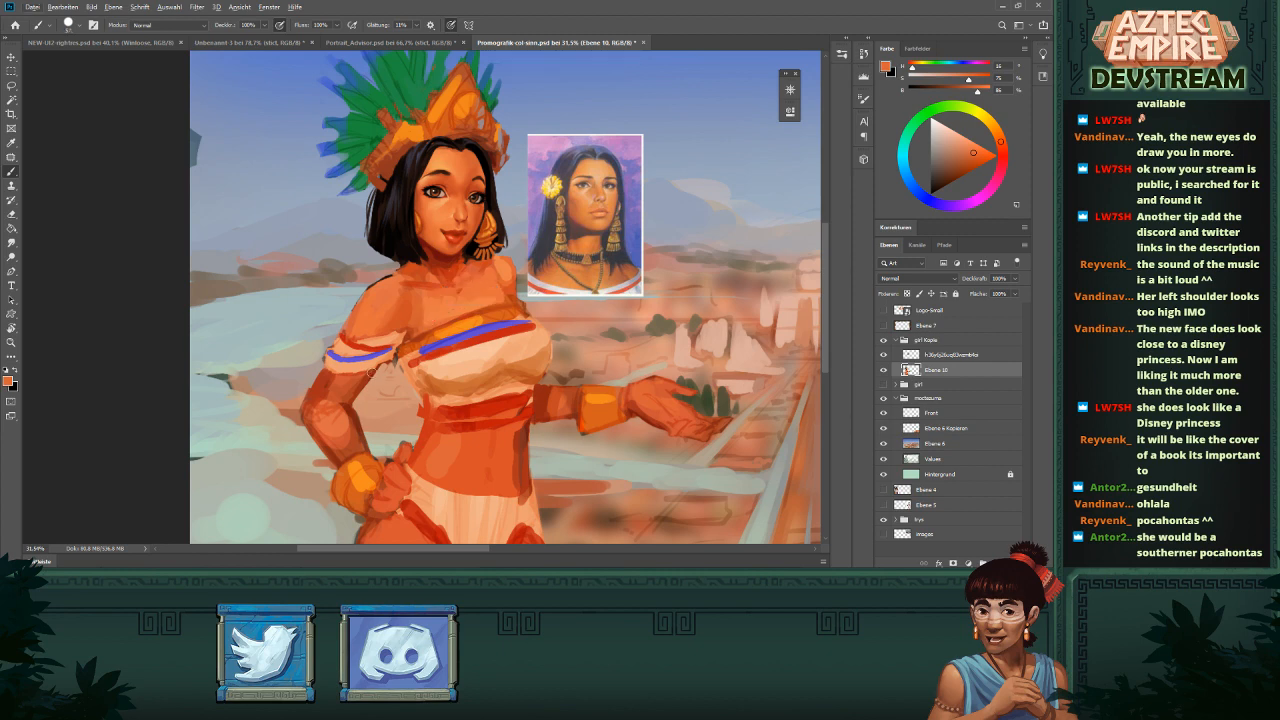
- Clean up the edge between hair, neck and shoulder using the Eraser and sampled dark red tones
left_click(407, 261, "alt")
key("e")
key("b")
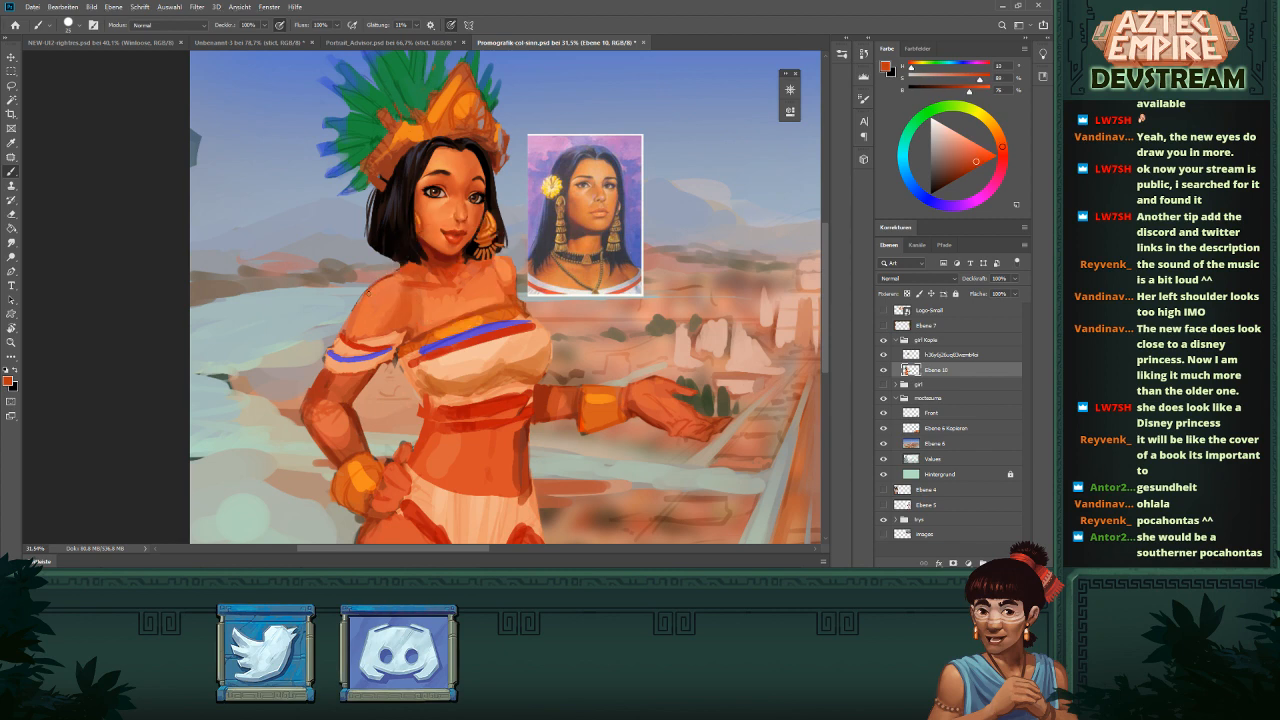
left_click(447, 254, "alt")
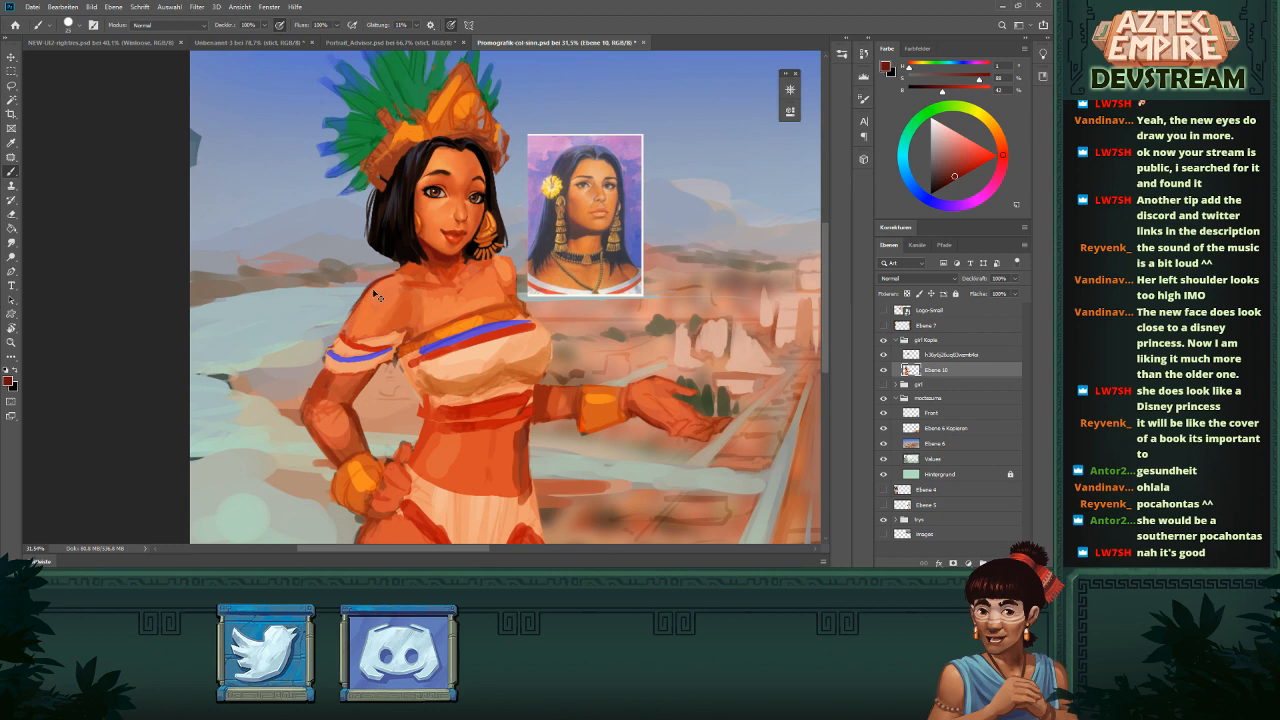
scroll(392, 340, "down", 3)
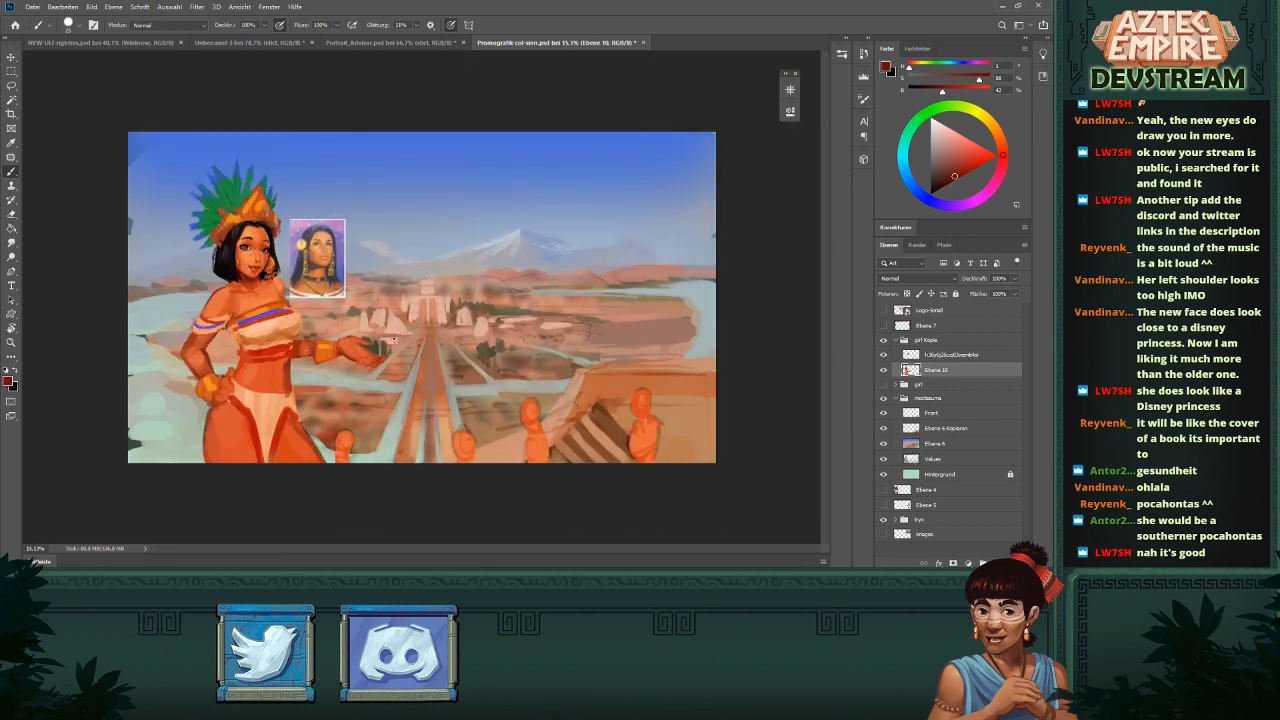
scroll(392, 341, "up", 4)
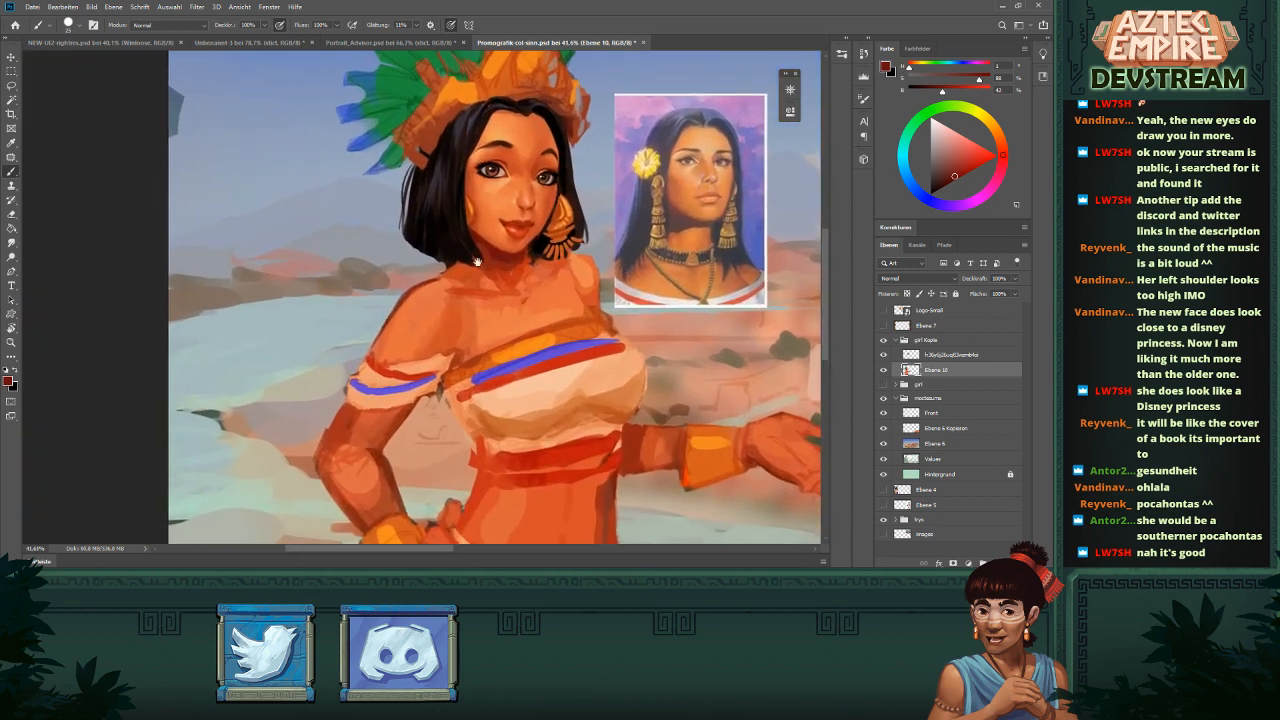
- Clean up the lower hair edge above the bent arm's shoulder on layer "Ebene 10" with the Eraser
key("e")
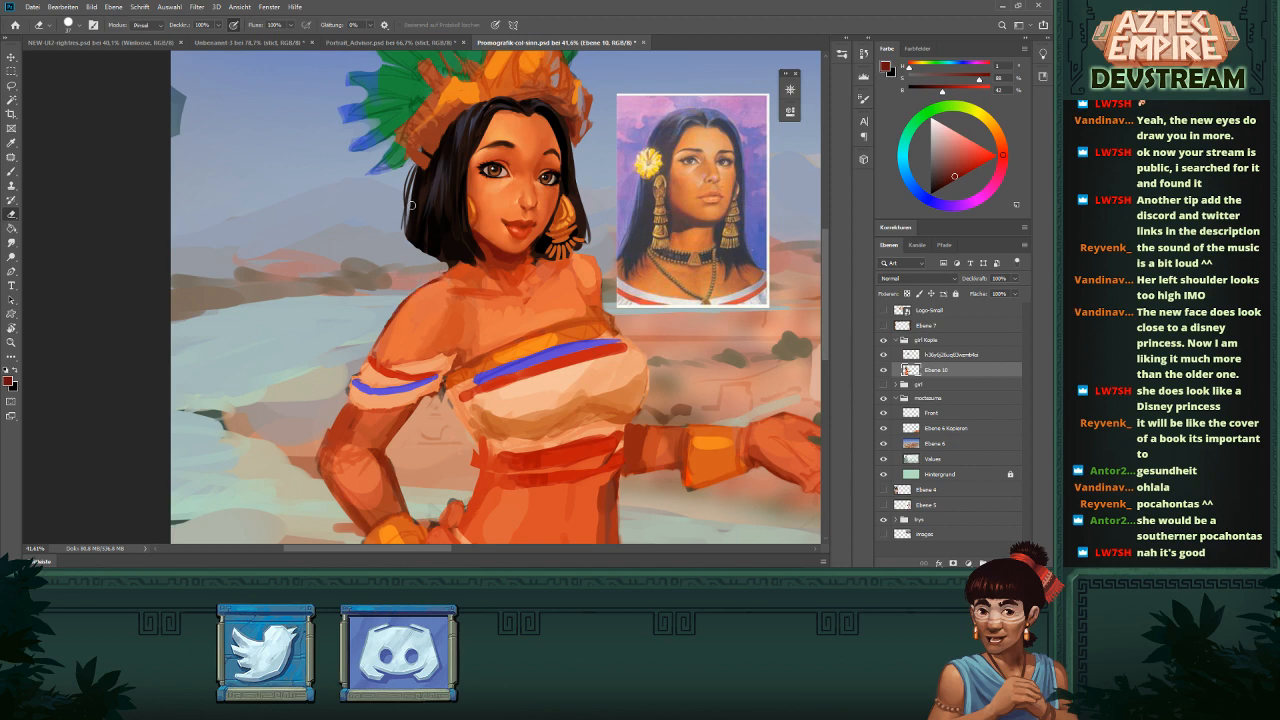
key("b")
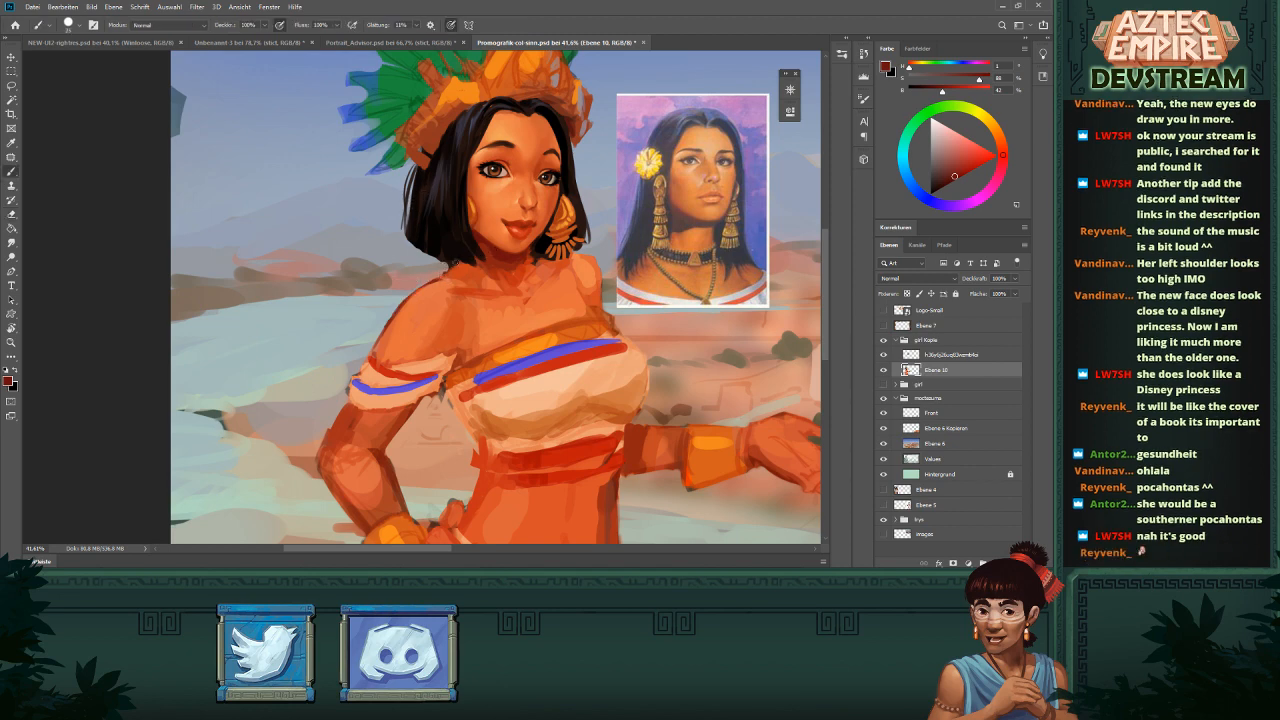
scroll(525, 262, "down", 4)
left_click_drag(556, 278, 455, 302)
scroll(278, 294, "up", 2)
scroll(295, 282, "up", 5)
key("e")
right_click(371, 270)
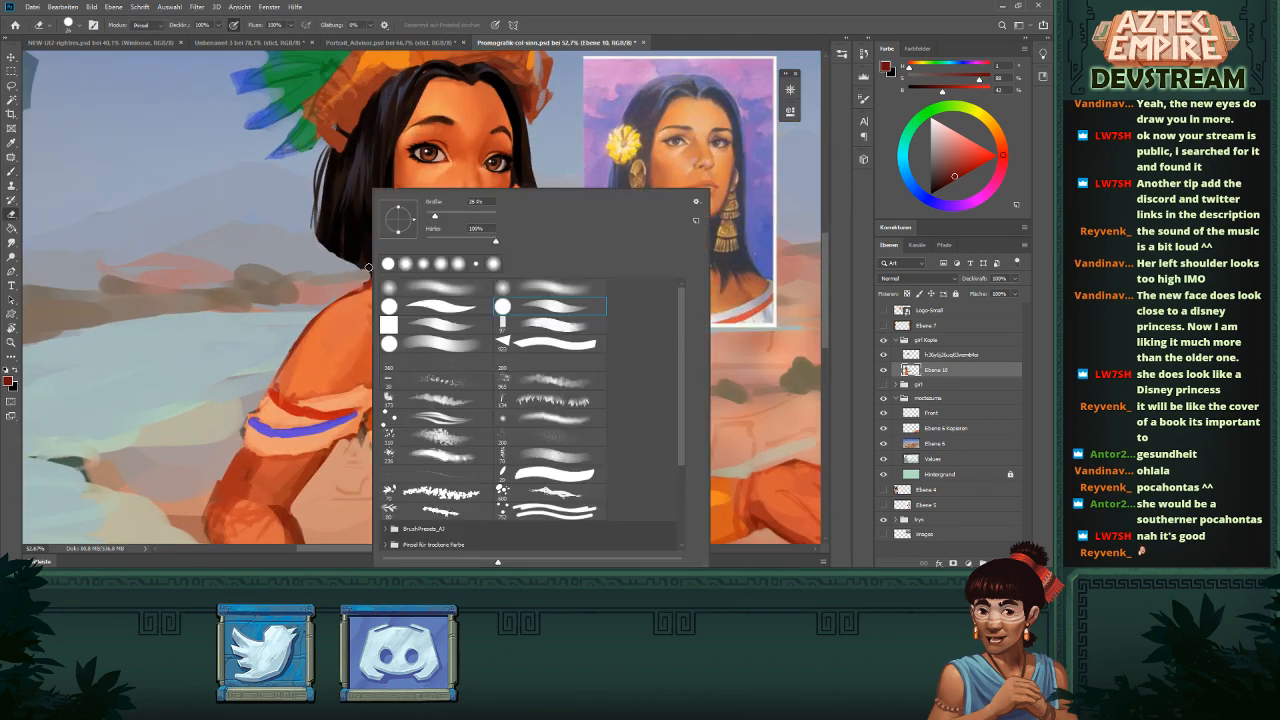
left_click(360, 280)
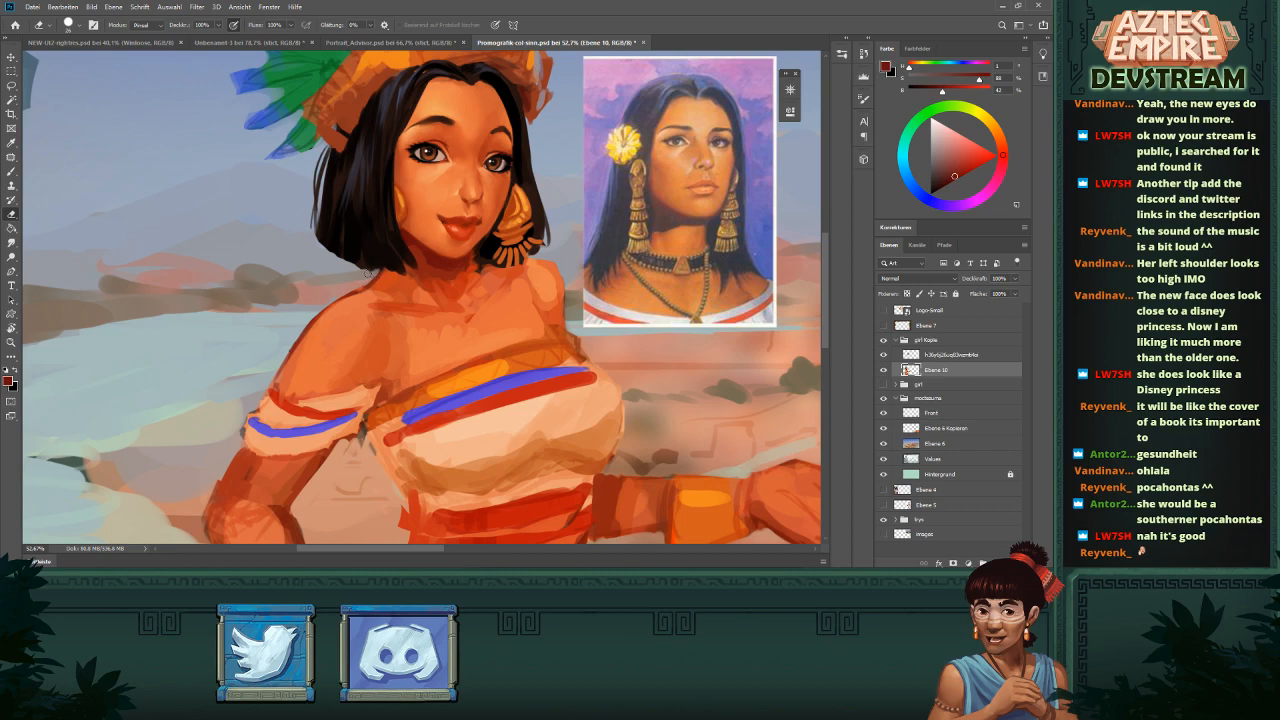
scroll(390, 296, "down", 4)
scroll(390, 296, "up", 2)
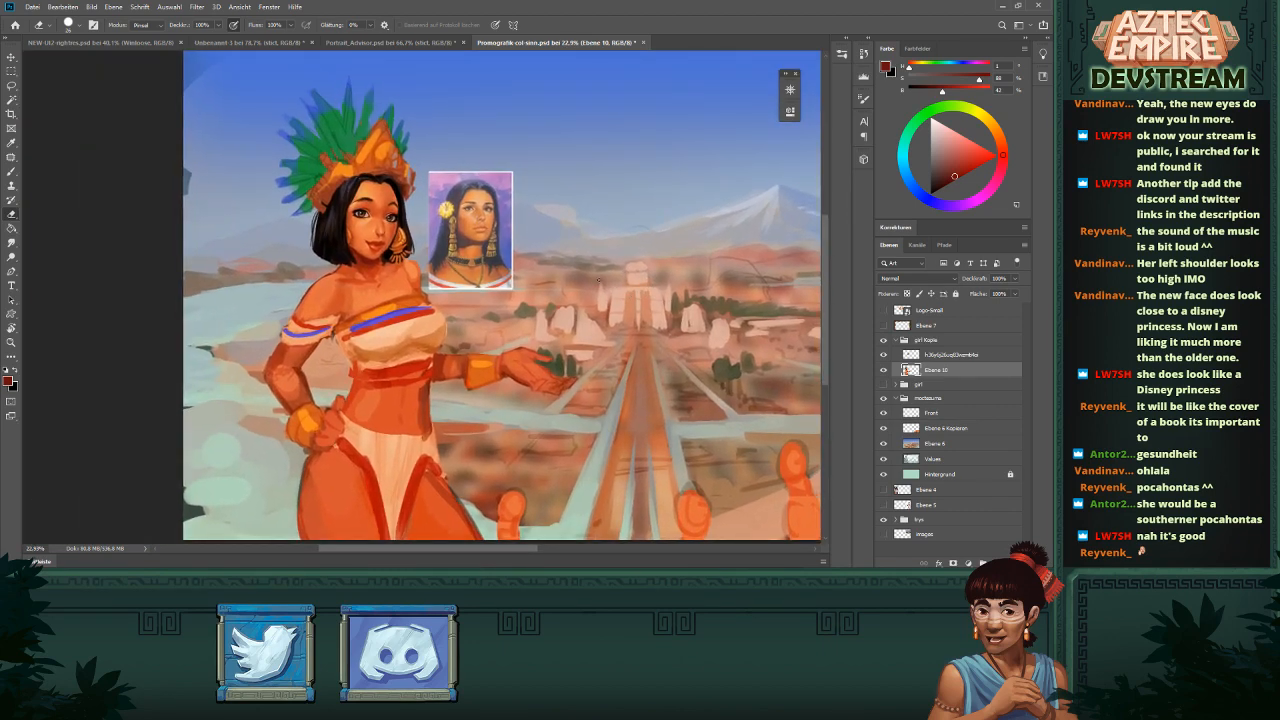
- Brush lighter orange skin tones sampled from the chest, forehead and shoulder onto the shoulder above the bent arm
key("b")
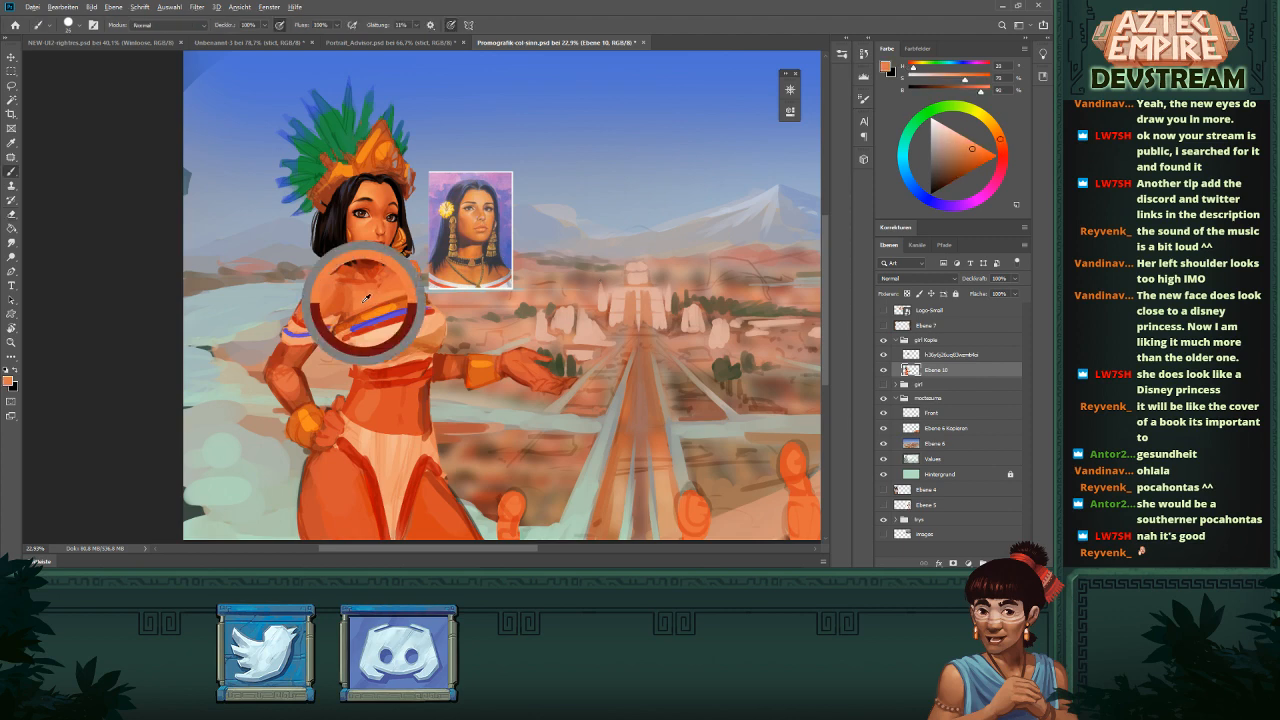
left_click(365, 300, "alt")
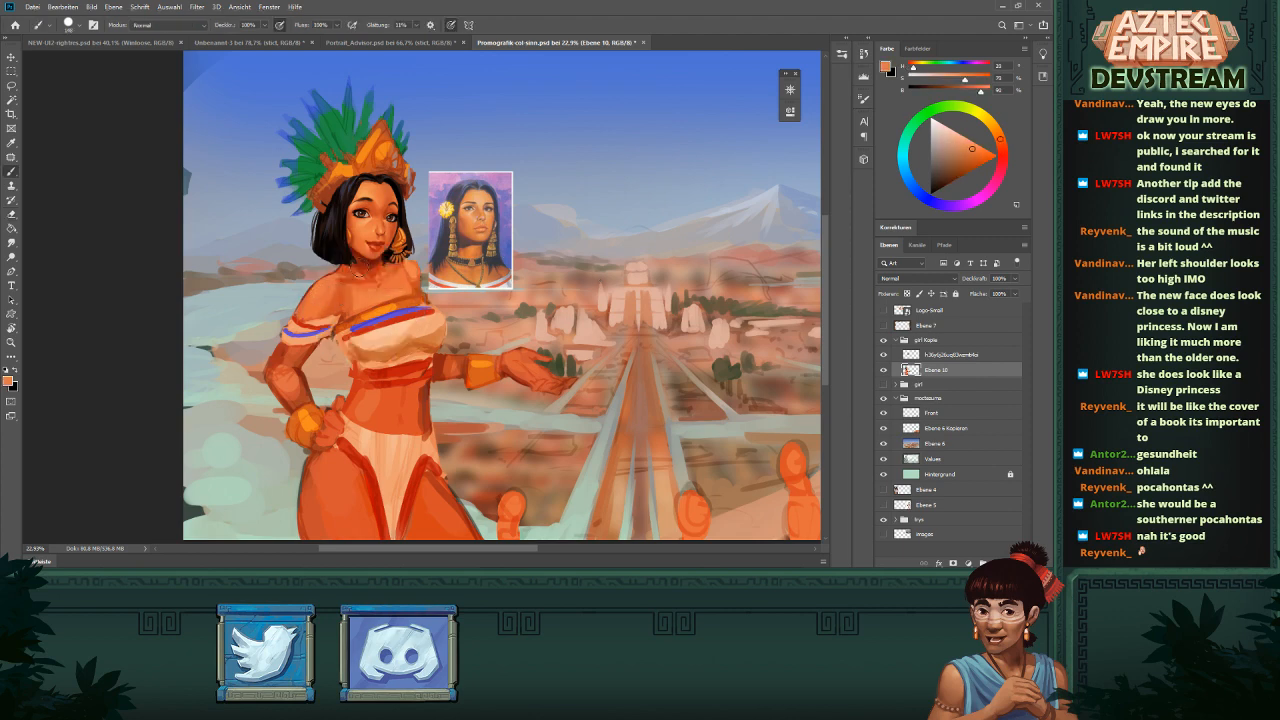
left_click(364, 191, "alt")
left_click_drag(319, 291, 312, 313)
left_click(314, 295, "alt")
left_click(323, 296, "alt")
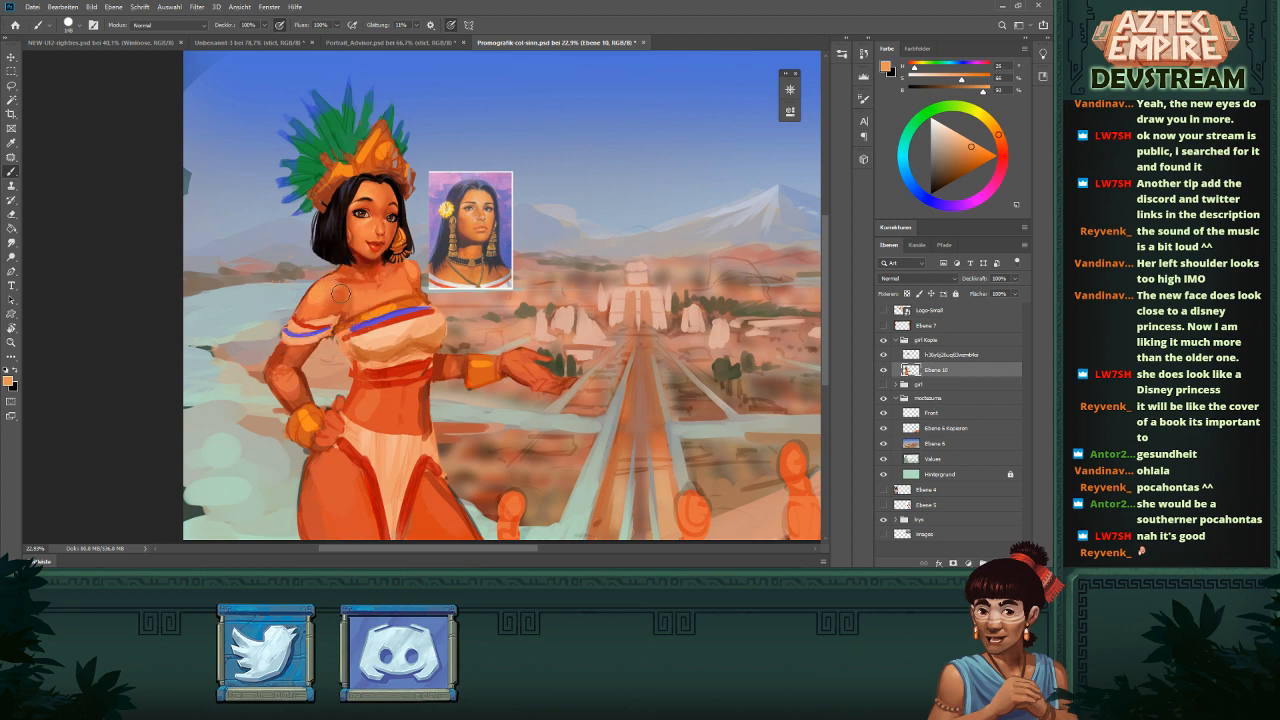
left_click(336, 291, "alt")
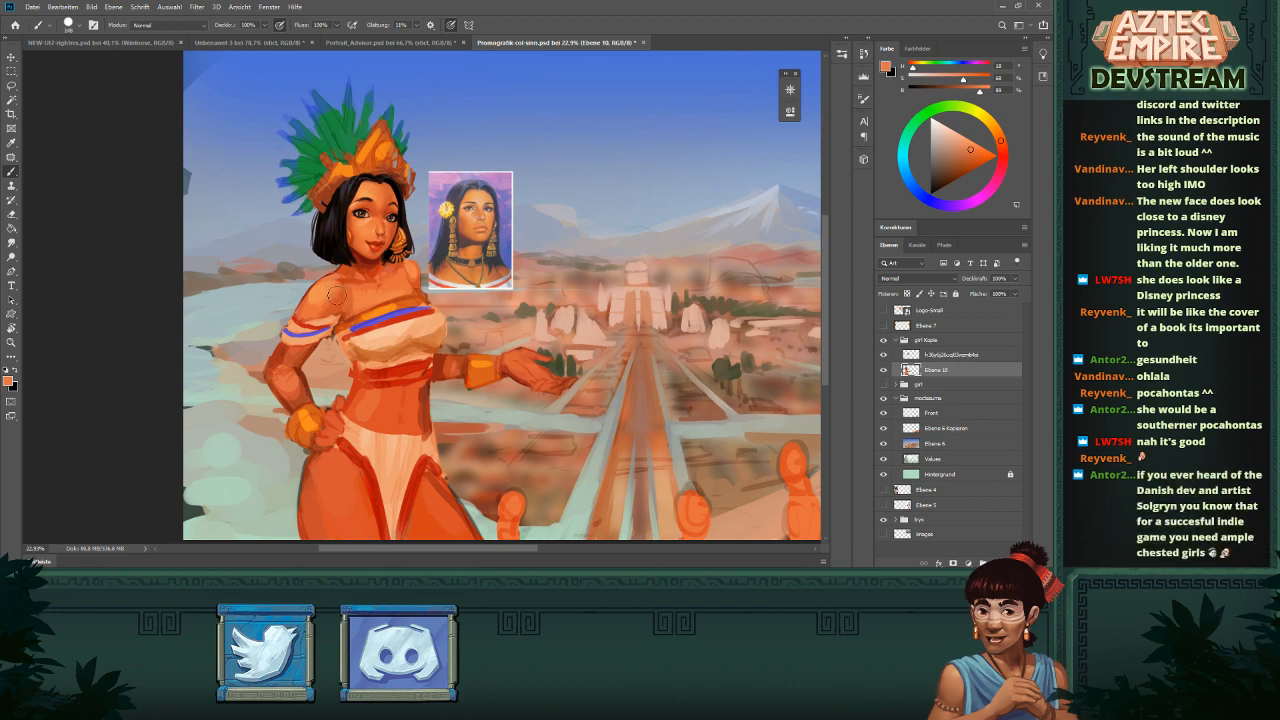
scroll(370, 291, "down", 3)
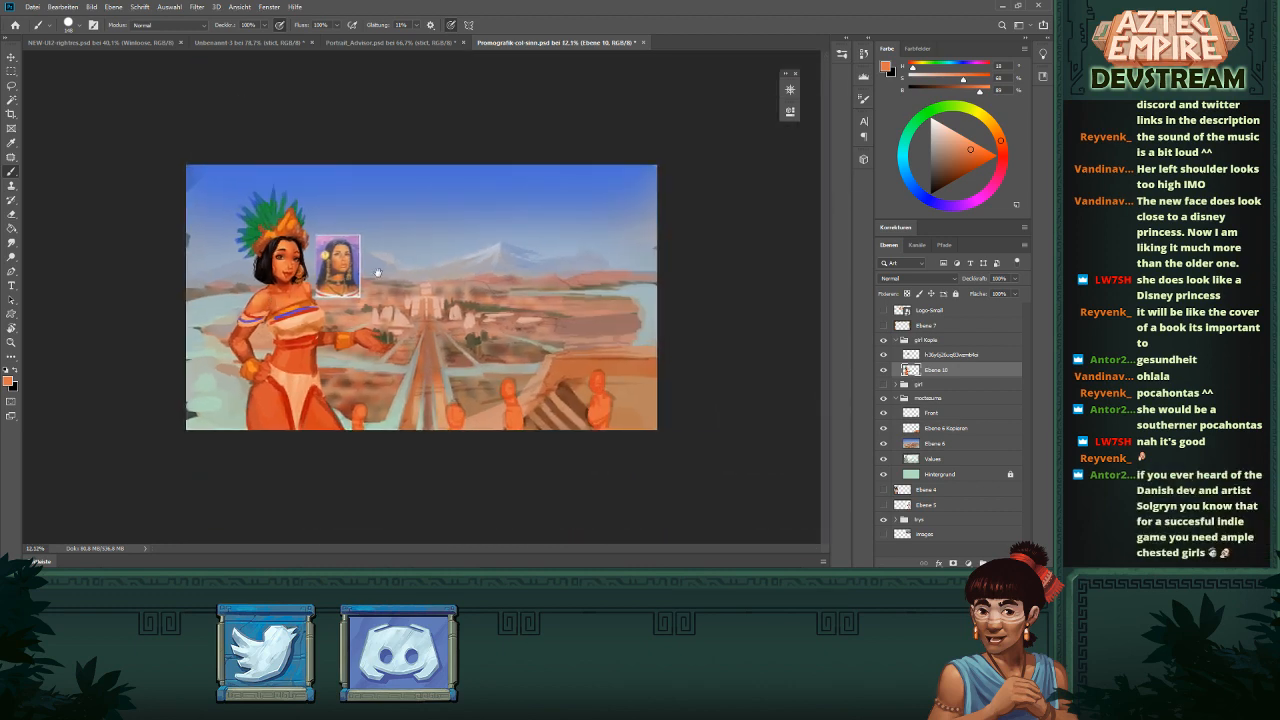
scroll(376, 274, "up", 3)
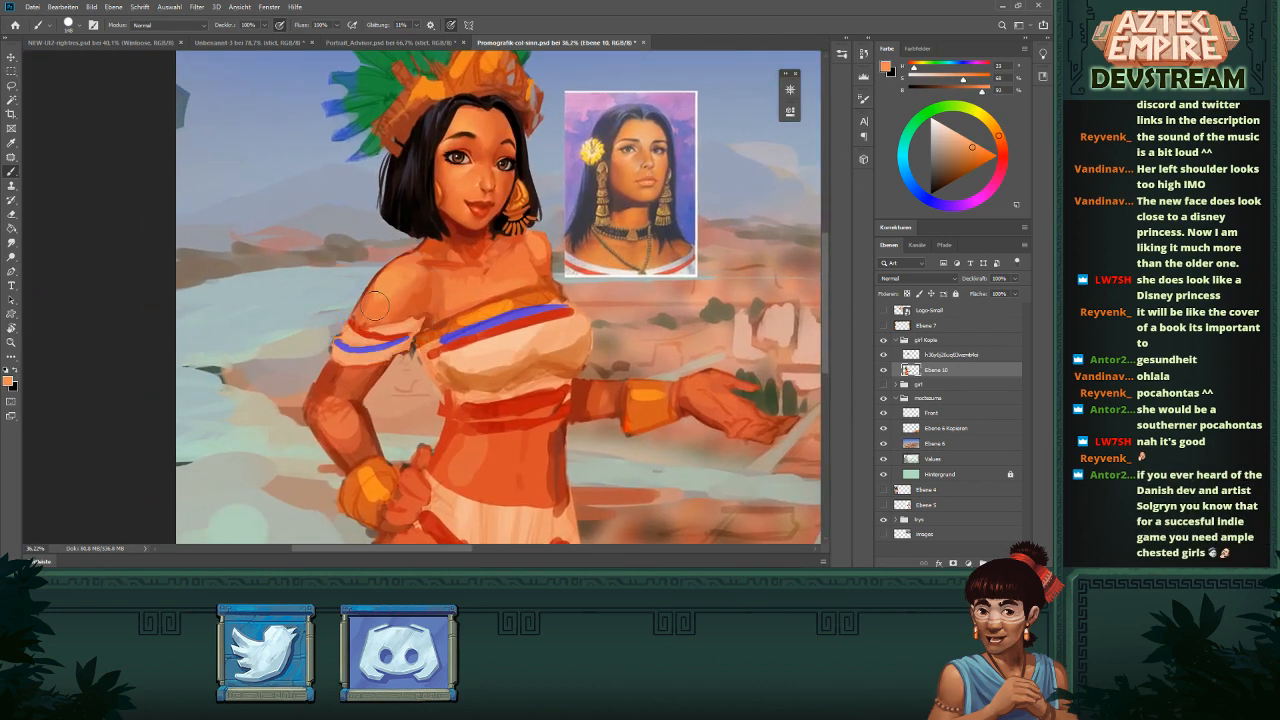
scroll(435, 278, "down", 1)
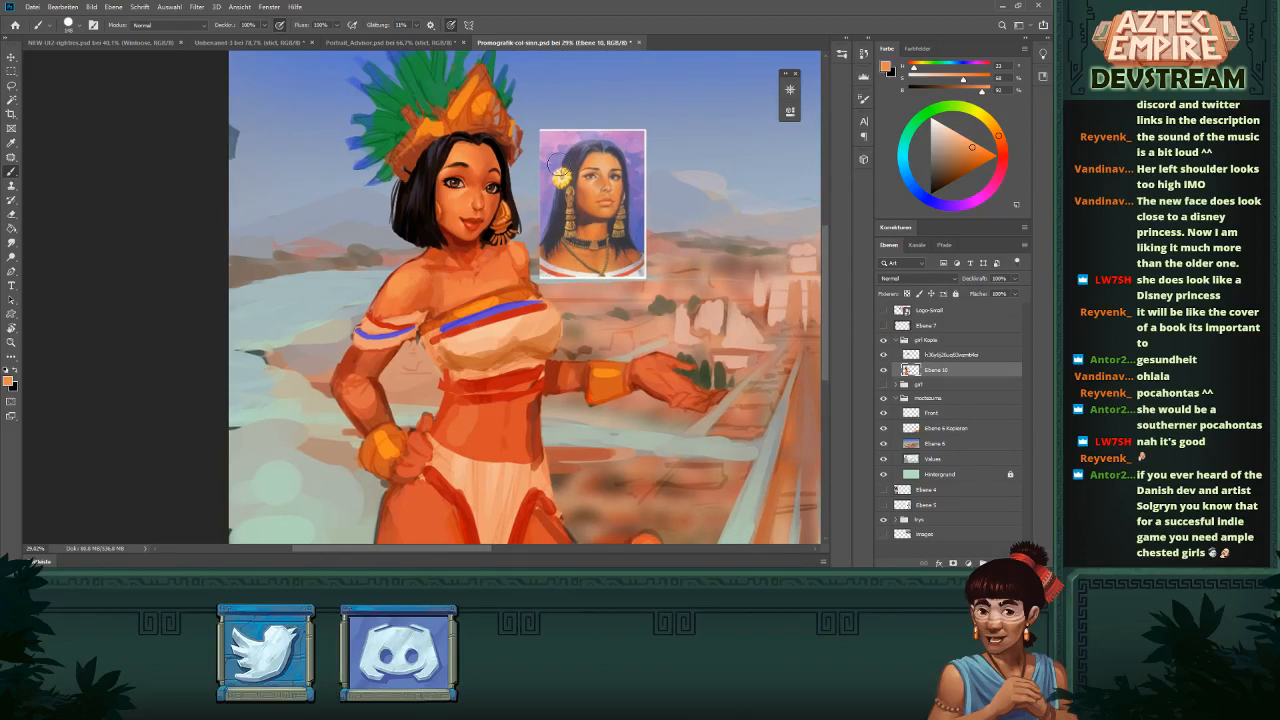
- With a smaller brush, deepen the shadow on the underside of the top using a sampled tone shifted to dark reddish brown
left_click_drag(580, 368, 550, 339)
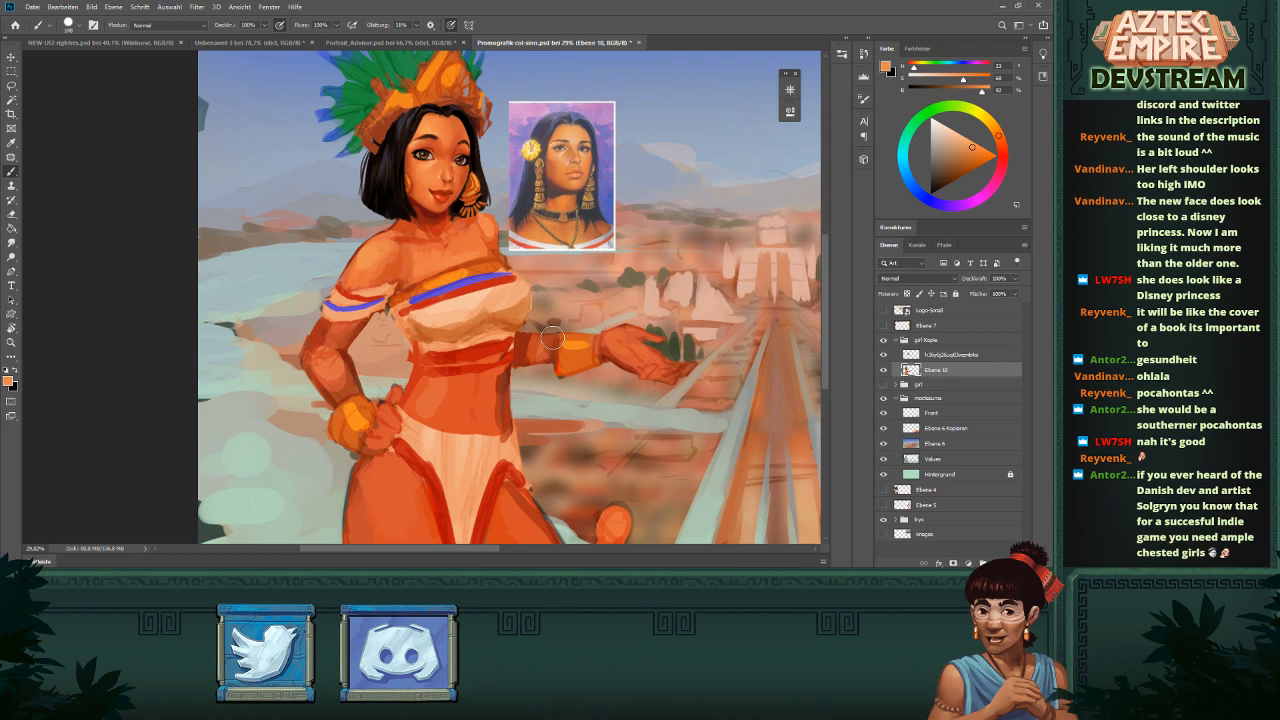
right_click(434, 282, "alt")
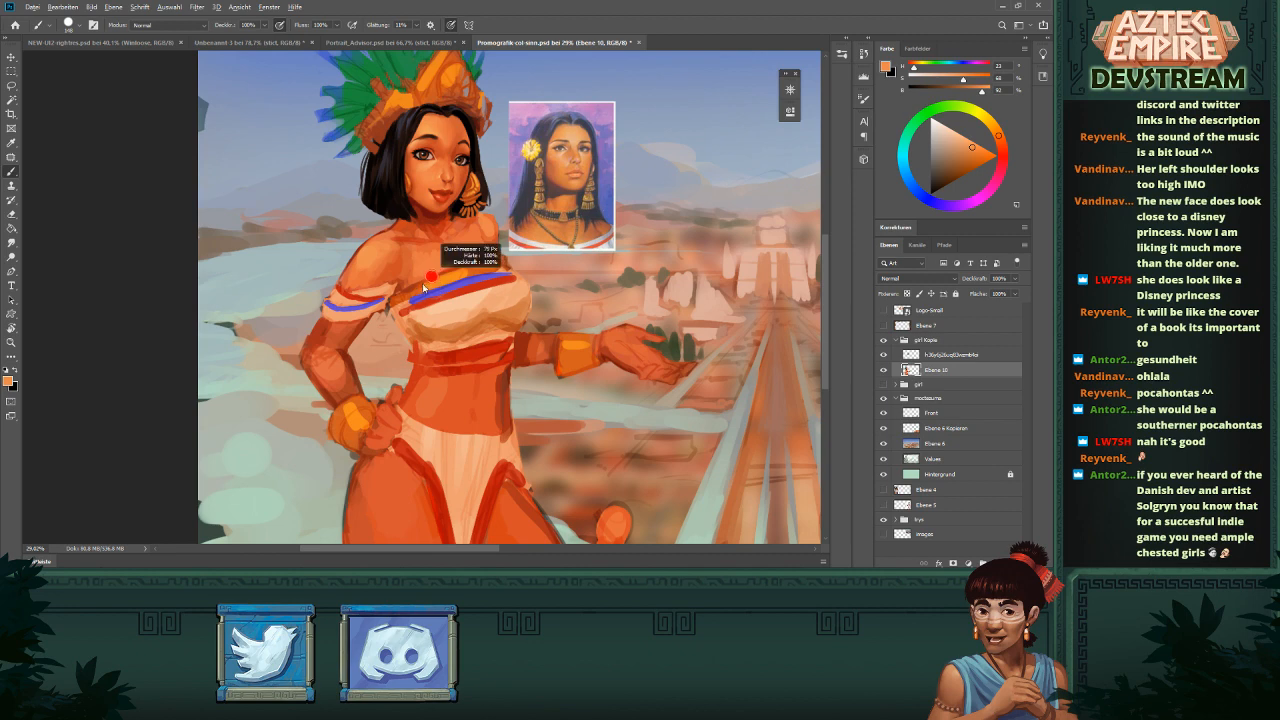
right_click(416, 313, "alt")
left_click(426, 336, "alt")
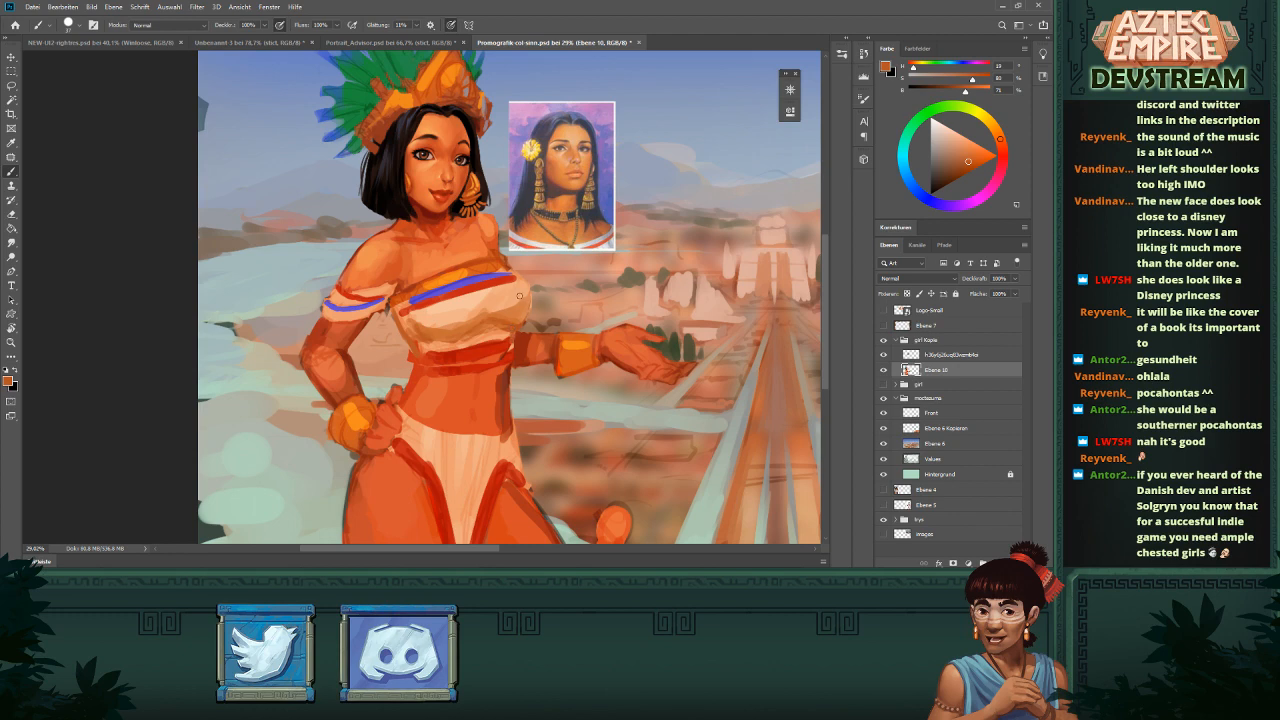
left_click(423, 336, "alt")
left_click(960, 170)
left_click(1004, 147)
left_click_drag(442, 341, 491, 330)
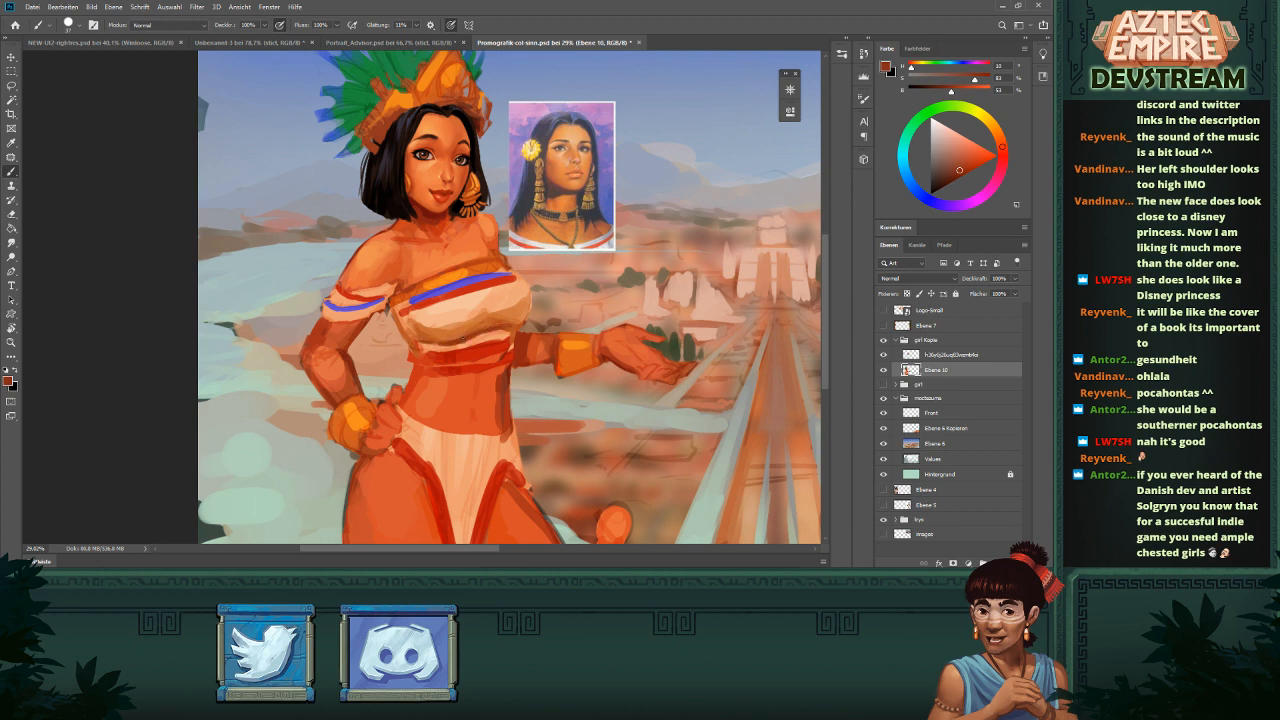
left_click_drag(463, 339, 415, 333)
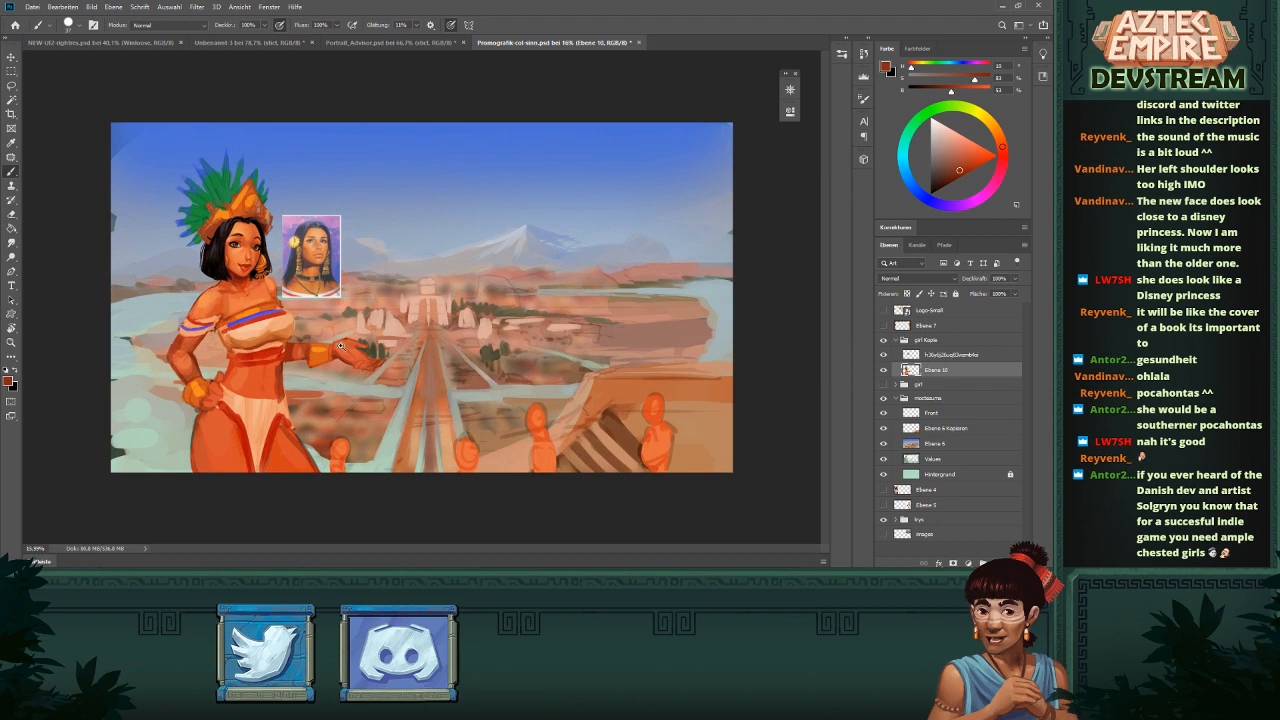
- Refine the lower hem of the top and the red band beneath it with sampled peach, brown and red tones
left_click_drag(341, 346, 391, 348)
left_click_drag(391, 348, 664, 353)
left_click(375, 340, "alt")
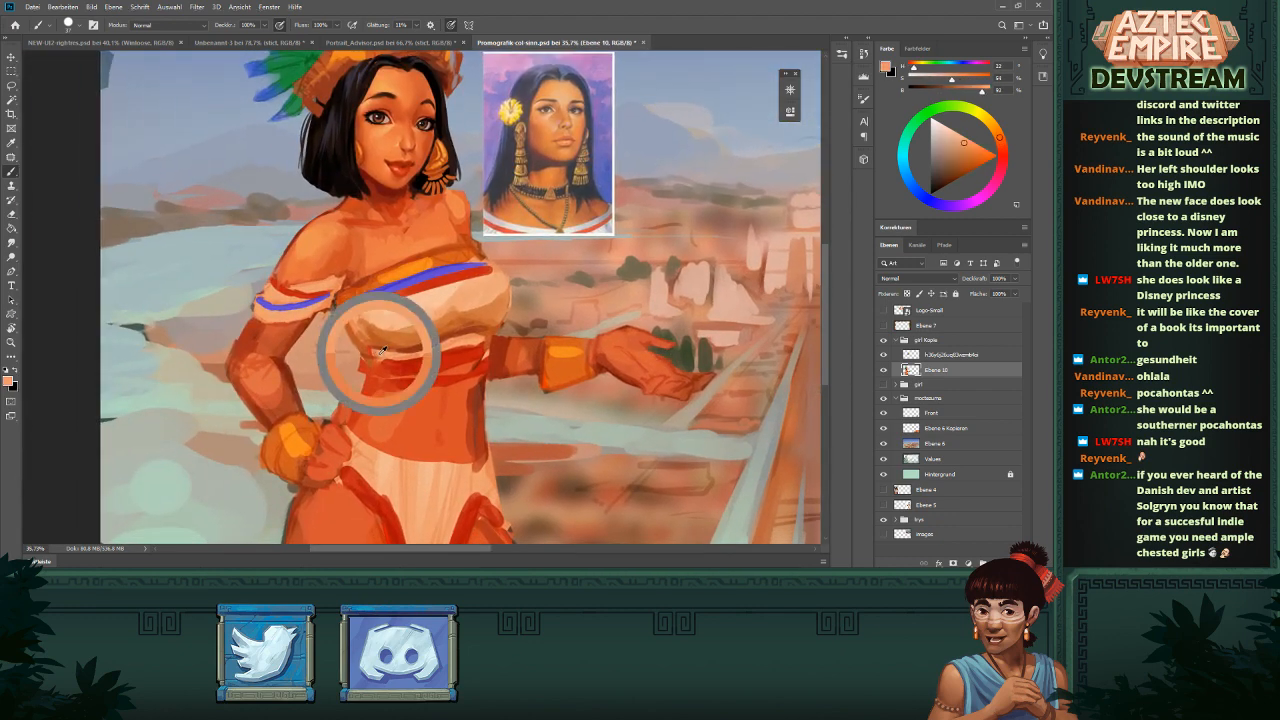
mouse_move(358, 340)
left_mouse_down()
mouse_move(352, 378)
mouse_move(366, 356)
left_mouse_up()
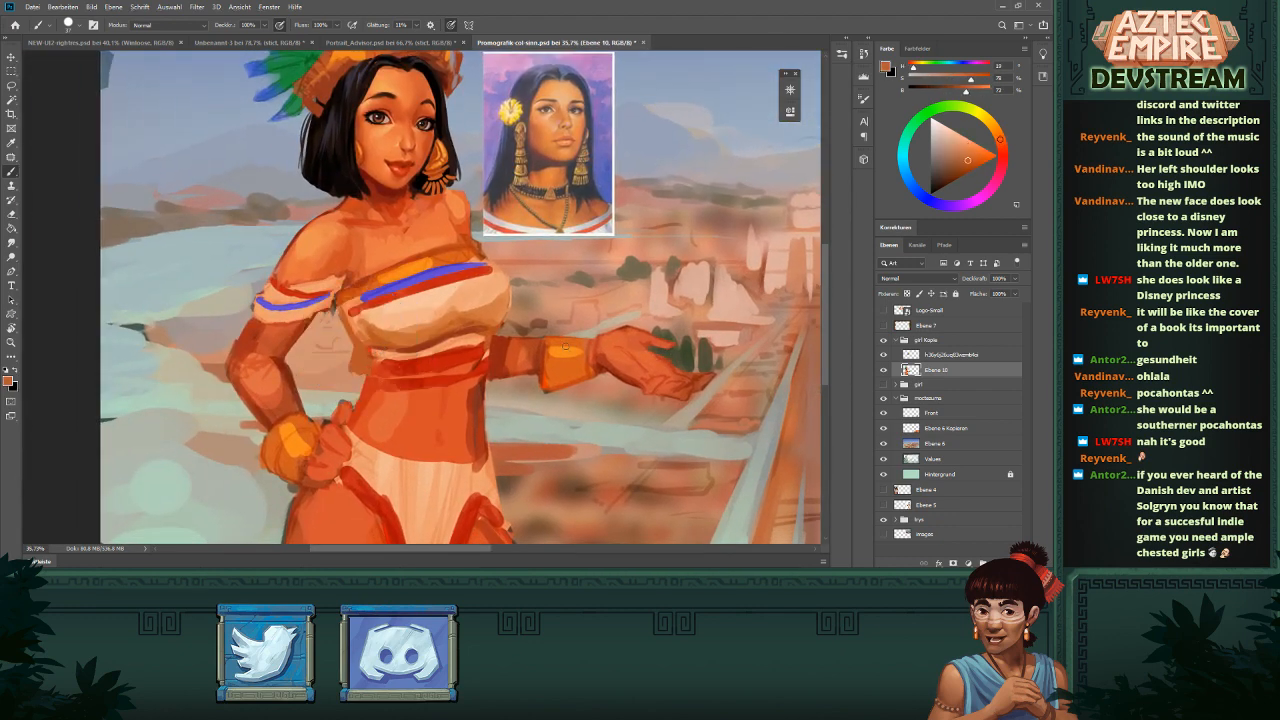
left_click_drag(489, 365, 490, 341)
left_click(471, 341, "alt")
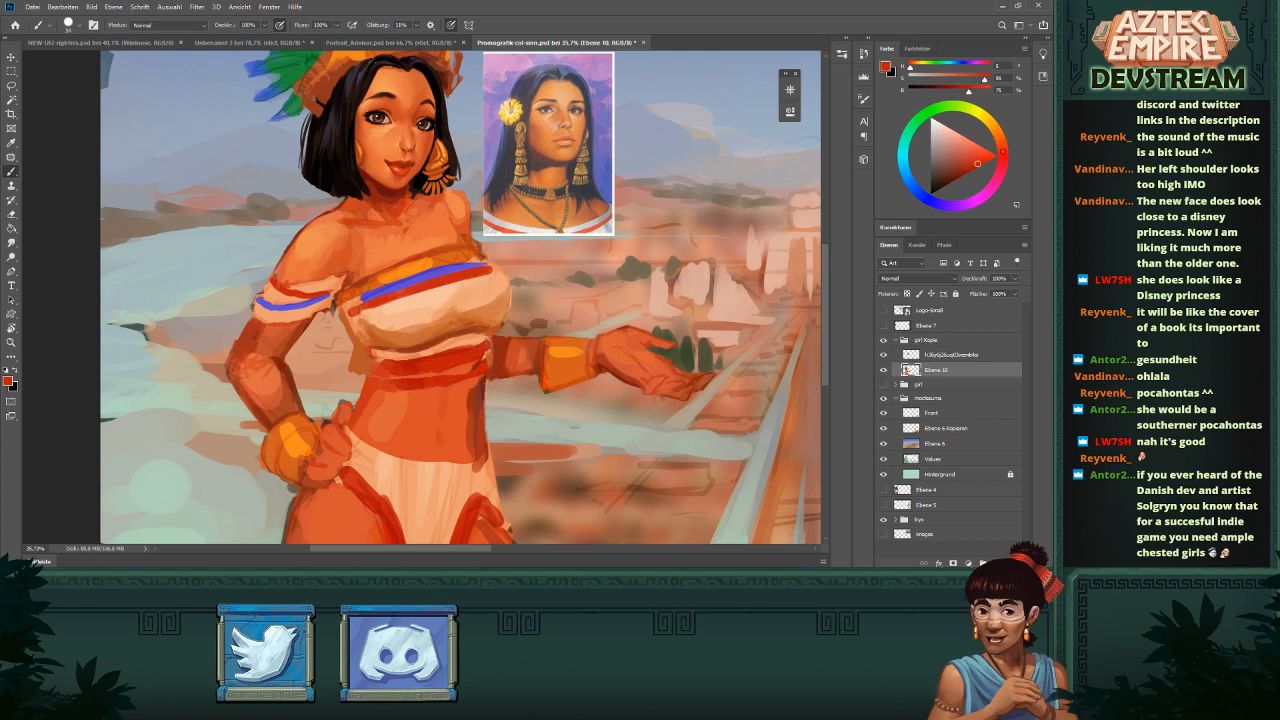
left_click(470, 334, "alt")
mouse_move(355, 365)
left_mouse_down()
mouse_move(372, 378)
mouse_move(436, 377)
mouse_move(496, 350)
left_mouse_up()
- Sharpen the top's lower edge on the bent-arm side with sampled brown tones and the Eraser
scroll(548, 333, "down", 5)
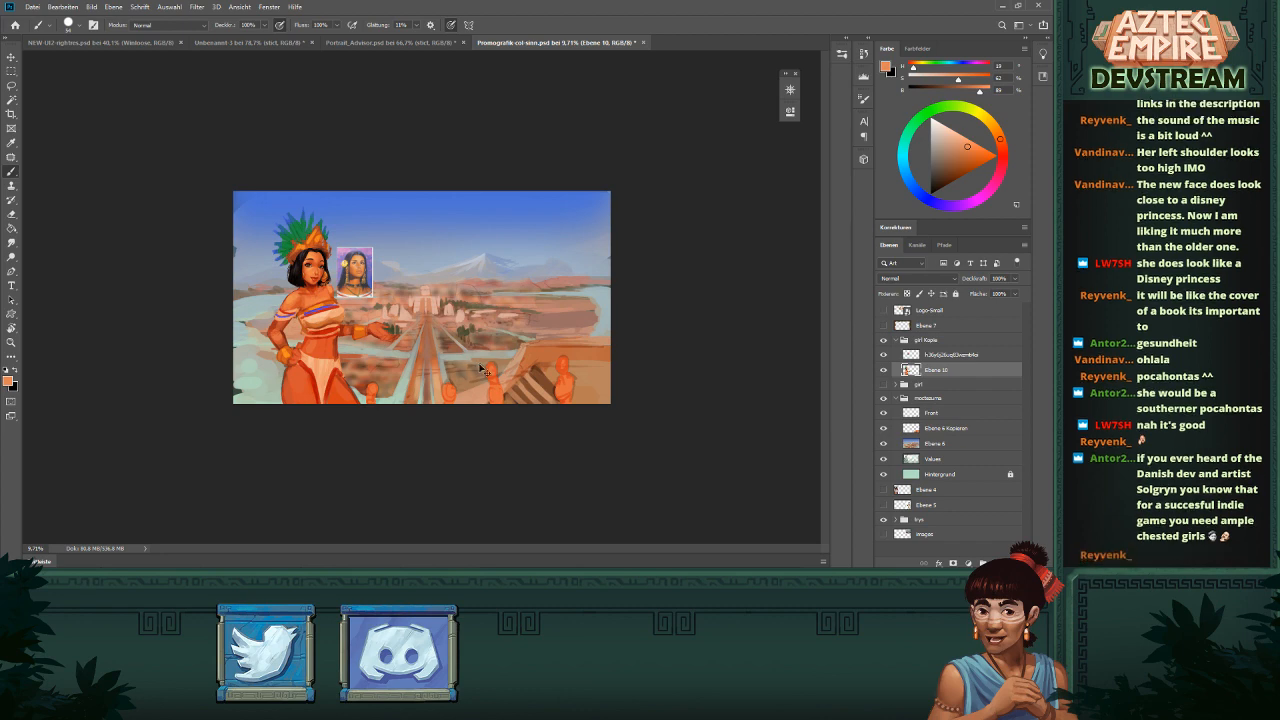
scroll(479, 364, "up", 3)
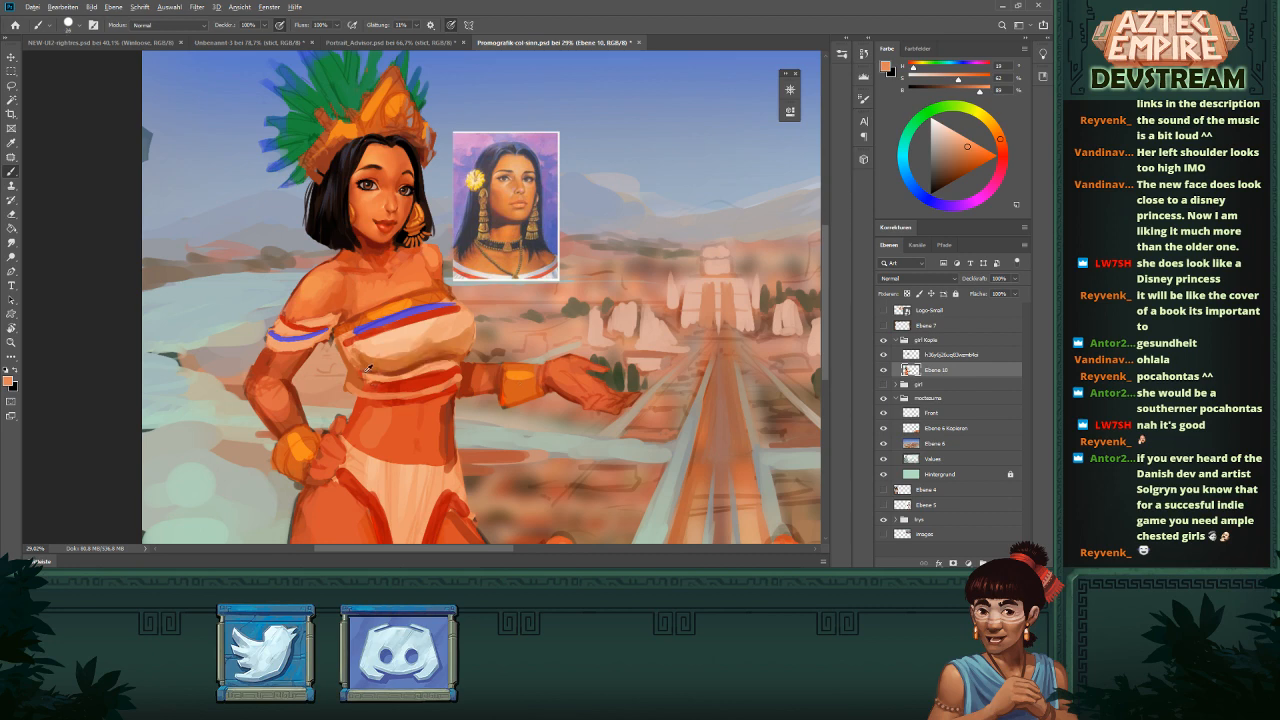
left_click(369, 370, "alt")
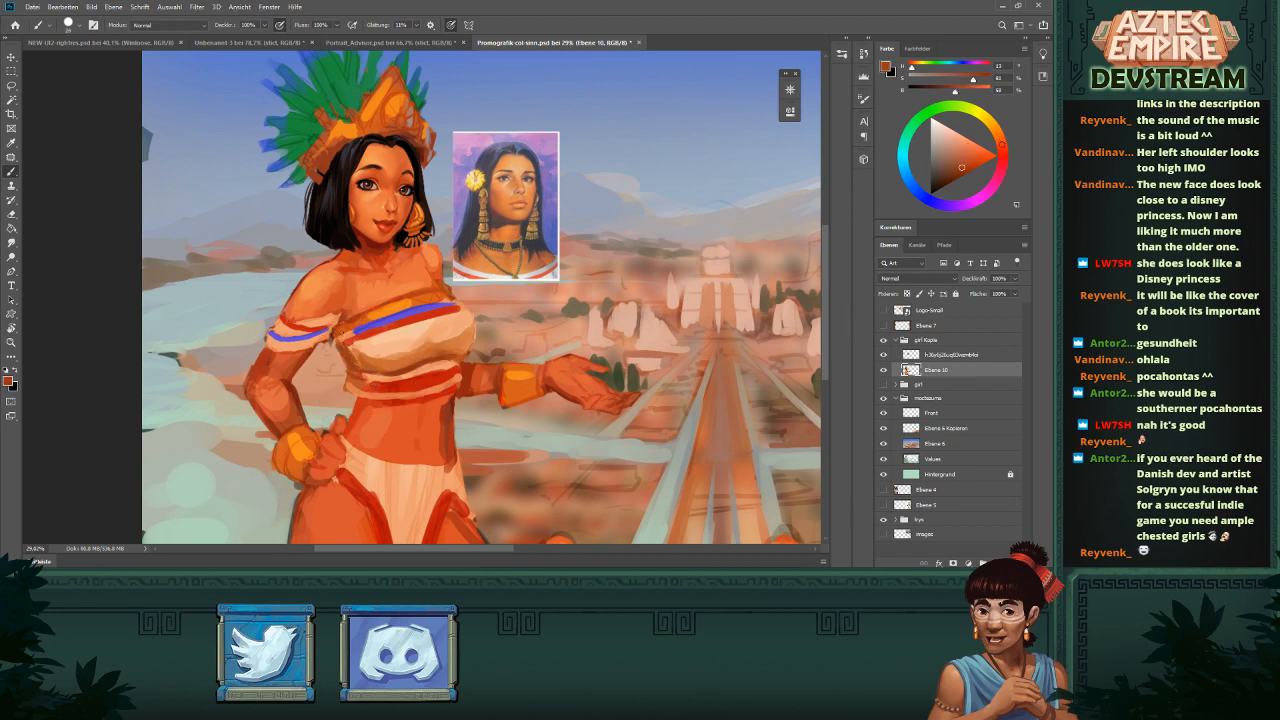
left_click_drag(354, 349, 367, 363)
left_click(361, 358, "alt")
left_click(346, 342, "alt")
left_click(345, 348, "alt")
key("e")
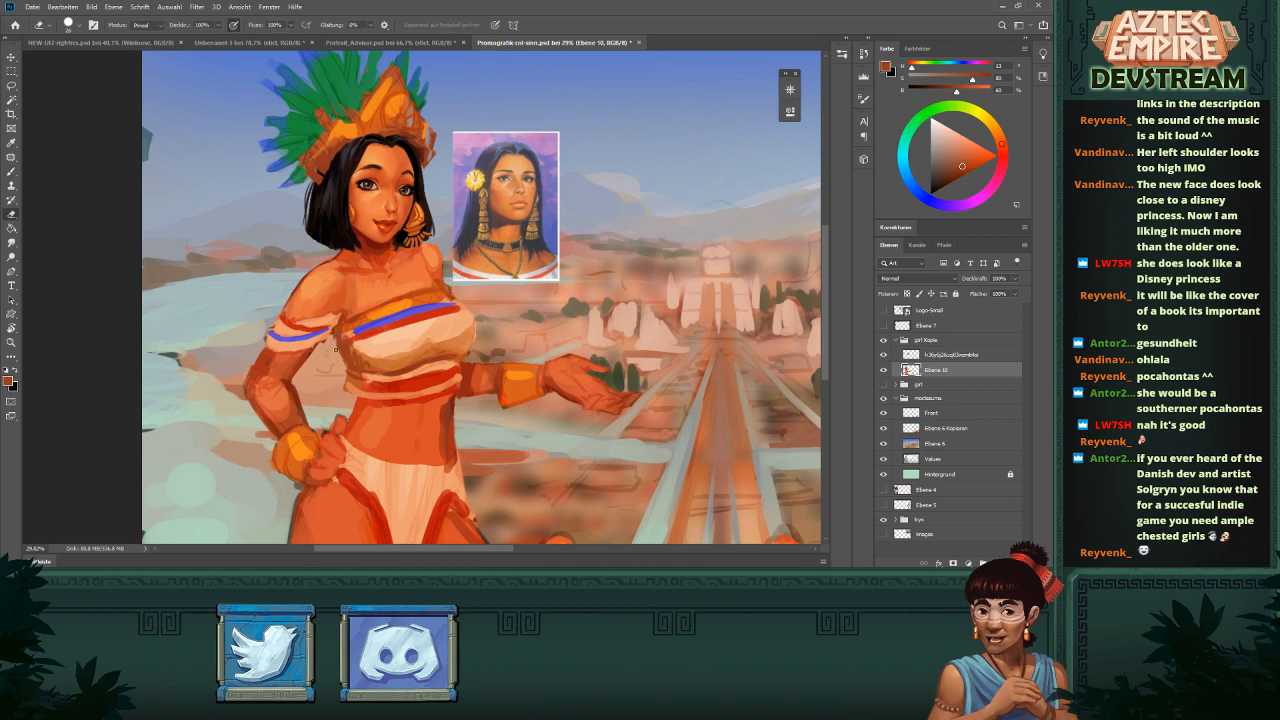
scroll(445, 354, "down", 3)
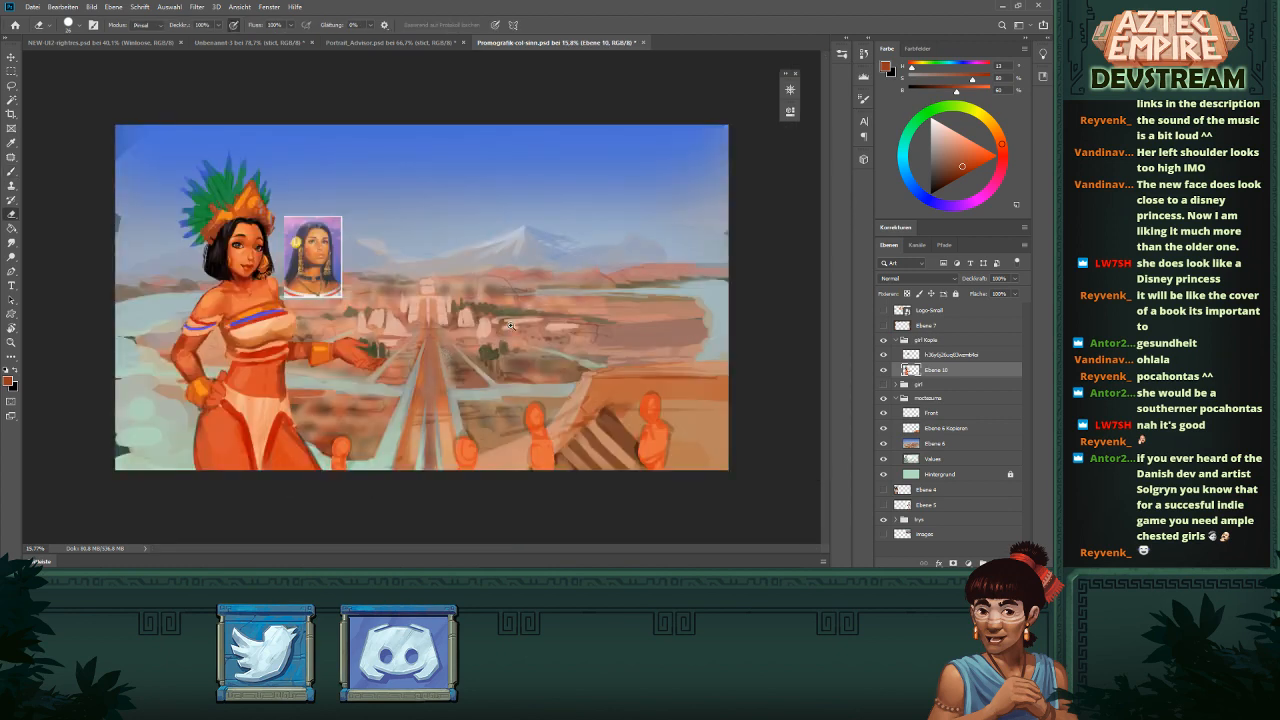
scroll(510, 326, "up", 3)
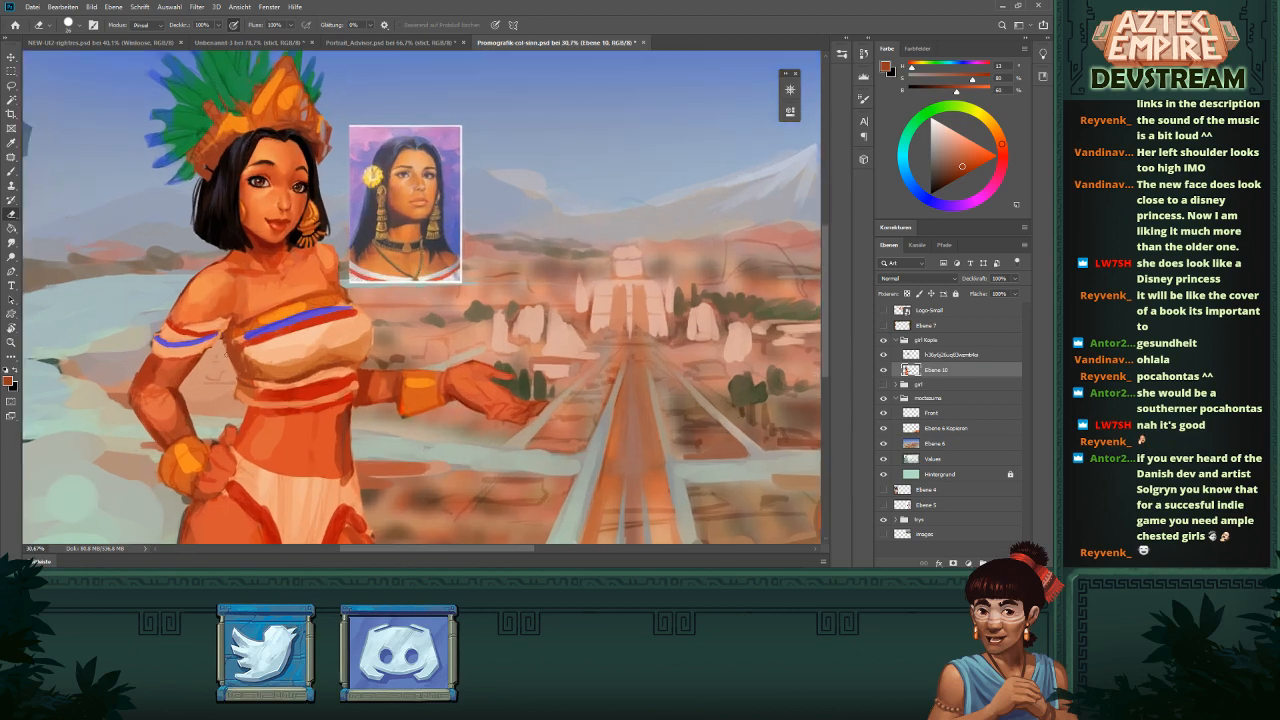
key("b")
left_click(281, 237, "alt")
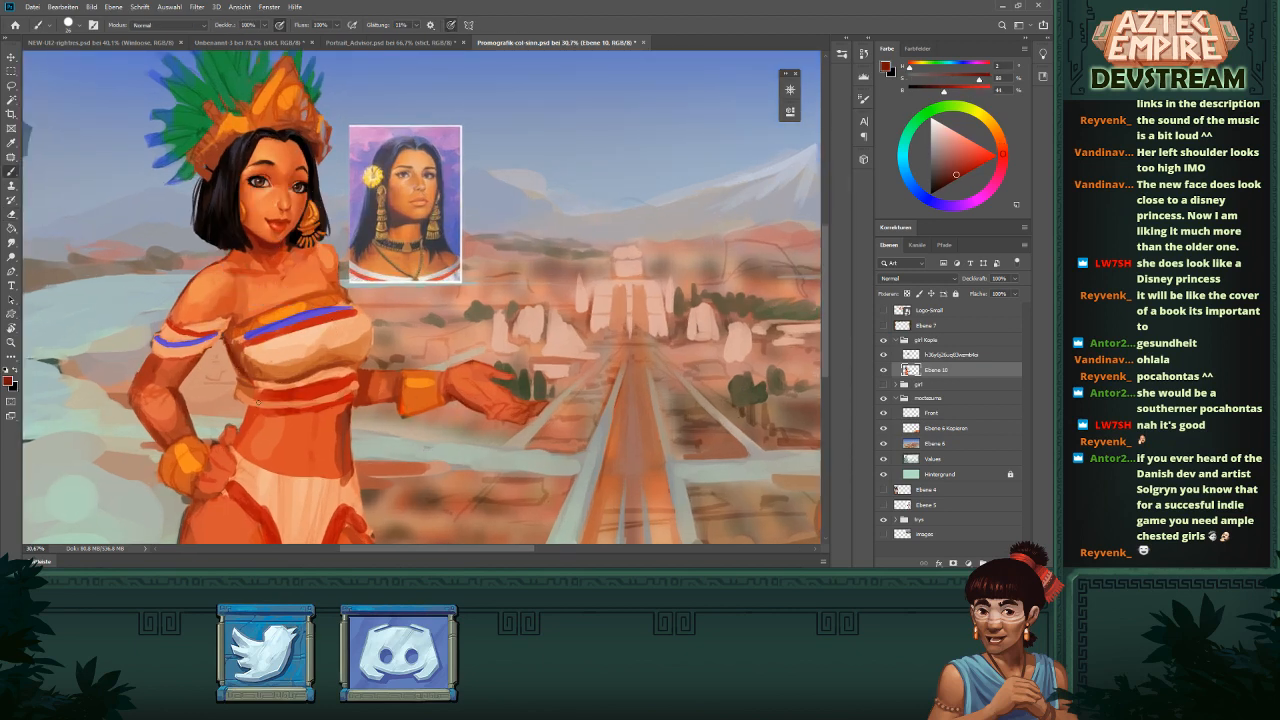
scroll(425, 367, "down", 2)
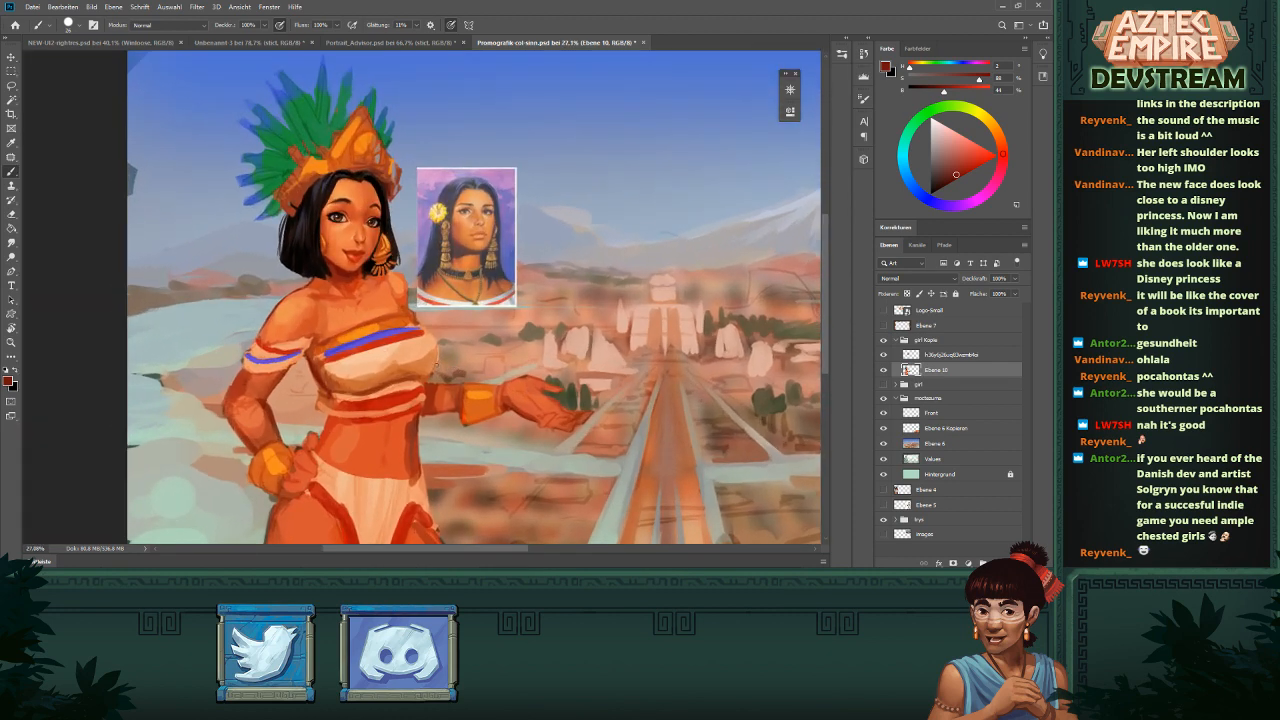
left_click_drag(411, 322, 420, 410)
key("ctrl+z")
- Shade the side of the waist below the outstretched arm with sampled orange and dark red tones
left_click(403, 432, "alt")
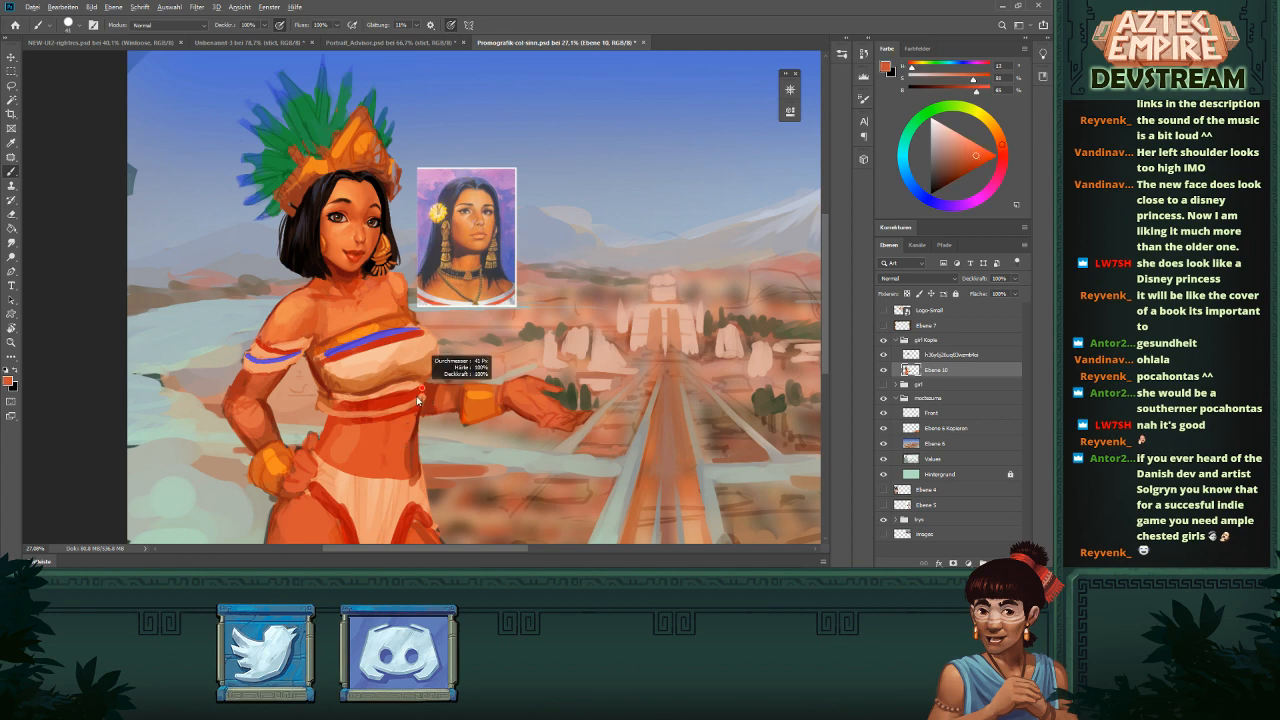
left_click(416, 420, "alt")
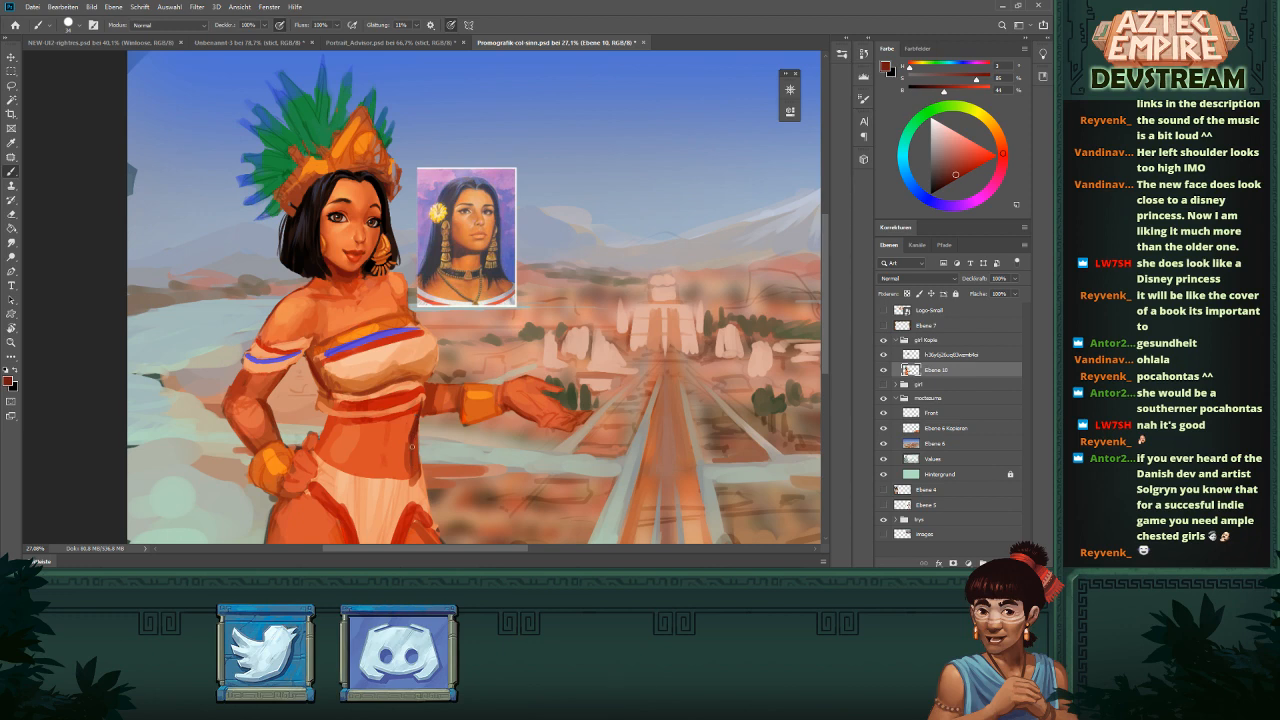
left_click(412, 432, "alt")
left_click(401, 435, "alt")
left_click(412, 430, "alt")
left_click(408, 438, "alt")
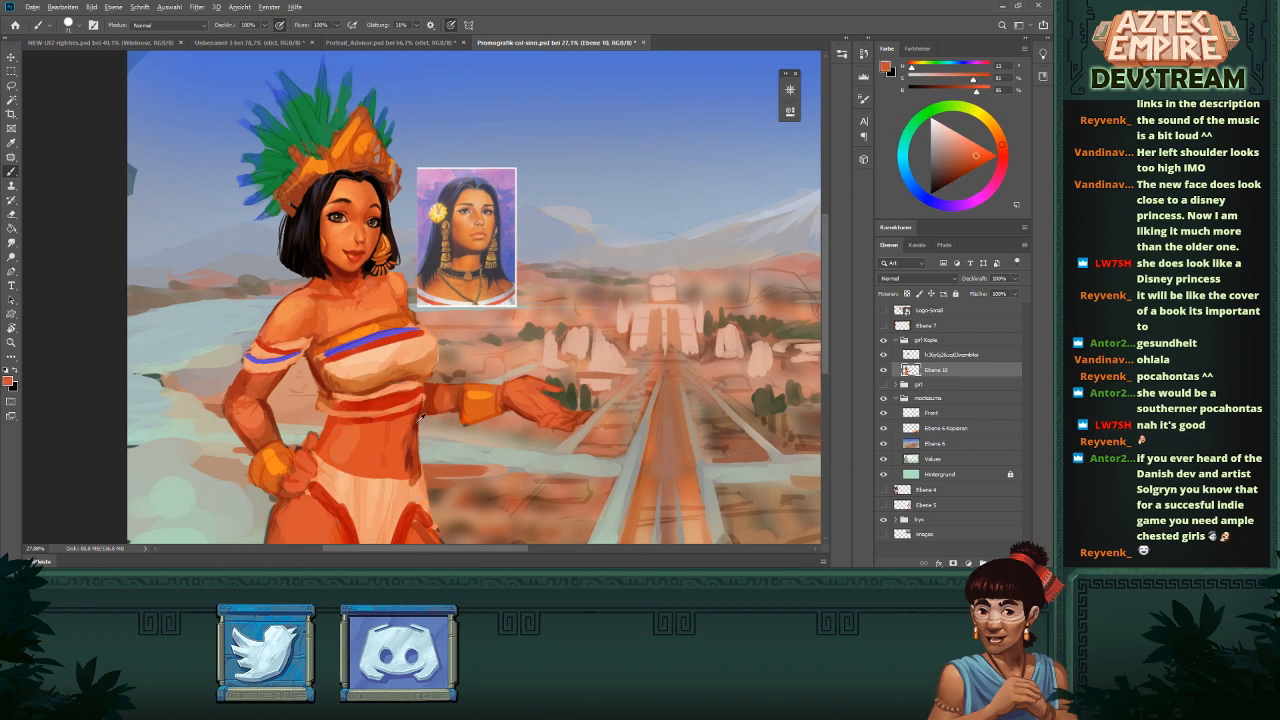
left_click(318, 372, "alt")
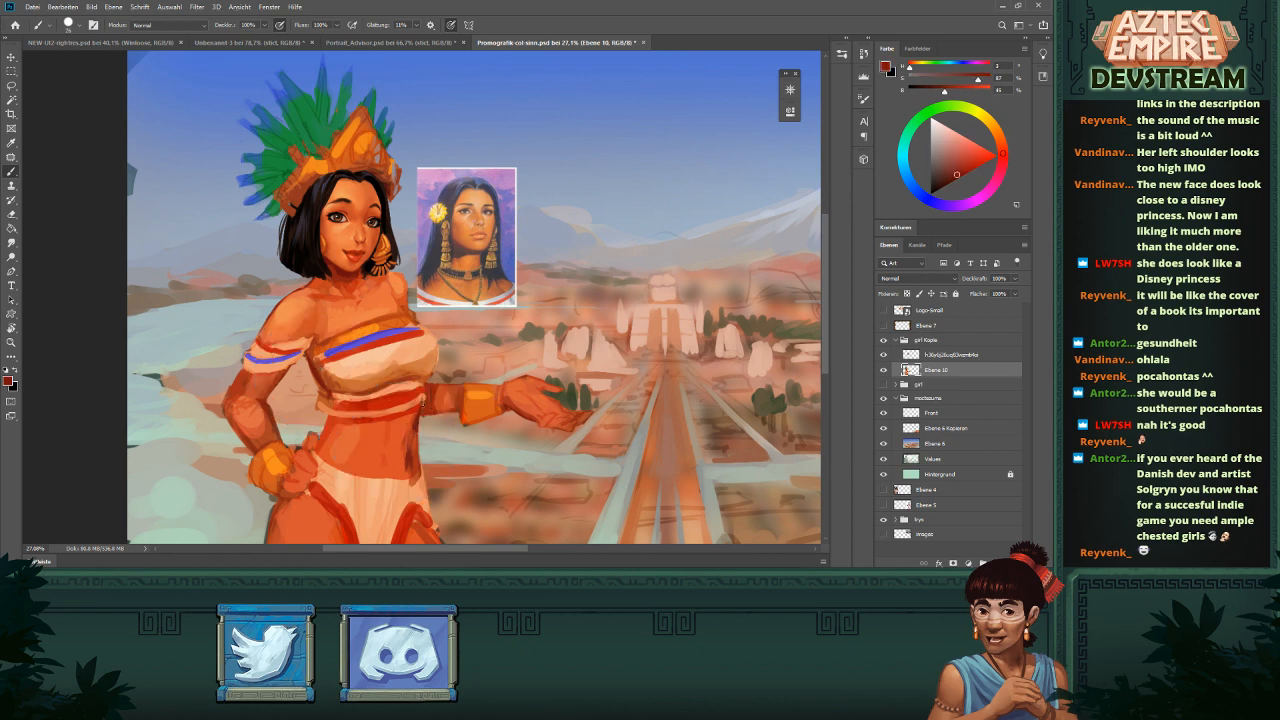
left_click_drag(416, 429, 418, 473)
- Touch up the waist and belly with sampled orange and red-orange skin tones while checking the whole composition
scroll(520, 397, "down", 5)
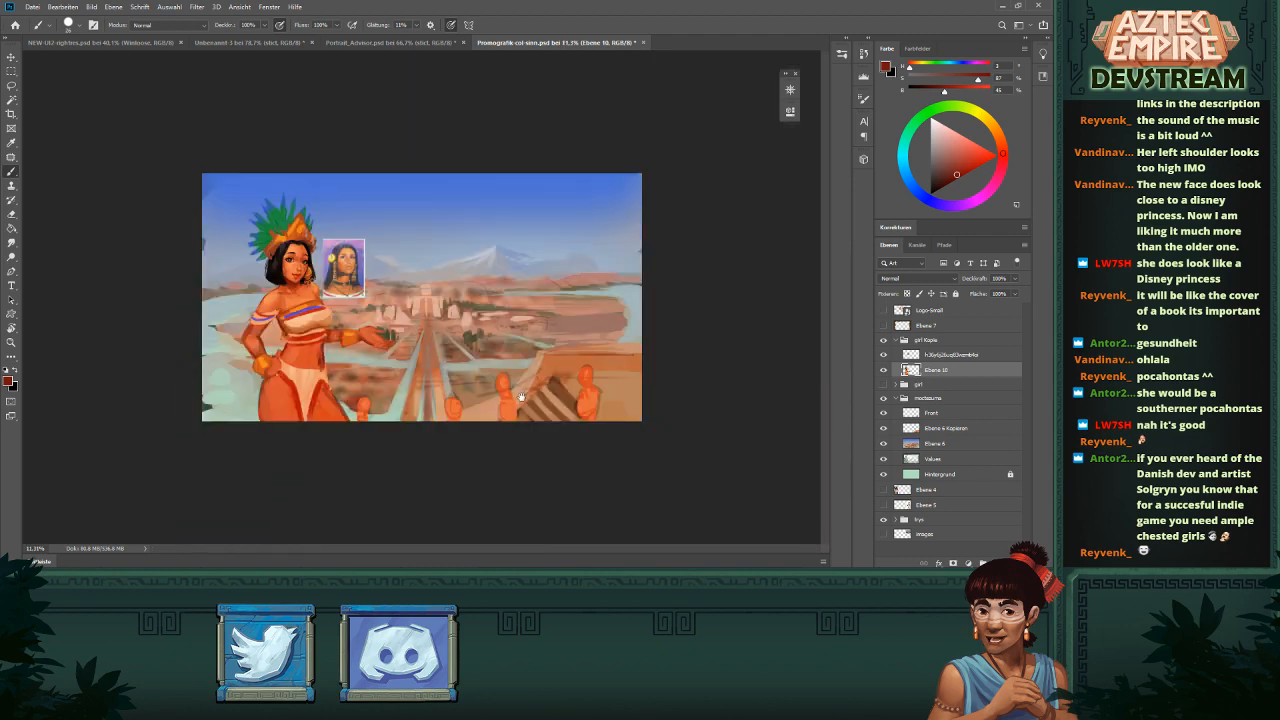
scroll(437, 404, "up", 2)
scroll(437, 404, "up", 2)
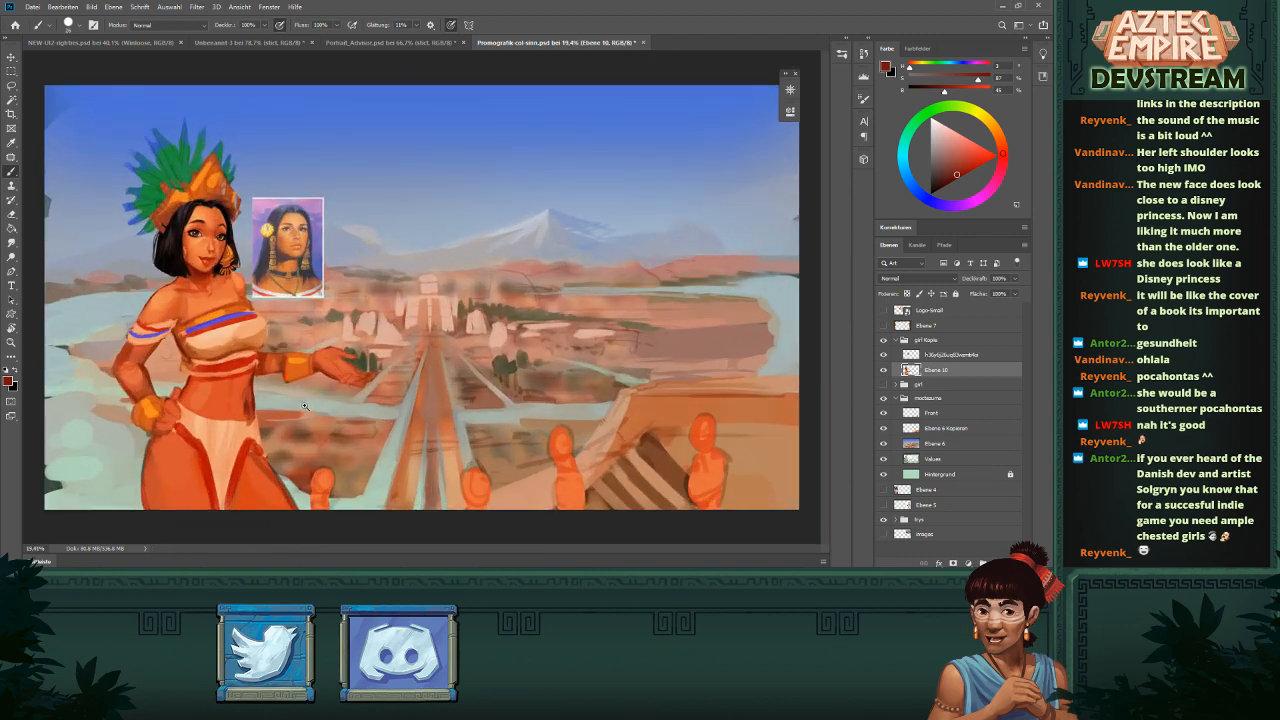
scroll(426, 432, "up", 1)
left_click(385, 392, "alt")
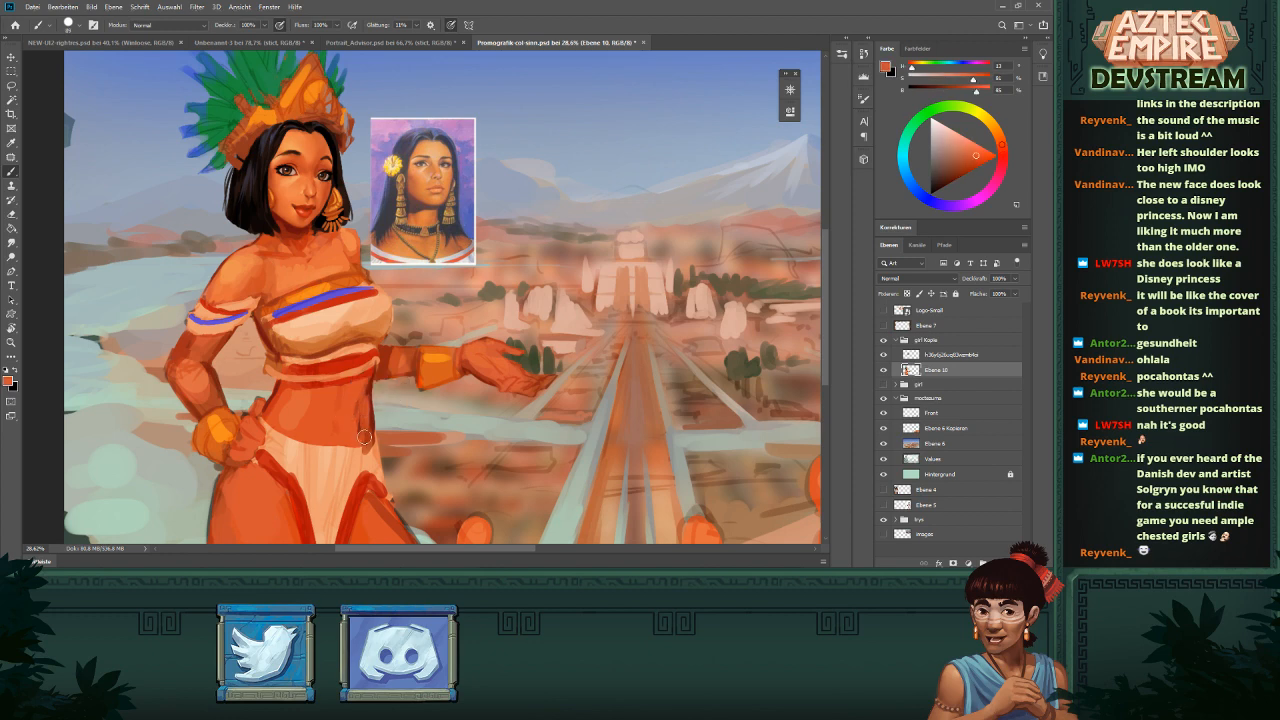
scroll(416, 407, "down", 3)
scroll(400, 415, "up", 3)
scroll(360, 400, "down", 1)
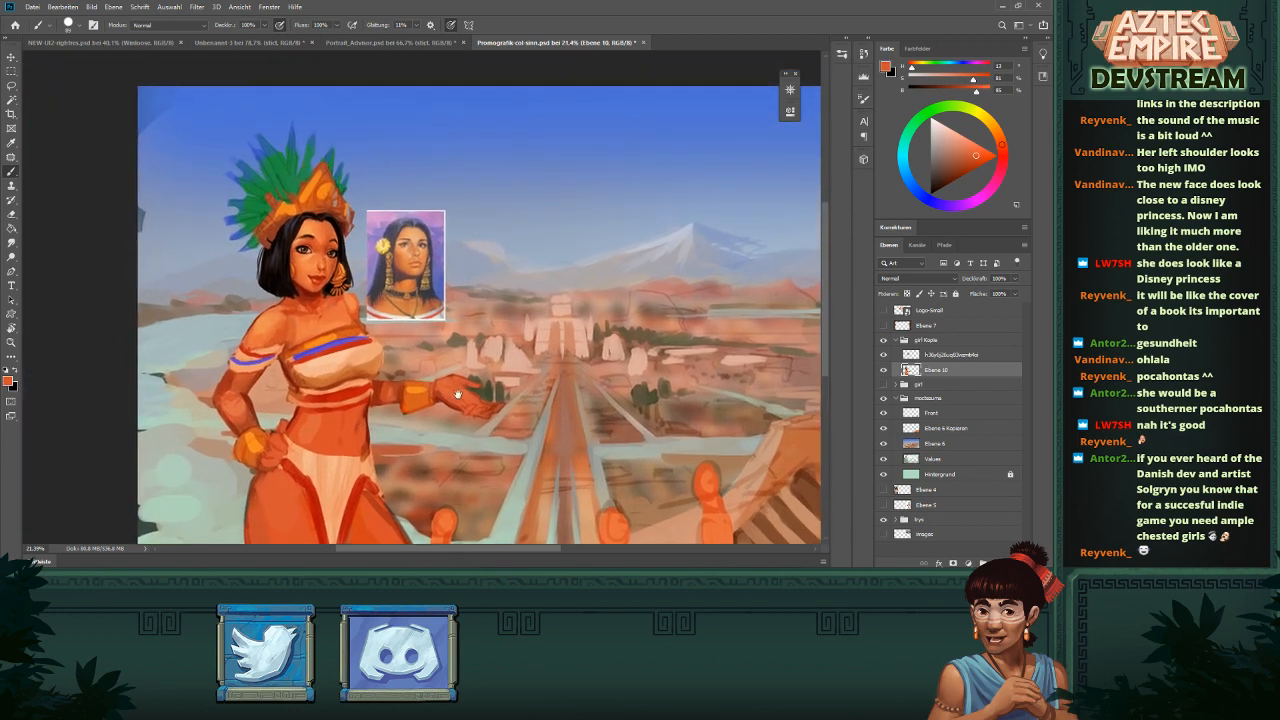
left_click(303, 415, "alt")
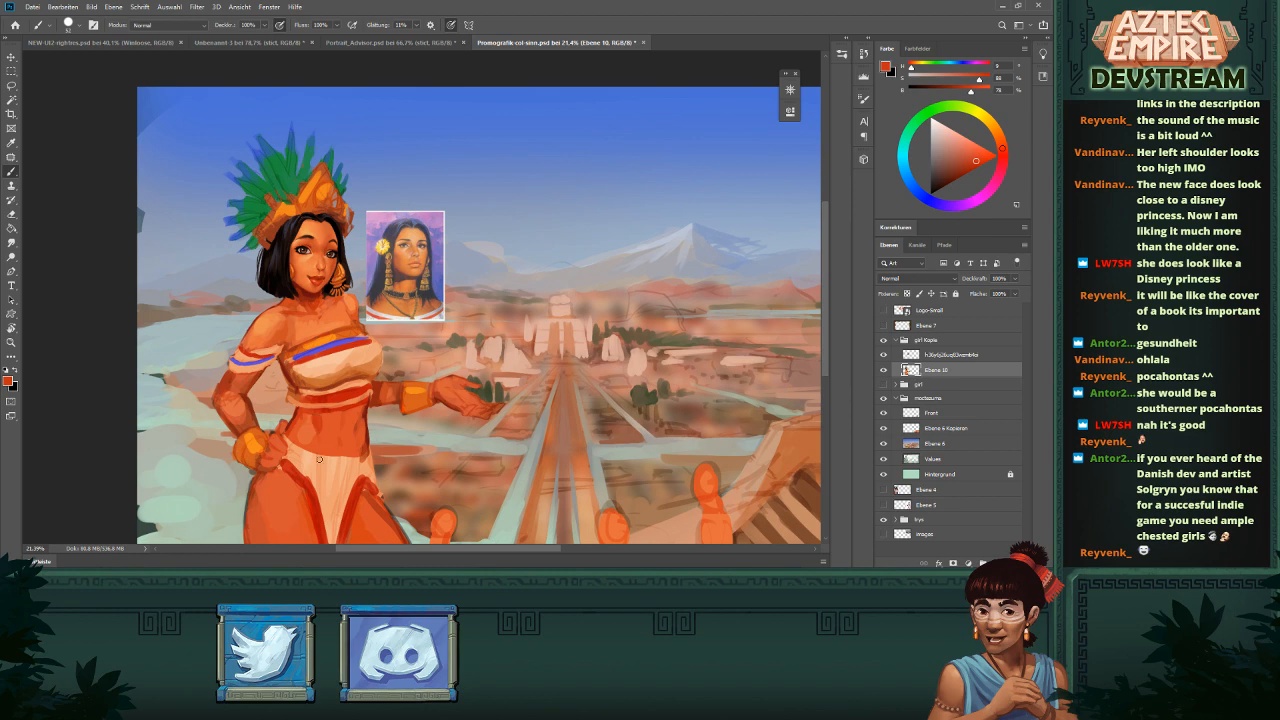
- Refine the waist contour below the outstretched arm with the Eraser and a sampled dark red
scroll(464, 360, "down", 5)
scroll(430, 314, "up", 4)
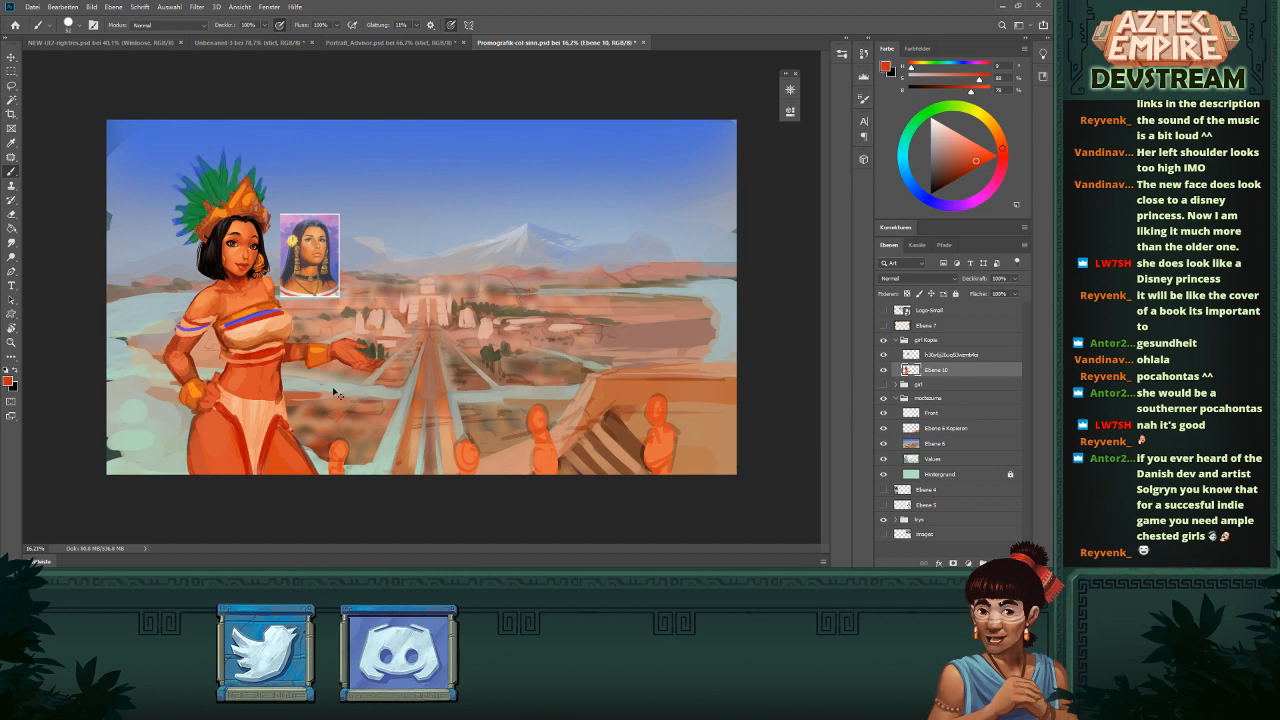
scroll(335, 393, "up", 2)
scroll(440, 394, "up", 2)
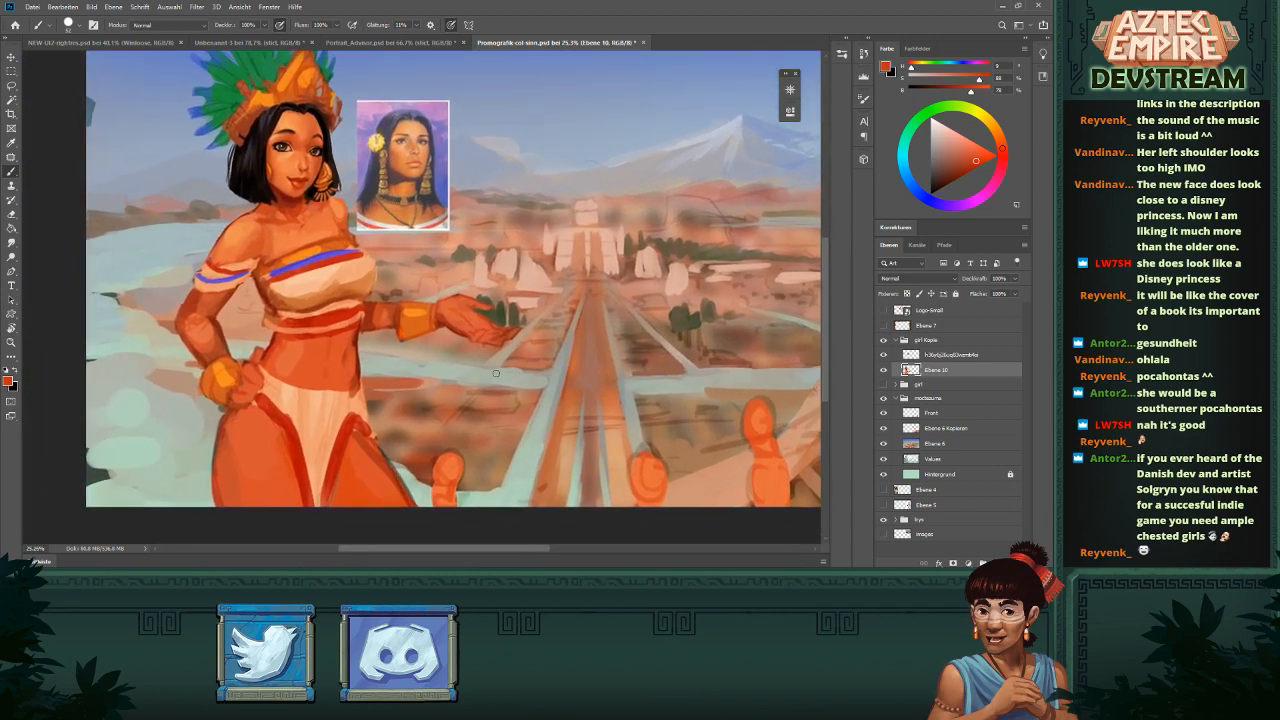
scroll(495, 373, "down", 2)
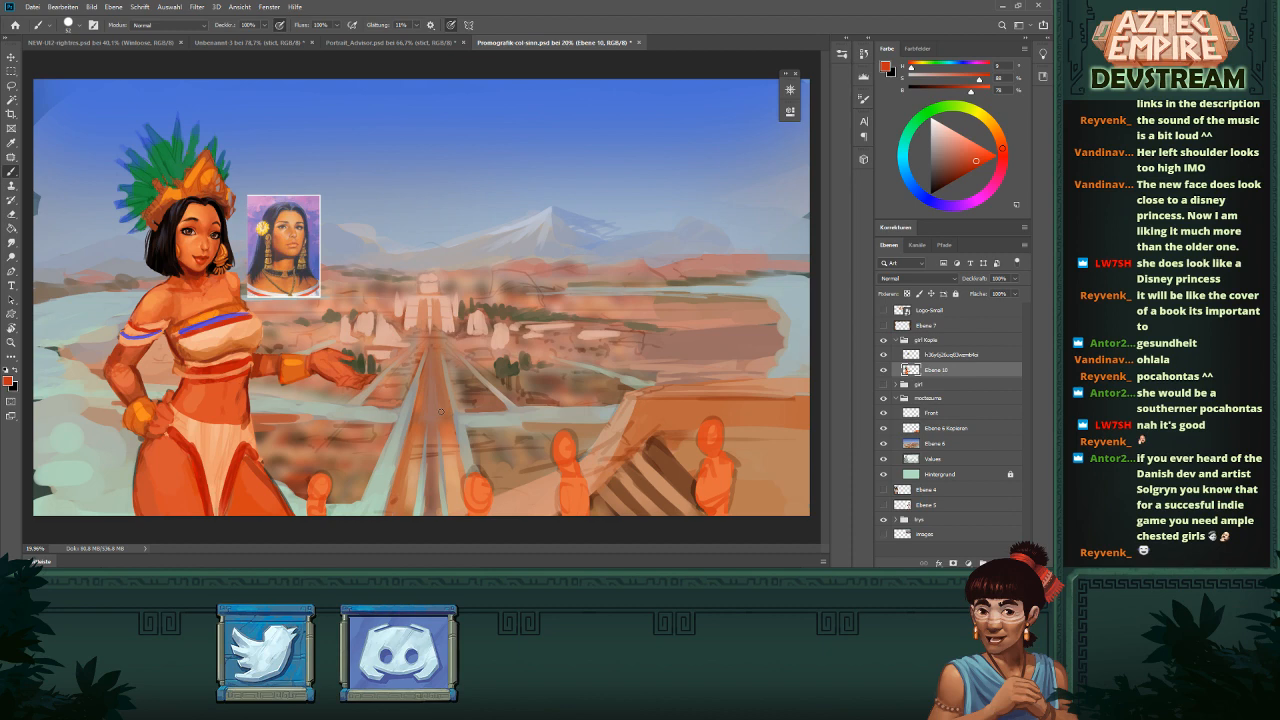
left_click_drag(274, 382, 296, 391)
left_click_drag(296, 391, 417, 403)
key("e")
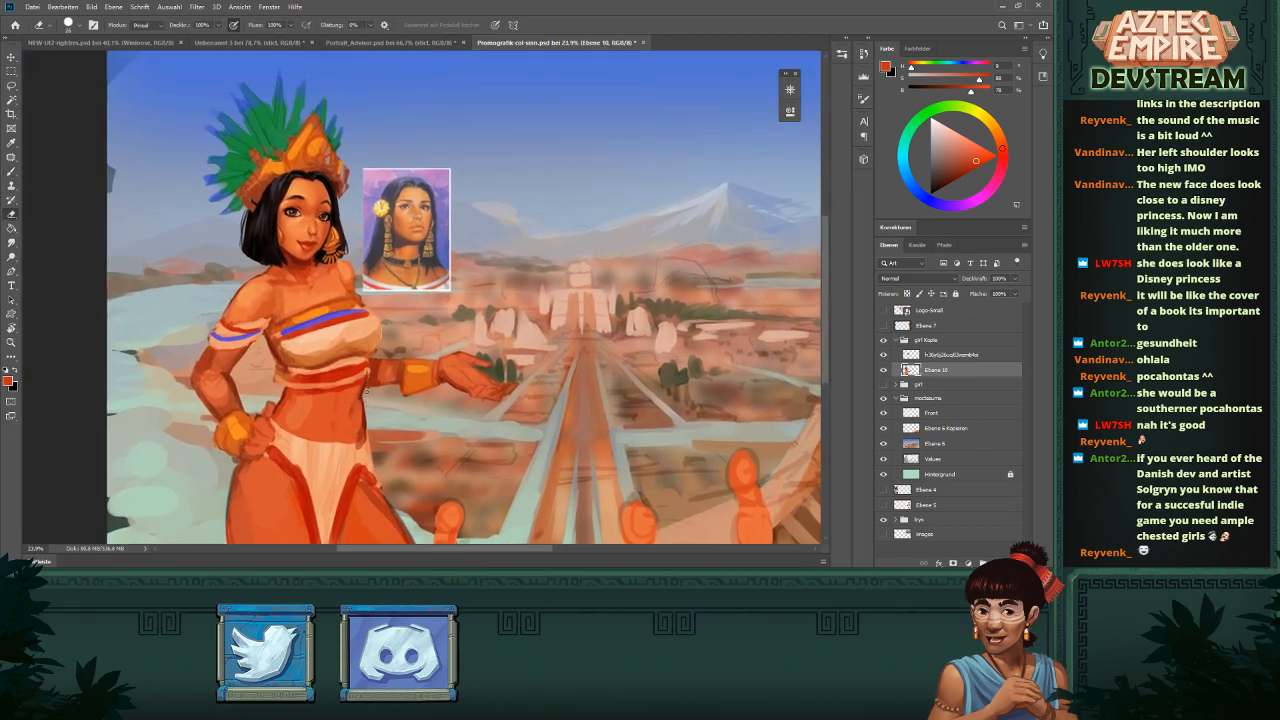
key("b")
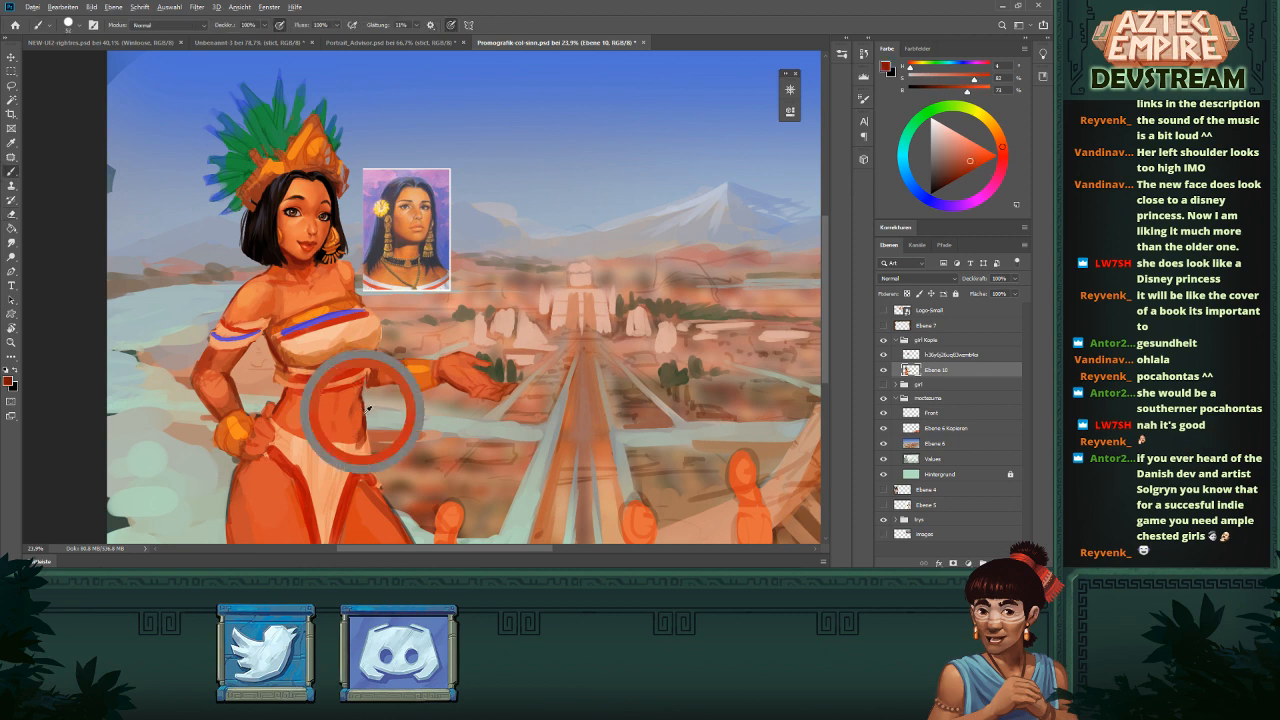
left_click(366, 410, "alt")
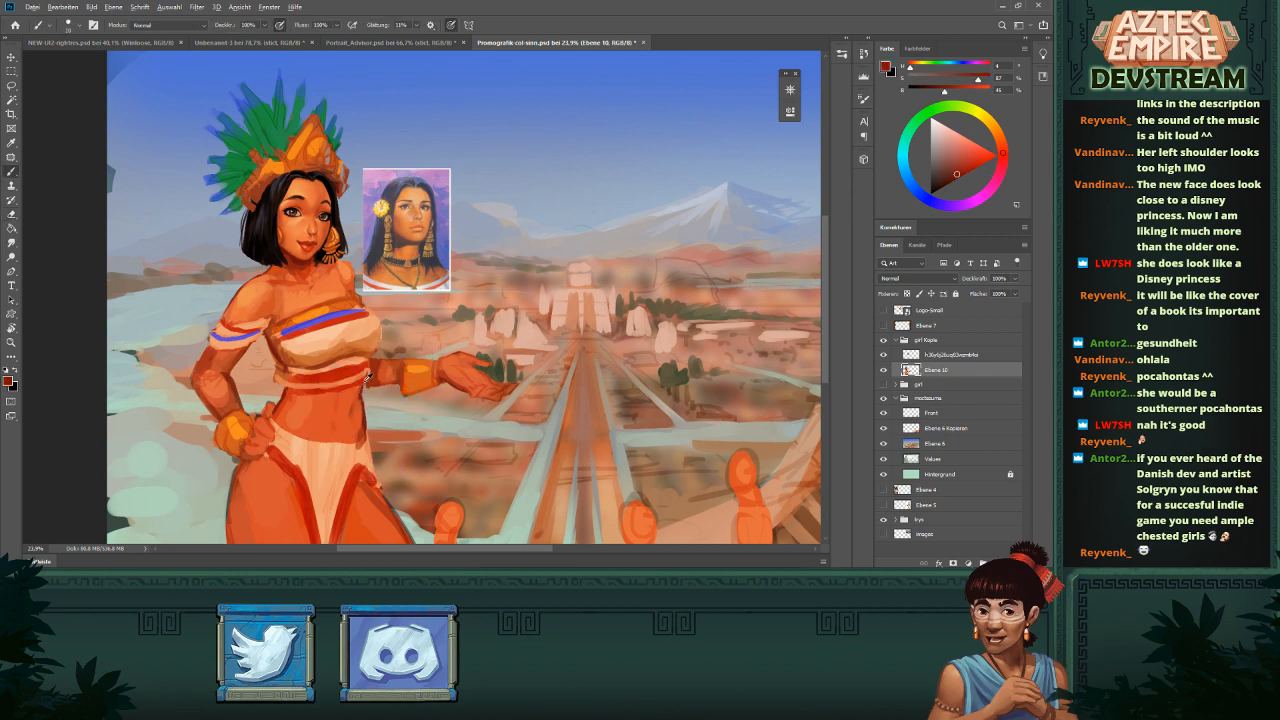
key("bracketright")
- Trim the outer edge of the waist beneath the outstretched arm with the Eraser
key("e")
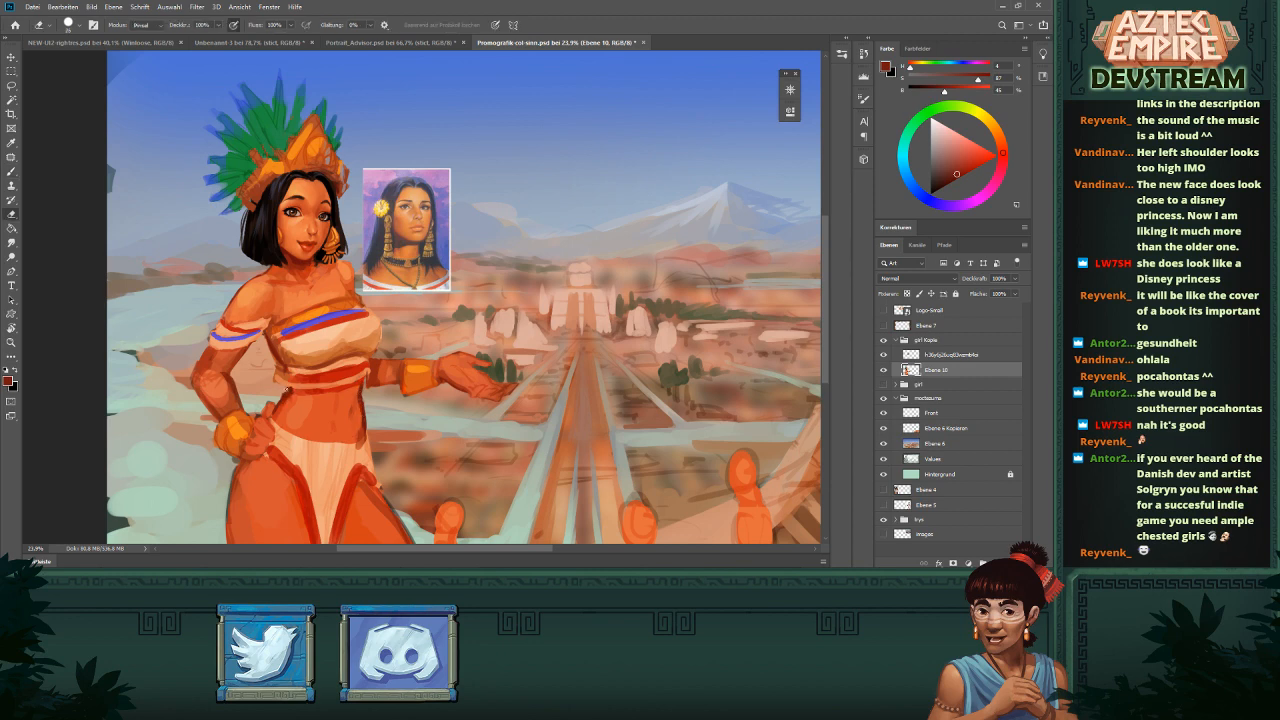
scroll(419, 334, "down", 5)
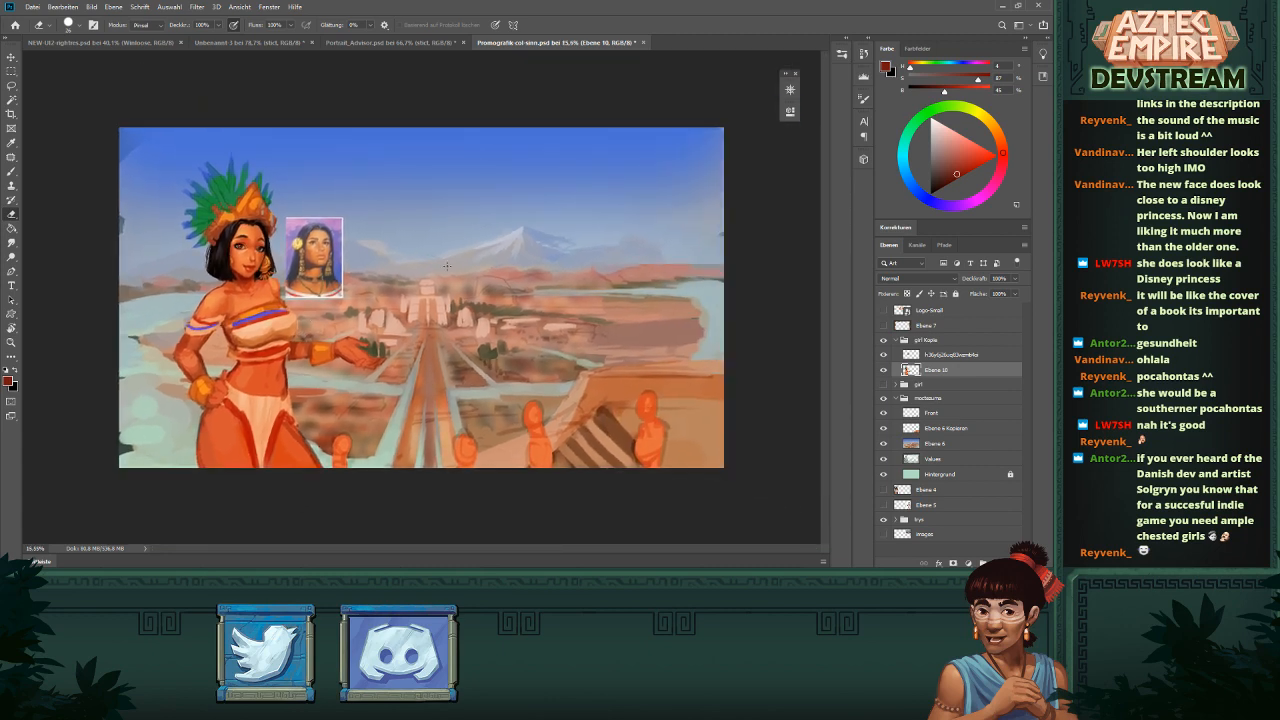
scroll(397, 346, "down", 1)
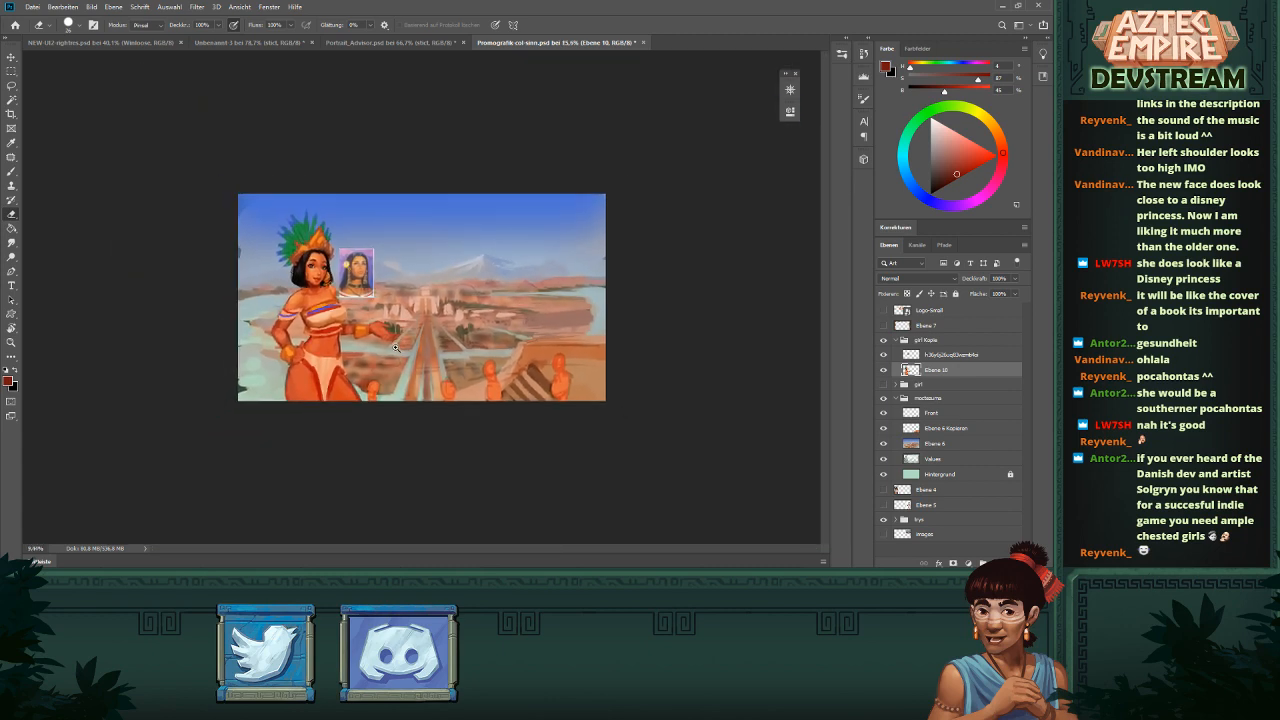
scroll(397, 346, "up", 4)
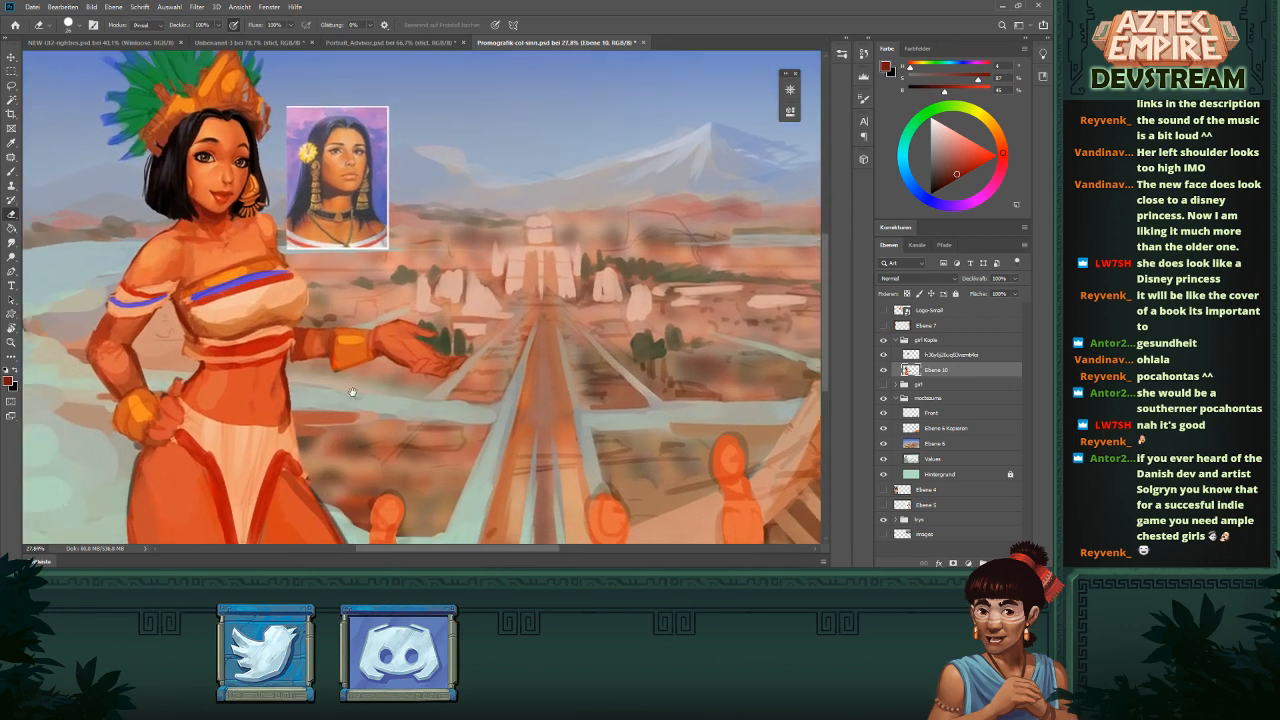
left_click_drag(352, 392, 374, 390)
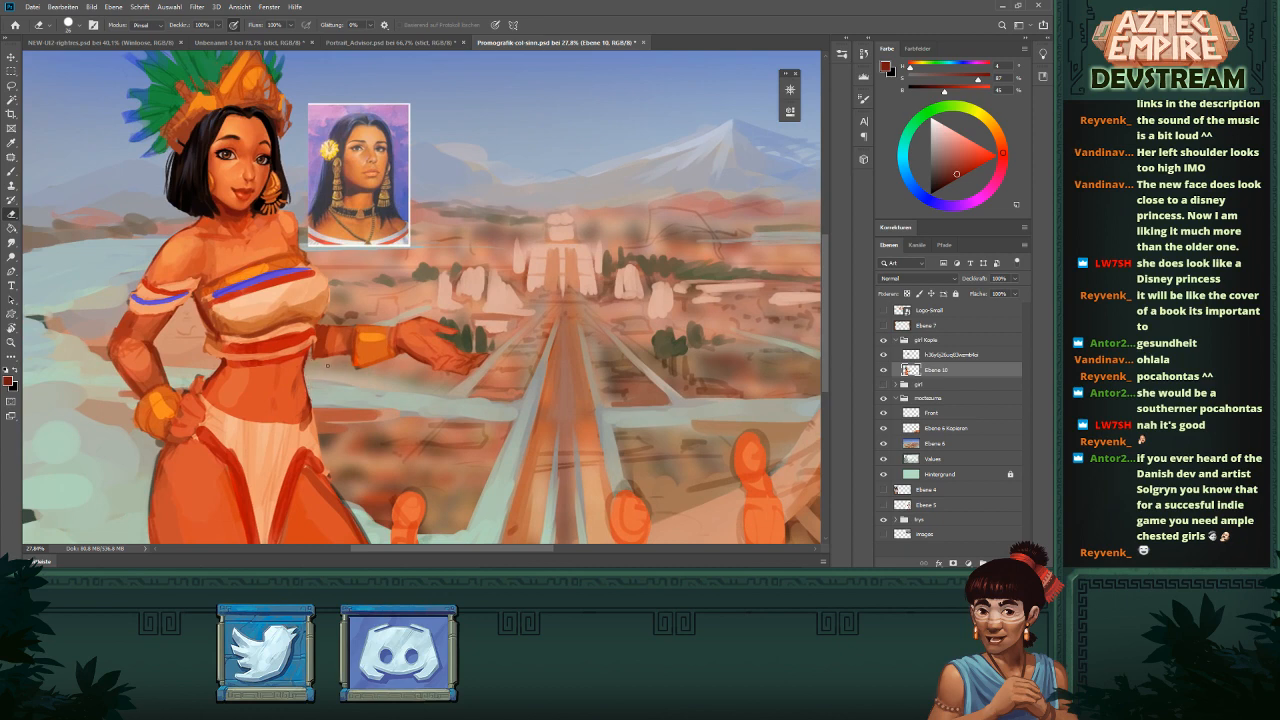
left_click_drag(328, 388, 293, 427)
- Paint the side of the waist down to the hip with dark red and sampled orange tones
key("b")
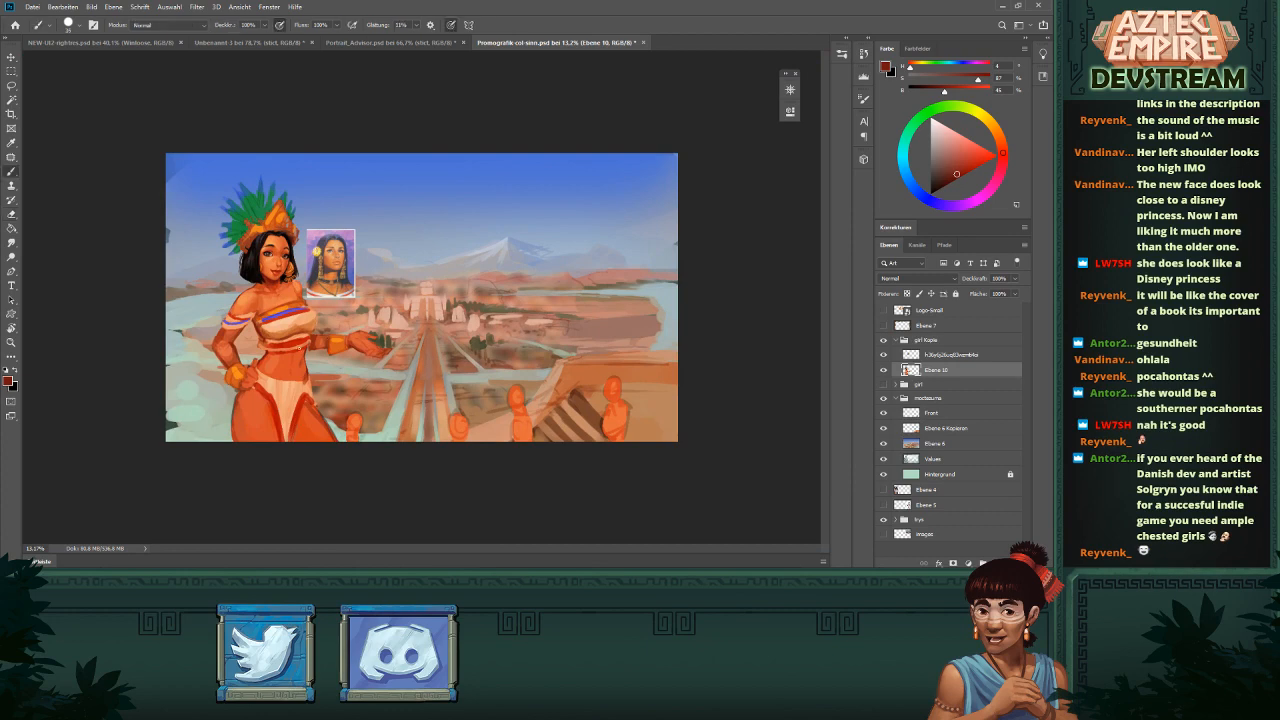
mouse_move(299, 355)
left_mouse_down()
mouse_move(337, 353)
mouse_move(311, 379)
mouse_move(324, 388)
left_mouse_up()
left_click_drag(223, 440, 228, 439)
left_click_drag(228, 439, 471, 371)
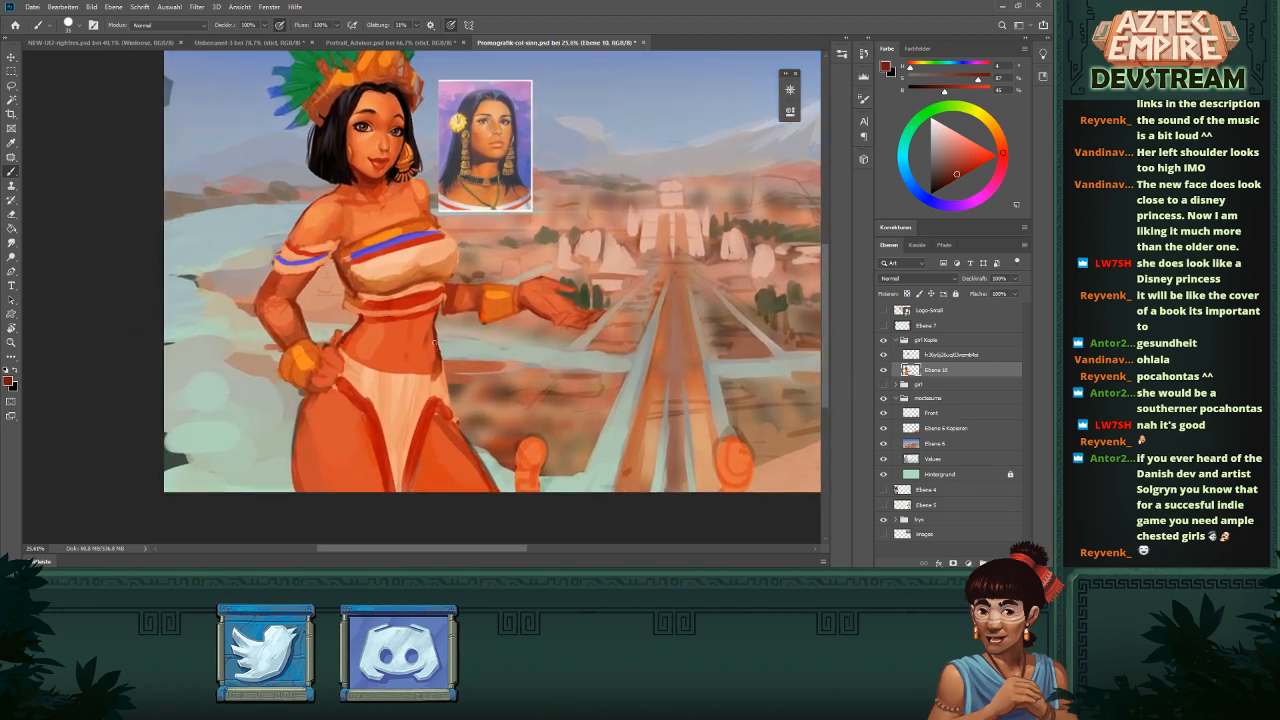
left_click_drag(437, 340, 441, 380)
left_click(436, 347, "alt")
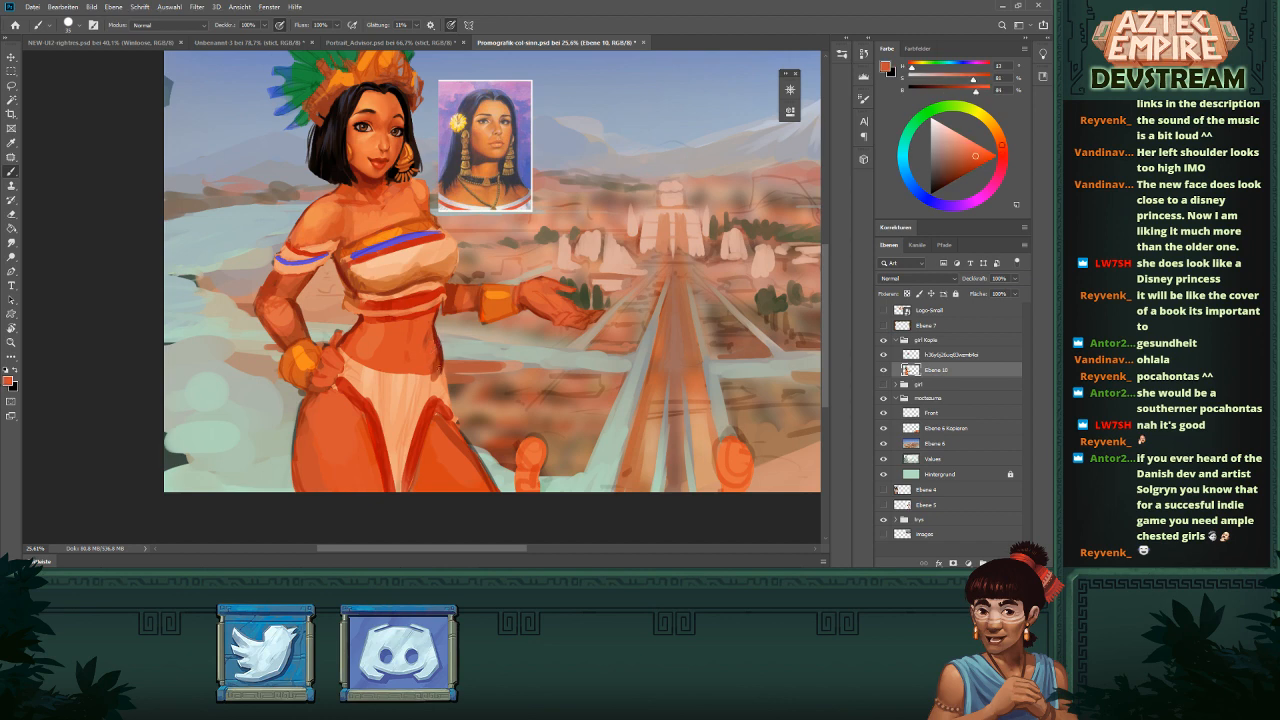
left_click(441, 343, "alt")
- Rework the outer thigh on the outstretched-arm side with a larger brush, using sampled dark red and orange tones
scroll(445, 350, "down", 3)
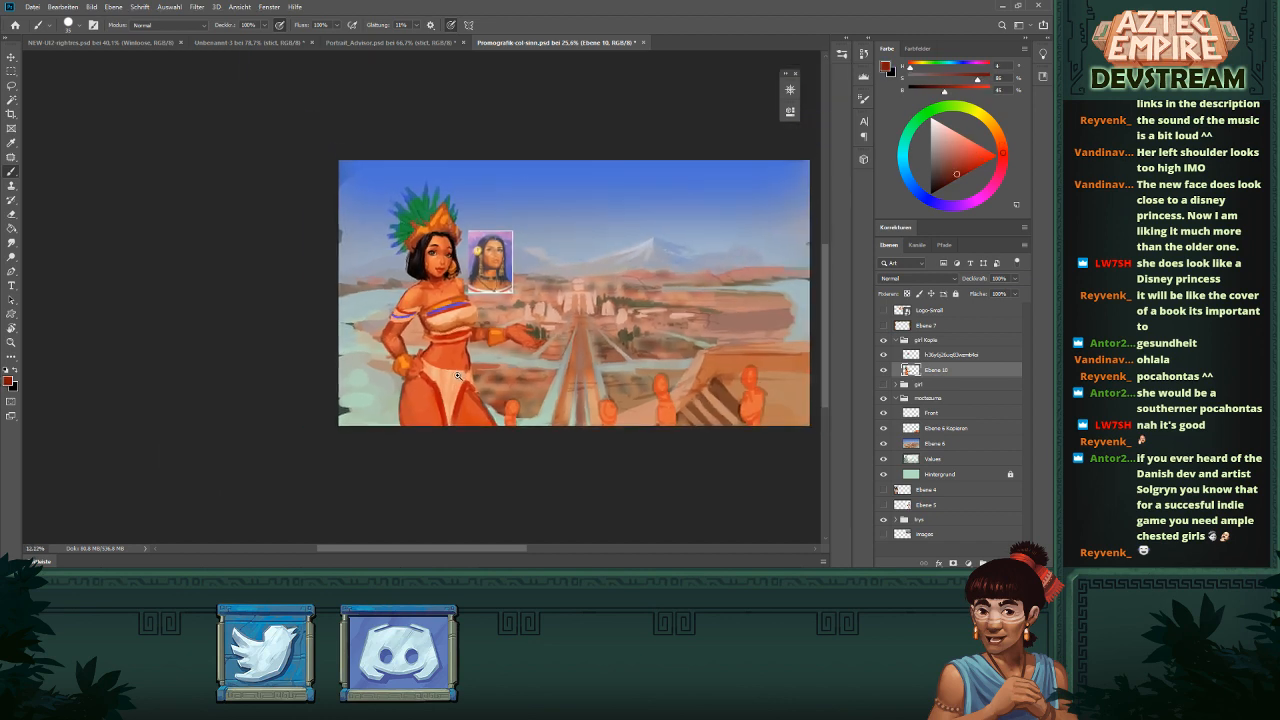
scroll(455, 376, "up", 2)
scroll(415, 343, "up", 2)
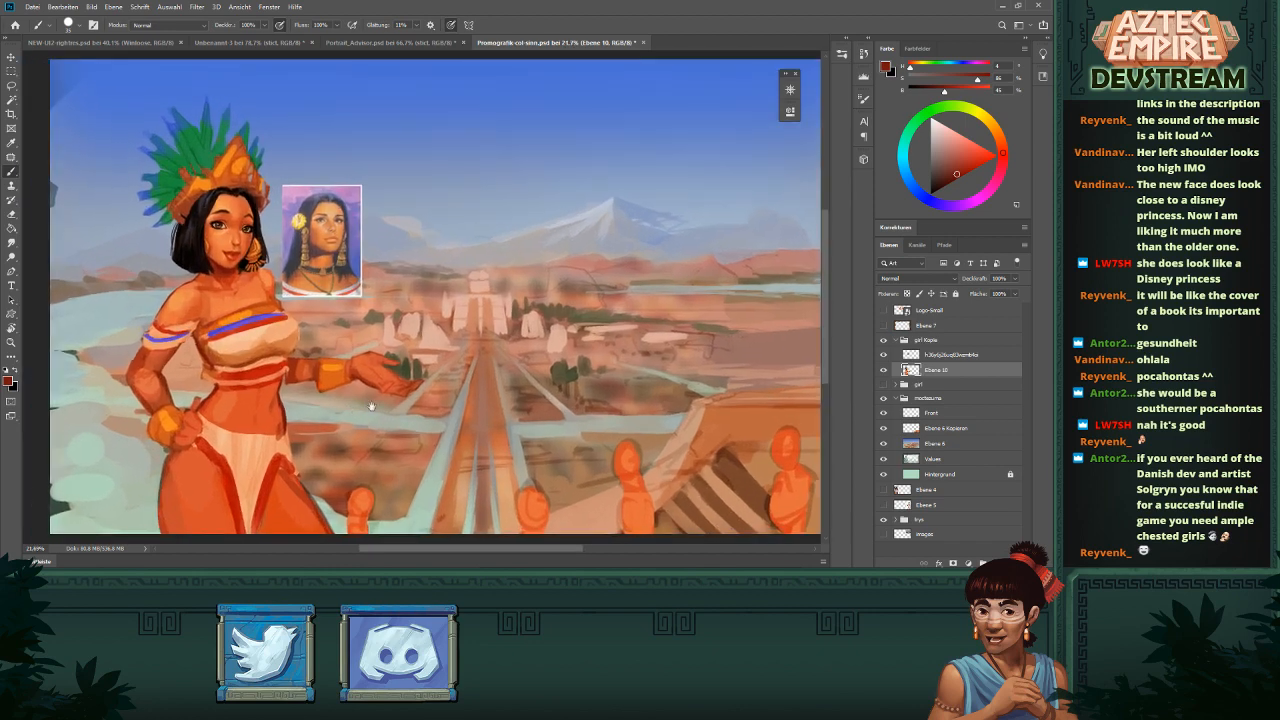
left_click(372, 495, "alt")
left_click_drag(341, 446, 376, 512)
right_click(358, 480, "alt")
left_click_drag(341, 454, 378, 512)
key("ctrl+z")
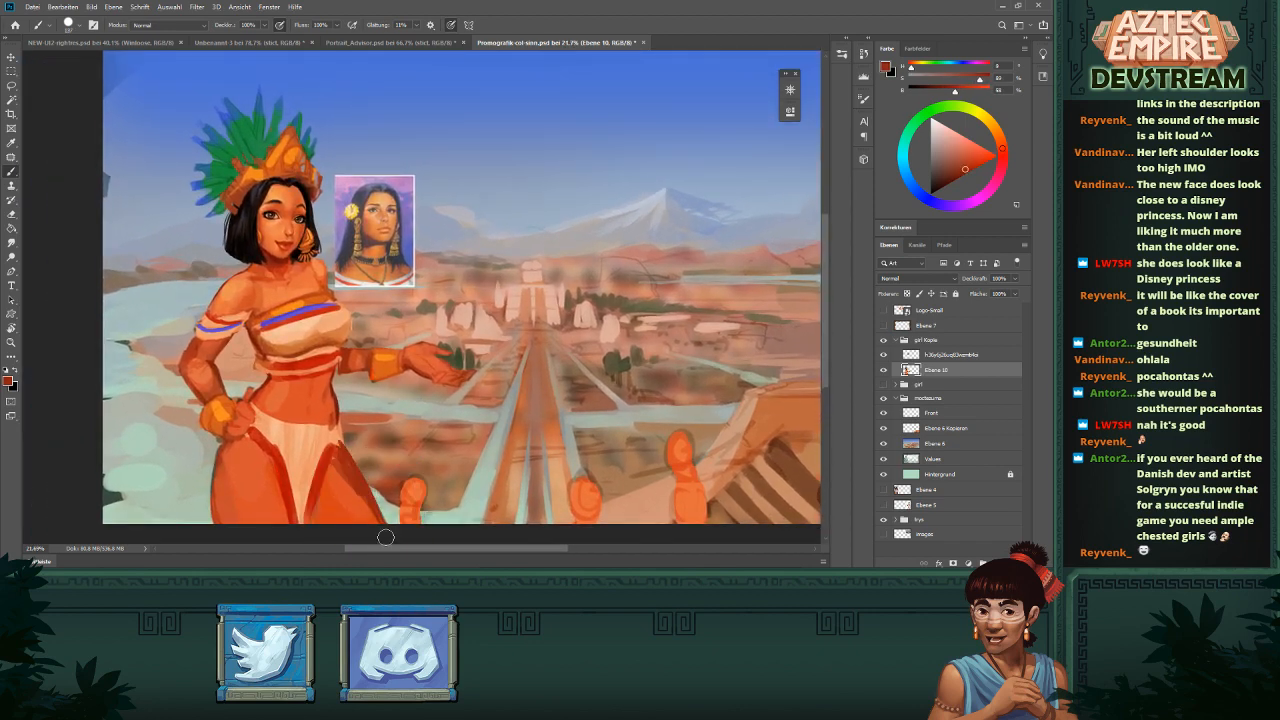
left_click(339, 489, "alt")
left_click_drag(341, 461, 374, 517)
- Outline the outer thigh below the bent arm in sampled dark red and blend it inward with sampled orange
scroll(450, 422, "down", 3)
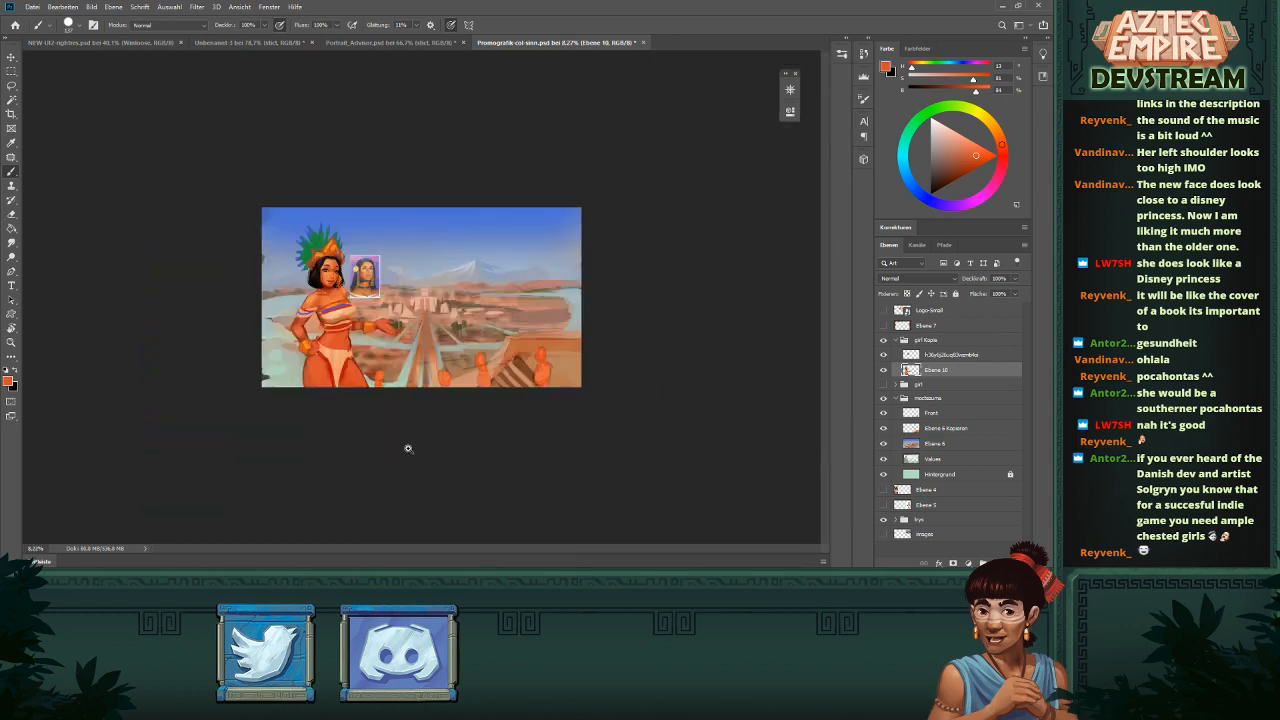
scroll(423, 329, "up", 1)
scroll(330, 365, "up", 3)
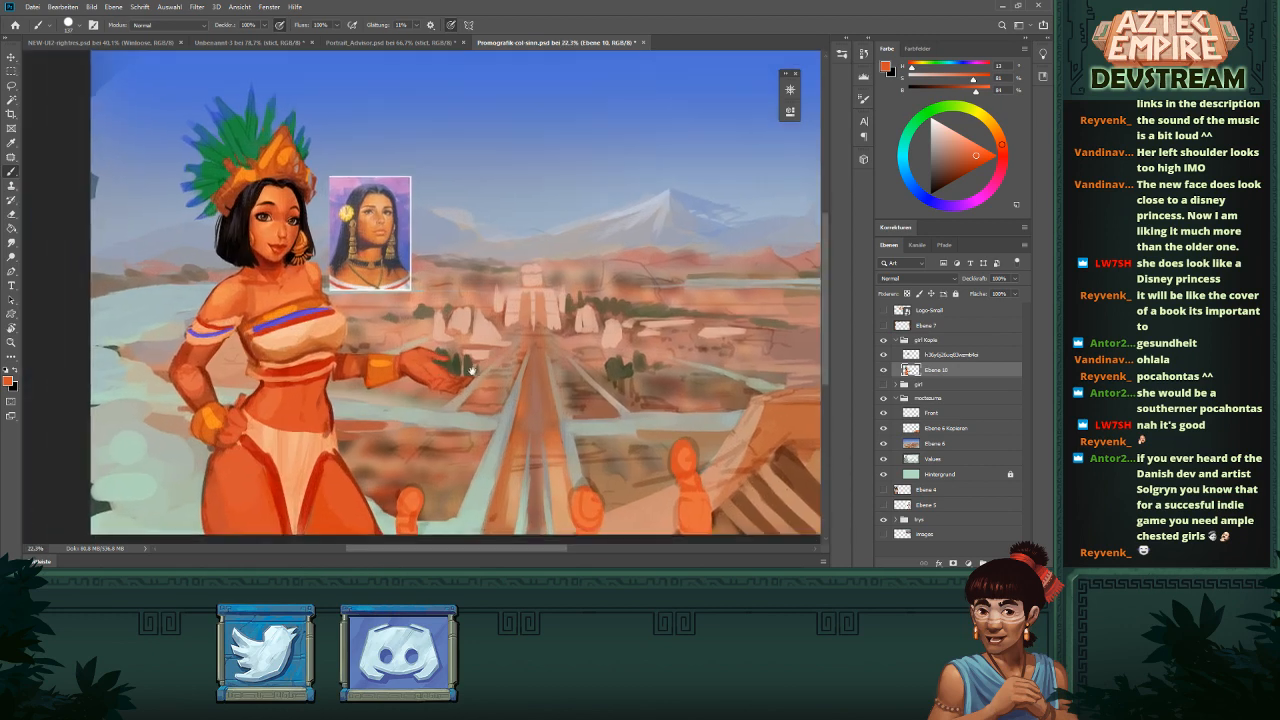
left_click(351, 374, "alt")
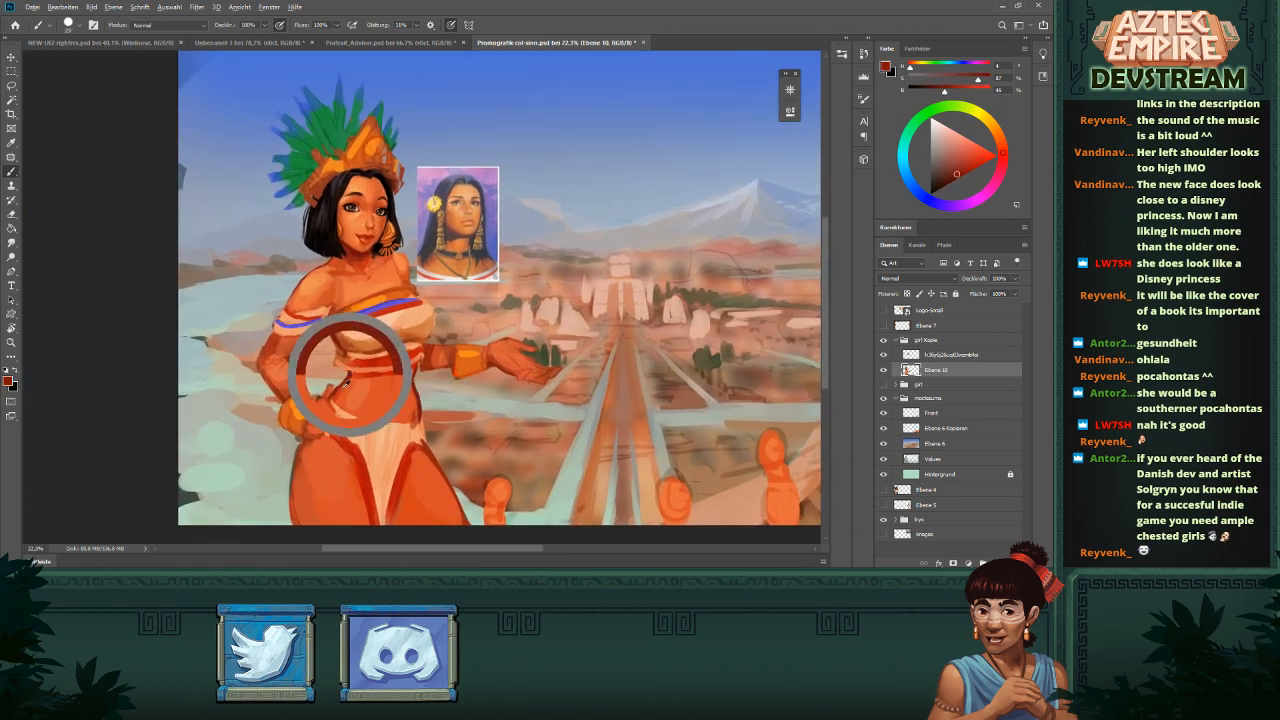
left_click_drag(306, 432, 287, 526)
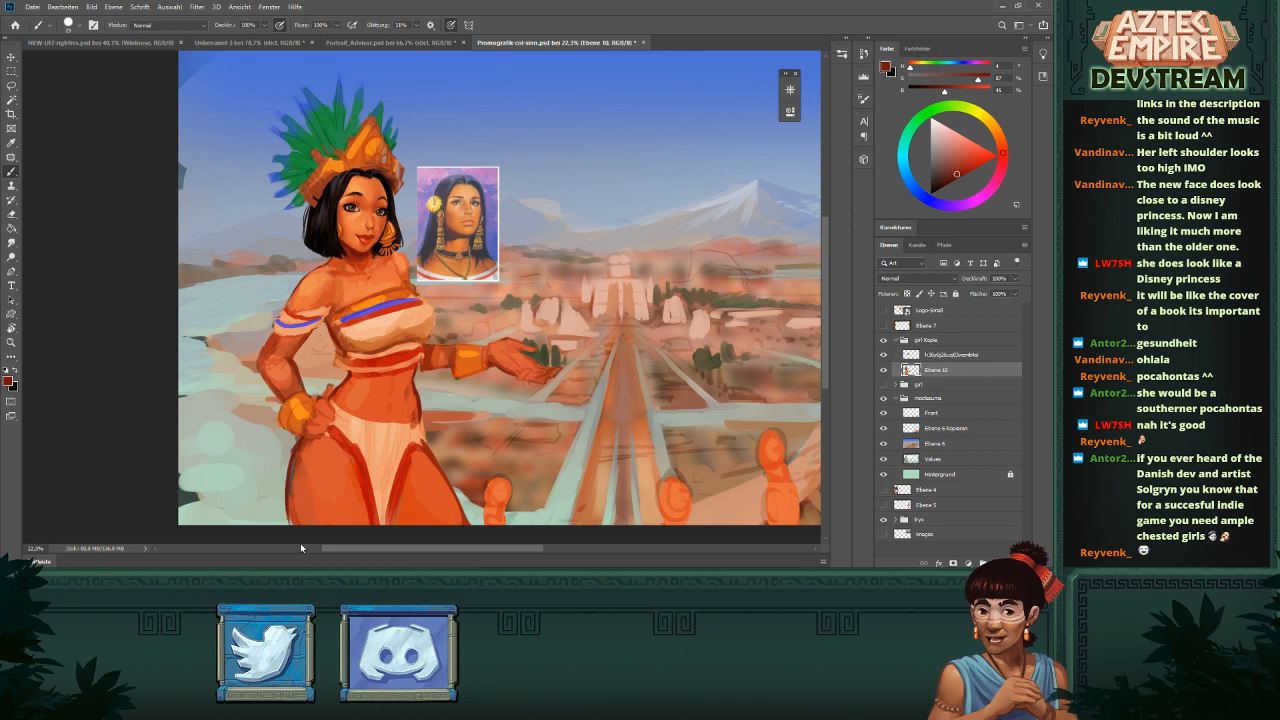
left_click(305, 428, "alt")
left_click(303, 471, "alt")
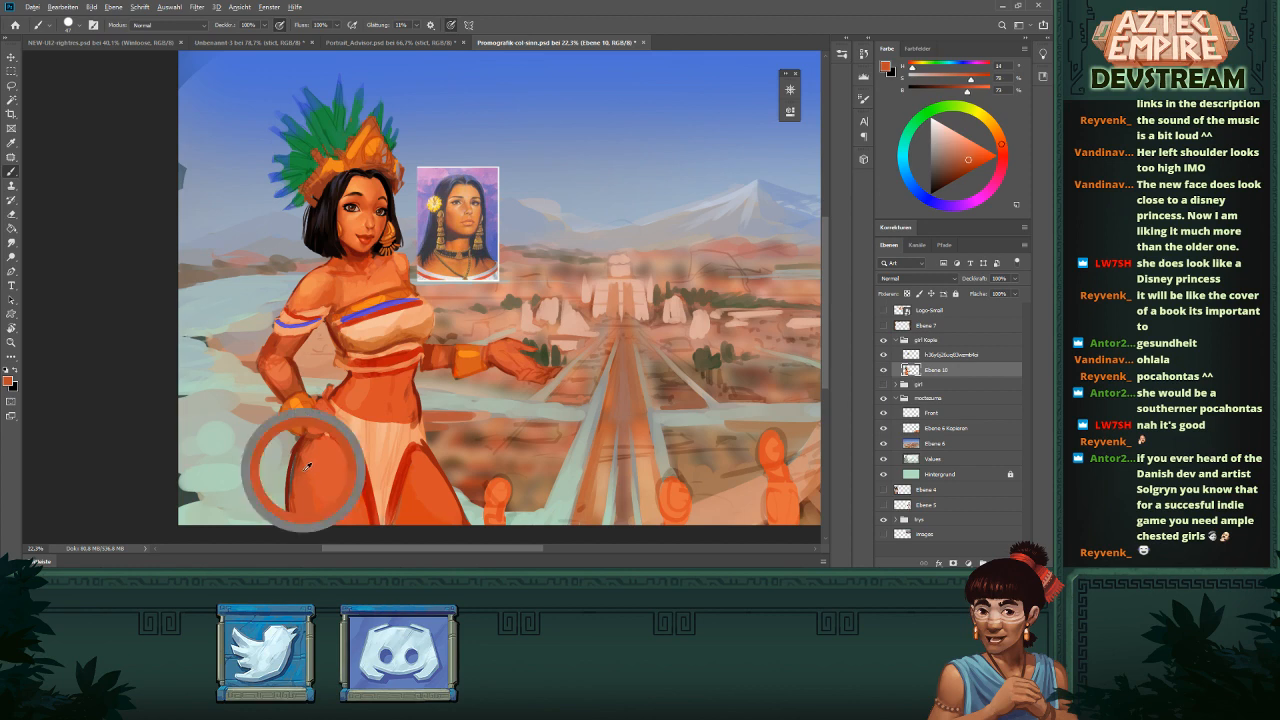
left_click_drag(298, 456, 290, 495)
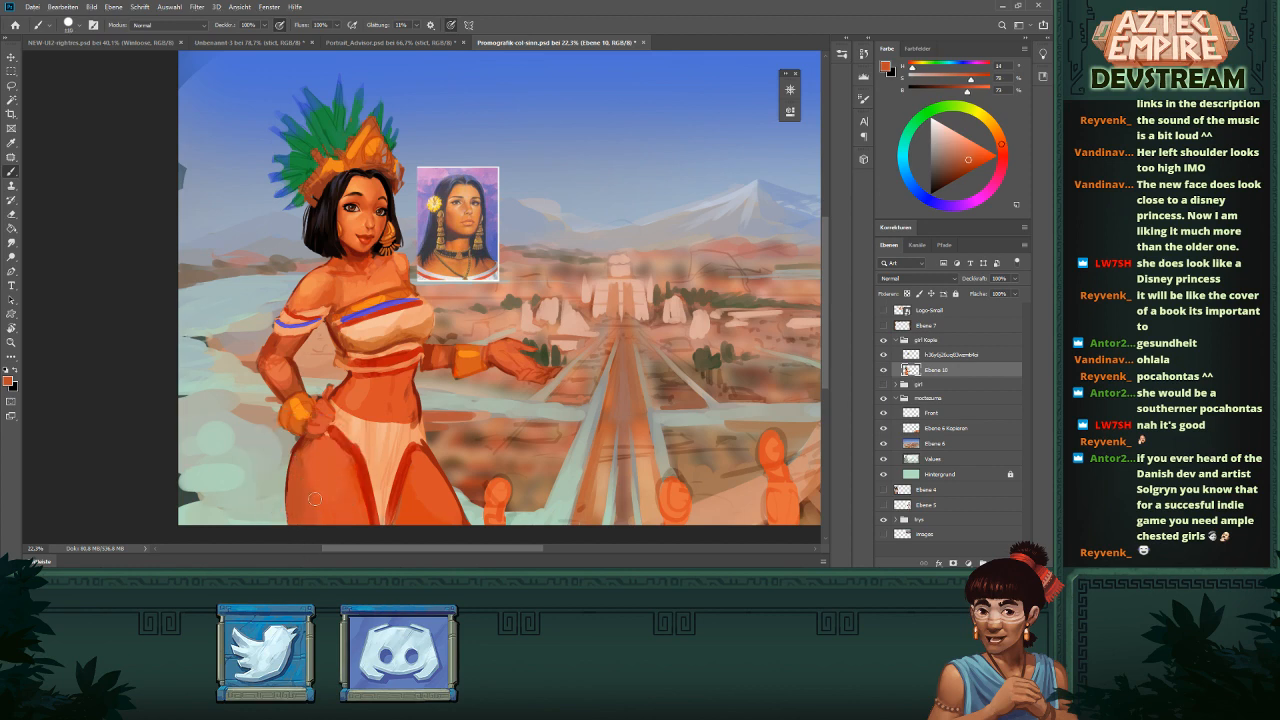
- Check the composition at a small size and refine the hip and thigh beside the loincloth with sampled red-orange tones
key("ctrl+minus")
key("ctrl+minus")
key("ctrl+minus")
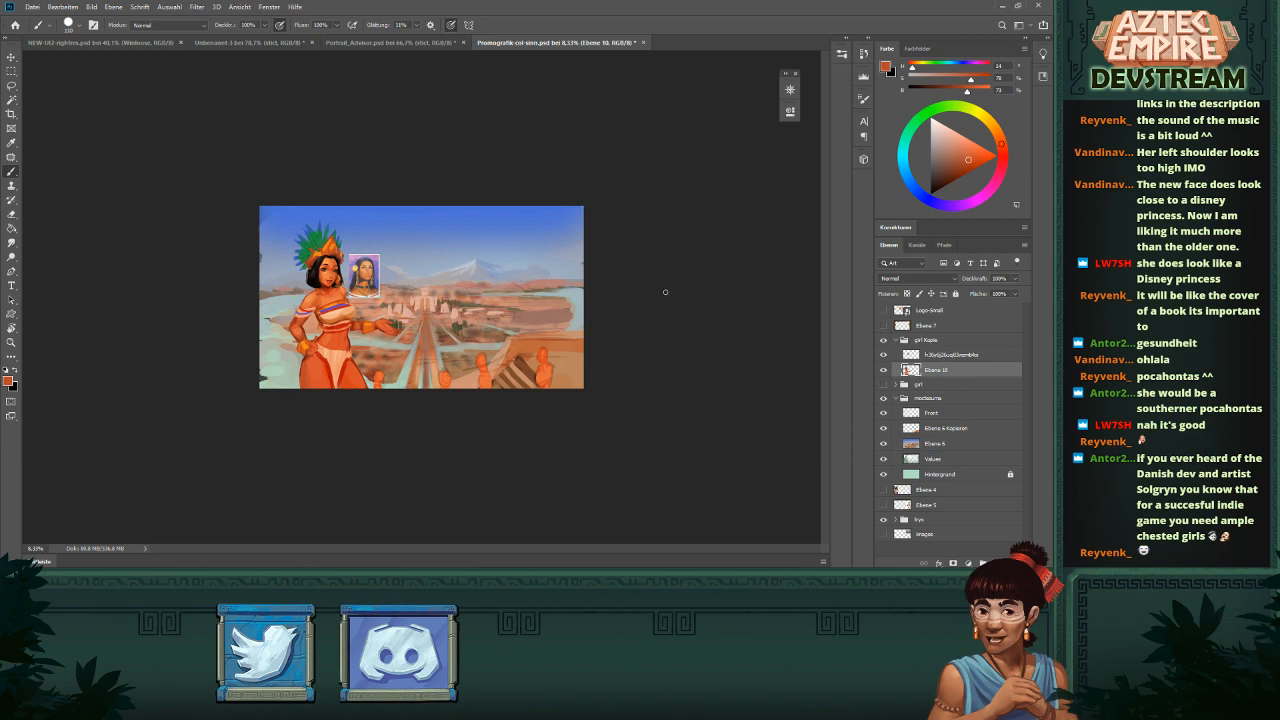
left_click_drag(343, 354, 498, 388)
left_click(209, 428, "alt")
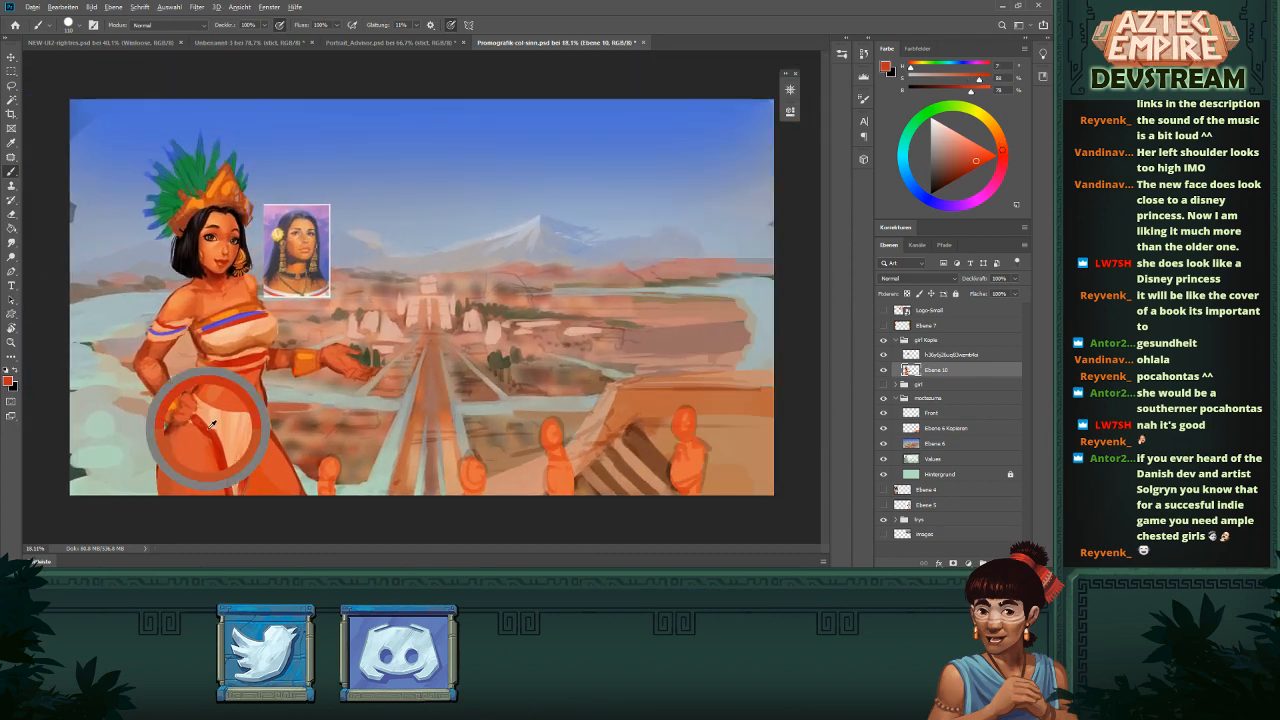
mouse_move(249, 433)
left_mouse_down()
mouse_move(305, 404)
mouse_move(373, 414)
left_mouse_up()
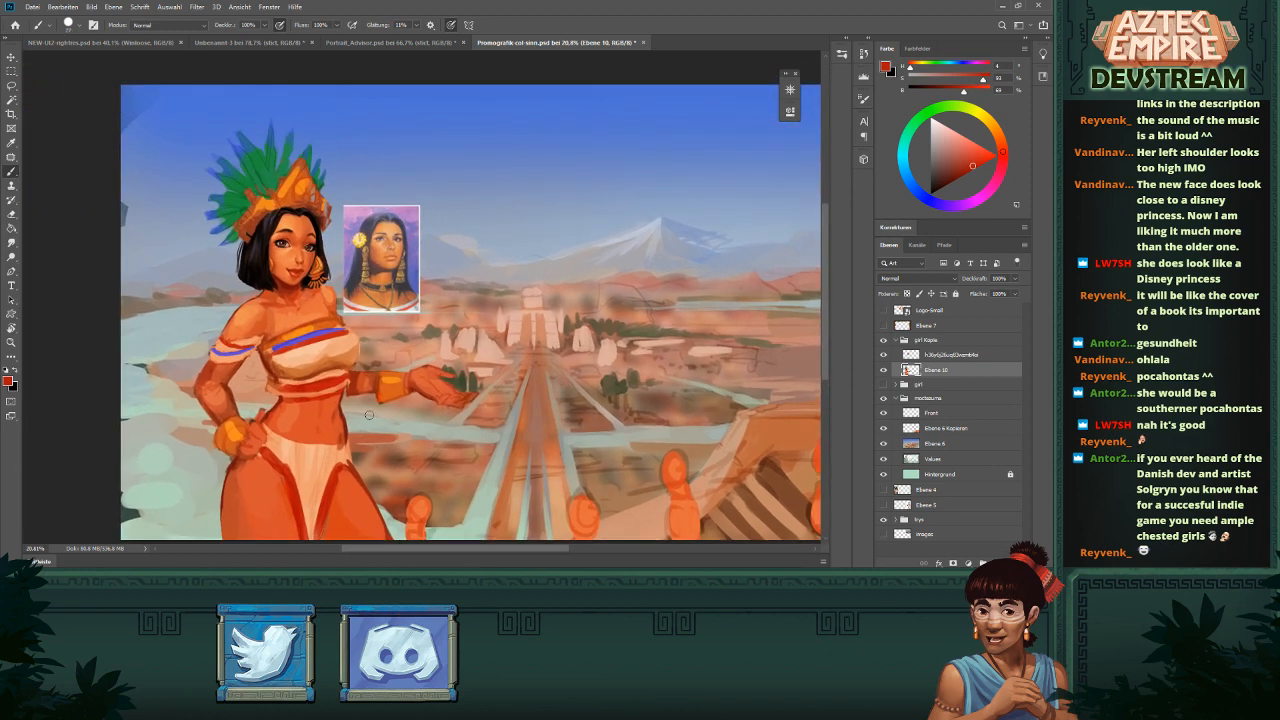
- Lasso the upper body from the headdress down to the waist and adjust its position with the Move tool
key("l")
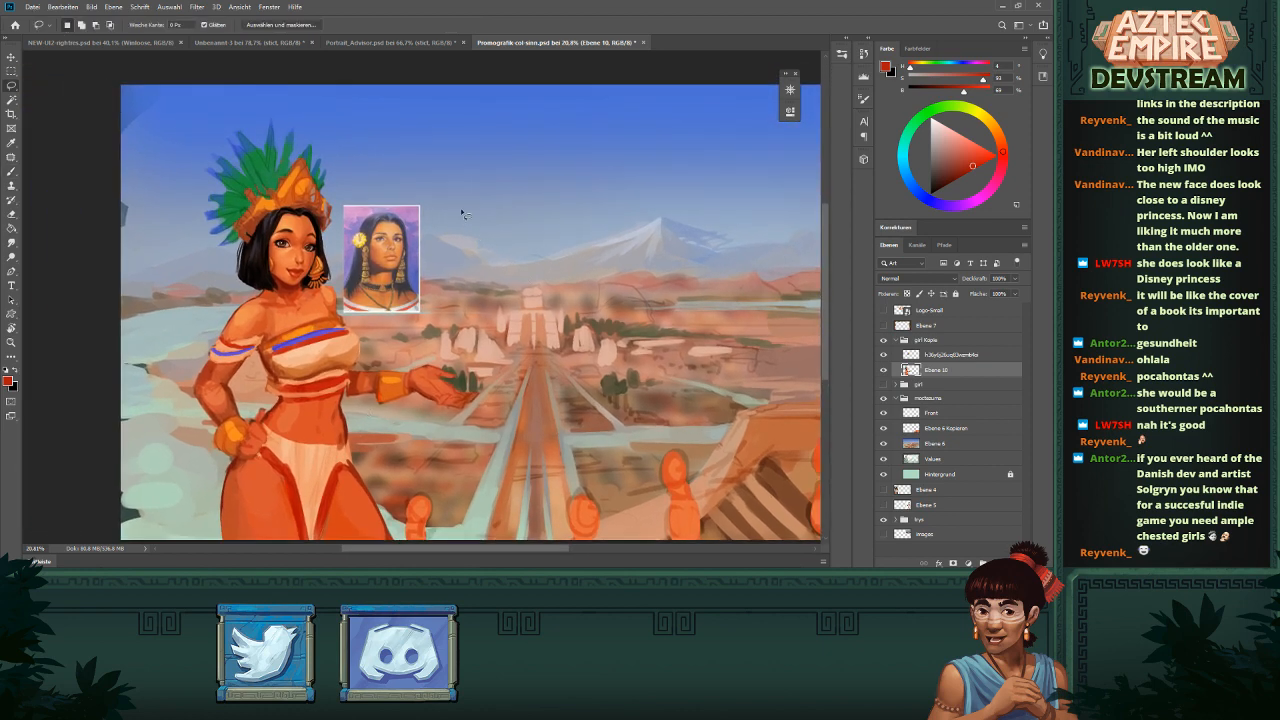
mouse_move(455, 172)
left_mouse_down()
mouse_move(107, 187)
mouse_move(176, 346)
mouse_move(180, 396)
mouse_move(232, 392)
mouse_move(310, 422)
mouse_move(348, 413)
mouse_move(452, 264)
mouse_move(394, 260)
left_mouse_up()
key("v")
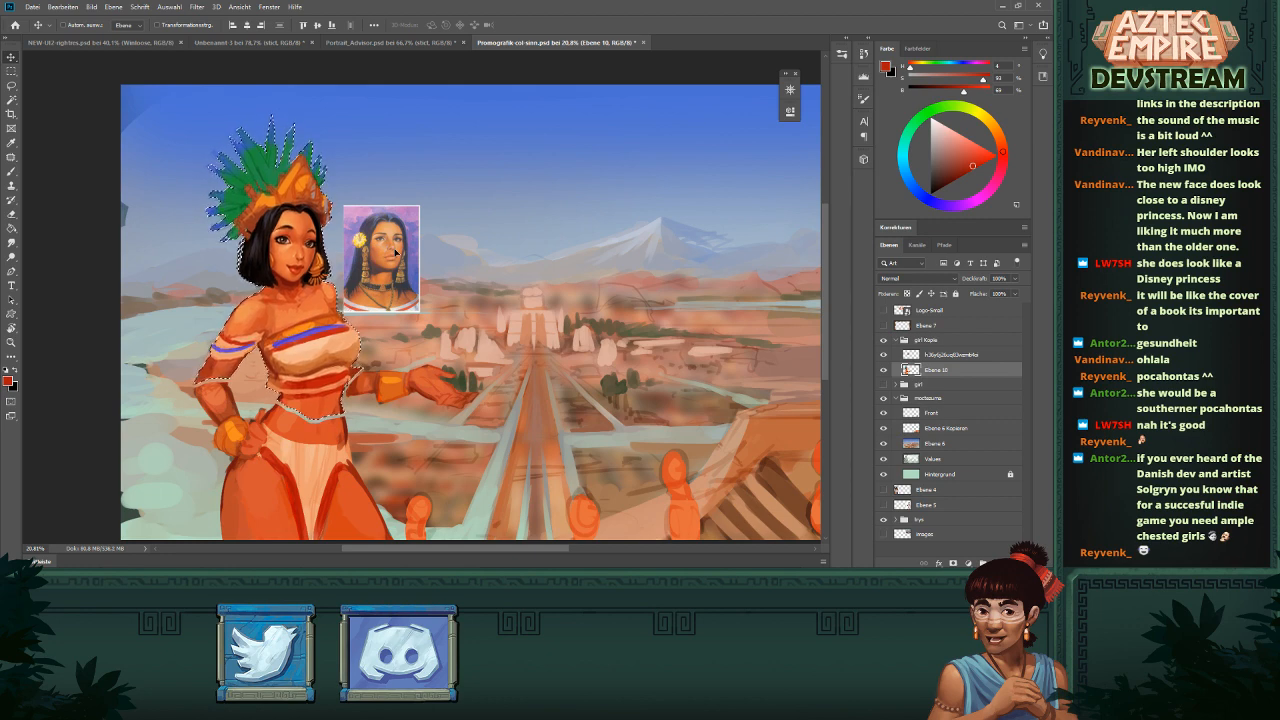
scroll(395, 381, "down", 5)
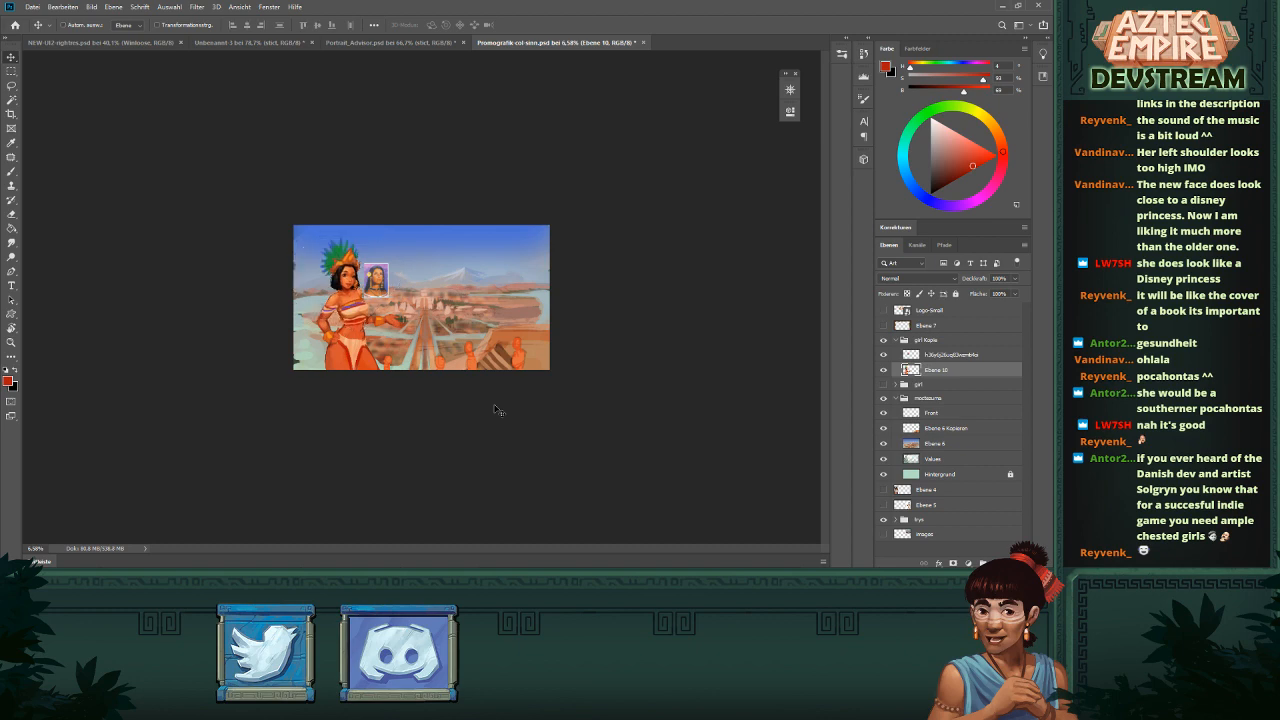
scroll(398, 330, "up", 4)
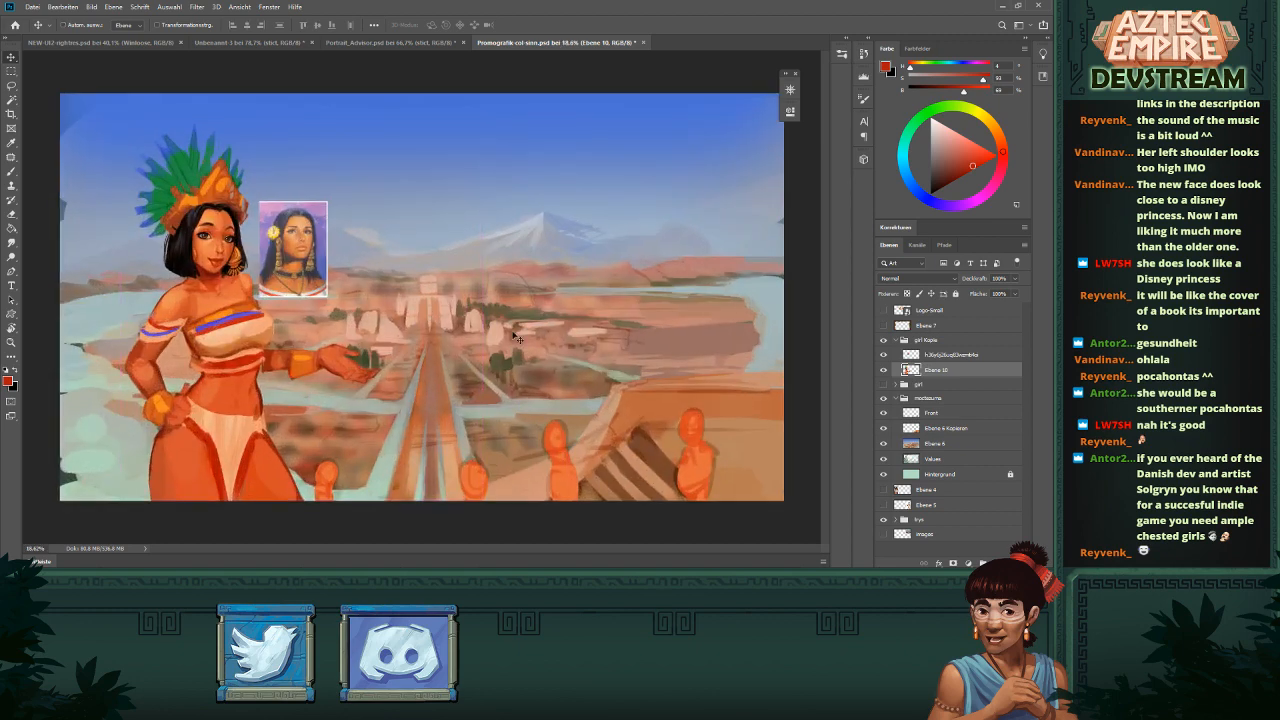
- Flip the girl Kopie group horizontally and toggle the visibility of its two layers to identify the painted figure
left_click(931, 341)
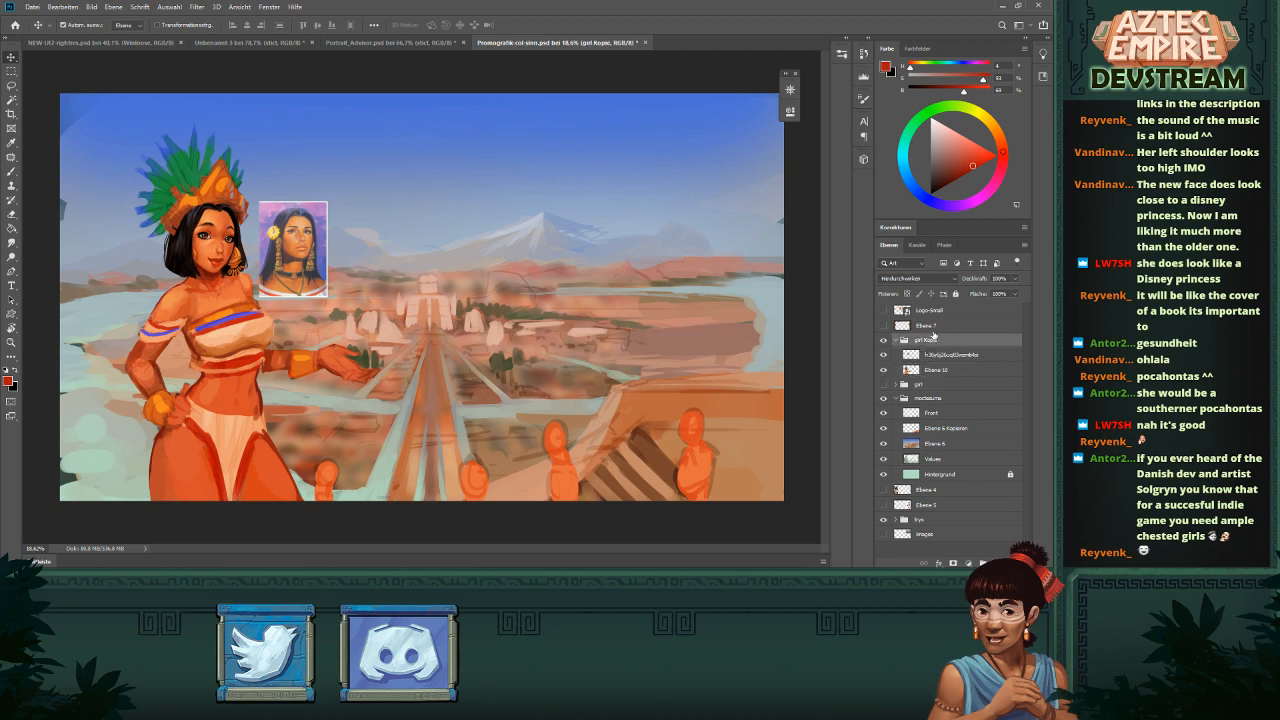
key("ctrl+shift+h")
scroll(423, 357, "up", 2)
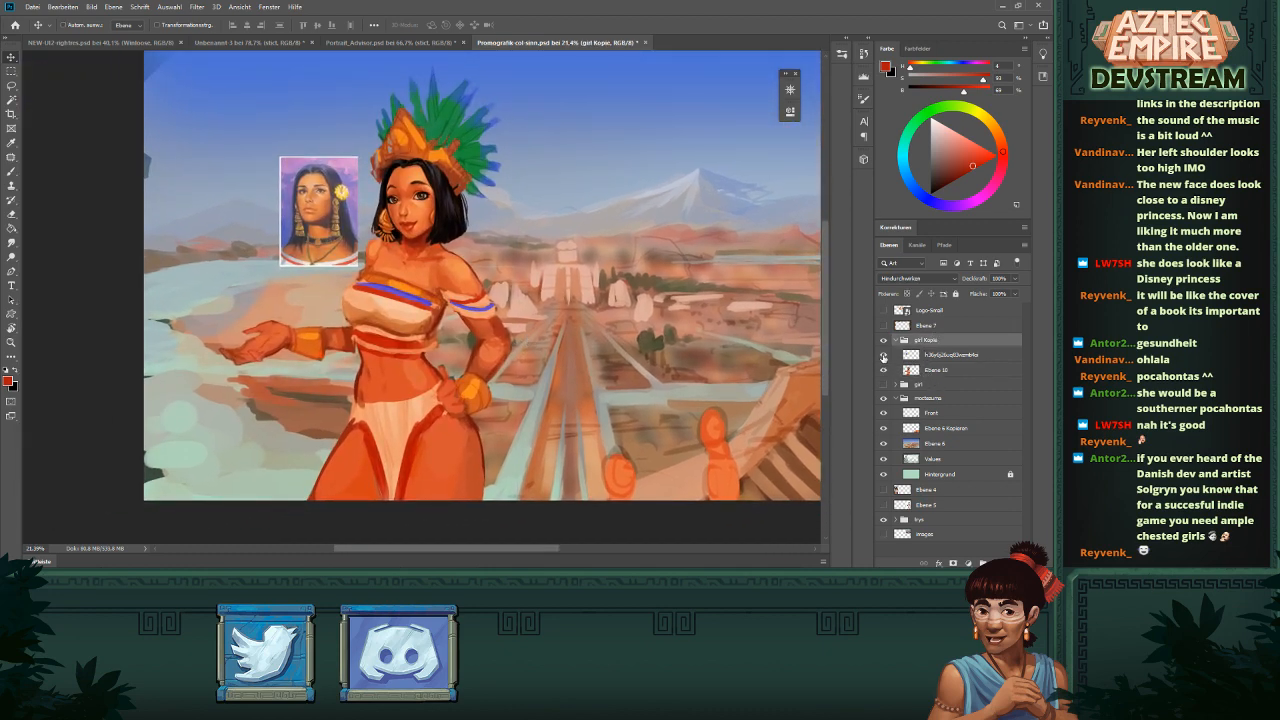
left_click(883, 356)
left_click(883, 356)
left_click(883, 372)
left_click(883, 372)
- On layer Ebene 10, strengthen the outer edge of the chest and top with dark red sampled from below the hair
left_click(935, 370)
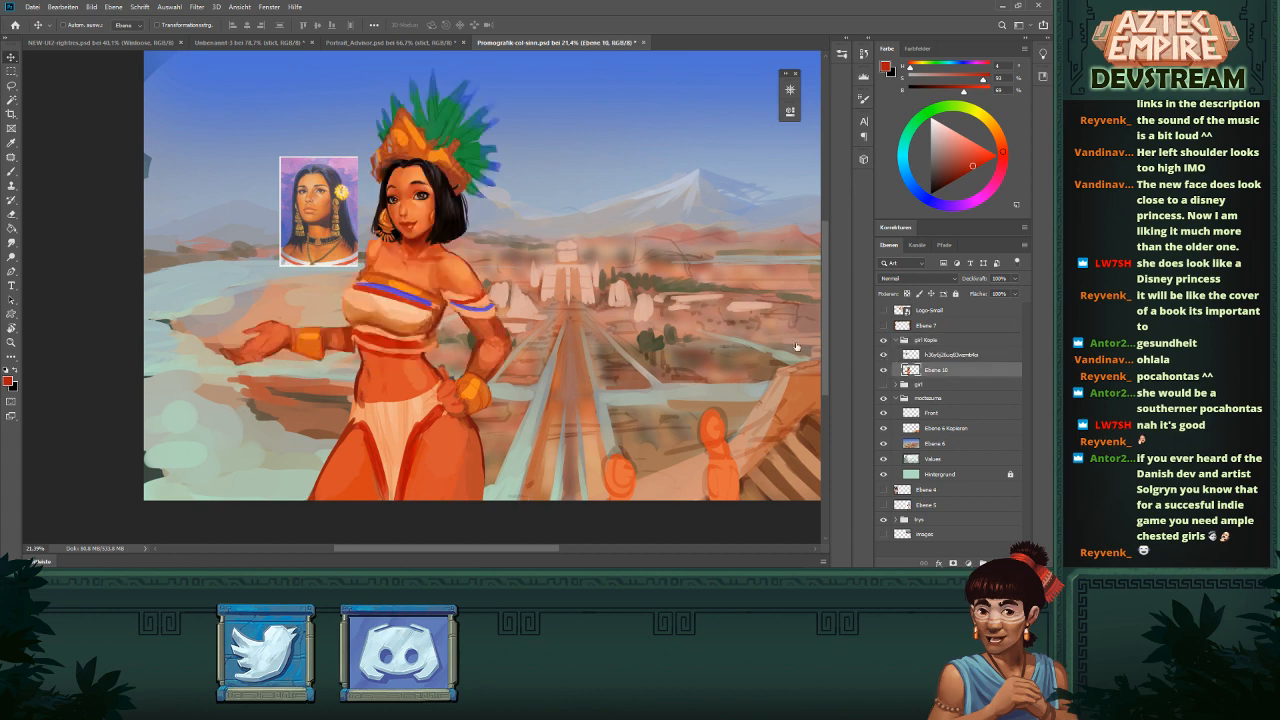
key("b")
scroll(442, 316, "up", 3)
left_click_drag(442, 316, 531, 328)
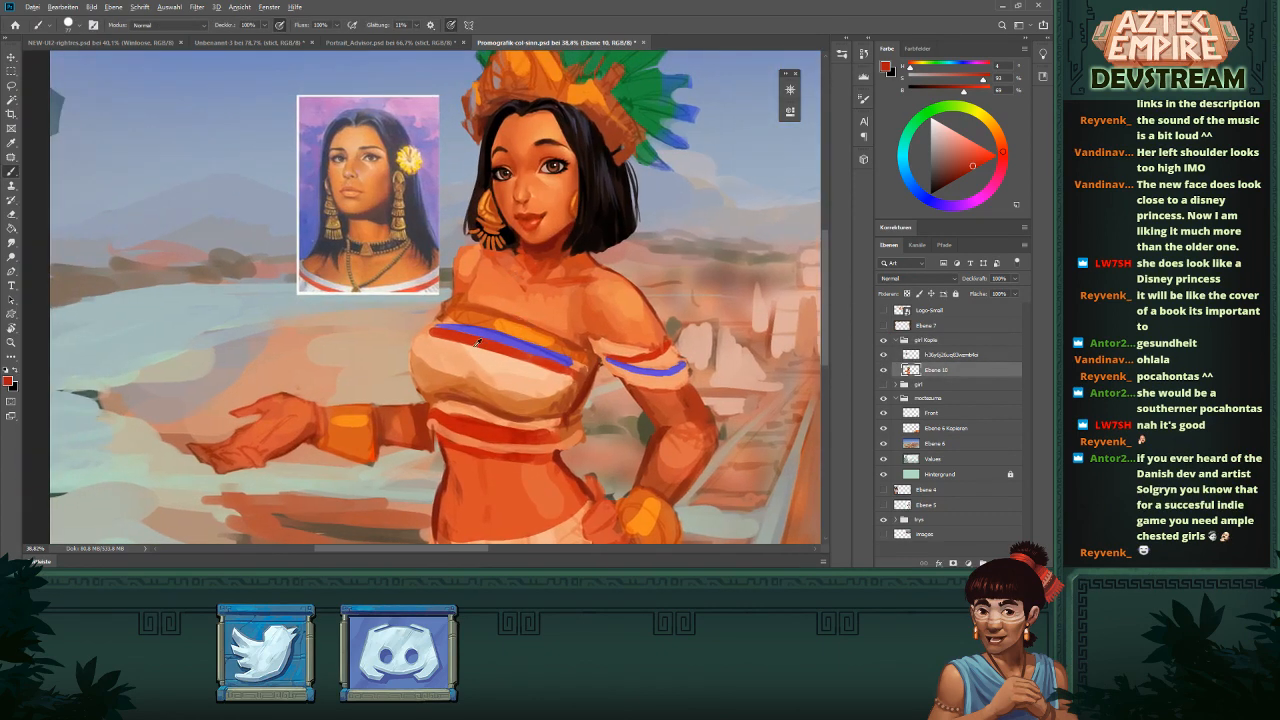
right_click(475, 354, "alt")
left_click(553, 252, "alt")
right_click(474, 317, "alt")
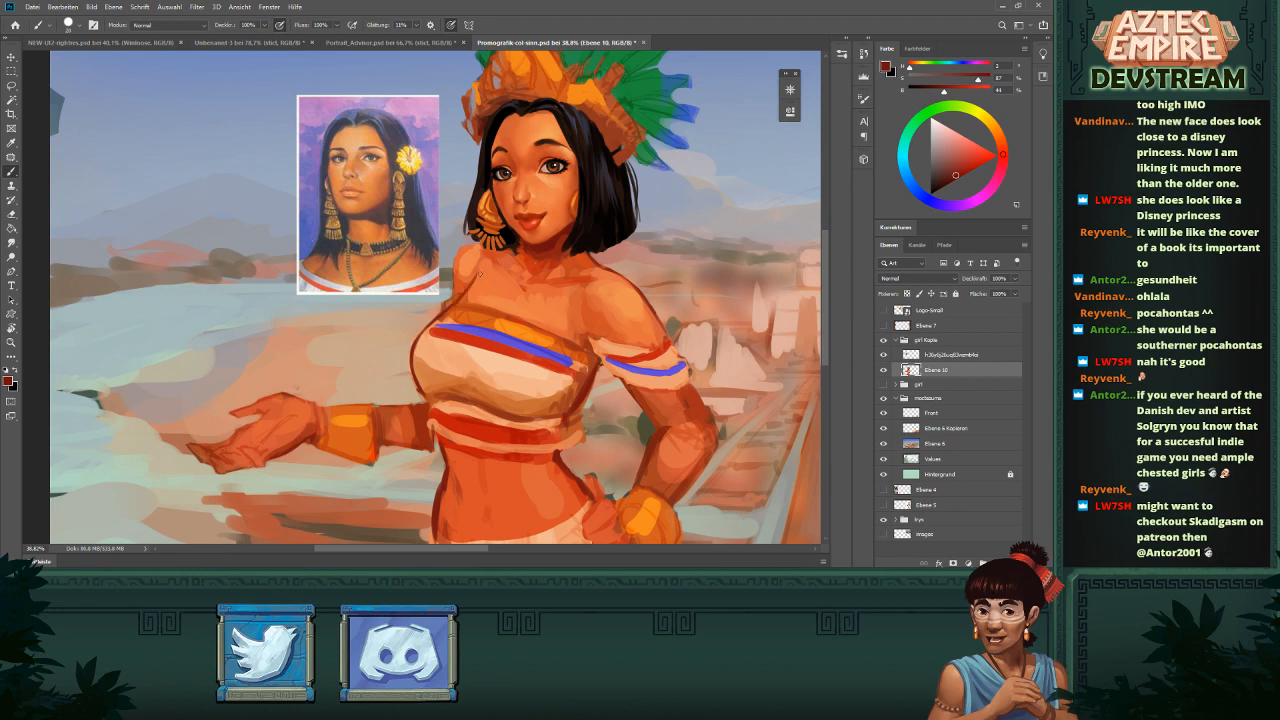
- Rework the shoulder and collarbone on the outstretched-arm side with orange skin tones sampled from the surrounding area
left_click(480, 279, "alt")
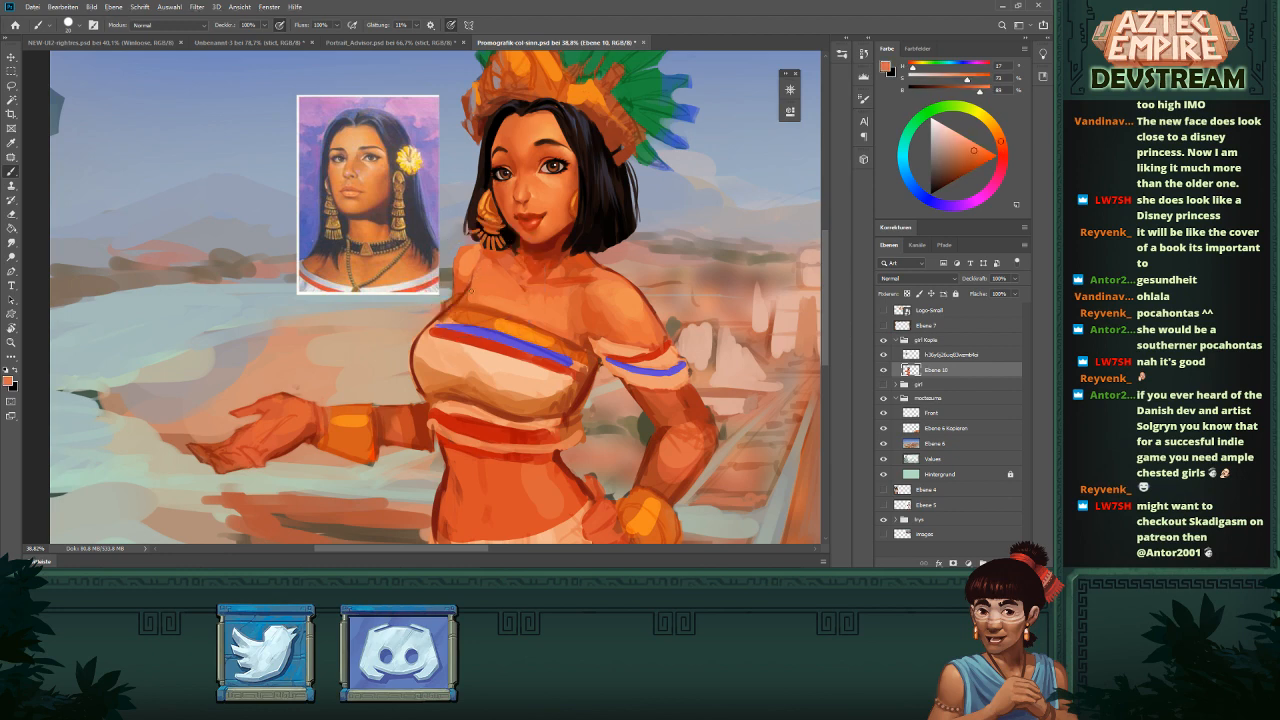
left_click(468, 287, "alt")
left_click(483, 267, "alt")
left_click(470, 283, "alt")
left_click(500, 257, "alt")
left_click(482, 272, "alt")
left_click_drag(522, 283, 486, 310)
left_click_drag(317, 277, 418, 316)
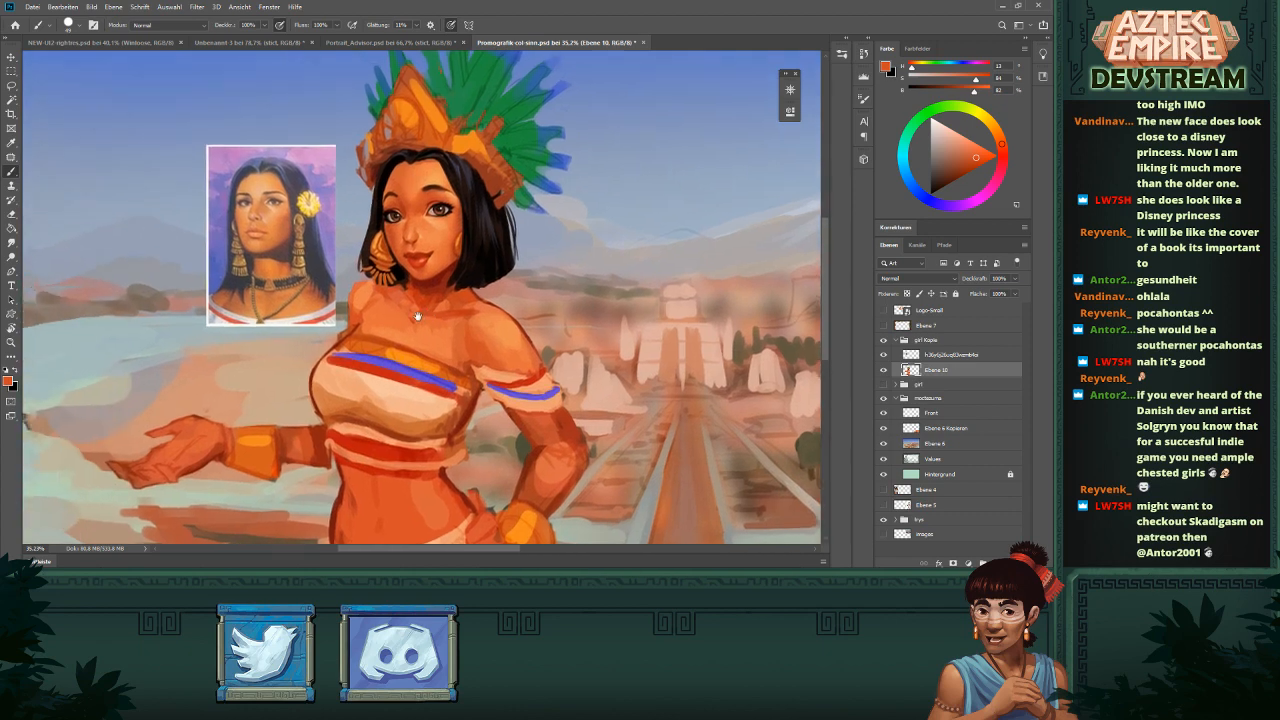
- Blend the shoulder beside the earring with sampled orange and define the bent arm's armpit in sampled dark red
left_click(366, 299, "alt")
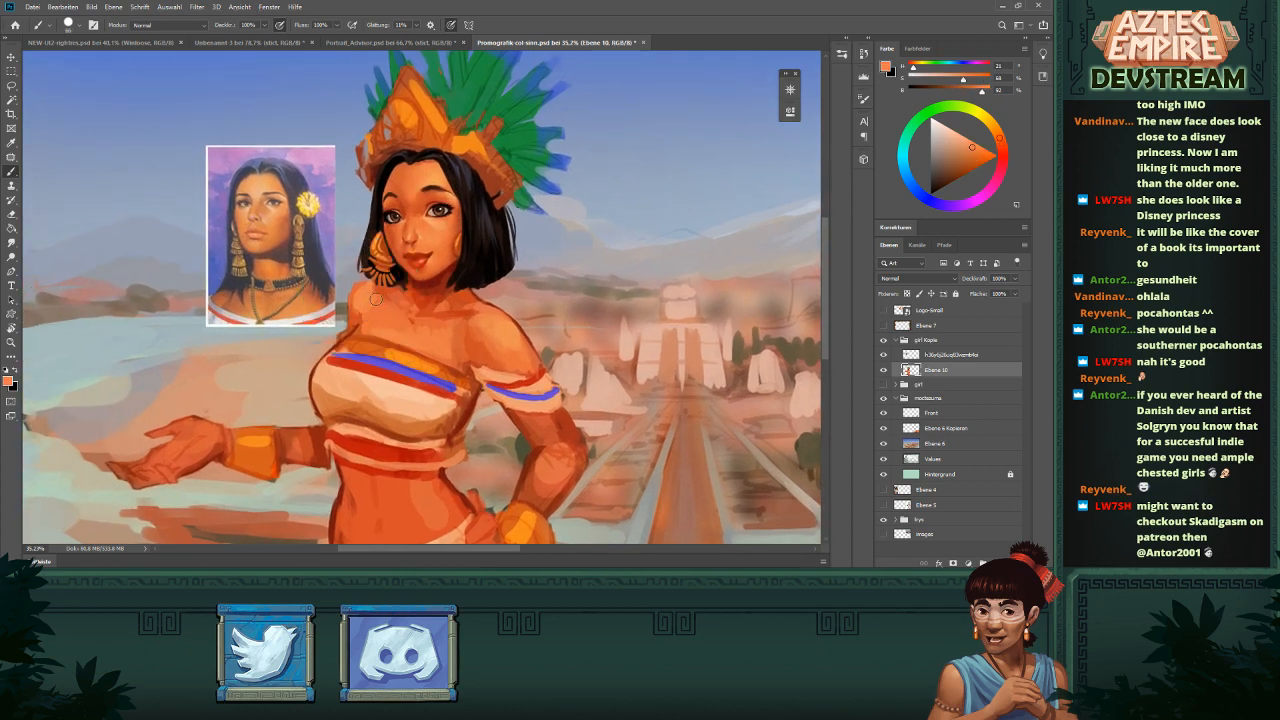
left_click(378, 315, "alt")
left_click(356, 319, "alt")
right_click(378, 309, "alt")
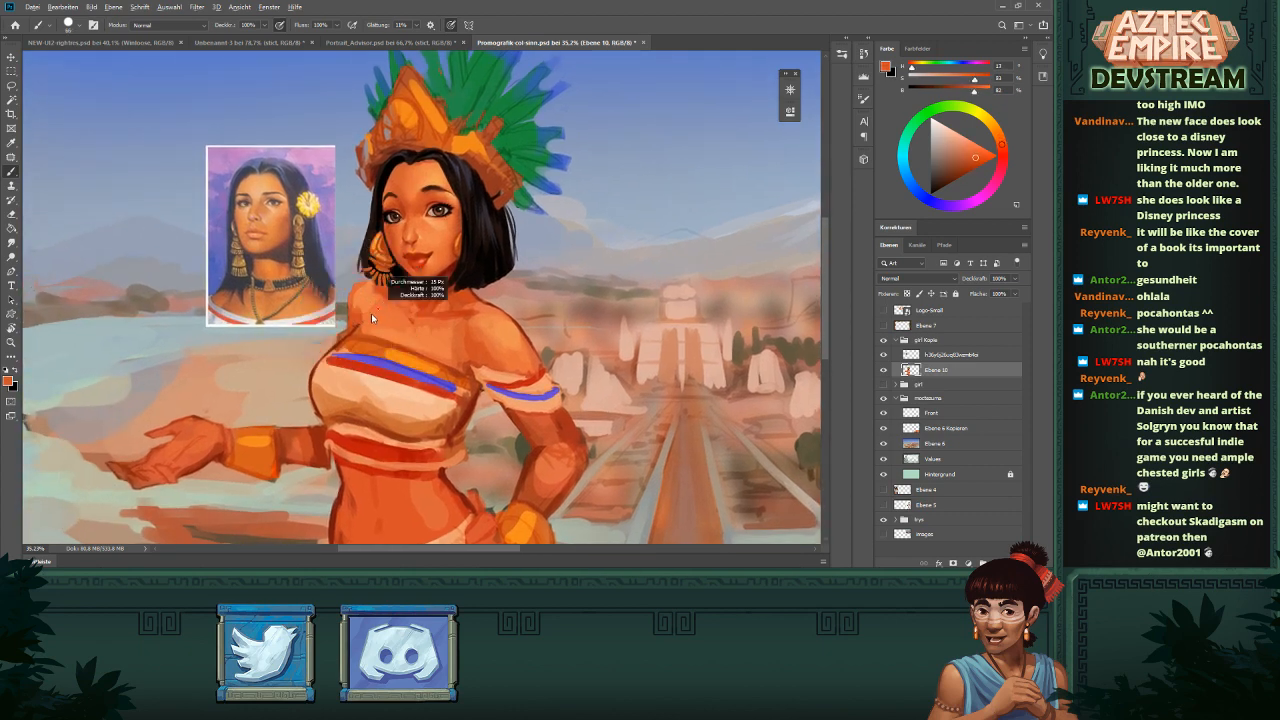
left_click(482, 389, "alt")
right_click(479, 380, "alt")
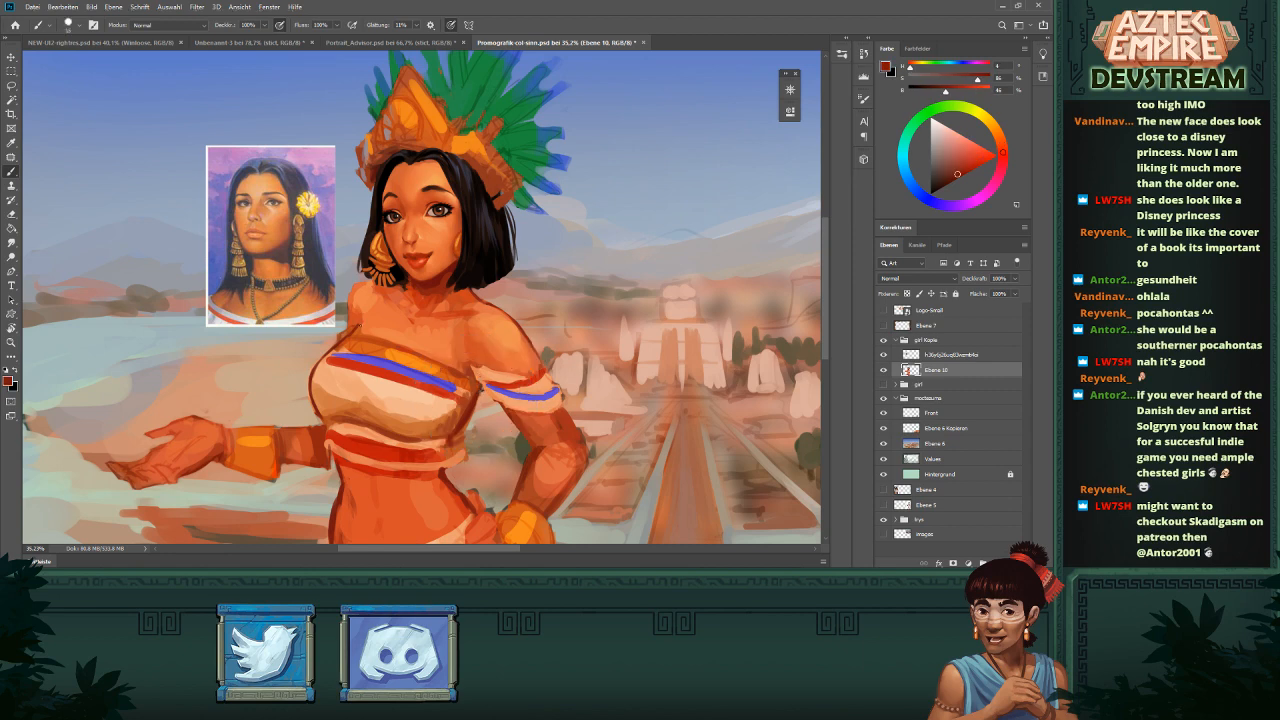
left_click_drag(518, 318, 496, 356)
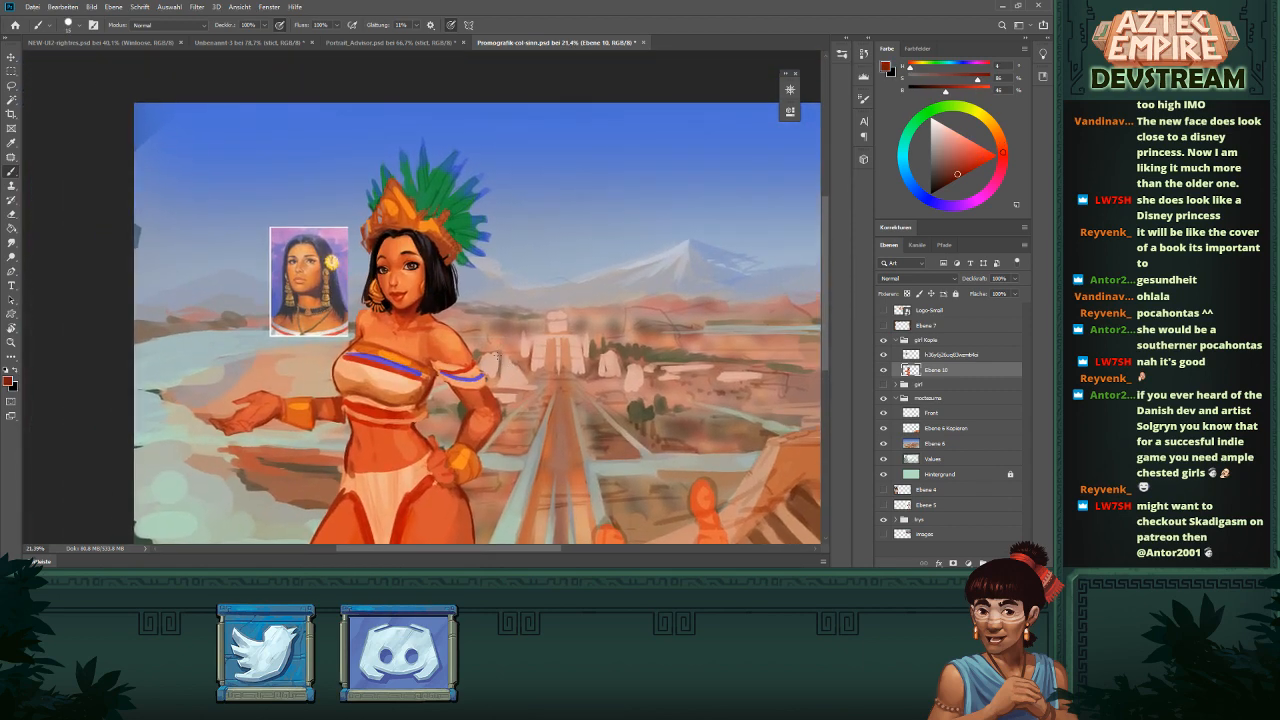
left_click_drag(421, 317, 444, 319)
left_click_drag(444, 319, 472, 340)
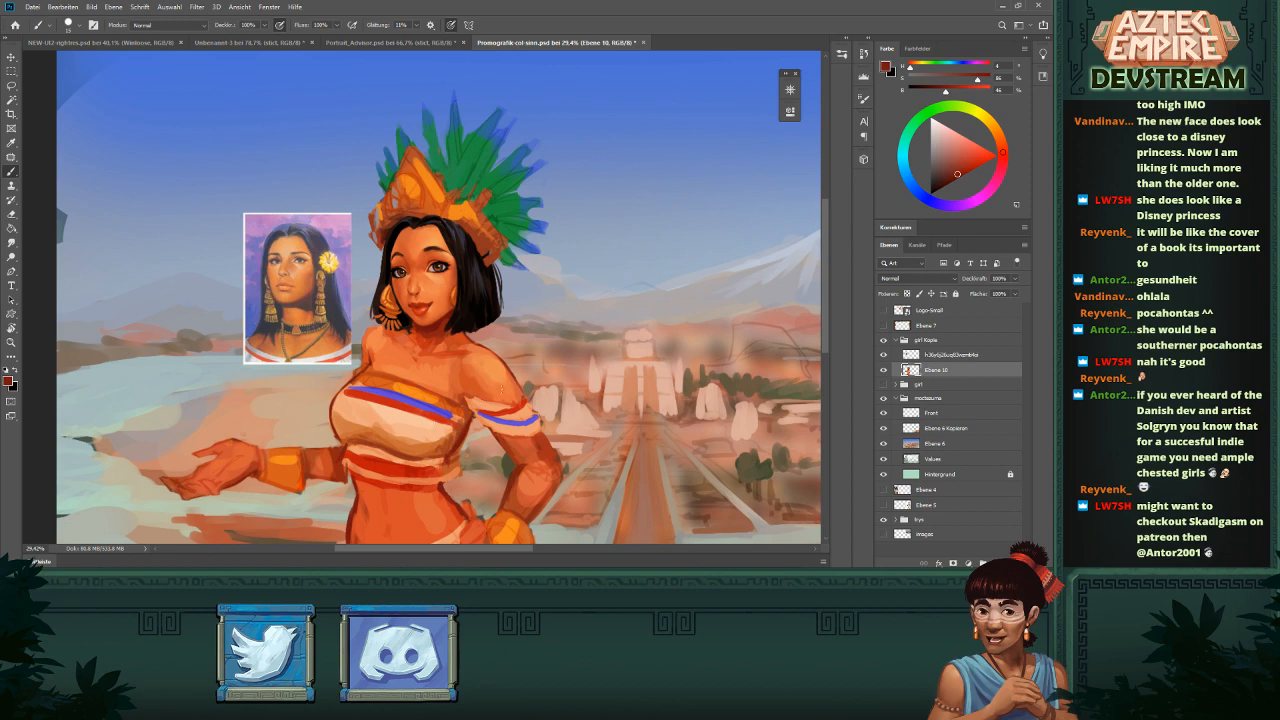
left_click_drag(501, 389, 503, 327)
- Reshape the red hem of the top with a larger brush in sampled red, blending the skin beneath with orange
mouse_move(459, 396)
left_mouse_down()
mouse_move(449, 419)
mouse_move(427, 407)
mouse_move(454, 405)
mouse_move(426, 428)
mouse_move(456, 414)
left_mouse_up()
key("bracketright")
left_click(418, 412, "alt")
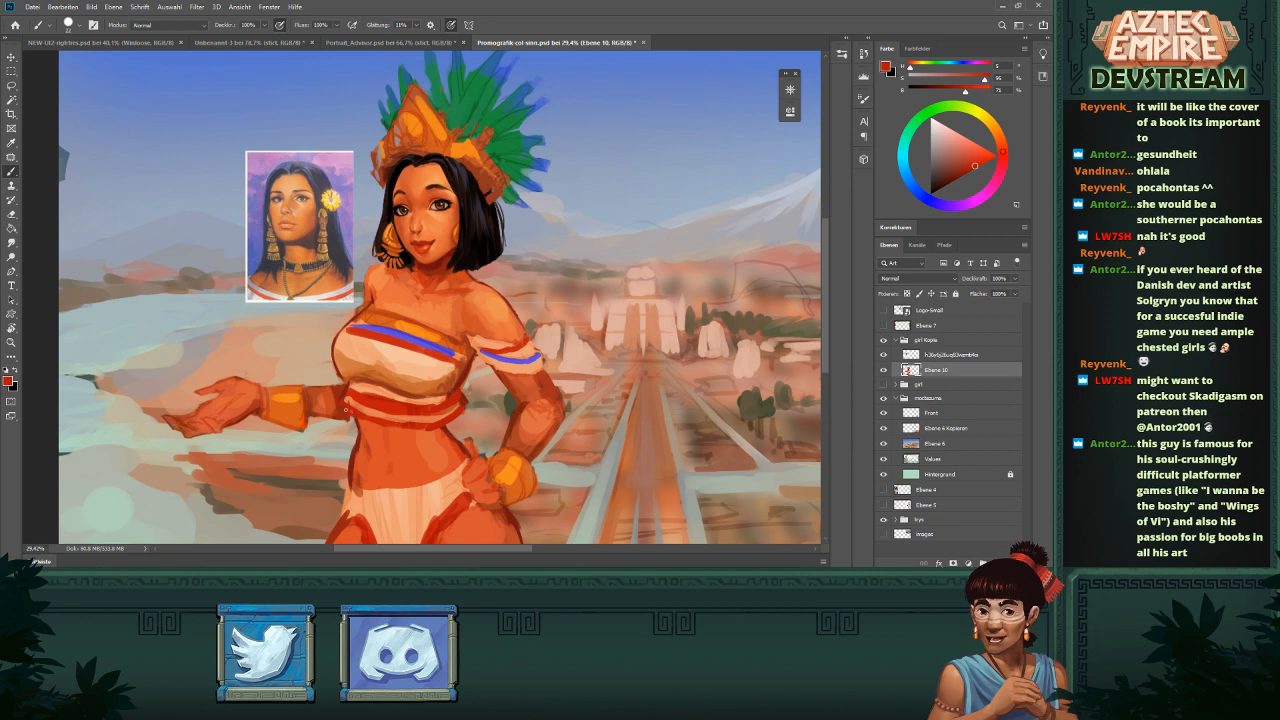
left_click(377, 423, "alt")
mouse_move(355, 412)
left_mouse_down()
mouse_move(390, 419)
mouse_move(370, 418)
left_mouse_up()
left_click(383, 420, "alt")
left_click(369, 423, "alt")
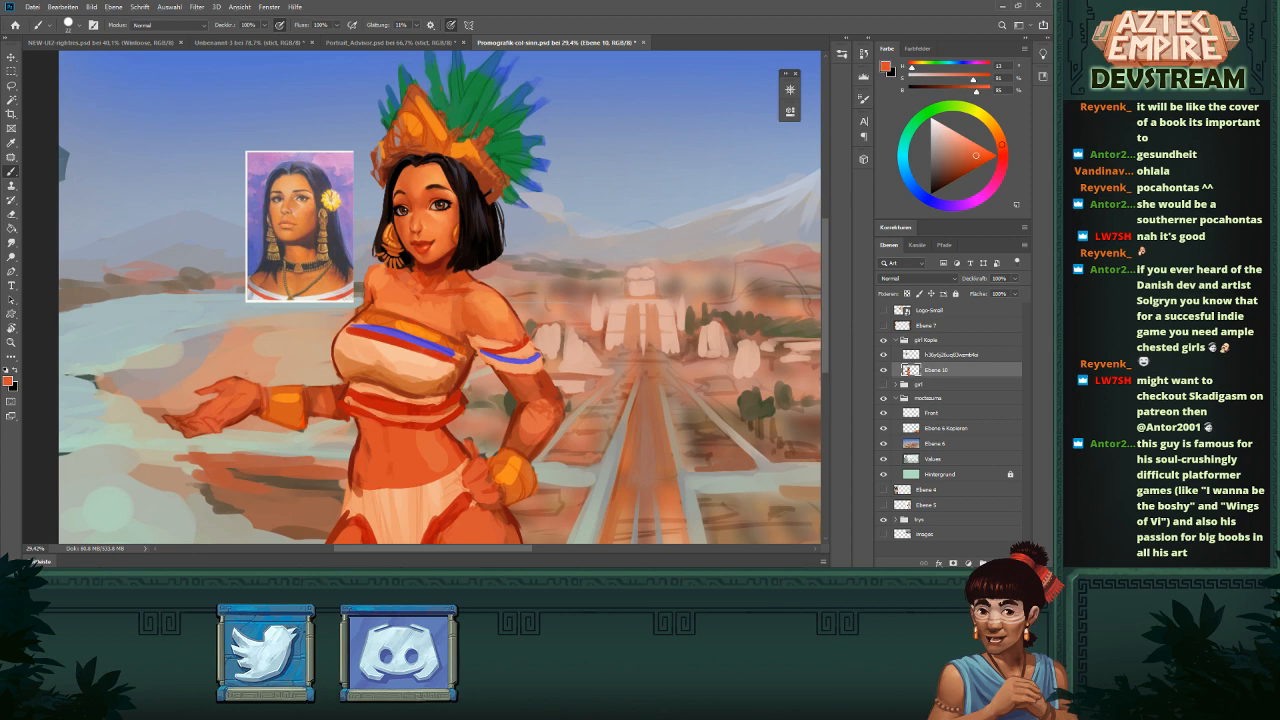
left_click_drag(475, 225, 446, 388)
- Choose a deep crimson and darken the shadow where the top's hem meets the outstretched arm
left_click_drag(973, 168, 954, 180)
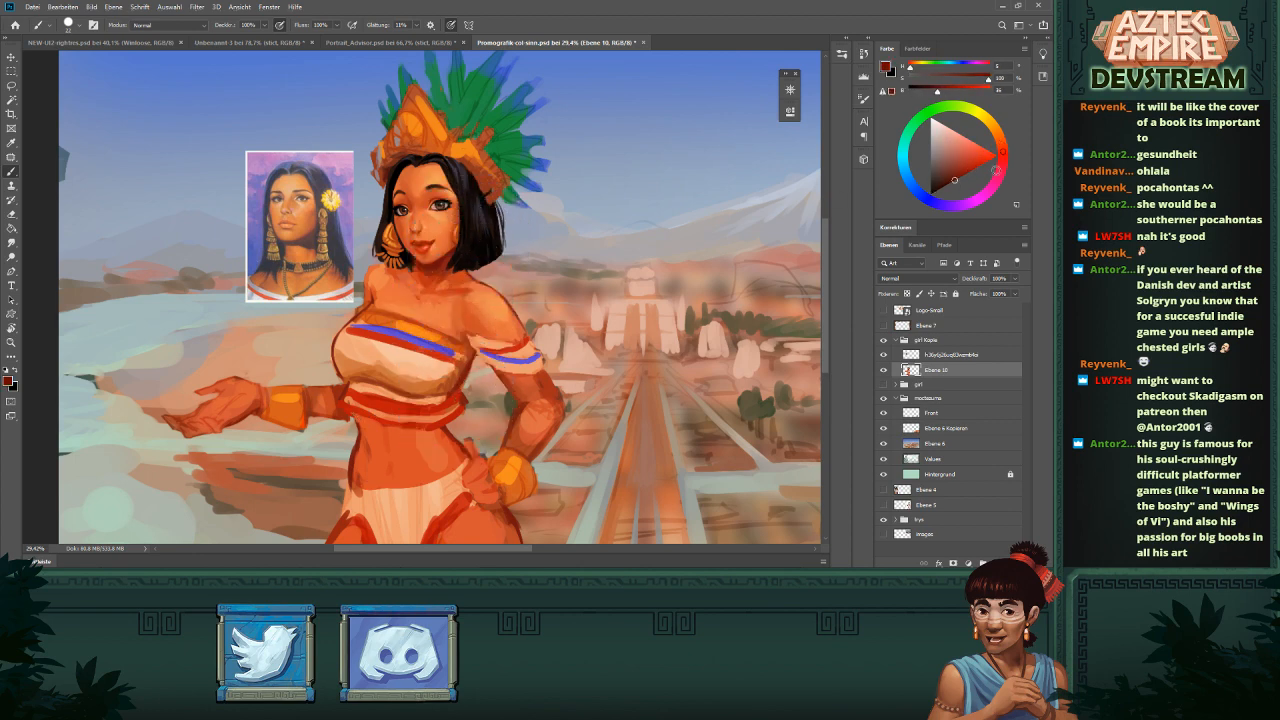
left_click(1002, 163)
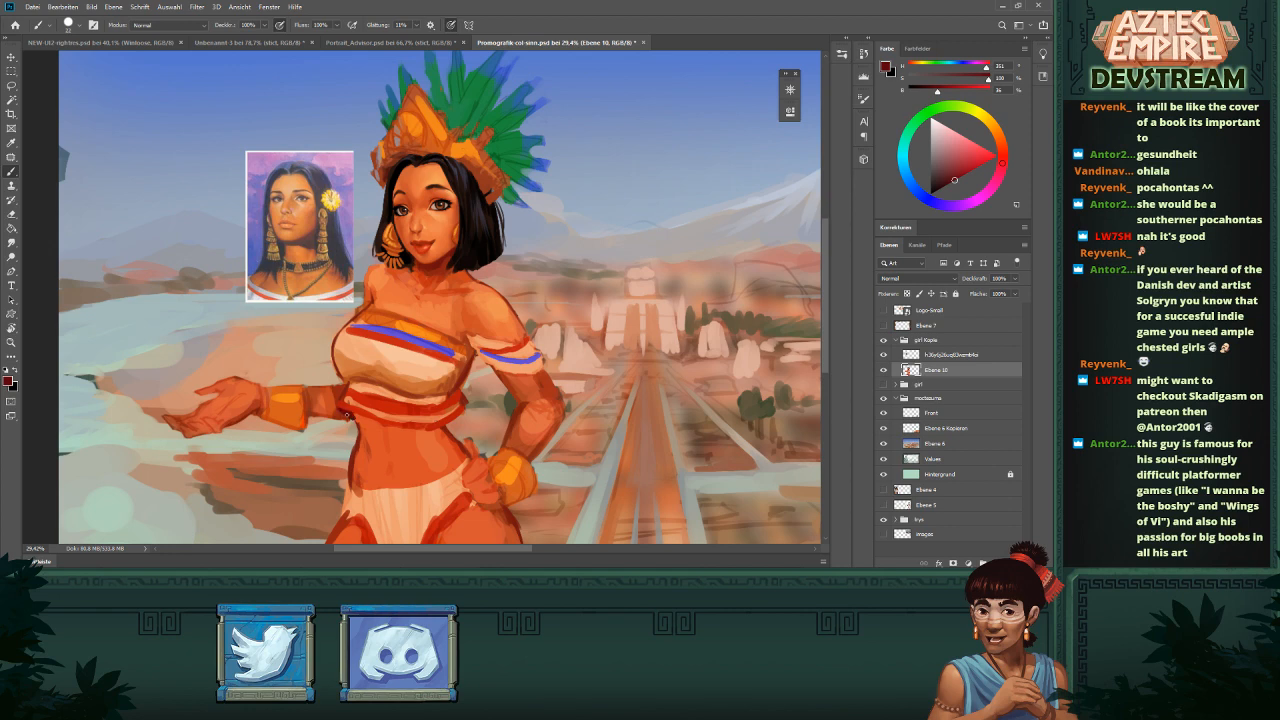
scroll(566, 335, "down", 5)
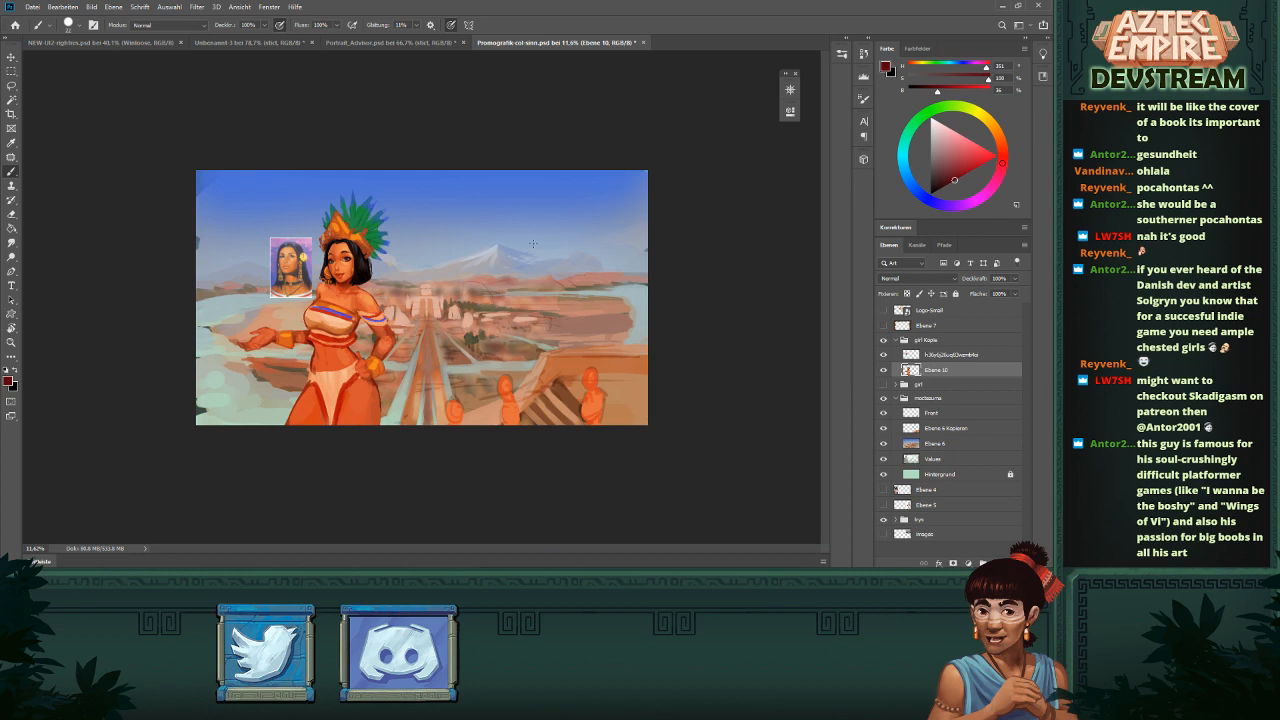
scroll(319, 326, "up", 5)
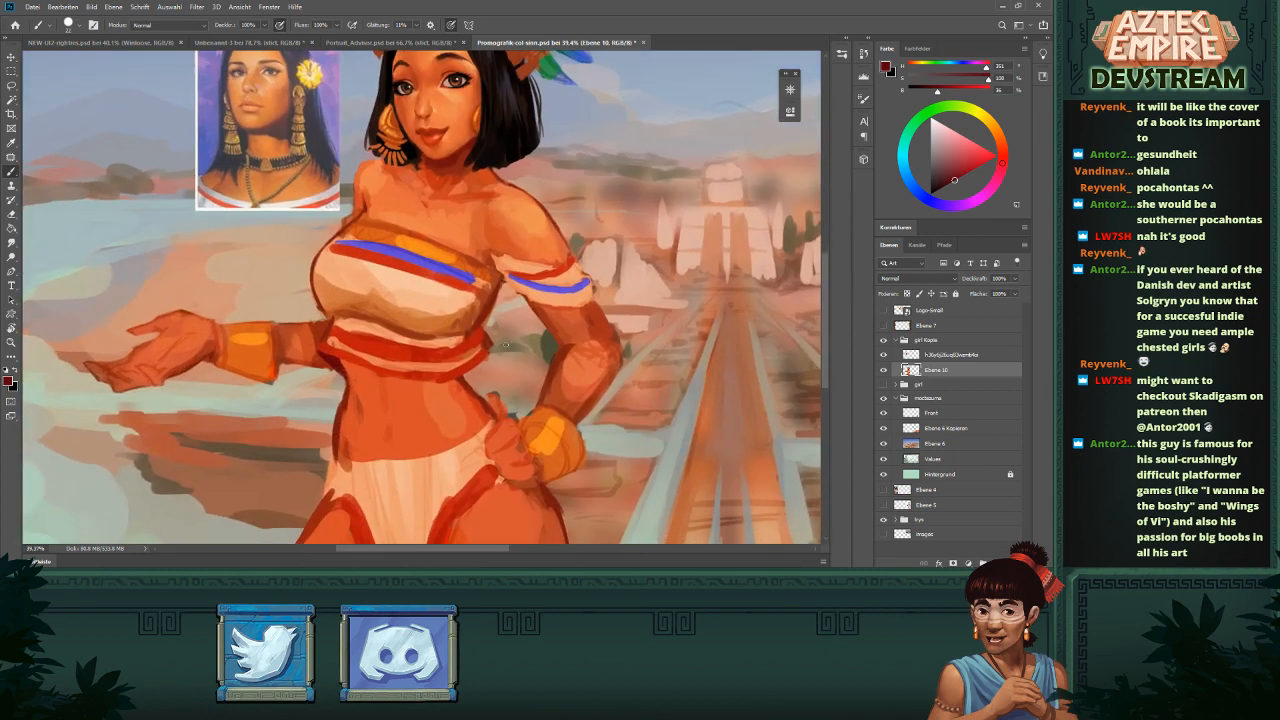
left_click_drag(522, 365, 432, 365)
- Flip the girl Kopie group horizontally back to its original orientation and reselect layer Ebene 10
left_click(940, 342)
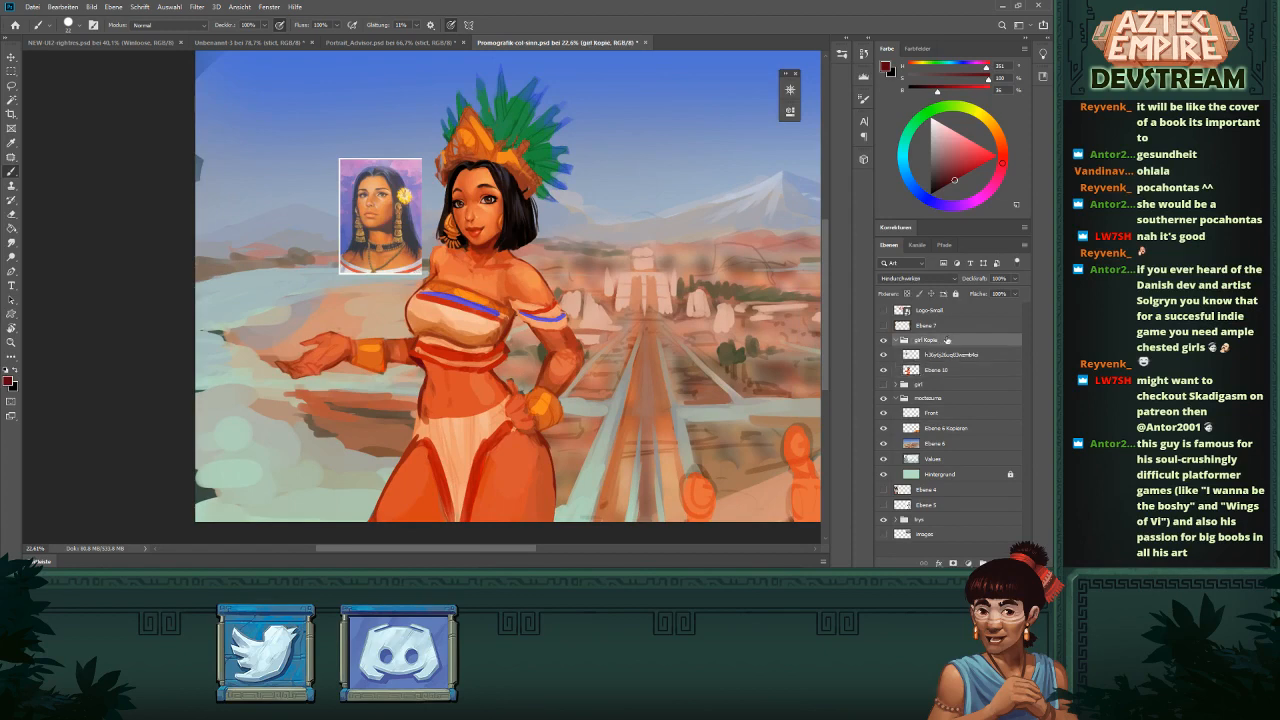
key("ctrl+shift+h")
left_click(948, 370)
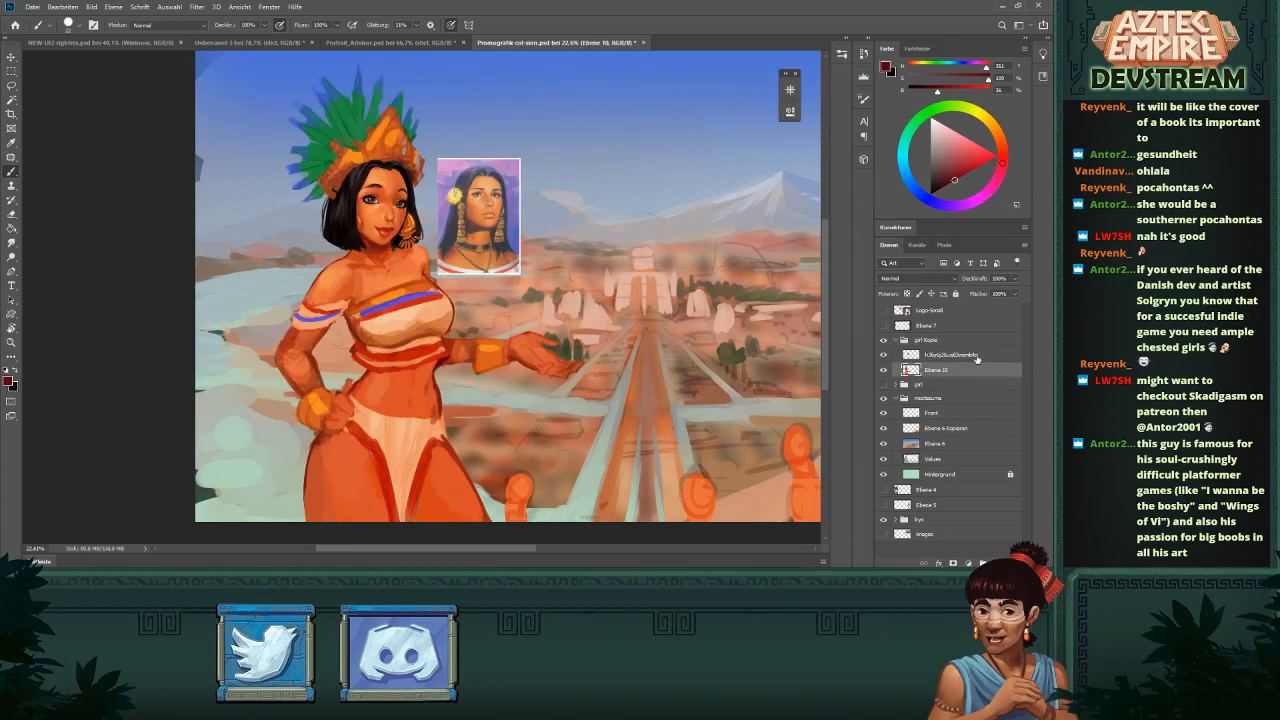
- Clean up the waist contour below the hem on the outstretched-arm side with the eraser and a small dark red brush
scroll(508, 395, "up", 3)
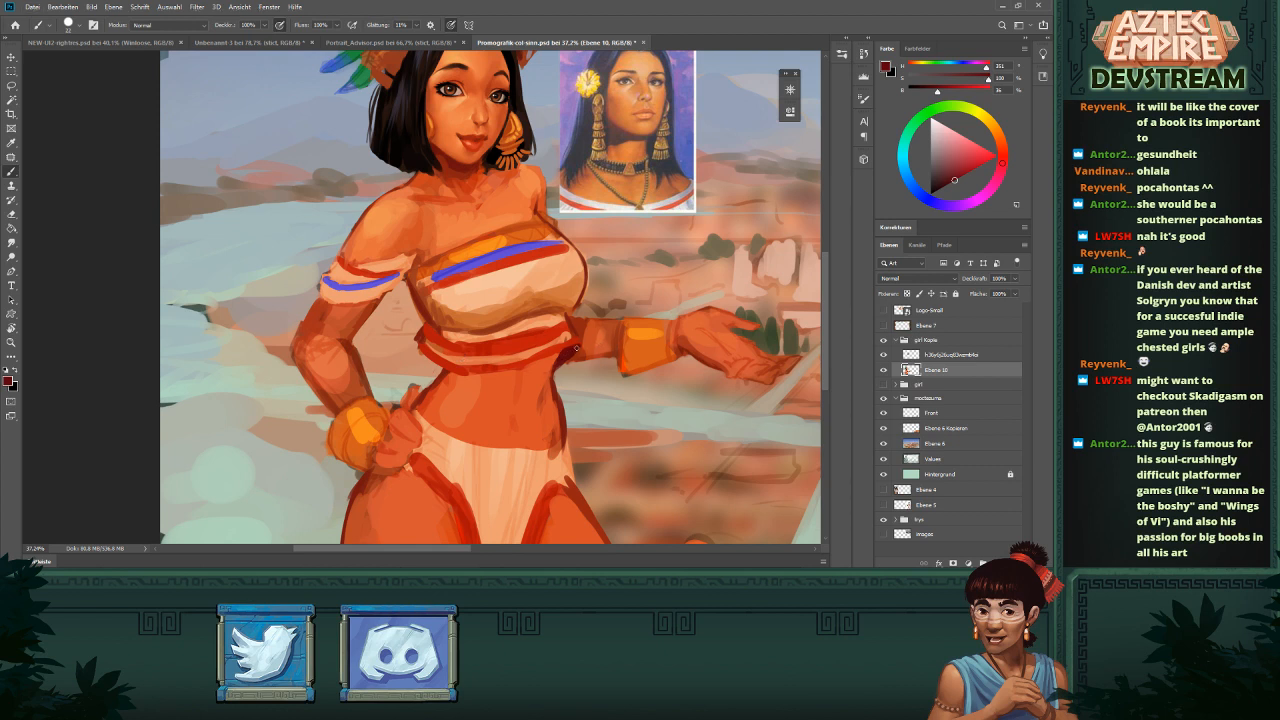
key("e")
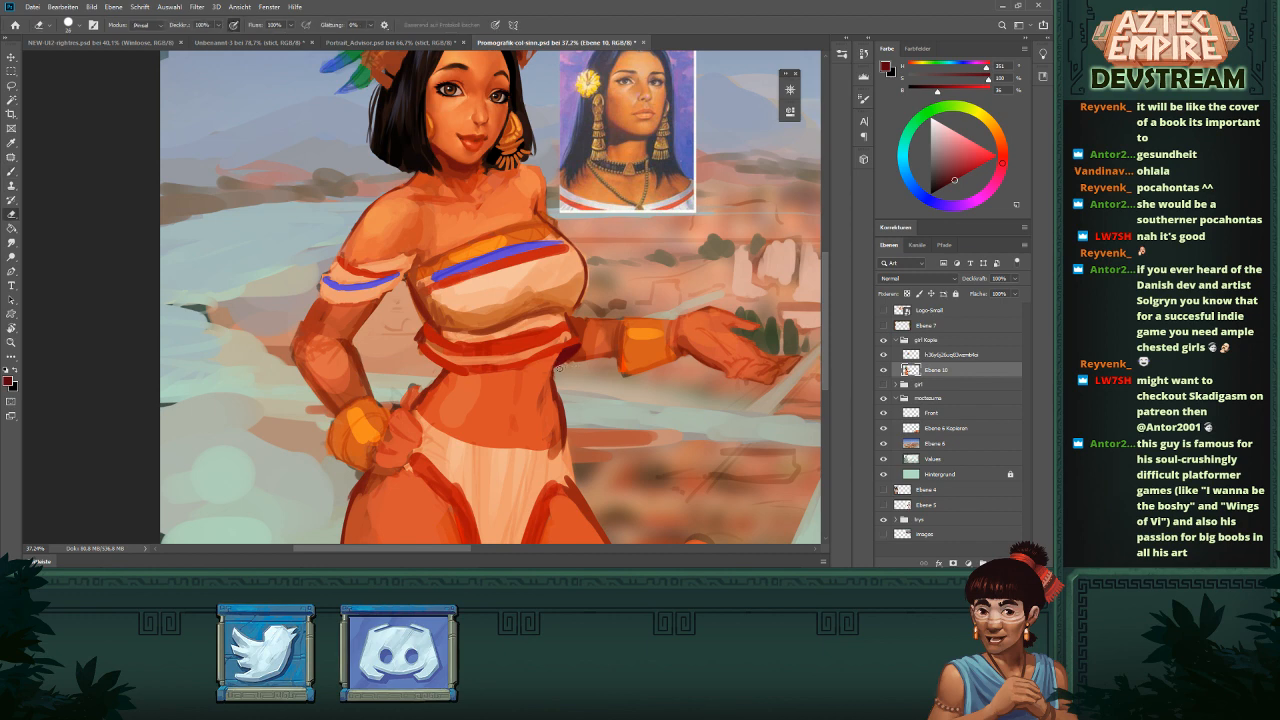
scroll(518, 420, "down", 5)
scroll(520, 408, "up", 6)
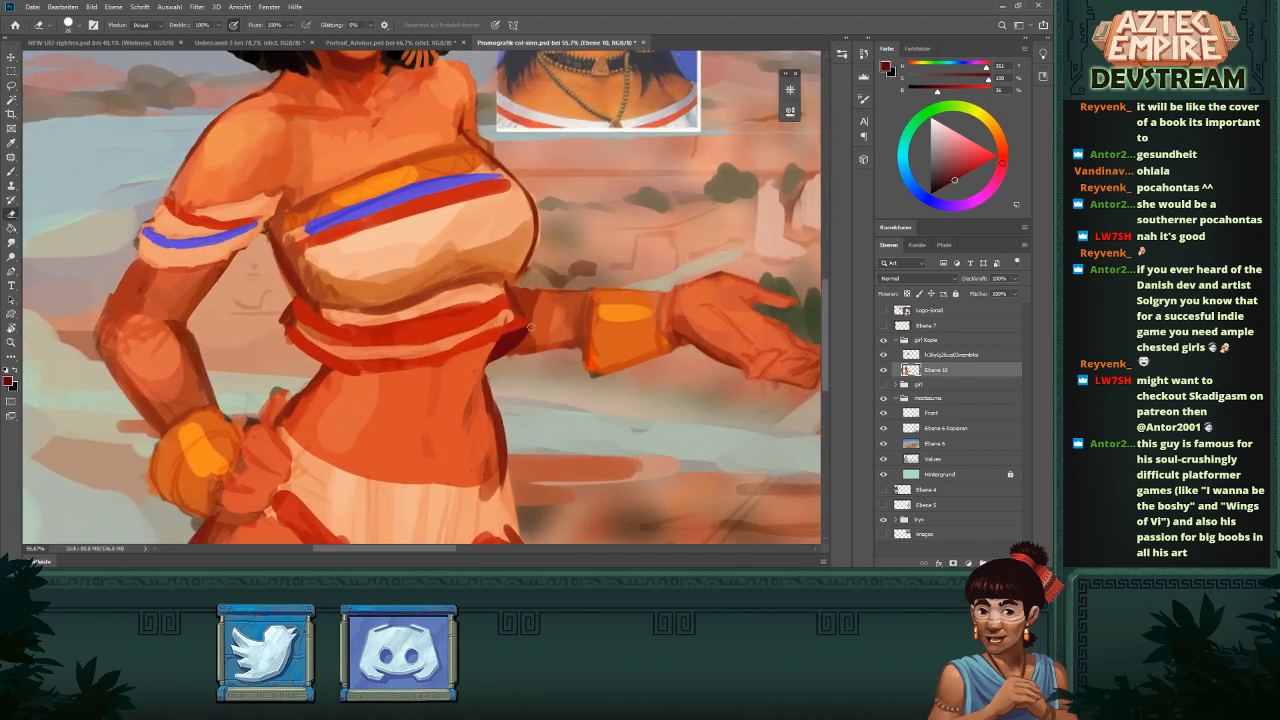
key("b")
left_click_drag(508, 352, 496, 366)
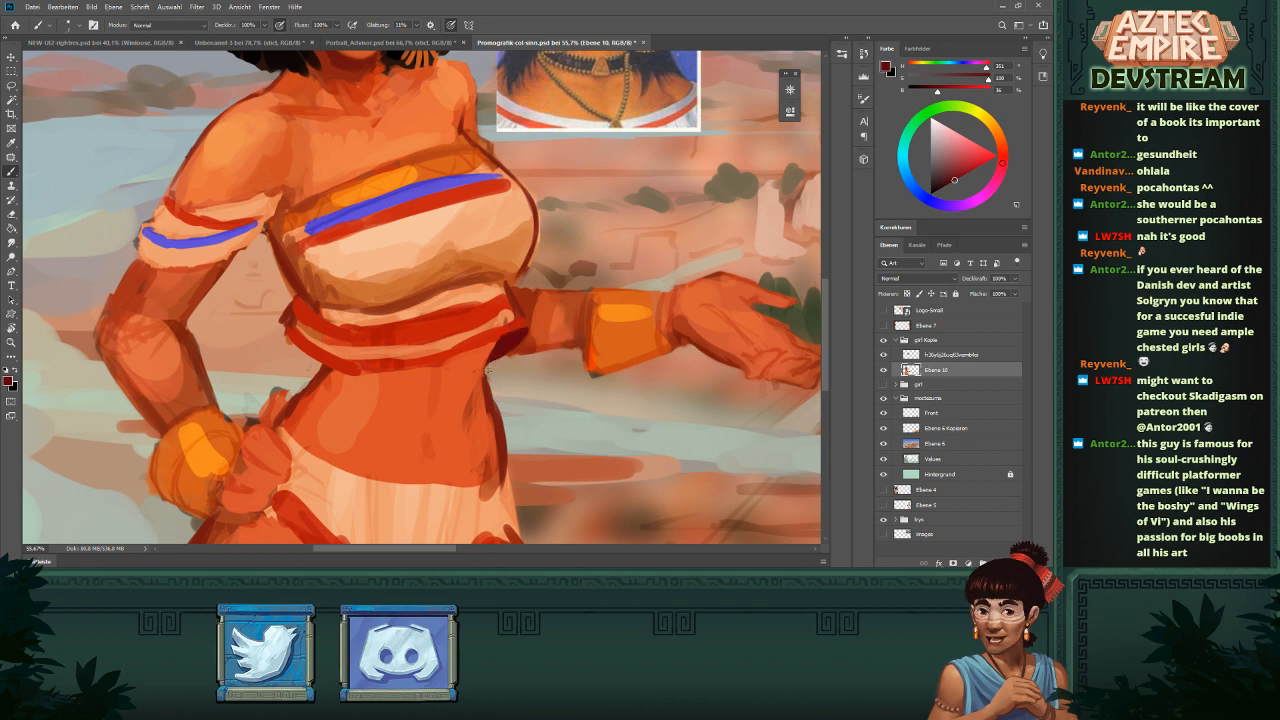
left_click(492, 357, "alt")
scroll(487, 366, "down", 3)
left_click_drag(388, 368, 514, 346)
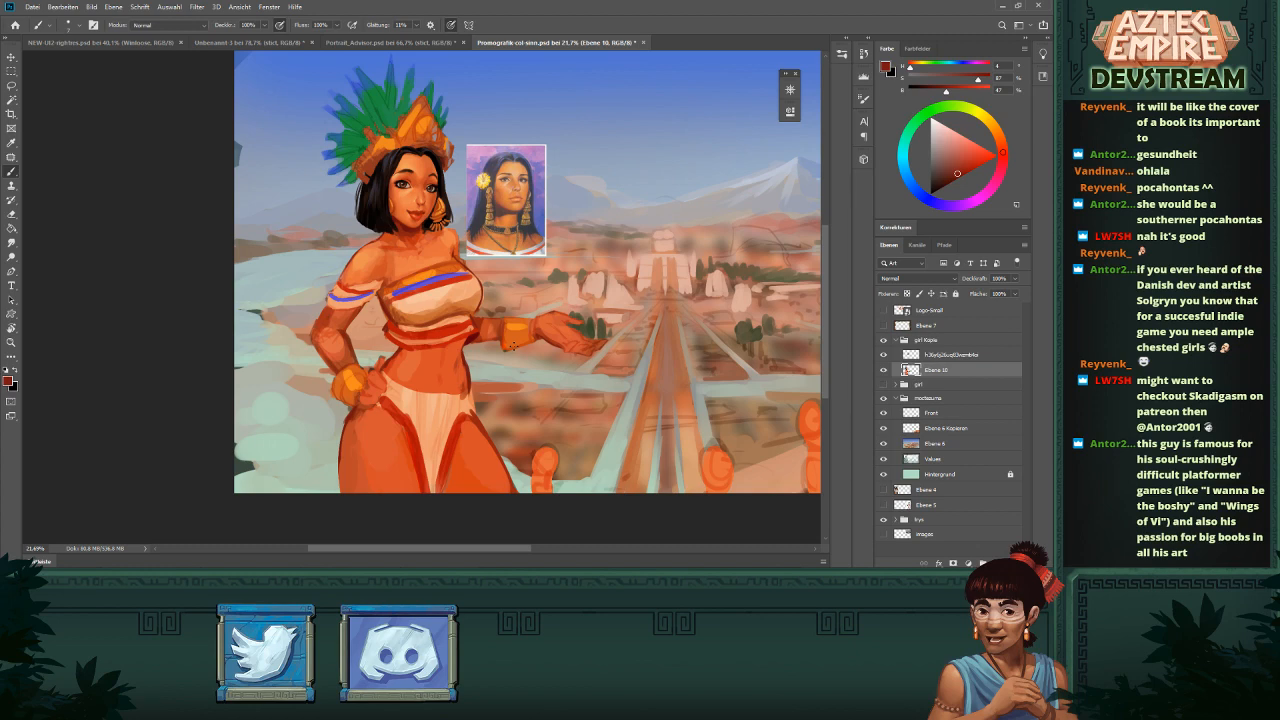
- Paint a sampled deep crimson shadow along the underside of the top's hem and trim it with sampled orange skin tone
mouse_move(338, 324)
left_mouse_down()
mouse_move(629, 363)
mouse_move(549, 360)
mouse_move(600, 342)
mouse_move(610, 345)
mouse_move(480, 376)
left_mouse_up()
left_click(612, 348, "alt")
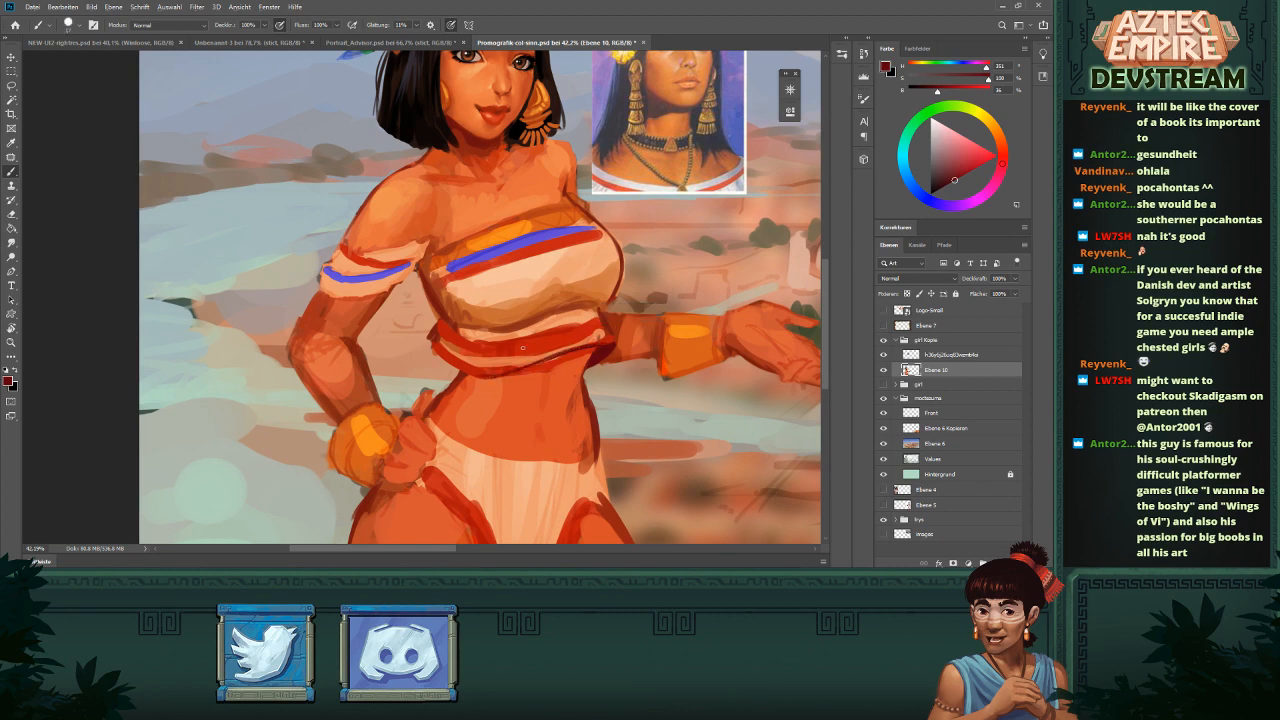
left_click(567, 368, "alt")
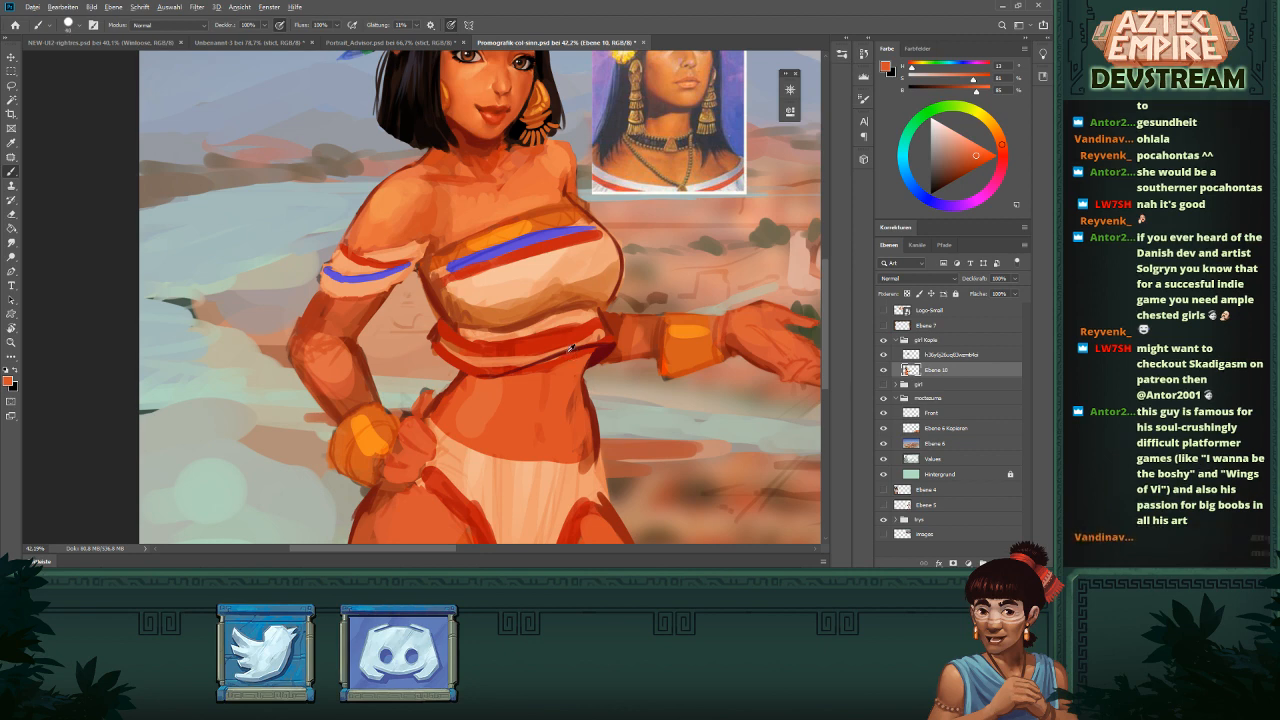
mouse_move(514, 356)
left_mouse_down()
mouse_move(597, 336)
mouse_move(528, 356)
mouse_move(562, 341)
left_mouse_up()
- Repaint the red hem band and its corner near the outstretched arm with sampled red and a 22 px brush
left_click(599, 331, "alt")
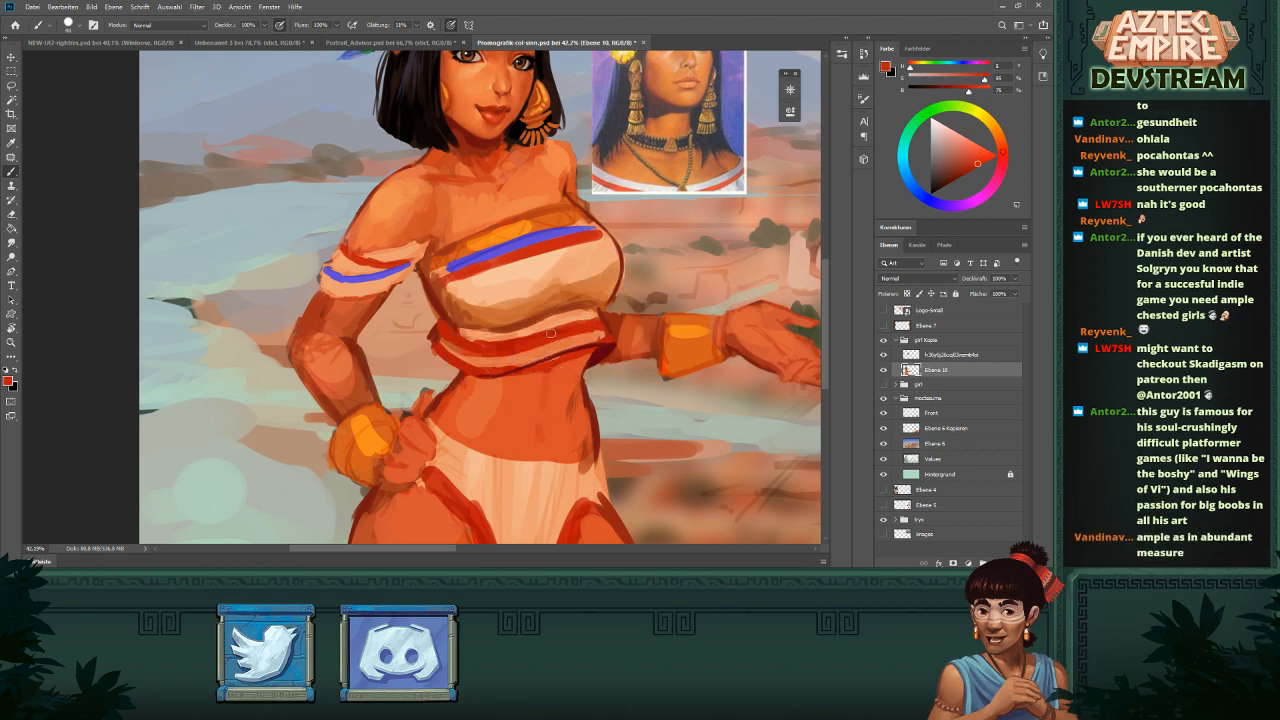
left_click(608, 334, "alt")
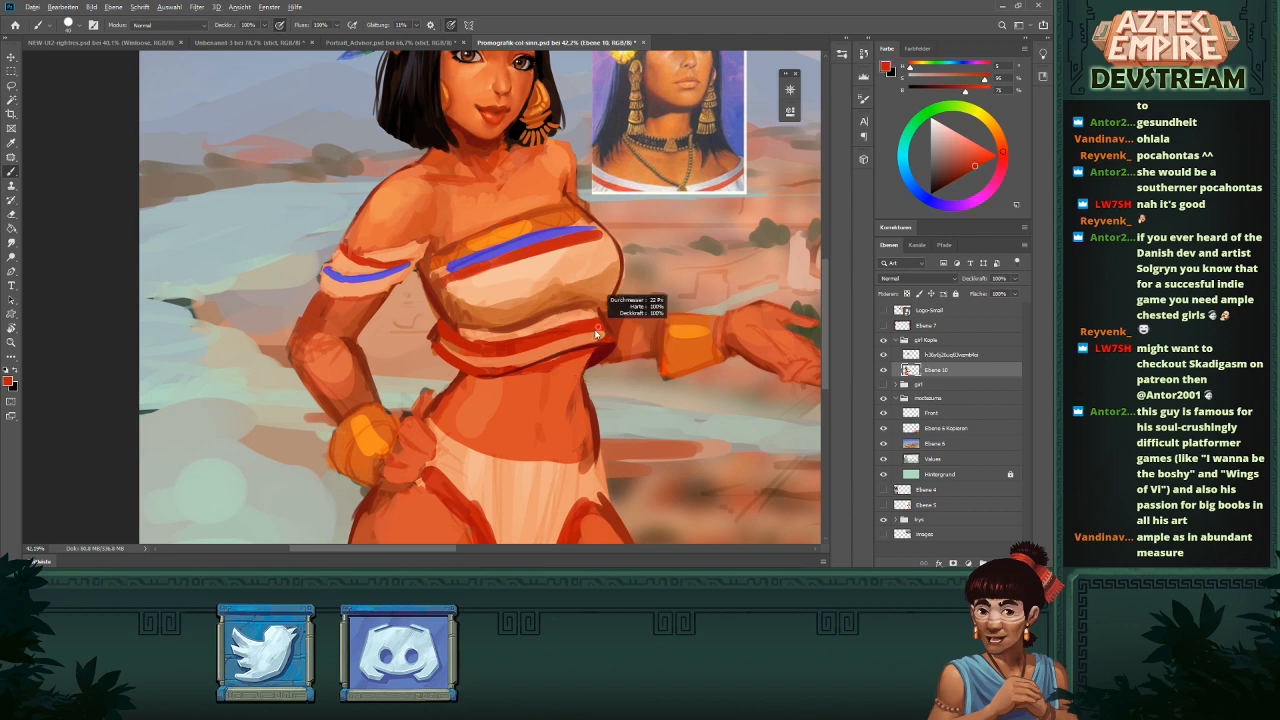
mouse_move(606, 336)
left_mouse_down()
mouse_move(504, 369)
mouse_move(569, 361)
mouse_move(555, 364)
left_mouse_up()
- Refine the shaded skin directly beneath the hem, alternating sampled orange and deep crimson
left_click(577, 372, "alt")
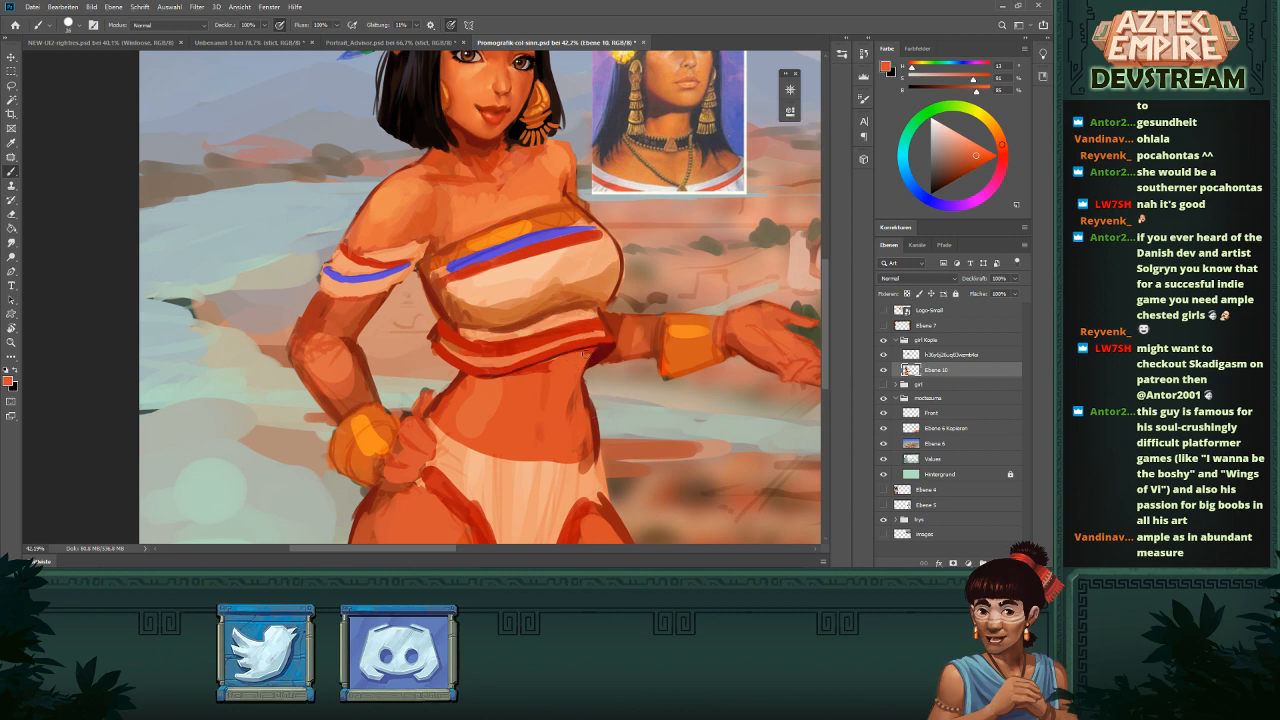
left_click(594, 357, "alt")
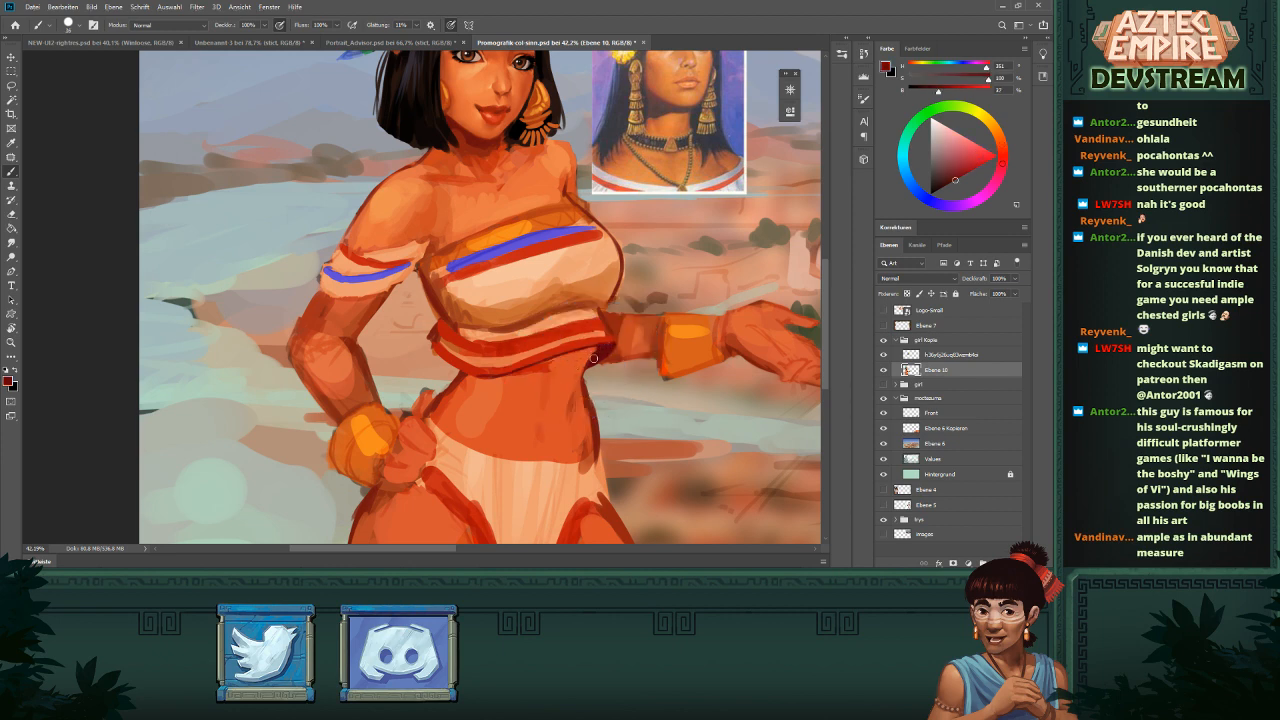
left_click(582, 369, "alt")
mouse_move(540, 368)
left_mouse_down()
mouse_move(560, 362)
mouse_move(516, 374)
left_mouse_up()
scroll(523, 360, "down", 5)
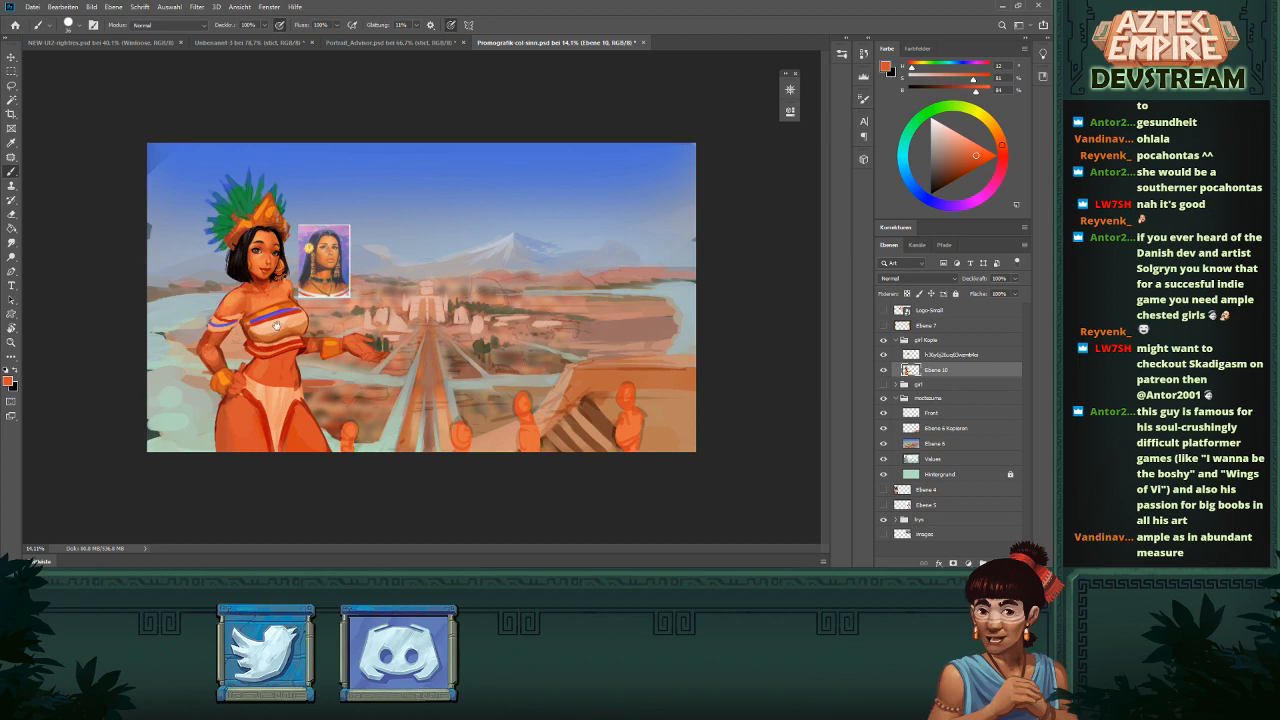
- Touch up the shaded edges of the top's red hem band with sampled dark red
left_click_drag(249, 352, 424, 365)
key("e")
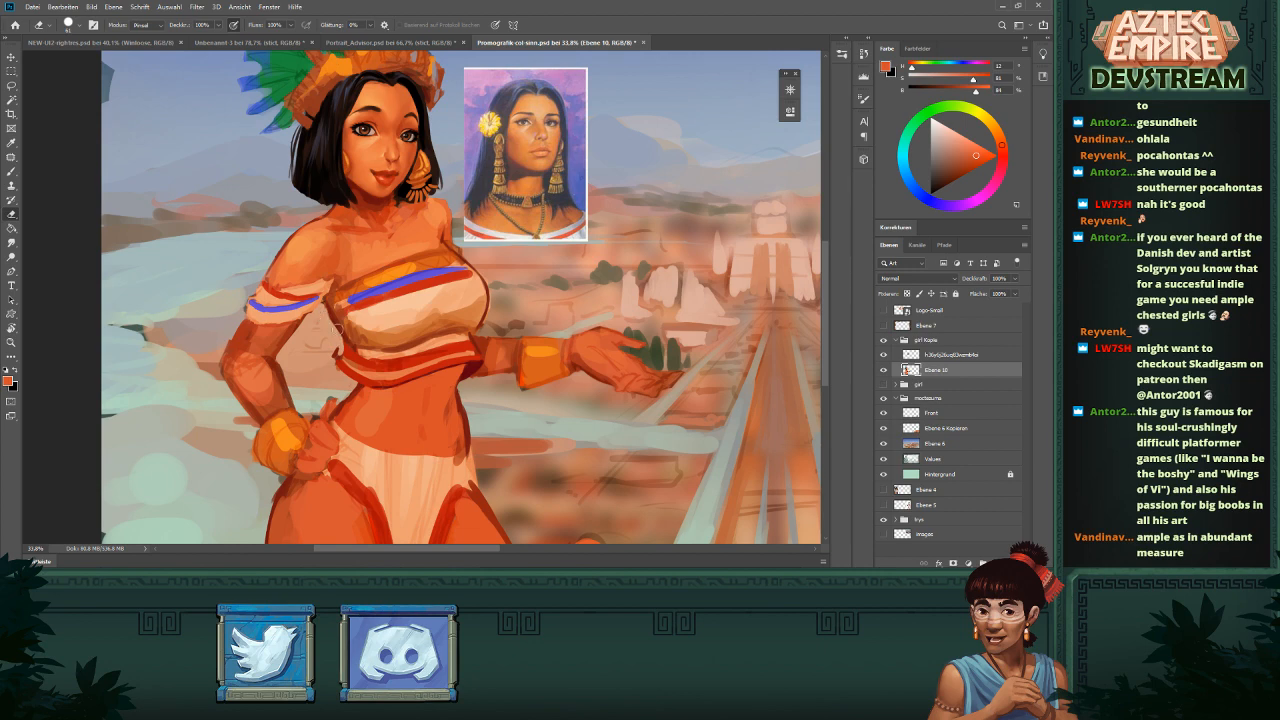
key("b")
scroll(460, 341, "up", 1)
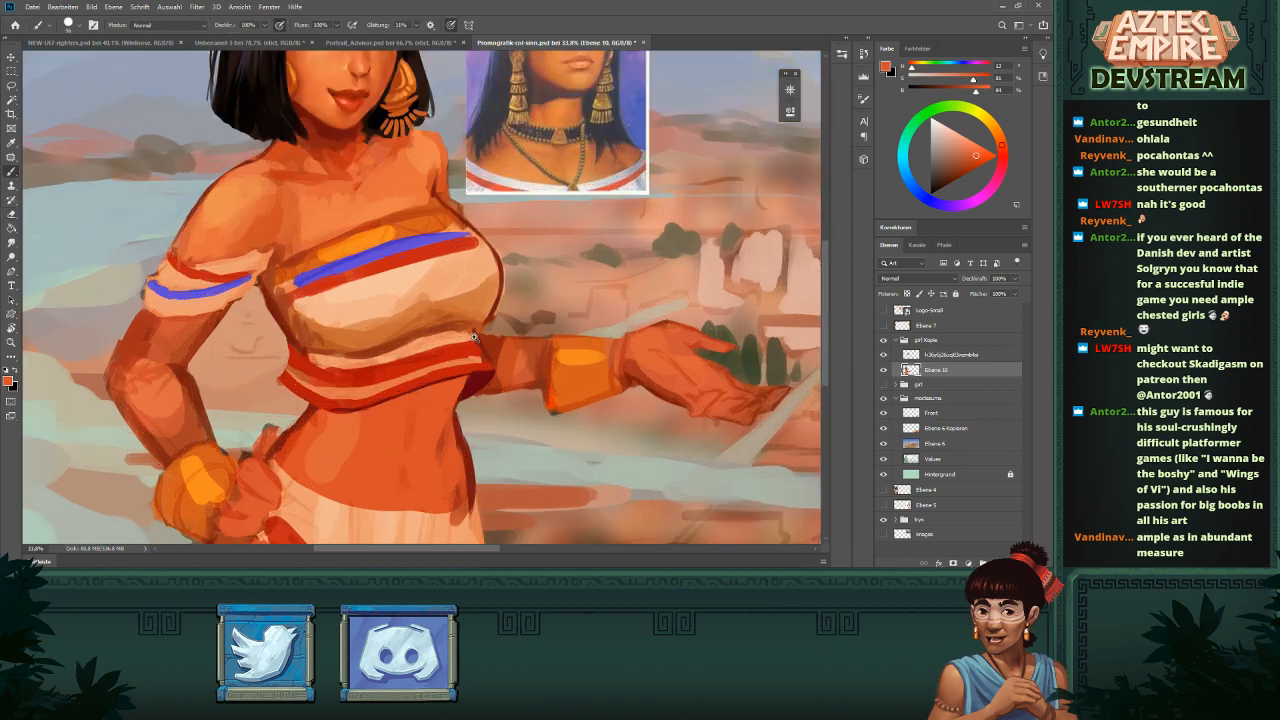
left_click(481, 381, "alt")
left_click_drag(458, 372, 453, 378)
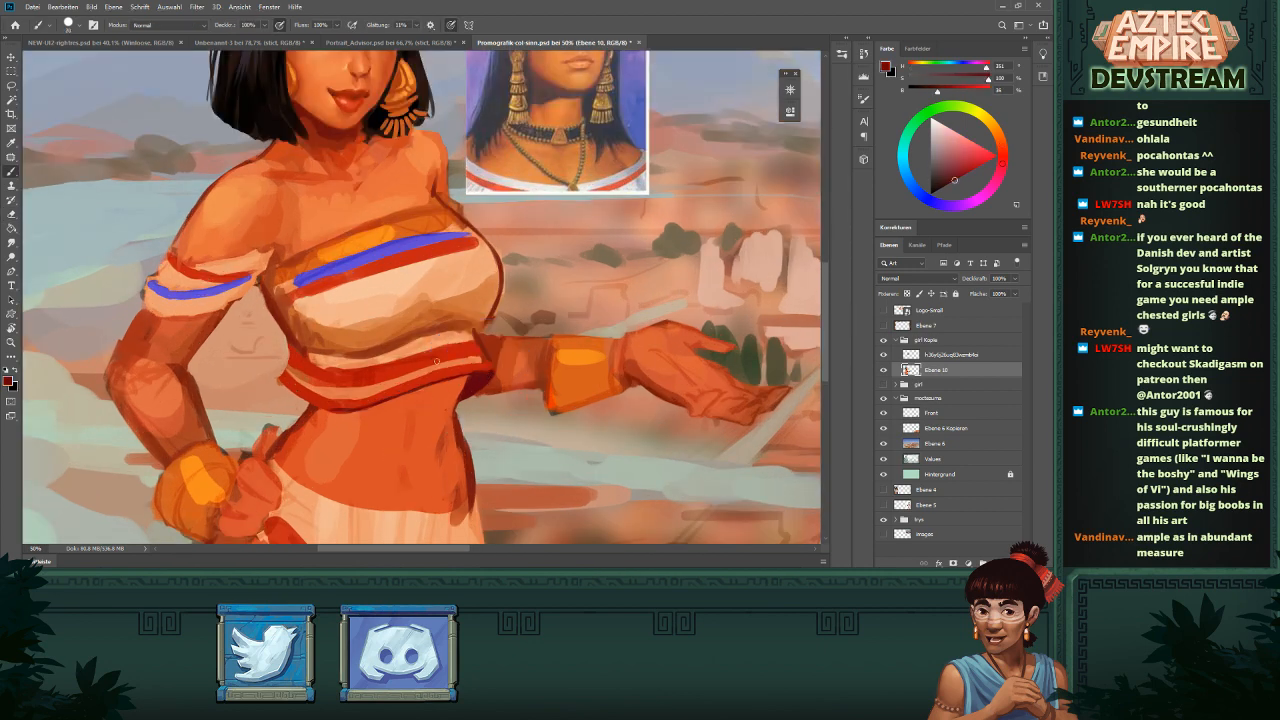
left_click_drag(289, 342, 277, 384)
scroll(400, 365, "down", 4)
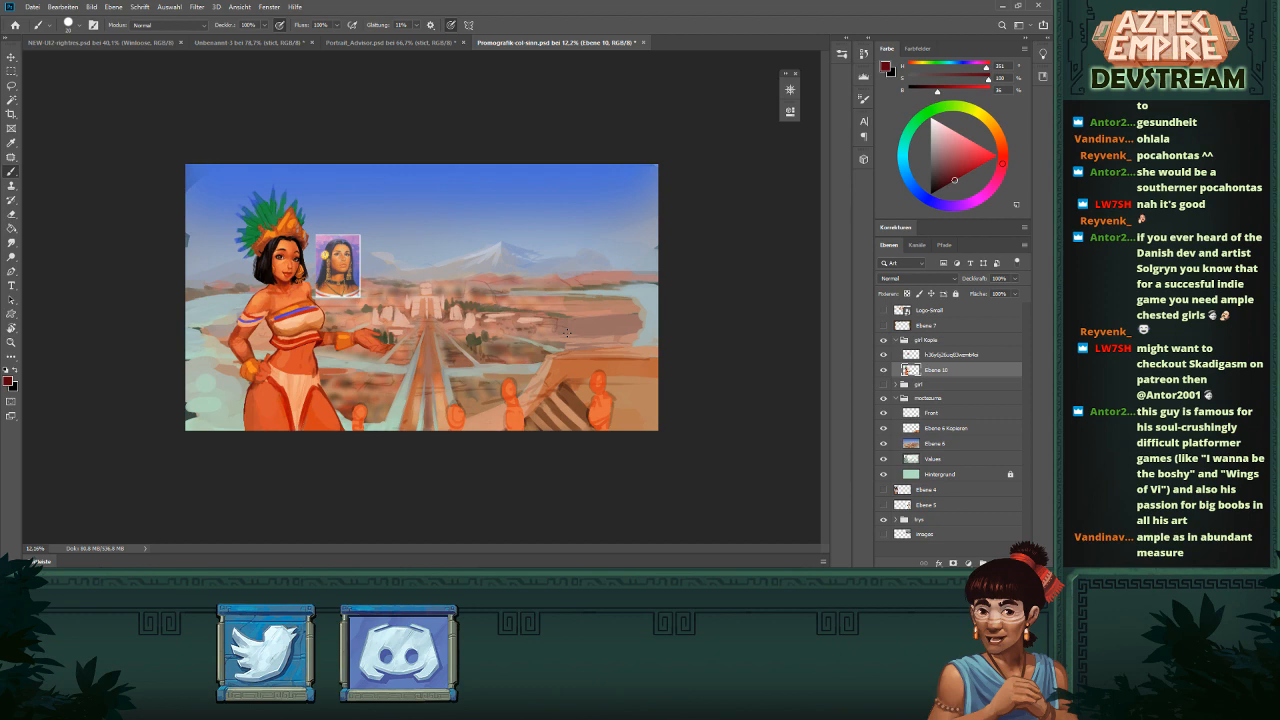
- Lasso the woman's upper body above the waist, move the selection slightly upward to lengthen the torso, and deselect
scroll(566, 333, "up", 4)
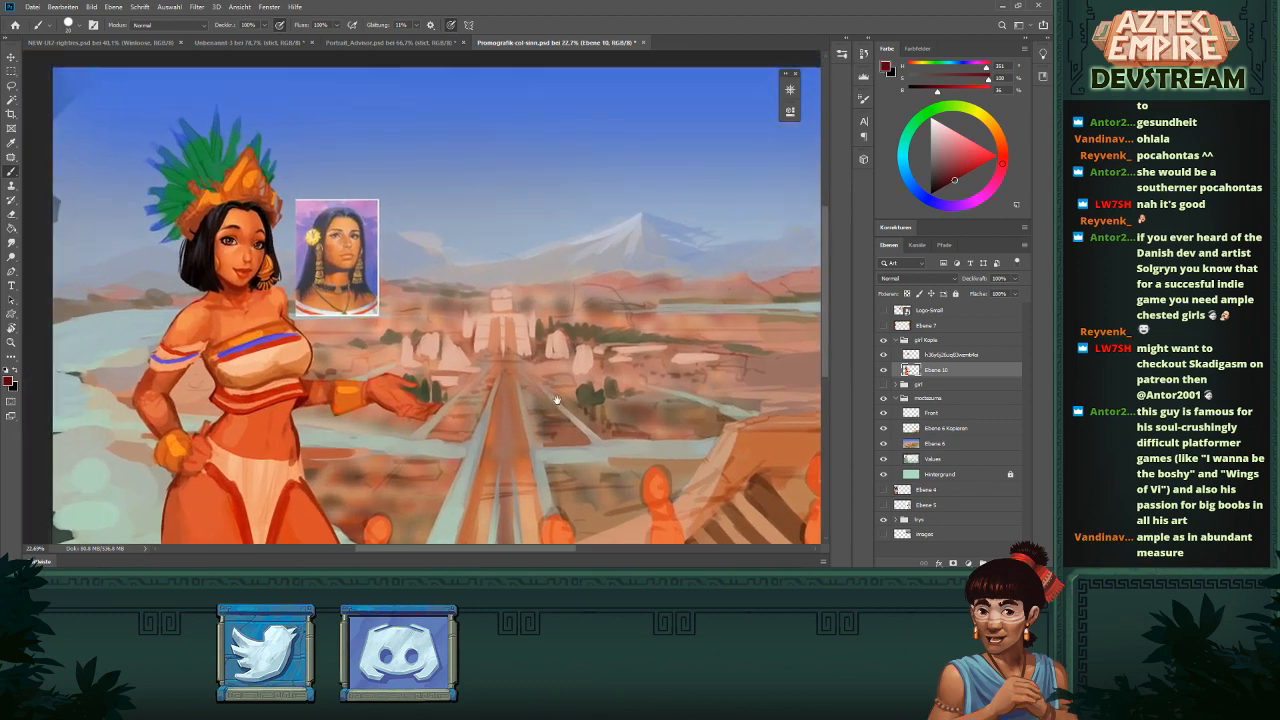
left_click_drag(557, 400, 611, 414)
key("l")
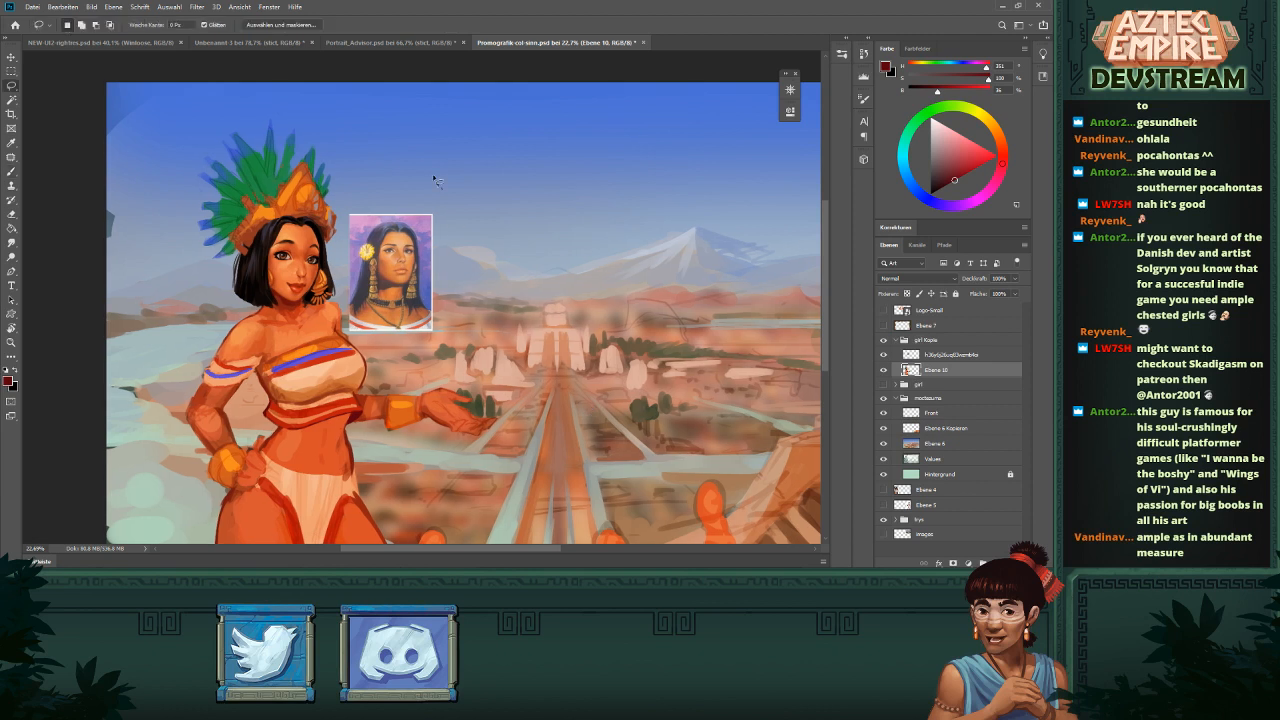
mouse_move(442, 187)
left_mouse_down()
mouse_move(106, 268)
mouse_move(137, 389)
mouse_move(171, 429)
mouse_move(183, 410)
mouse_move(233, 413)
mouse_move(277, 437)
mouse_move(497, 462)
mouse_move(525, 370)
mouse_move(478, 316)
mouse_move(456, 198)
left_mouse_up()
key("v")
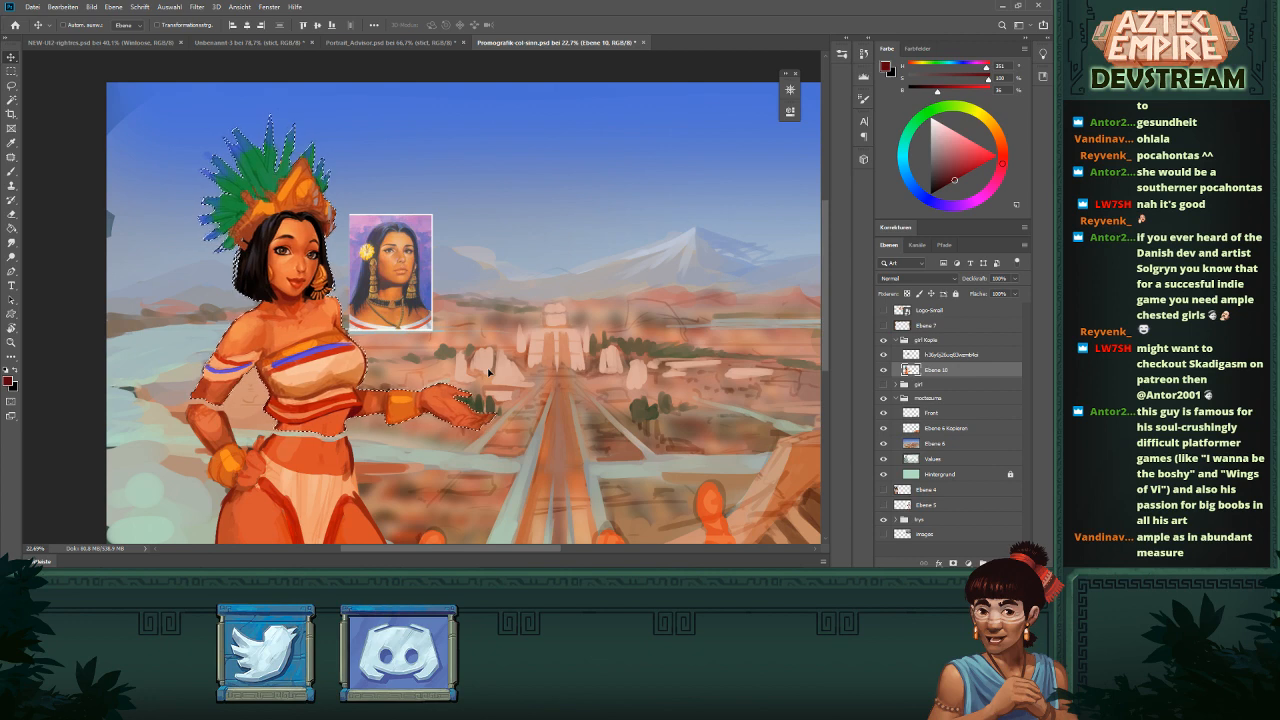
key("ctrl+d")
- Paint over the gap in the waist on the outstretched-arm side with sampled orange skin tones and dark red contour colour
key("b")
left_click(330, 431, "alt")
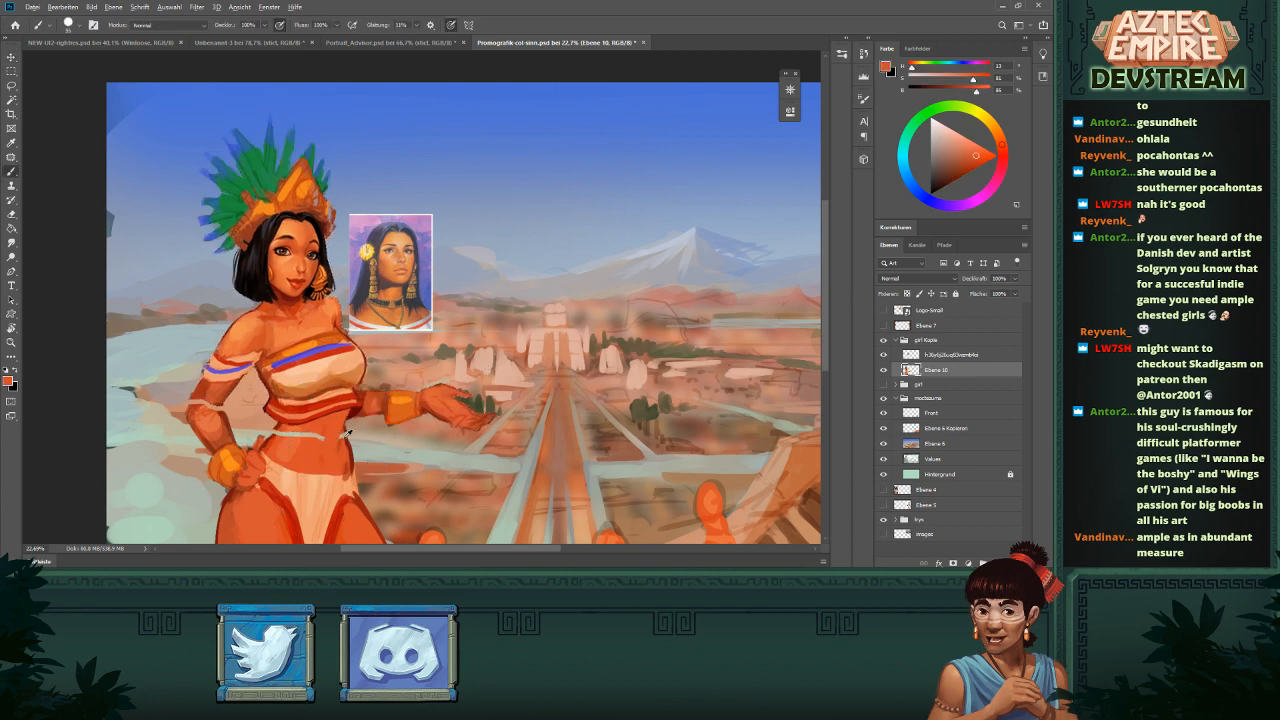
left_click(343, 447, "alt")
left_click(344, 451, "alt")
left_click(338, 443, "alt")
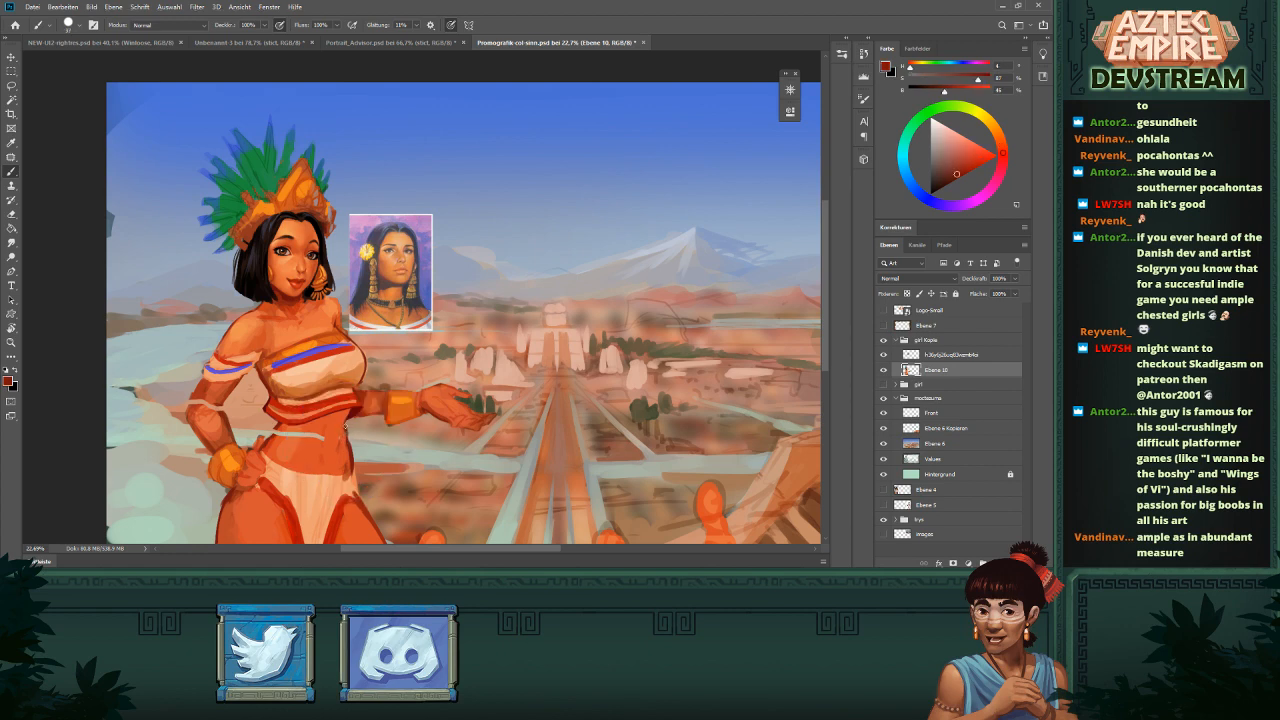
left_click(348, 442, "alt")
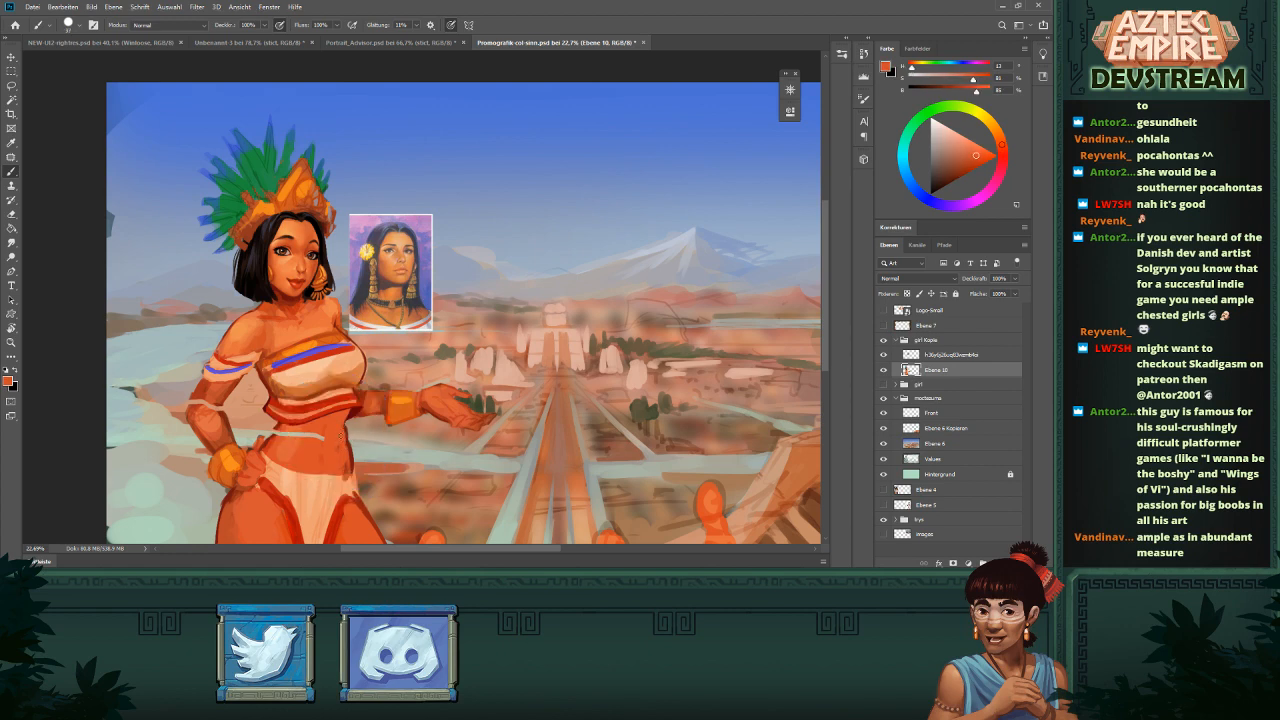
left_click(338, 430, "alt")
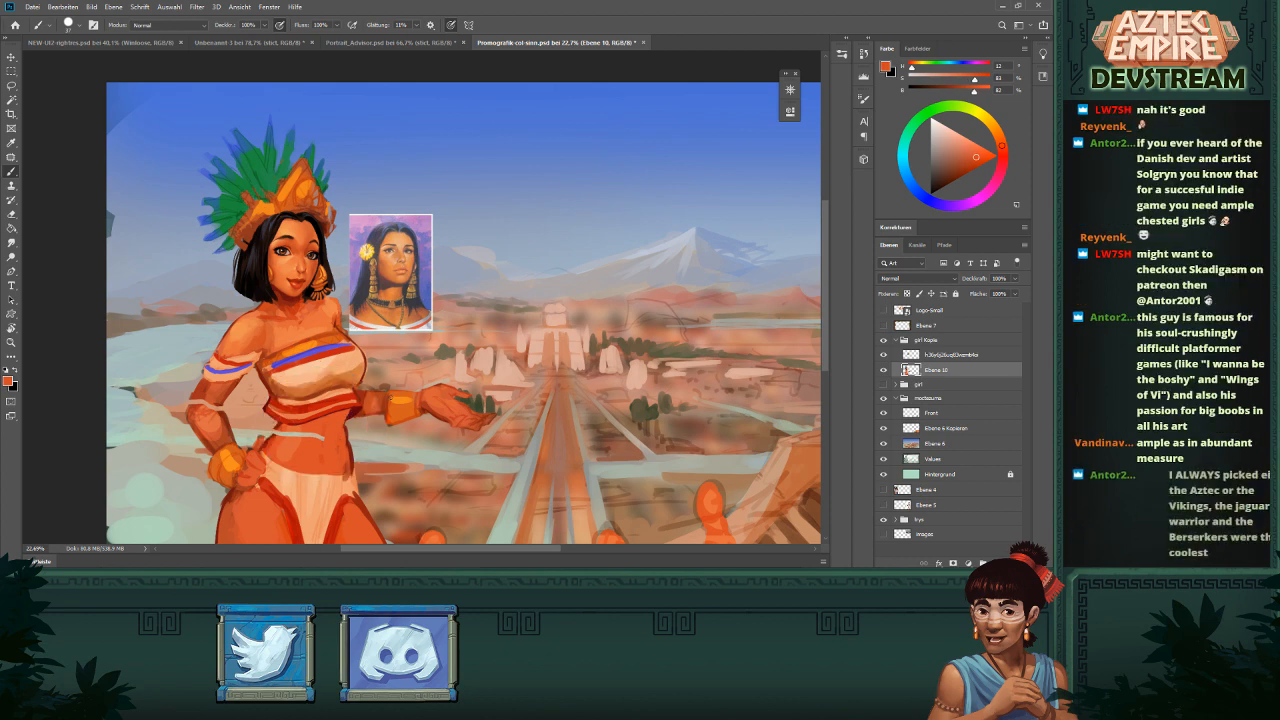
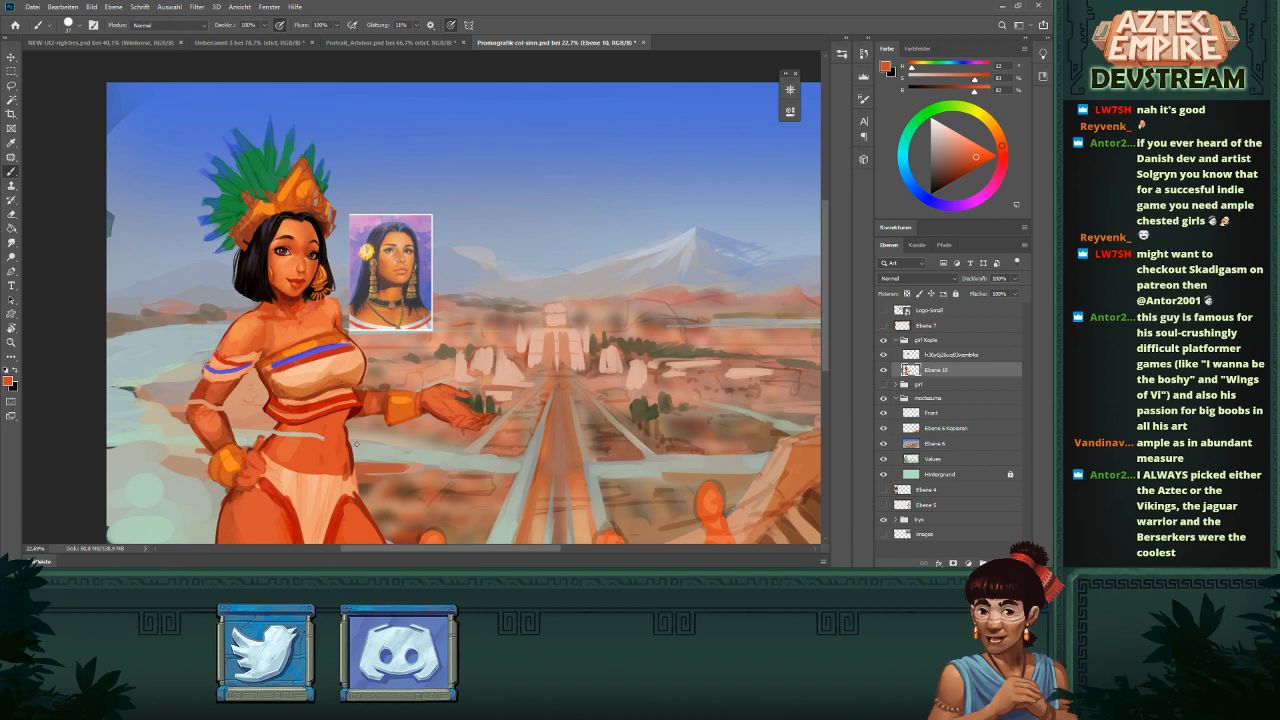
- Fill the remaining gap across the belly toward the hand-on-hip side with sampled orange skin tones
left_click(335, 437, "alt")
mouse_move(314, 441)
left_mouse_down()
mouse_move(271, 432)
mouse_move(294, 455)
mouse_move(312, 446)
mouse_move(389, 344)
mouse_move(365, 393)
mouse_move(455, 360)
left_mouse_up()
left_click(293, 429, "alt")
left_click(278, 427, "alt")
left_click(281, 430, "alt")
- Narrow the thigh on the outstretched-arm side by erasing its outer part down to the canvas edge, redoing the first attempt
mouse_move(338, 319)
left_mouse_down()
mouse_move(548, 366)
mouse_move(593, 389)
mouse_move(482, 372)
mouse_move(546, 336)
left_mouse_up()
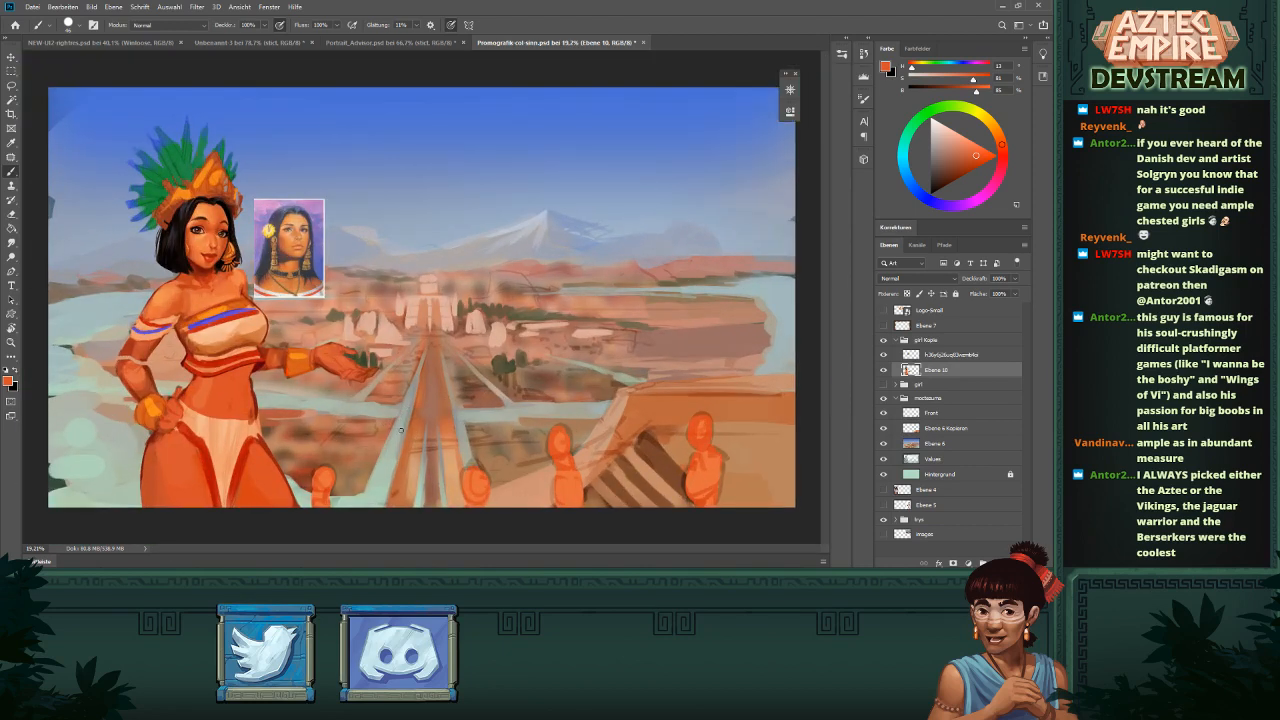
left_click(252, 438, "alt")
key("e")
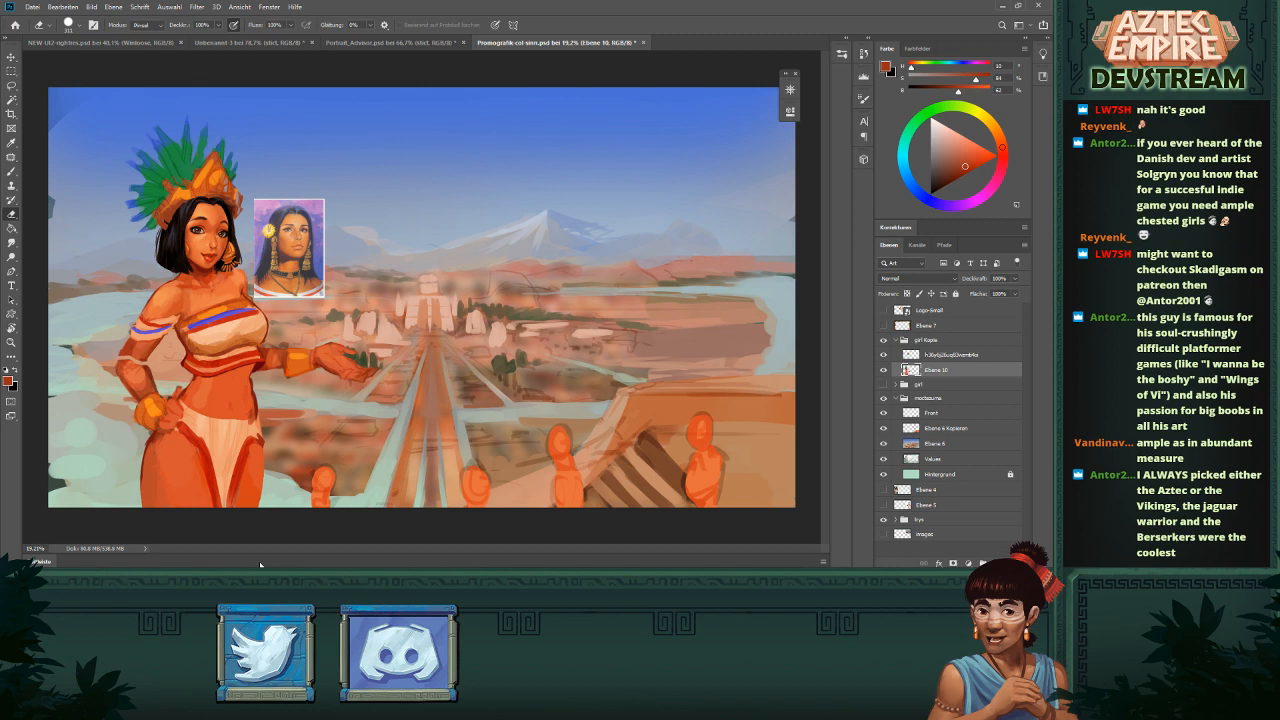
key("ctrl+z")
key("ctrl+z")
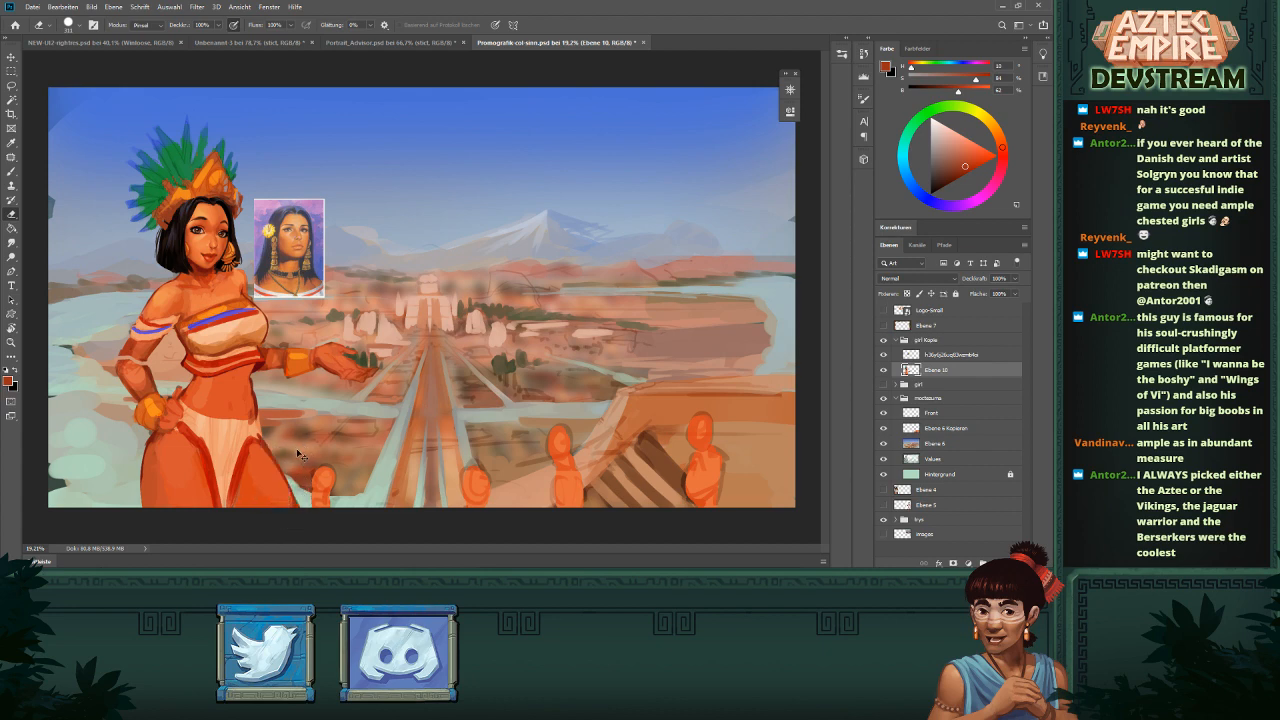
left_click_drag(282, 448, 274, 508)
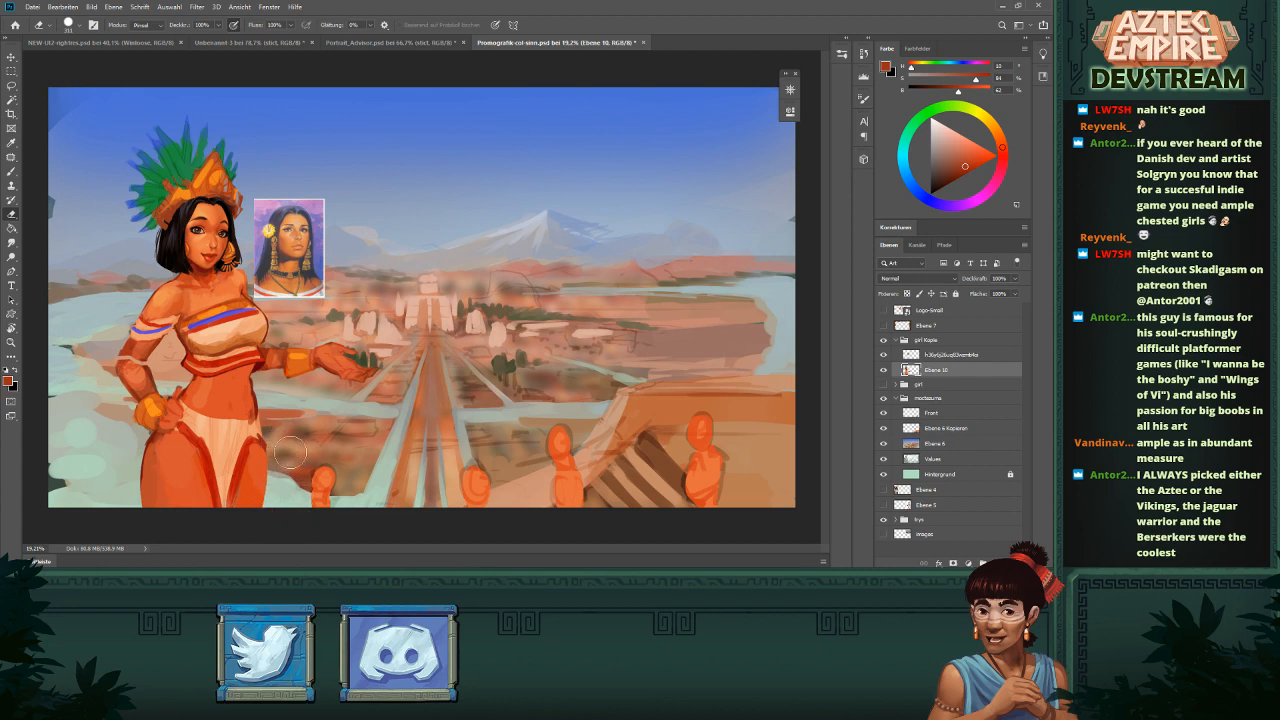
- Repaint the trimmed outer edge of the thigh on the outstretched-arm side with a sampled figure colour
key("b")
left_click(257, 402, "alt")
left_click_drag(265, 446, 252, 516)
mouse_move(338, 406)
left_mouse_down()
mouse_move(267, 429)
mouse_move(346, 408)
left_mouse_up()
- Rework the loincloth's lower part with sampled red and long vertical strokes of sampled pale peach
mouse_move(217, 457)
left_mouse_down()
mouse_move(243, 403)
mouse_move(218, 437)
mouse_move(225, 478)
left_mouse_up()
left_click(228, 431, "alt")
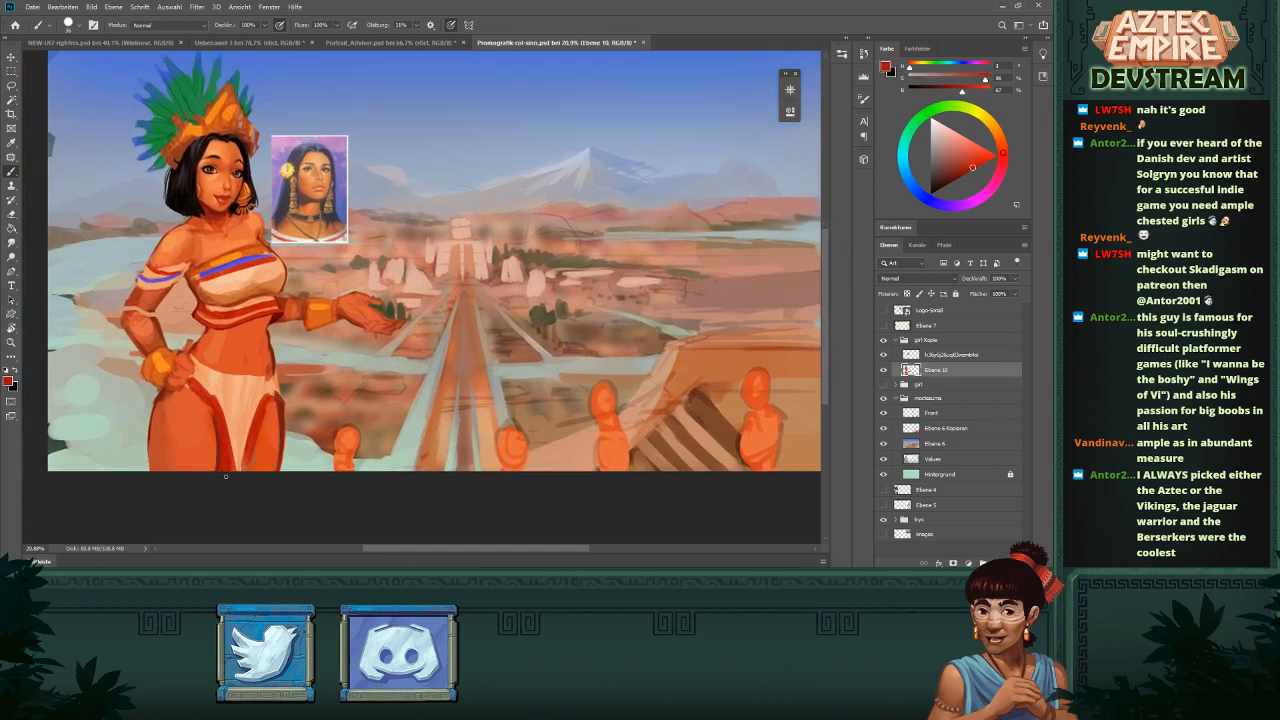
left_click(233, 416, "alt")
left_click_drag(220, 402, 224, 458)
left_click_drag(226, 414, 229, 470)
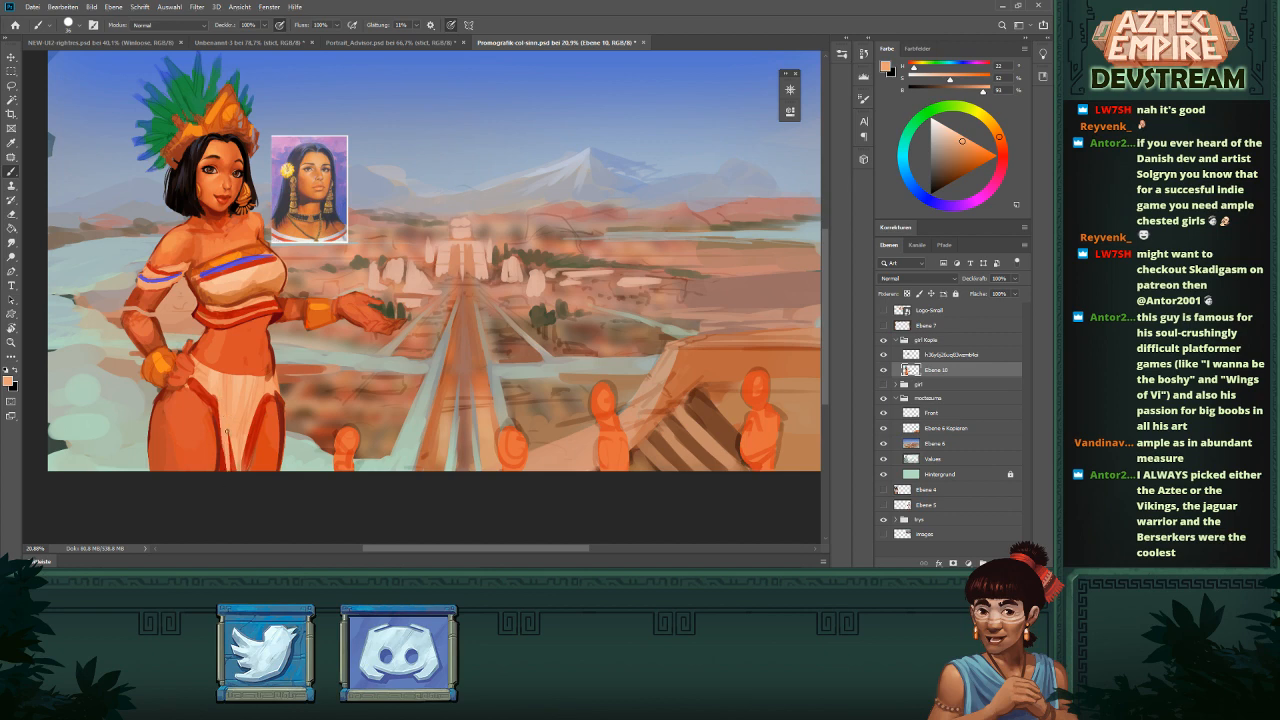
left_click_drag(229, 423, 227, 467)
left_click_drag(233, 413, 234, 482)
right_click(232, 439)
key("Escape")
key("ctrl+0")
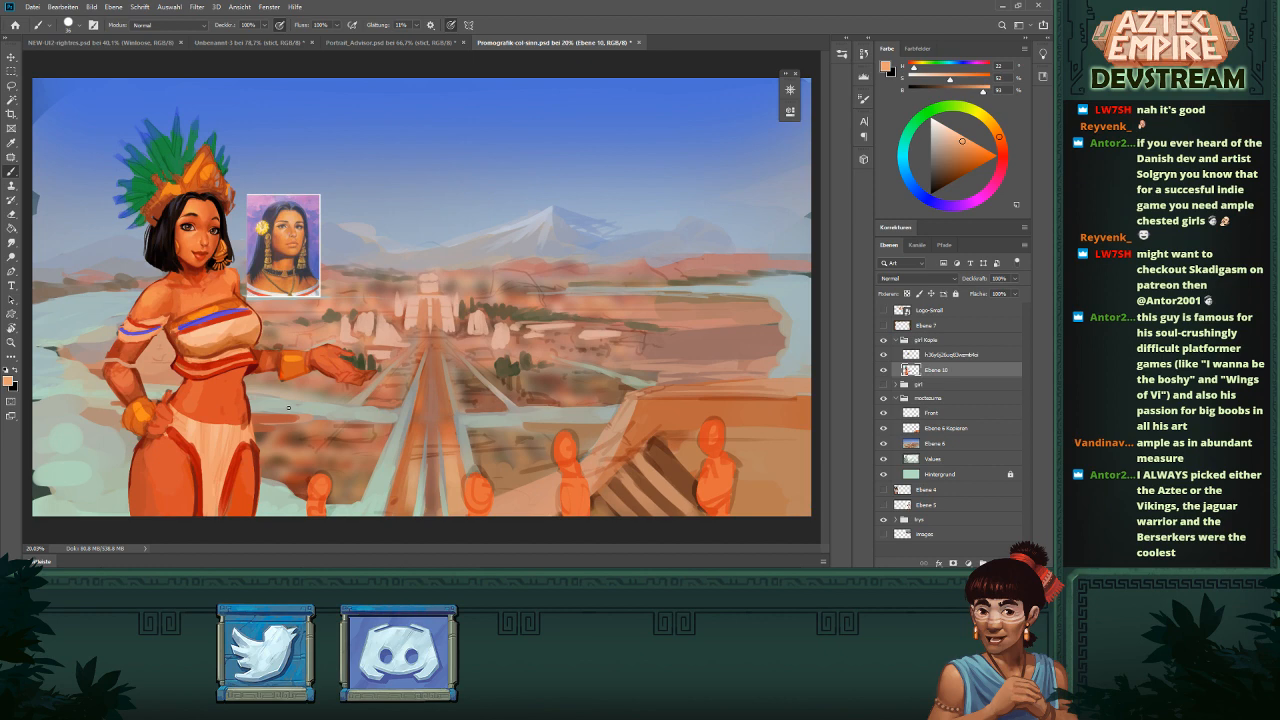
- Refine the contour and skin shading of the waist and belly with sampled dark red, red and orange
left_click_drag(228, 460, 383, 388)
left_click(364, 397, "alt")
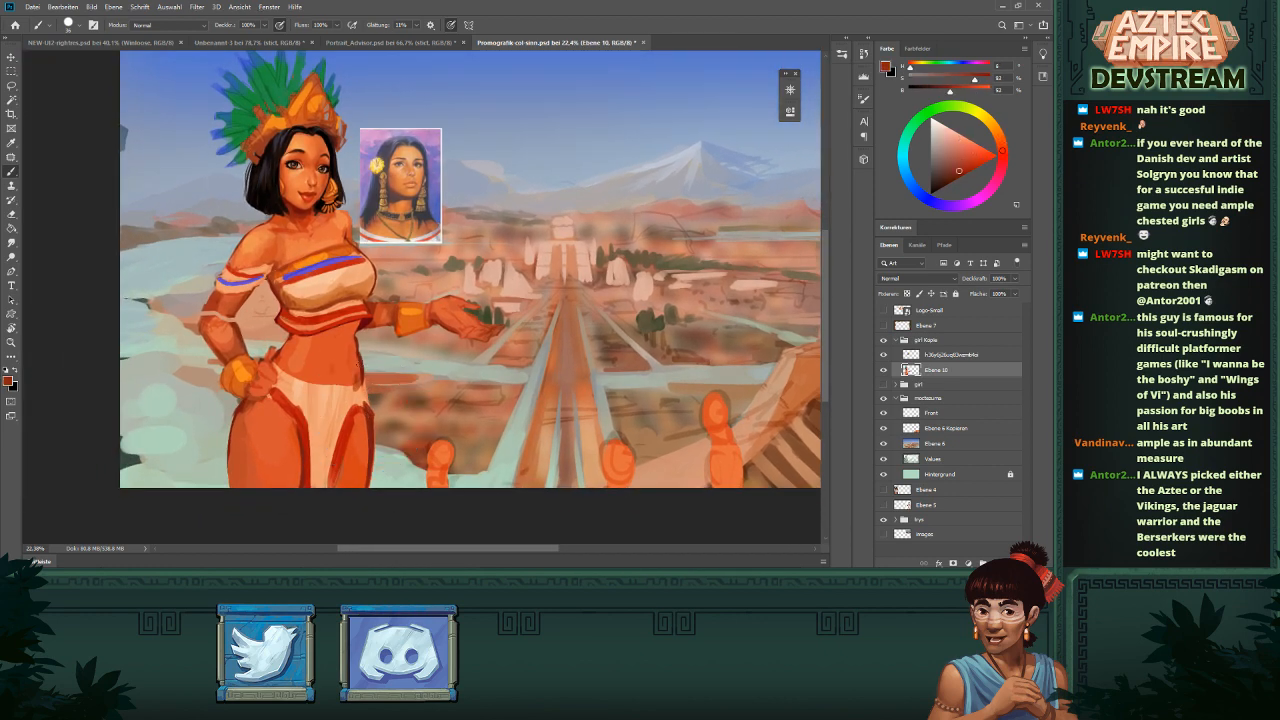
left_click(358, 341, "alt")
left_click(312, 212, "alt")
left_click(312, 212, "alt")
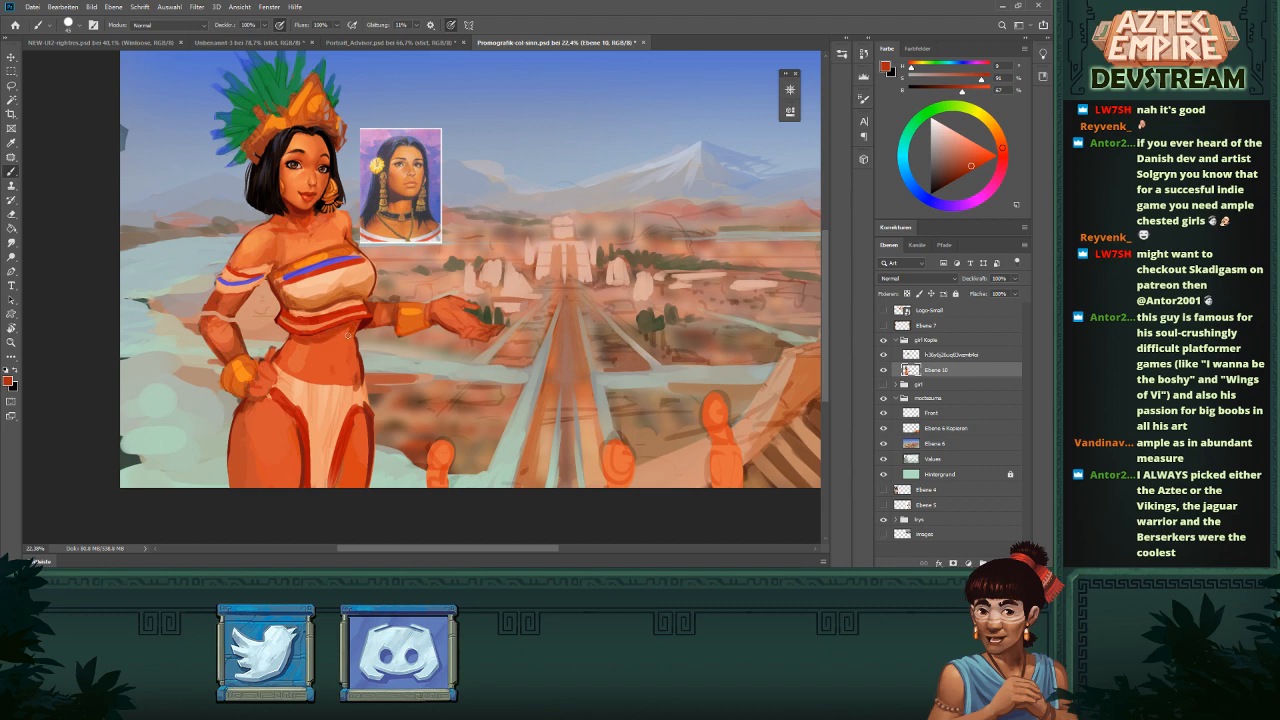
scroll(410, 324, "down", 3)
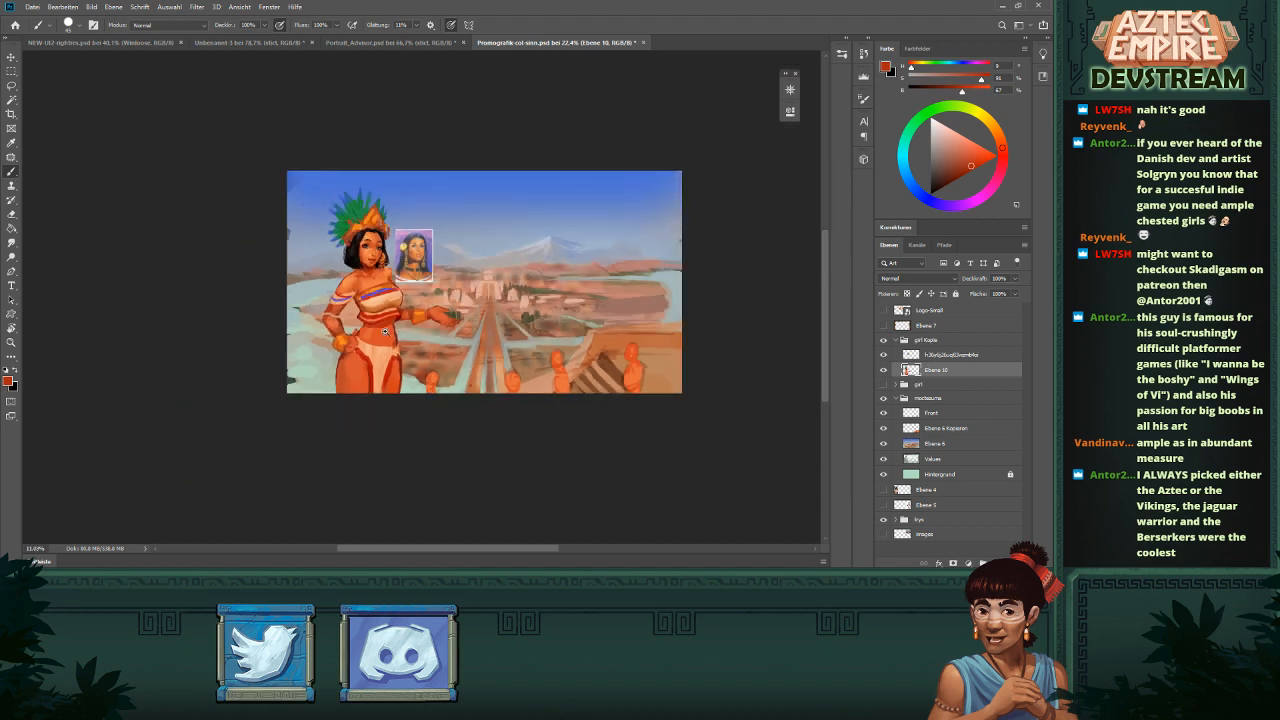
scroll(380, 322, "up", 3)
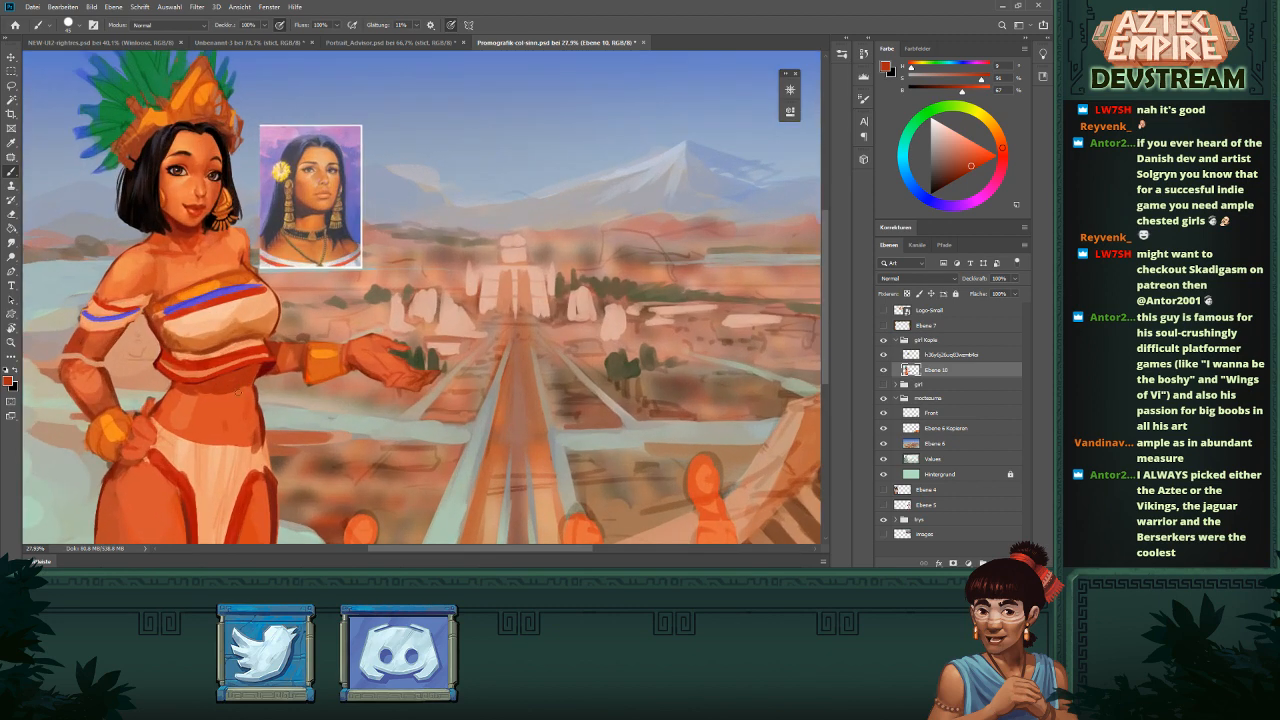
left_click(228, 398, "alt")
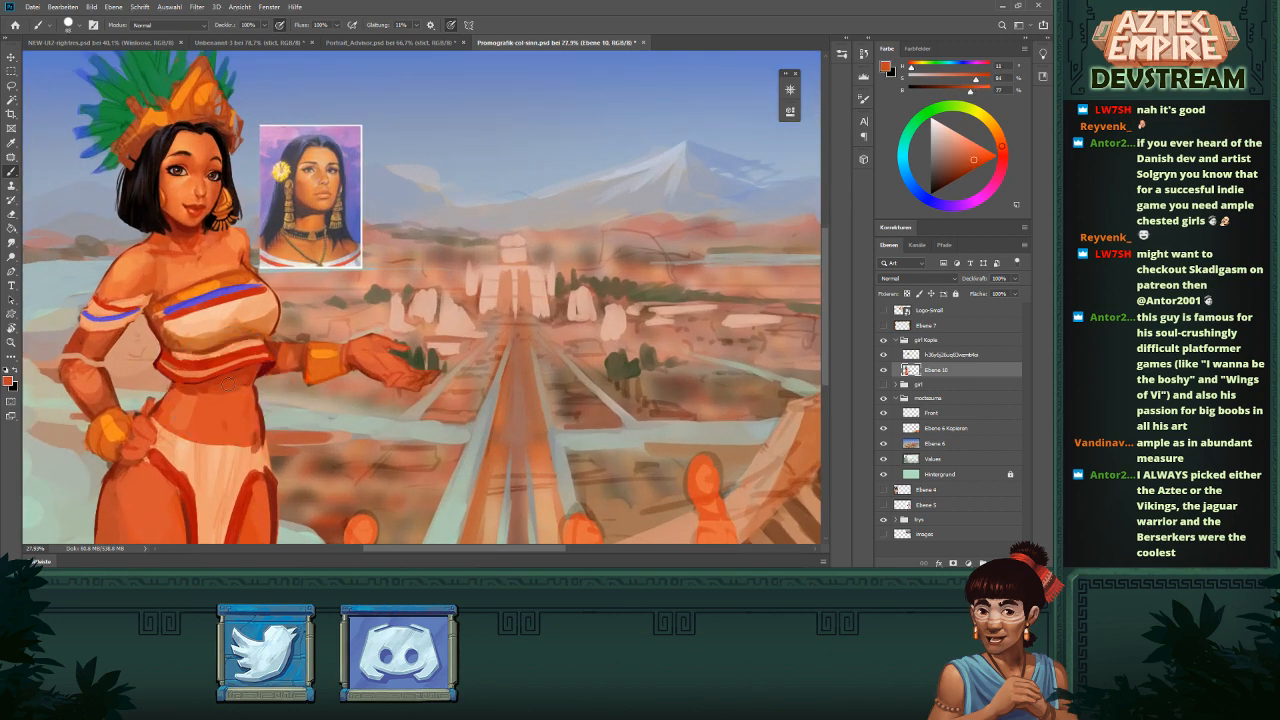
- Clean up the waist and outer thigh contour on the outstretched-arm side with sampled dark red and orange and the eraser
scroll(246, 392, "down", 3)
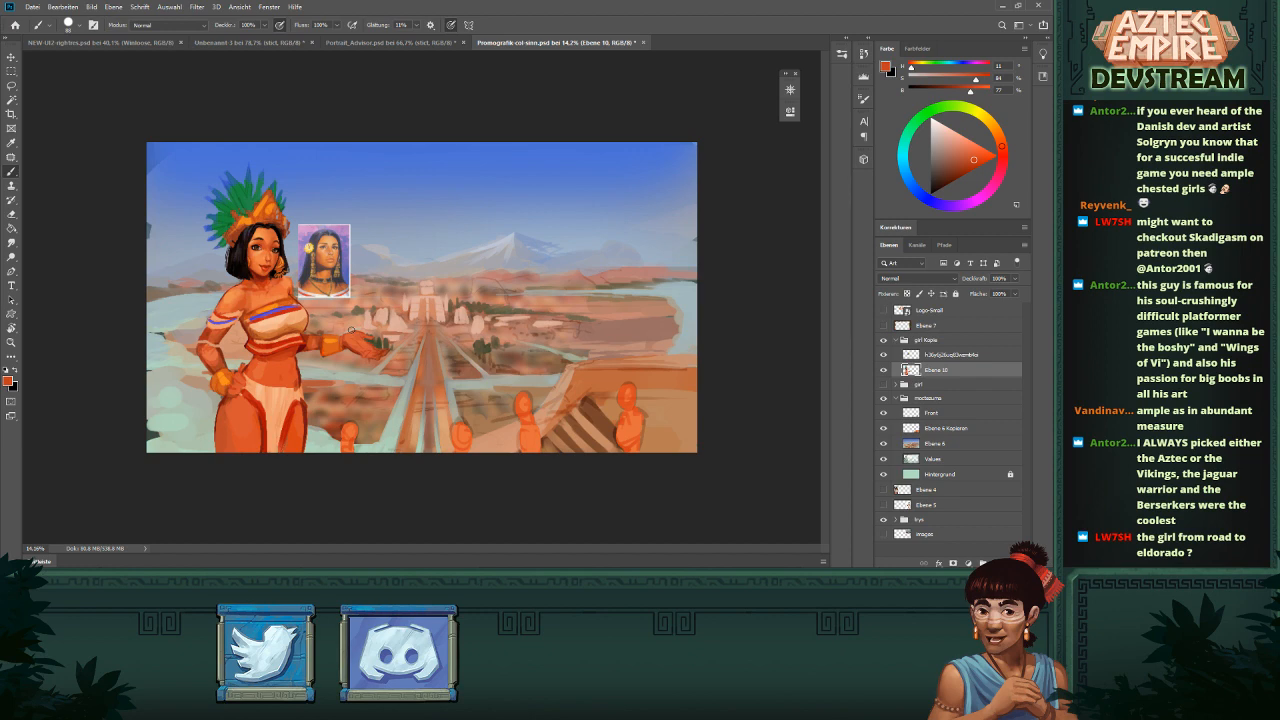
scroll(324, 383, "up", 1)
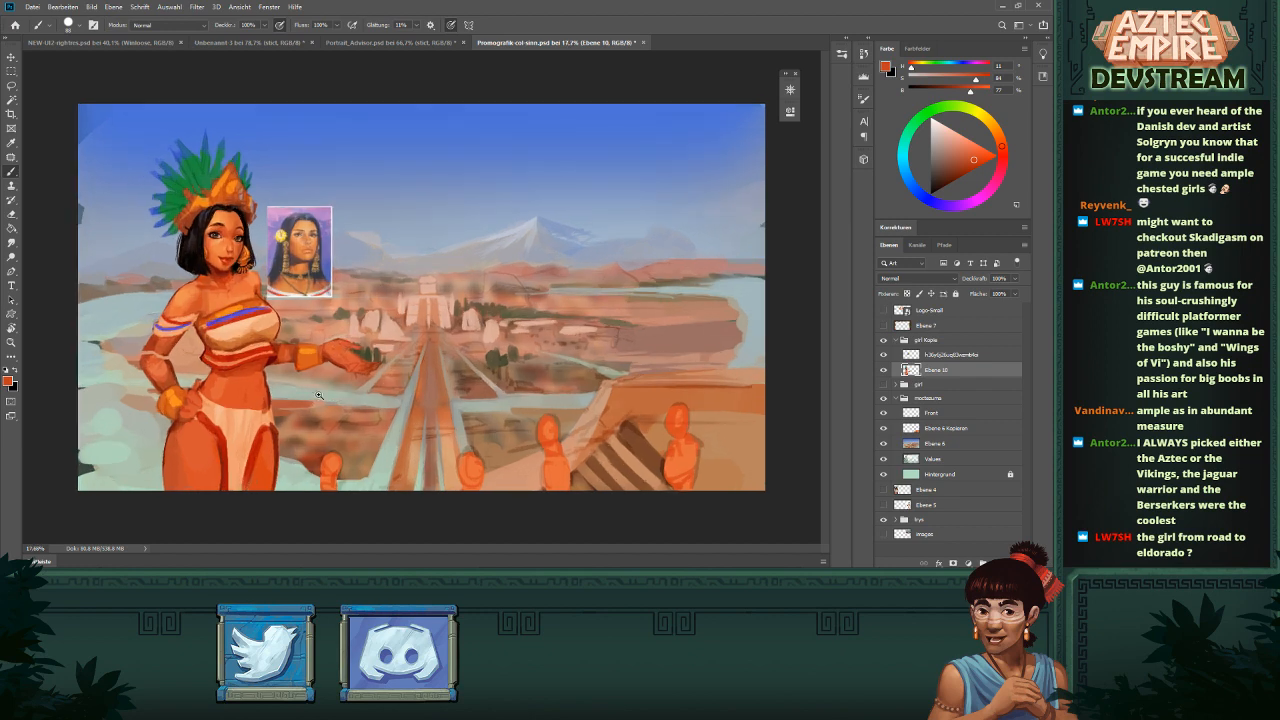
scroll(318, 395, "up", 1)
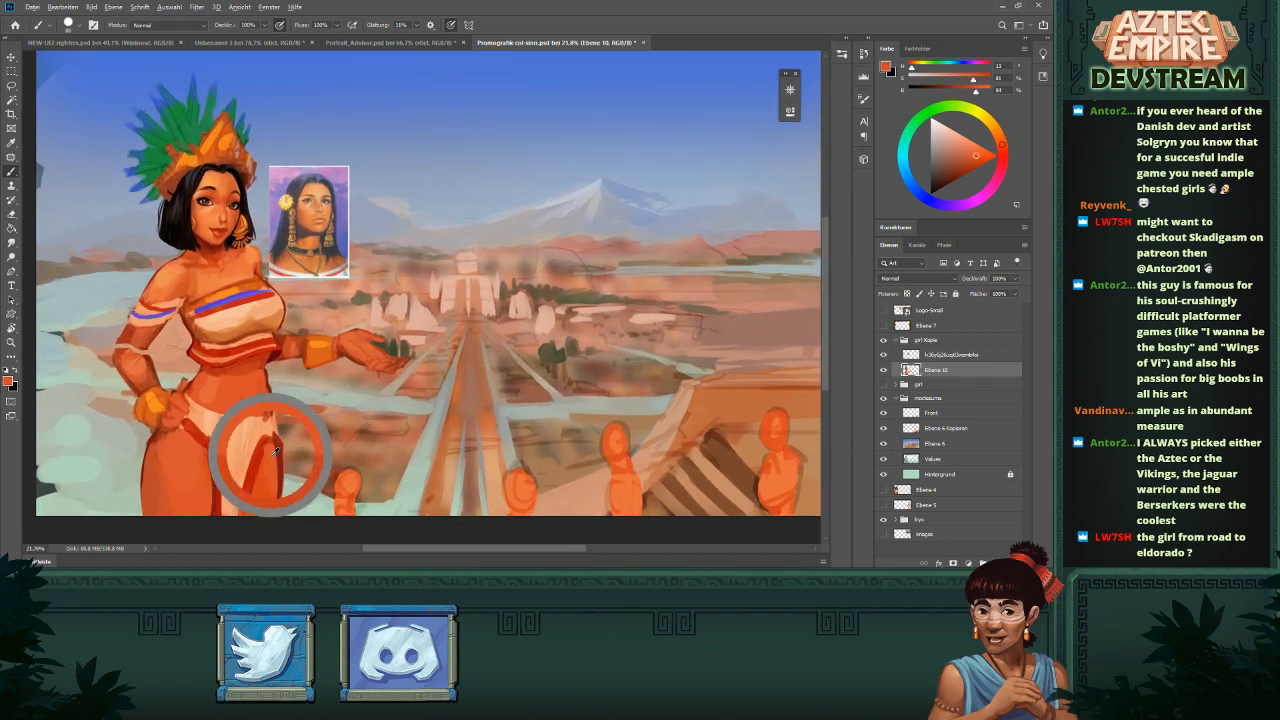
left_click(268, 379, "alt")
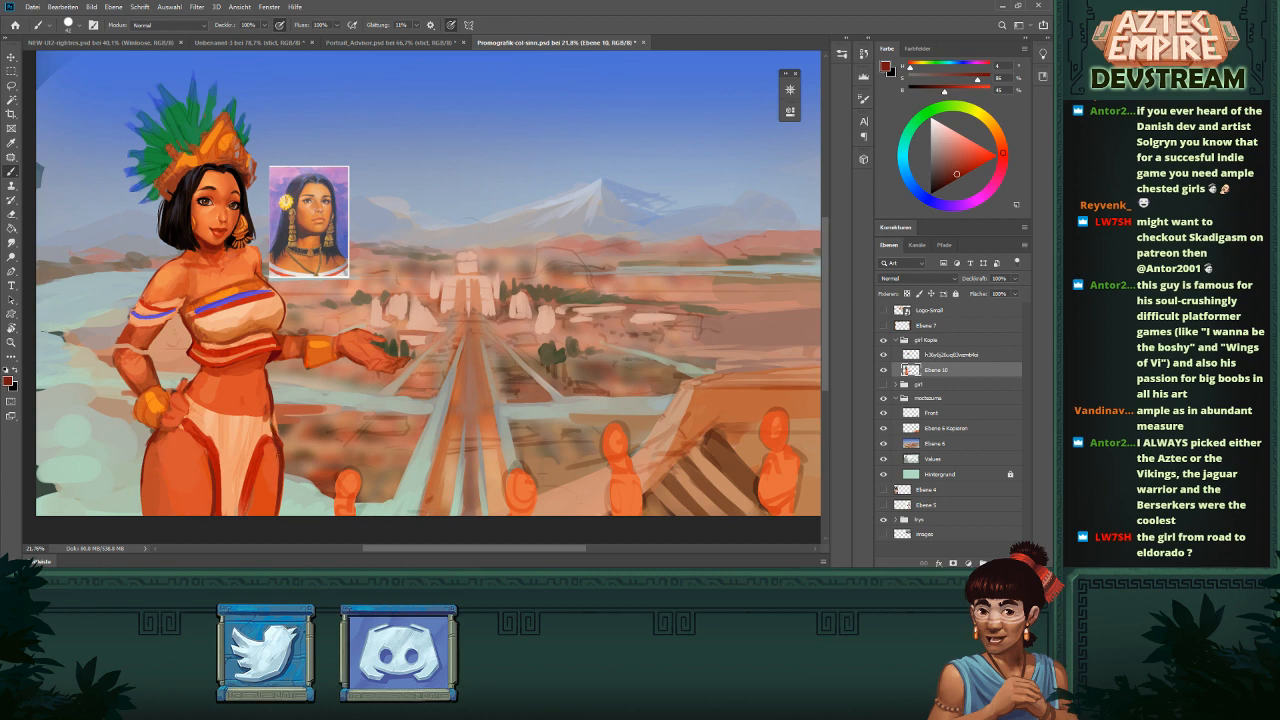
key("e")
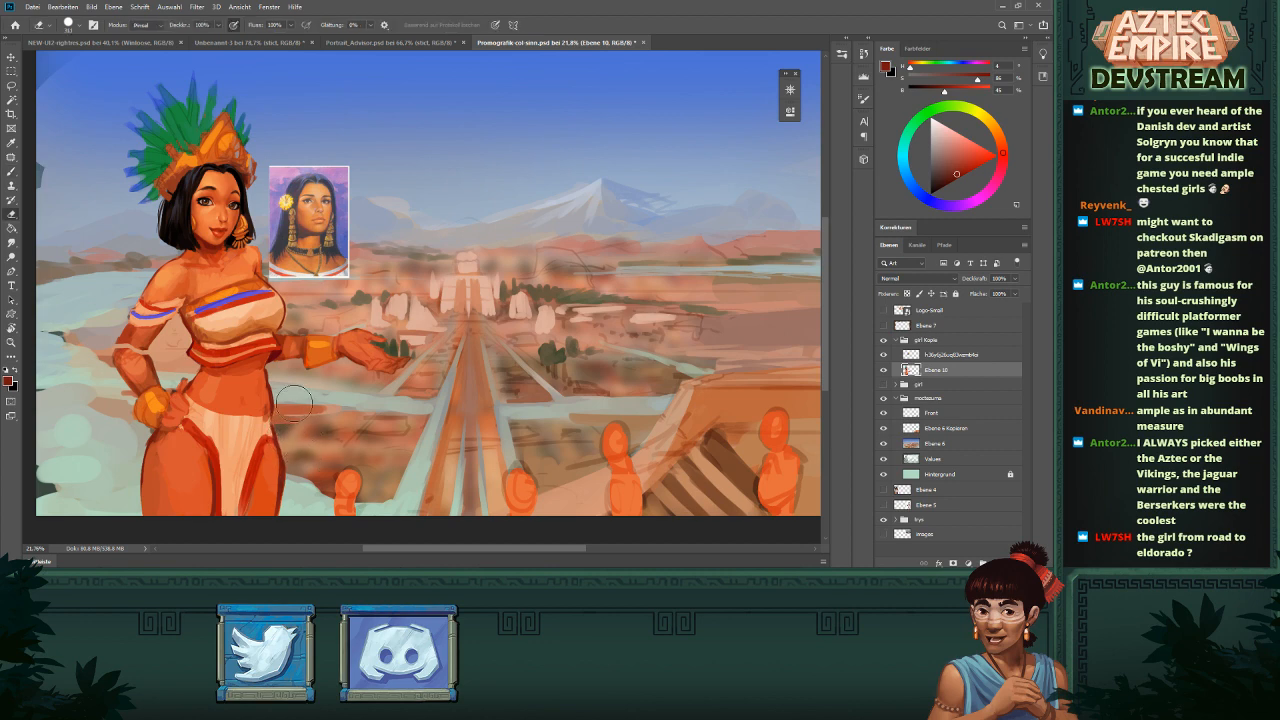
key("b")
left_click(273, 471, "alt")
left_click_drag(276, 471, 279, 513)
left_click(282, 490, "alt")
left_click(278, 482, "alt")
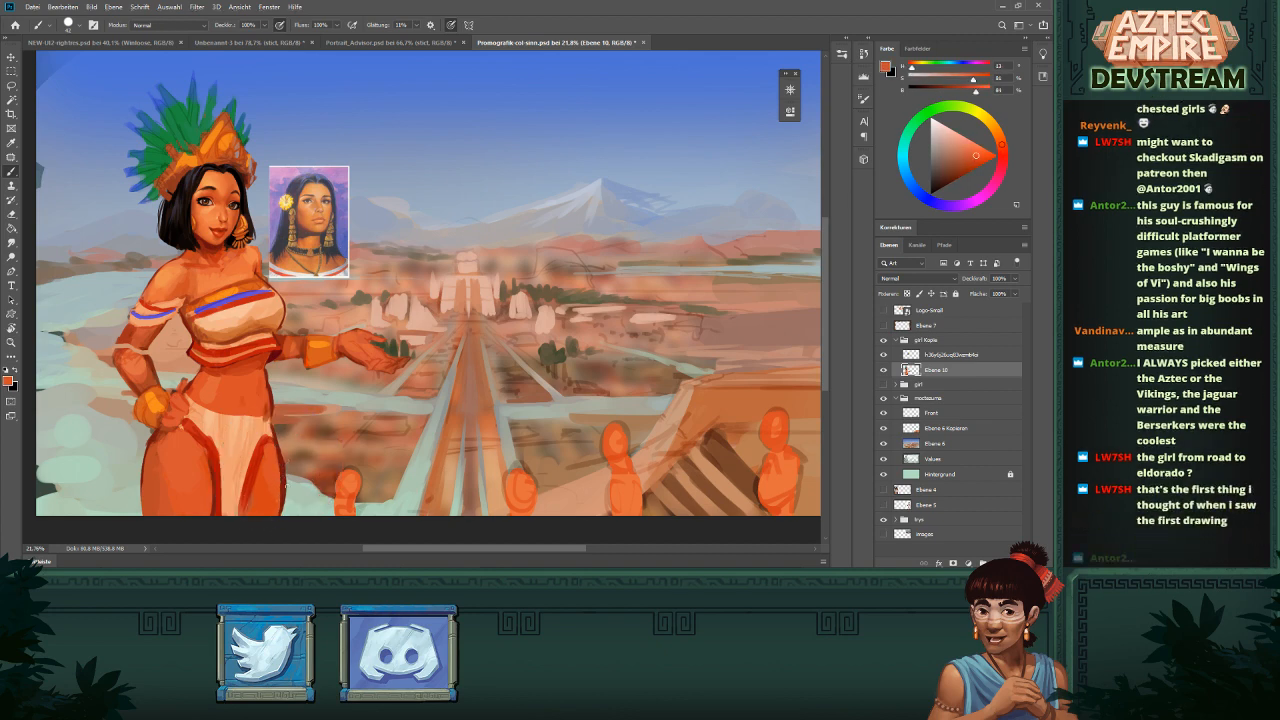
- Try slimming the outer thigh contour on the bent-arm side with sampled dark red, orange and the eraser
left_click_drag(370, 401, 308, 413)
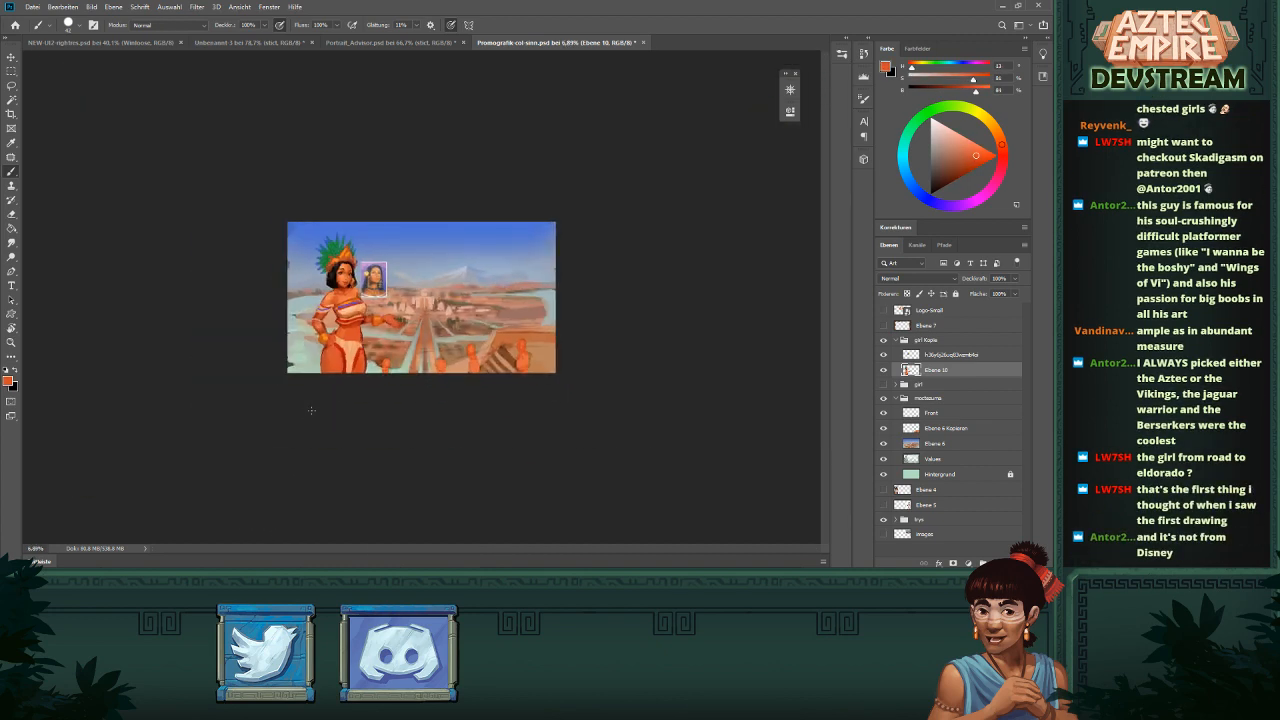
left_click_drag(342, 345, 366, 353)
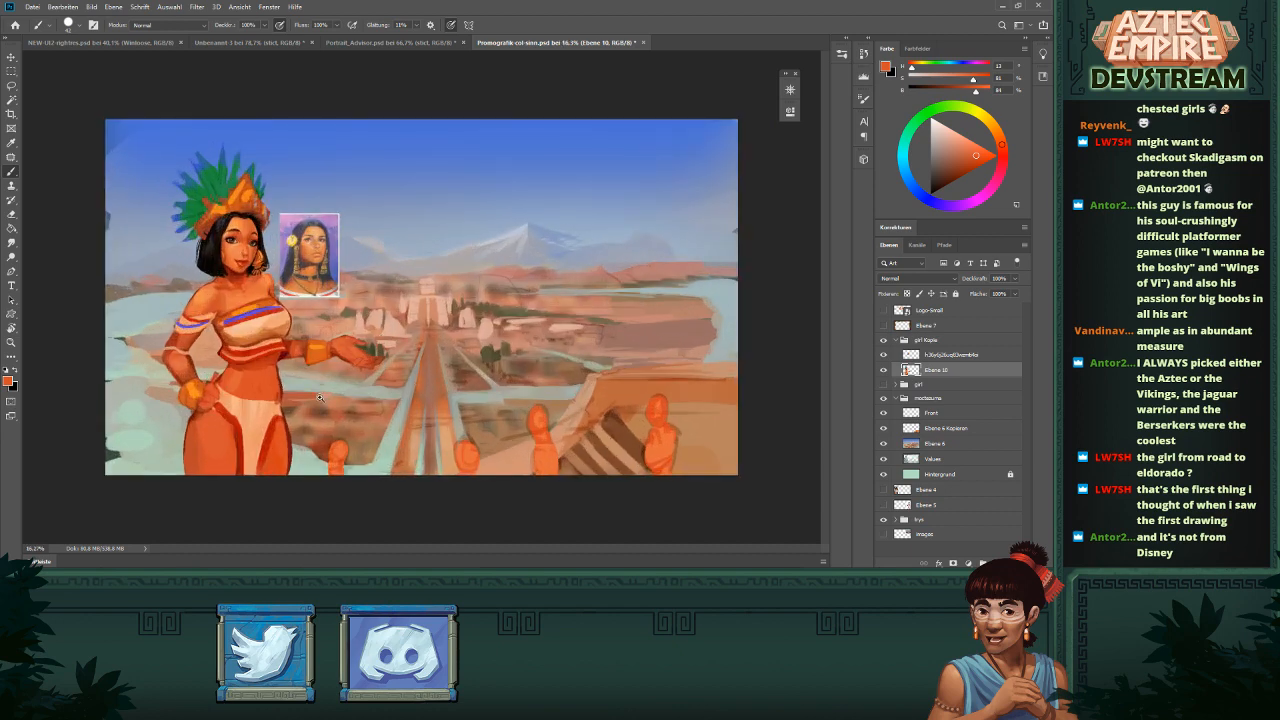
left_click_drag(320, 397, 339, 382)
left_click_drag(340, 373, 470, 334)
left_click(252, 386, "alt")
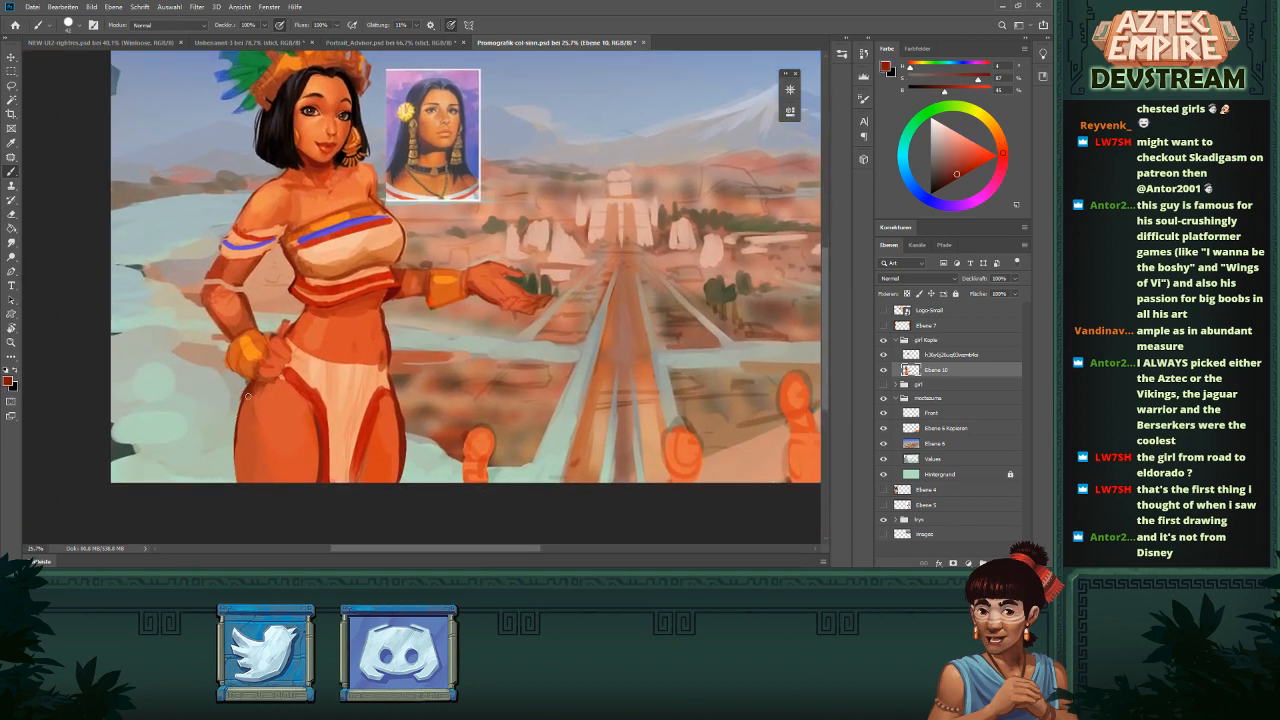
left_click_drag(237, 432, 233, 468)
left_click(311, 429, "alt")
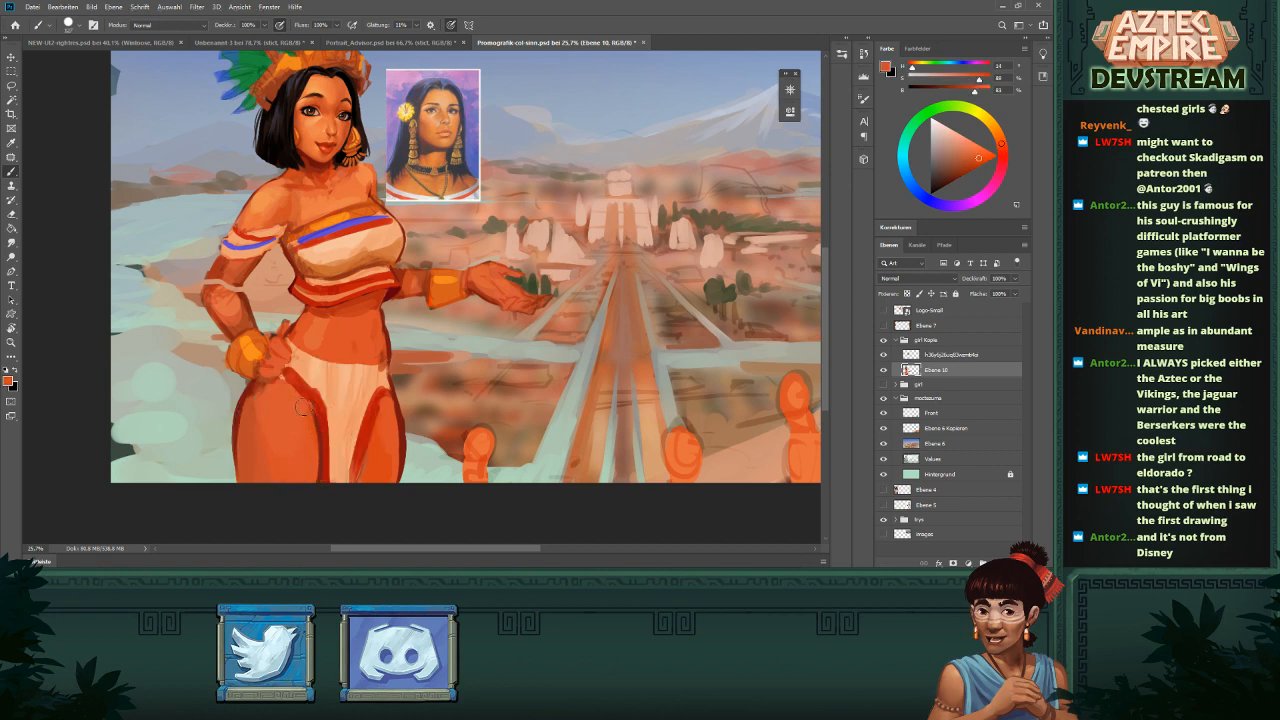
left_click(240, 410, "alt")
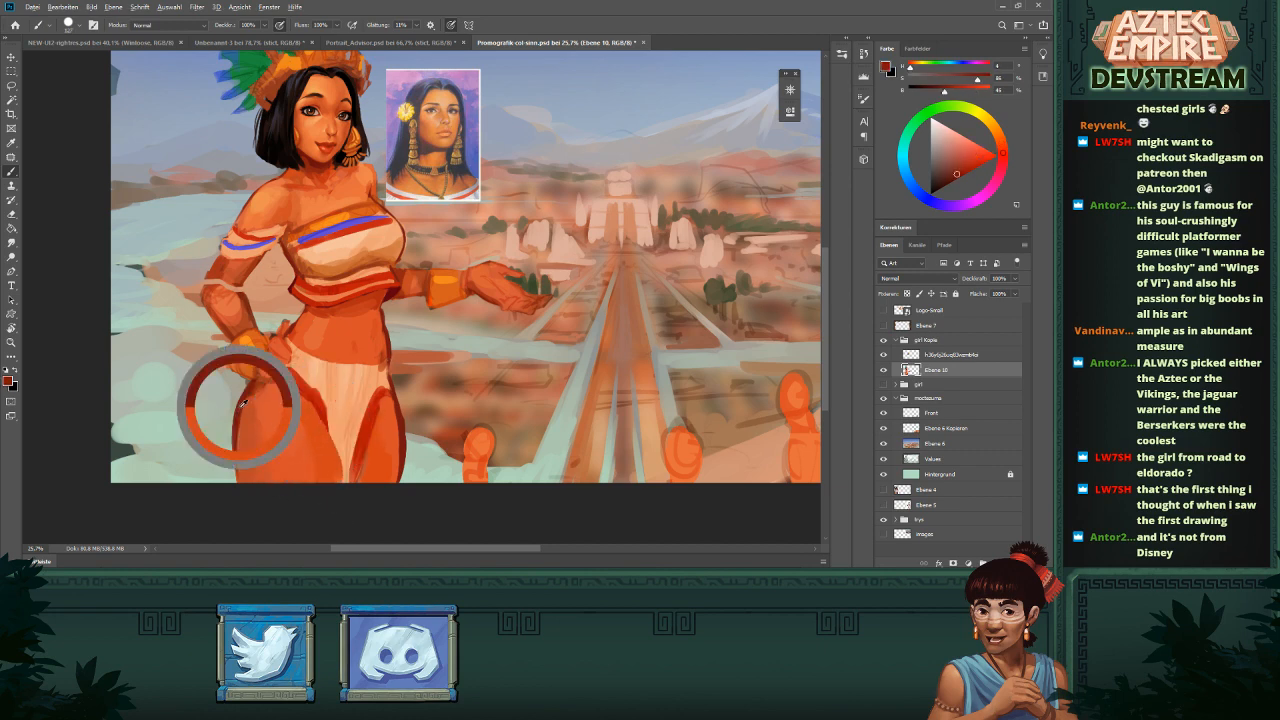
key("e")
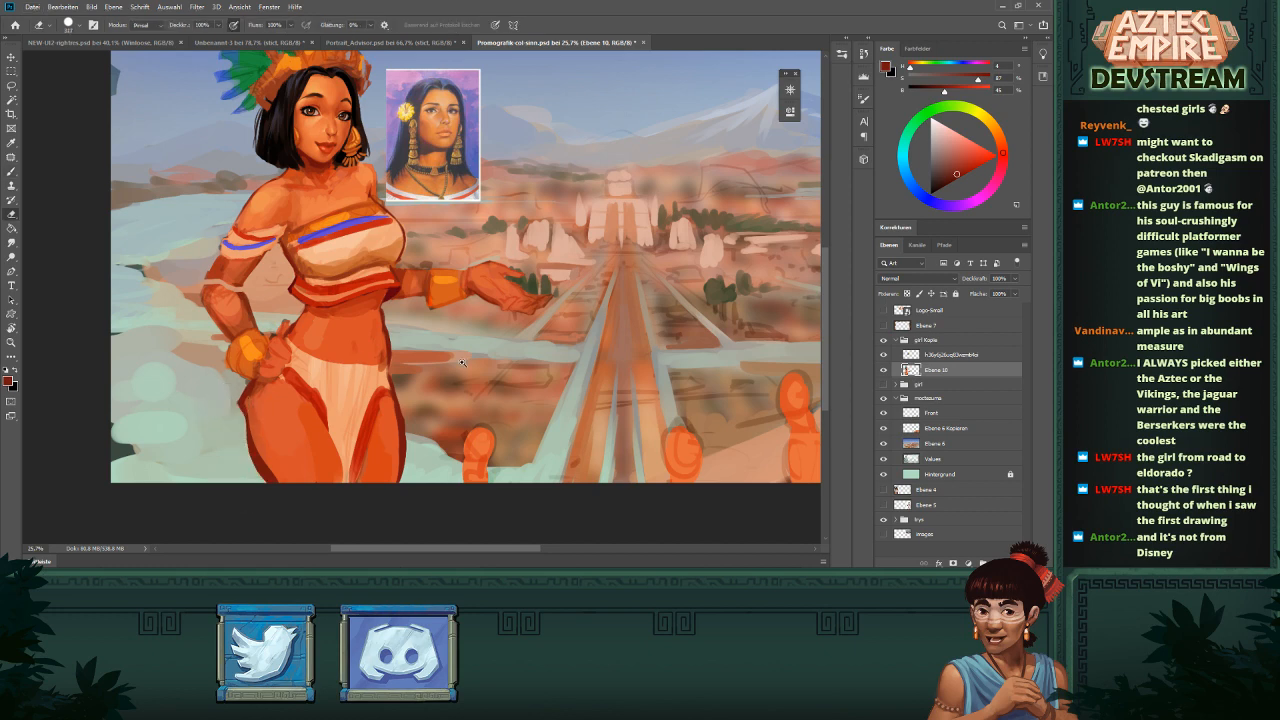
- Widen the outer hip and thigh on the bent-arm side with a dark red contour and fill it with sampled orange skin tones
left_click_drag(520, 388, 426, 383)
left_click_drag(477, 338, 493, 335)
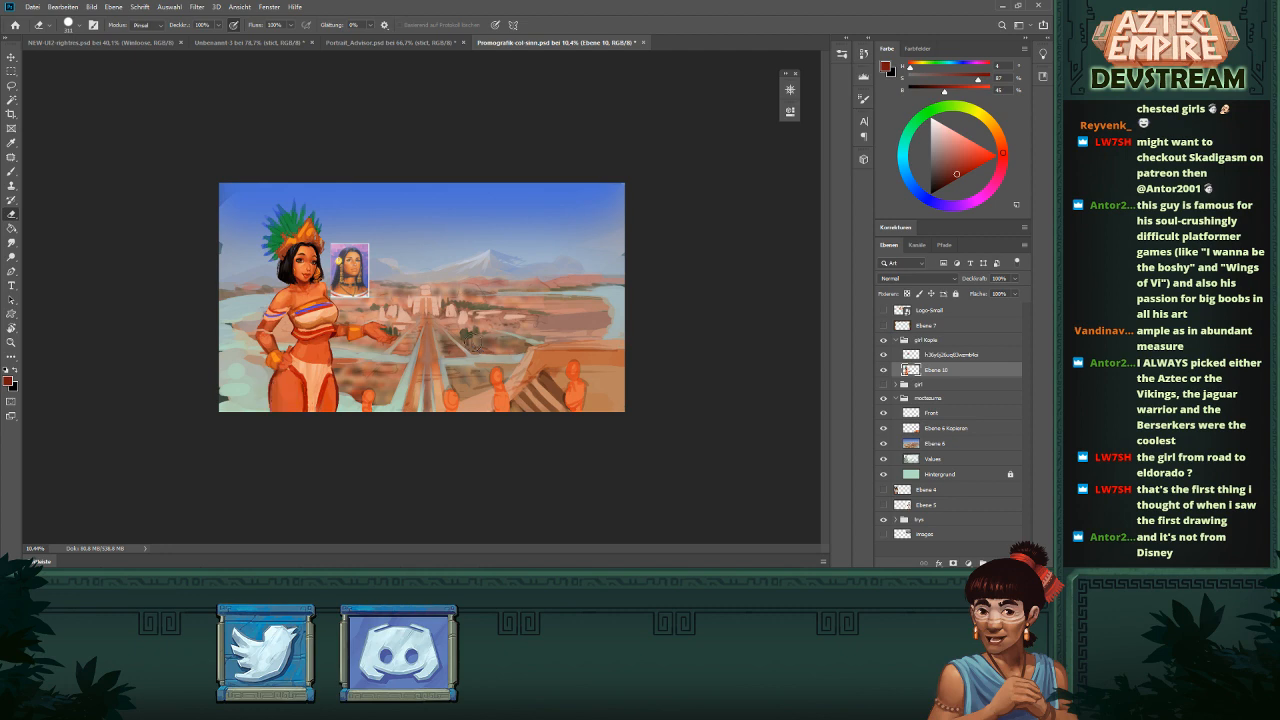
left_click_drag(388, 383, 586, 305)
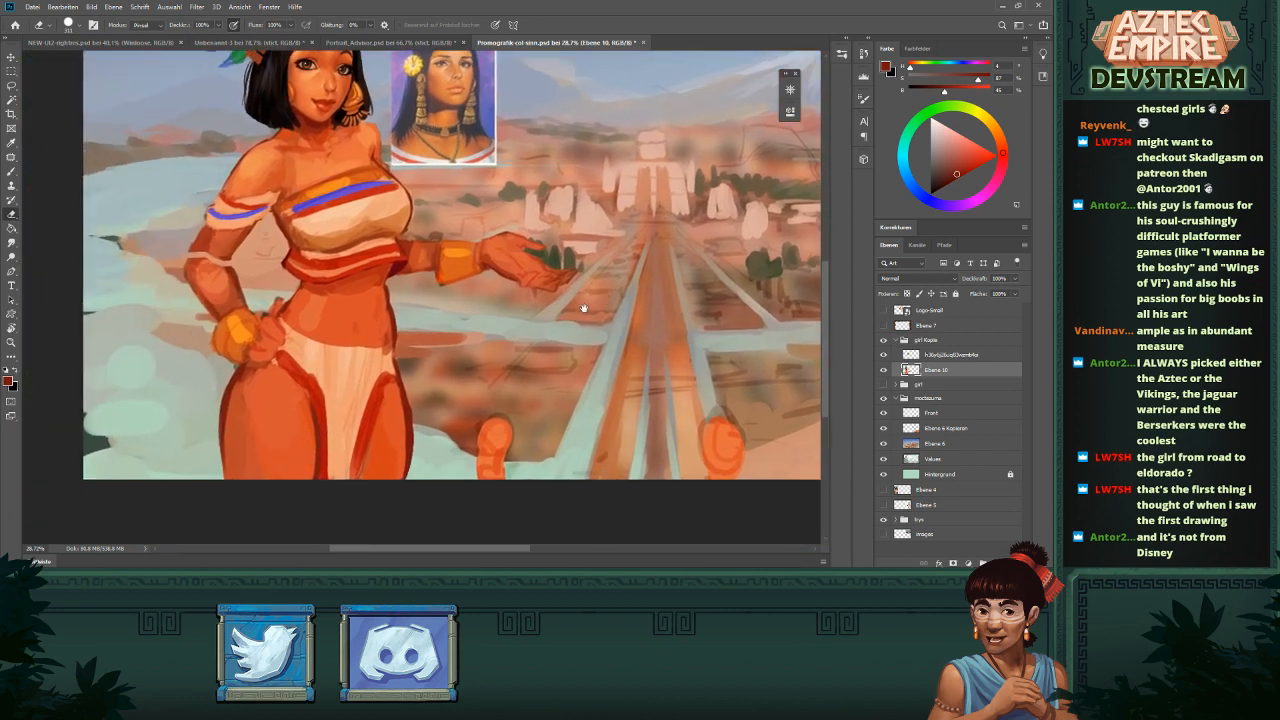
left_click_drag(451, 362, 421, 368)
key("b")
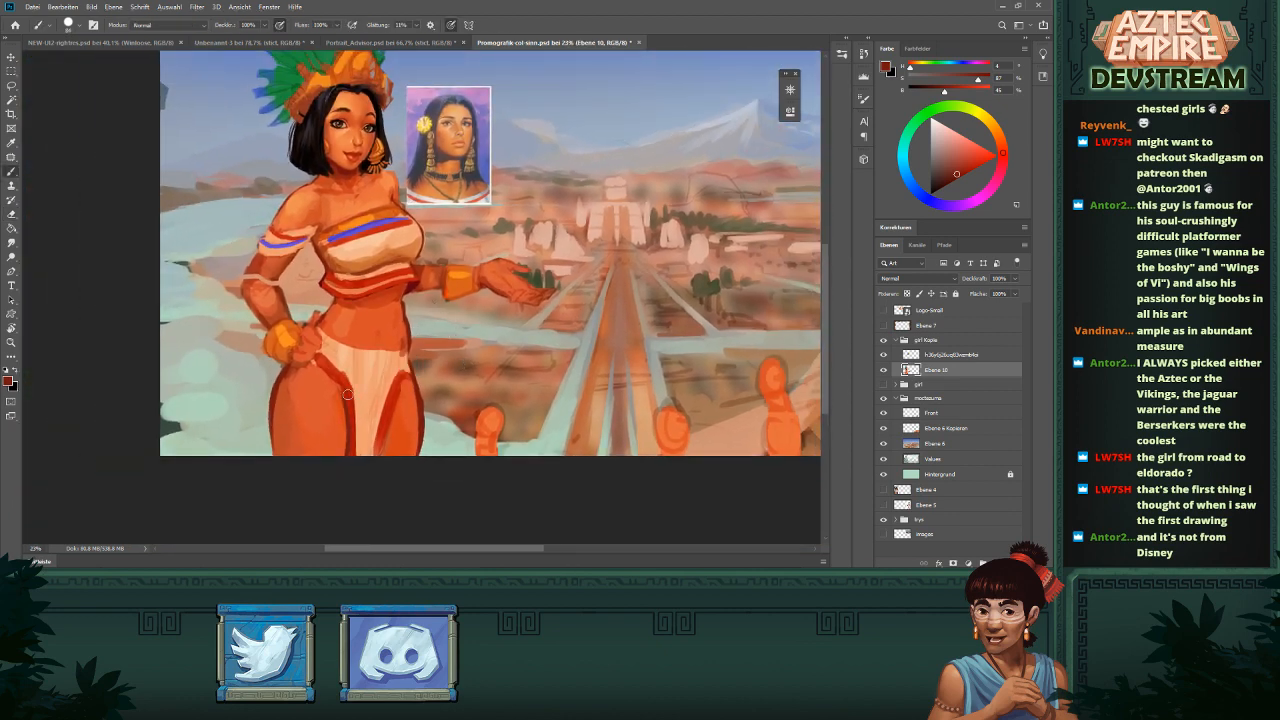
left_click_drag(276, 368, 250, 445)
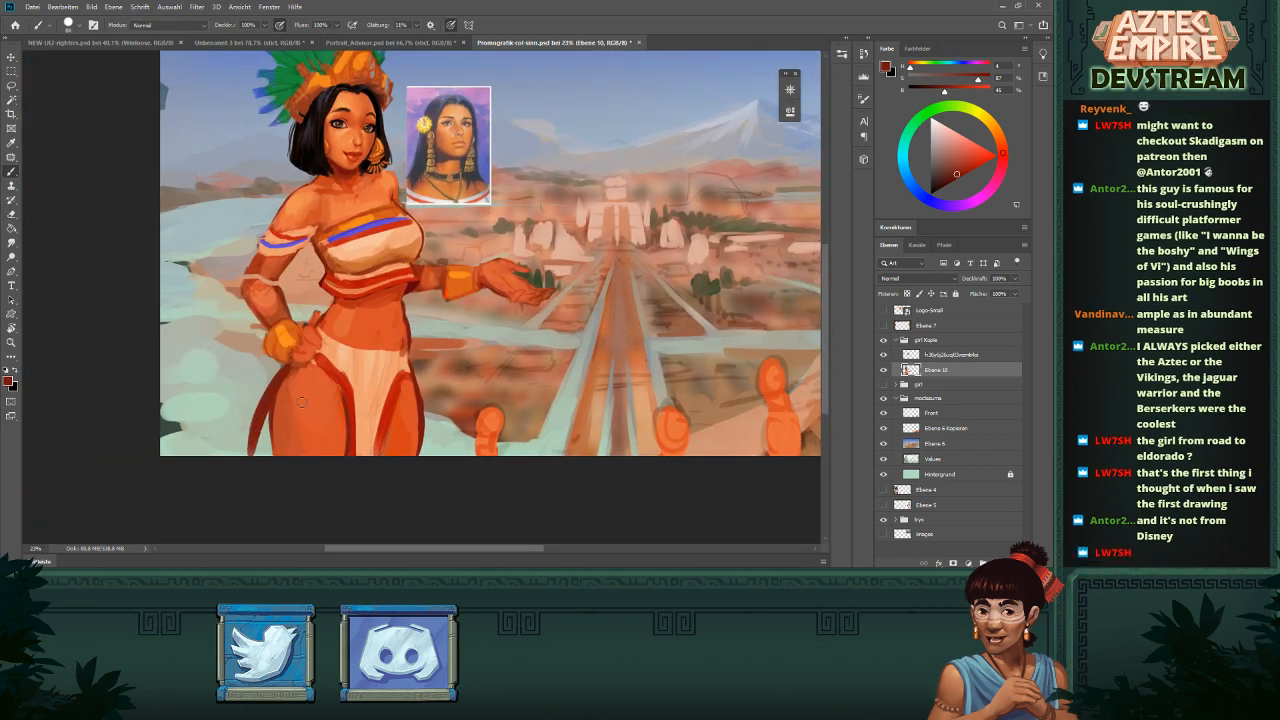
left_click(289, 397, "alt")
mouse_move(304, 402)
left_mouse_down()
mouse_move(305, 439)
mouse_move(326, 399)
mouse_move(269, 475)
left_mouse_up()
left_click(316, 377, "alt")
mouse_move(314, 386)
left_mouse_down()
mouse_move(268, 483)
mouse_move(283, 407)
mouse_move(322, 404)
mouse_move(277, 442)
left_mouse_up()
left_click_drag(316, 403, 282, 460)
right_click(346, 405, "alt")
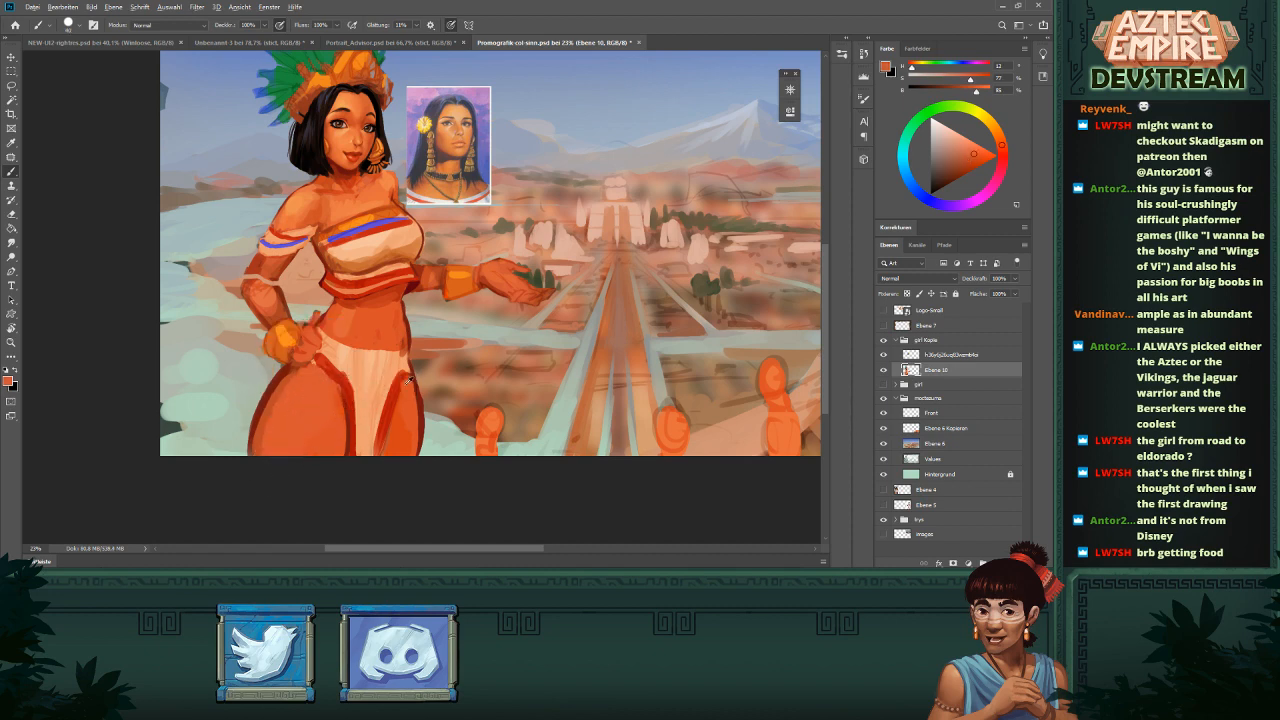
- Rework the inner thigh edge beside the loincloth with sampled reds and clean up its lower end with the eraser
left_click(413, 381, "alt")
mouse_move(322, 455)
left_mouse_down()
mouse_move(347, 419)
mouse_move(339, 451)
left_mouse_up()
left_click(353, 405, "alt")
left_click_drag(337, 382, 341, 455)
right_click(353, 424, "alt")
key("e")
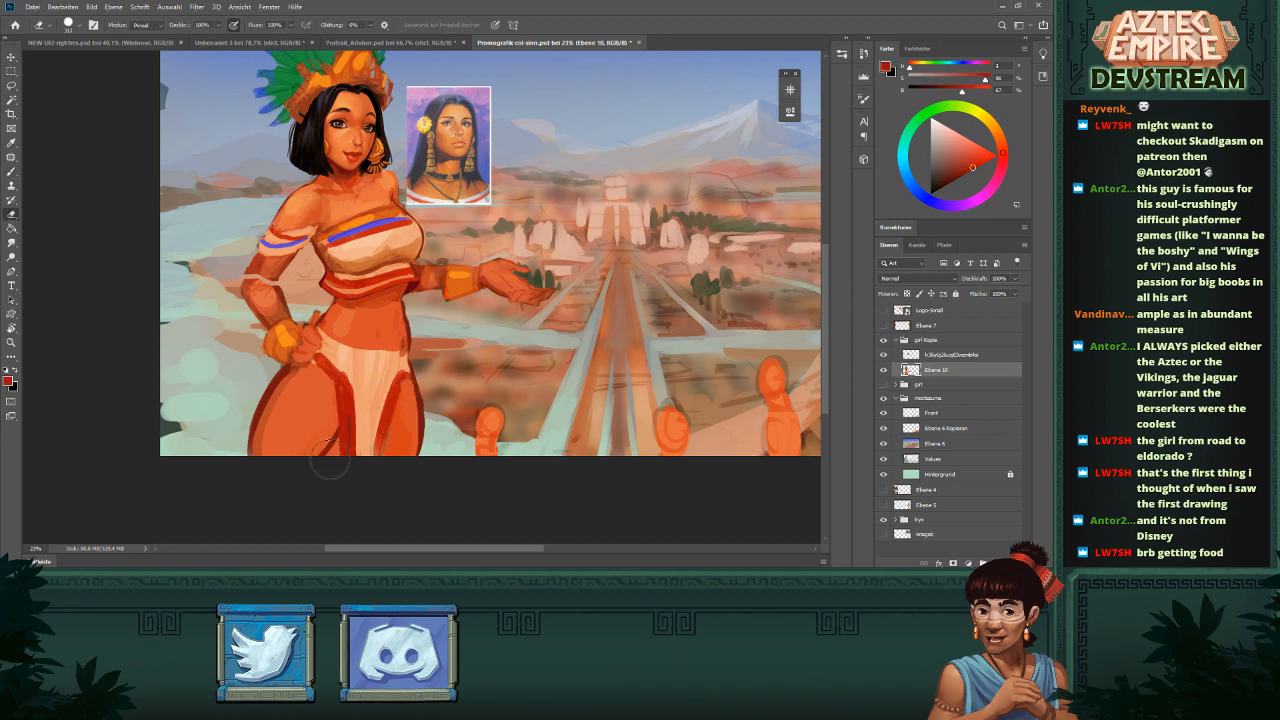
right_click(340, 430, "alt")
left_click_drag(409, 400, 347, 450)
- Examine the woman's hip, thigh and arm proportions at small and enlarged sizes
left_click_drag(474, 319, 482, 325)
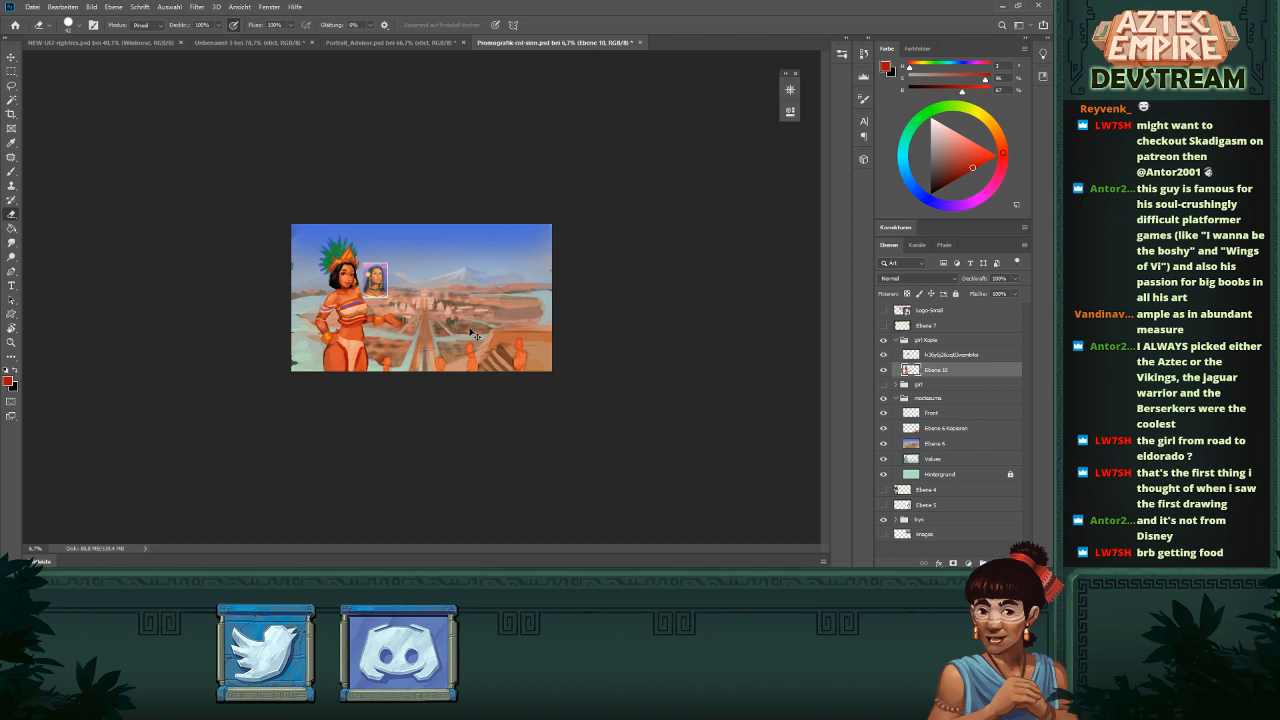
key("ctrl+0")
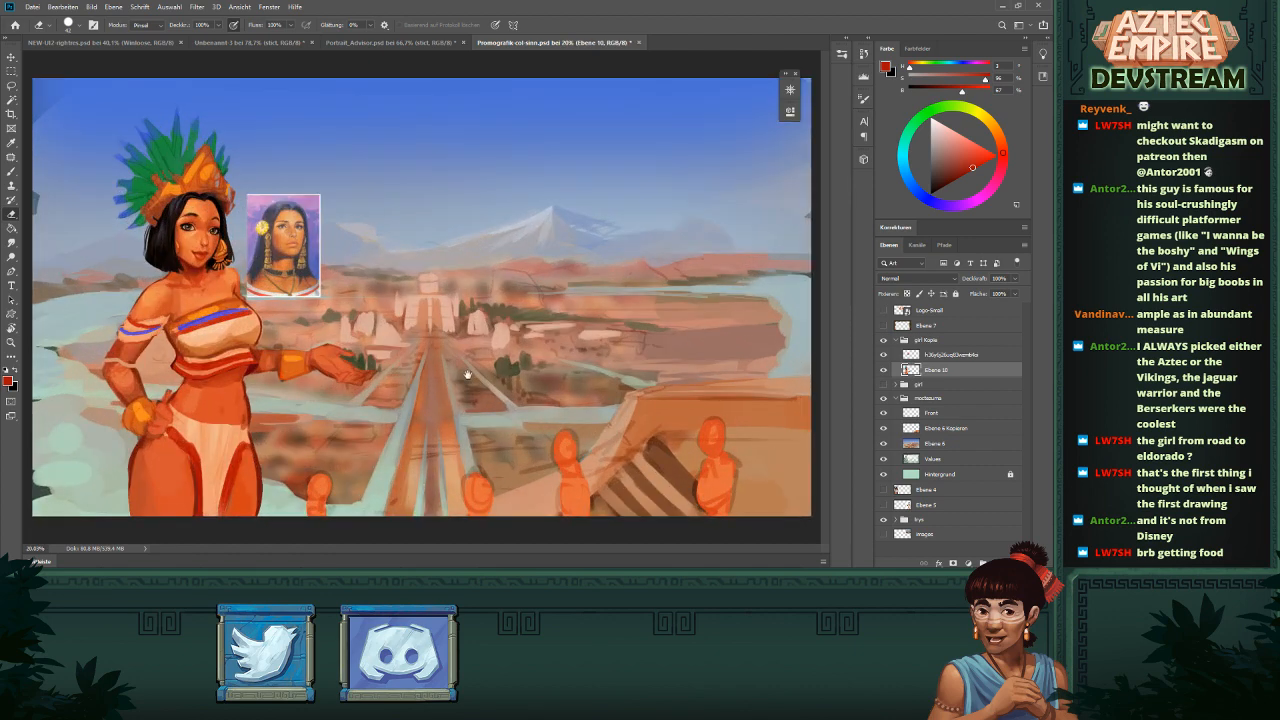
key("b")
left_click(135, 452, "alt")
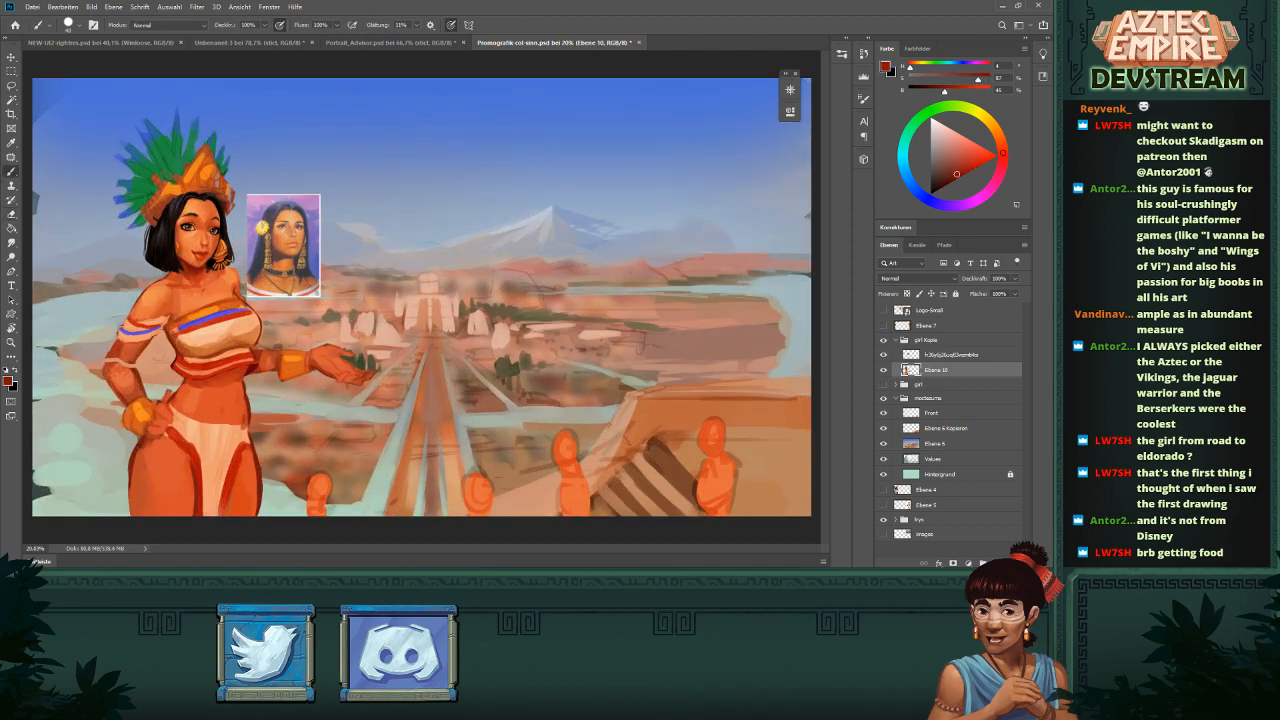
scroll(298, 383, "up", 2)
left_click_drag(298, 383, 366, 349)
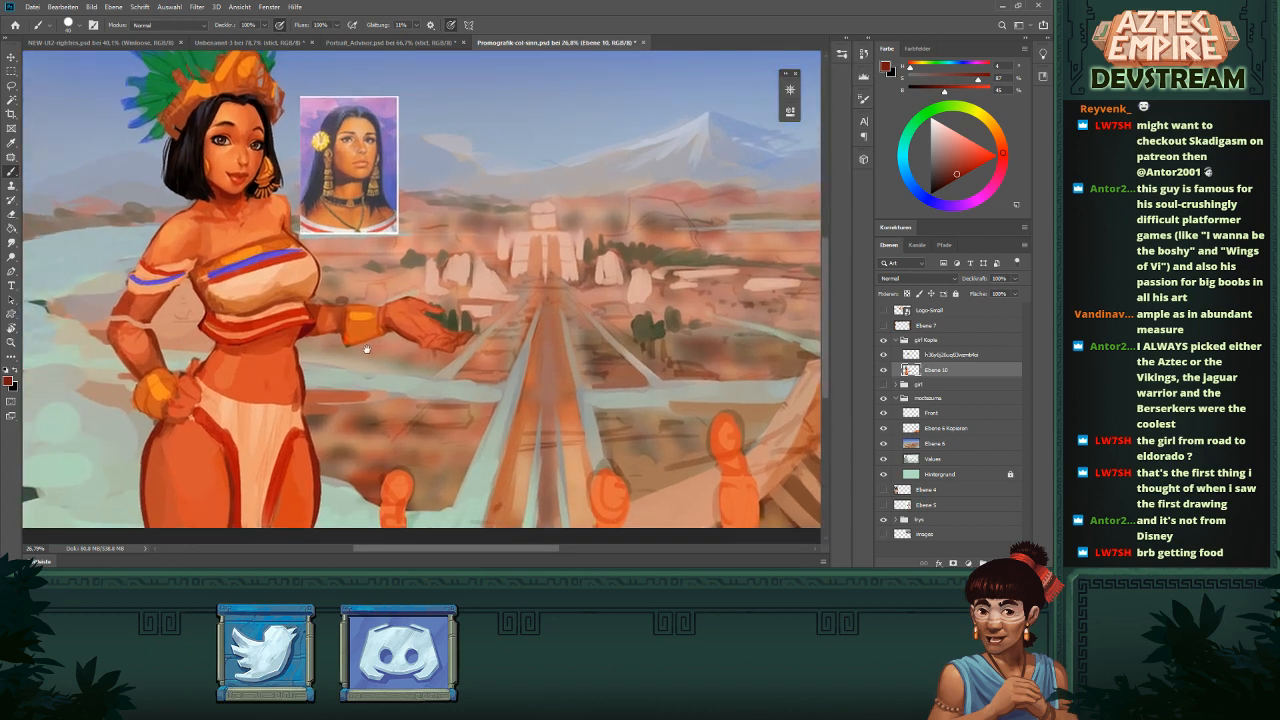
scroll(366, 349, "down", 1)
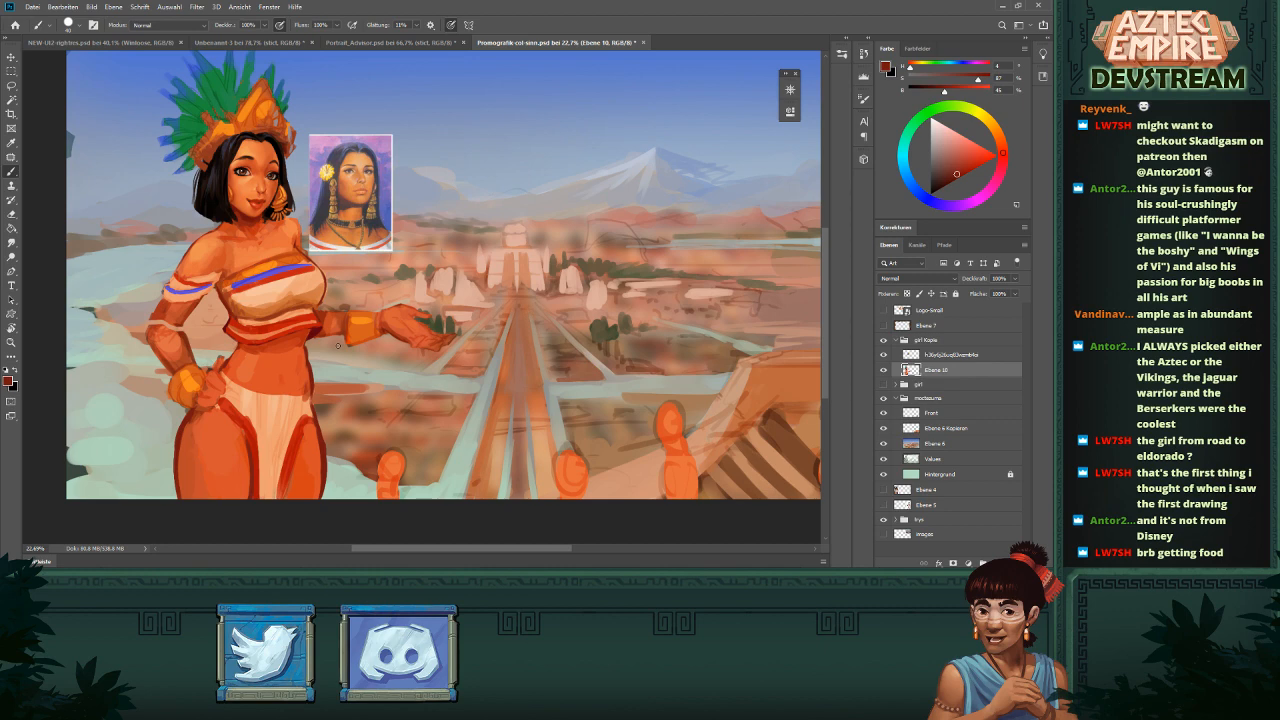
left_click_drag(338, 350, 320, 330)
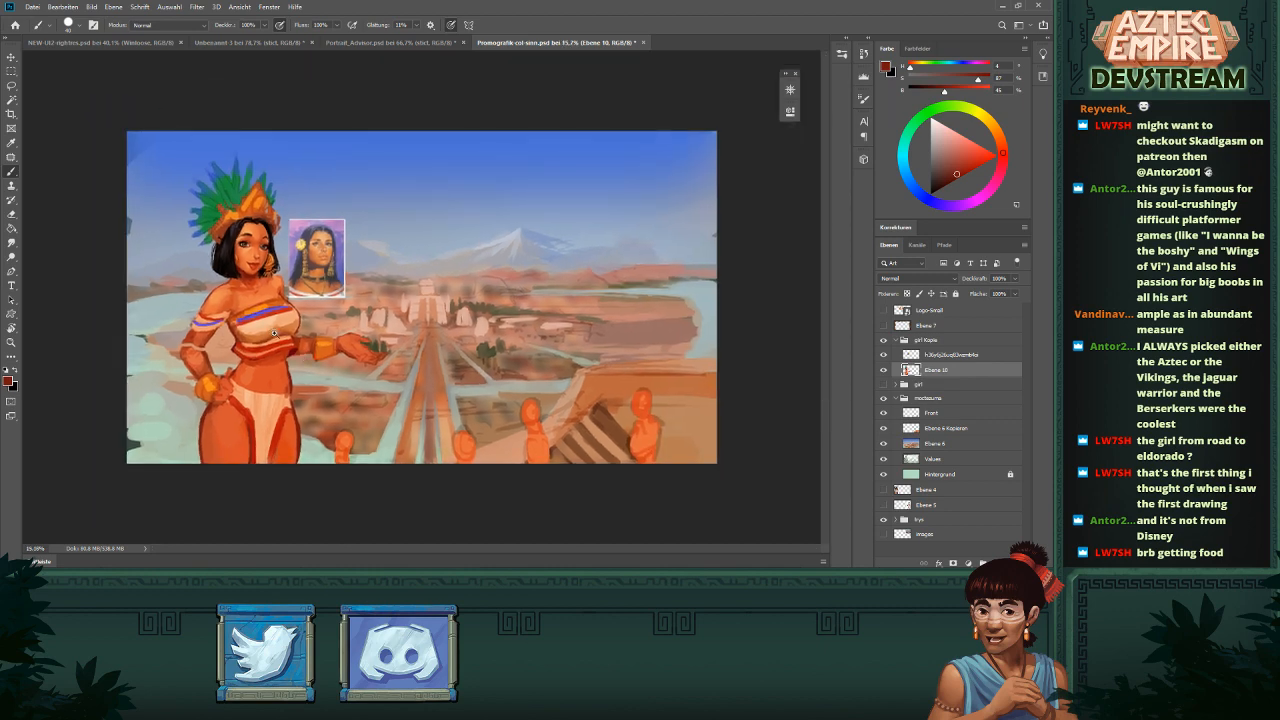
left_click_drag(185, 336, 225, 336)
mouse_move(225, 336)
left_mouse_down()
mouse_move(352, 347)
mouse_move(404, 335)
left_mouse_up()
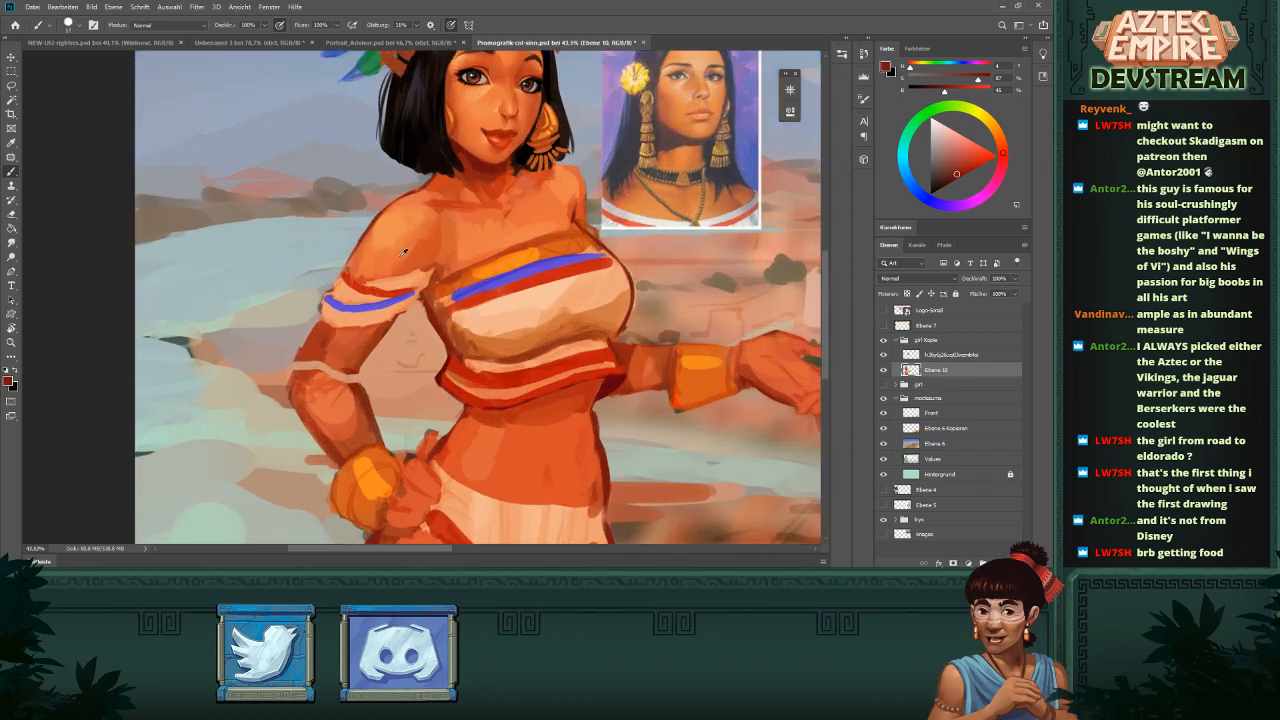
- Redraw the outer contour of the bent arm from the striped sleeve to the wristband with sampled dark red
left_click(376, 216, "alt")
left_click(460, 138, "alt")
mouse_move(320, 321)
left_mouse_down()
mouse_move(289, 391)
mouse_move(322, 311)
mouse_move(287, 387)
left_mouse_up()
key("e")
key("b")
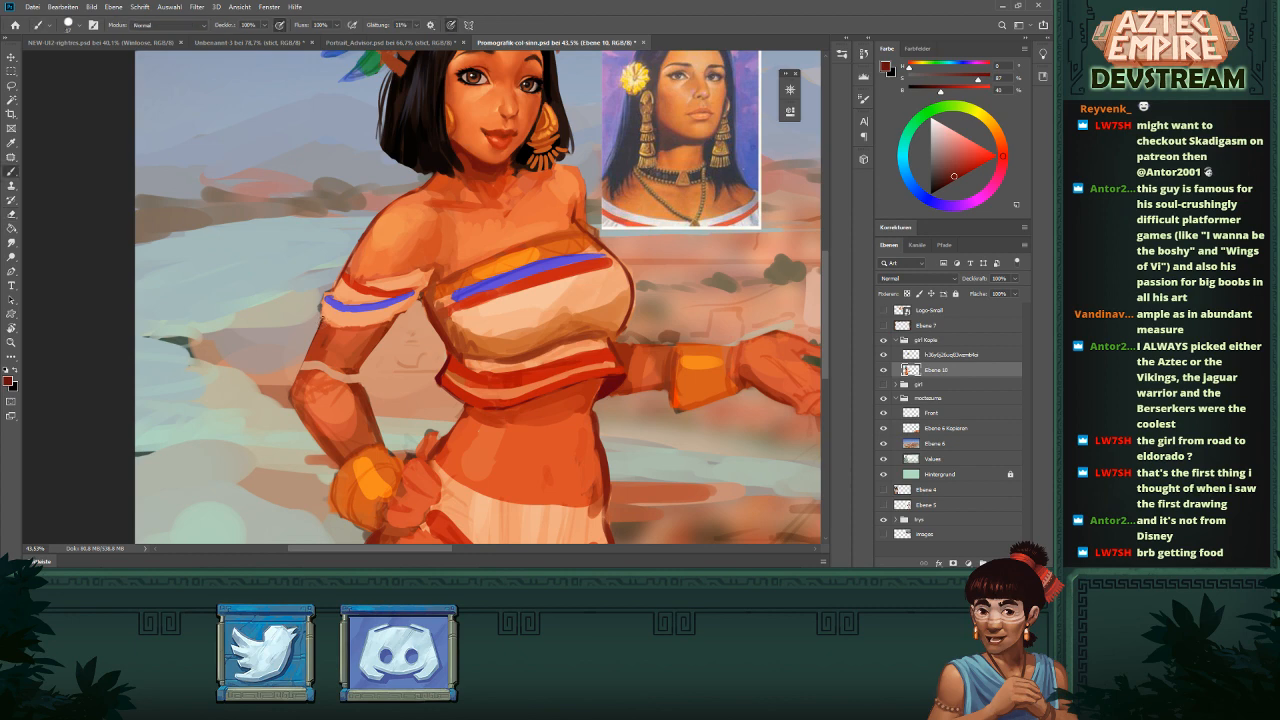
mouse_move(321, 313)
left_mouse_down()
mouse_move(293, 388)
mouse_move(301, 363)
left_mouse_up()
left_click_drag(293, 408, 335, 463)
key("ctrl+z")
key("ctrl+z")
left_click_drag(313, 437, 338, 466)
- Refine the inner contour of the bent forearm down to the wristband with dark red and the eraser
left_click_drag(434, 375, 424, 347)
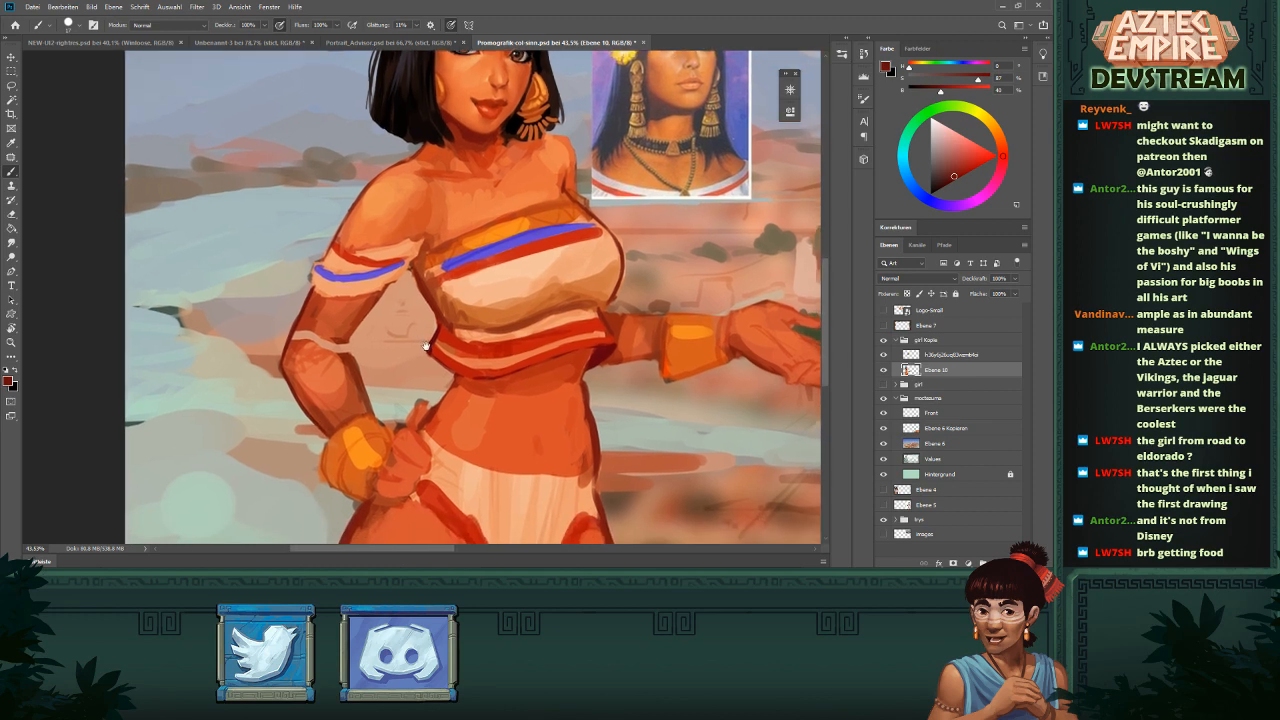
left_click_drag(348, 355, 372, 419)
key("e")
key("b")
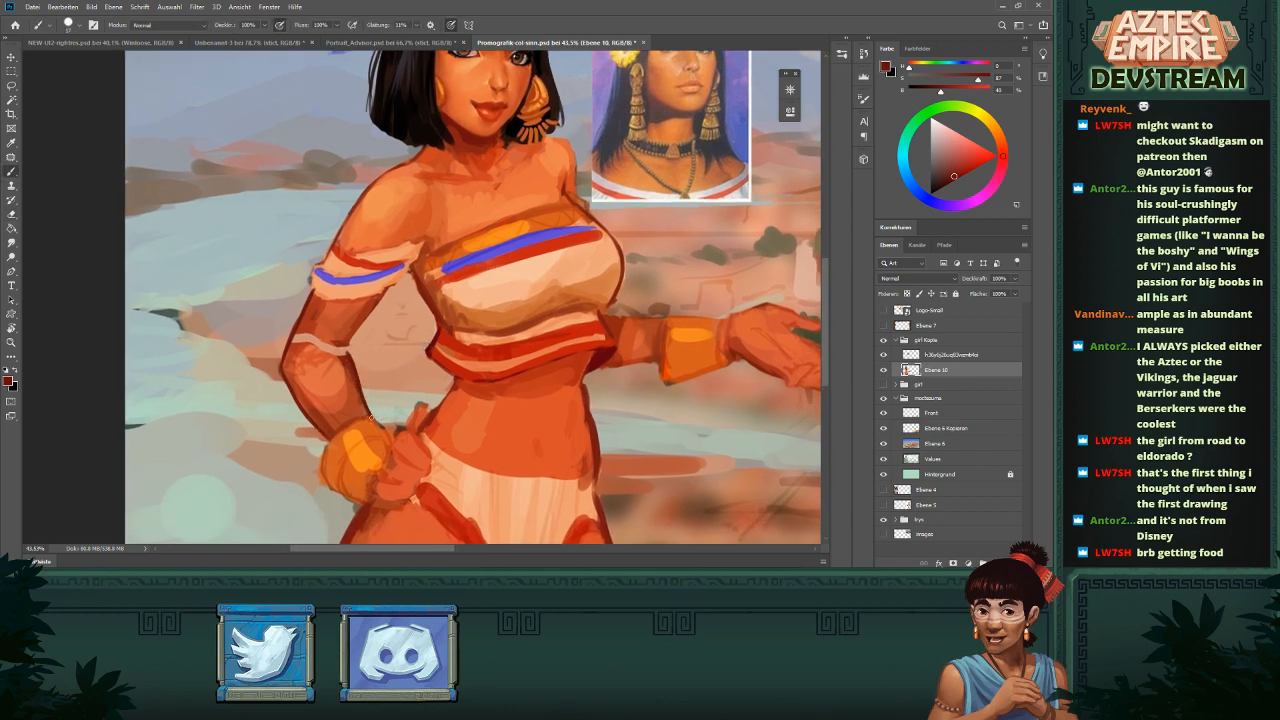
- Paint over the pale band above the elbow of the bent arm with sampled reddish-brown and orange skin tones
left_click(309, 327, "alt")
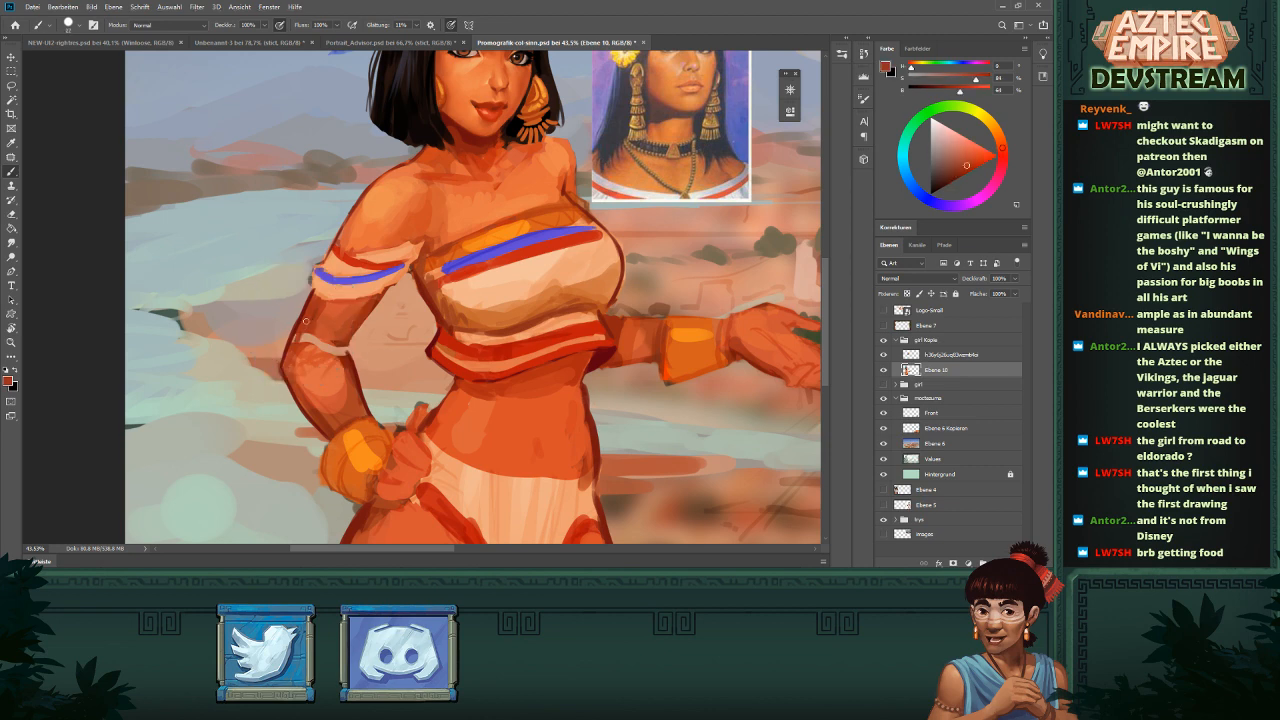
left_click_drag(304, 323, 311, 342)
mouse_move(335, 334)
left_mouse_down()
mouse_move(313, 355)
mouse_move(323, 352)
mouse_move(315, 378)
mouse_move(321, 331)
mouse_move(315, 341)
mouse_move(334, 333)
mouse_move(326, 317)
mouse_move(304, 335)
left_mouse_up()
left_click(331, 334, "alt")
left_click(316, 373, "alt")
left_click(331, 309, "alt")
left_click(305, 316, "alt")
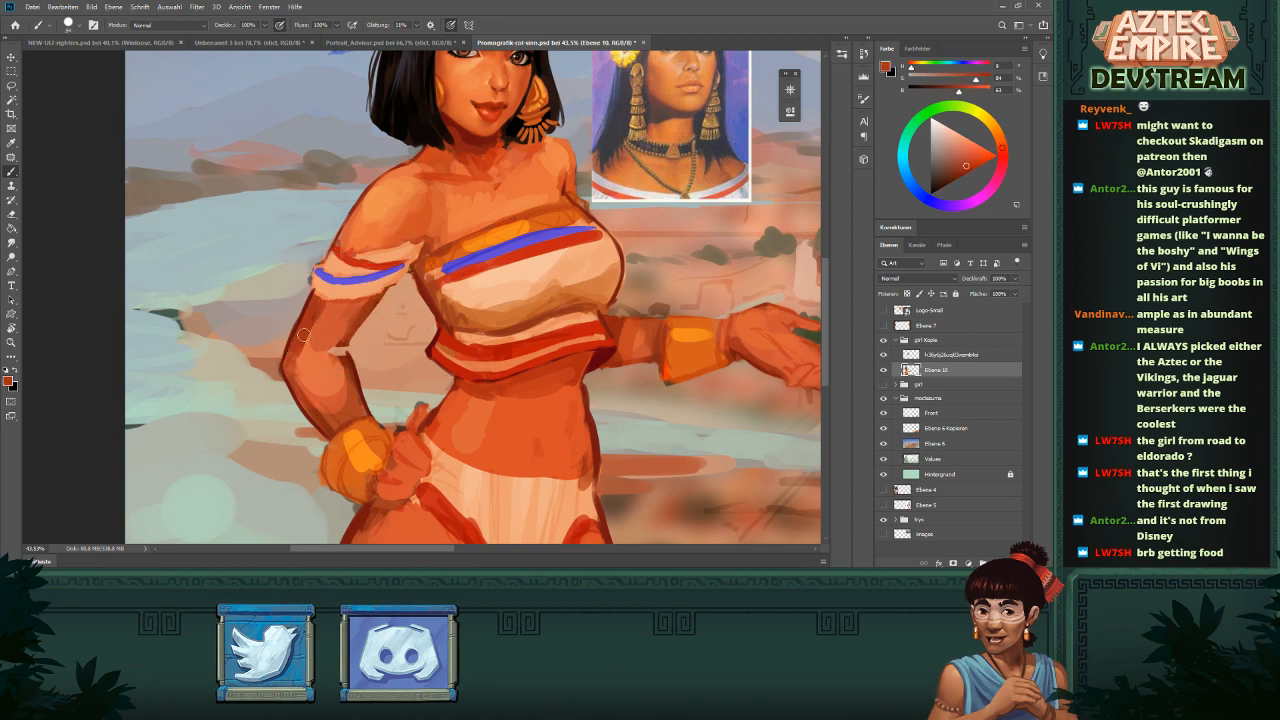
left_click(328, 309, "alt")
- Cover the last trace of the pale armband and blend the surrounding arm shading with sampled skin tones
key("ctrl+0")
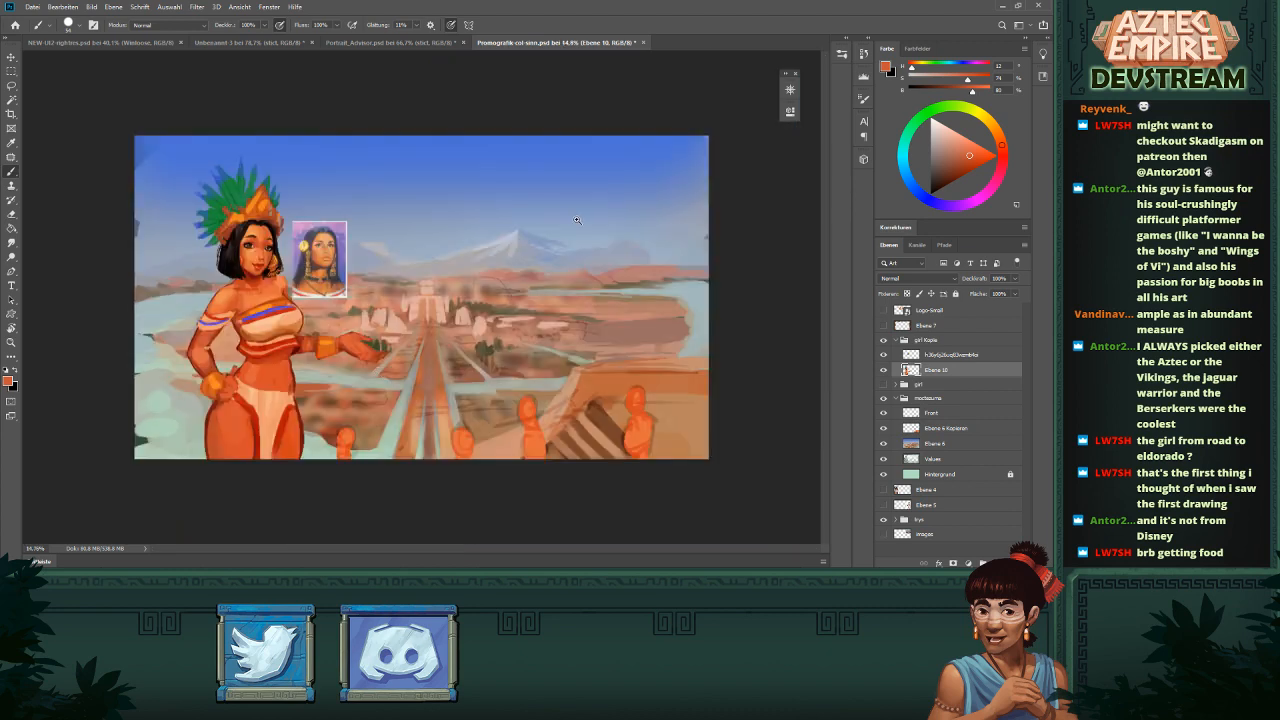
left_click_drag(375, 308, 579, 301)
left_click_drag(357, 344, 435, 342)
left_click(282, 346, "alt")
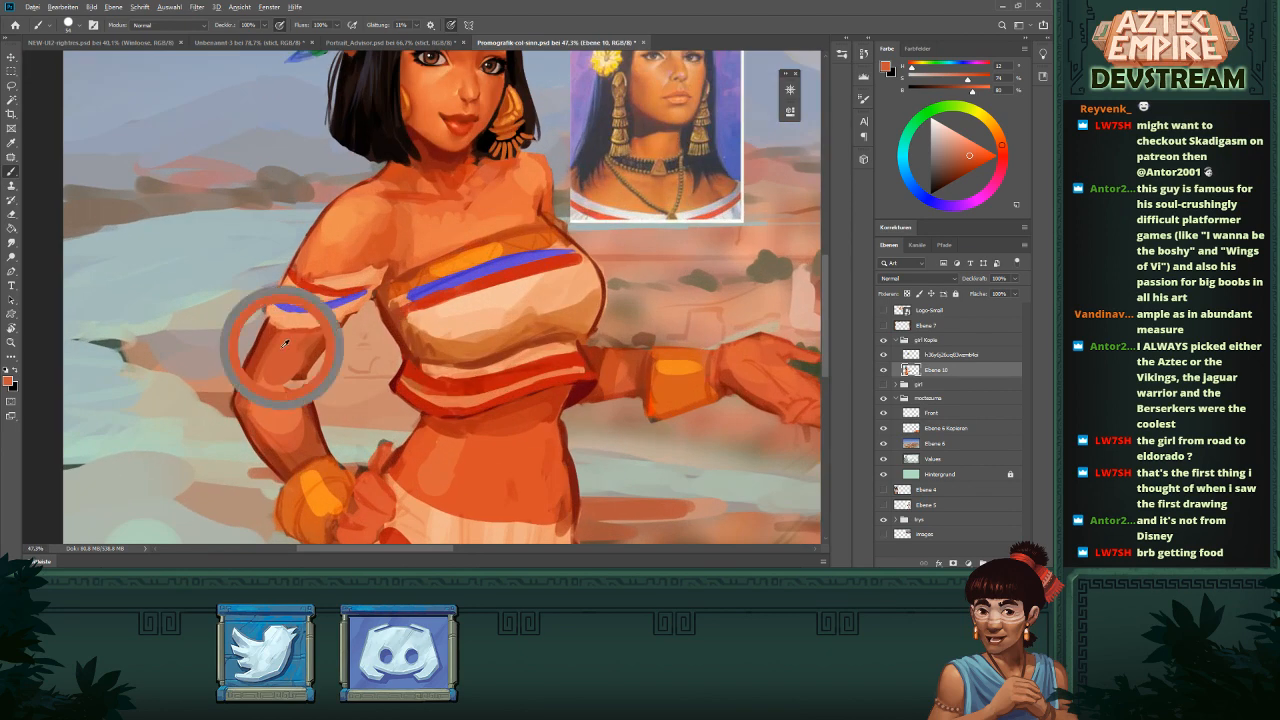
left_click(326, 342, "alt")
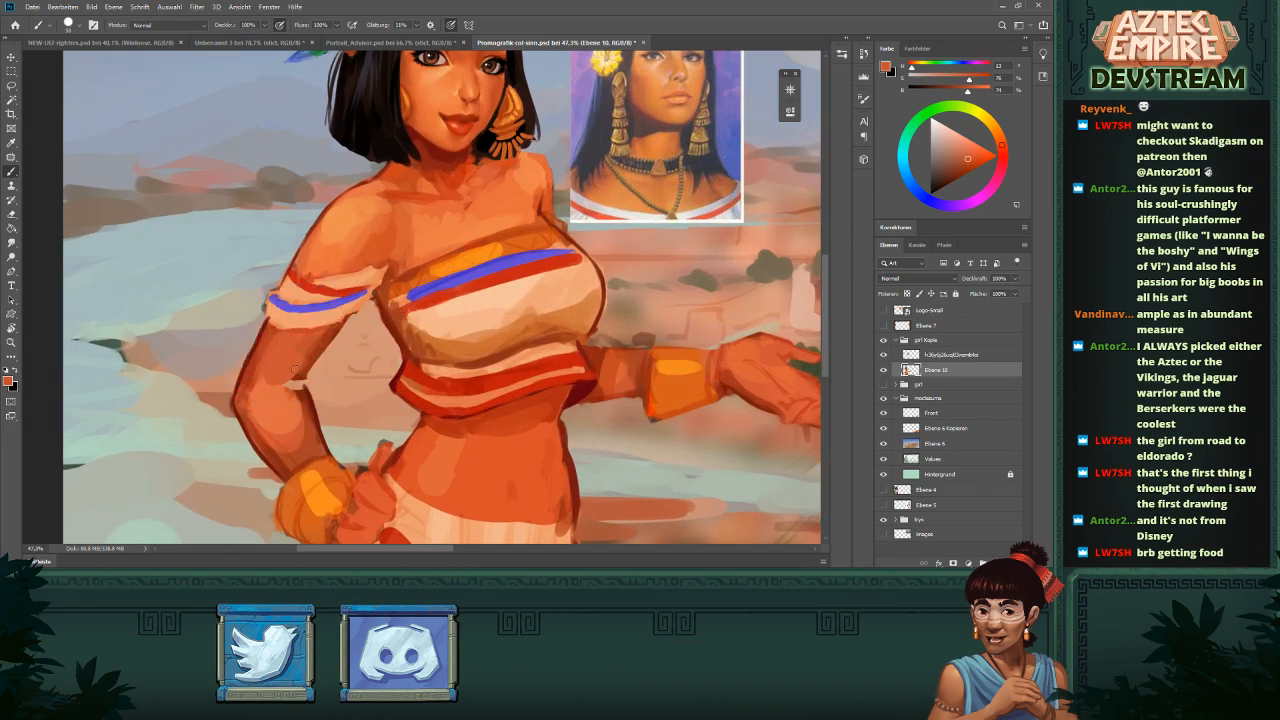
left_click(304, 368, "alt")
left_click(295, 383, "alt")
- Clean up the inner edge of the bent arm near the elbow with the eraser
scroll(268, 390, "down", 4)
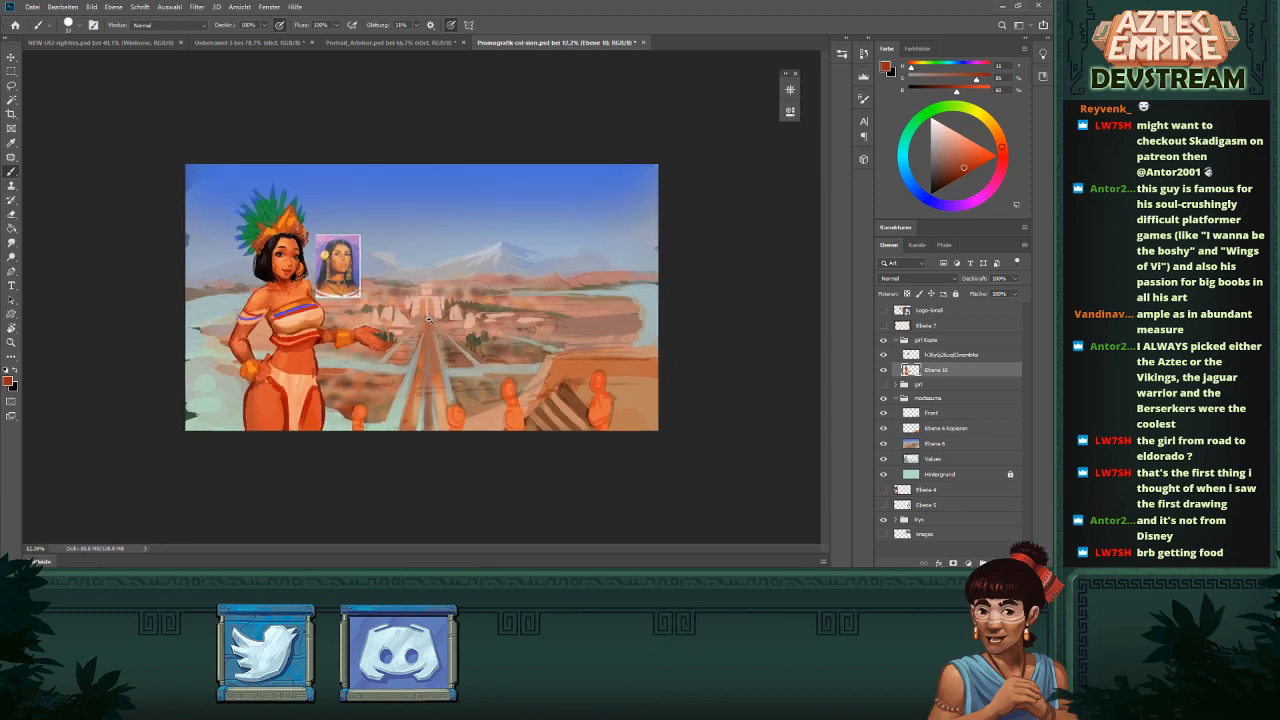
scroll(284, 318, "up", 4)
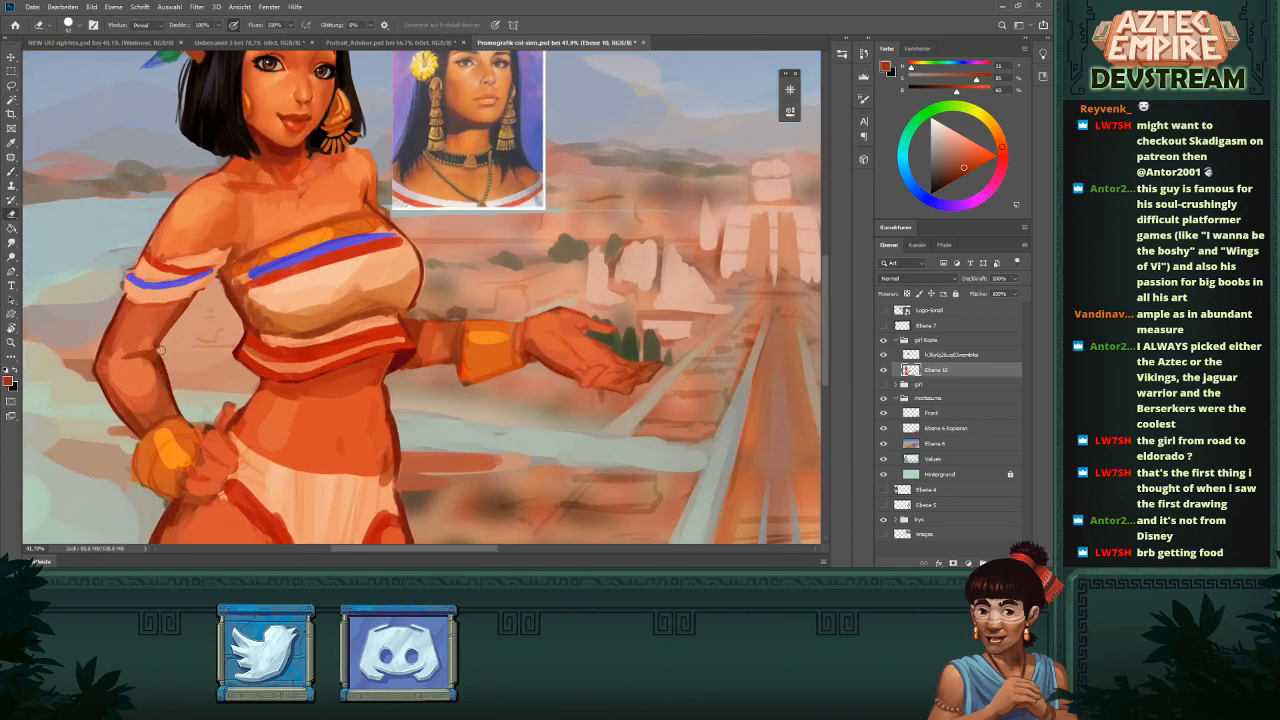
key("b")
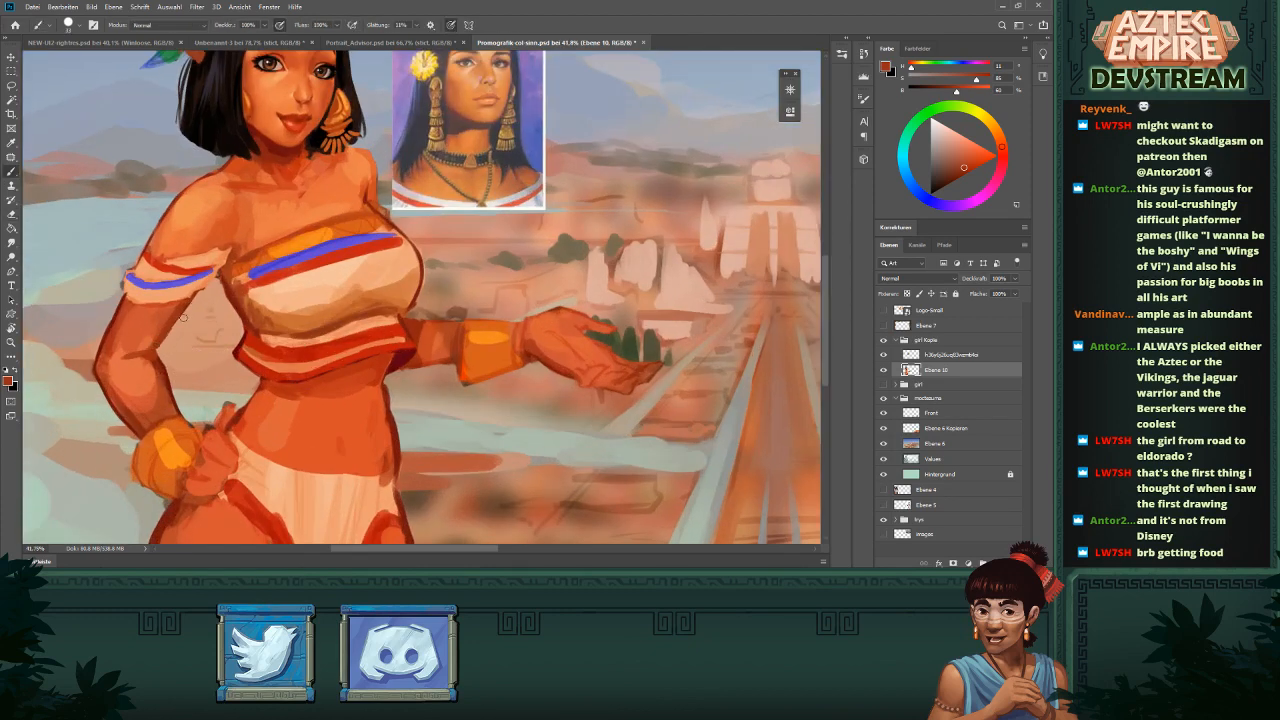
key("e")
- Check the whole painting at small size, sample yellow from the reference portrait's flower, and add a new layer above the woman's paint layer
scroll(160, 322, "down", 2)
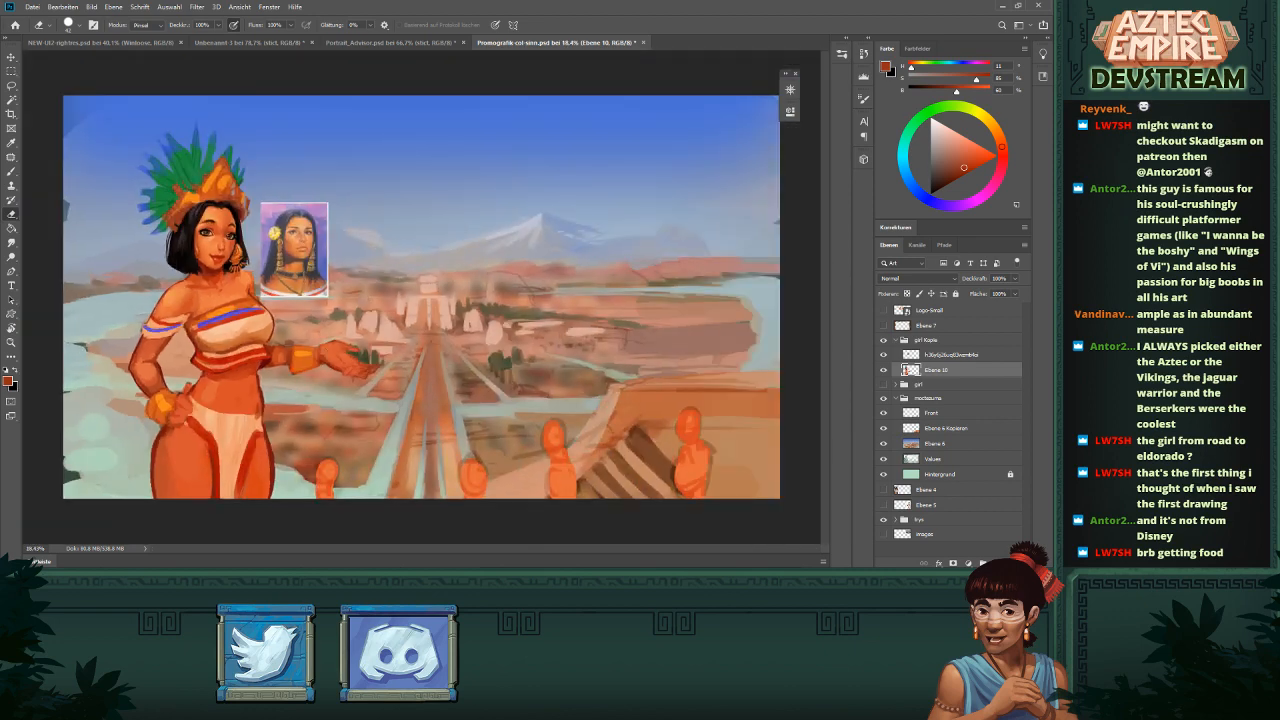
scroll(403, 328, "down", 3)
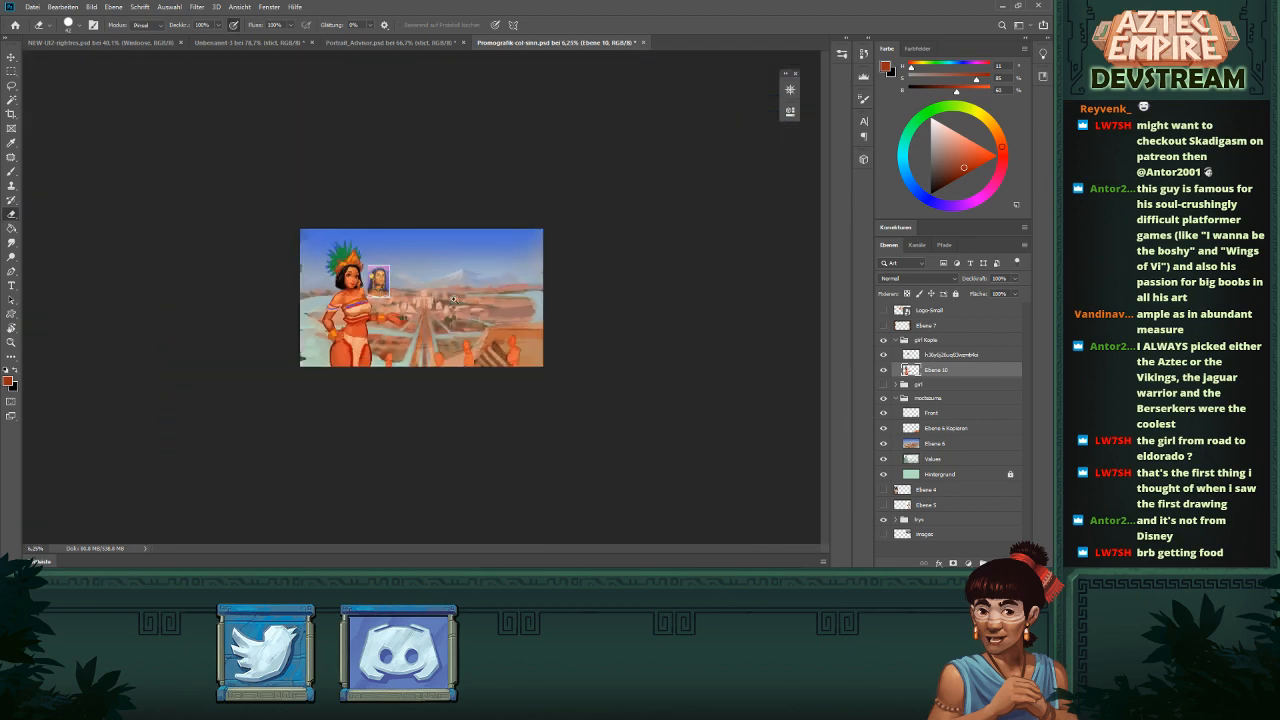
scroll(480, 315, "up", 3)
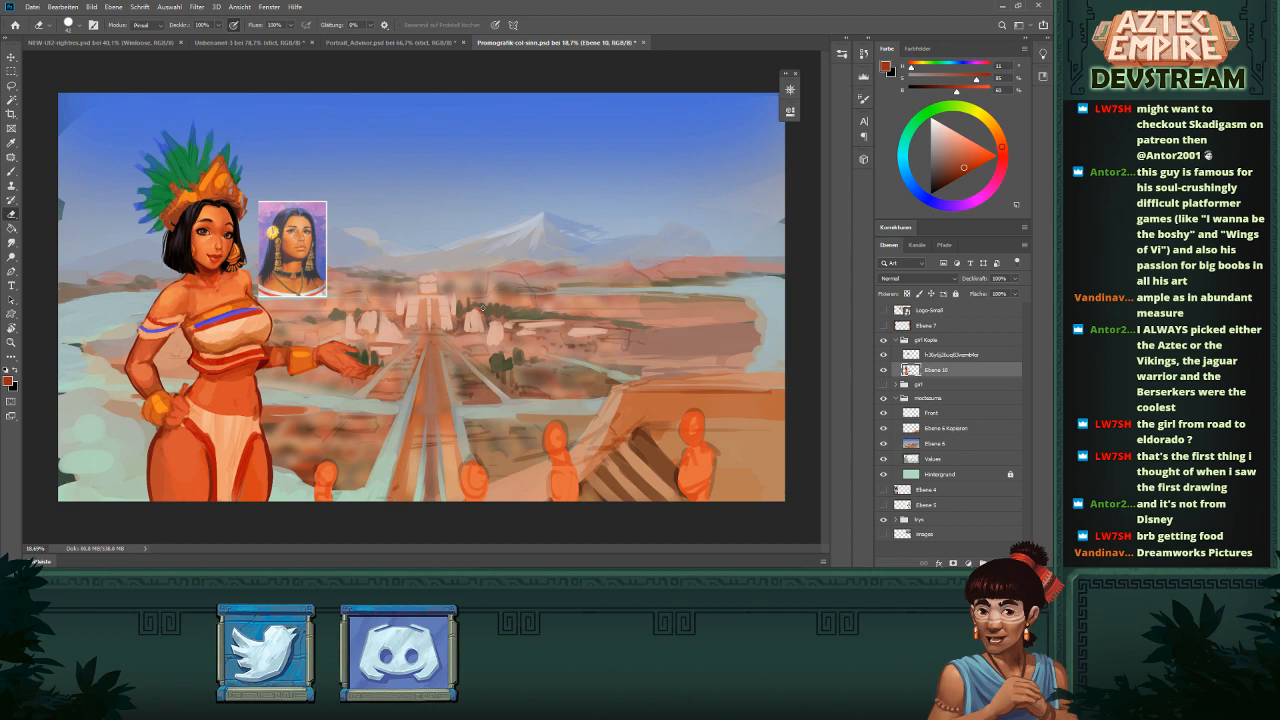
scroll(226, 305, "up", 4)
key("b")
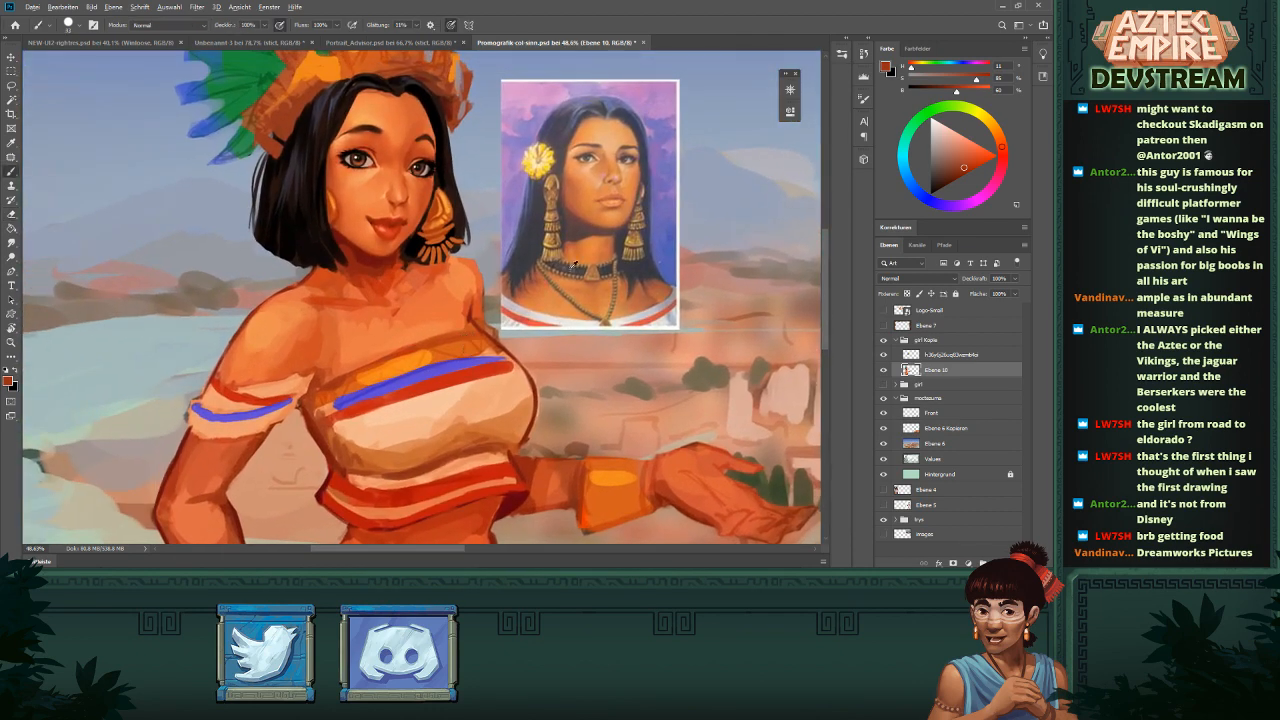
left_click(550, 160, "alt")
left_click_drag(547, 168, 543, 164)
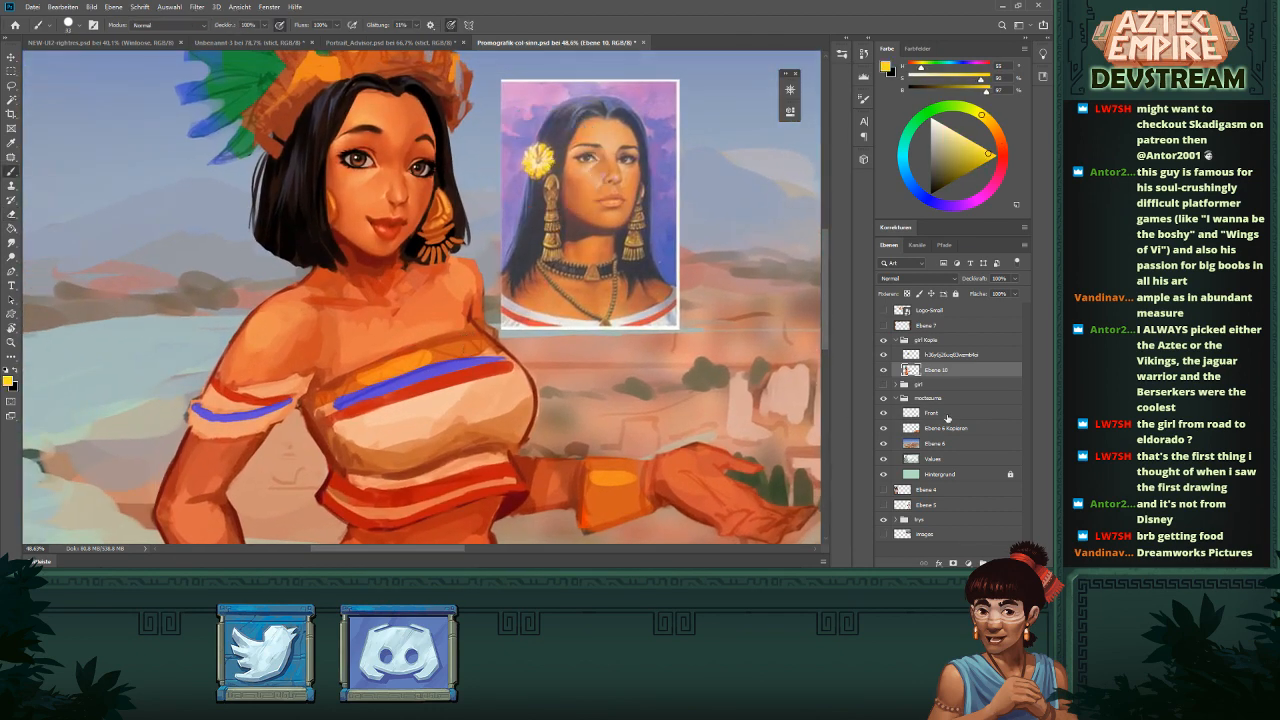
left_click(884, 371)
left_click(884, 371)
left_click(967, 563)
- Paint a dark pink flower shape on the upper edge of the striped top beside the bent arm's shoulder
left_click(998, 170)
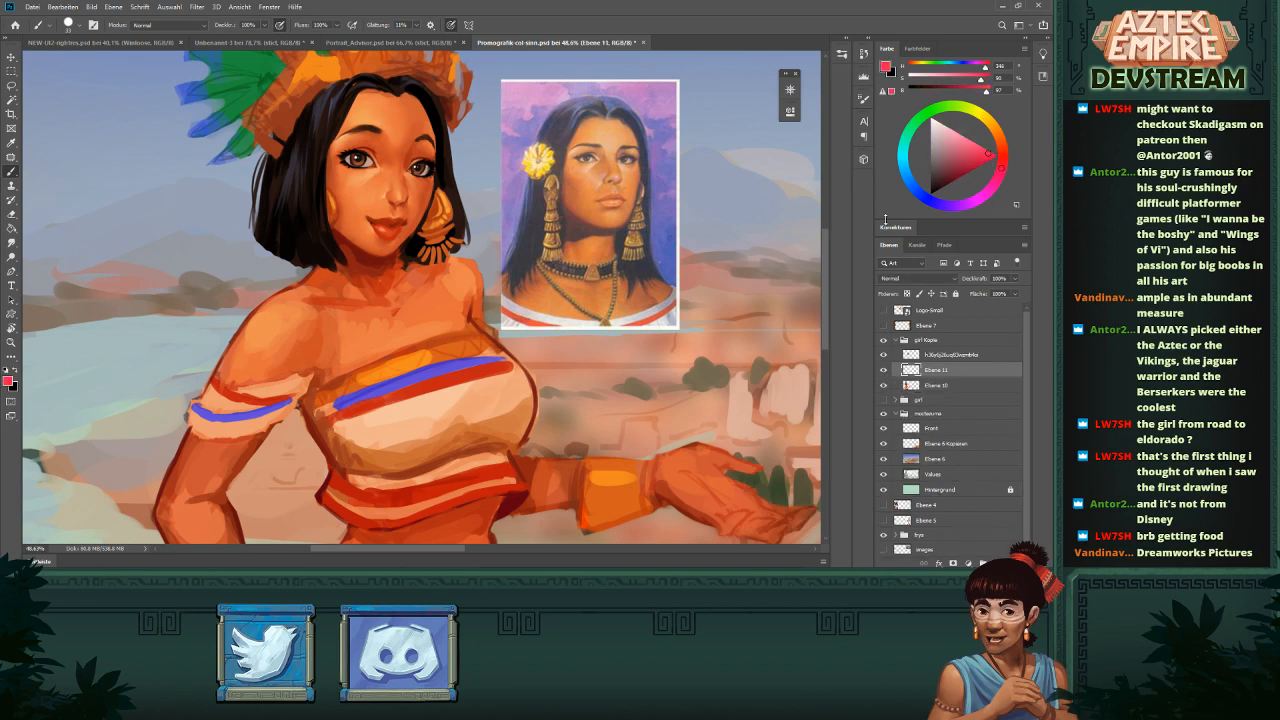
left_click(967, 160)
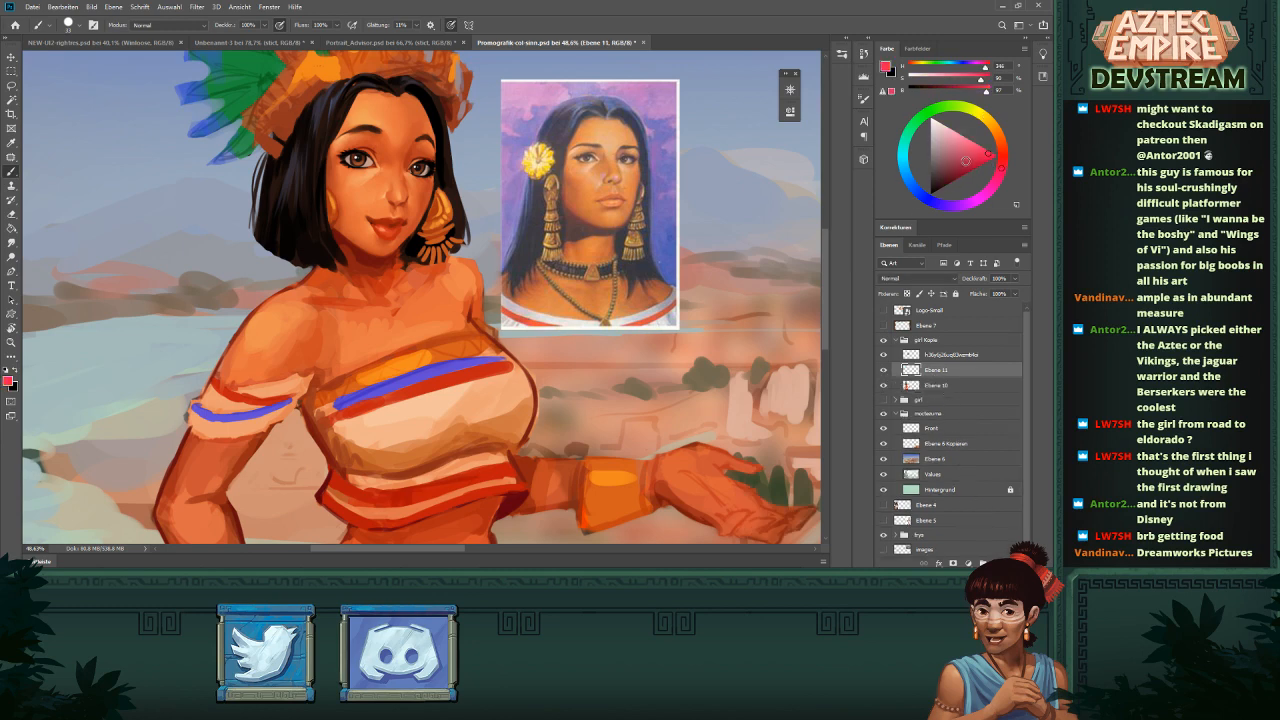
left_click(324, 373)
mouse_move(343, 363)
left_mouse_down()
mouse_move(306, 360)
mouse_move(340, 375)
mouse_move(326, 363)
mouse_move(346, 364)
mouse_move(305, 365)
left_mouse_up()
key("ctrl+z")
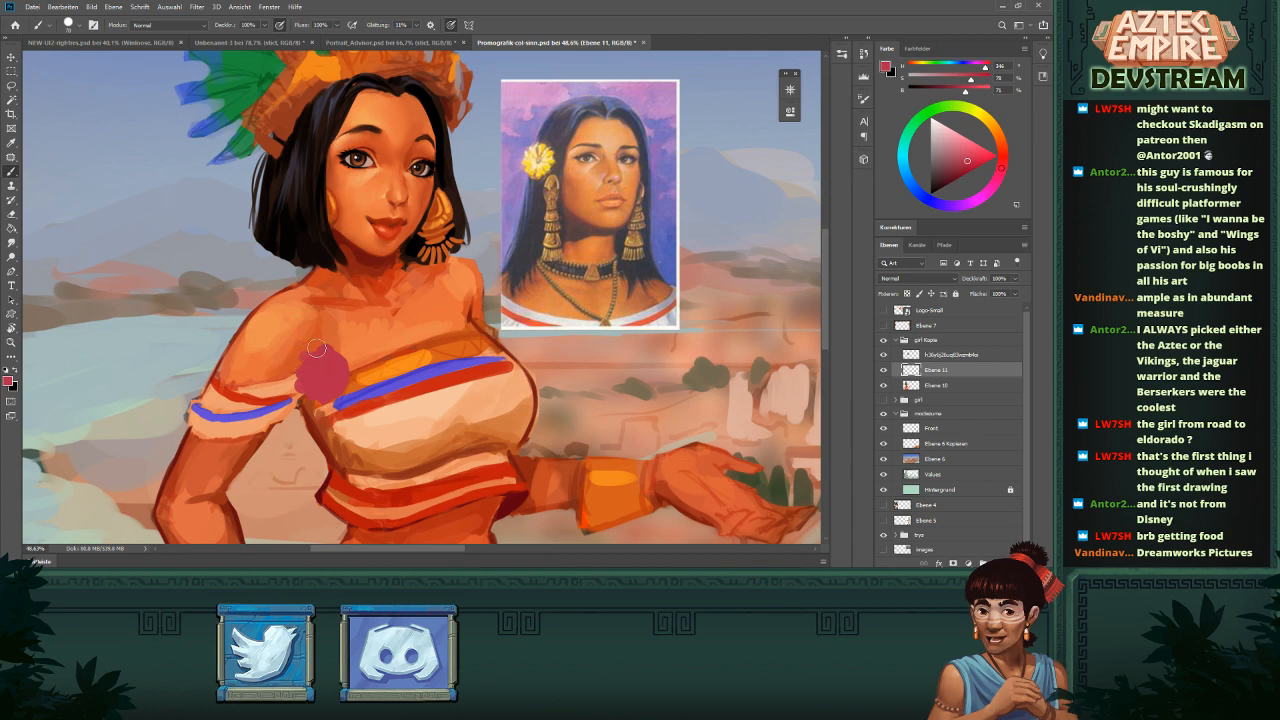
- Paint lighter pink petals over the dark pink flower and compare the effect at small size
left_click(970, 151)
left_click(998, 178)
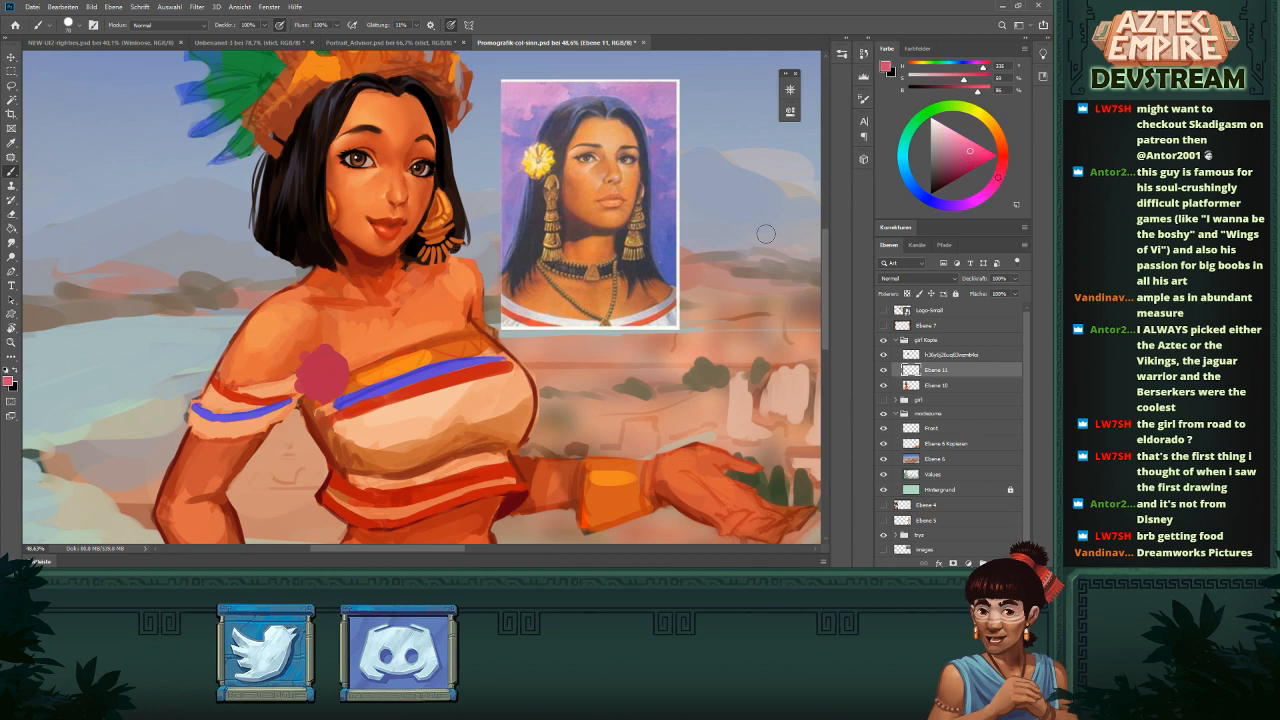
mouse_move(324, 361)
left_mouse_down()
mouse_move(305, 378)
mouse_move(348, 372)
mouse_move(321, 391)
mouse_move(308, 380)
left_mouse_up()
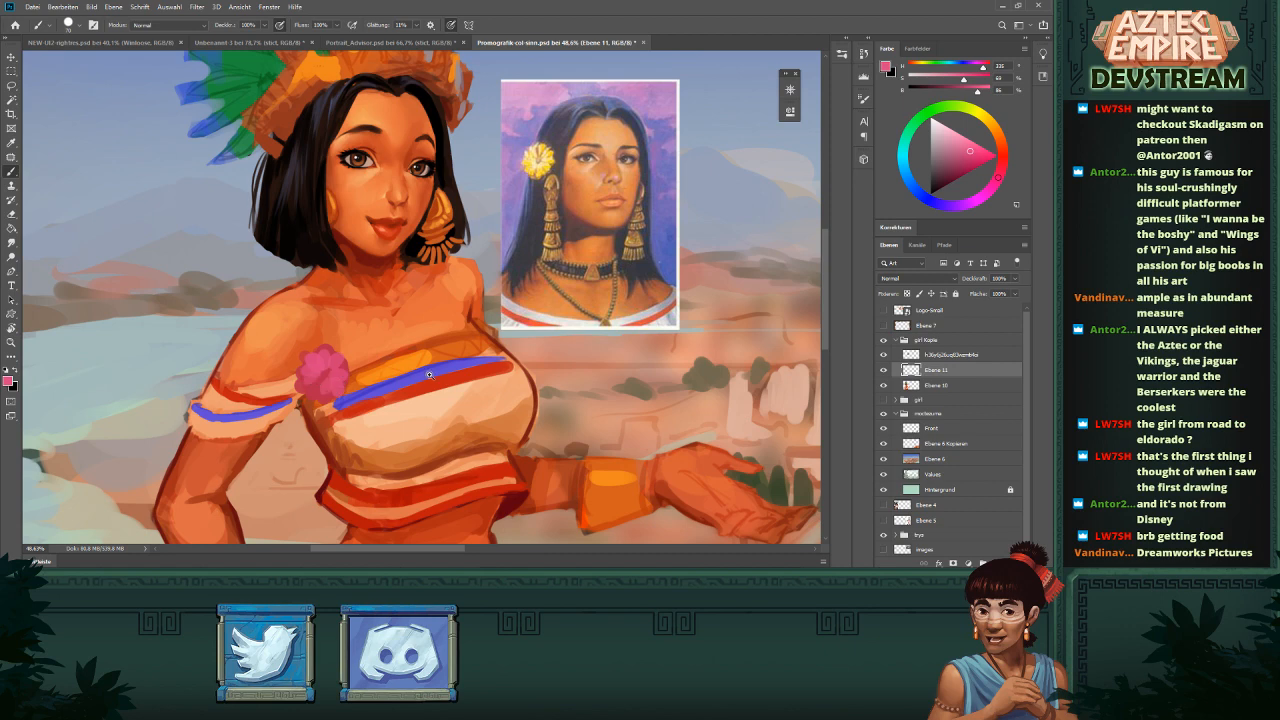
left_click_drag(430, 376, 393, 403)
left_click_drag(513, 337, 487, 347)
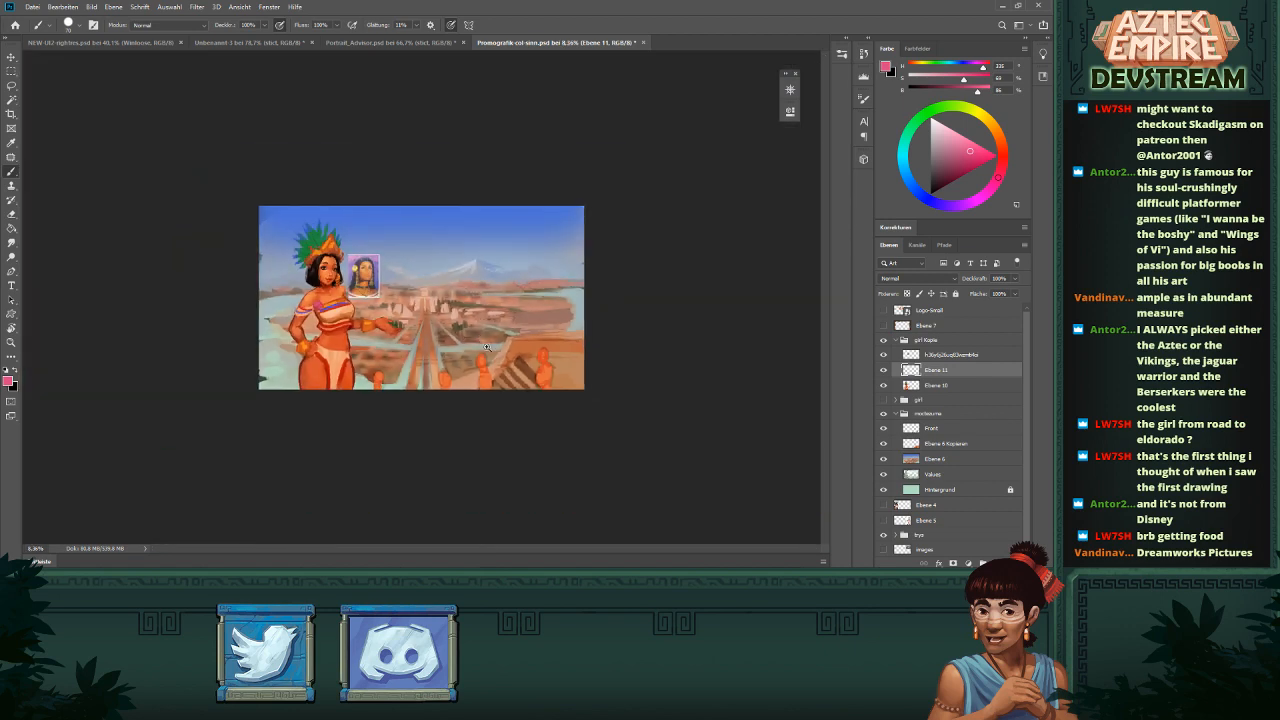
scroll(487, 347, "up", 5)
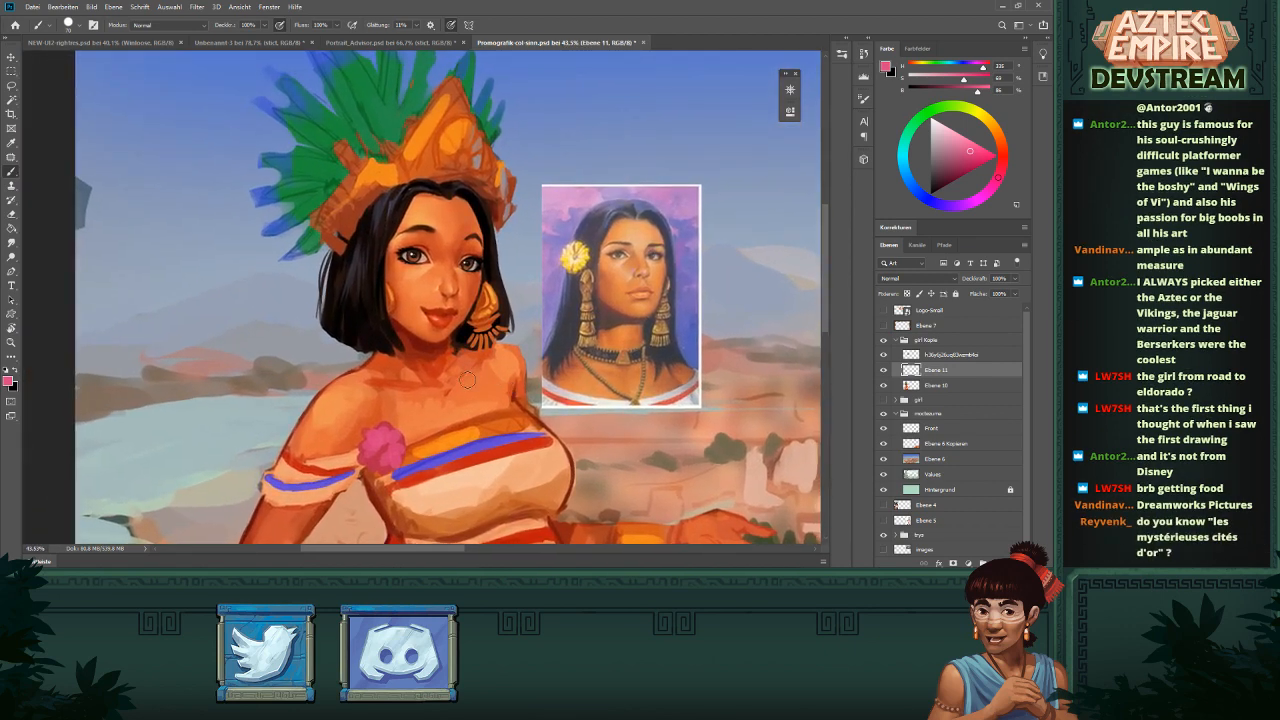
left_click_drag(447, 380, 434, 380)
left_click(510, 330, "alt")
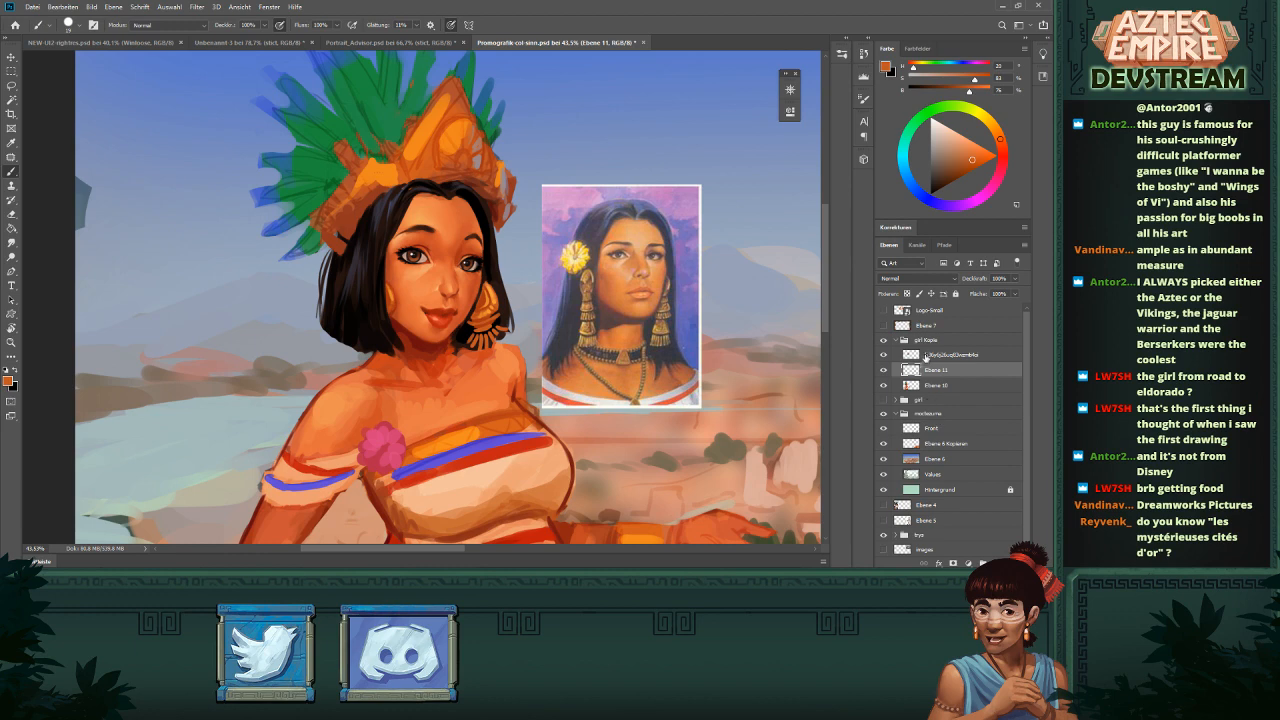
left_click(920, 386)
left_click(497, 331, "alt")
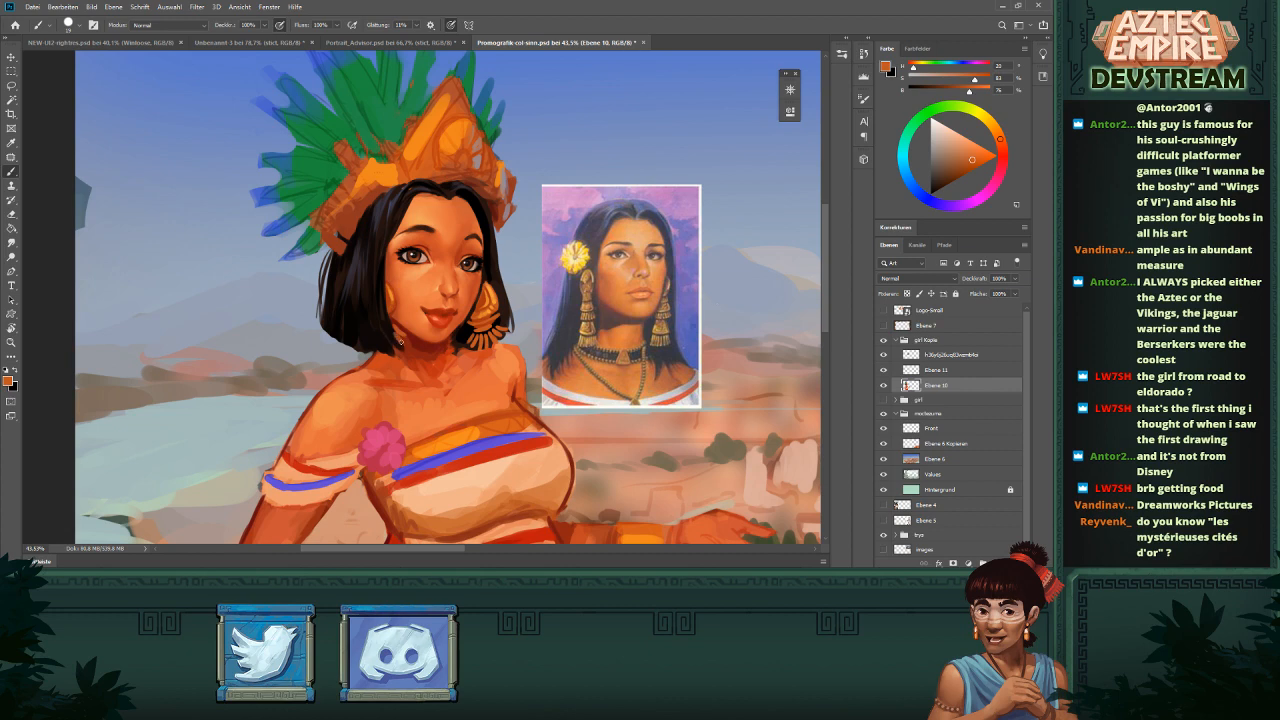
left_click(935, 370)
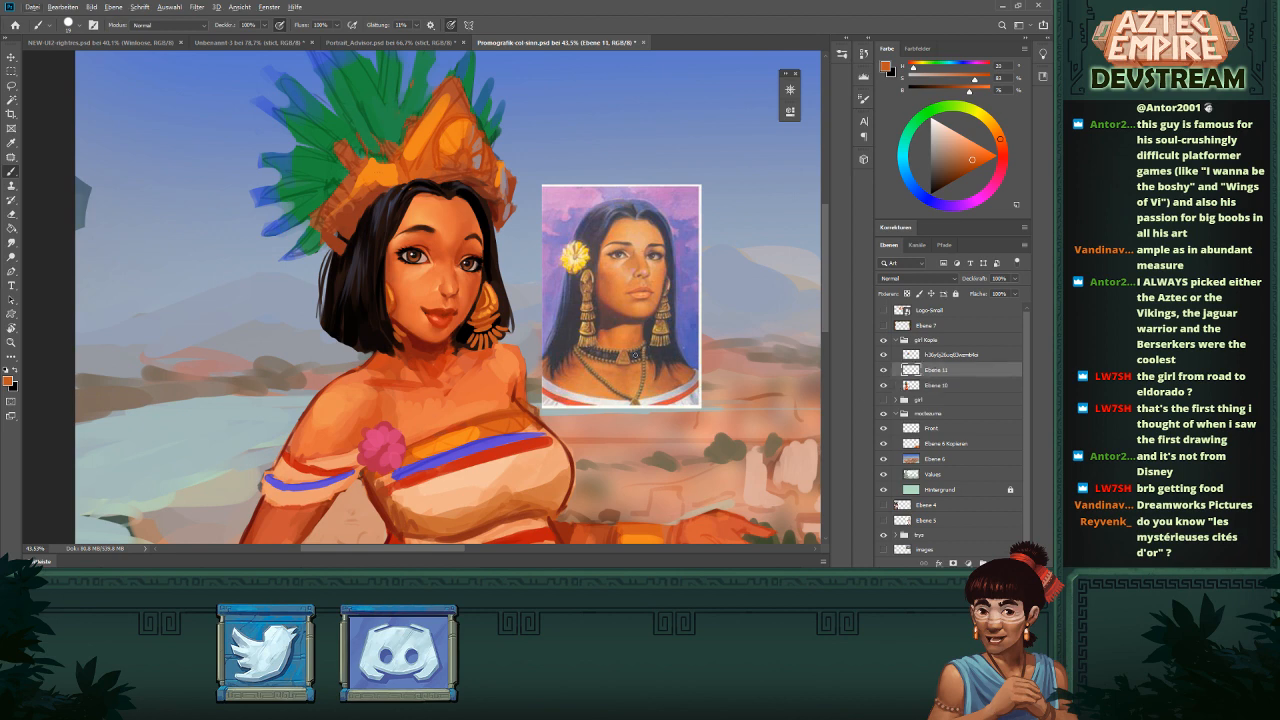
- Try a thick black necklace curving around the base of the woman's neck, judging it at small size
left_click(488, 229, "alt")
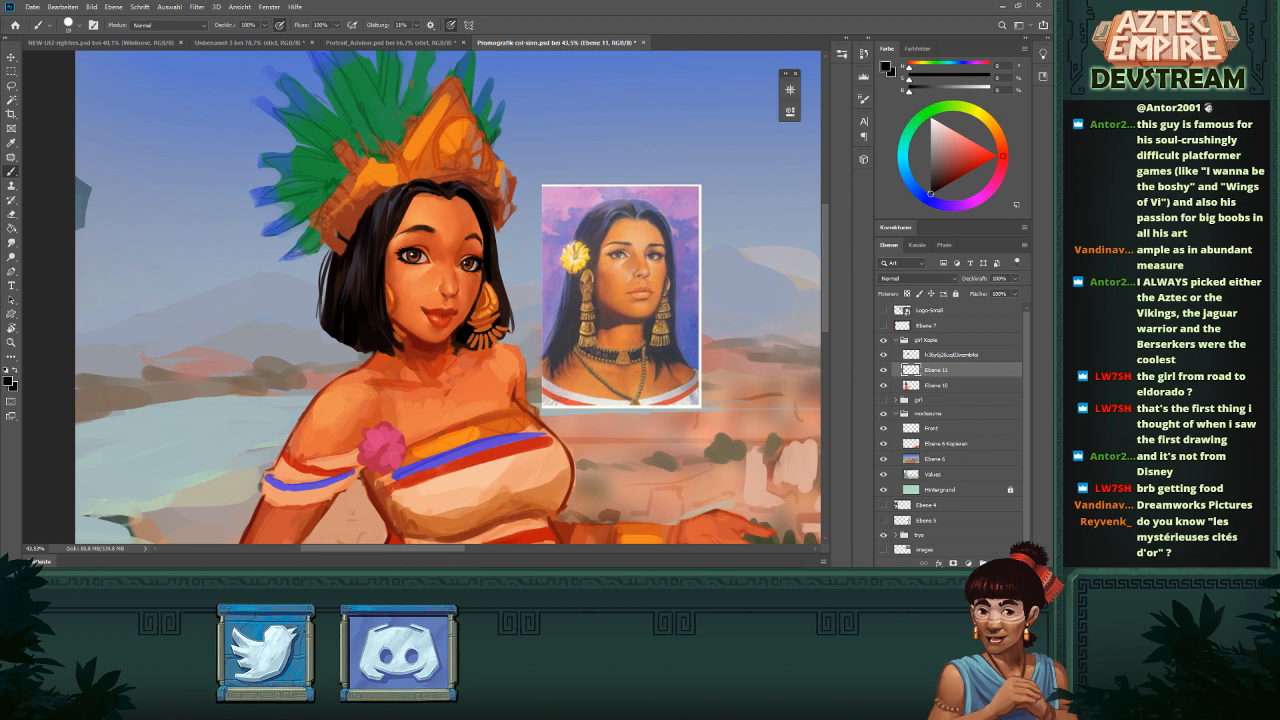
mouse_move(356, 368)
left_mouse_down()
mouse_move(461, 407)
mouse_move(424, 406)
mouse_move(449, 409)
mouse_move(461, 347)
mouse_move(480, 381)
mouse_move(432, 425)
left_mouse_up()
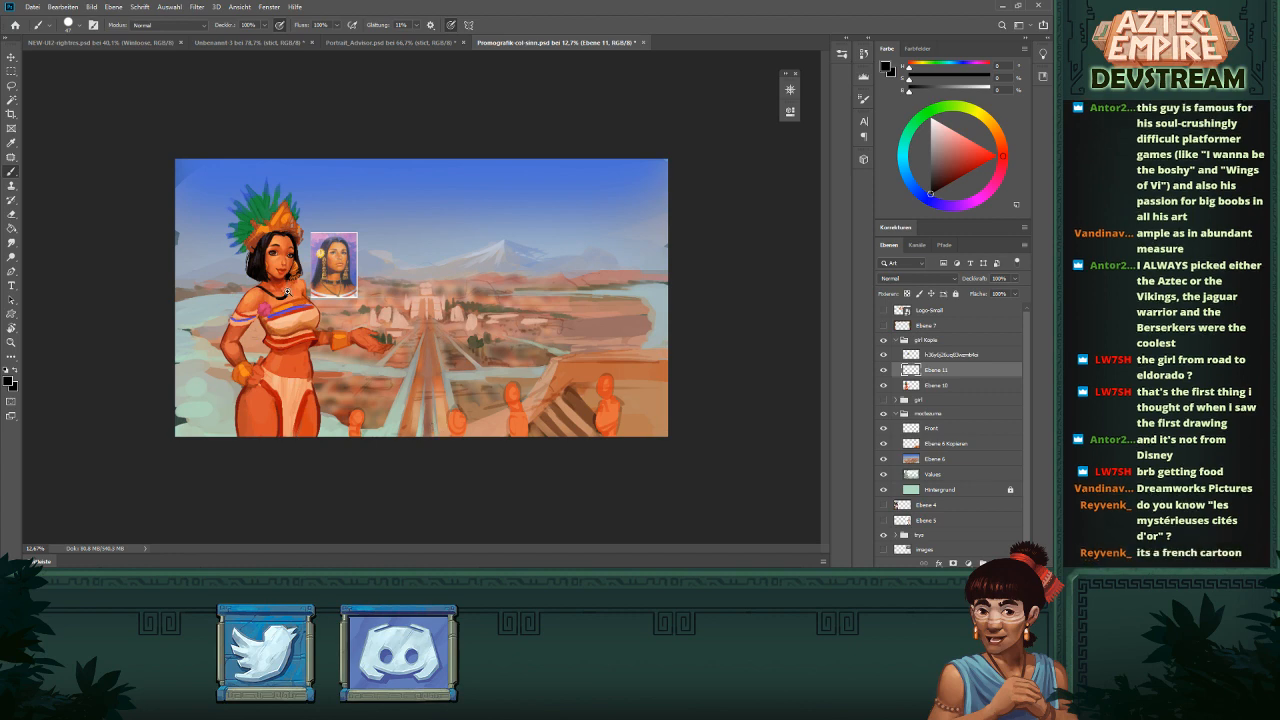
left_click_drag(290, 287, 320, 295)
left_click_drag(370, 328, 501, 400)
key("e")
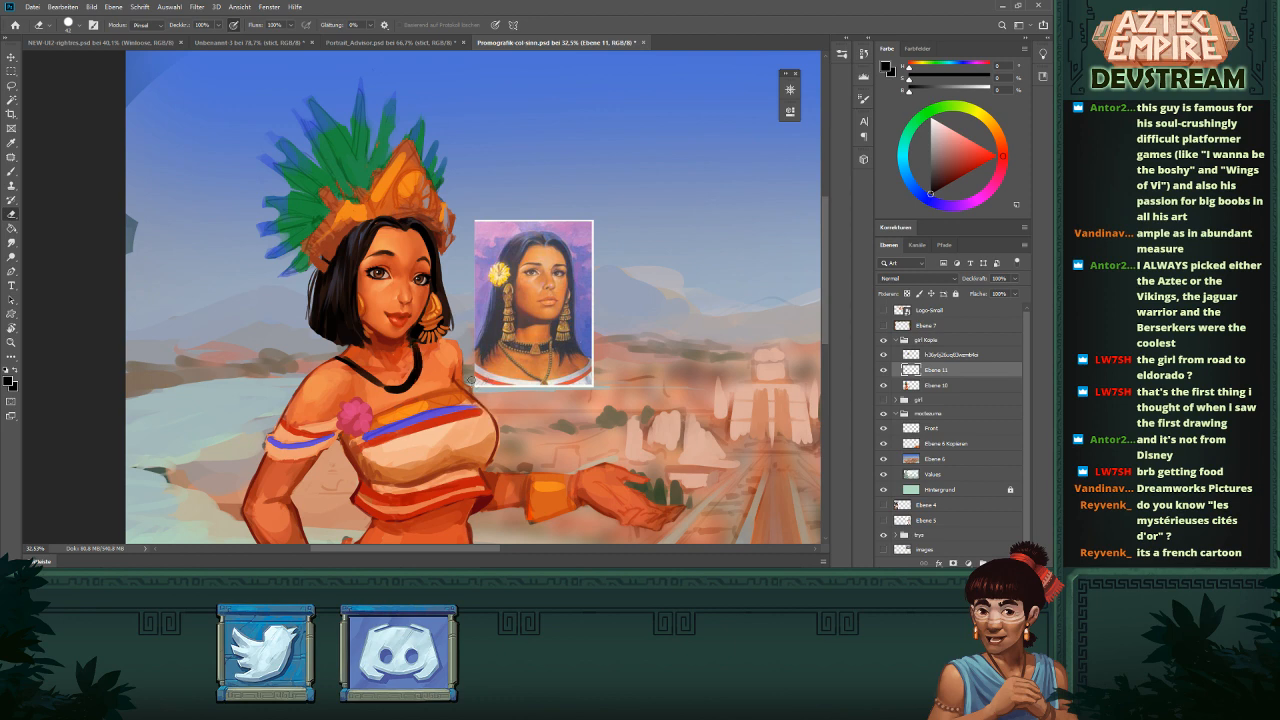
key("ctrl+z")
key("ctrl+z")
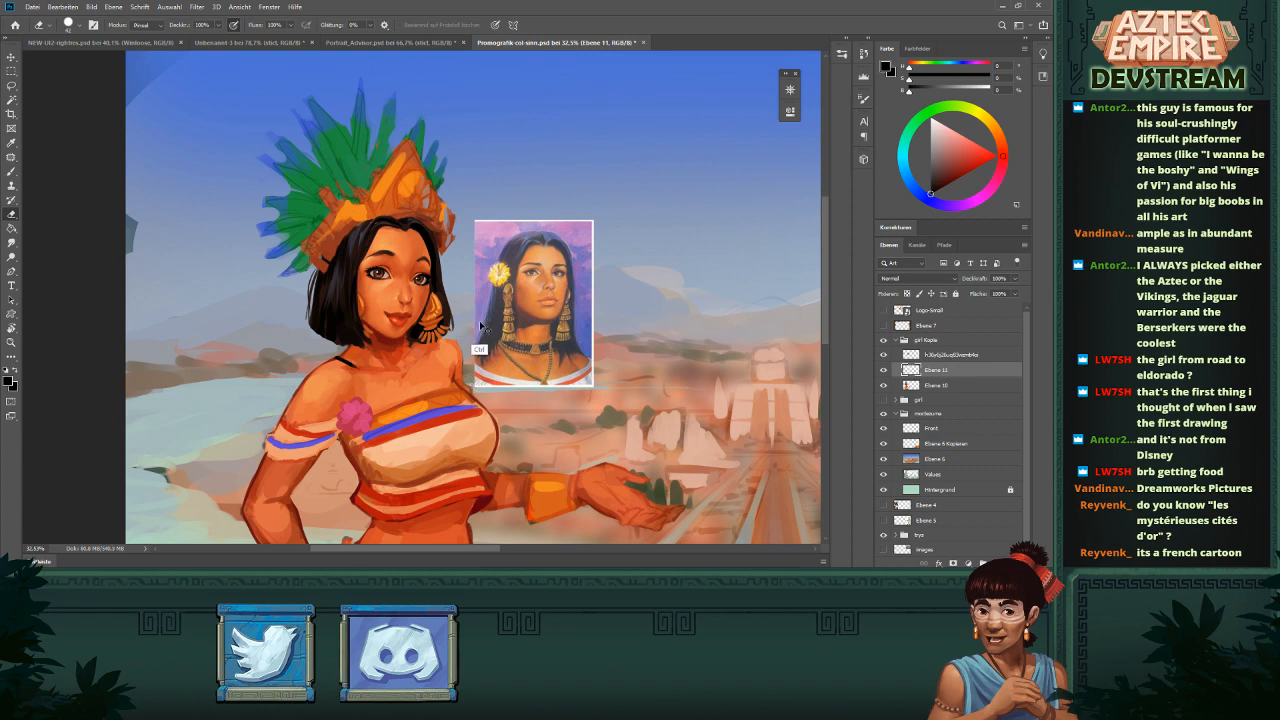
- Try a thin necklace curve across the collarbones in a sampled dark reddish-brown, judging it at small size
left_click(434, 300, "alt")
left_click(507, 215)
key("b")
left_click(440, 232, "alt")
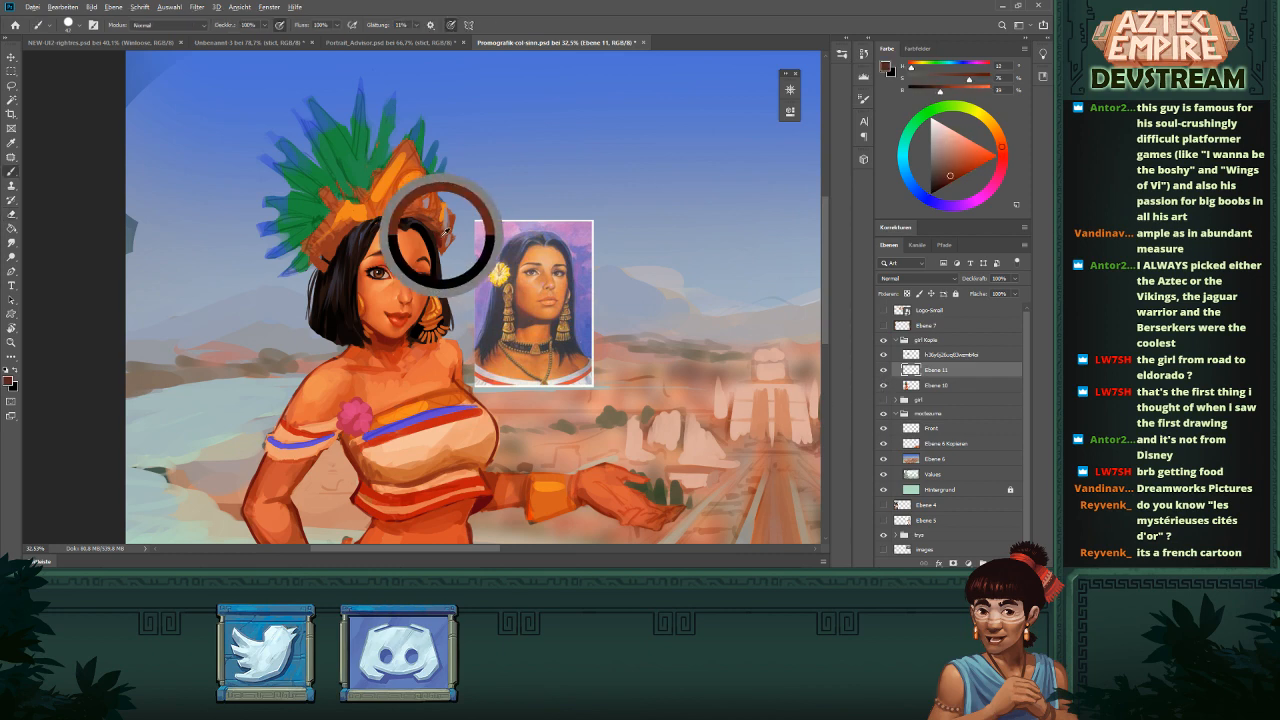
left_click_drag(332, 356, 352, 365)
left_click_drag(369, 373, 365, 371)
mouse_move(345, 363)
left_mouse_down()
mouse_move(428, 382)
mouse_move(393, 380)
mouse_move(421, 349)
left_mouse_up()
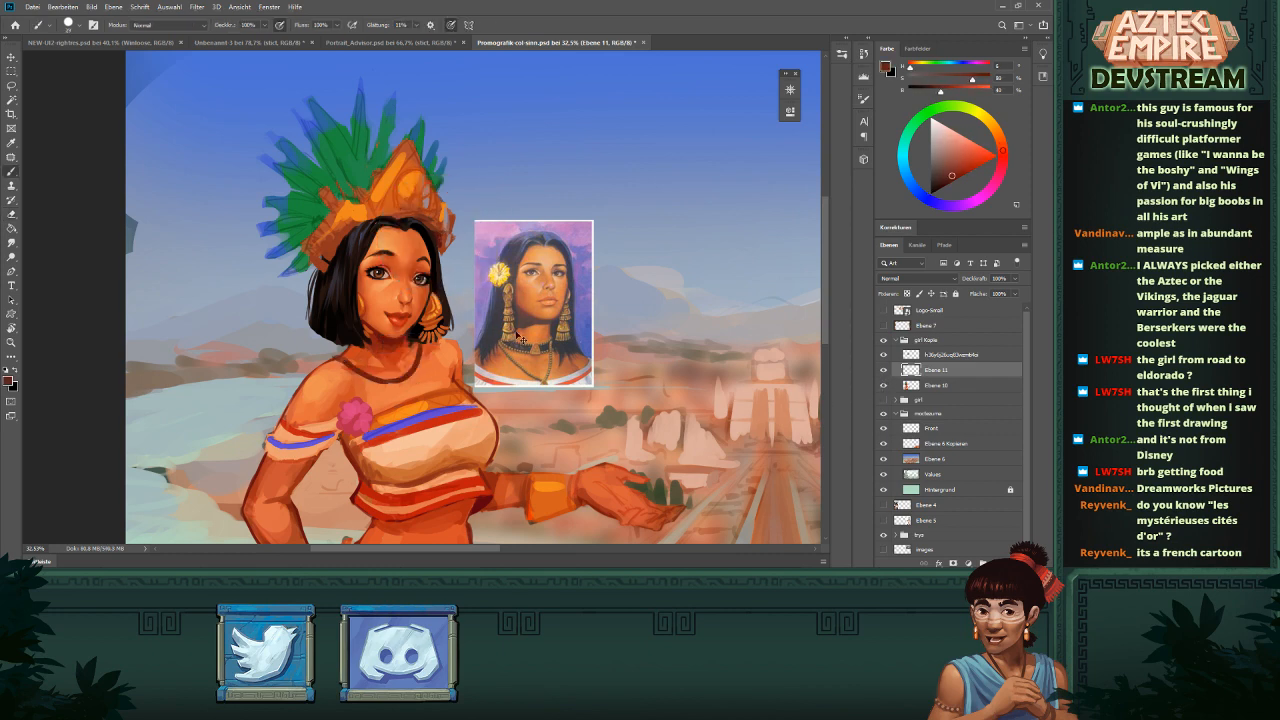
left_click_drag(521, 336, 497, 343)
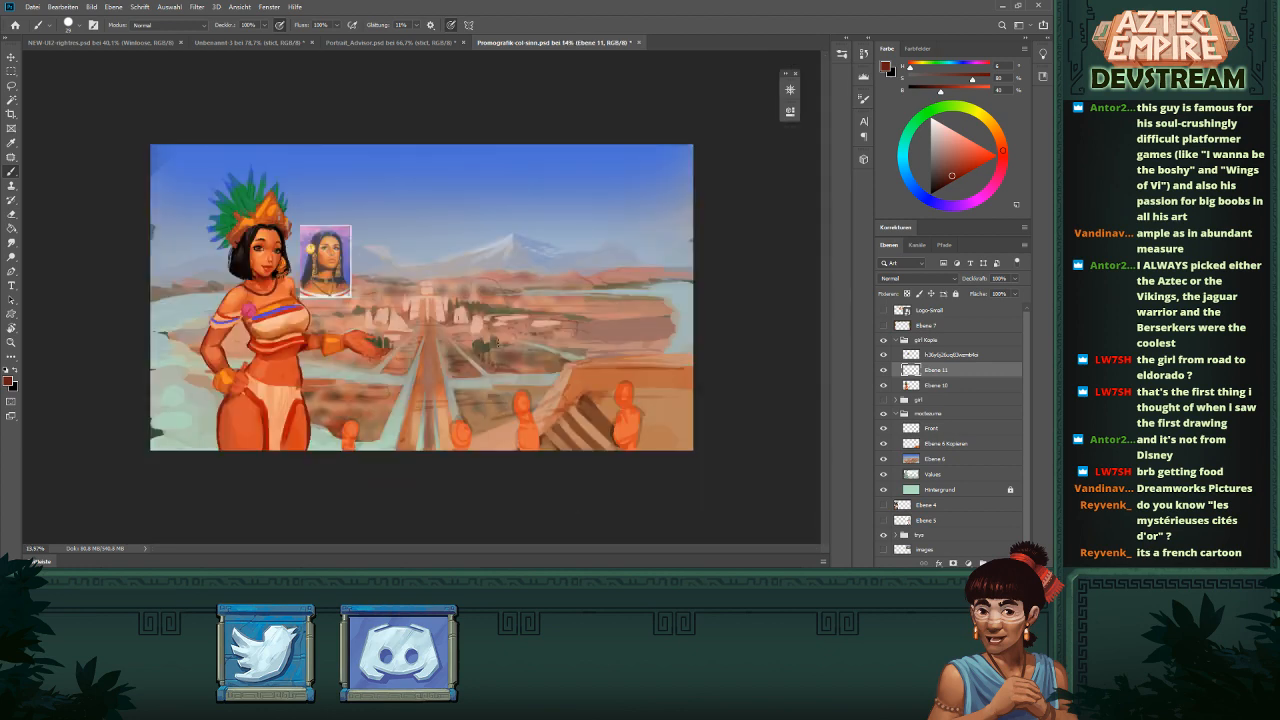
left_click_drag(288, 283, 517, 350)
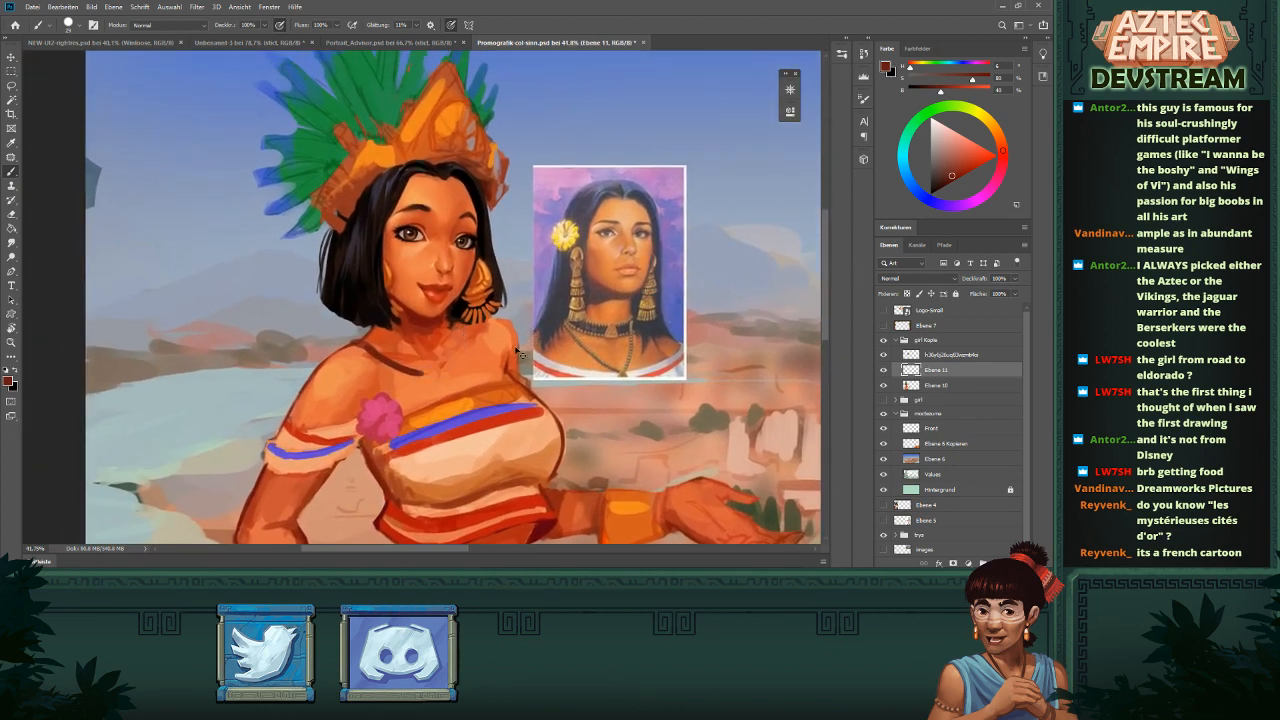
key("ctrl+z")
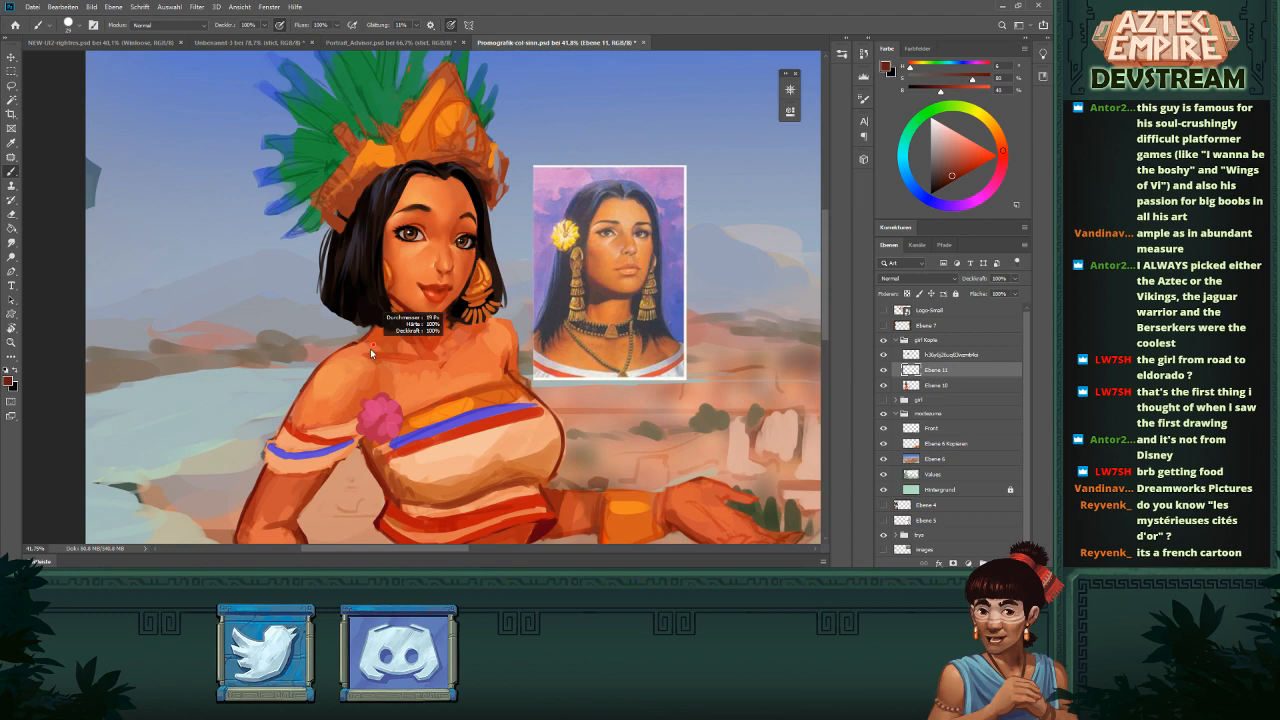
- Try longer thin dark reddish-brown necklace strokes hanging onto the woman's chest, comparing them at several zoom levels
left_click_drag(357, 341, 474, 370)
key("ctrl+z")
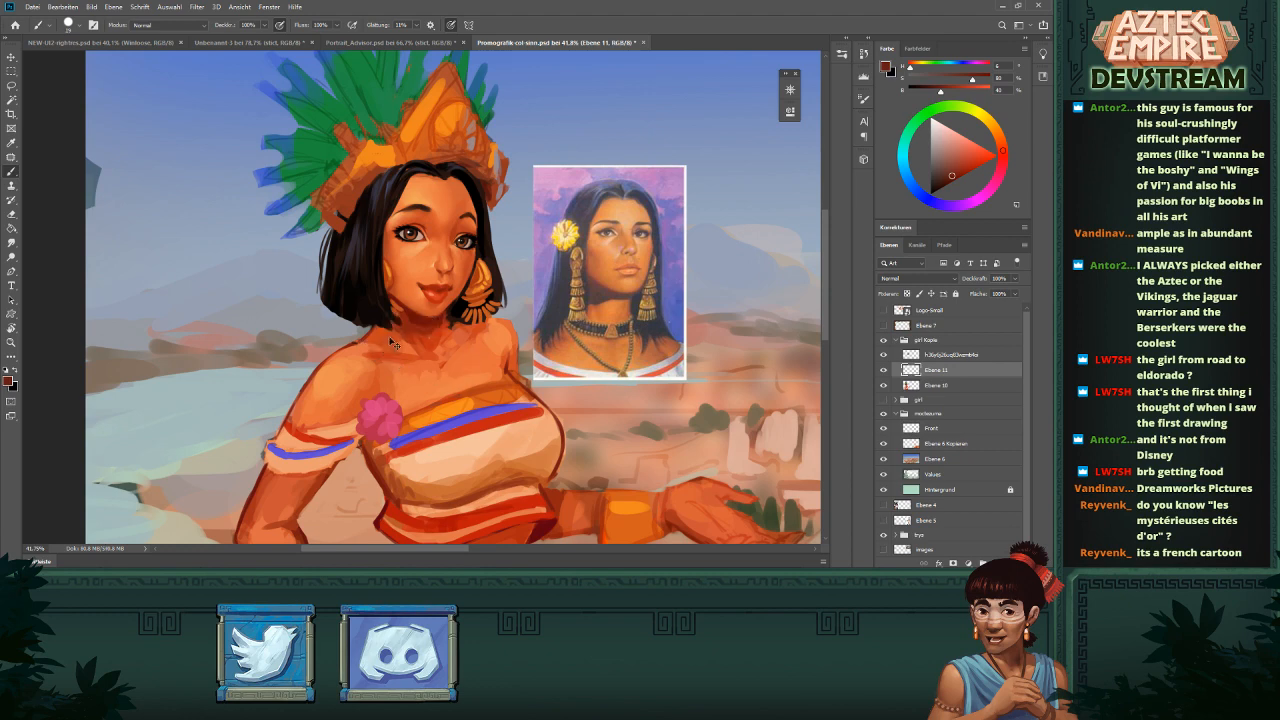
mouse_move(358, 341)
left_mouse_down()
mouse_move(446, 398)
mouse_move(469, 325)
left_mouse_up()
scroll(536, 337, "down", 9)
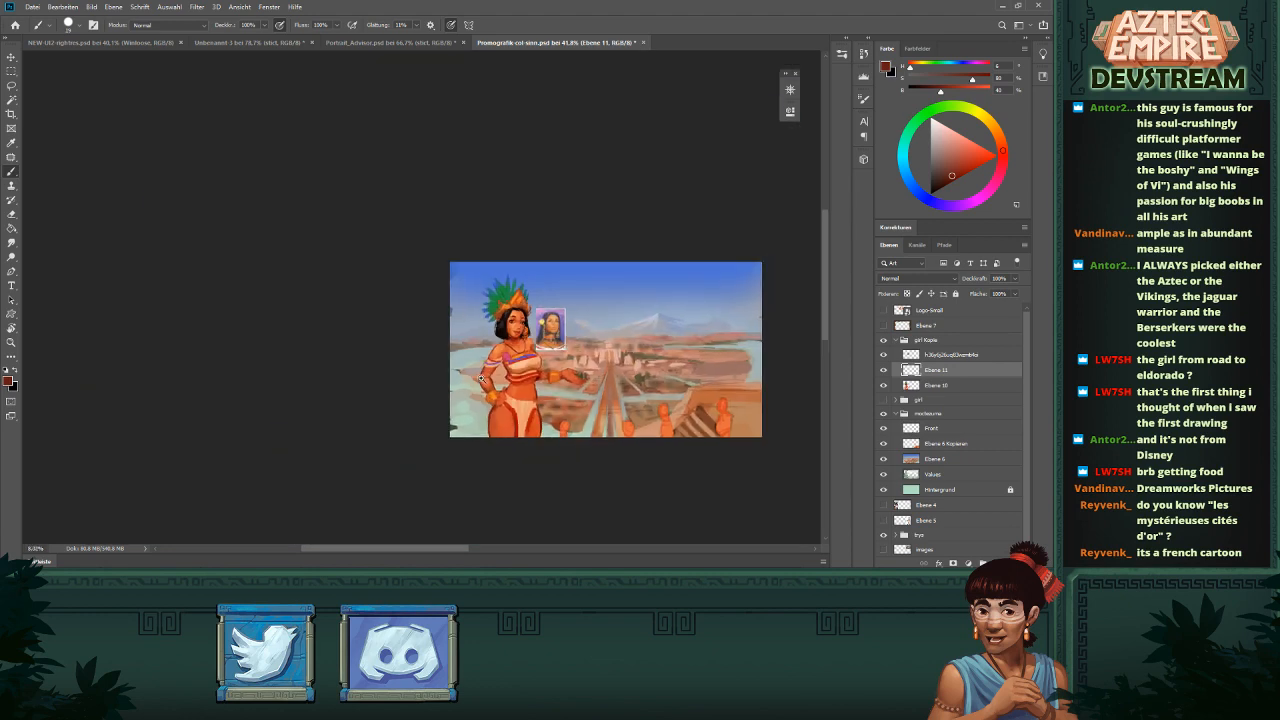
scroll(543, 327, "up", 3)
scroll(543, 327, "up", 3)
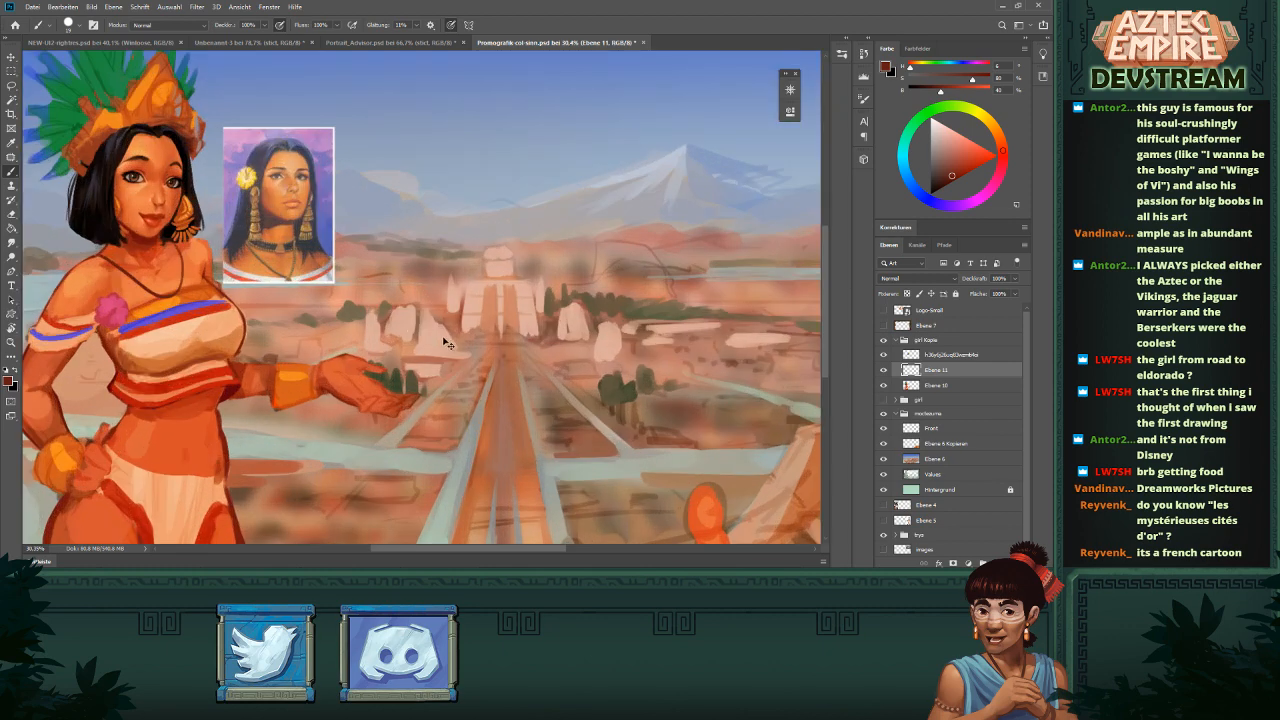
left_click_drag(437, 337, 512, 405)
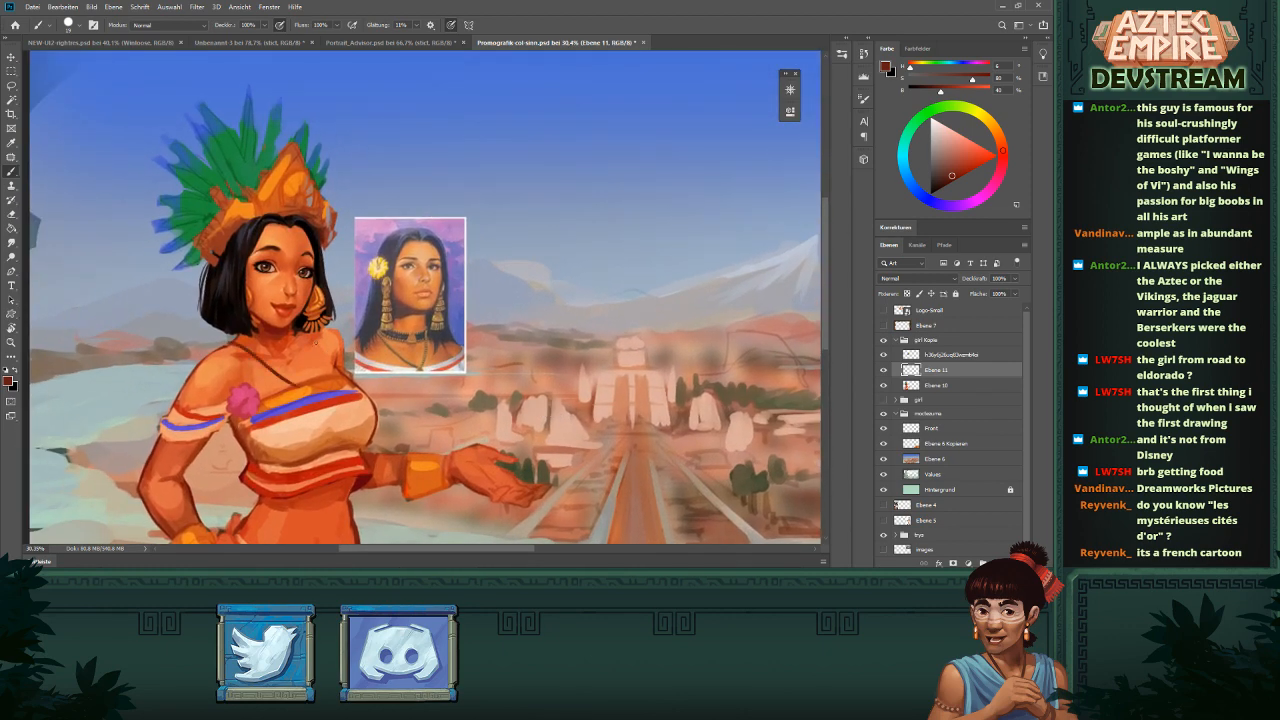
scroll(345, 404, "down", 3)
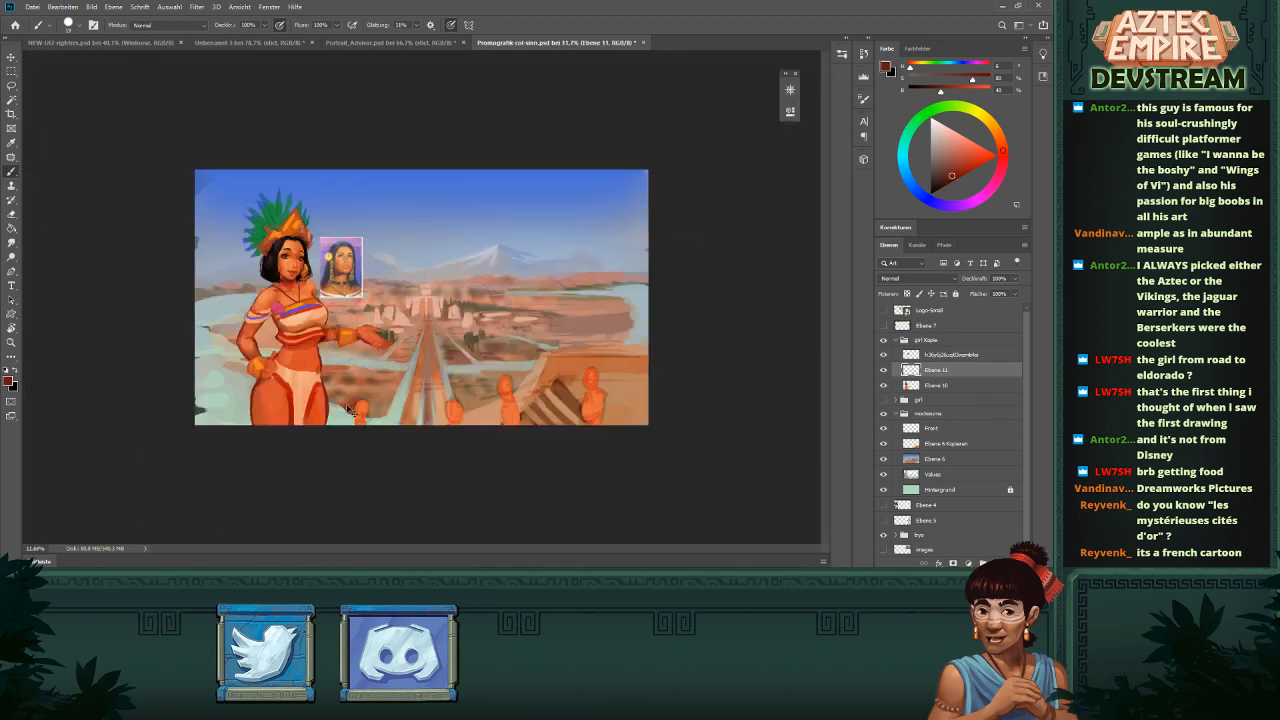
scroll(350, 410, "up", 3)
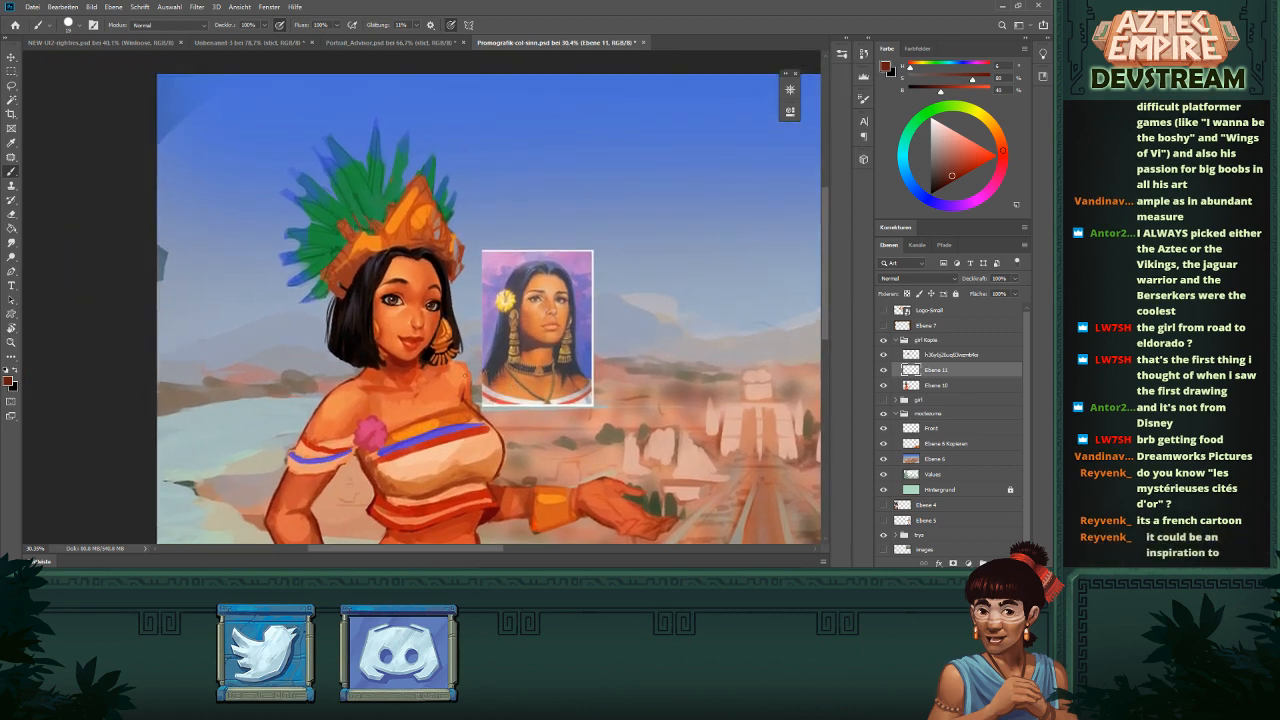
left_click_drag(377, 371, 421, 366)
key("ctrl+z")
key("ctrl+z")
- Paint a broad dark reddish-brown choker band around the base of the woman's neck and check it at small size
scroll(498, 342, "down", 3)
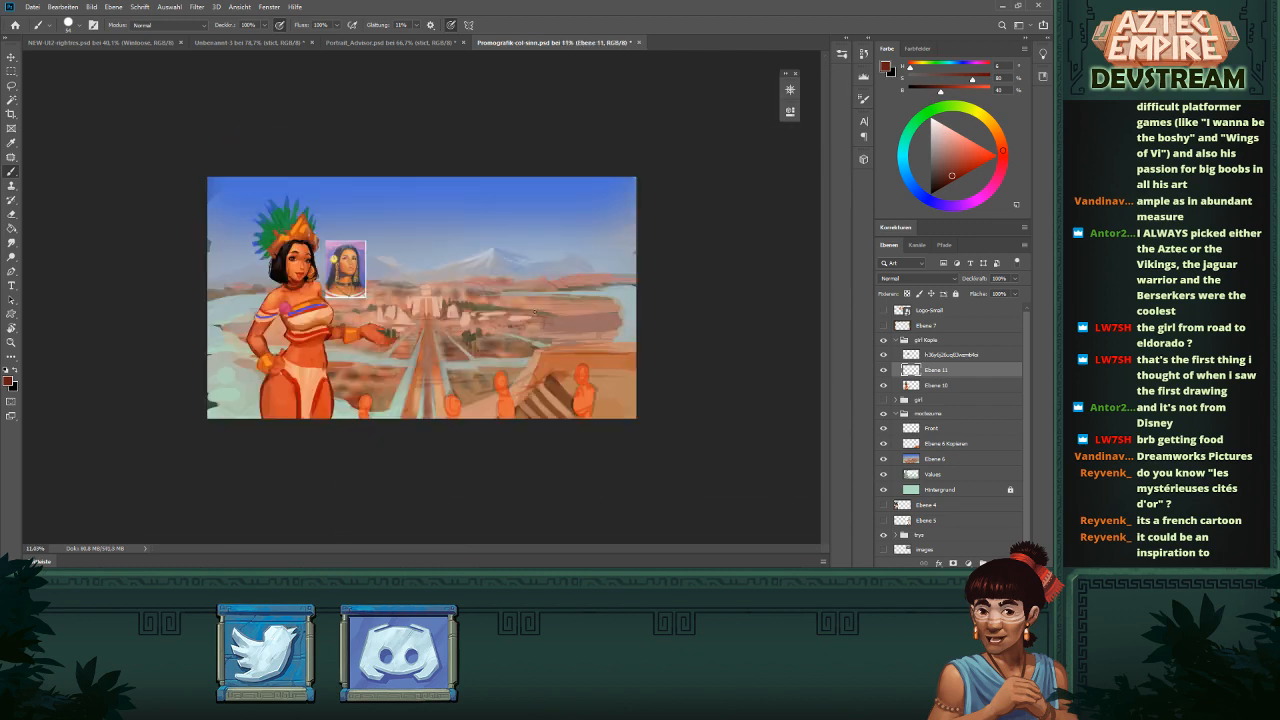
scroll(290, 280, "up", 5)
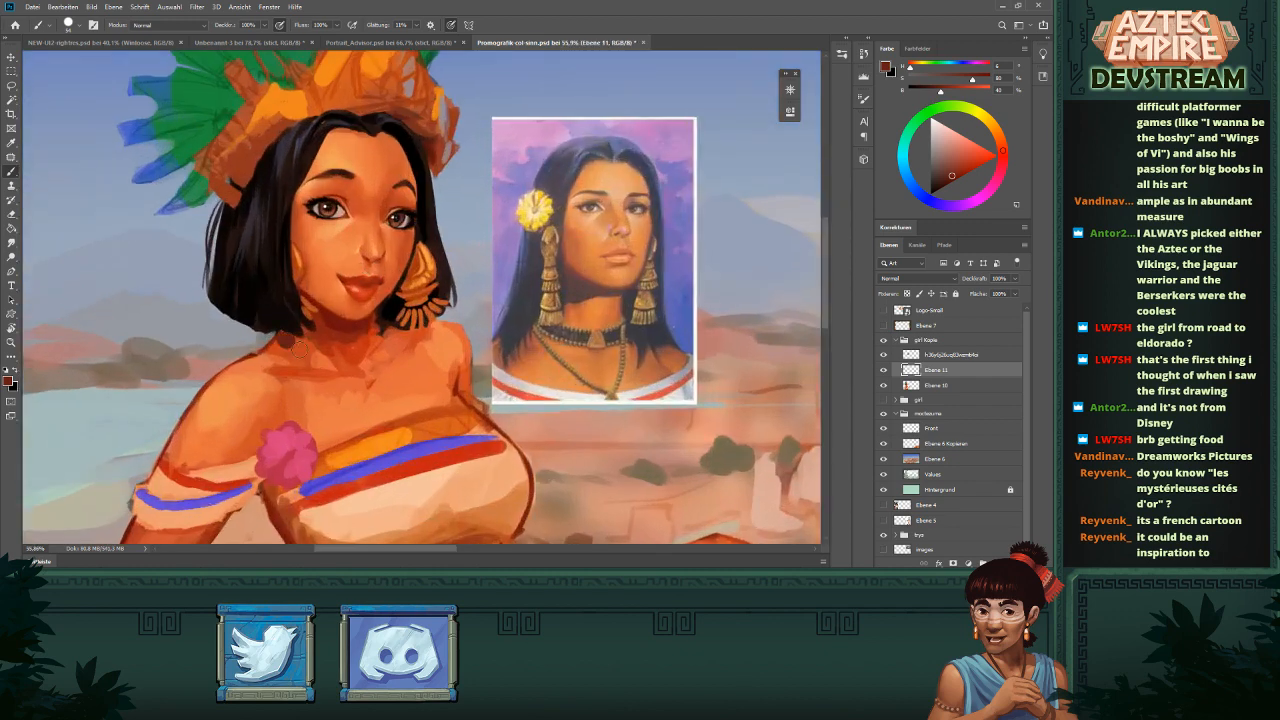
mouse_move(299, 349)
left_mouse_down()
mouse_move(369, 357)
mouse_move(292, 349)
mouse_move(362, 352)
mouse_move(333, 363)
mouse_move(366, 353)
mouse_move(326, 363)
mouse_move(375, 345)
left_mouse_up()
key("ctrl+z")
left_click_drag(288, 342, 323, 347)
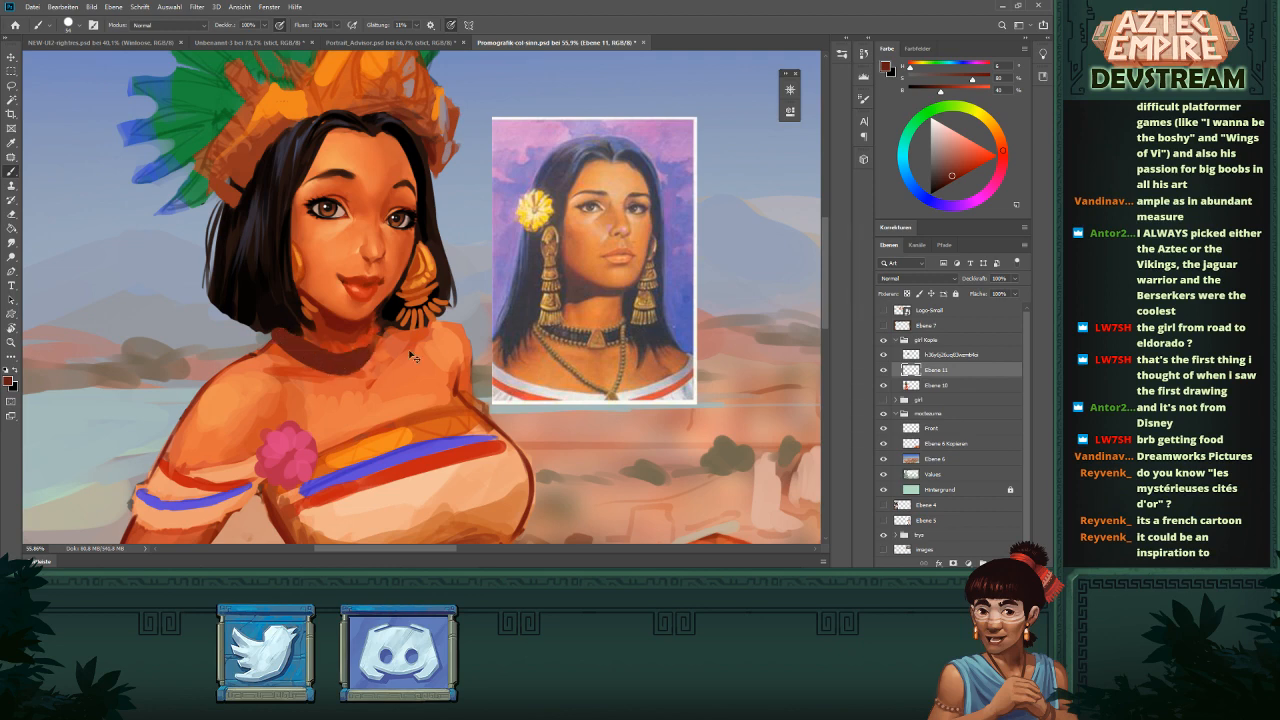
scroll(410, 355, "down", 4)
scroll(460, 289, "down", 2)
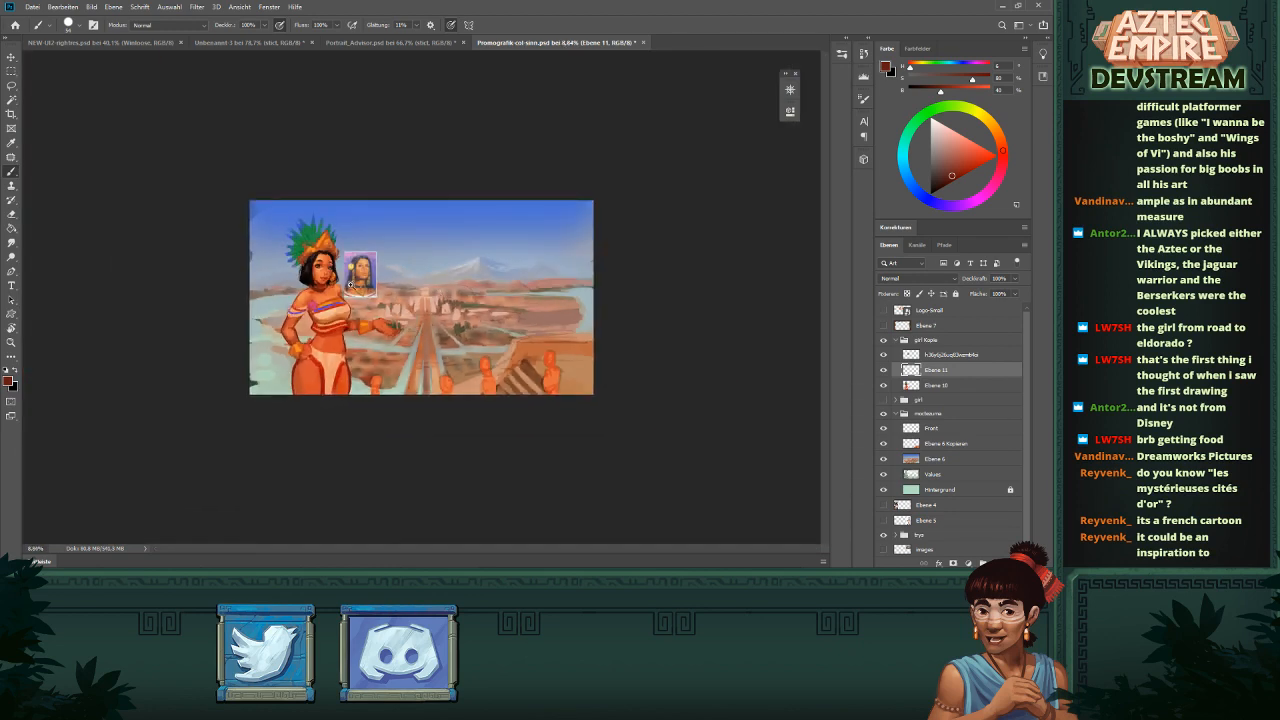
scroll(345, 300, "up", 5)
key("e")
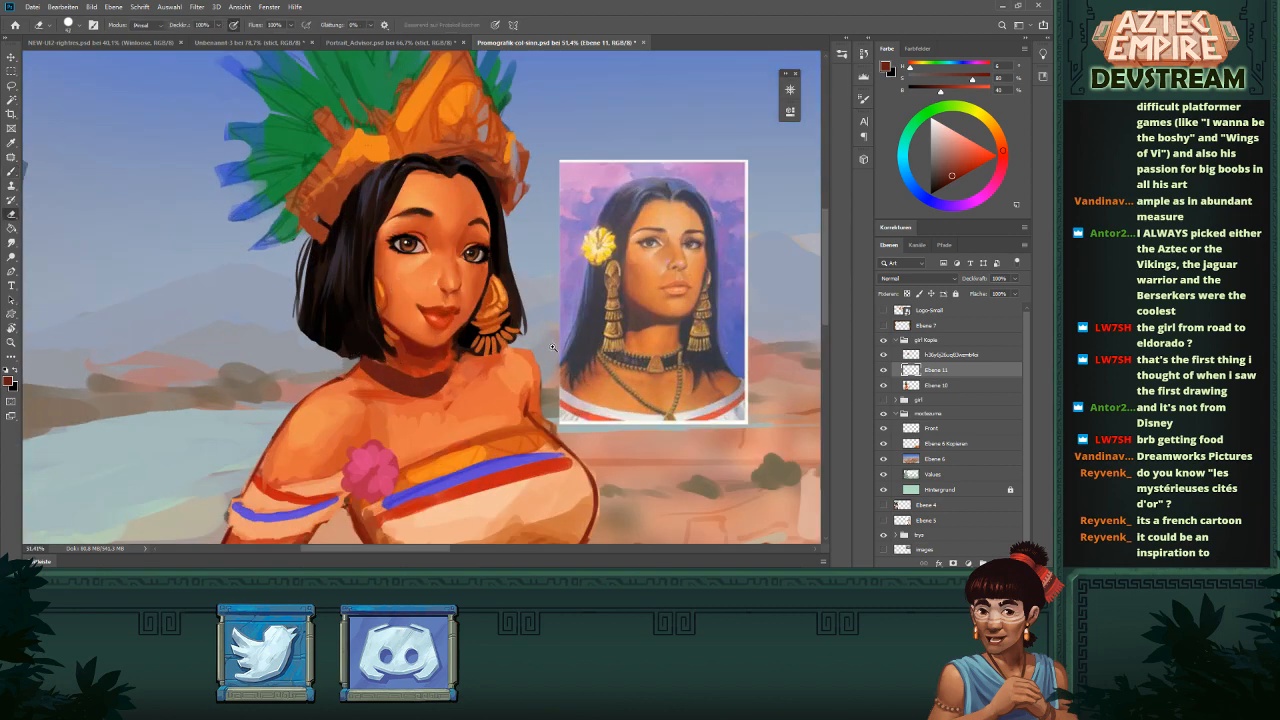
- Examine the dark reddish-brown choker at several zoom levels and compare the figure with and without the accessory layer
scroll(430, 365, "down", 3)
scroll(230, 254, "up", 4)
key("b")
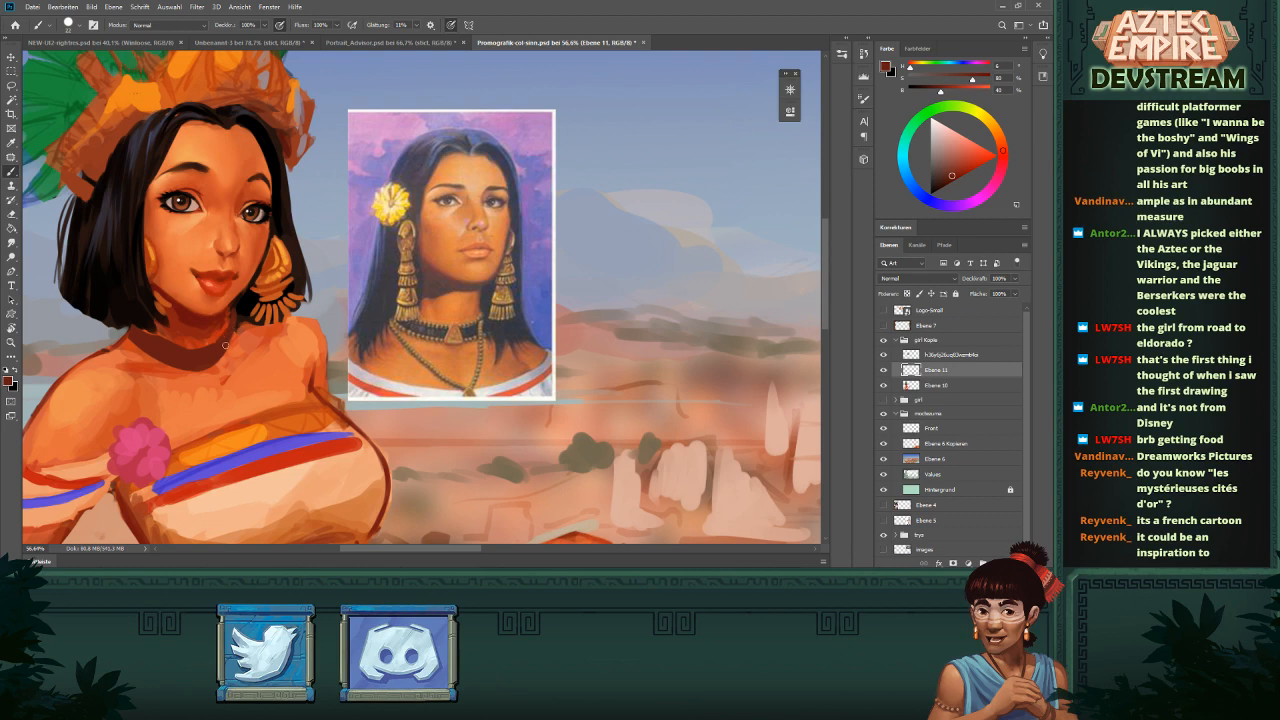
scroll(316, 336, "down", 2)
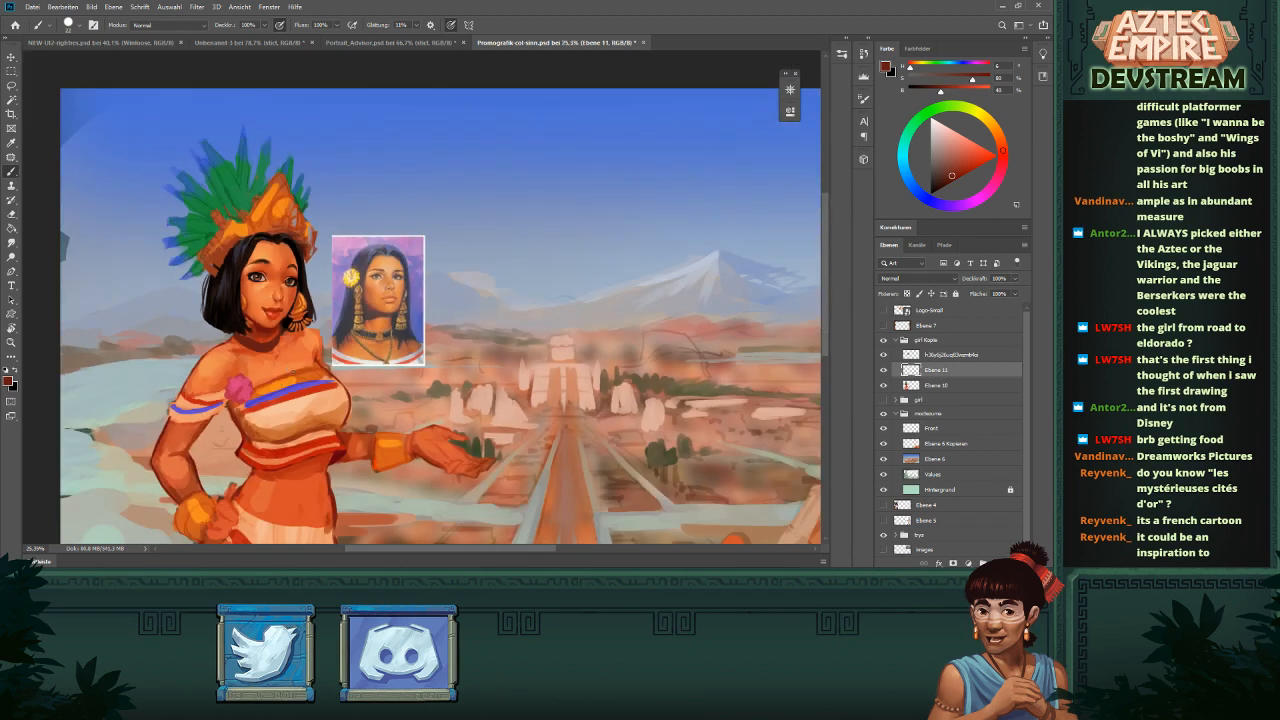
scroll(490, 322, "down", 2)
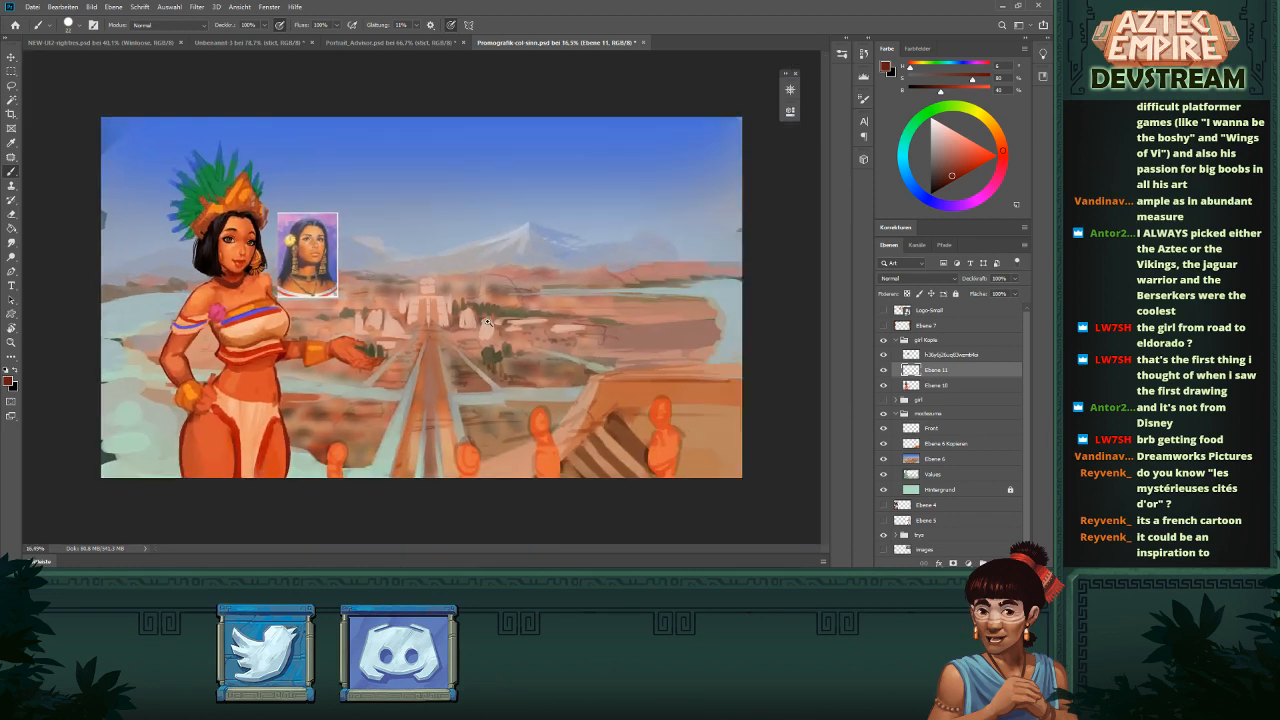
scroll(560, 300, "up", 1)
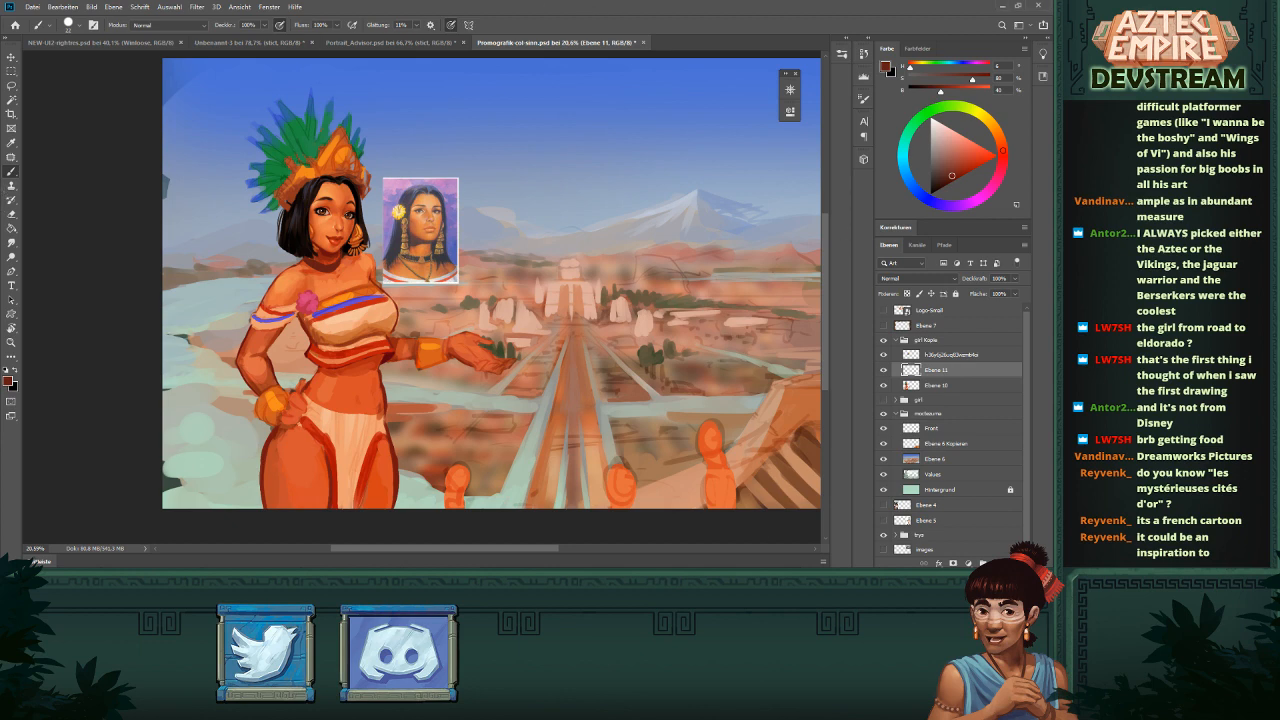
left_click(883, 370)
left_click(883, 370)
- Add a hue/saturation adjustment limited to the pink flower, clip it to the accessory layer, and shift the flower's hue to blue
key("m")
left_click_drag(290, 281, 337, 343)
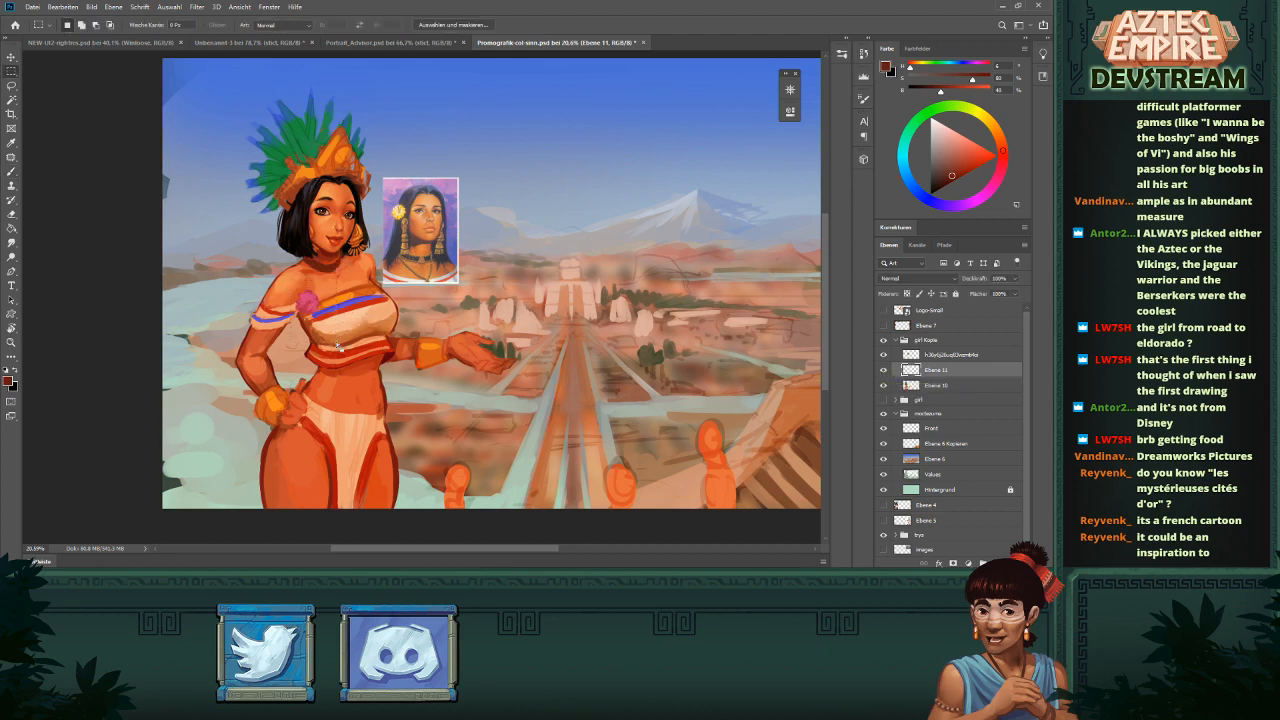
left_click(967, 563)
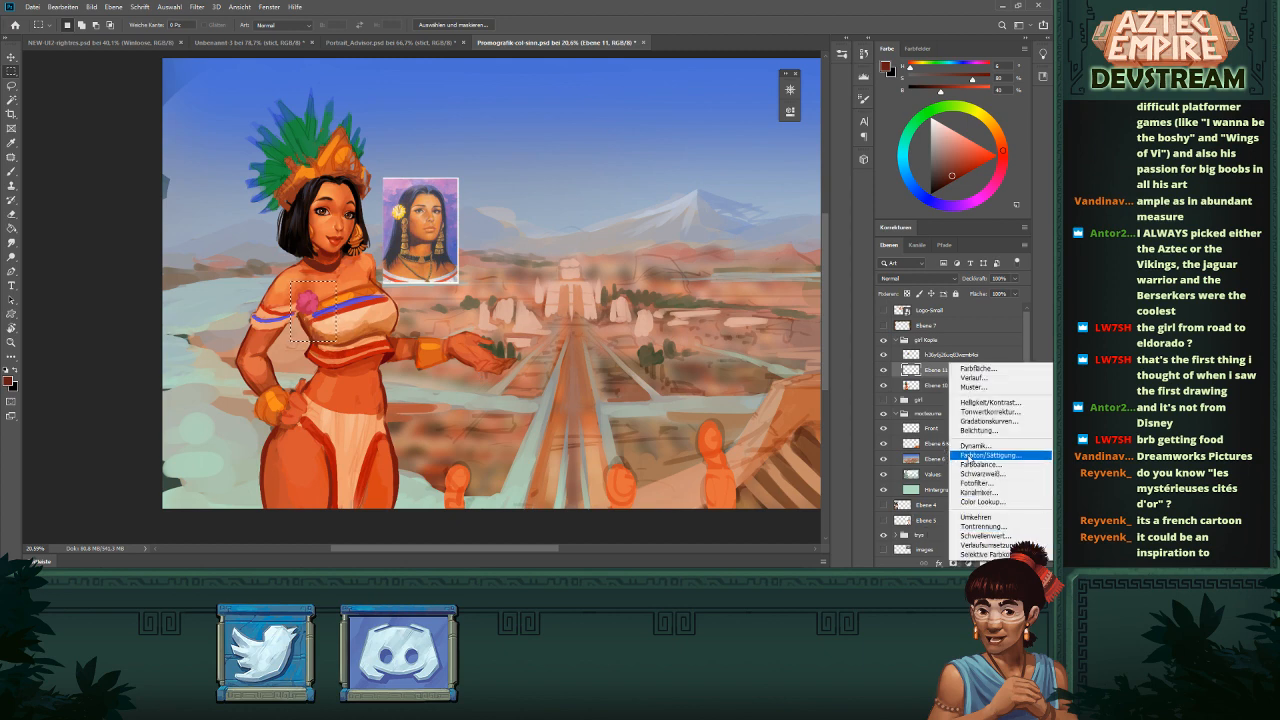
left_click(967, 456)
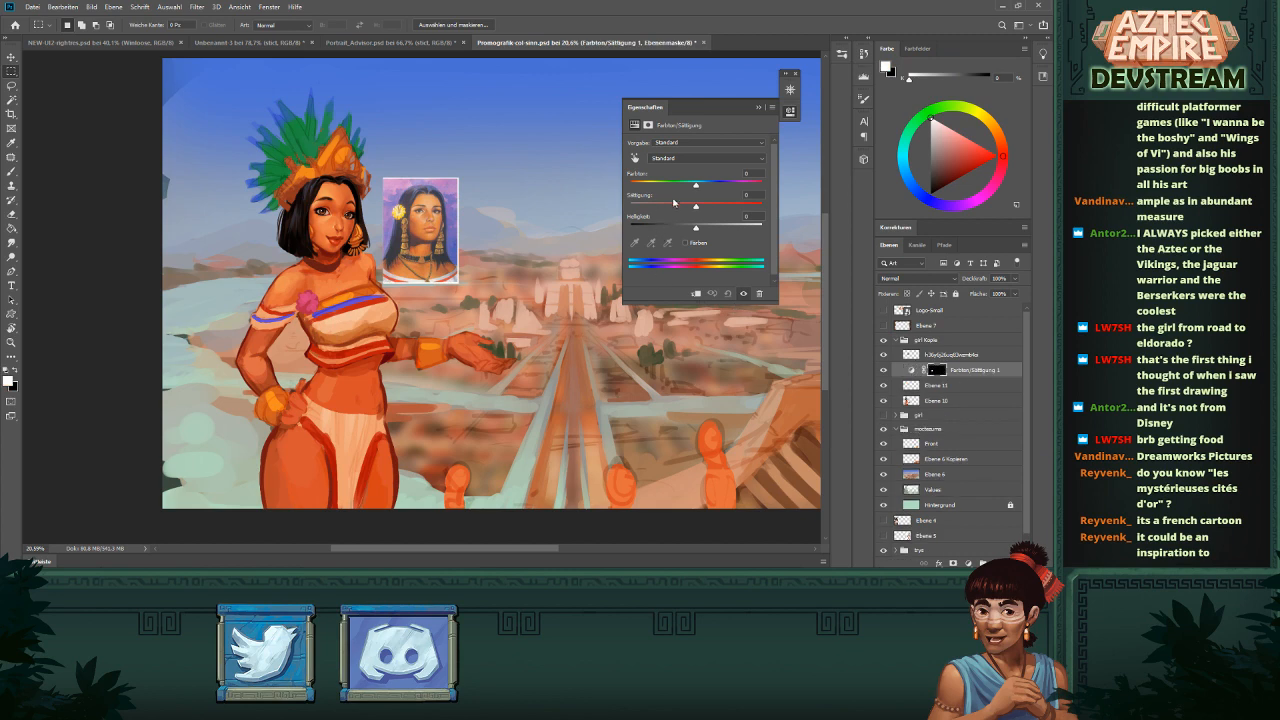
left_click_drag(696, 186, 648, 194)
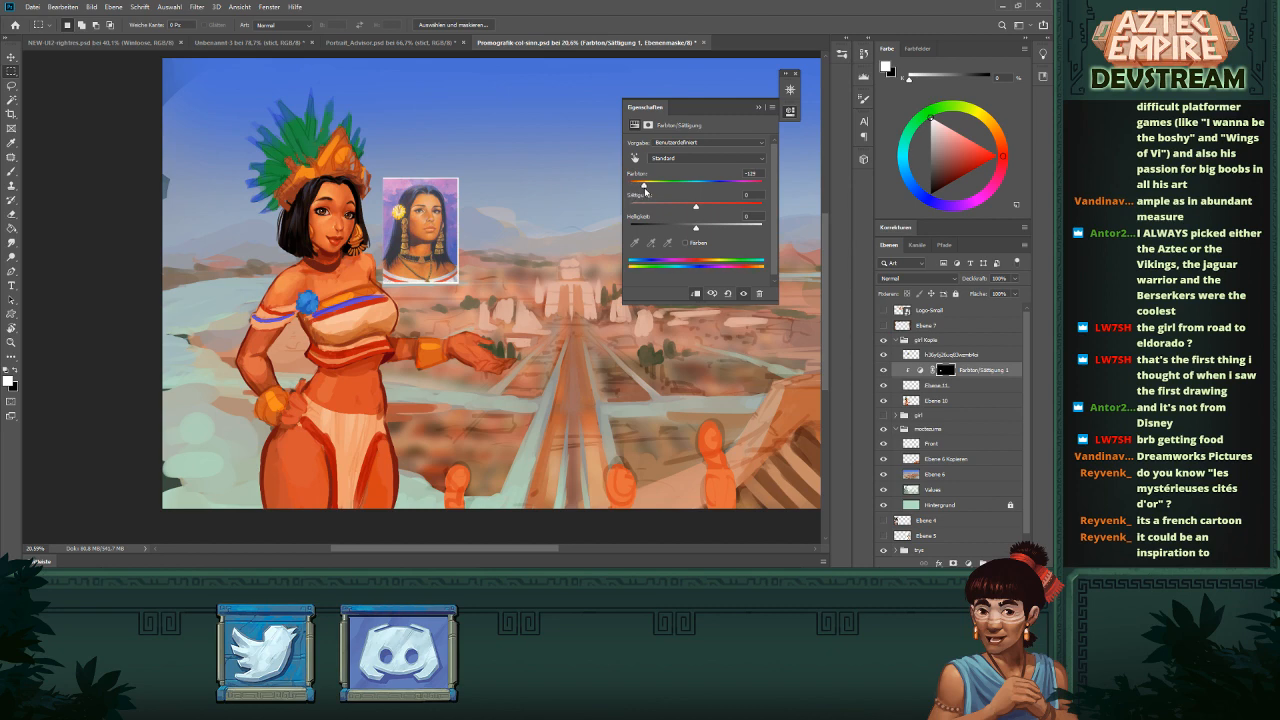
left_click(754, 112)
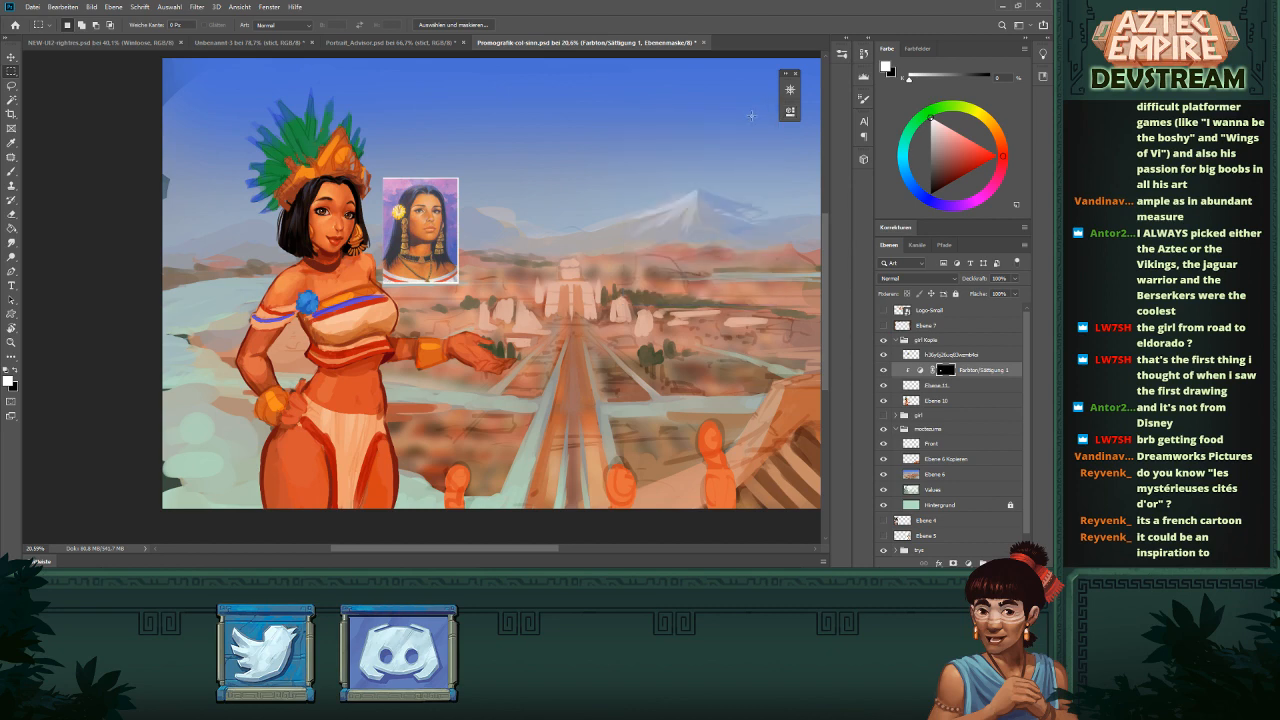
- Refine the flower's hue/saturation adjustment to a softer violet-blue and merge it into the accessory layer
key("ctrl+e")
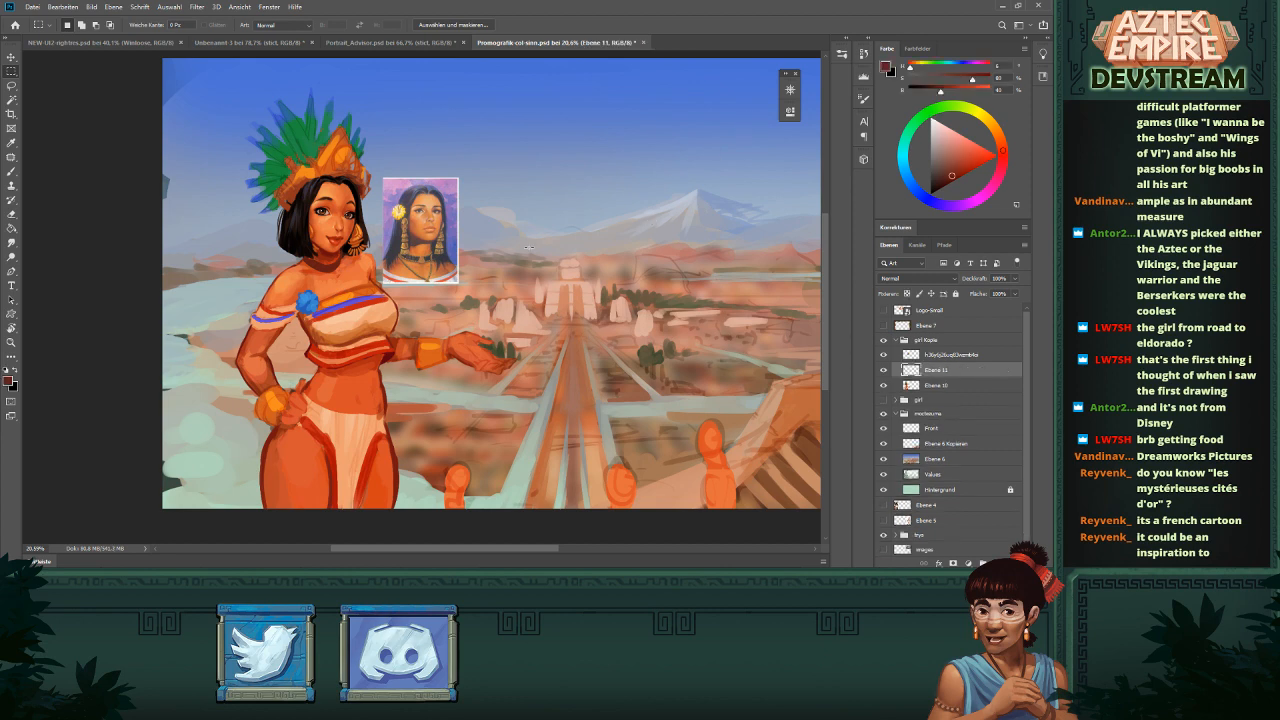
left_click(11, 342)
left_click_drag(235, 322, 346, 383)
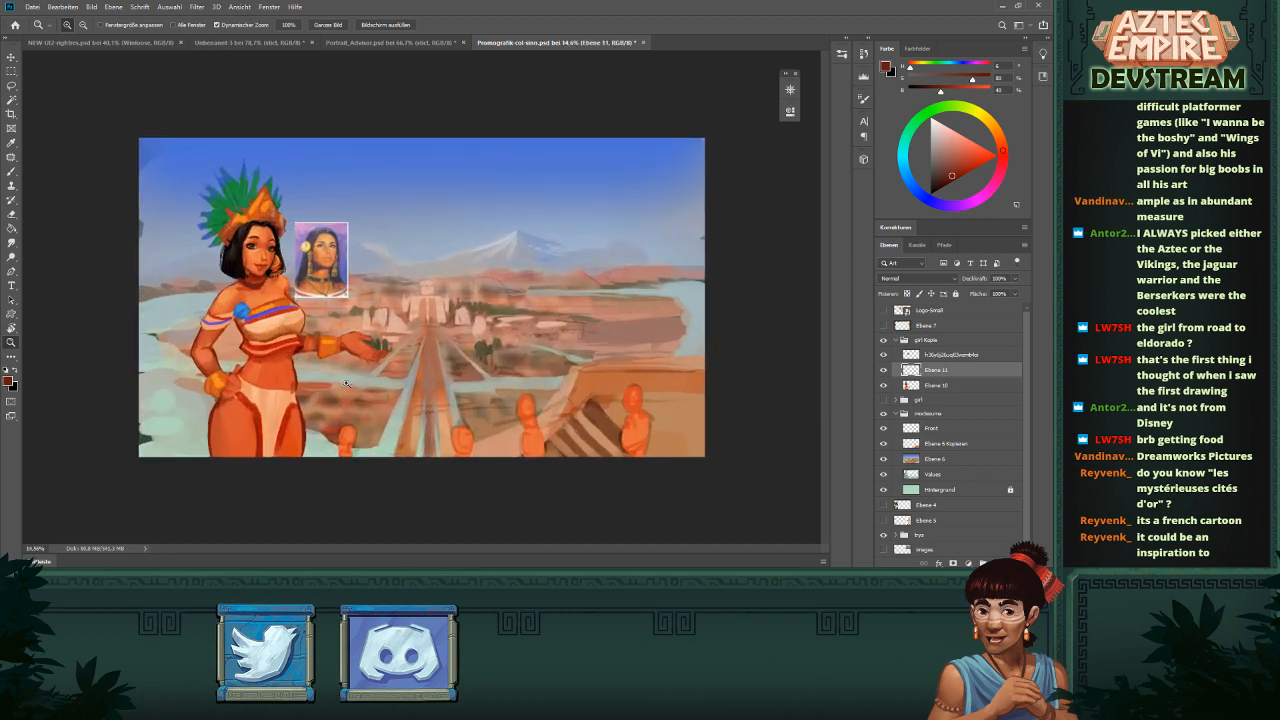
key("ctrl+z")
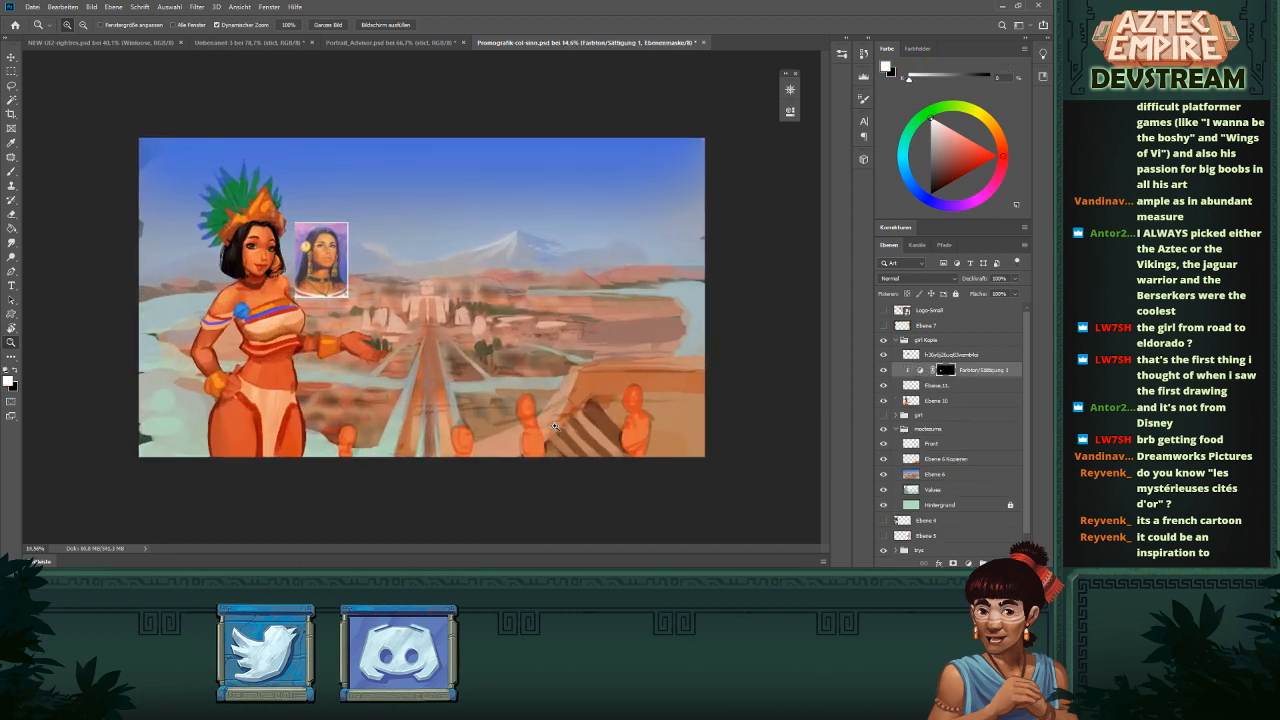
left_click(921, 371)
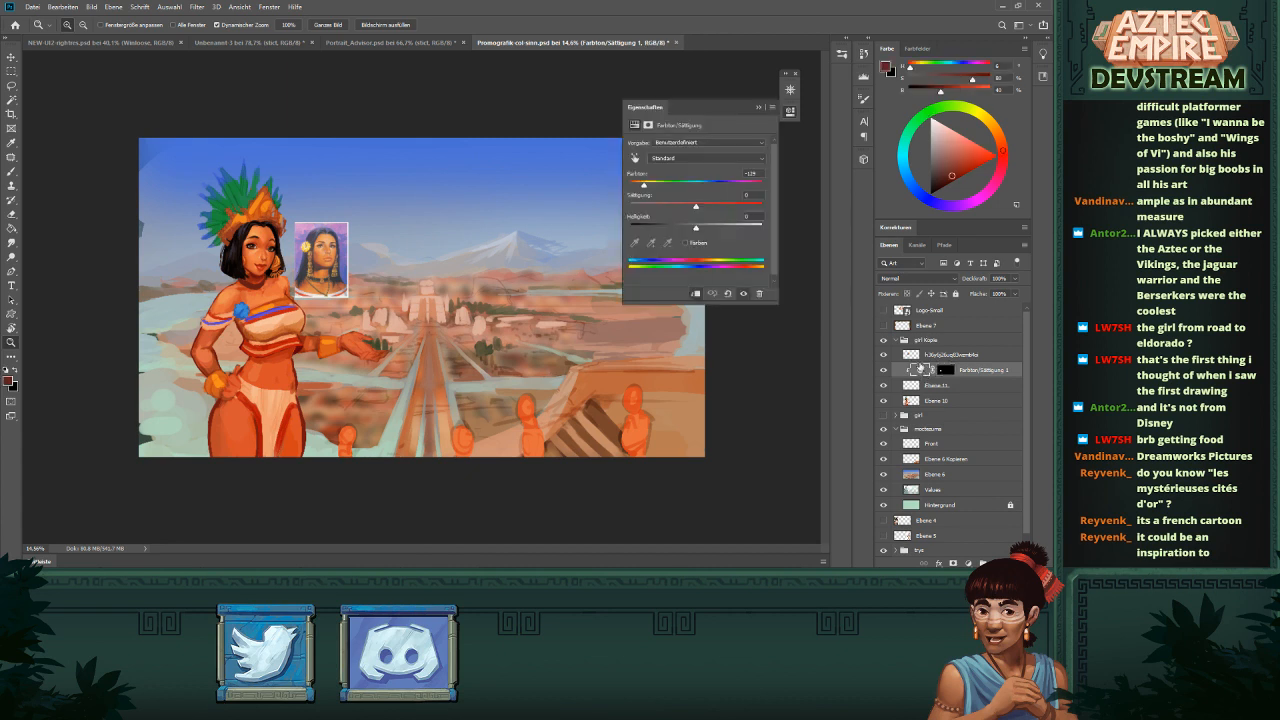
left_click_drag(696, 206, 652, 188)
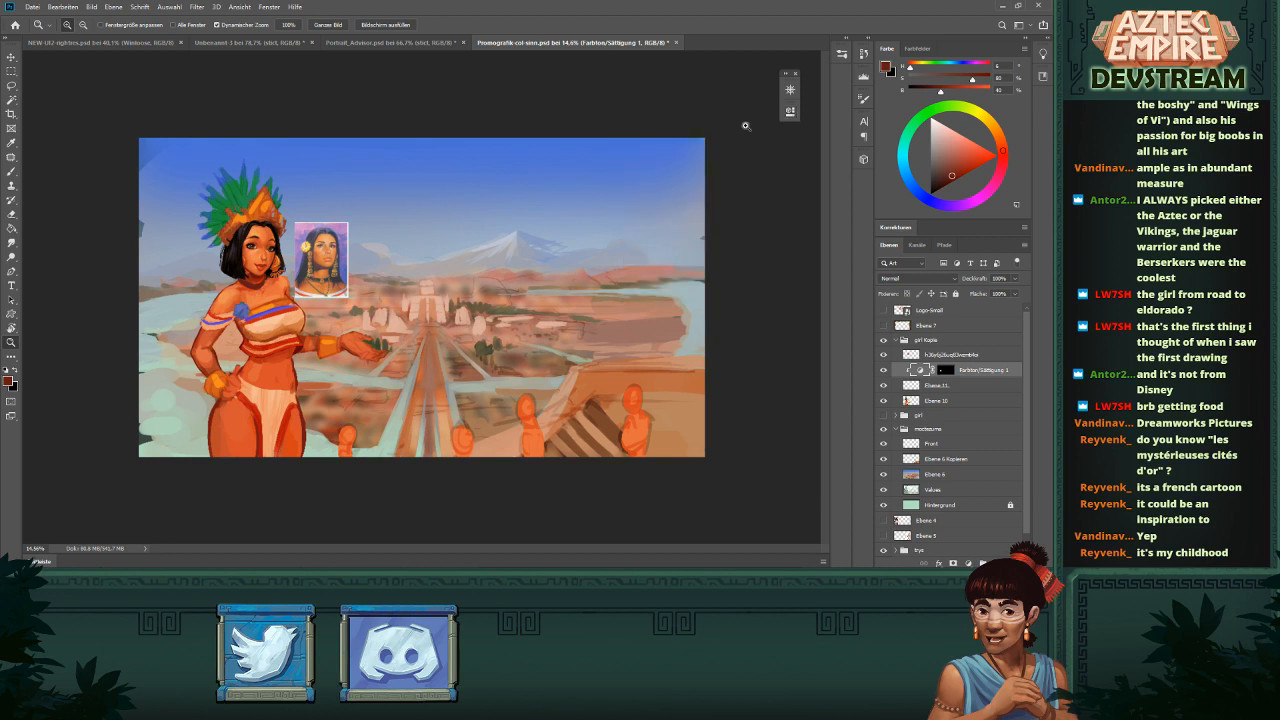
left_click(759, 107)
key("ctrl+e")
- Compare the figure with and without the choker and flower by toggling the accessory layer and the figure layer
left_click_drag(457, 322, 625, 370)
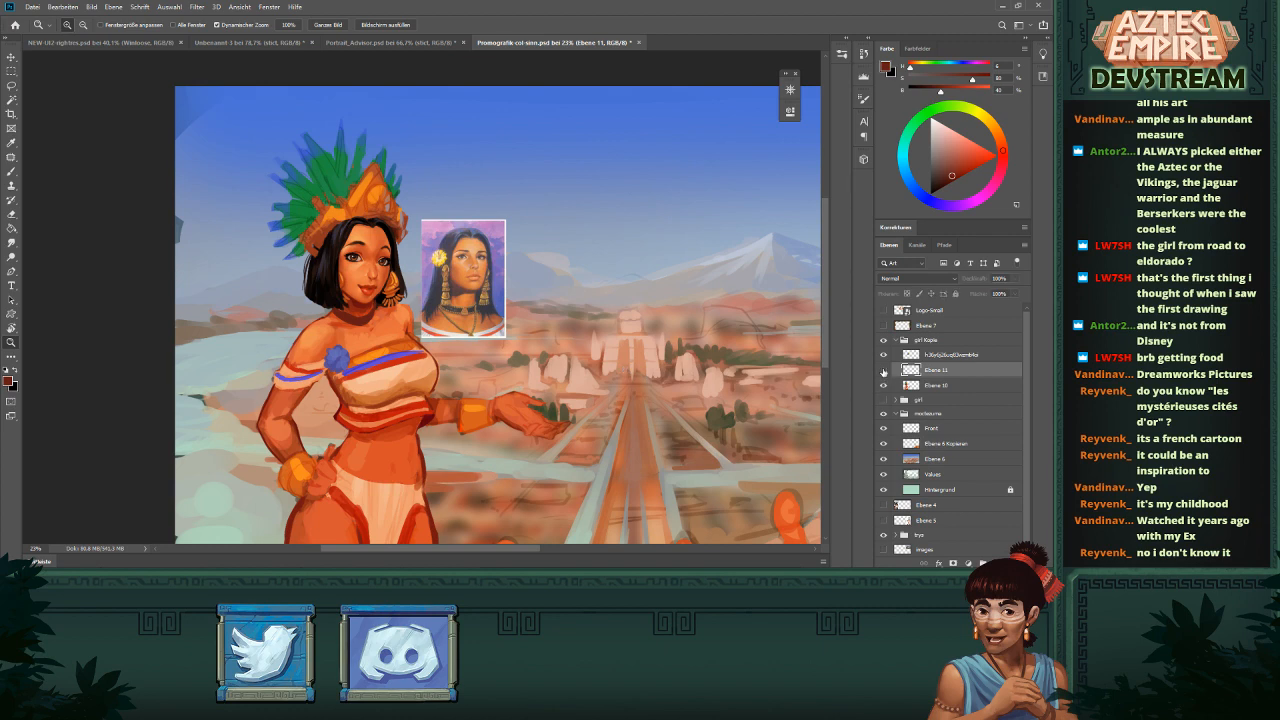
left_click(883, 370)
left_click(883, 370)
left_click(883, 370)
left_click(883, 370)
left_click(883, 385)
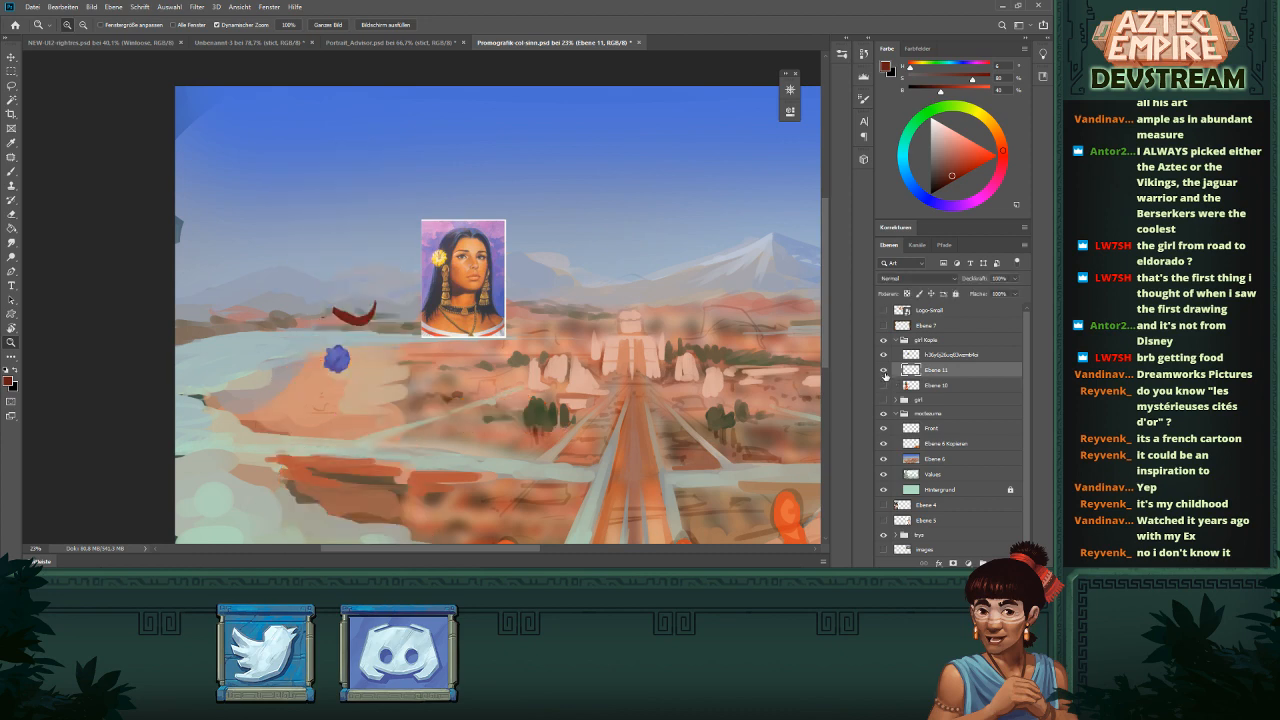
left_click(883, 370)
left_click(883, 370)
left_click(883, 385)
- On the figure layer Ebene 10, retouch the shading around the woman's neck and choker with a sampled dark red, checking it at small size
left_click(933, 380)
key("b")
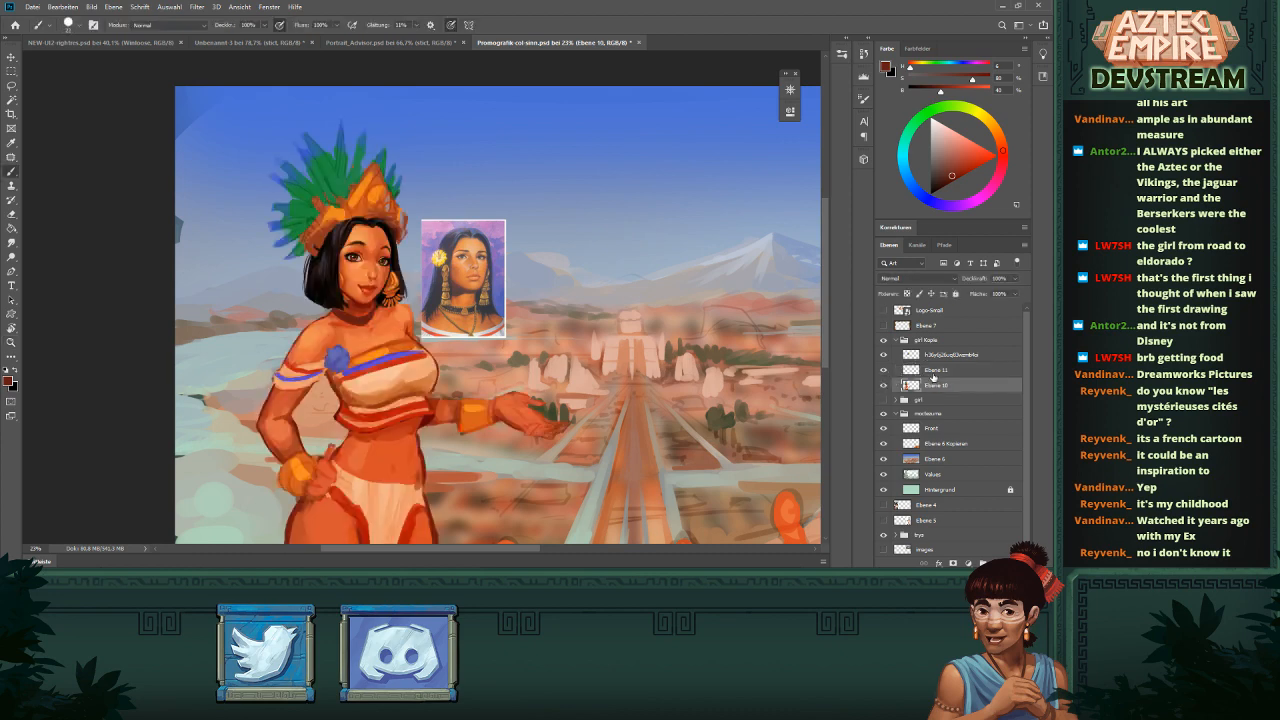
left_click_drag(397, 286, 462, 286)
left_click_drag(345, 254, 475, 281)
left_click(379, 378, "alt")
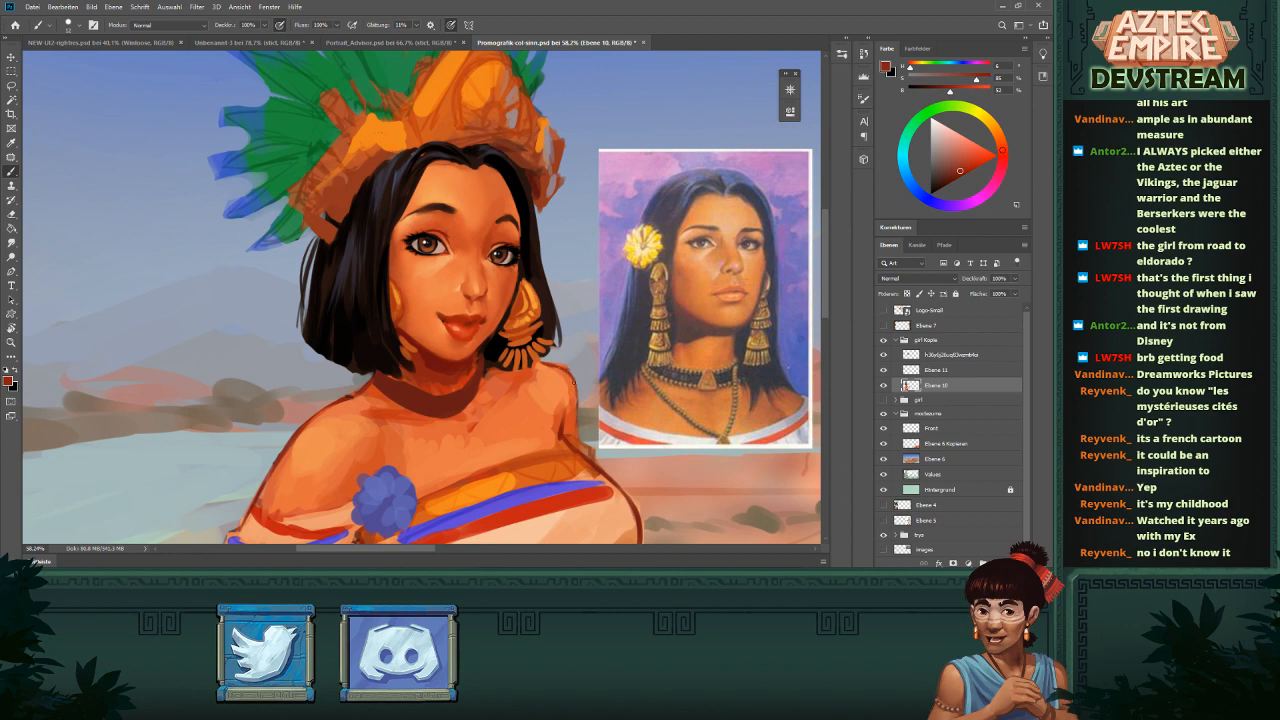
scroll(613, 421, "down", 5)
scroll(606, 398, "up", 7)
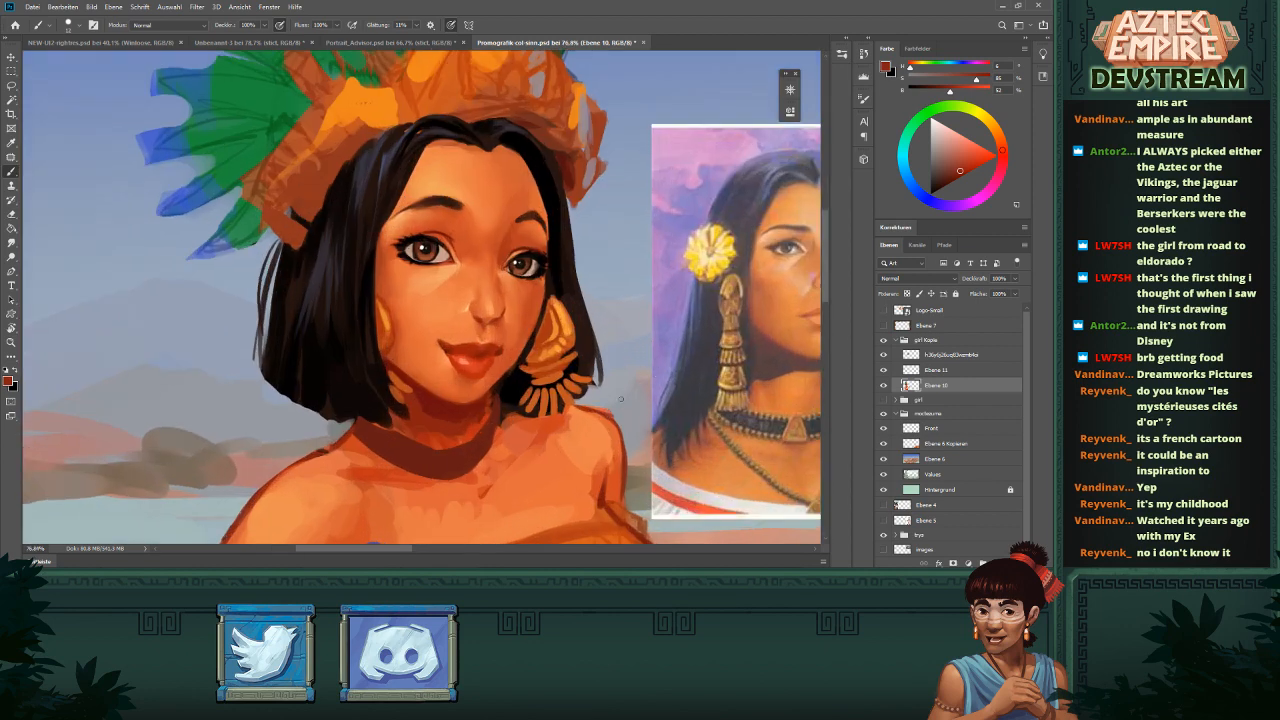
key("e")
scroll(610, 400, "down", 6)
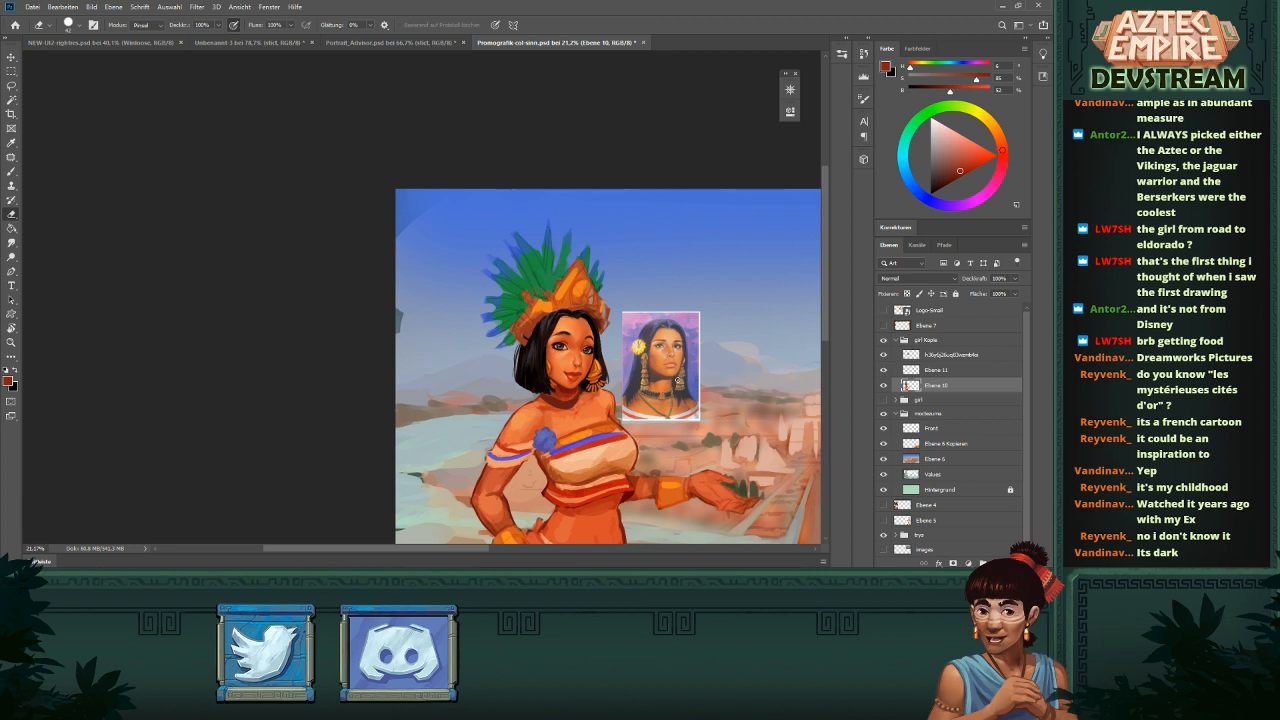
scroll(630, 403, "up", 2)
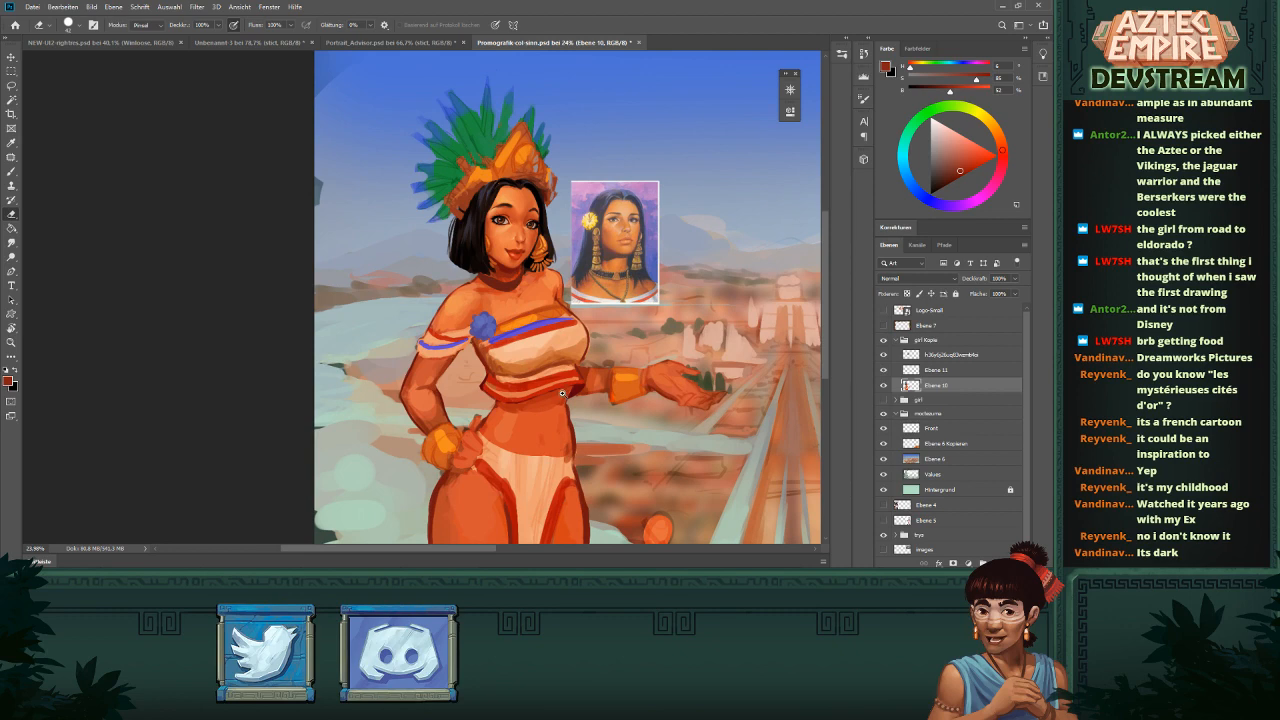
- Retouch the skin of the woman's collarbones and chest with sampled orange skin tones, checking the result at small size
scroll(562, 394, "up", 5)
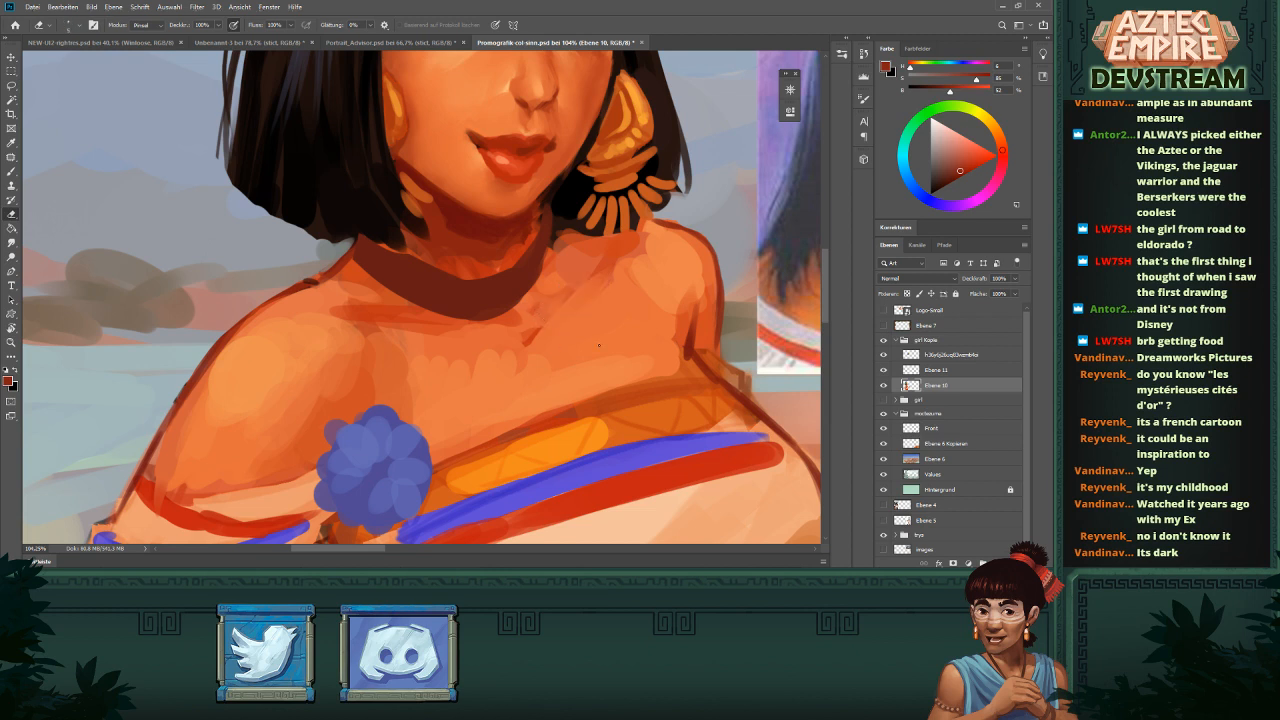
left_click(537, 326, "alt")
key("Return")
key("b")
left_click(611, 250, "alt")
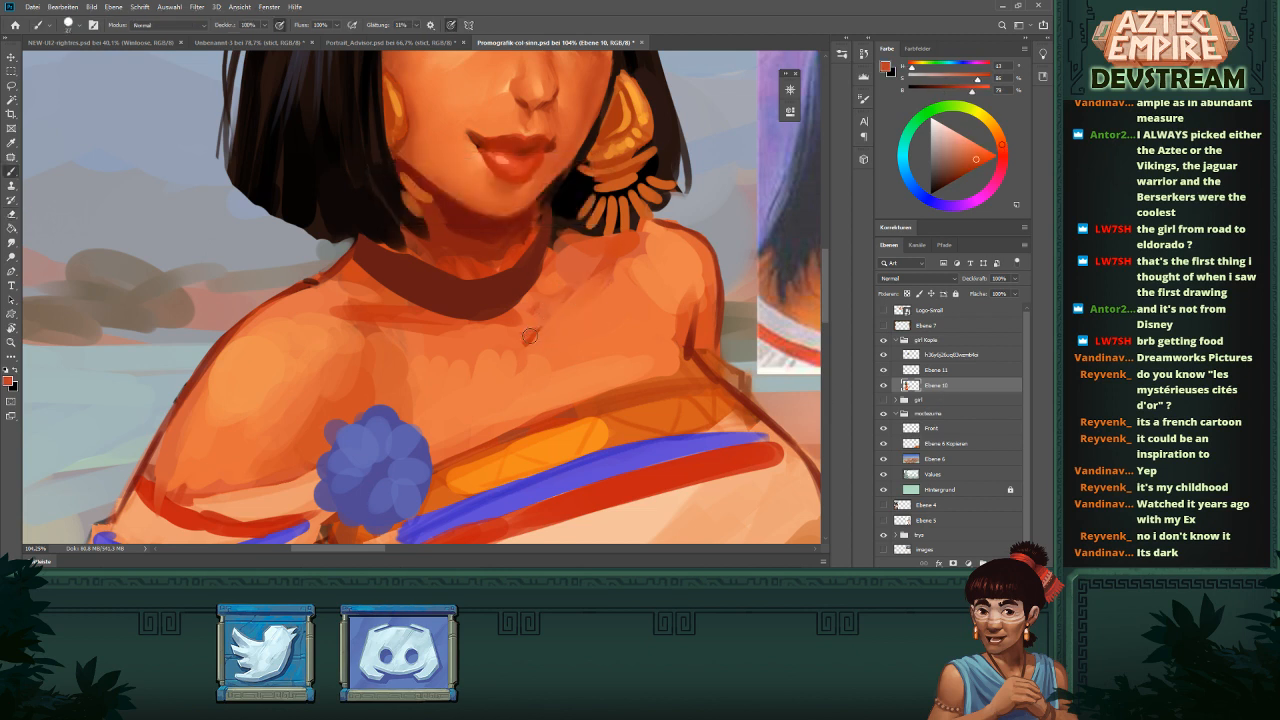
scroll(604, 355, "down", 5)
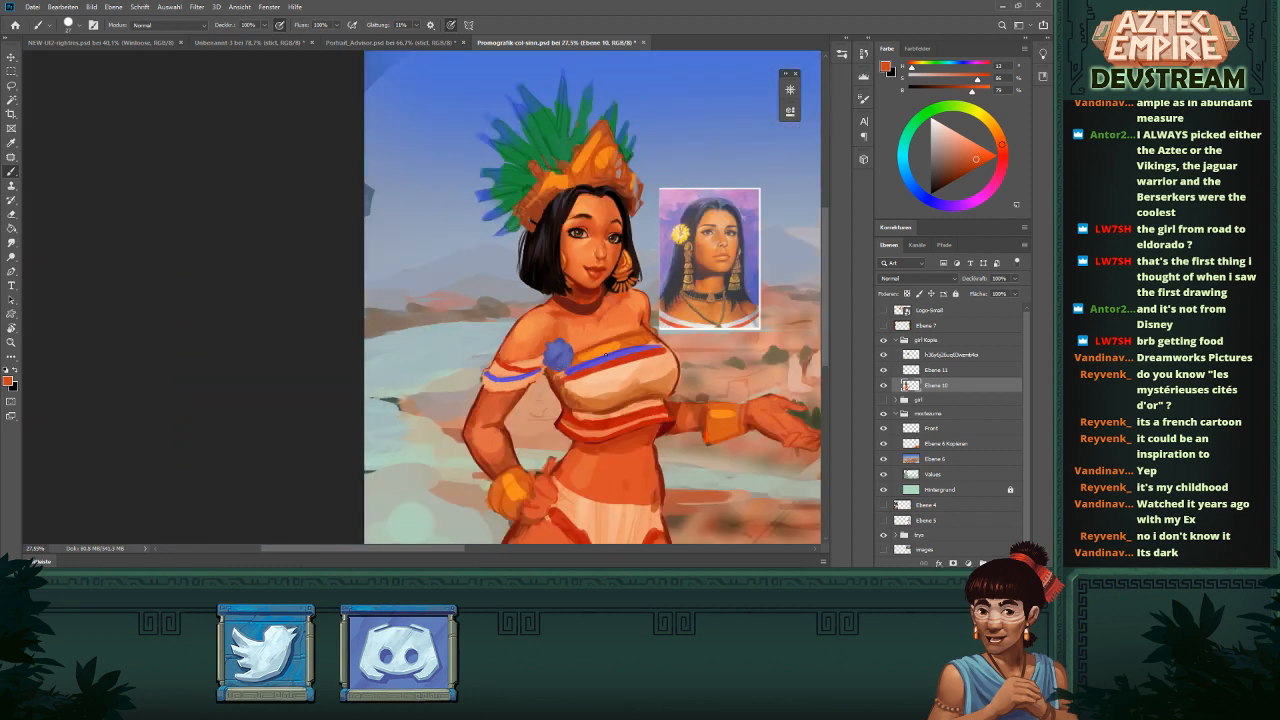
scroll(668, 347, "up", 3)
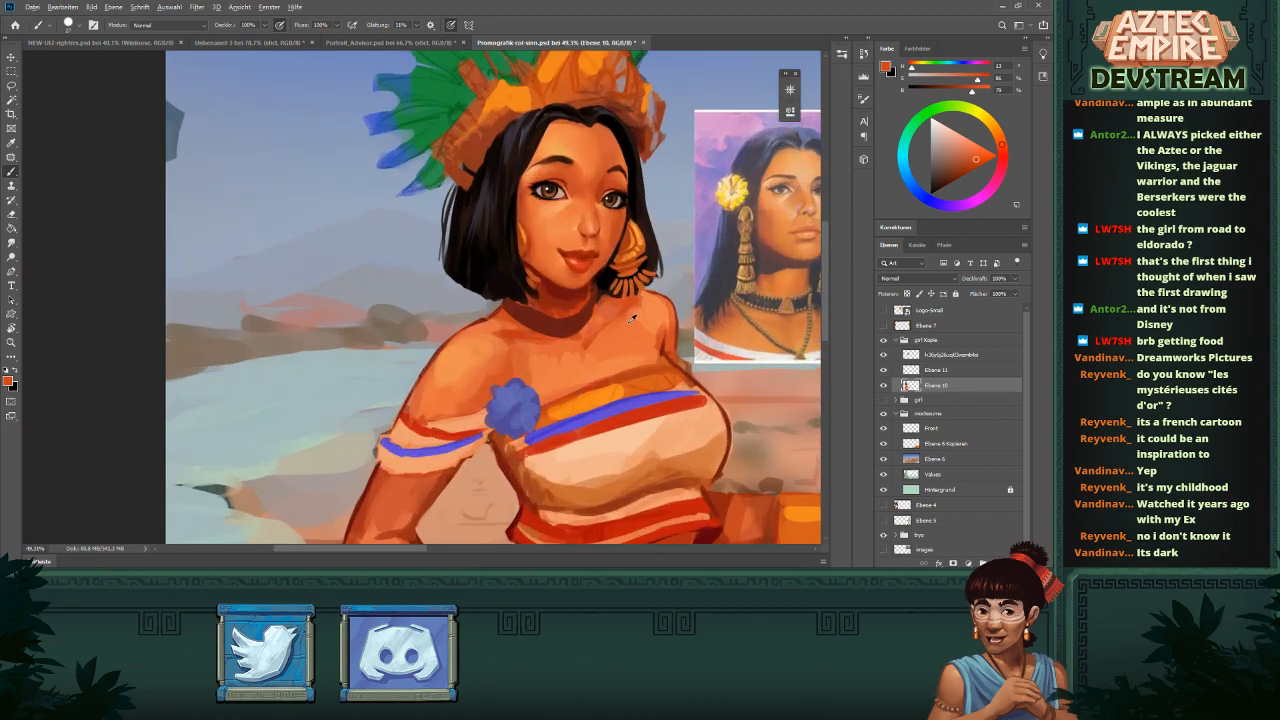
left_click(618, 322, "alt")
left_click(632, 295, "alt")
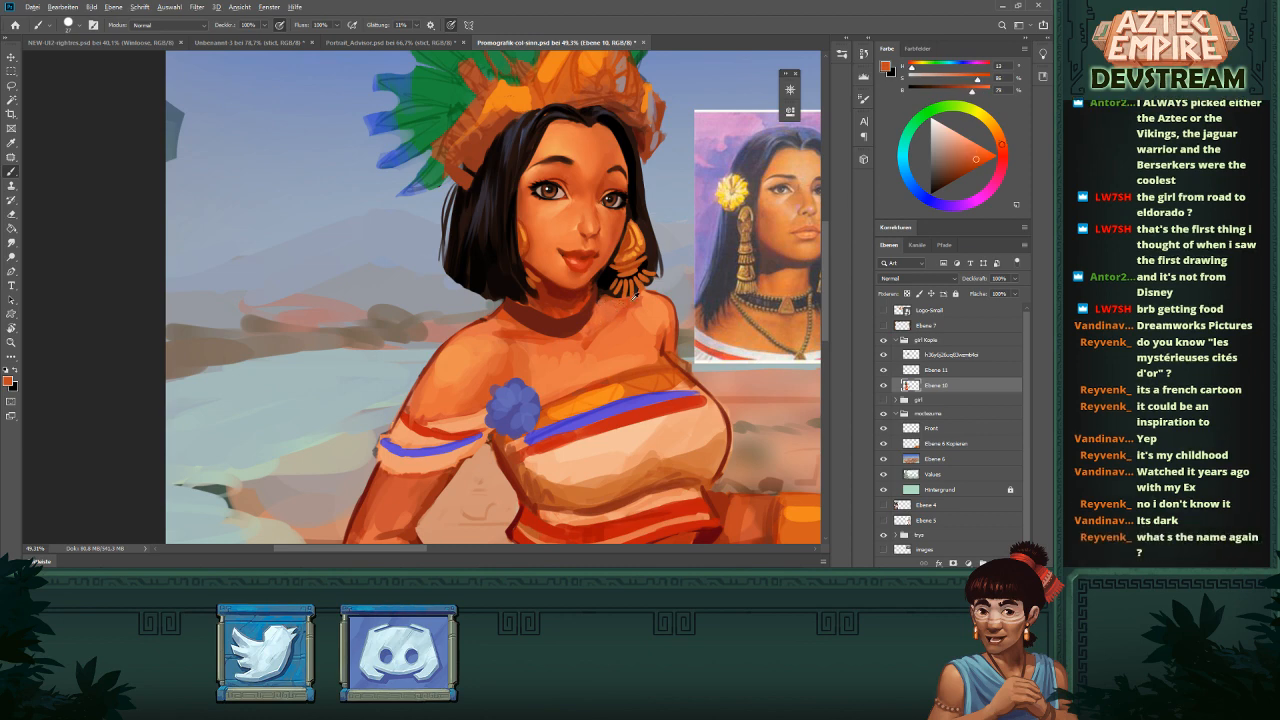
scroll(600, 306, "down", 7)
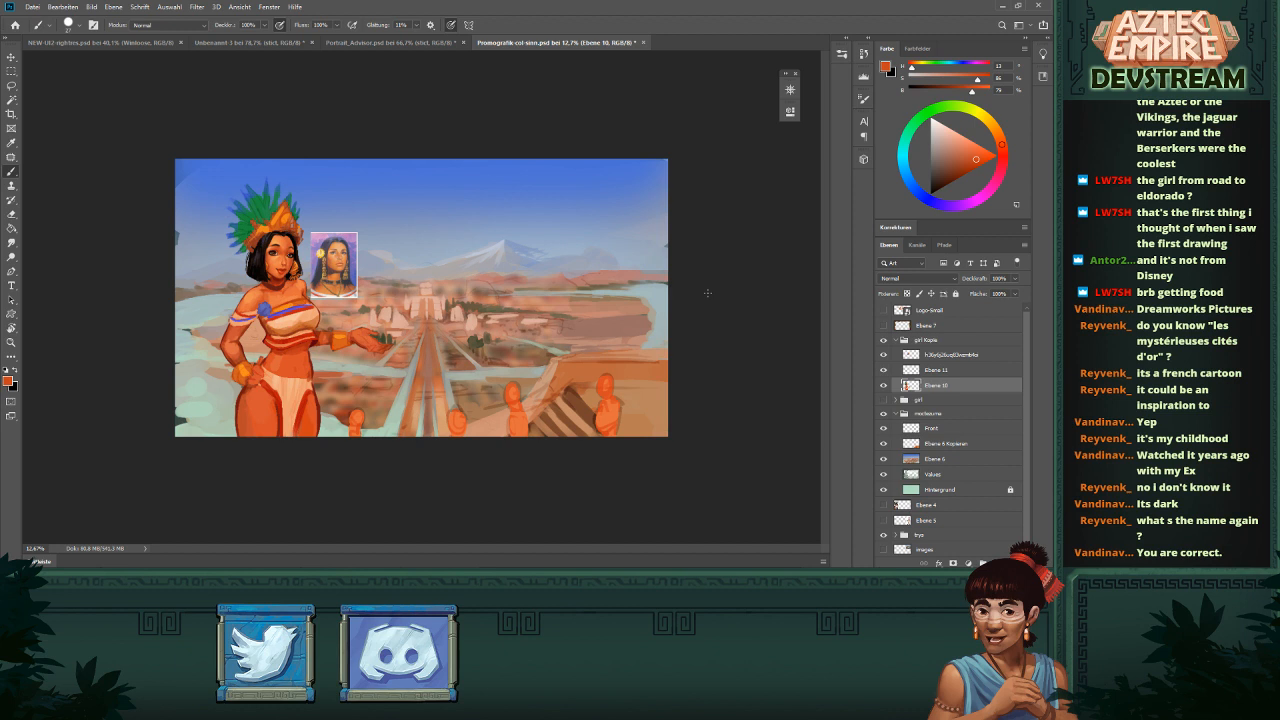
- Paint soft shading across the woman's bare abdomen with sampled light and darker orange skin tones, checking it at small size
left_click_drag(284, 339, 367, 372)
left_click_drag(367, 378, 539, 426)
left_click(439, 292, "alt")
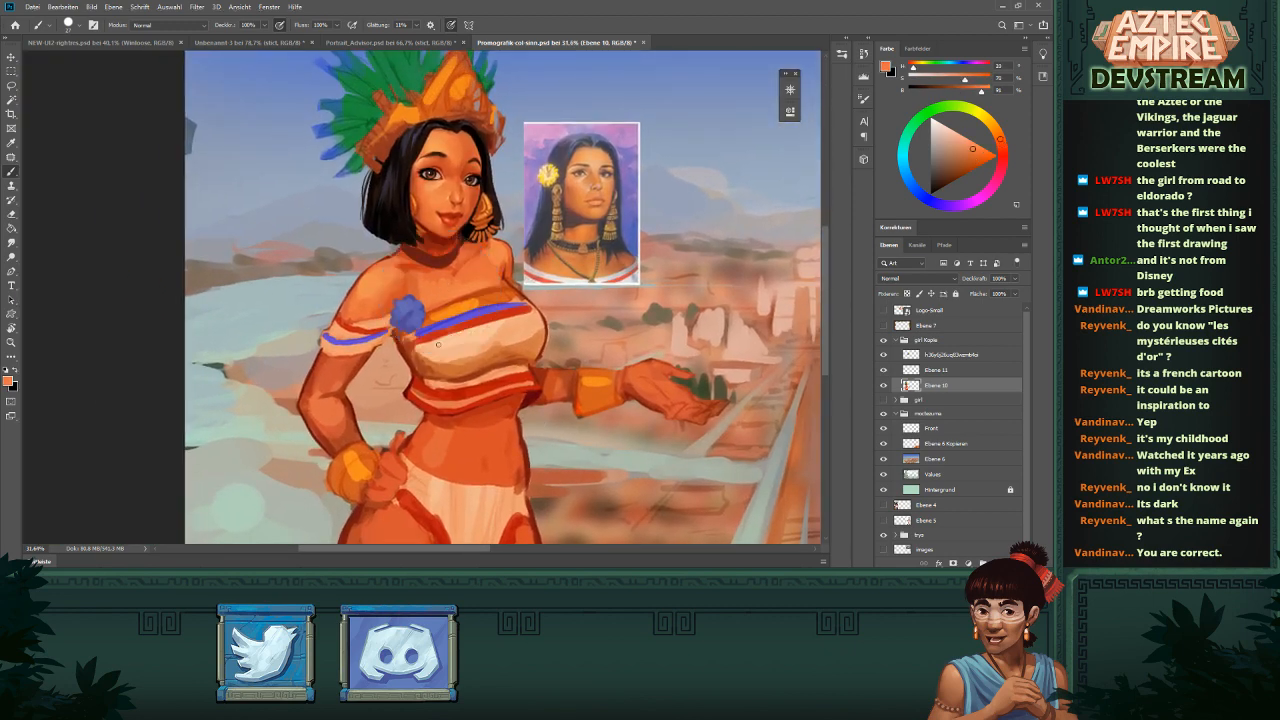
left_click(451, 433, "alt")
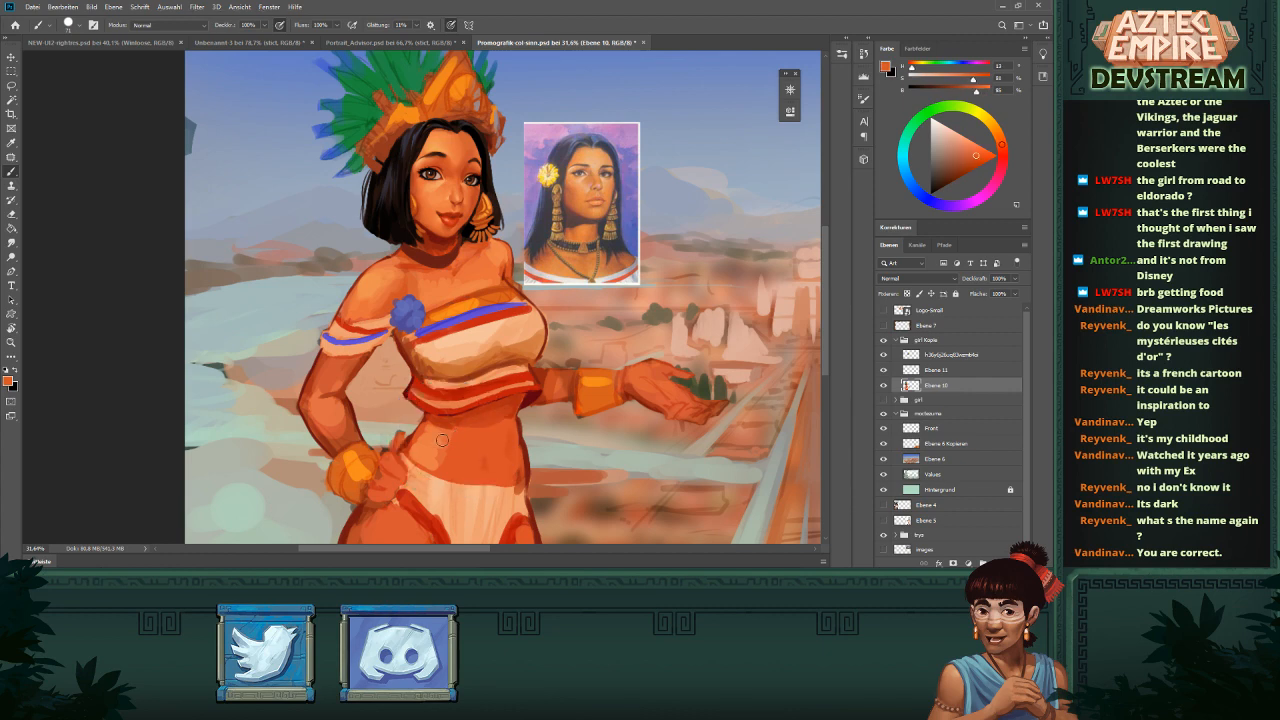
left_click(445, 440, "alt")
left_click(433, 458, "alt")
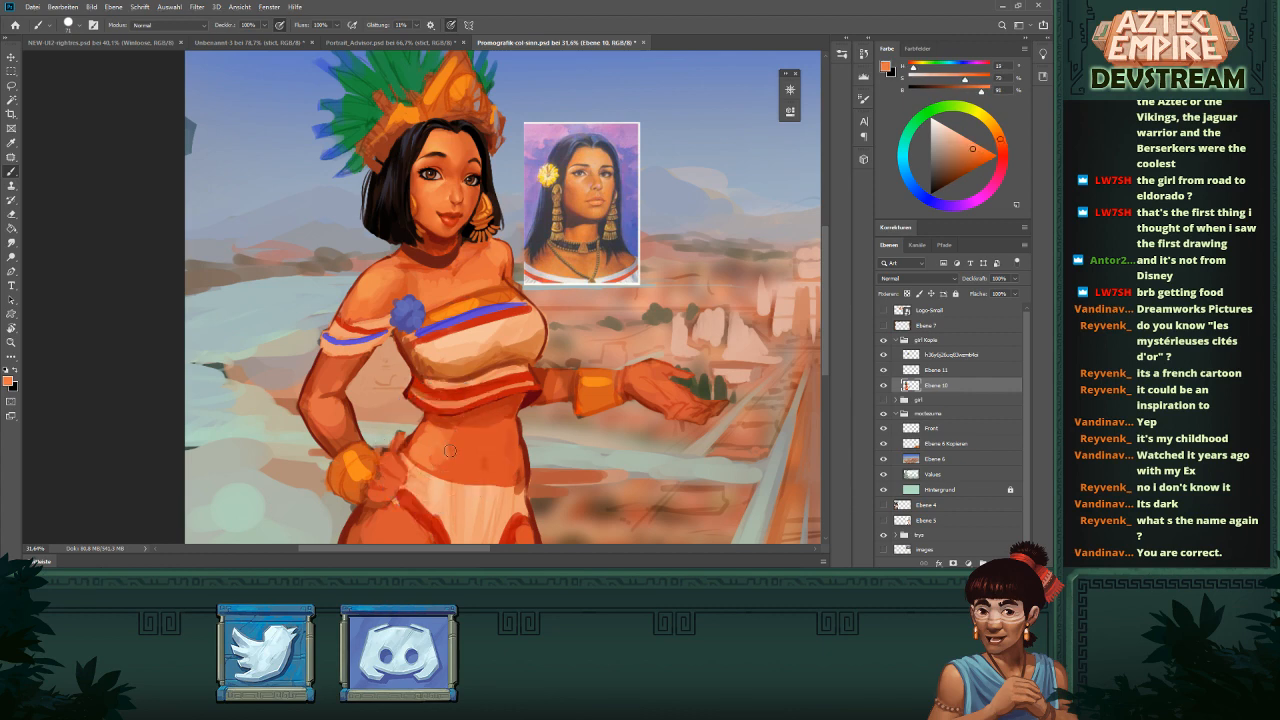
left_click(446, 447, "alt")
left_click(446, 441, "alt")
left_click(490, 418, "alt")
left_click_drag(483, 451, 487, 473)
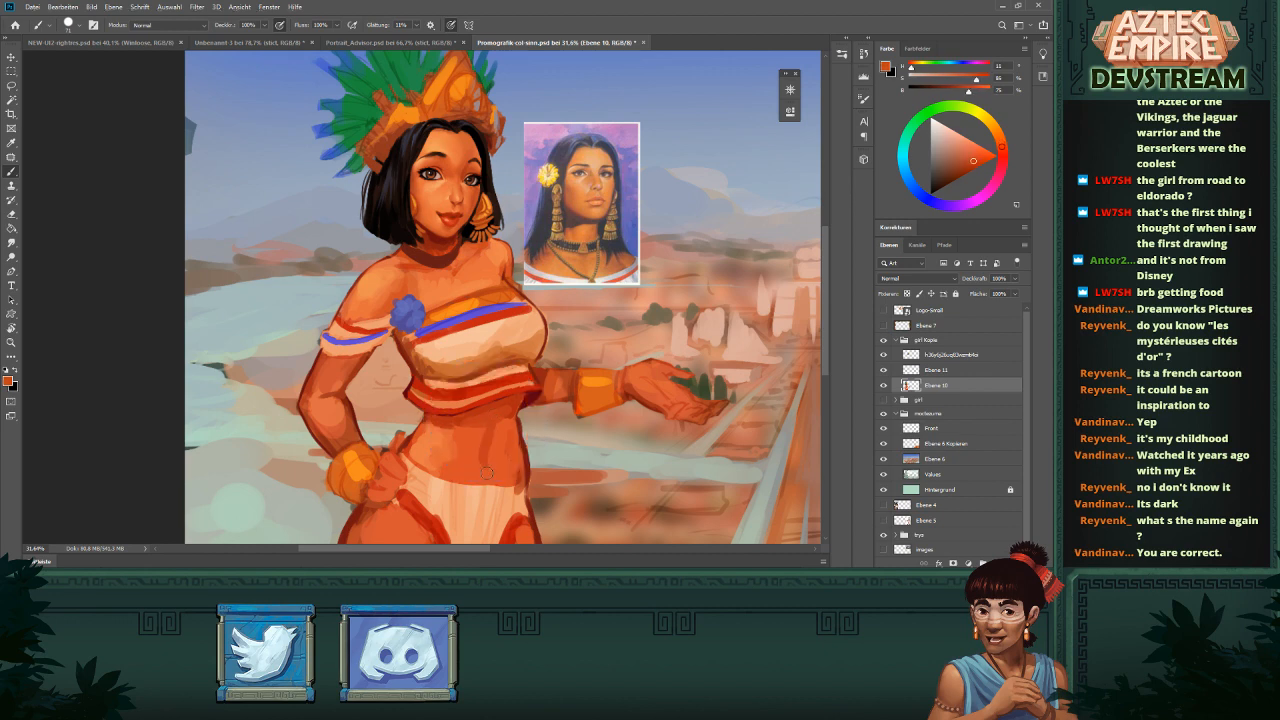
left_click_drag(538, 419, 466, 482)
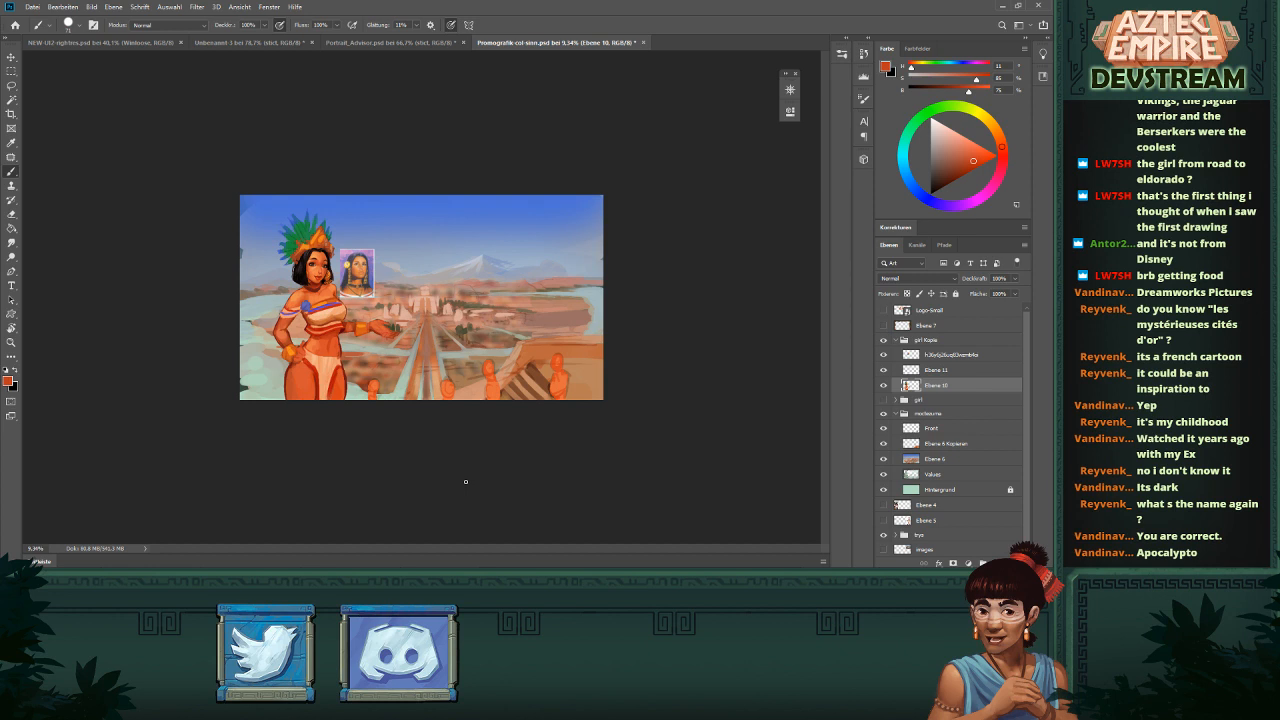
- Make a rectangular selection over the woman's hips and legs, try removing its contents, and undo the removal while keeping the selection
key("ctrl+plus")
key("m")
left_click_drag(193, 430, 395, 366)
key("ctrl+d")
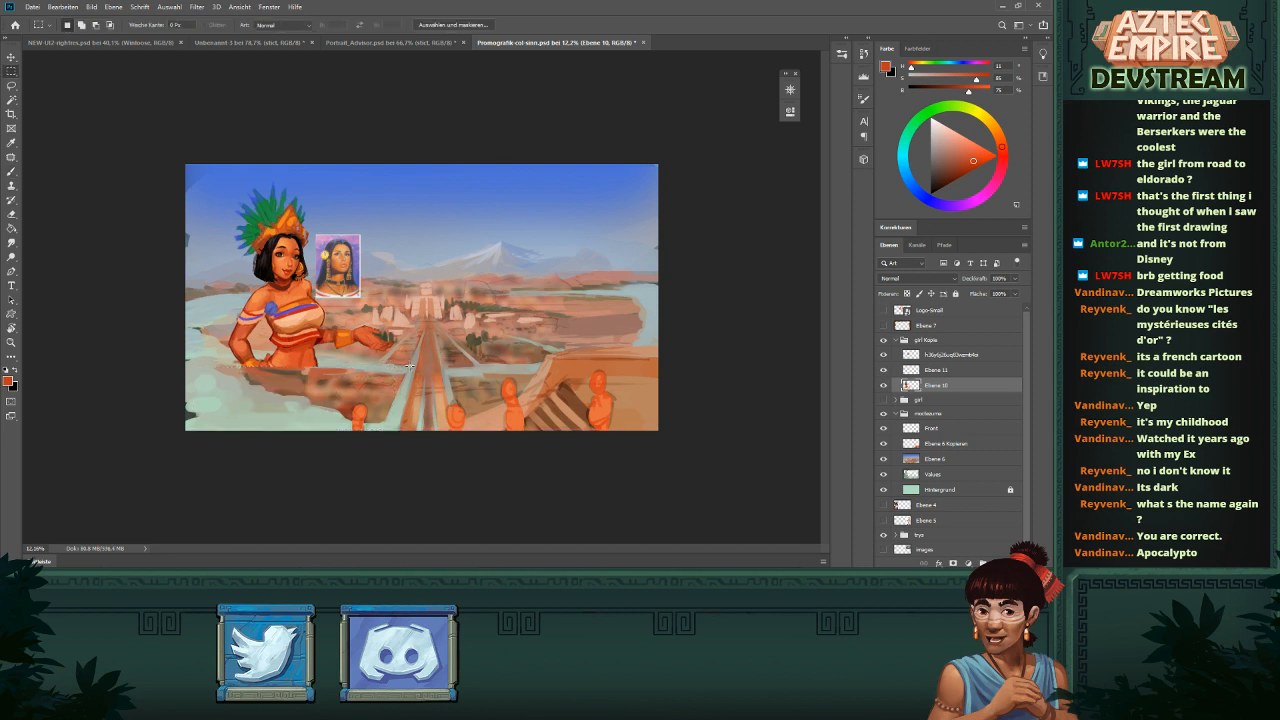
key("ctrl+z")
key("ctrl+z")
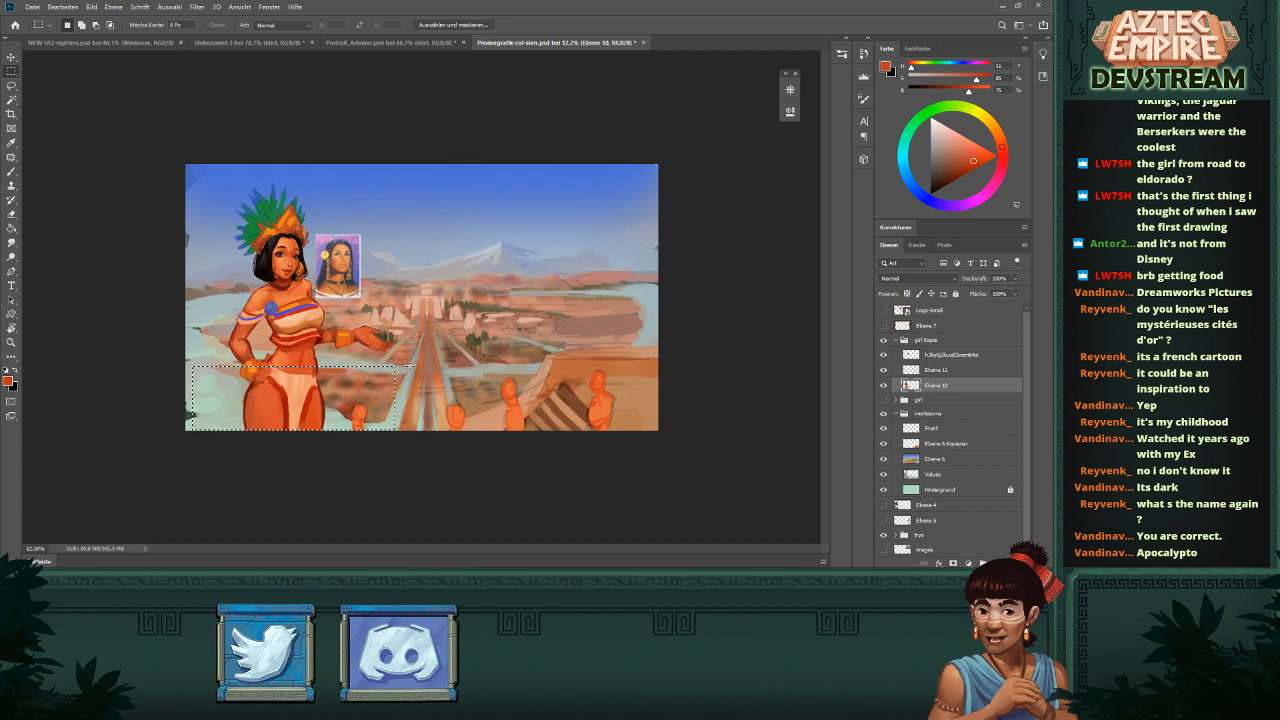
- Fill the selected area over the woman's hips and legs with black on a new layer above the figure layer Ebene 10
left_click(998, 563)
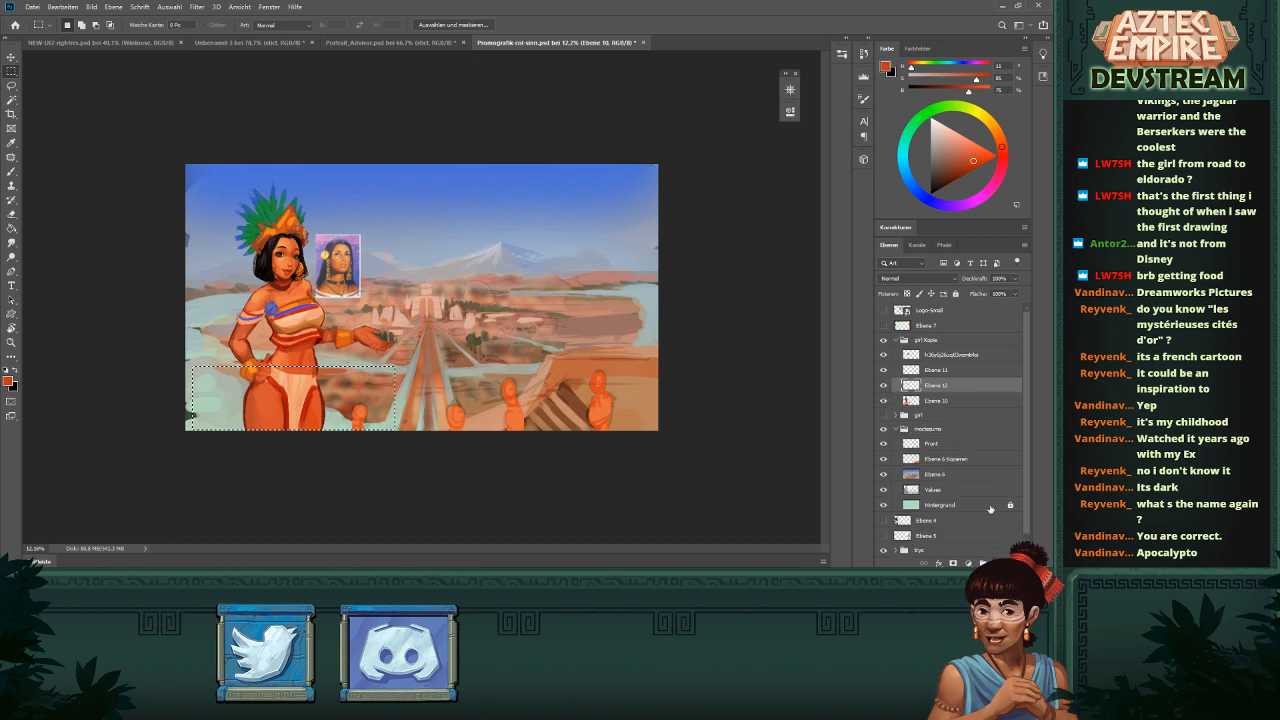
key("d")
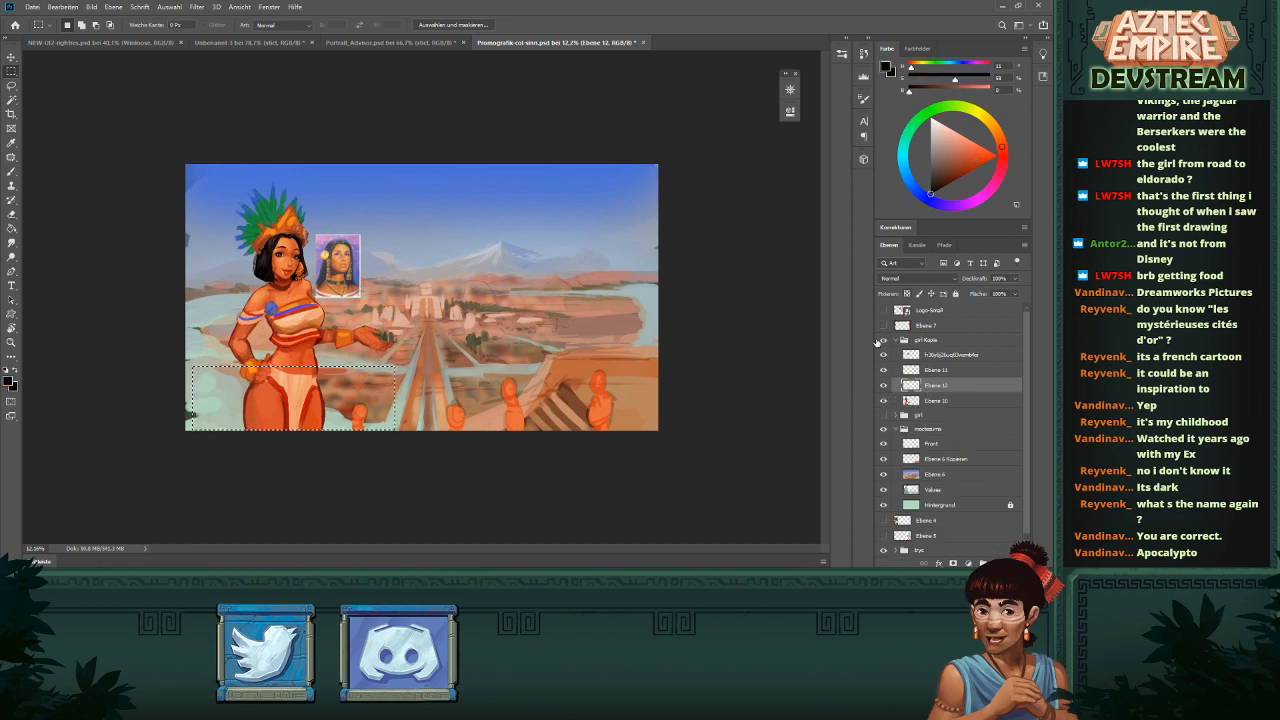
key("g")
left_click(347, 400)
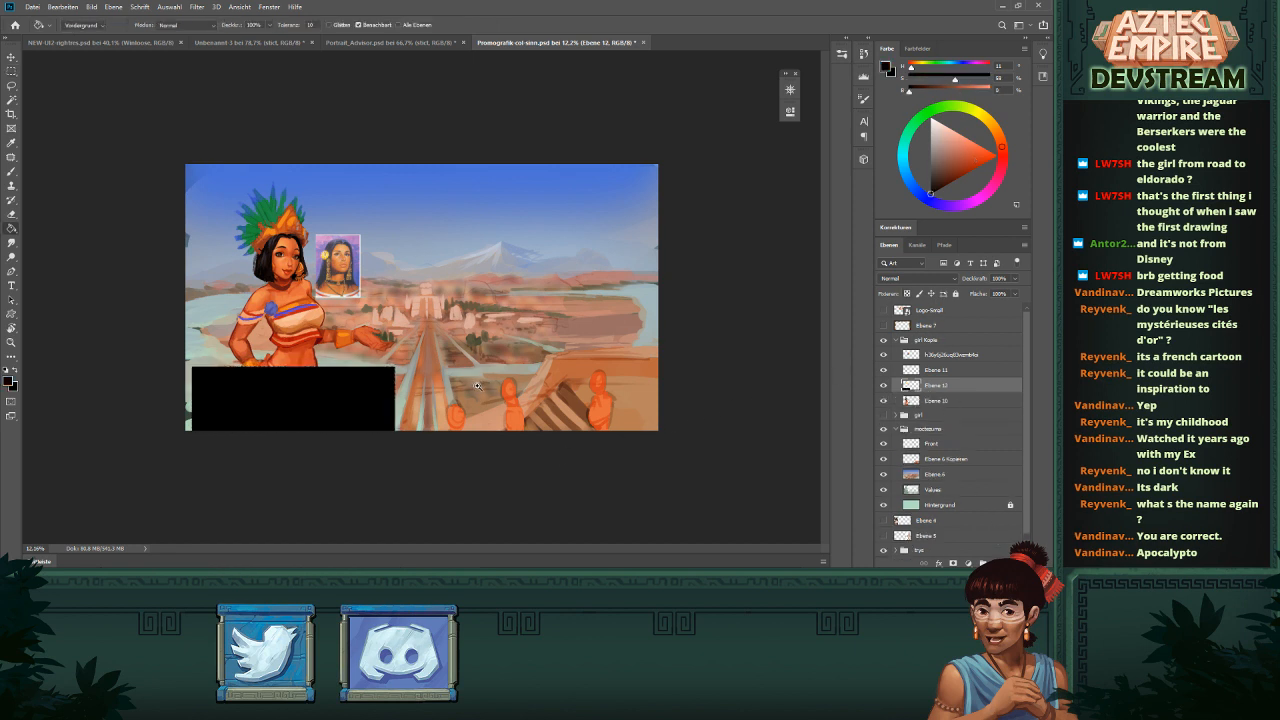
scroll(465, 383, "down", 2)
scroll(588, 437, "up", 3)
scroll(588, 437, "up", 3)
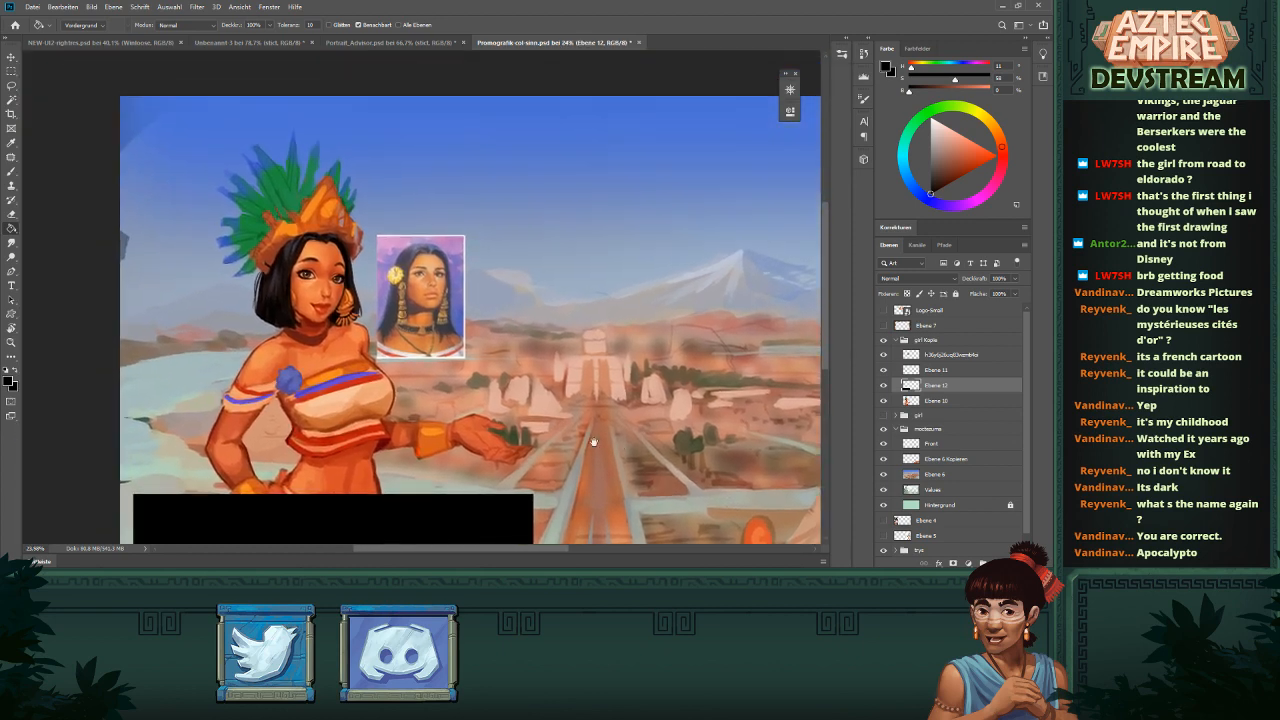
- On another new layer, paint the woman's hips and the outer edge of one leg over the black area in sampled skin orange
key("b")
left_click(380, 410, "alt")
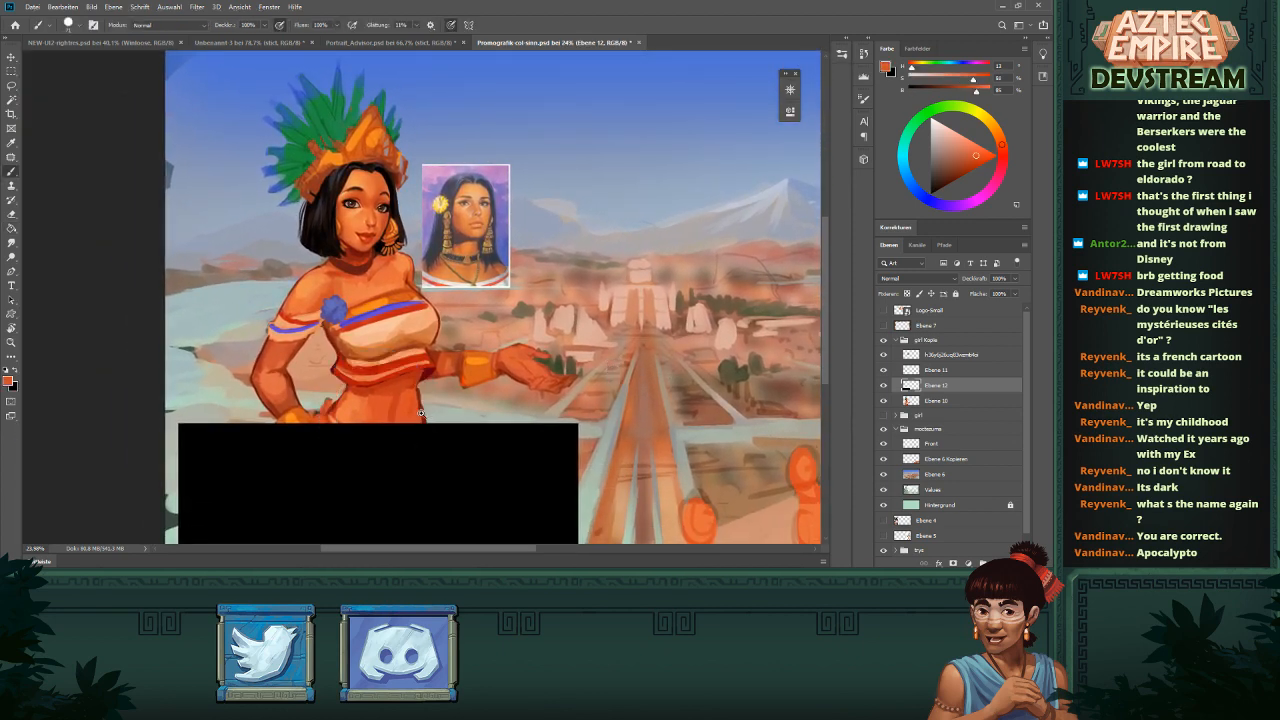
scroll(399, 440, "down", 1)
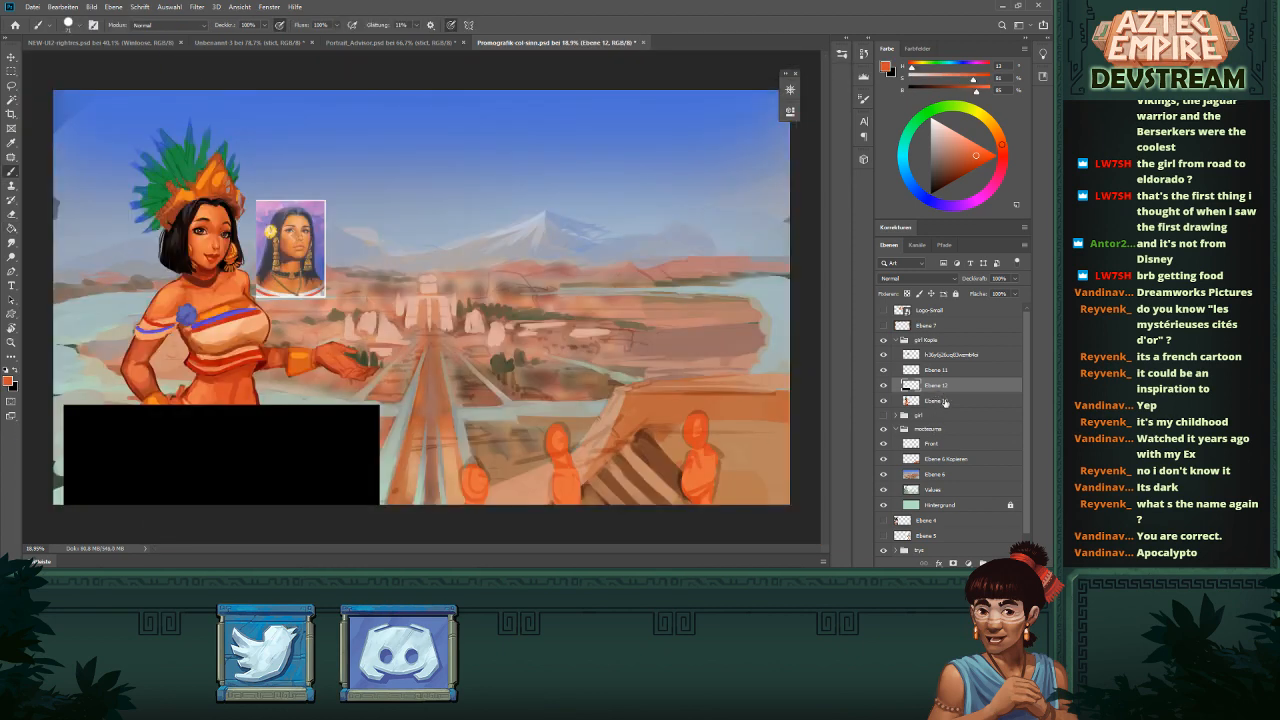
left_click(982, 562)
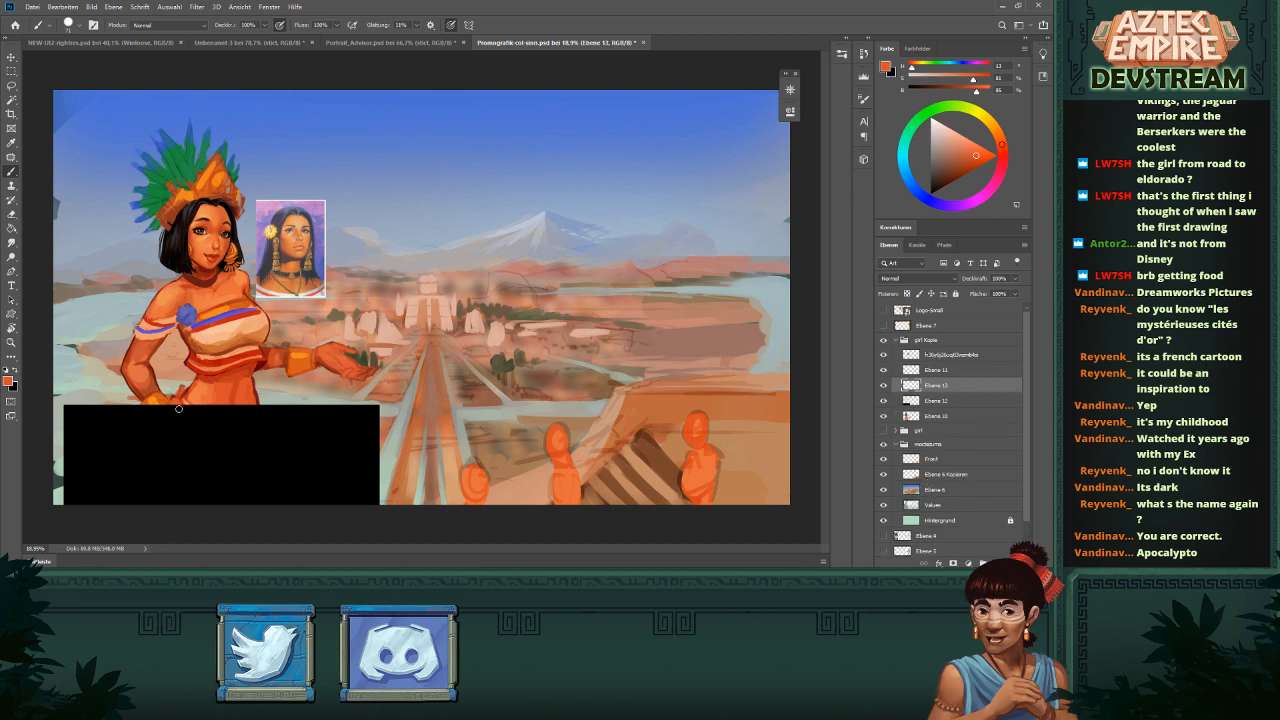
mouse_move(178, 408)
left_mouse_down()
mouse_move(161, 440)
mouse_move(183, 415)
mouse_move(210, 423)
mouse_move(194, 411)
mouse_move(240, 427)
mouse_move(249, 406)
mouse_move(206, 416)
mouse_move(224, 437)
mouse_move(209, 420)
mouse_move(237, 429)
mouse_move(218, 430)
mouse_move(276, 376)
mouse_move(259, 426)
mouse_move(249, 413)
mouse_move(257, 444)
mouse_move(248, 414)
mouse_move(276, 492)
left_mouse_up()
key("ctrl+z")
key("ctrl+z")
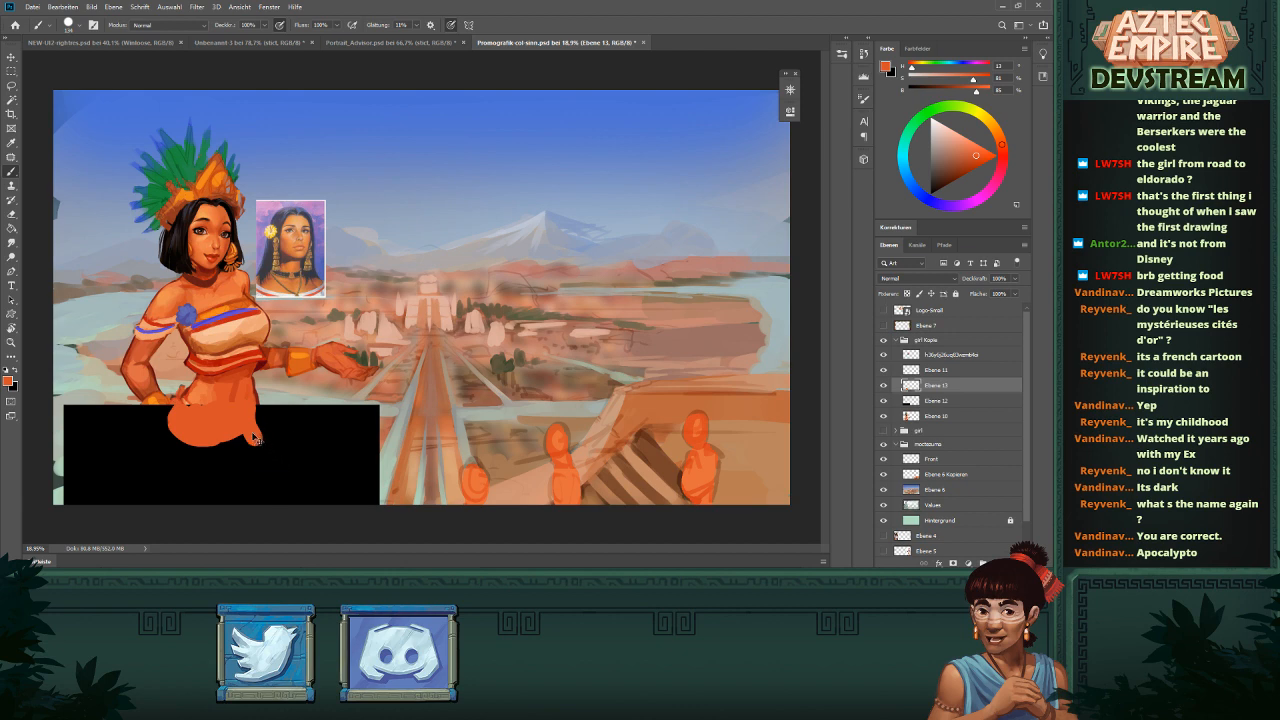
key("e")
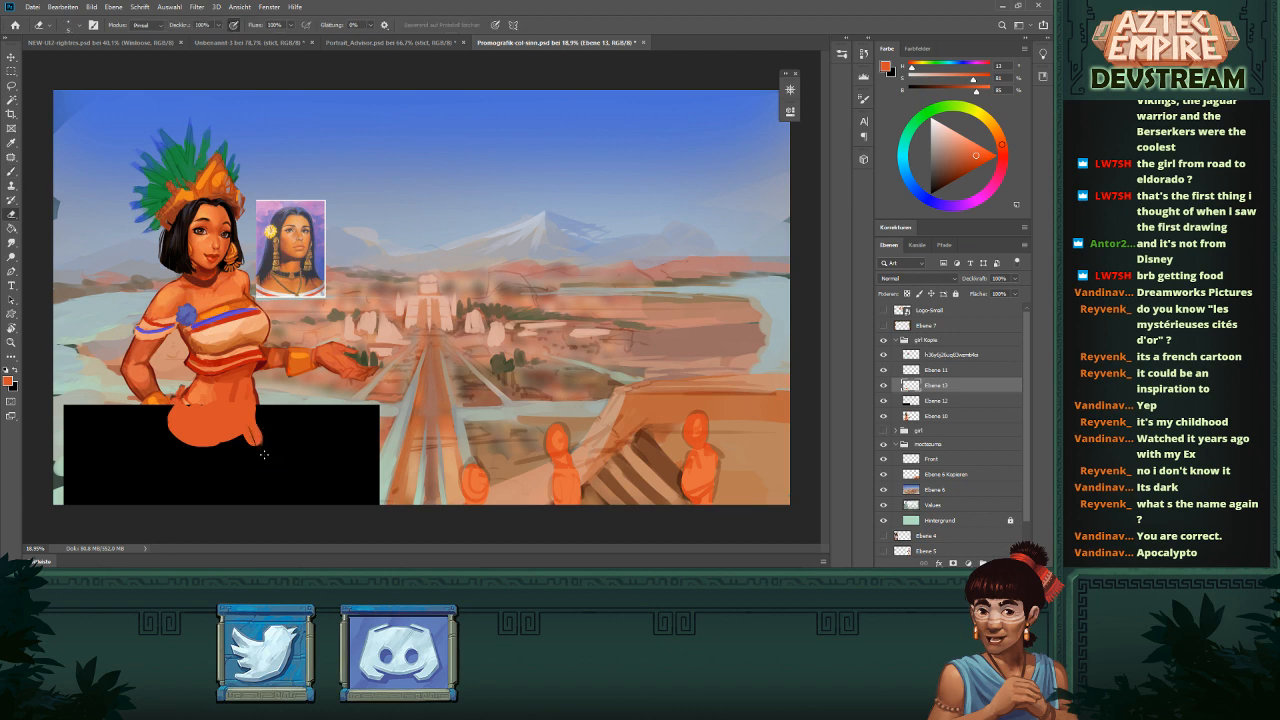
key("b")
left_click_drag(258, 434, 250, 502)
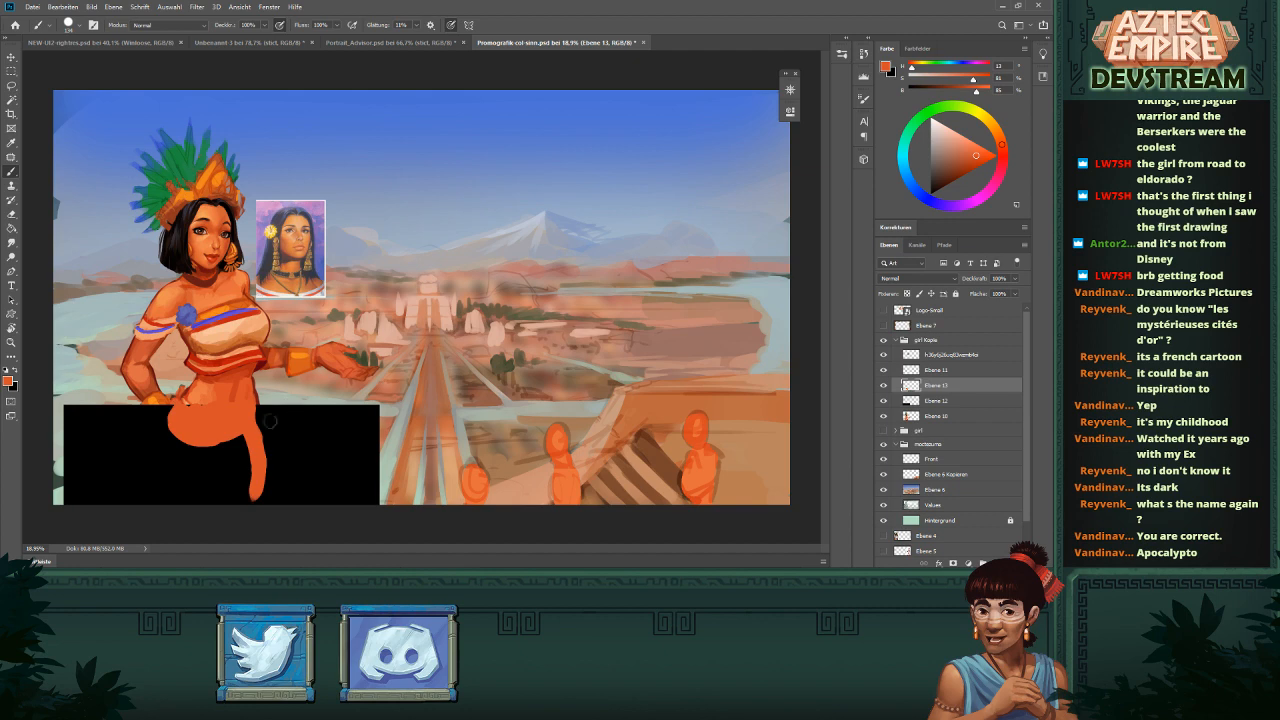
left_click_drag(258, 450, 255, 501)
- Paint the opposite outer leg edge and fill the lower-body silhouette in orange with a 240 px brush
key("e")
right_click(172, 404, "alt")
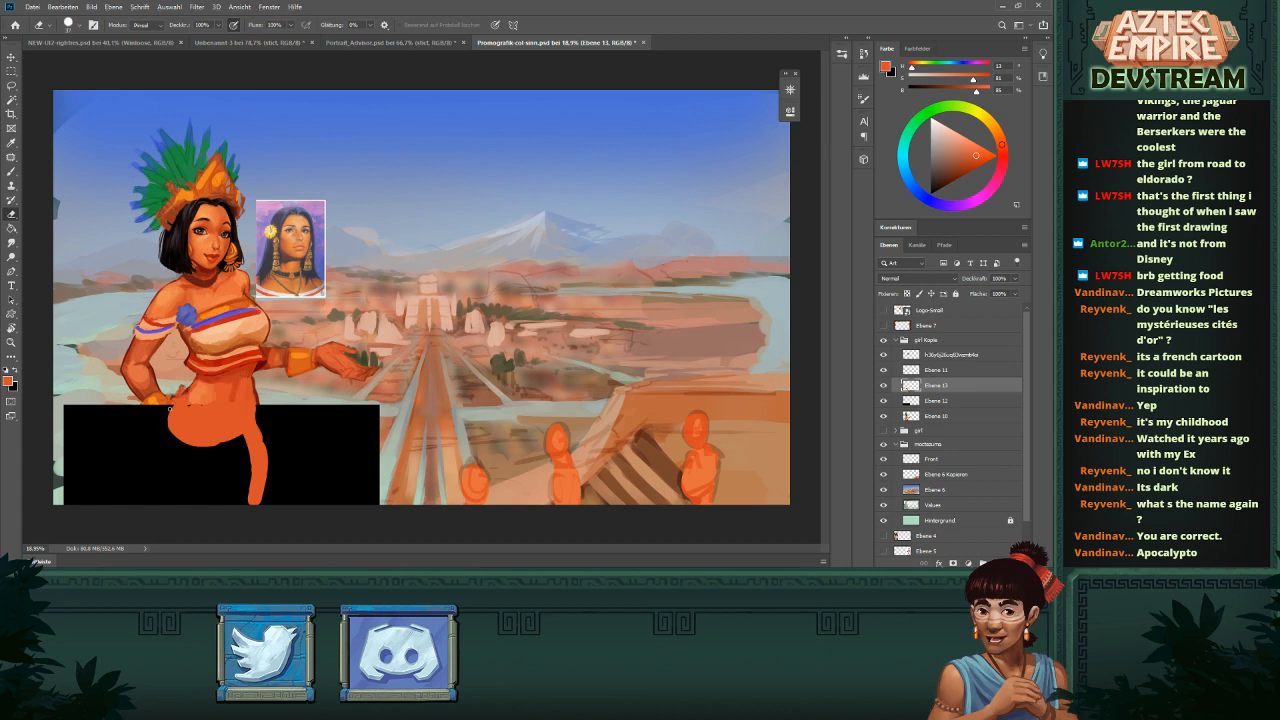
key("b")
mouse_move(180, 410)
left_mouse_down()
mouse_move(150, 470)
mouse_move(163, 461)
mouse_move(153, 503)
left_mouse_up()
right_click(190, 452, "alt")
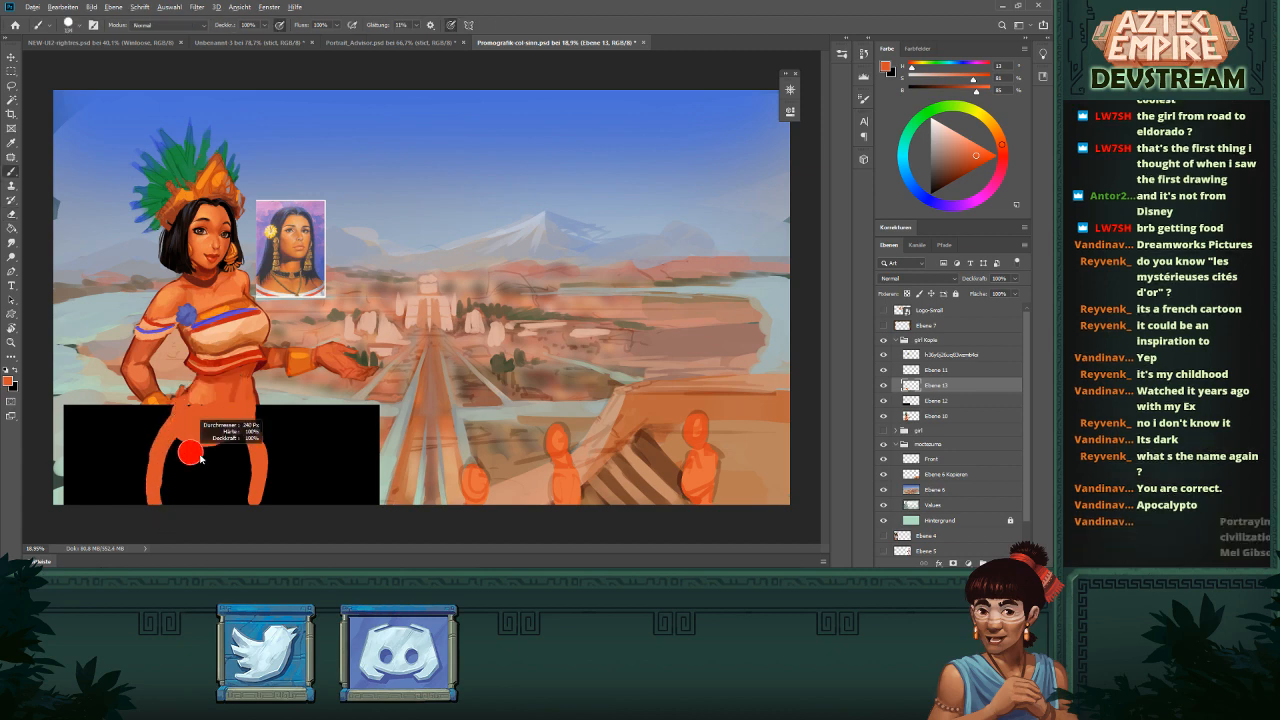
mouse_move(180, 438)
left_mouse_down()
mouse_move(175, 503)
mouse_move(232, 446)
mouse_move(225, 502)
mouse_move(240, 470)
mouse_move(225, 510)
mouse_move(173, 495)
left_mouse_up()
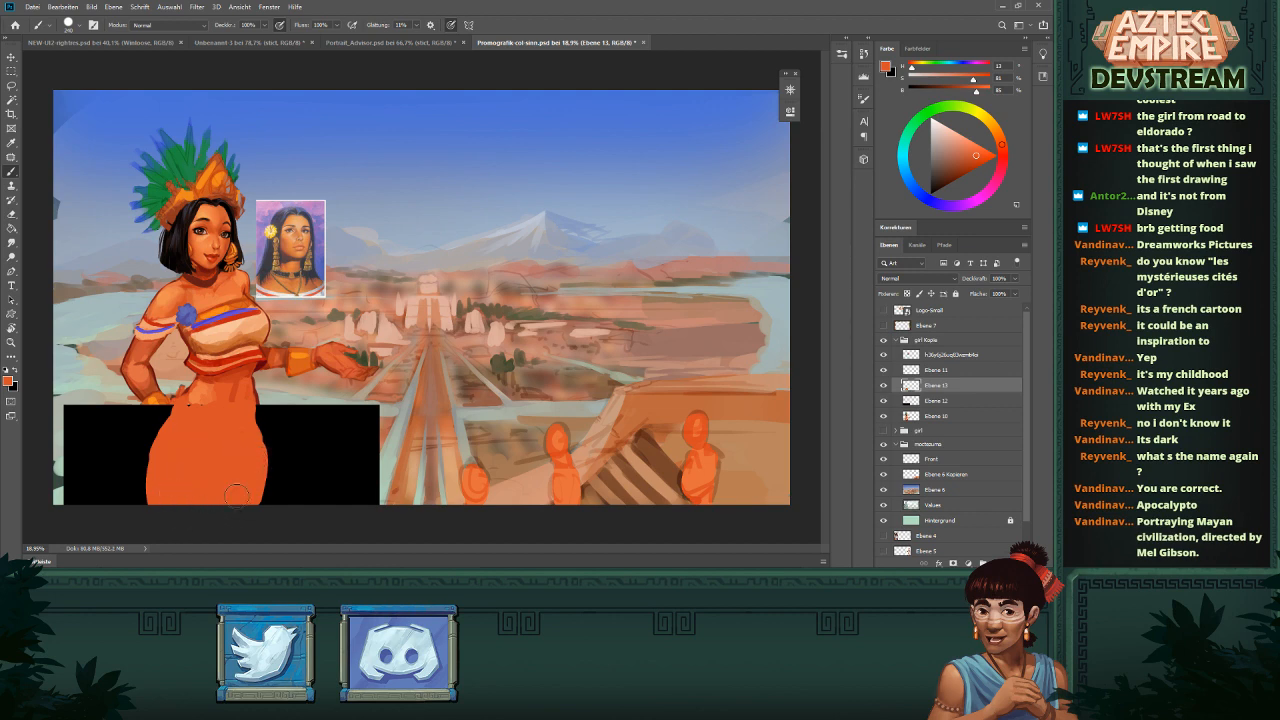
- Widen the orange hip silhouette and carve a gap between the legs, checking the shape by hiding and showing its layer
mouse_move(468, 394)
left_mouse_down()
mouse_move(378, 418)
mouse_move(491, 399)
mouse_move(448, 406)
mouse_move(462, 406)
left_mouse_up()
mouse_move(883, 388)
left_mouse_down()
mouse_move(884, 404)
mouse_move(884, 385)
left_mouse_up()
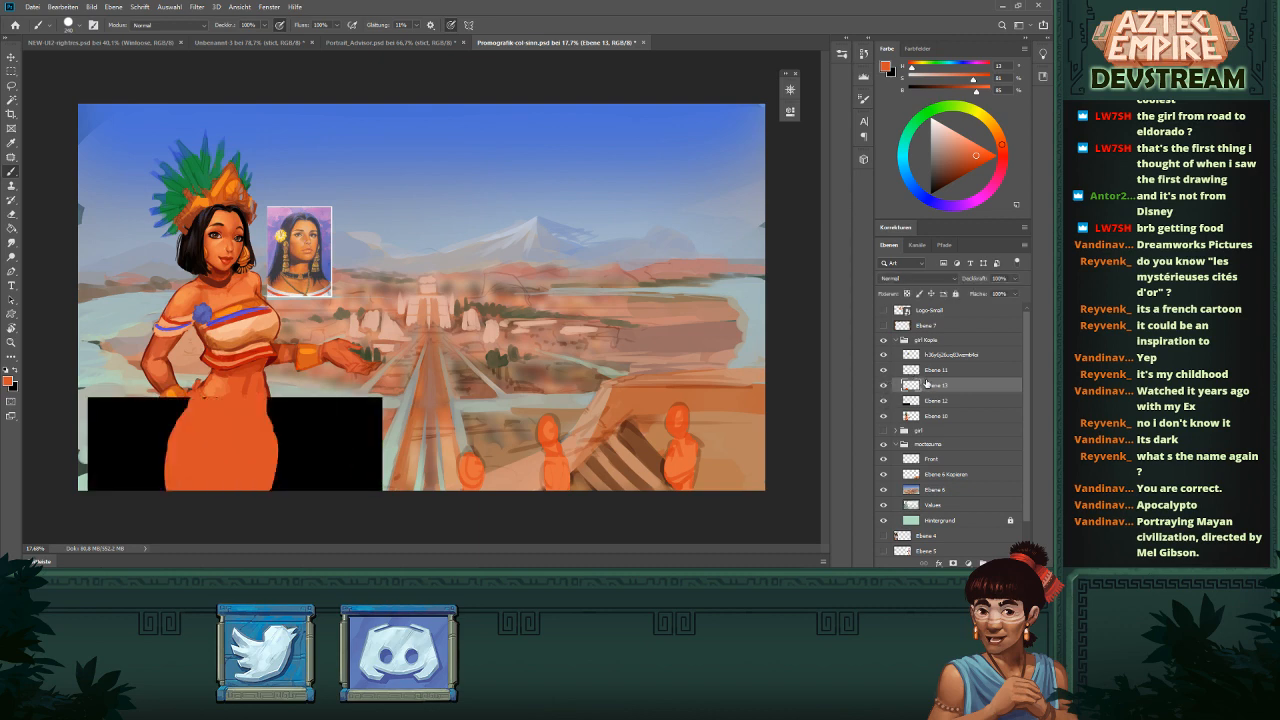
left_click(883, 386)
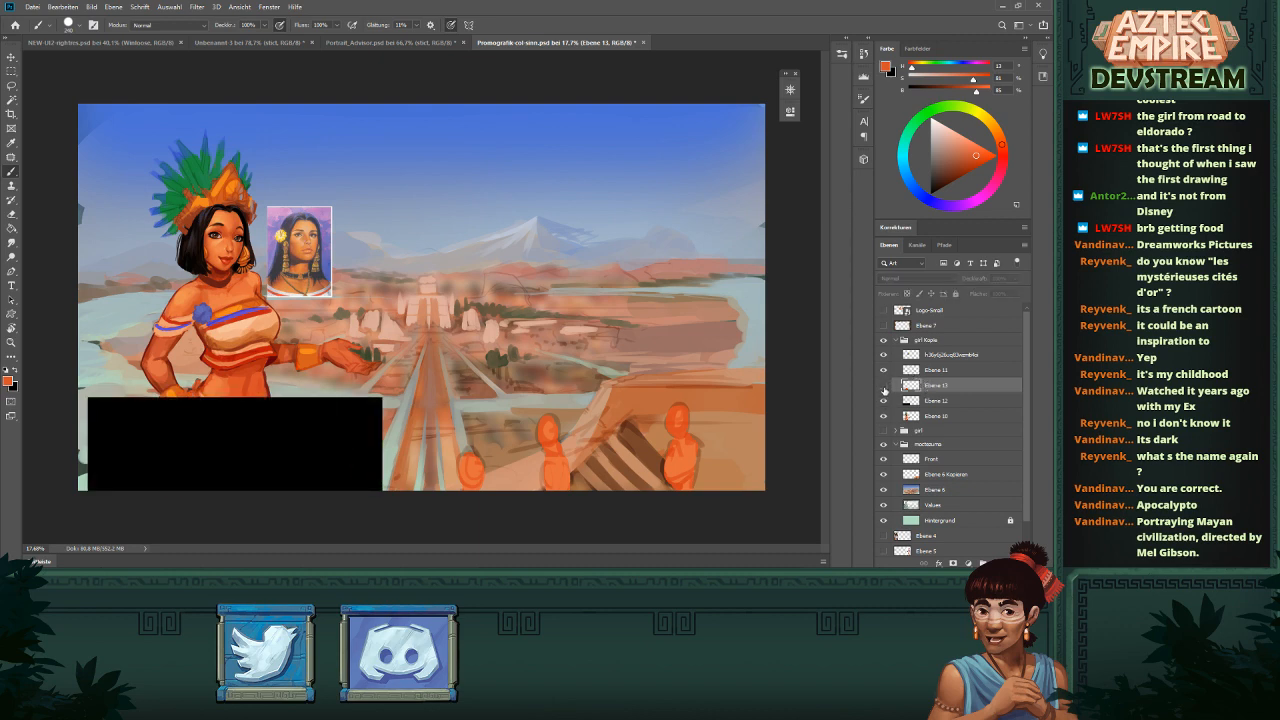
left_click(883, 386)
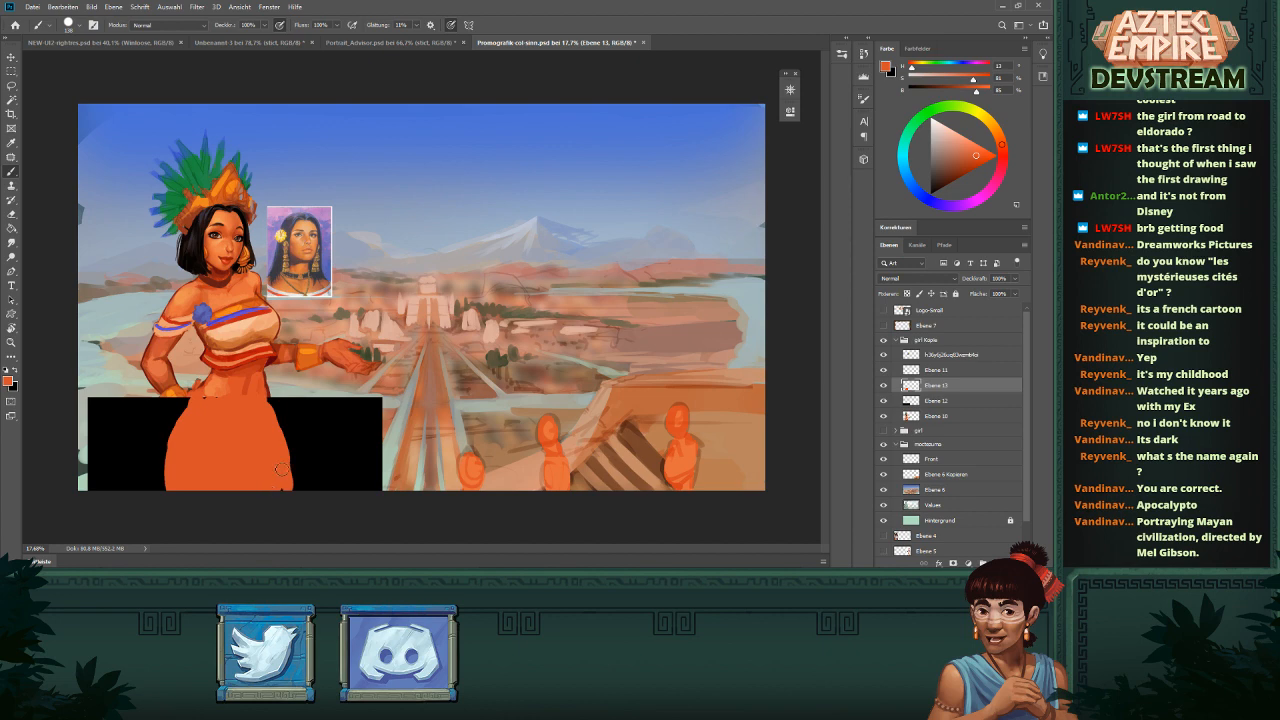
key("e")
mouse_move(228, 490)
left_mouse_down()
mouse_move(259, 489)
mouse_move(227, 468)
mouse_move(232, 454)
mouse_move(227, 492)
mouse_move(238, 494)
left_mouse_up()
key("ctrl+z")
mouse_move(234, 460)
left_mouse_down()
mouse_move(244, 495)
mouse_move(266, 503)
mouse_move(248, 490)
left_mouse_up()
key("b")
left_click_drag(227, 442, 206, 511)
scroll(364, 376, "down", 2)
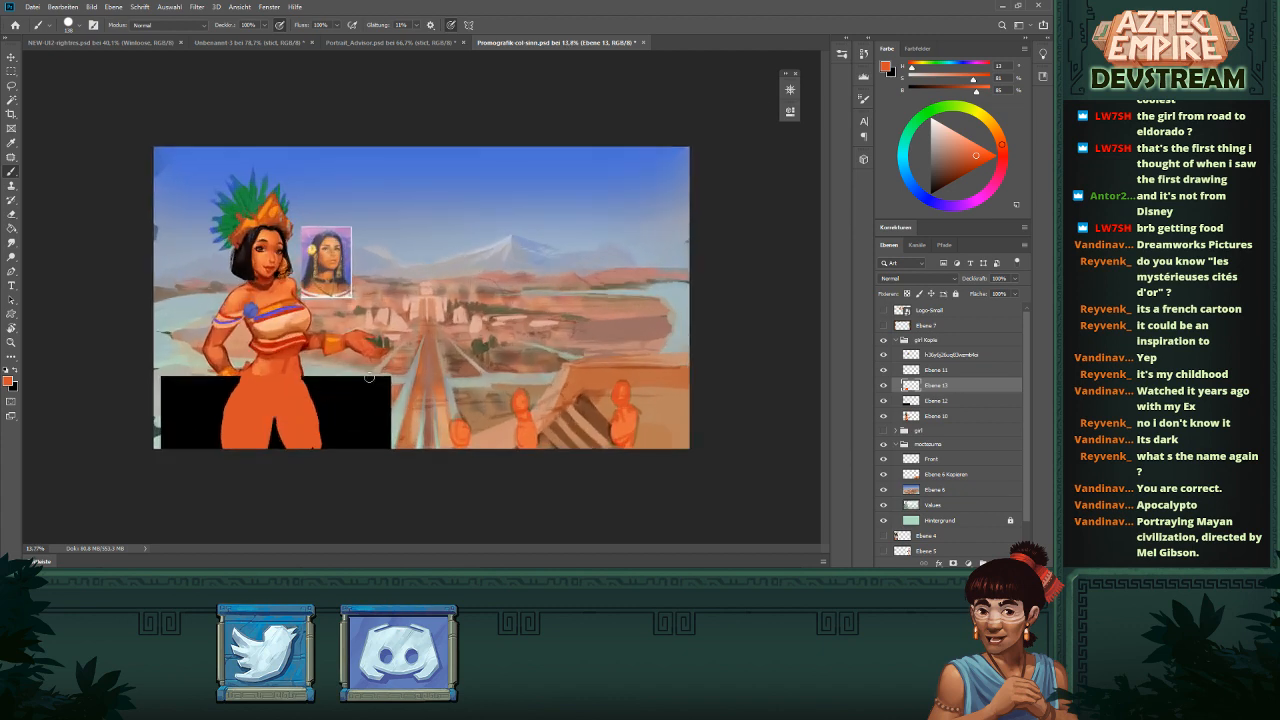
- Hide the black fill and orange silhouette test layers, Ebene 12 and Ebene 13, and delete both
left_click(883, 385)
left_click(883, 400)
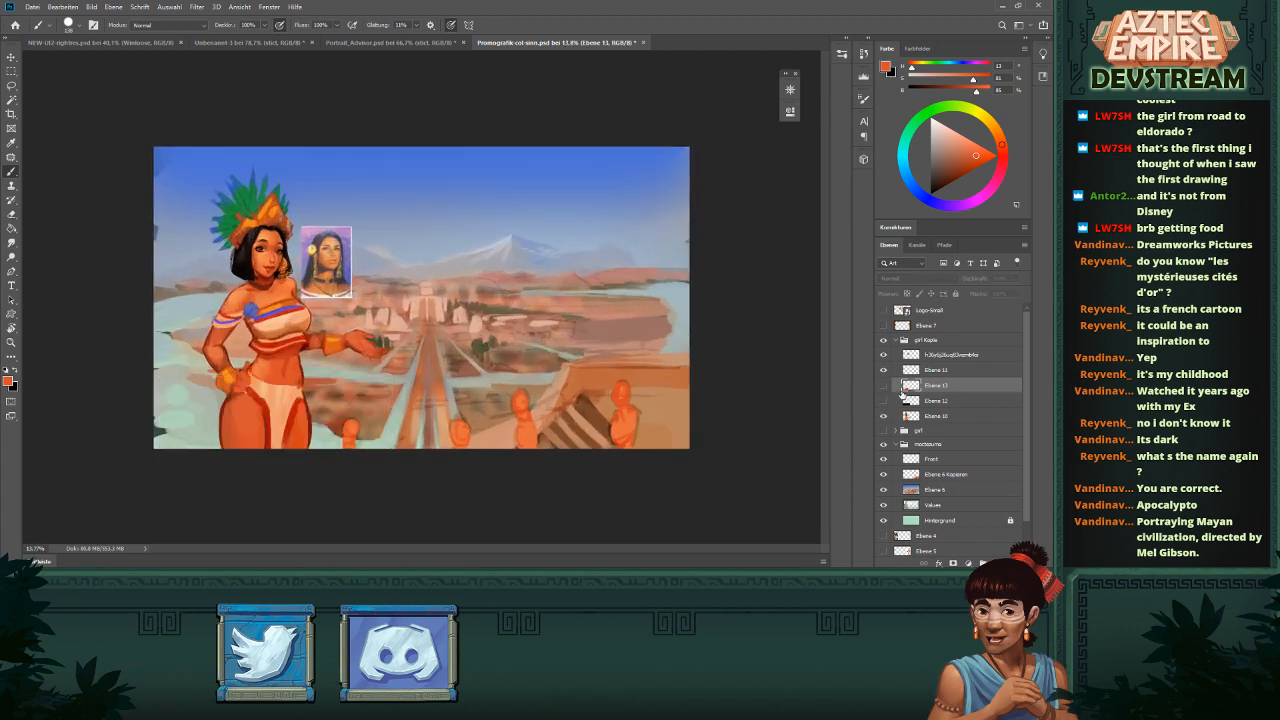
left_click(958, 399, "shift")
left_click_drag(959, 399, 1013, 563)
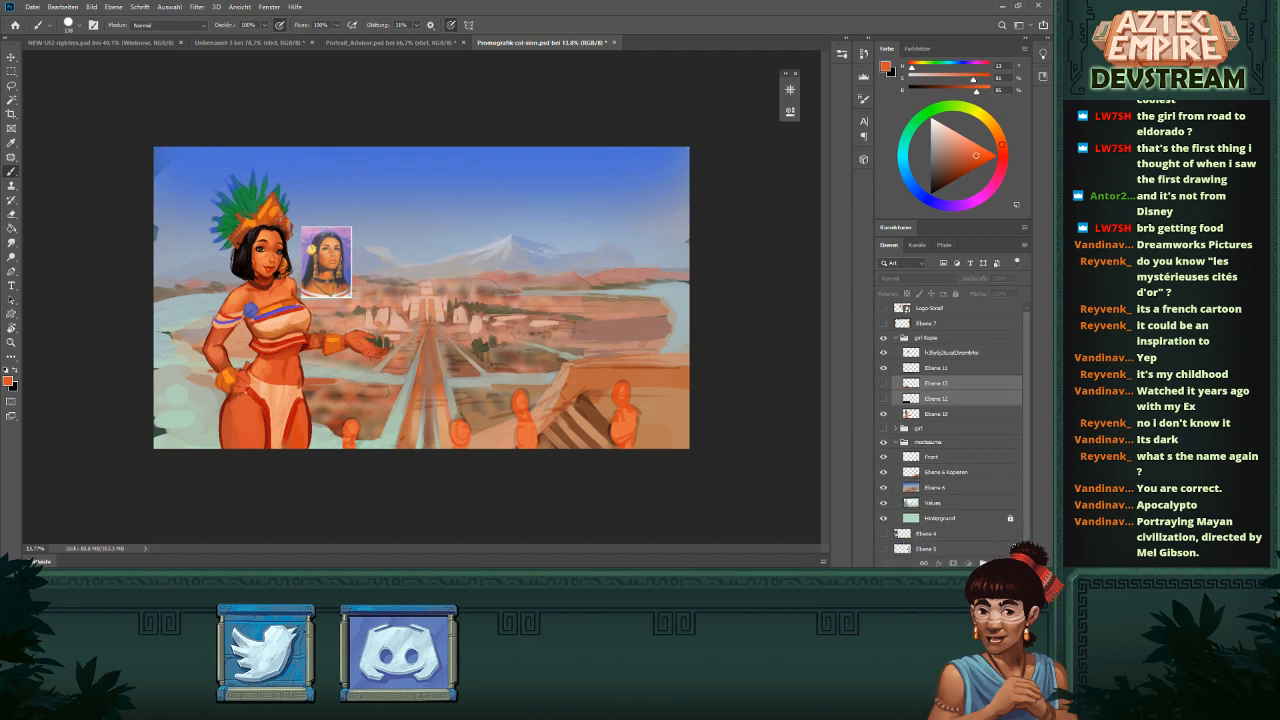
- Collapse the girl Kopie group, show the original girl group, and compare both figure versions by toggling the copy's visibility
left_click_drag(367, 380, 400, 382)
left_click_drag(375, 382, 530, 393)
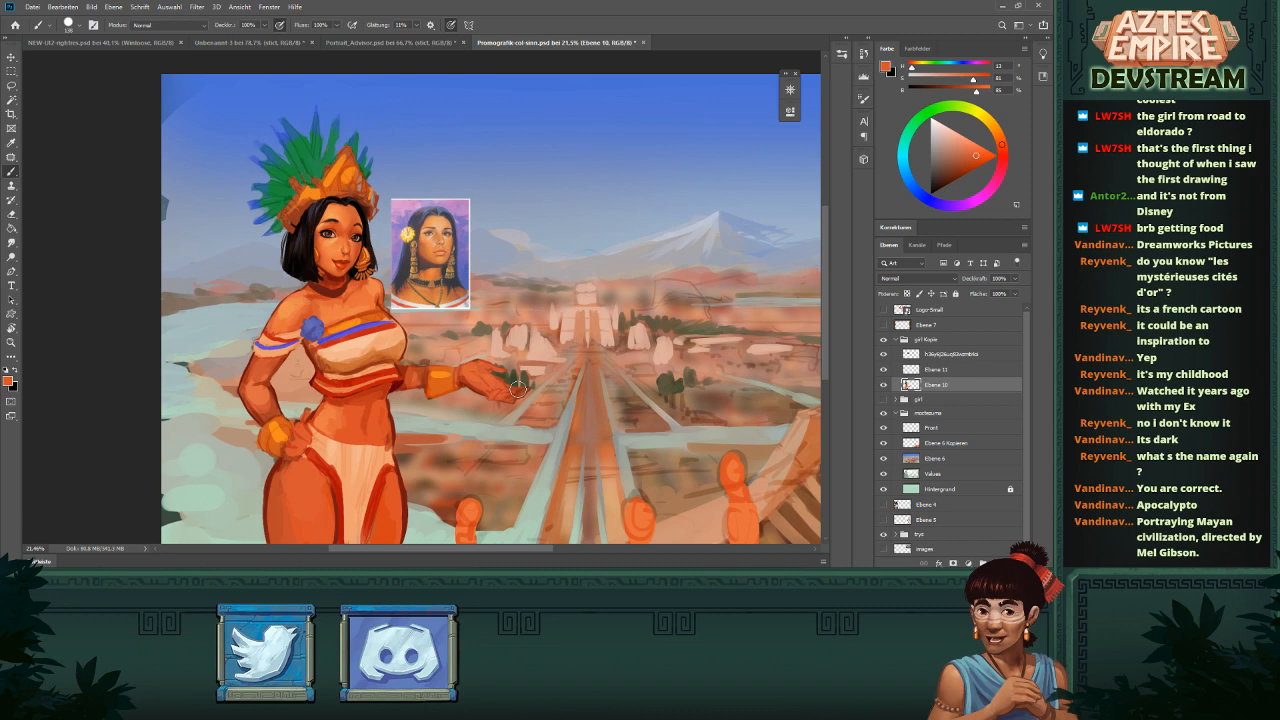
left_click_drag(518, 388, 502, 398)
scroll(226, 274, "down", 1)
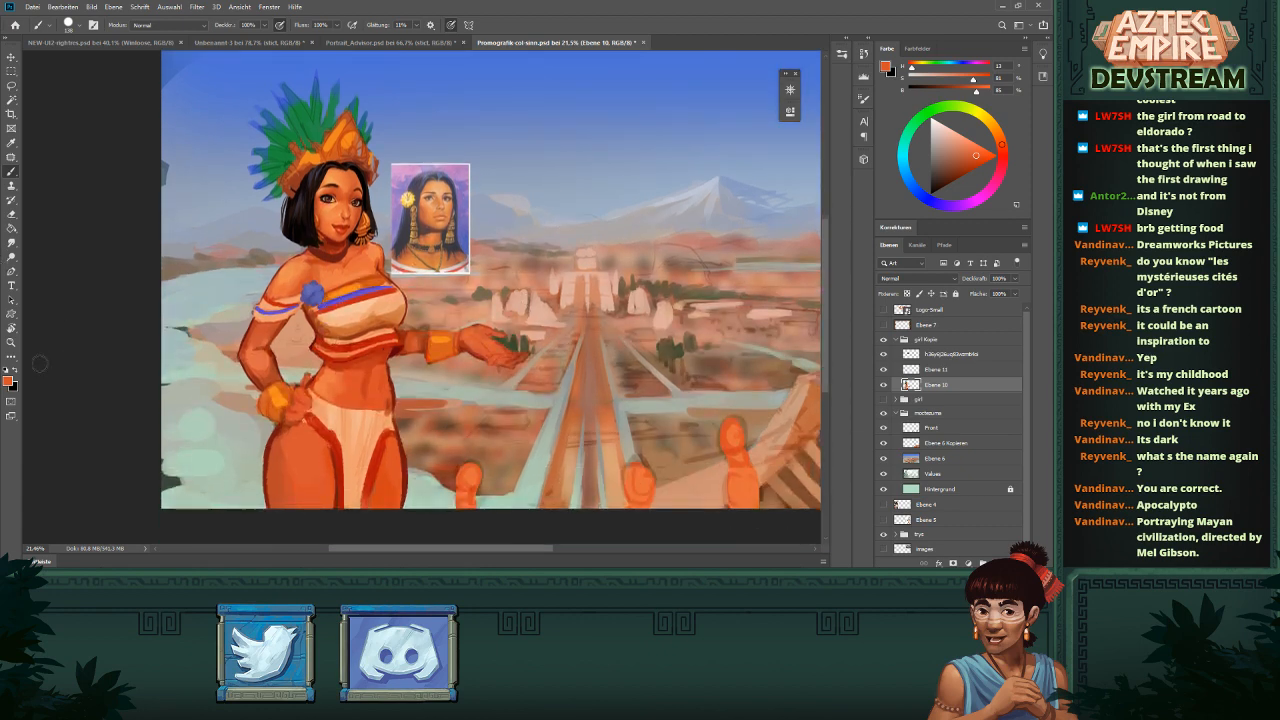
left_click(10, 343)
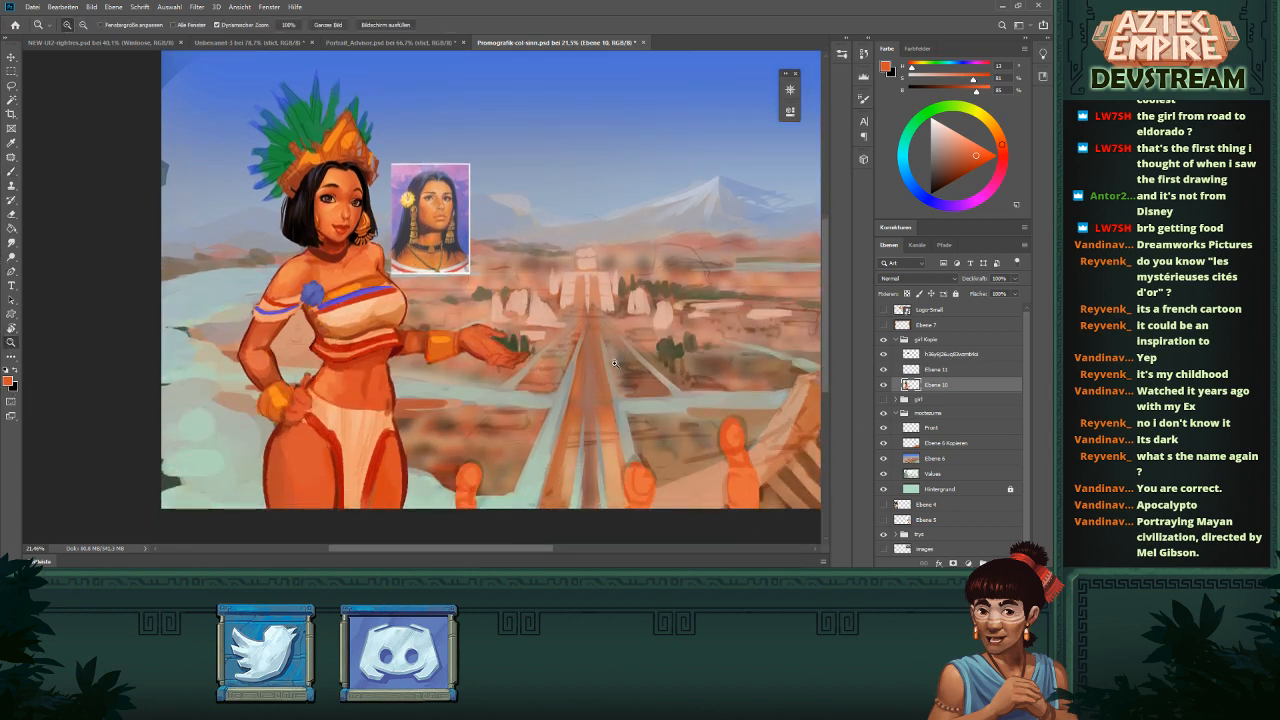
left_click(896, 341)
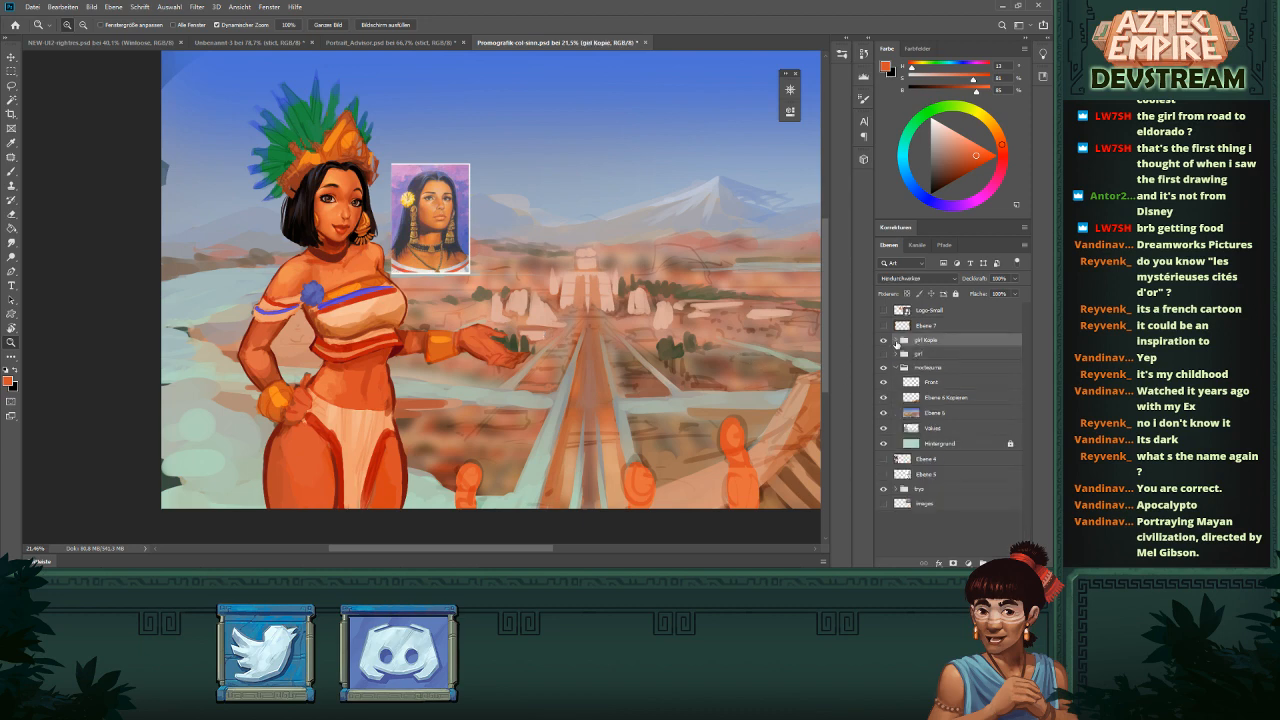
left_click(883, 340)
left_click(883, 353)
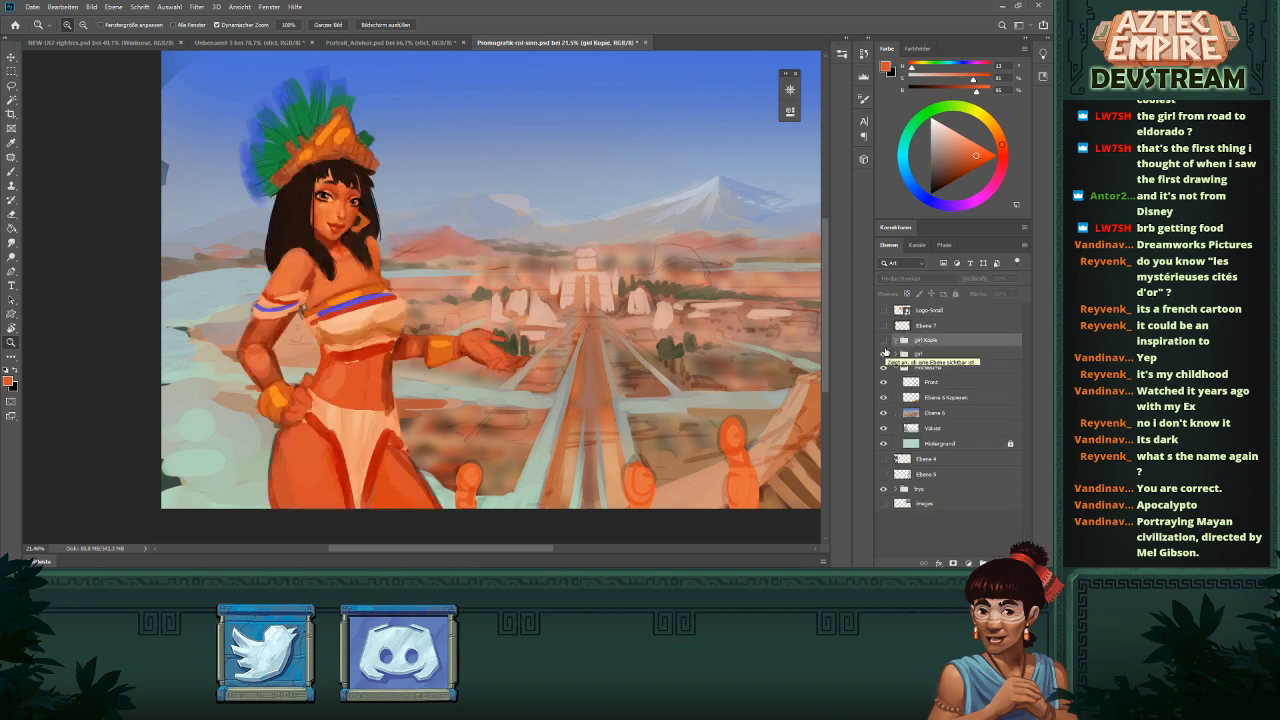
left_click(883, 340)
left_click(883, 340)
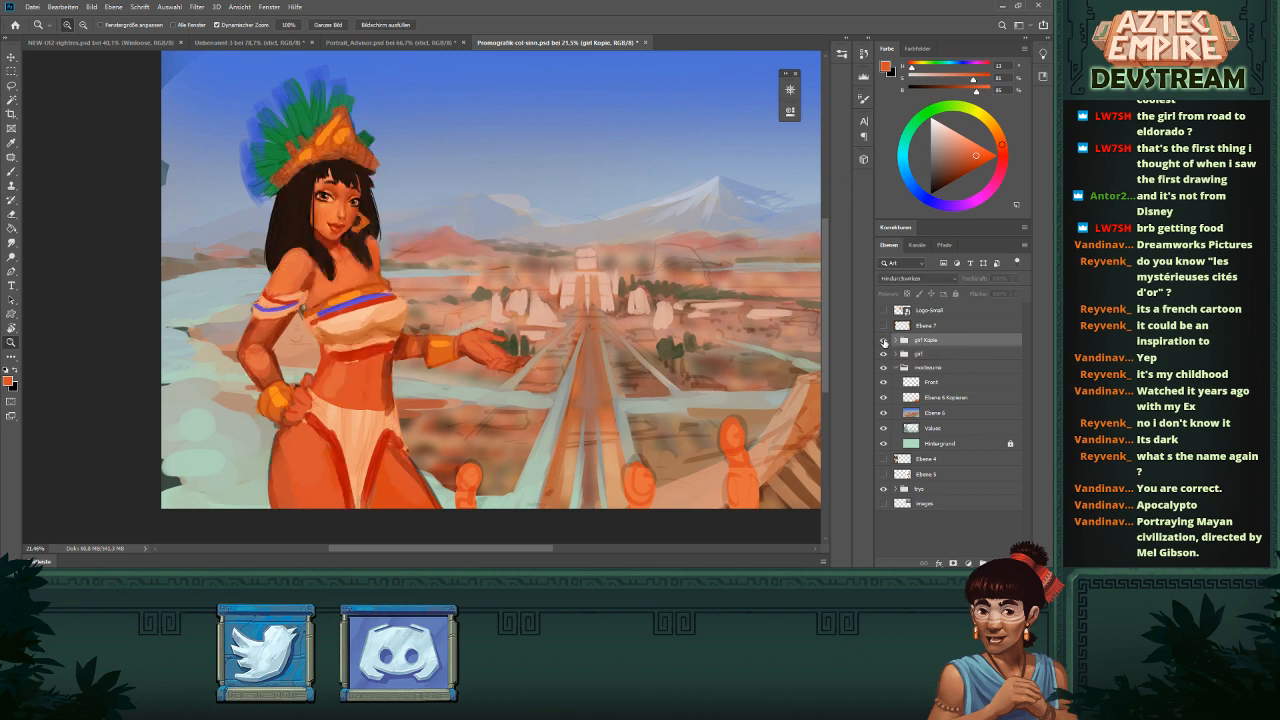
left_click(883, 340)
left_click(883, 340)
left_click(883, 340)
left_click(883, 340)
left_click(883, 340)
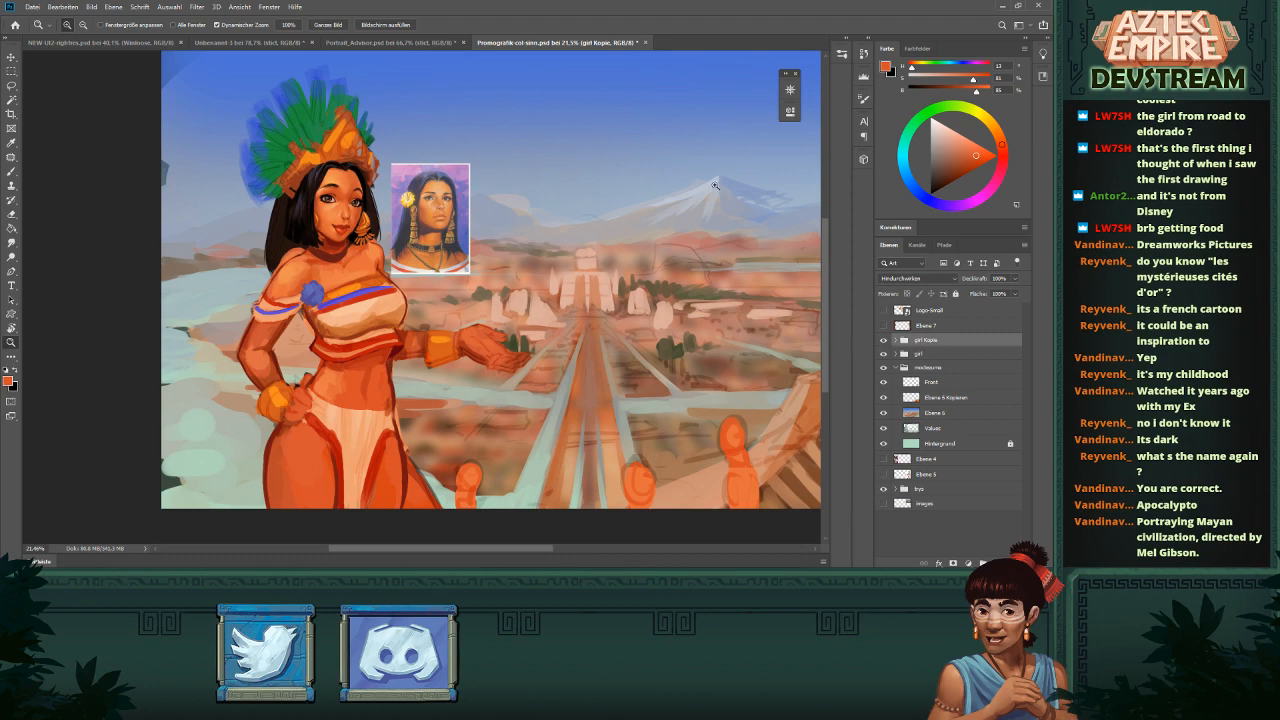
- Move the girl Kopie group across the scene beside the original figure to compare the two versions side by side
key("v")
left_click_drag(460, 352, 762, 352)
left_click_drag(685, 398, 618, 424)
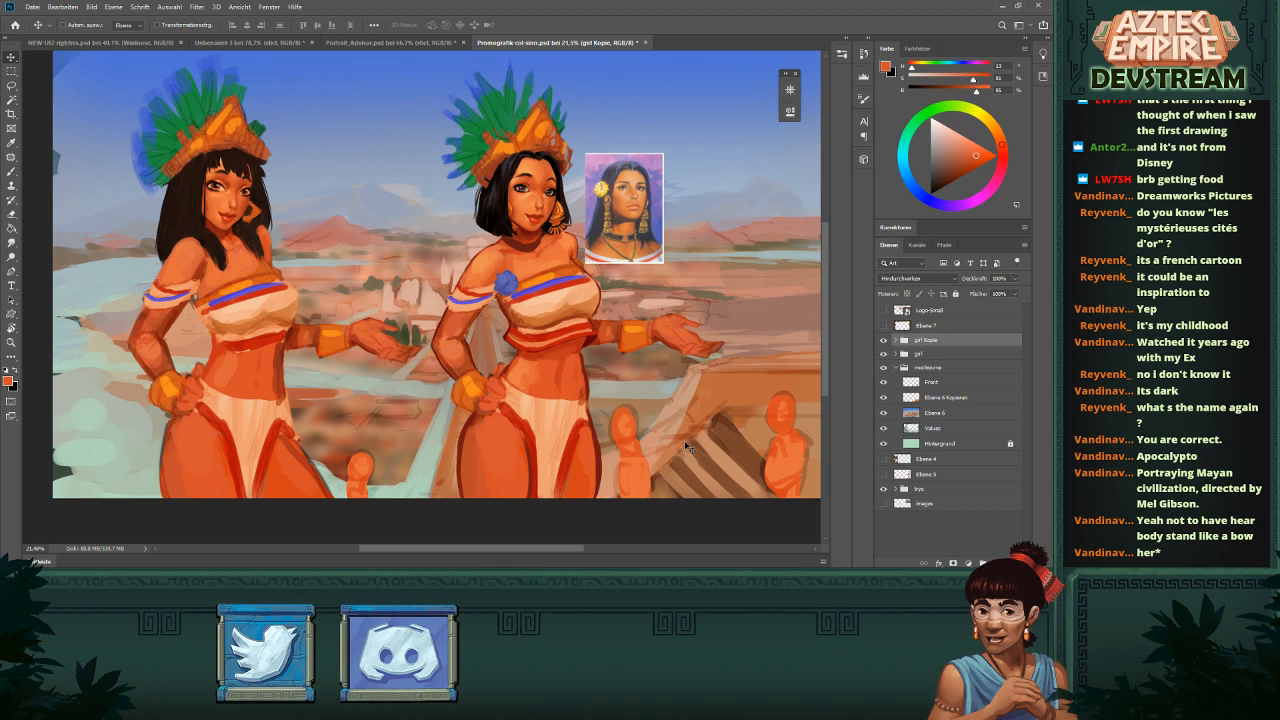
left_click_drag(391, 414, 345, 405)
left_click_drag(412, 332, 432, 333)
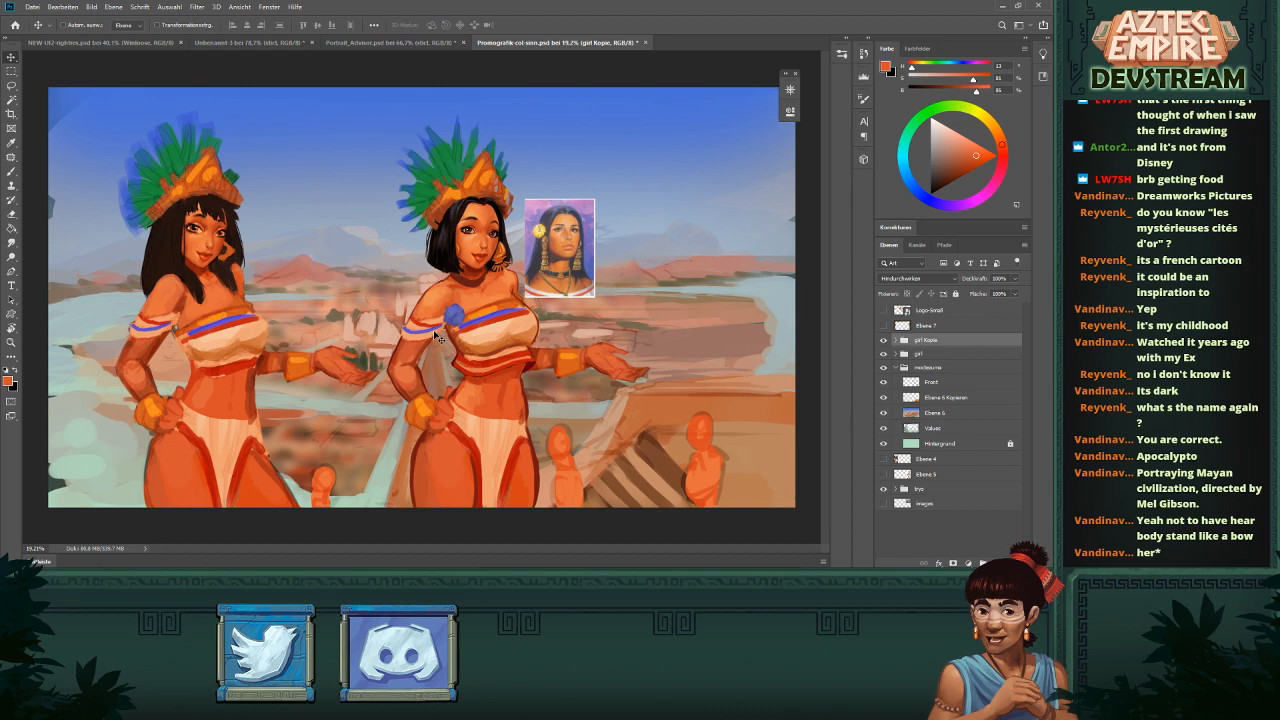
- Hide the original girl group and move the girl Kopie figure back to the left side of the scene
left_click(884, 355)
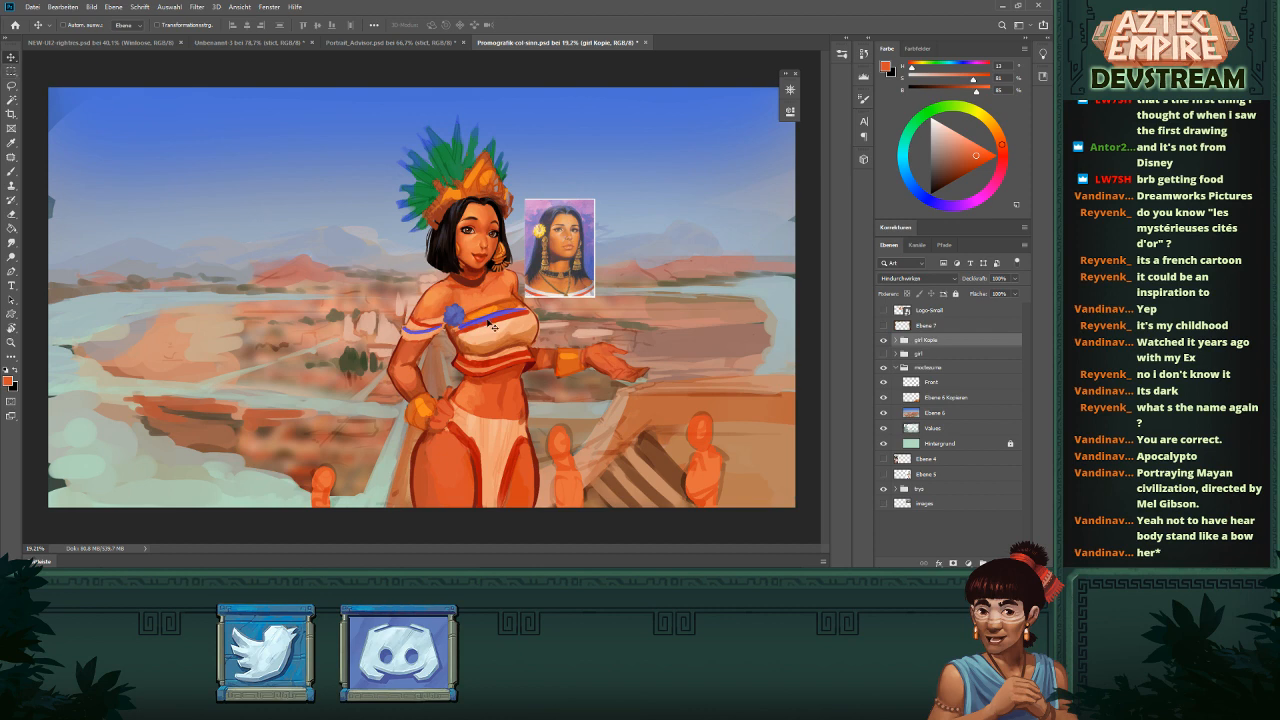
left_click_drag(492, 325, 238, 313)
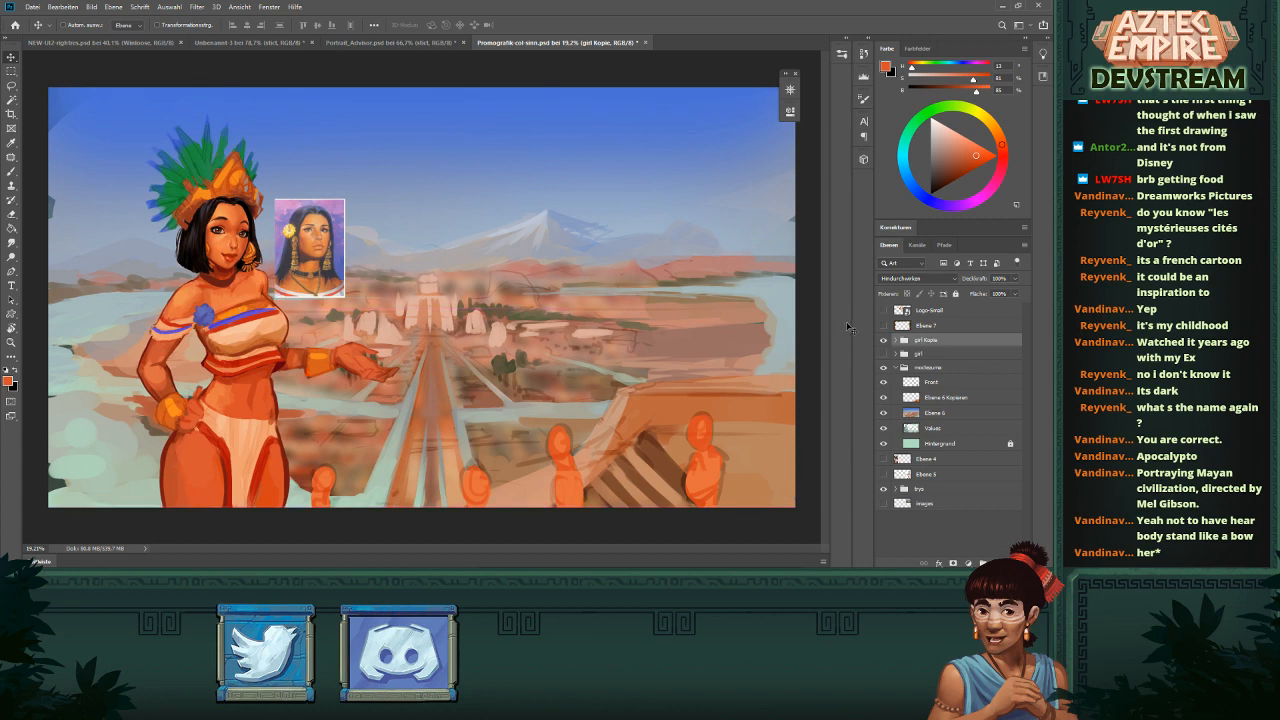
- Move the reference portrait farther from the woman's face, and show the frame layer Ebene 7 and the Logo-Small layer
left_click(896, 341)
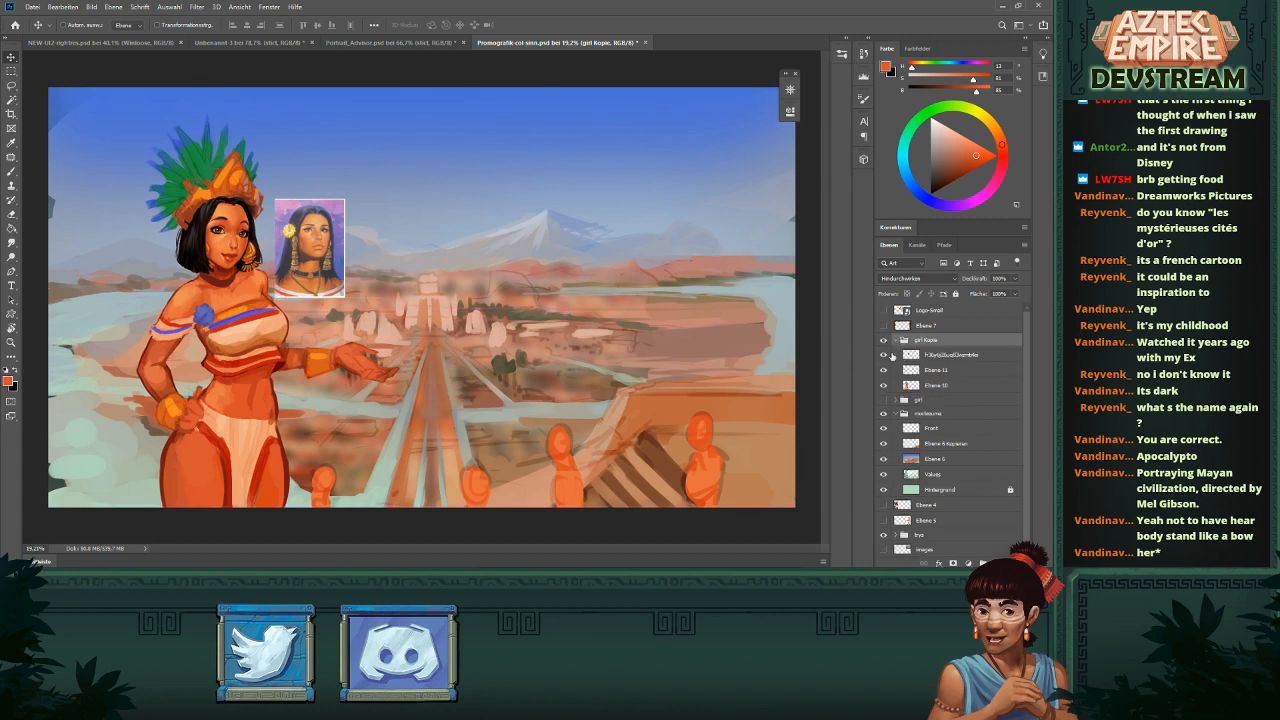
left_click(912, 355)
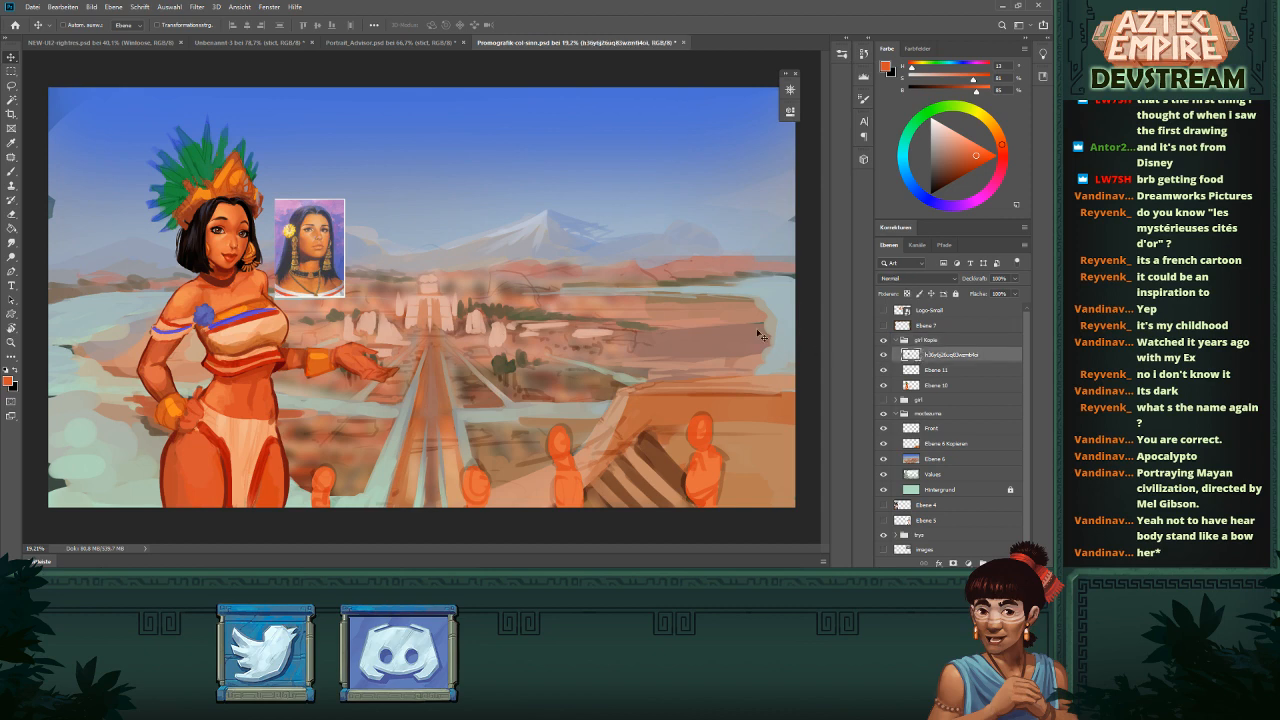
left_click_drag(329, 226, 391, 245)
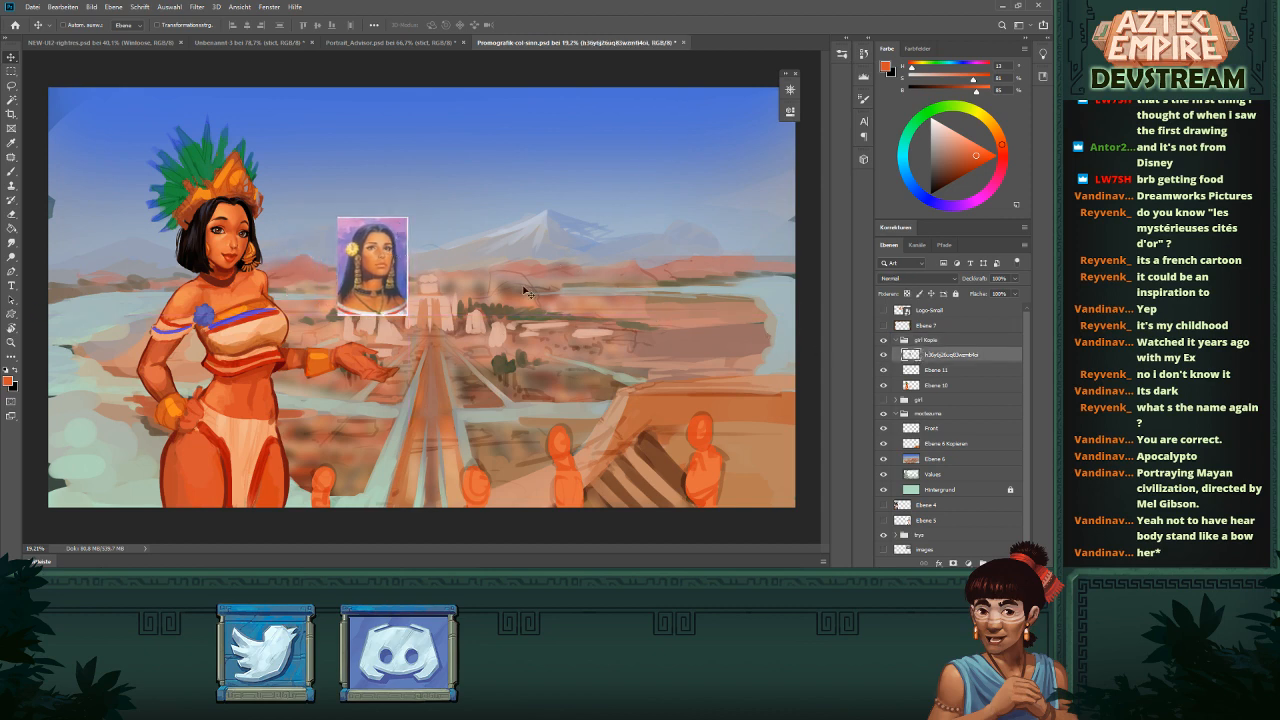
left_click(883, 326)
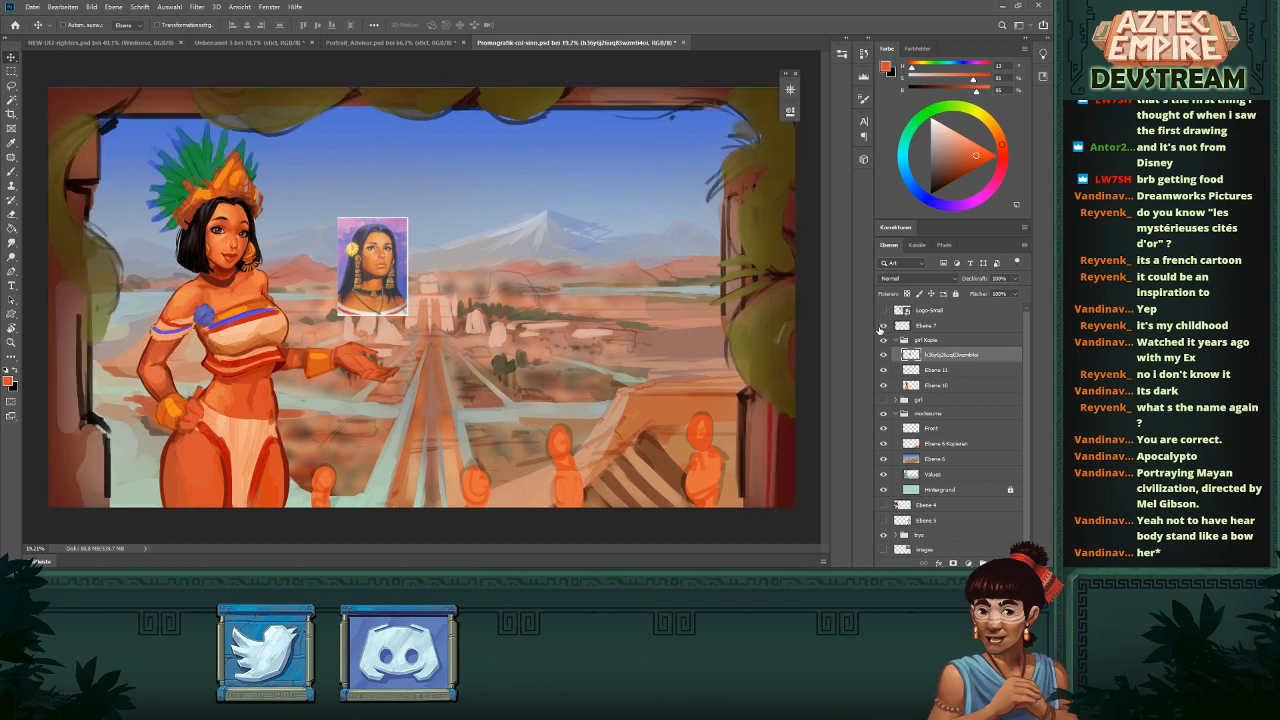
left_click(883, 311)
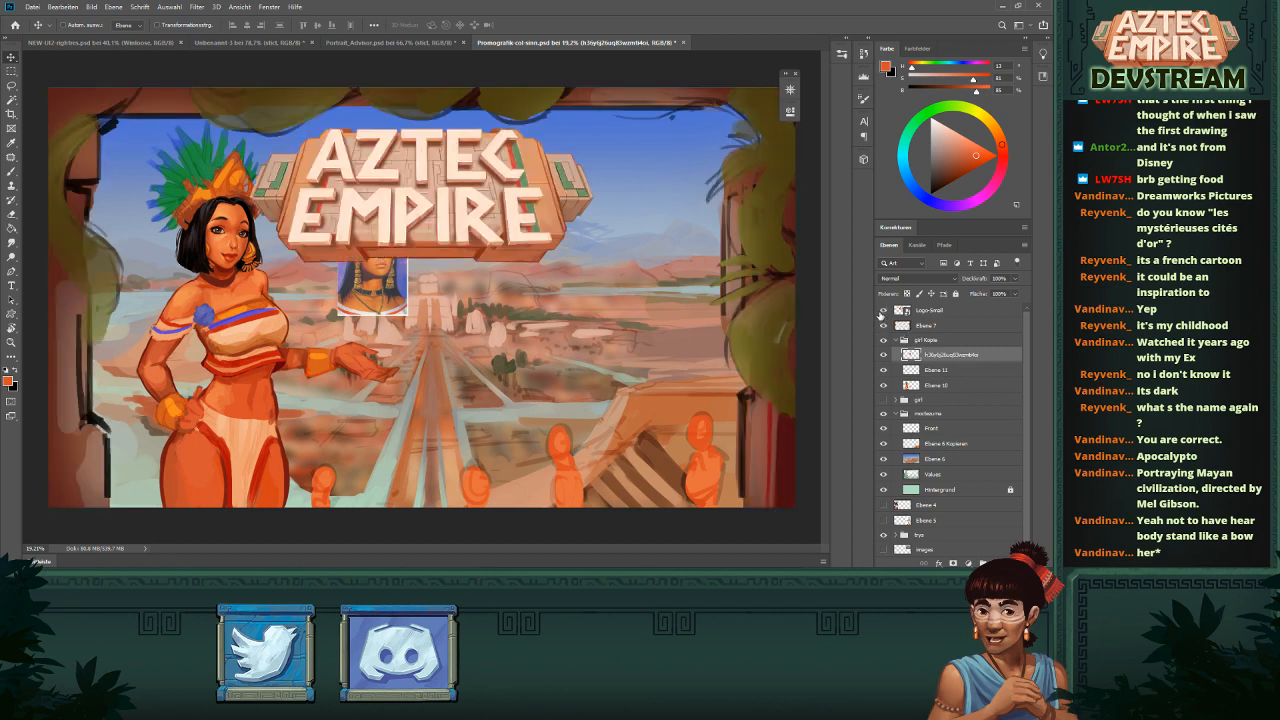
- Toggle the visibility of the frame layer Ebene 7 and the Logo-Small layer to compare the composition with and without them
left_click(883, 326)
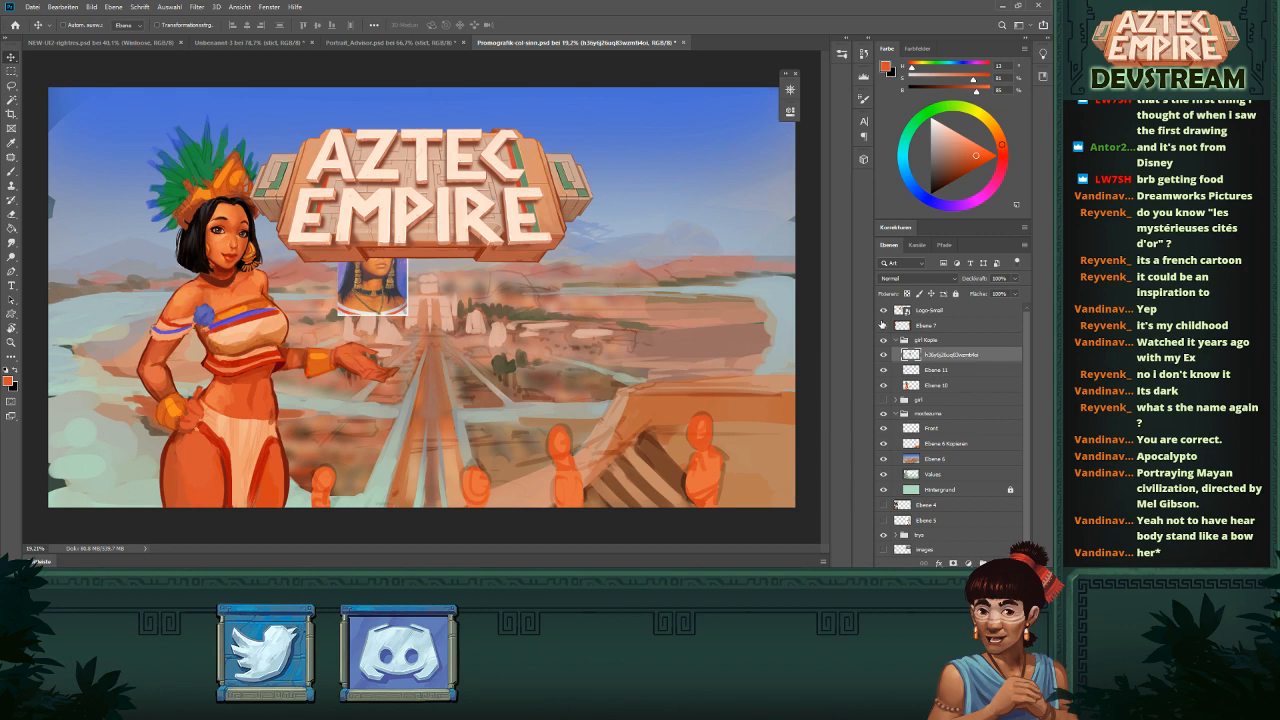
left_click(883, 326)
left_click(883, 313)
left_click(883, 313)
left_click(883, 327)
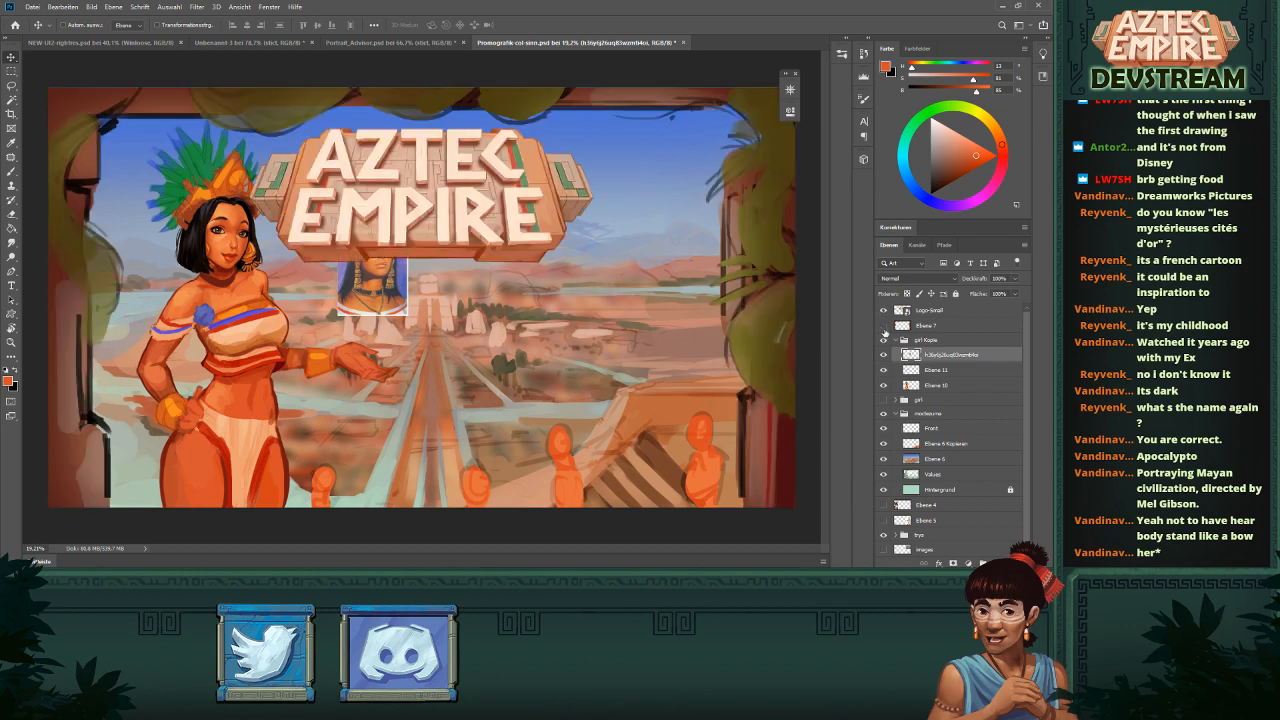
left_click(883, 327)
- Hide the reference portrait layer and move the Logo-Small layer below the girl groups, directly above the background landscape group
left_click(883, 341)
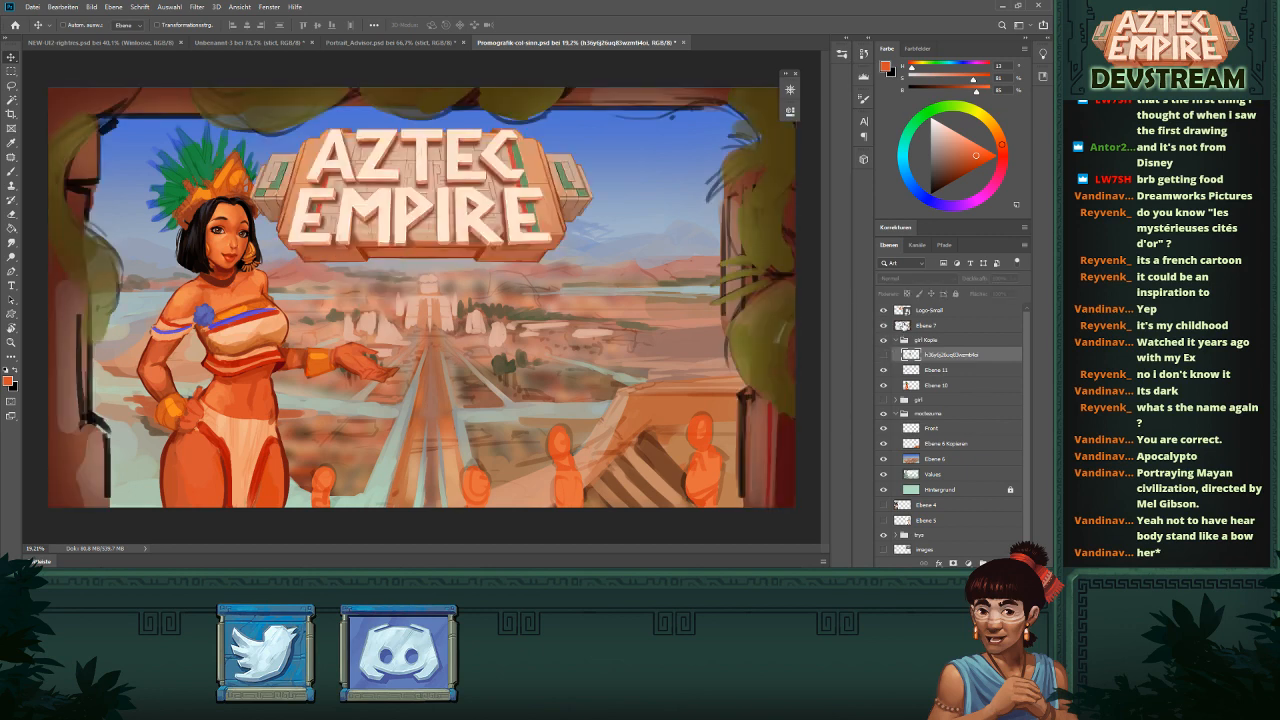
left_click(932, 311)
left_click_drag(934, 313, 931, 403)
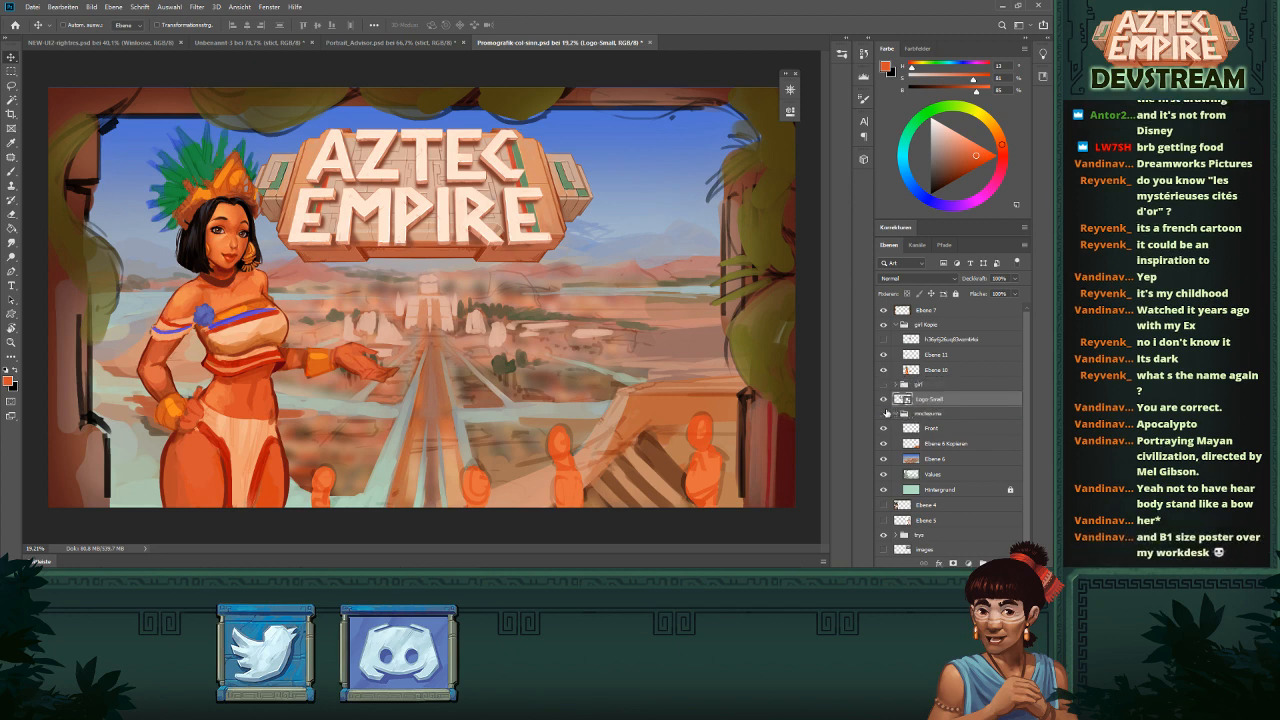
- Check the contents of the background landscape group by toggling its visibility, and rename the group as tenochtitlan
left_click(884, 413)
left_click(884, 413)
double_click(922, 412)
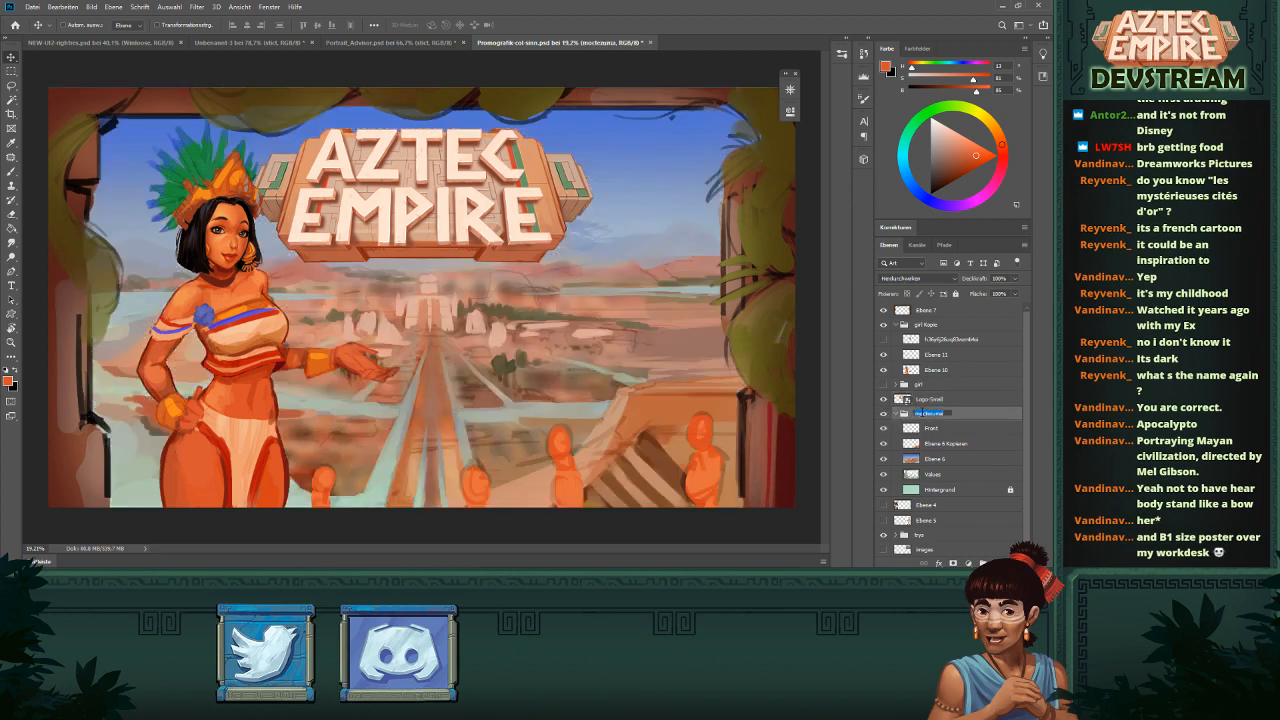
type("ba")
type("nochtitlan")
key("Return")
- Move the girl Kopie group slightly left toward the frame and nudge it down in small increments
left_click(920, 327)
left_click_drag(278, 289, 270, 318)
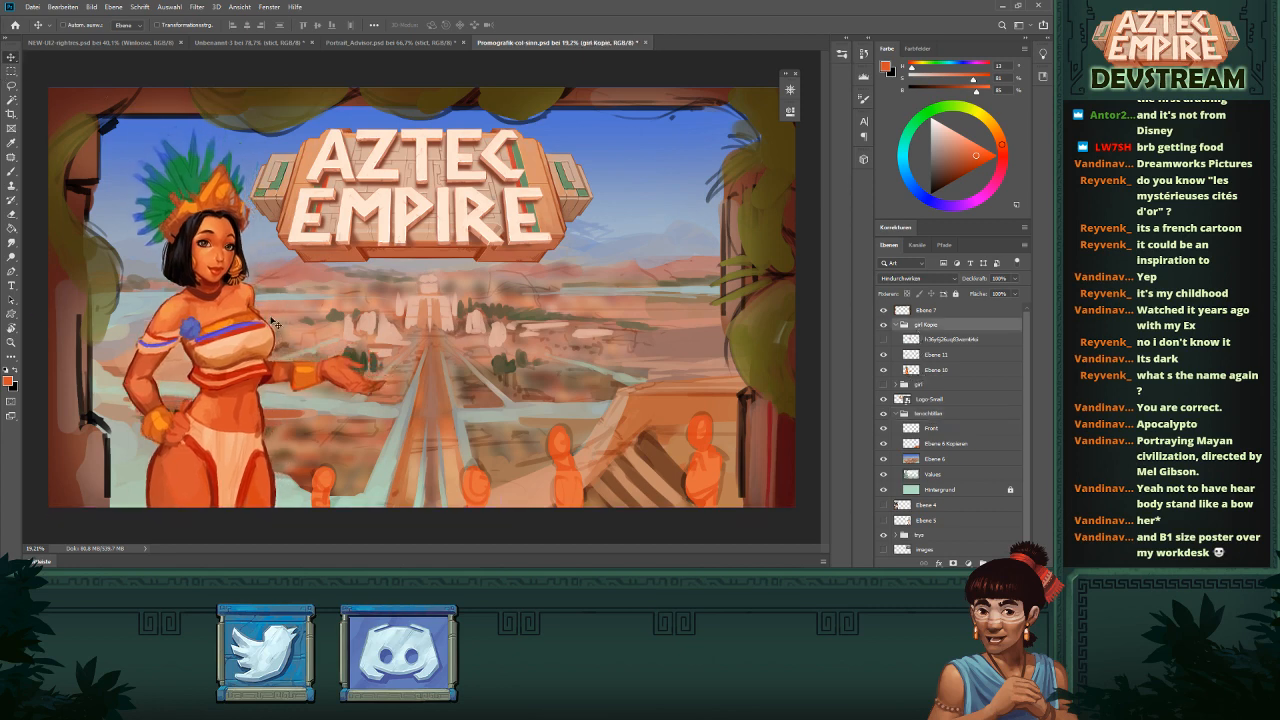
left_click_drag(347, 385, 338, 368)
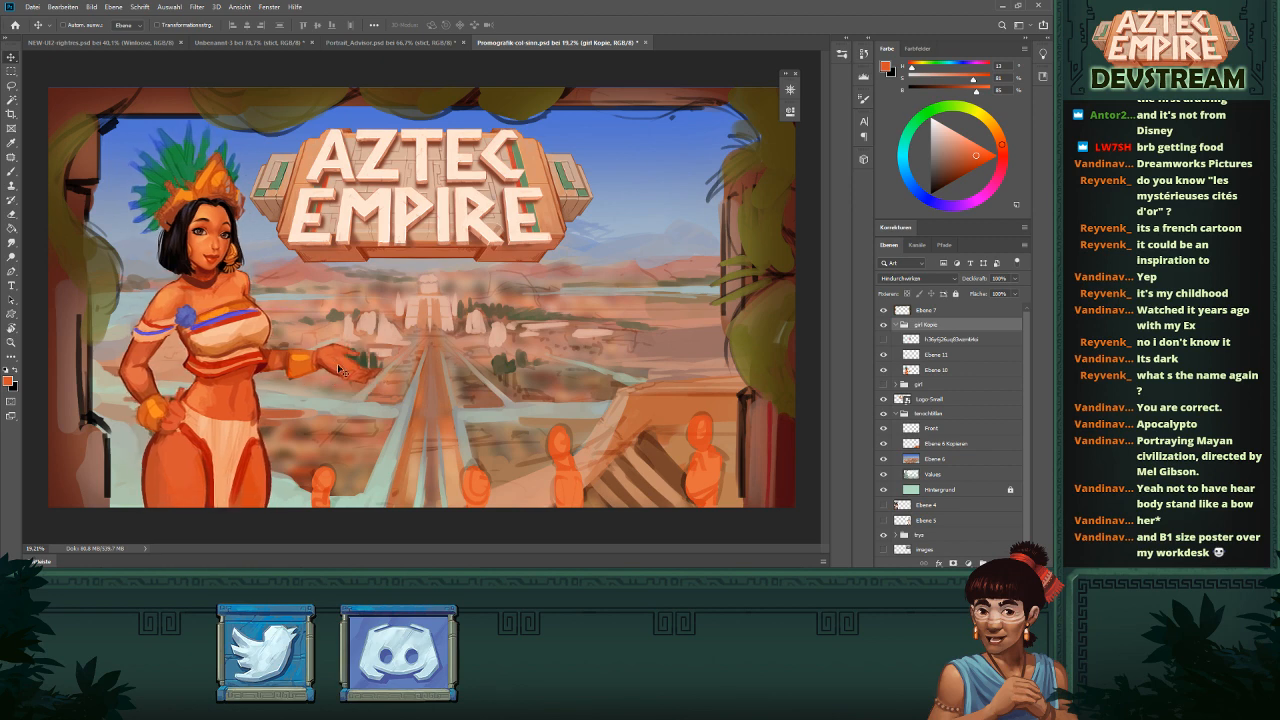
key("Down")
key("Down")
key("Down")
key("Down")
key("Down")
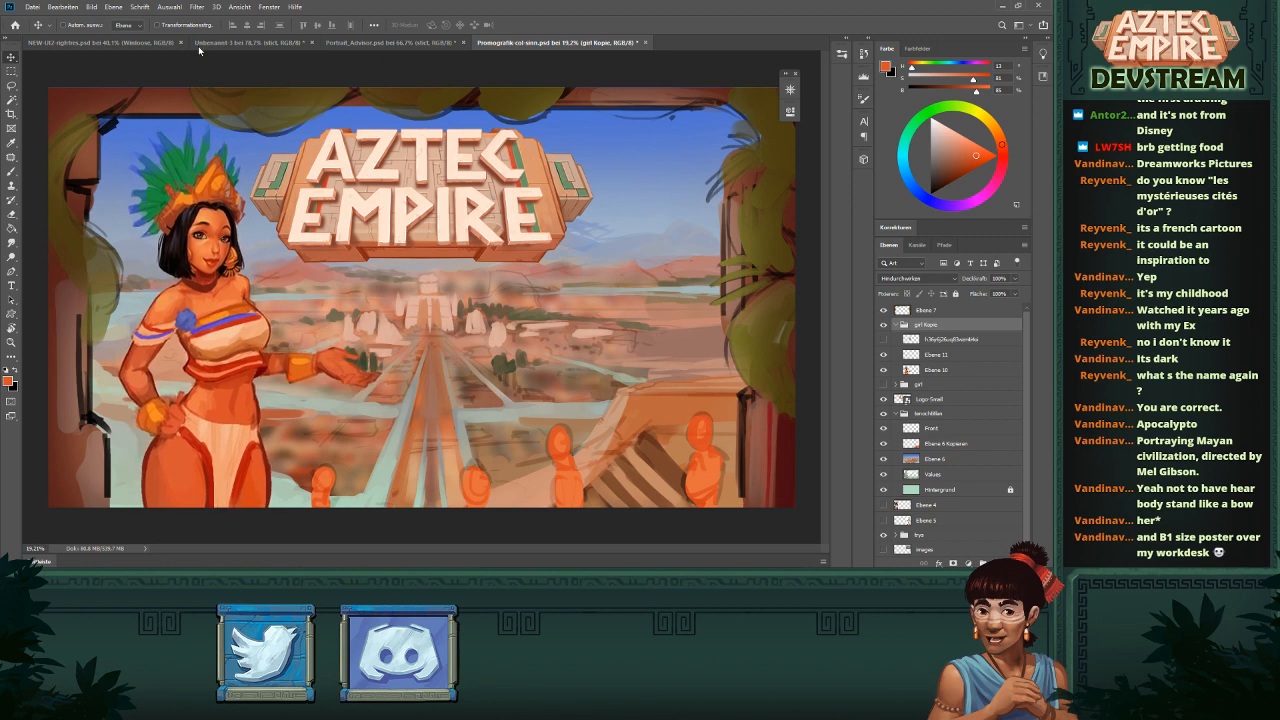